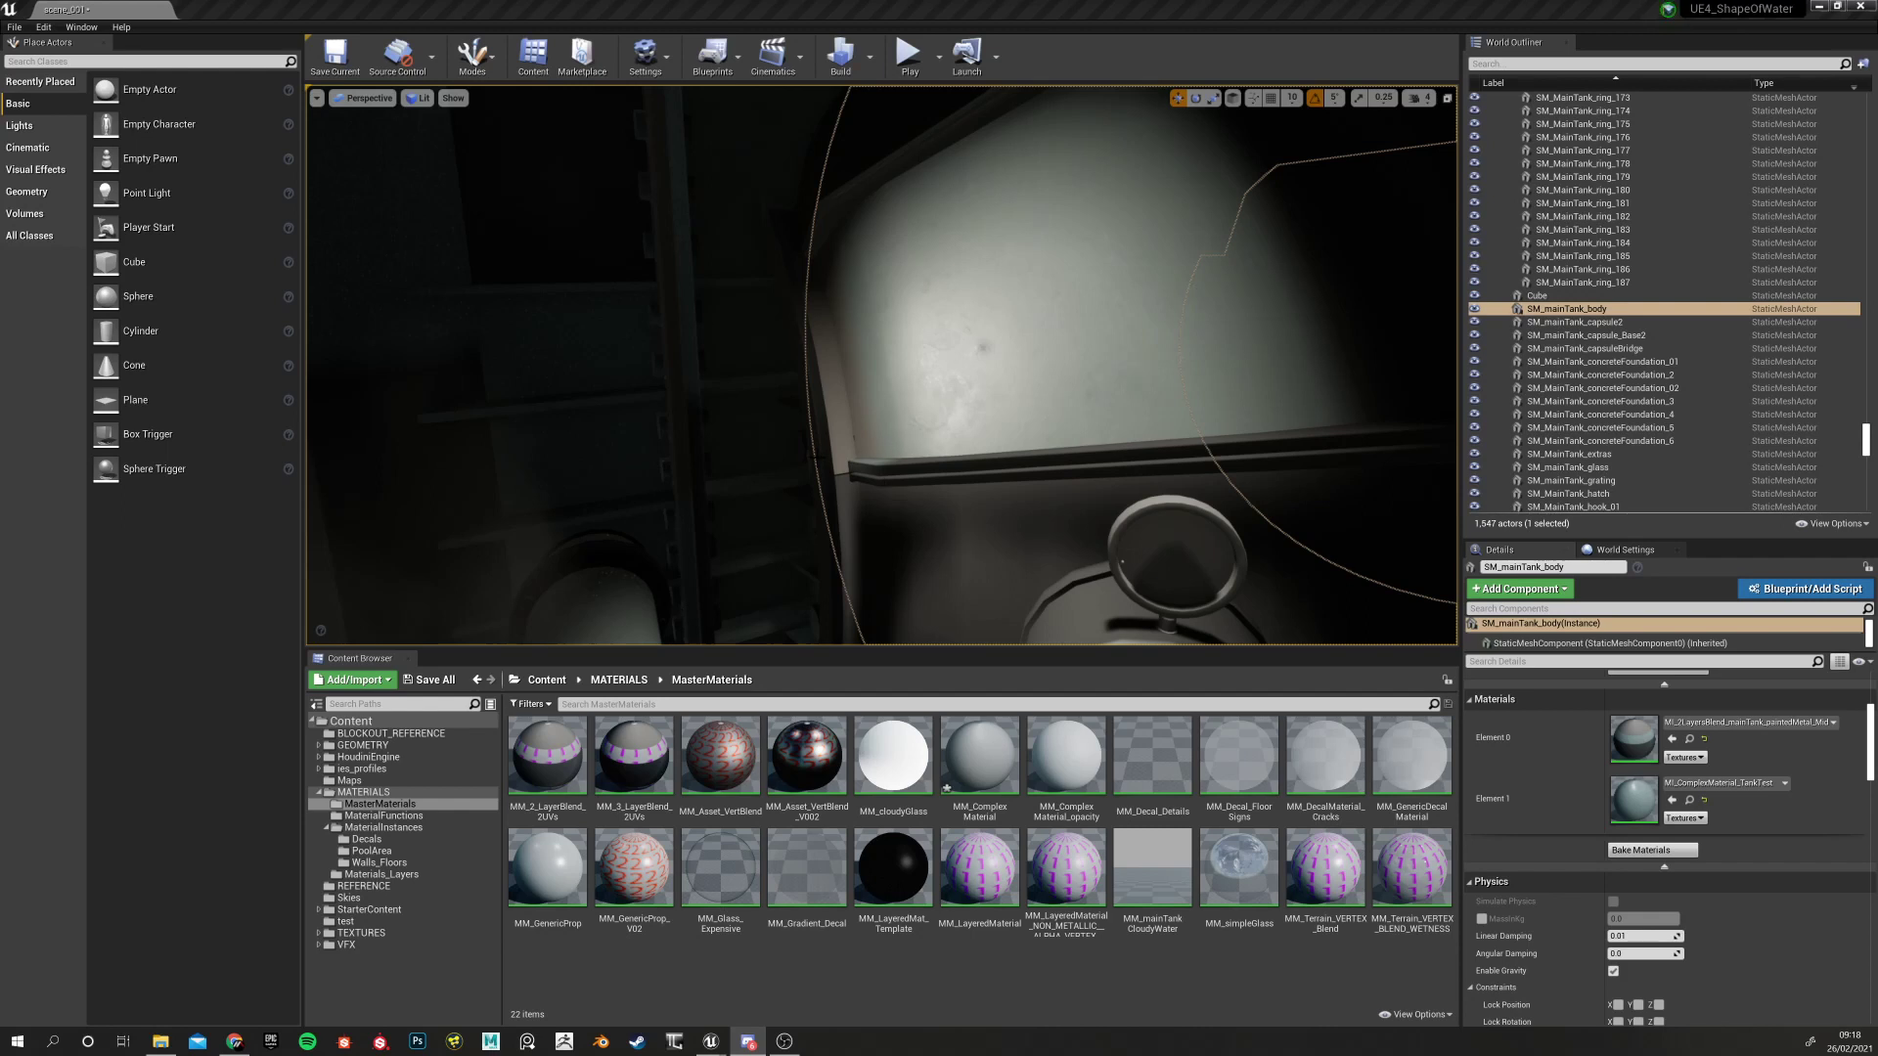
Orbit and fly the viewport around the tank to inspect its surfaces, hatch and interior
left_click_drag(849, 558, 493, 499, "alt")
right_click_drag(672, 415, 529, 426)
right_click_drag(725, 437, 852, 468)
scroll(737, 412, "down", 2)
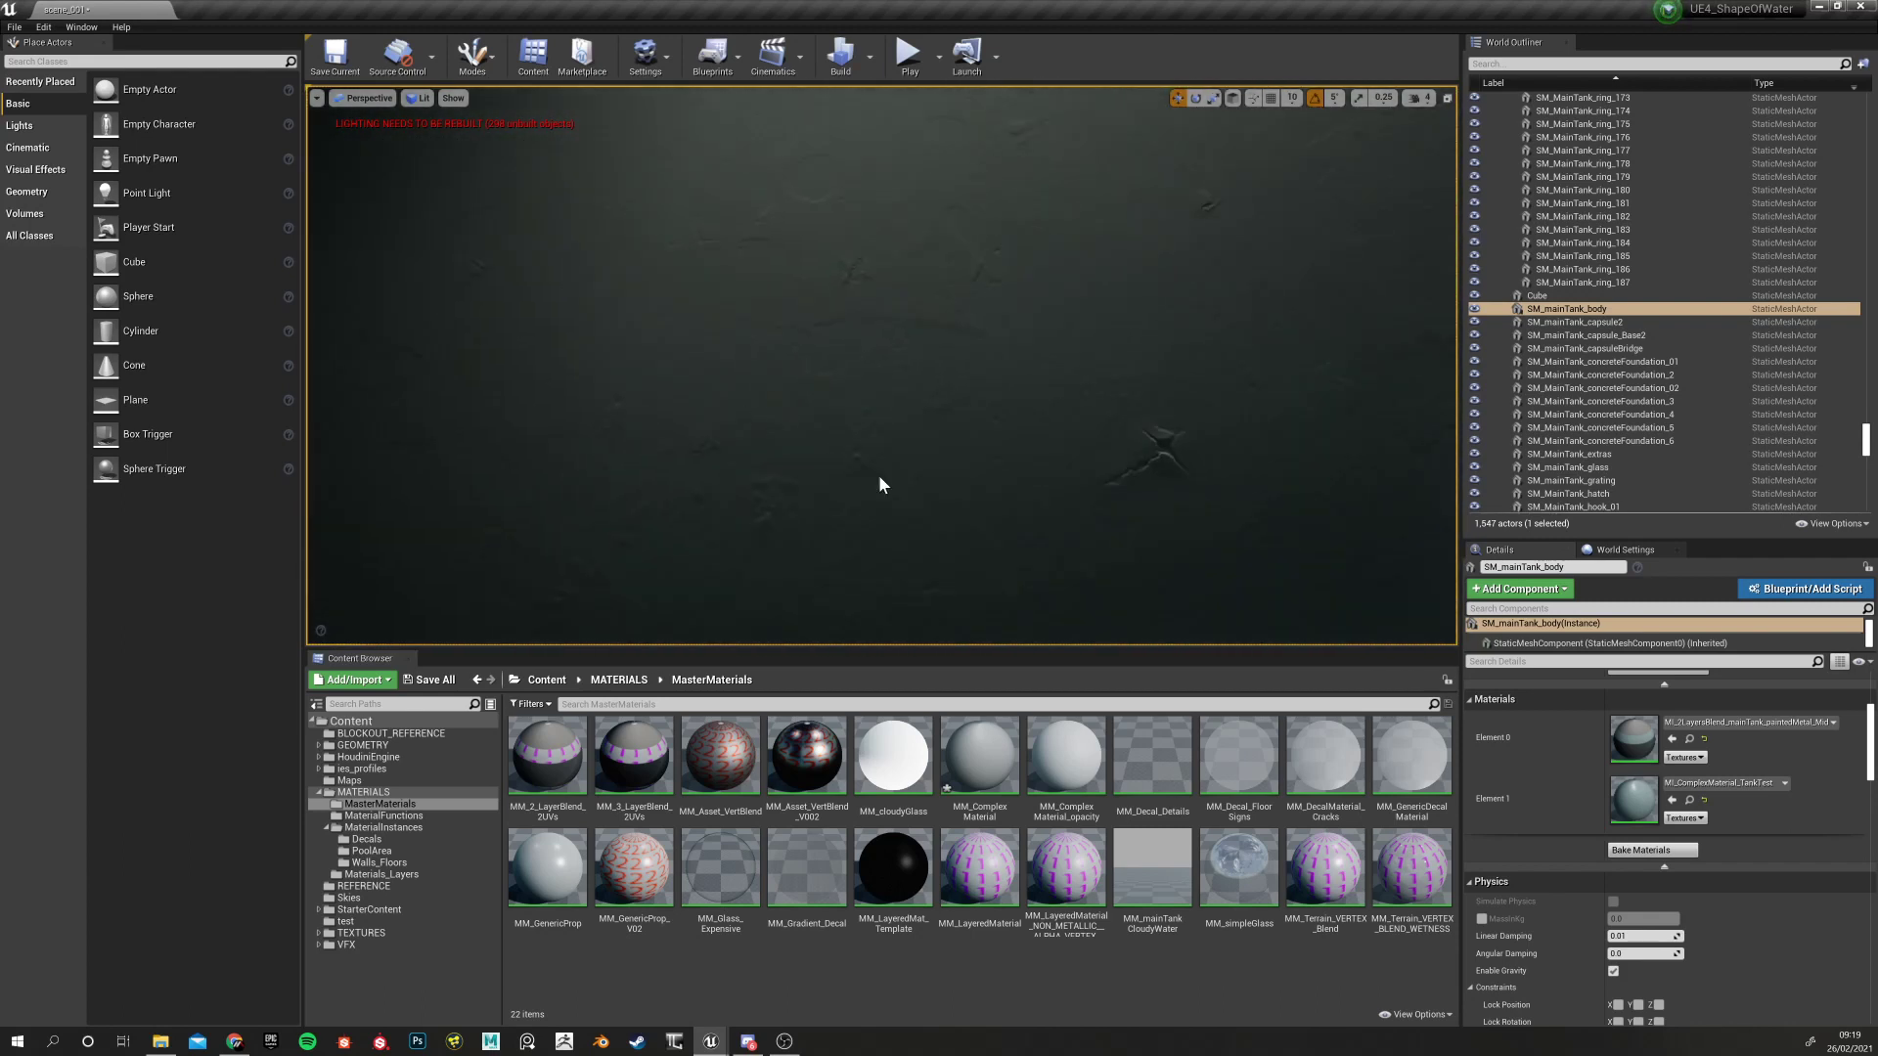
right_click_drag(1092, 444, 1178, 473)
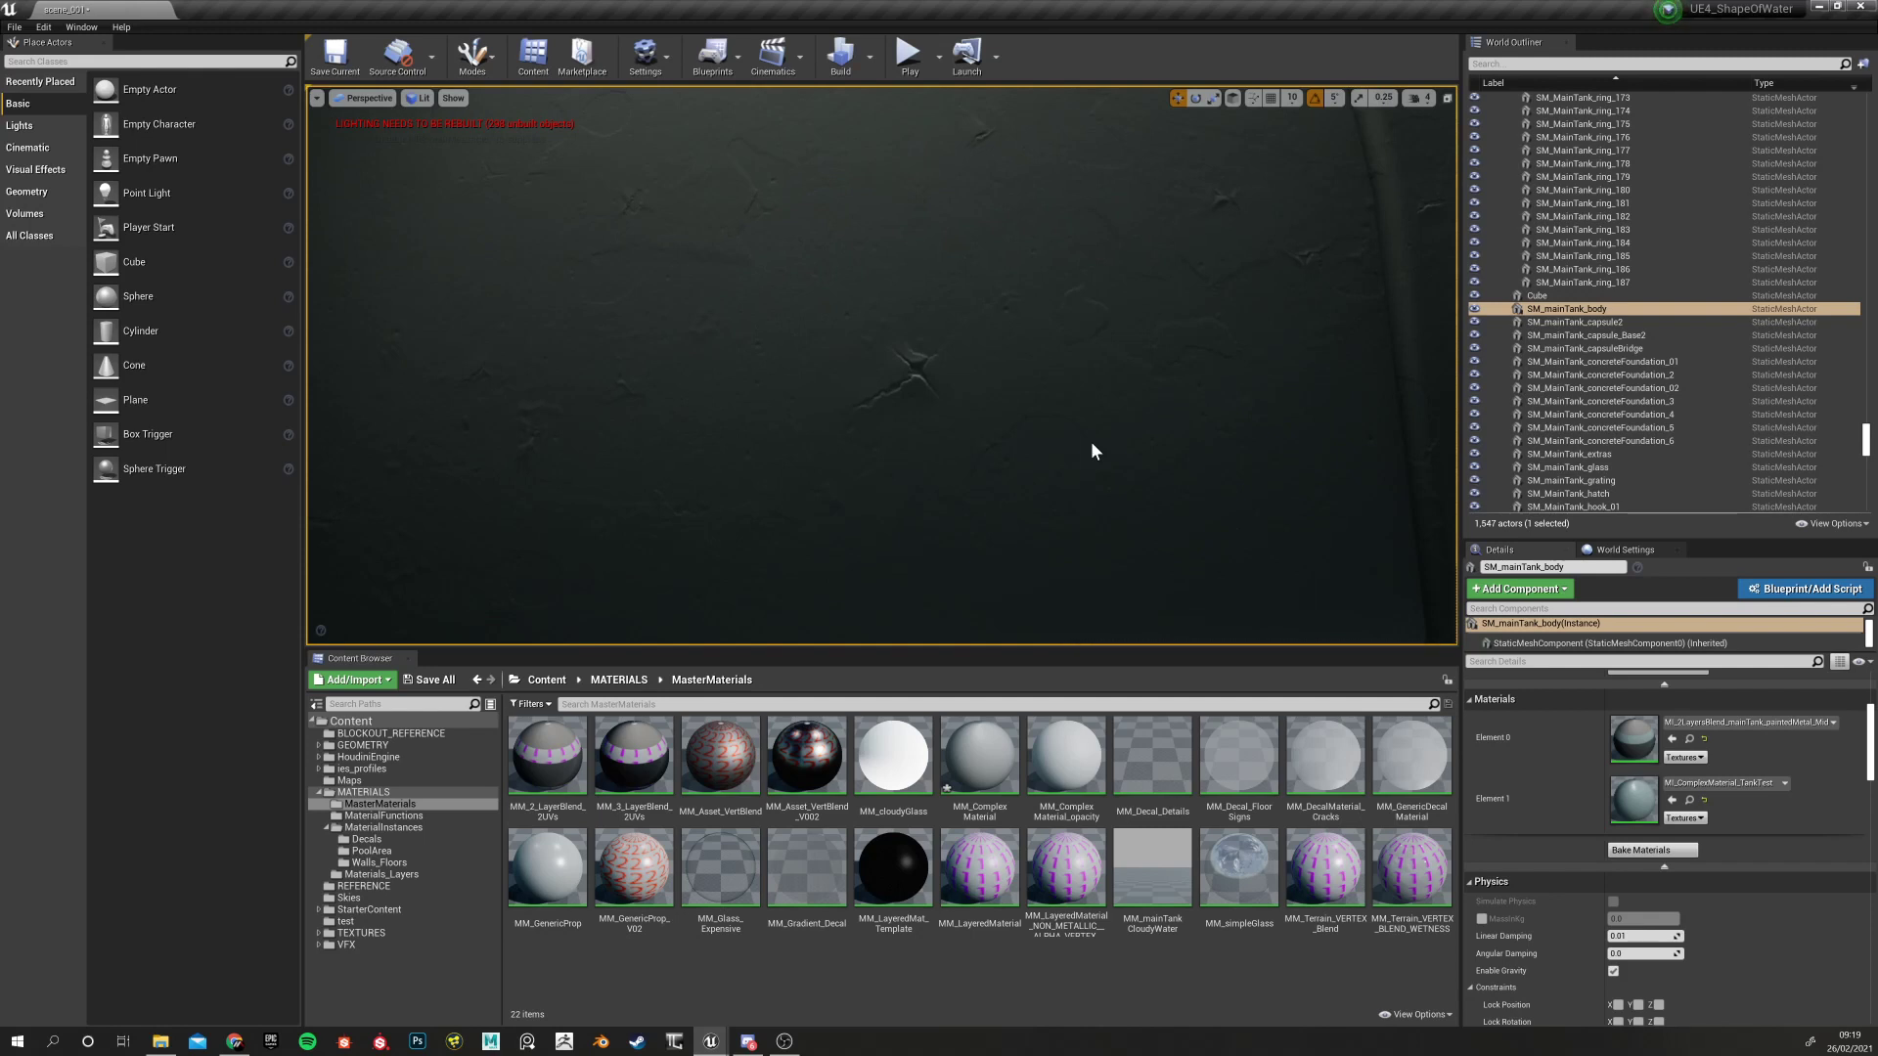
right_click_drag(1090, 442, 1064, 309)
right_click_drag(964, 372, 1179, 306)
mouse_move(904, 310)
right_mouse_down()
mouse_move(793, 342)
mouse_move(791, 417)
right_mouse_up()
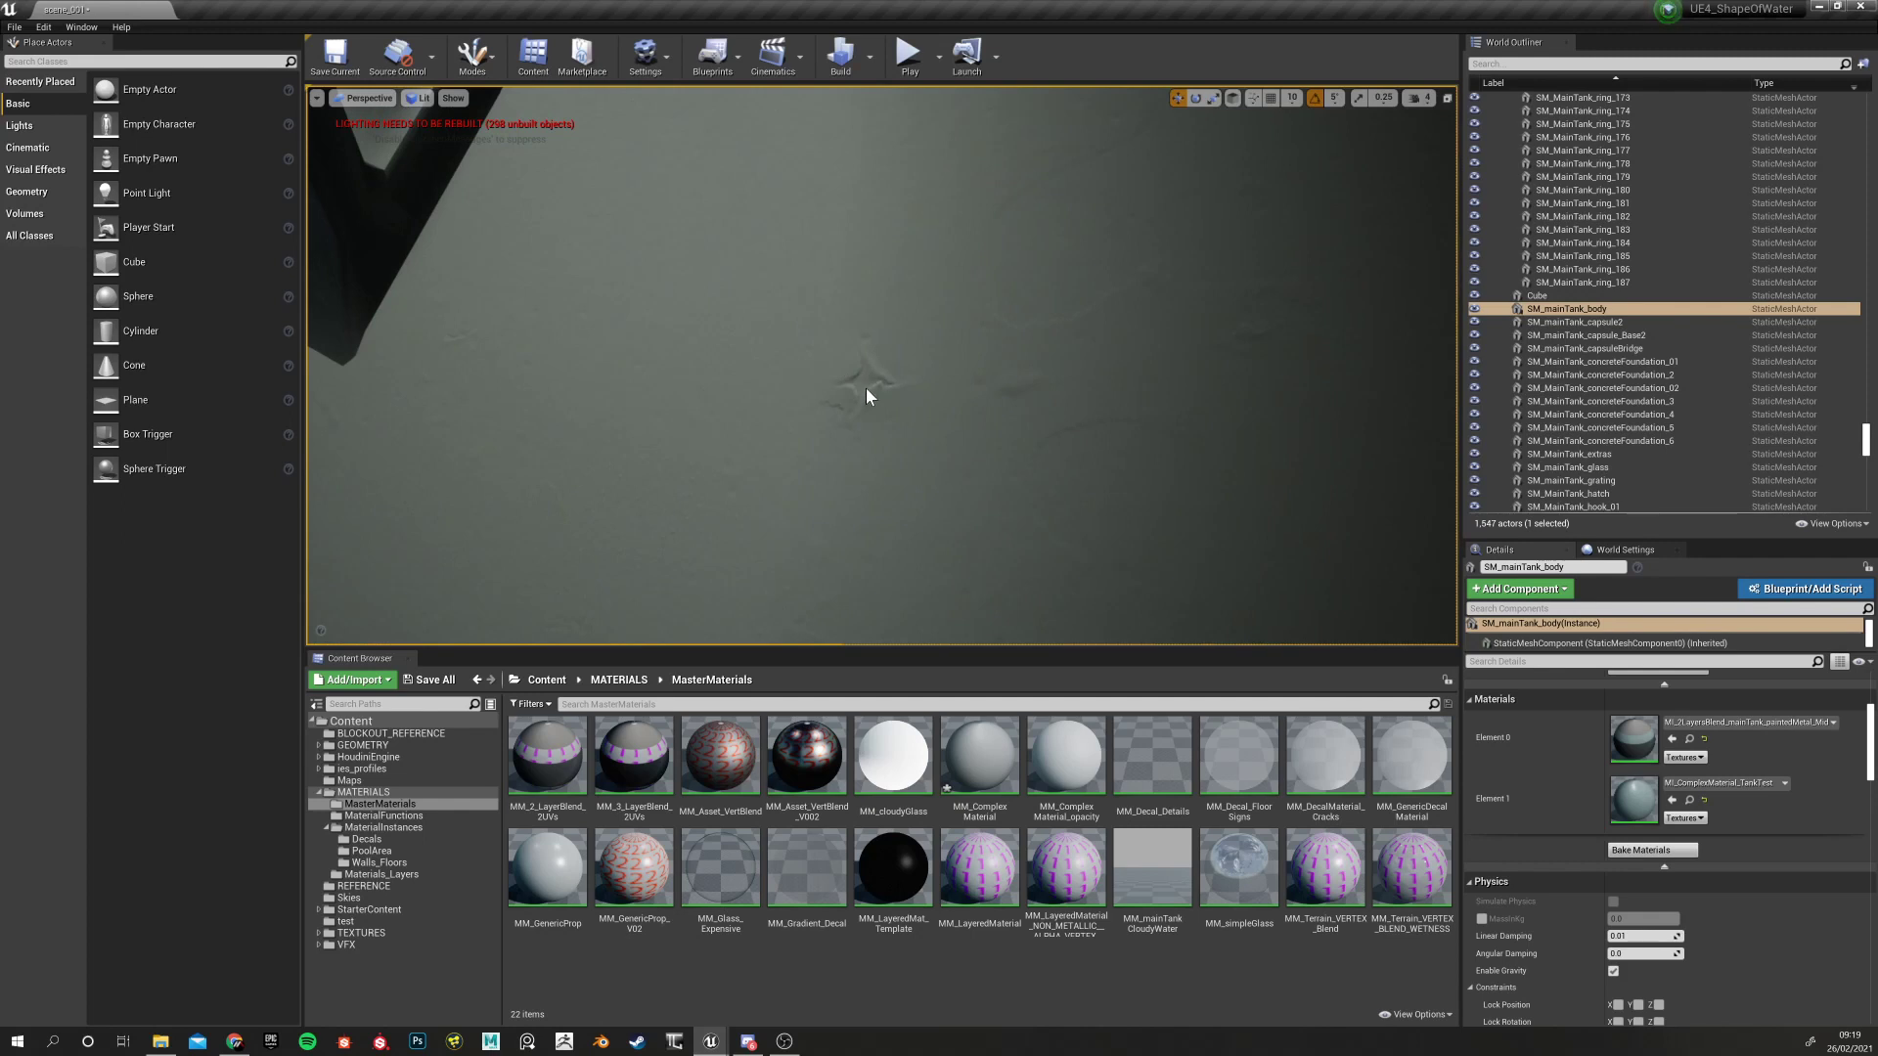
right_click_drag(885, 330, 872, 260)
scroll(881, 339, "down", 8)
mouse_move(912, 361)
right_mouse_down()
mouse_move(995, 346)
mouse_move(895, 348)
mouse_move(861, 313)
mouse_move(954, 404)
right_mouse_up()
scroll(1073, 391, "down", 8)
mouse_move(1073, 391)
right_mouse_down()
mouse_move(968, 381)
mouse_move(1012, 418)
right_mouse_up()
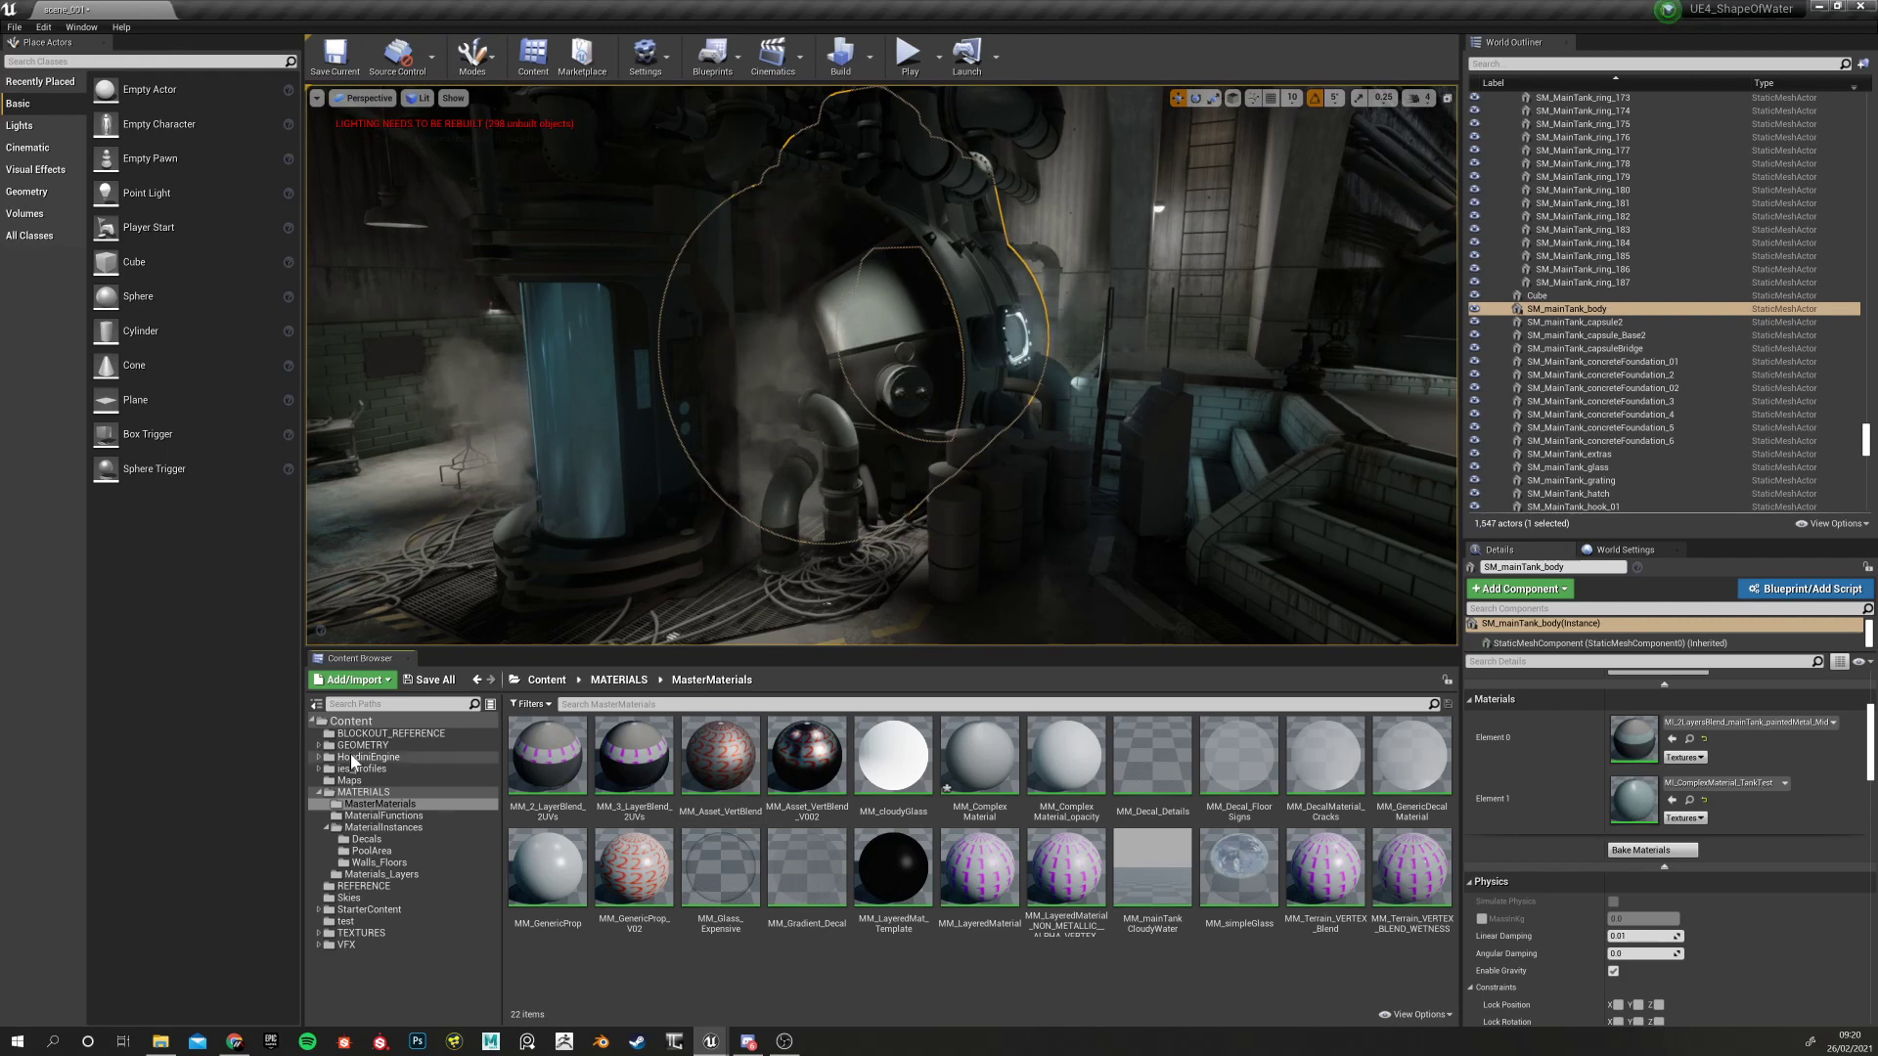
Browse the MasterMaterials and MaterialFunctions folders, ending back in MasterMaterials
left_click(372, 805)
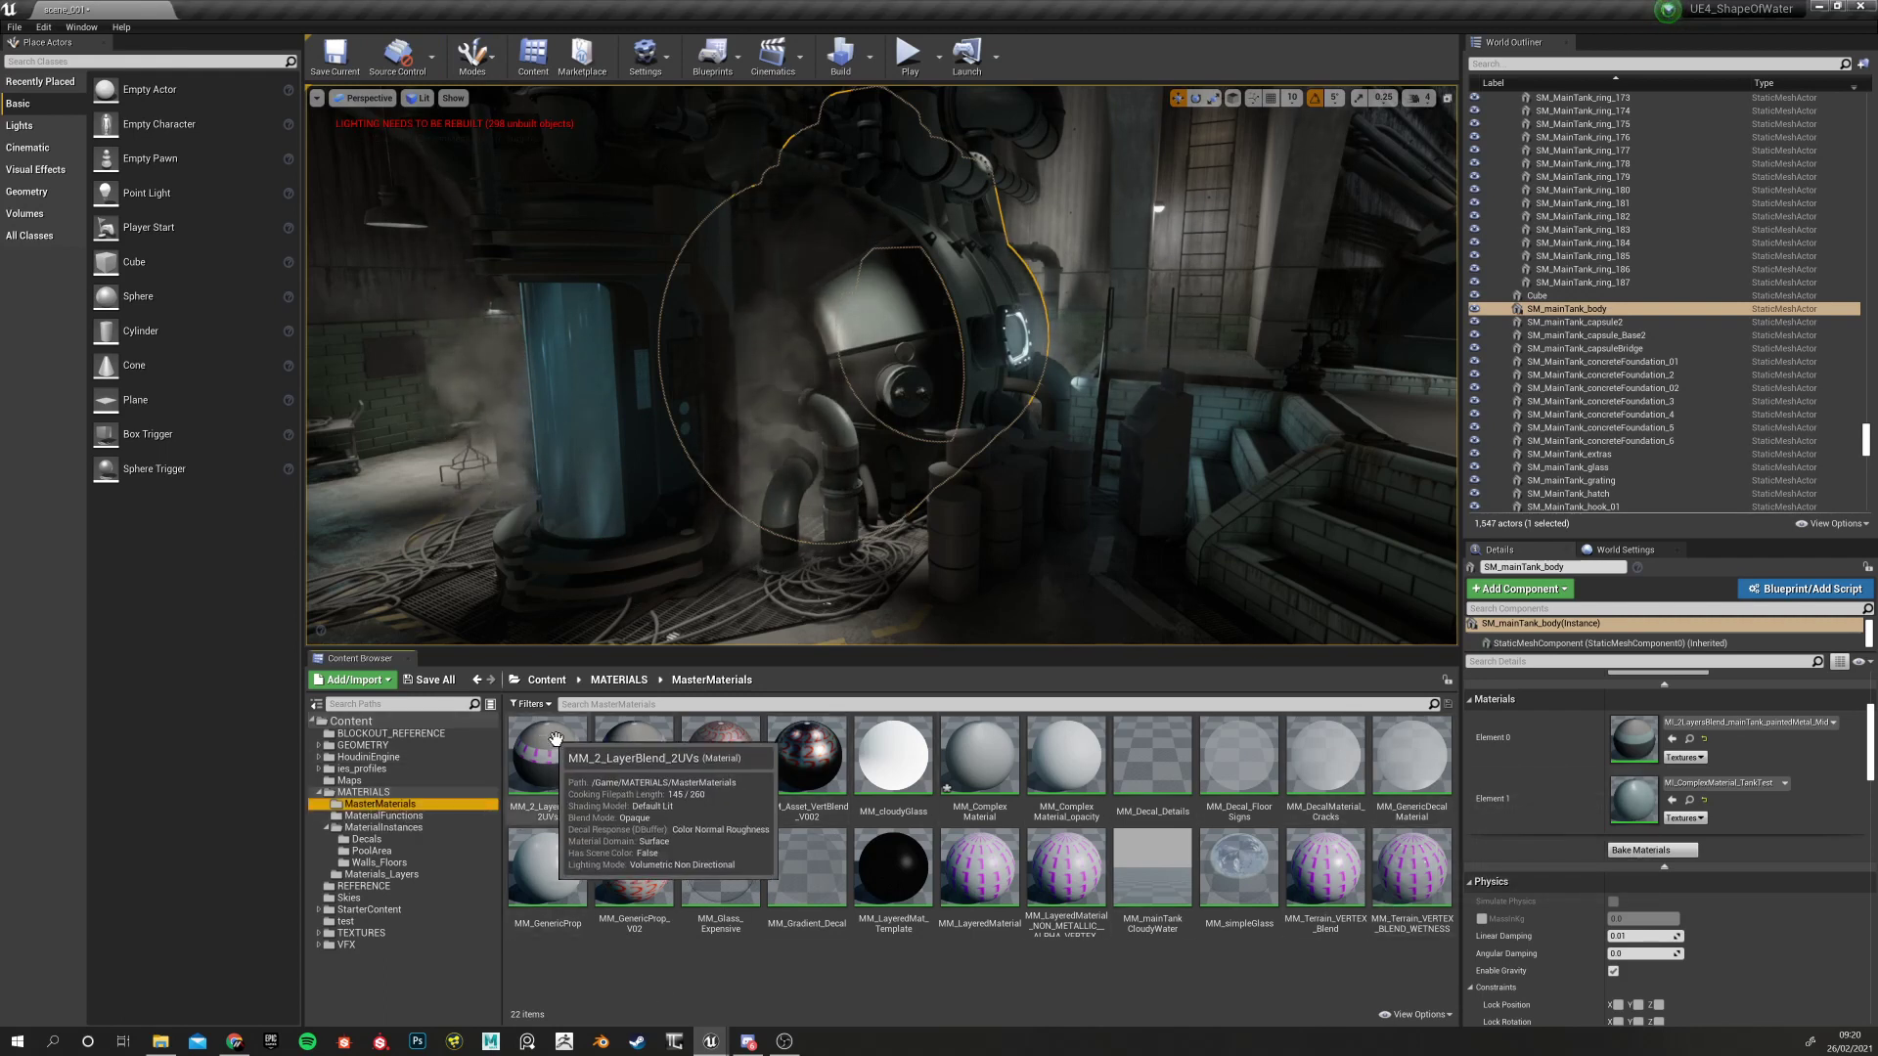
left_click(390, 815)
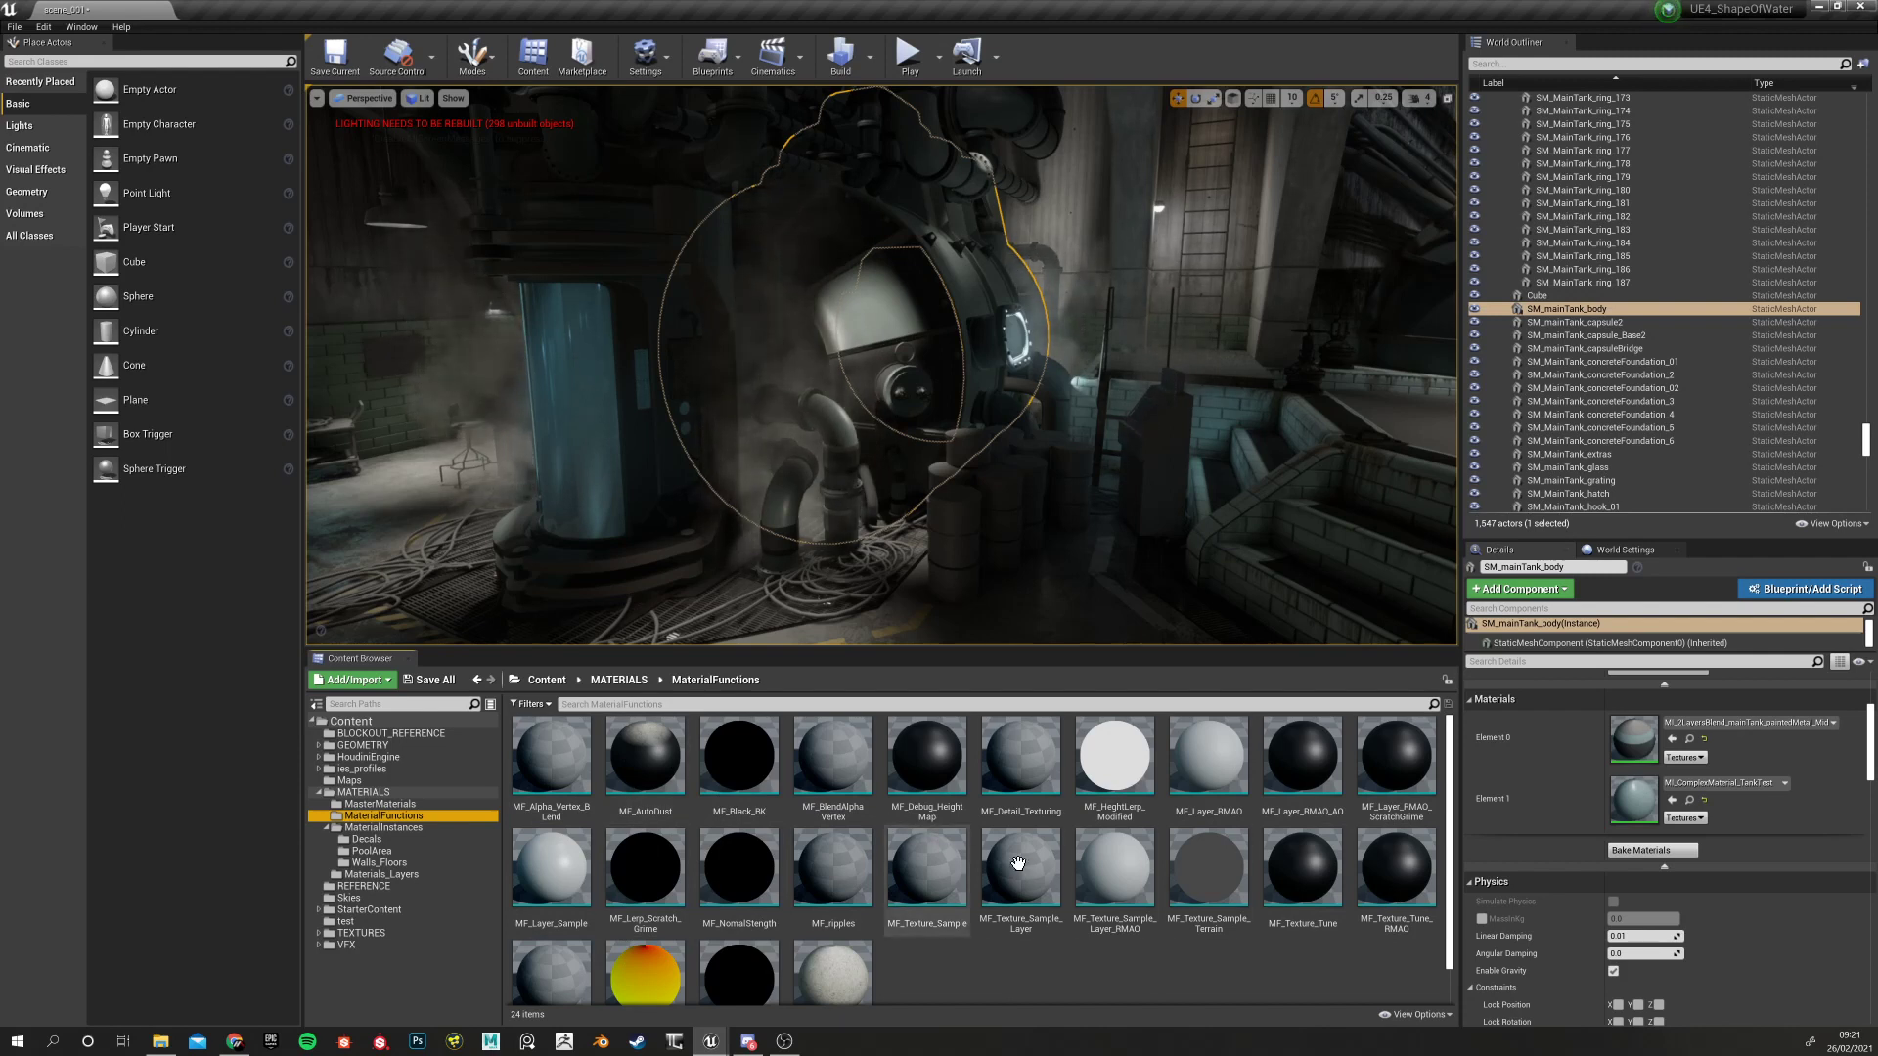
scroll(824, 877, "down", 1)
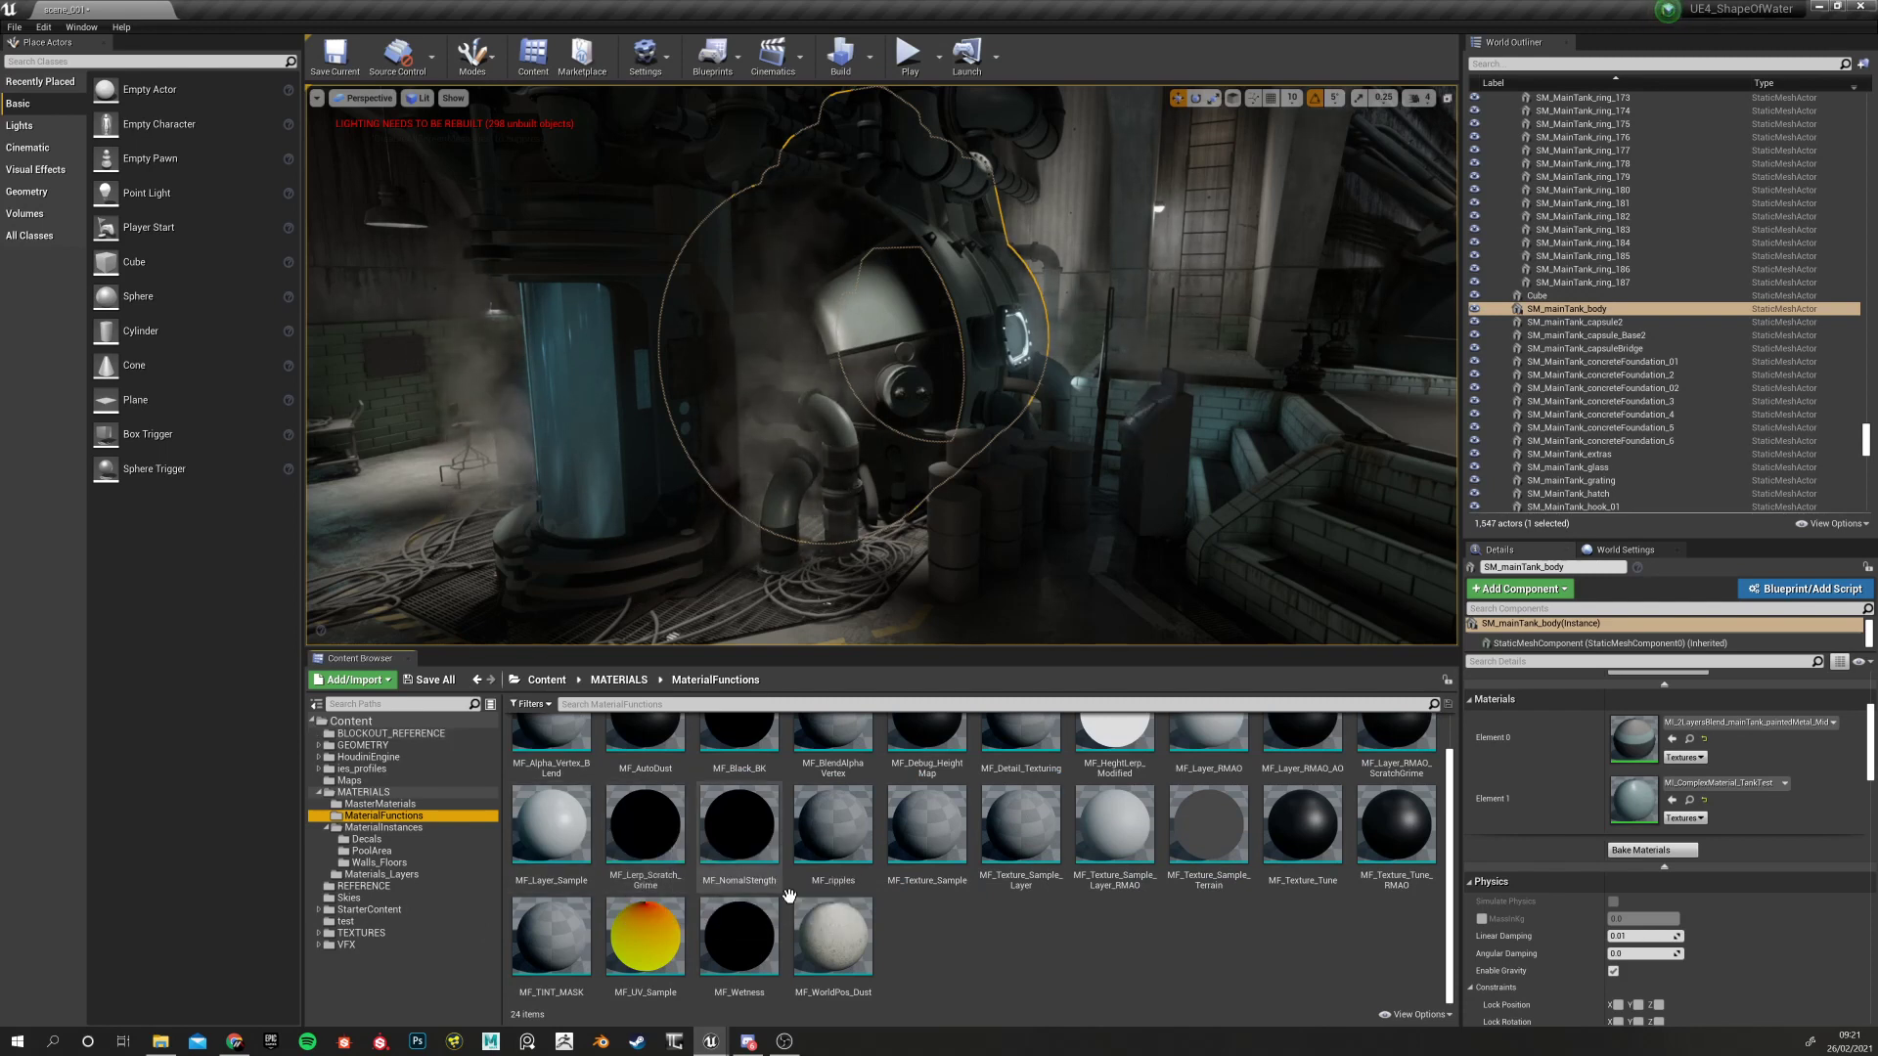
left_click(1029, 945)
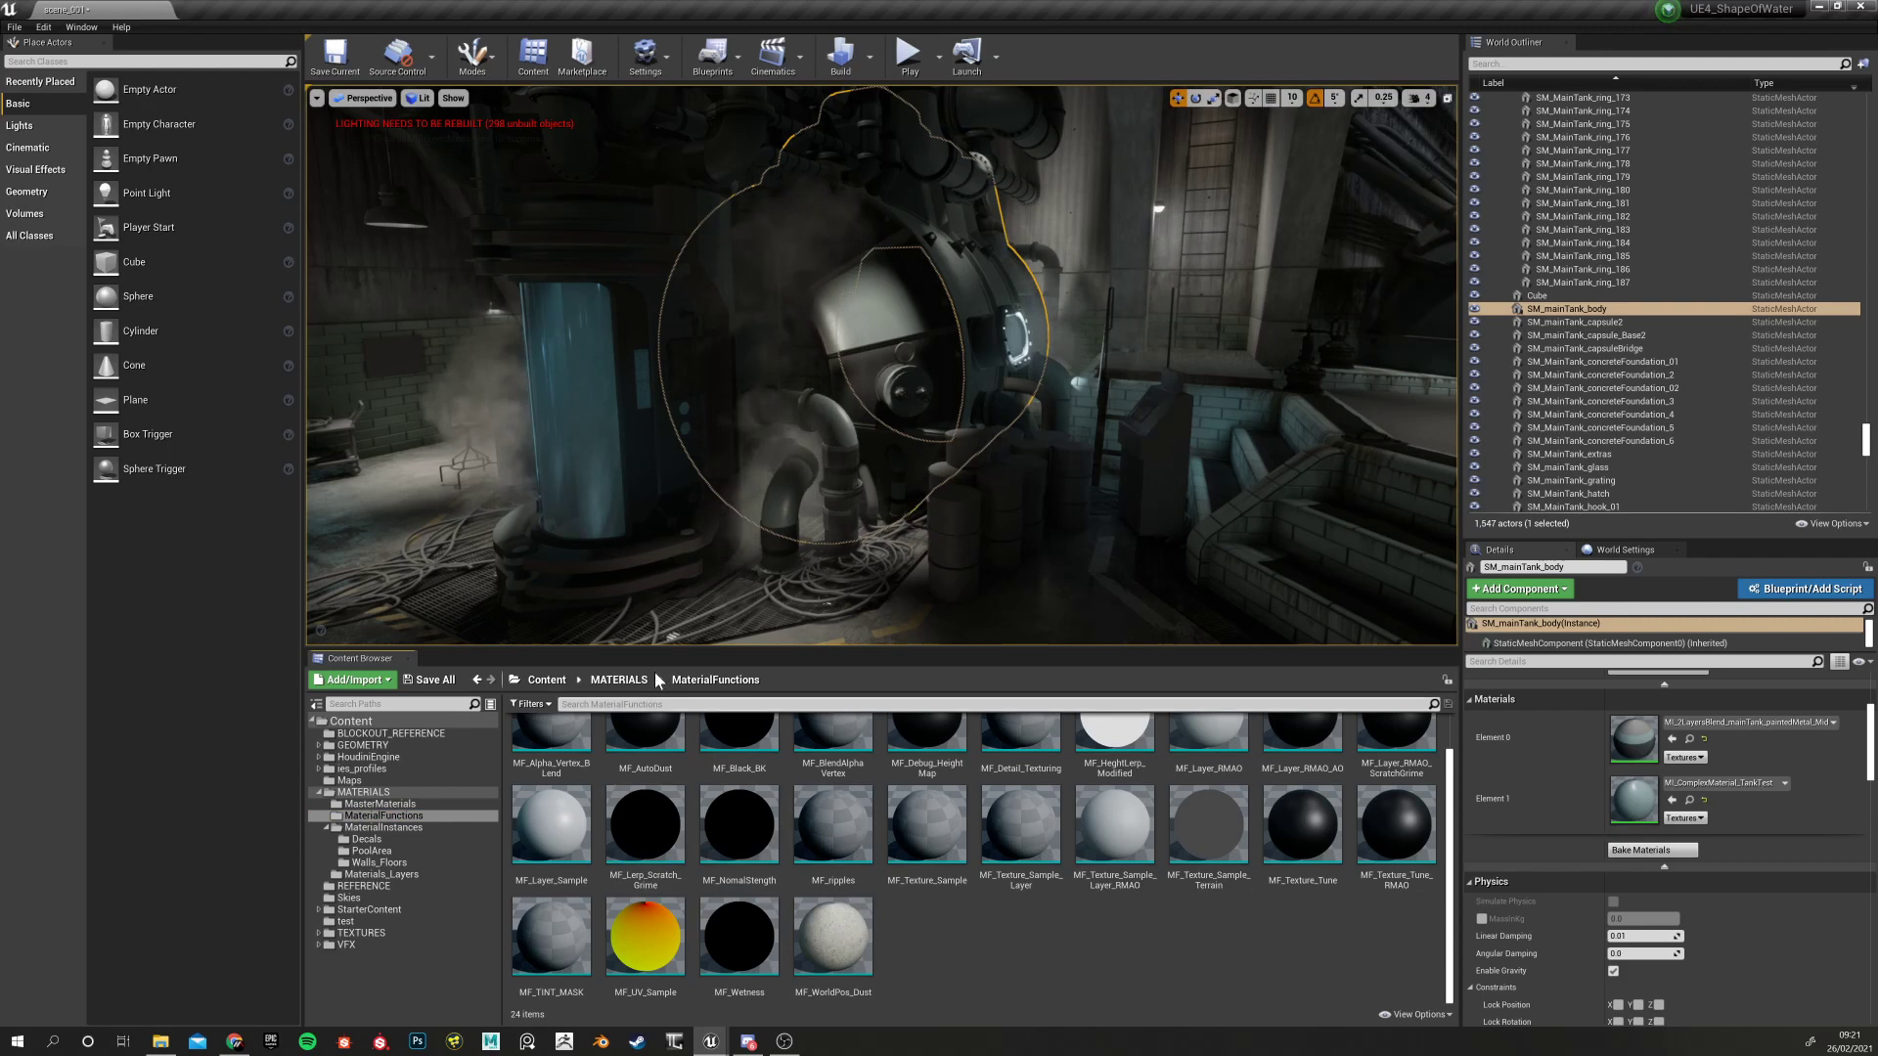
left_click(397, 805)
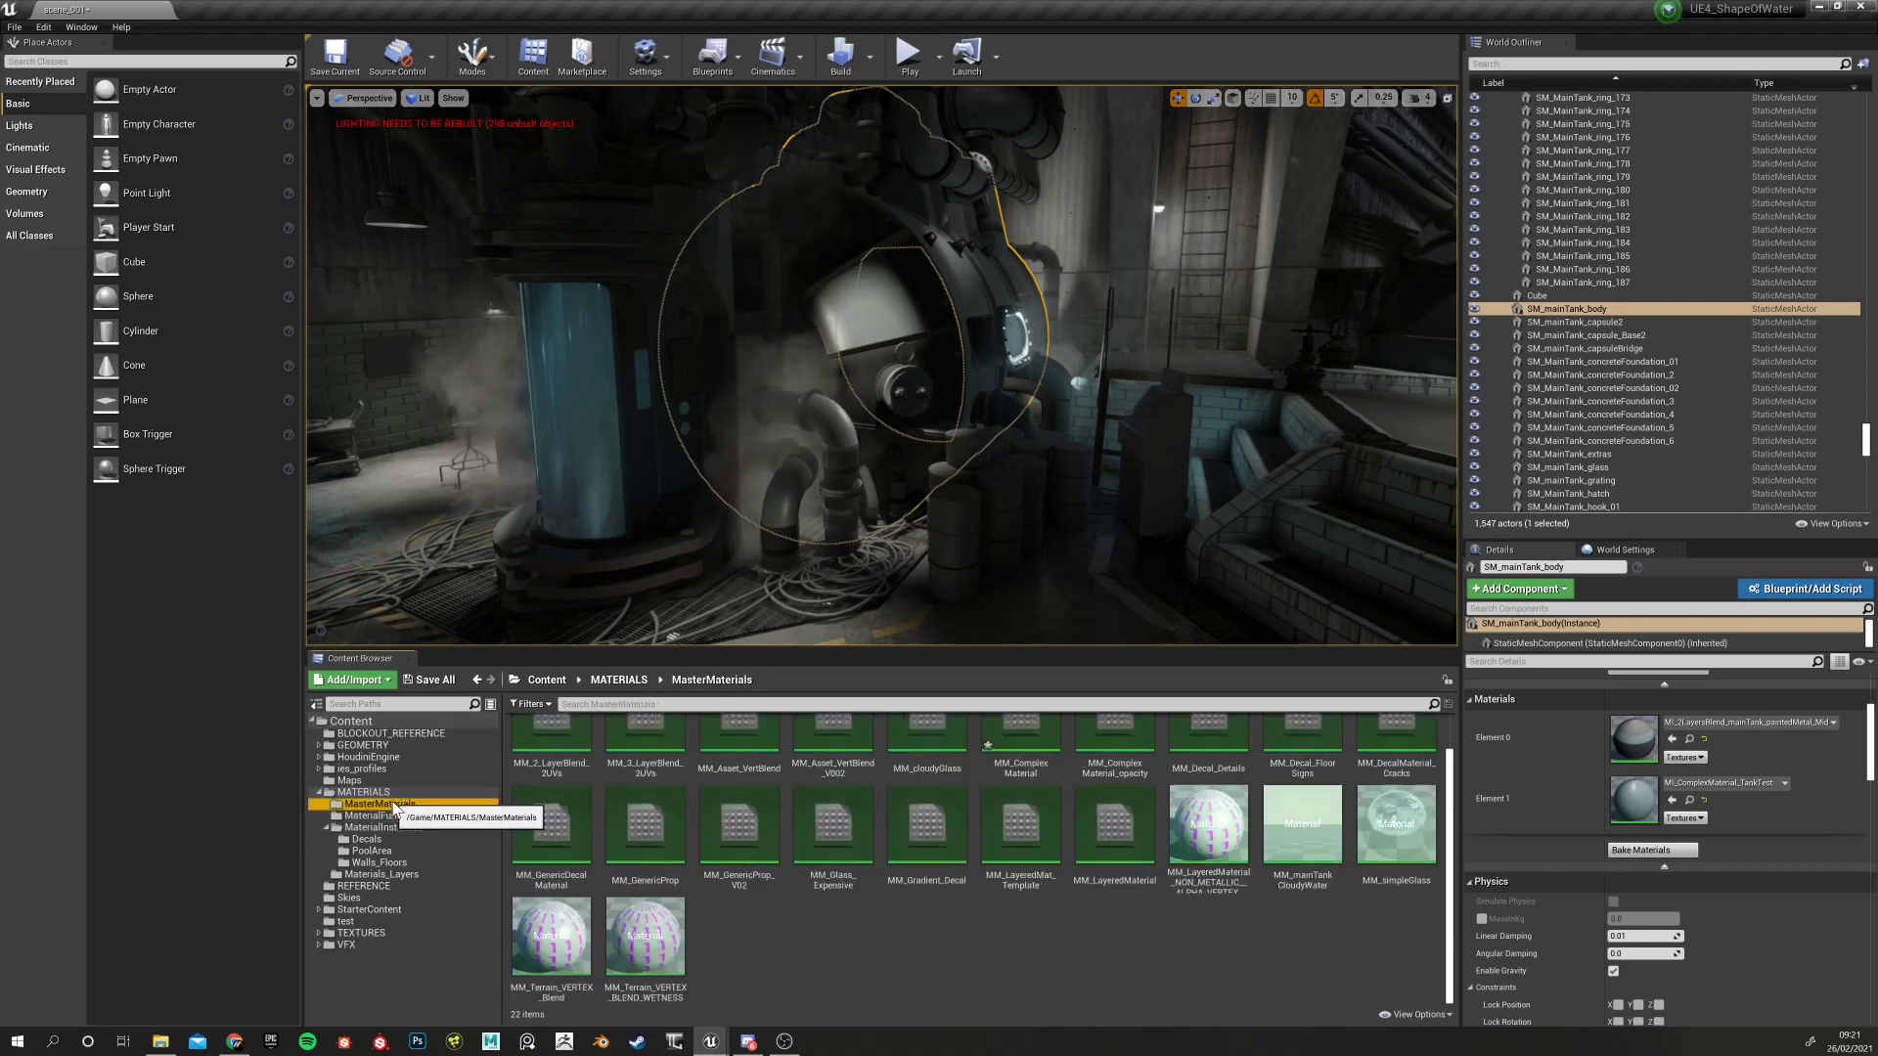
Create a new Material named MM_test in MasterMaterials and open it in the material editor
right_click(796, 929)
left_click(849, 638)
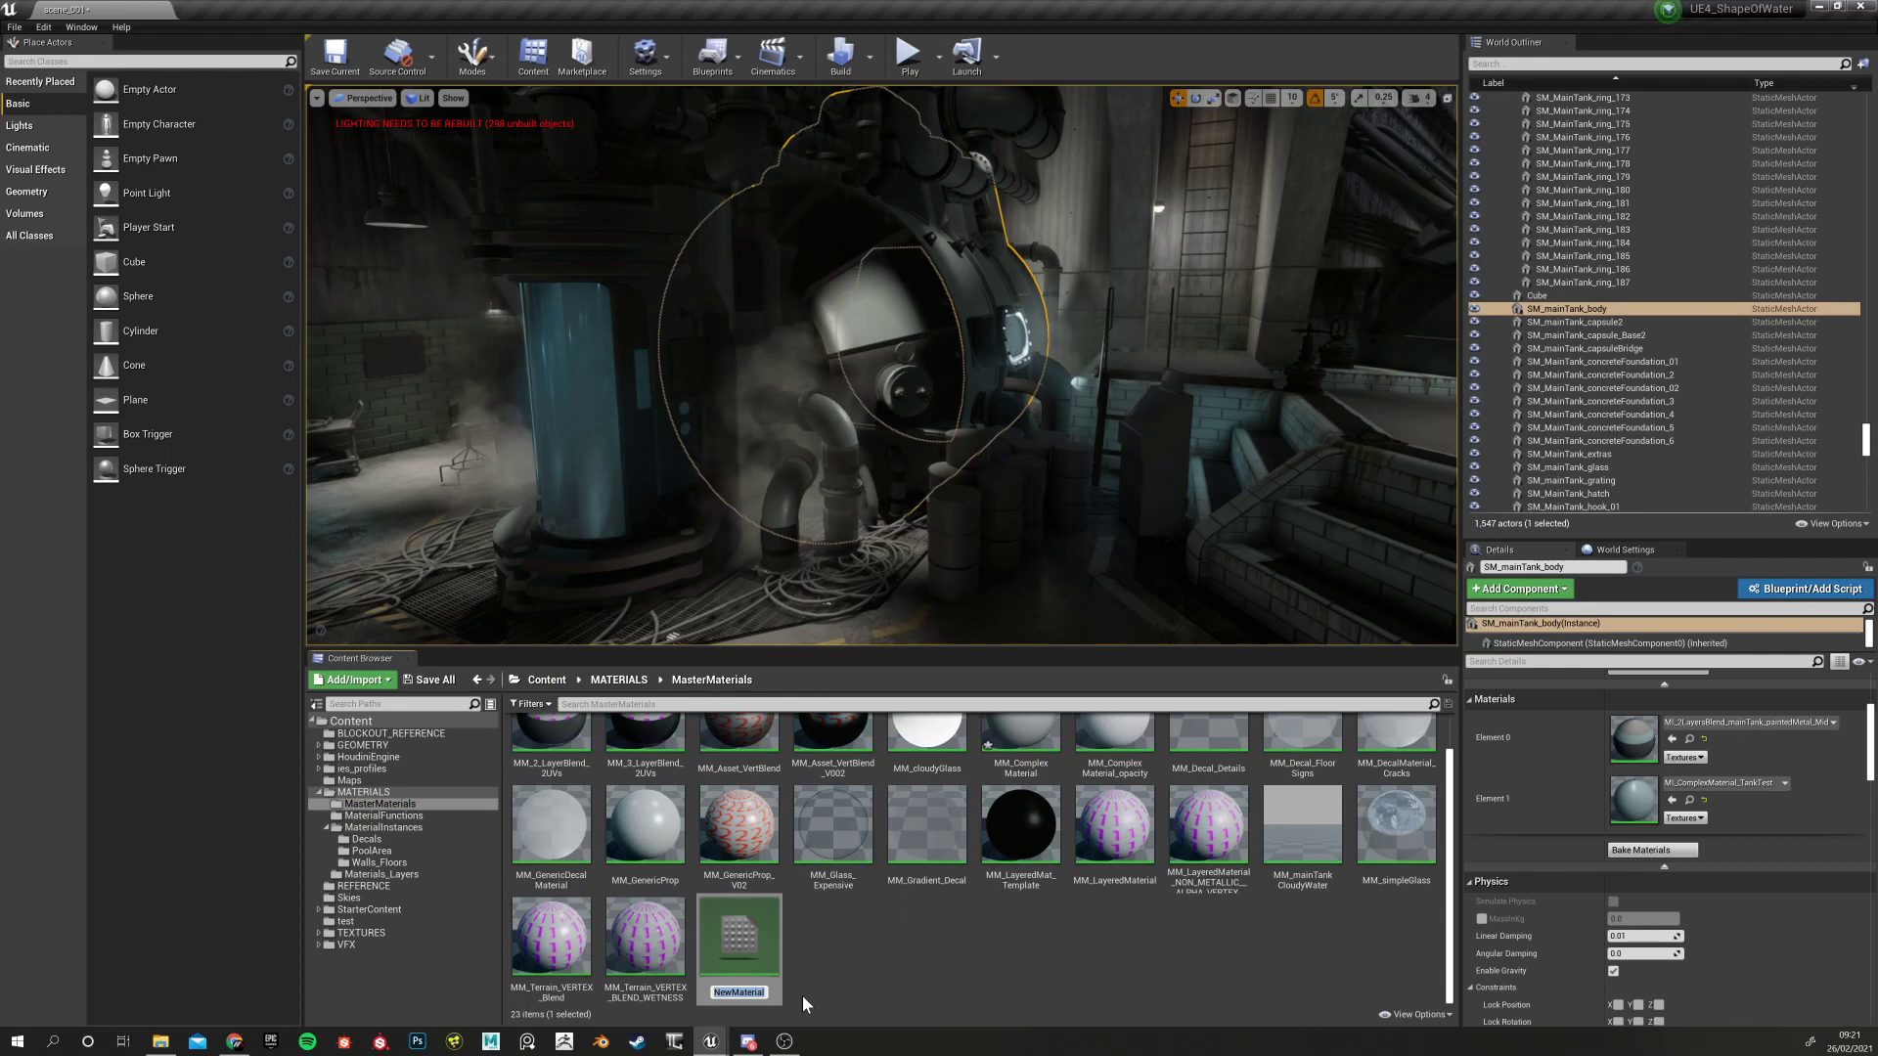
type("mm")
key("BackSpace")
key("BackSpace")
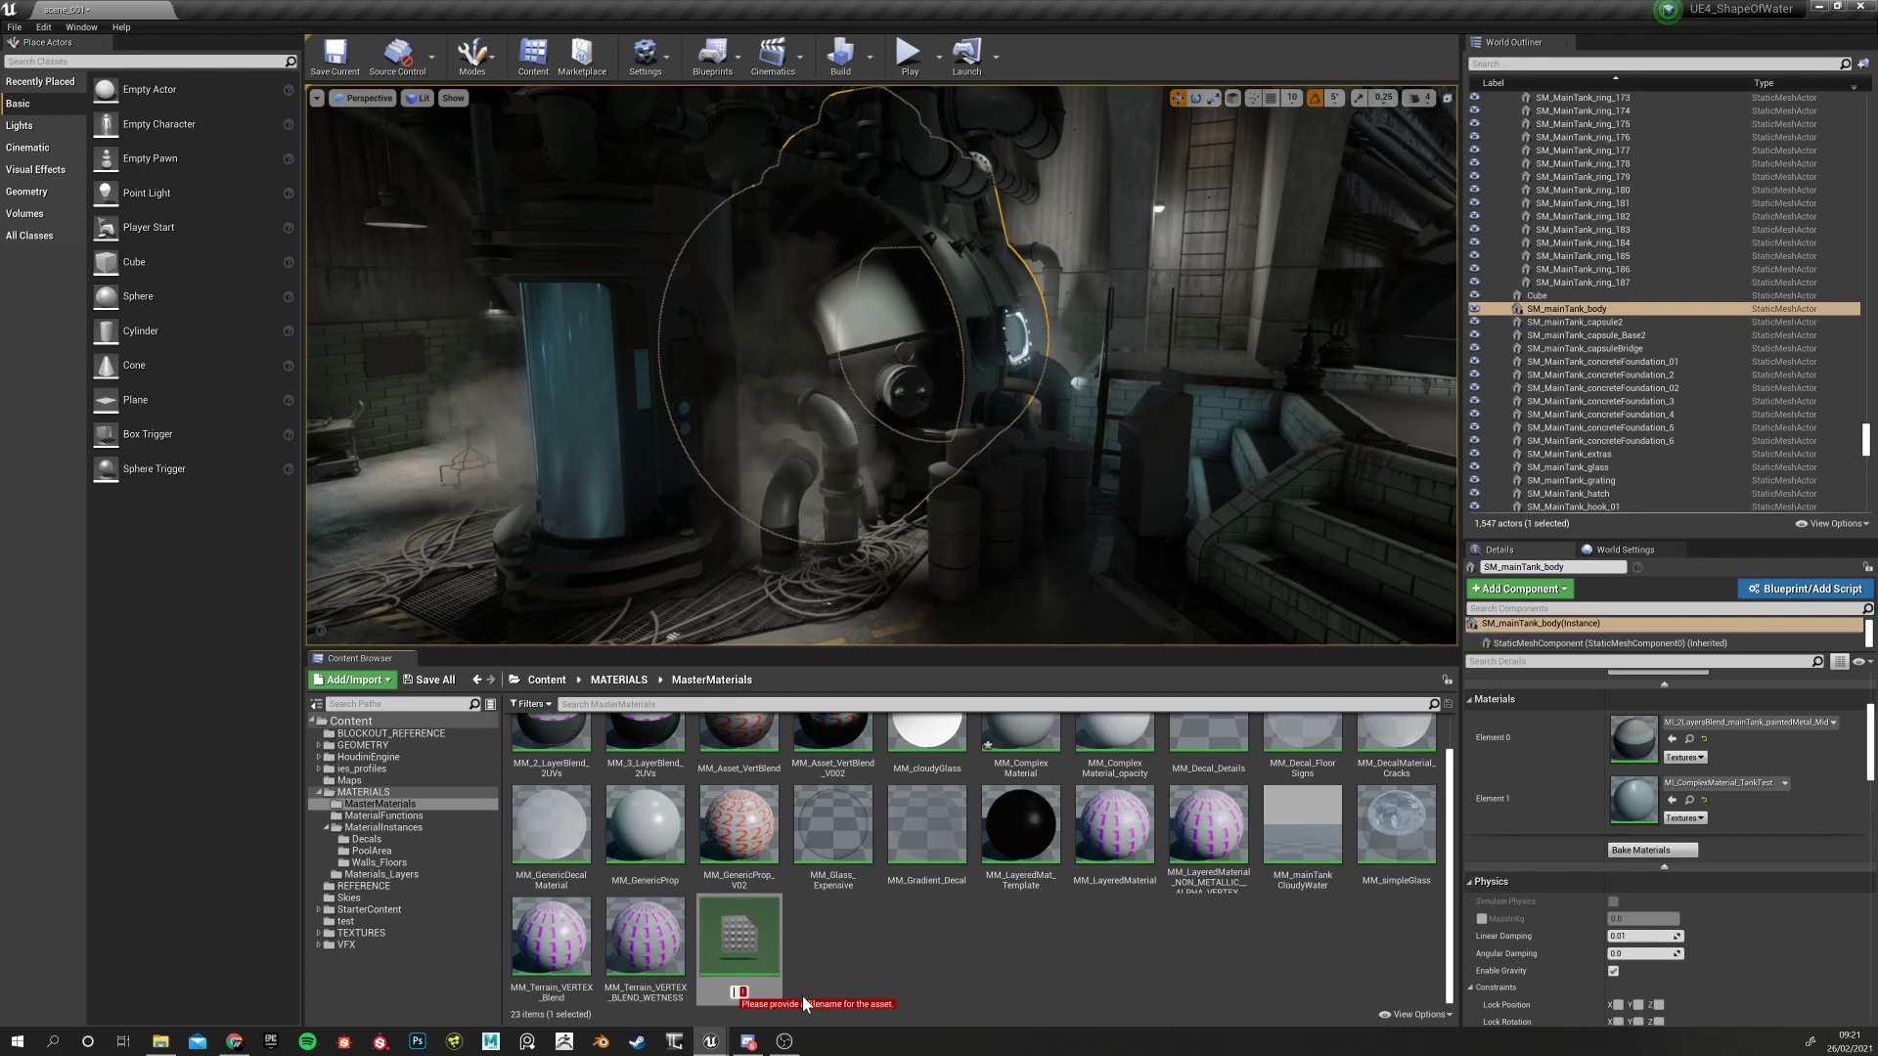
type("MM")
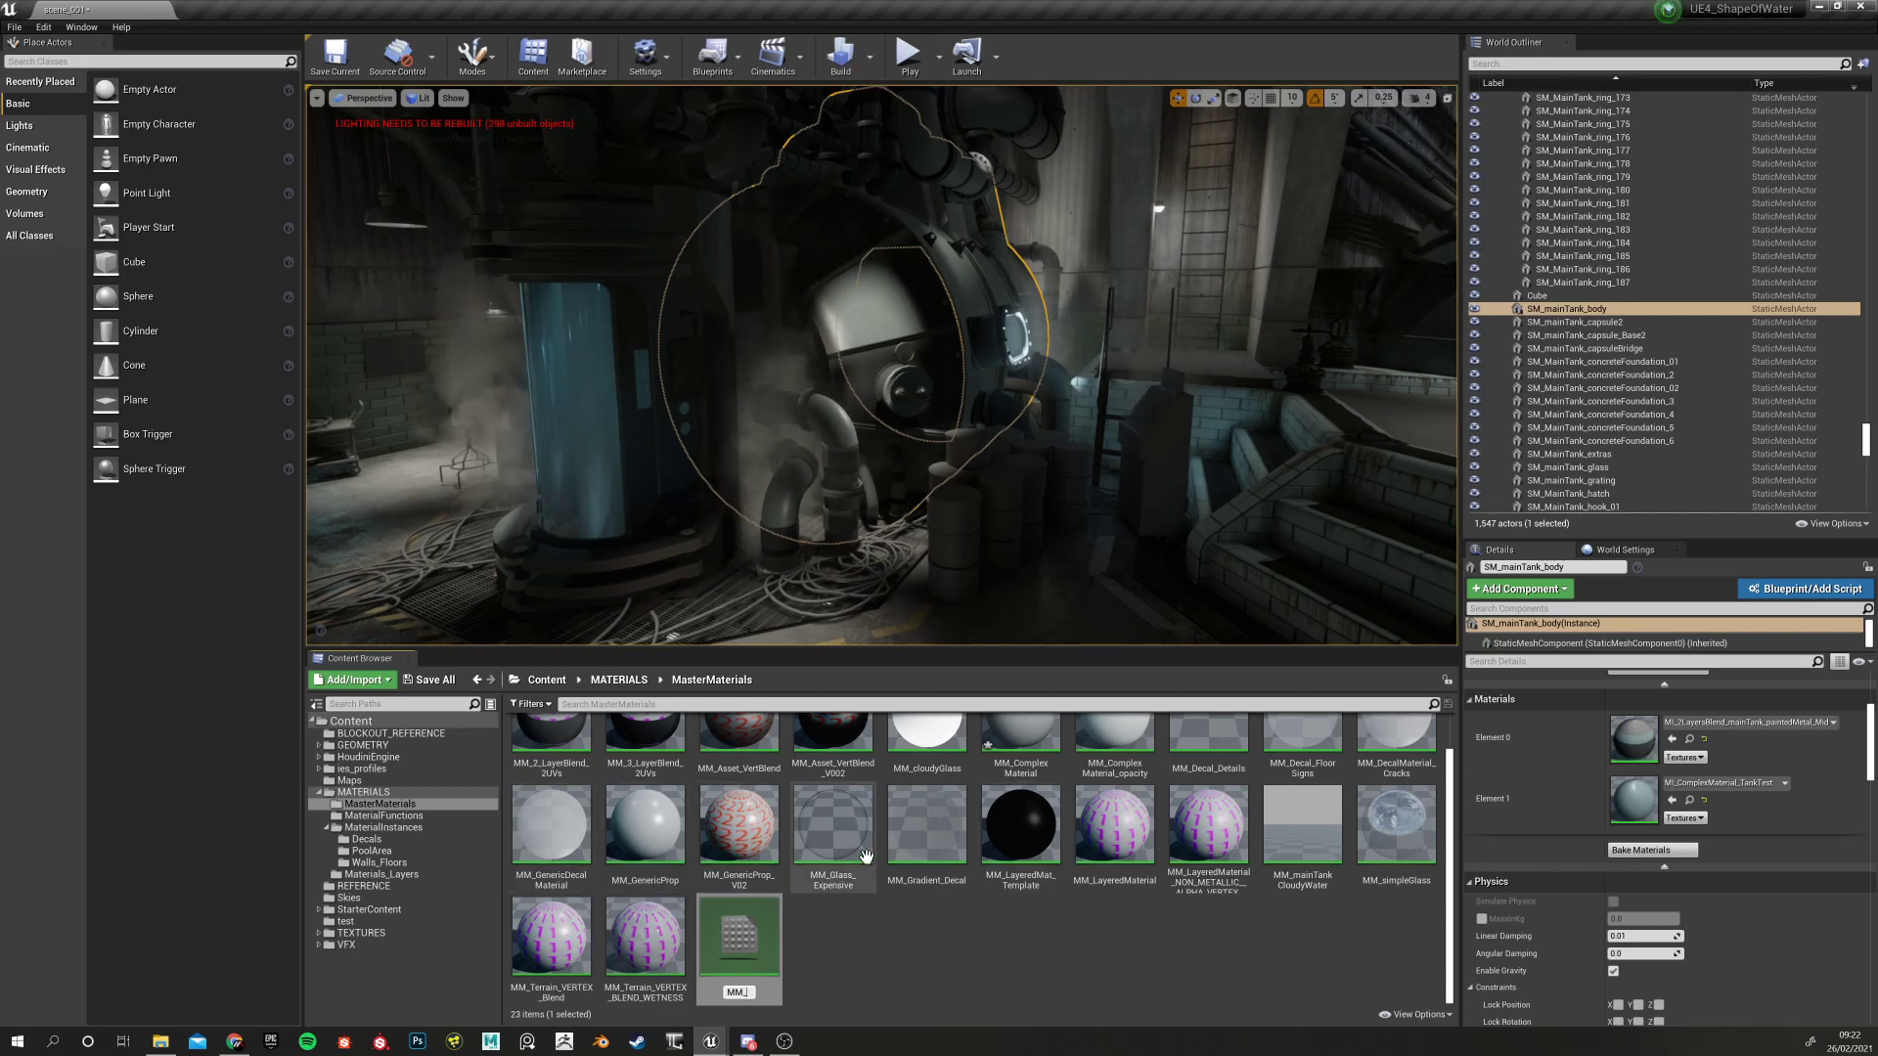
type("_")
type("t5")
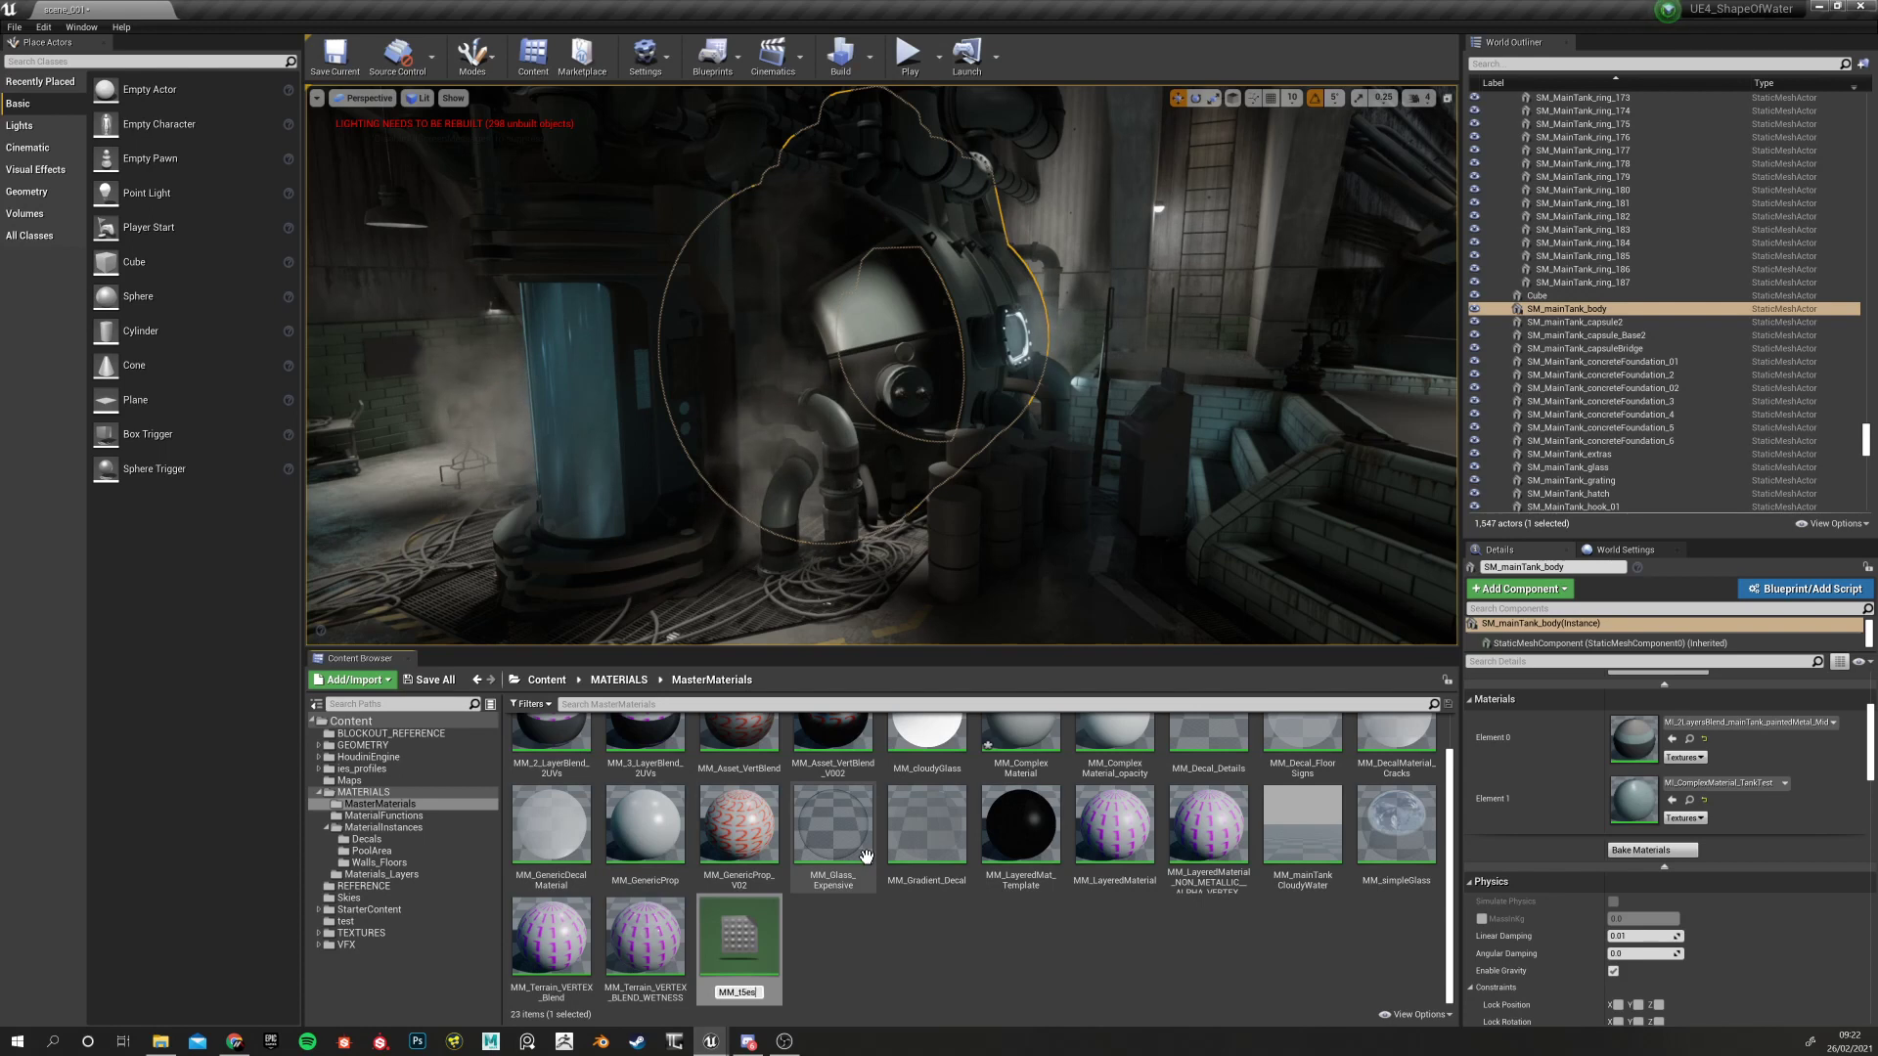
type("st")
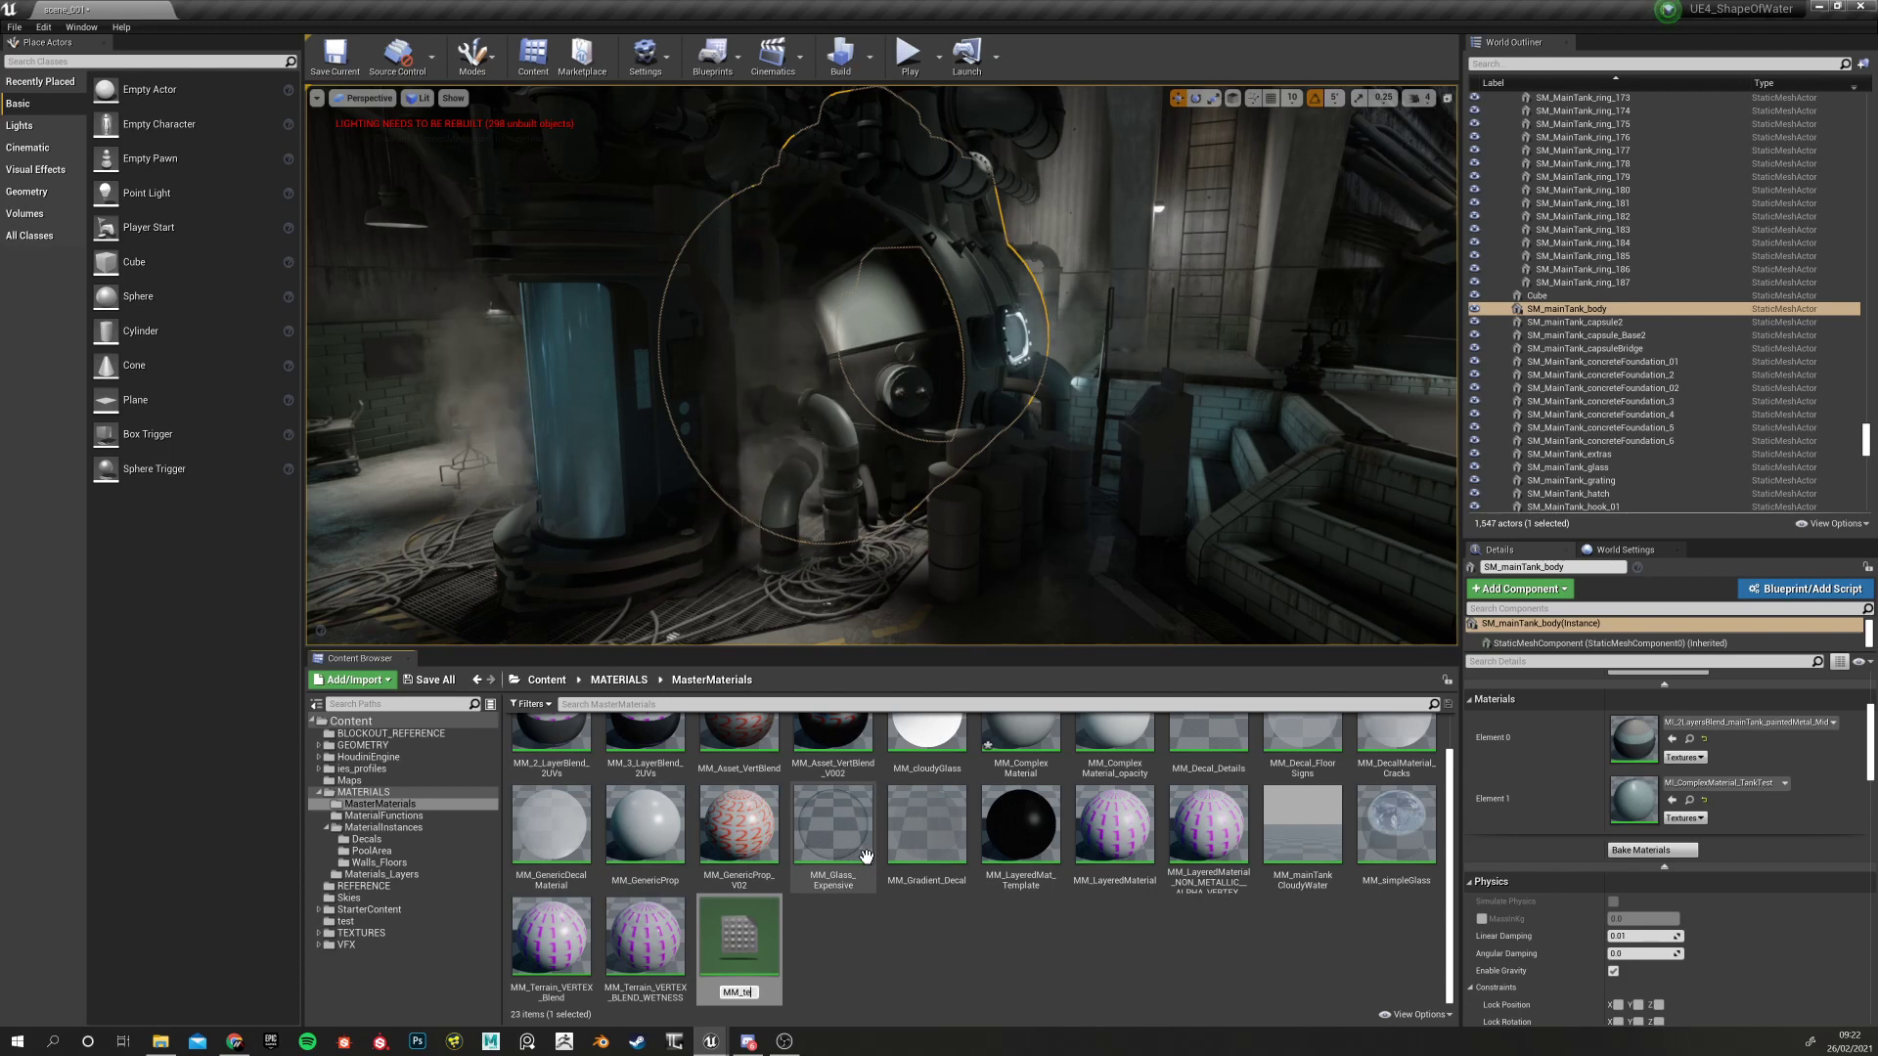
key("Return")
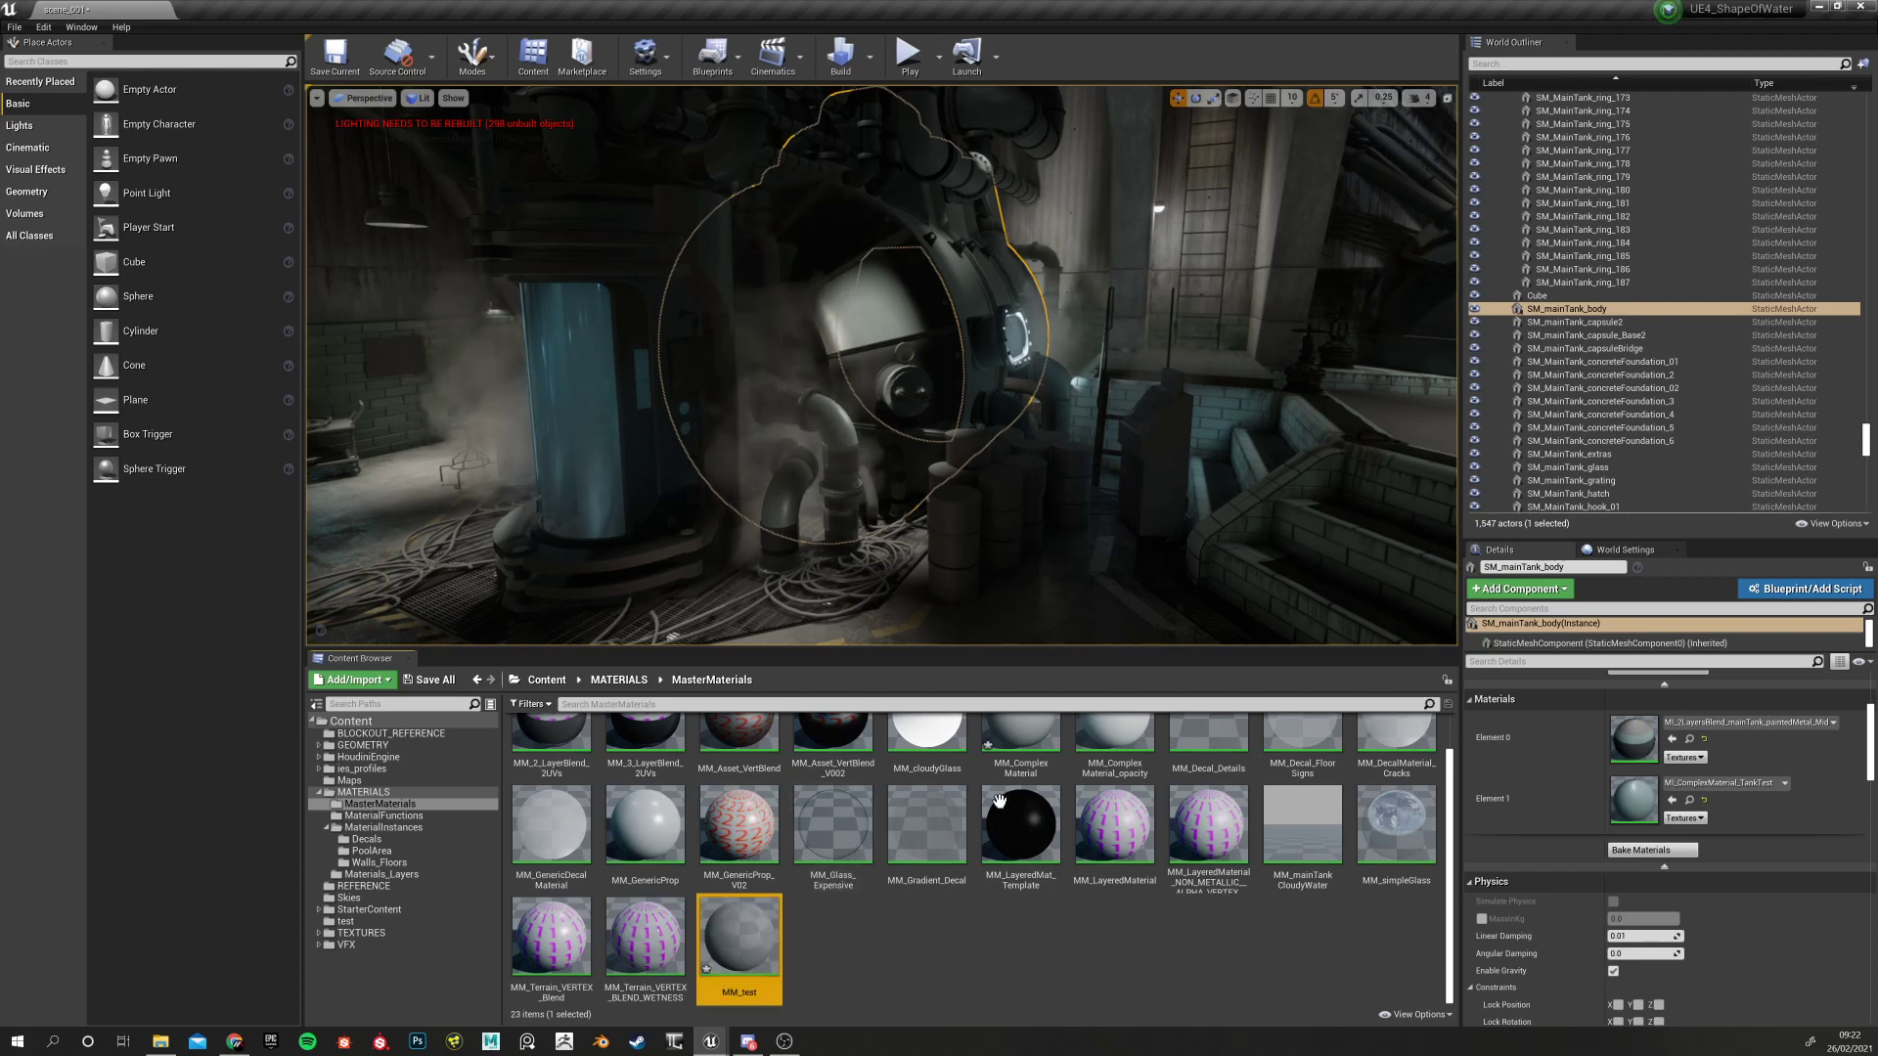
left_click(784, 934)
left_click(743, 934)
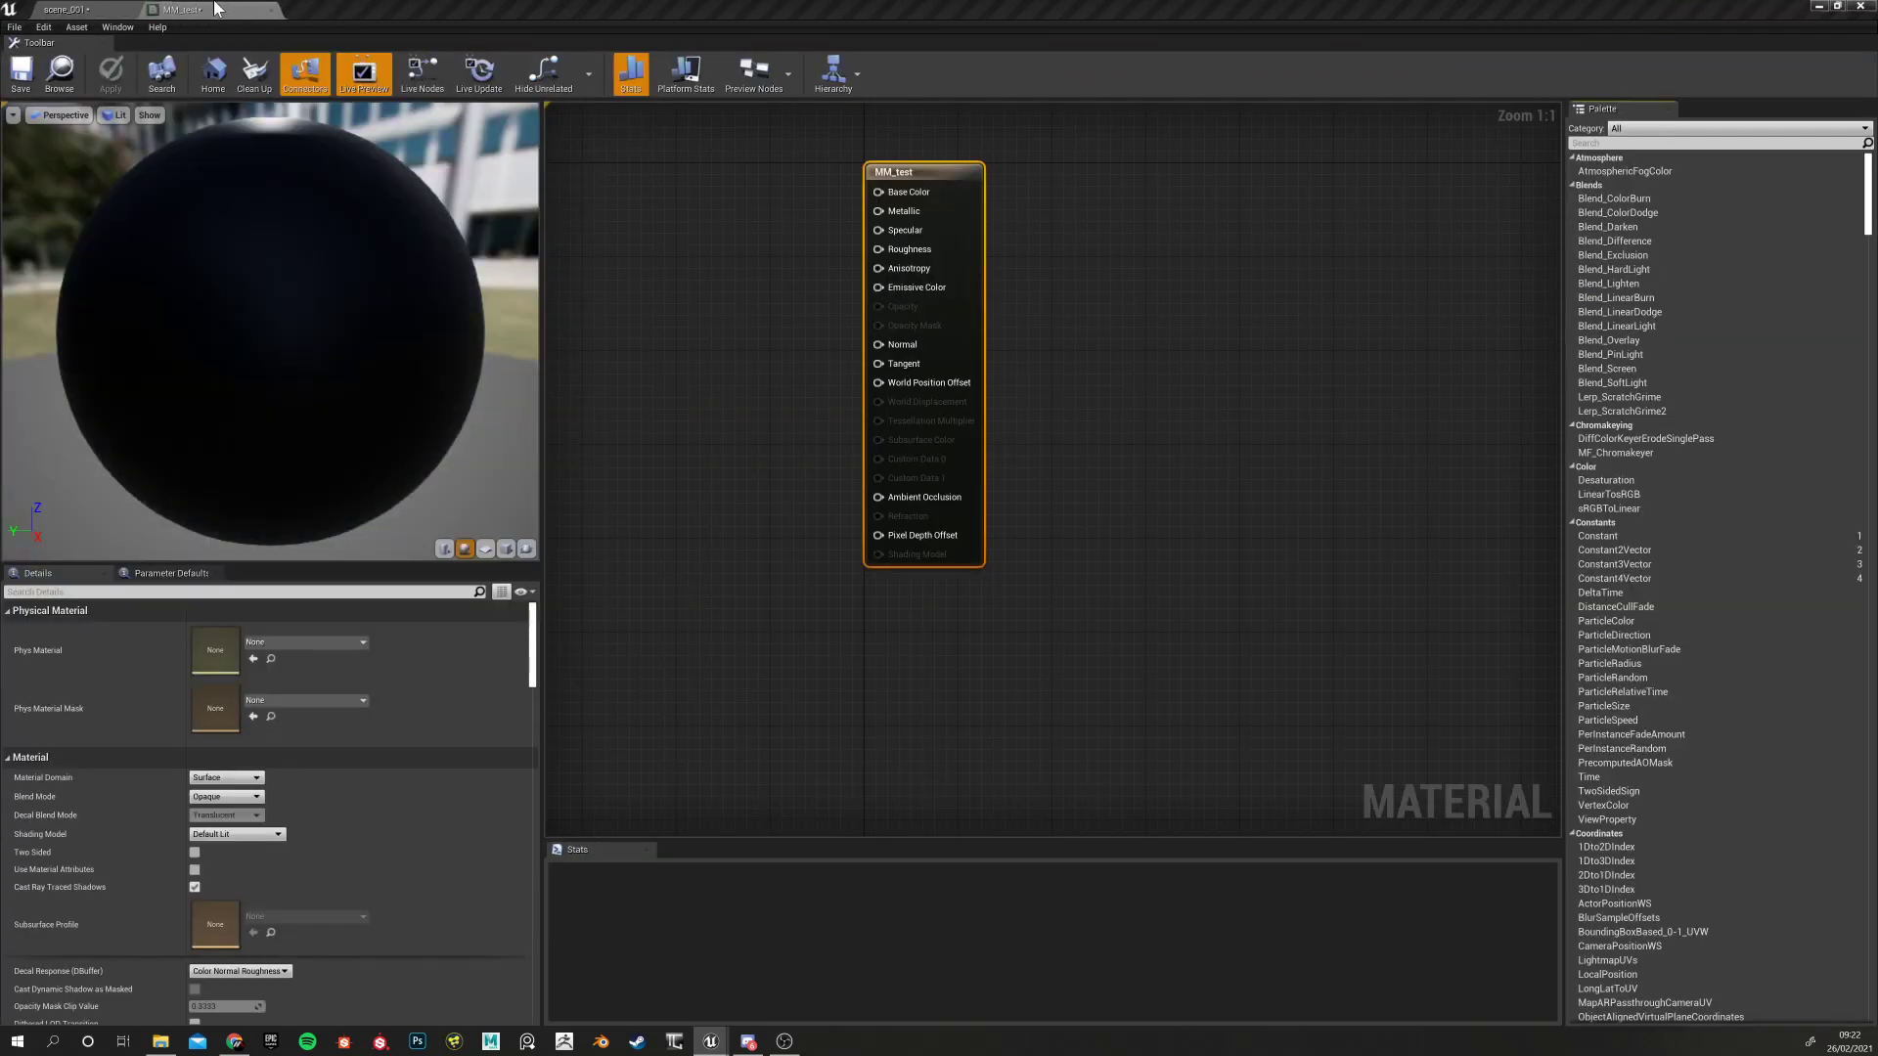
Switch back to the scene_001 level editor and show the MM_test asset's context actions
scroll(769, 543, "down", 5)
scroll(732, 531, "up", 2)
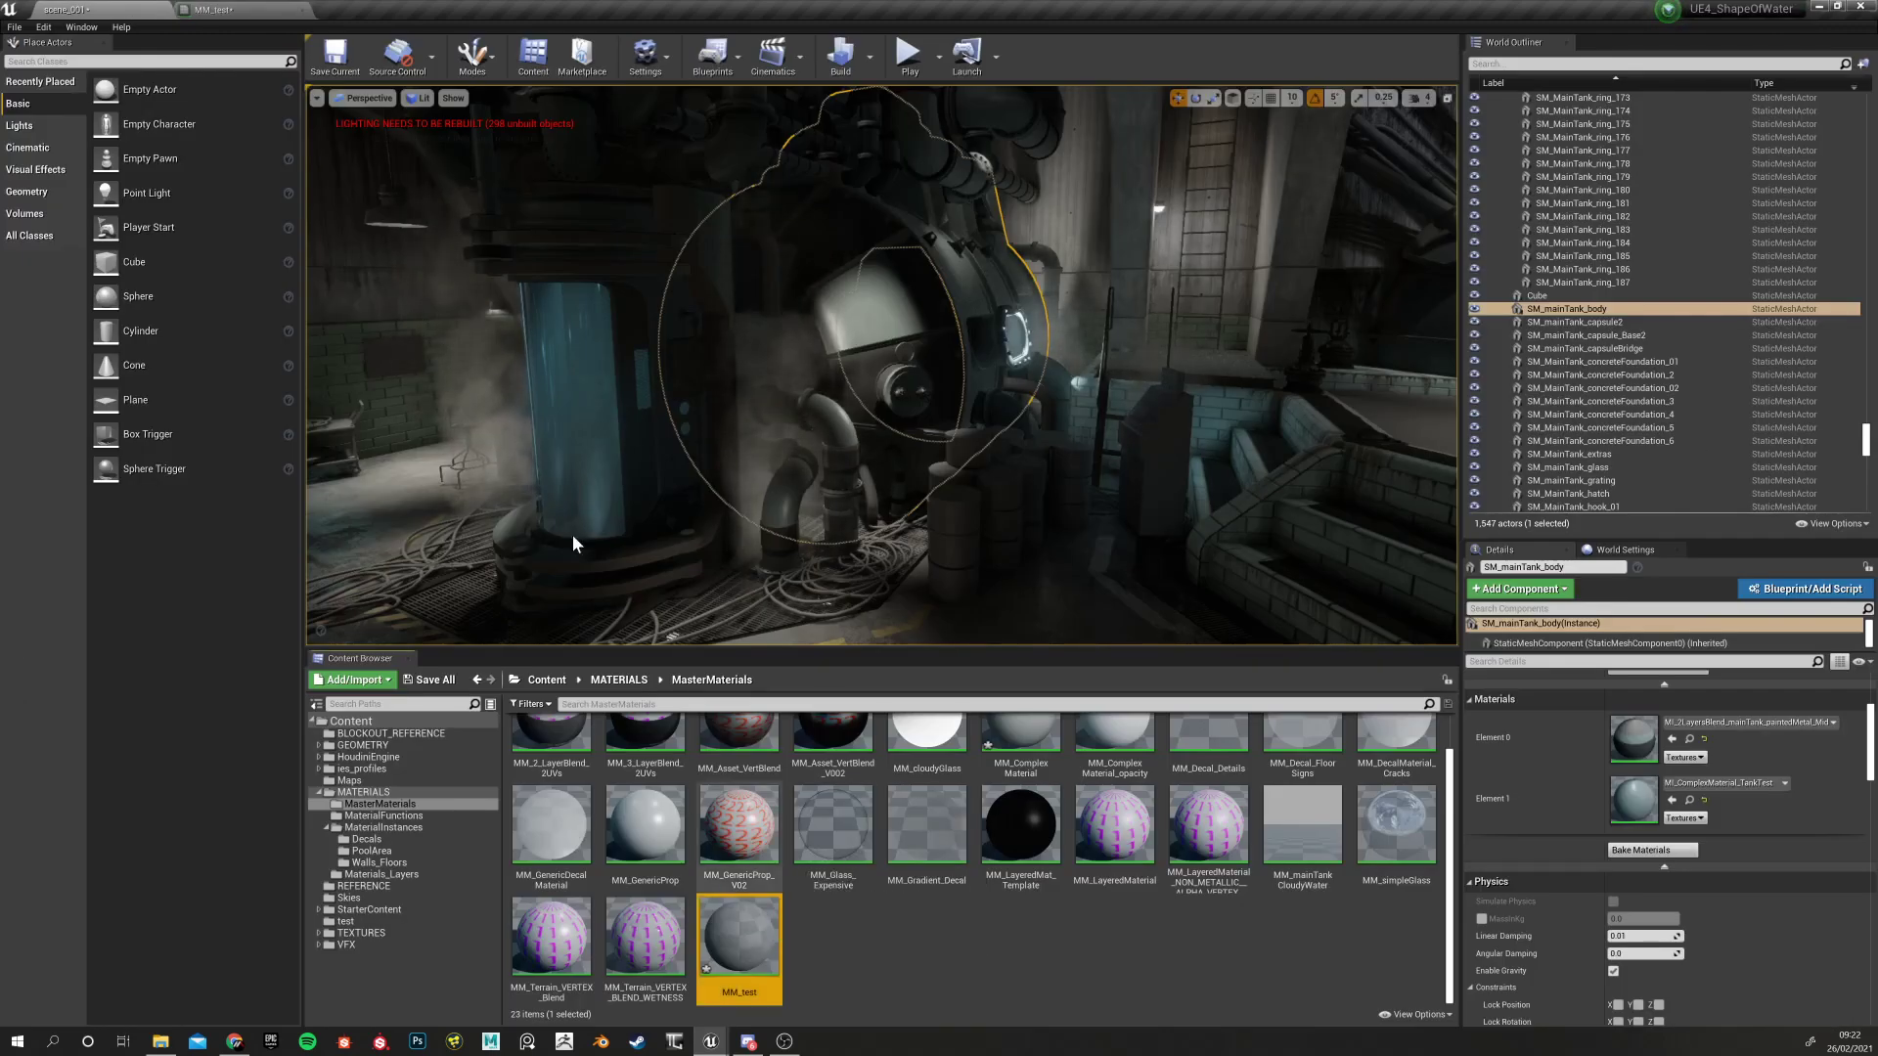
left_click(223, 9)
left_click(132, 10)
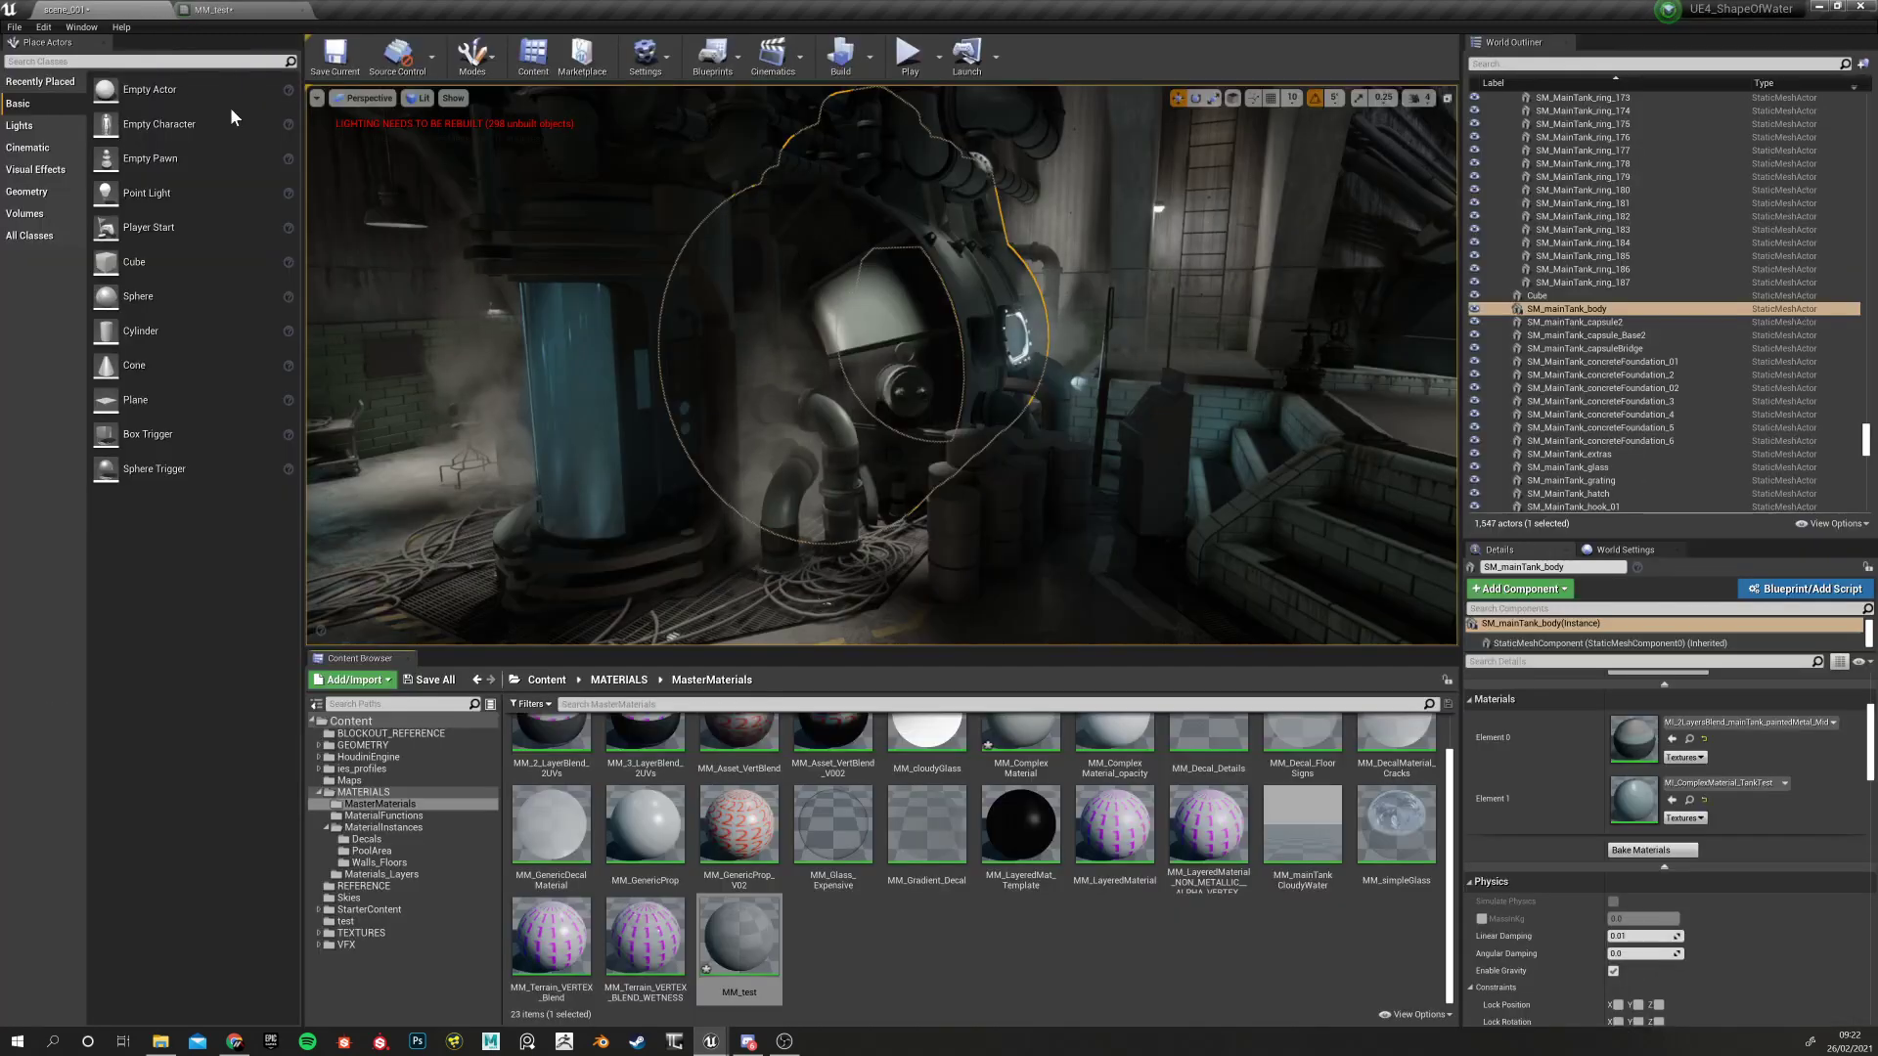
right_click(755, 930)
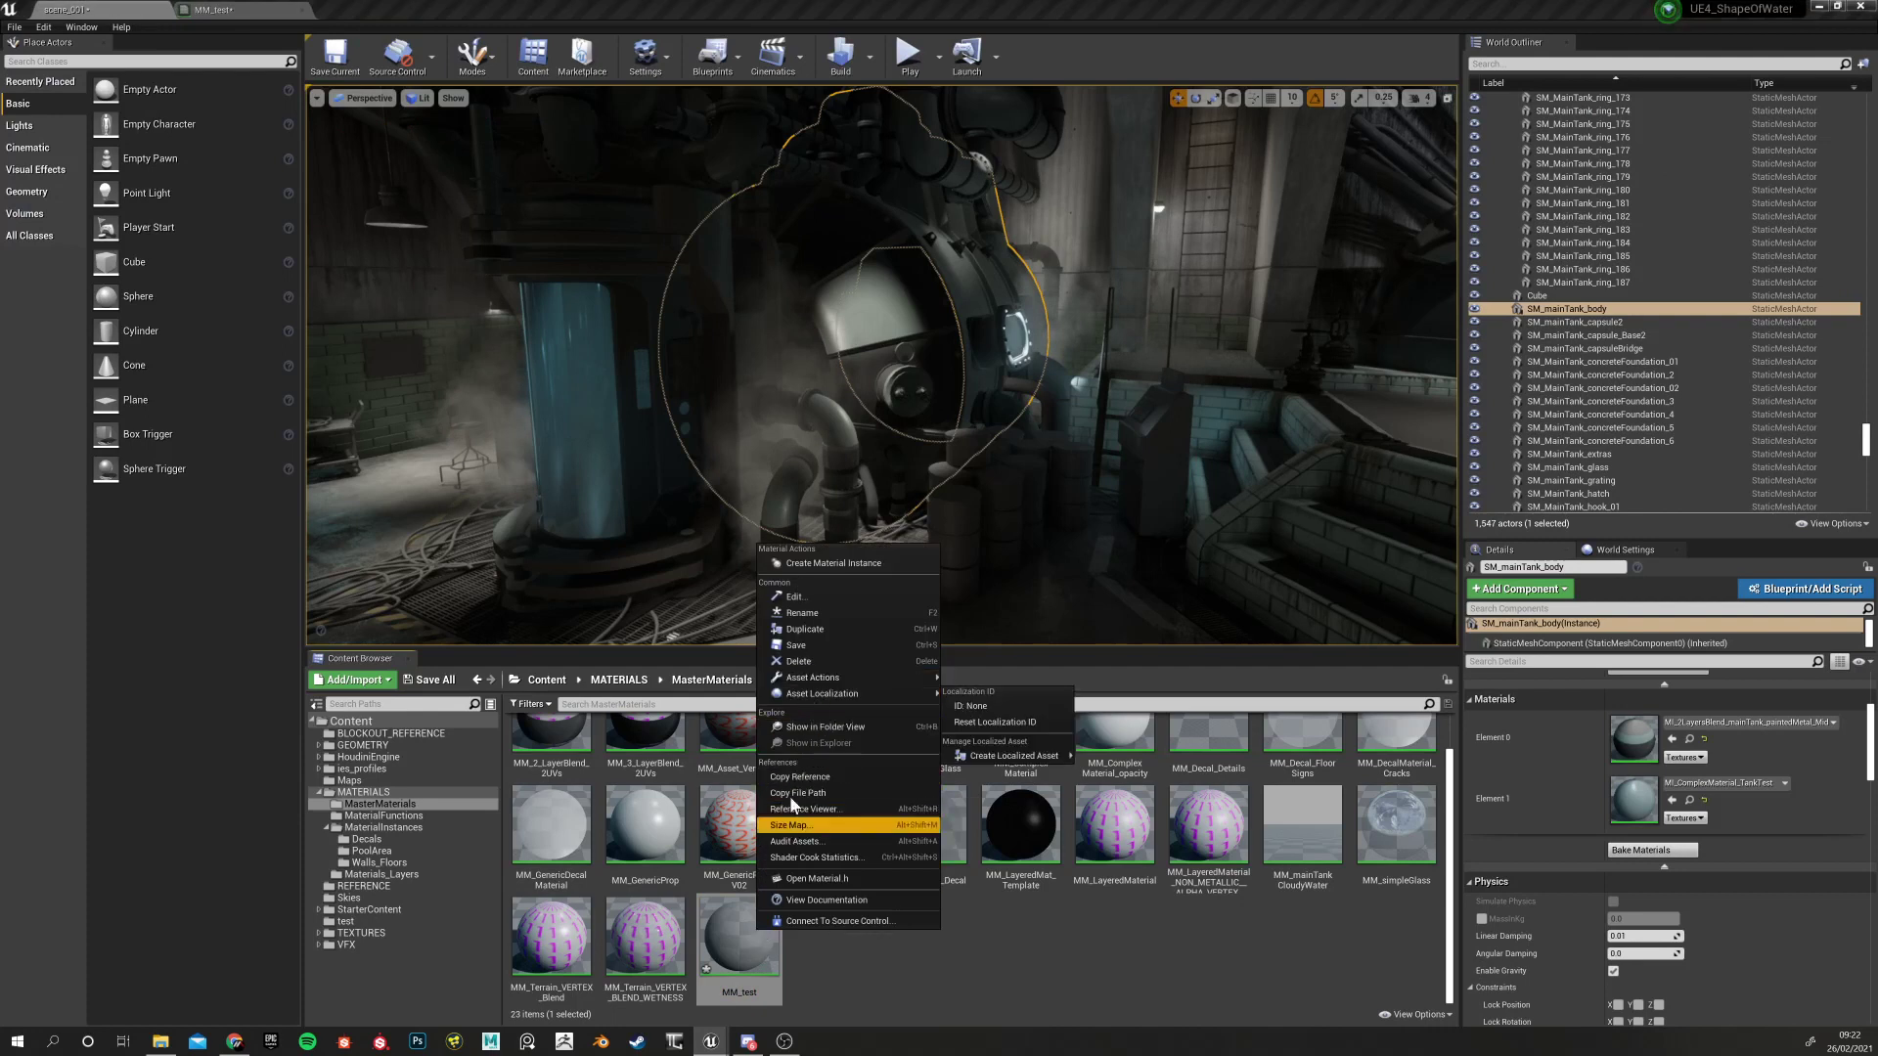
left_click(726, 971)
right_click(740, 966)
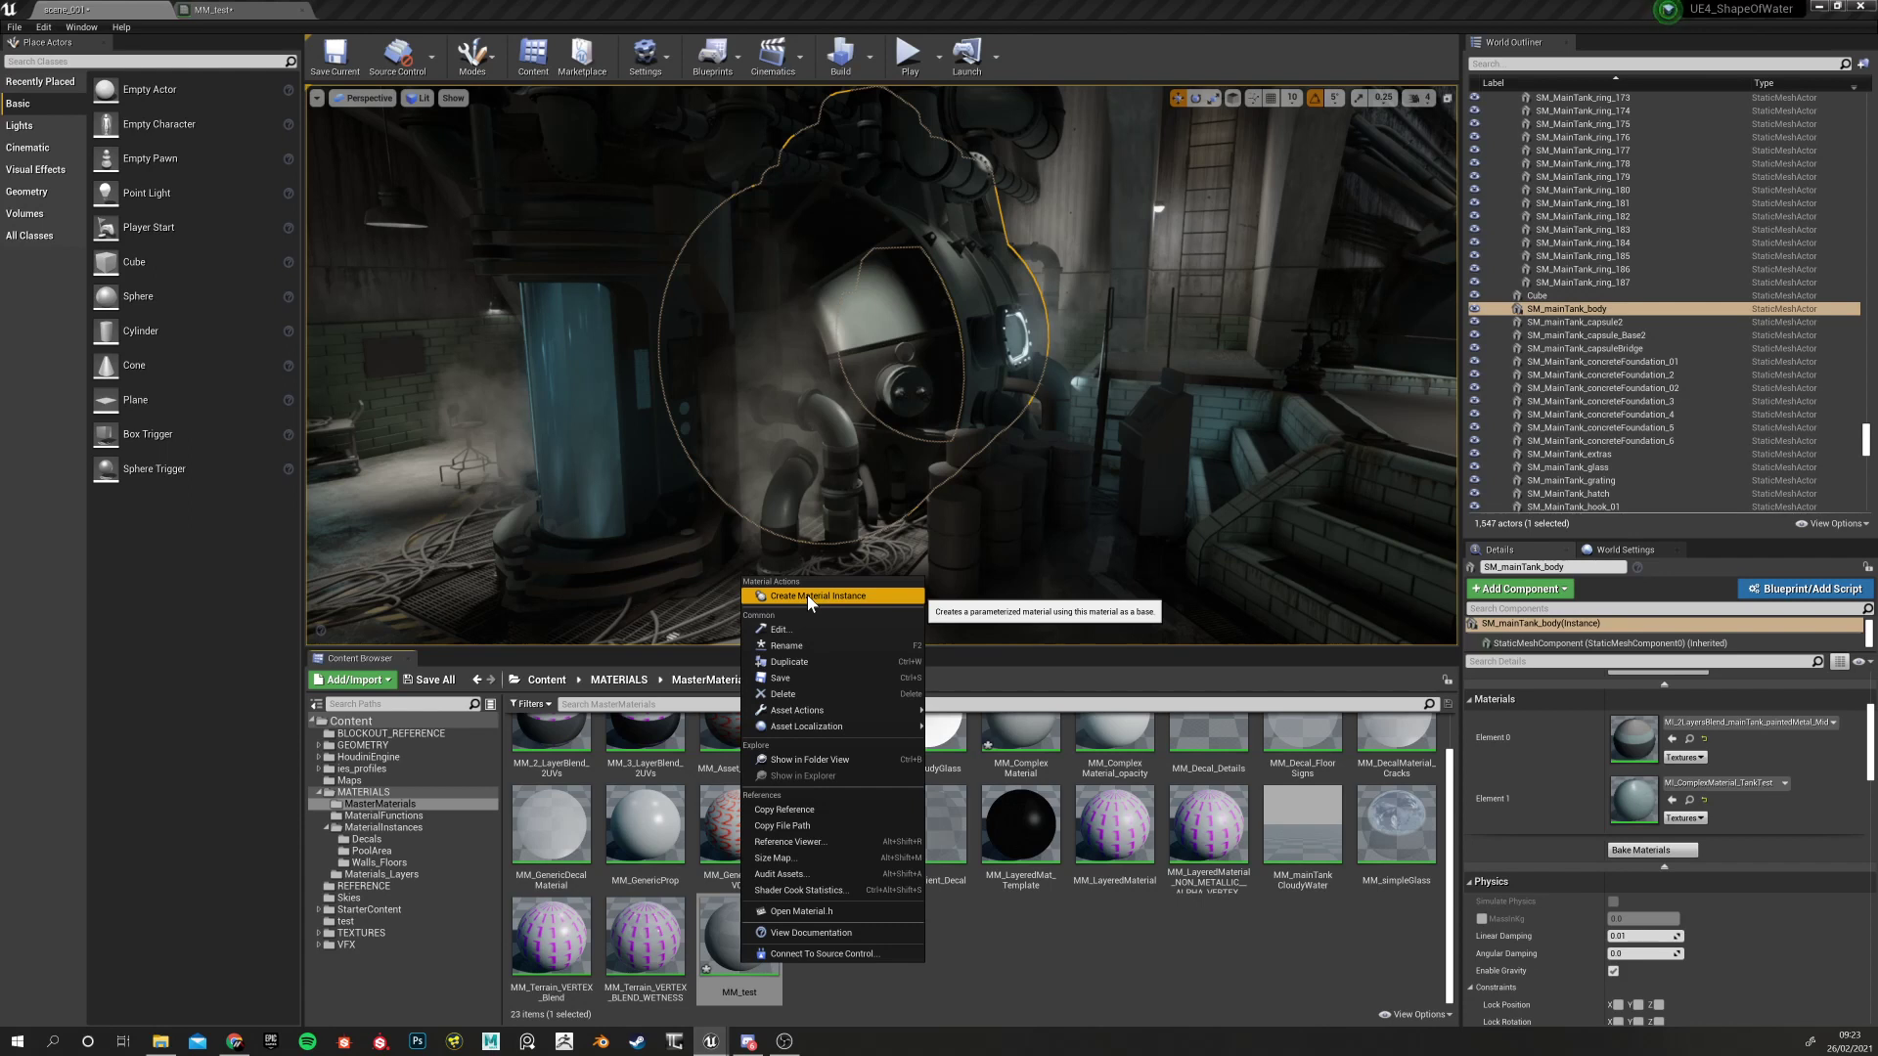
Create a material instance of MM_test named MI_test, then return to the MM_test graph
left_click(807, 595)
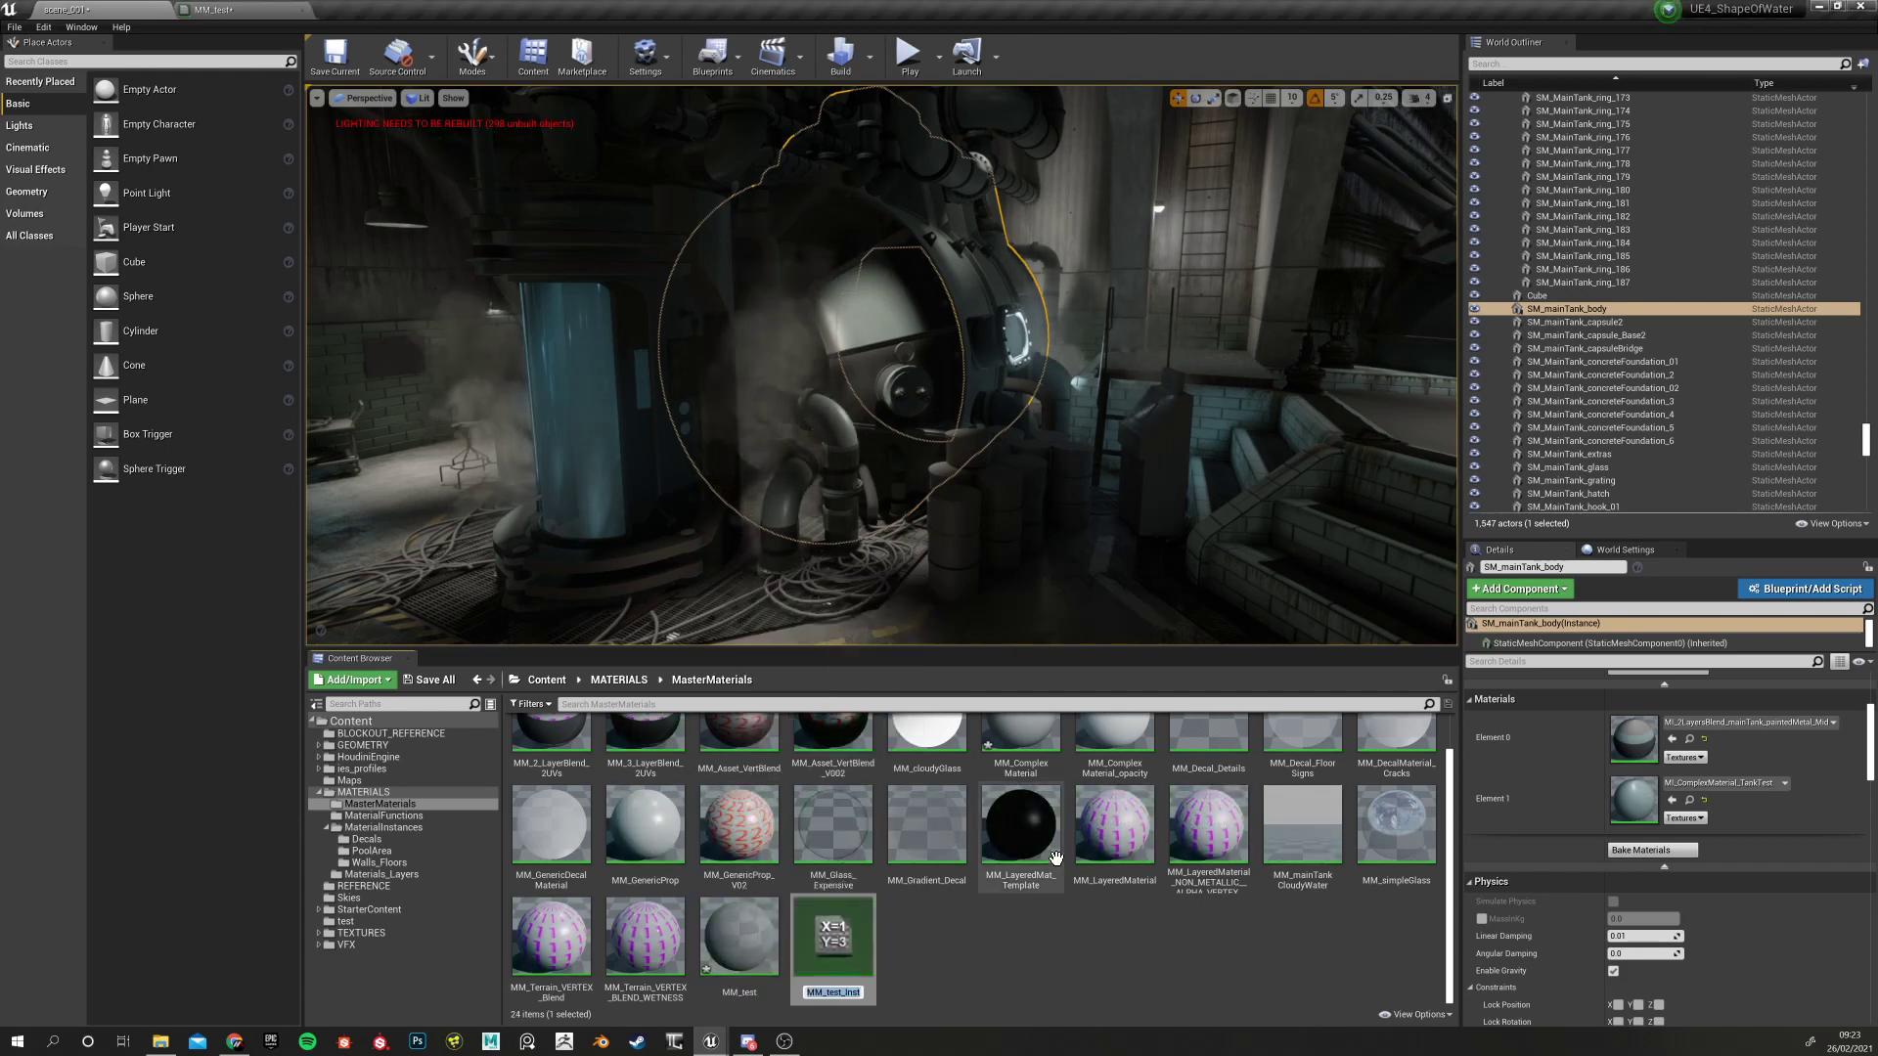
key("BackSpace")
type("MI")
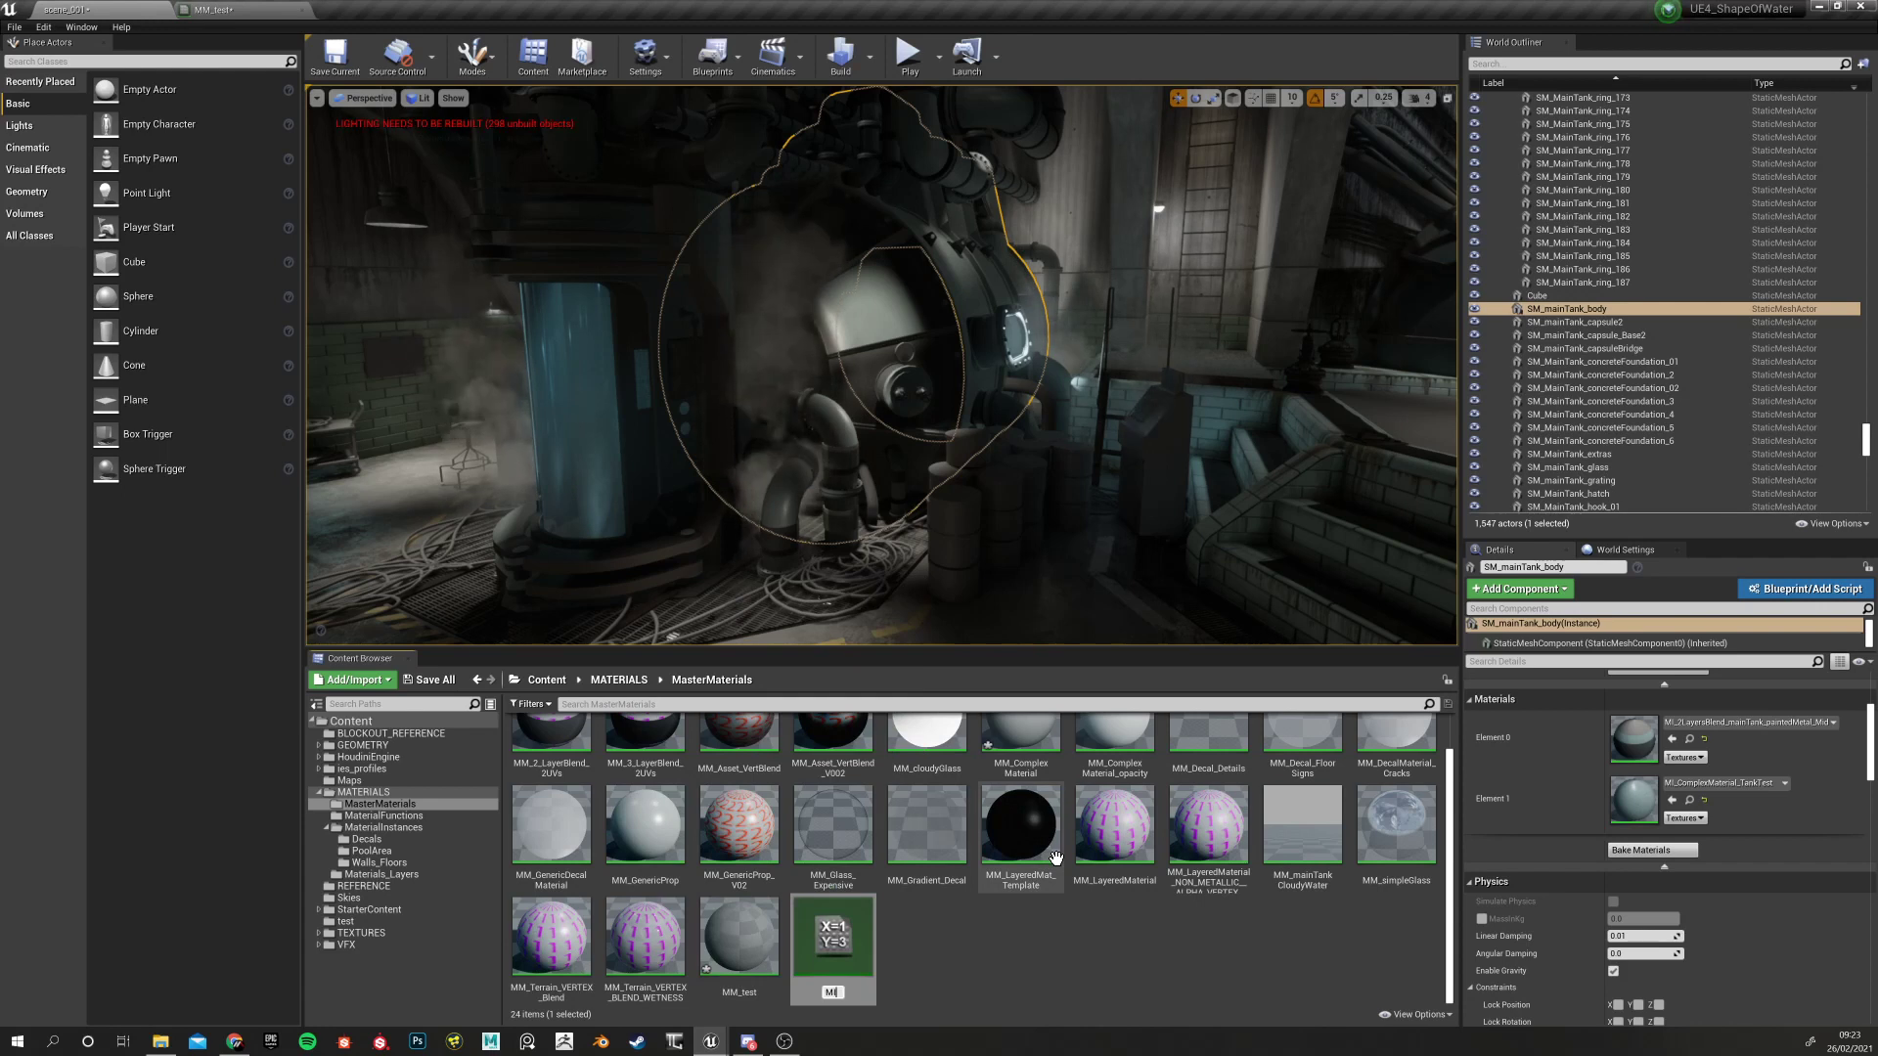
type("_")
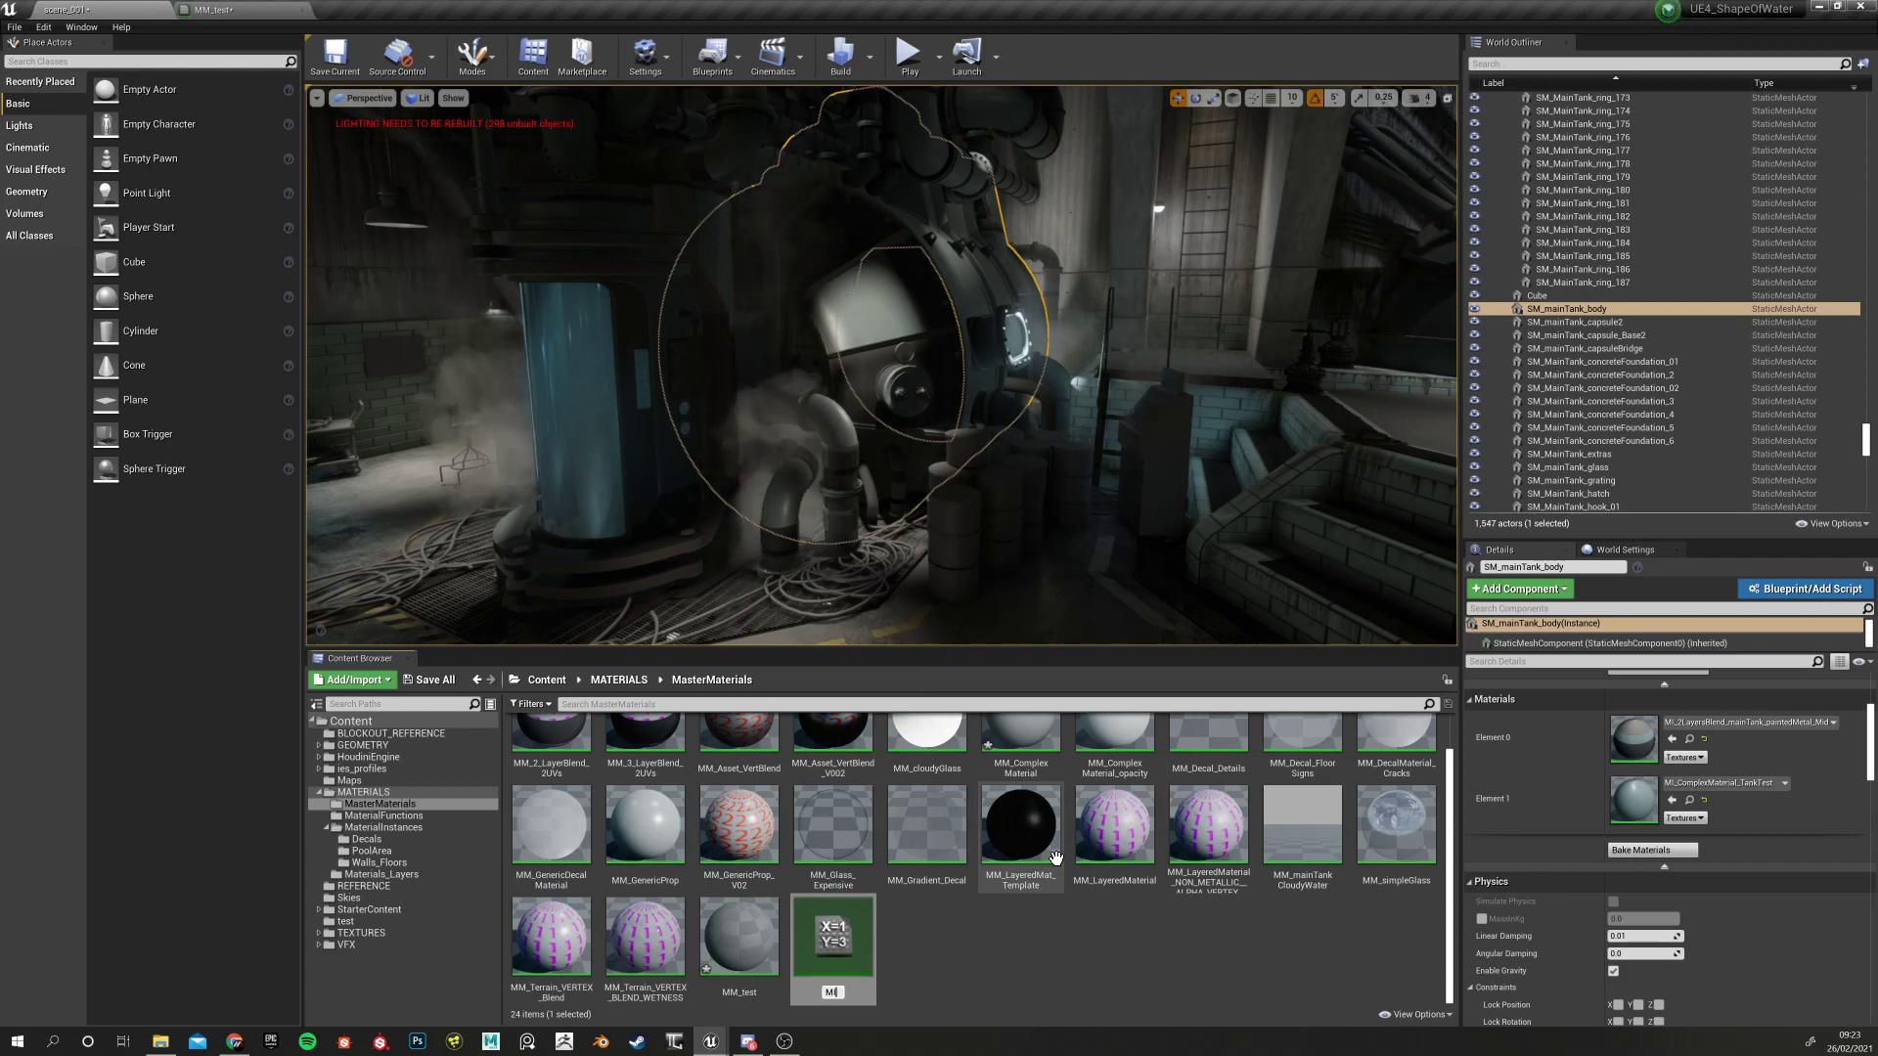
type("test")
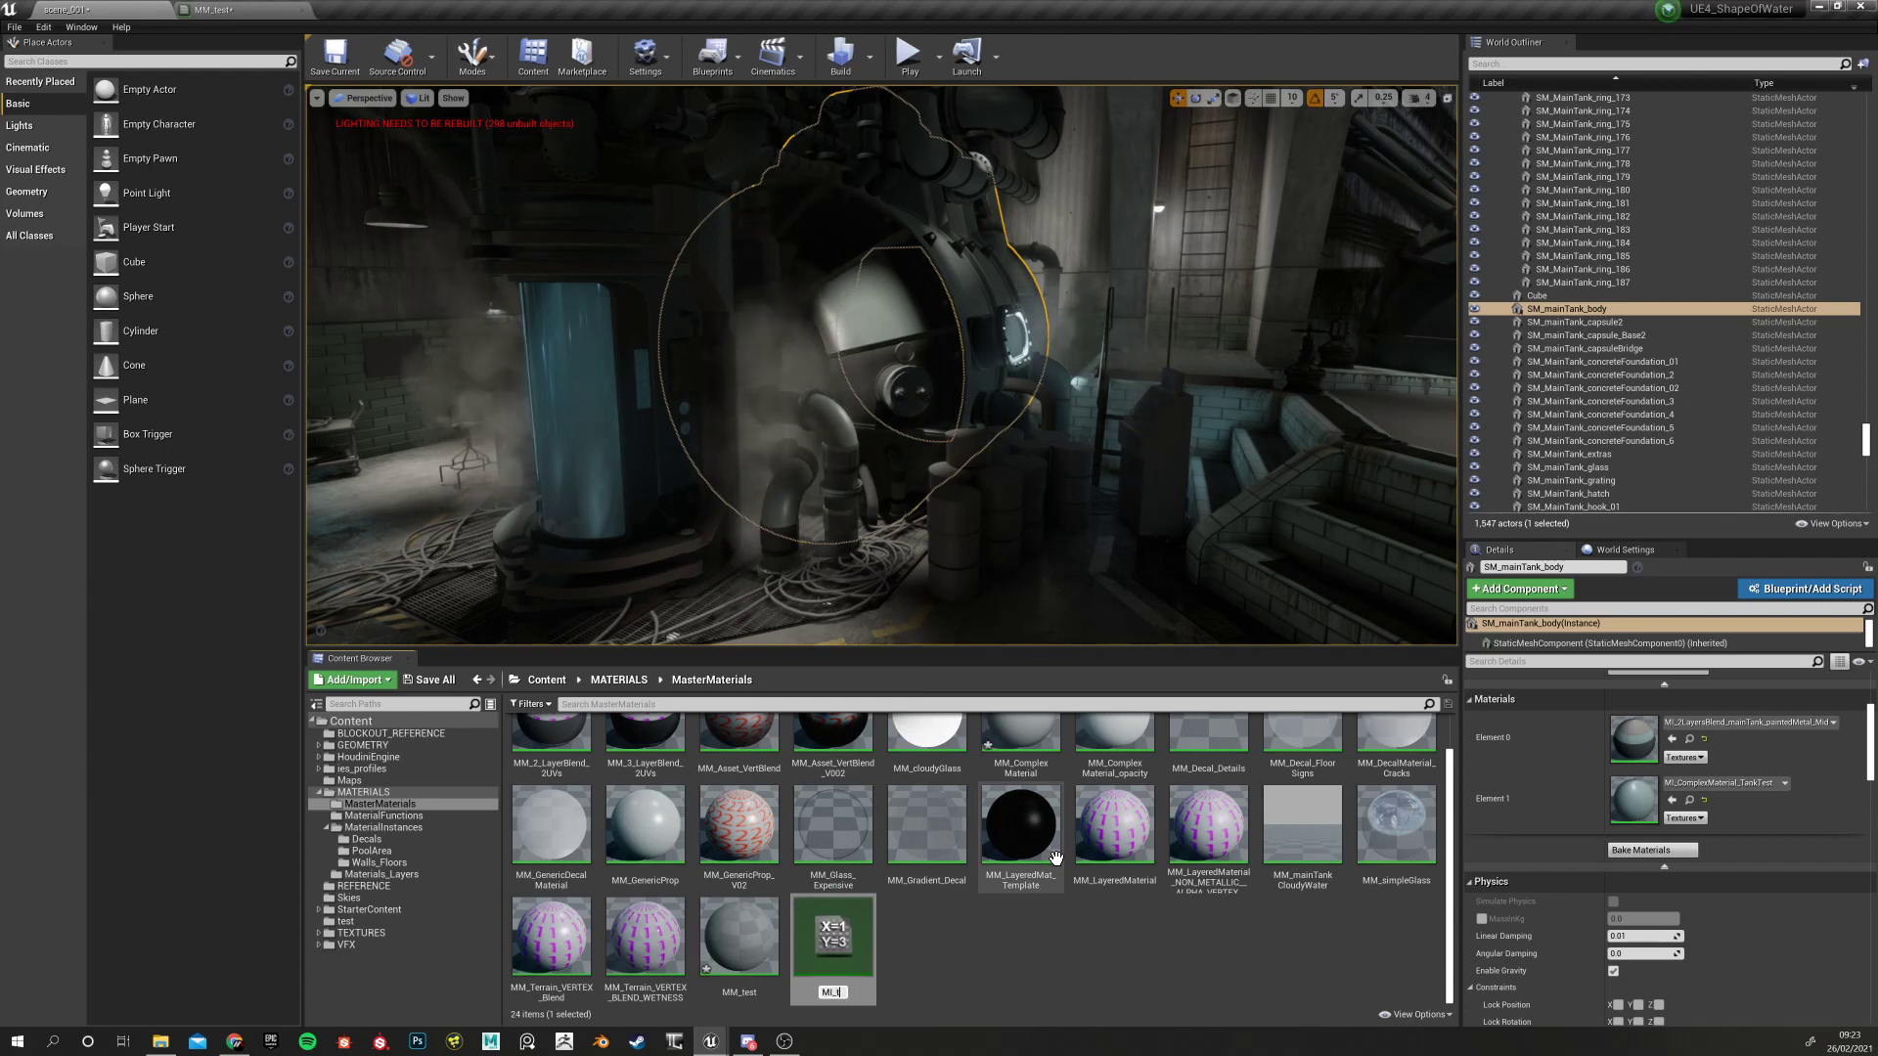
key("Return")
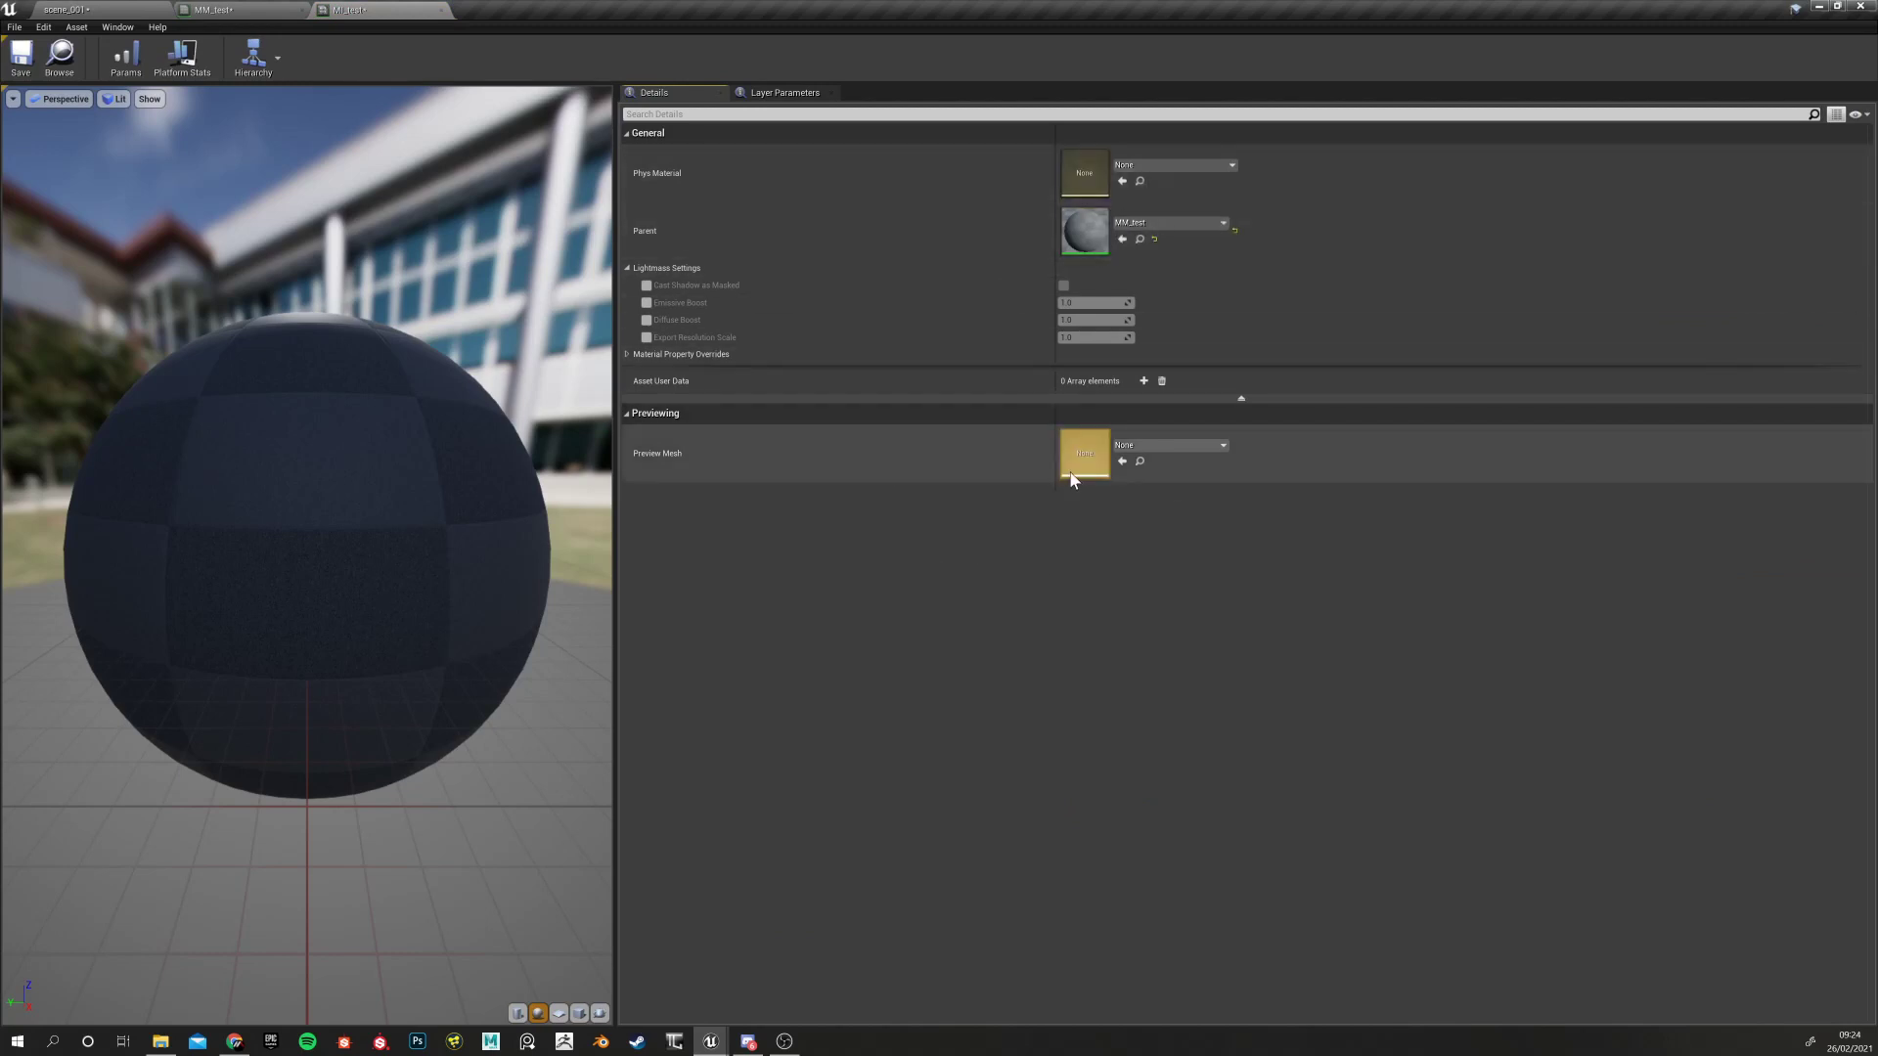
left_click(225, 10)
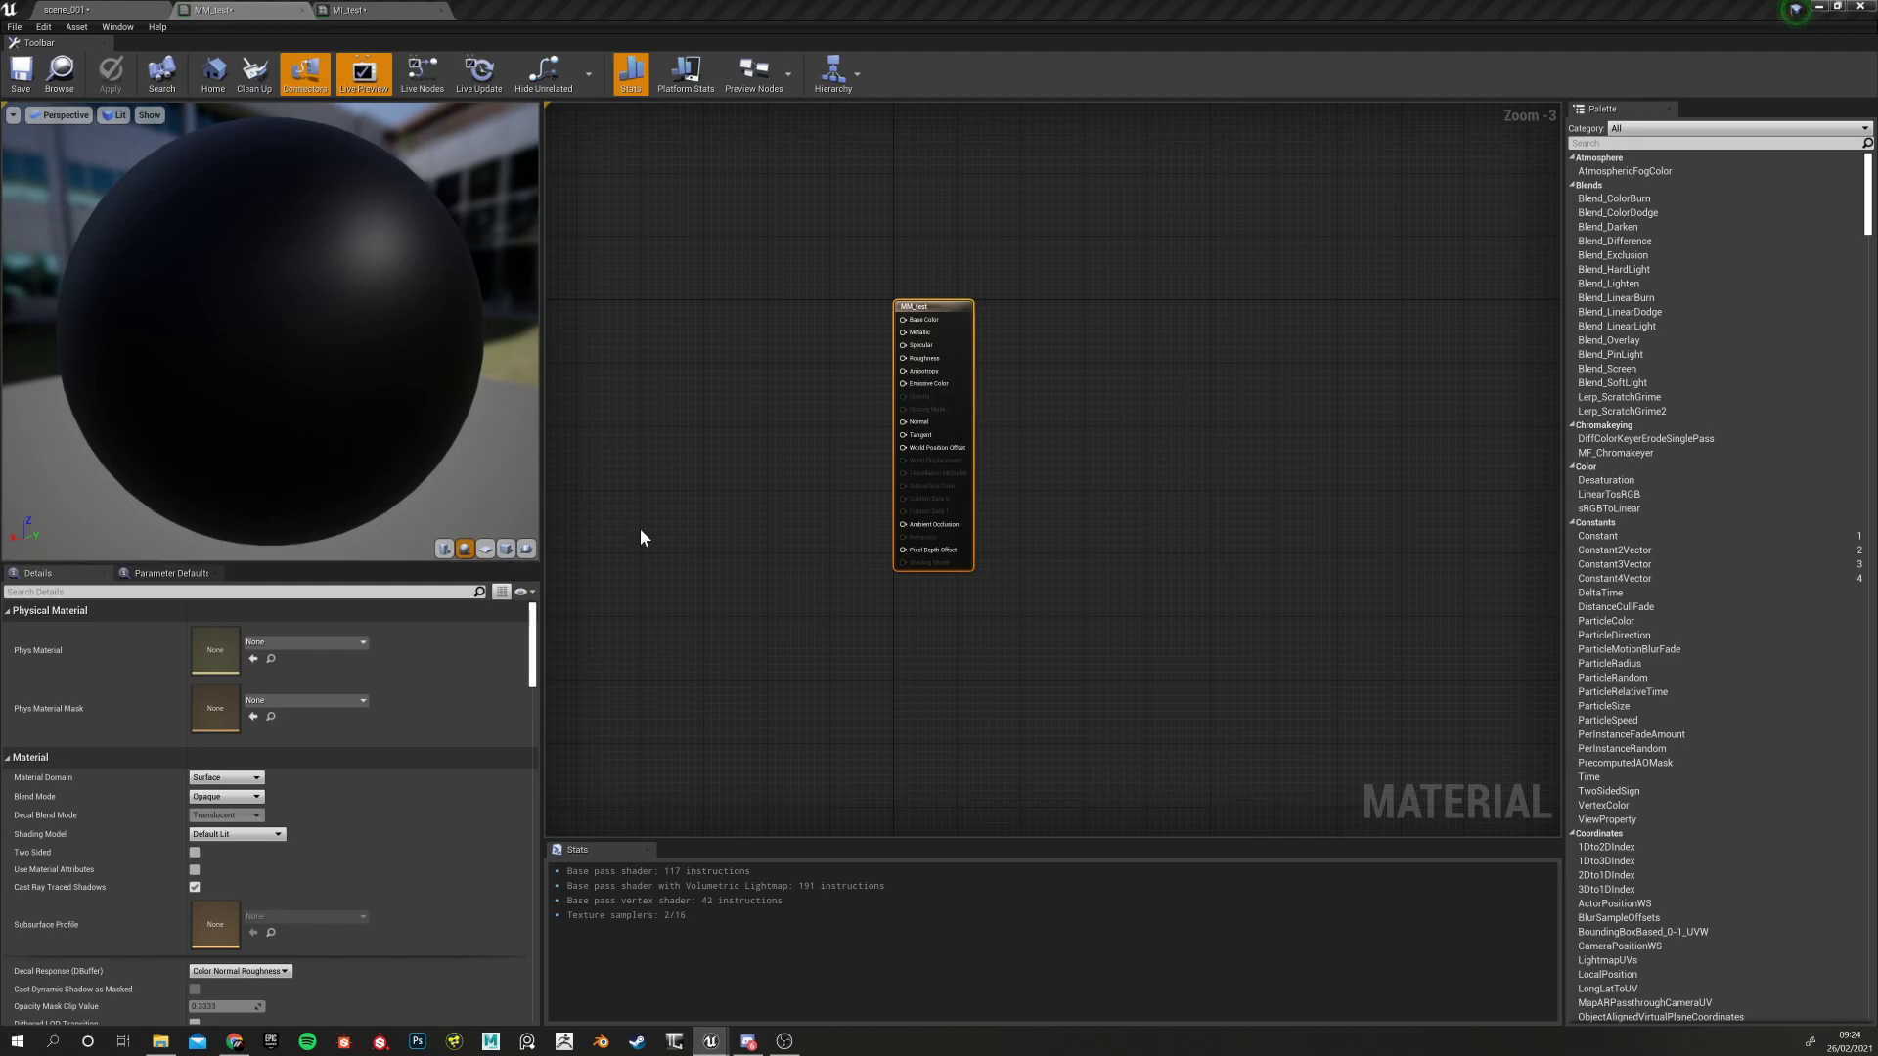
Add a Texture Sample node to the MM_test graph by searching 'TEXTU'
right_click_drag(683, 511, 881, 560)
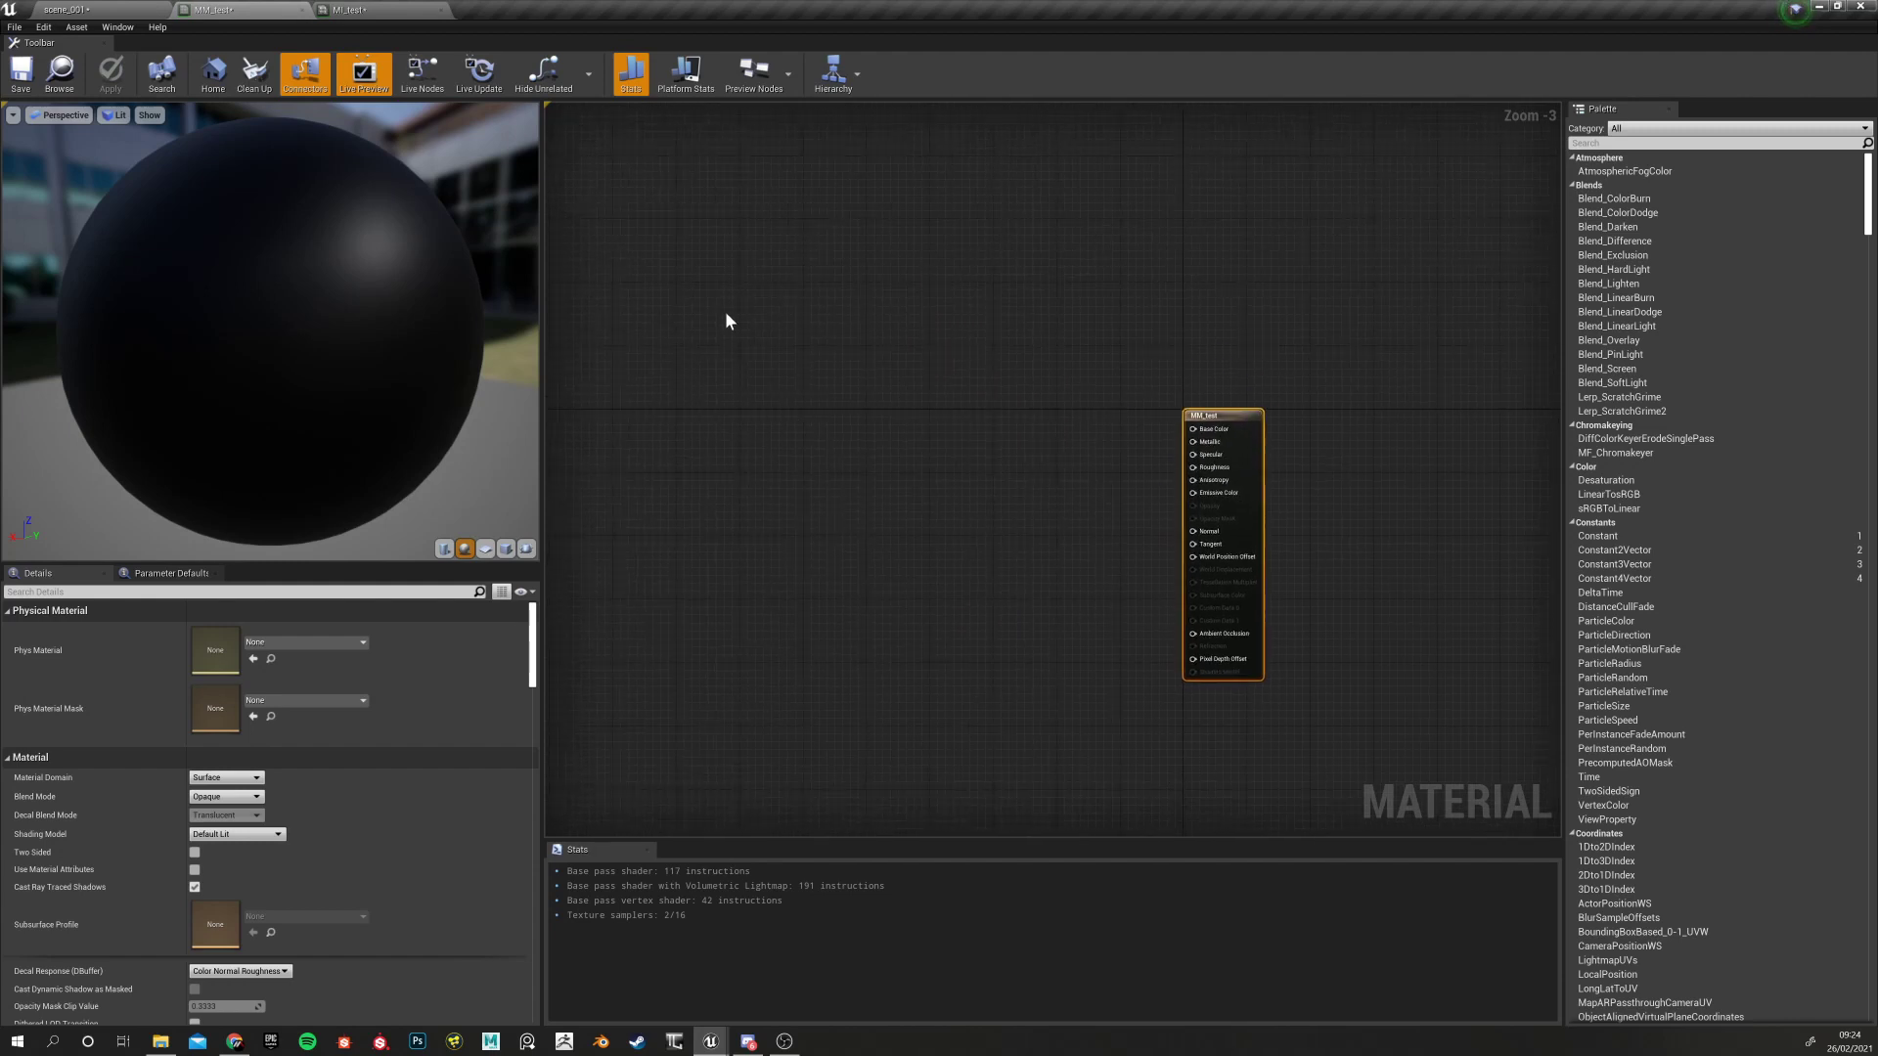
right_click_drag(392, 323, 391, 264)
mouse_move(729, 420)
right_mouse_down()
mouse_move(781, 436)
mouse_move(766, 418)
right_mouse_up()
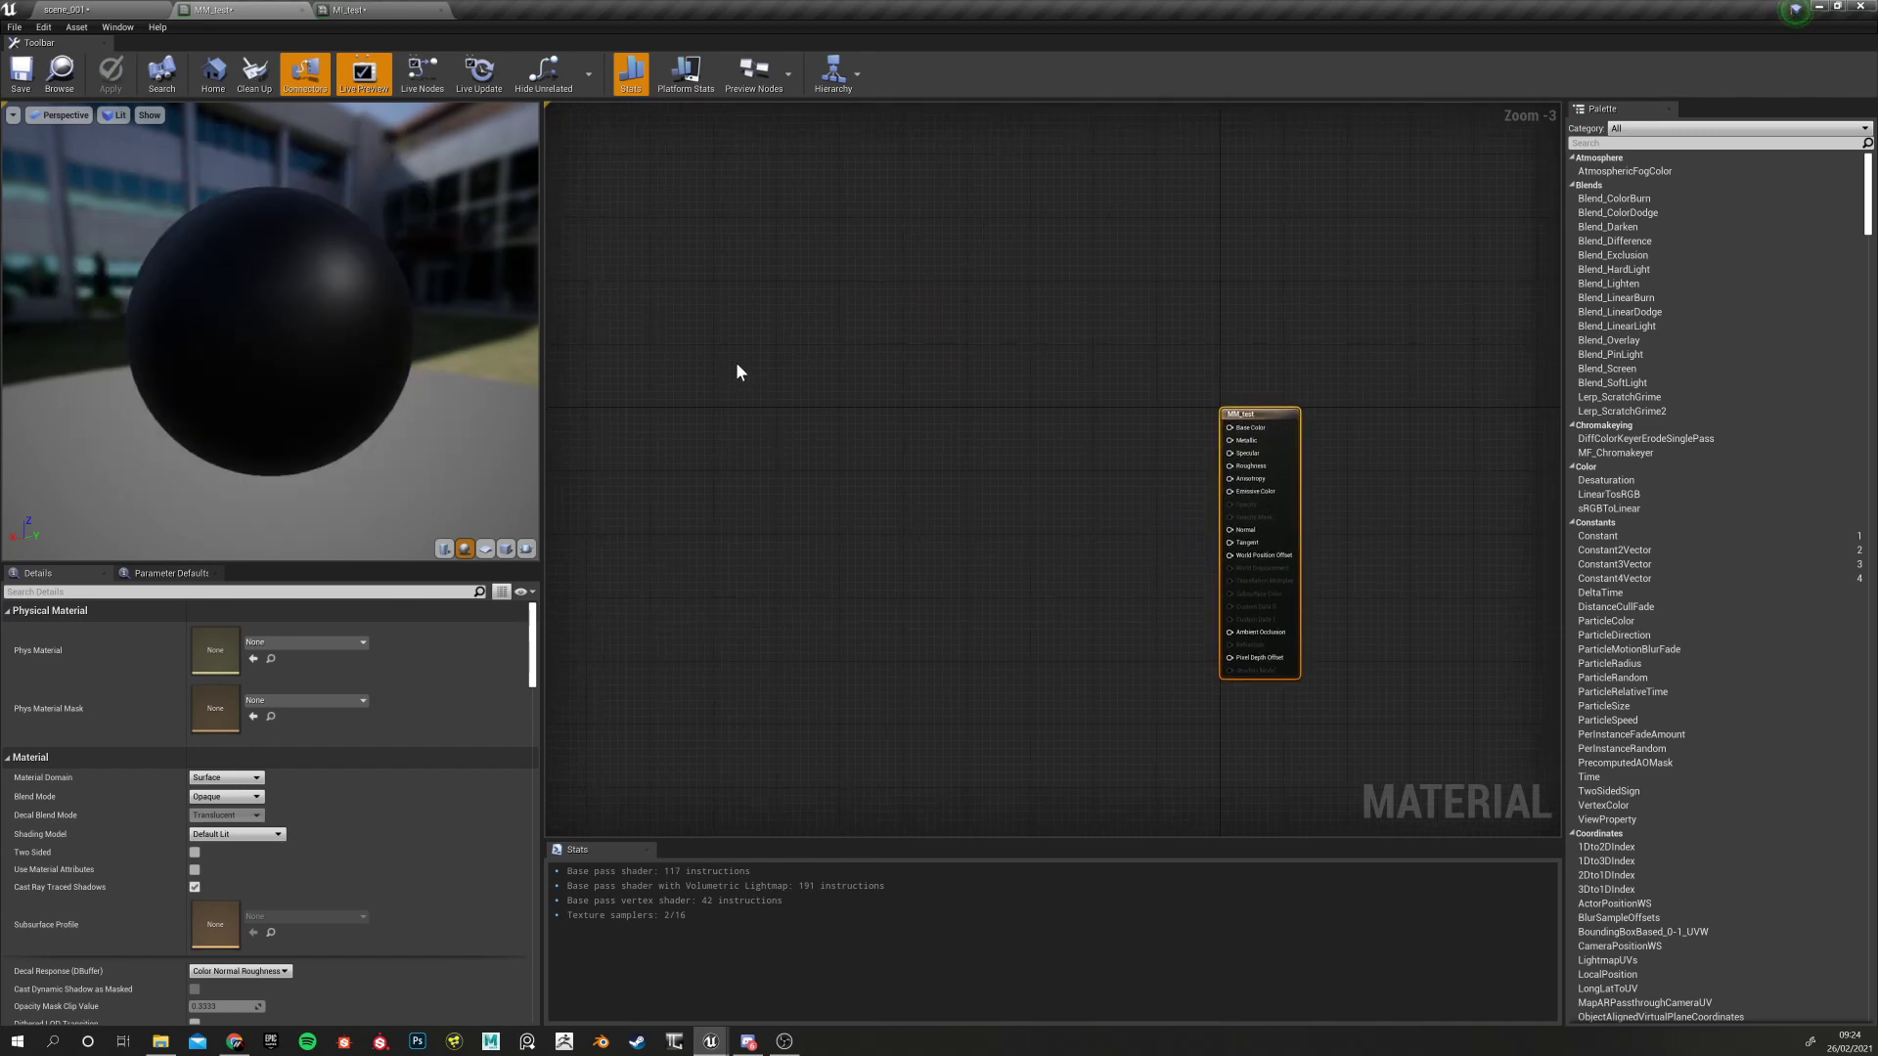
right_click(736, 420)
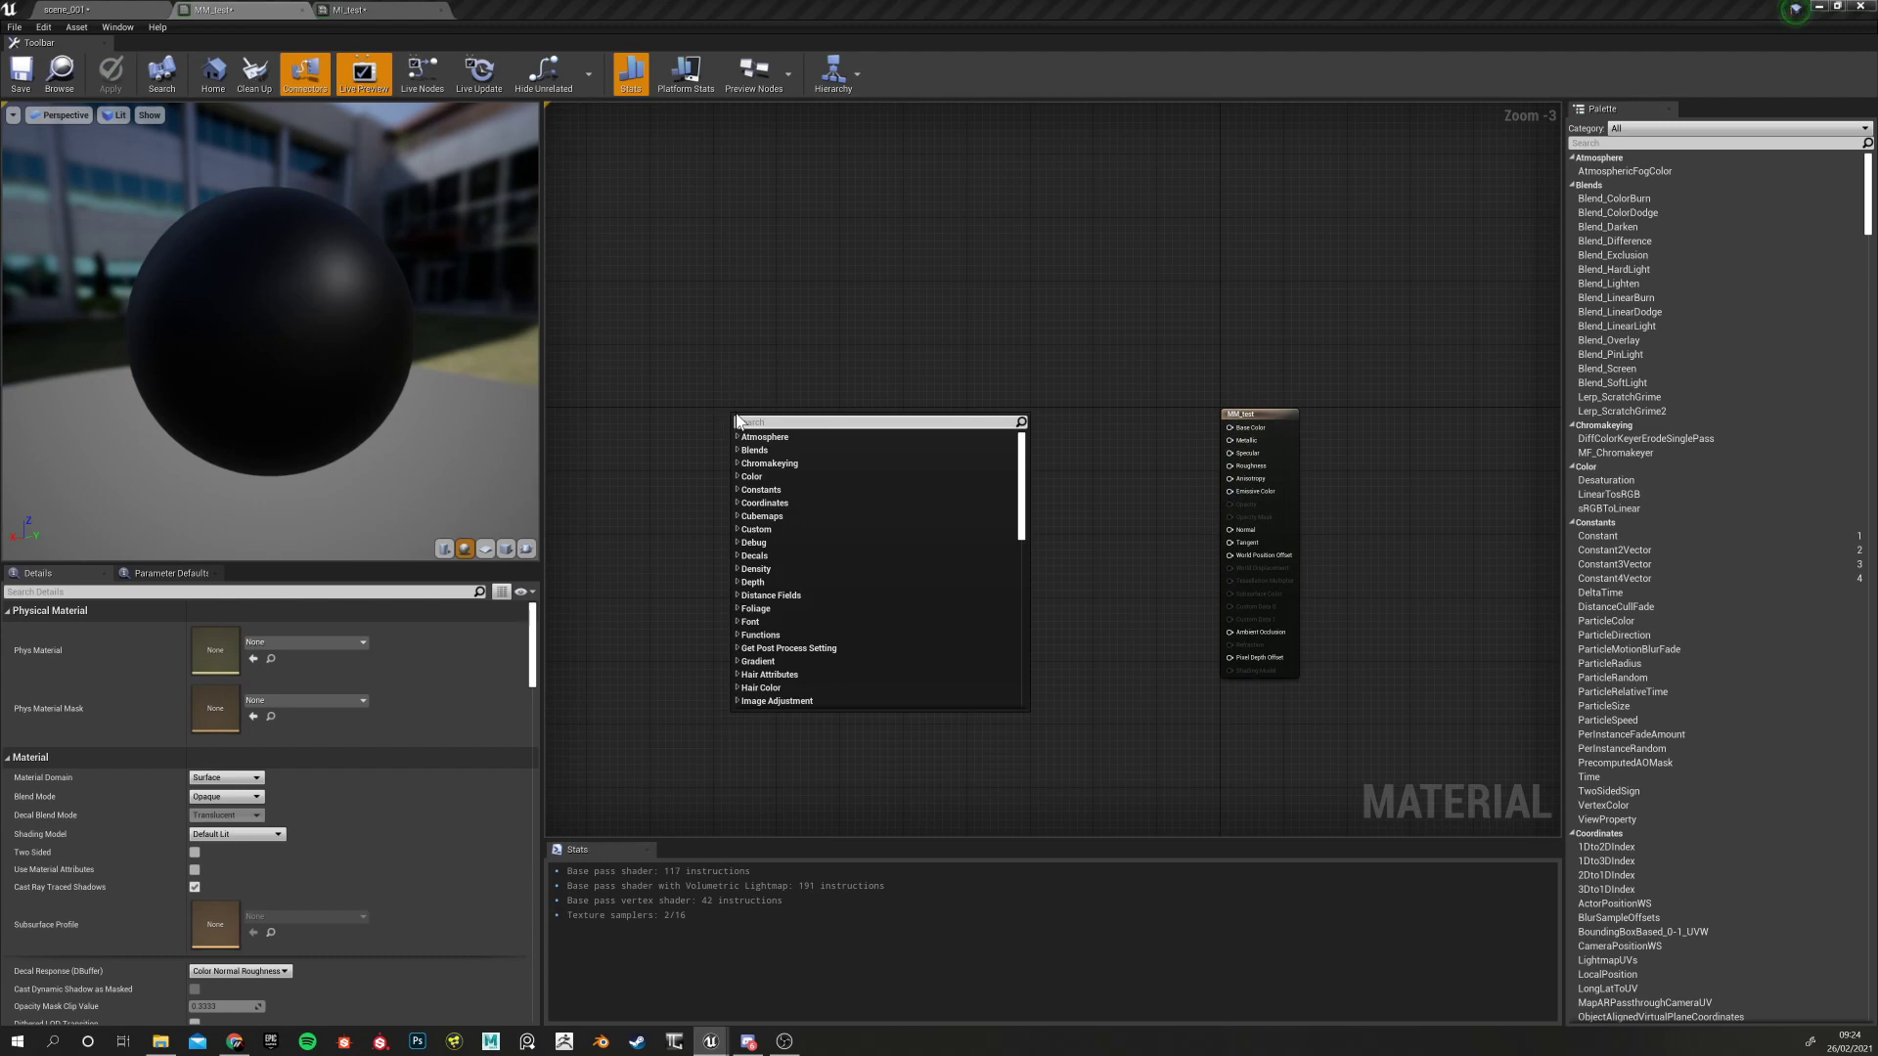
key("Escape")
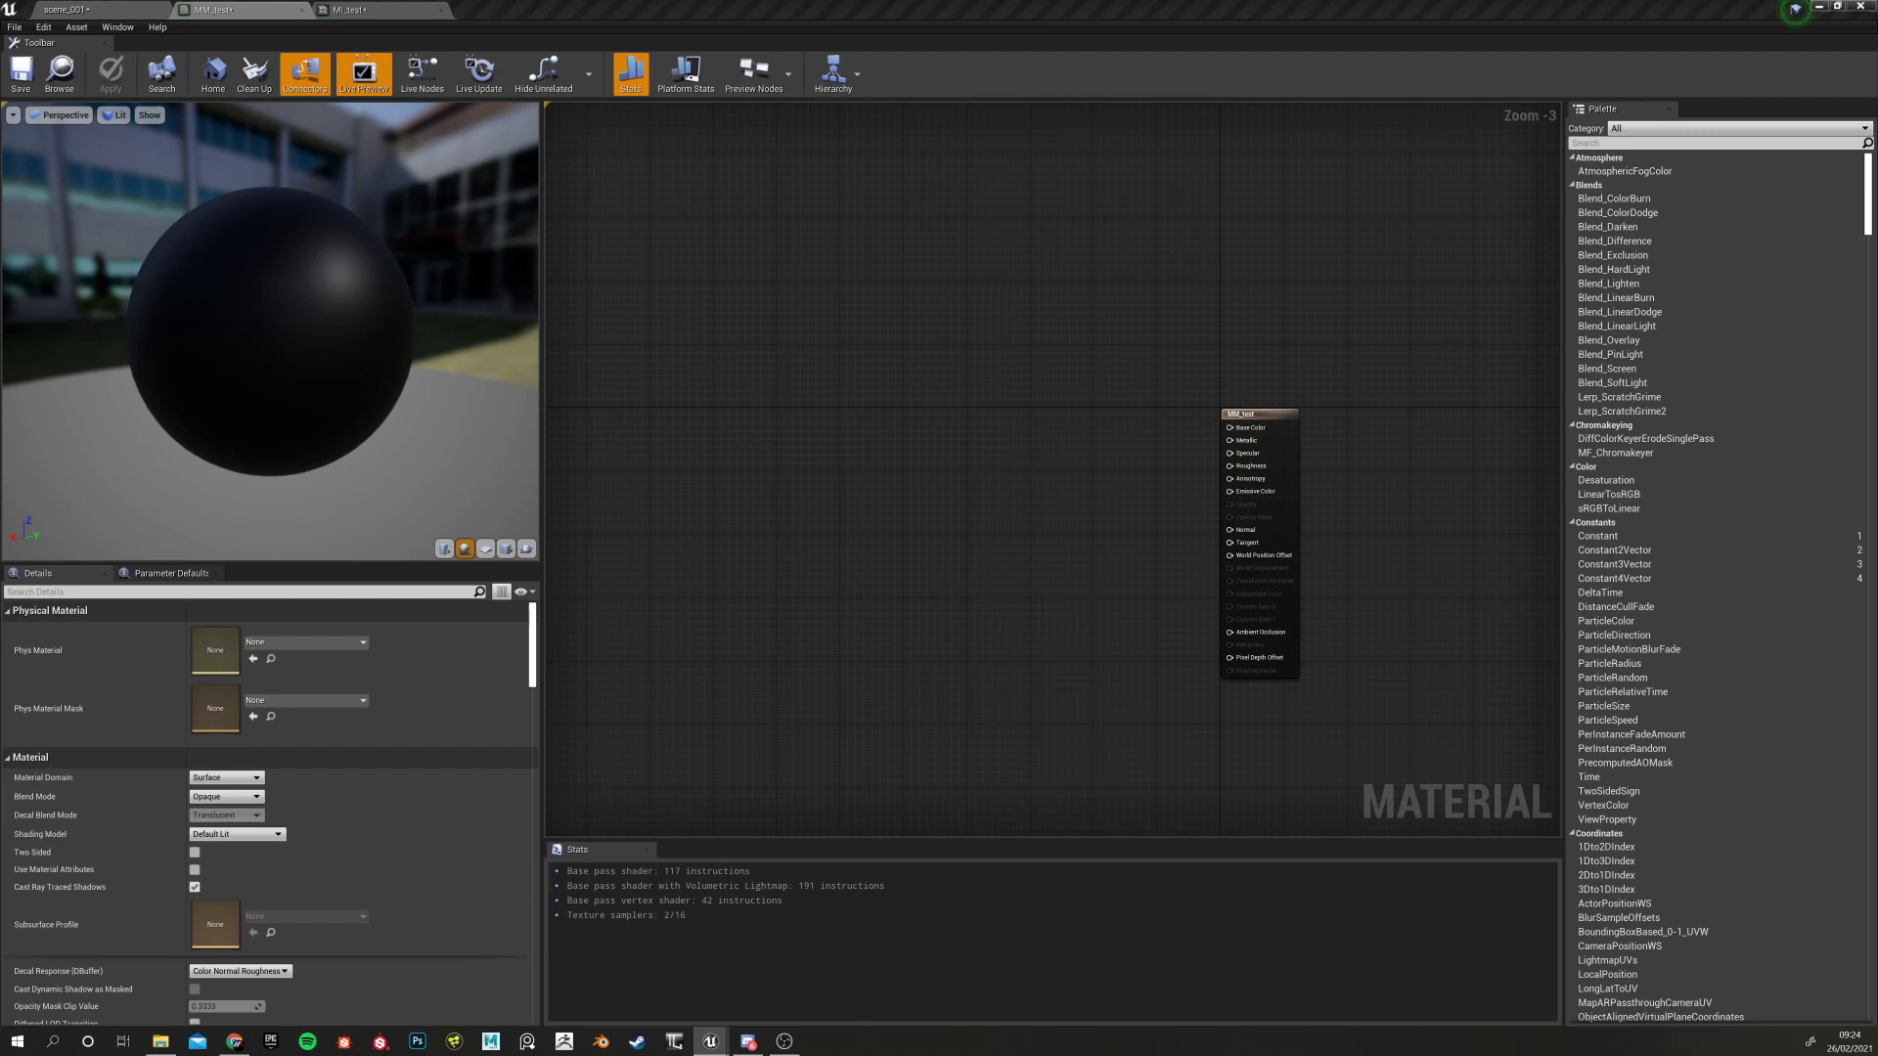
right_click(790, 392)
type("TEXTU")
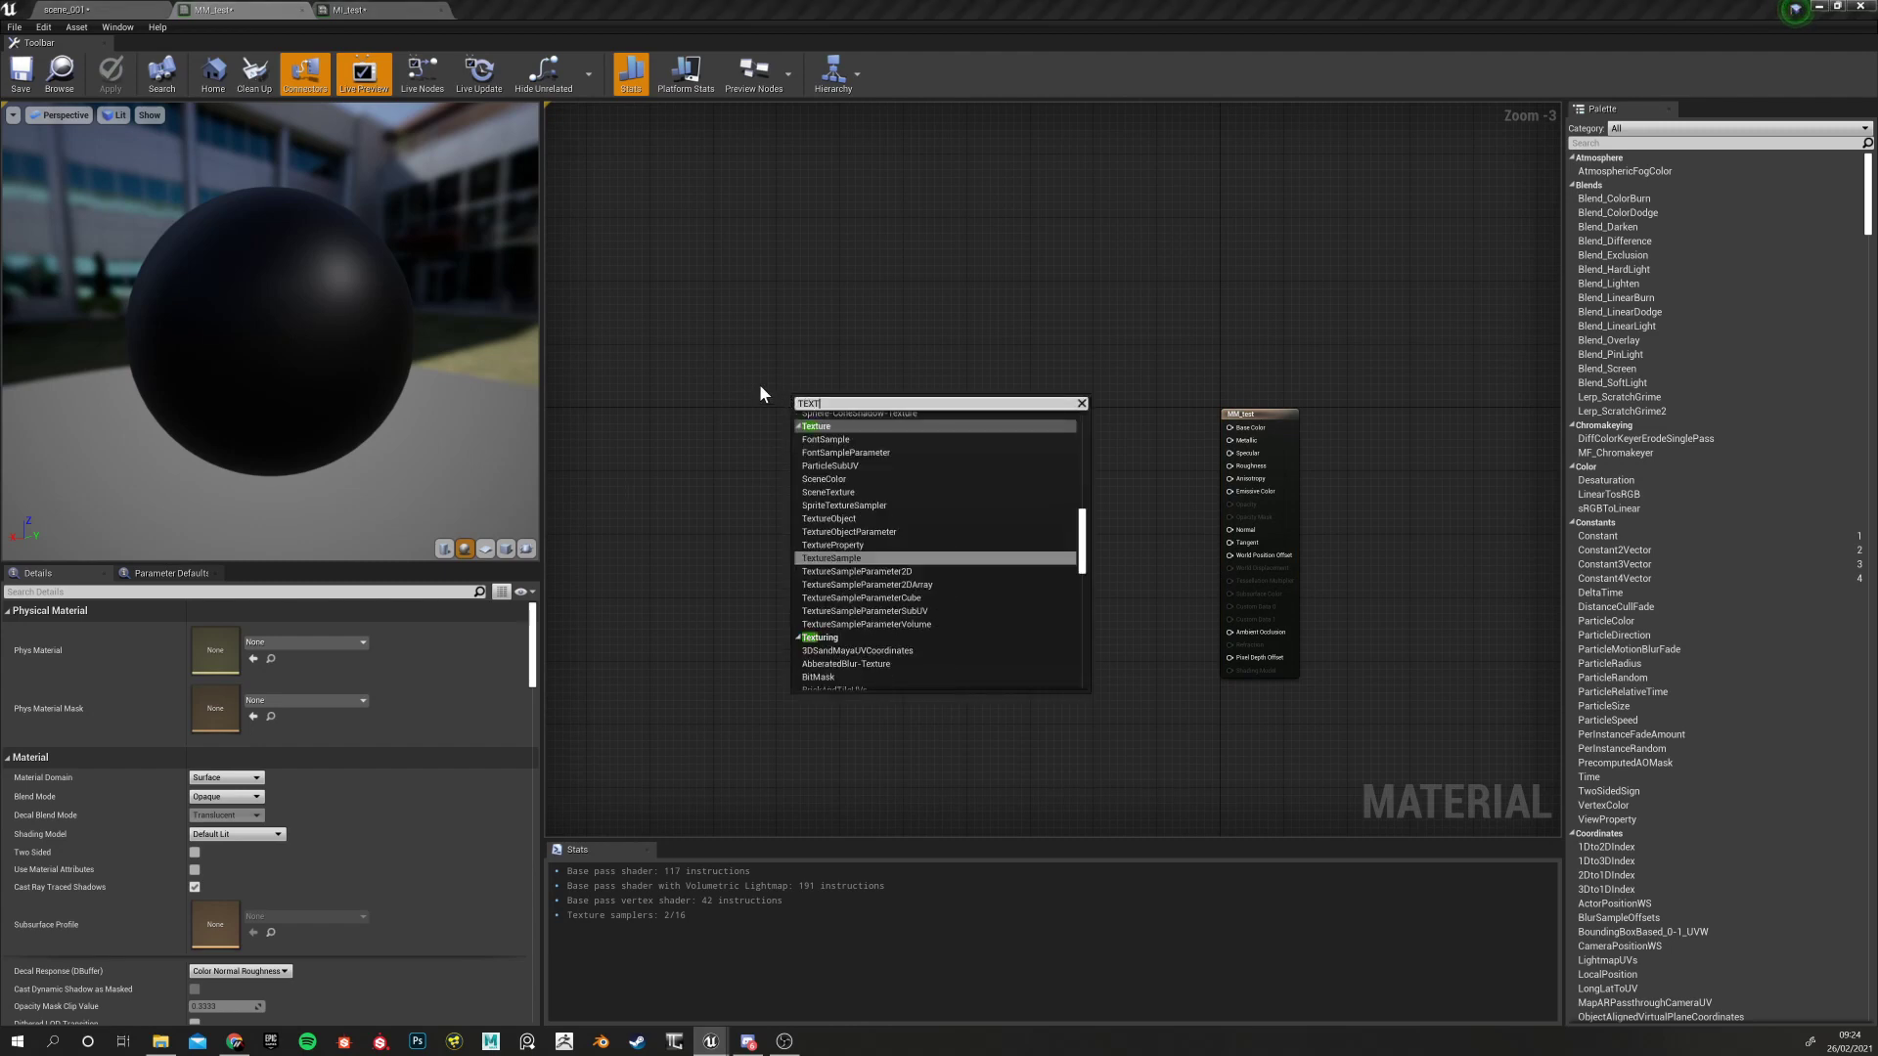
left_click(825, 546)
left_click(746, 480)
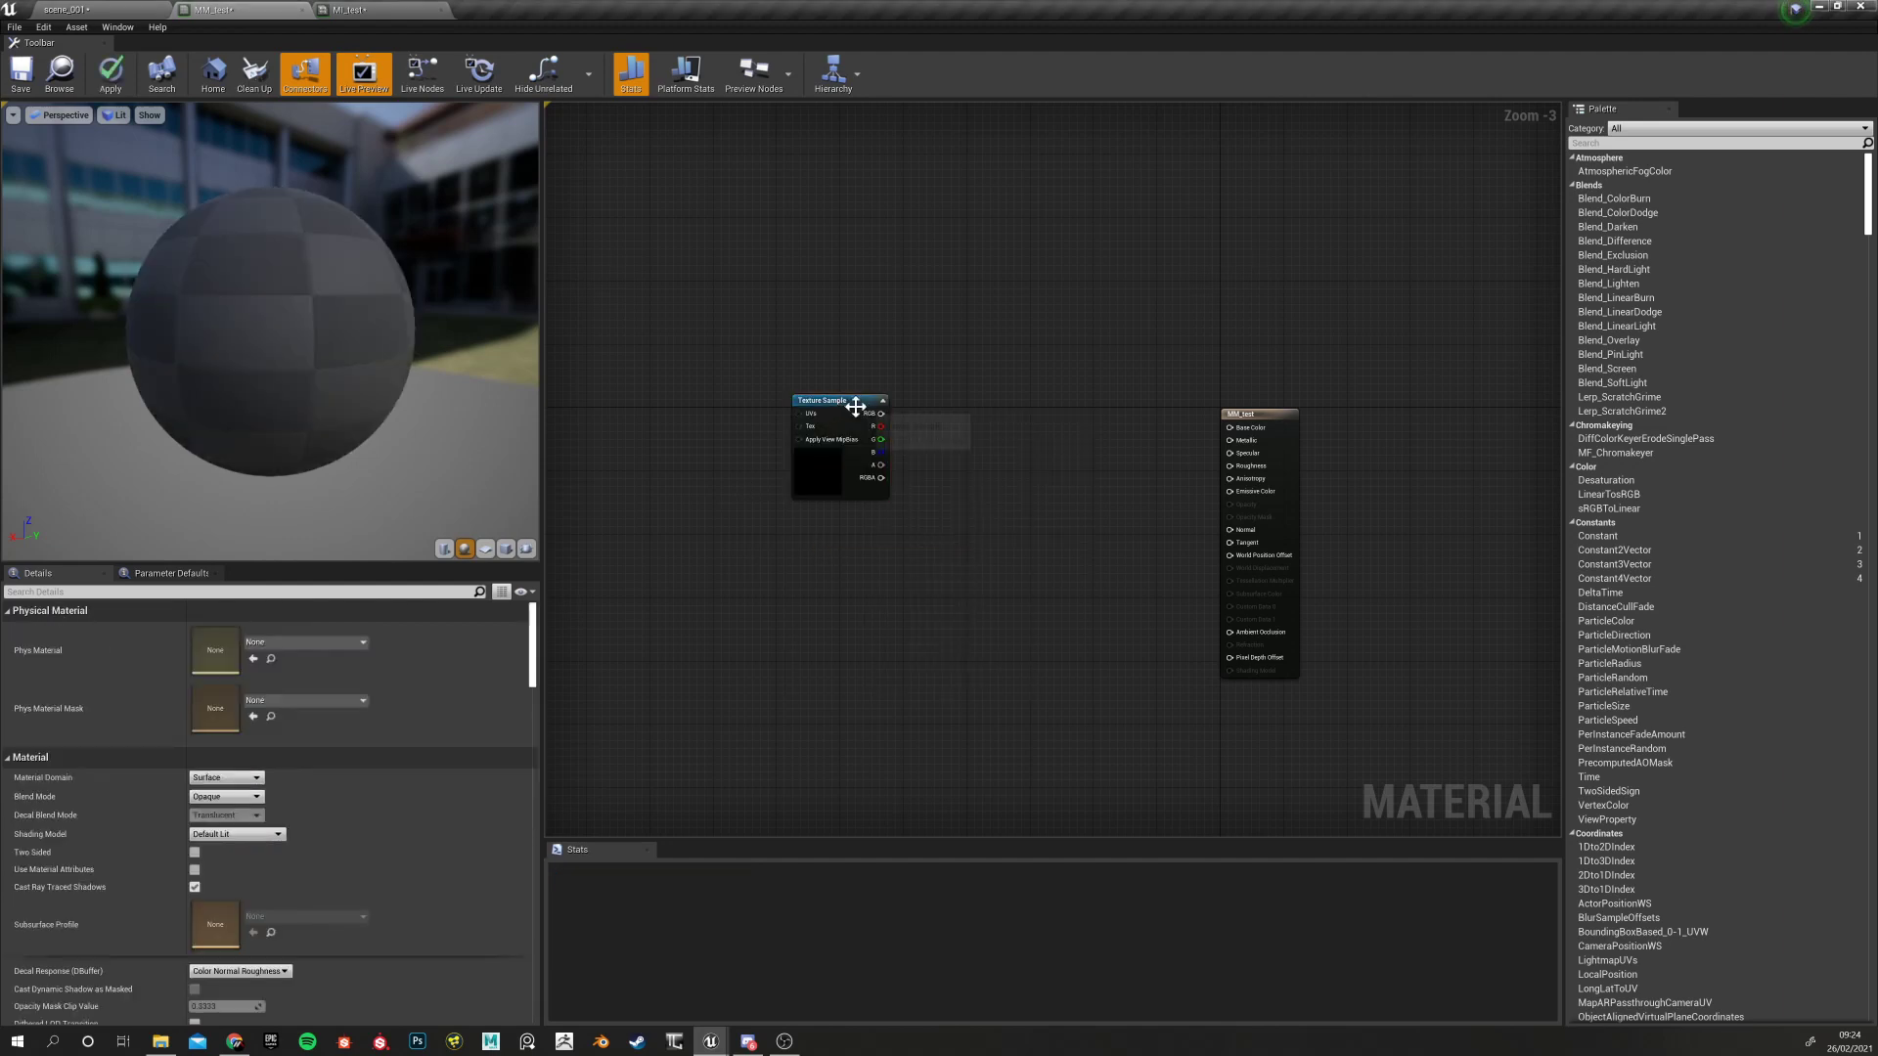
Move the Texture Sample node to the left of the MM_test output node
left_click(856, 406)
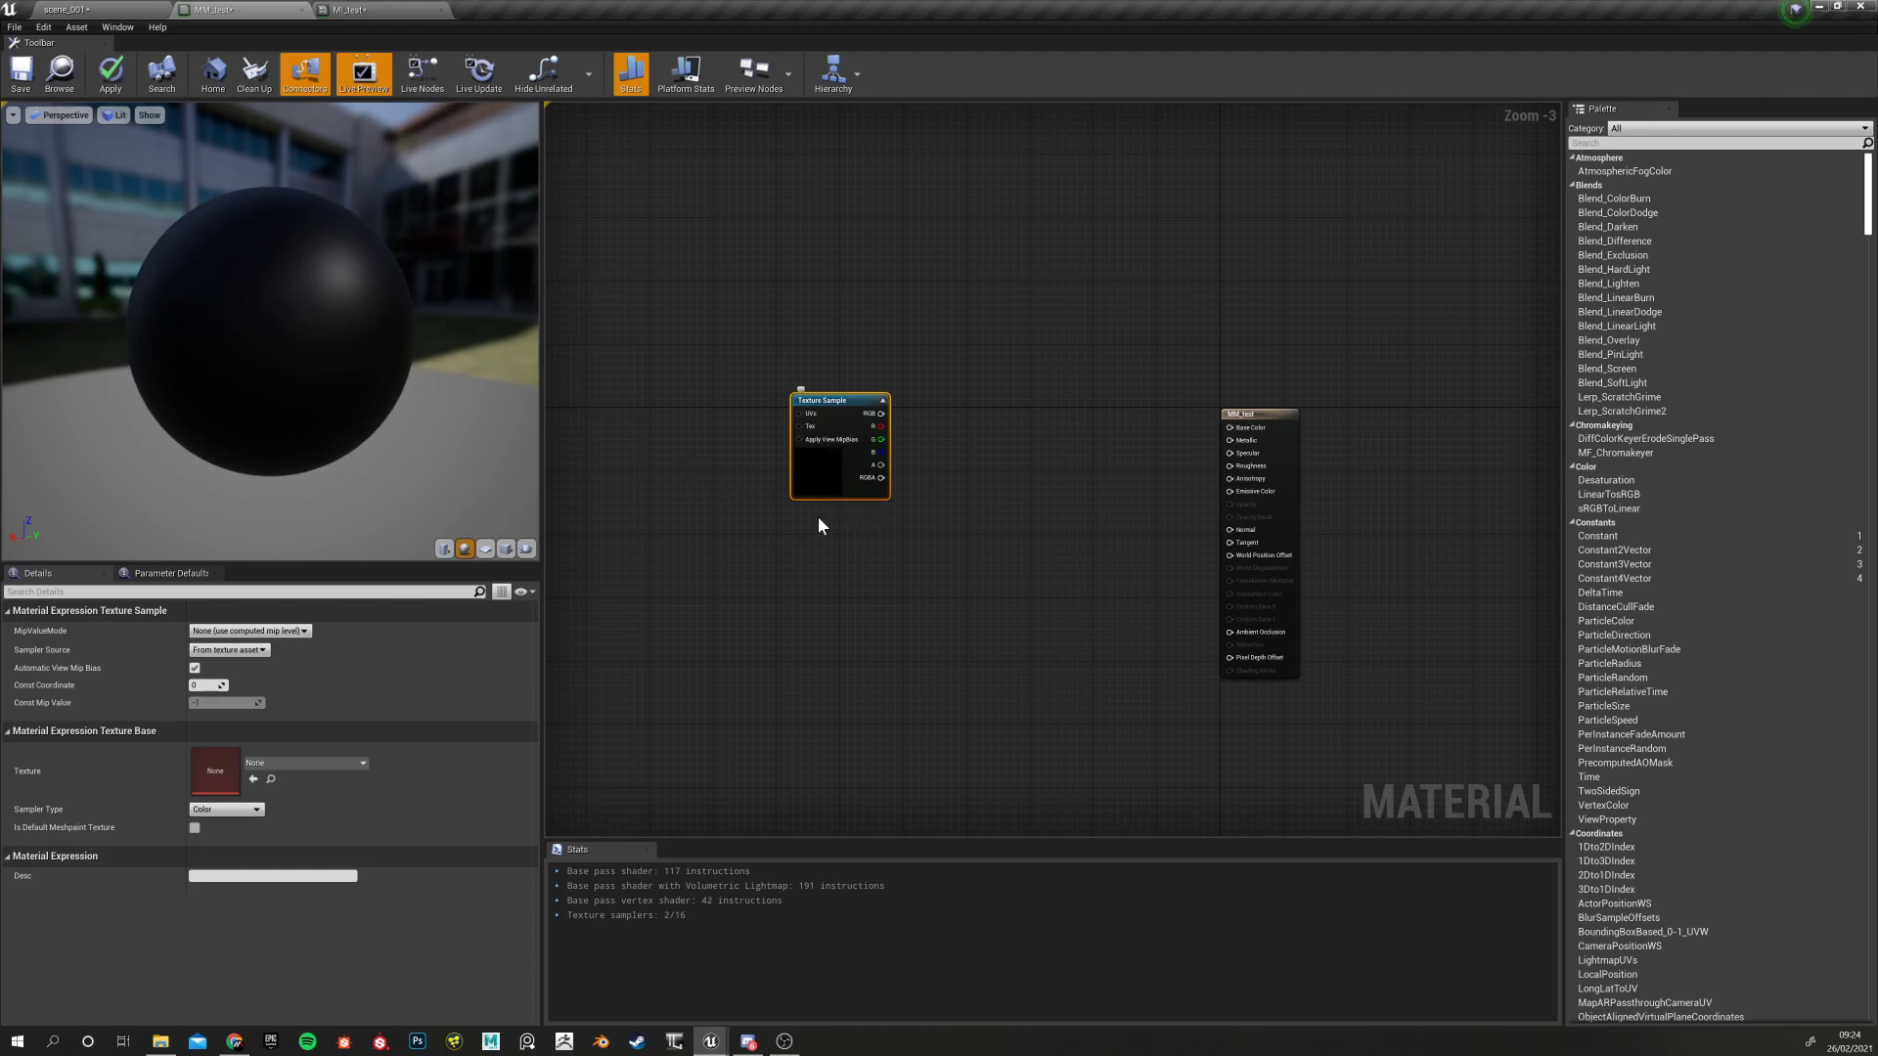
scroll(818, 518, "up", 3)
left_click_drag(792, 482, 666, 421)
right_click_drag(864, 526, 1170, 508)
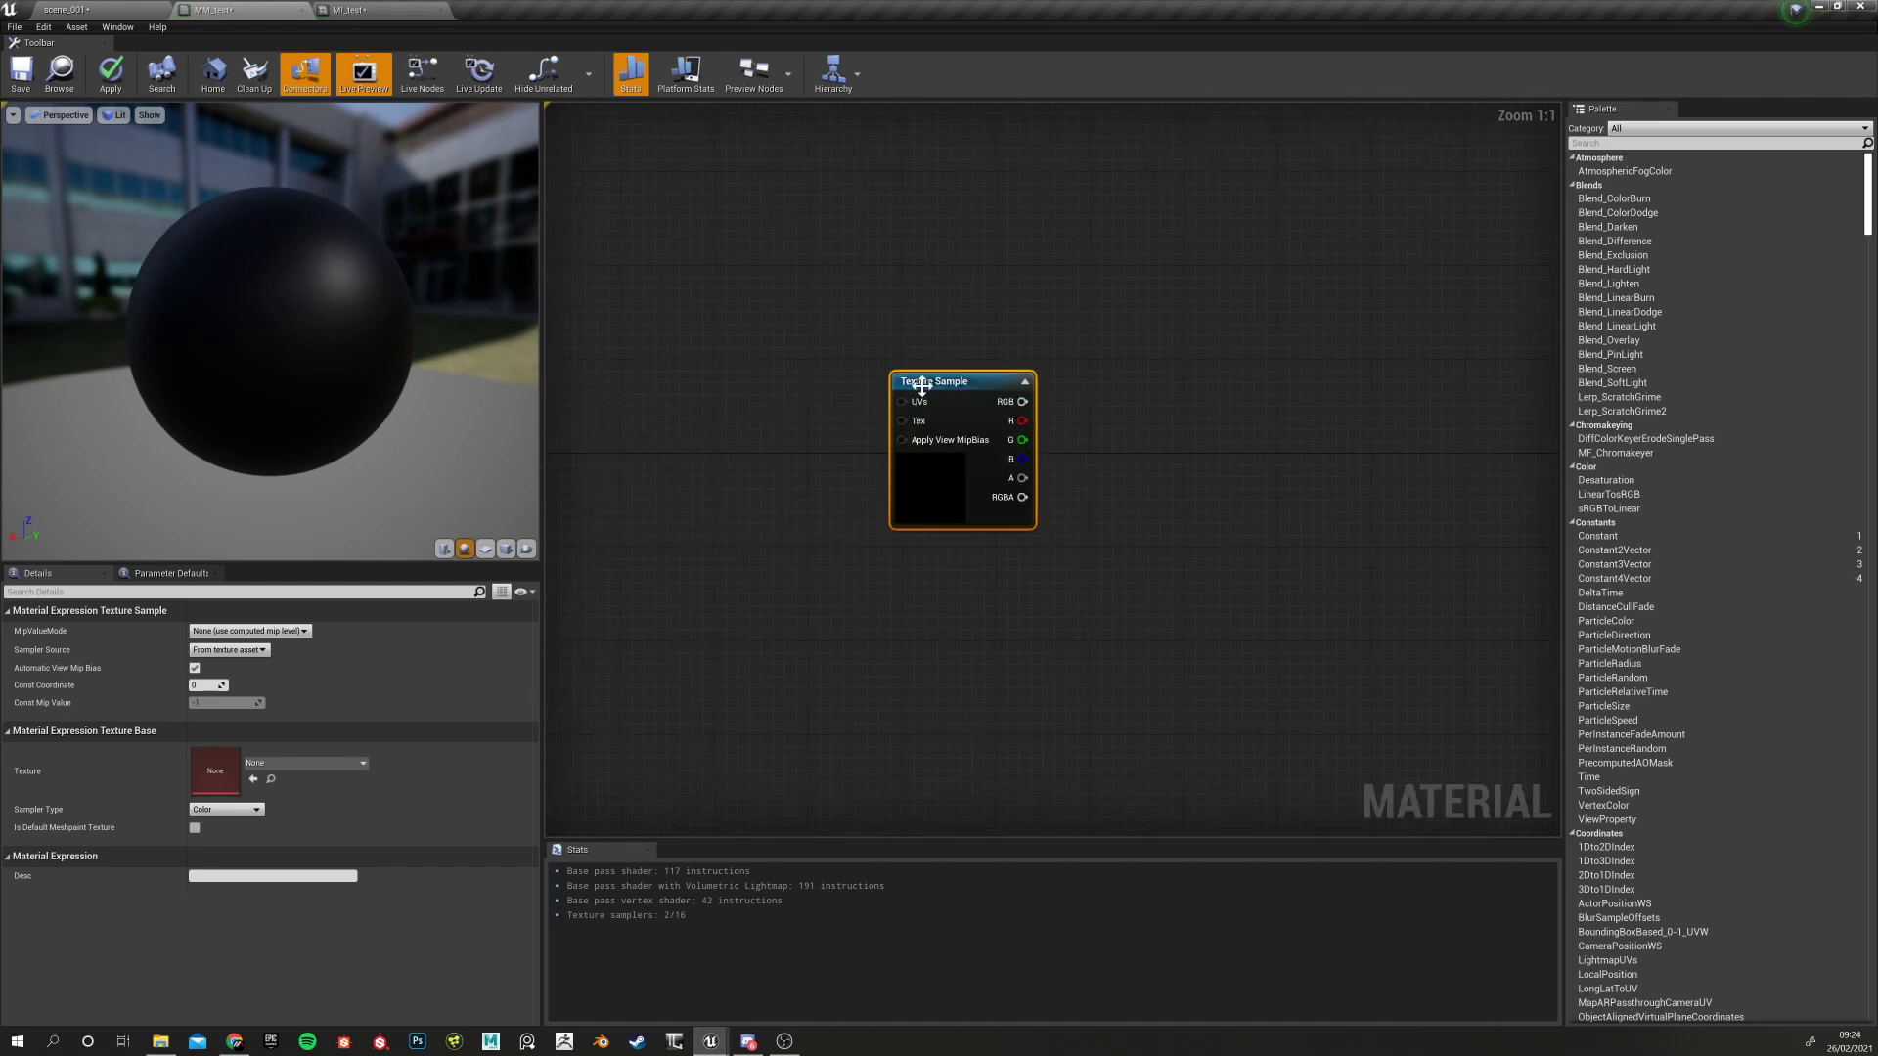
left_click_drag(921, 385, 593, 359)
right_click_drag(982, 514, 913, 554)
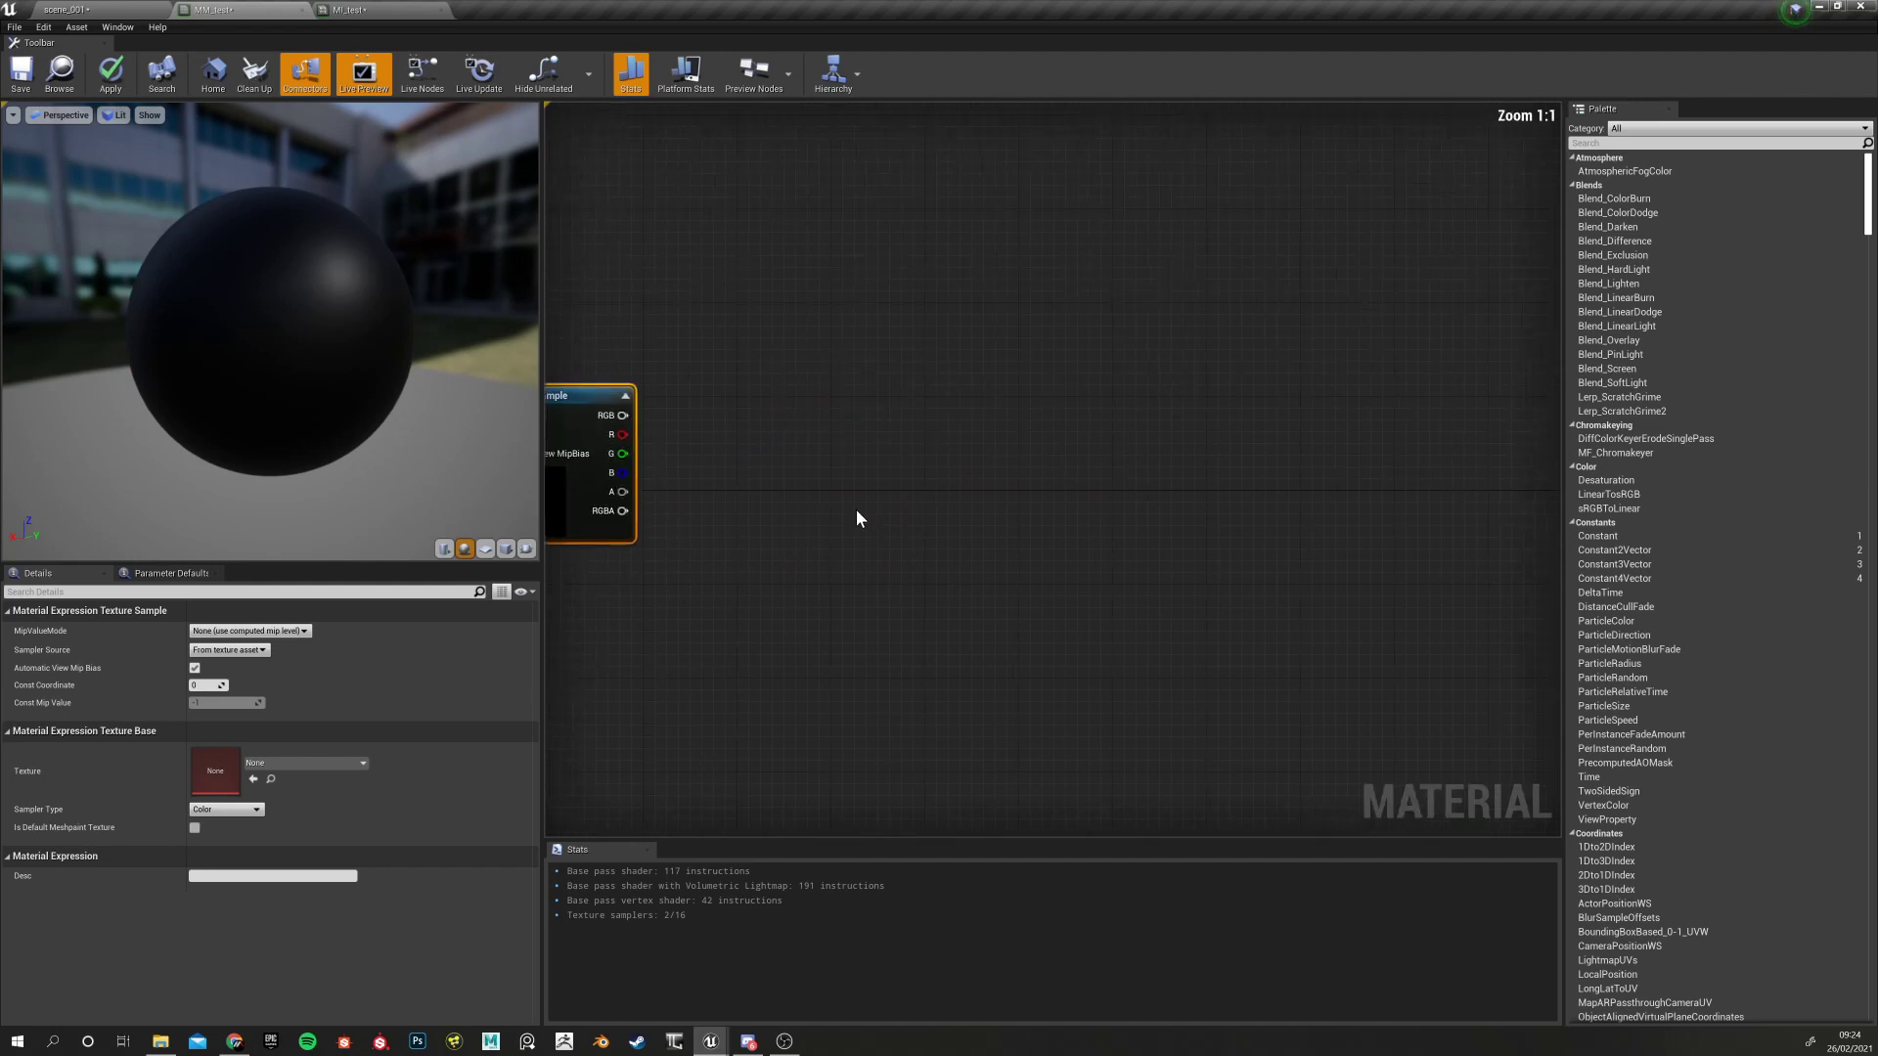
scroll(855, 513, "down", 7)
scroll(841, 533, "up", 4)
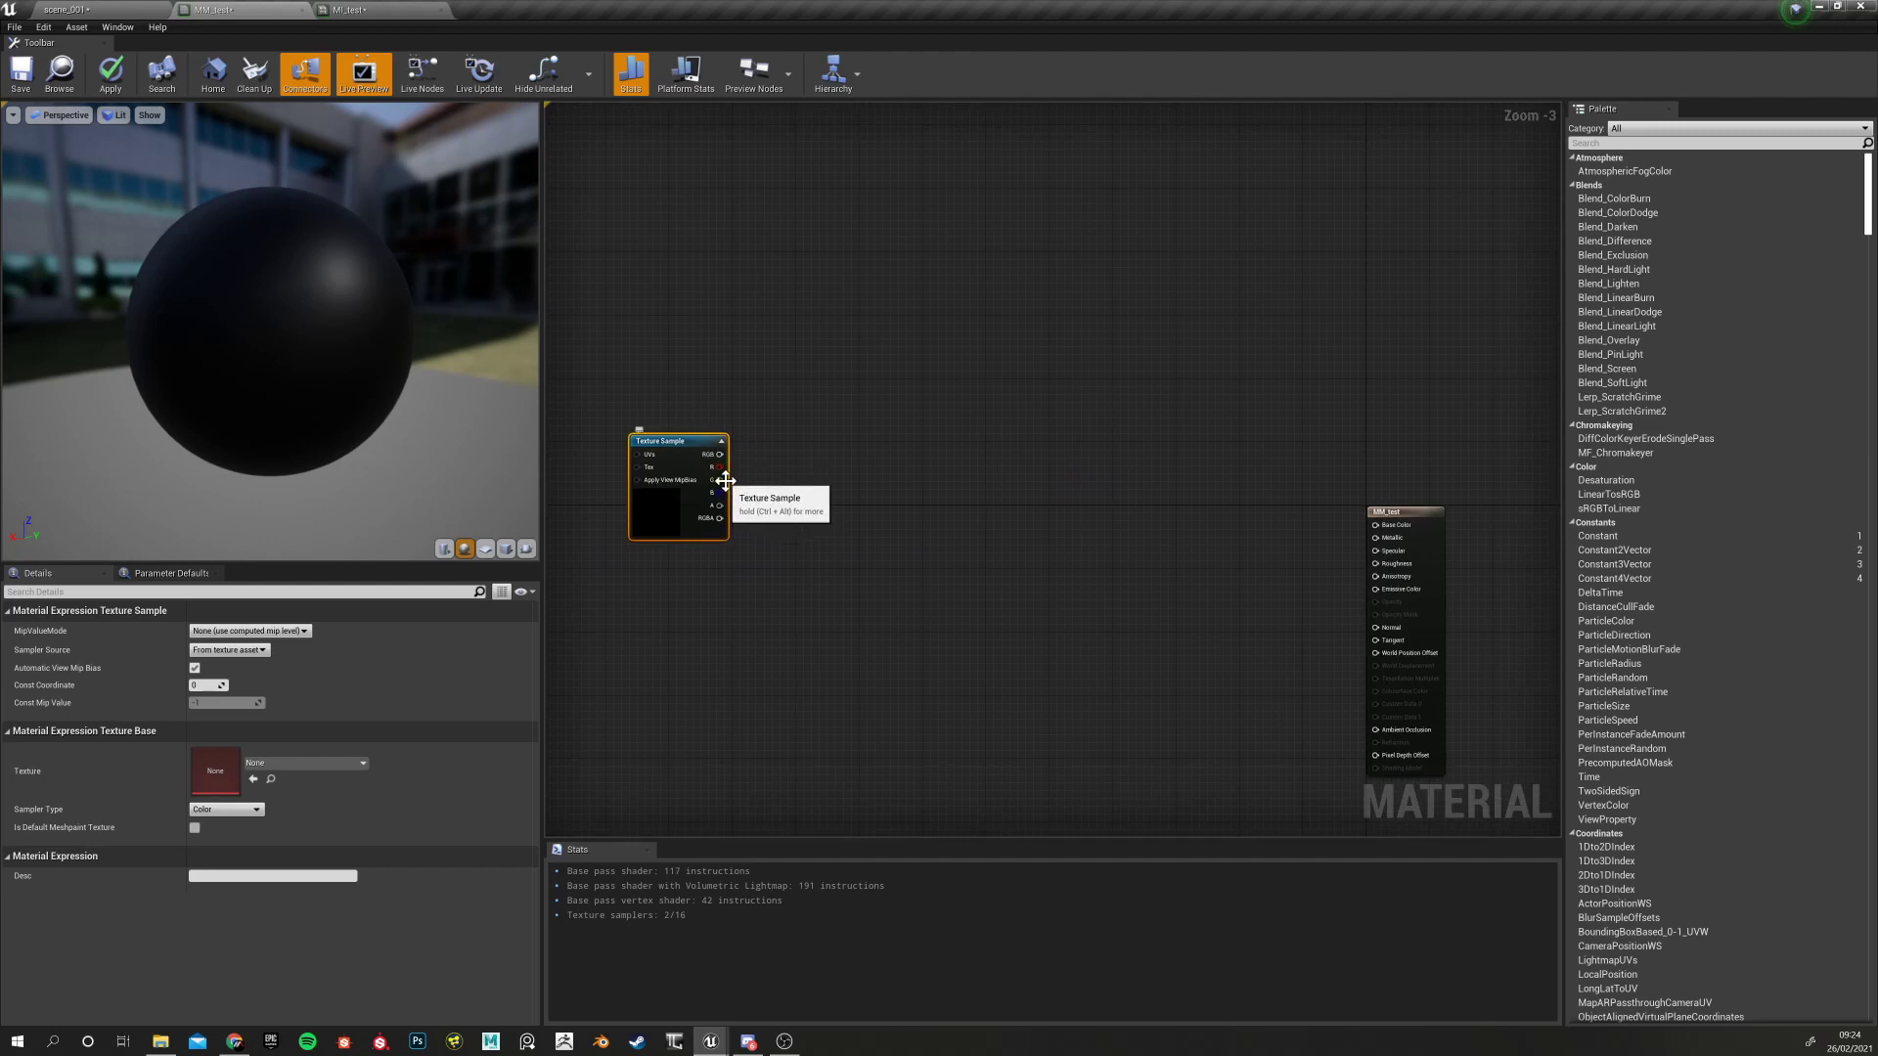
scroll(716, 525, "up", 3)
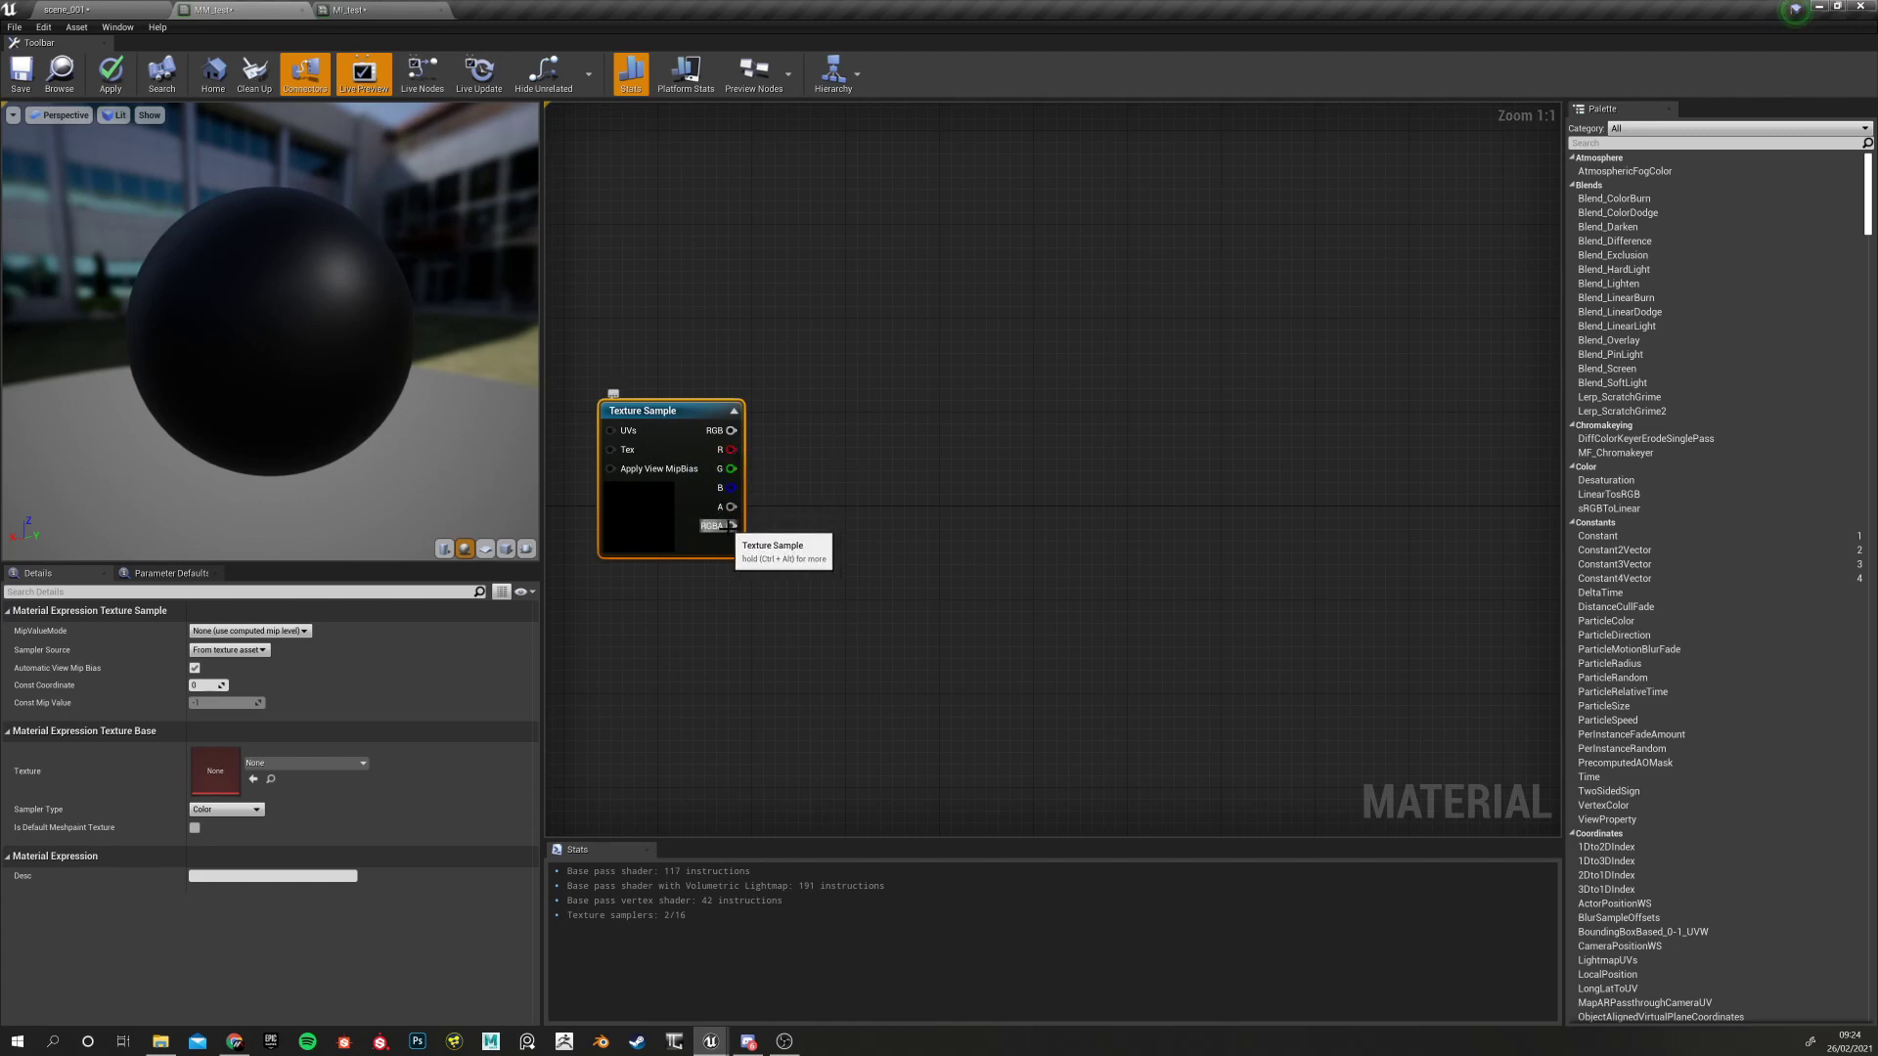
Connect the Texture Sample's RGB output to MM_test's Base Color input
right_click_drag(759, 524, 690, 533)
left_click_drag(661, 462, 1300, 567)
left_click(746, 430)
mouse_move(843, 574)
right_mouse_down()
mouse_move(866, 585)
mouse_move(849, 584)
right_mouse_up()
Reposition the Texture Sample node up and left, then bring up its Texture asset list
left_click_drag(849, 584, 825, 525)
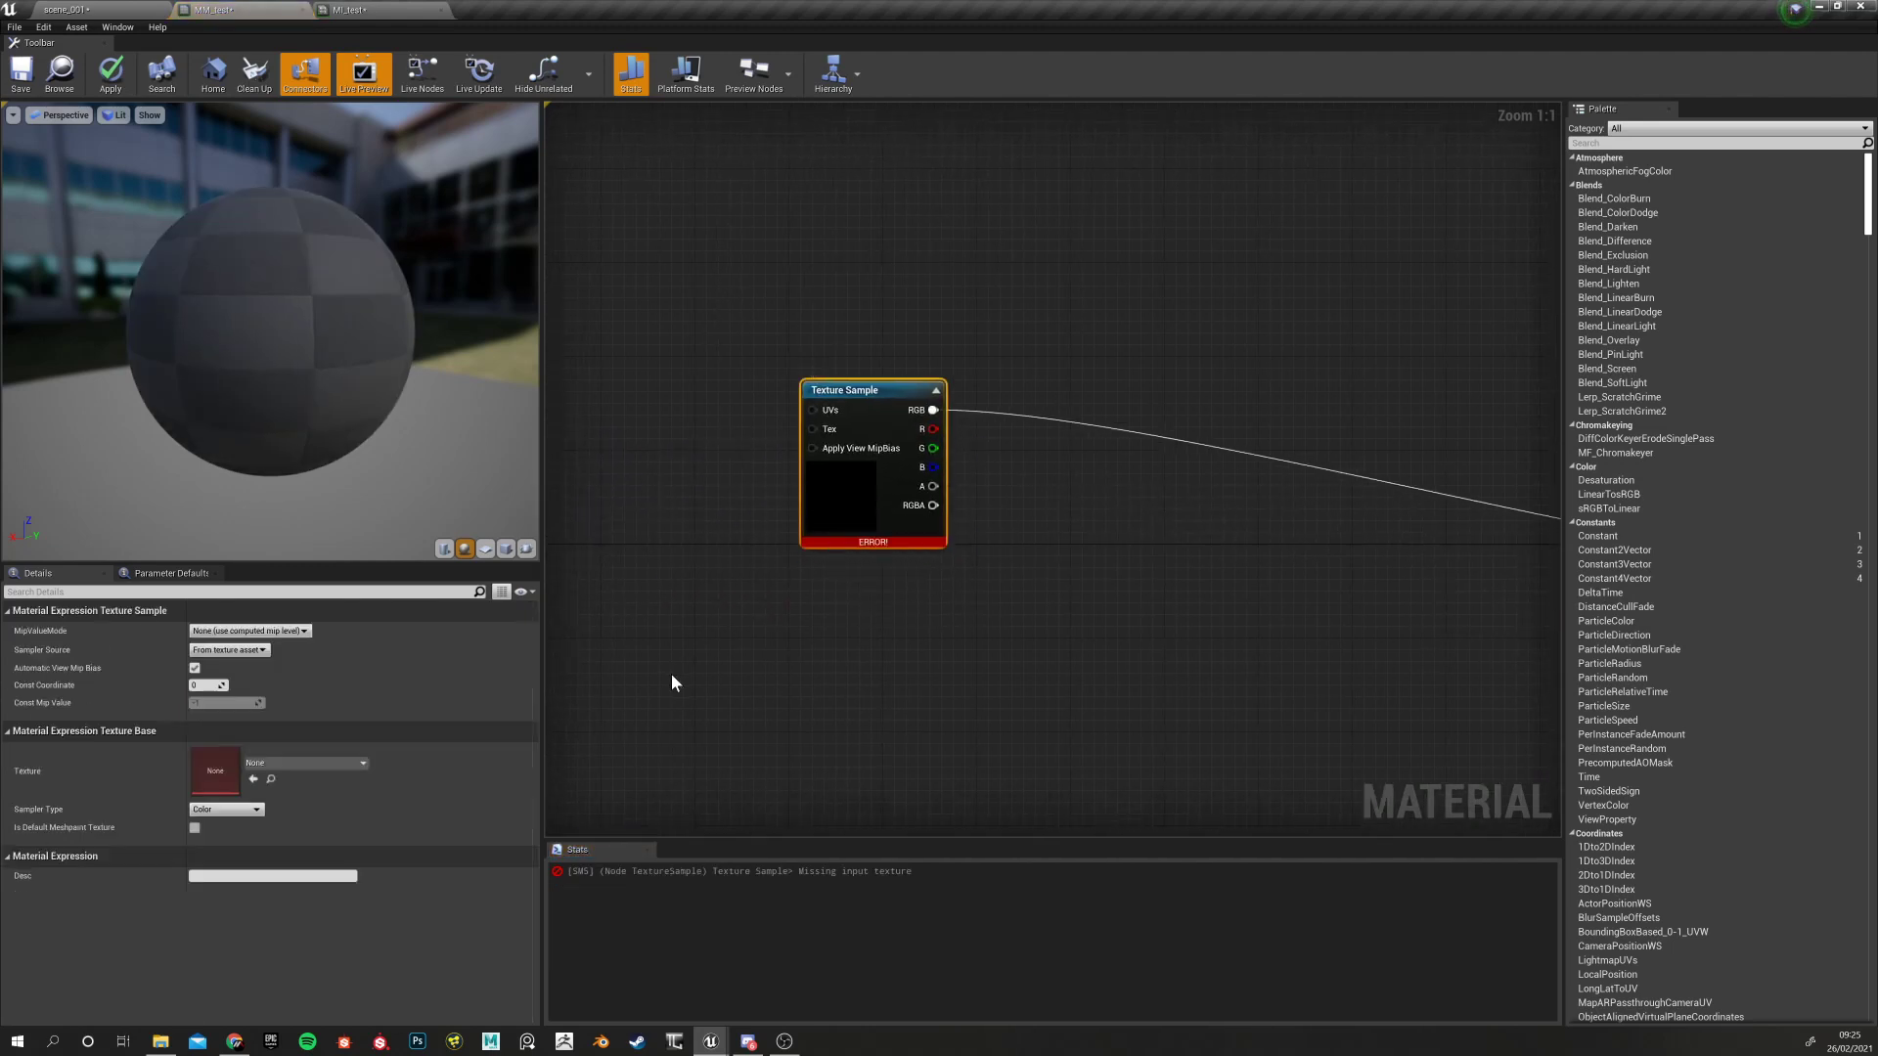
left_click_drag(851, 520, 771, 519)
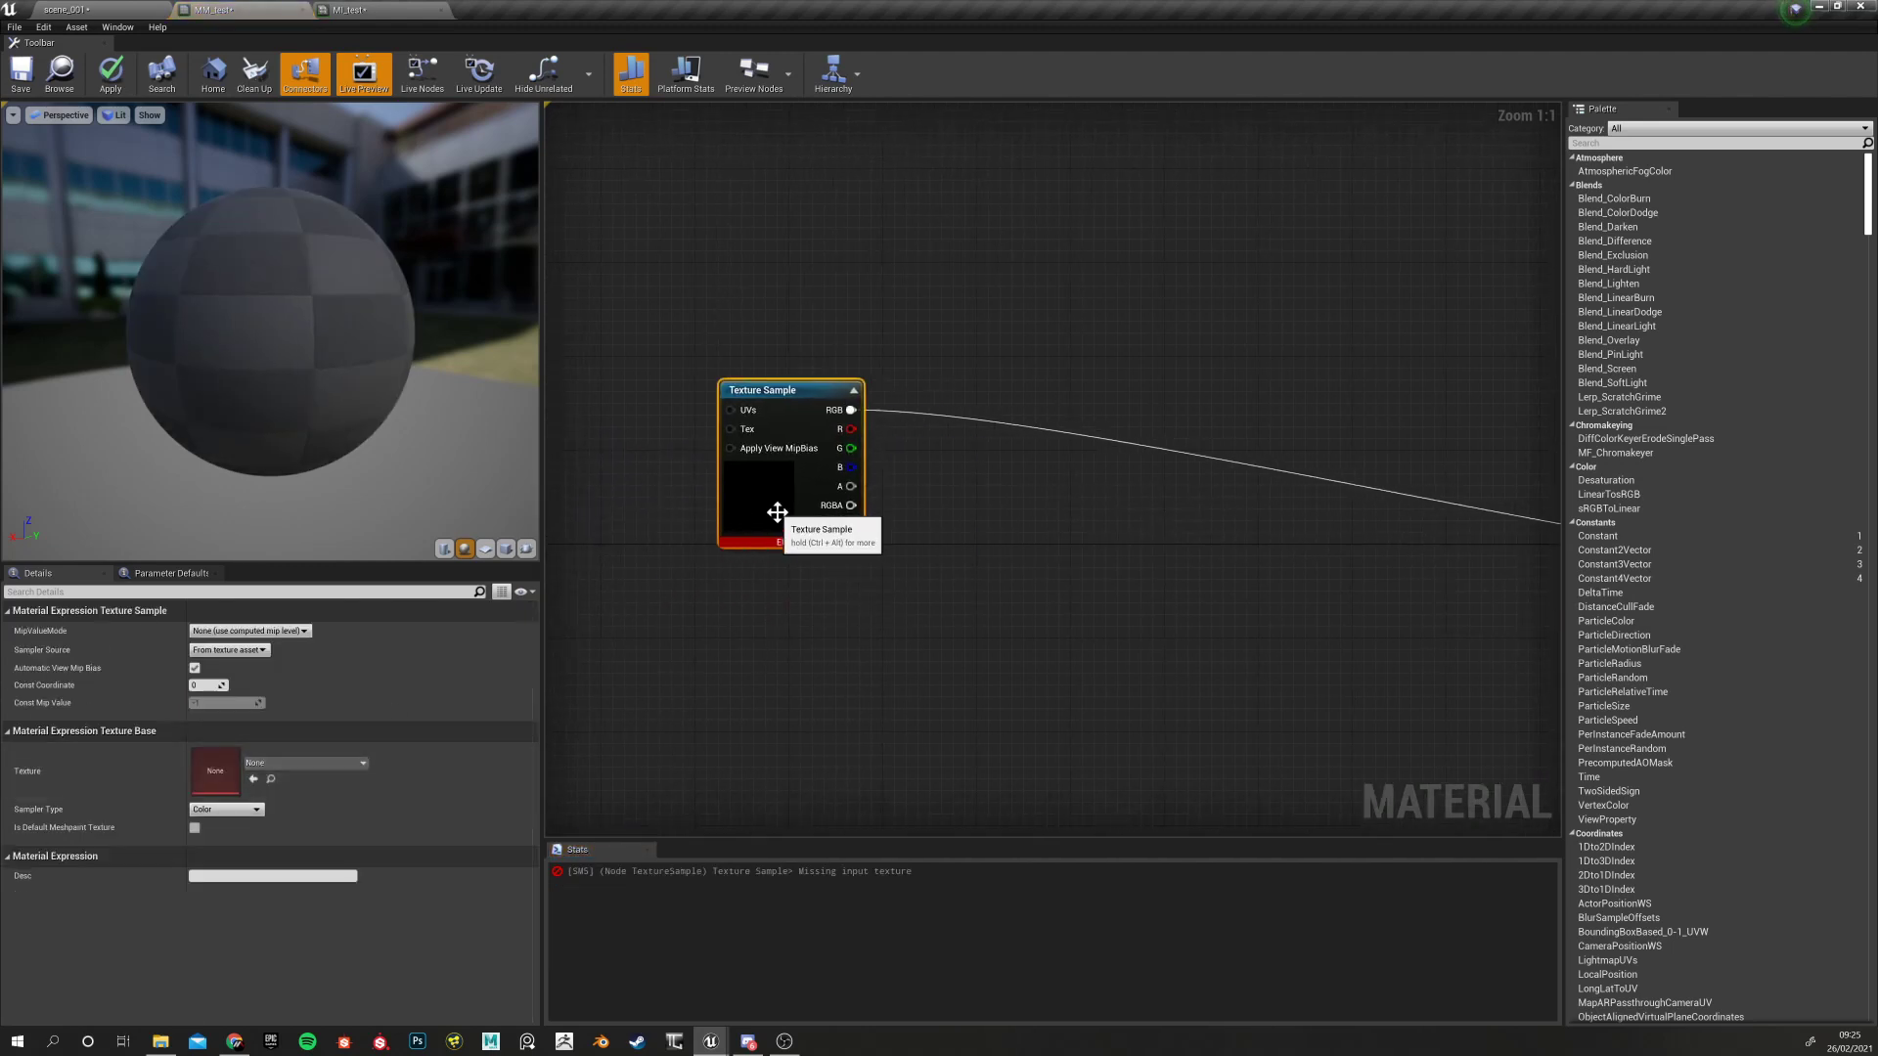
mouse_move(657, 526)
left_mouse_down()
mouse_move(789, 568)
mouse_move(772, 540)
left_mouse_up()
mouse_move(757, 613)
left_mouse_down()
mouse_move(806, 633)
mouse_move(751, 631)
left_mouse_up()
left_click(787, 518)
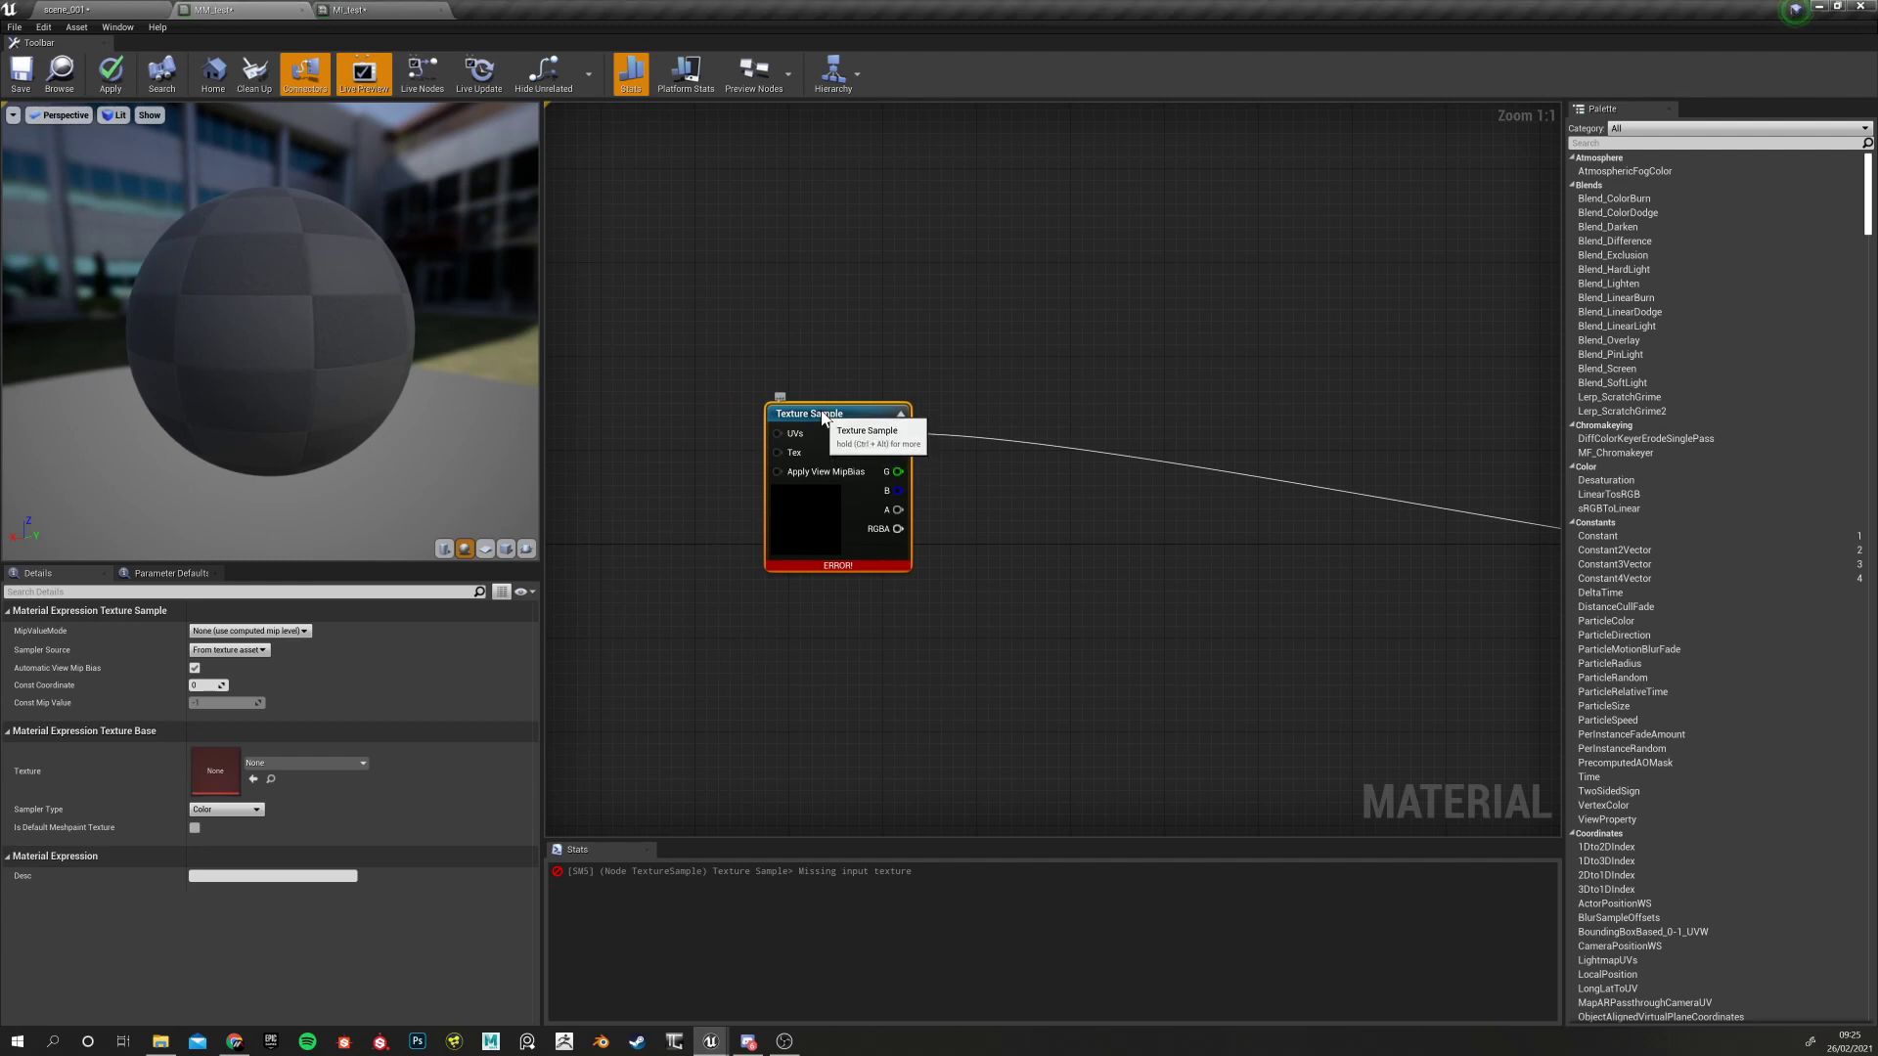
left_click_drag(818, 412, 749, 318)
scroll(903, 557, "down", 3)
scroll(895, 579, "down", 2)
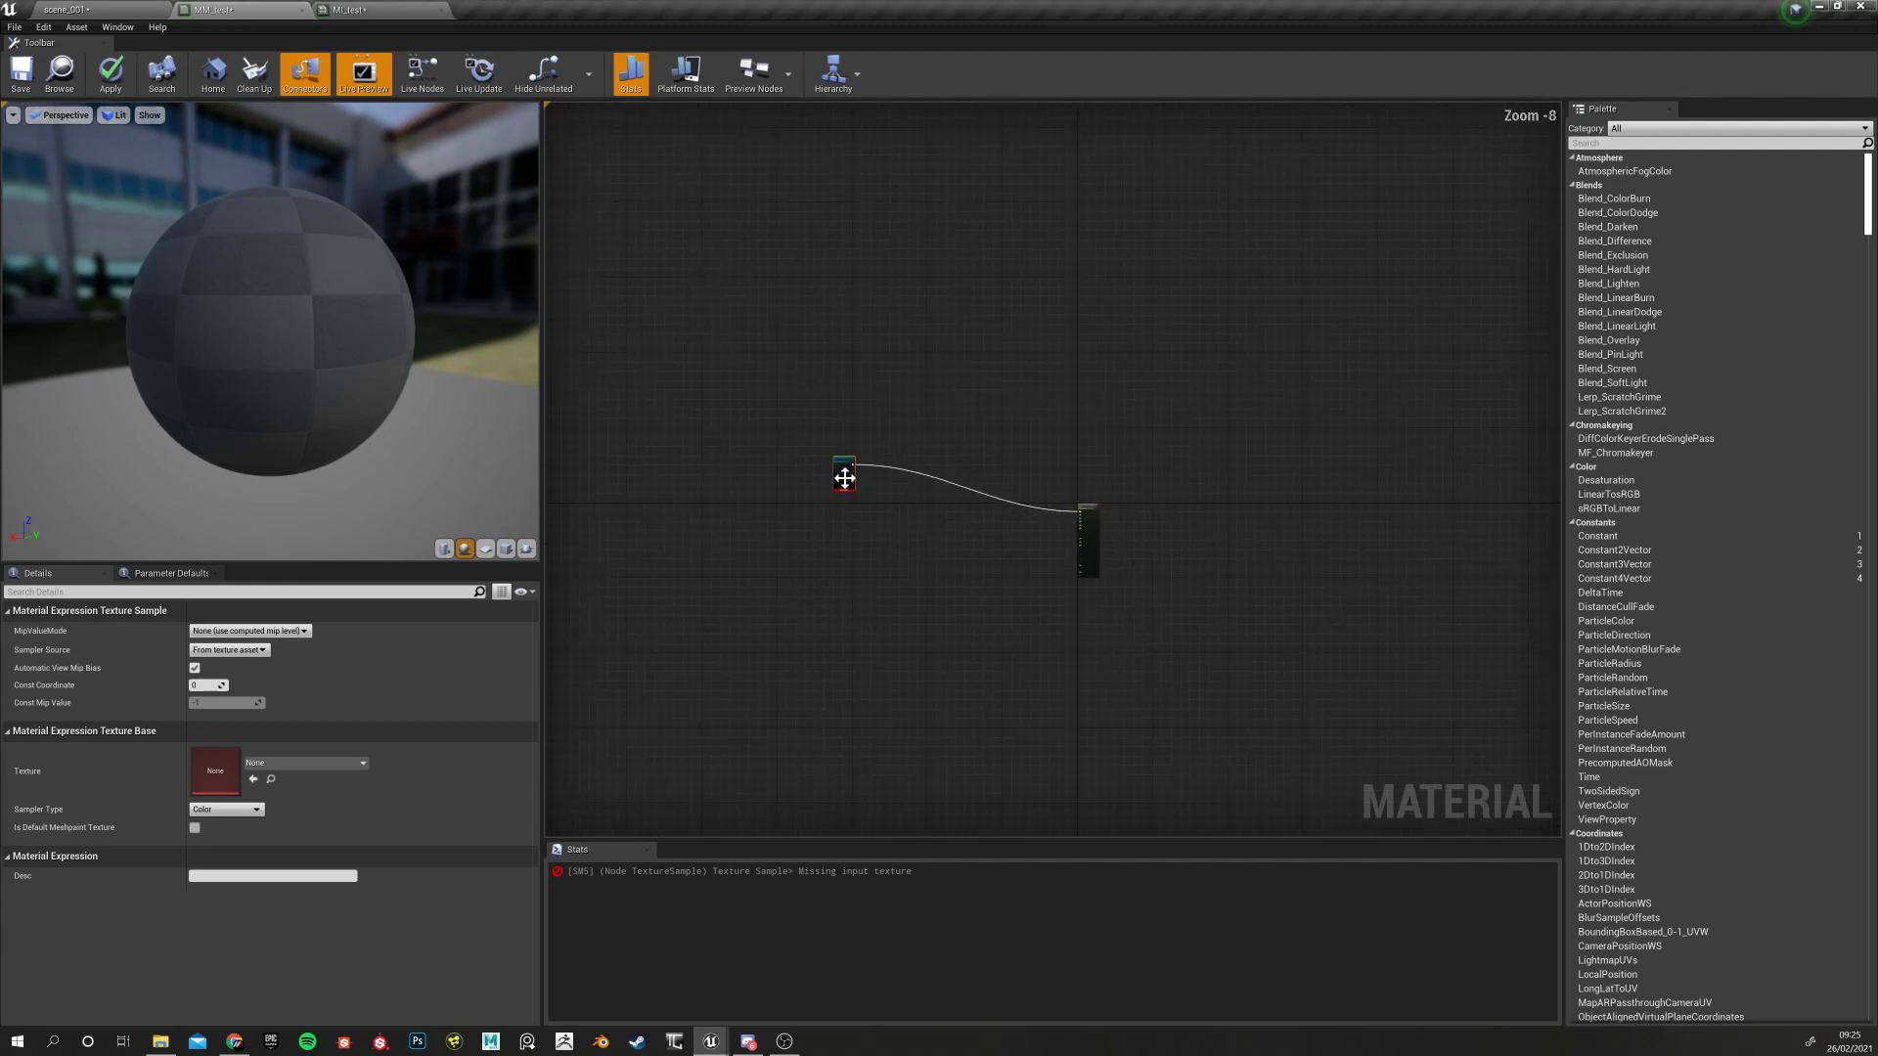
scroll(847, 475, "up", 4)
left_click_drag(860, 441, 829, 420)
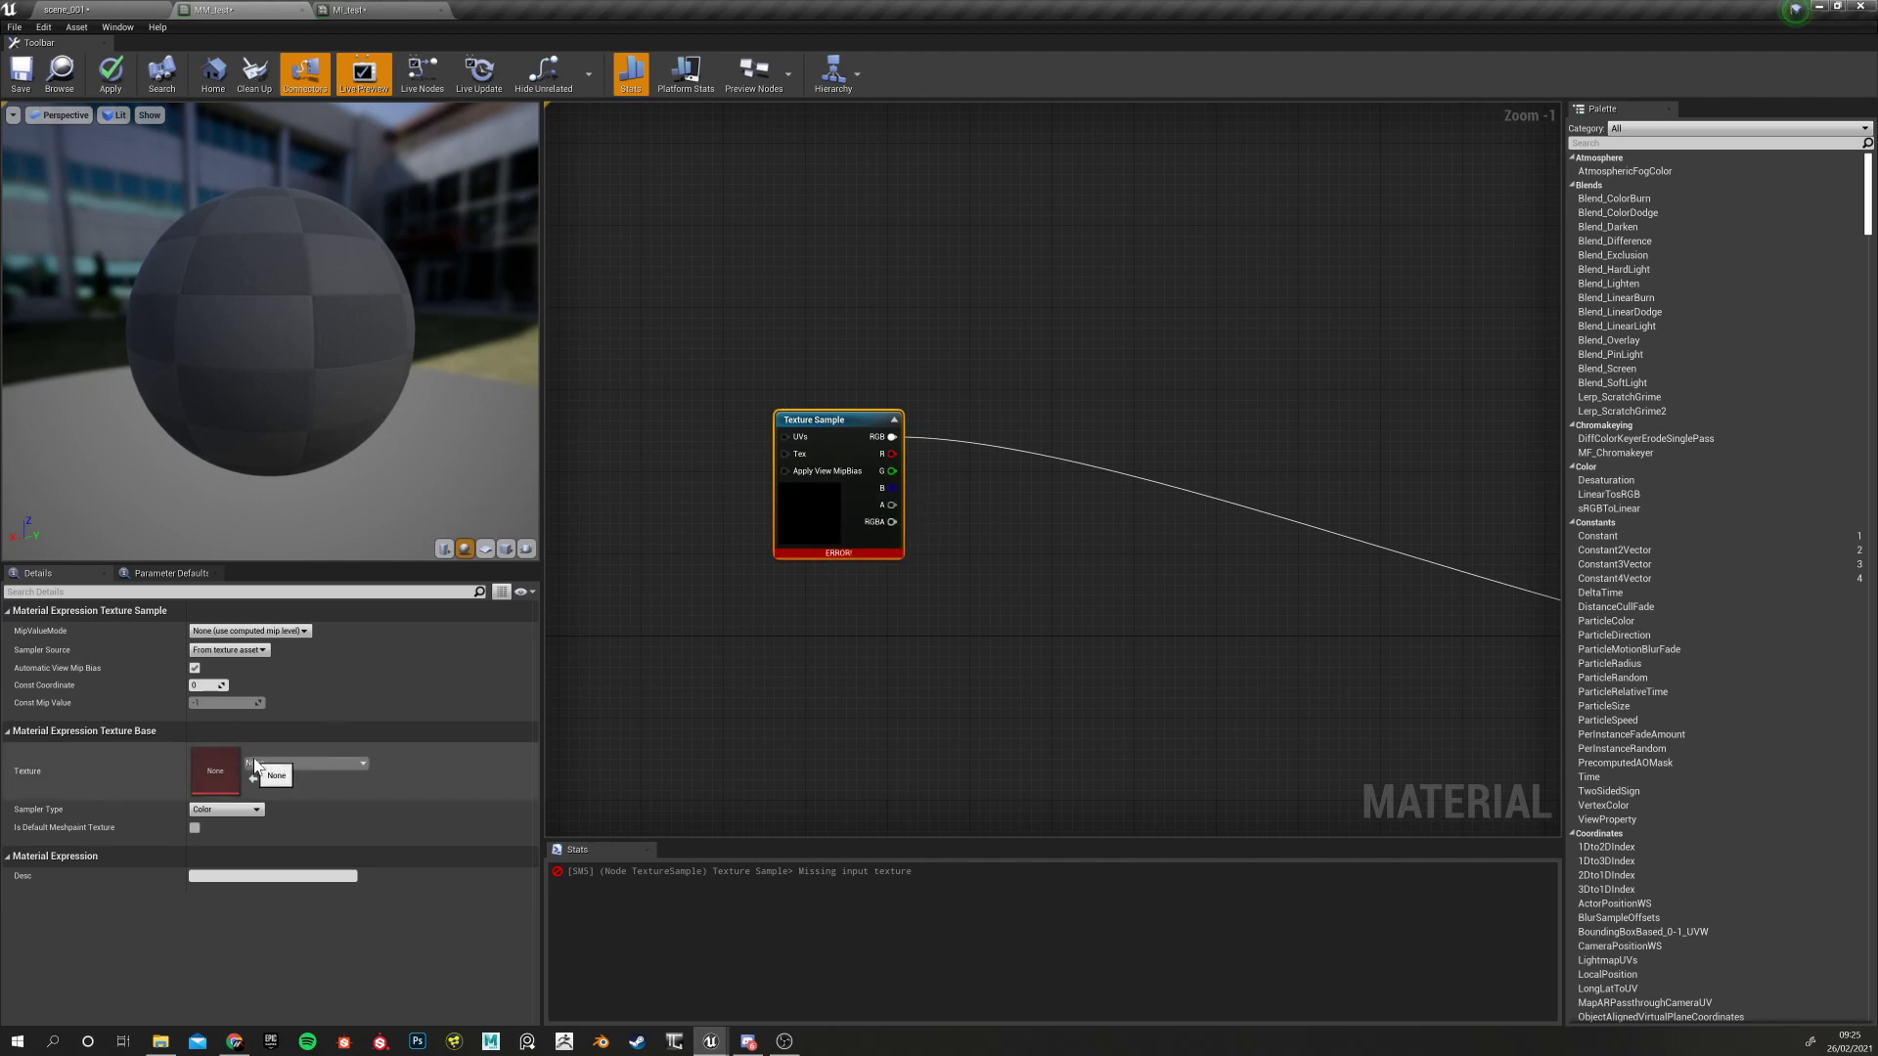
left_click(293, 763)
scroll(368, 645, "down", 3)
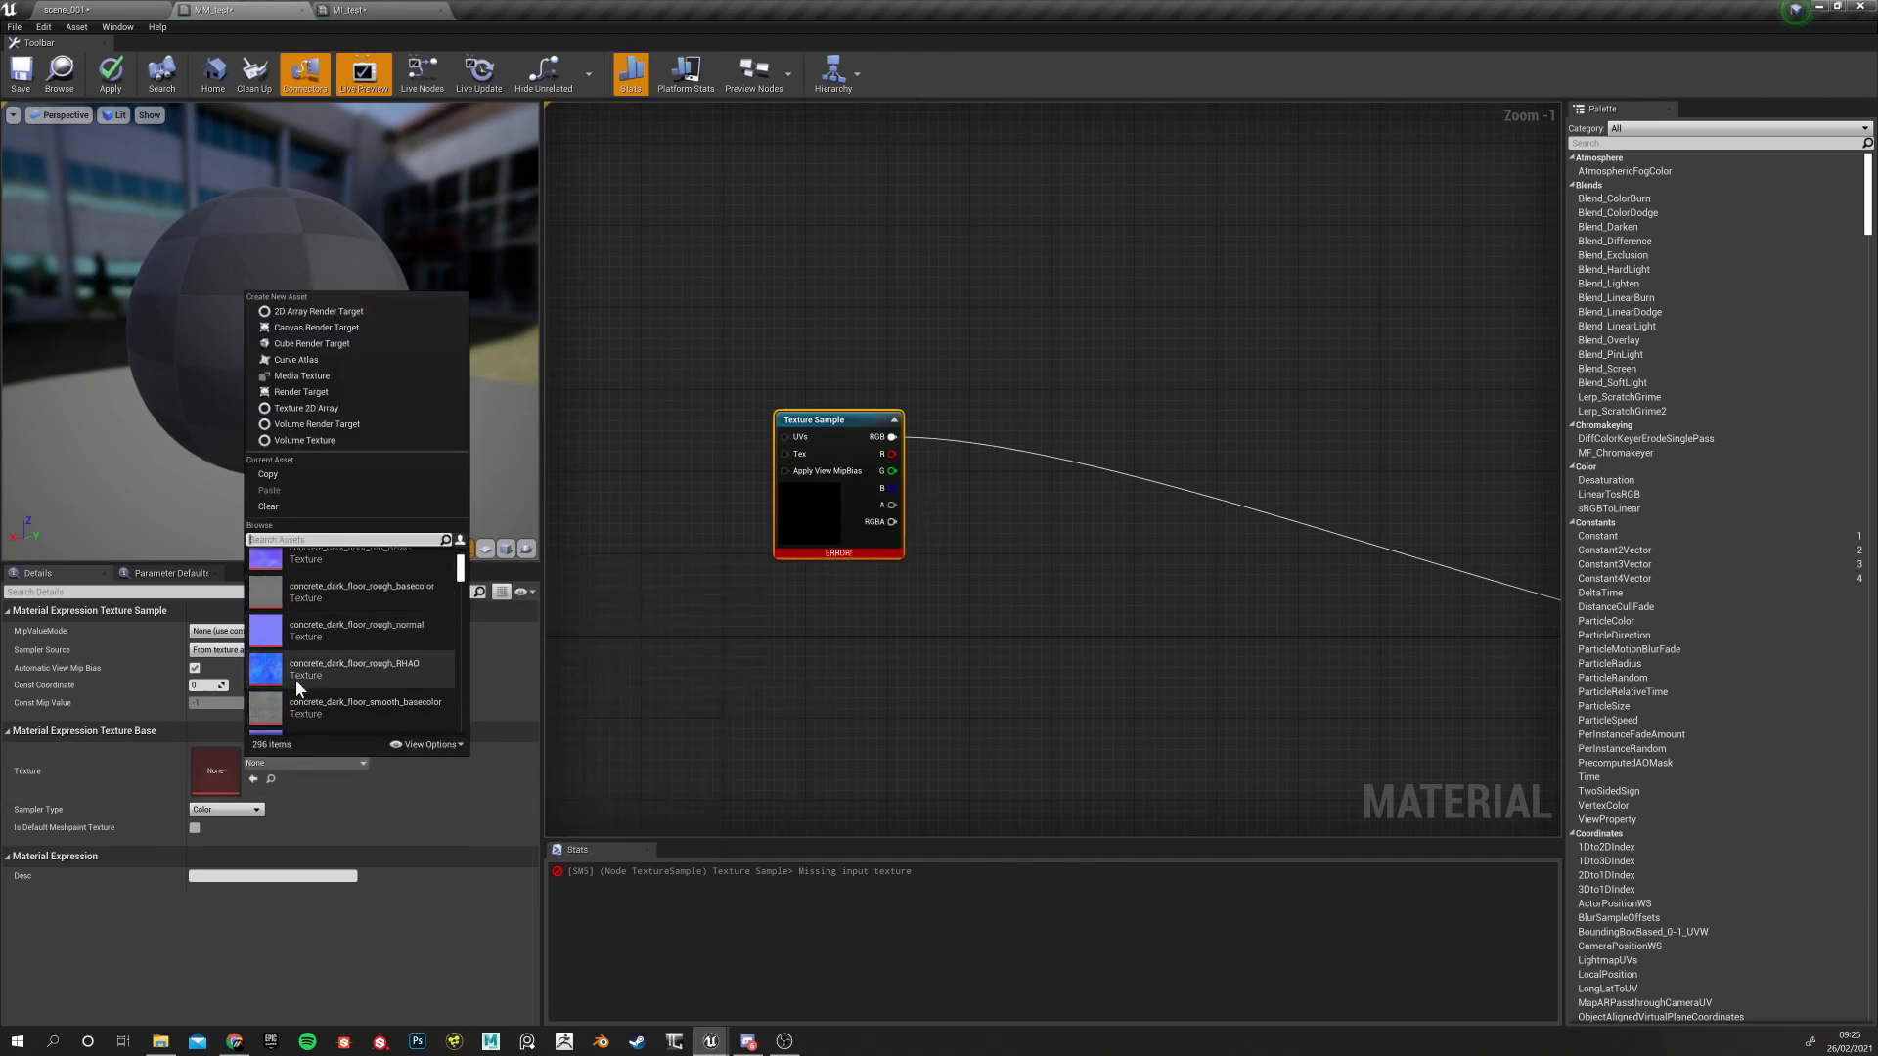
Assign concrete_dark_floor_smooth_basecolor to the Texture Sample, then reset its texture to None
left_click(385, 714)
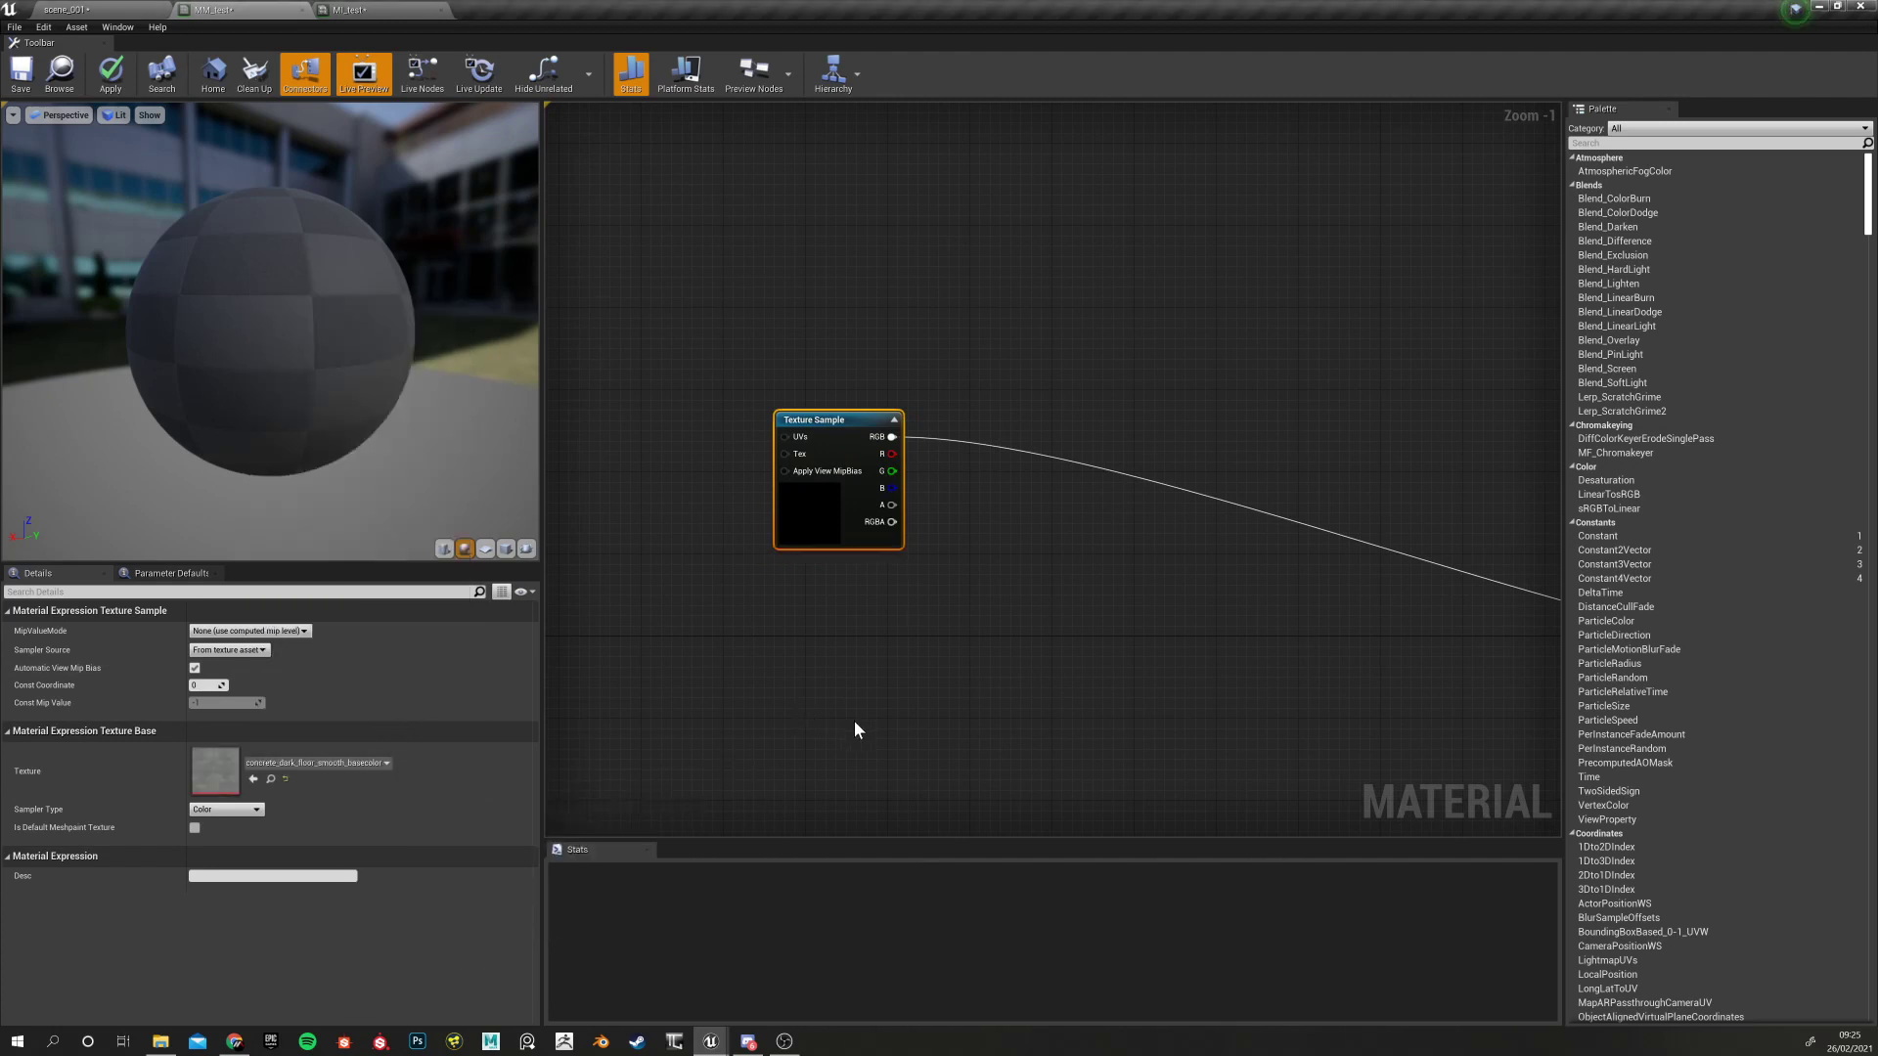
right_click_drag(876, 693, 843, 685)
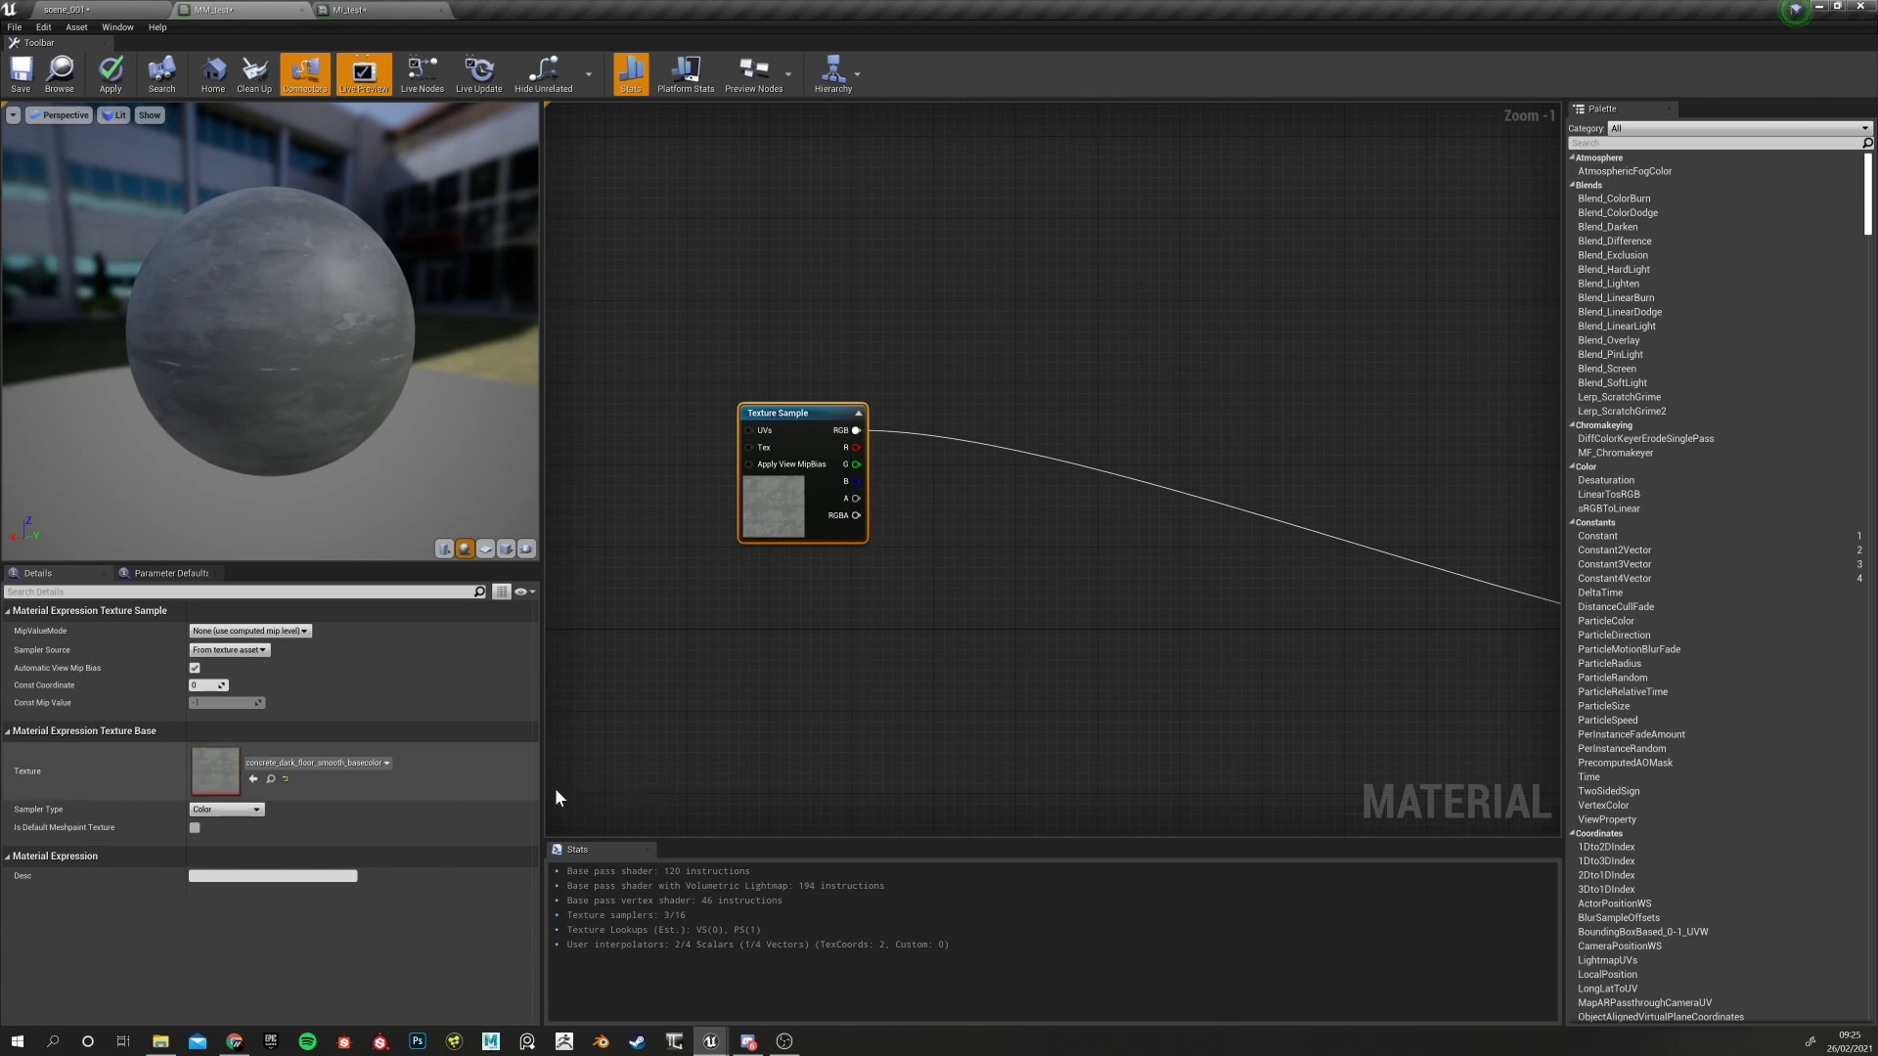
left_click(753, 567)
left_click(777, 509)
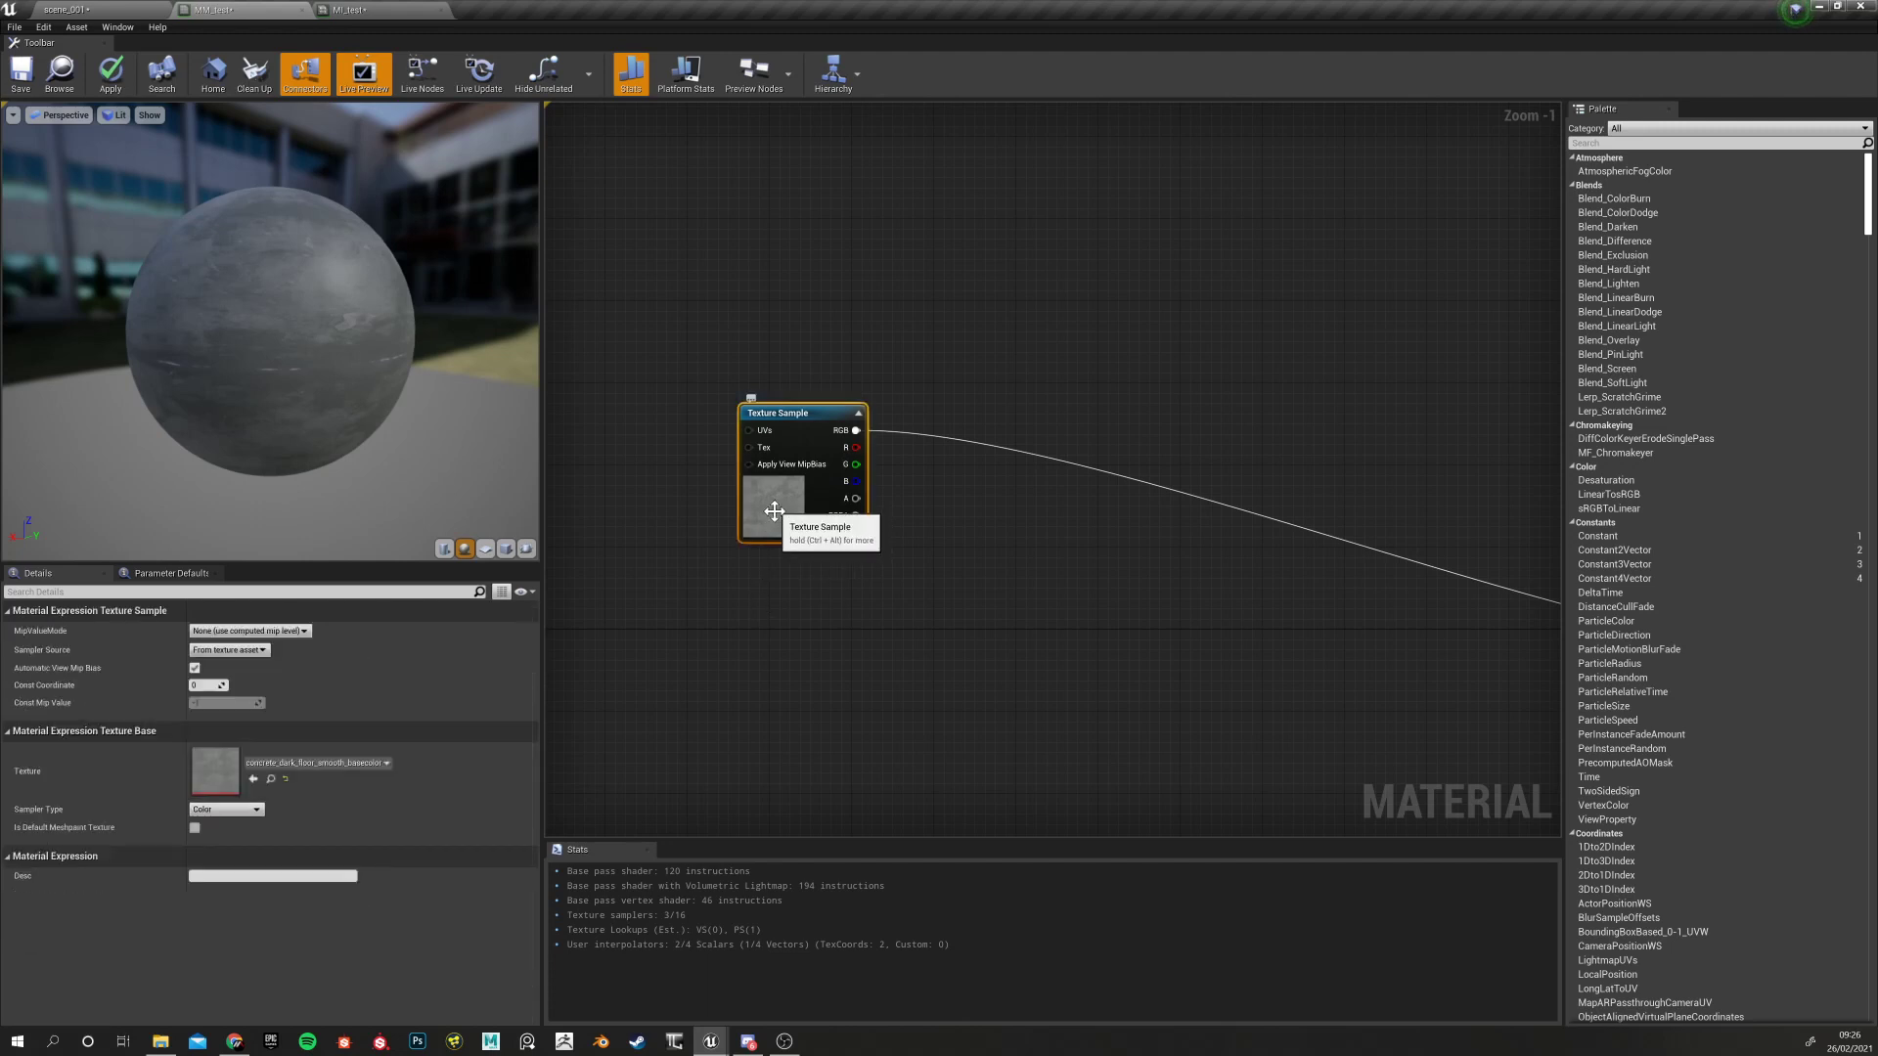
left_click(291, 786)
left_click(645, 675)
left_click(760, 536)
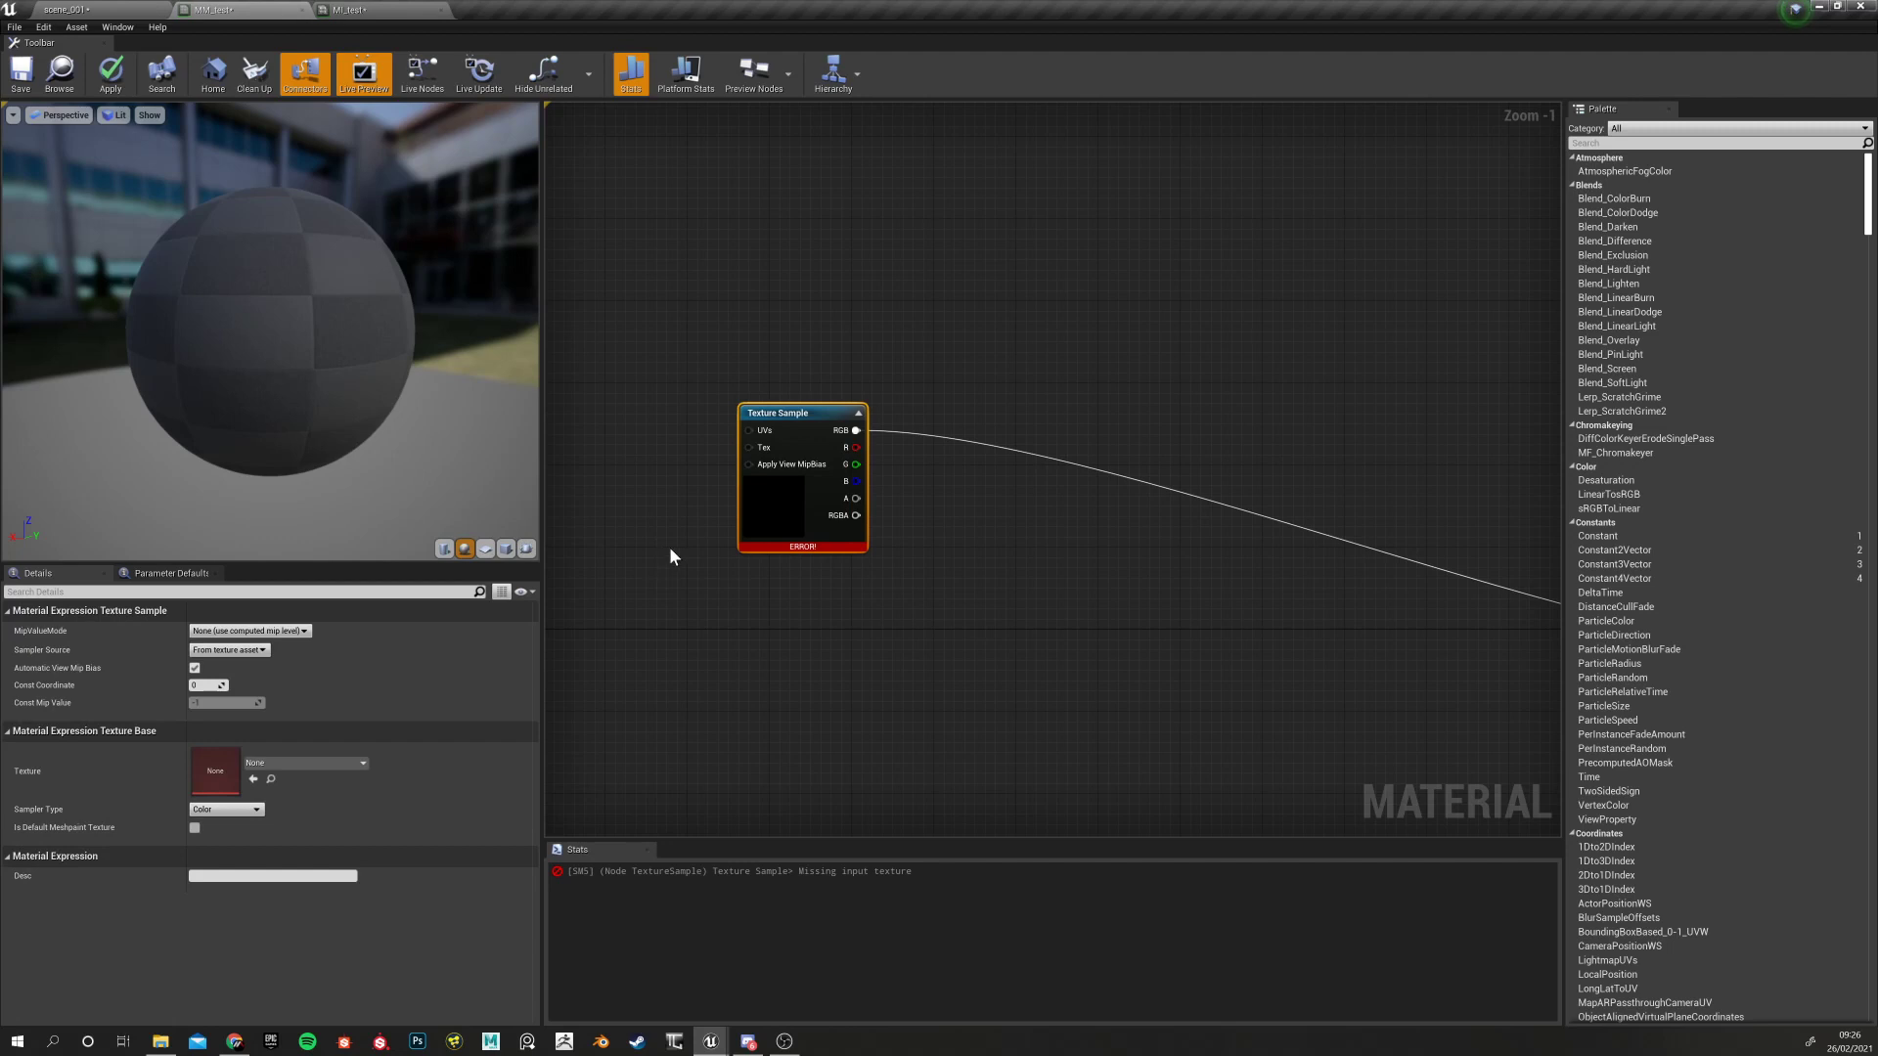
Back in scene_001, browse the Content Browser to the TEXTURES > Utilities folder
left_click(95, 8)
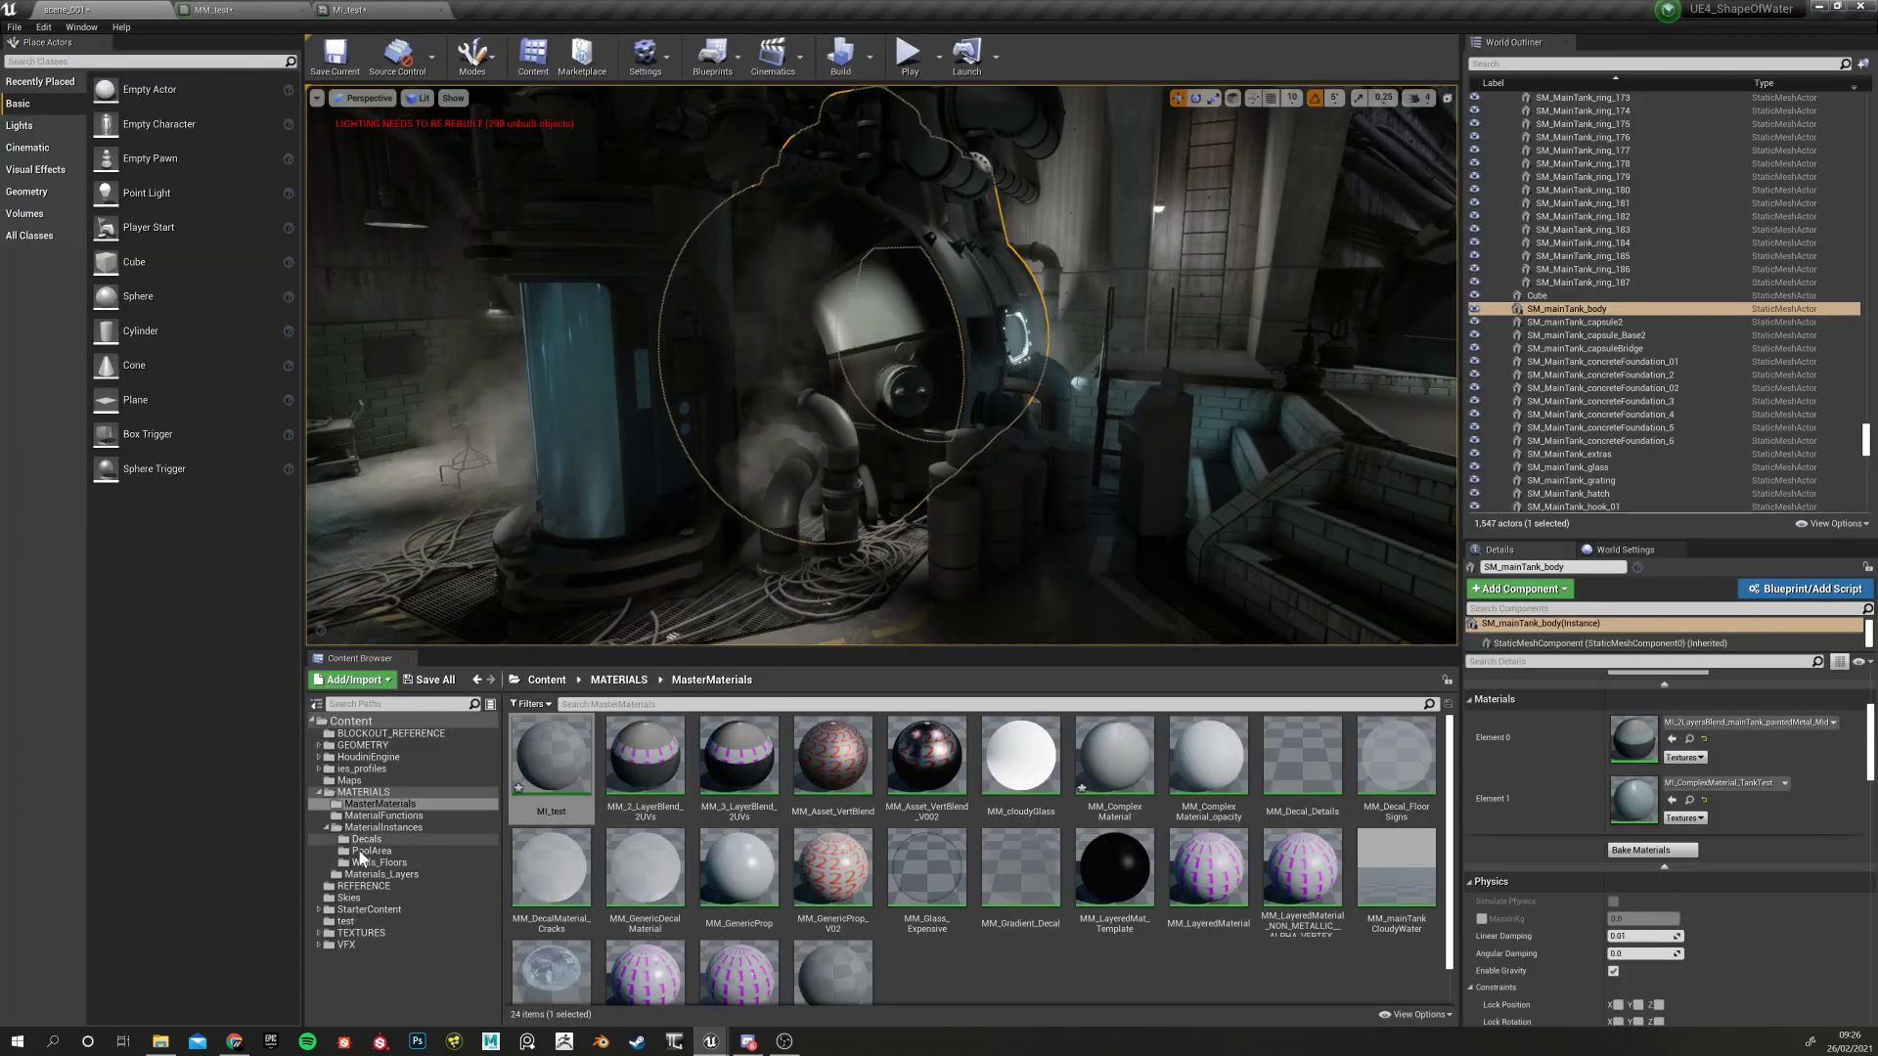
left_click(370, 934)
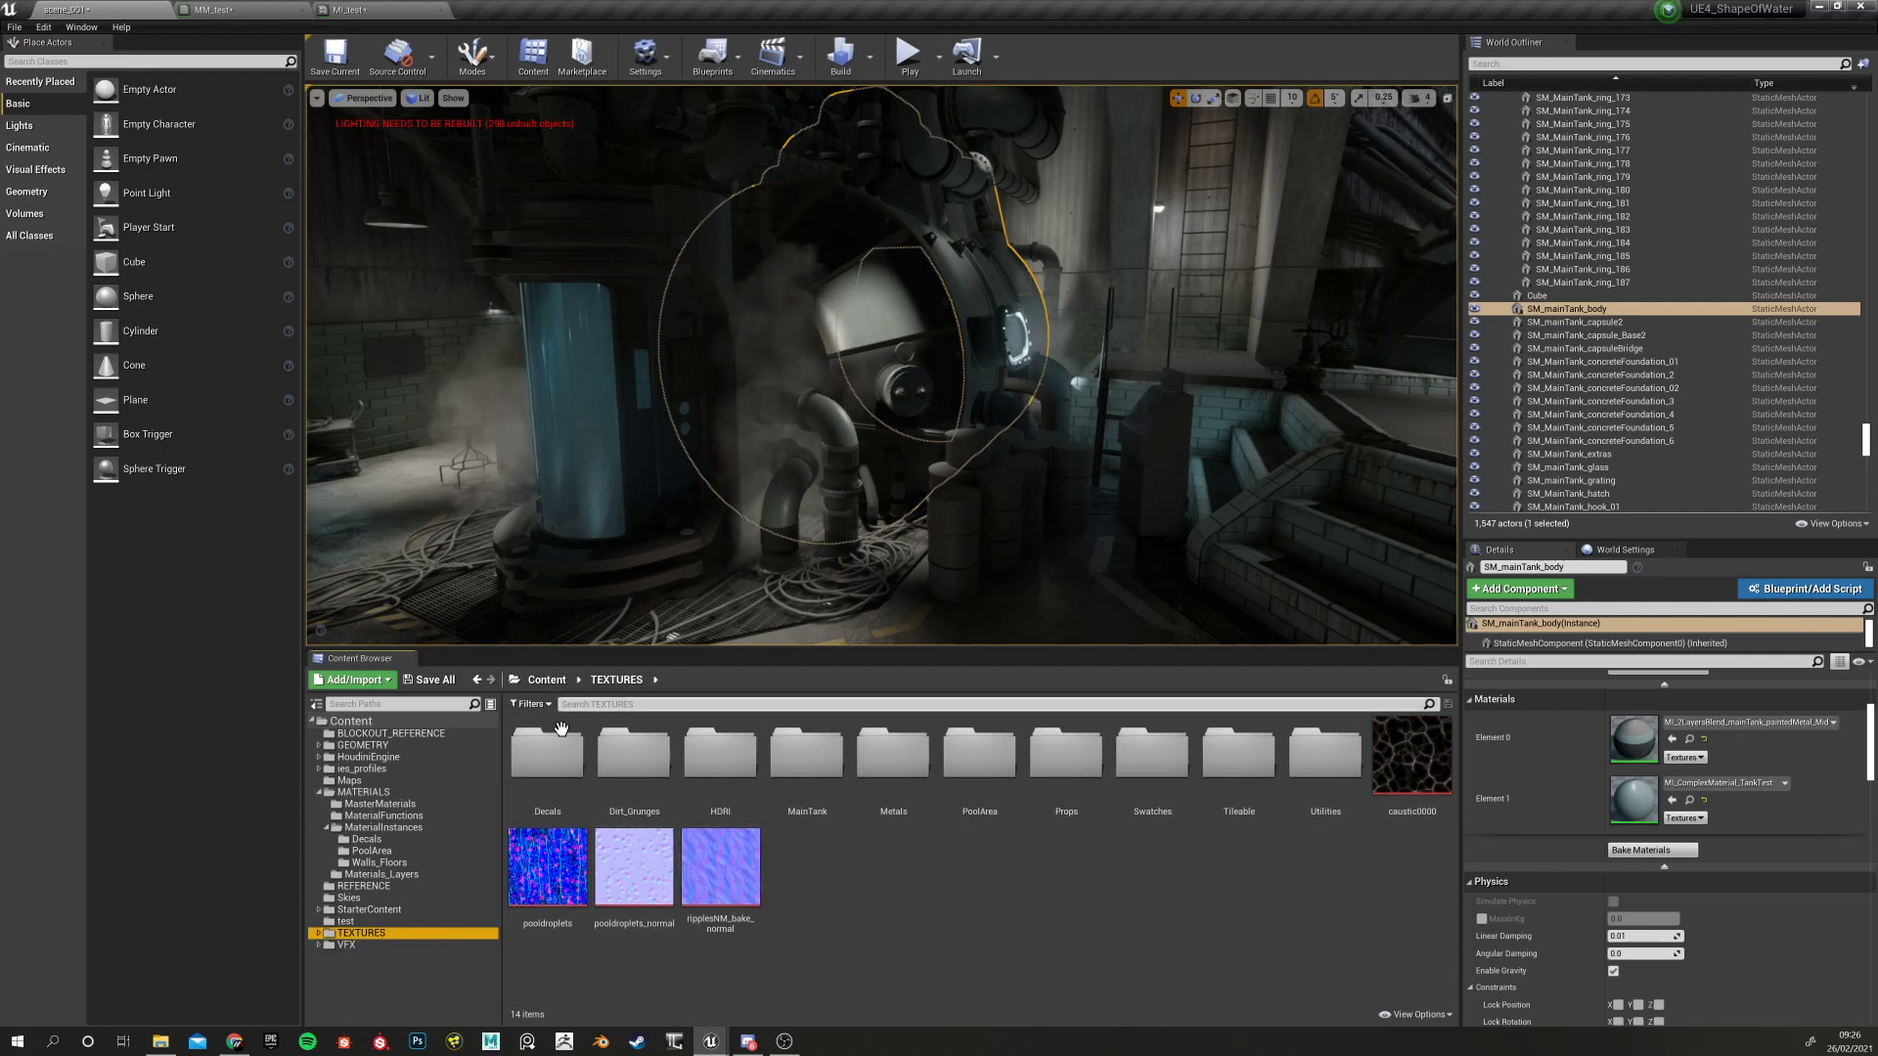
double_click(1328, 746)
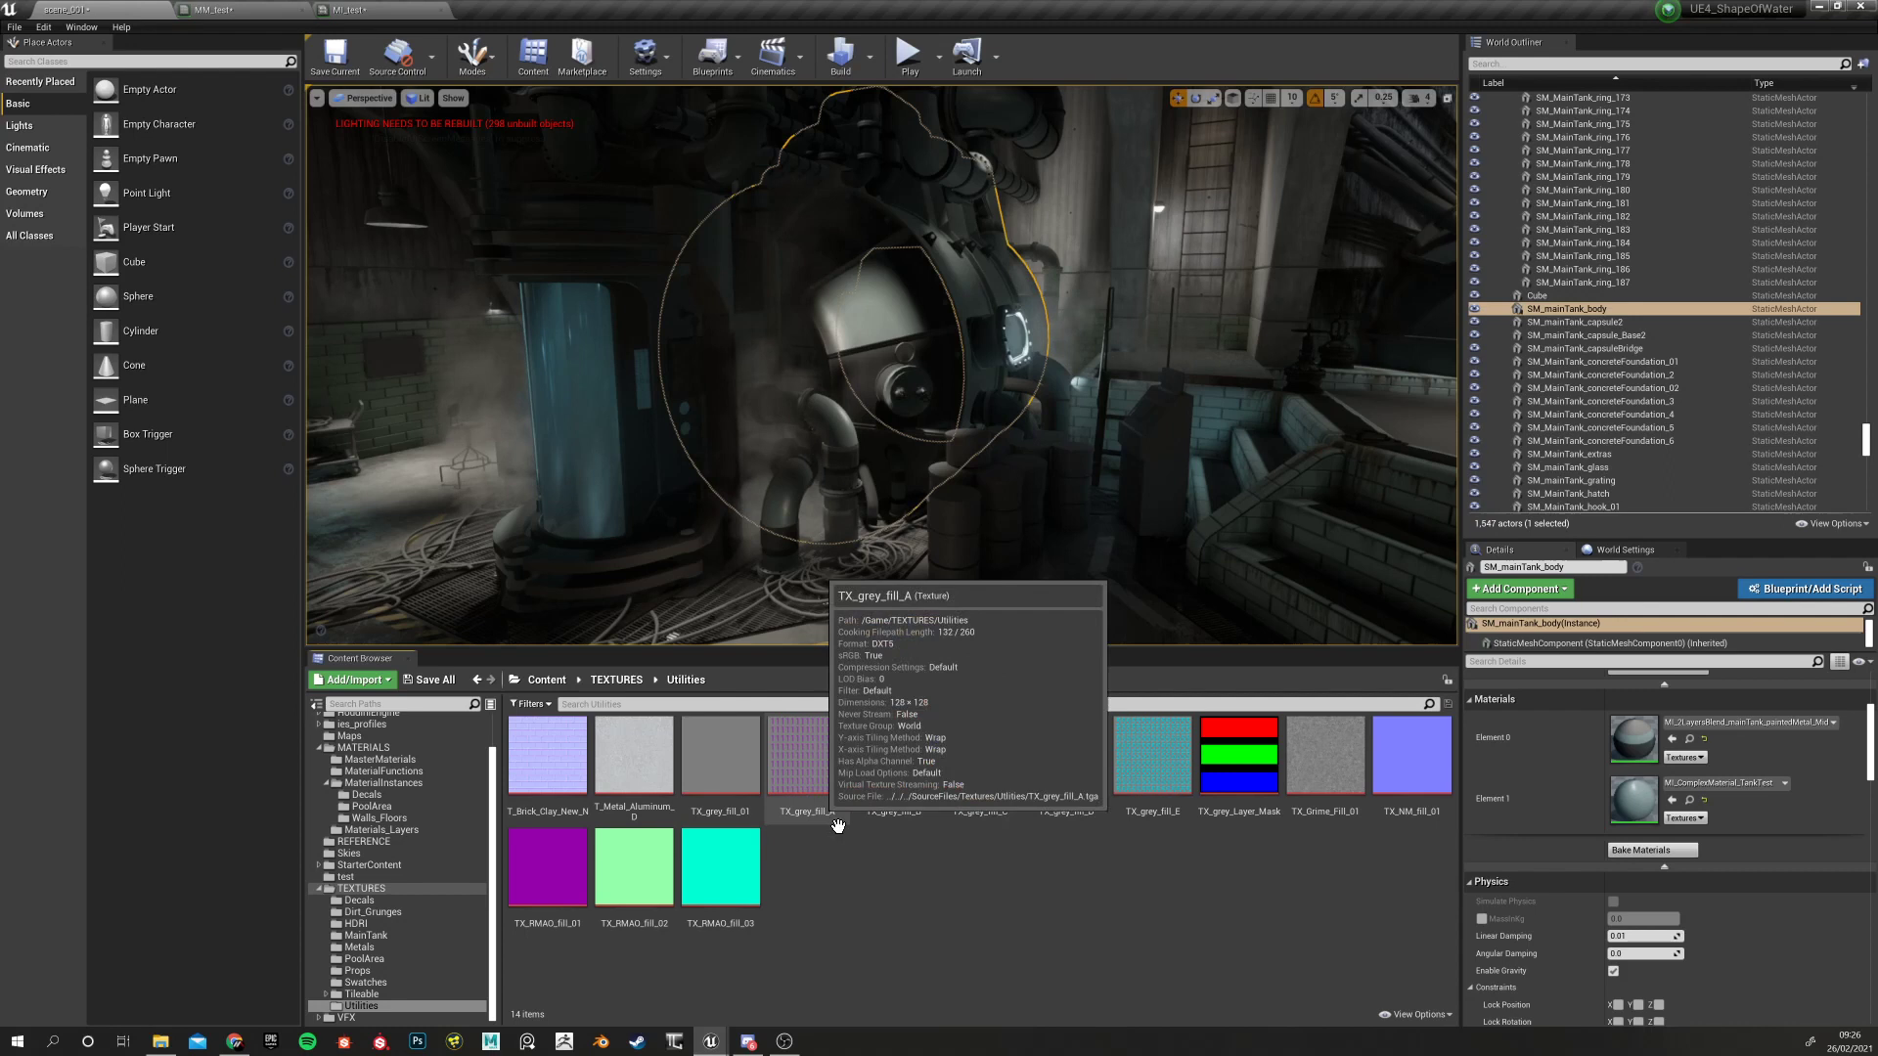
Look through the TX_grey_fill A–E textures and open TX_grey_fill_01 in the texture editor
left_click(820, 770)
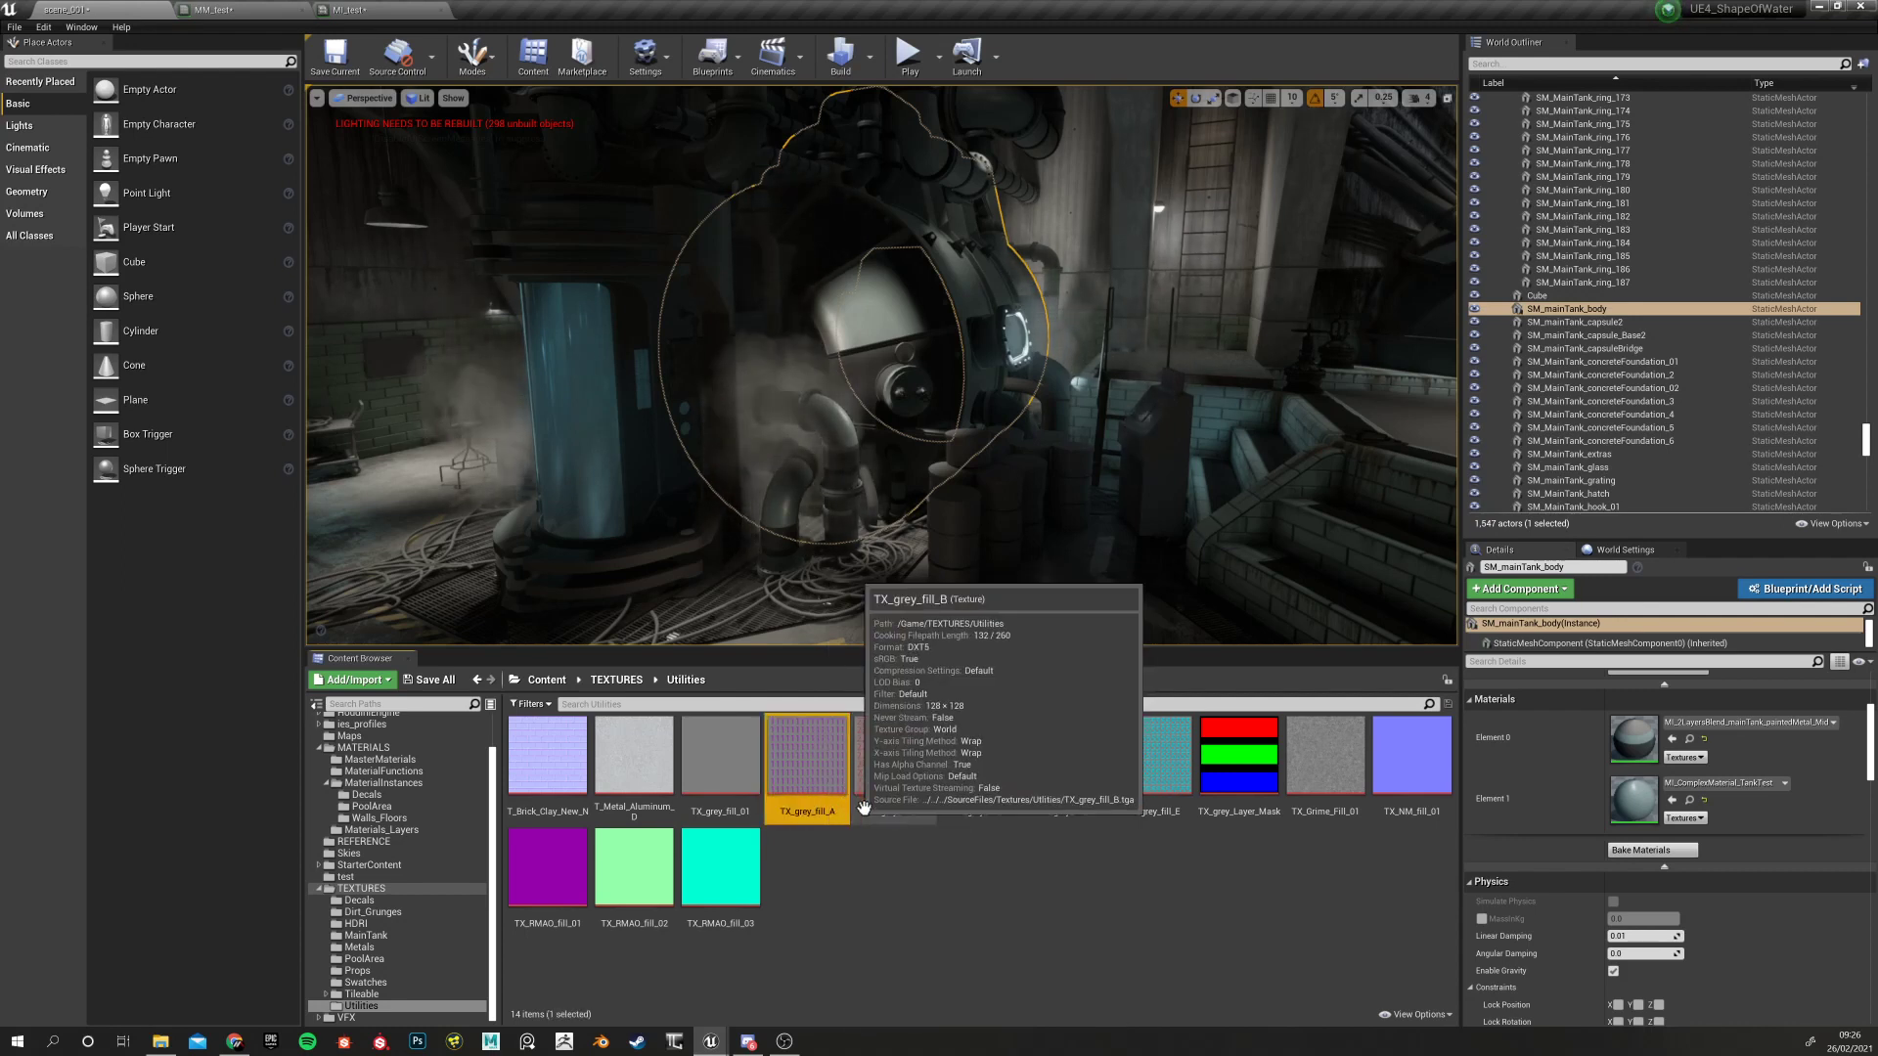
left_click(900, 775)
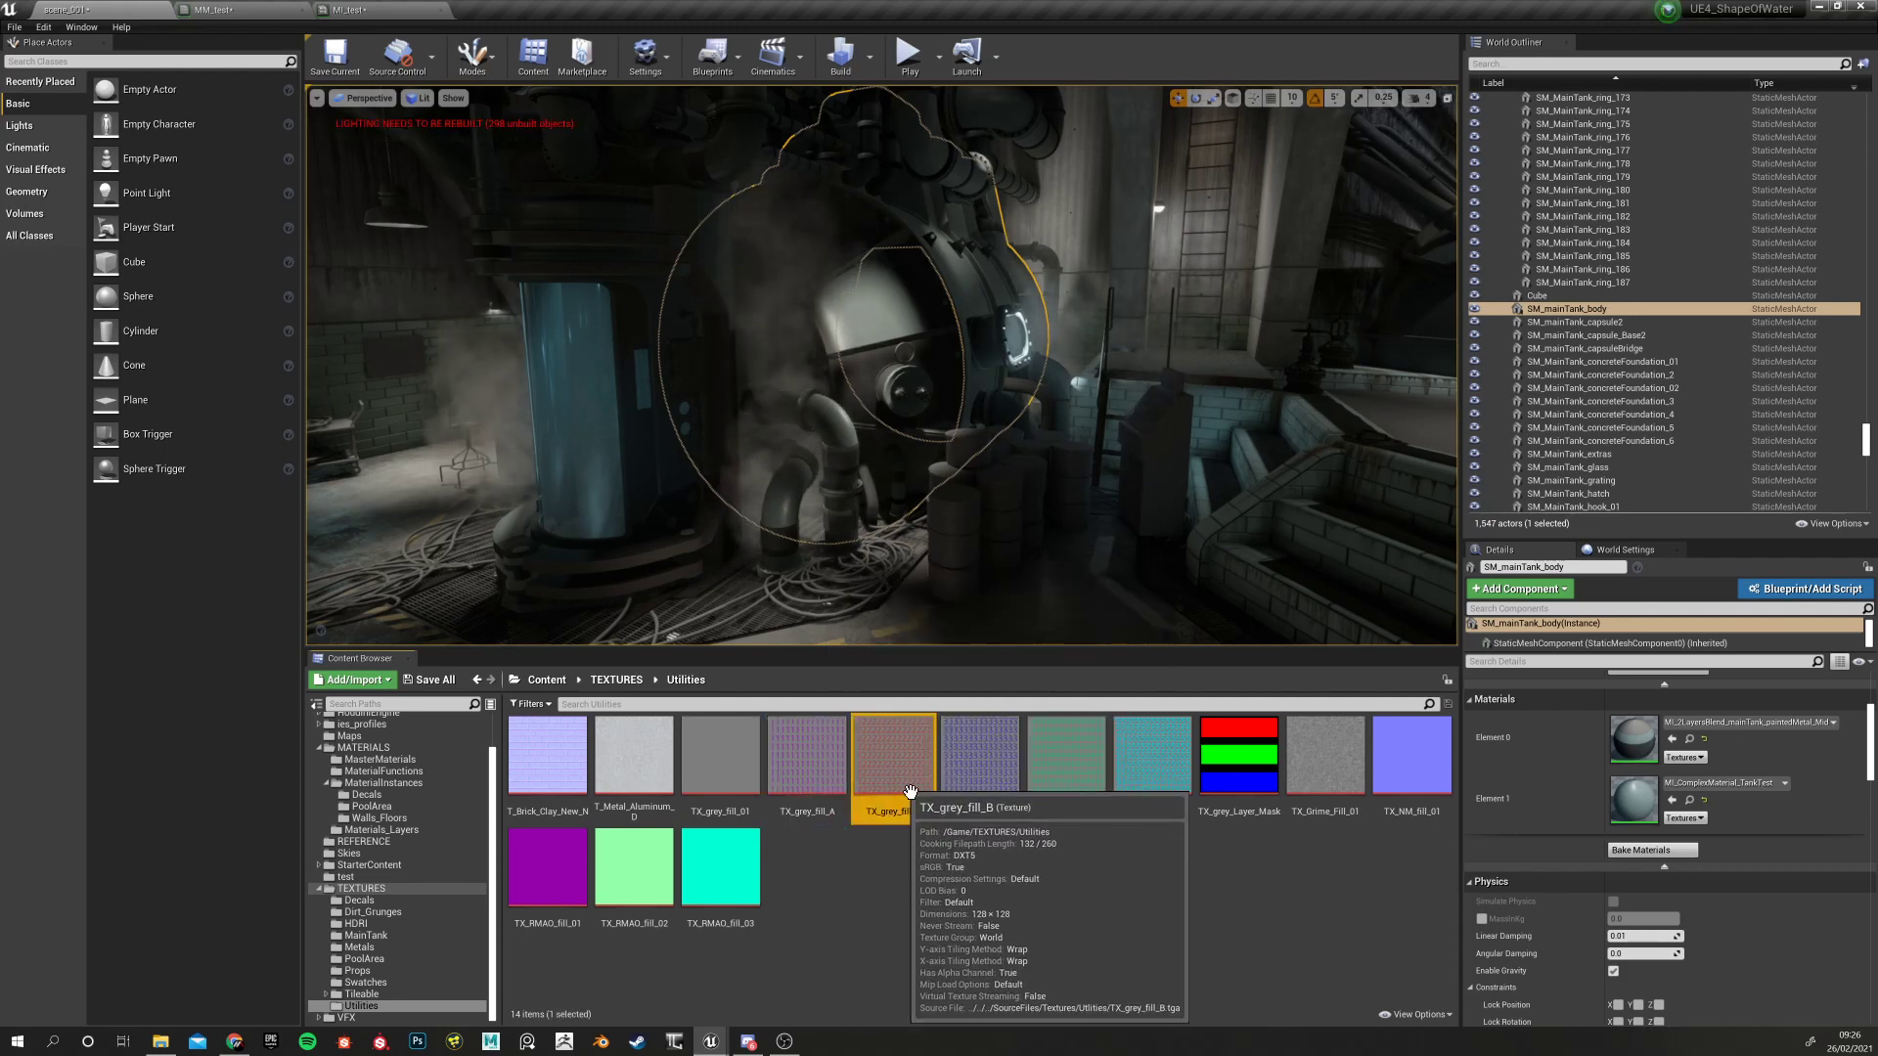
left_click(984, 769)
left_click(1094, 770)
left_click(1135, 774)
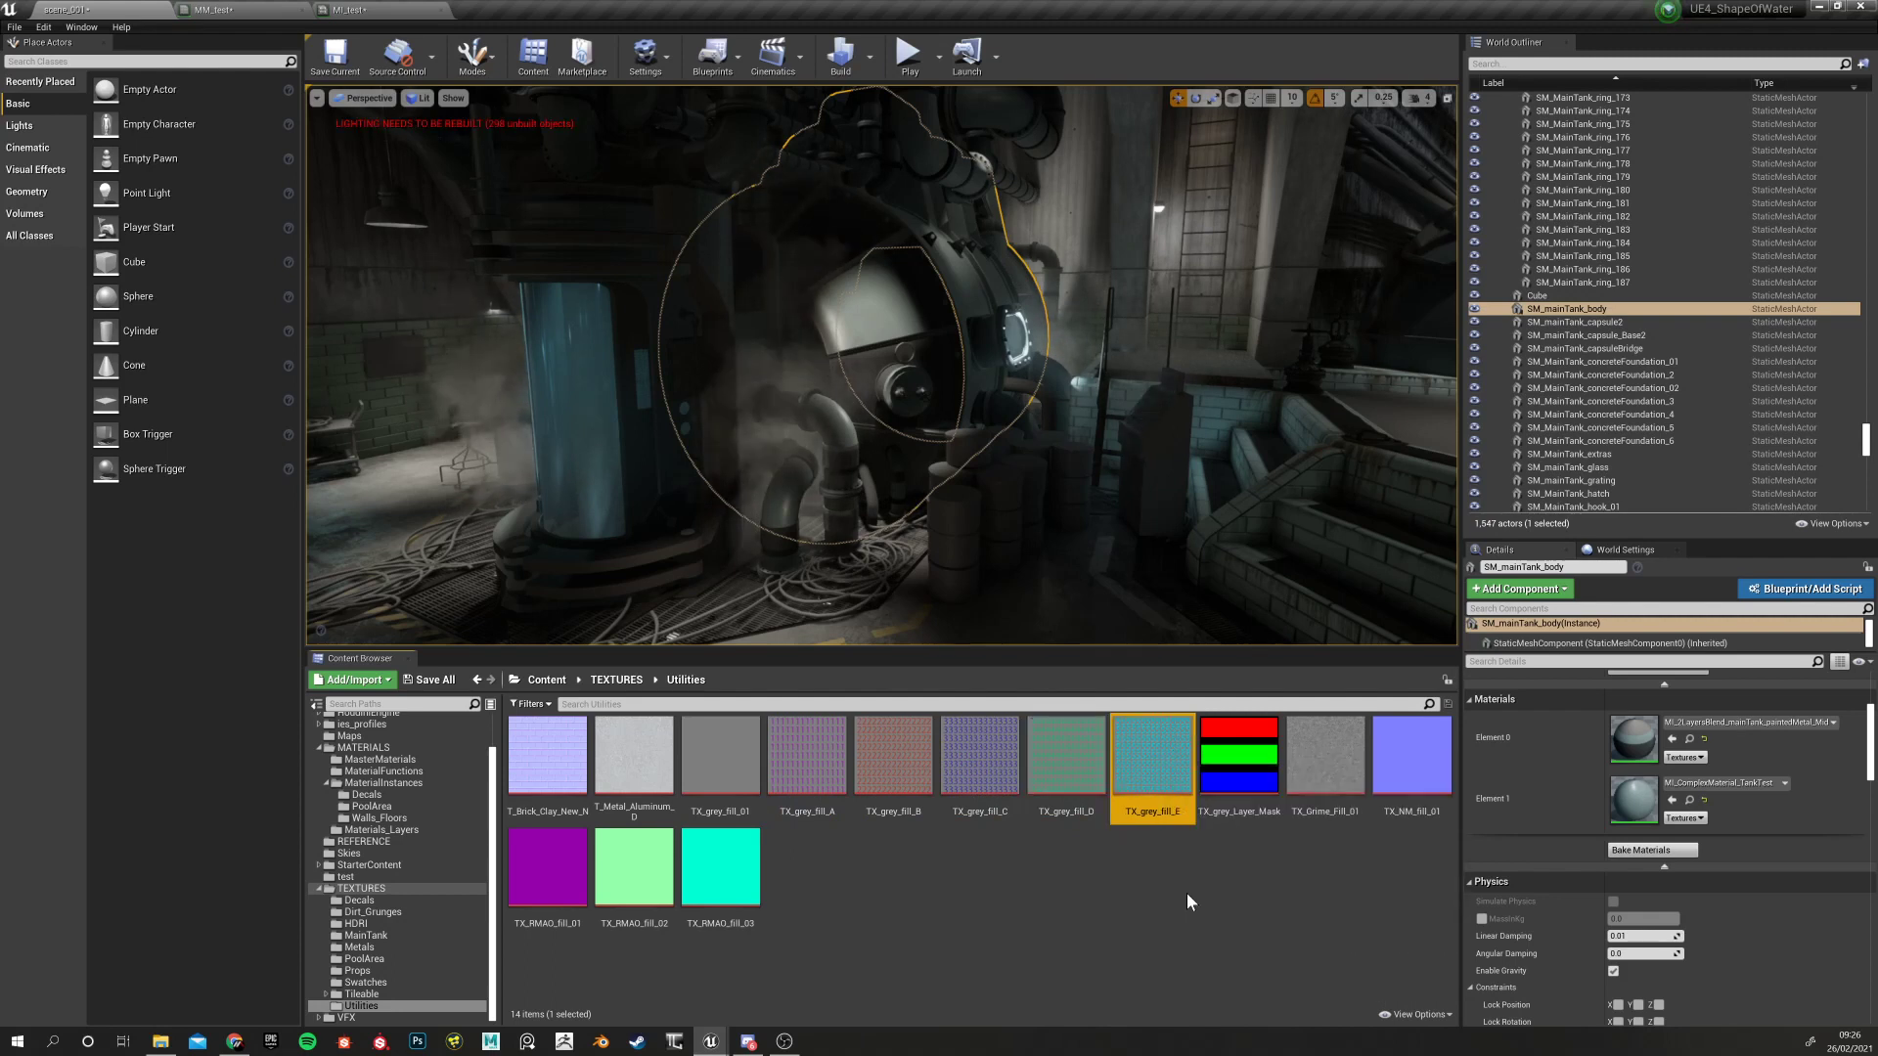
left_click(809, 766)
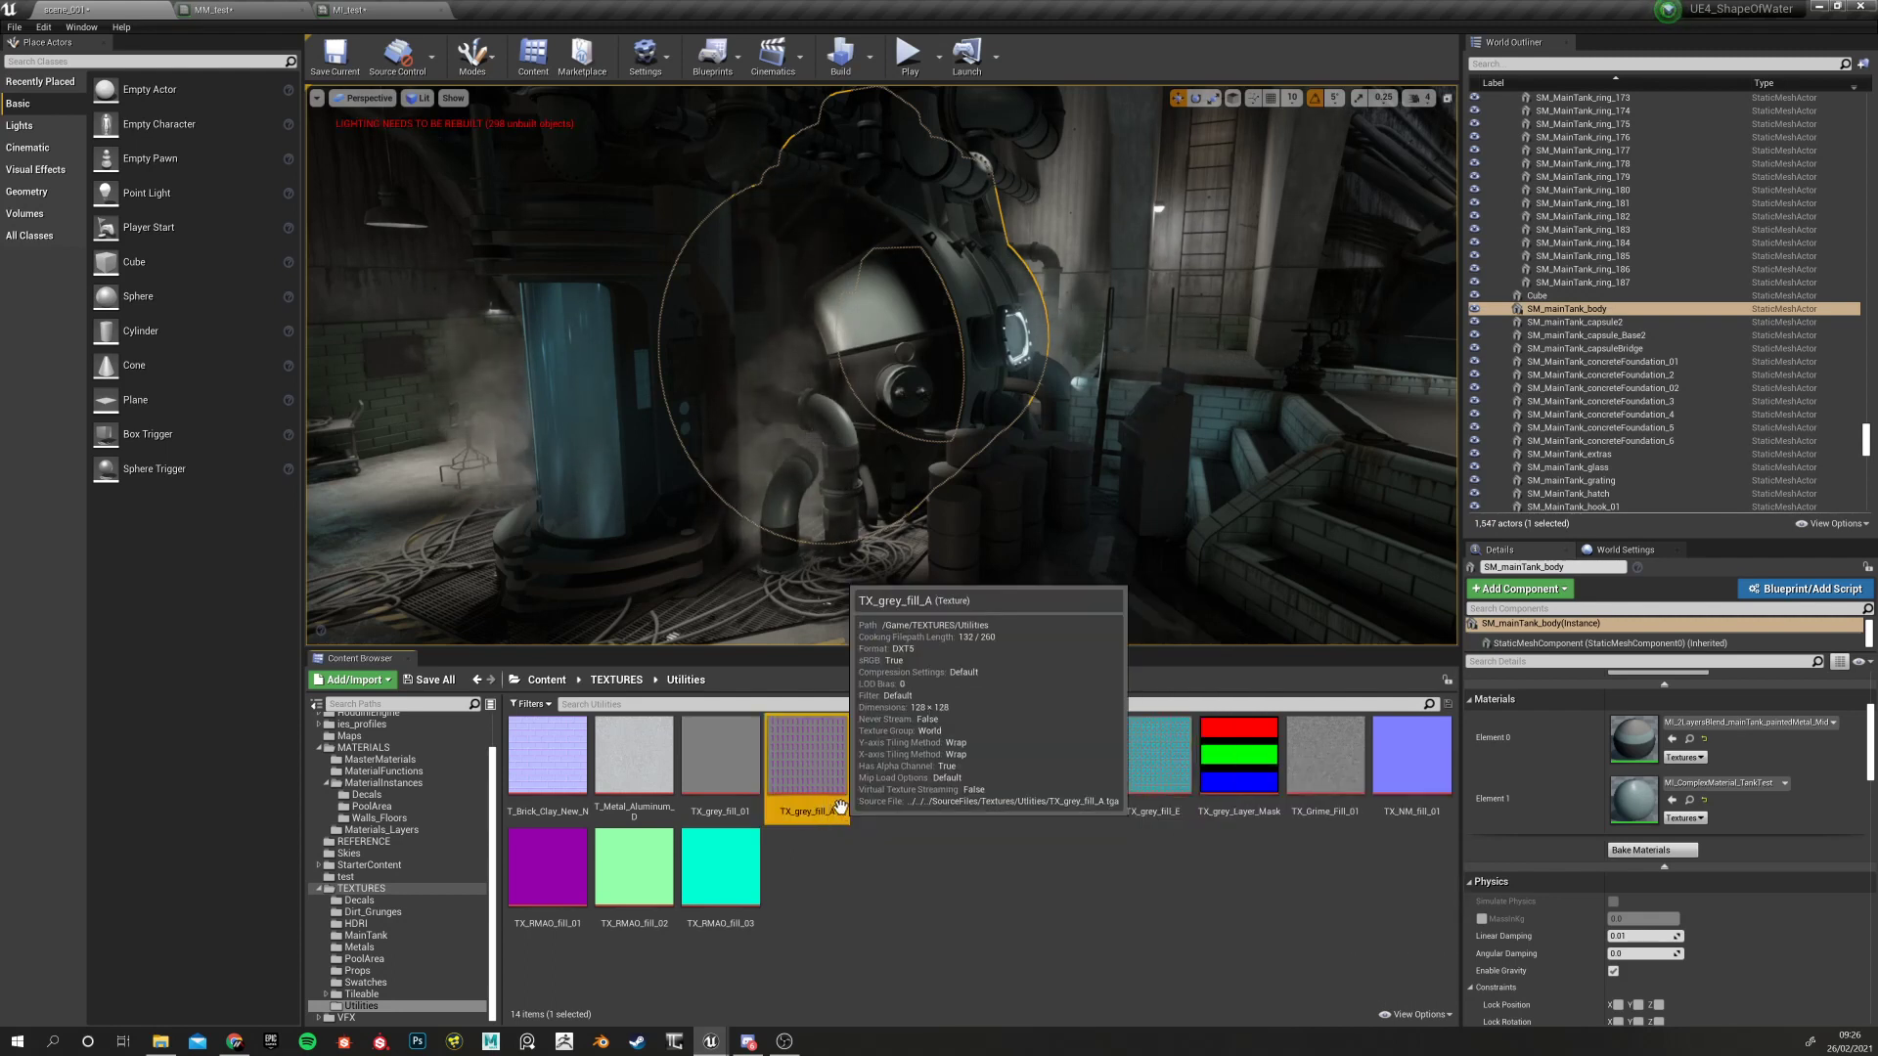
left_click(724, 762)
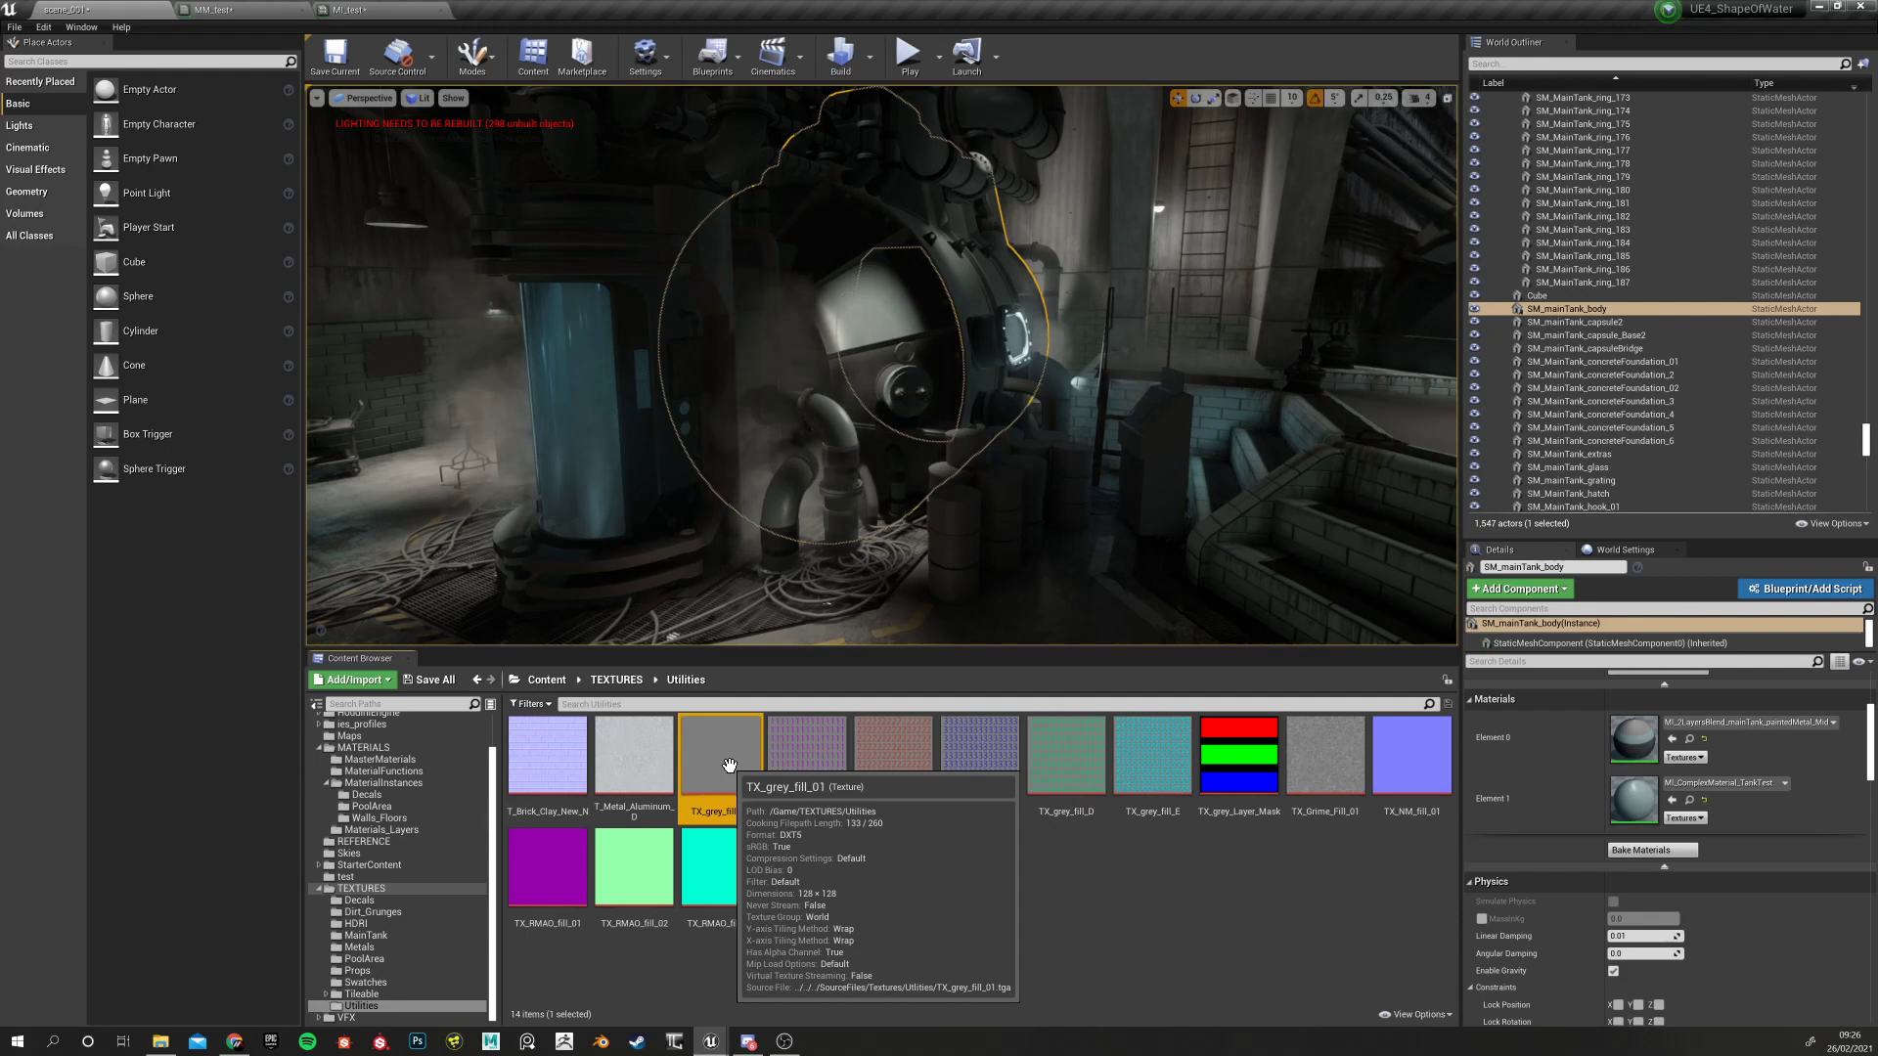
double_click(729, 765)
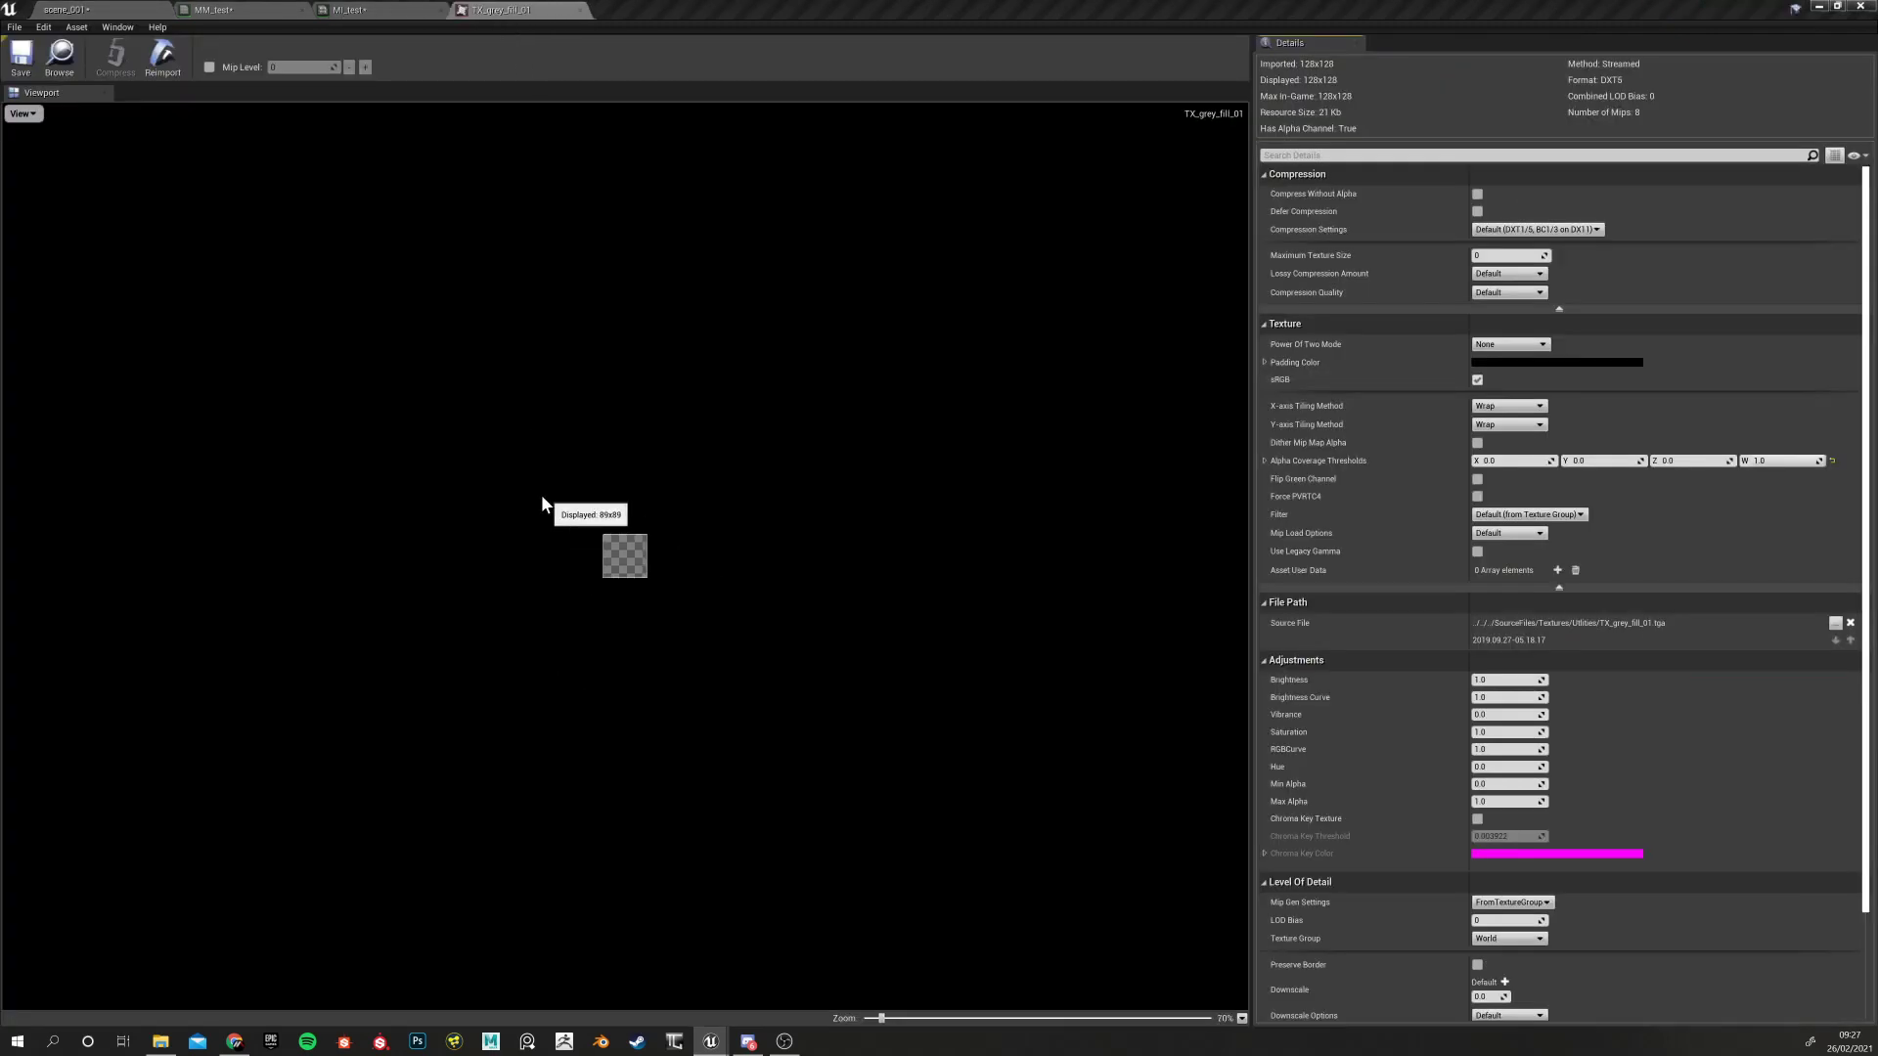
Untick Alpha in the texture preview and zoom in on the solid grey 128x128 square
scroll(542, 497, "up", 4)
left_click(27, 117)
left_click(45, 195)
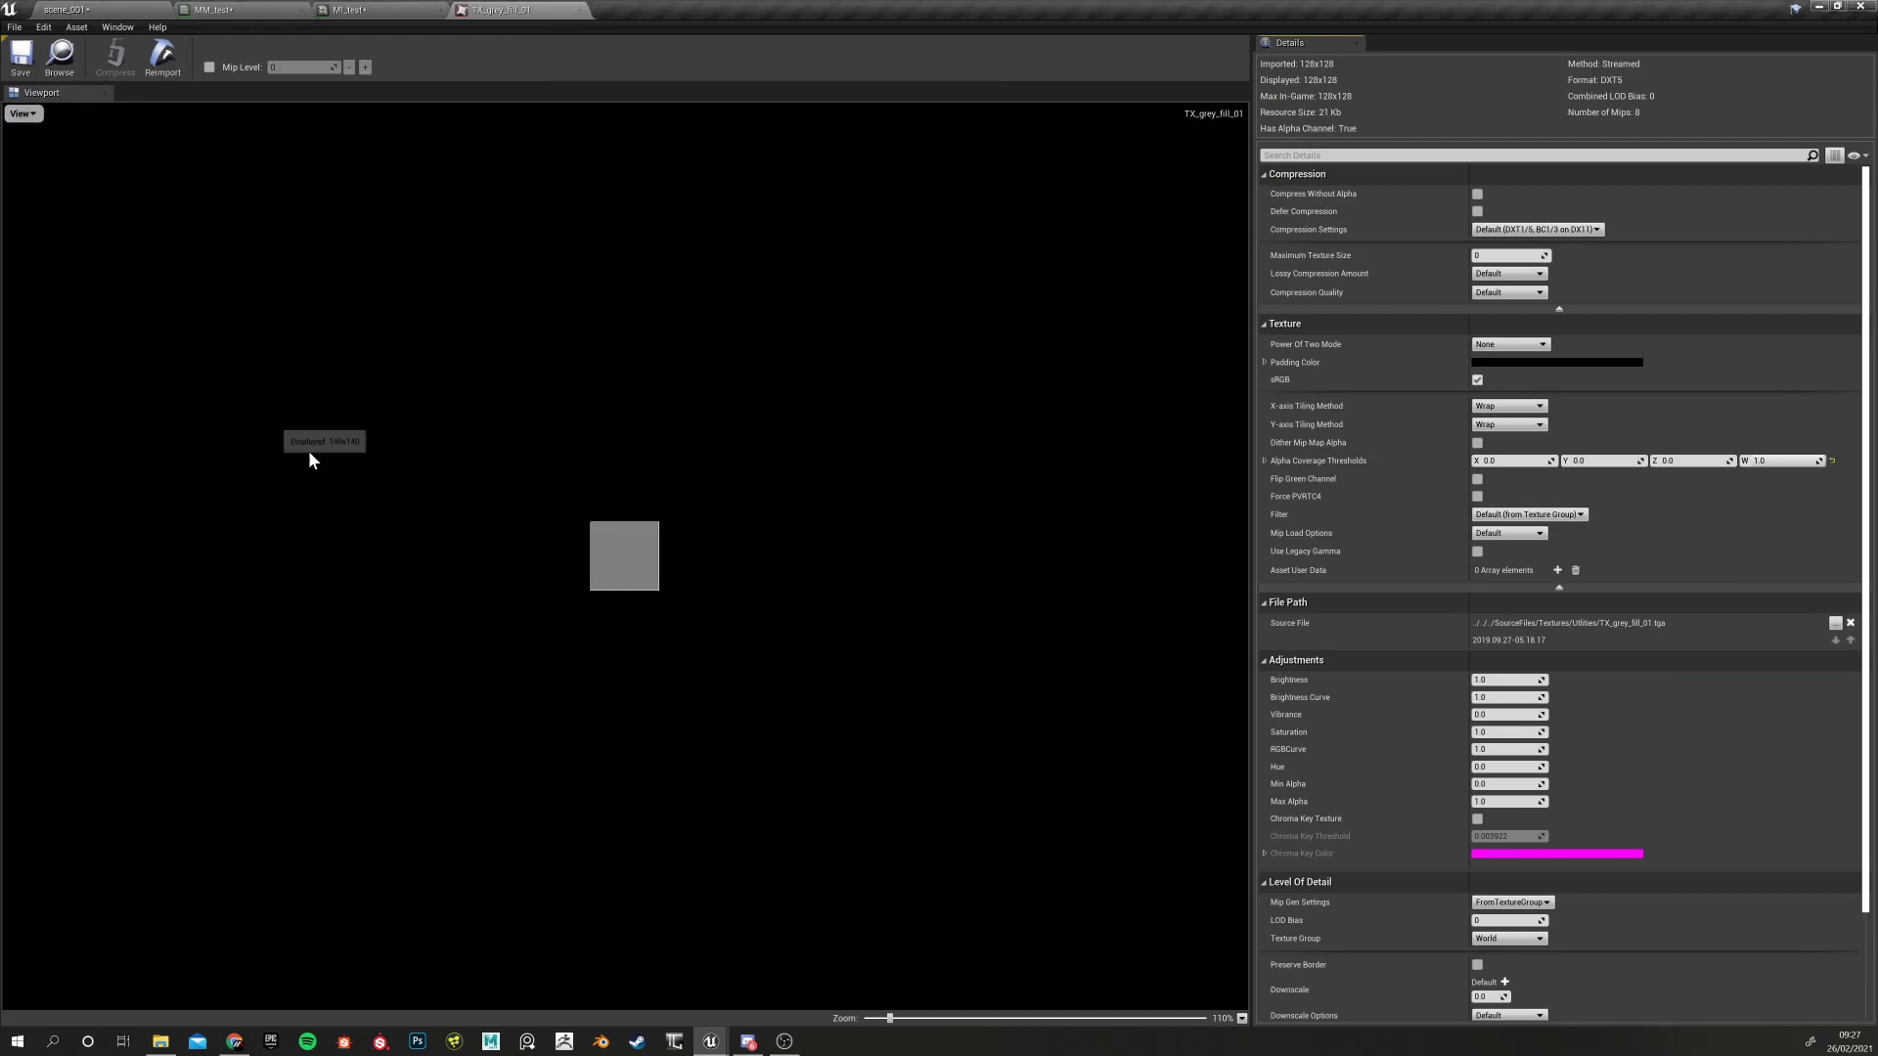
scroll(632, 543, "up", 6)
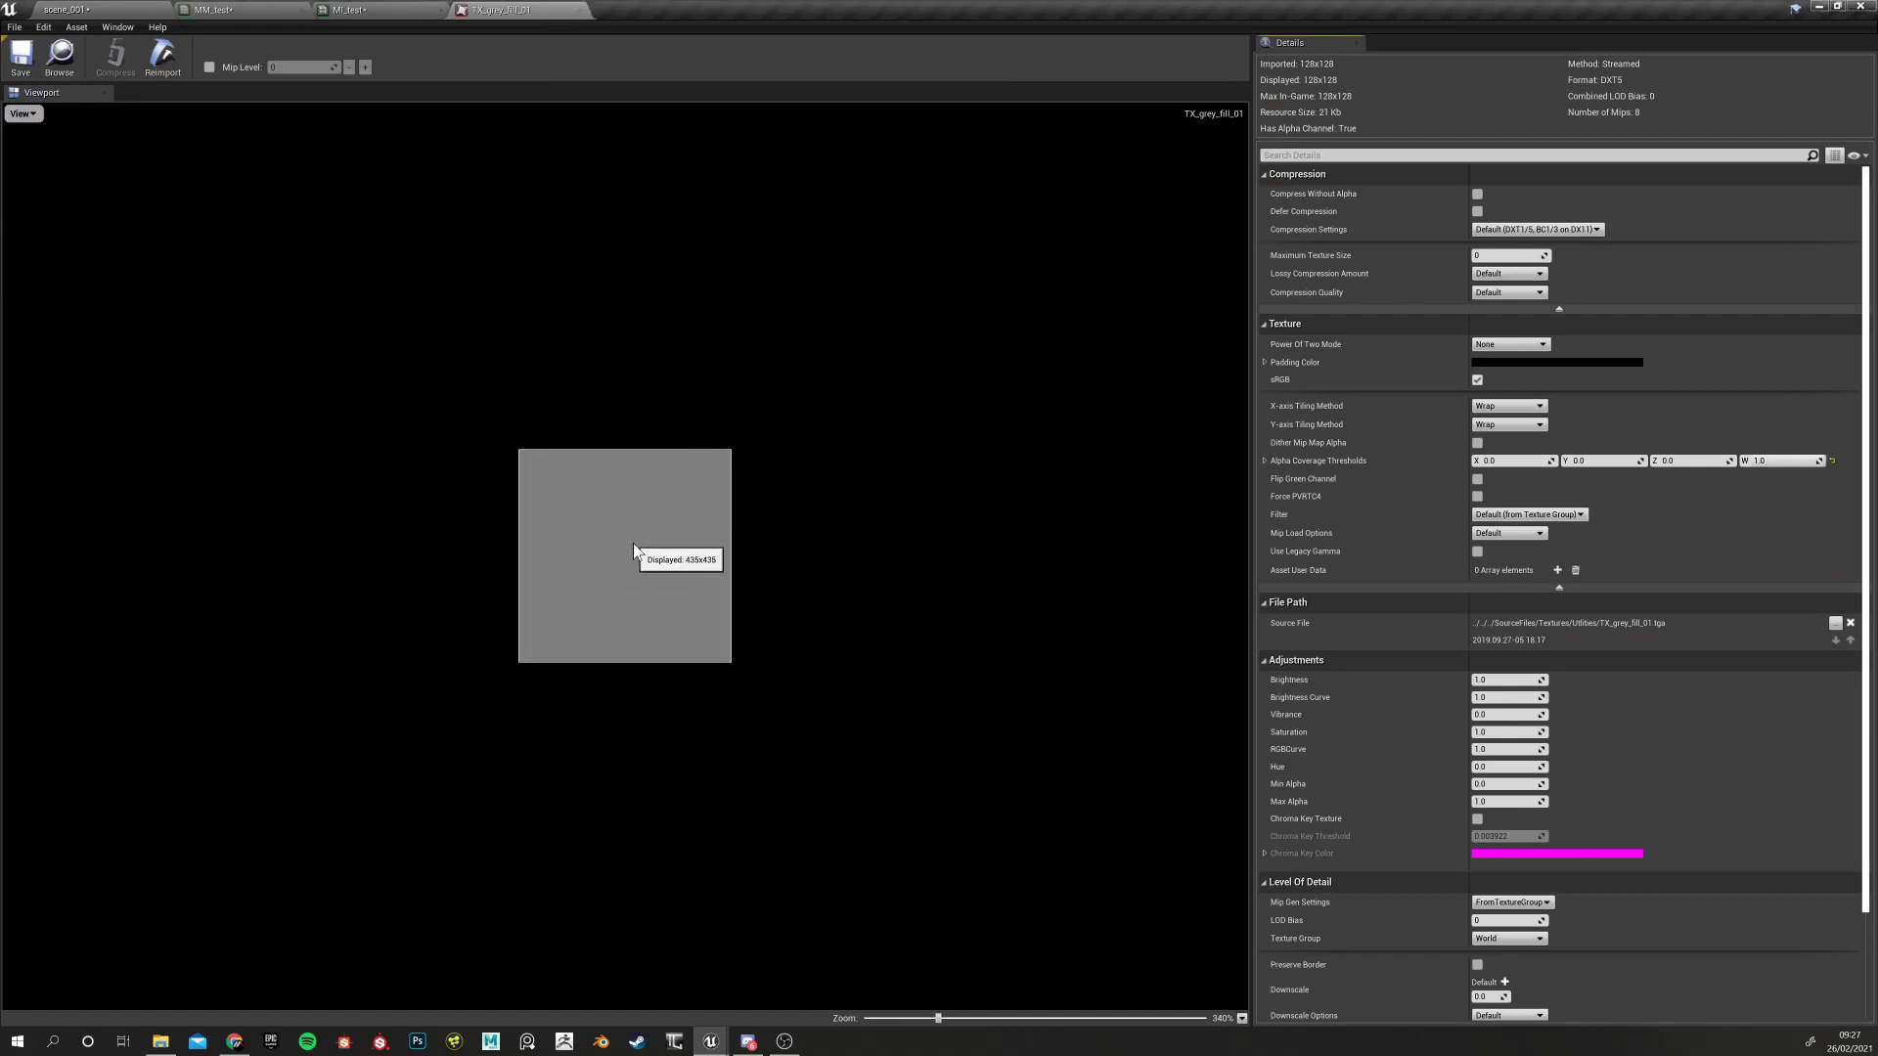
scroll(632, 543, "up", 2)
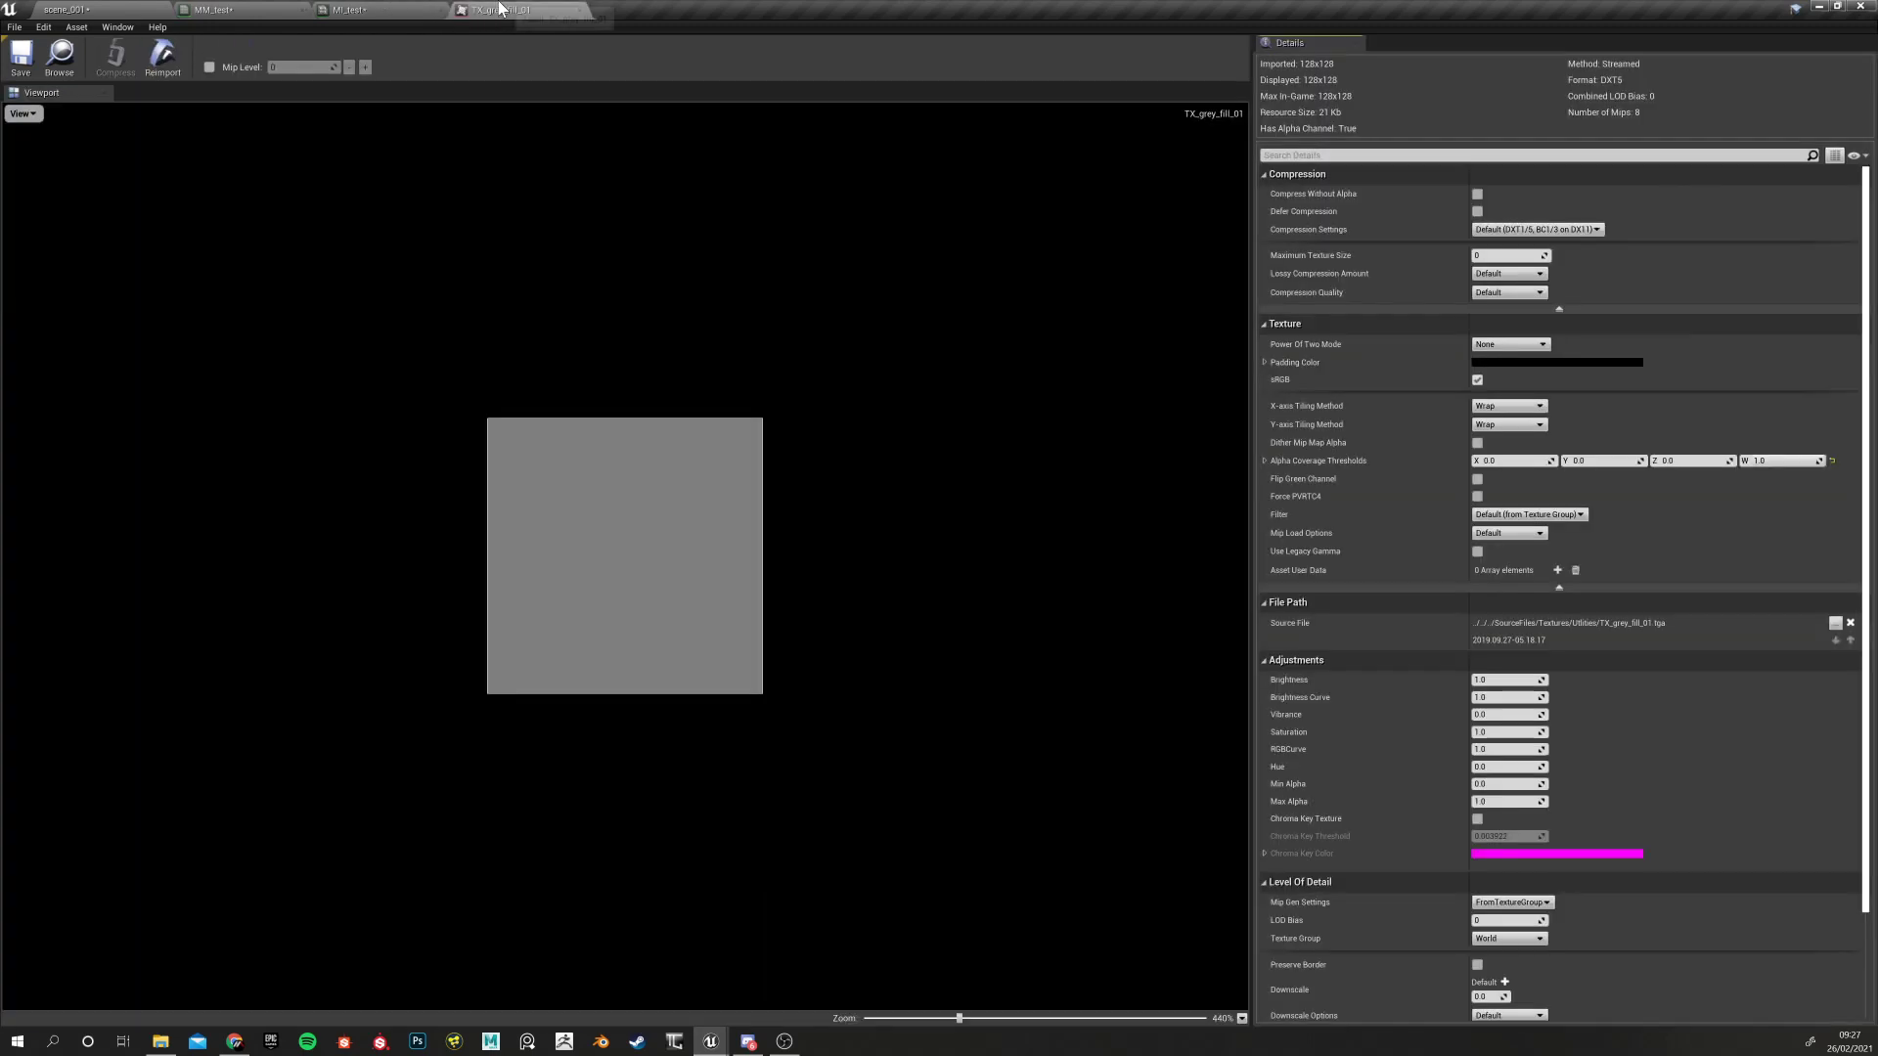
In scene_001's Content Browser, compare Utilities textures and select TX_grey_fill_01
left_click(266, 9)
left_click(93, 9)
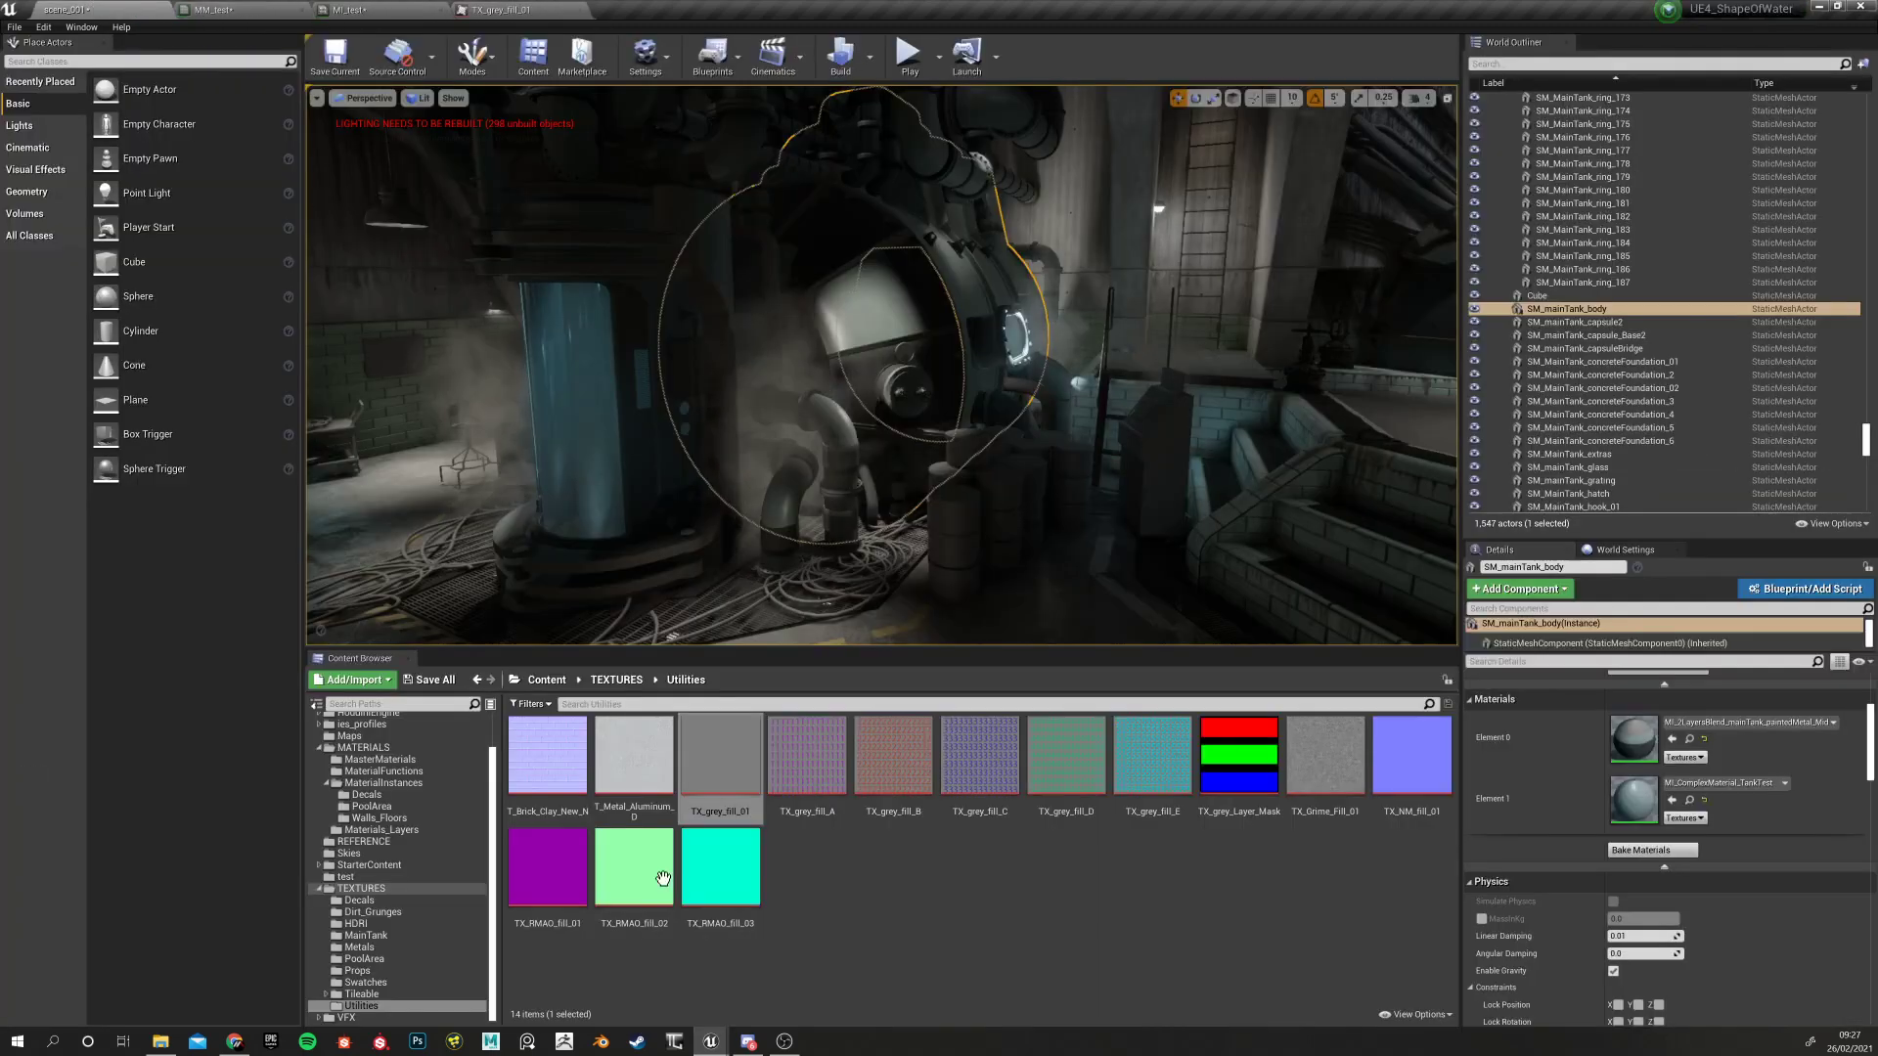
left_click(554, 756)
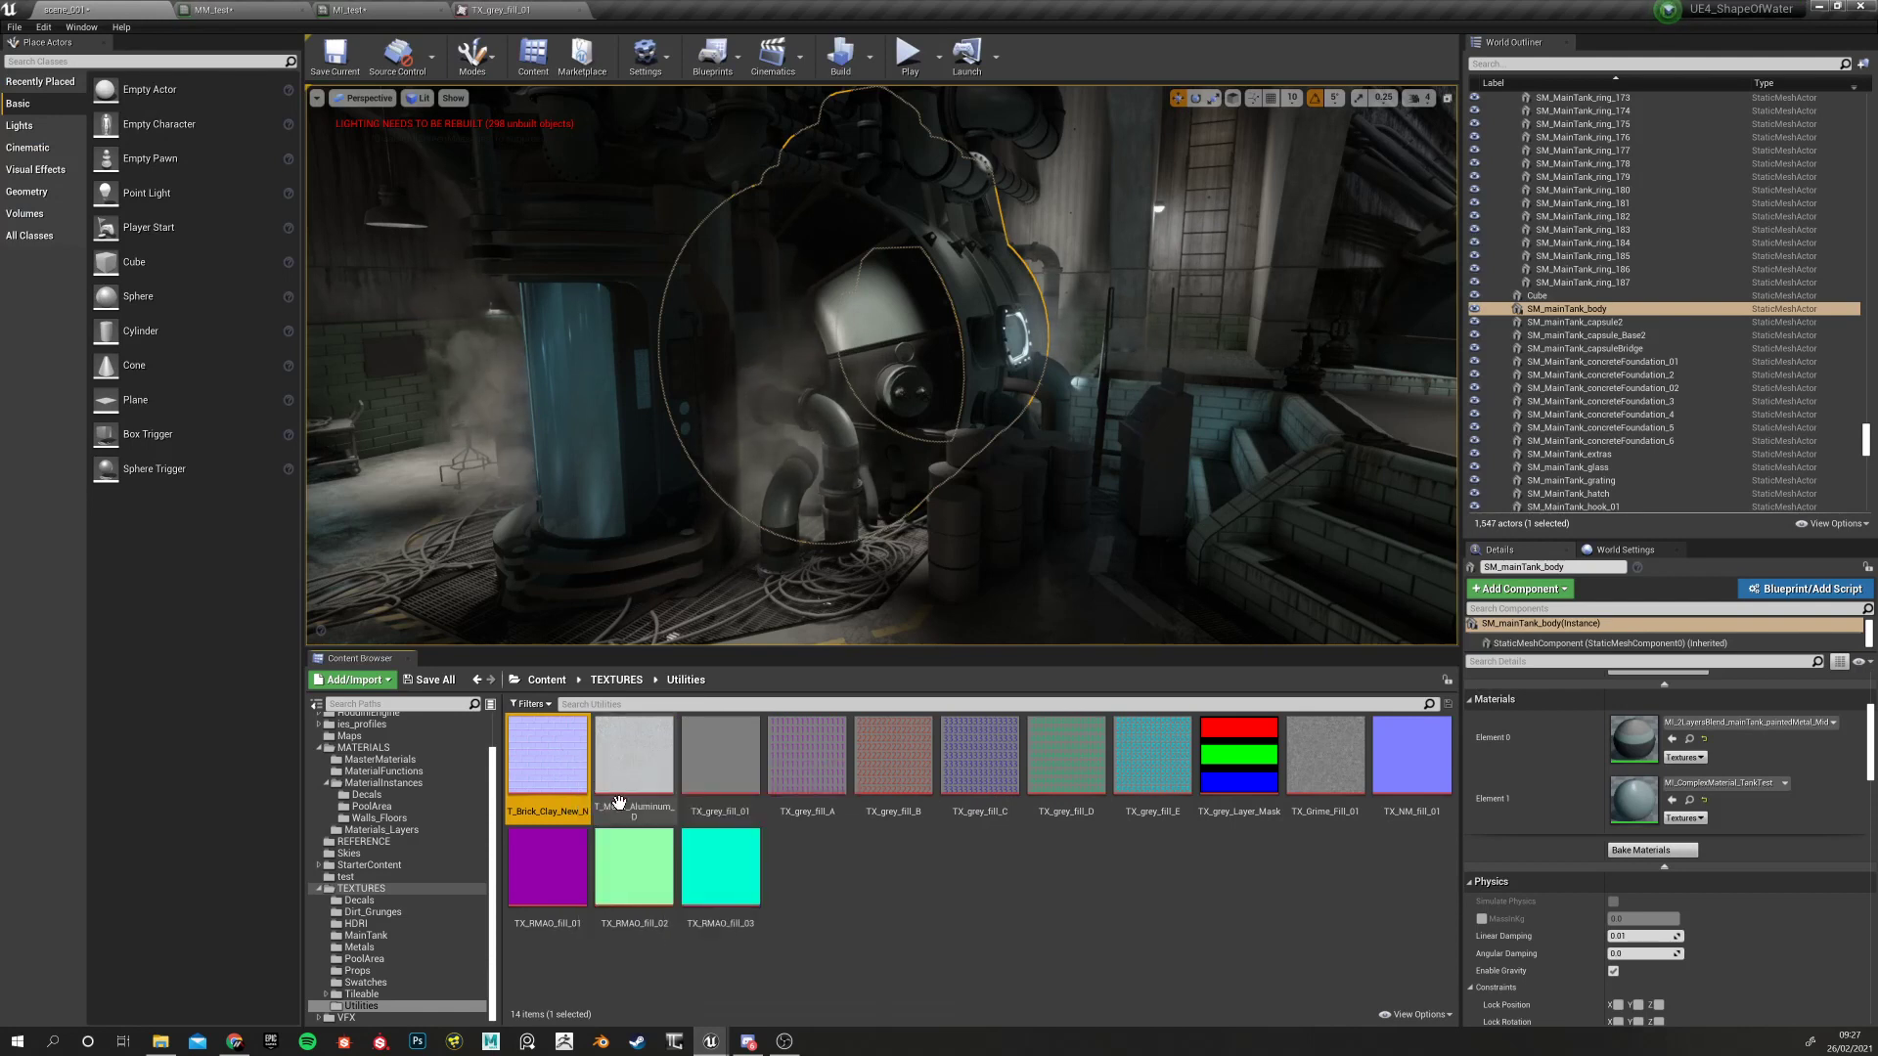
left_click(1424, 753)
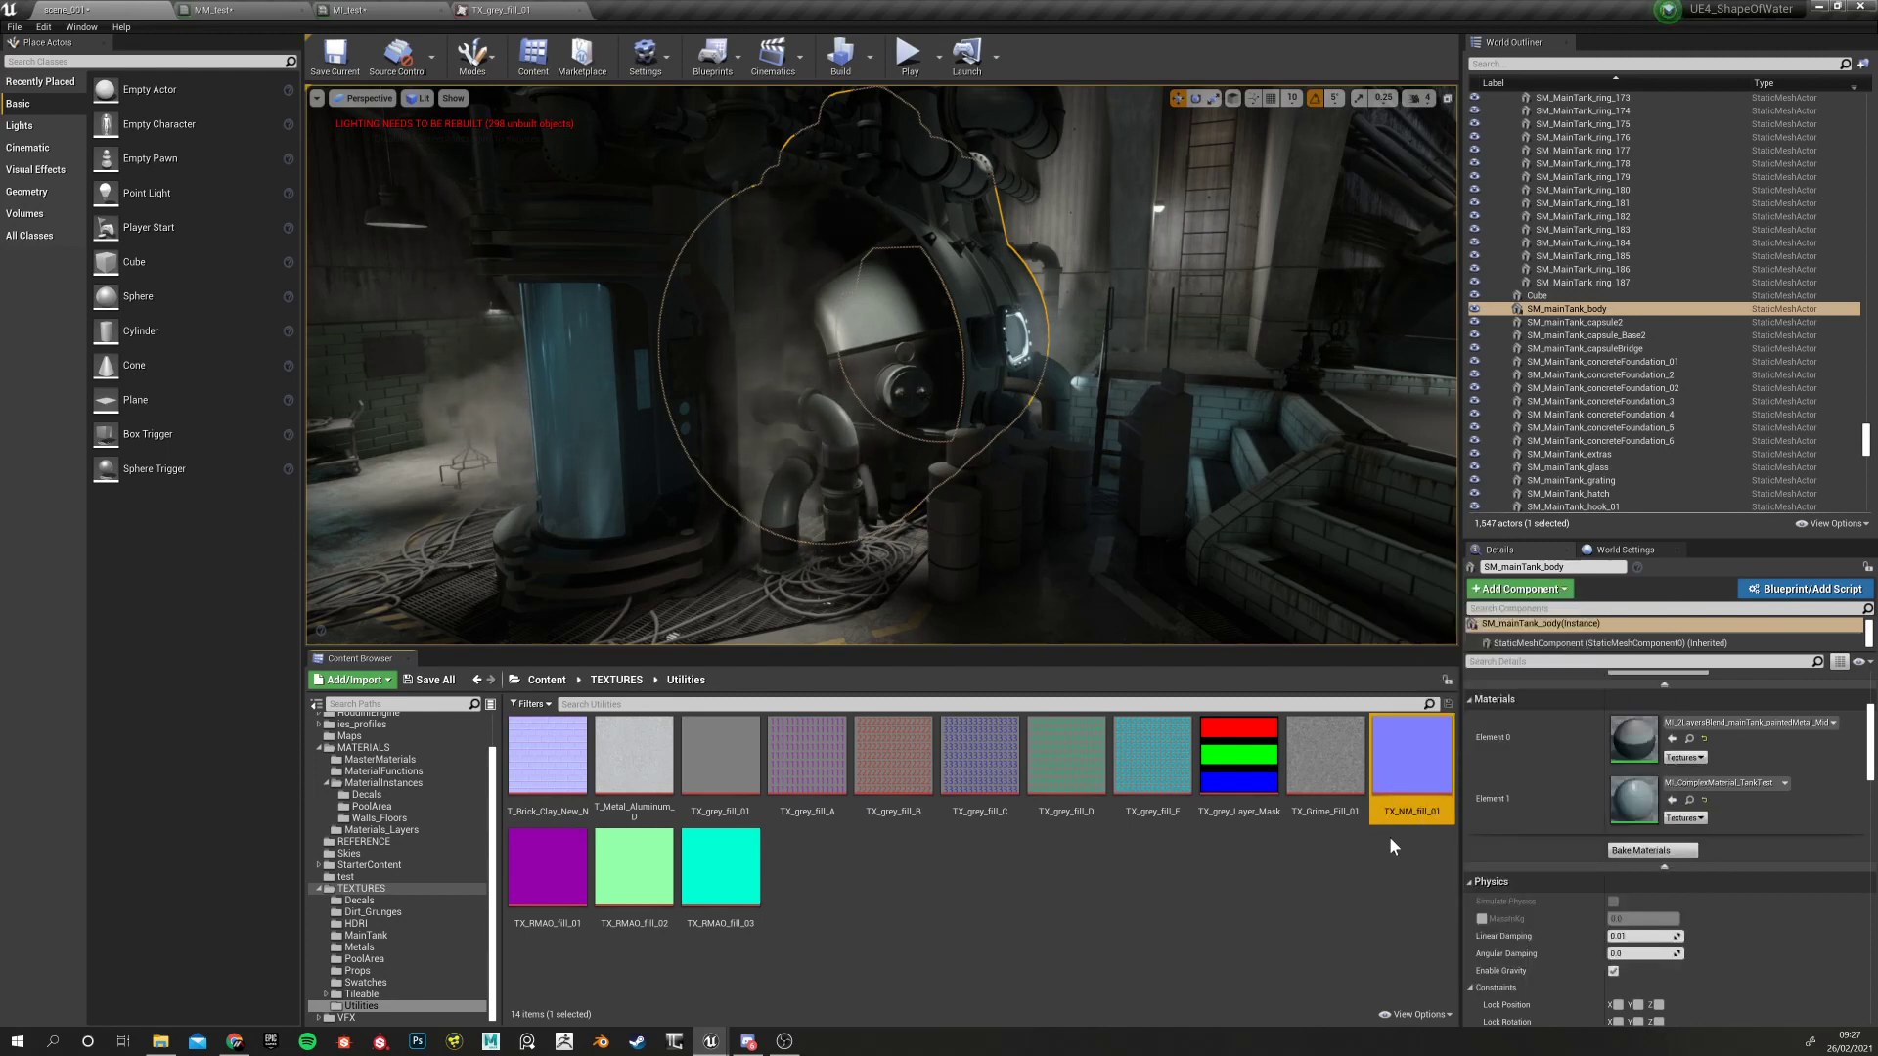
mouse_move(1414, 820)
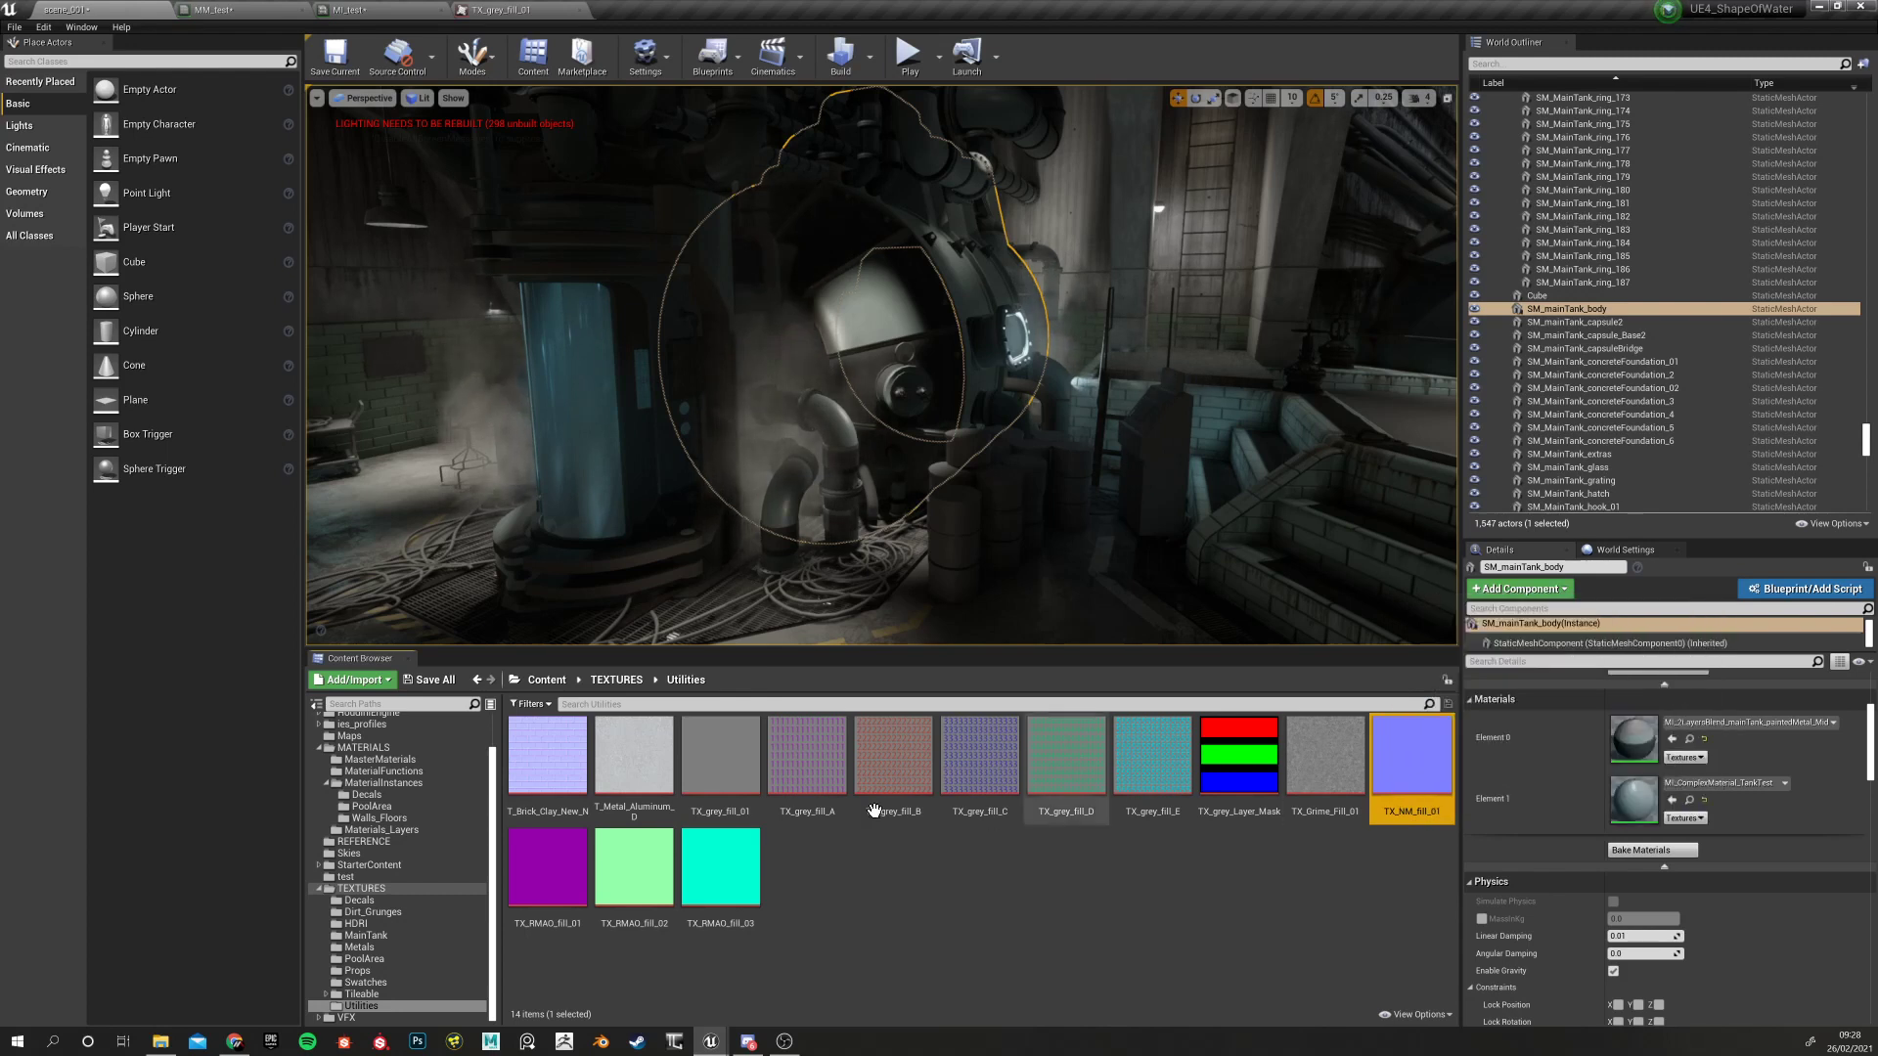
left_click(699, 751)
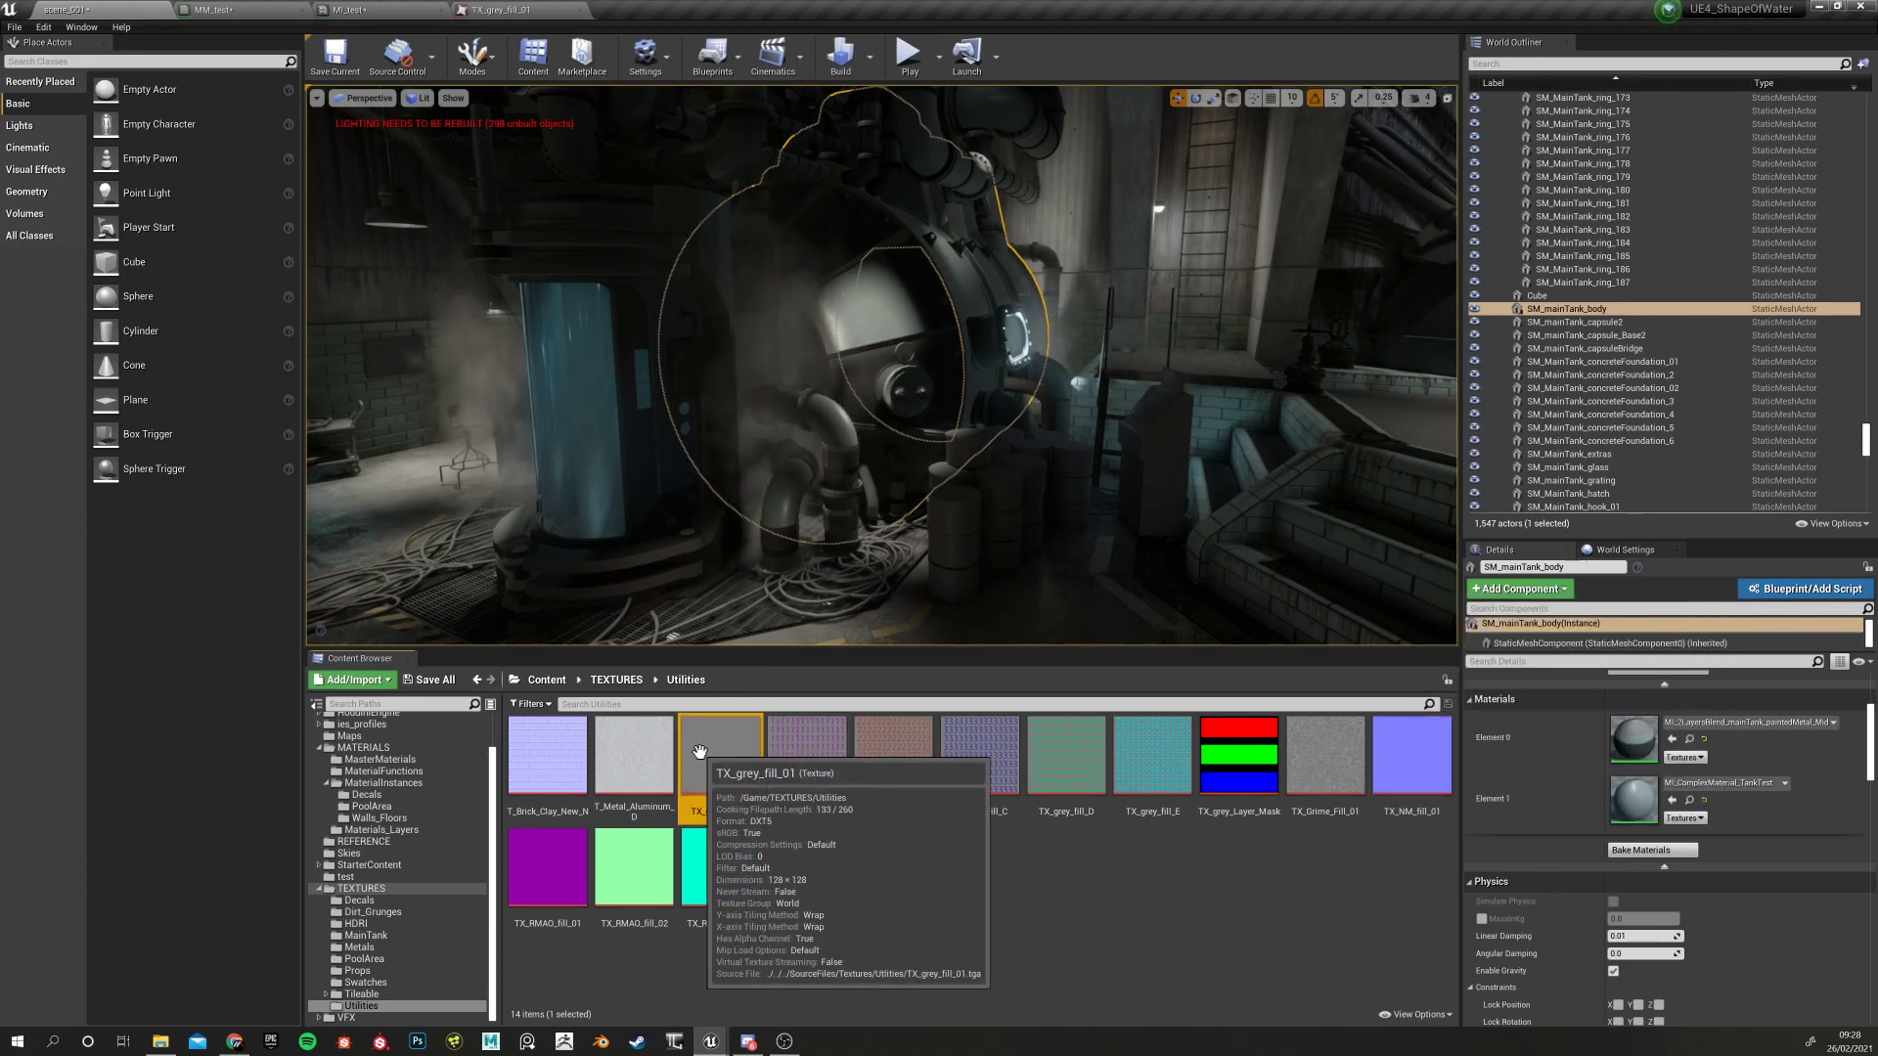
Close the TX_grey_fill_01 texture editor, keep the texture selected, and return to MM_test
left_click(277, 9)
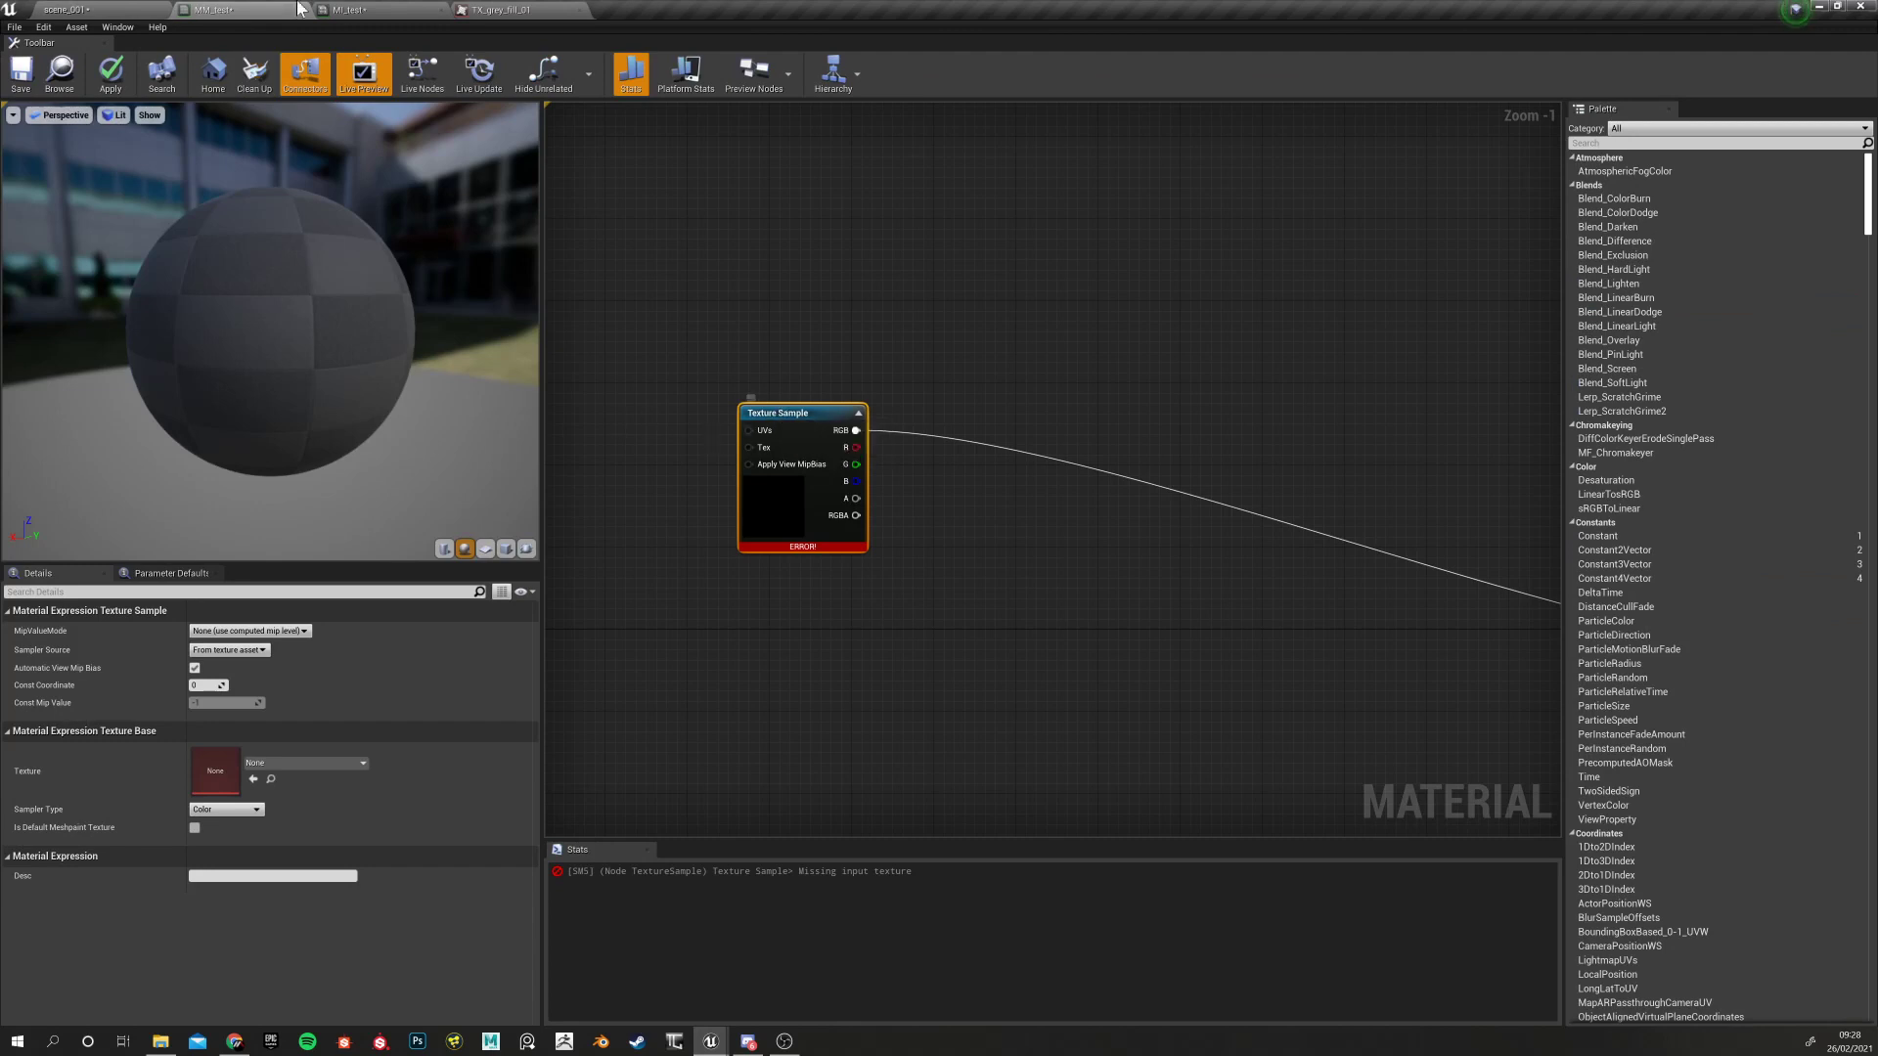
left_click(528, 10)
left_click(579, 10)
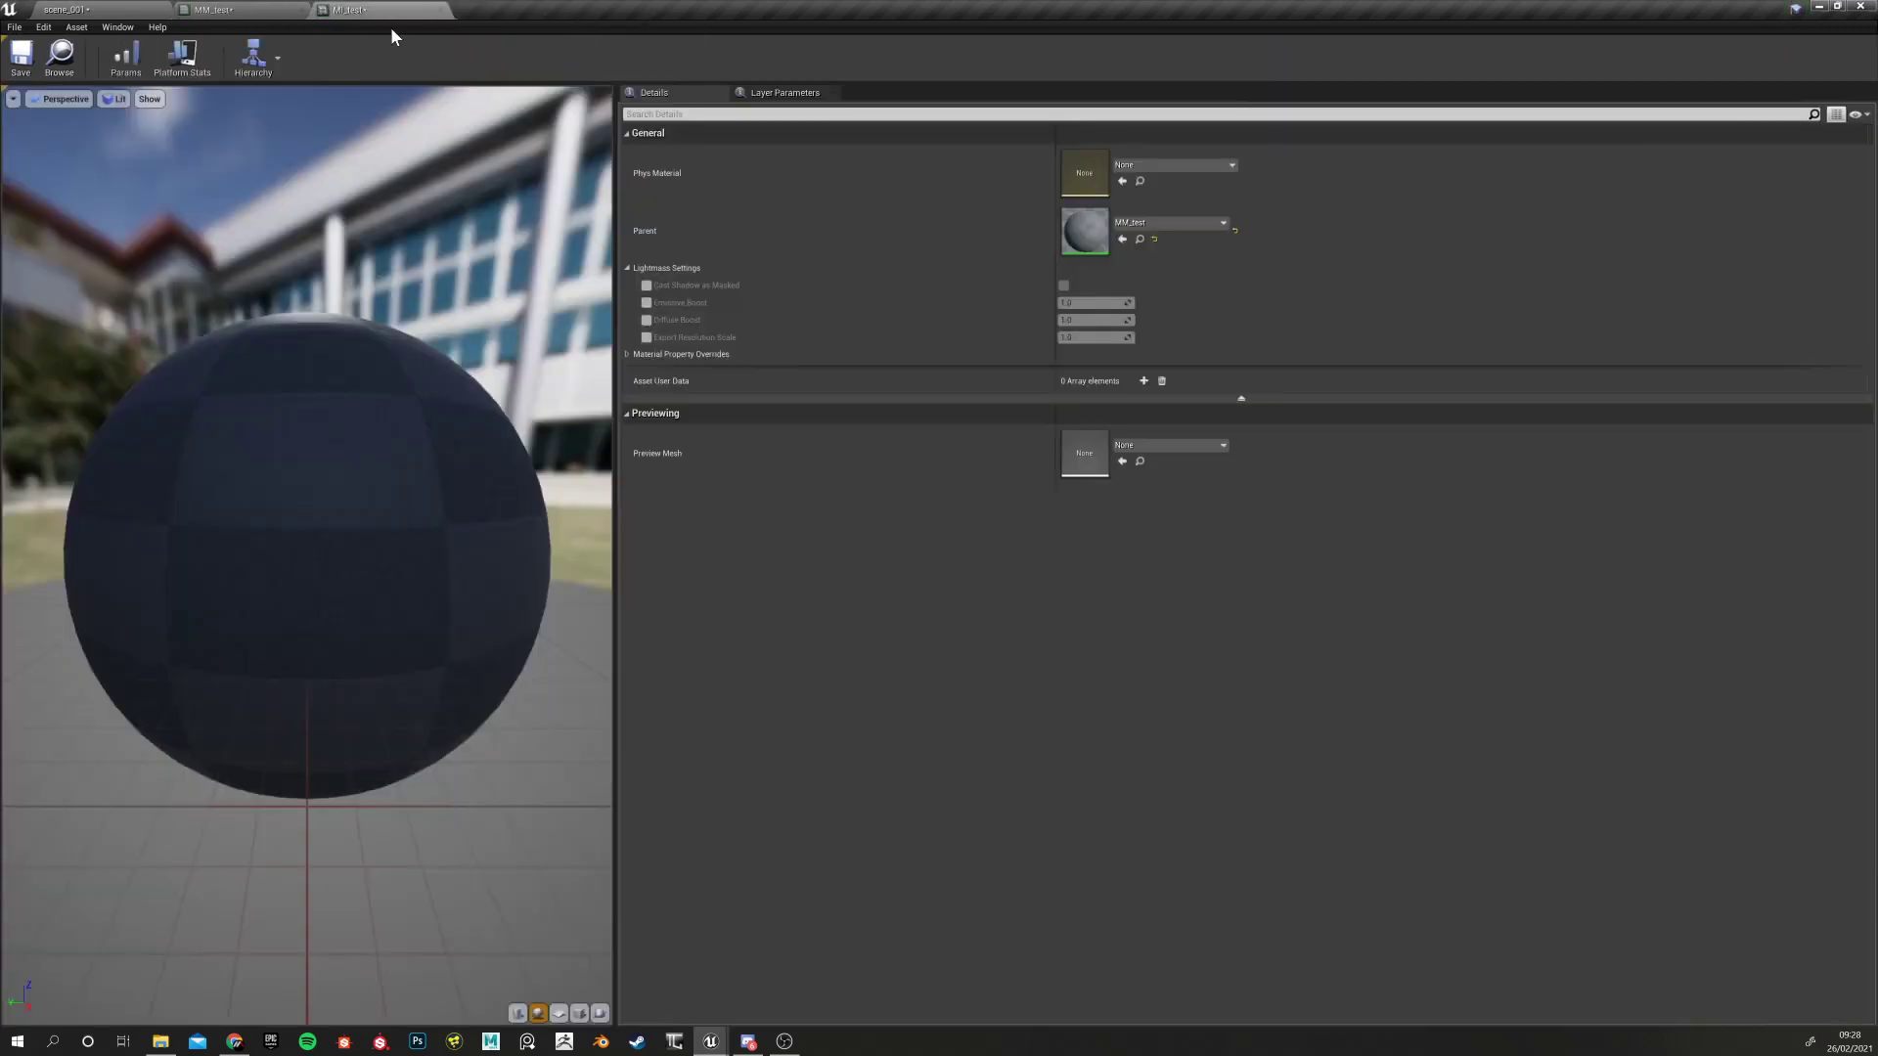
left_click(98, 10)
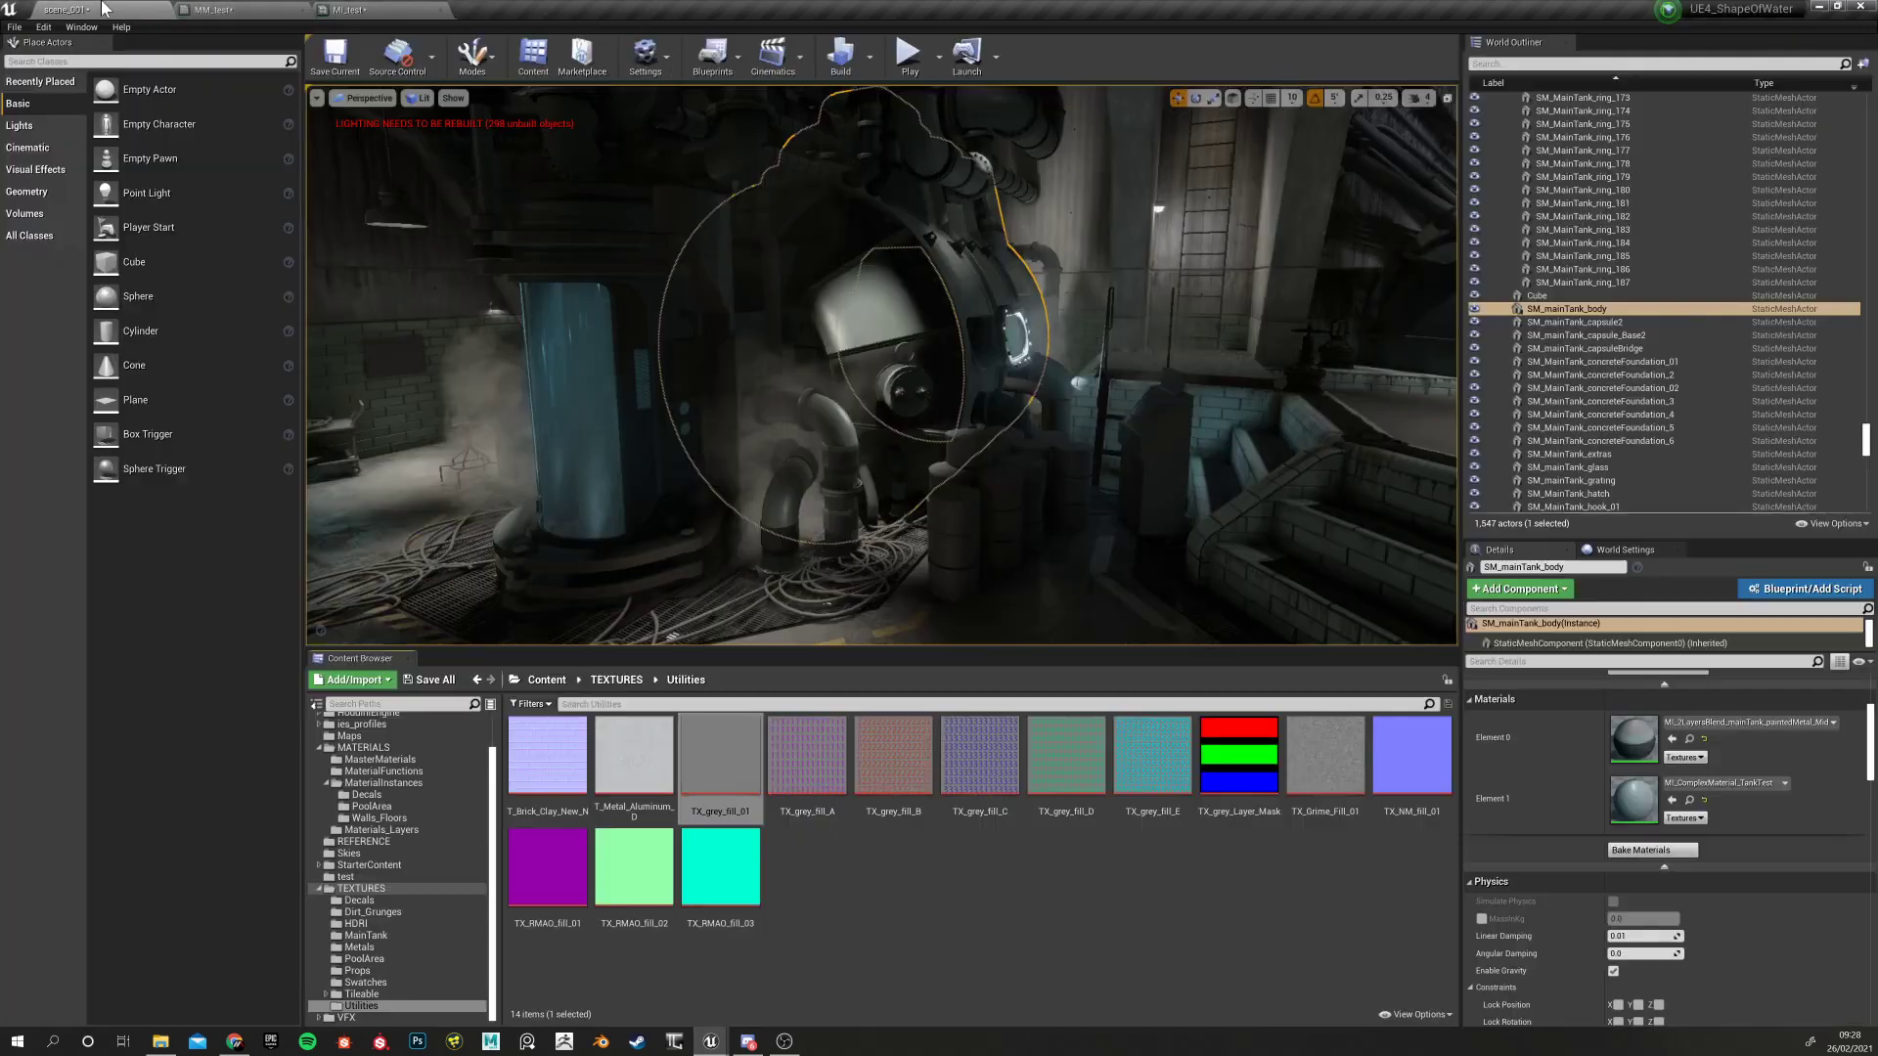
left_click(712, 768)
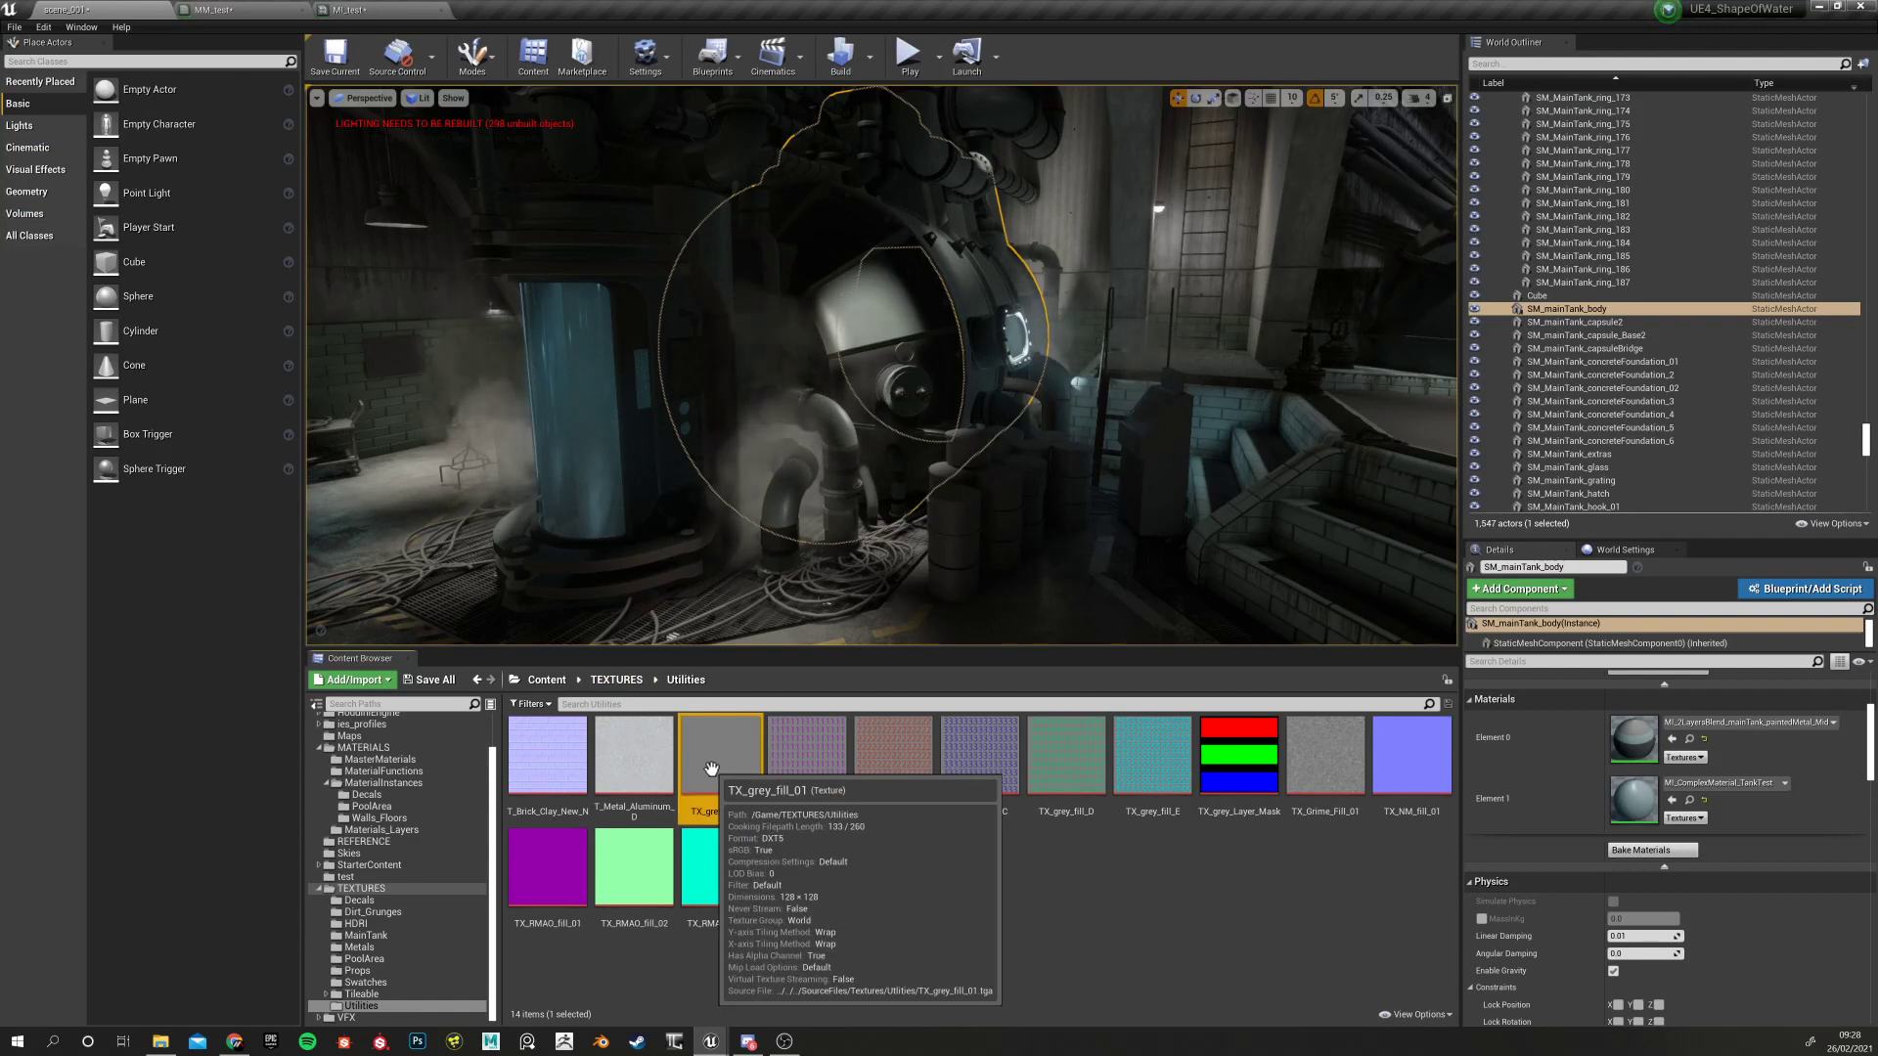
left_click(227, 10)
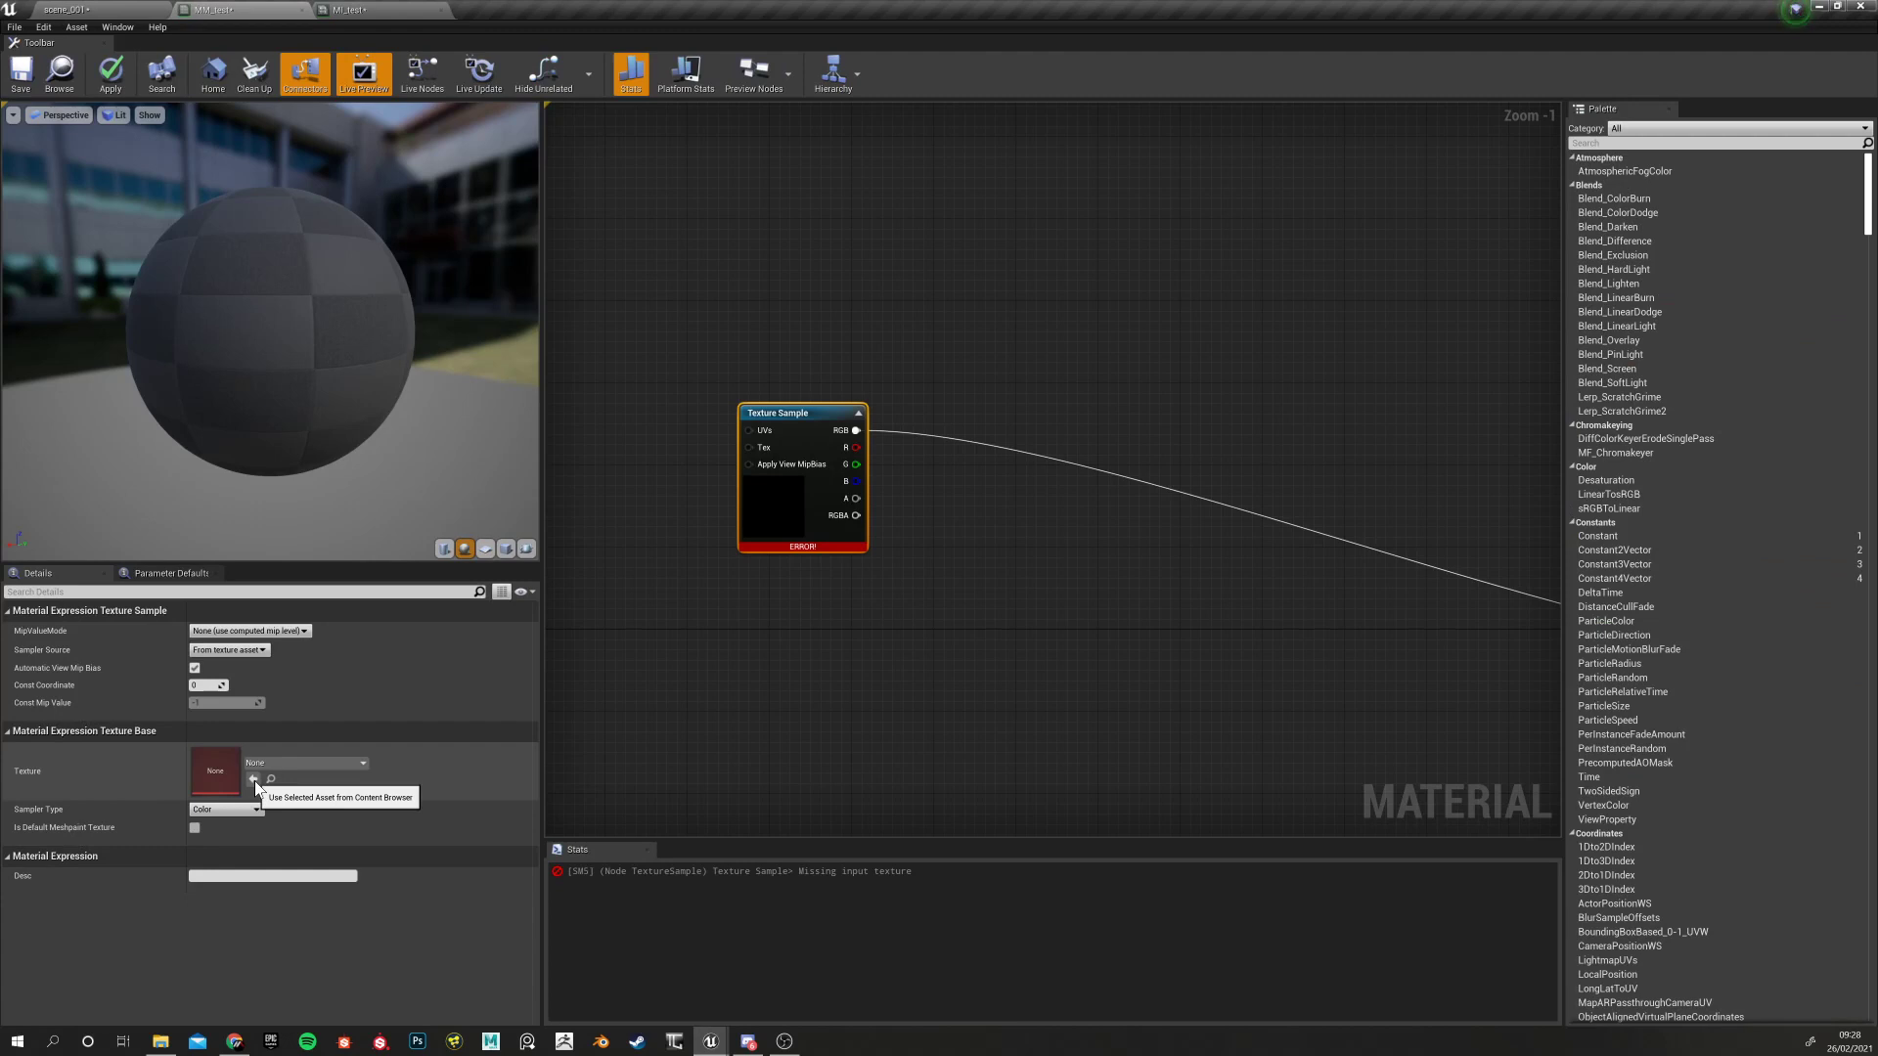
Set the Texture Sample to the selected TX_grey_fill_01 and tidy the graph around it
left_click(254, 780)
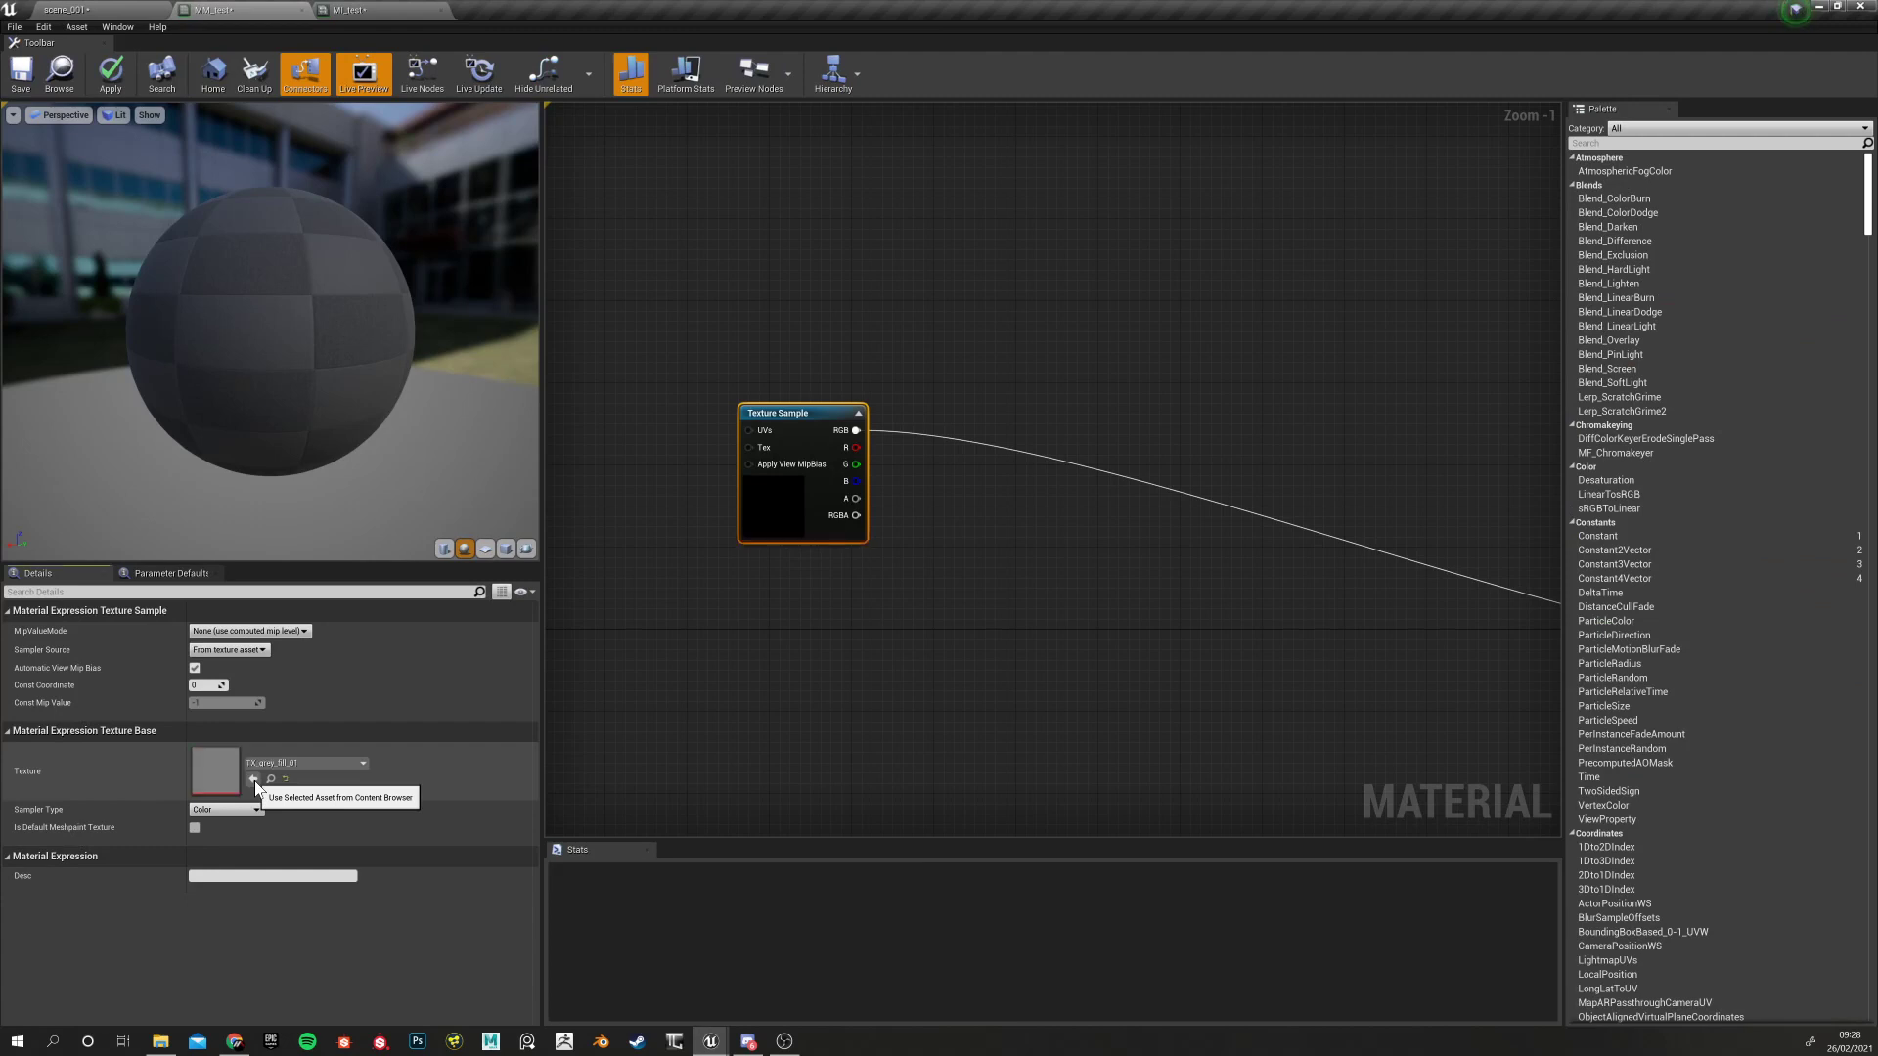
right_click_drag(757, 700, 723, 642)
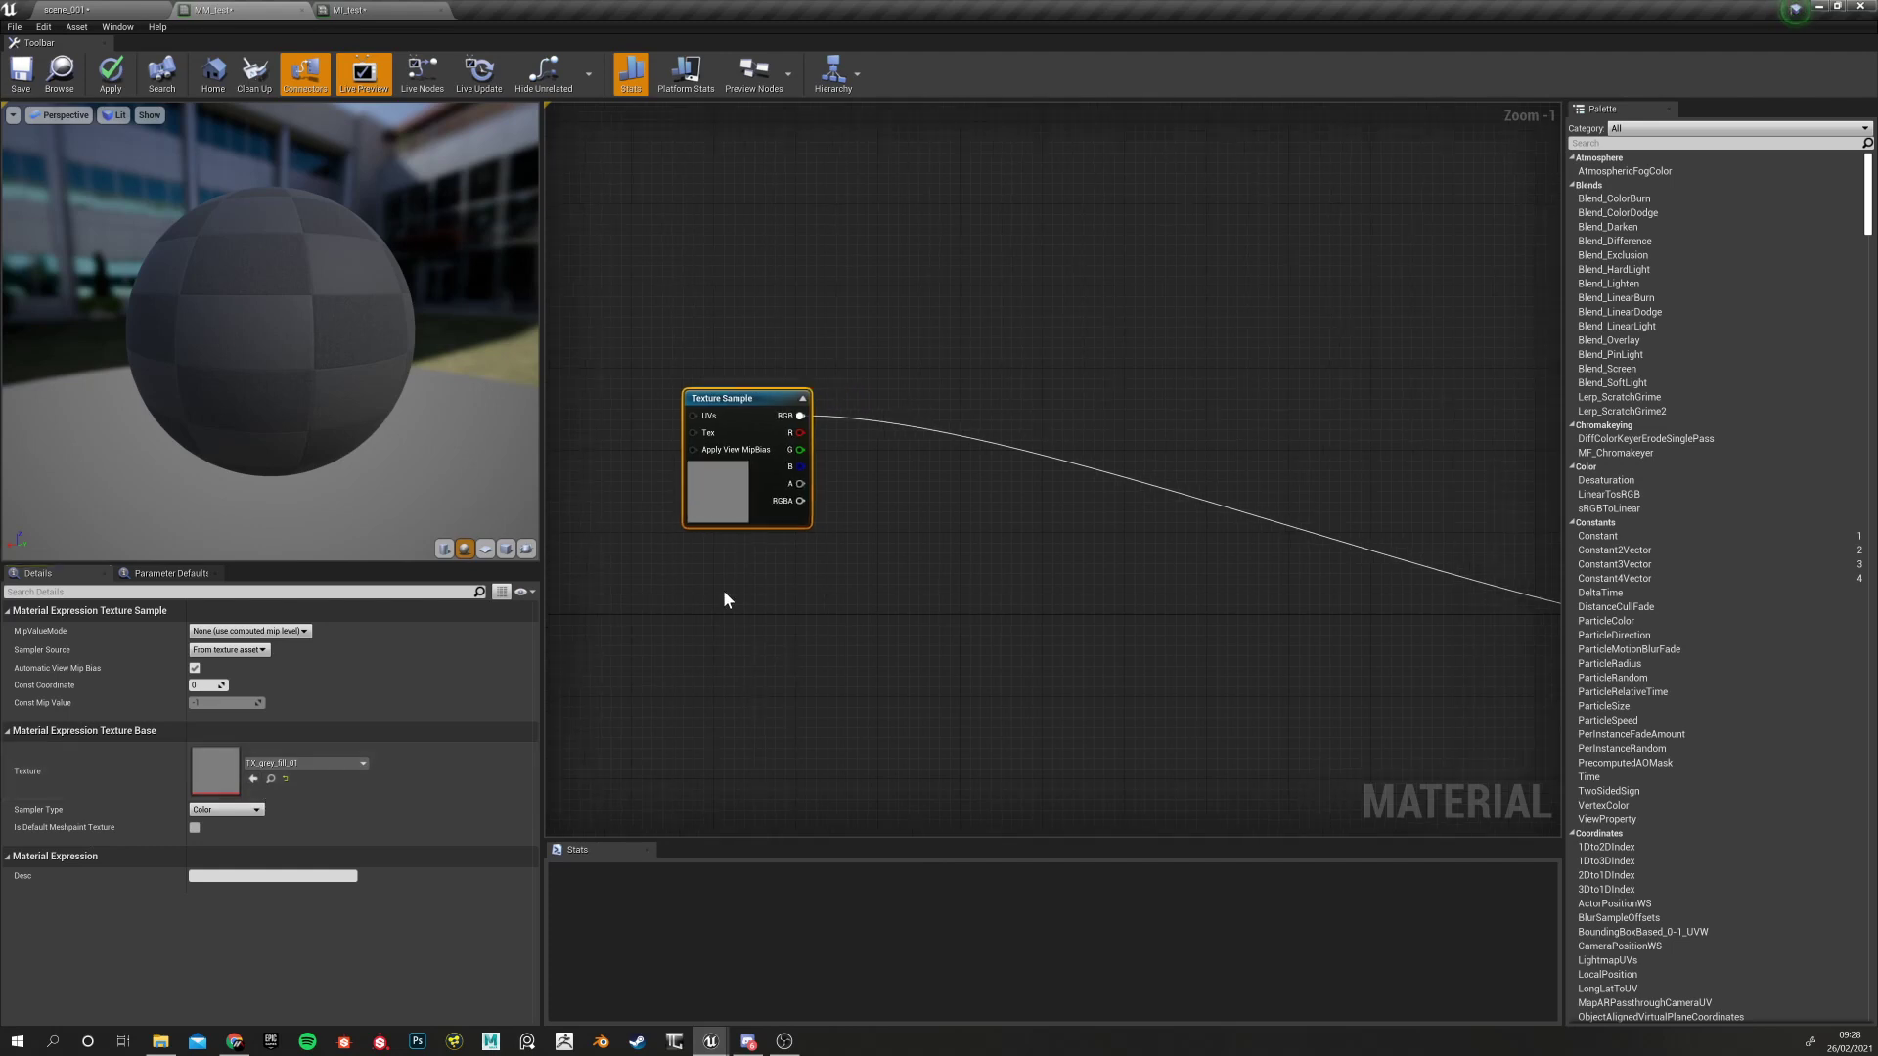
right_click_drag(886, 709, 730, 719)
left_click_drag(617, 446, 688, 457)
scroll(782, 622, "up", 1)
scroll(780, 629, "down", 6)
right_click_drag(805, 650, 779, 531)
scroll(779, 531, "up", 3)
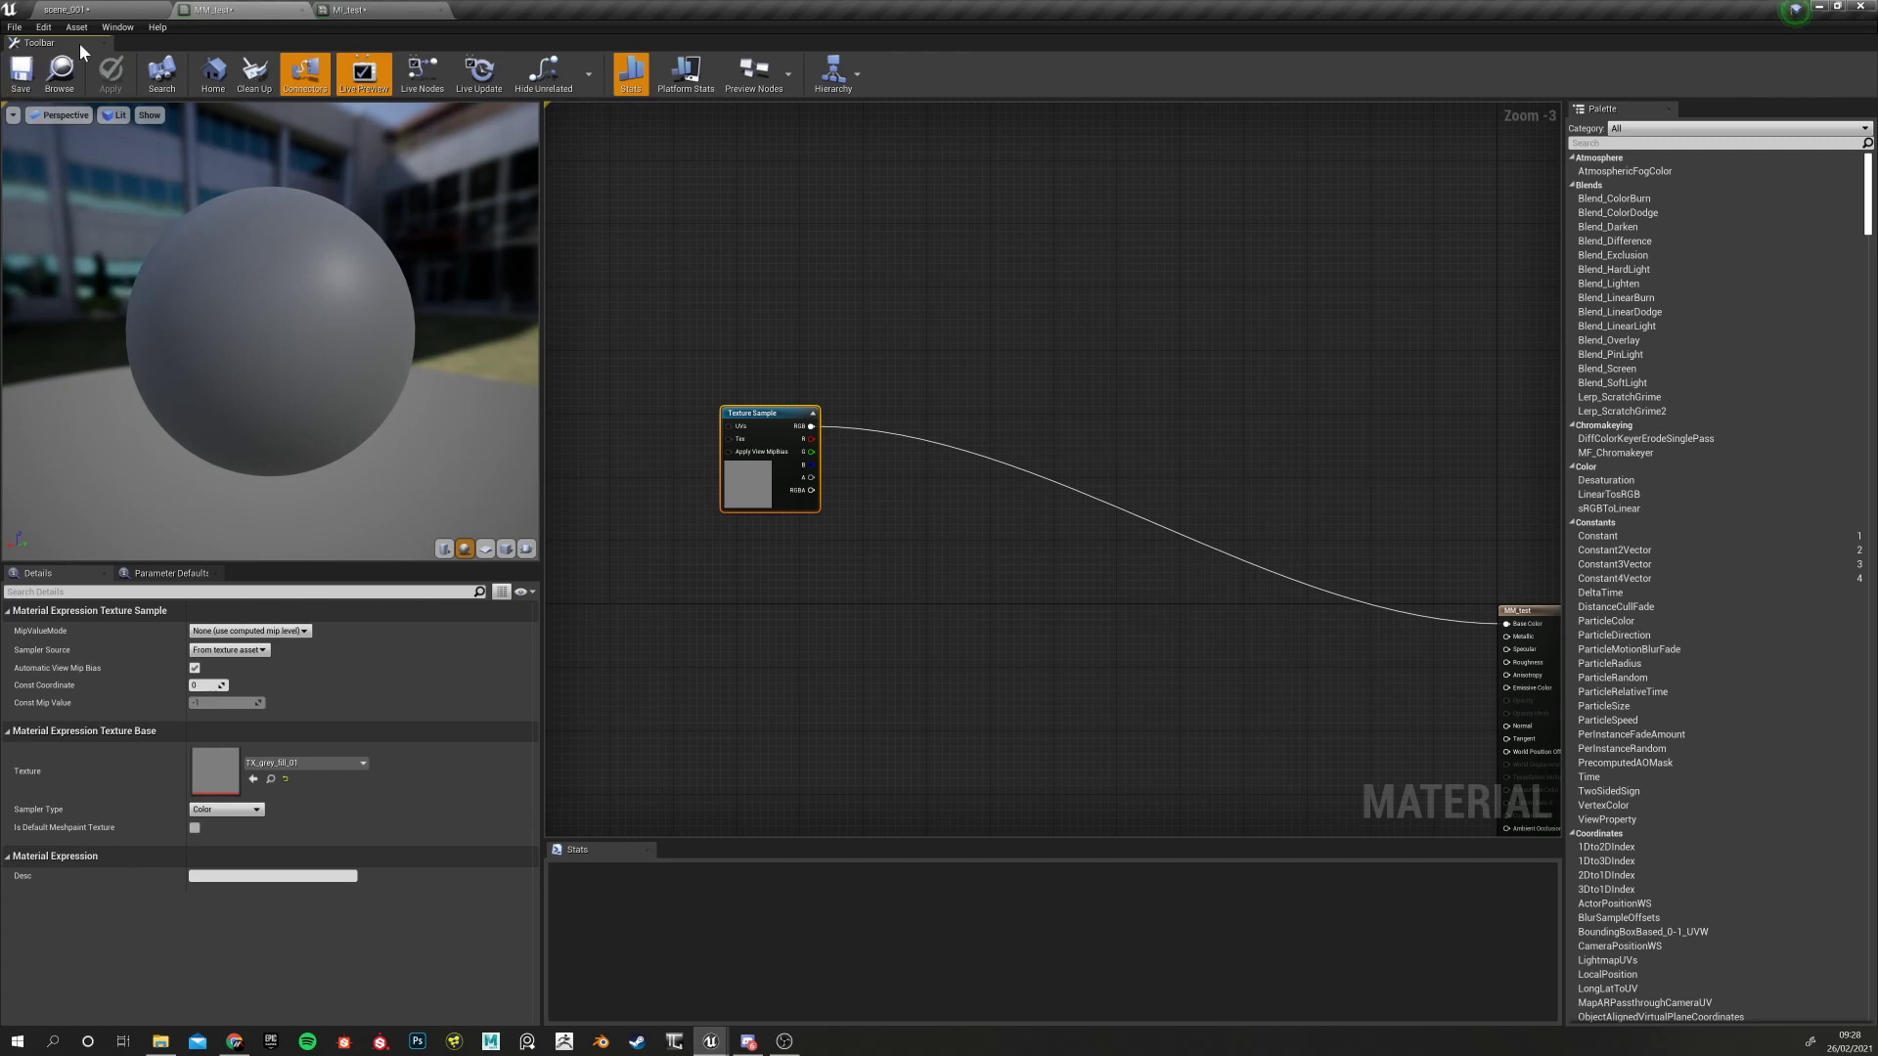
Preview the grey result on the MI_test sphere, then nudge the node higher in MM_test
left_click(385, 9)
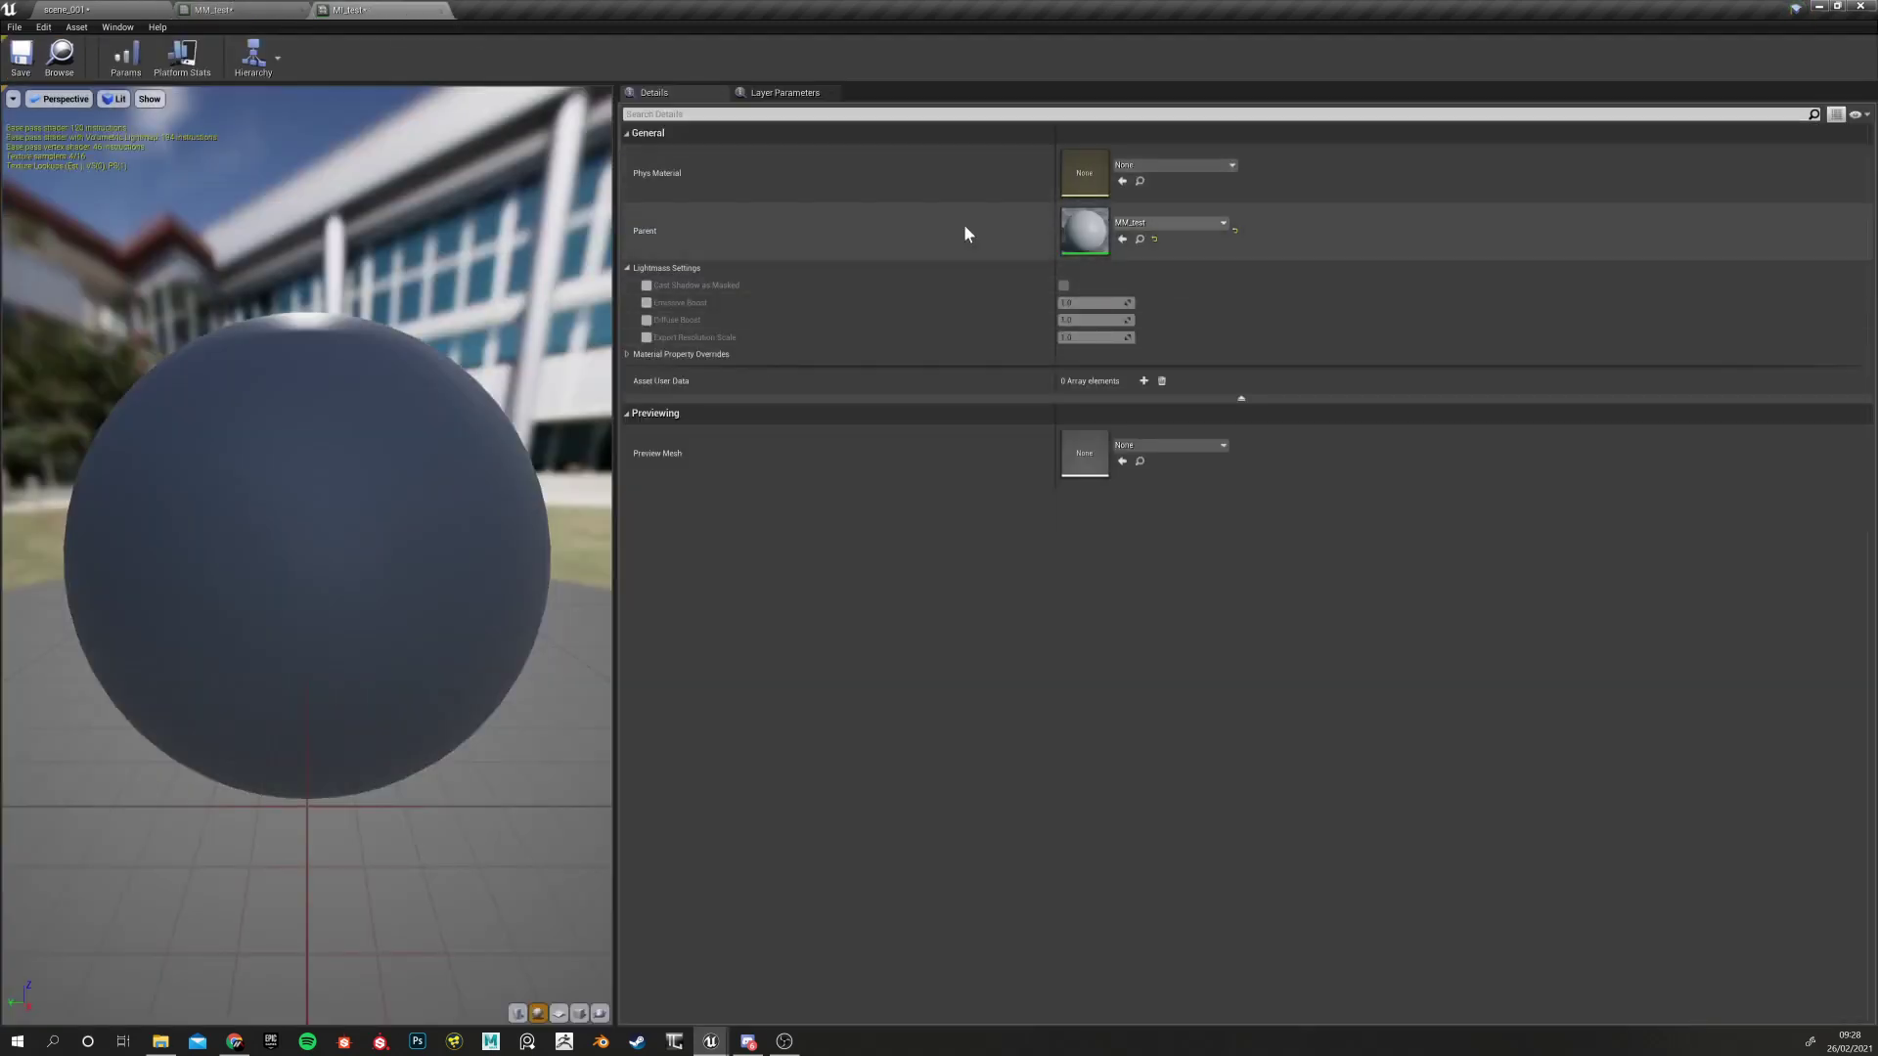
left_click_drag(545, 636, 384, 642)
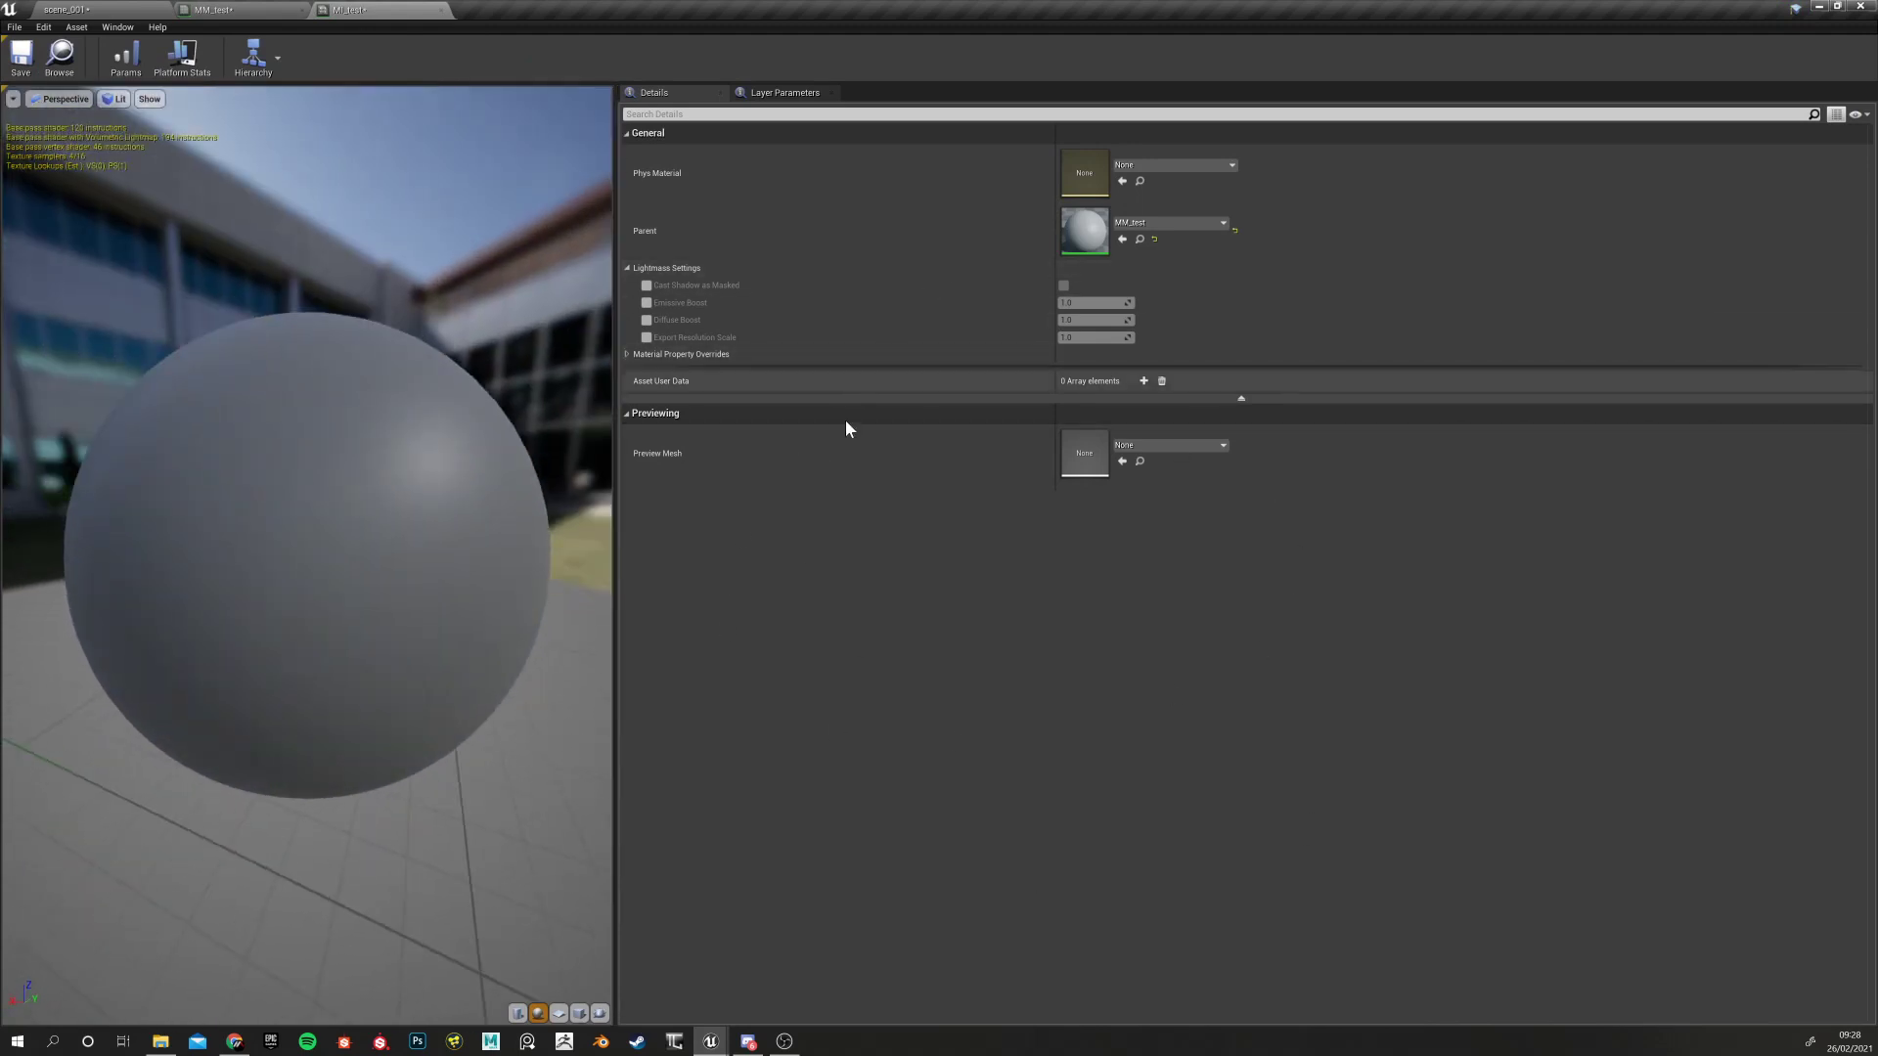
left_click(220, 10)
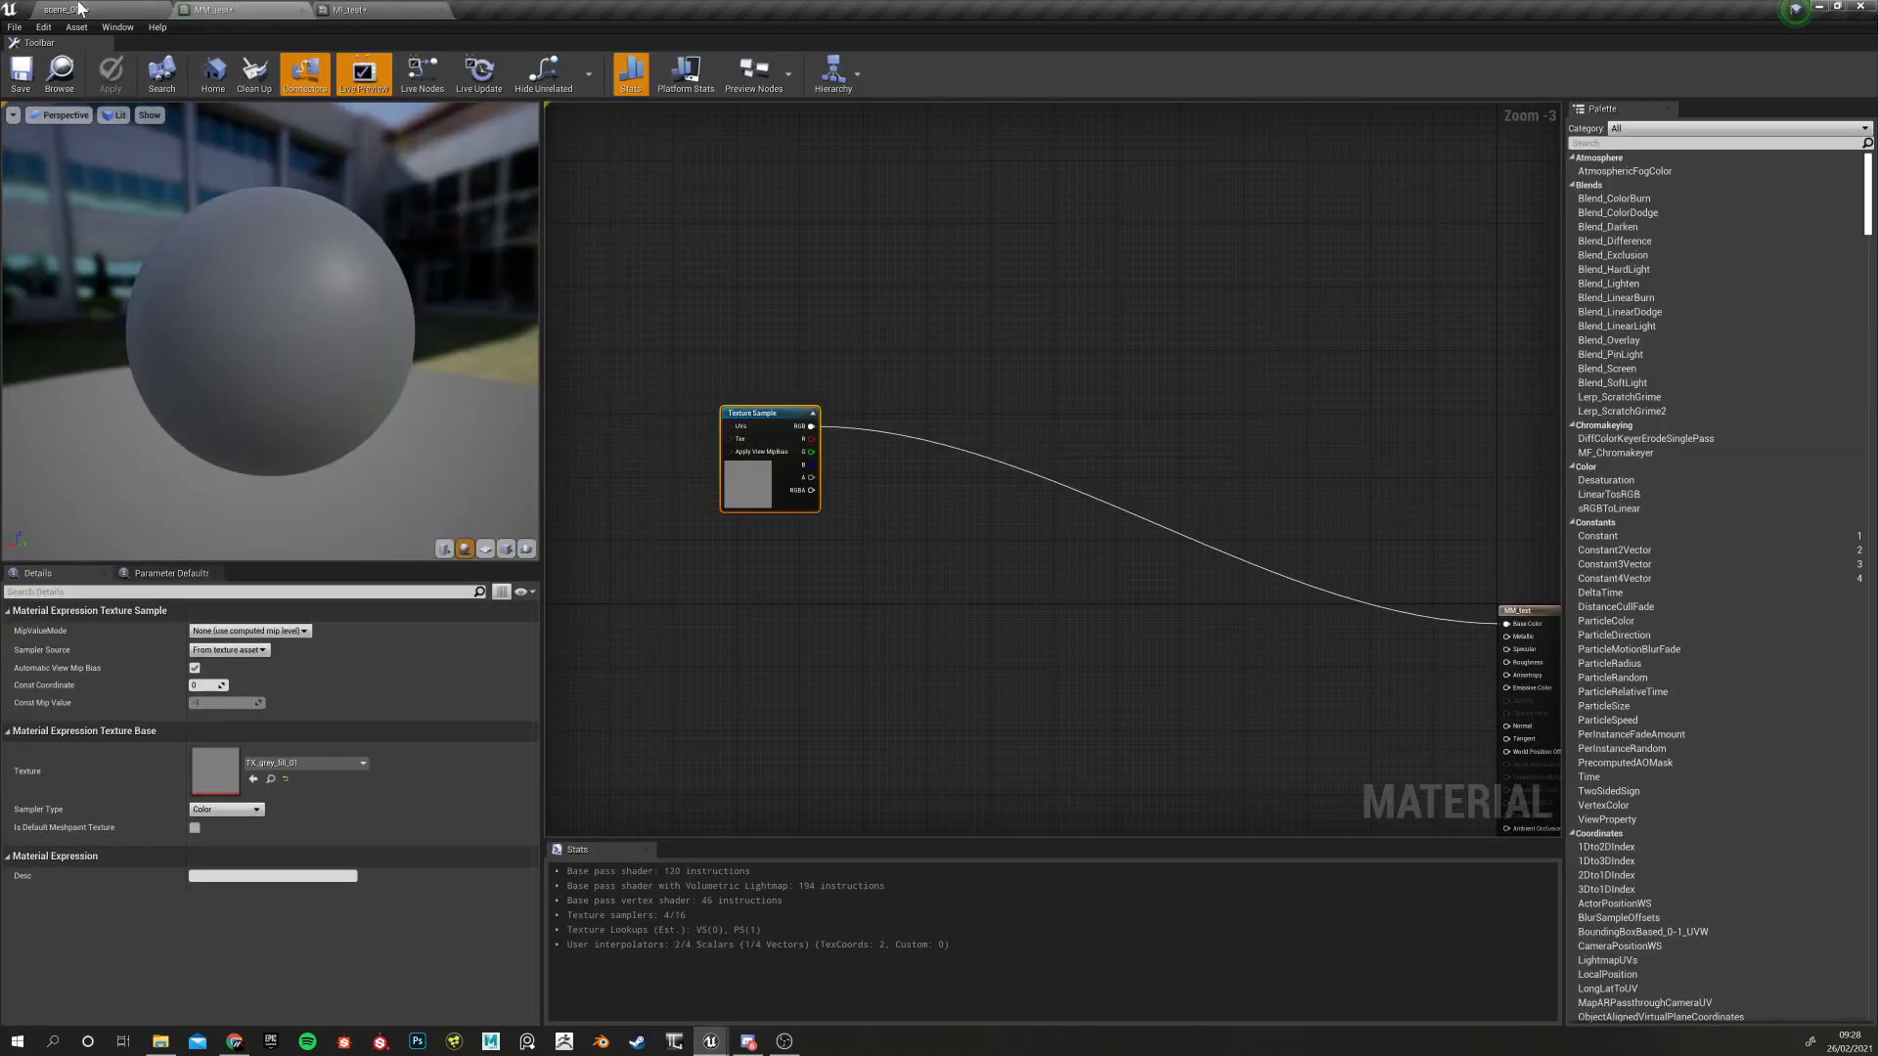
left_click_drag(748, 413, 756, 364)
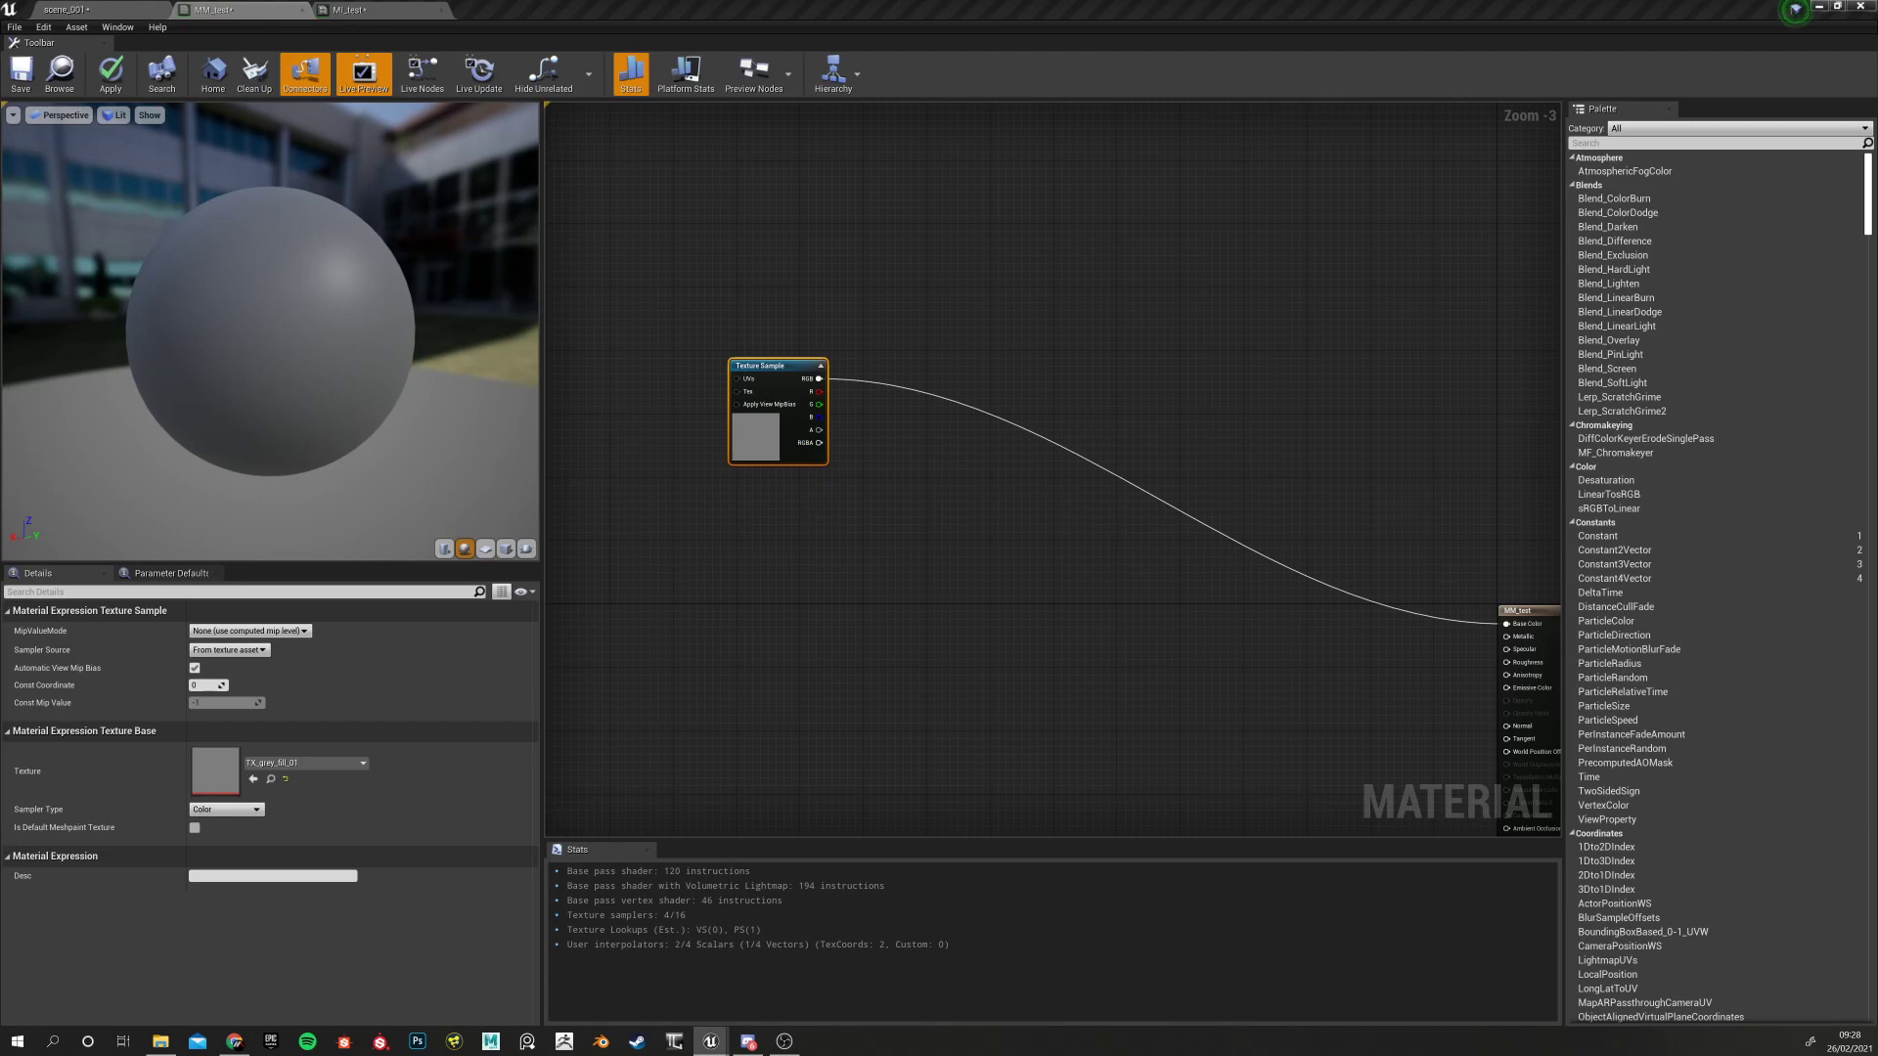
Convert the texture sample into a parameter named BASE_COLOUR, nudge it left, then go to MI_test
right_click(775, 369)
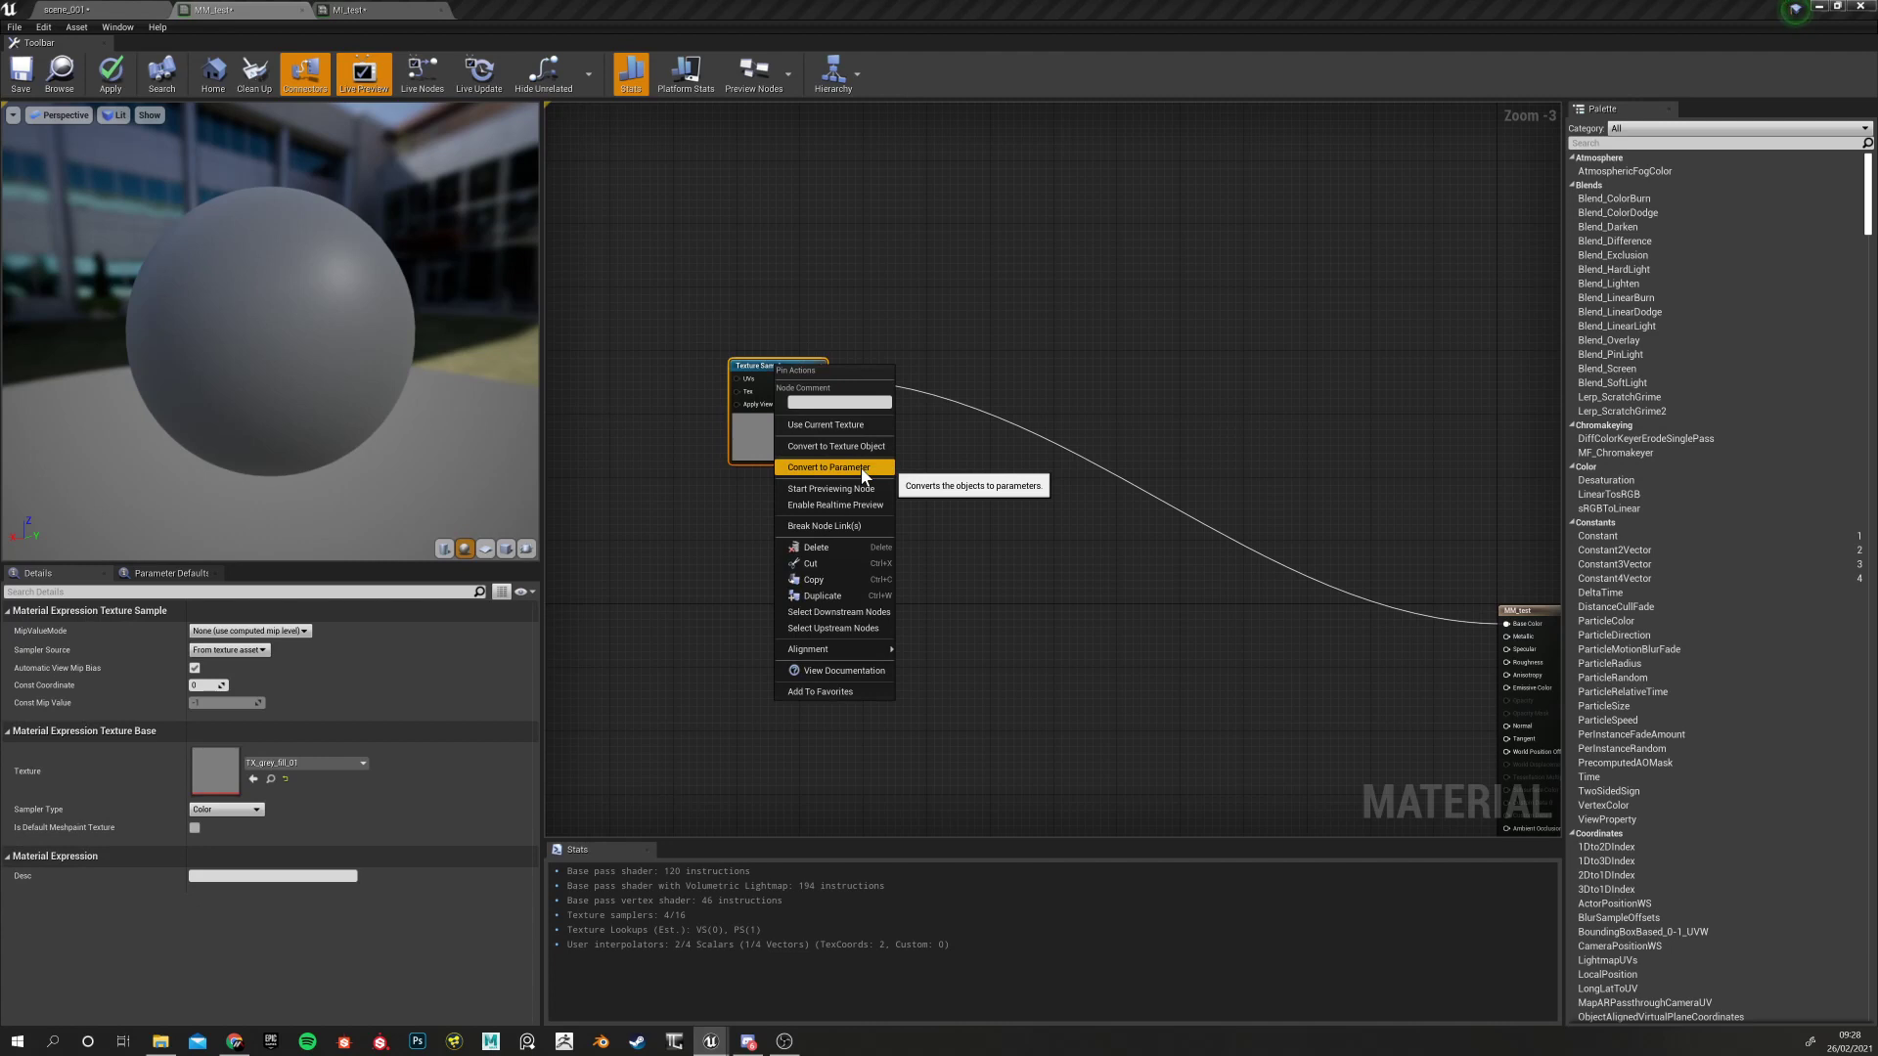
left_click(829, 468)
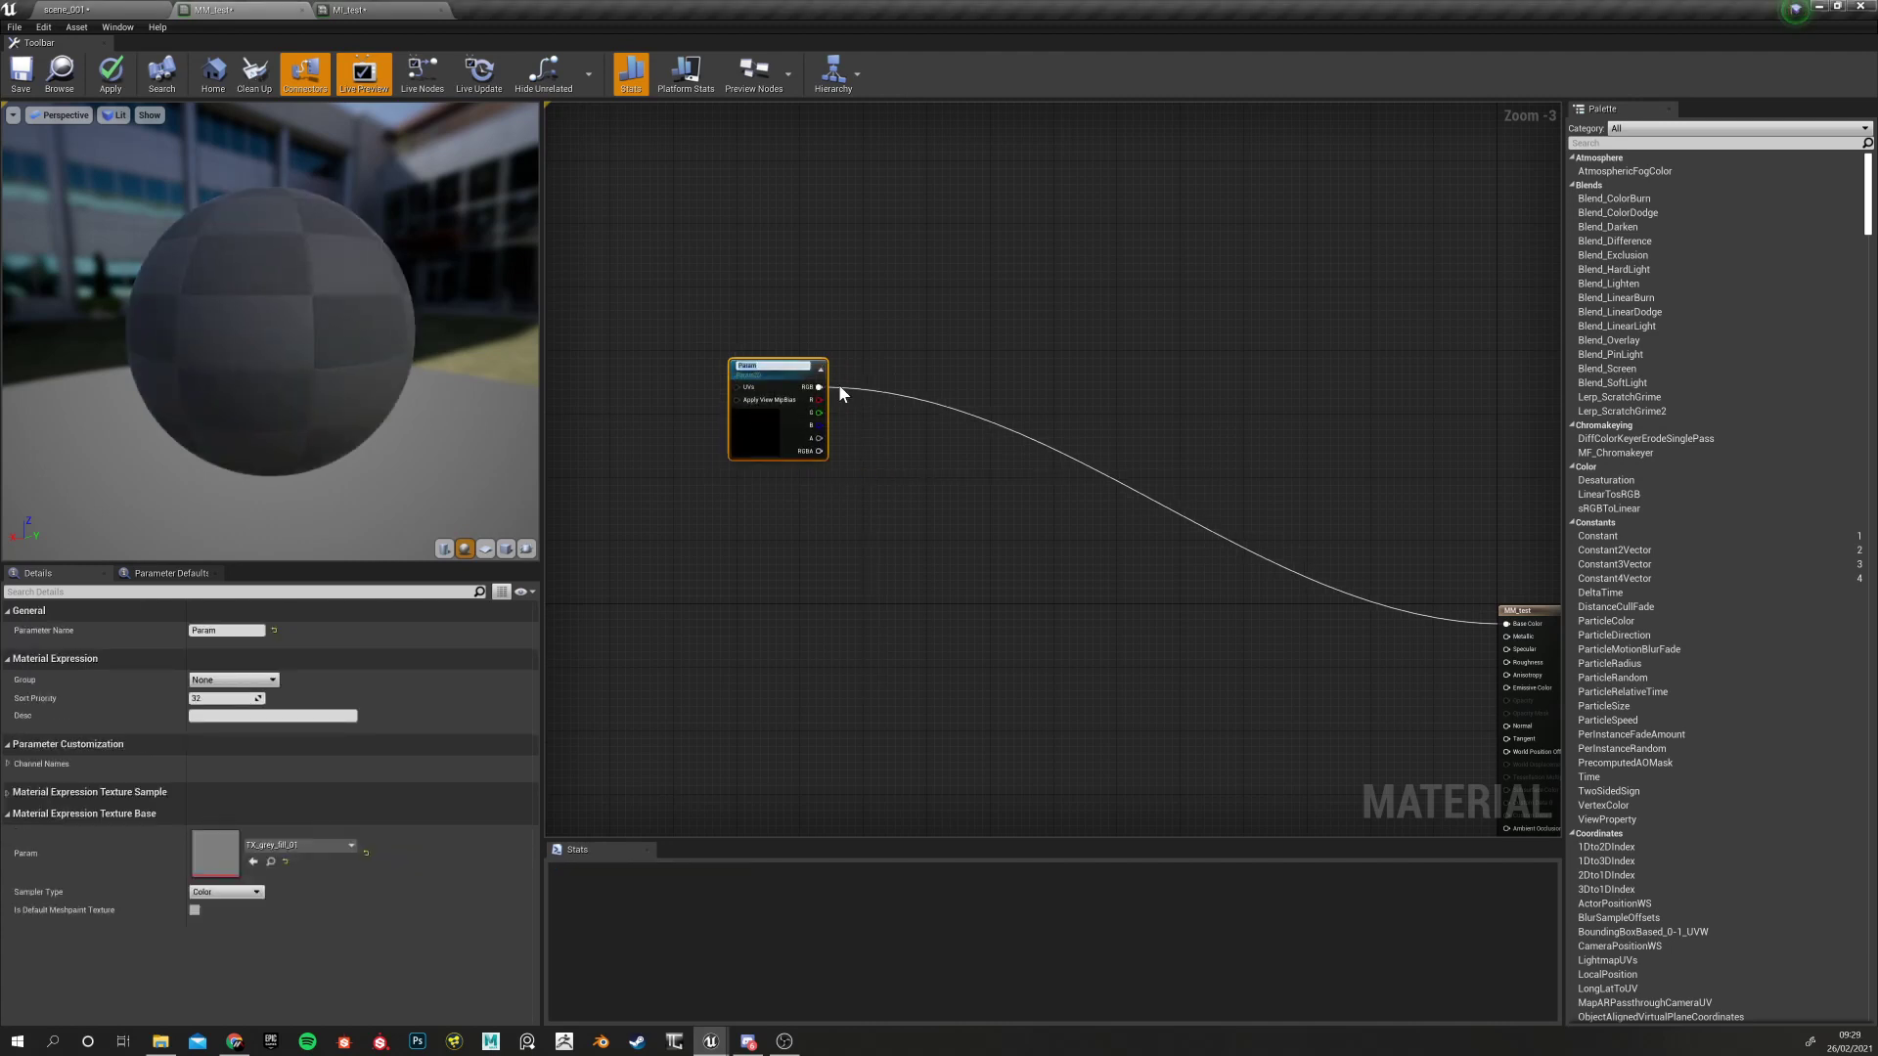
type("BASE_COLOUR")
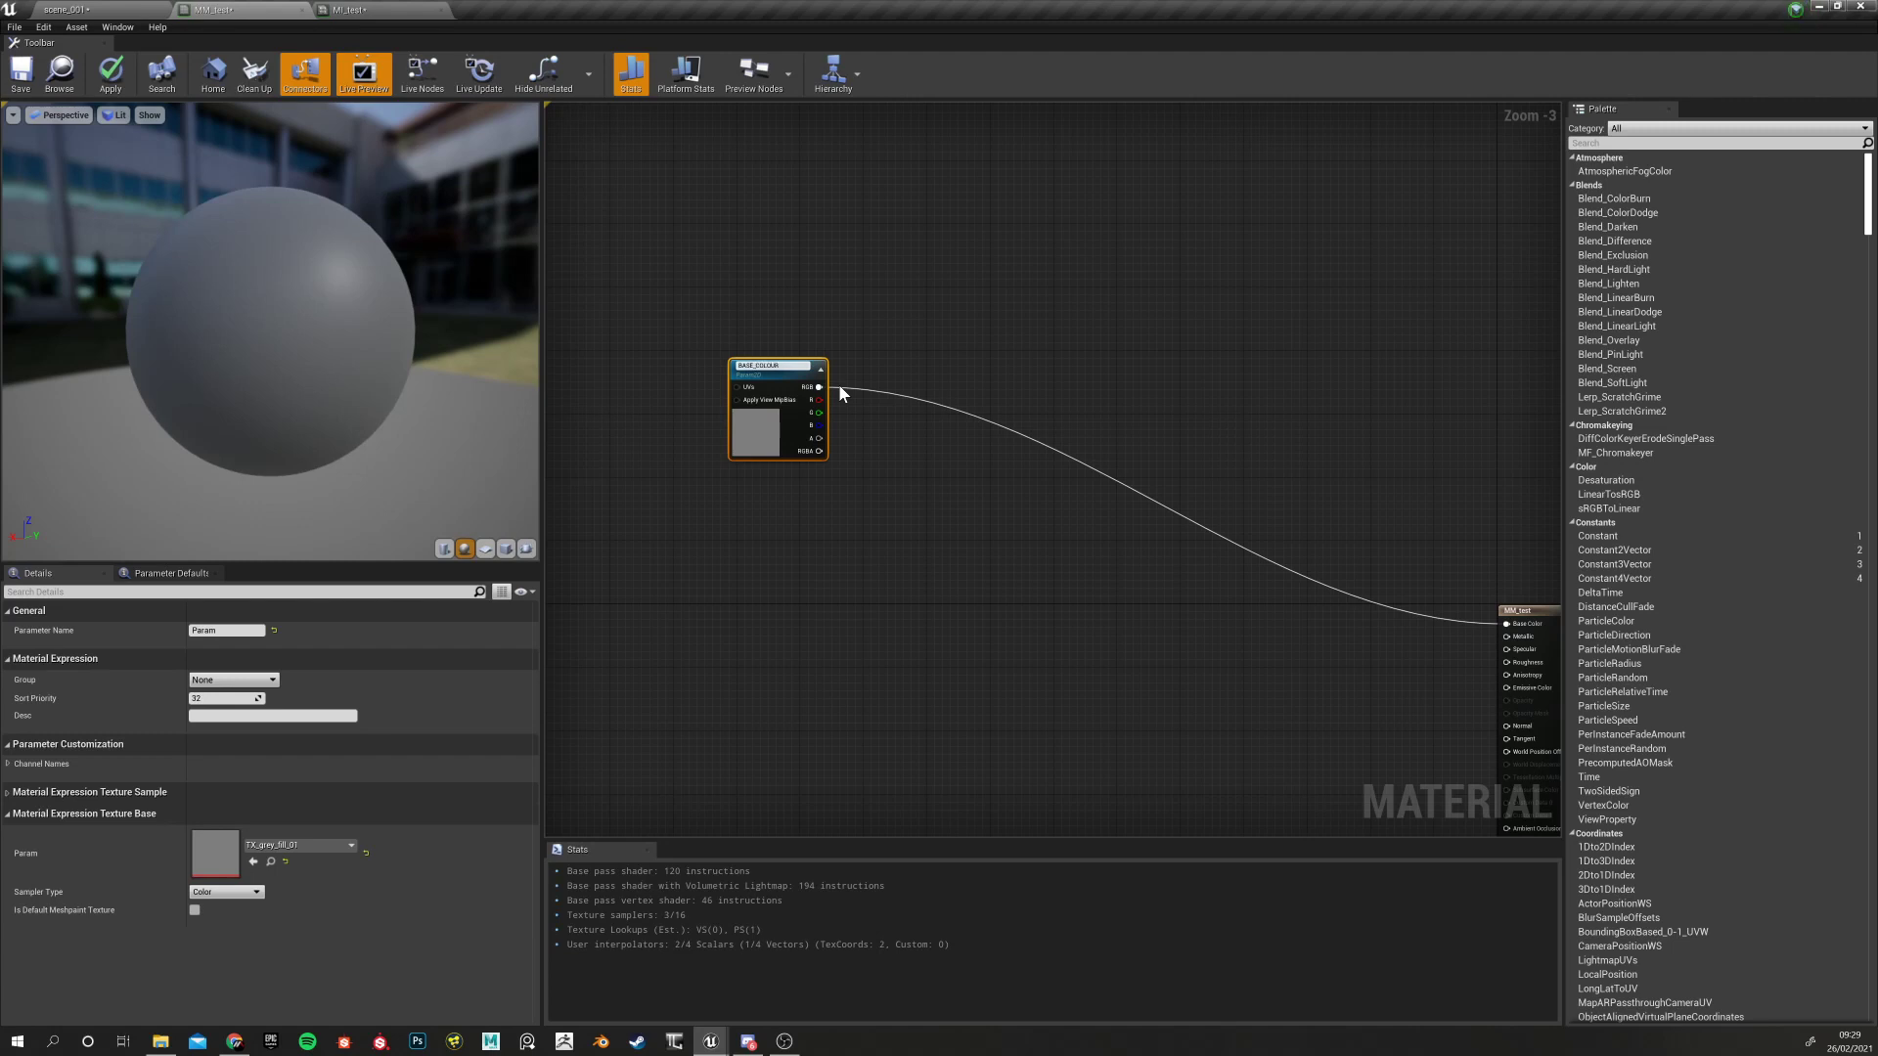
key("Return")
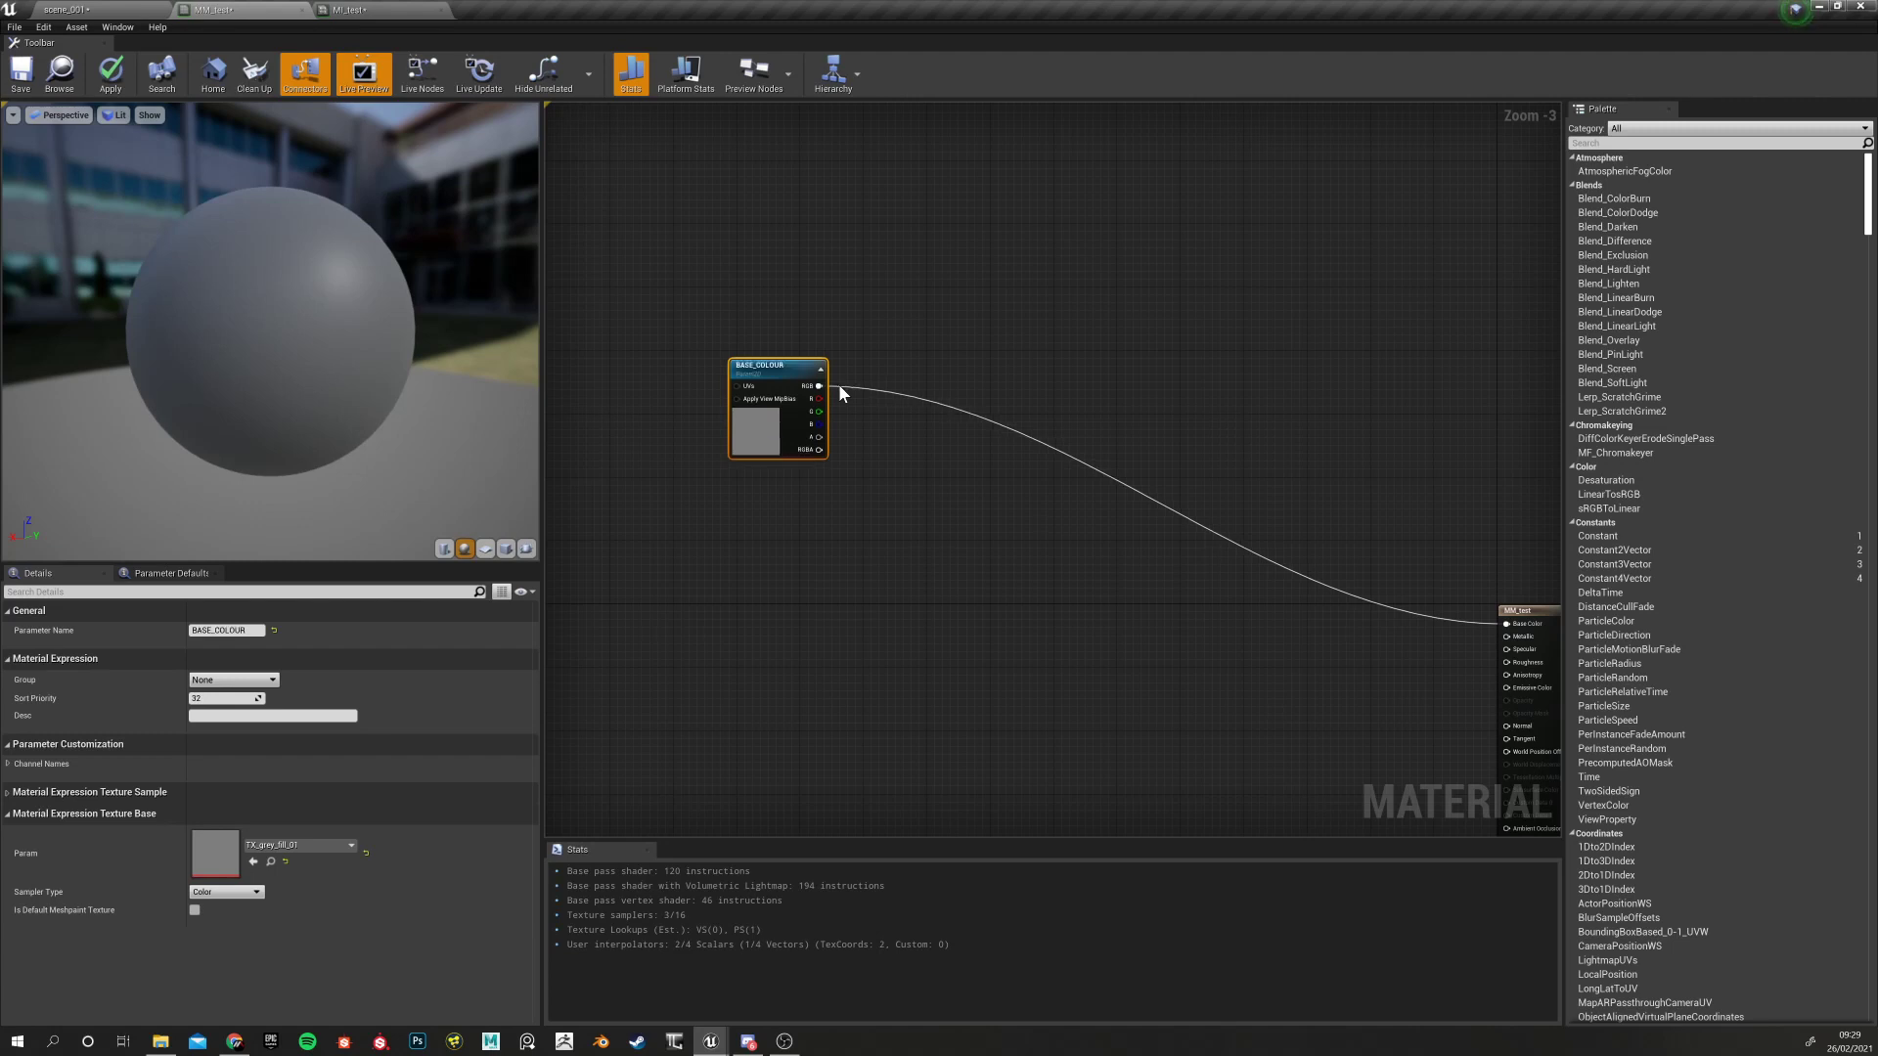
left_click_drag(764, 378, 725, 369)
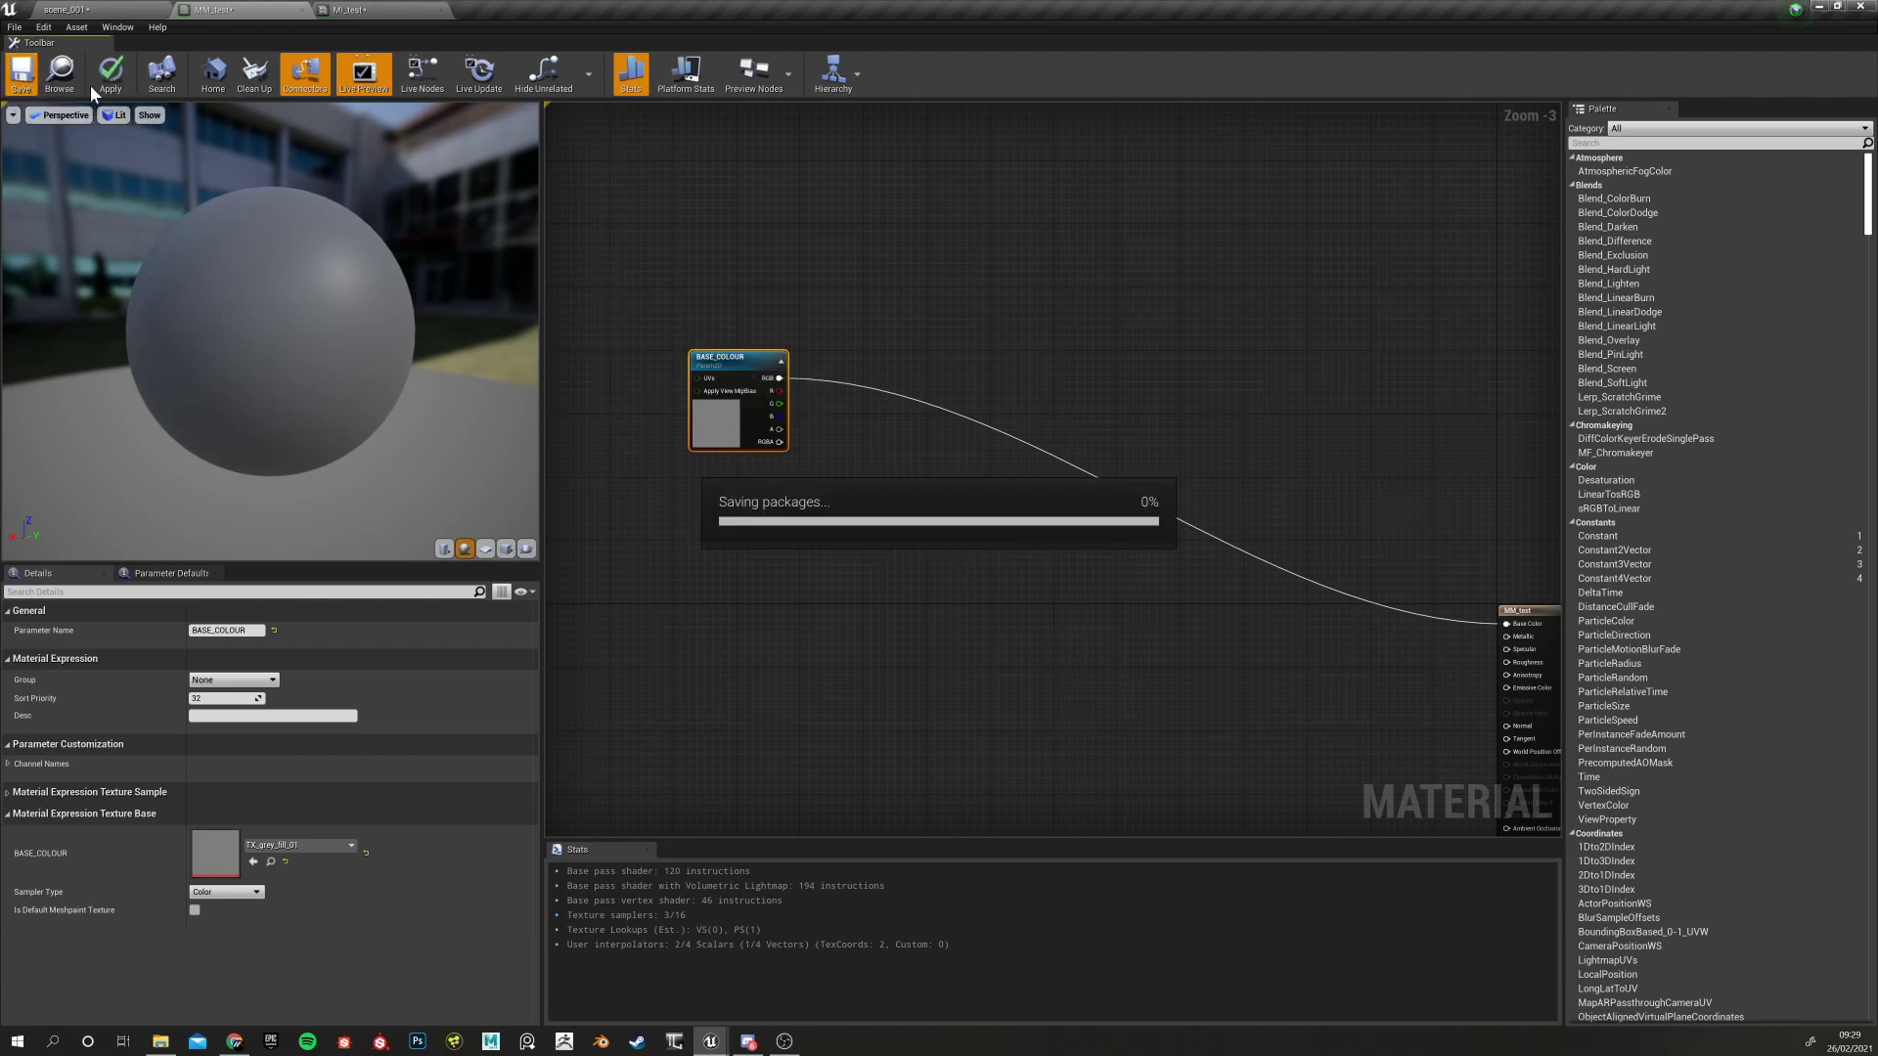
left_click(350, 10)
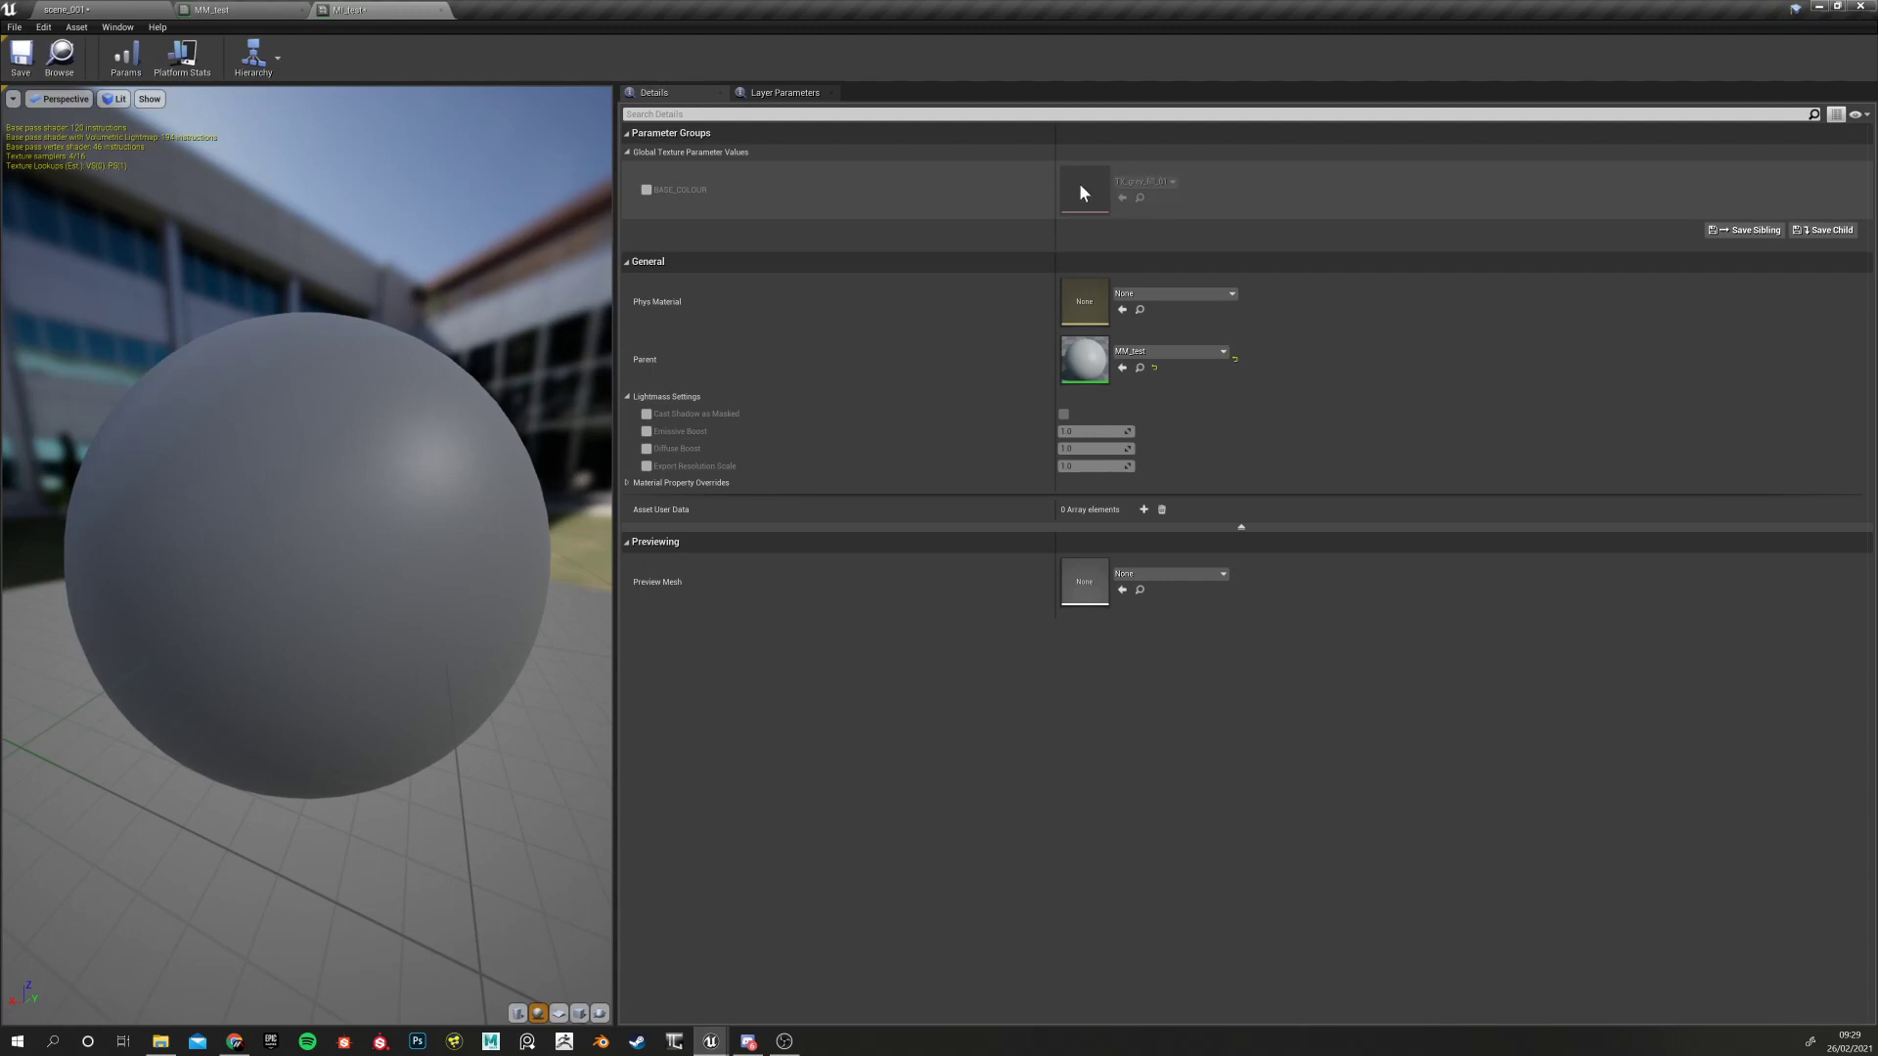
Enable MI_test's BASE_COLOUR override and try TX_grey_fill_A, then TX_grey_fill_D, on the preview sphere
left_click(645, 190)
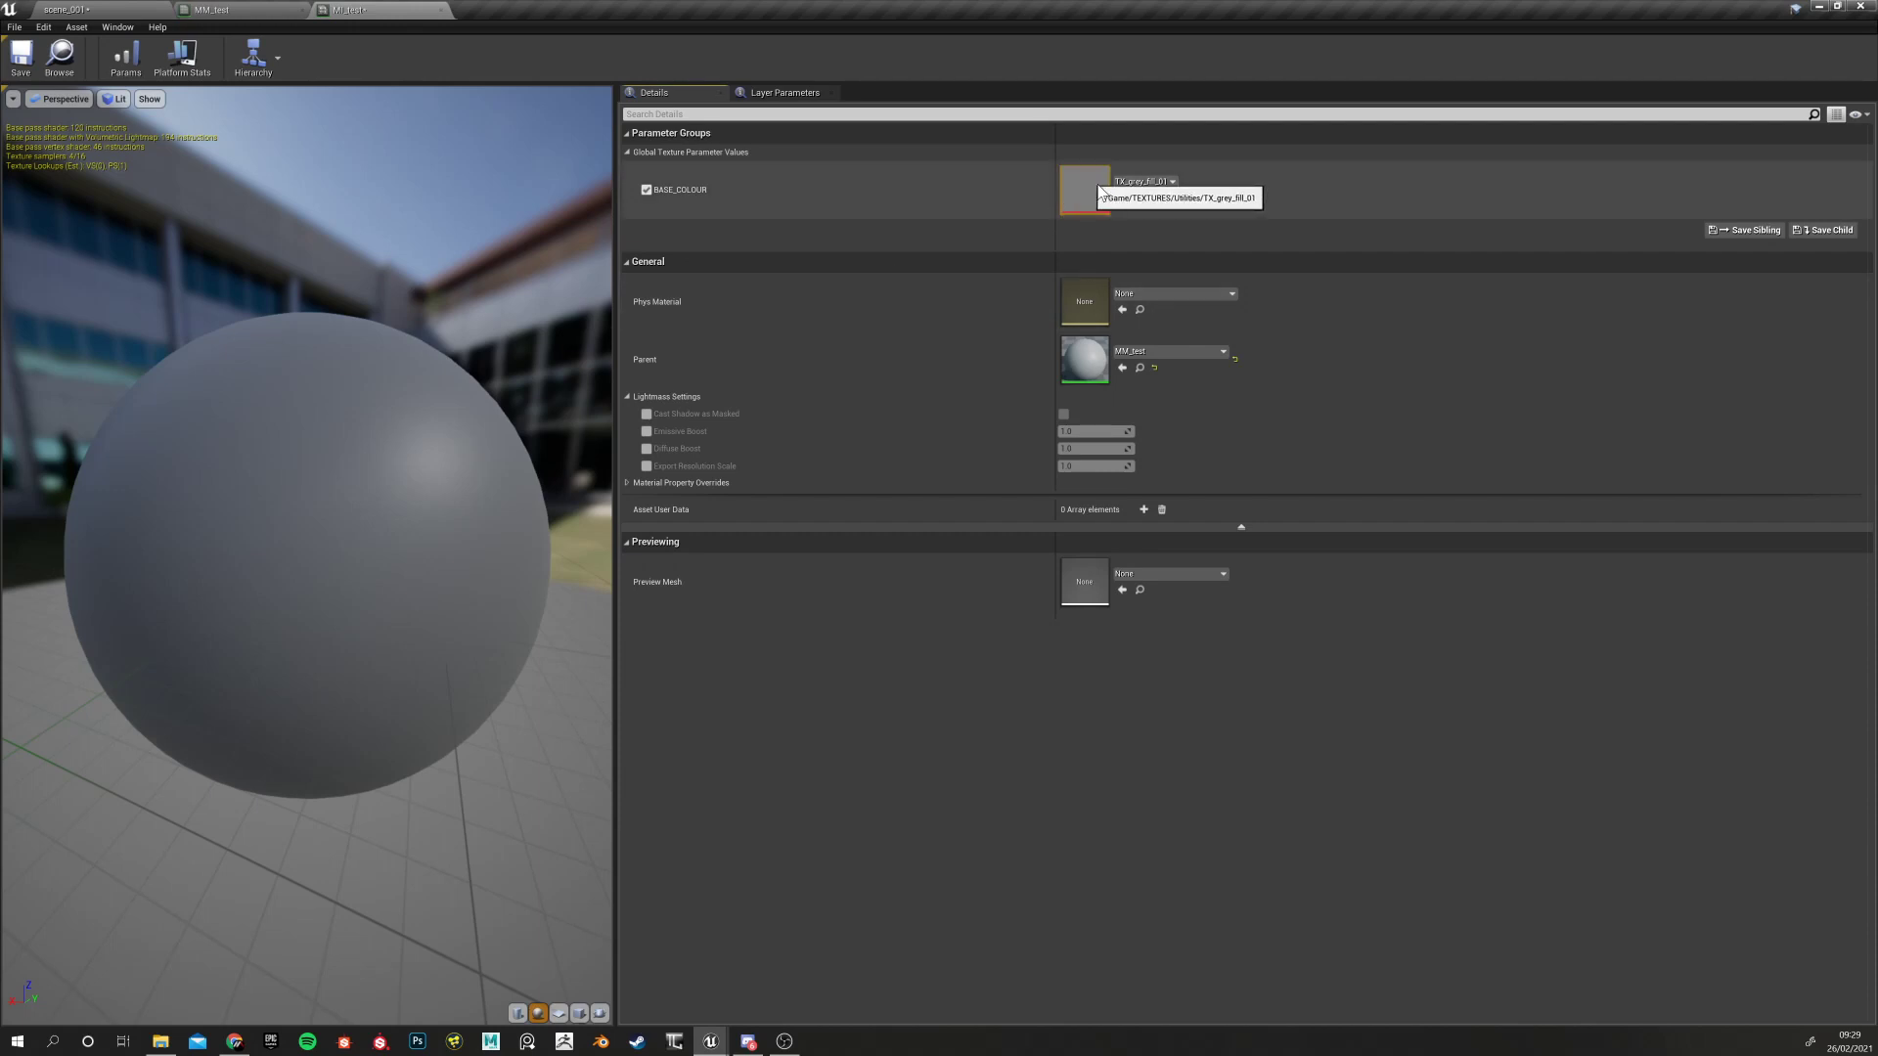
left_click(1145, 182)
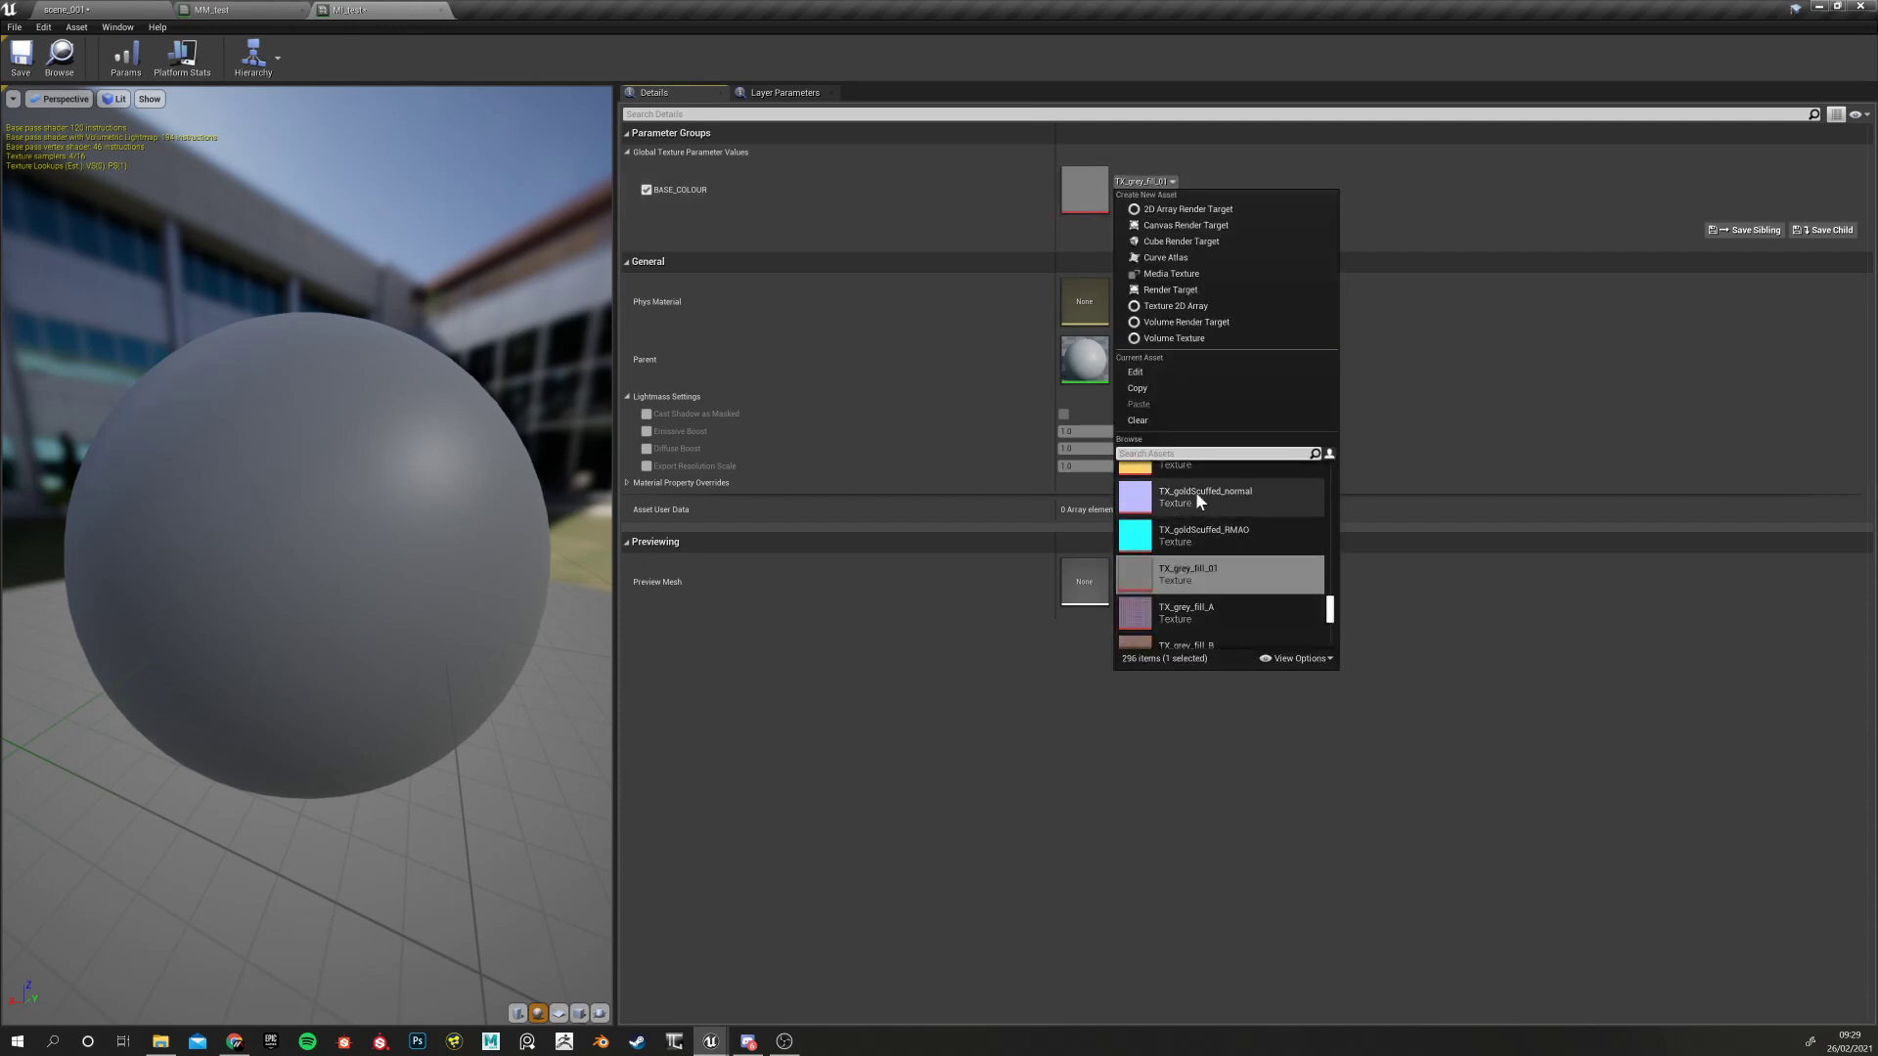
left_click(1186, 612)
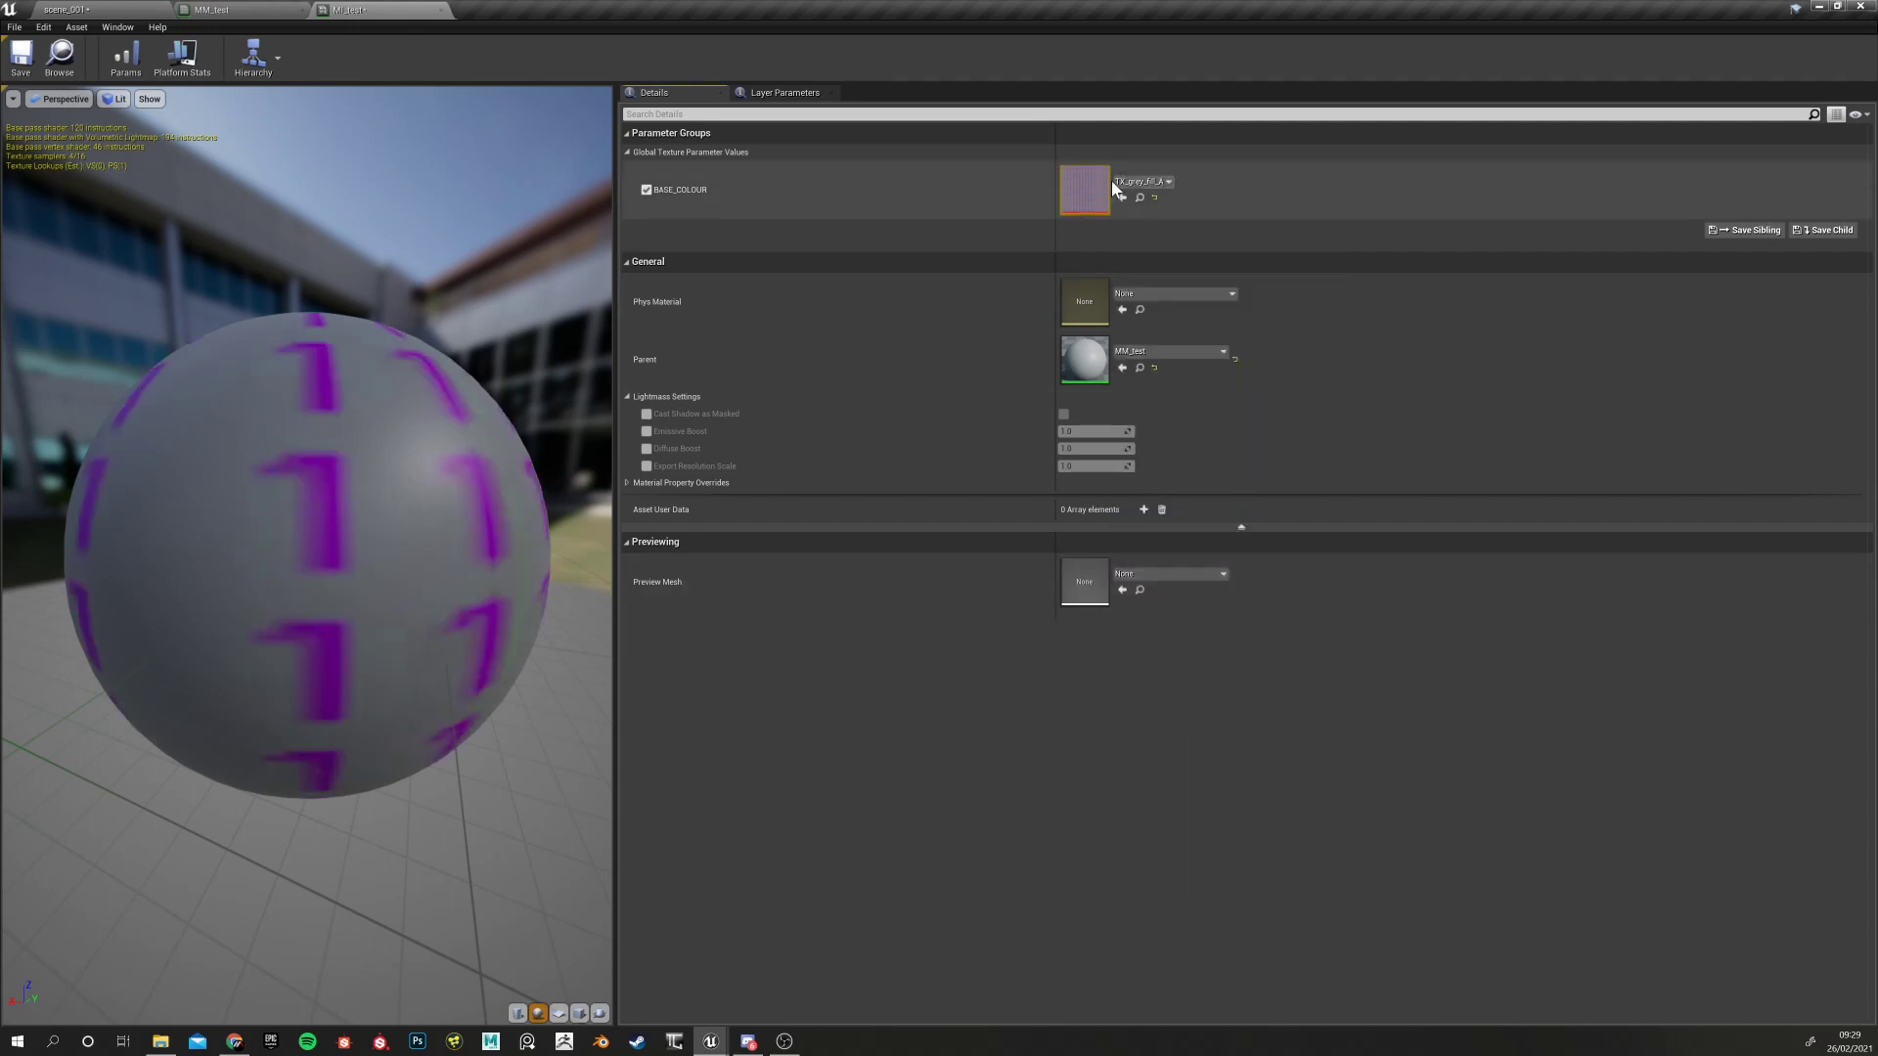
left_click(1155, 183)
scroll(1225, 636, "down", 2)
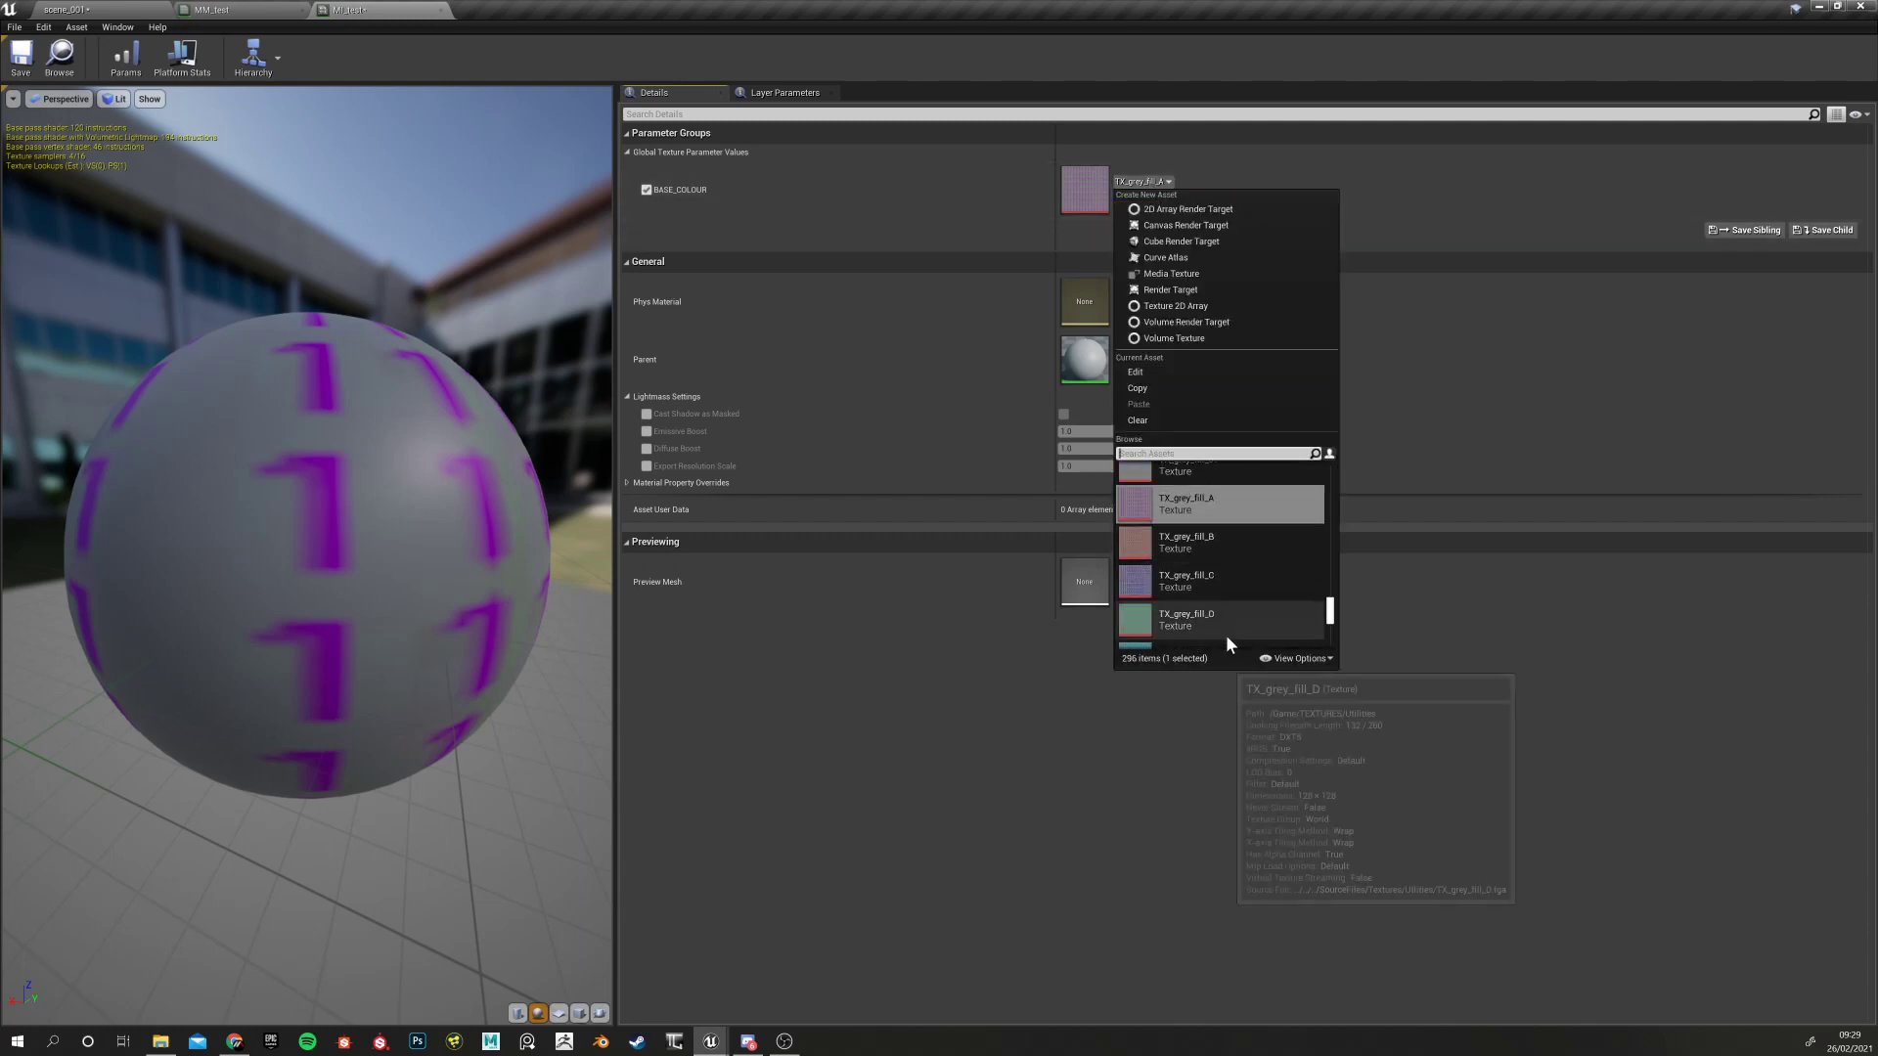
left_click(1193, 614)
left_click_drag(435, 753, 469, 675)
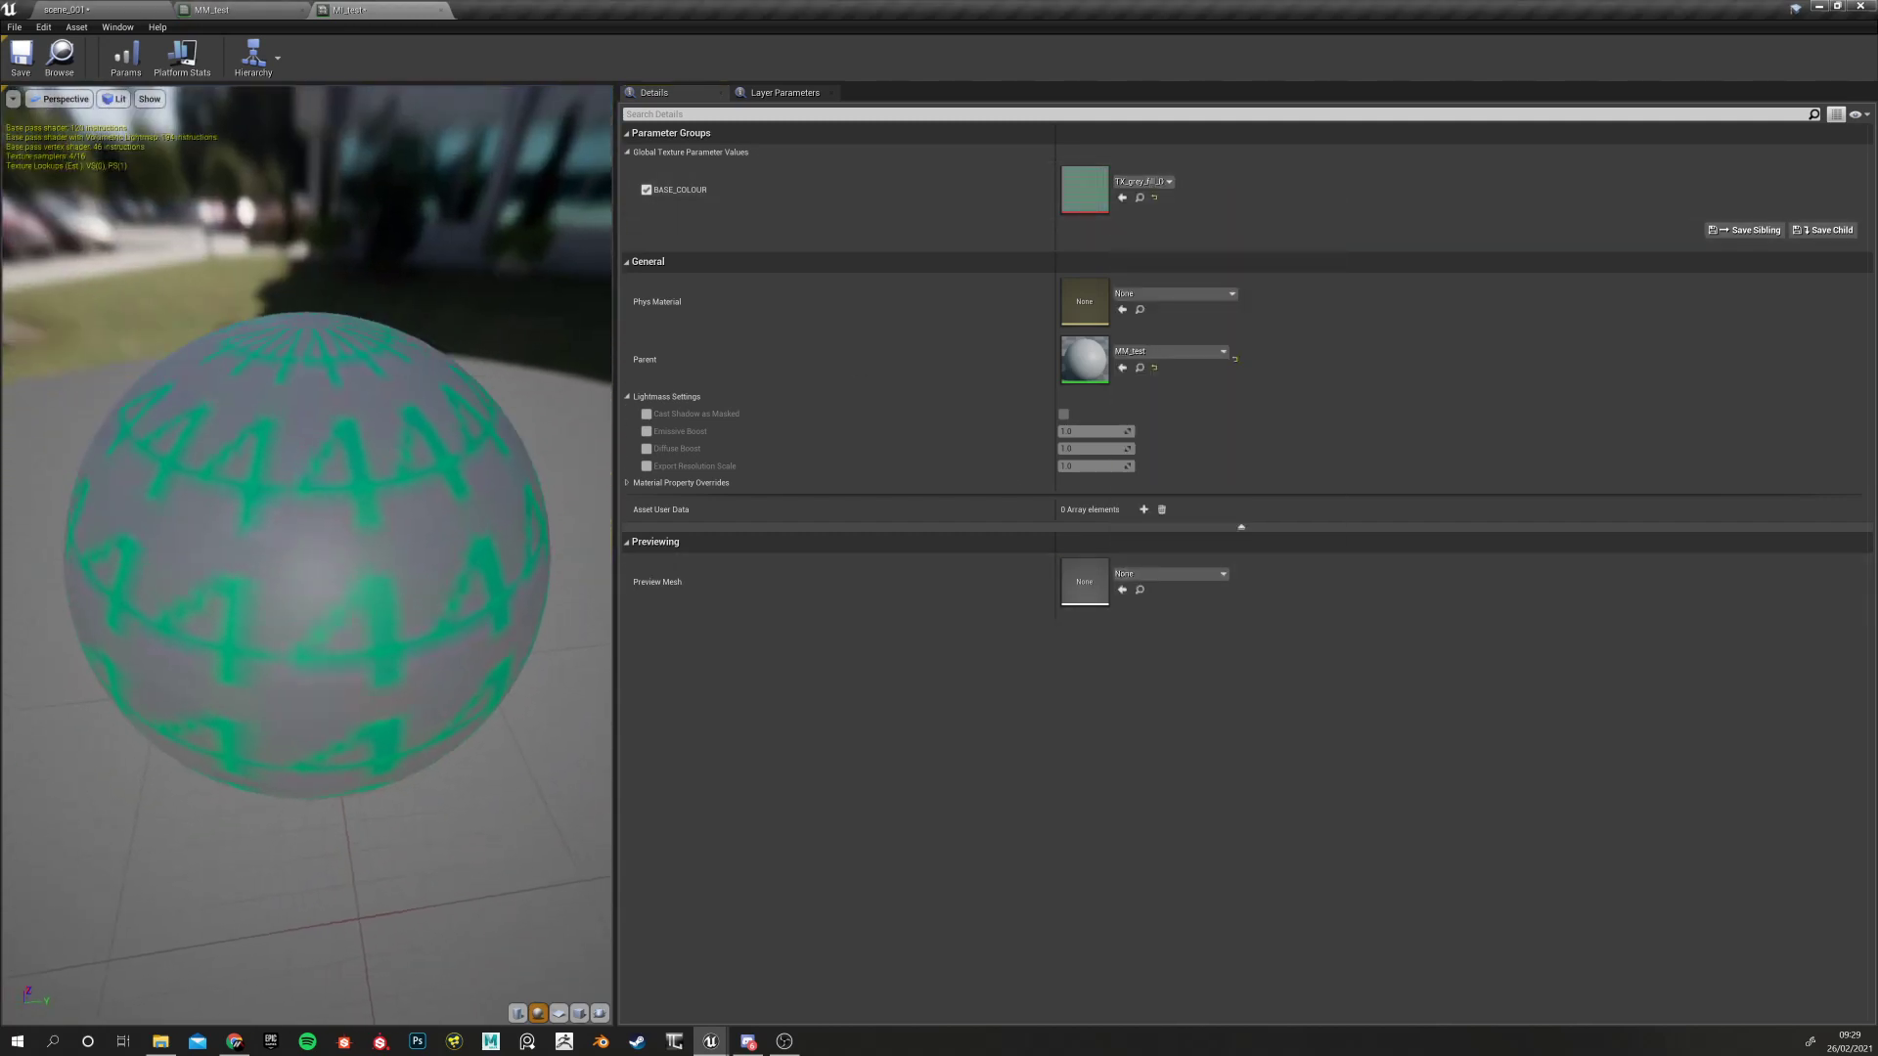
Try TX_MainTank_Paint_basecolor, then reset BASE_COLOUR to its default grey and disable the override
left_click(1166, 184)
scroll(1213, 568, "down", 3)
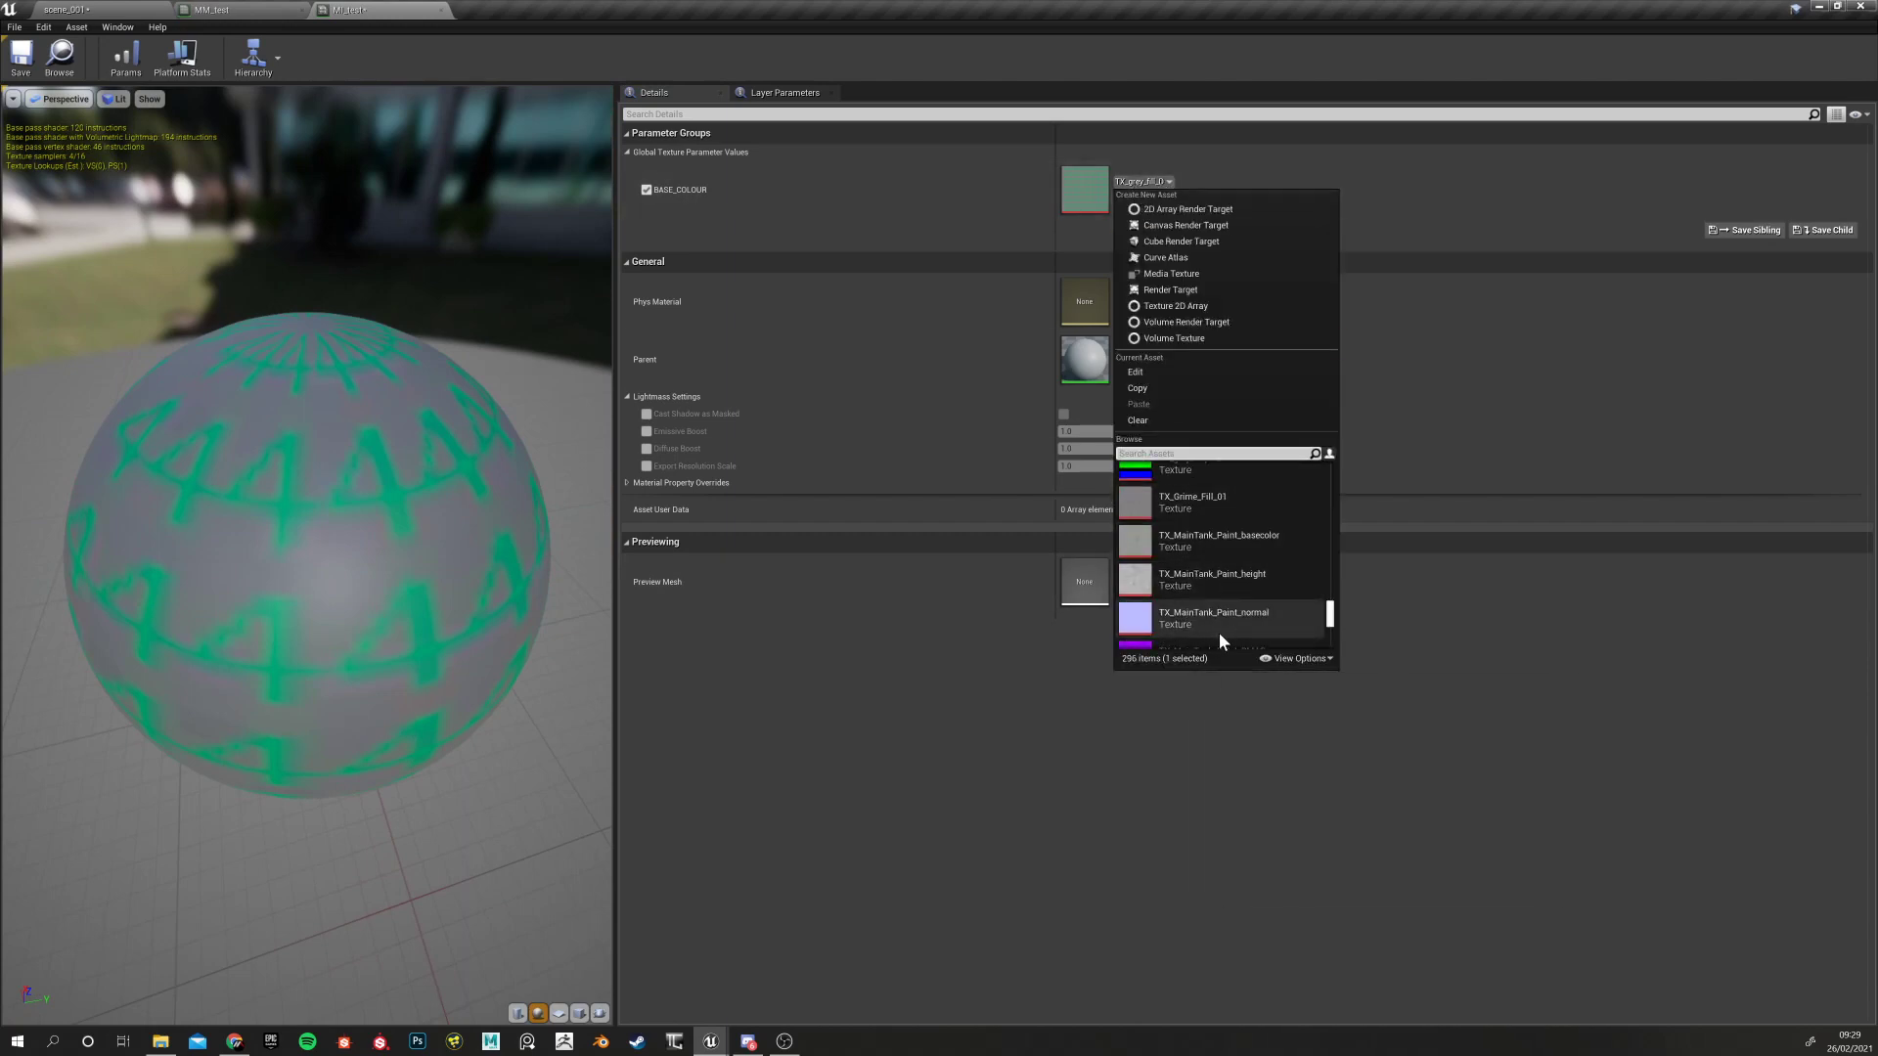
left_click(1205, 537)
left_click_drag(409, 796, 567, 587)
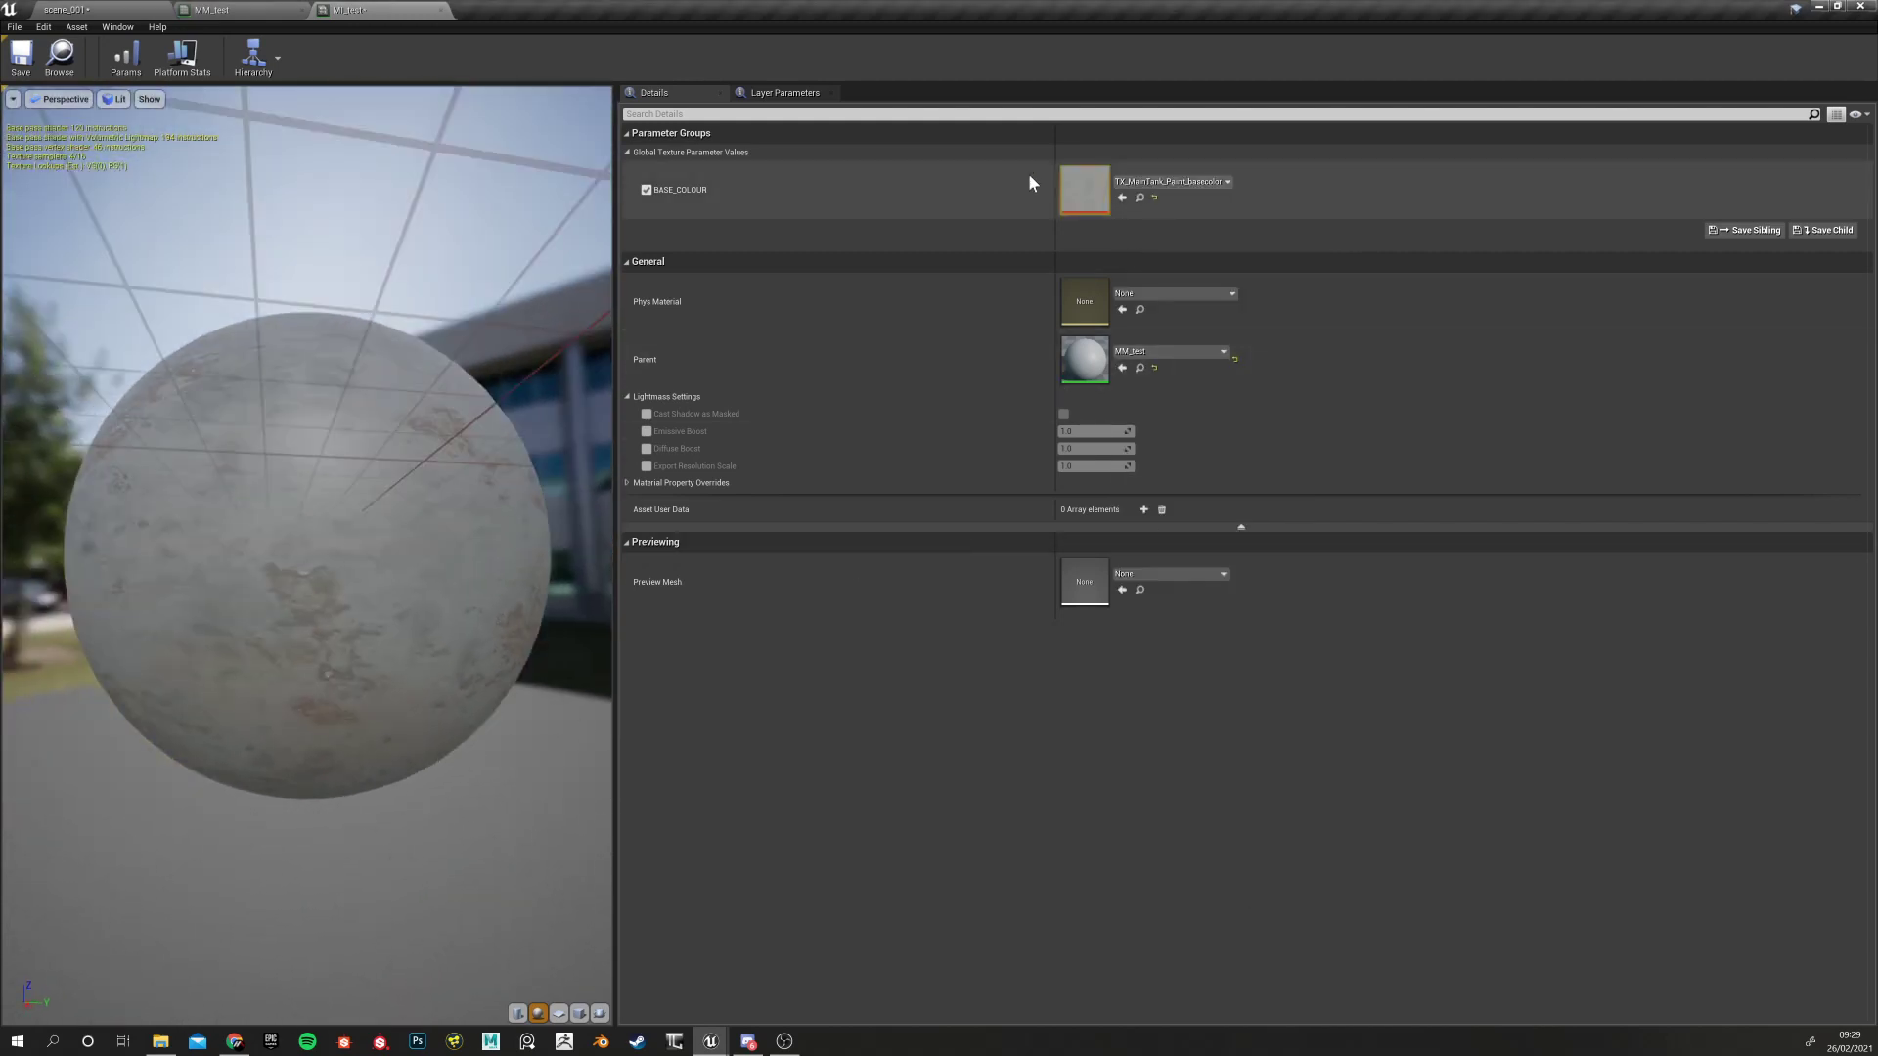
left_click_drag(332, 596, 514, 533)
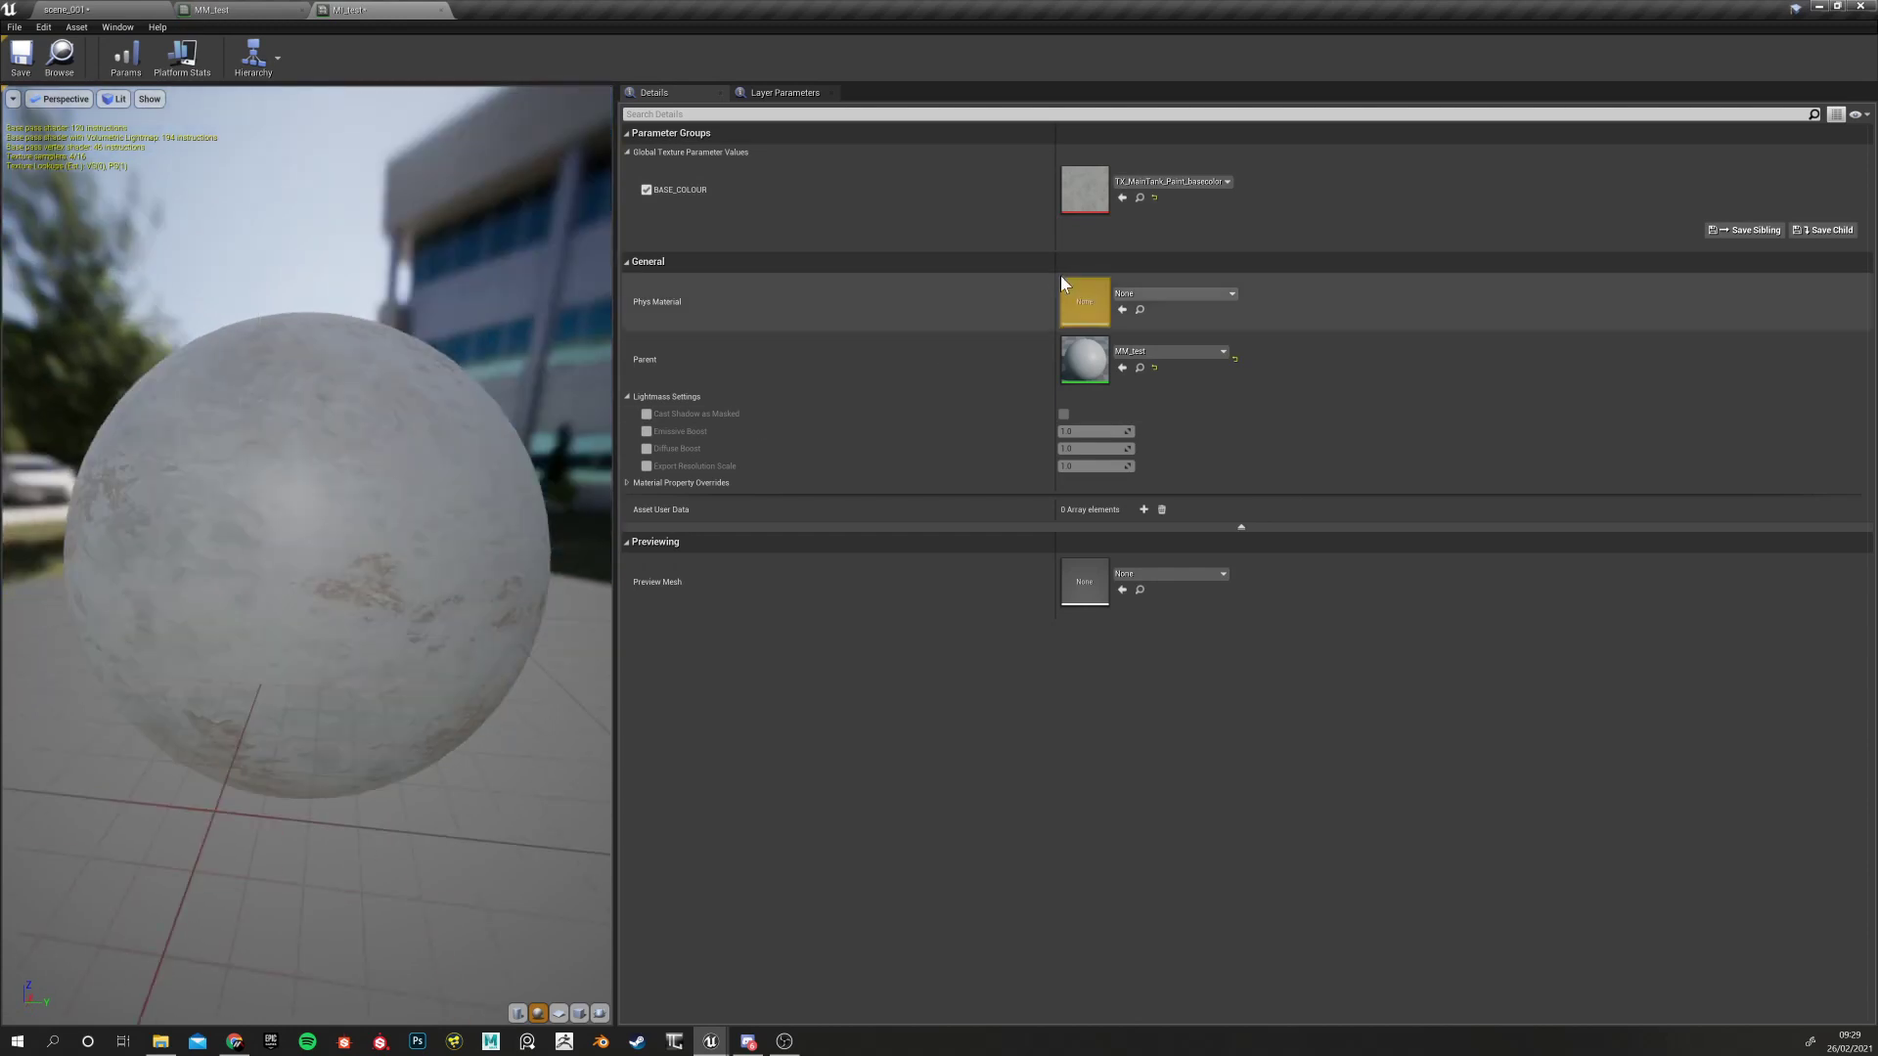
left_click(1155, 196)
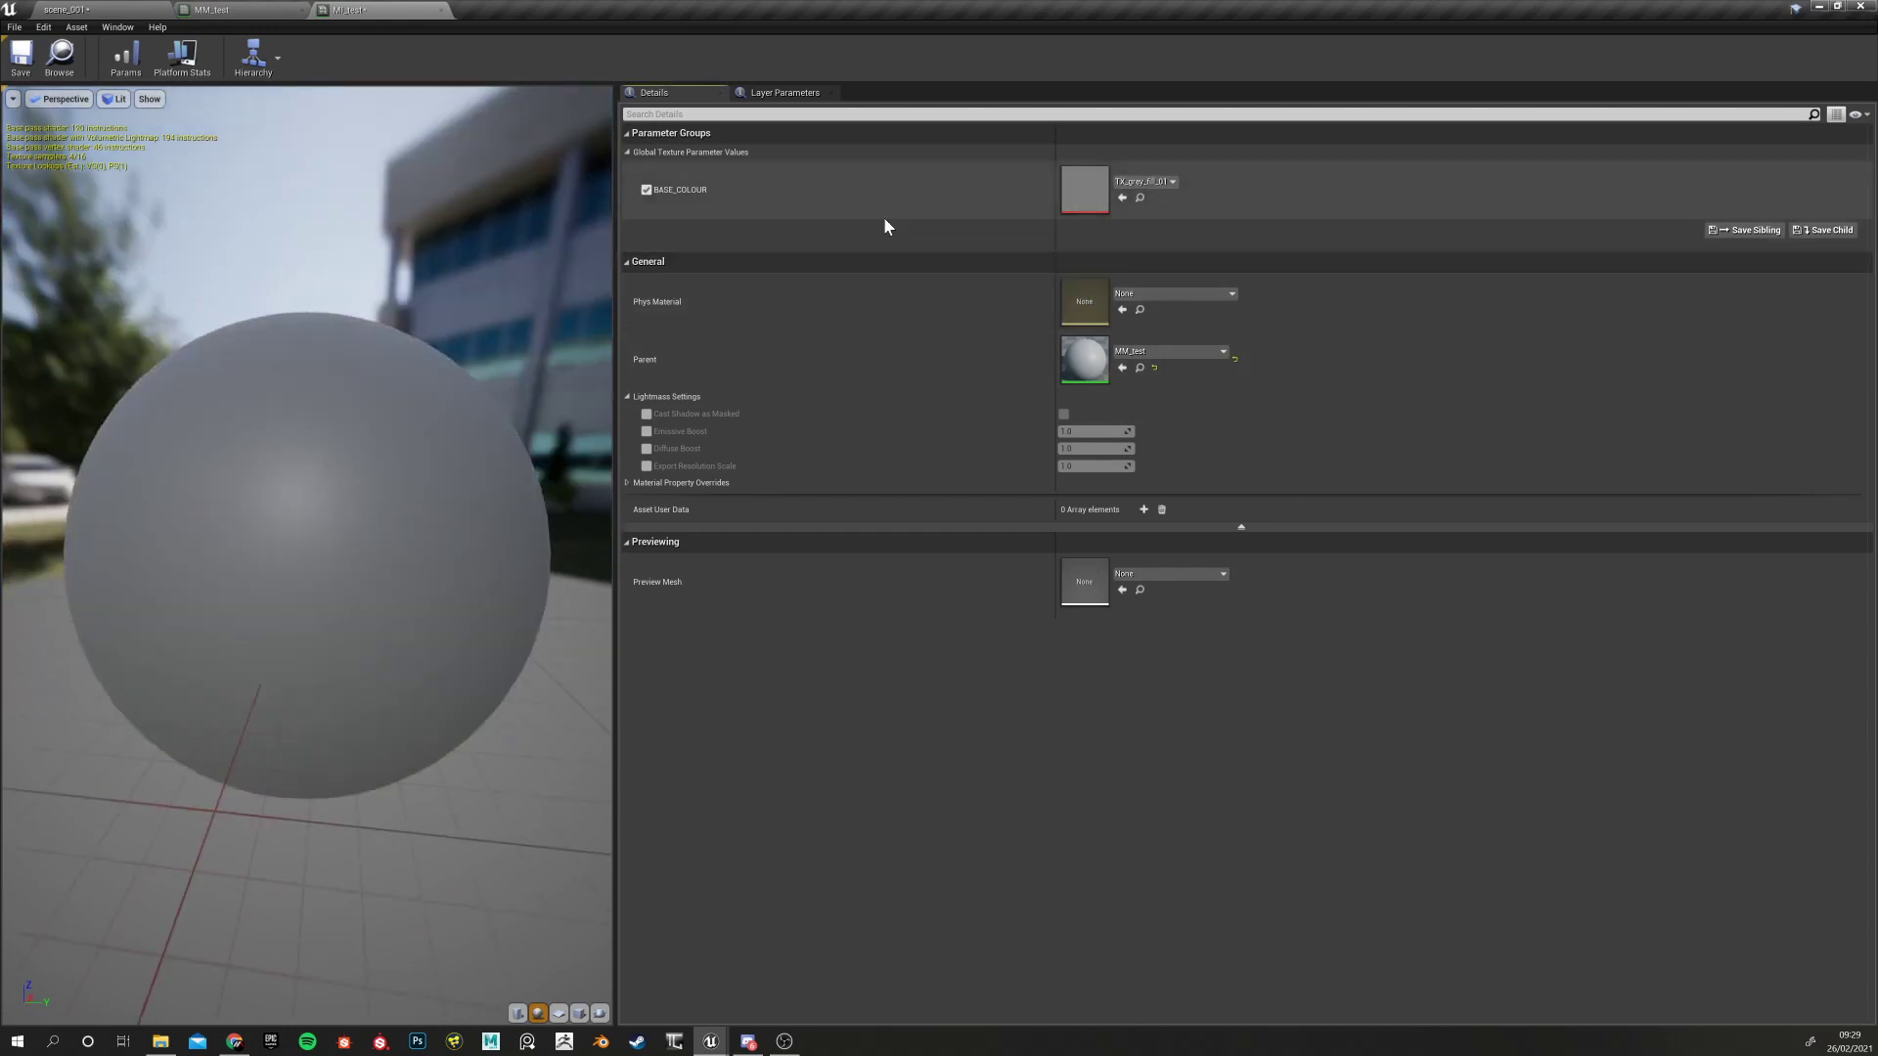
left_click(646, 186)
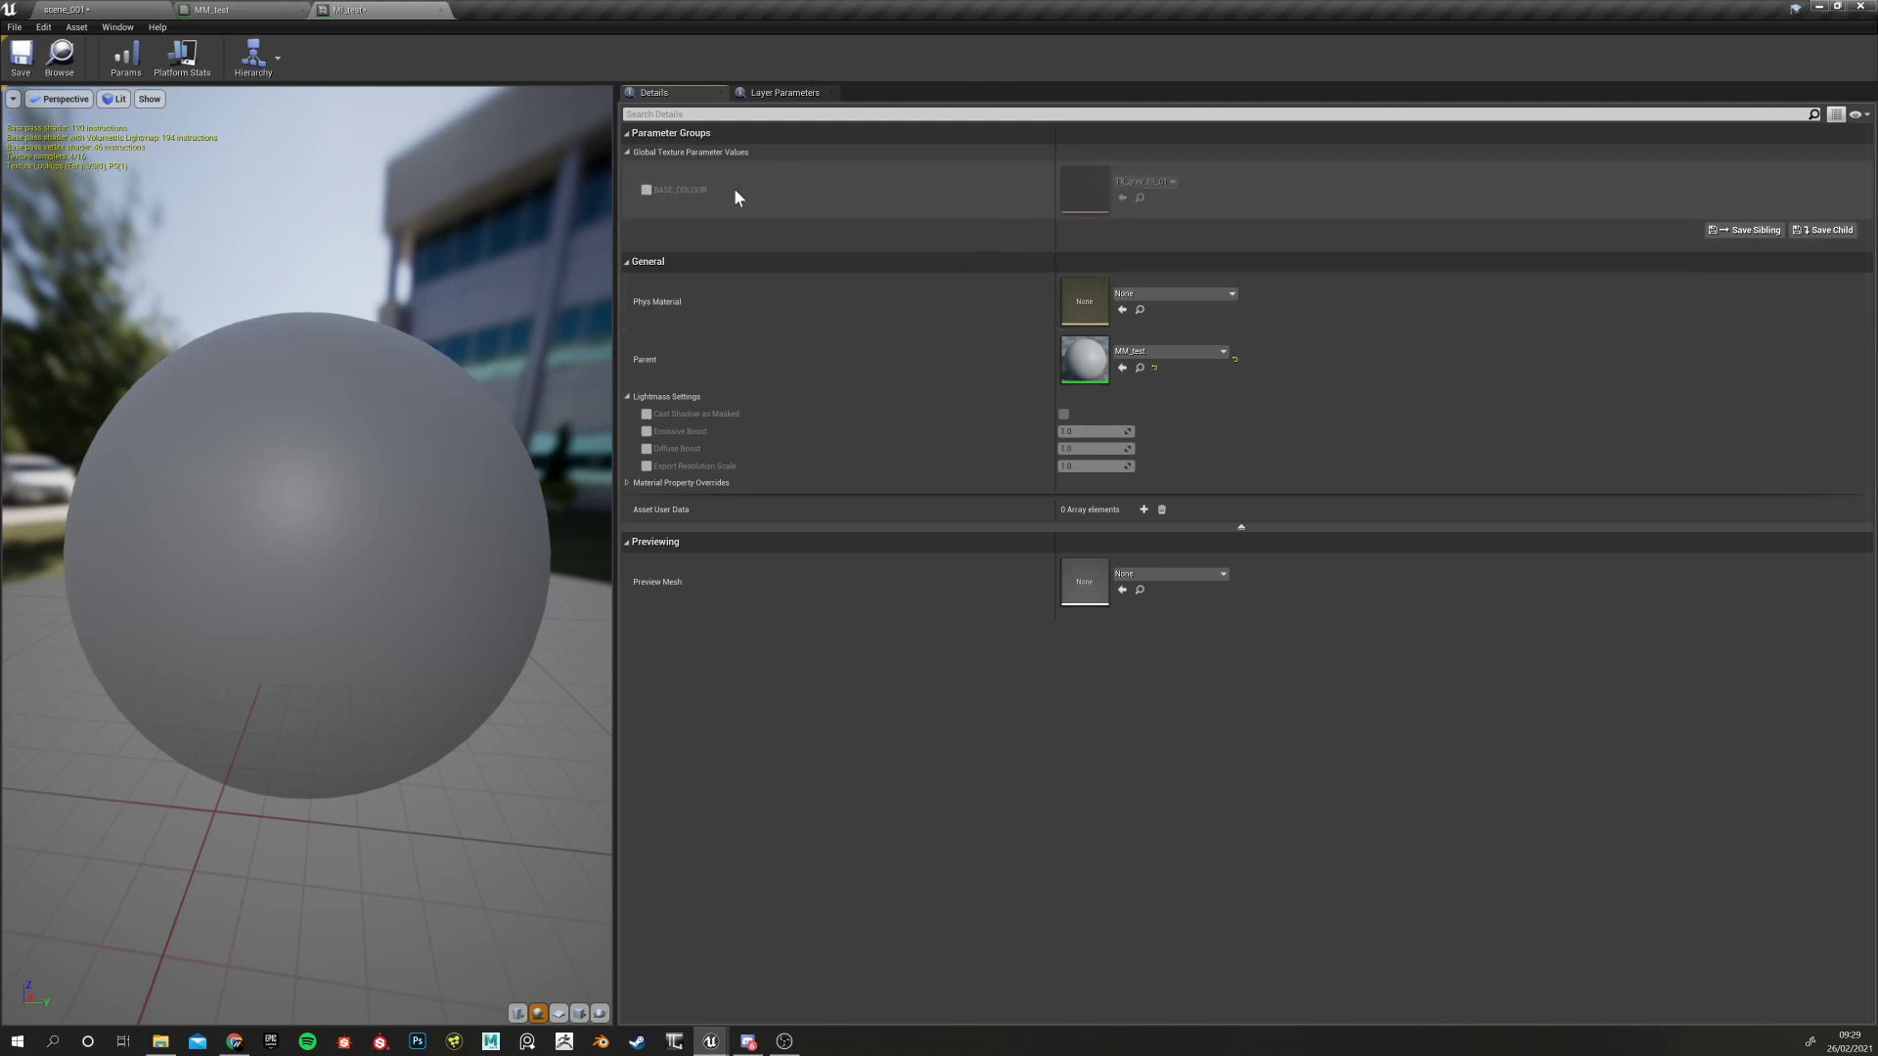
Shift the BASE_COLOUR node down-left in MM_test, then return to MI_test
left_click(191, 10)
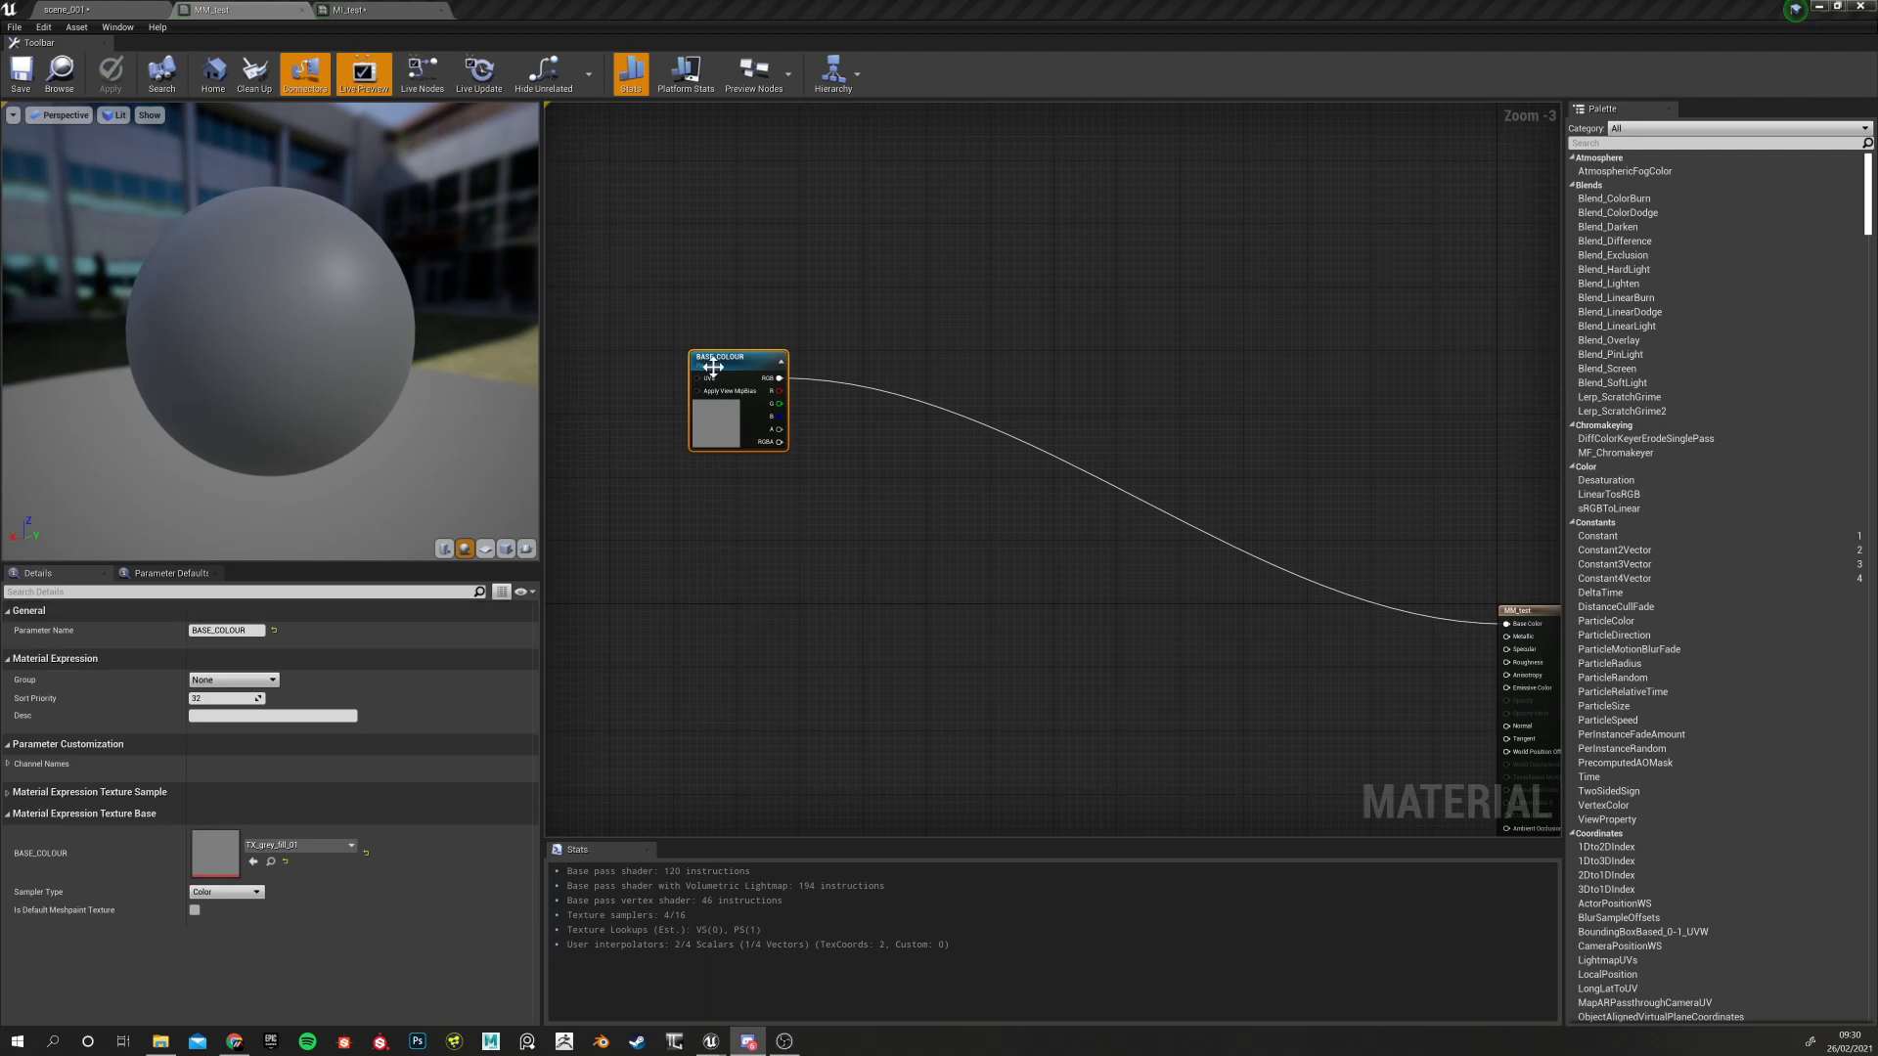
left_click_drag(713, 366, 698, 407)
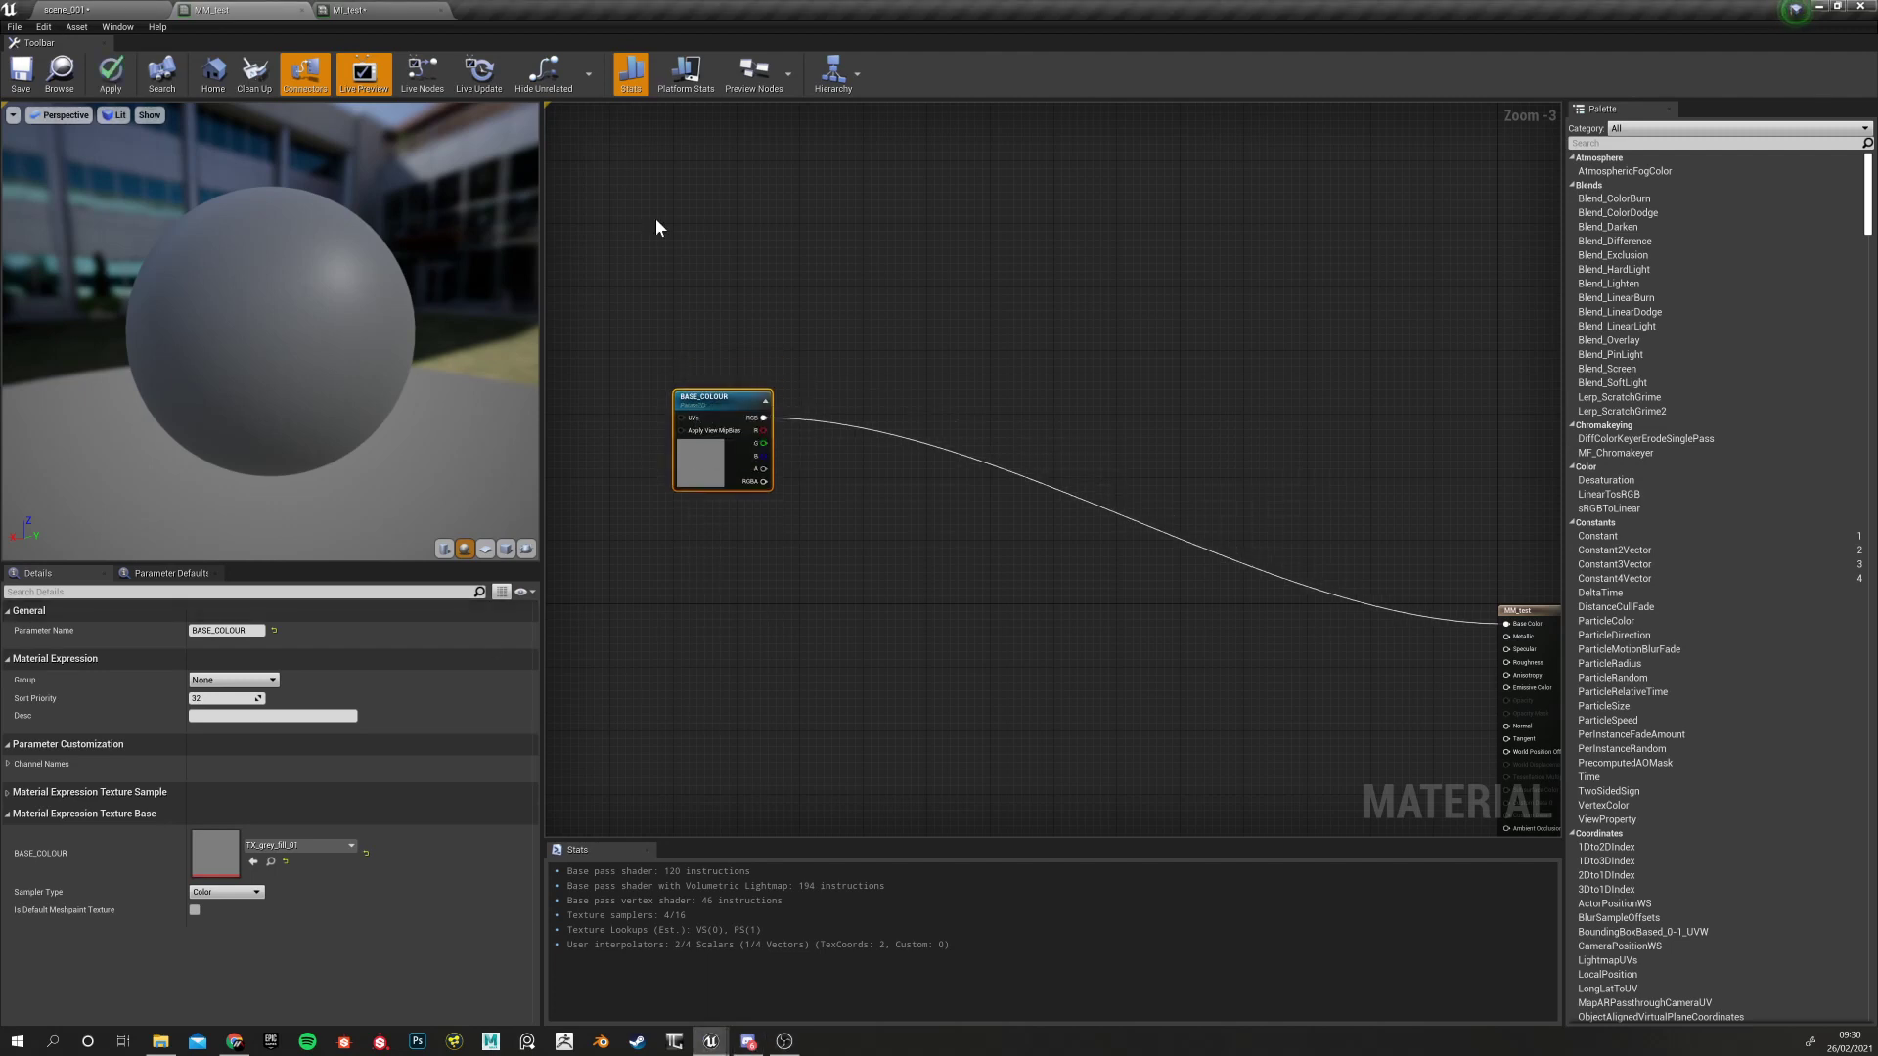
left_click(354, 12)
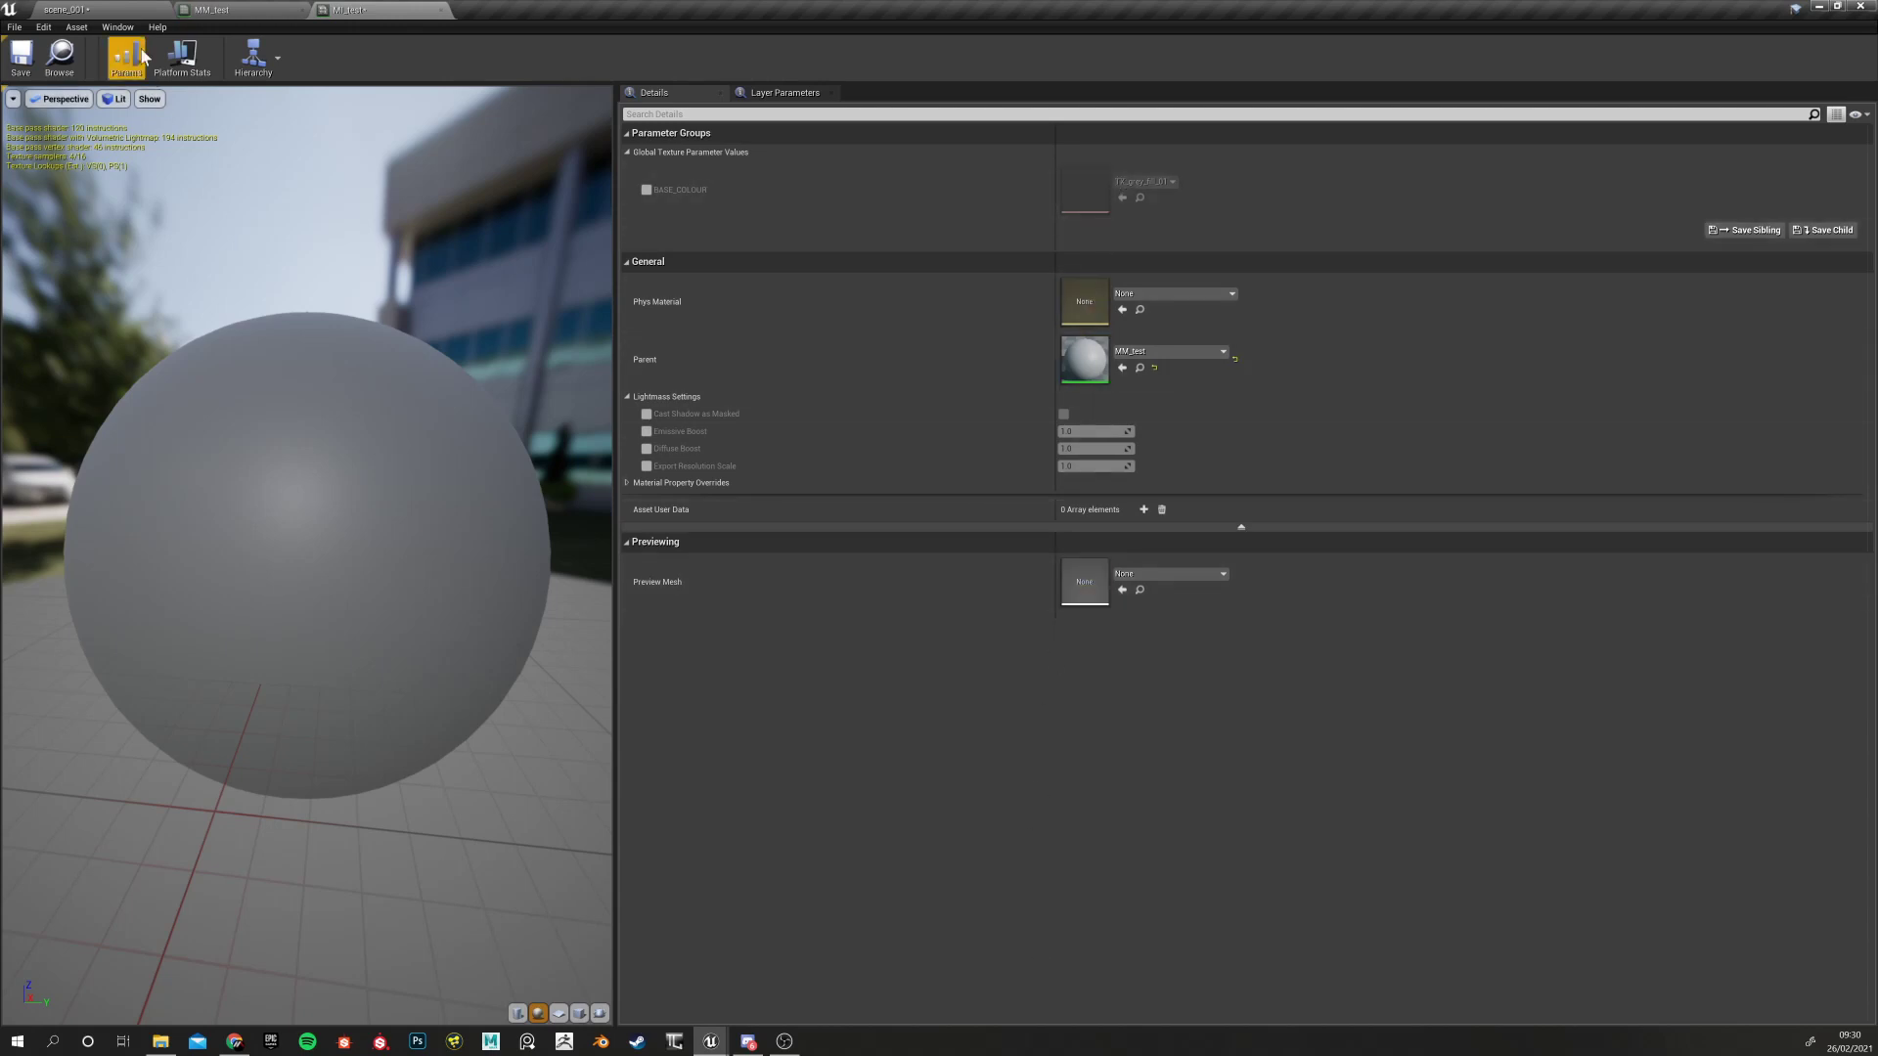
Select the main tank's front panels in scene_001 and open their layered material instance
left_click(97, 9)
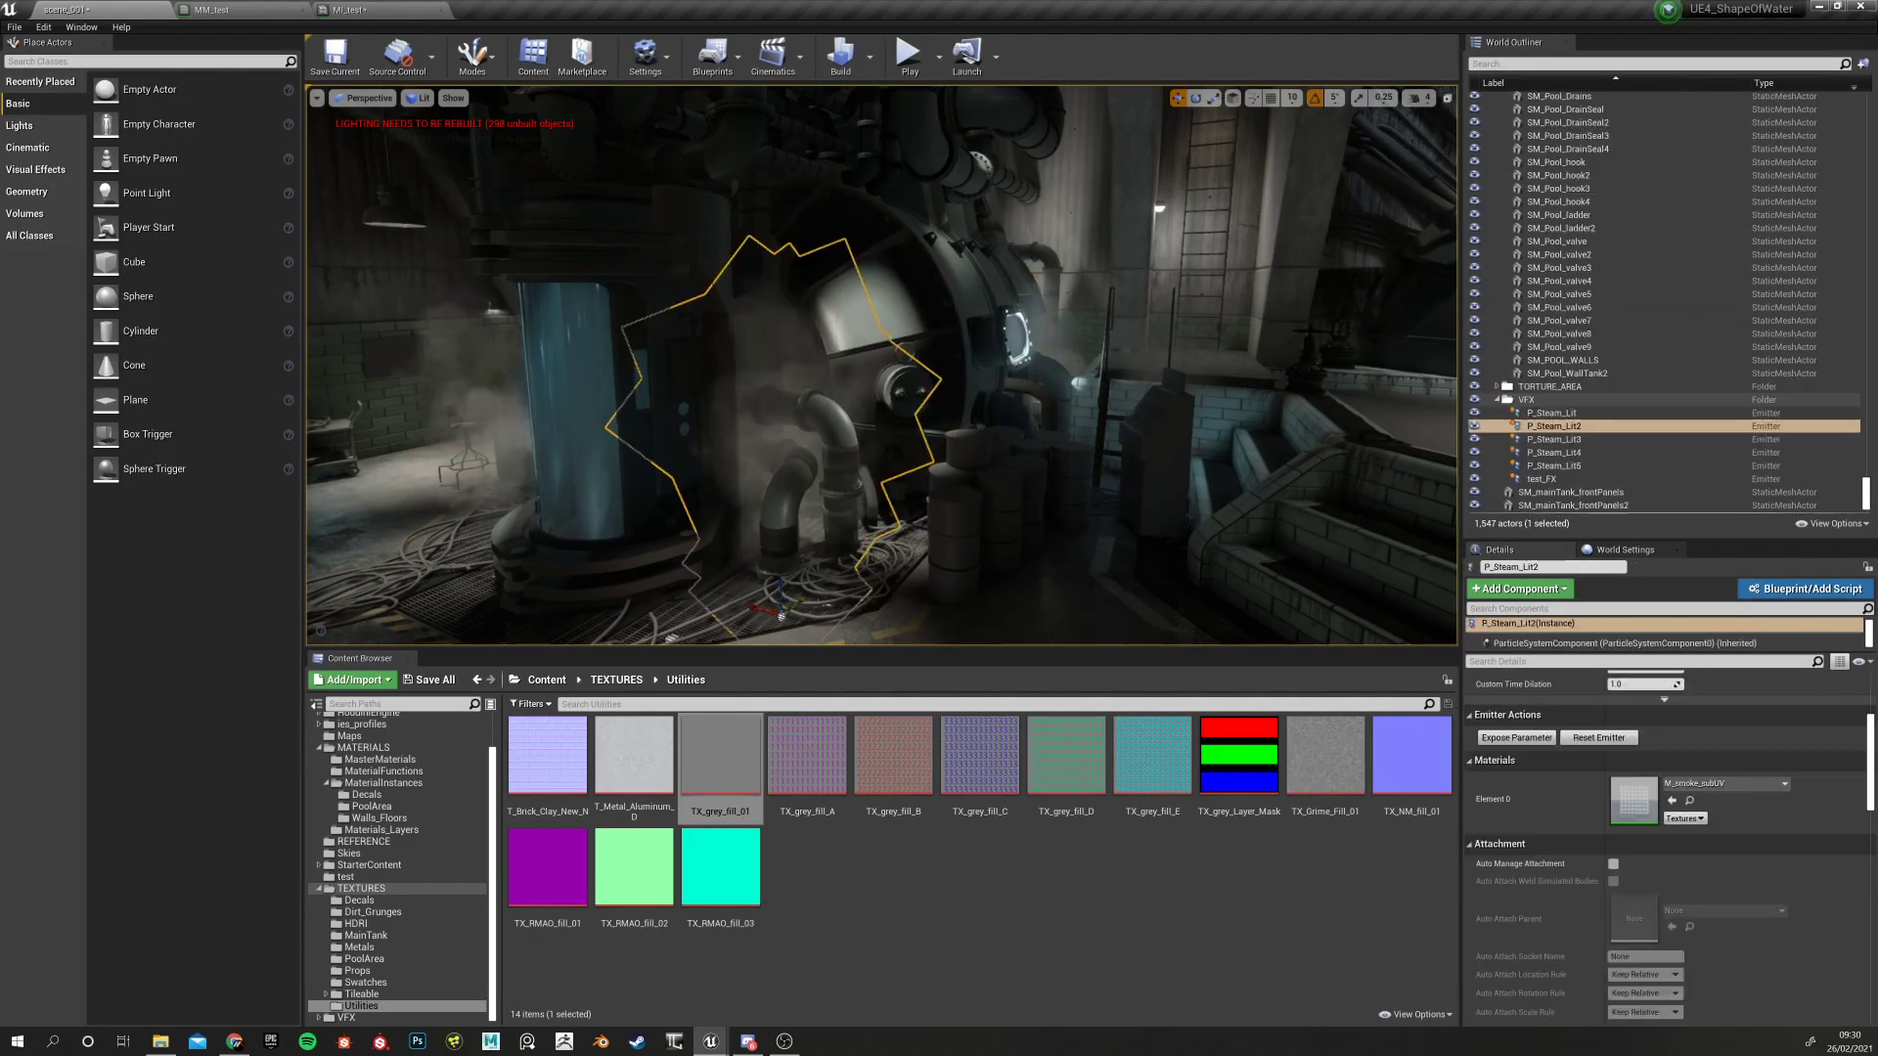
left_click(918, 269)
double_click(1621, 751)
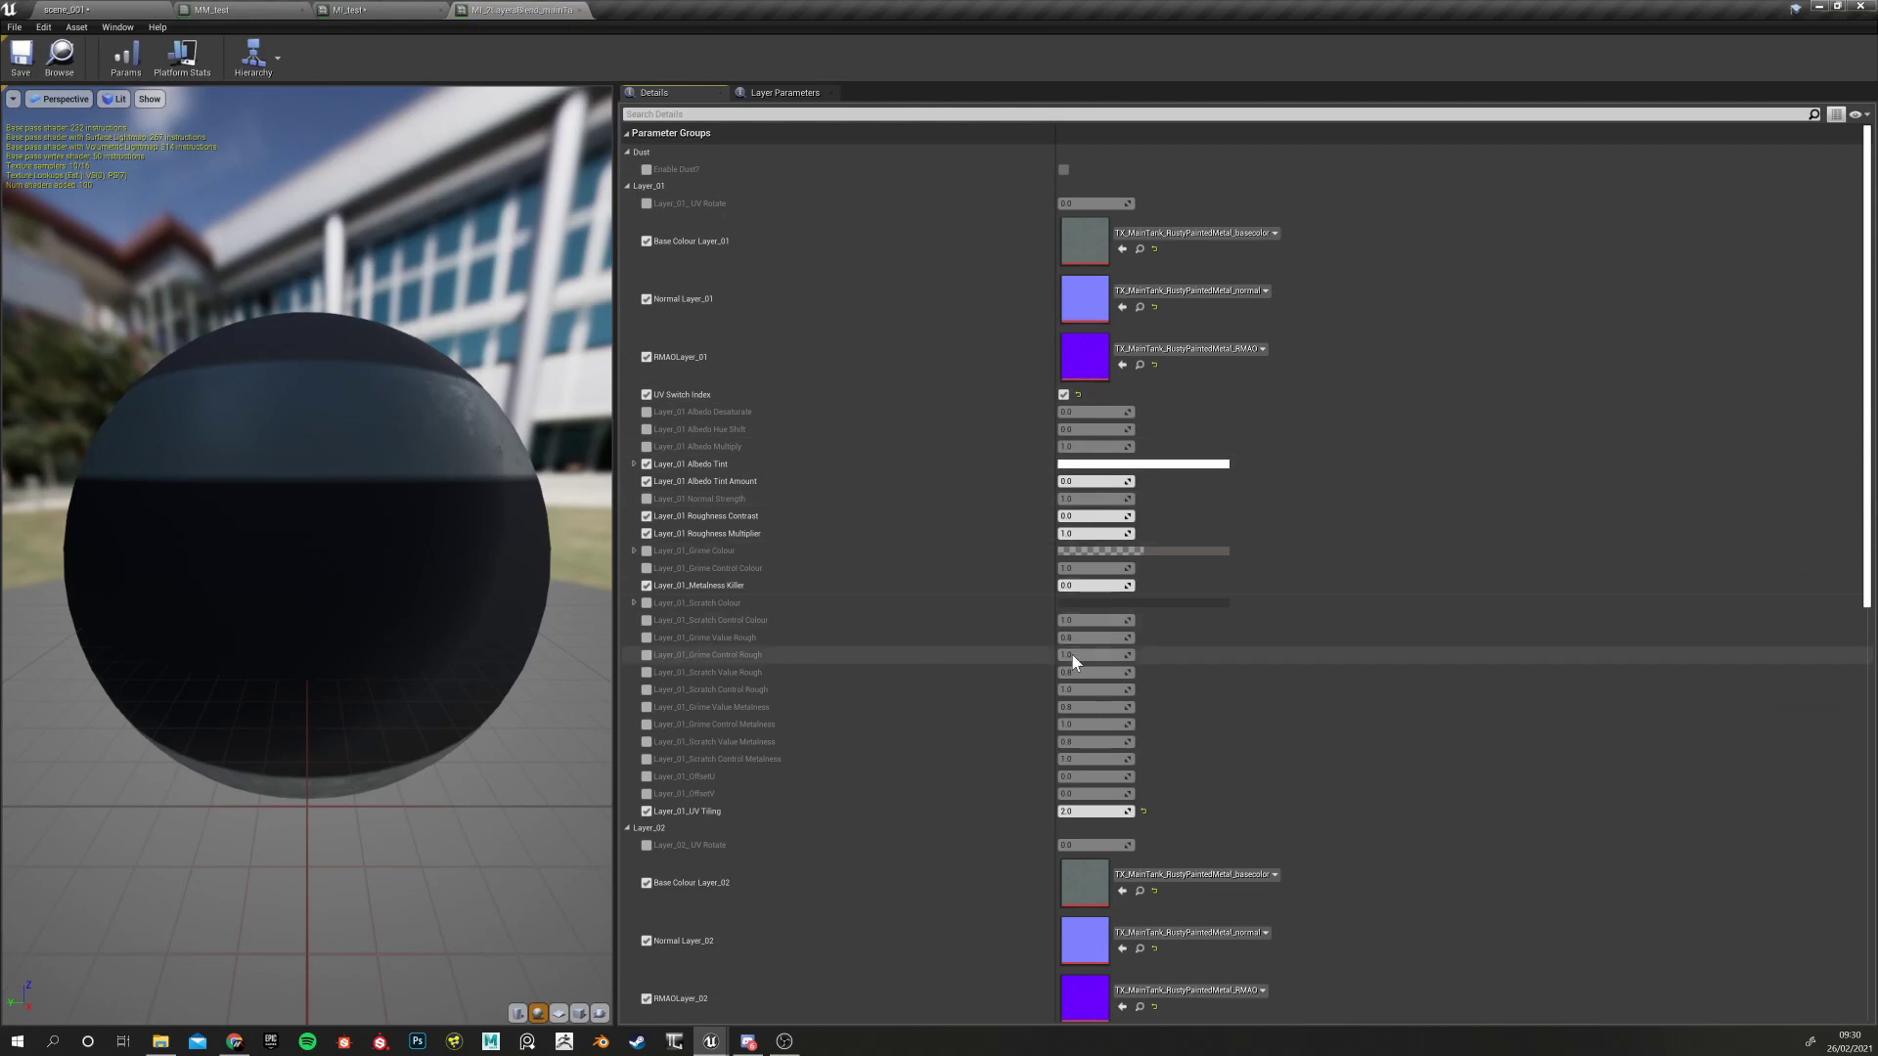
scroll(1083, 848, "down", 5)
scroll(1083, 878, "down", 4)
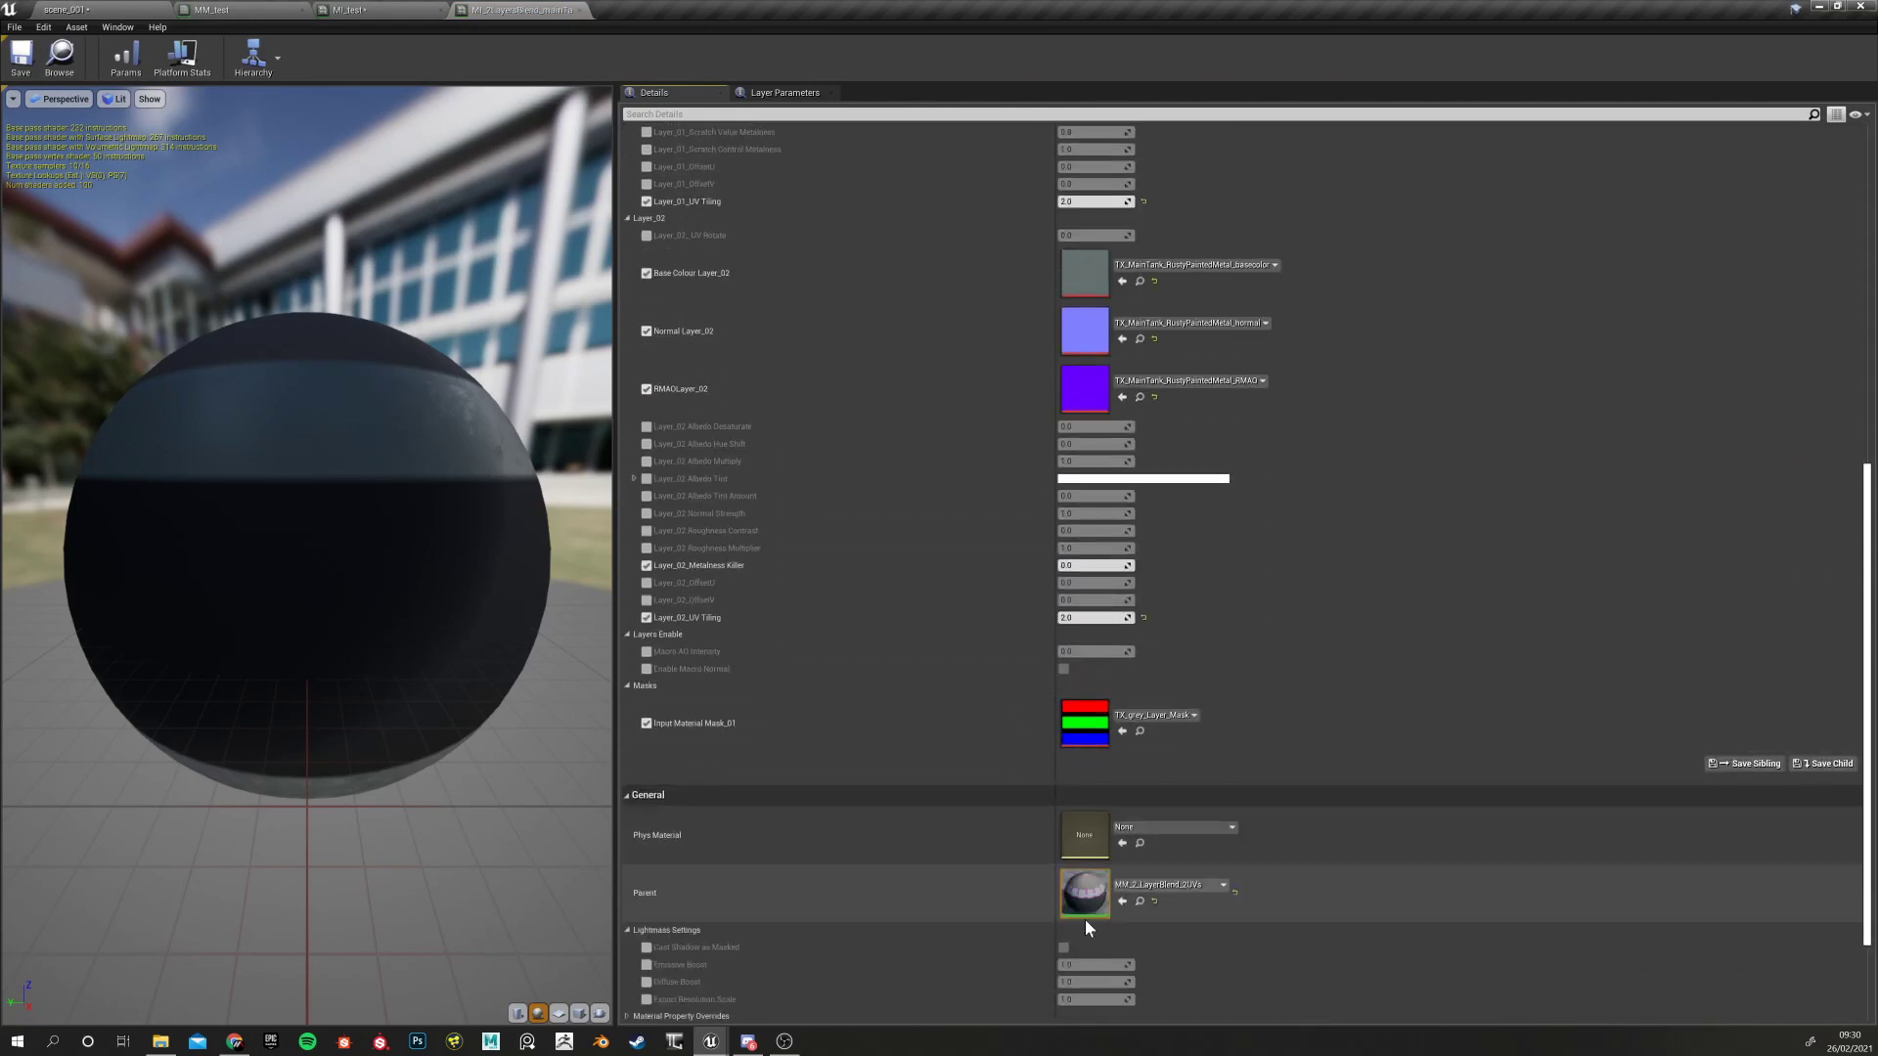
scroll(949, 364, "up", 8)
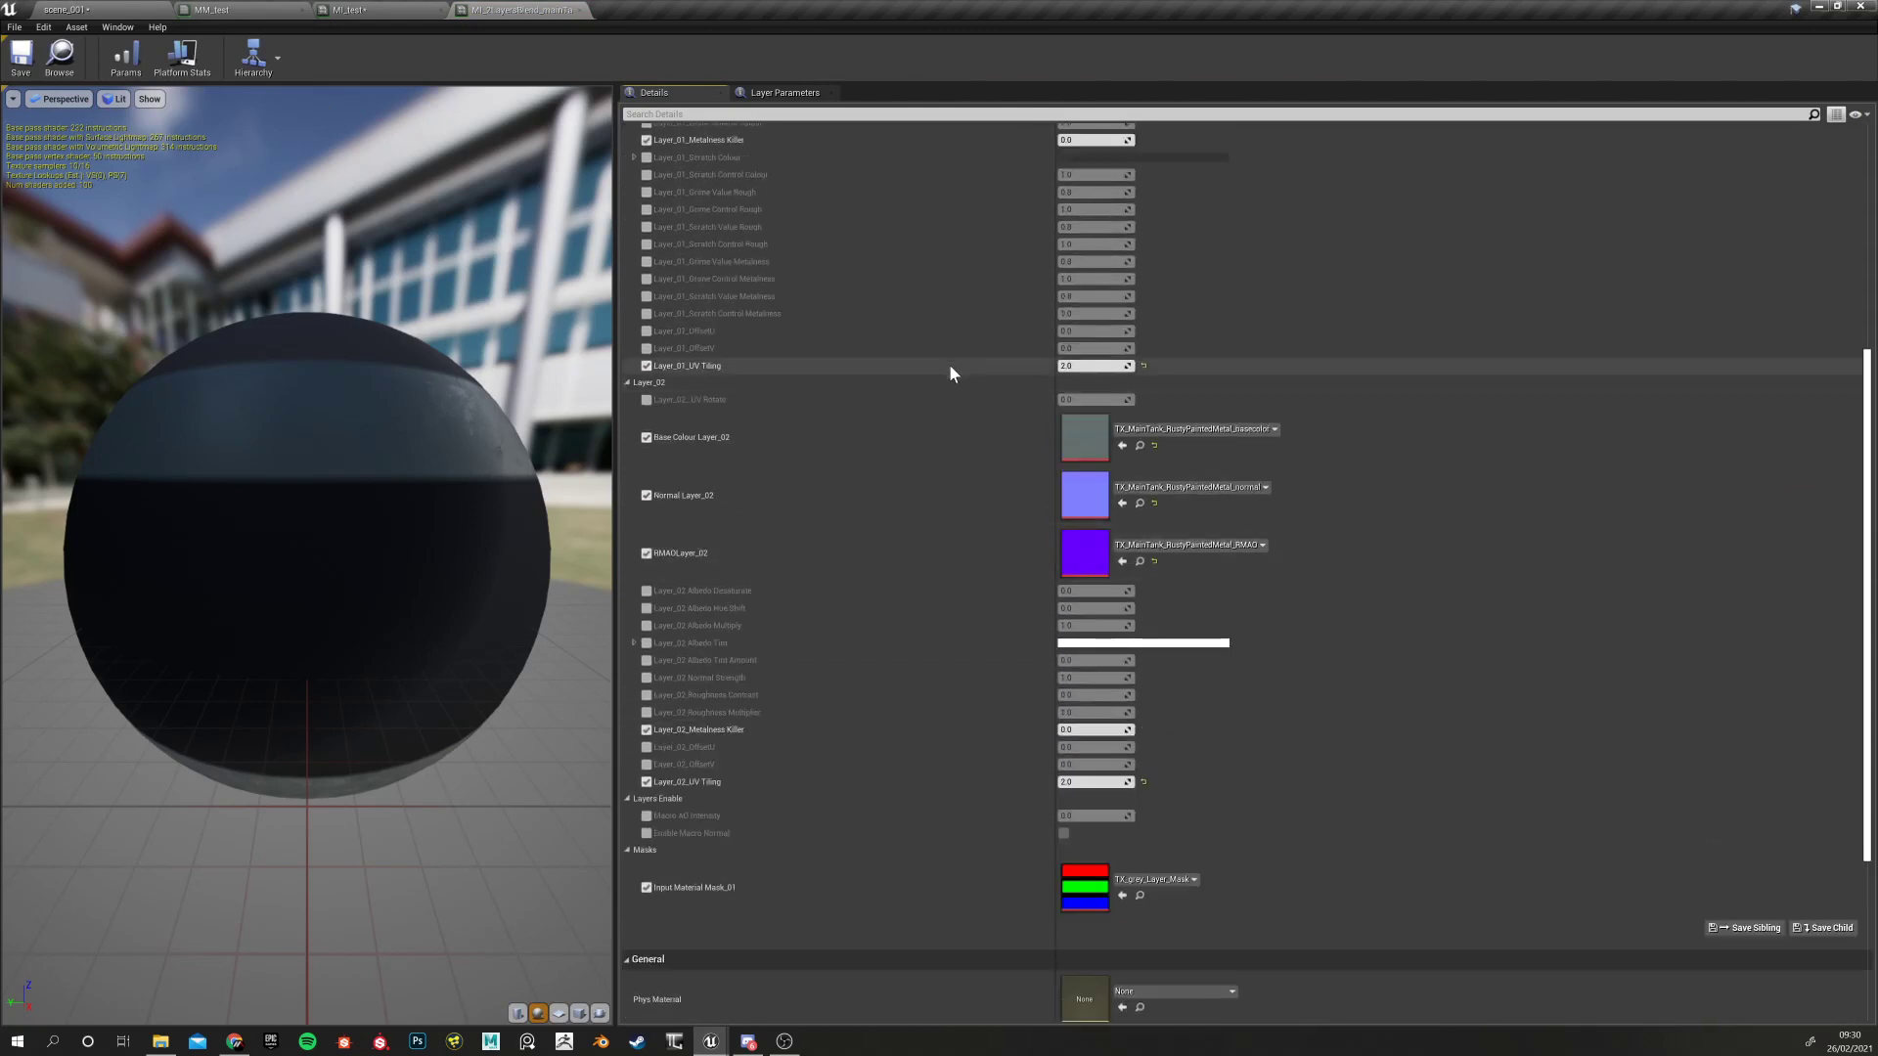
scroll(967, 421, "up", 1)
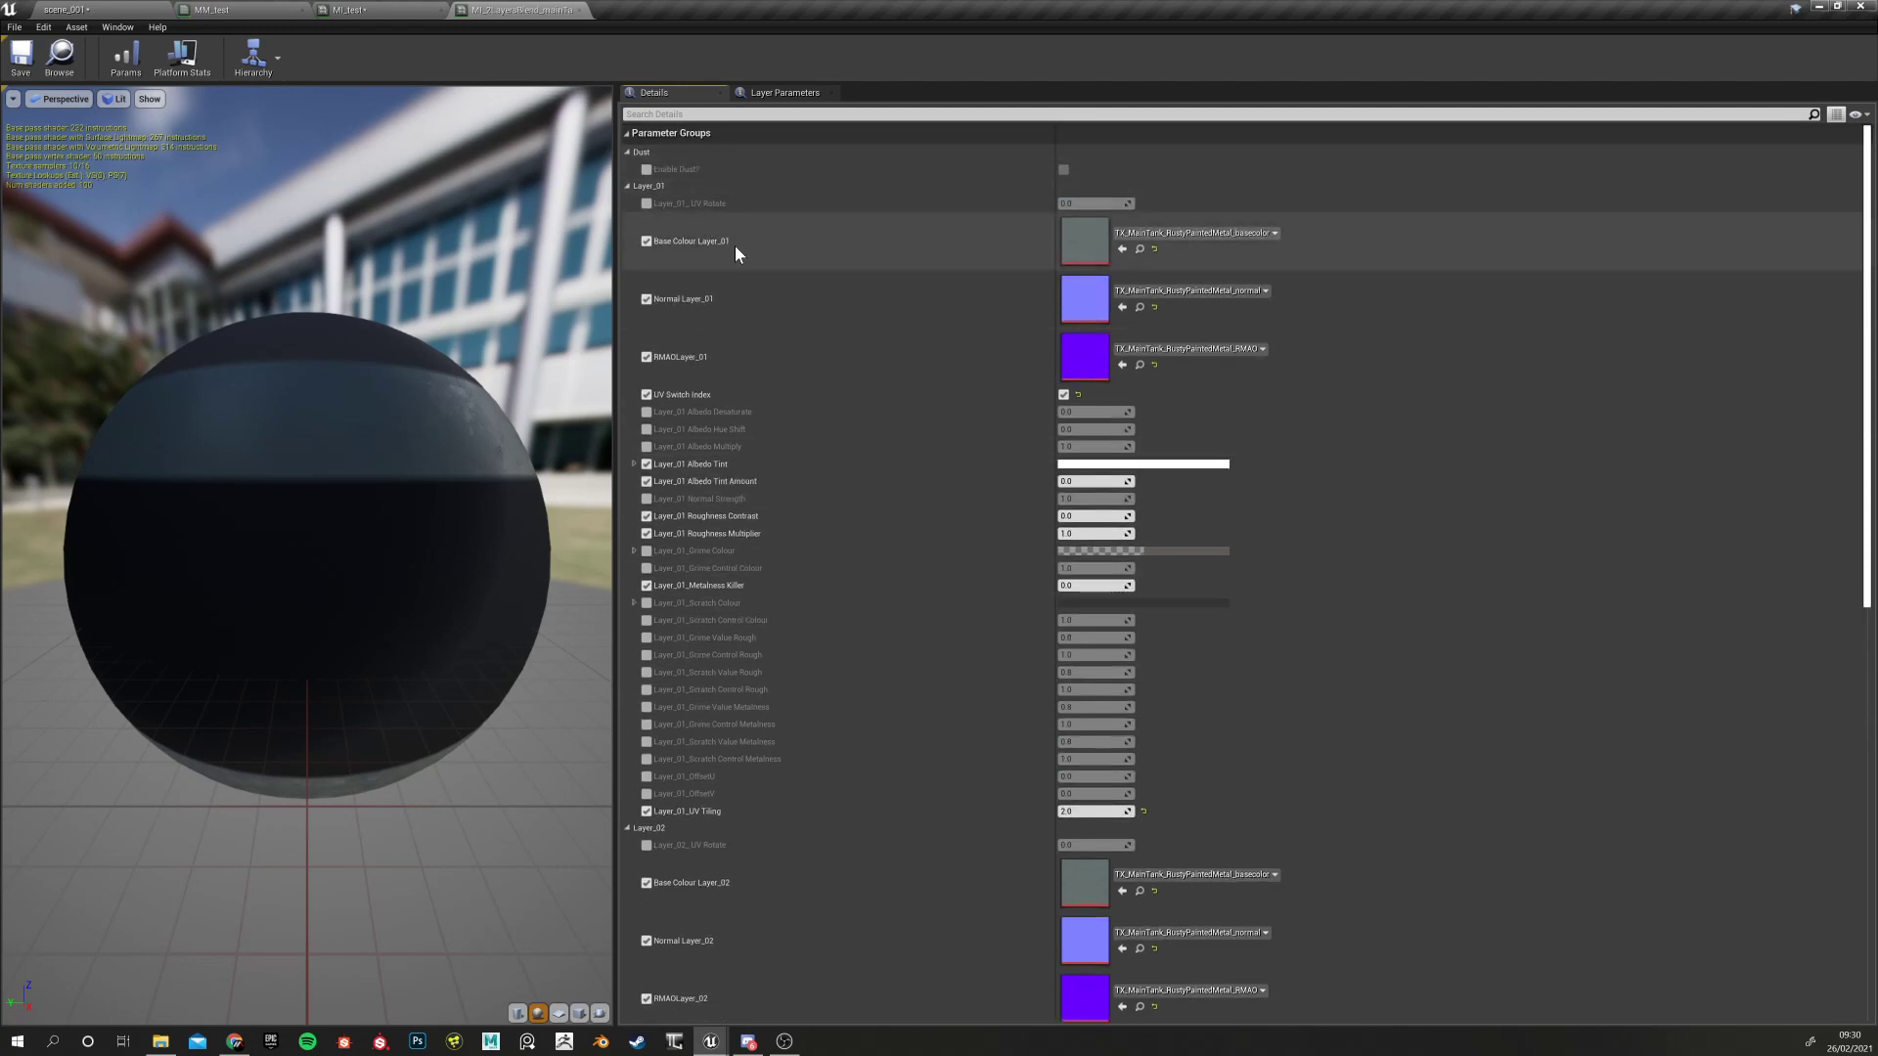
Collapse and expand the Layer_01 parameter group a few times, then go back to MI_test
left_click(626, 185)
left_click(626, 185)
left_click(626, 185)
left_click(626, 185)
left_click(626, 185)
left_click(625, 185)
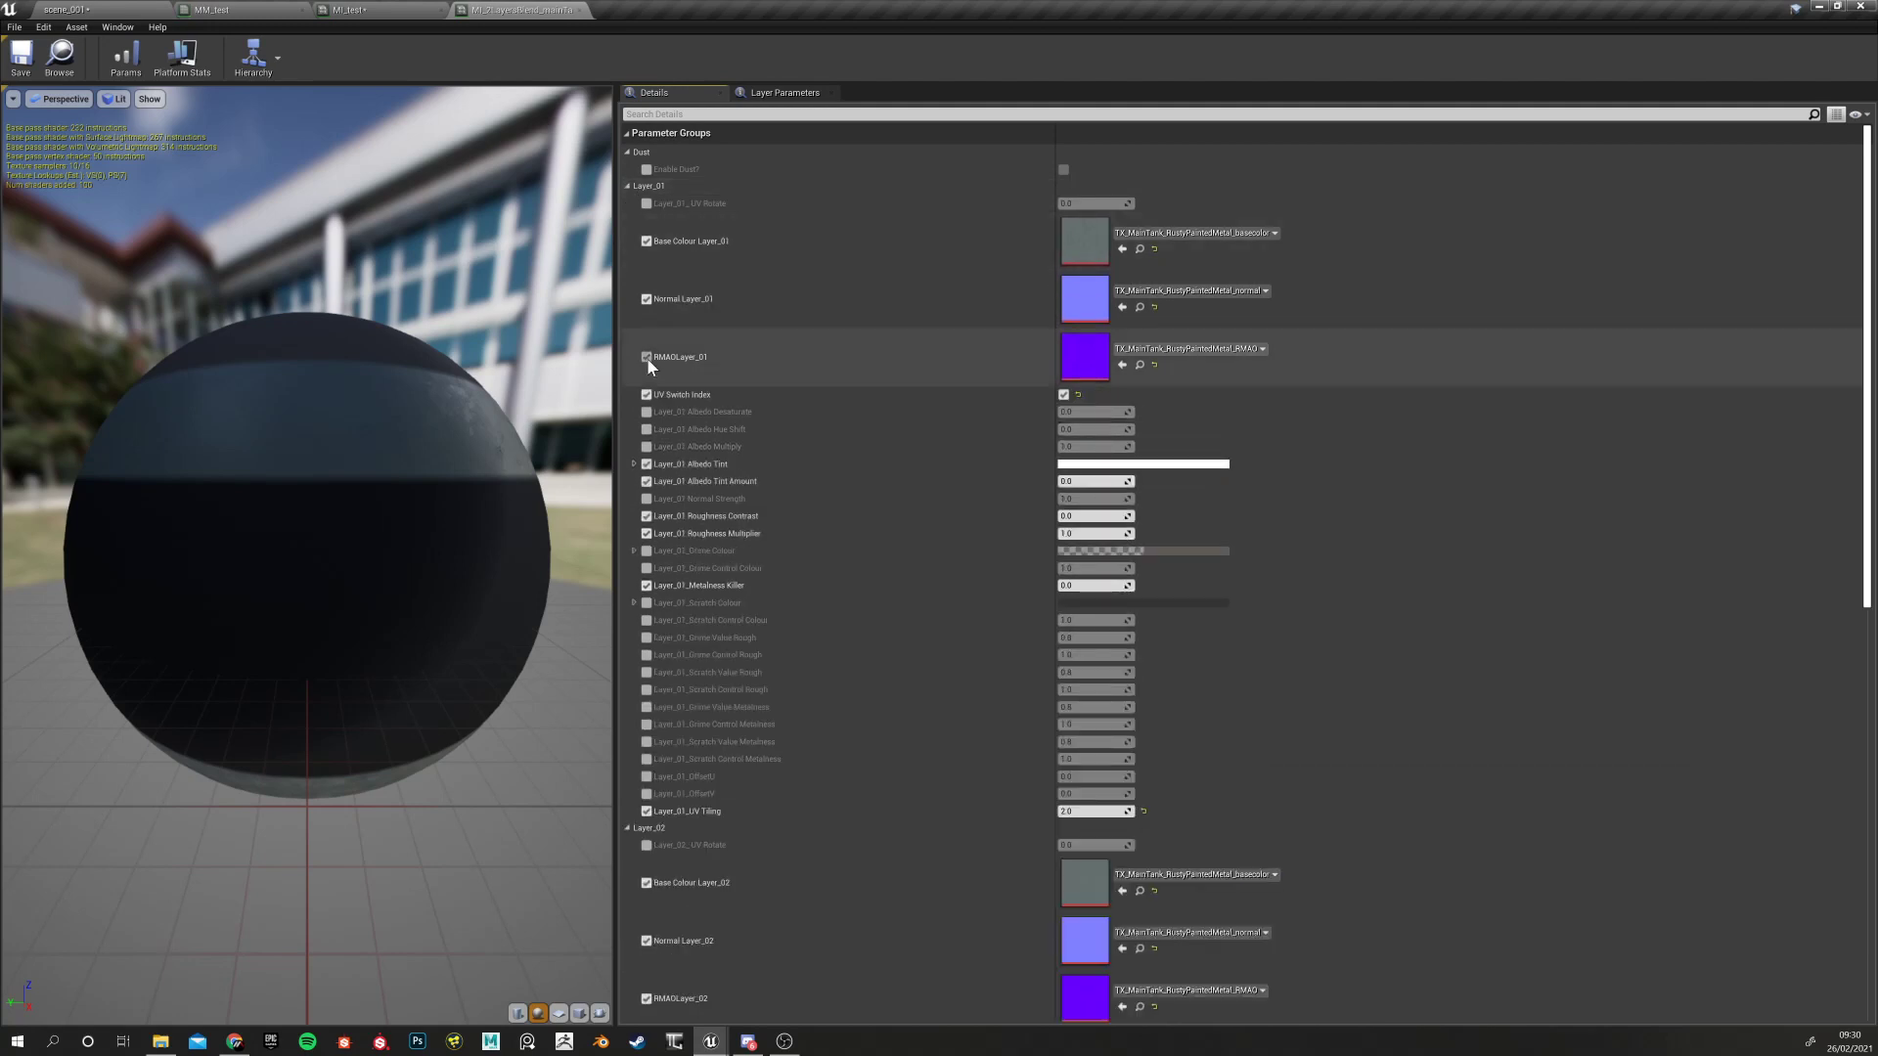
left_click(387, 10)
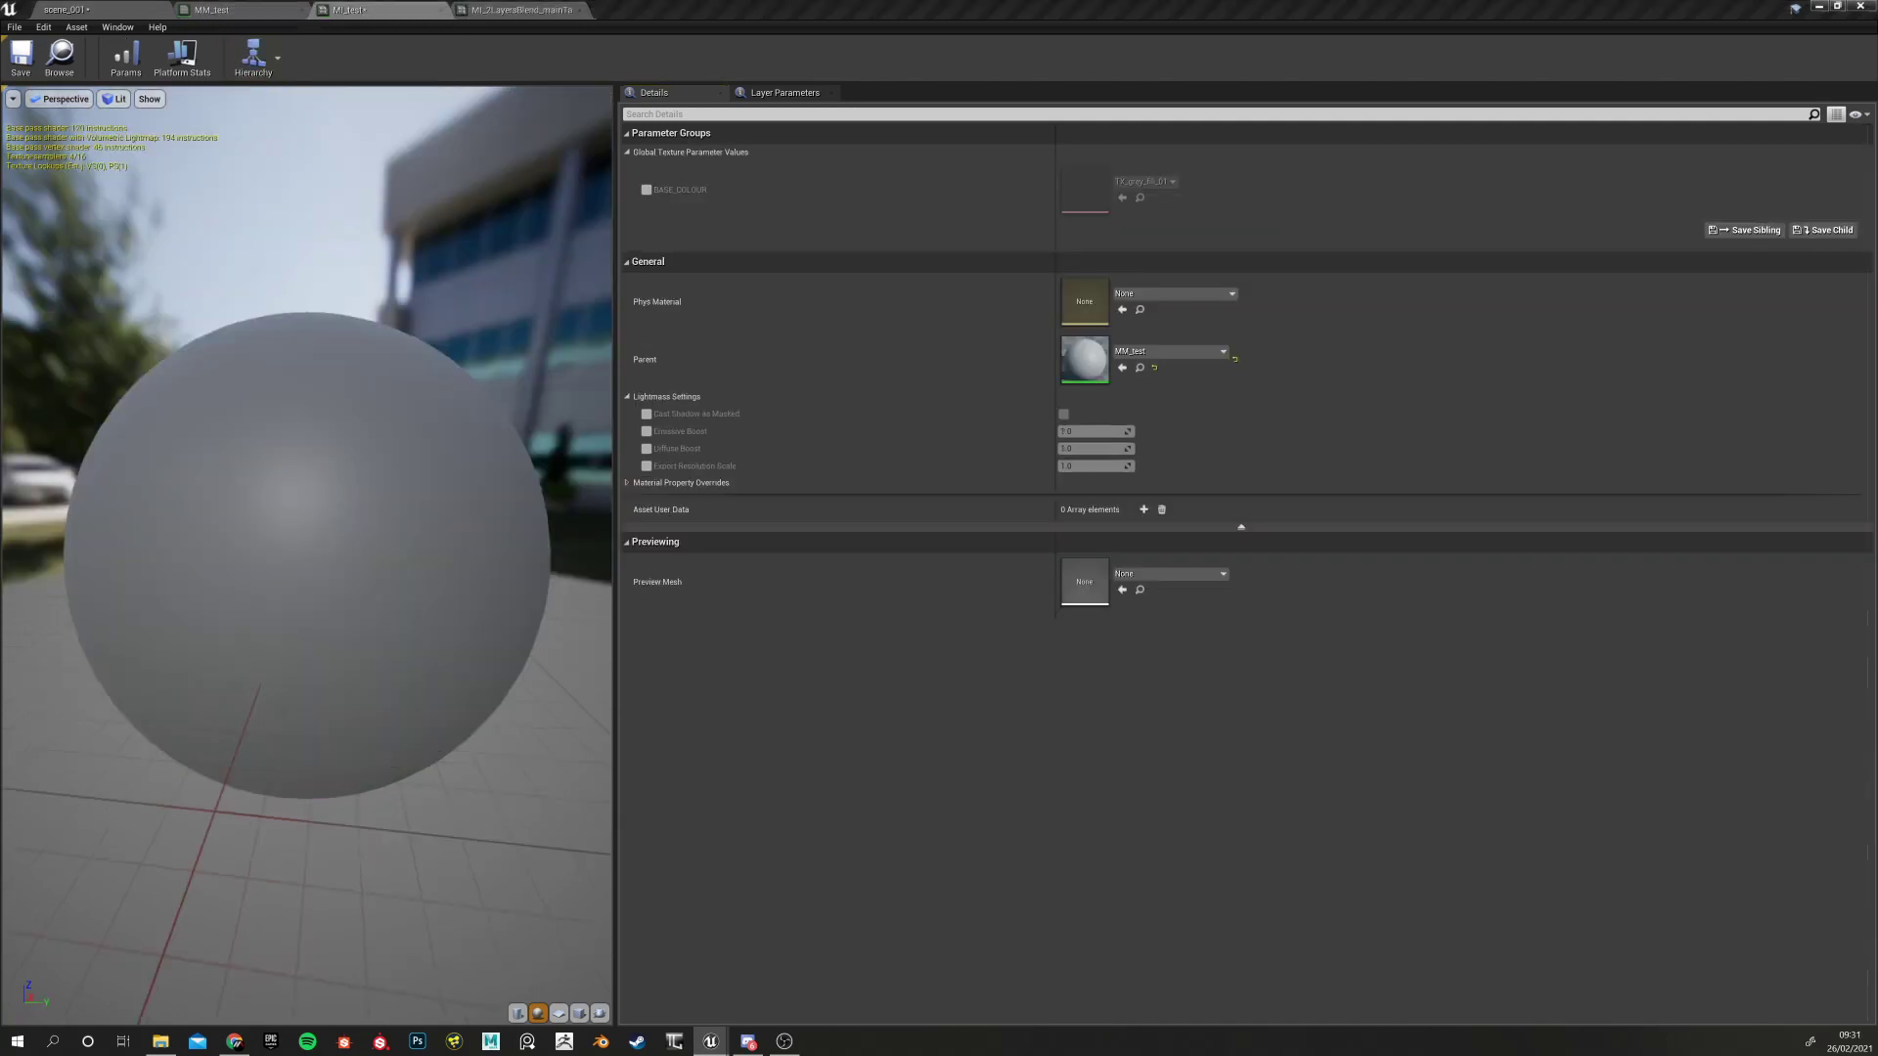
Select the main tank's hook and body in scene_001 to check their materials, then return to MM_test
left_click(282, 12)
left_click(116, 10)
left_click(986, 254)
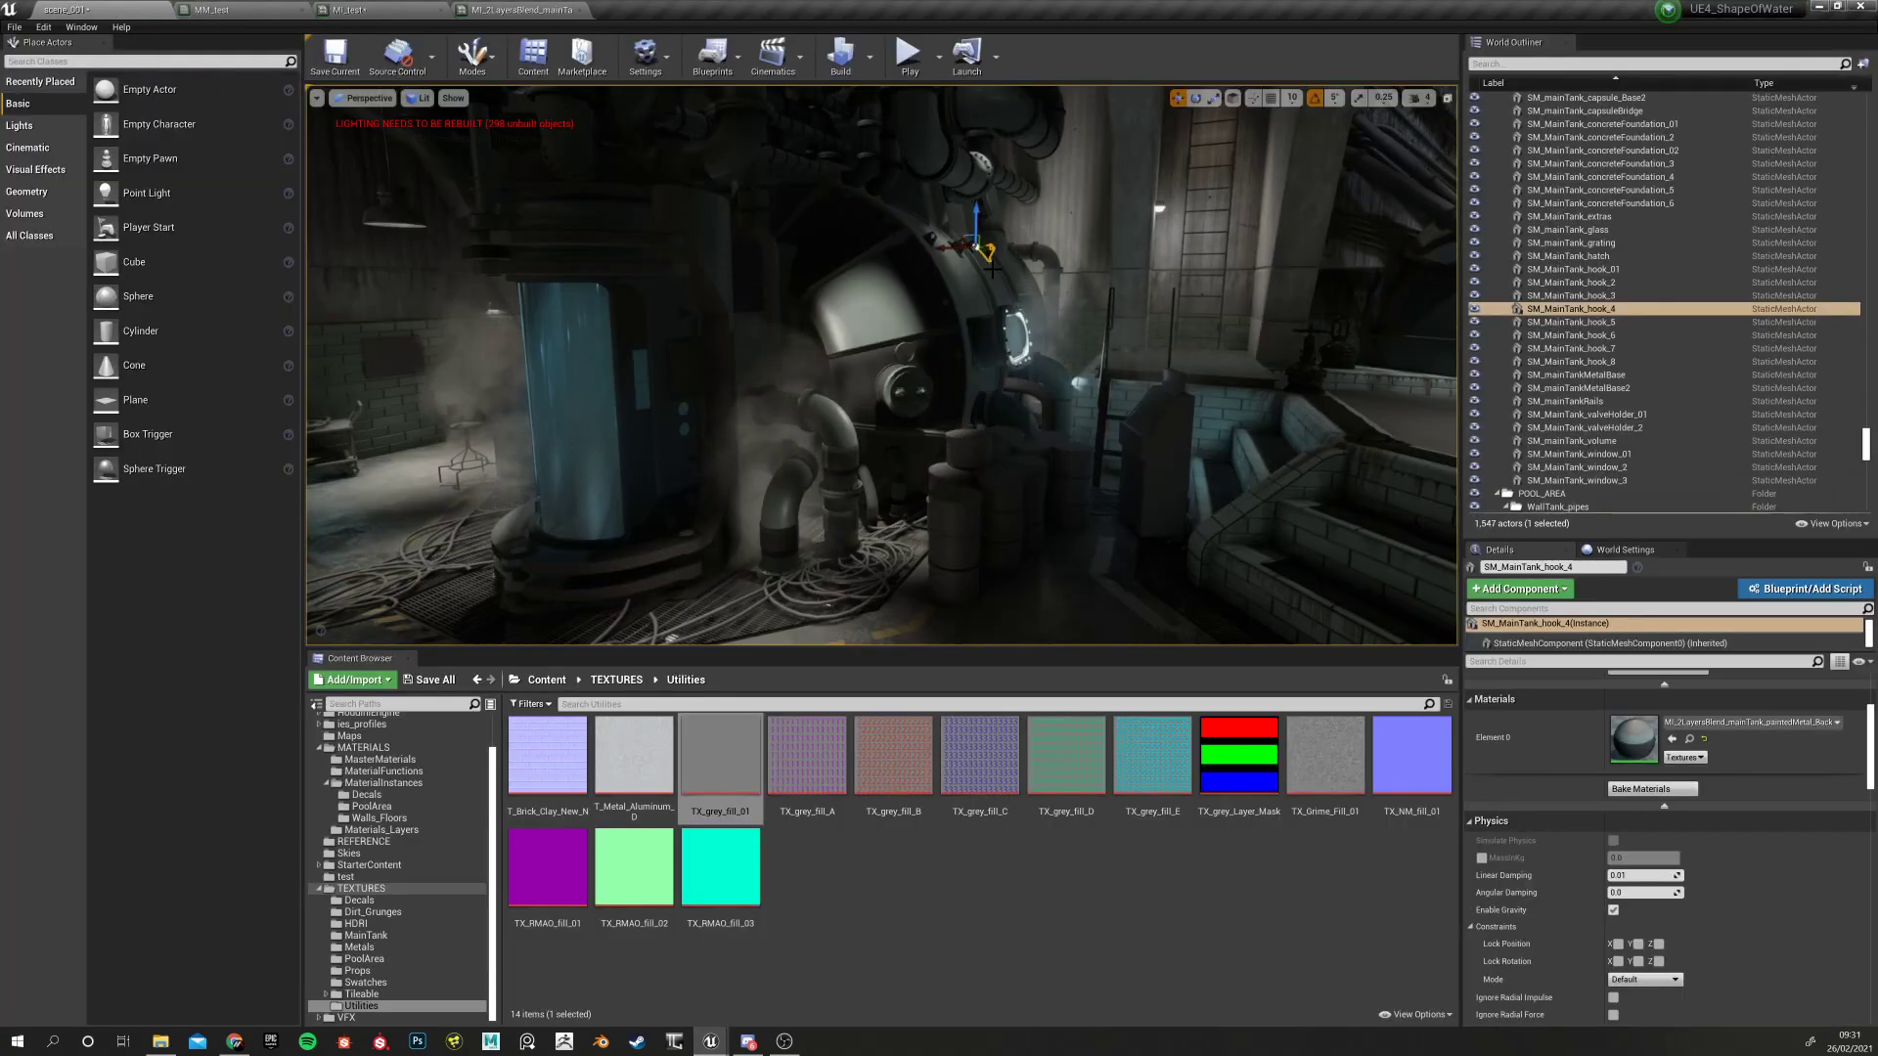
left_click(986, 256)
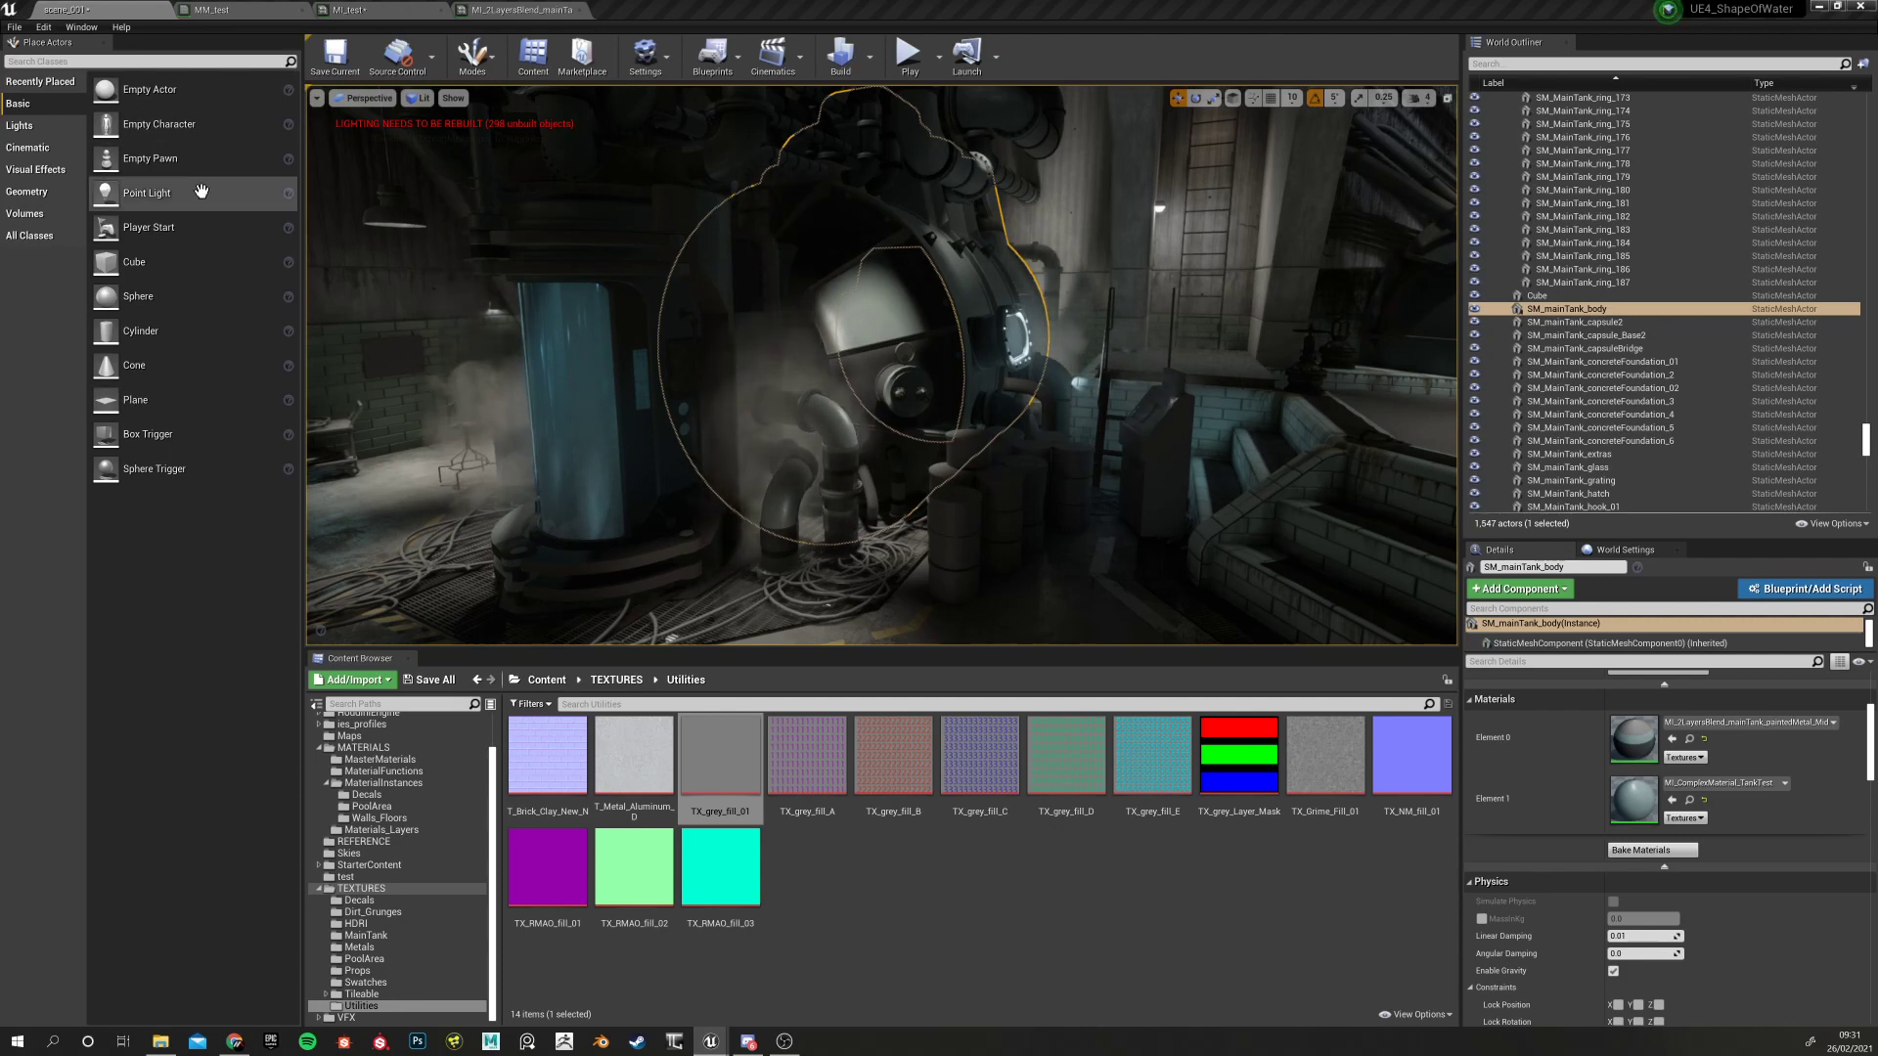
left_click(274, 10)
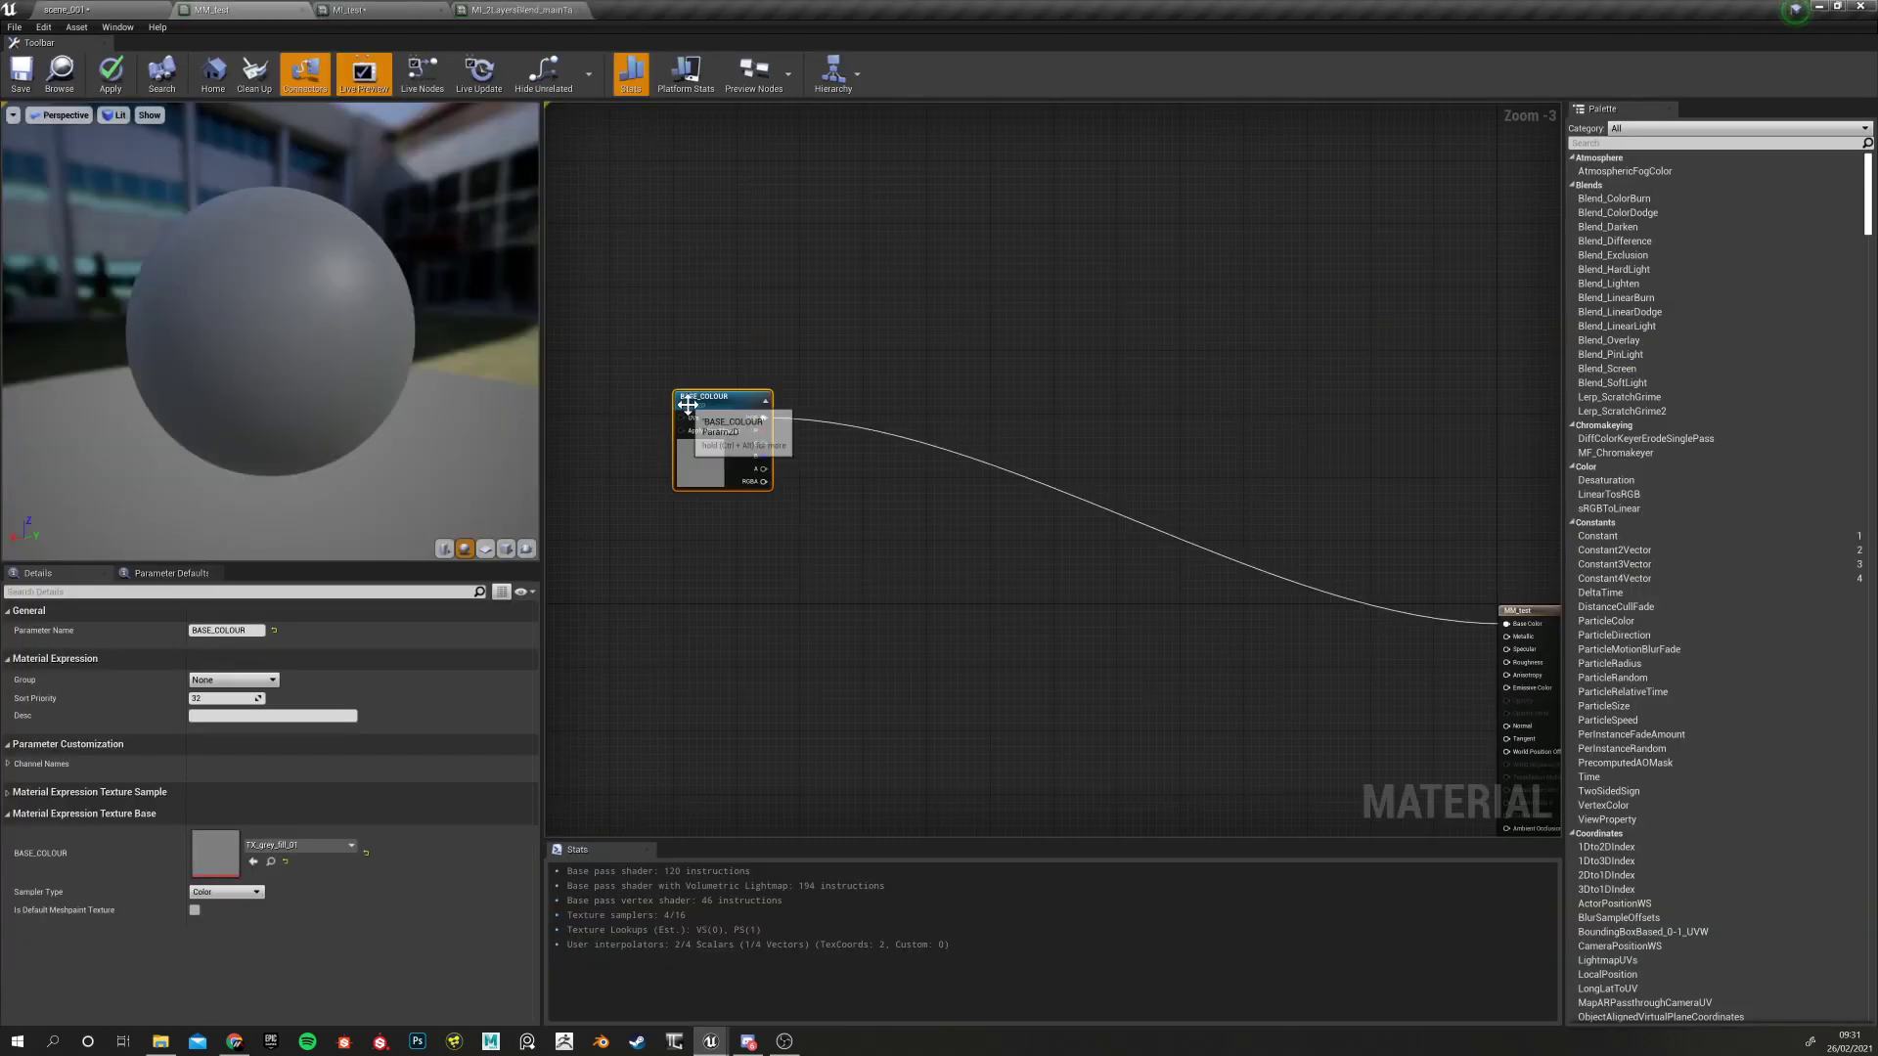
Reposition BASE_COLOUR near the output and assign it to the parameter group '1 - Textures Inputs'
left_click_drag(687, 404, 759, 396)
right_click_drag(819, 580, 887, 611)
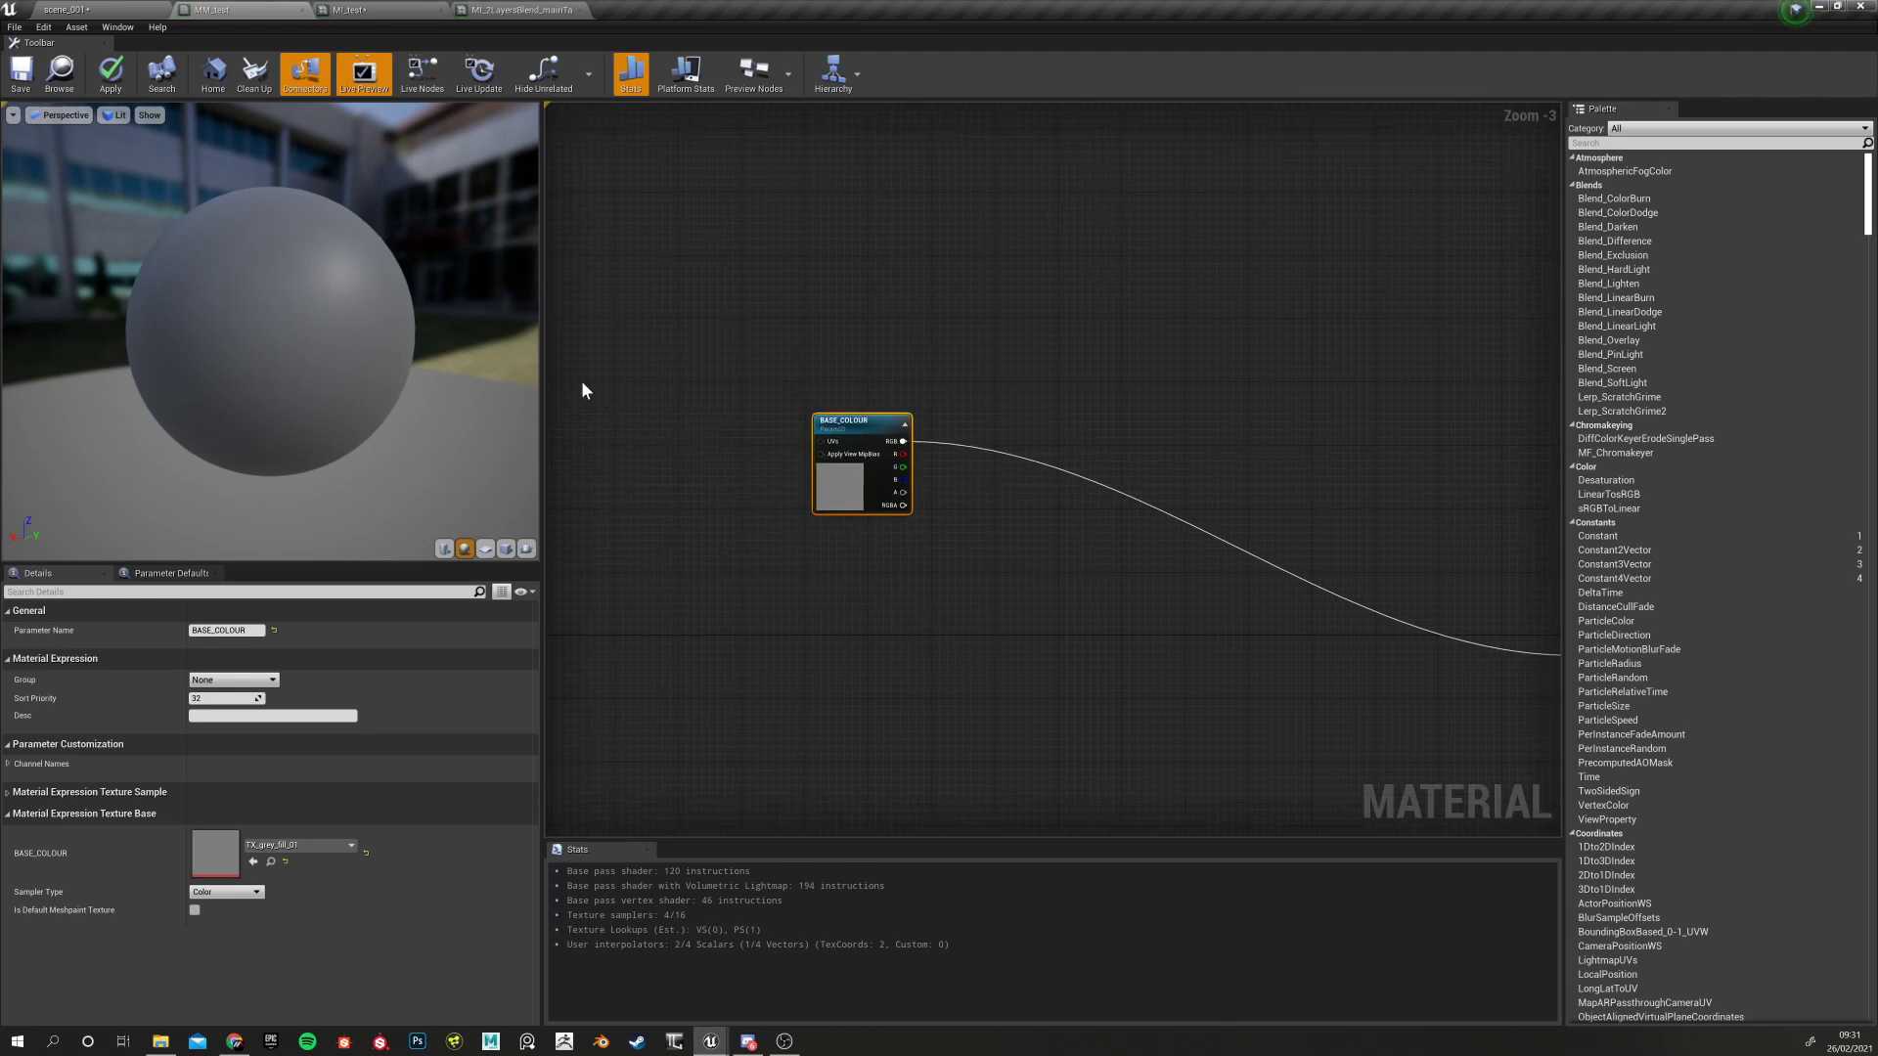
scroll(833, 429, "down", 5)
scroll(915, 494, "up", 5)
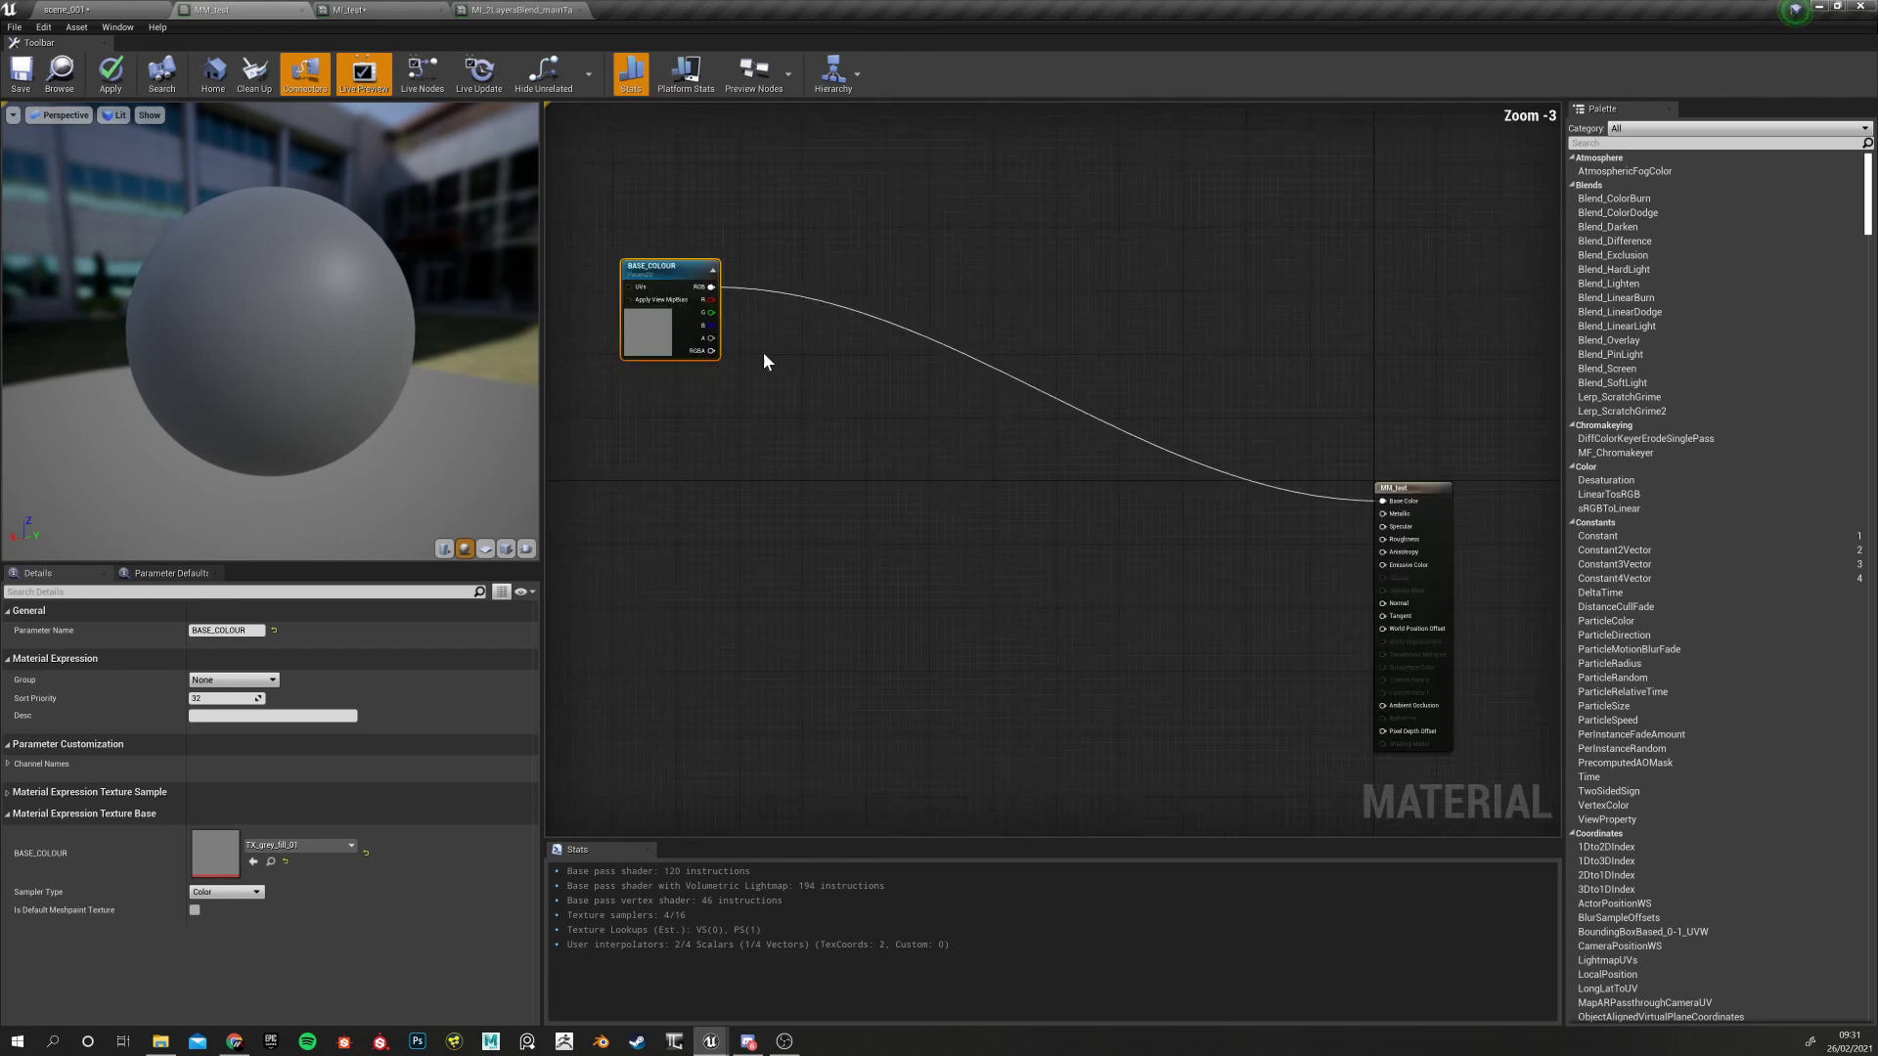
right_click_drag(775, 565, 868, 618)
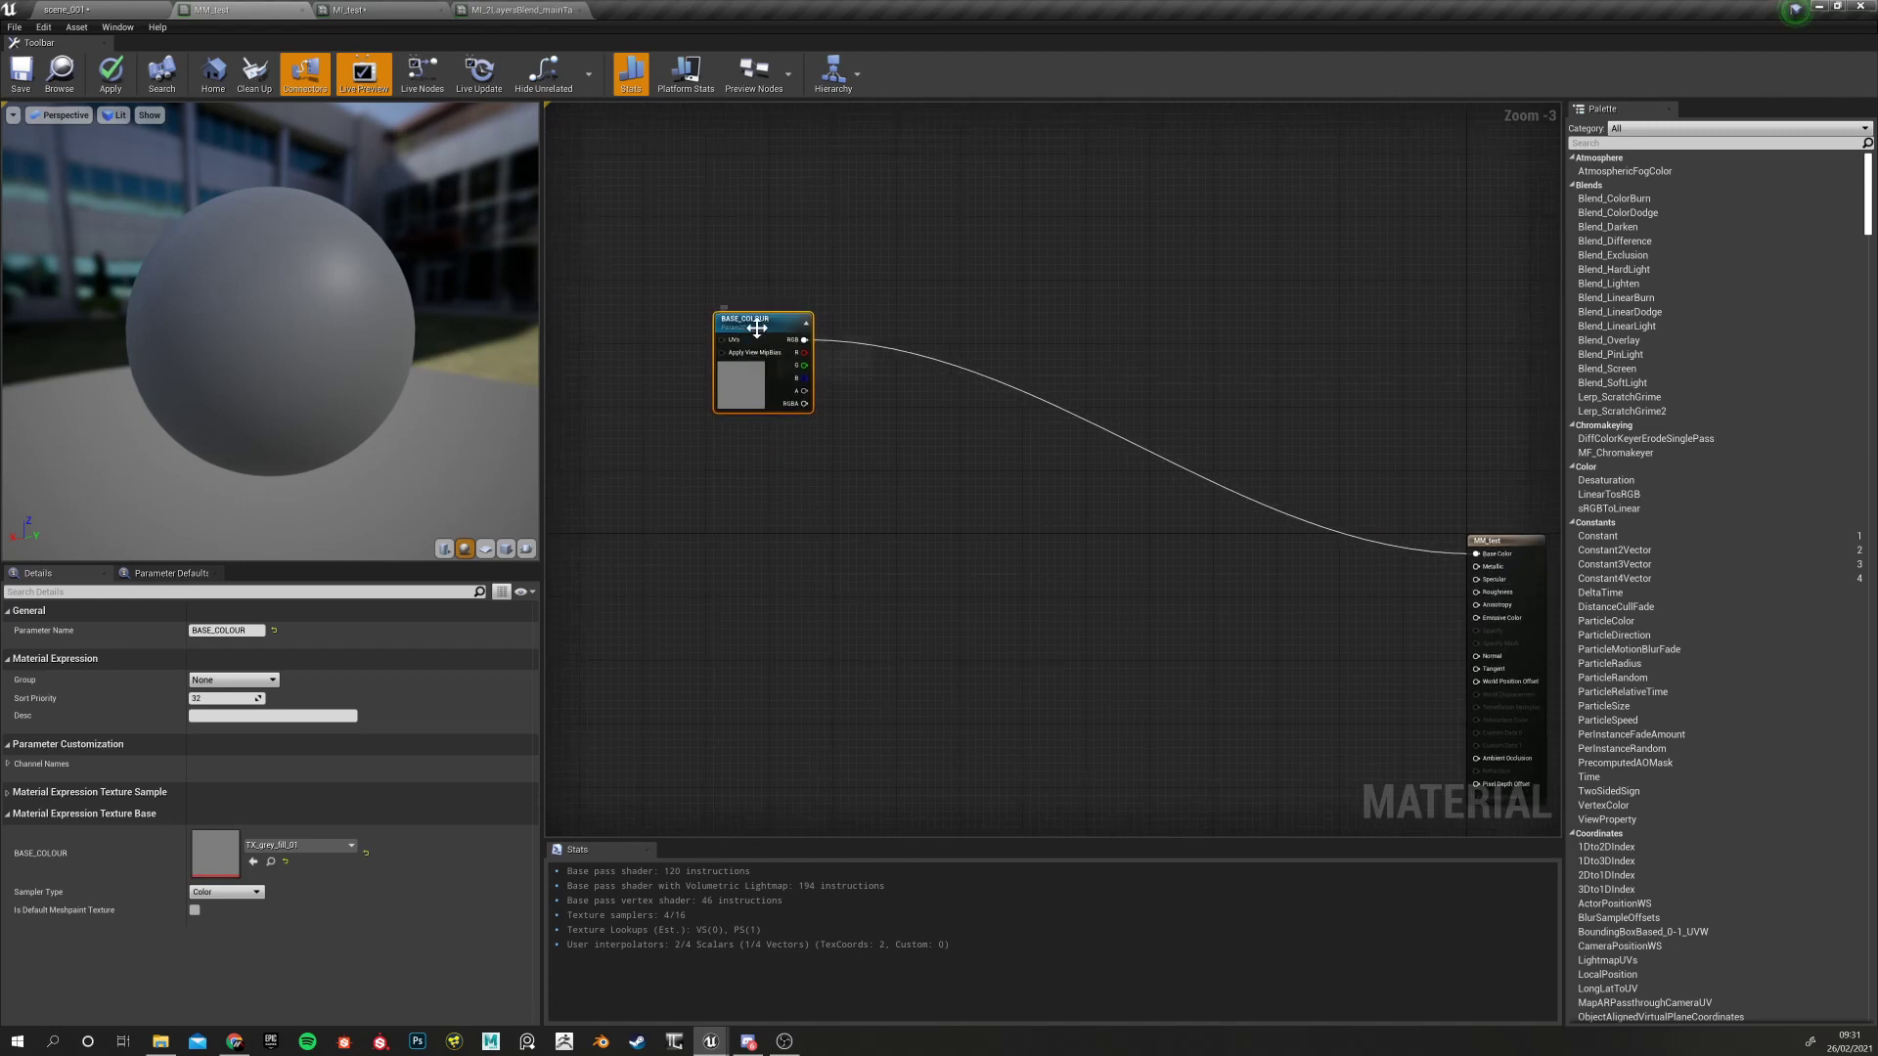
left_click_drag(757, 329, 718, 329)
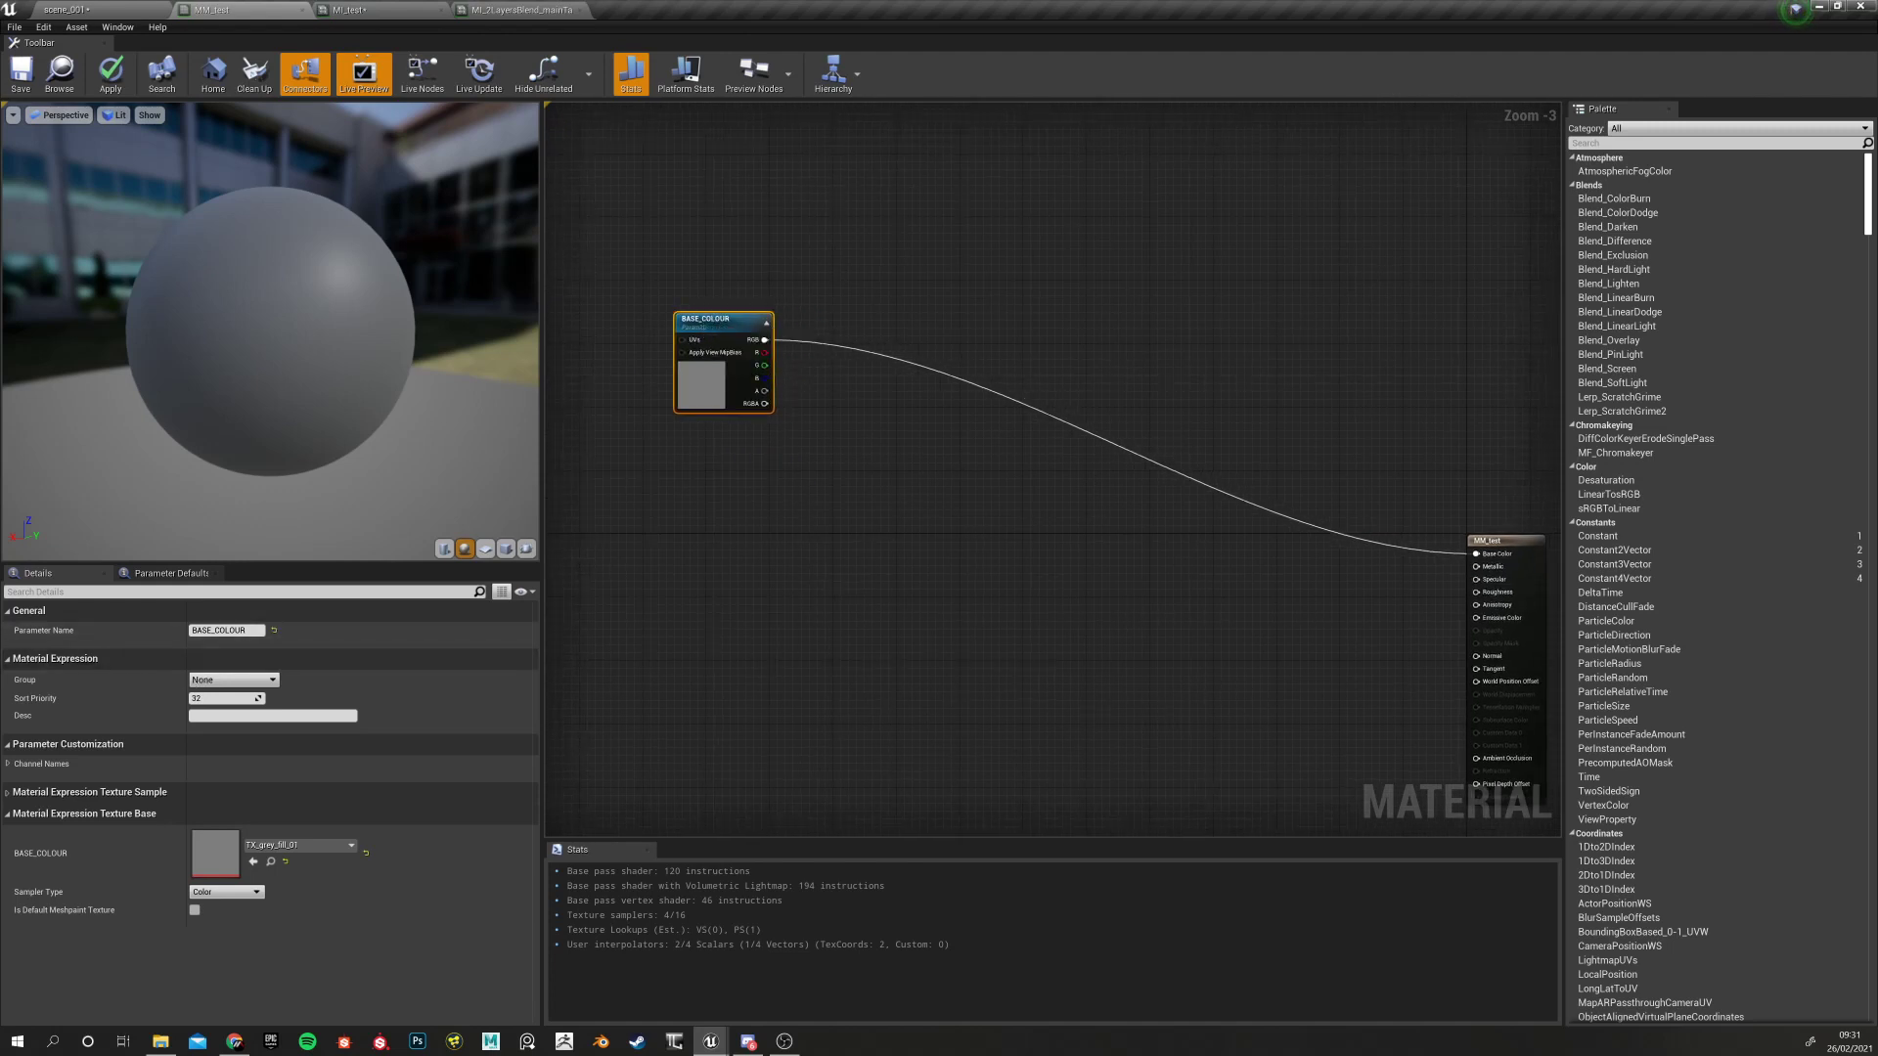
double_click(724, 321)
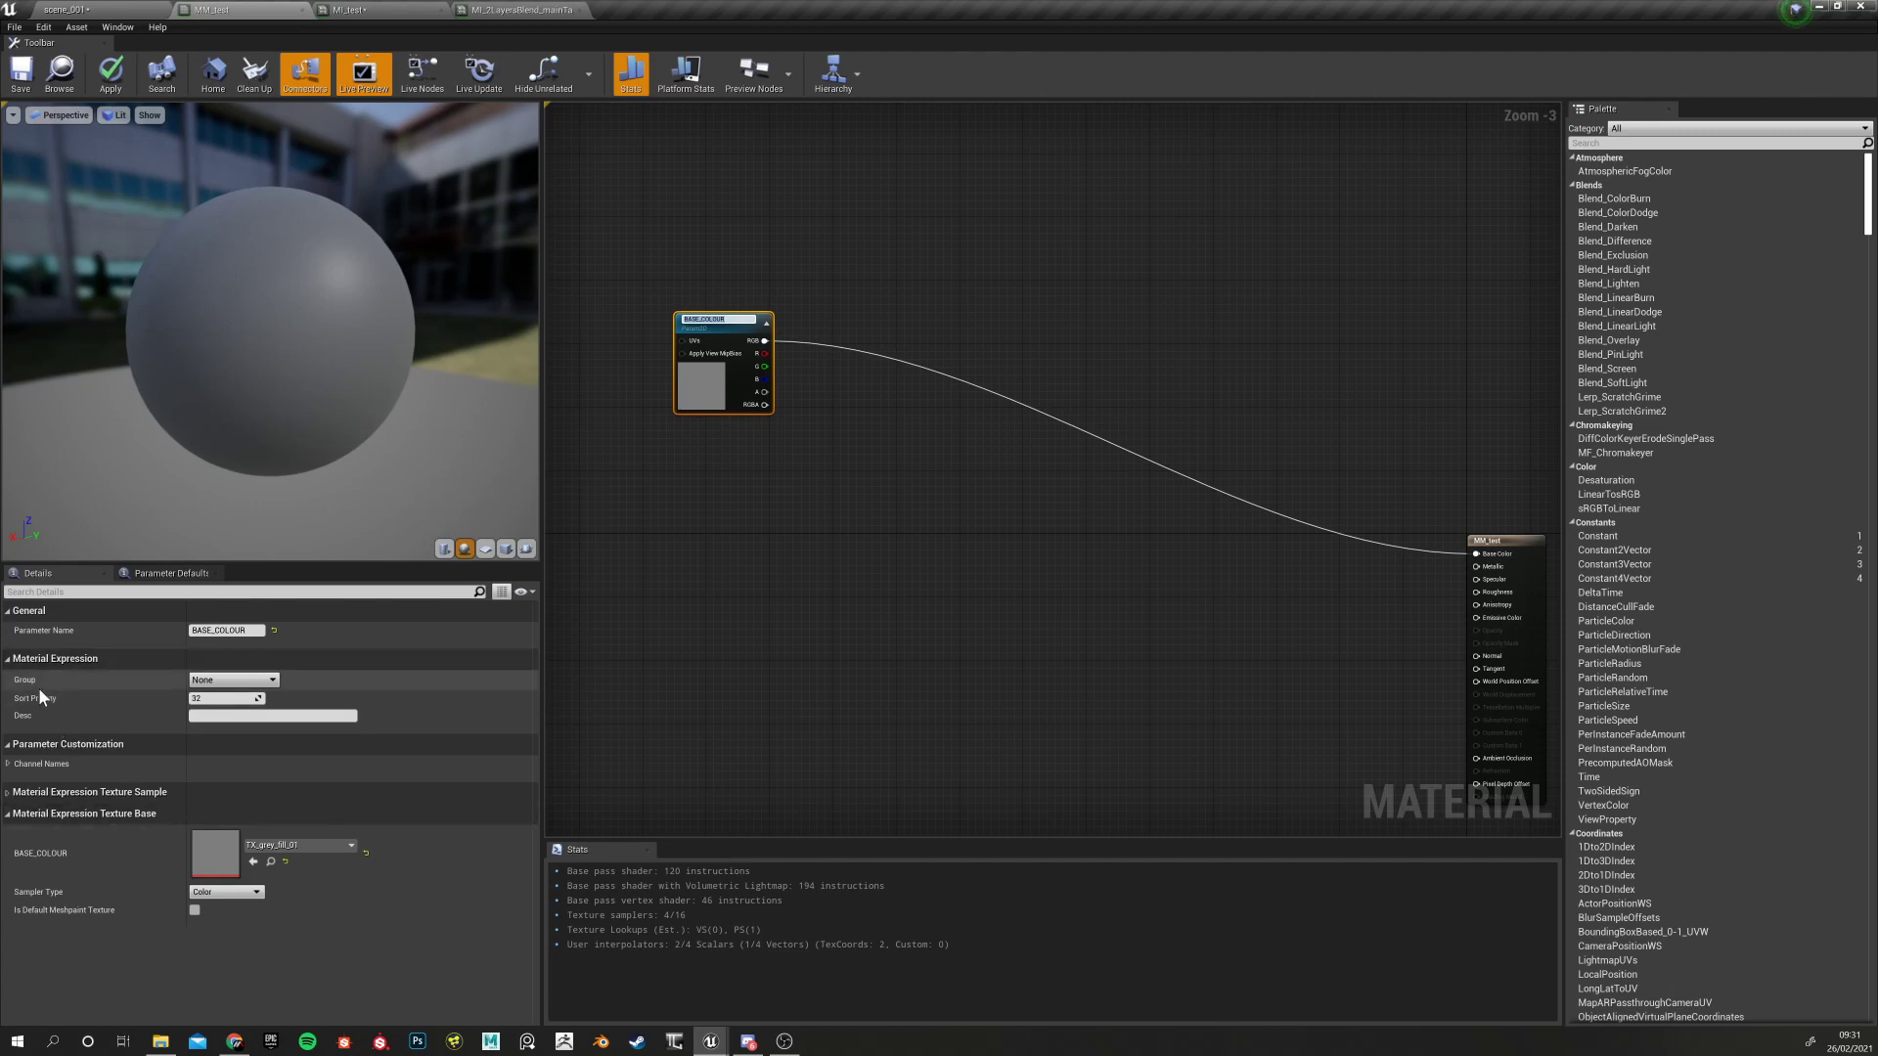
left_click(718, 306)
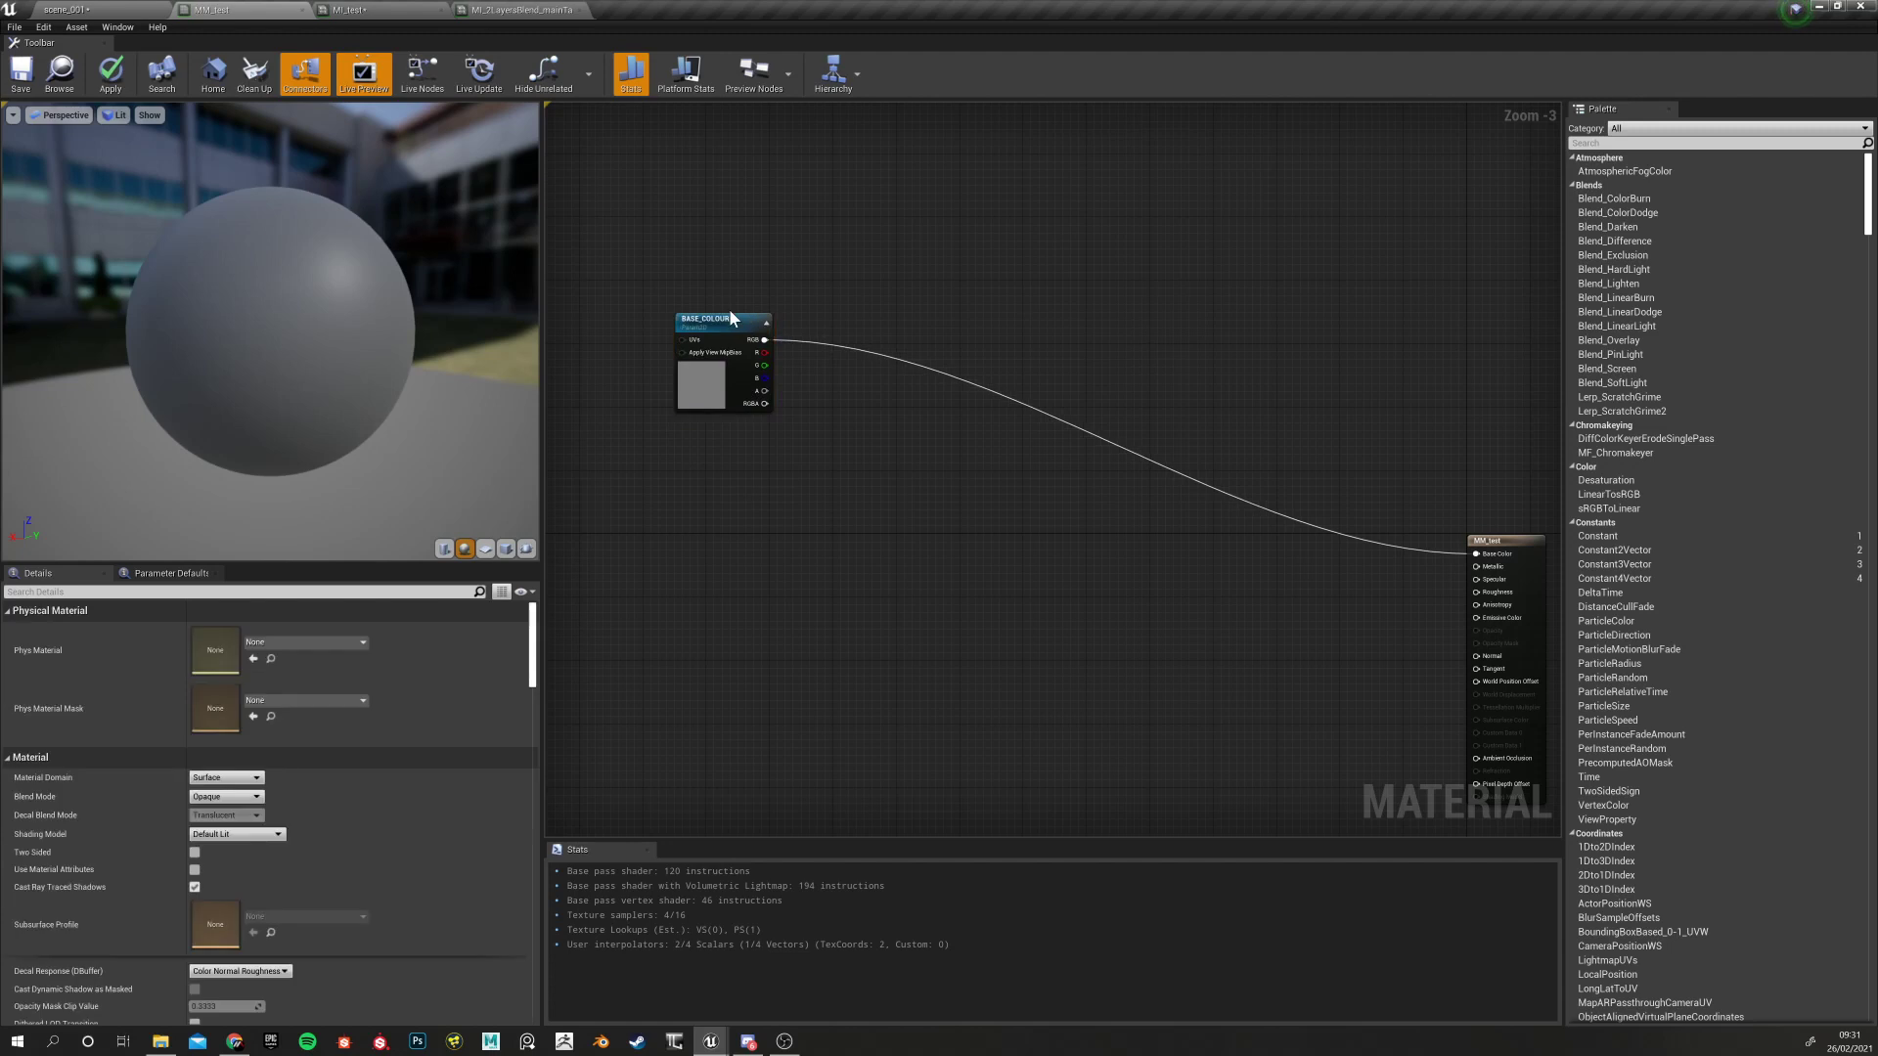
left_click(729, 320)
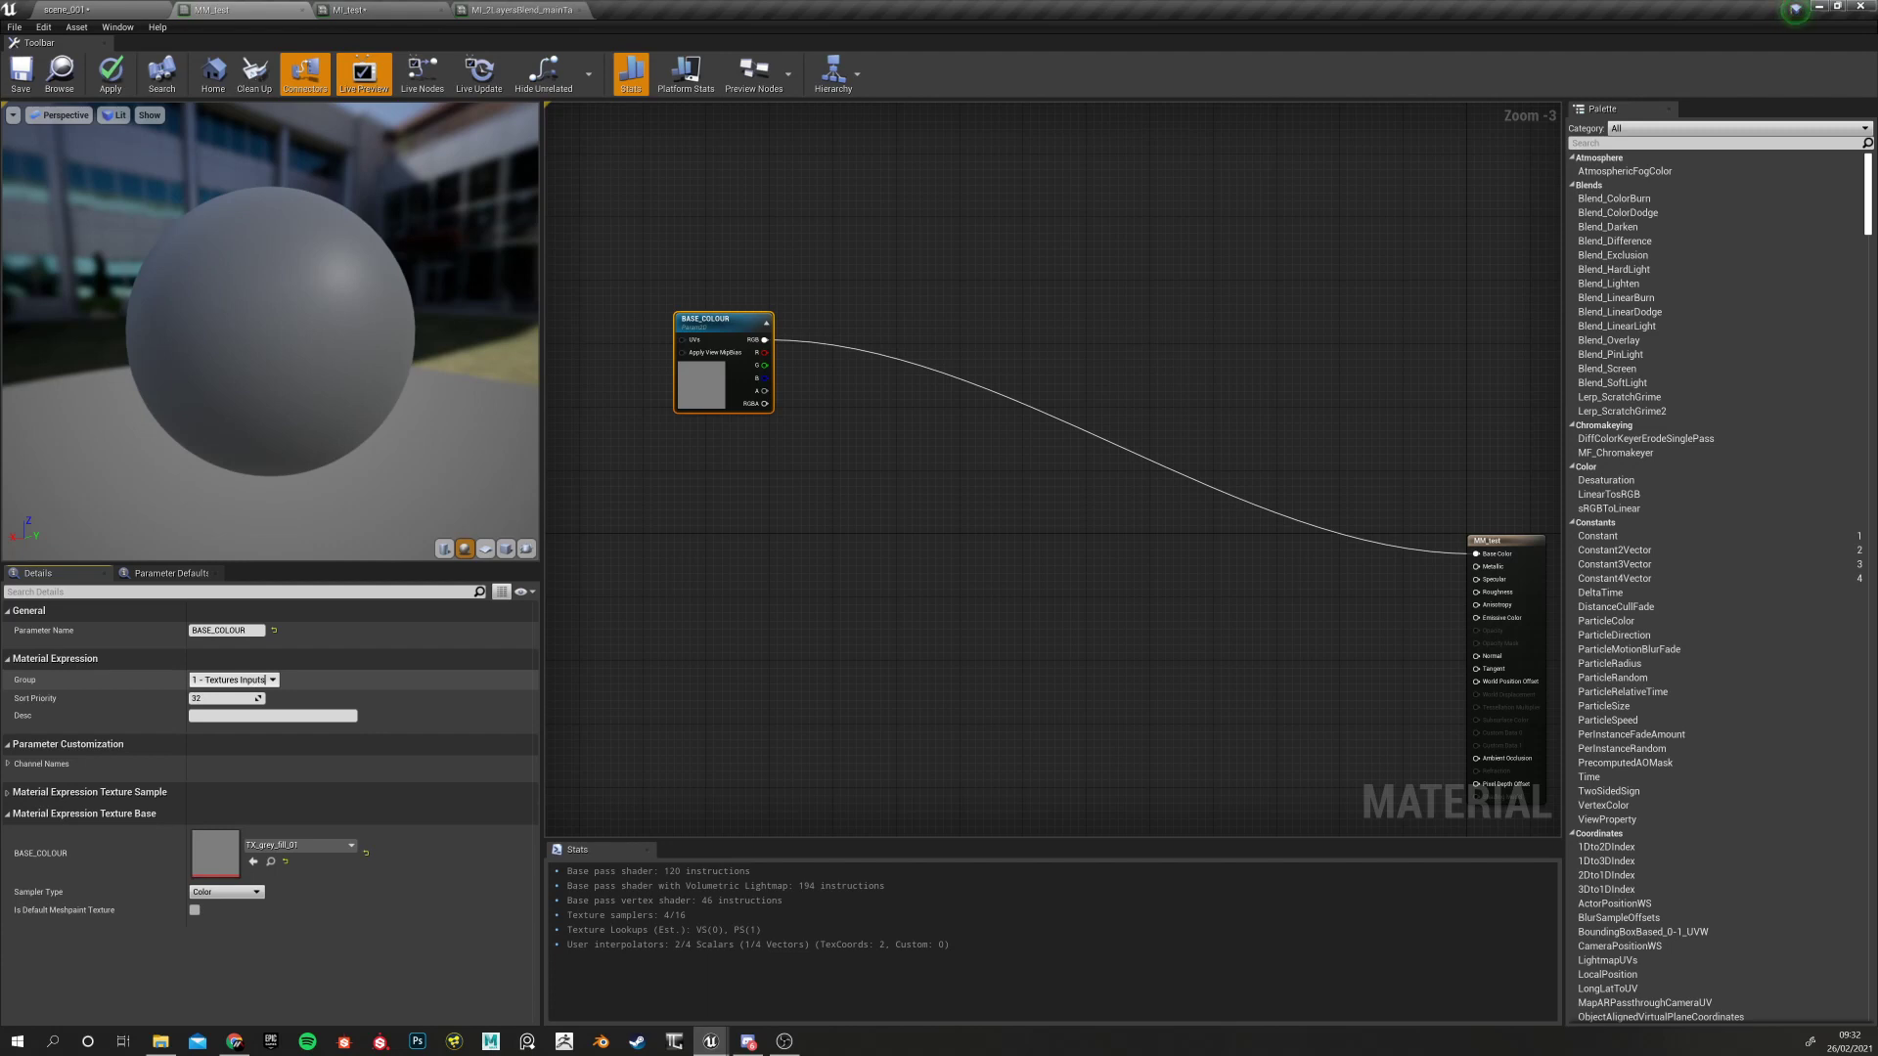
key("Return")
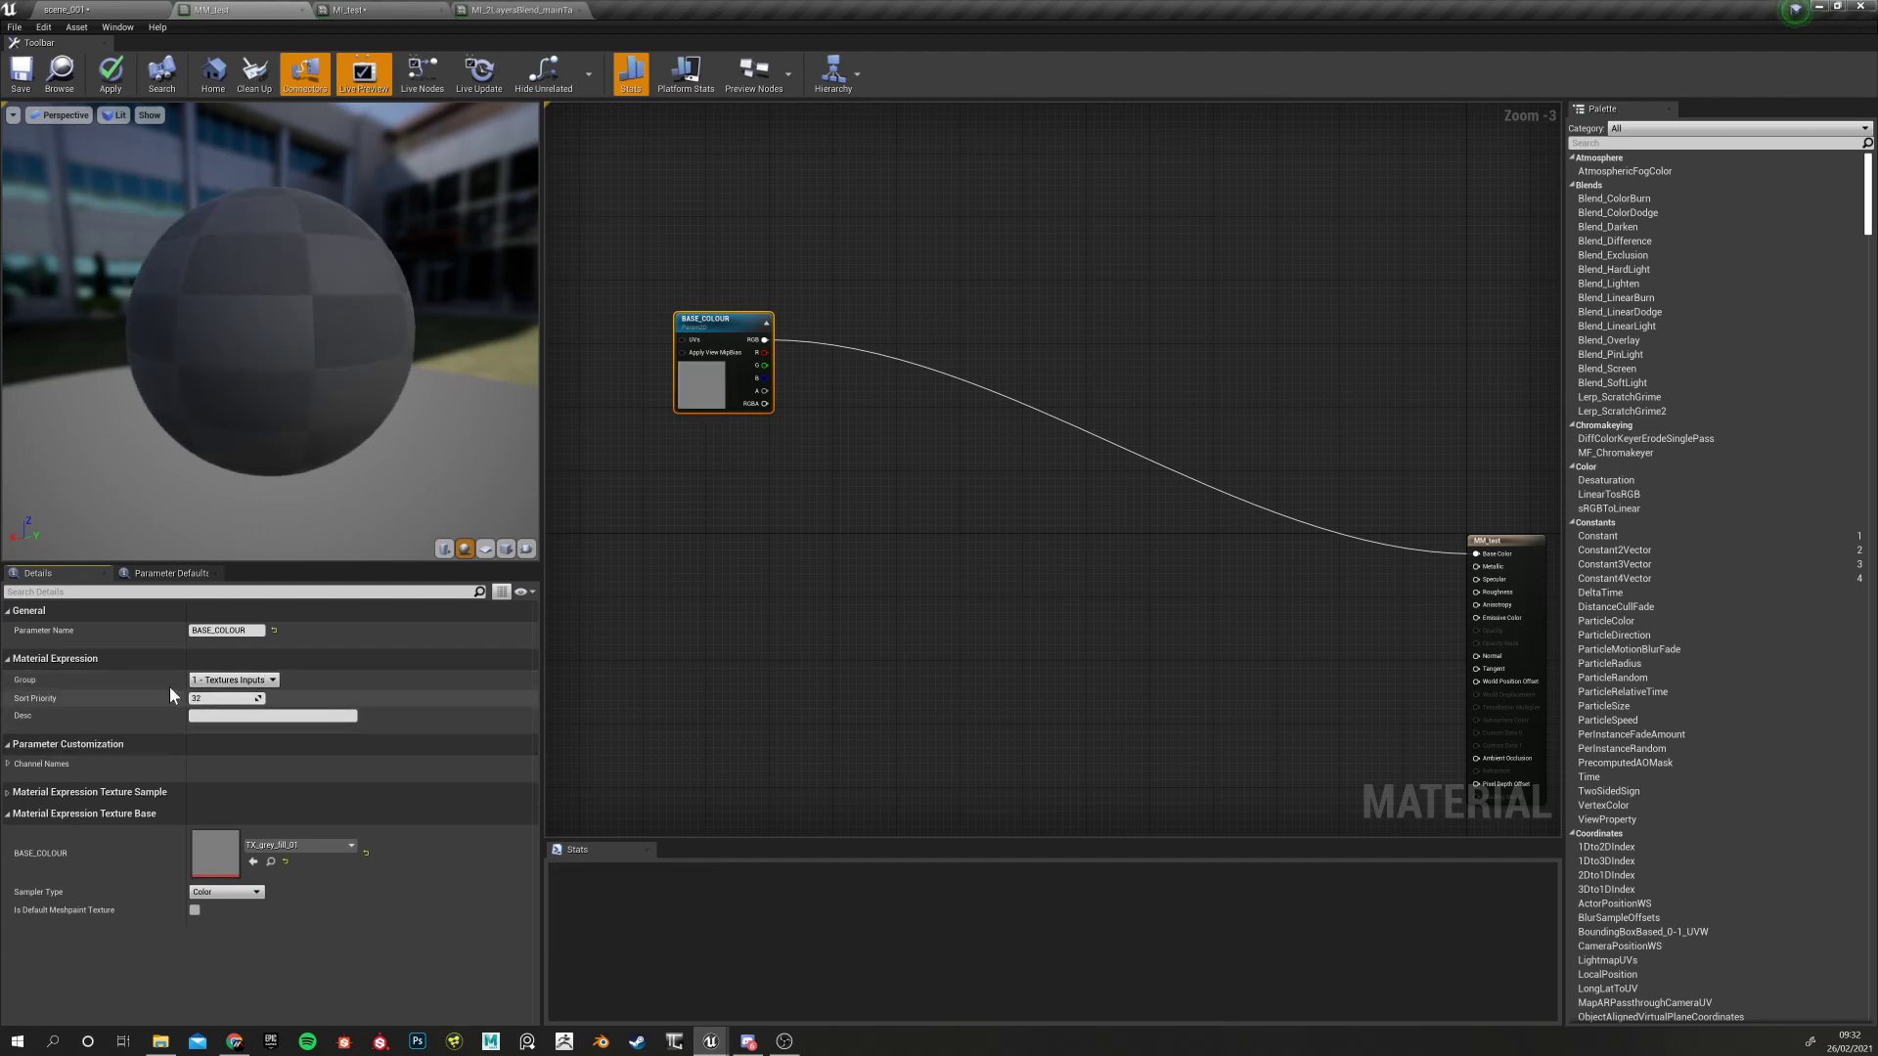
left_click(664, 362)
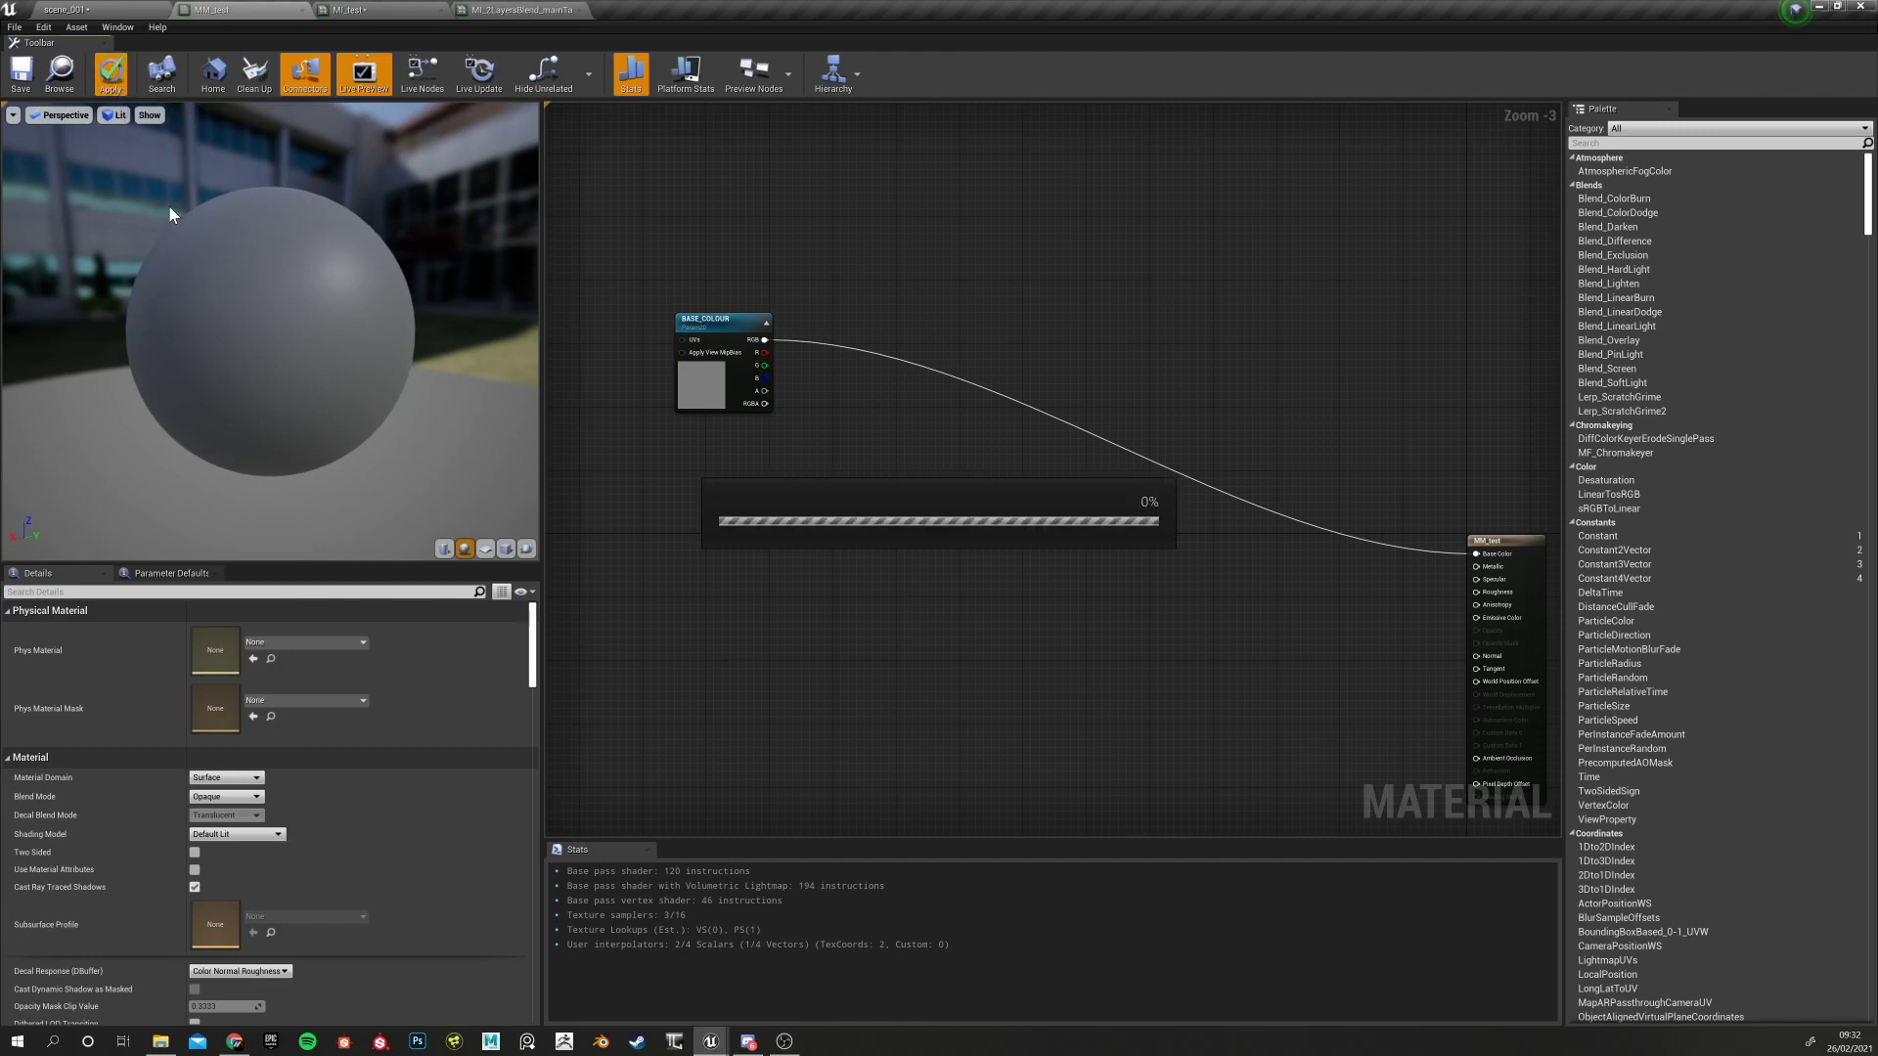
left_click(411, 9)
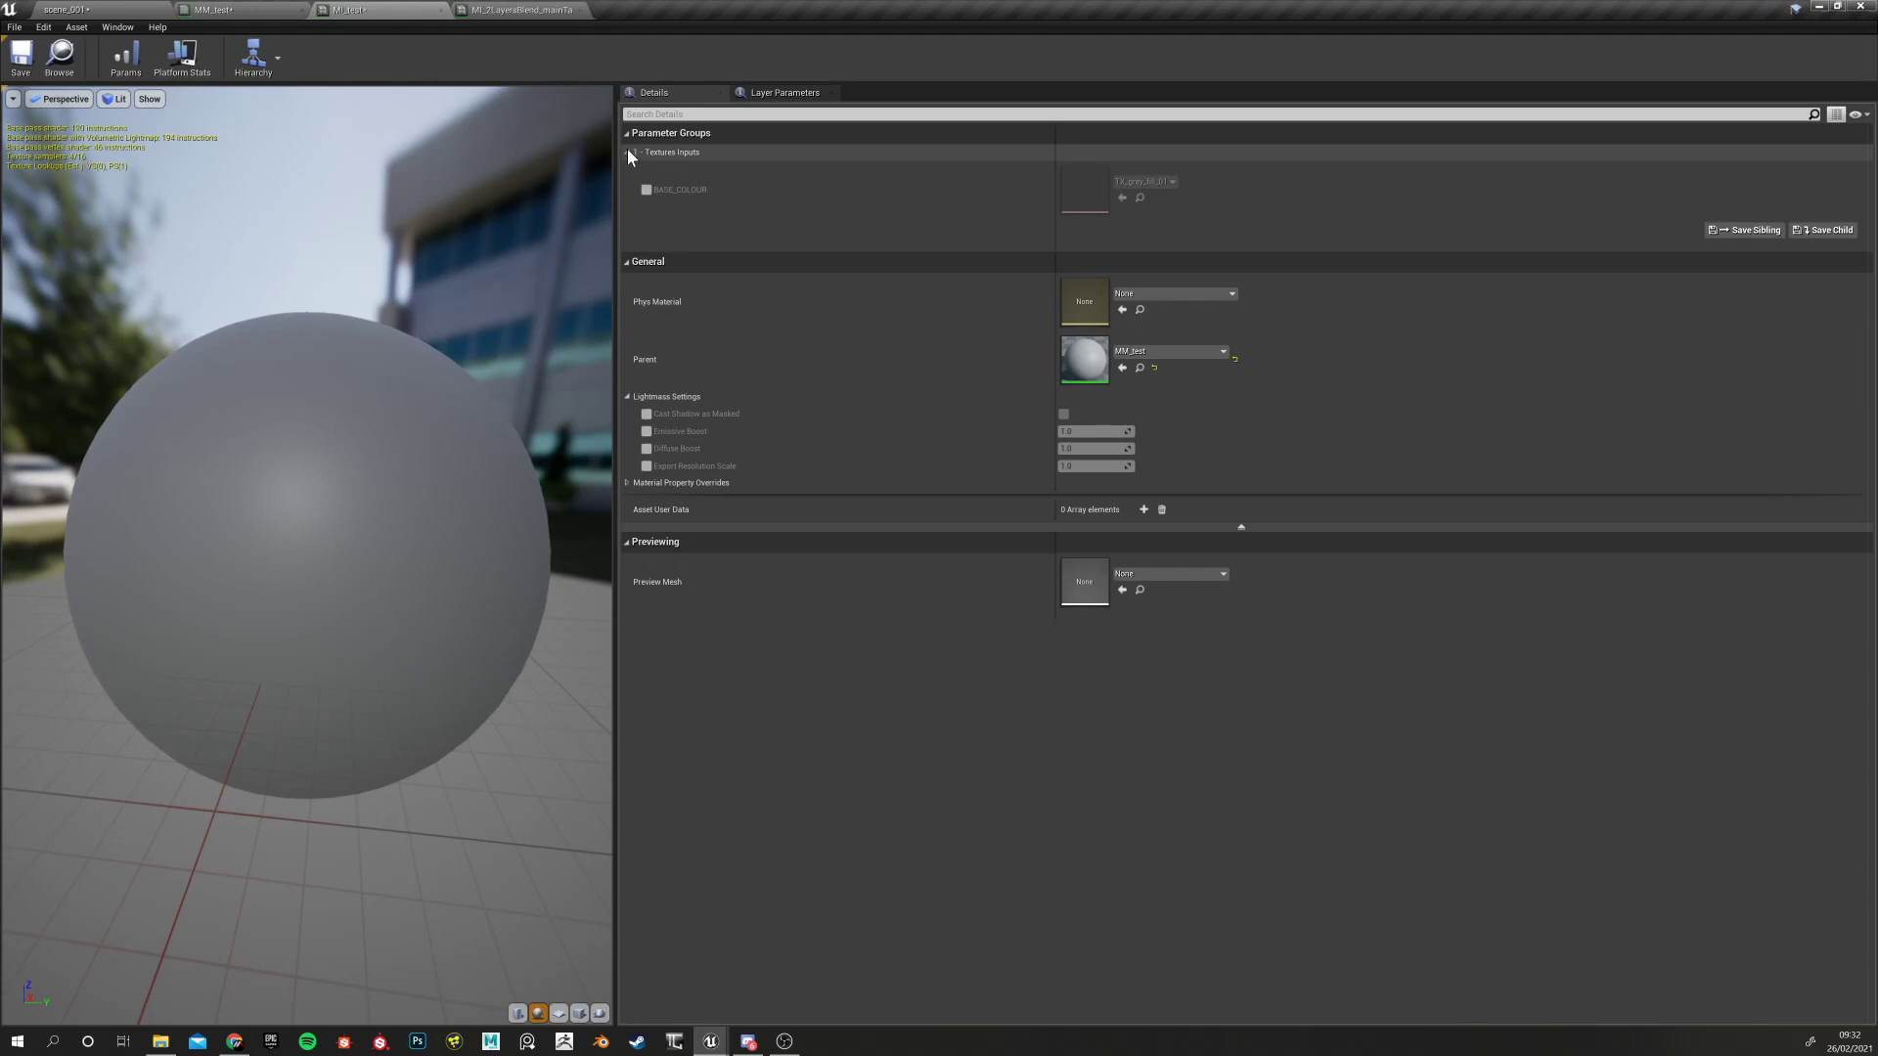
left_click(628, 153)
left_click(626, 153)
left_click(626, 153)
left_click(626, 153)
left_click(626, 153)
left_click(626, 153)
left_click(626, 153)
left_click(626, 153)
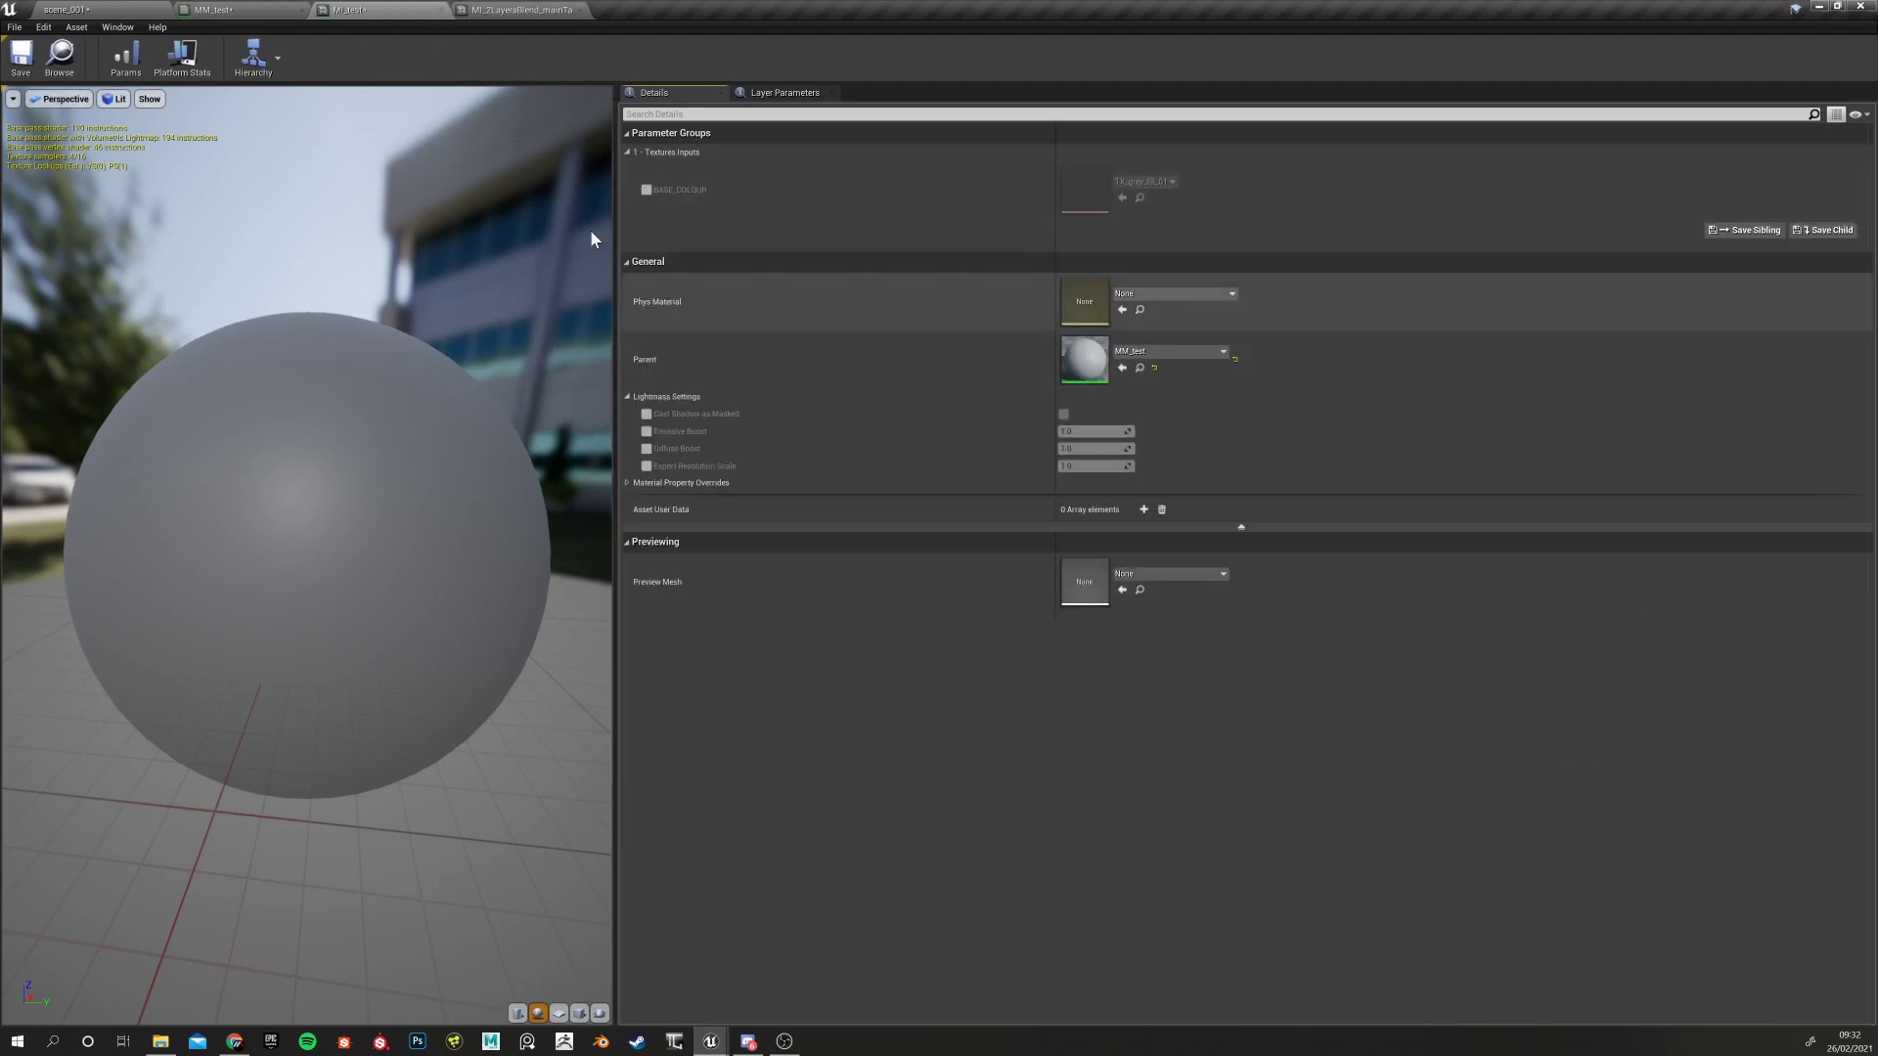
left_click(521, 9)
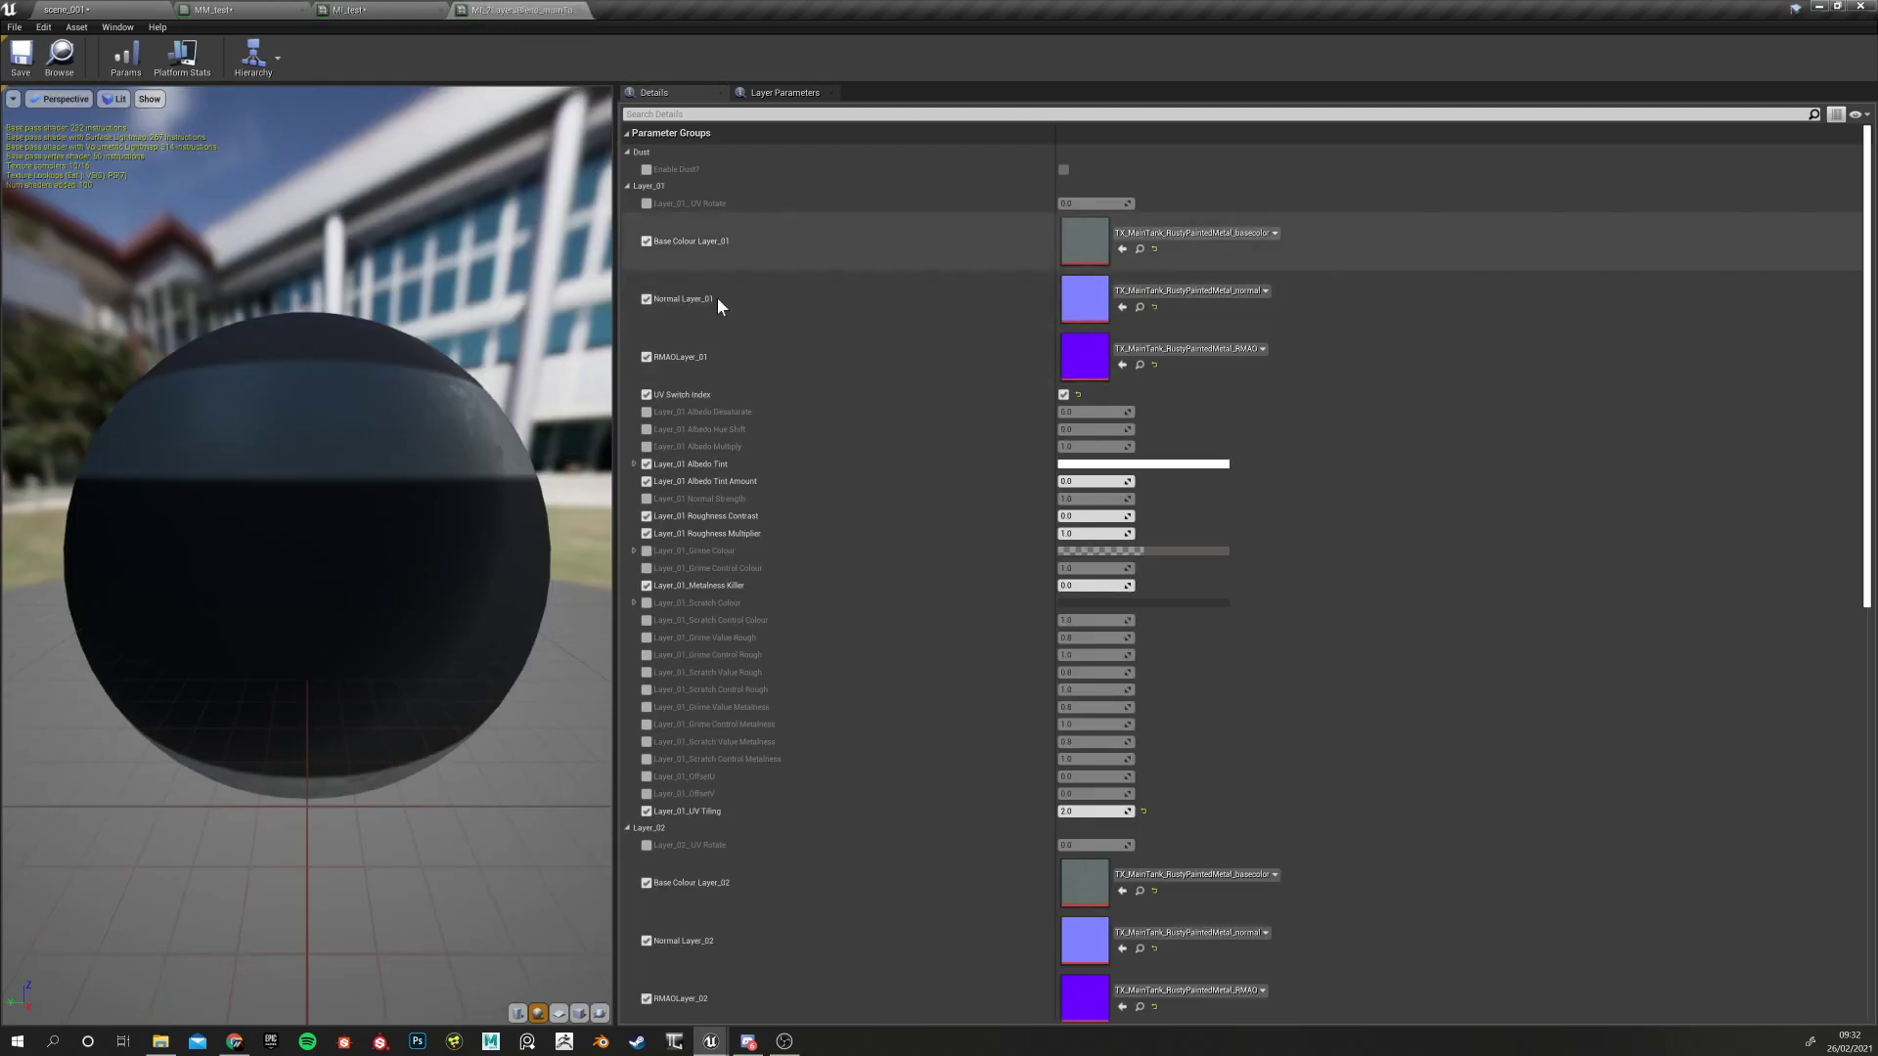
left_click(627, 186)
left_click(629, 203)
left_click(629, 218)
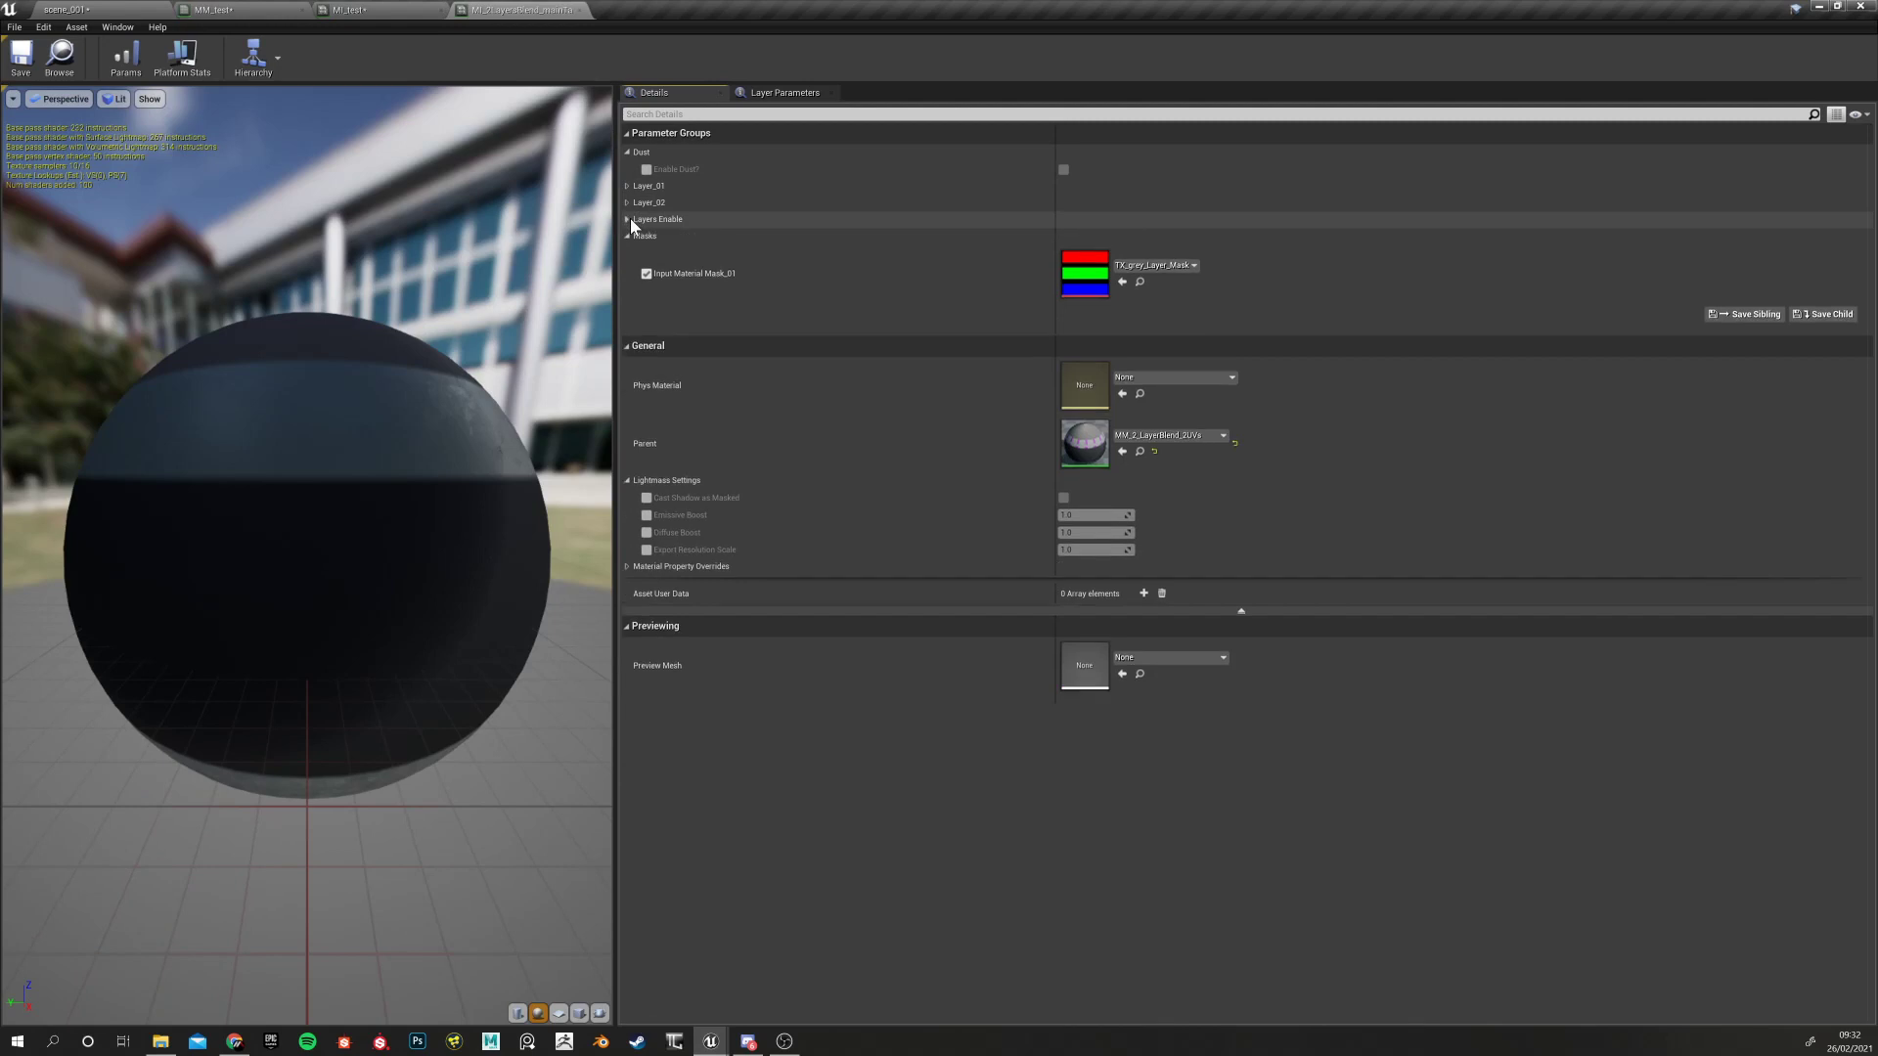
left_click(628, 235)
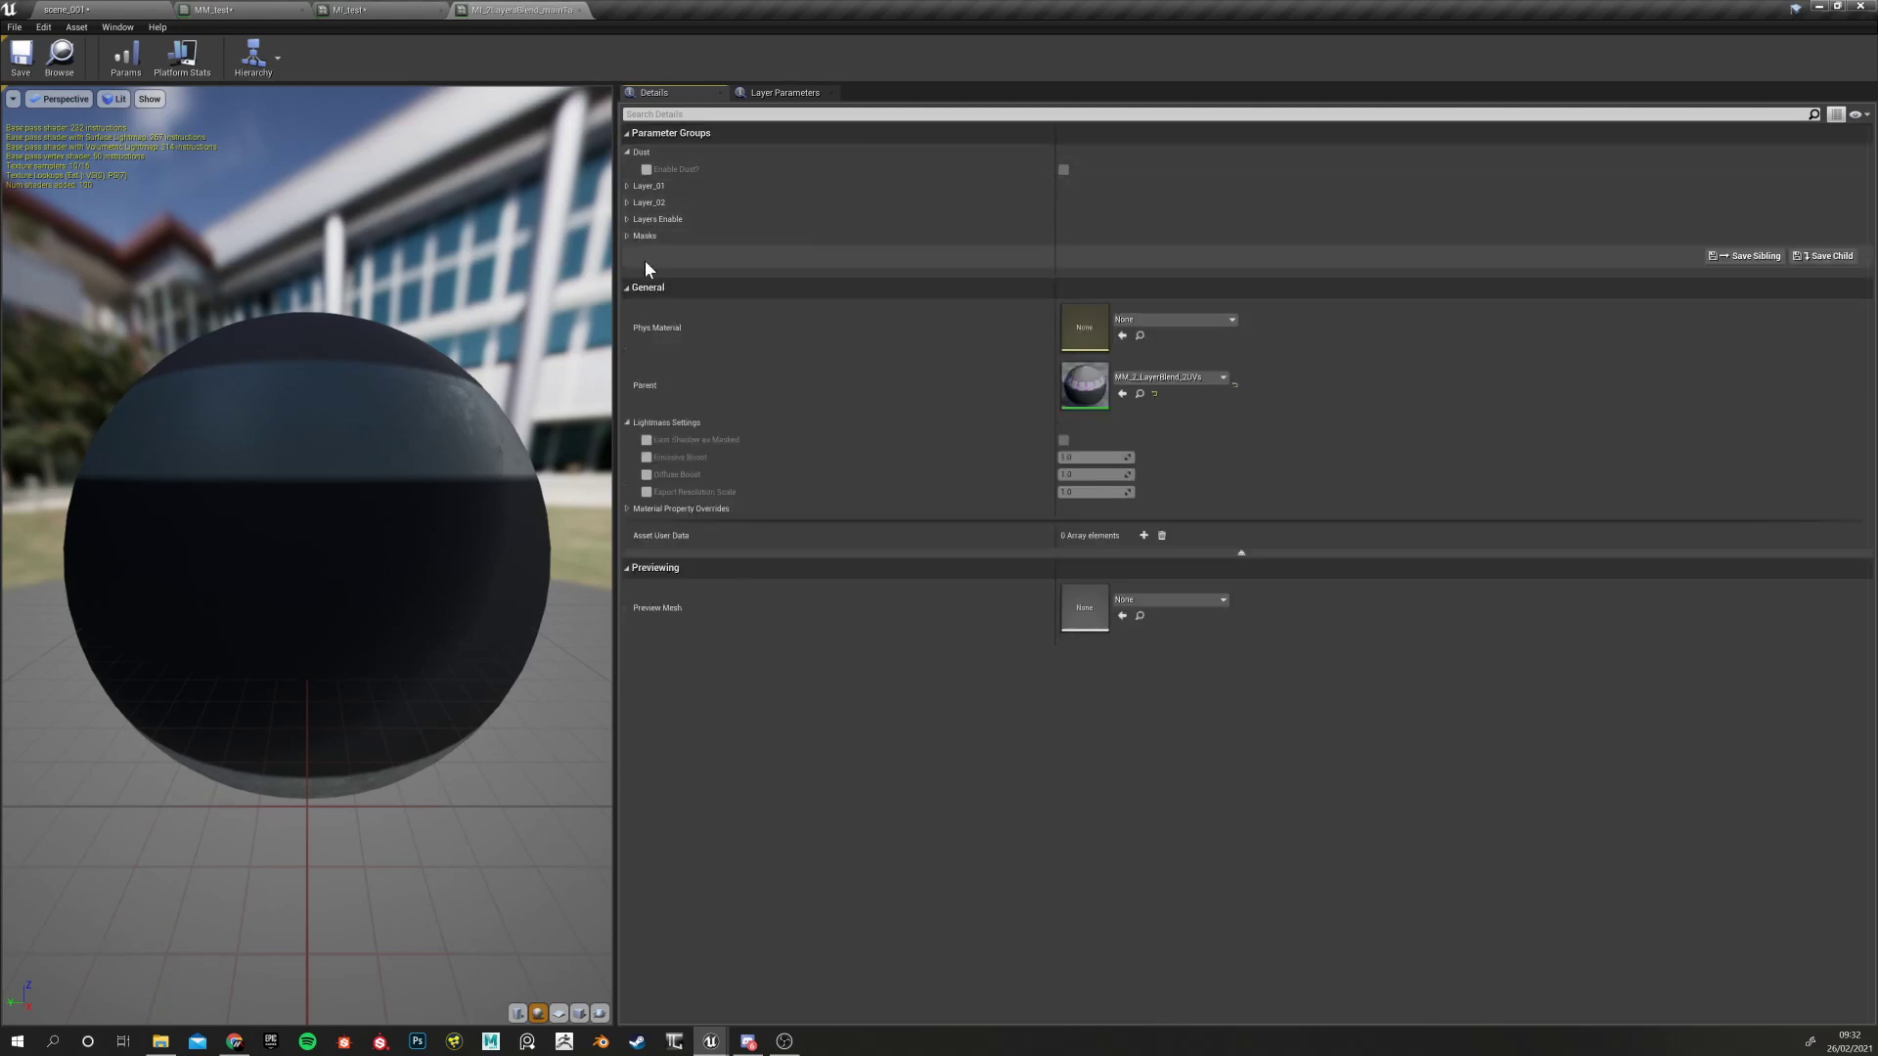
left_click(627, 152)
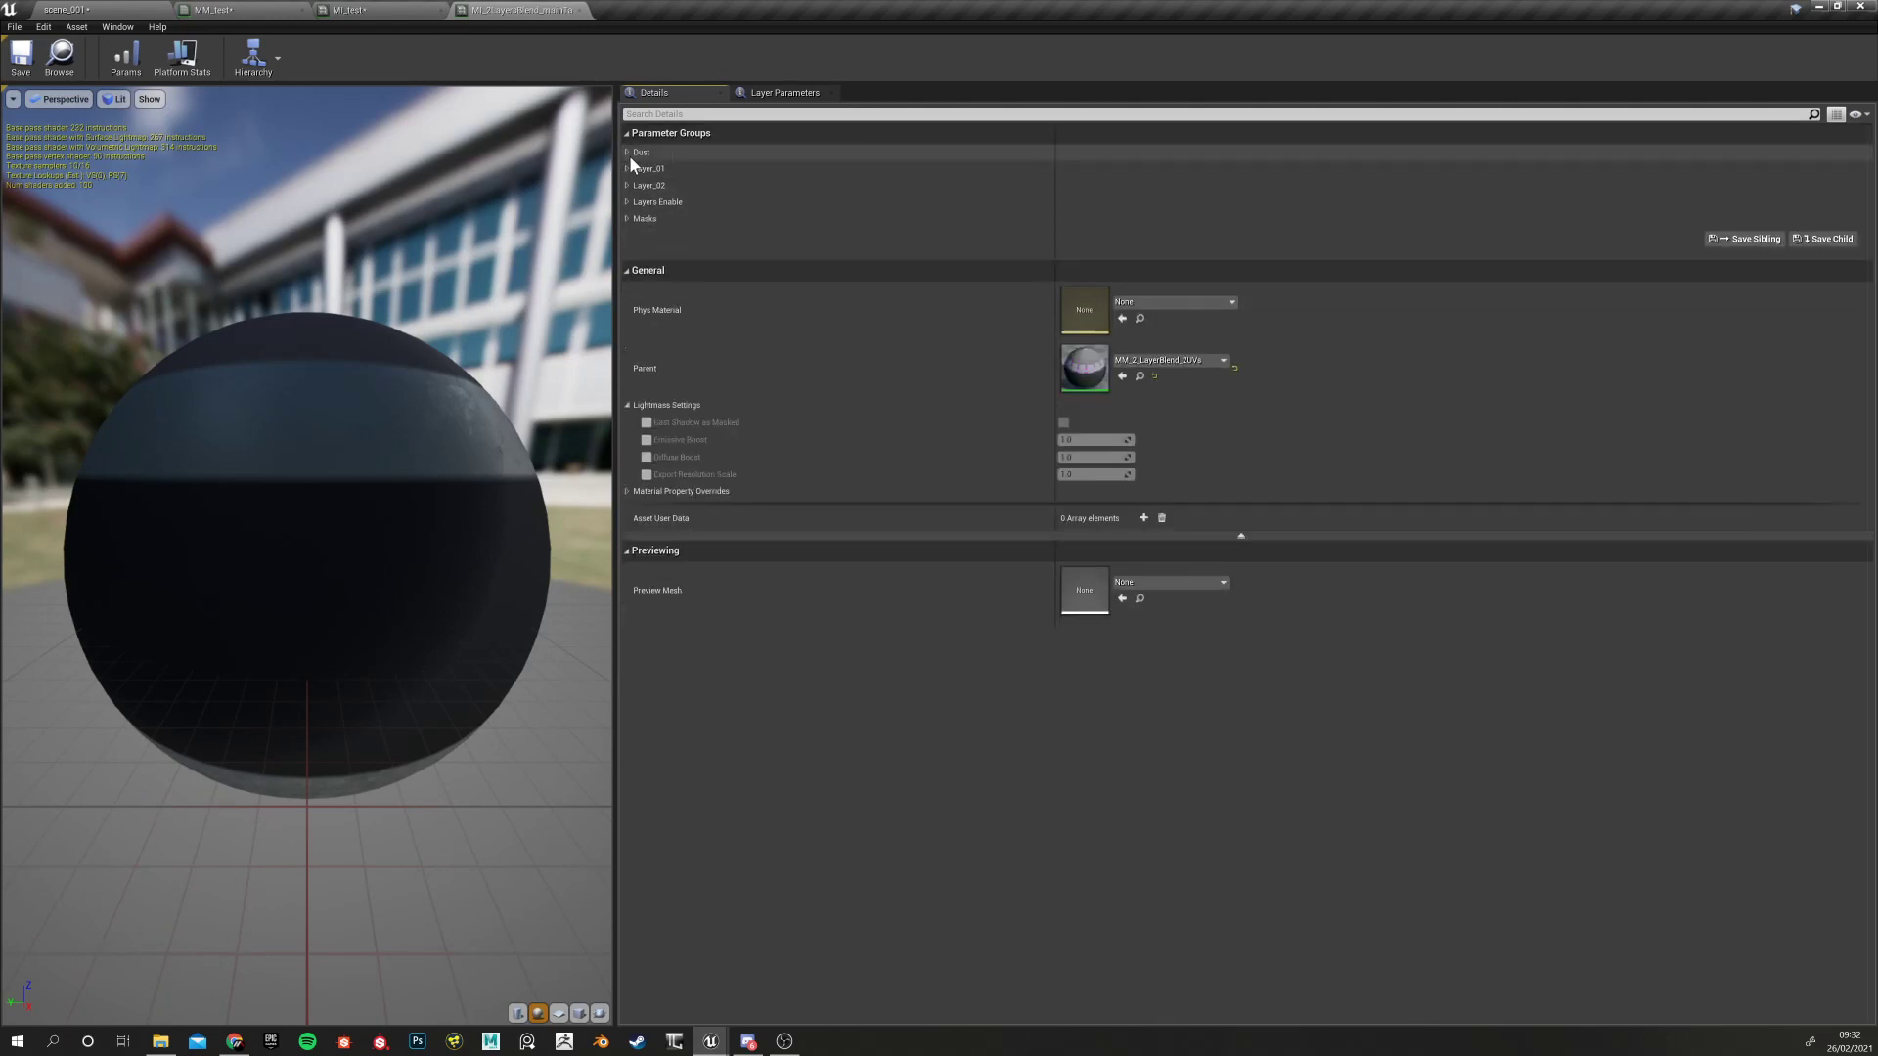
left_click(626, 151)
left_click(626, 150)
left_click(626, 168)
left_click(626, 168)
left_click(626, 186)
left_click(626, 185)
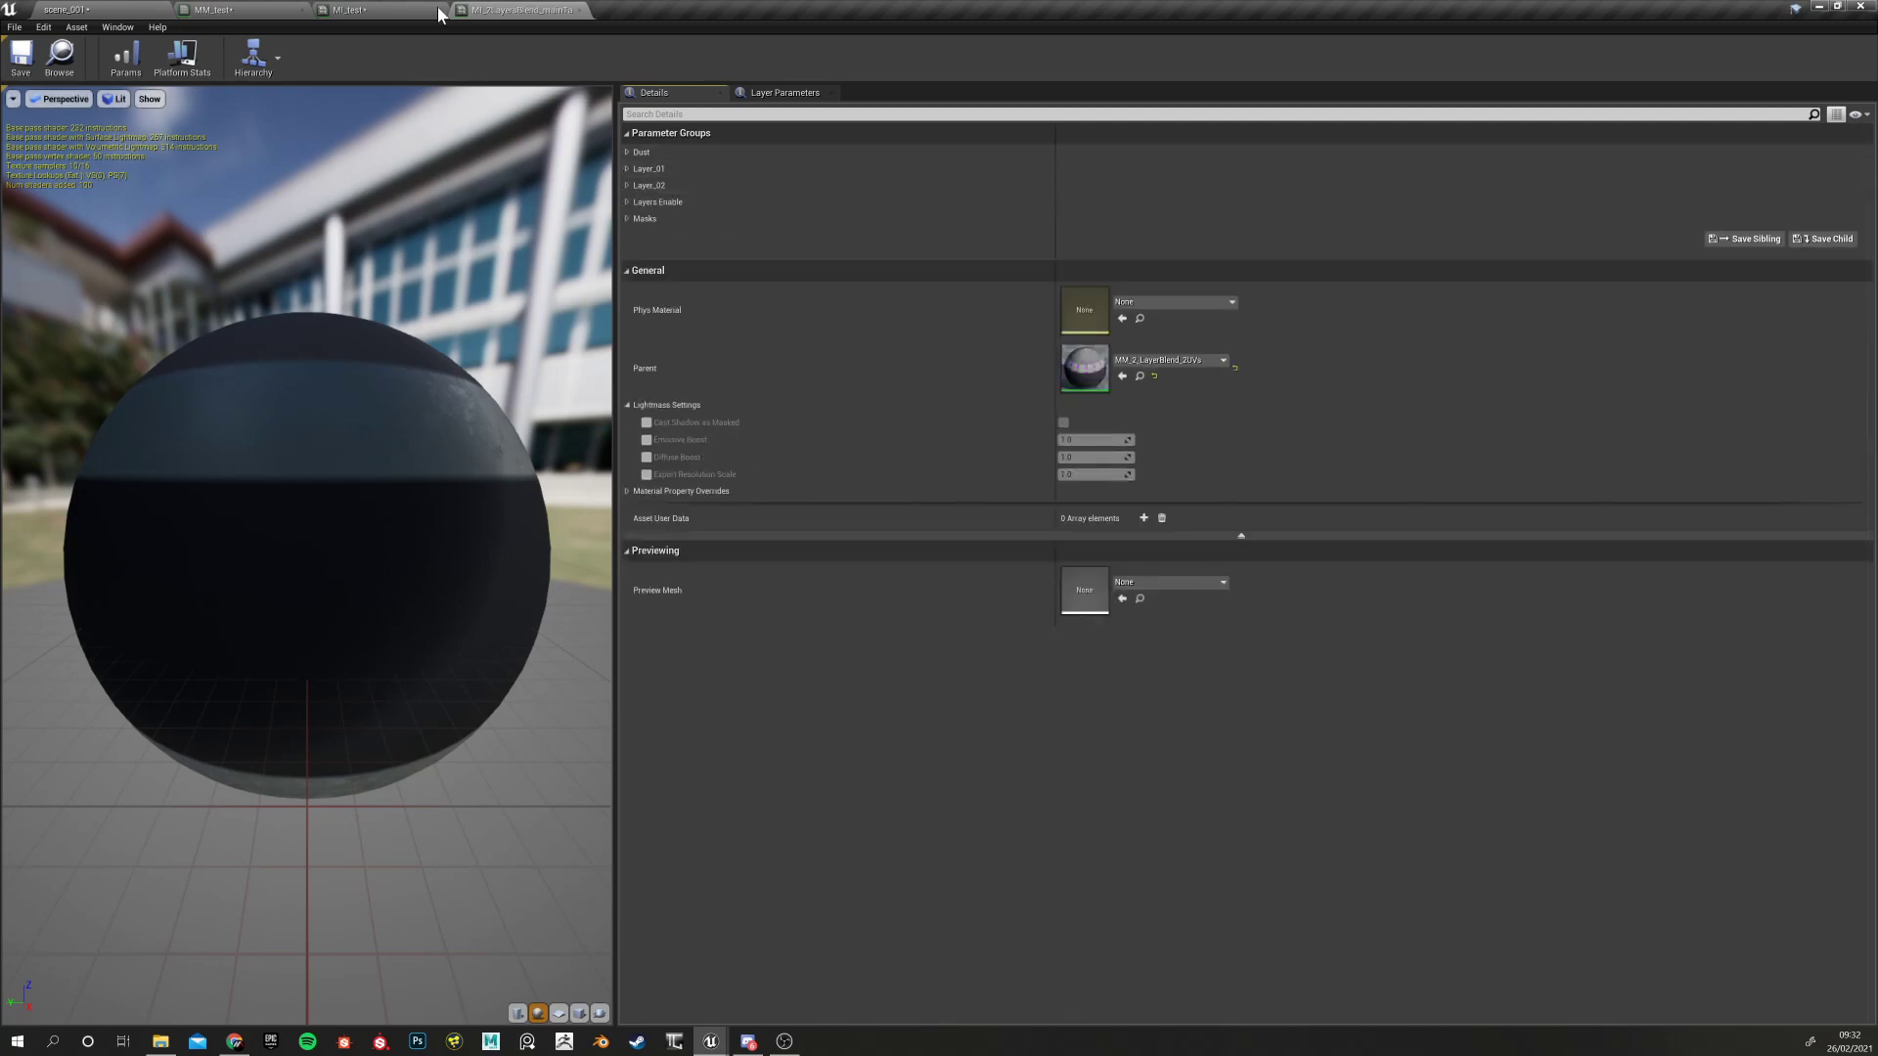
left_click(439, 14)
left_click(626, 152)
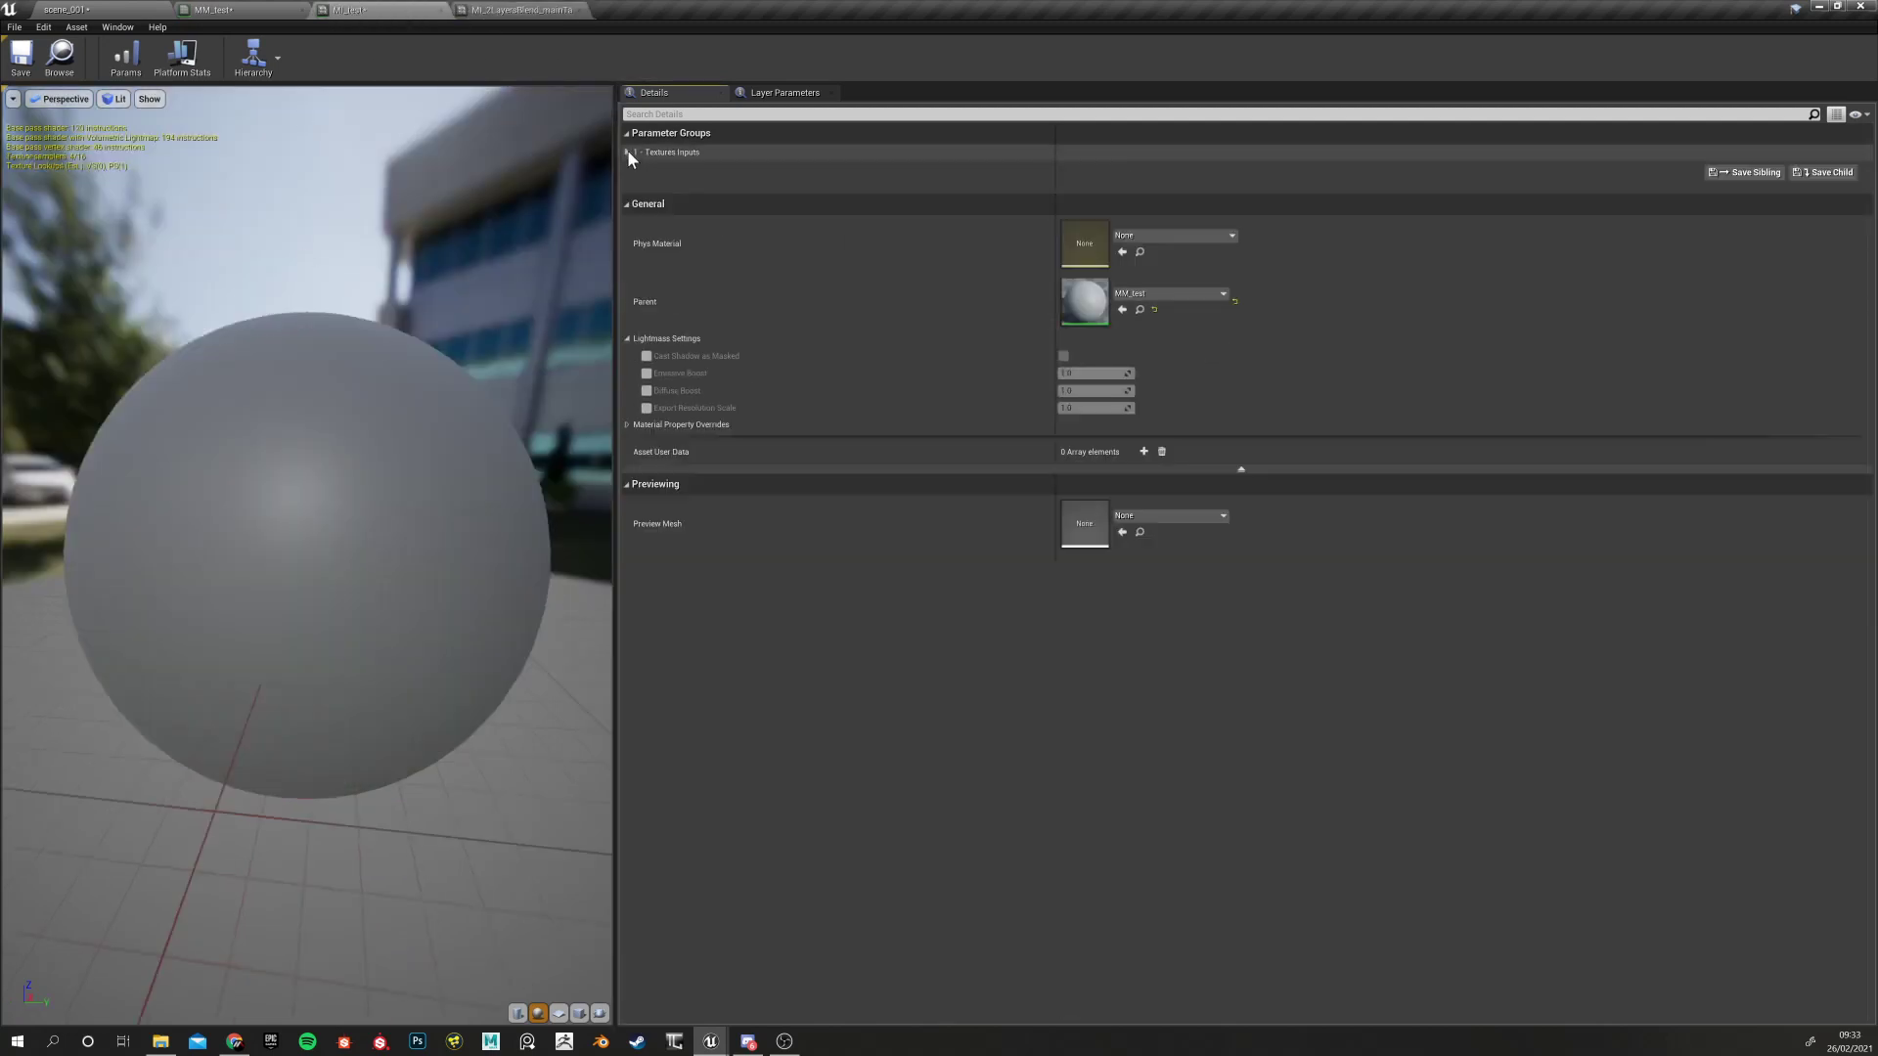
left_click(507, 10)
Add a Texture Sample node to the MM_test graph via an 'st' node search
left_click(342, 9)
left_click(233, 11)
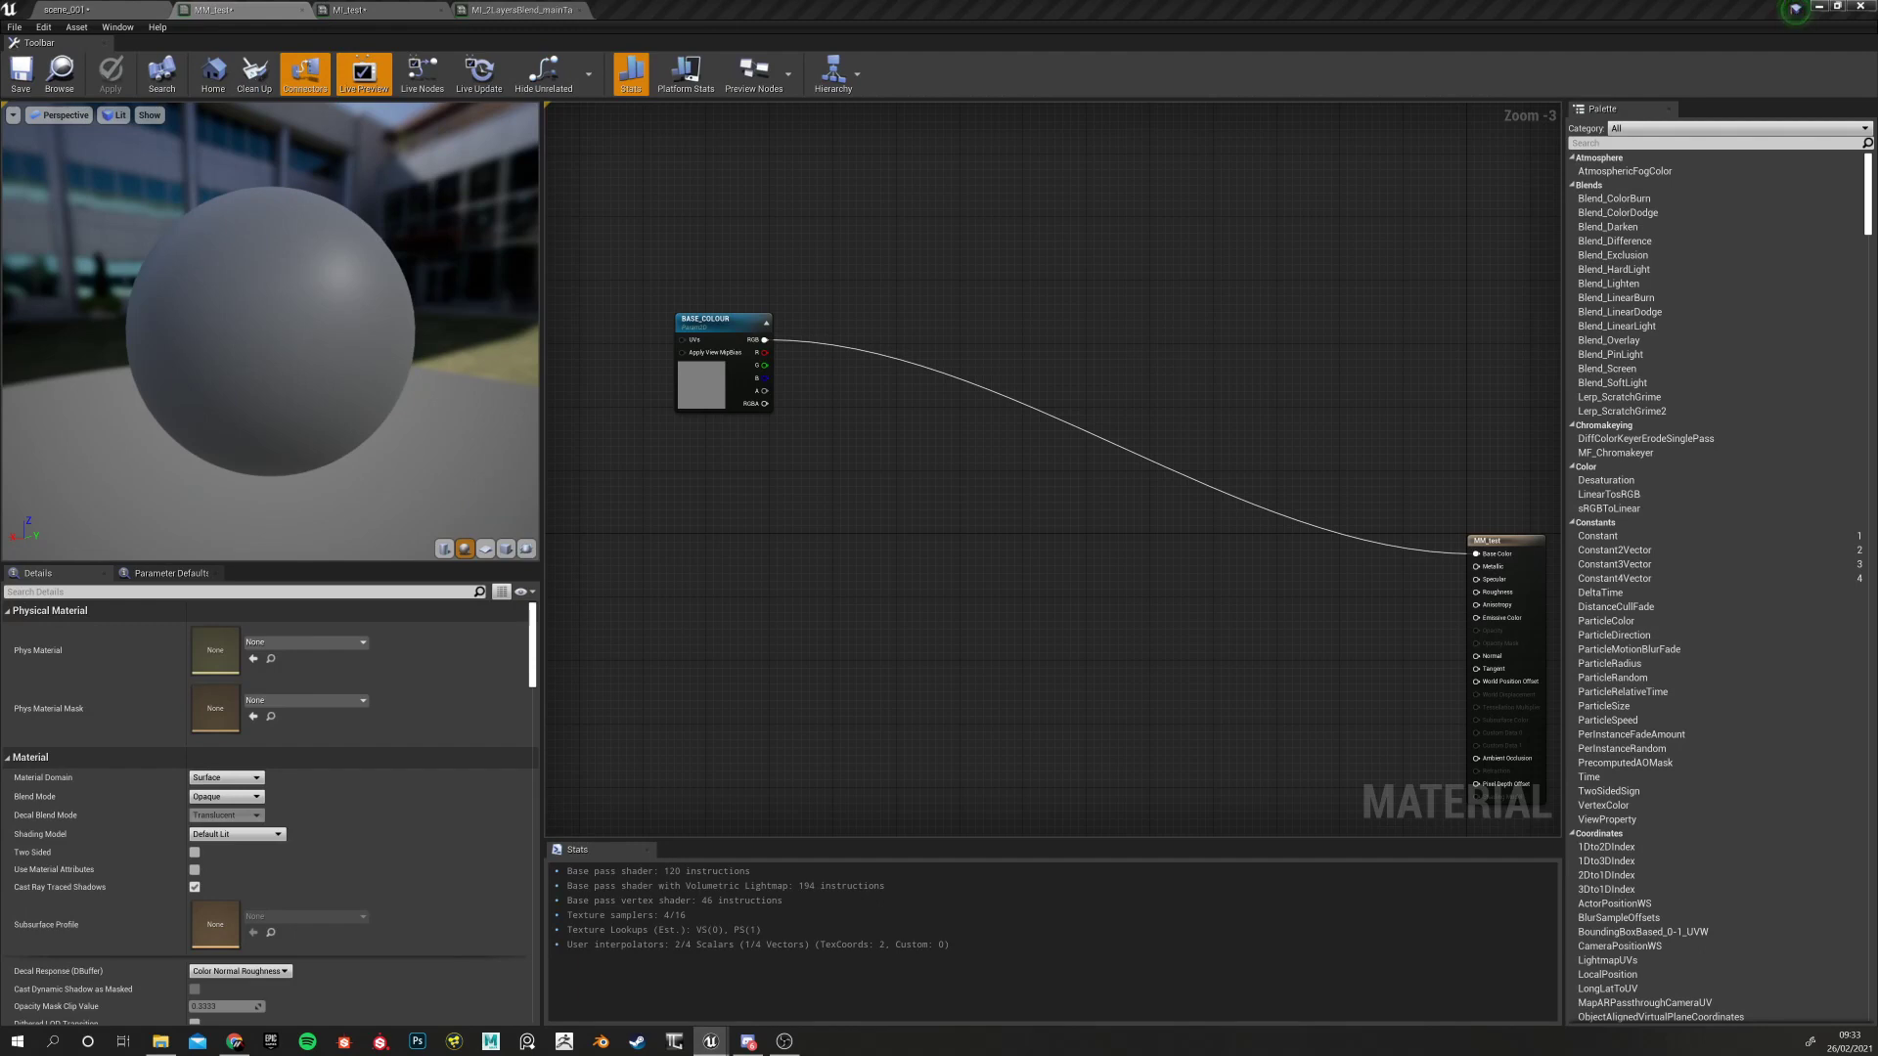
scroll(804, 562, "down", 3)
scroll(748, 561, "up", 3)
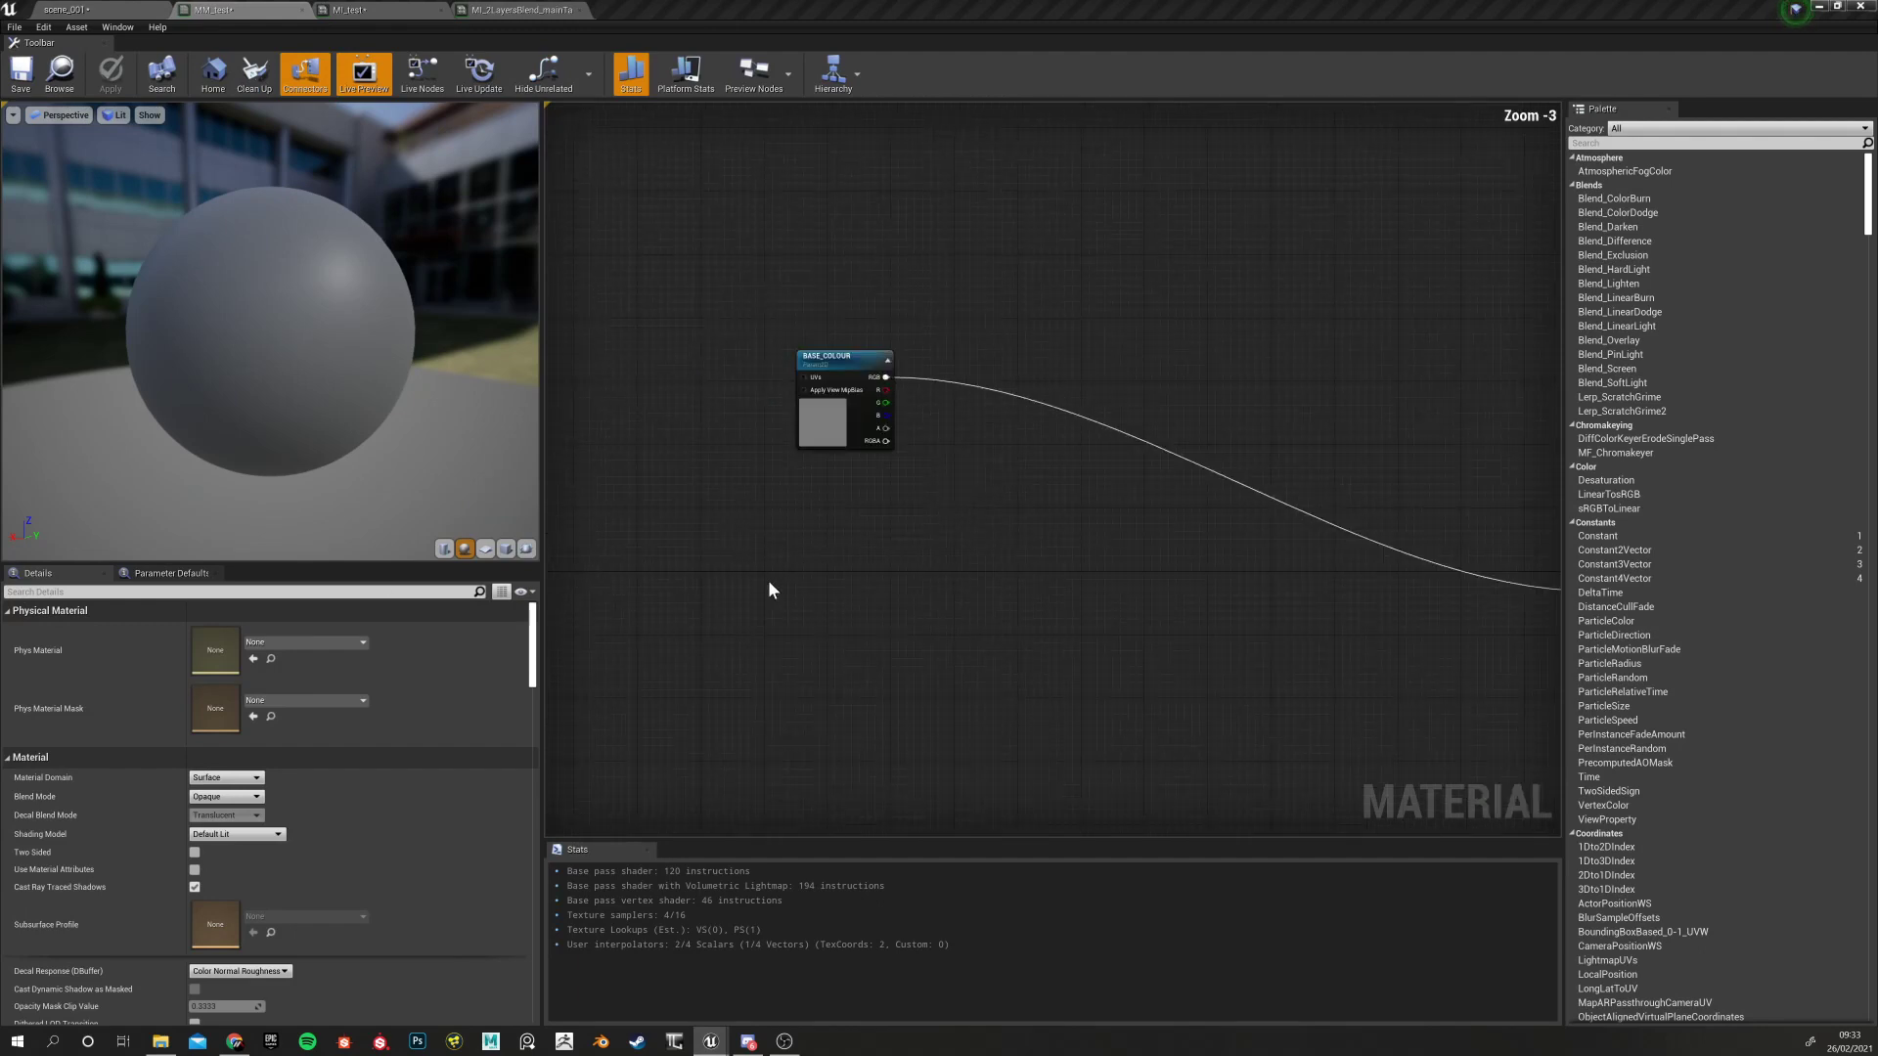
scroll(749, 561, "down", 3)
scroll(765, 565, "up", 3)
right_click(753, 564)
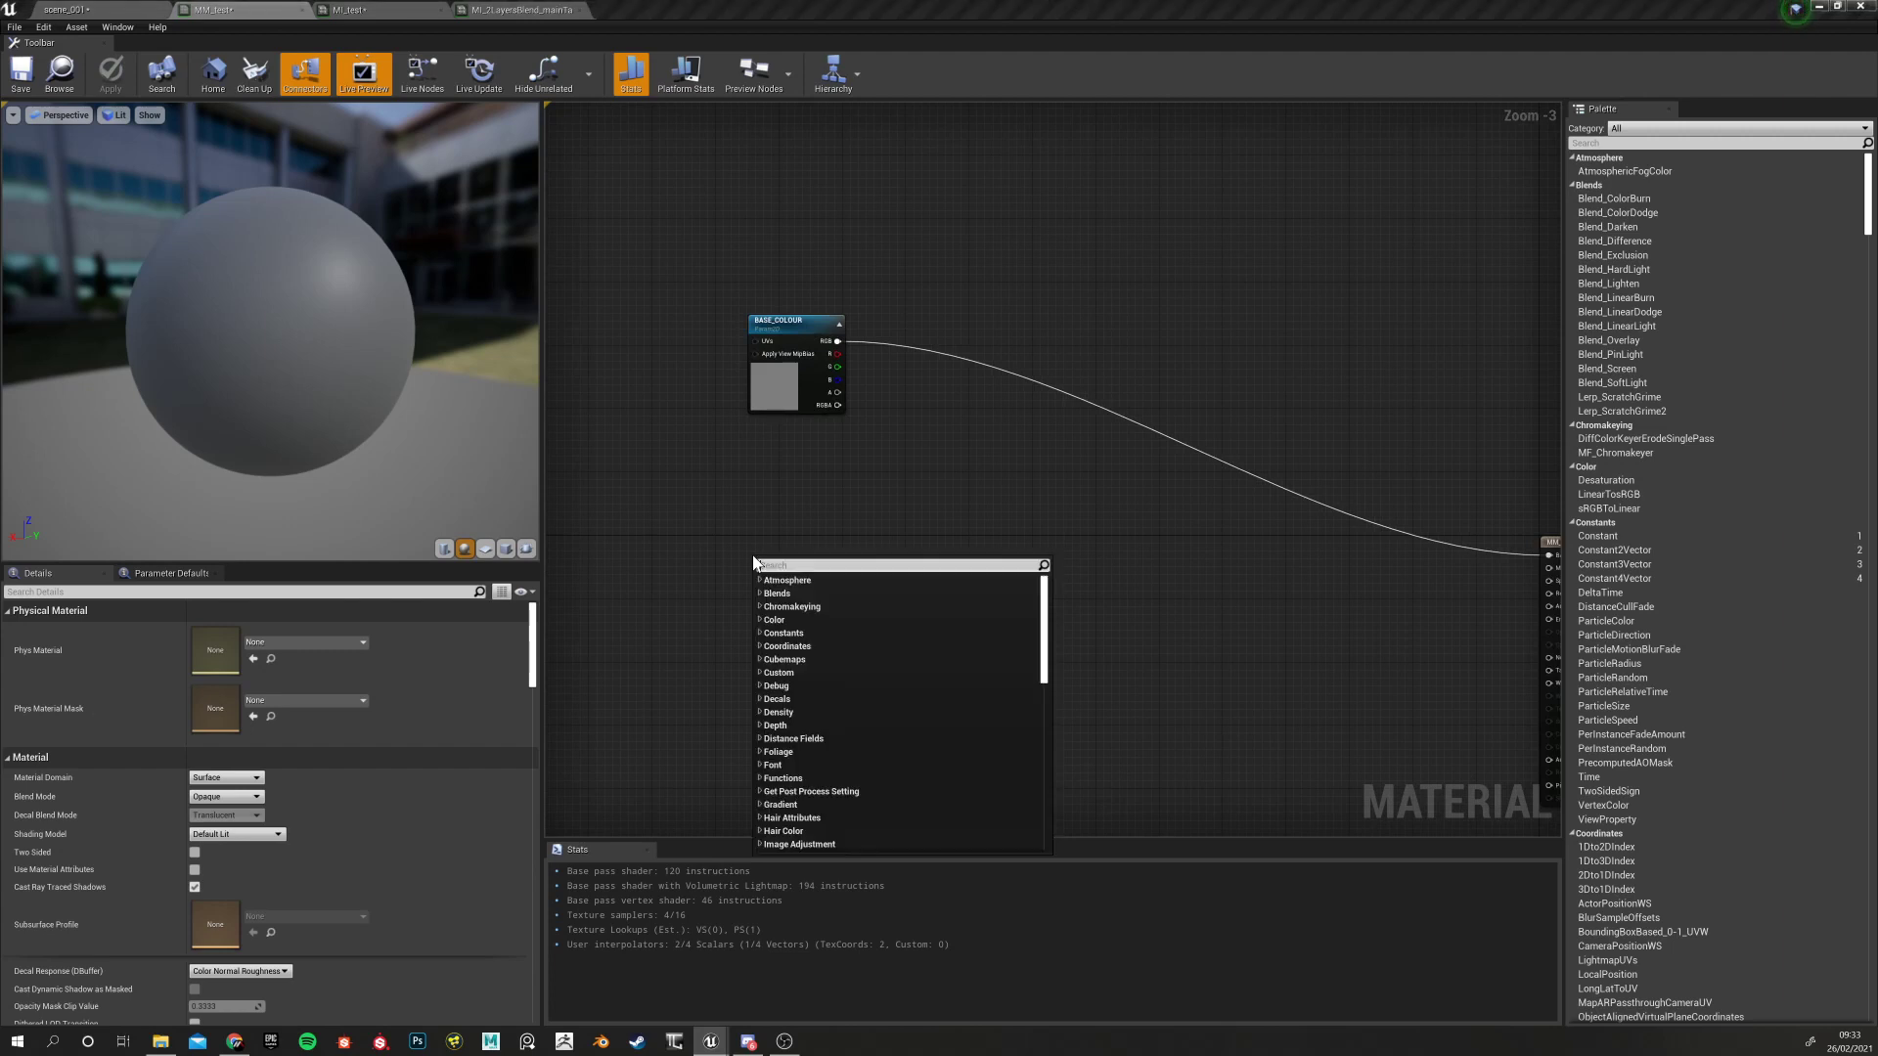
type("st")
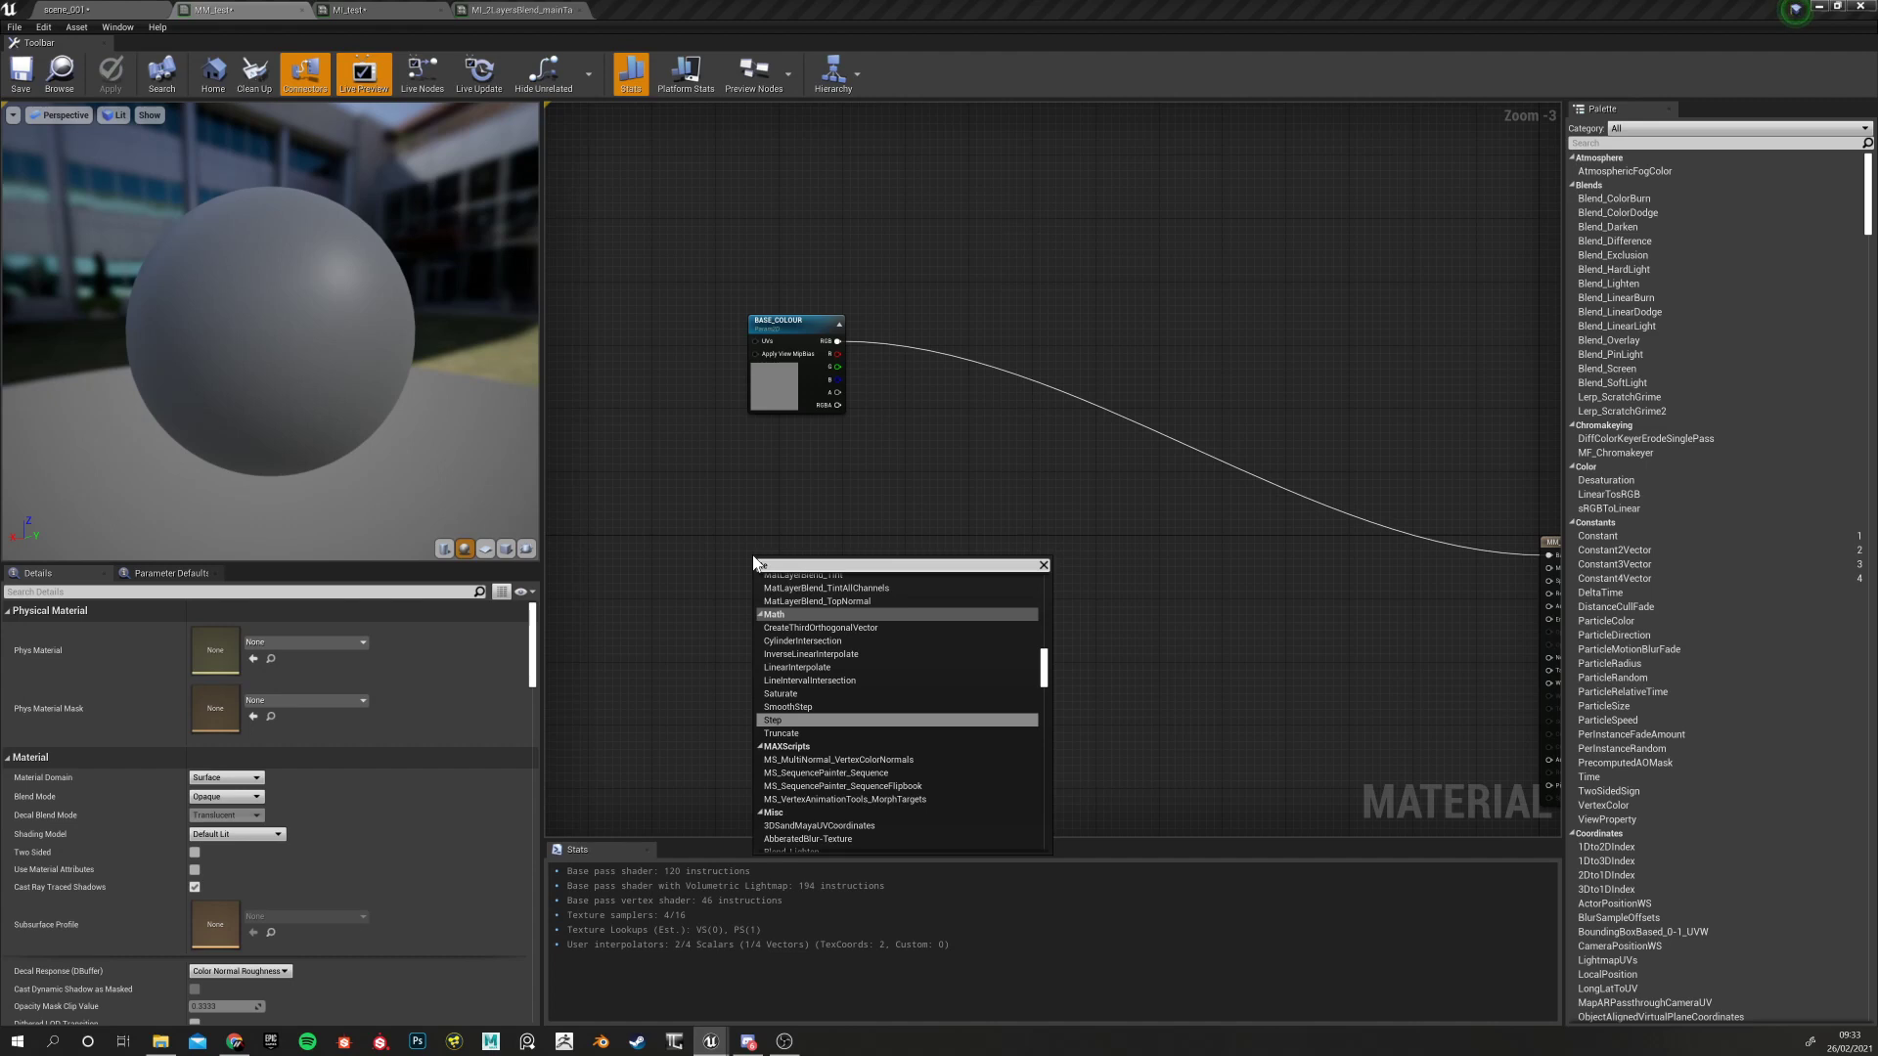
left_click(822, 724)
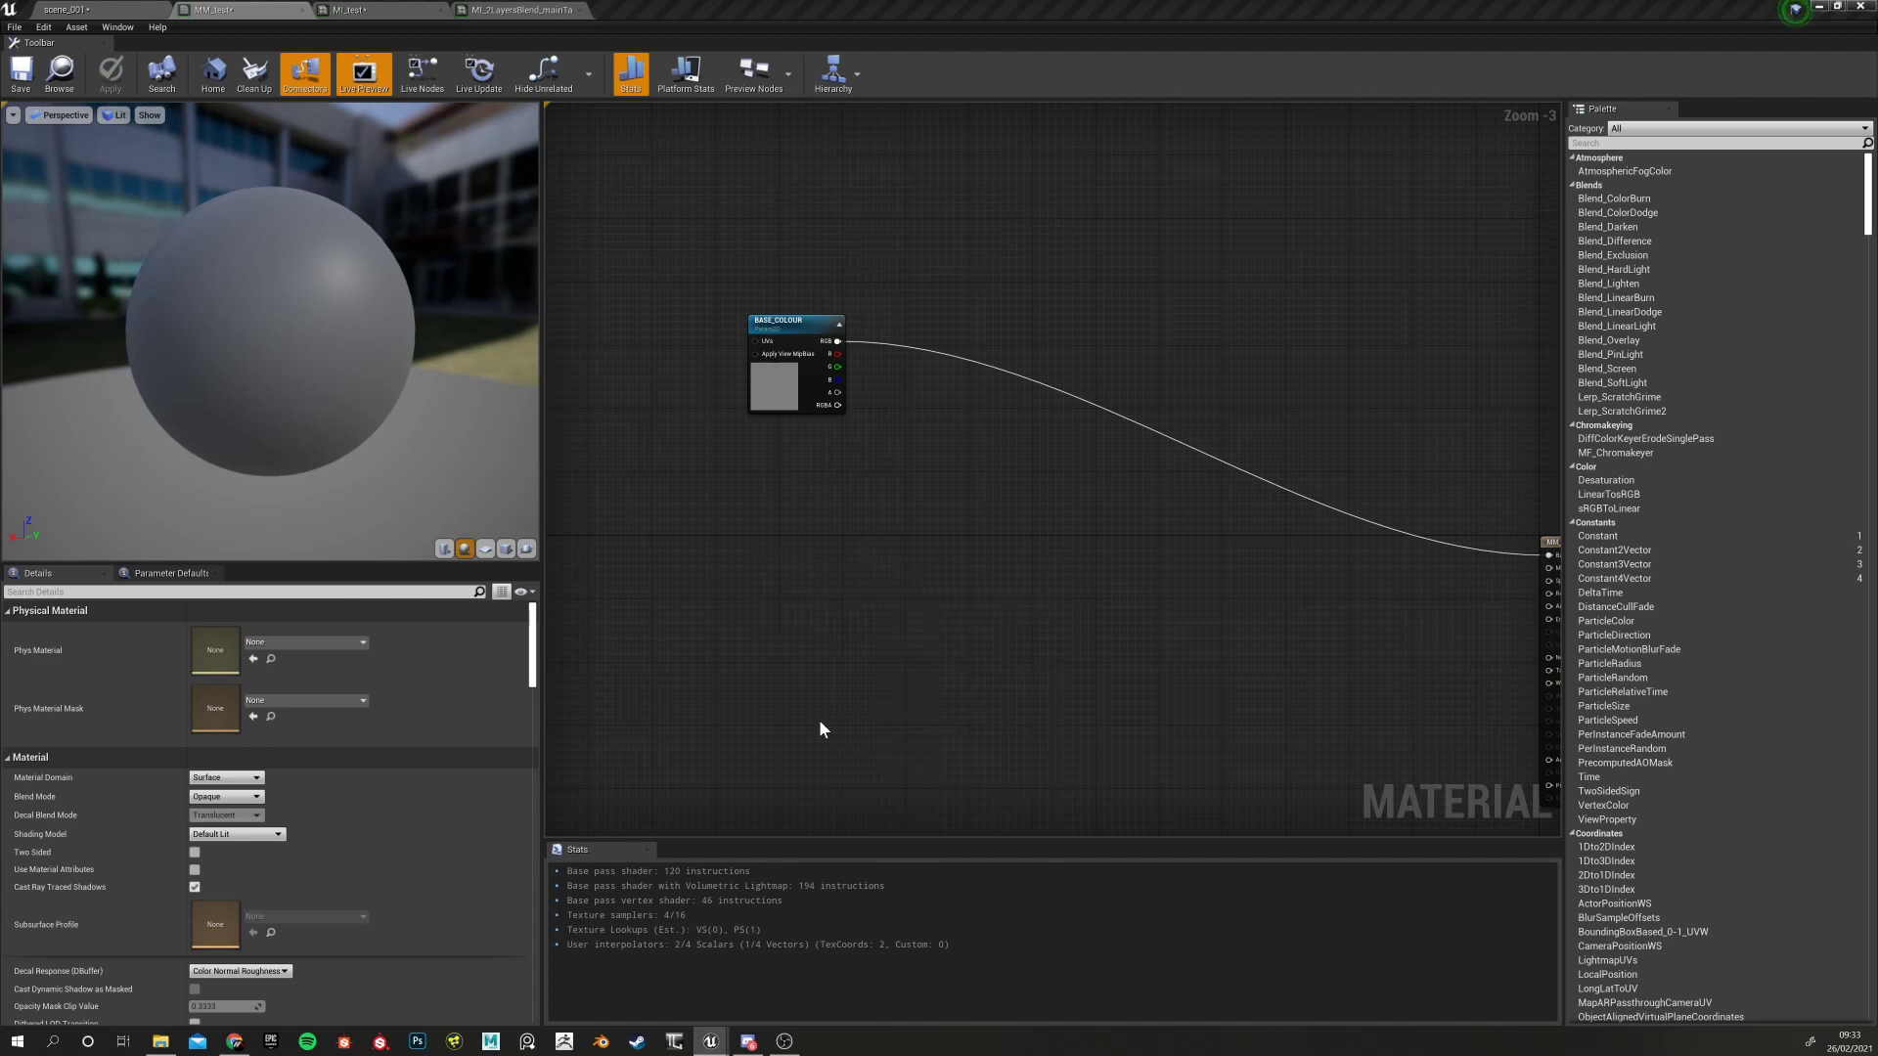
left_click_drag(791, 568, 767, 648)
right_click_drag(963, 718, 936, 520)
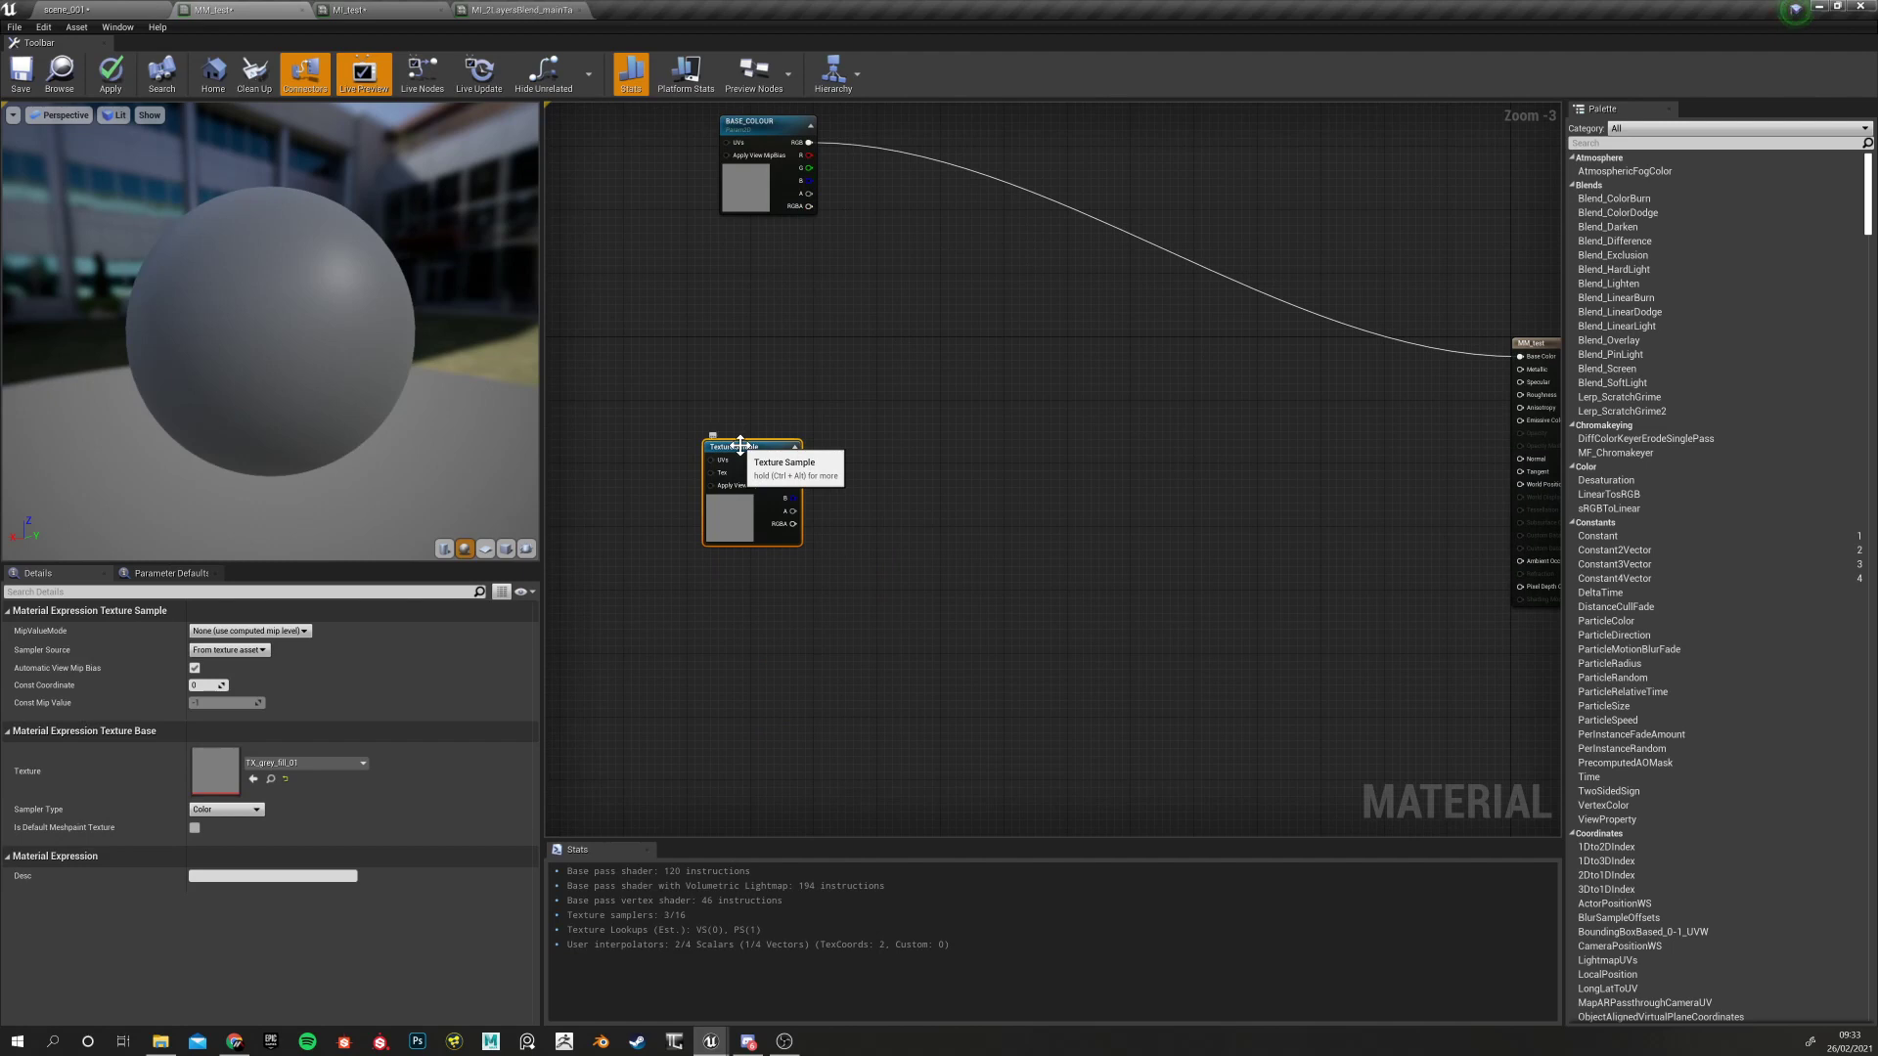
Duplicate it with Ctrl+W, stack both Texture Samples vertically, then go to scene_001
key("ctrl+w")
left_click_drag(801, 454, 768, 692)
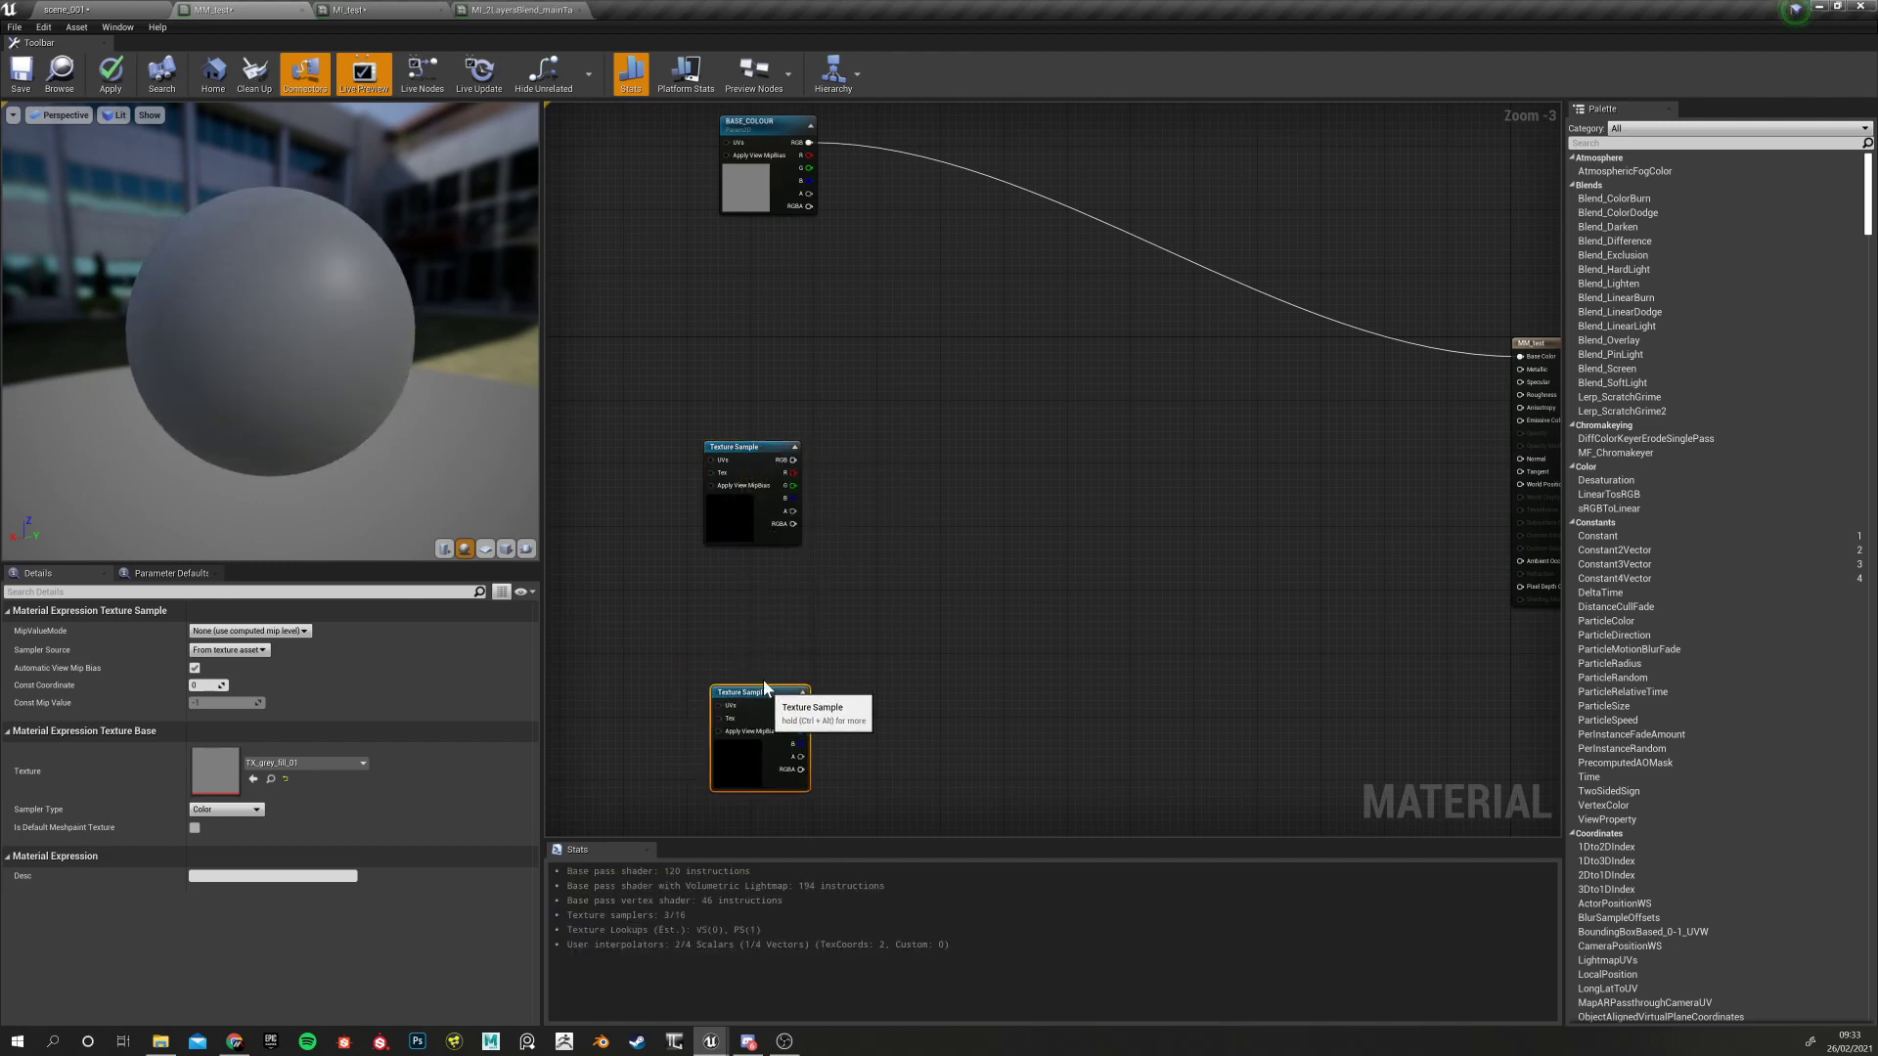
left_click(732, 447)
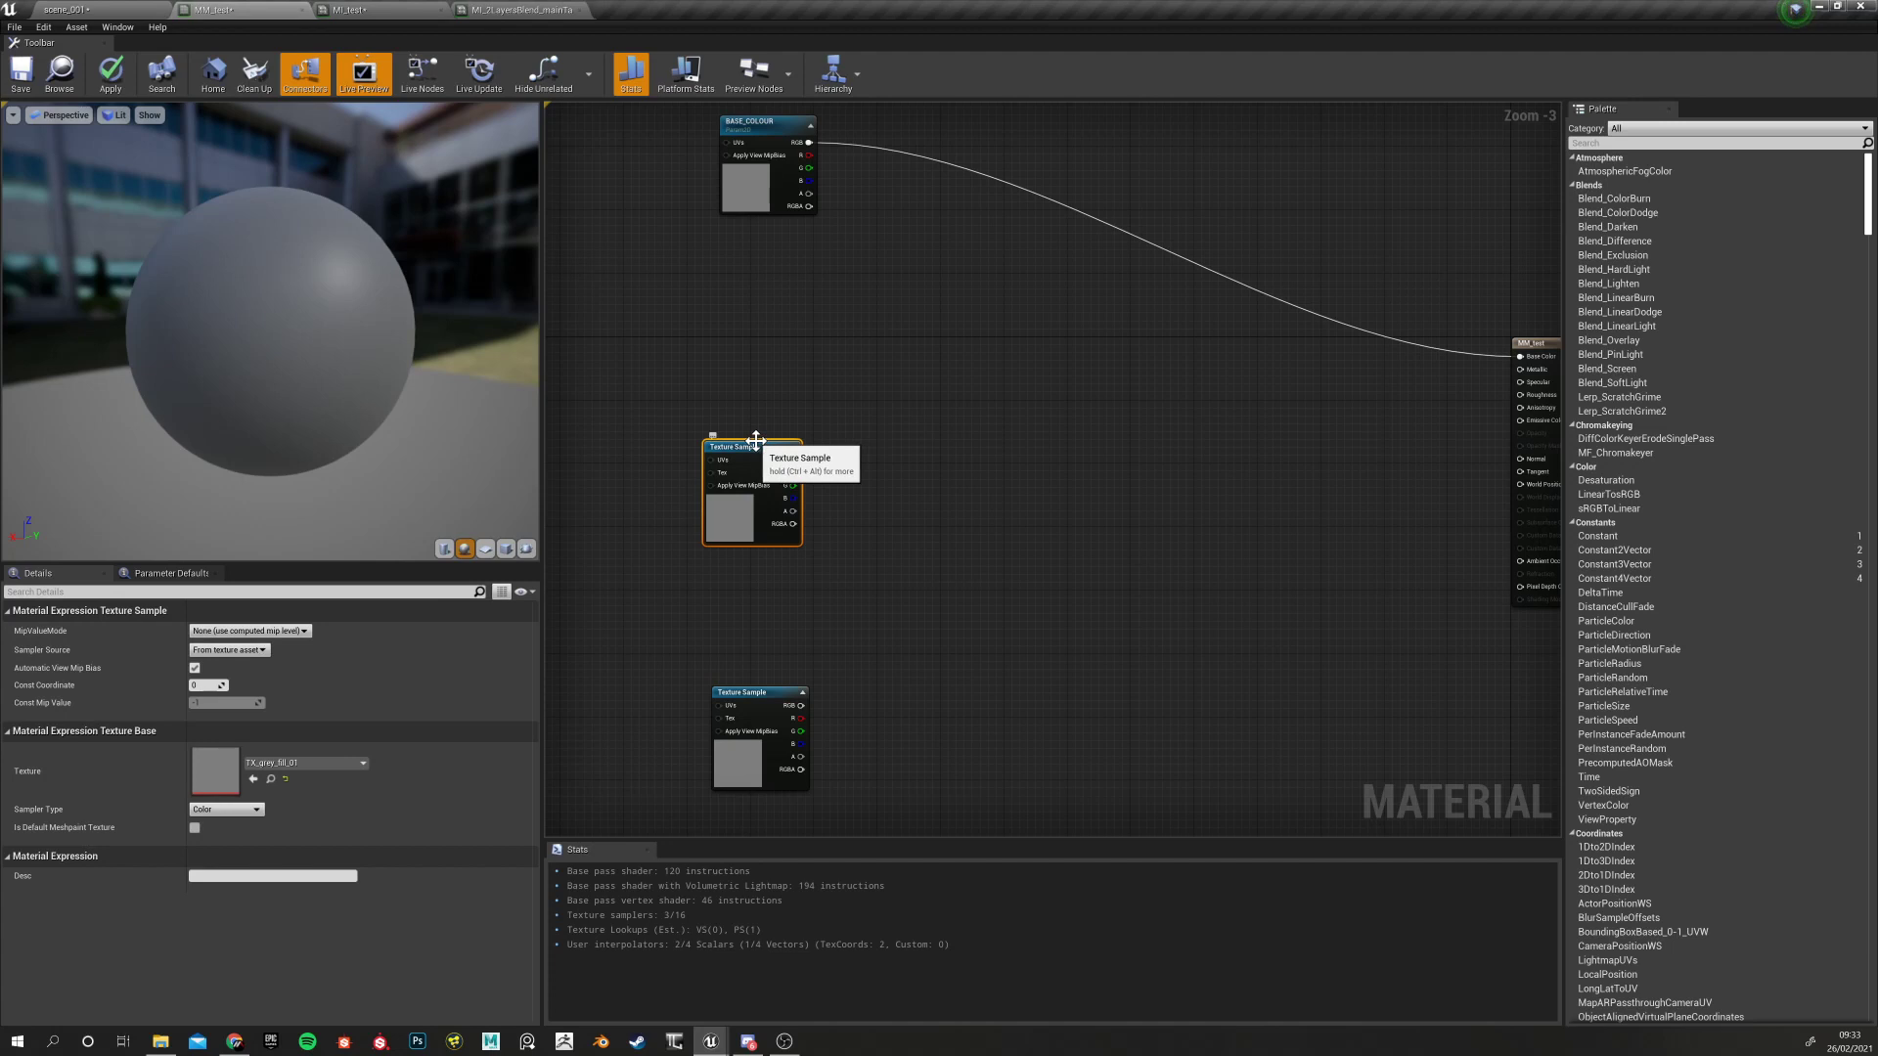
left_click(740, 401)
left_click(746, 445)
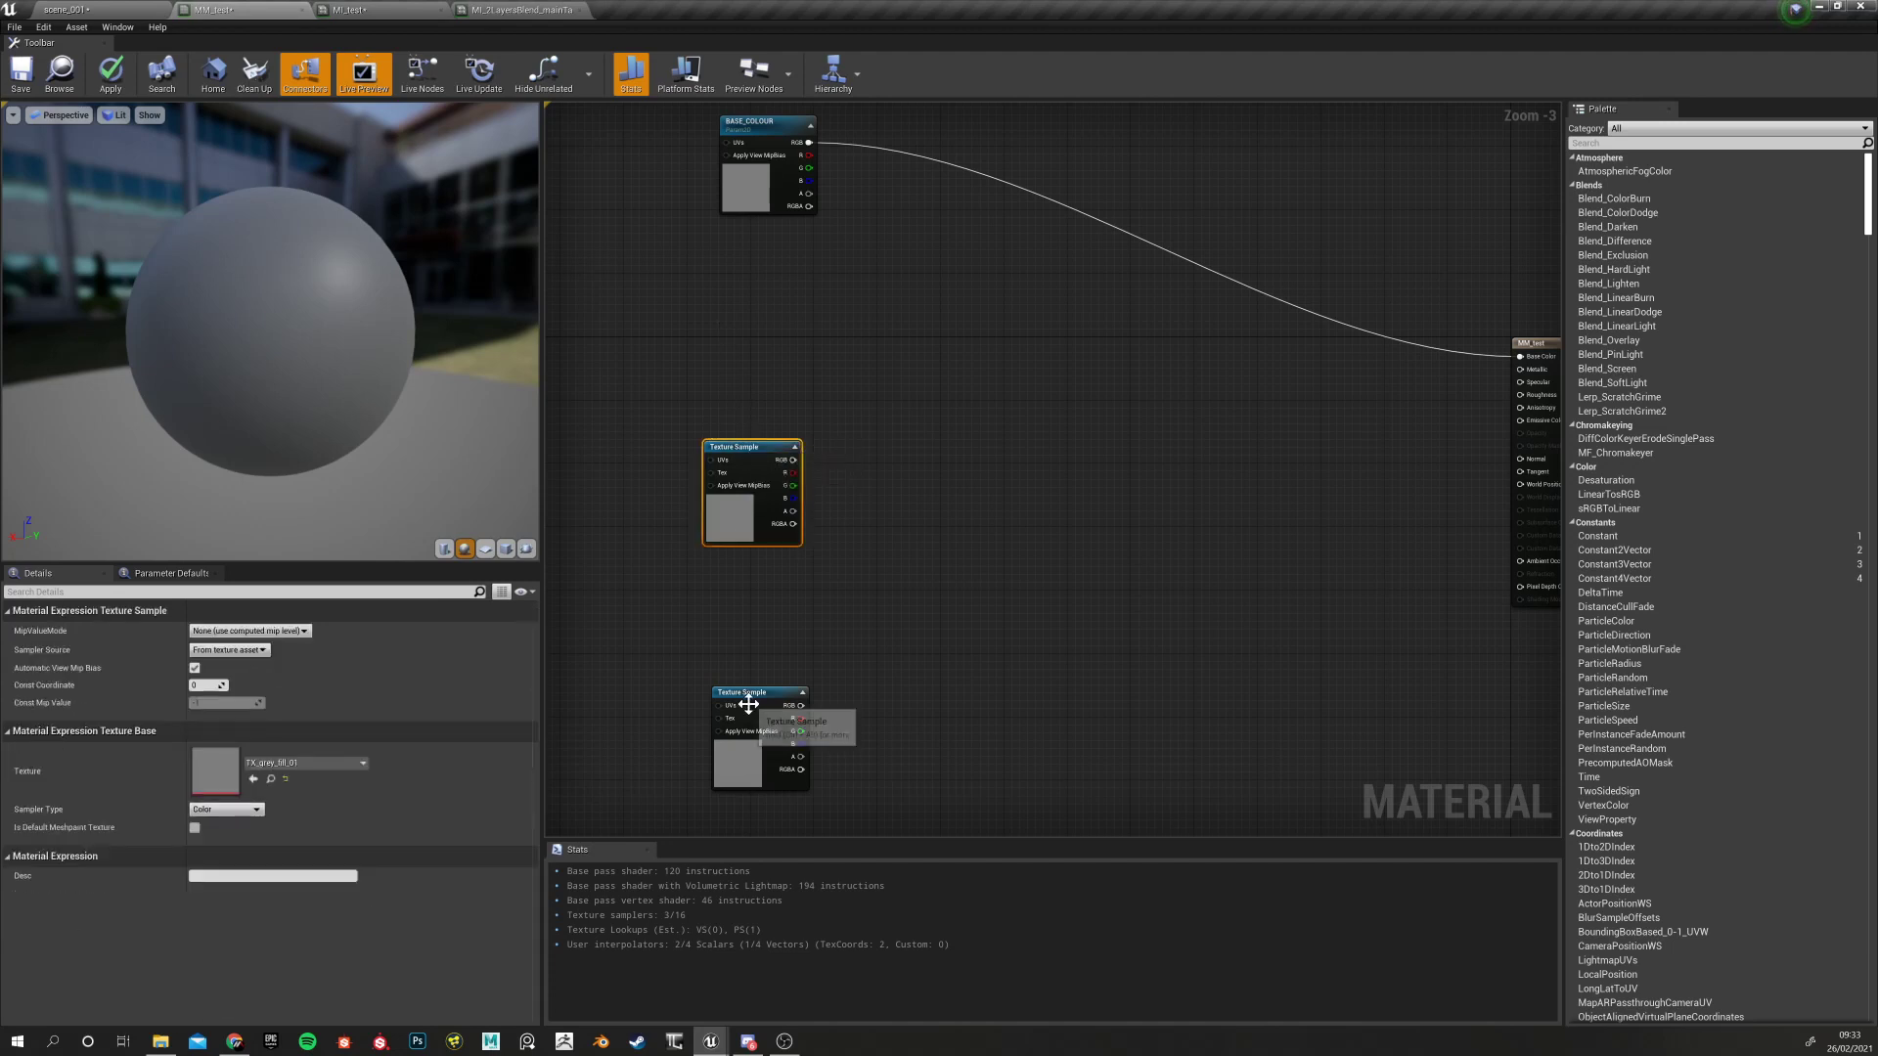
left_click_drag(747, 694, 739, 647)
left_click(741, 489)
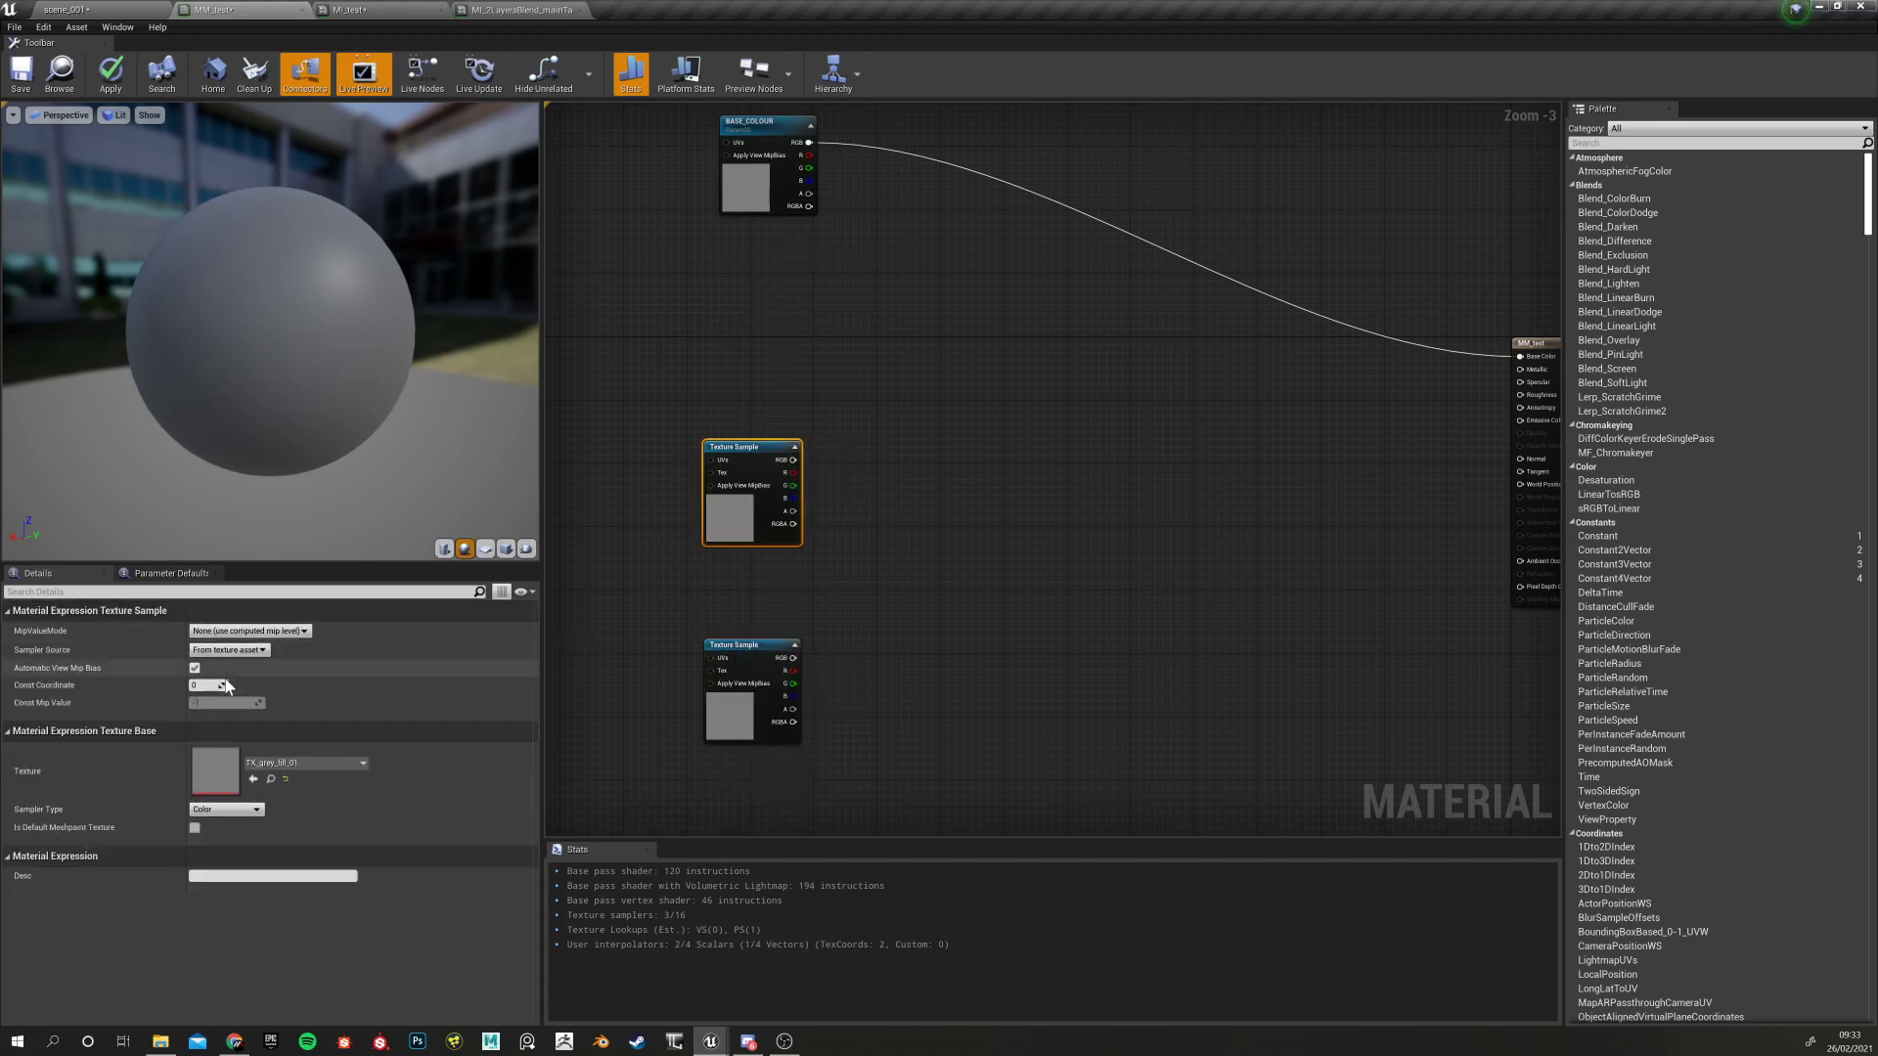
left_click(8, 610)
left_click(8, 611)
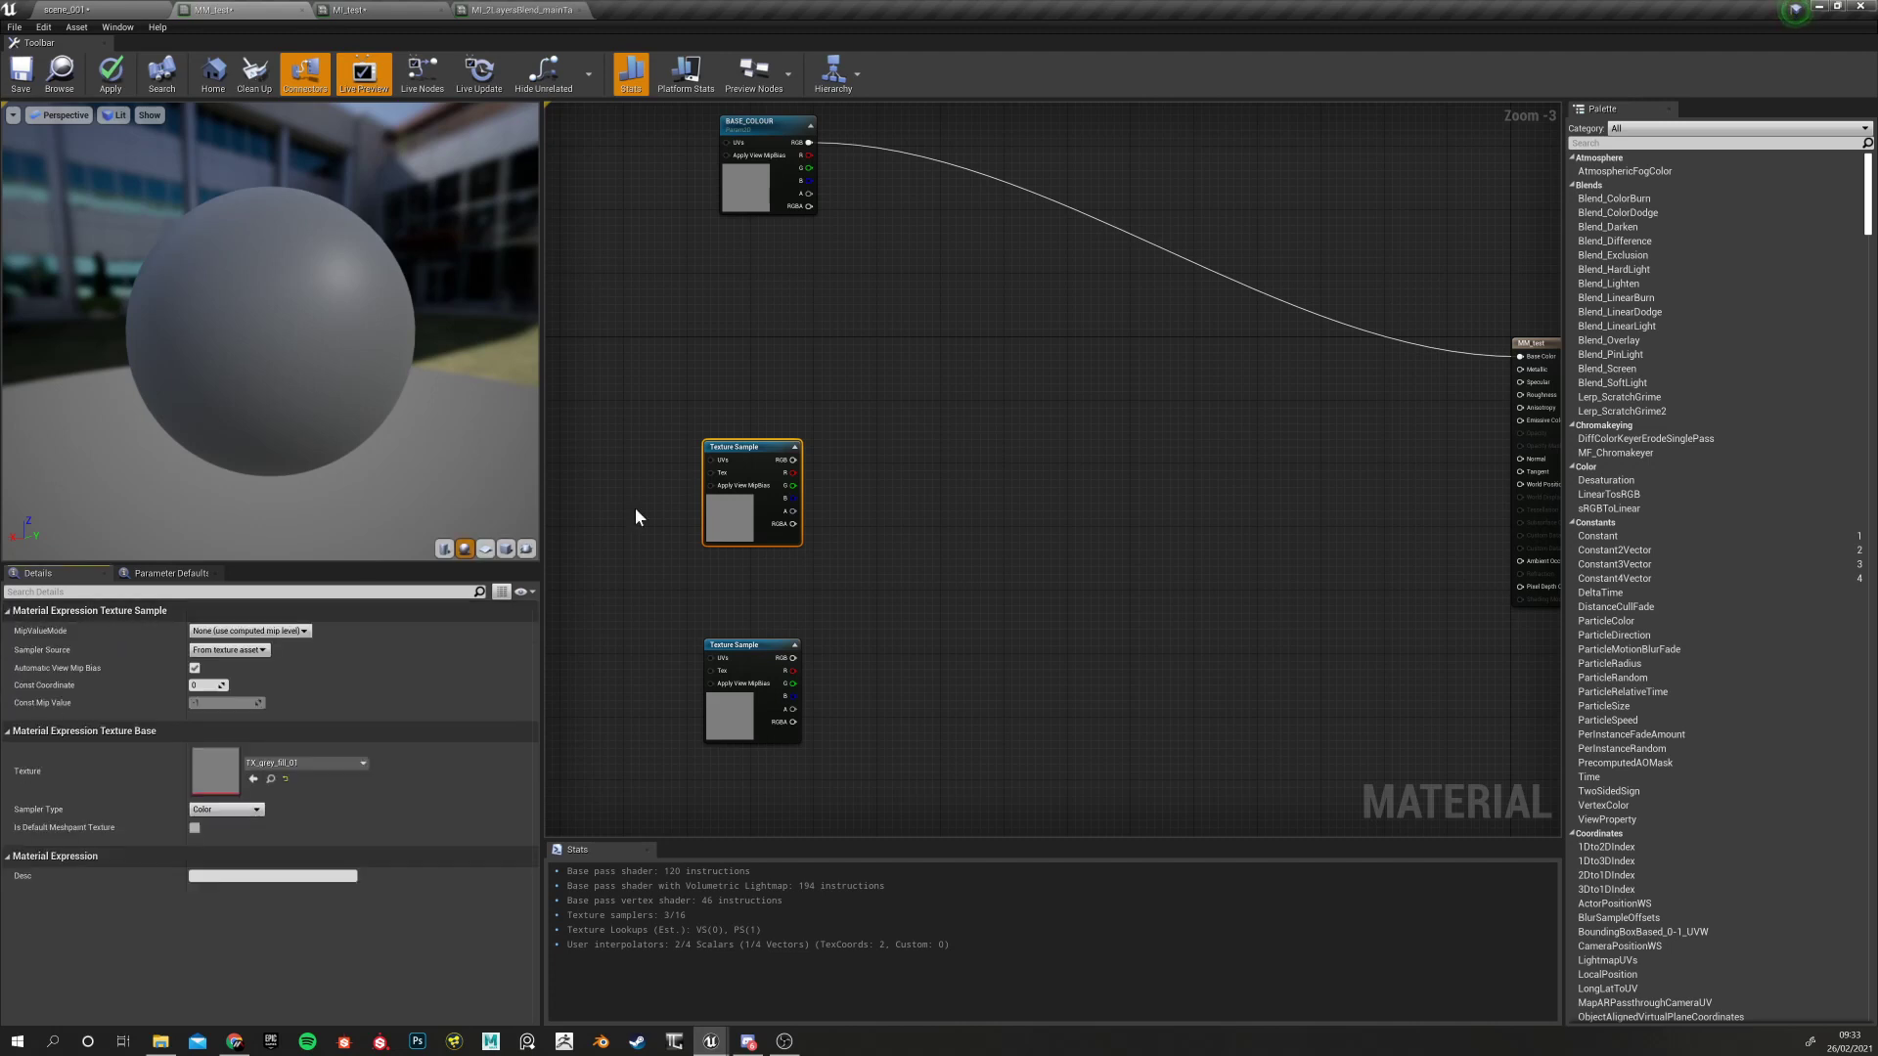
left_click(68, 10)
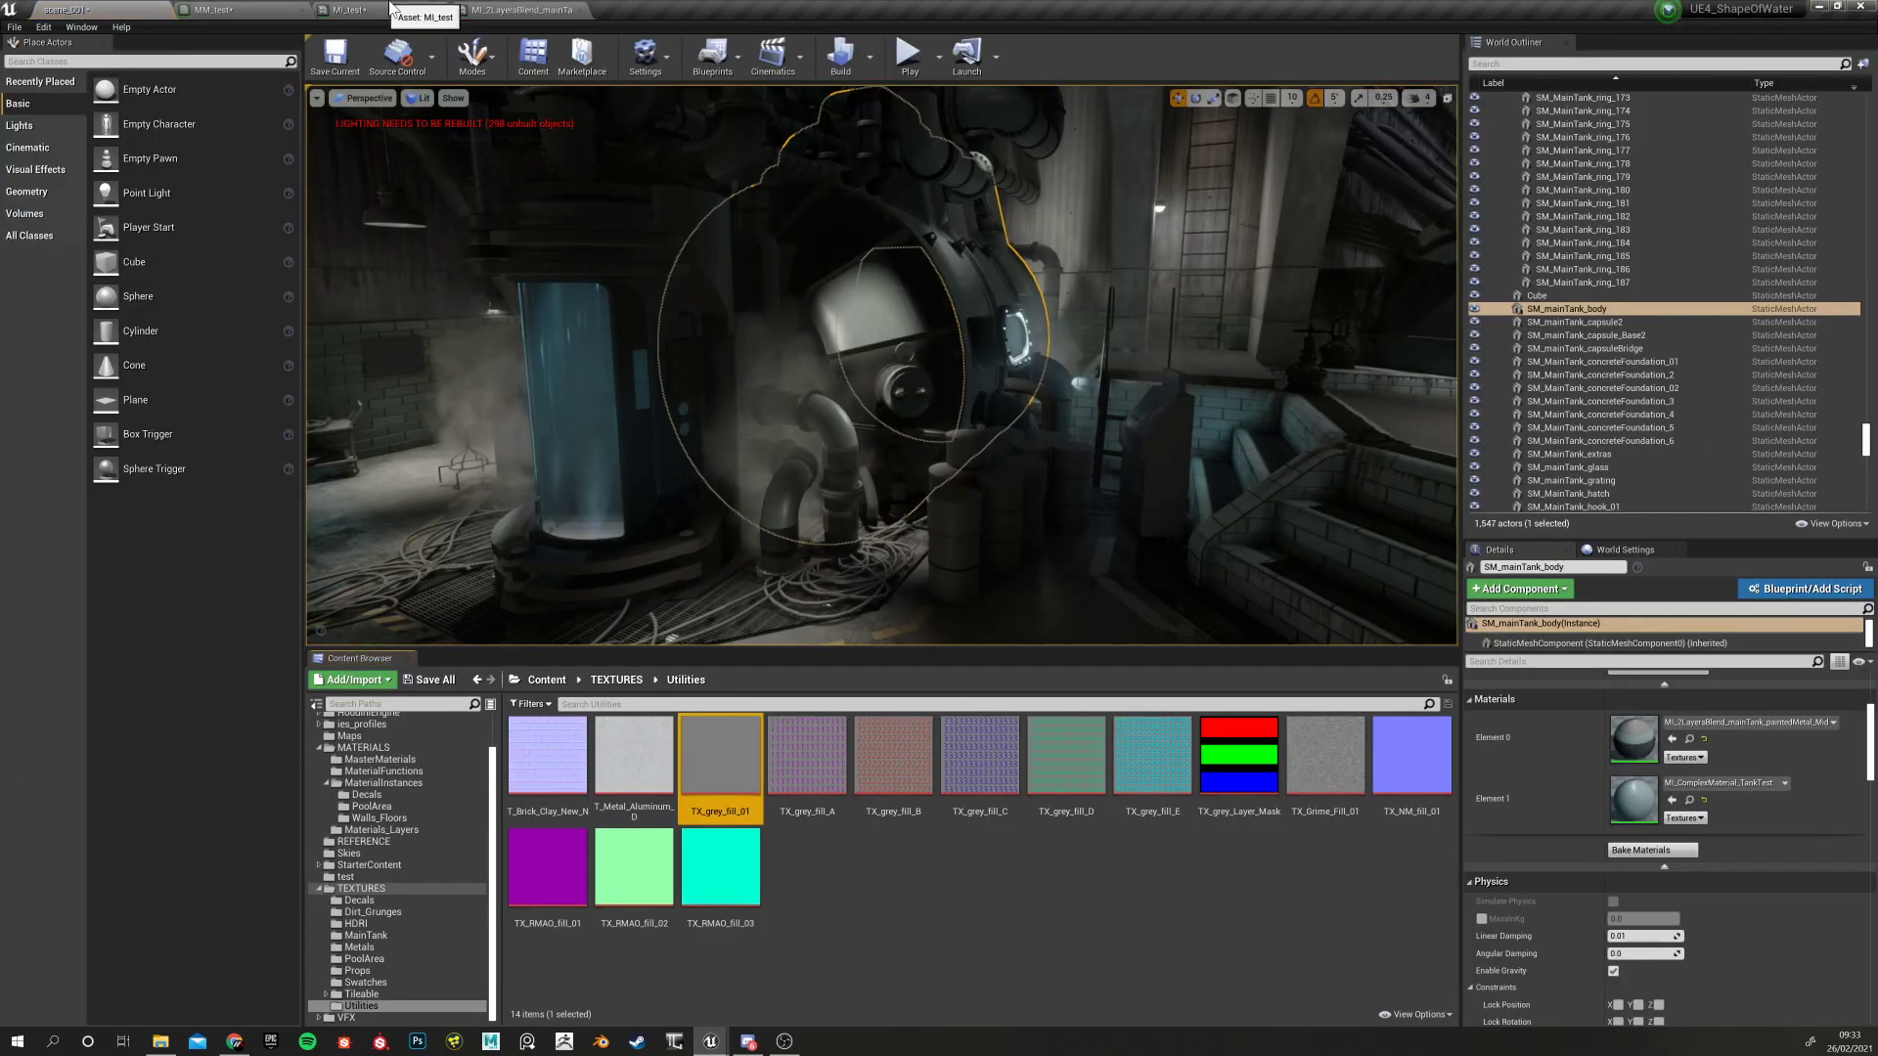
Move both Texture Sample nodes in MM_test down and to the right
left_click(354, 10)
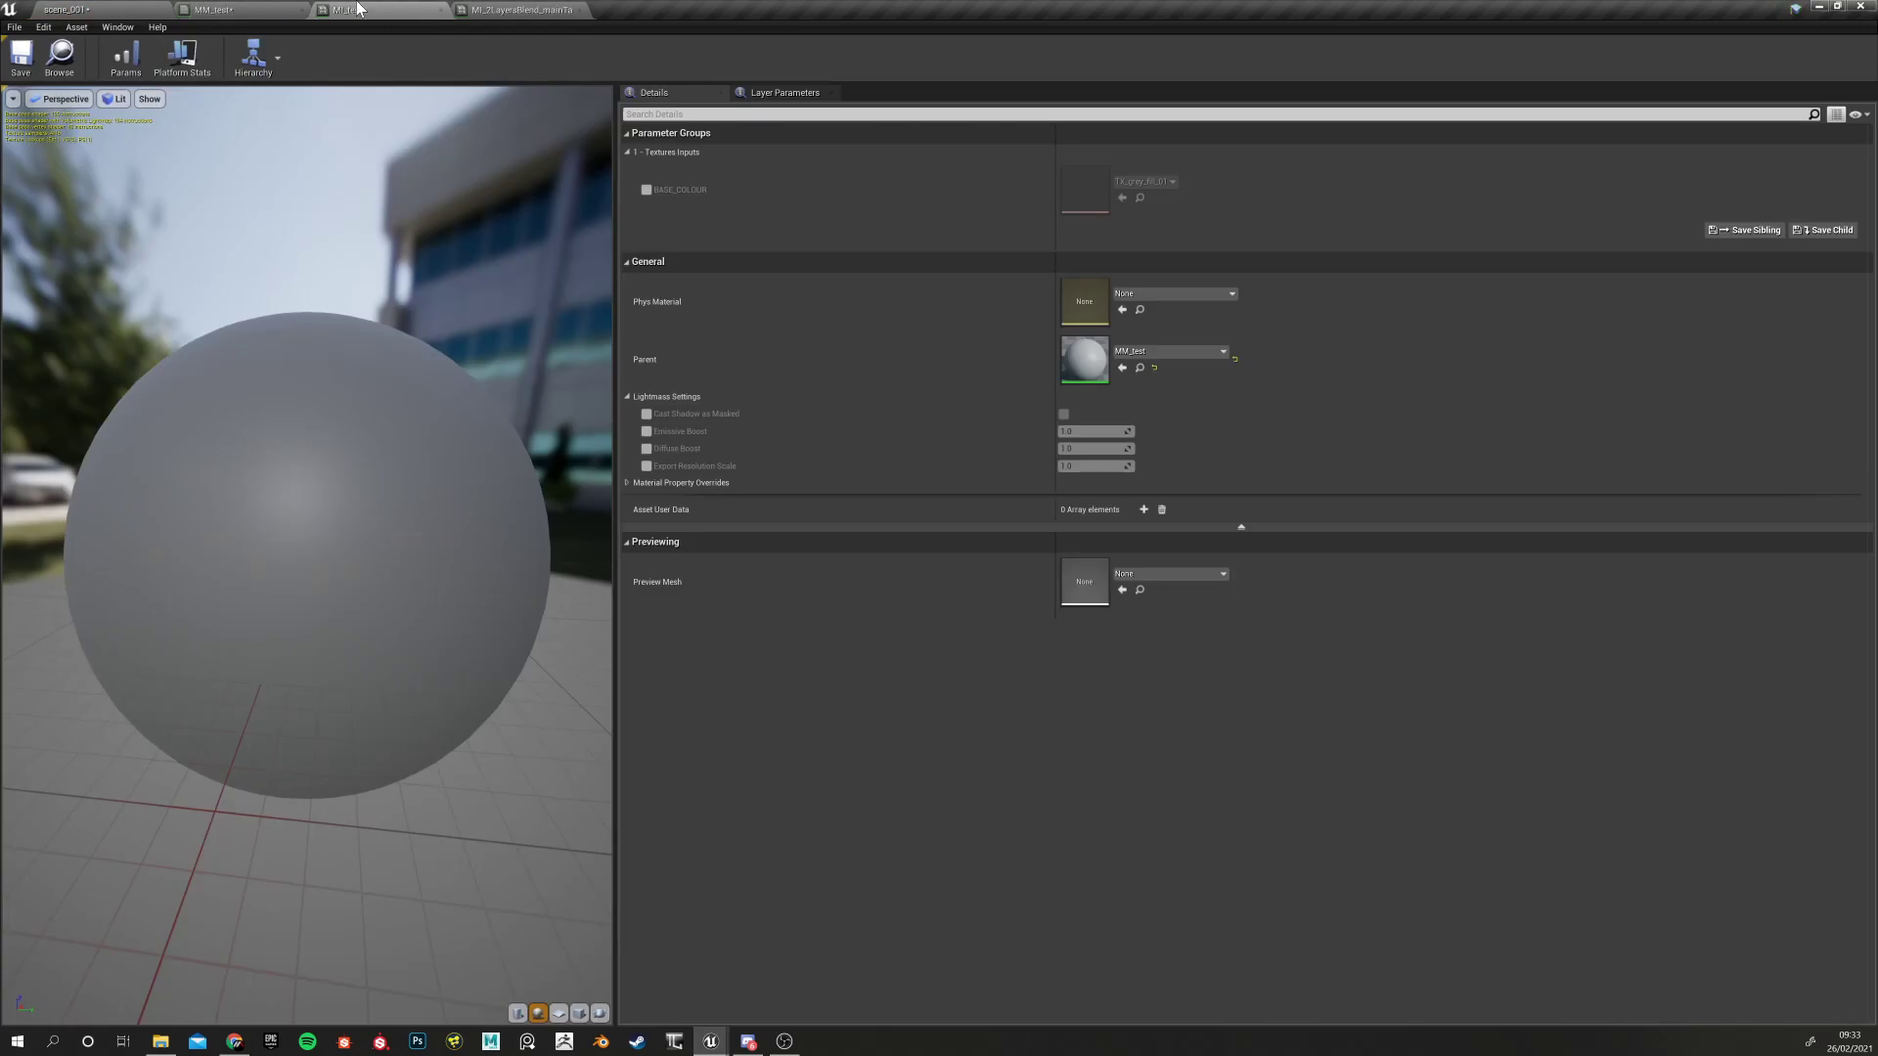
left_click(213, 10)
left_click(554, 655)
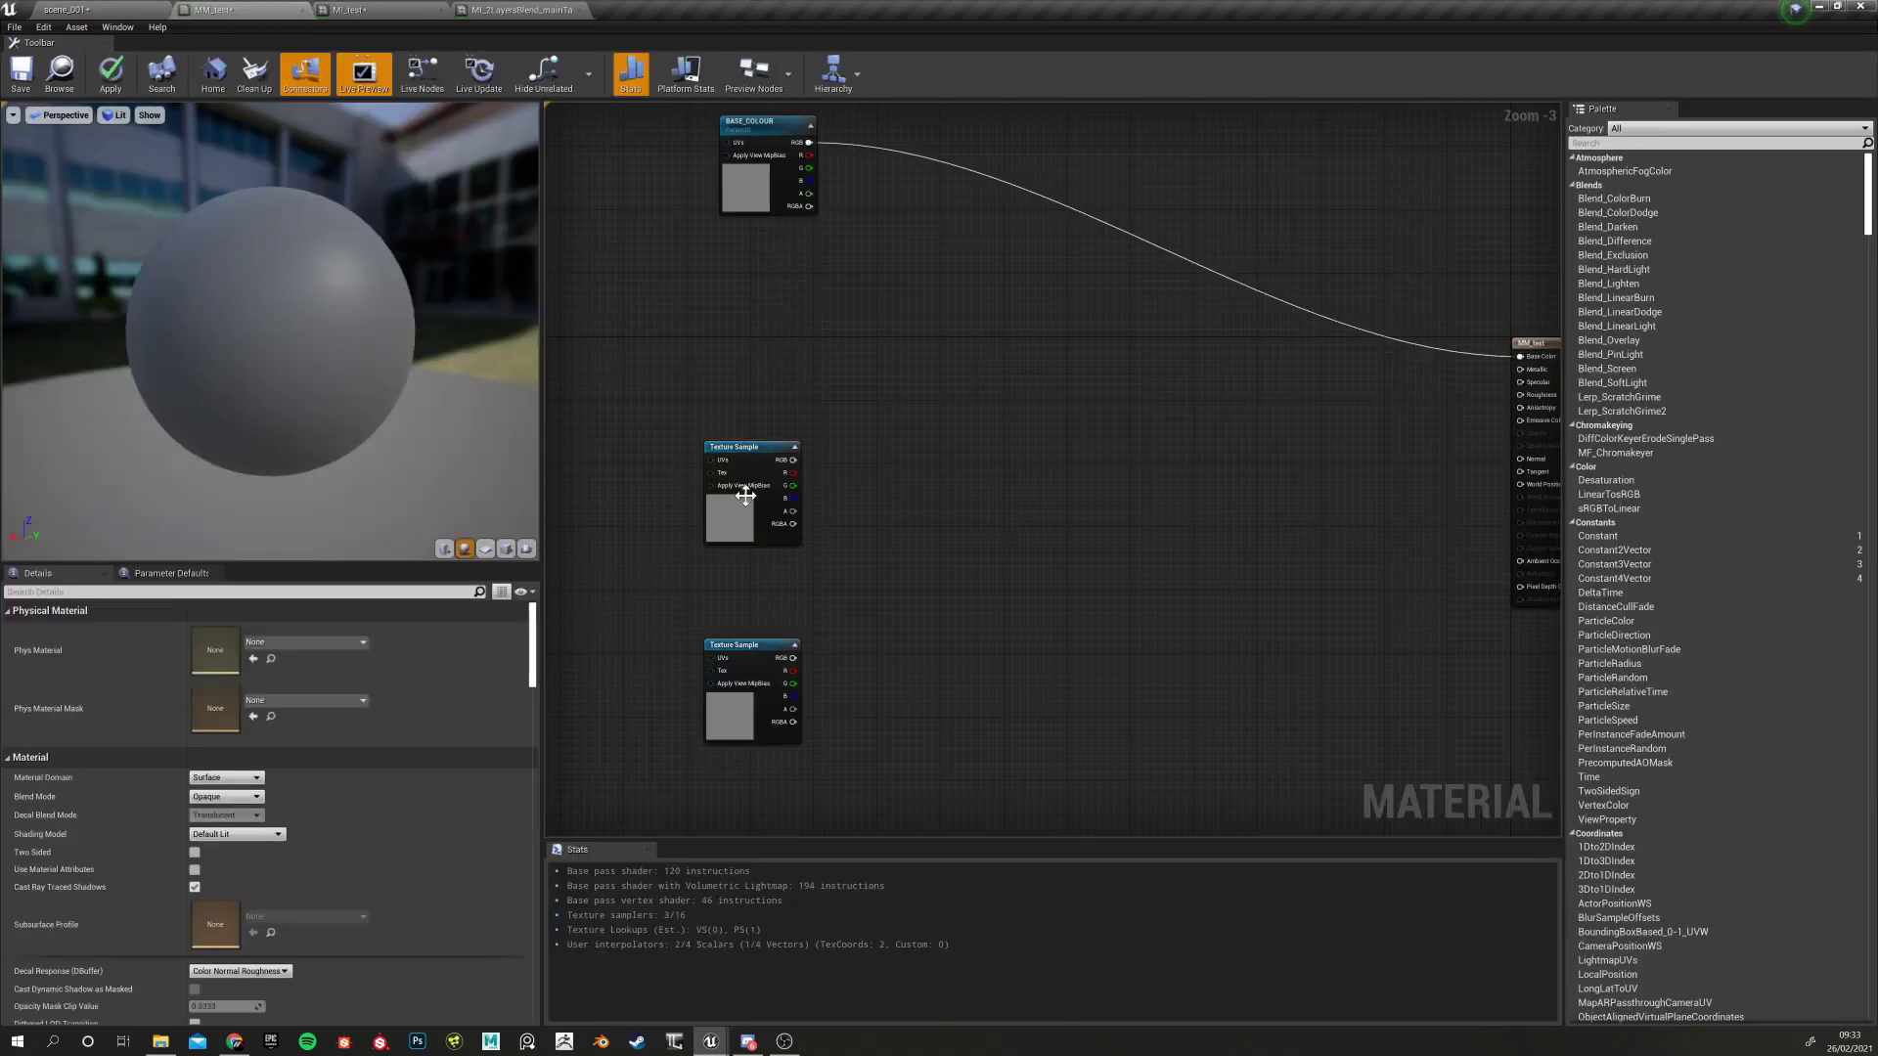
left_click(767, 458)
right_click_drag(628, 368, 671, 427)
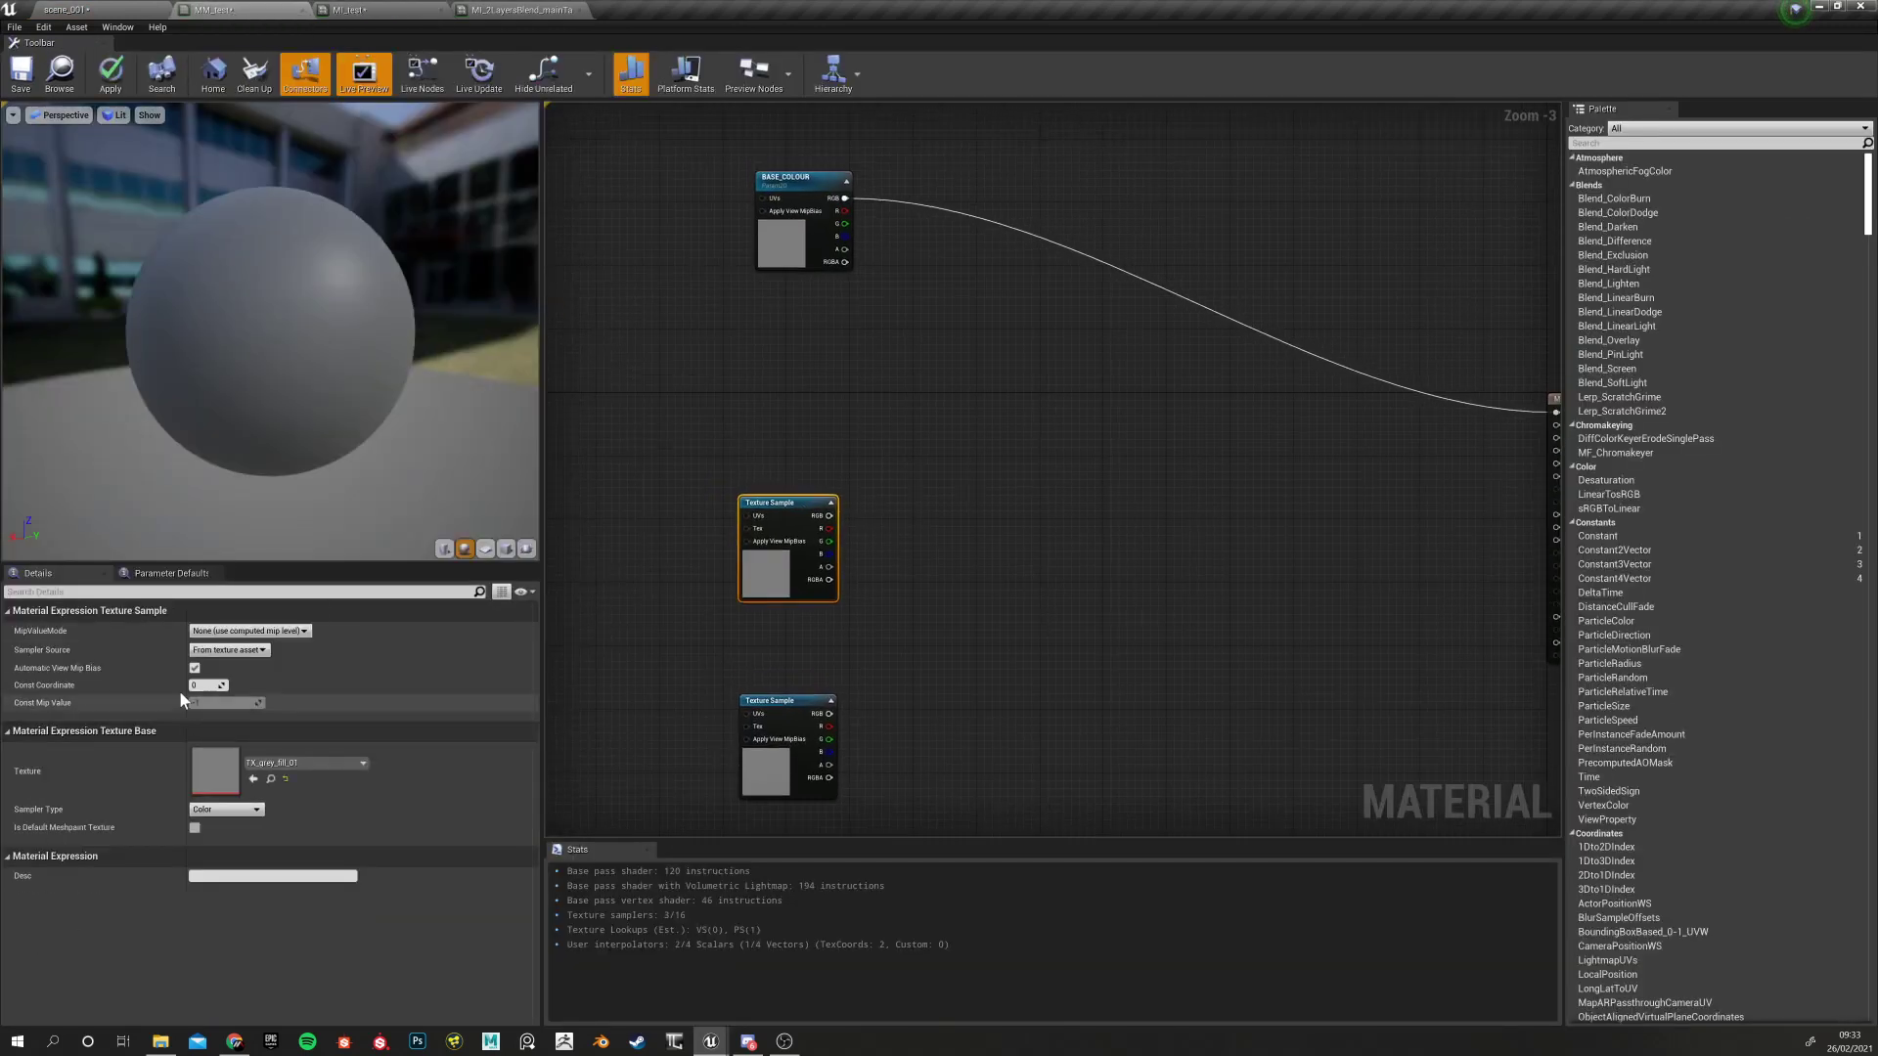
left_click_drag(800, 501, 818, 517)
left_click_drag(791, 699, 813, 723)
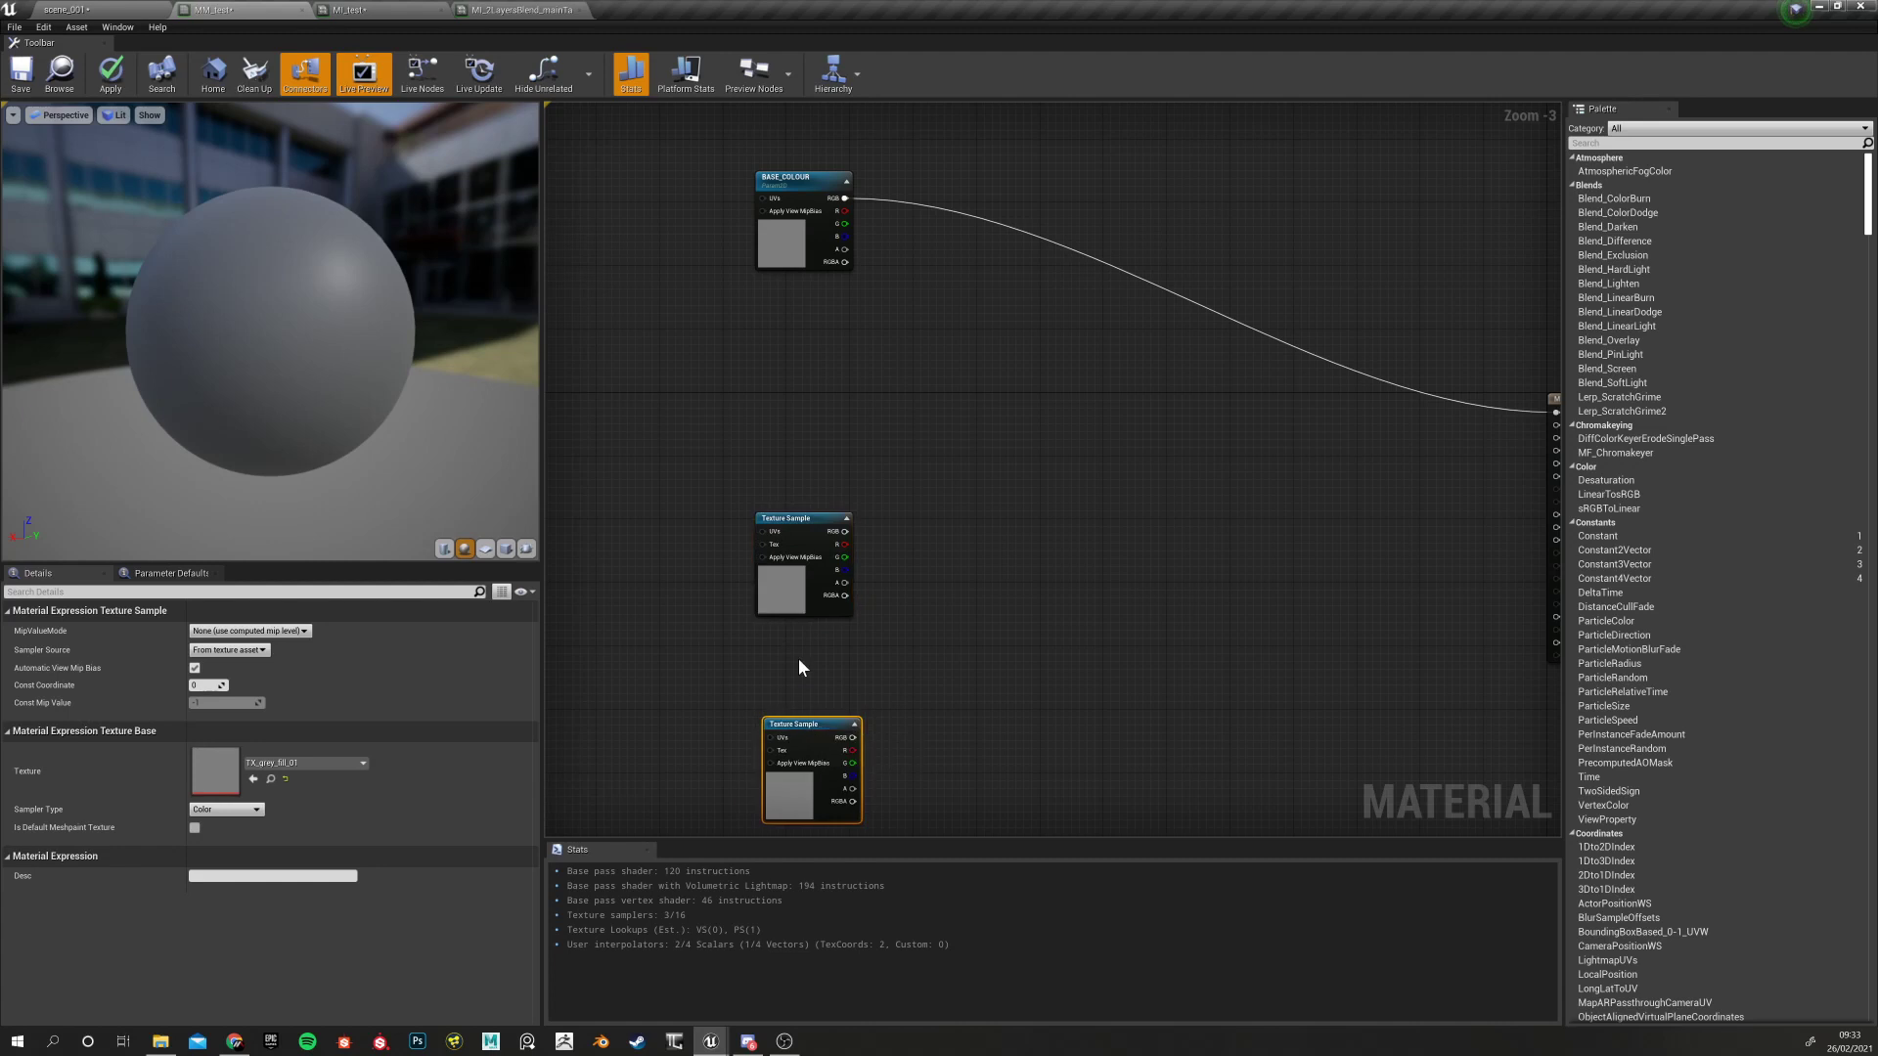
left_click(798, 520)
left_click(678, 620)
left_click(794, 578)
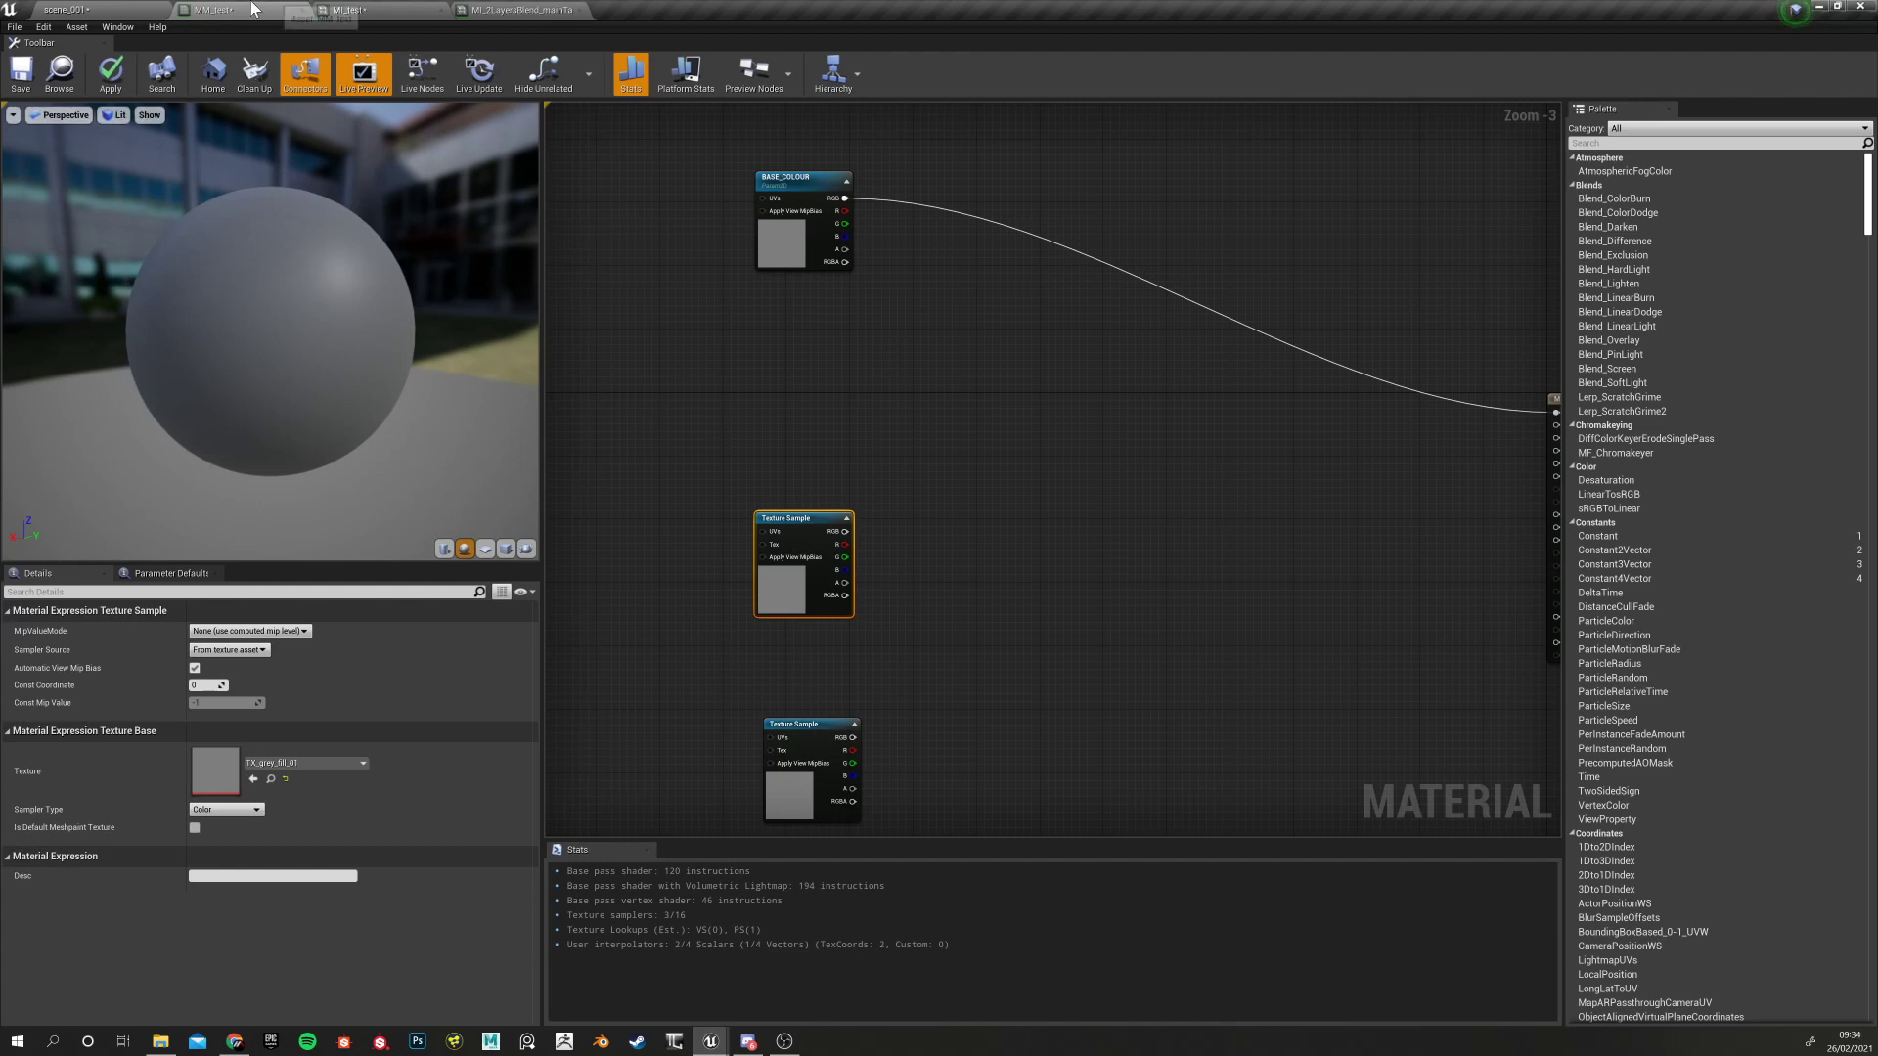
Bring MM_test's output node into view, then pick TX_grey_fill_01 and TX_NM_fill_01 in the Content Browser
left_click(121, 8)
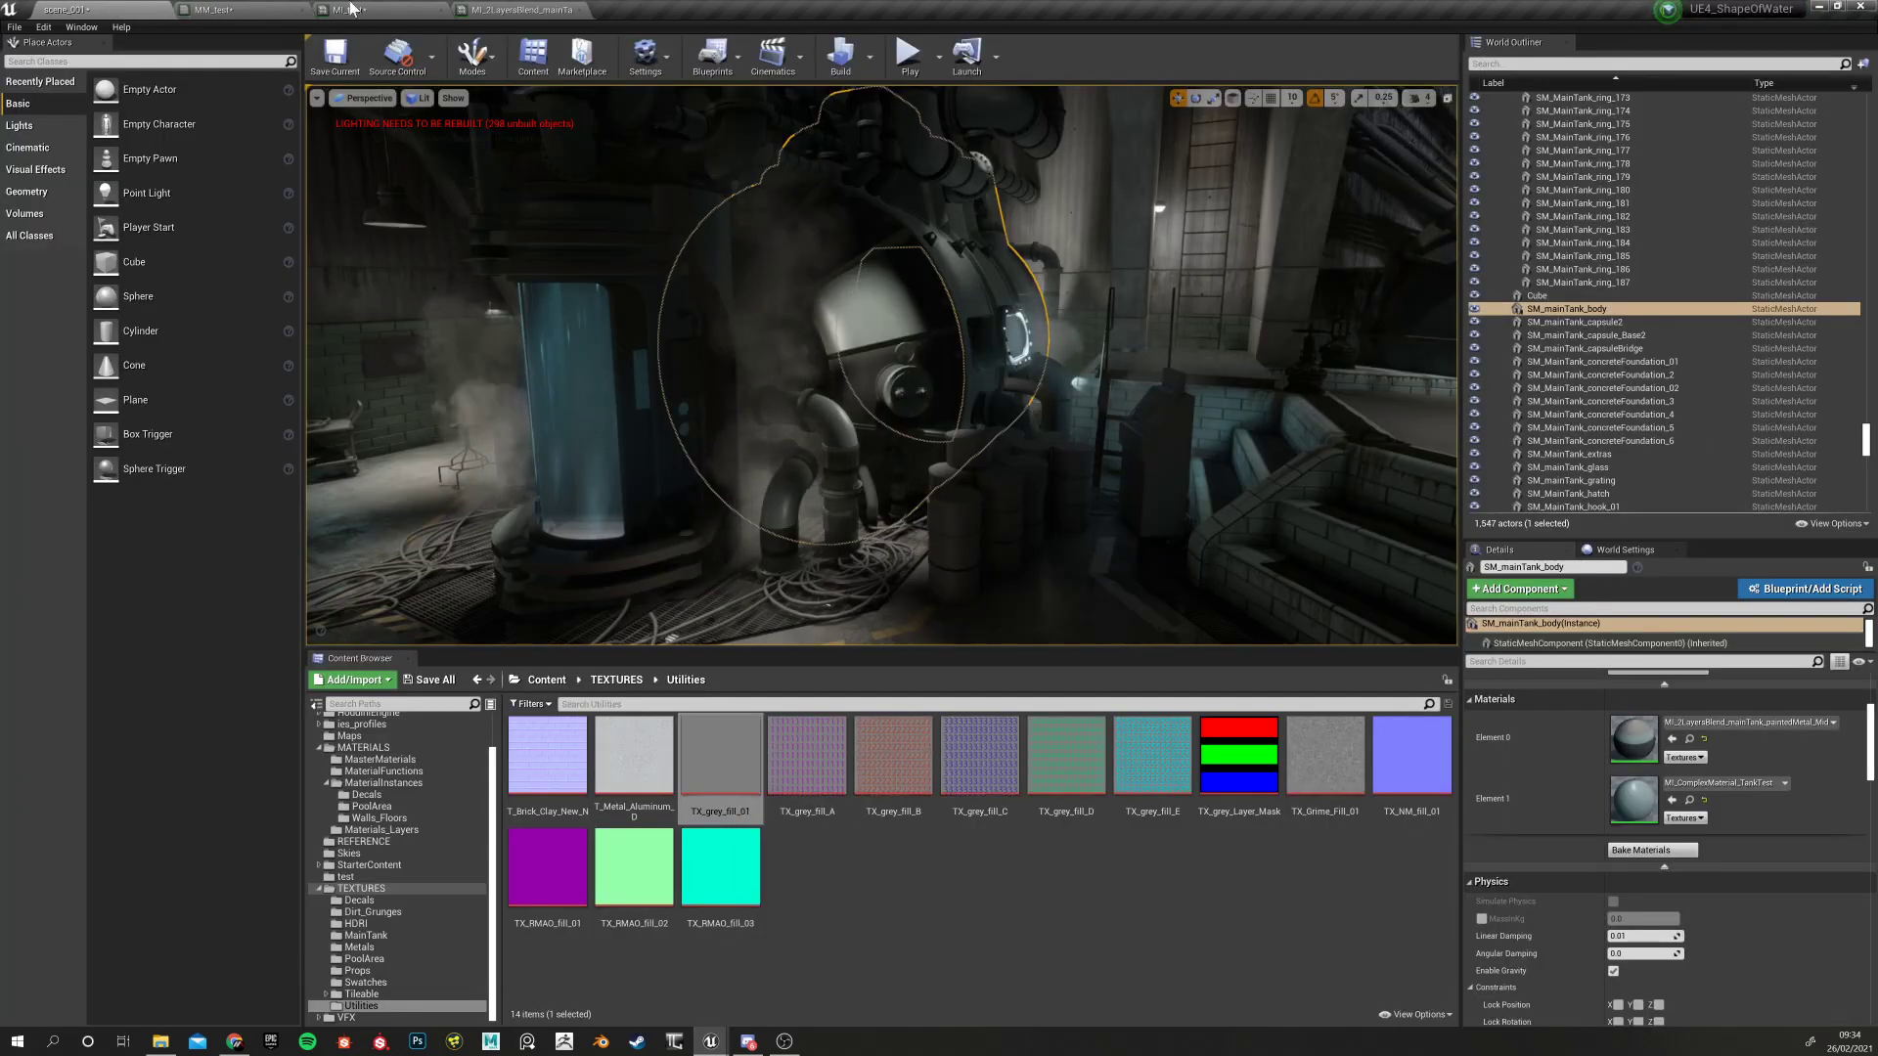
left_click(441, 9)
left_click(247, 10)
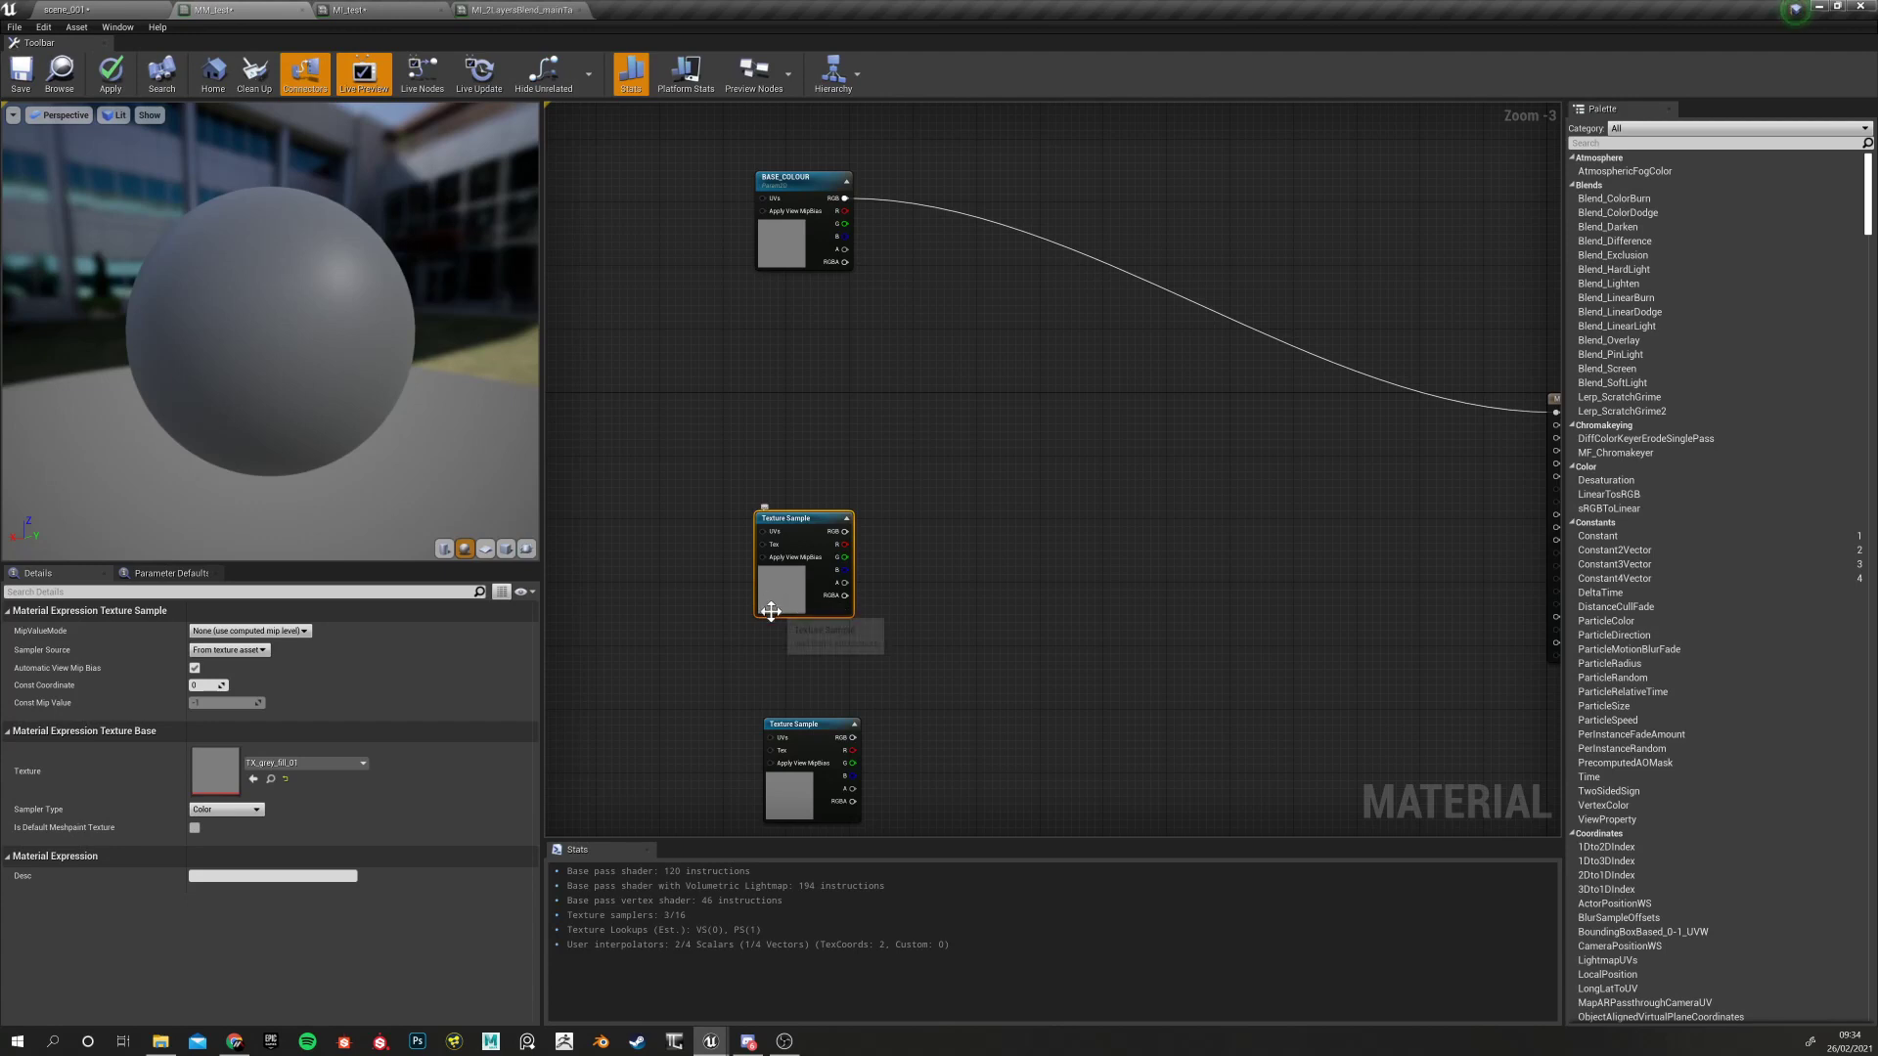
right_click_drag(755, 736, 710, 702)
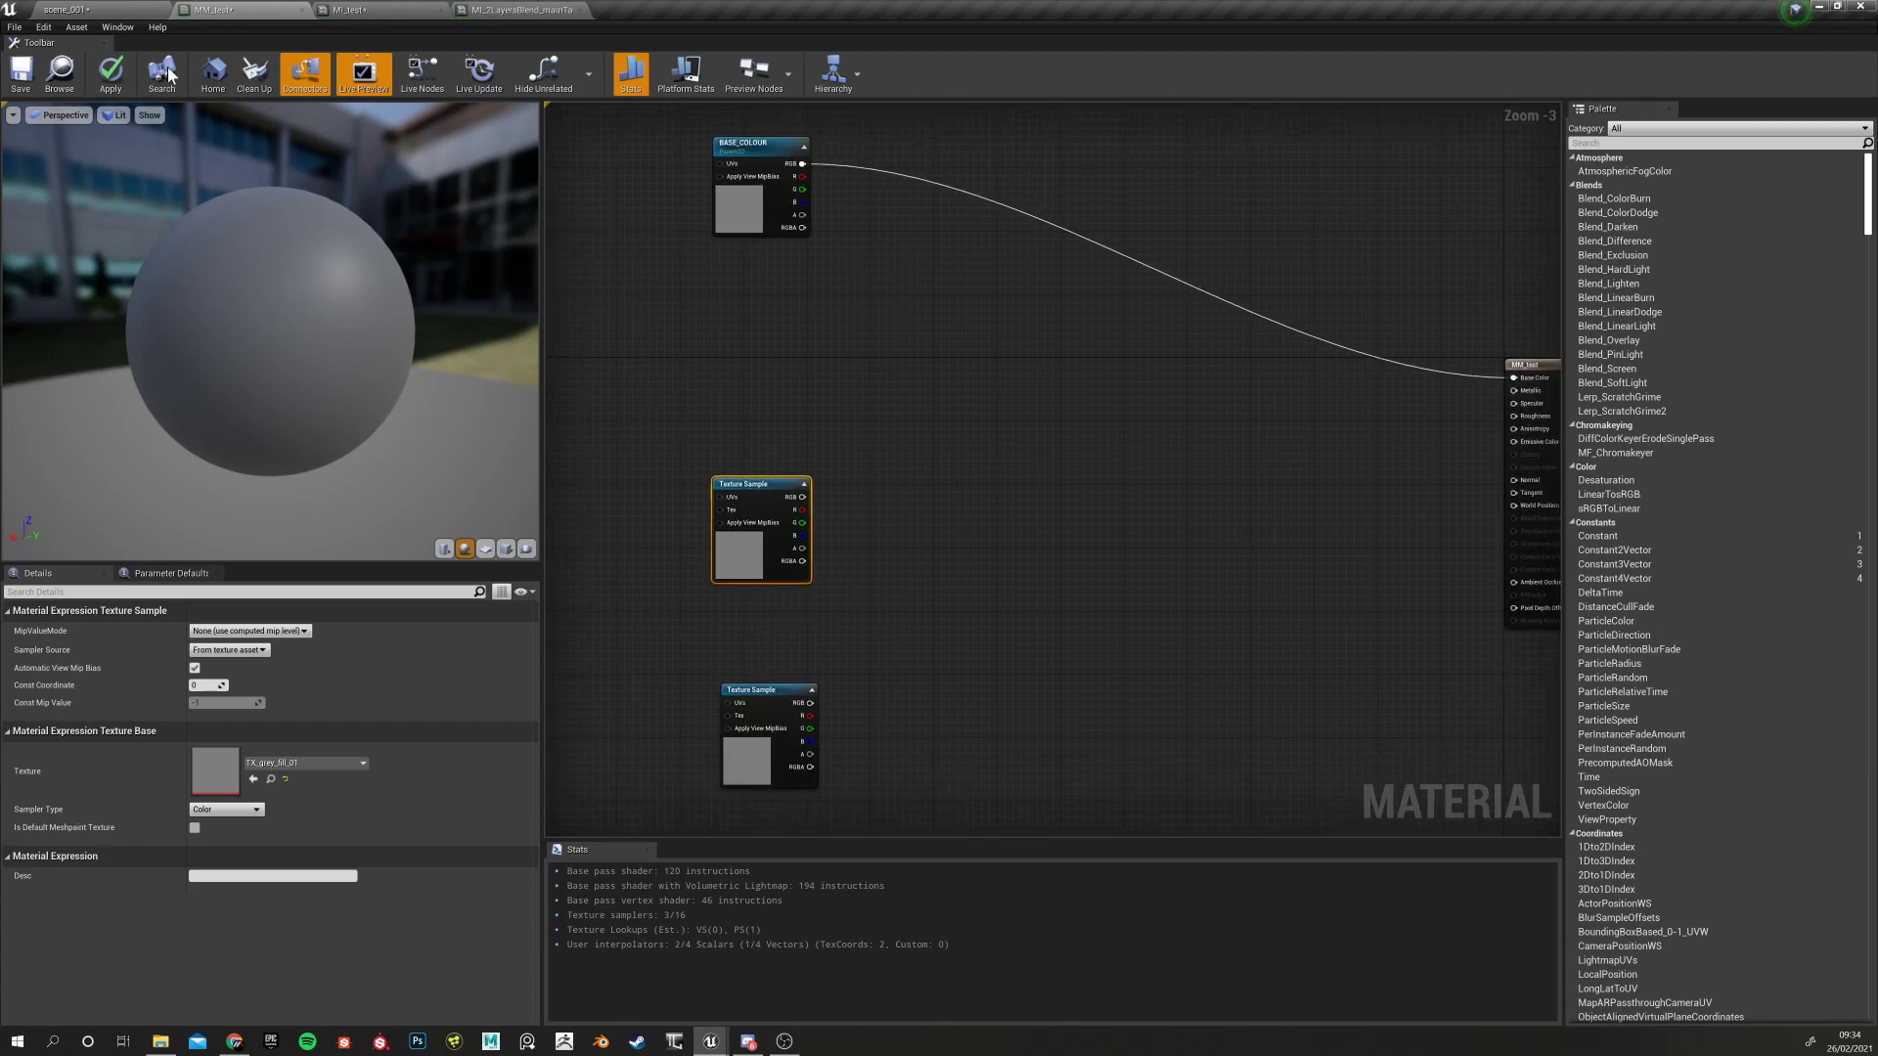
left_click(96, 7)
left_click(734, 780)
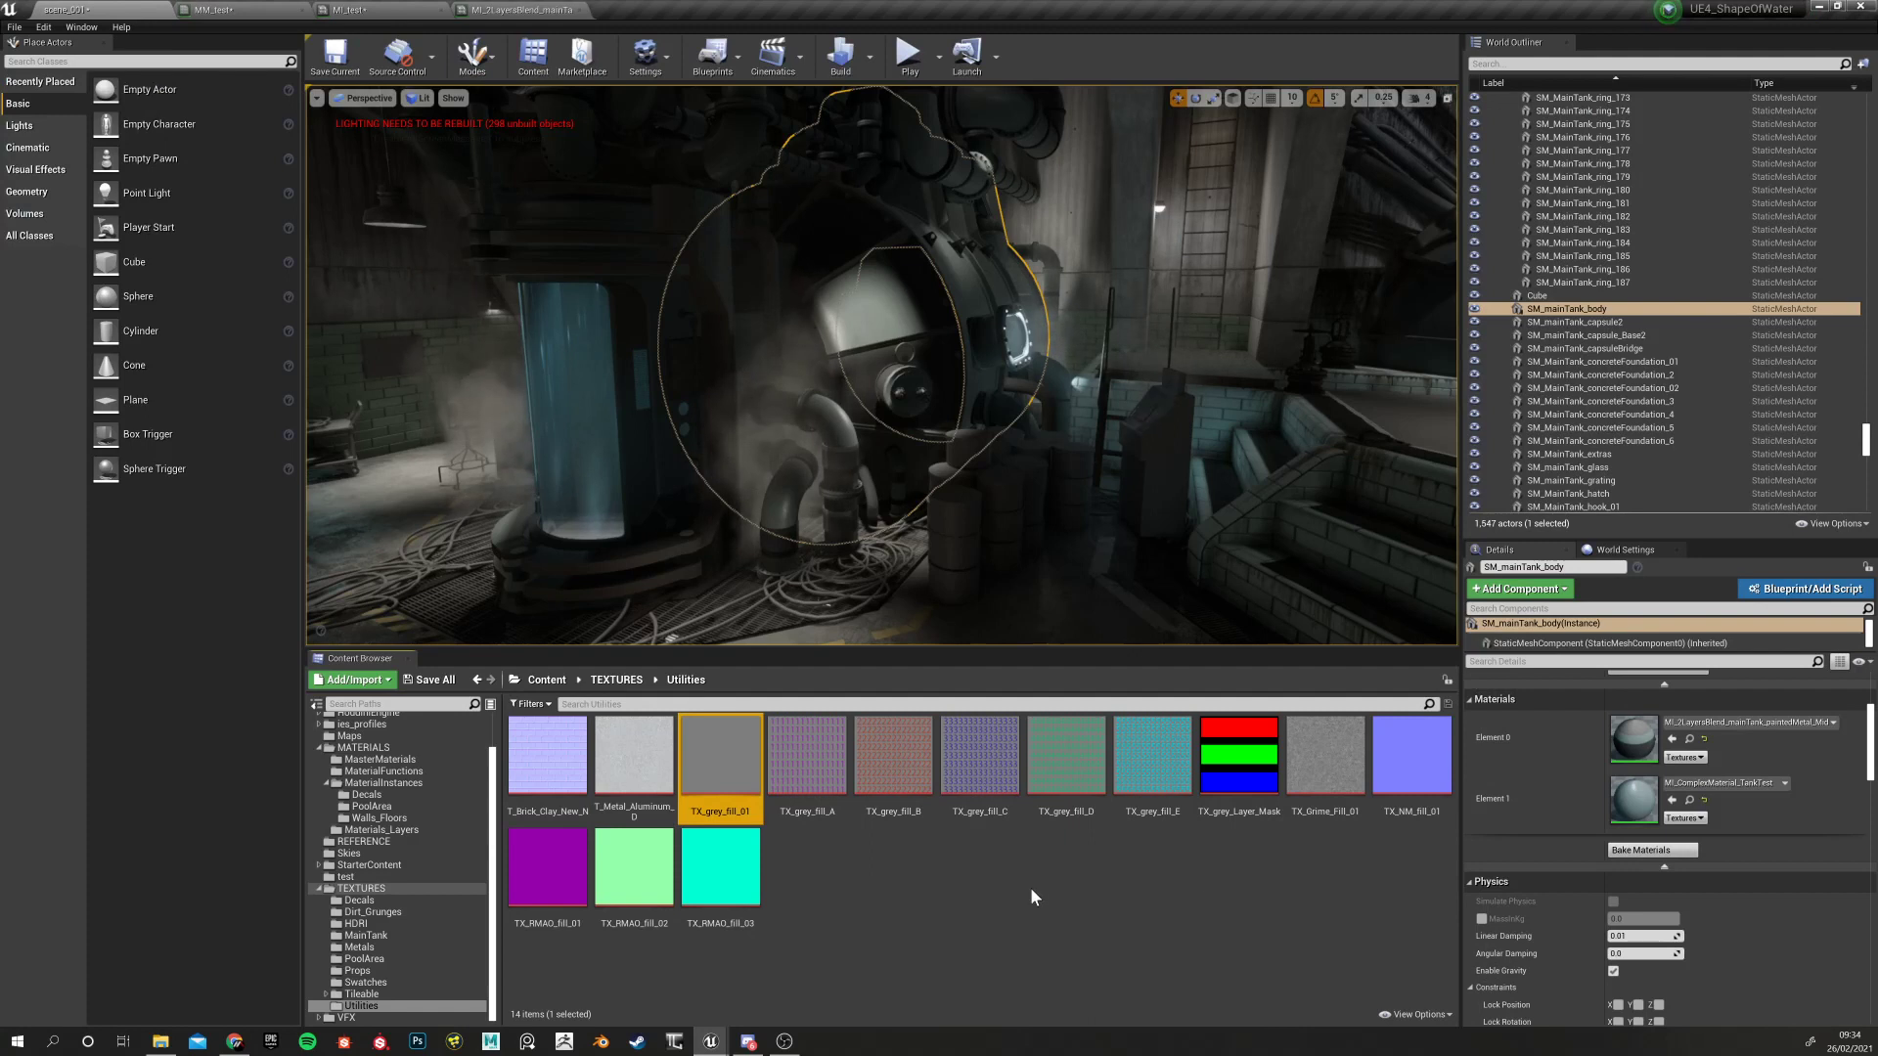
left_click(1411, 758)
Close the MI_2LayersBlend layered material instance and go back to MM_test
left_click(529, 9)
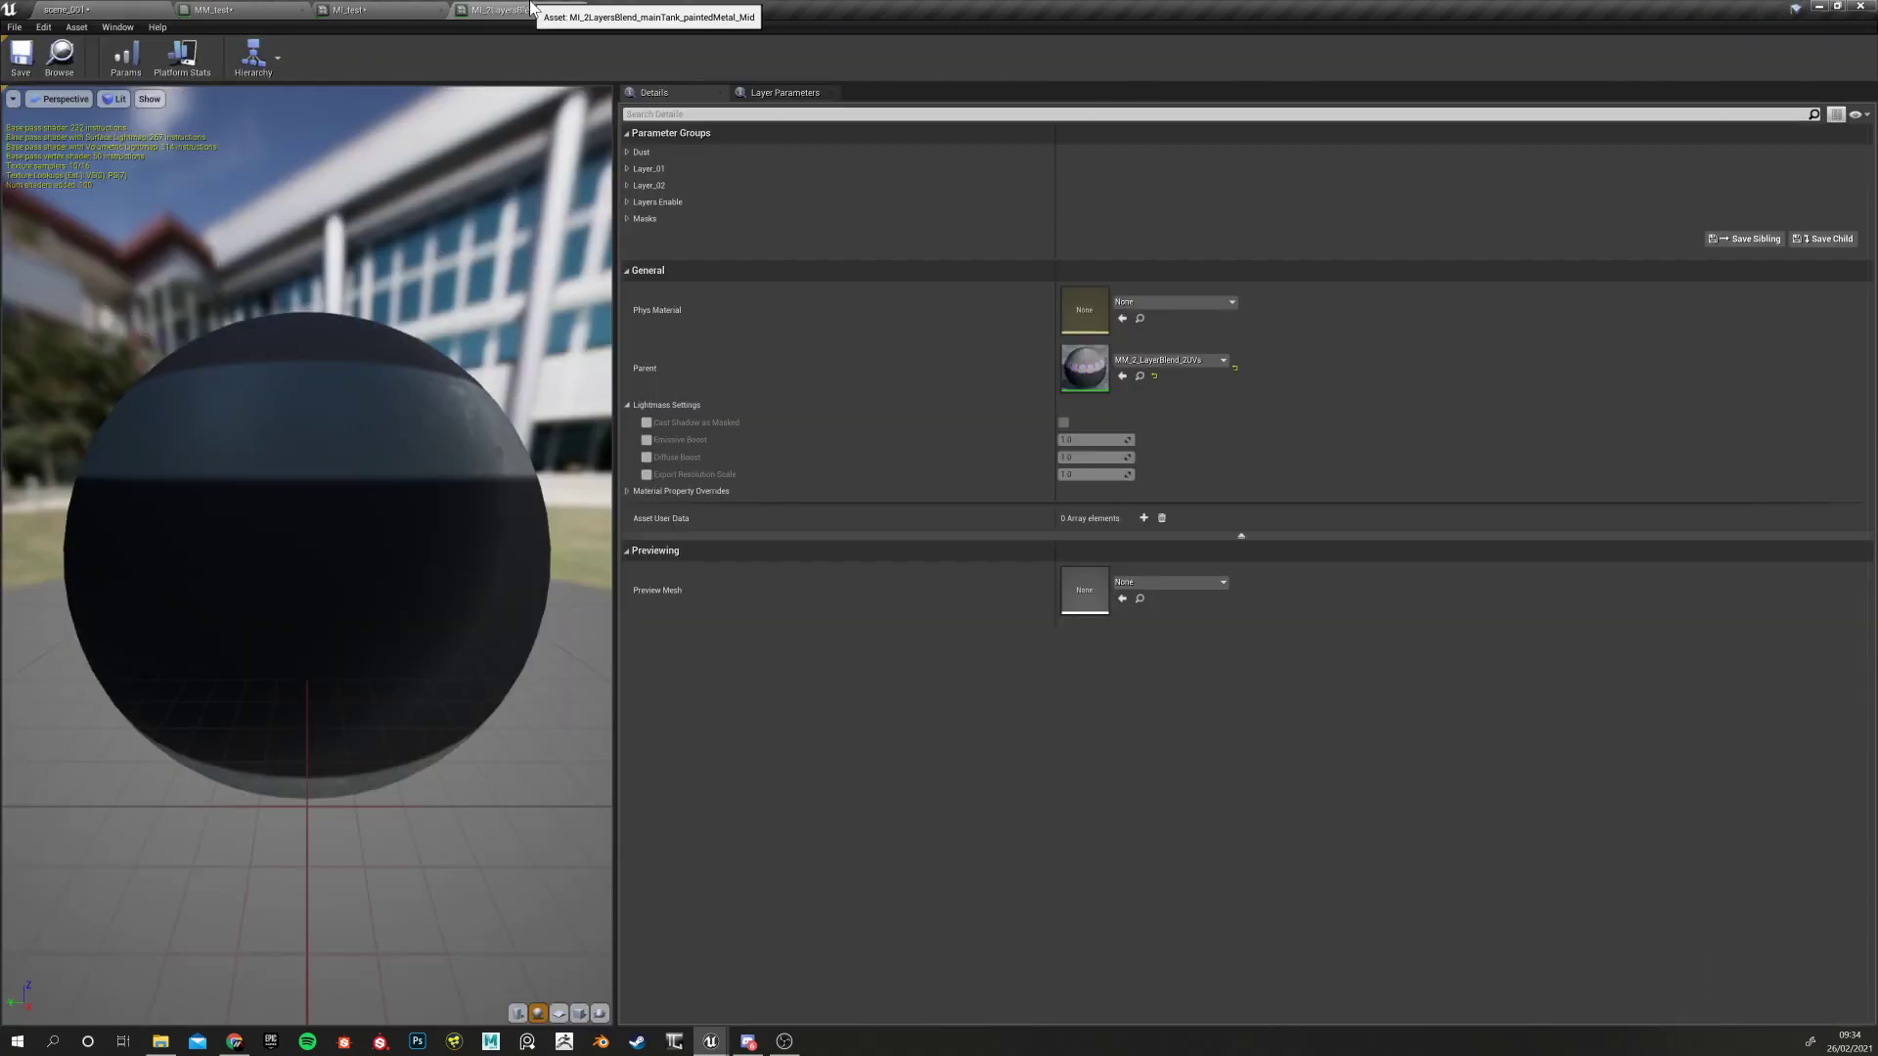
left_click(396, 7)
left_click(514, 7)
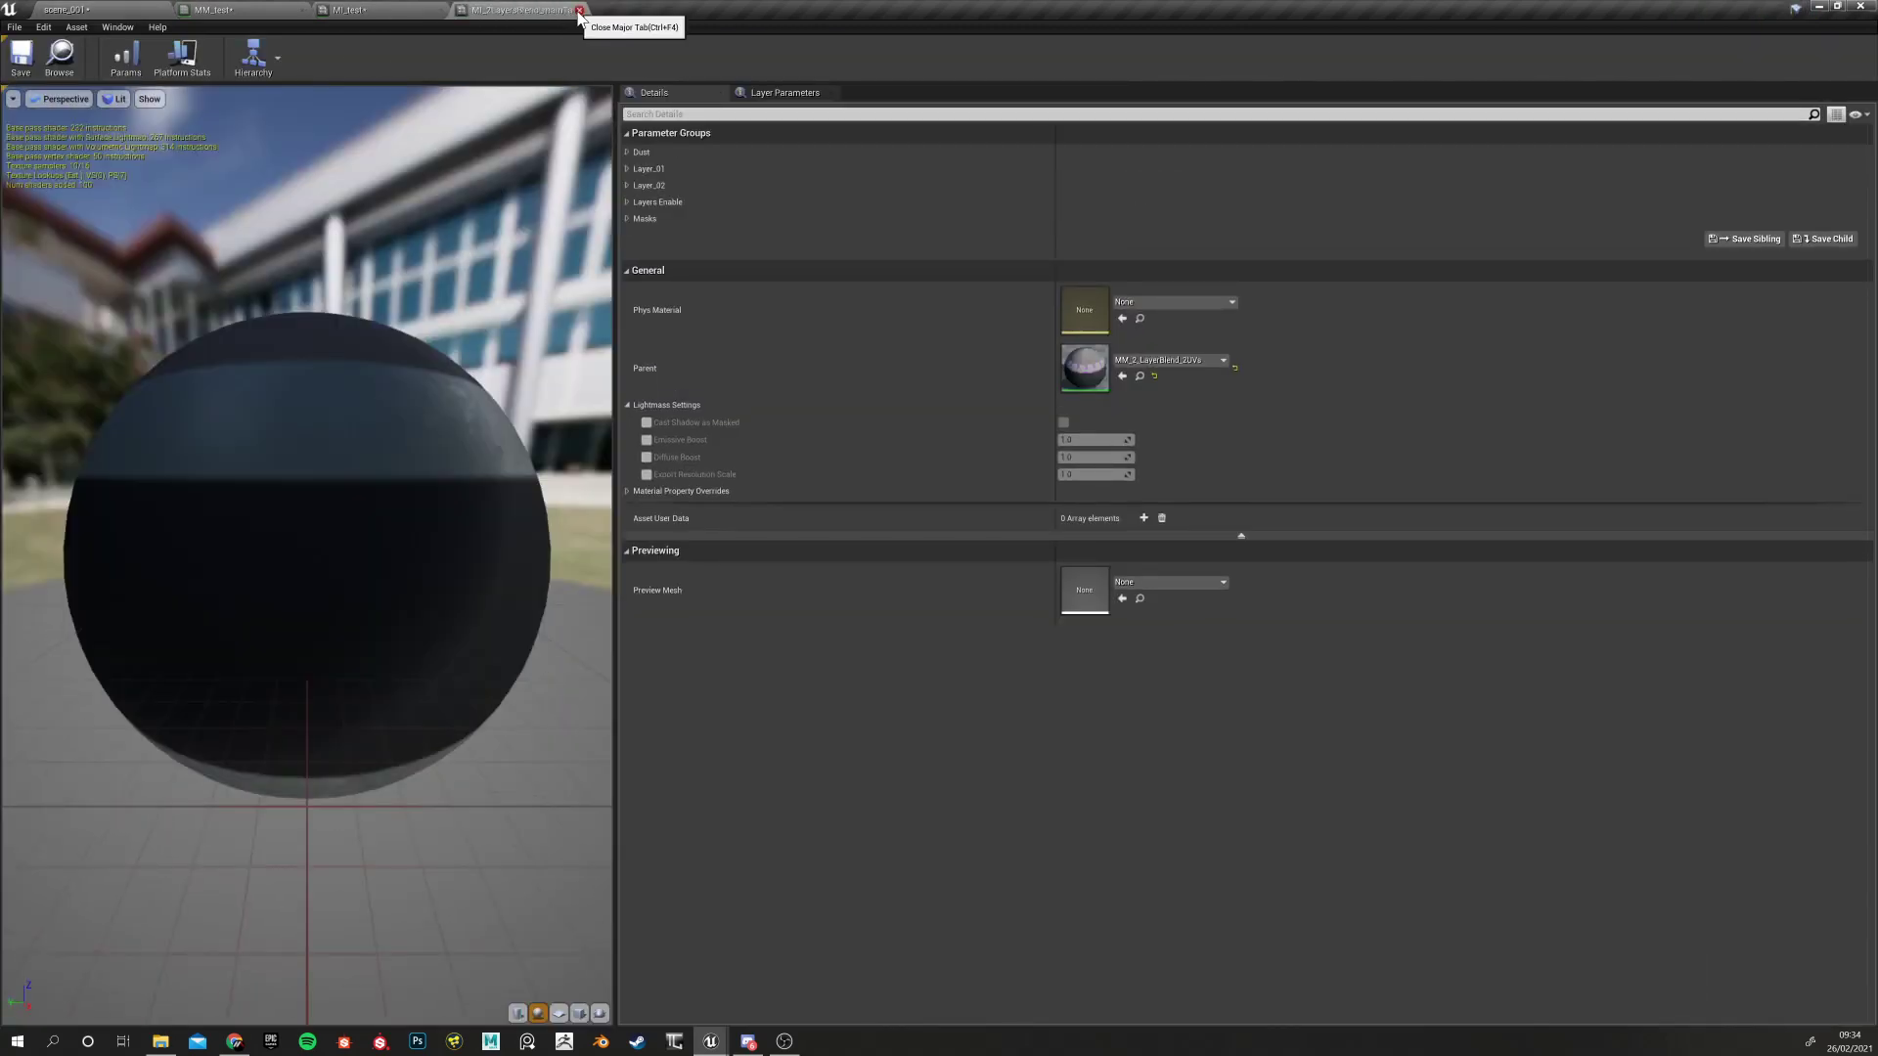
left_click(580, 11)
left_click(311, 9)
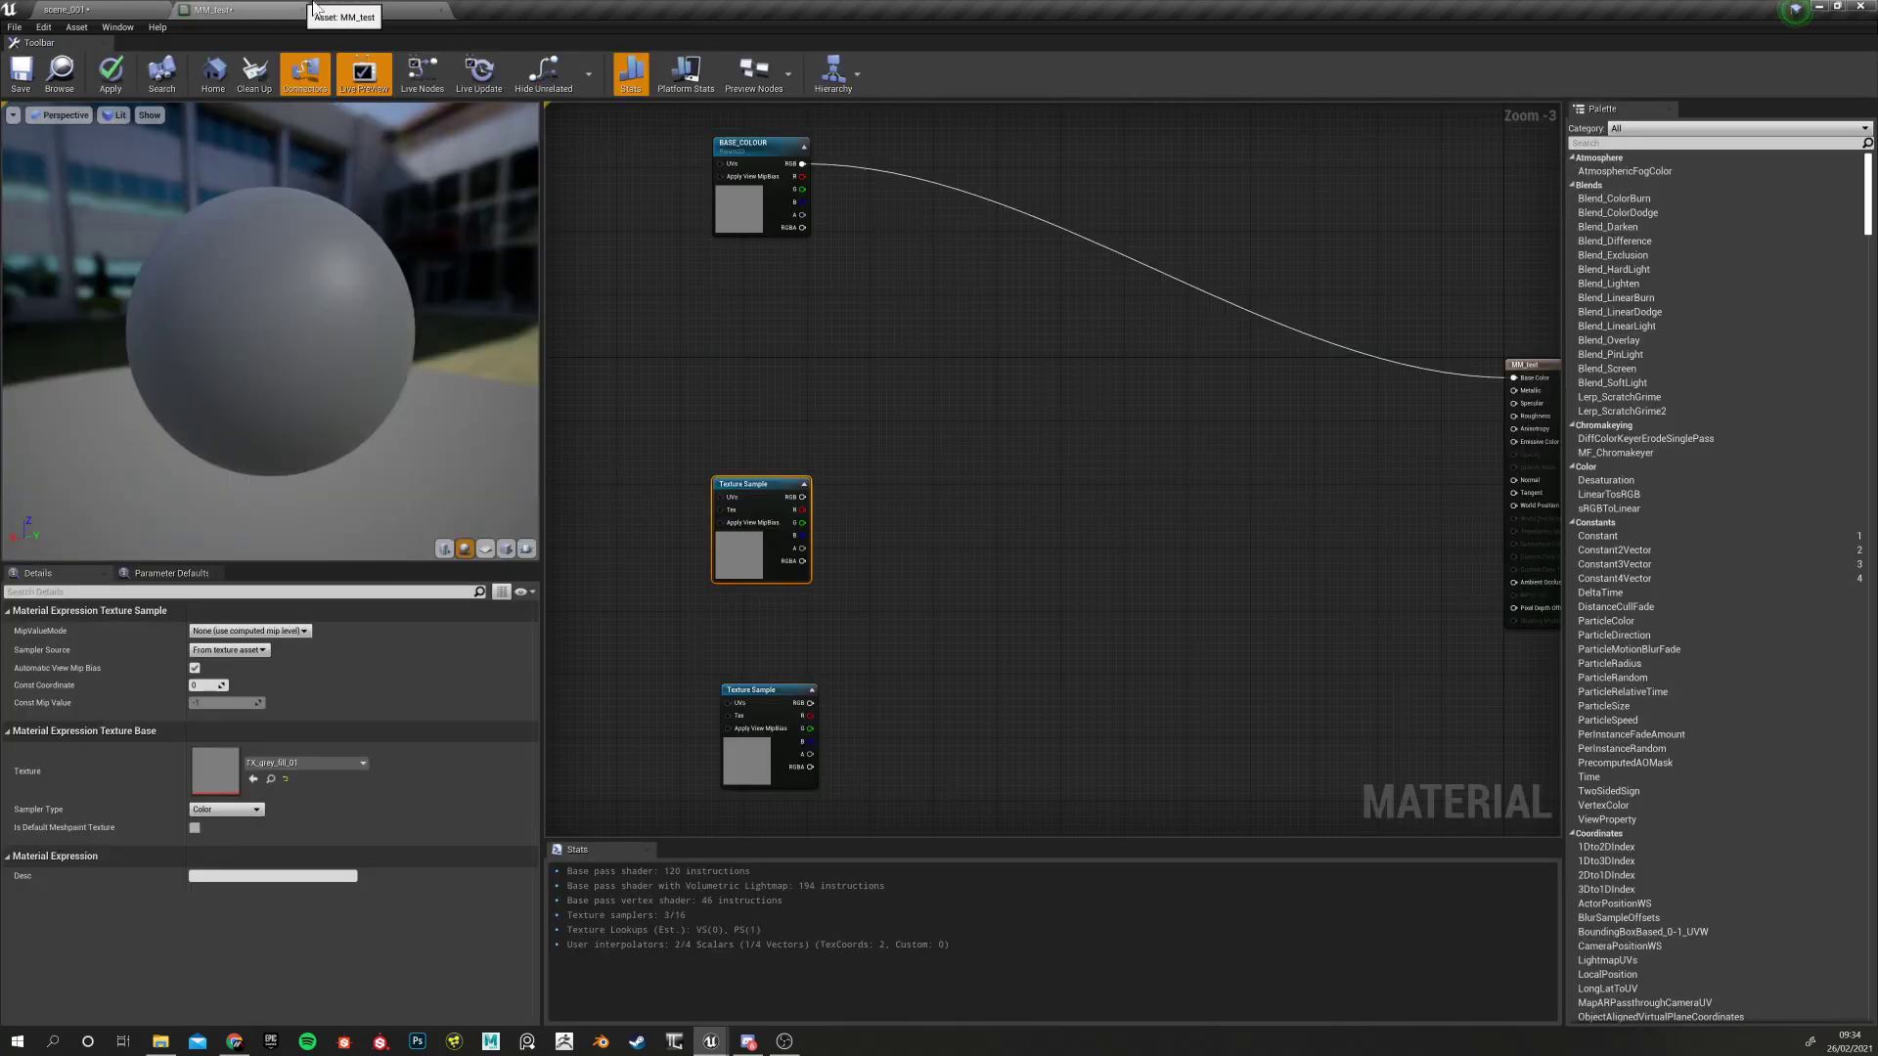
Rearrange the Texture Sample nodes and pan the graph to locate BASE_COLOUR
left_click_drag(716, 503, 732, 502)
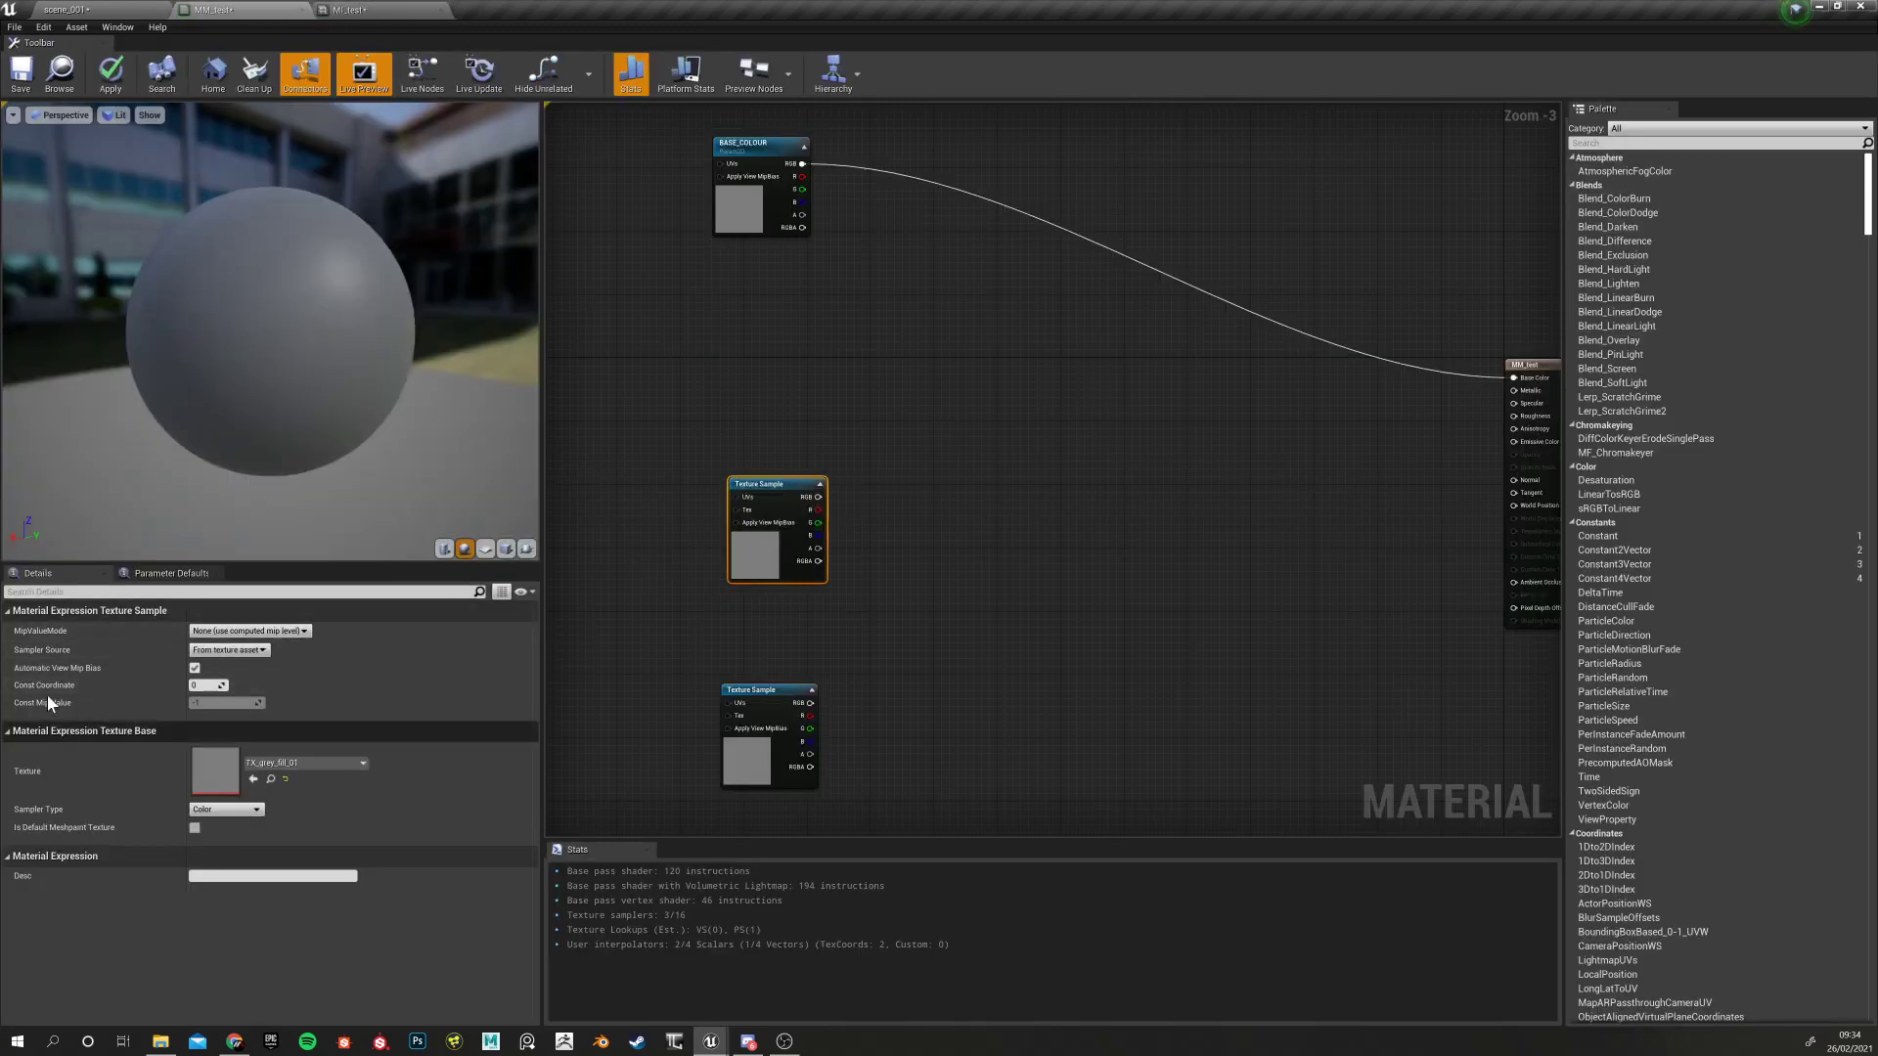
left_click(11, 611)
left_click(12, 611)
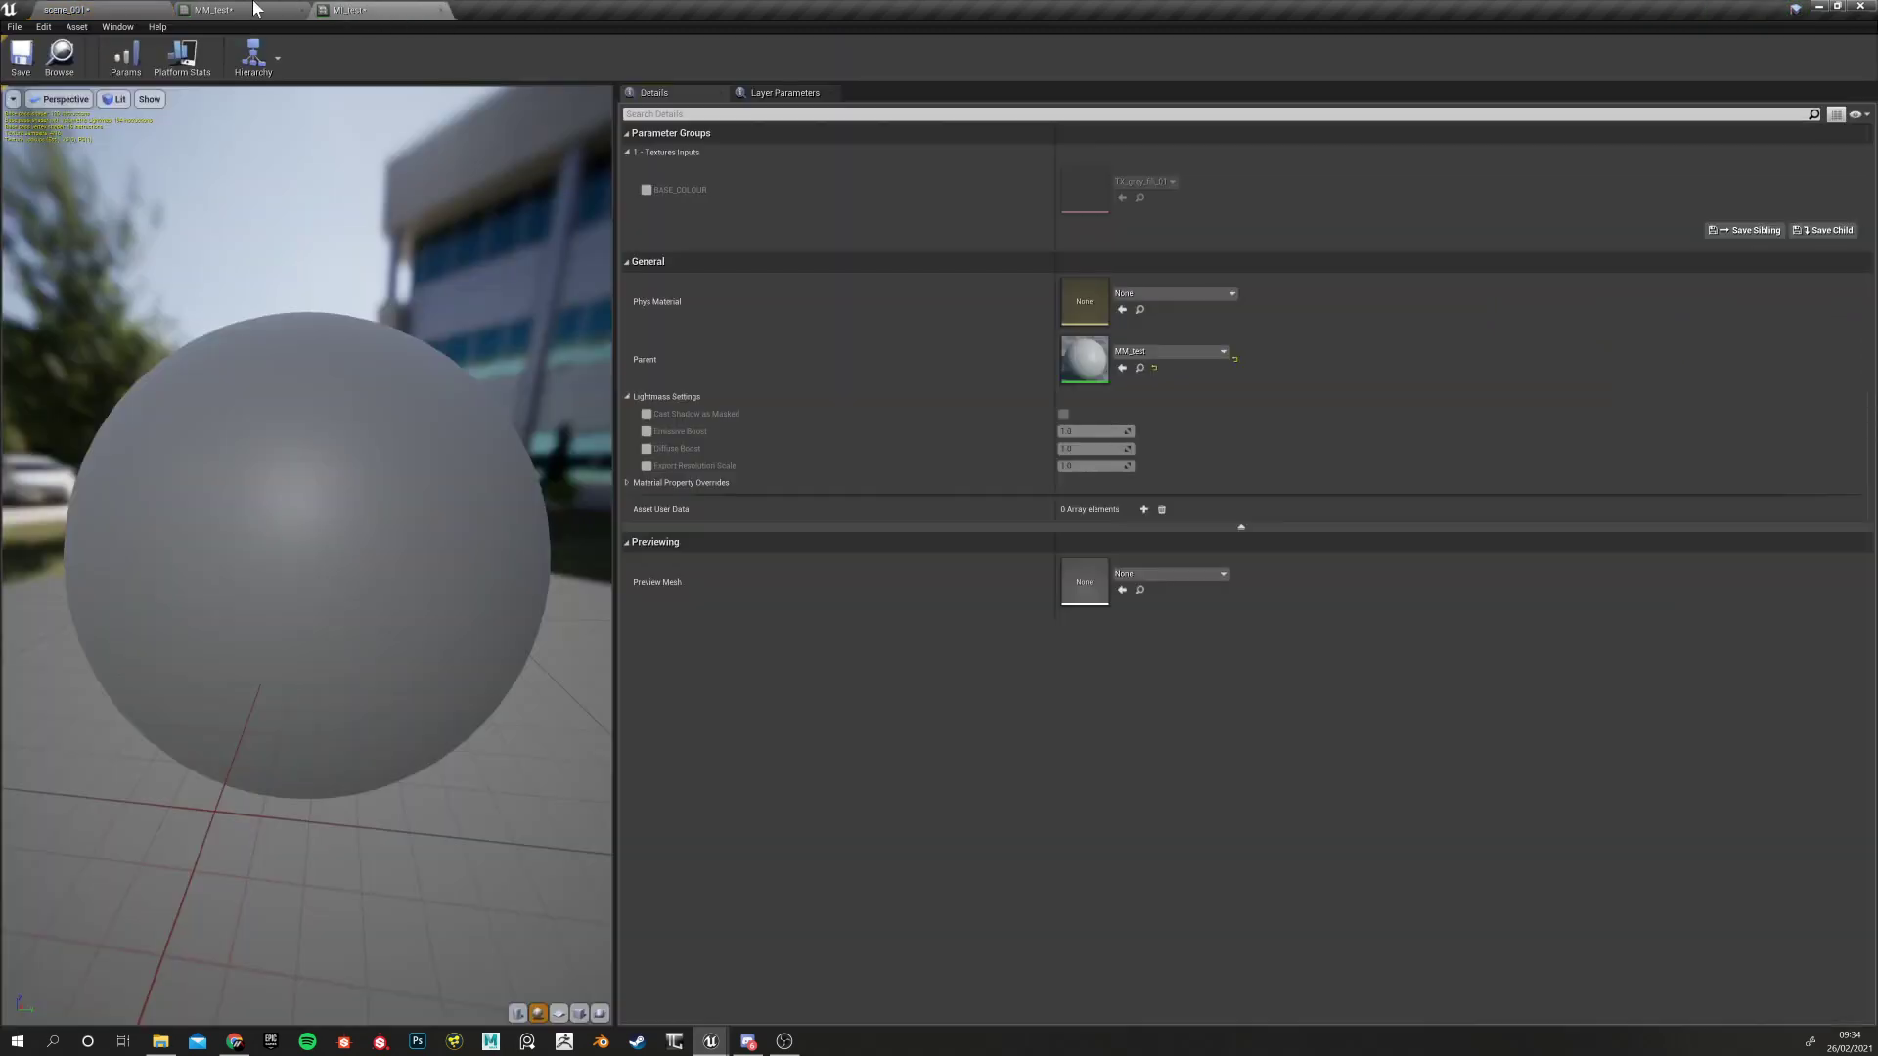
left_click(255, 9)
left_click(673, 379)
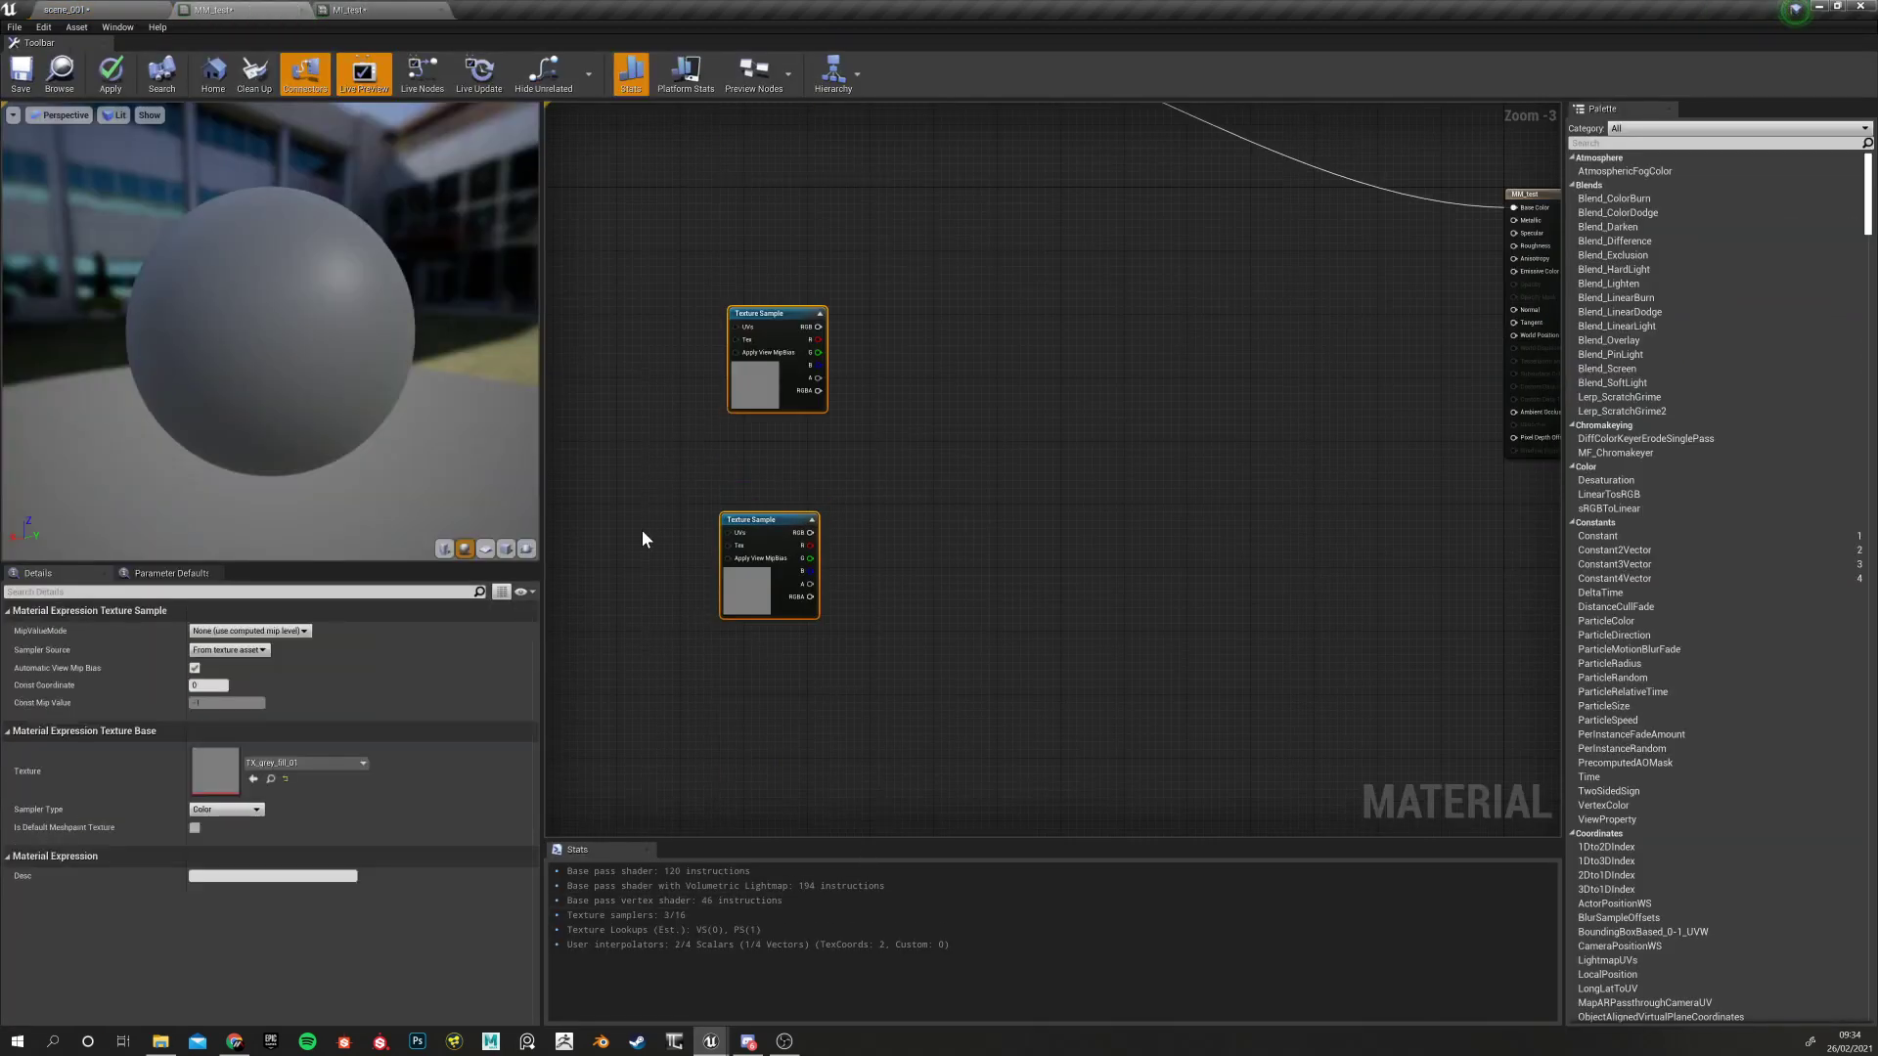
left_click(645, 533)
right_click_drag(719, 564, 714, 653)
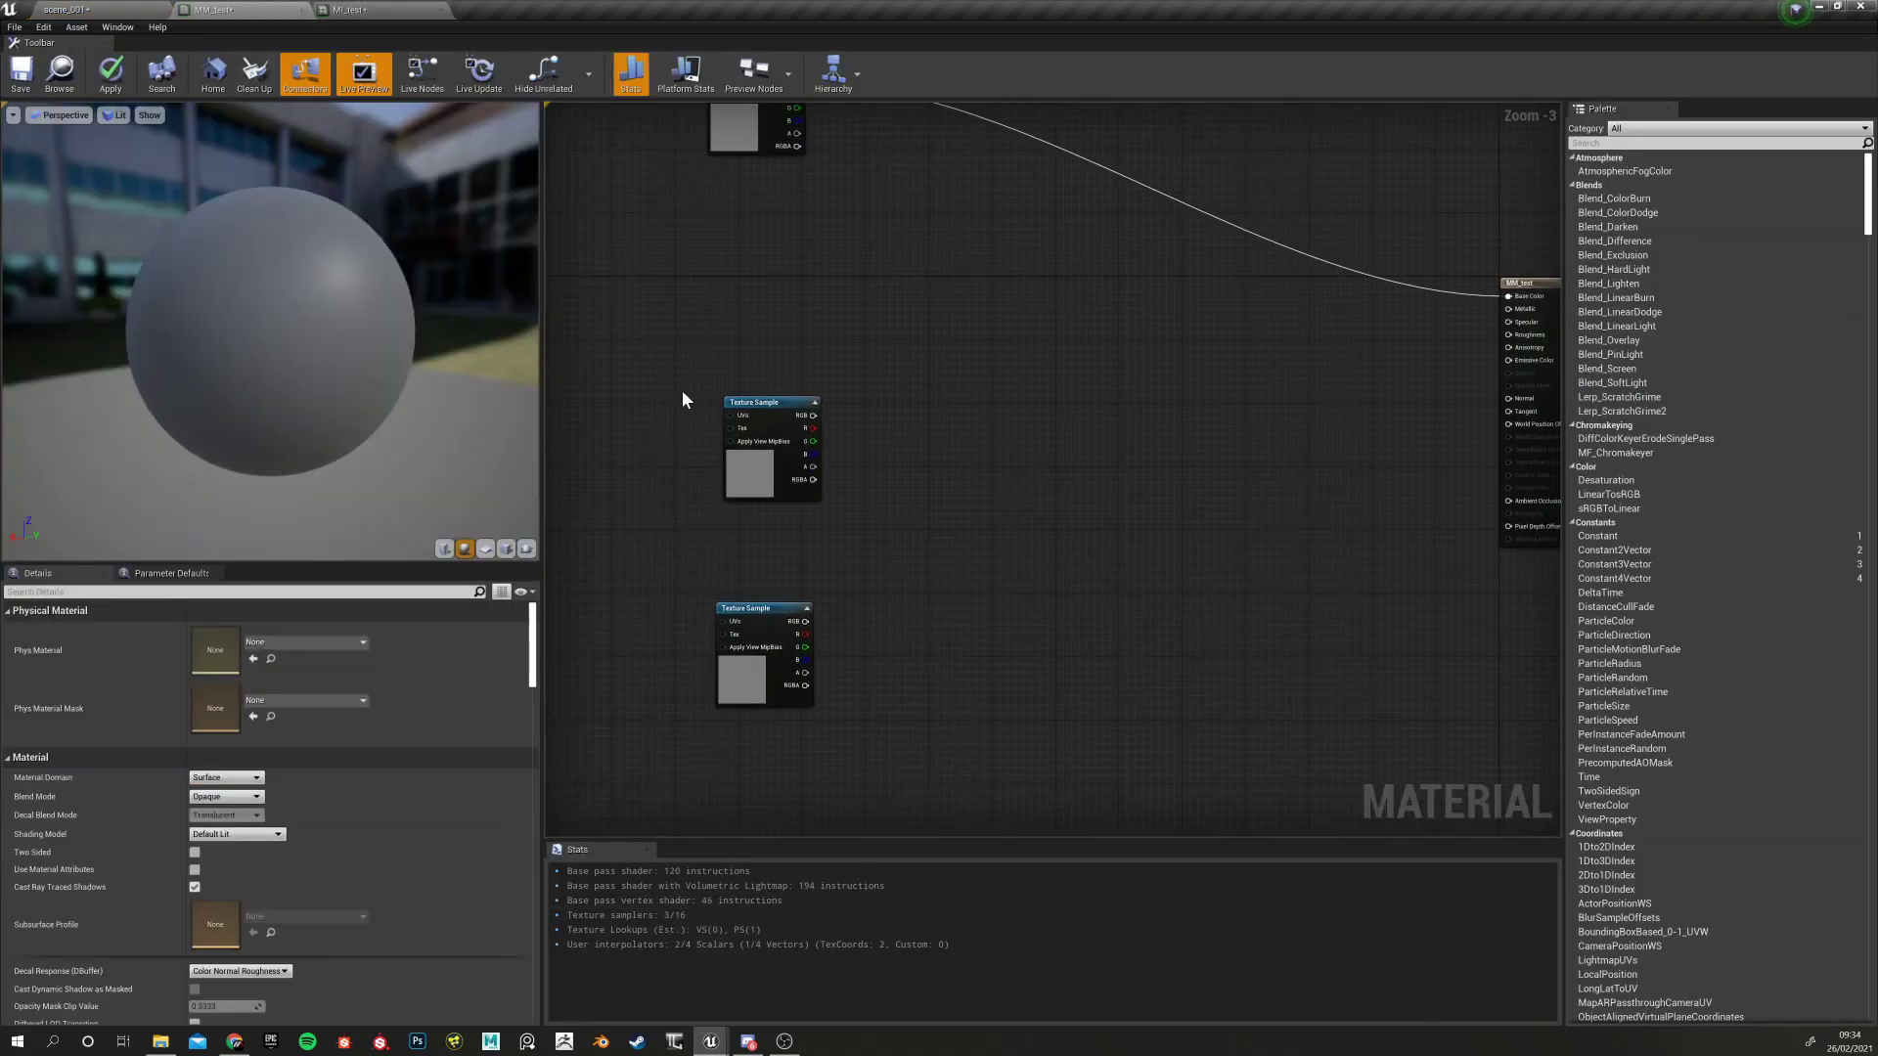
left_click_drag(683, 390, 725, 513)
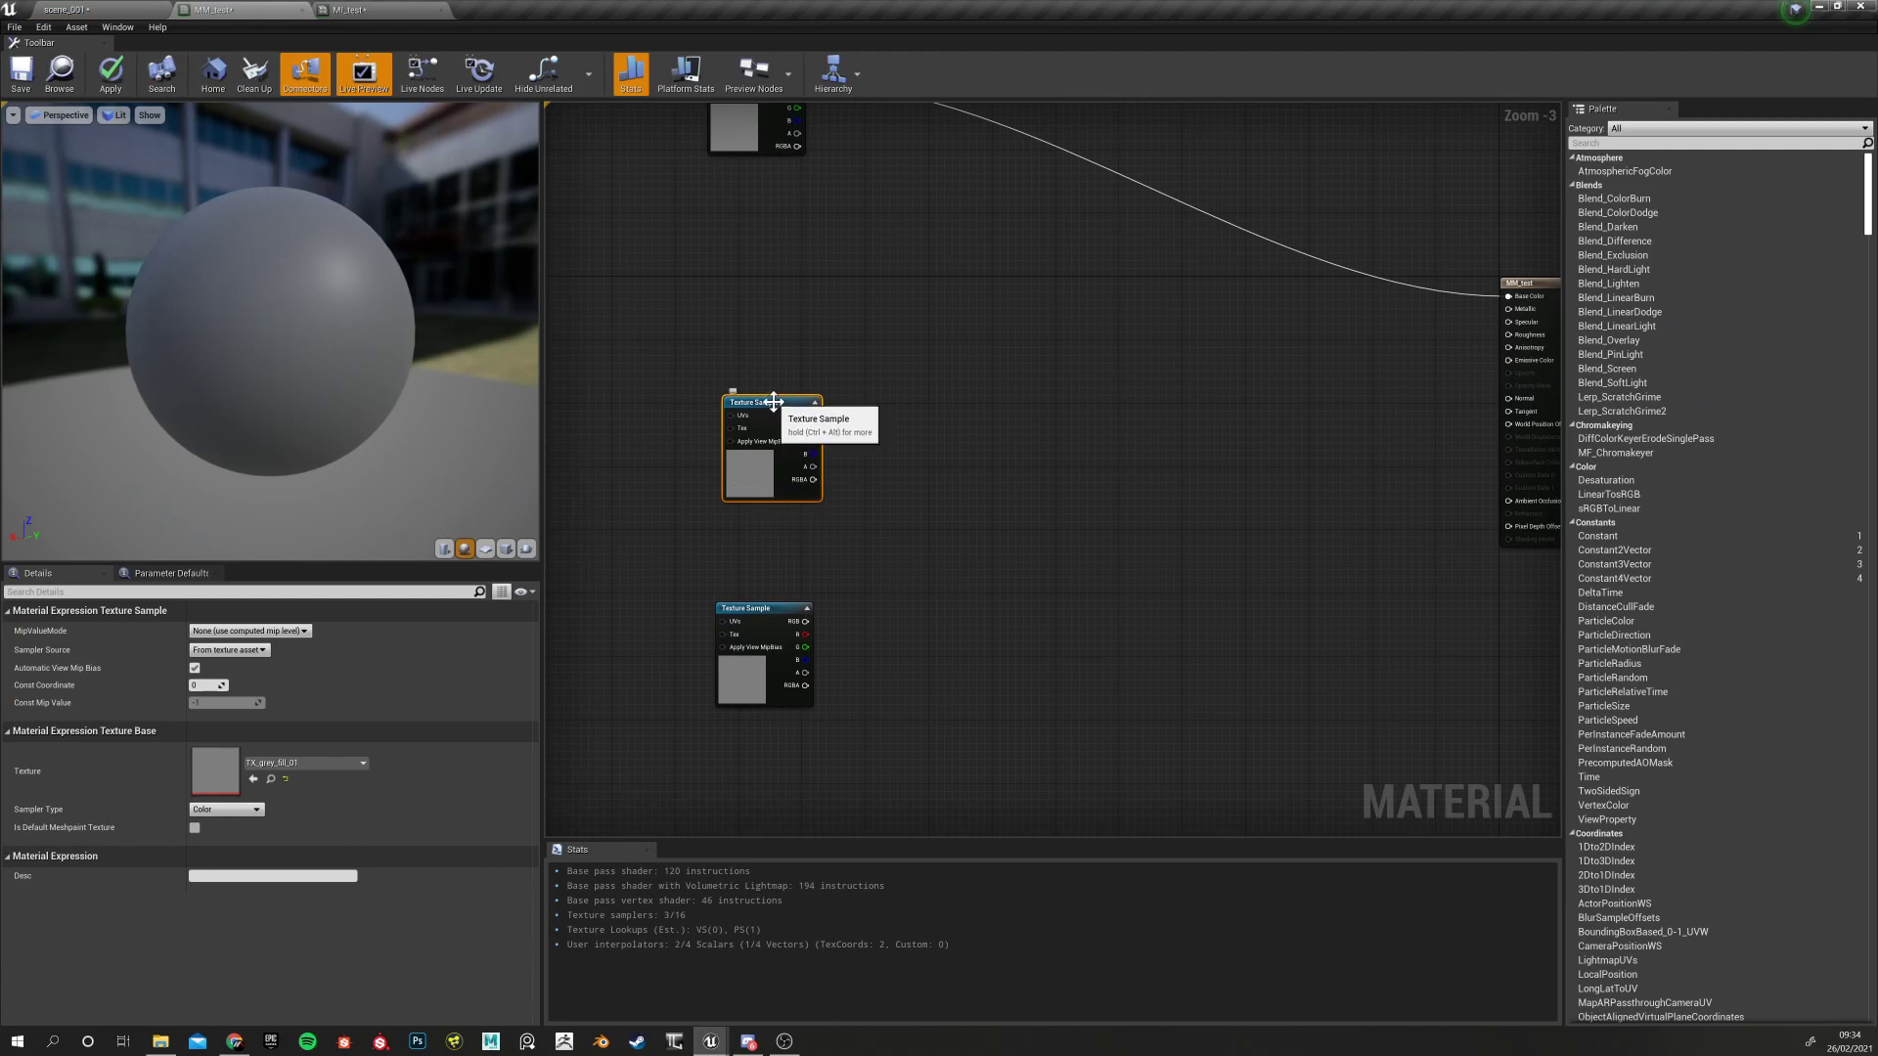
left_click_drag(741, 404, 702, 420)
right_click_drag(640, 303, 625, 451)
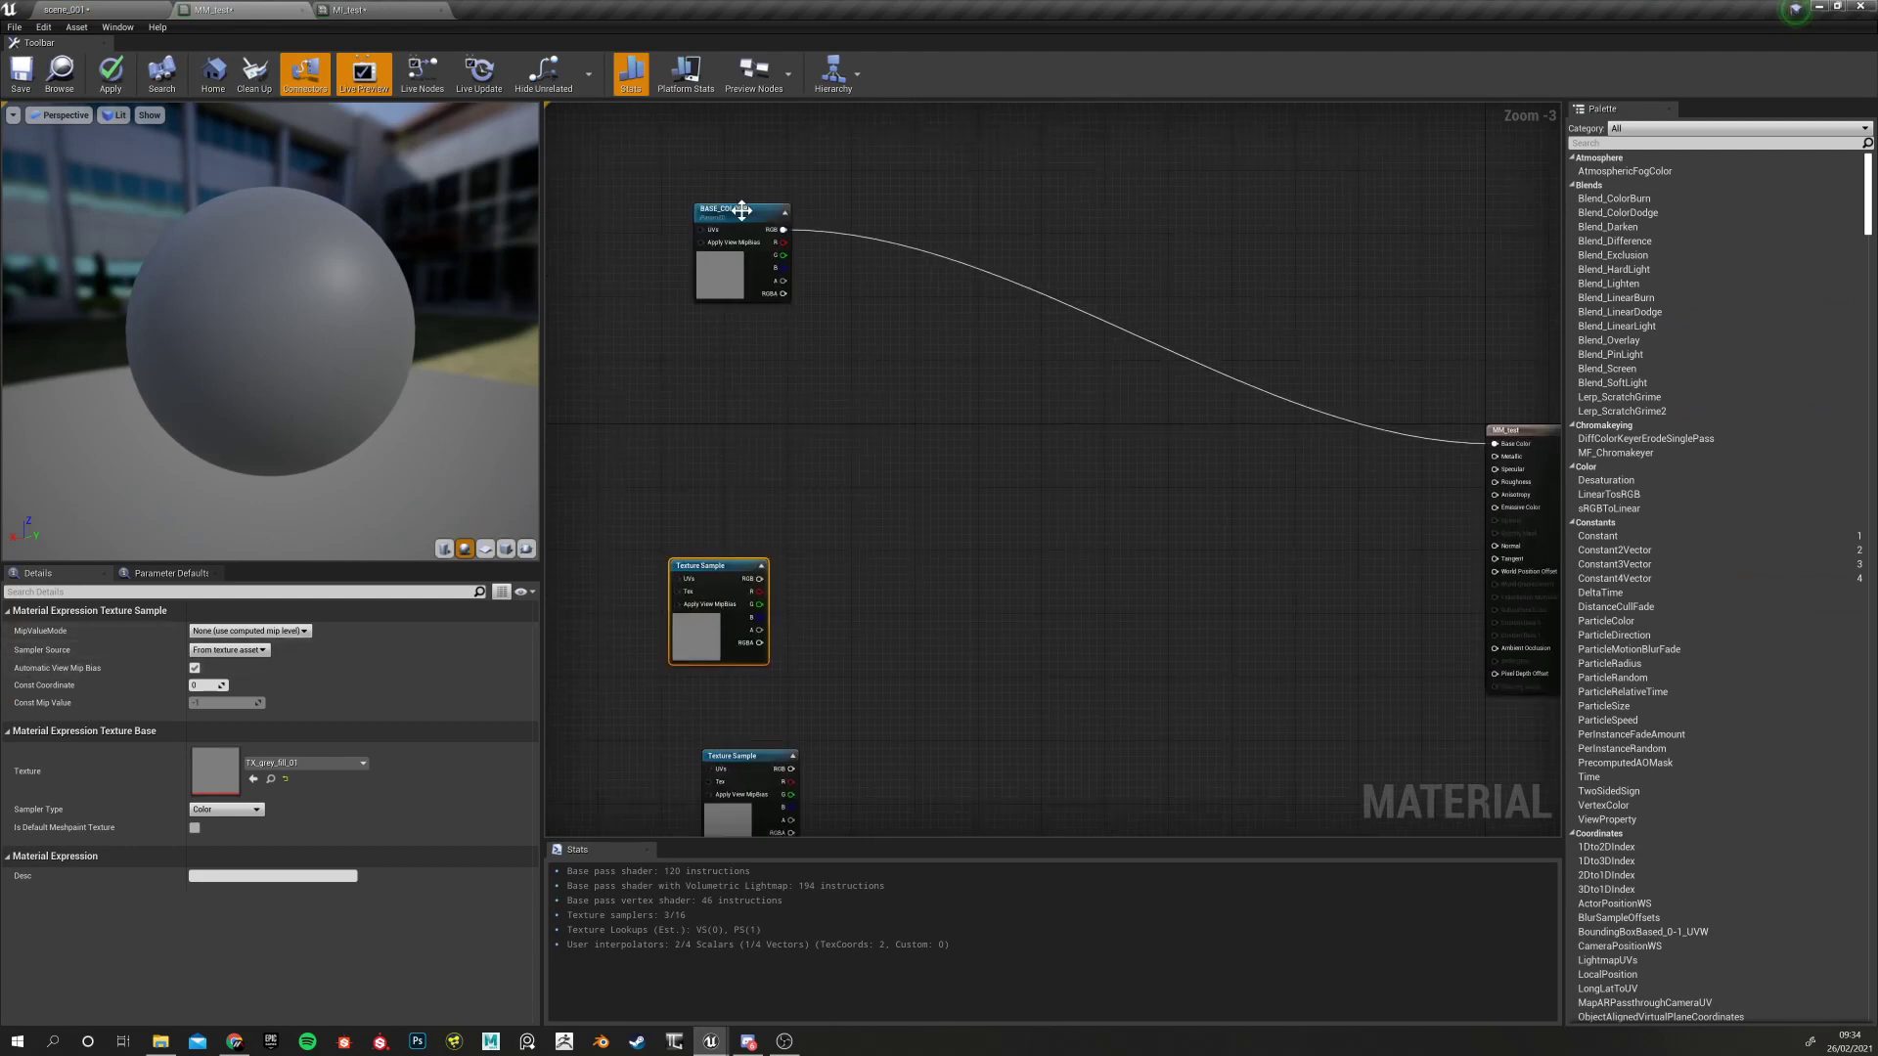
left_click(740, 208)
Delete both unwired Texture Sample nodes, then return to scene_001 and deselect TX_grey_fill_01
left_click(726, 585)
left_click(601, 541)
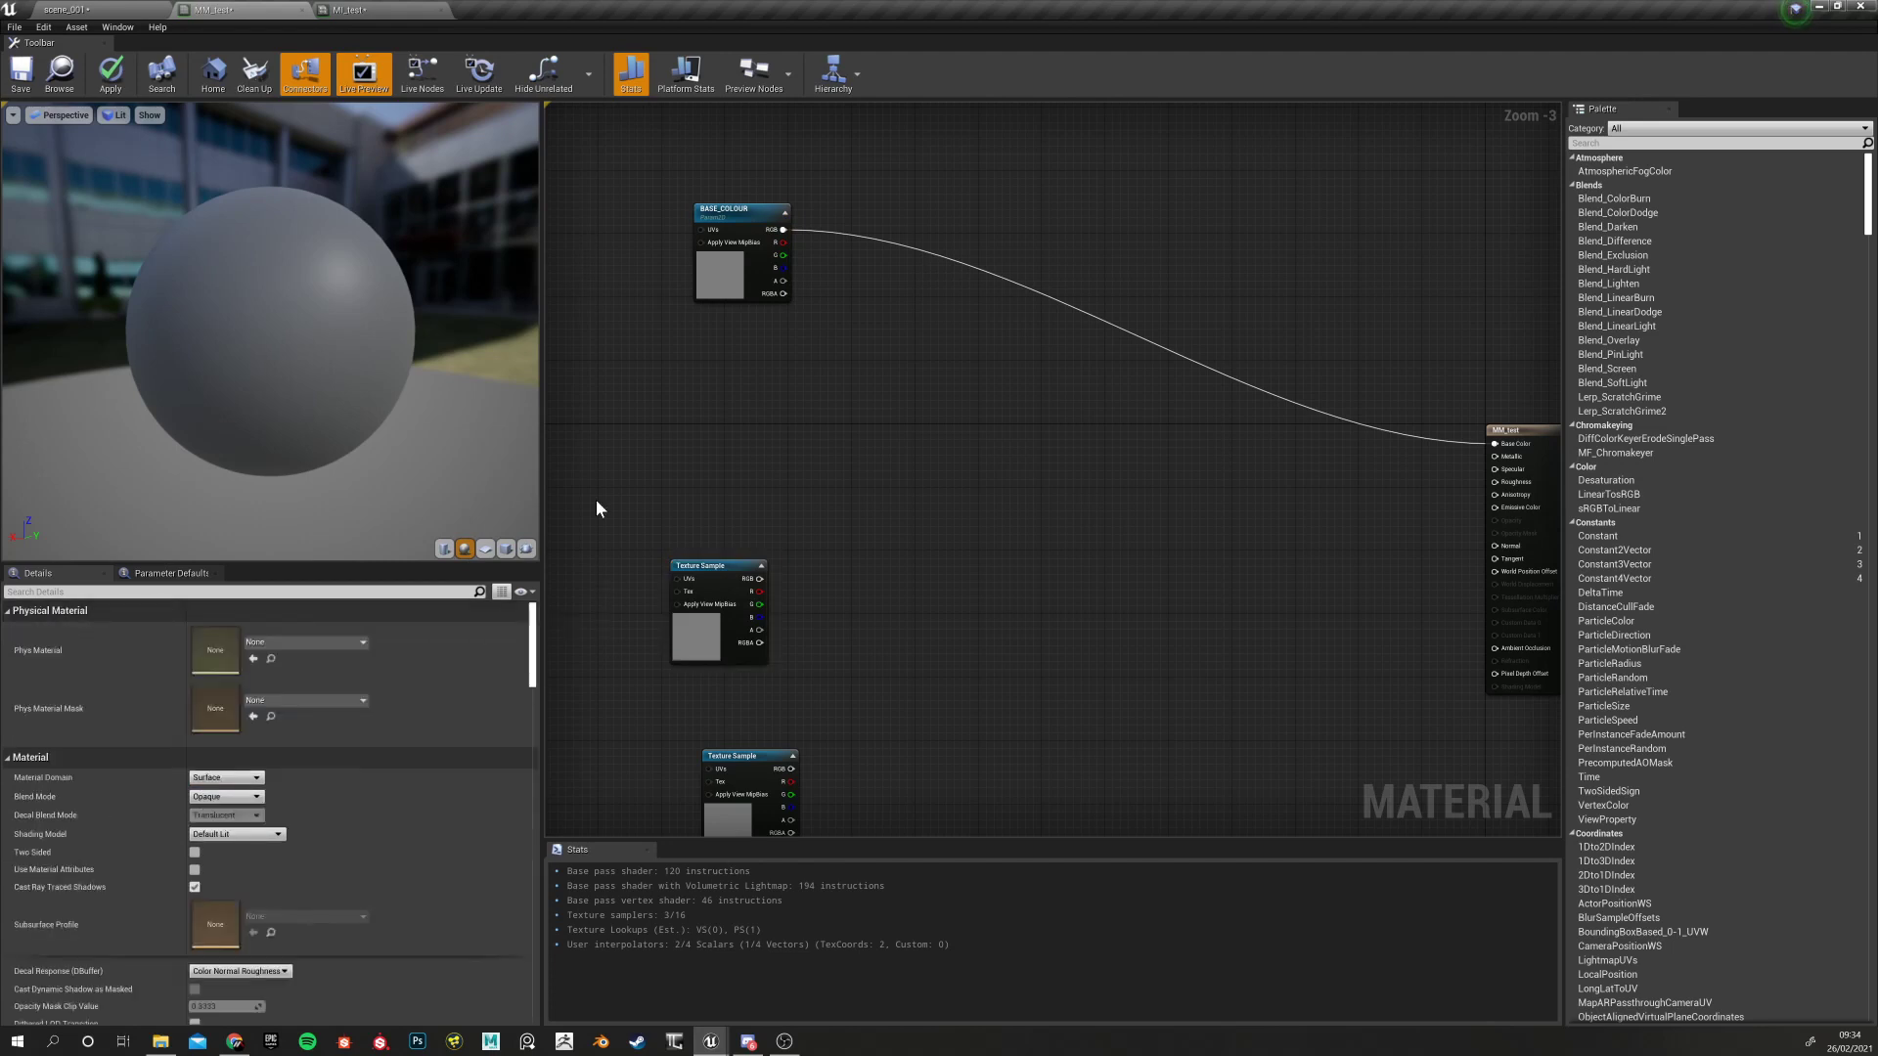
left_click(719, 606)
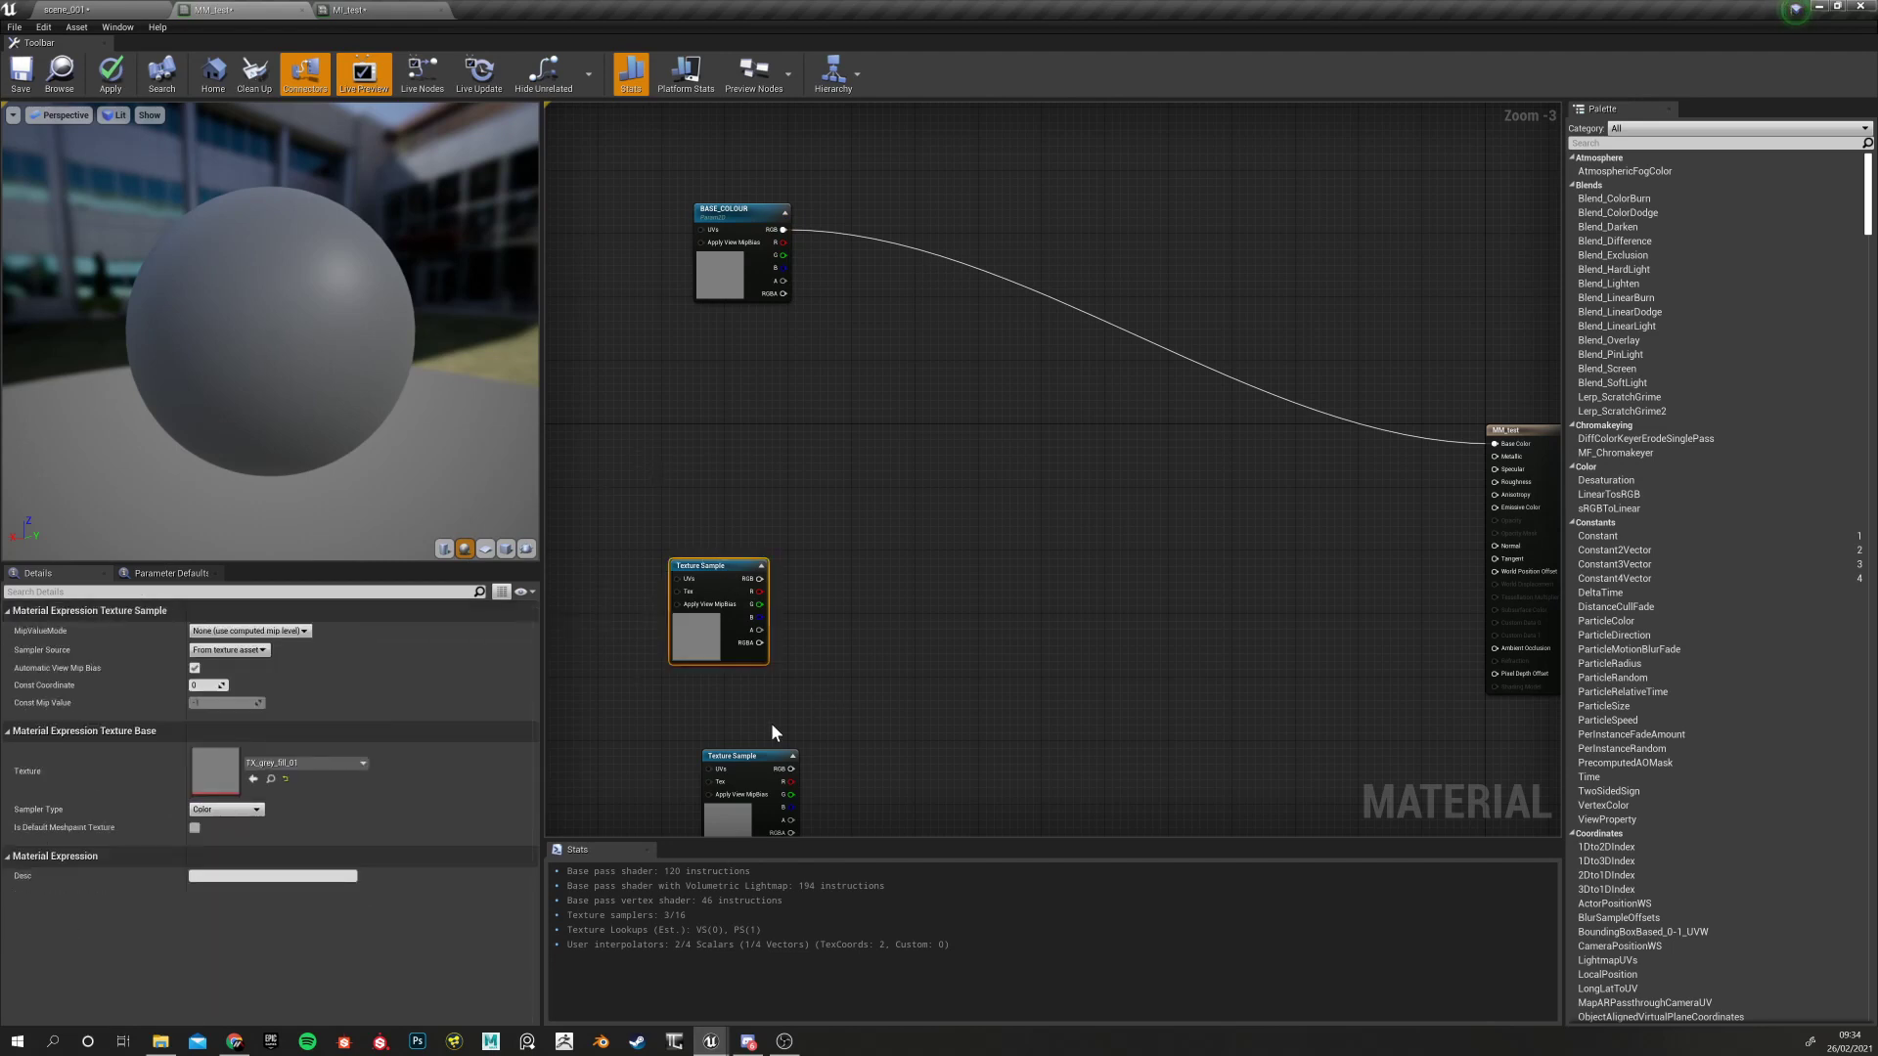
key("Delete")
left_click_drag(720, 696, 786, 857)
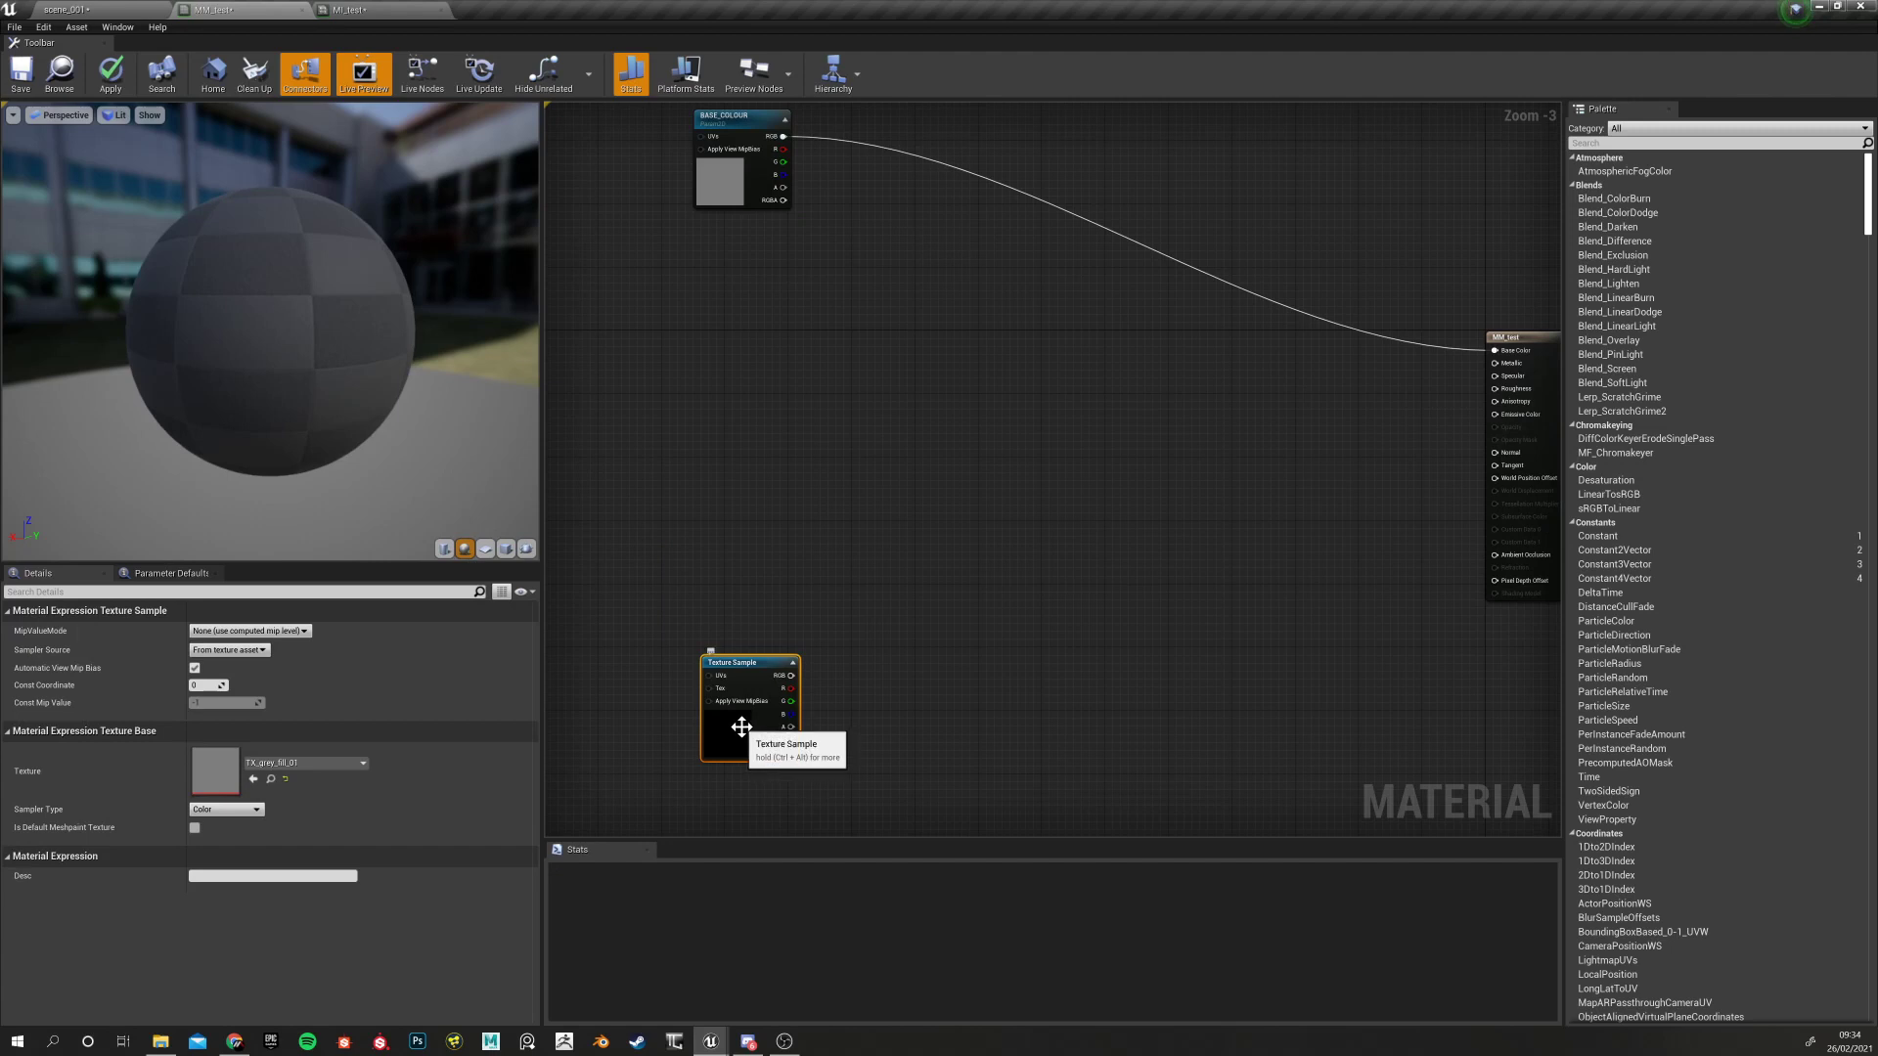
left_click(702, 609)
left_click(734, 675)
key("Delete")
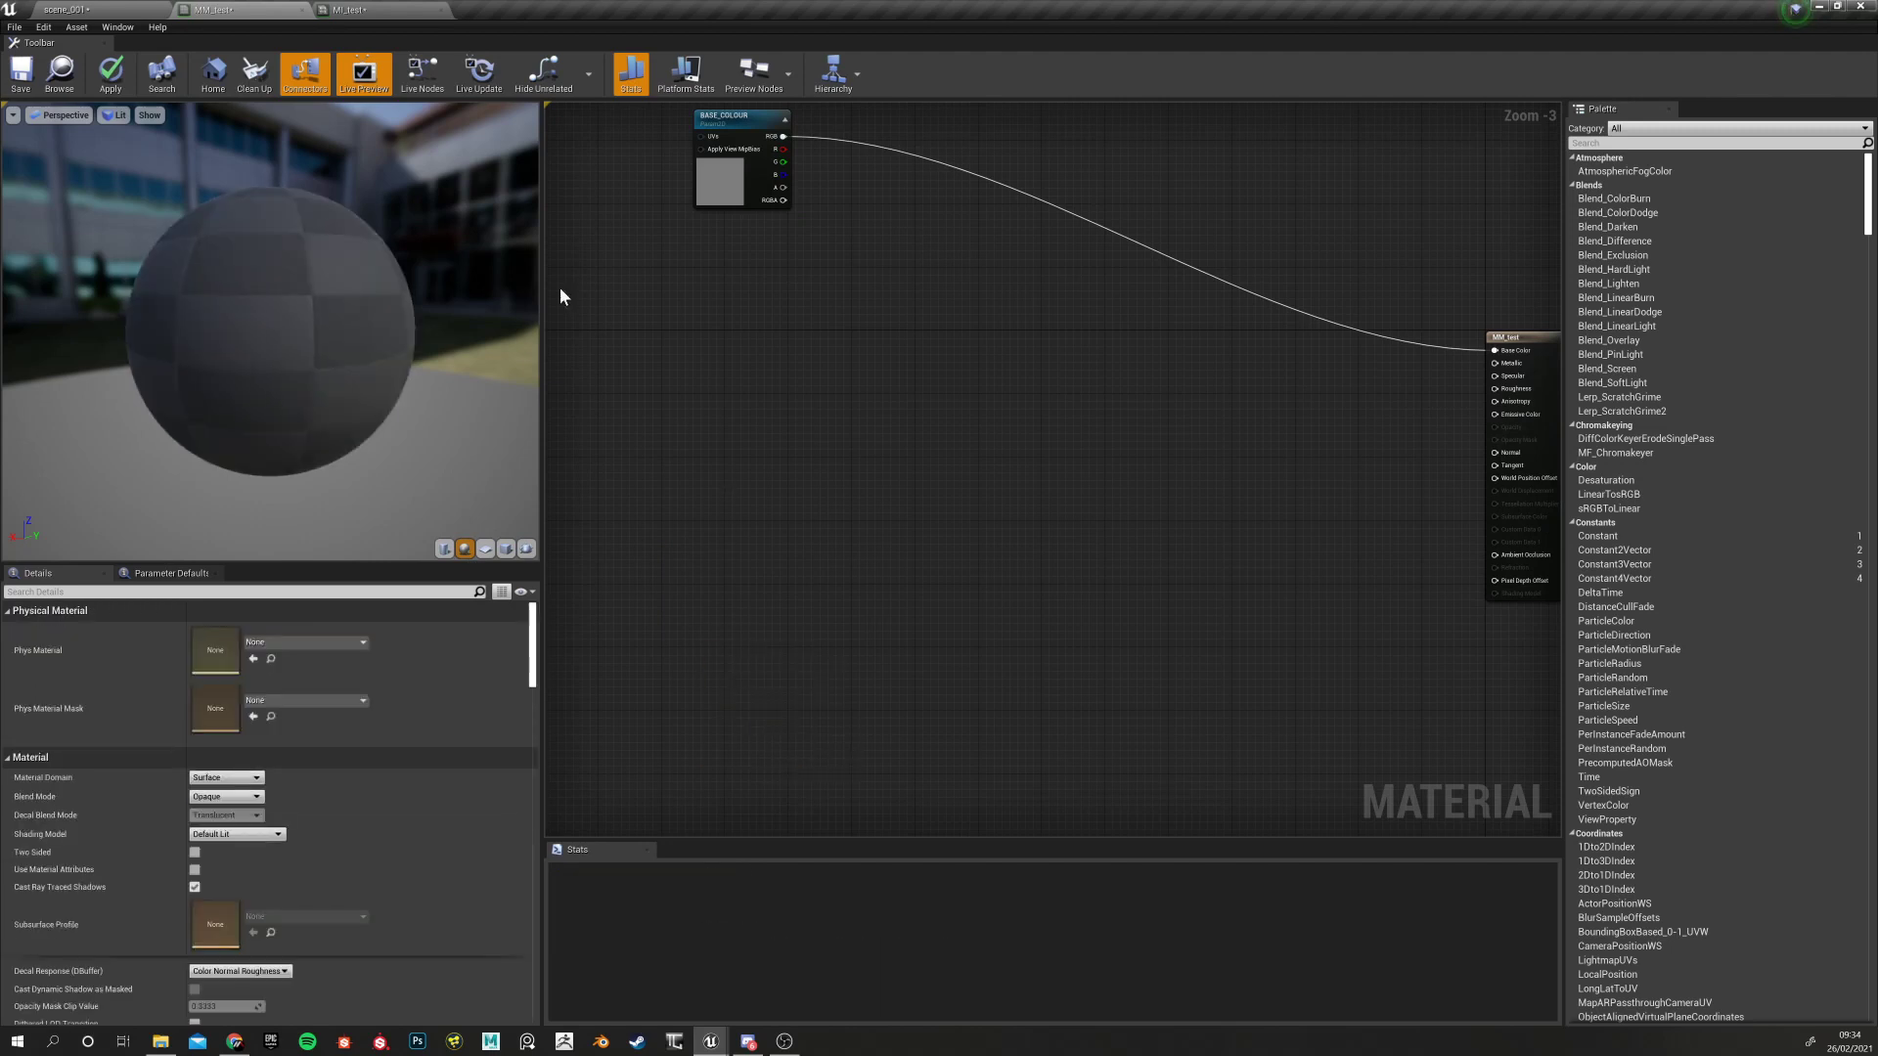
left_click(93, 6)
left_click(1089, 900)
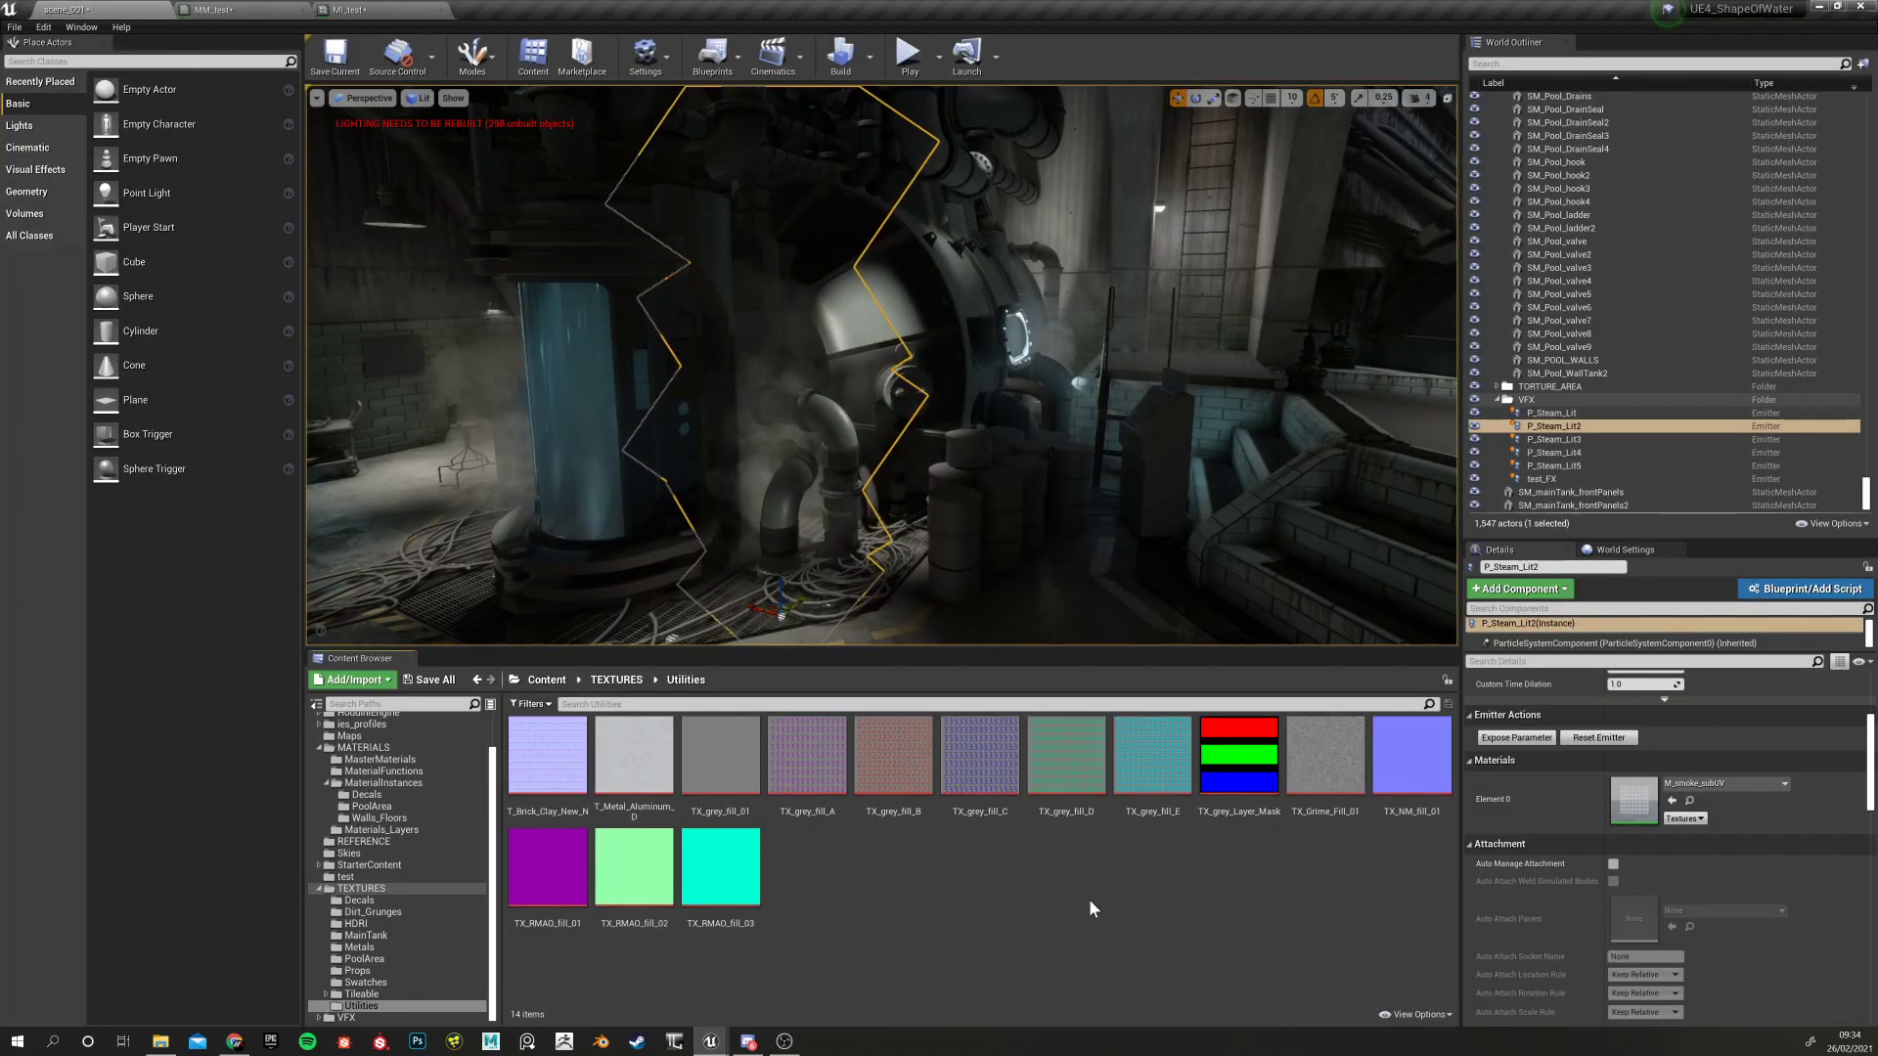
Add a TextureSample node to MM_test via a 'textu' node search
left_click(406, 8)
left_click(244, 9)
right_click(708, 426)
type("textu")
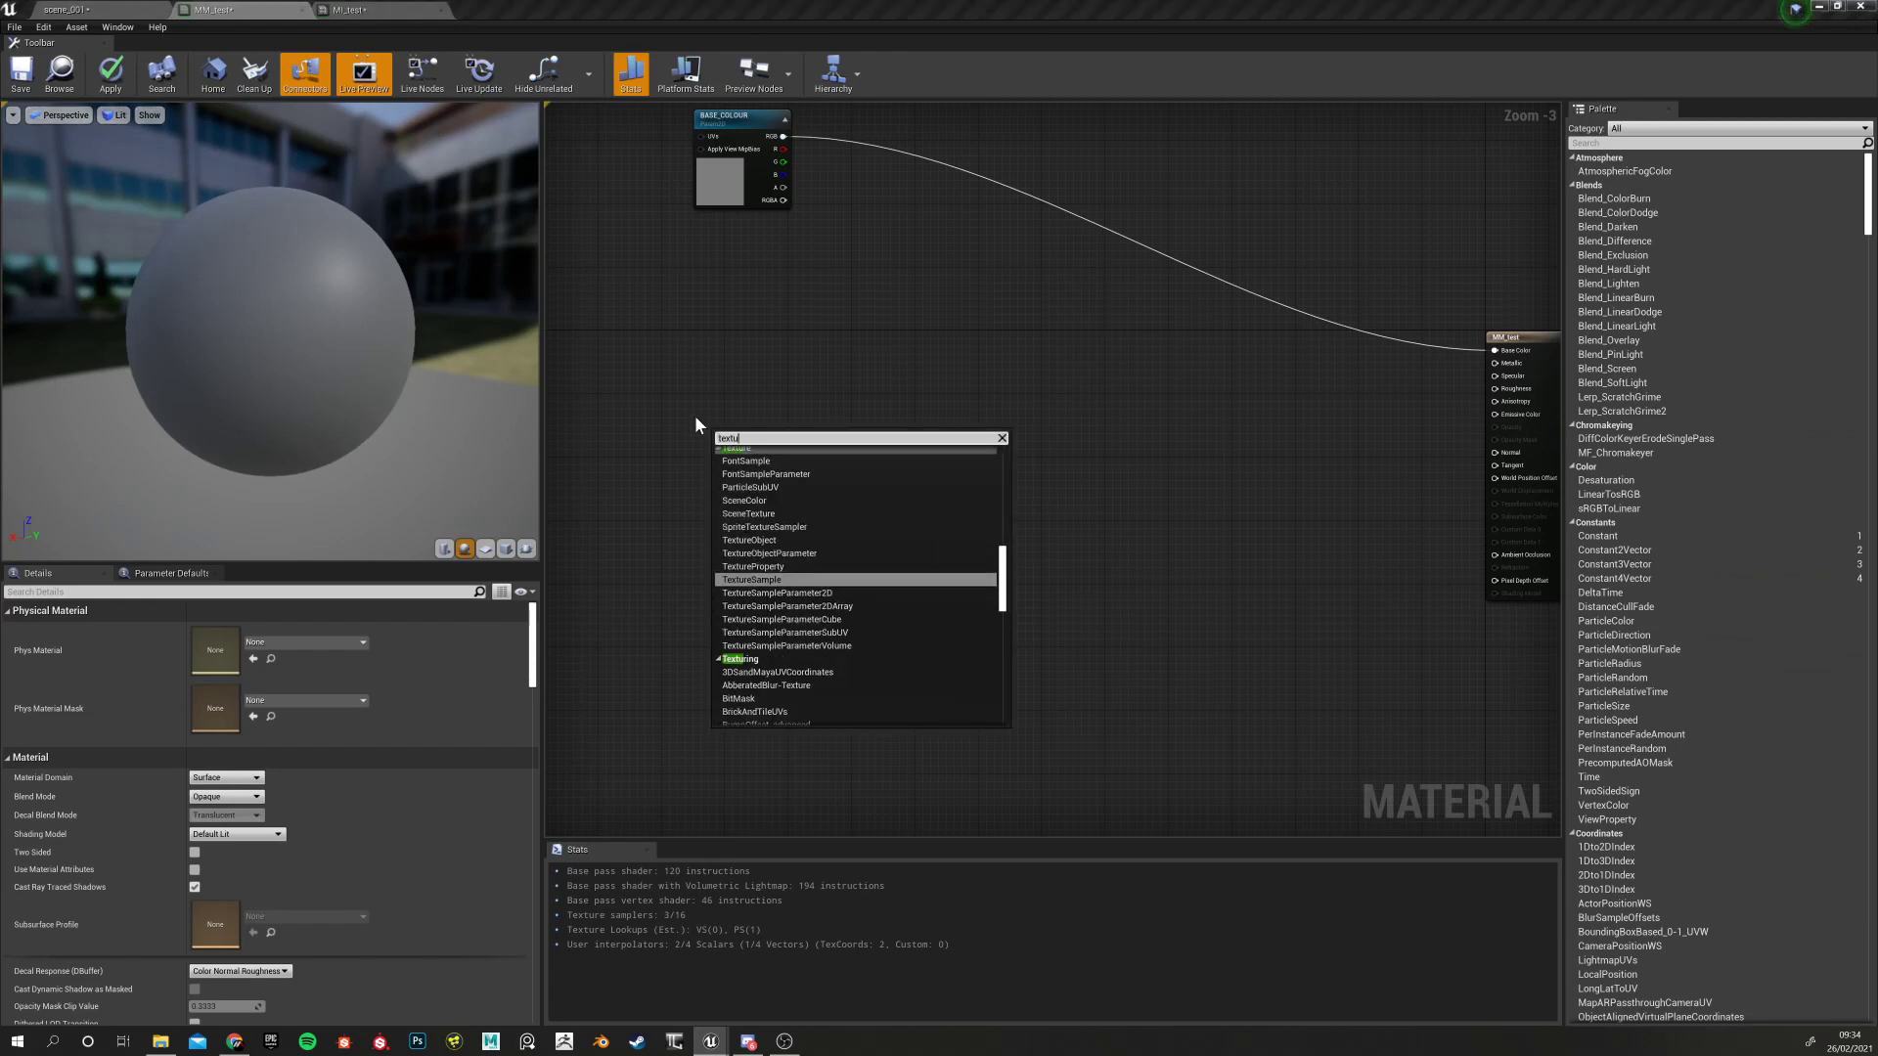
left_click(737, 579)
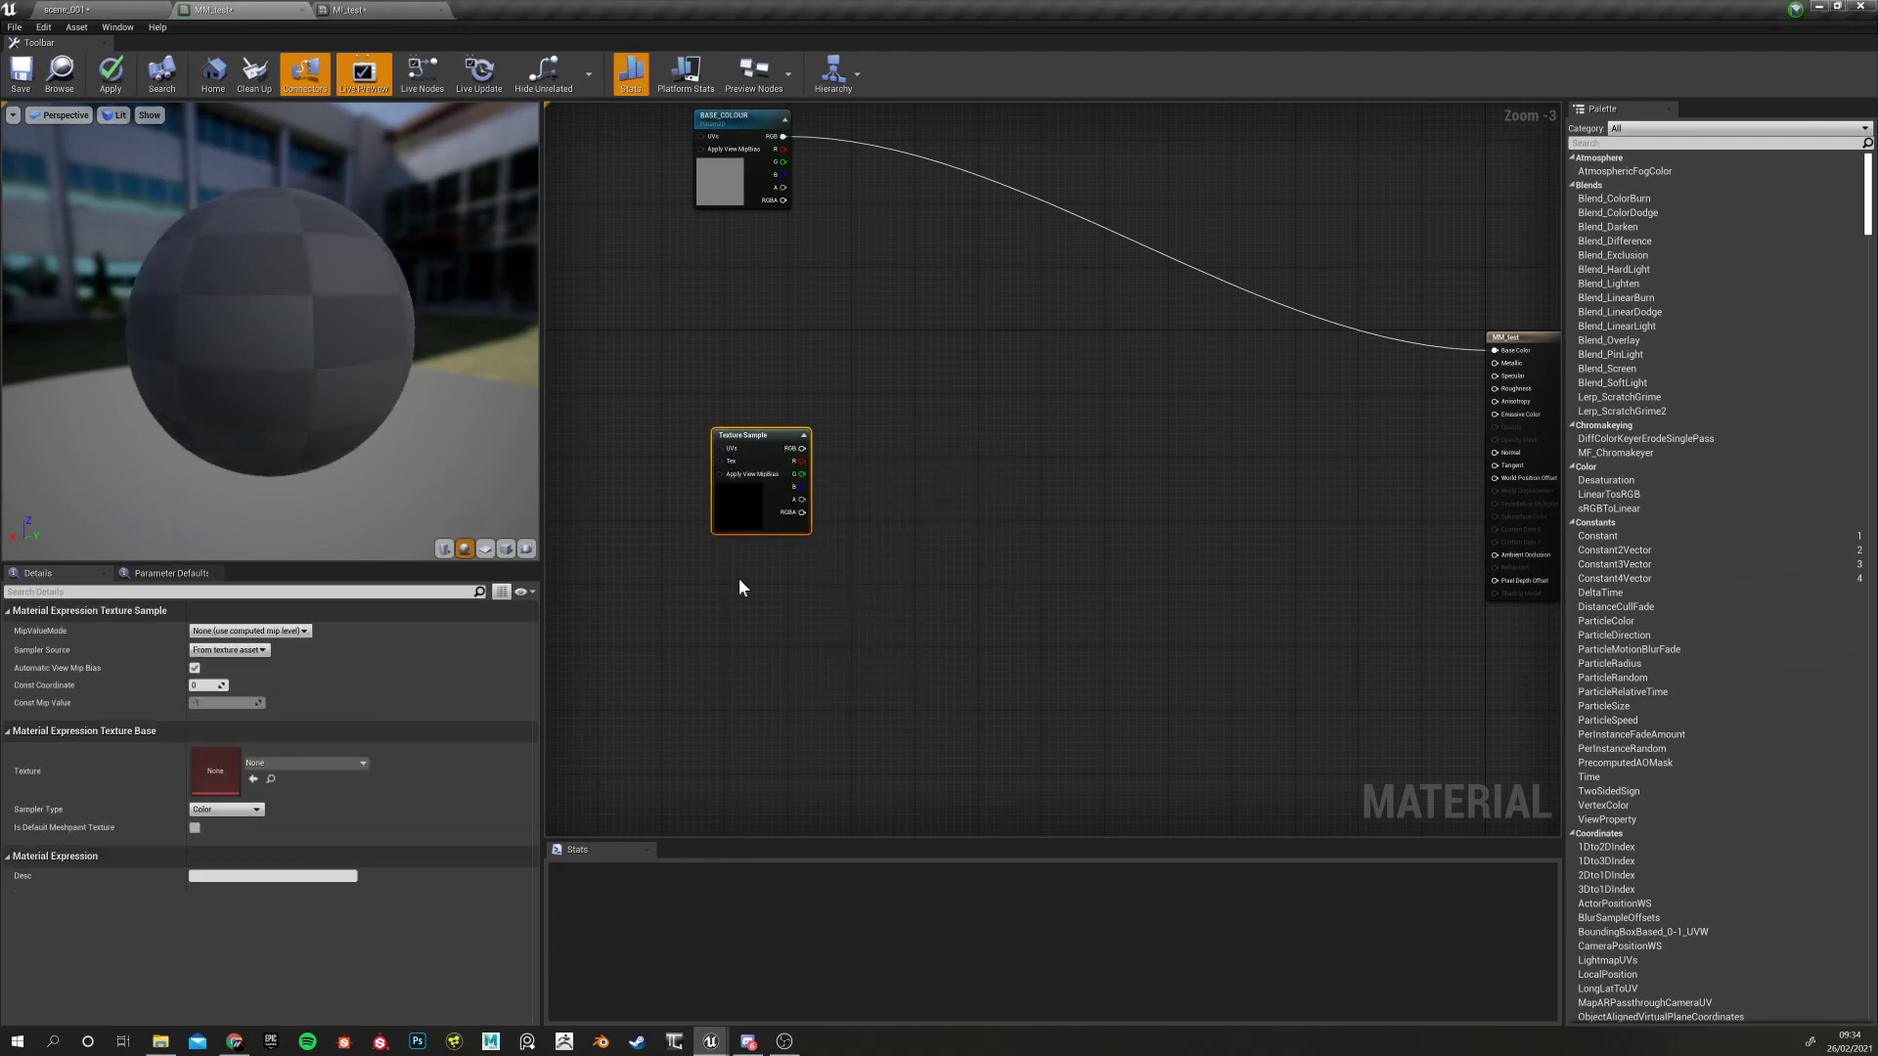
left_click(688, 634)
left_click(737, 502)
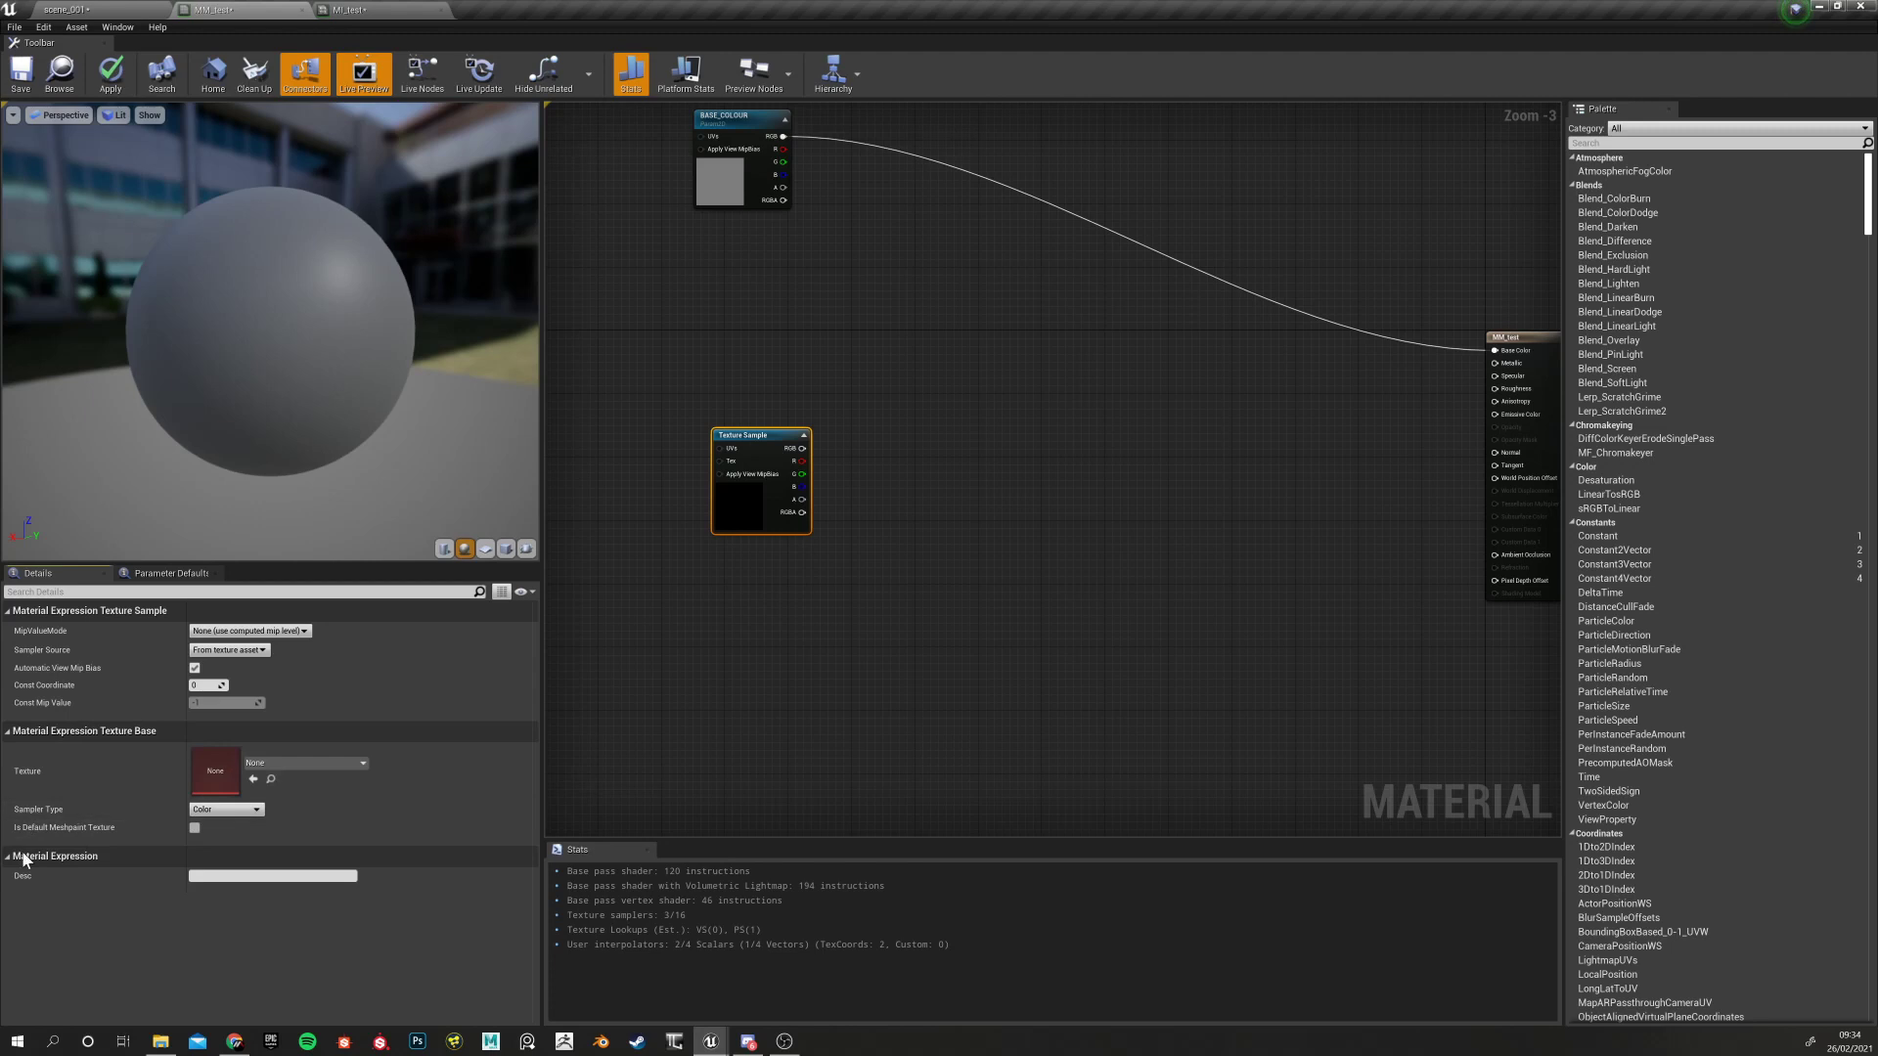
Inspect the node's MipValueMode options and the material's parameter defaults without changing anything
left_click(228, 632)
left_click(55, 622)
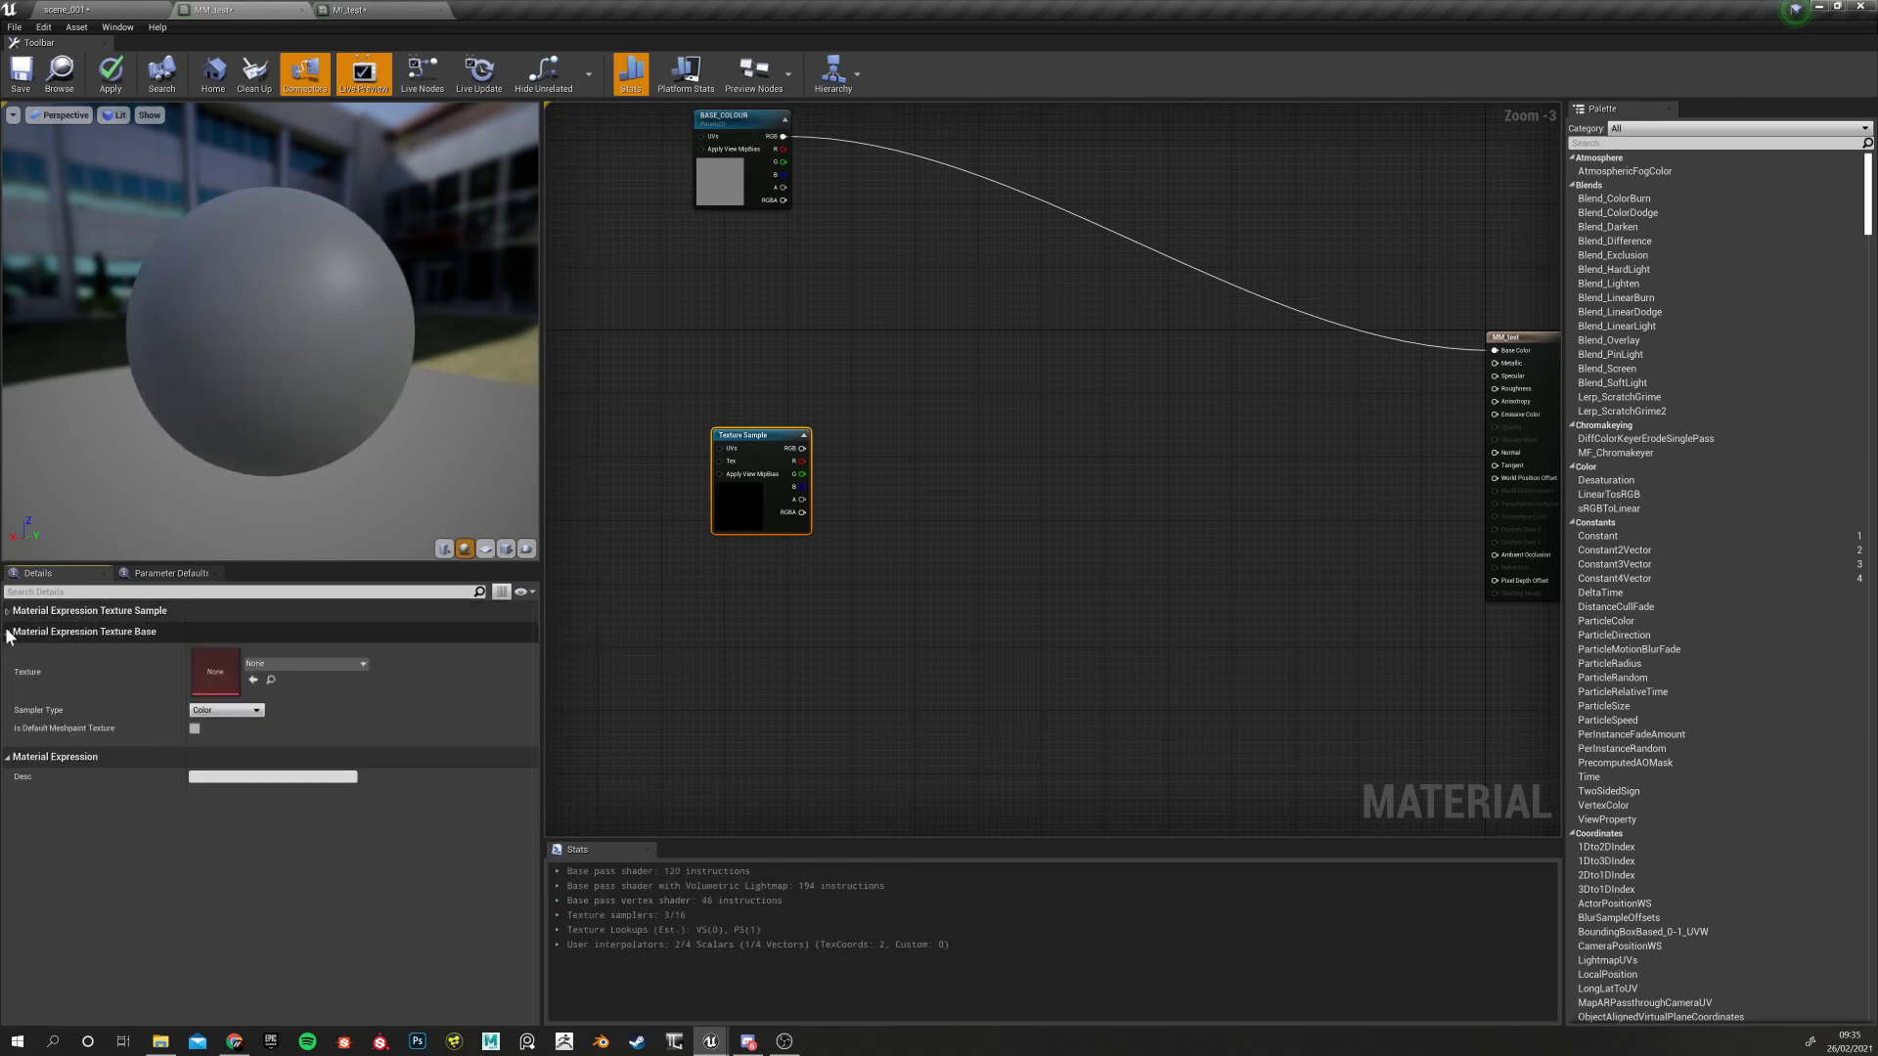
left_click(168, 574)
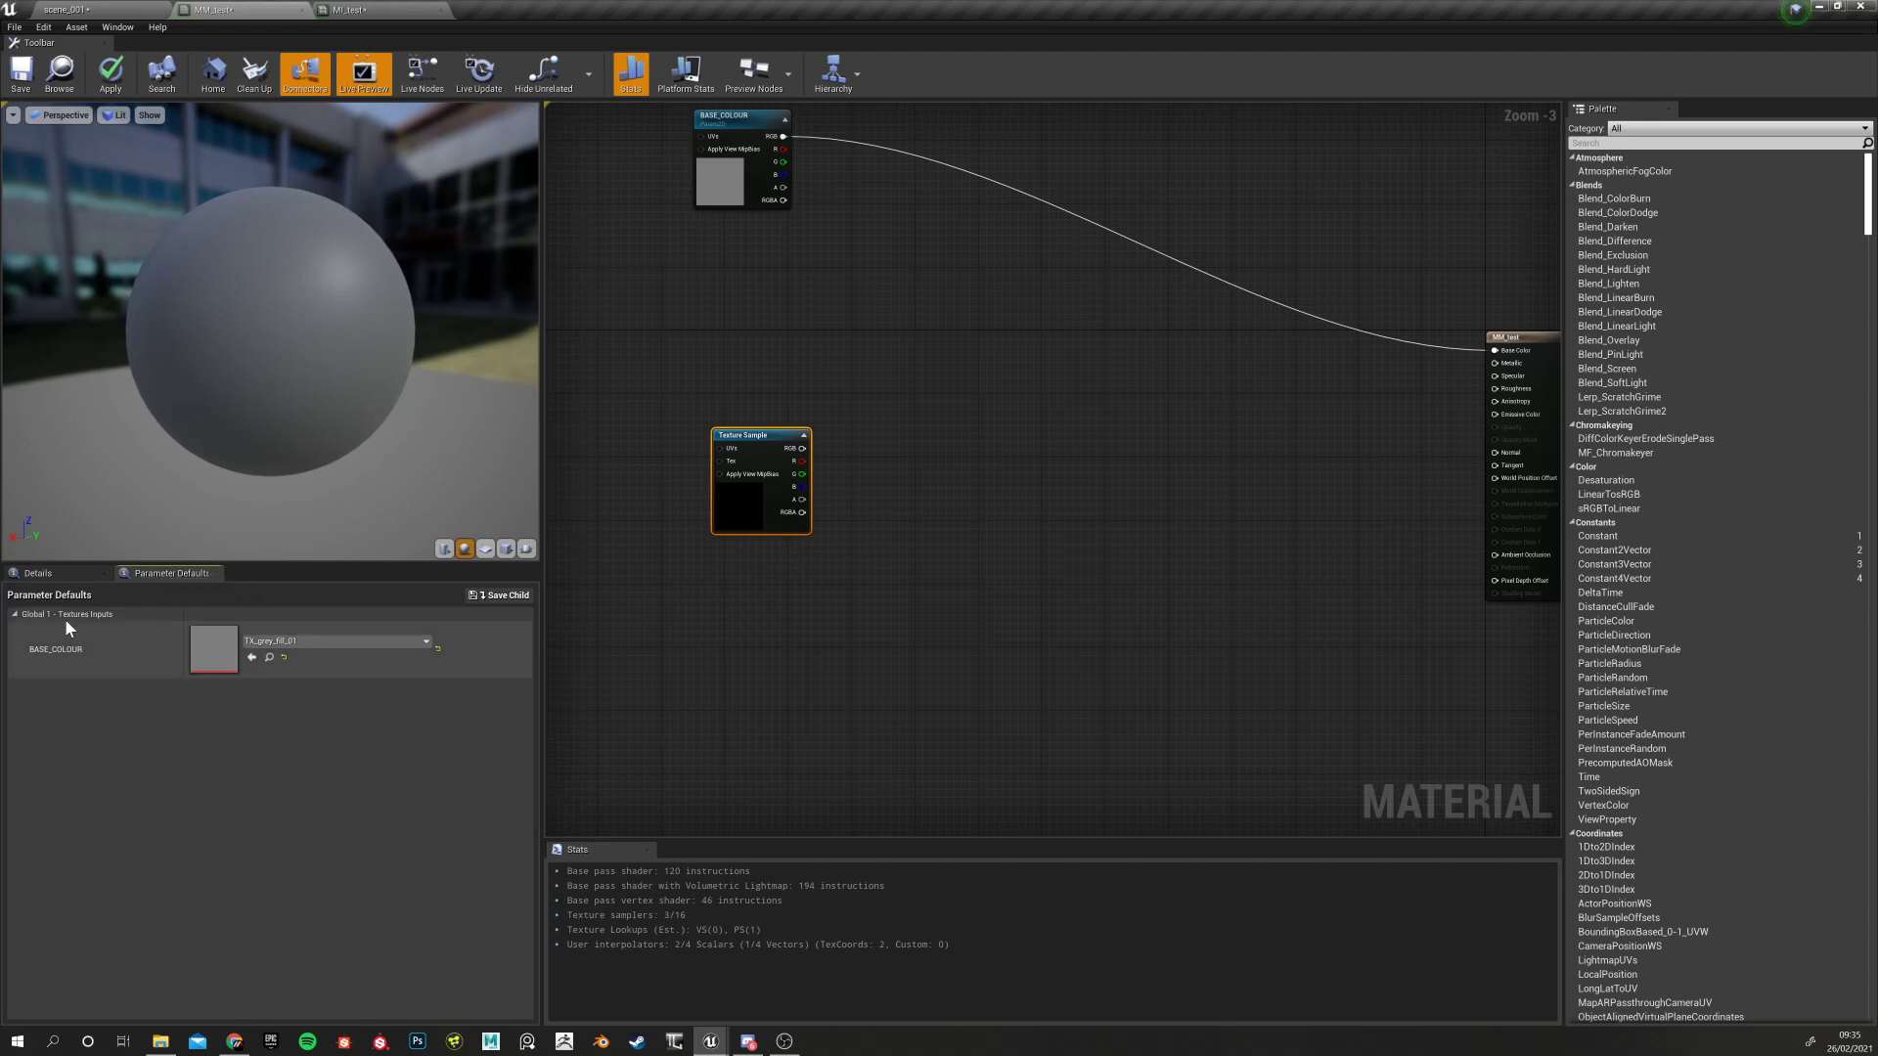
left_click(51, 573)
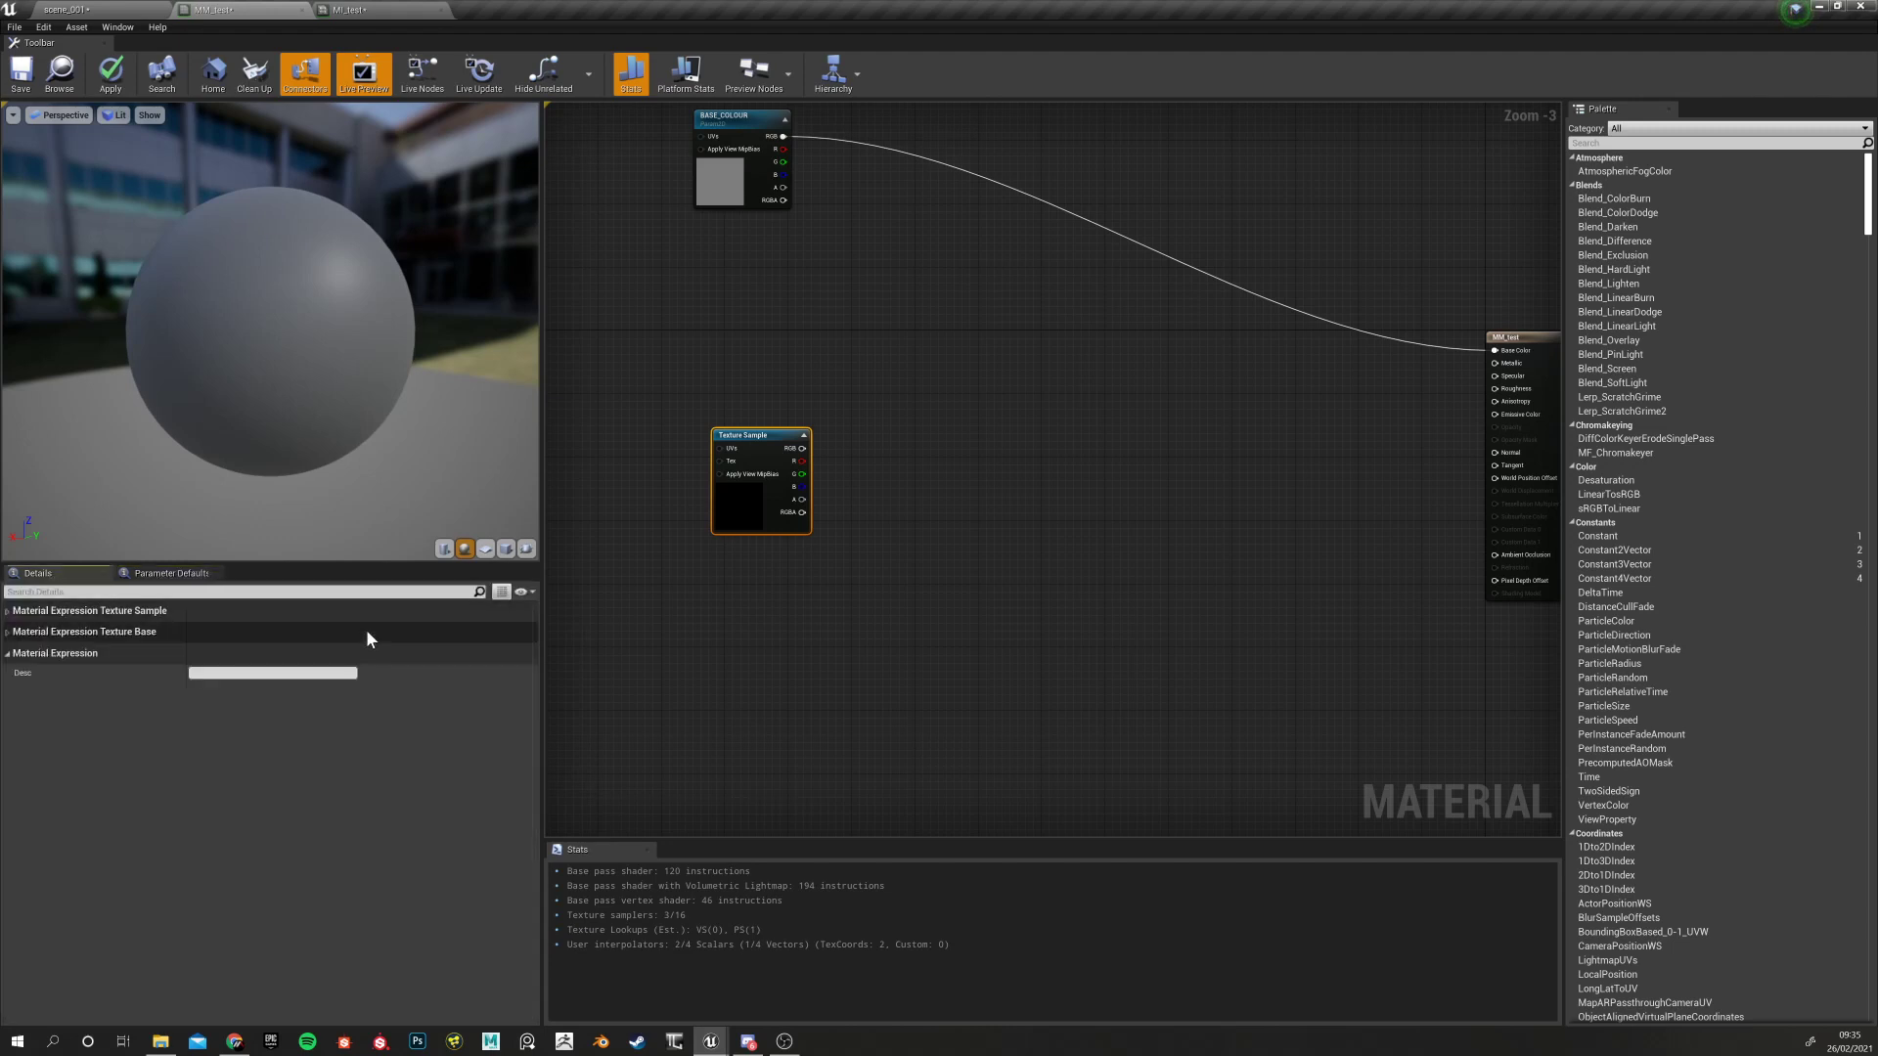
left_click(171, 575)
Position the new Texture Sample node just below BASE_COLOUR
left_click(637, 427)
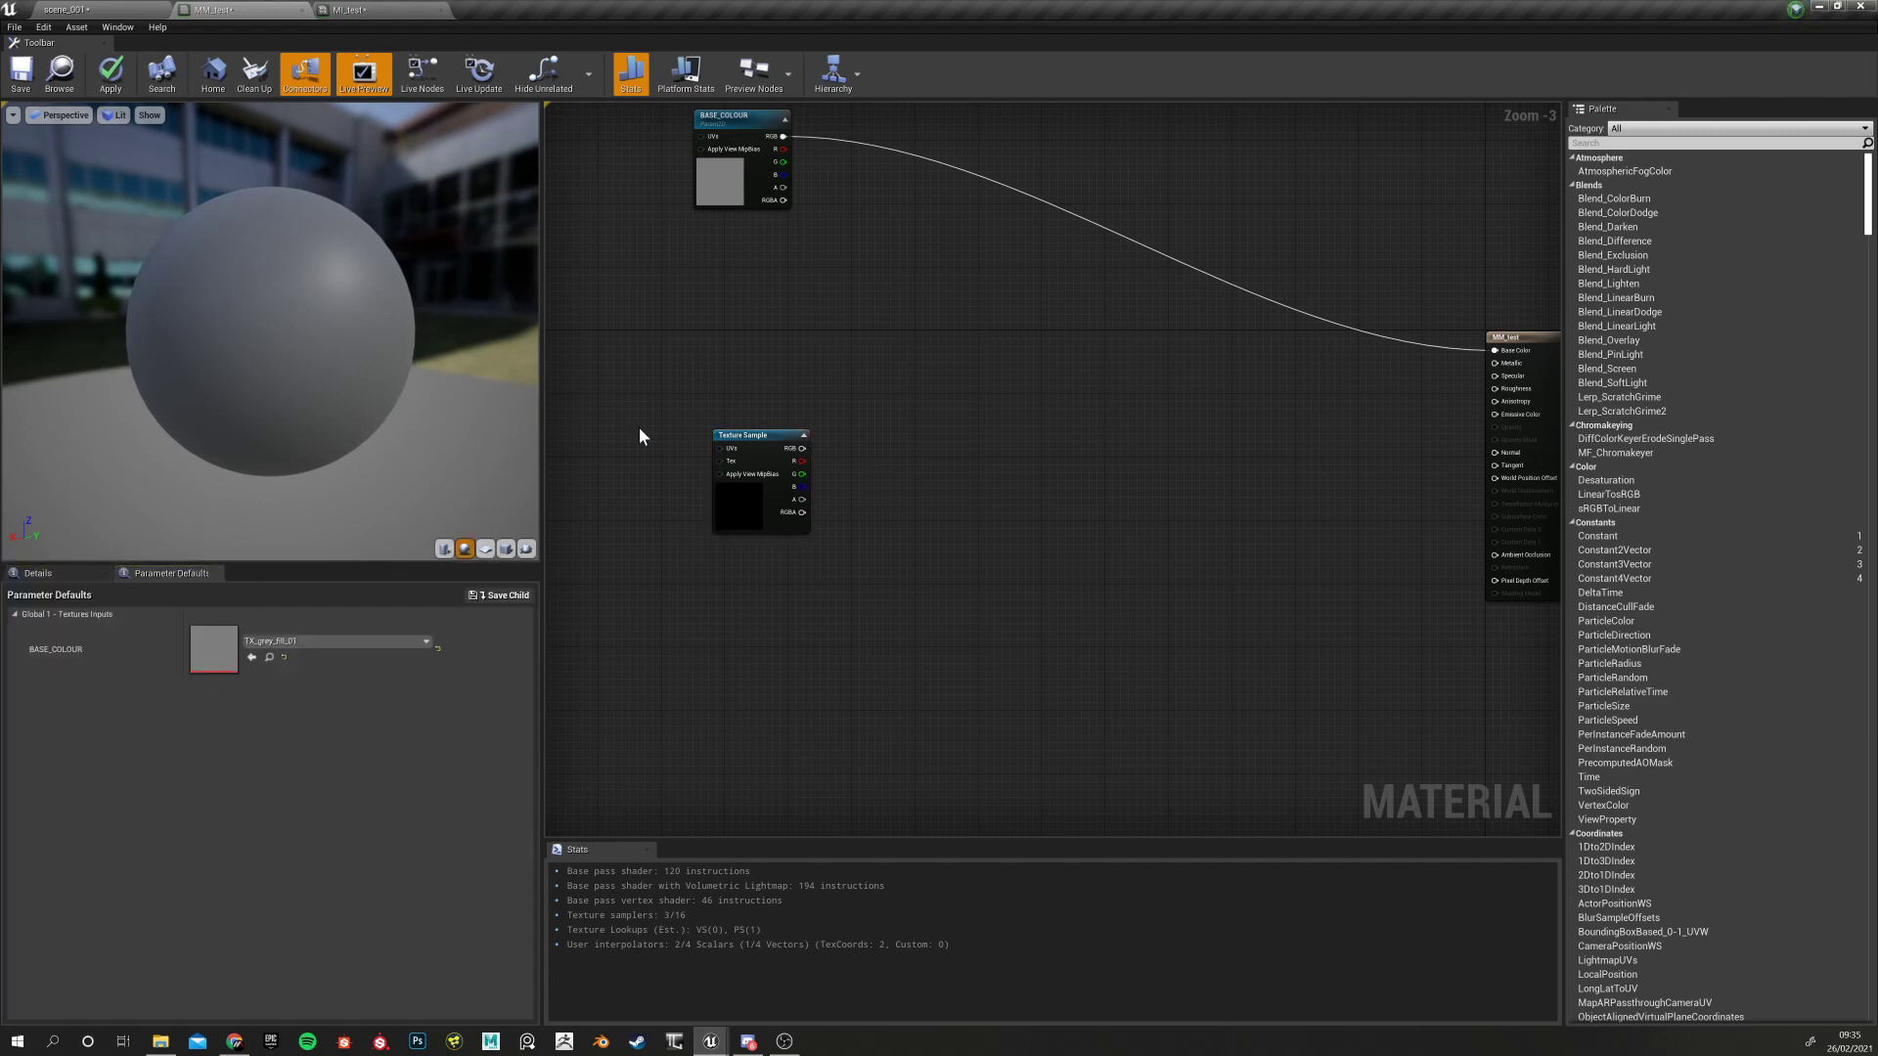
left_click(767, 436)
left_click_drag(769, 433, 742, 412)
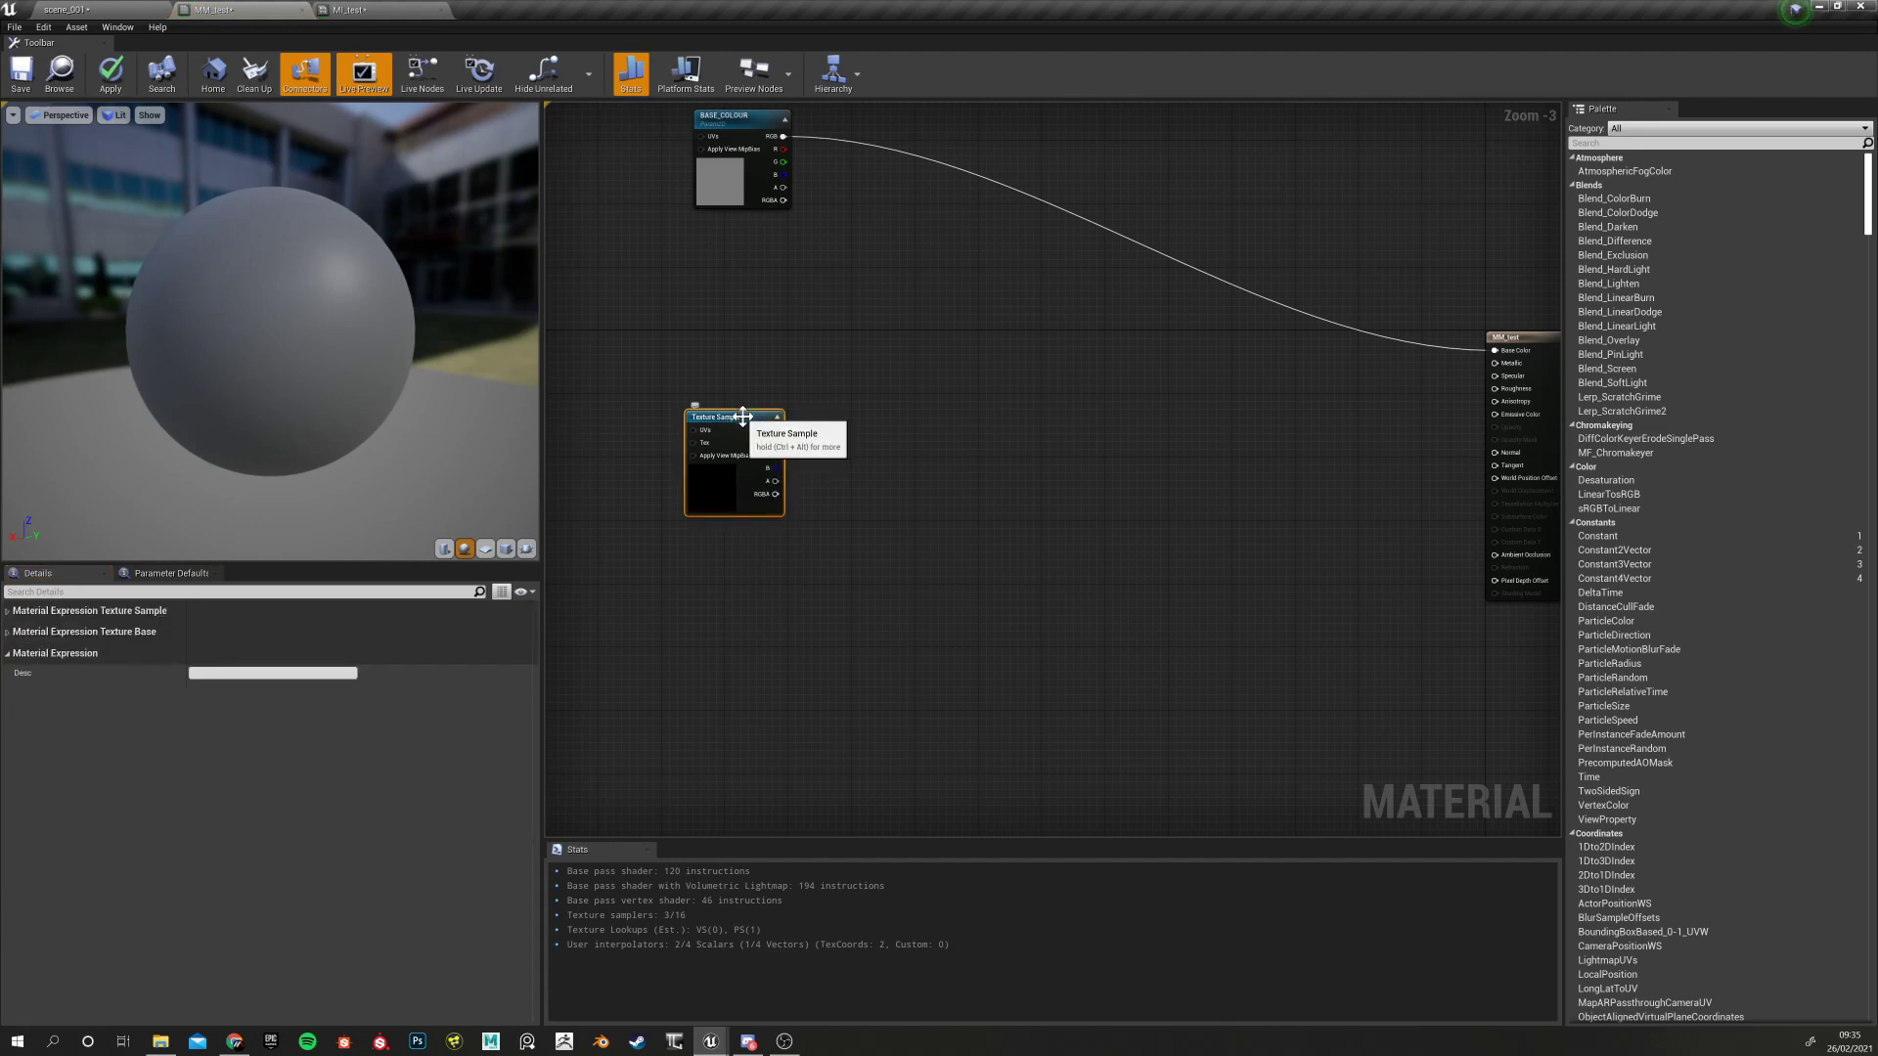
left_click(752, 405)
left_click_drag(746, 419, 754, 426)
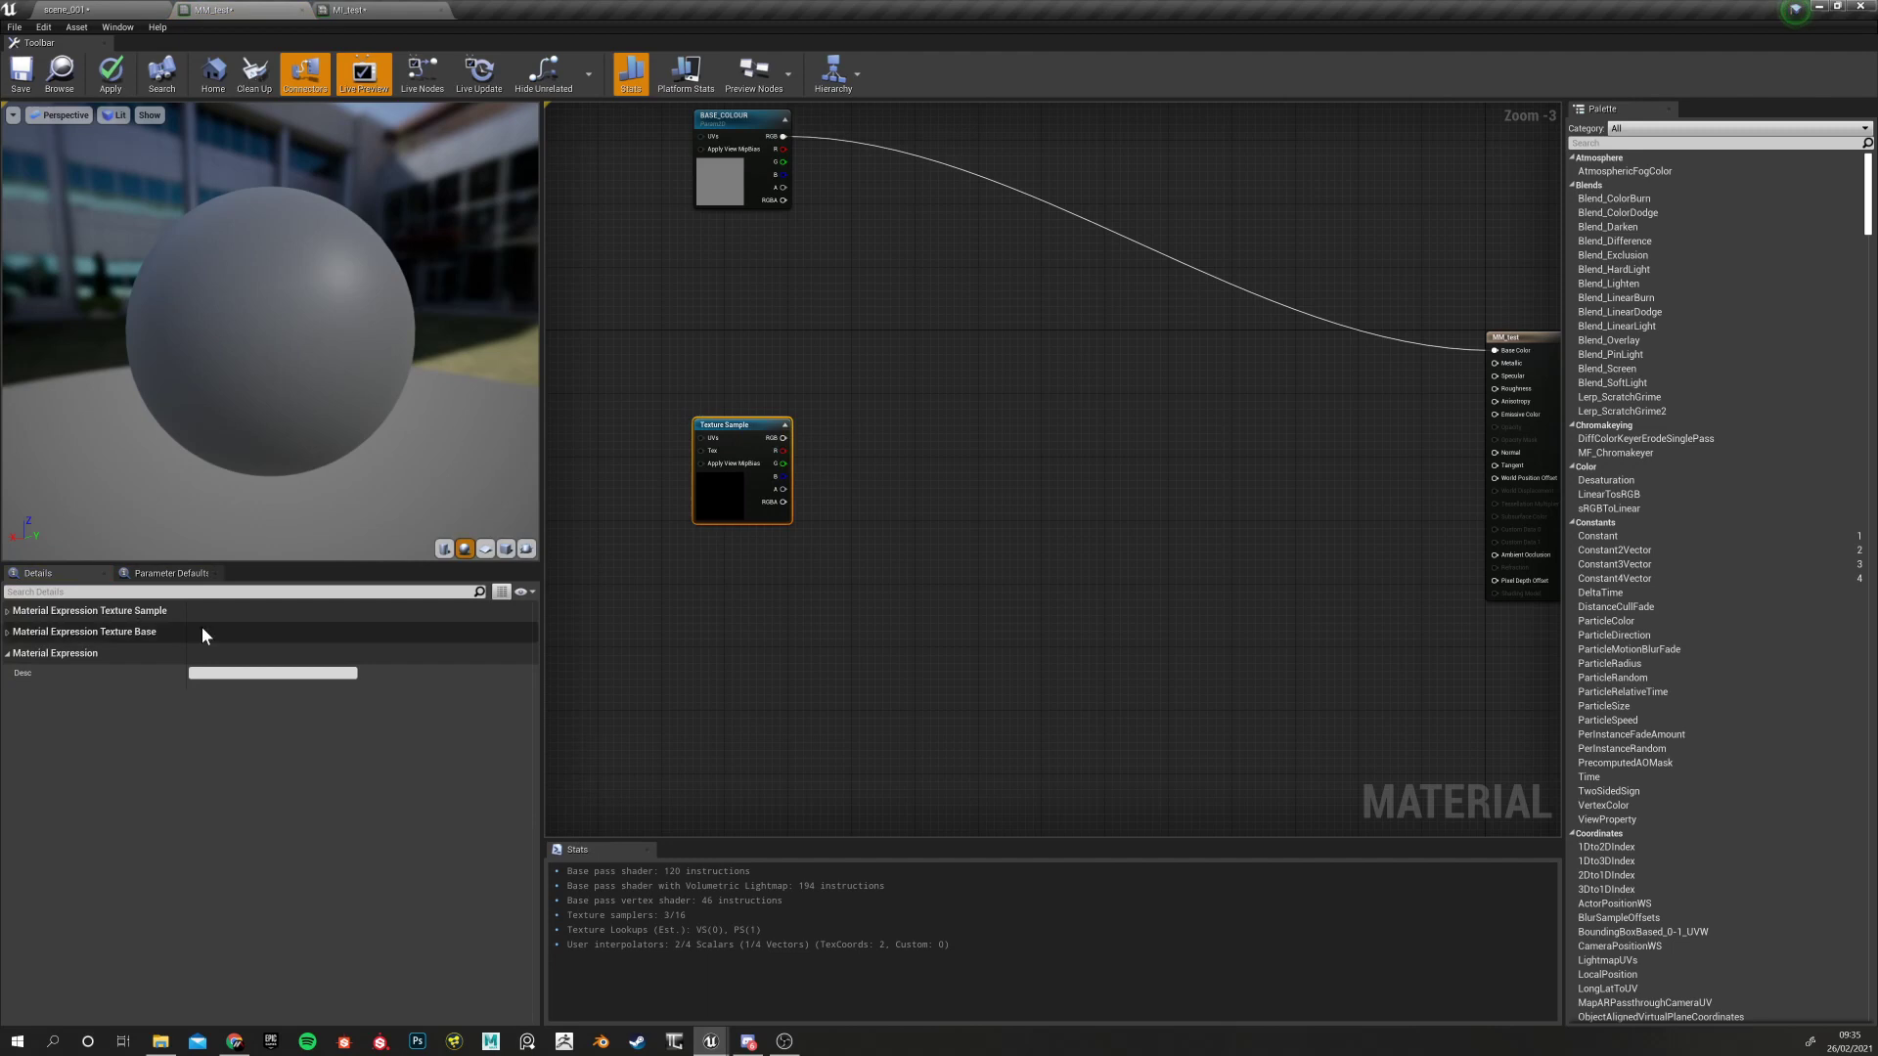
left_click(8, 610)
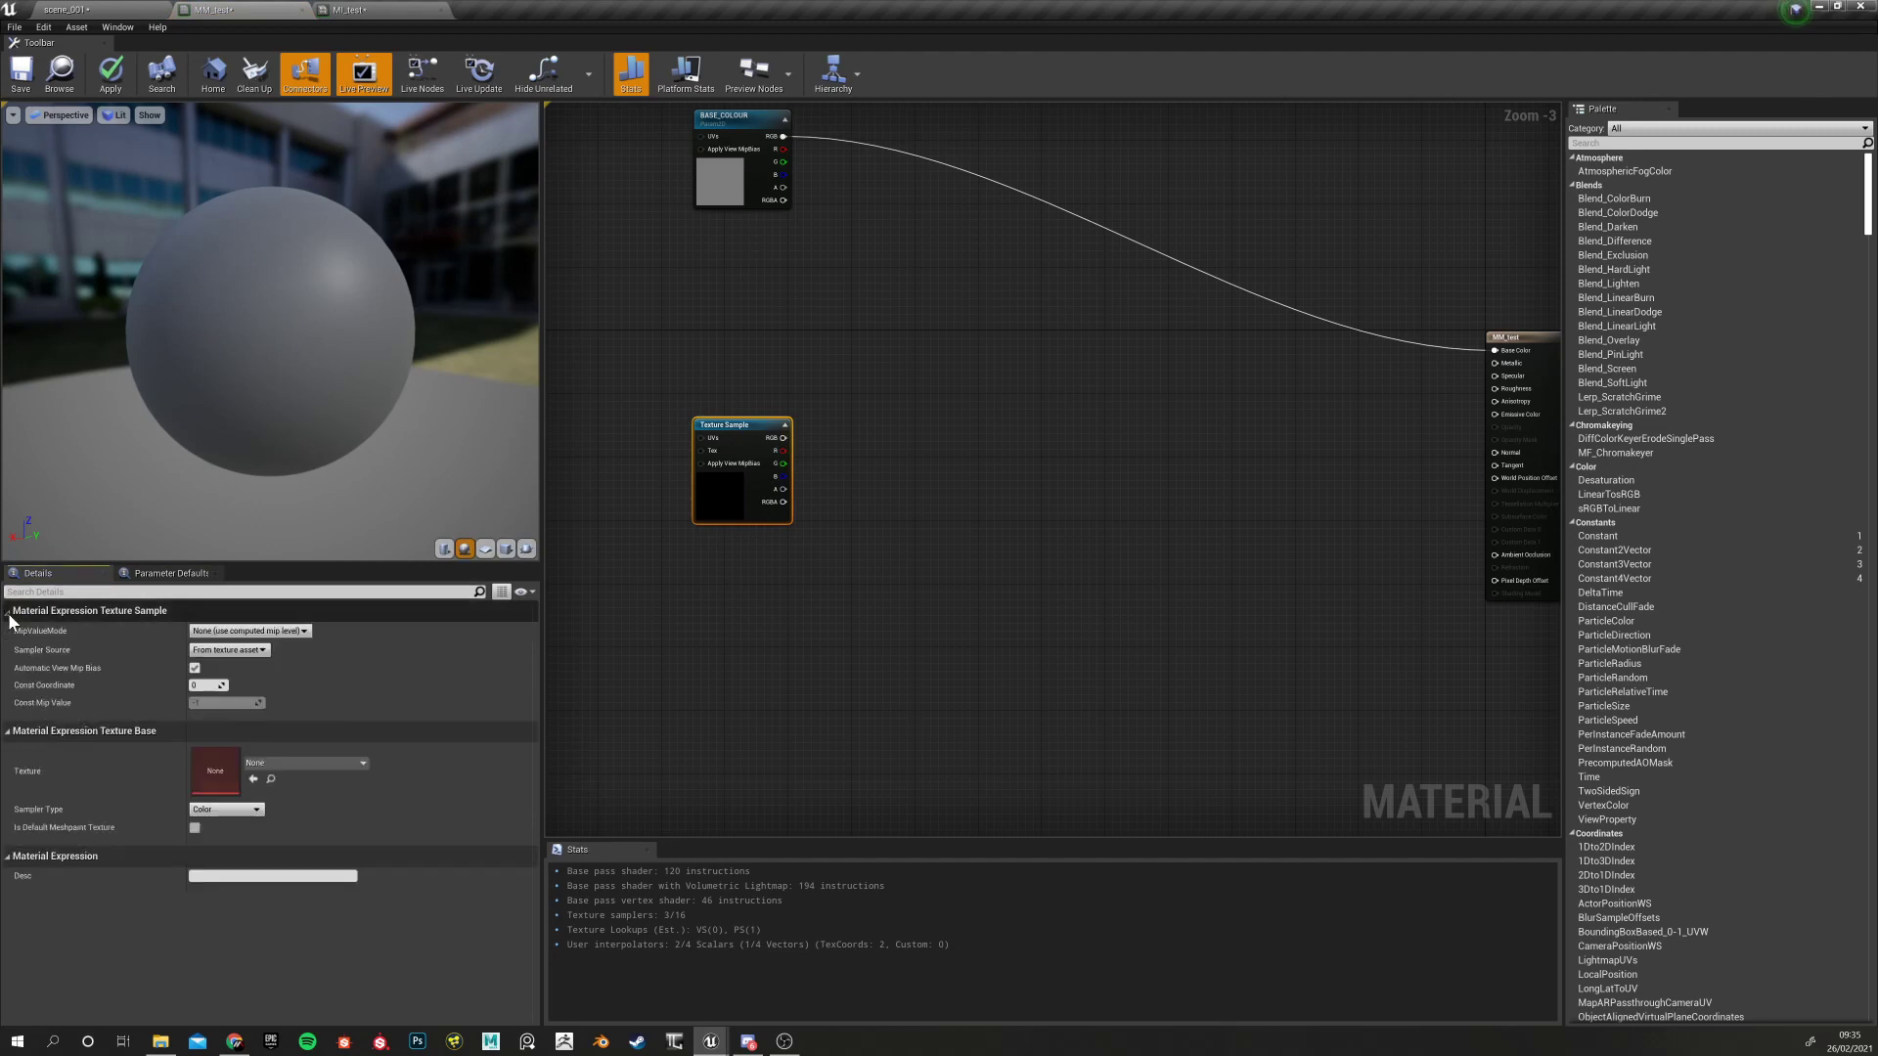
left_click(720, 425)
right_click(720, 425)
left_click(763, 373)
Open the purple TX_RMAO_fill_01 texture from TEXTURES > Utilities in the Texture Editor
left_click(741, 421)
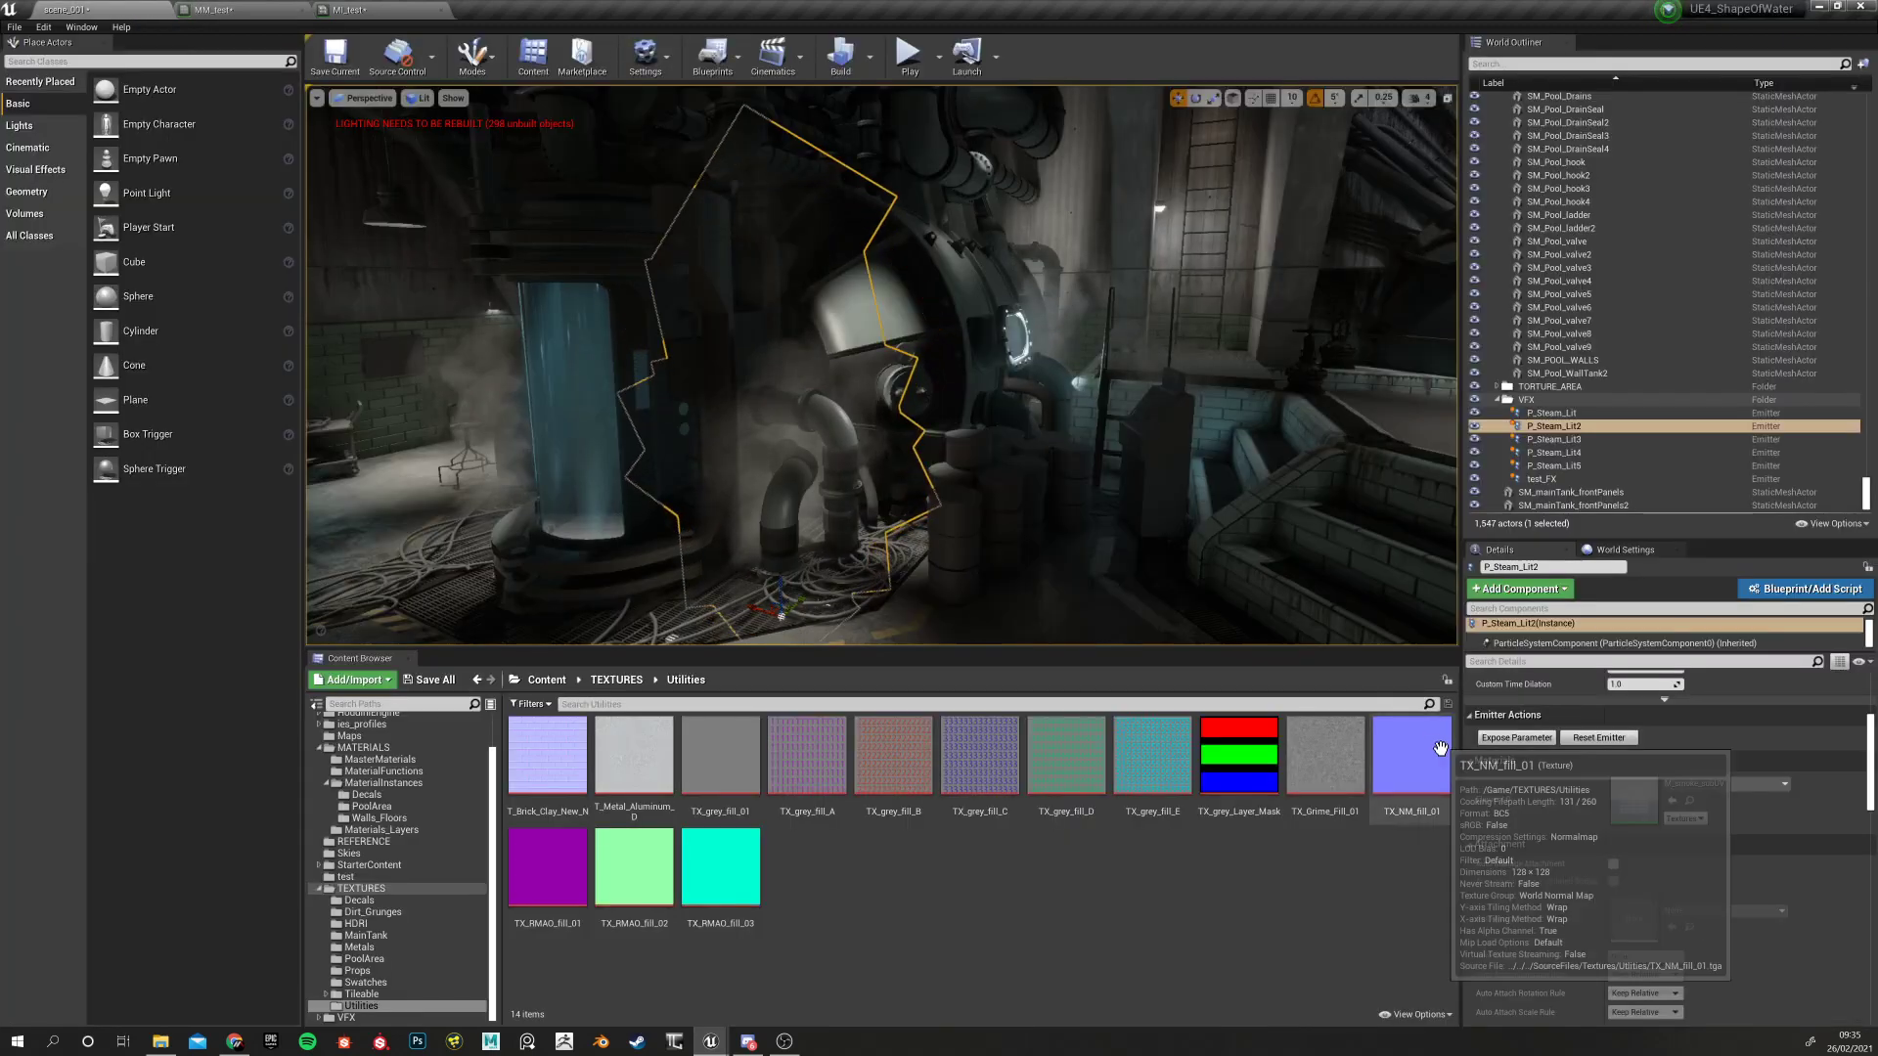
left_click(1412, 755)
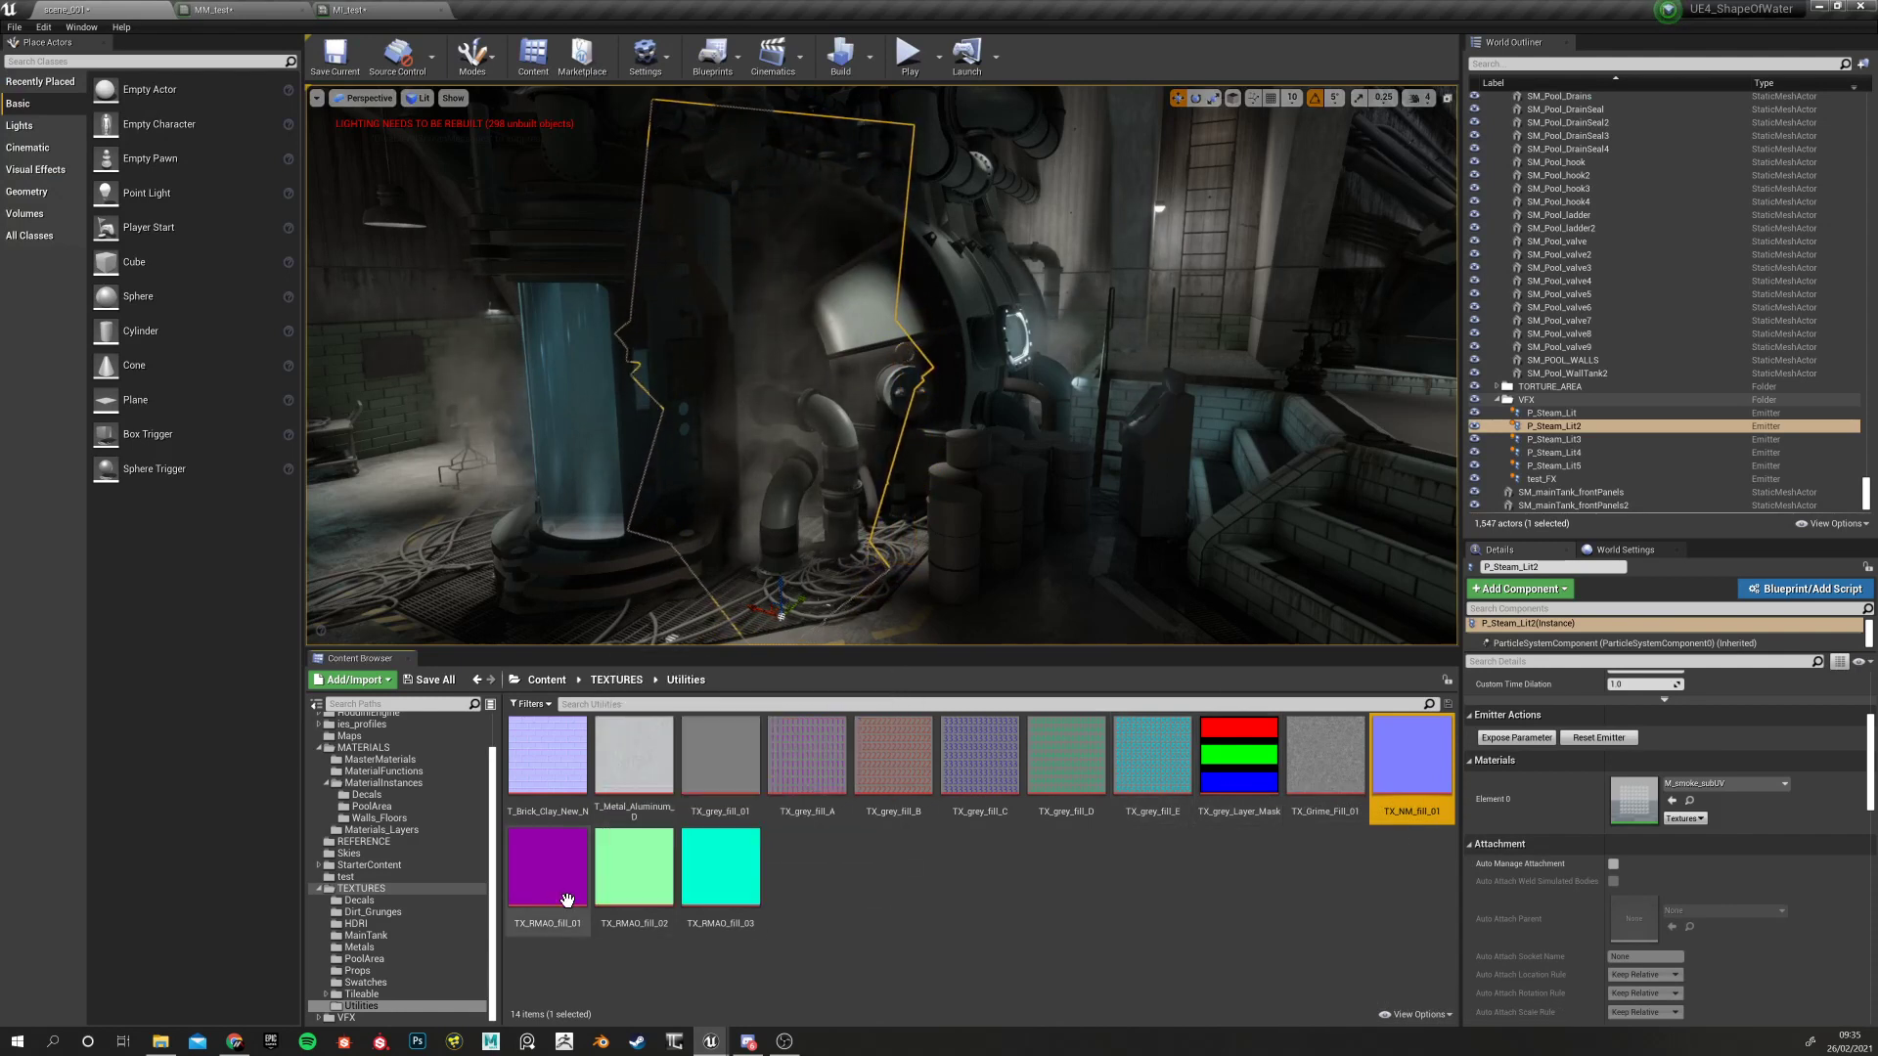
left_click(534, 886)
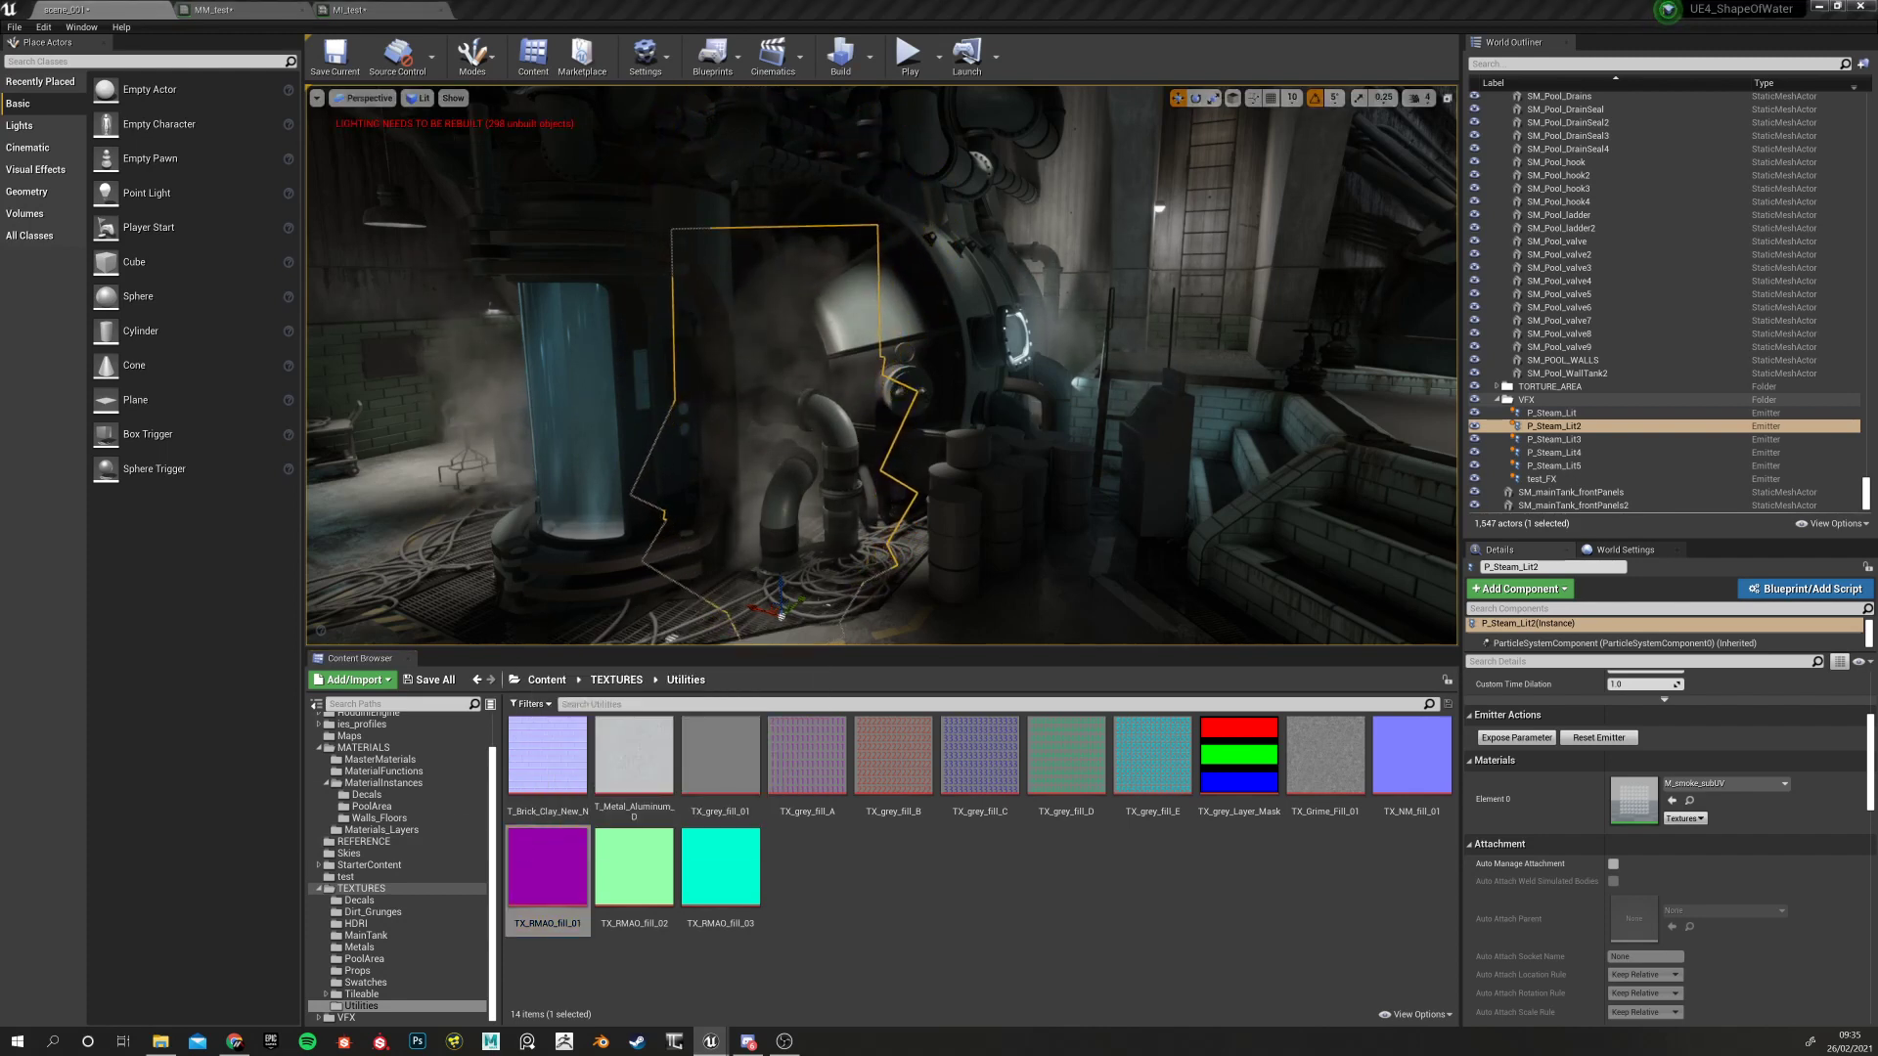
left_click_drag(0, 10, 543, 8)
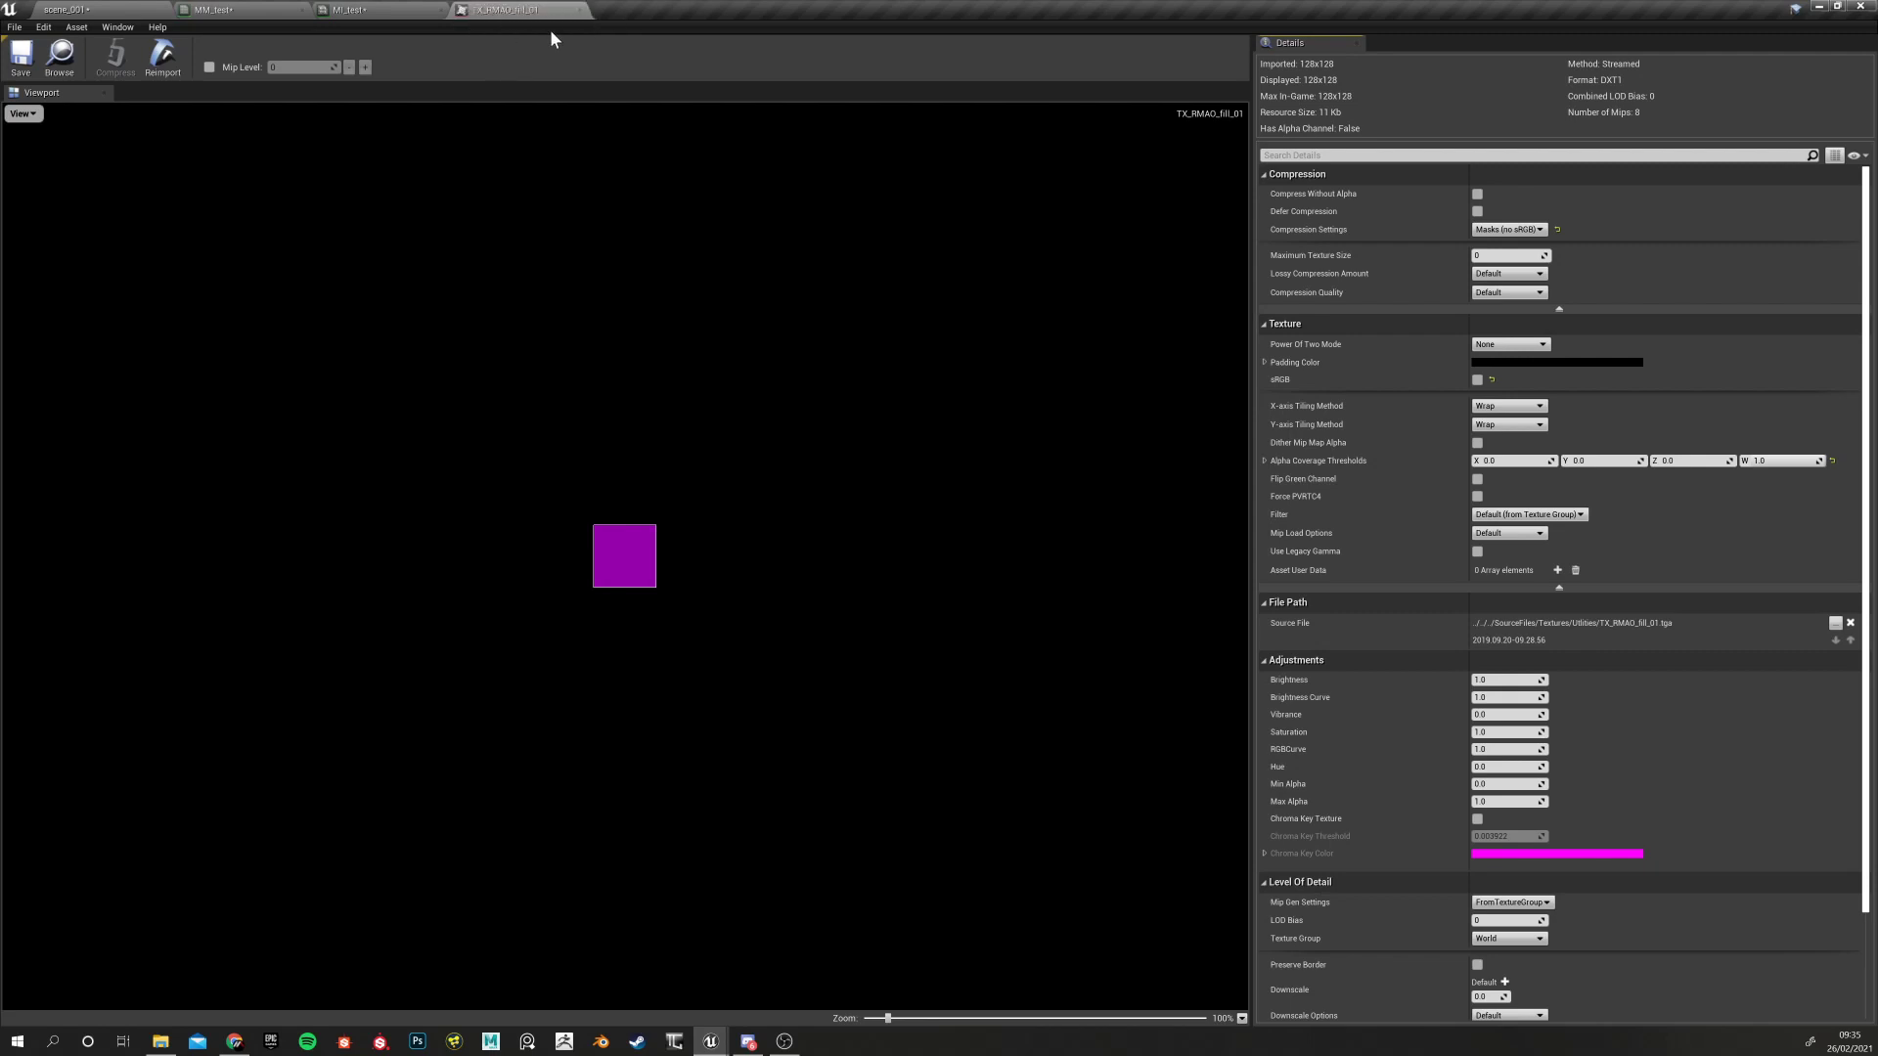
Close the texture editor and assign TX_RMAO_fill_01 to MM_test's Texture Sample node
left_click(580, 10)
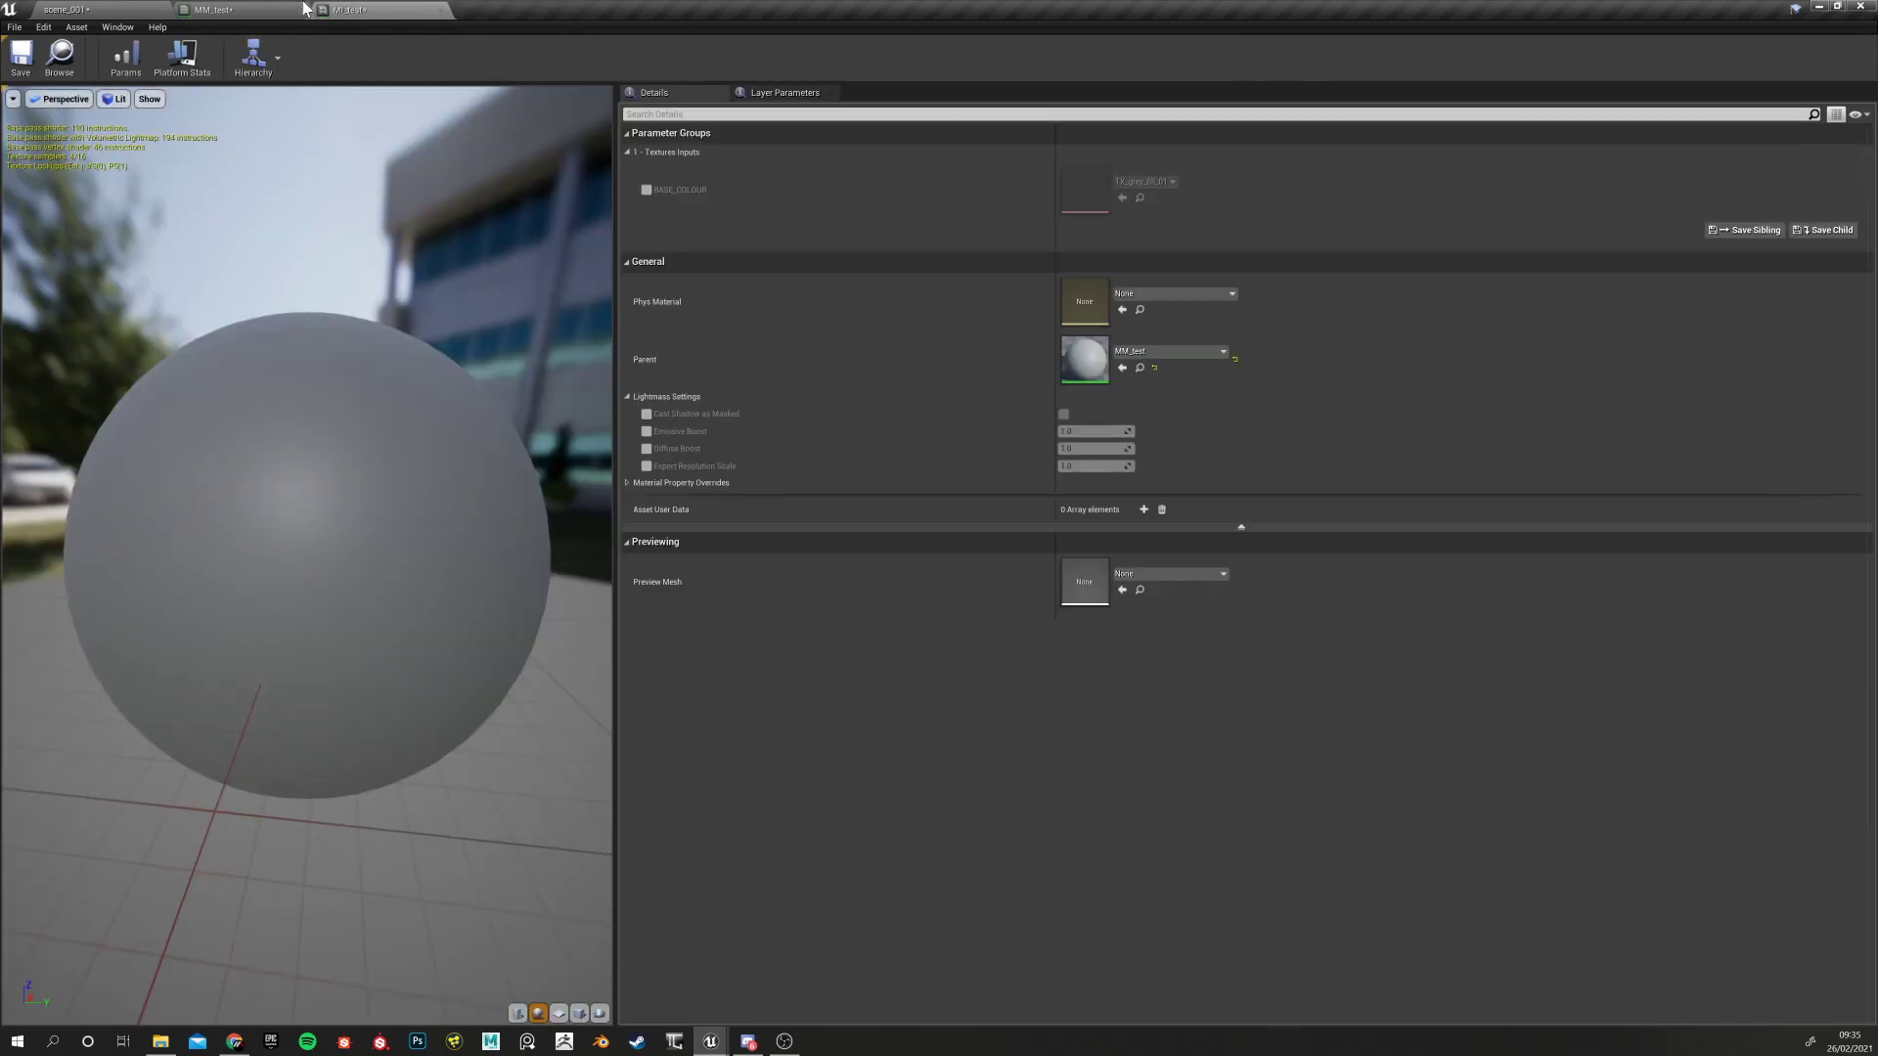
left_click(205, 9)
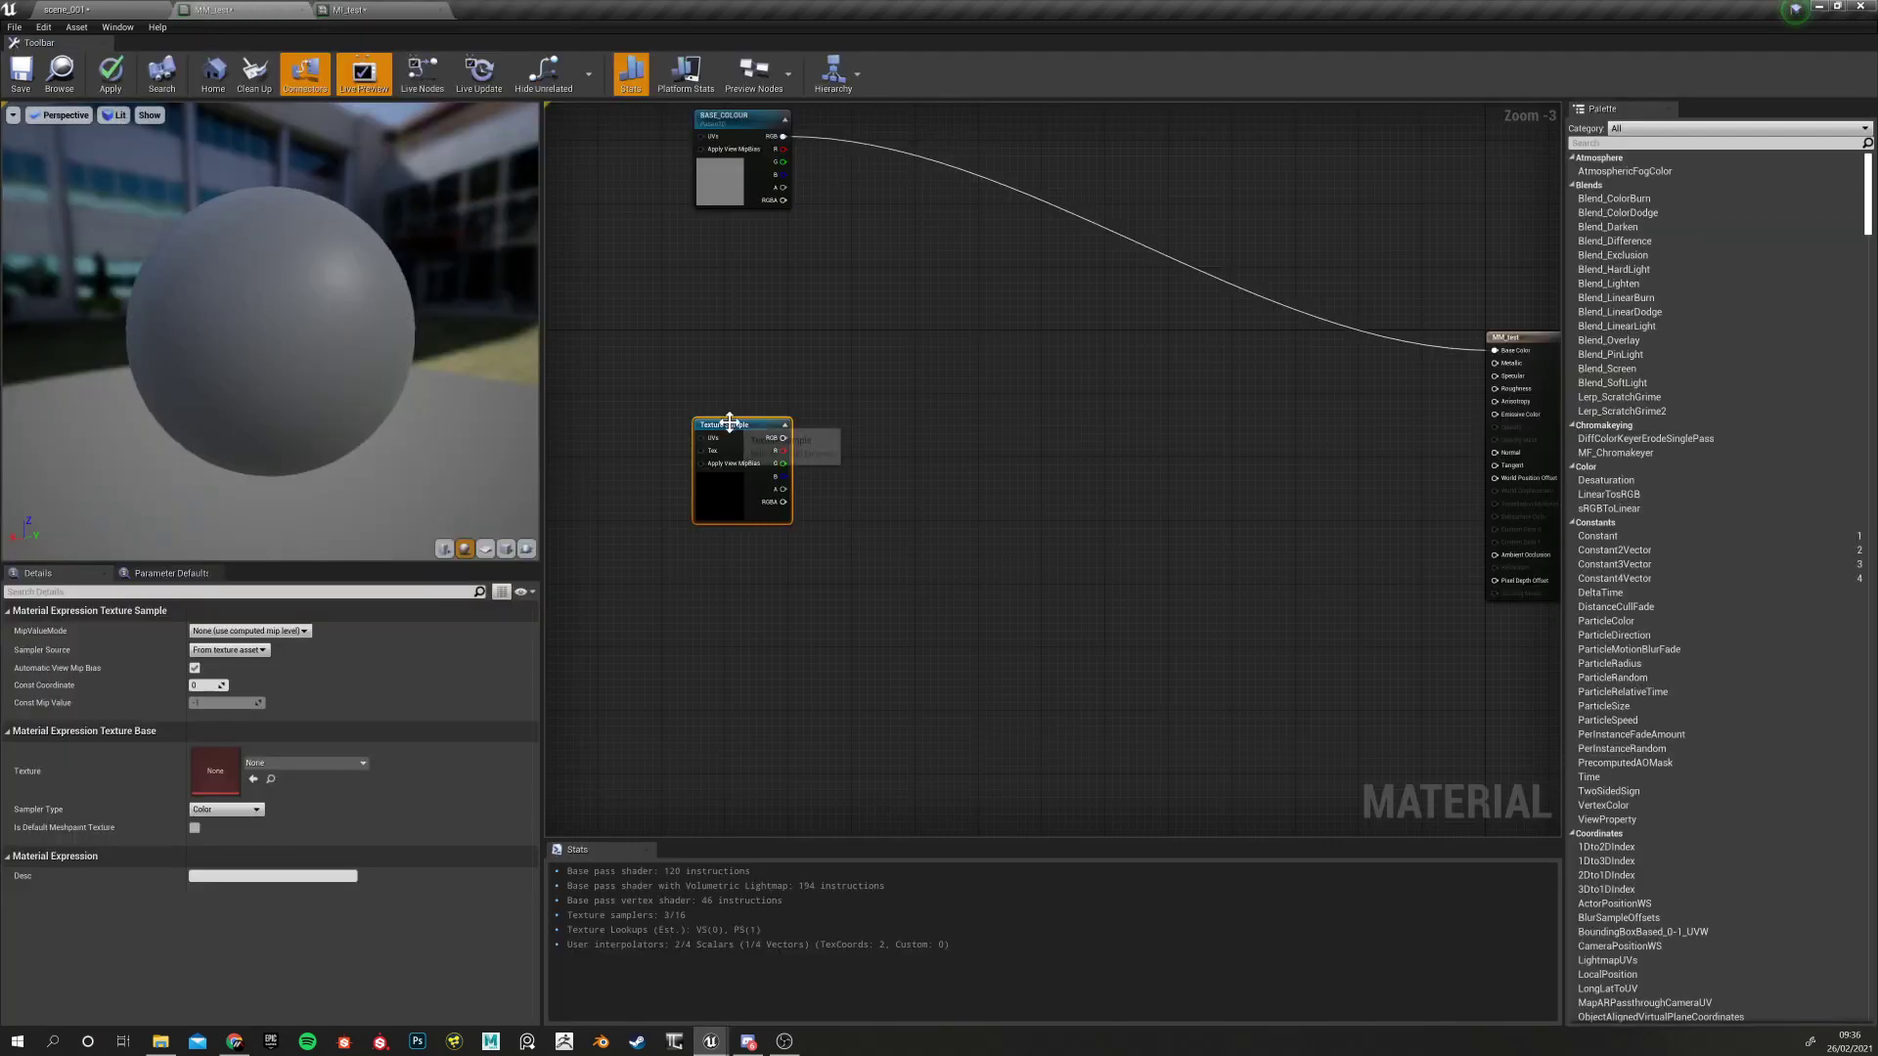
left_click_drag(730, 421, 707, 414)
left_click(19, 7)
left_click(80, 8)
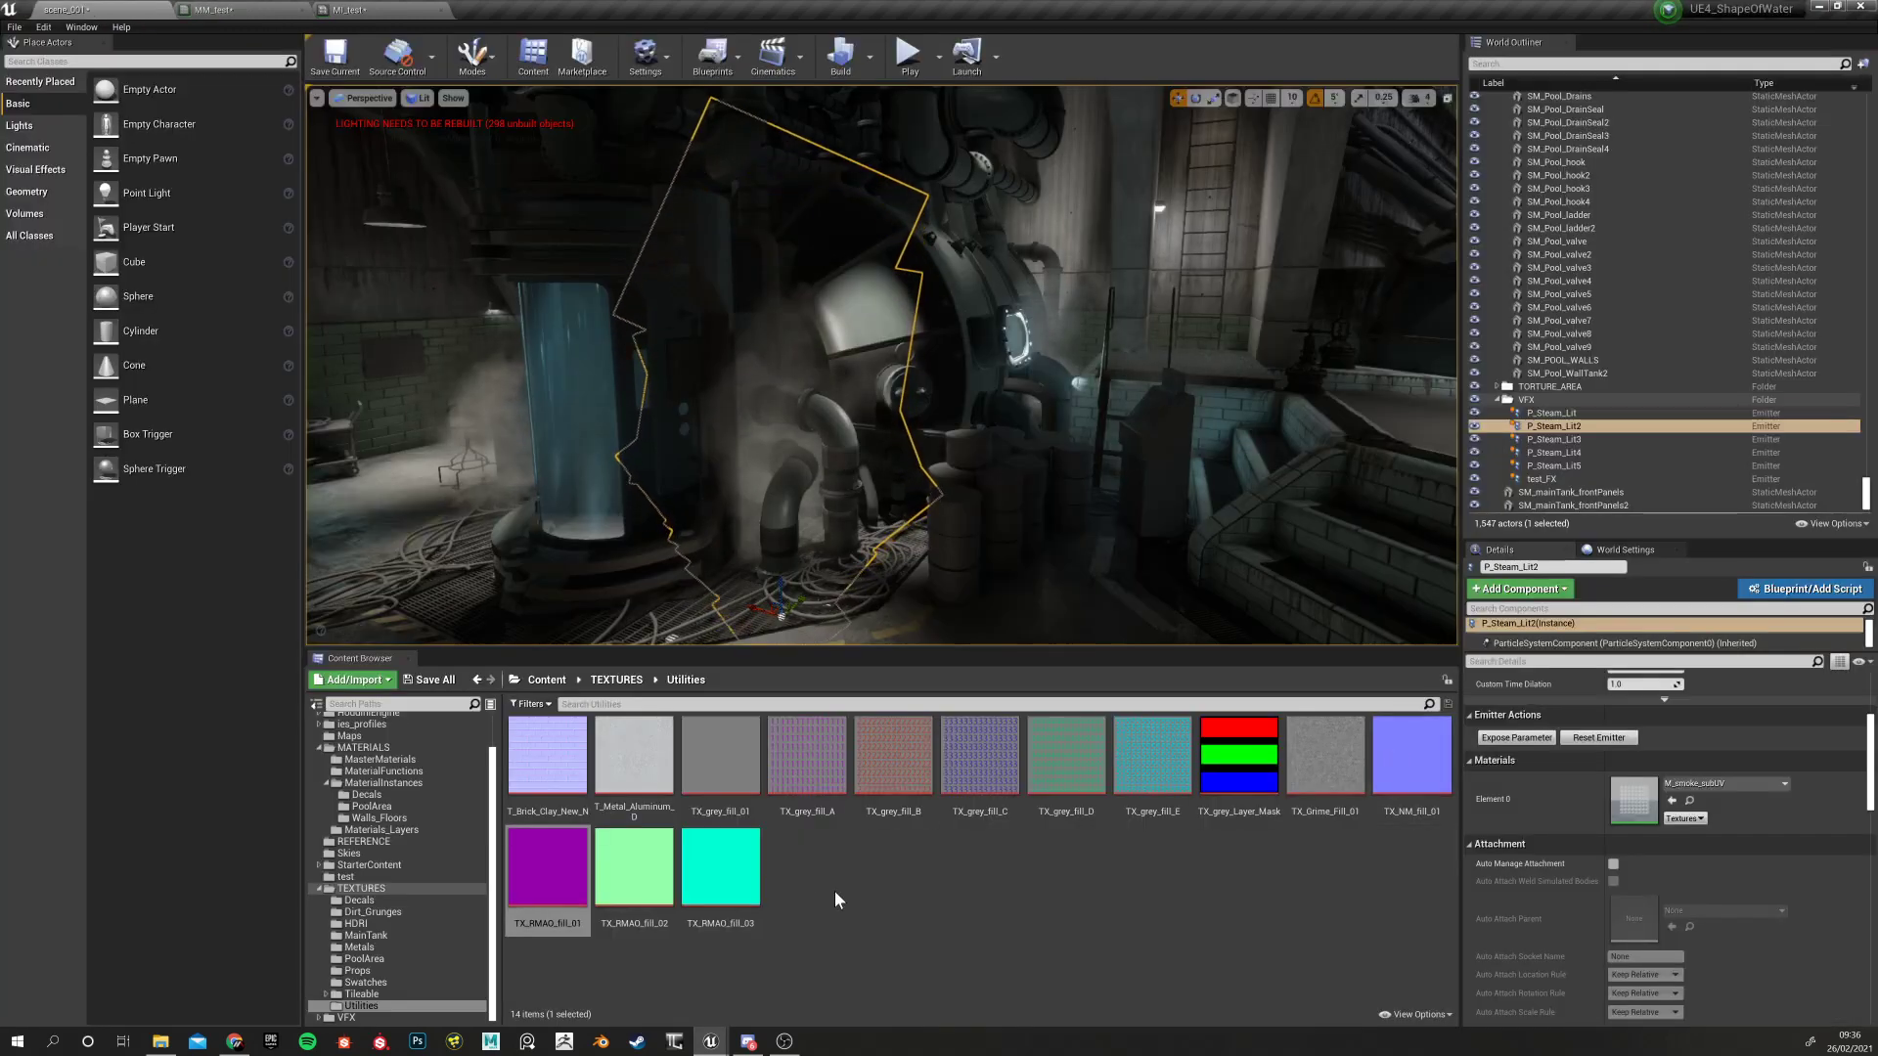
left_click(538, 878)
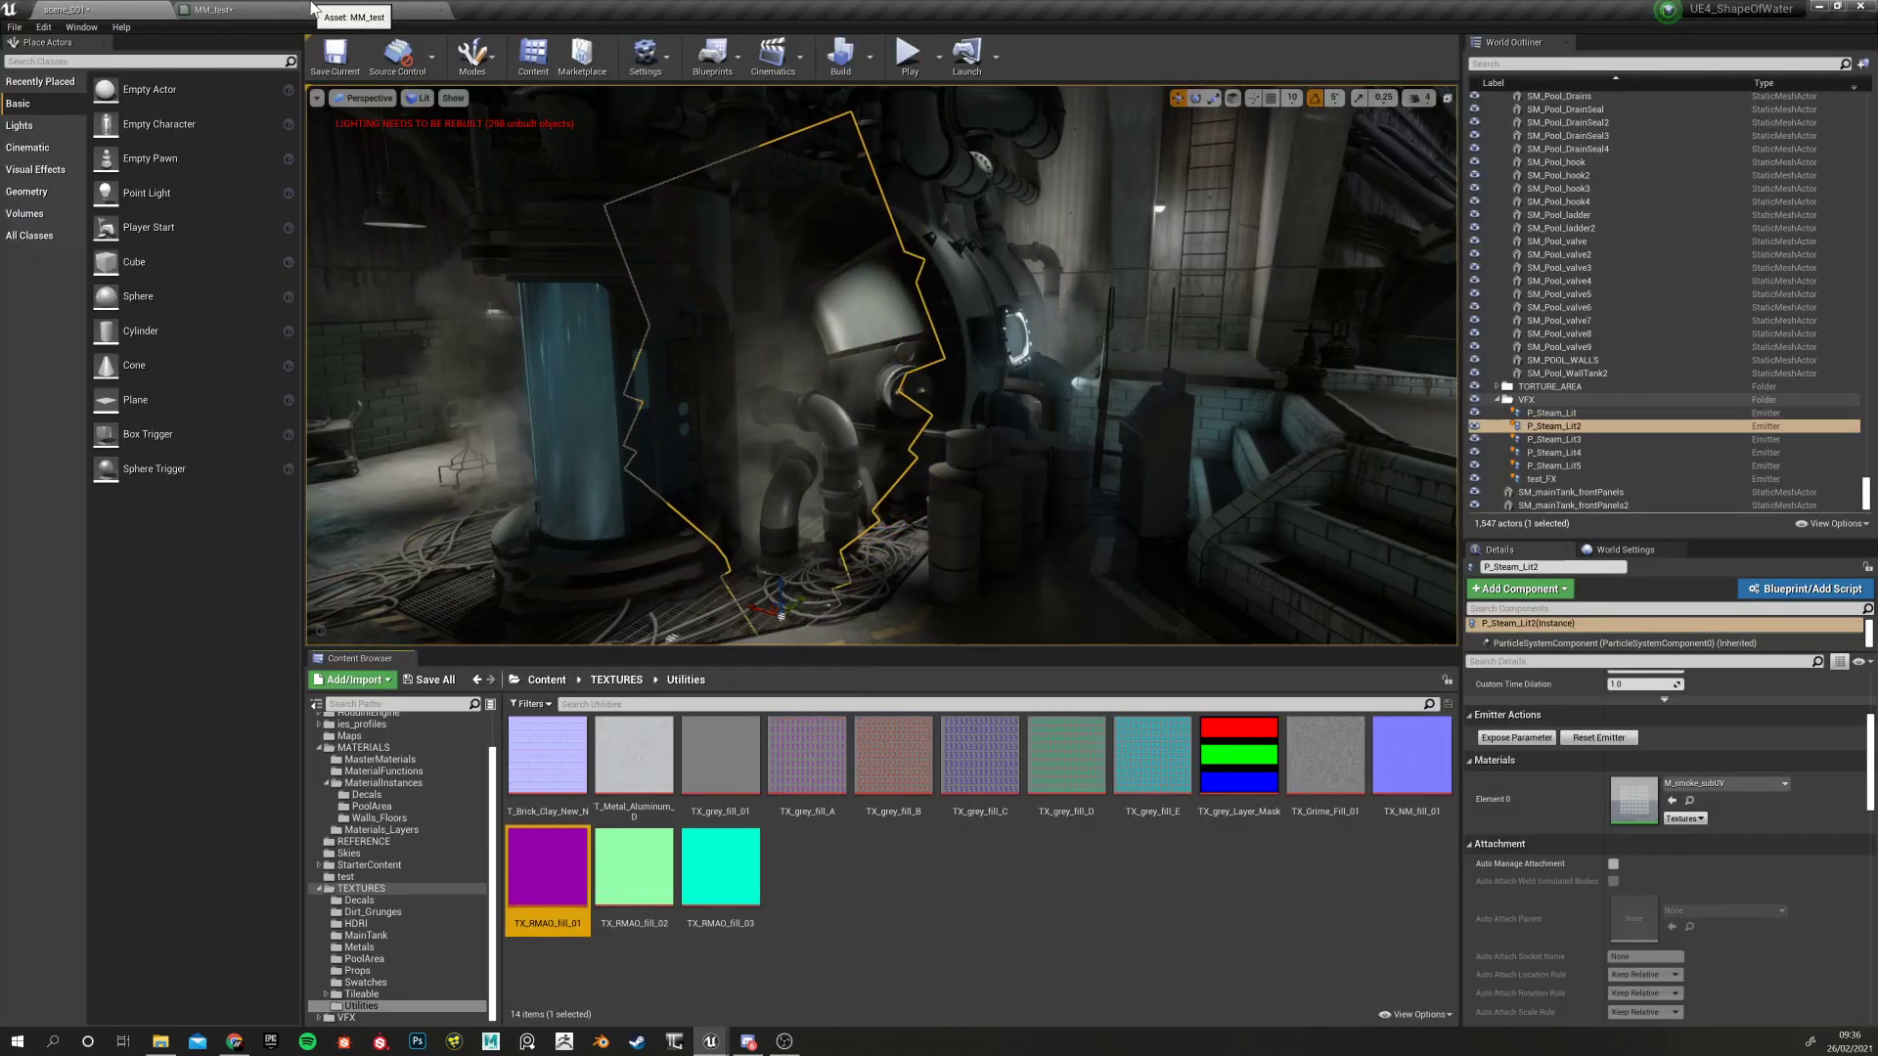
left_click(314, 9)
left_click(262, 9)
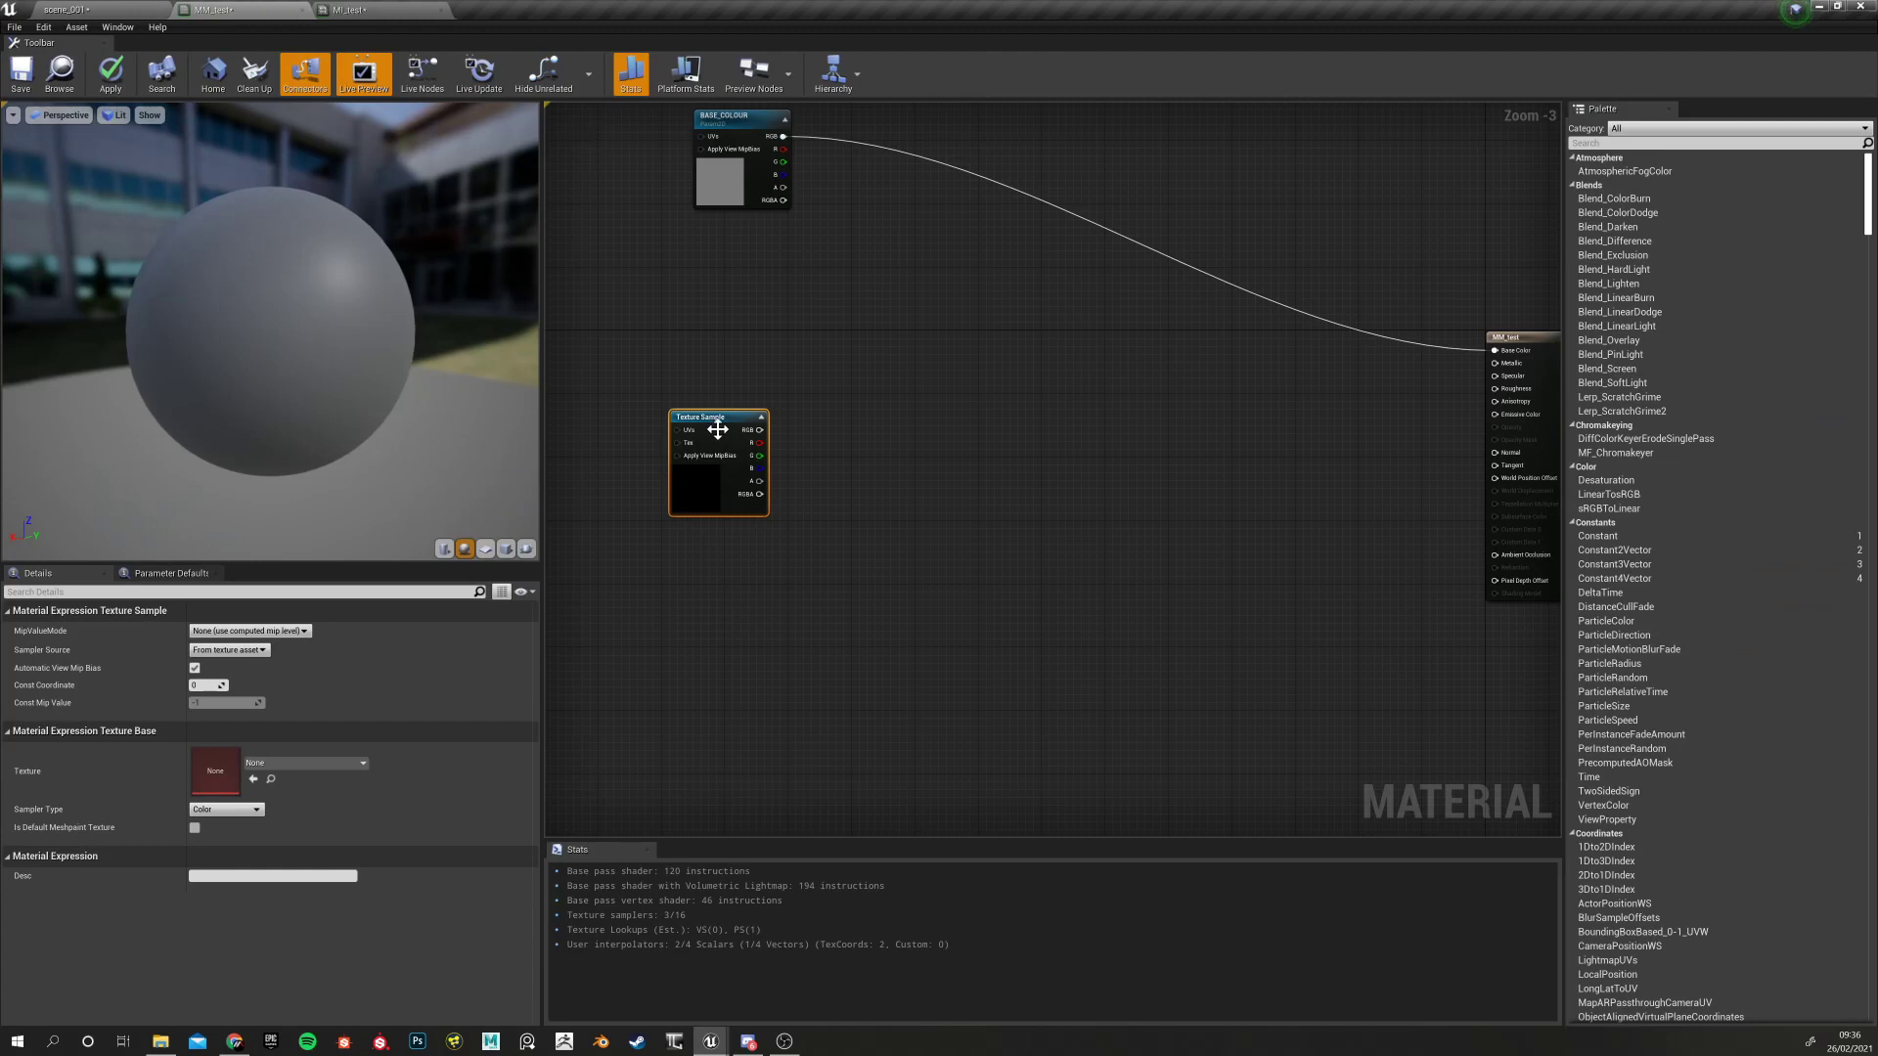
left_click(254, 781)
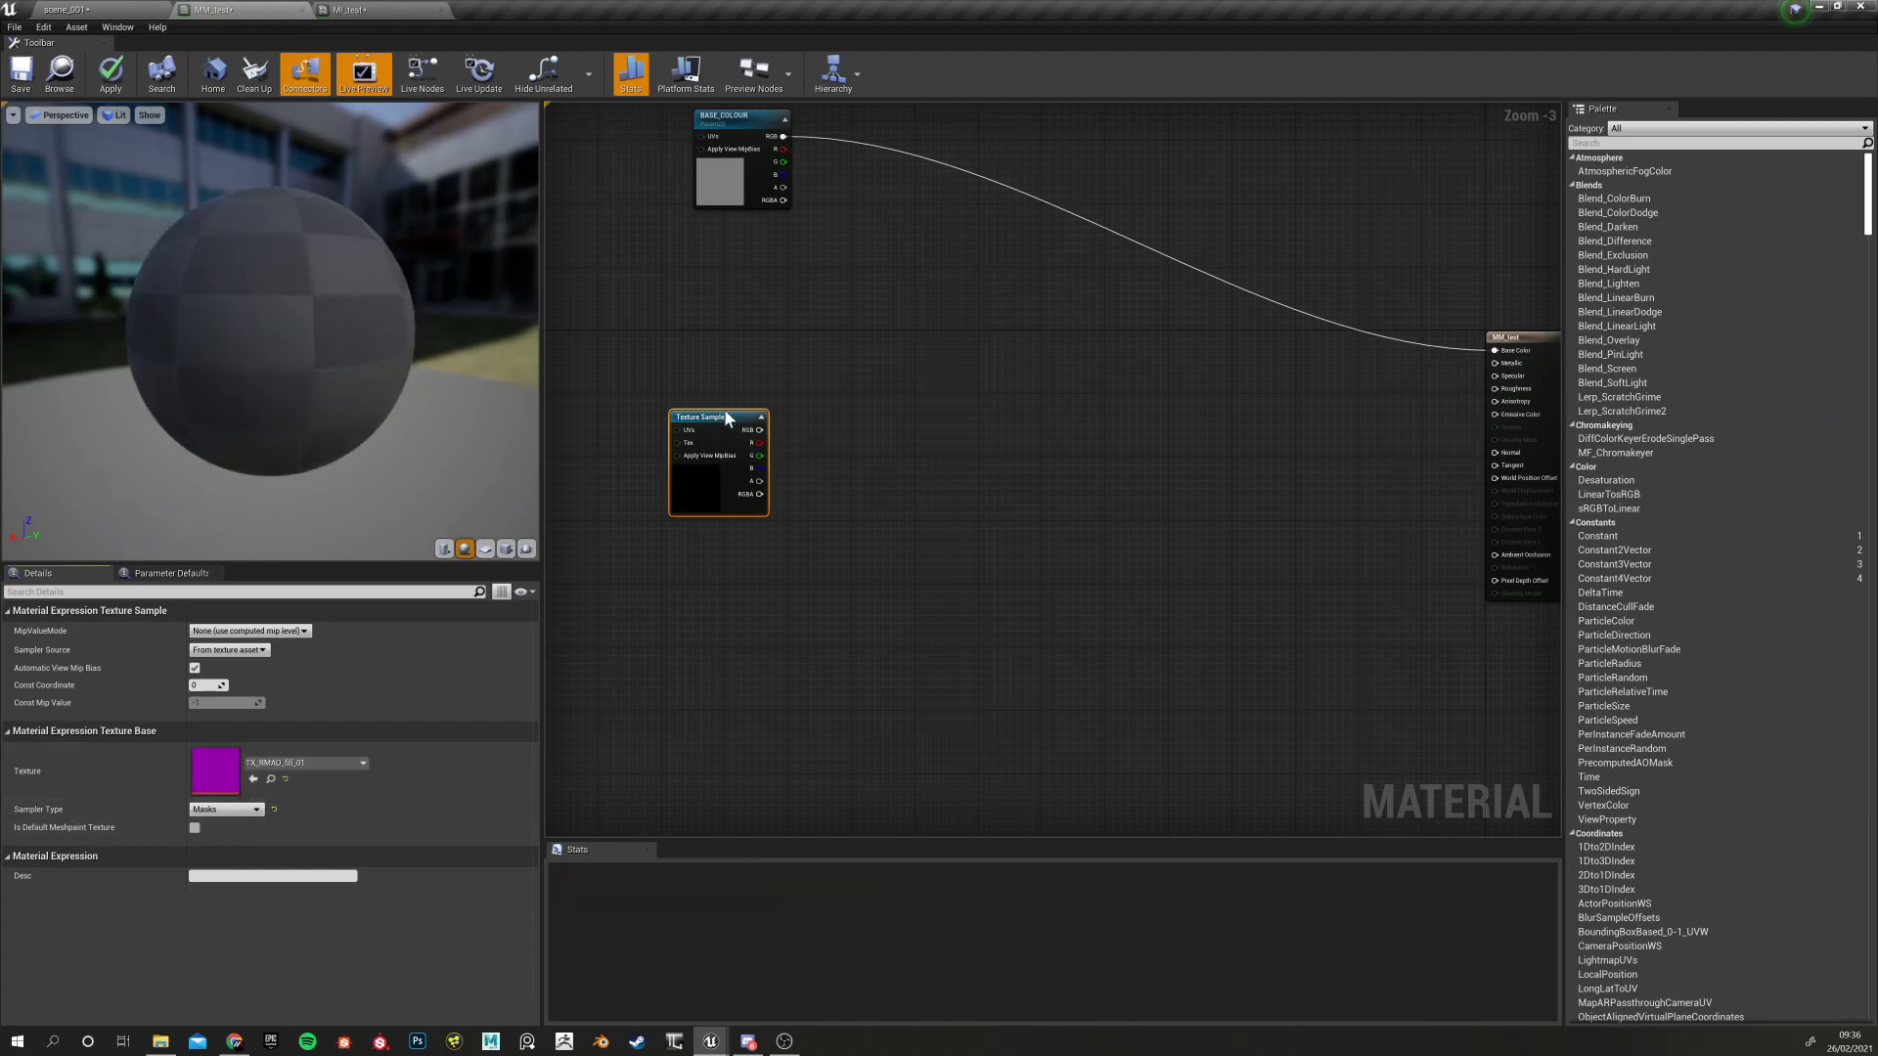
Convert the TX_RMAO_fill_01 texture sample into a texture parameter named RMAO
left_click_drag(726, 413, 710, 413)
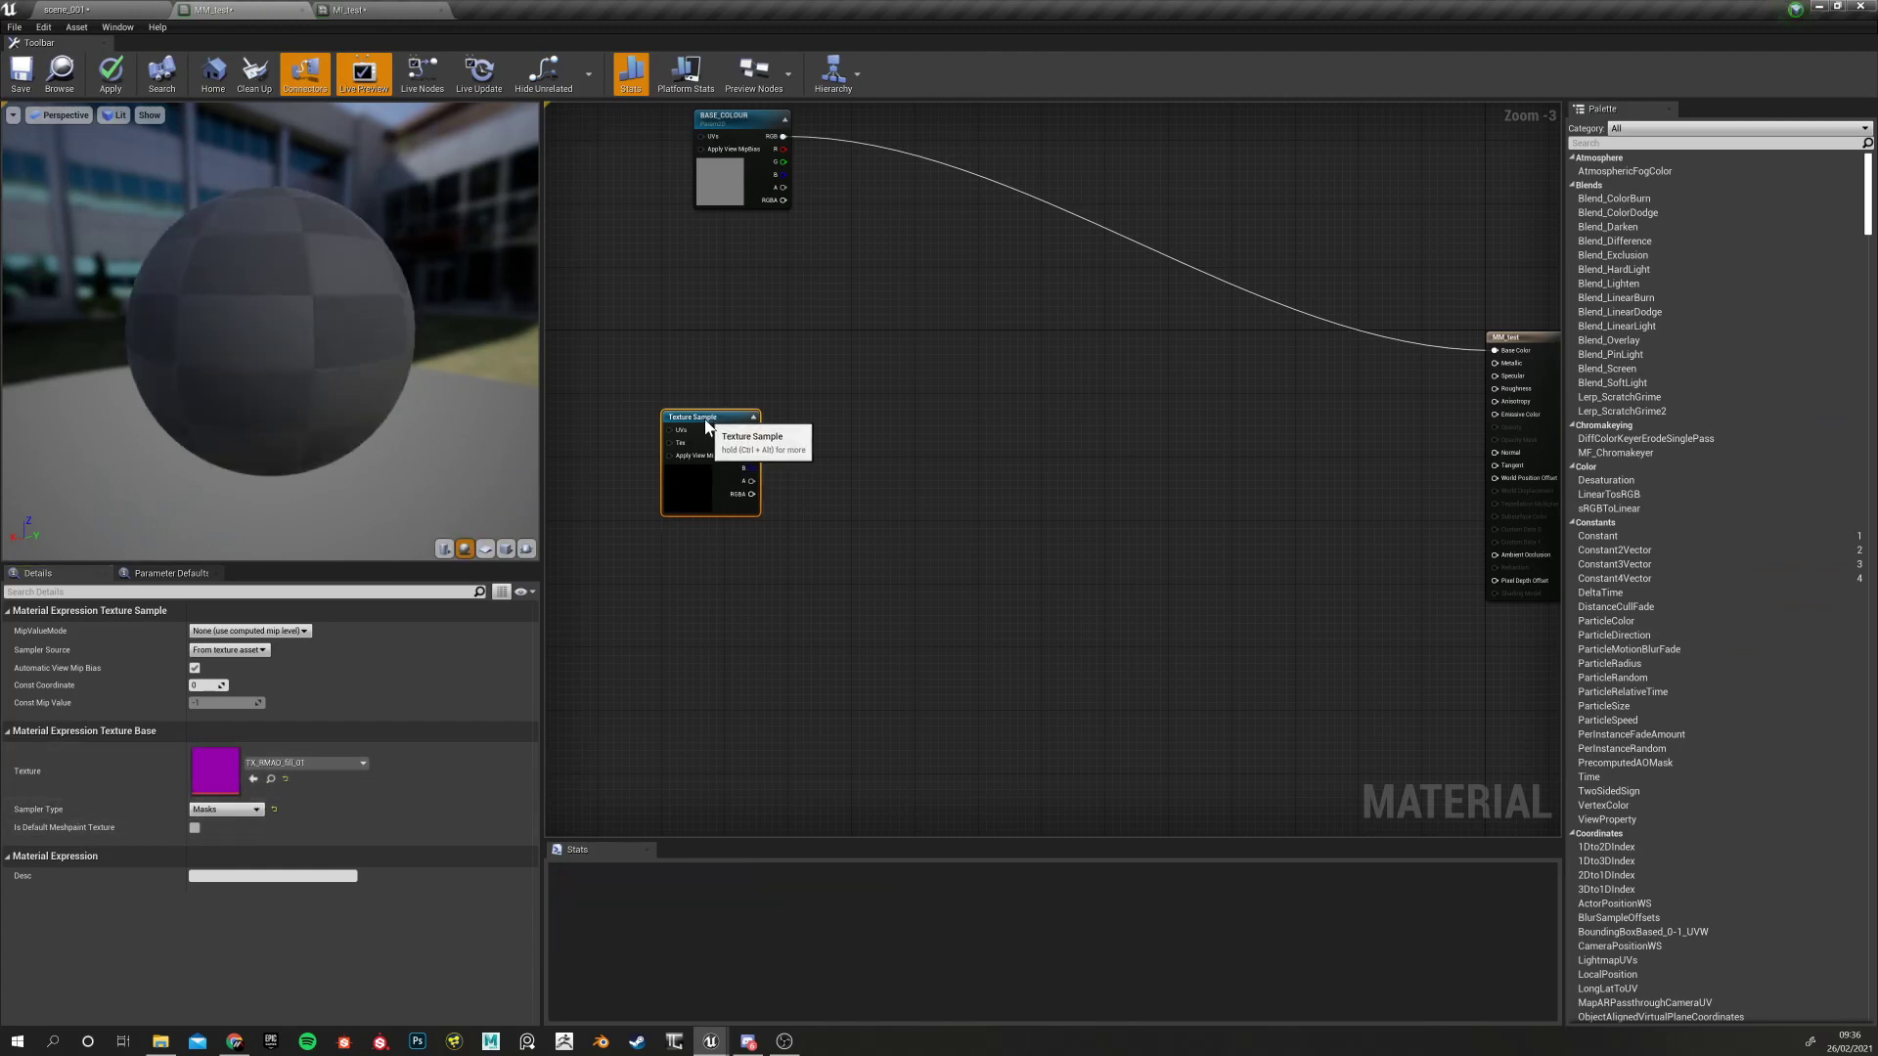
left_click(835, 538)
left_click_drag(700, 417, 700, 440)
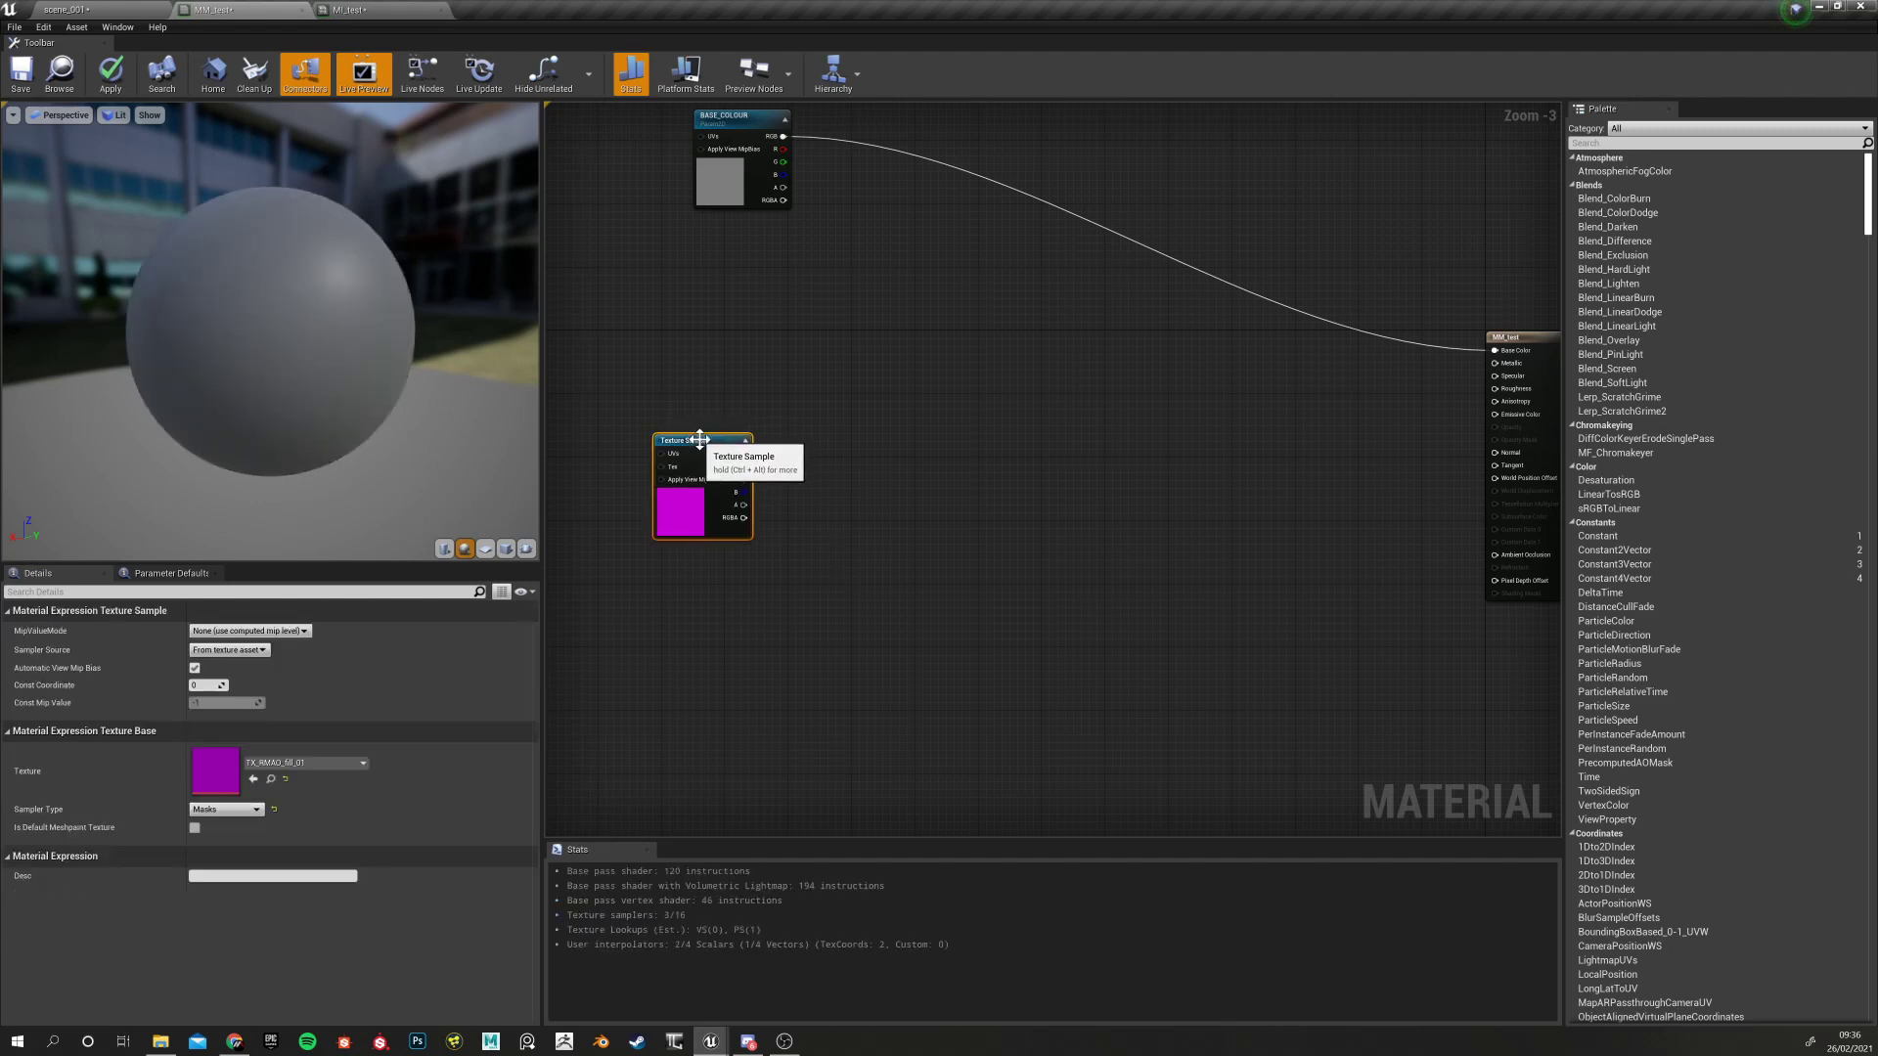
right_click(702, 443)
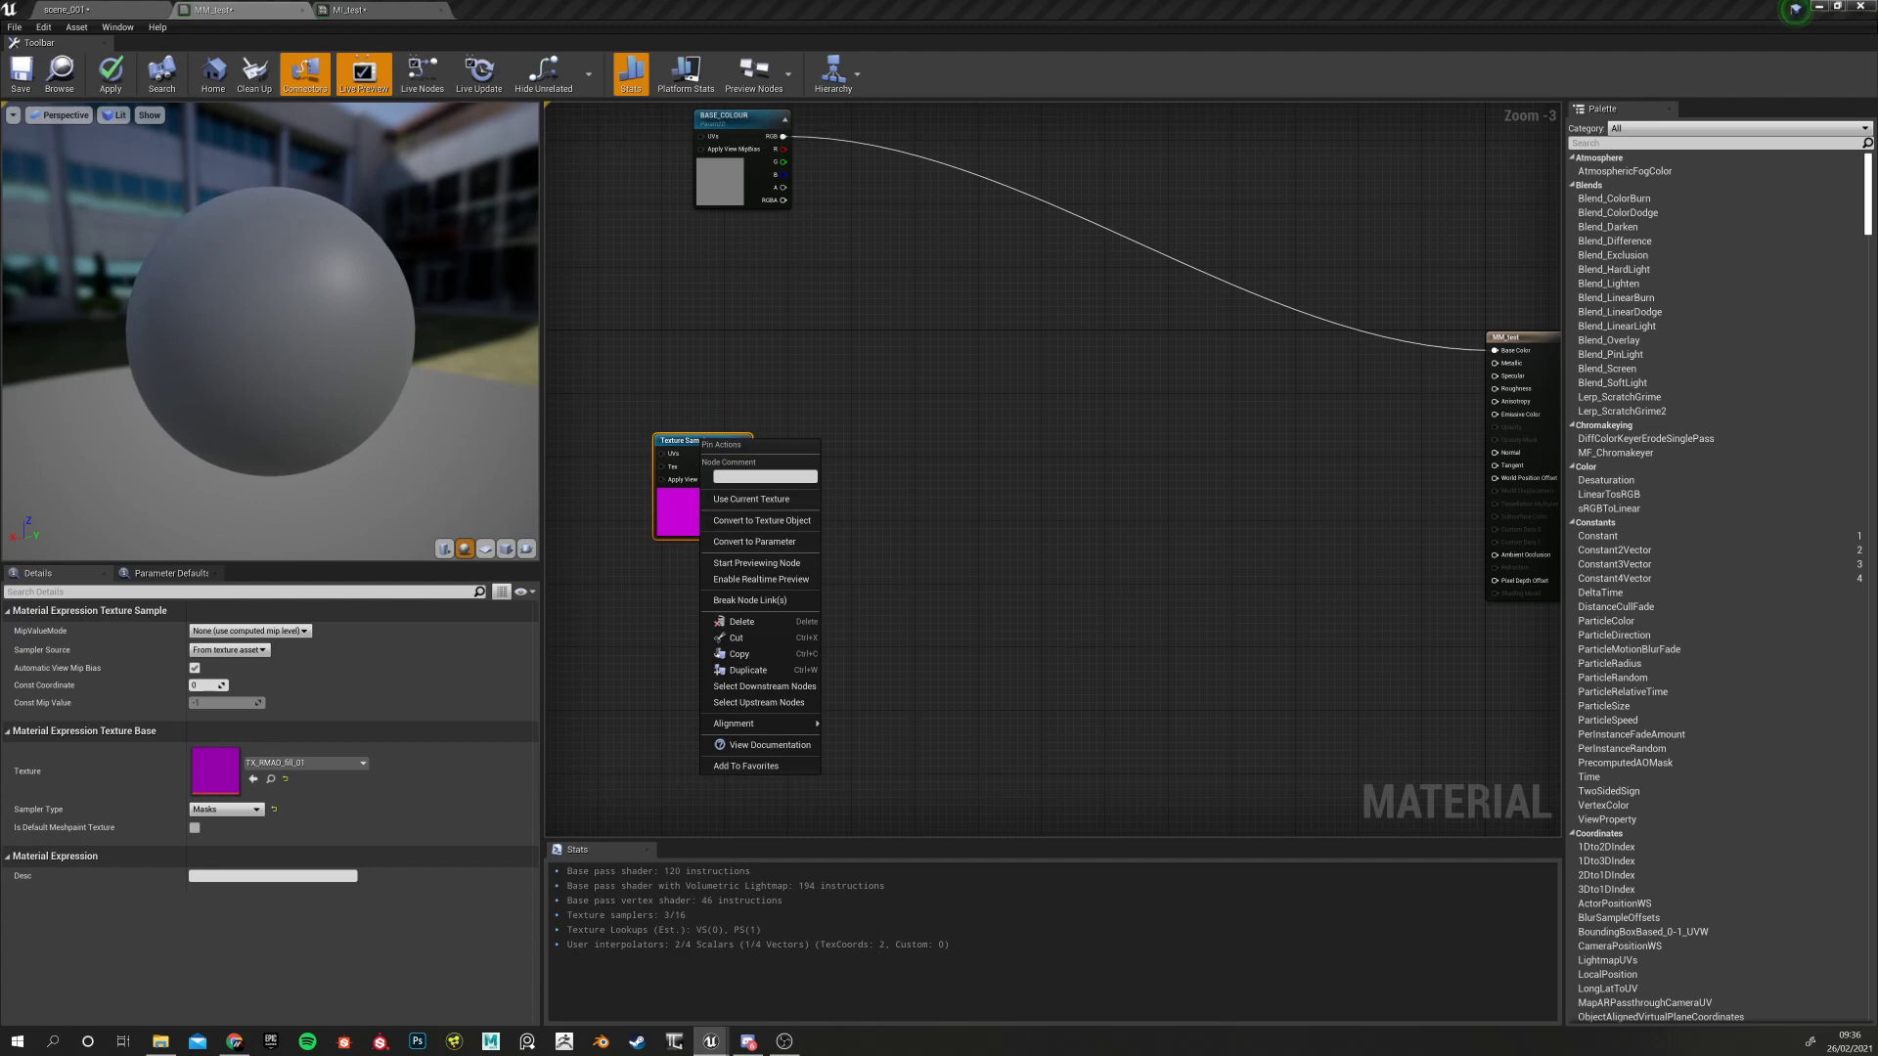
left_click(774, 544)
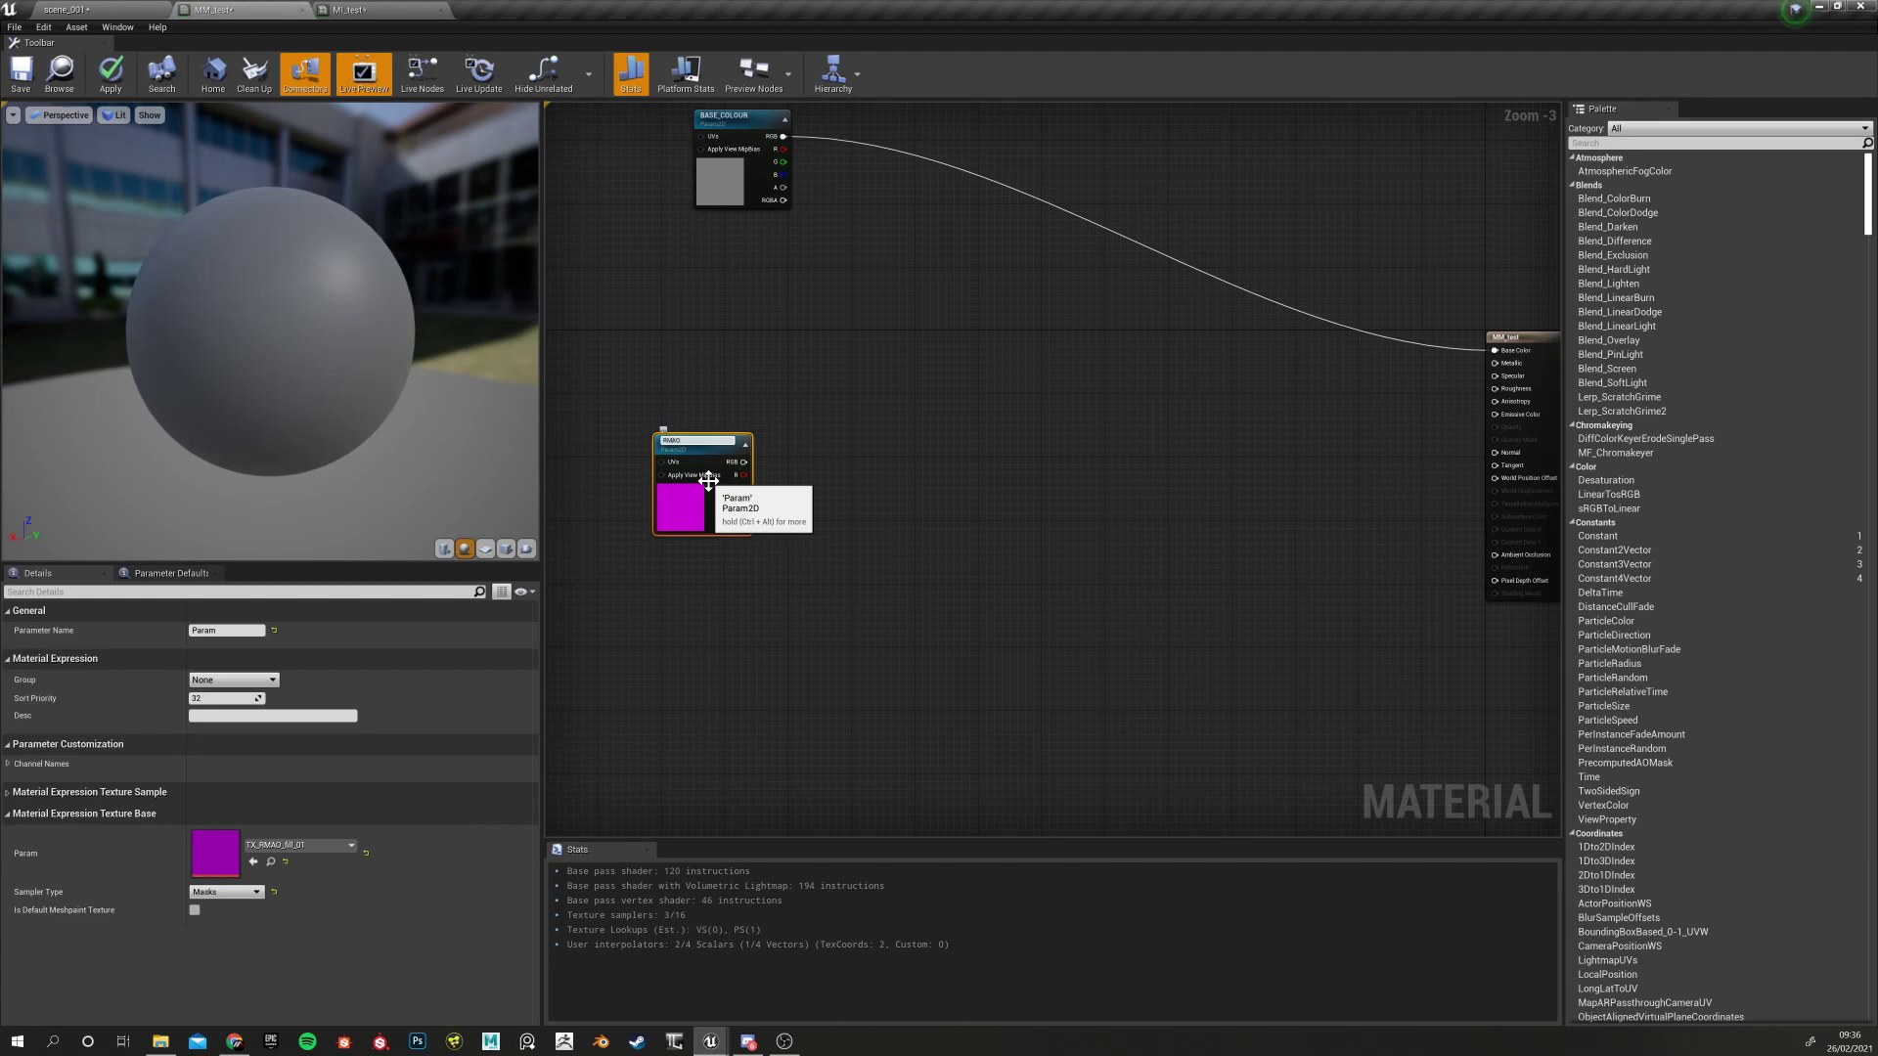
left_click(681, 610)
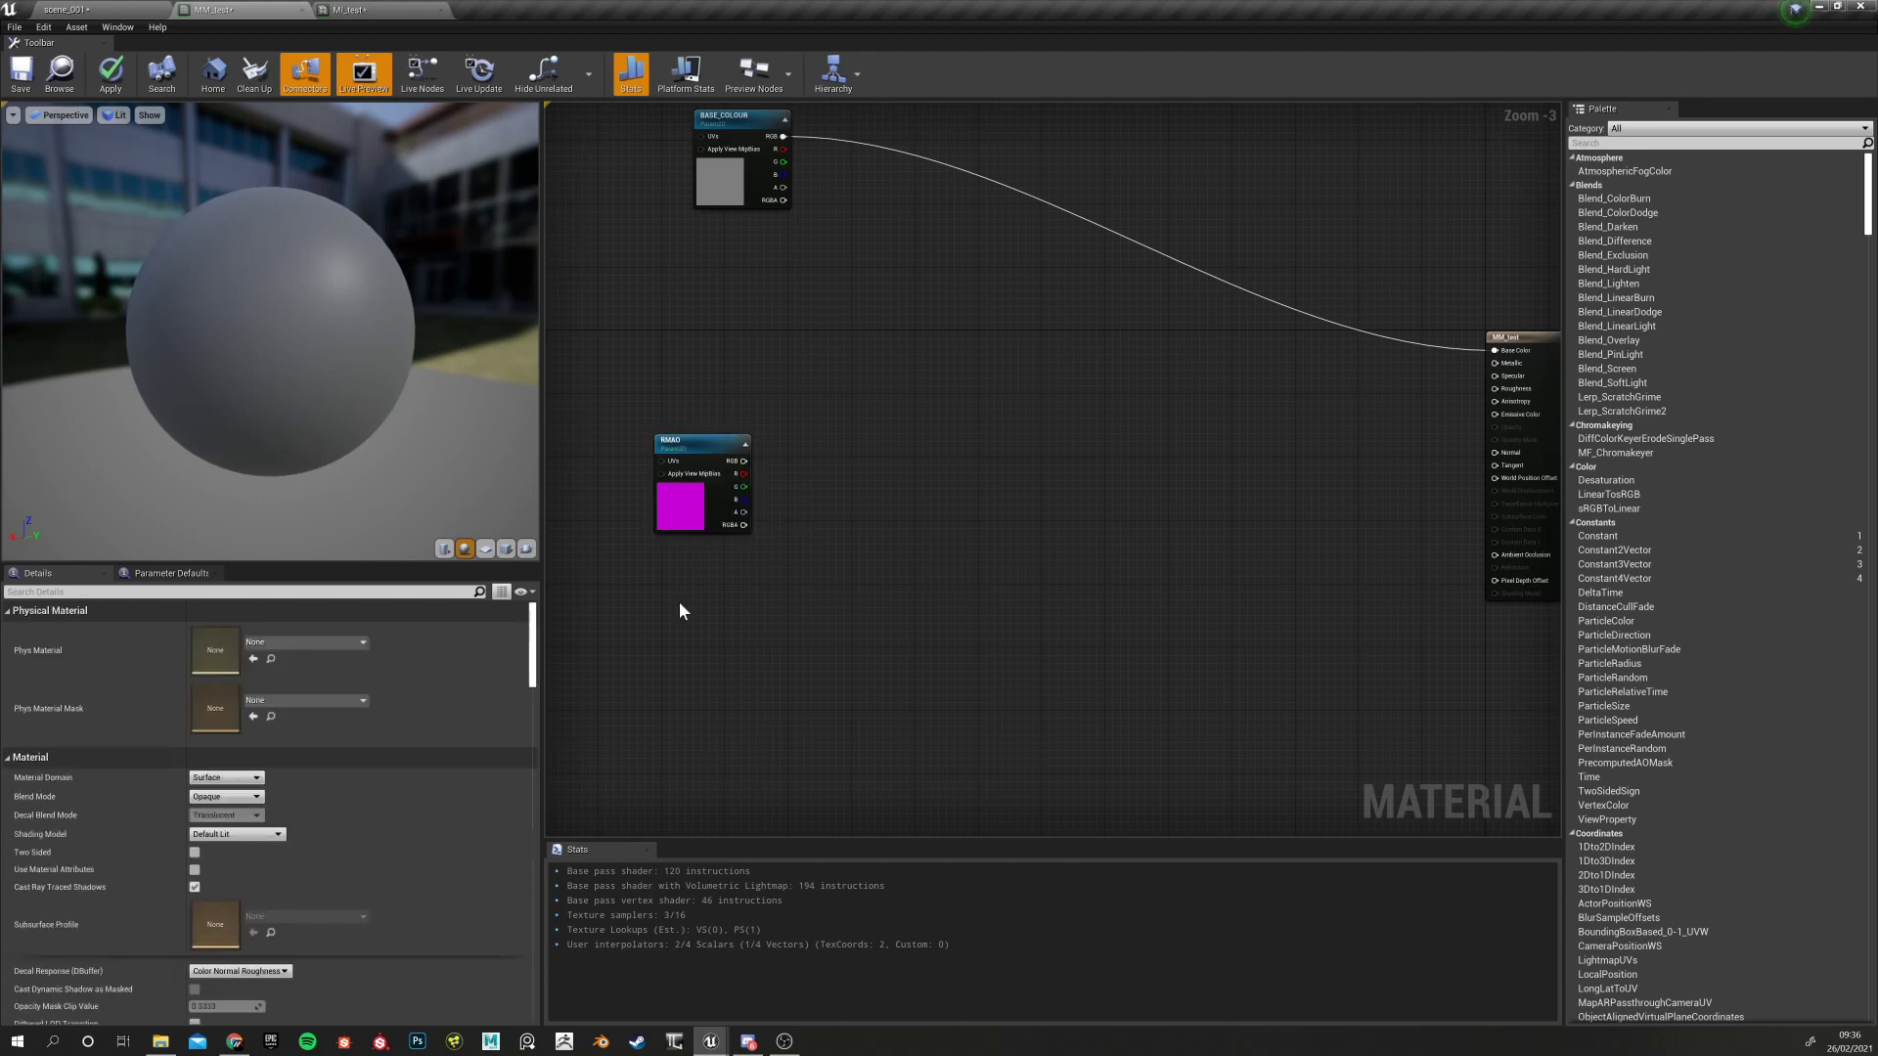
Add a new TextureSample node and assign TX_NM_fill_01 to it
right_click(682, 611)
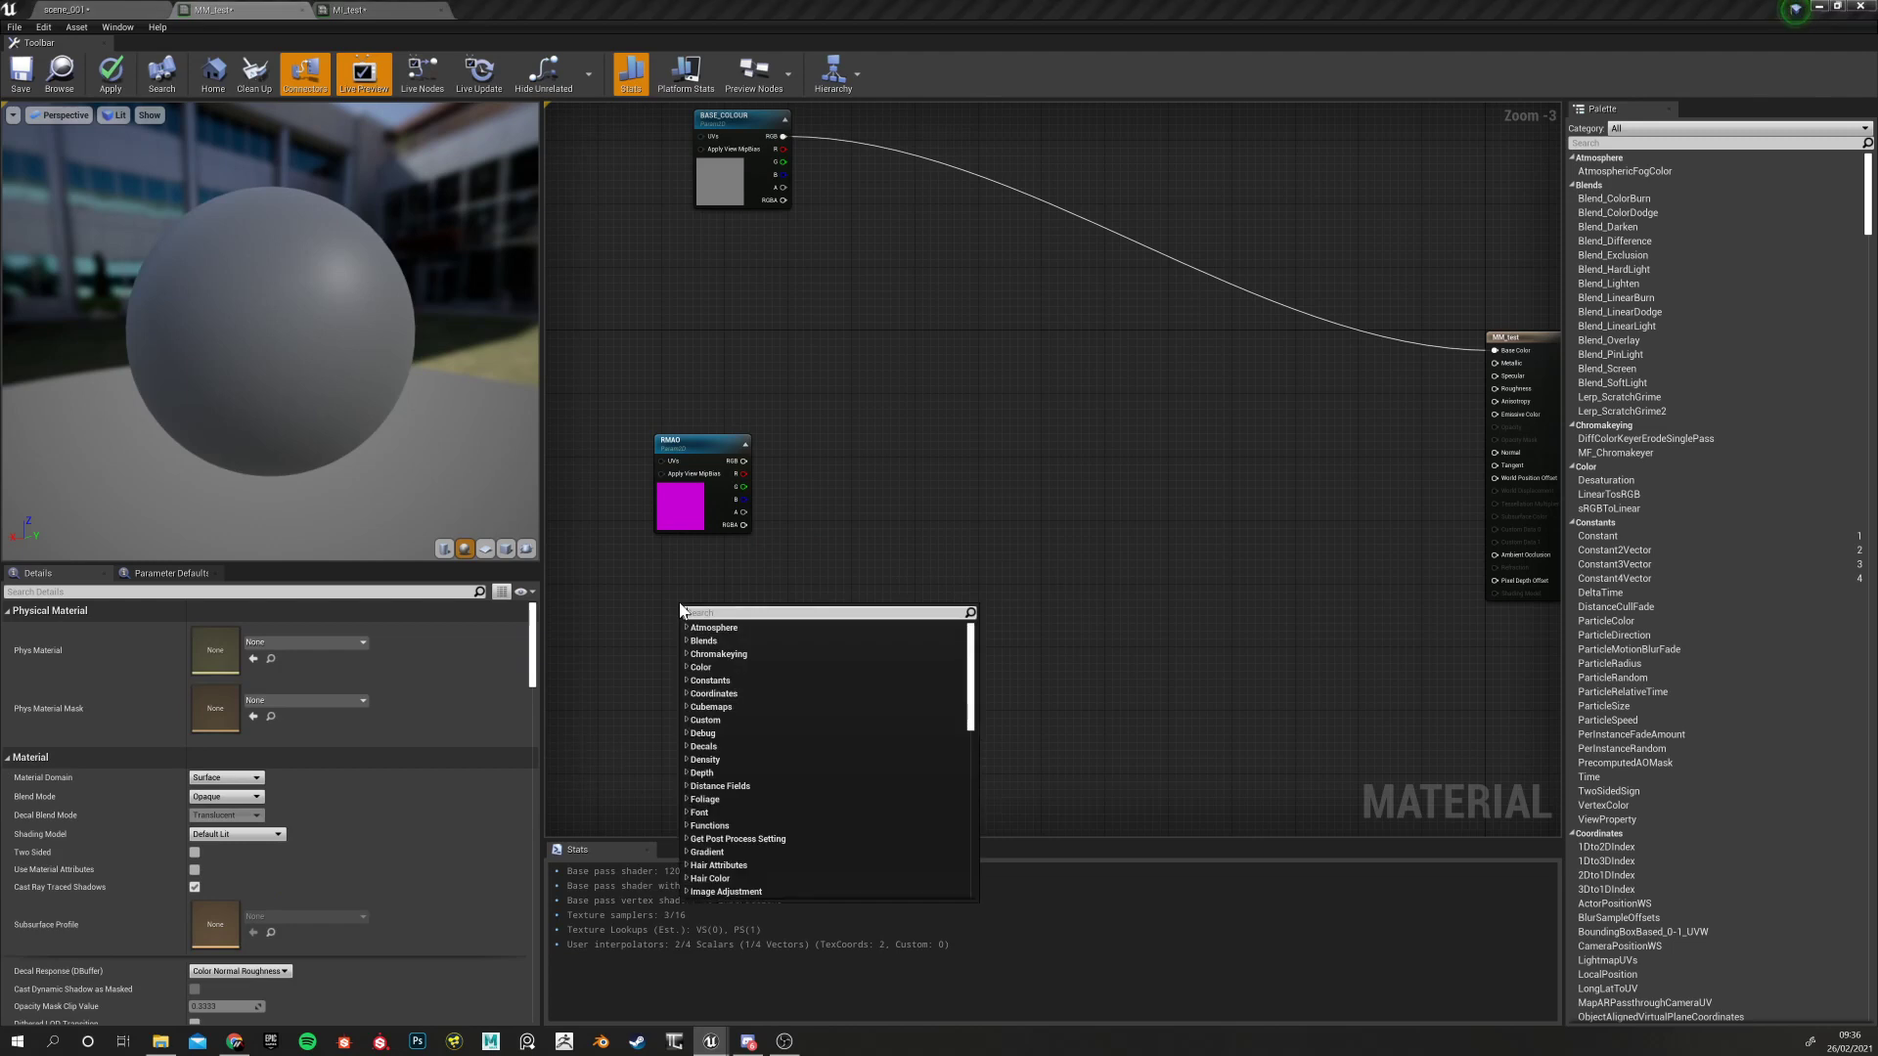
type("texture")
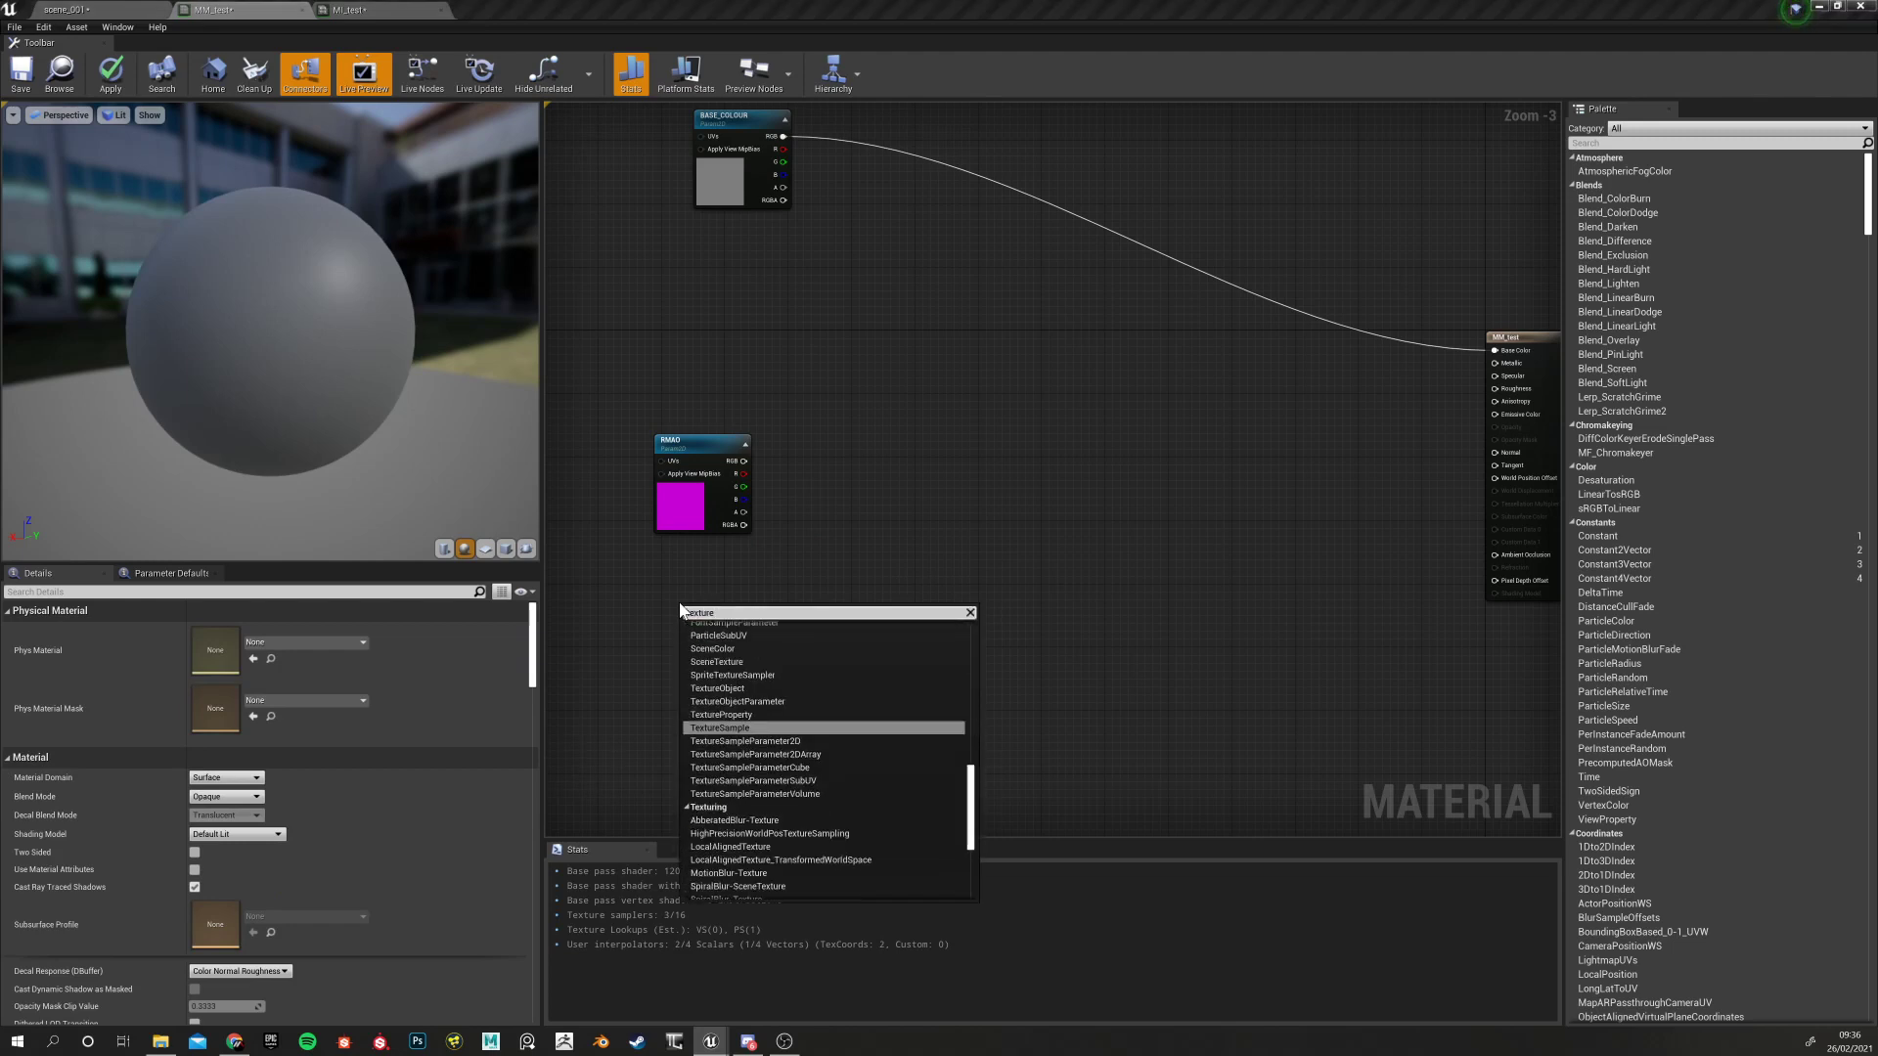
key("Return")
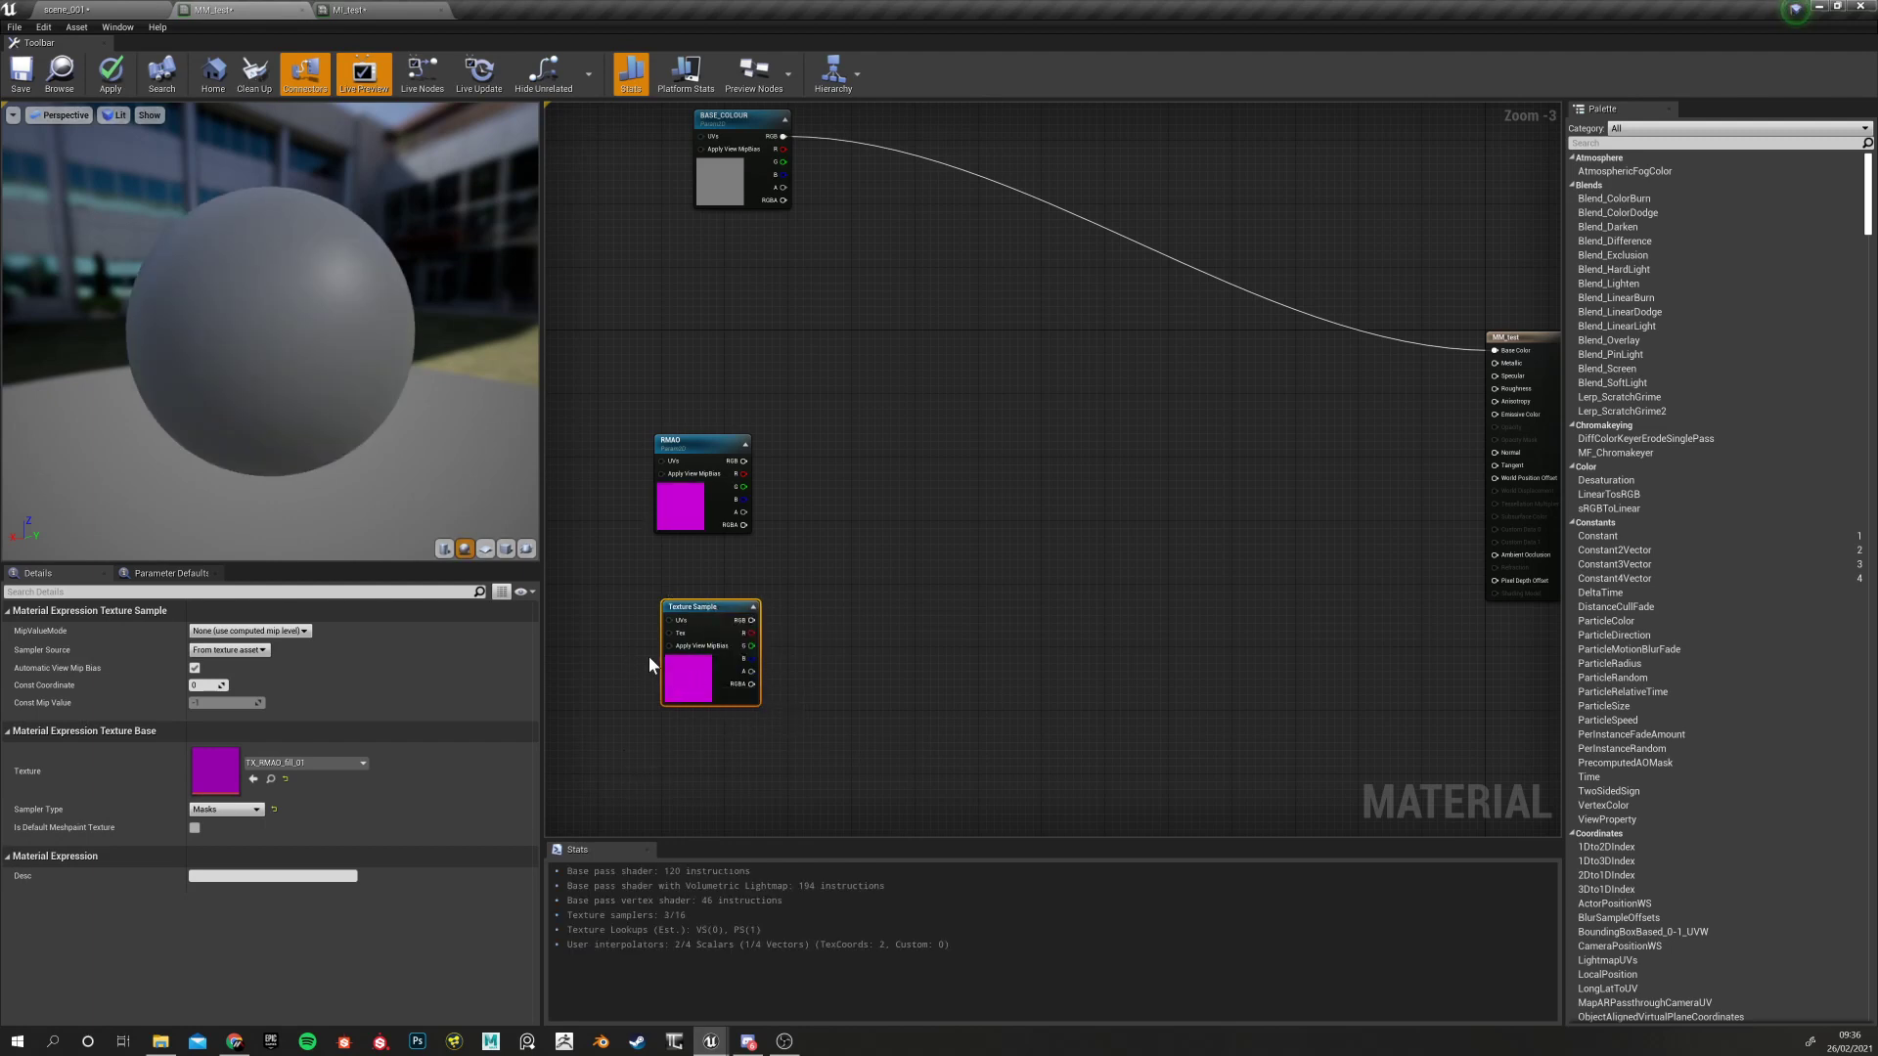
left_click(39, 10)
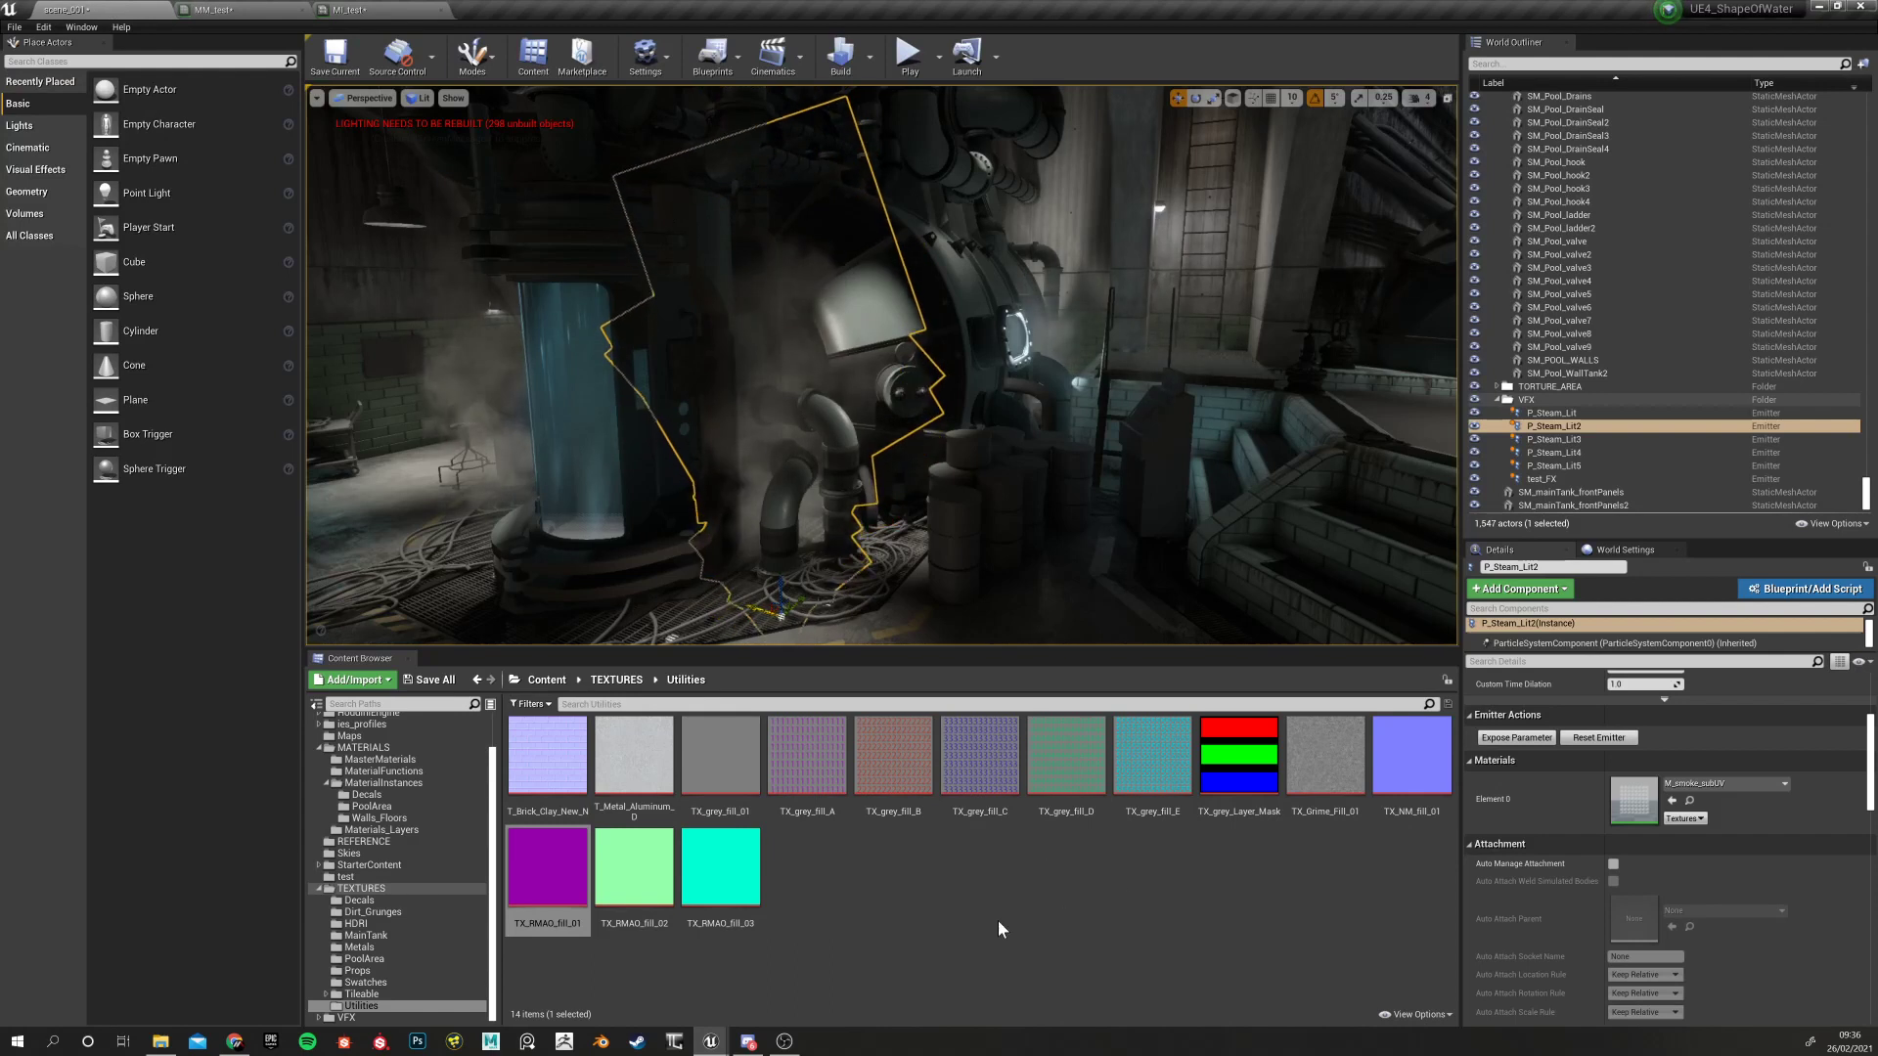
left_click(1408, 773)
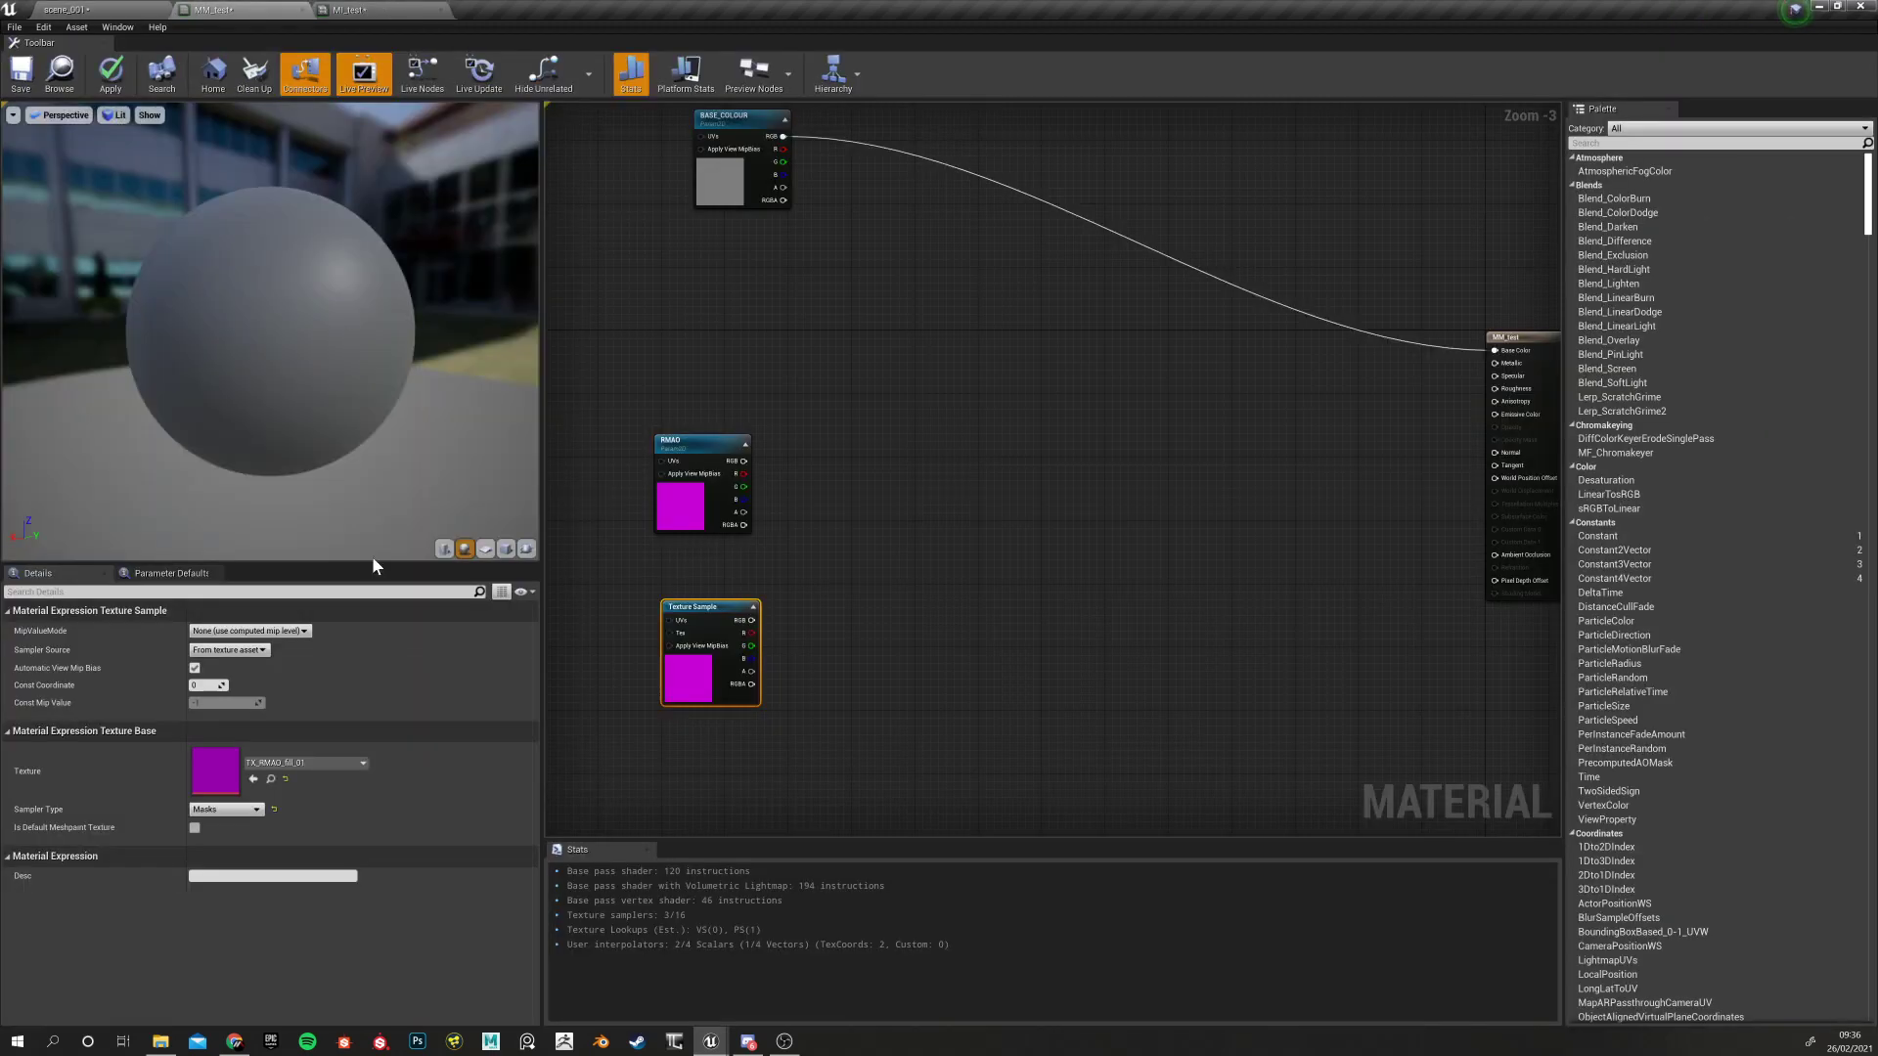
left_click(254, 779)
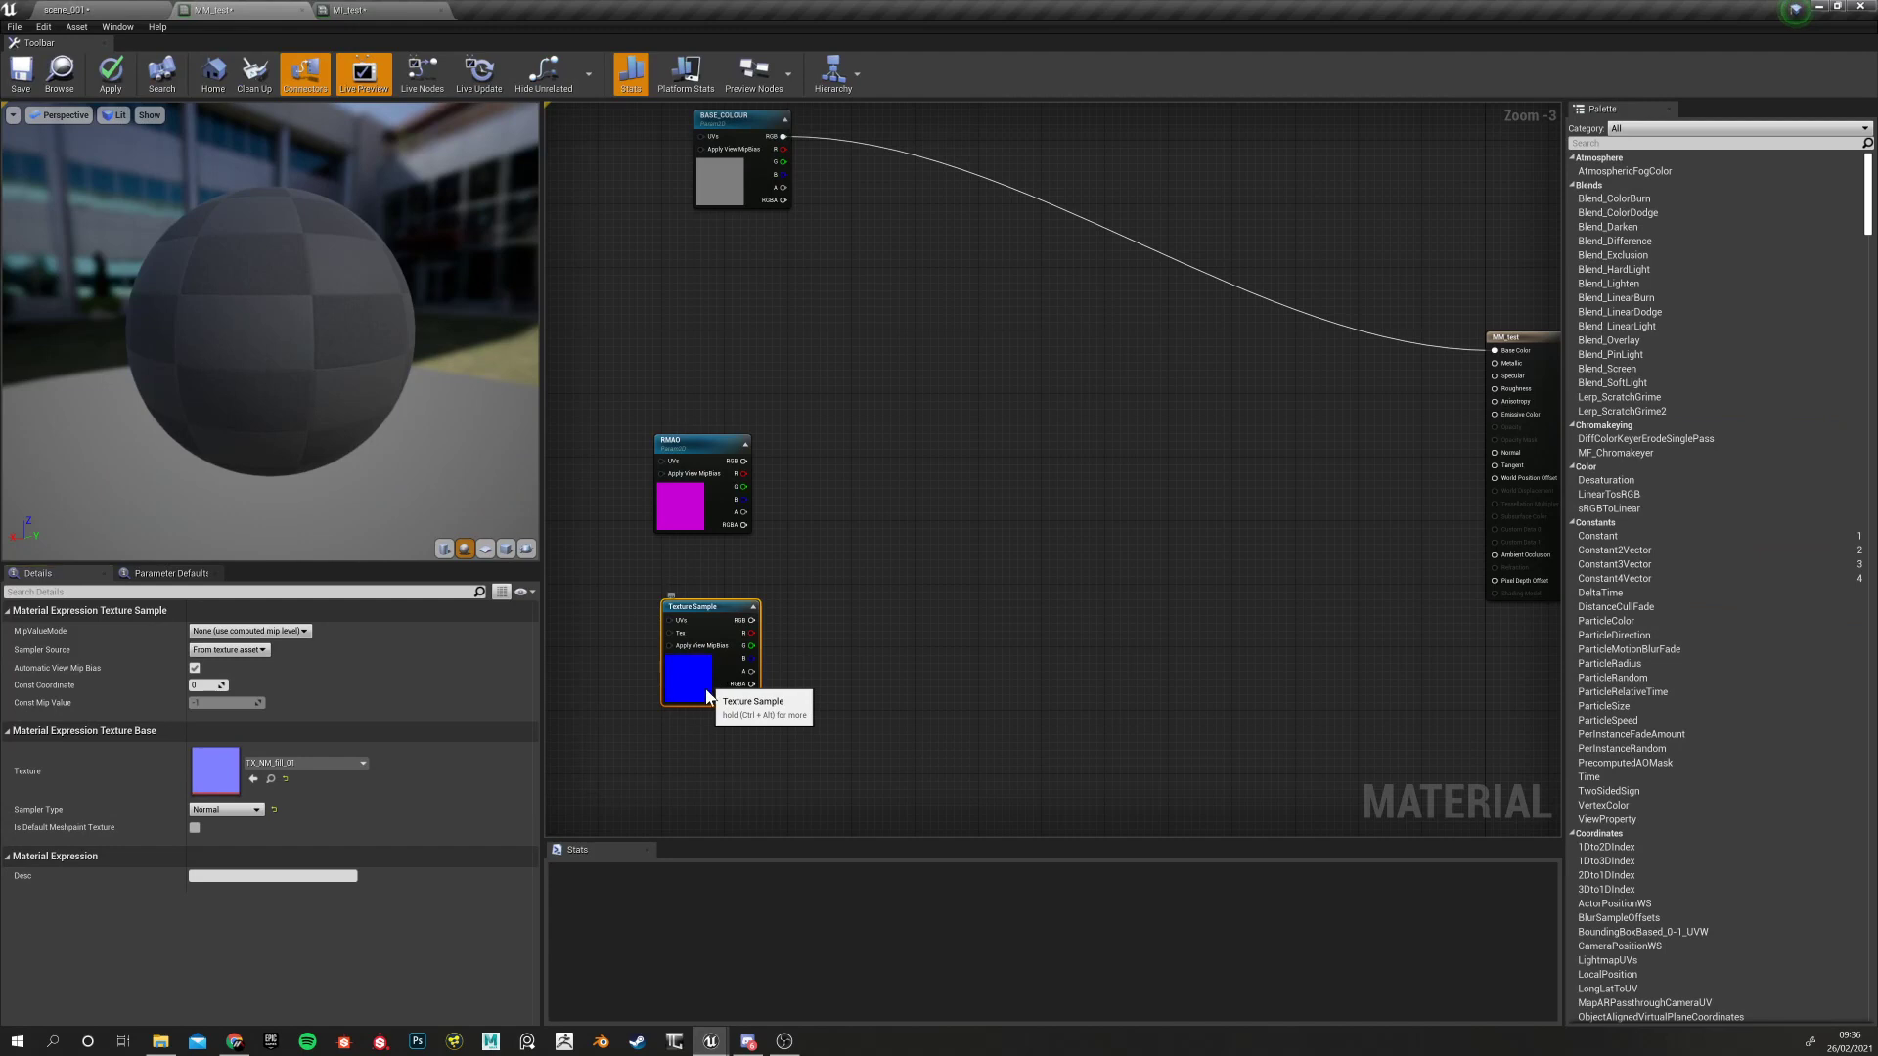
Move the new sample lower and convert it into a texture parameter named NORMAL
left_click_drag(706, 621, 697, 645)
right_click(697, 643)
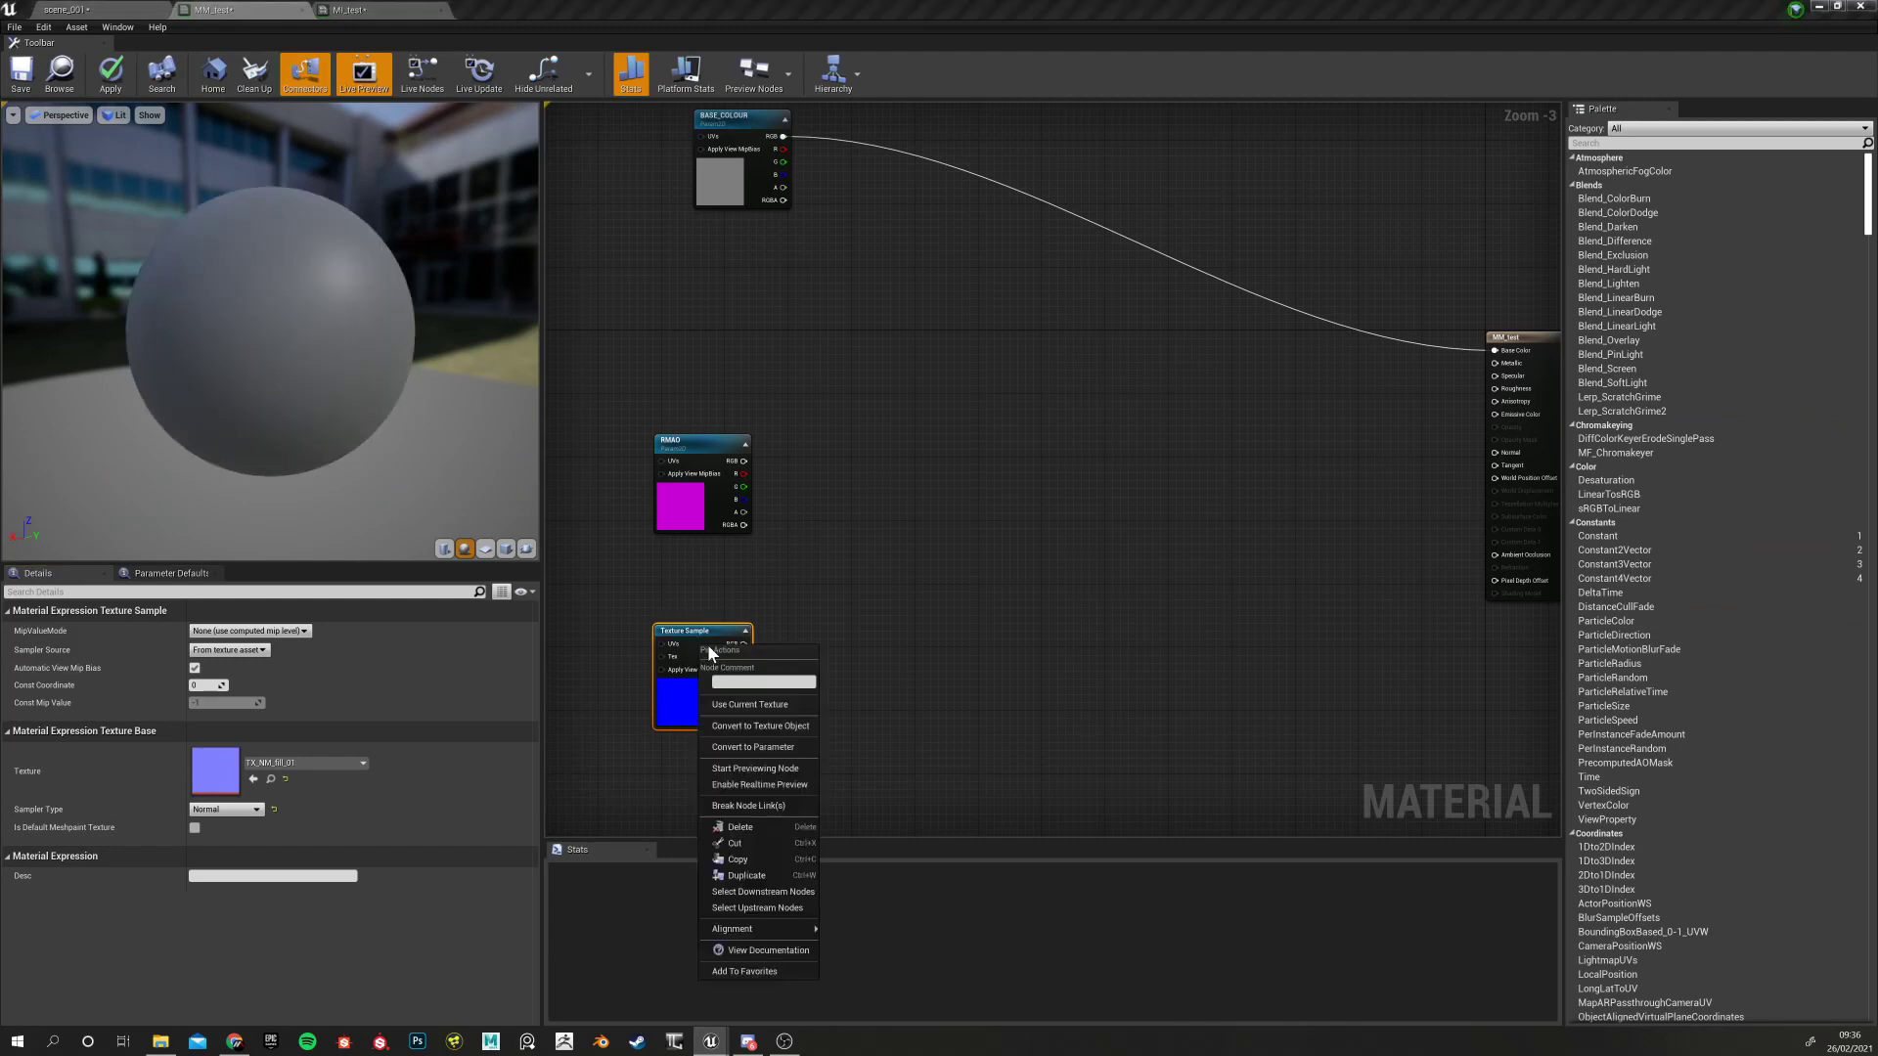
left_click(767, 749)
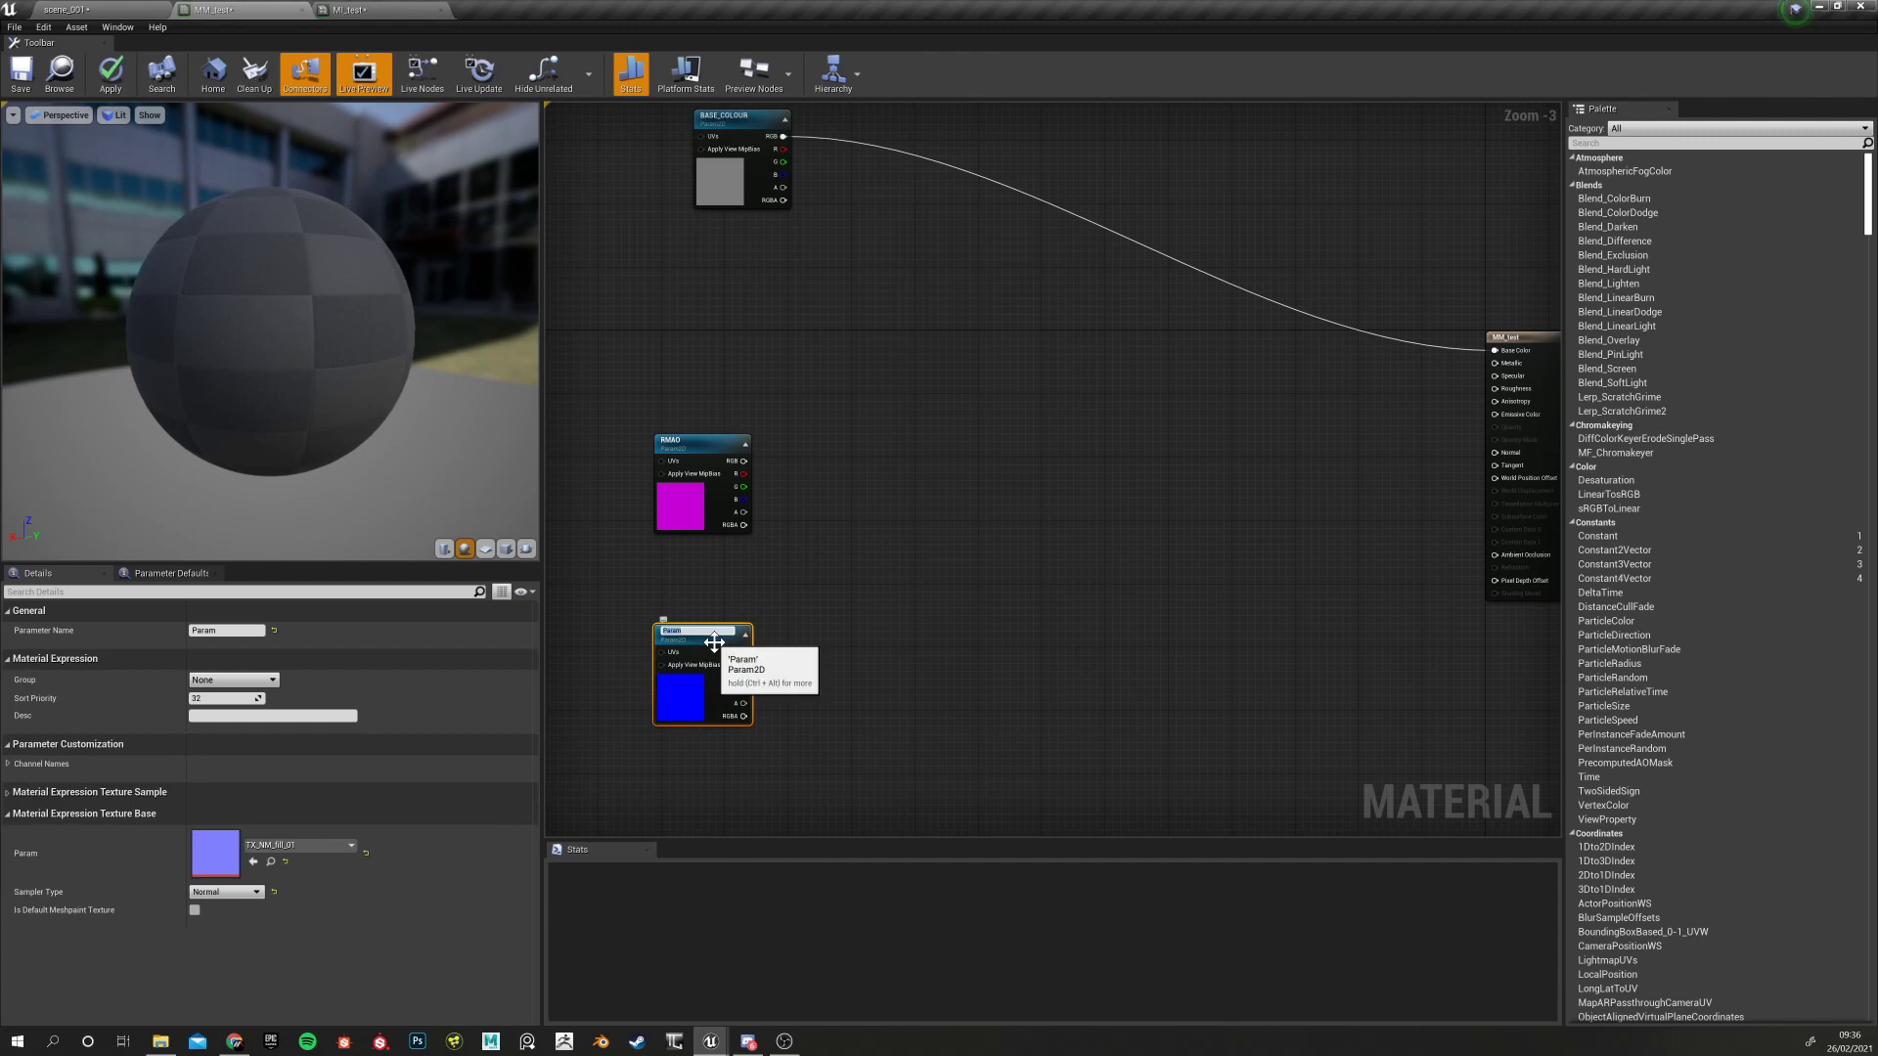
type("NORMAL")
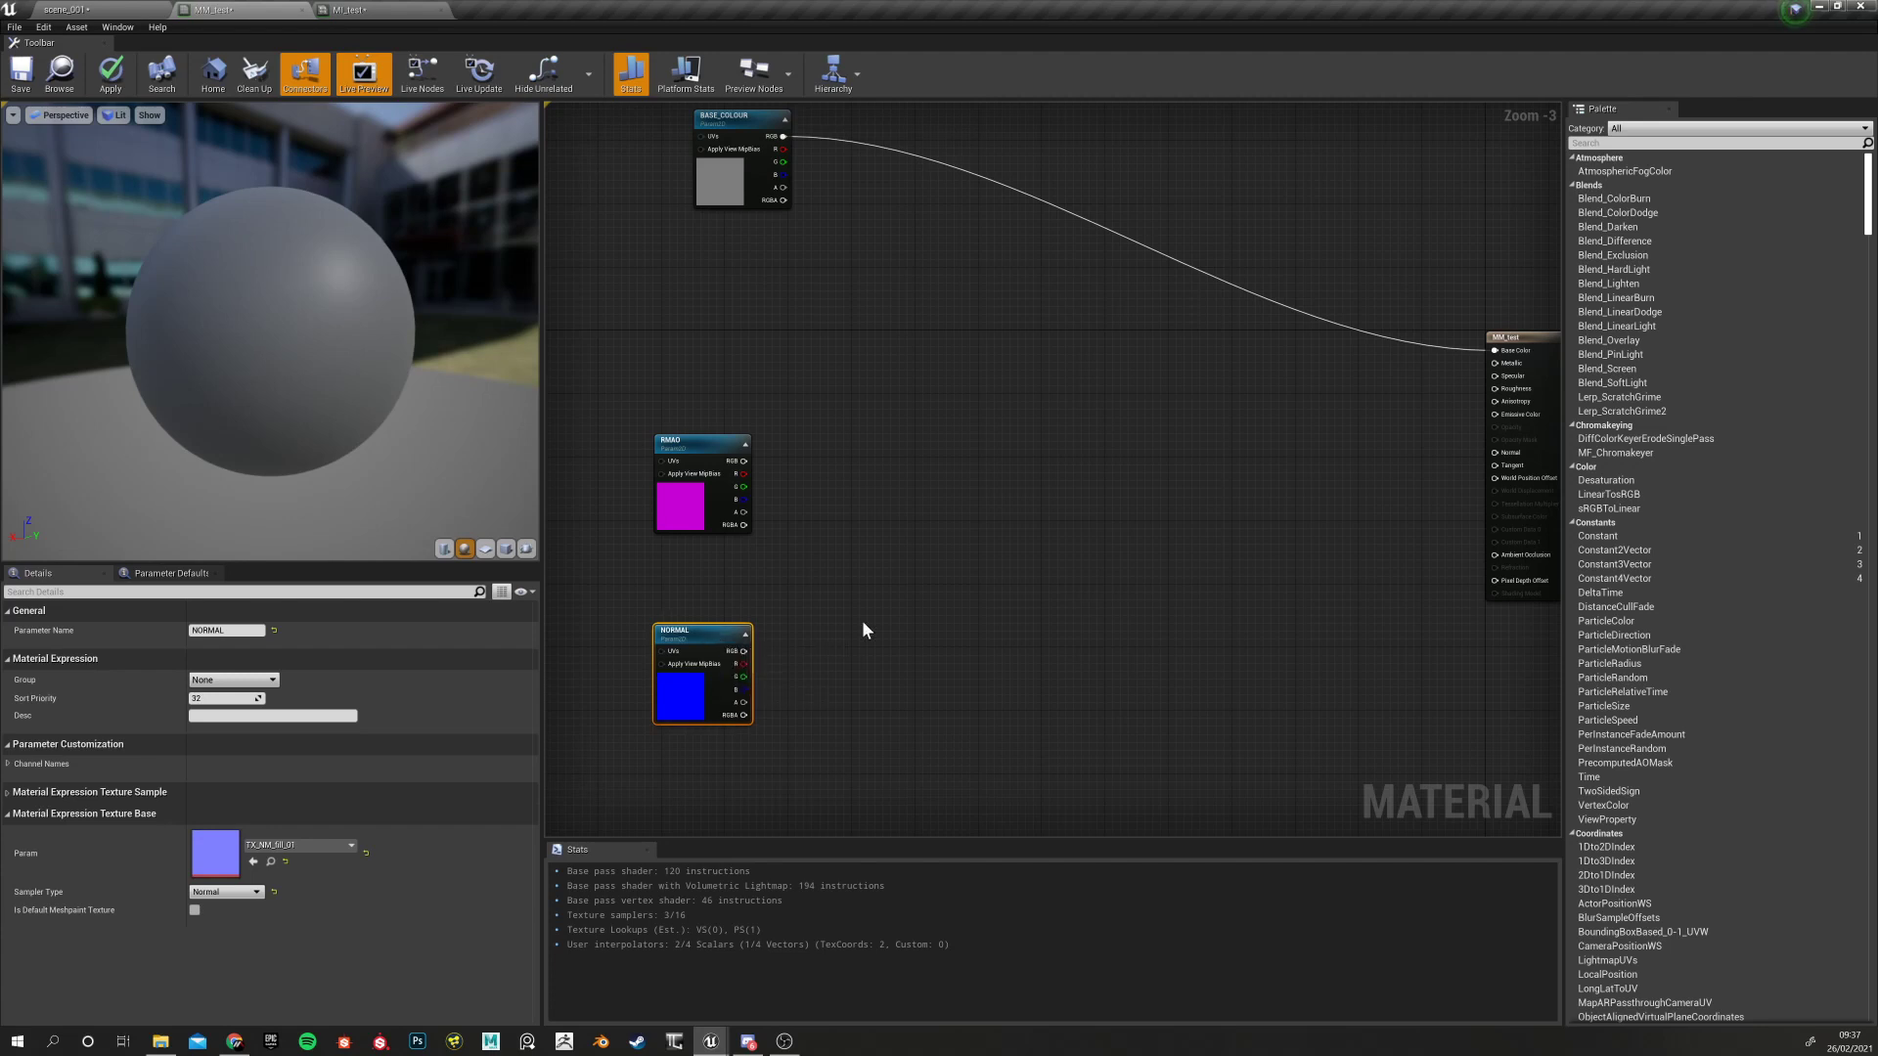
Align the NORMAL node directly beneath the RMAO node
right_click_drag(863, 623, 865, 687)
left_click_drag(708, 702, 694, 687)
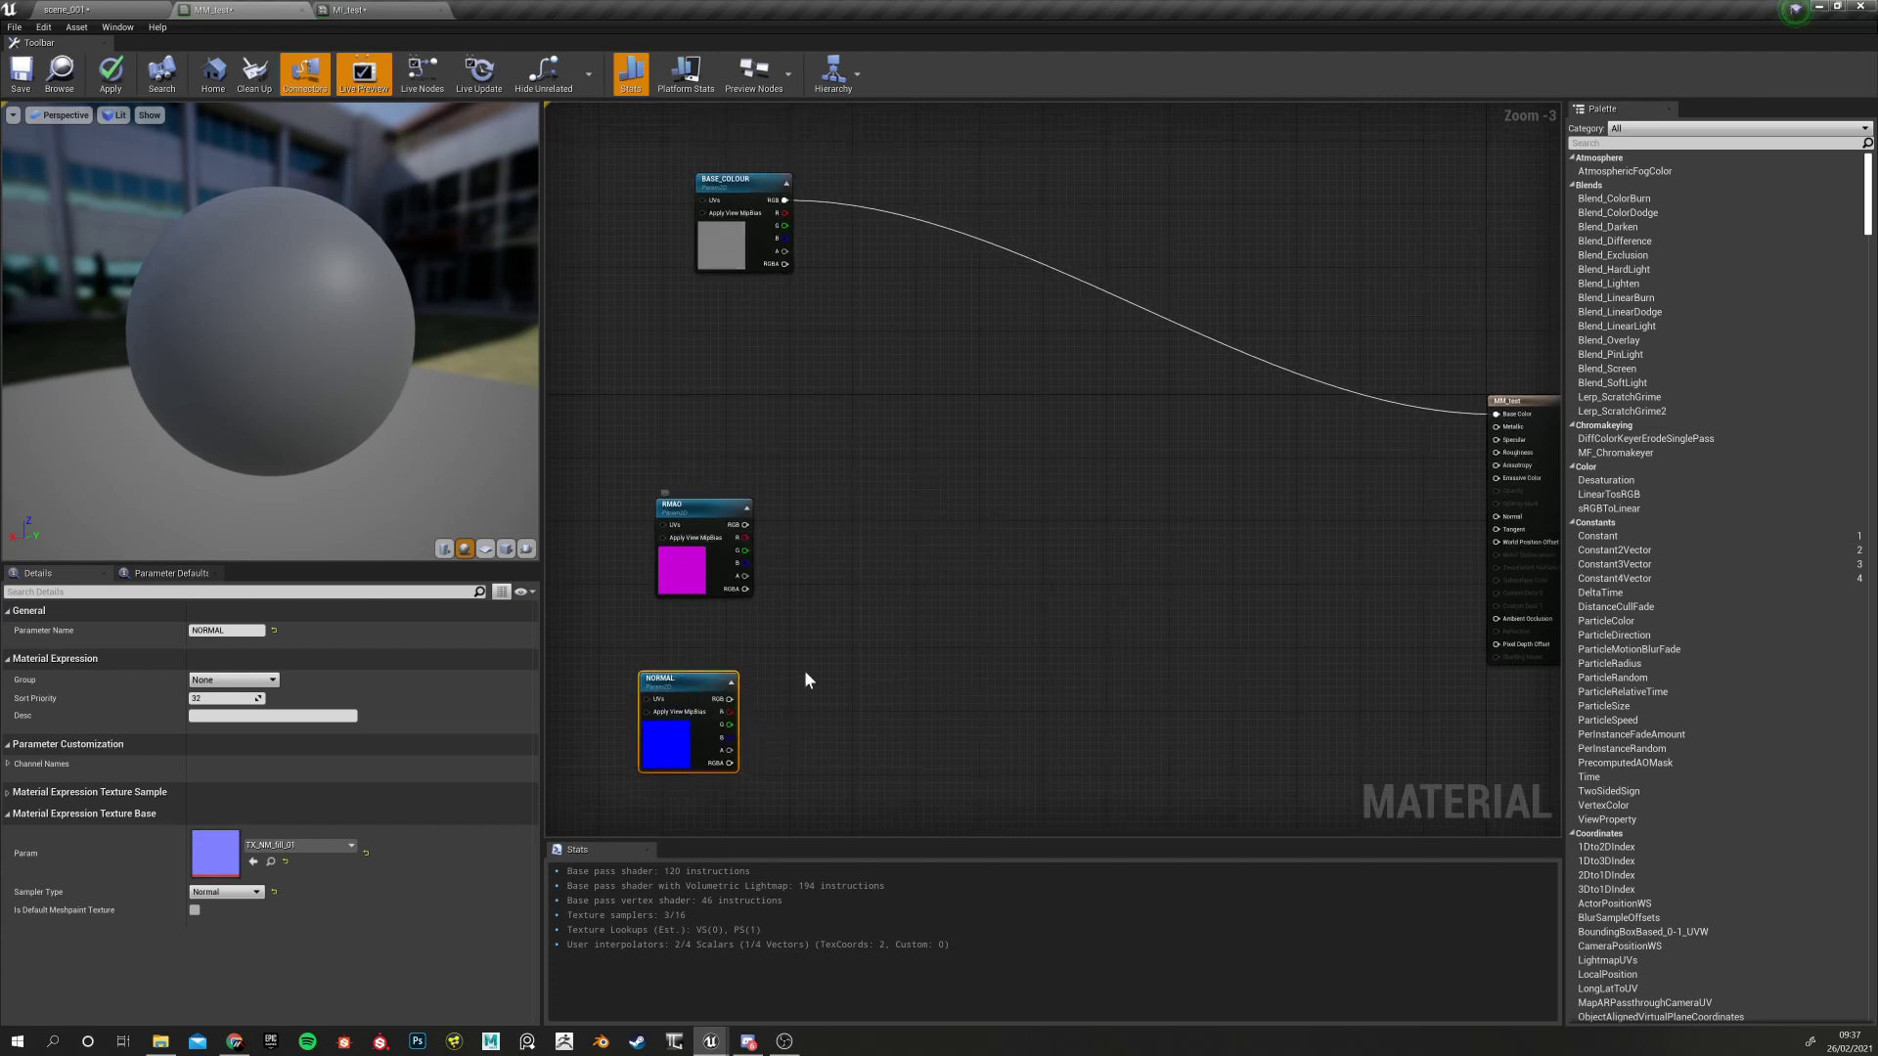
right_click_drag(804, 671, 709, 620)
left_click_drag(591, 628, 606, 627)
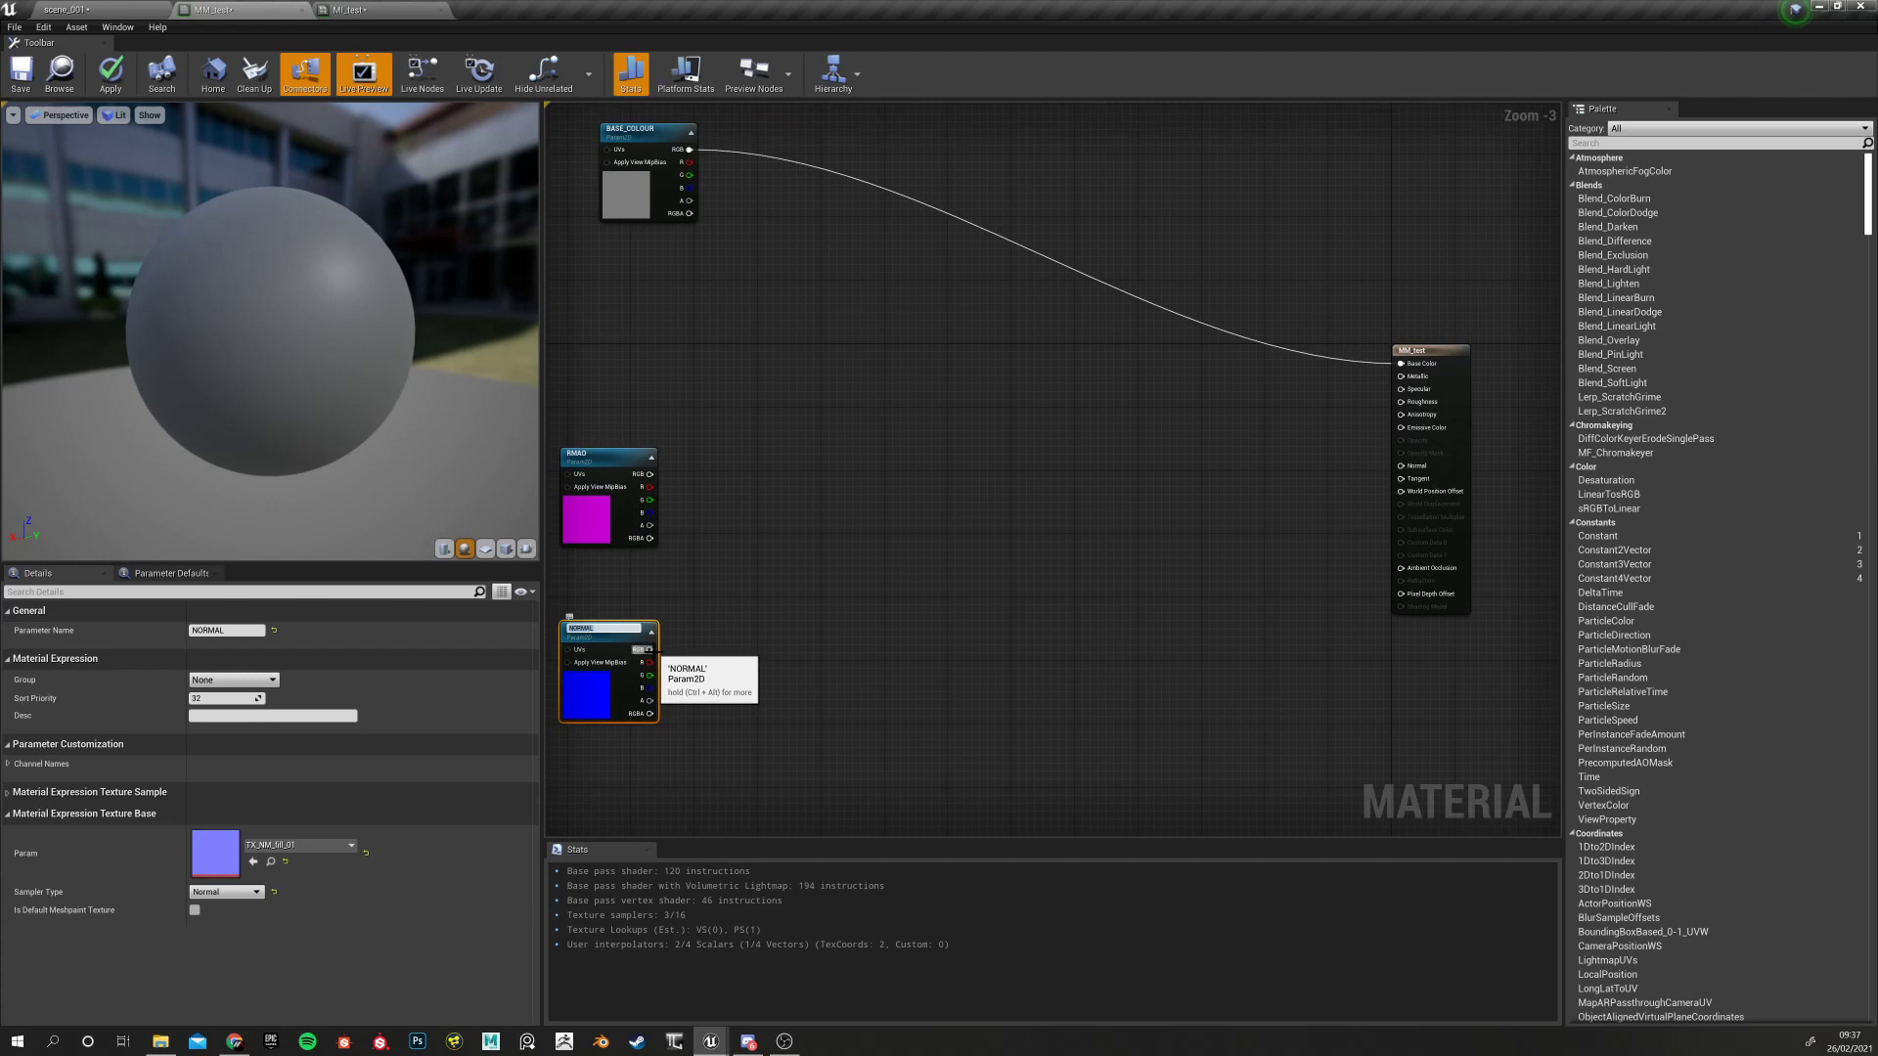
left_click(648, 591)
left_click(609, 628)
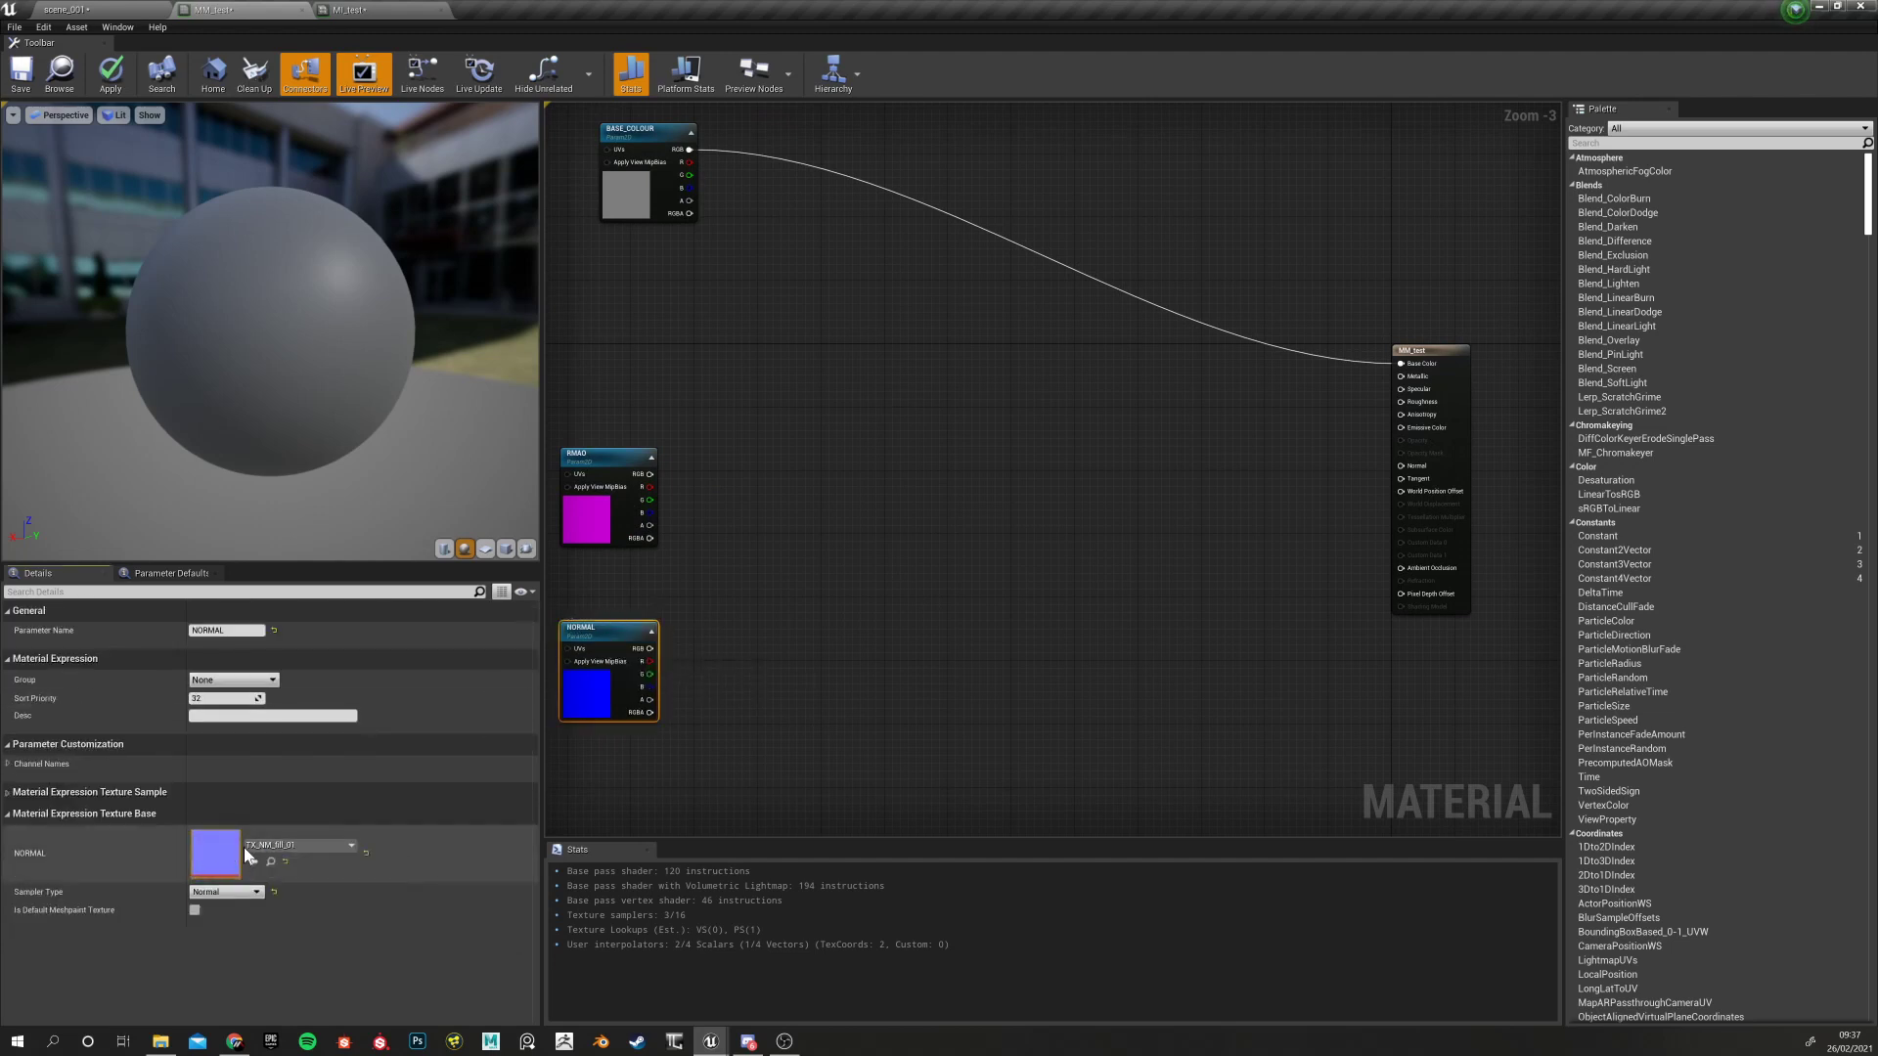
Open TX_NM_fill_01 in its own texture editor tab, then return to MM_test
double_click(215, 853)
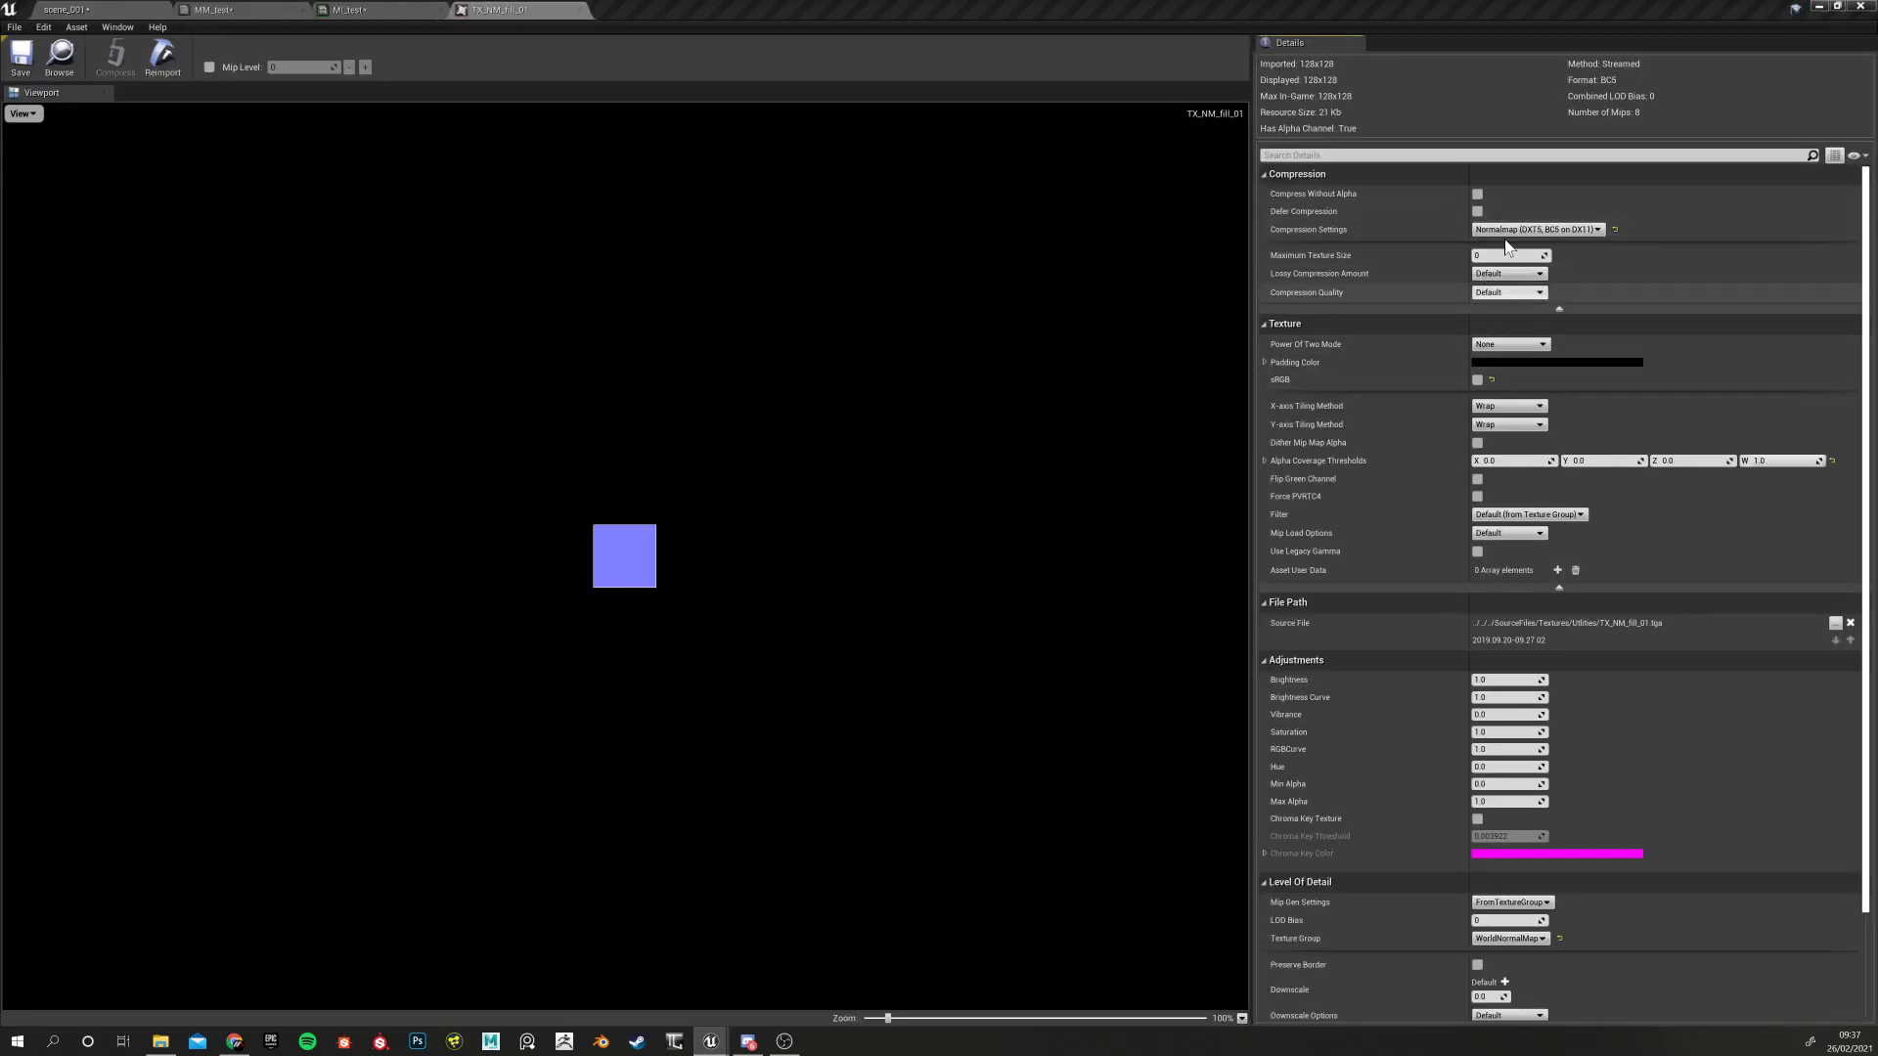
left_click(81, 9)
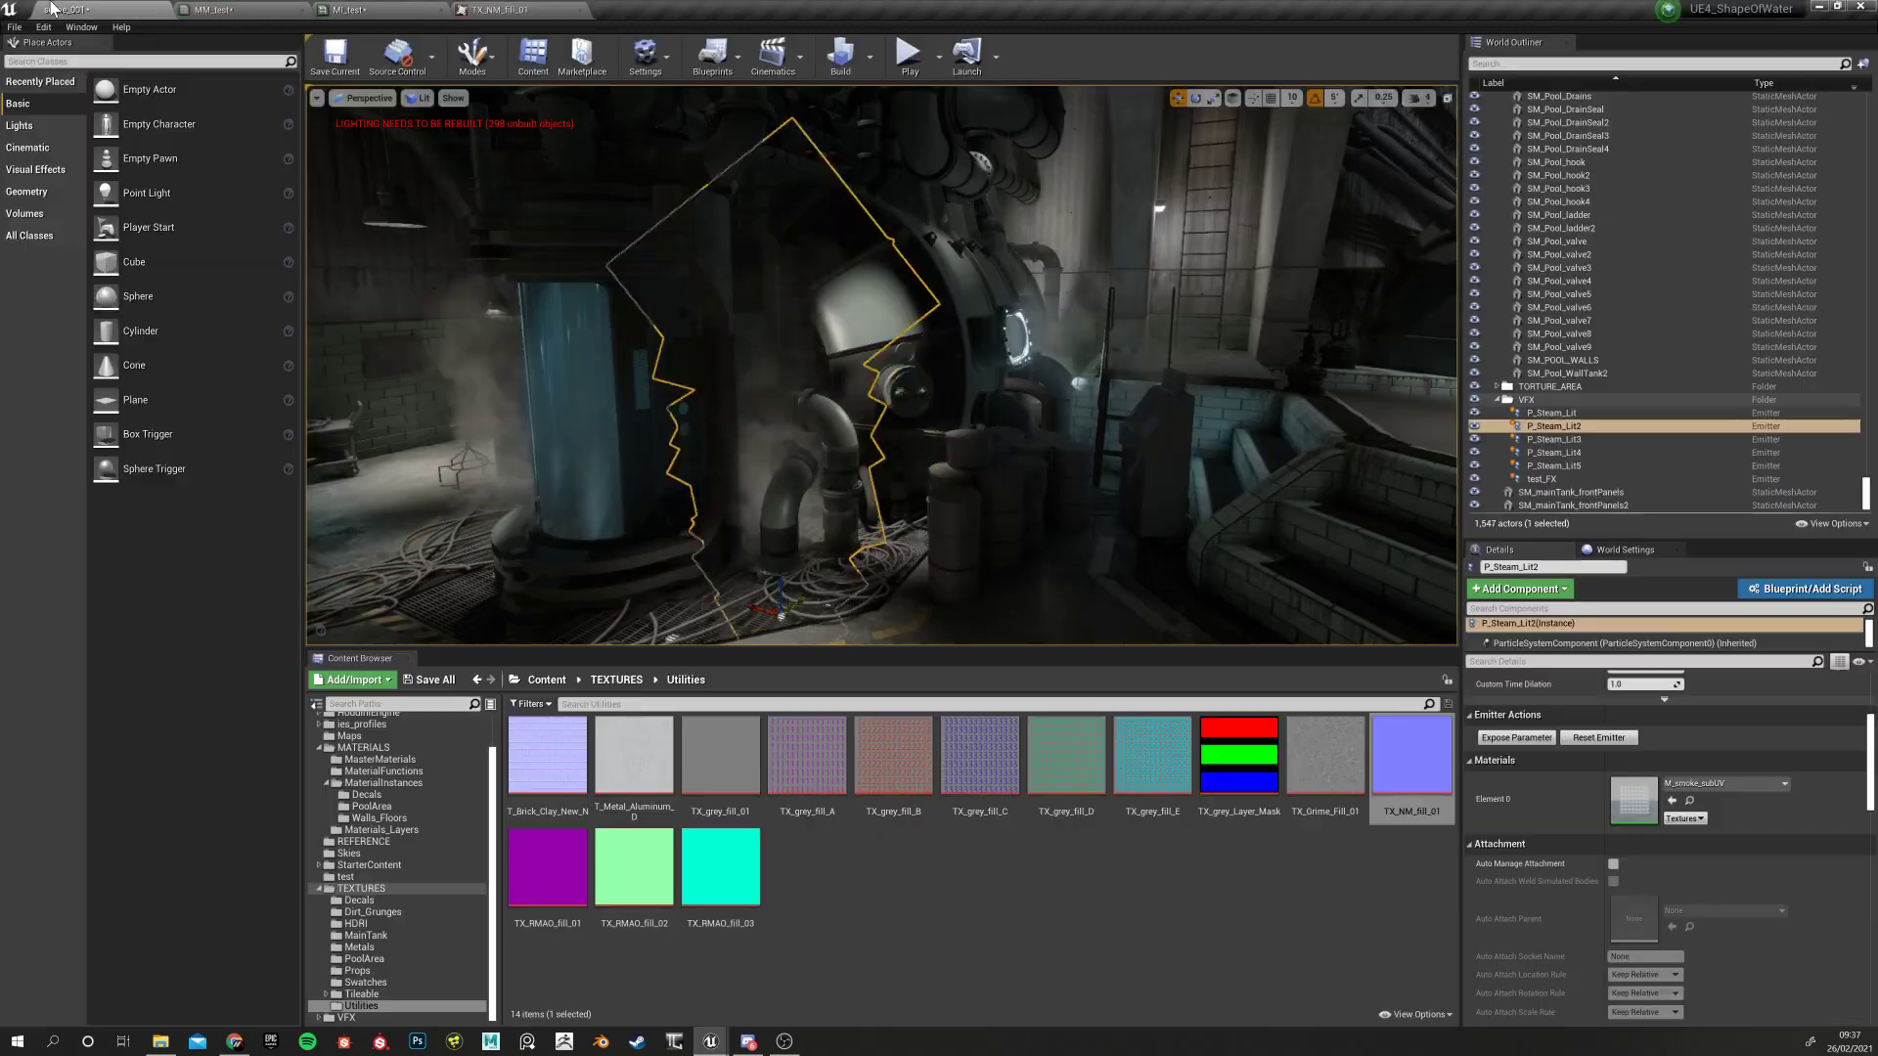
left_click(247, 9)
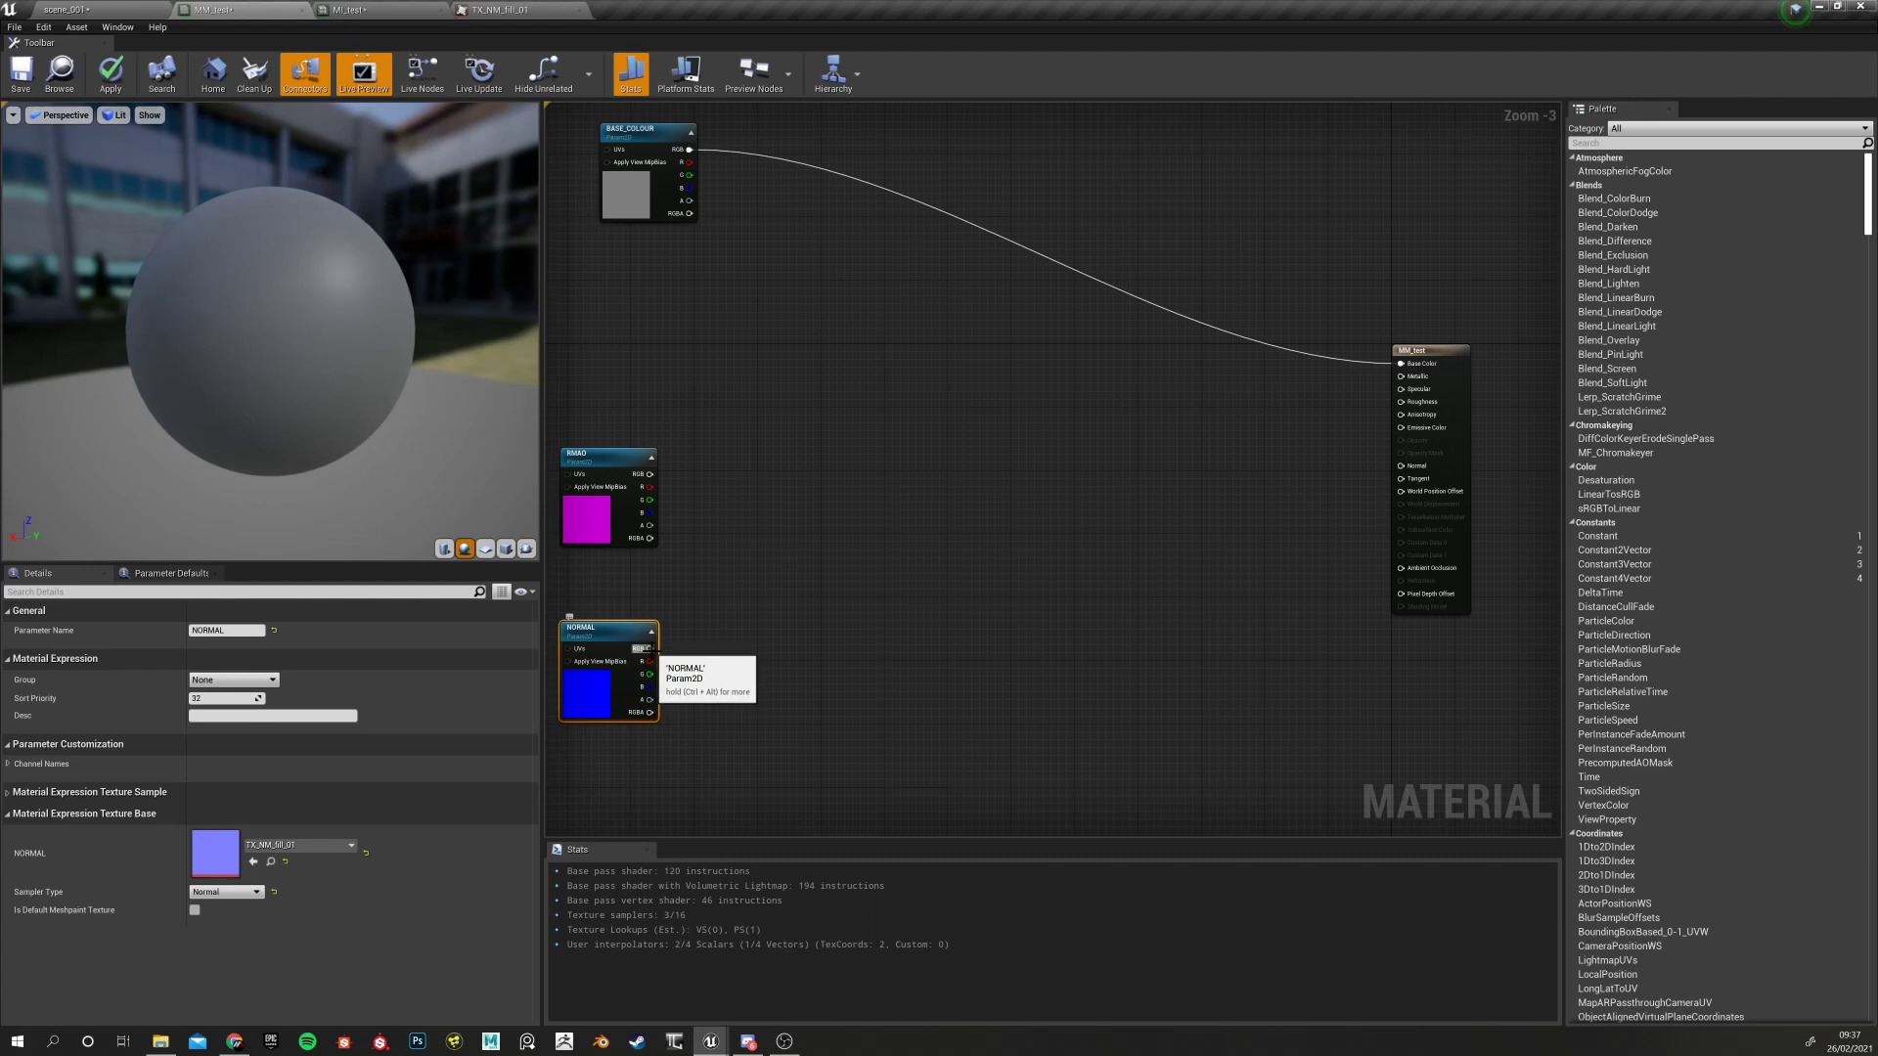
Wire NORMAL RGB to Normal, and RMAO's R, G, B to Roughness, Metallic, Ambient Occlusion
left_click_drag(650, 648, 1405, 467)
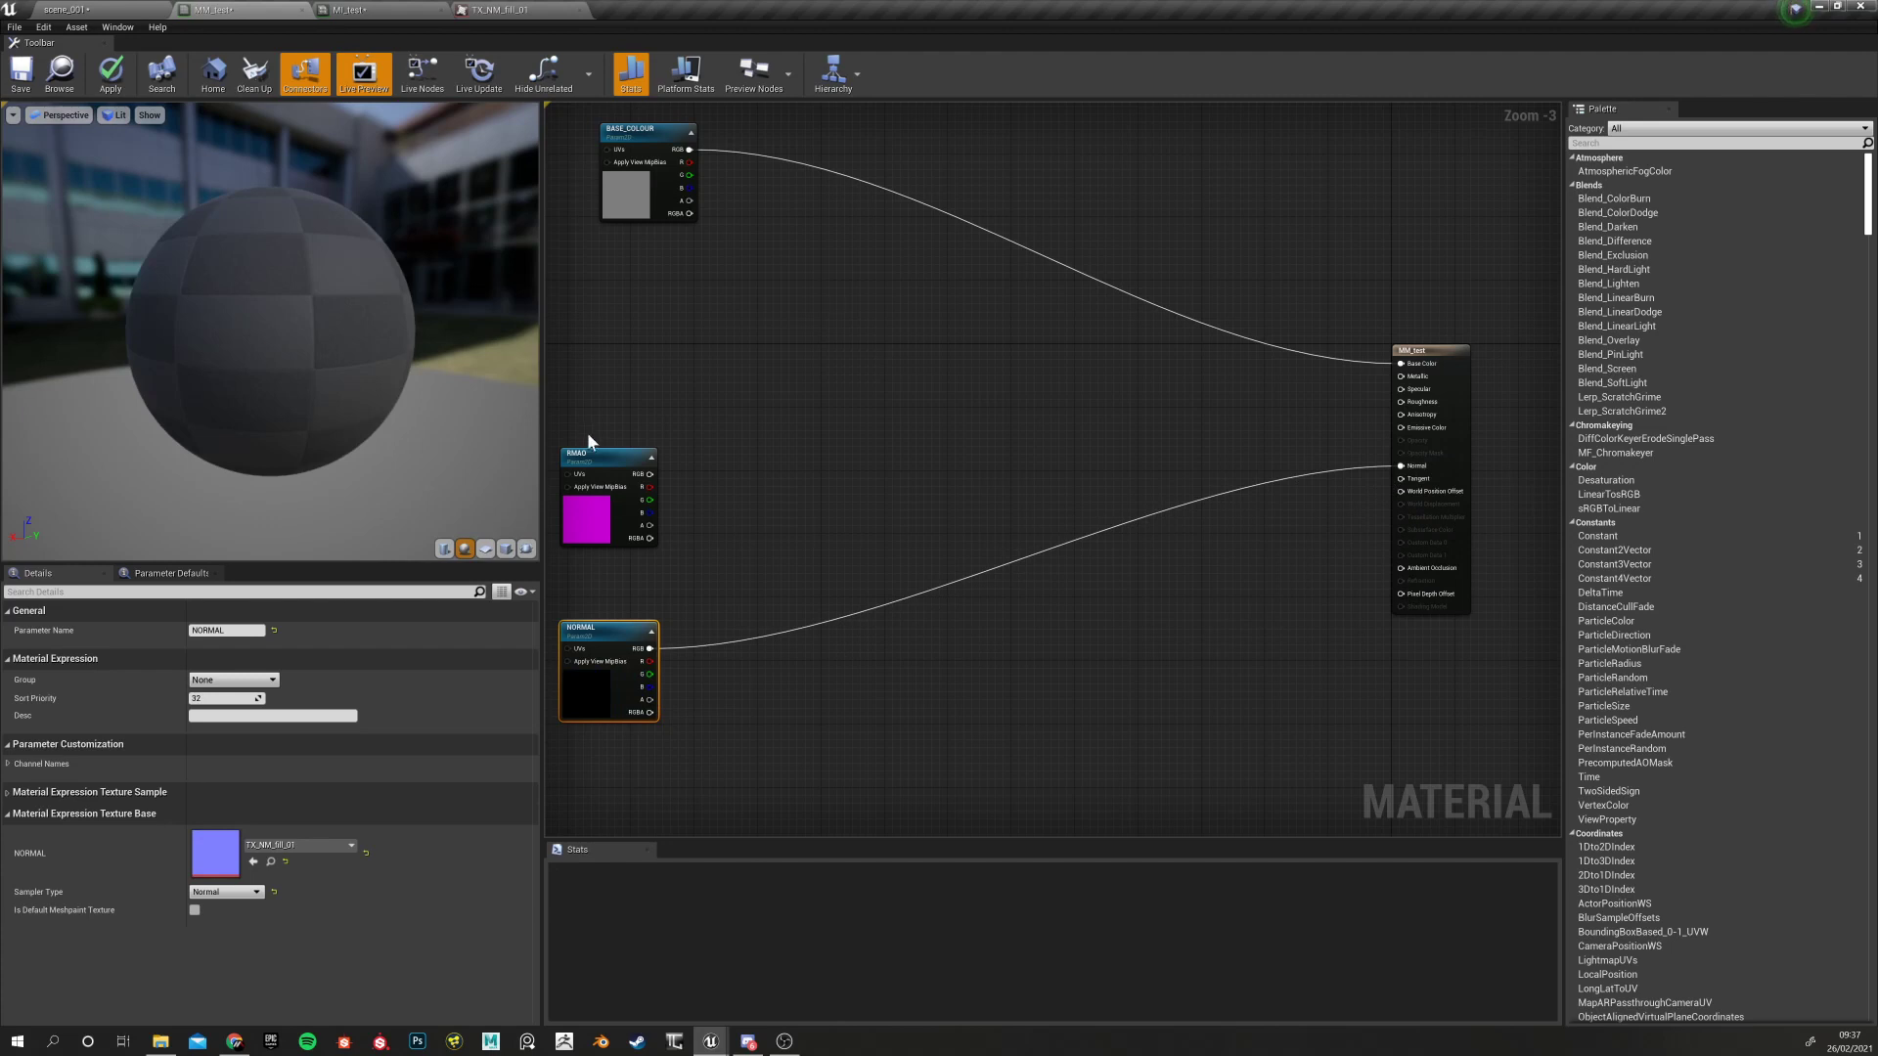
left_click_drag(592, 458, 623, 393)
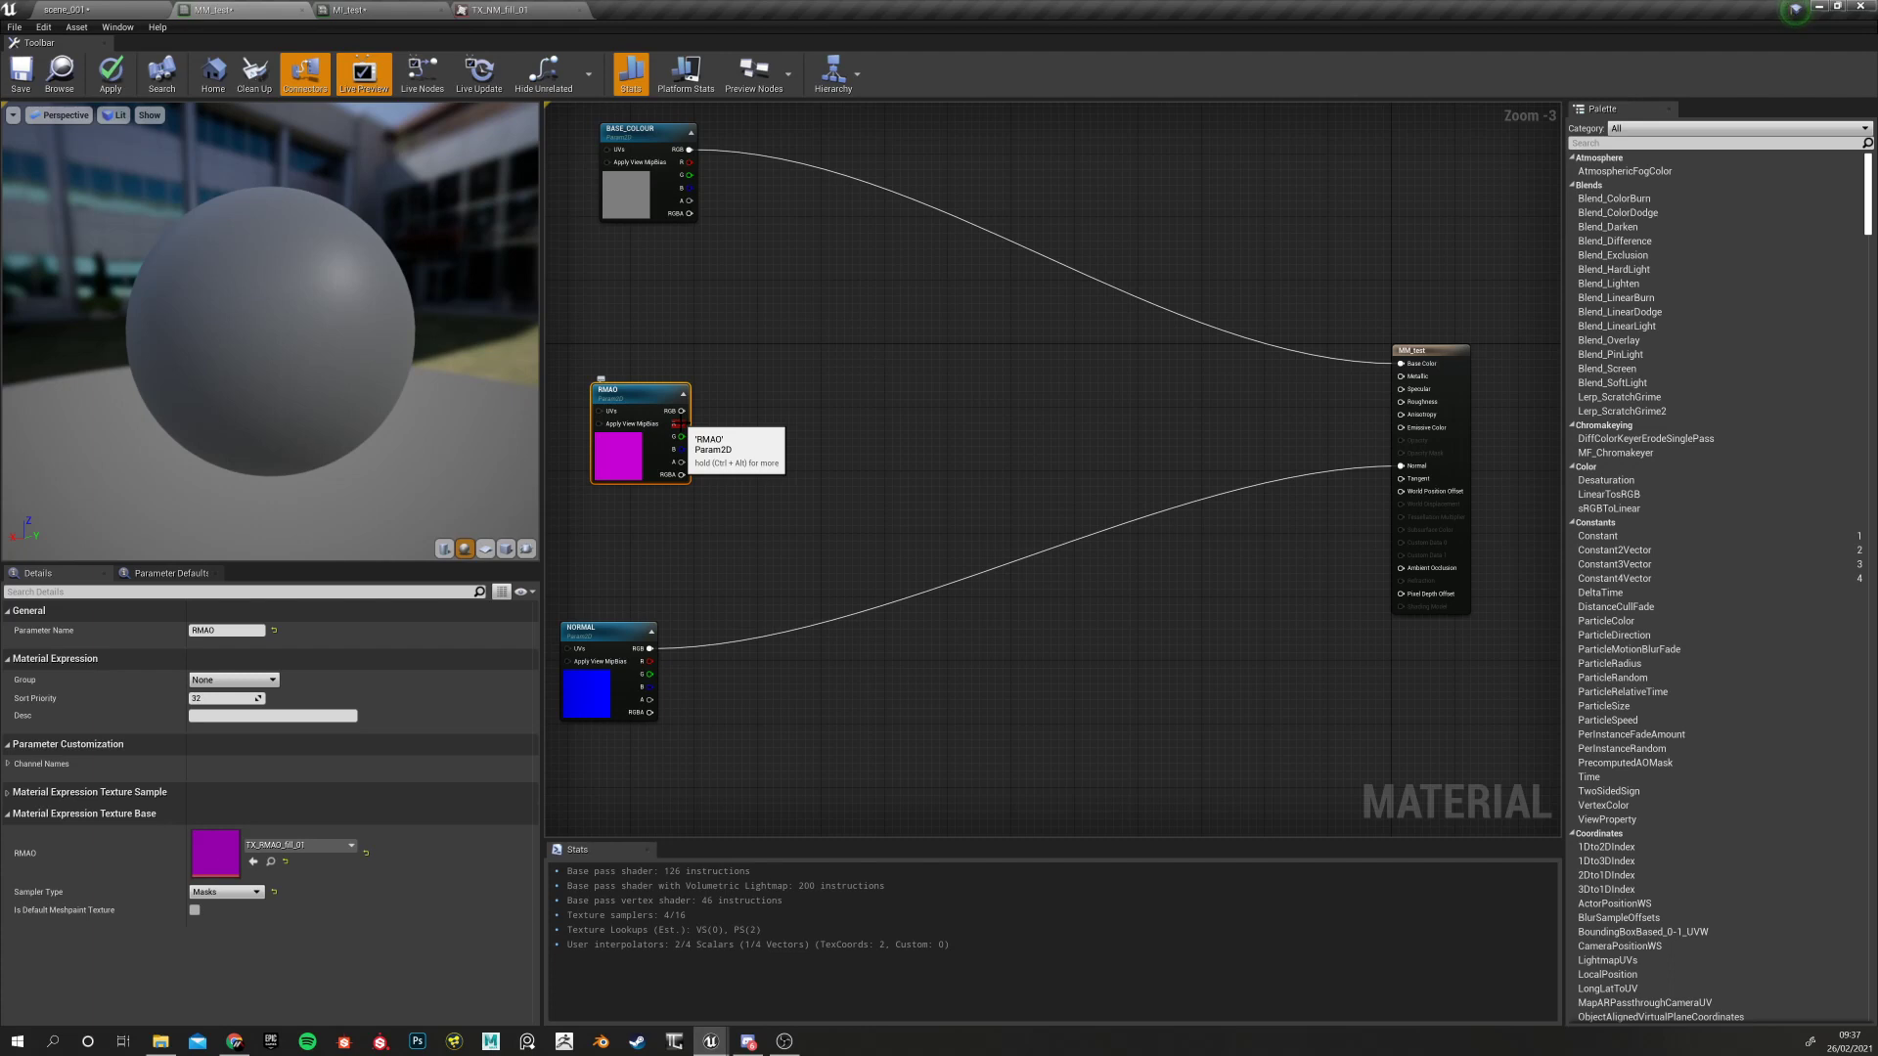
left_click_drag(680, 424, 1402, 402)
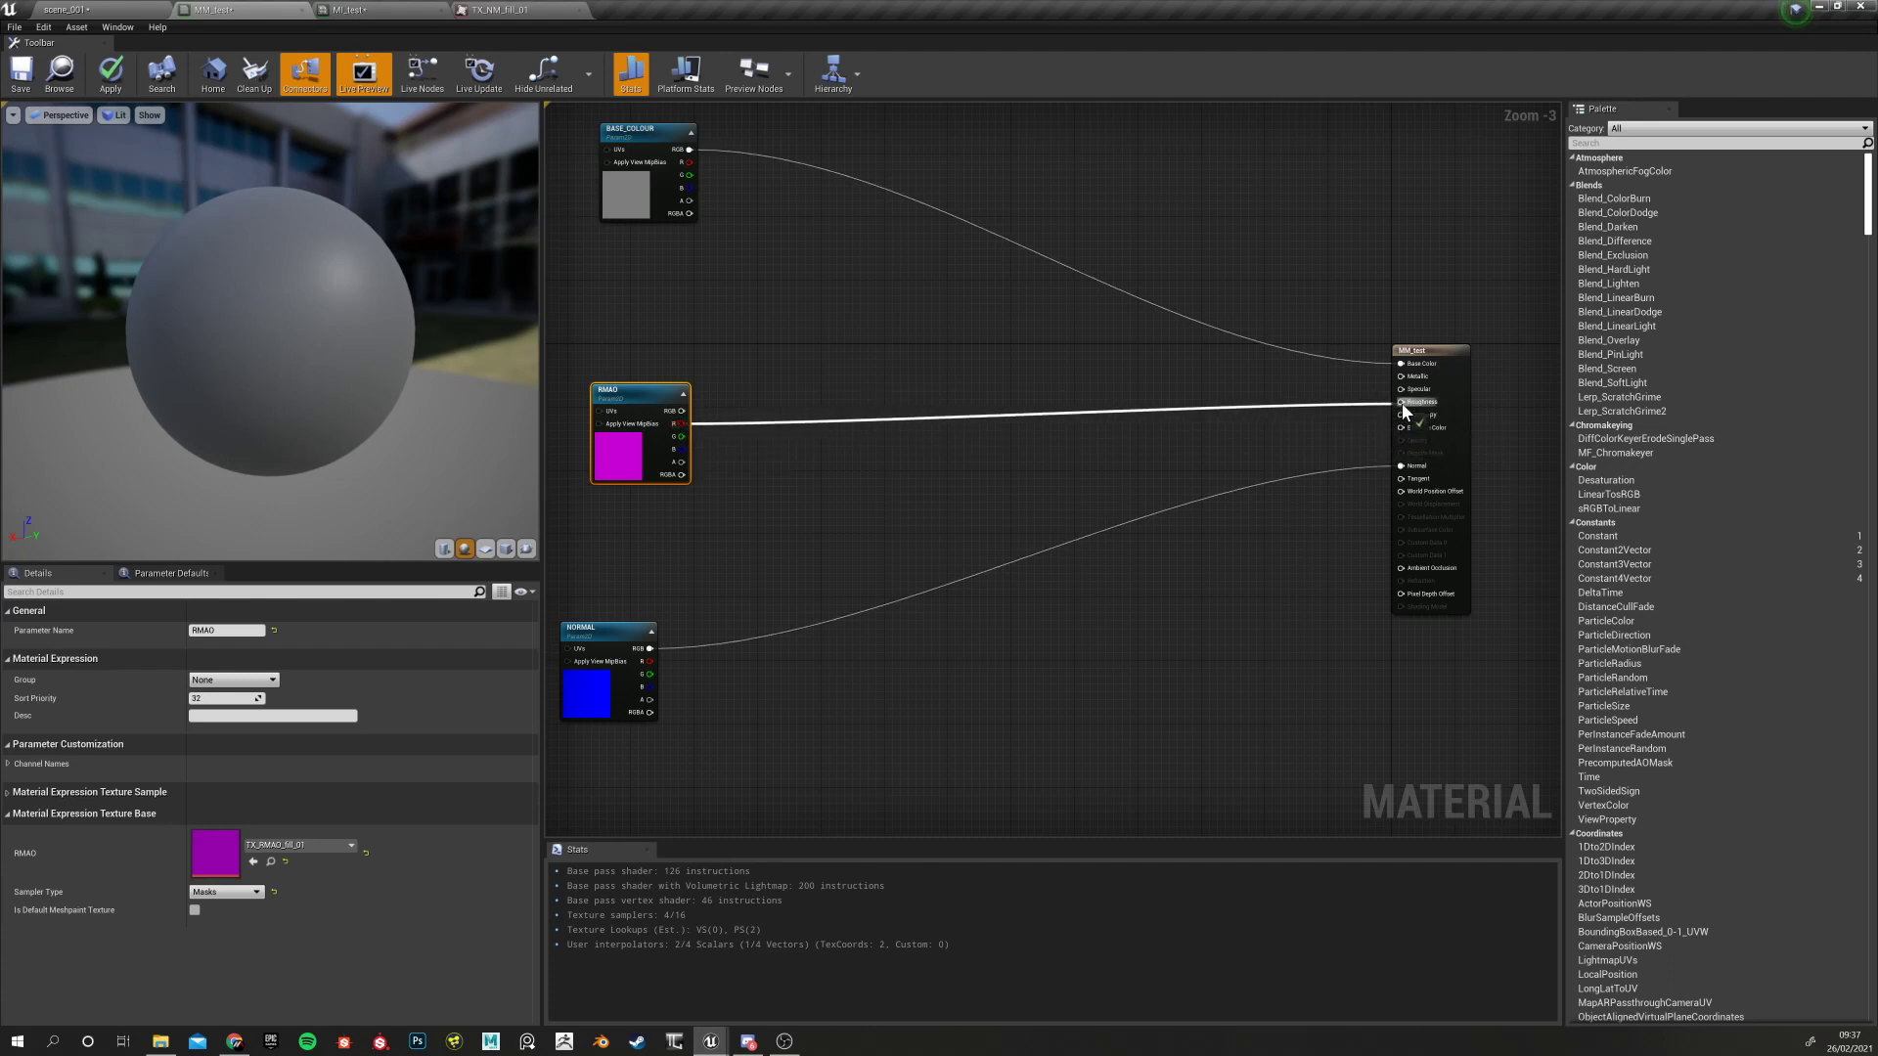
left_click_drag(678, 436, 1397, 378)
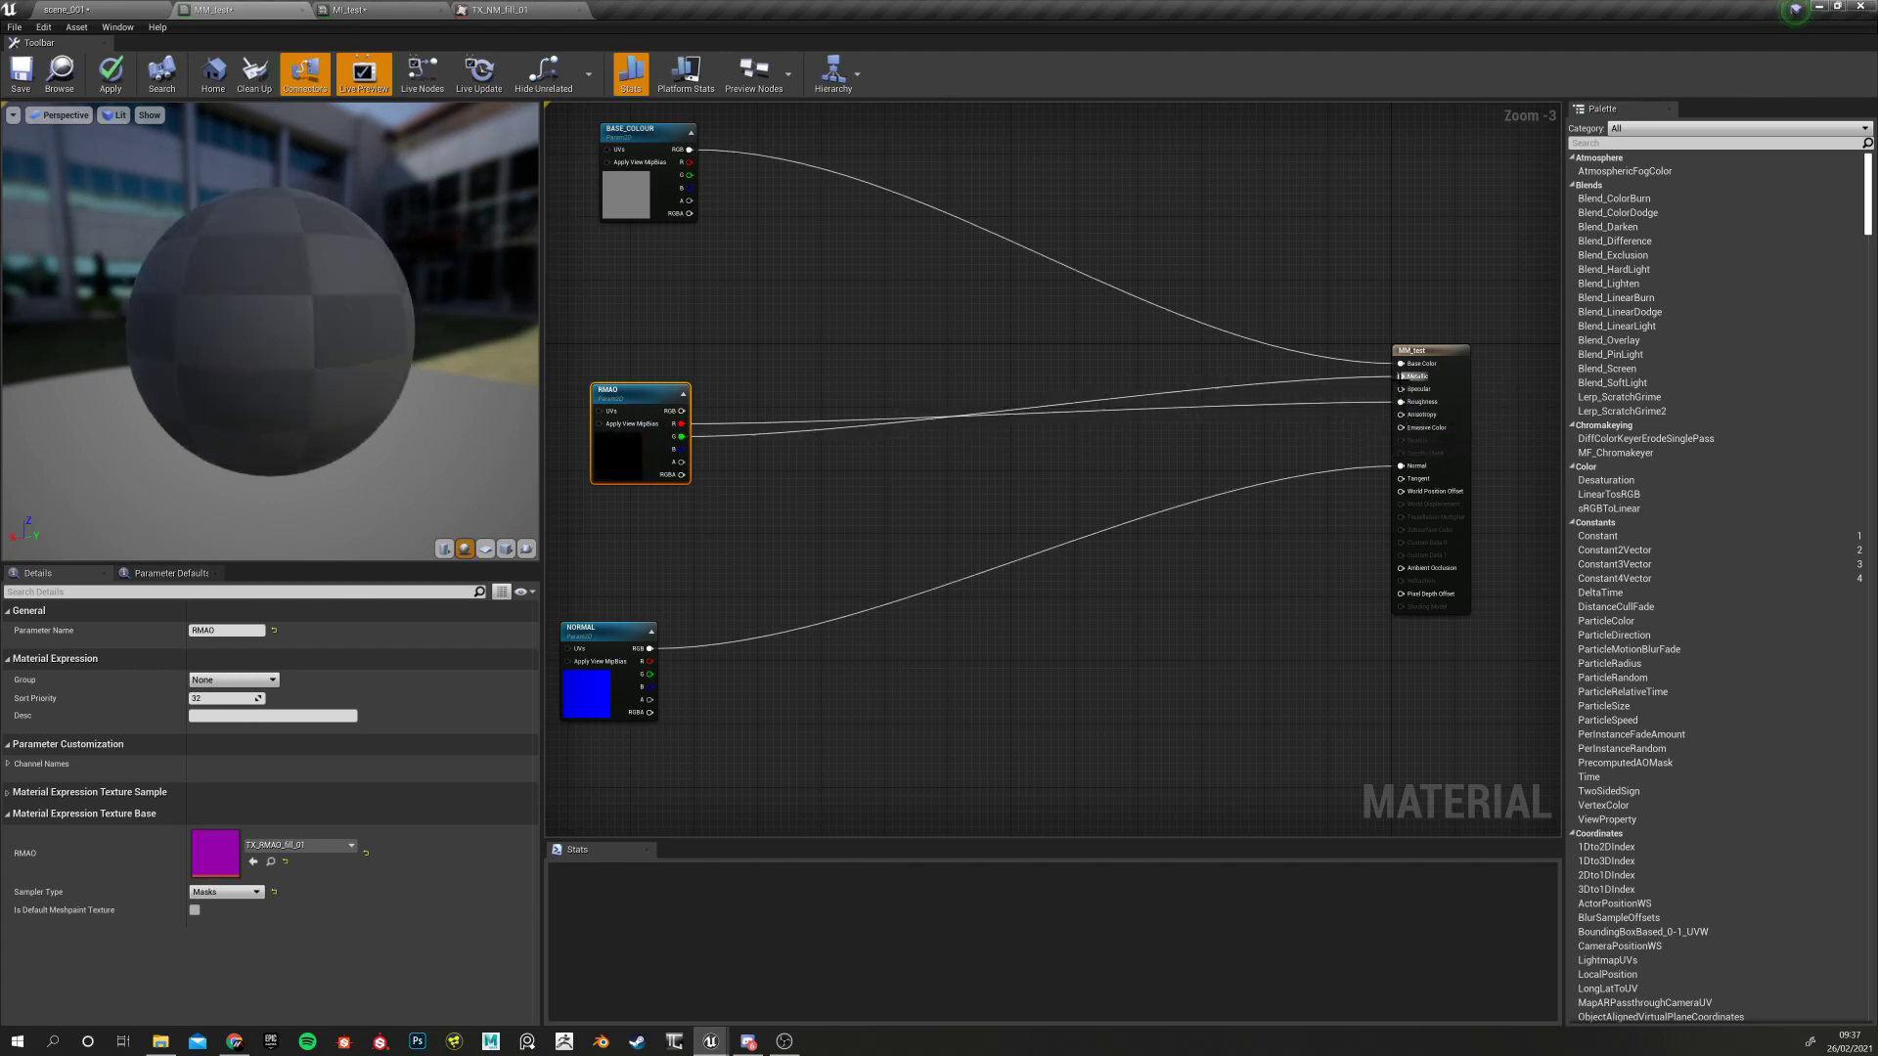
left_click_drag(690, 477, 1399, 567)
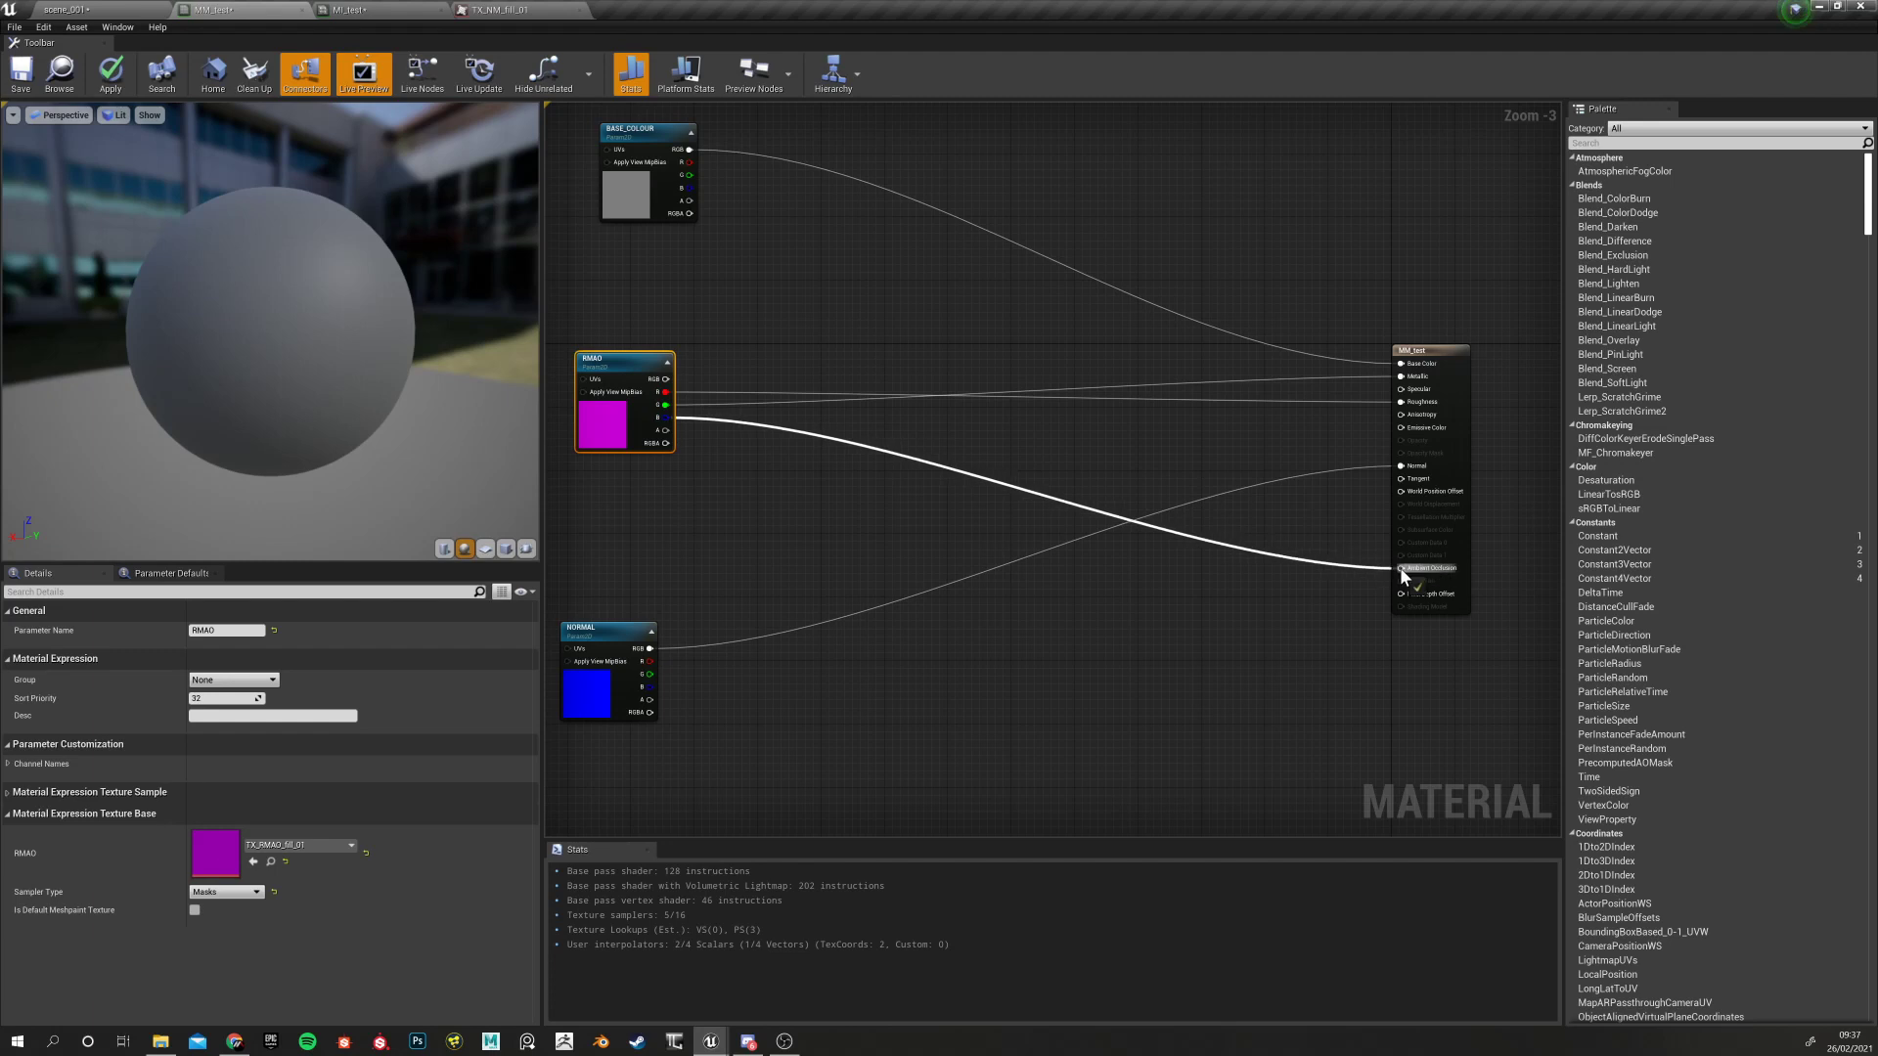
right_click_drag(712, 526, 789, 497)
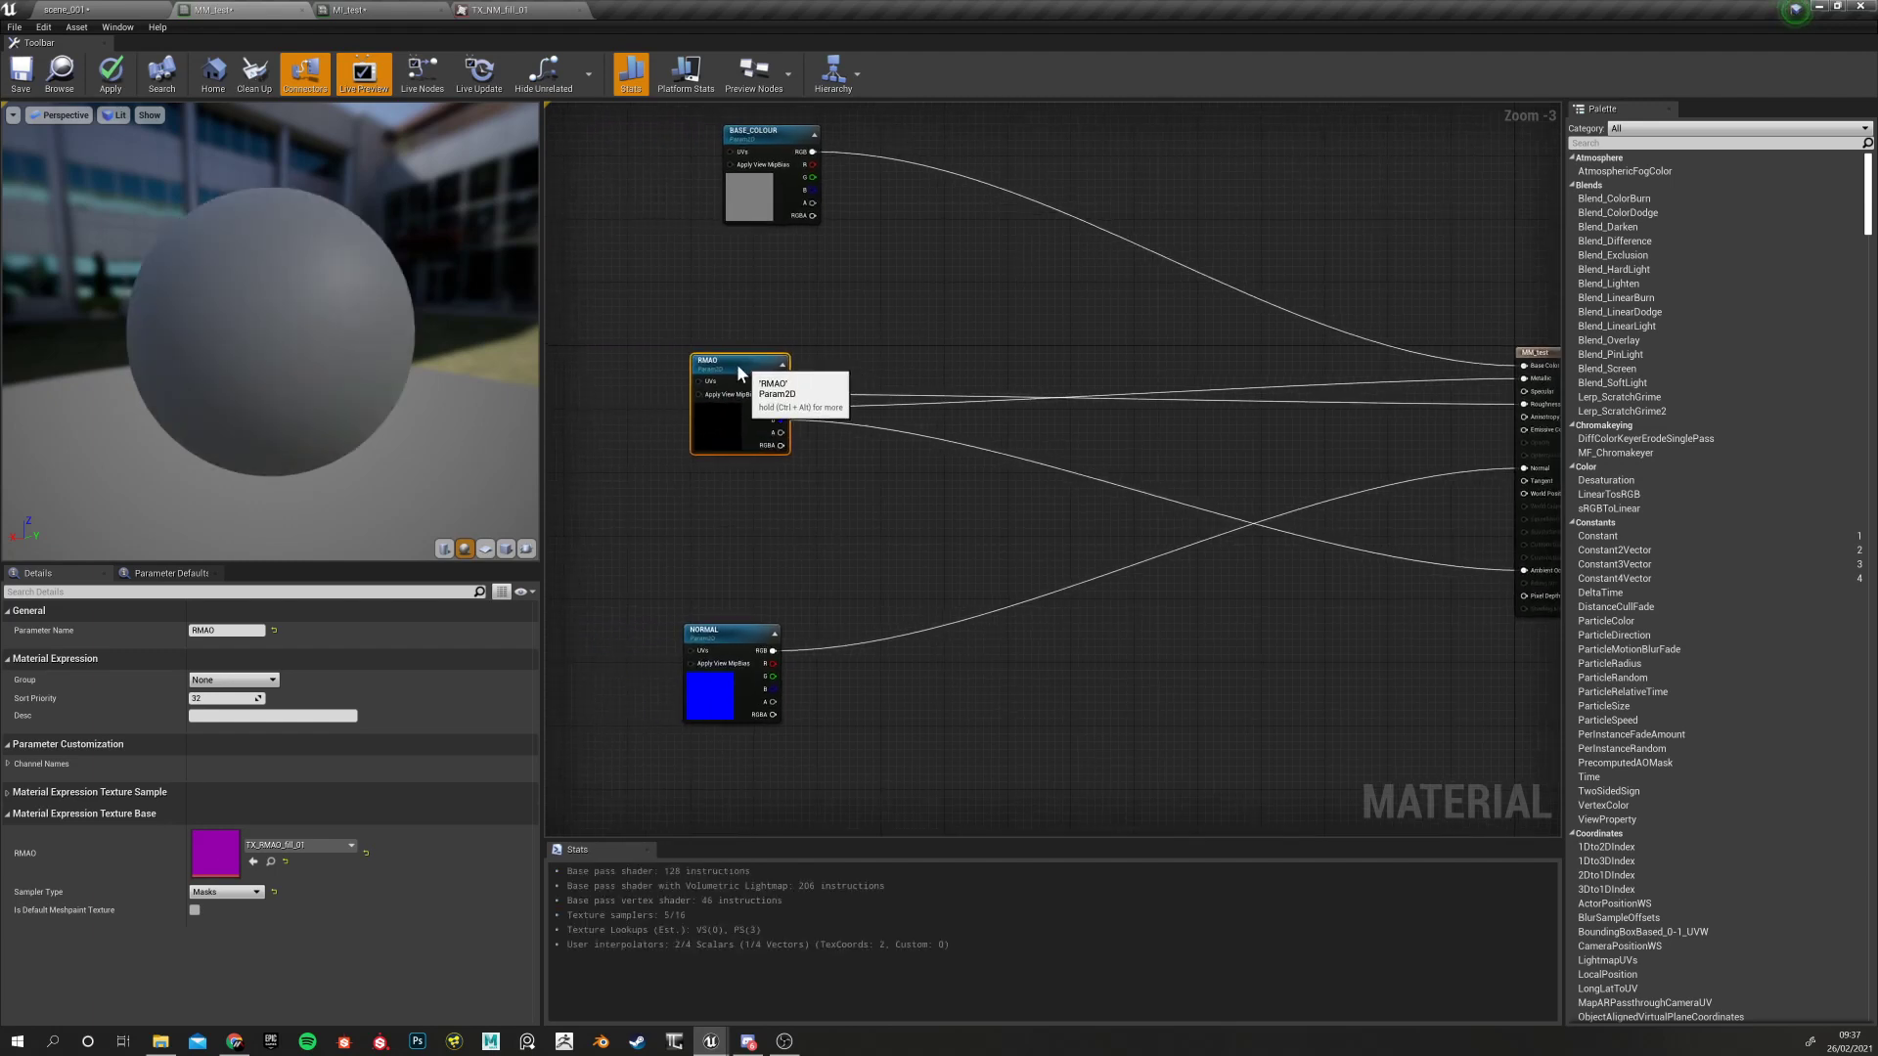
Tidy the RMAO and NORMAL node positions and save MM_test
left_click_drag(736, 364, 707, 364)
left_click_drag(725, 626, 714, 594)
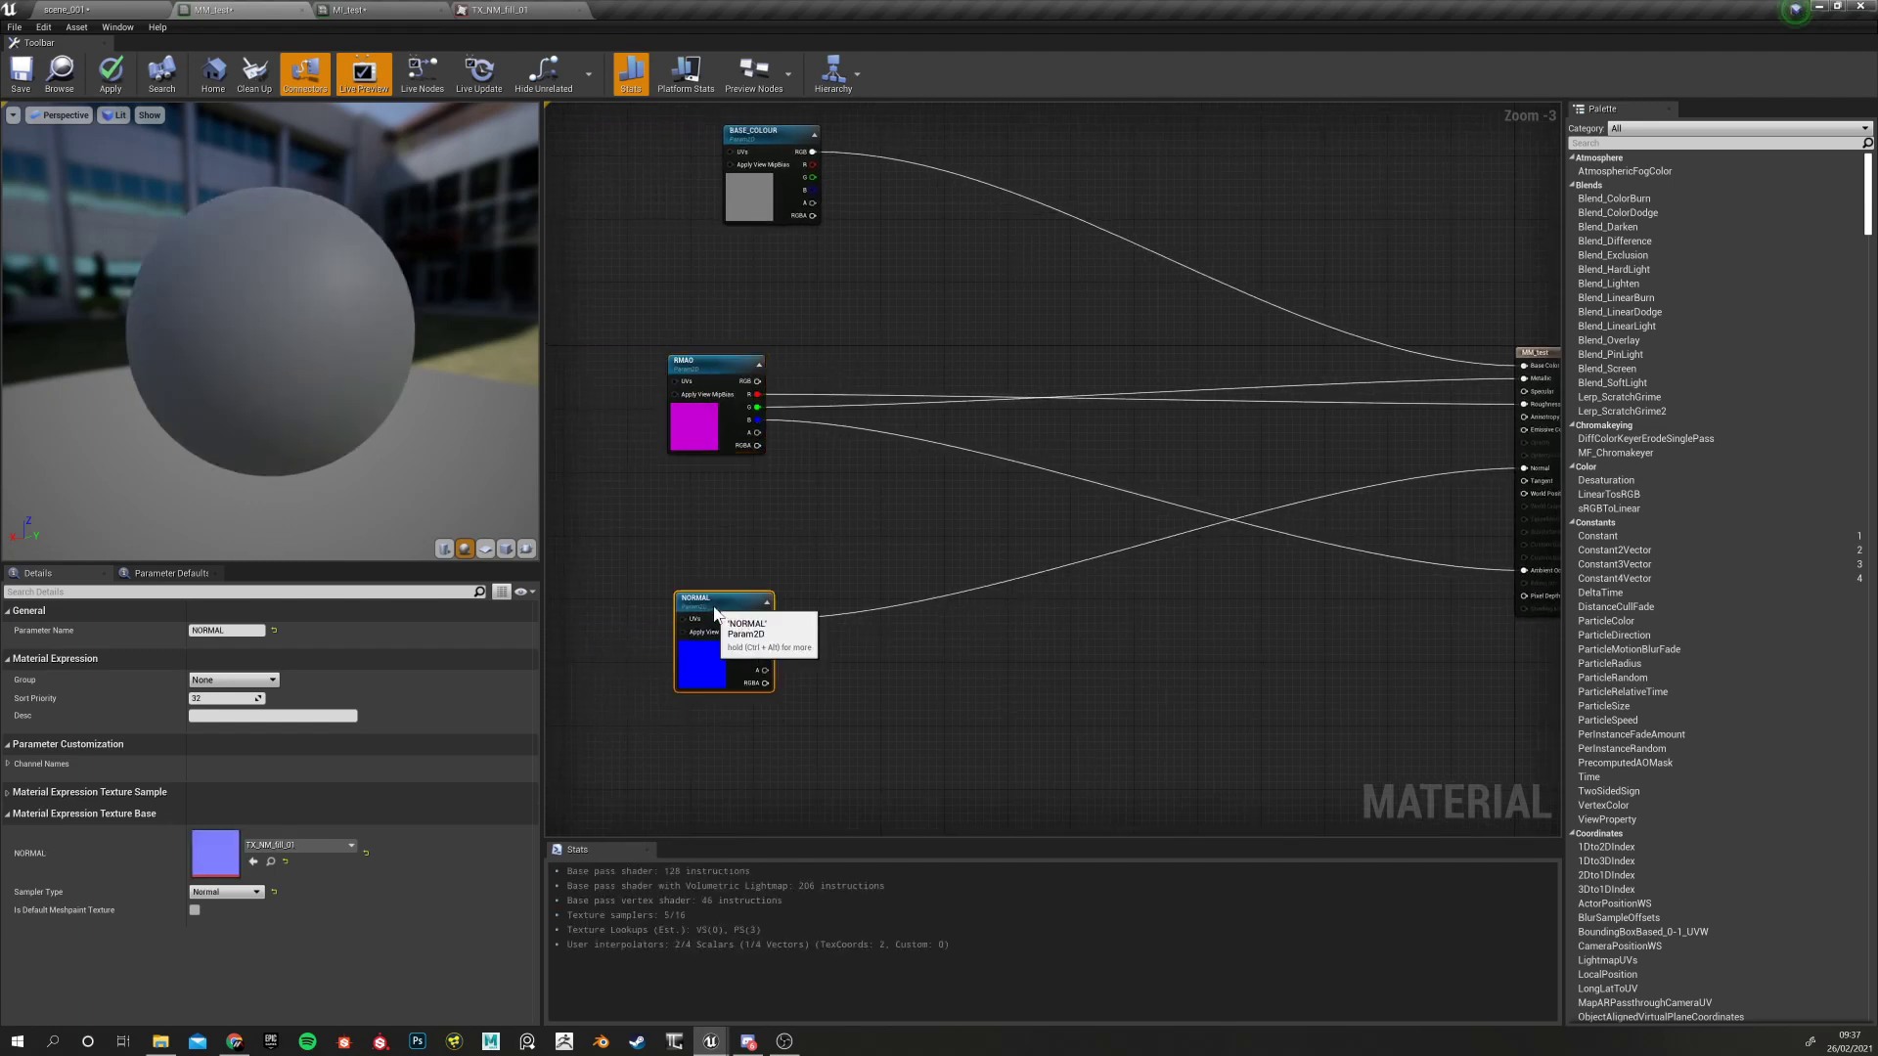
left_click(689, 491)
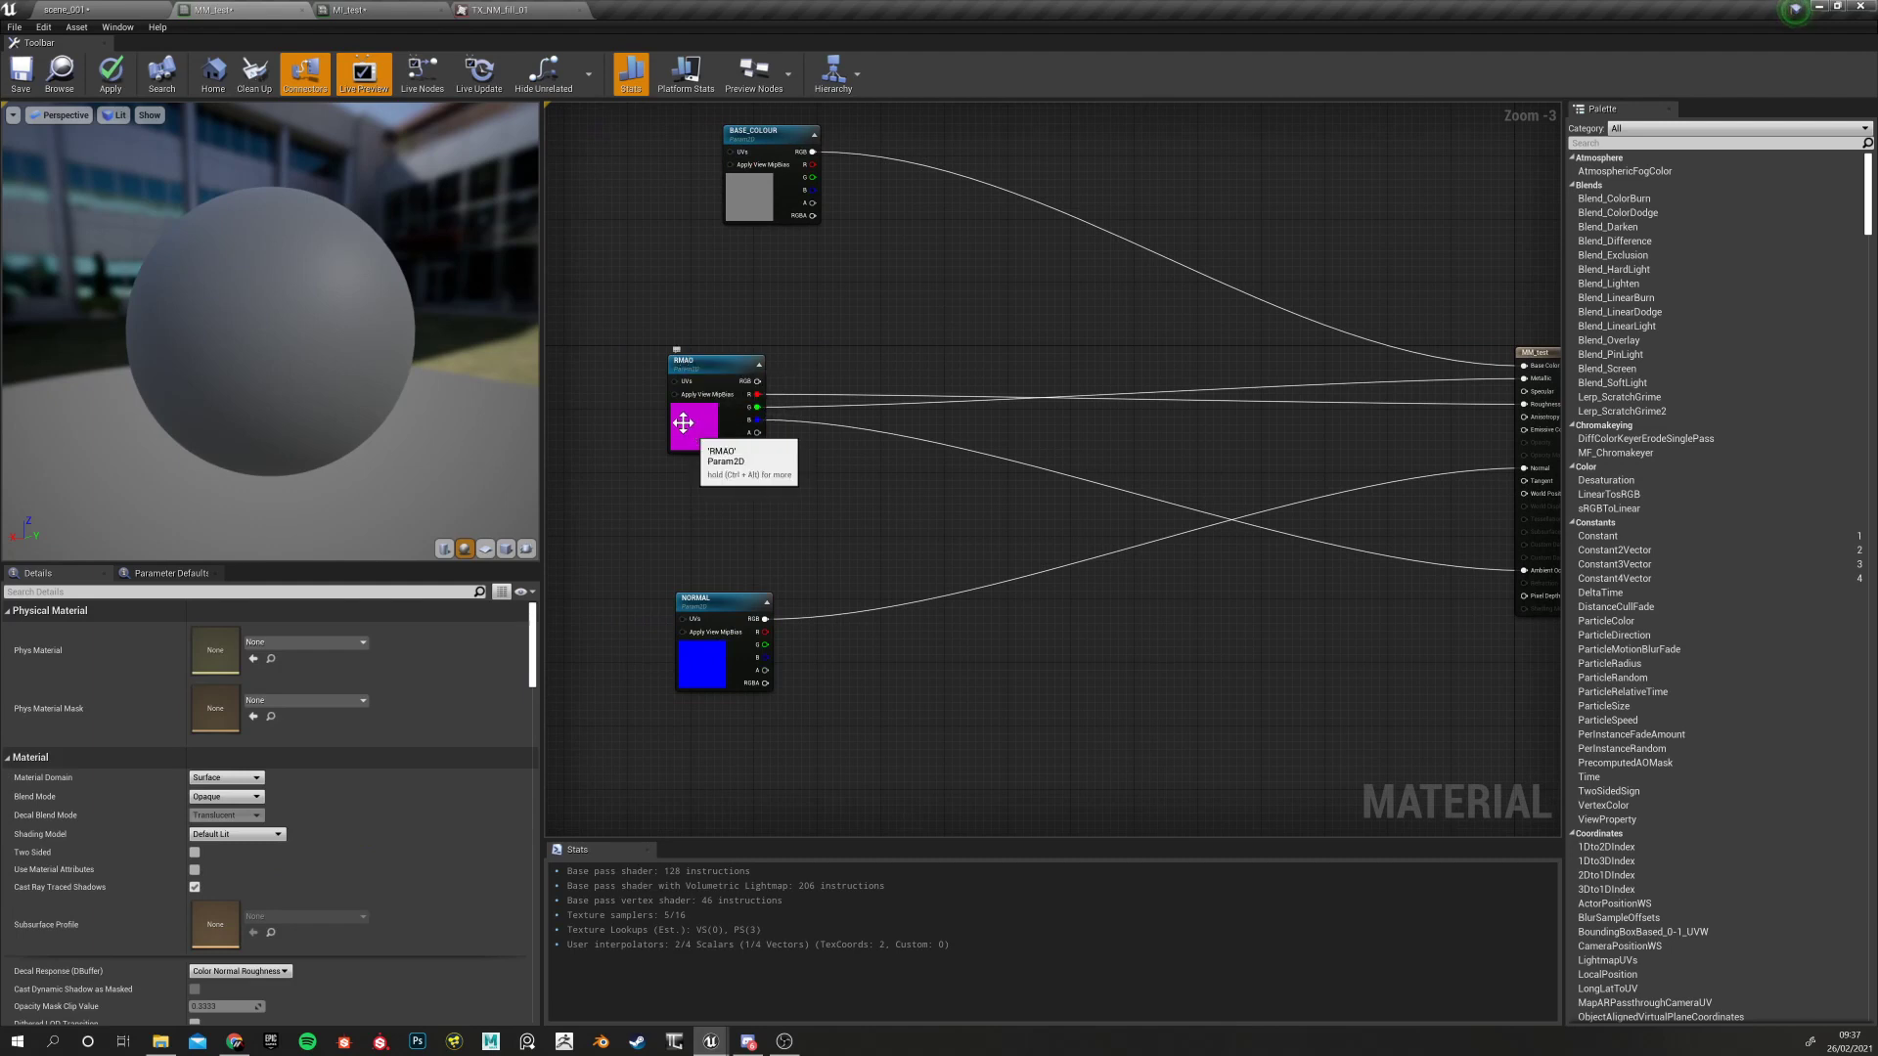
left_click(12, 82)
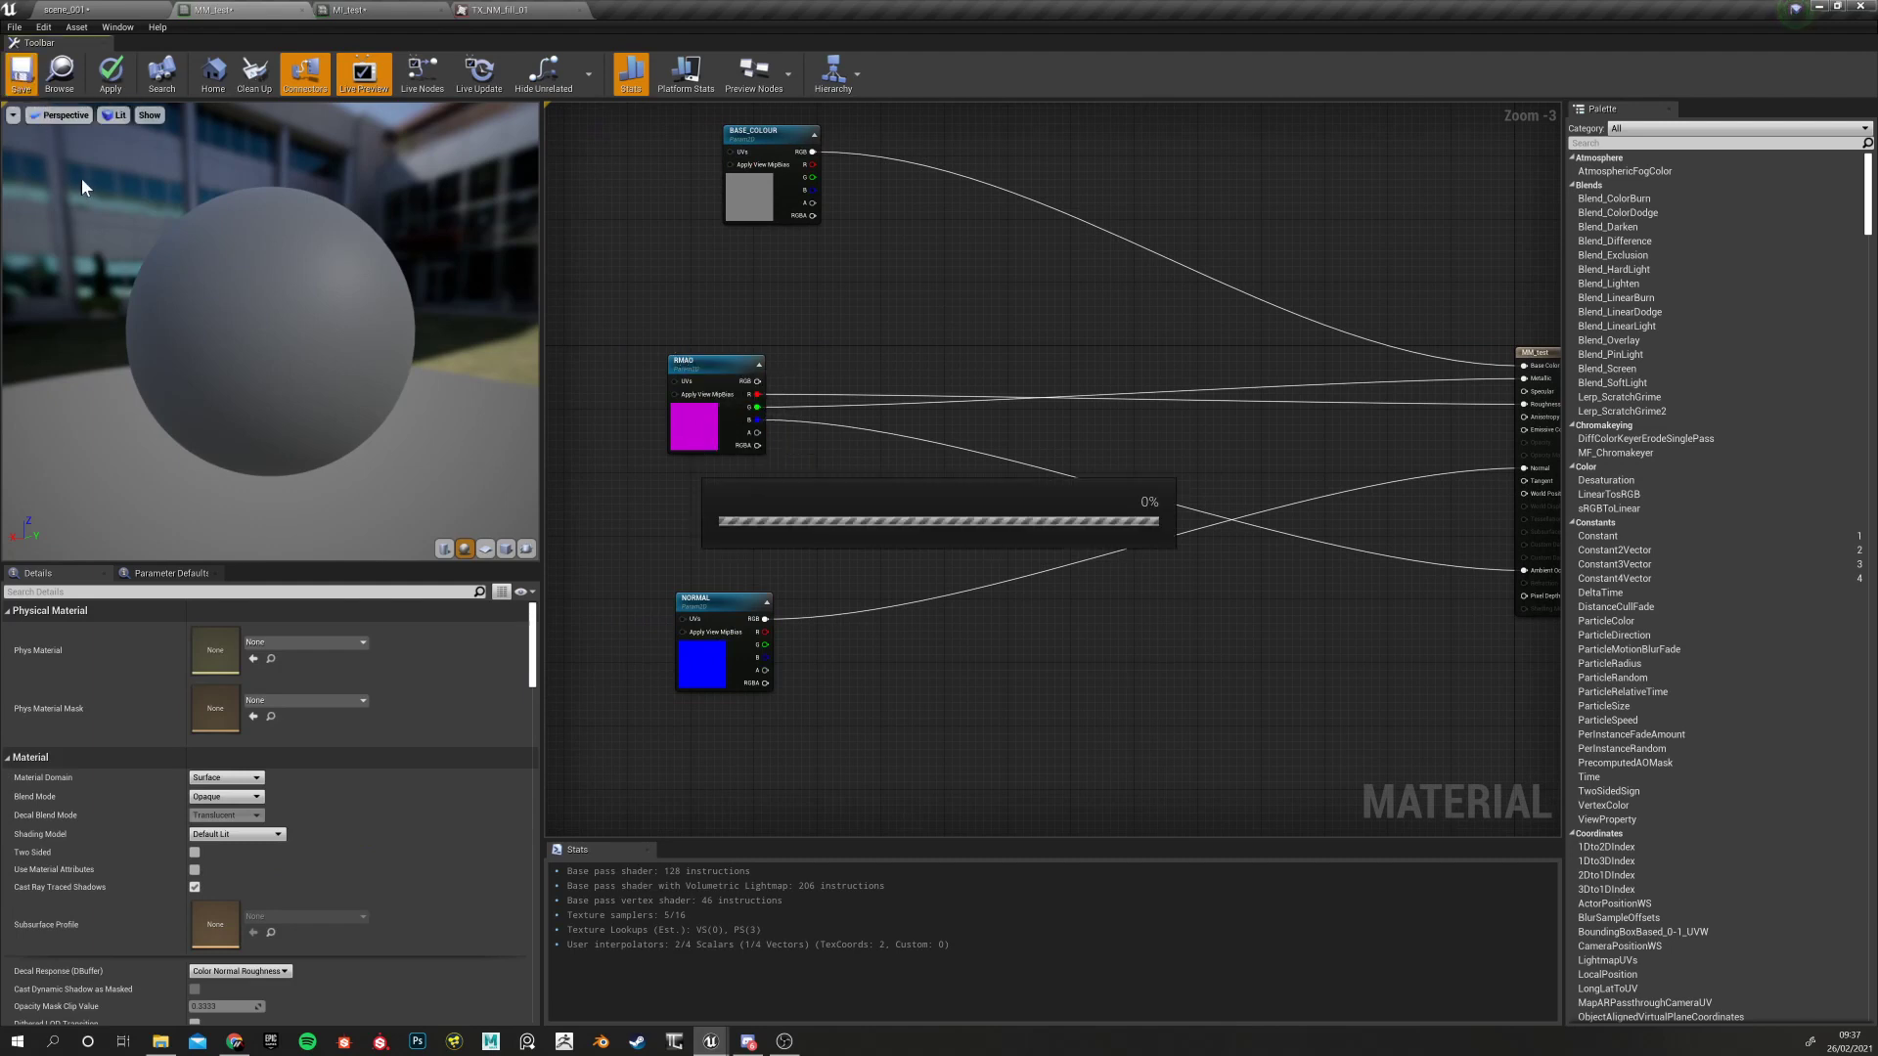
Set MI_test's NORMAL to TX_MainTank_RustyPaintedMetal_normal and orbit the preview sphere
left_click(362, 8)
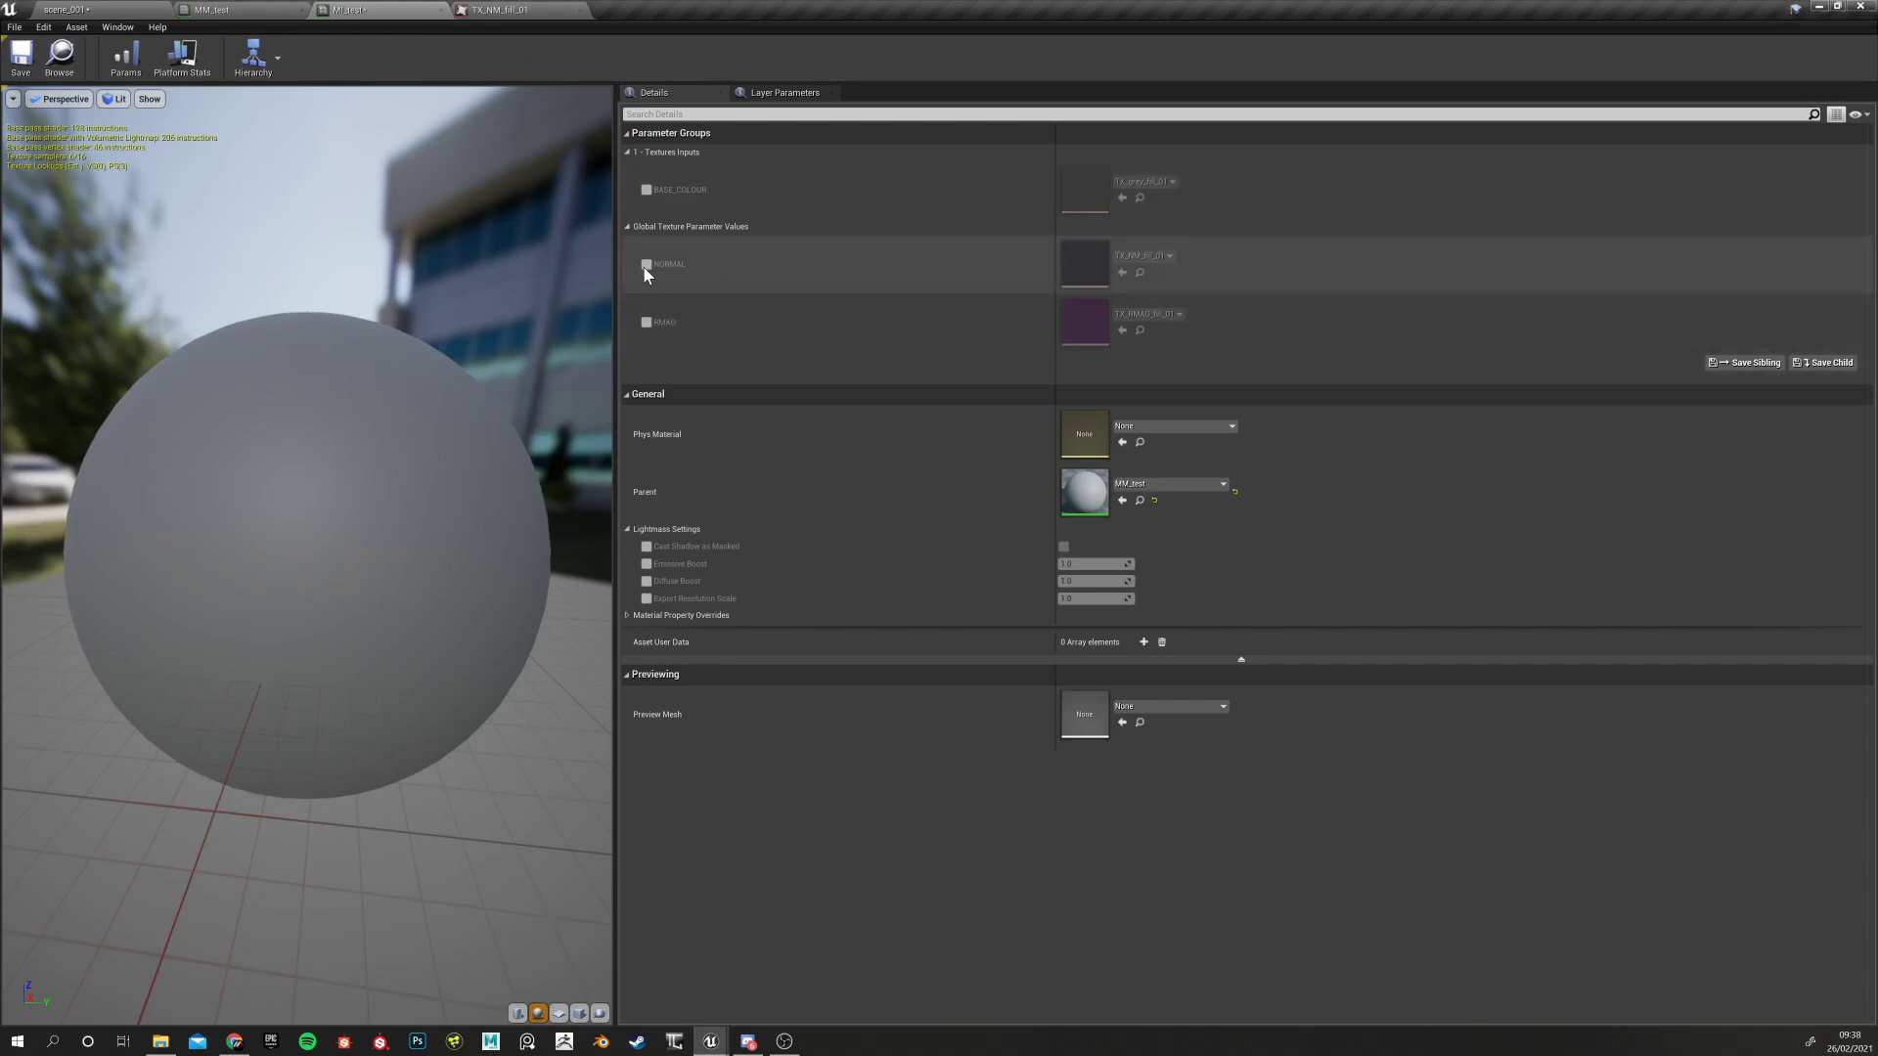
left_click(1137, 255)
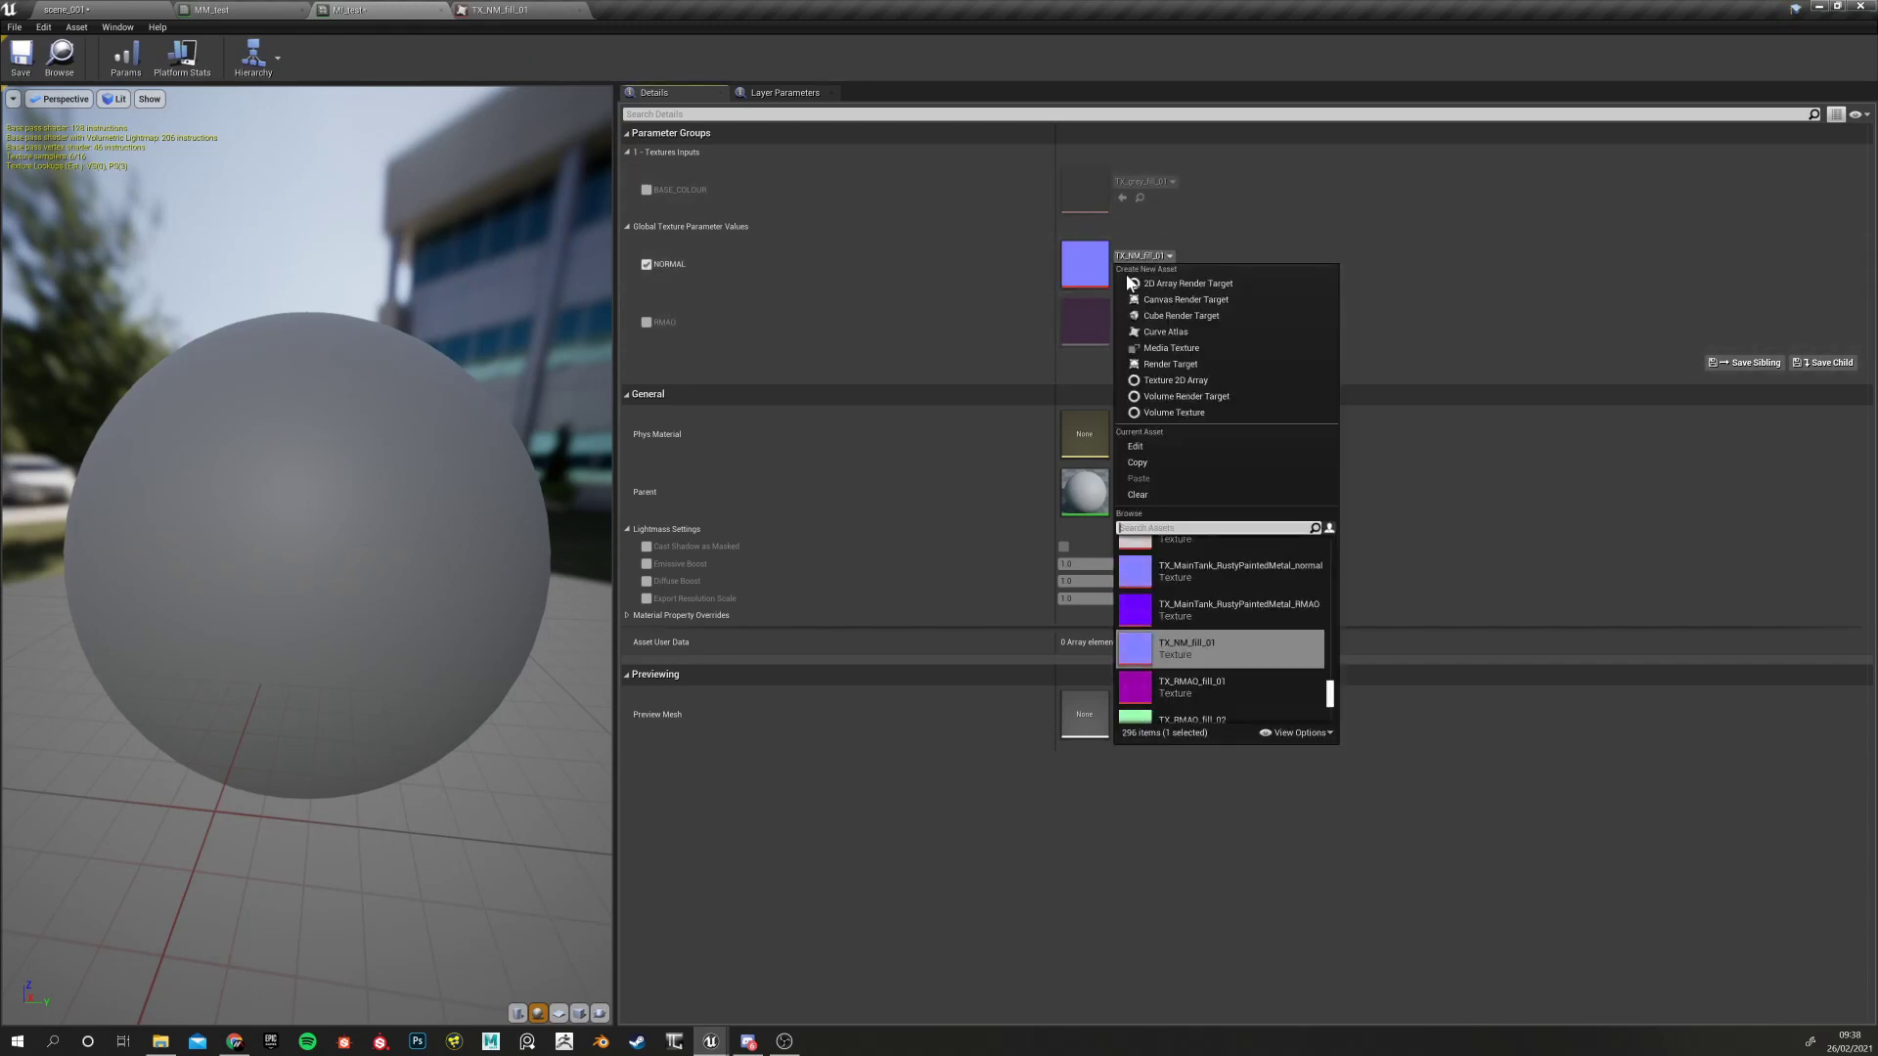
left_click(1205, 571)
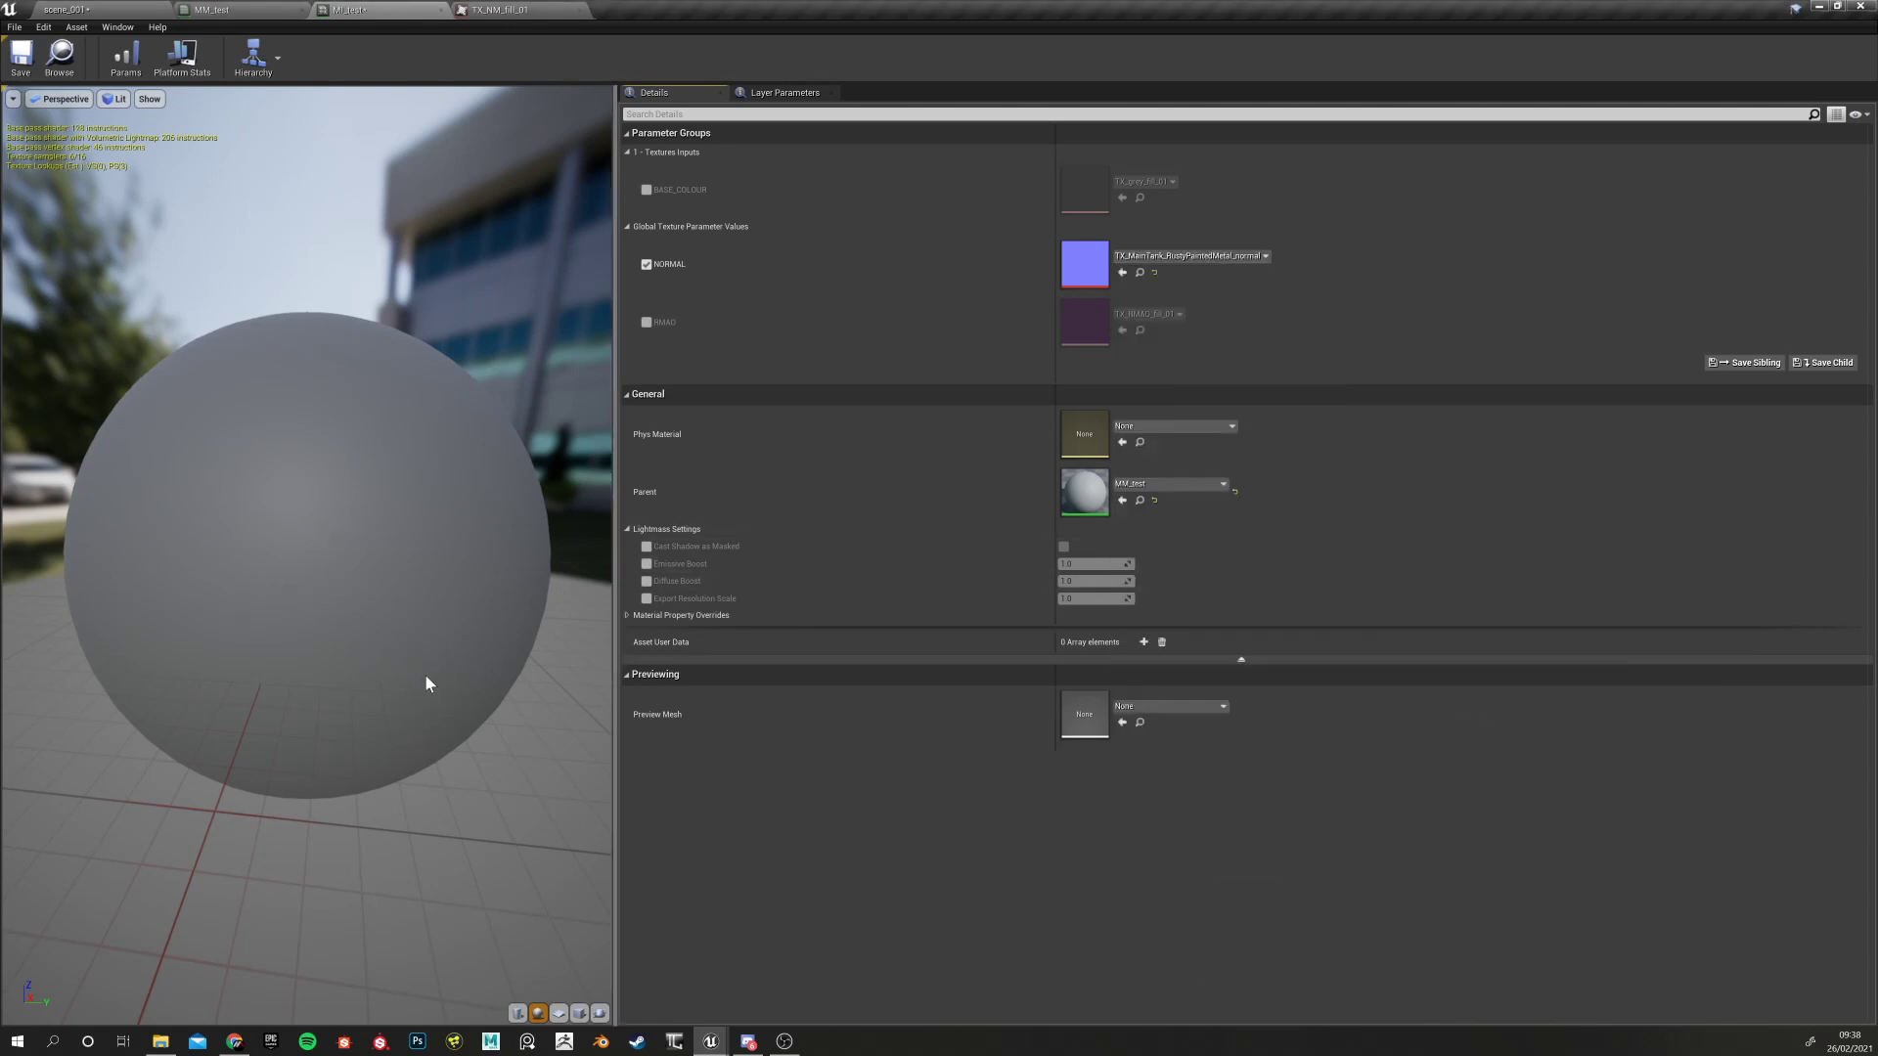
left_click_drag(451, 762, 342, 782)
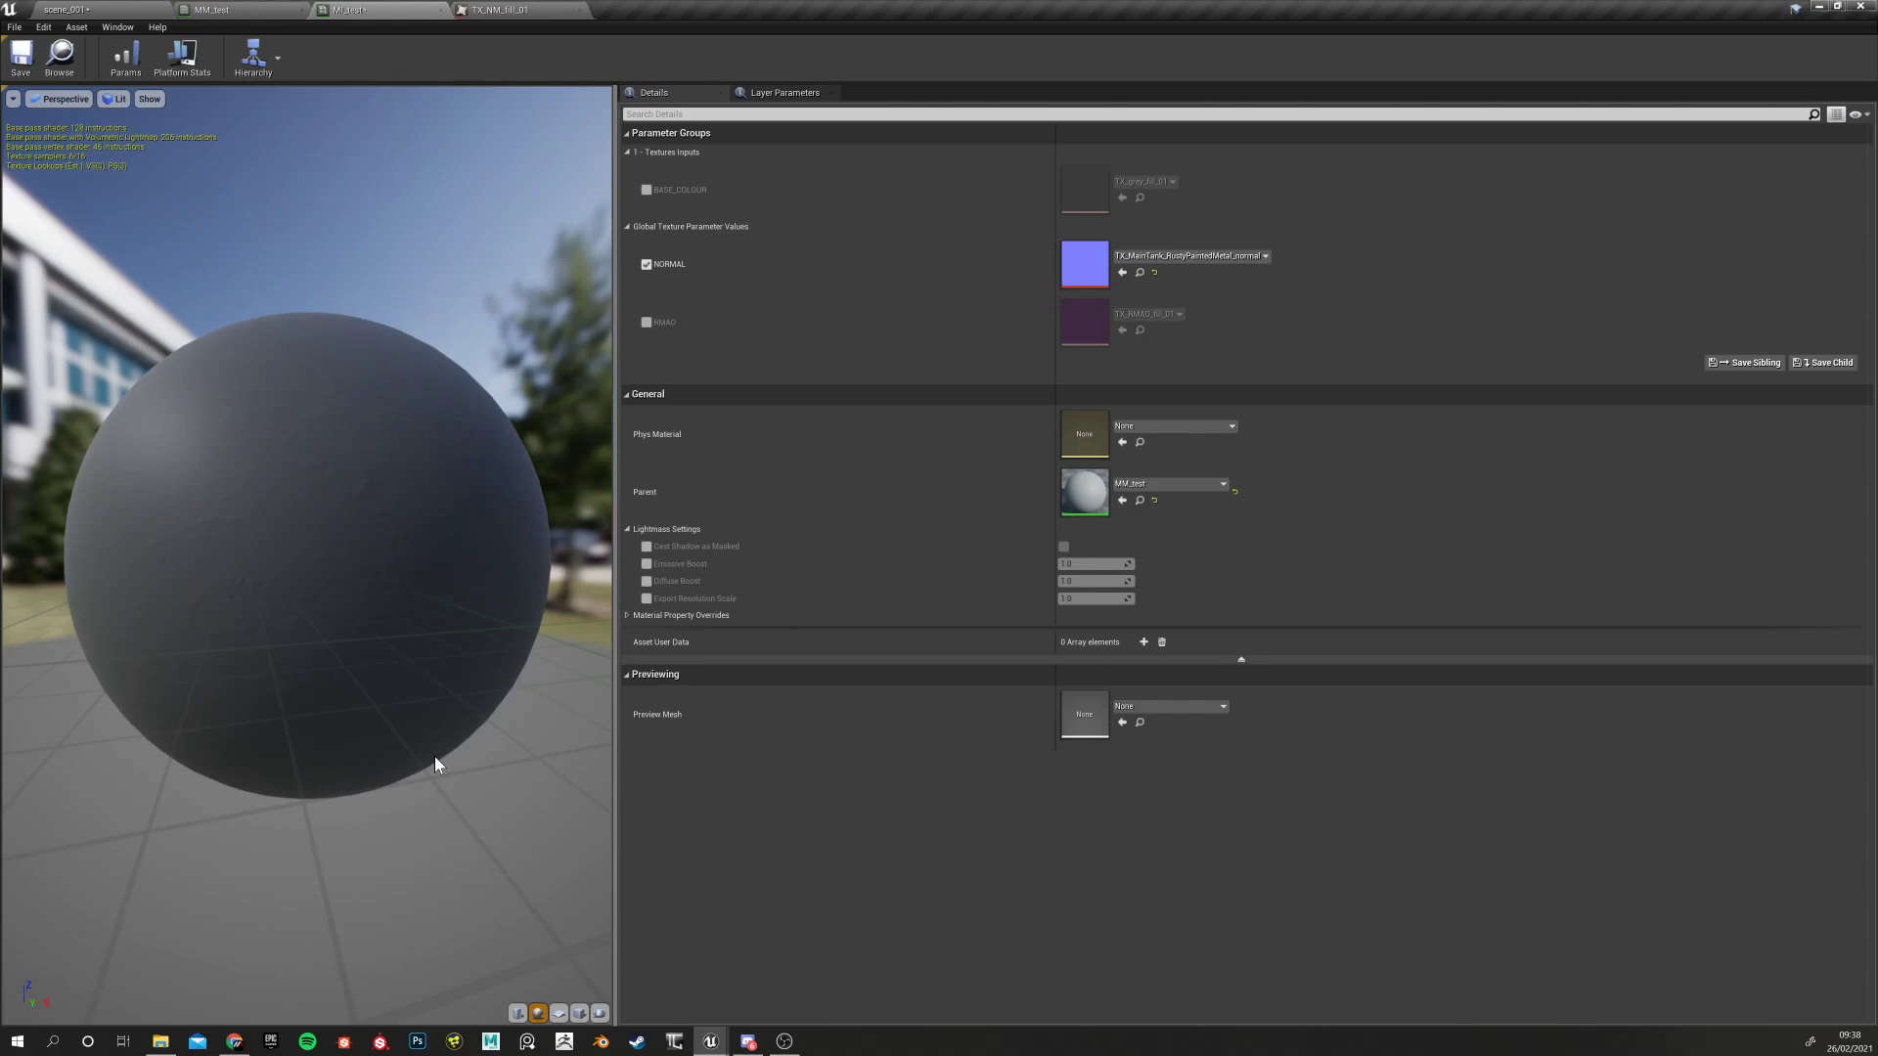
right_click_drag(449, 785, 465, 826)
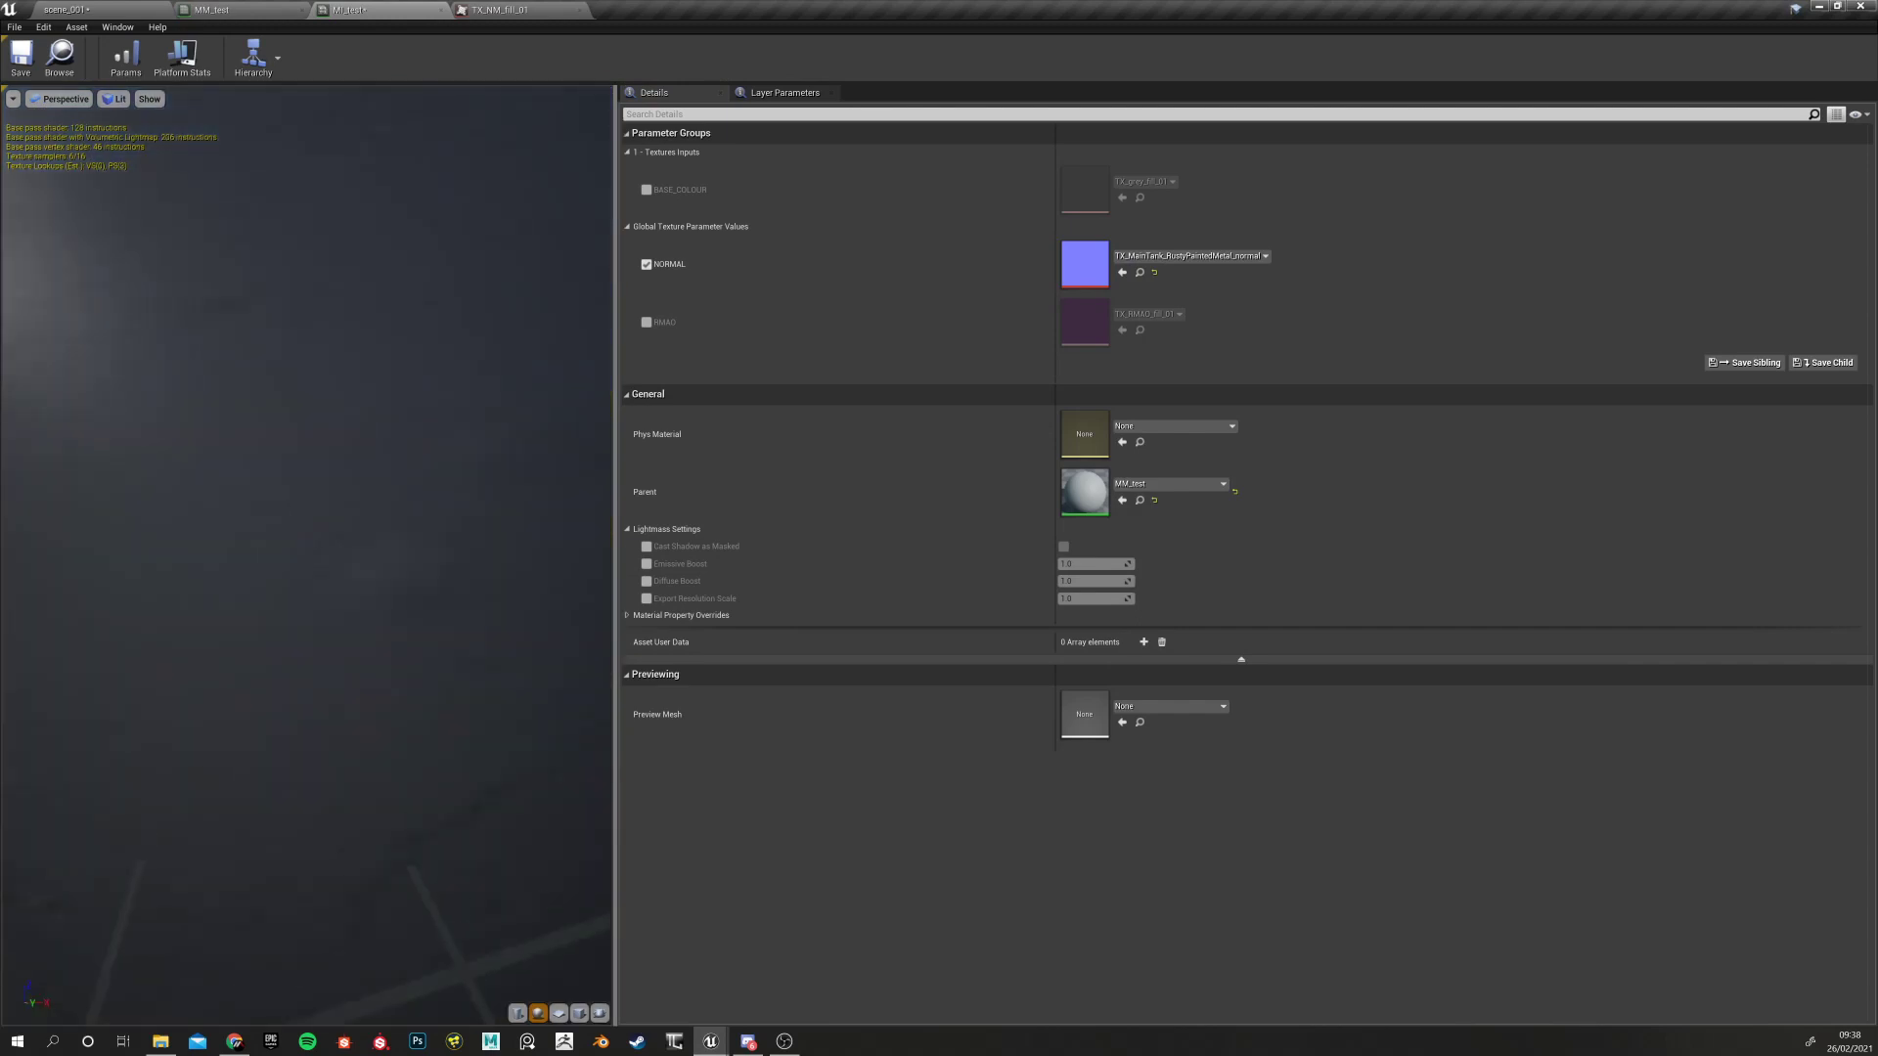
right_click_drag(382, 626, 377, 577)
left_click_drag(381, 626, 391, 523)
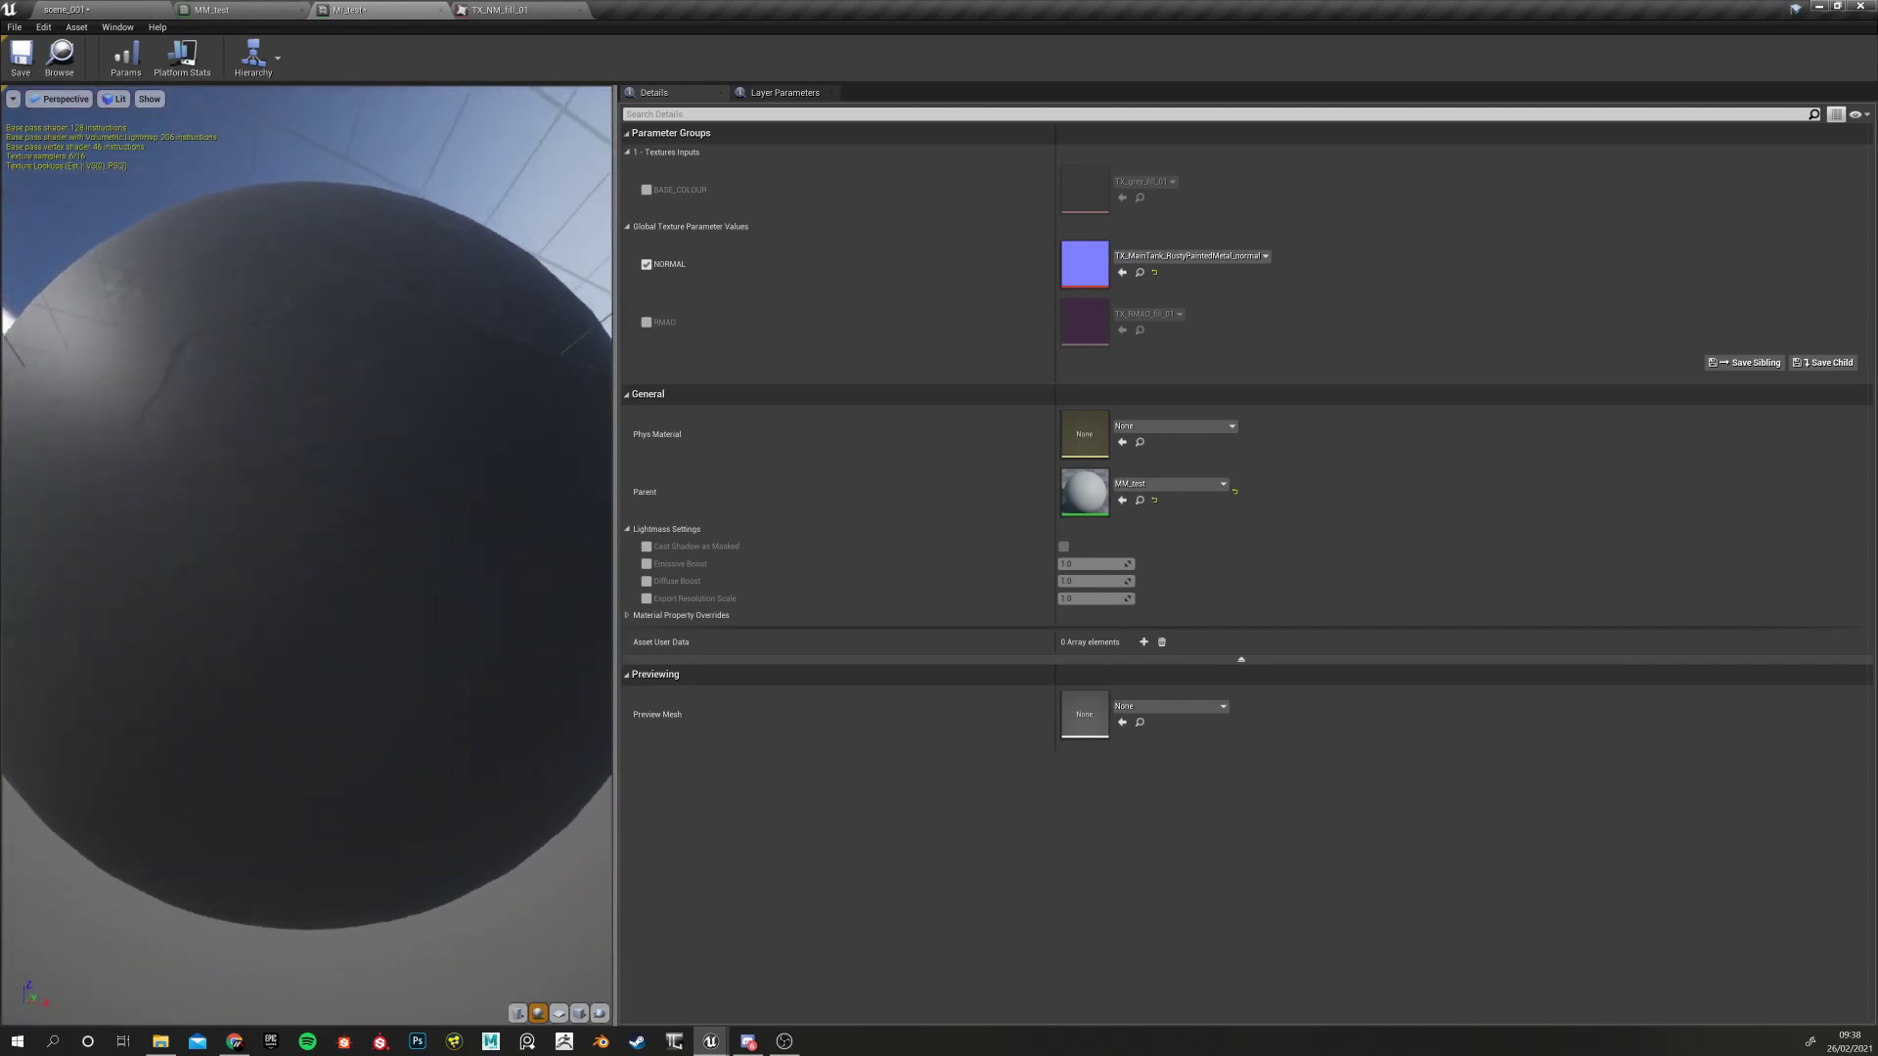
left_click_drag(181, 401, 264, 461)
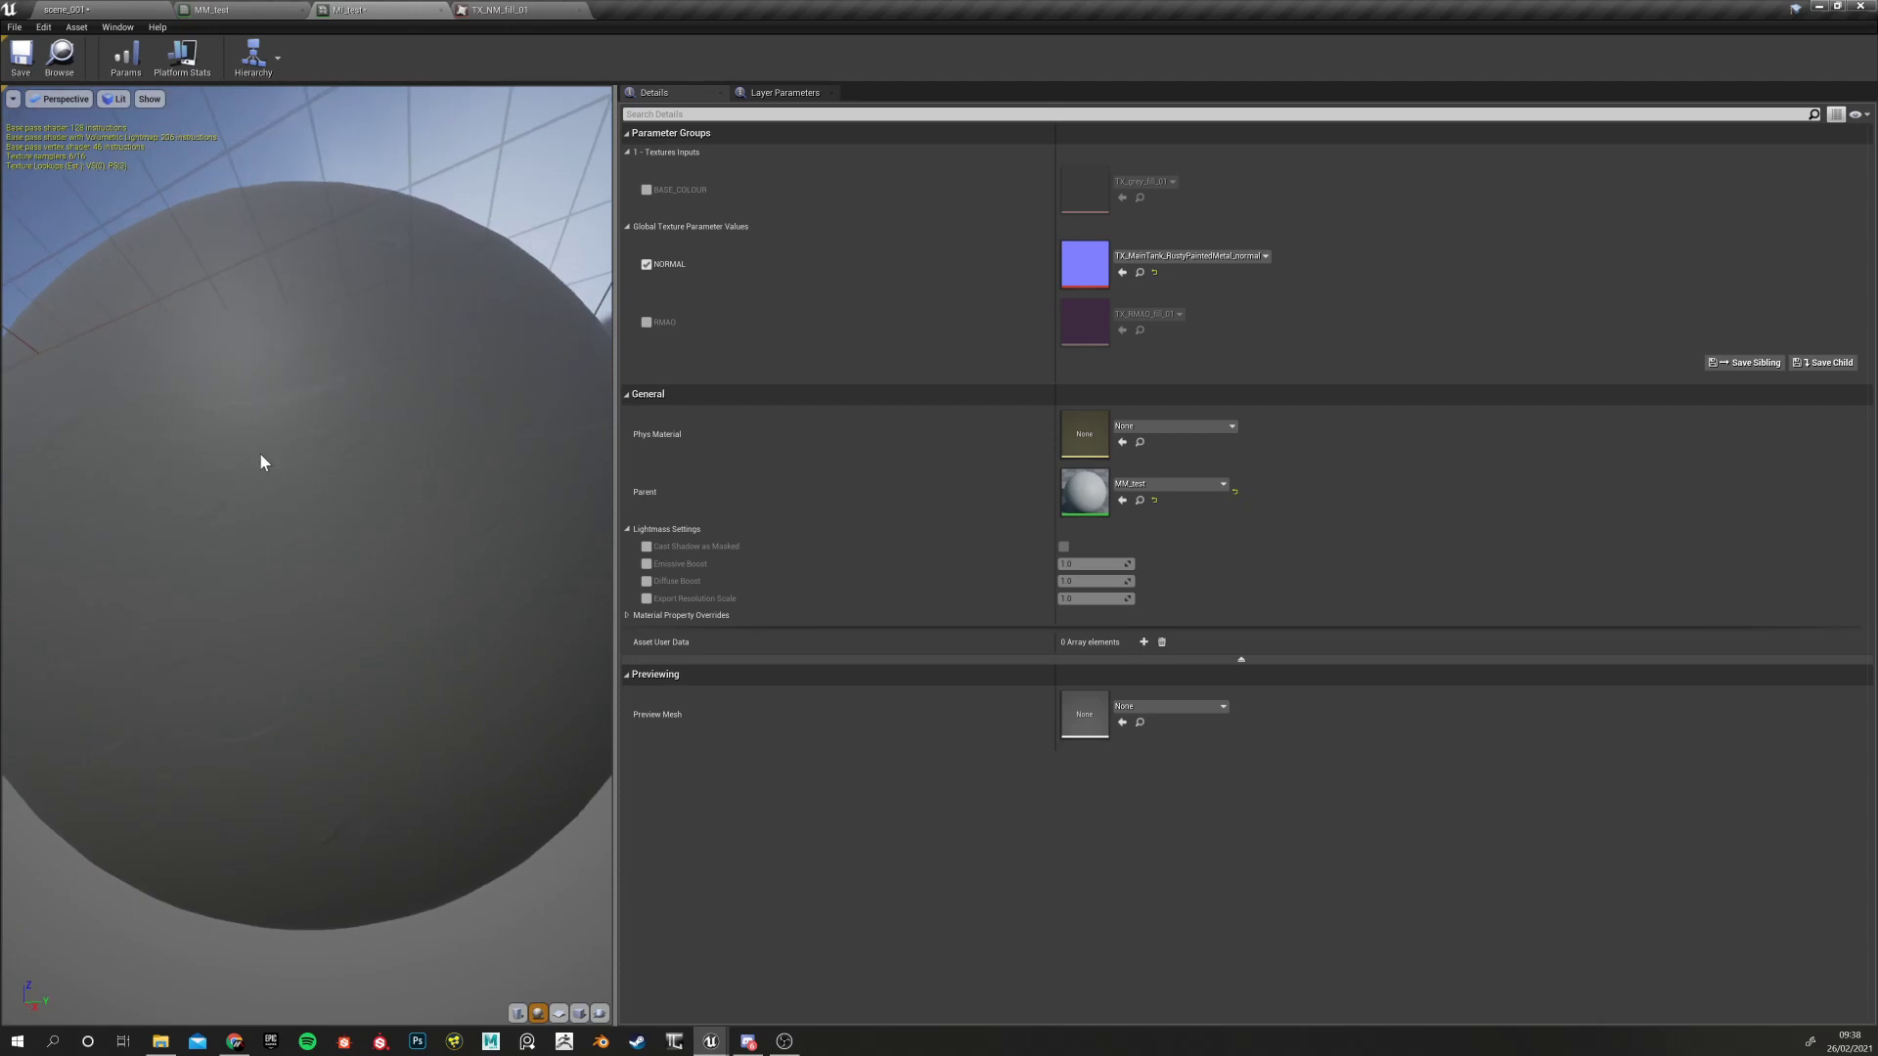
Reset NORMAL to its default and switch off the NORMAL override checkbox
left_click(1154, 274)
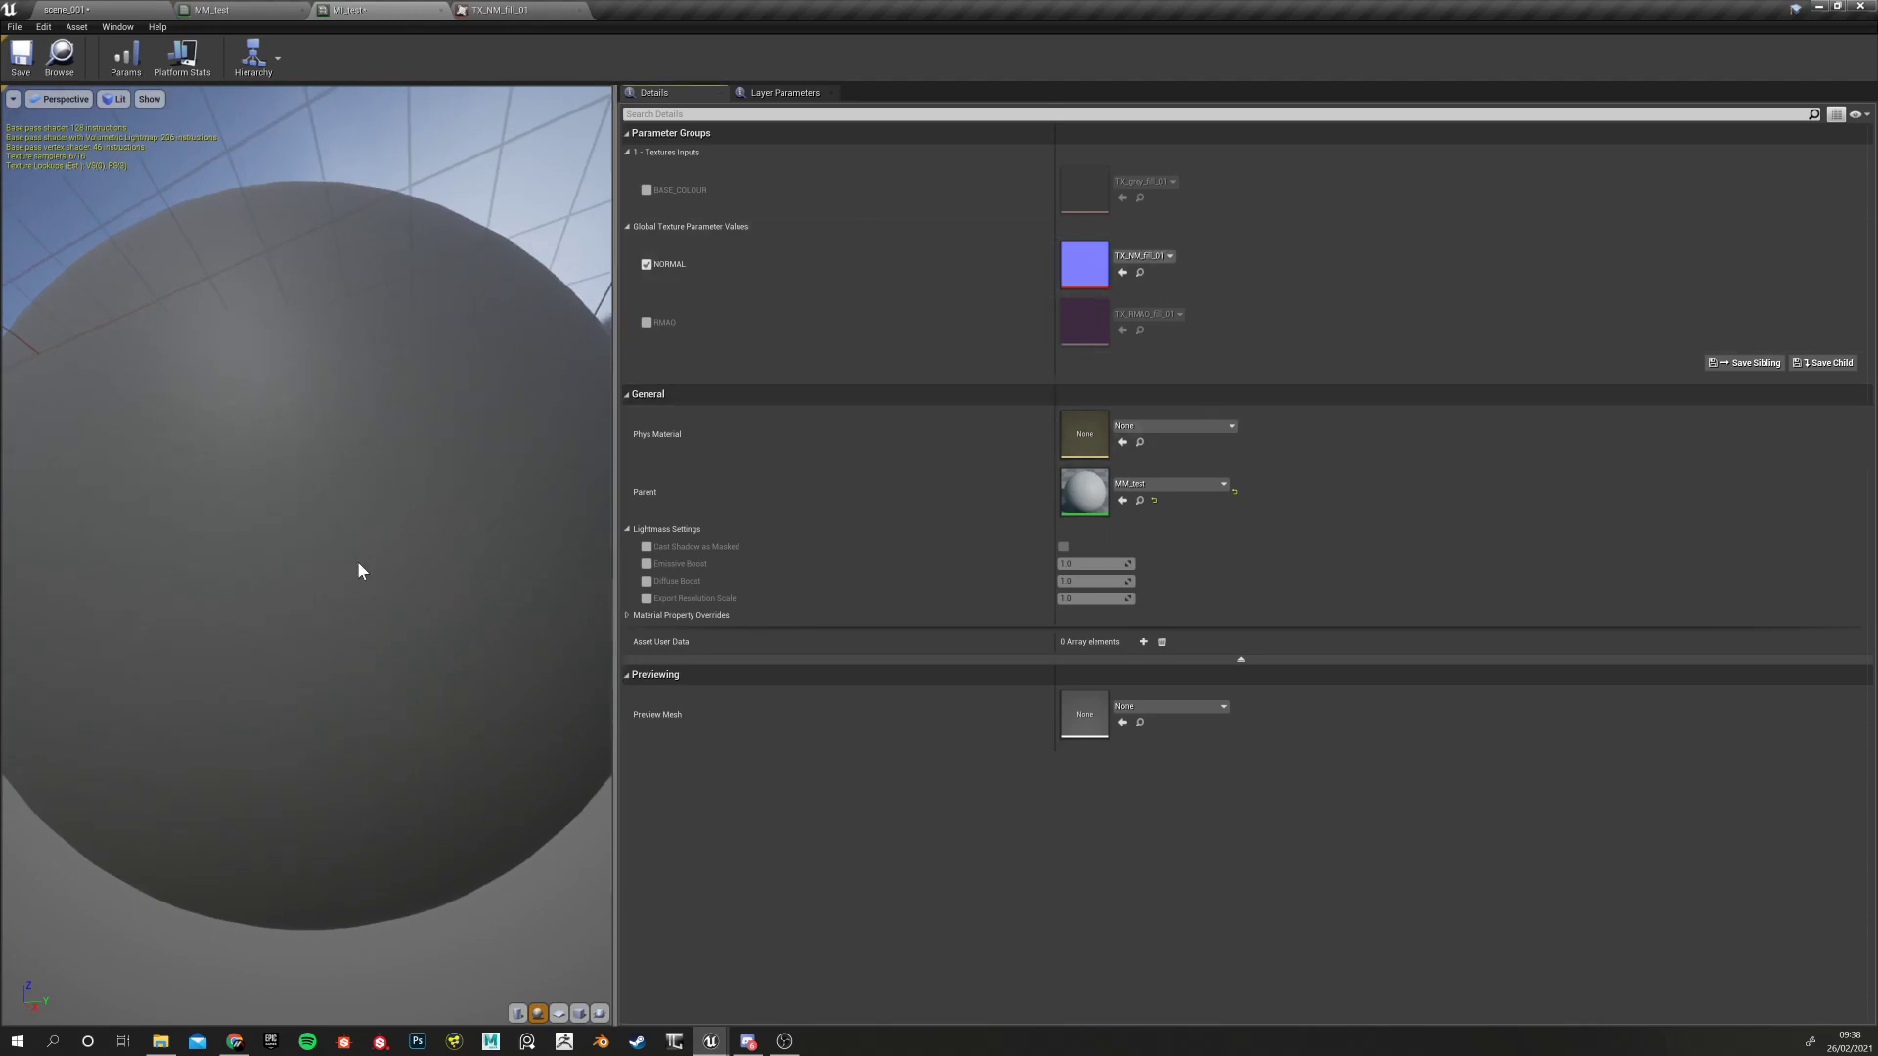
left_click(647, 264)
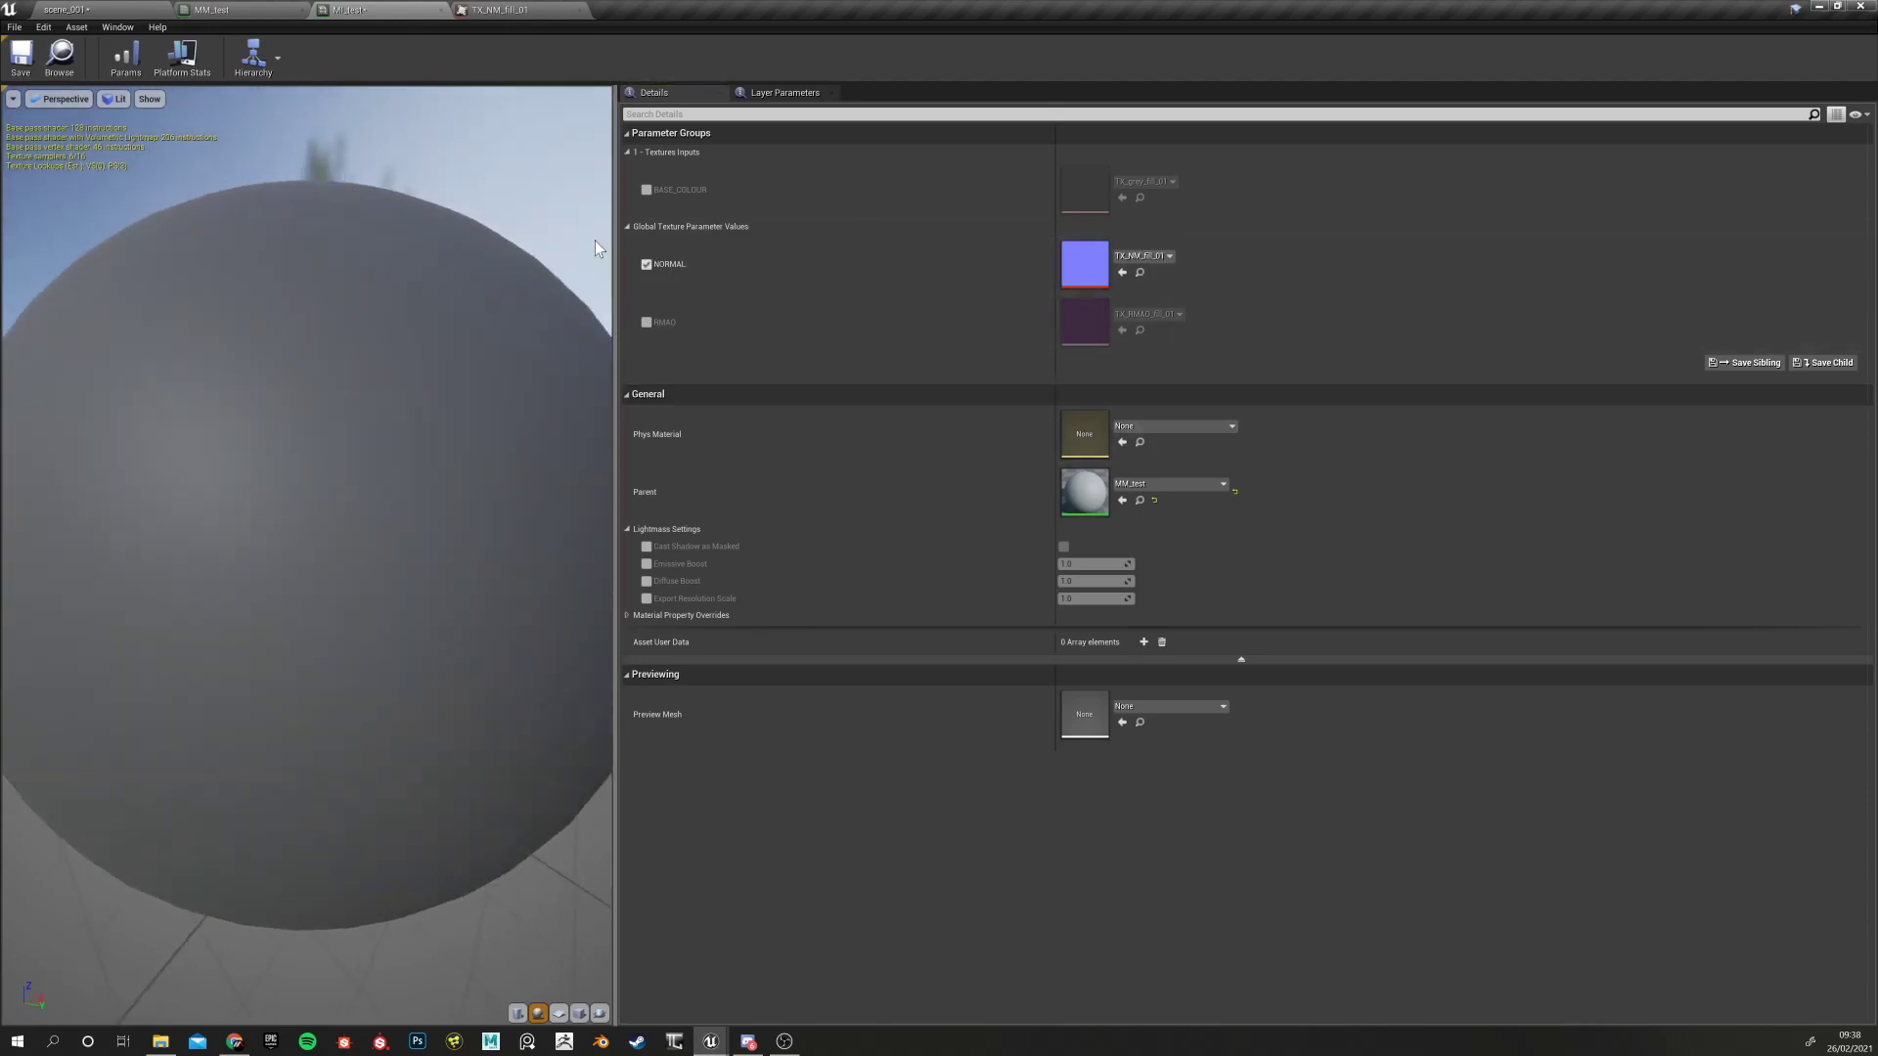
left_click(646, 264)
scroll(369, 449, "down", 5)
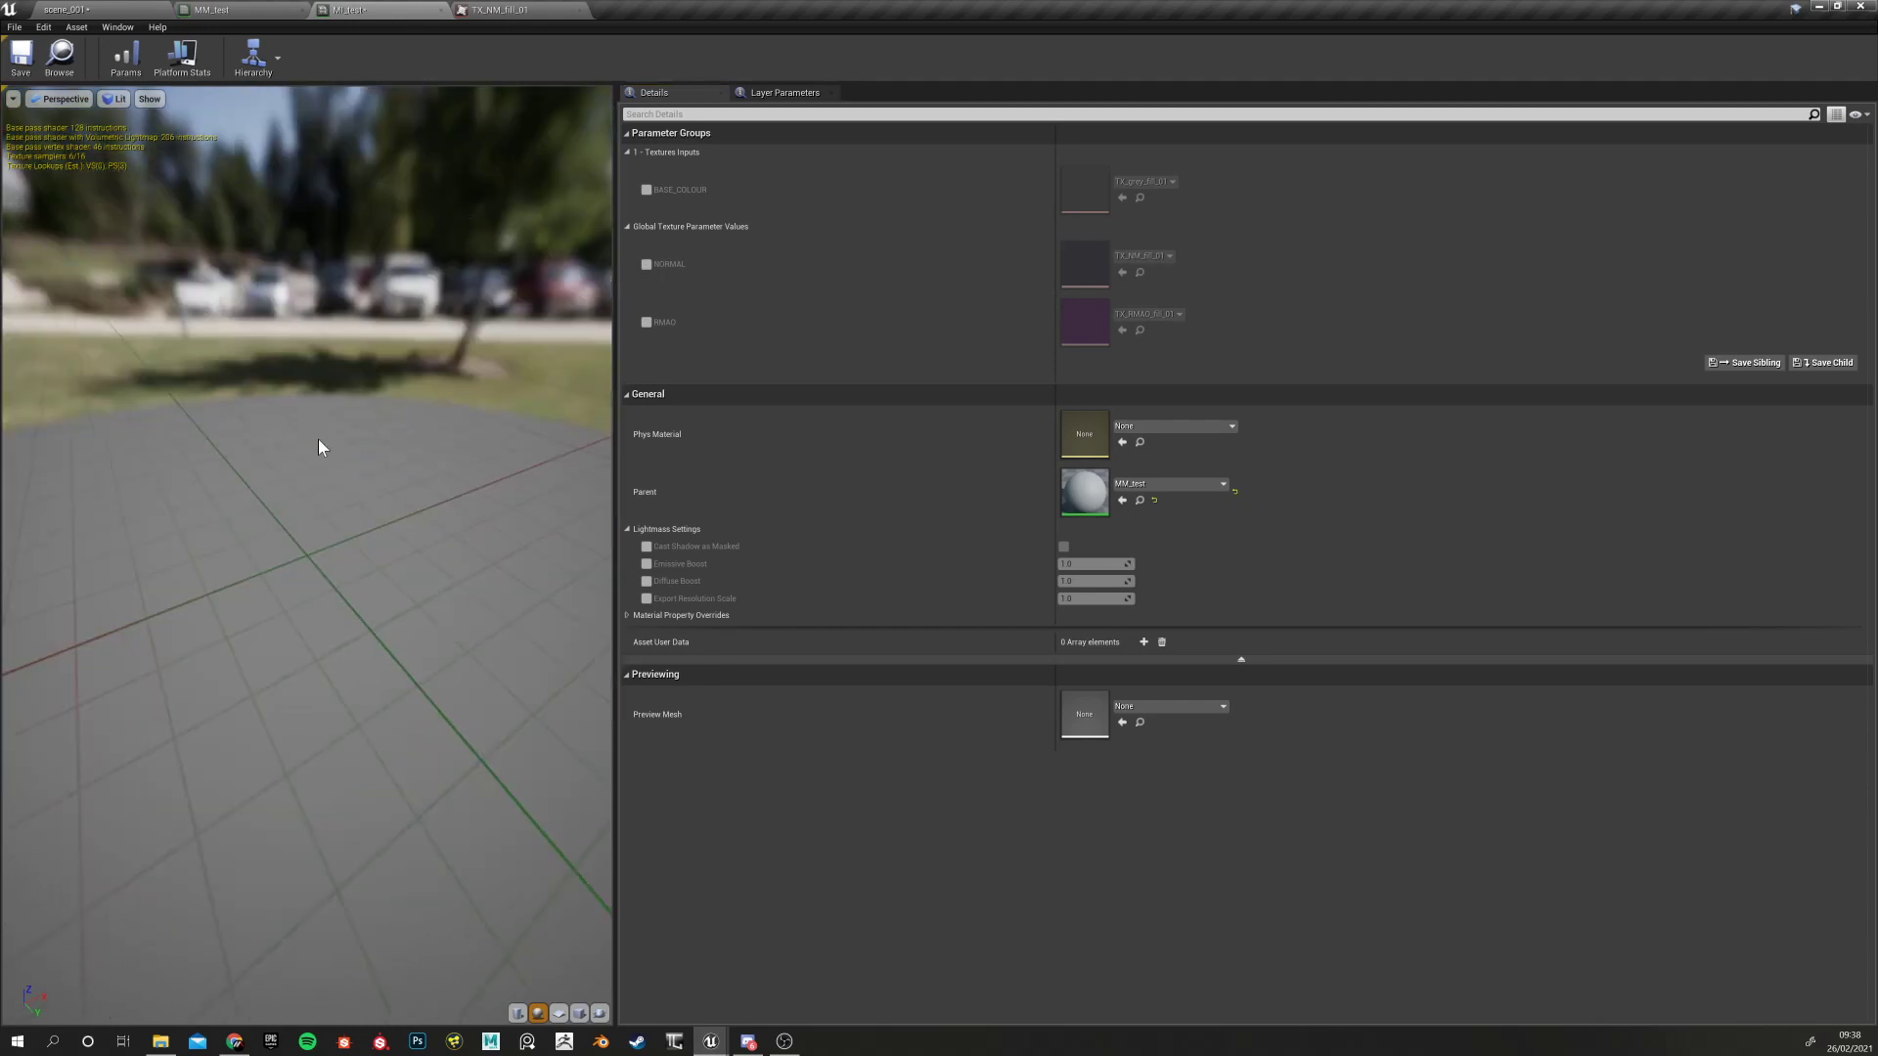
left_click_drag(315, 467, 479, 410)
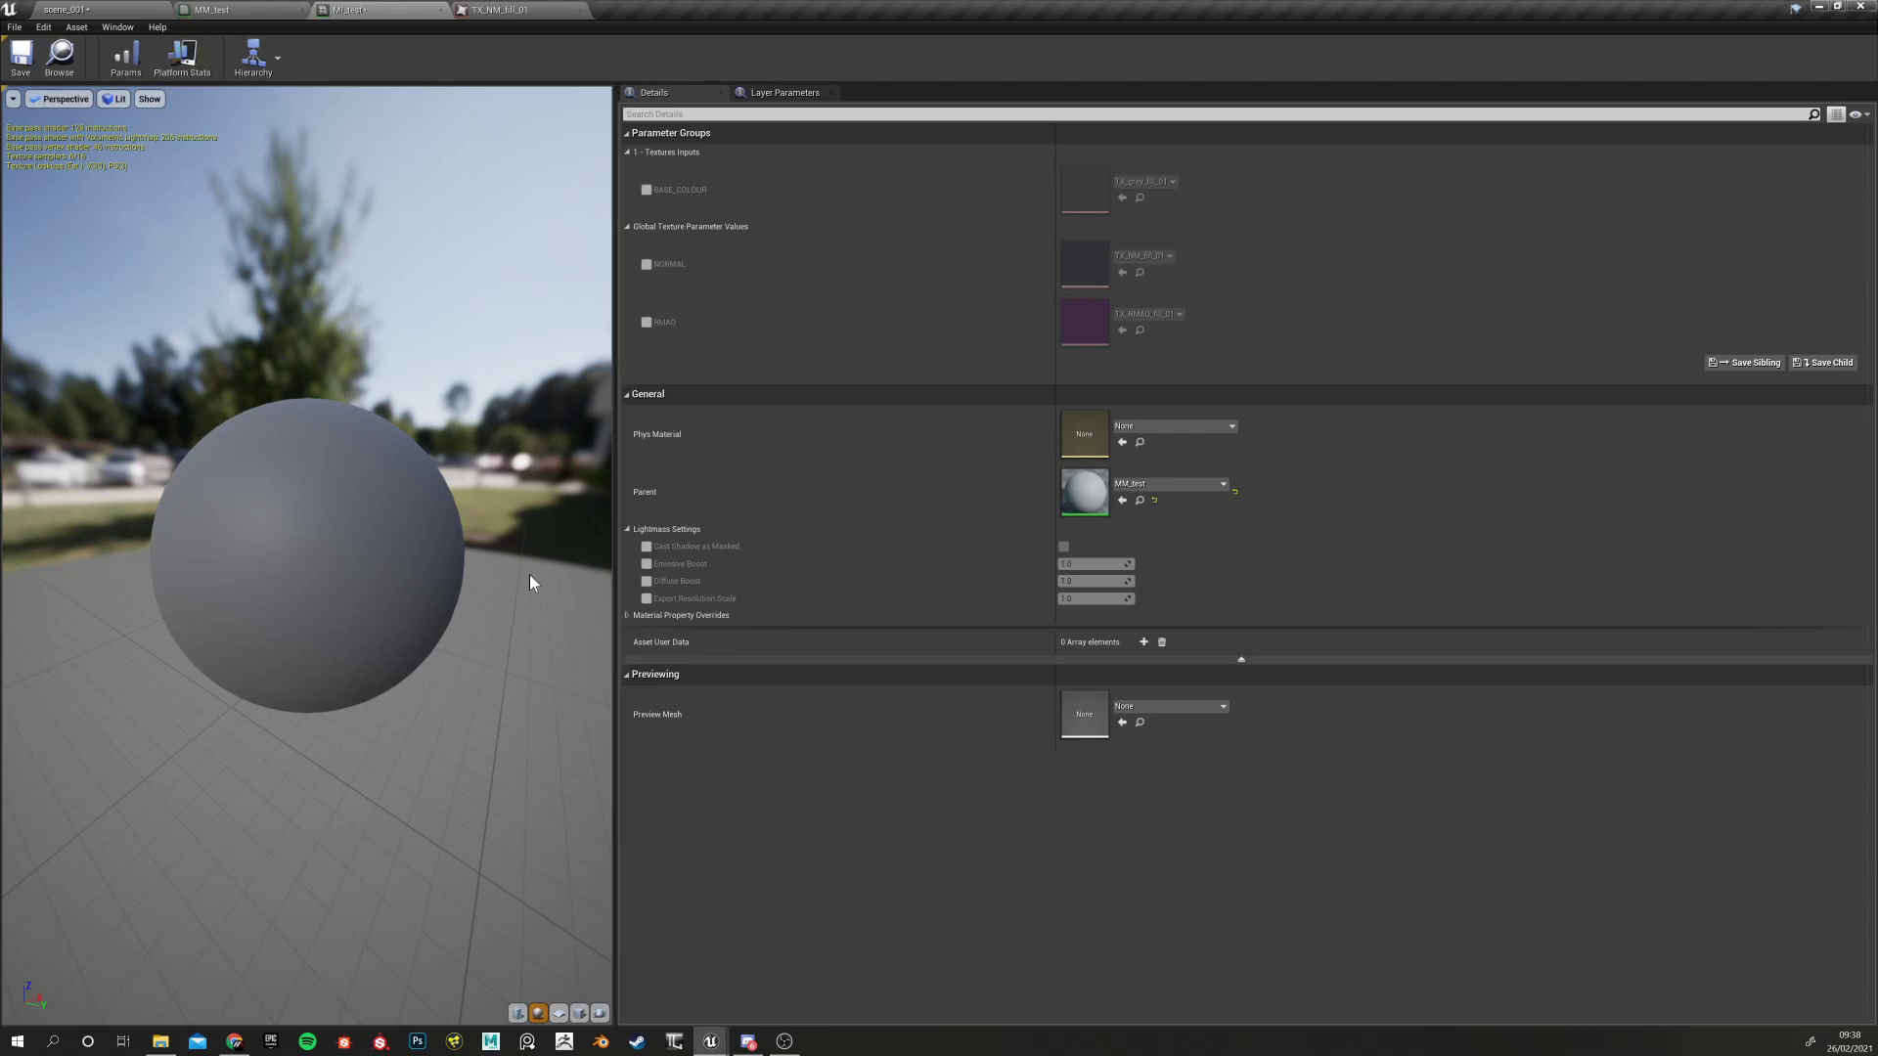
left_click(625, 151)
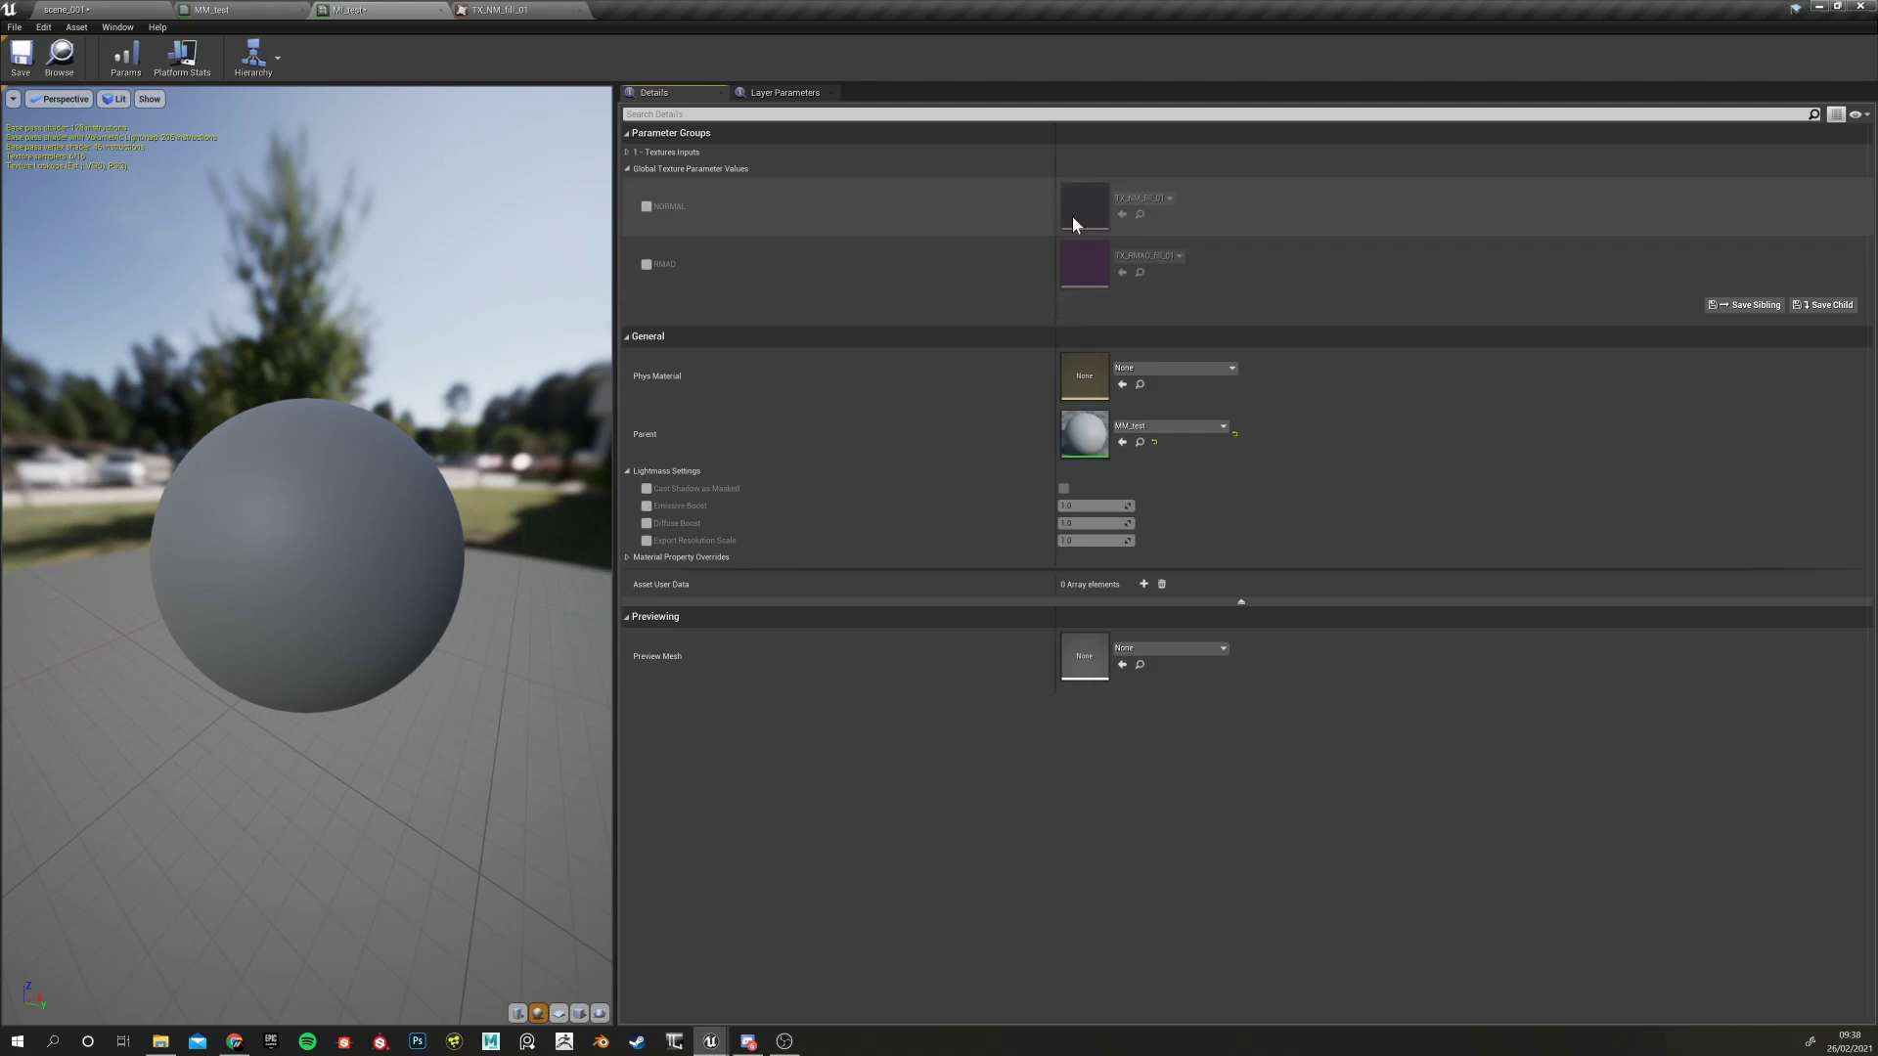
left_click(626, 152)
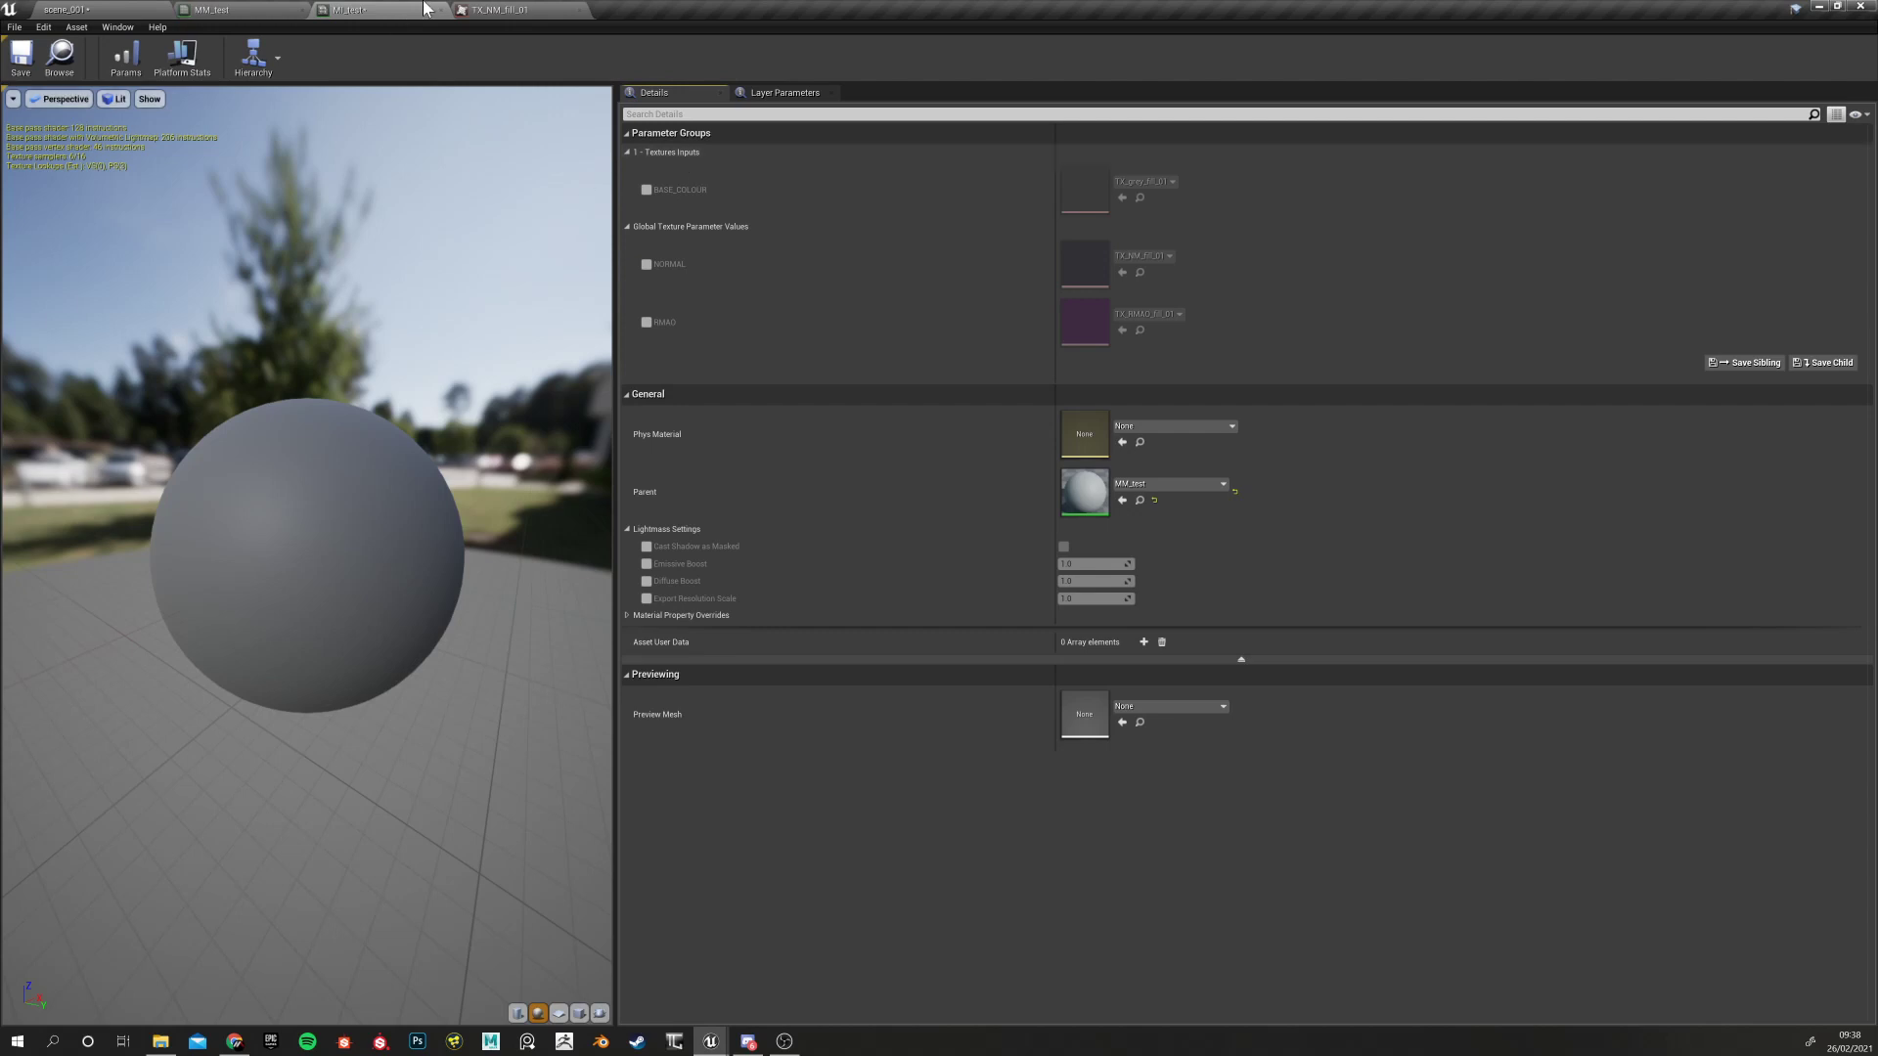
left_click(476, 8)
Set the Group of both RMAO and NORMAL to '1 - Textures Inputs'
left_click(396, 10)
left_click(235, 9)
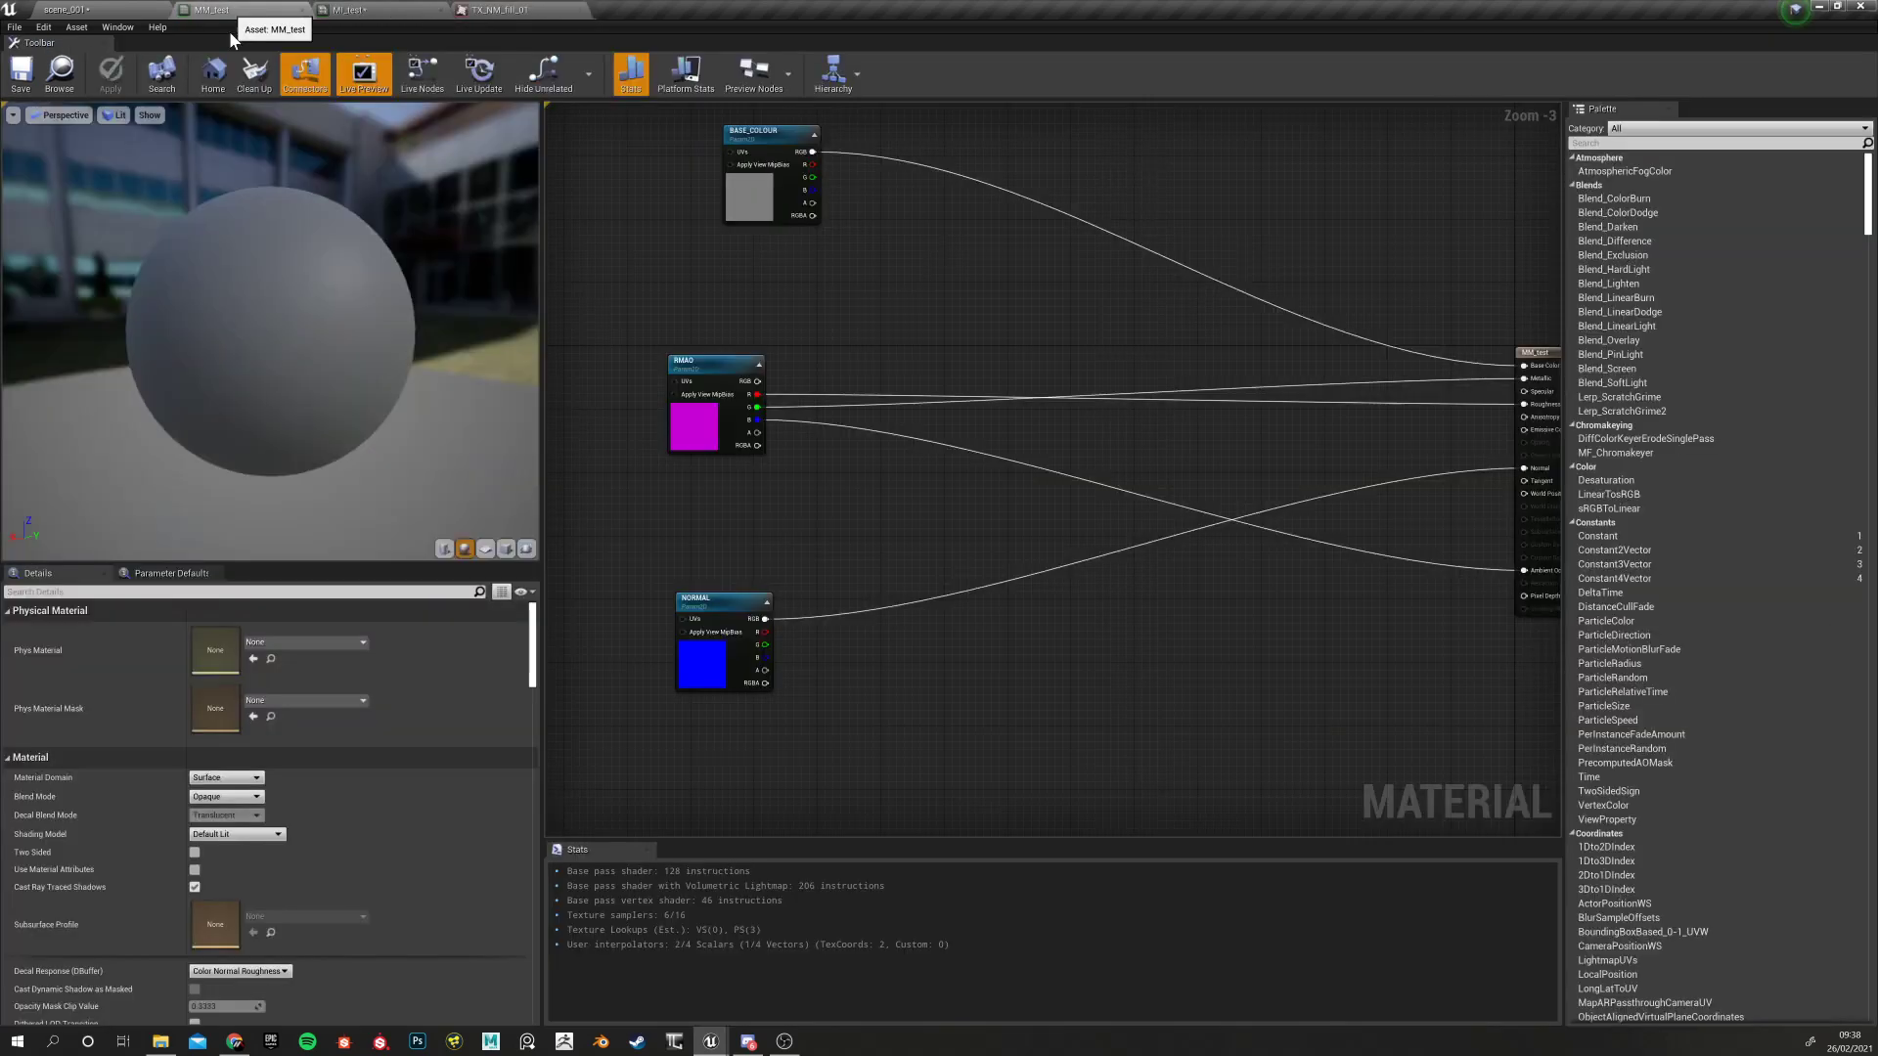
left_click(701, 361)
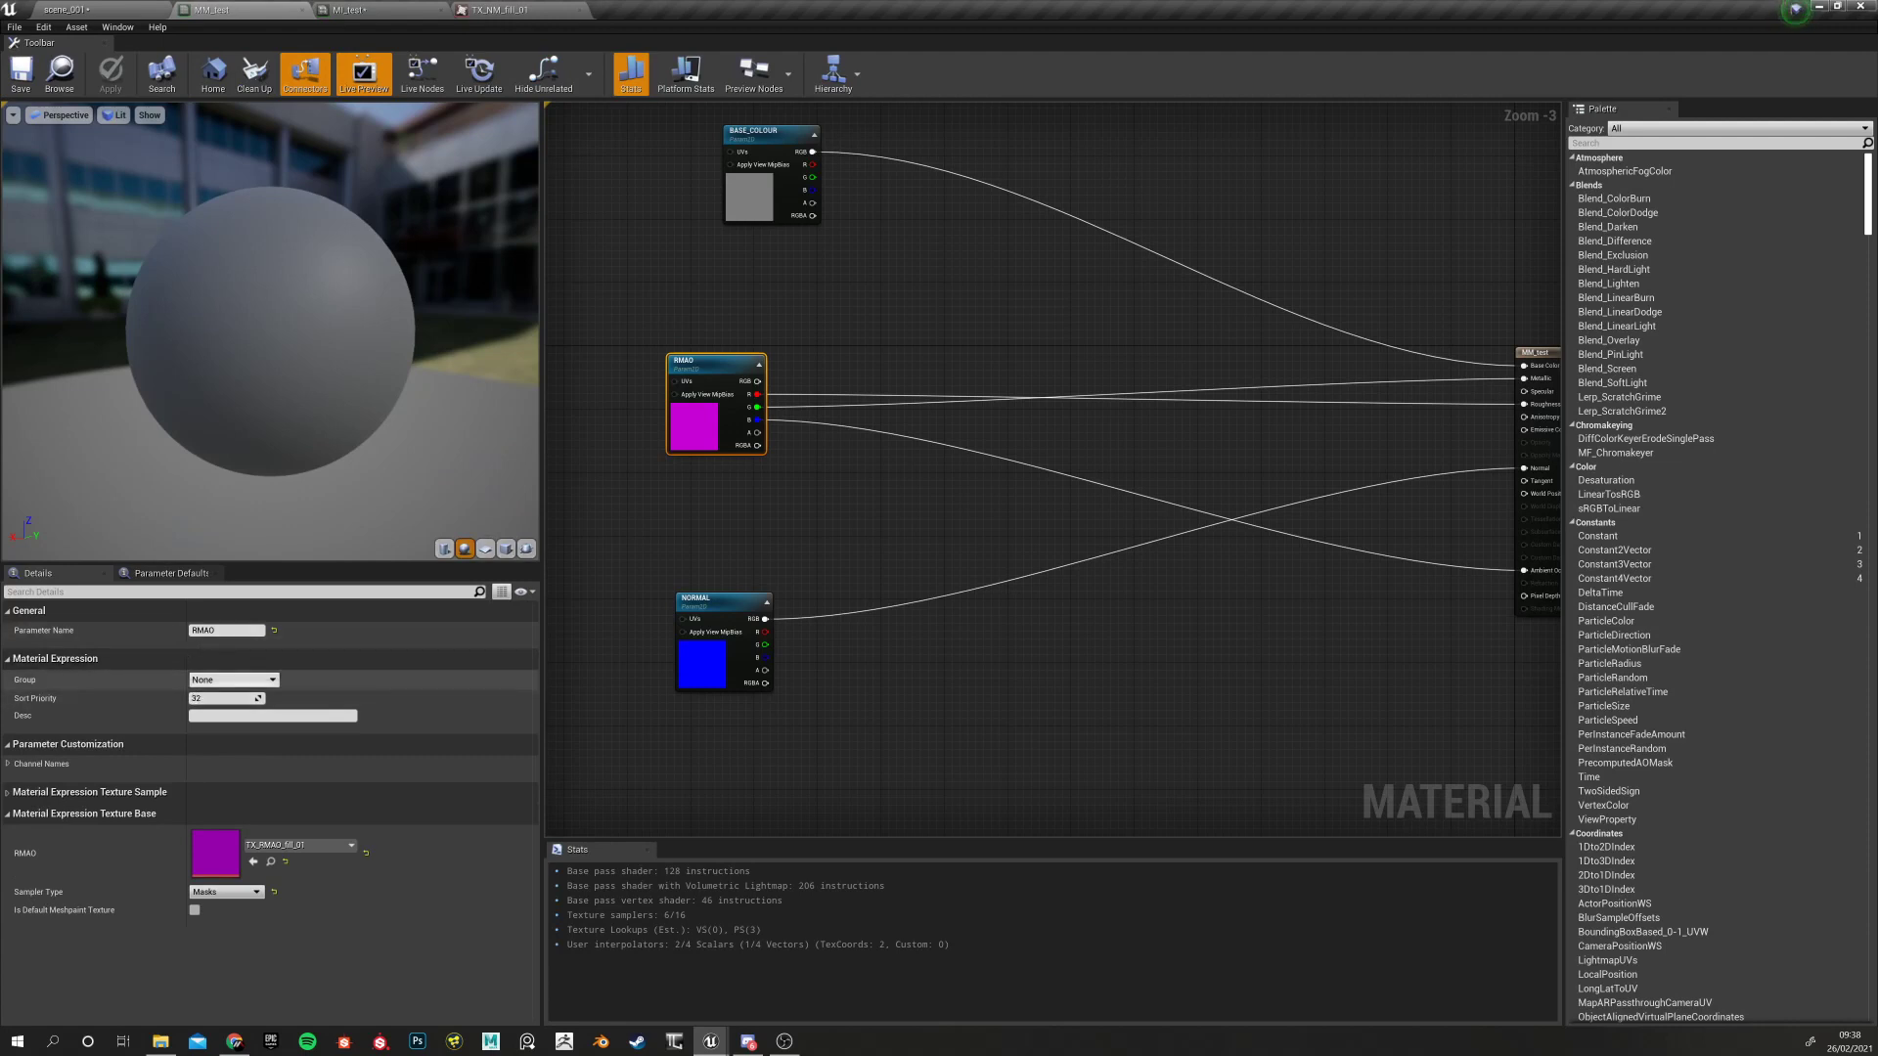
left_click(272, 683)
left_click(242, 696)
left_click(709, 636)
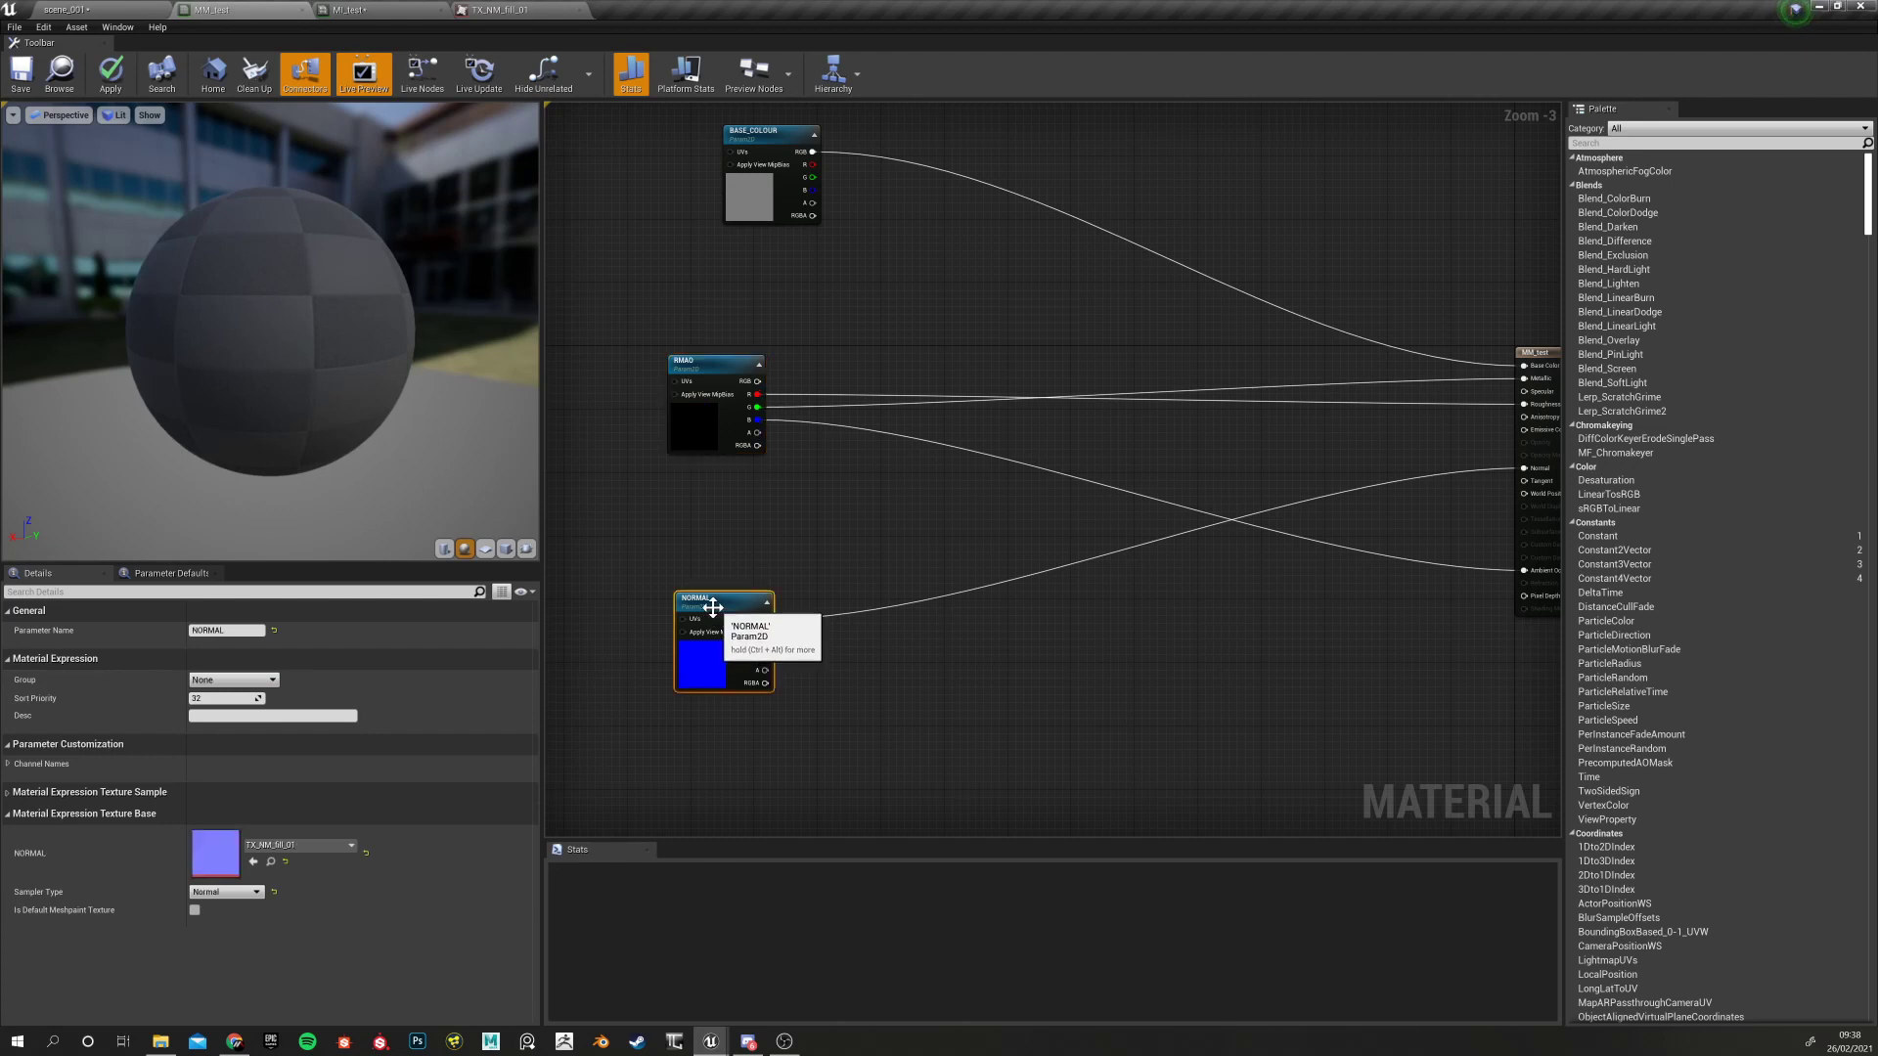
left_click(273, 682)
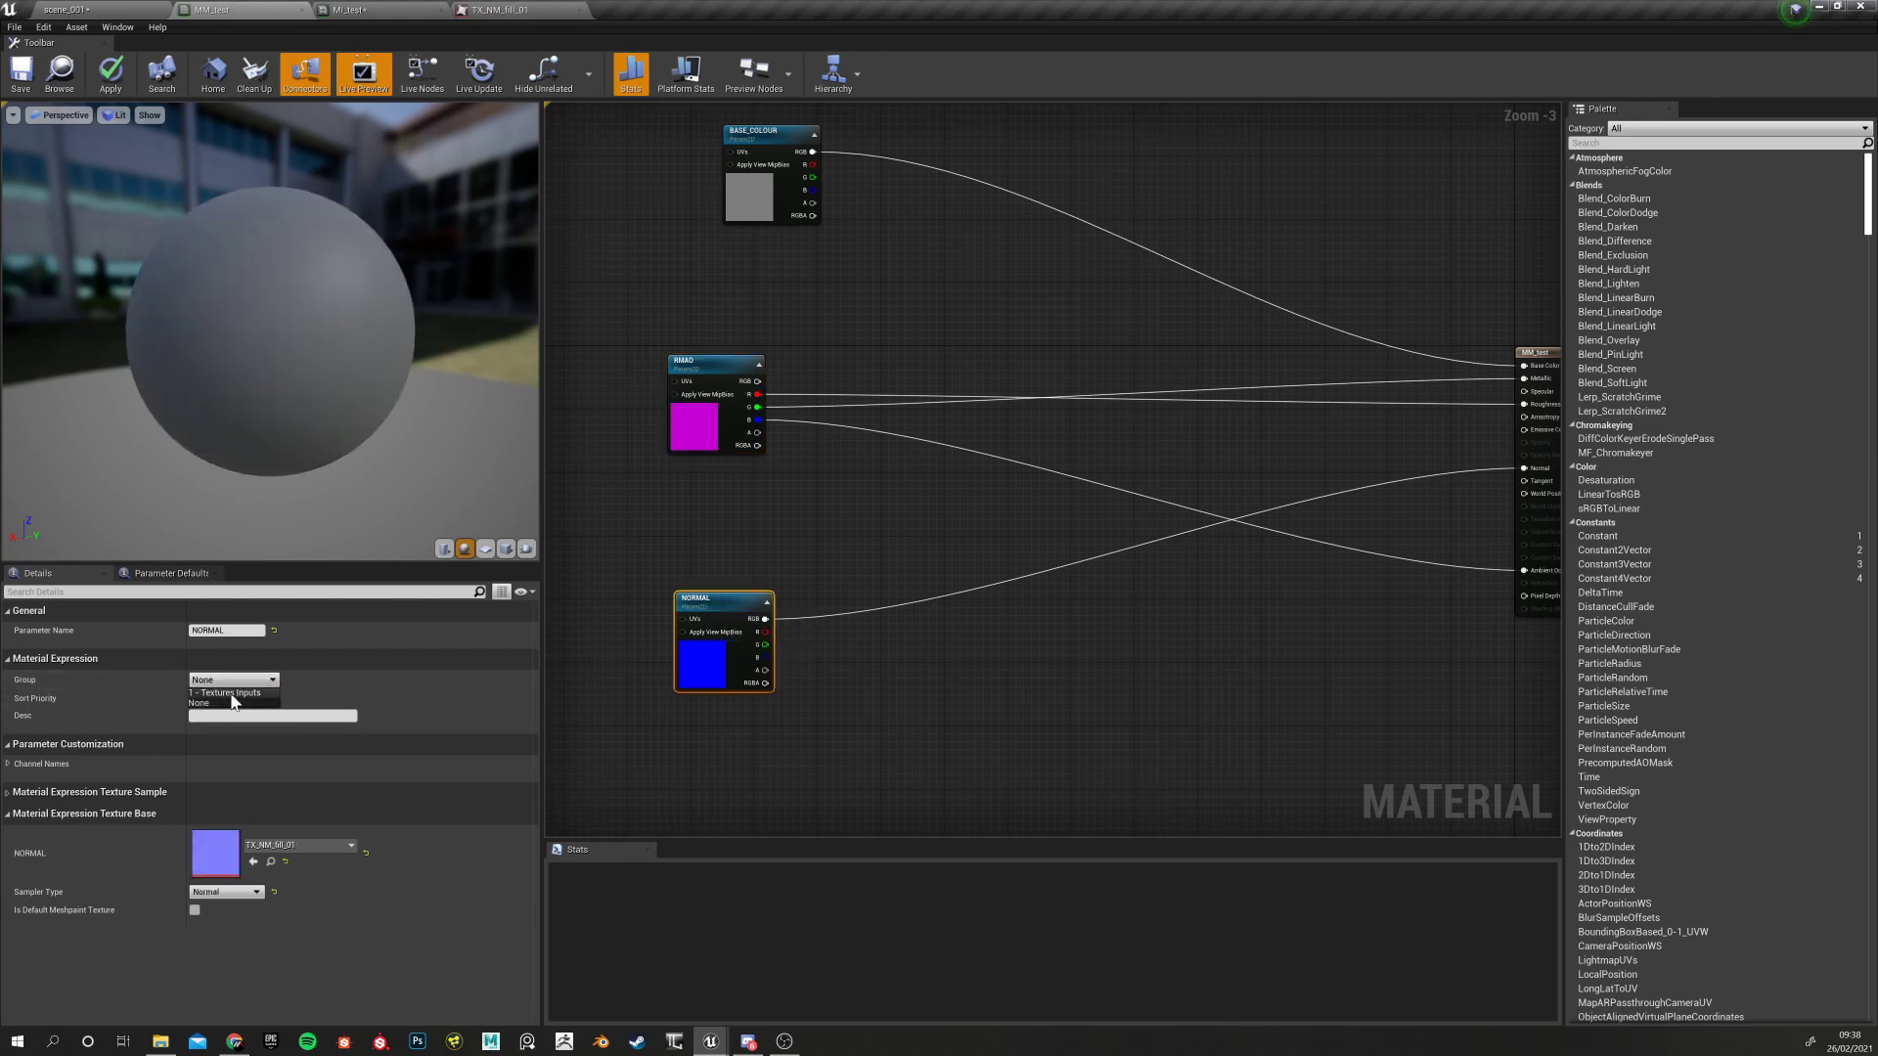
left_click(240, 696)
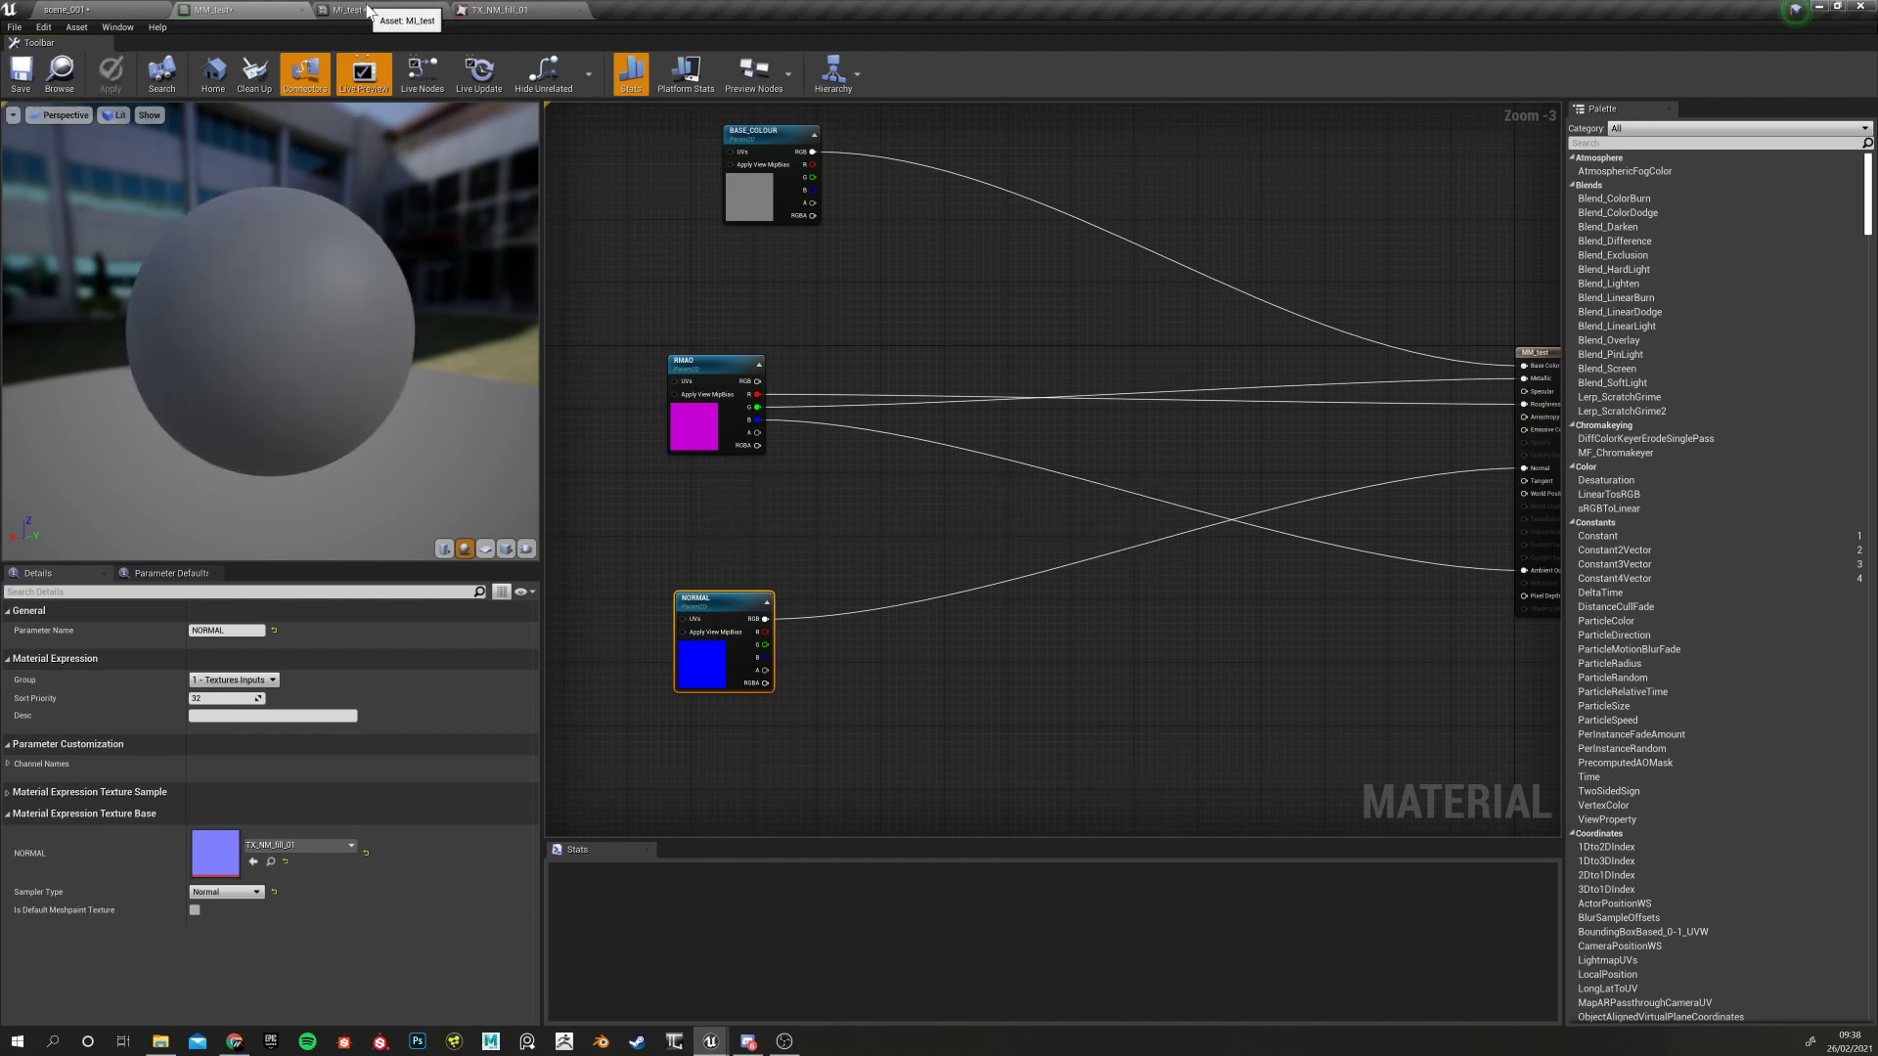
Check the 1 - Textures Inputs group in MI_test, then return to MM_test
left_click(367, 9)
left_click(627, 153)
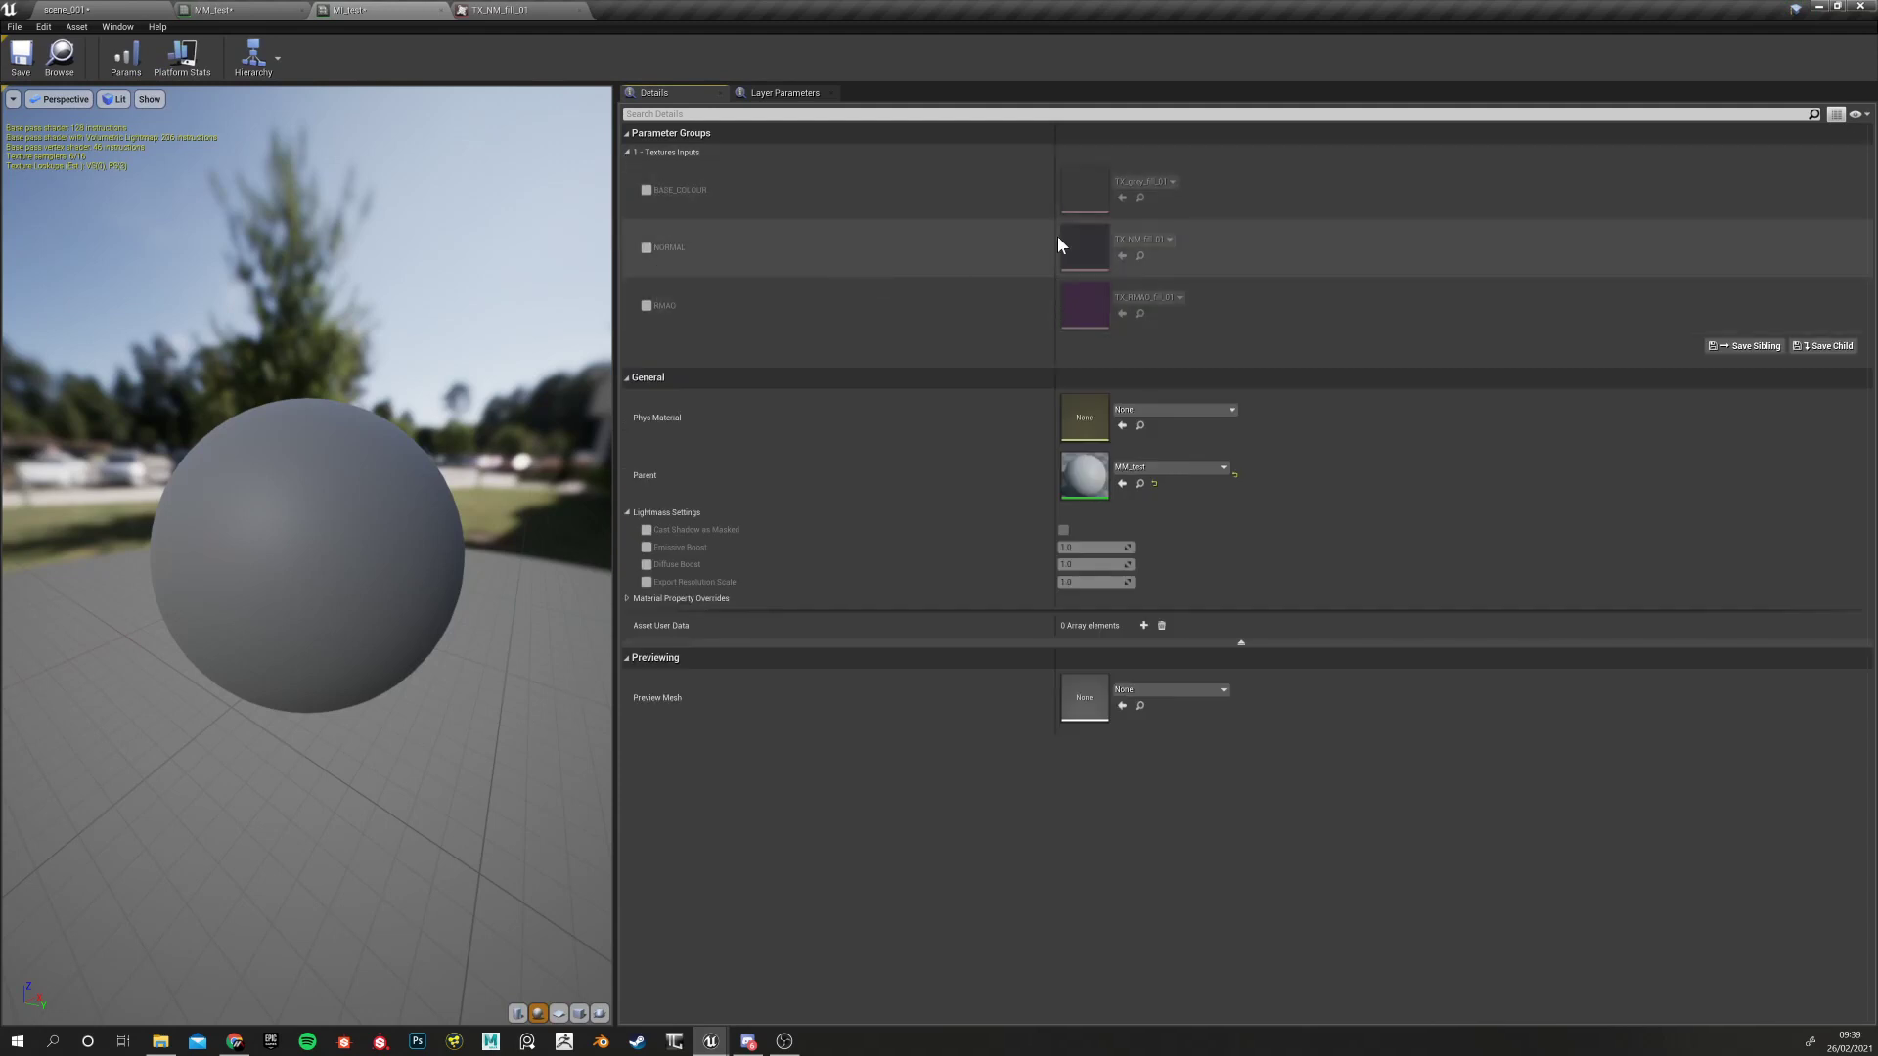
left_click(627, 153)
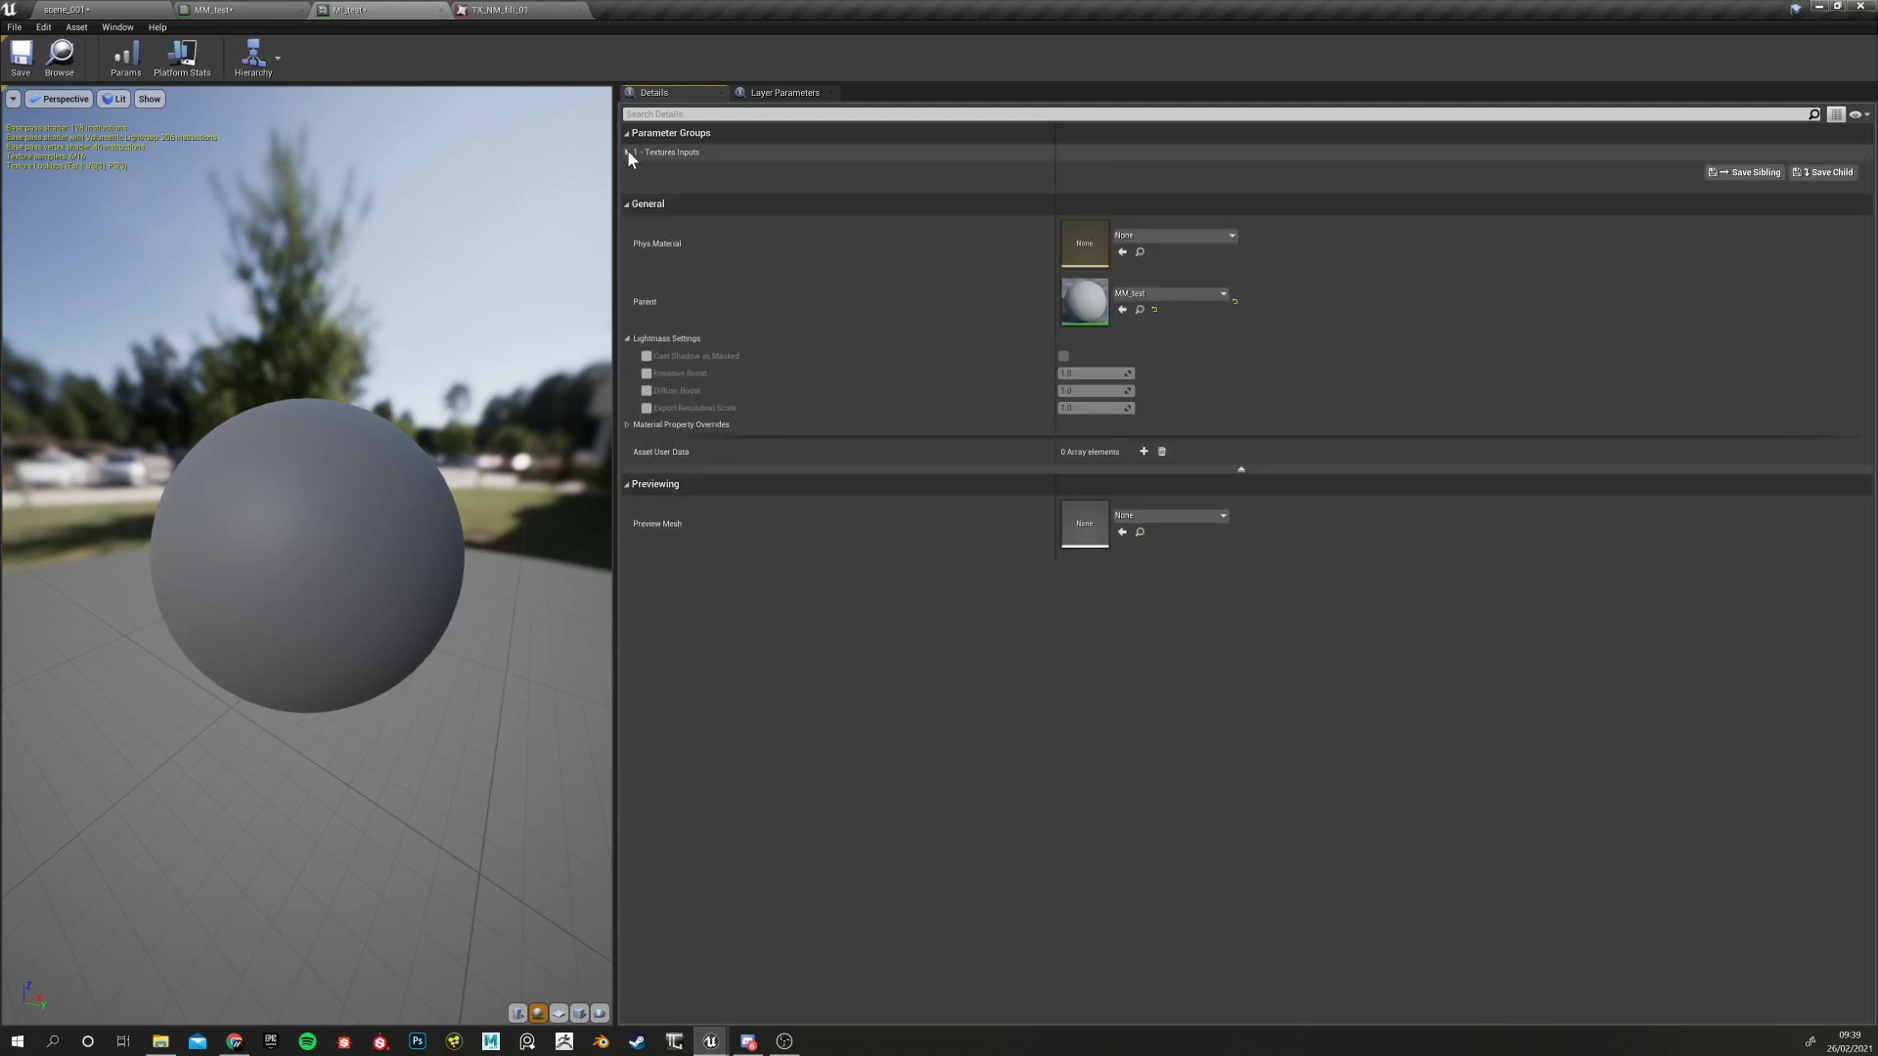
left_click(627, 153)
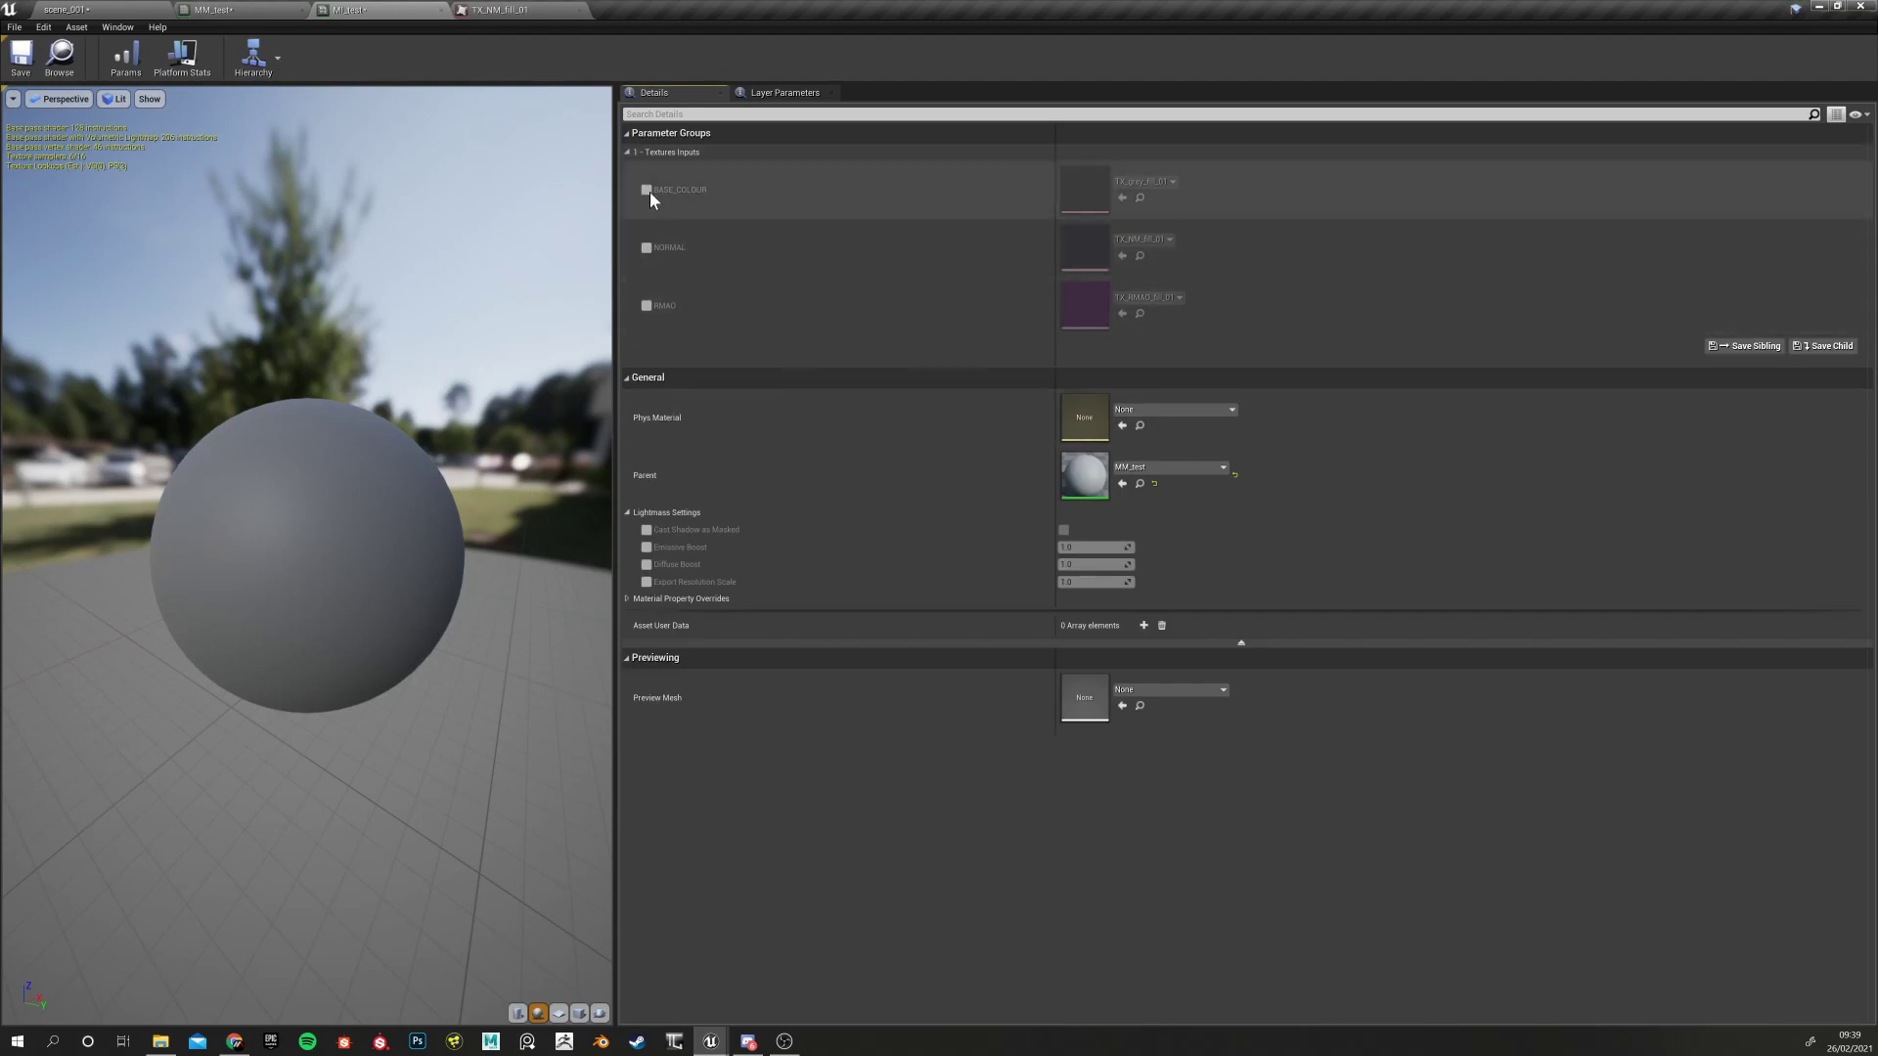
left_click(248, 10)
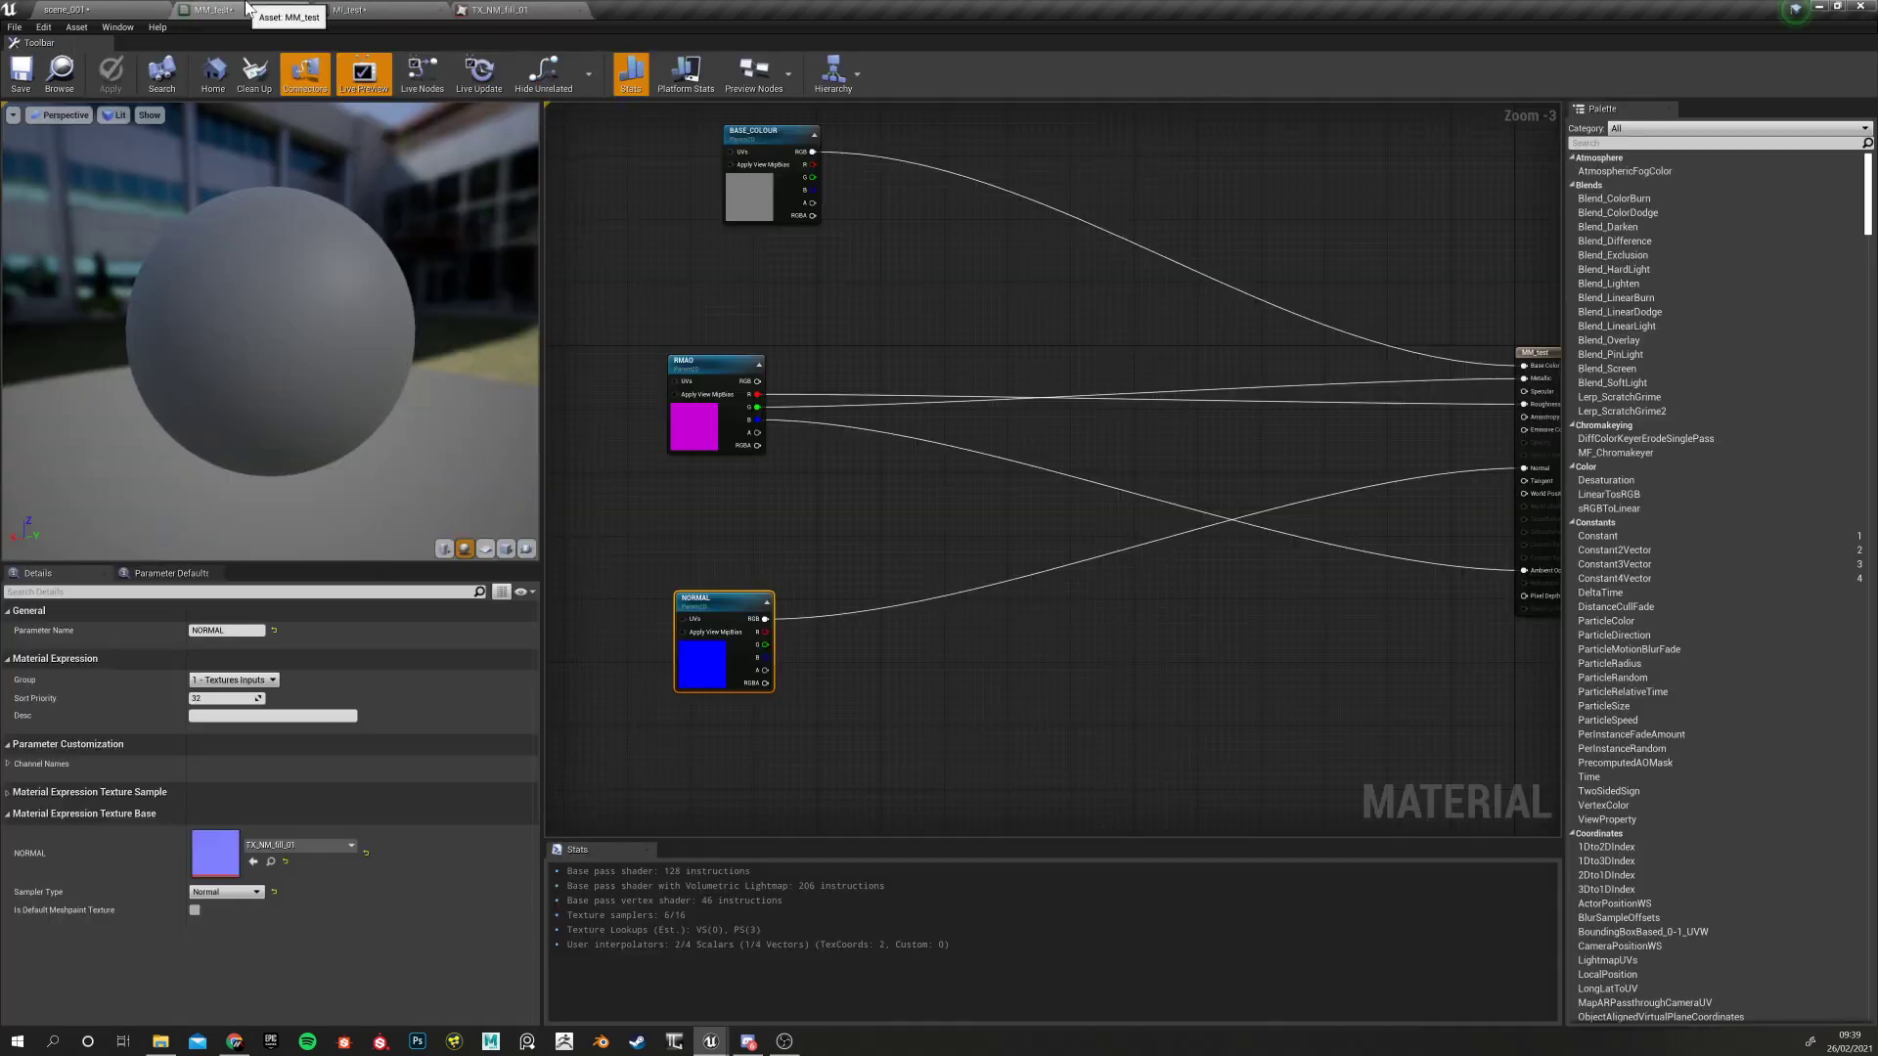
Rearrange the BASE_COLOUR and RMAO nodes and give RMAO sort priority 1
left_click_drag(706, 356, 746, 348)
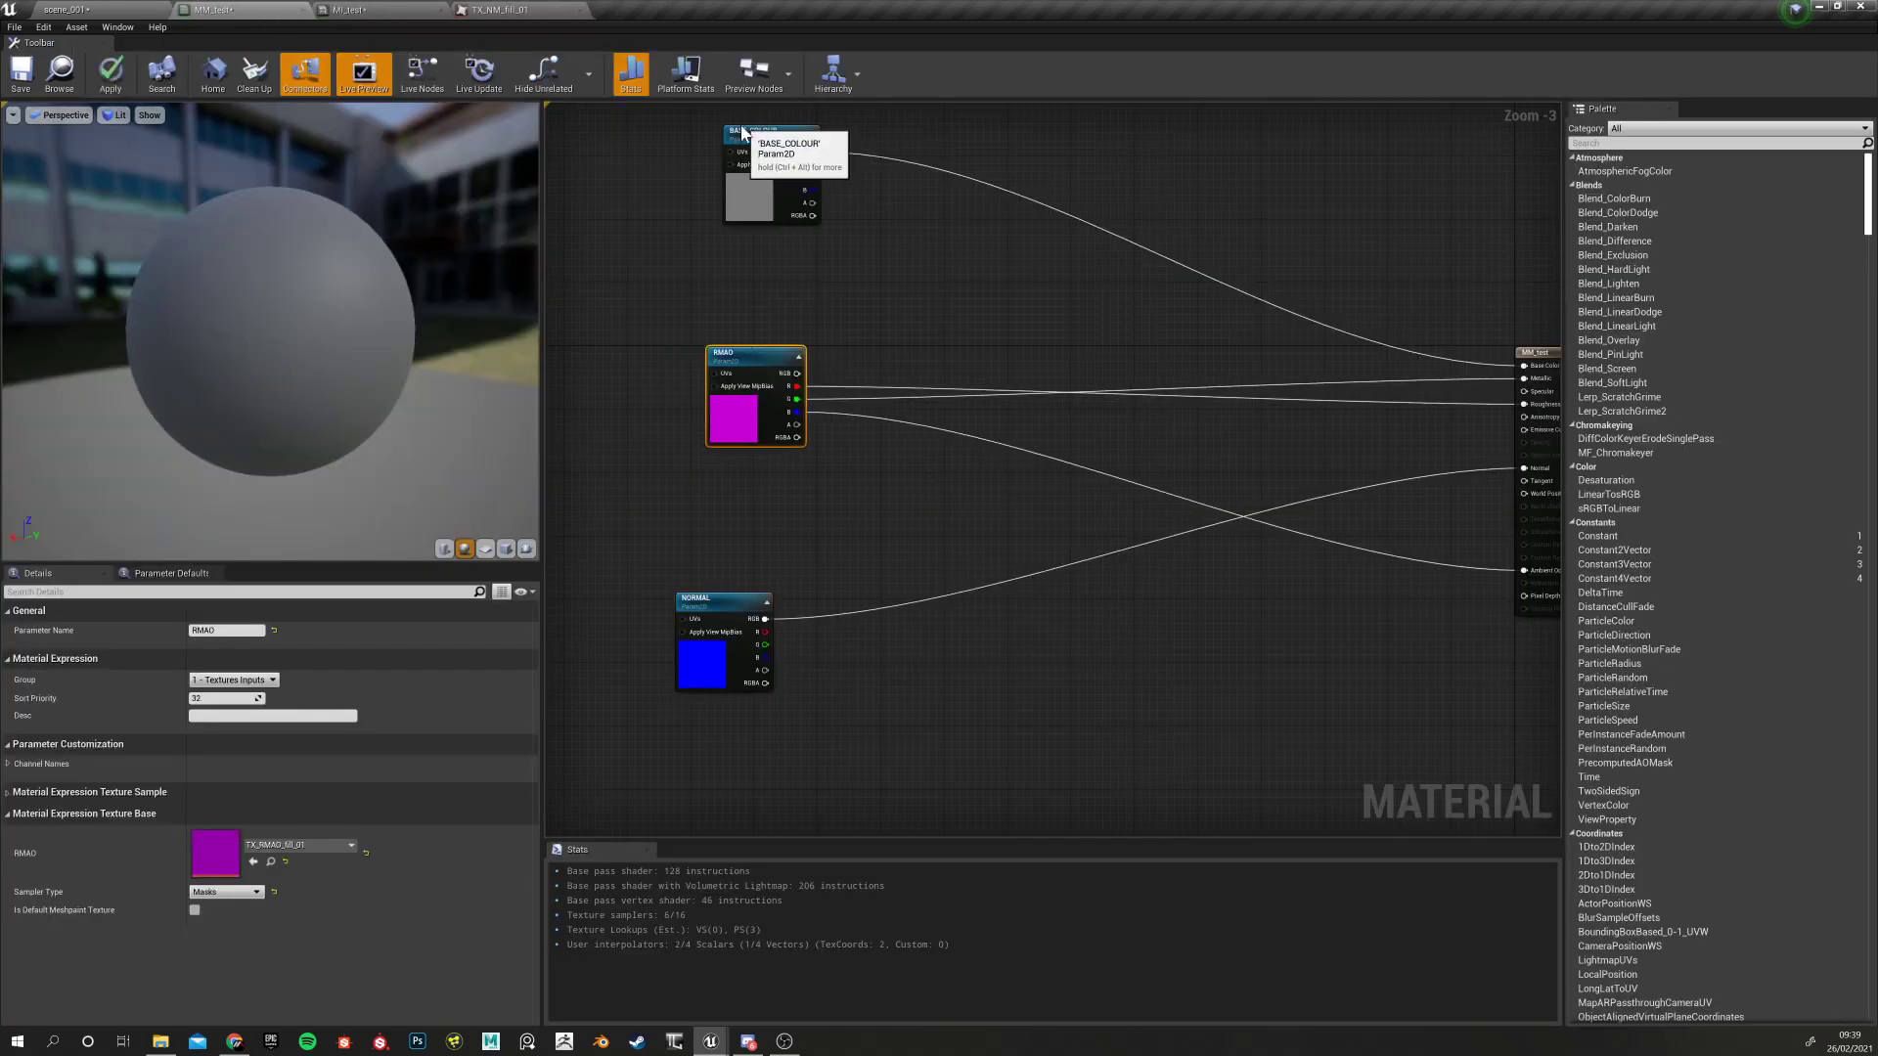
left_click_drag(772, 132, 733, 120)
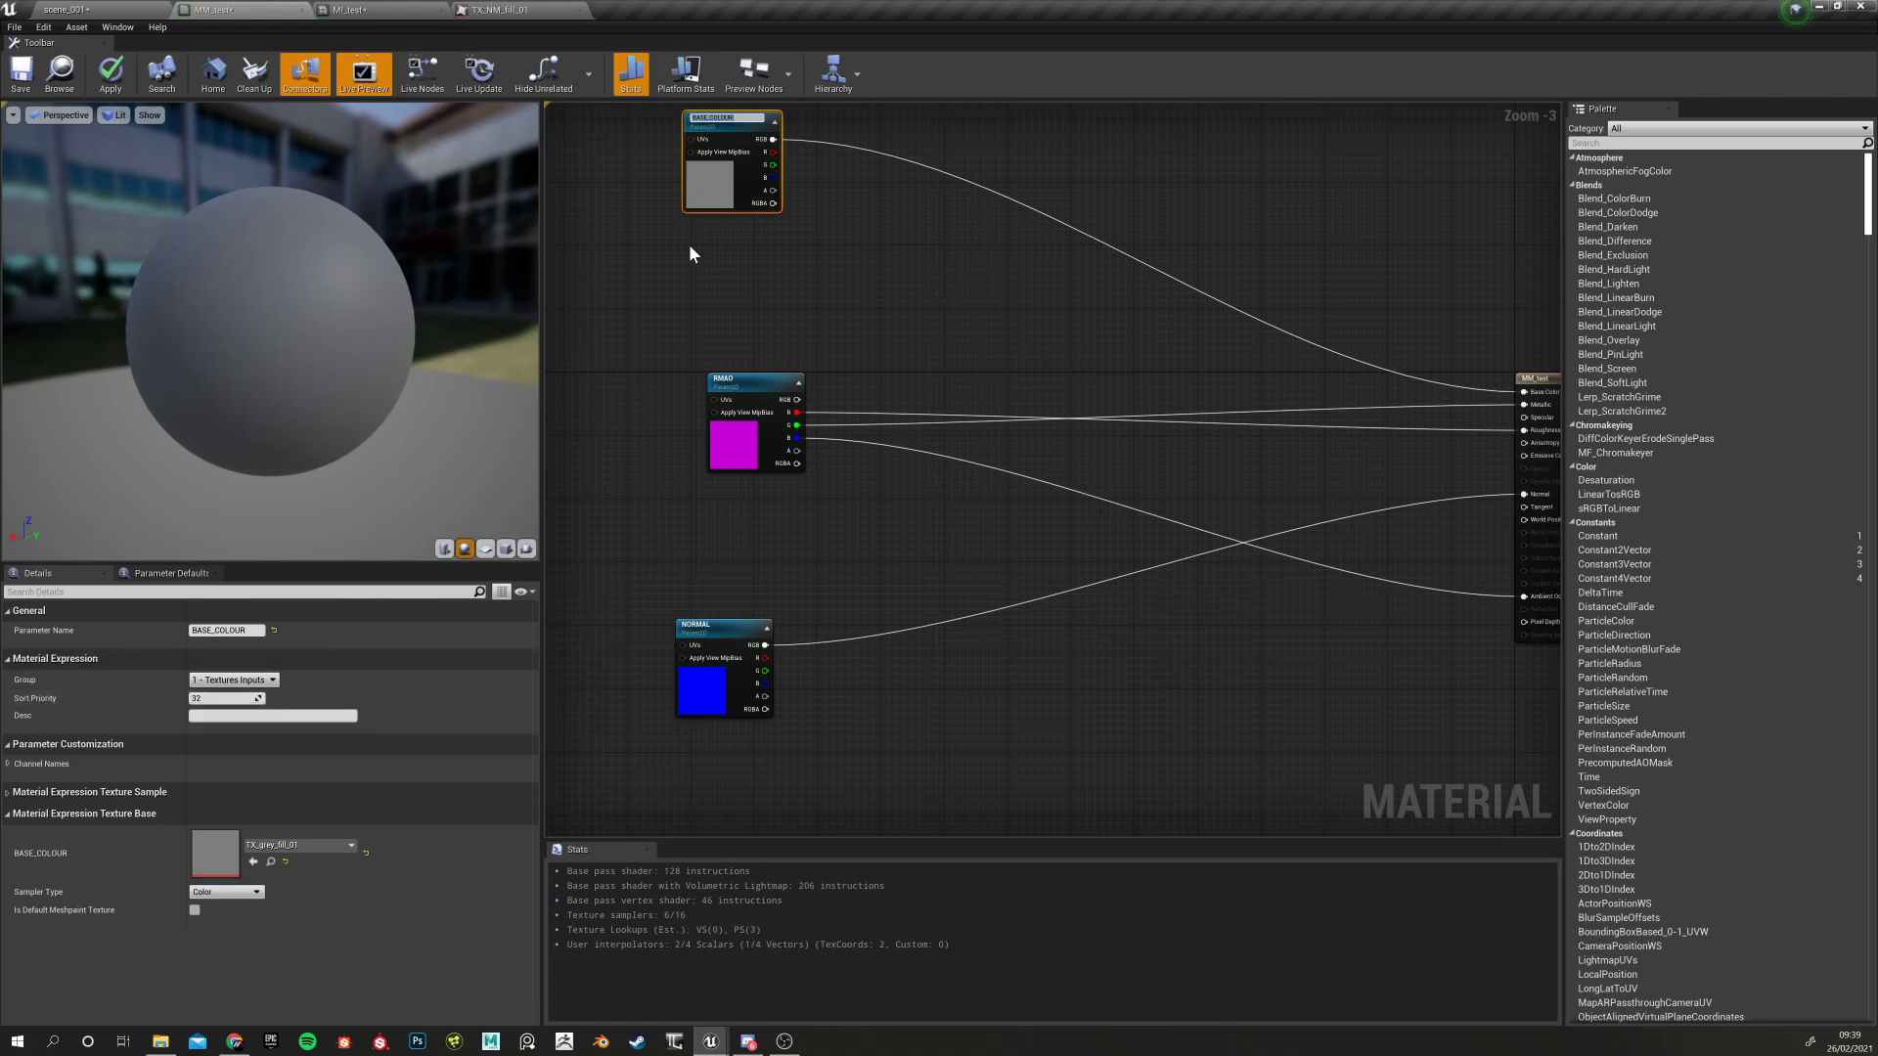
left_click_drag(723, 126, 732, 182)
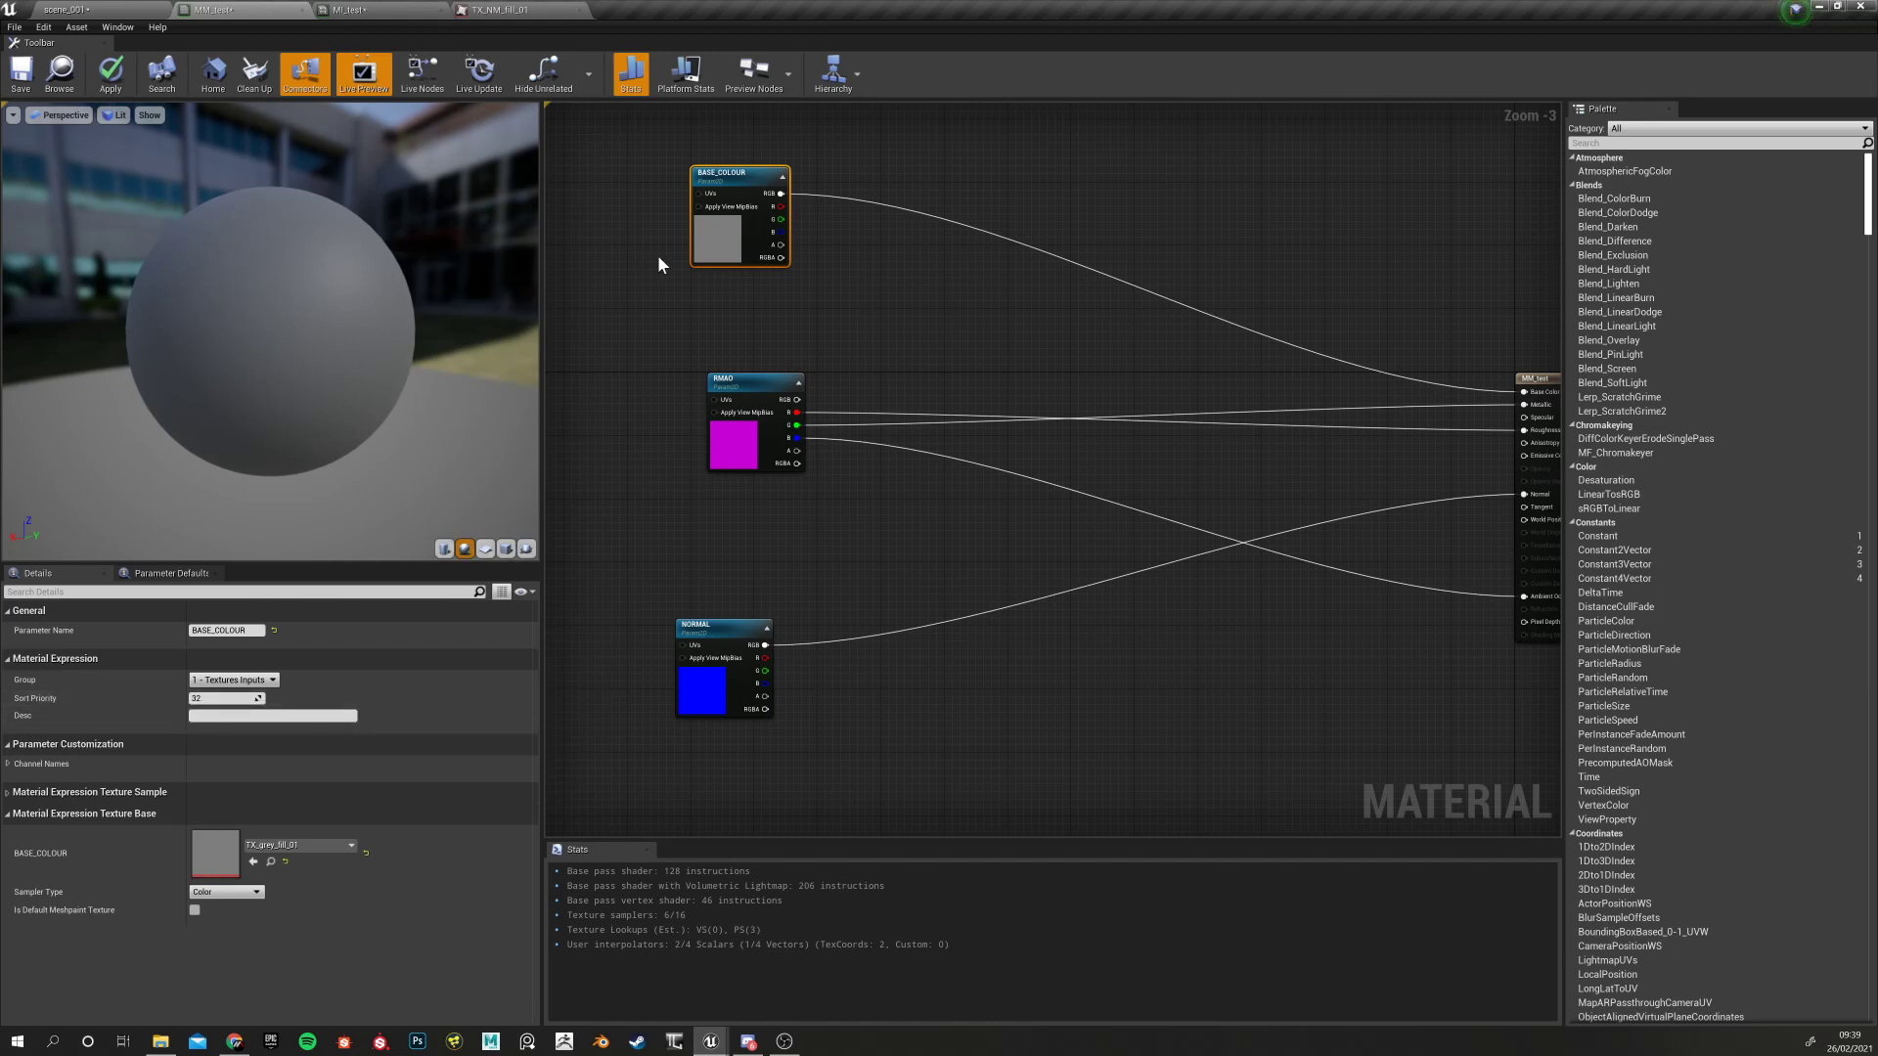
left_click(712, 630)
left_click(223, 698)
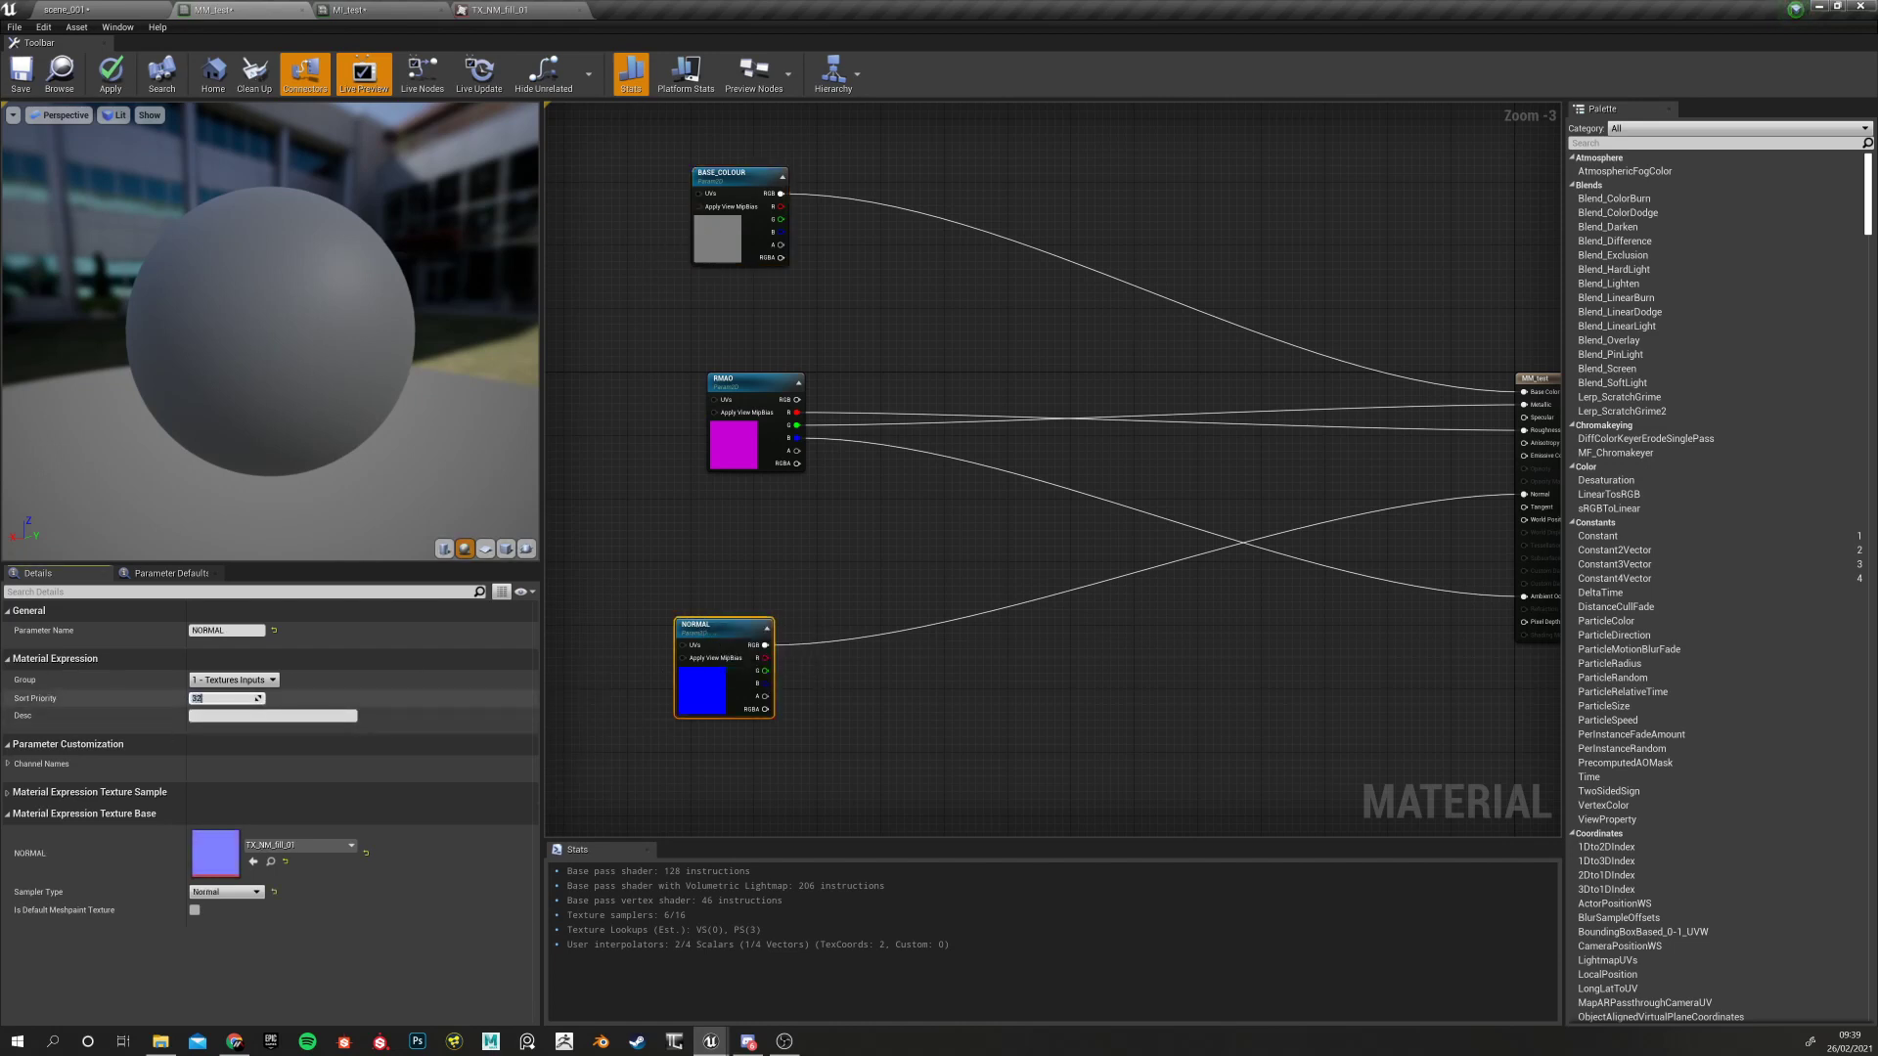
left_click(753, 383)
type("1")
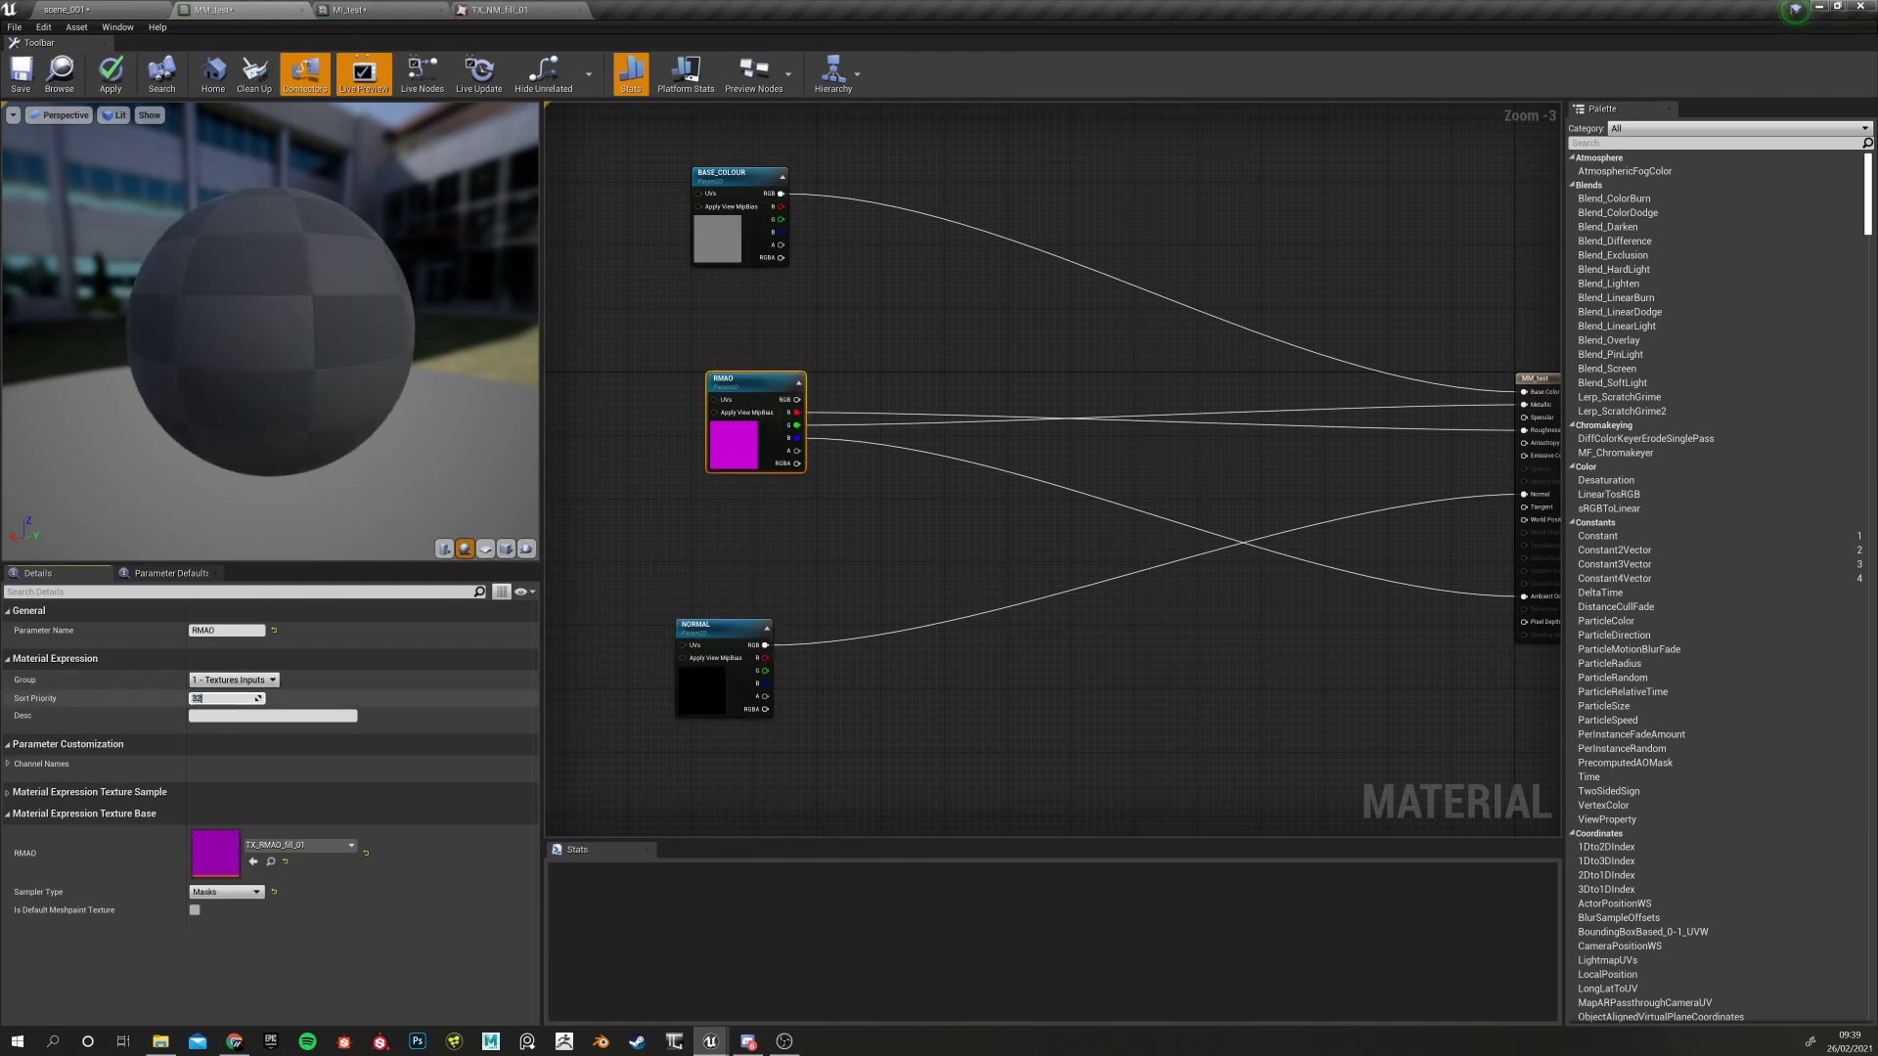
Set BASE_COLOUR's sort priority to 2, apply MM_test, and view the order in MI_test
left_click(721, 178)
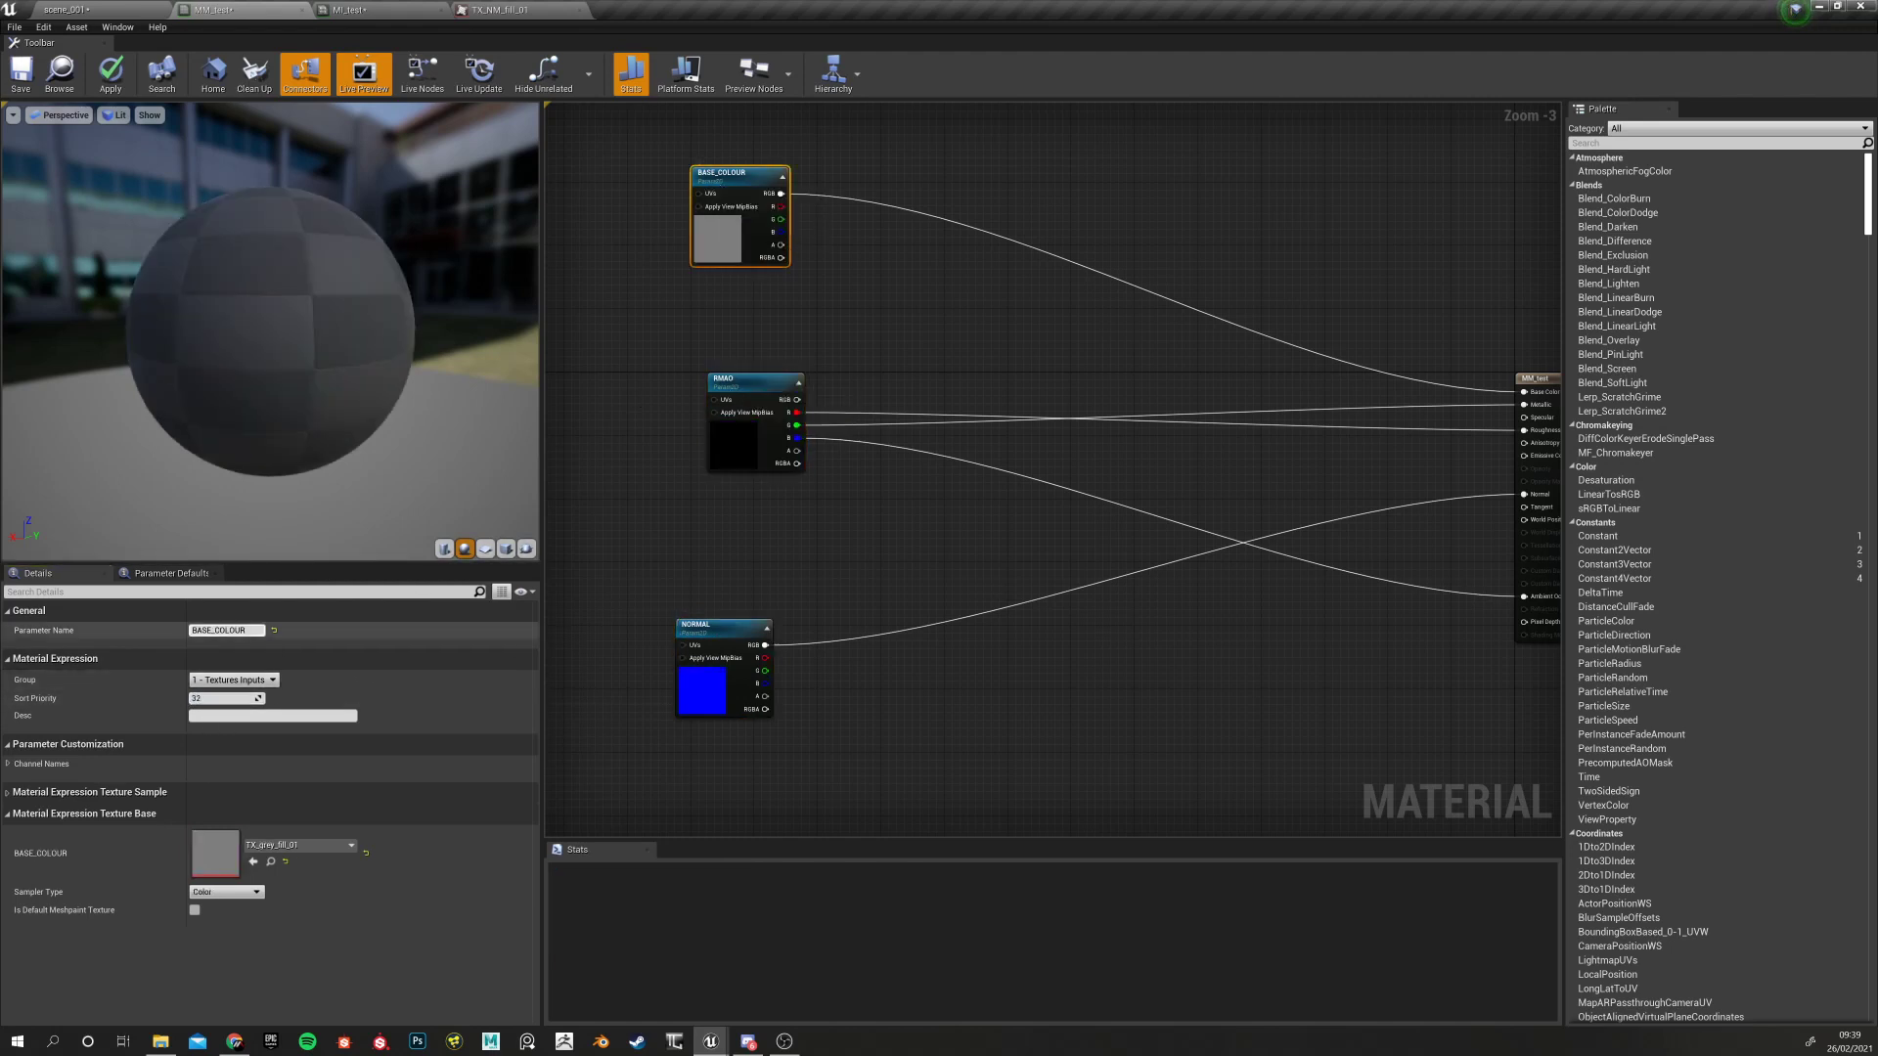
left_click(223, 698)
type("1")
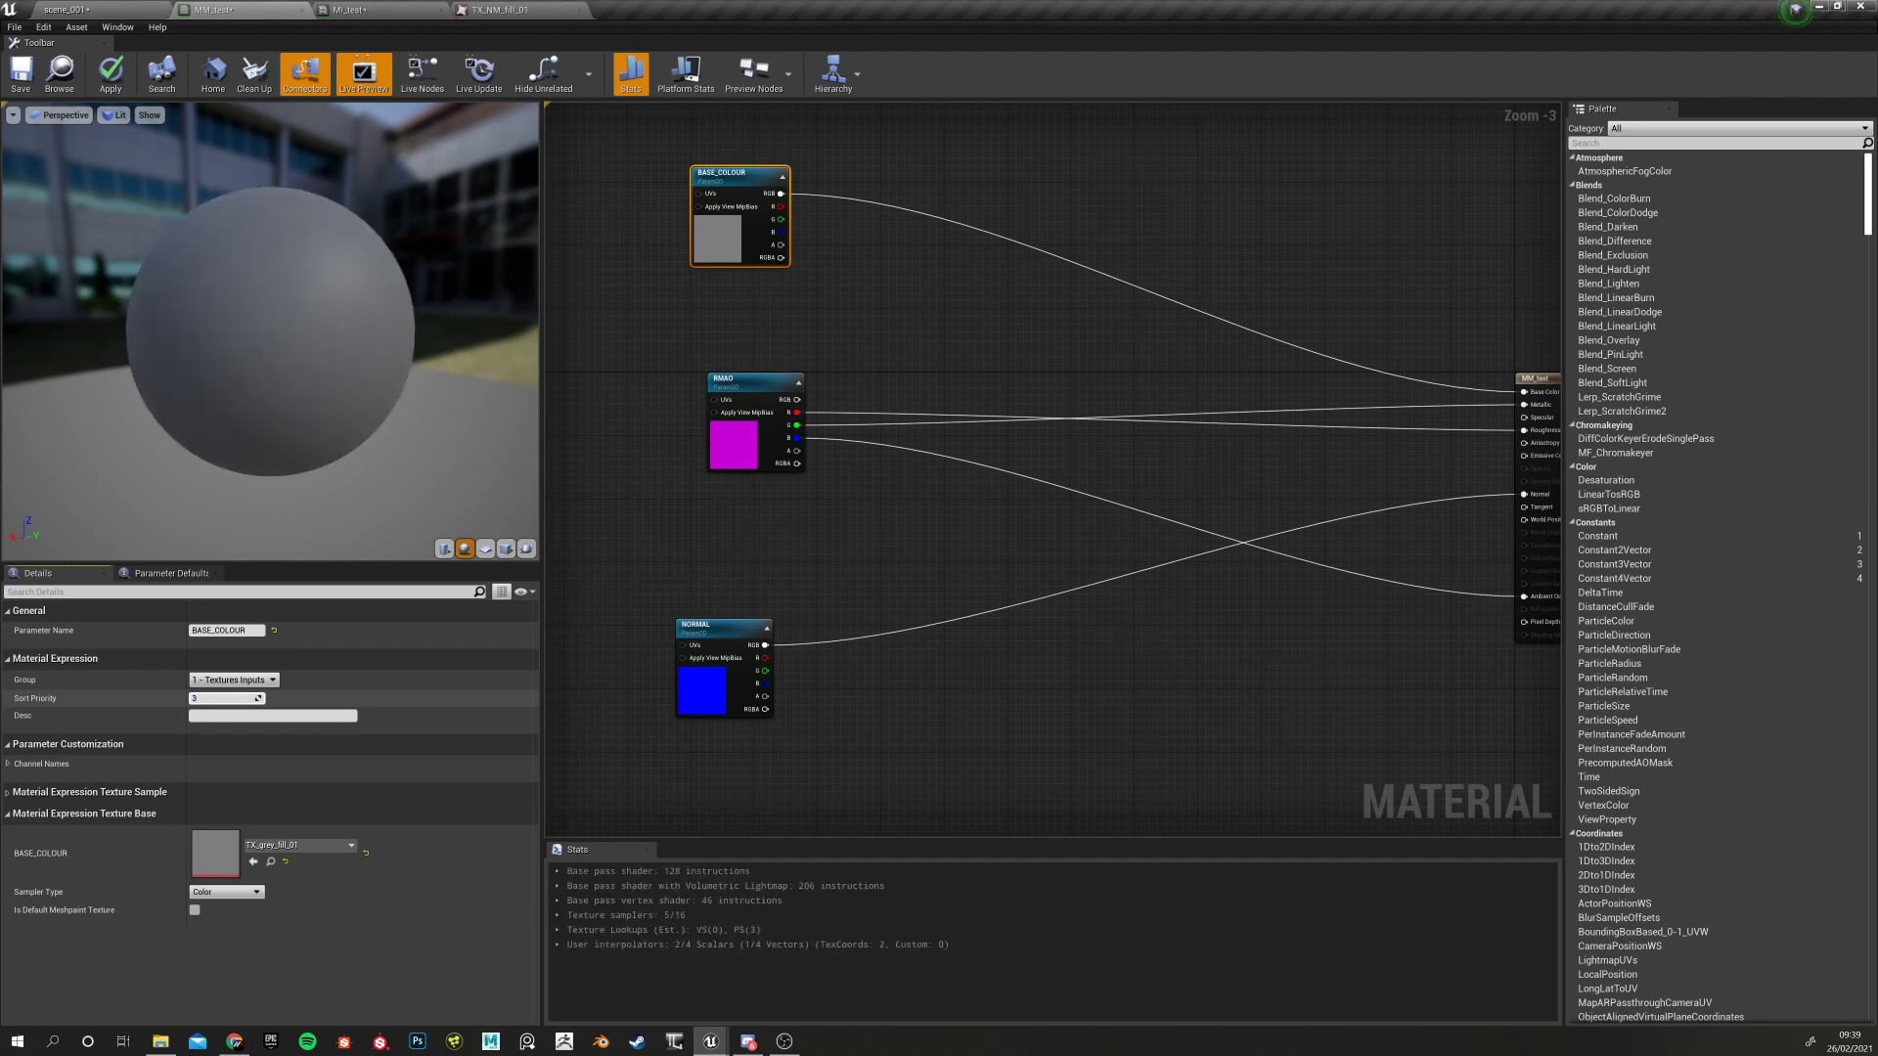
left_click(728, 753)
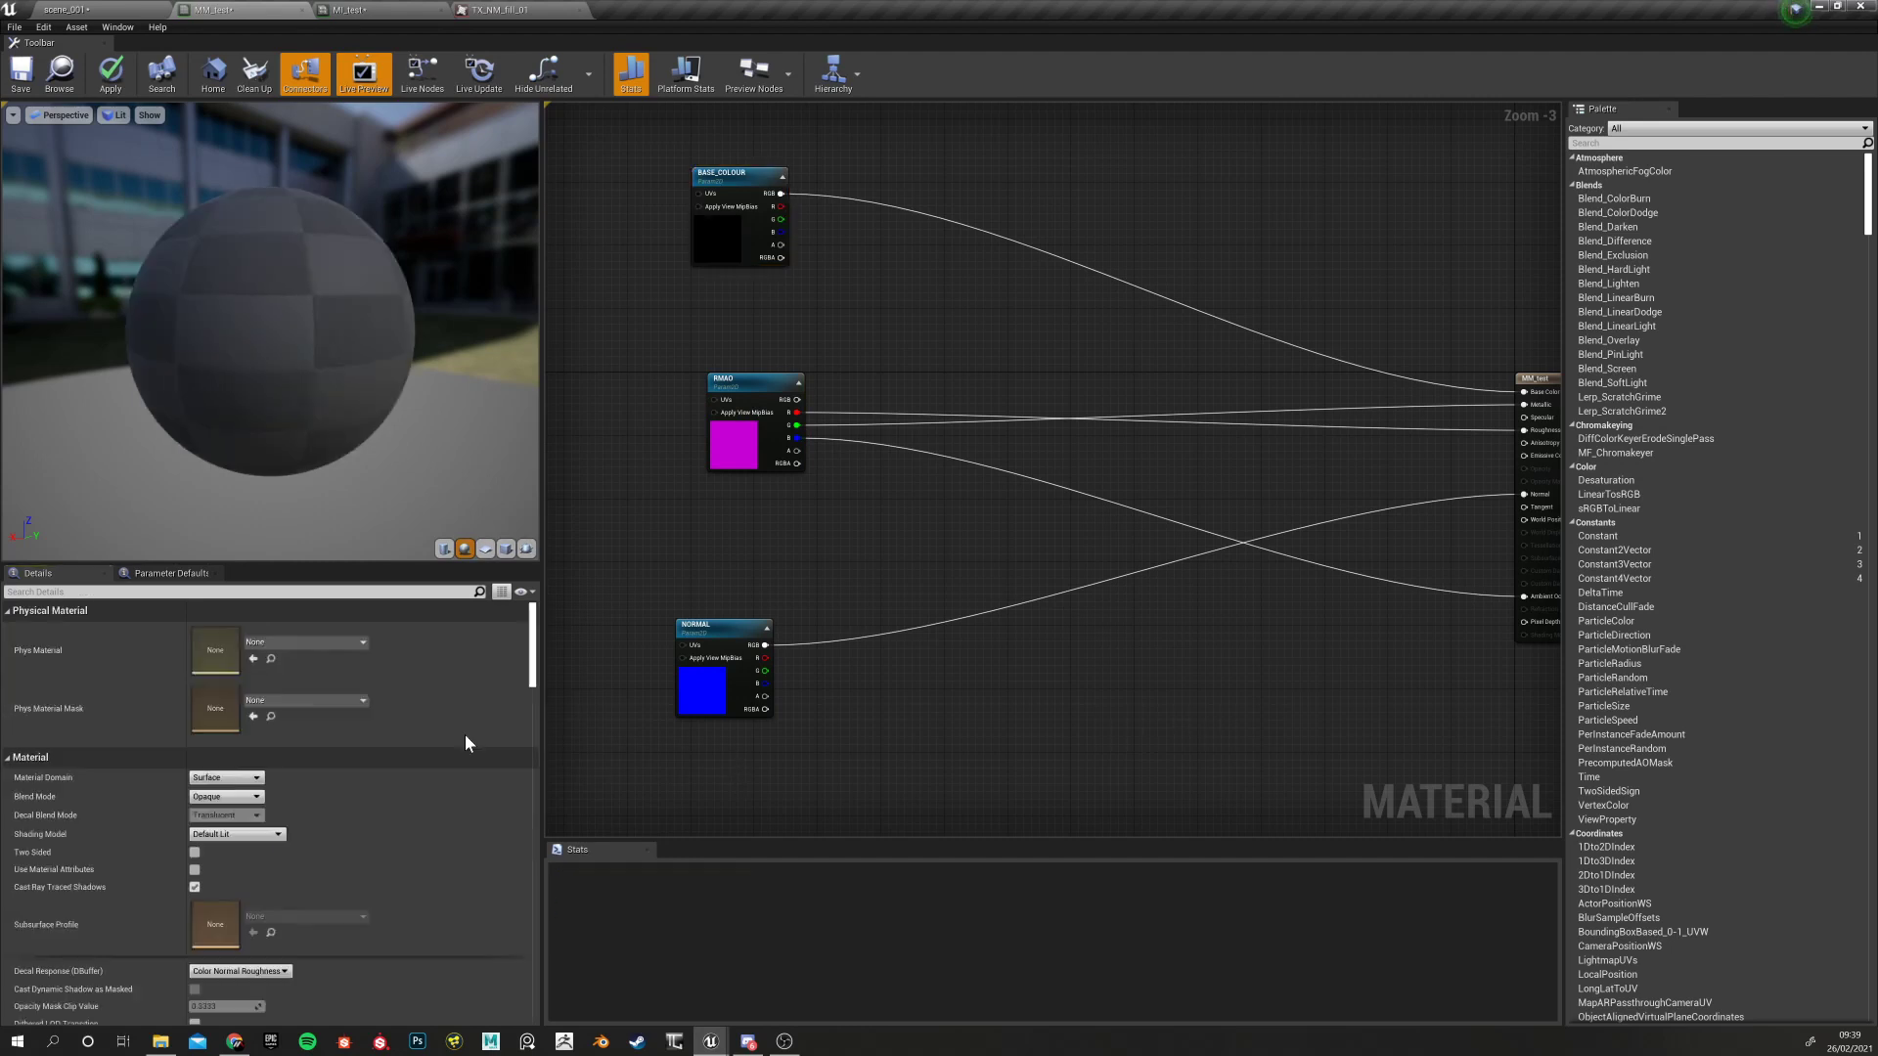
left_click(746, 381)
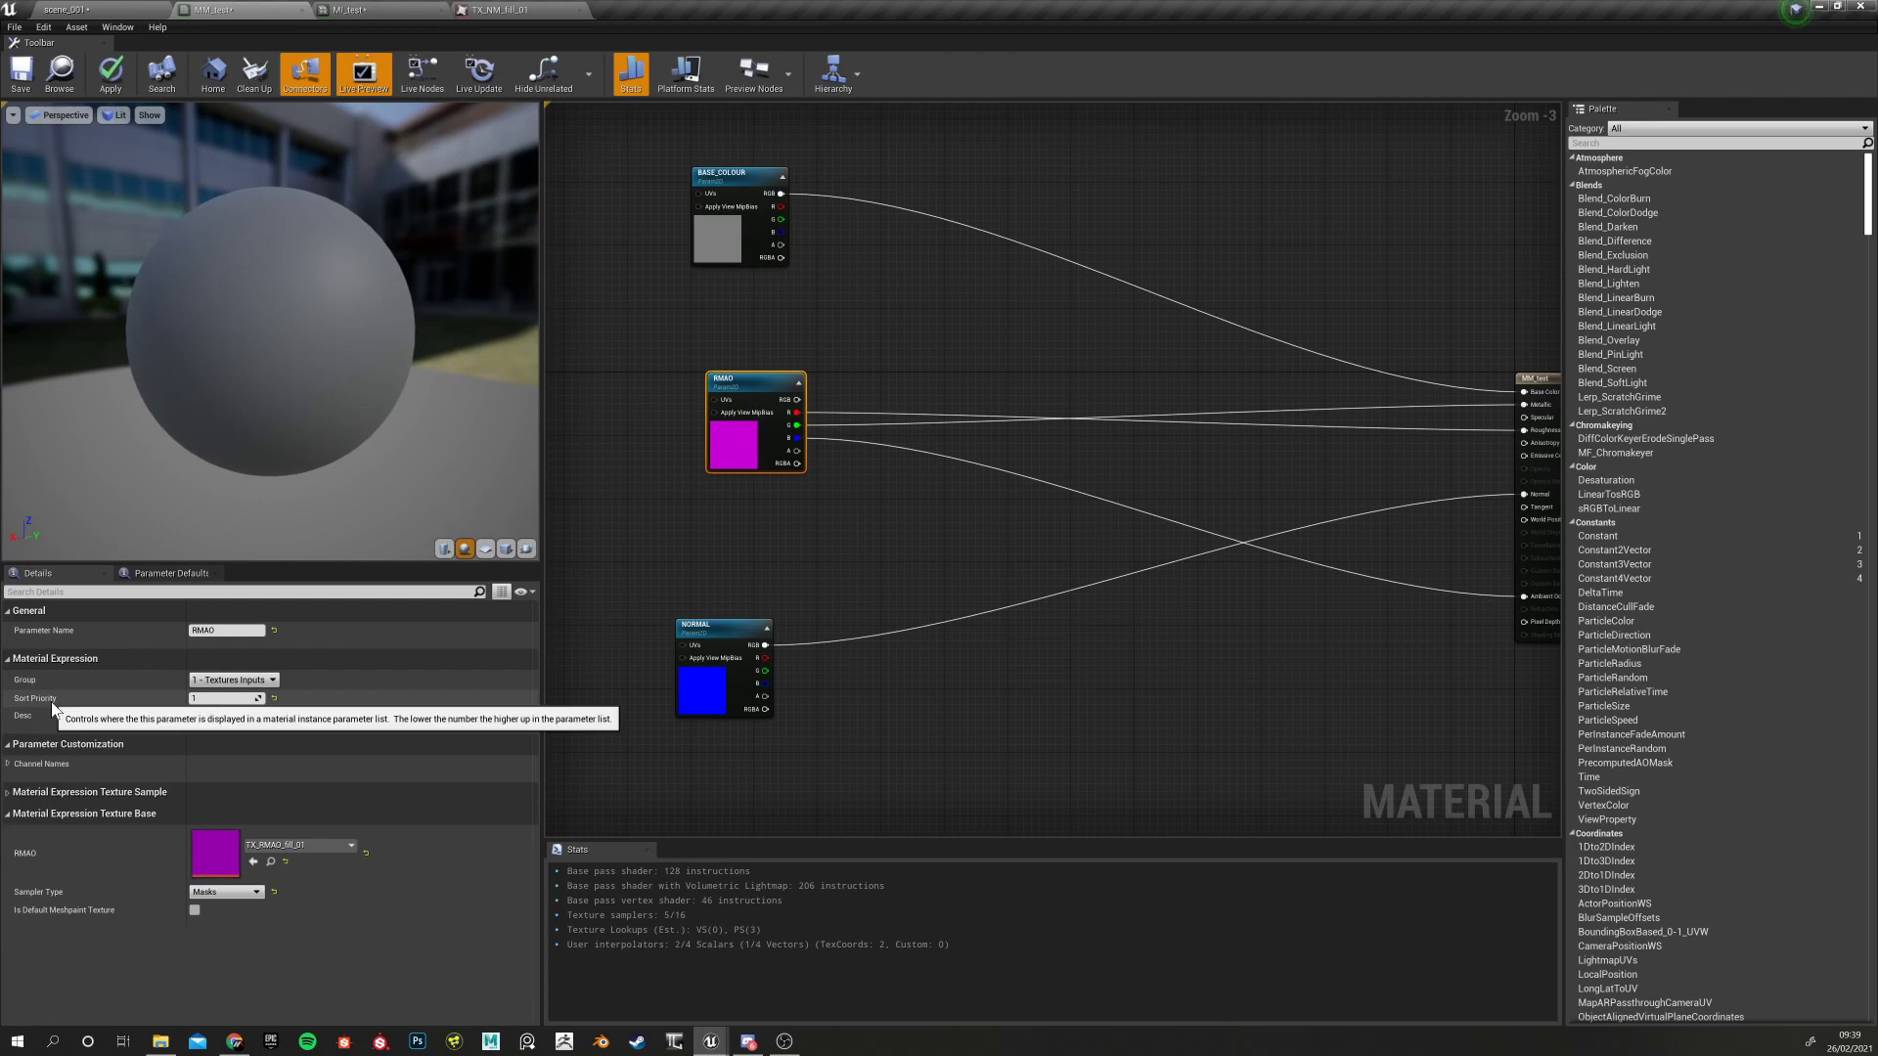
left_click(690, 638)
left_click(752, 399)
left_click(719, 220)
left_click(213, 697)
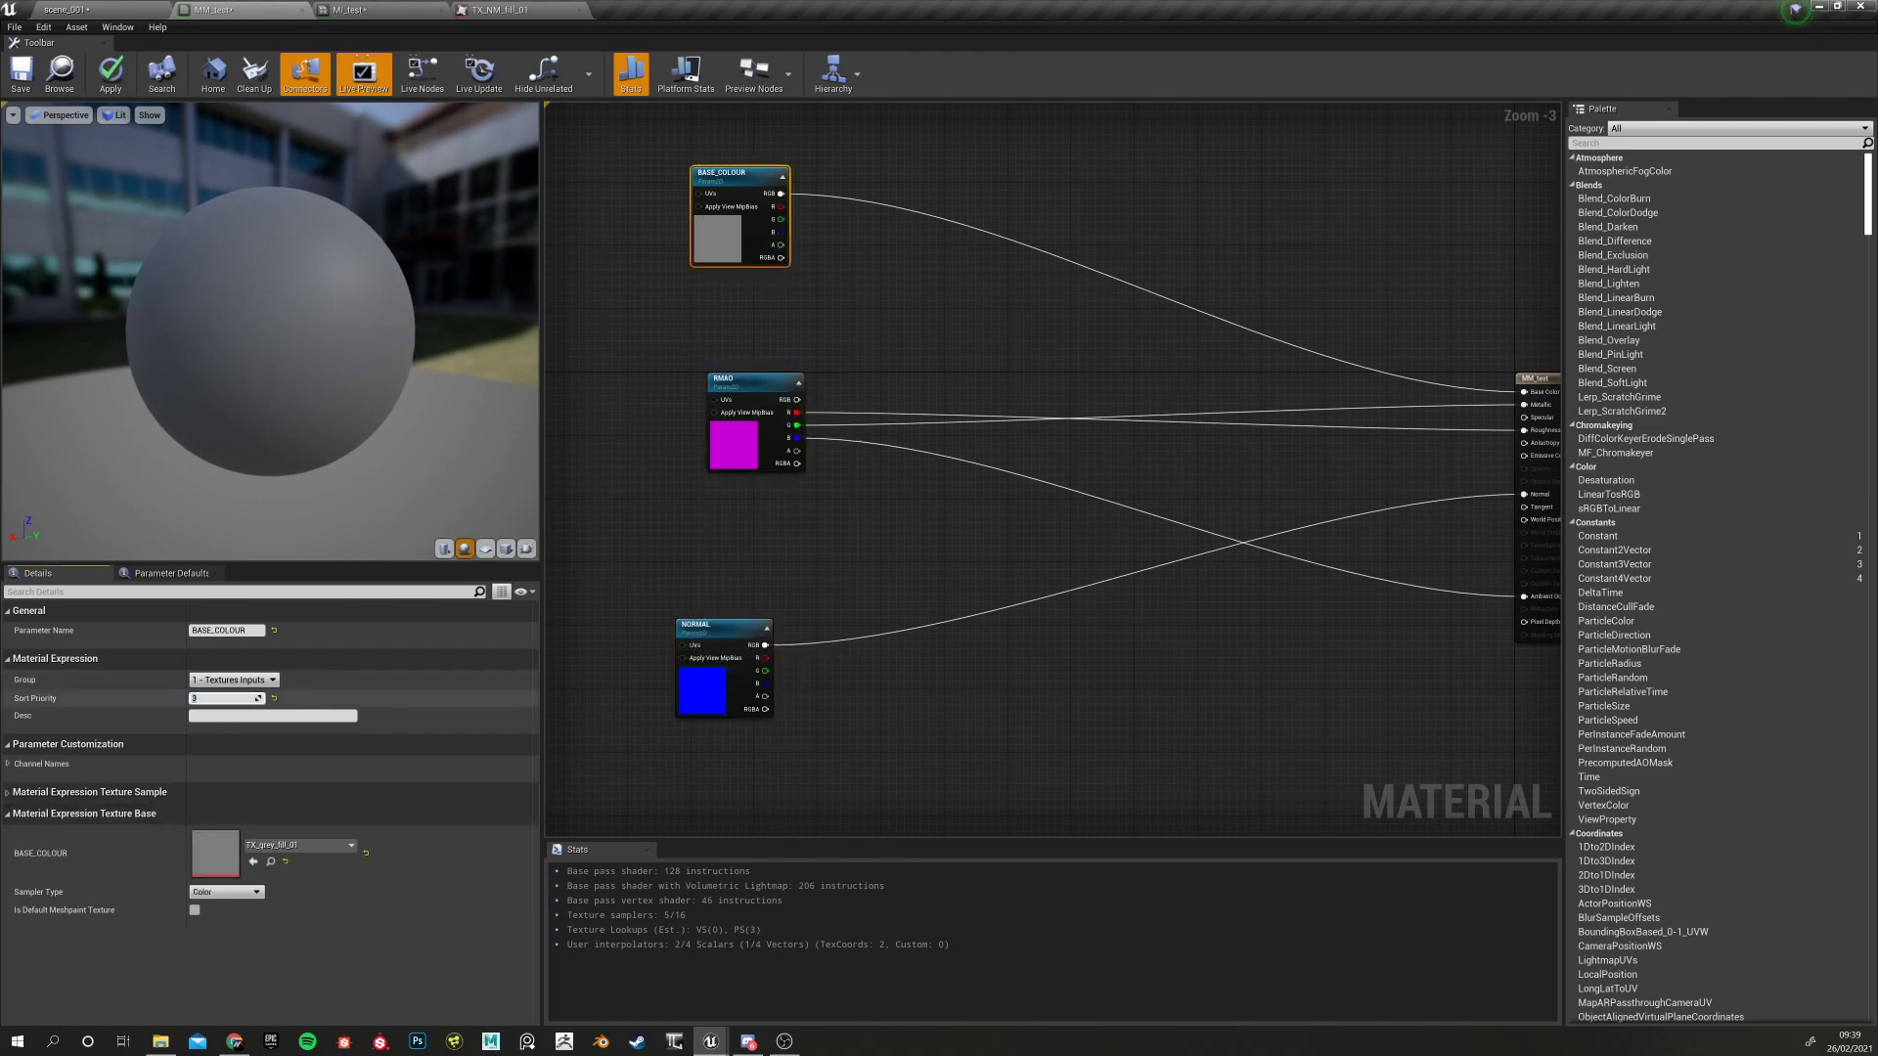
key("Return")
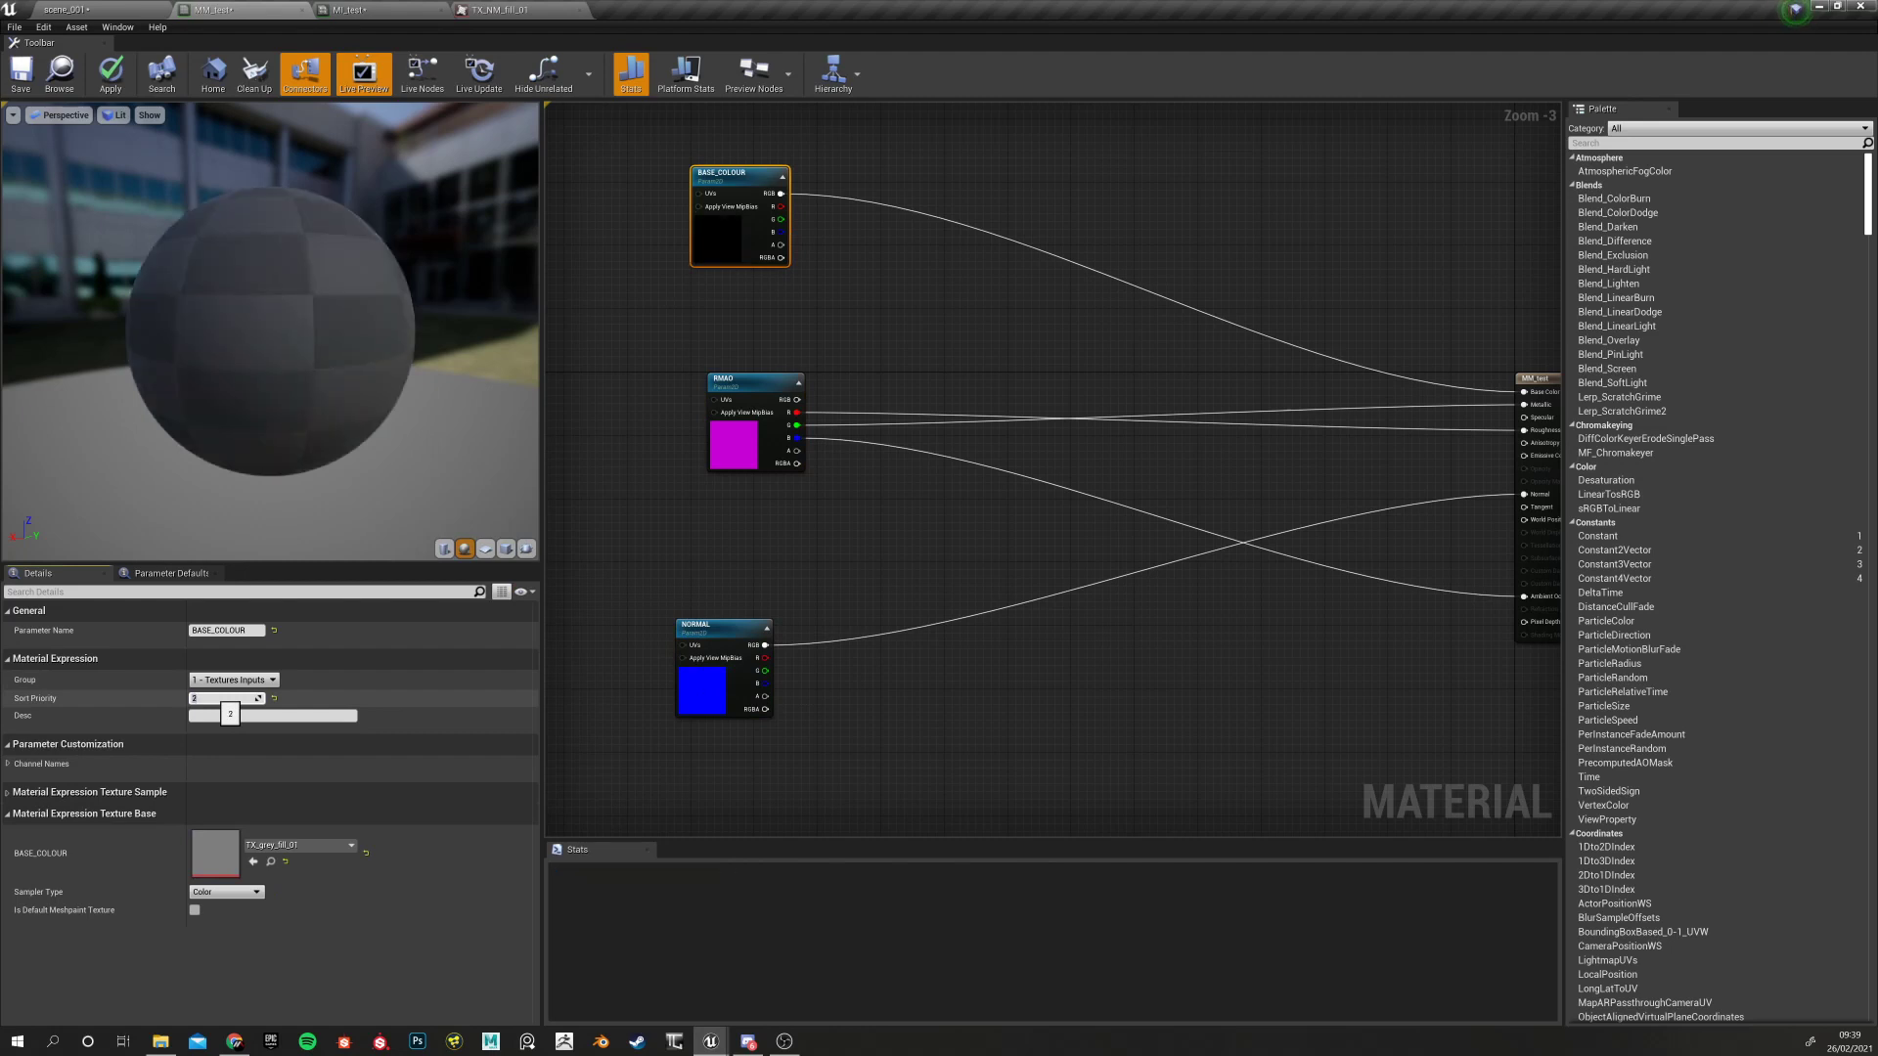
left_click(109, 74)
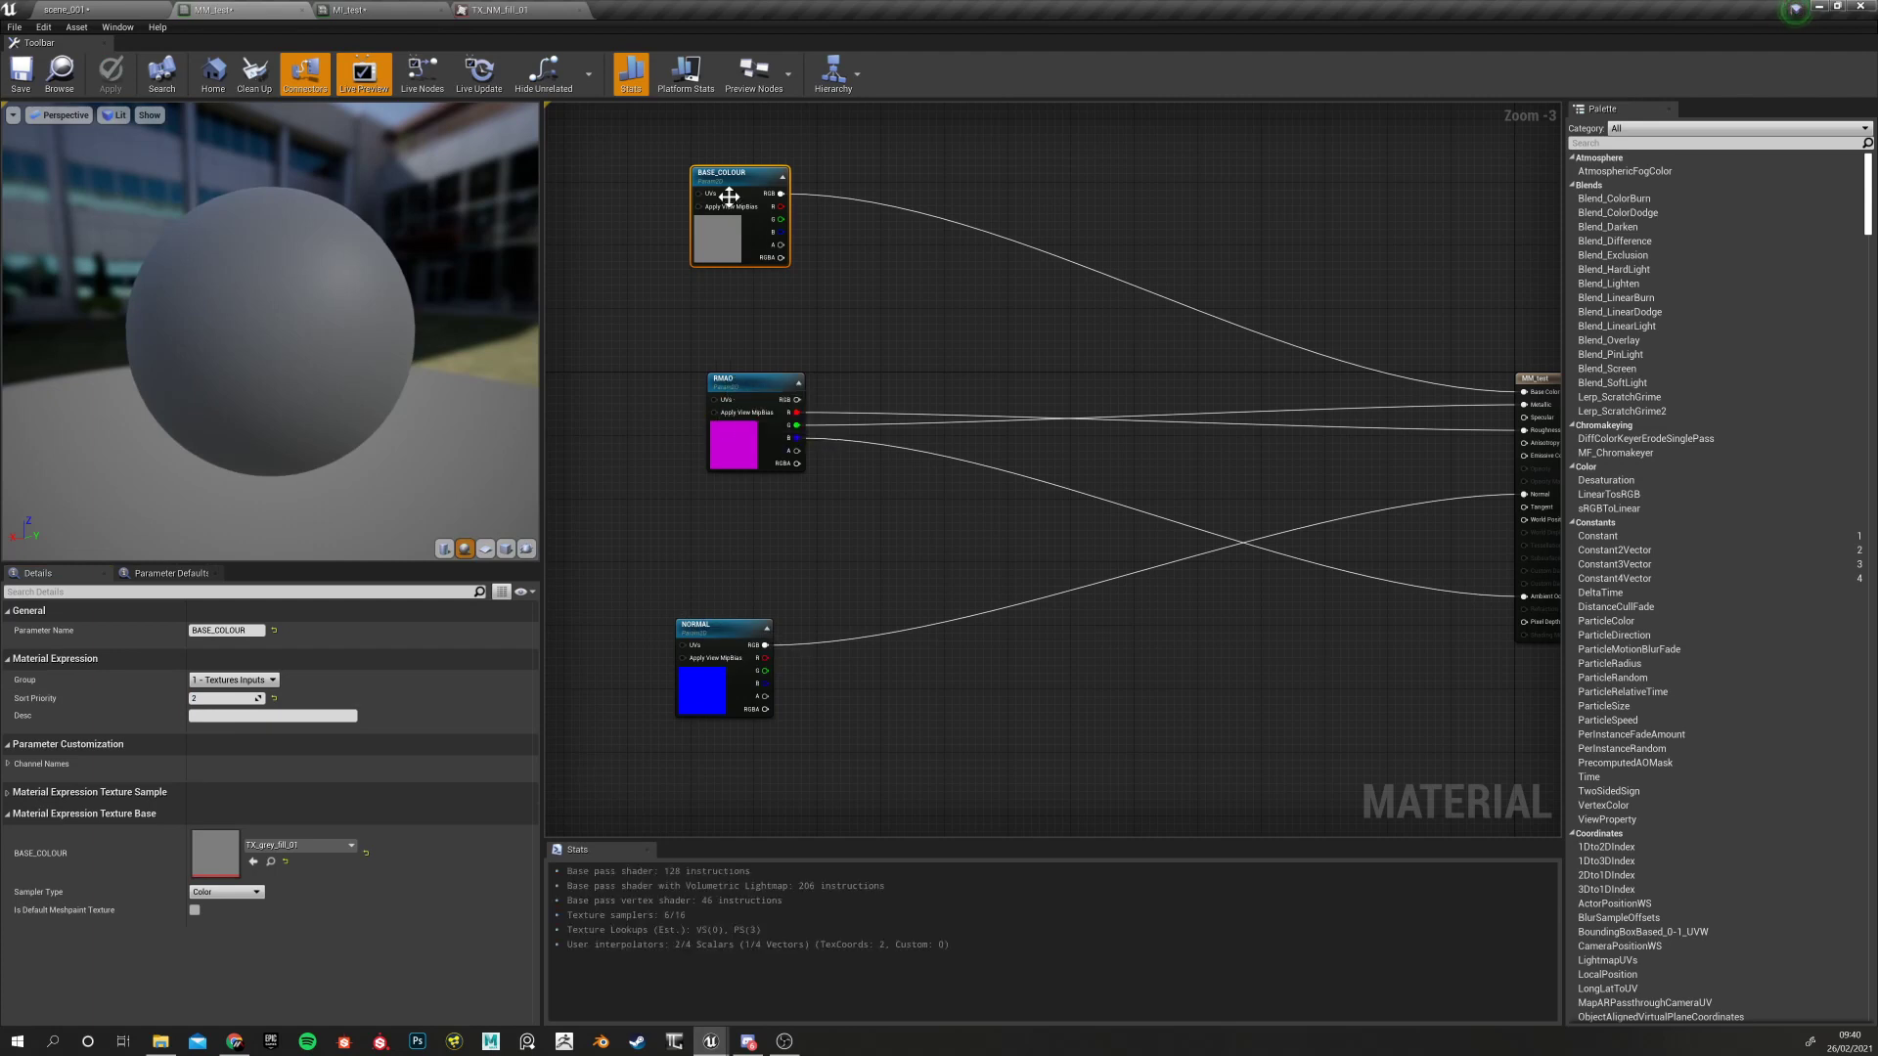
left_click(354, 10)
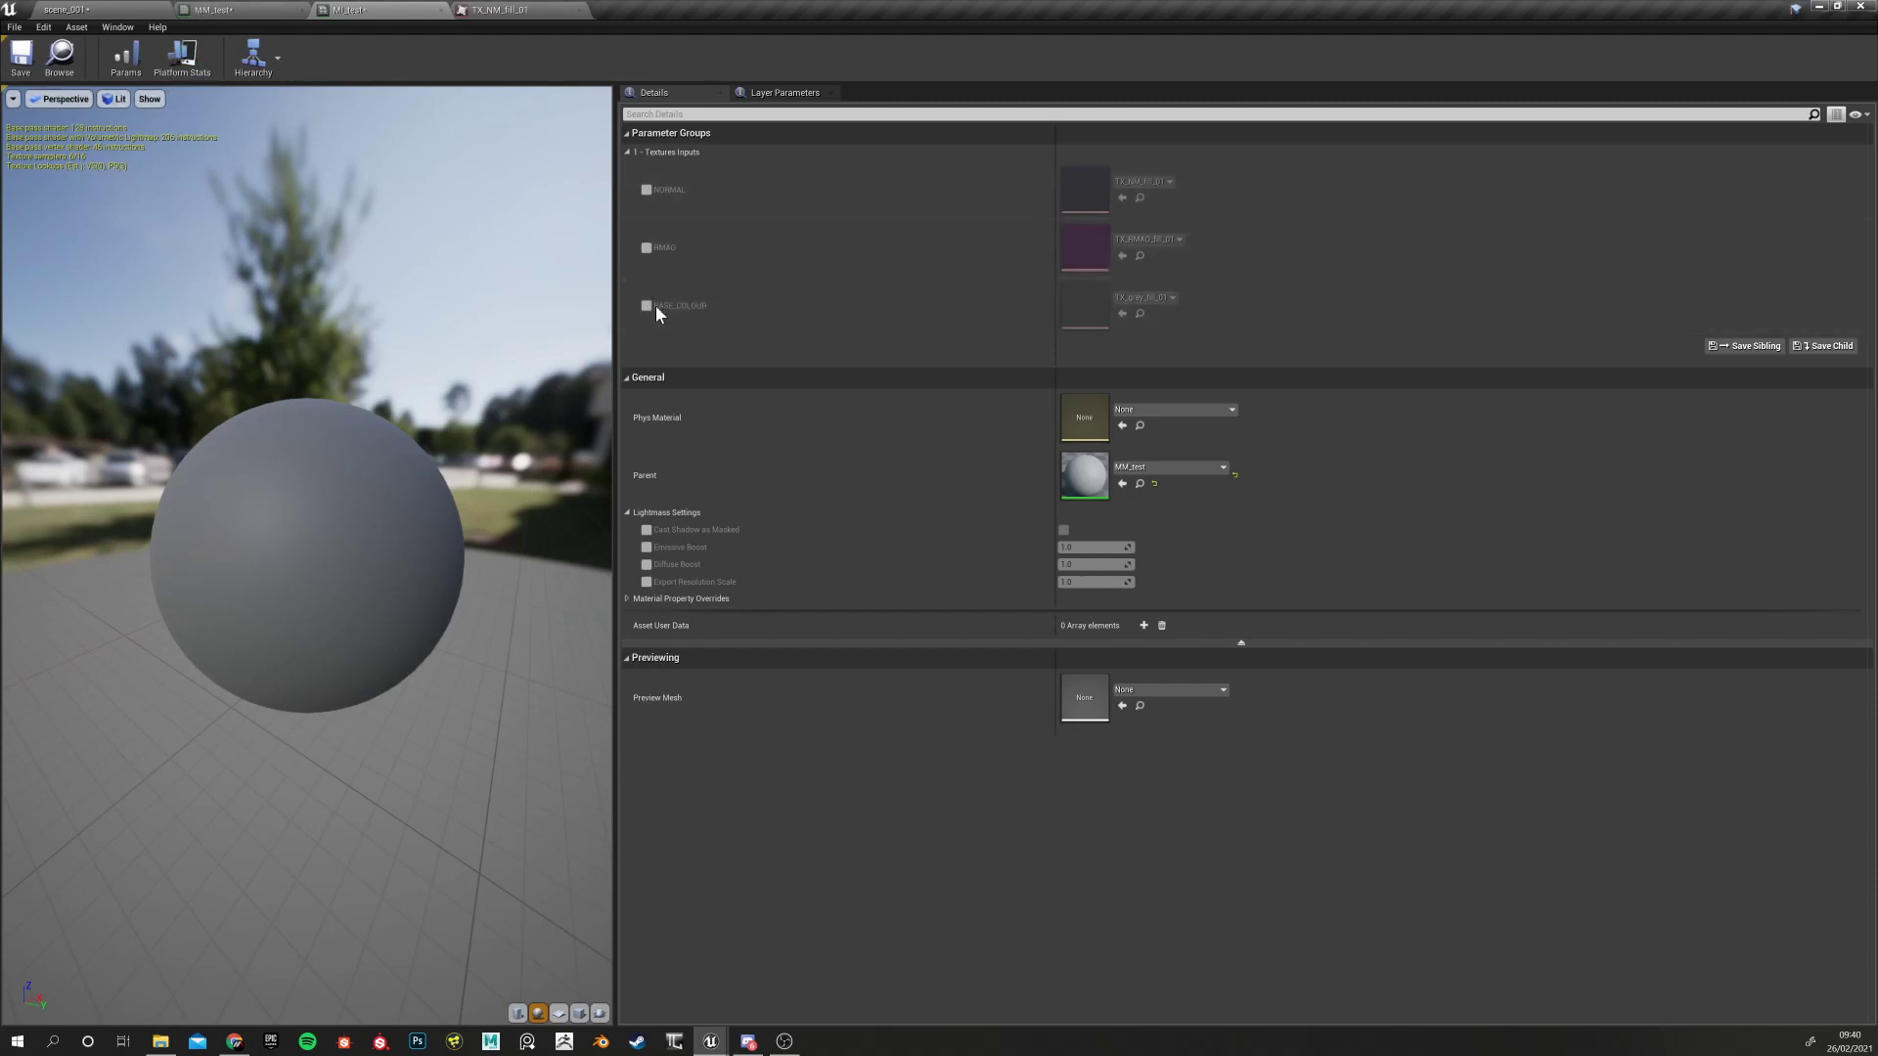
Change BASE_COLOUR's sort priority to 0 in MM_test
left_click(98, 9)
left_click(235, 9)
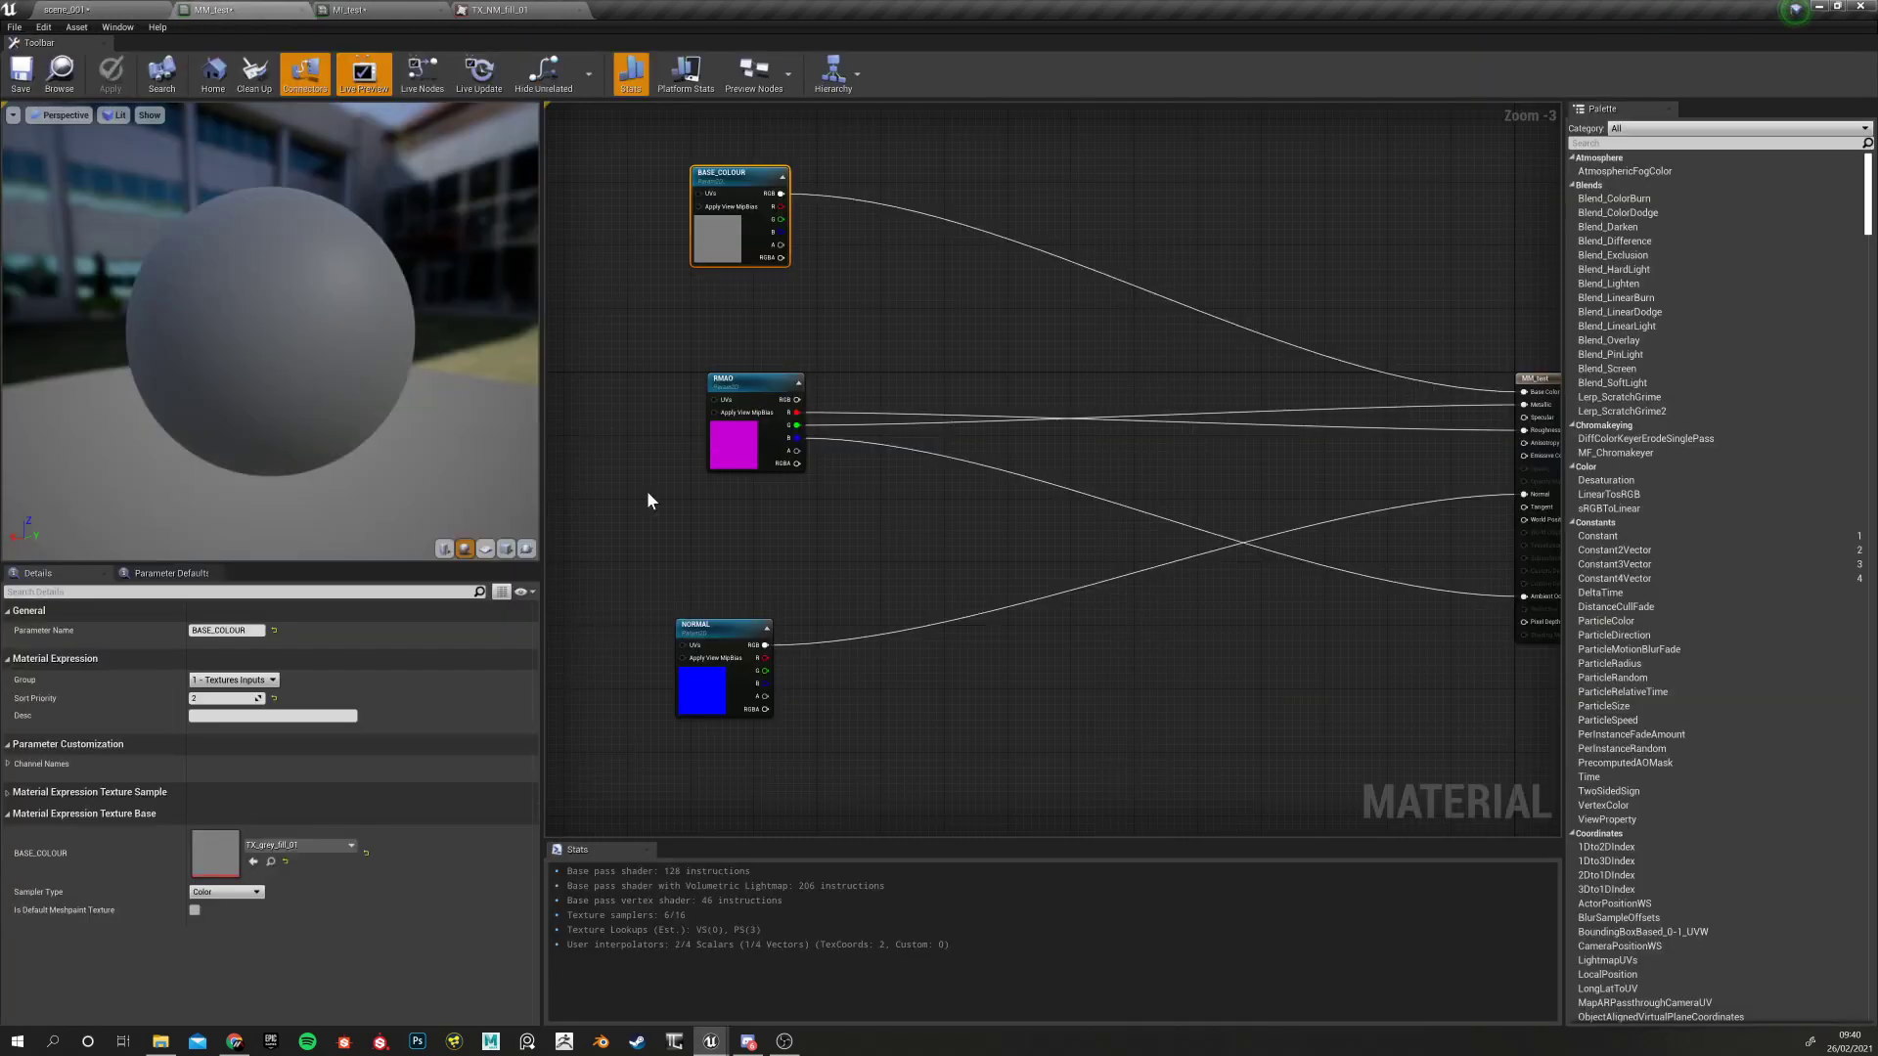
left_click(206, 698)
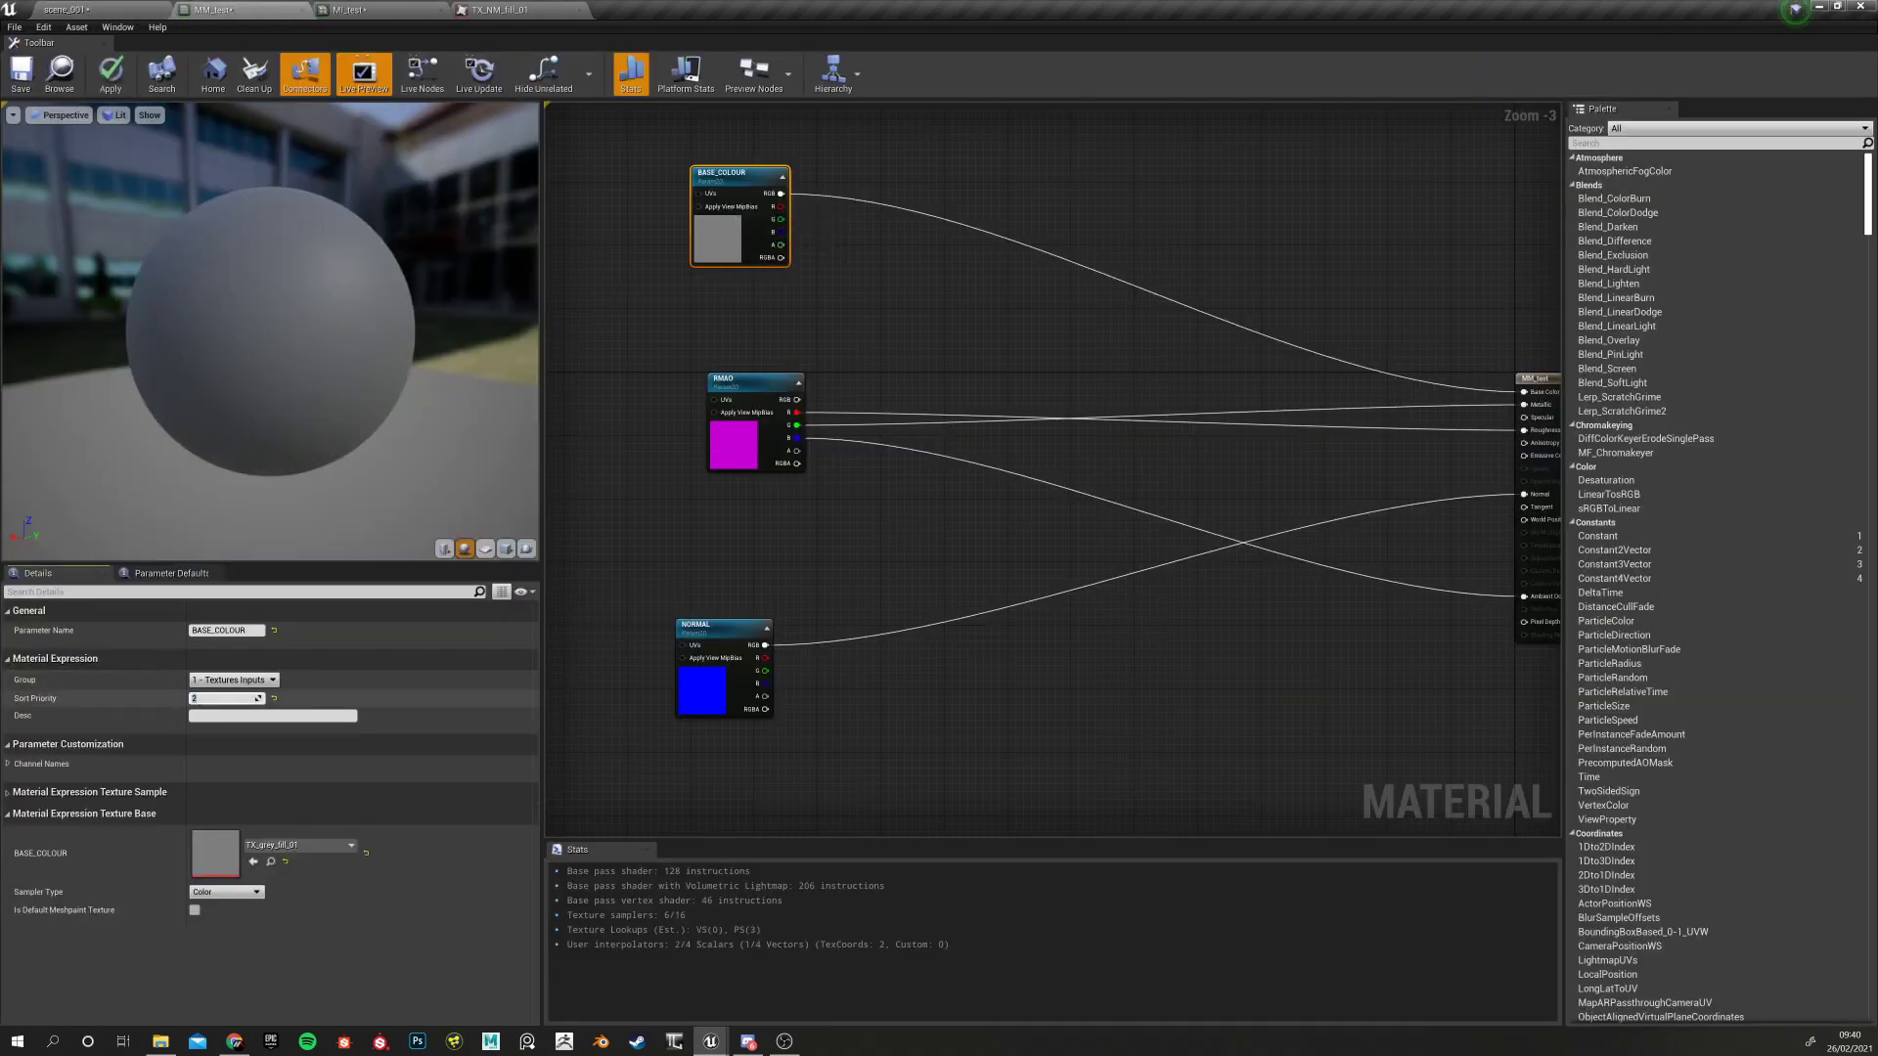
type("0")
key("Return")
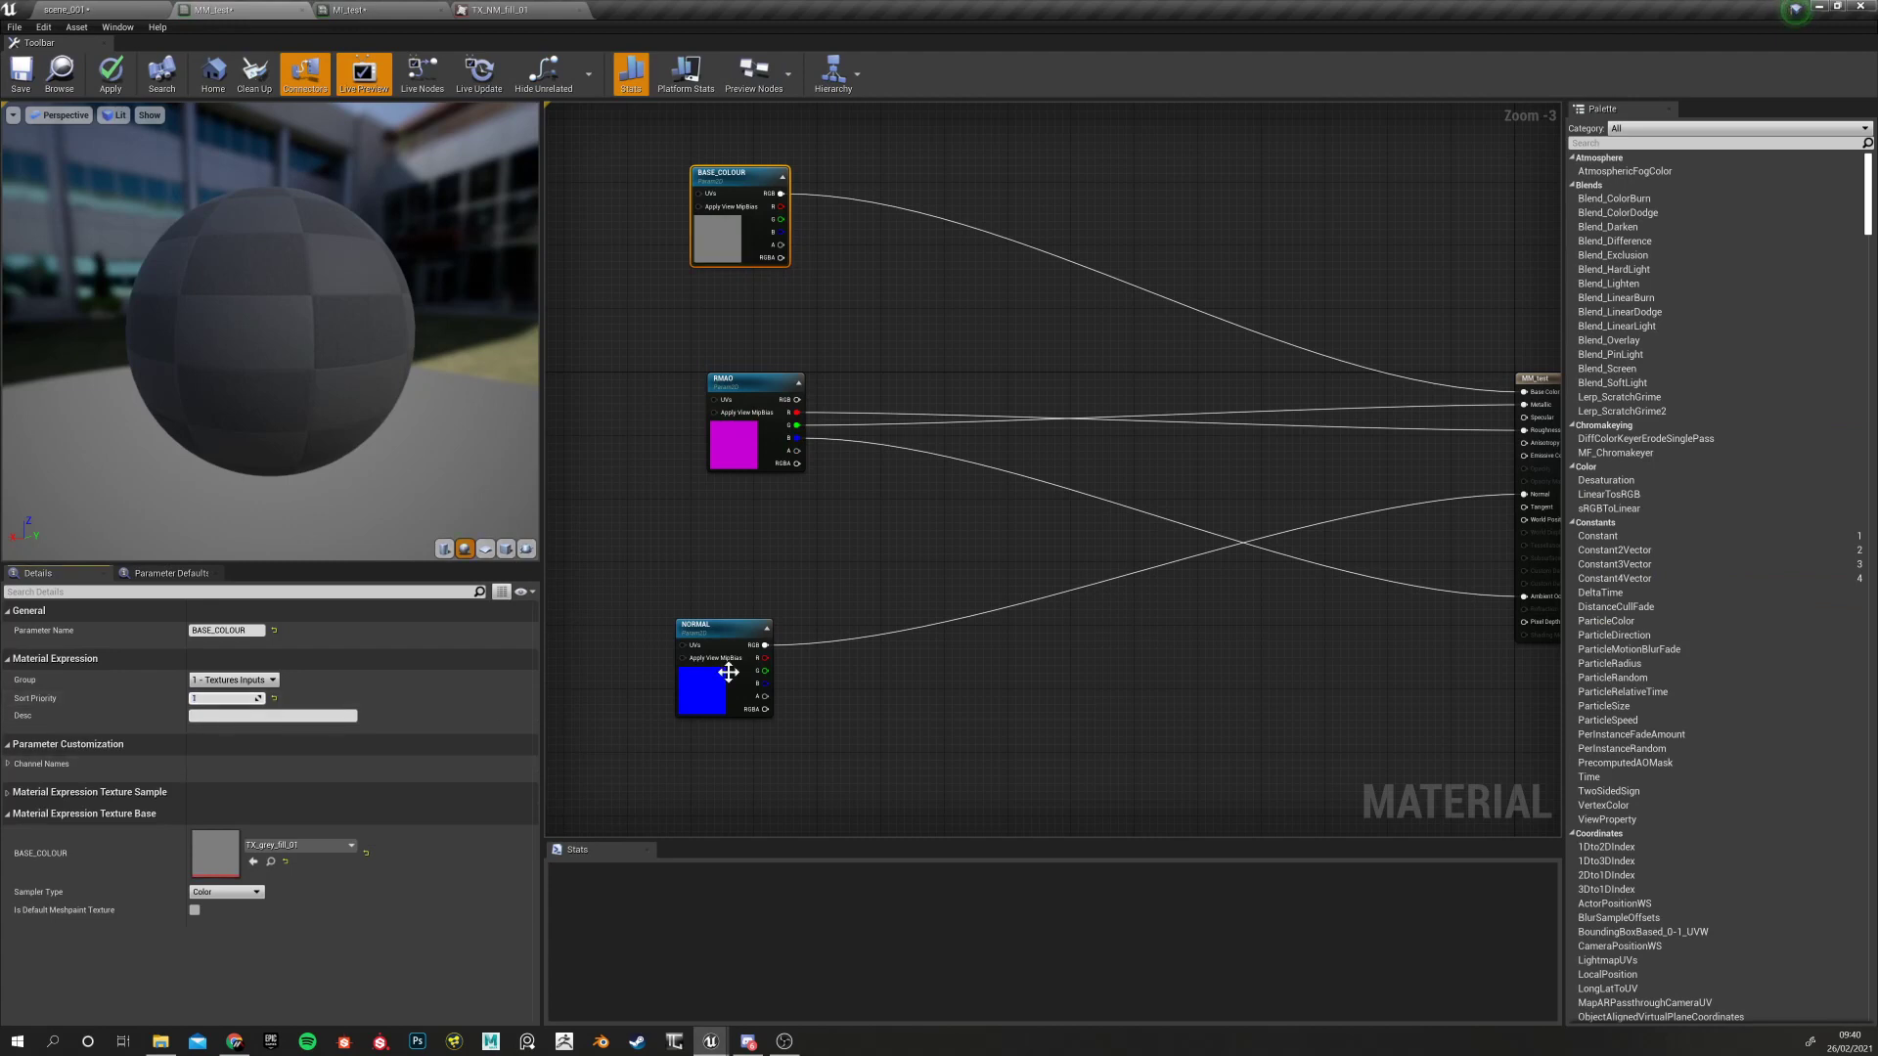
Check the NORMAL and RMAO priorities and tidy the three texture nodes
left_click(706, 642)
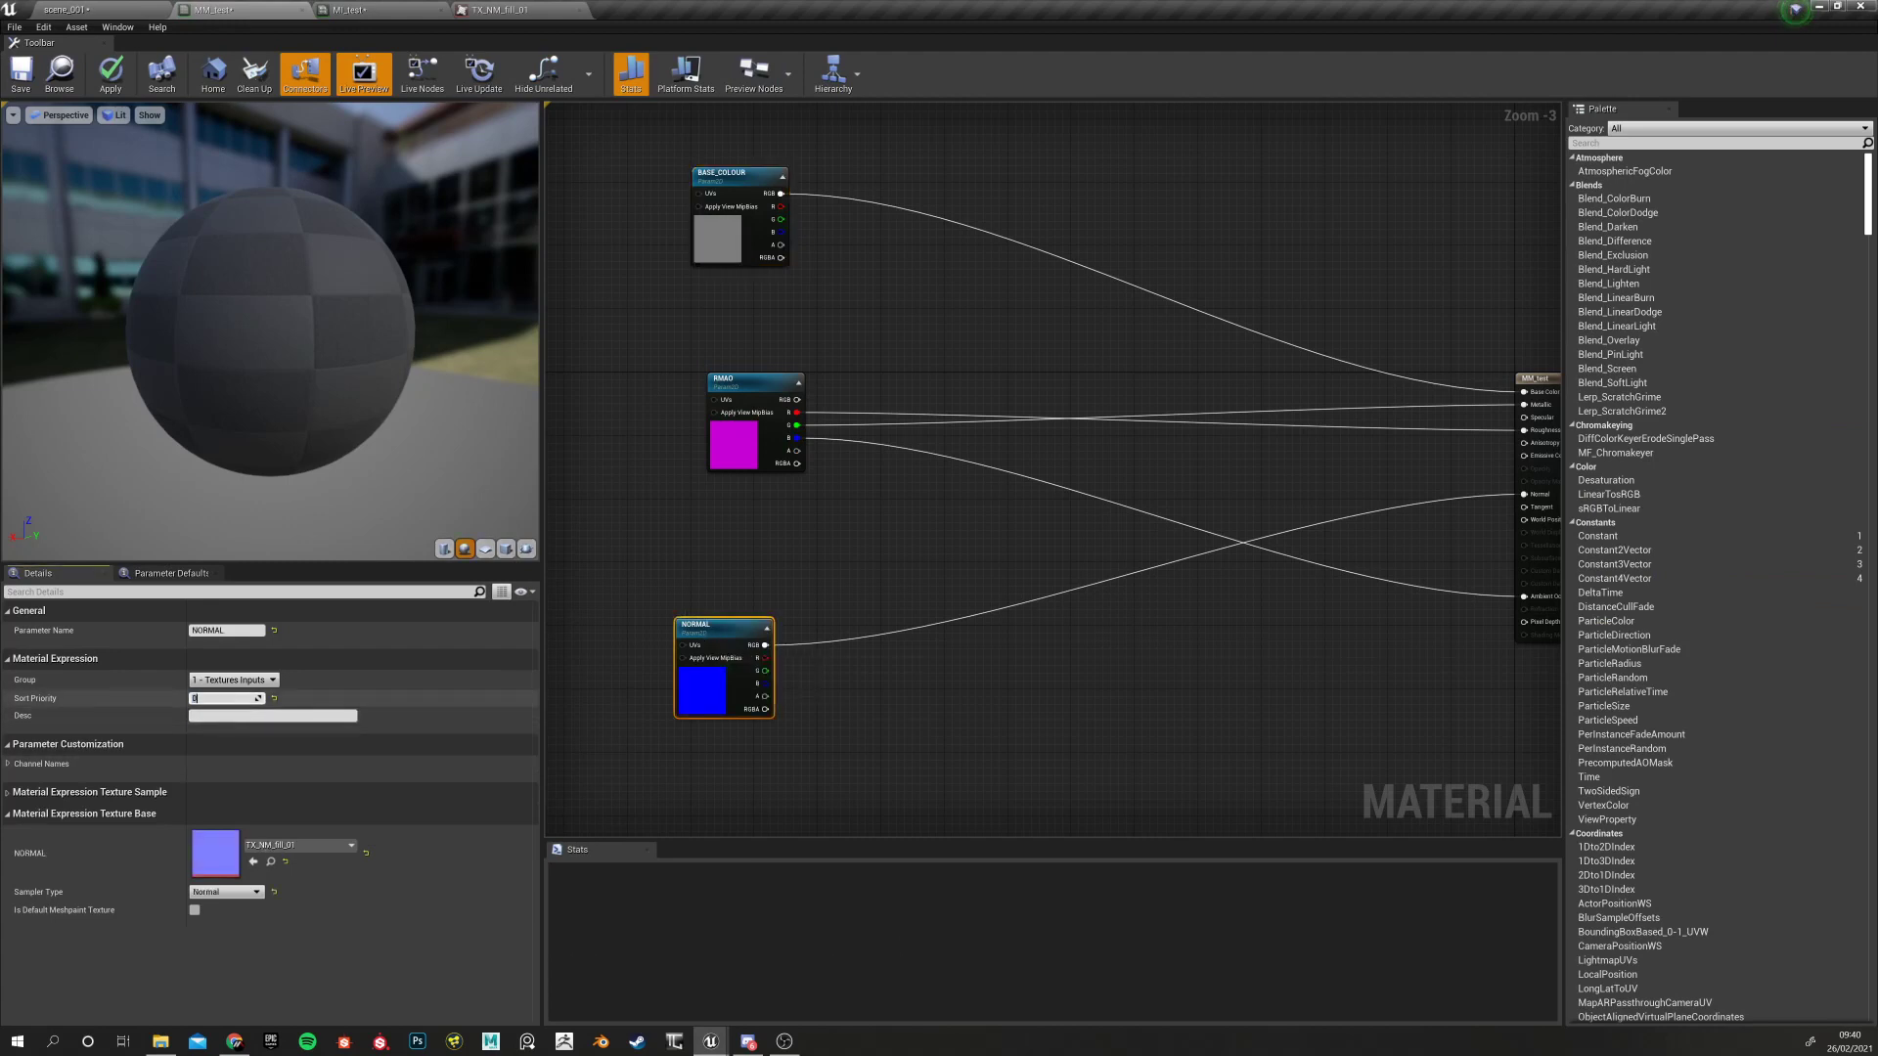
left_click(849, 619)
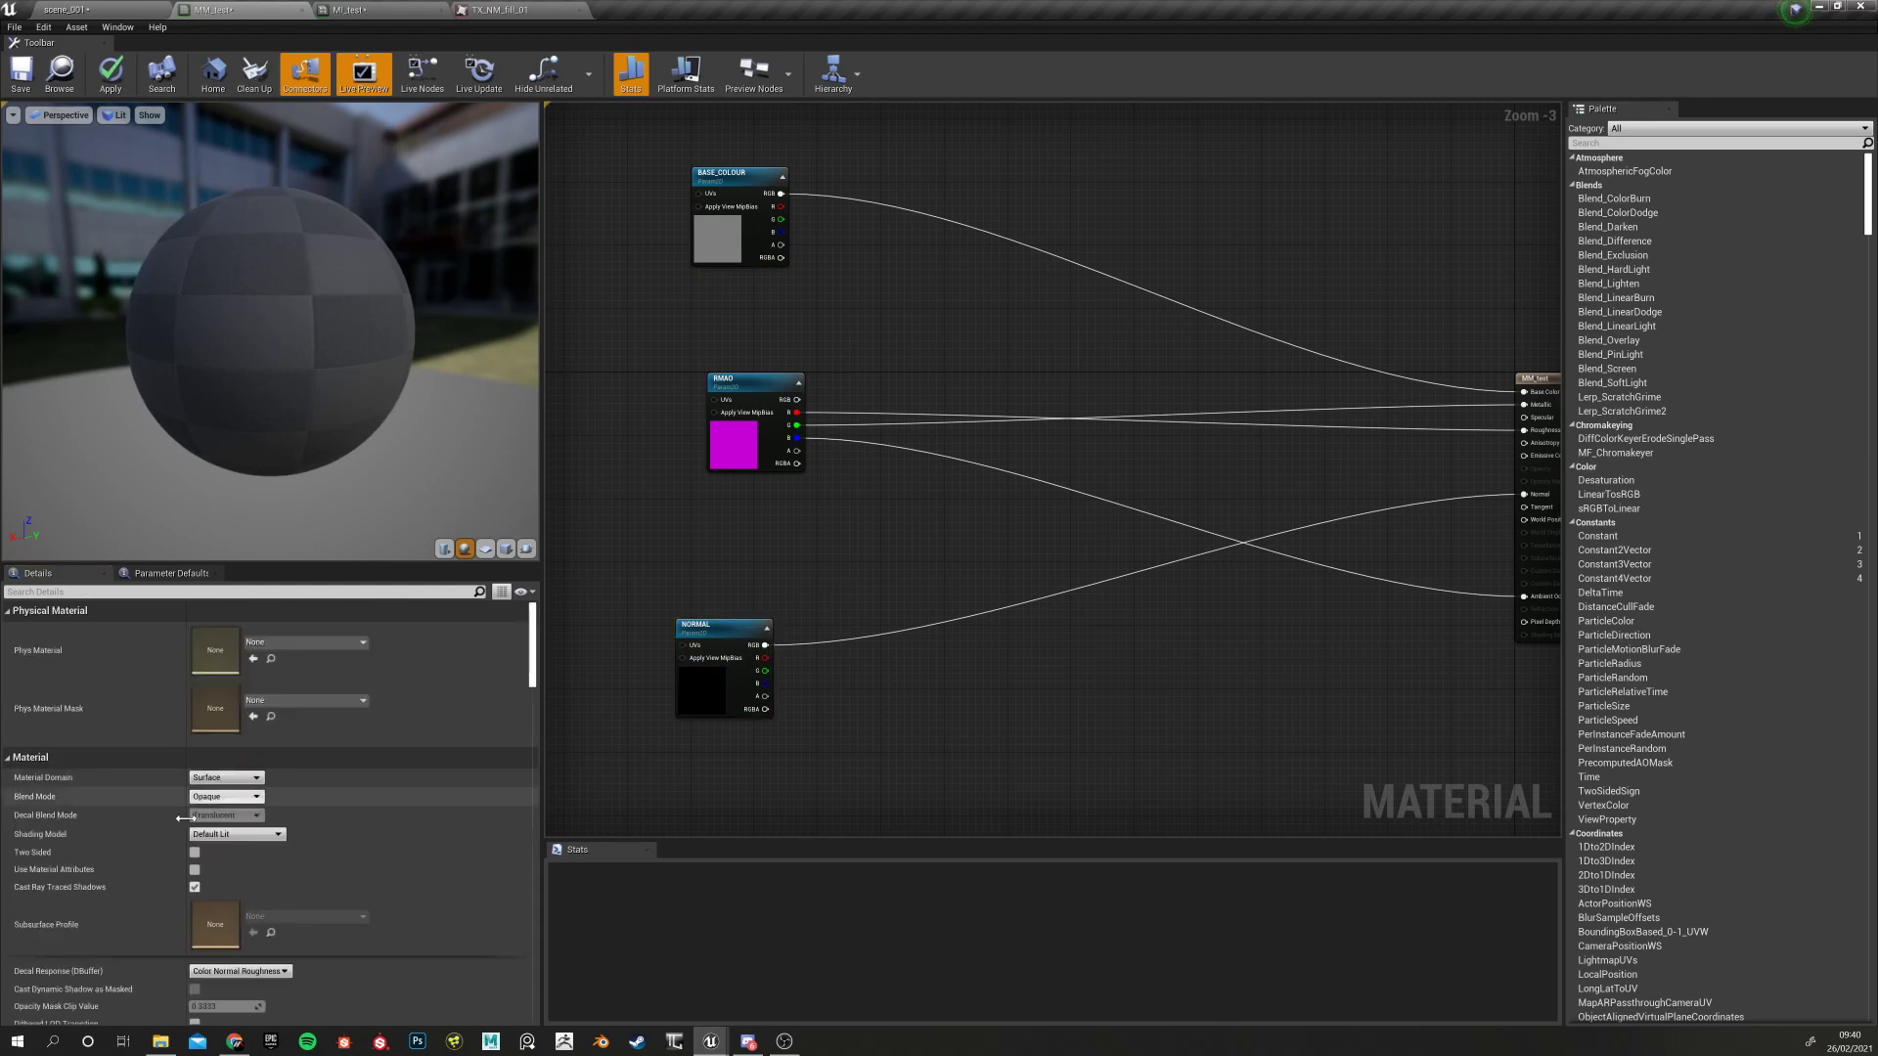
left_click(704, 427)
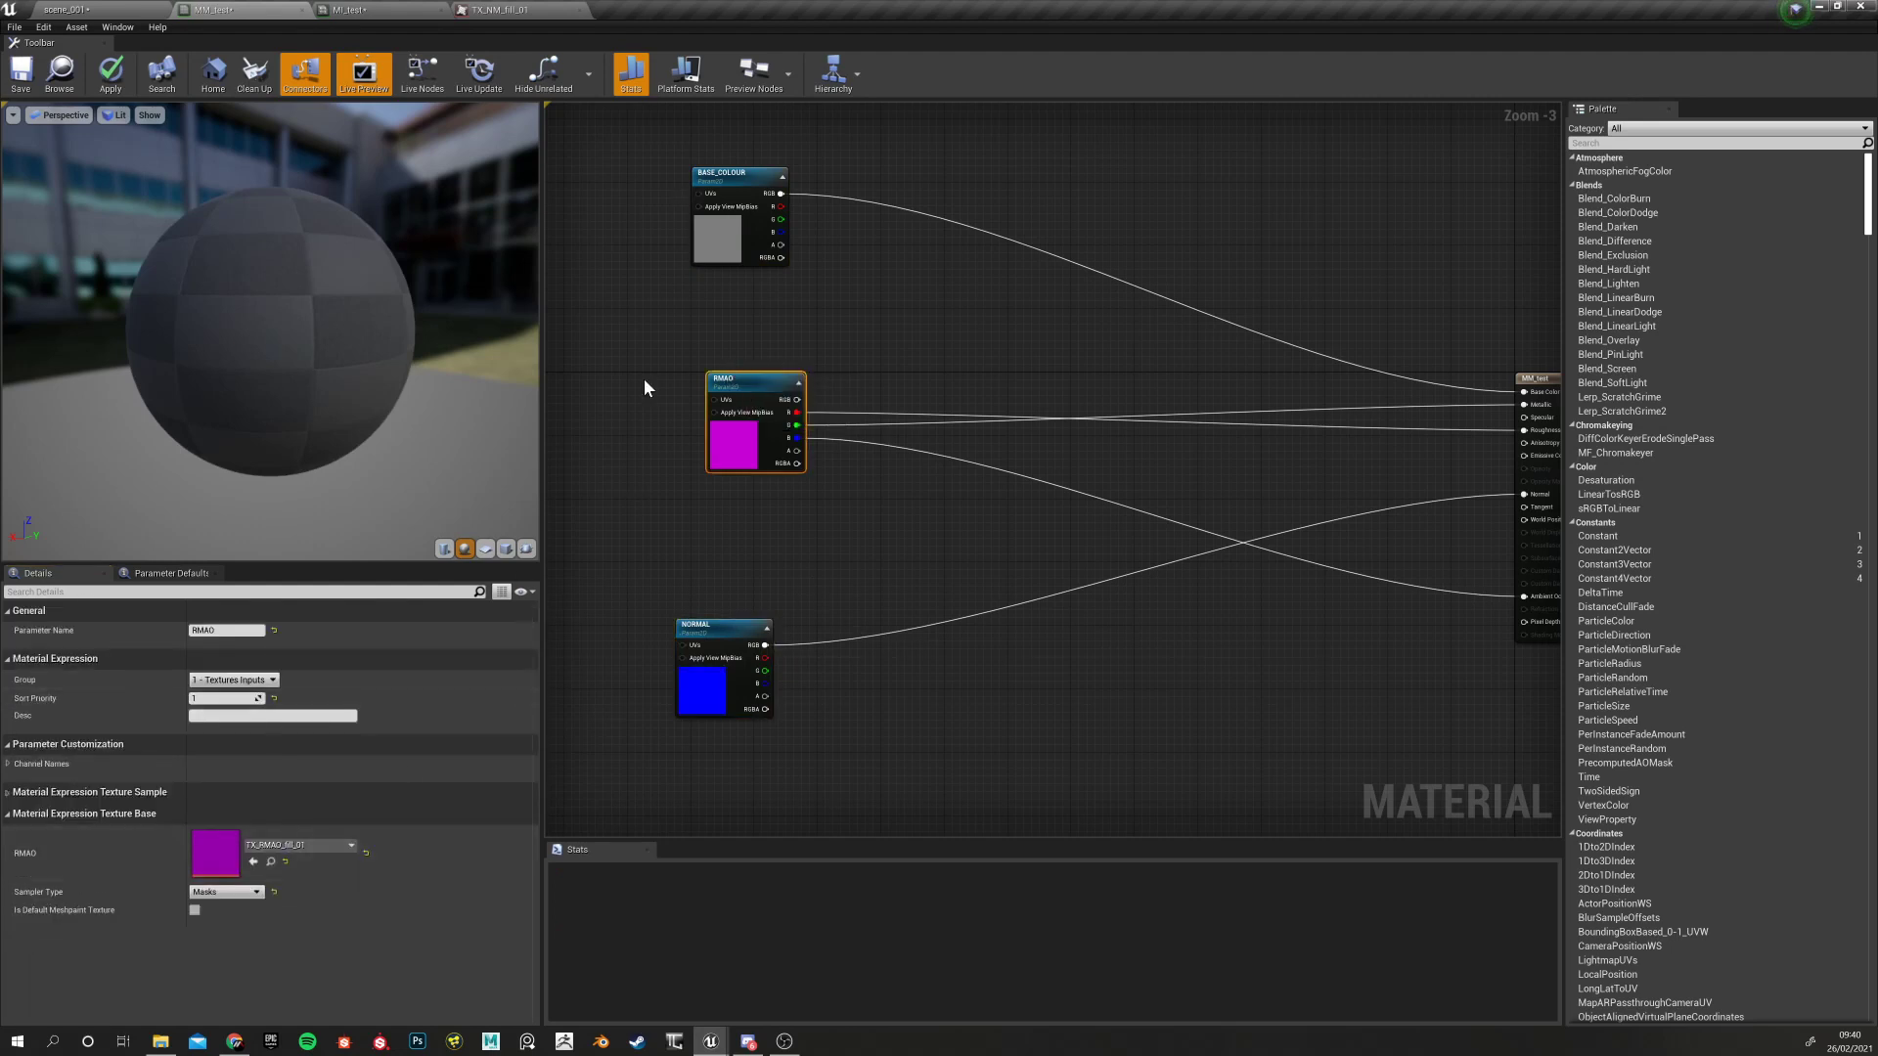
left_click_drag(735, 380, 704, 388)
left_click_drag(710, 625, 722, 626)
left_click_drag(710, 382, 726, 430)
left_click_drag(735, 173, 726, 245)
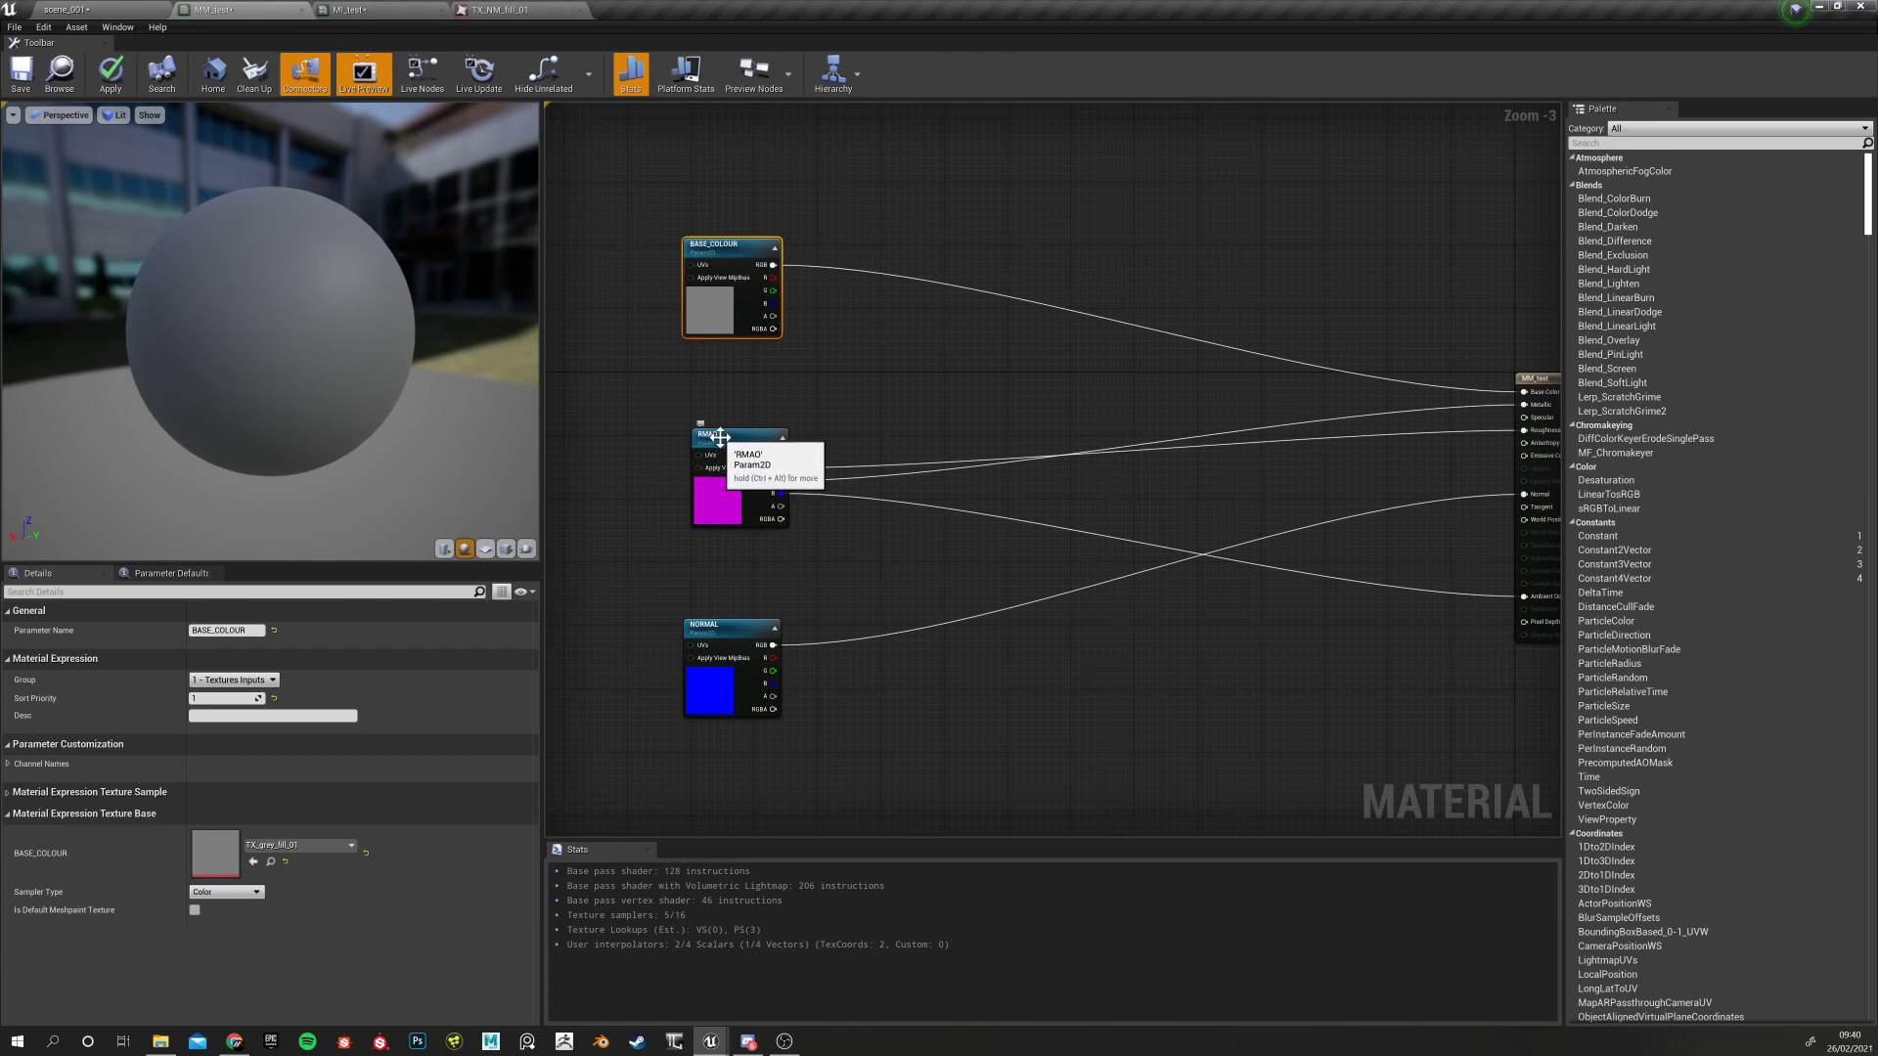
left_click_drag(704, 447, 688, 447)
left_click(713, 638)
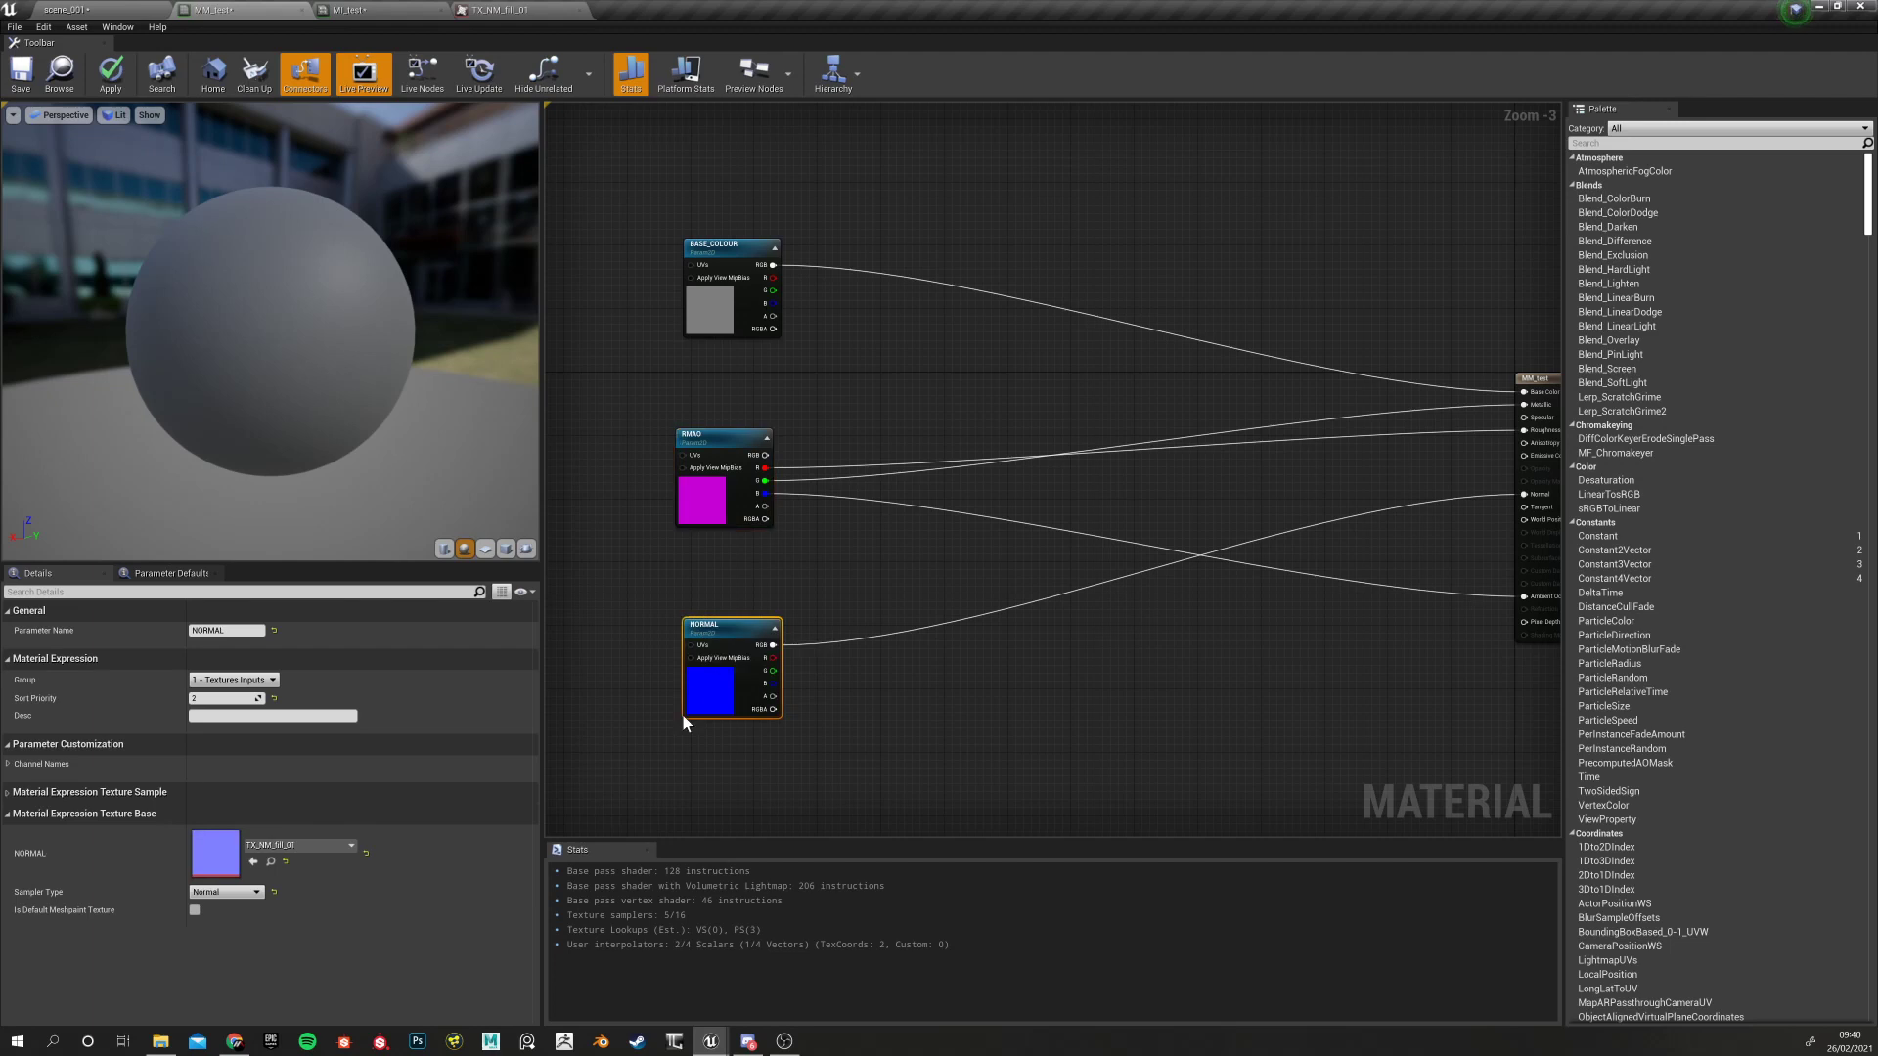
Apply MM_test and confirm MI_test lists BASE_COLOUR, RMAO, then NORMAL
left_click(110, 74)
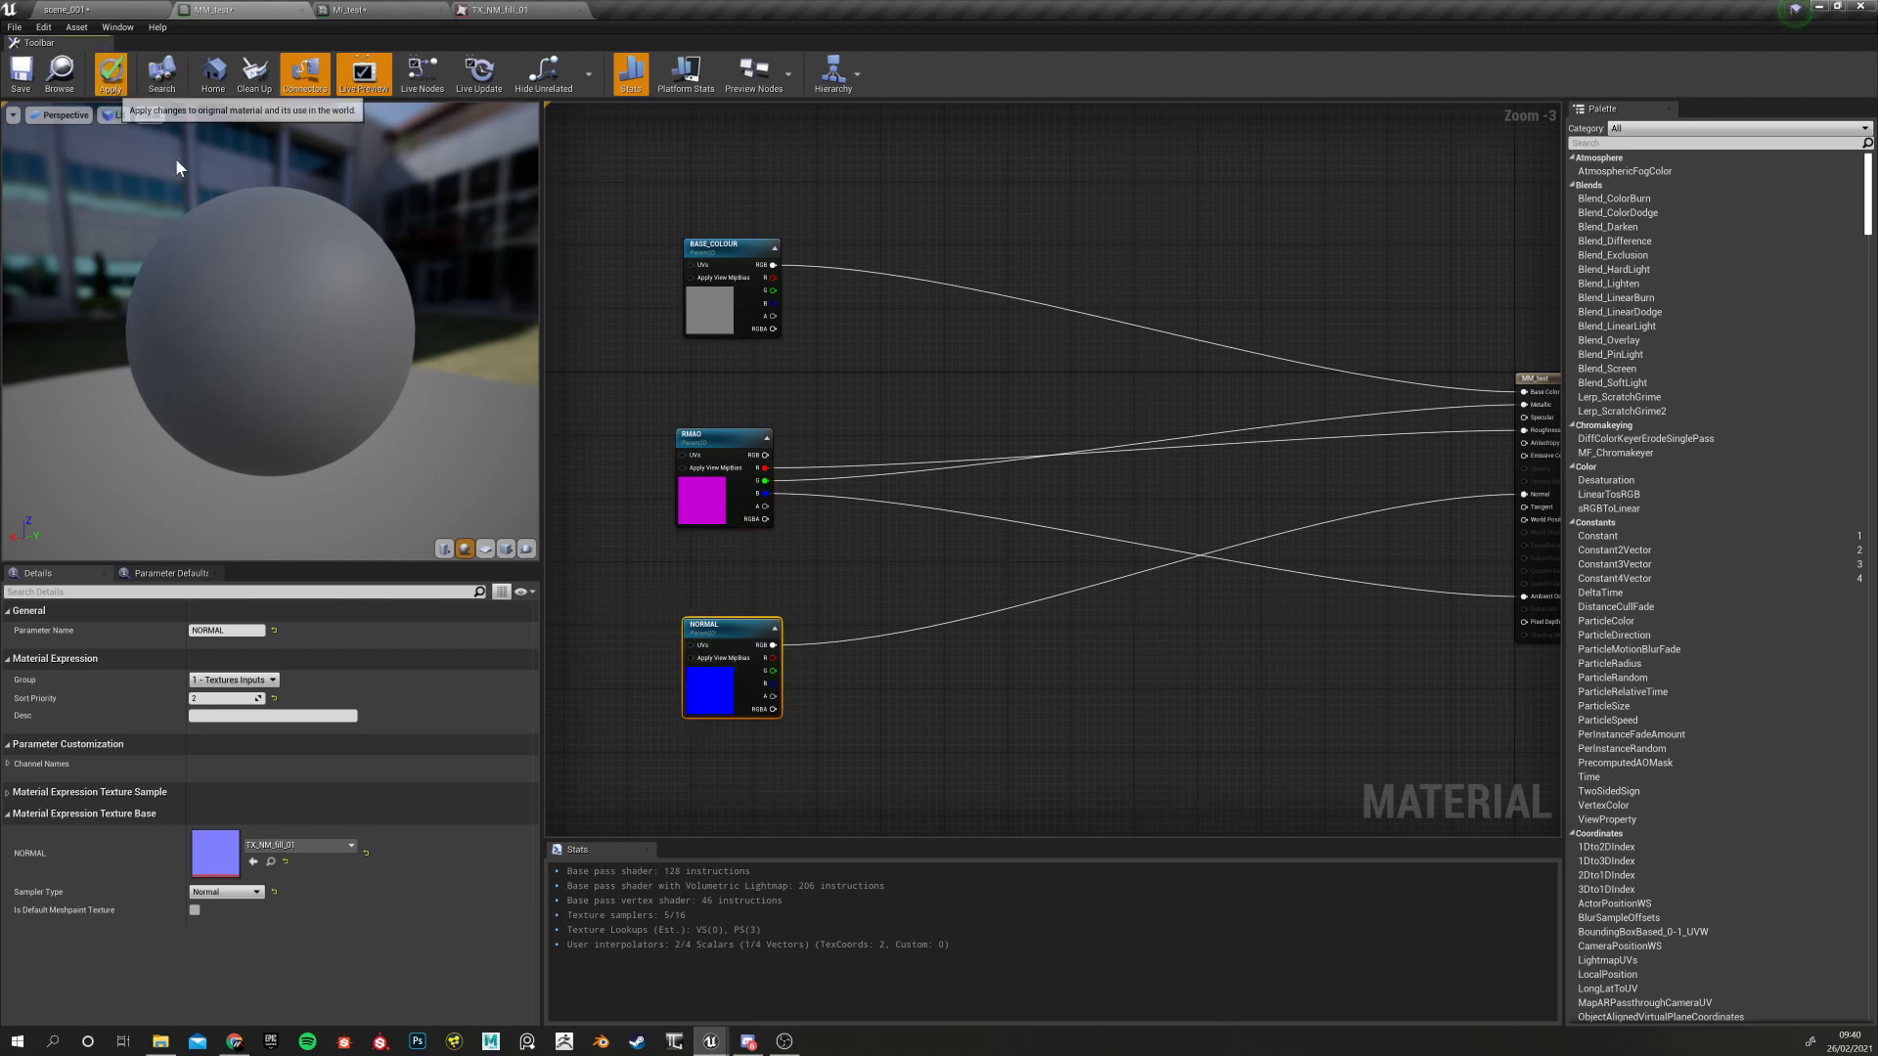
left_click(375, 11)
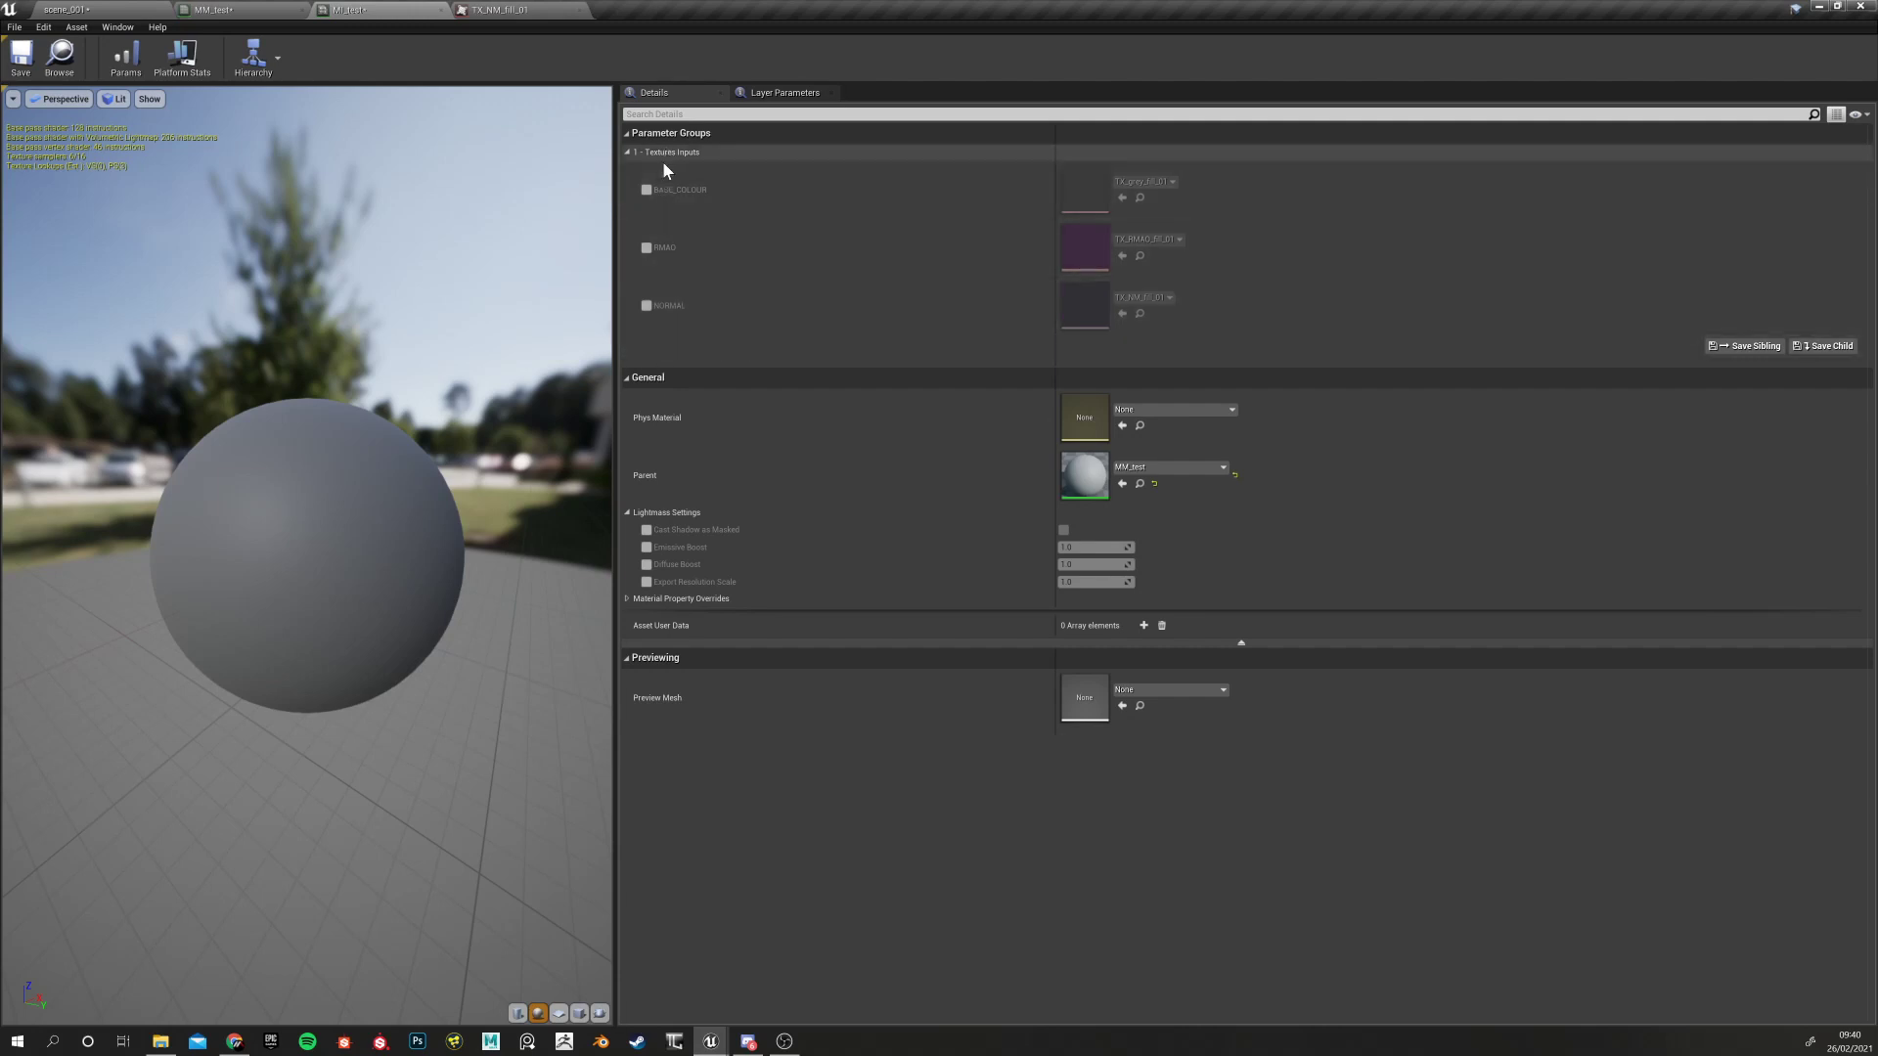
left_click(213, 10)
left_click_drag(709, 269, 654, 232)
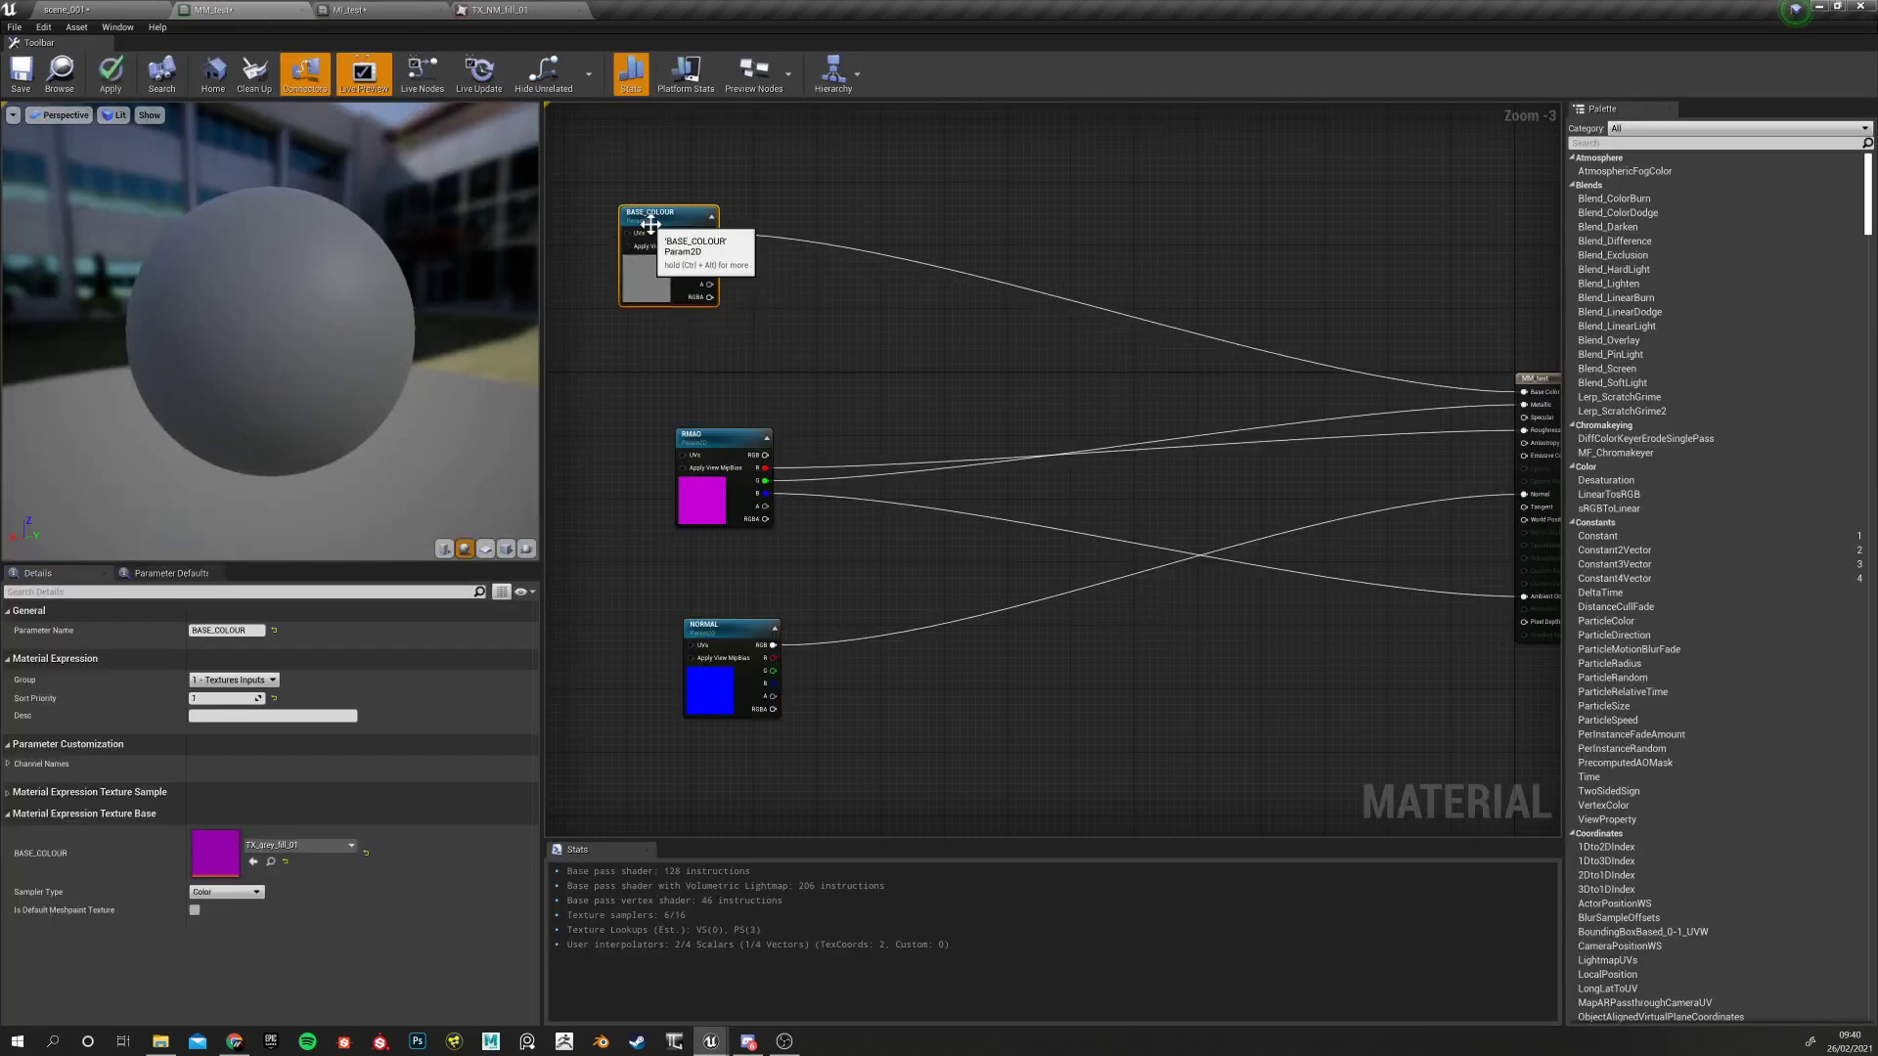
Drag the BASE_COLOUR, RMAO and NORMAL nodes left into a rough vertical column
scroll(685, 401, "up", 3)
scroll(646, 411, "down", 6)
right_click_drag(639, 422, 789, 421)
left_click_drag(794, 339, 704, 313)
left_click_drag(819, 427, 693, 419)
left_click_drag(827, 497, 701, 511)
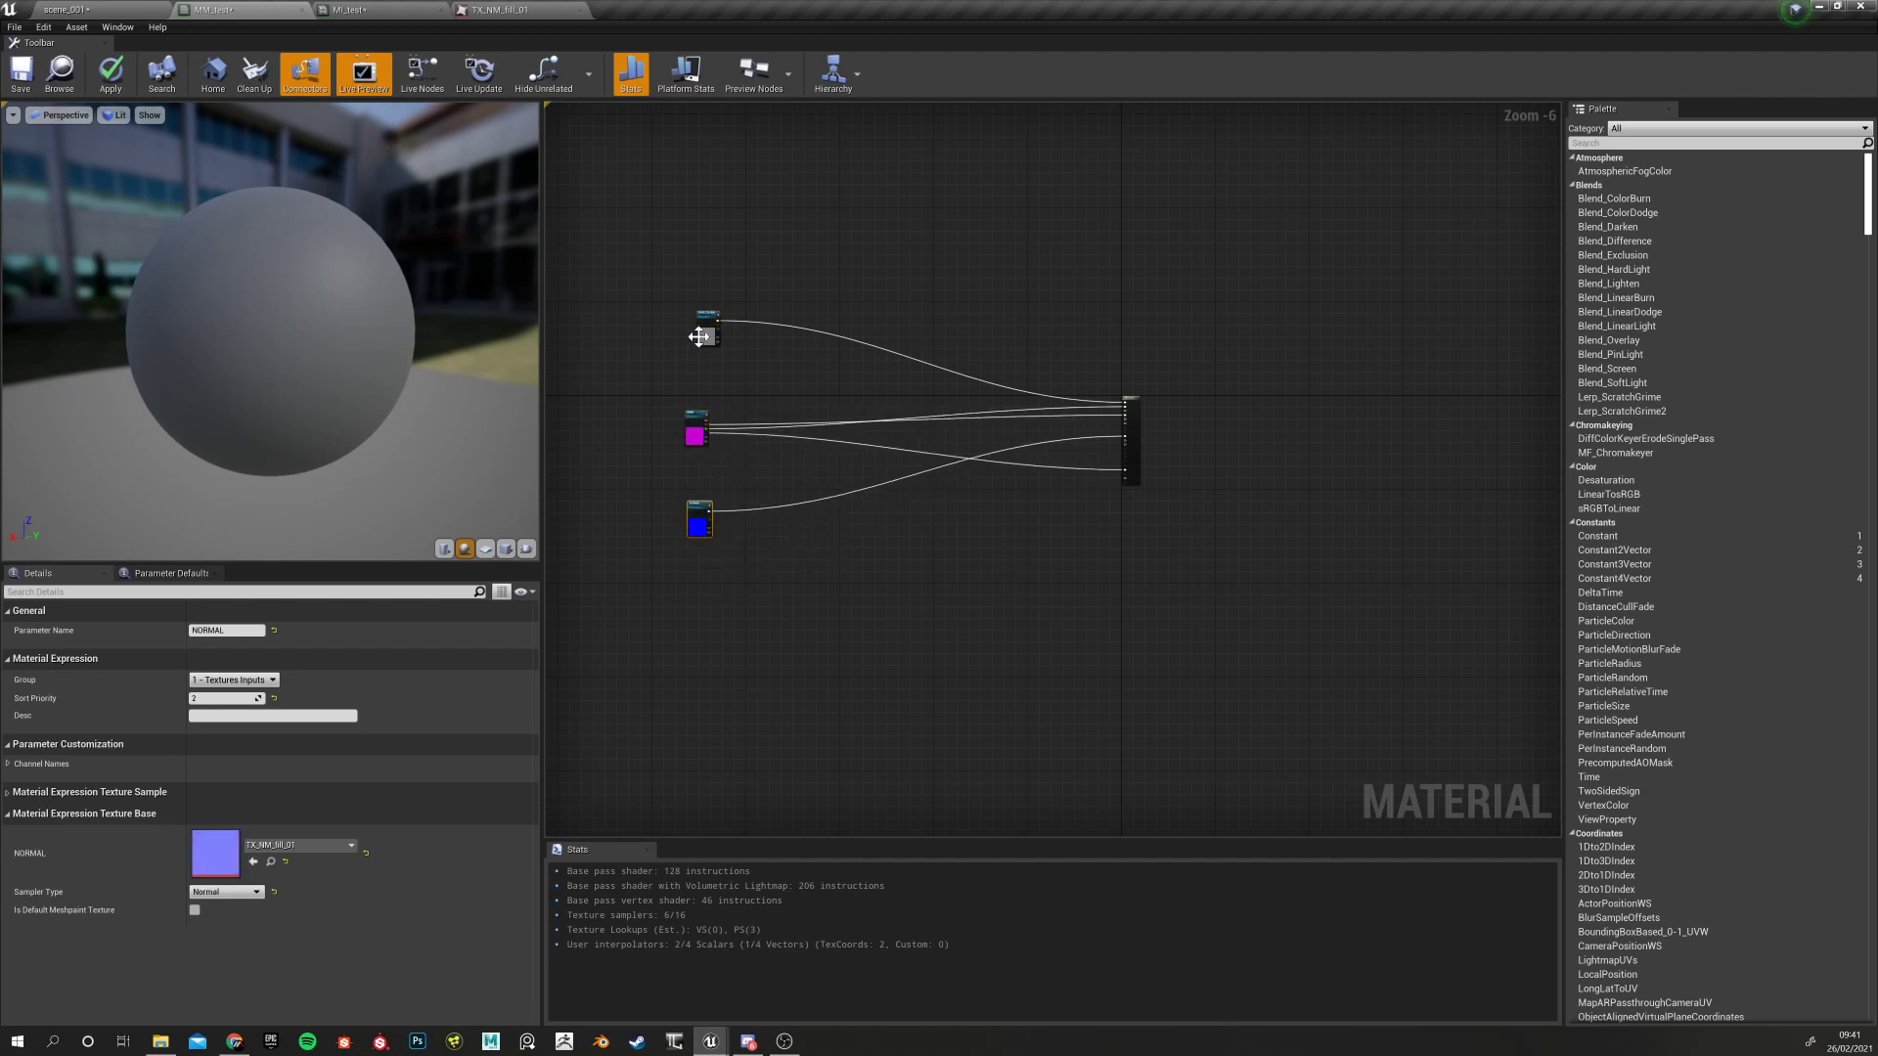
left_click_drag(704, 330, 683, 313)
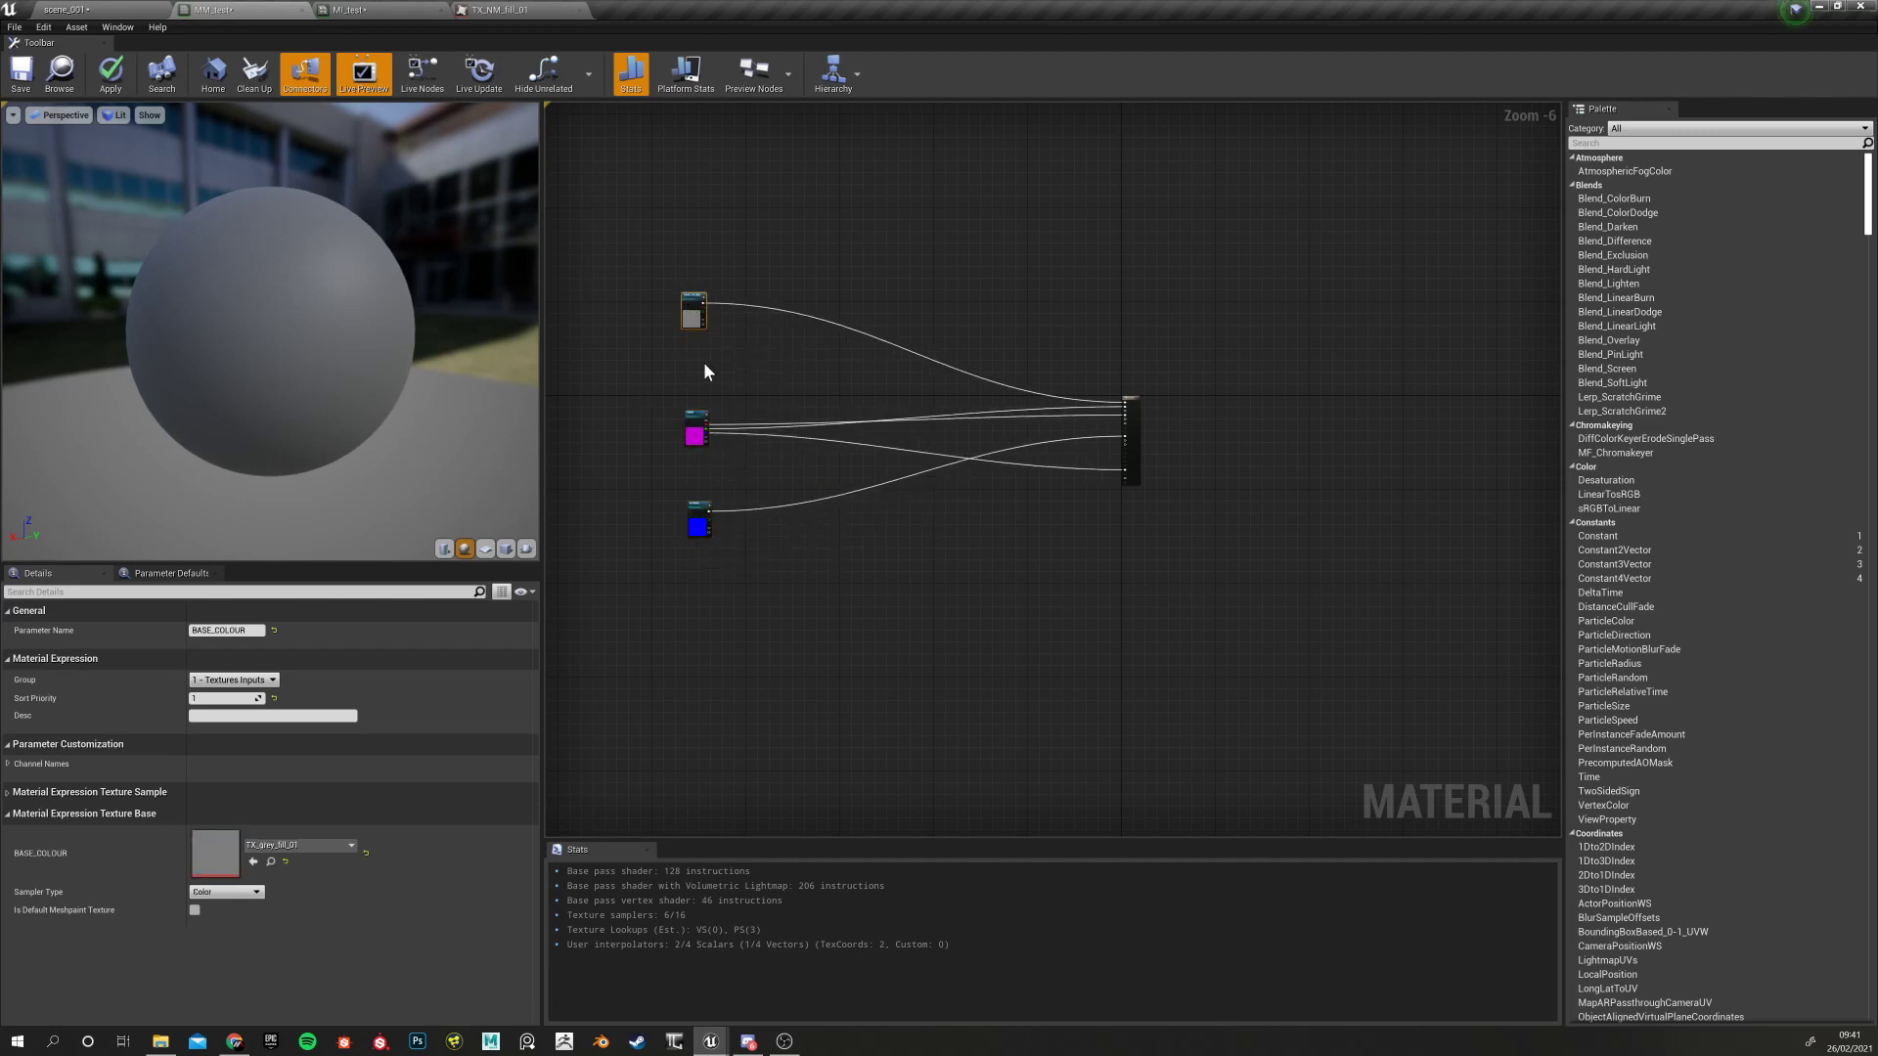
Nudge the RMAO node slightly left and down, then reframe the three texture nodes
scroll(703, 362, "up", 4)
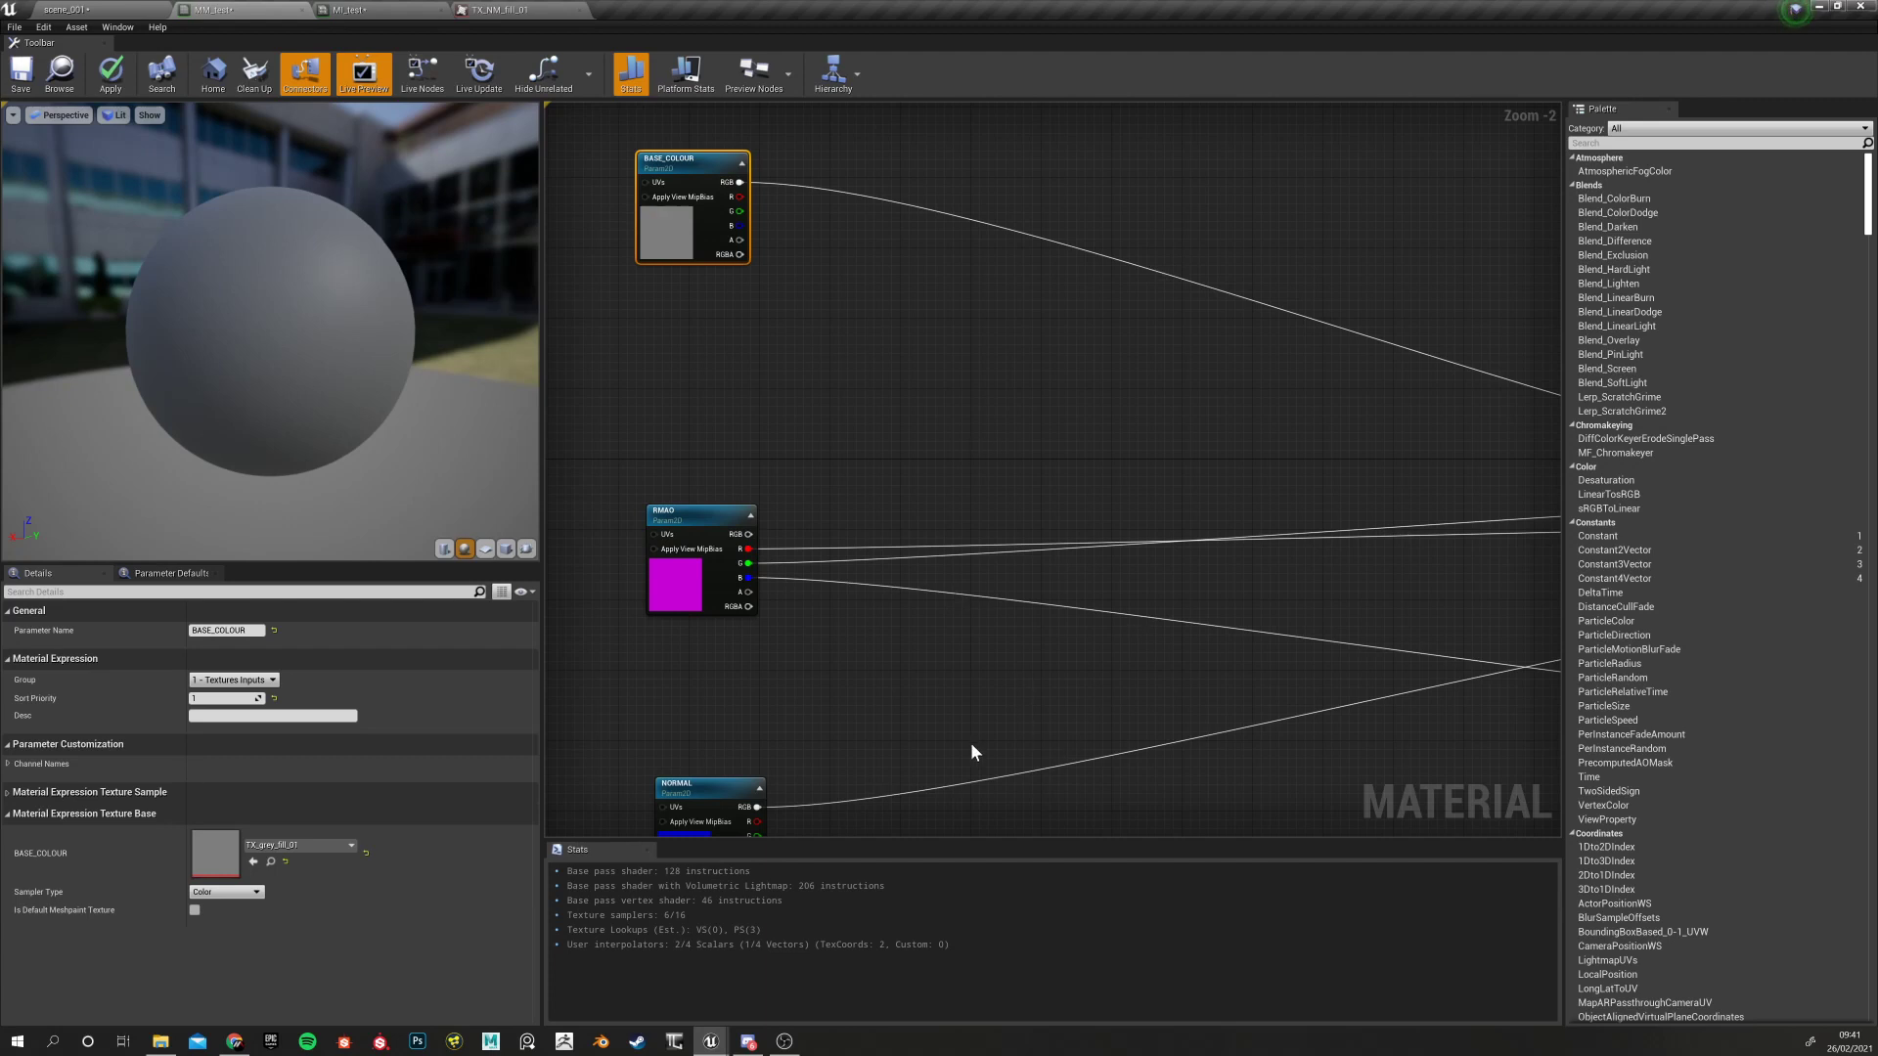
right_click_drag(888, 421, 1027, 461)
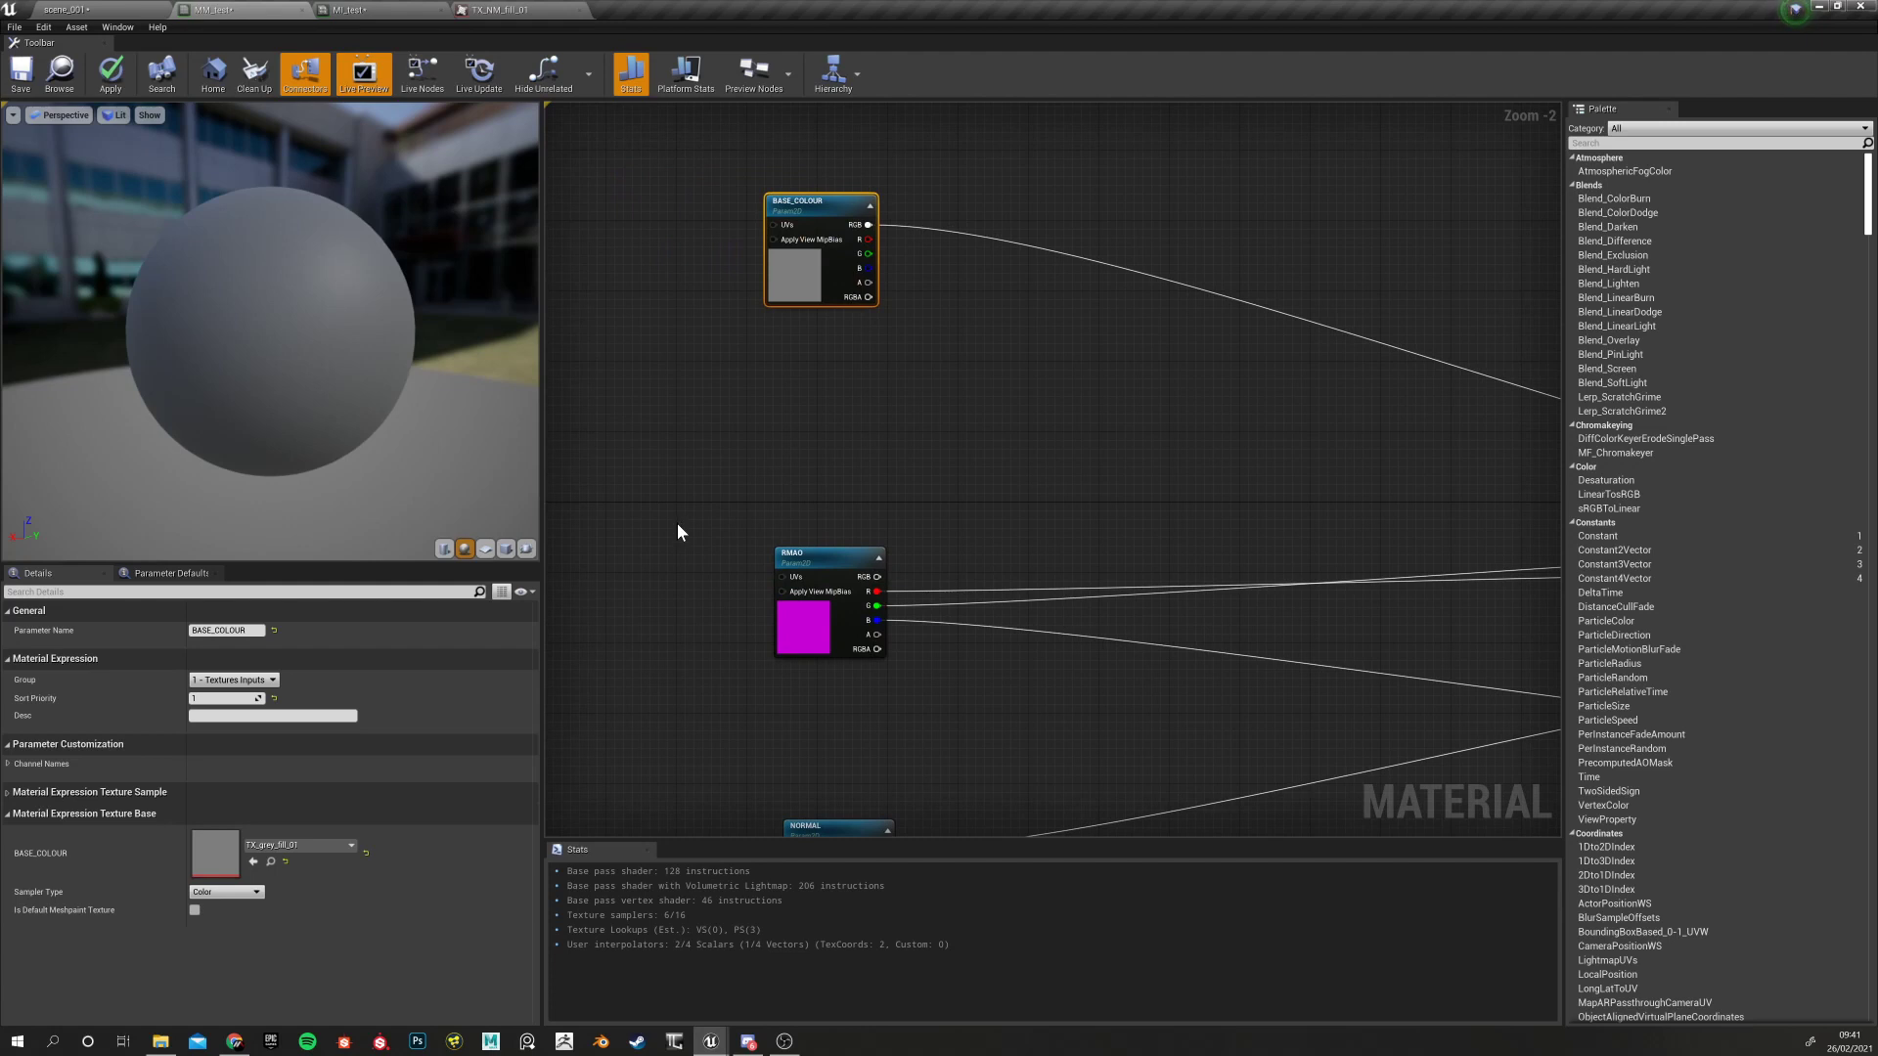
left_click_drag(826, 556, 808, 565)
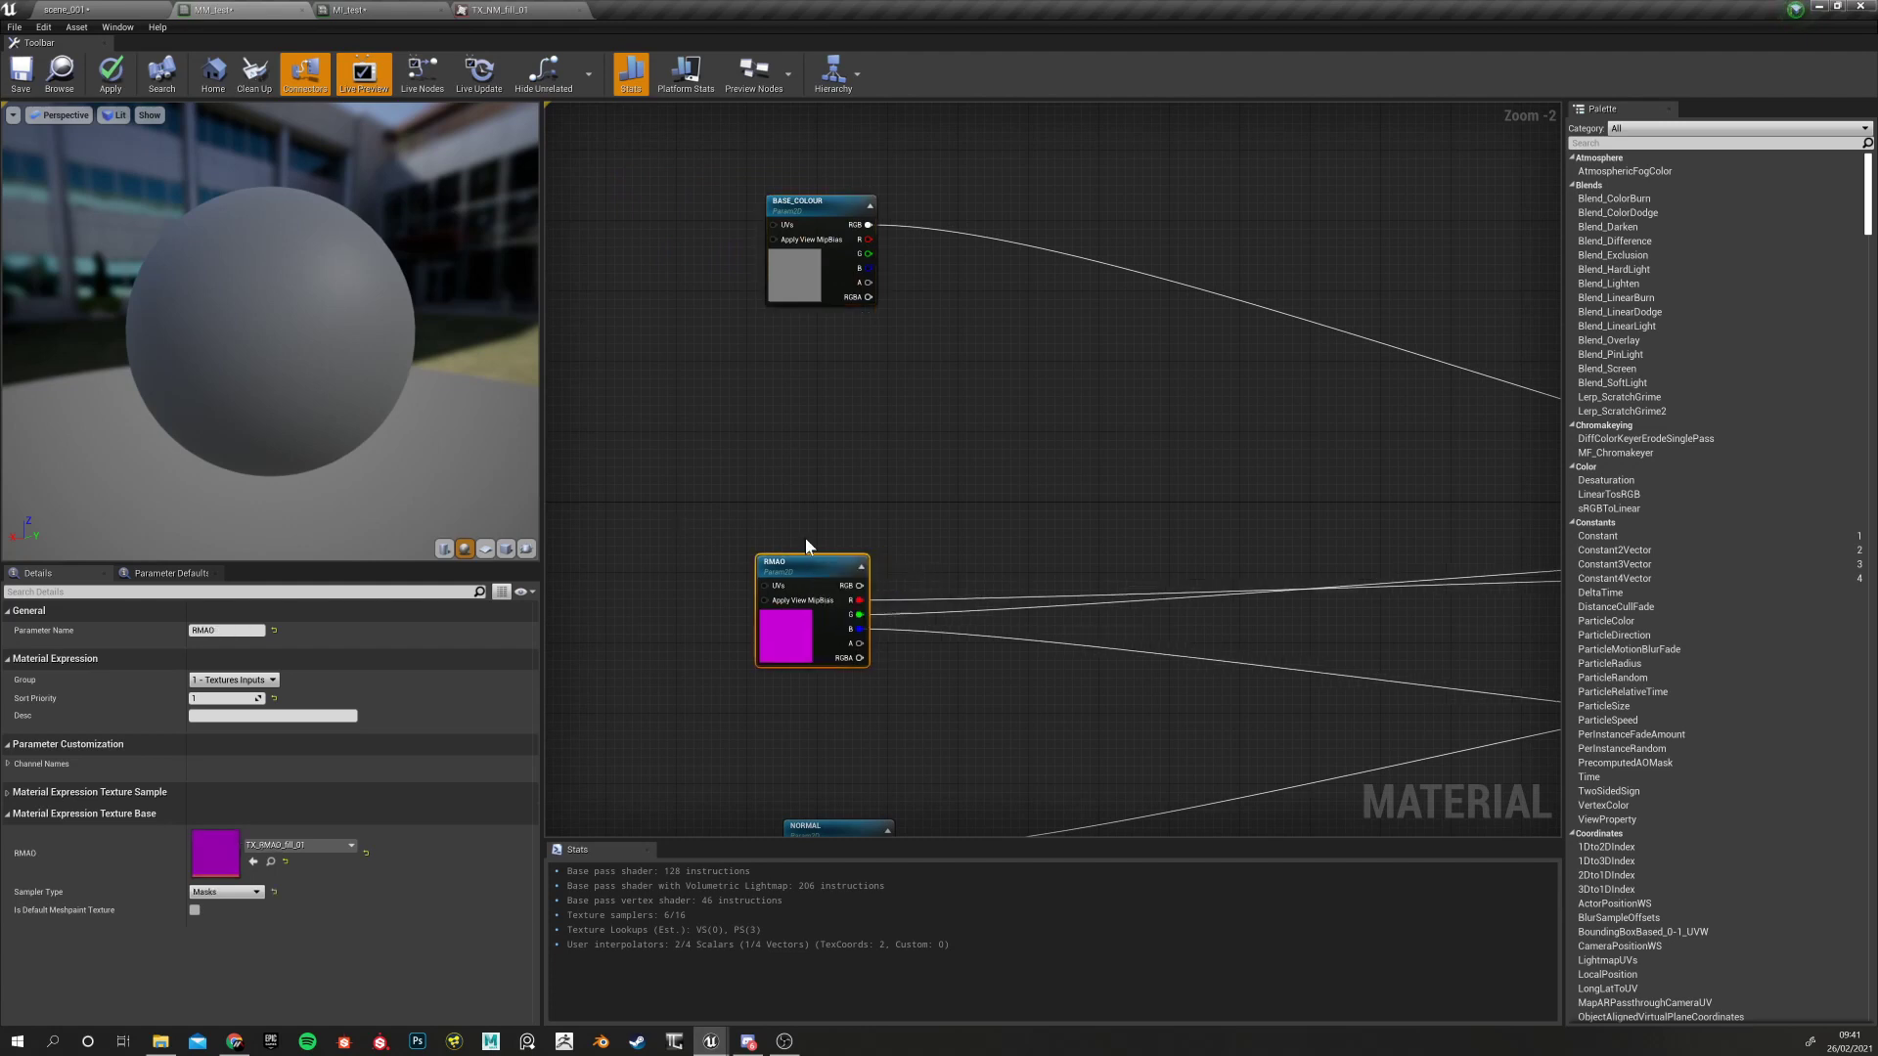
left_click(843, 196)
right_click_drag(801, 425, 826, 272)
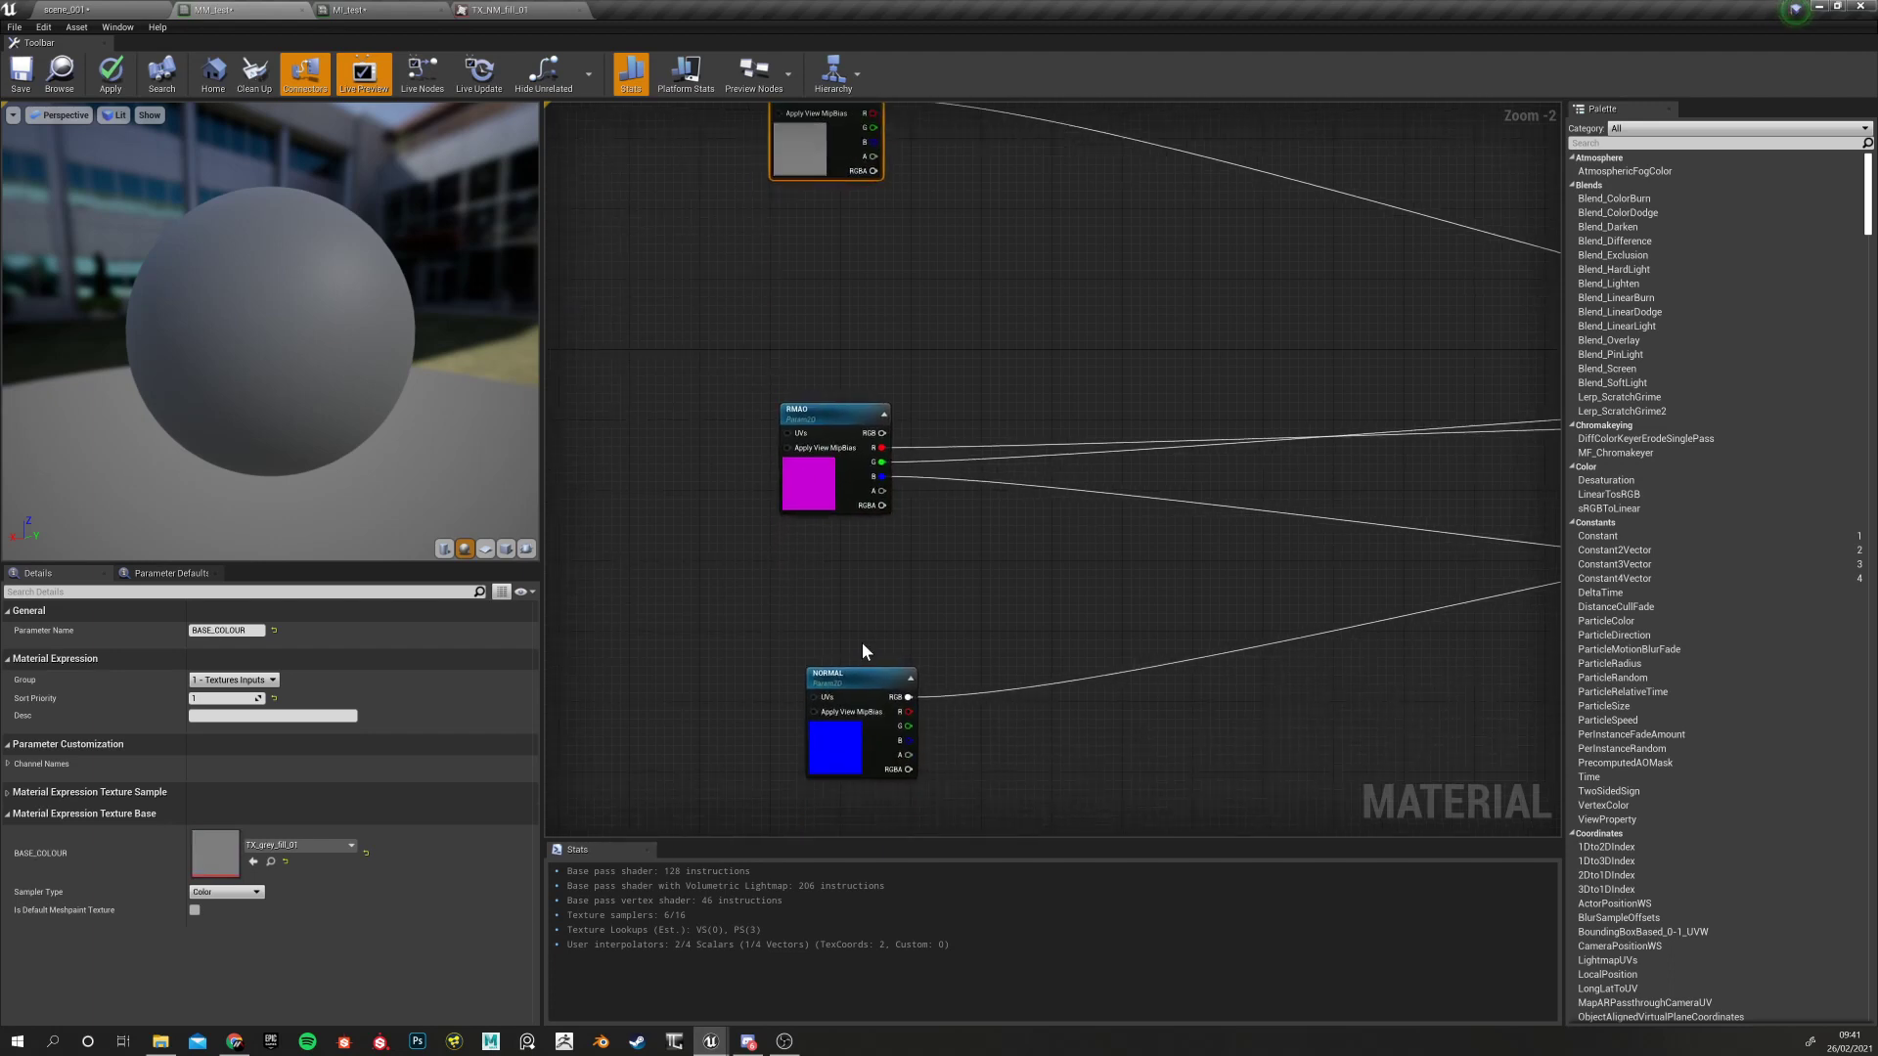
left_click(846, 684)
scroll(753, 550, "down", 4)
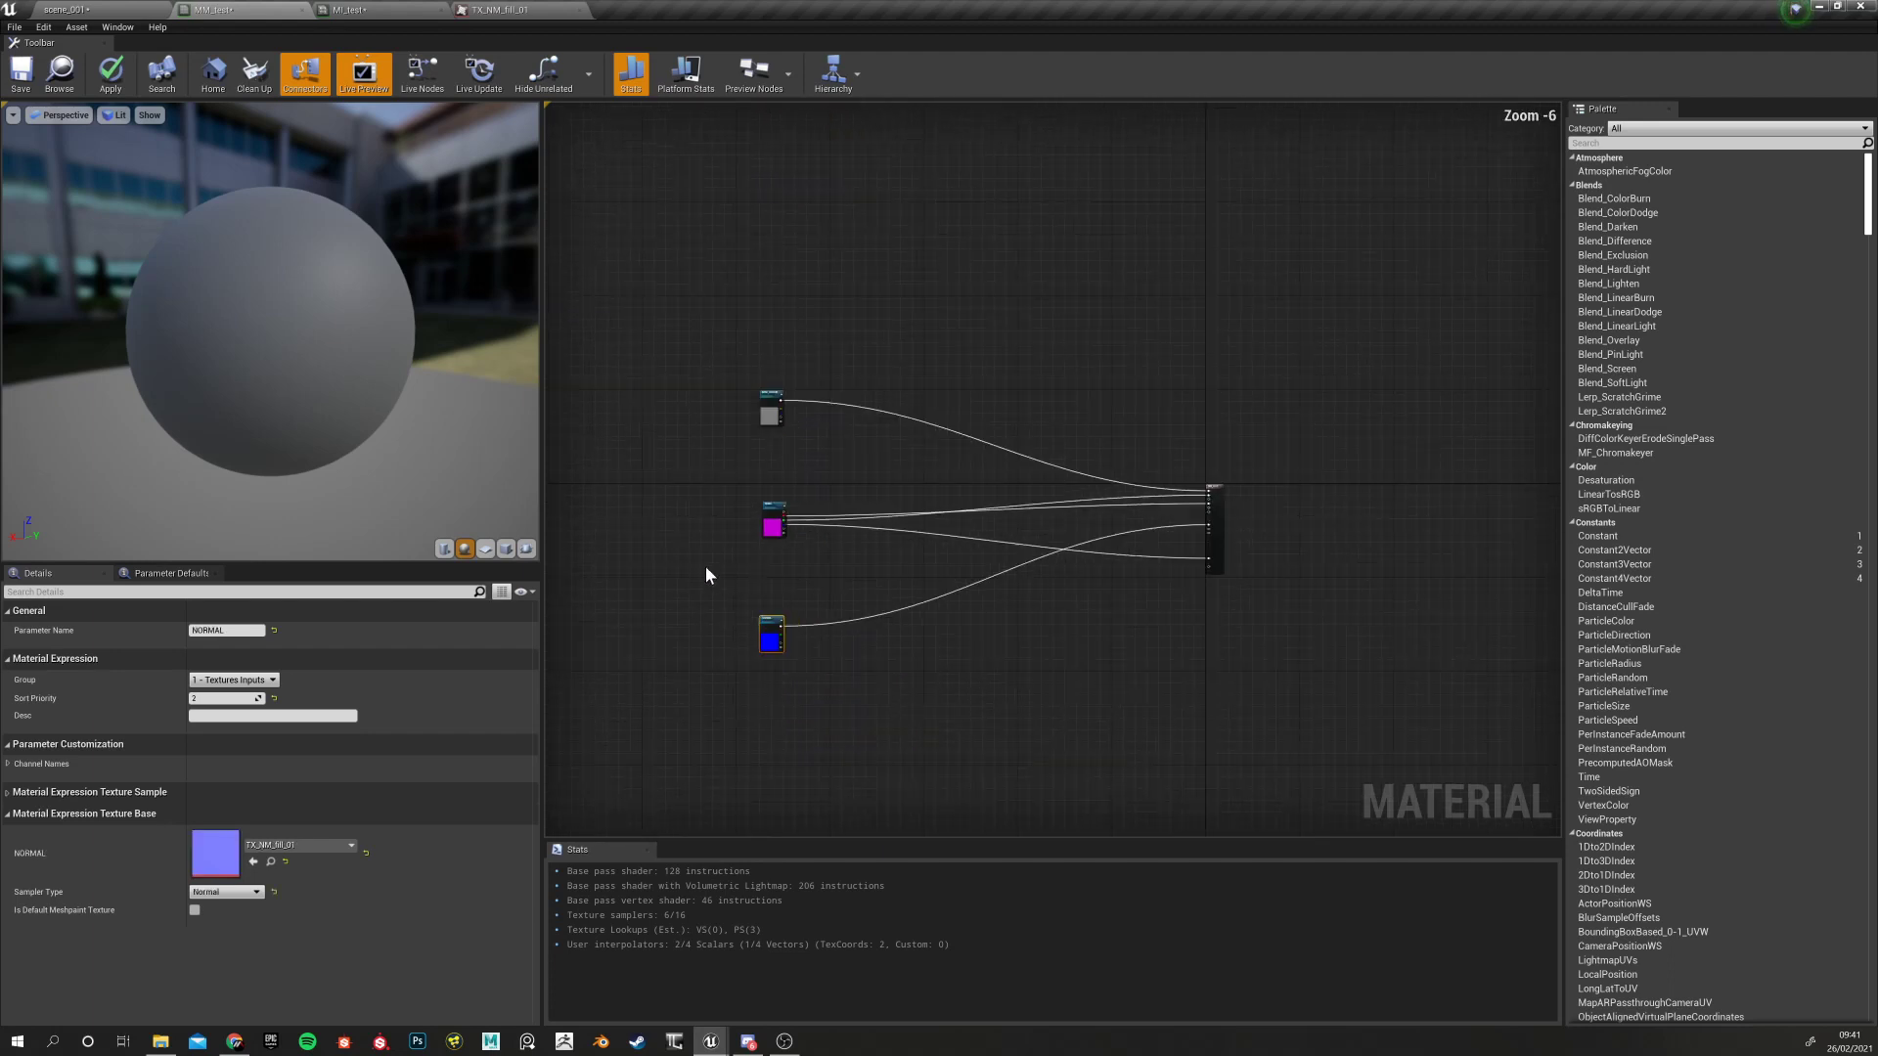
scroll(759, 538, "up", 2)
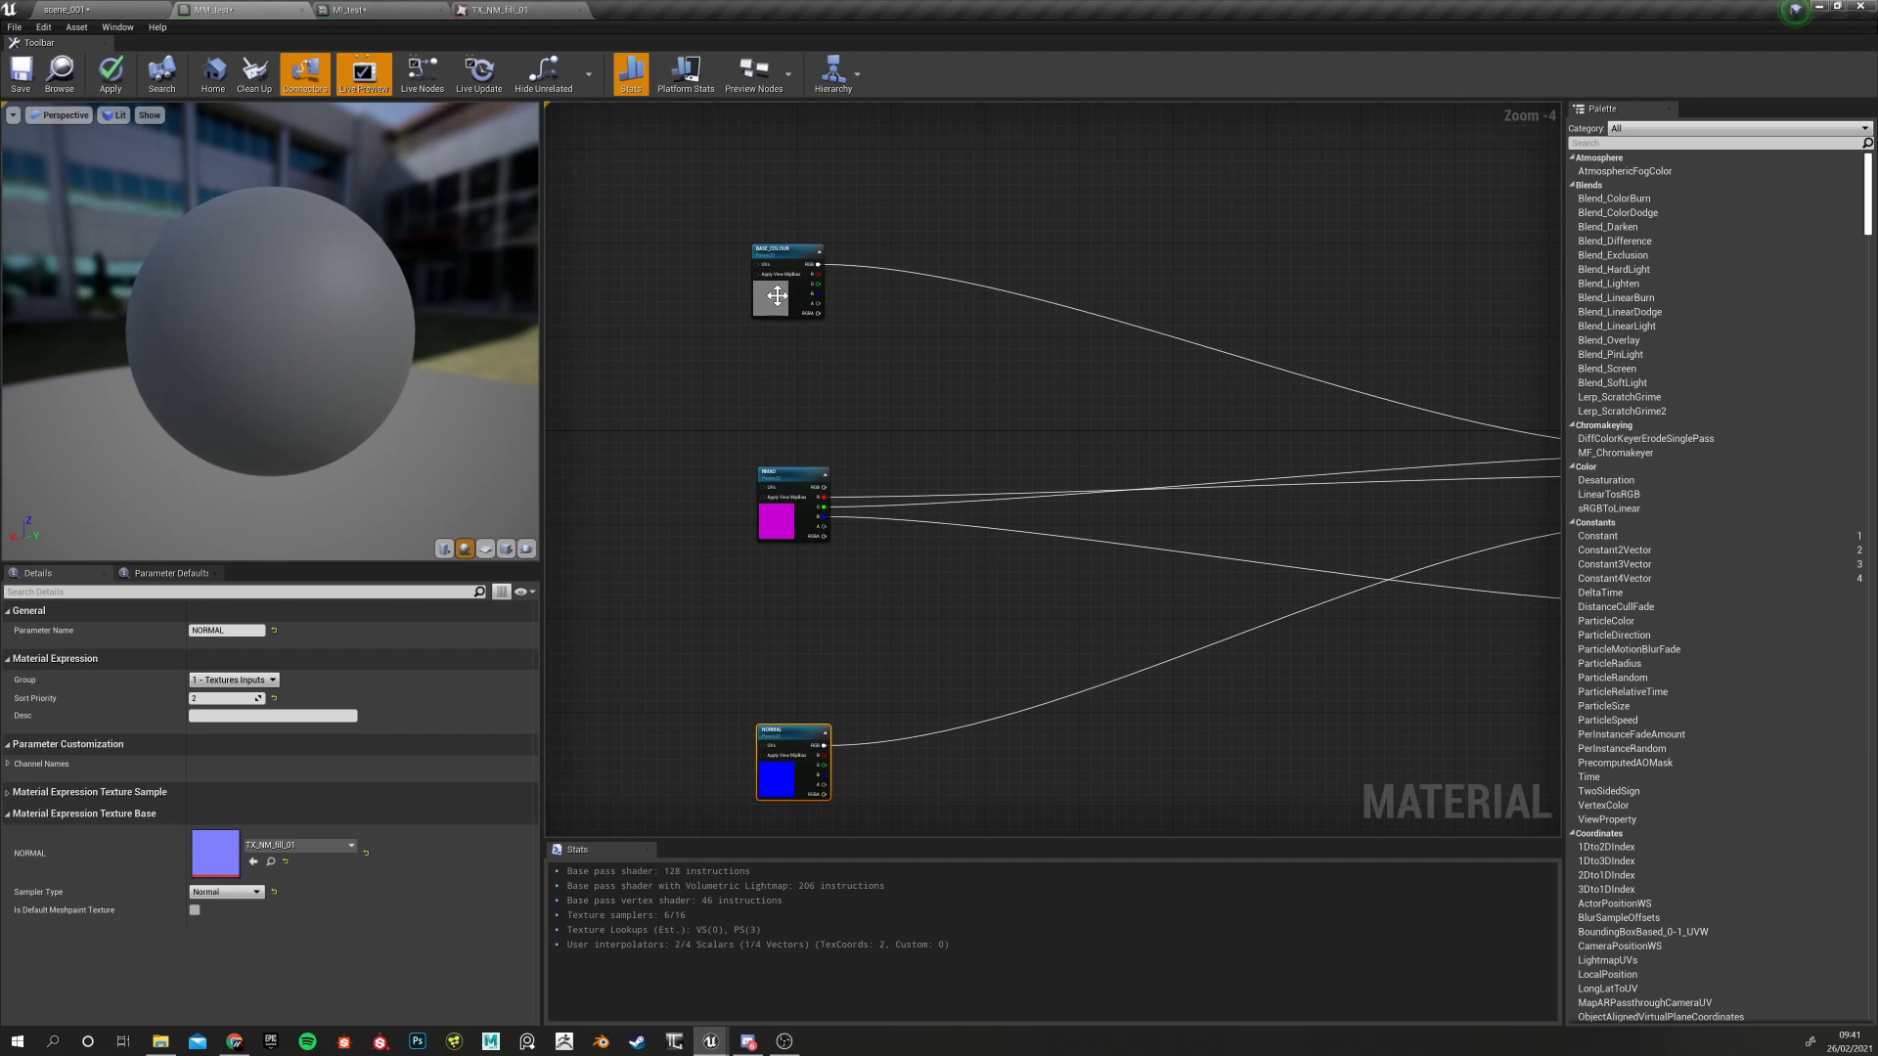
right_click_drag(763, 407, 923, 458)
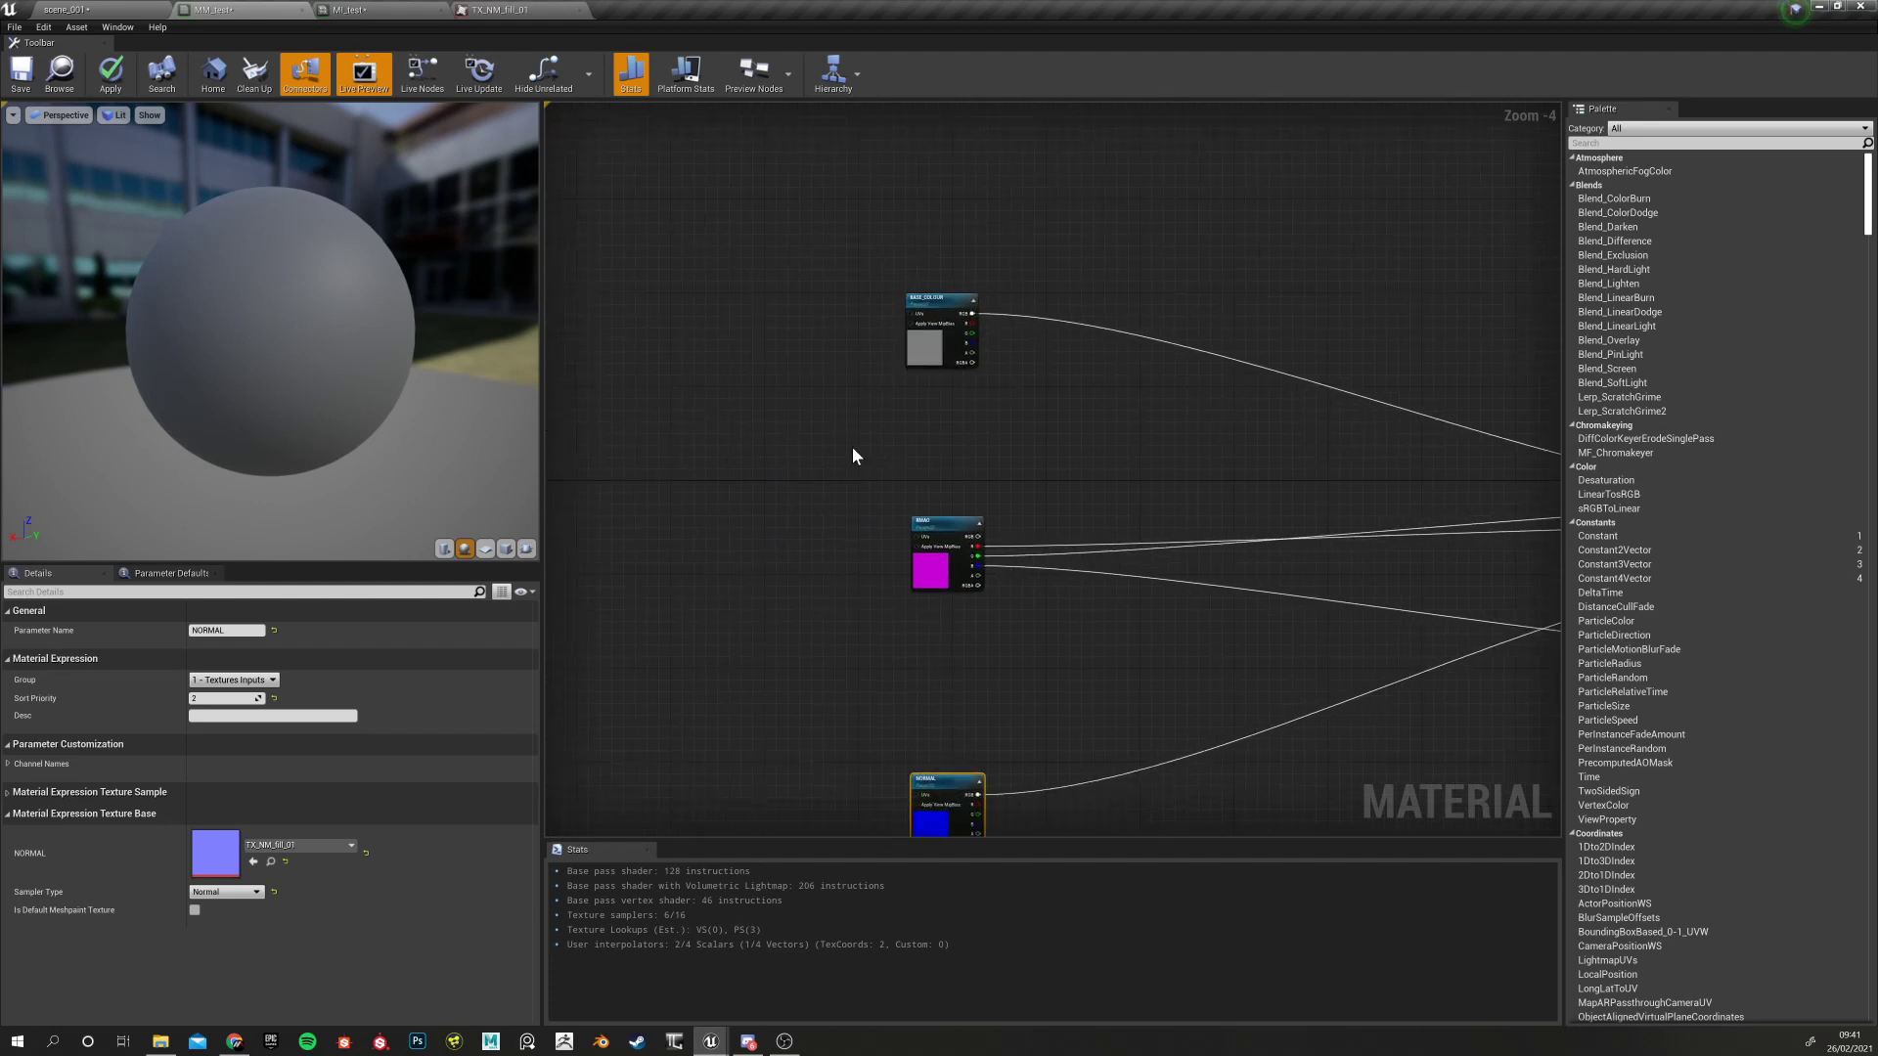
scroll(759, 467, "down", 2)
scroll(773, 421, "up", 5)
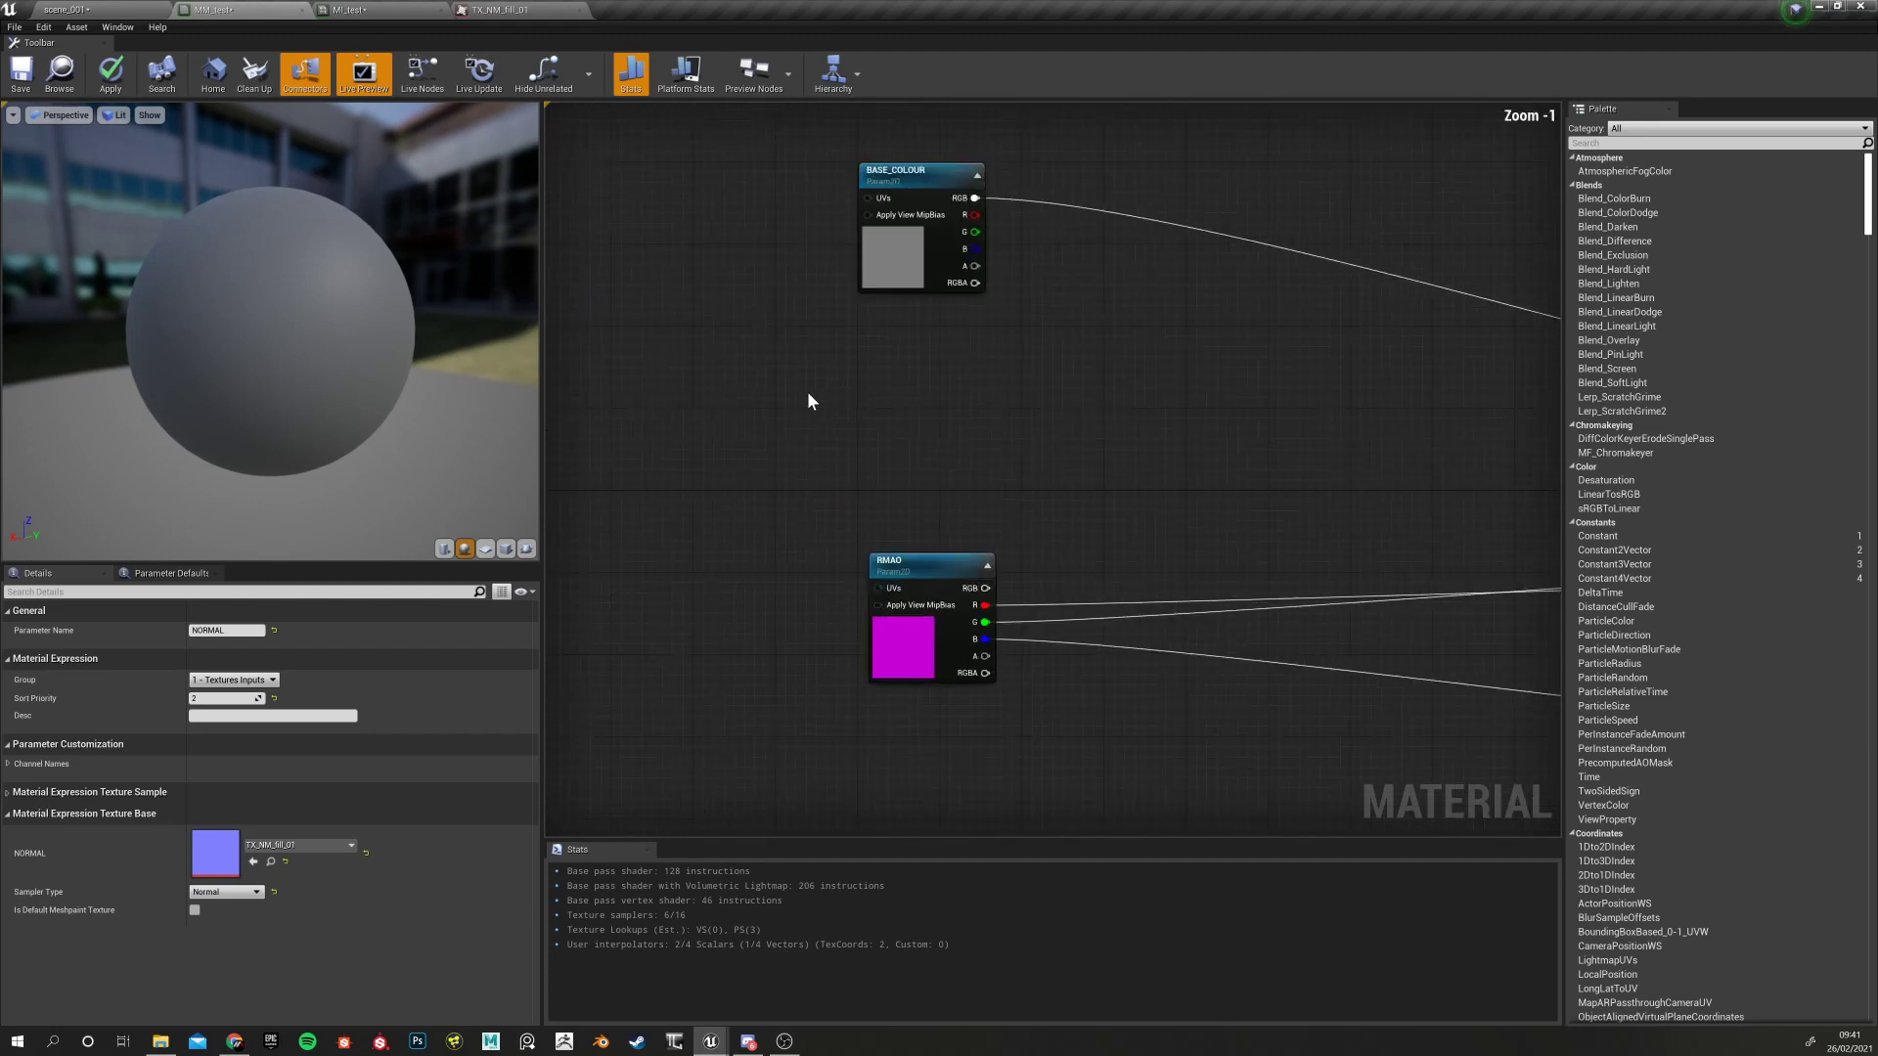
Pan along the column to compare the BASE_COLOUR and NORMAL node alignment
left_click(862, 271)
right_click_drag(811, 510, 779, 450)
mouse_move(751, 566)
right_mouse_down()
mouse_move(726, 296)
mouse_move(749, 445)
right_mouse_up()
right_click_drag(747, 343, 704, 560)
mouse_move(678, 370)
right_mouse_down()
mouse_move(683, 589)
mouse_move(688, 469)
right_mouse_up()
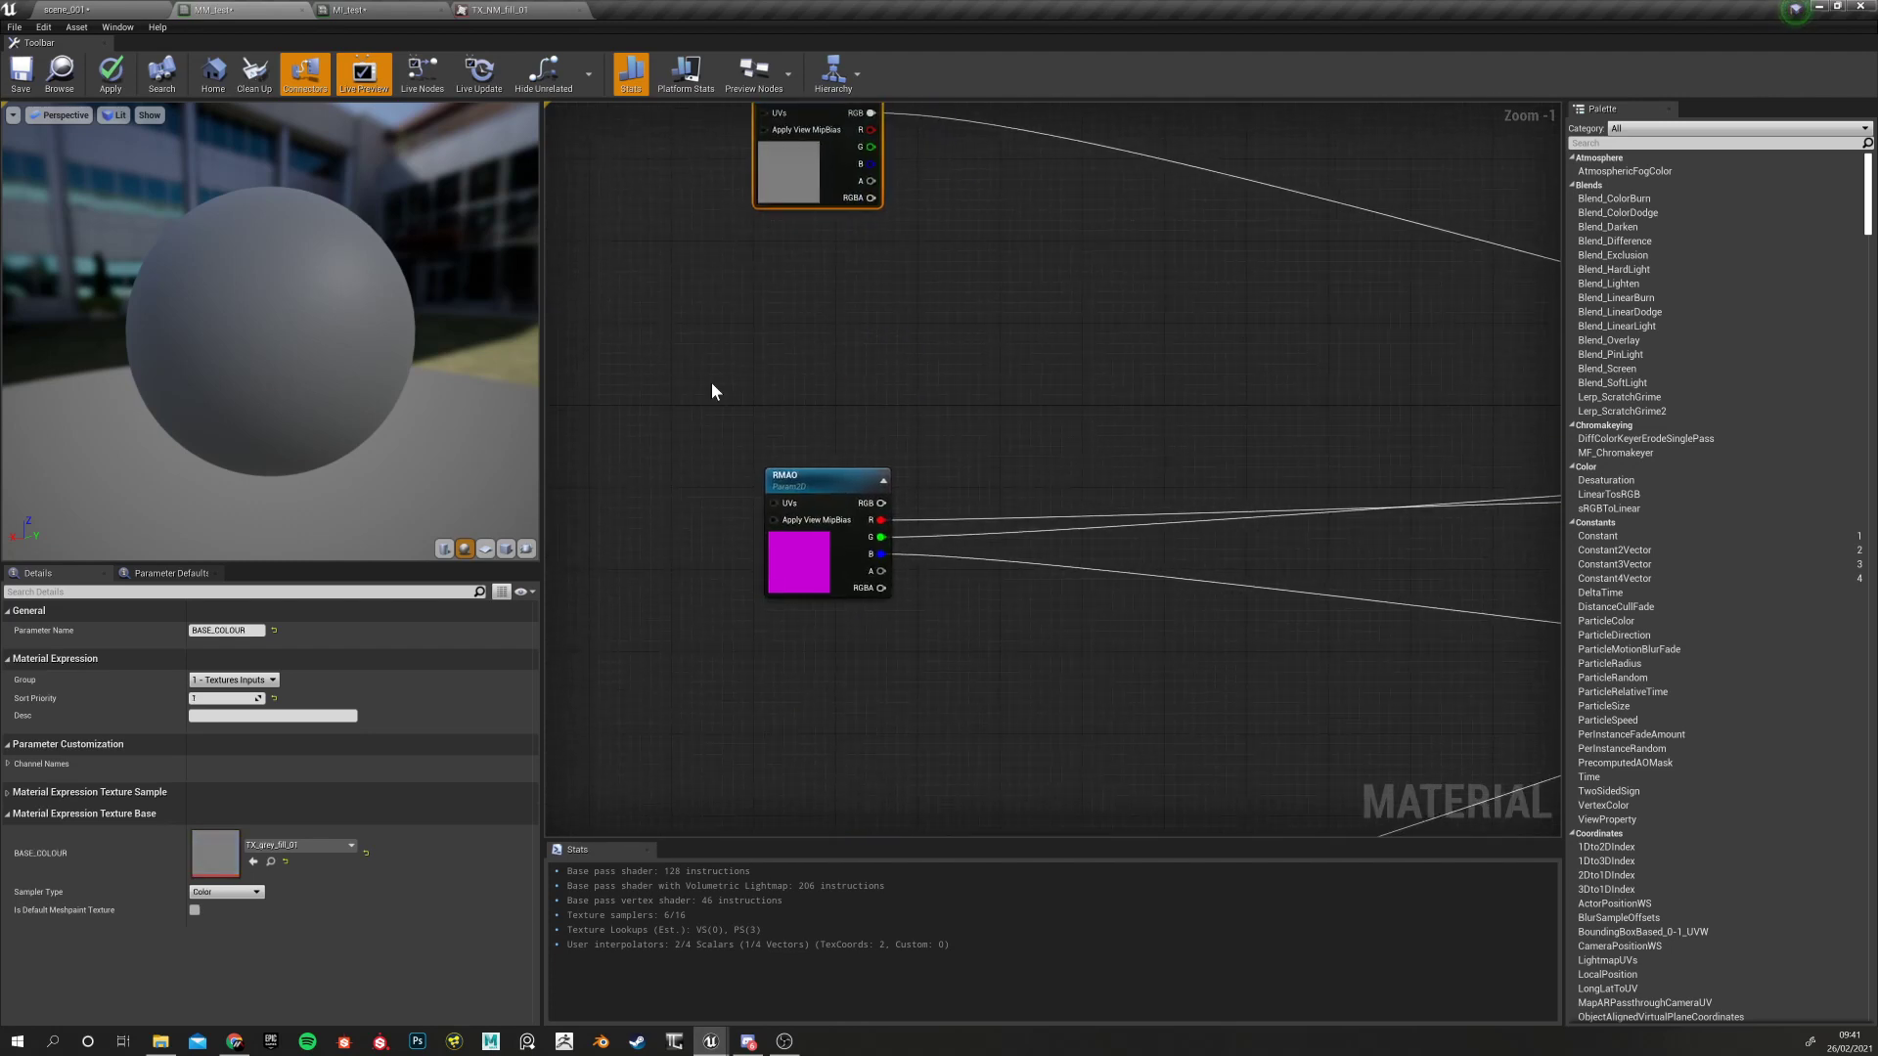
right_click_drag(710, 401, 699, 462)
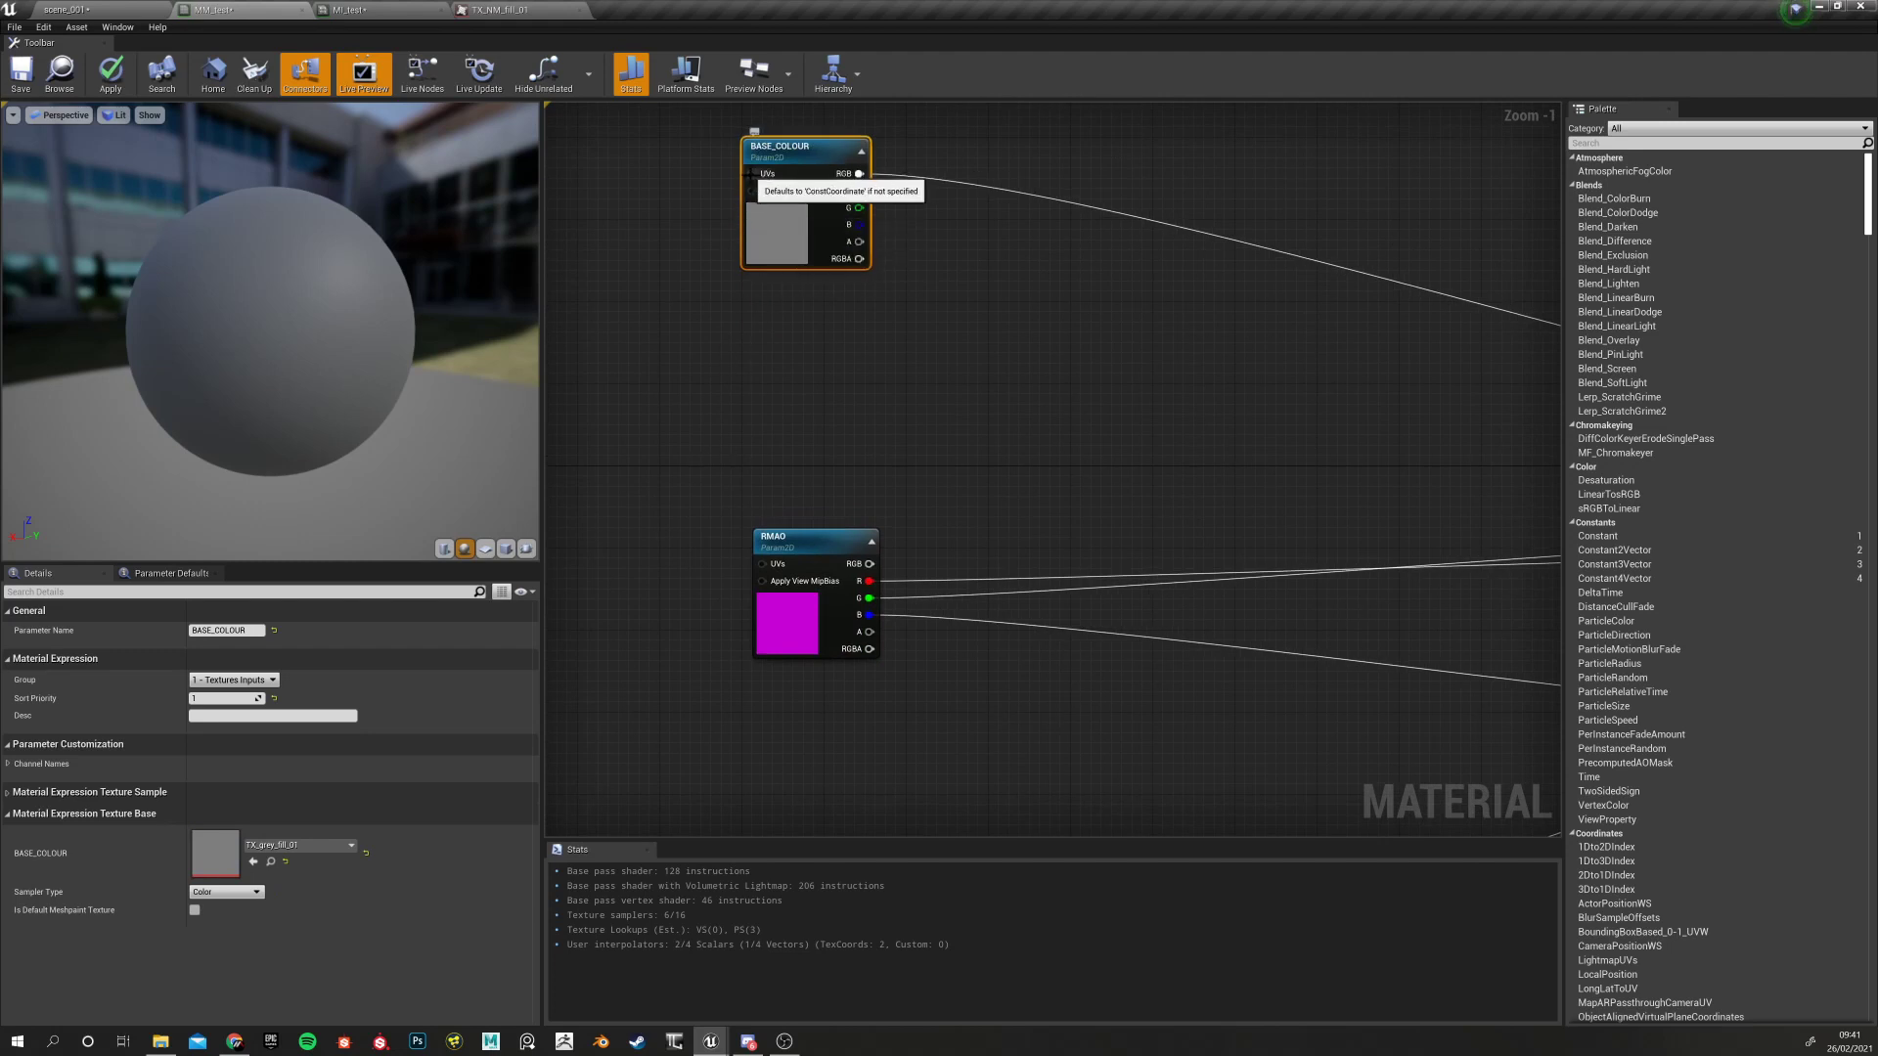
right_click_drag(691, 431, 703, 316)
right_click_drag(671, 569, 703, 343)
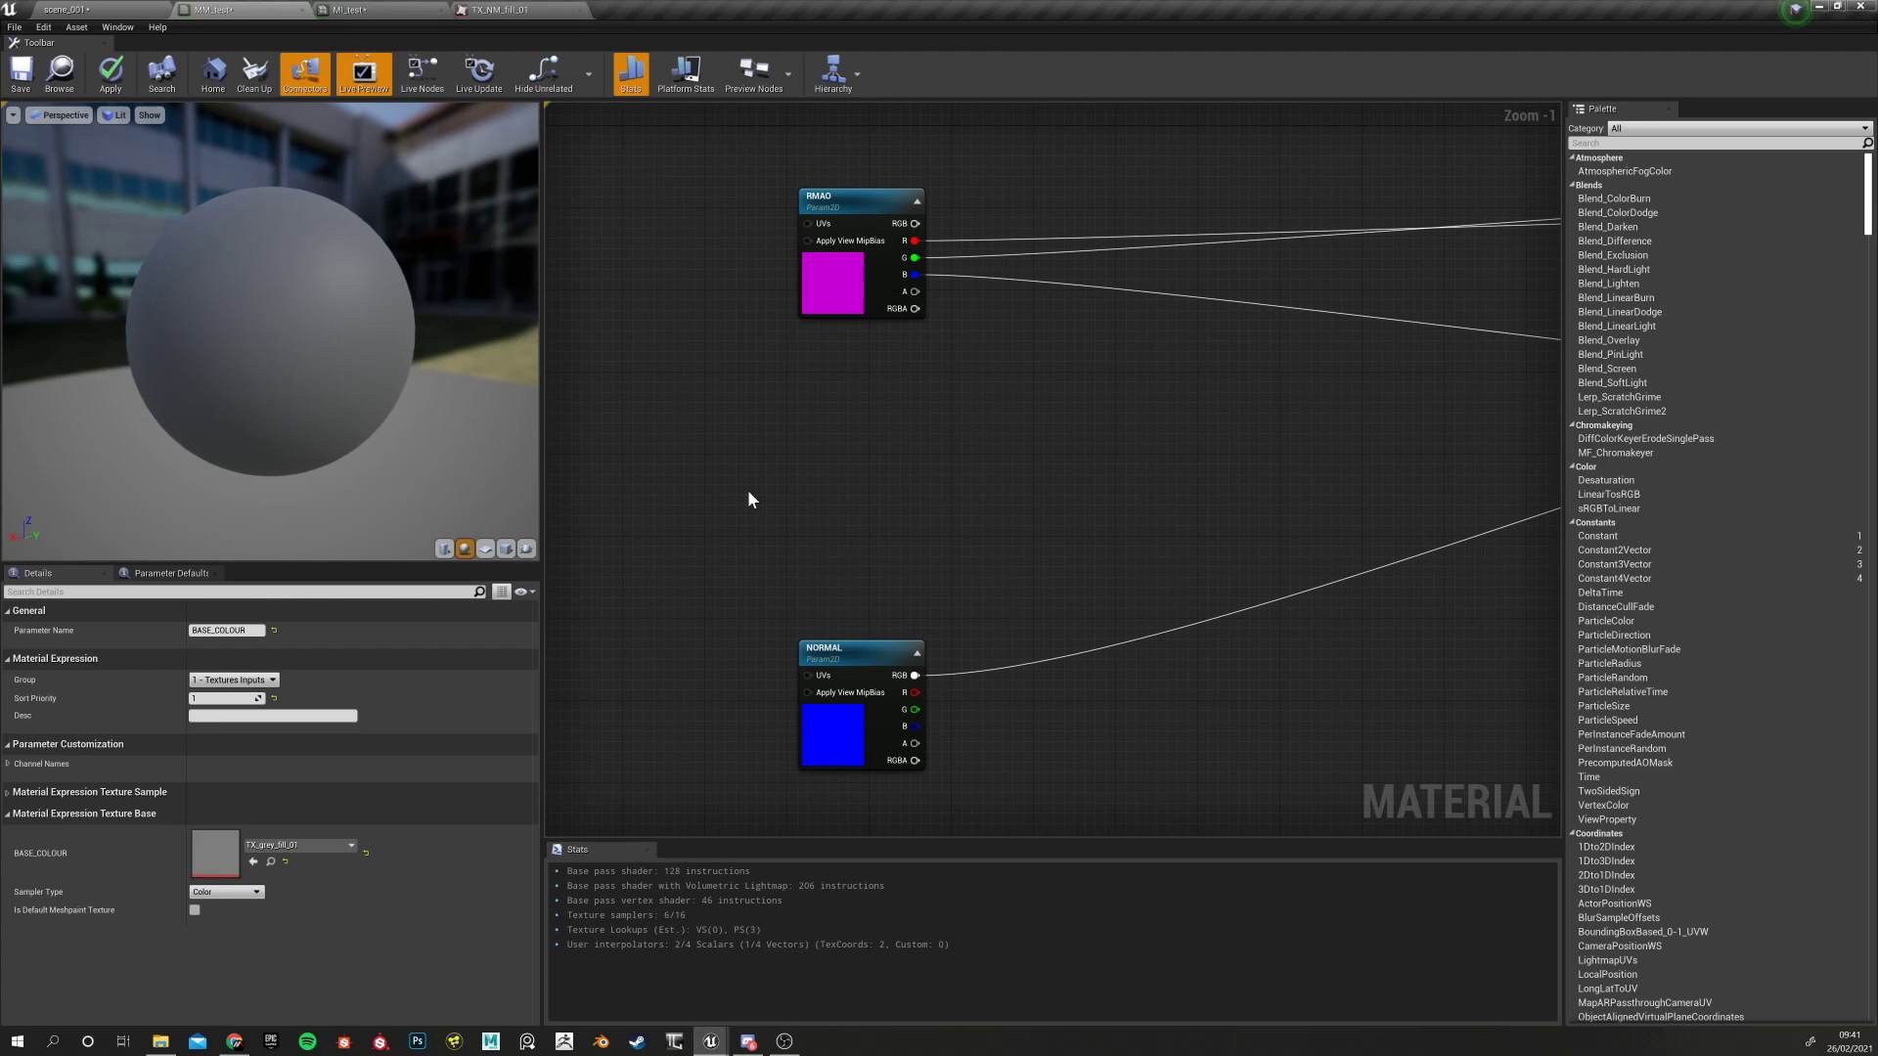
right_click_drag(717, 461, 820, 710)
mouse_move(822, 426)
right_mouse_down()
mouse_move(823, 626)
mouse_move(839, 497)
right_mouse_up()
left_click_drag(839, 499, 916, 581)
Select the RMAO, NORMAL and BASE_COLOUR nodes in turn to check their placement
right_click_drag(819, 715, 803, 388)
left_click_drag(792, 573, 897, 675)
right_click_drag(736, 471, 706, 684)
left_click_drag(774, 366, 874, 455)
right_click_drag(775, 336, 771, 520)
left_click_drag(794, 235, 879, 316)
right_click_drag(822, 310, 988, 248)
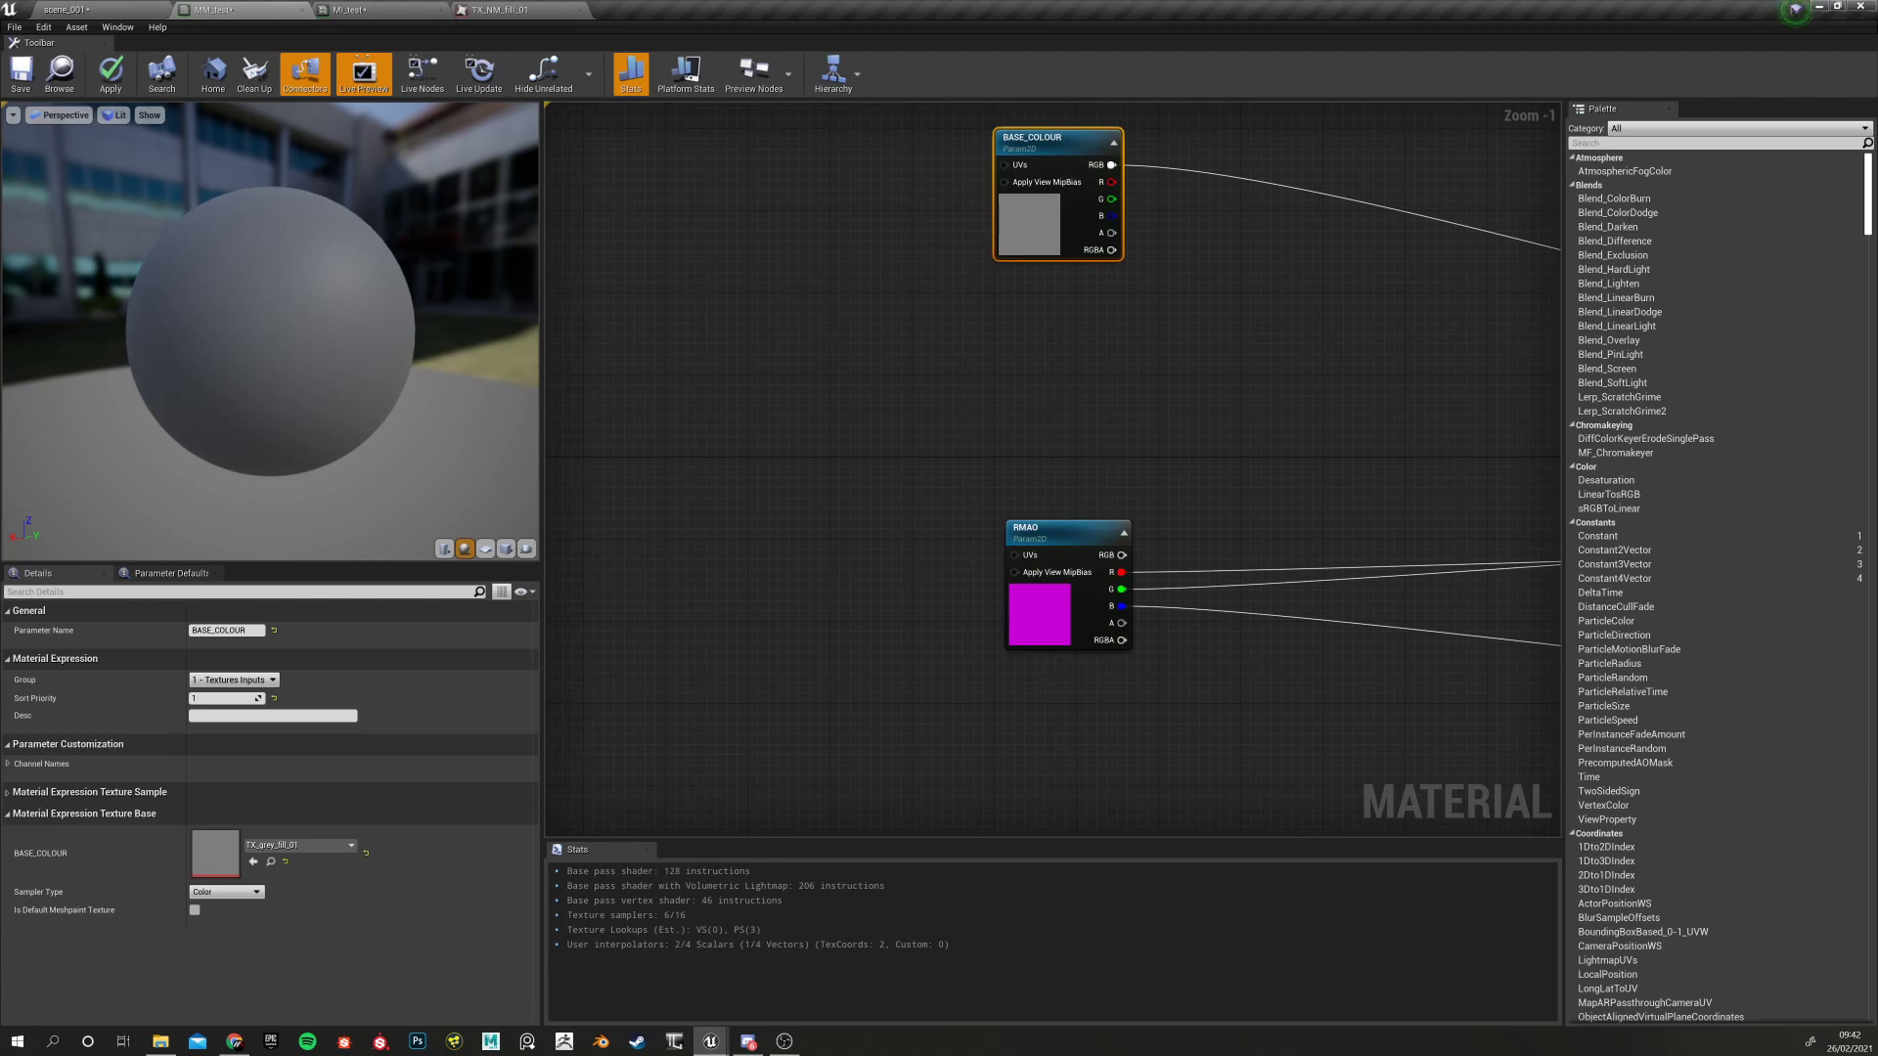
right_click_drag(833, 359, 704, 474)
Clear the selection and centre the graph, leaving space left of the texture nodes
left_click(761, 261)
right_click_drag(809, 553, 810, 455)
scroll(761, 549, "up", 1)
scroll(753, 541, "down", 7)
right_click_drag(749, 537, 900, 472)
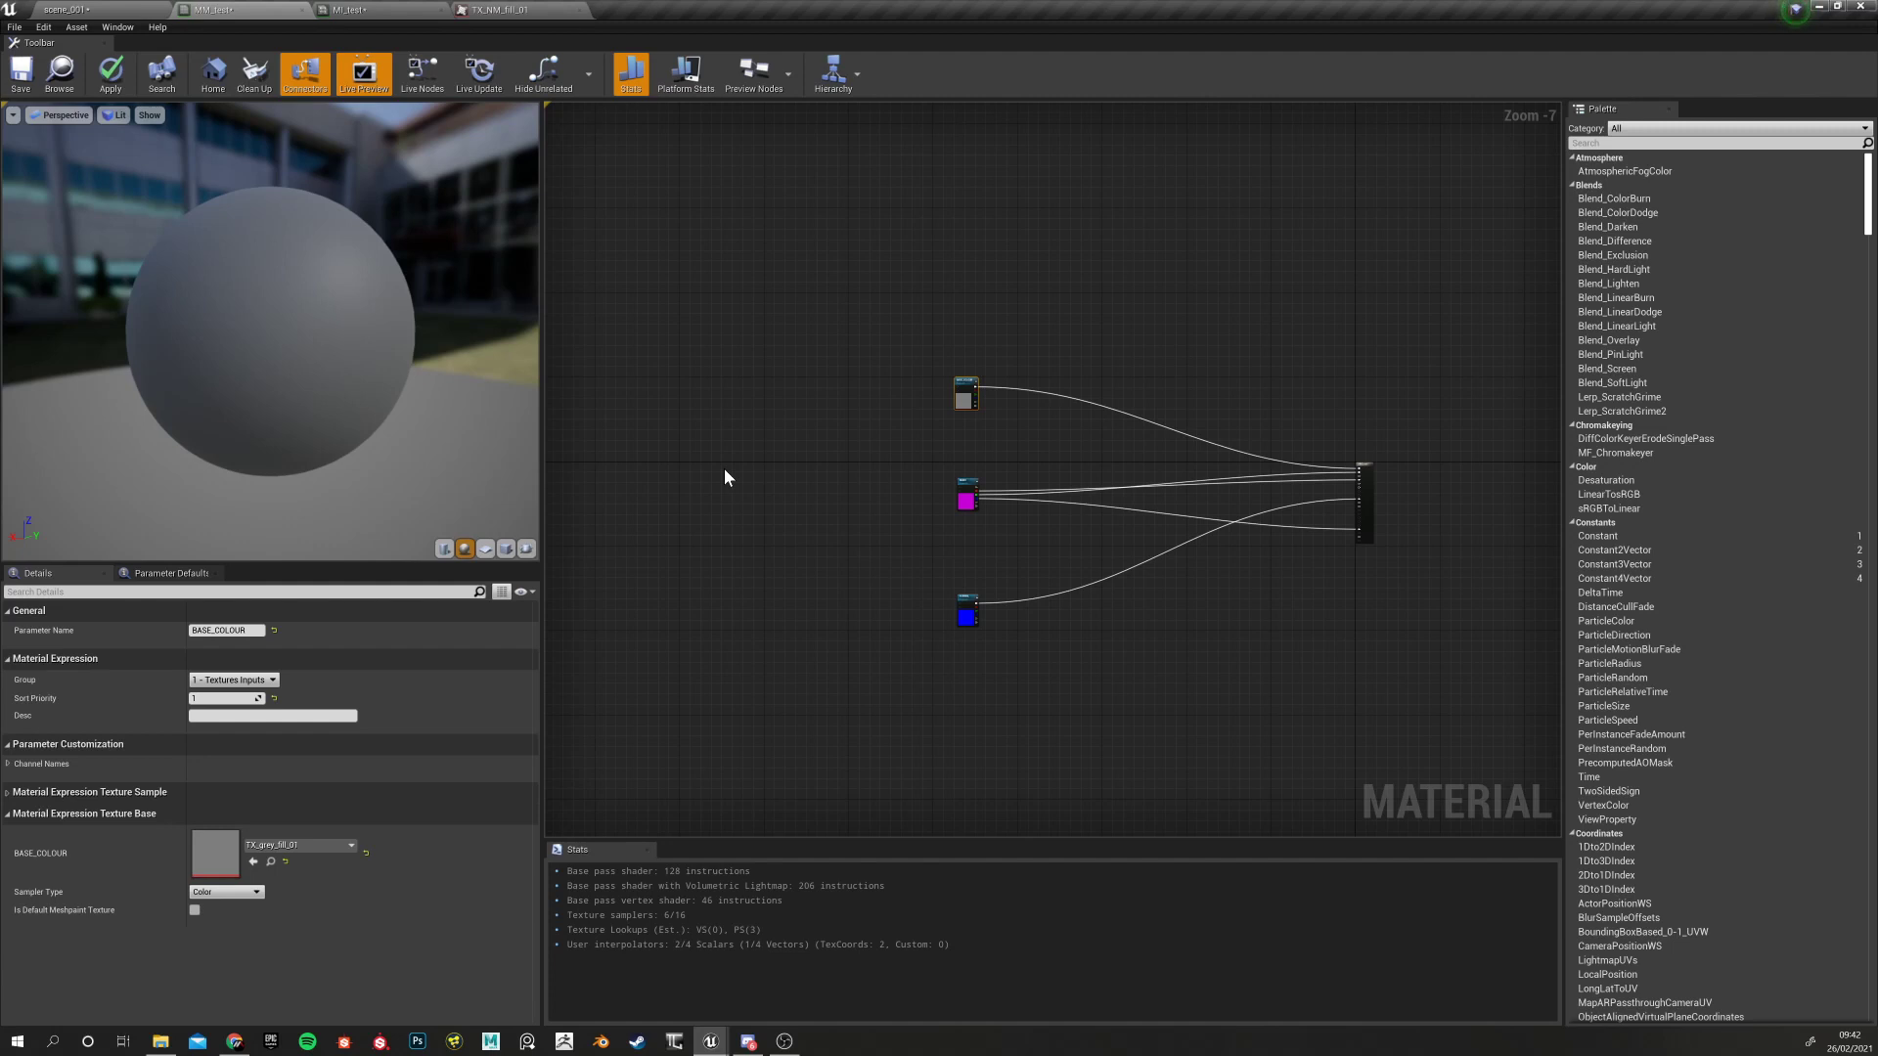
scroll(800, 426, "down", 1)
scroll(783, 421, "up", 3)
right_click_drag(770, 414, 792, 453)
Search 'texture coo' in the node menu and place a TextureCoordinate node with 1.0 tiling
right_click(792, 454)
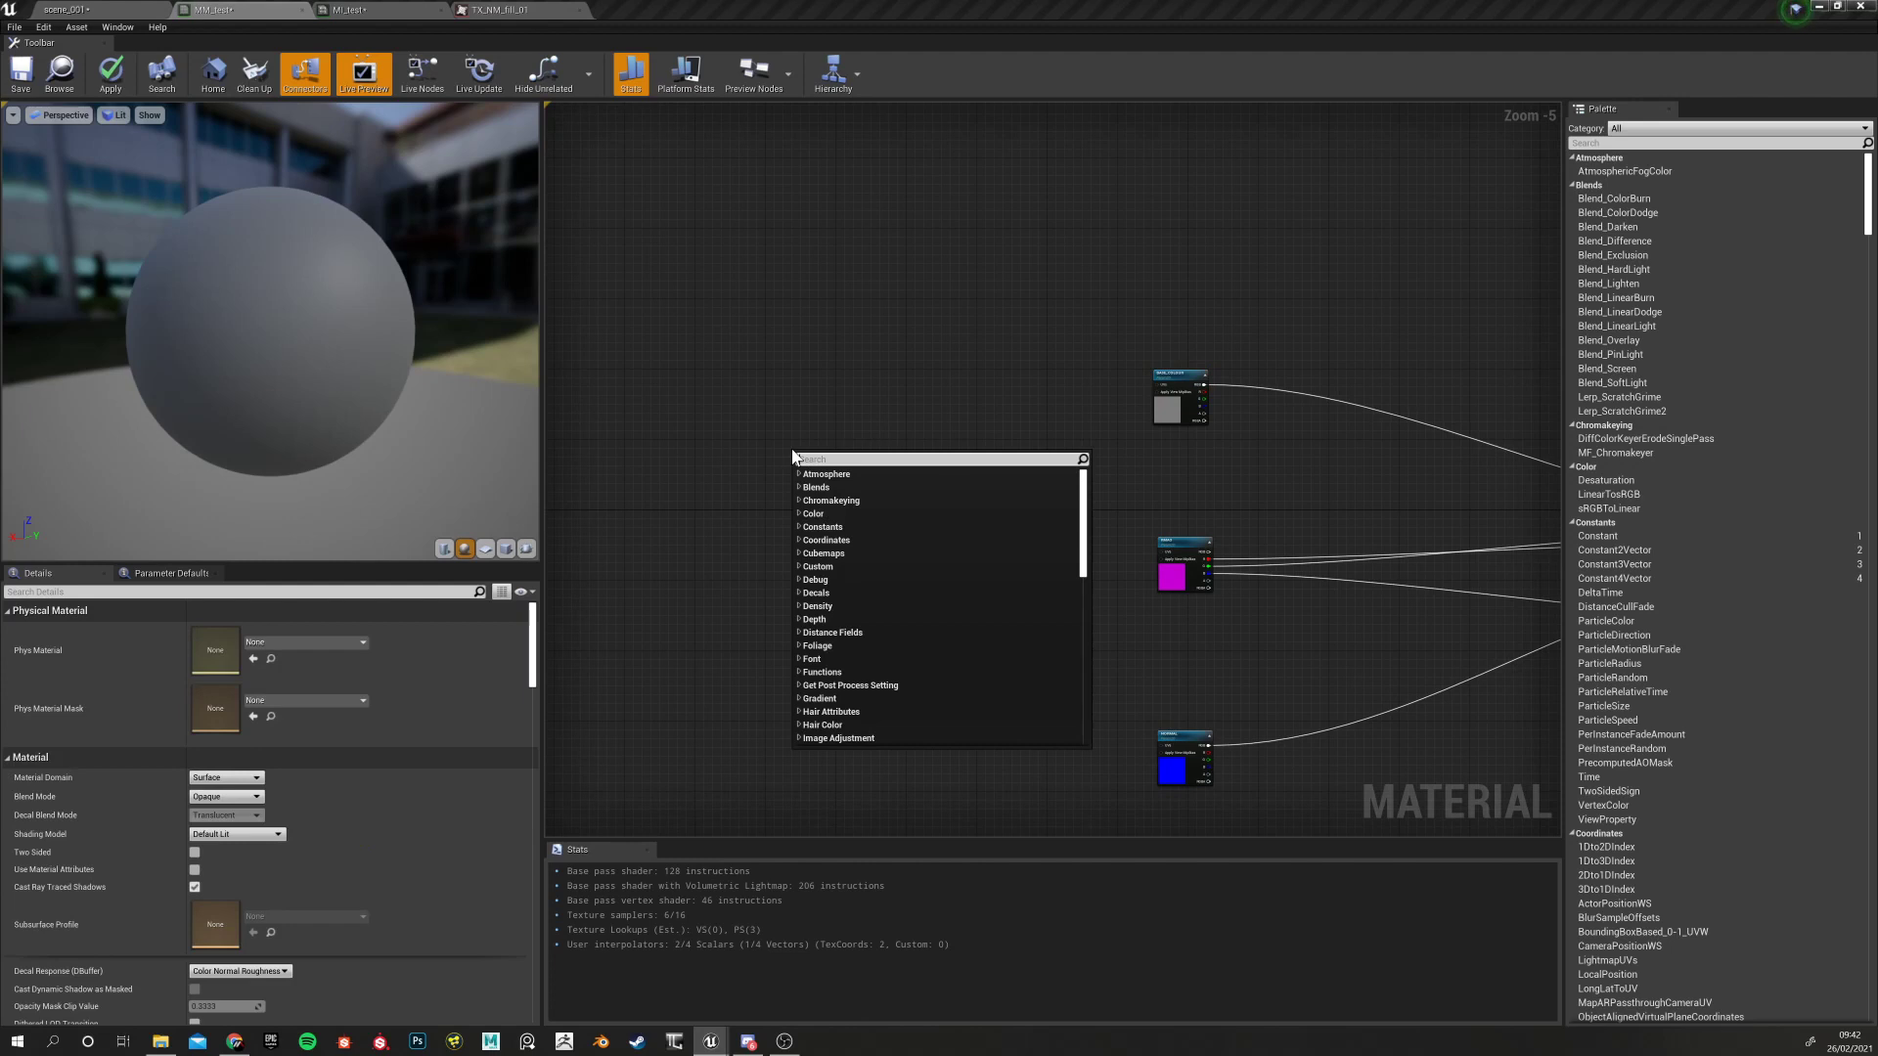
type("coor")
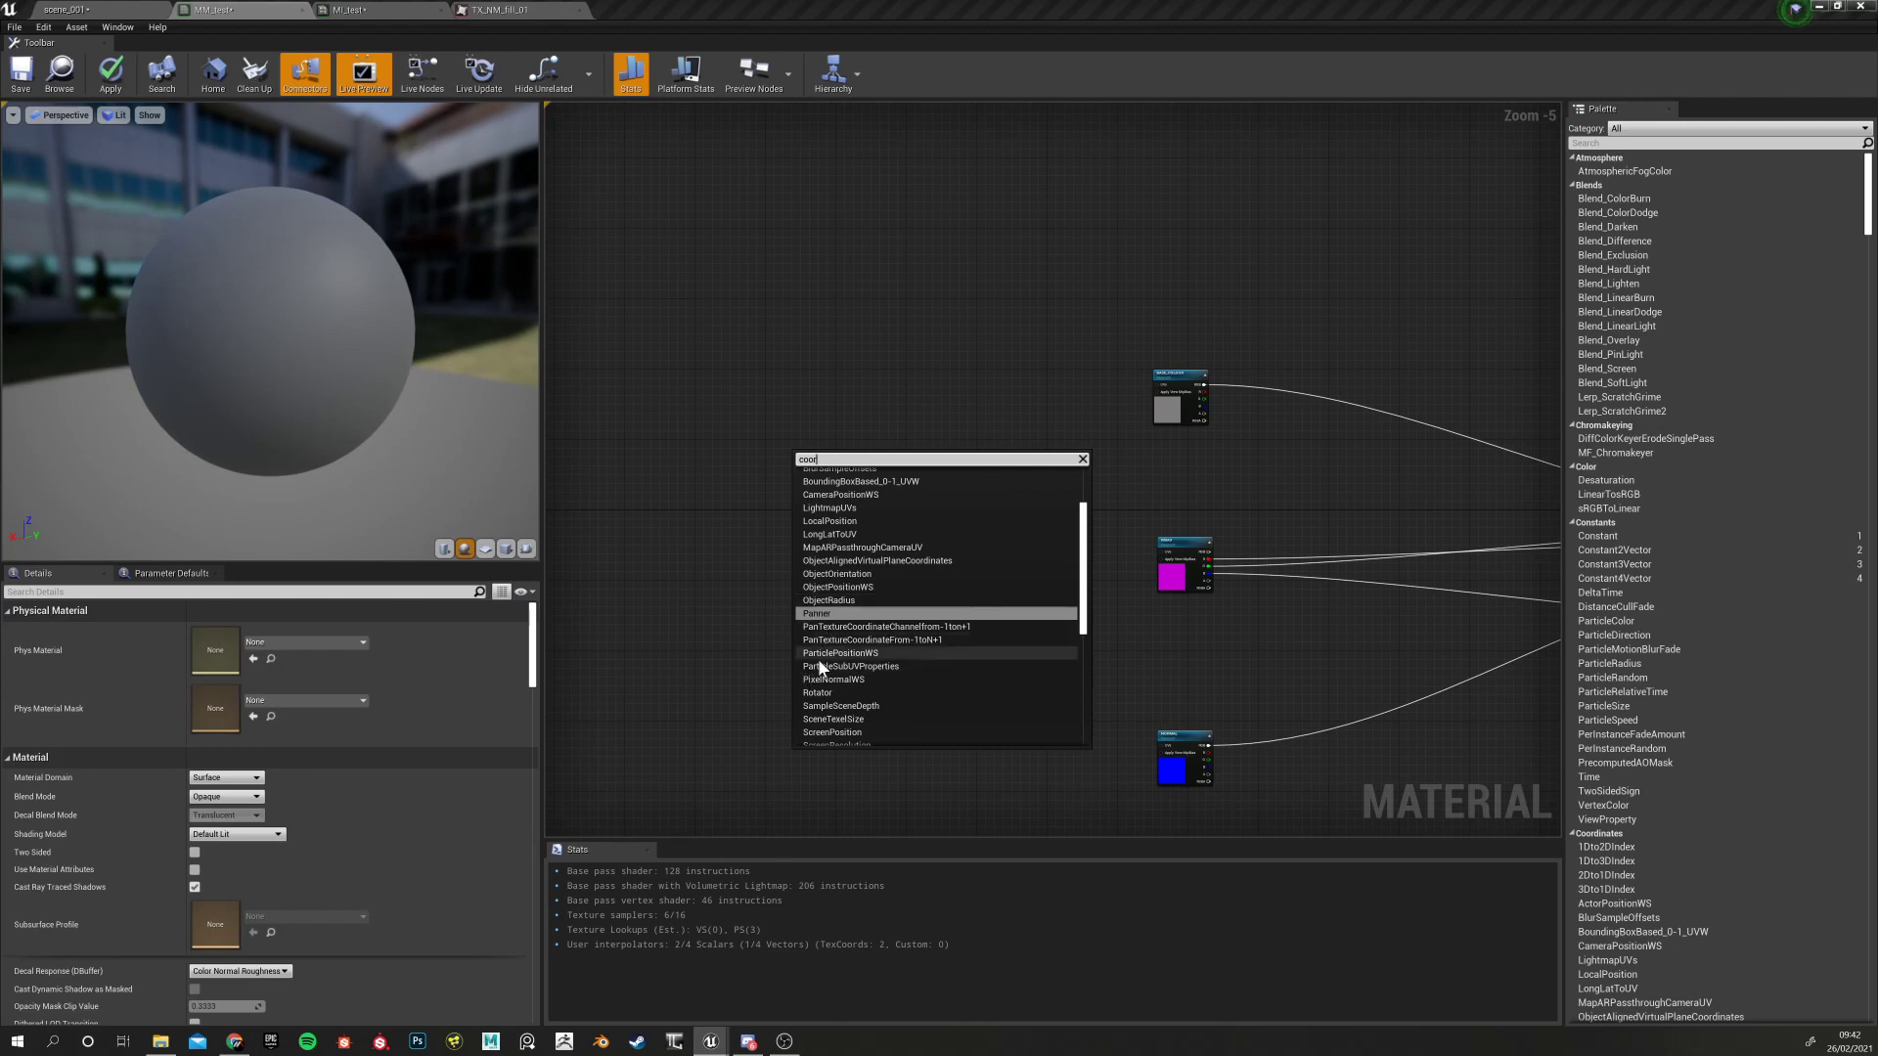
scroll(860, 512, "up", 3)
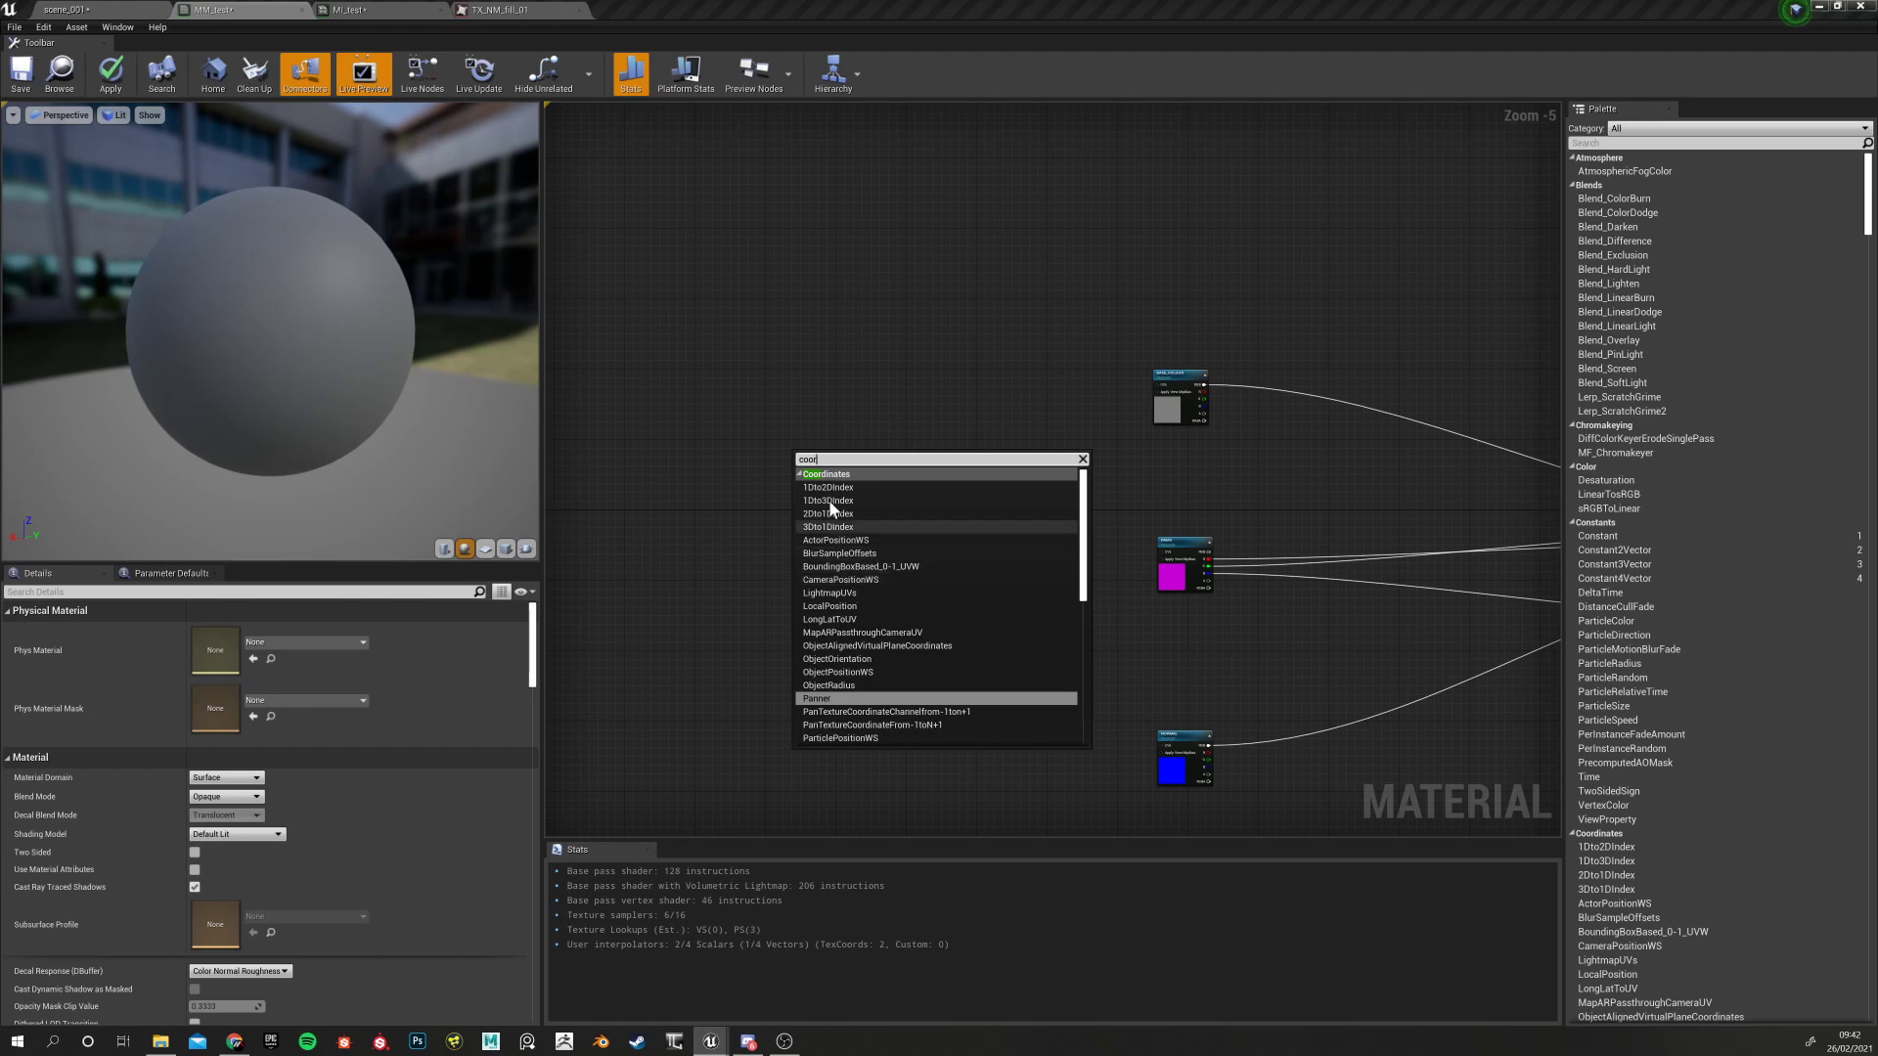
left_click_drag(824, 459, 796, 460)
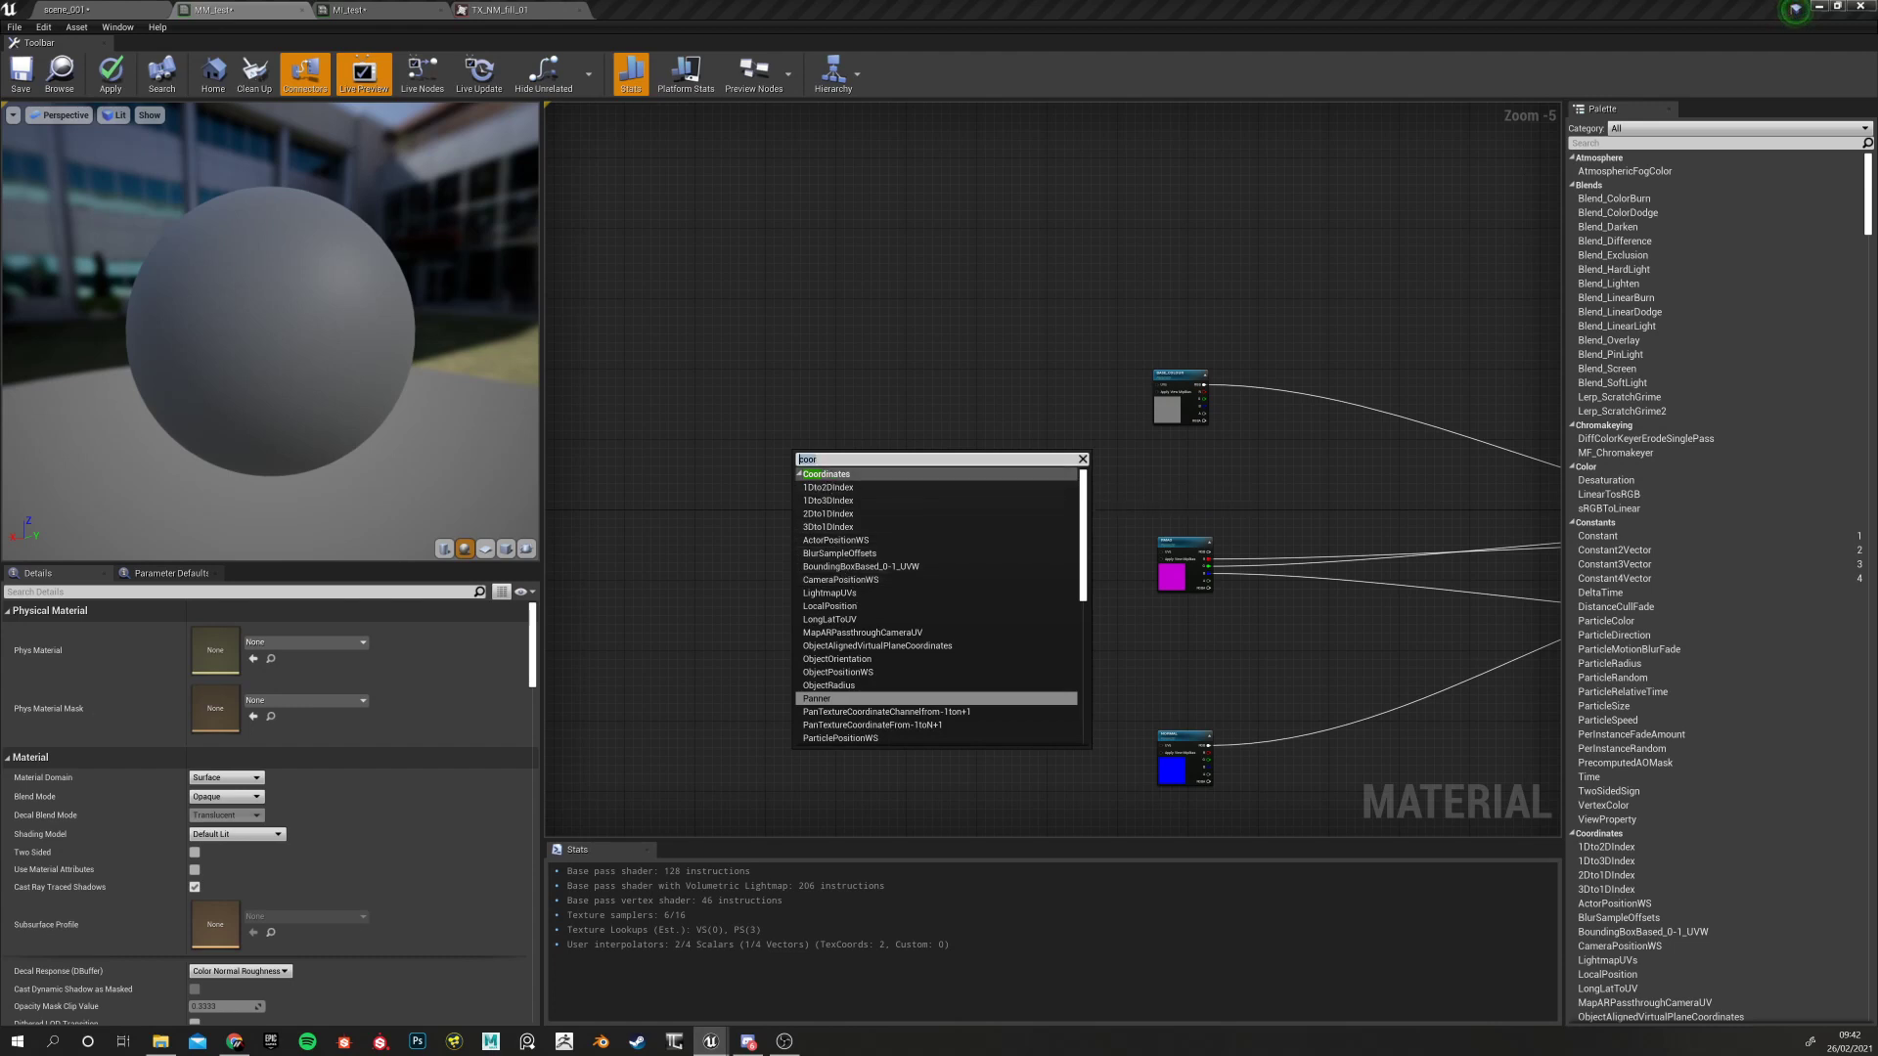
type("text")
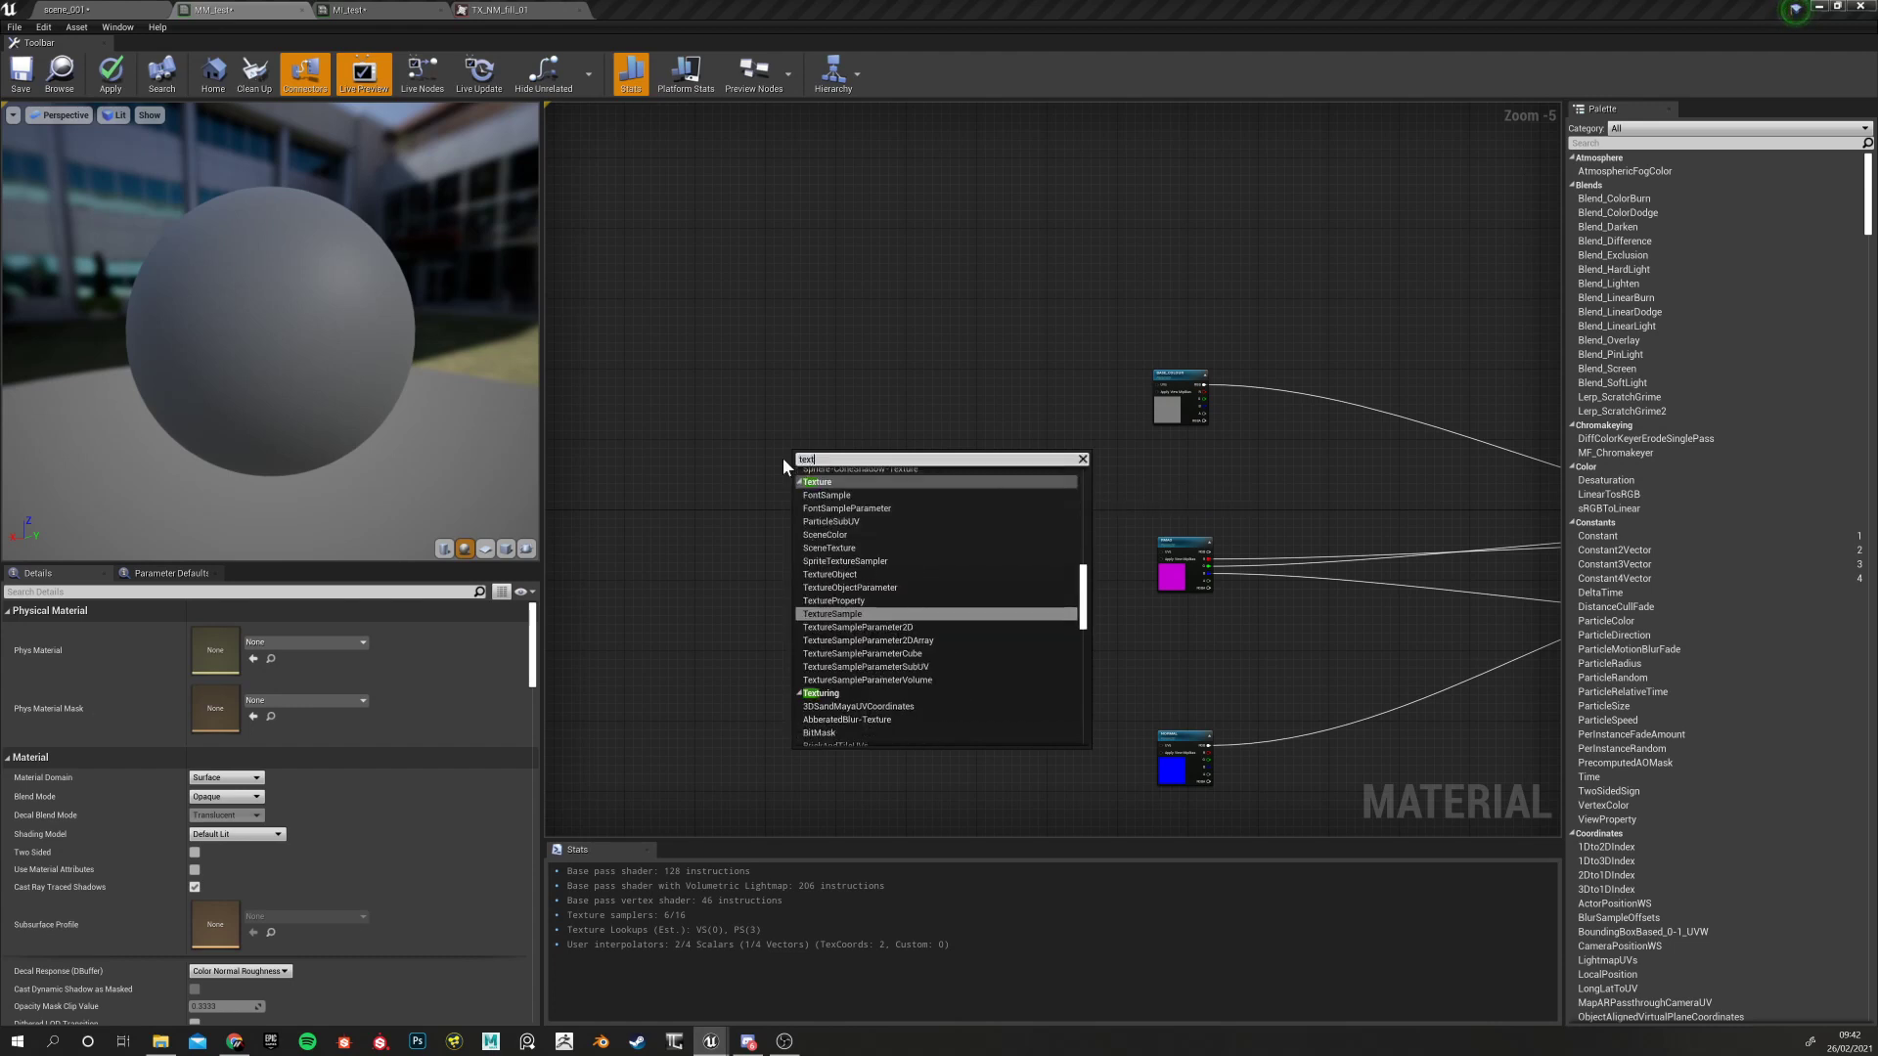
type("ure coo")
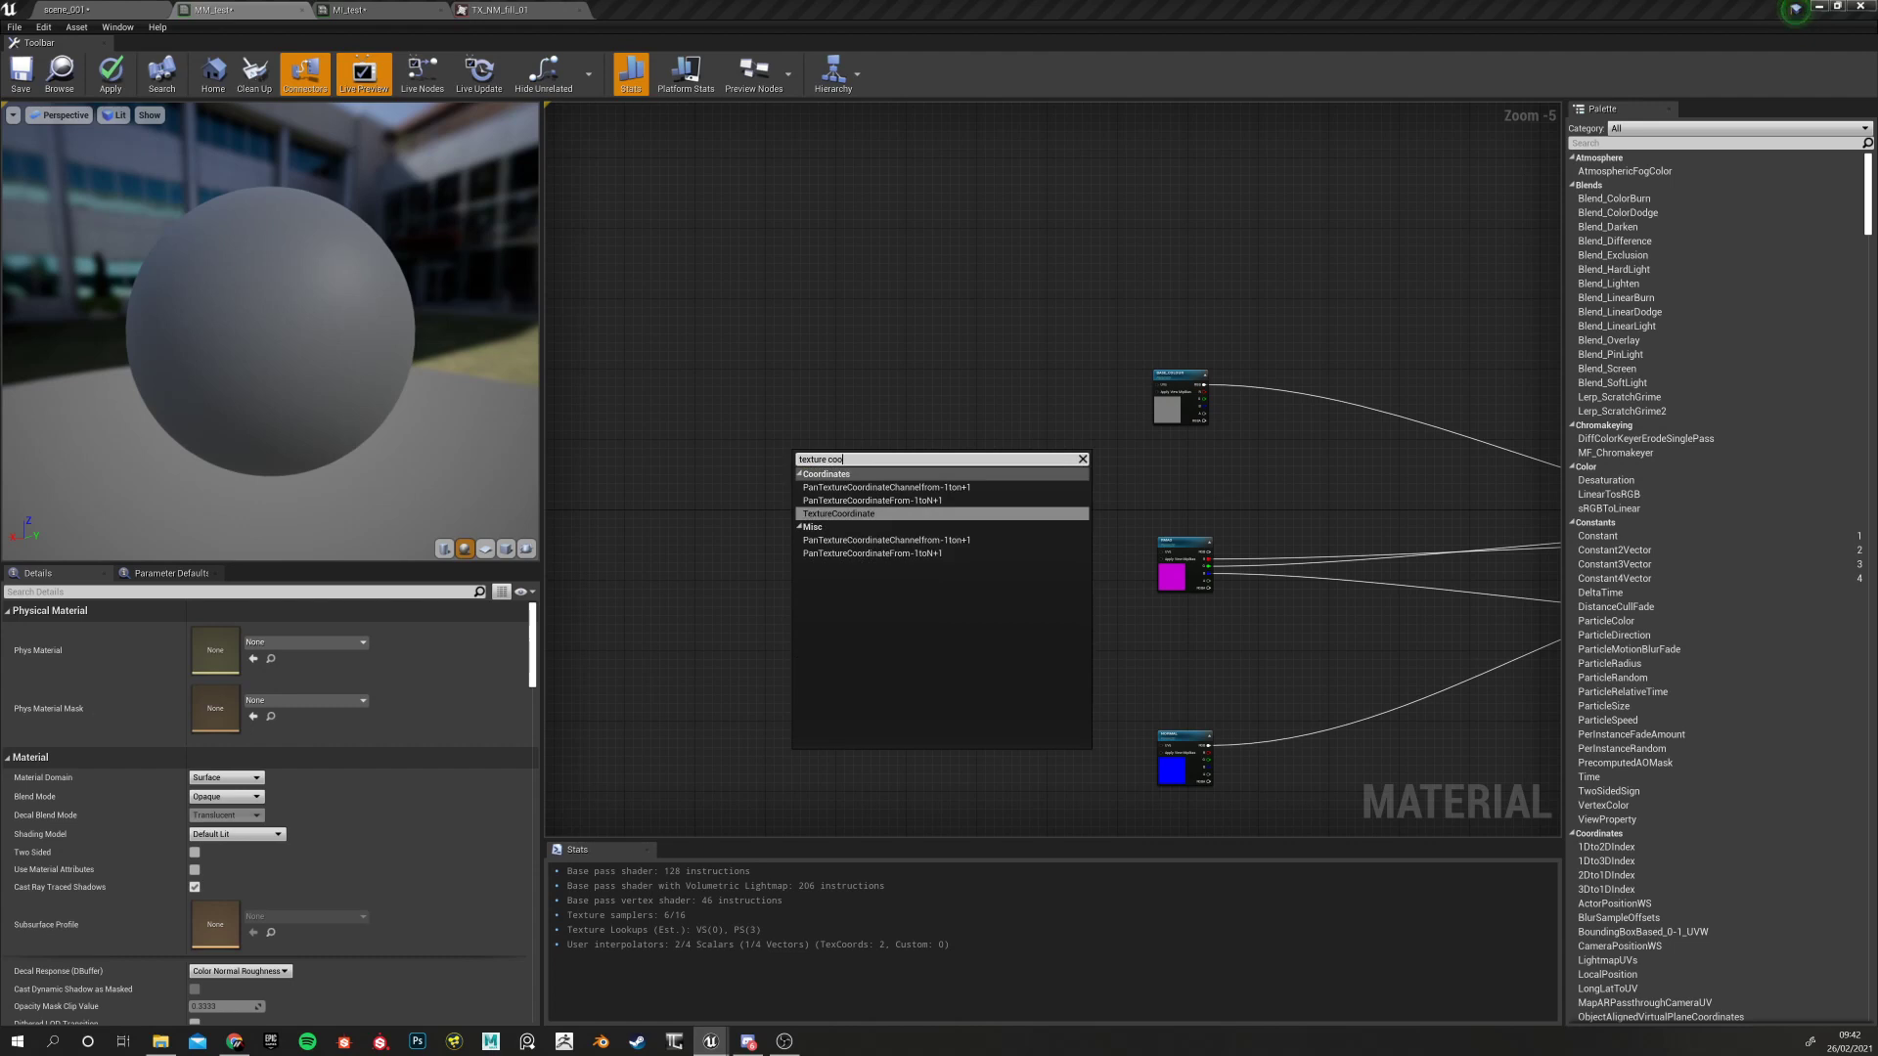
left_click(839, 513)
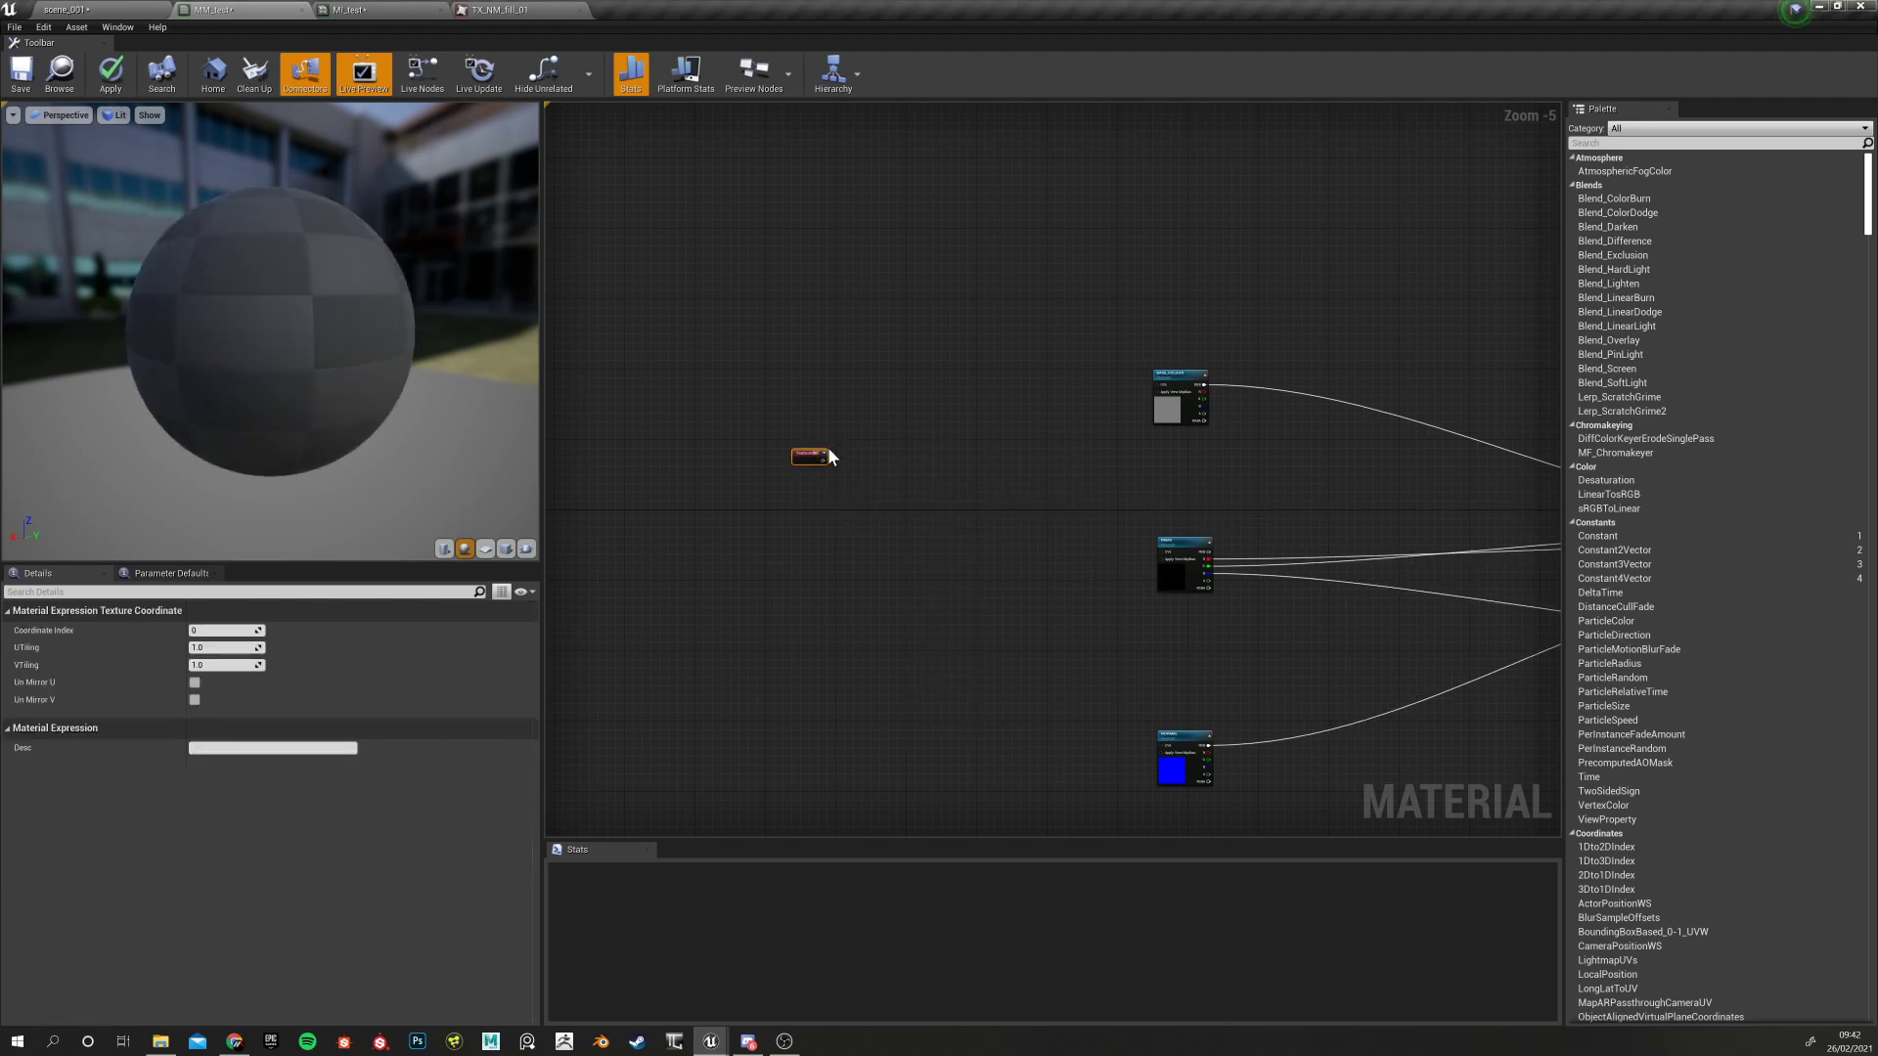
scroll(827, 446, "down", 4)
scroll(794, 464, "up", 9)
Position the TexCoord[0] node to the left of the texture parameter nodes
left_click_drag(854, 400, 707, 442)
scroll(669, 579, "down", 2)
scroll(789, 557, "up", 1)
scroll(779, 564, "down", 5)
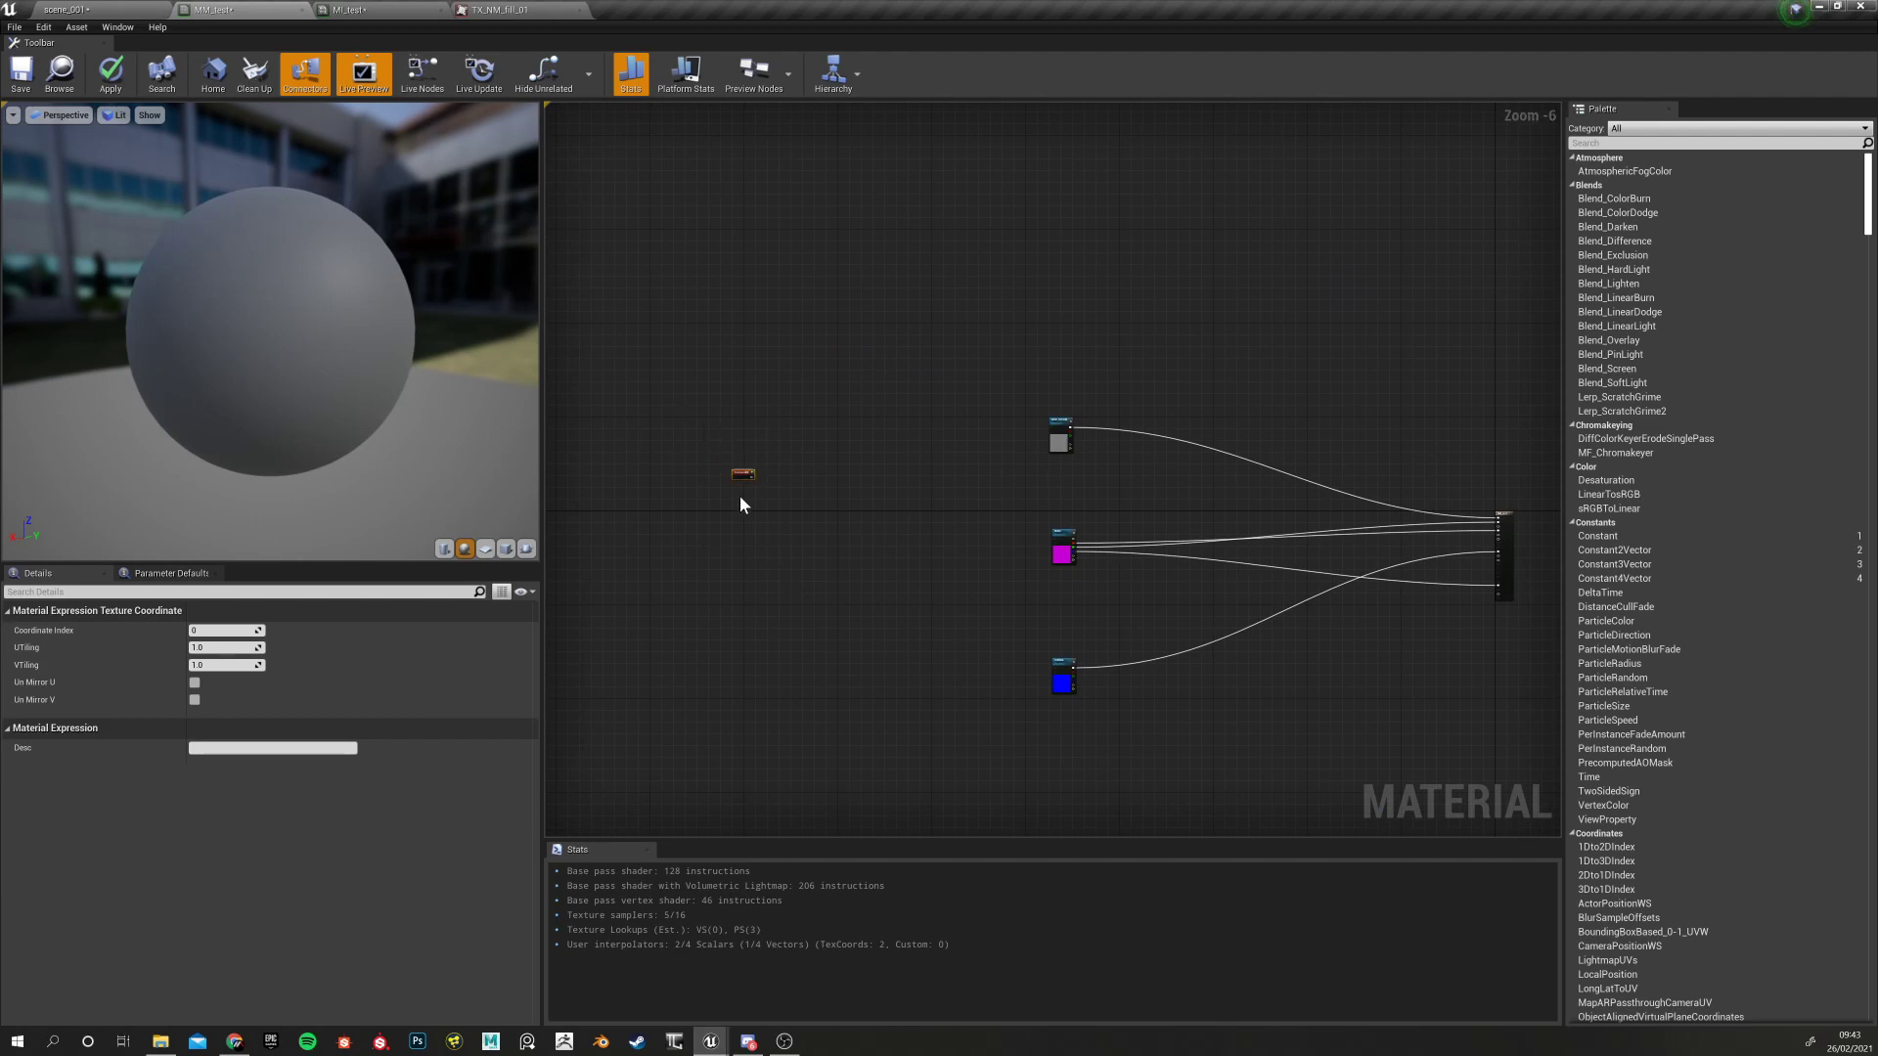
scroll(740, 504, "up", 6)
left_click_drag(747, 409, 808, 473)
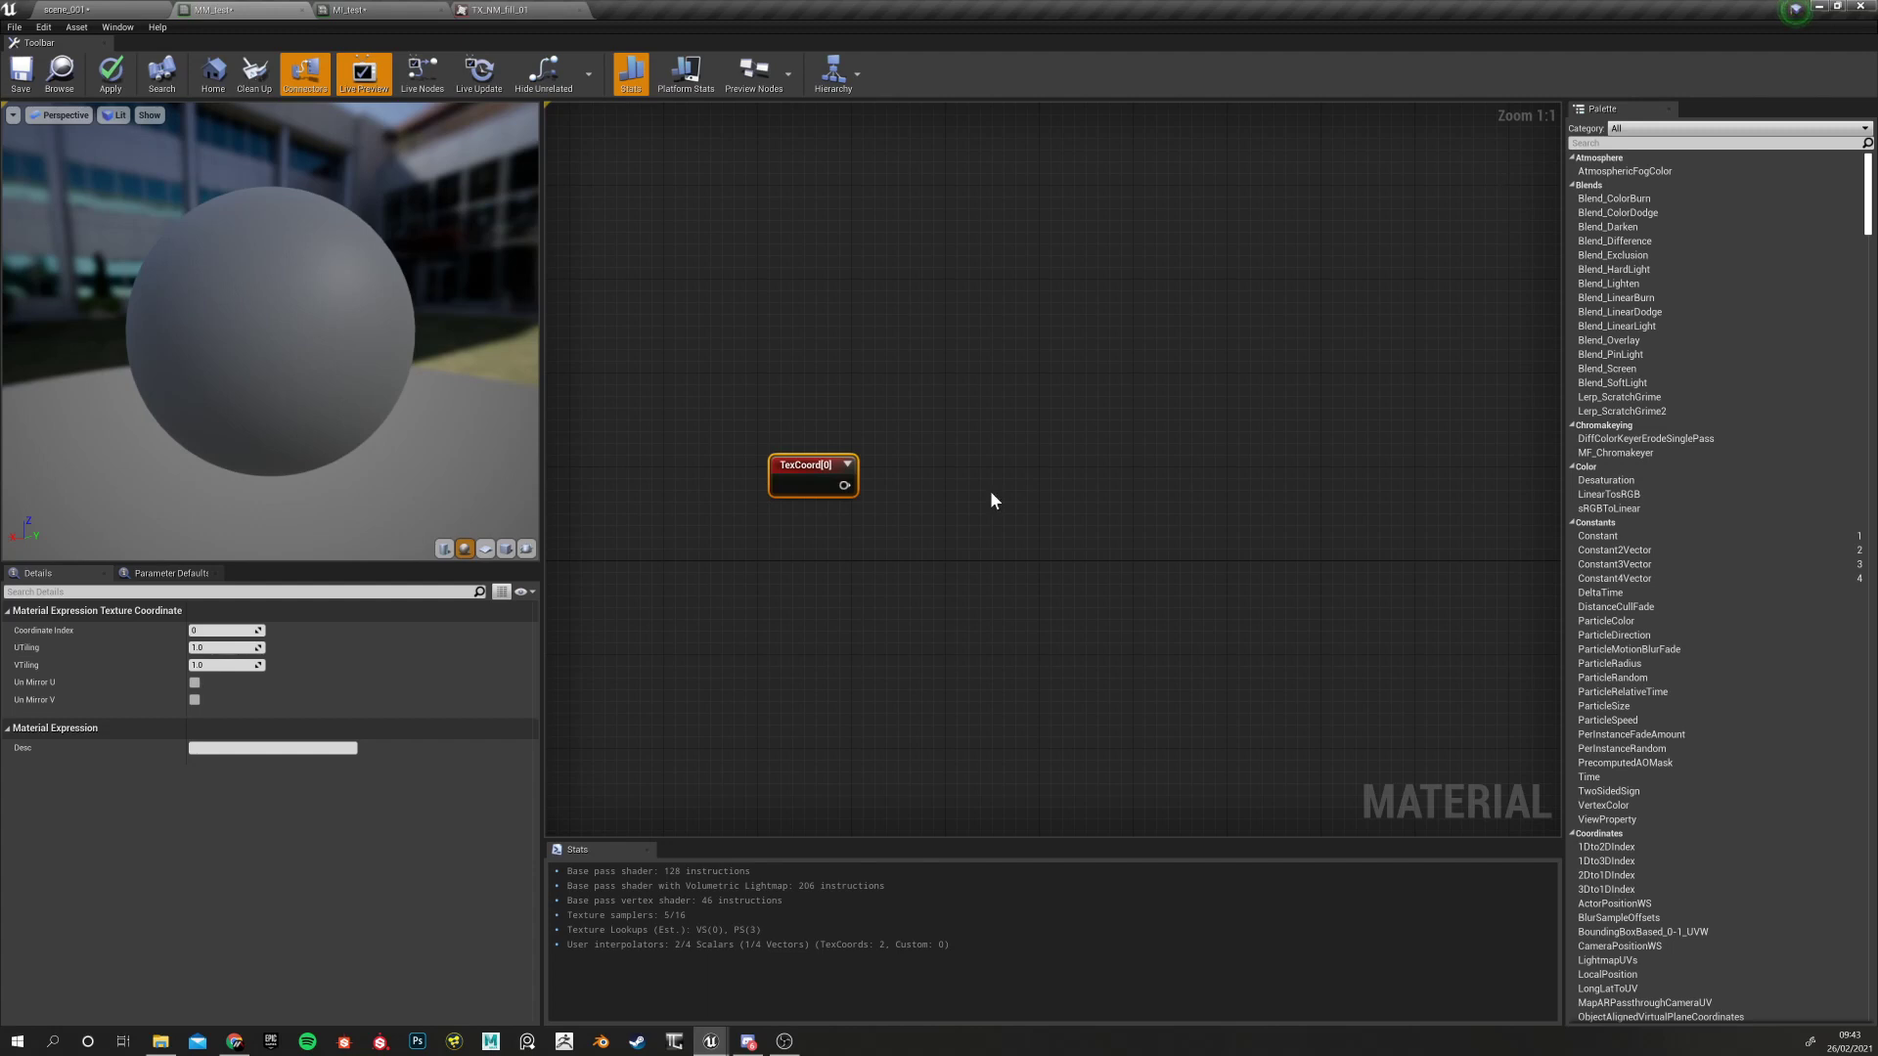
Check TexCoord against BASE_COLOUR and RMAO, then move the level camera toward the round wall tank
right_click_drag(927, 592, 991, 581)
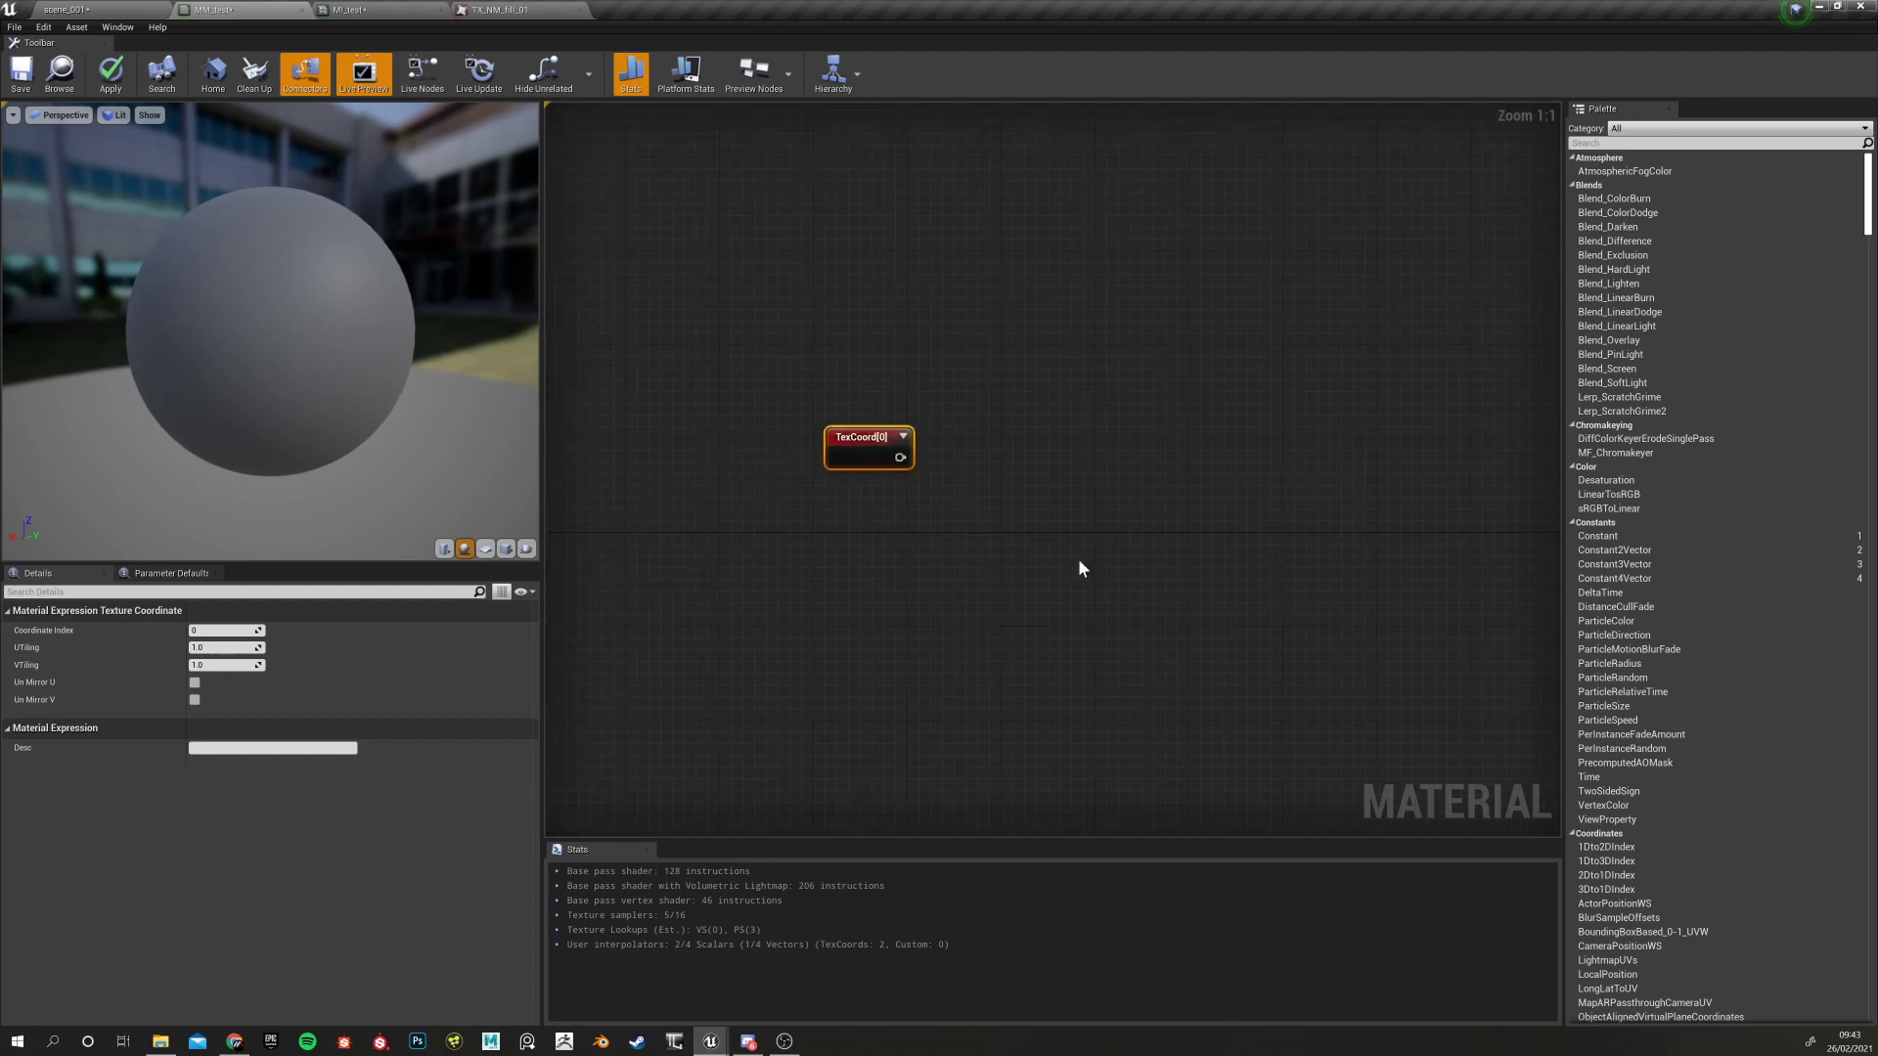
right_click_drag(971, 486, 740, 582)
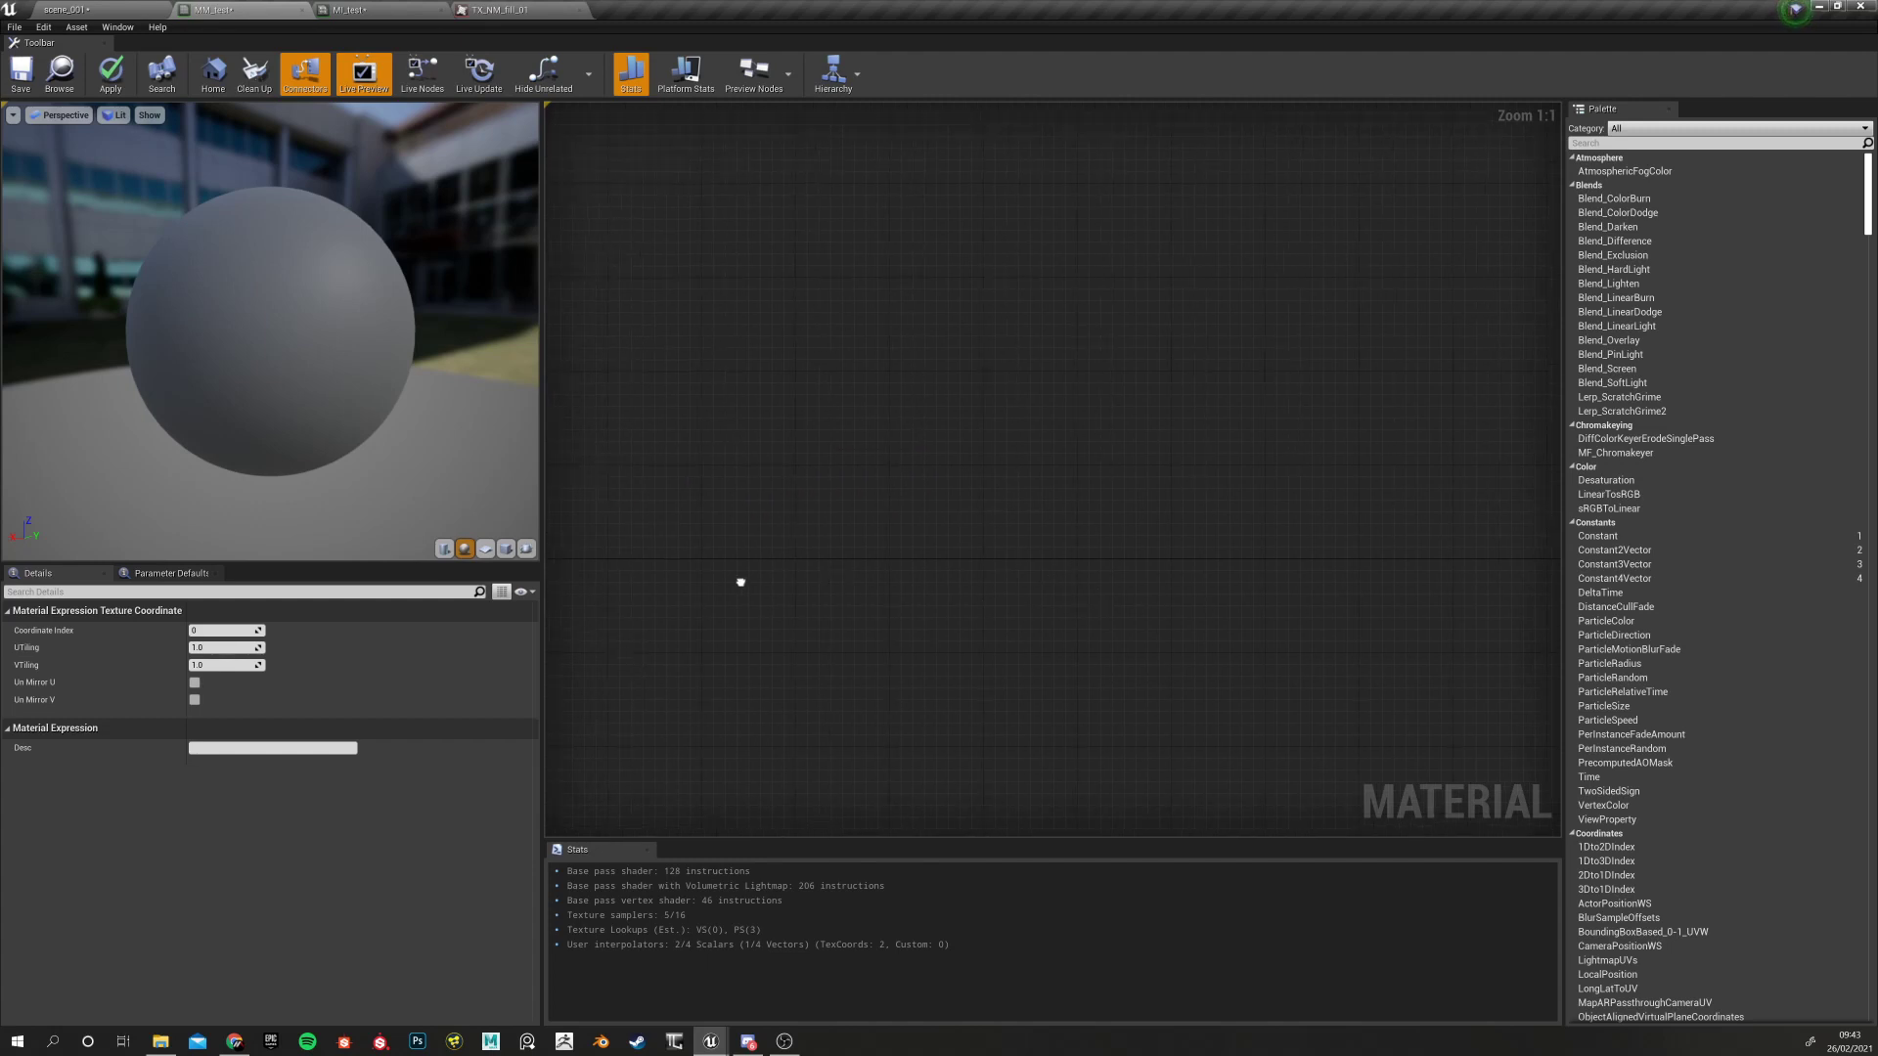
right_click_drag(1064, 437, 749, 535)
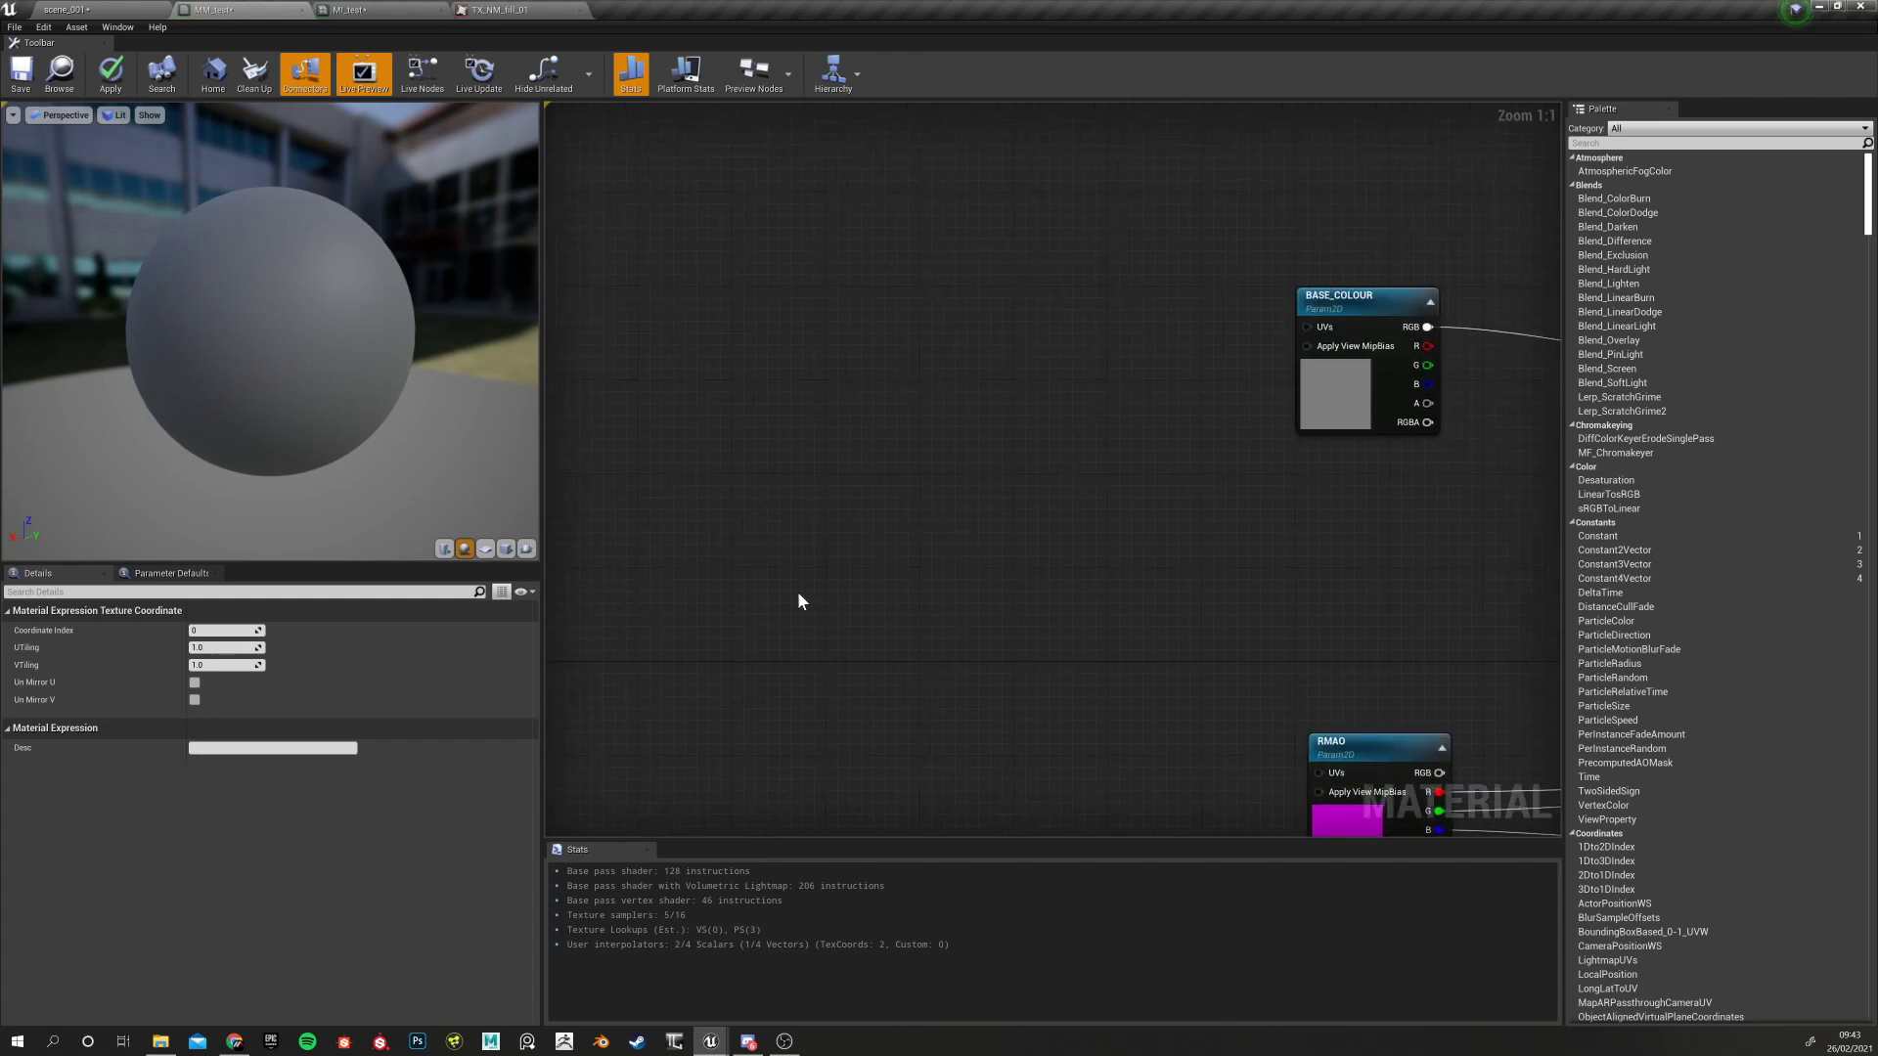
right_click_drag(798, 593, 1118, 518)
right_click_drag(884, 548, 1052, 577)
left_click_drag(882, 486, 764, 439)
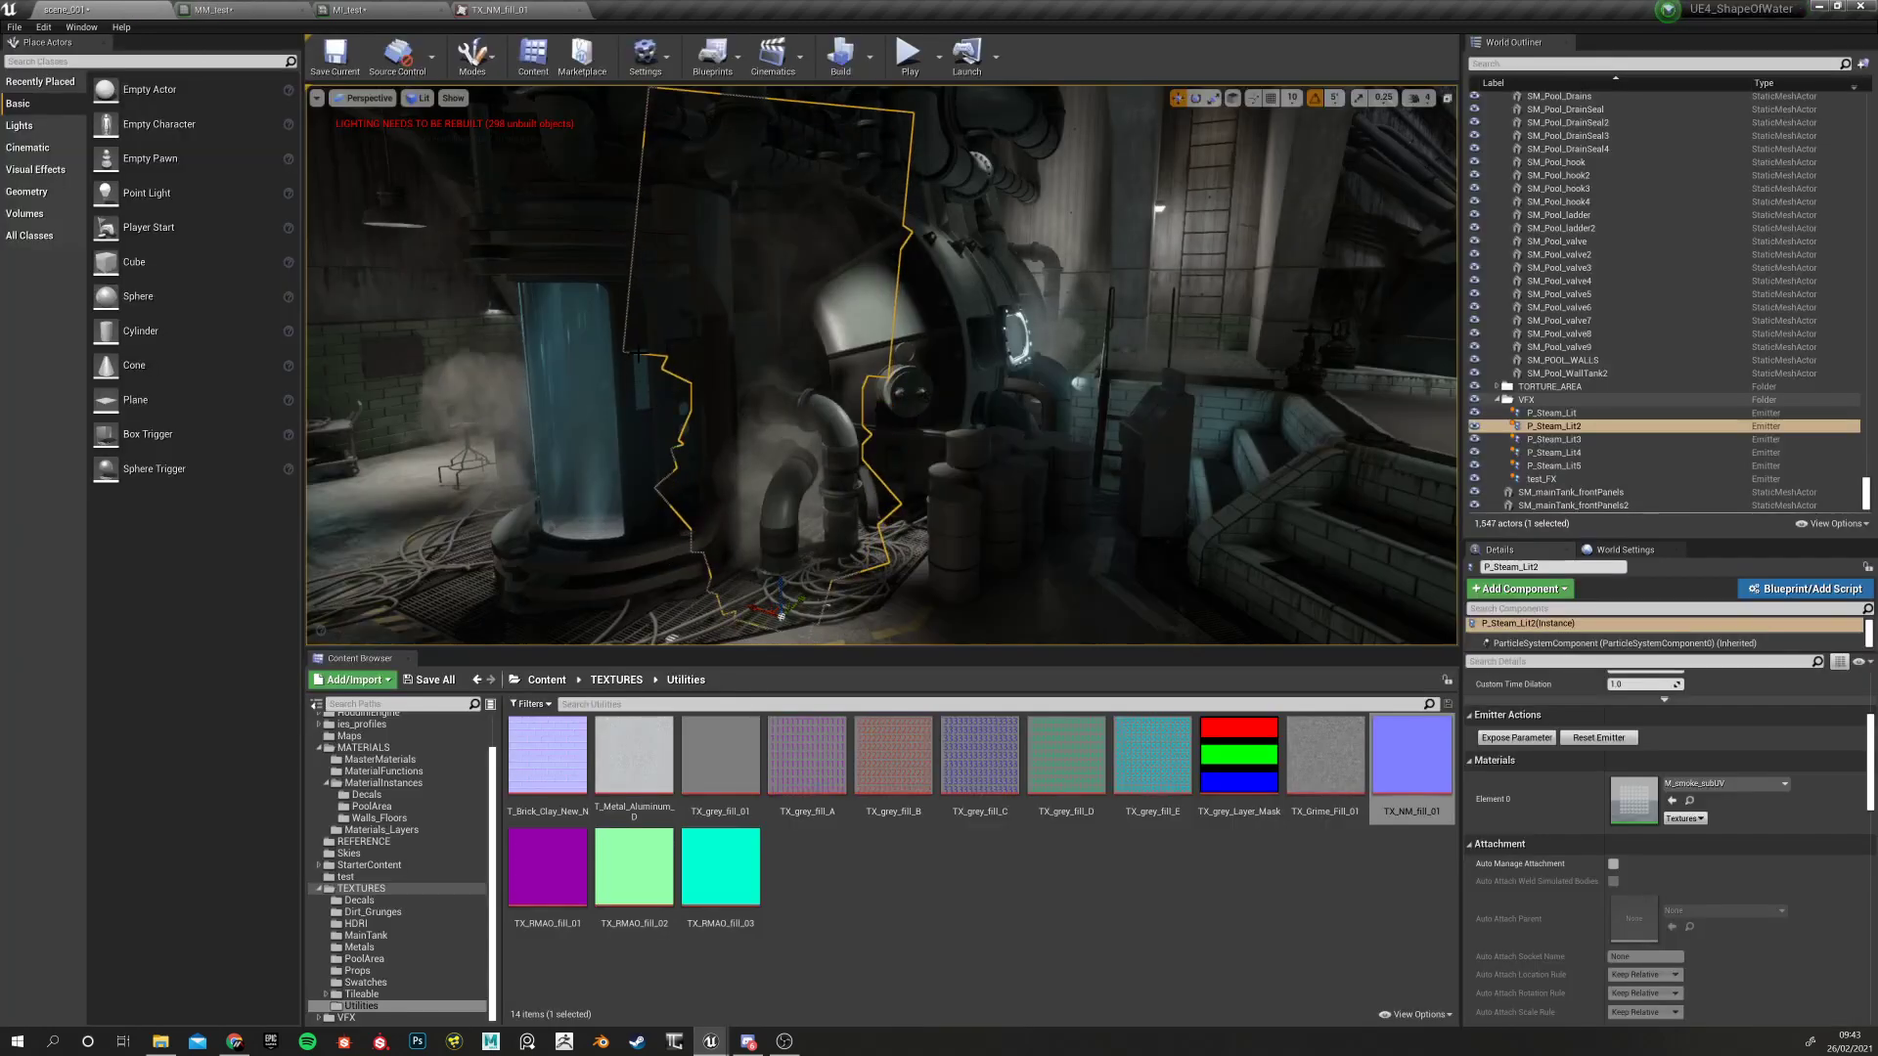
right_click_drag(637, 354, 881, 347)
left_click(1358, 364)
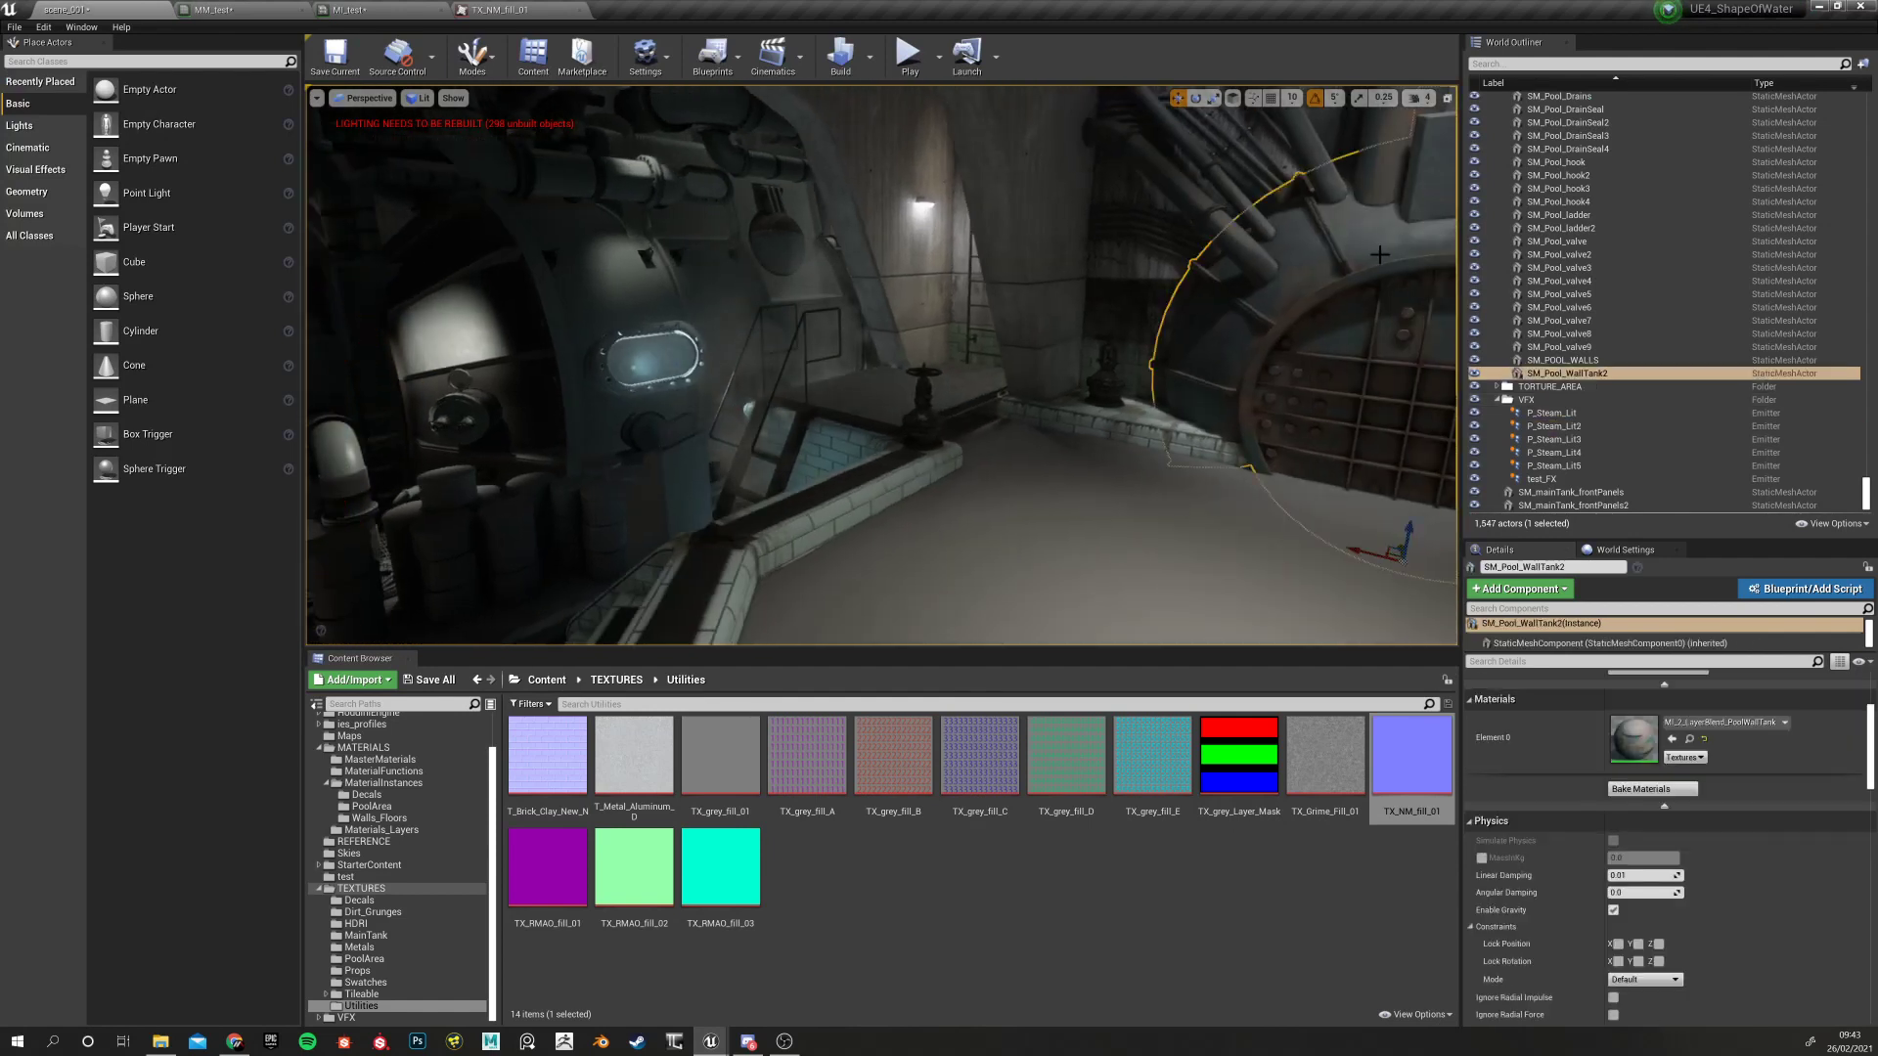
scroll(1635, 772, "up", 5)
double_click(1632, 814)
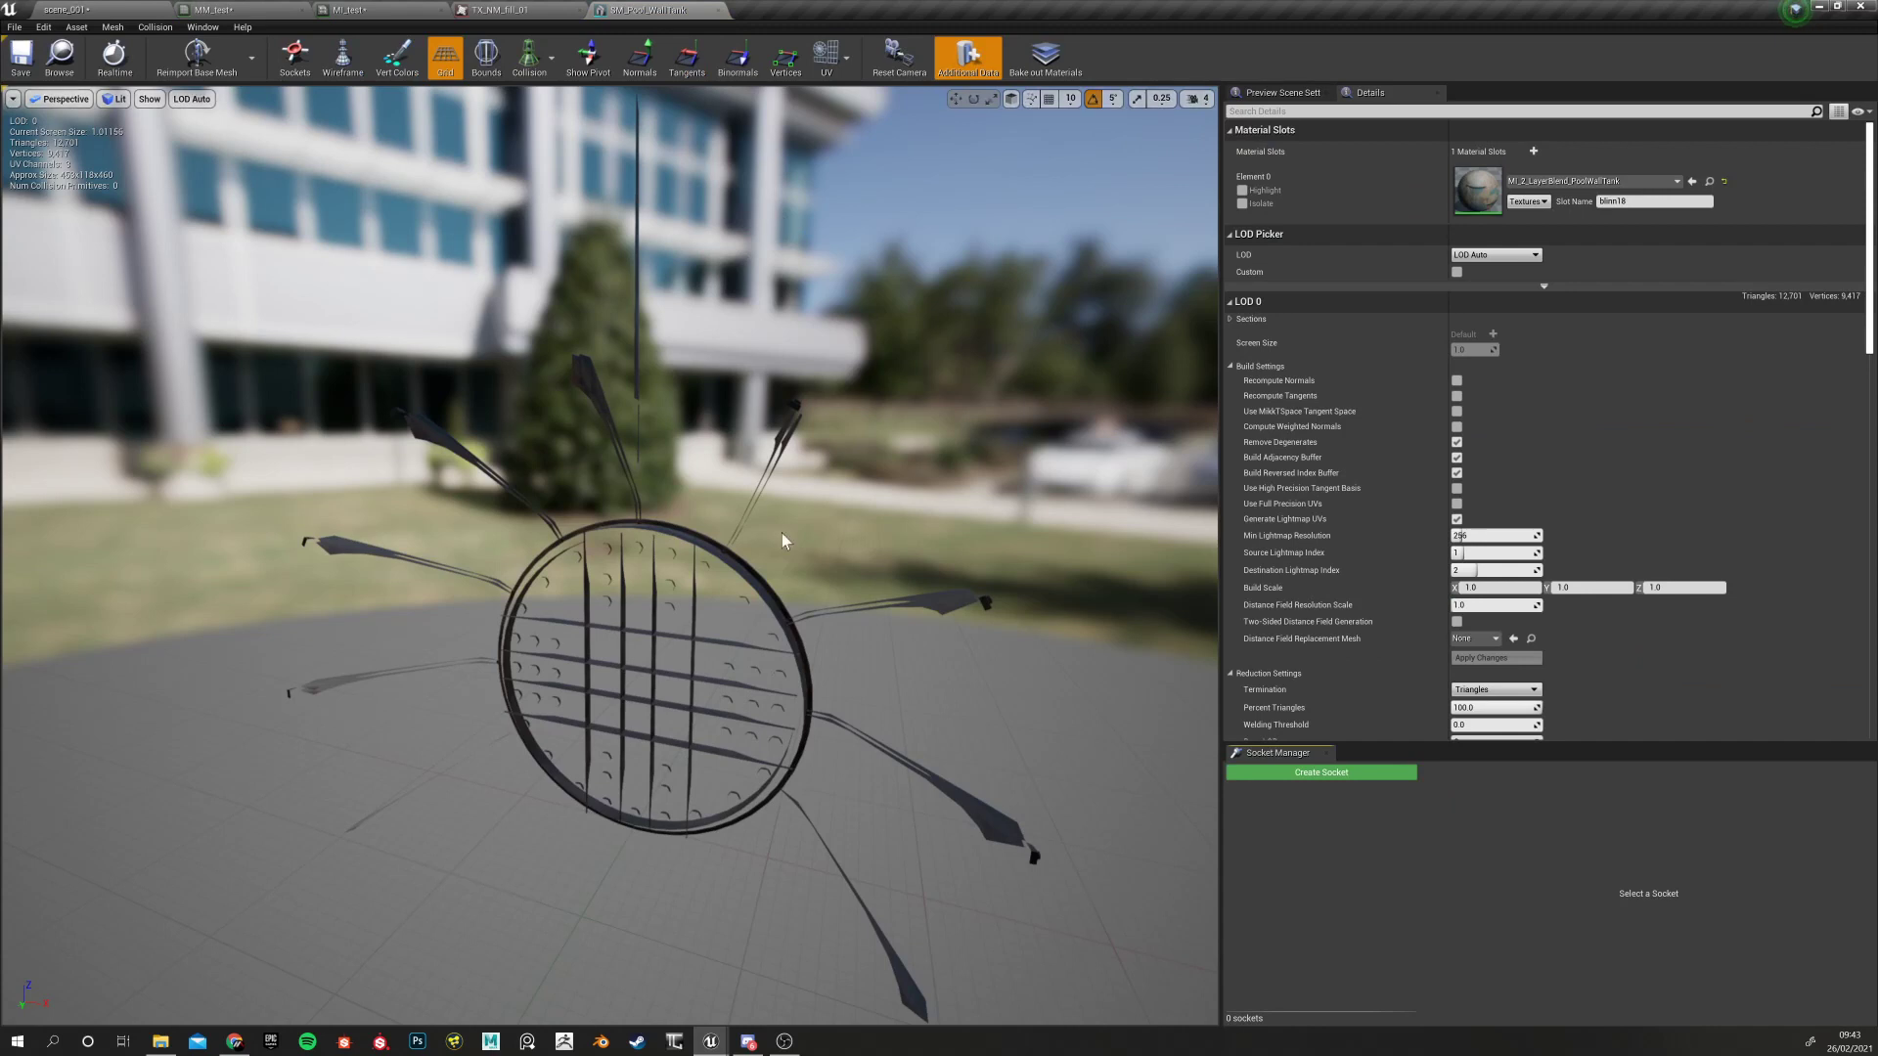
left_click_drag(870, 556, 528, 553, "alt")
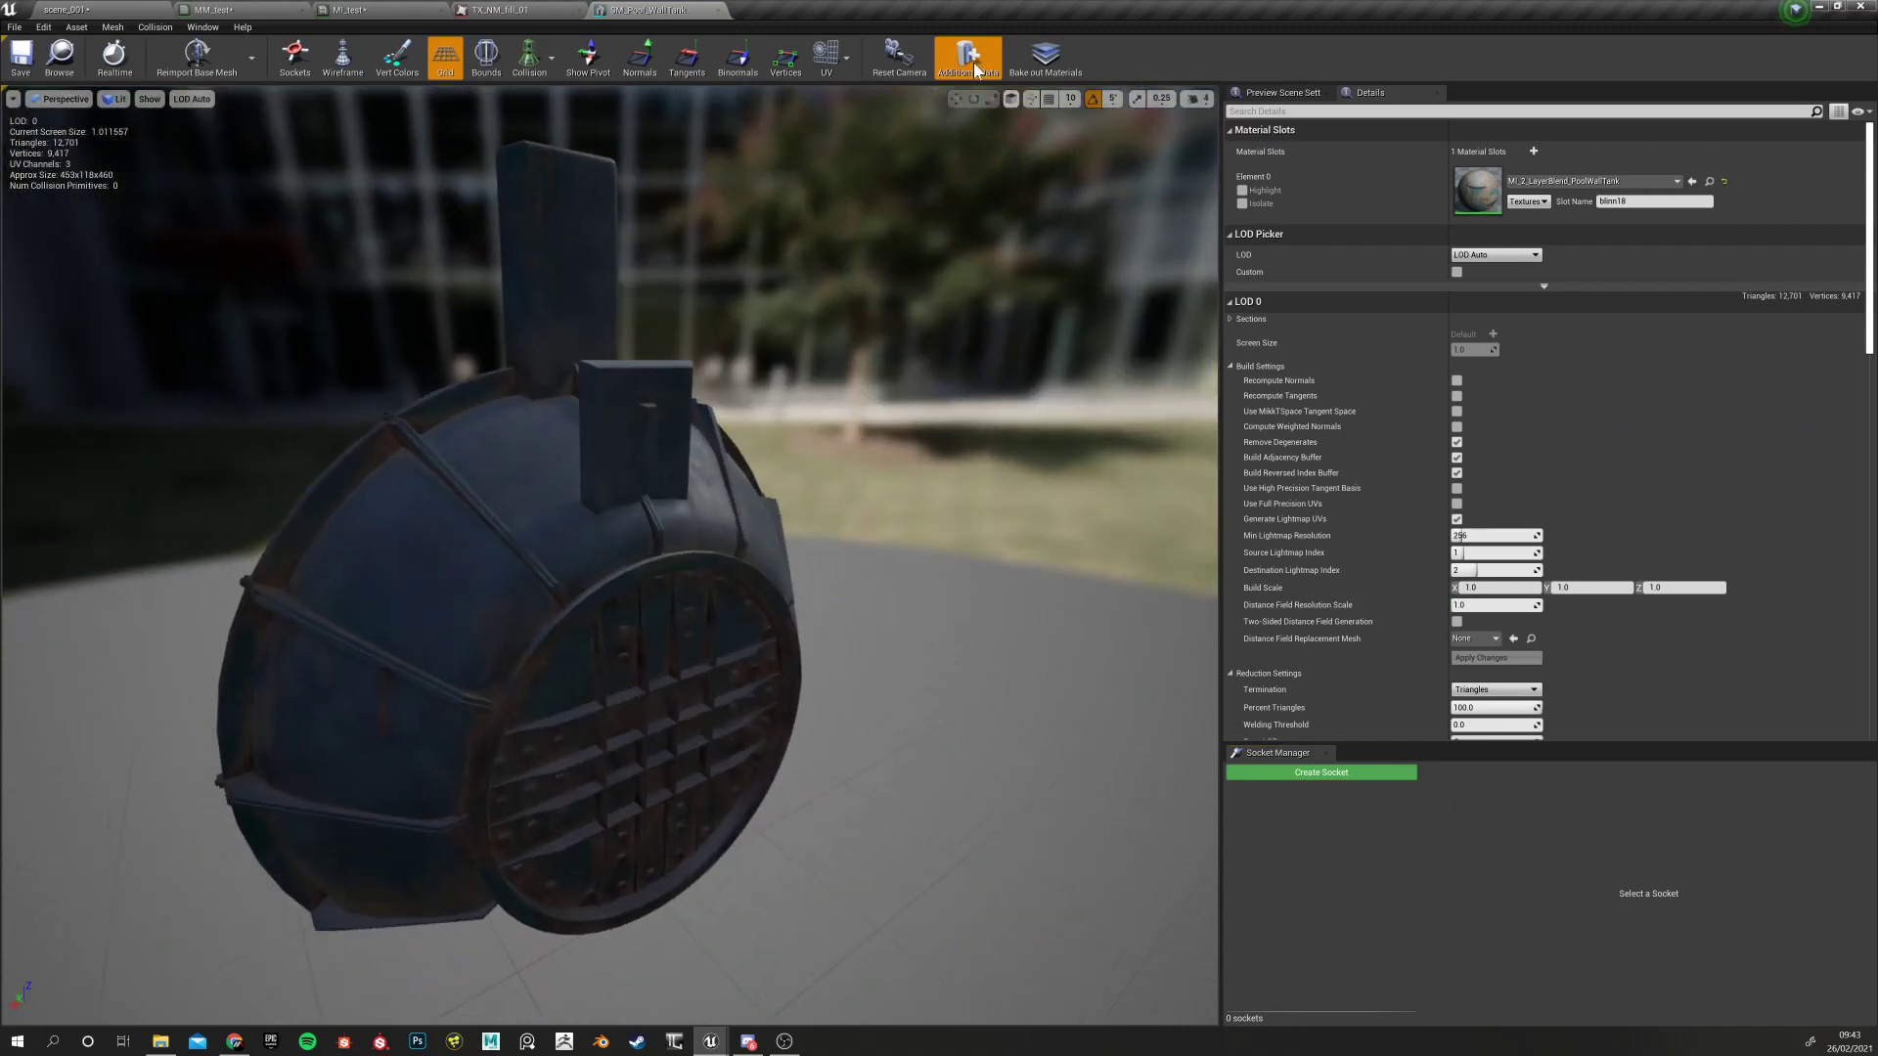
left_click(849, 57)
left_click(849, 109)
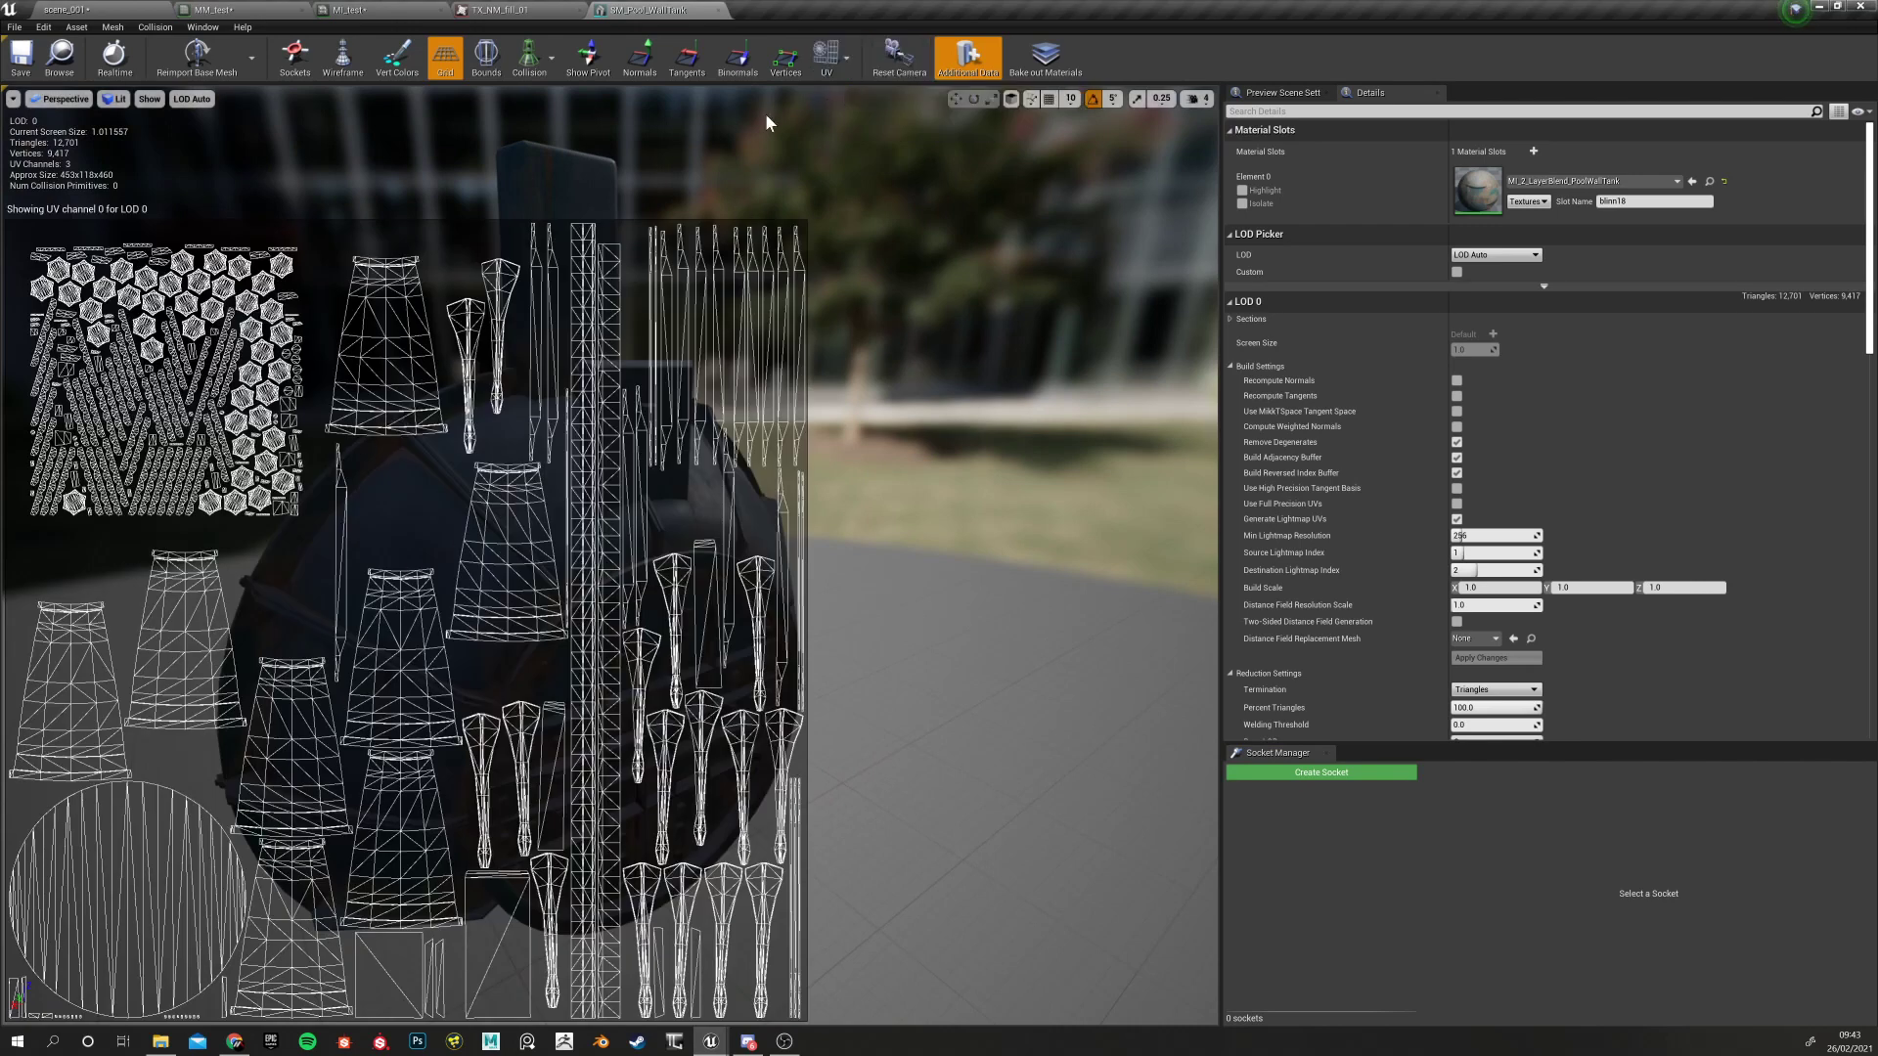
left_click(845, 65)
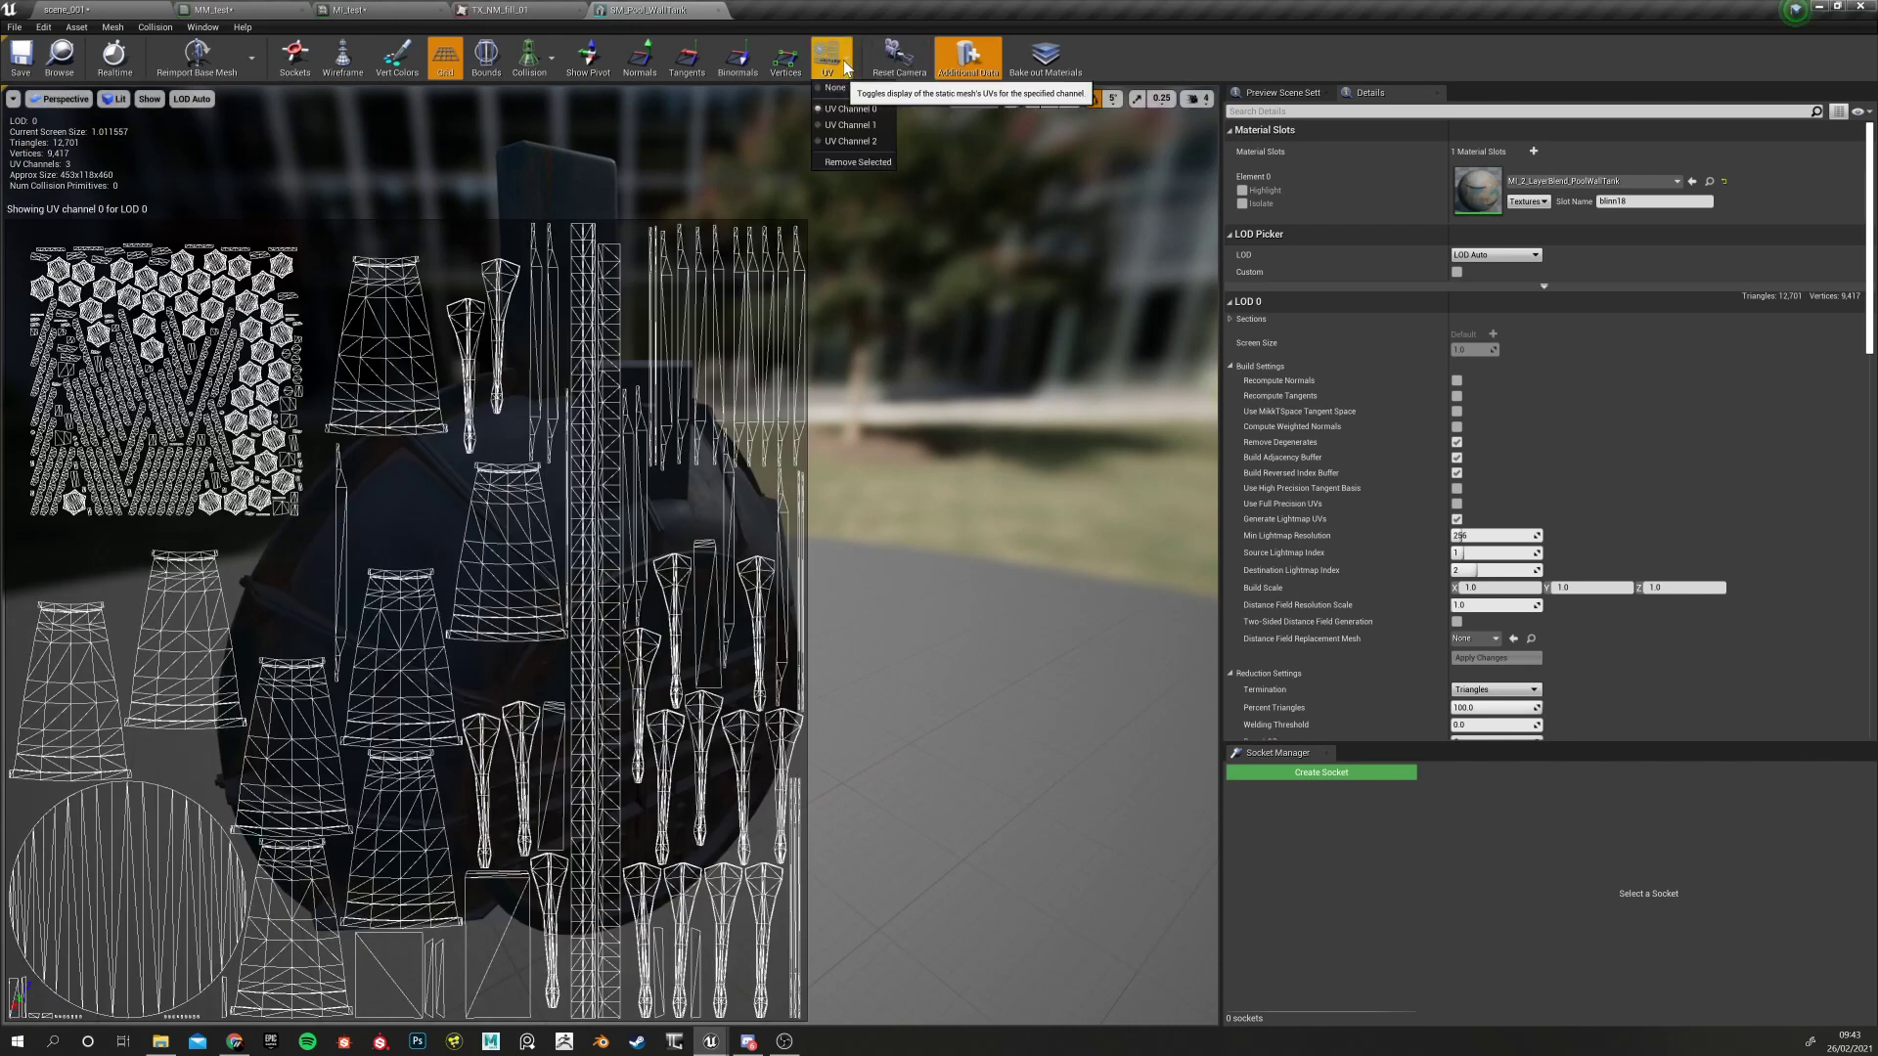
left_click(849, 141)
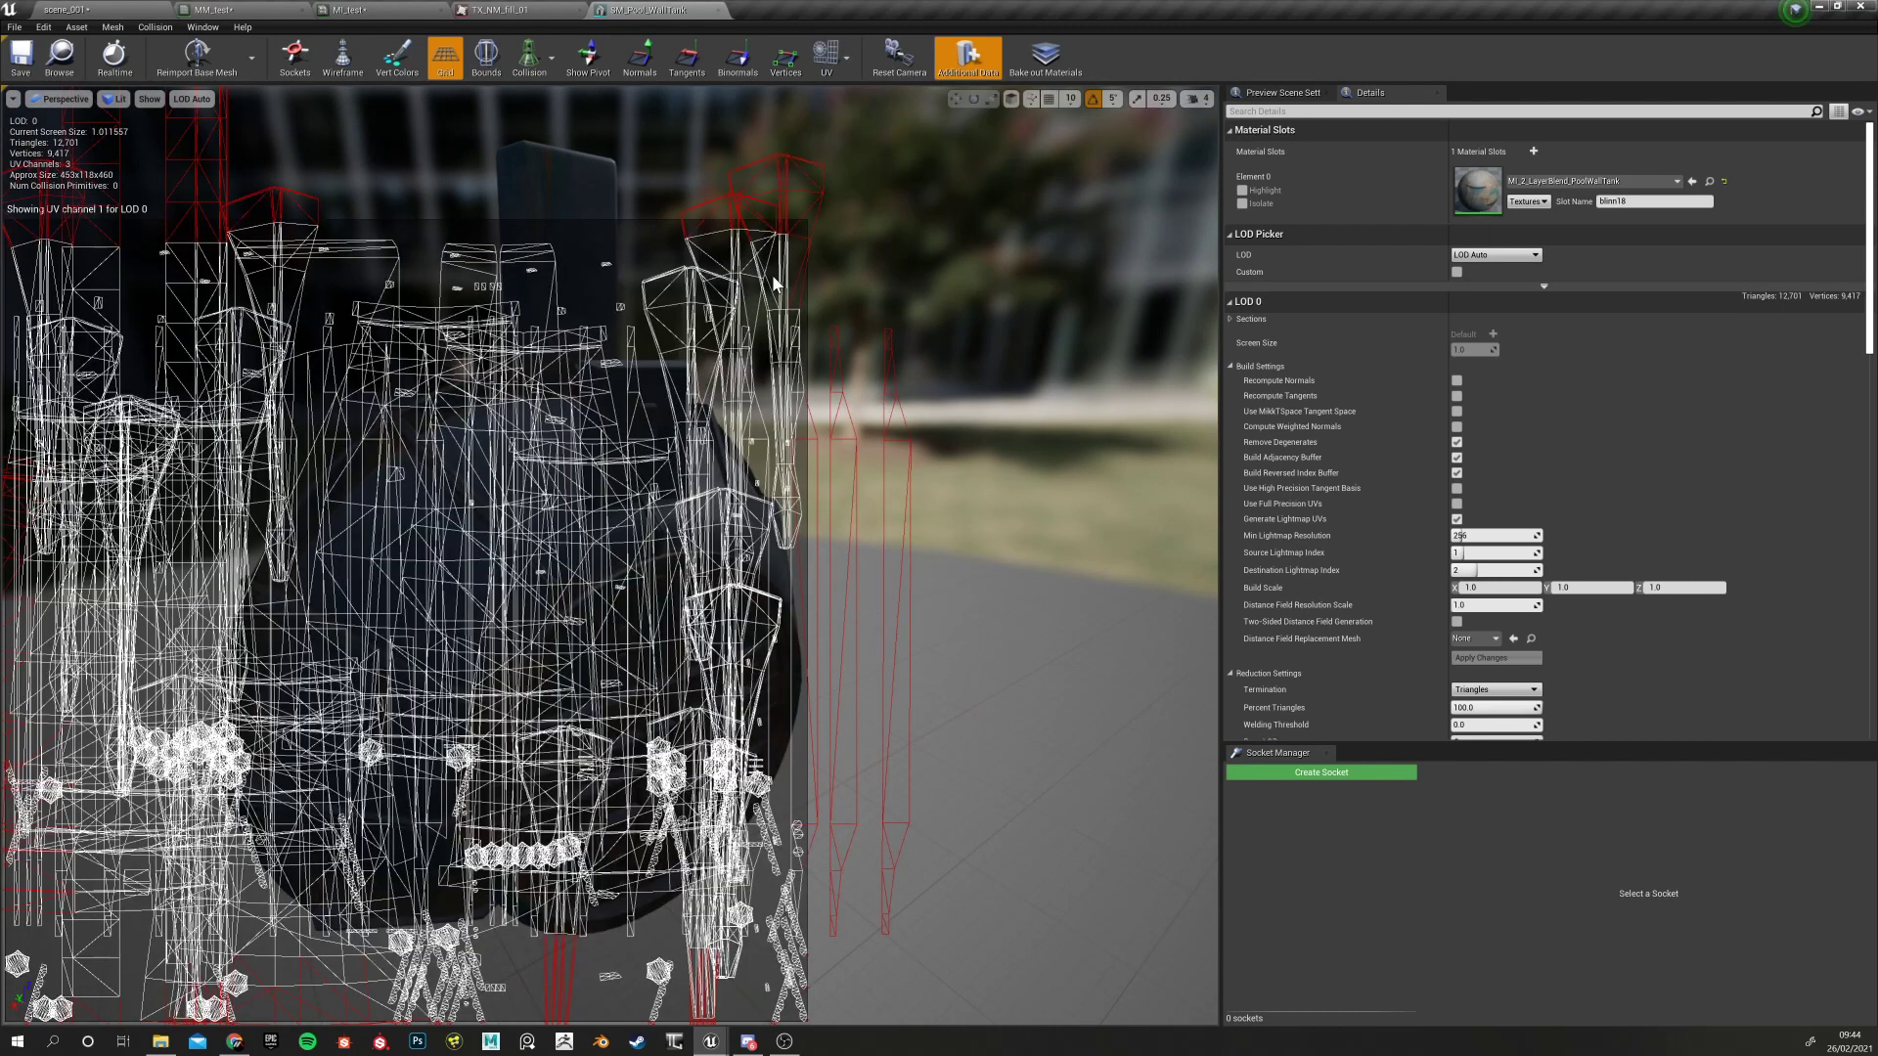
left_click(828, 56)
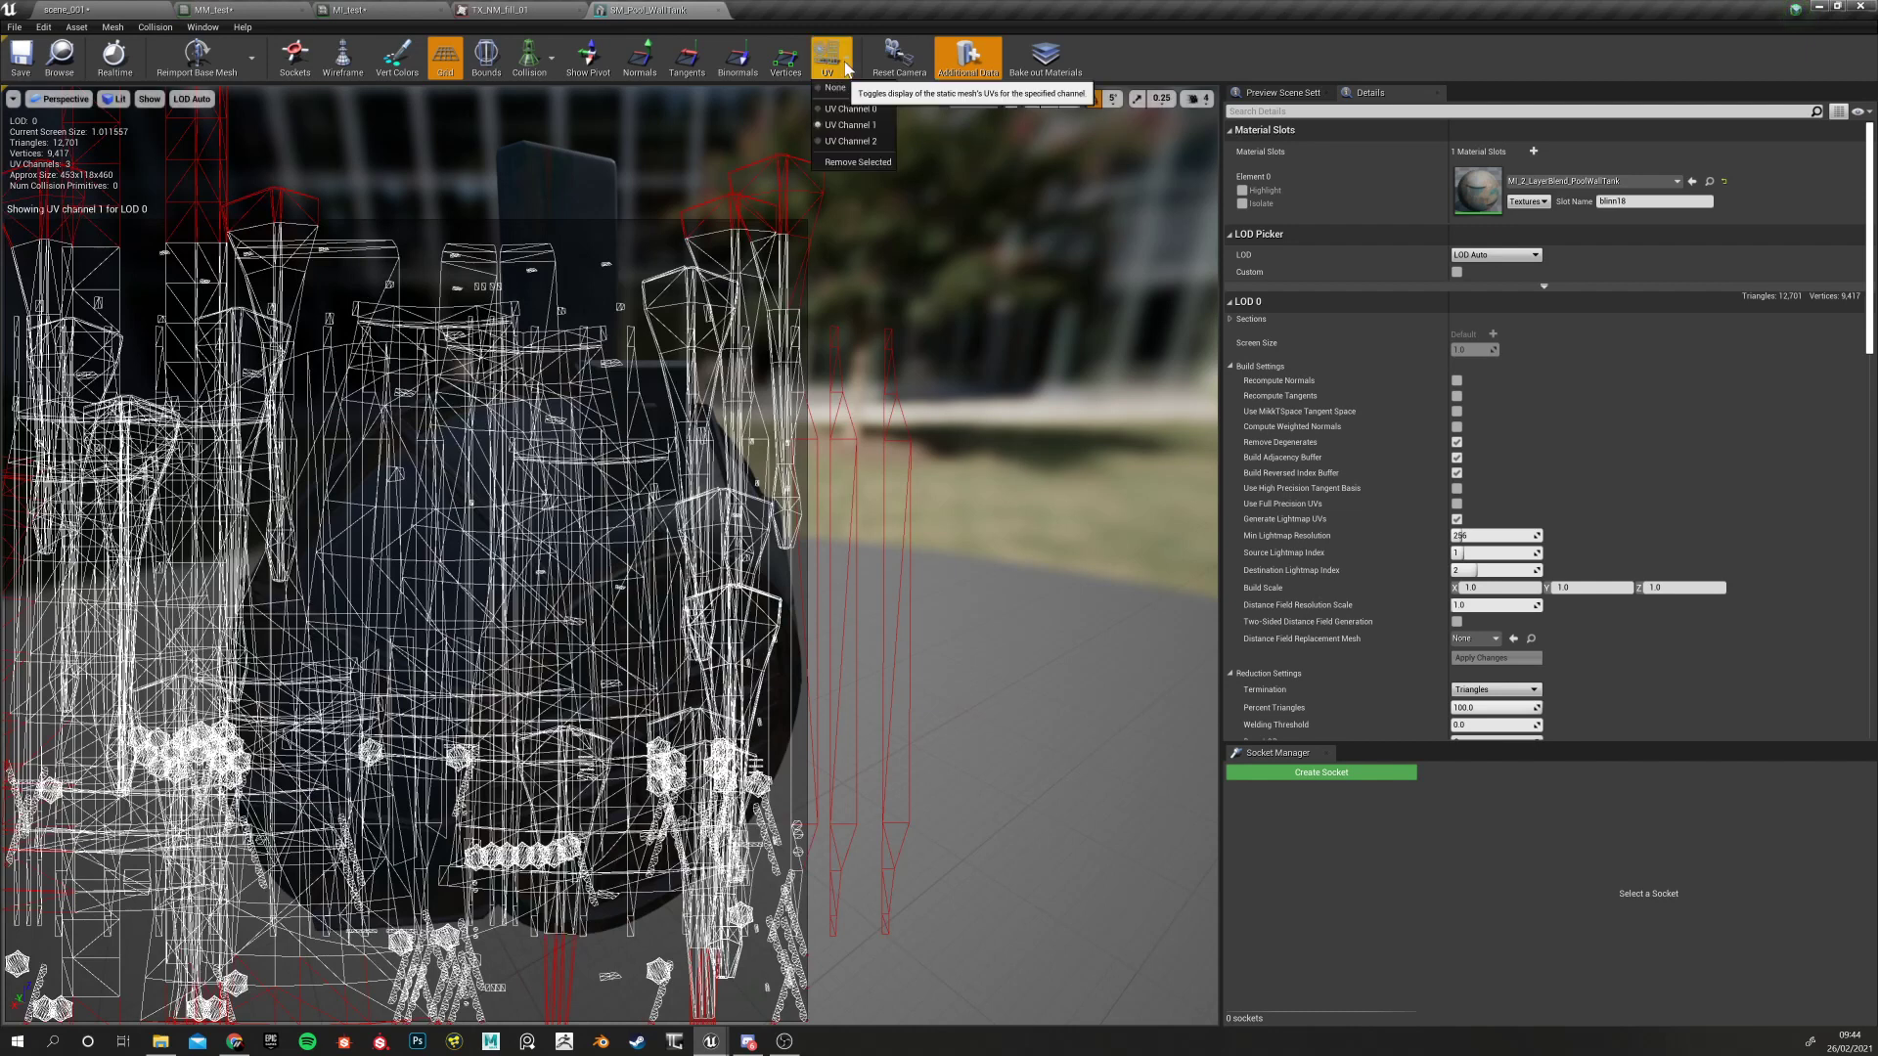
left_click(849, 142)
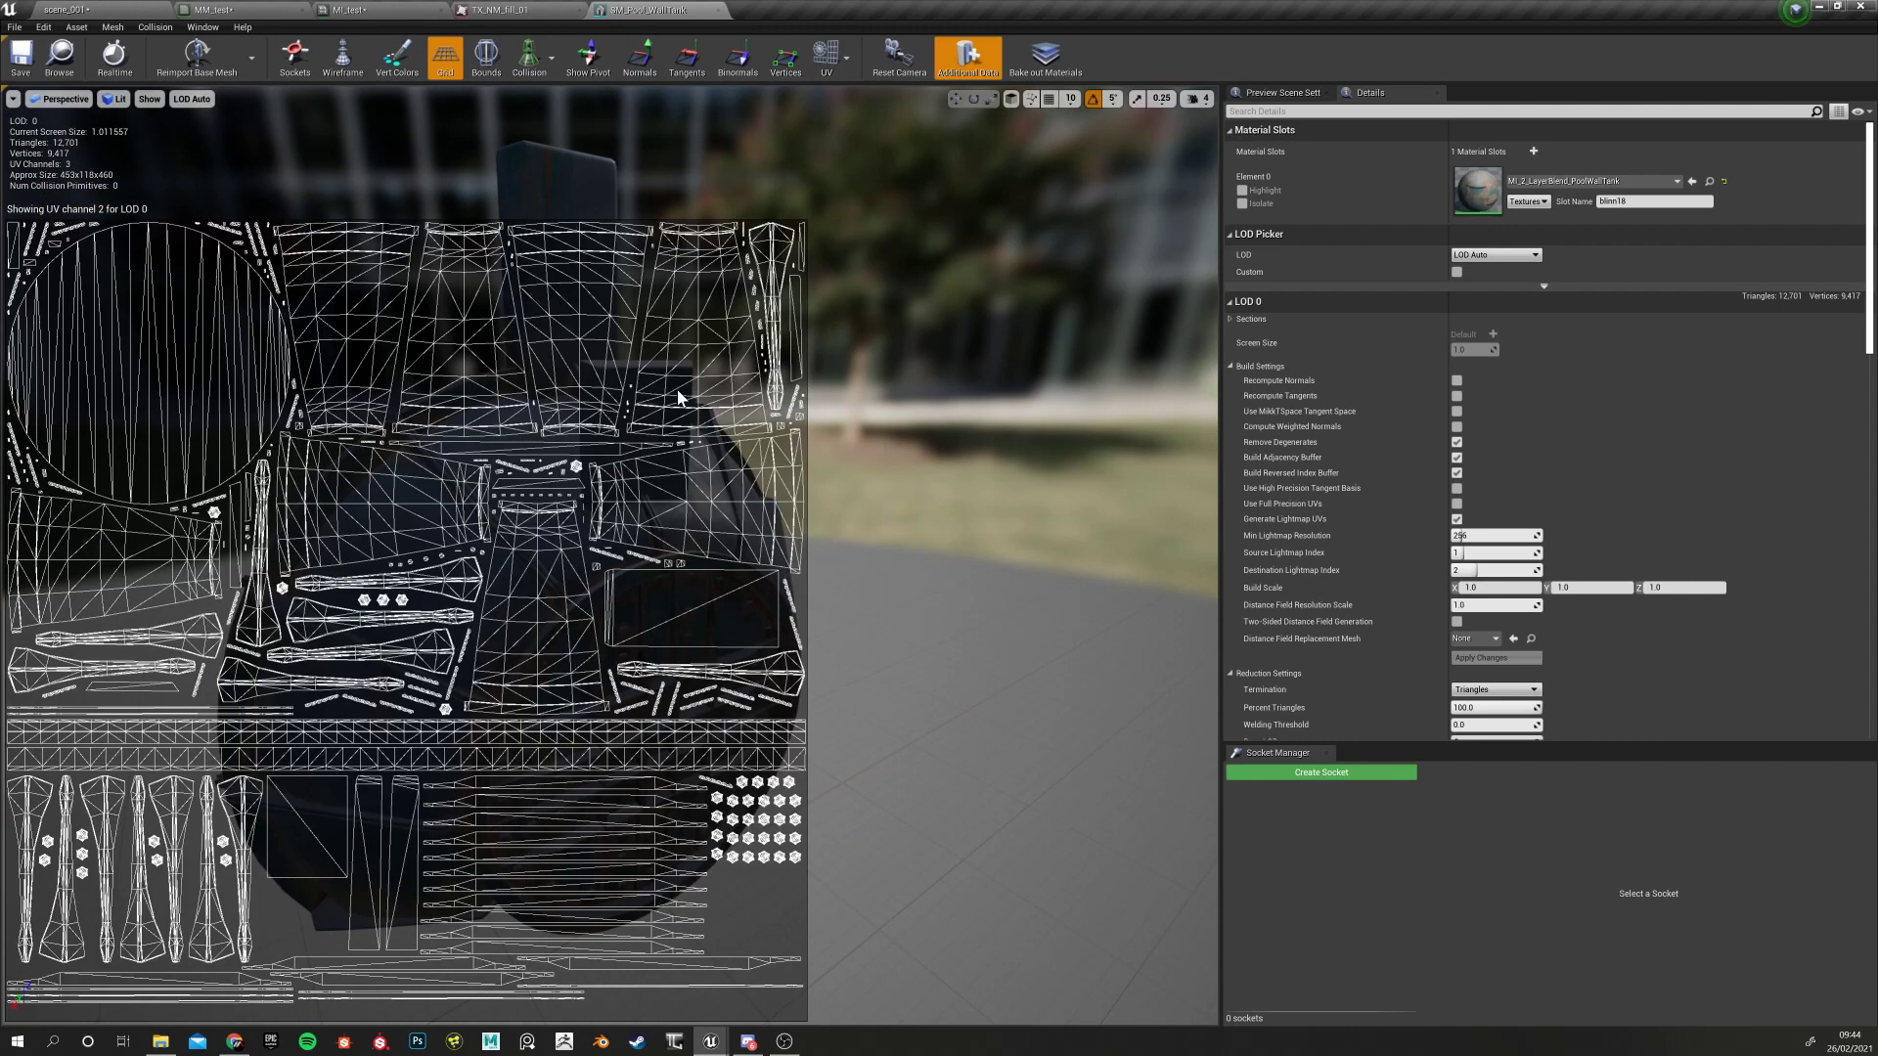
left_click(718, 10)
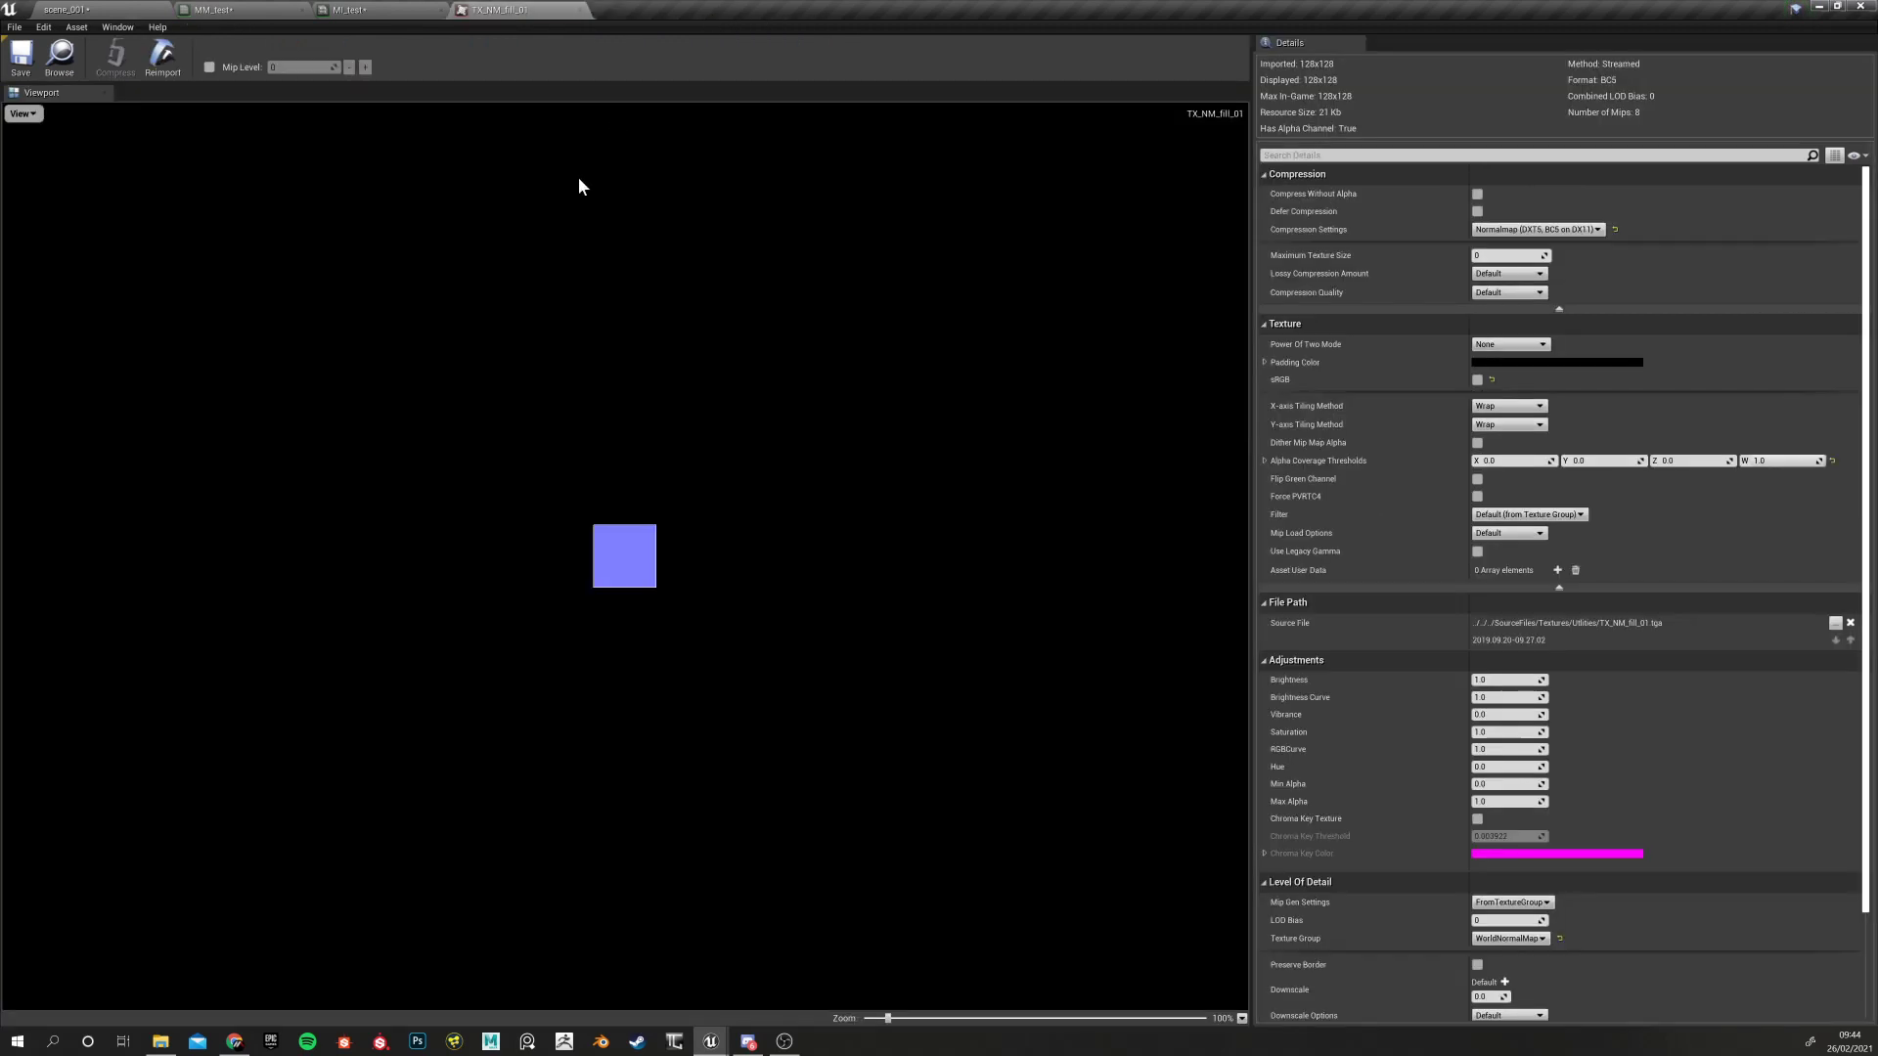
left_click(65, 9)
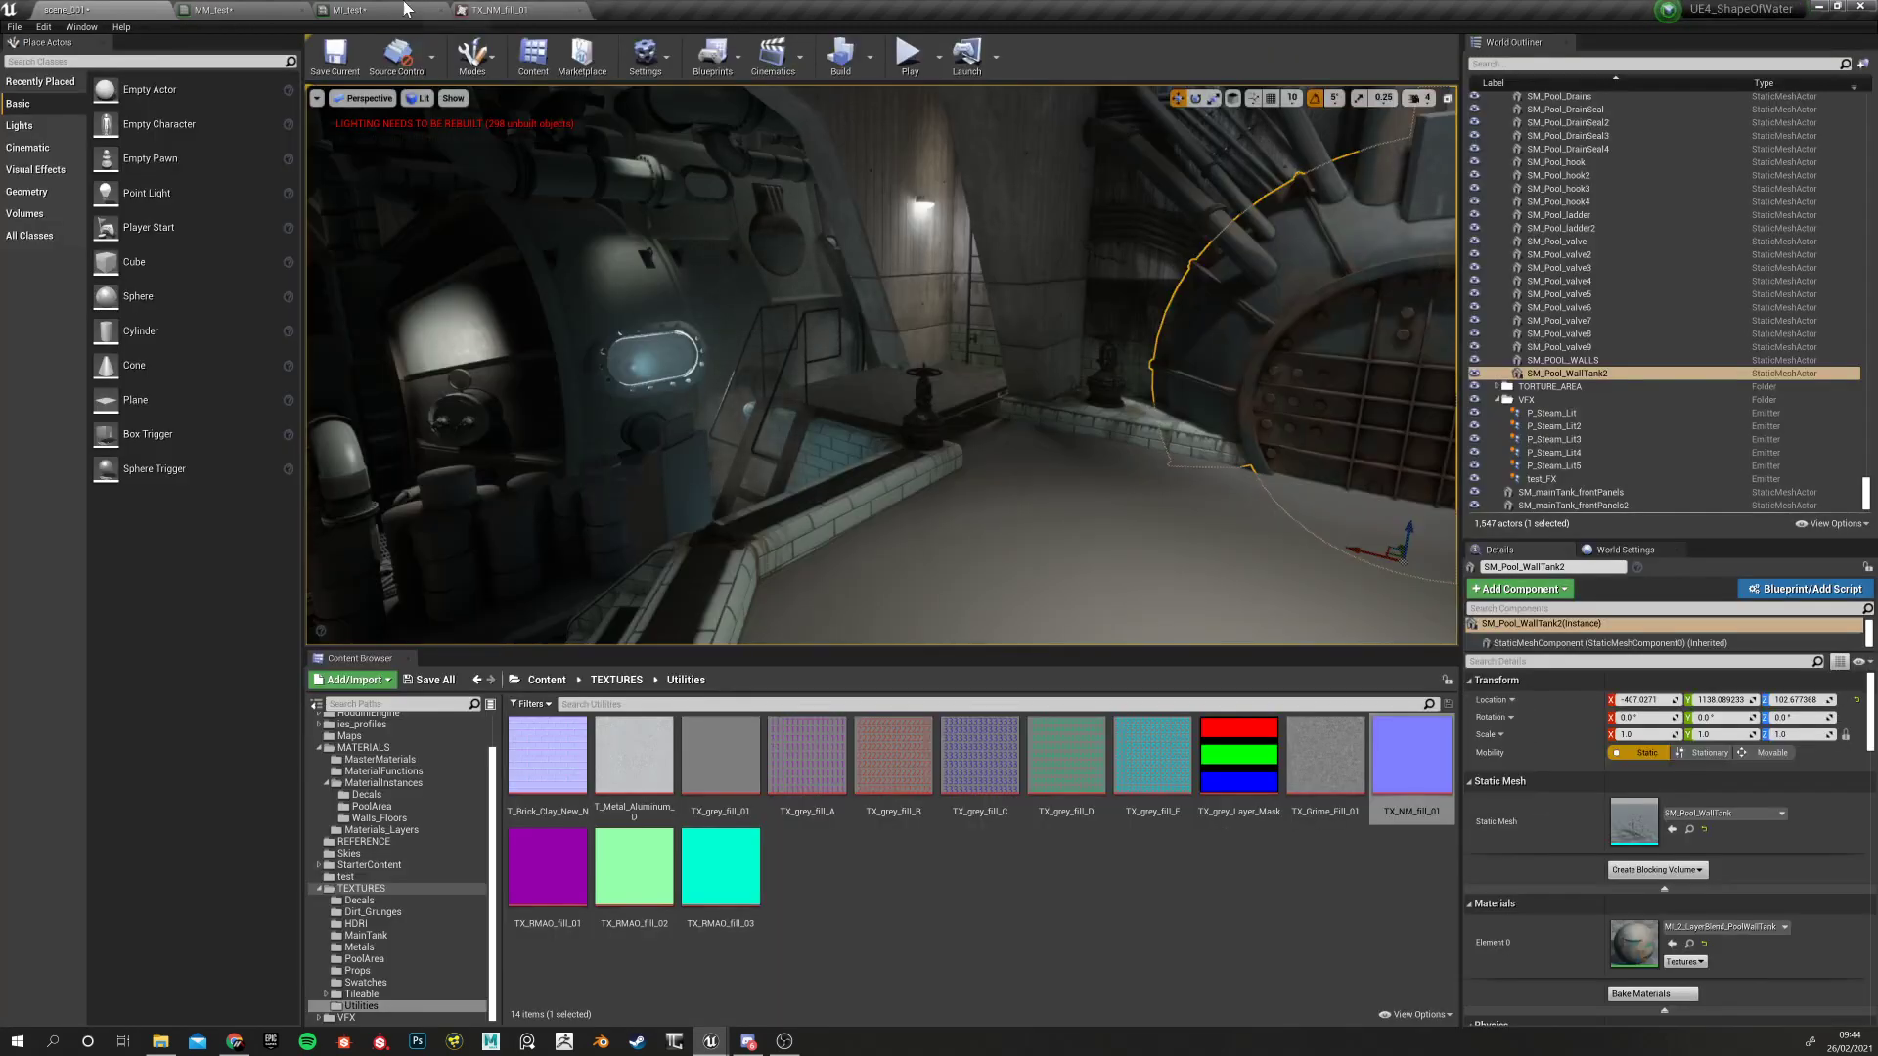
In MM_test, try Coordinate Index 3 on TexCoord, then reset it to 0
left_click(343, 11)
left_click(233, 9)
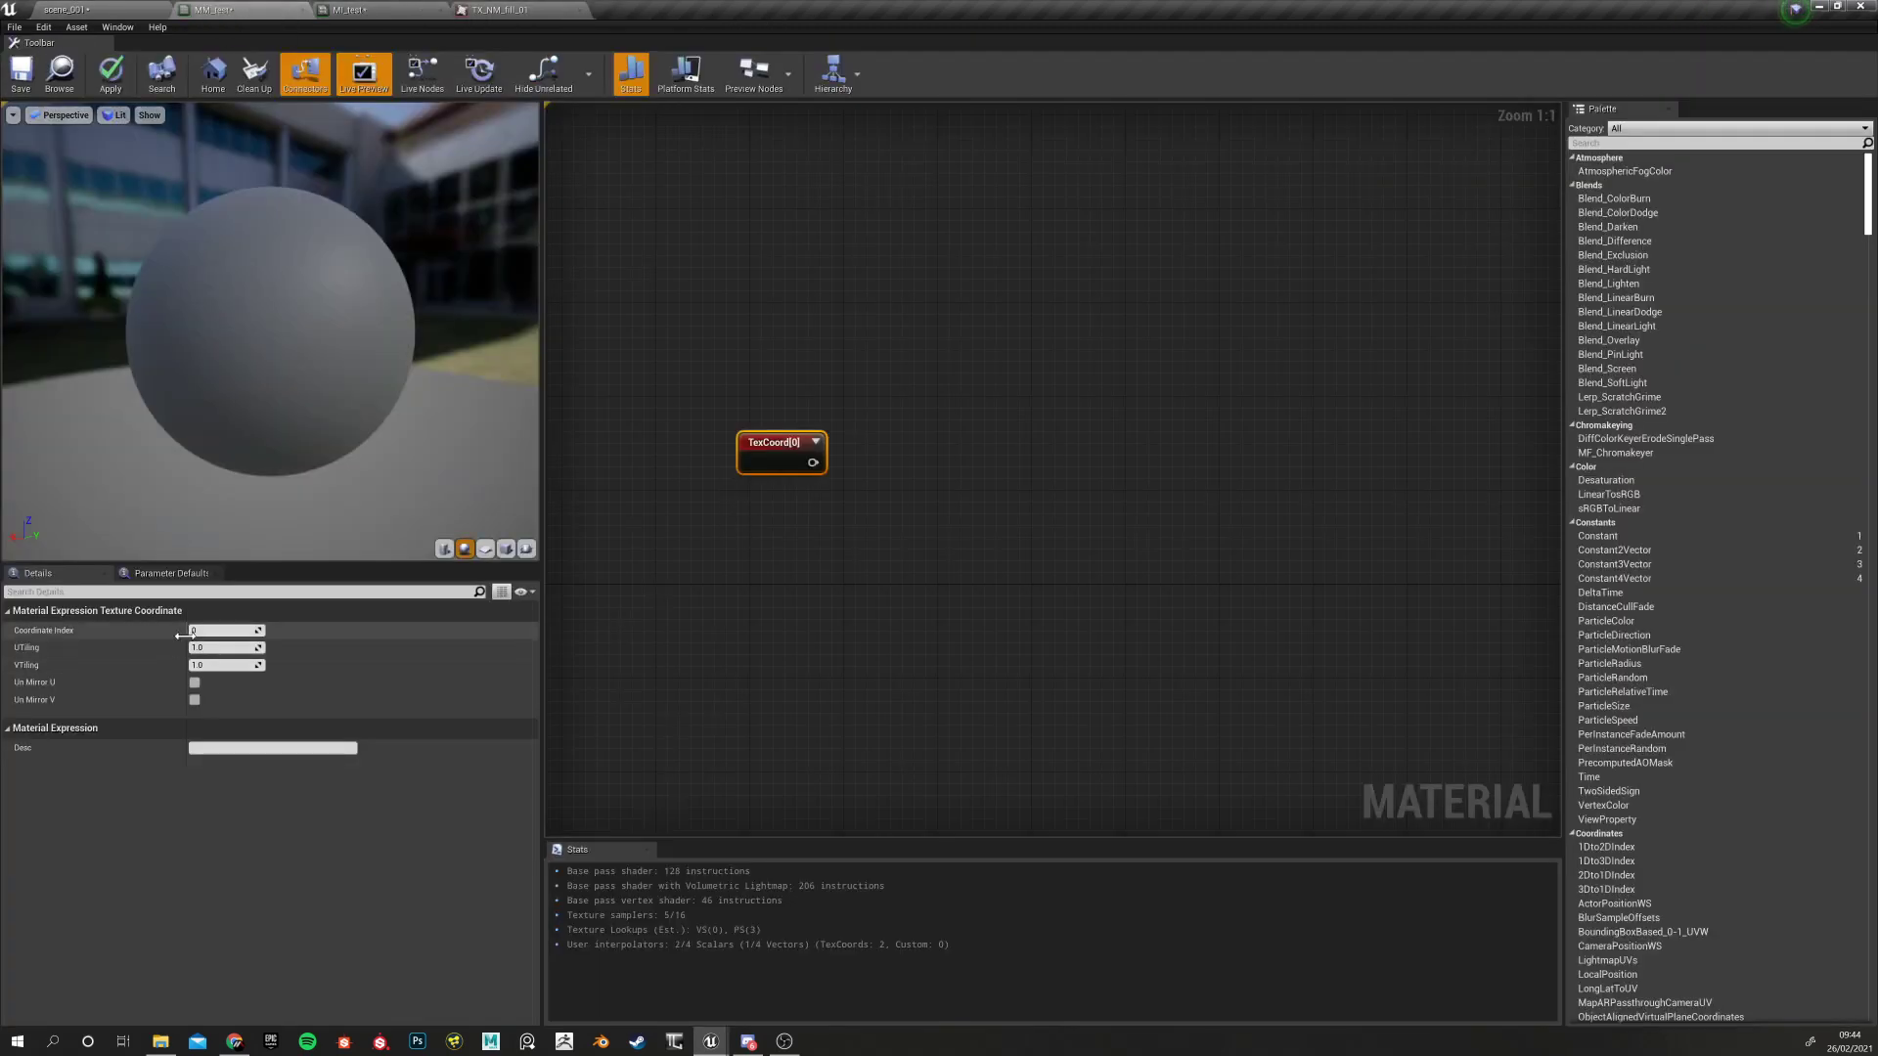
mouse_move(227, 631)
left_mouse_down()
mouse_move(284, 631)
mouse_move(244, 630)
left_mouse_up()
left_click_drag(245, 631, 237, 631)
left_click(240, 631)
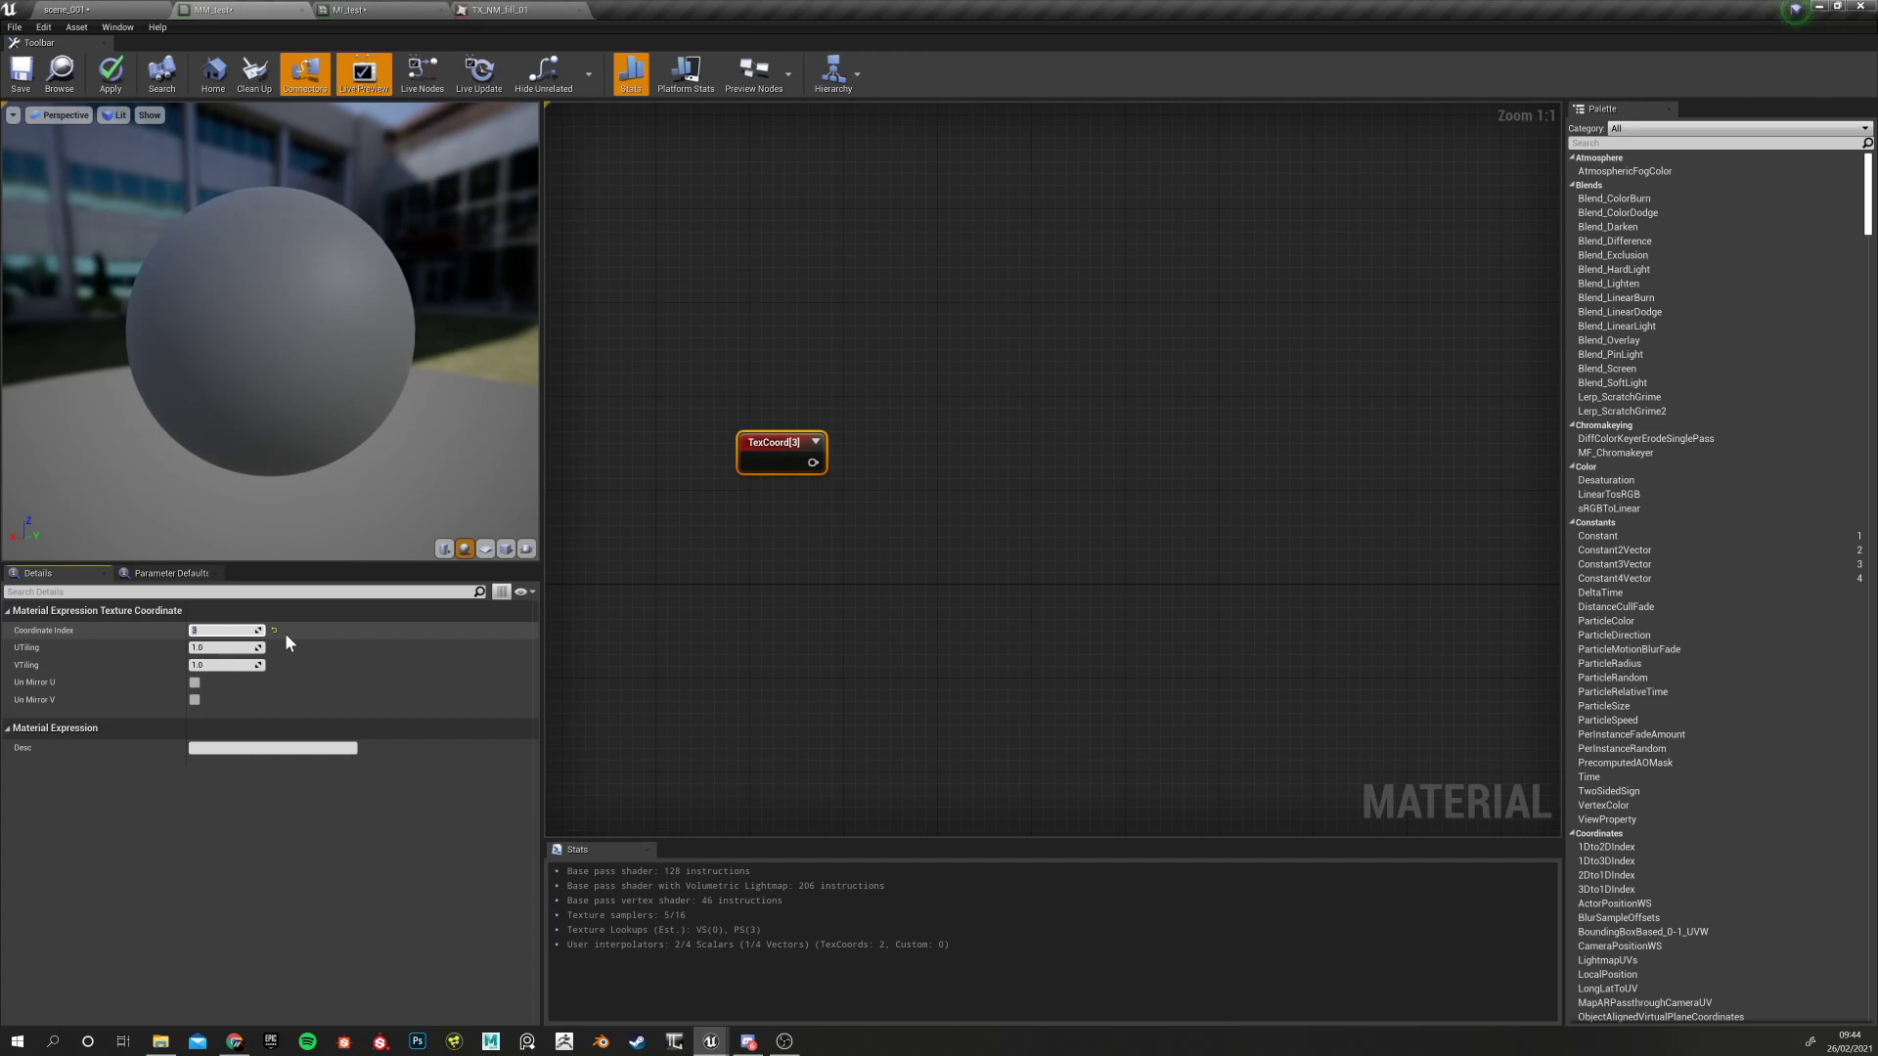
left_click(276, 634)
left_click(274, 633)
Wire the TexCoord[0] output into BASE_COLOUR's UVs input and tidy the node's position
left_click_drag(770, 464, 758, 476)
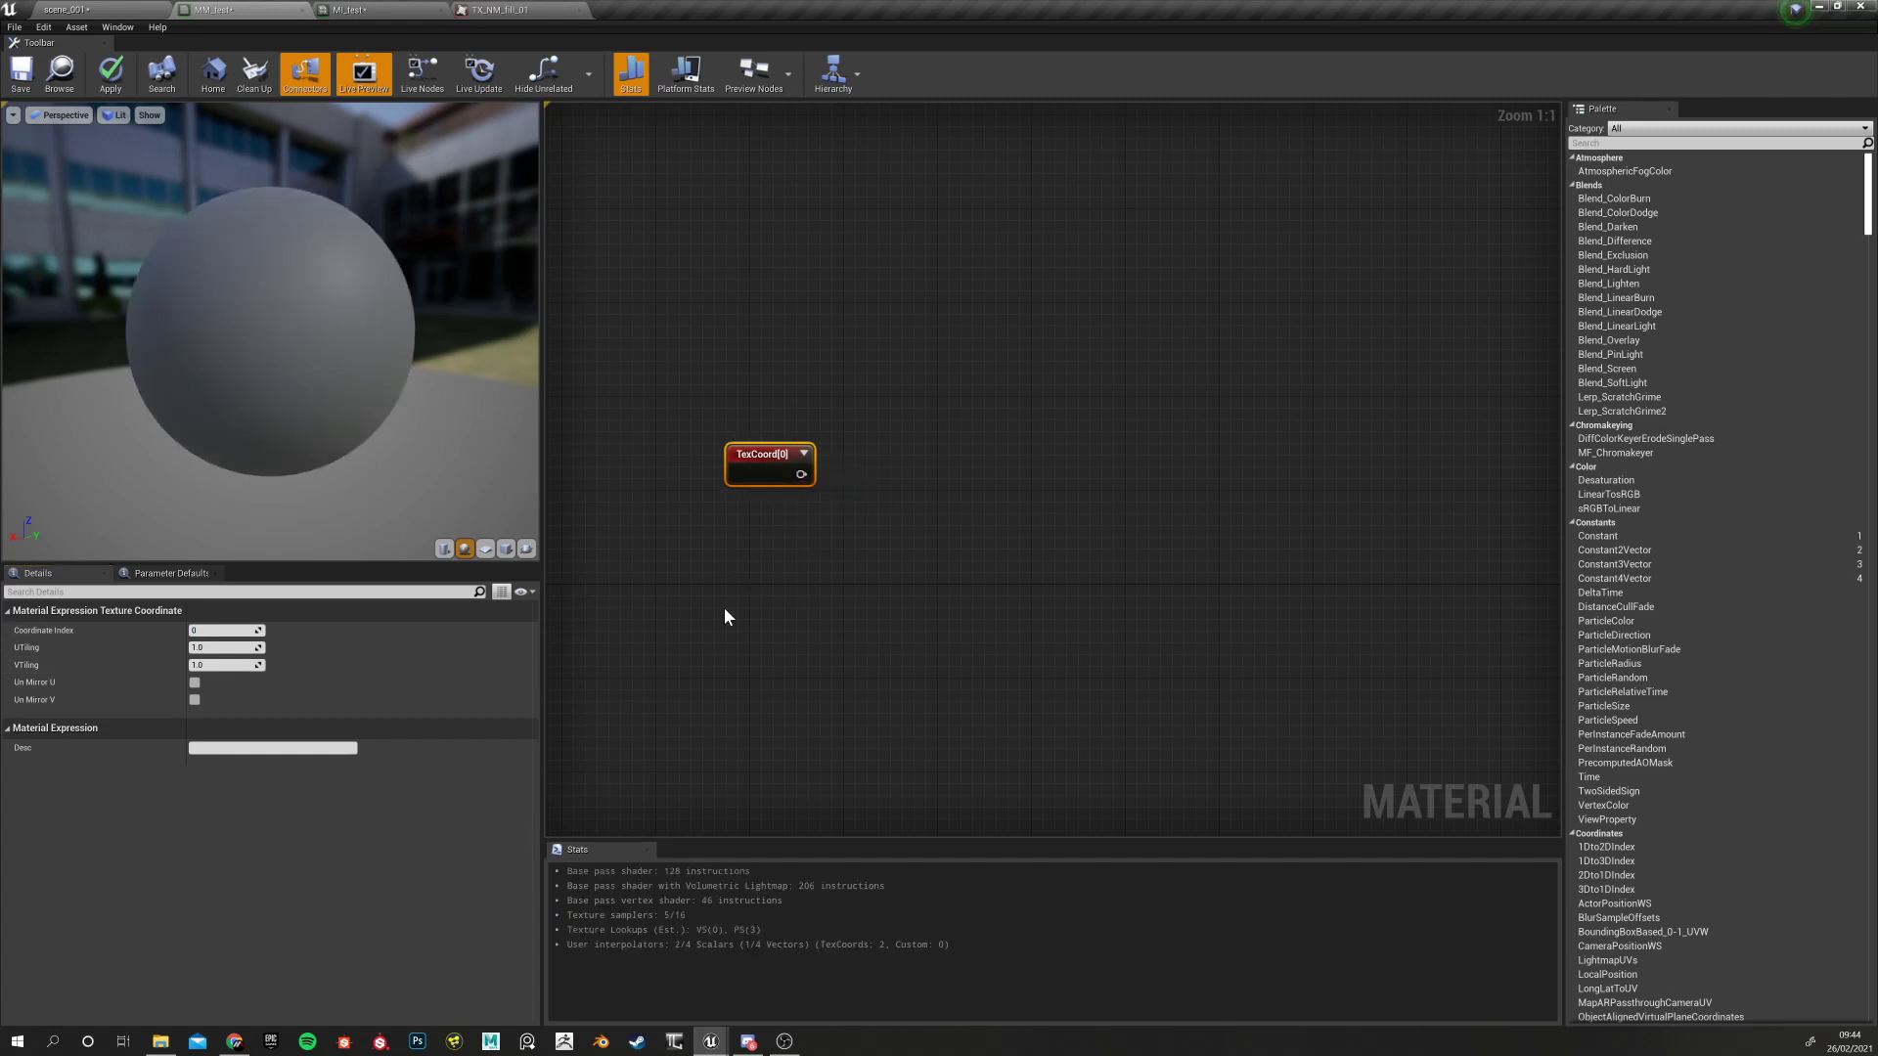
scroll(767, 614, "down", 4)
scroll(722, 525, "up", 3)
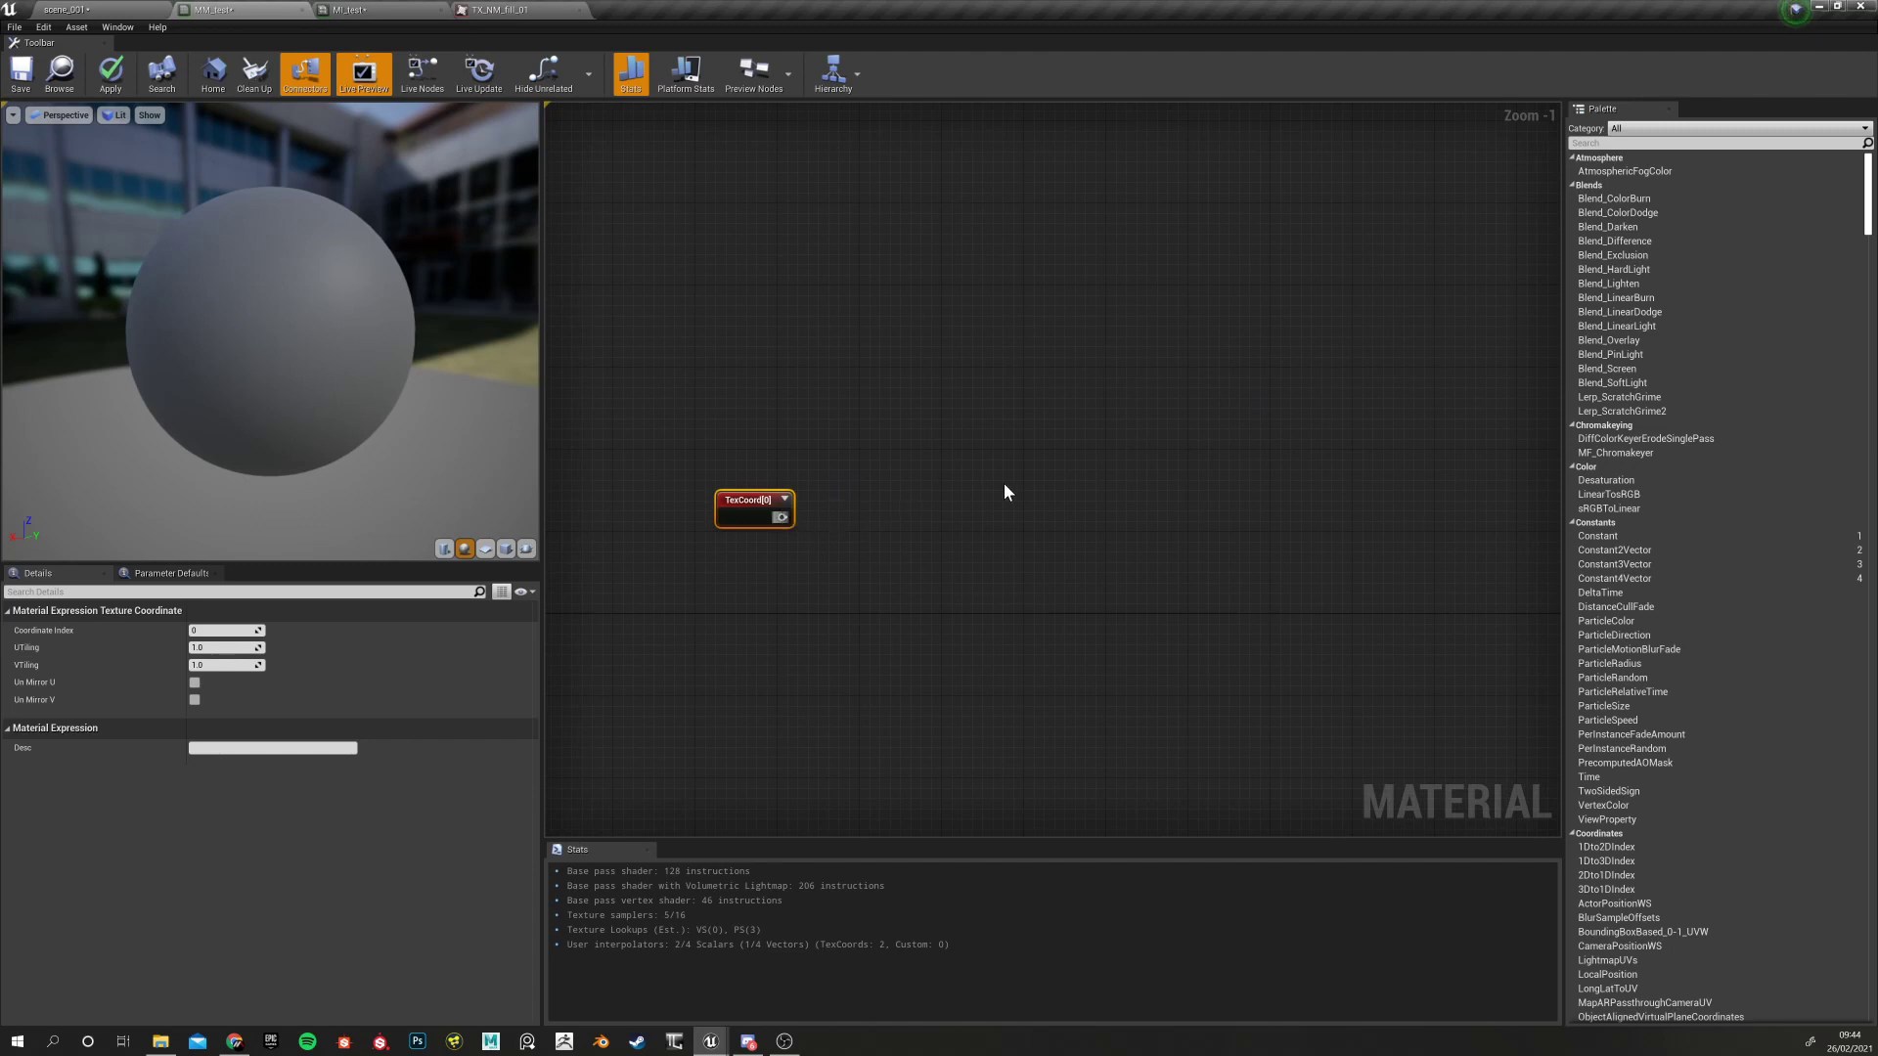
left_click_drag(779, 516, 1535, 320)
left_click(1033, 550)
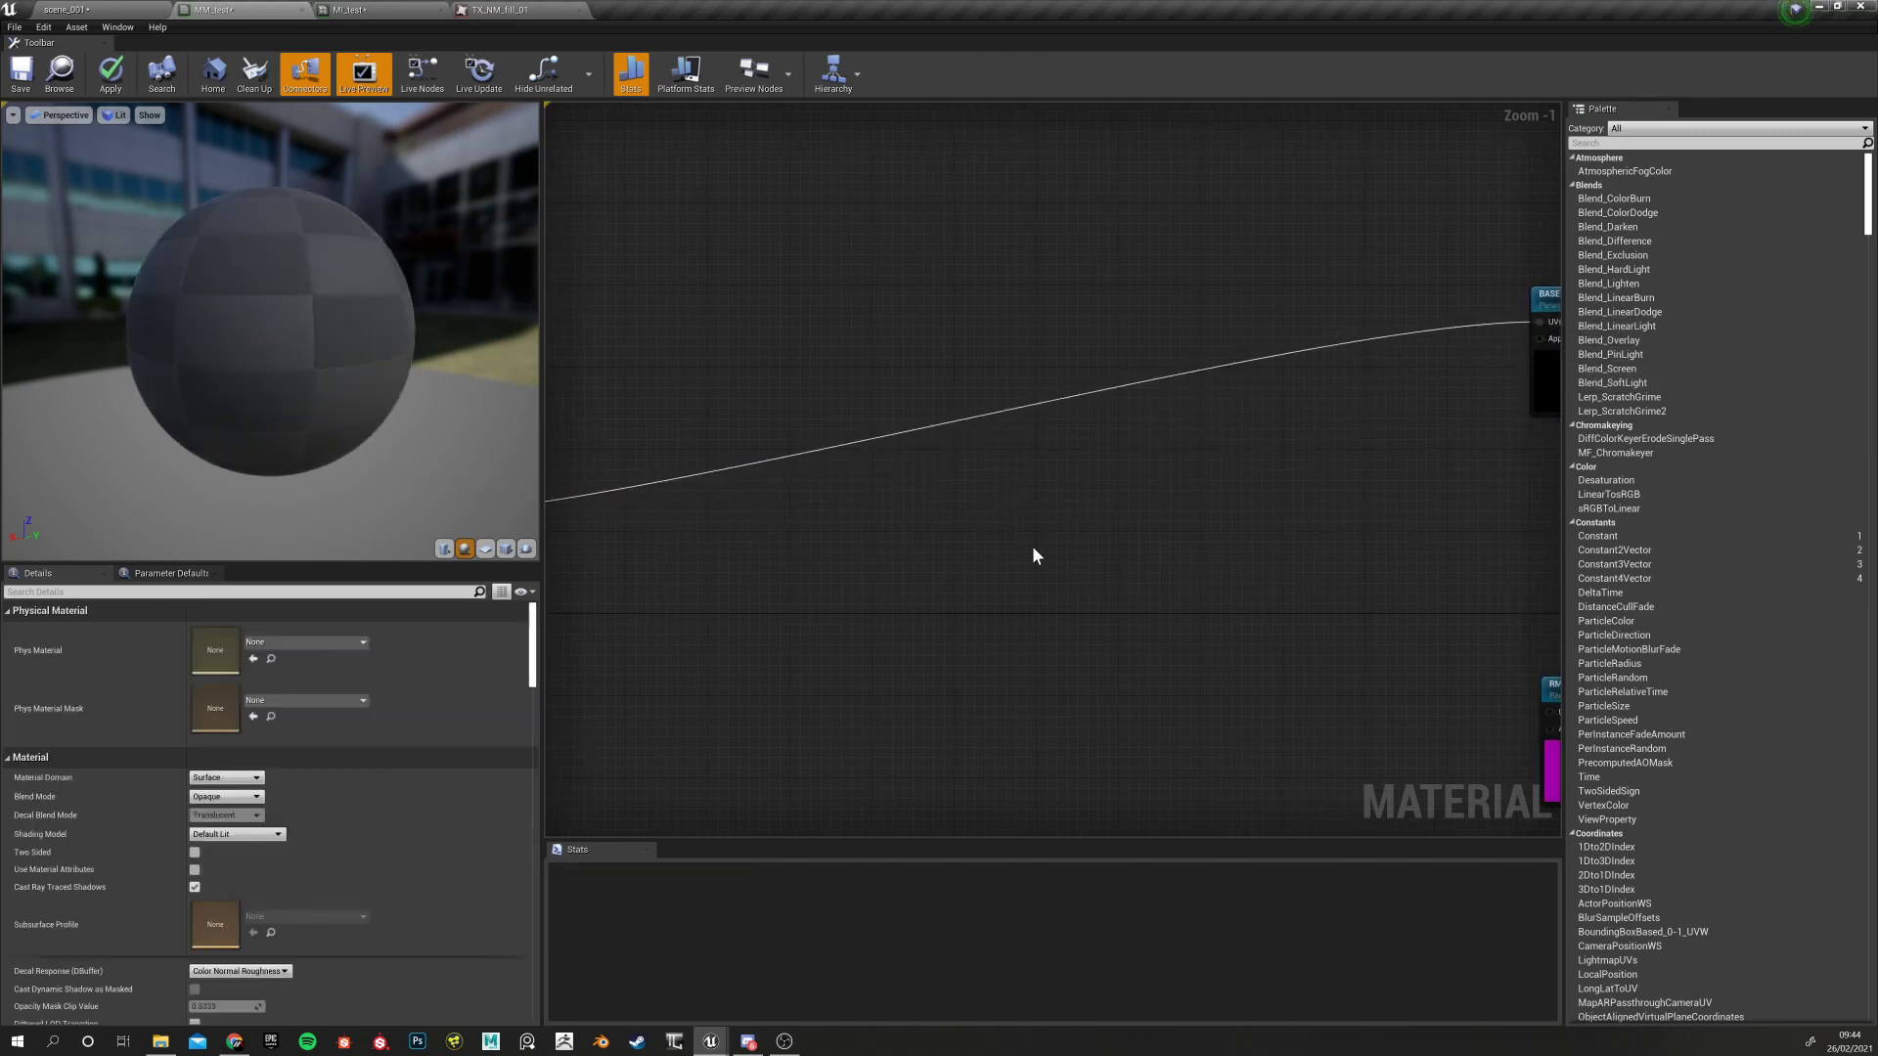
scroll(884, 587, "down", 6)
scroll(848, 585, "up", 5)
right_click_drag(857, 697, 1157, 692)
left_click_drag(832, 515, 729, 471)
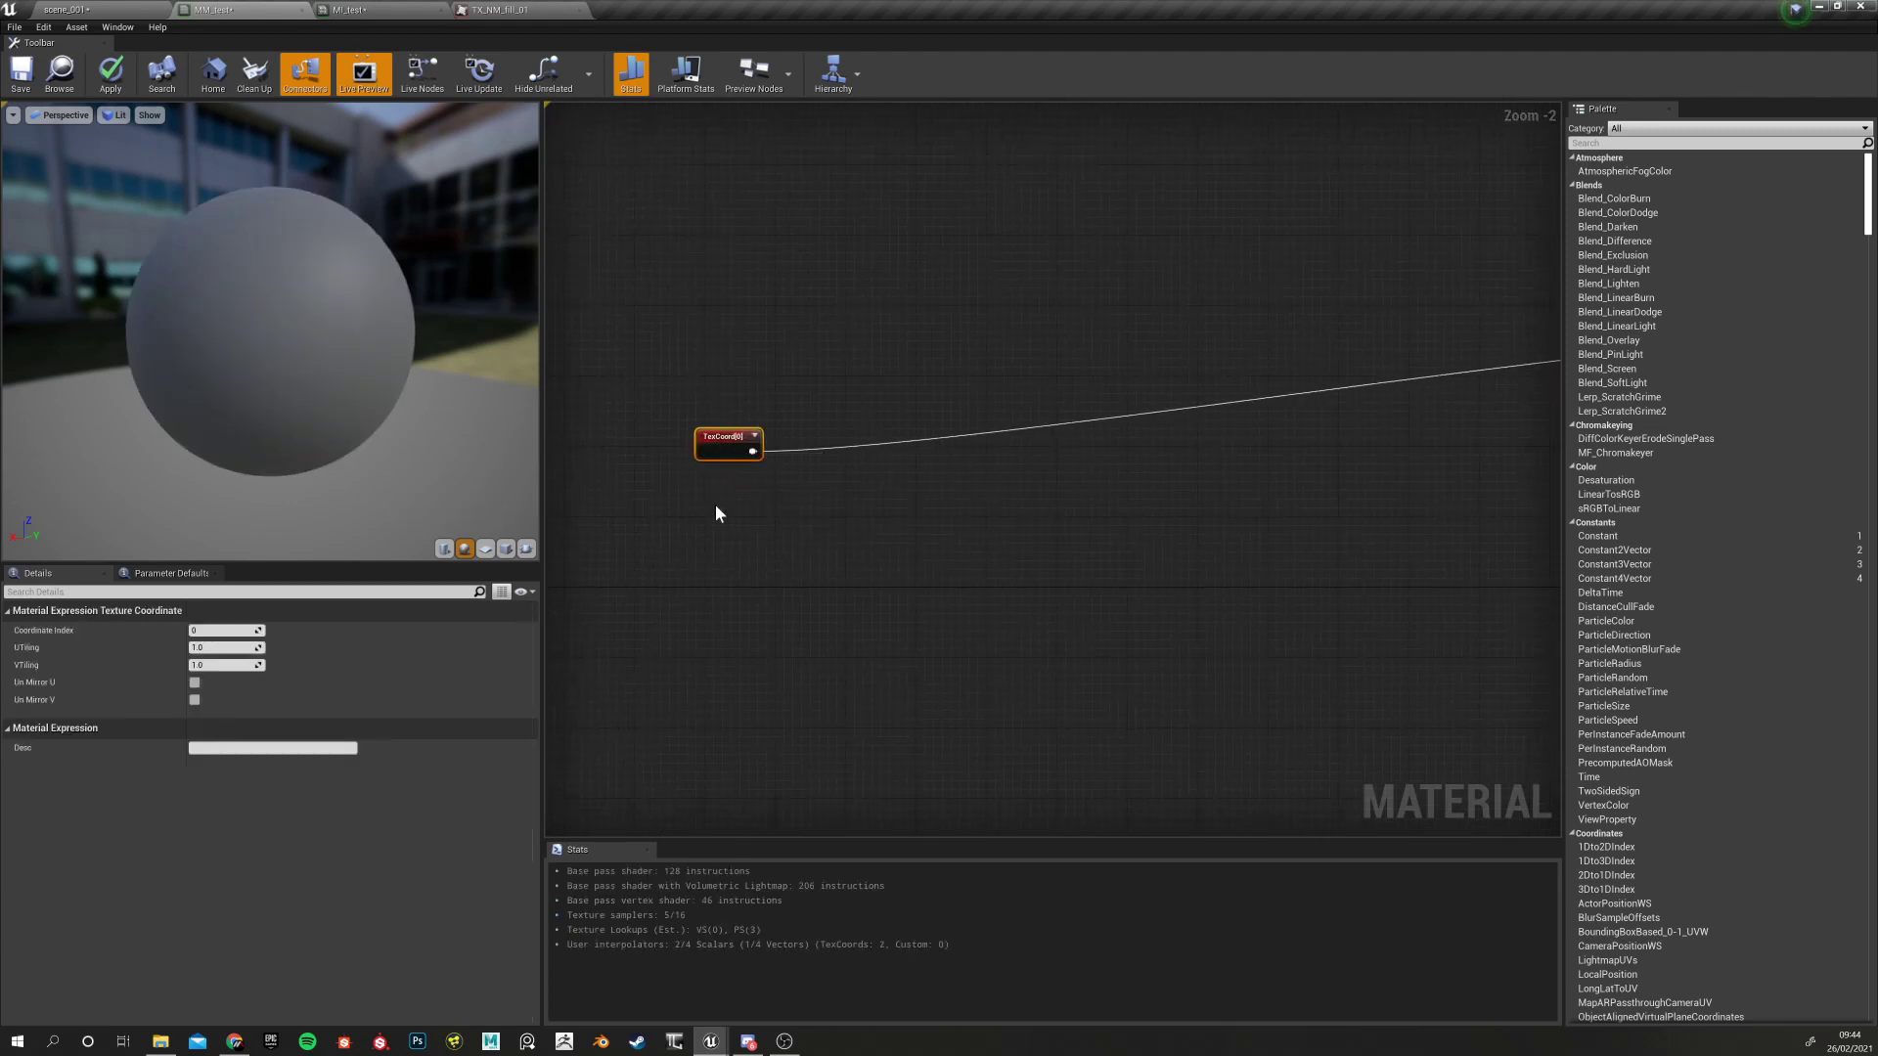
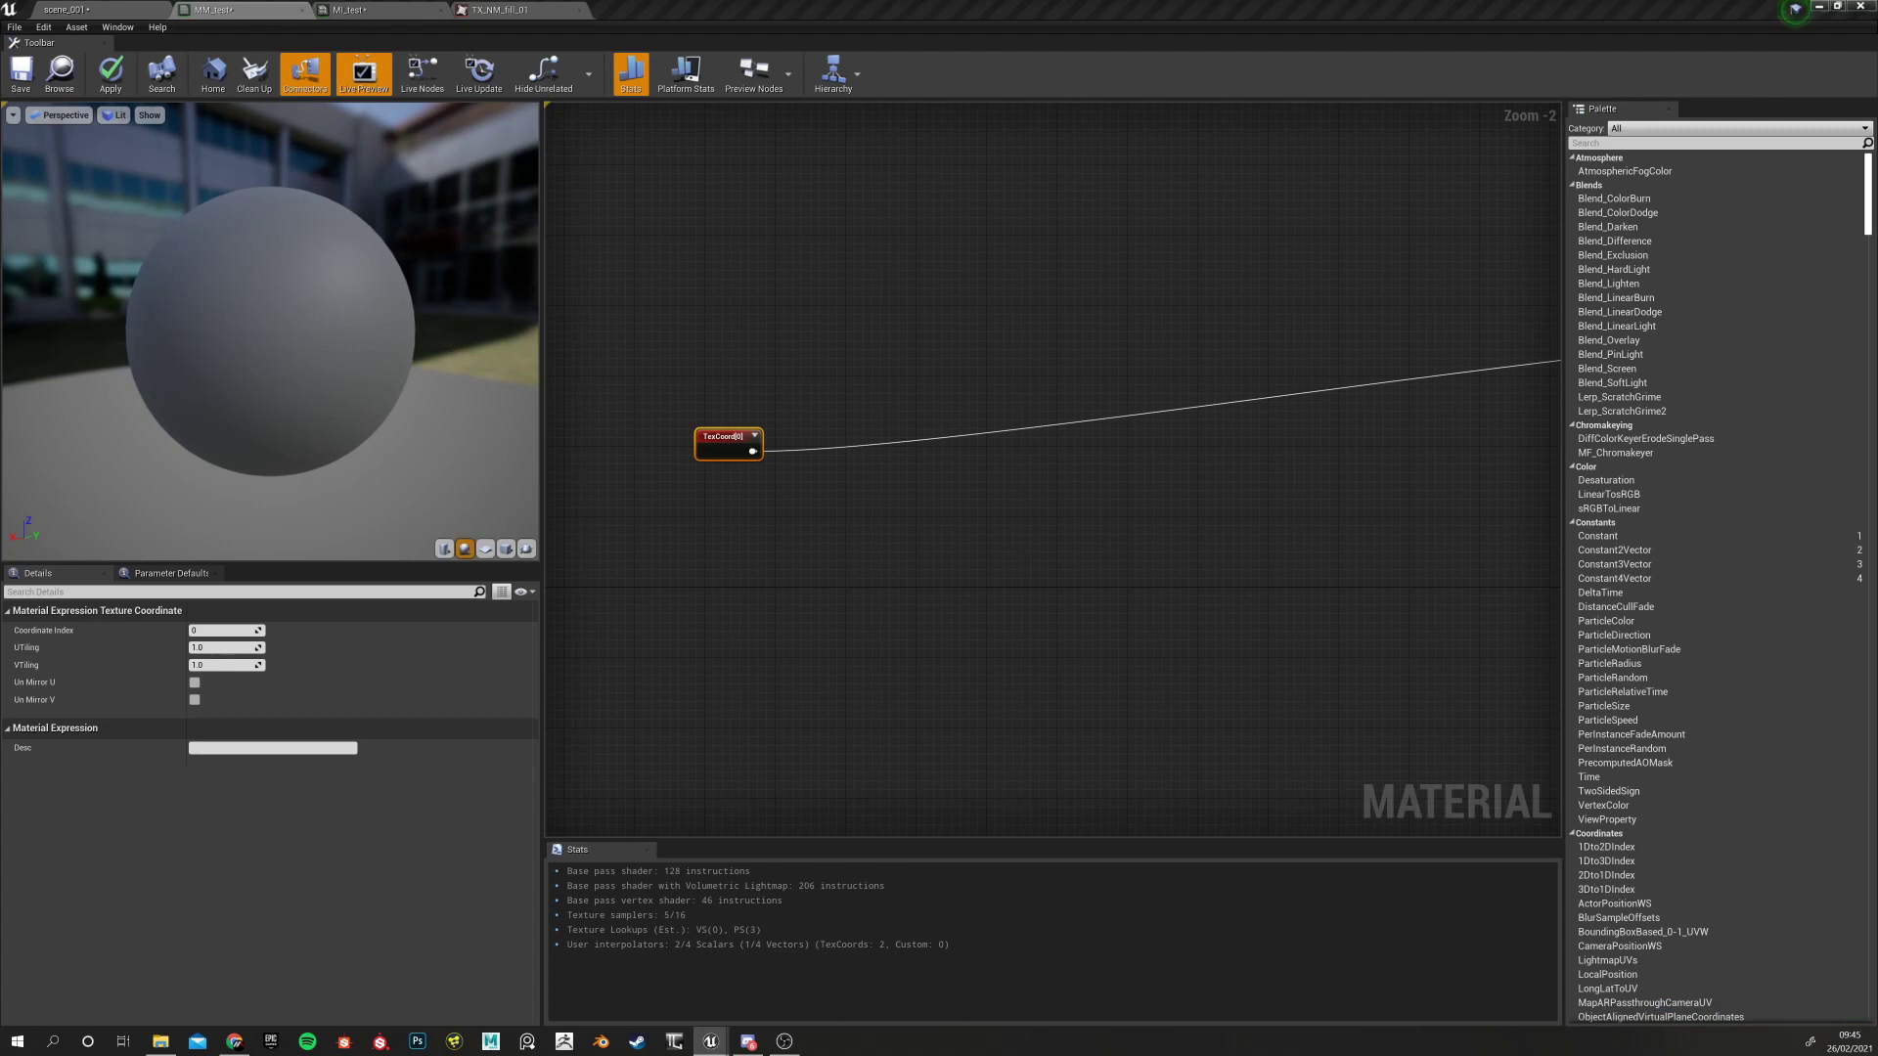
Move the TexCoord[0] node up and to the left of the texture samples, keeping its wires
left_click_drag(708, 436, 638, 330)
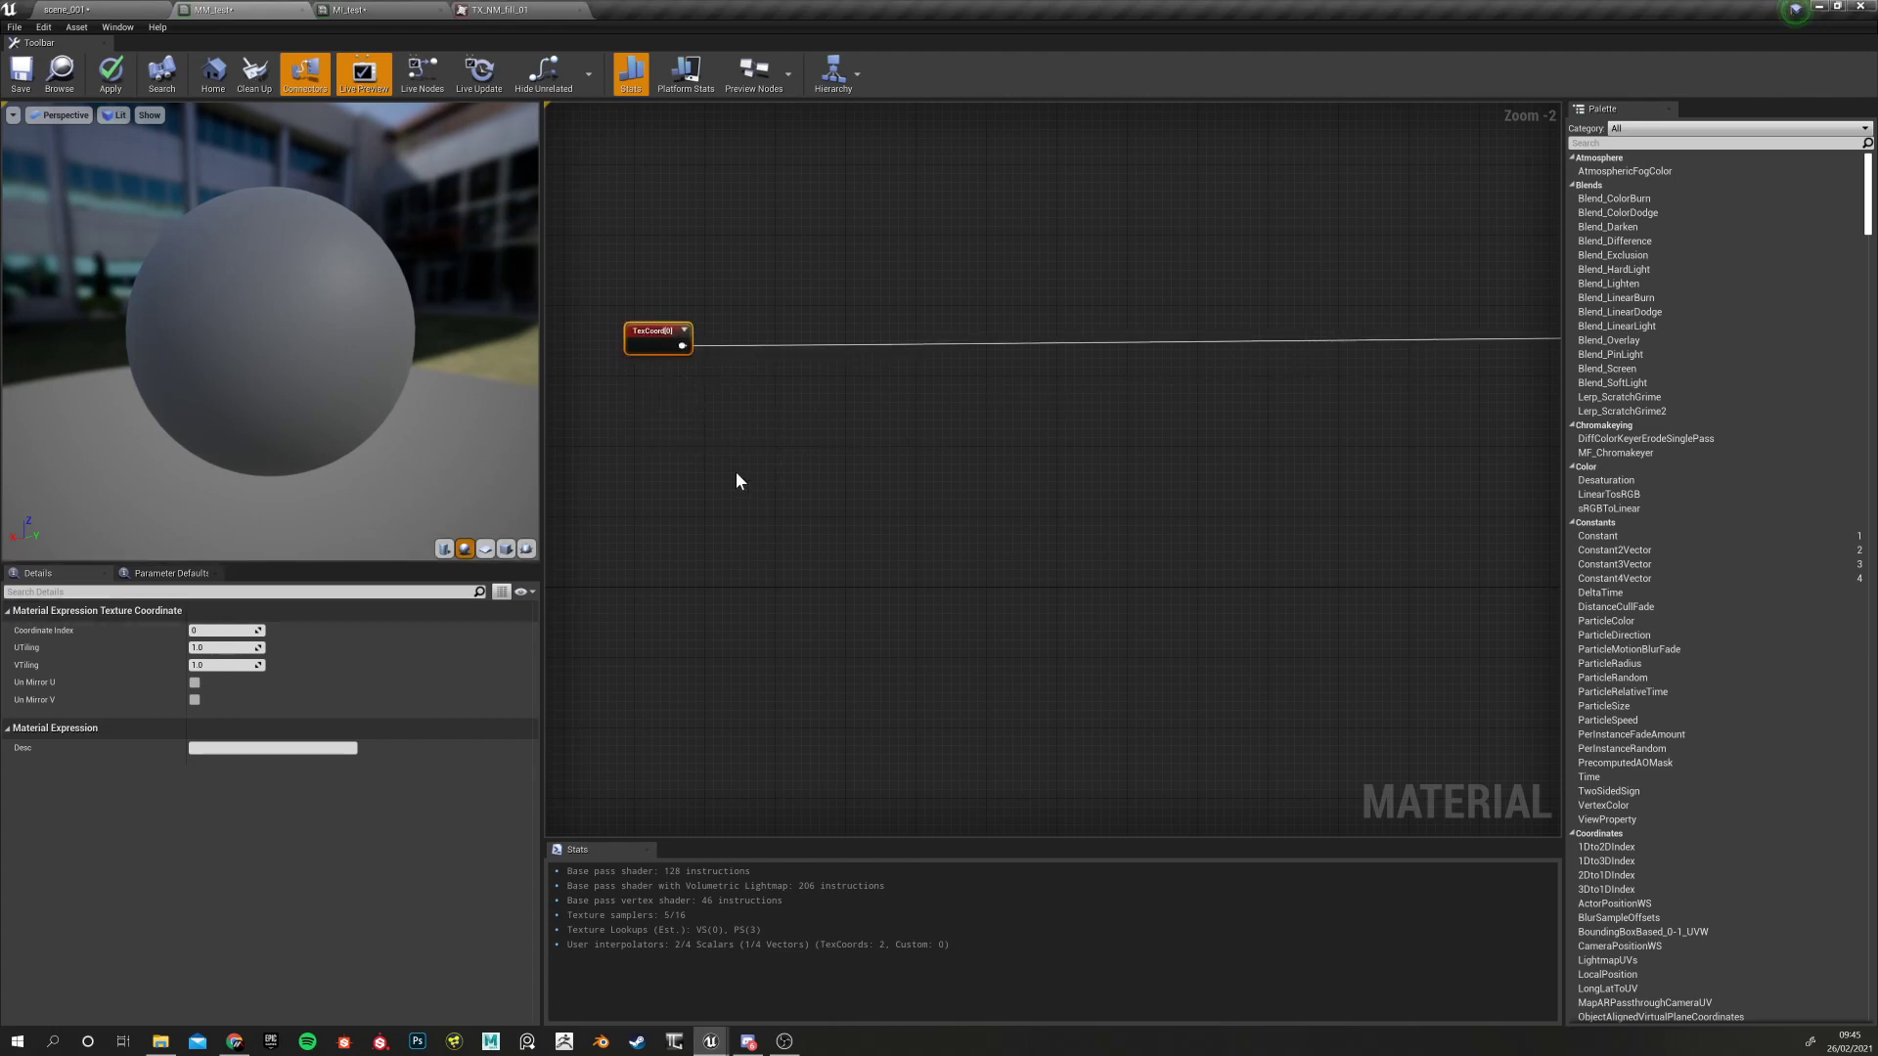
scroll(739, 503, "down", 5)
scroll(723, 497, "up", 5)
right_click_drag(708, 491, 808, 523)
left_click_drag(804, 496, 619, 487)
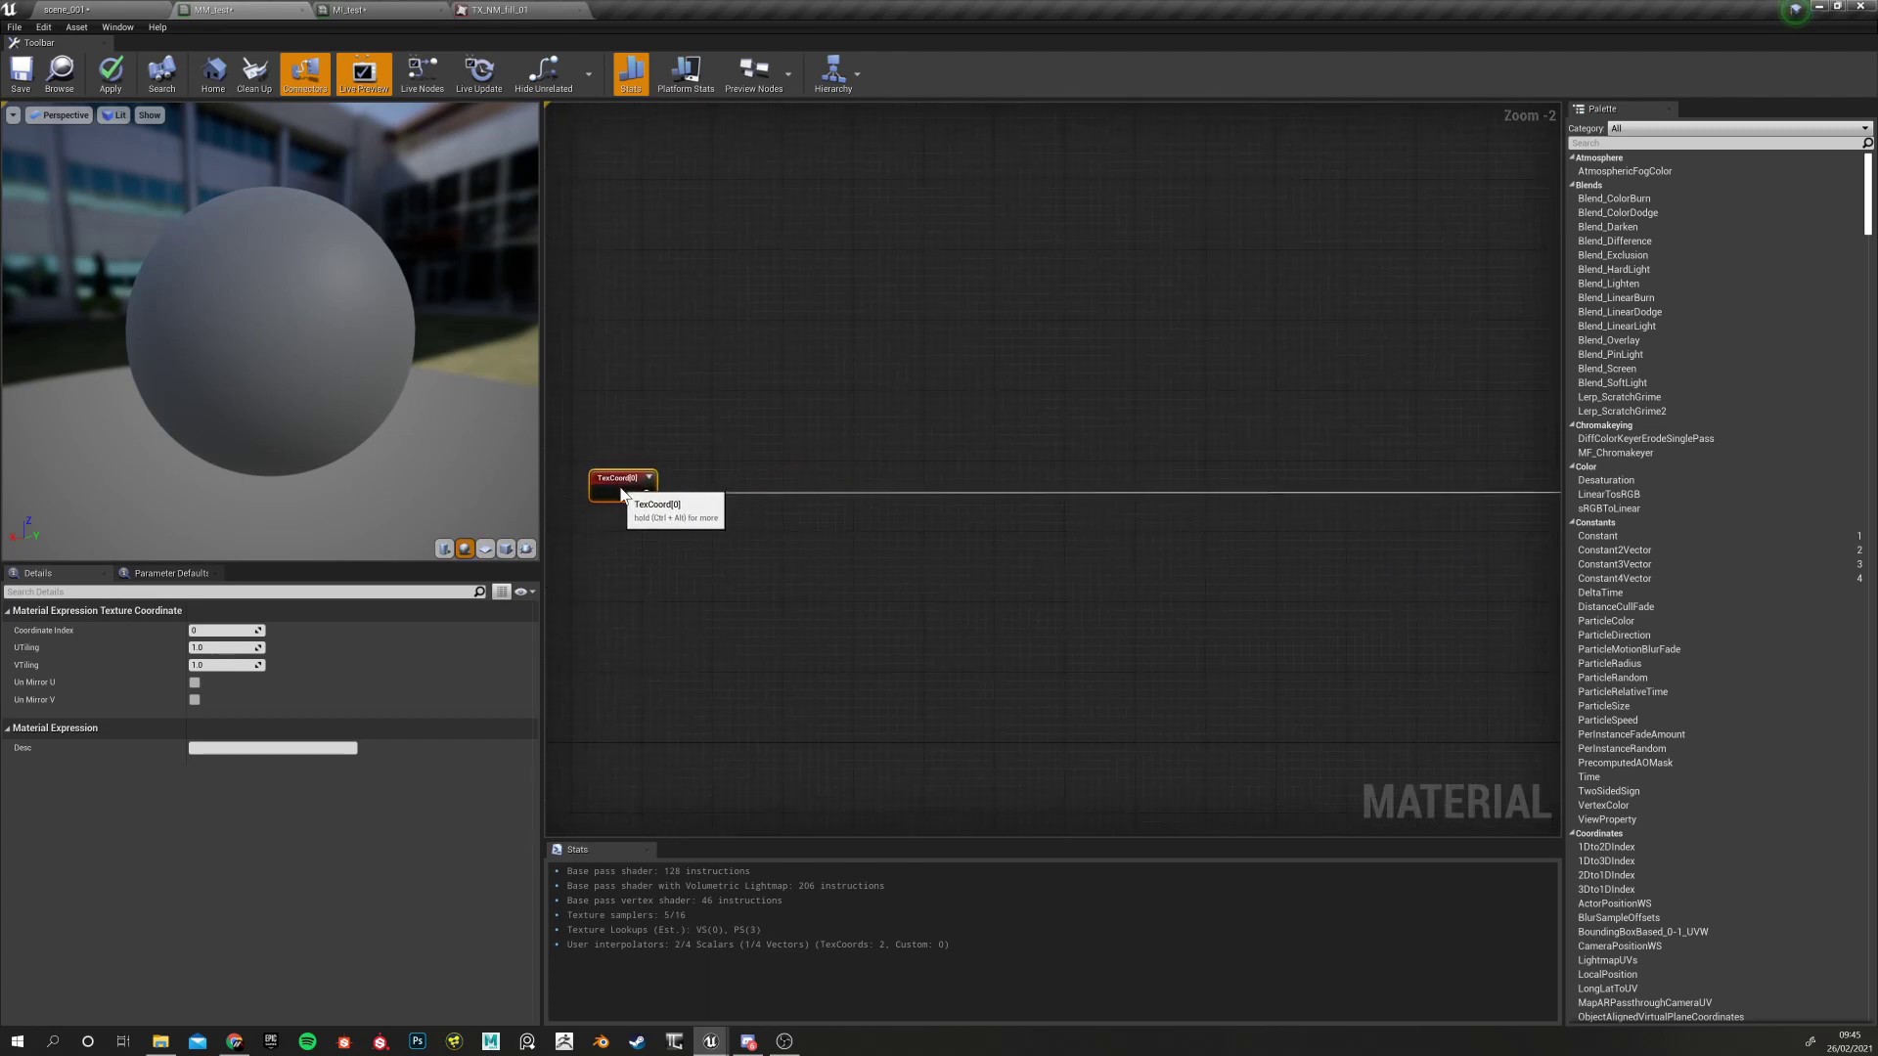
scroll(808, 554, "down", 4)
scroll(782, 554, "up", 3)
left_click_drag(670, 482, 647, 541)
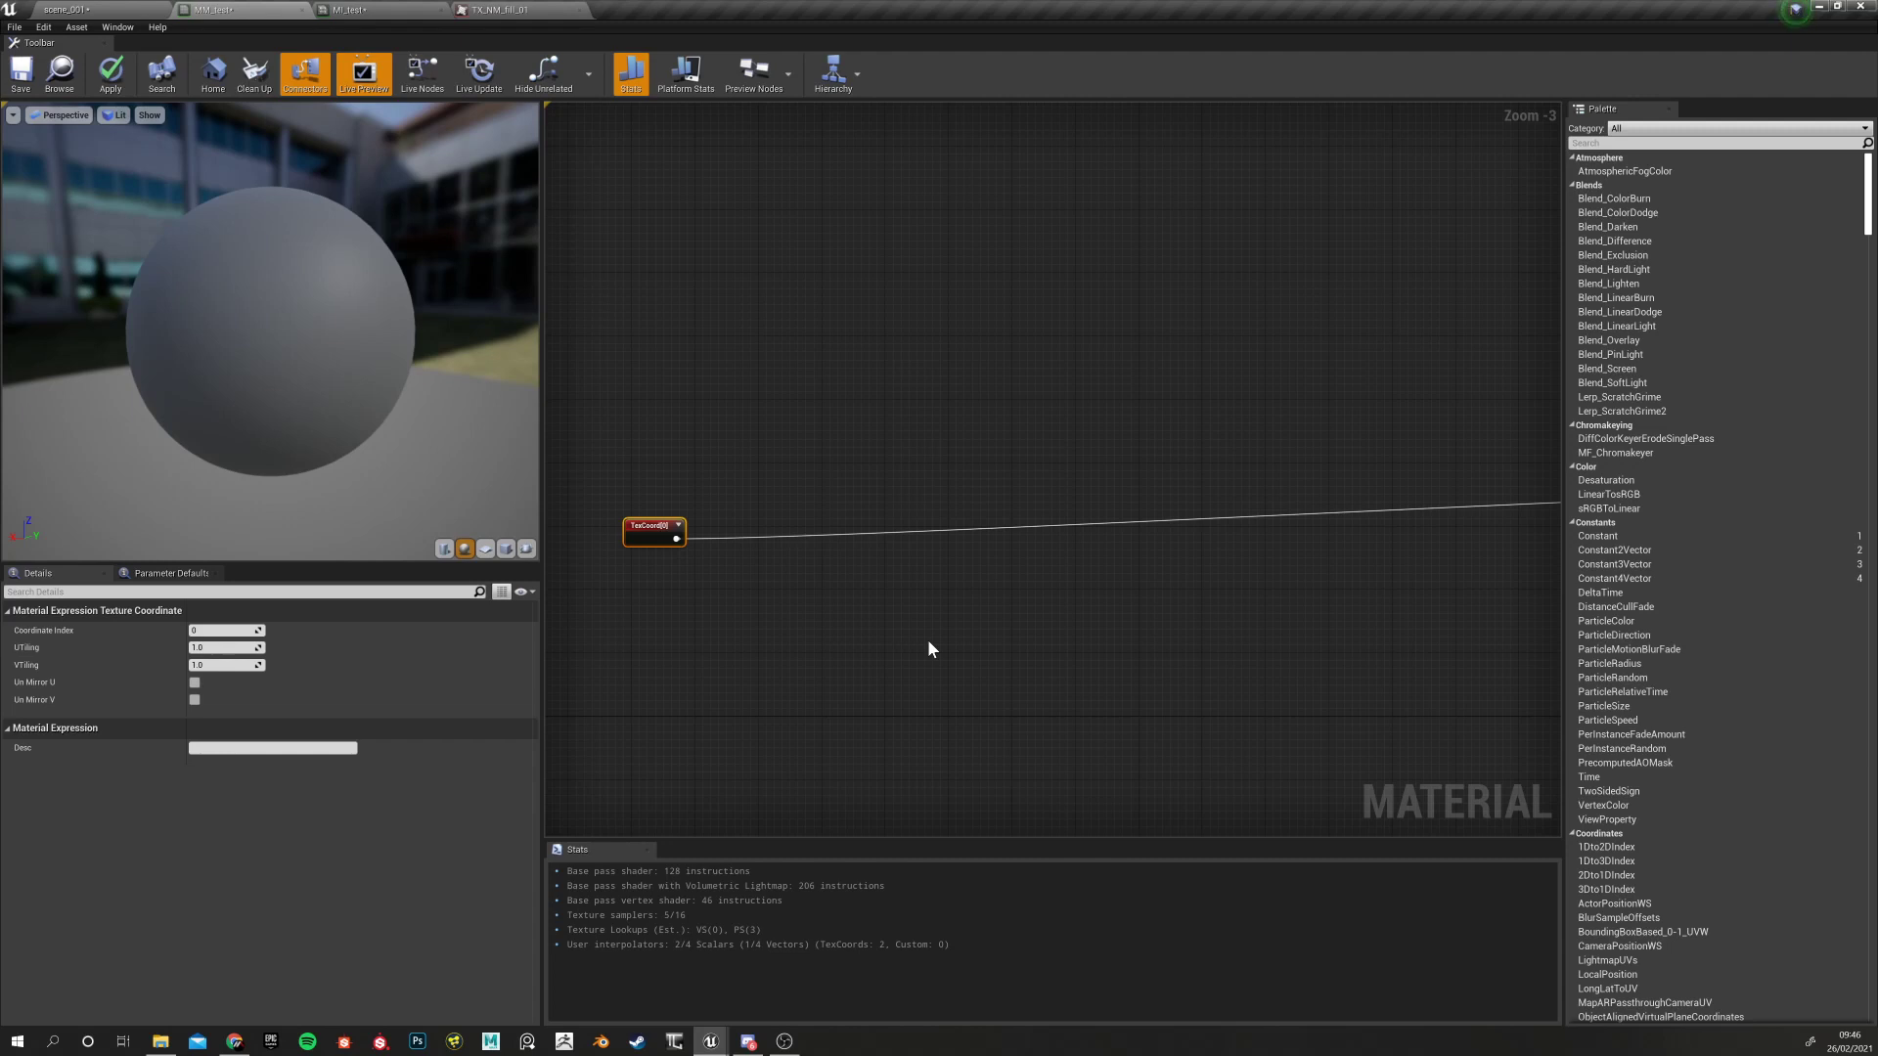
scroll(900, 659, "down", 5)
scroll(834, 665, "up", 4)
scroll(827, 570, "up", 4)
Fine-tune the TexCoord node's placement slightly right and down, then reselect it
right_click_drag(857, 597, 853, 502)
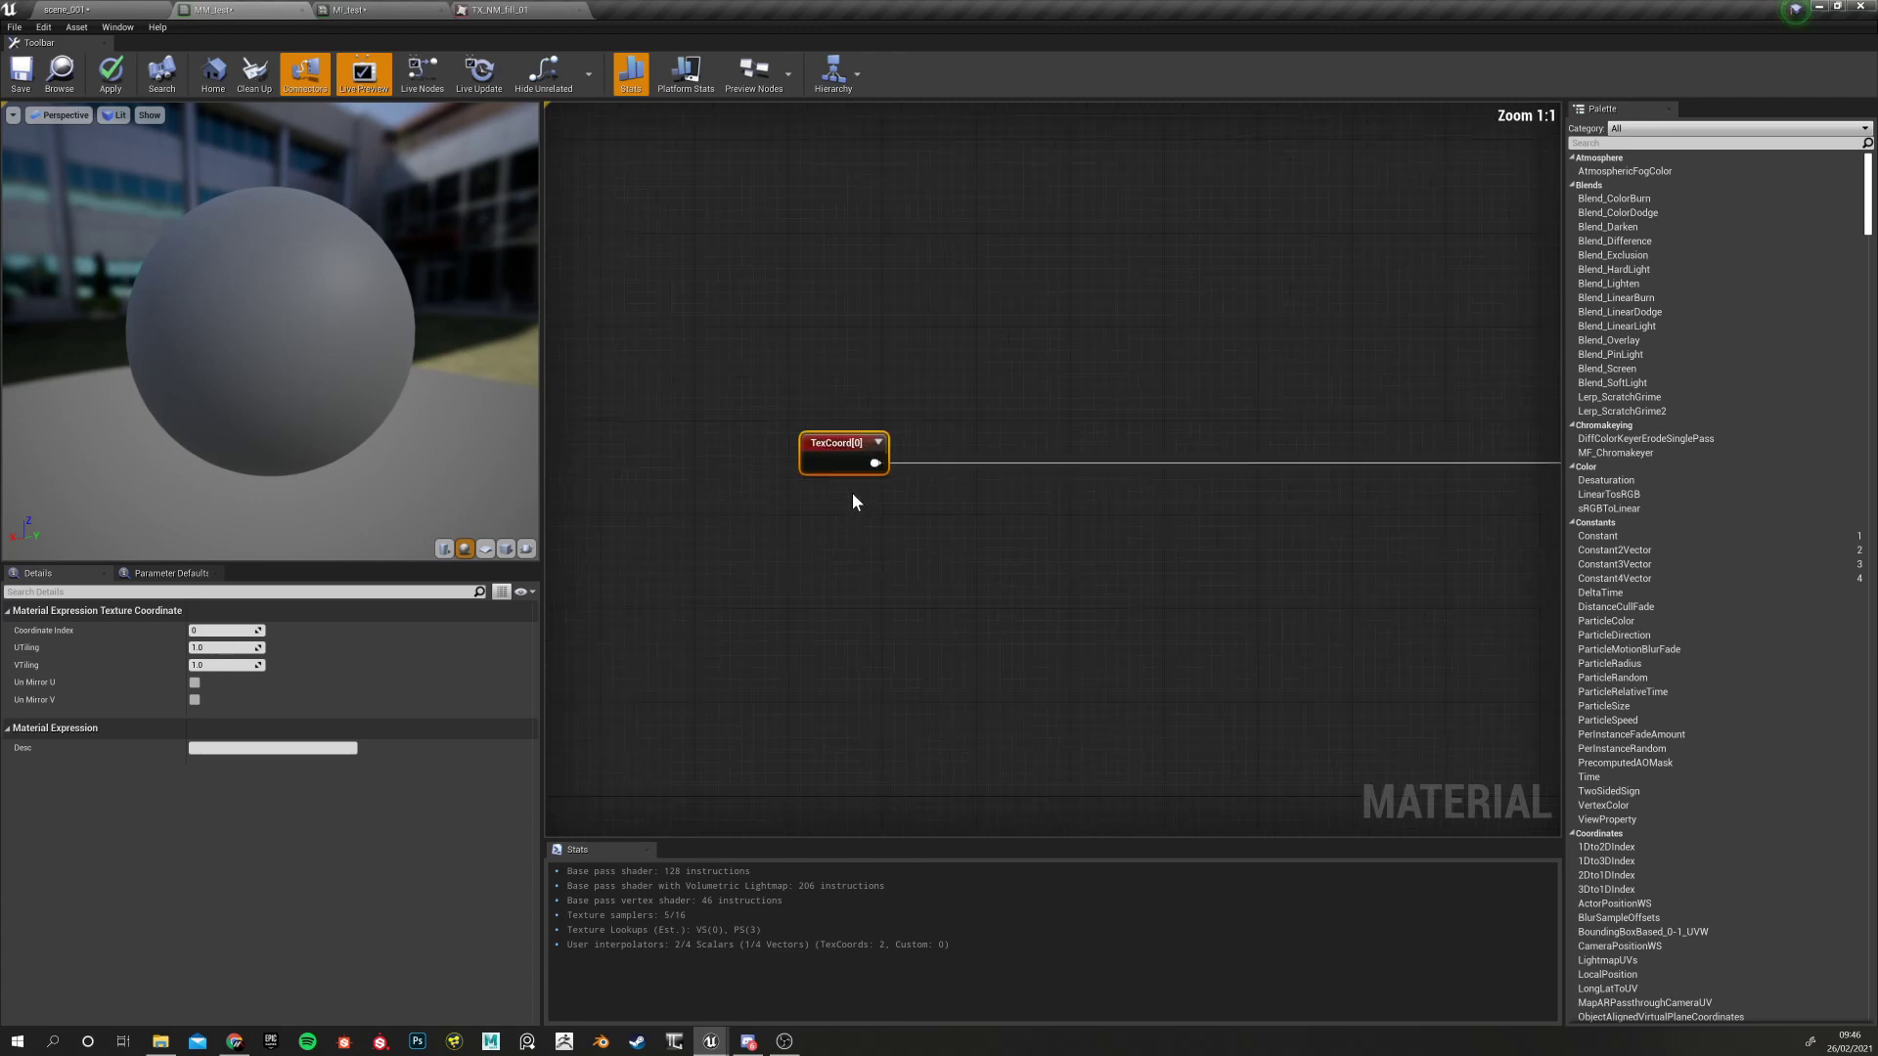
scroll(868, 635, "down", 8)
scroll(864, 595, "up", 5)
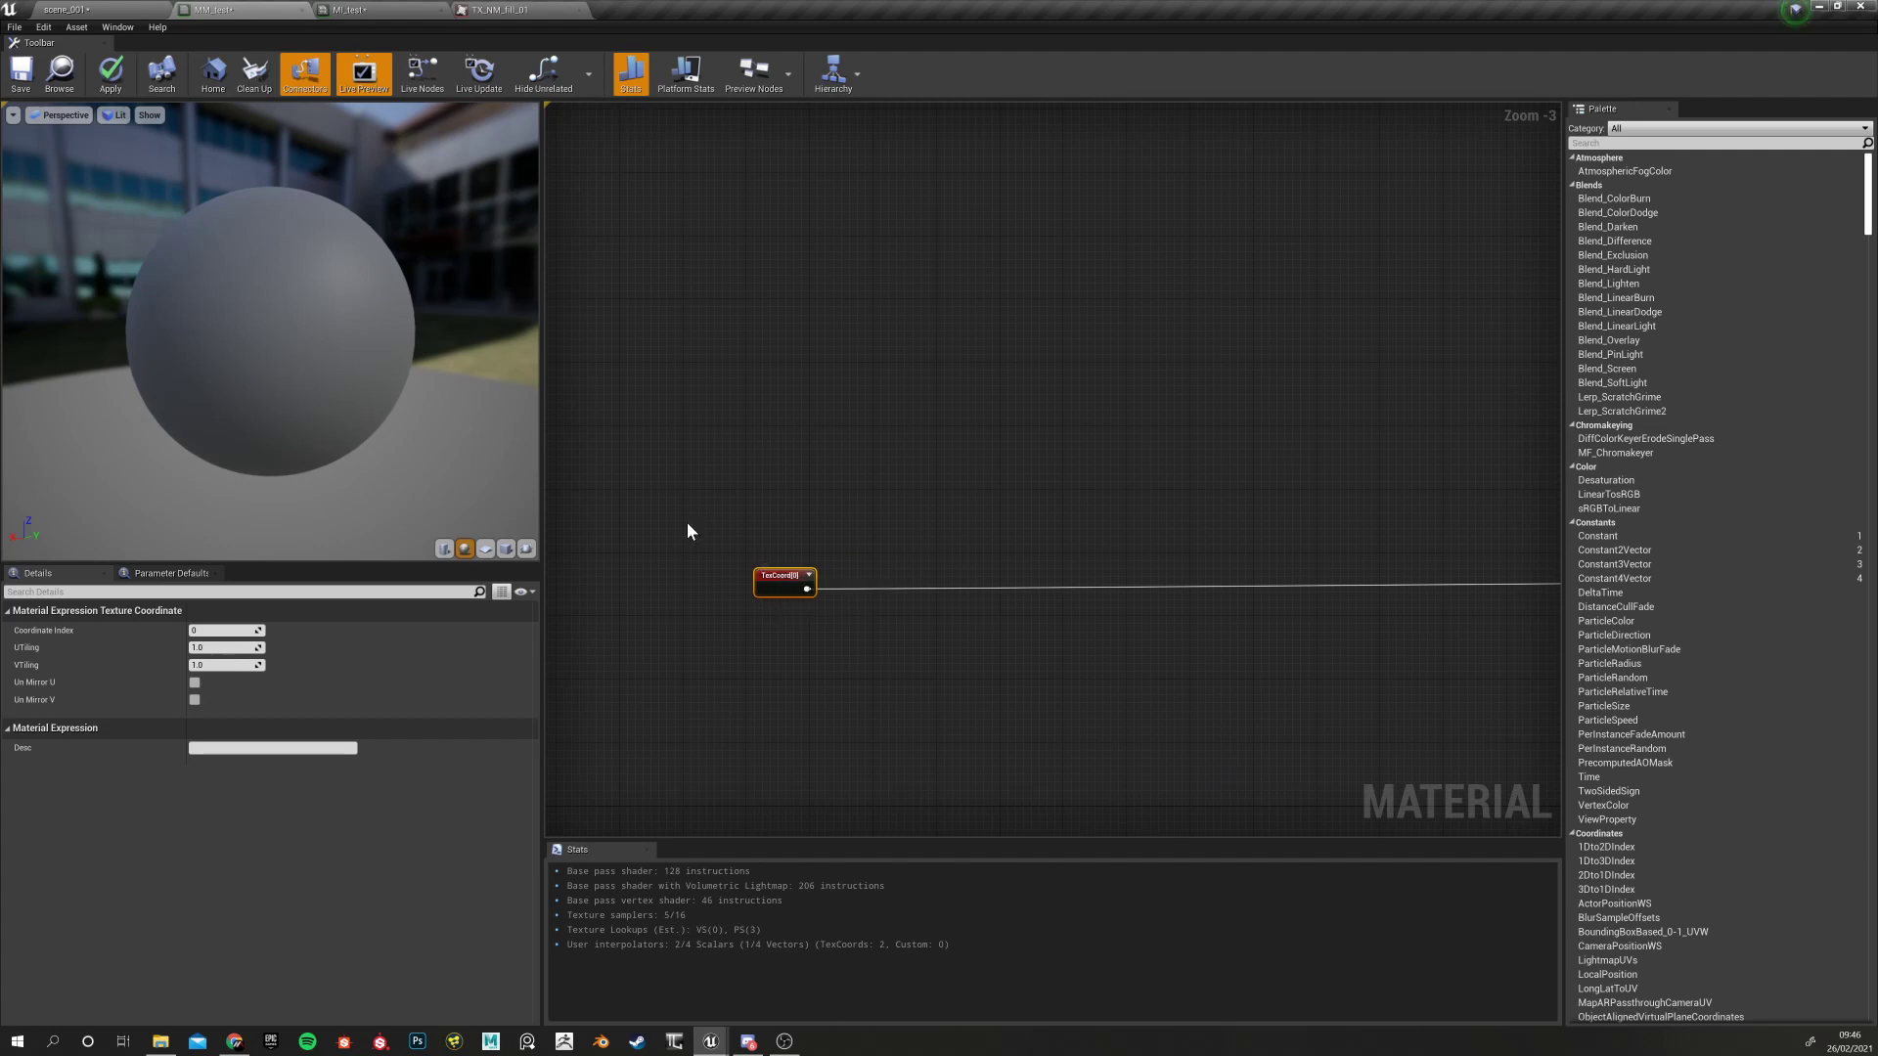
right_click_drag(834, 666, 760, 636)
scroll(689, 603, "up", 3)
scroll(763, 640, "down", 7)
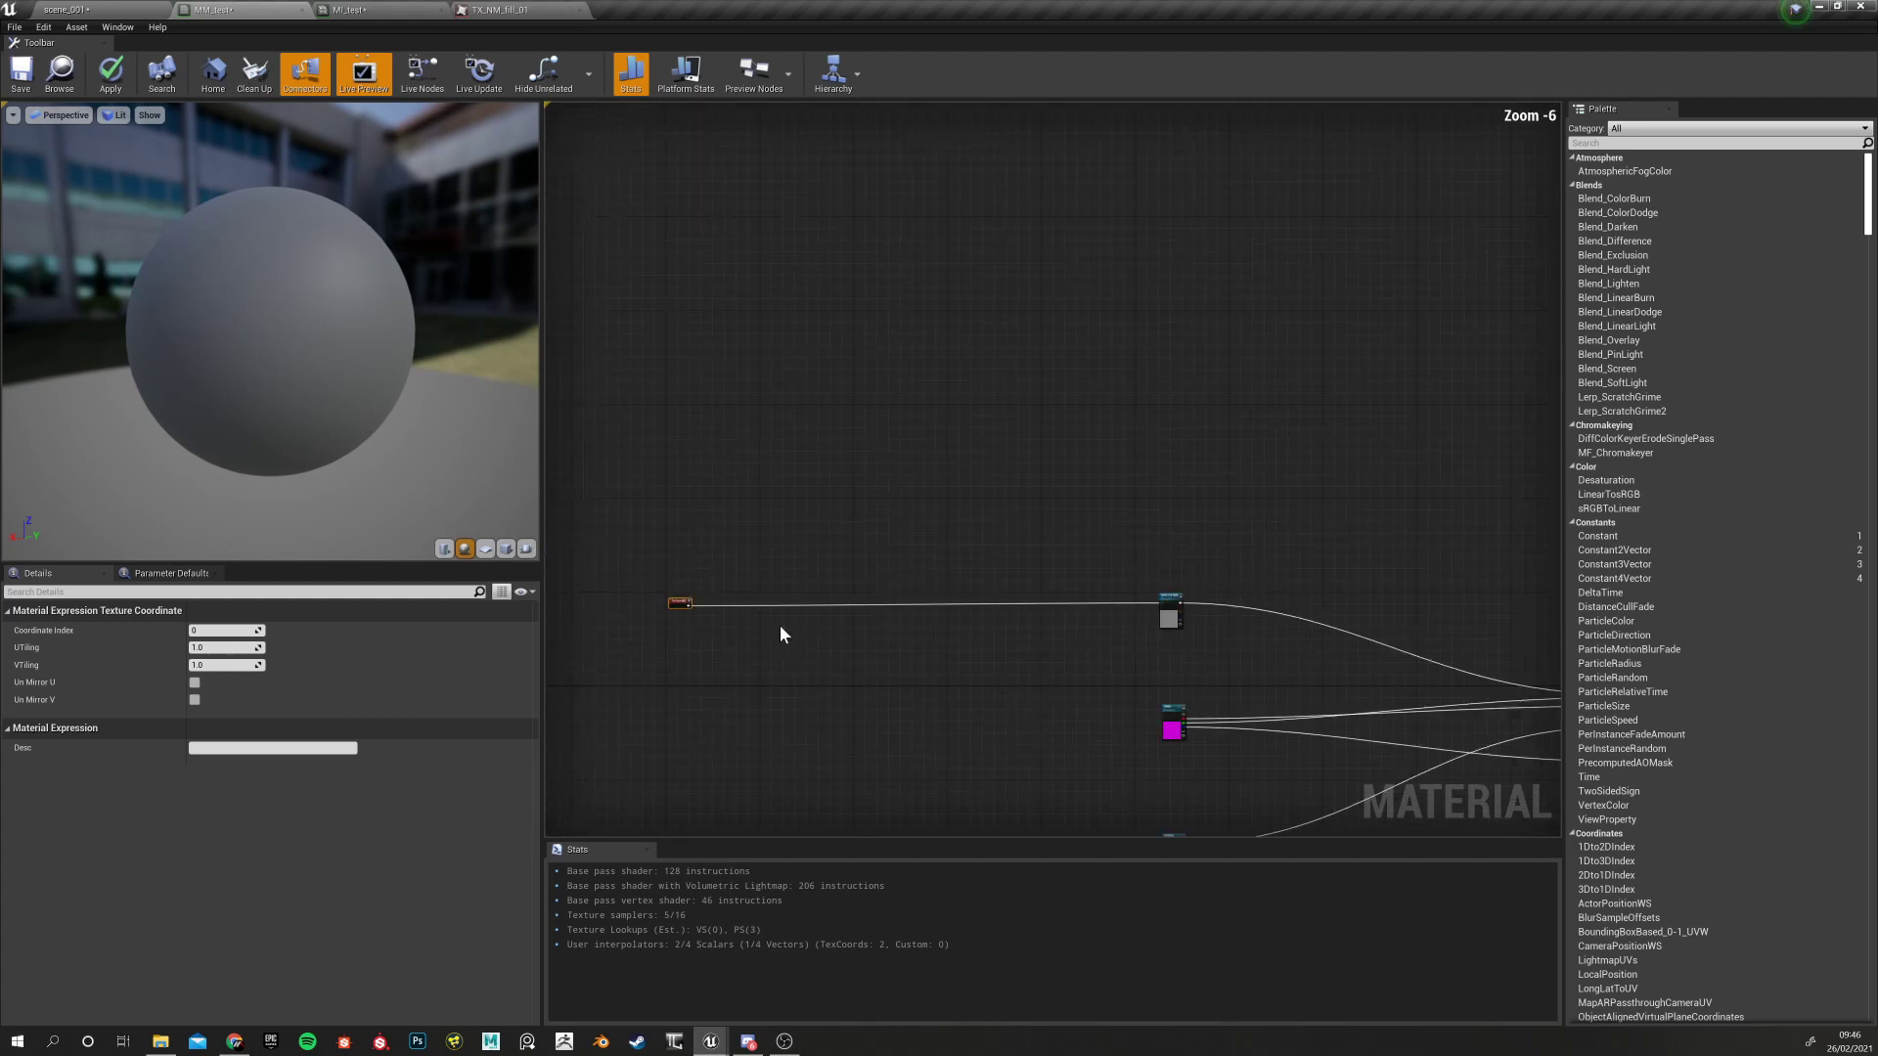
scroll(762, 635, "up", 5)
right_click_drag(587, 594, 831, 630)
left_click_drag(766, 556, 784, 566)
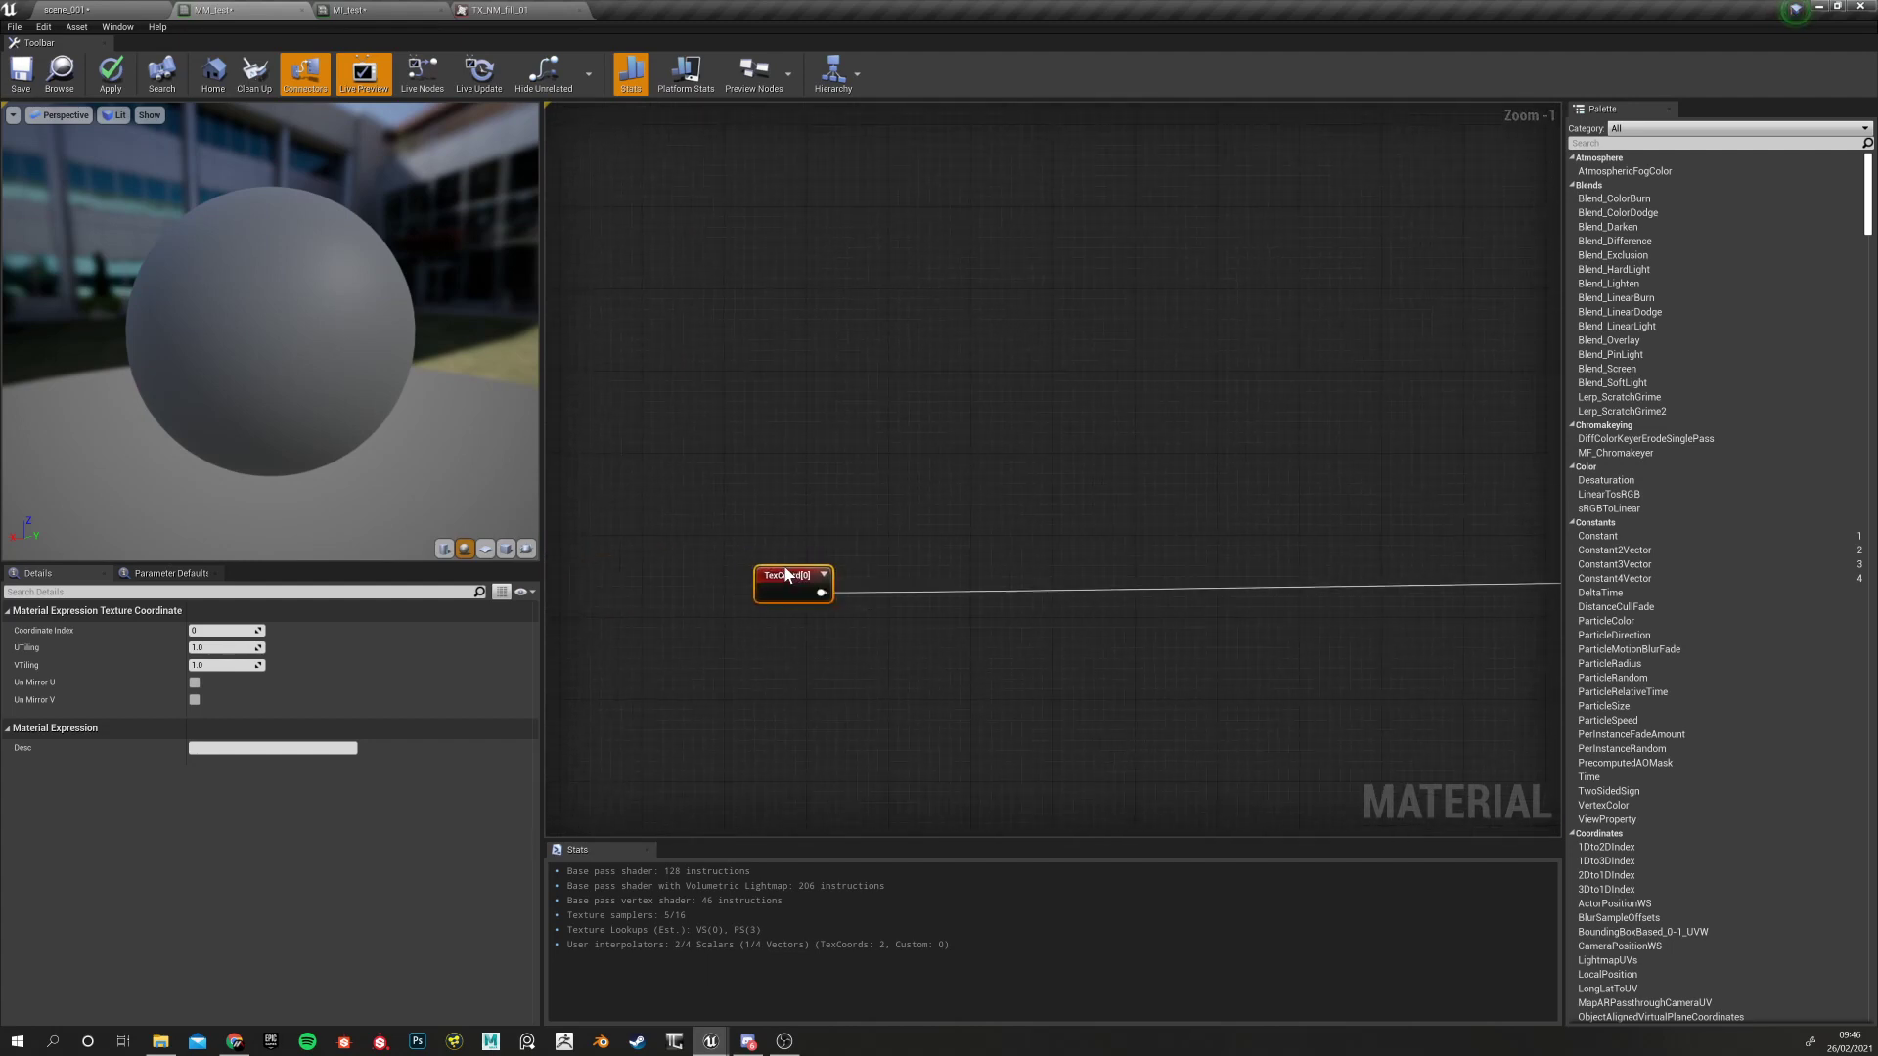
left_click(779, 616)
left_click(778, 588)
Apply the material changes and check the MI_test and scene_001 tabs before returning to MM_test
left_click(111, 74)
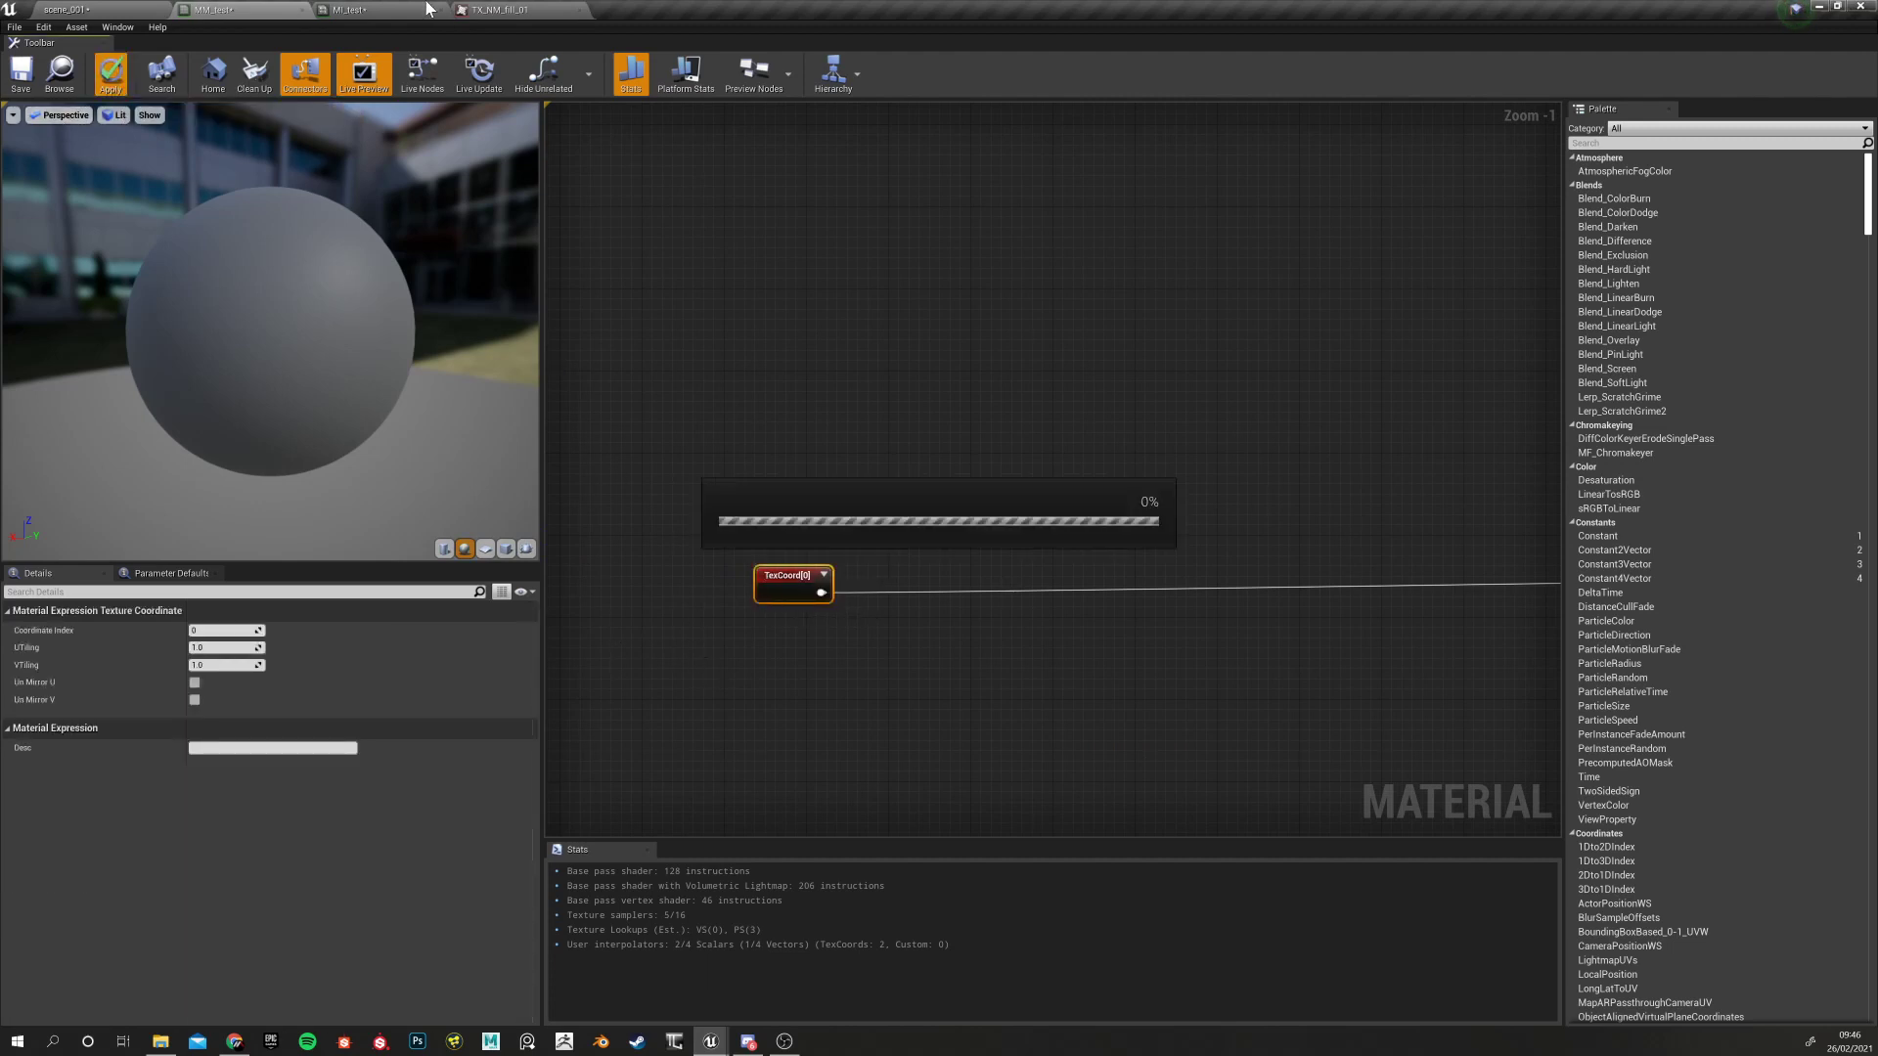
left_click(383, 6)
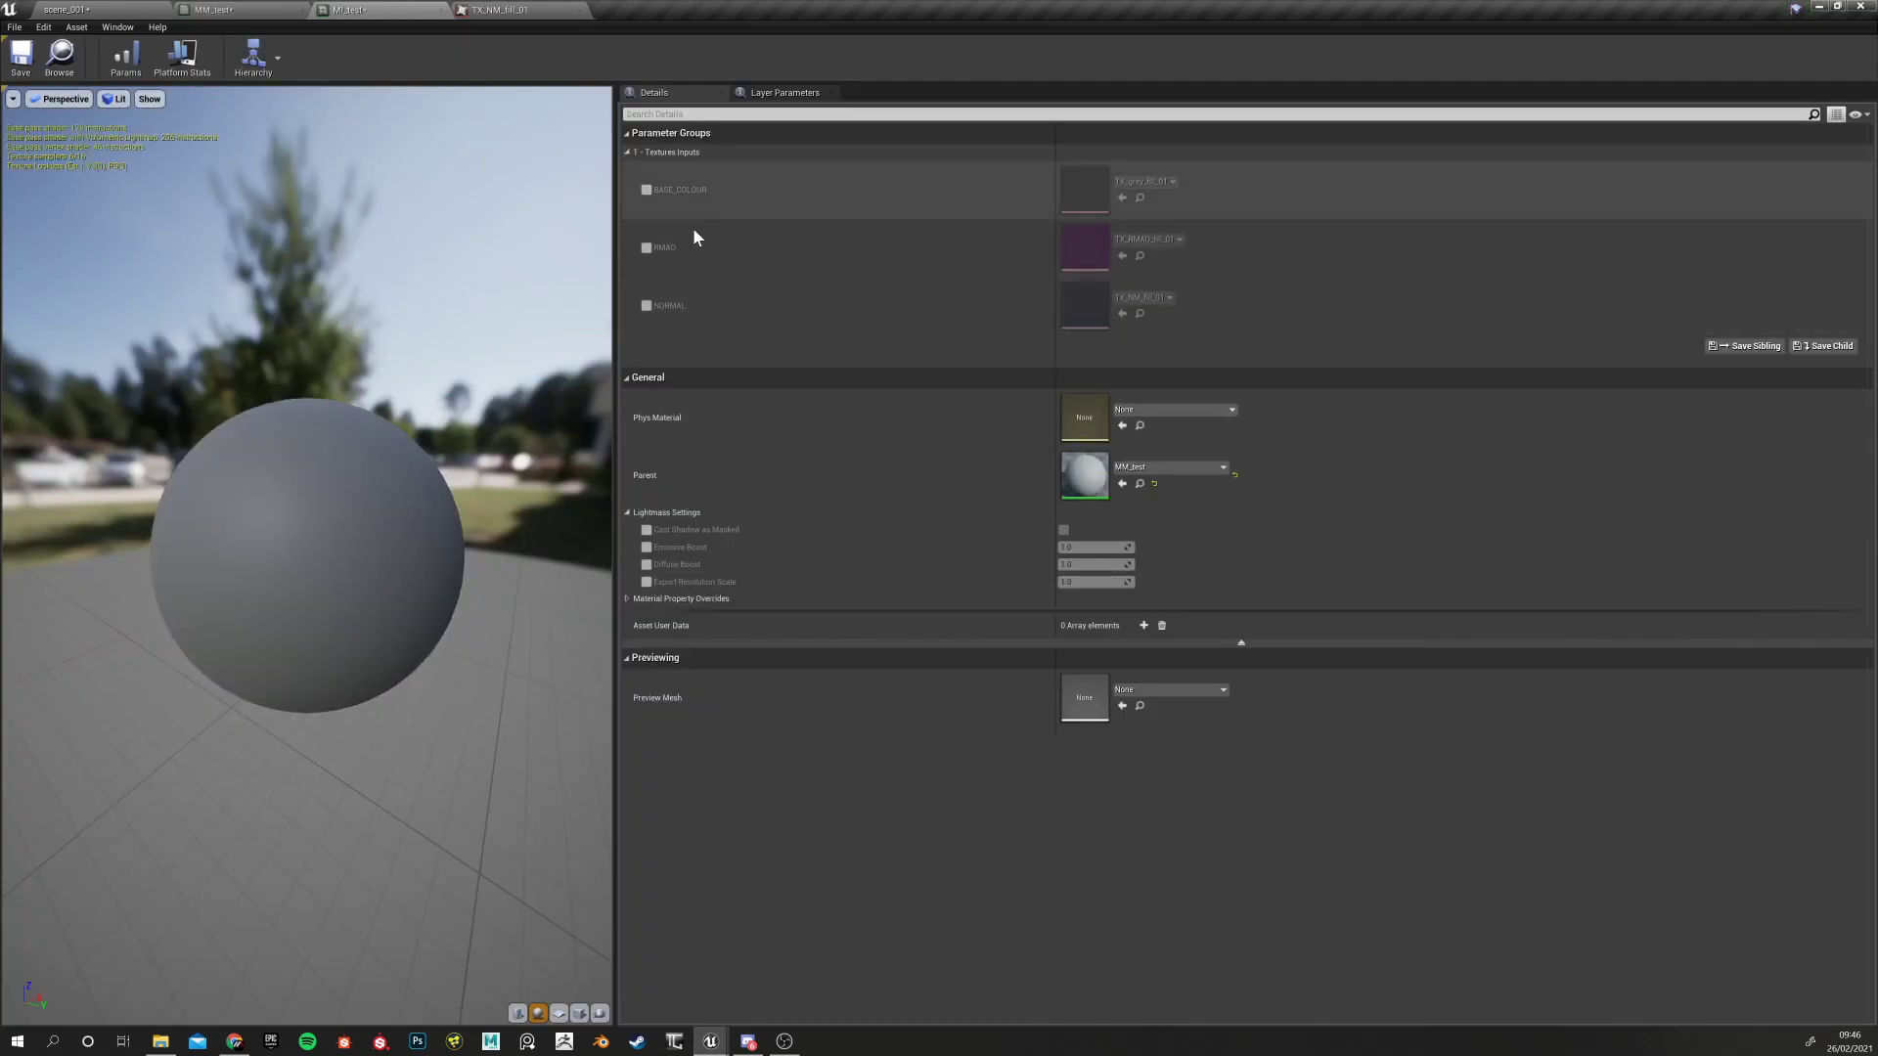
left_click(102, 9)
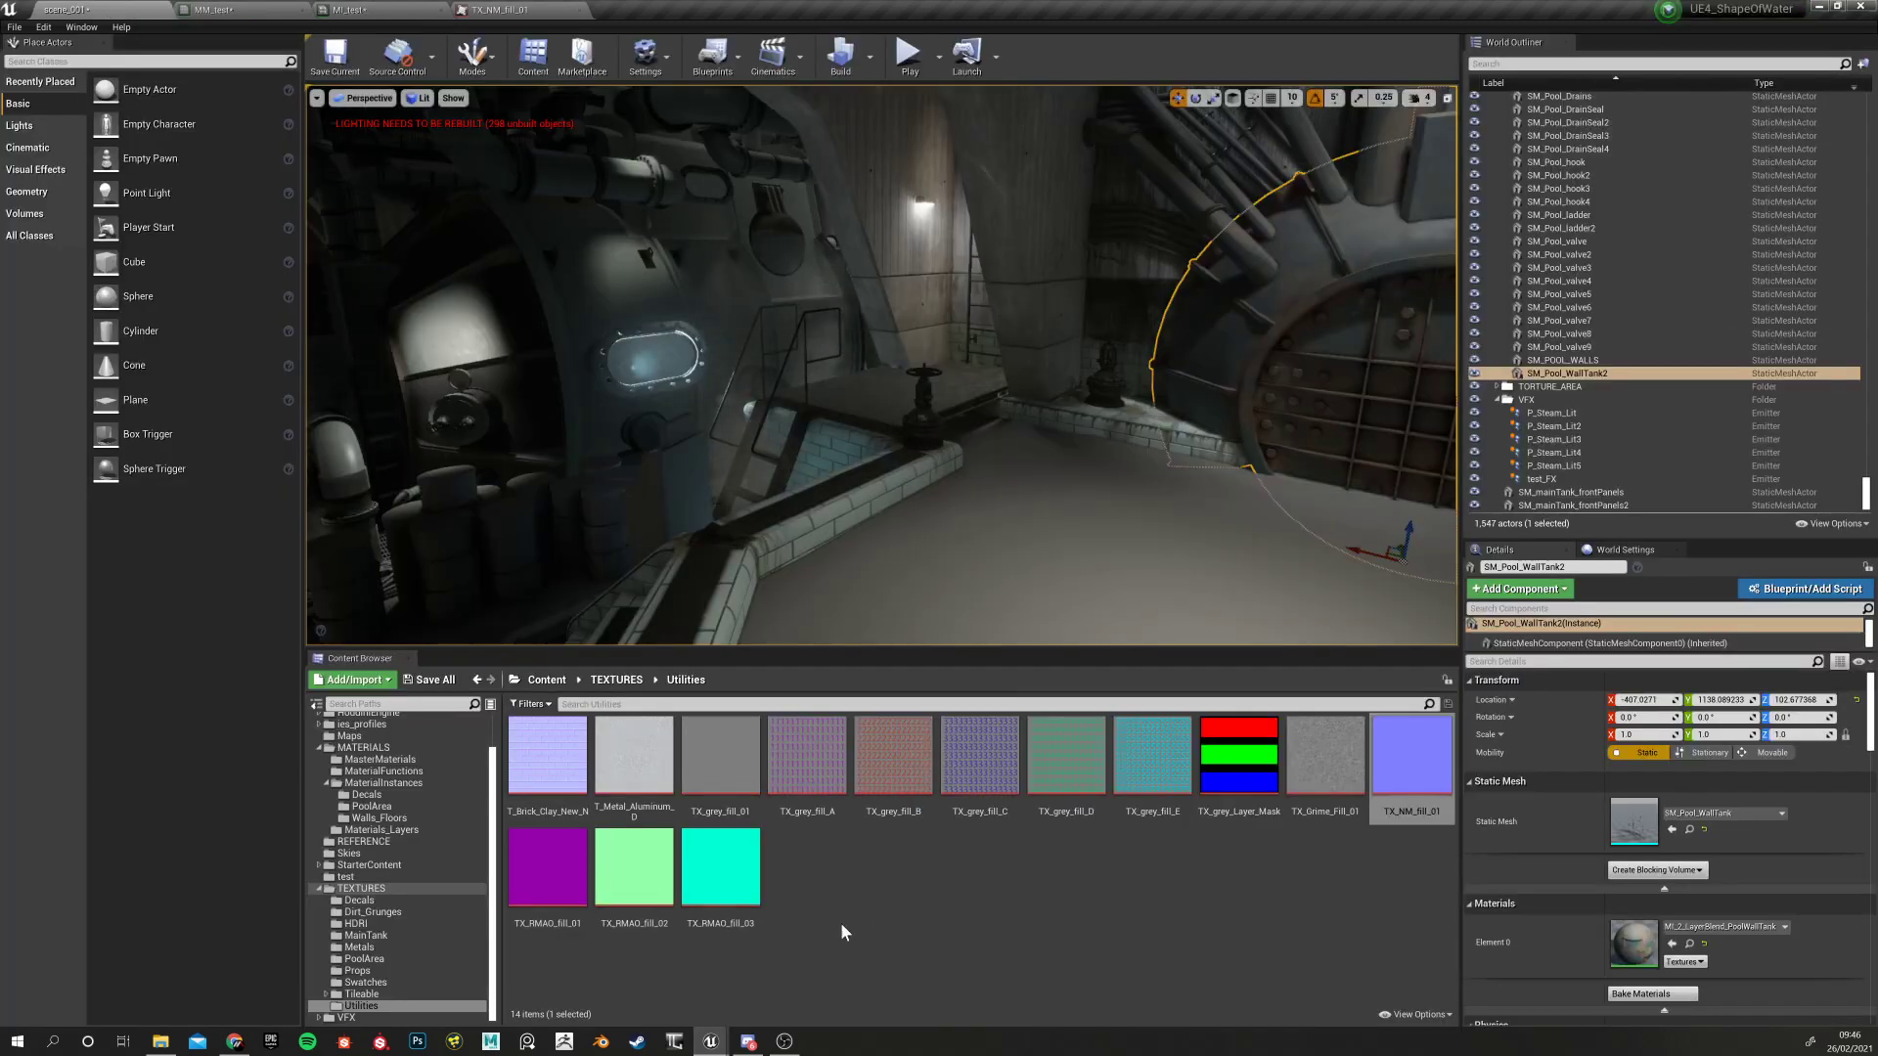
left_click(266, 9)
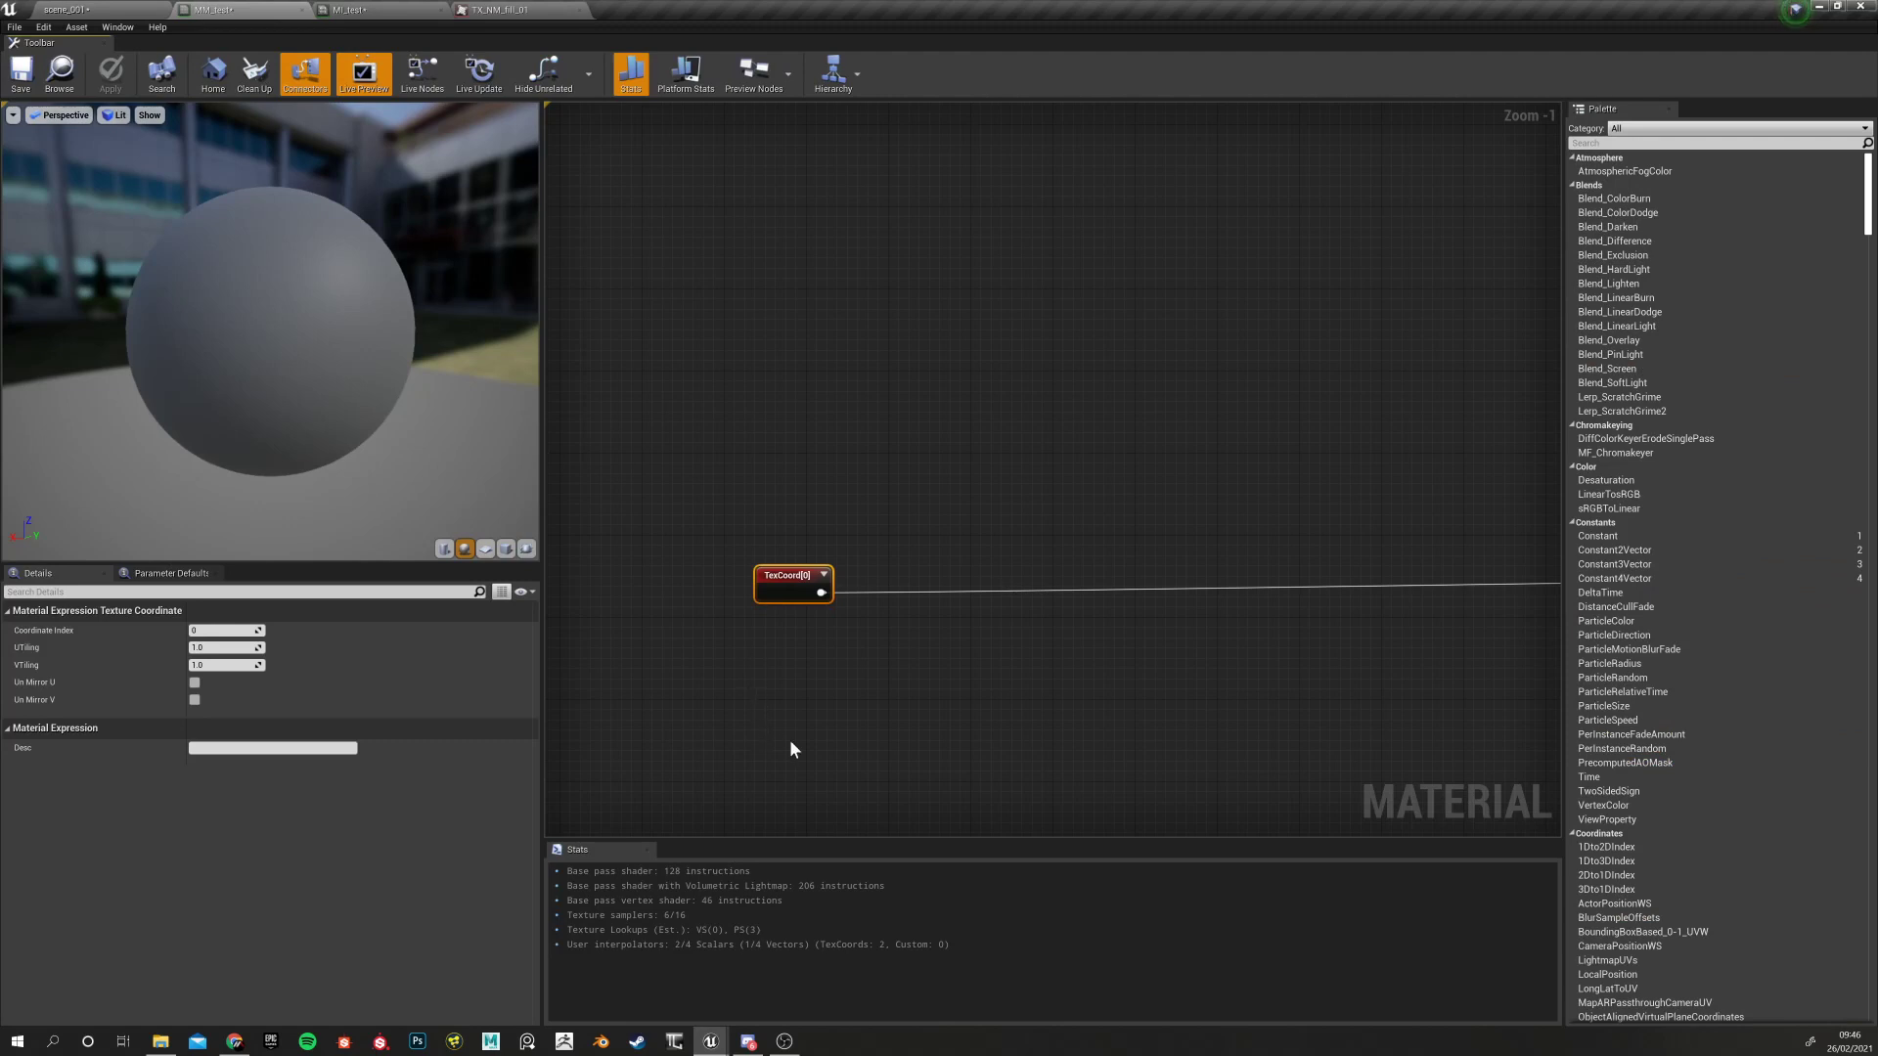
Move the TexCoord node about 60 px further left and bring the texture samples into view
right_click_drag(861, 720, 1005, 691)
scroll(836, 666, "up", 1)
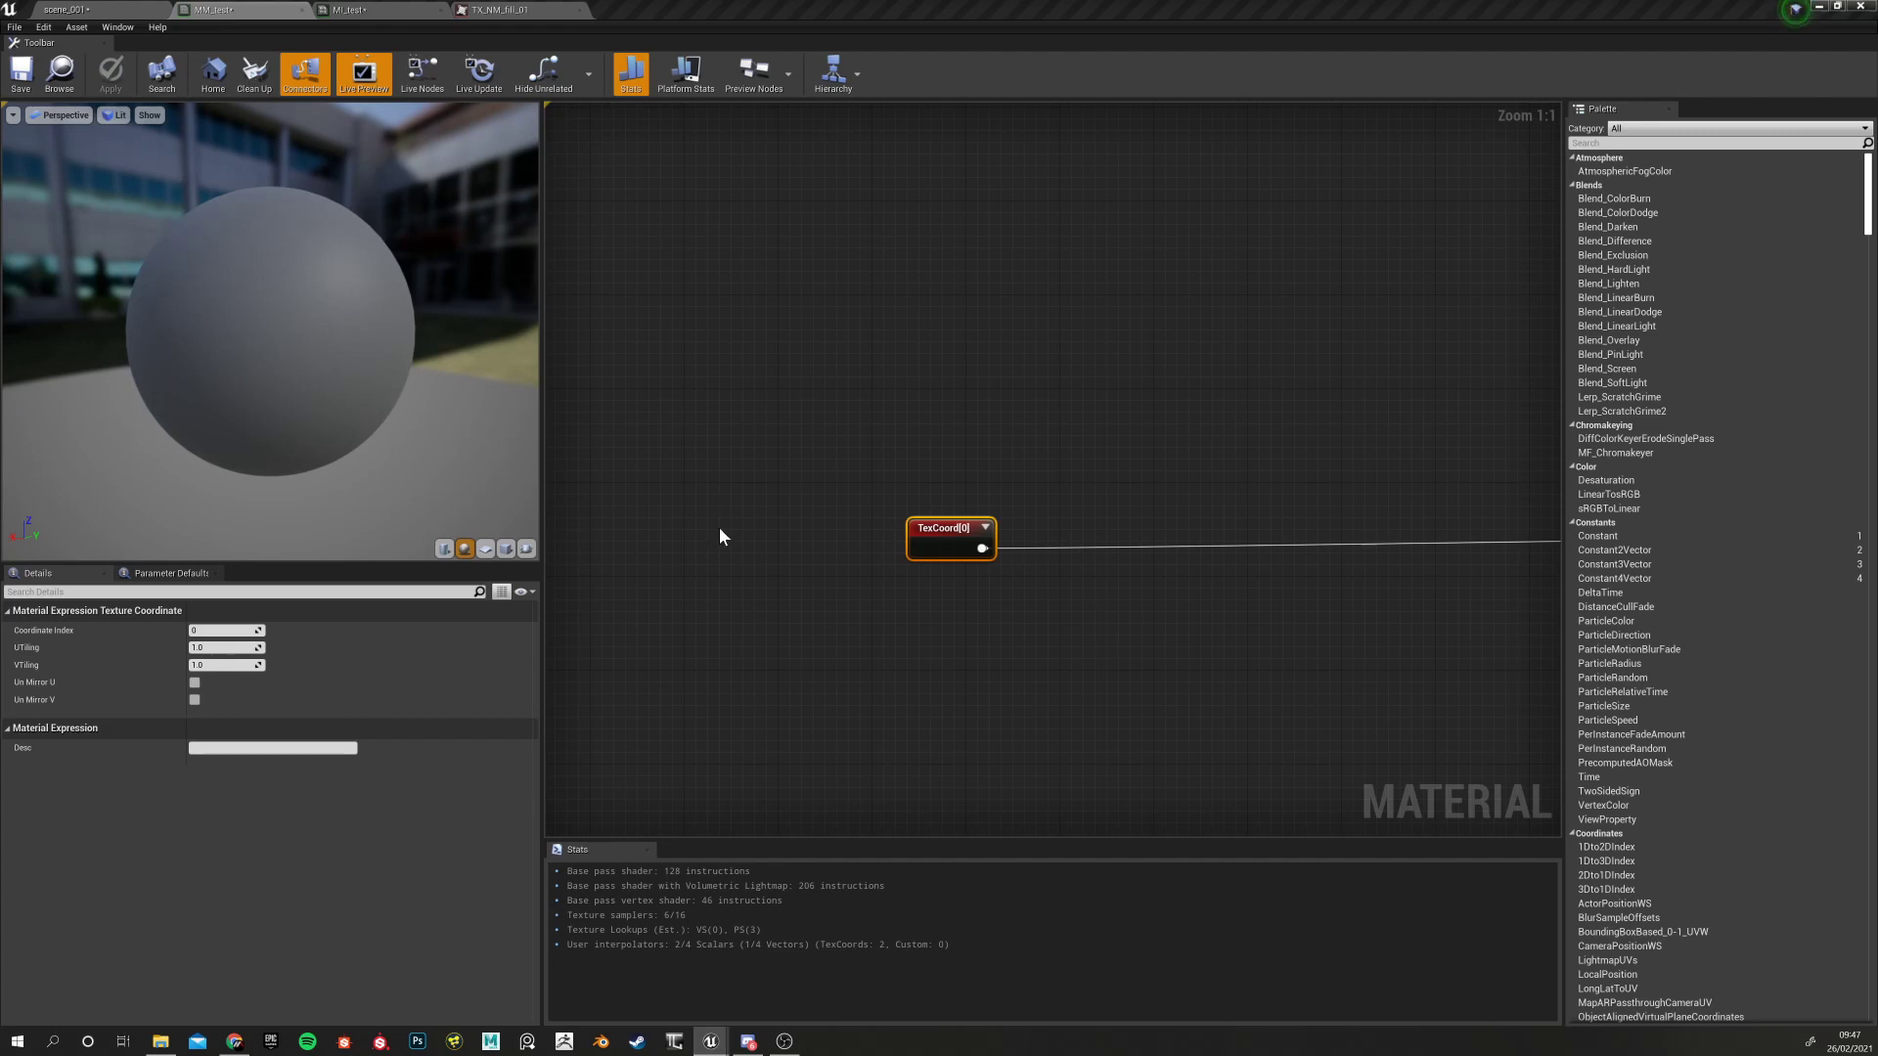
right_click_drag(720, 528, 639, 516)
right_click_drag(786, 592, 643, 599)
left_click_drag(738, 522, 678, 522)
right_click_drag(790, 639, 727, 588)
scroll(665, 573, "down", 3)
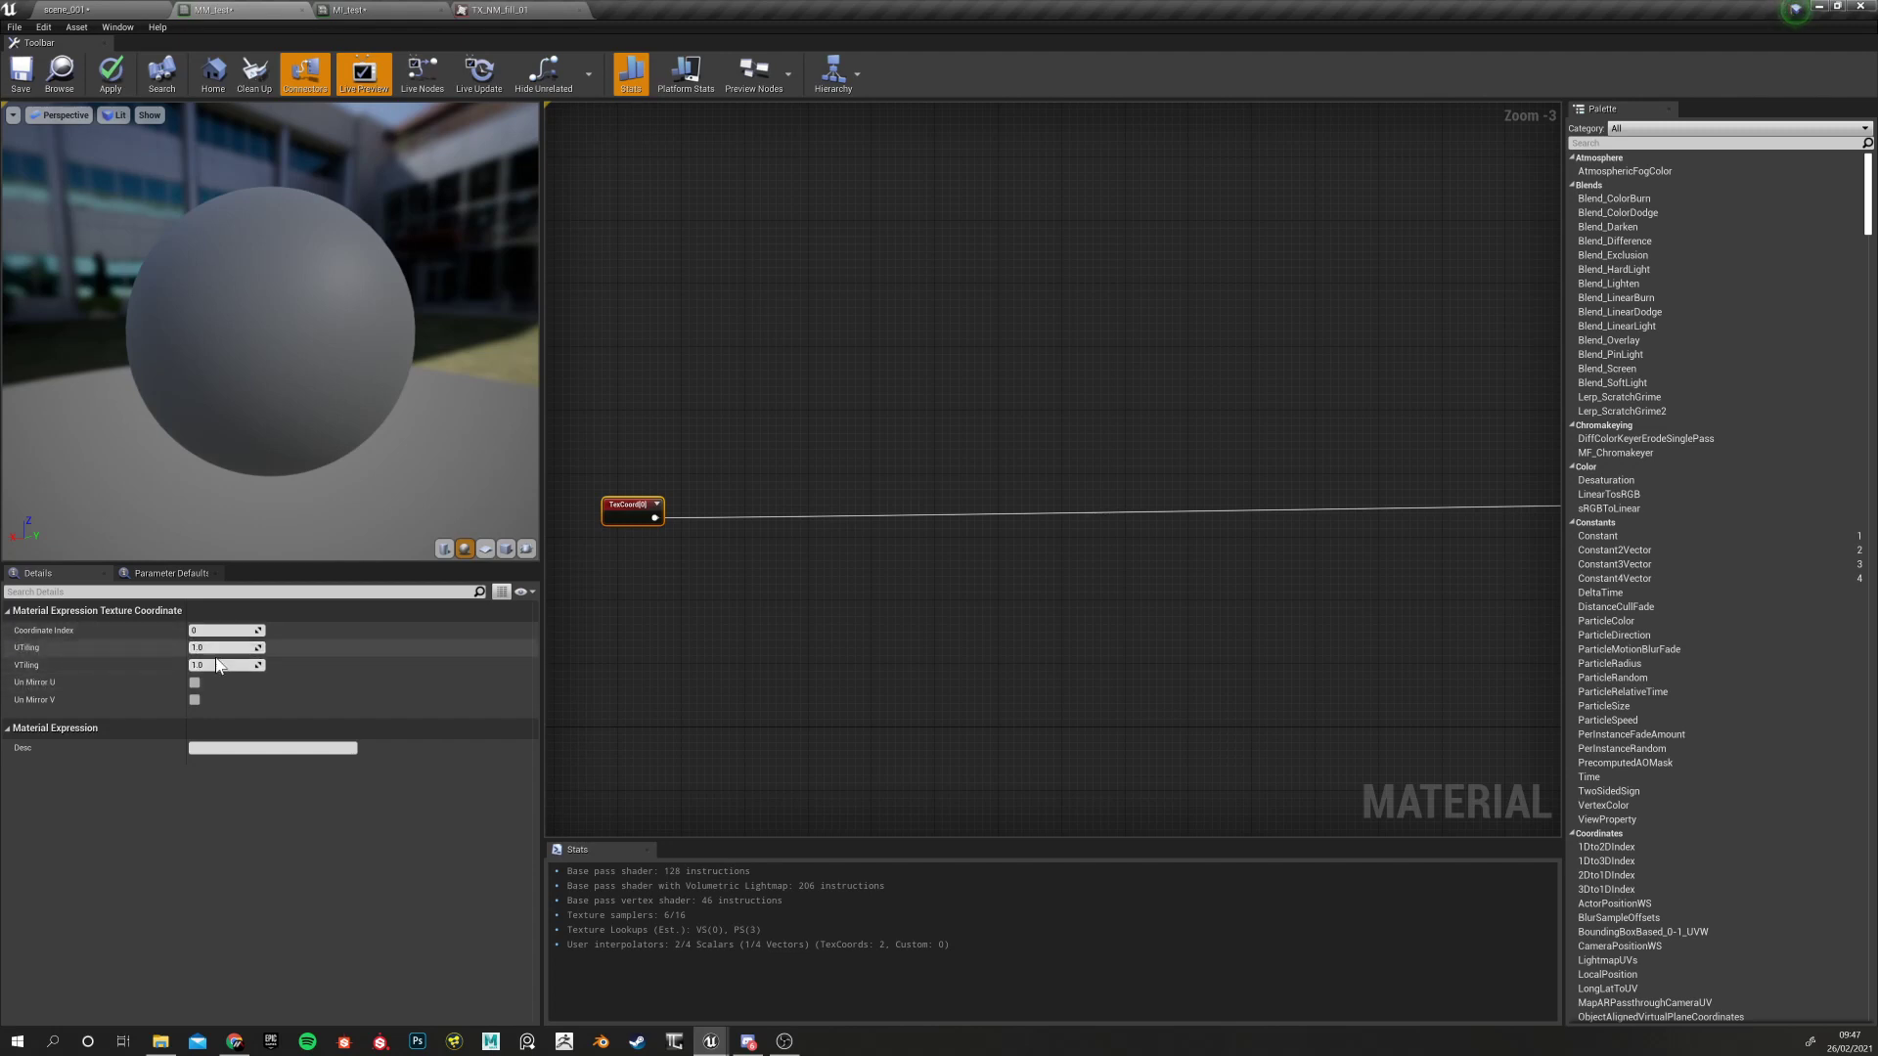
scroll(685, 621, "down", 4)
scroll(972, 638, "up", 4)
right_click_drag(1110, 559, 948, 642)
Assign TX_grey_fill_A as the BASE_COLOUR node's texture
left_click(1157, 542)
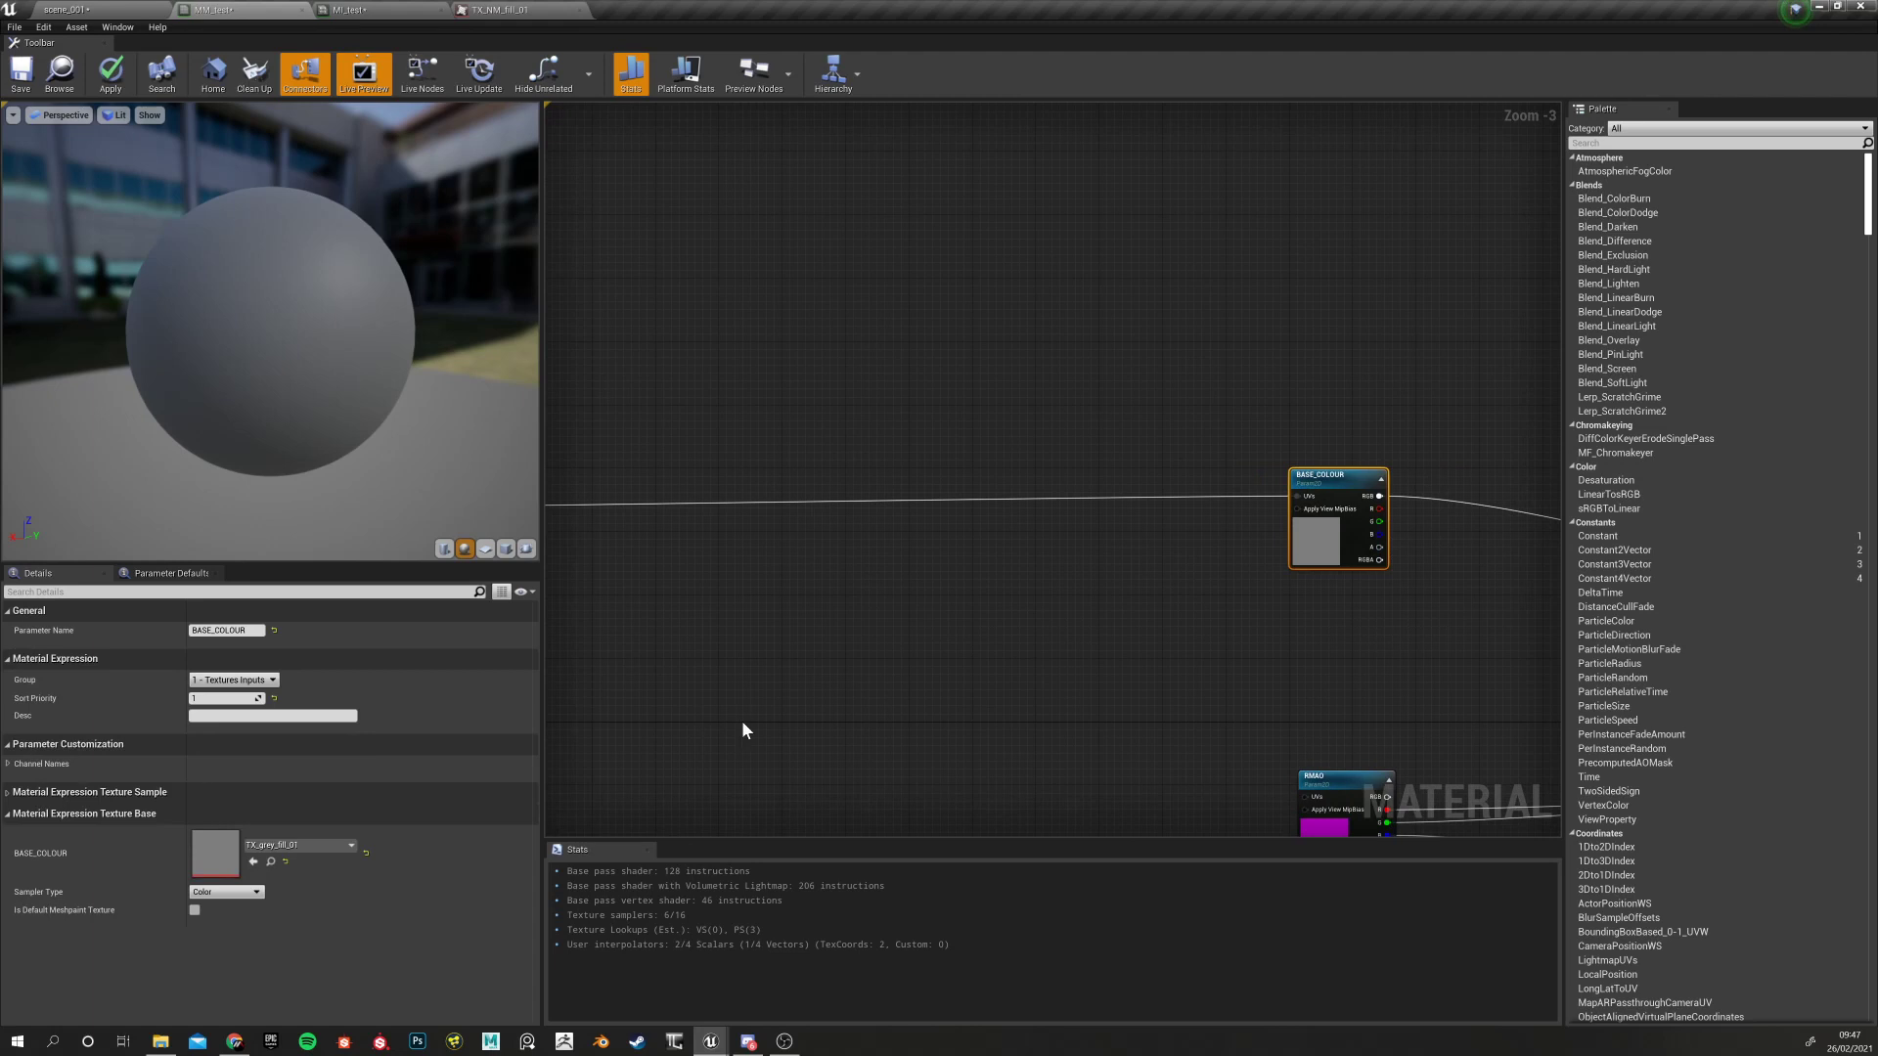
right_click_drag(1133, 653, 993, 561)
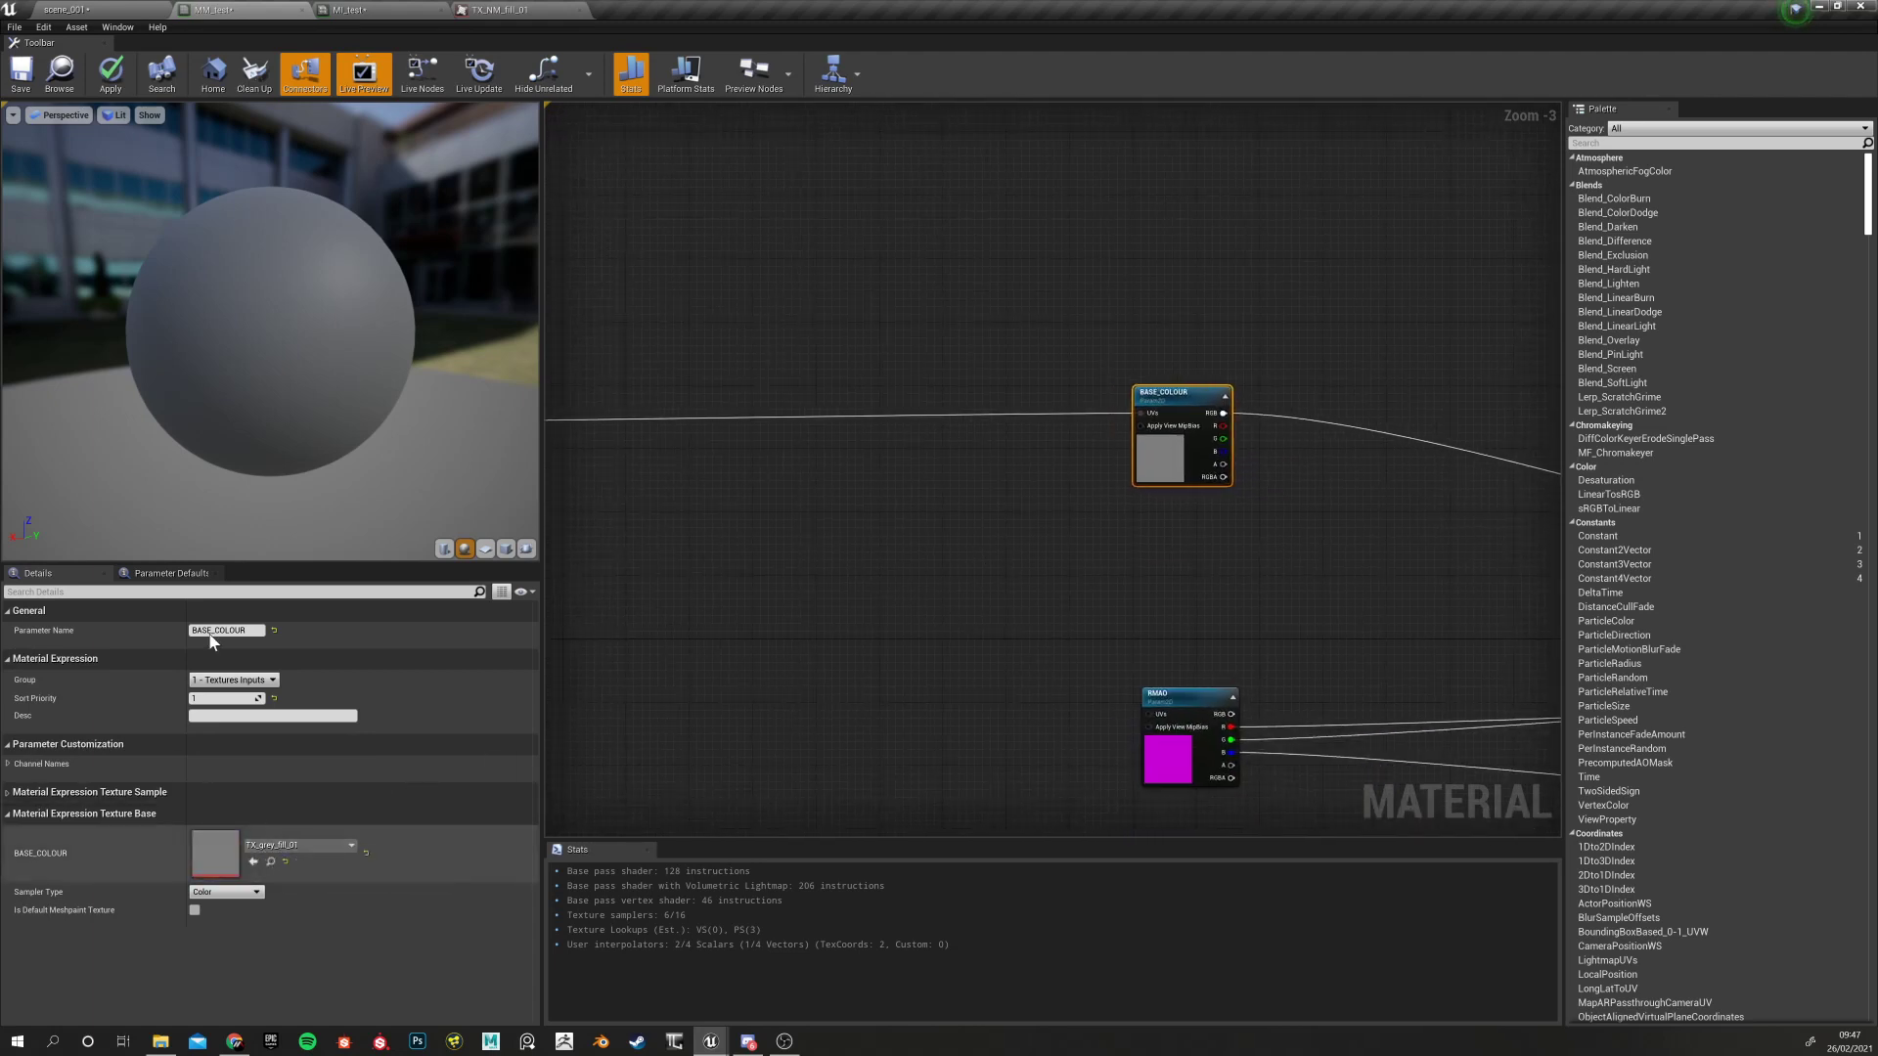
left_click(105, 9)
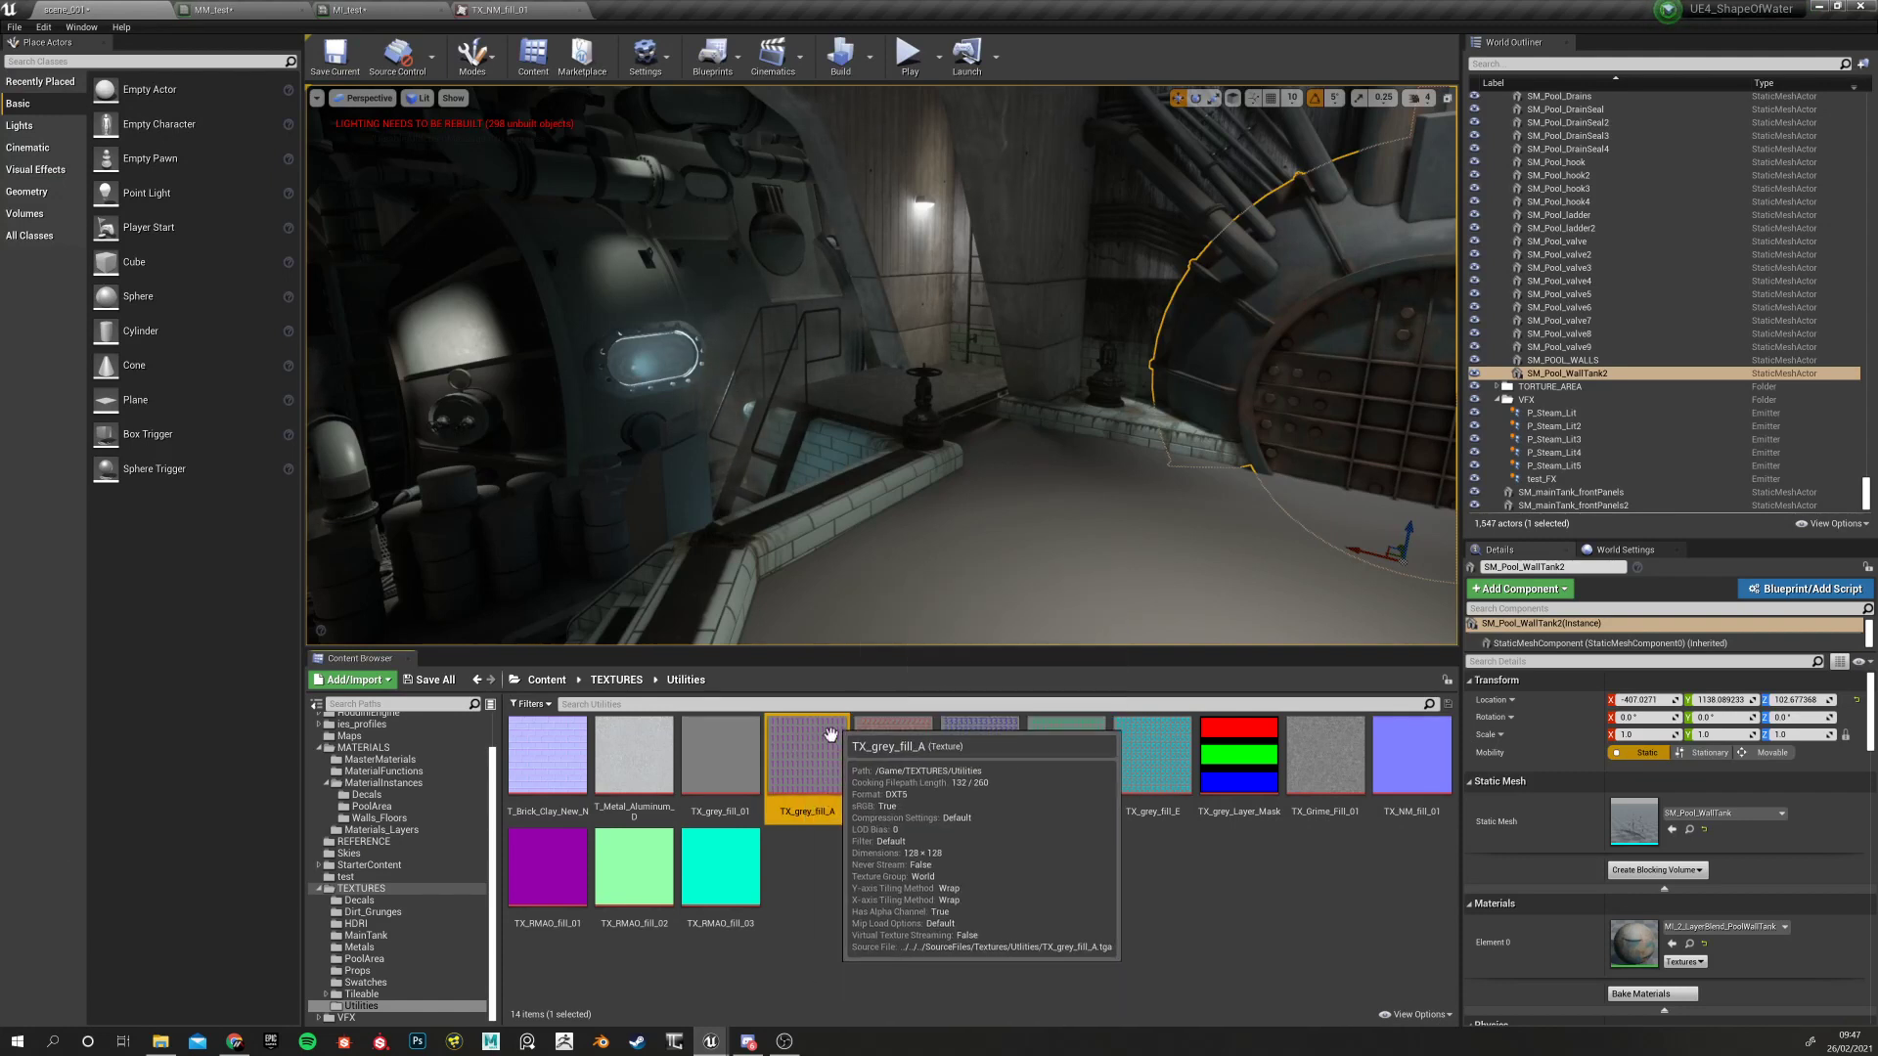
left_click(284, 10)
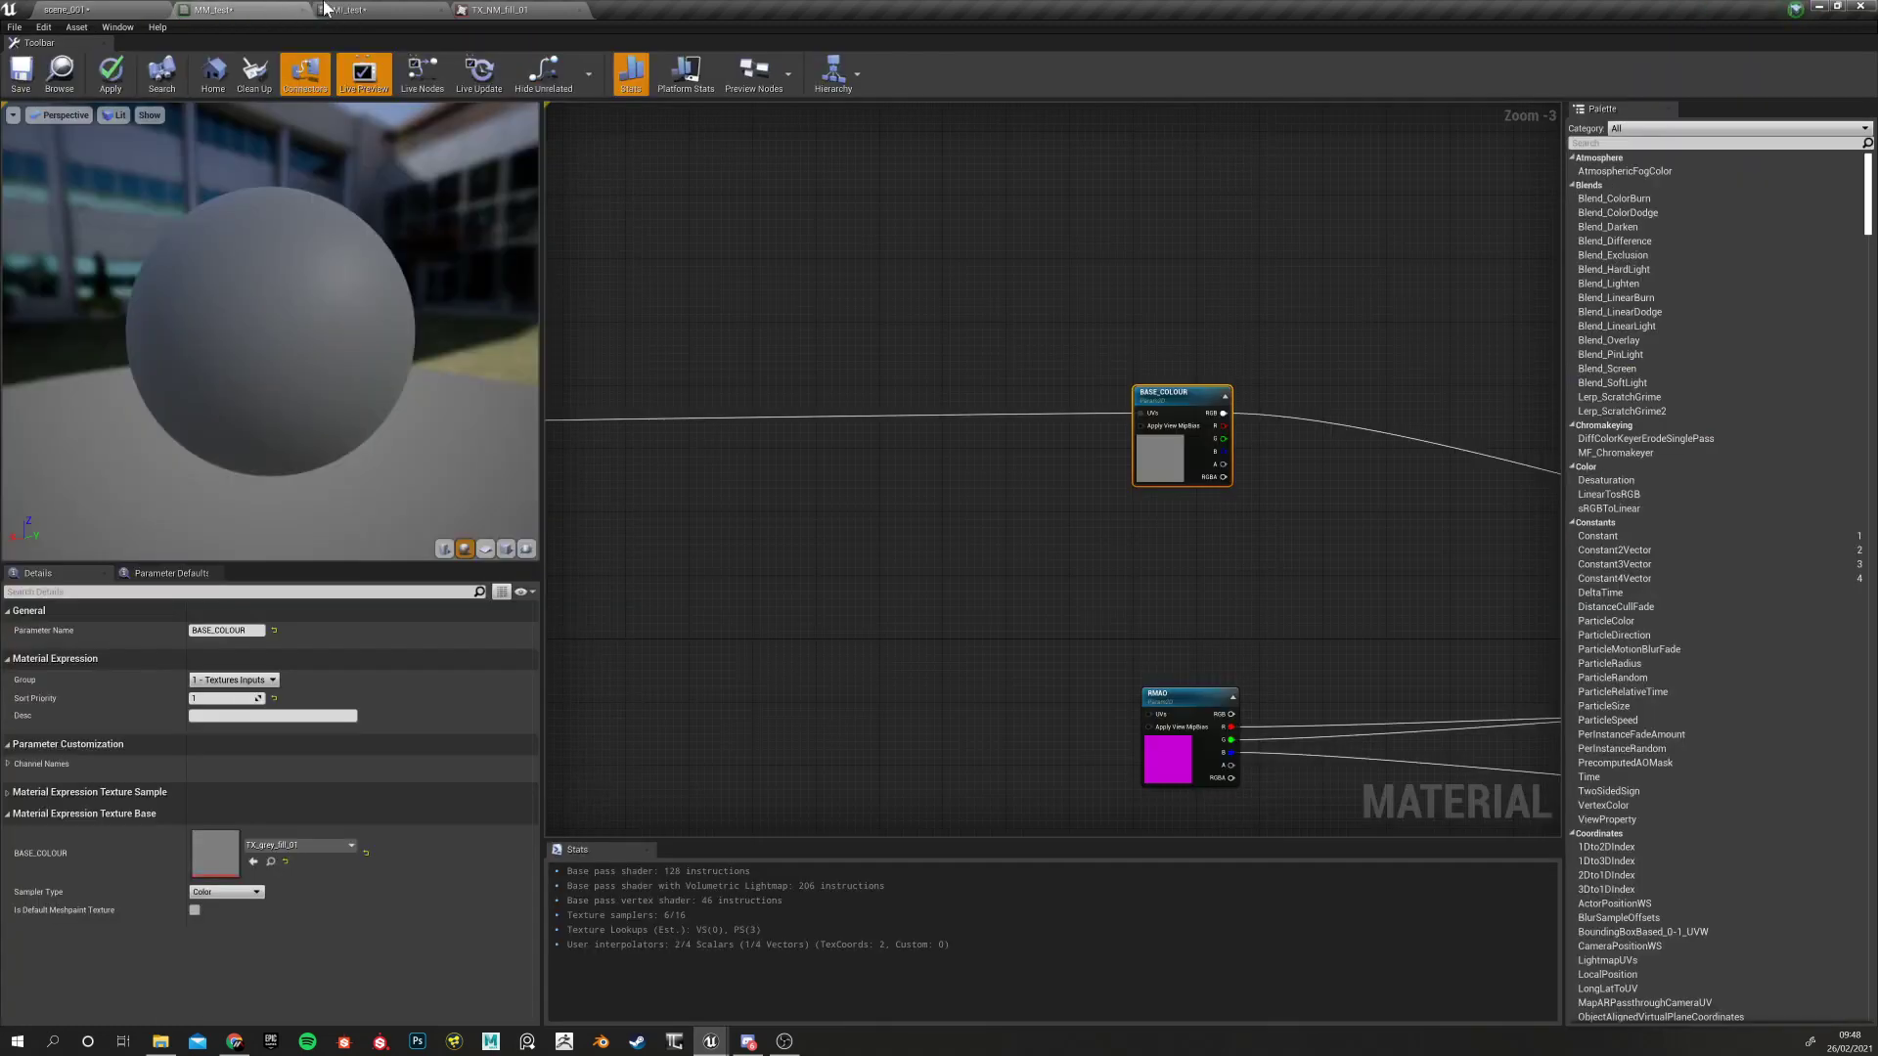
left_click(253, 862)
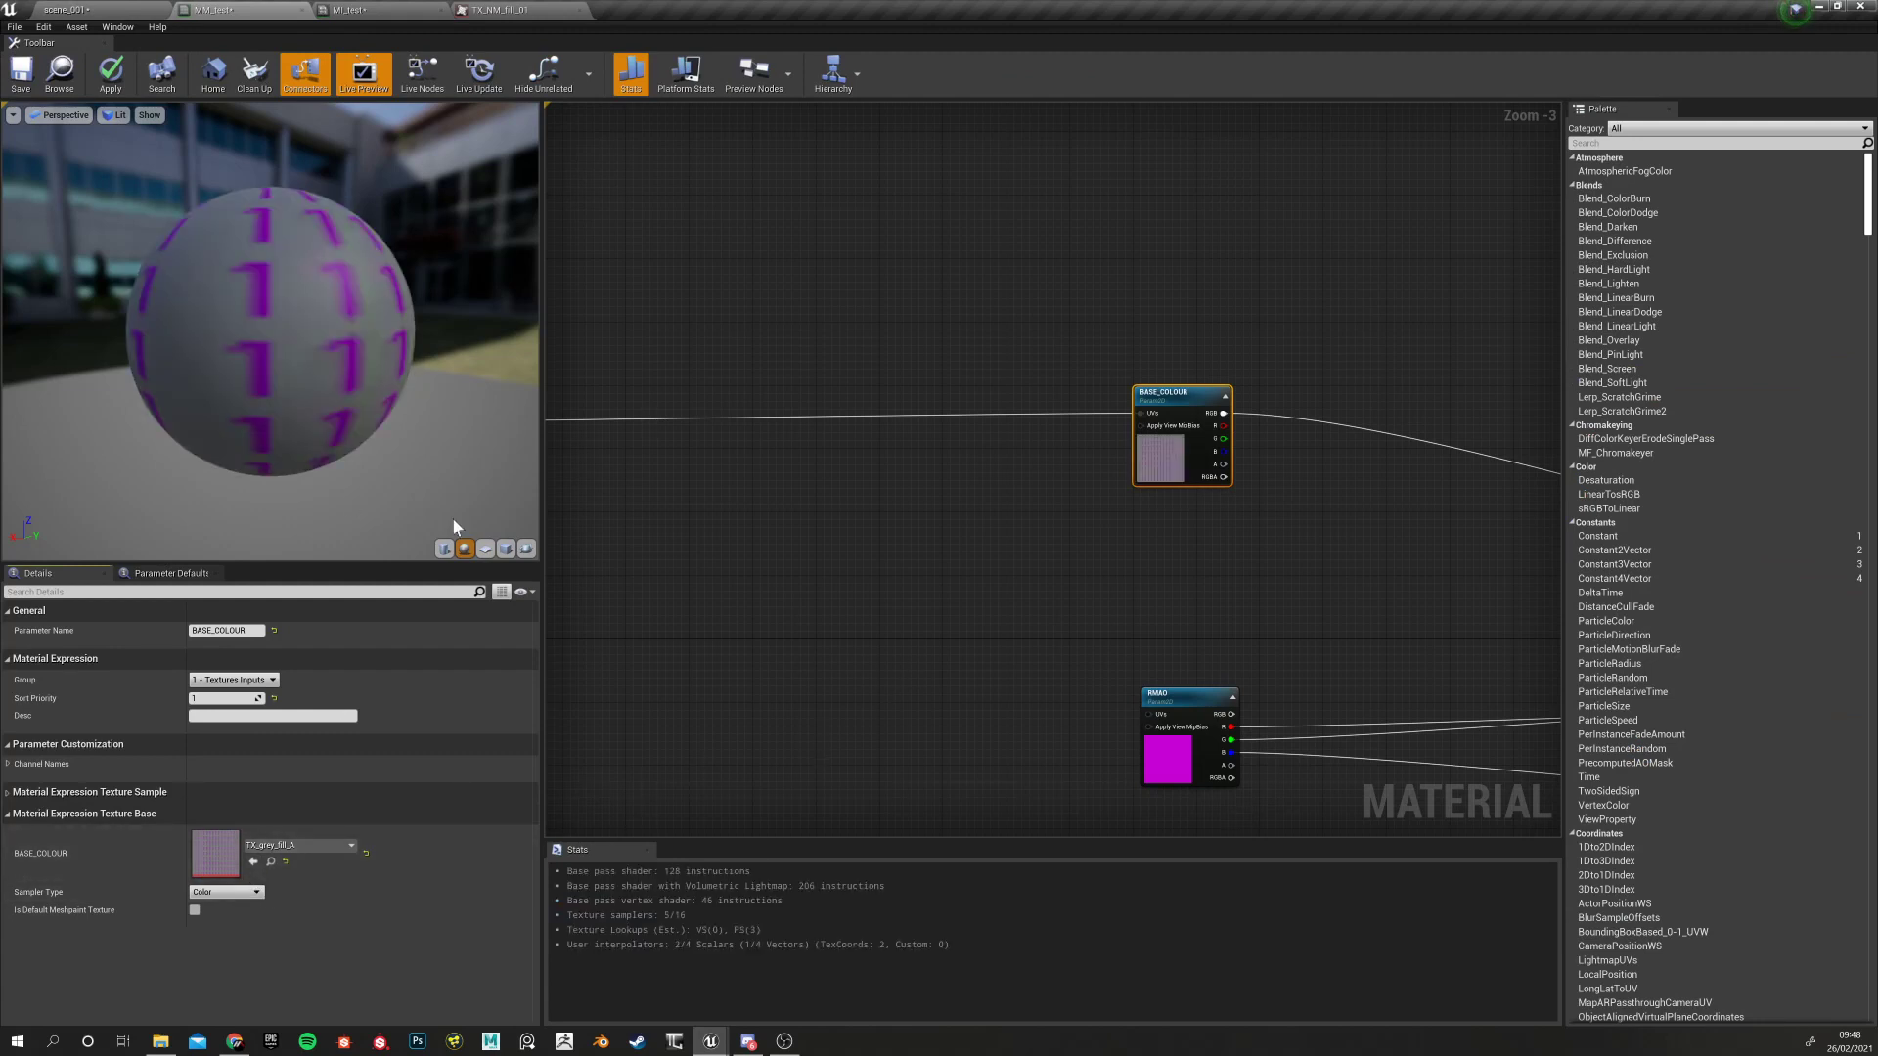
Preview the material on a cube and orbit around it
left_click(506, 549)
left_click_drag(415, 424, 249, 451)
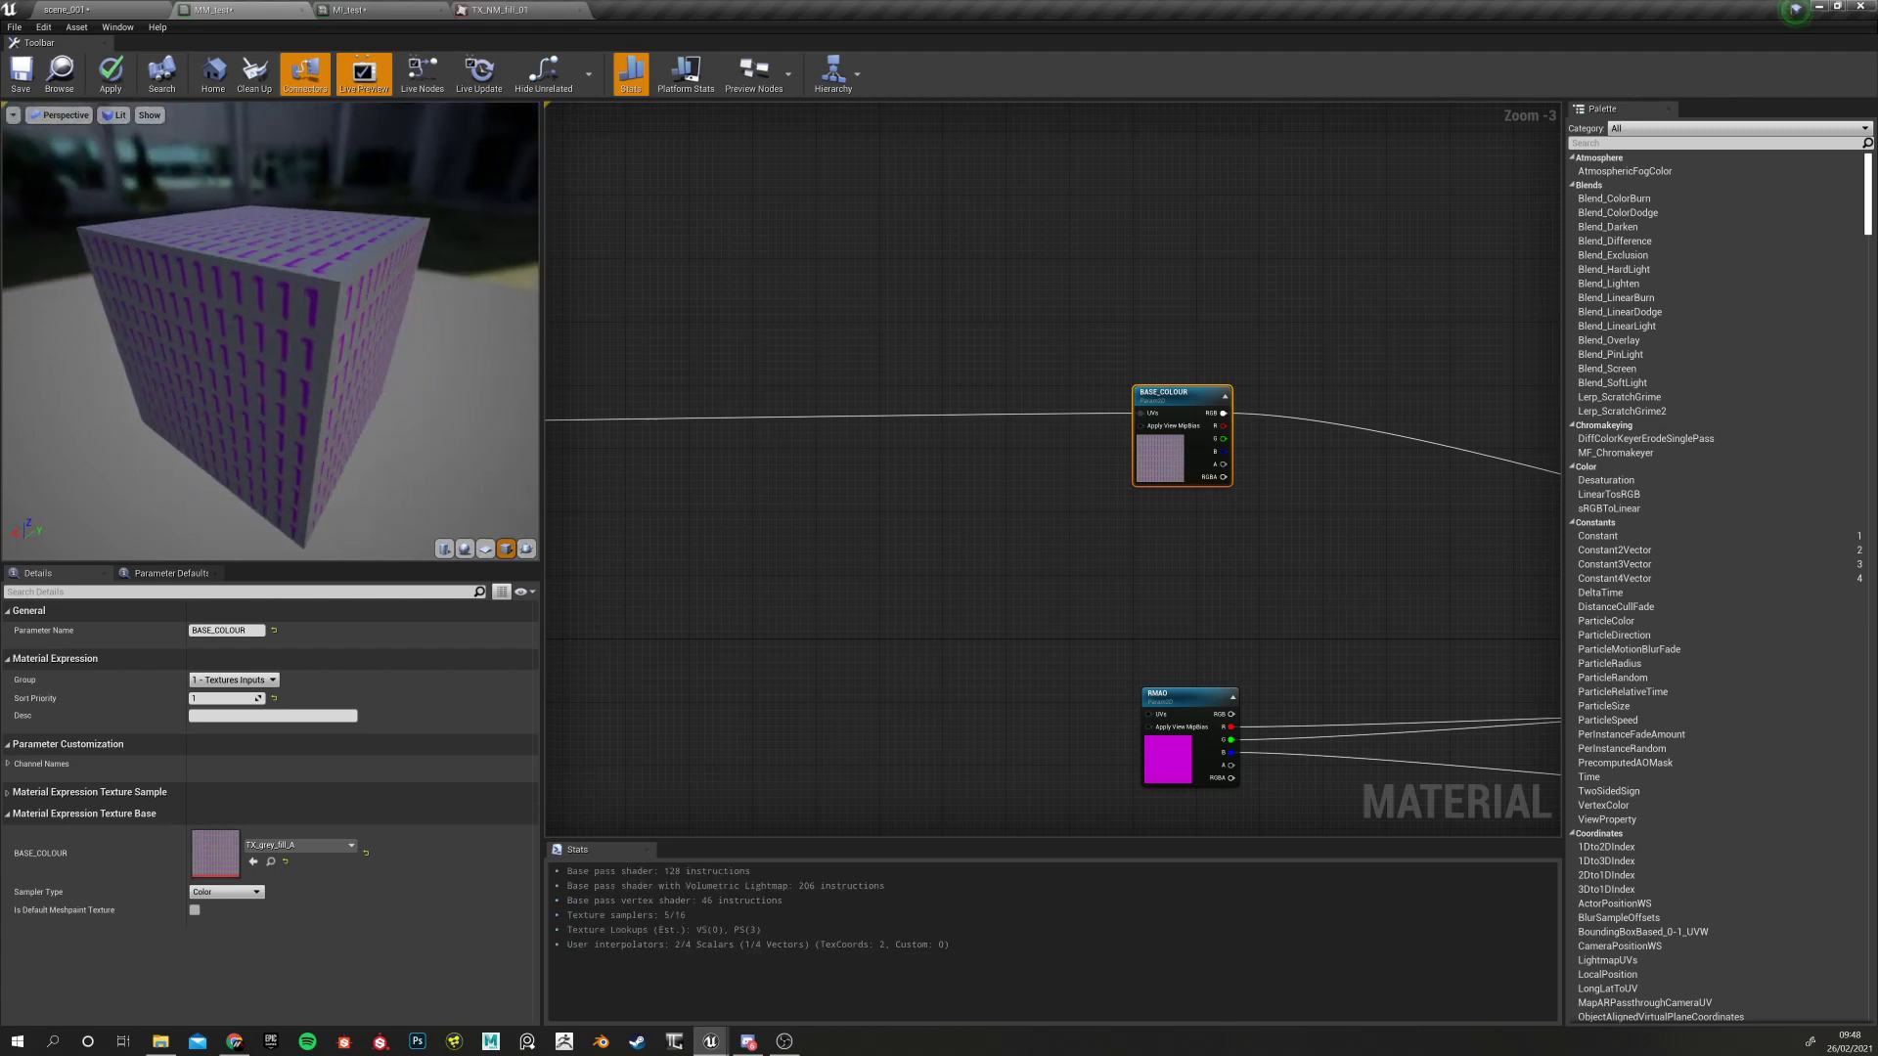
right_click_drag(860, 530, 960, 550)
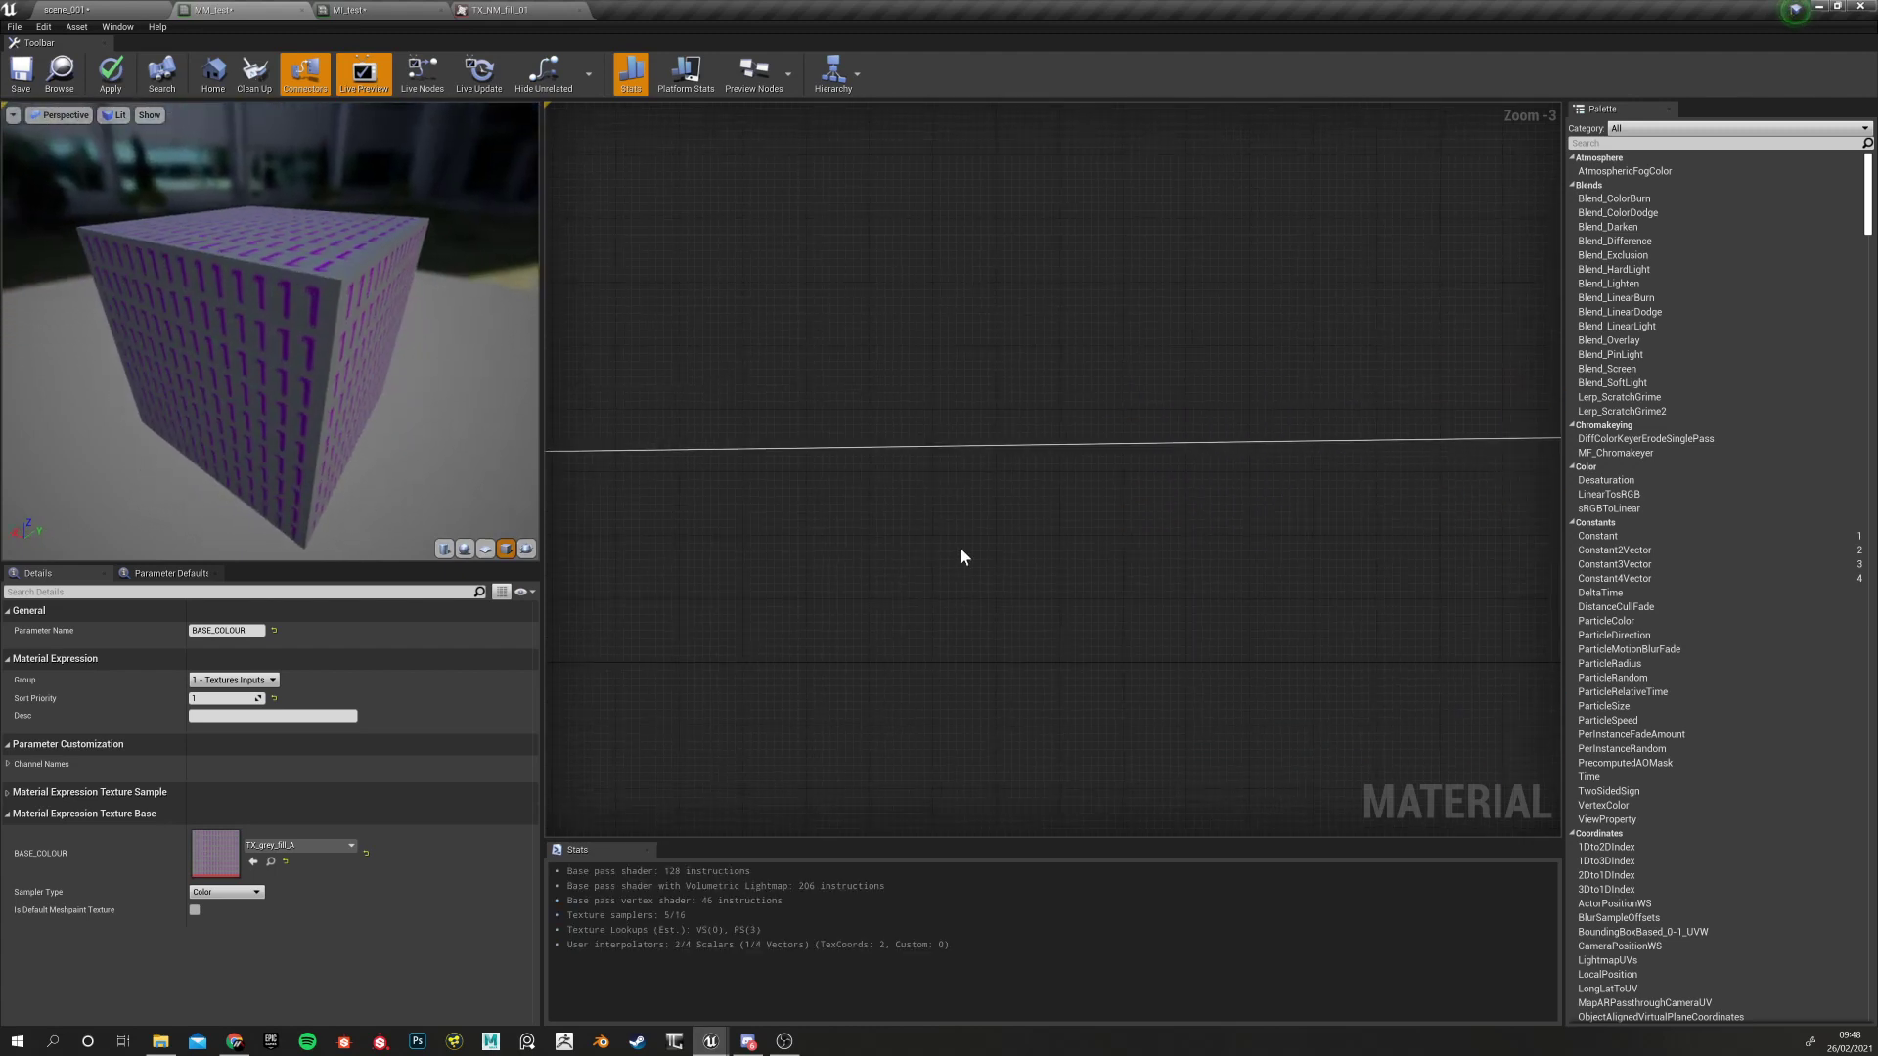
Set the TexCoord node's U and V tiling to 3.0
scroll(839, 516, "down", 6)
scroll(677, 402, "up", 4)
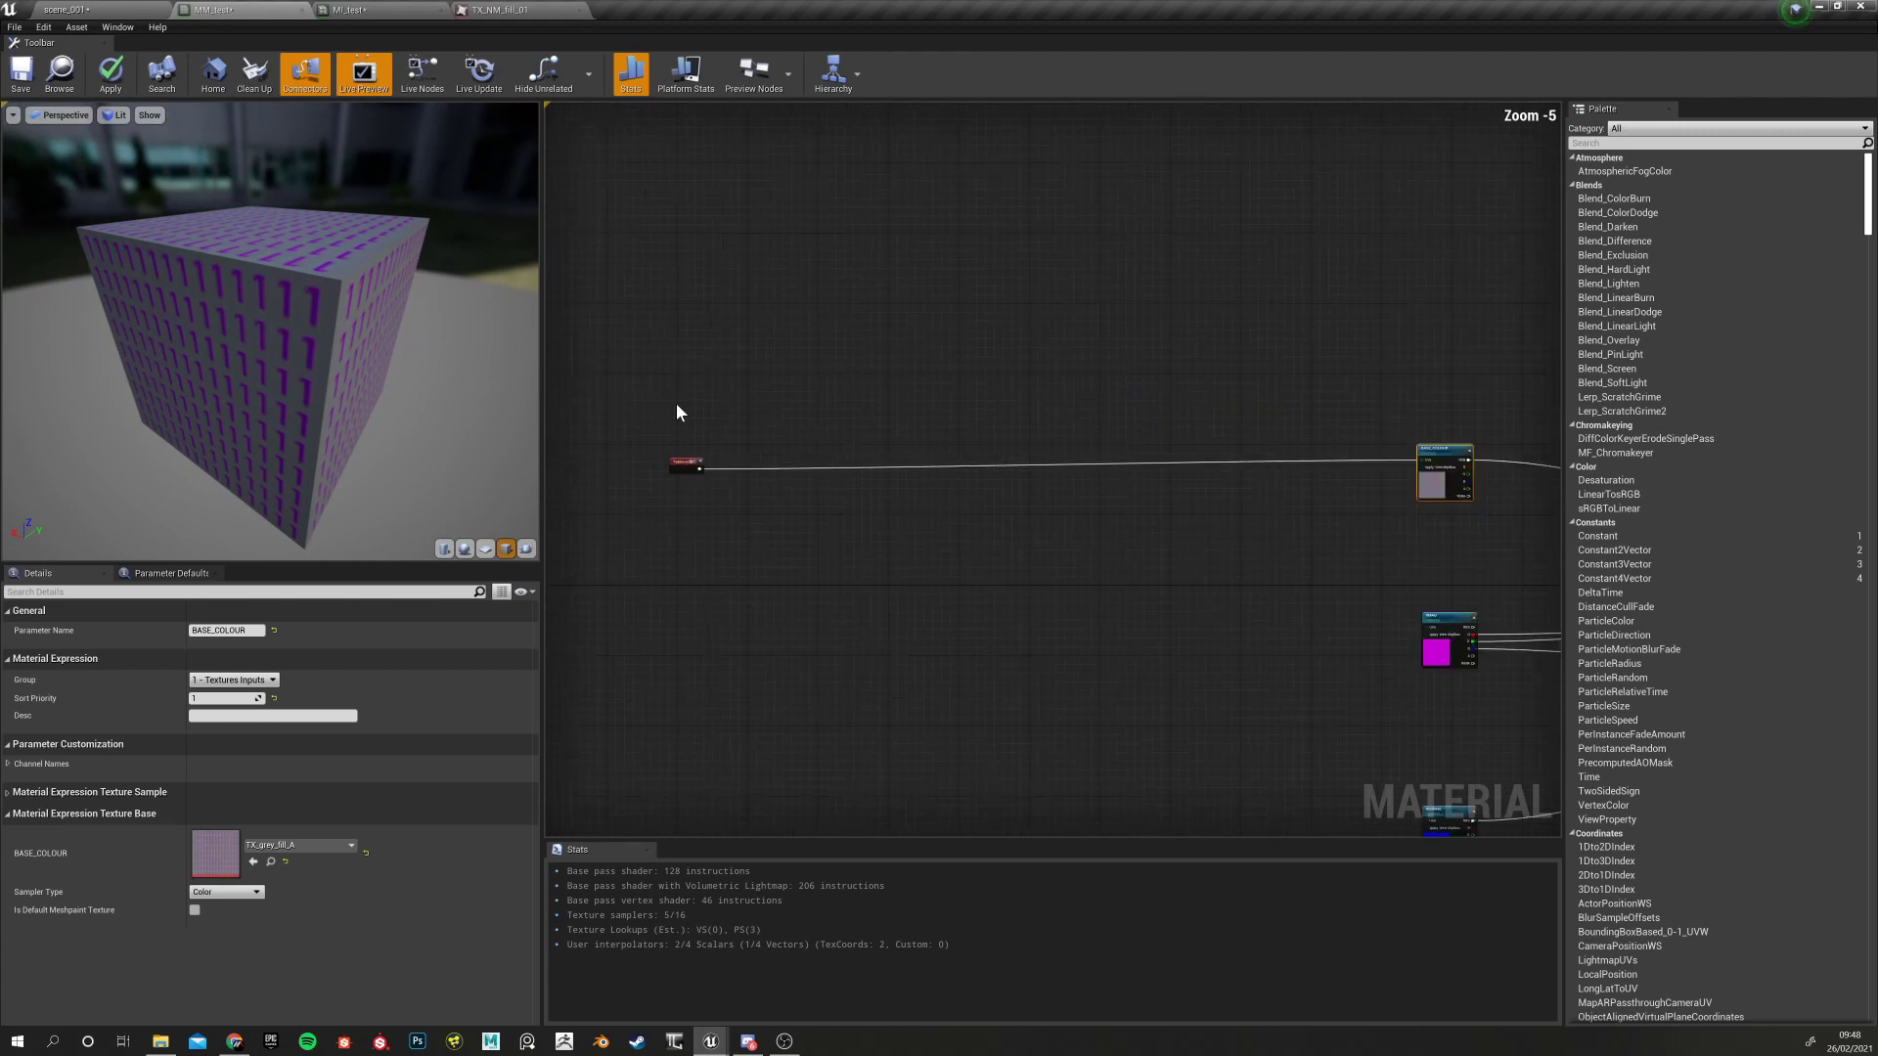
left_click(686, 463)
left_click(223, 647)
type("3")
key("Return")
left_click(223, 664)
type("3")
key("Return")
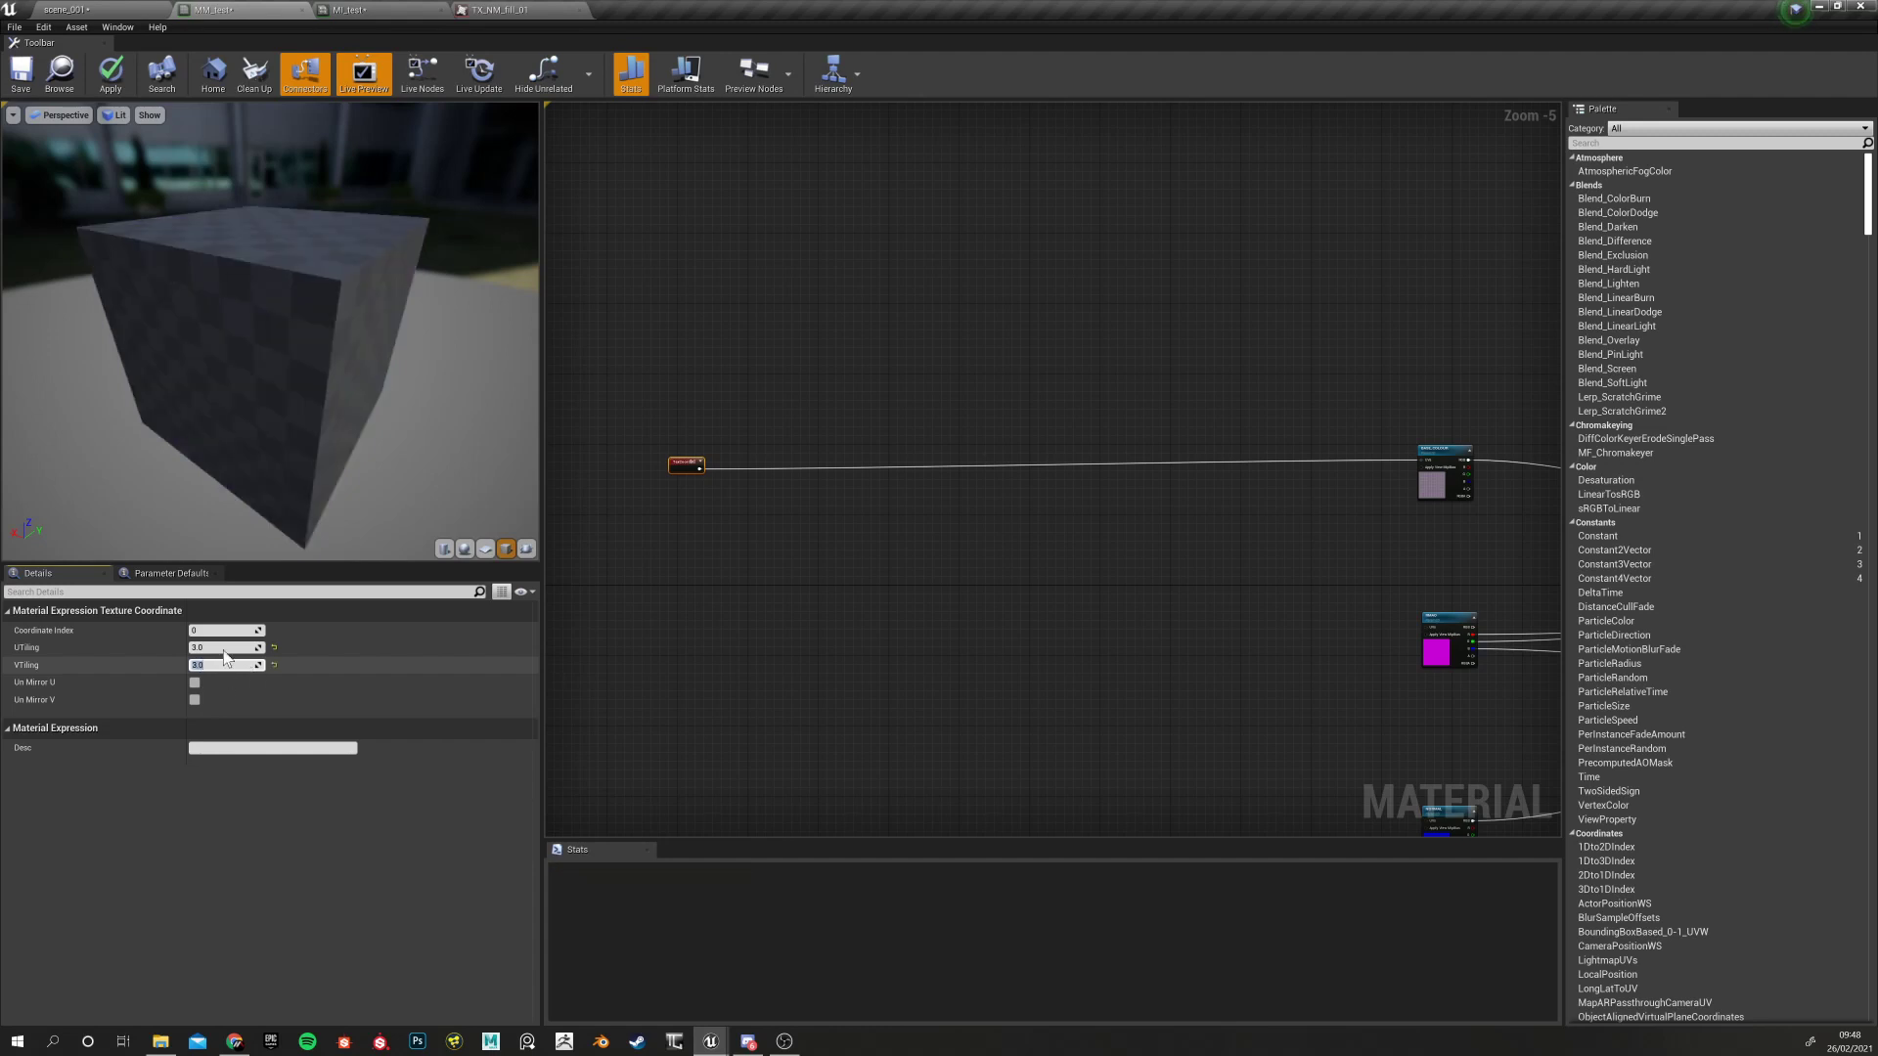
Orbit the preview cube to inspect the 3x tiled pattern from the front and above
left_click_drag(132, 389, 169, 341)
scroll(132, 389, "down", 5)
scroll(132, 389, "up", 5)
scroll(159, 343, "down", 6)
scroll(217, 286, "up", 2)
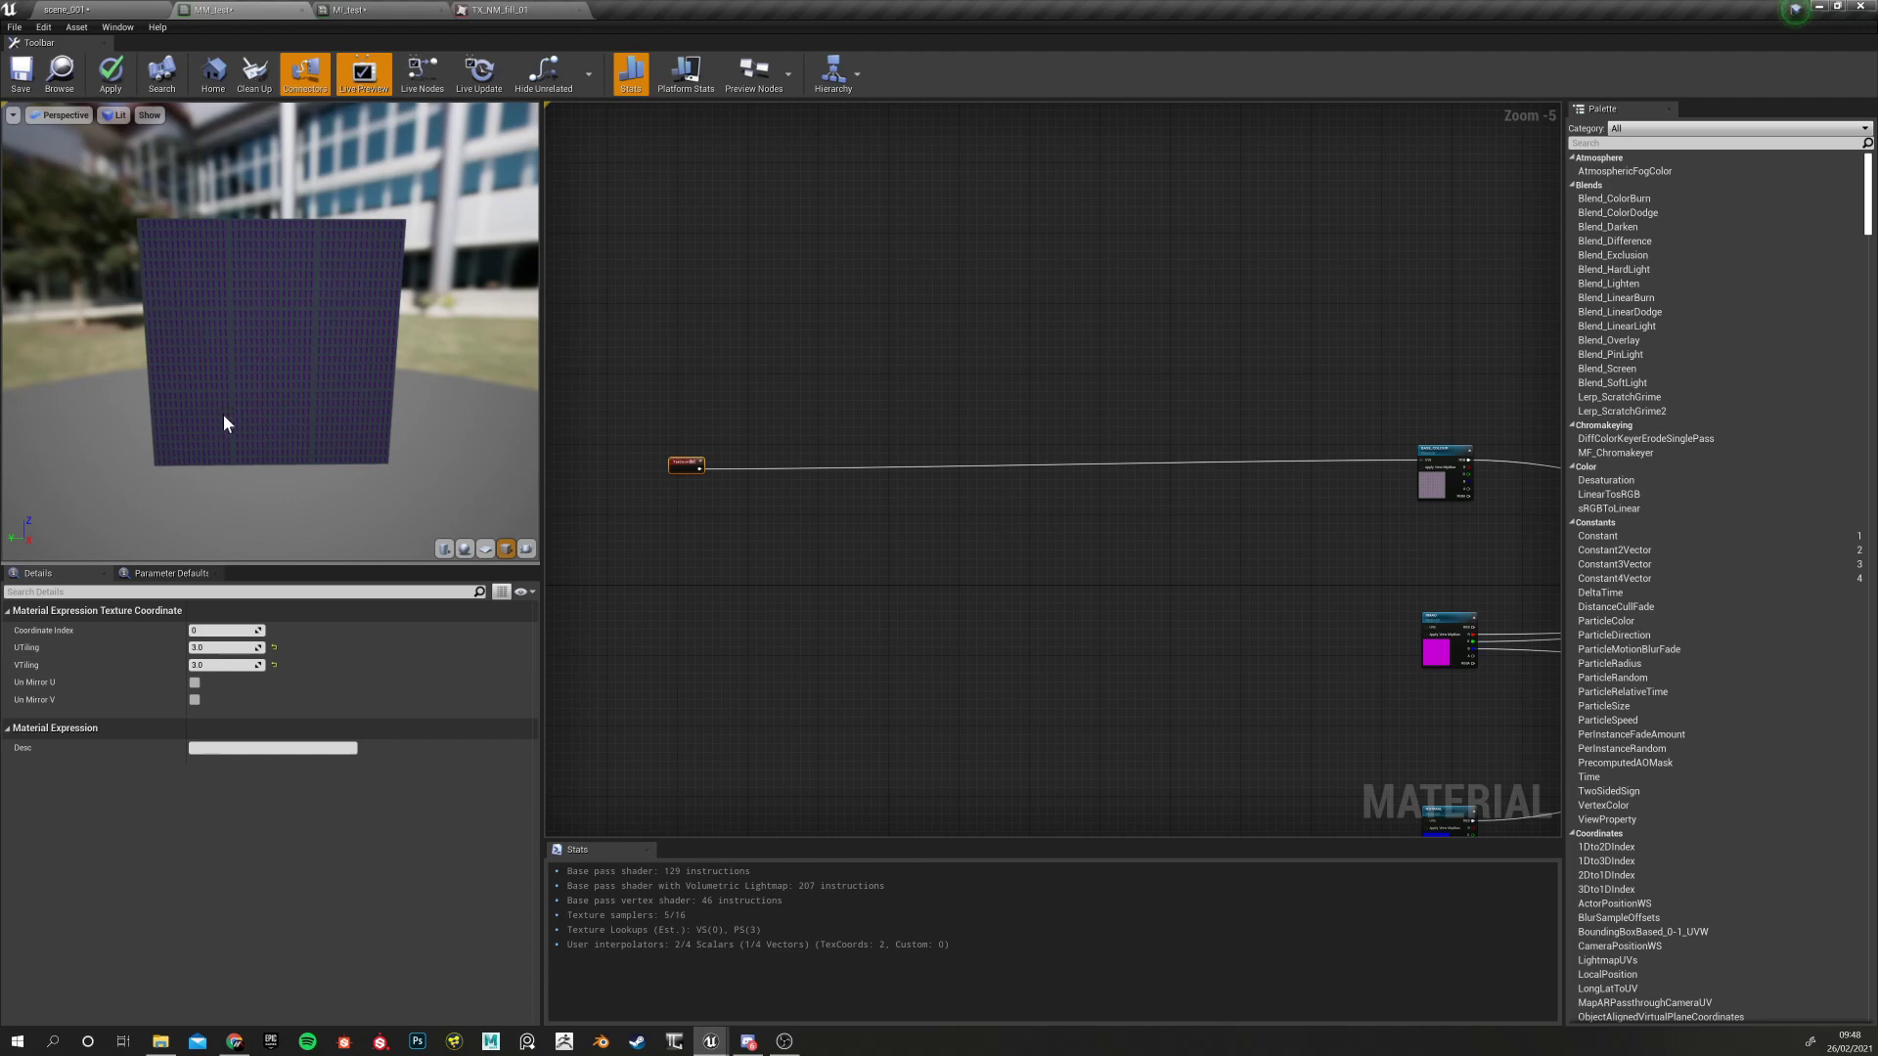
left_click_drag(413, 427, 287, 401)
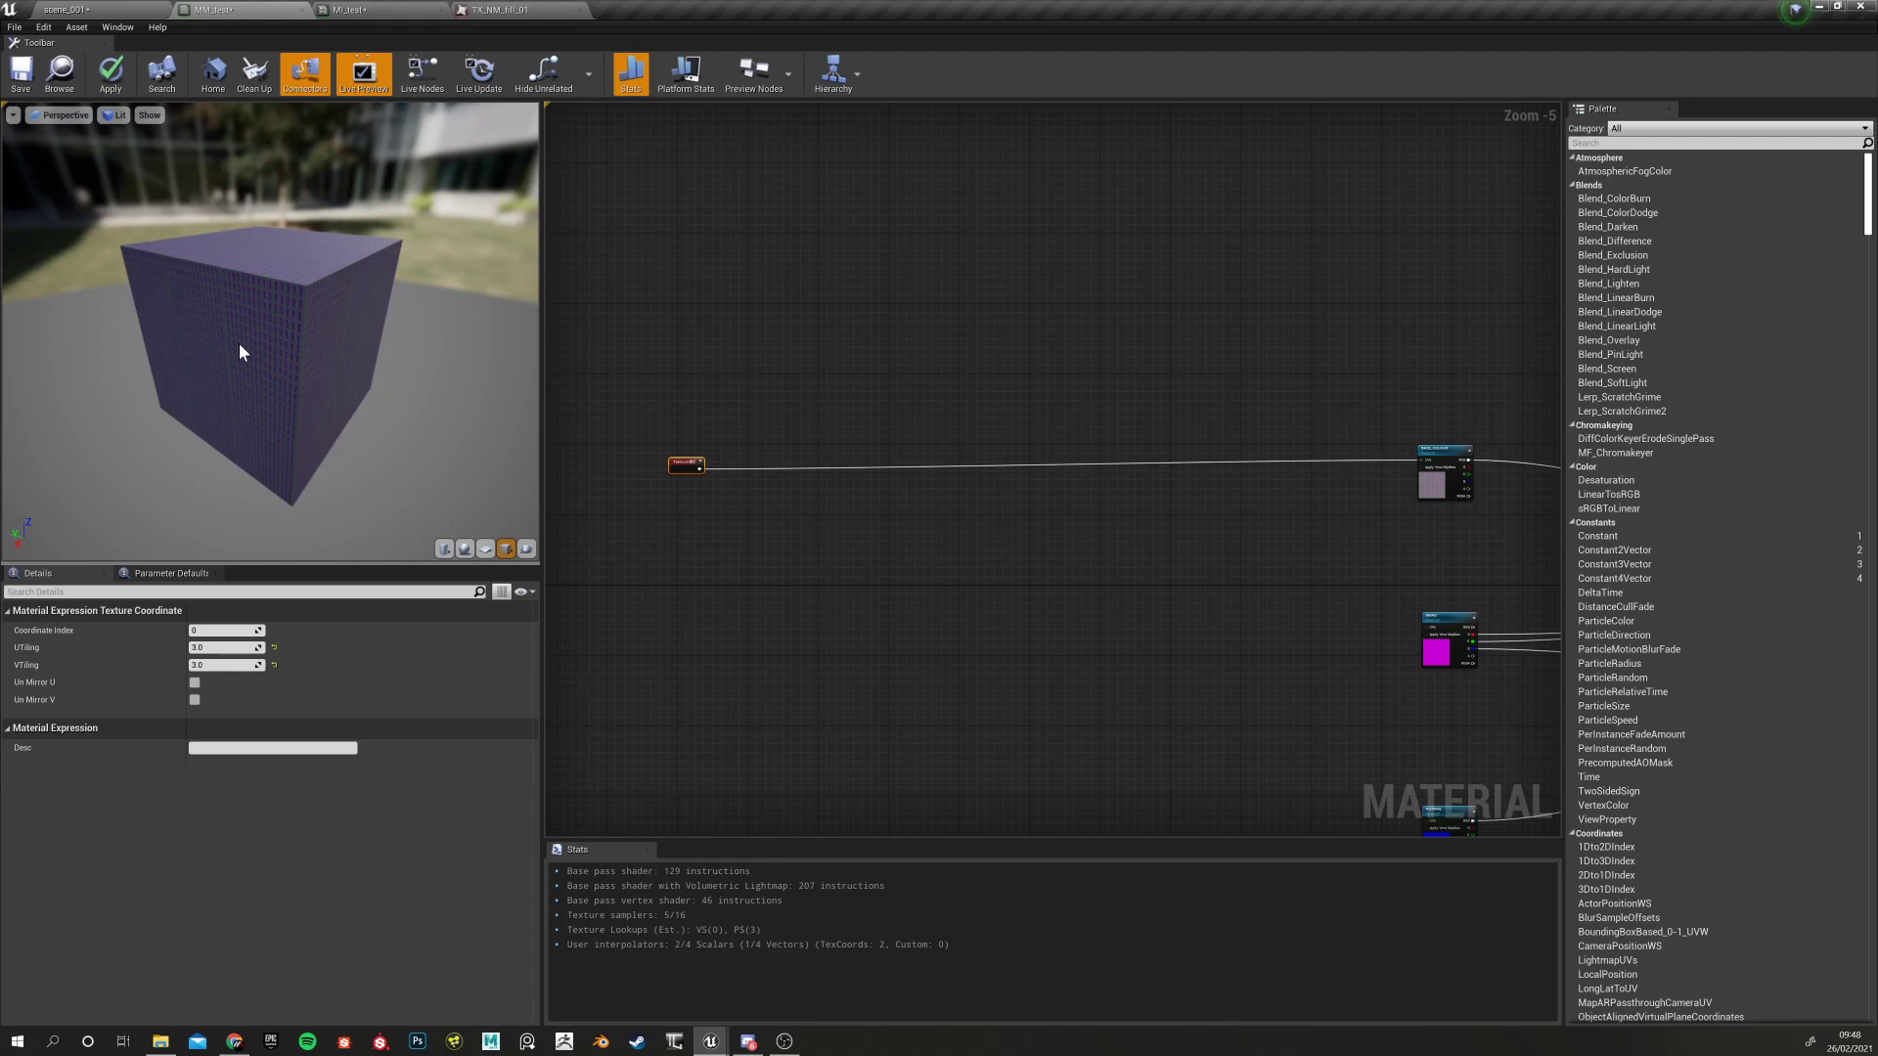
left_click_drag(219, 438, 254, 247)
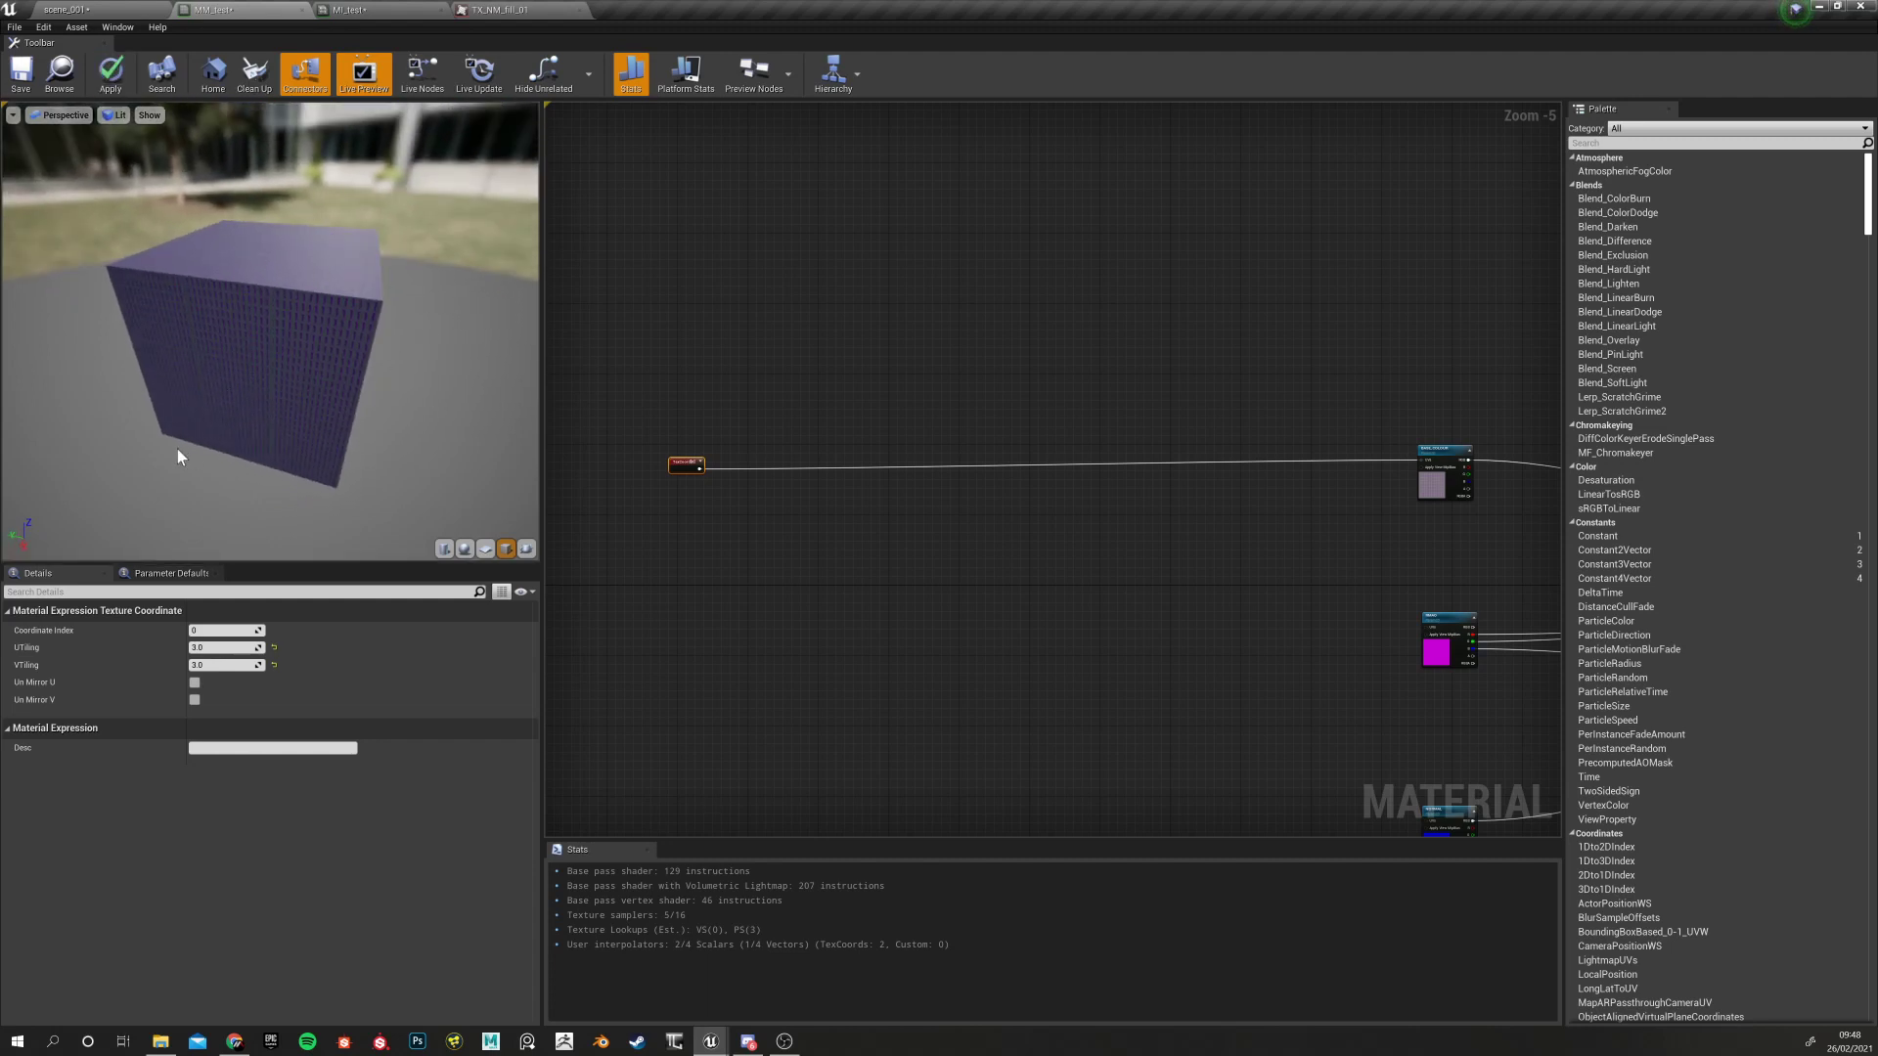
left_click(115, 116)
left_click(449, 378)
left_click_drag(448, 378, 326, 435)
scroll(326, 435, "up", 8)
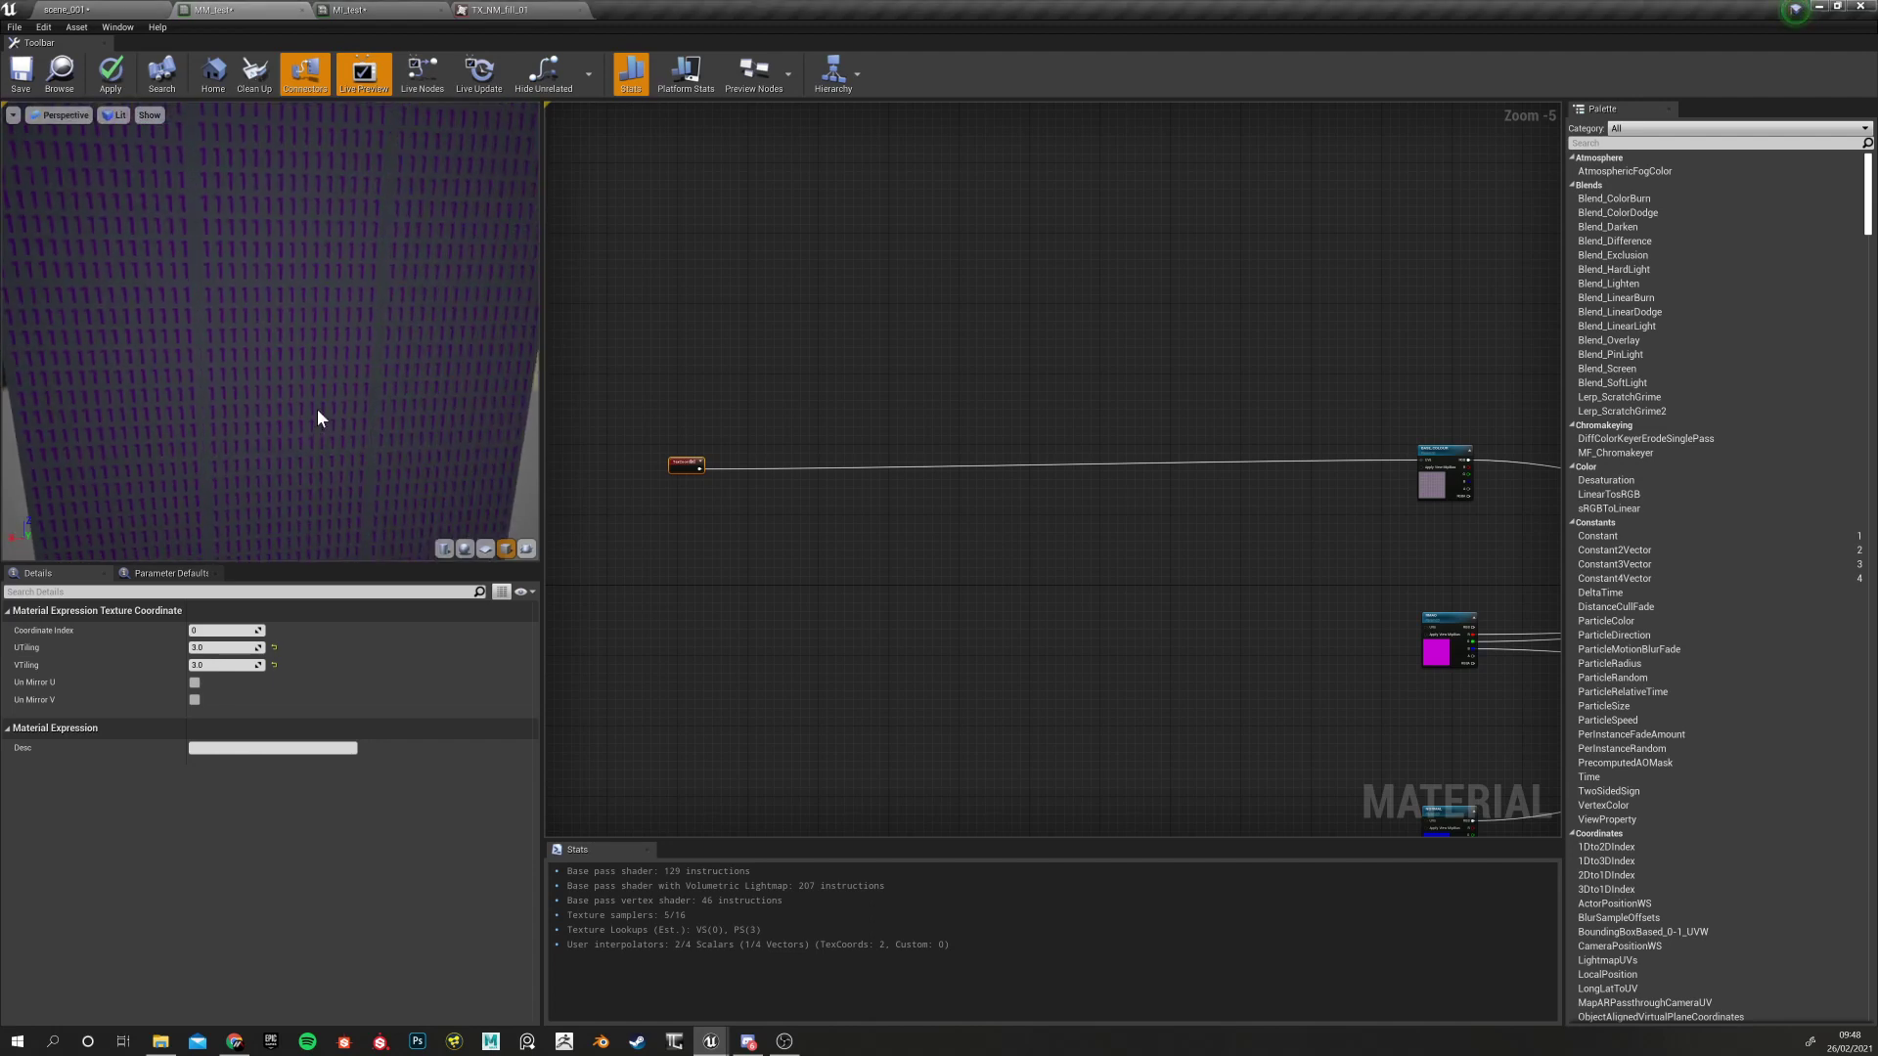
scroll(378, 403, "down", 5)
scroll(378, 403, "up", 8)
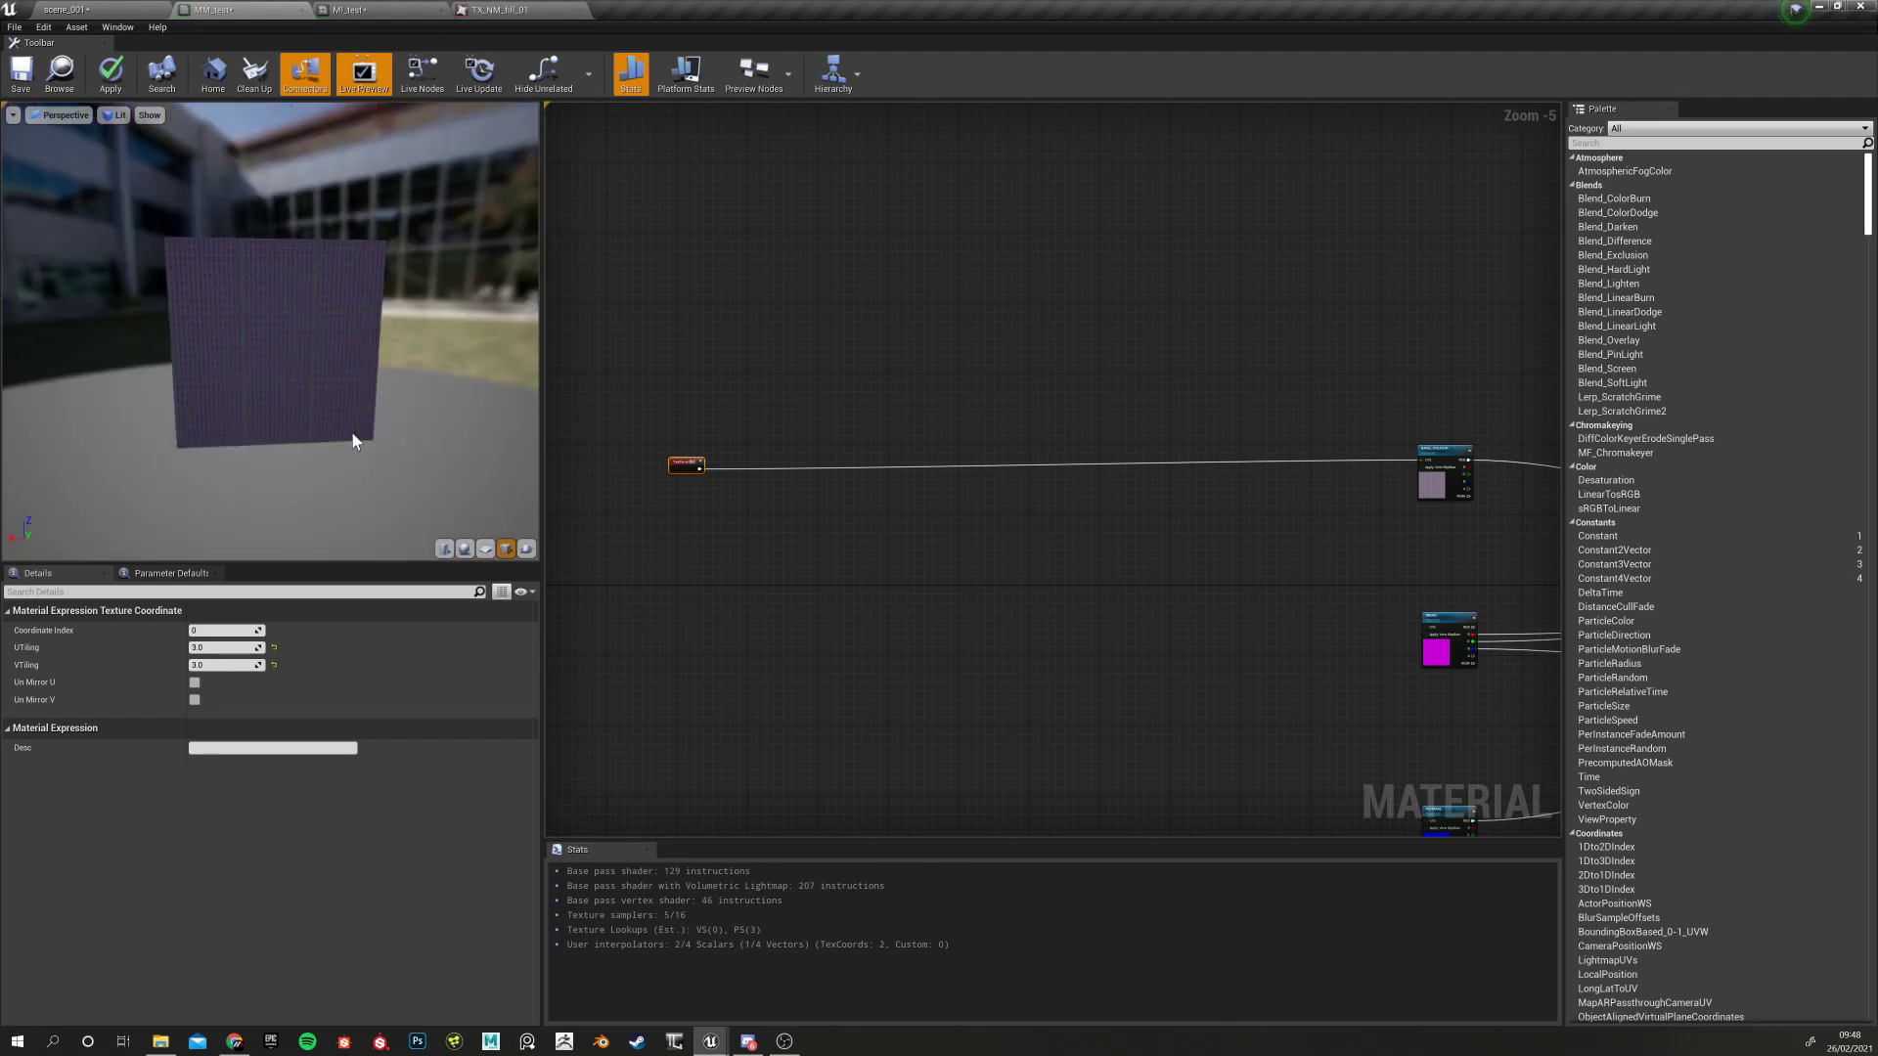
Reset the TexCoord node's U and V tiling back to 1.0
left_click(678, 534)
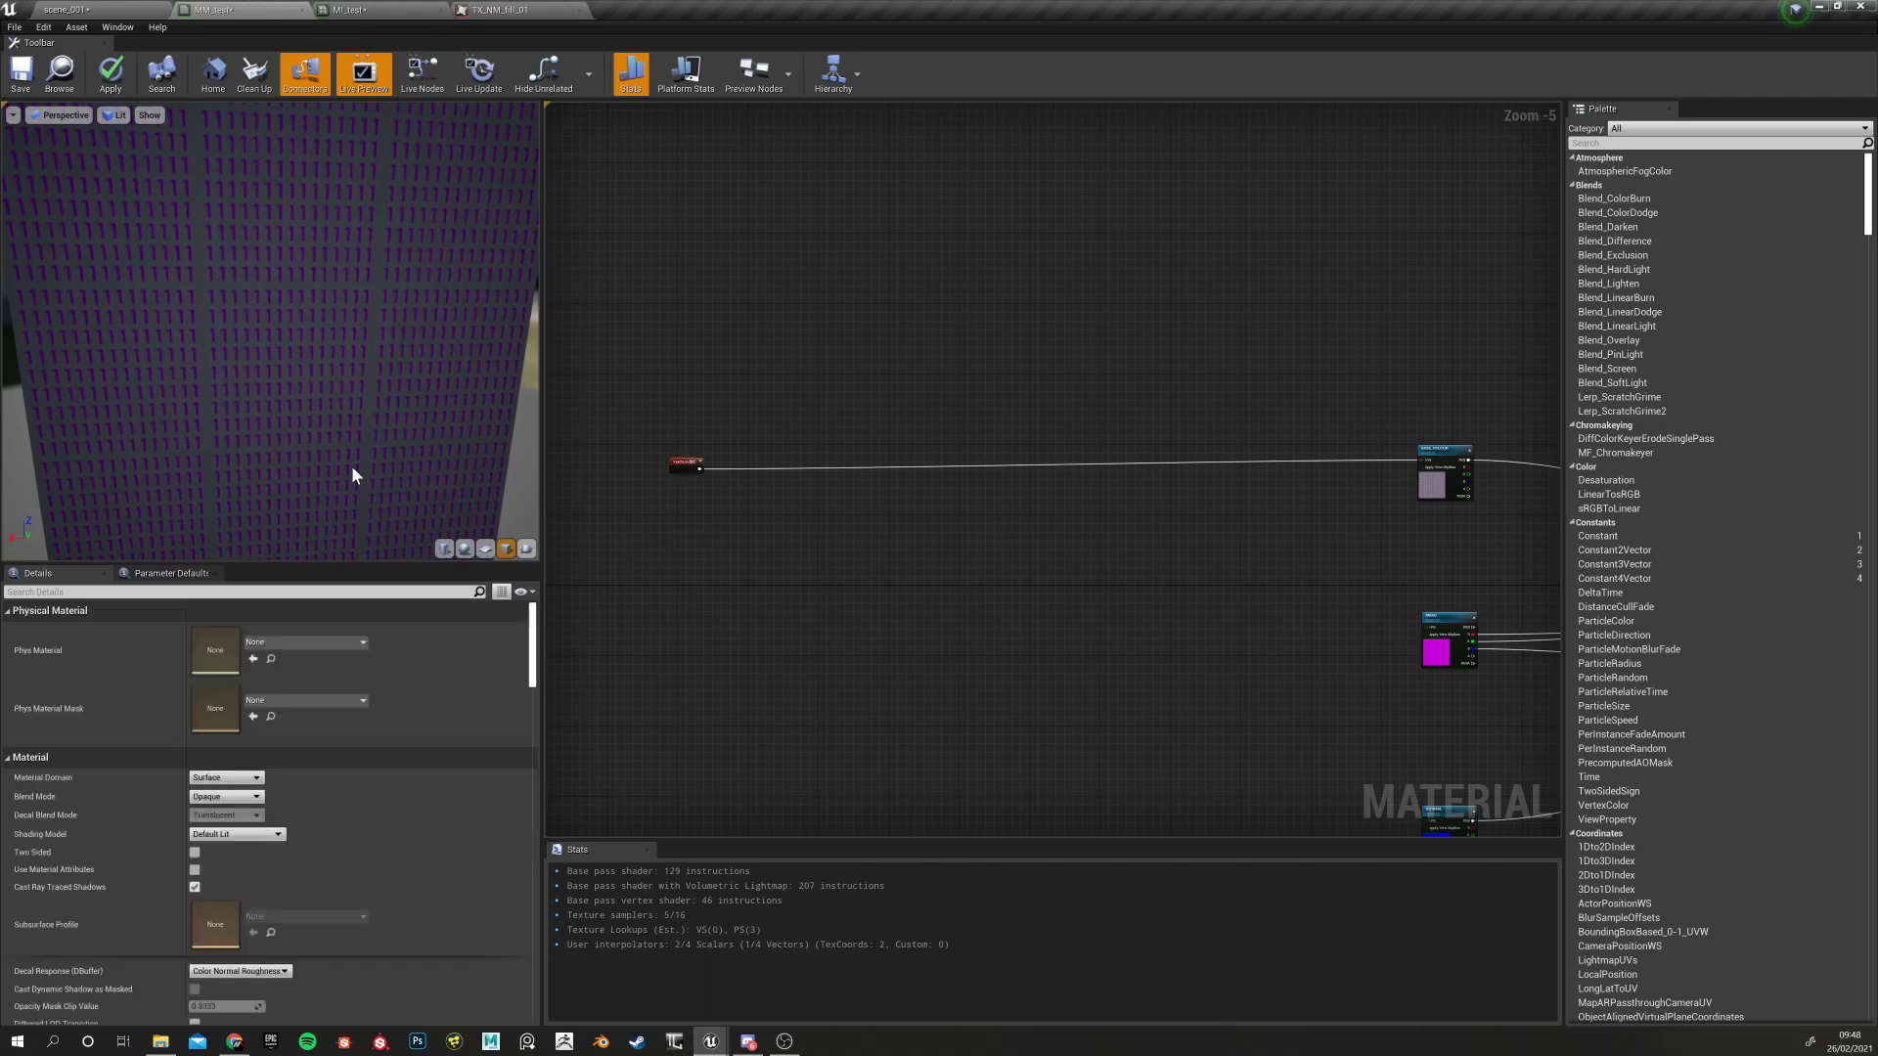
scroll(350, 468, "down", 5)
left_click(684, 465)
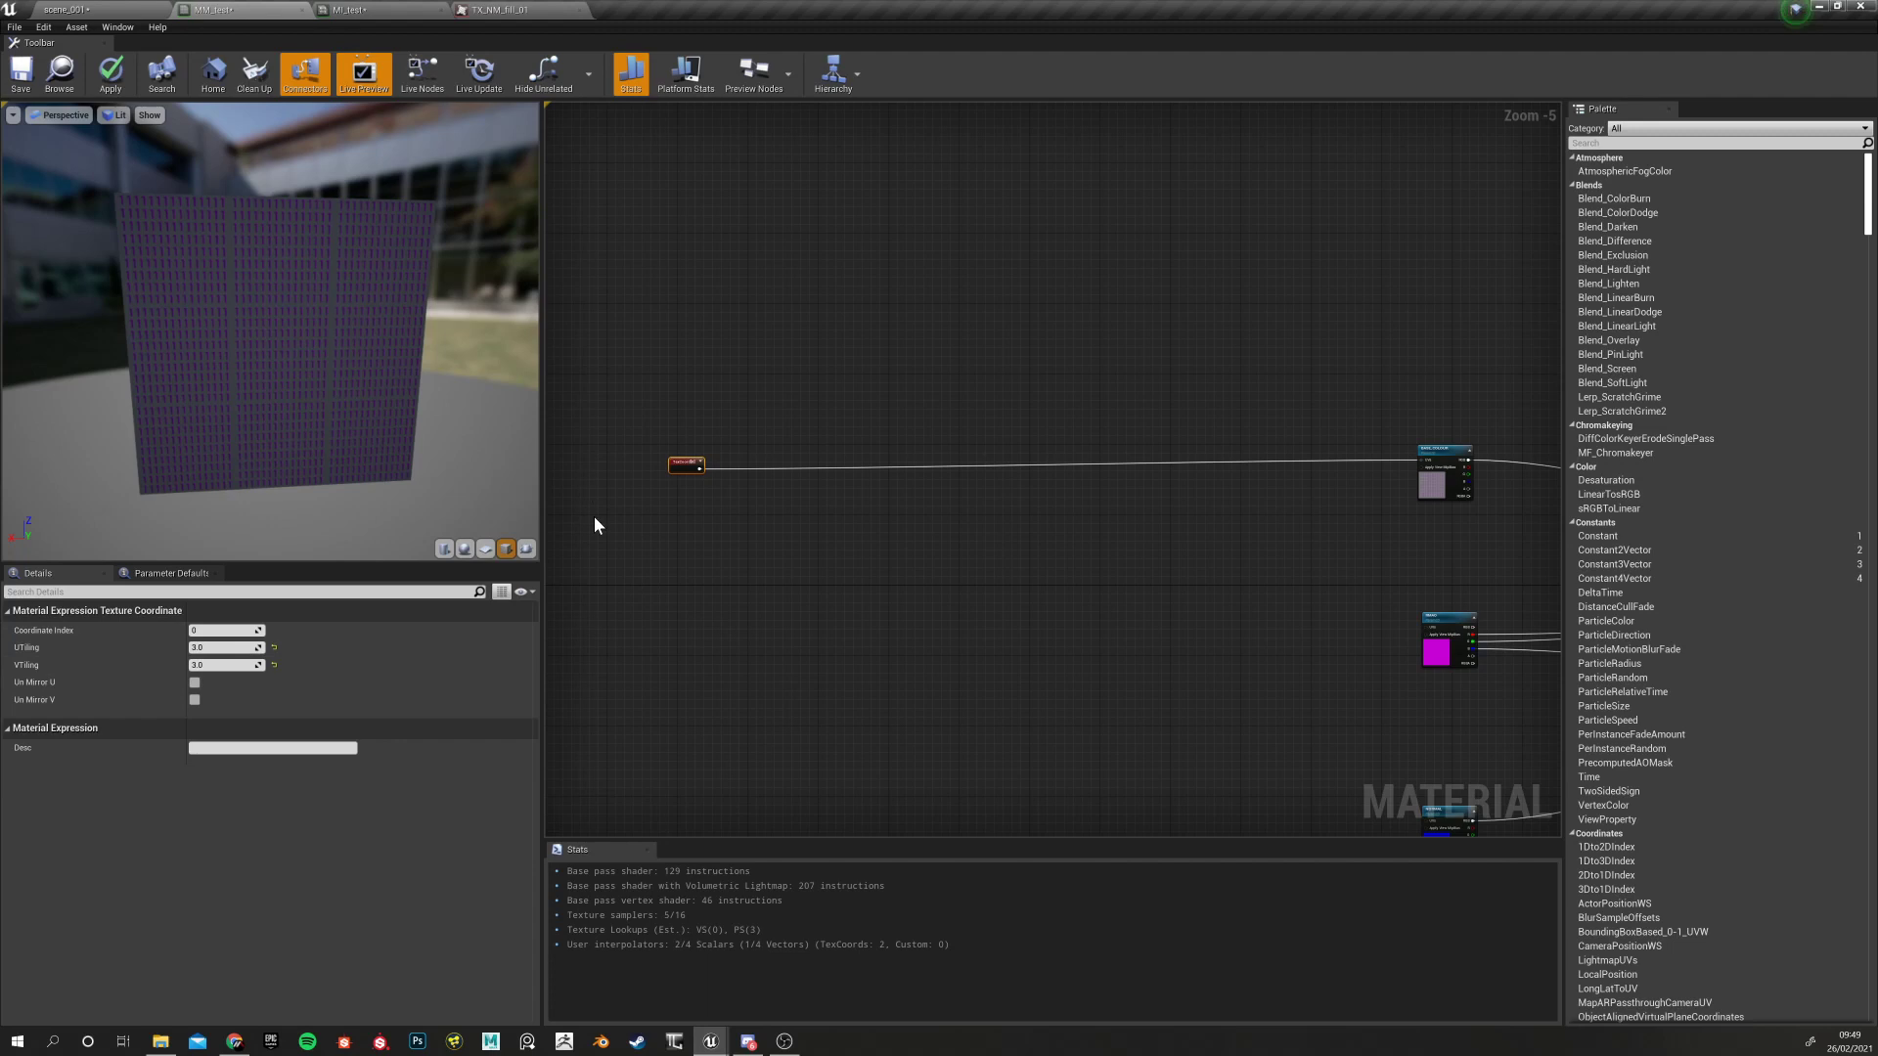
left_click(273, 650)
left_click(272, 665)
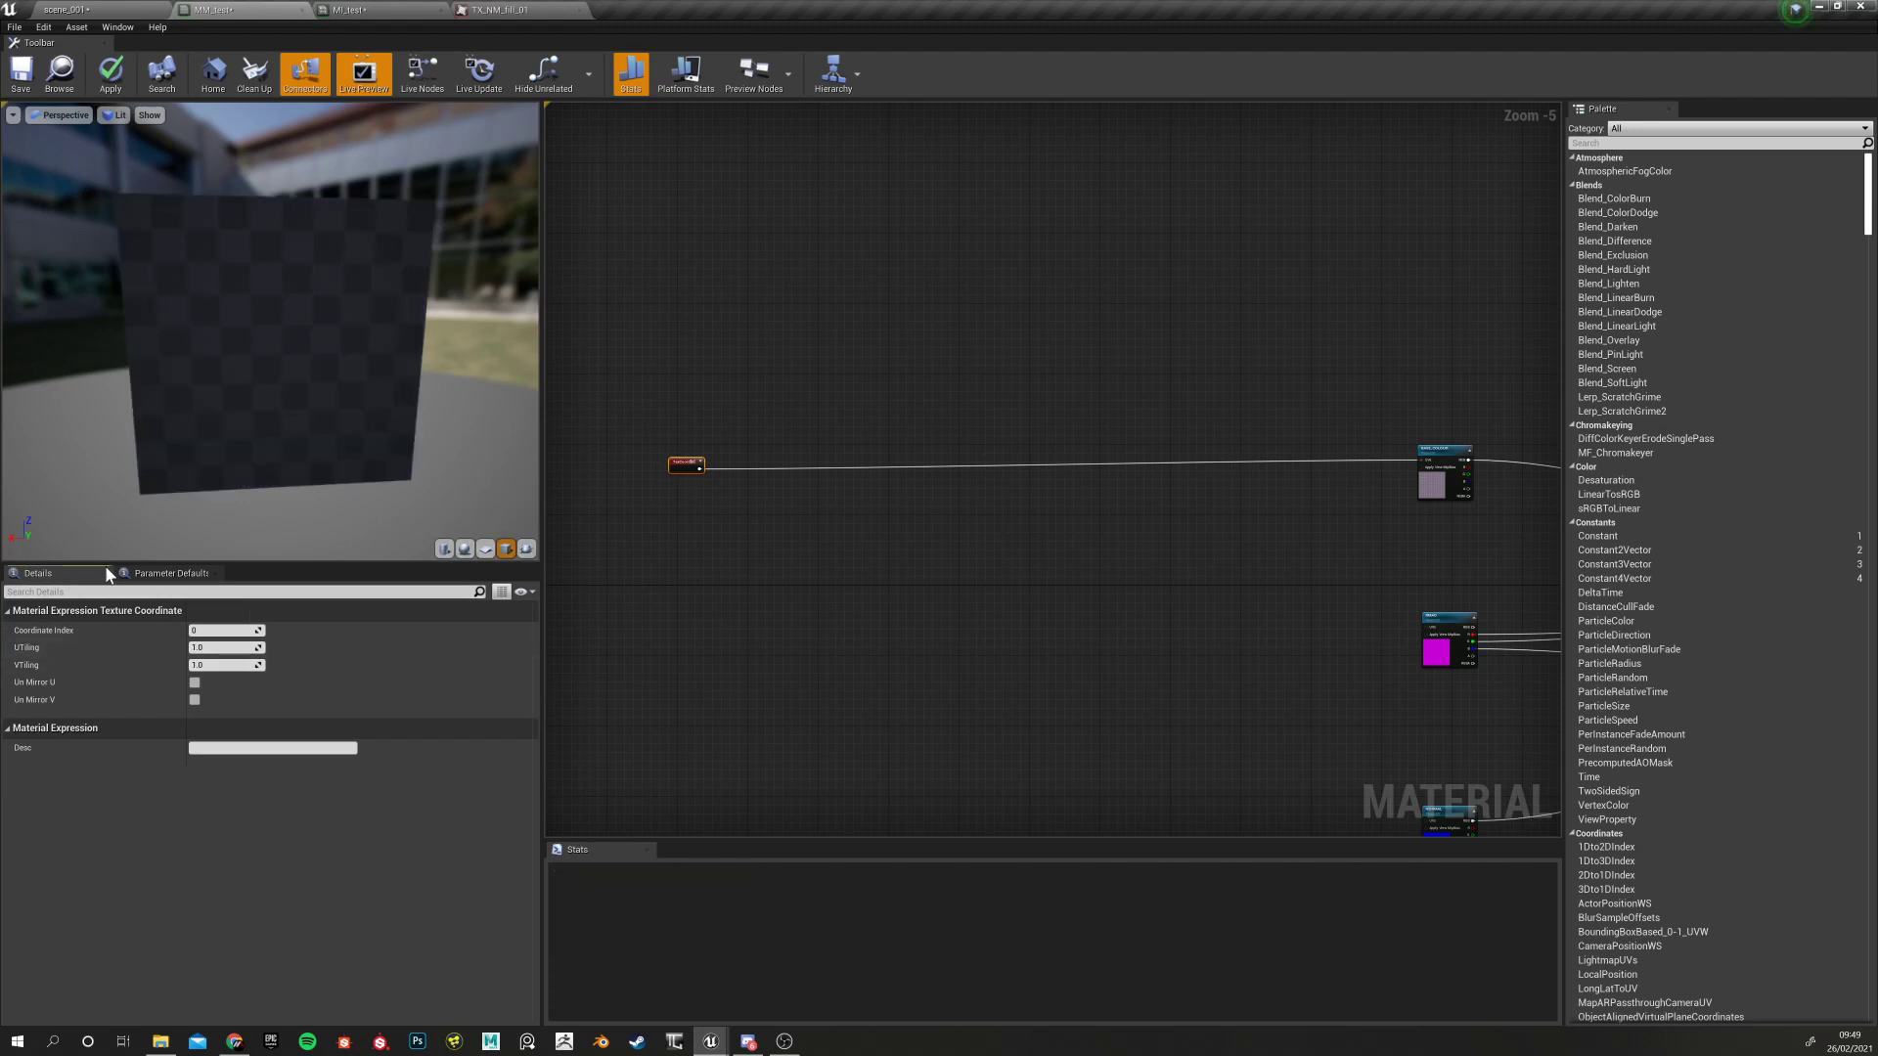
Place a new Multiply node to the right of the TexCoord node
scroll(702, 489, "up", 5)
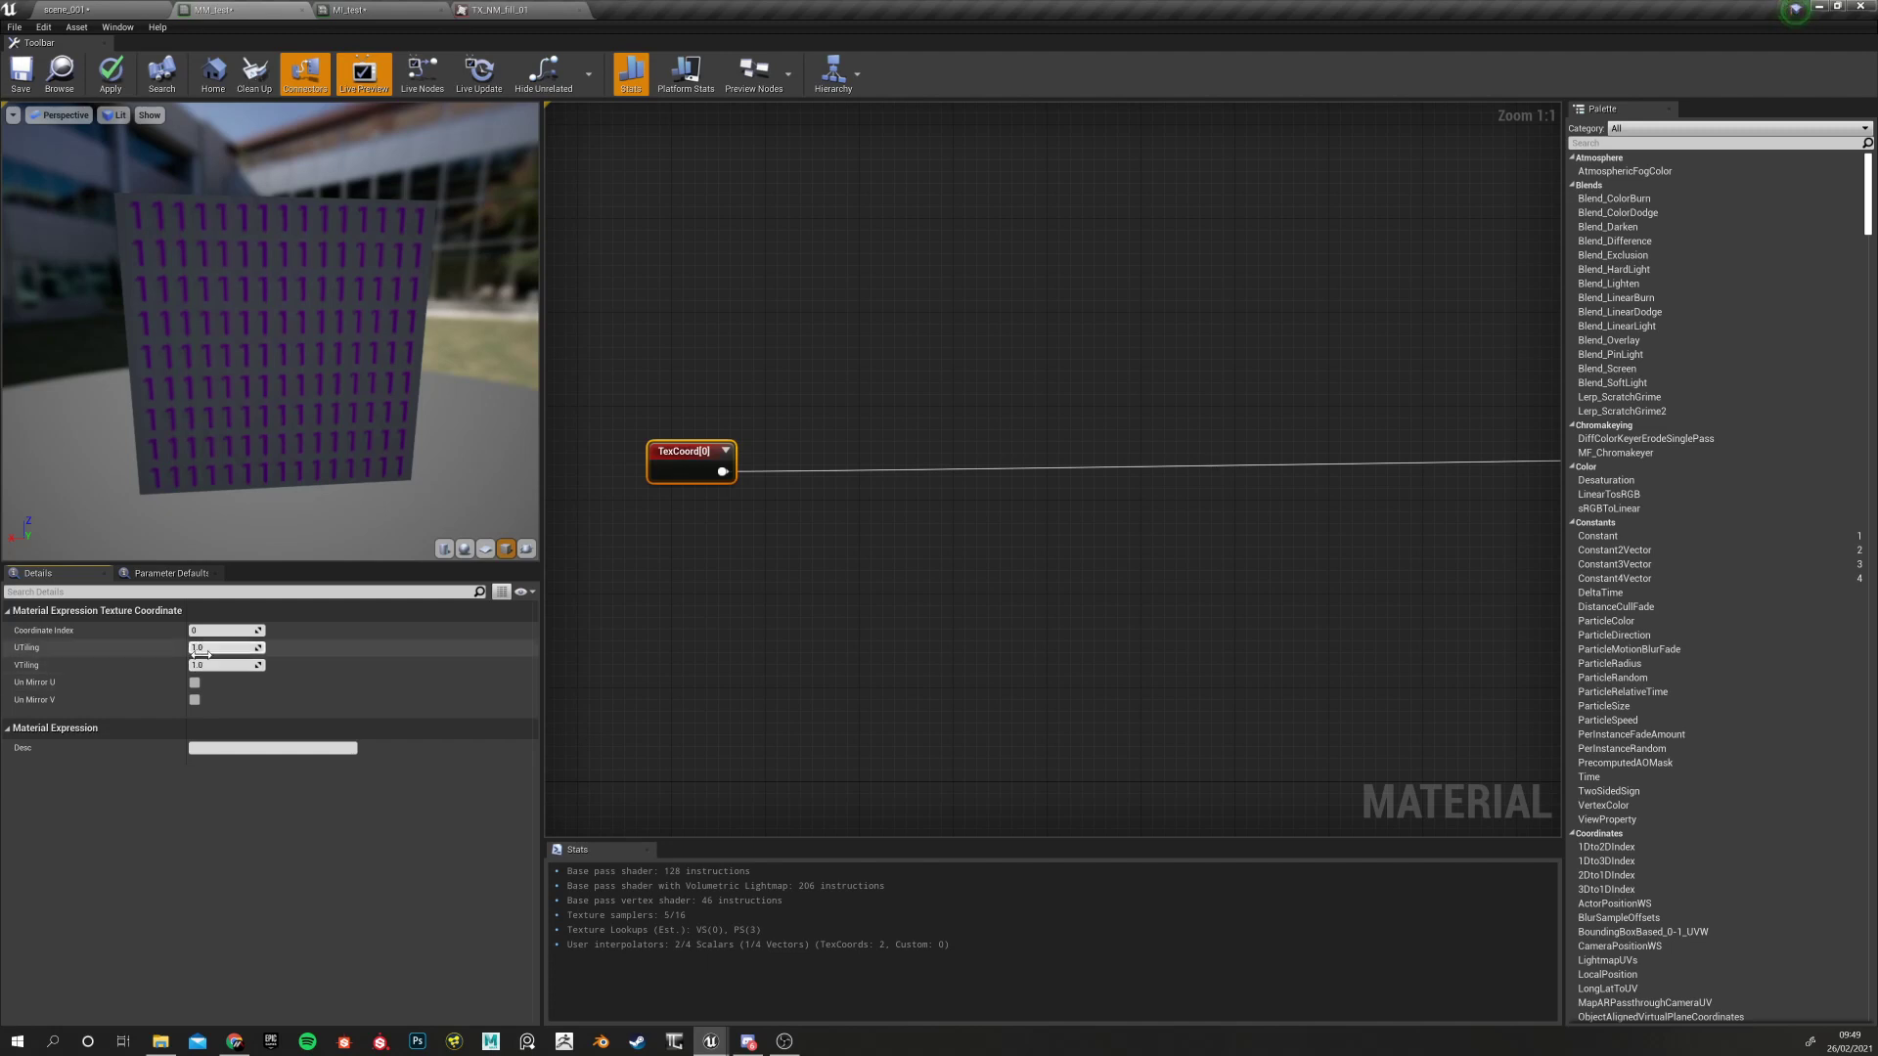
right_click_drag(893, 564, 849, 644)
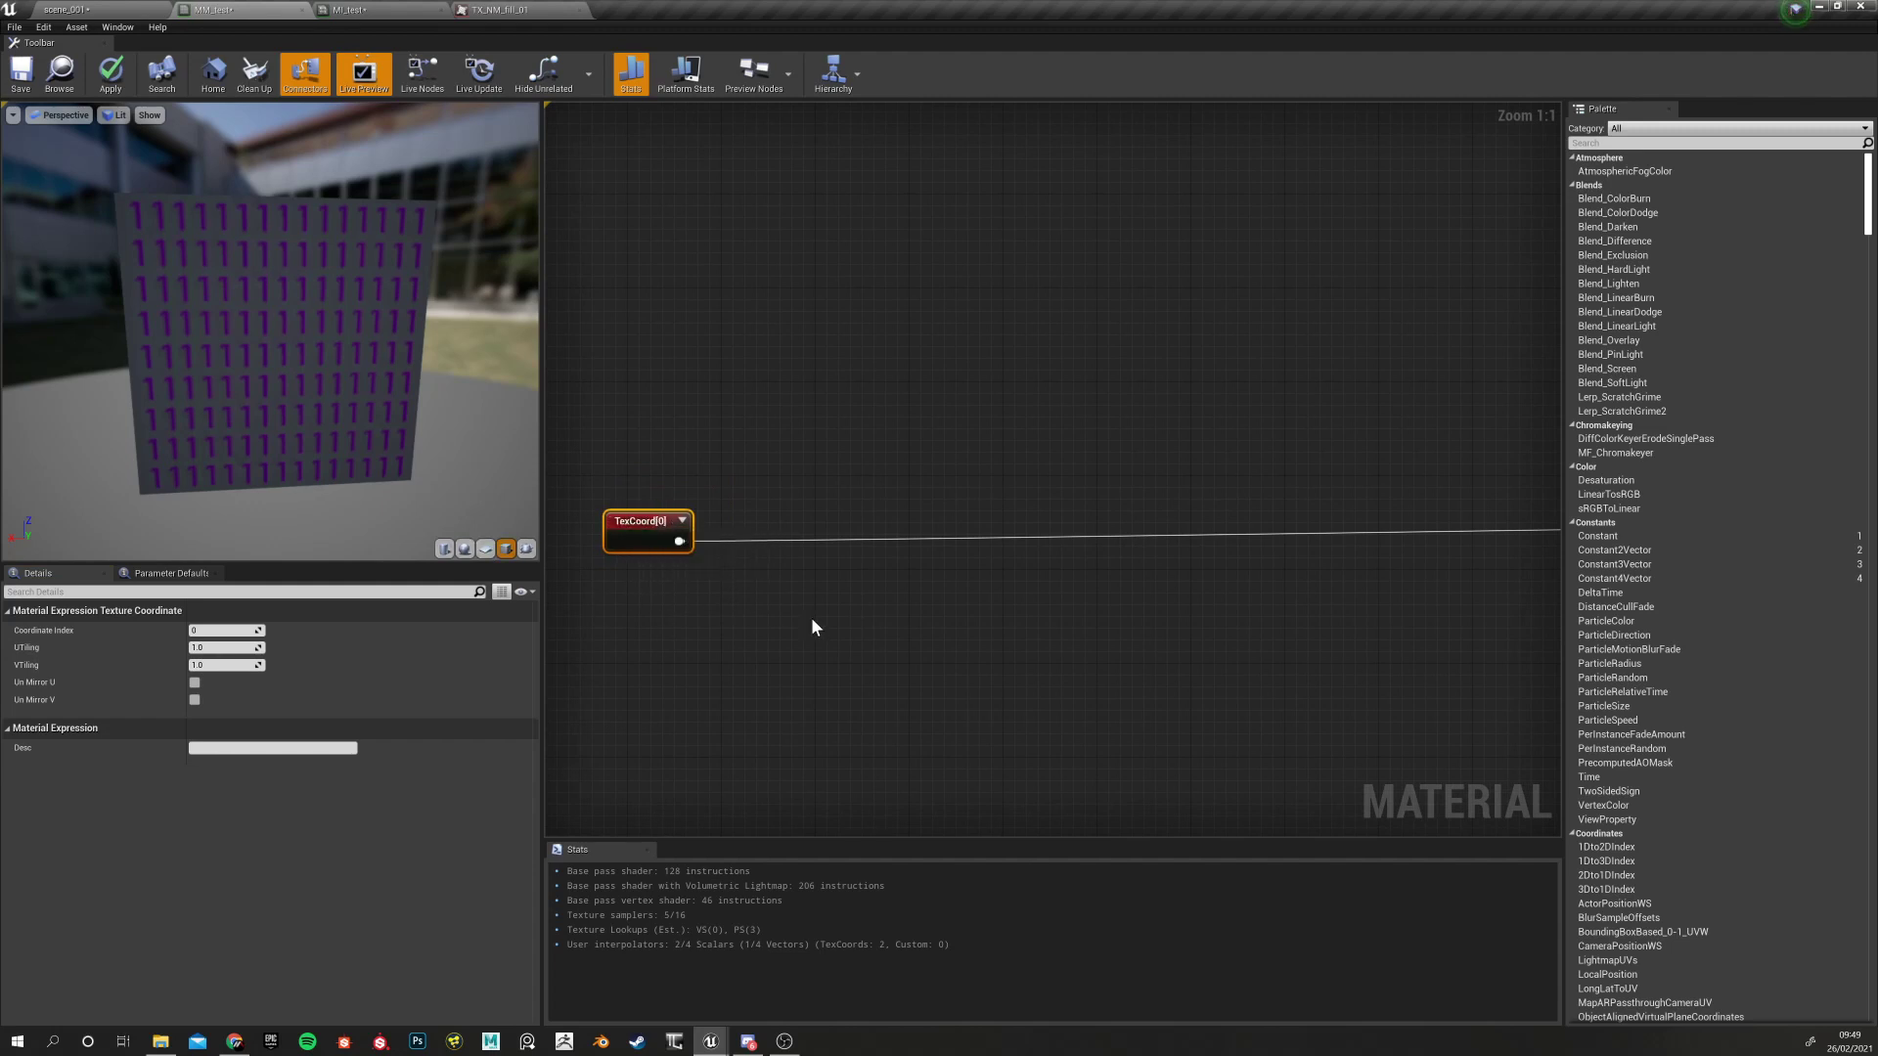
right_click_drag(812, 627, 784, 648)
left_click(758, 516)
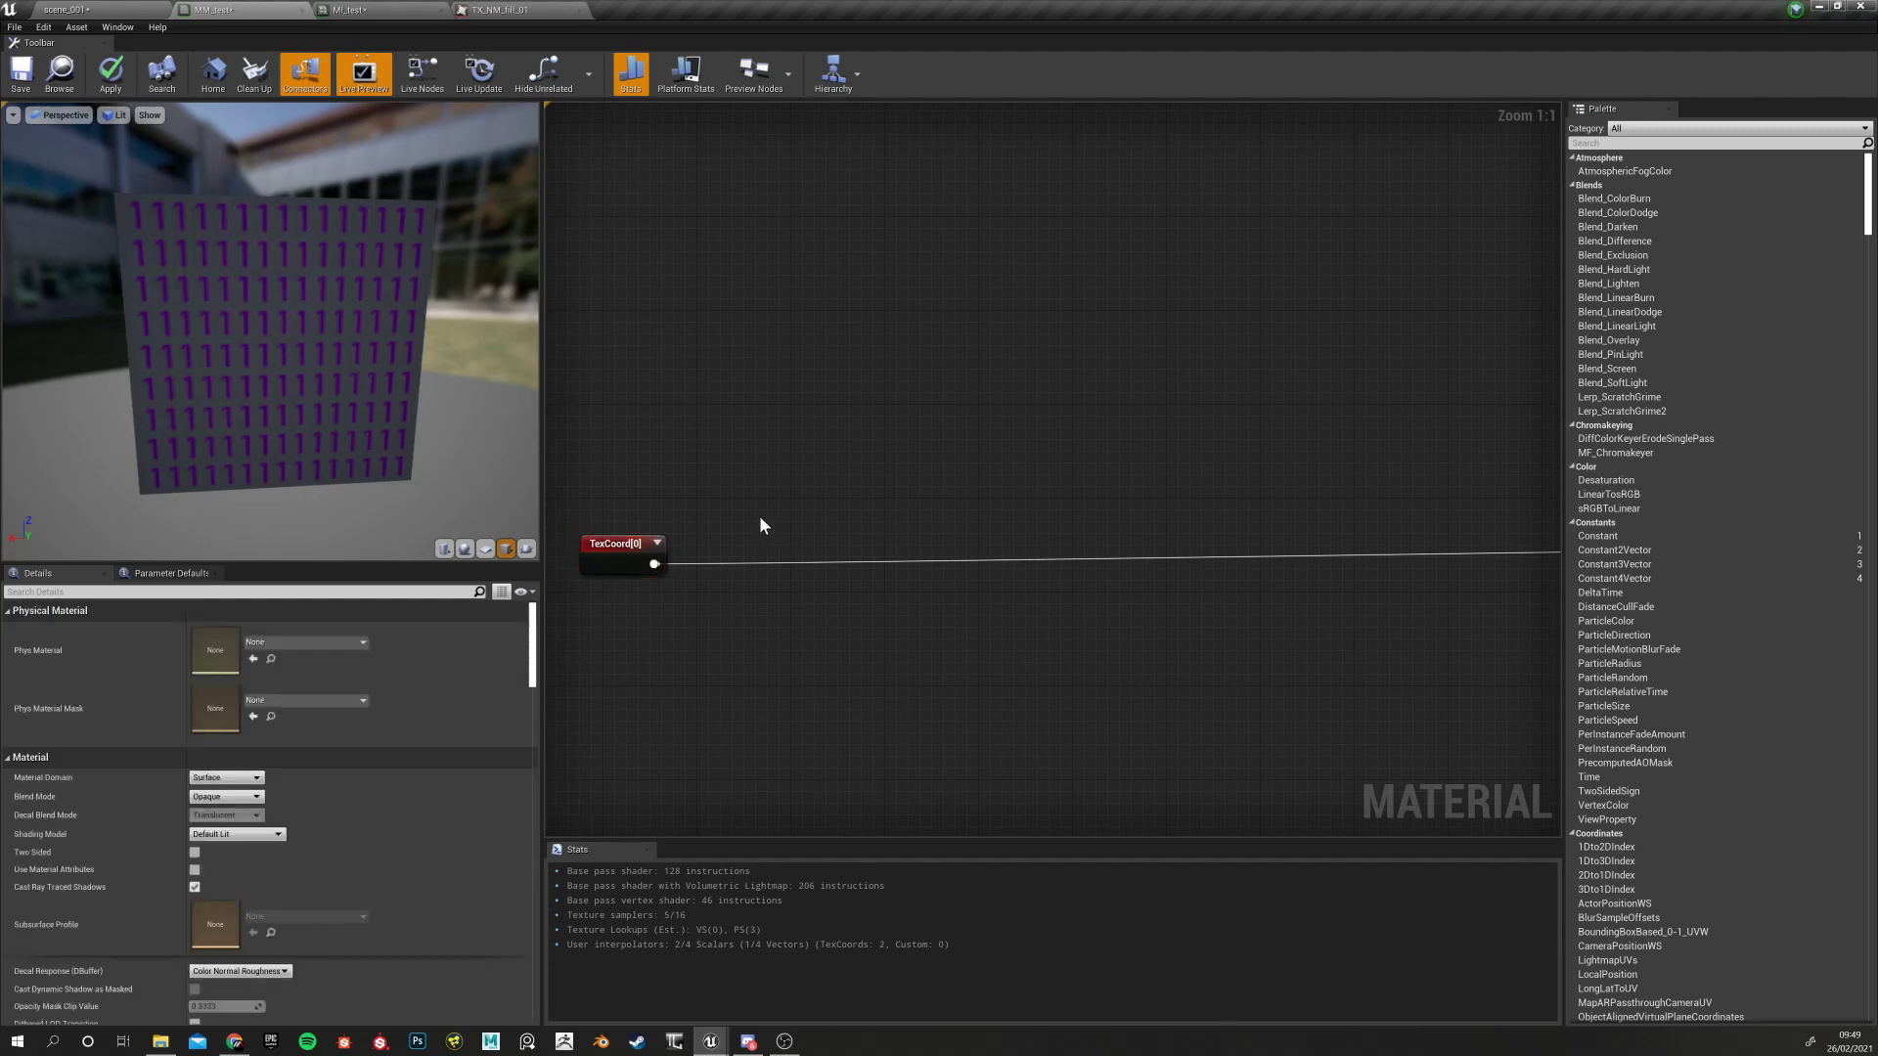
left_click(826, 505)
Move the Multiply node up-right and wire the TexCoord output into it
left_click_drag(866, 513, 937, 424)
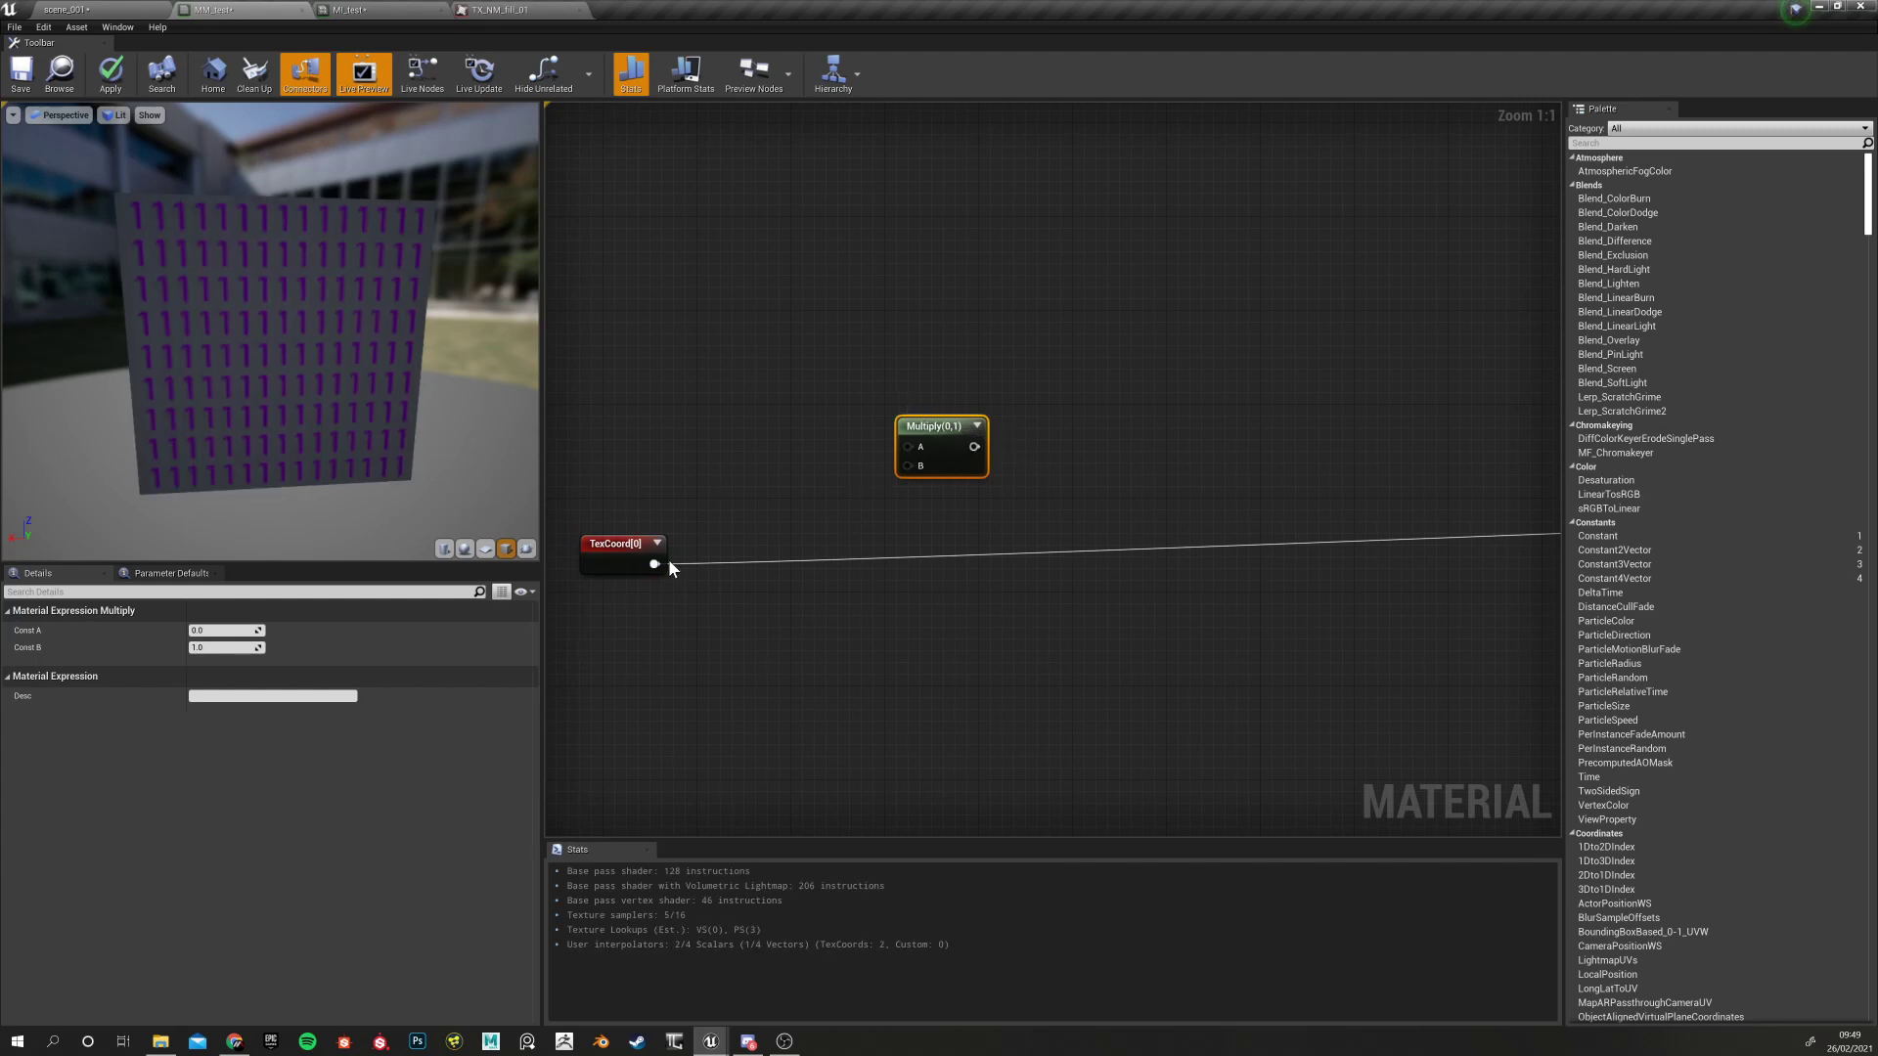
left_click_drag(655, 564, 914, 447)
right_click_drag(951, 532, 760, 569)
left_click(777, 548)
left_click(756, 481)
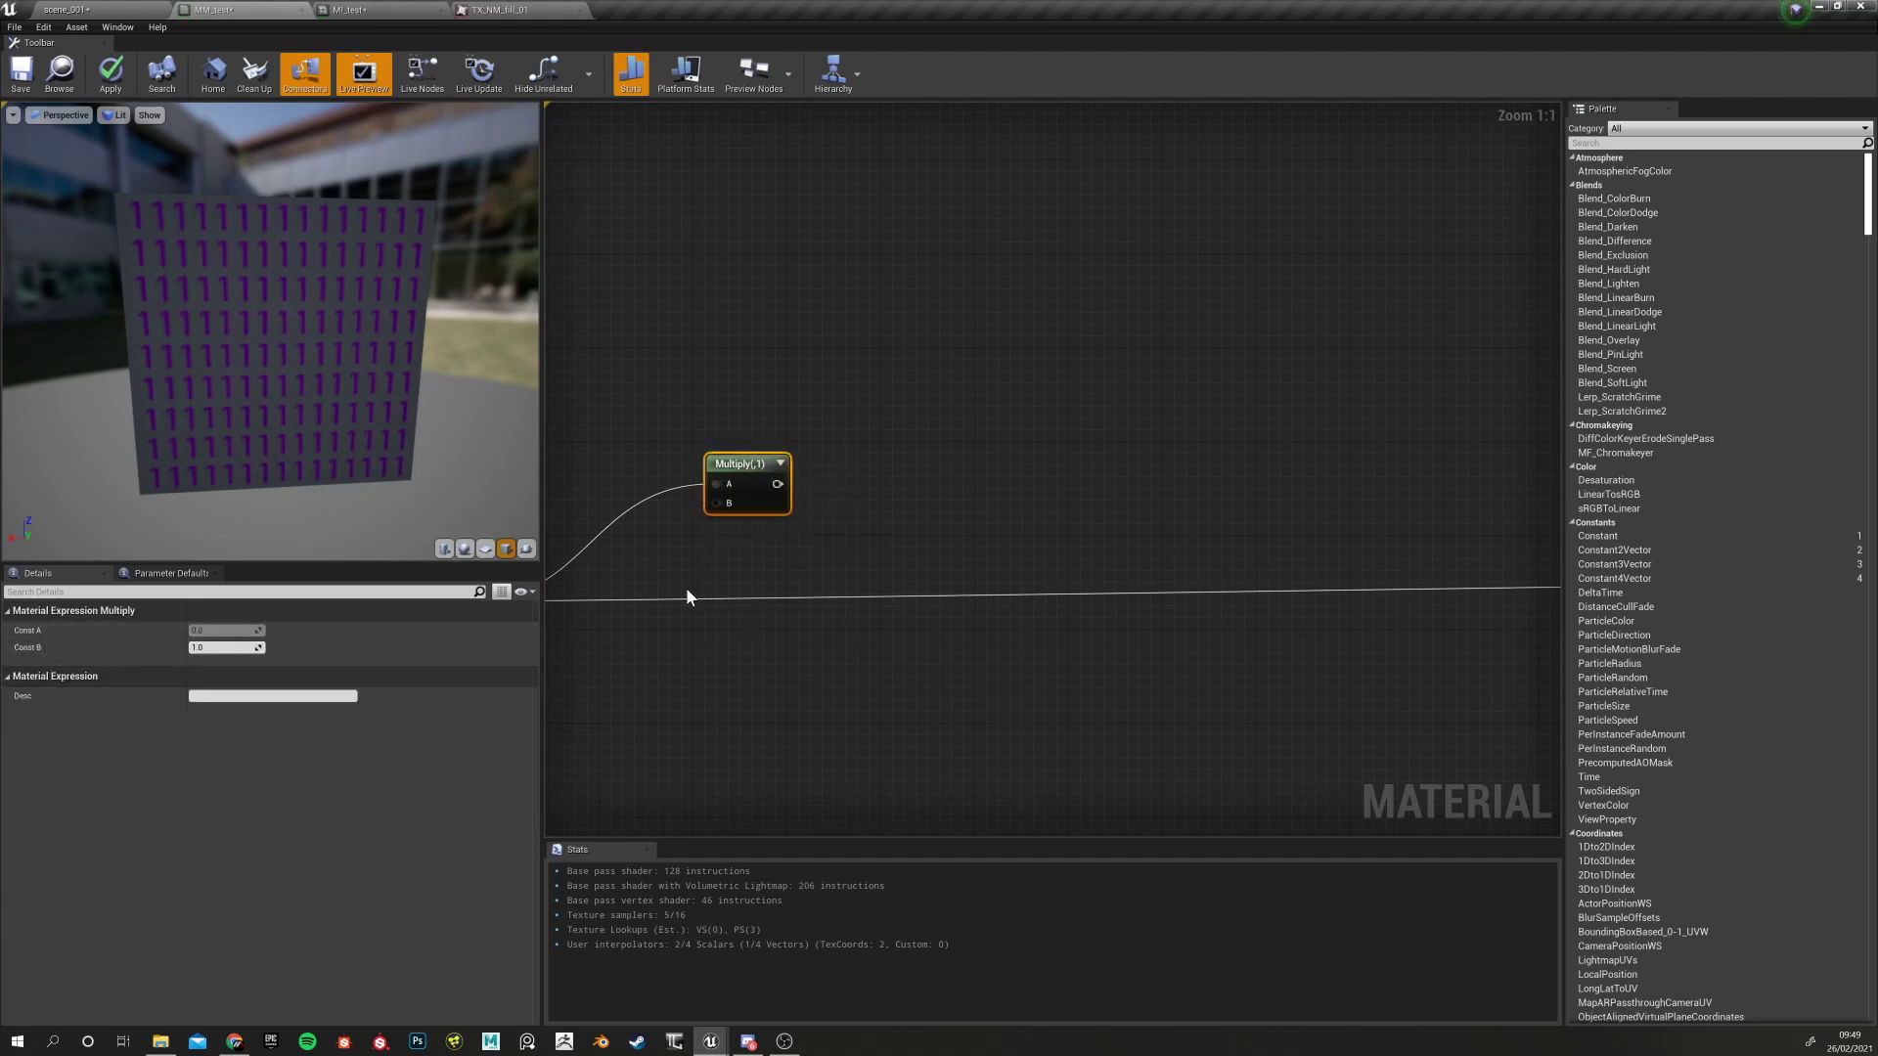
right_click_drag(685, 587, 894, 567)
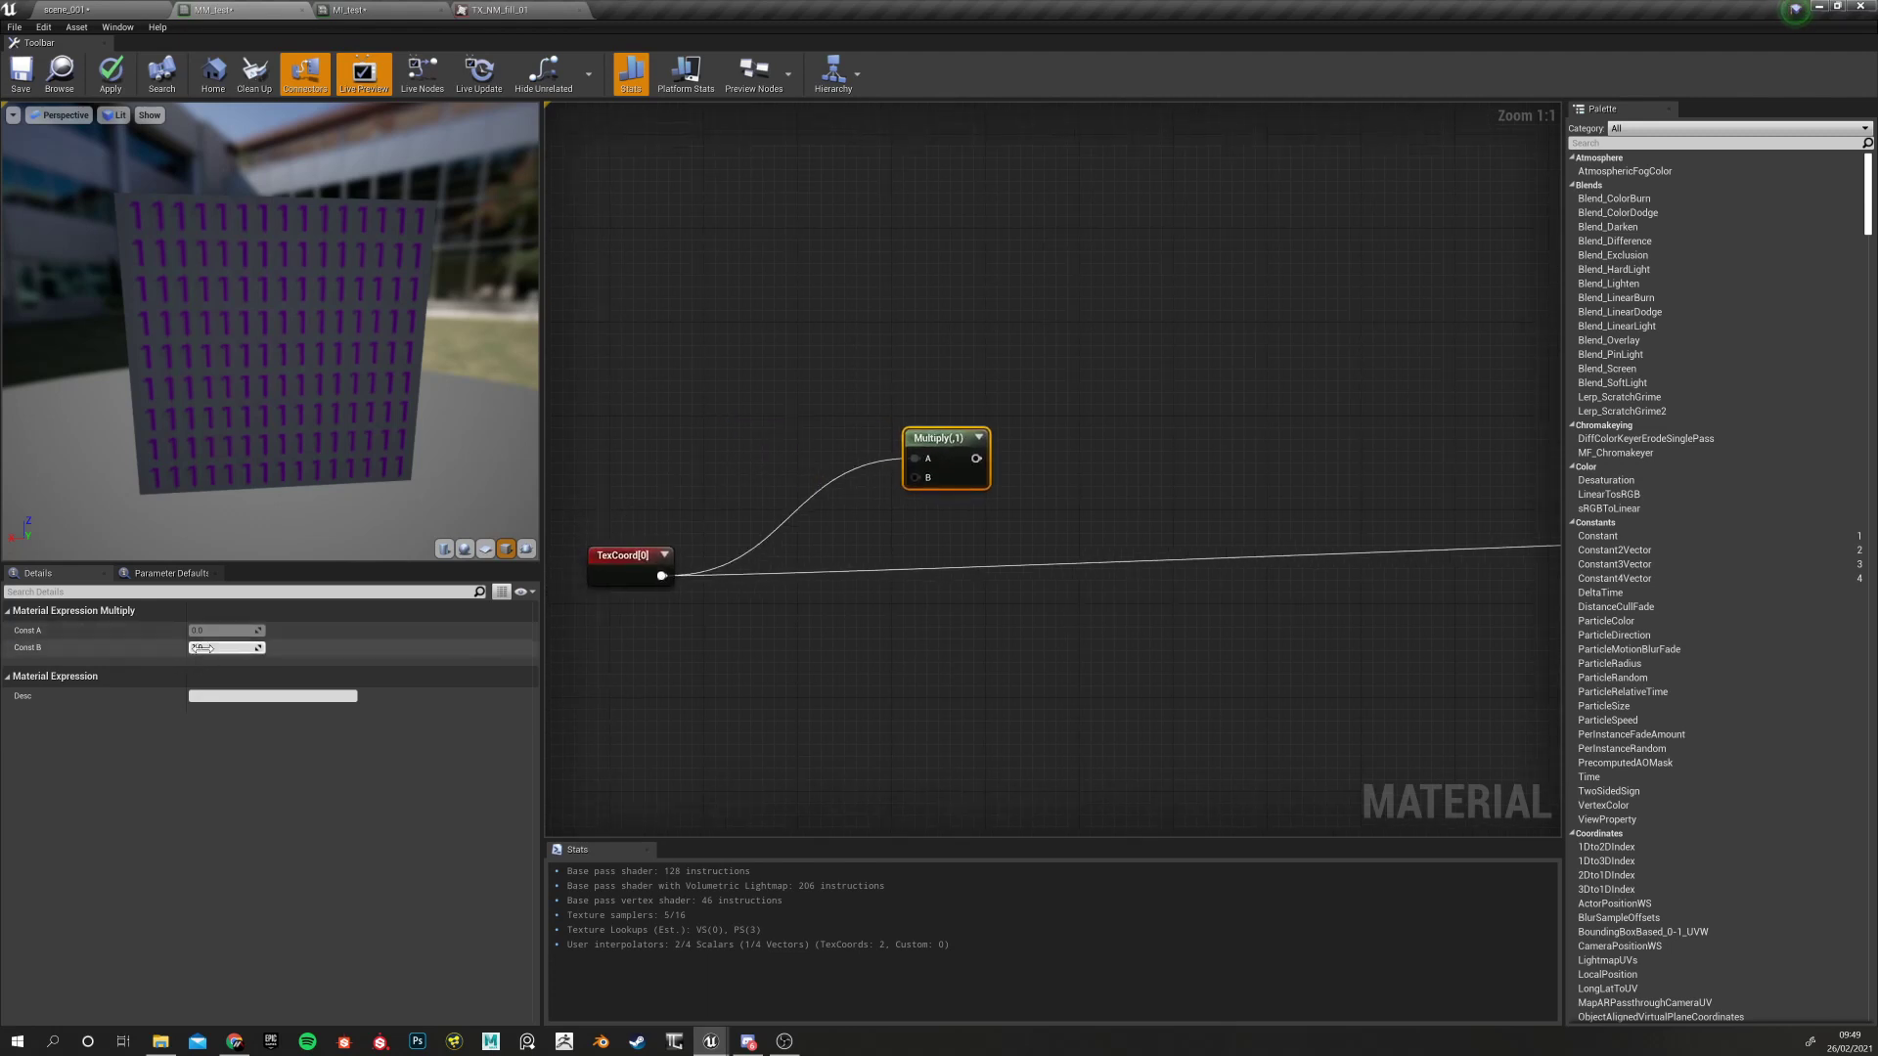
Connect the Multiply output onward to the material input and tidy its position
right_click_drag(899, 523, 619, 566)
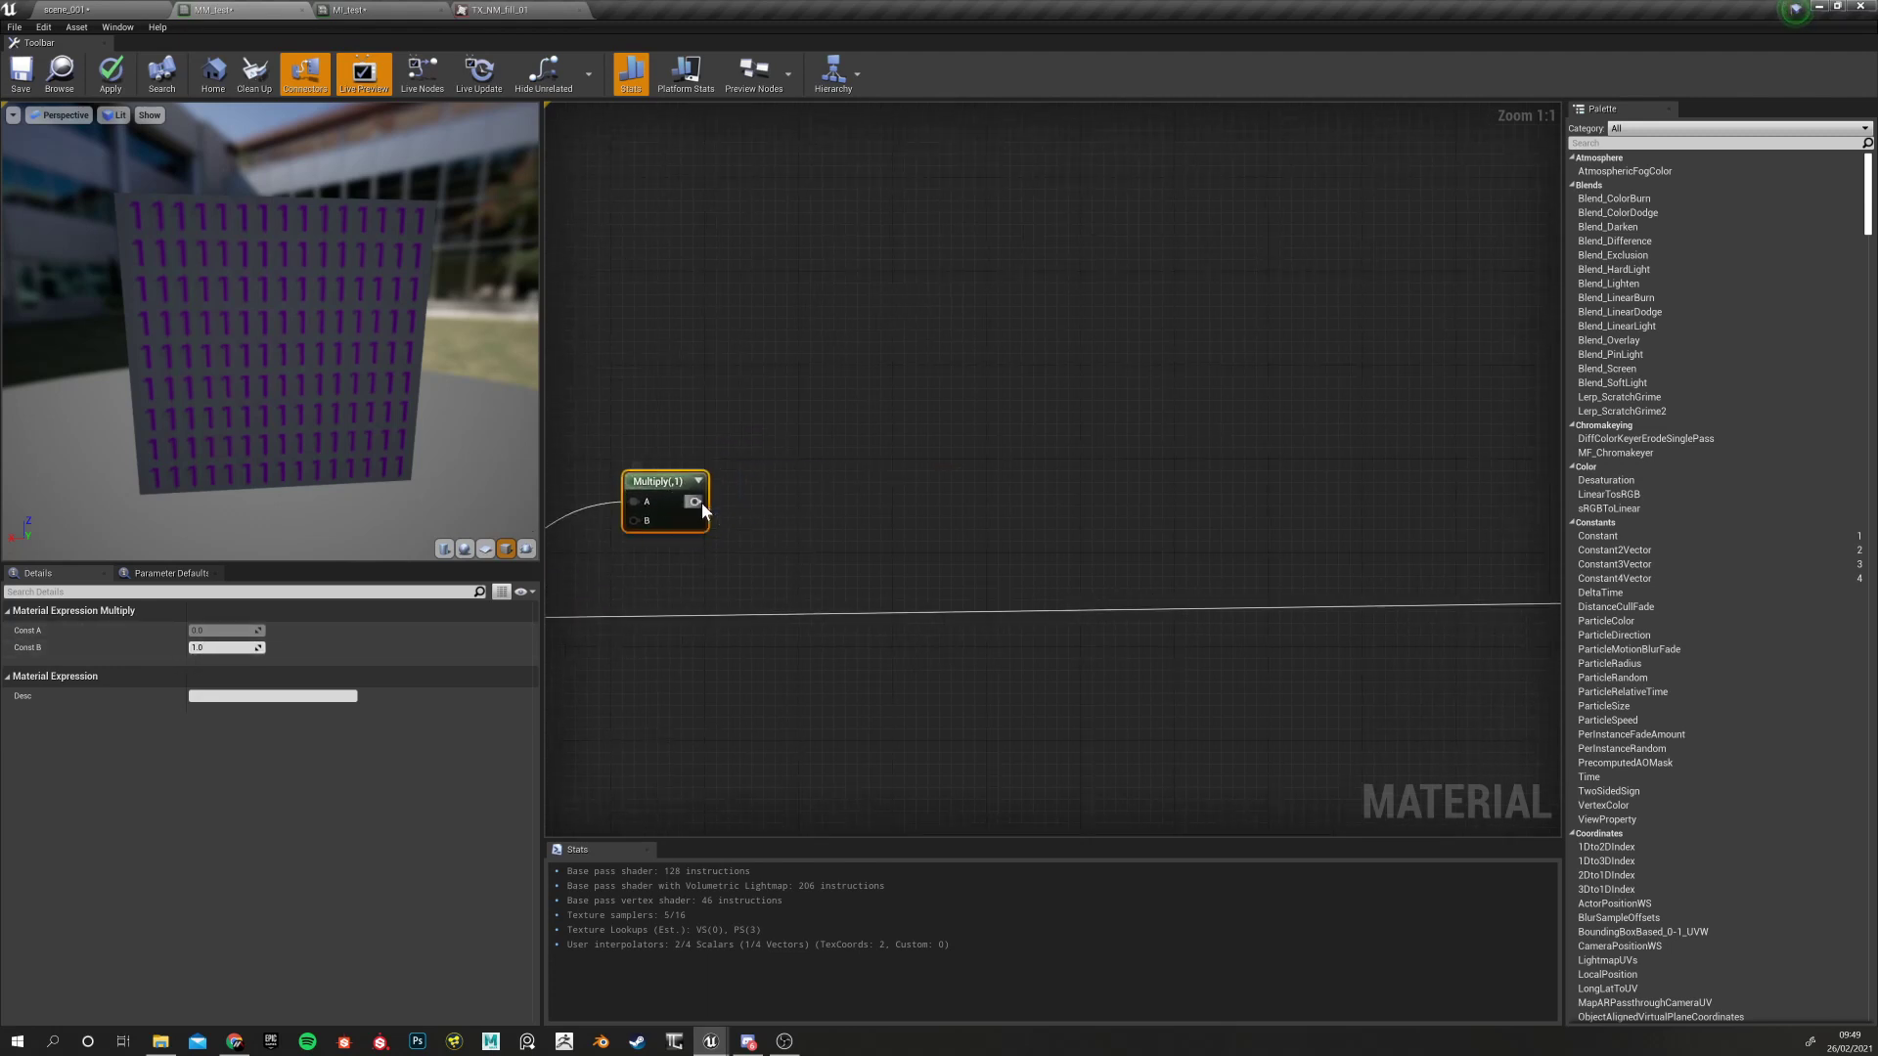
left_click_drag(694, 501, 1442, 594)
right_click_drag(844, 700, 1350, 679)
right_click_drag(881, 617, 1409, 635)
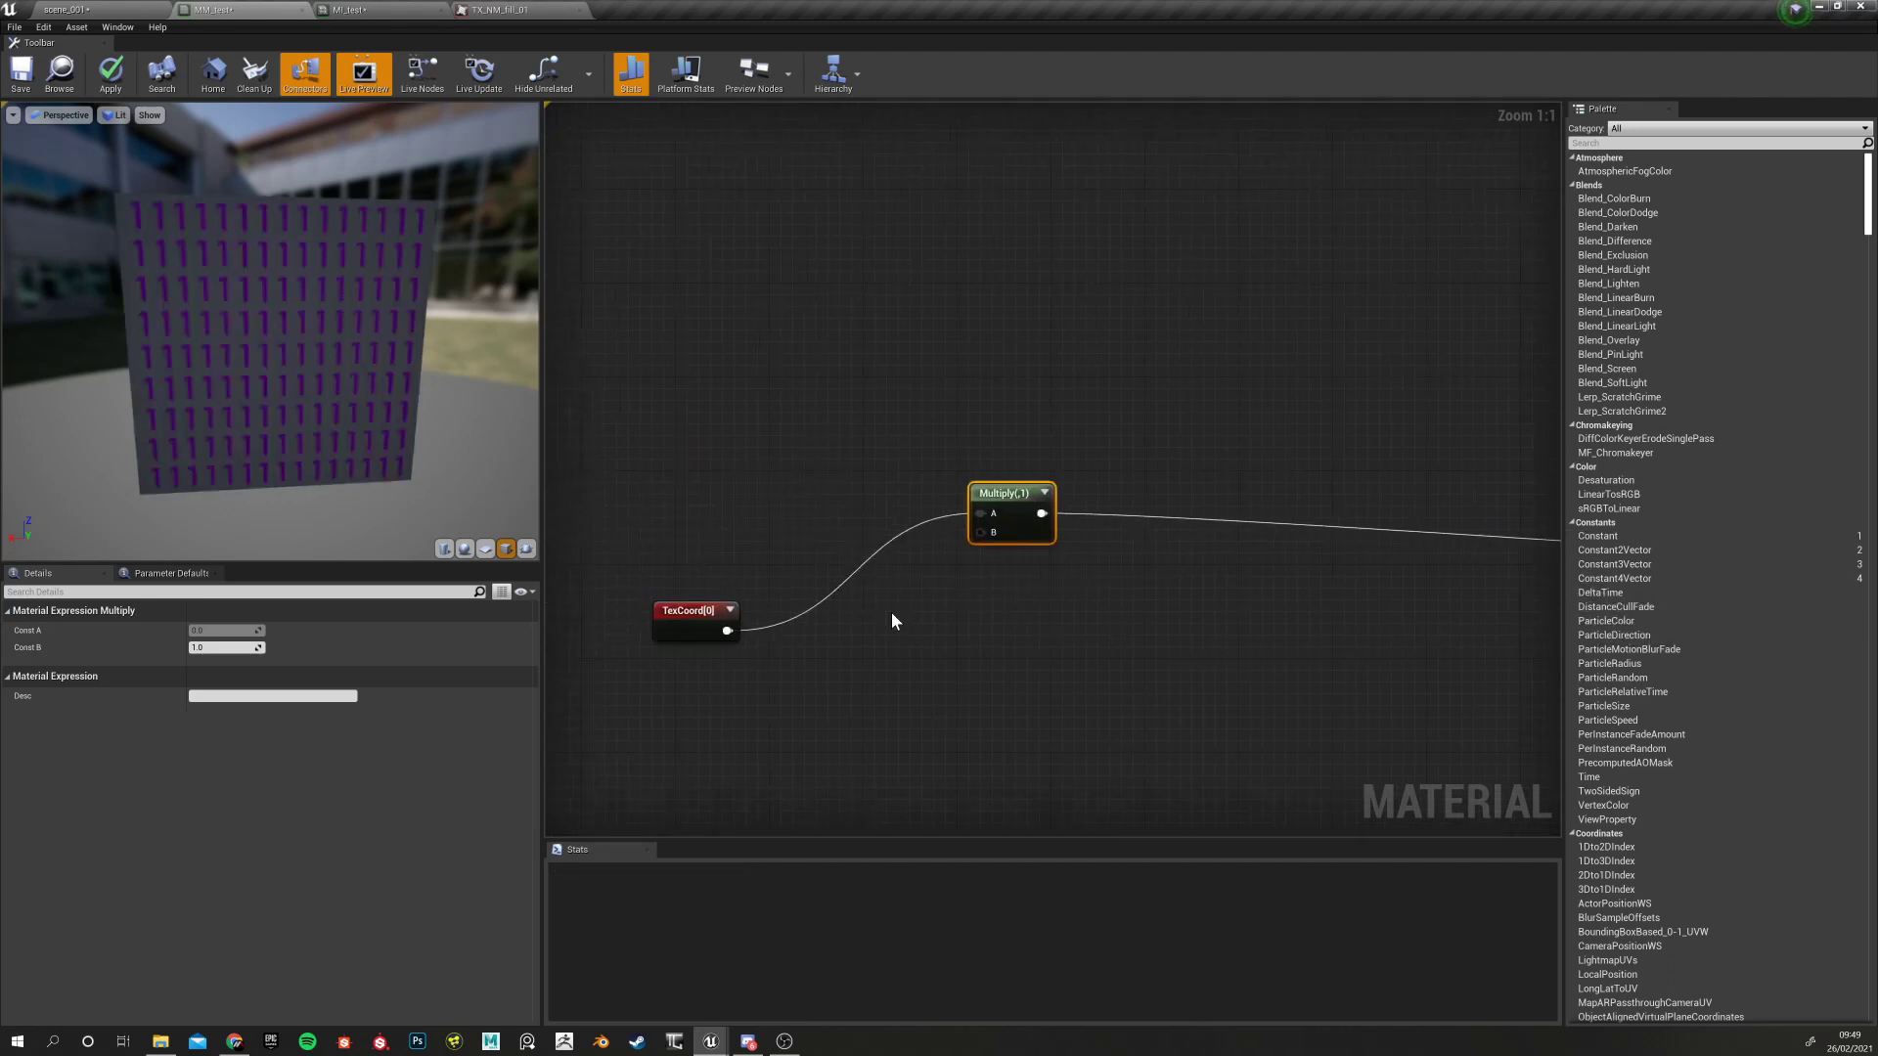
left_click_drag(989, 487, 989, 475)
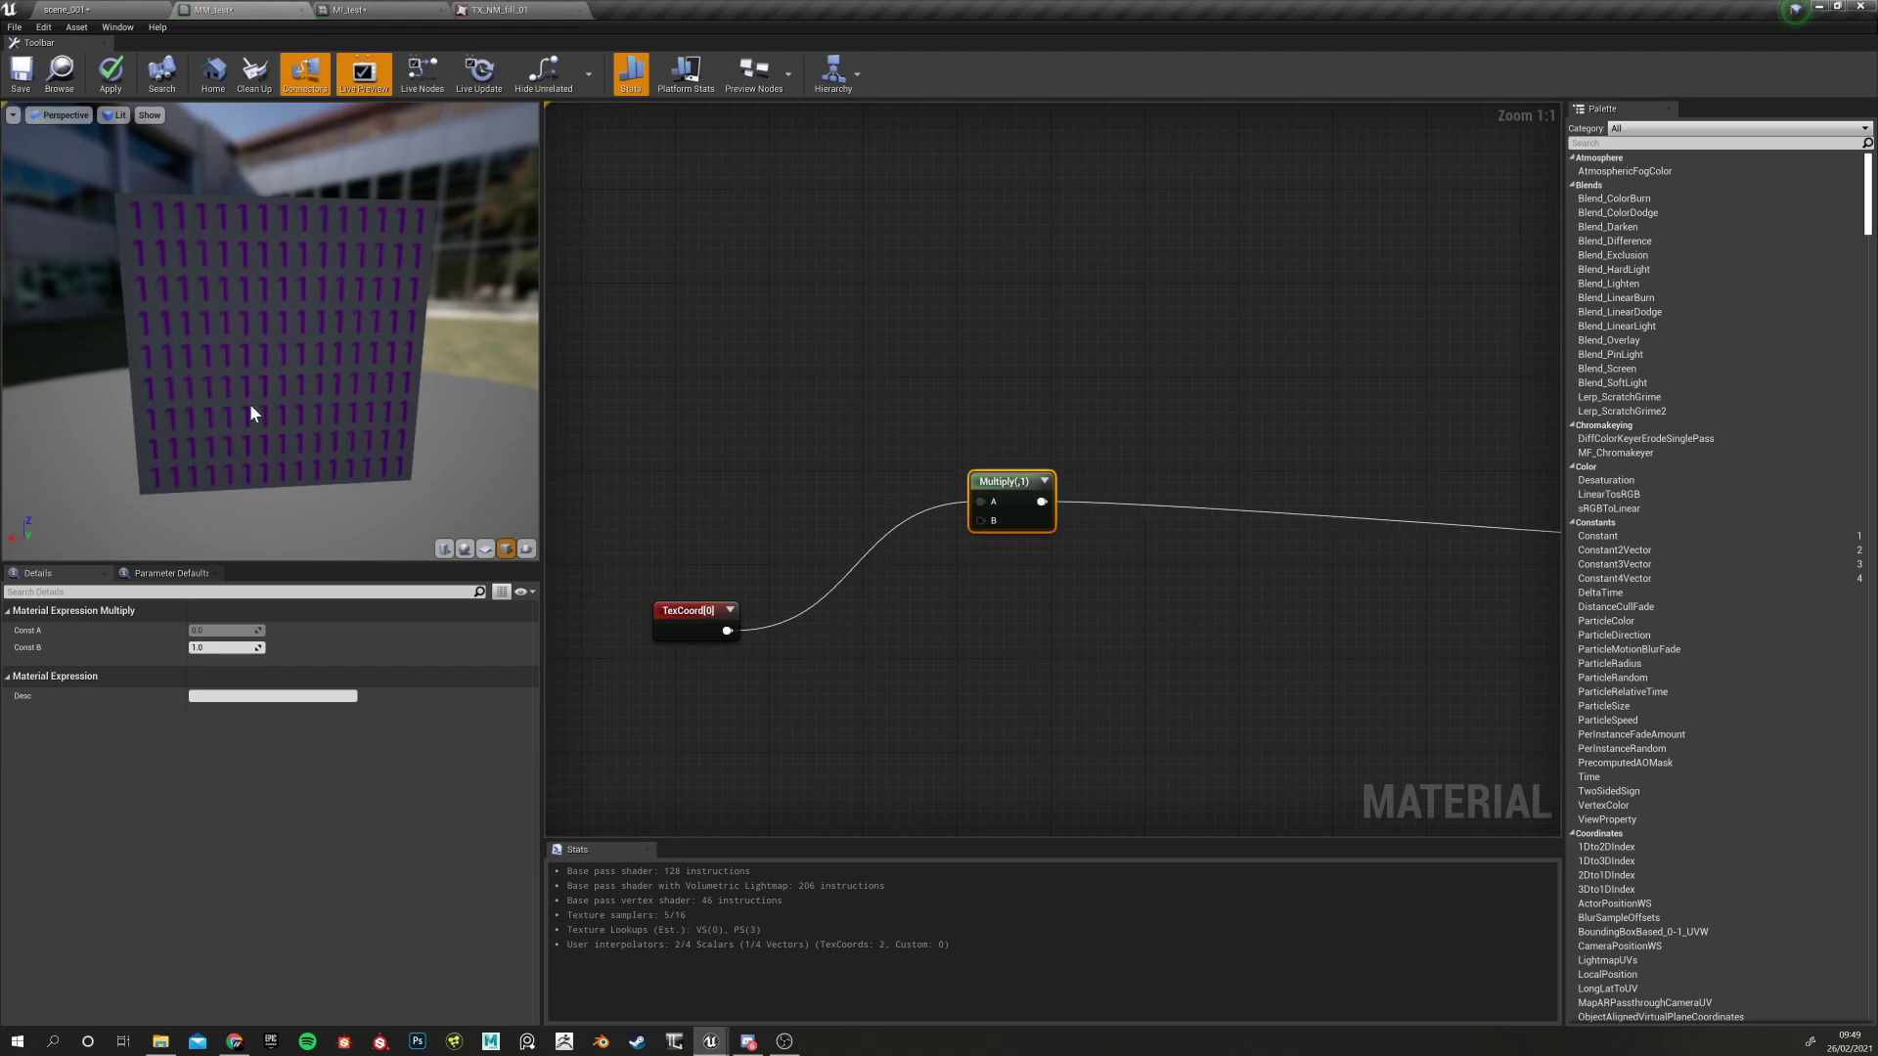
Set the Multiply node's B value to 4
left_click(205, 647)
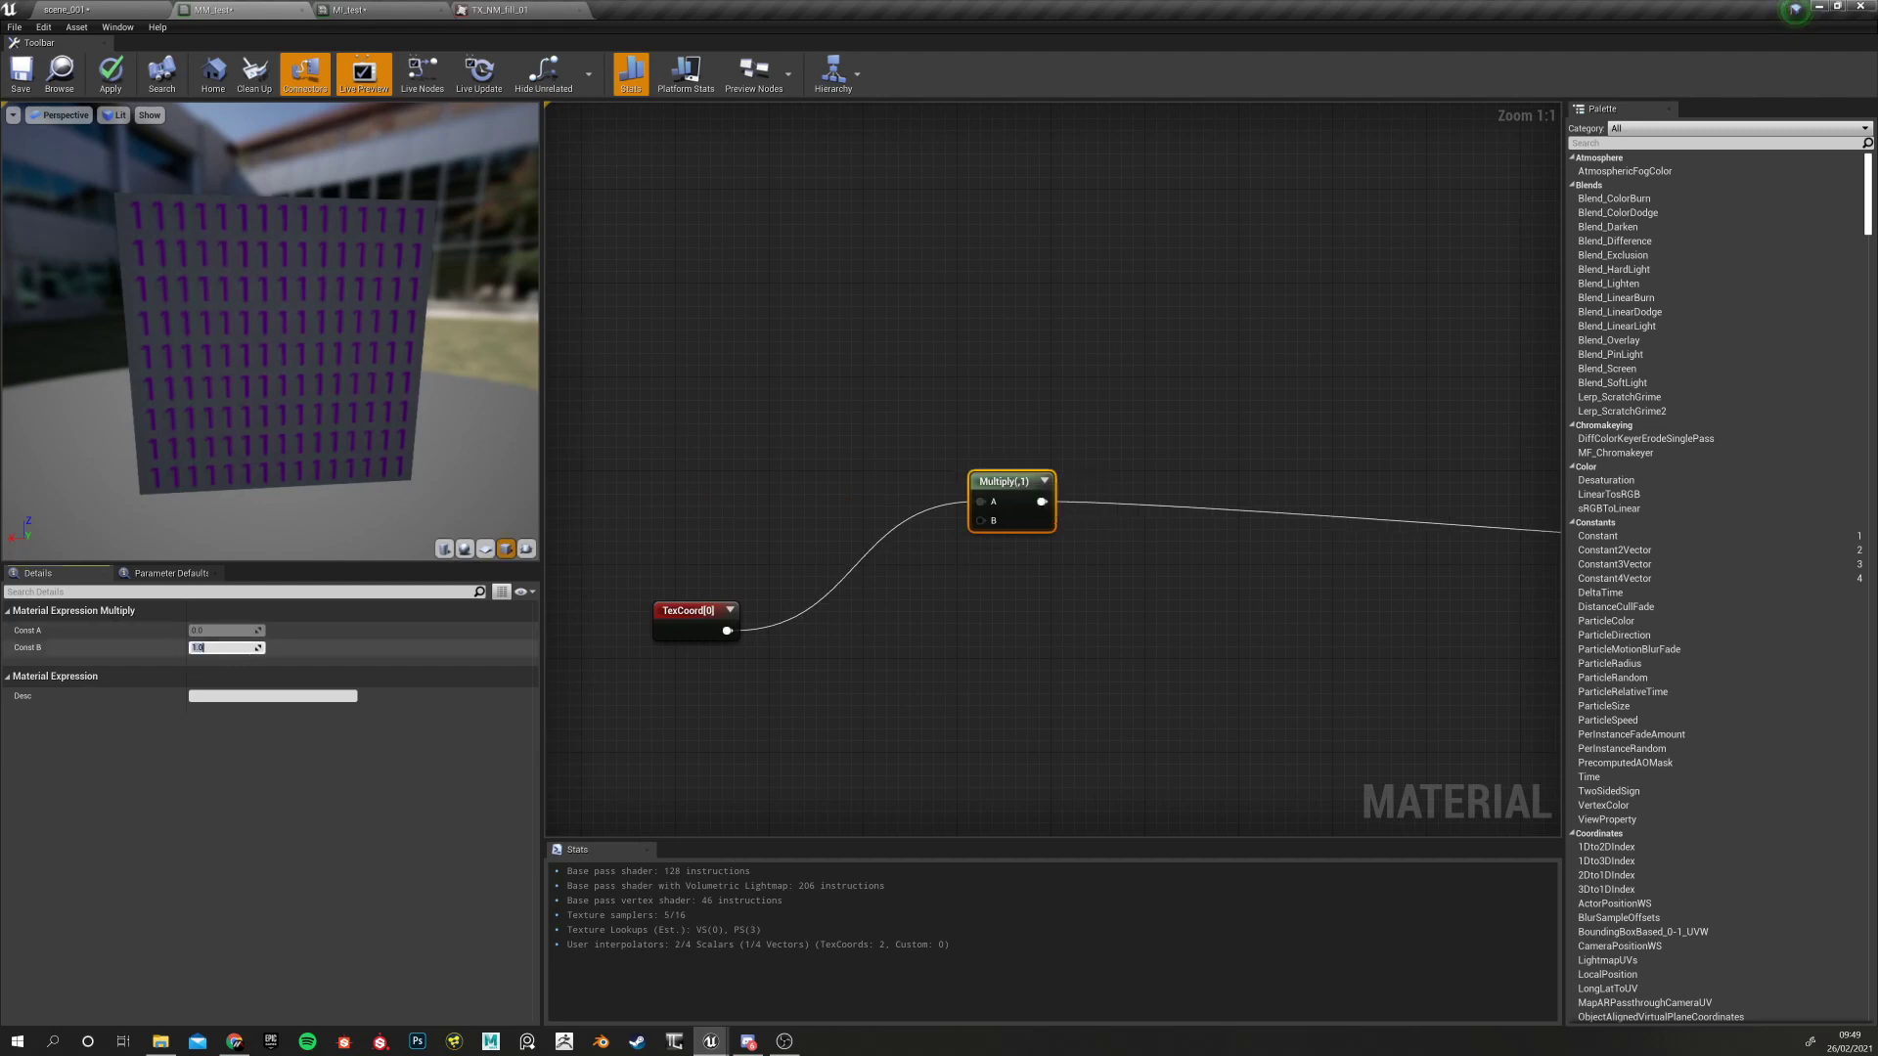
type("4")
key("Return")
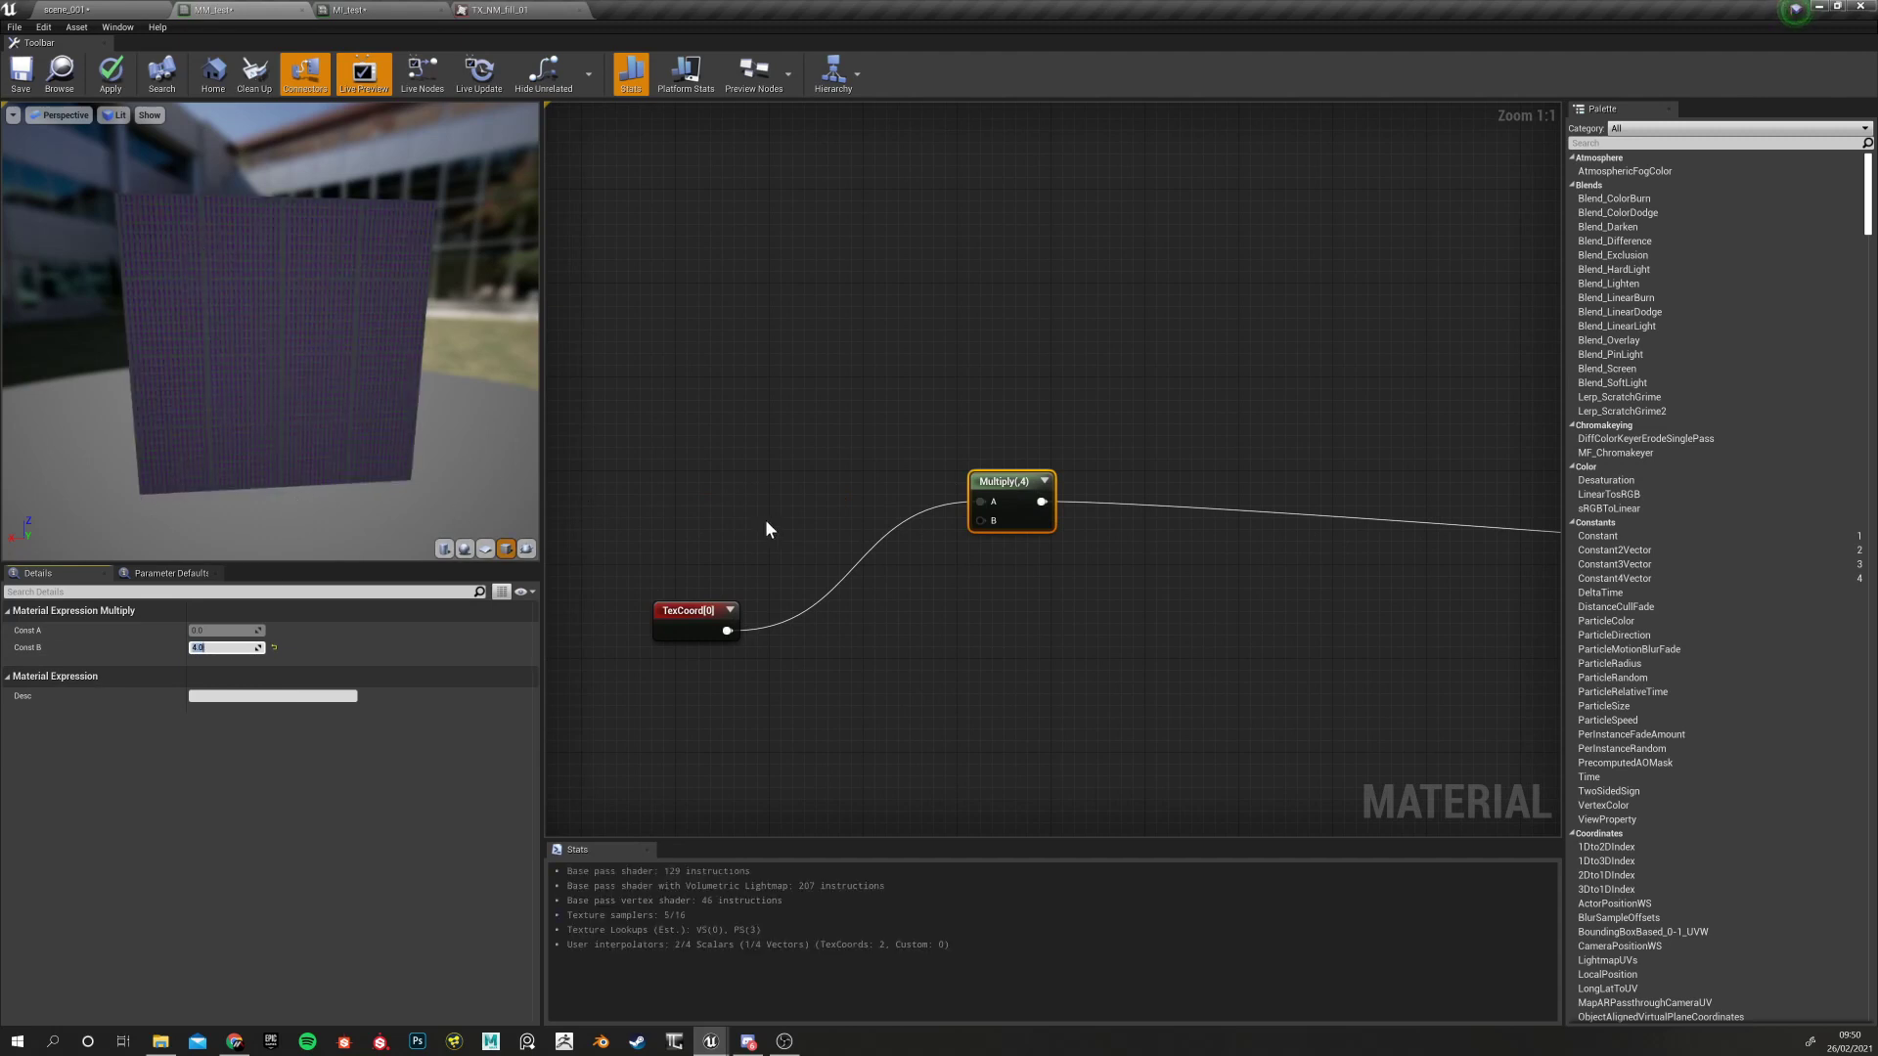
left_click(720, 491)
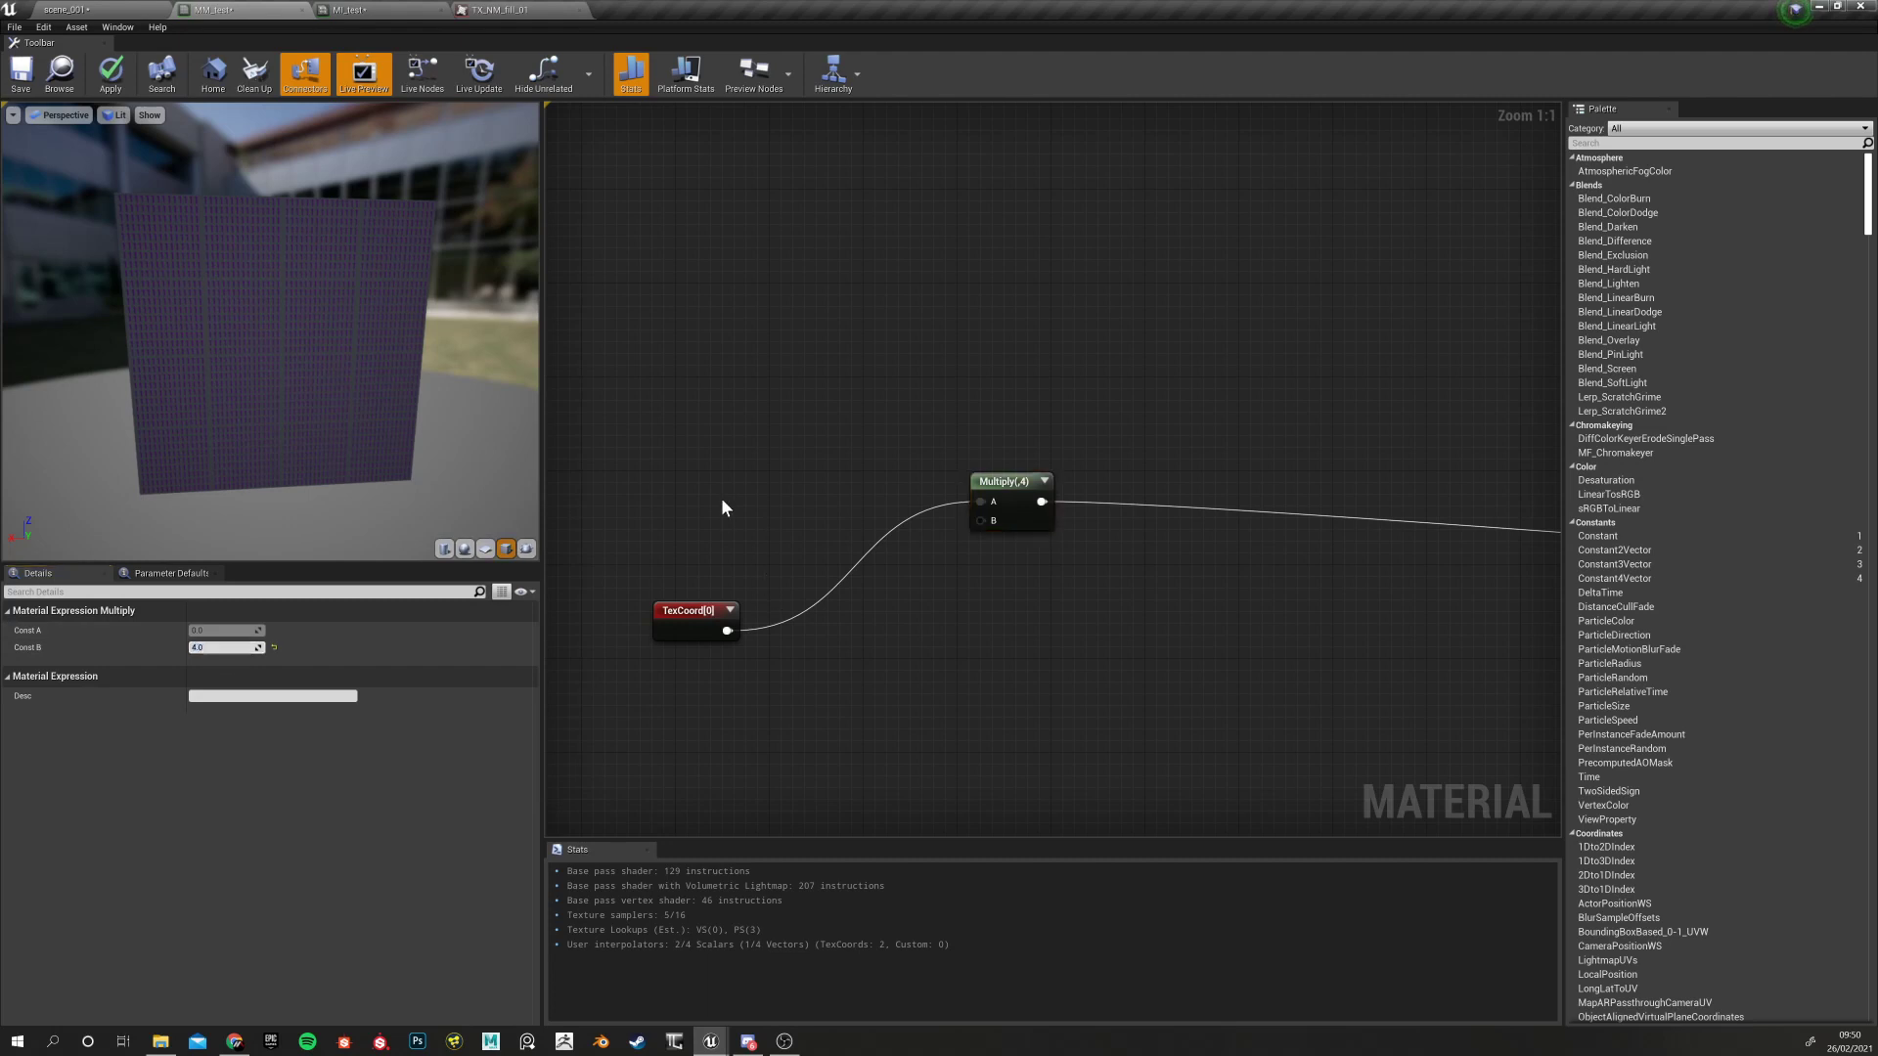
left_click(990, 481)
left_click(678, 435)
left_click(993, 480)
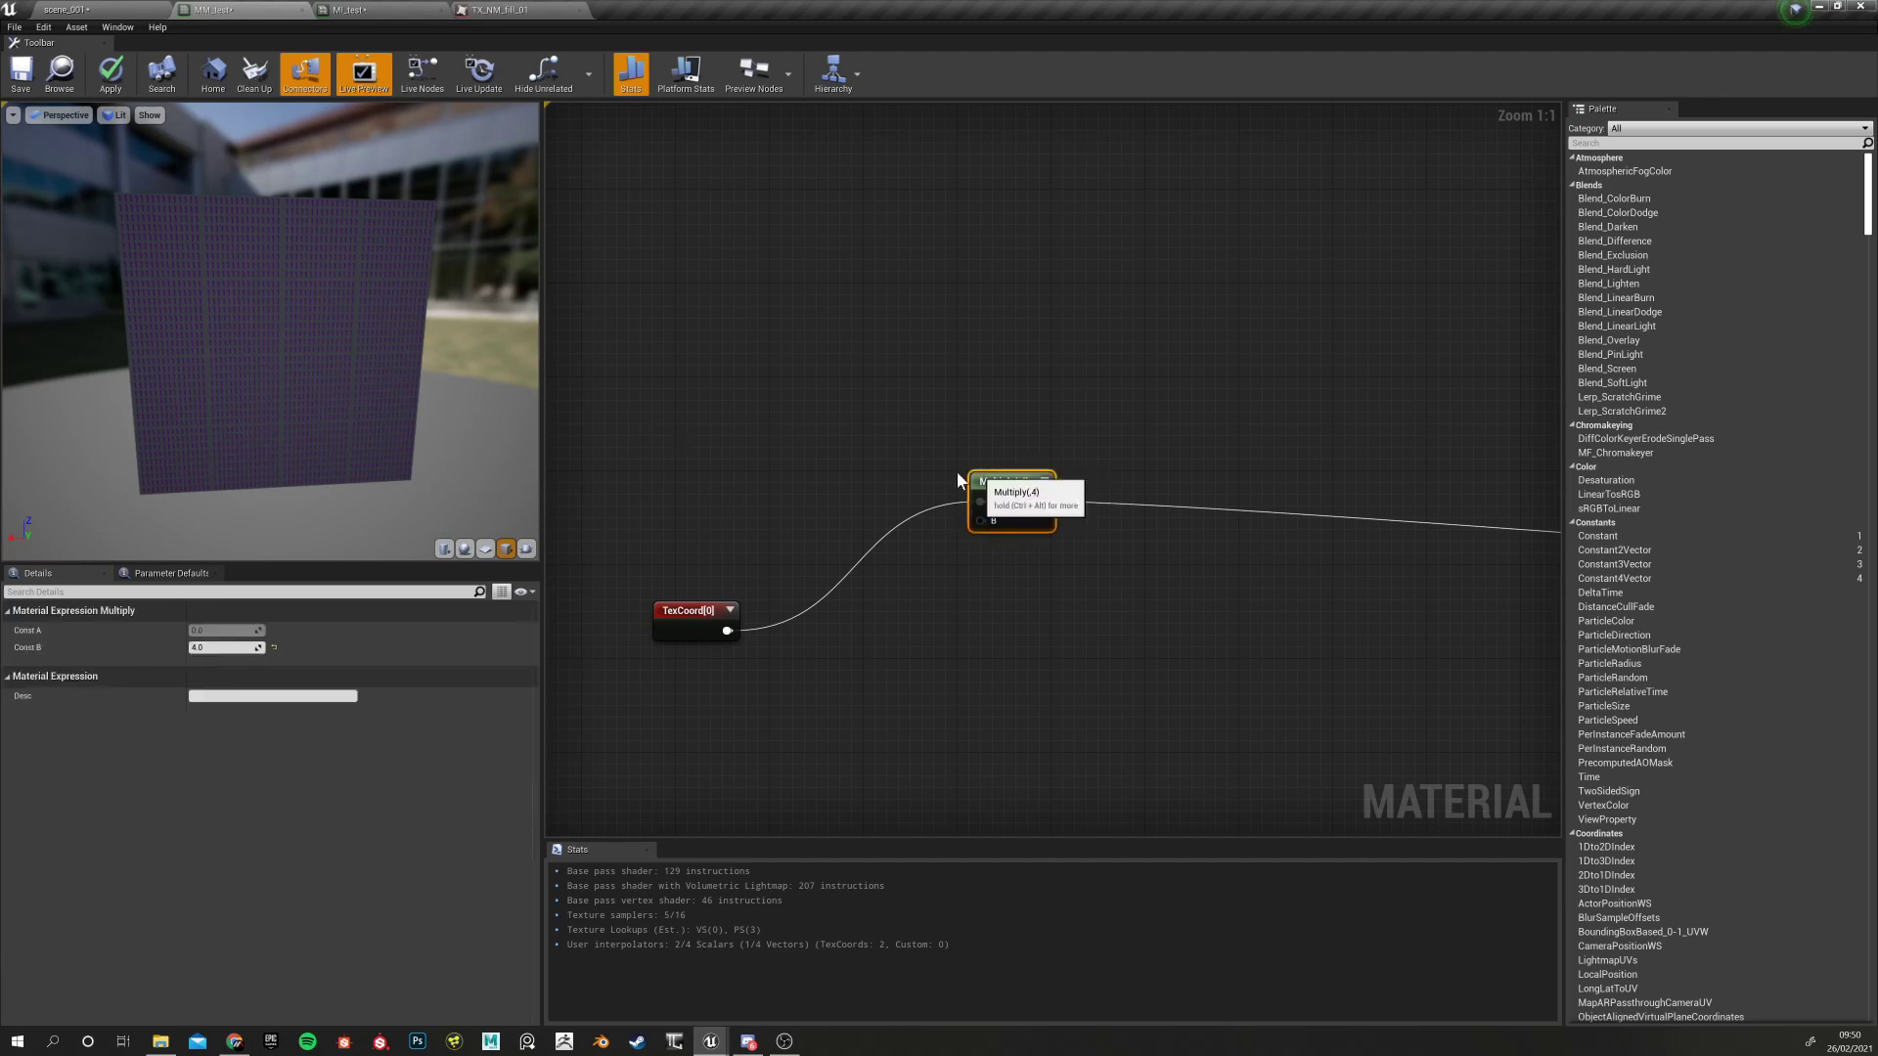
Add a scalar parameter named 'sssssssssss', then delete it
left_click(717, 424)
type("sssssssssss")
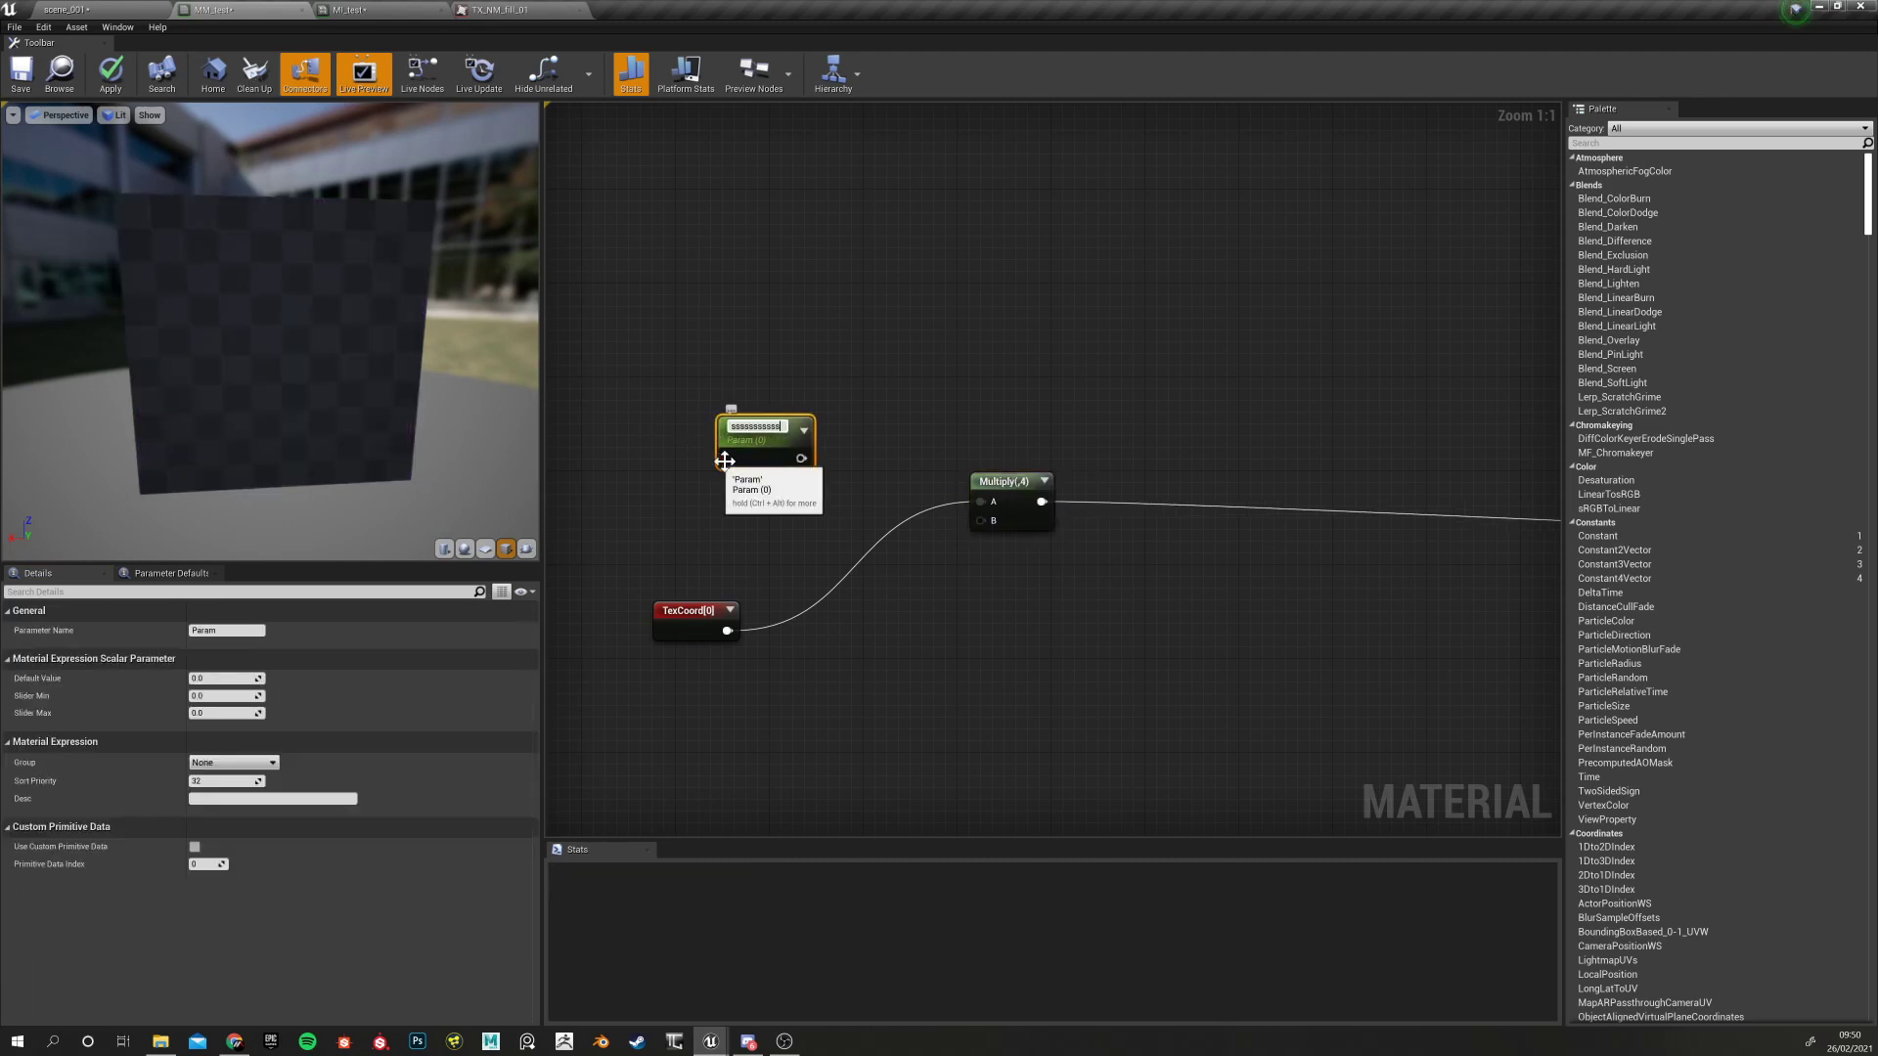
key("Return")
left_click(802, 346)
left_click(768, 426)
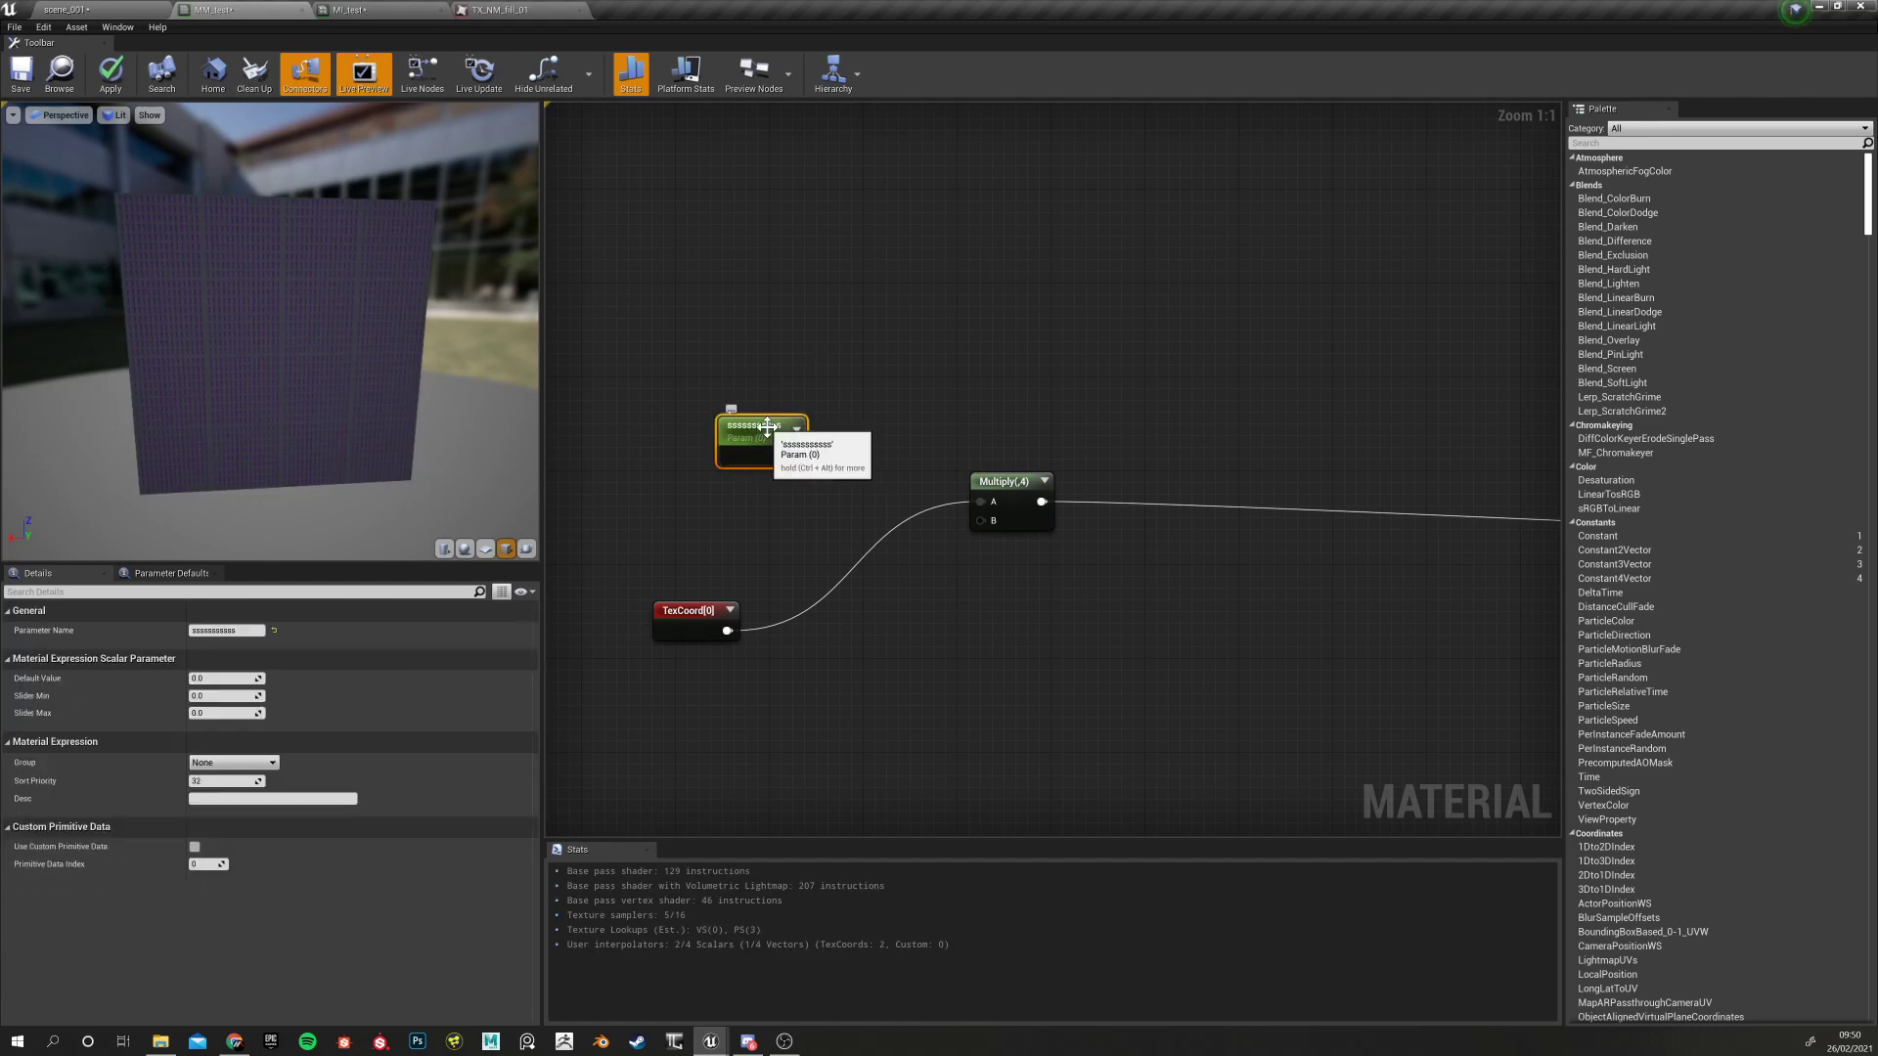
key("Delete")
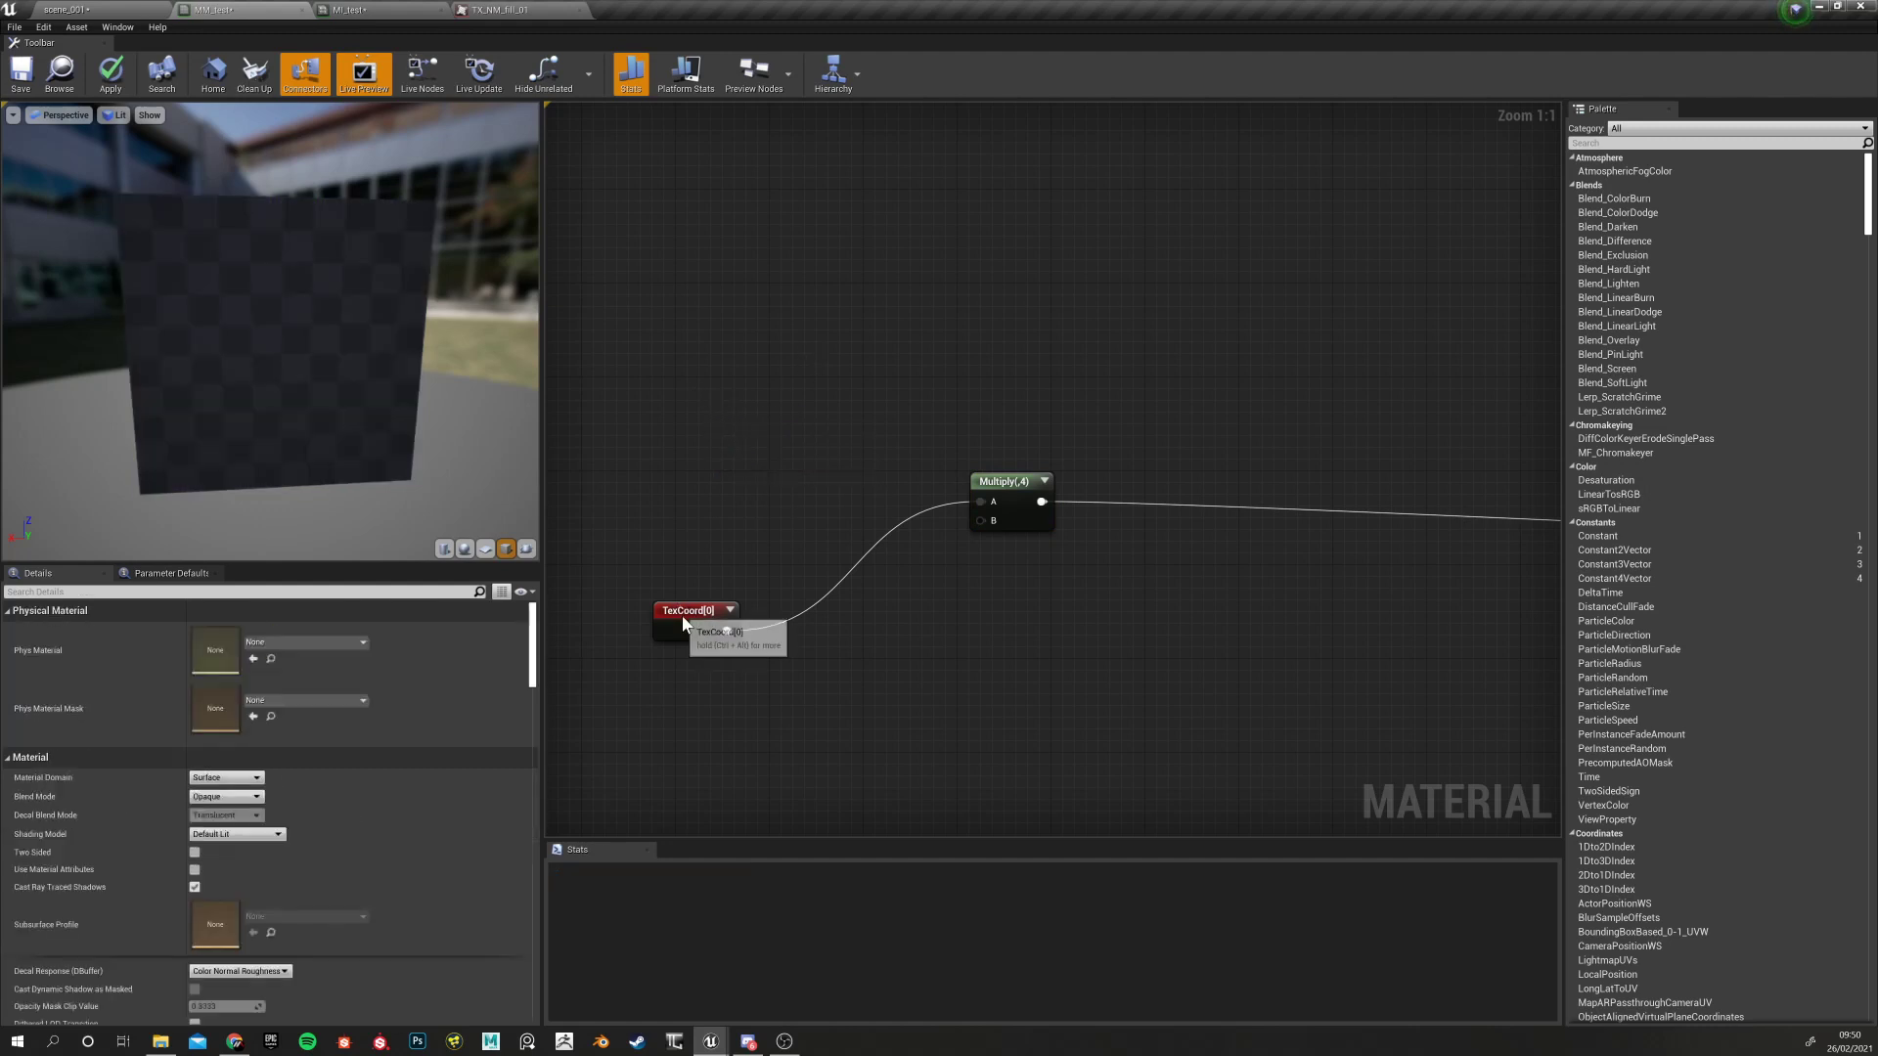
Place a Constant node above the TexCoord[0] node
left_click_drag(683, 617, 684, 629)
left_click(701, 379)
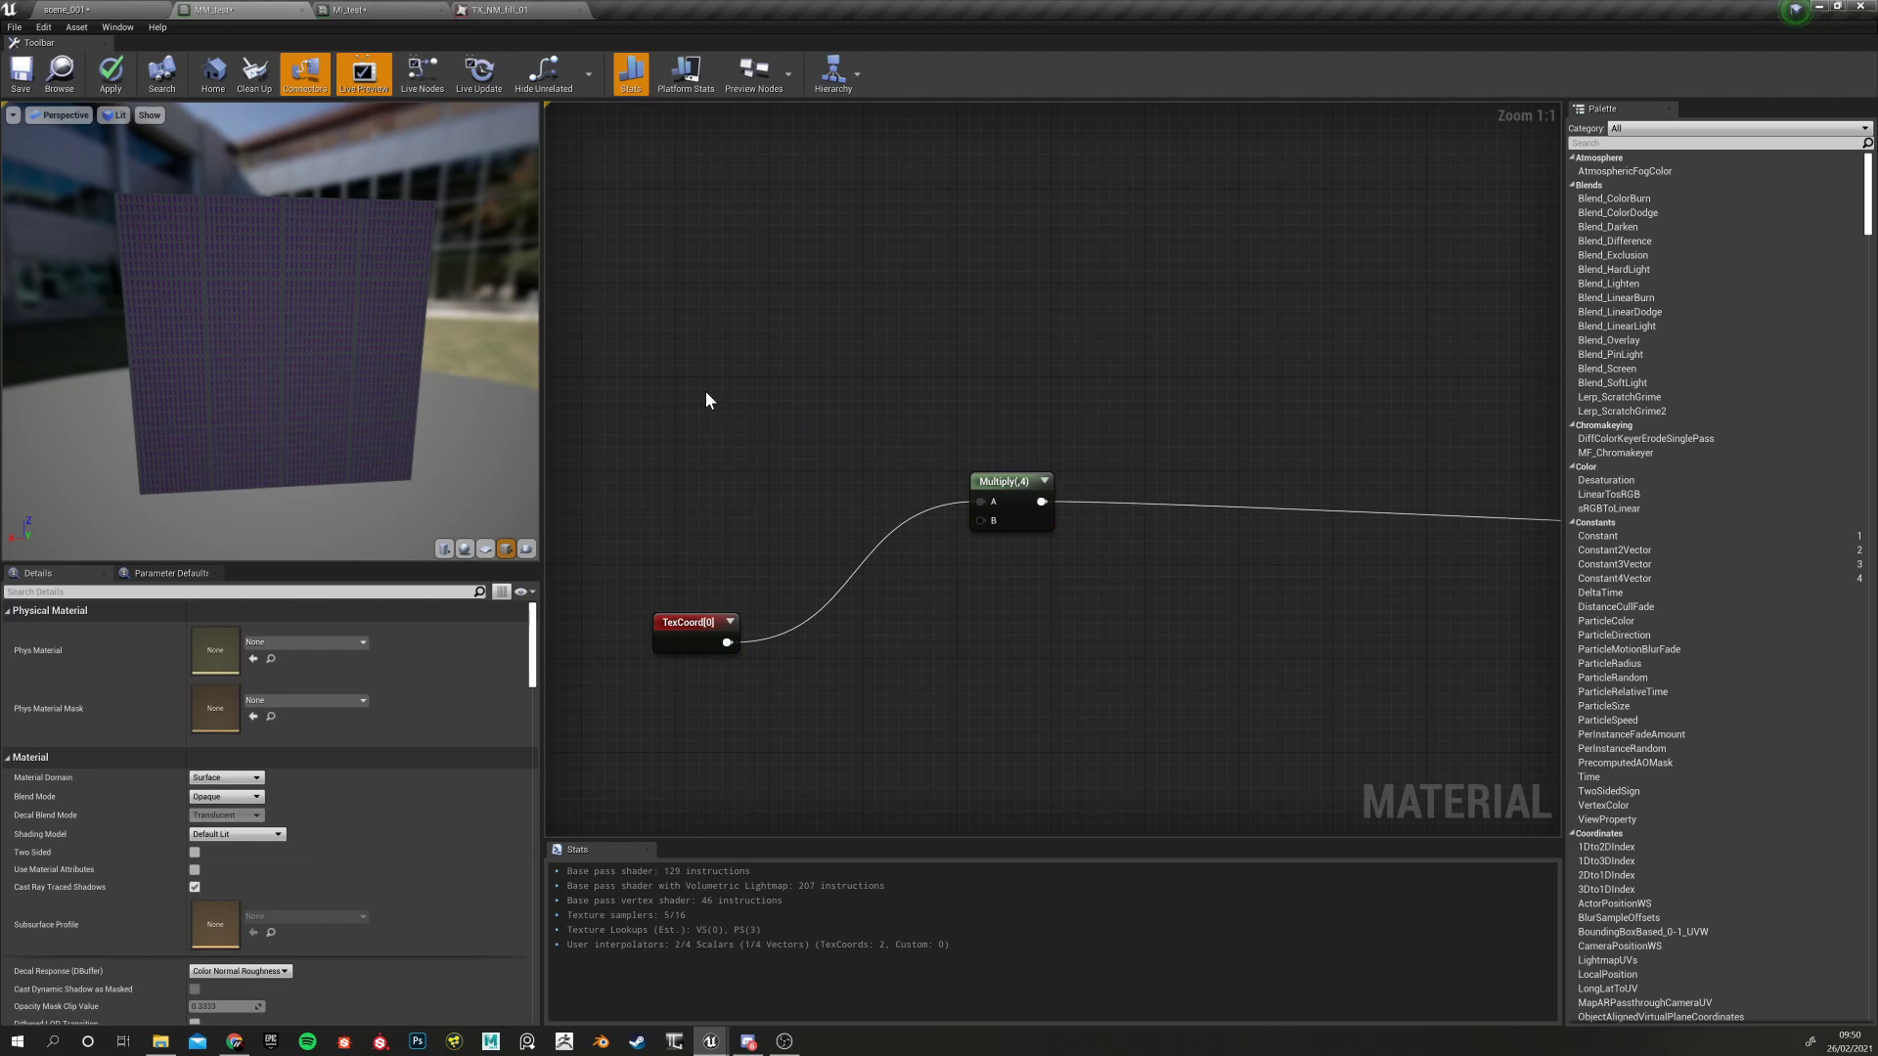
left_click(706, 391)
left_click_drag(718, 393, 676, 317)
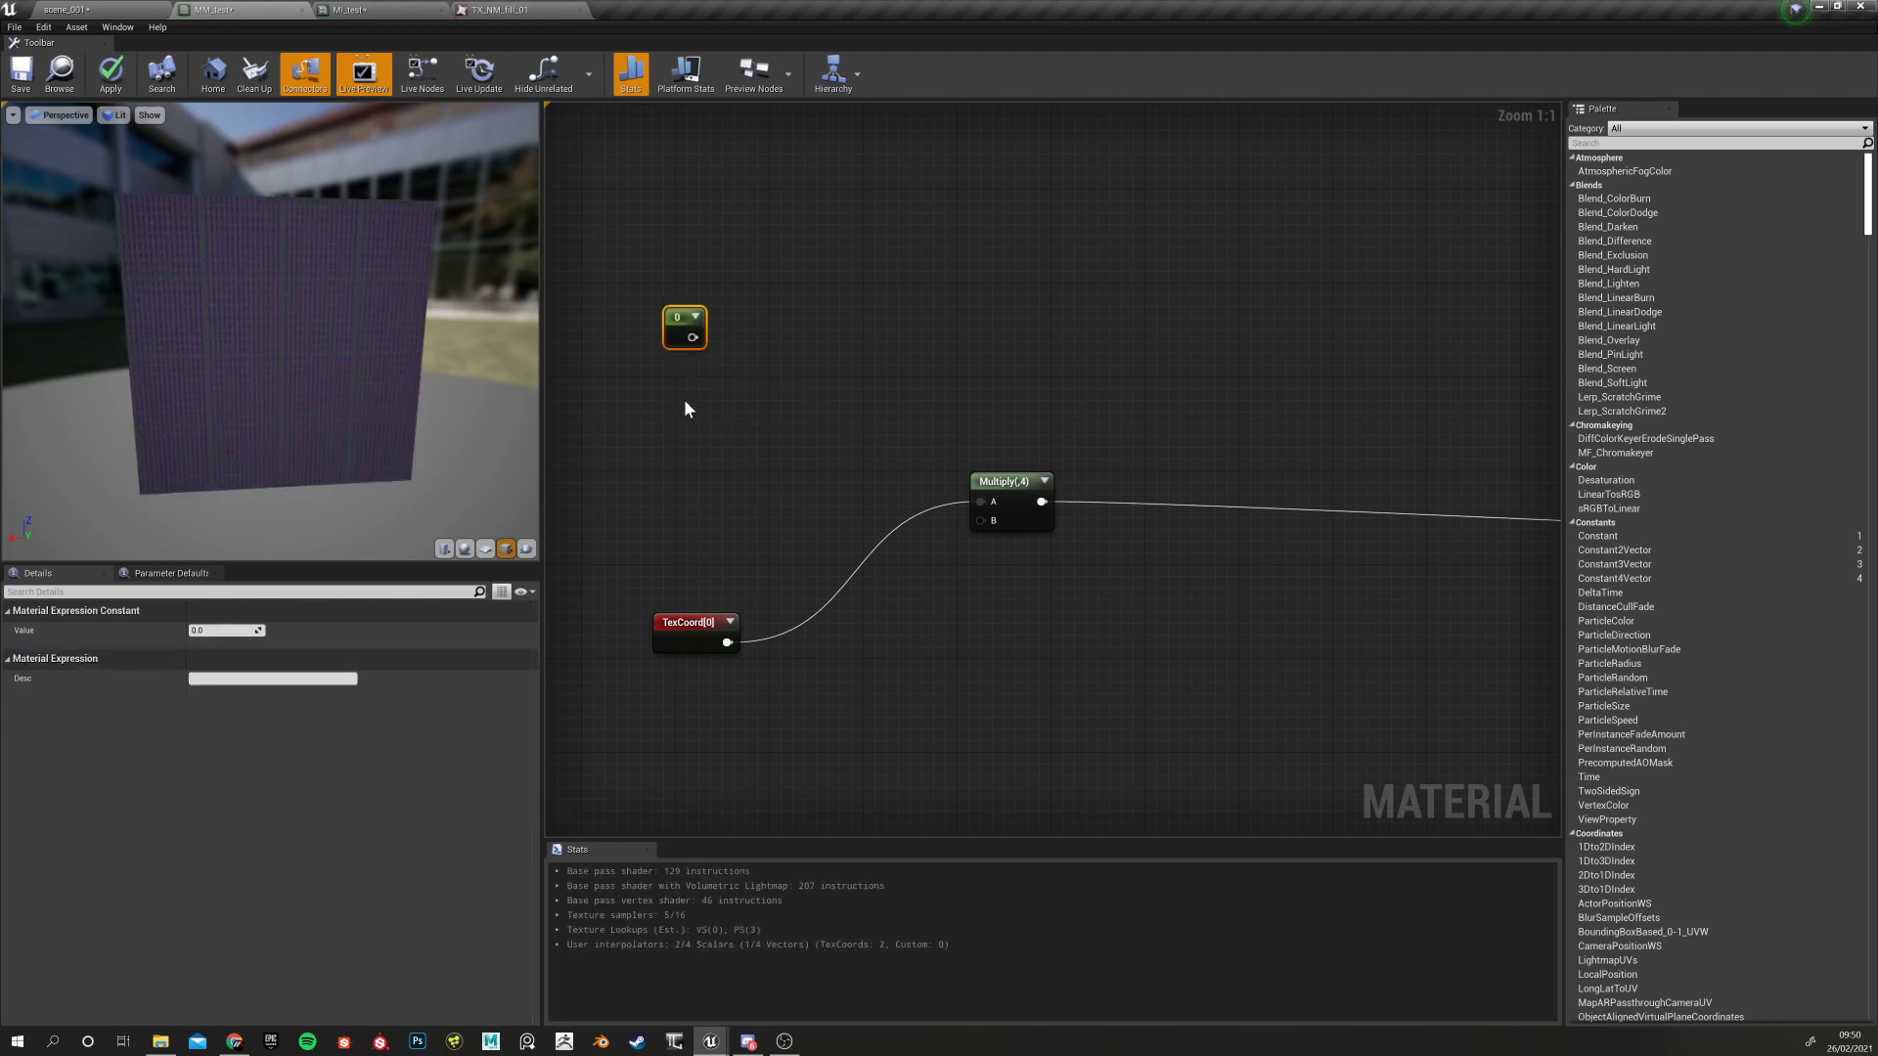
left_click(667, 416)
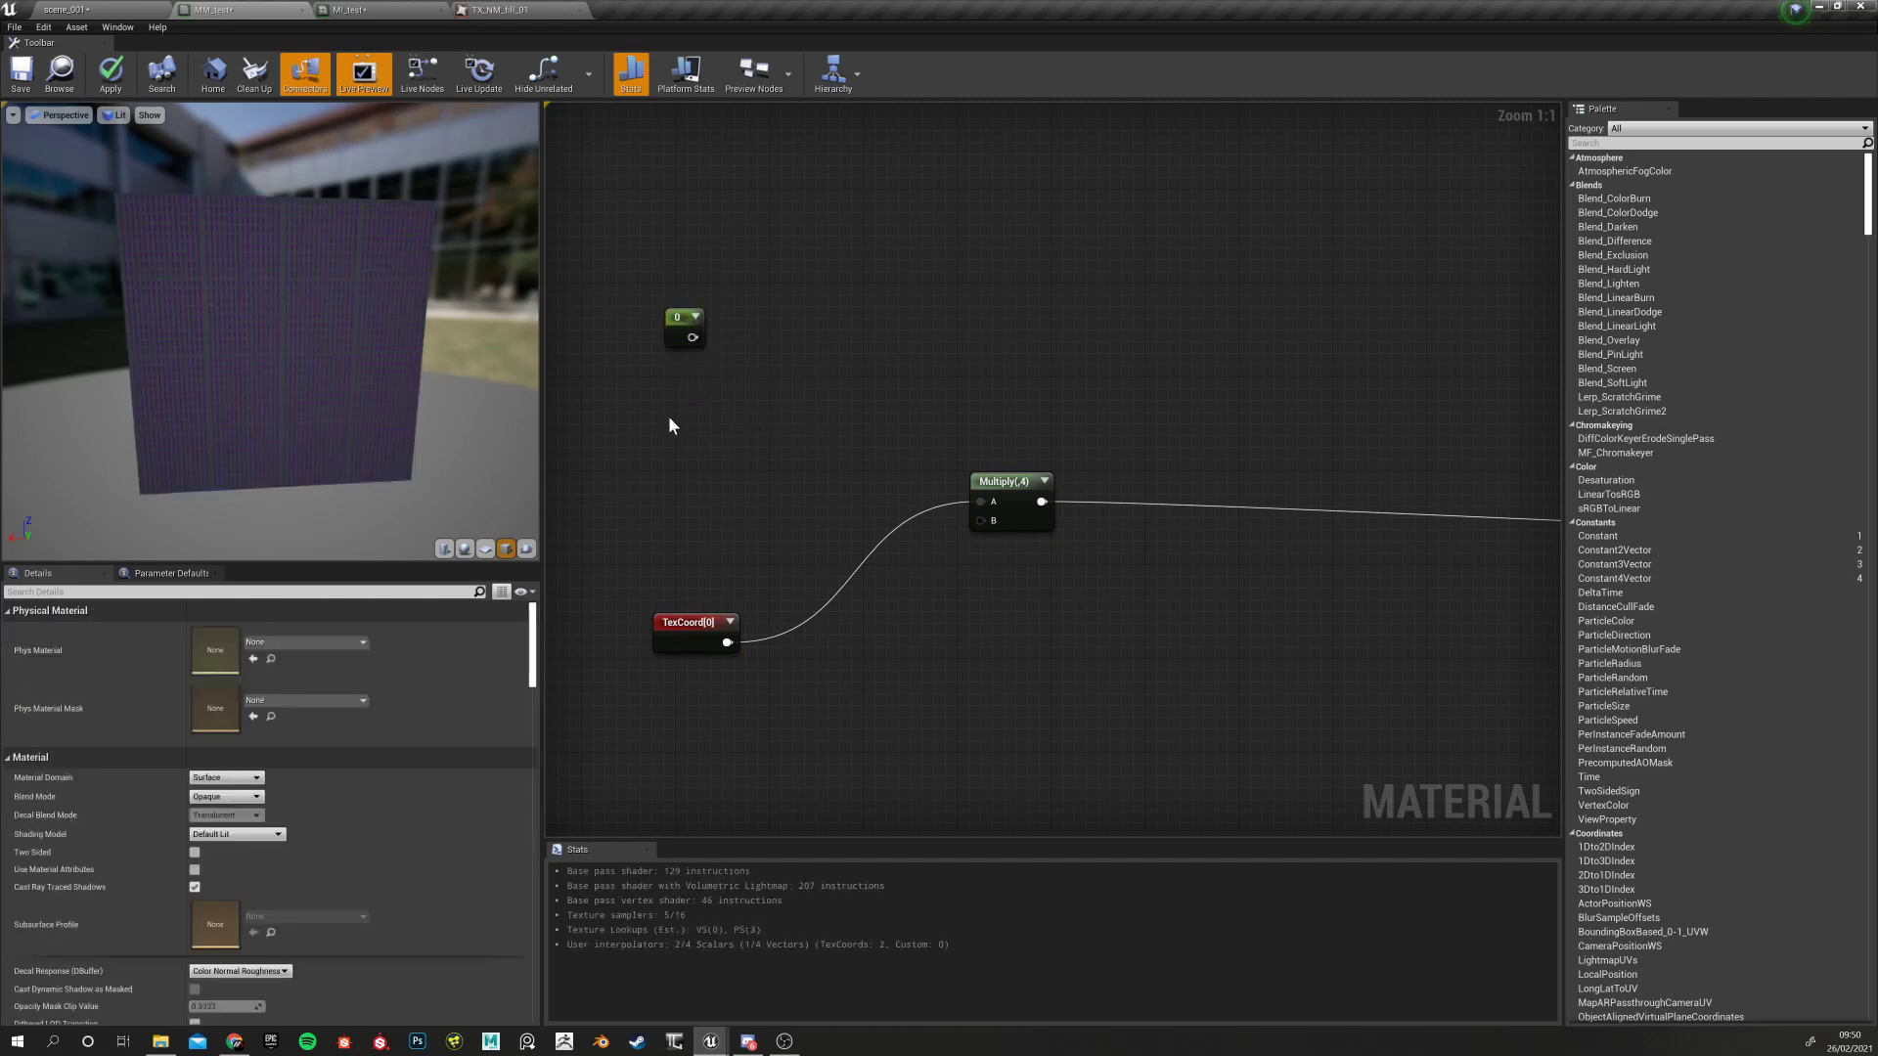
Try Constant2Vector and Constant3Vector nodes, delete both, and settle the 0 Constant above TexCoord
left_click(669, 420)
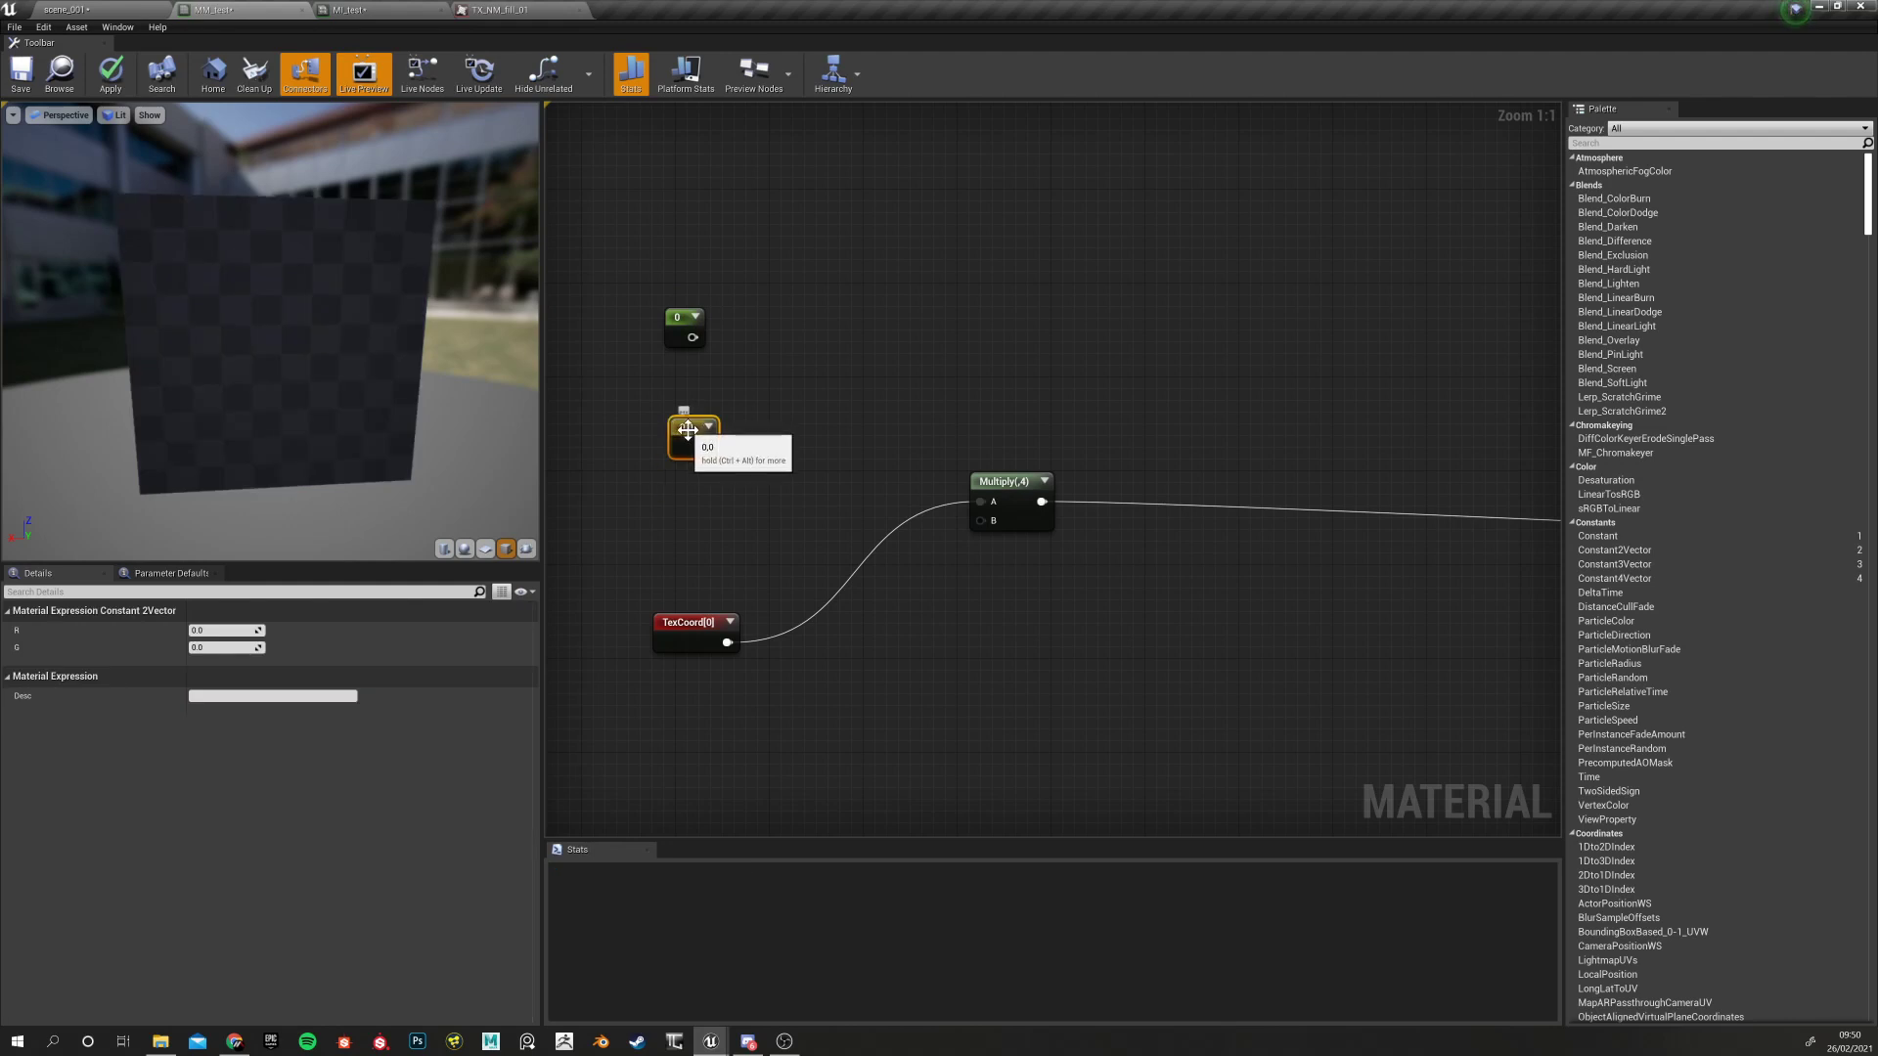
left_click(677, 506)
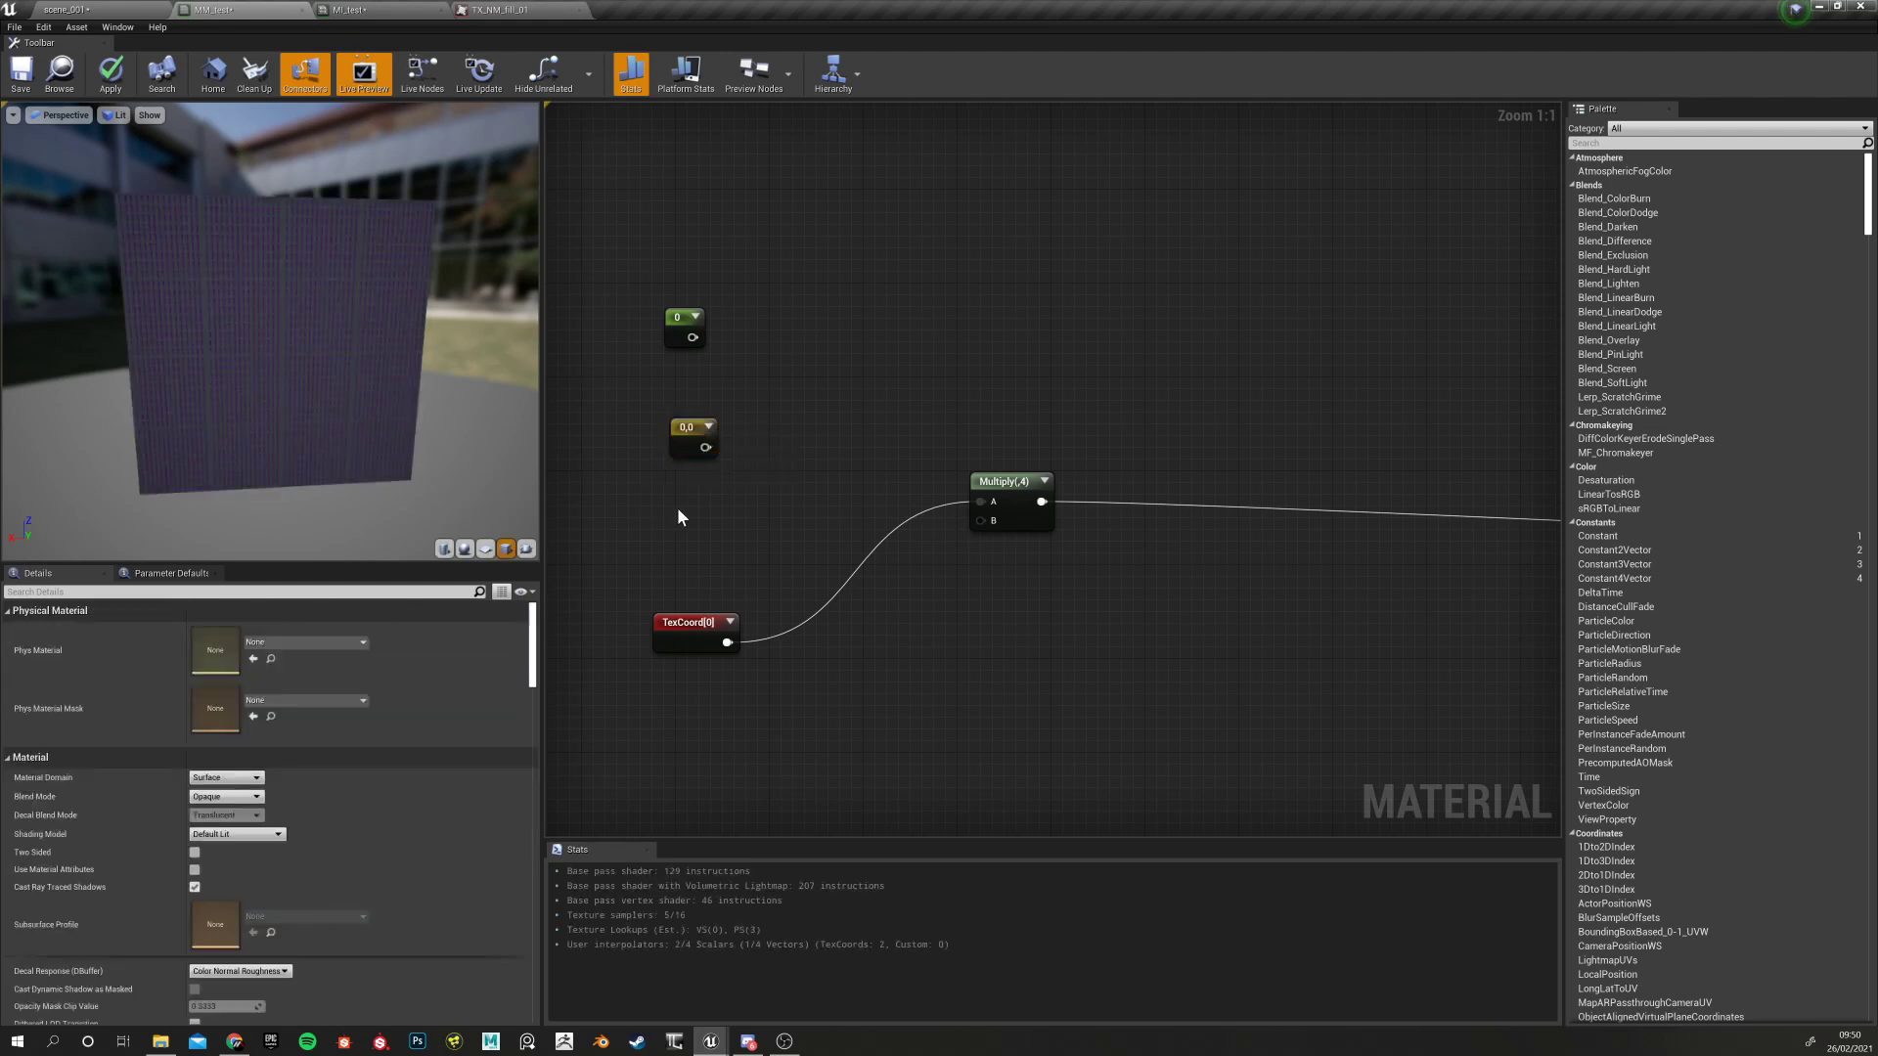
left_click(677, 507)
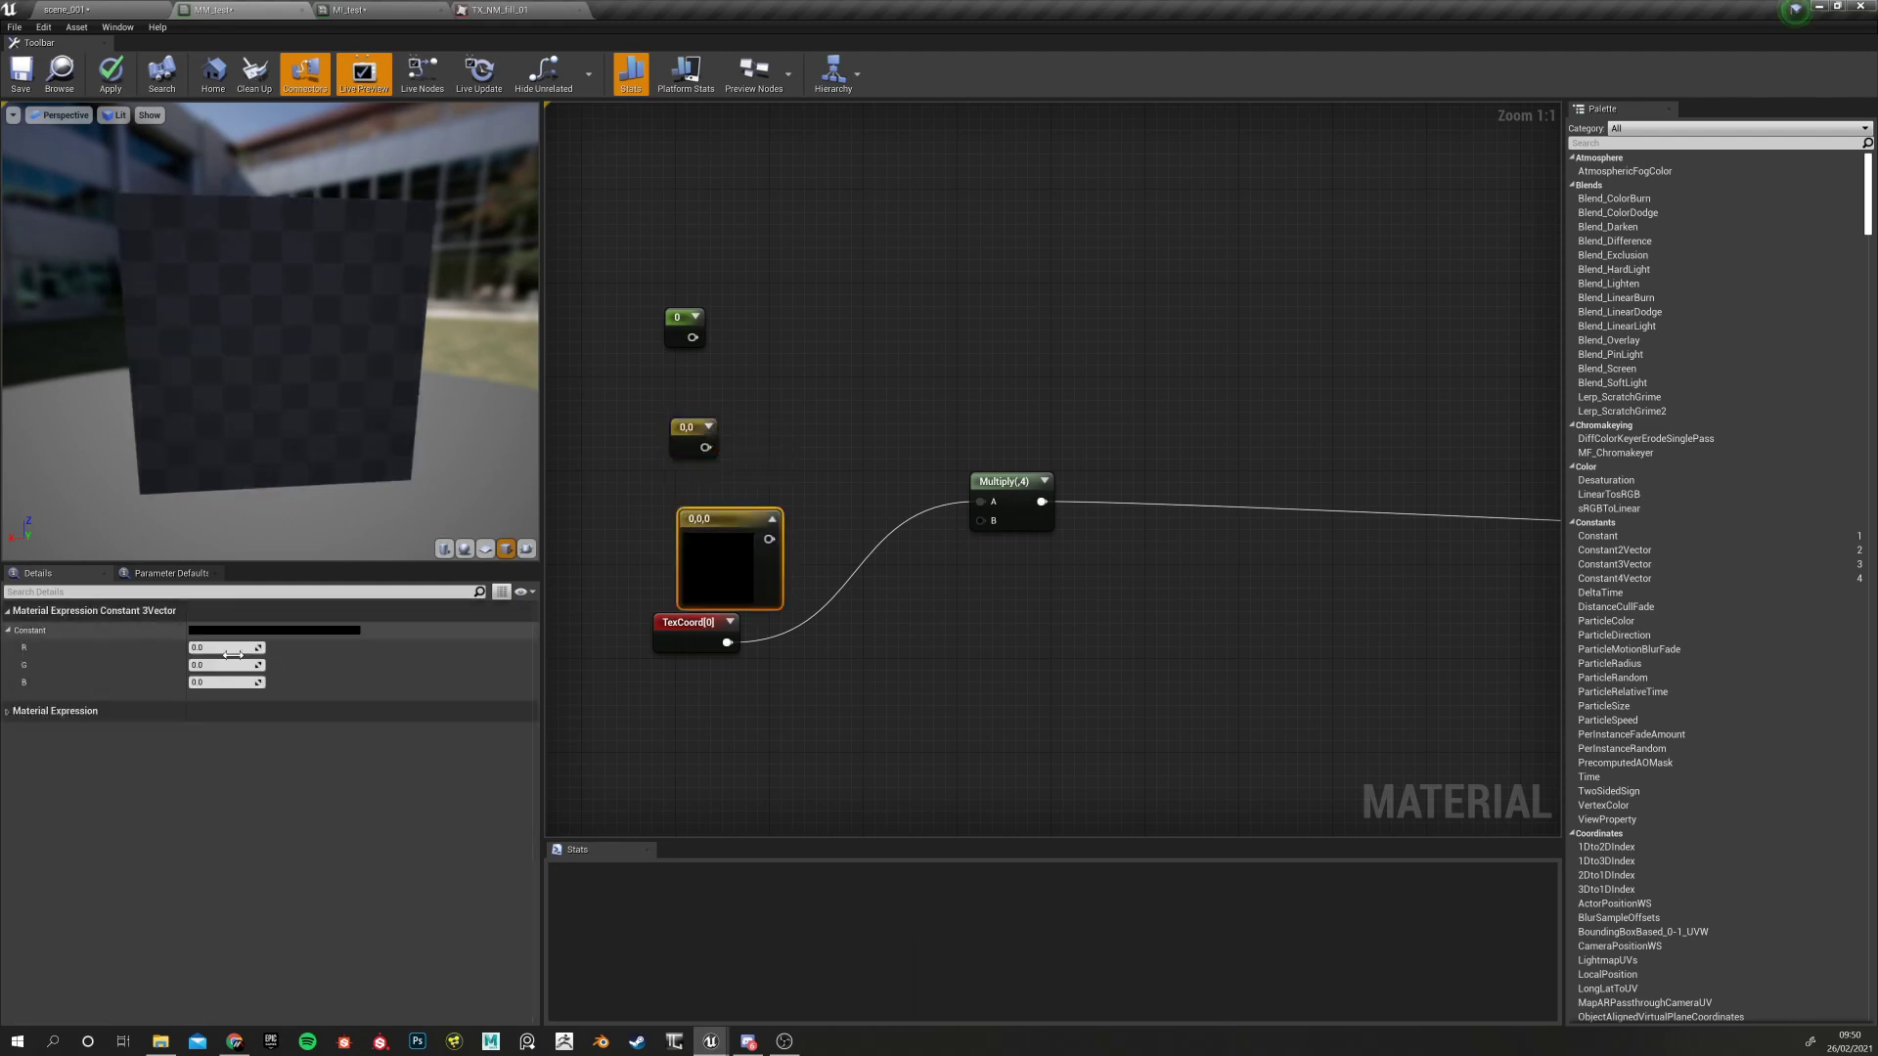
left_click_drag(711, 521, 673, 501)
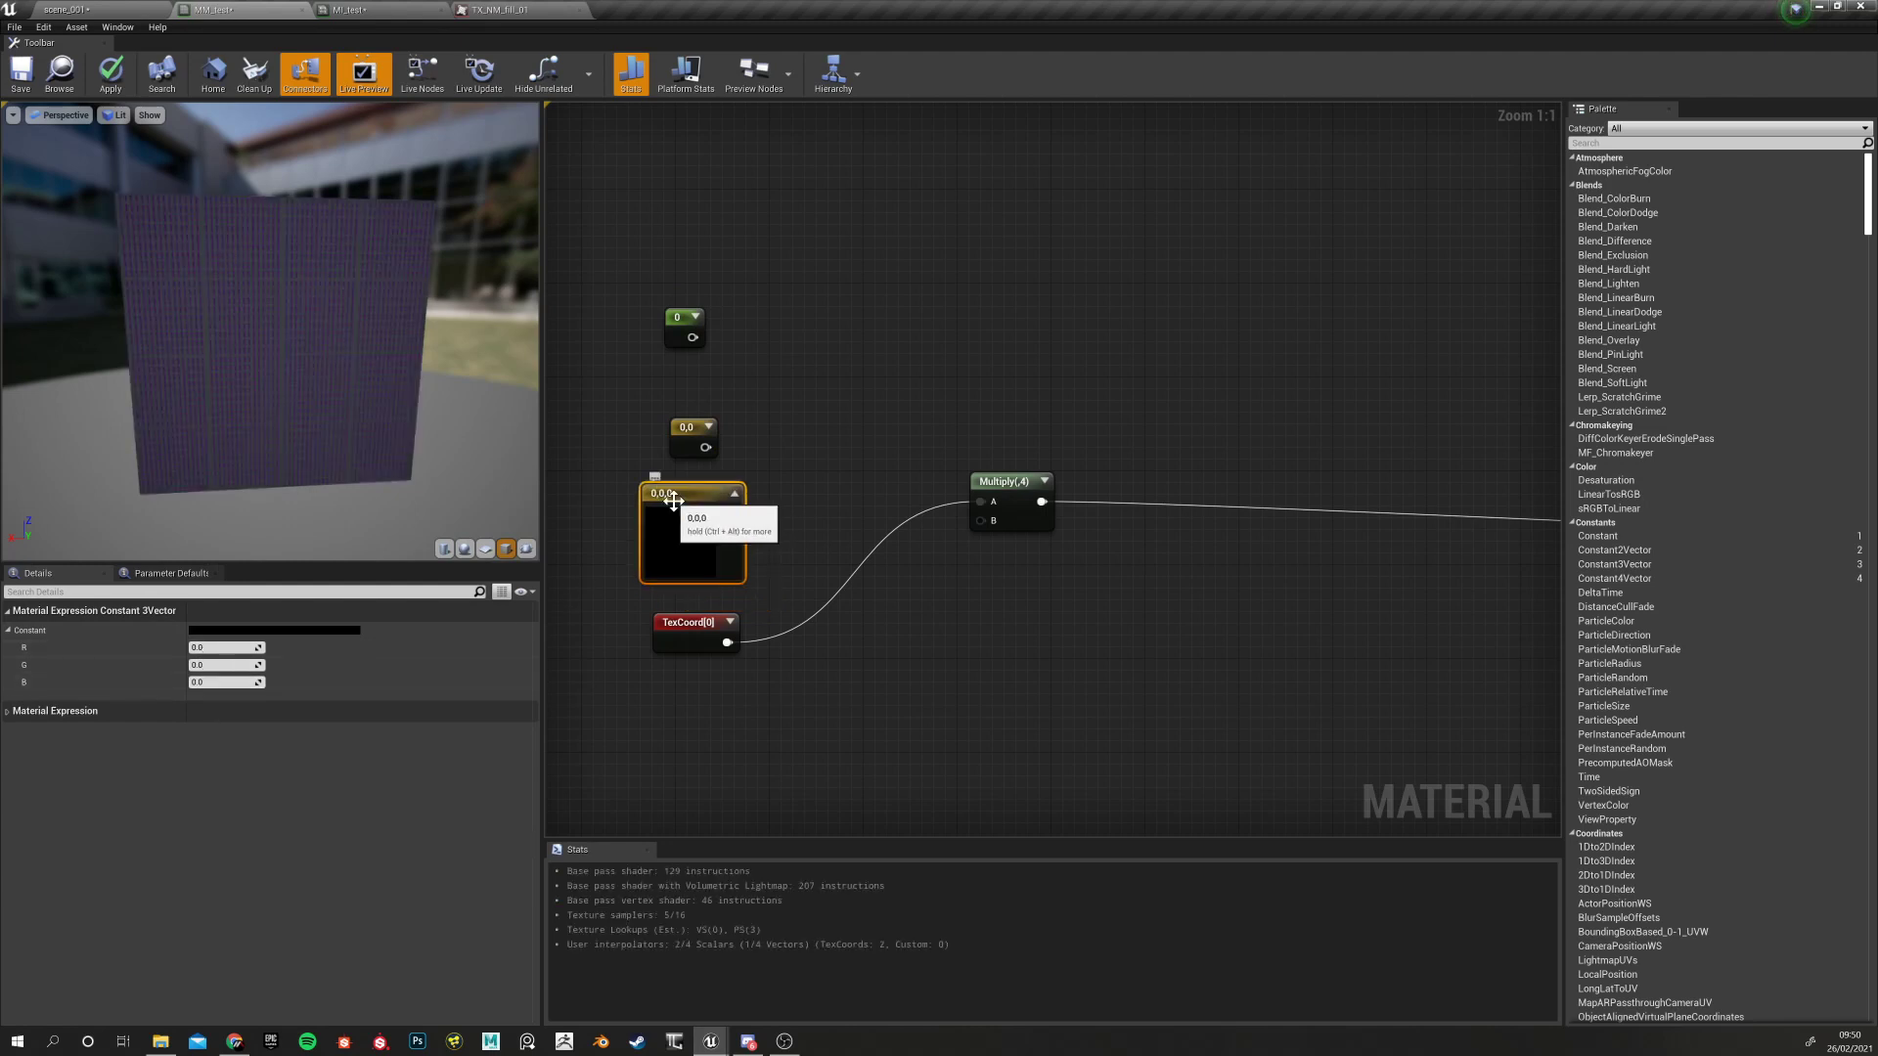
key("Delete")
left_click(687, 427)
key("Delete")
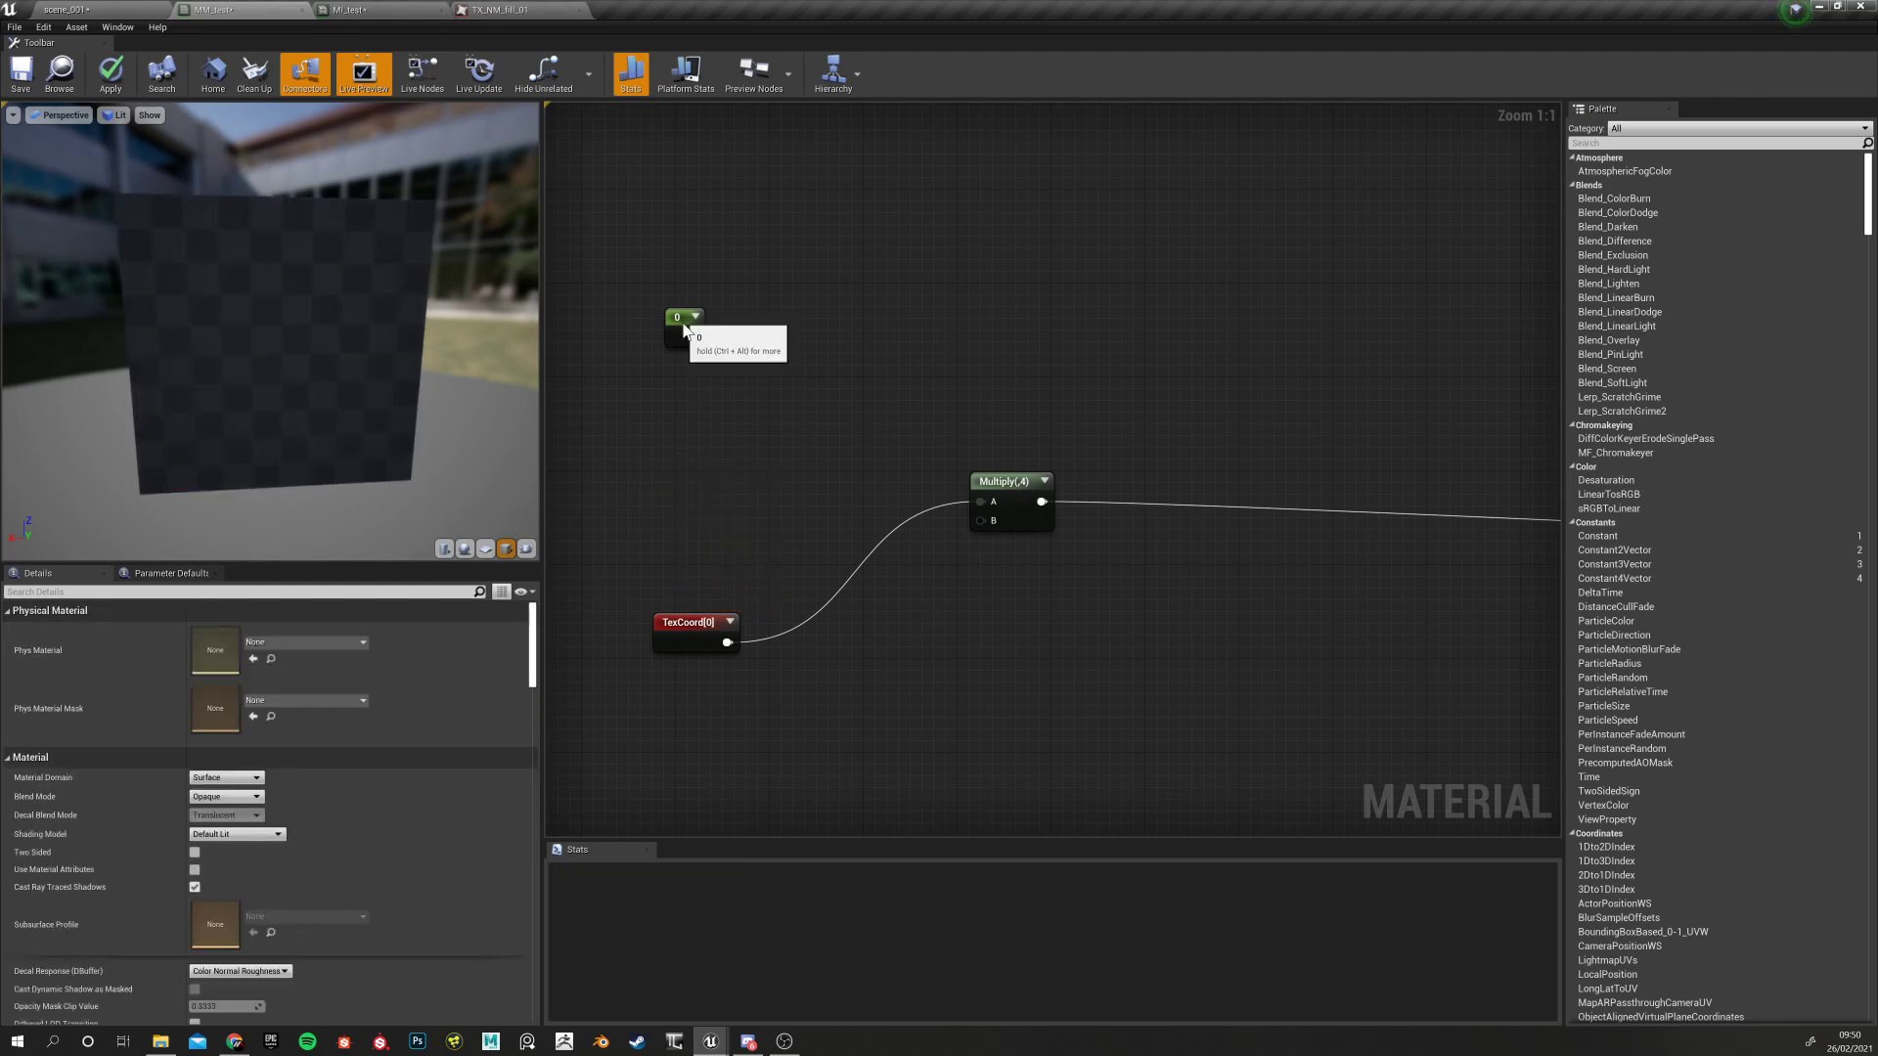
left_click_drag(683, 319, 682, 403)
left_click(673, 507)
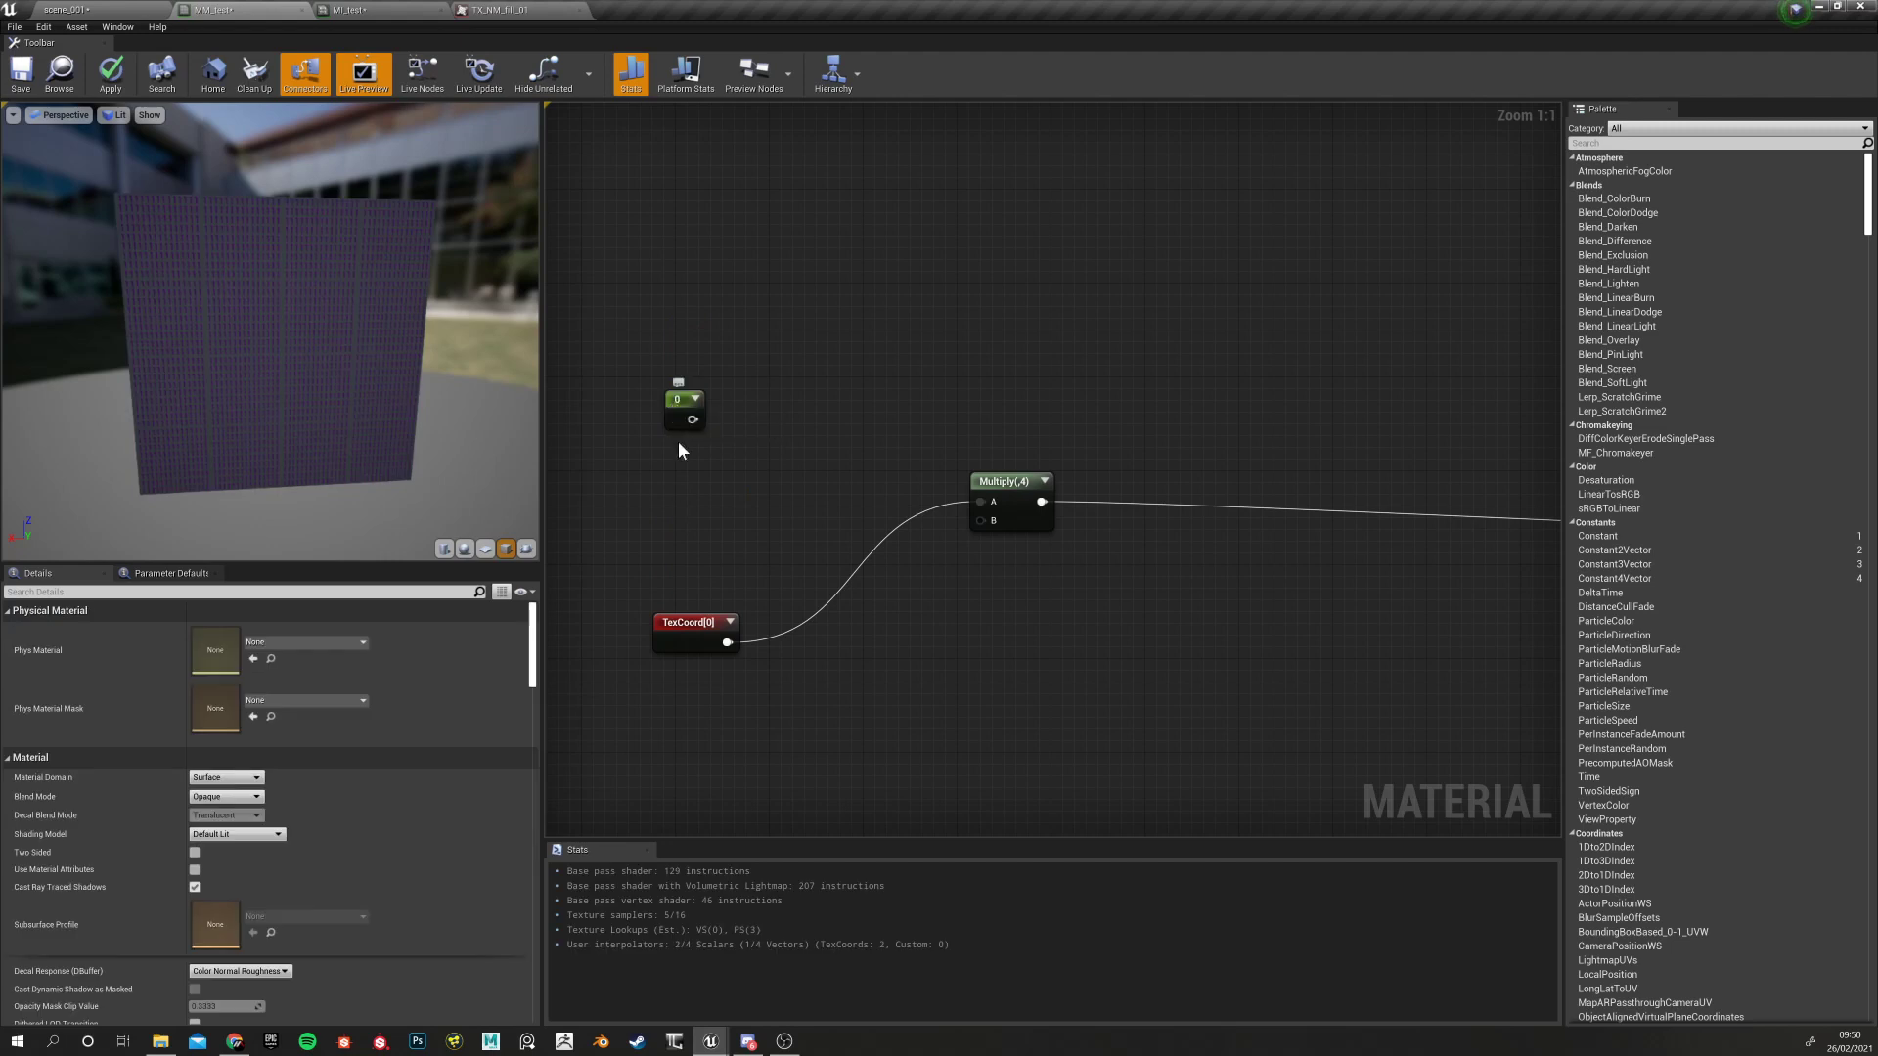
left_click(673, 631)
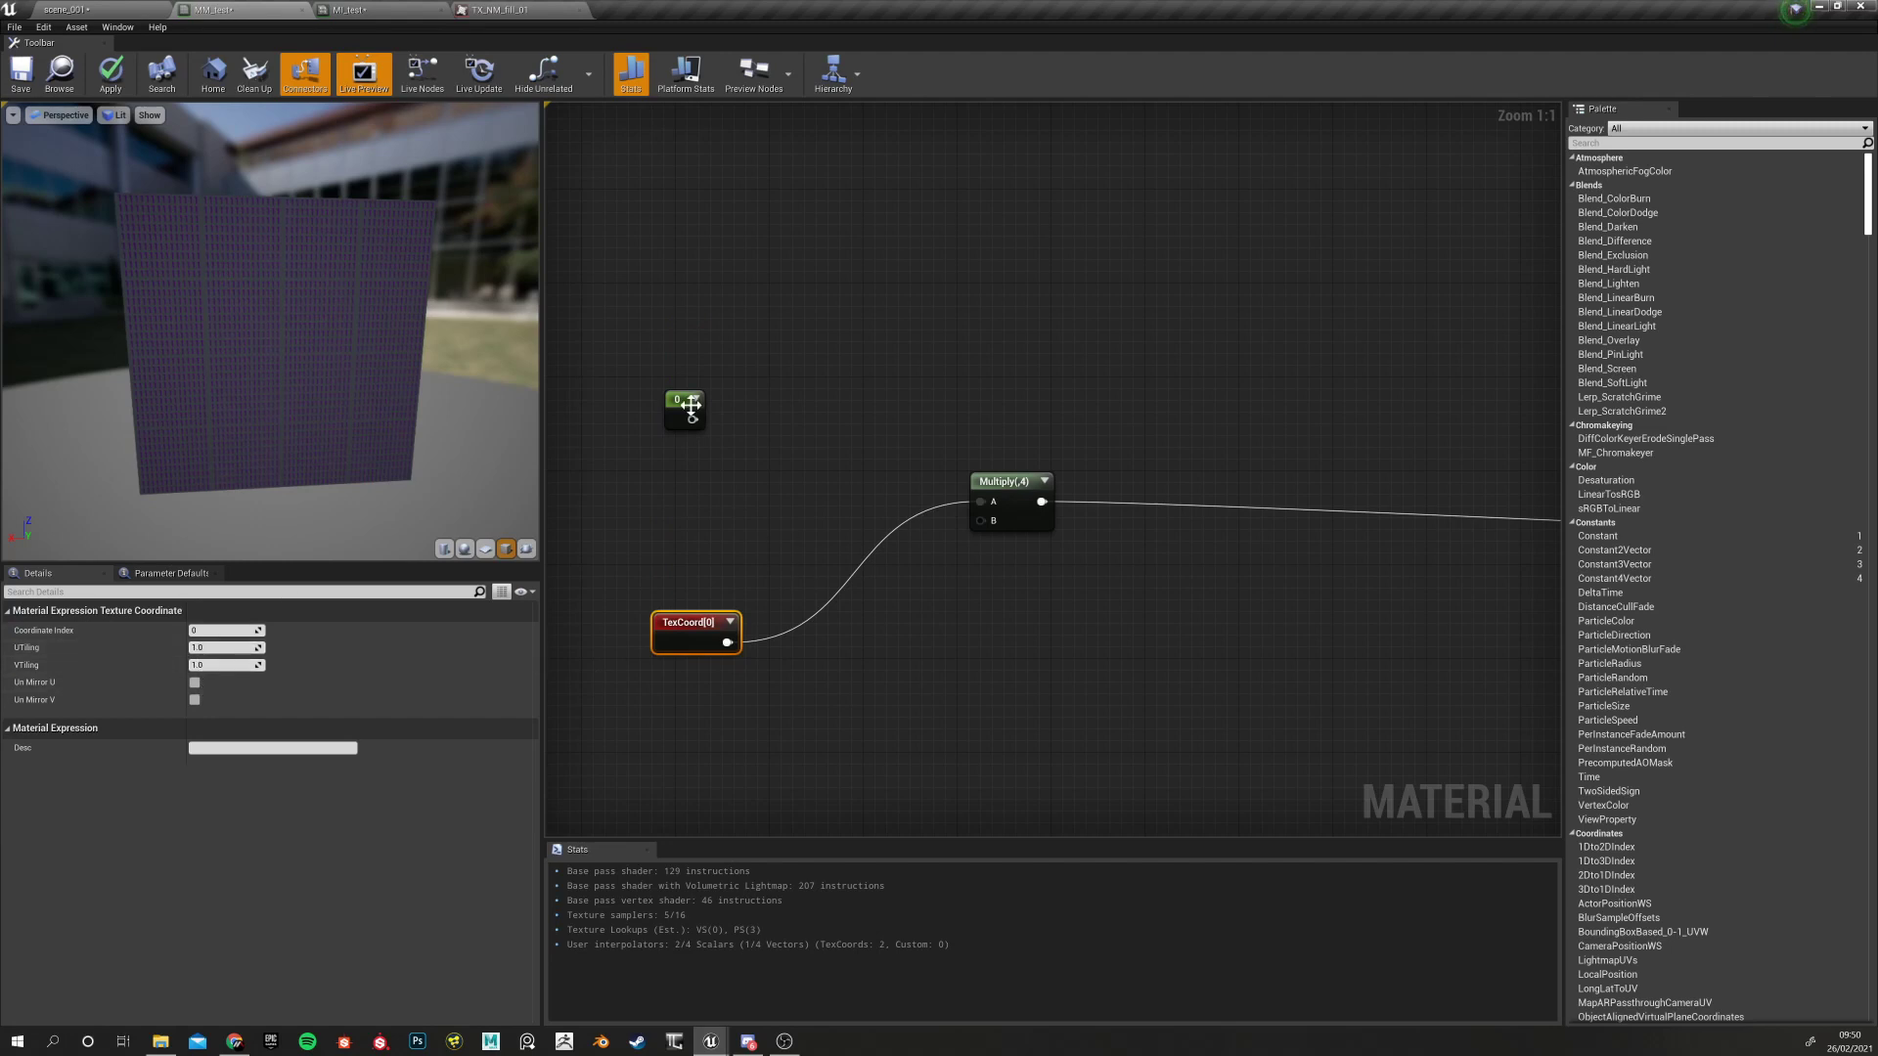
left_click_drag(676, 409, 980, 520)
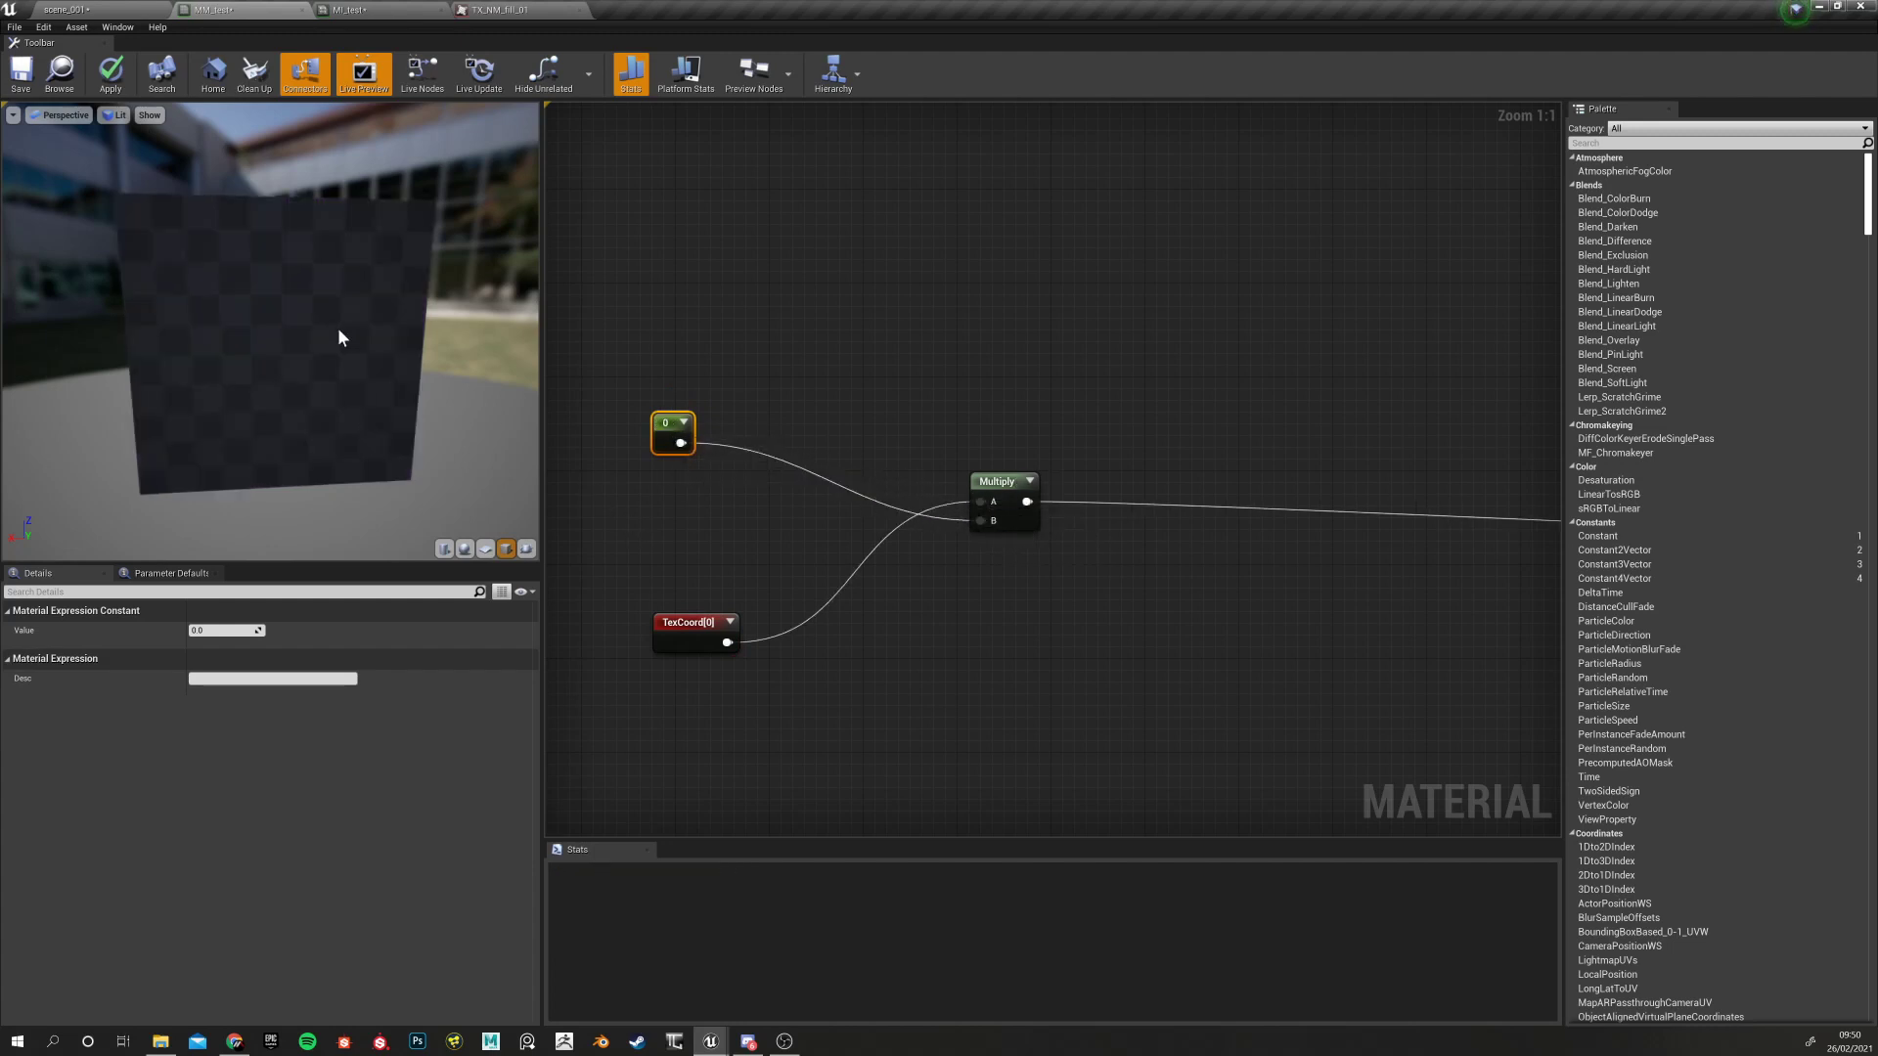
left_click_drag(365, 464, 247, 525)
left_click(720, 546)
scroll(1019, 578, "down", 2)
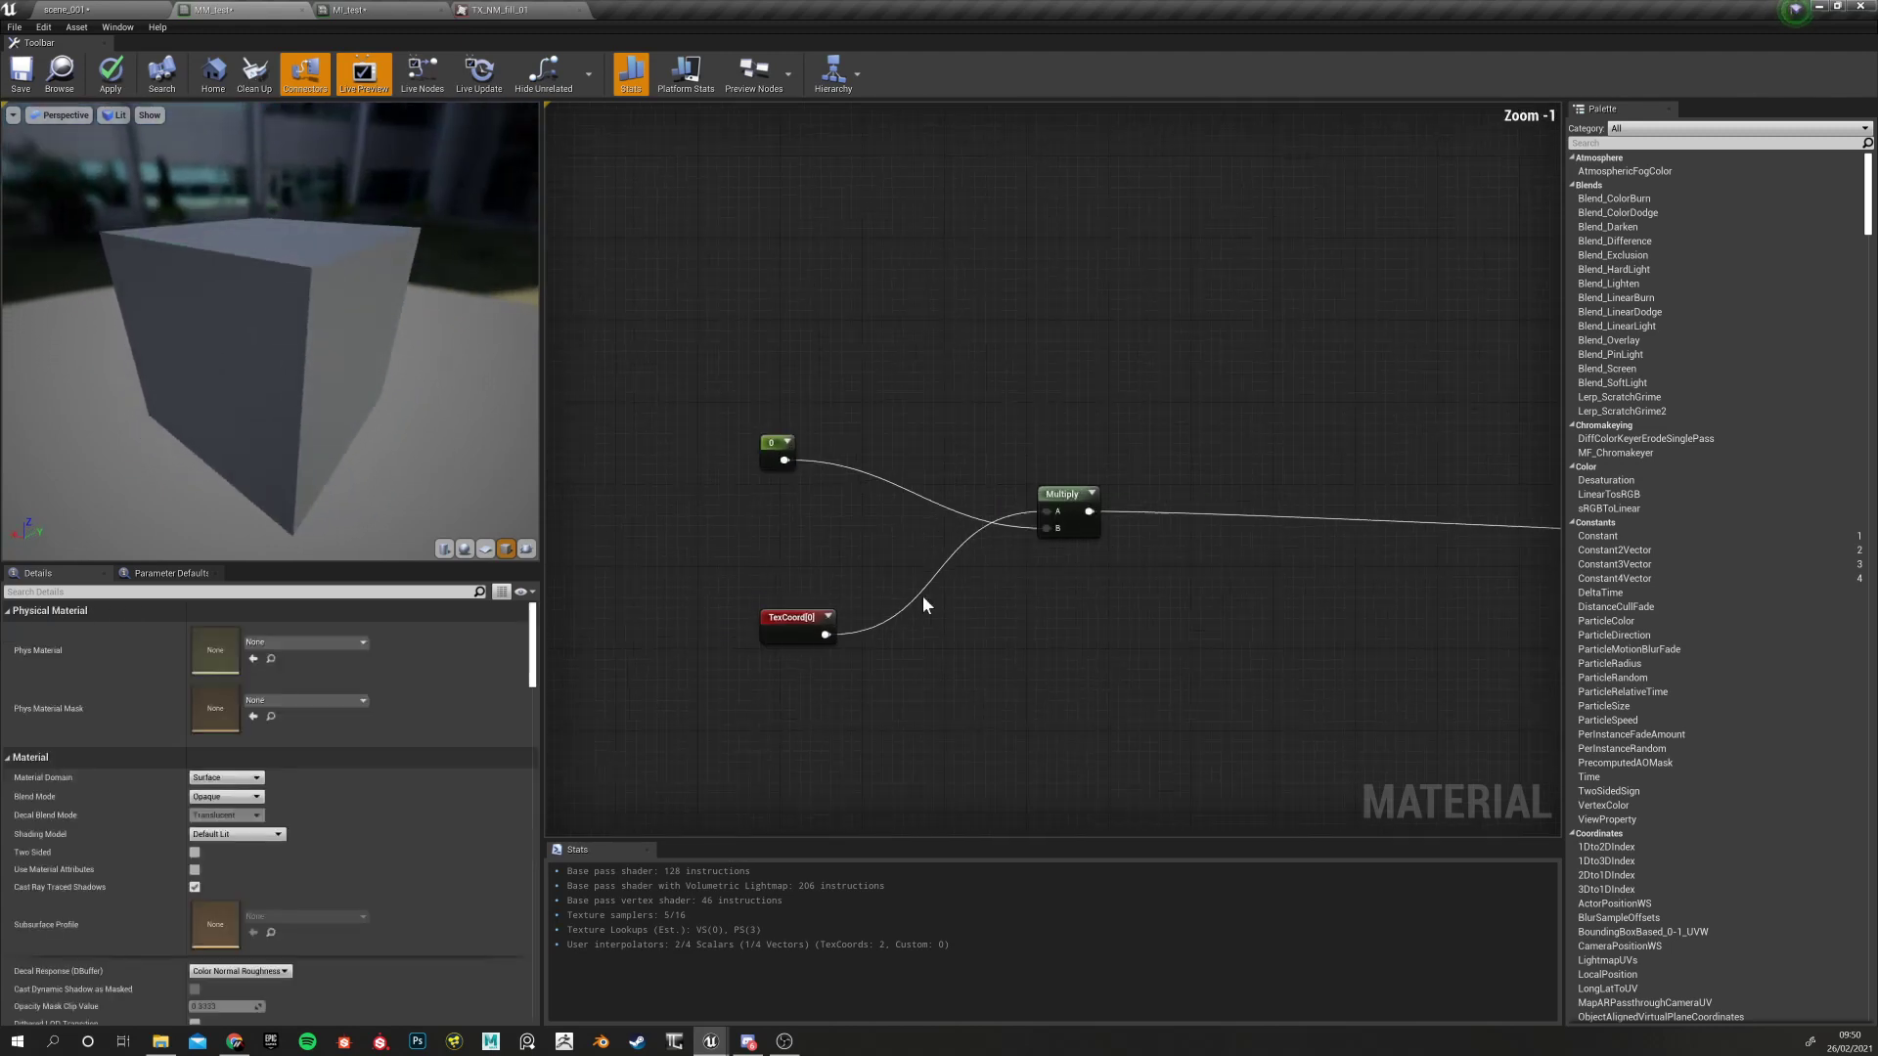
scroll(941, 532, "down", 3)
scroll(927, 521, "up", 4)
left_click(899, 468)
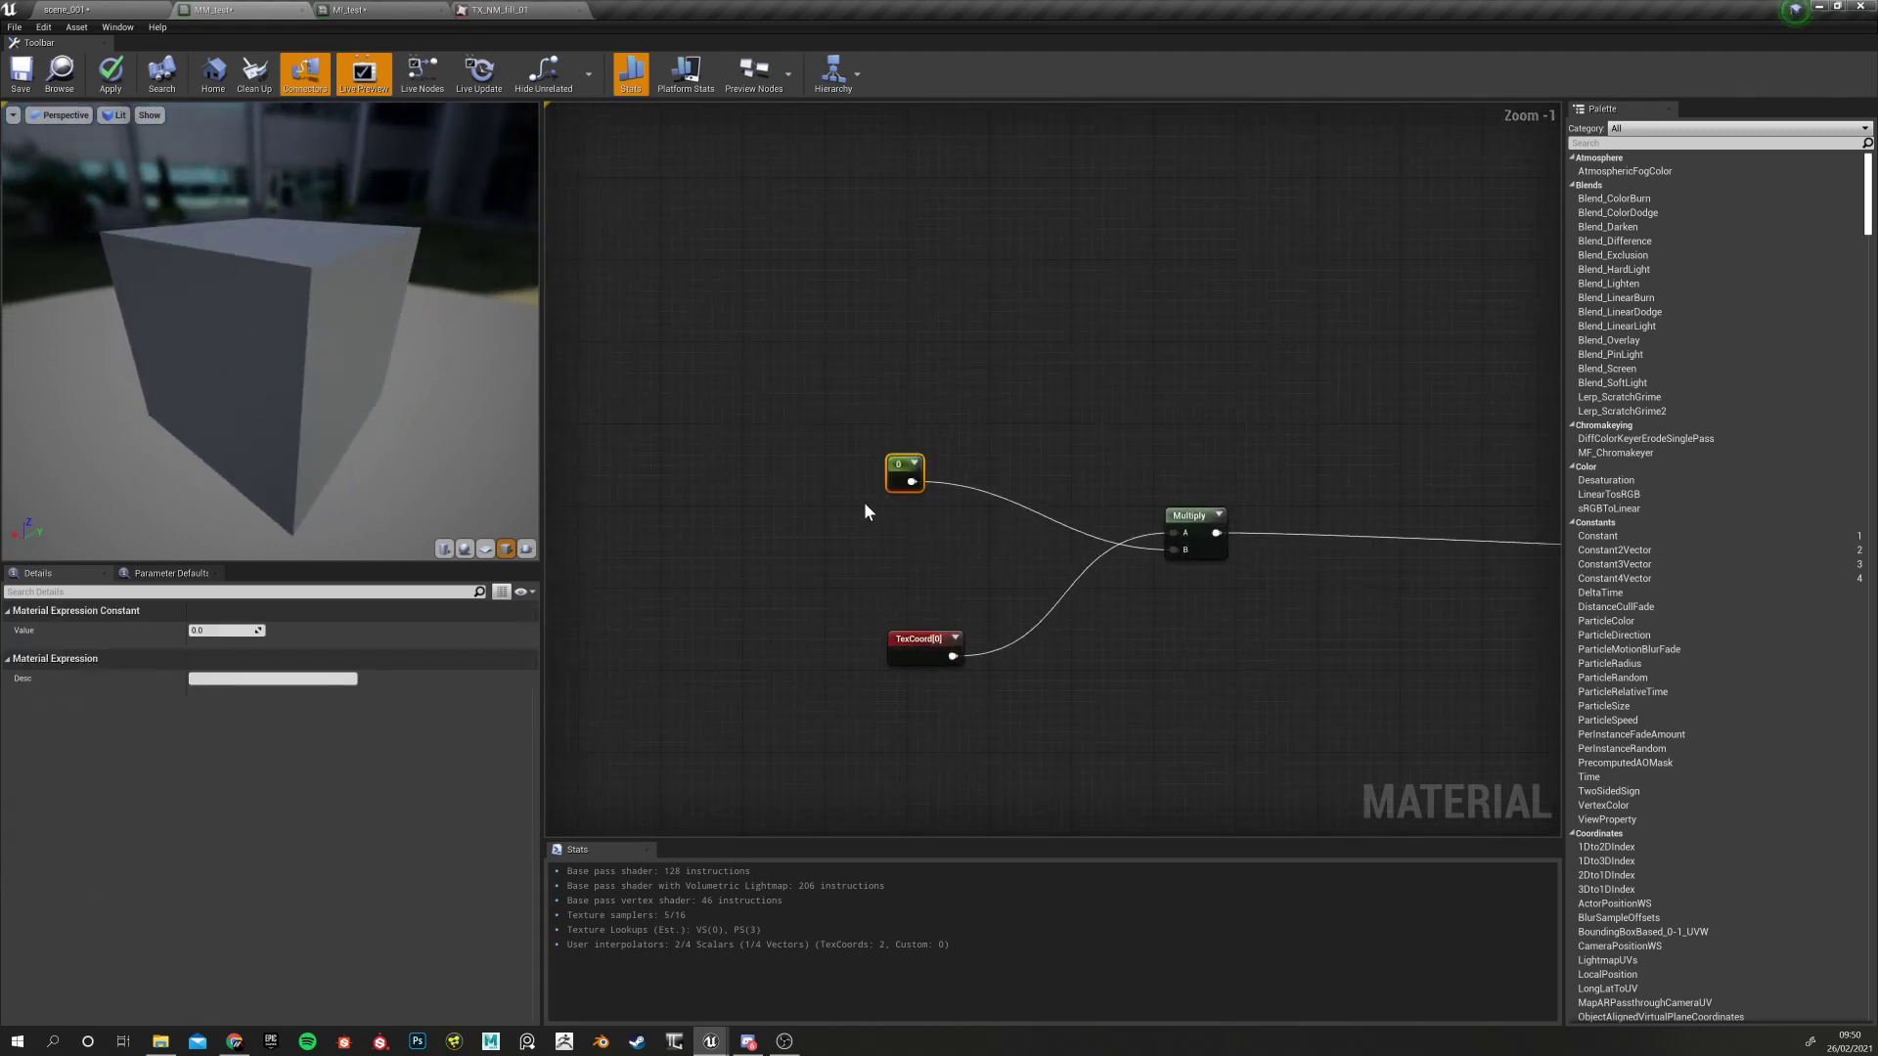
left_click(1165, 524)
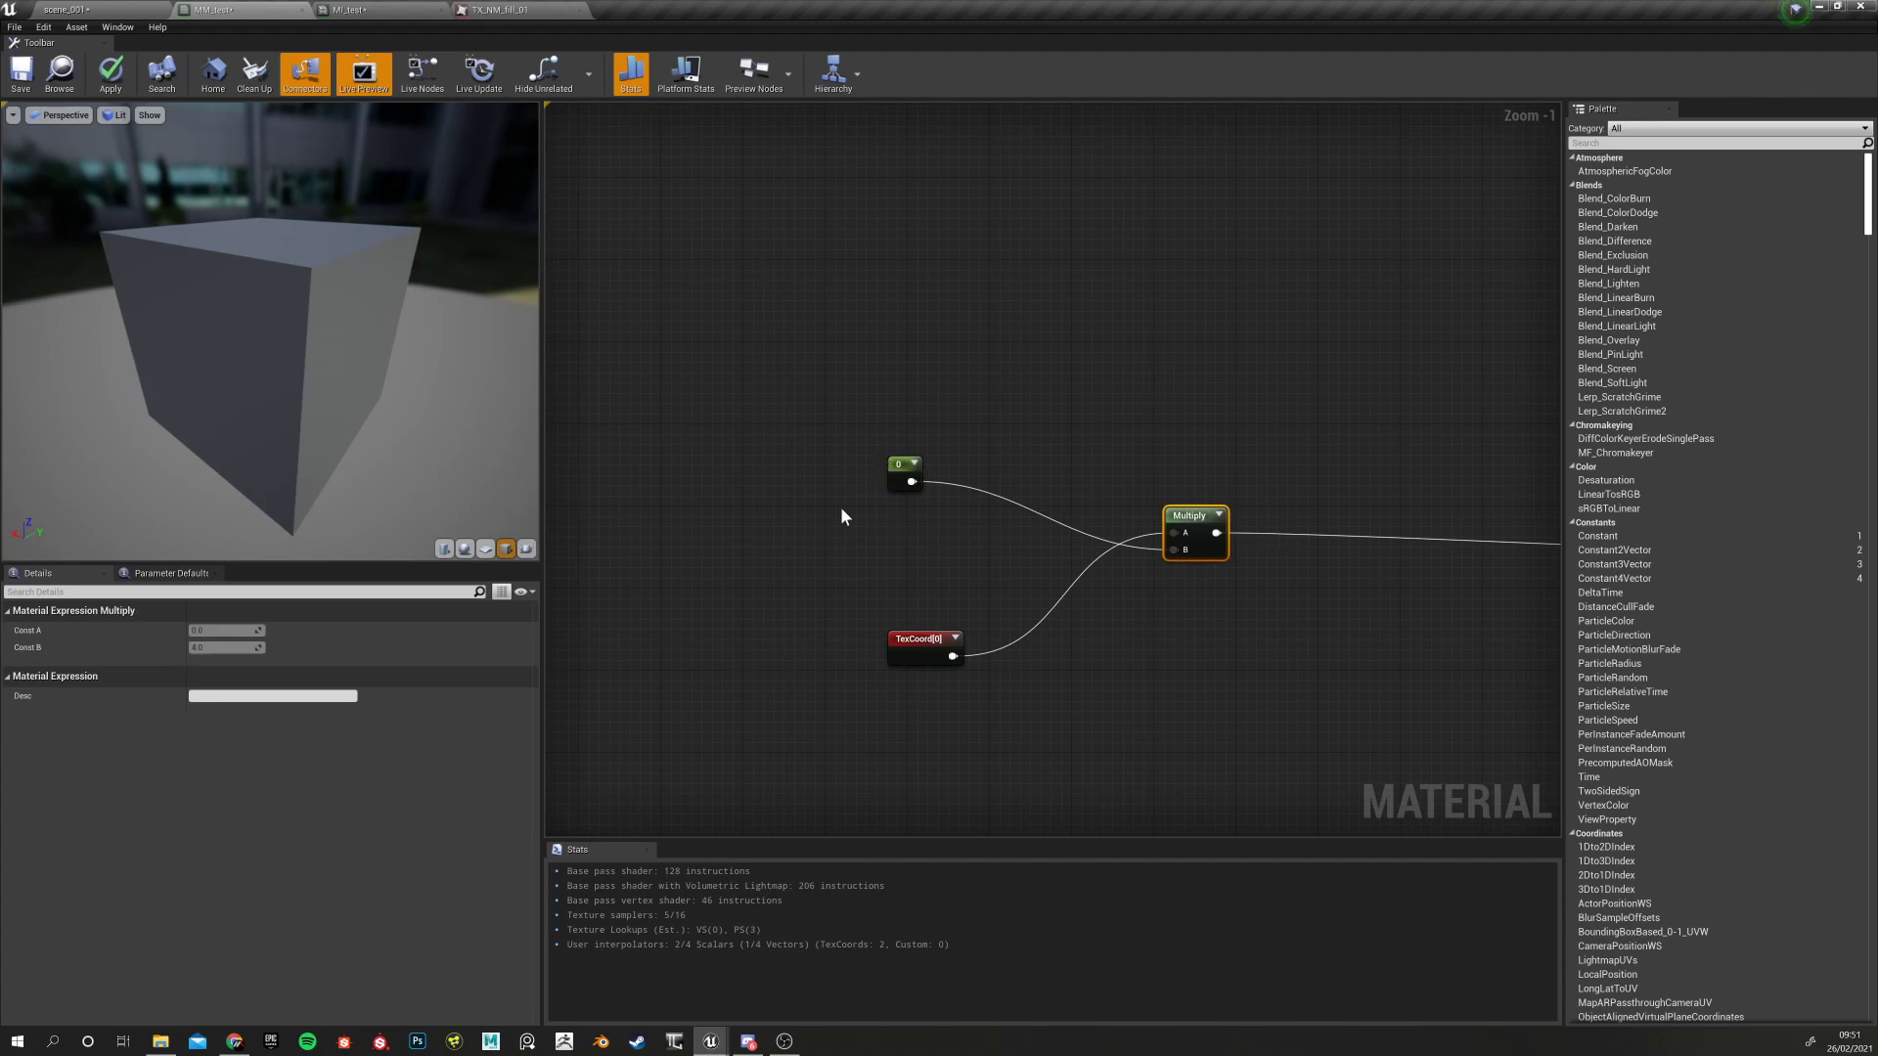
left_click_drag(121, 183, 144, 379)
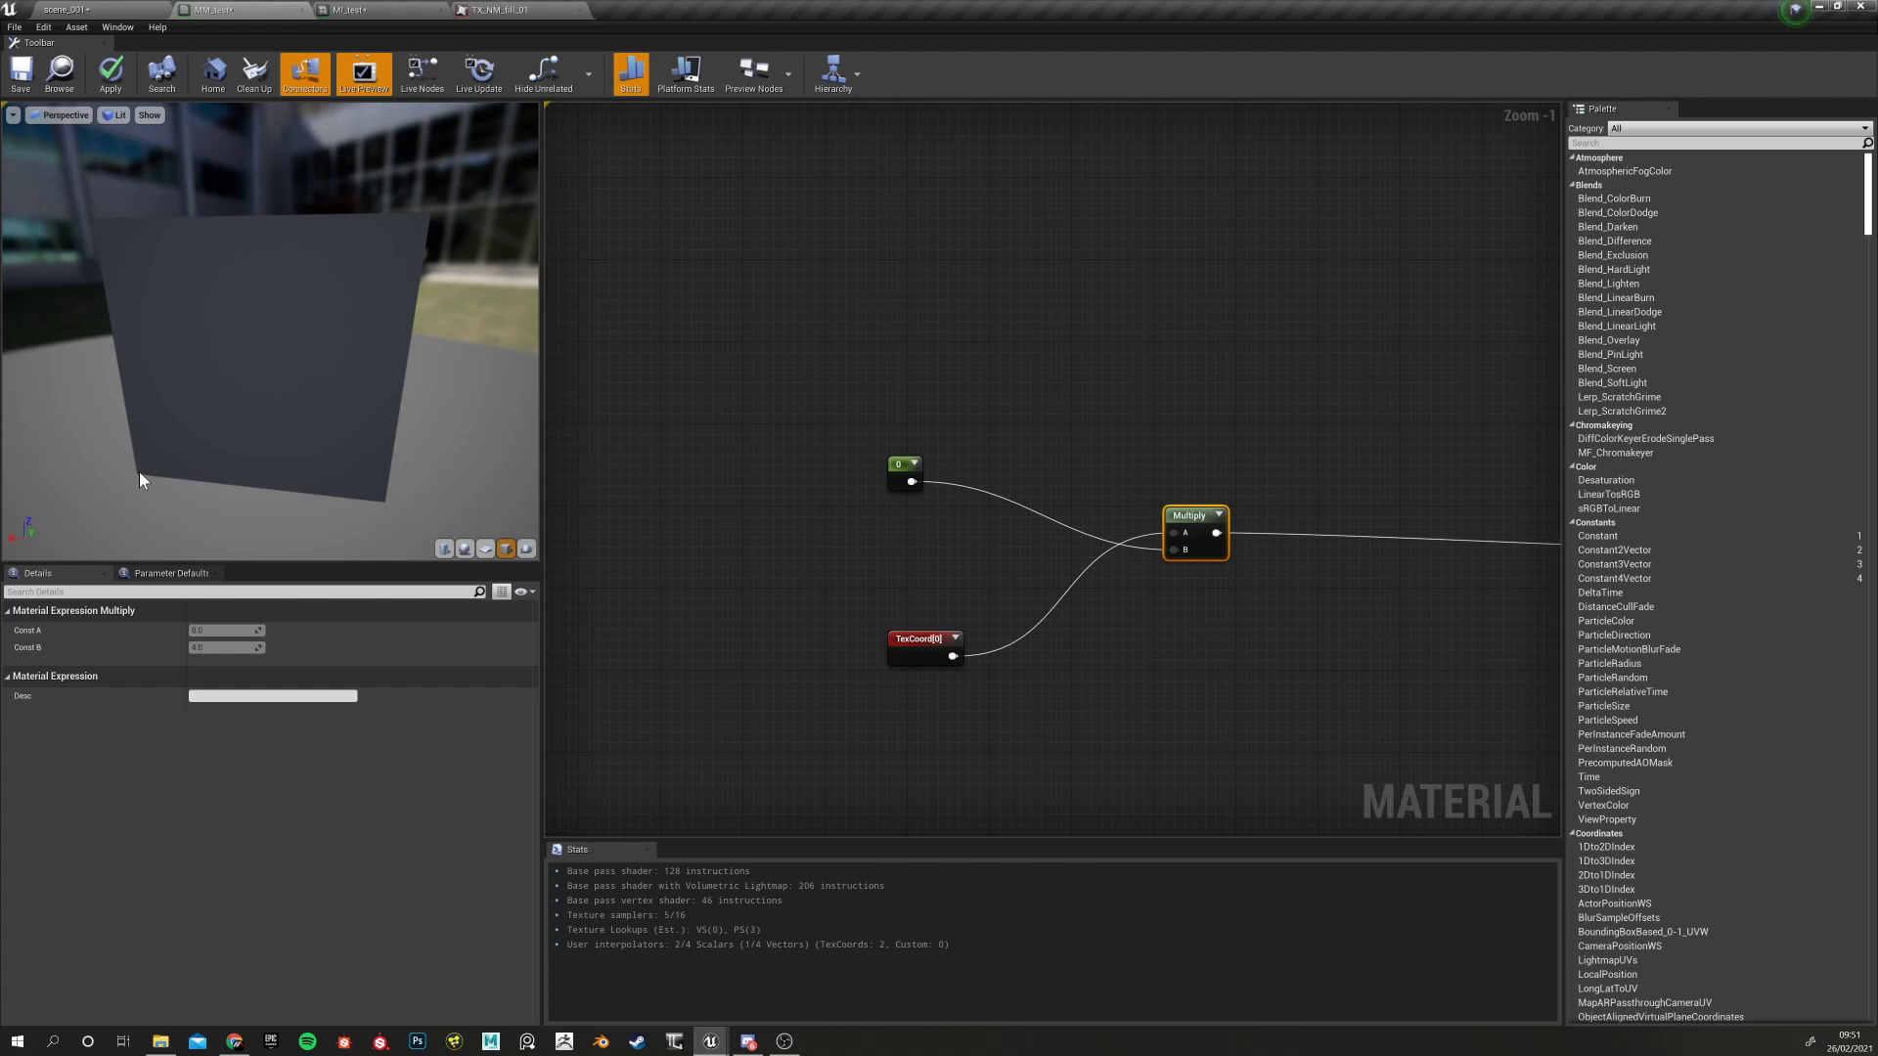
Set the Constant's value to 1, test dragging it higher, then reset and enter 1 again
left_click(896, 473)
left_click(221, 630)
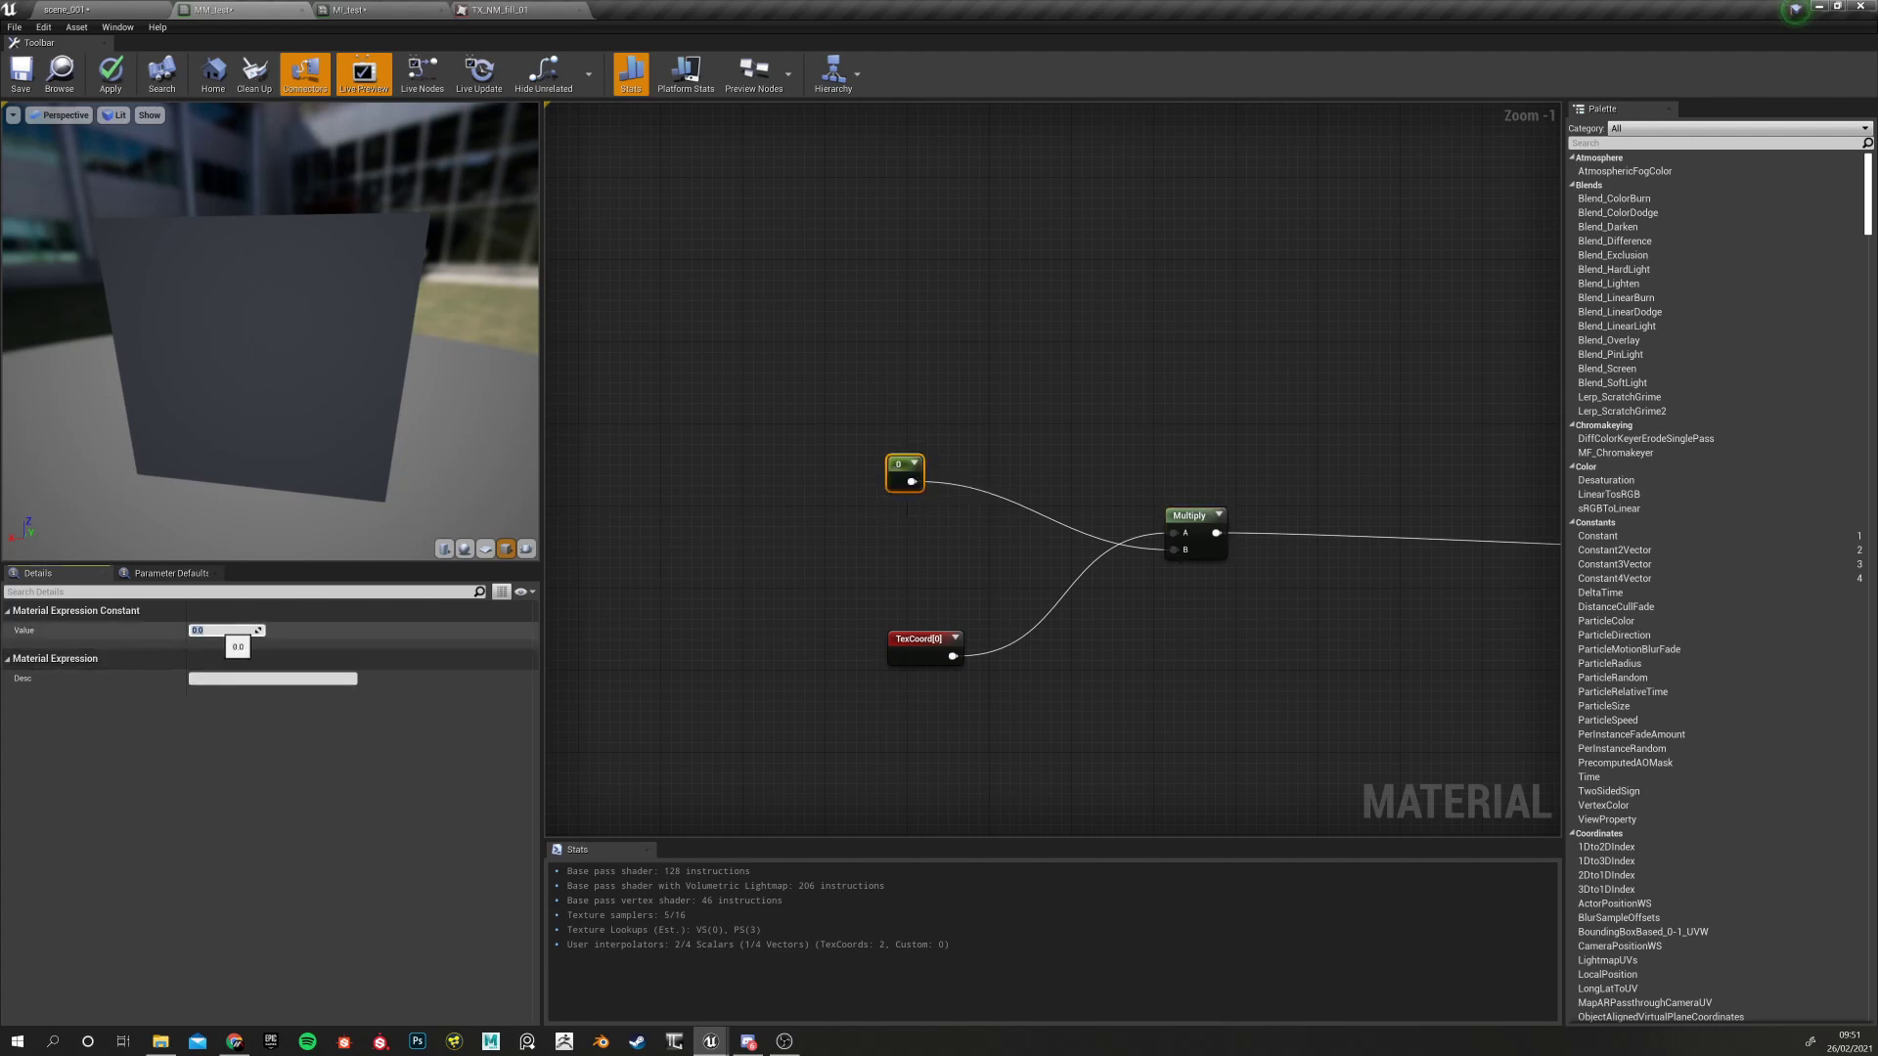
key("Return")
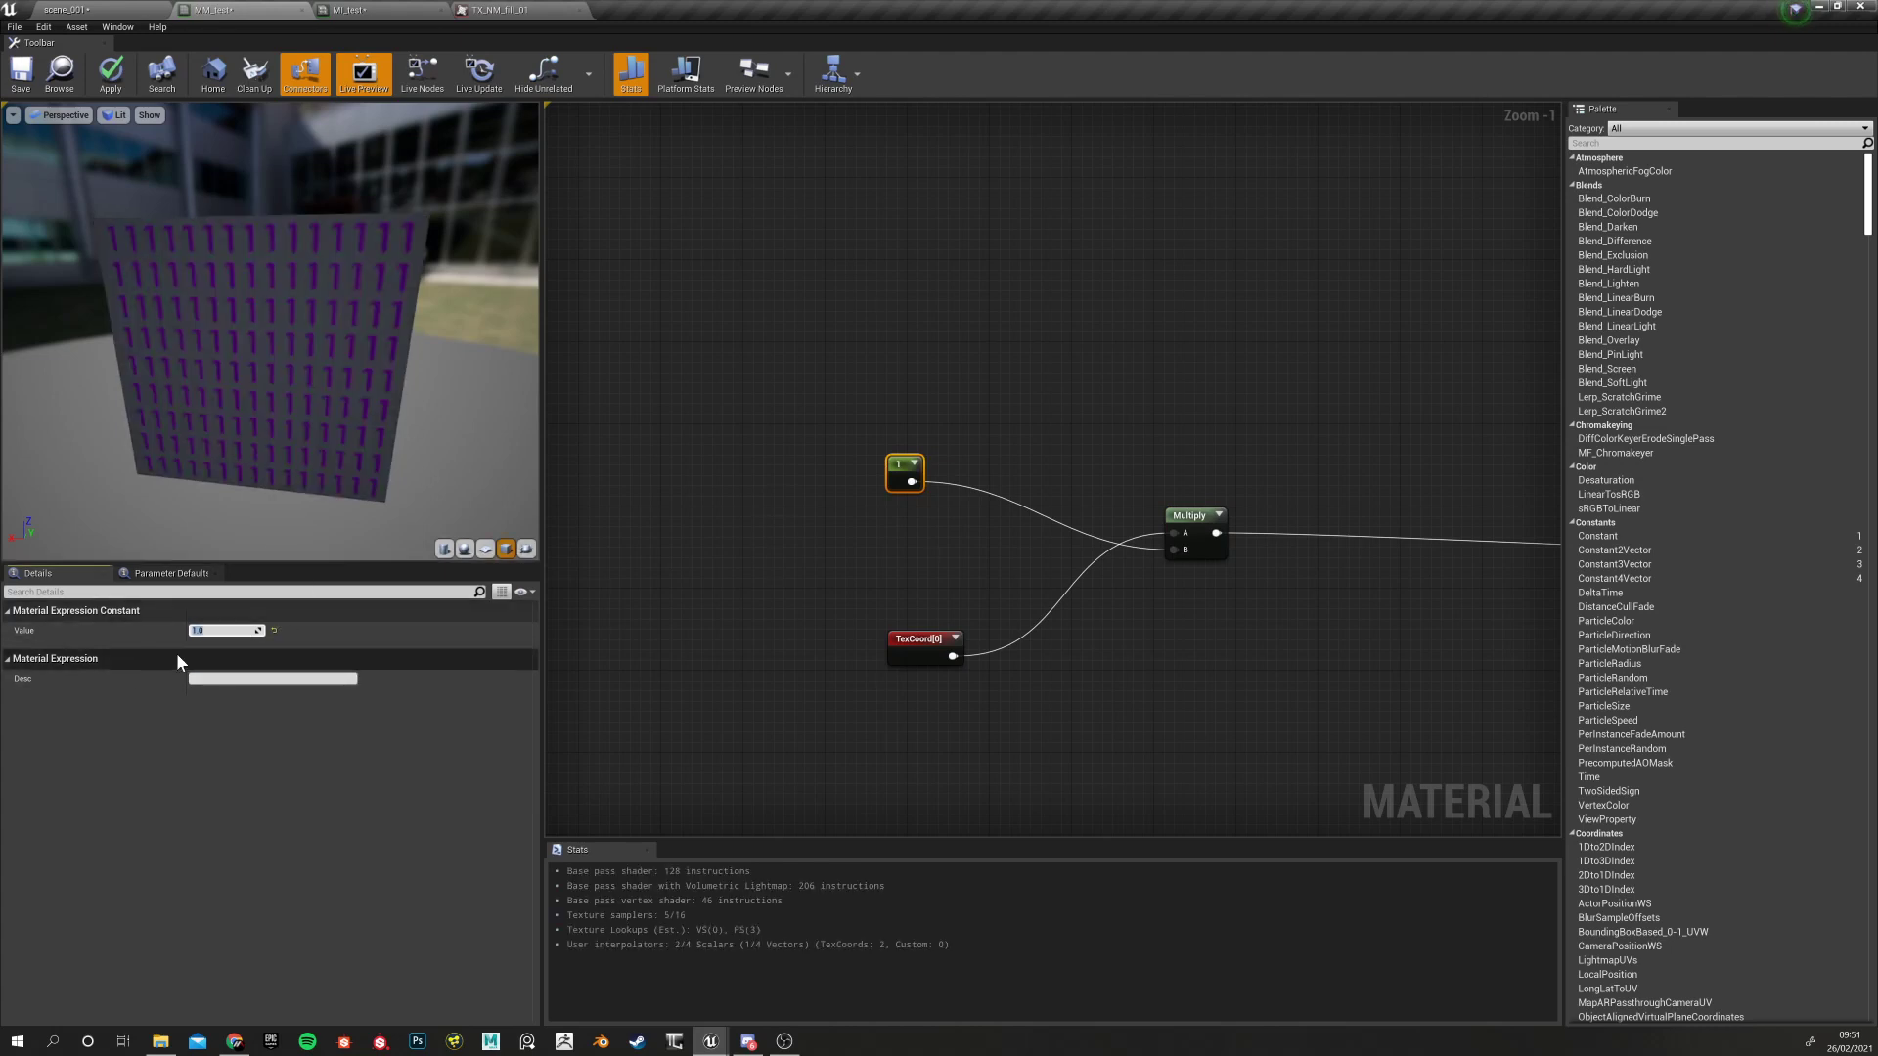
left_click(213, 631)
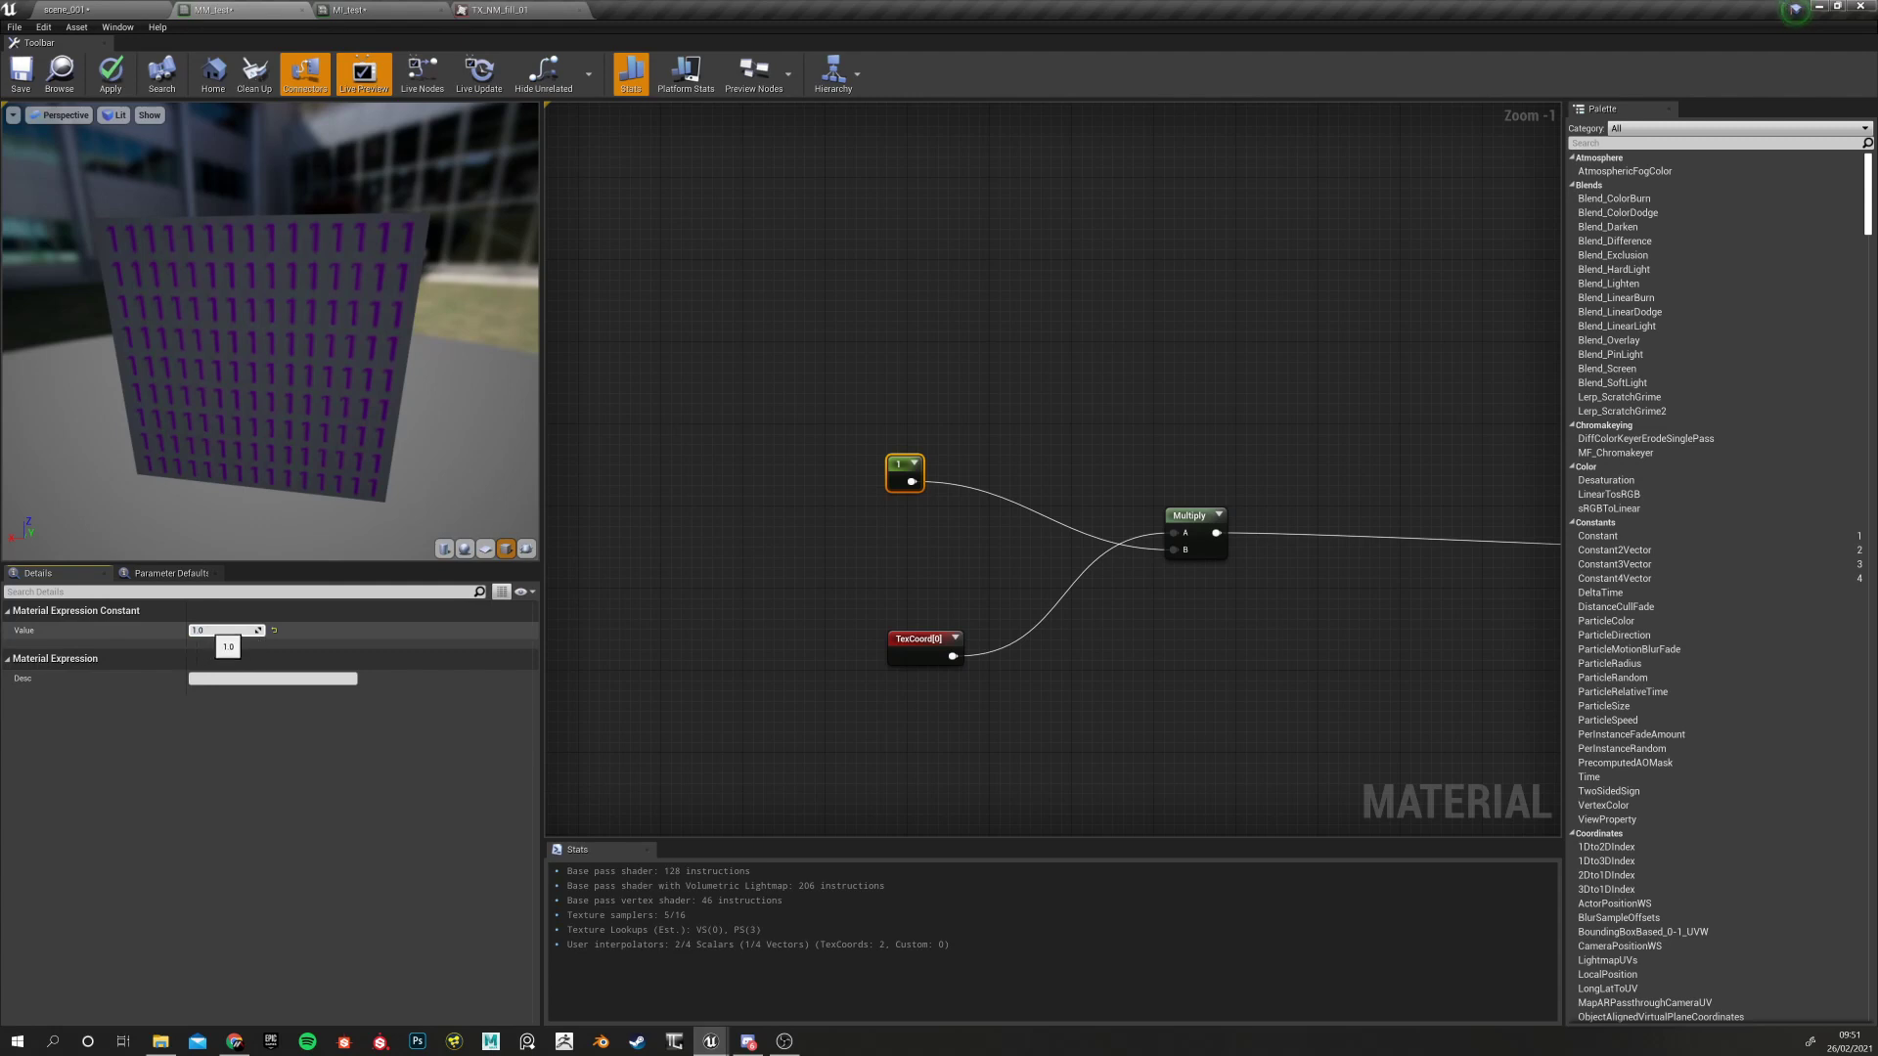
mouse_move(208, 630)
left_mouse_down()
mouse_move(230, 631)
mouse_move(209, 630)
left_mouse_up()
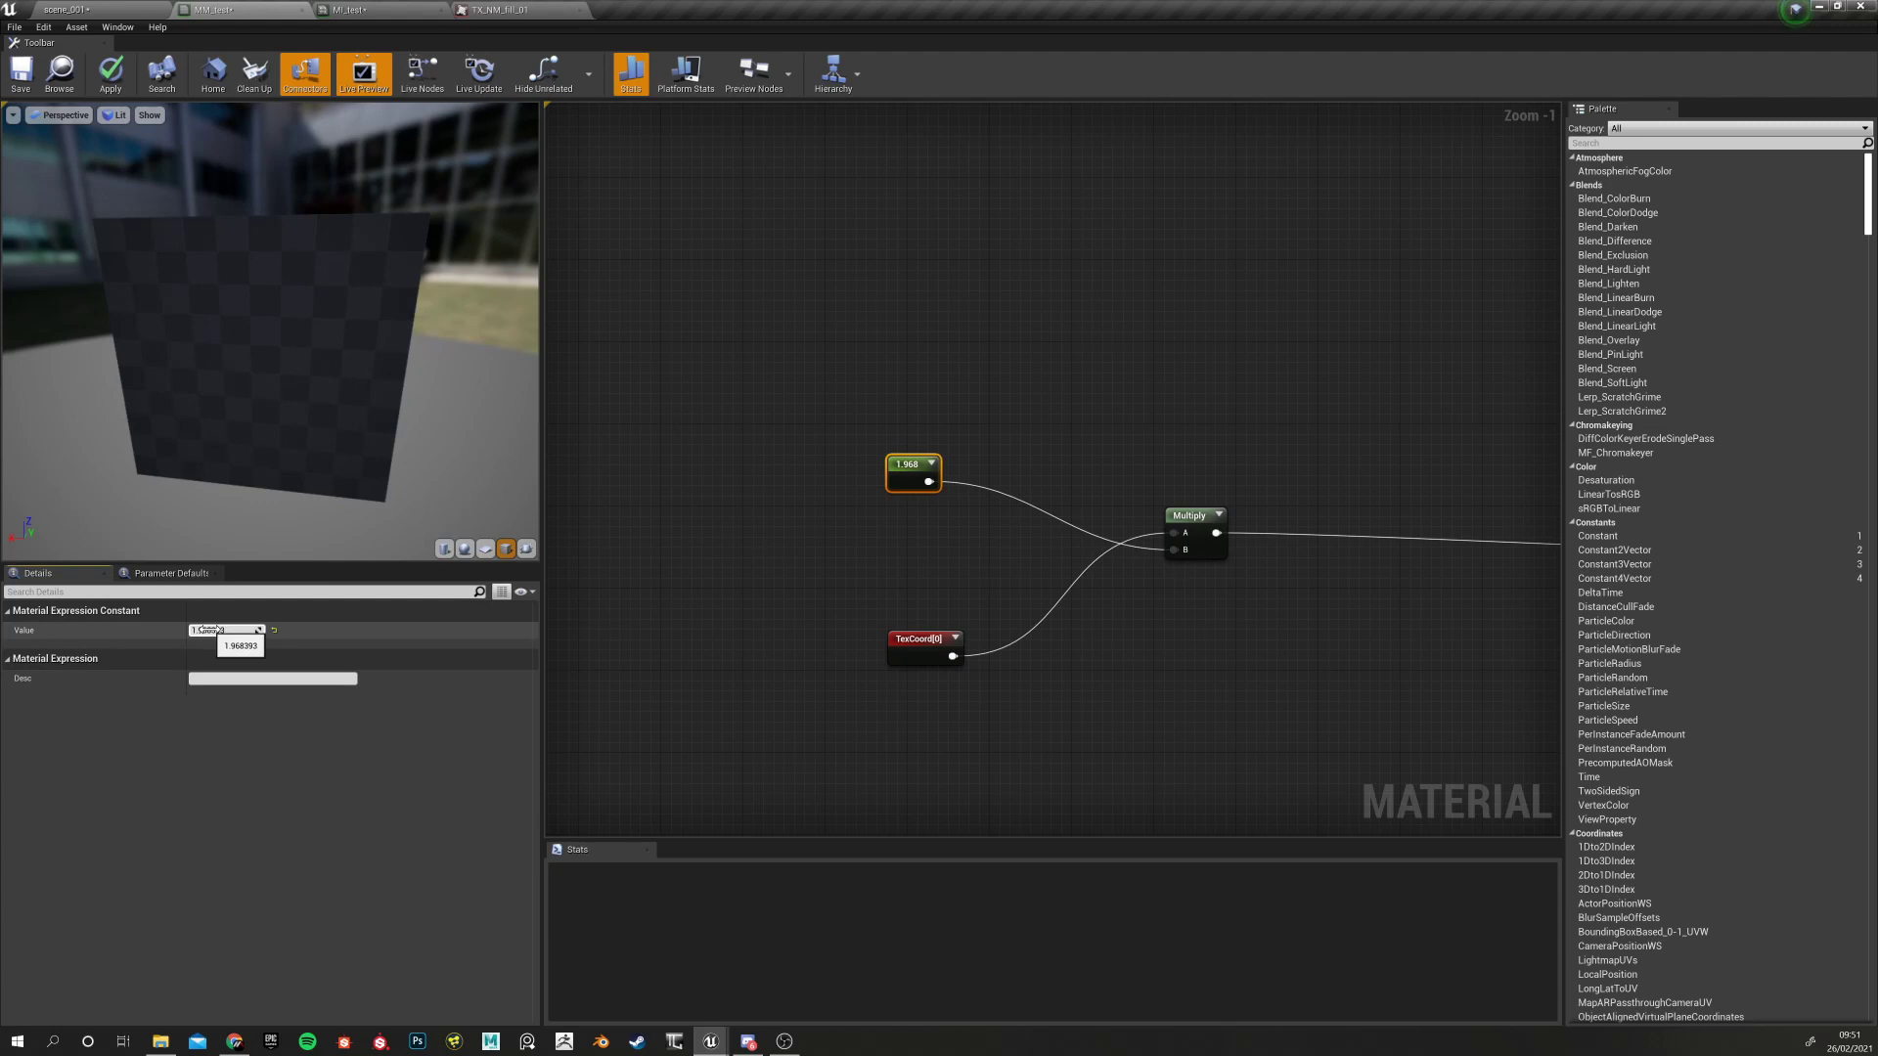
mouse_move(208, 631)
left_mouse_down()
mouse_move(192, 633)
mouse_move(226, 631)
left_mouse_up()
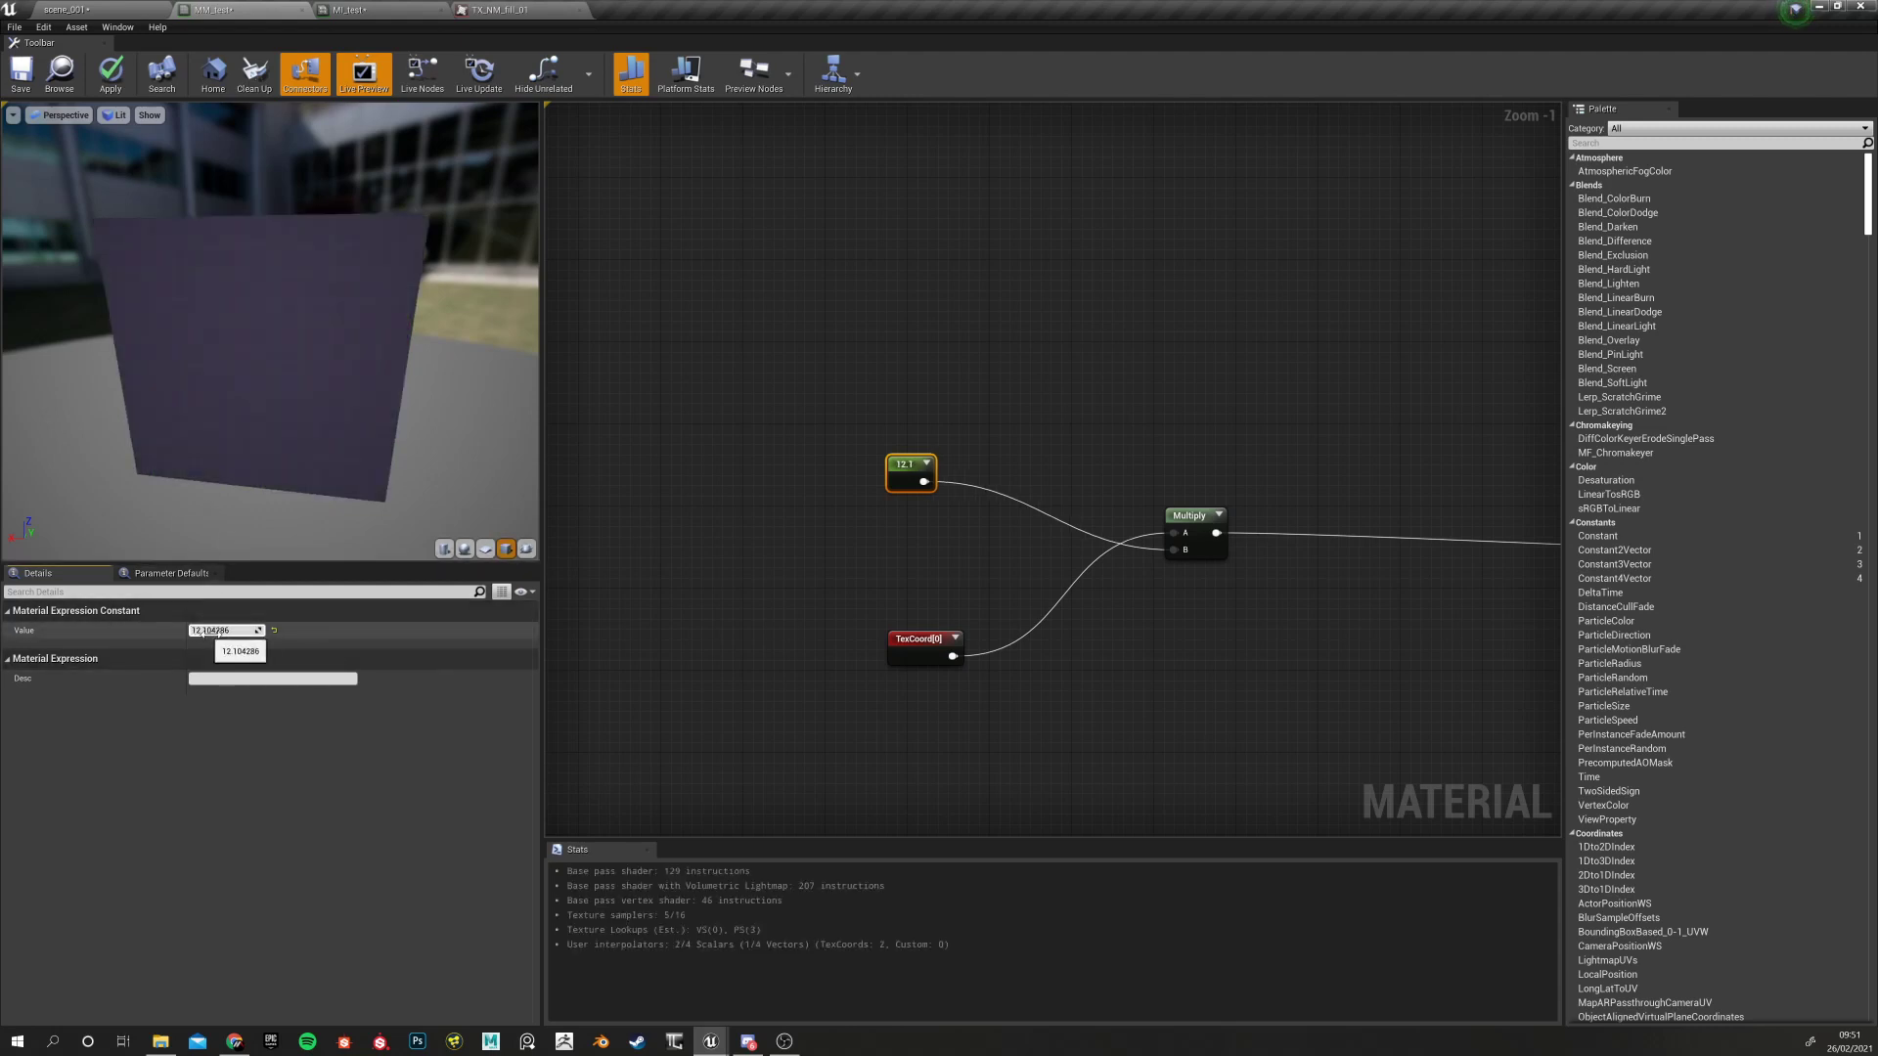
left_click(273, 632)
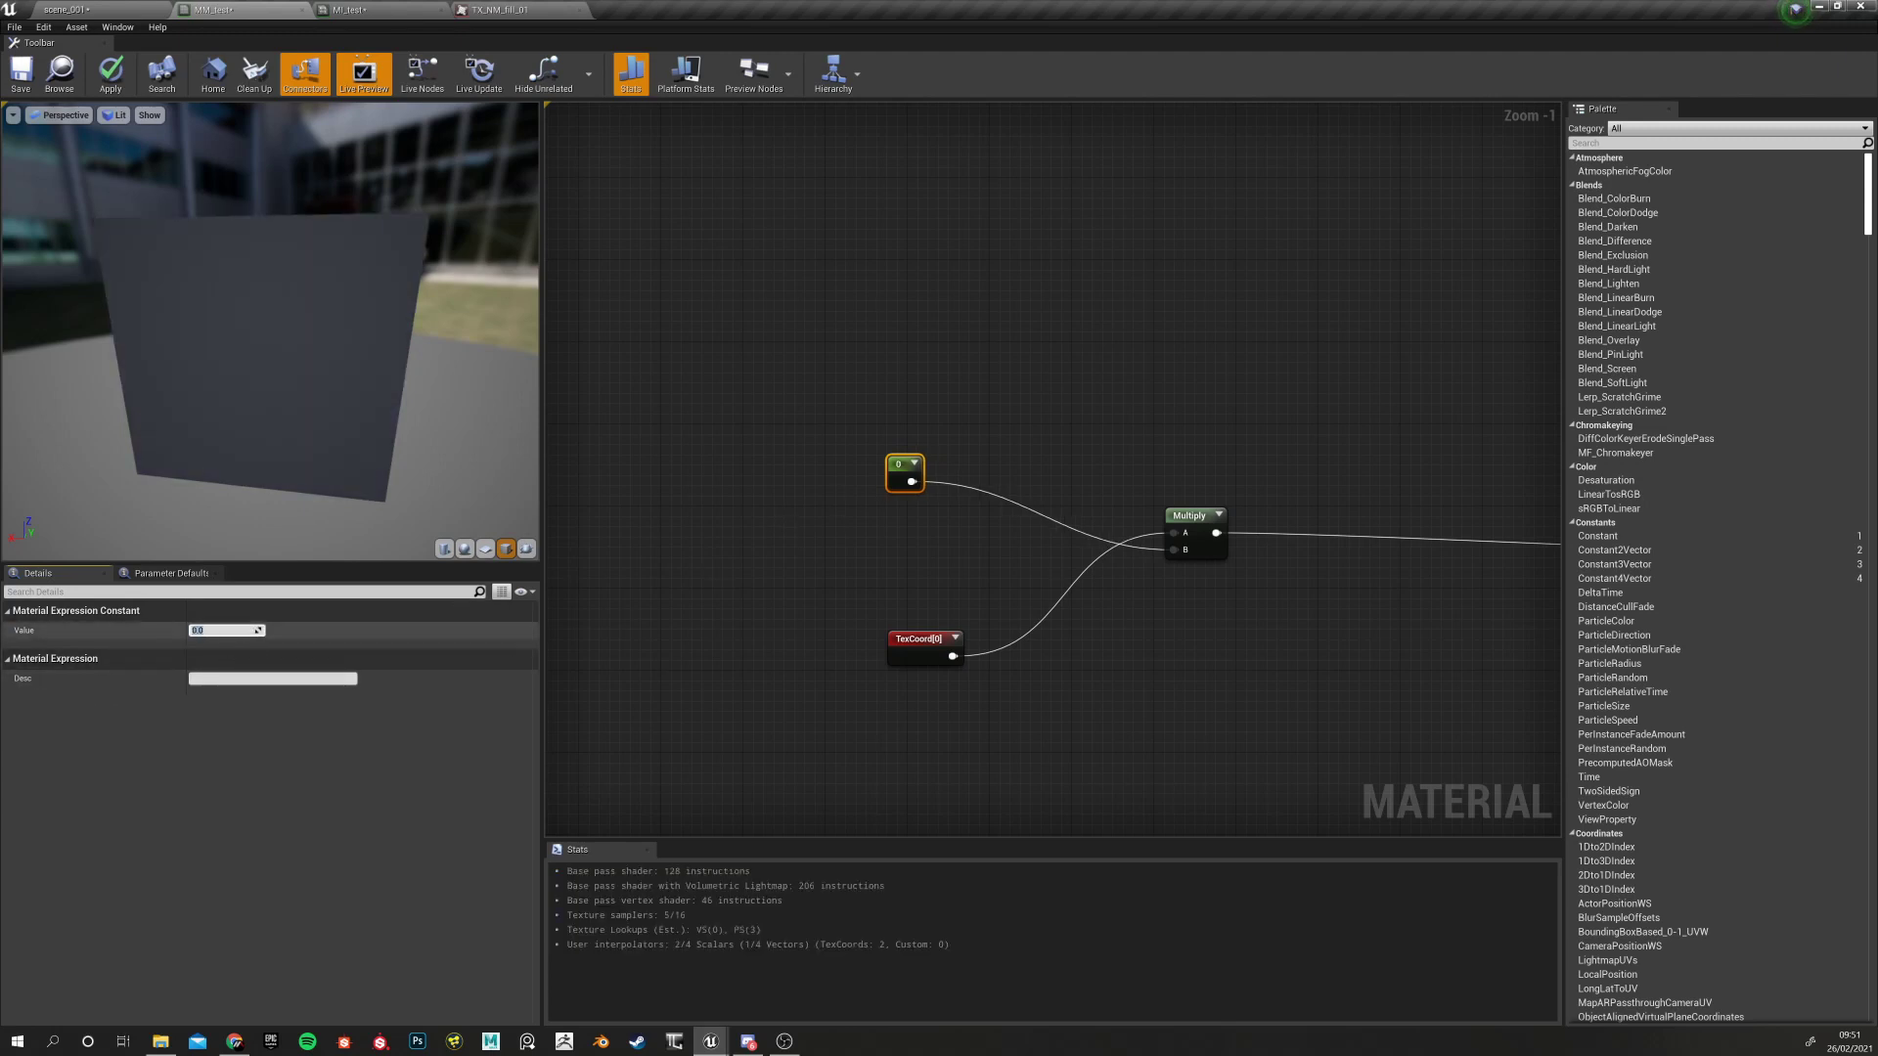
key("Return")
left_click(590, 479)
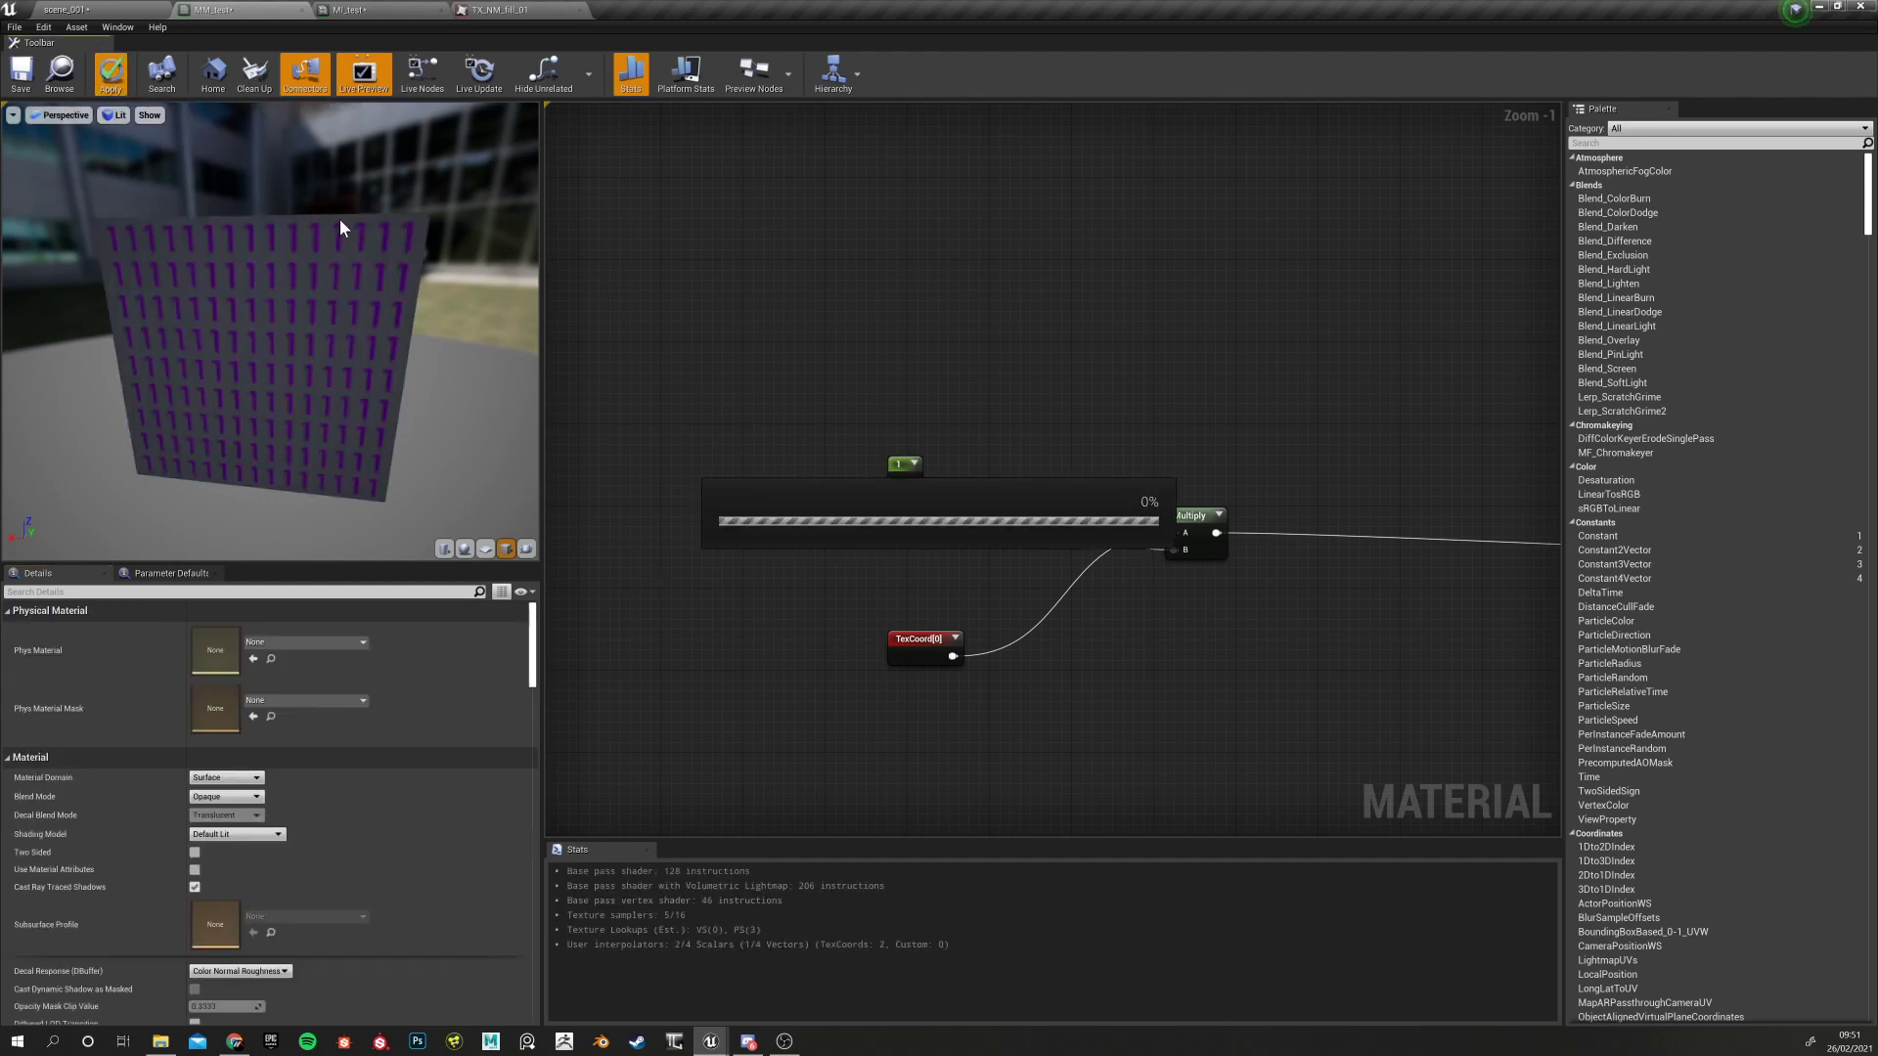
Check the MI_test and scene_001 tabs, then move the 1 constant up and left
left_click(384, 10)
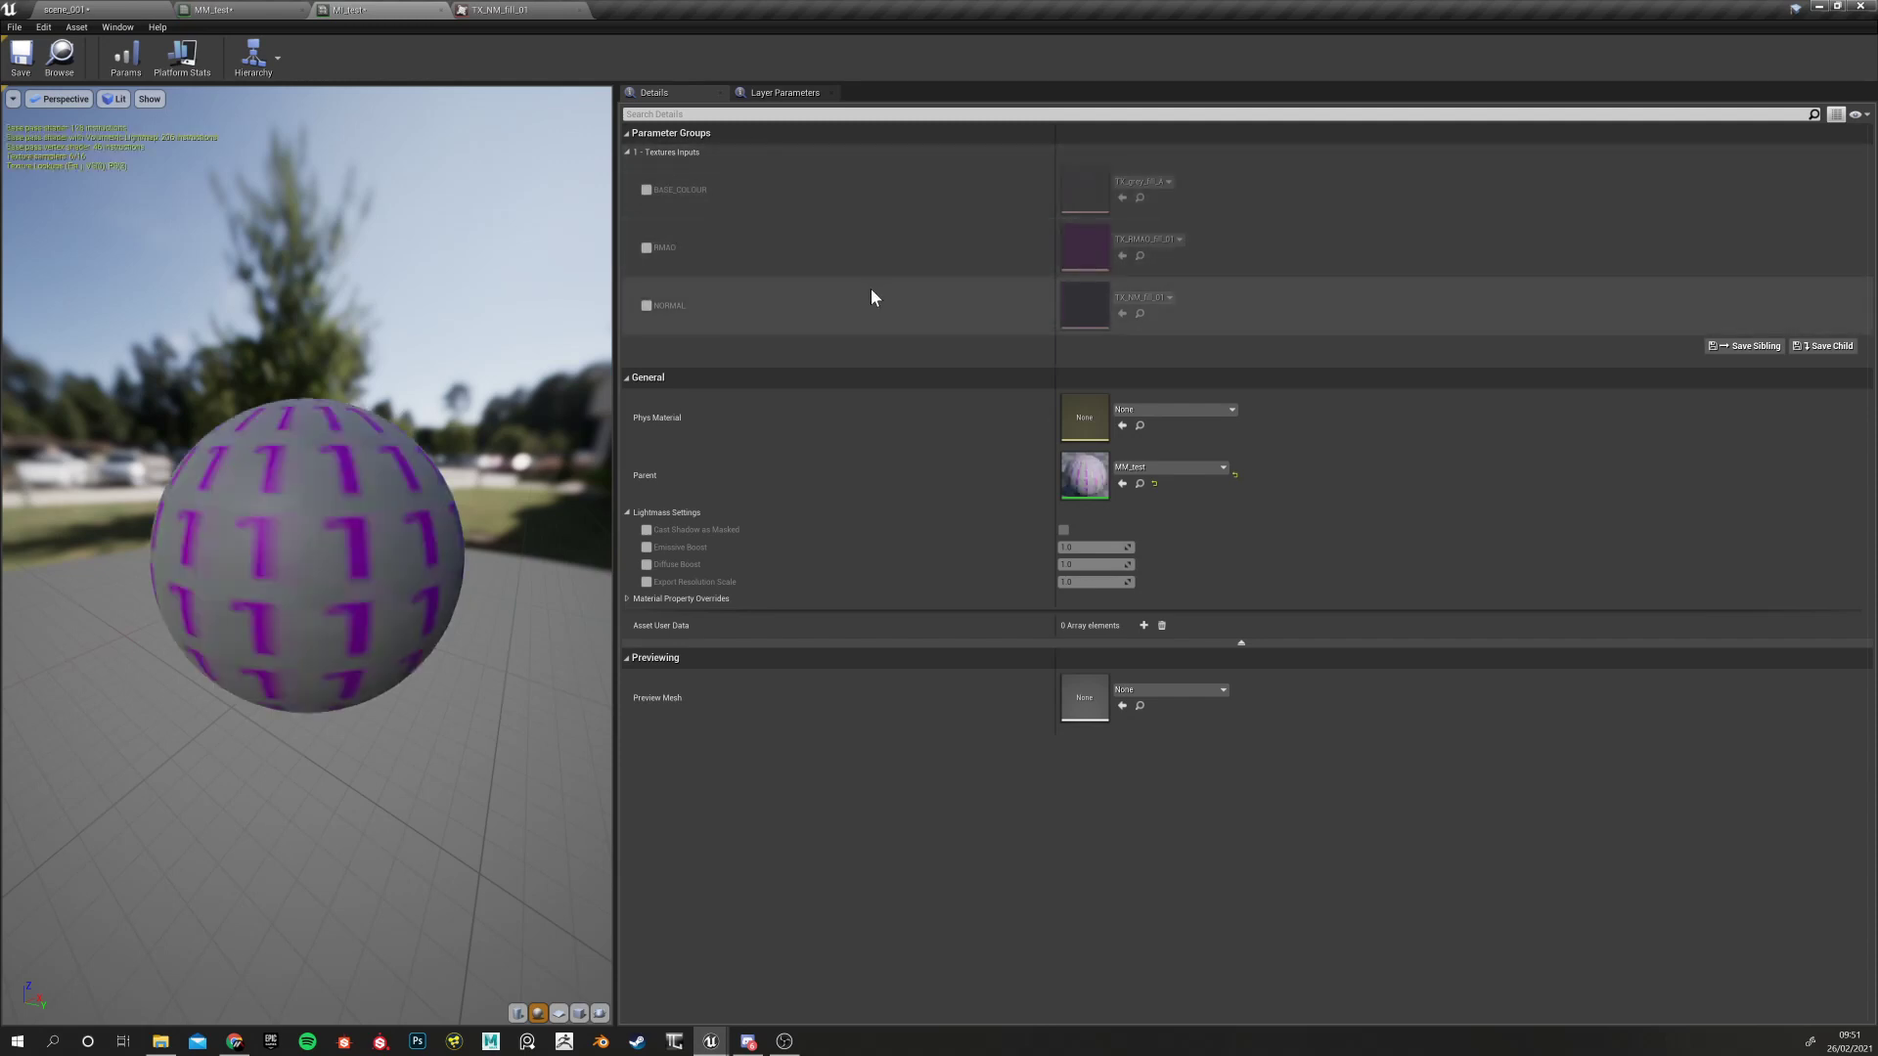
left_click(68, 9)
left_click(223, 9)
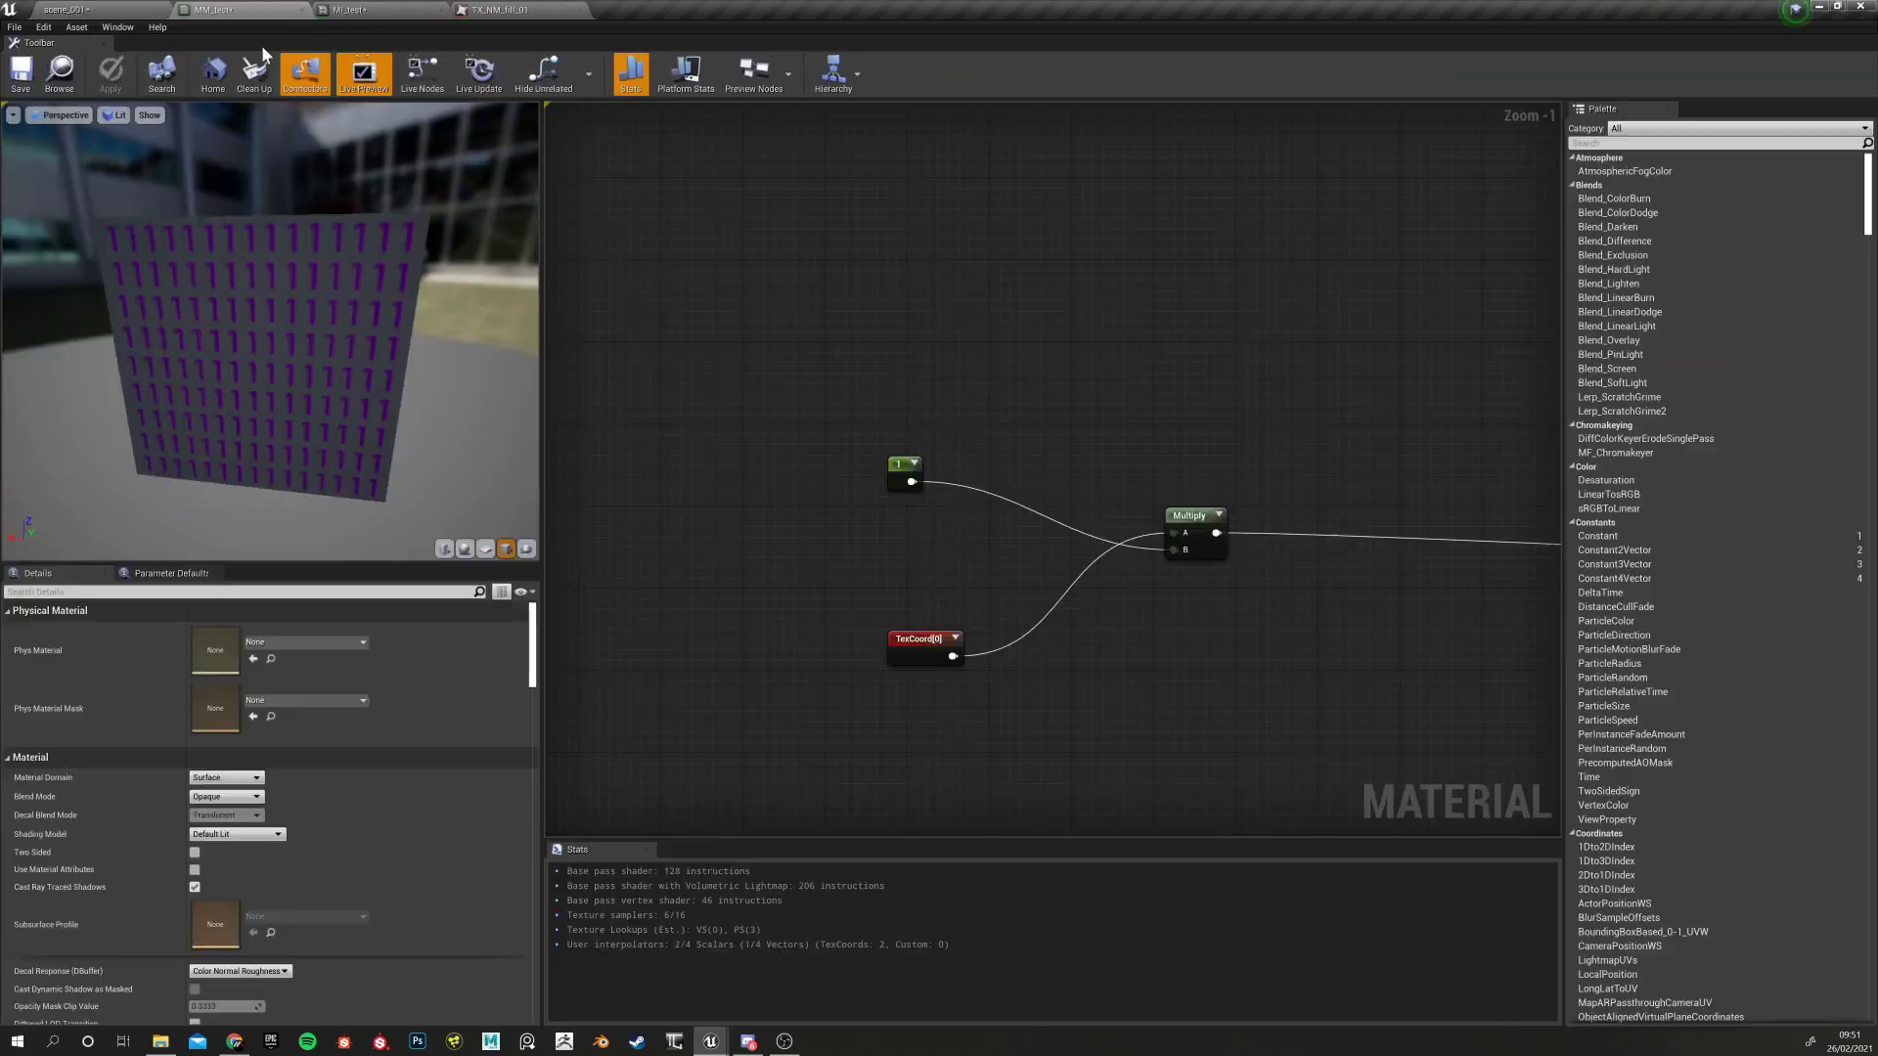
left_click(905, 469)
left_click_drag(899, 476, 847, 378)
Convert the constant into a scalar parameter named UV Tiling
right_click(847, 378)
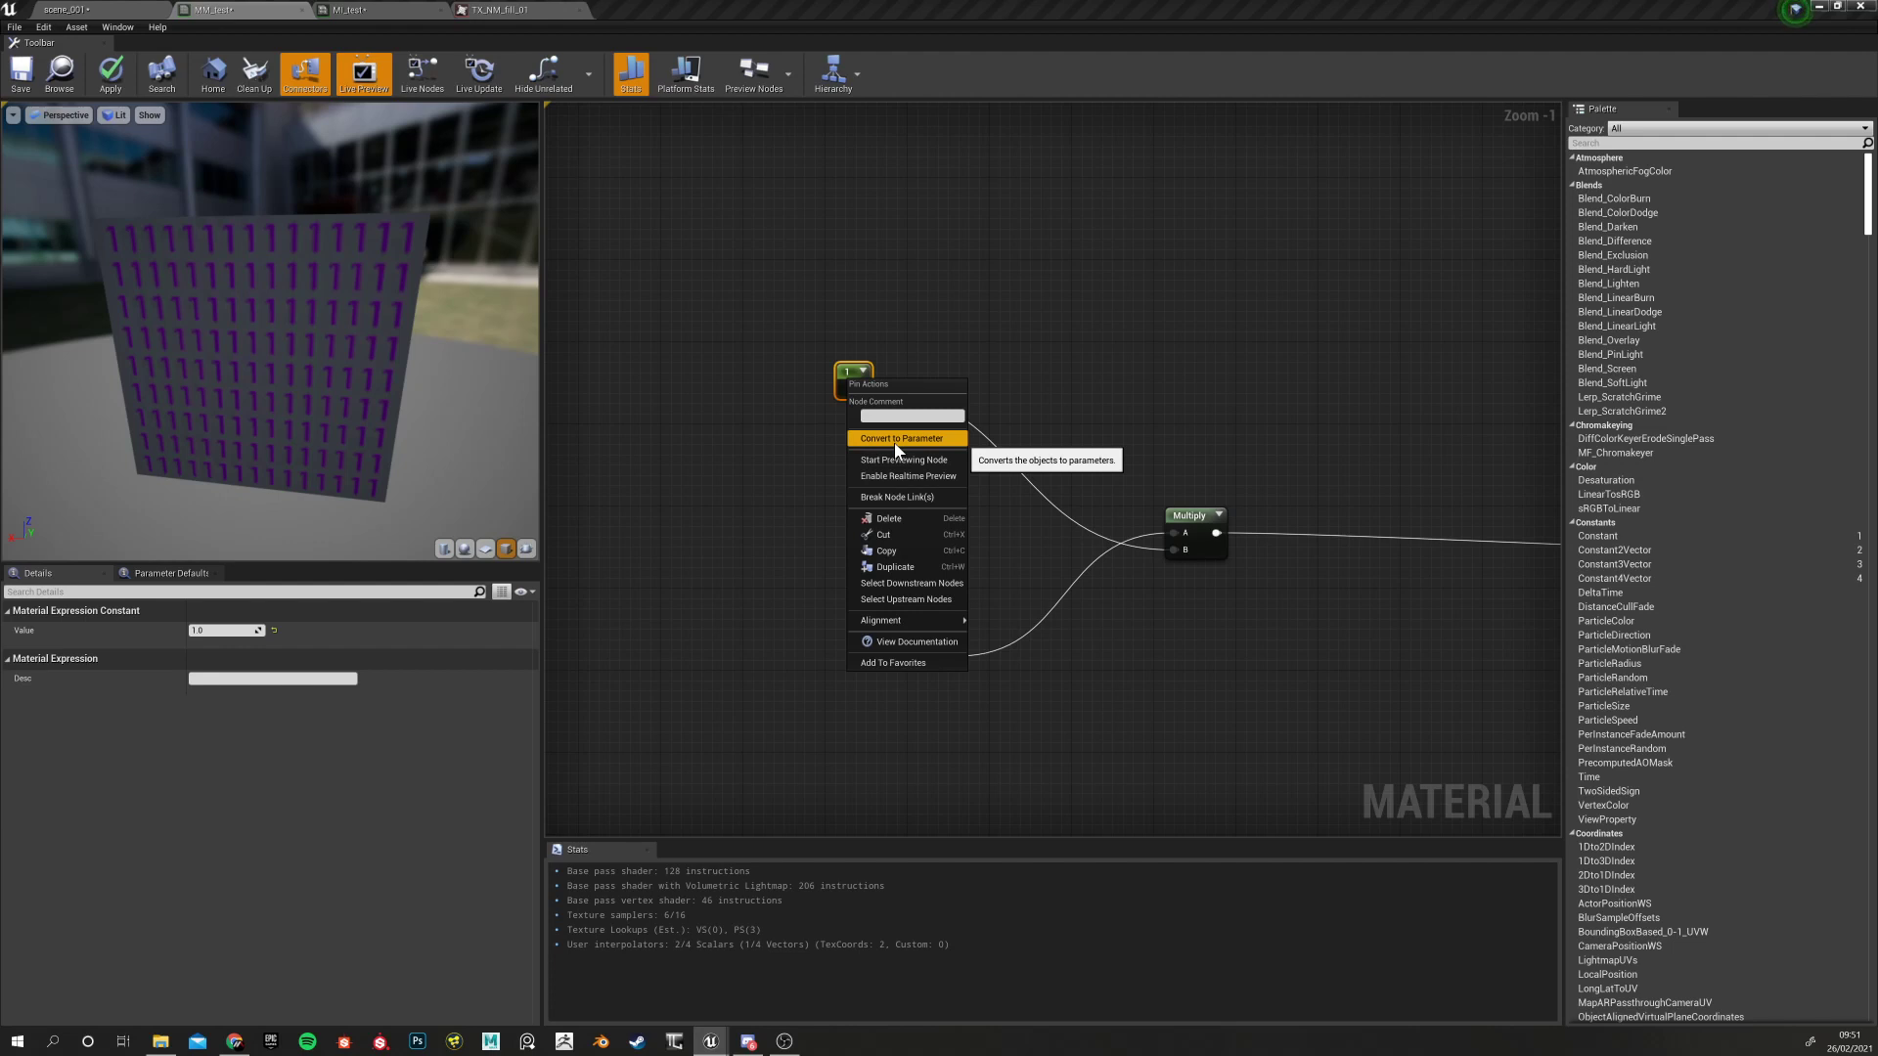
left_click(894, 442)
left_click(794, 531)
left_click(860, 387)
left_click(225, 630)
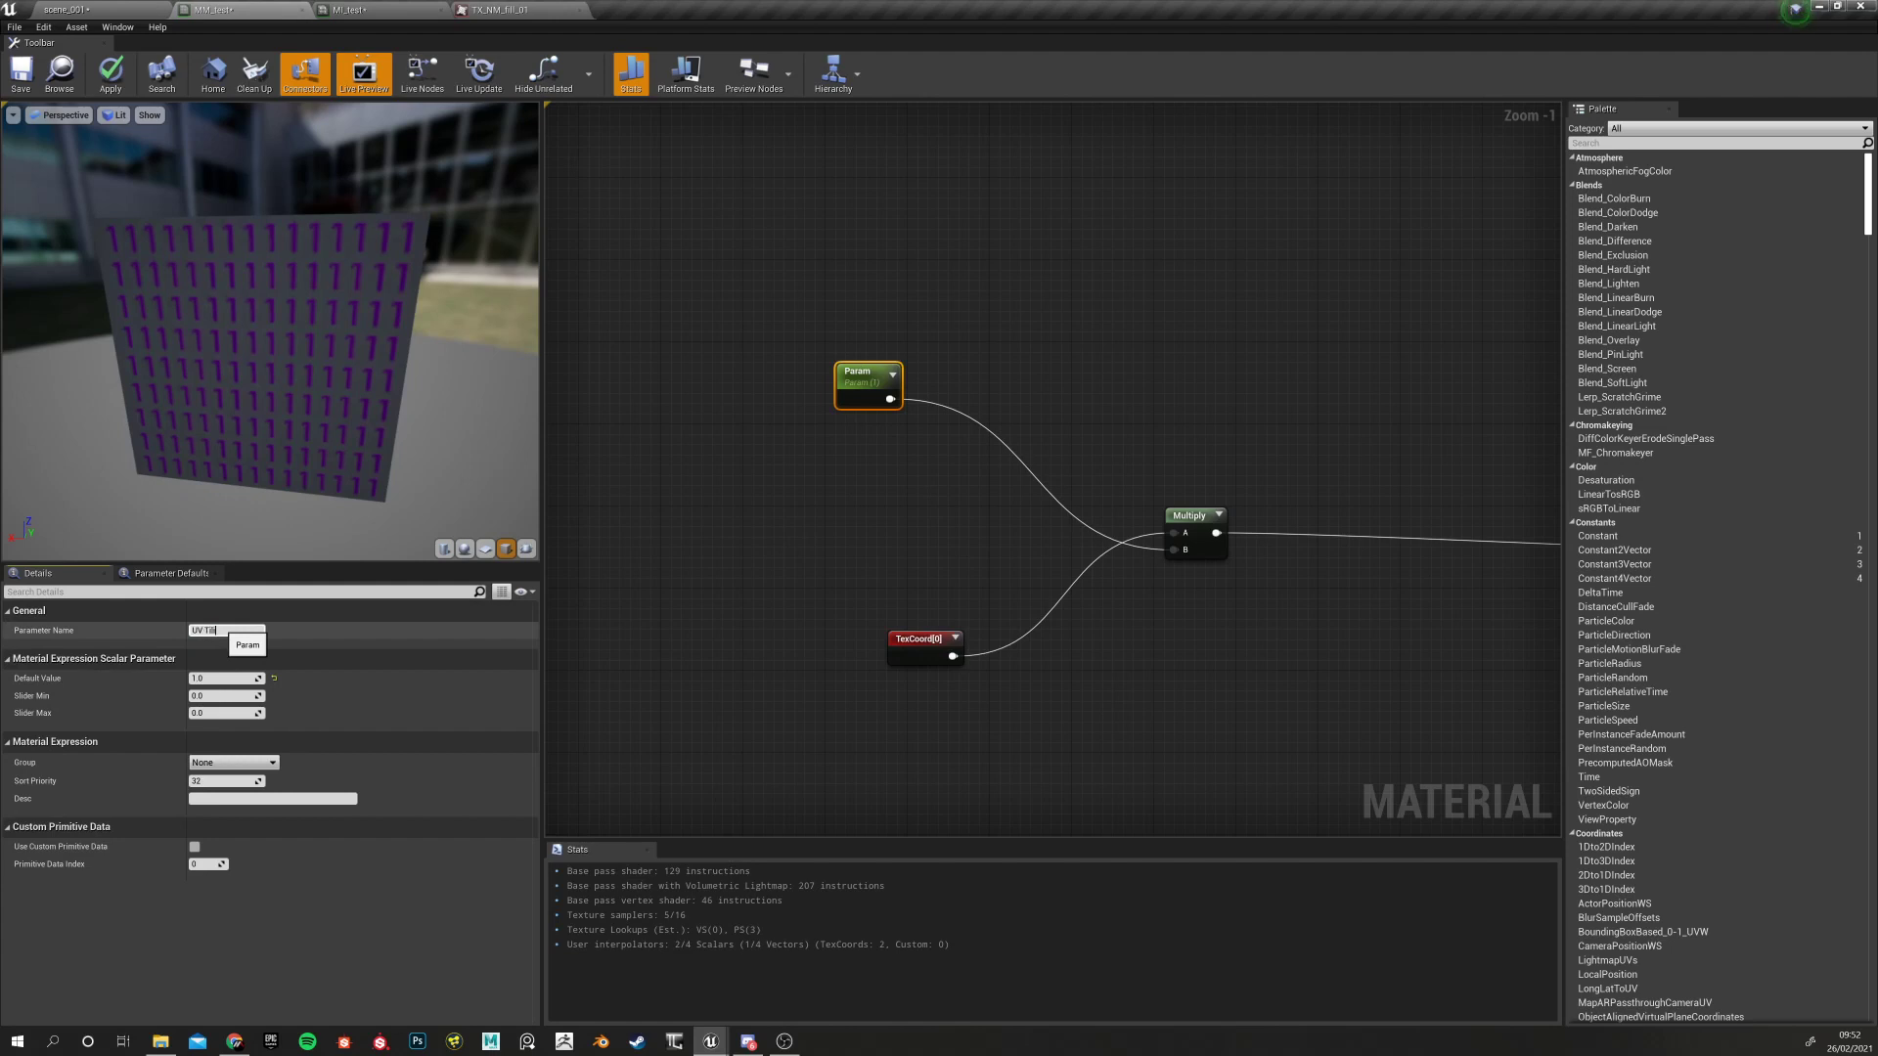
key("Return")
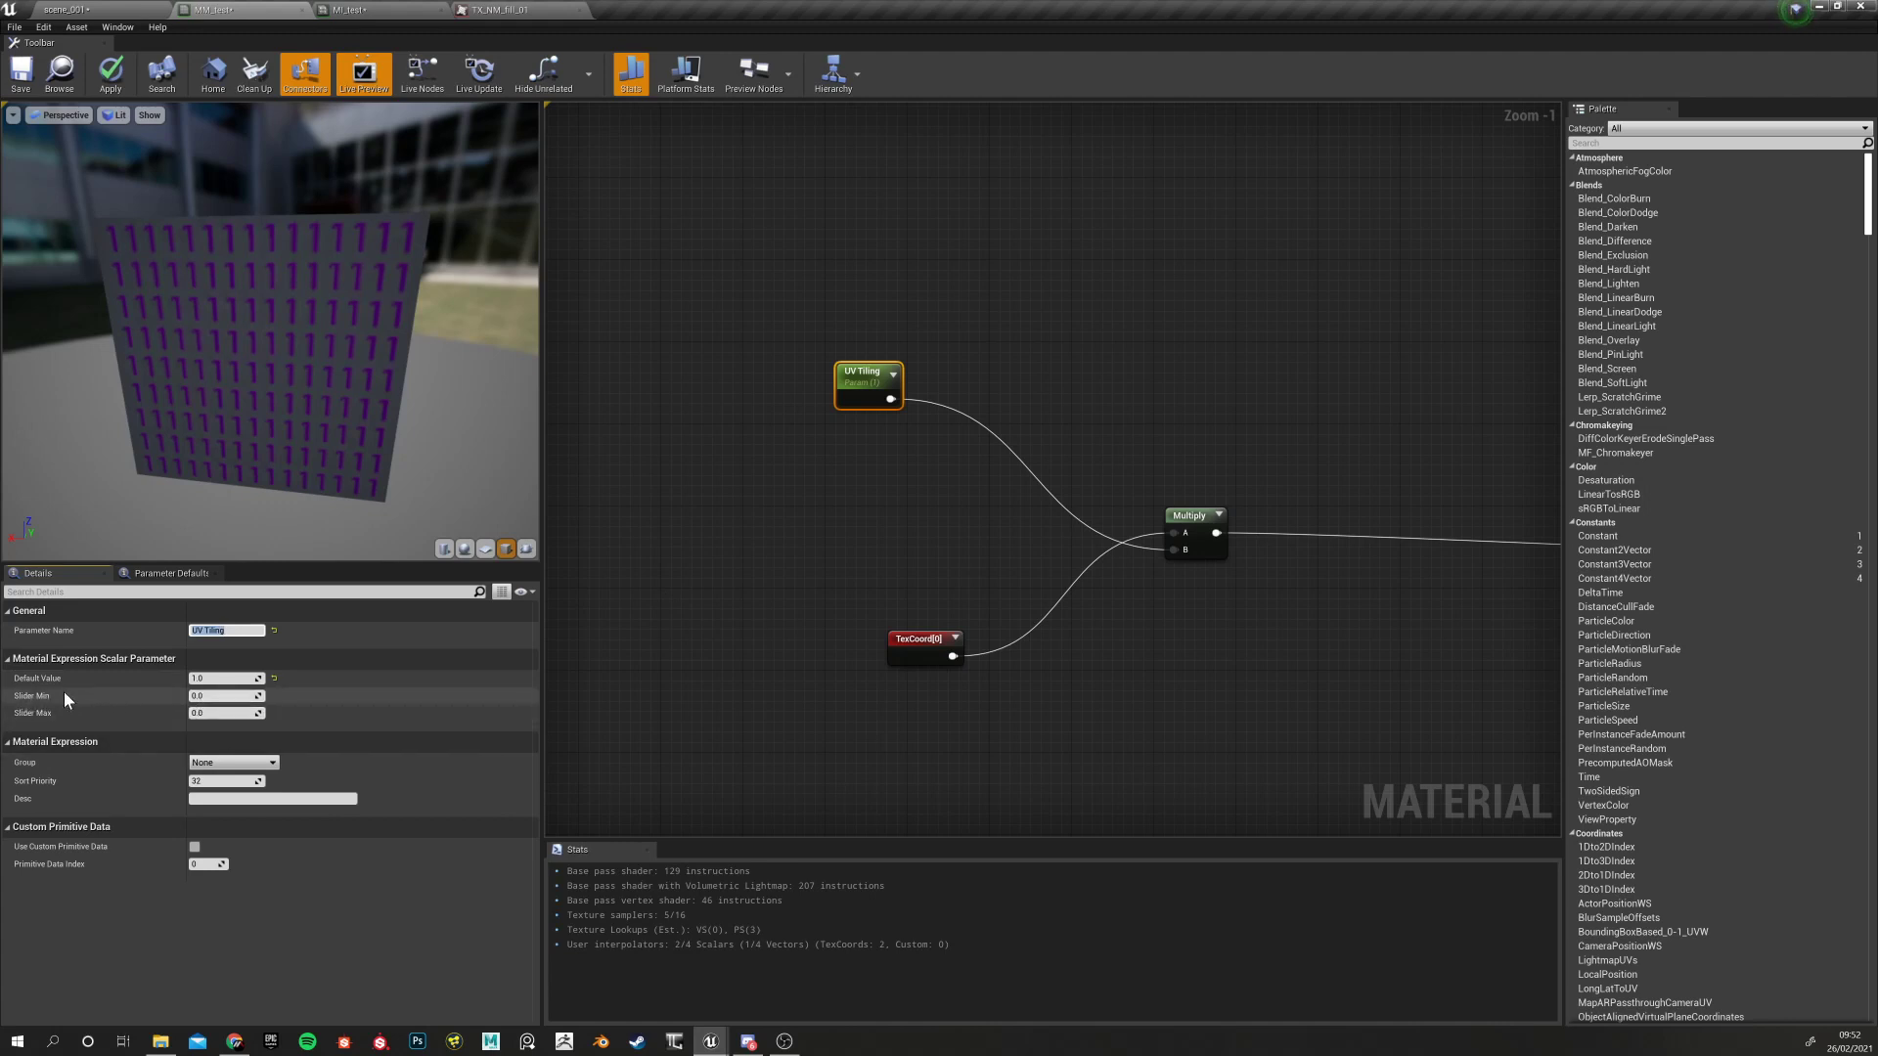
Save the MM_test material with Ctrl+S
left_click(741, 397)
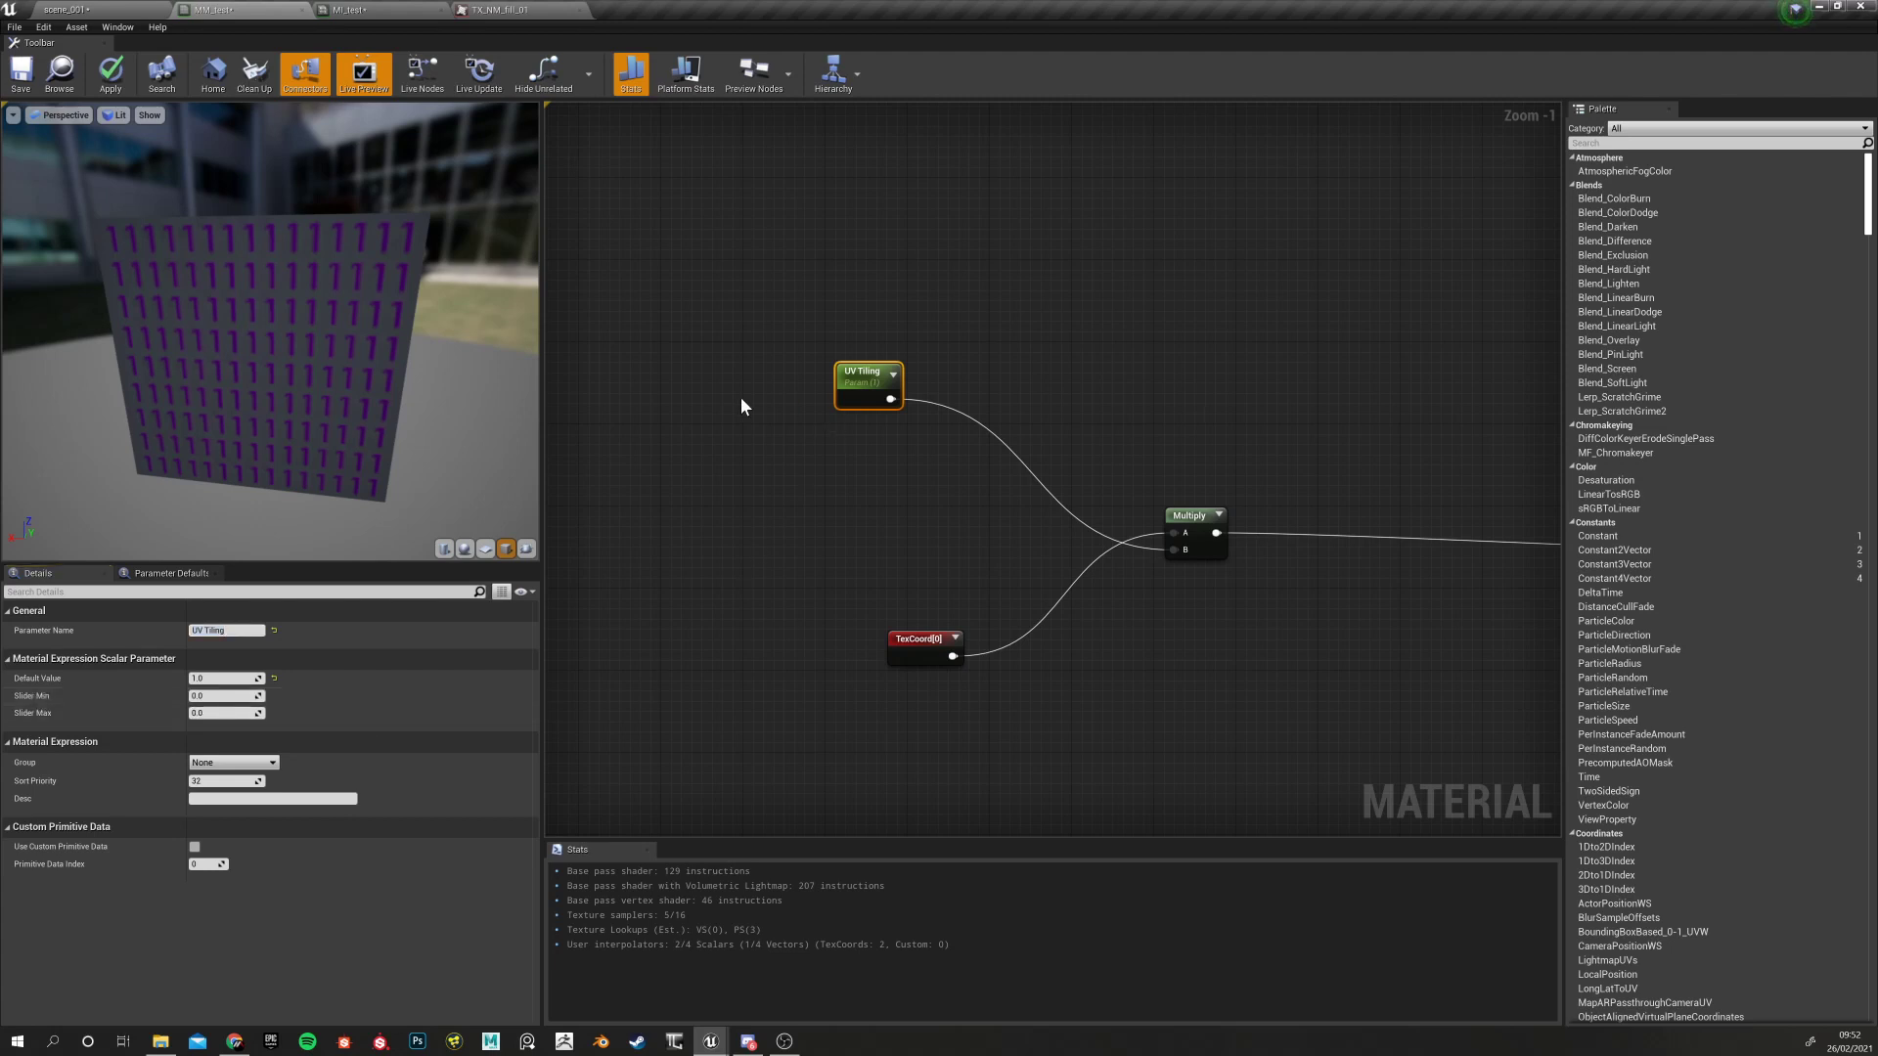
left_click(847, 370)
right_click_drag(838, 548, 769, 599)
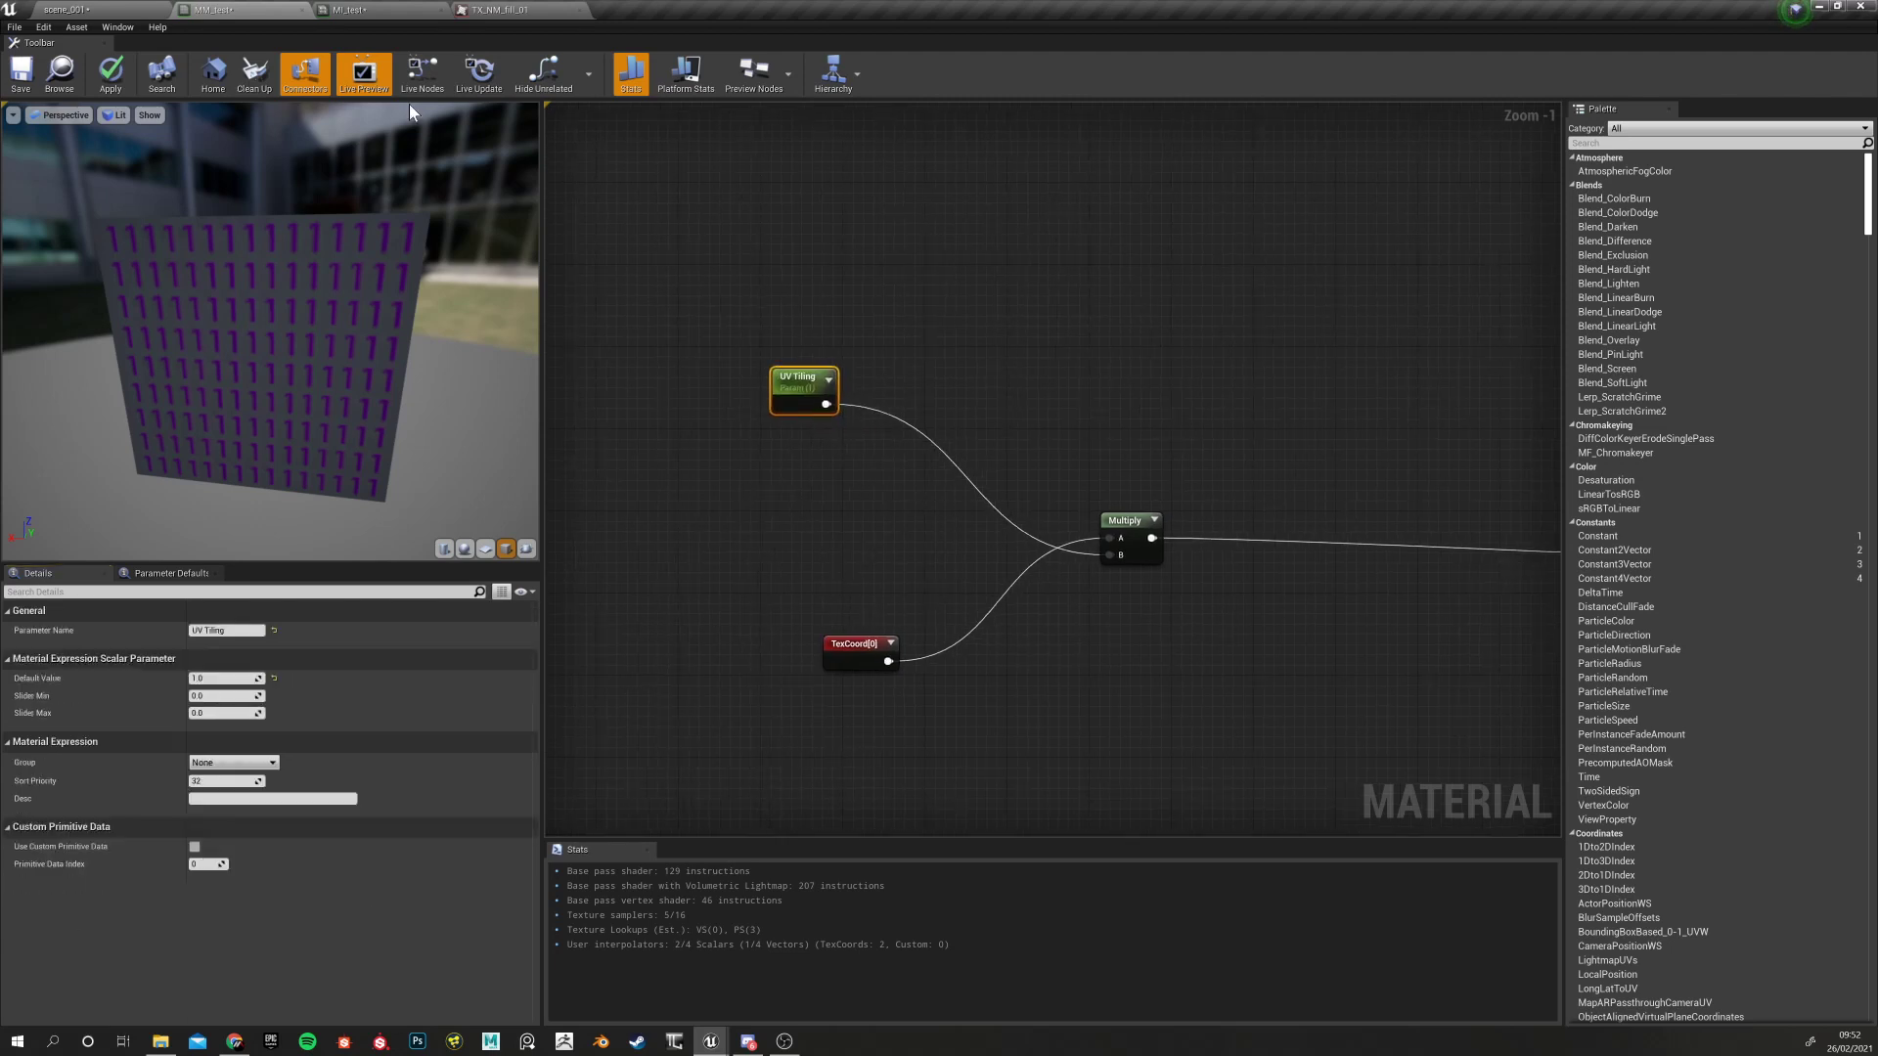
key("ctrl+s")
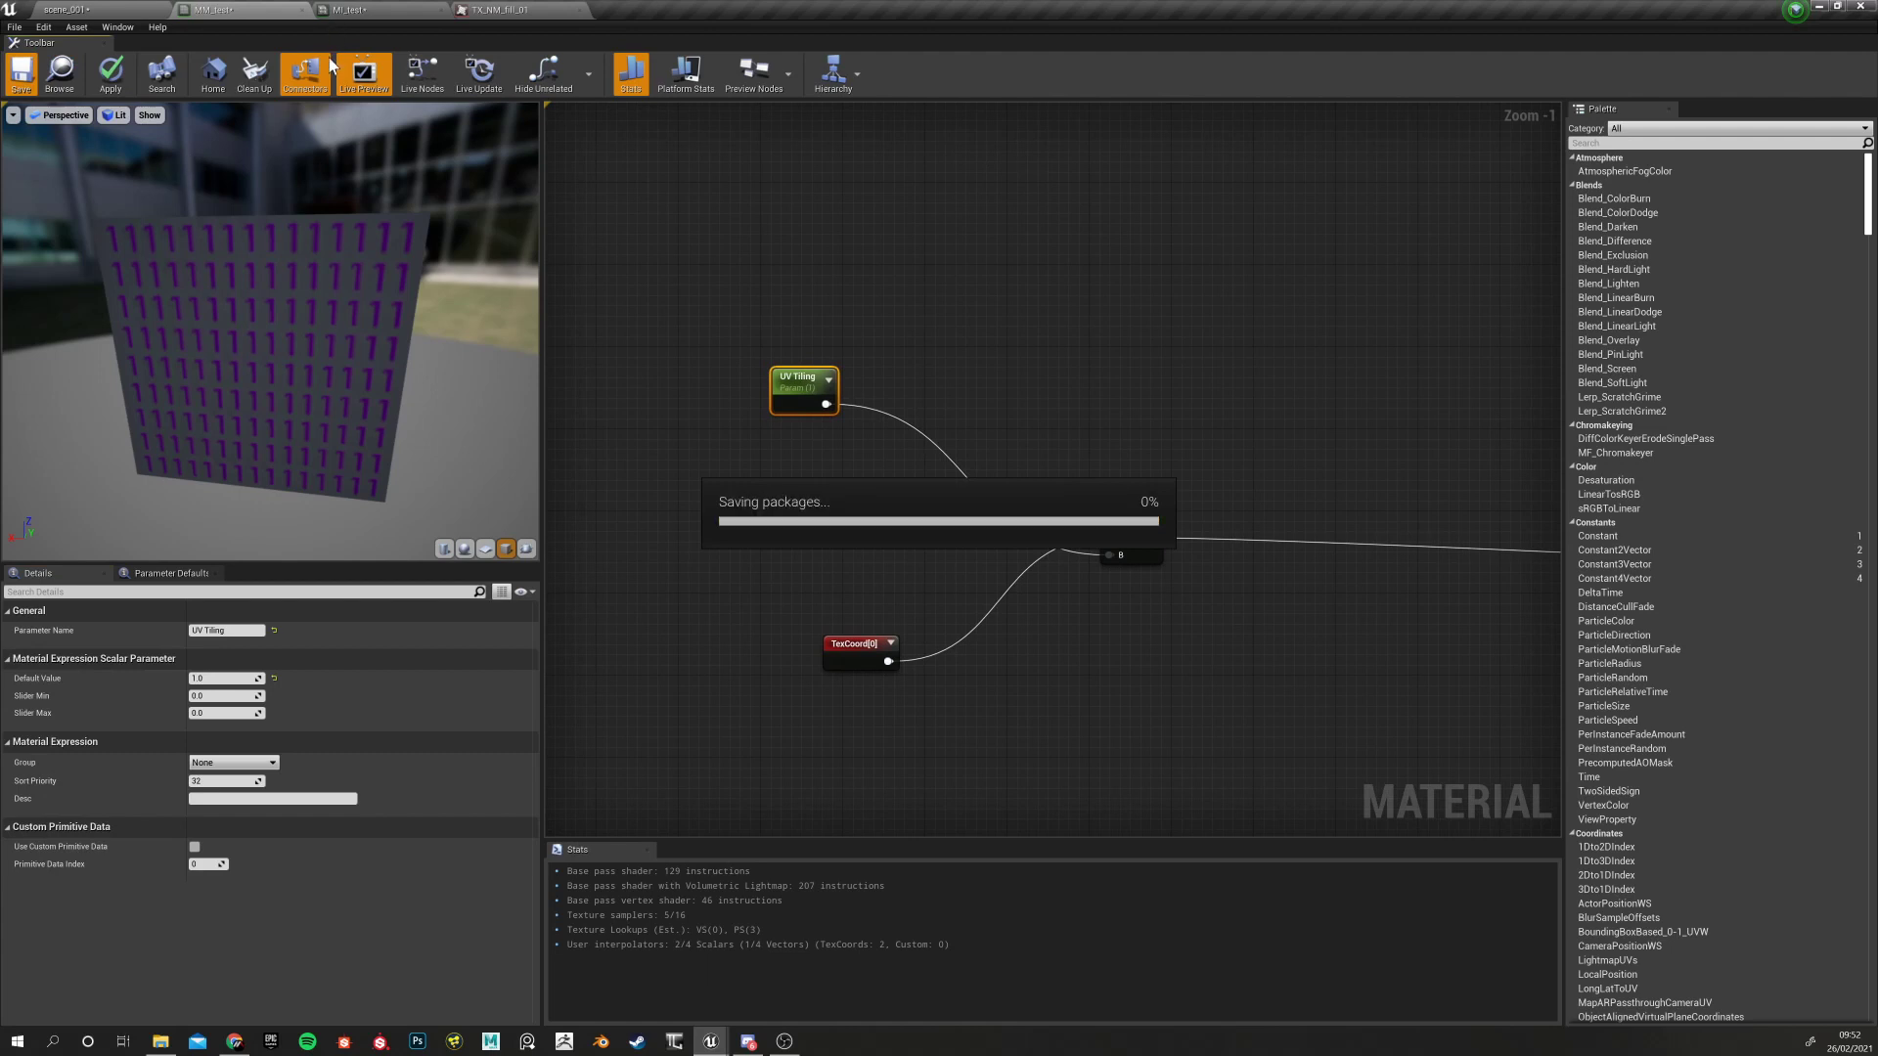
left_click(382, 10)
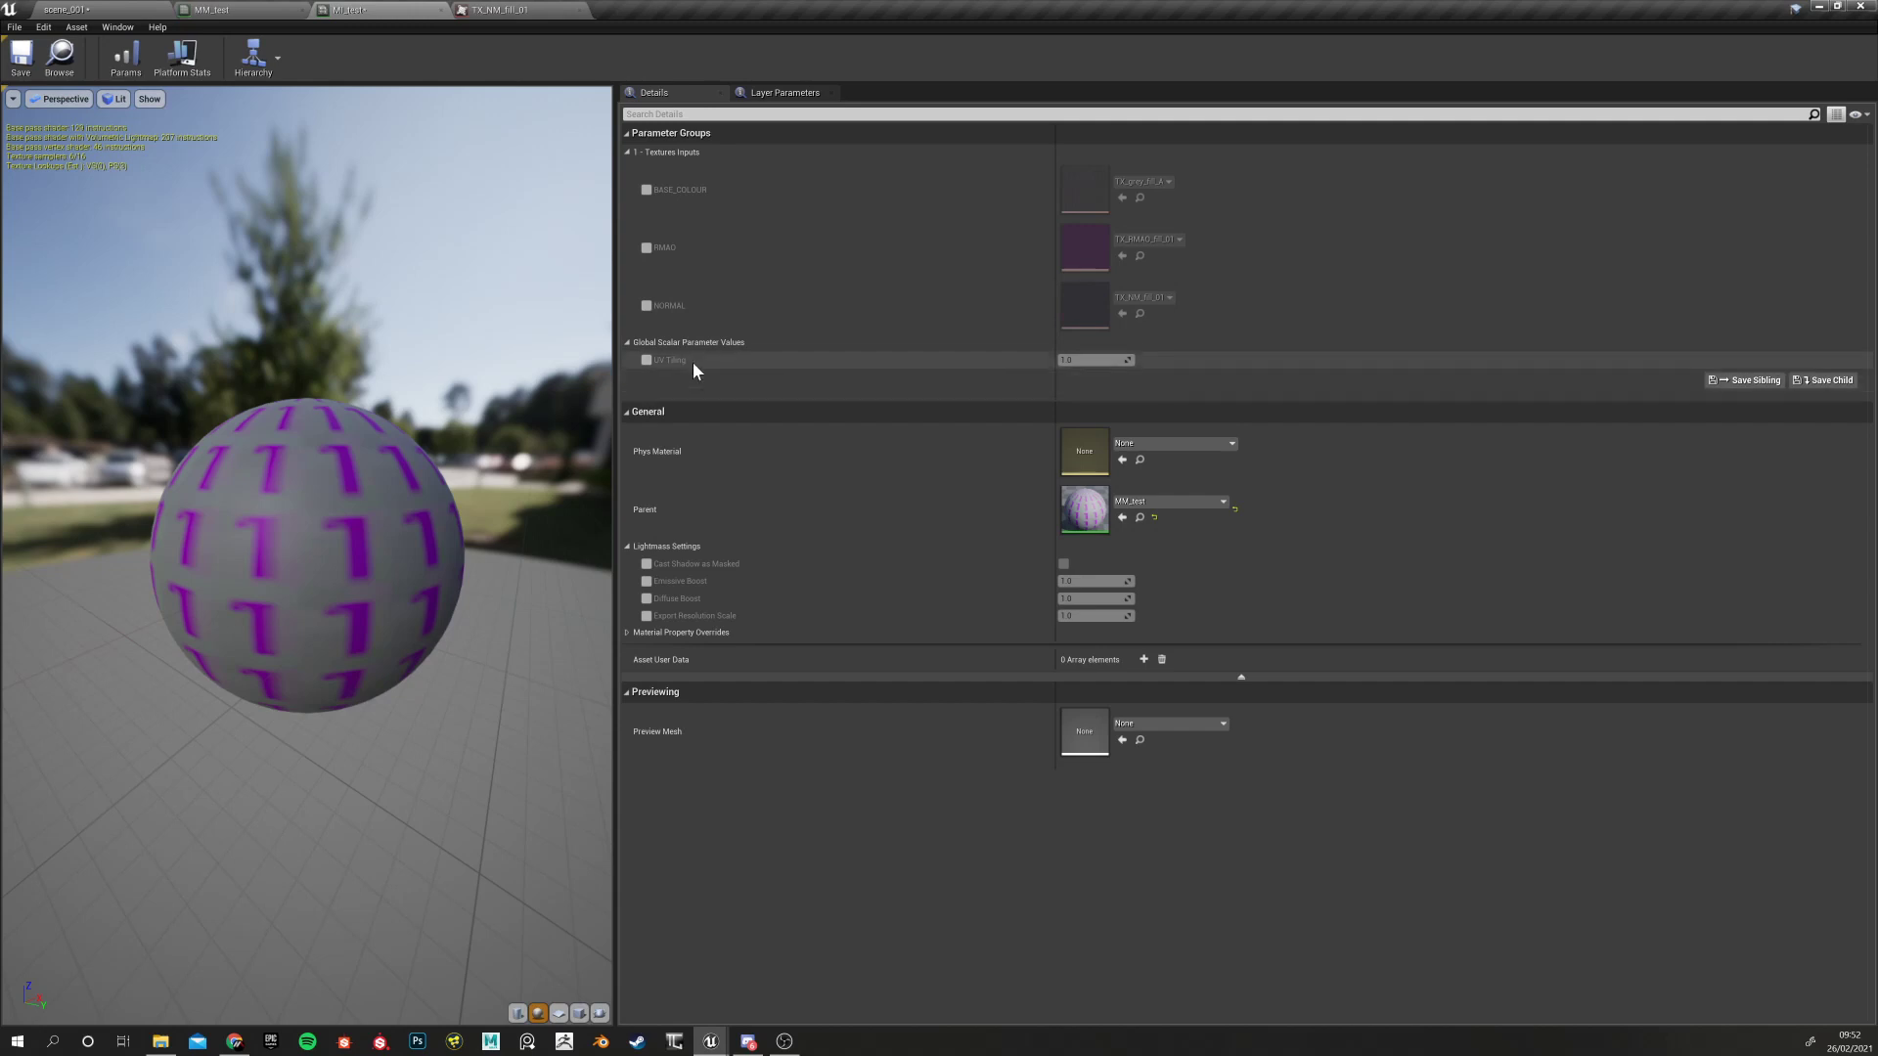
left_click(646, 360)
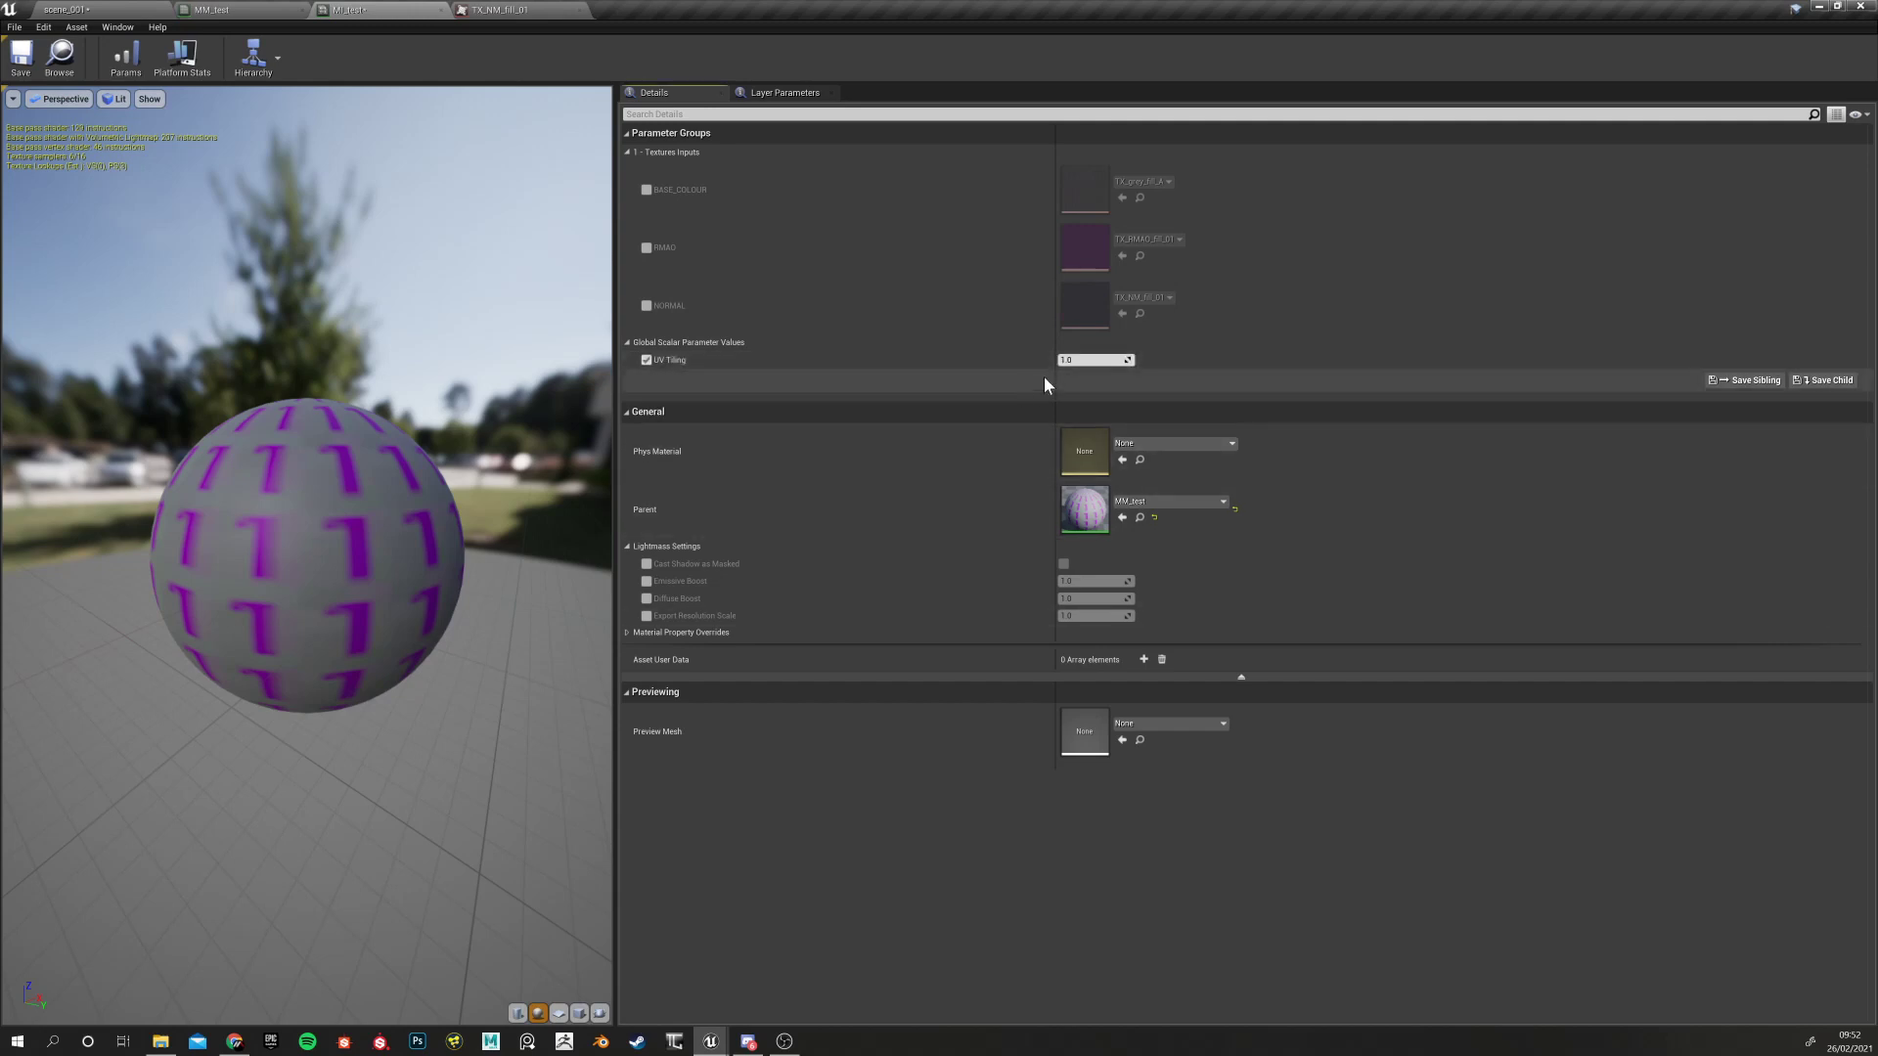
mouse_move(1073, 359)
left_mouse_down()
mouse_move(1115, 360)
mouse_move(1083, 366)
left_mouse_up()
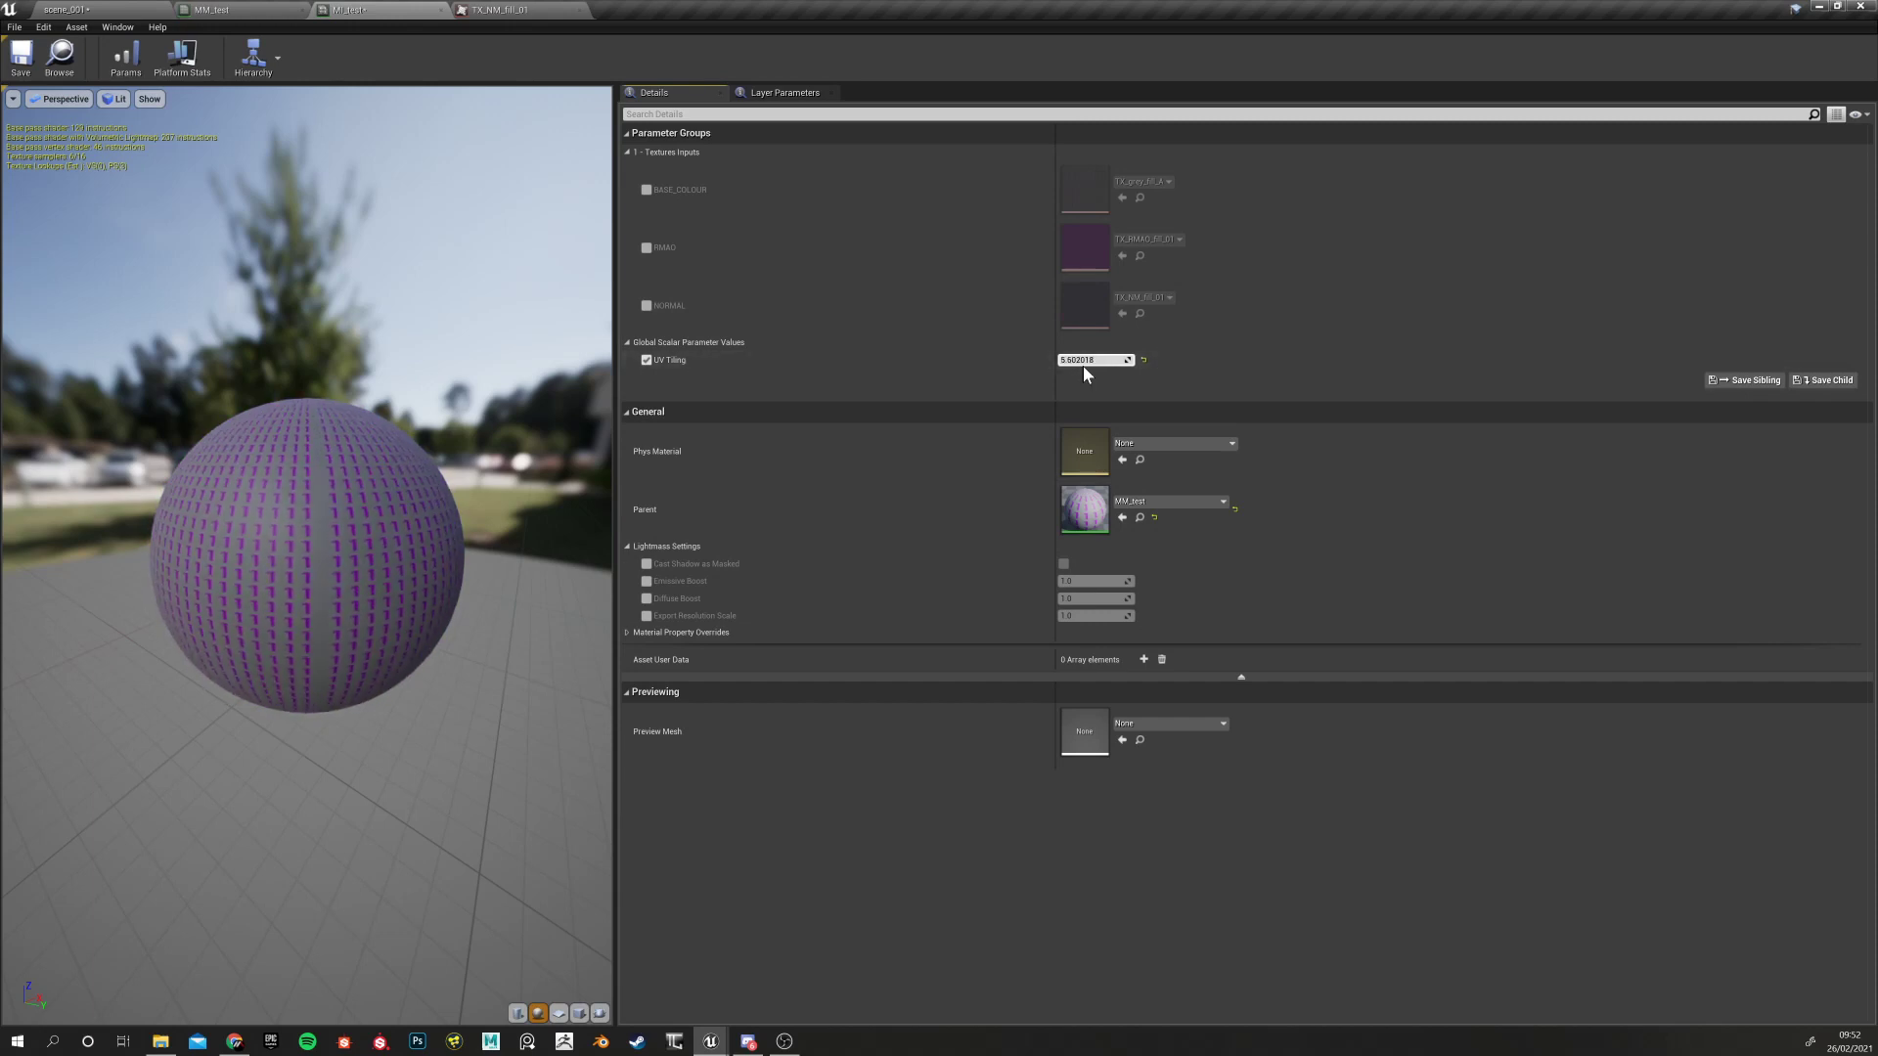
left_click(1145, 361)
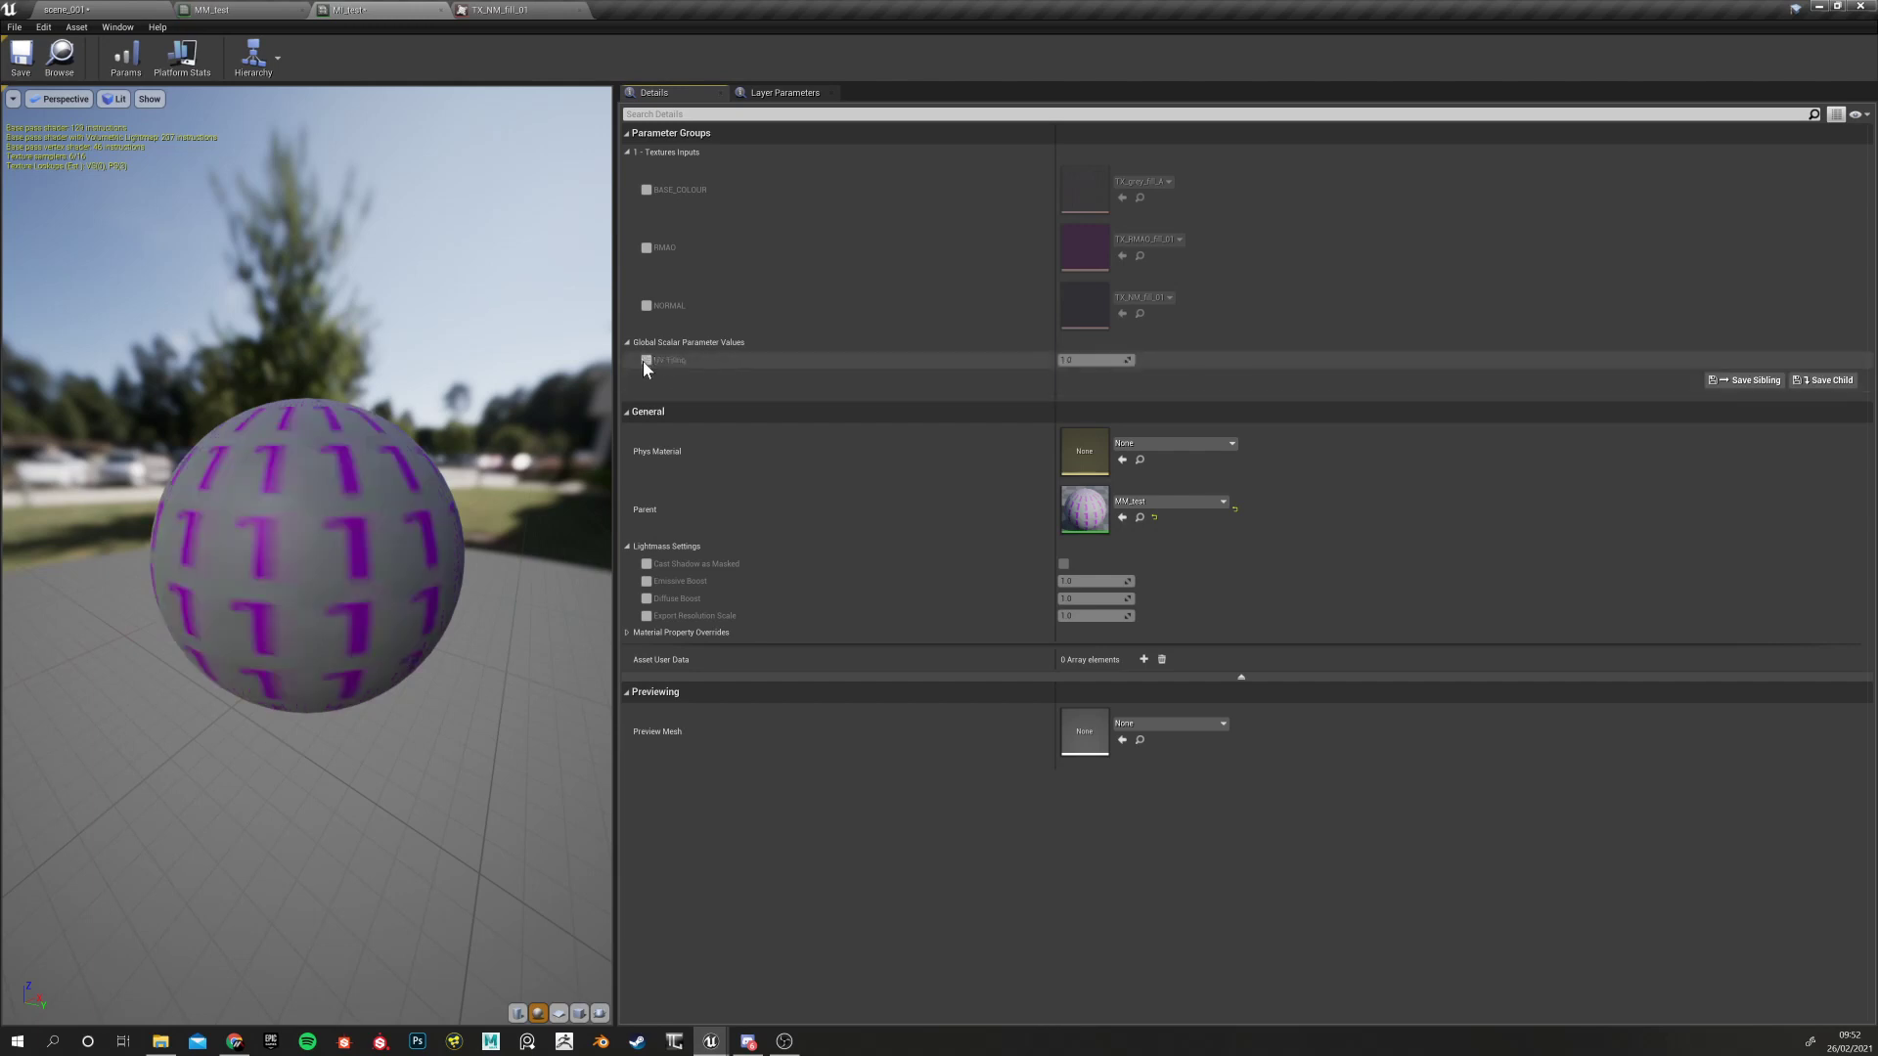
left_click(210, 9)
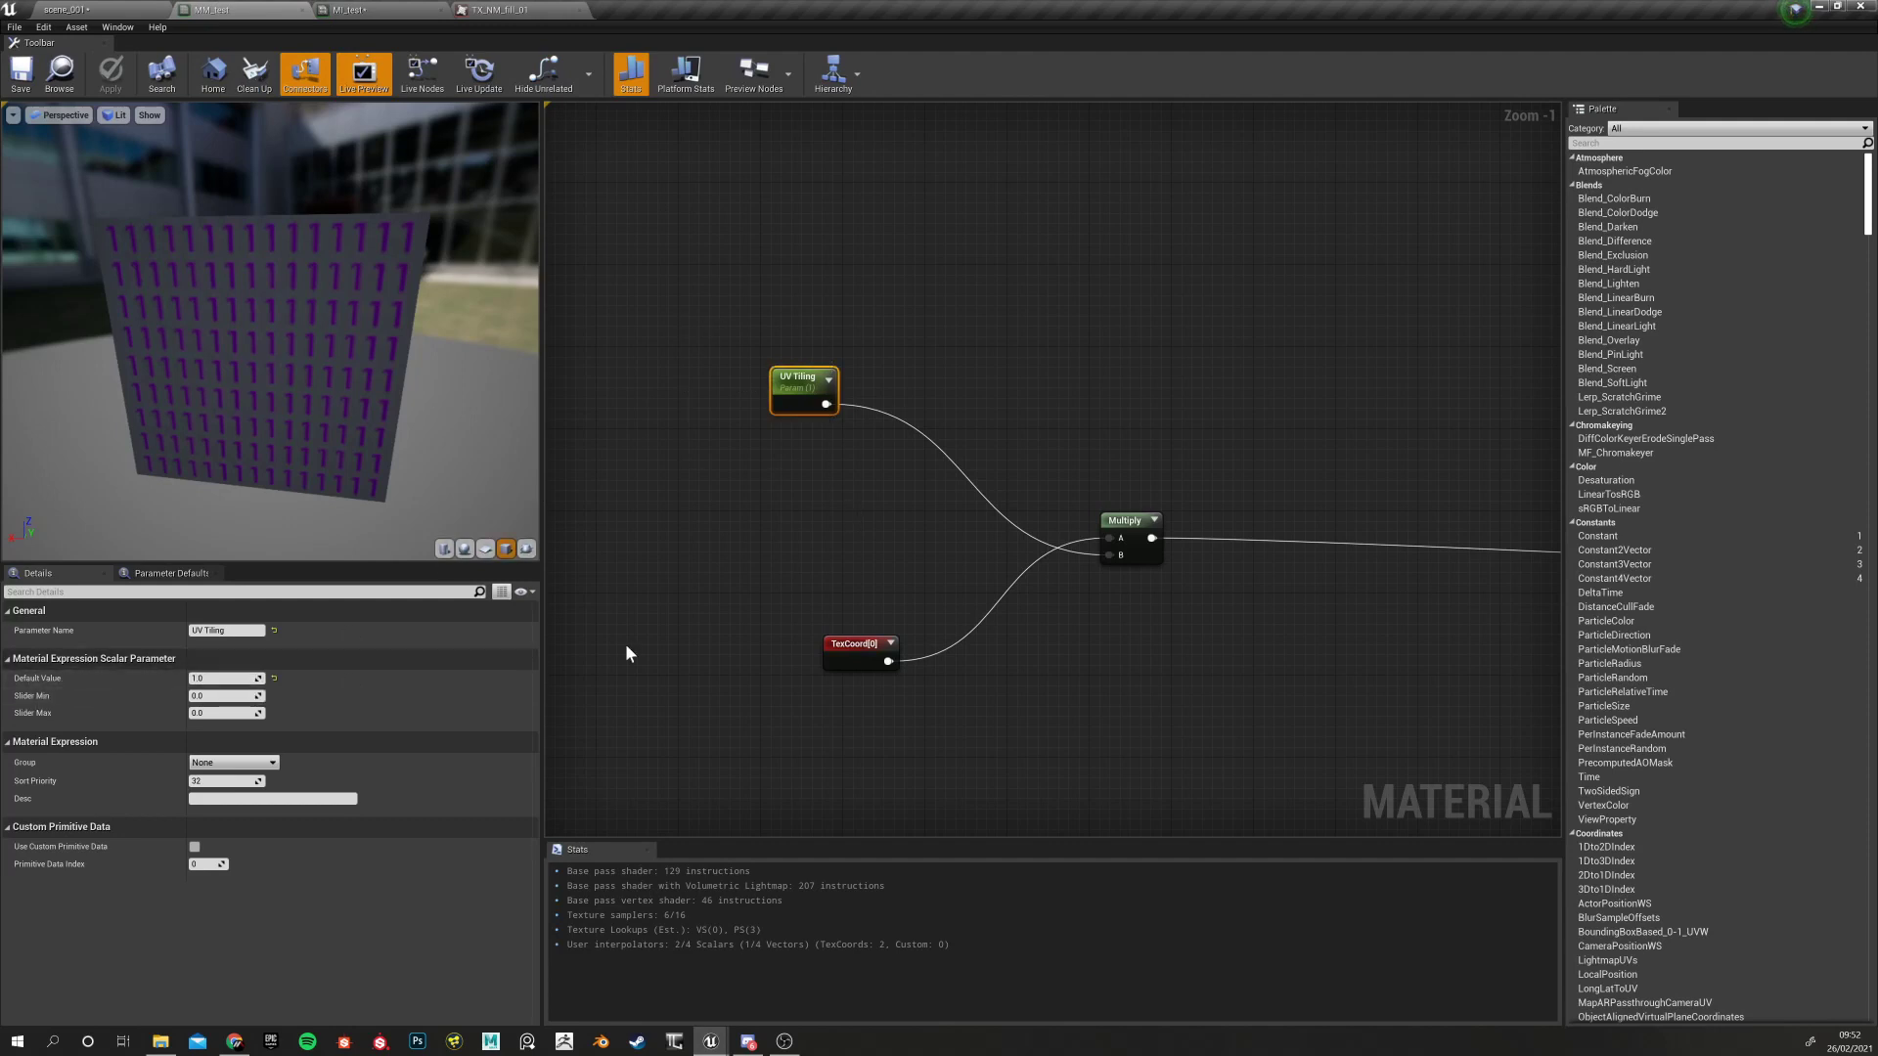
Glance at the MI_test material instance, then return to the MM_test graph
right_click_drag(815, 601, 725, 636)
left_click(350, 10)
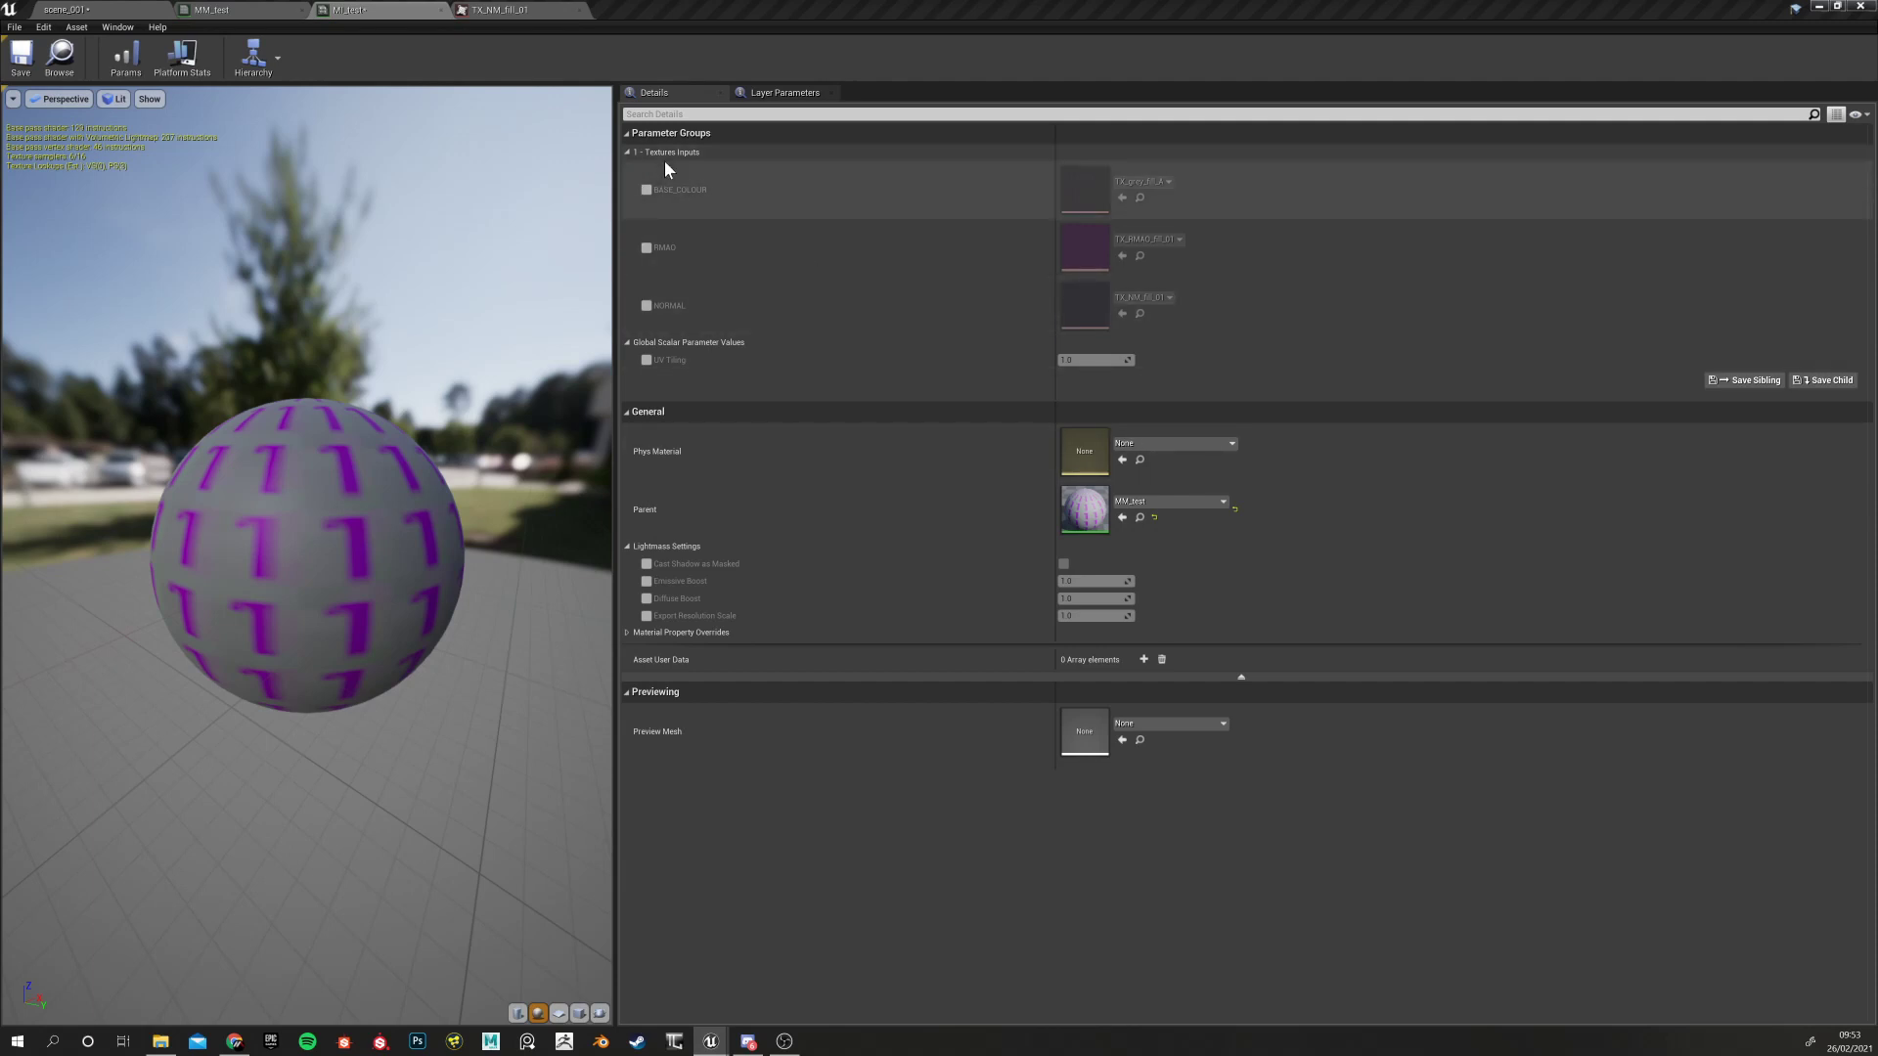
left_click(225, 10)
Assign the UV Tiling parameter node to the 1 - Textures Inputs group
scroll(681, 598, "down", 6)
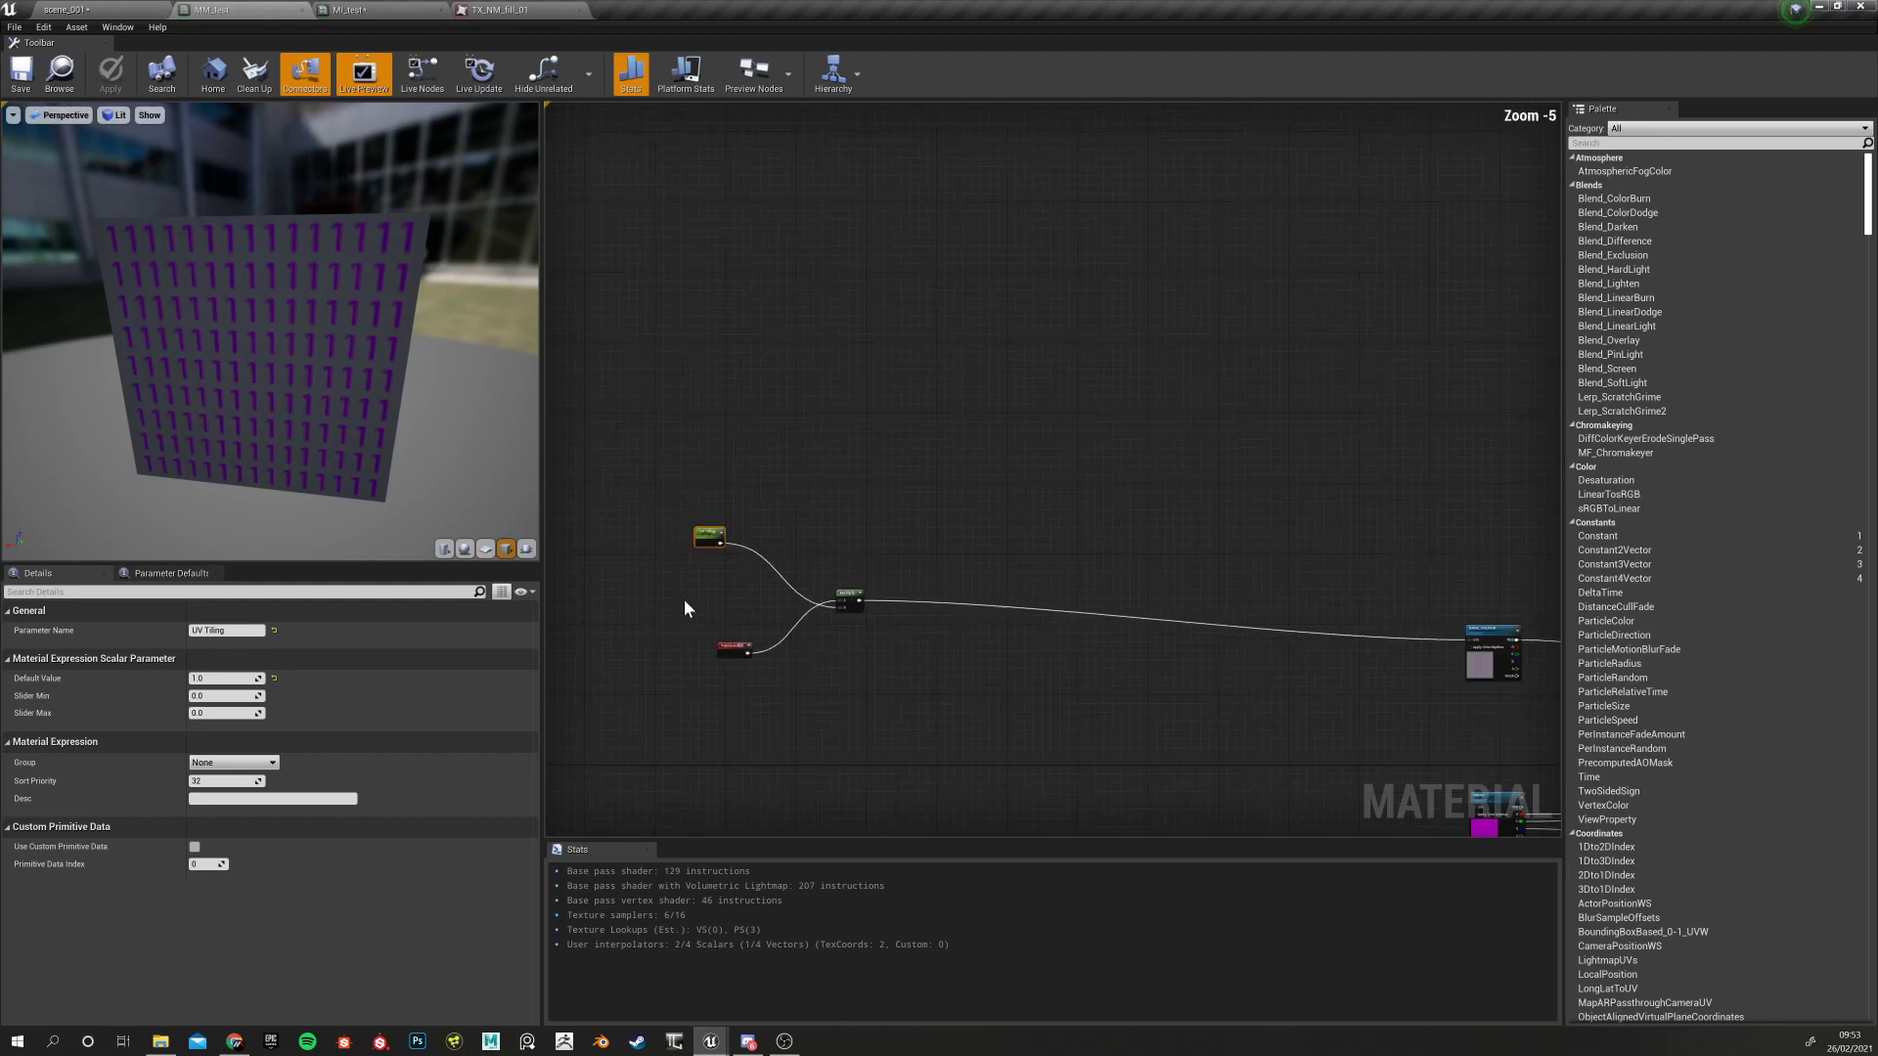
right_click_drag(675, 577, 567, 333)
scroll(829, 415, "up", 2)
right_click_drag(723, 425, 883, 519)
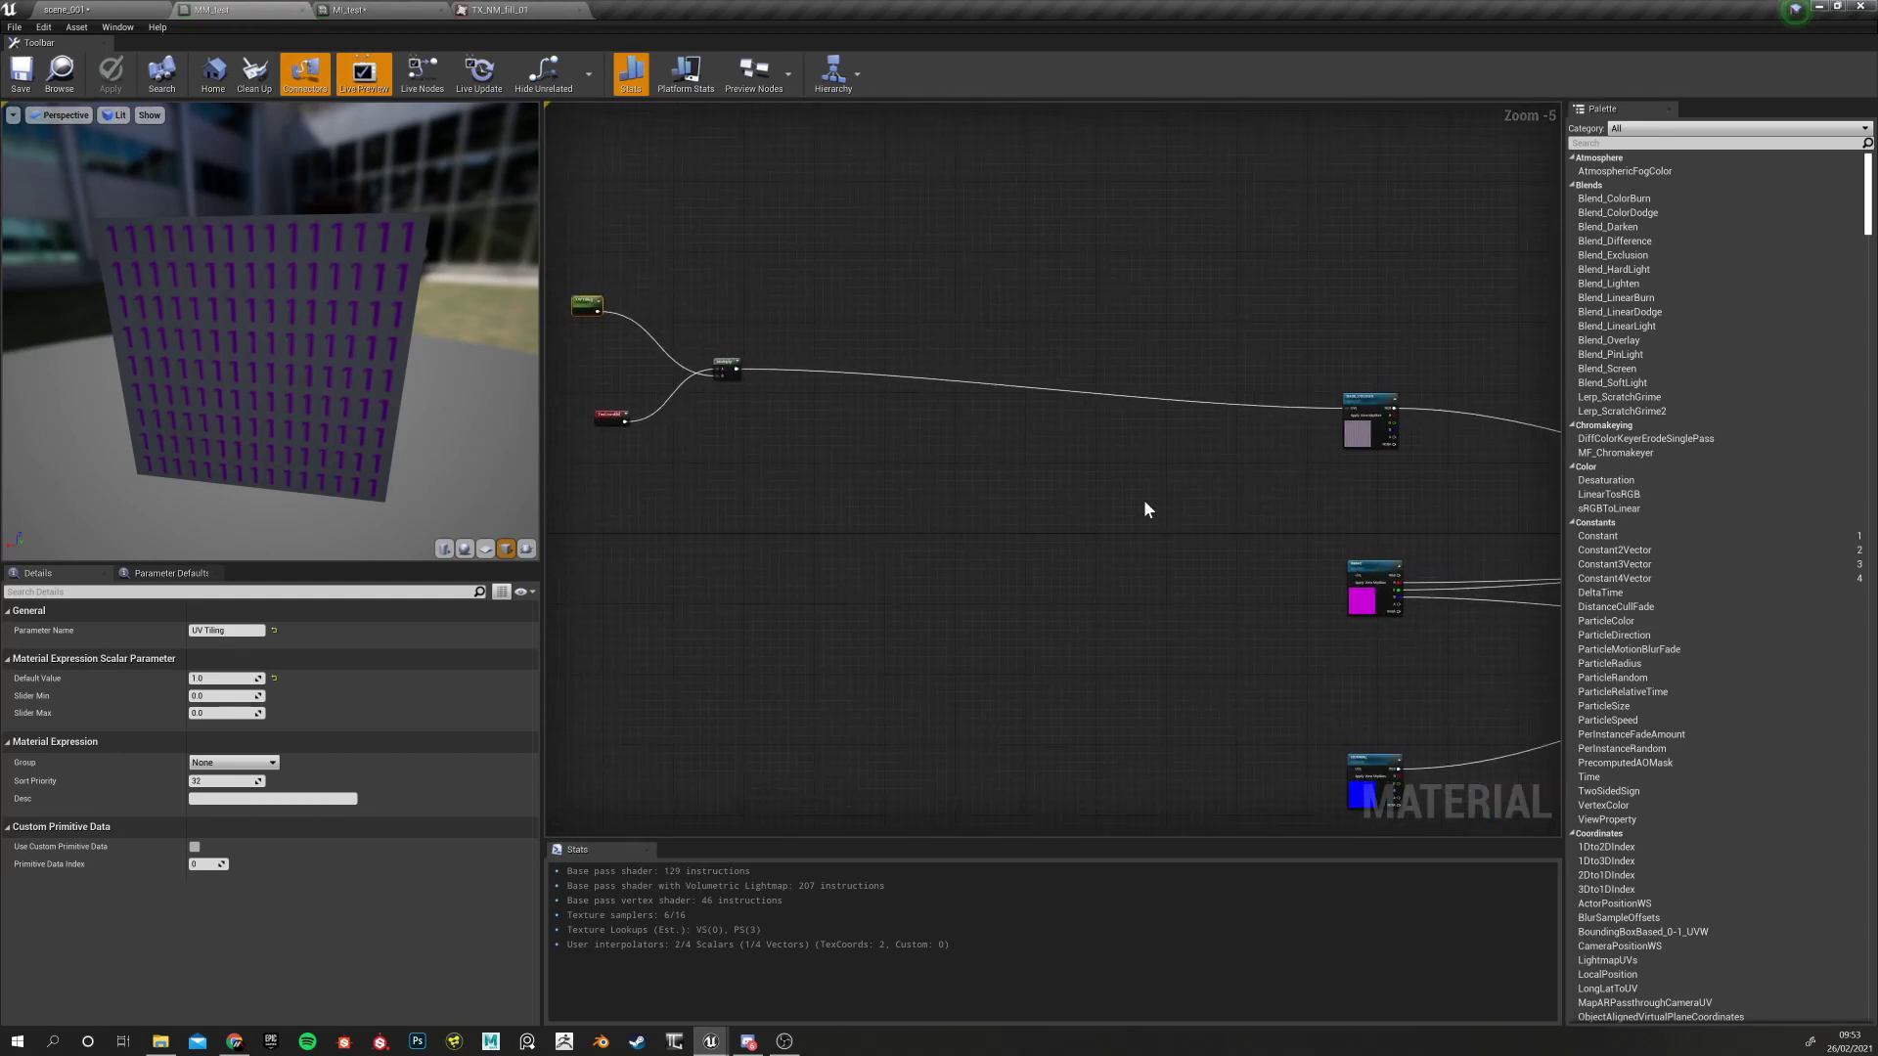
left_click(1372, 401)
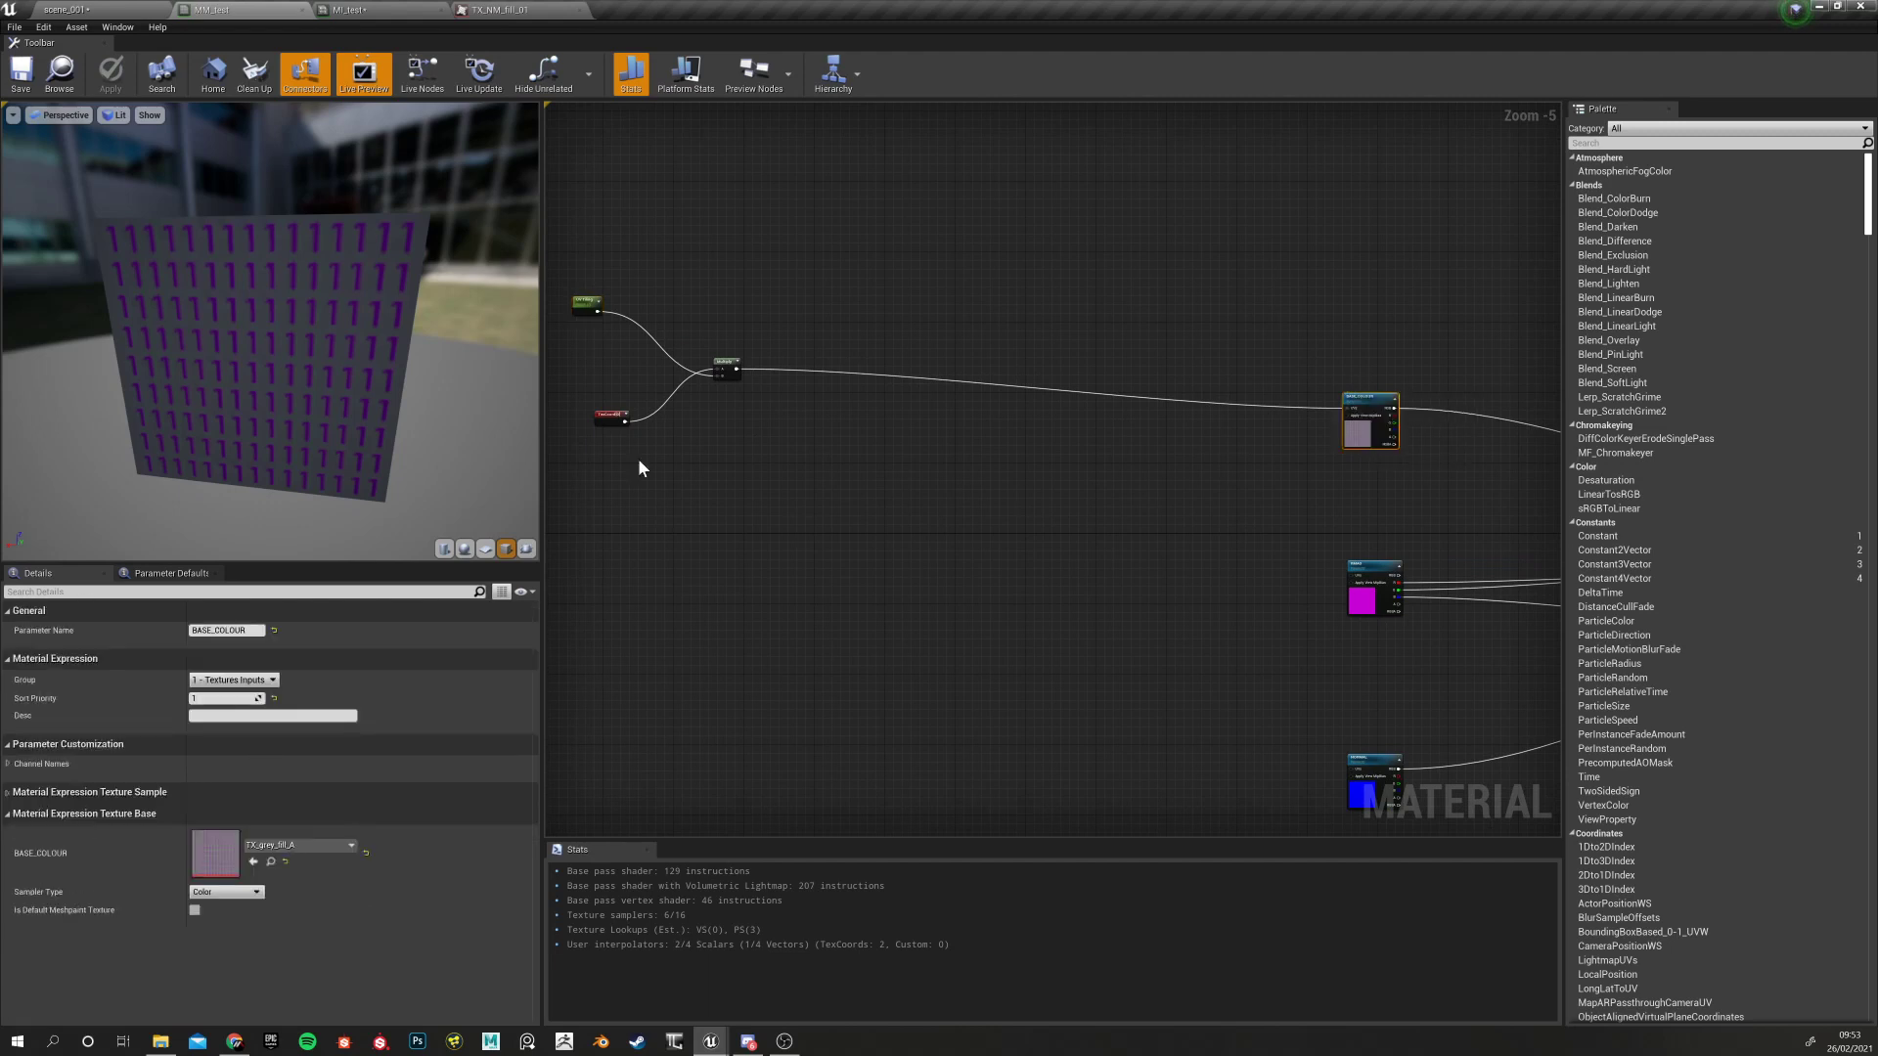
left_click(587, 305)
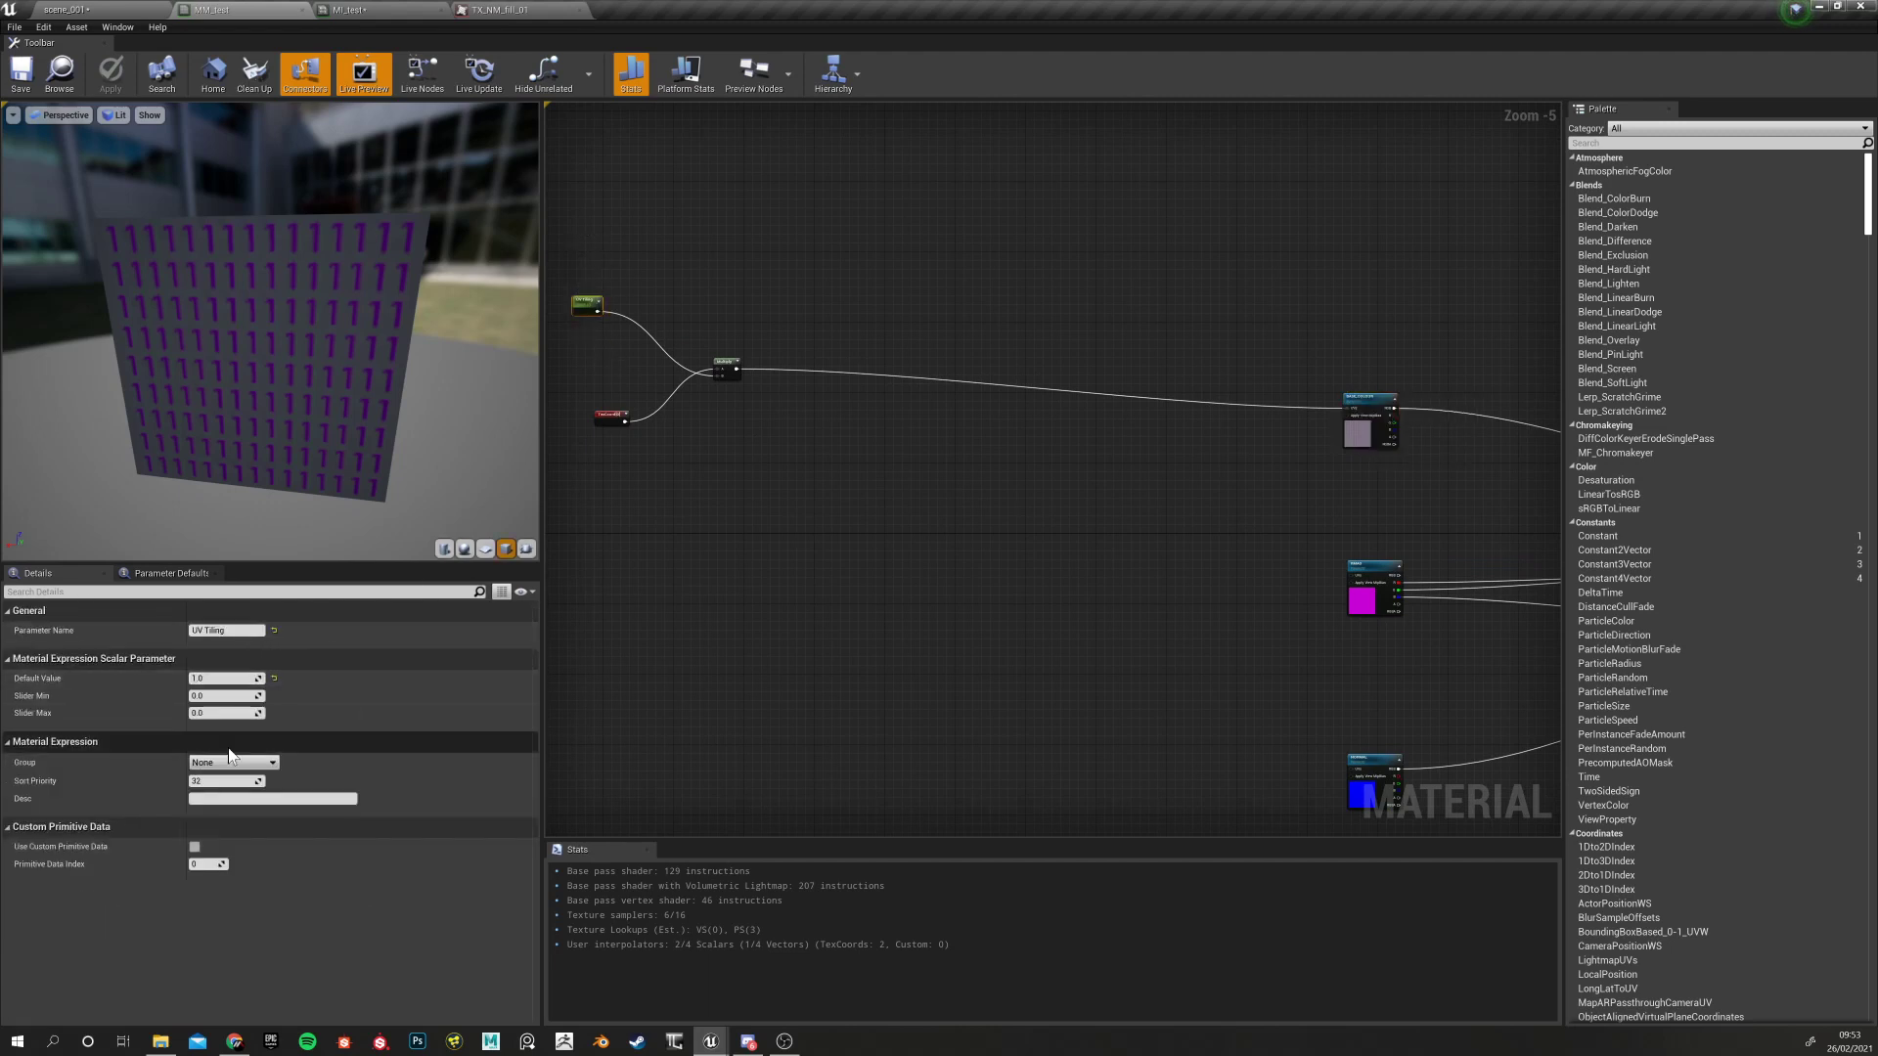
left_click(272, 764)
left_click(250, 782)
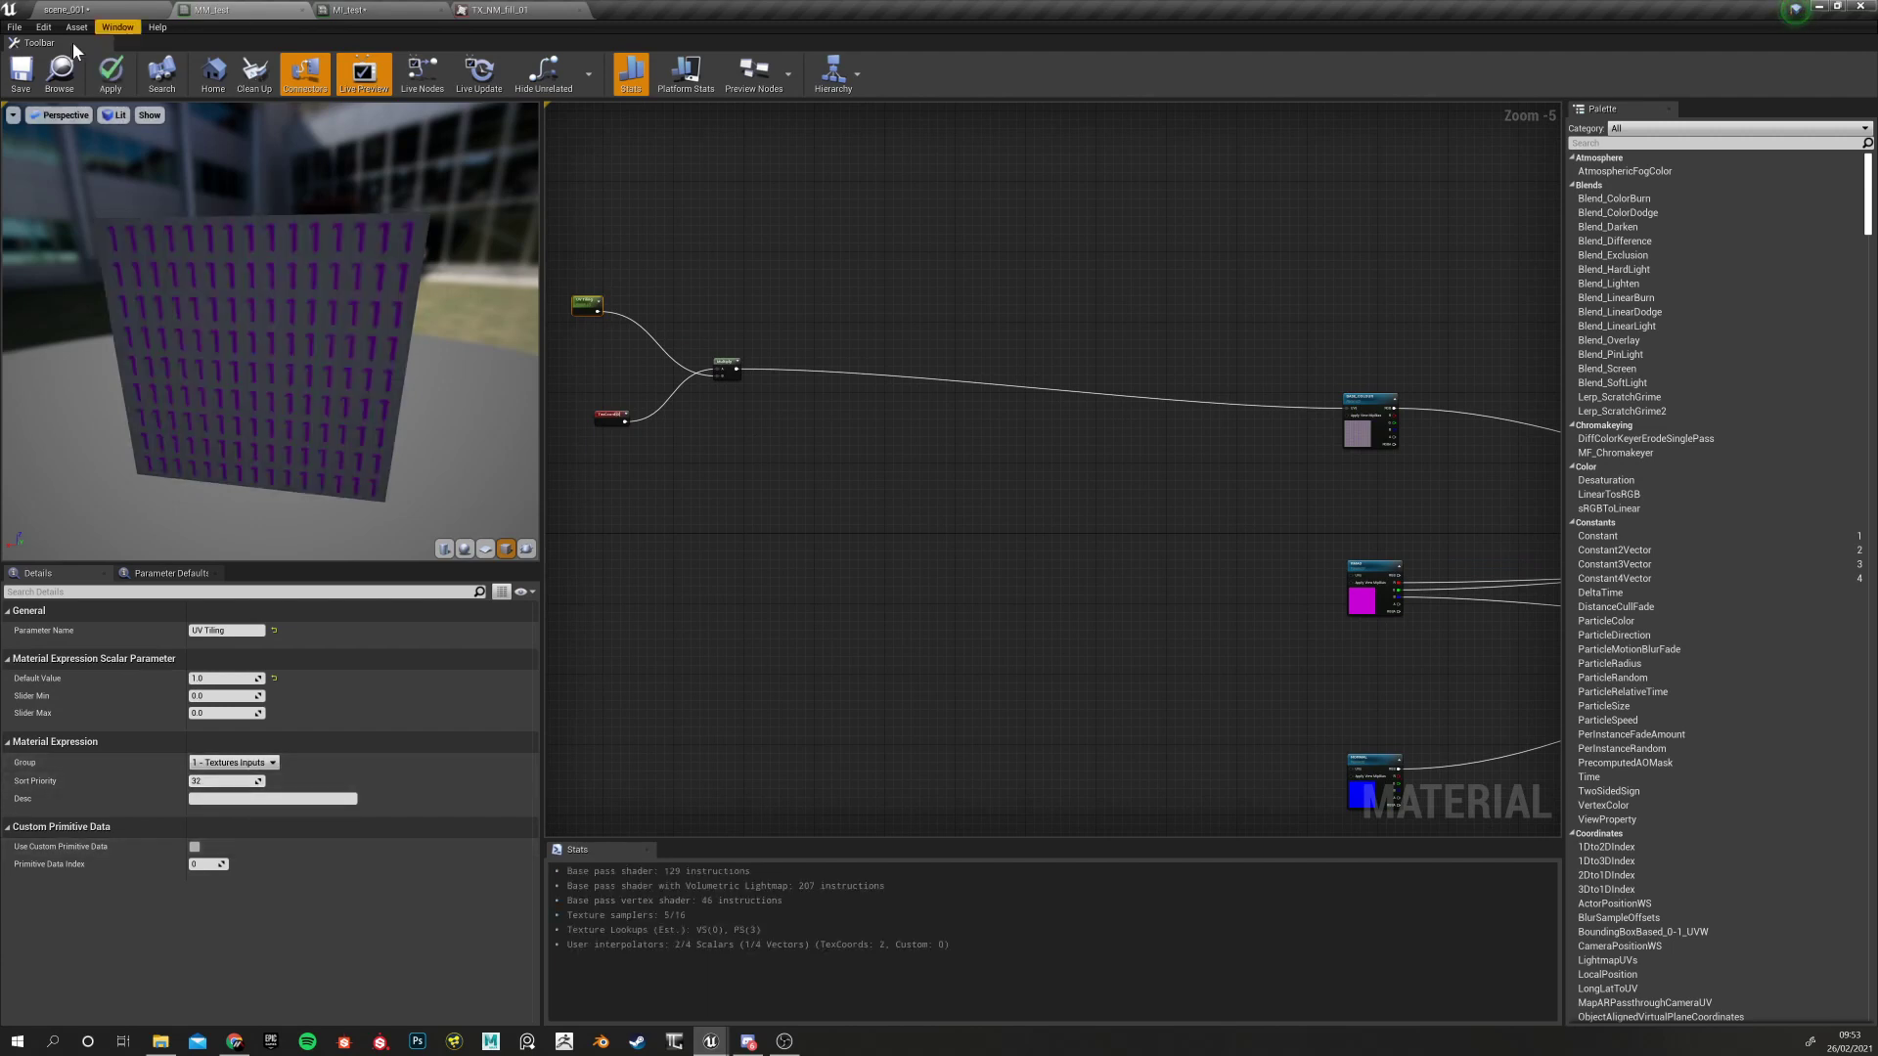
left_click(378, 8)
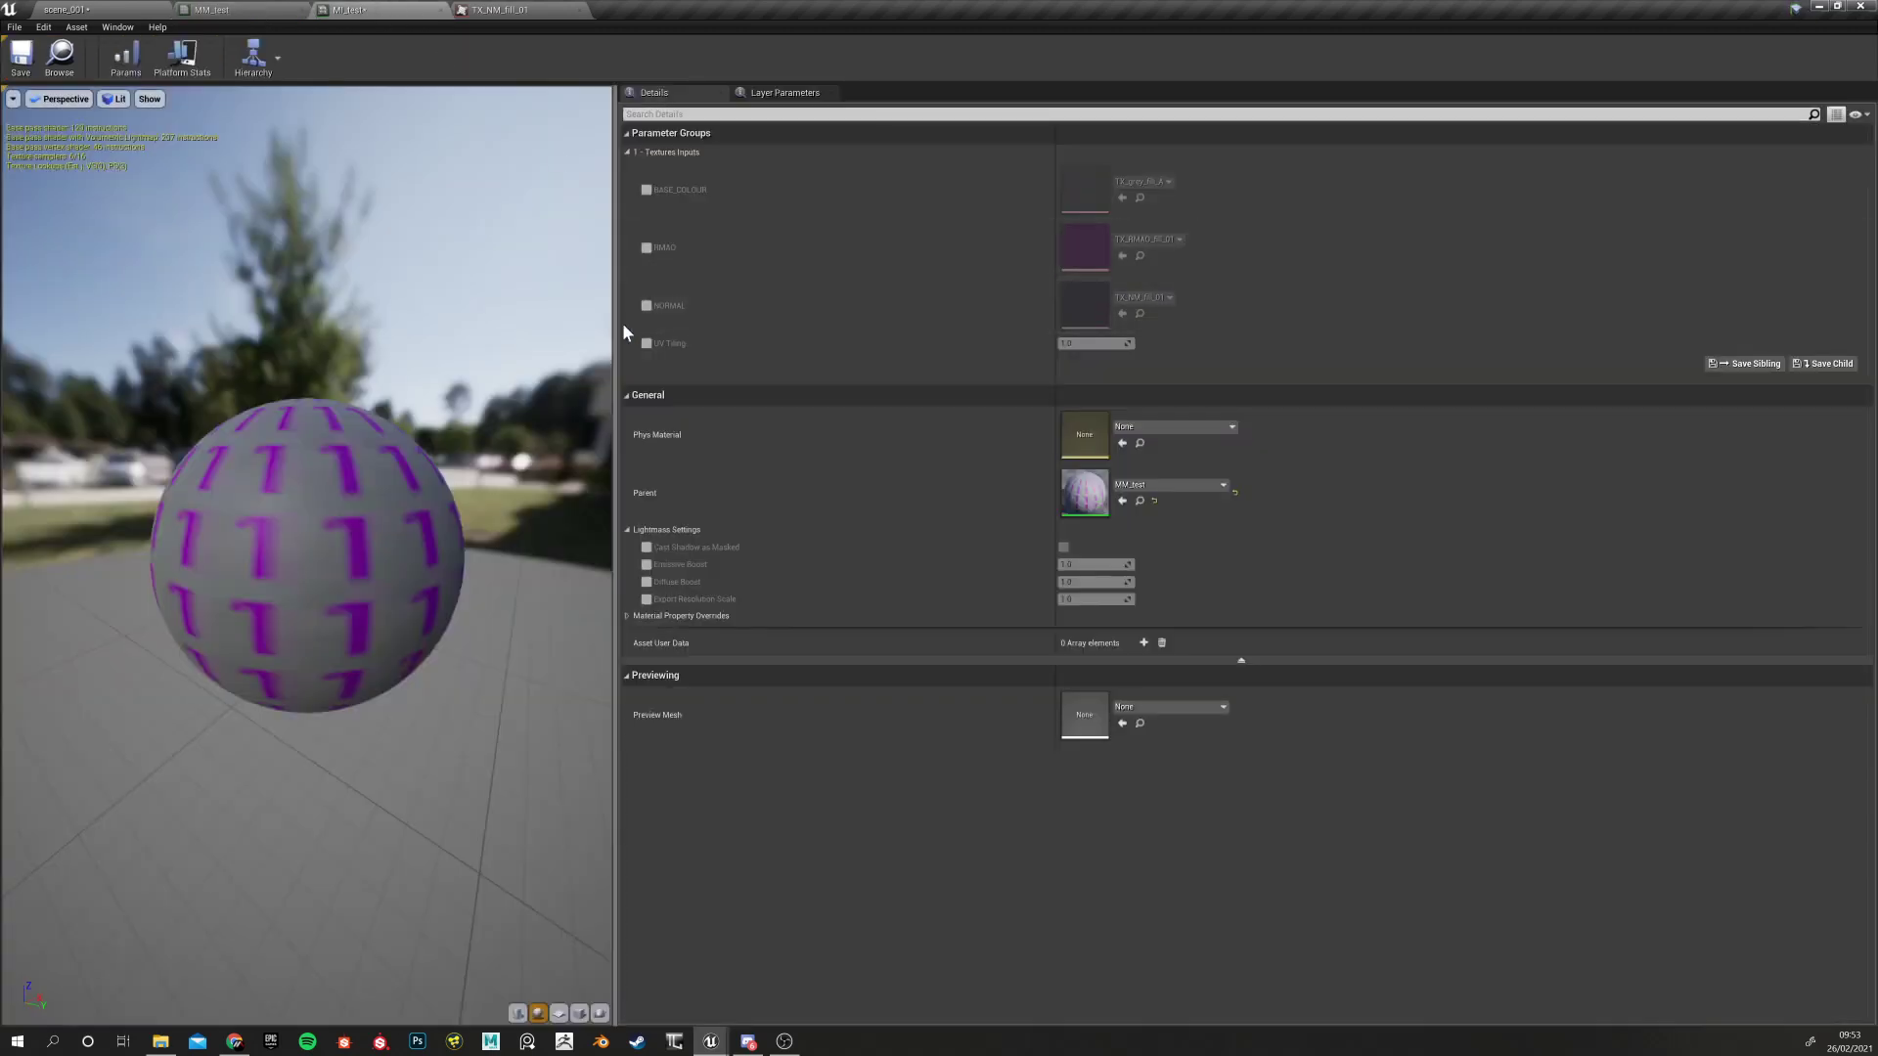
left_click(627, 152)
left_click(628, 151)
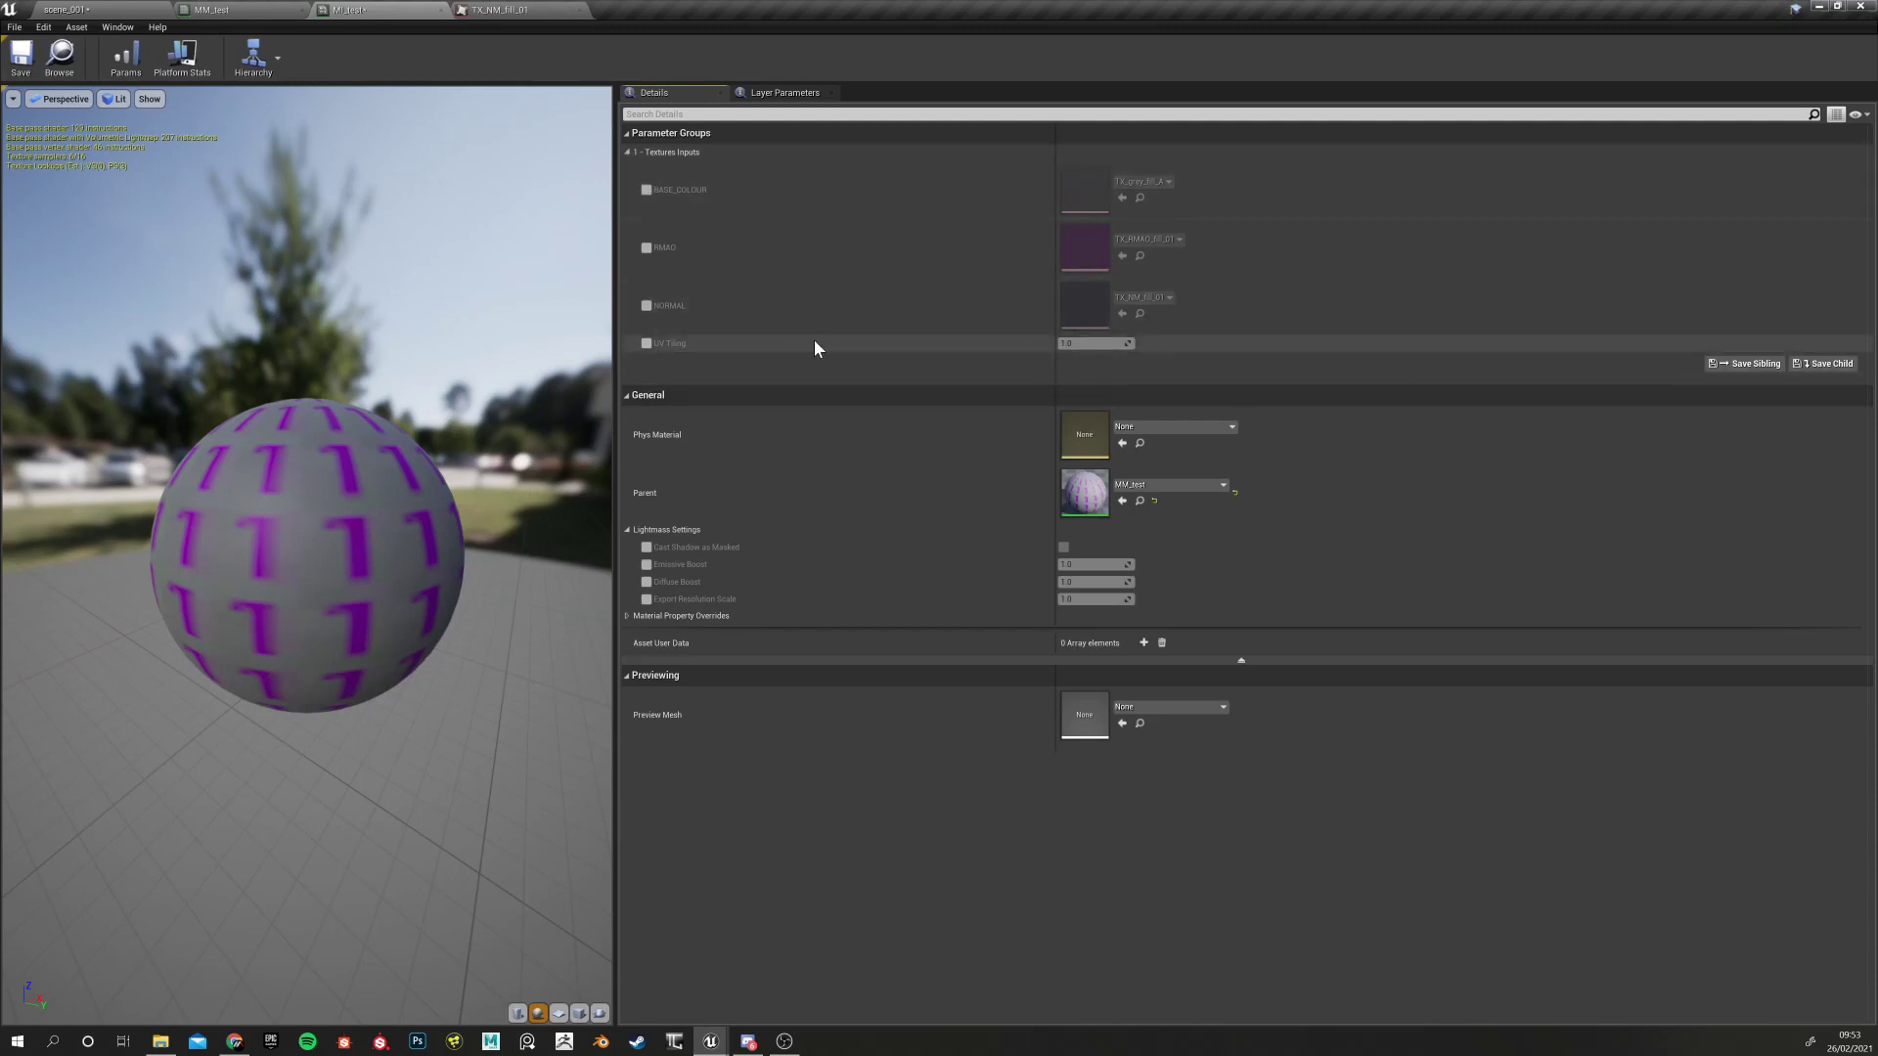
left_click(499, 8)
left_click(254, 6)
right_click_drag(1337, 440, 1056, 387)
left_click(1088, 349)
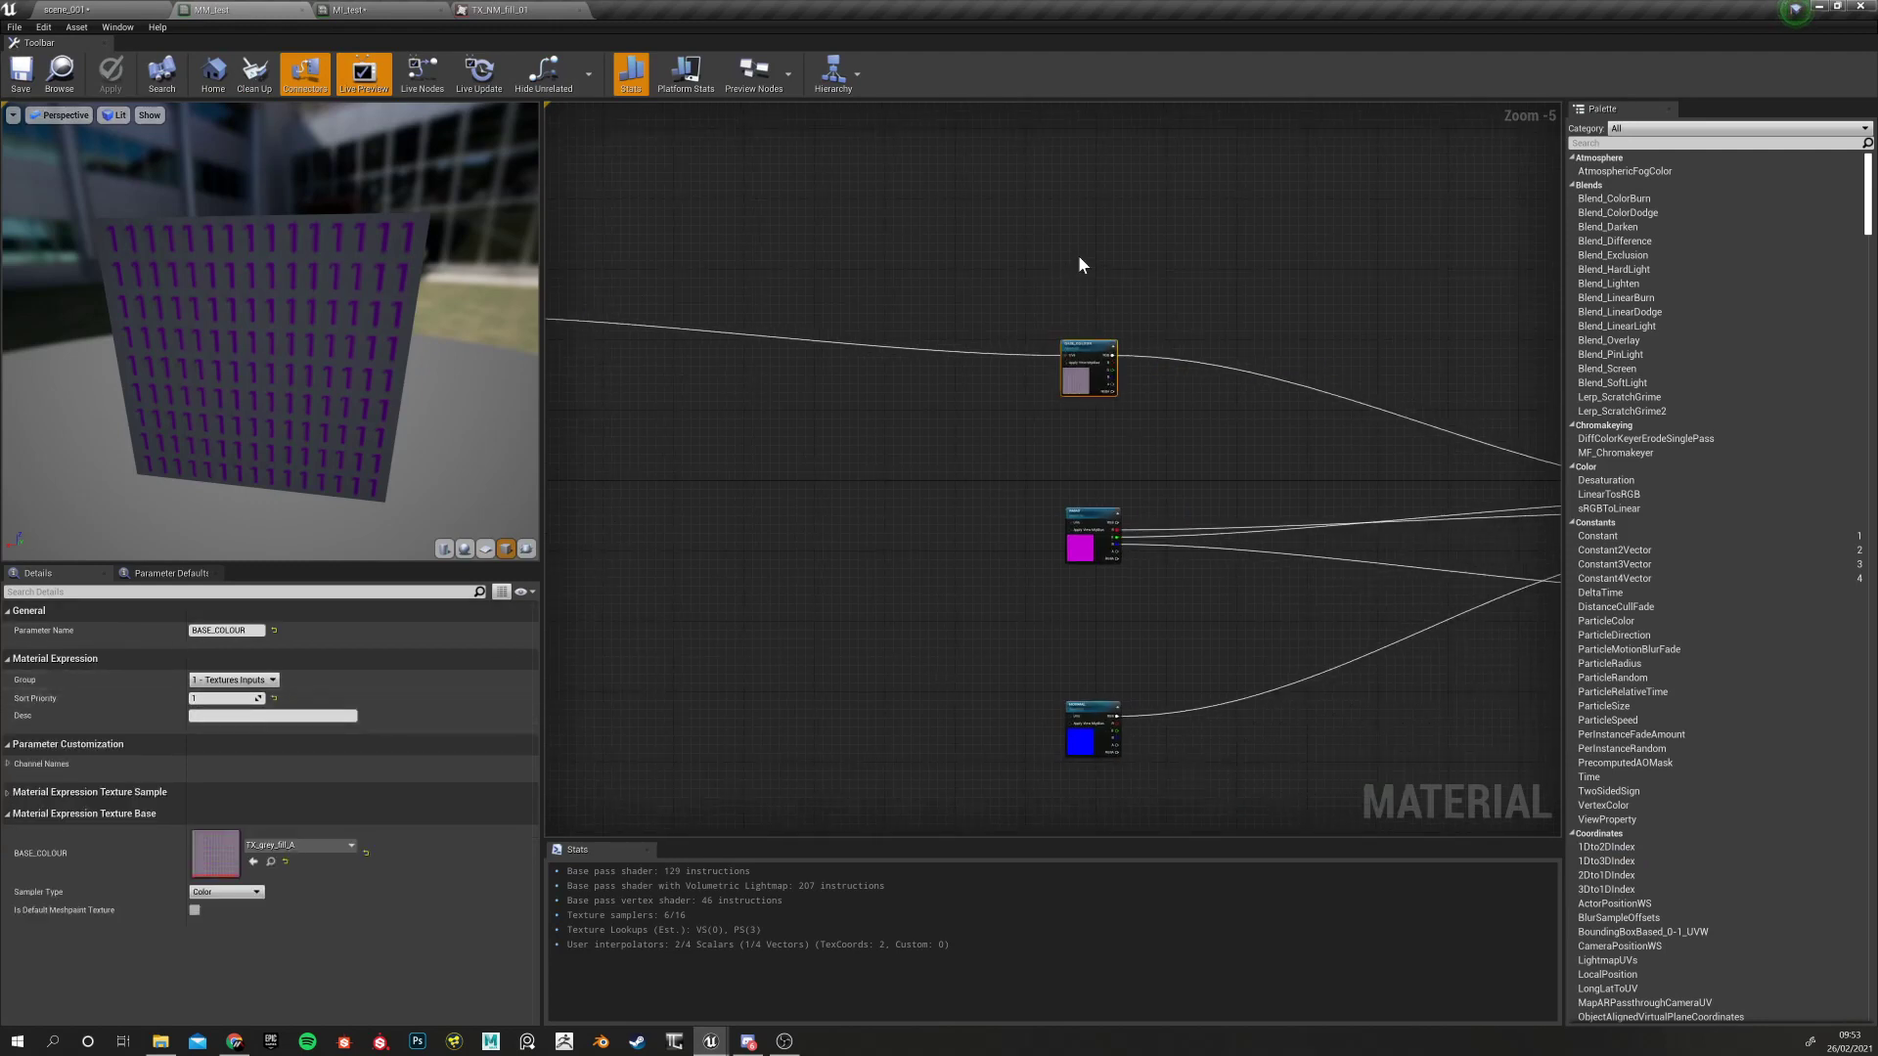
left_click(1091, 528)
left_click_drag(1044, 238, 1122, 414)
left_click_drag(1004, 476, 1151, 569)
left_click_drag(990, 663, 1121, 741)
right_click_drag(992, 606, 1119, 669)
right_click_drag(884, 604, 1036, 627)
right_click_drag(1162, 496, 938, 447)
left_click_drag(1096, 301, 1152, 411)
left_click_drag(1011, 561, 1139, 616)
left_click_drag(1046, 728, 1145, 780)
right_click_drag(850, 542, 870, 576)
left_click_drag(782, 391, 786, 392)
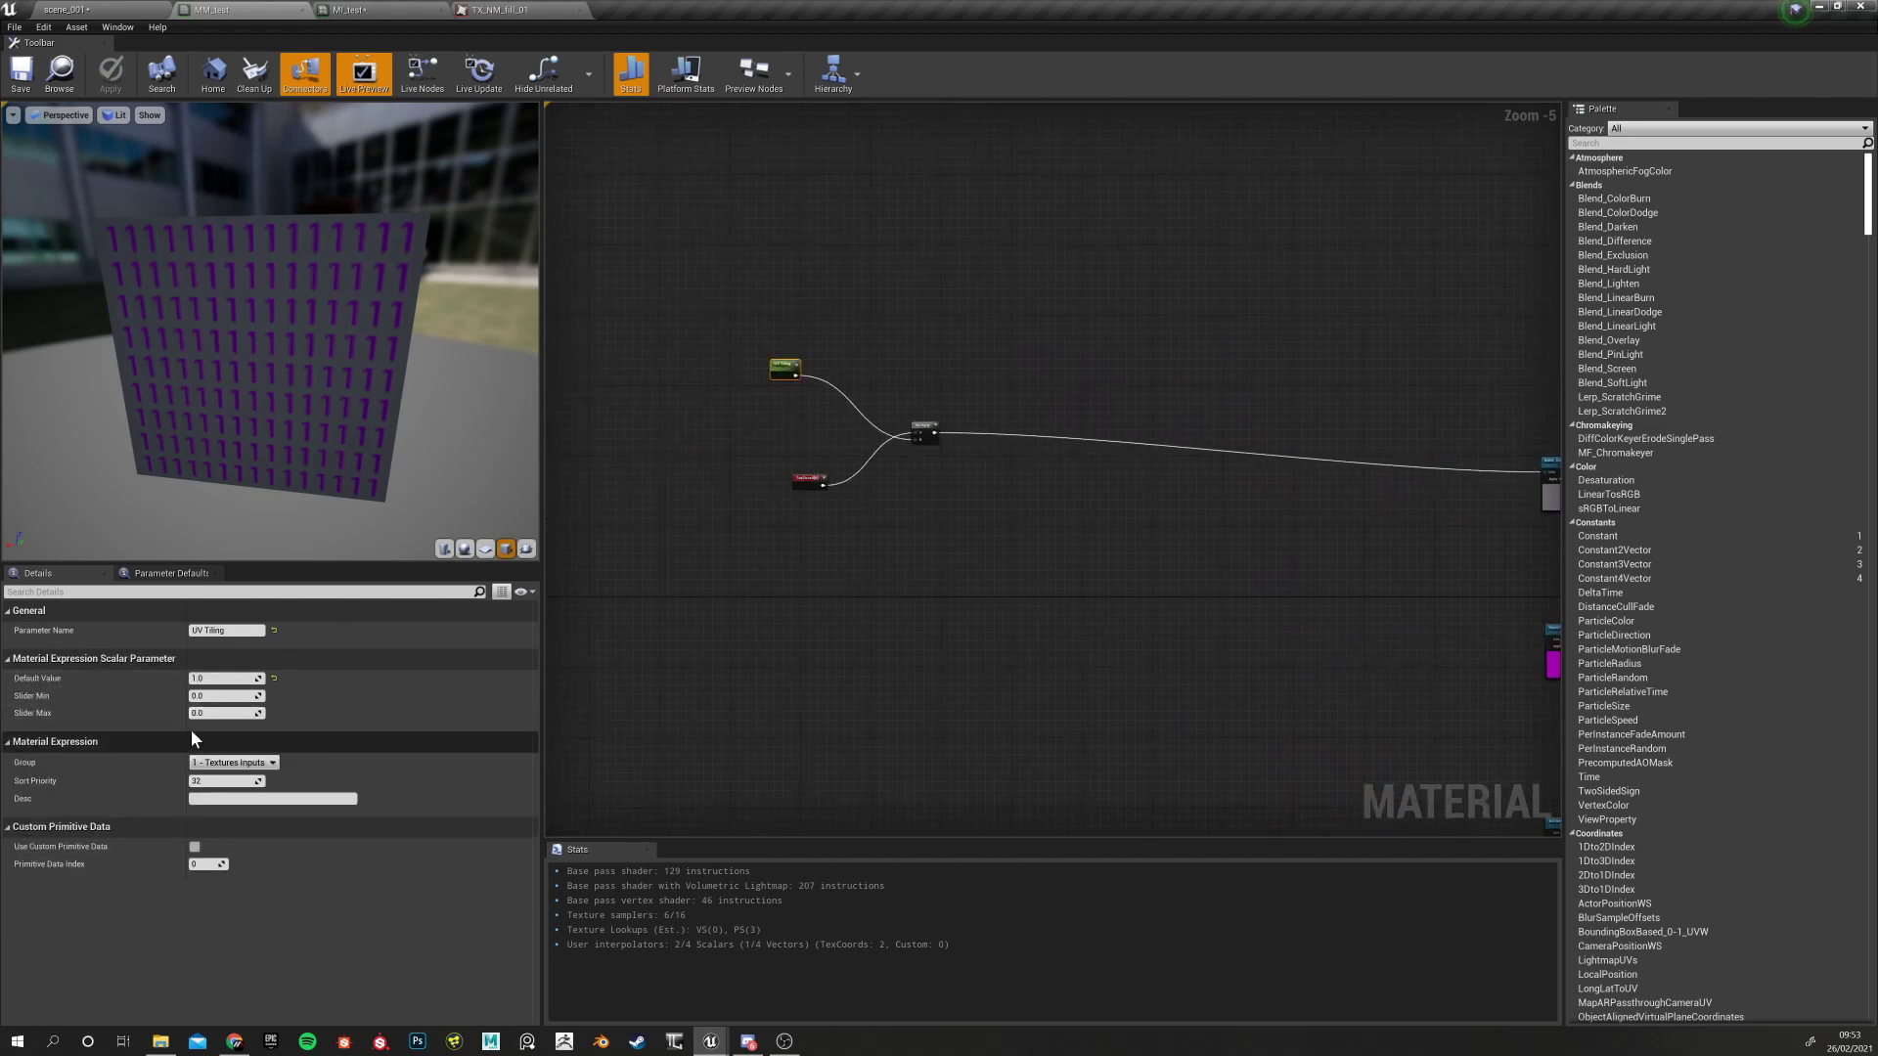
Set UV Tiling's sort priority to 4, save MM_test, and check the order in MI_test
left_click(202, 780)
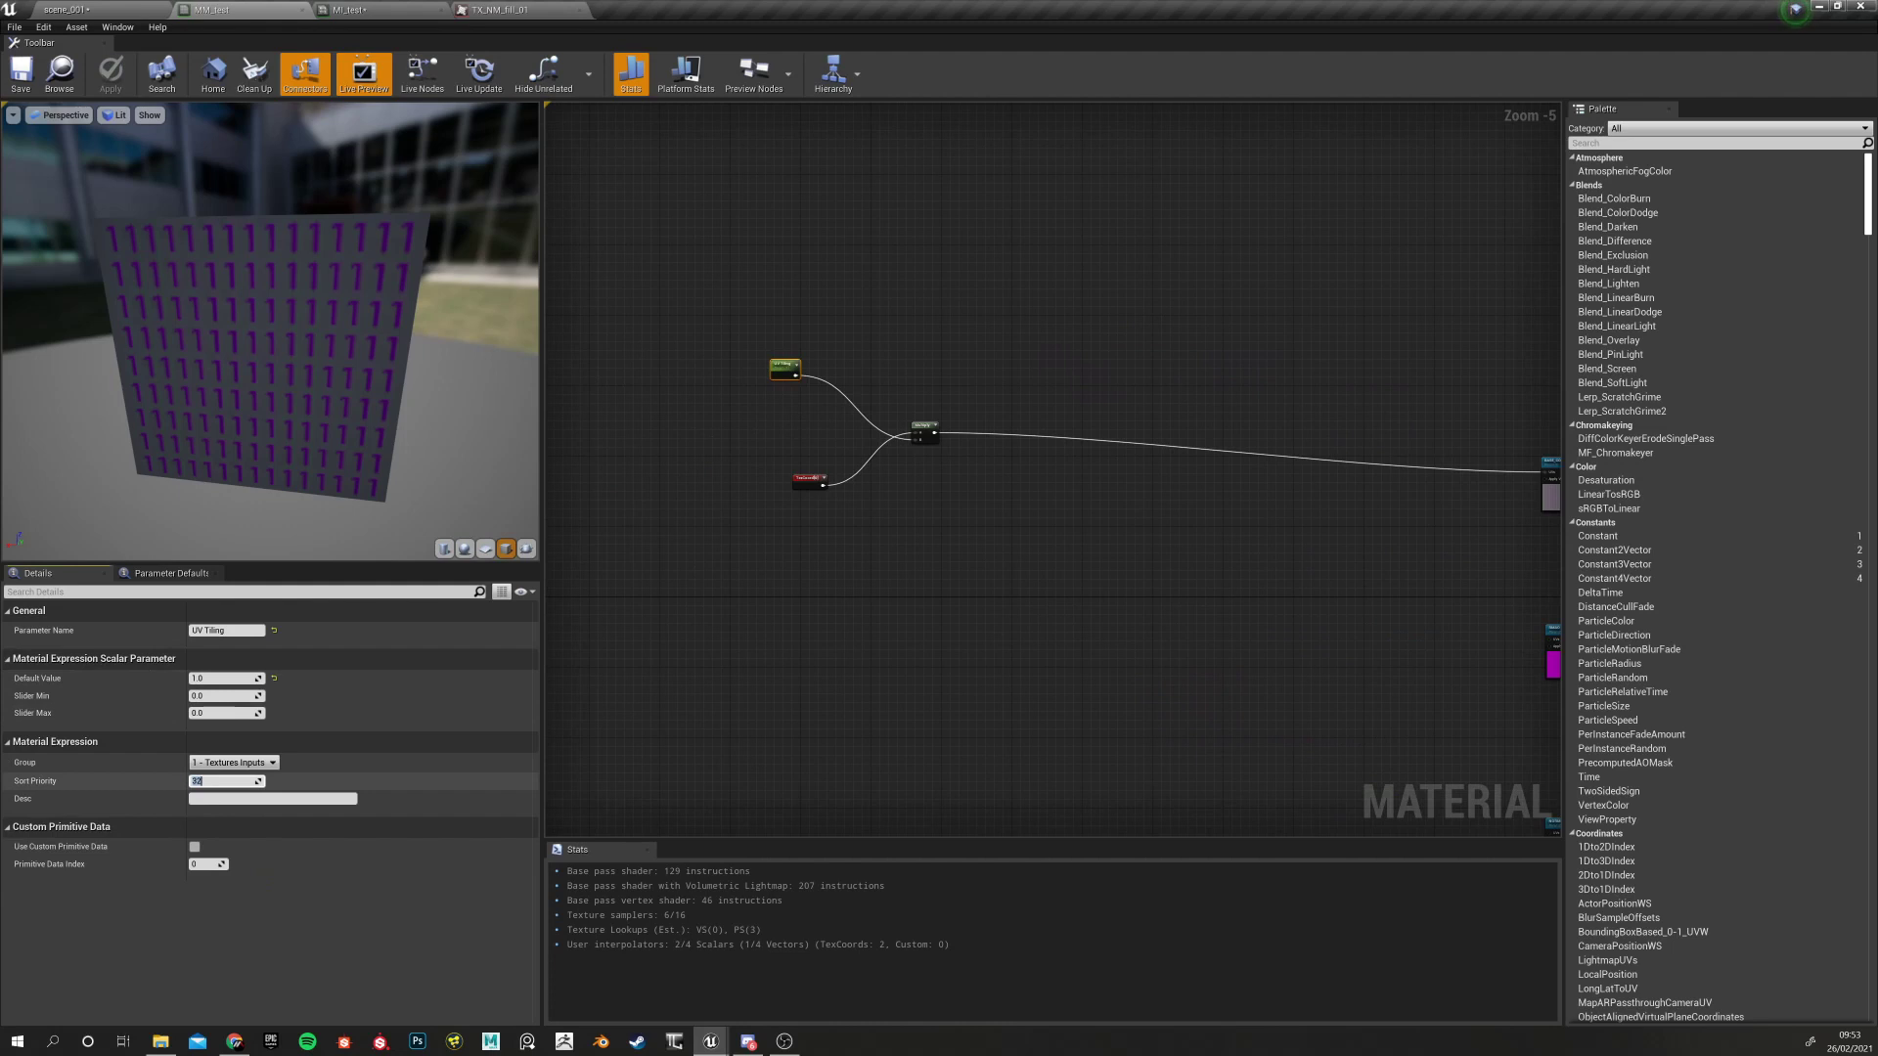
type("4")
key("Return")
left_click(860, 723)
right_click_drag(885, 703, 573, 624)
right_click_drag(708, 560, 832, 597)
left_click(20, 80)
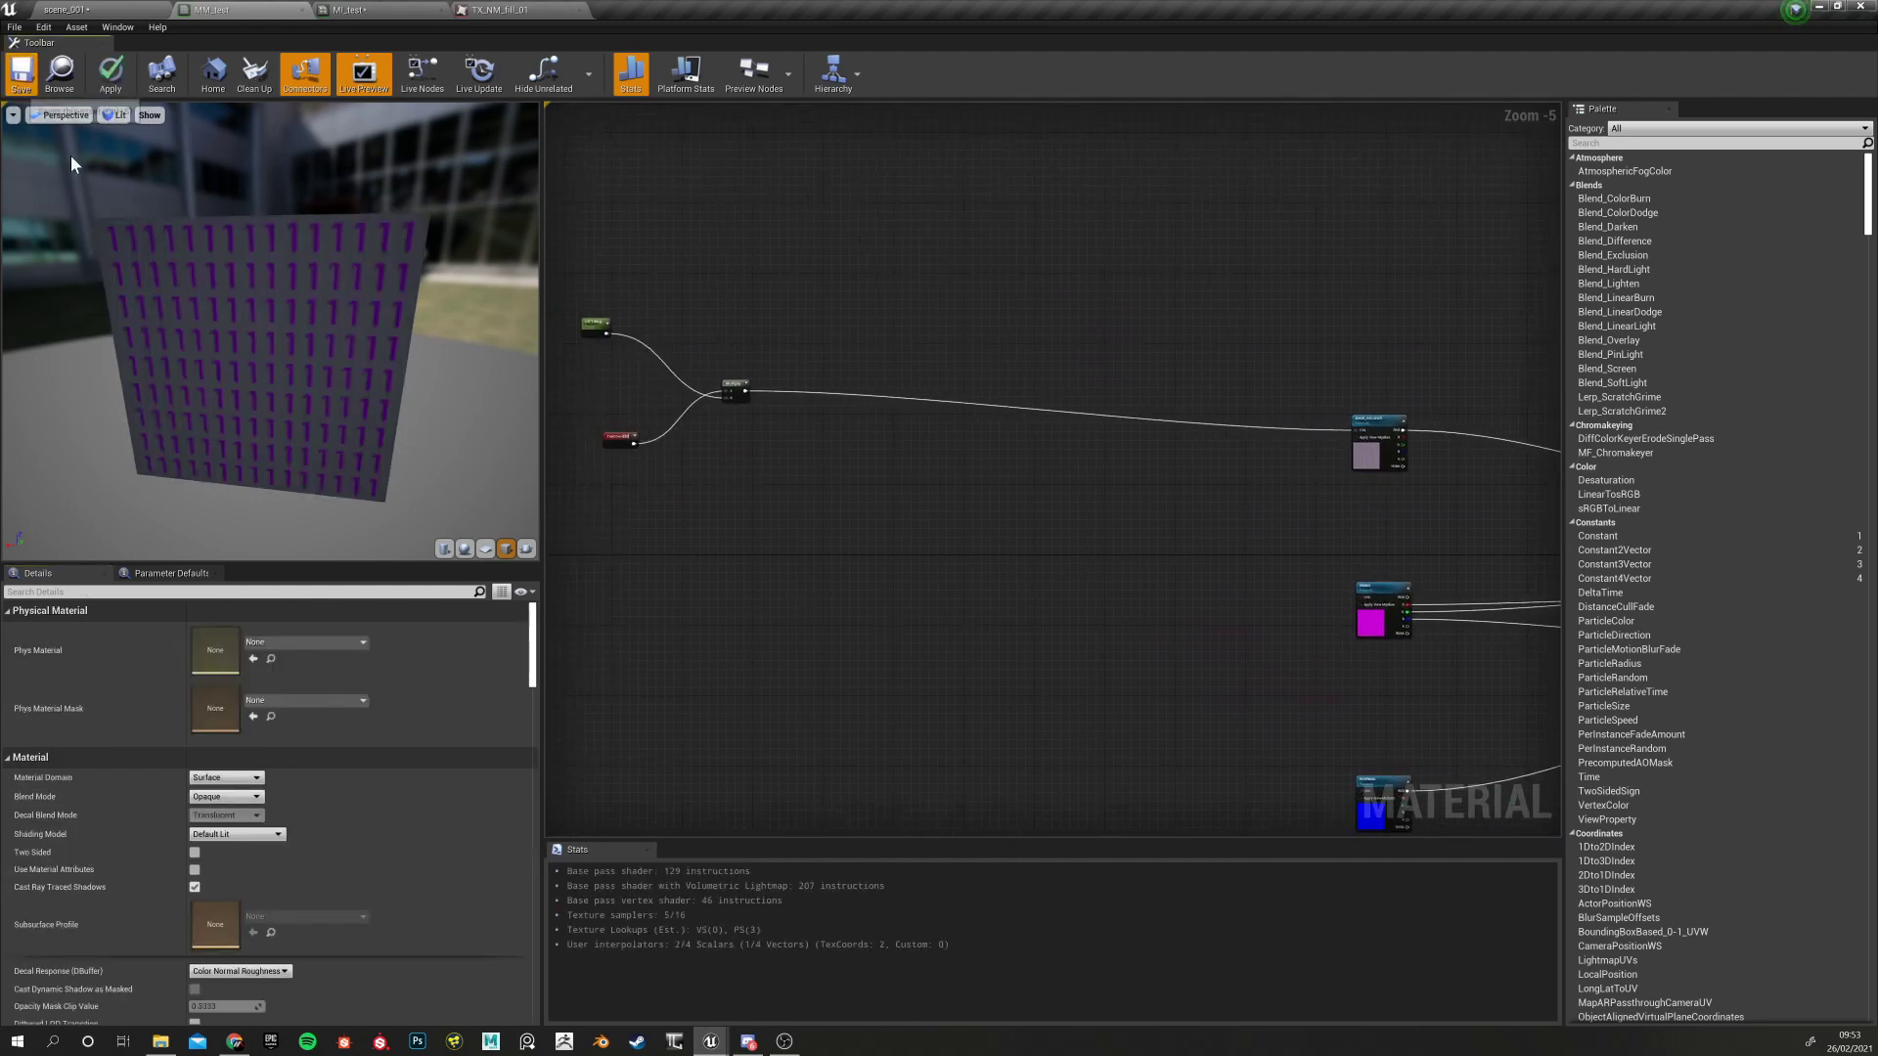
left_click(367, 8)
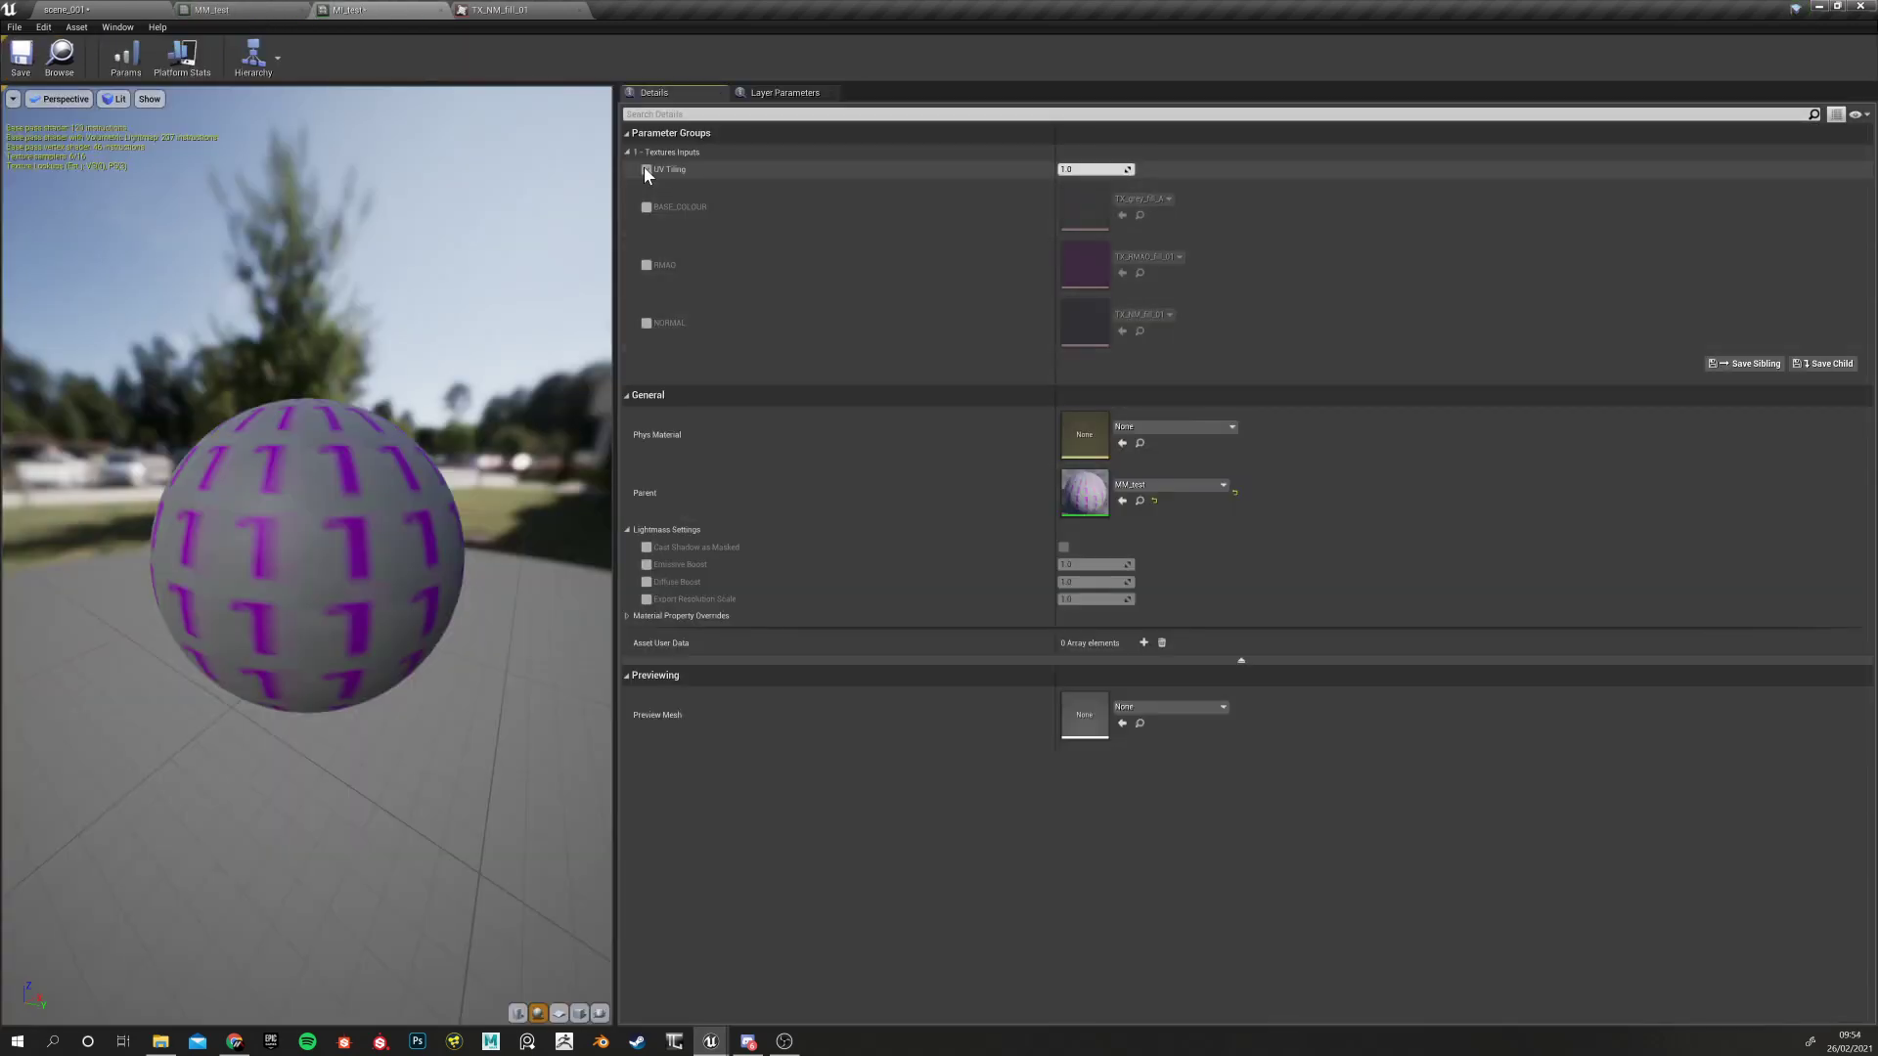
left_click(115, 7)
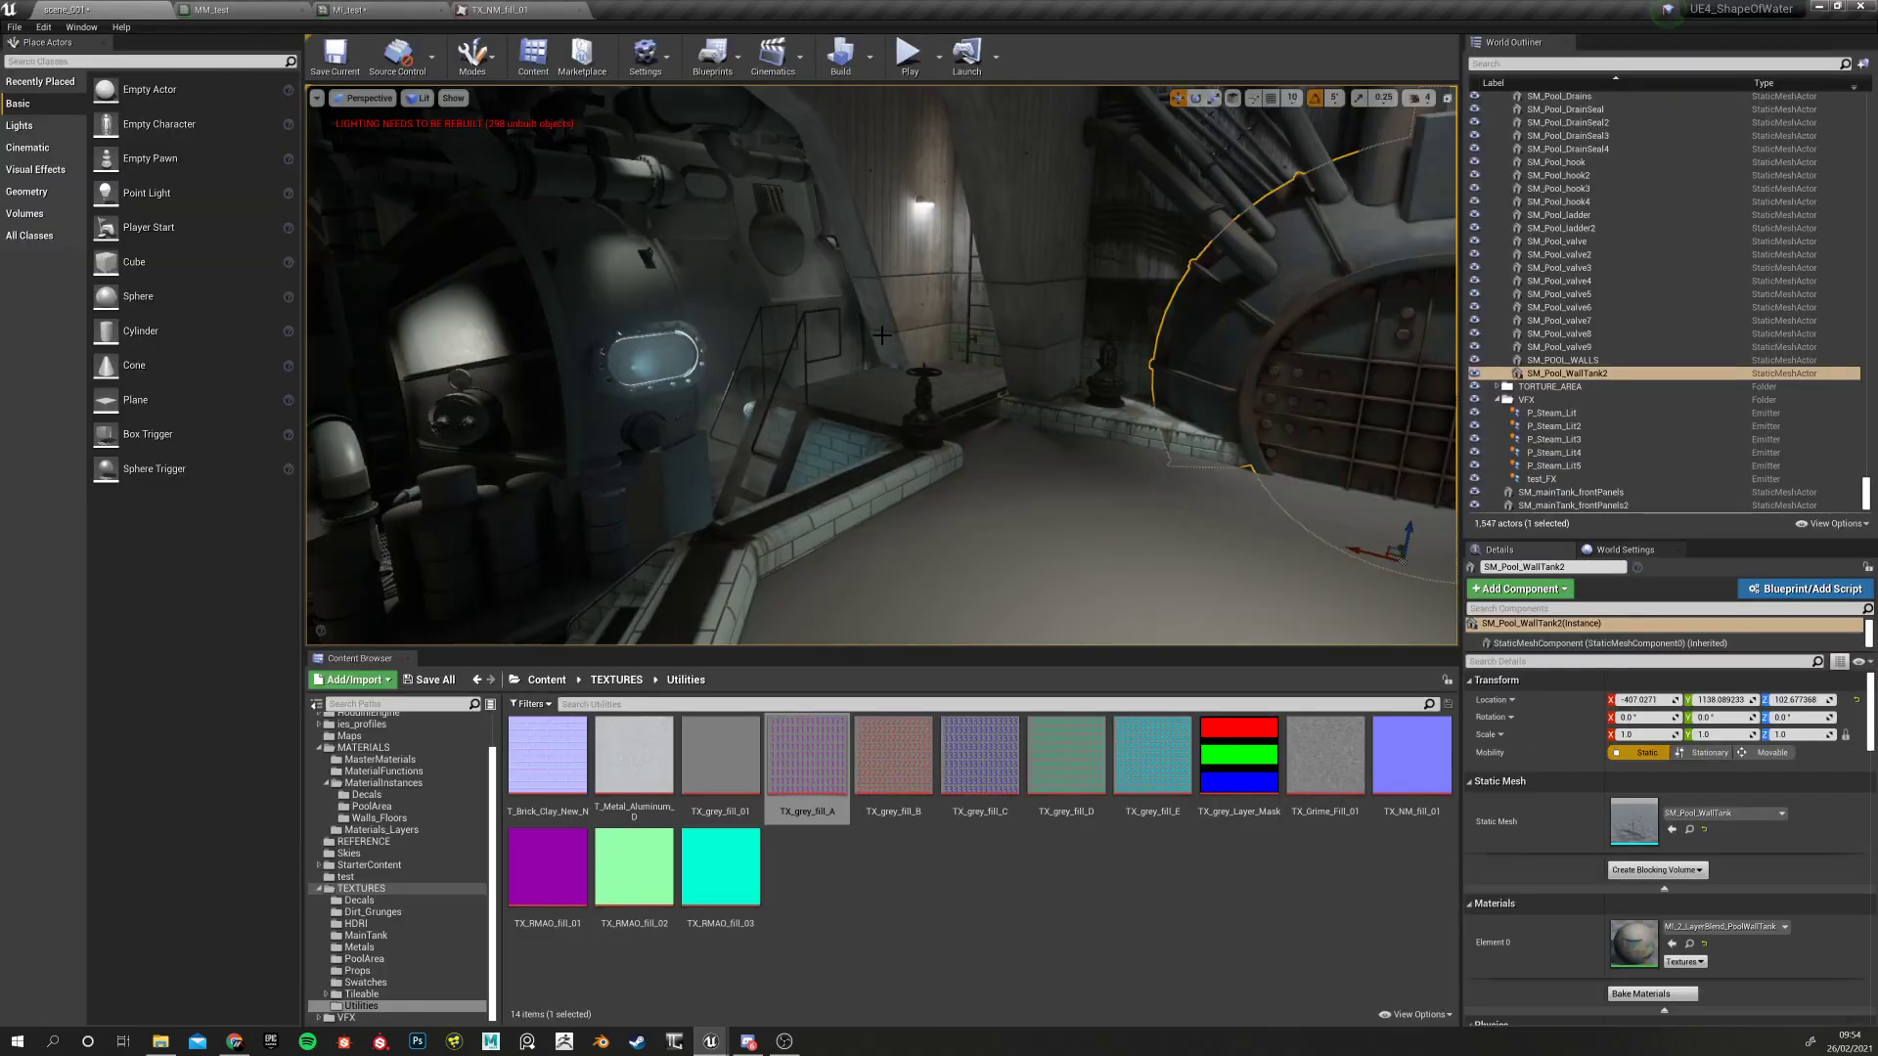
left_click(245, 9)
Set the RMAO texture parameter's sort priority to 2
right_click_drag(597, 537, 561, 527)
left_click_drag(989, 333, 1021, 388)
left_click_drag(930, 497, 1025, 548)
left_click_drag(981, 239, 1066, 382)
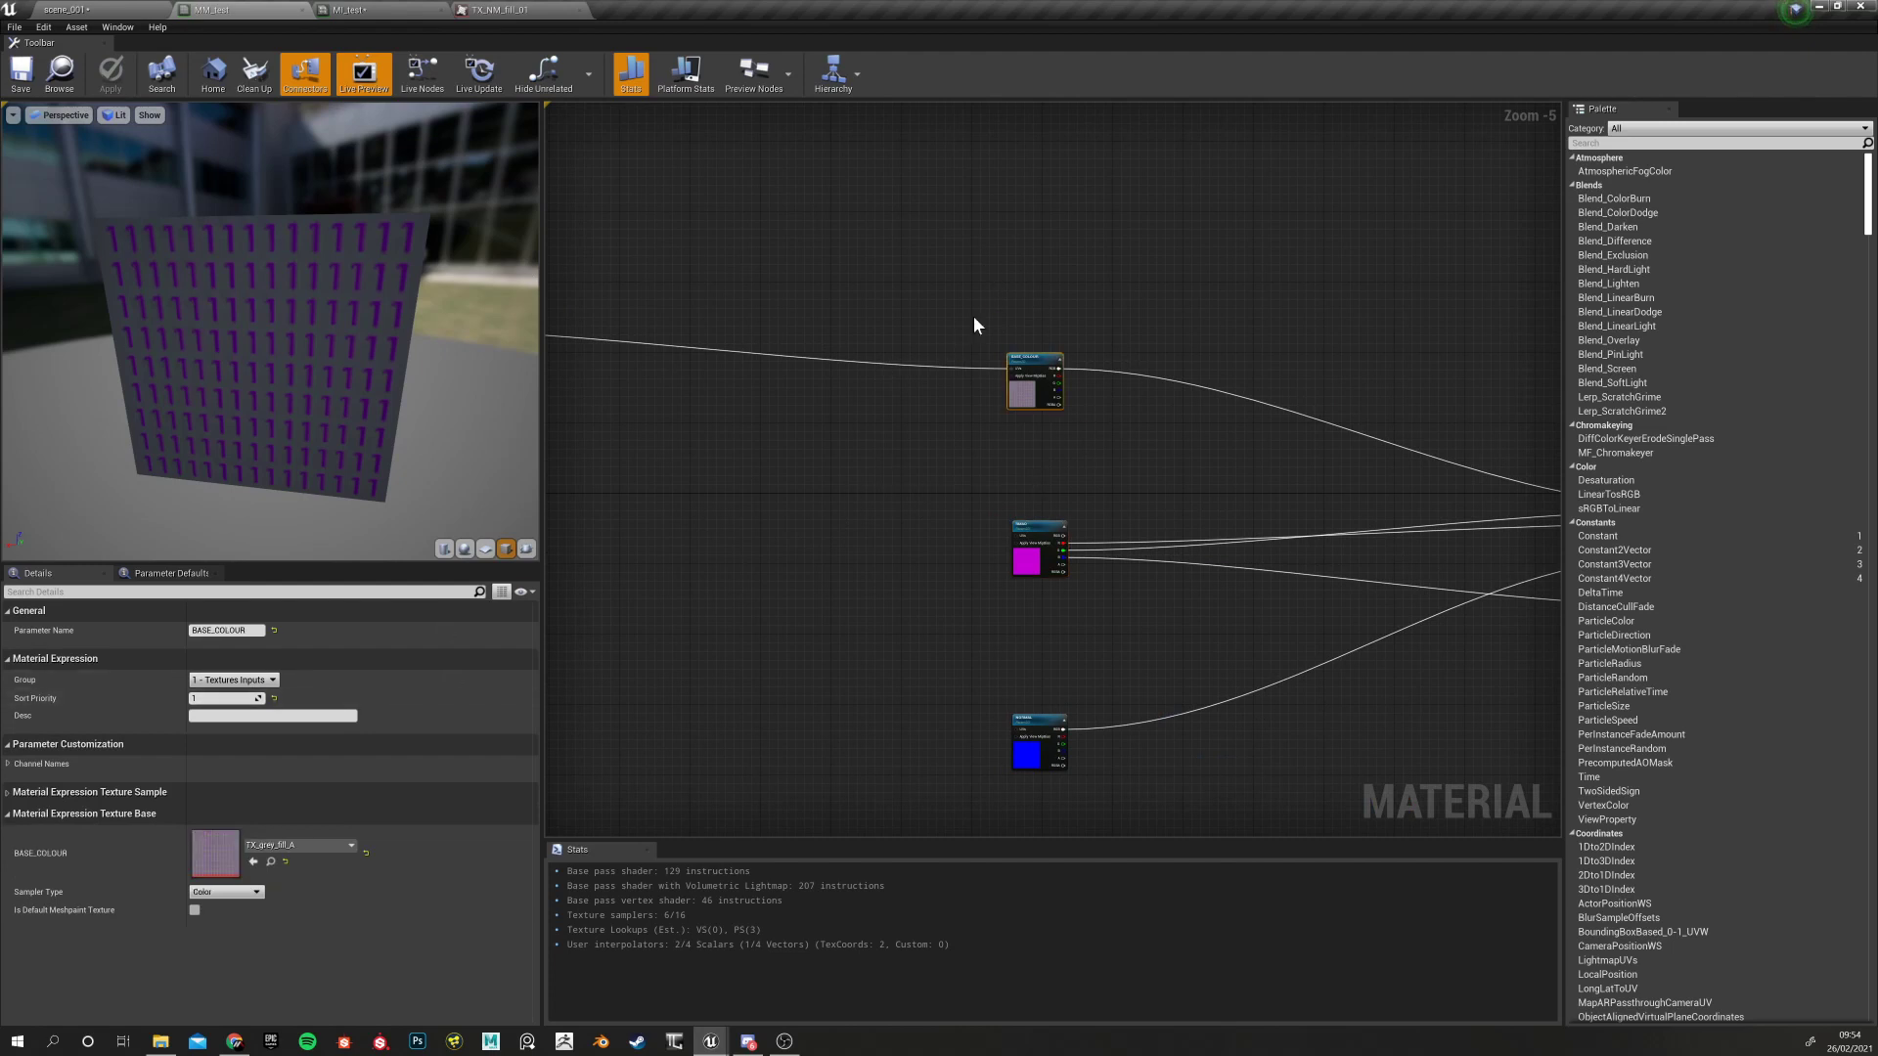
left_click_drag(953, 524, 1036, 567)
left_click(224, 698)
type("2")
key("Return")
left_click_drag(958, 703, 1051, 758)
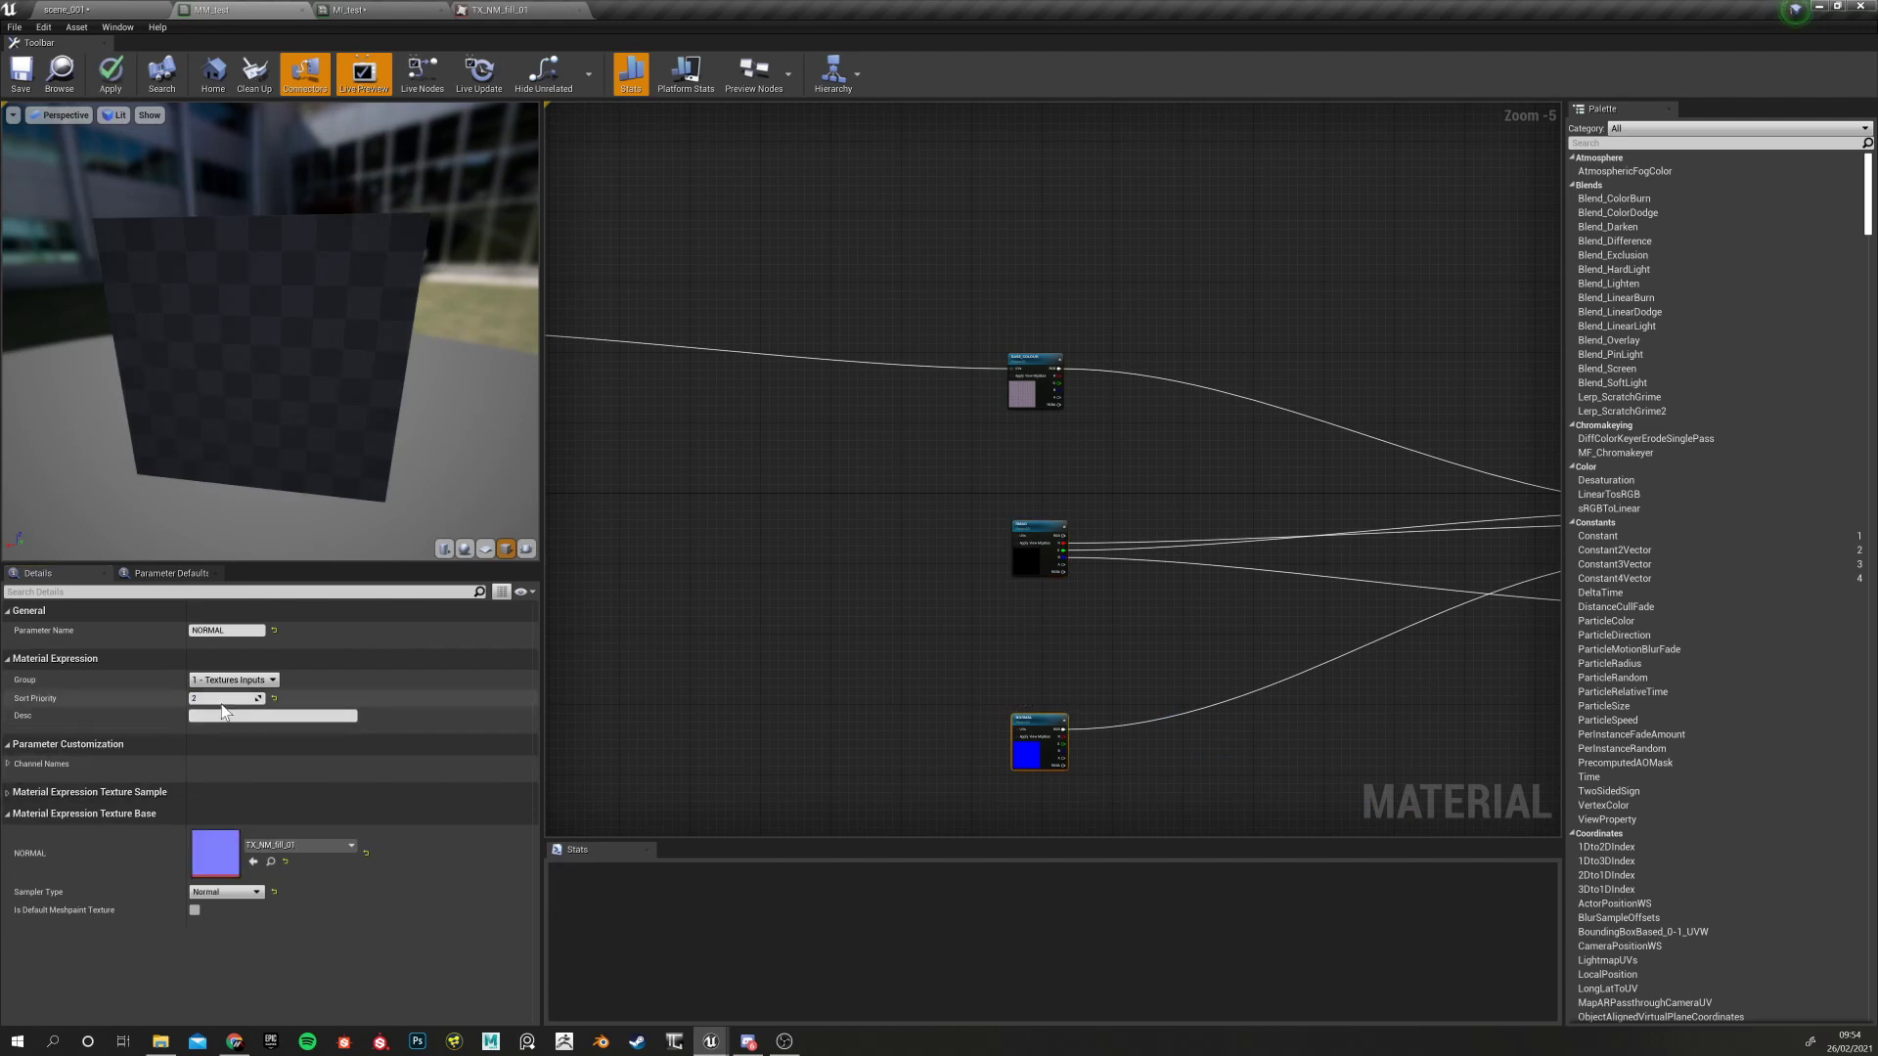
left_click(789, 648)
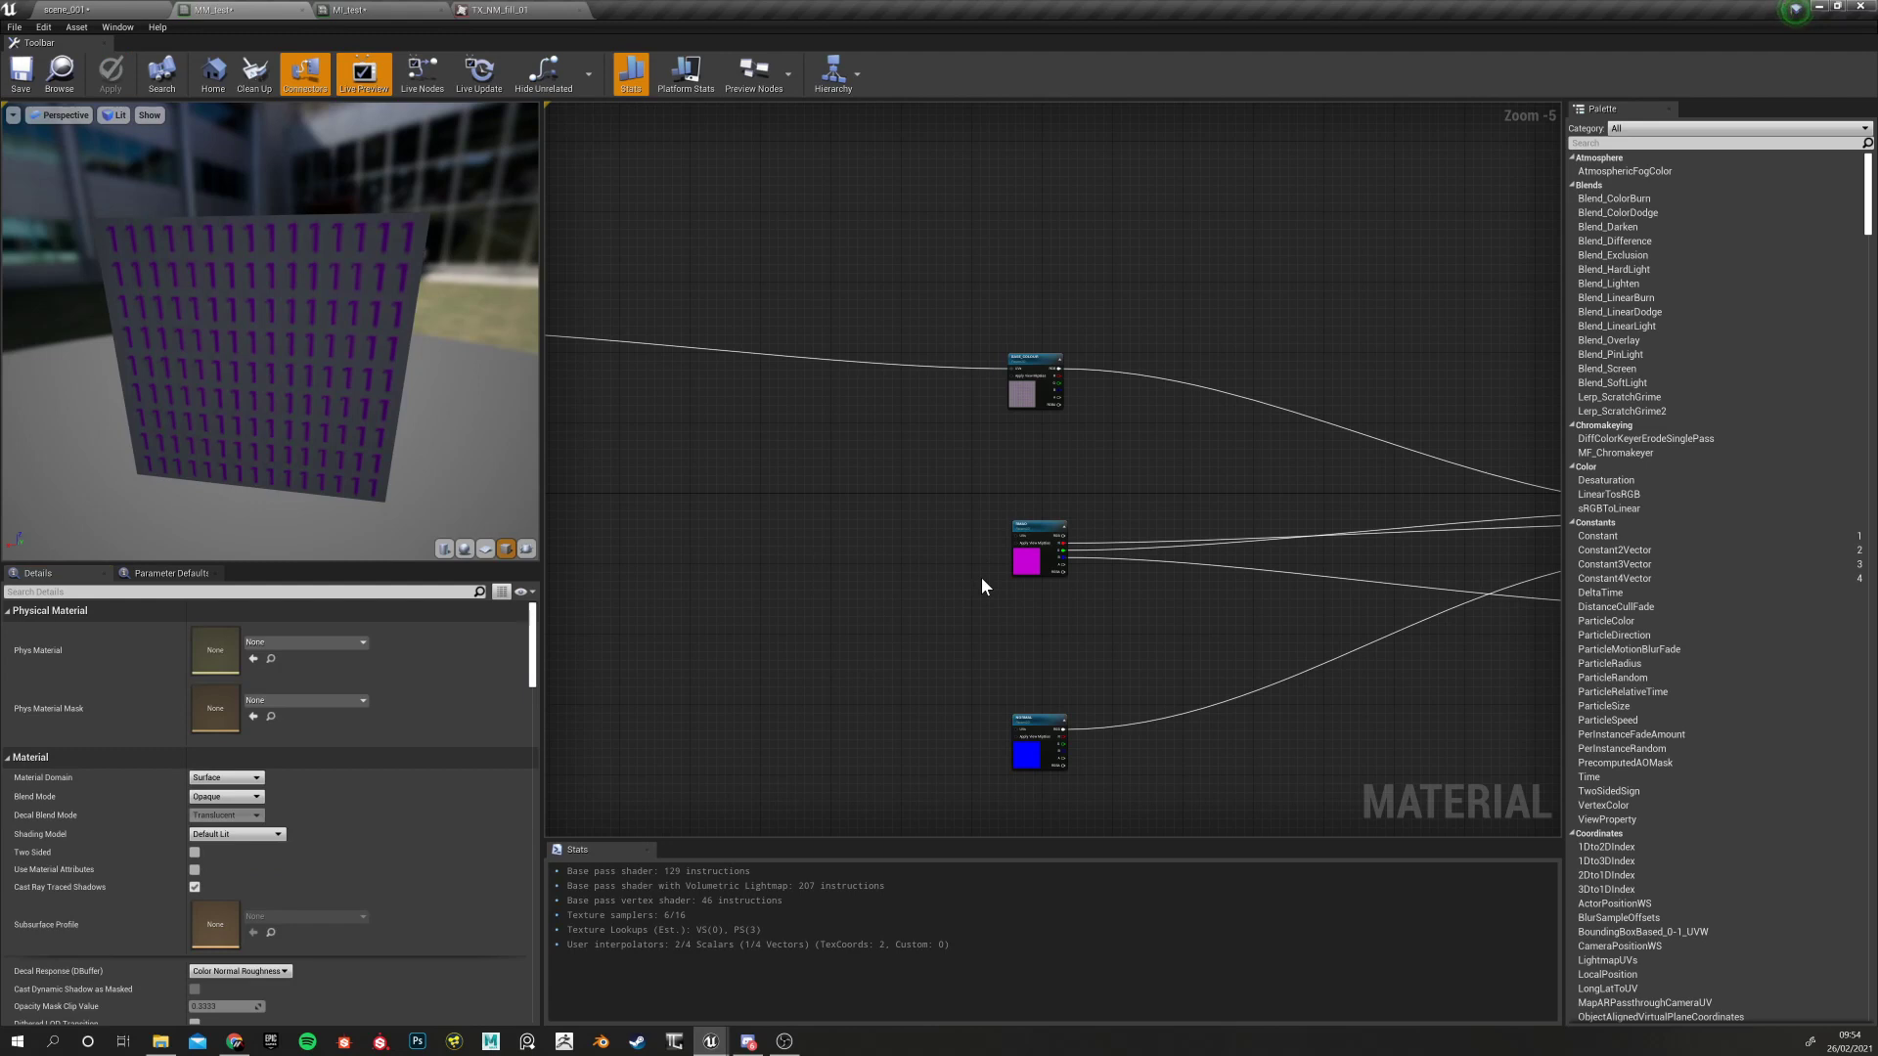
right_click_drag(742, 510, 1159, 567)
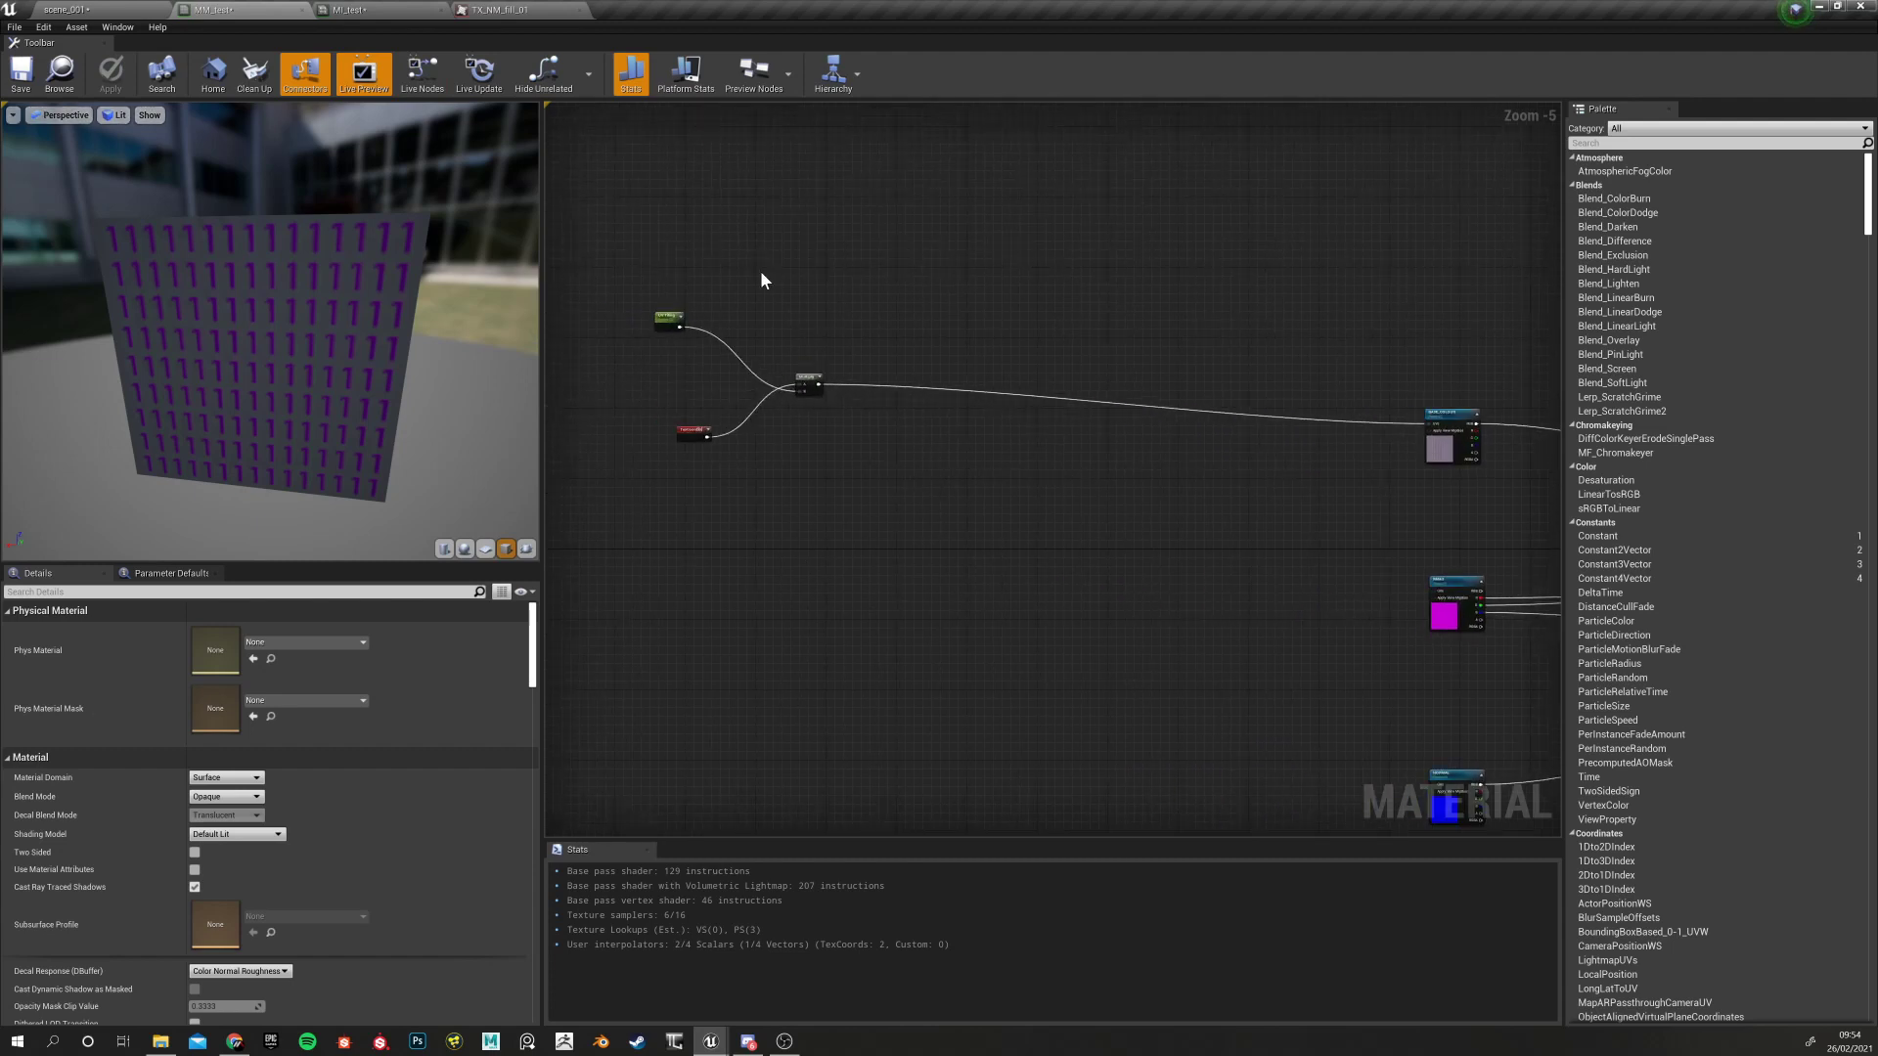
left_click_drag(700, 345, 700, 345)
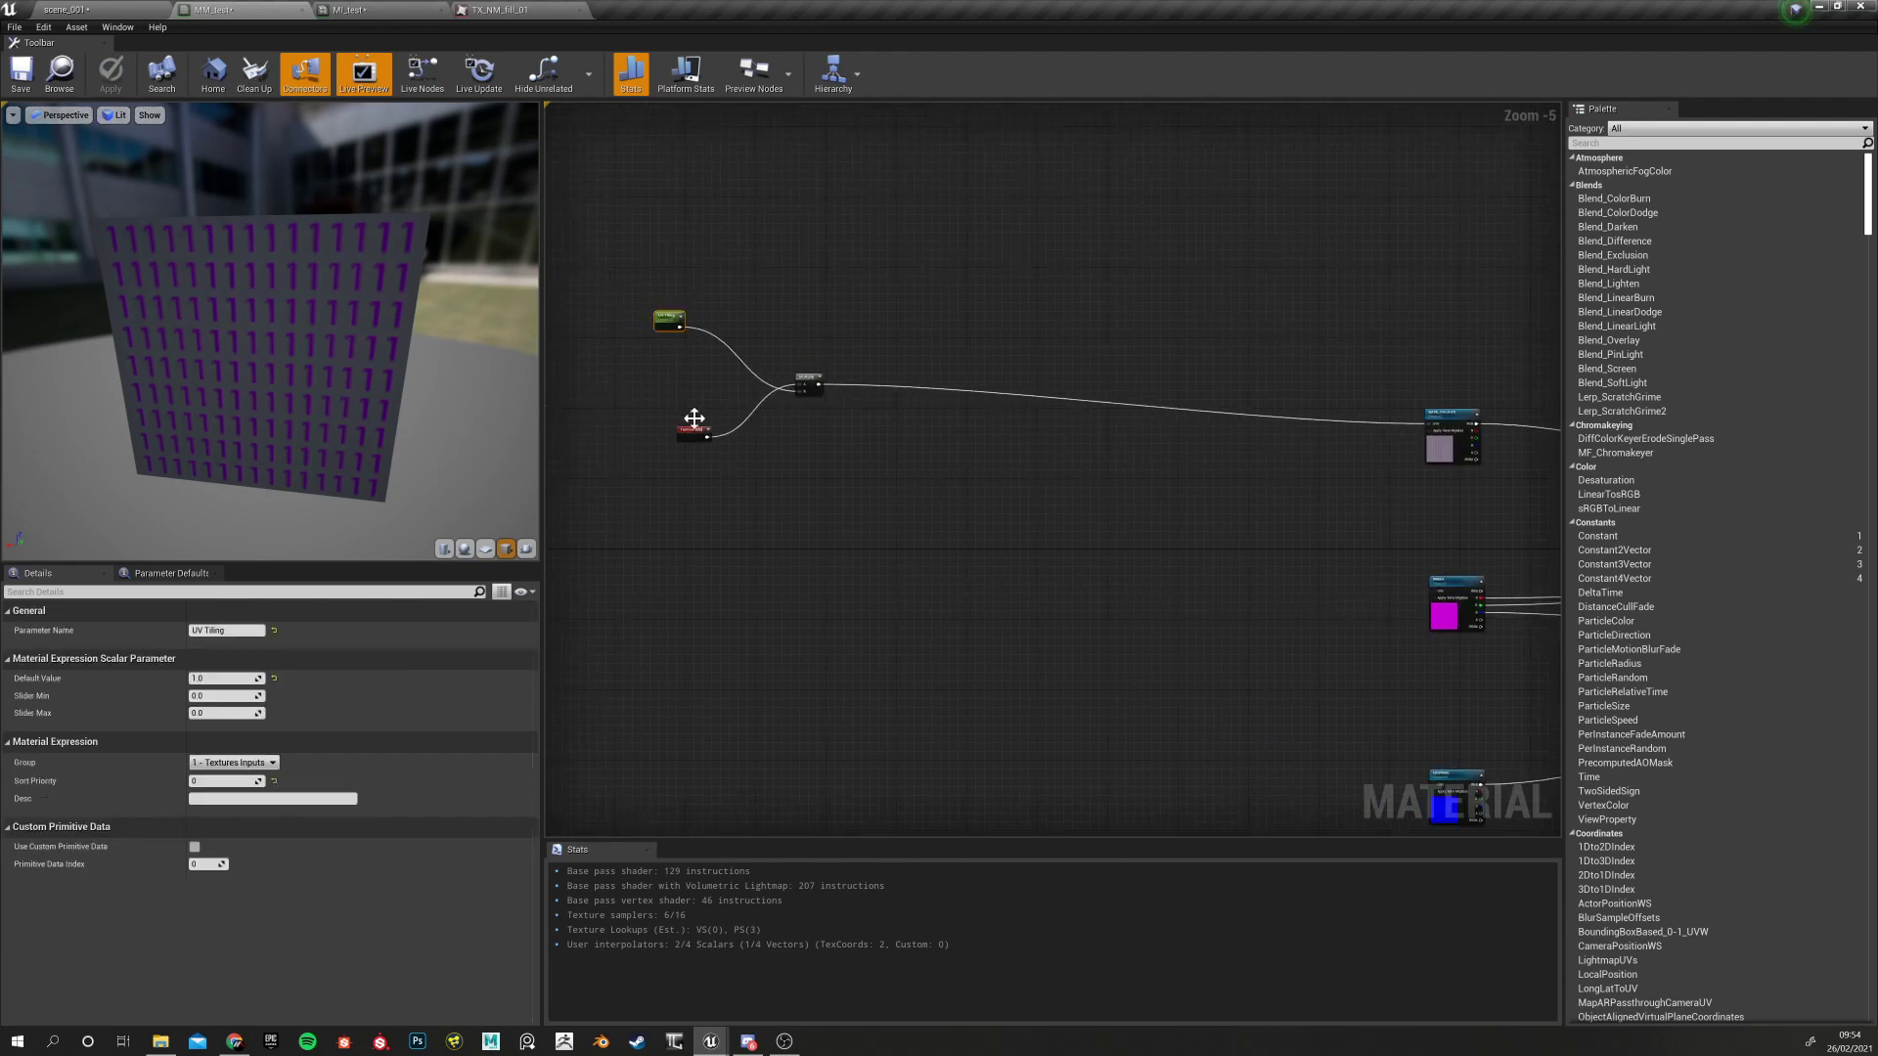
scroll(679, 380, "up", 2)
left_click(112, 9)
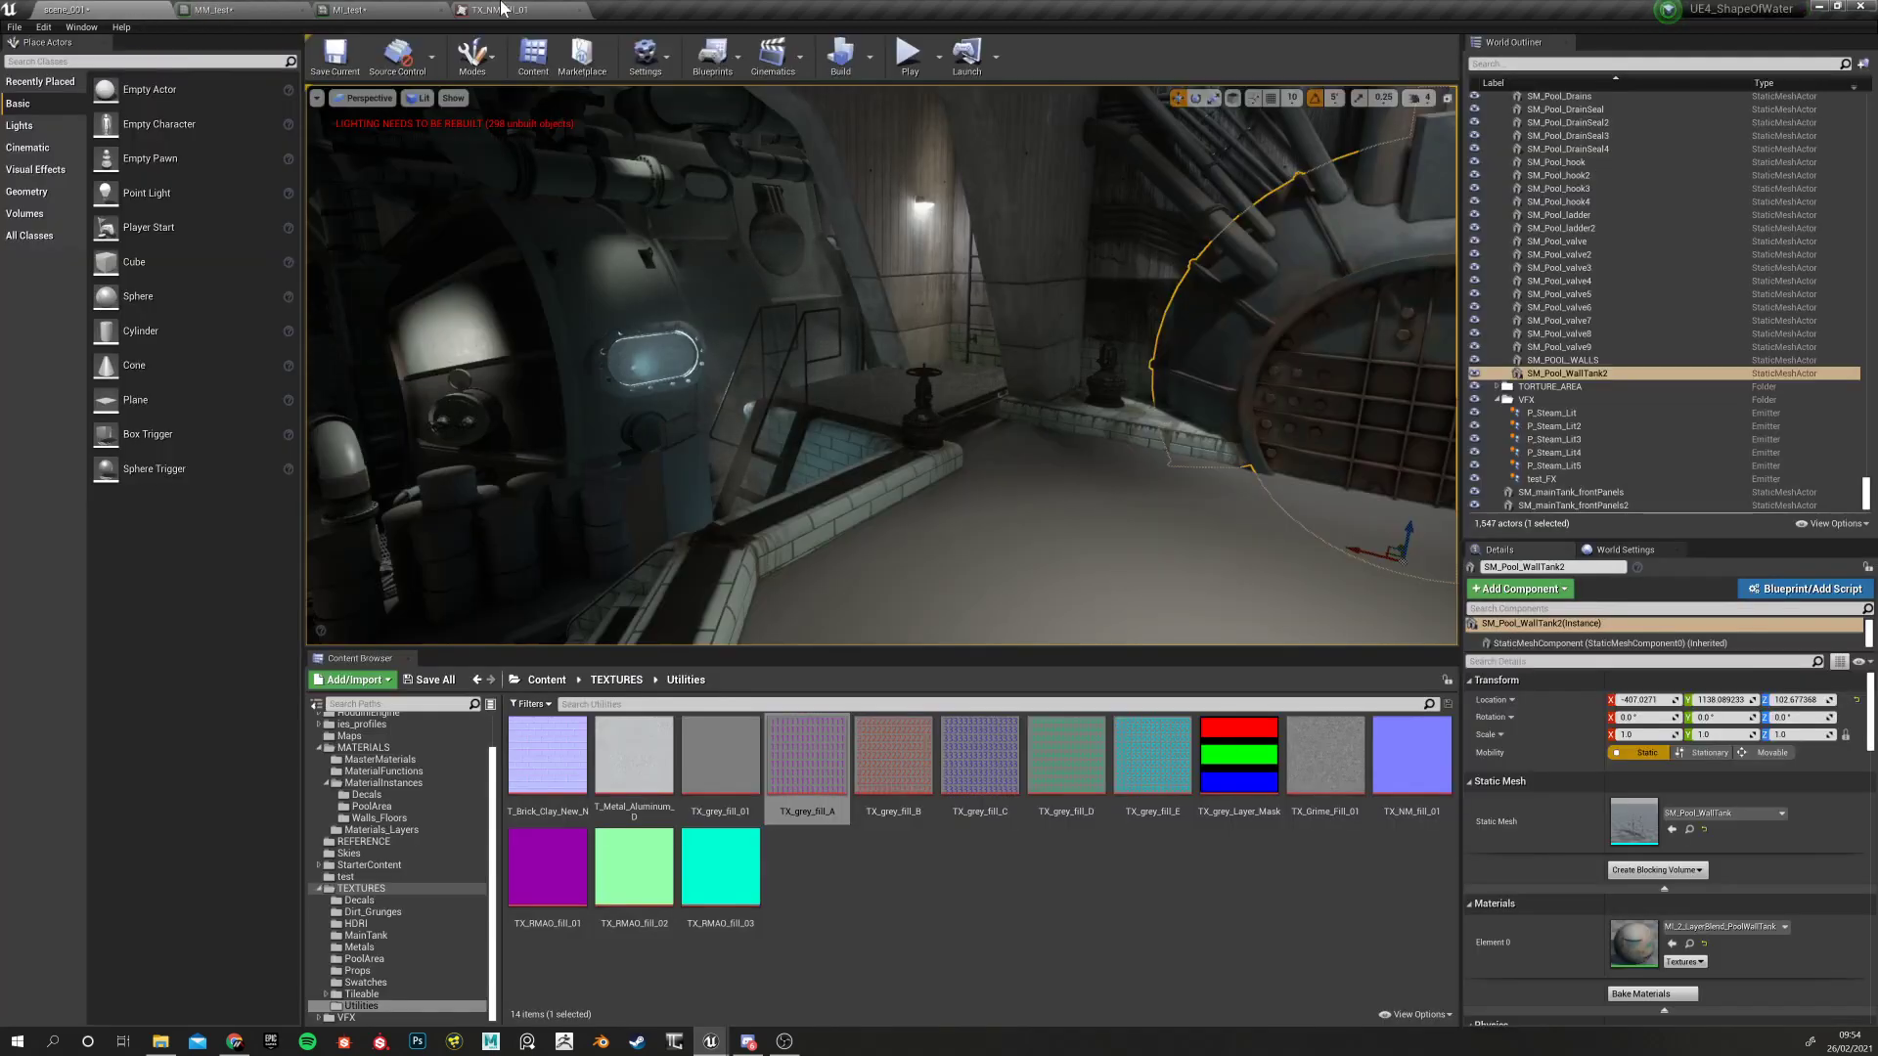
left_click(502, 9)
left_click(352, 9)
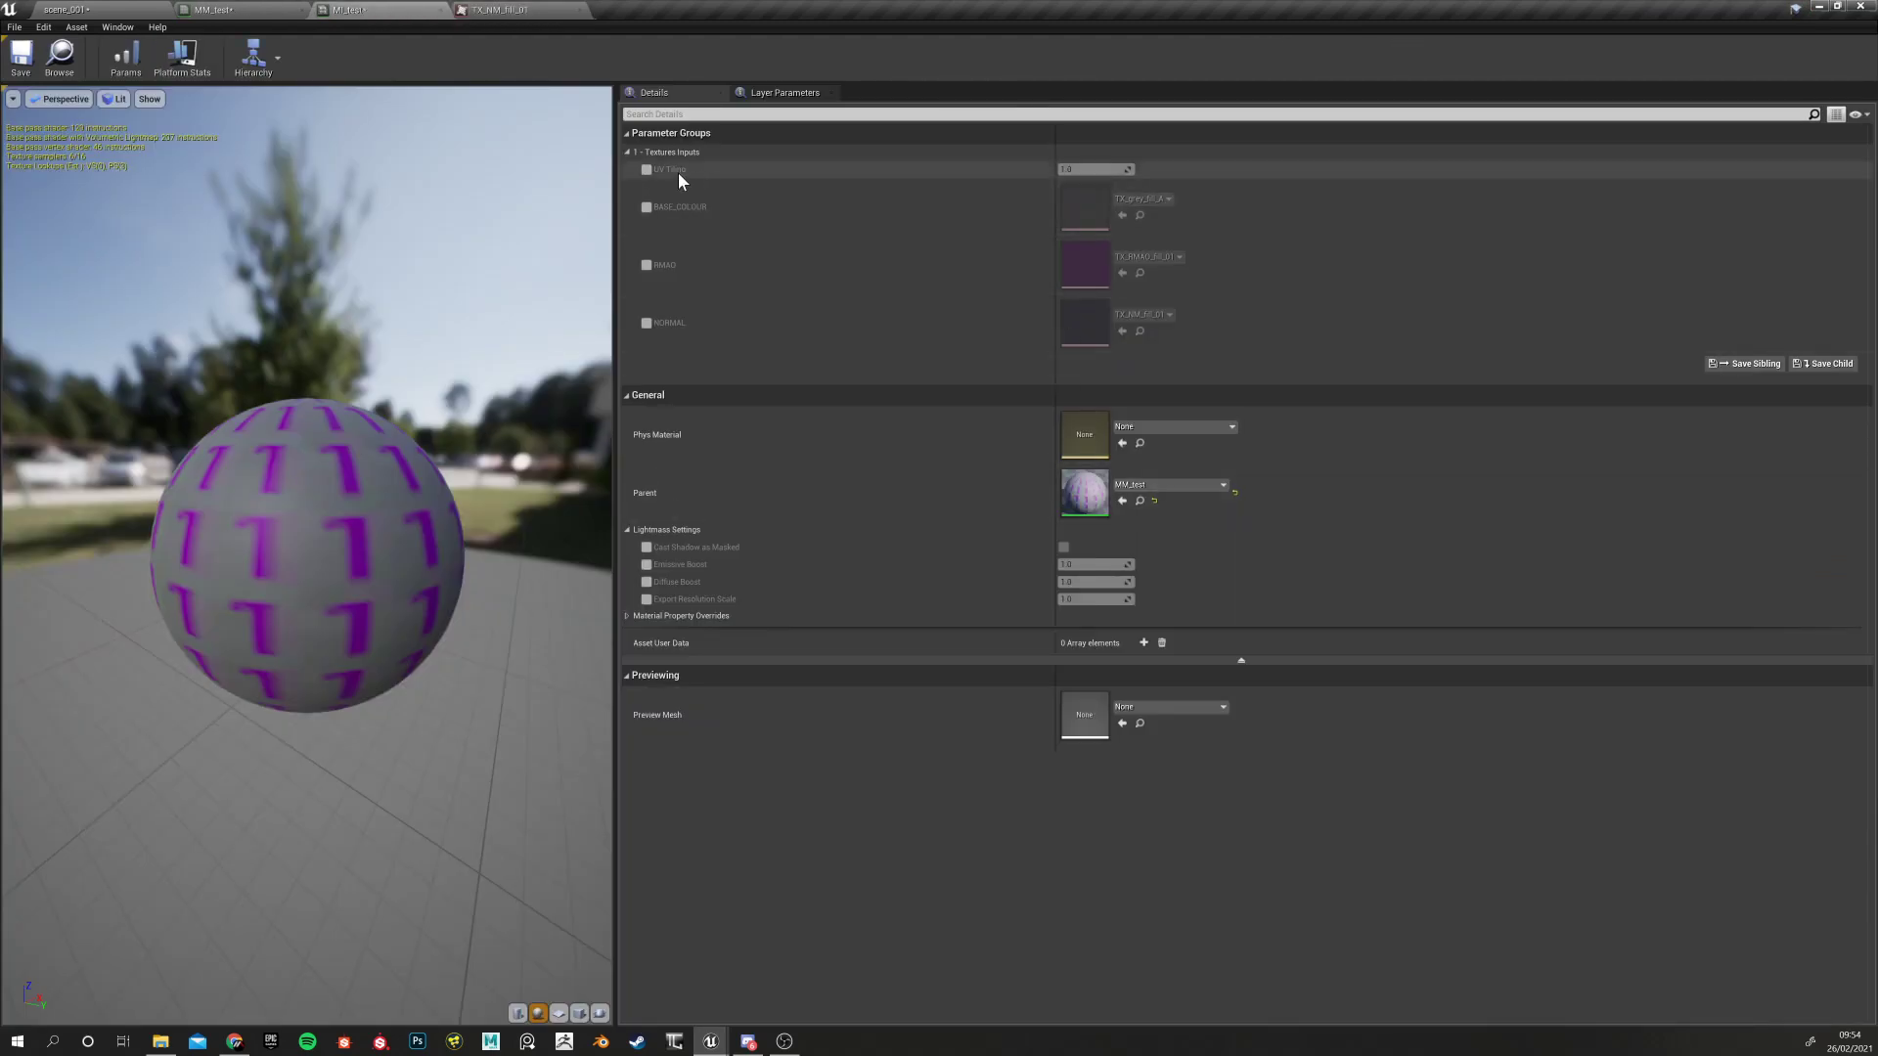
left_click(646, 170)
left_click_drag(1090, 170, 1120, 169)
left_click(646, 169)
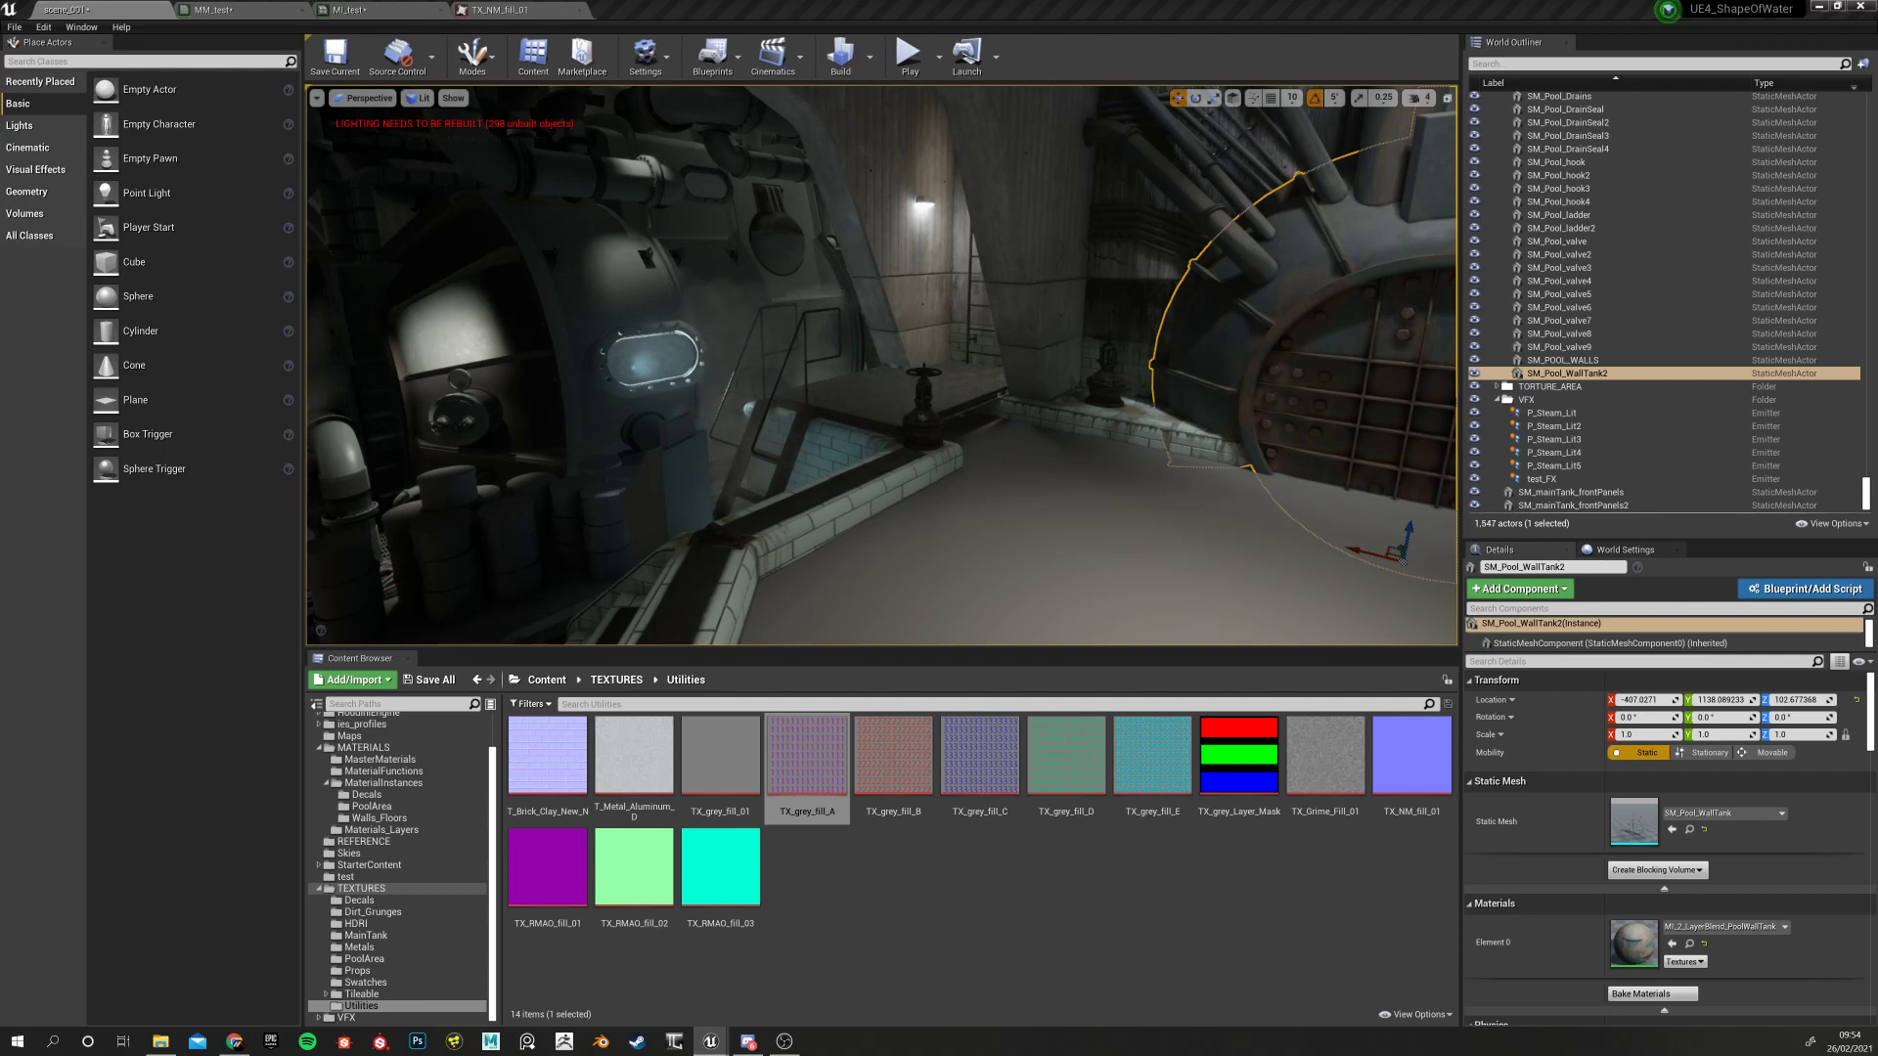
left_click(445, 9)
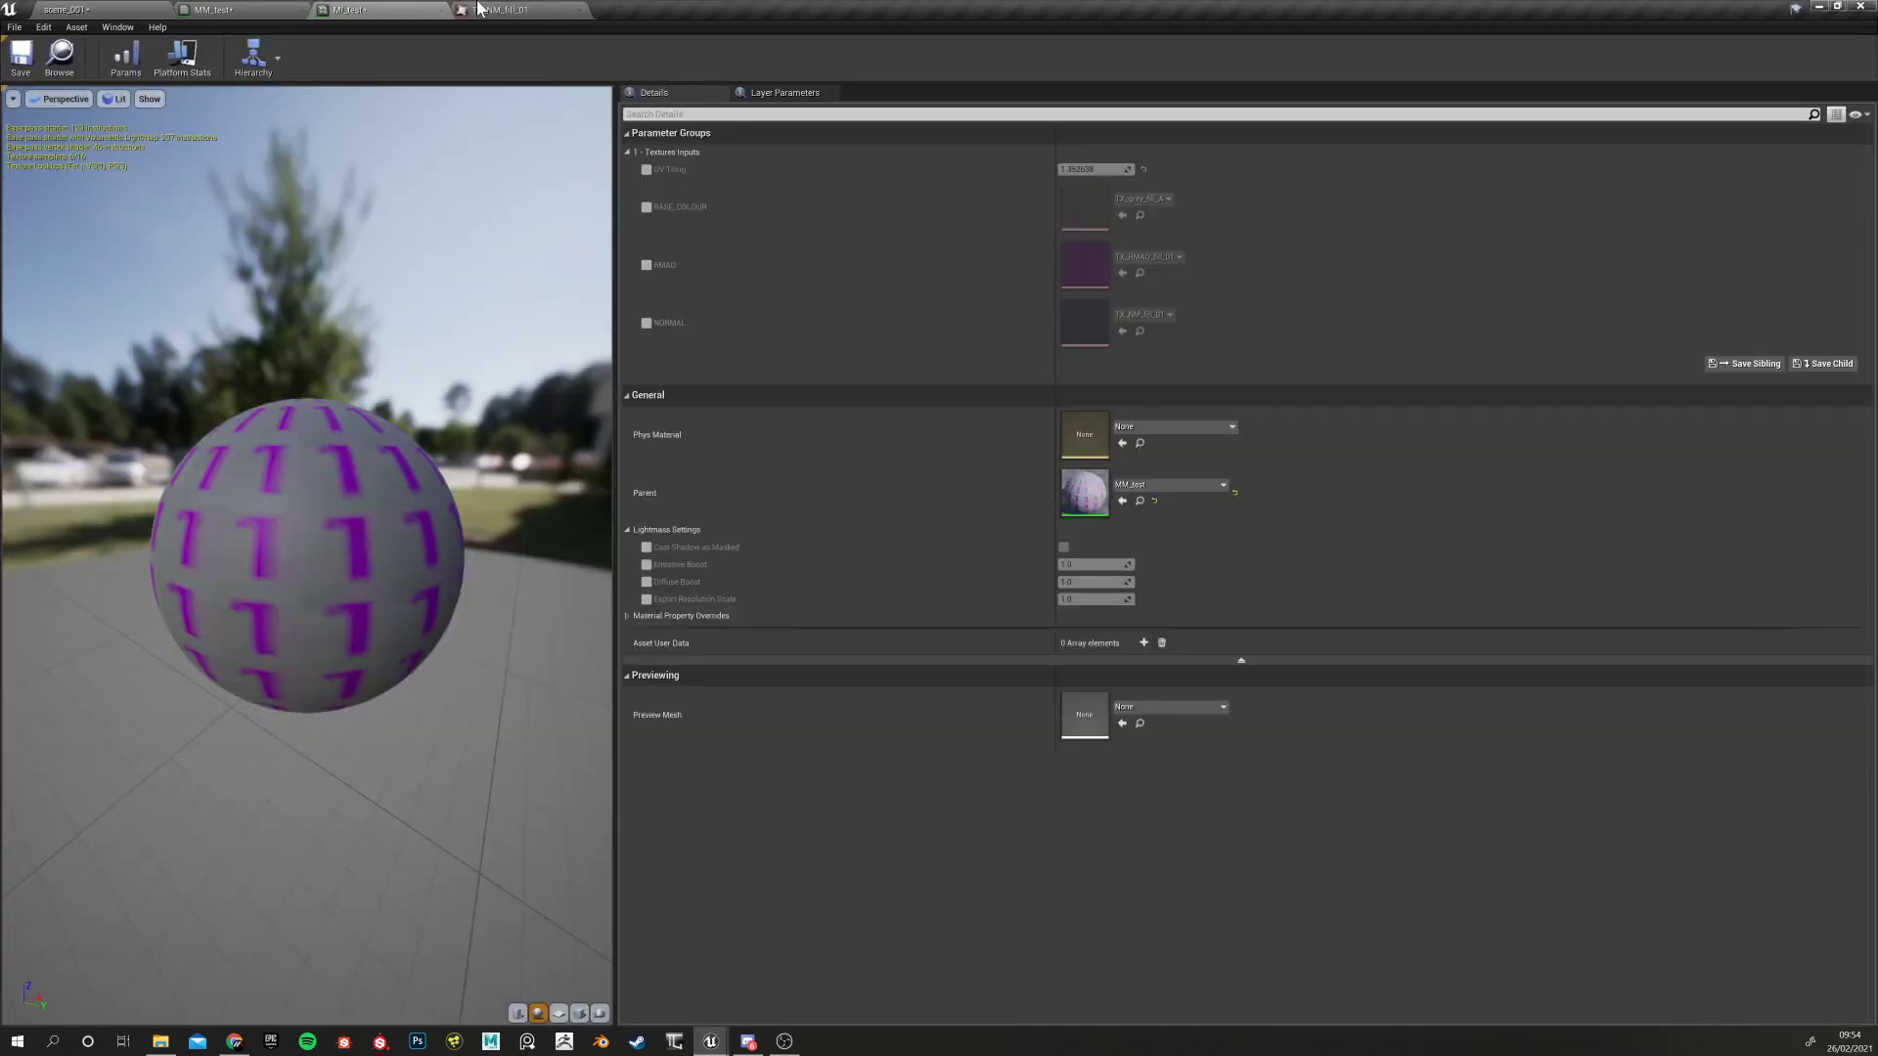
left_click(210, 9)
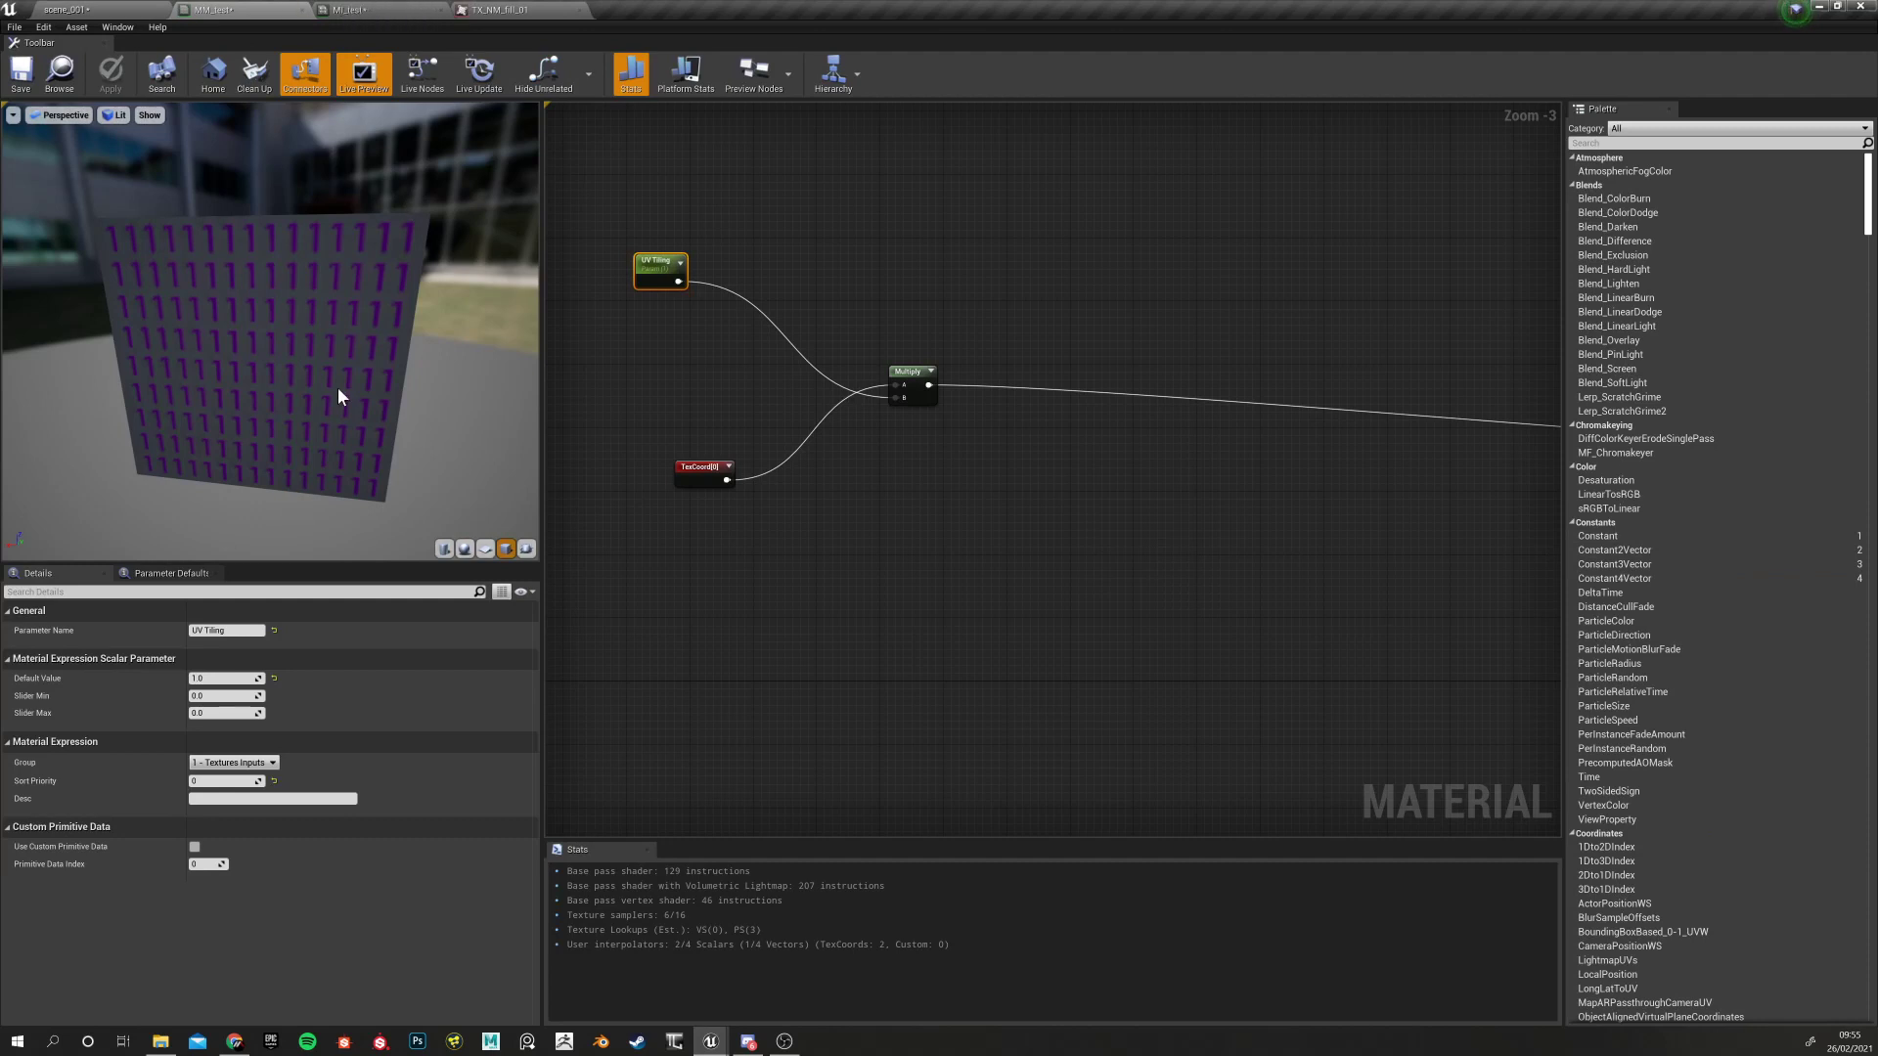
left_click_drag(700, 331, 705, 336)
left_click_drag(884, 281, 951, 423)
left_click_drag(612, 180, 708, 315)
left_click_drag(895, 263, 951, 421)
left_click_drag(634, 415, 748, 511)
left_click_drag(626, 187, 702, 307)
left_click_drag(875, 318, 947, 419)
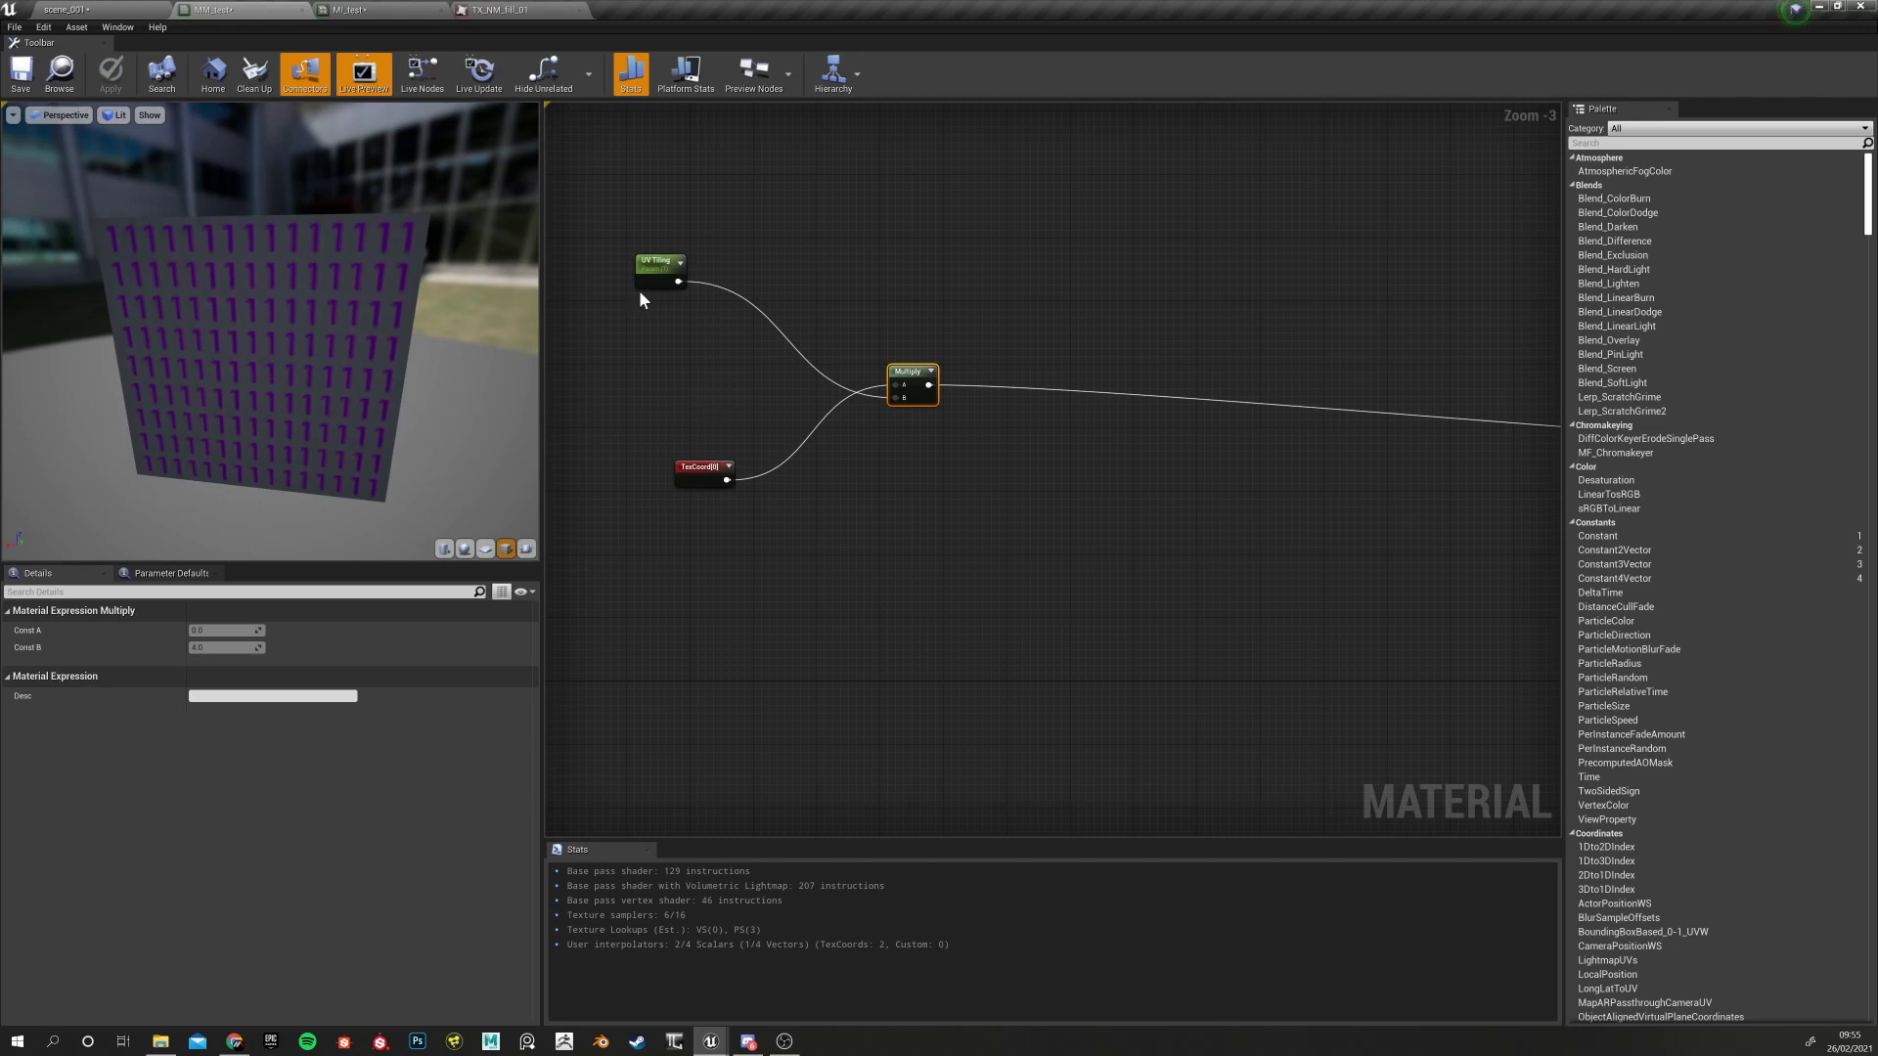
right_click_drag(940, 522, 851, 530)
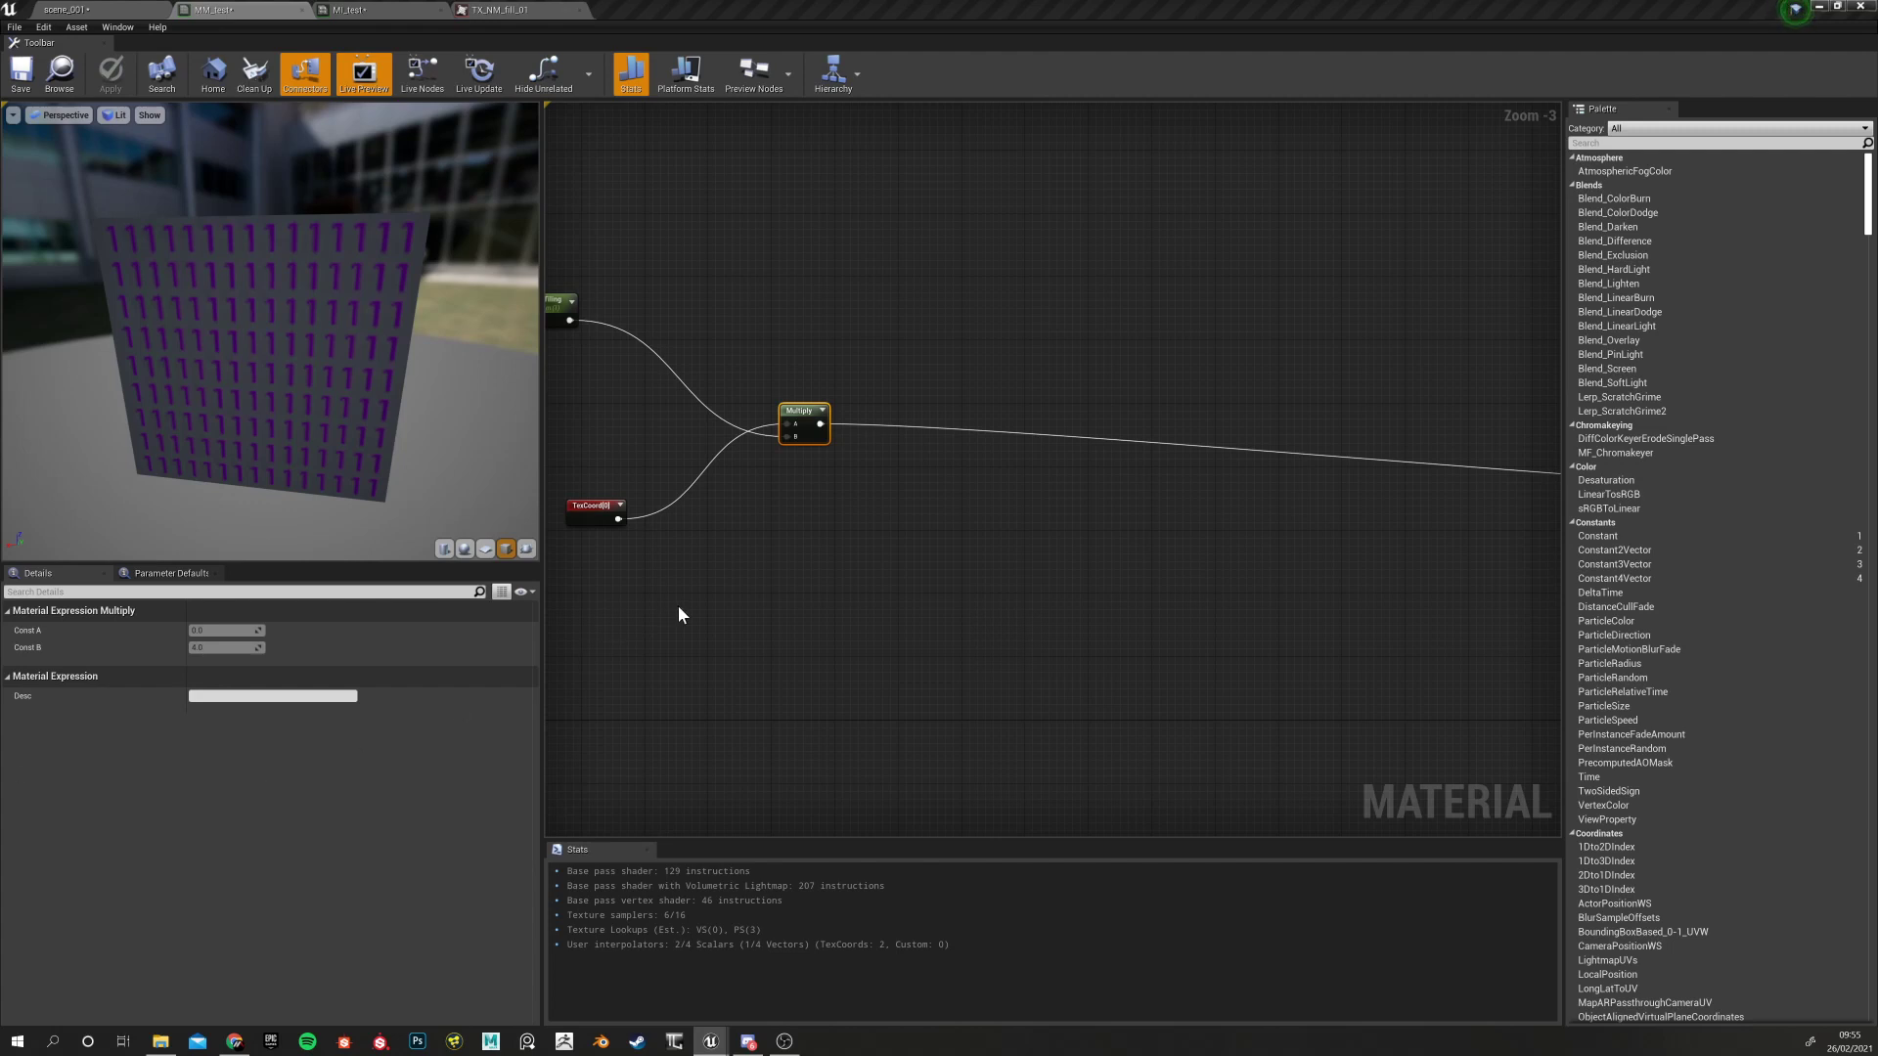
right_click_drag(681, 614, 748, 648)
left_click(660, 544)
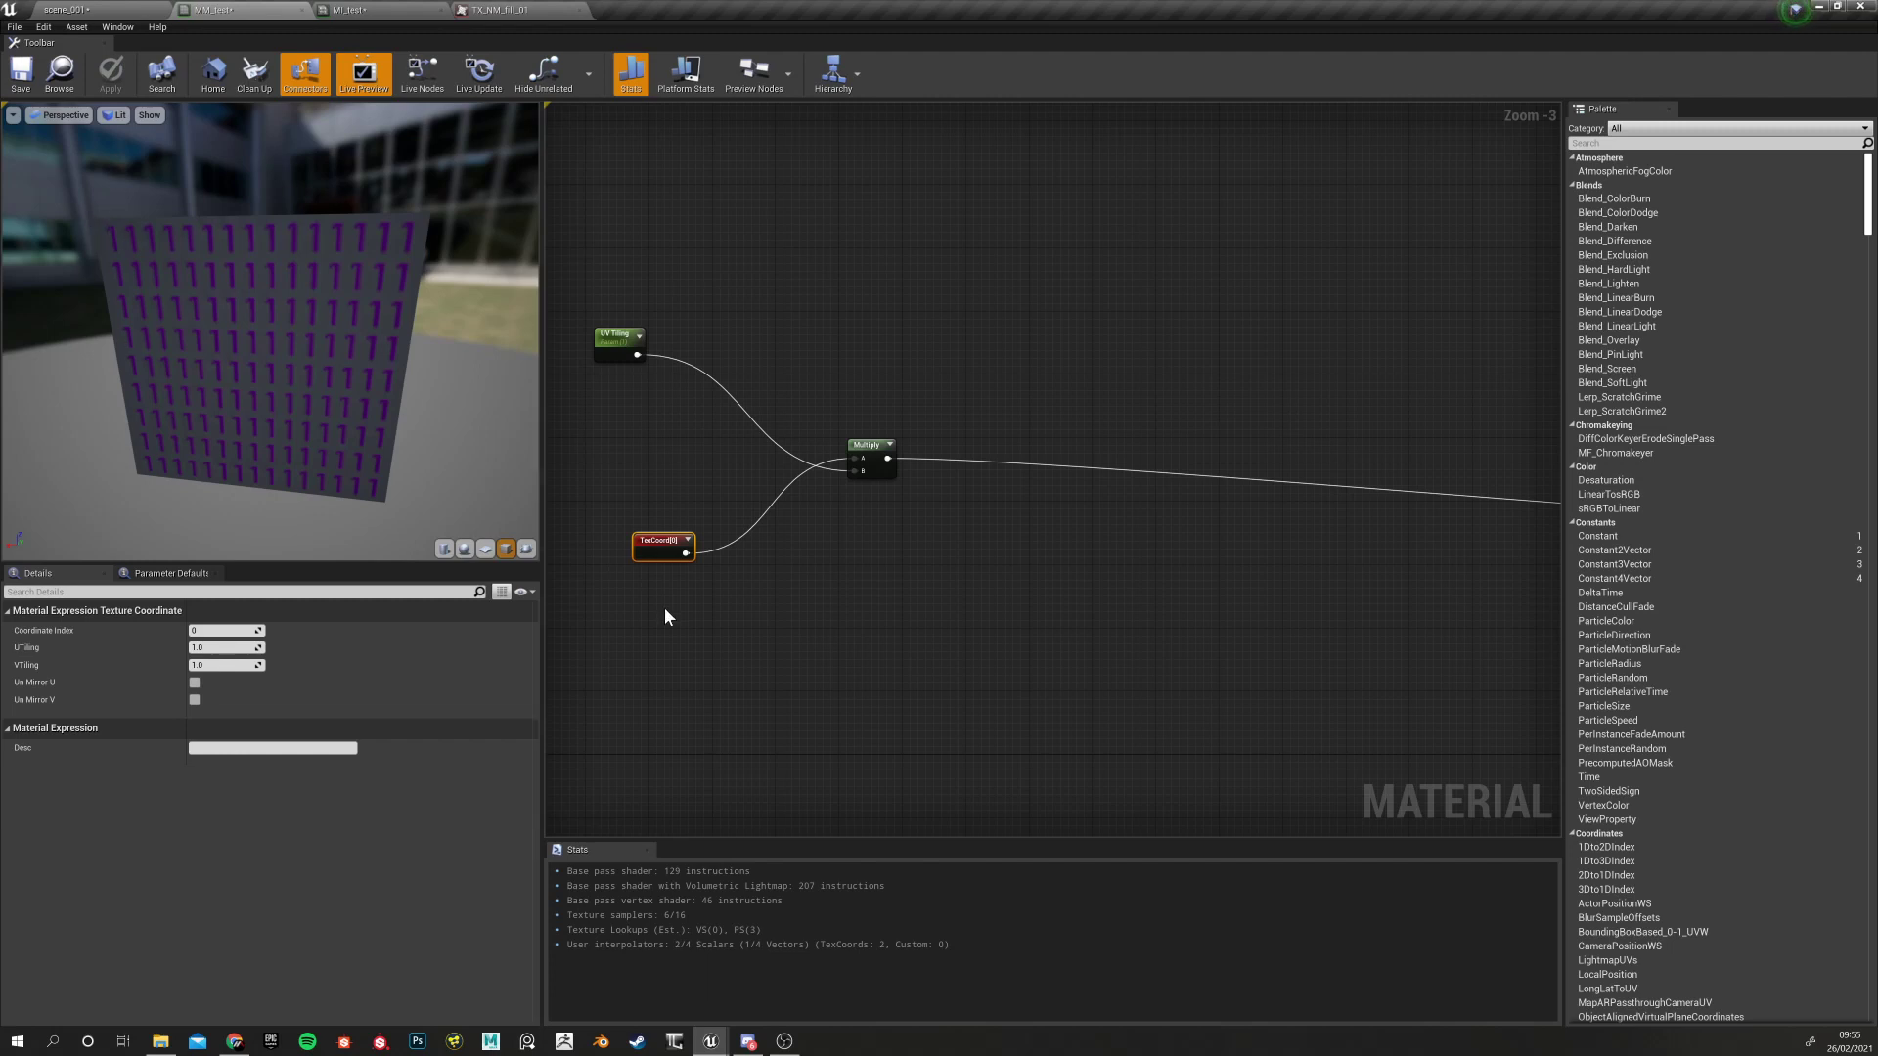
right_click_drag(772, 629, 876, 681)
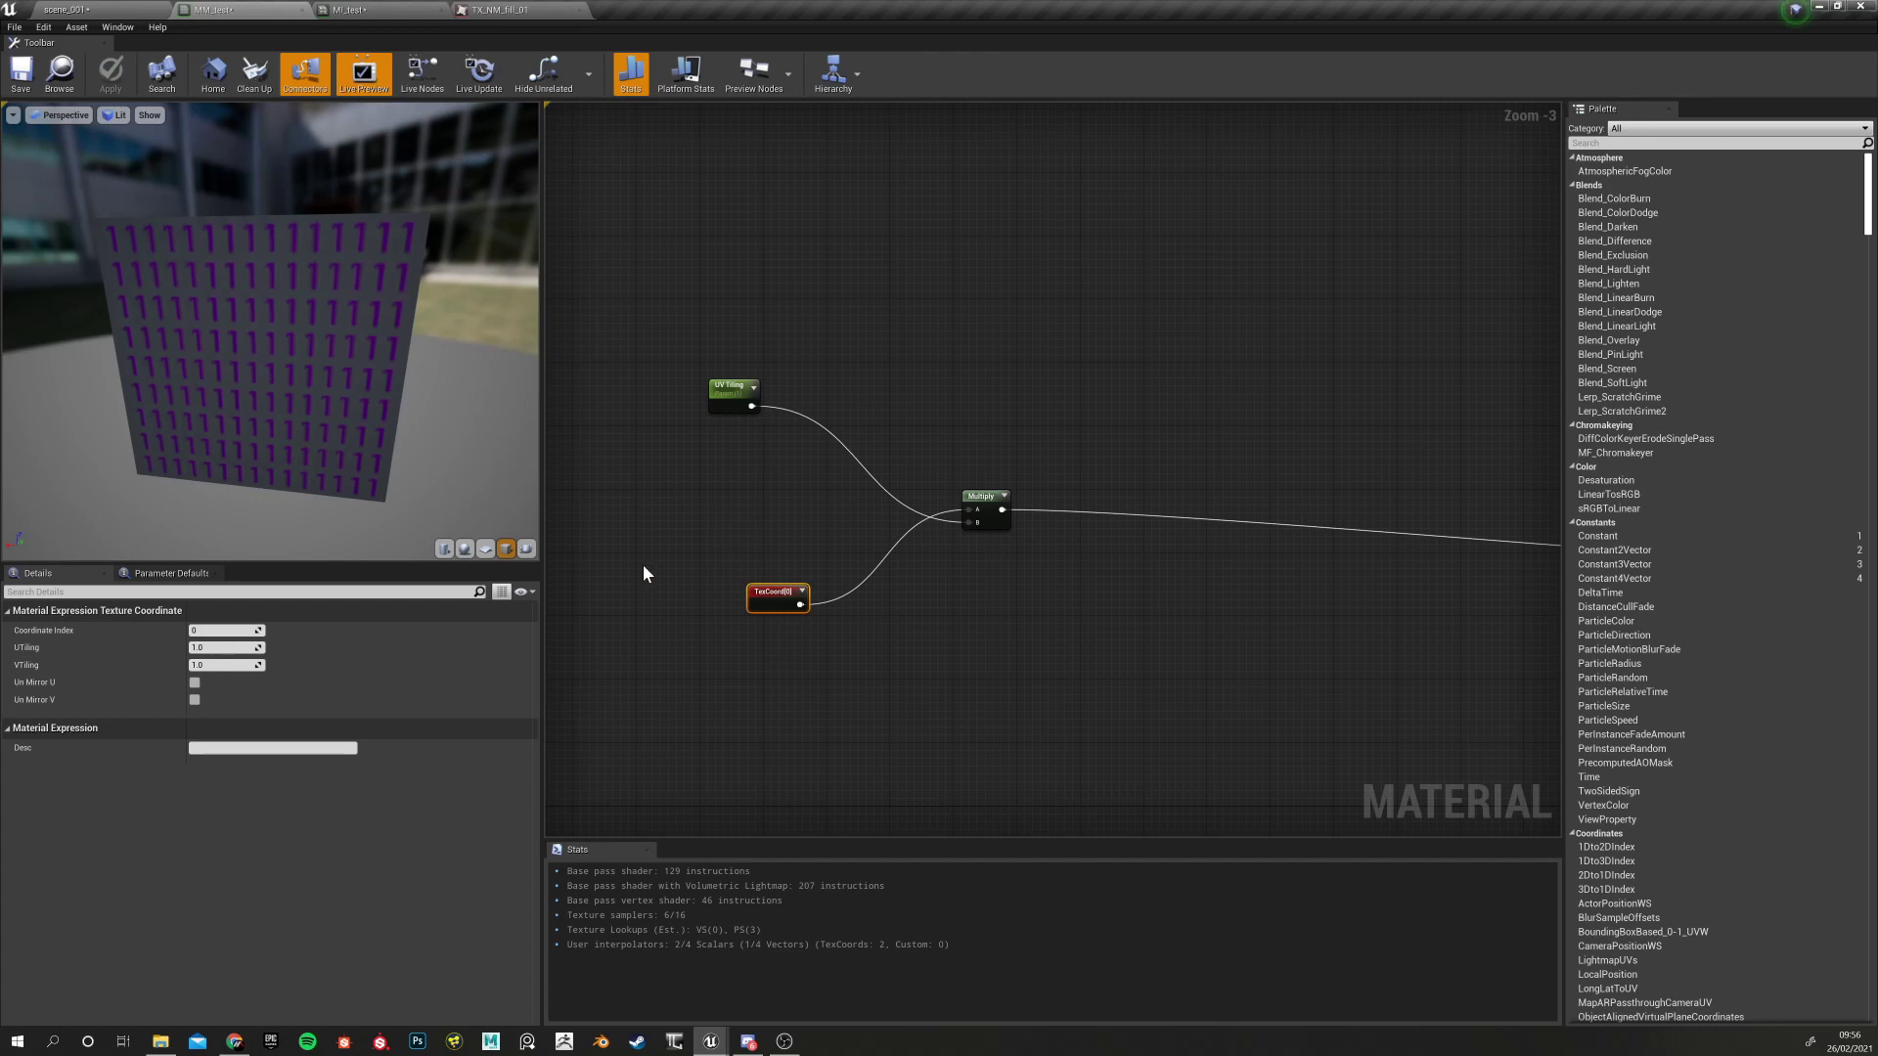
scroll(764, 628, "up", 2)
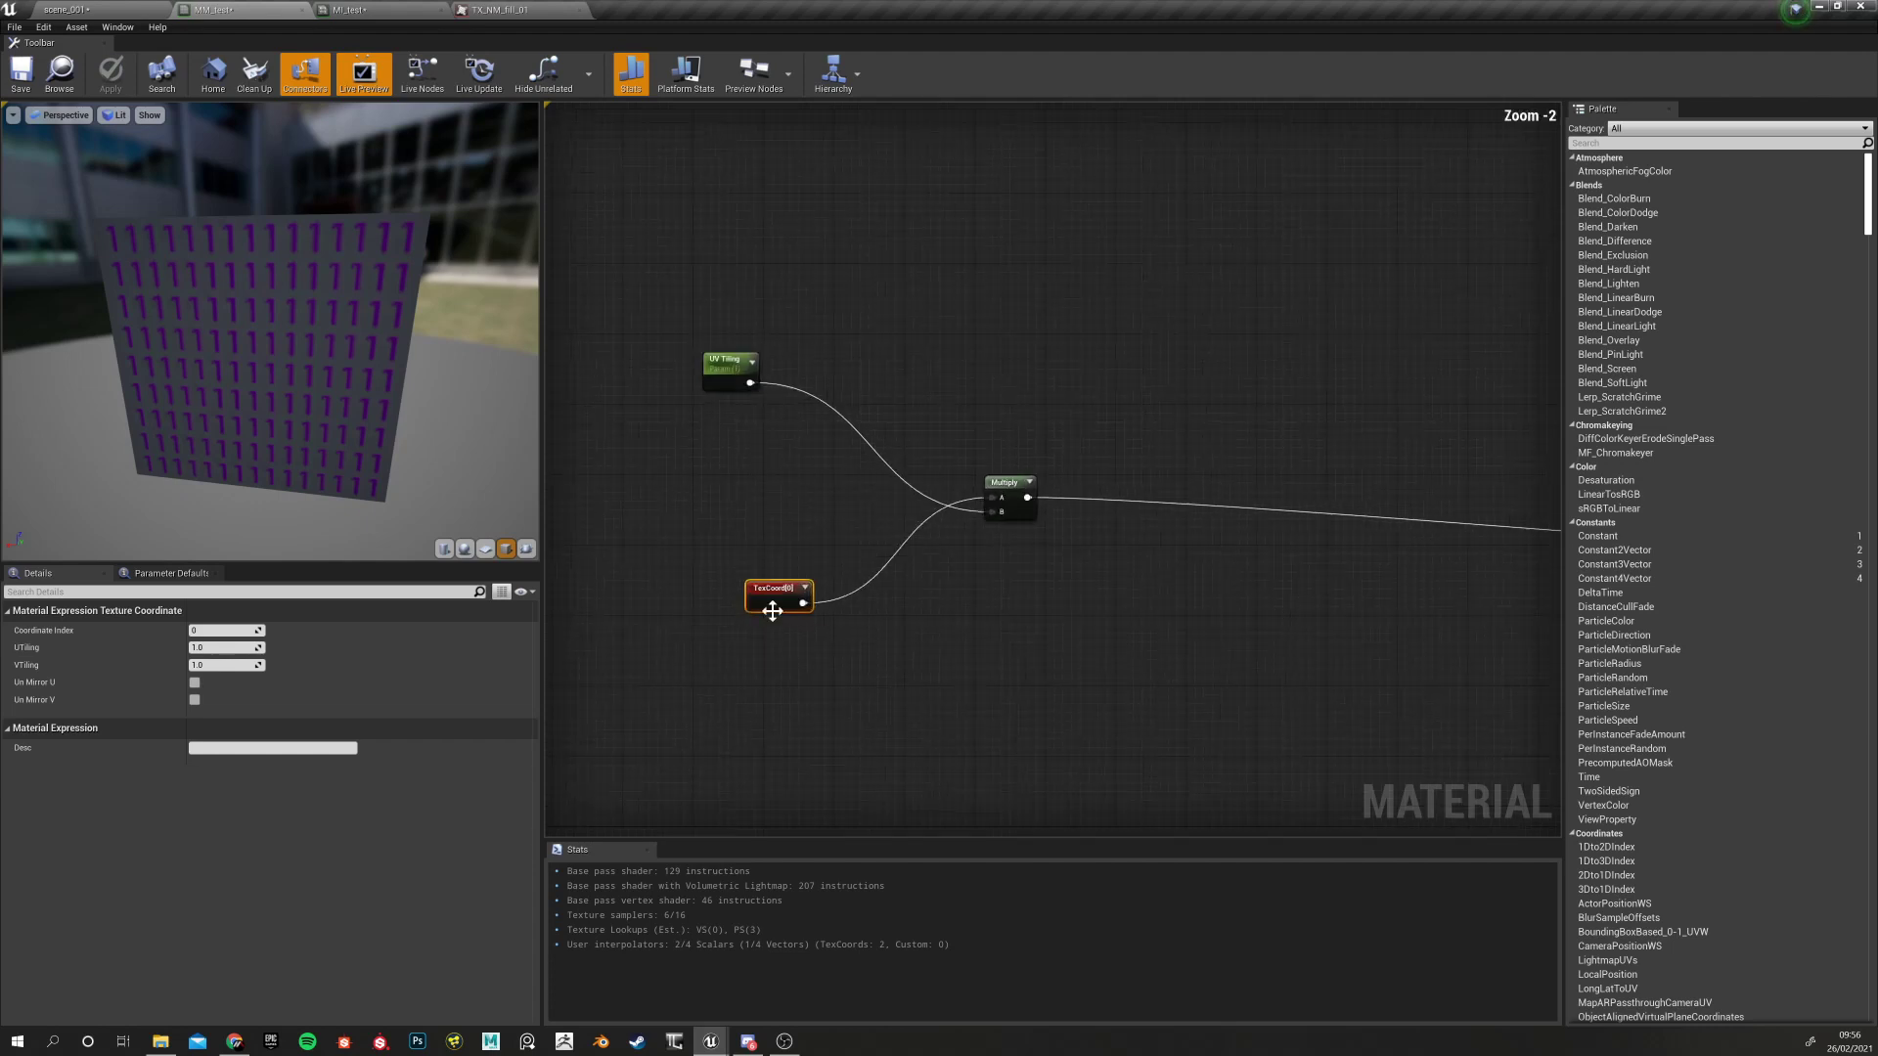
Preview the Multiply node's output in the viewport and orbit the preview cube
right_click(774, 599)
right_click(788, 588)
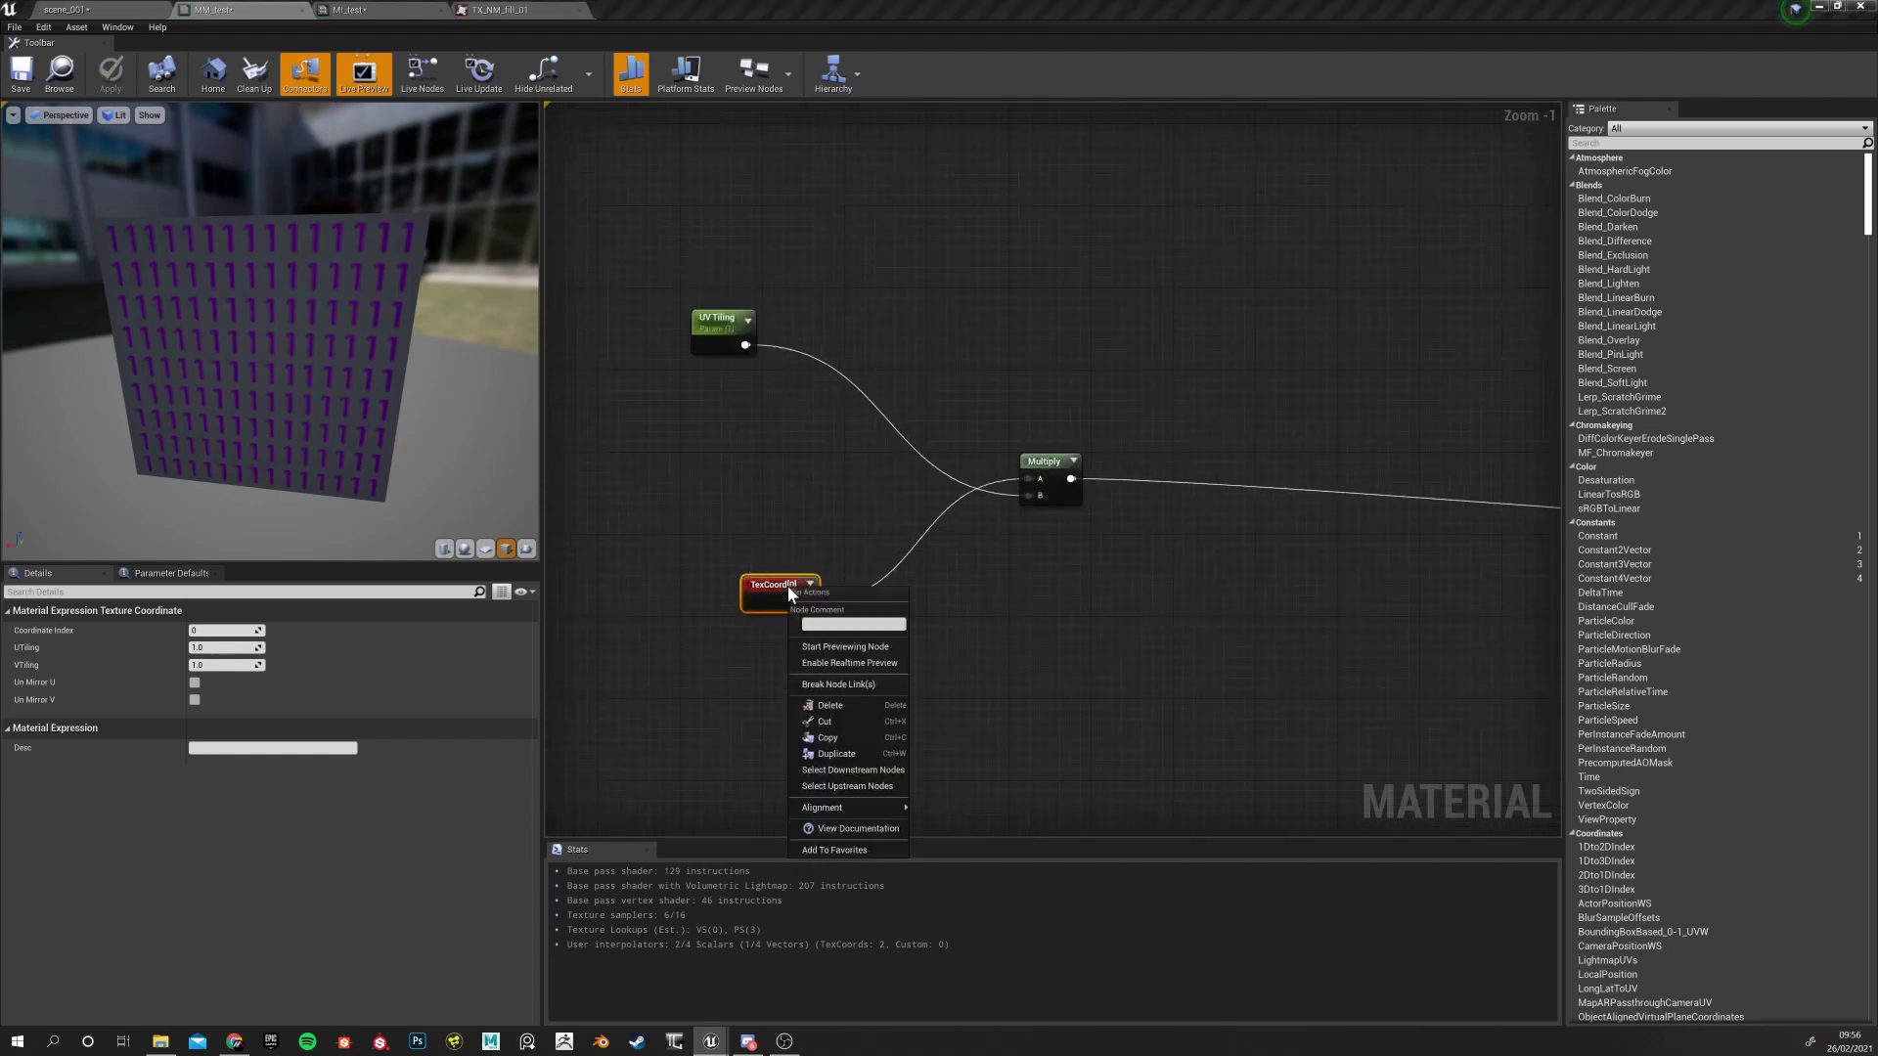
right_click(1052, 460)
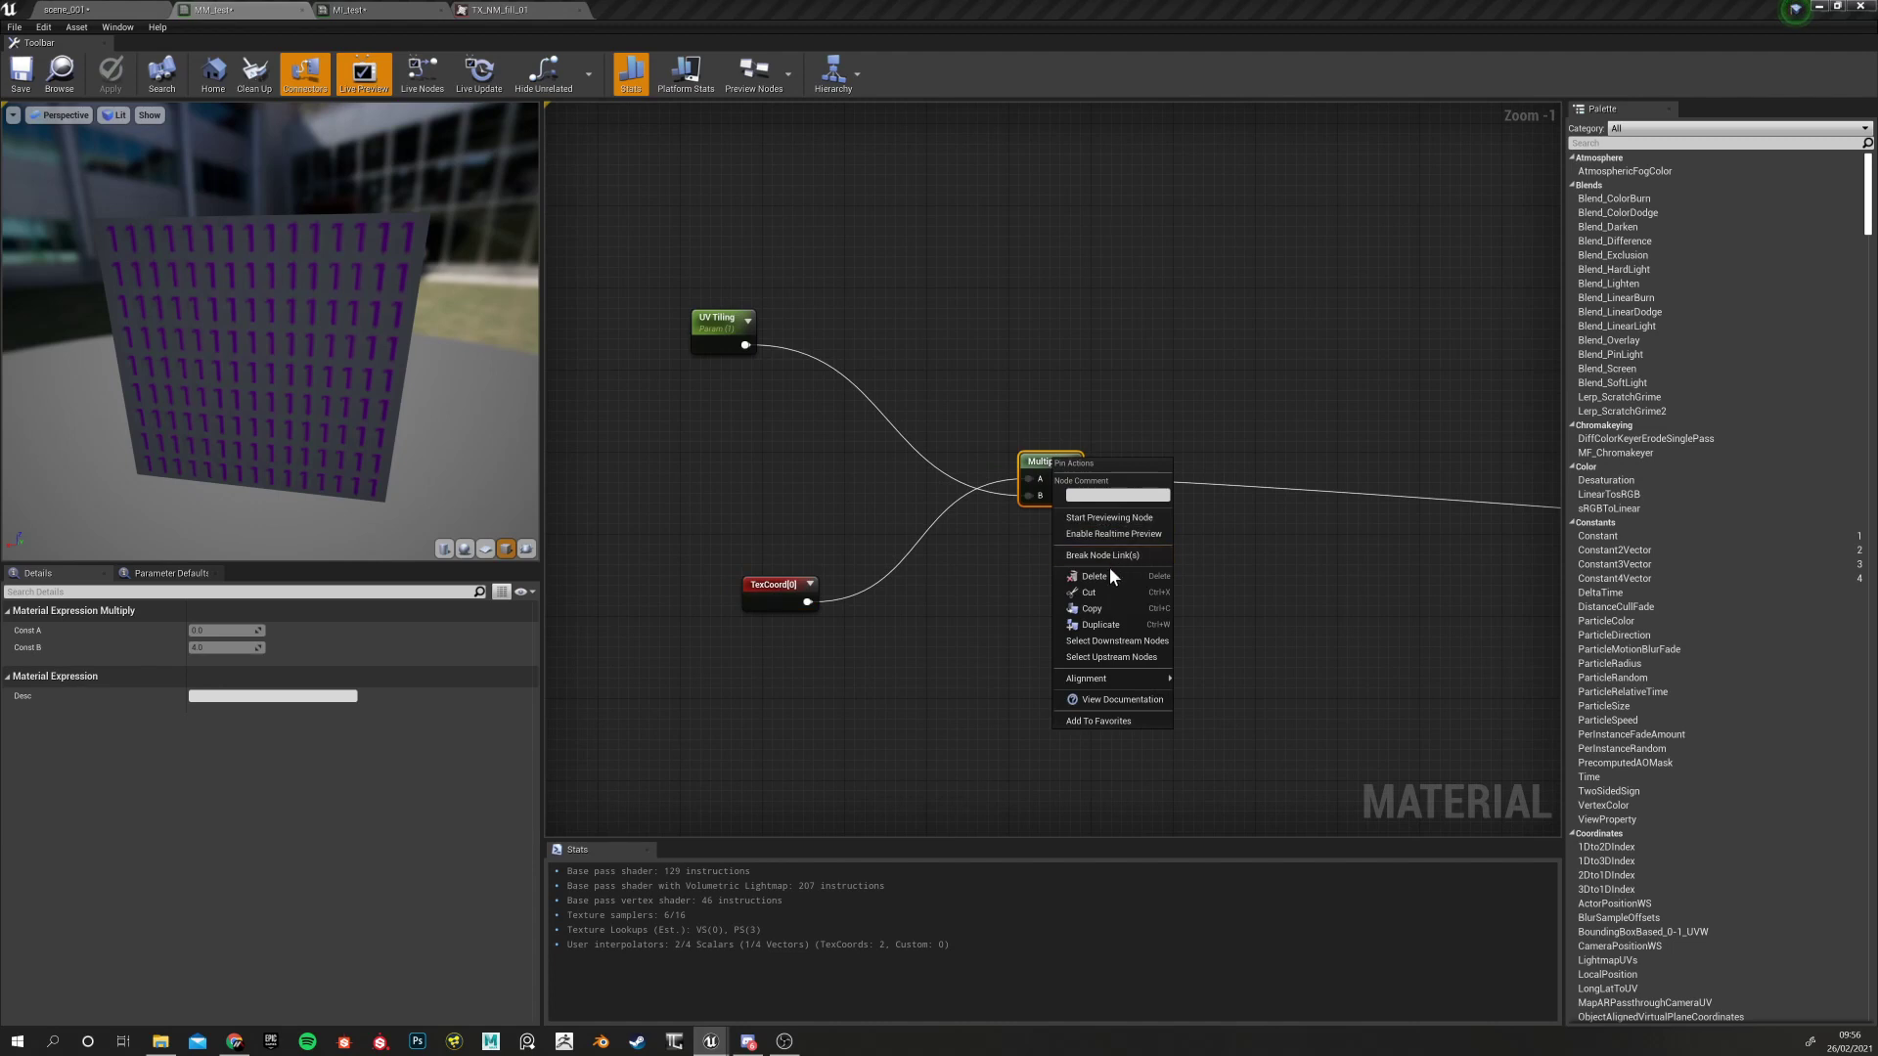
left_click(1112, 521)
left_click_drag(125, 488, 450, 474)
left_click_drag(119, 316, 167, 316)
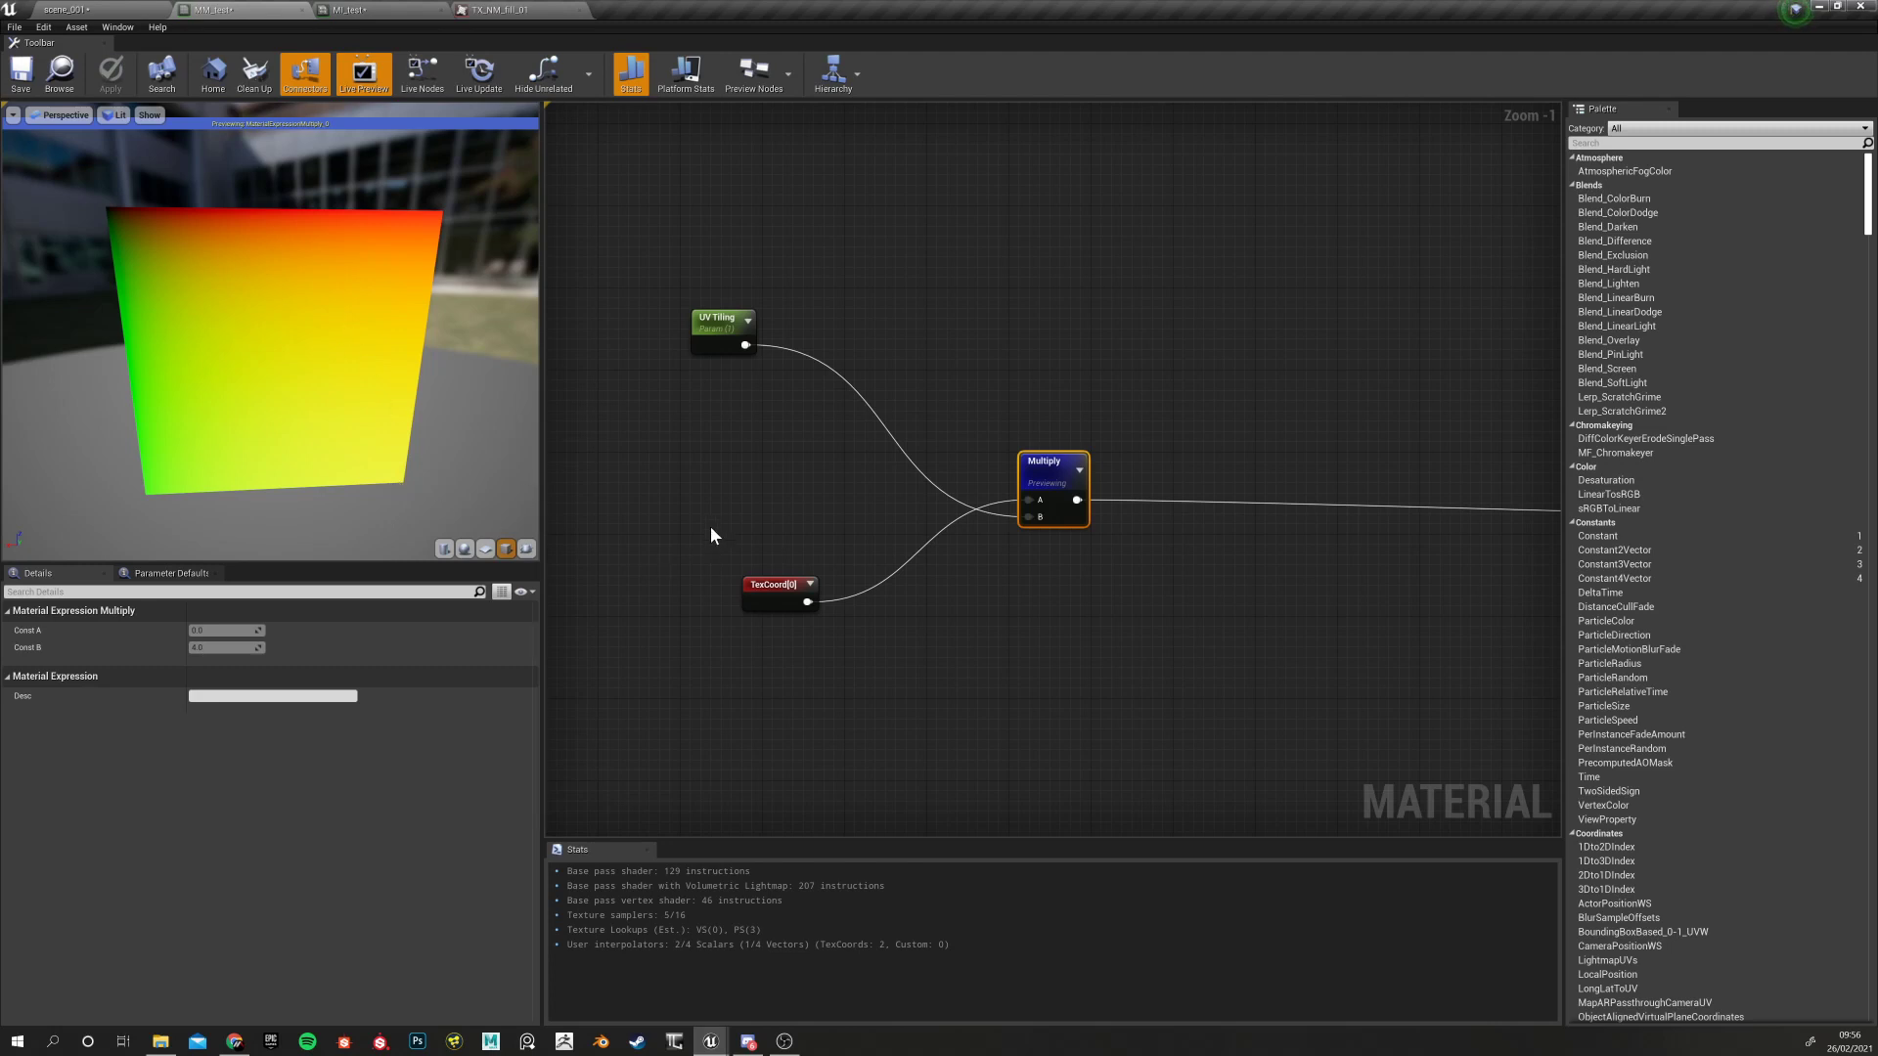
Stop previewing Multiply and pan the graph up to leave empty space below
left_click(778, 589)
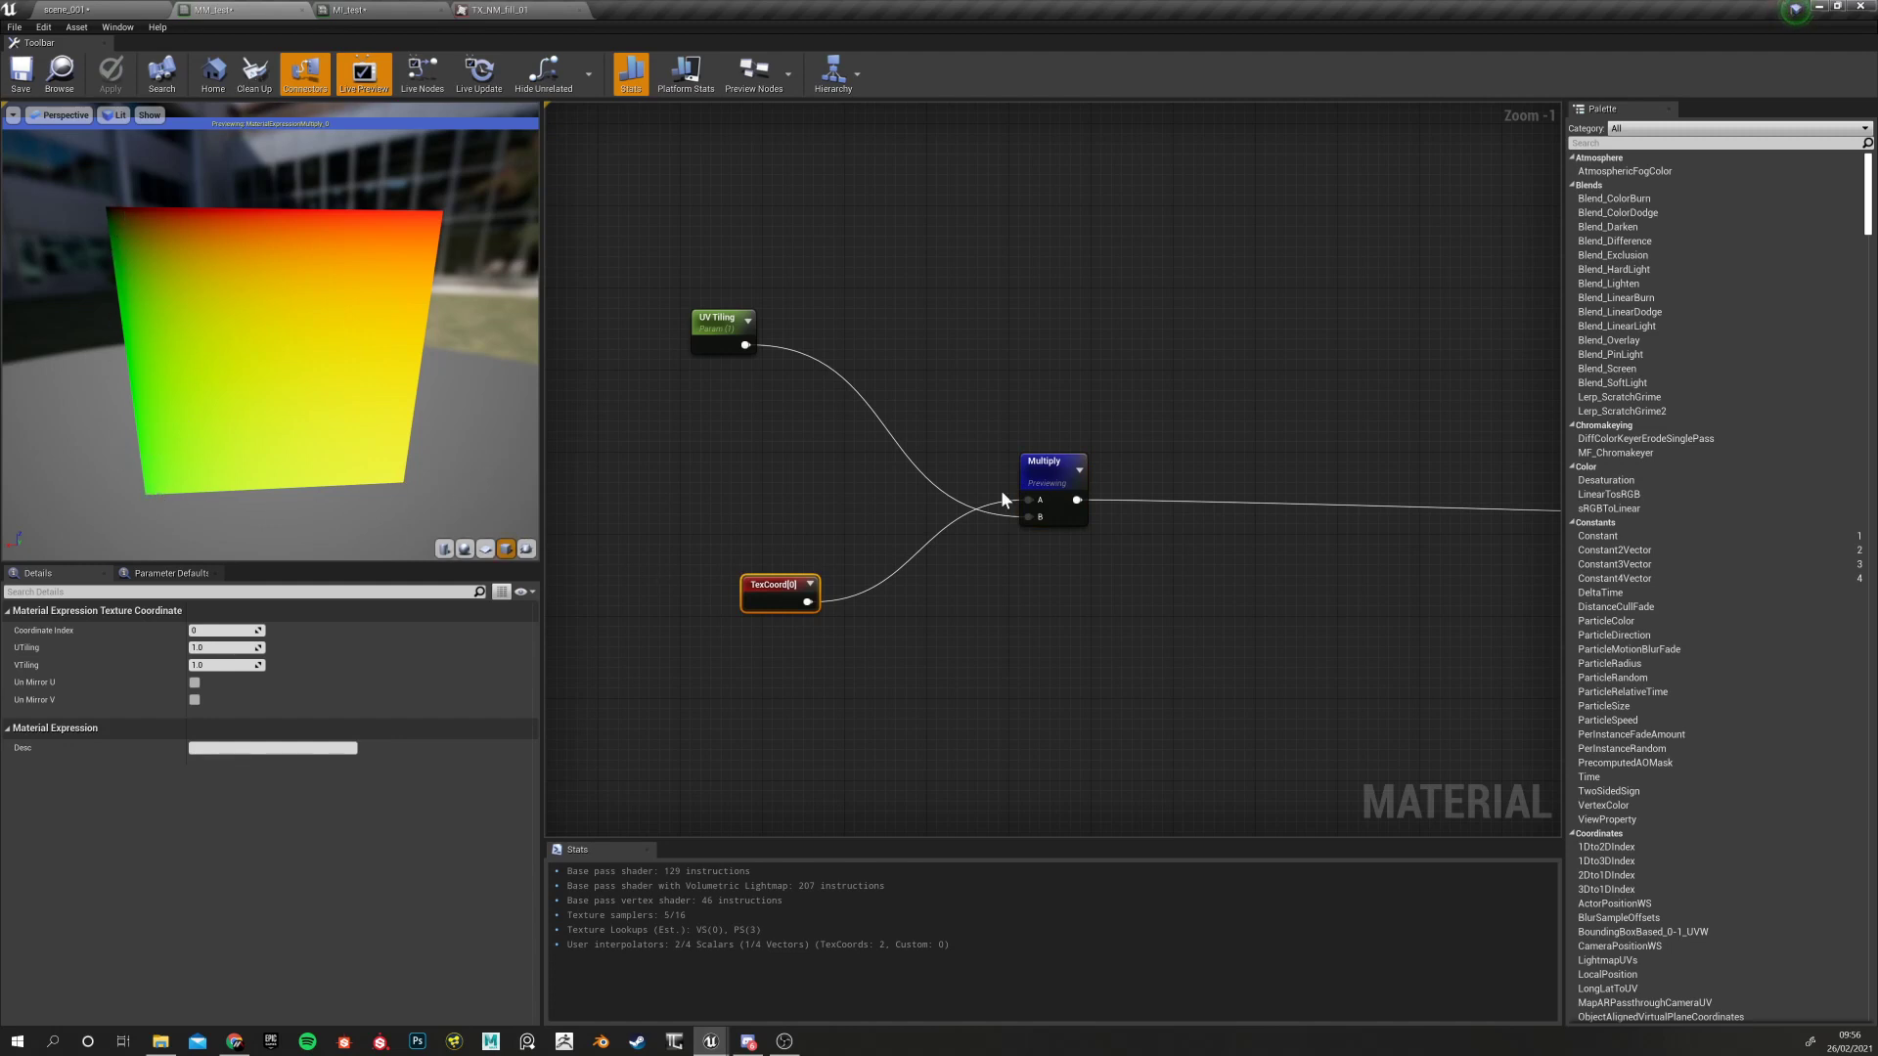
right_click(1039, 464)
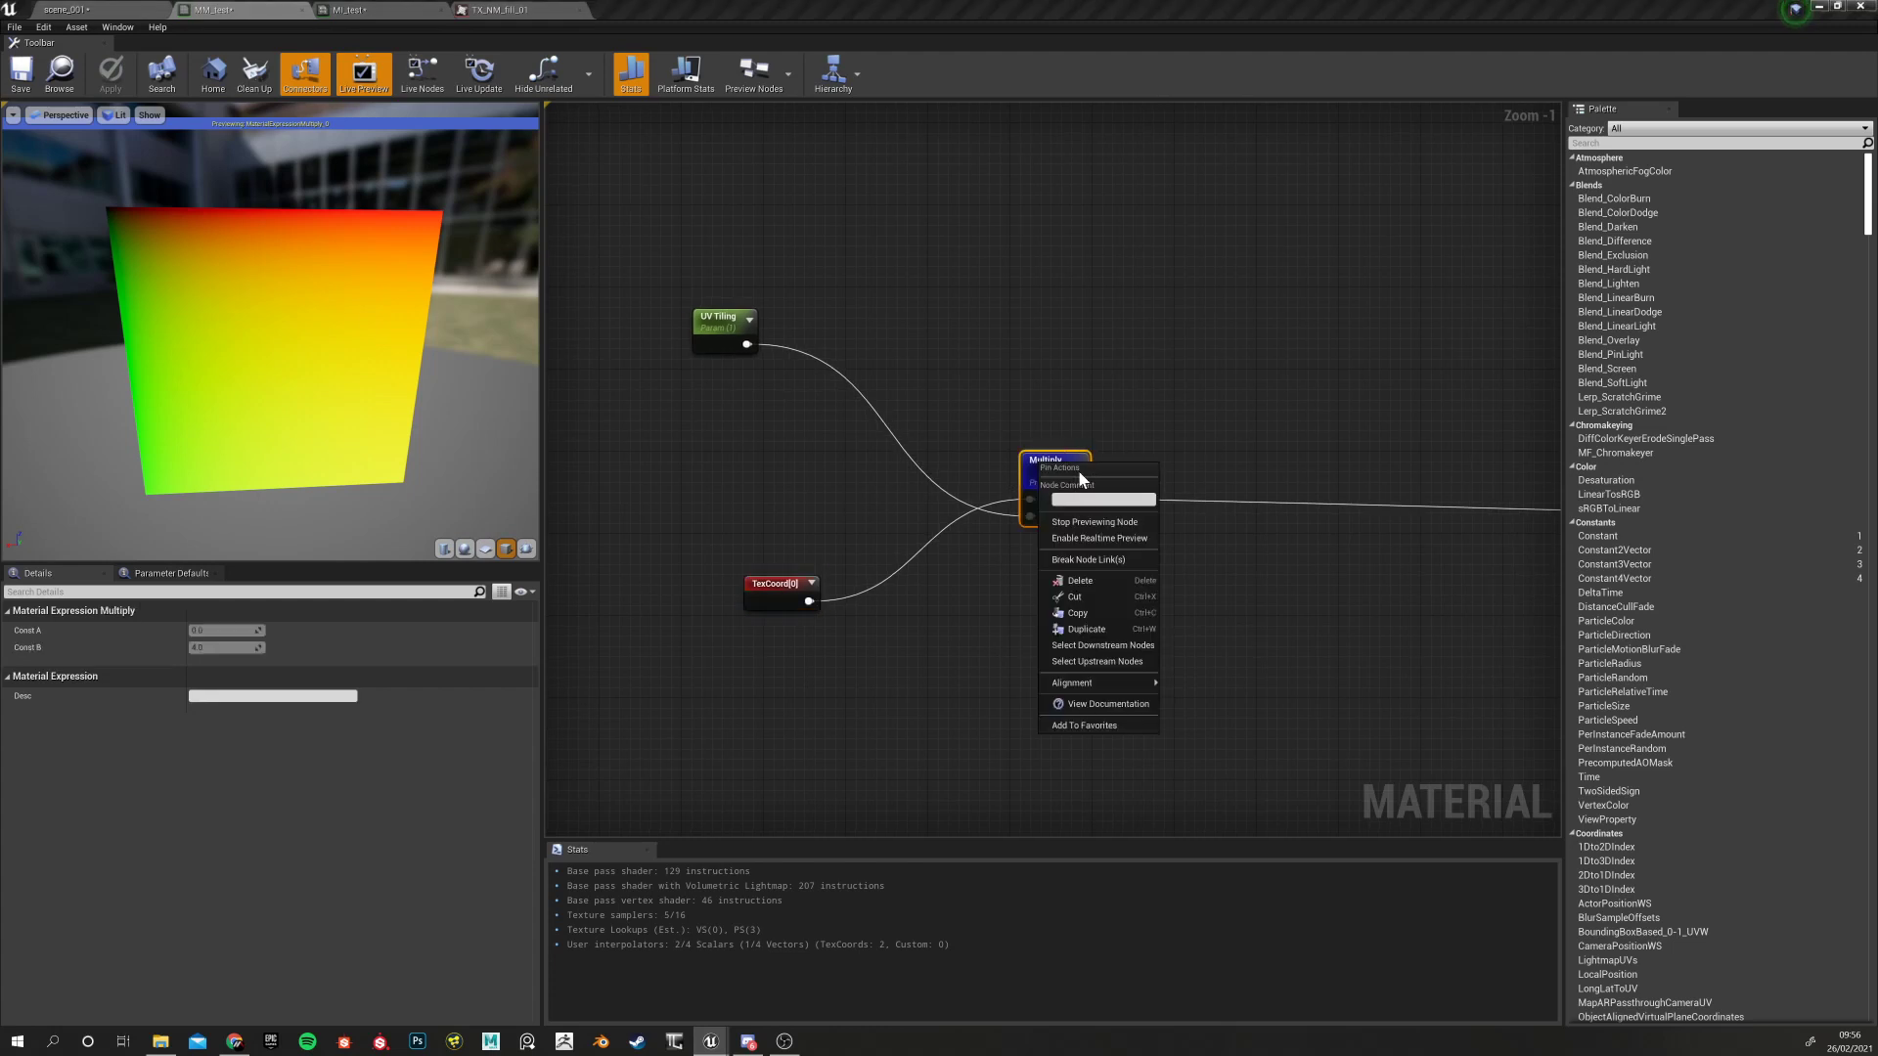
left_click(1071, 522)
right_click_drag(994, 628, 850, 618)
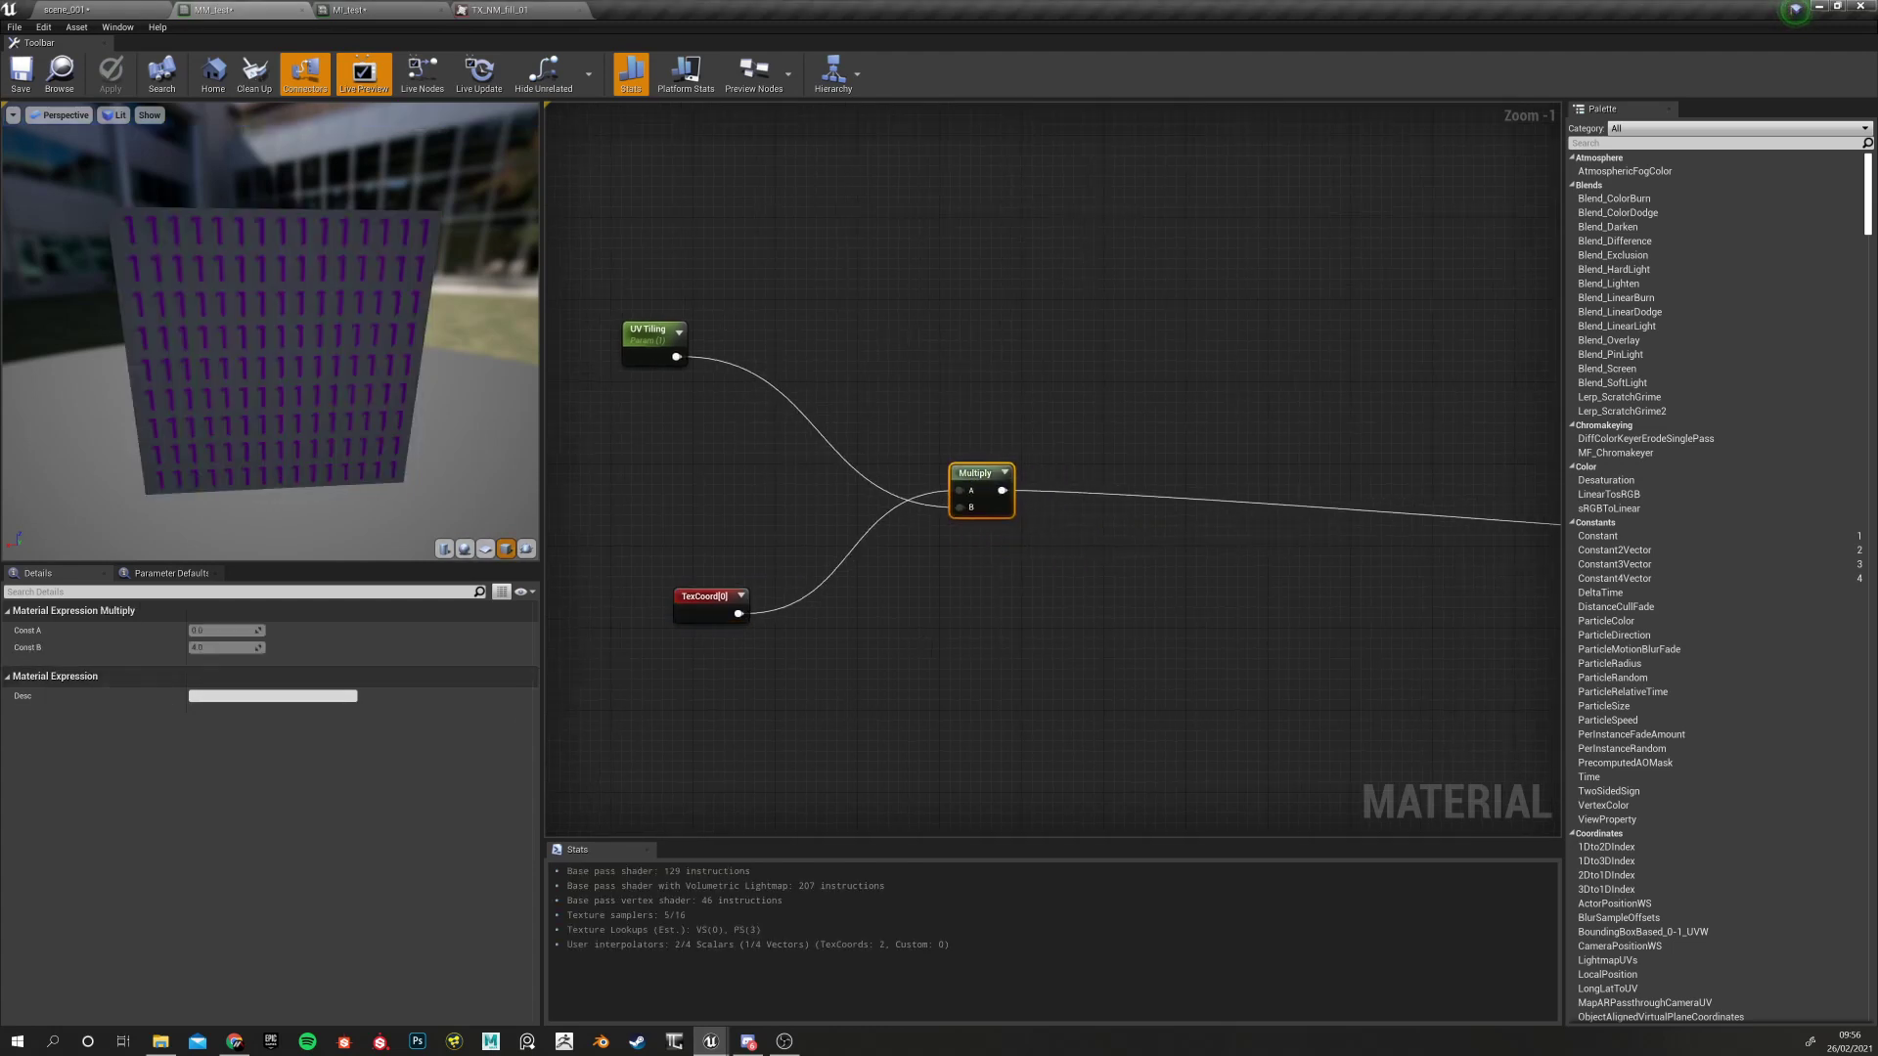
right_click_drag(788, 718, 741, 610)
left_click(742, 611)
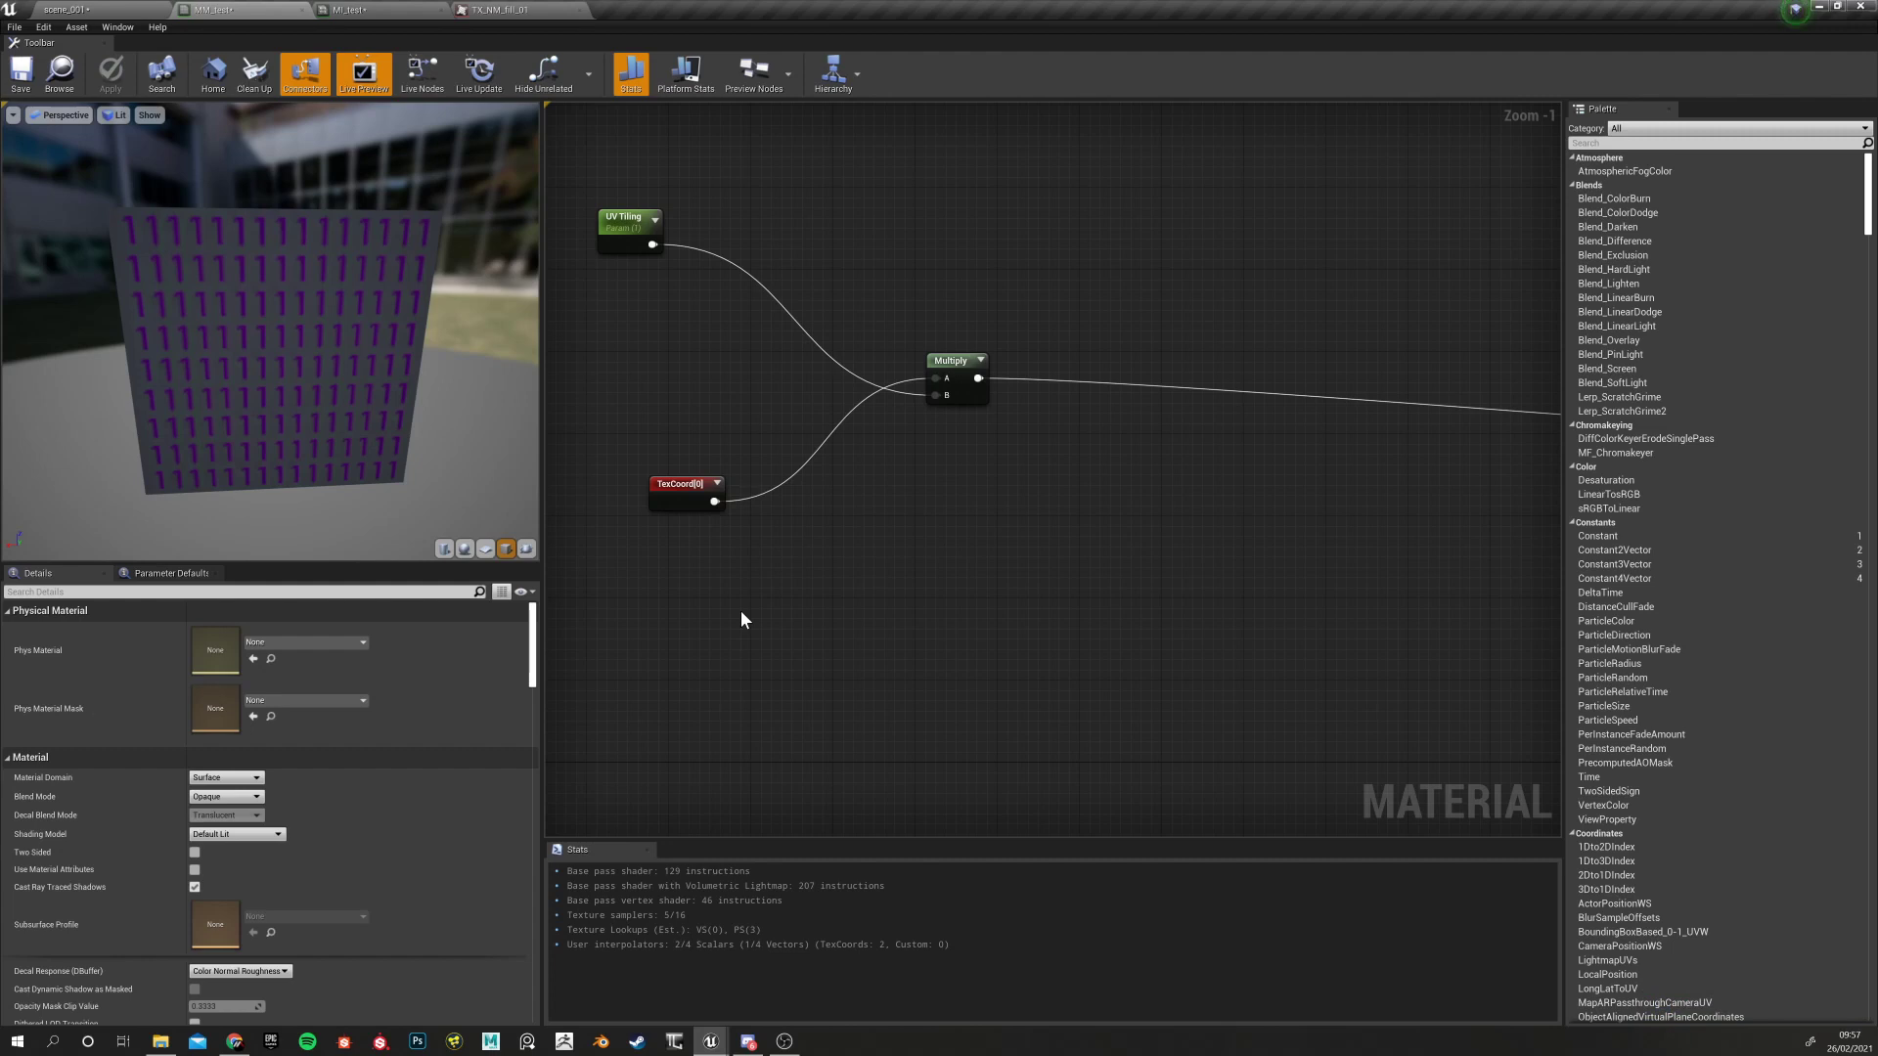
right_click_drag(759, 632, 715, 567)
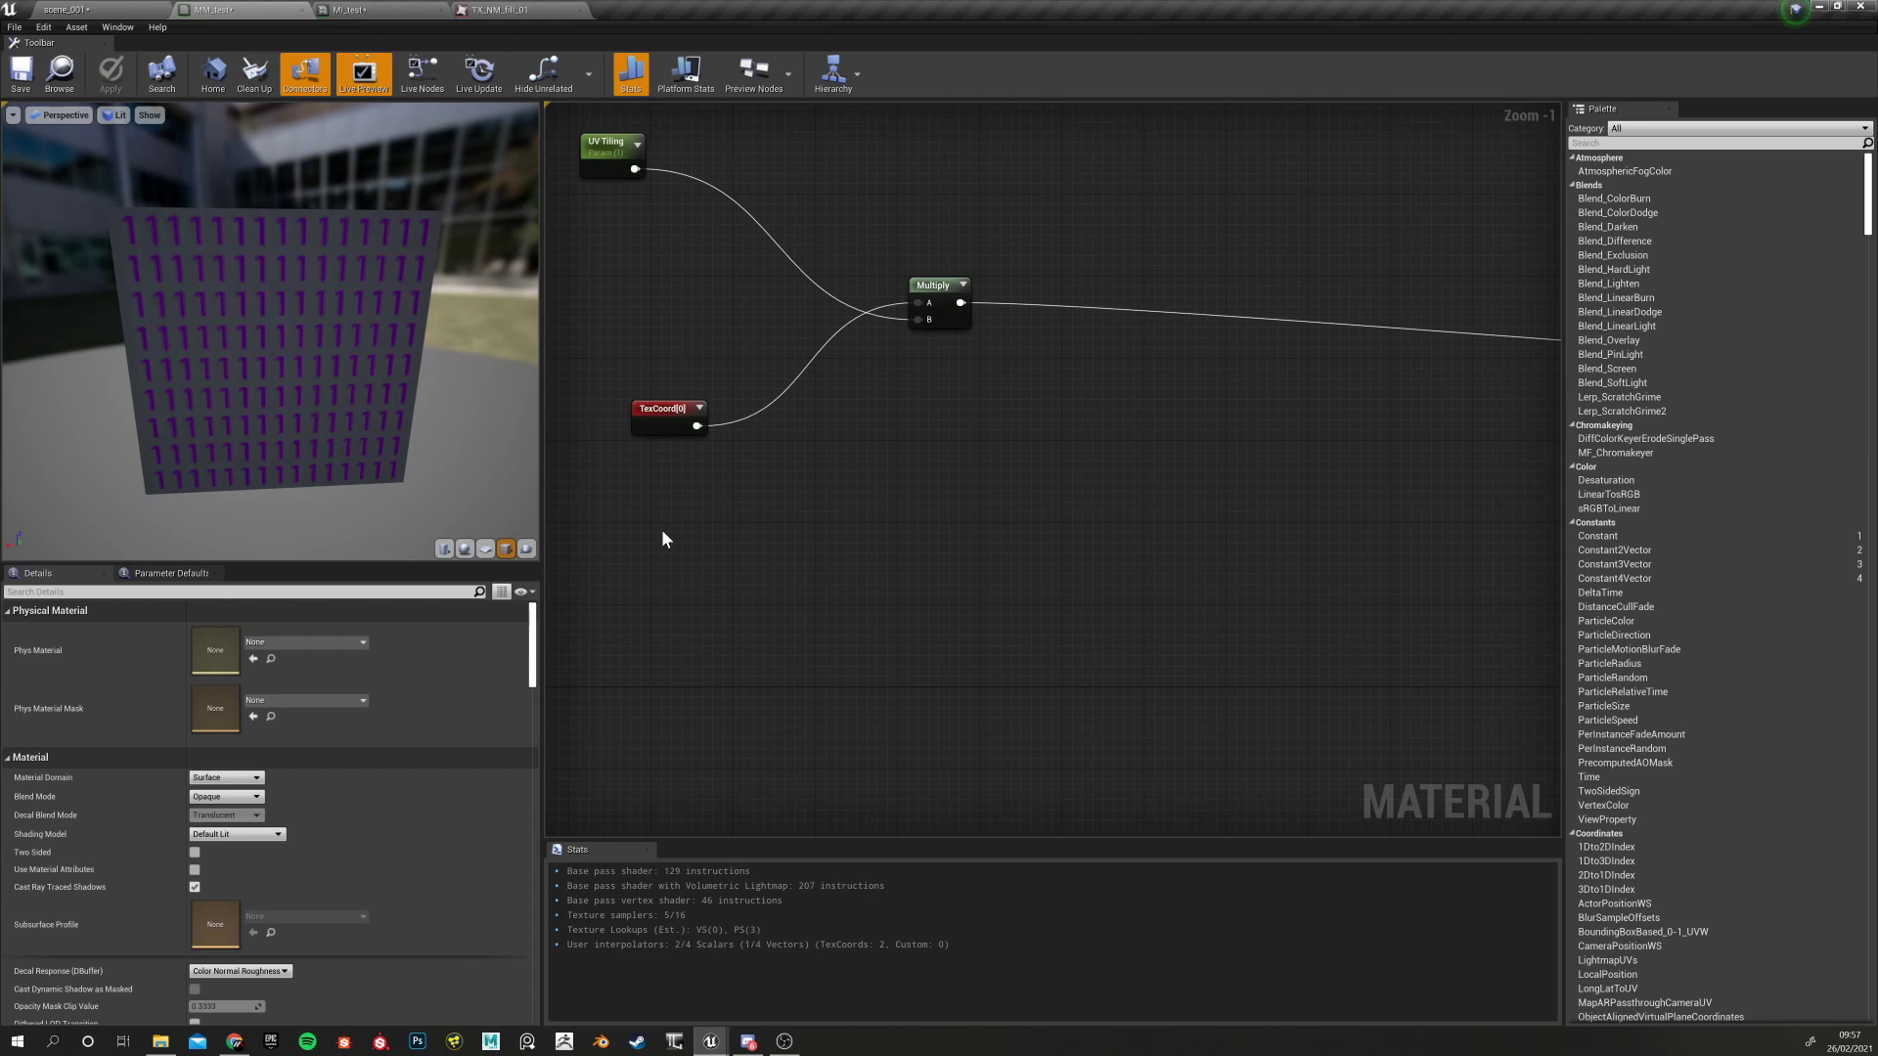
Place two Constant 0 nodes below TexCoord[0] and arrange them
left_click(662, 531)
left_click(671, 690)
left_click_drag(683, 696, 666, 679)
left_click(666, 575)
left_click_drag(676, 550, 654, 549)
mouse_move(671, 680)
left_mouse_down()
mouse_move(650, 684)
mouse_move(651, 653)
left_mouse_up()
left_click(657, 547)
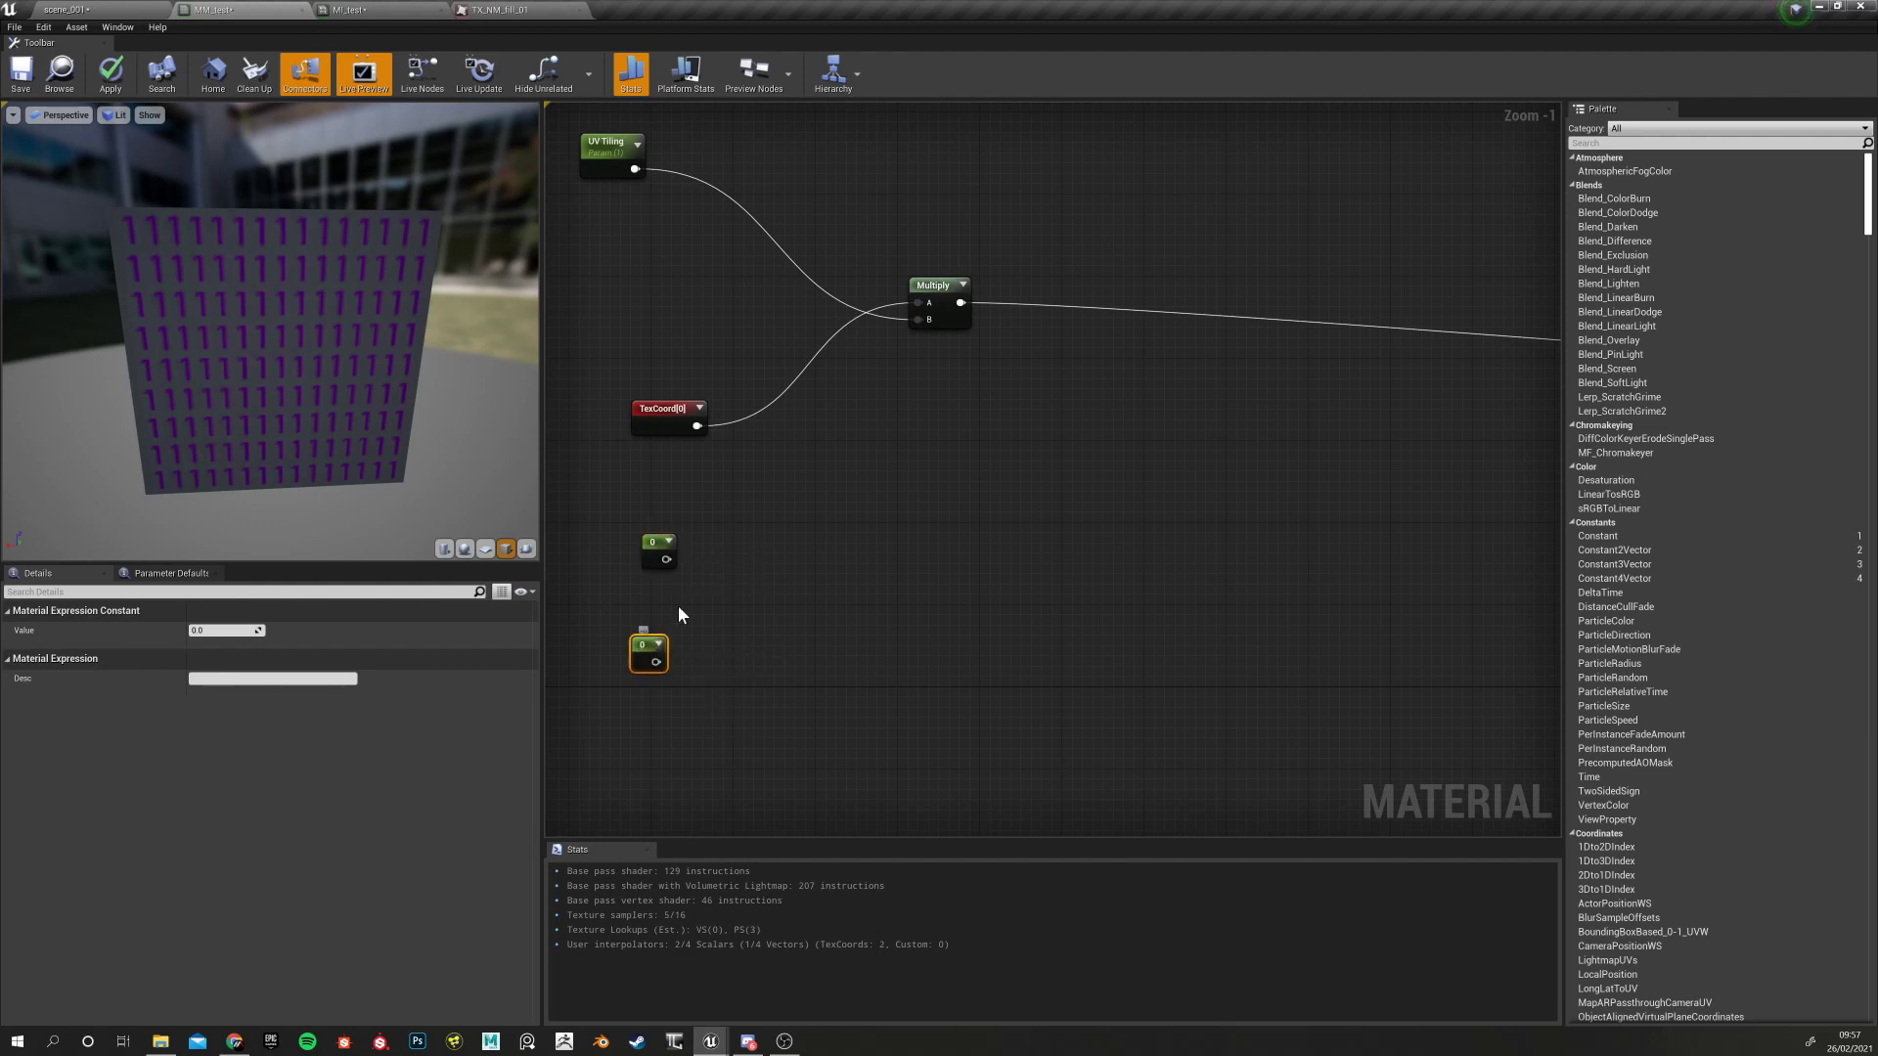
left_click(754, 585)
left_click_drag(648, 646, 659, 647)
left_click_drag(617, 479, 726, 742)
left_click(616, 613)
left_click_drag(623, 498, 771, 763)
left_click(763, 573)
Add a Constant2Vector node, delete it again, and reselect the Constant nodes
left_click(763, 575)
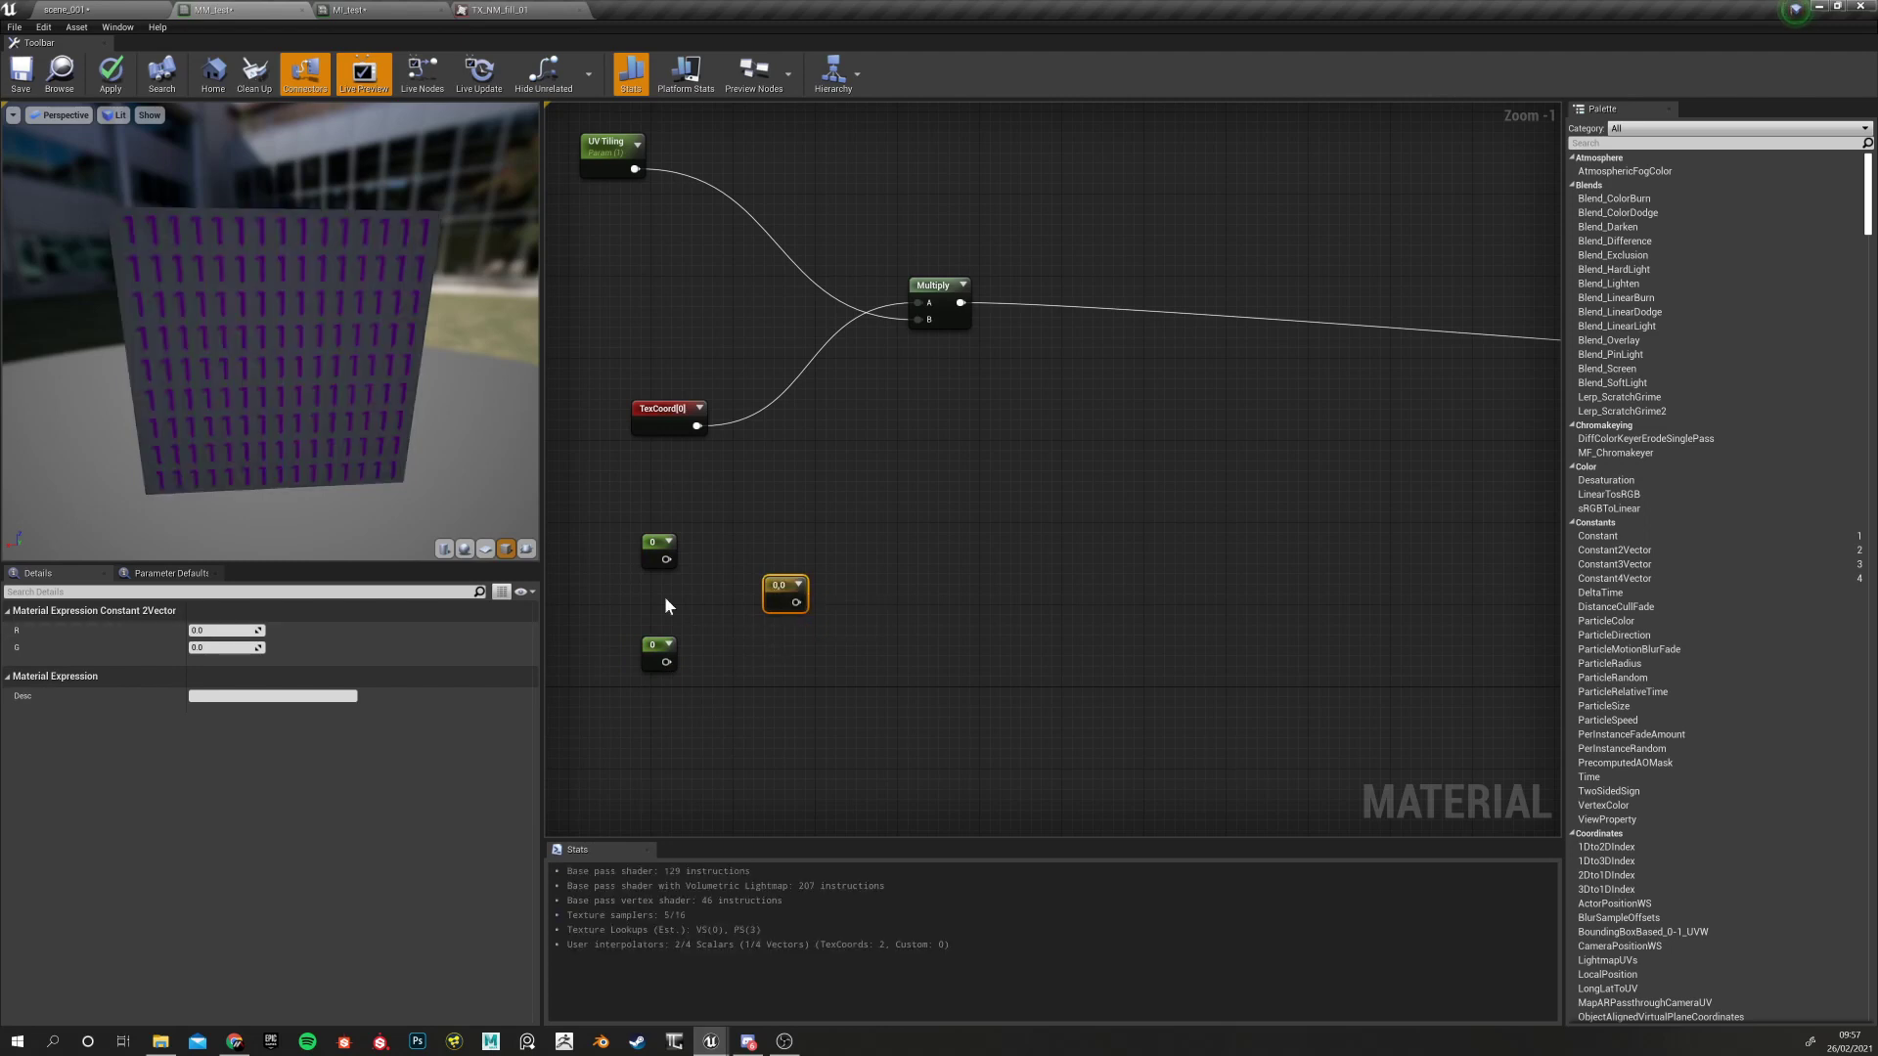
left_click_drag(763, 495, 902, 748)
key("Delete")
left_click(655, 544)
left_click(675, 648)
left_click_drag(628, 520, 747, 591)
right_click(649, 543)
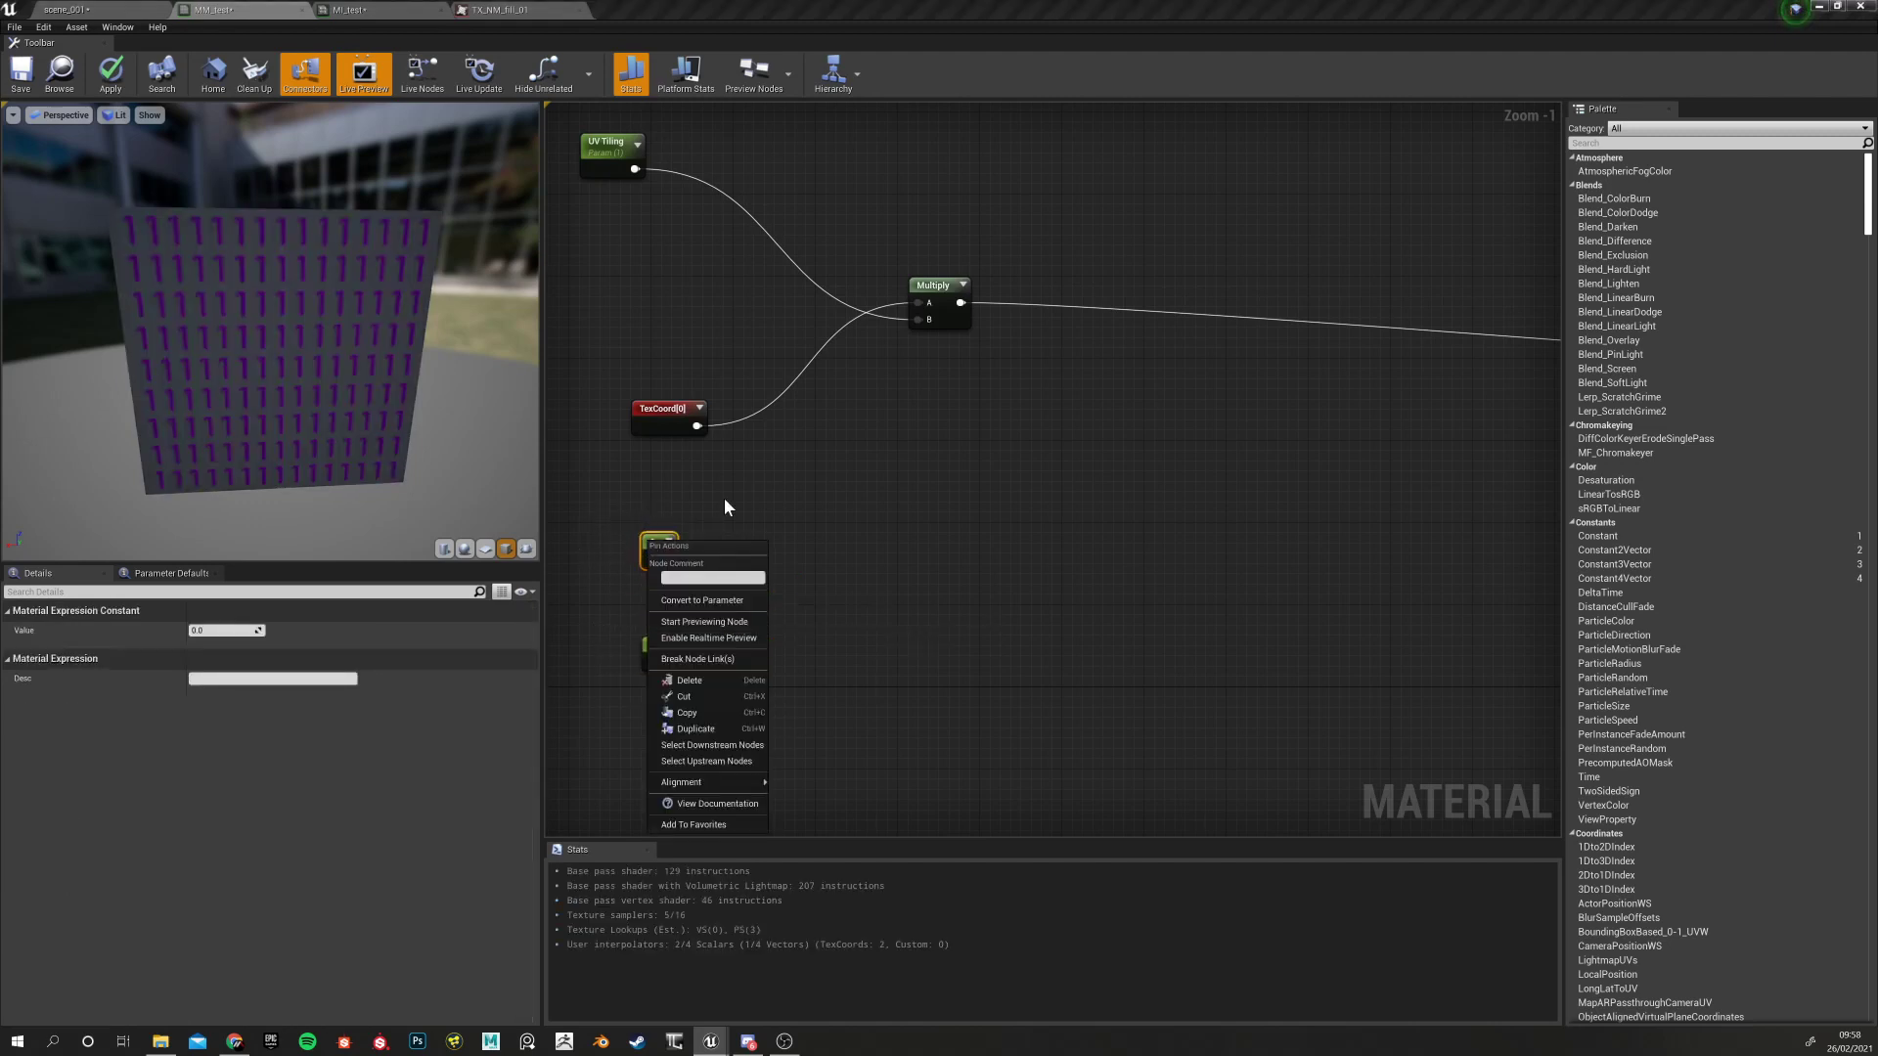
left_click(616, 476)
left_click_drag(613, 473, 744, 707)
left_click(743, 707)
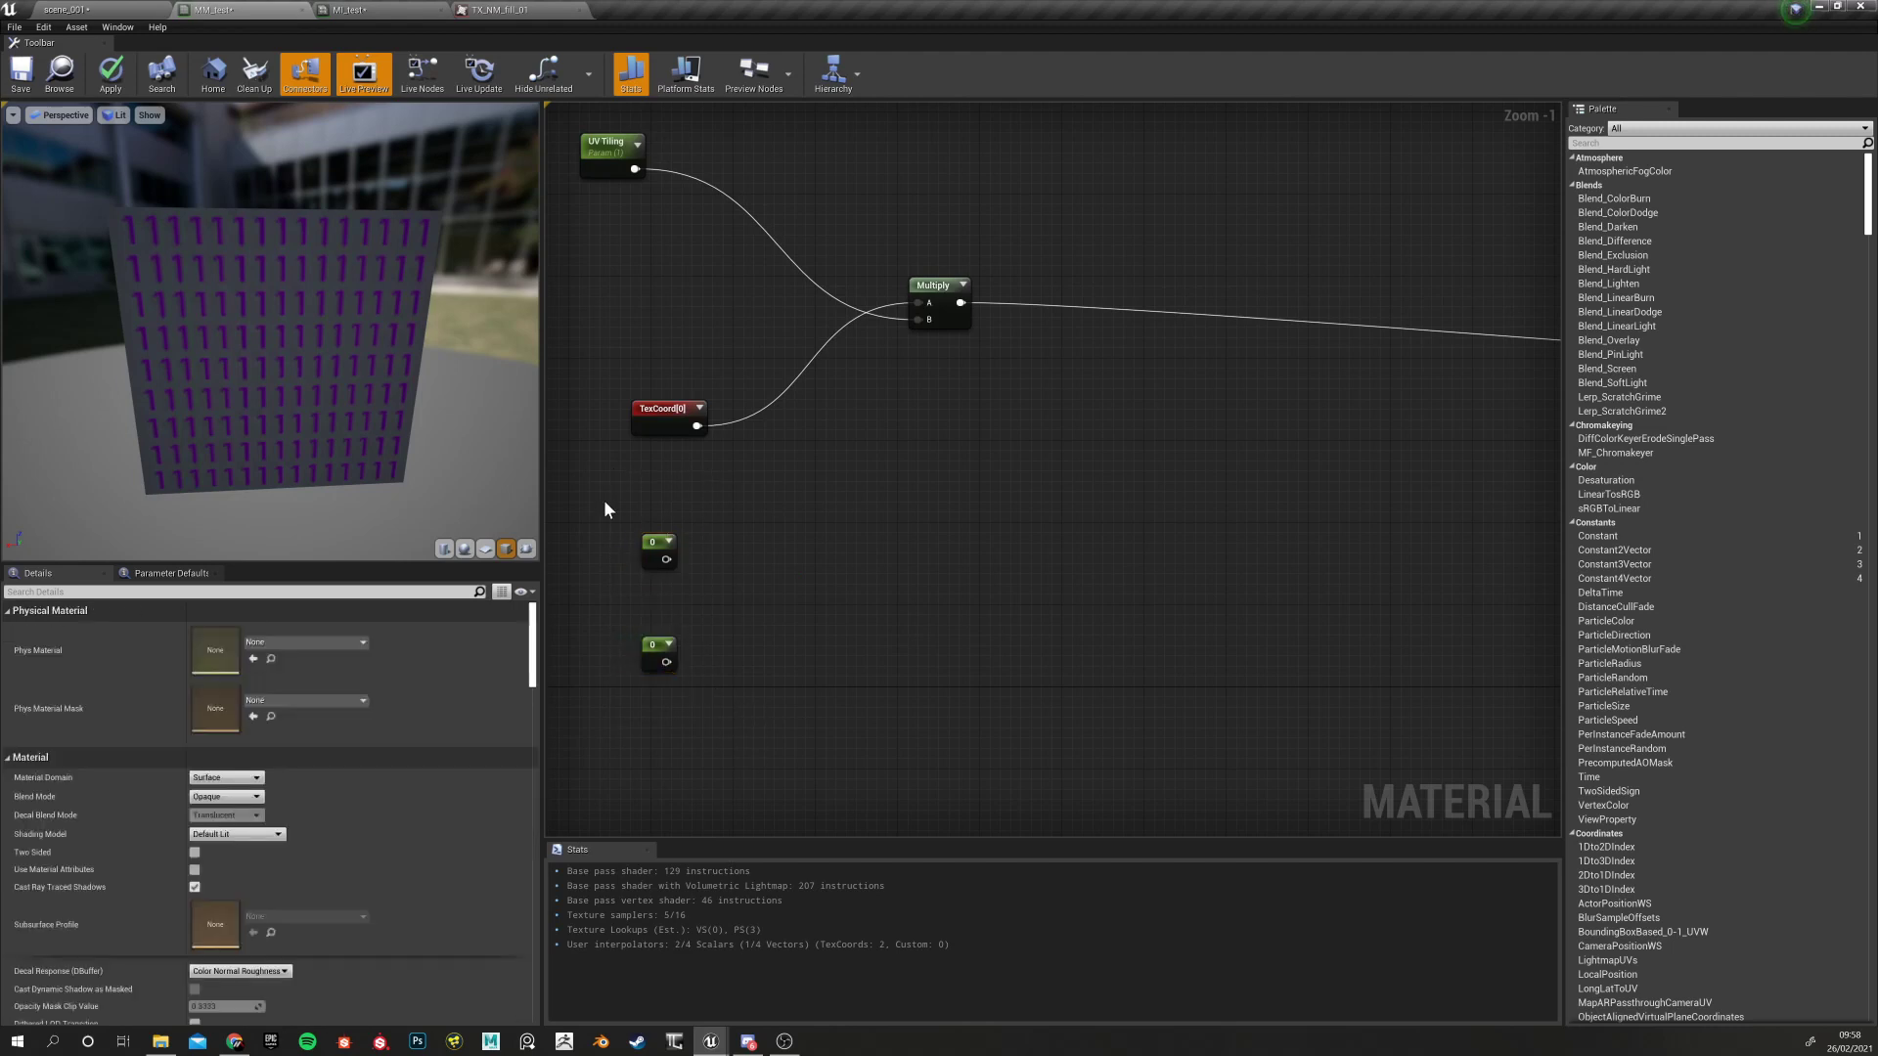
Try a test scalar parameter, then delete it along with both Constant nodes
left_click(716, 528)
type("sssssssssss")
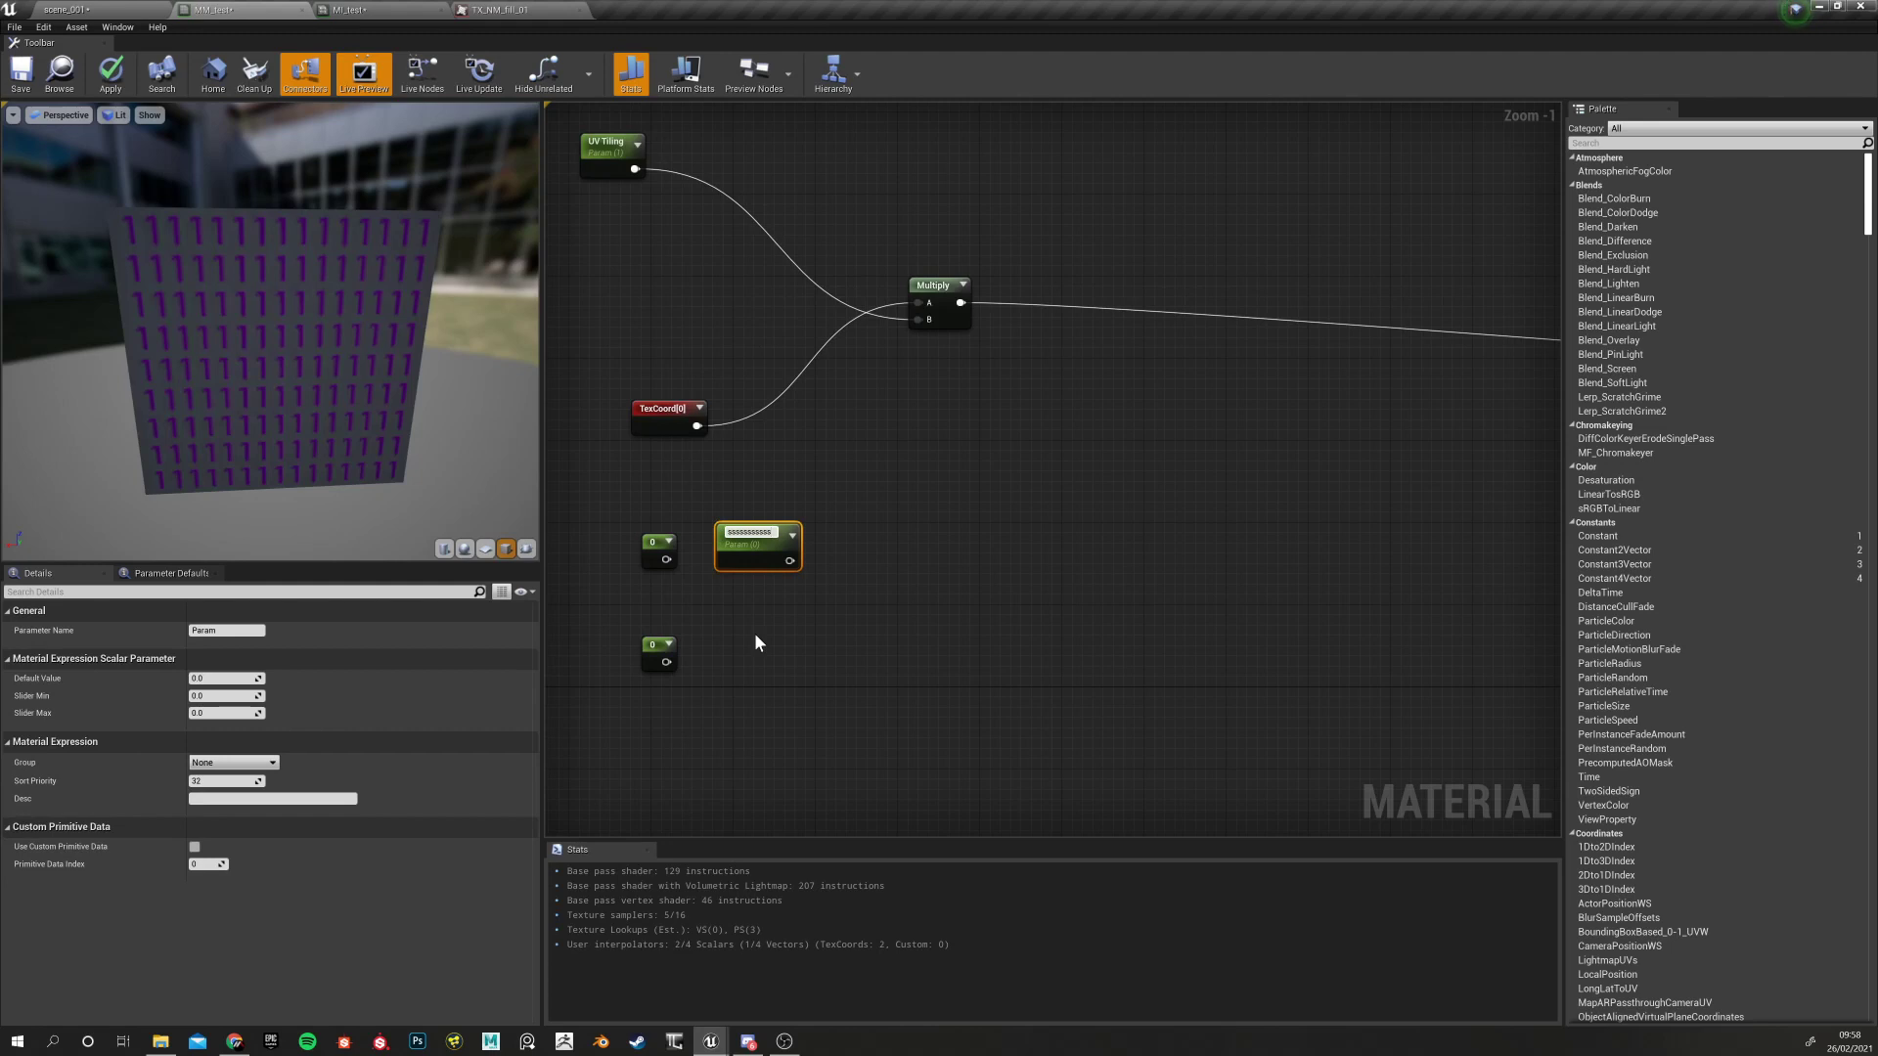
key("Return")
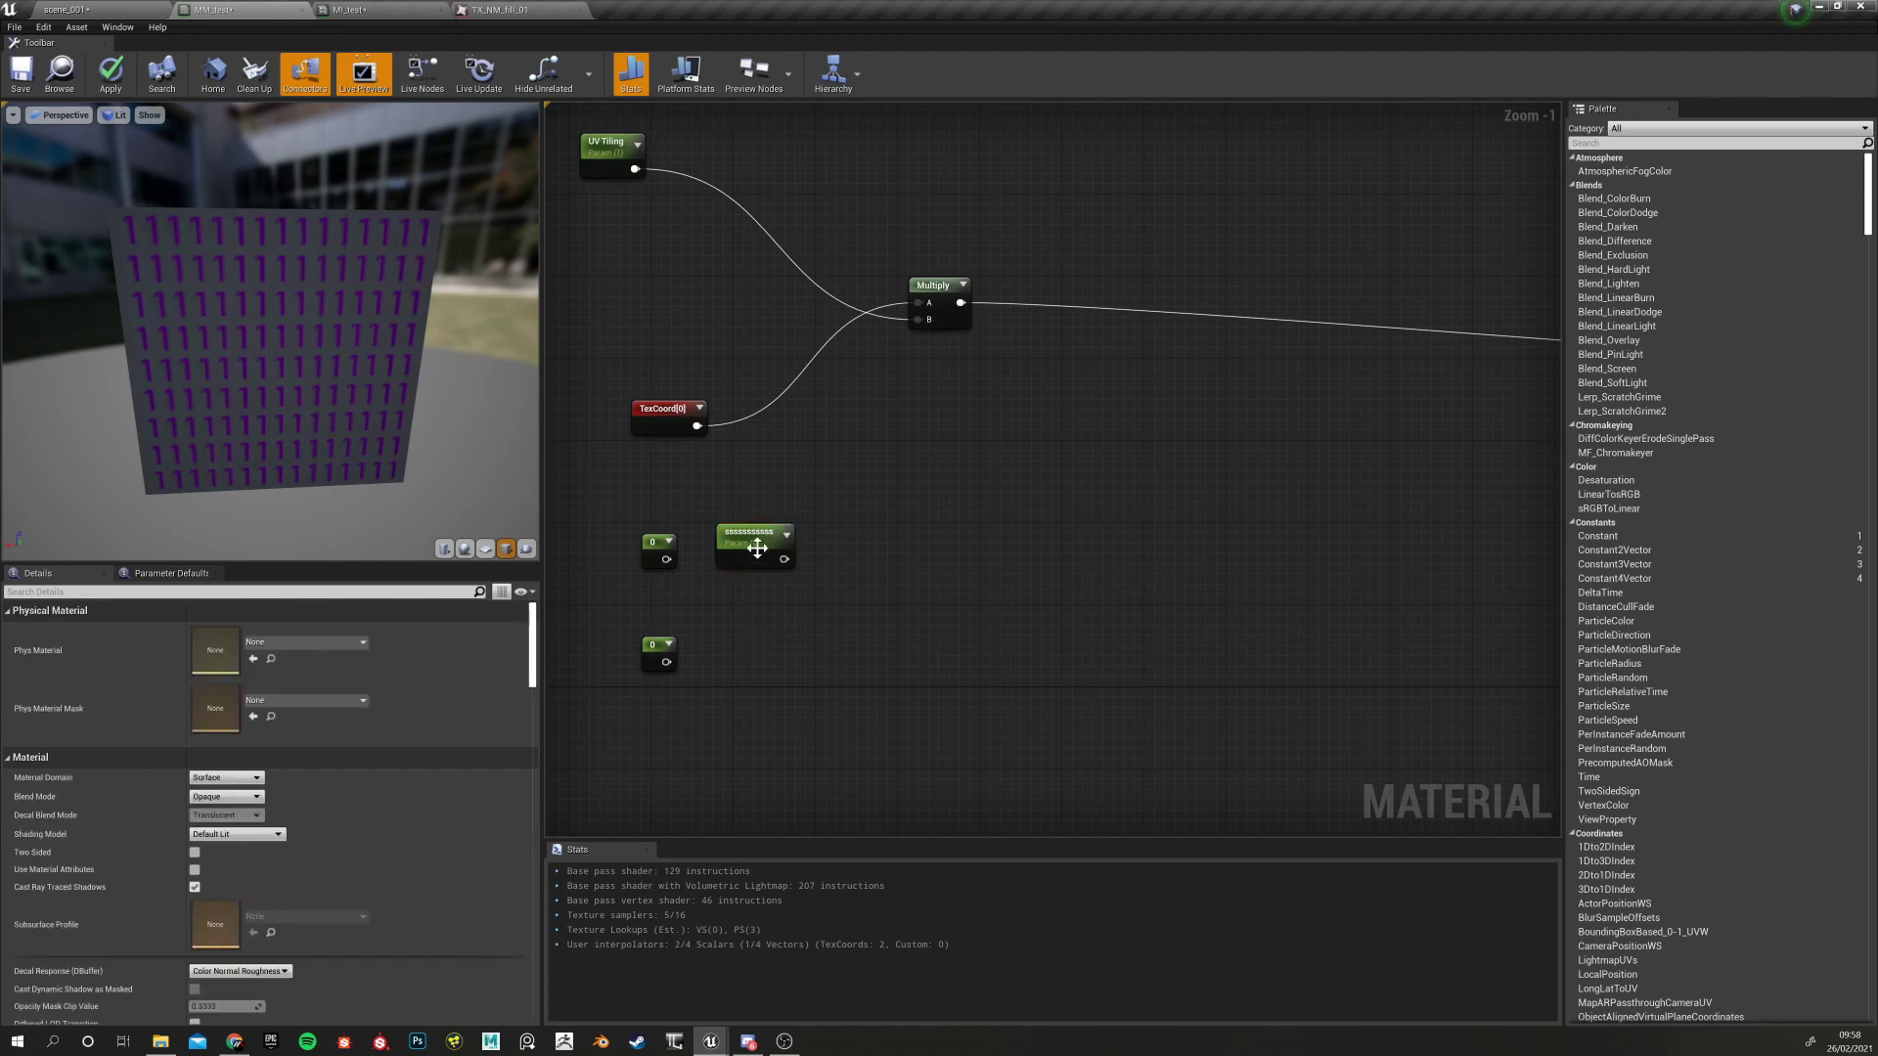
key("Delete")
left_click_drag(577, 504, 722, 731)
key("Delete")
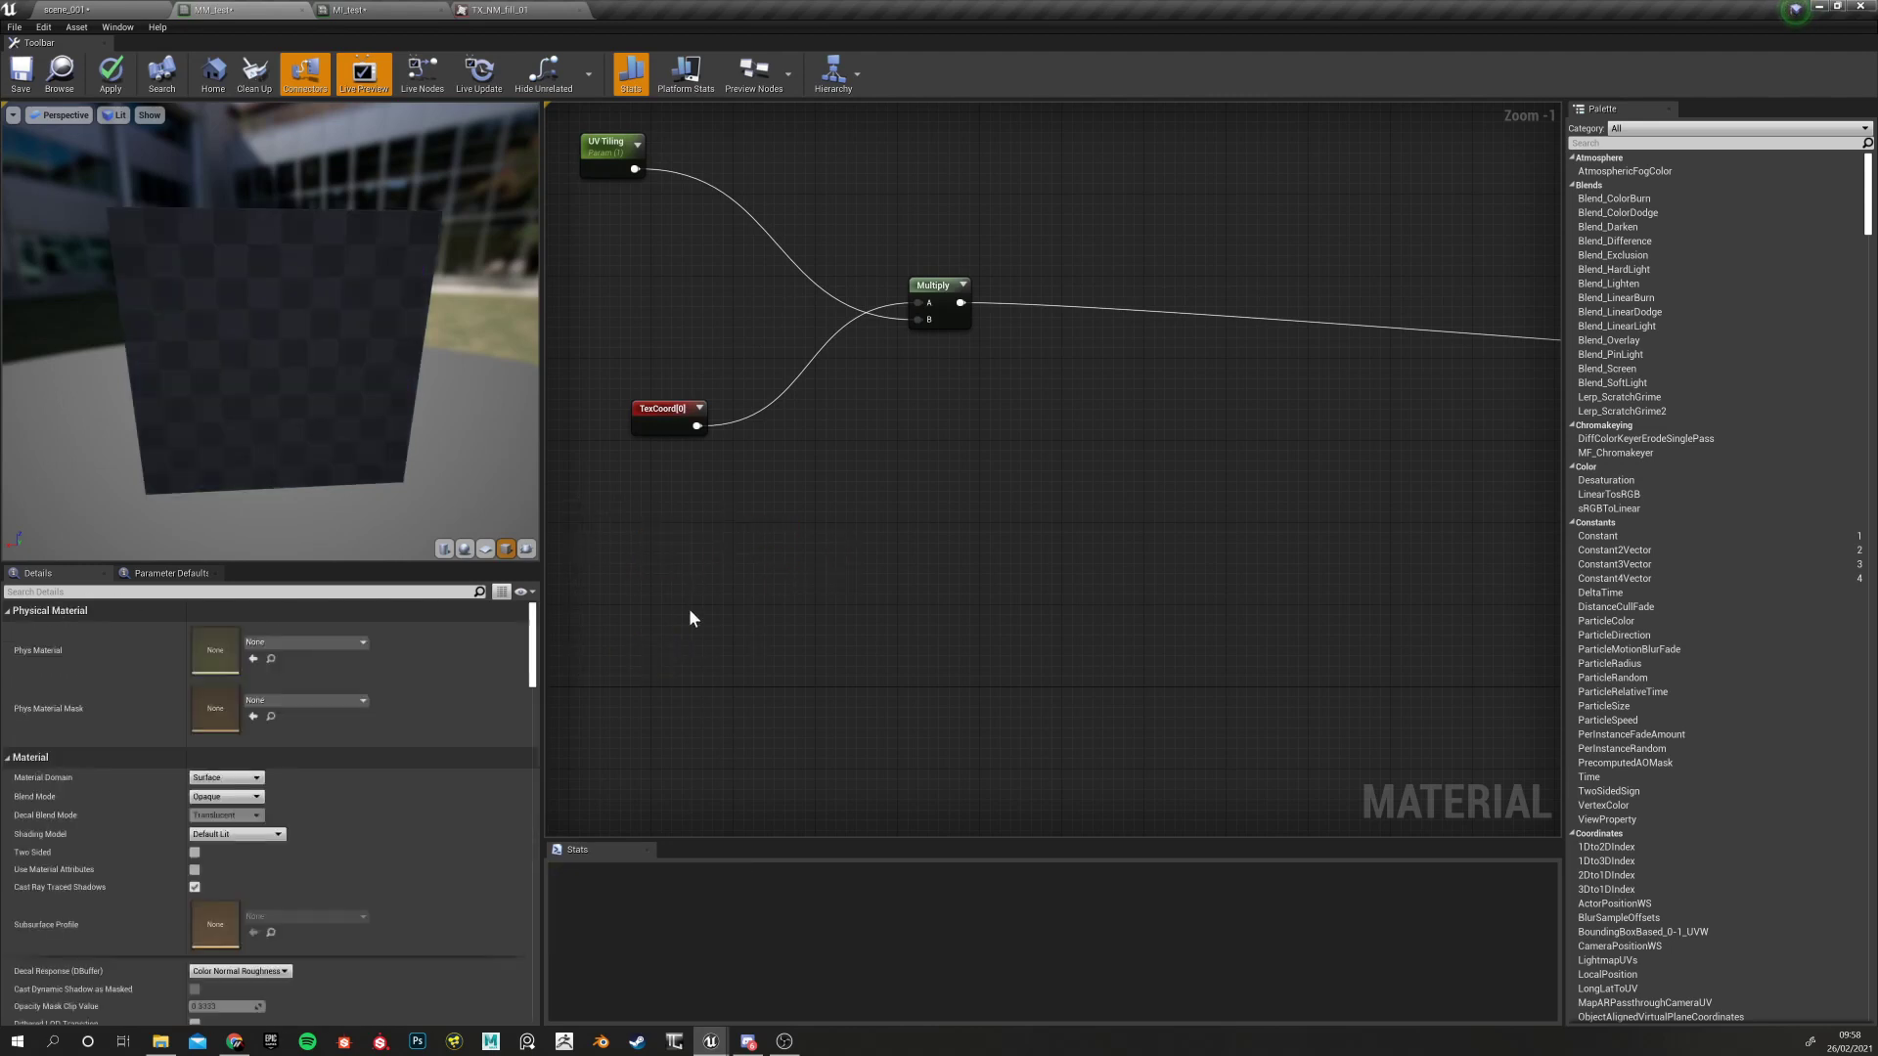
left_click(611, 162)
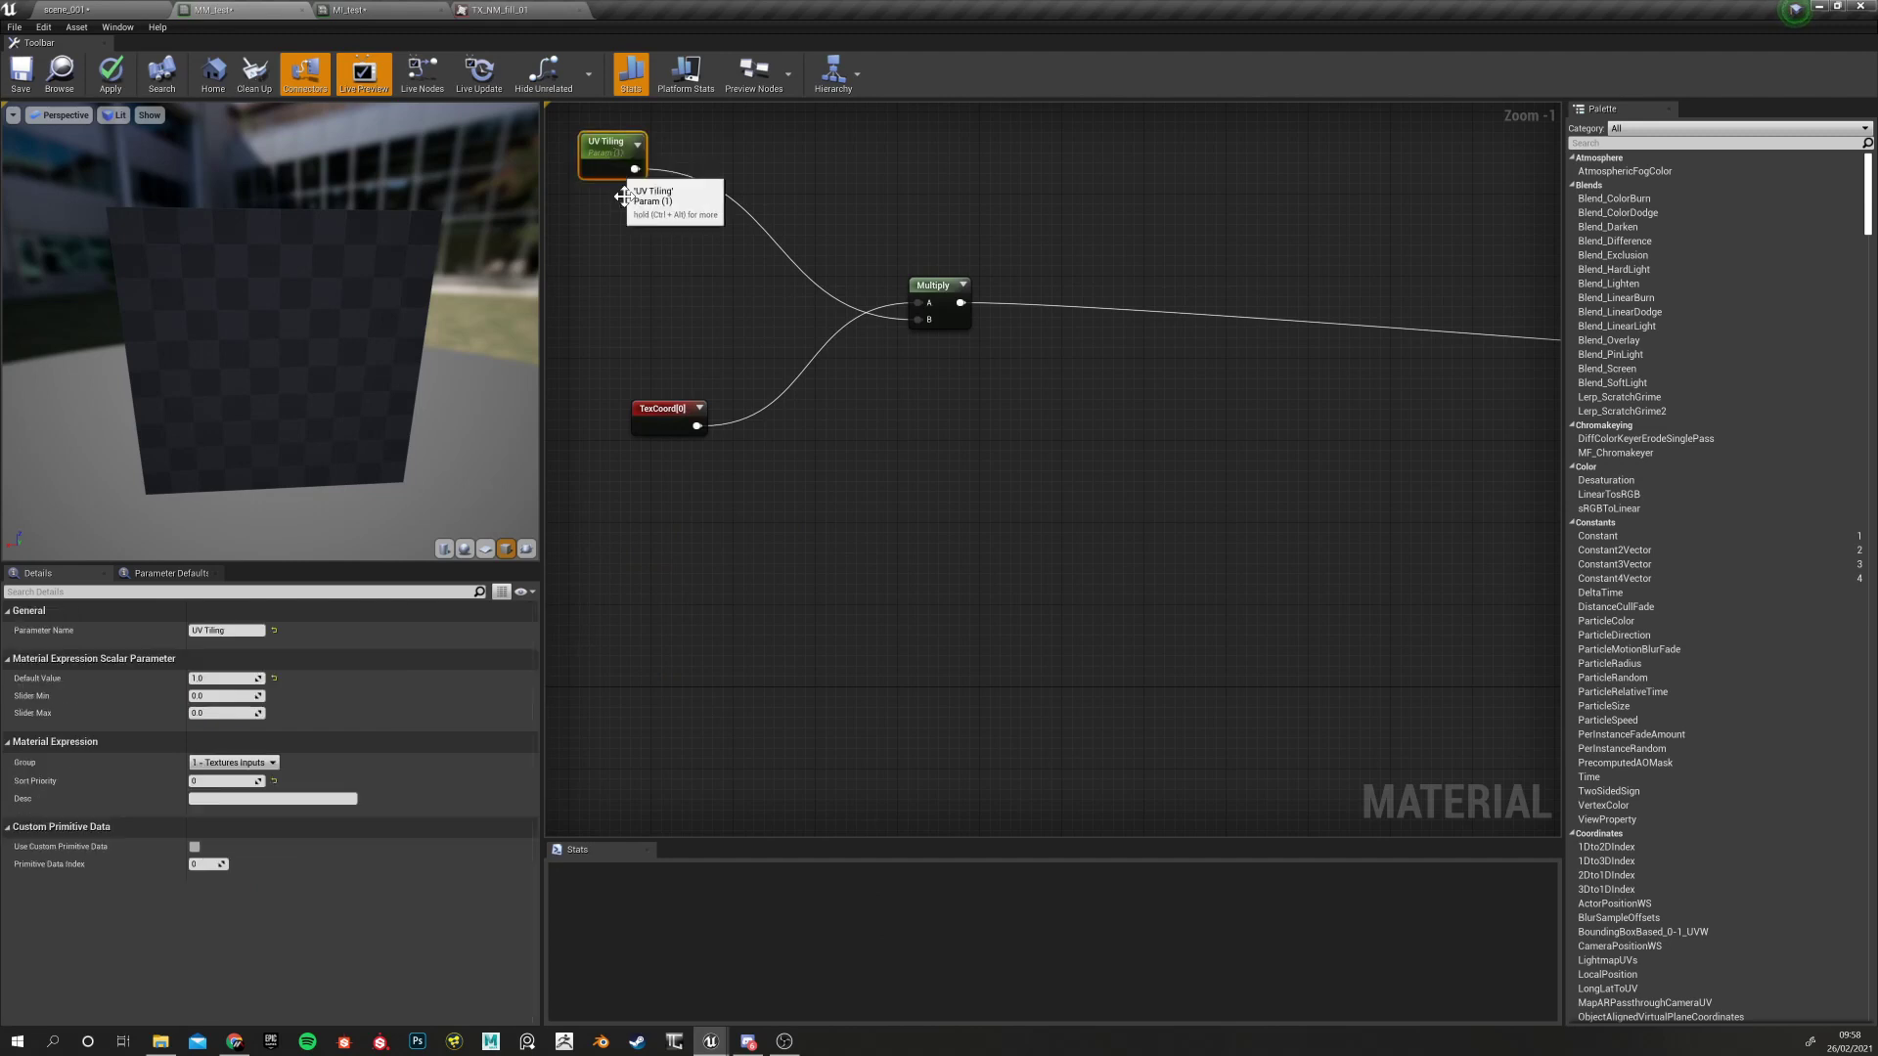
left_click(671, 574)
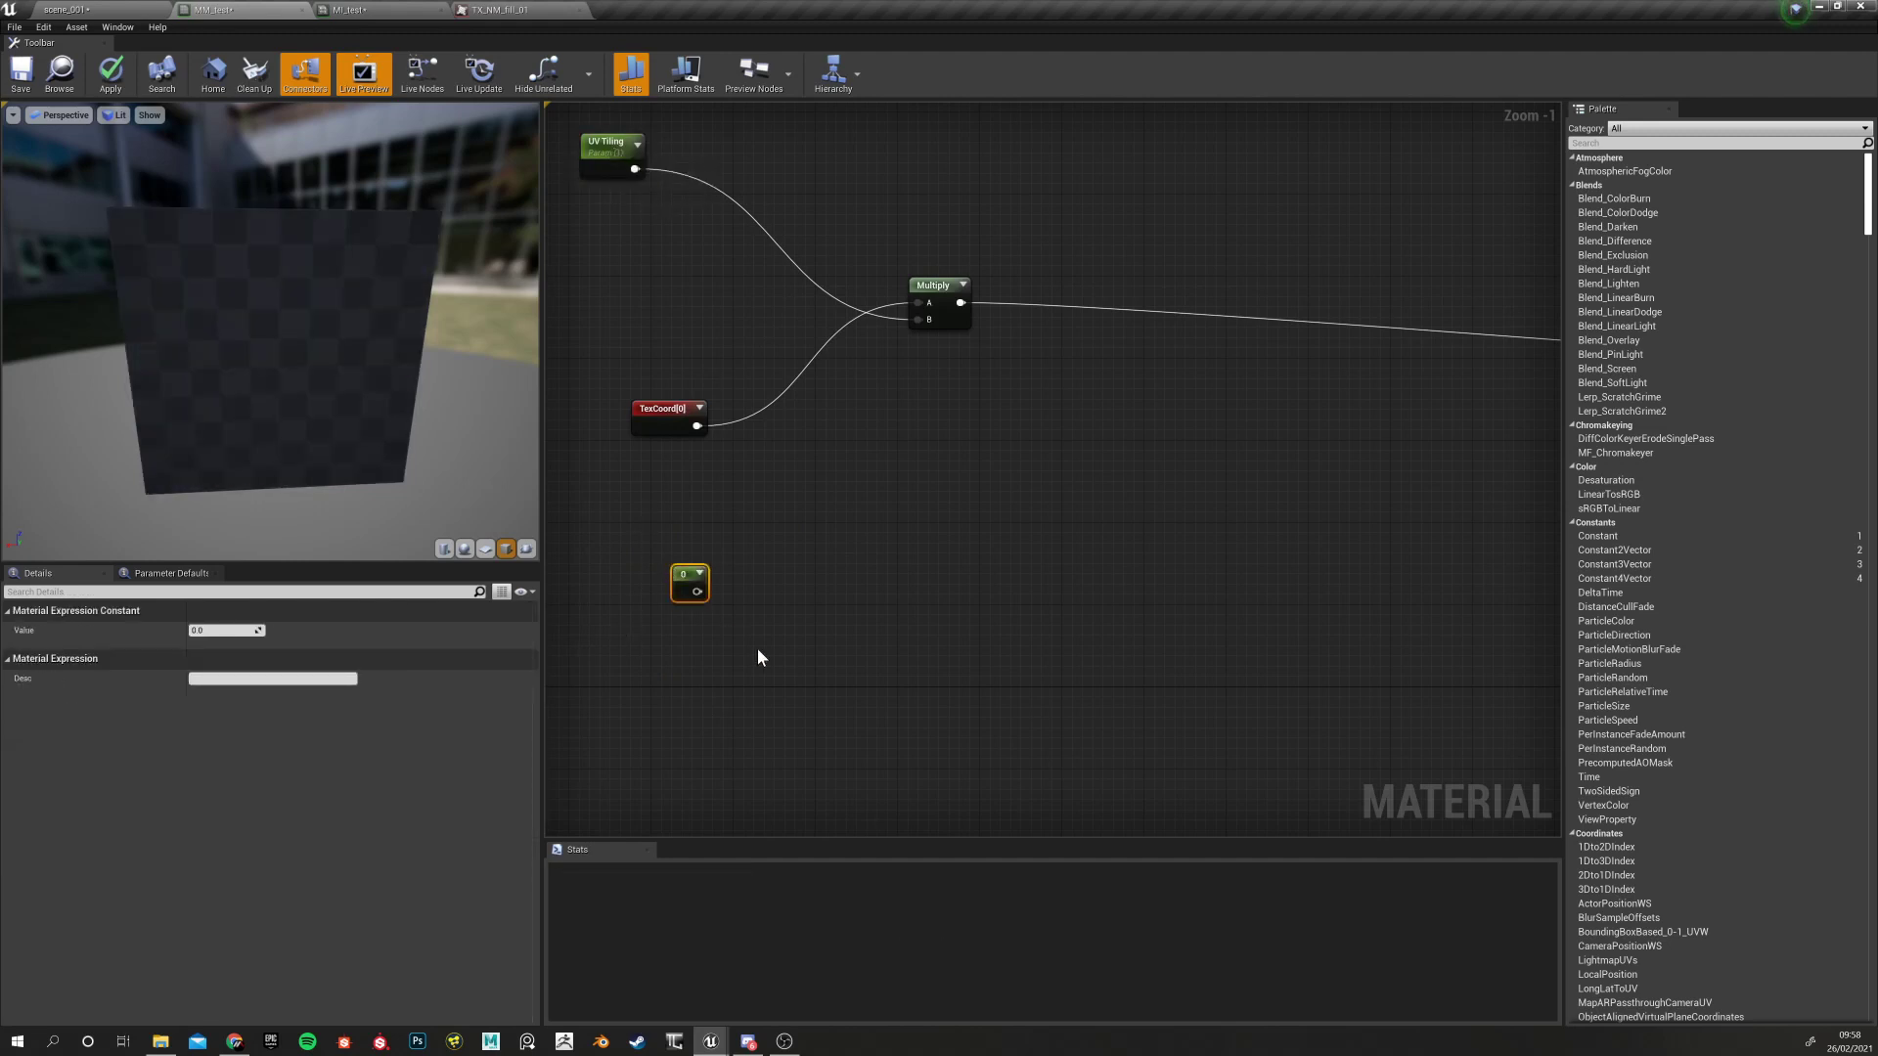
key("Delete")
Add scalar parameters named 'U Offset' and 'V Offset' and stack them vertically
left_click(682, 587)
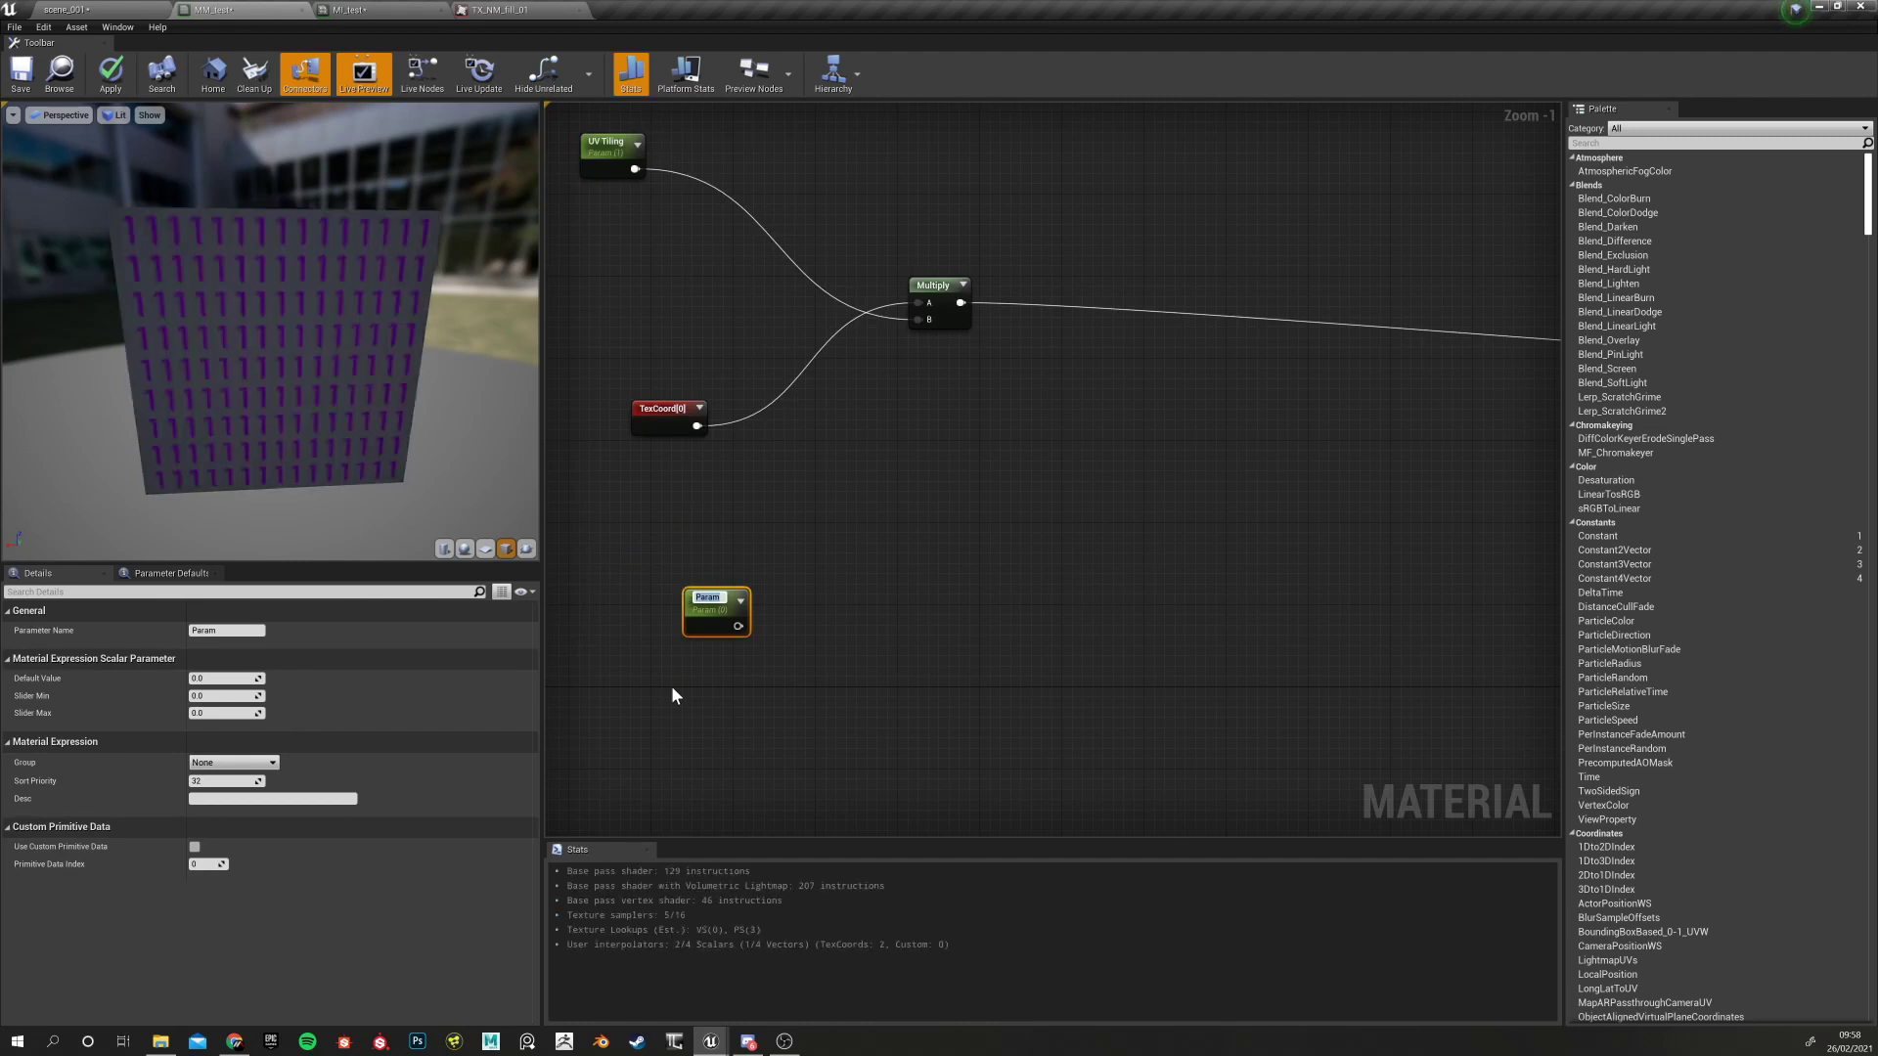
key("BackSpace")
type("U Offset")
key("Return")
left_click(715, 707)
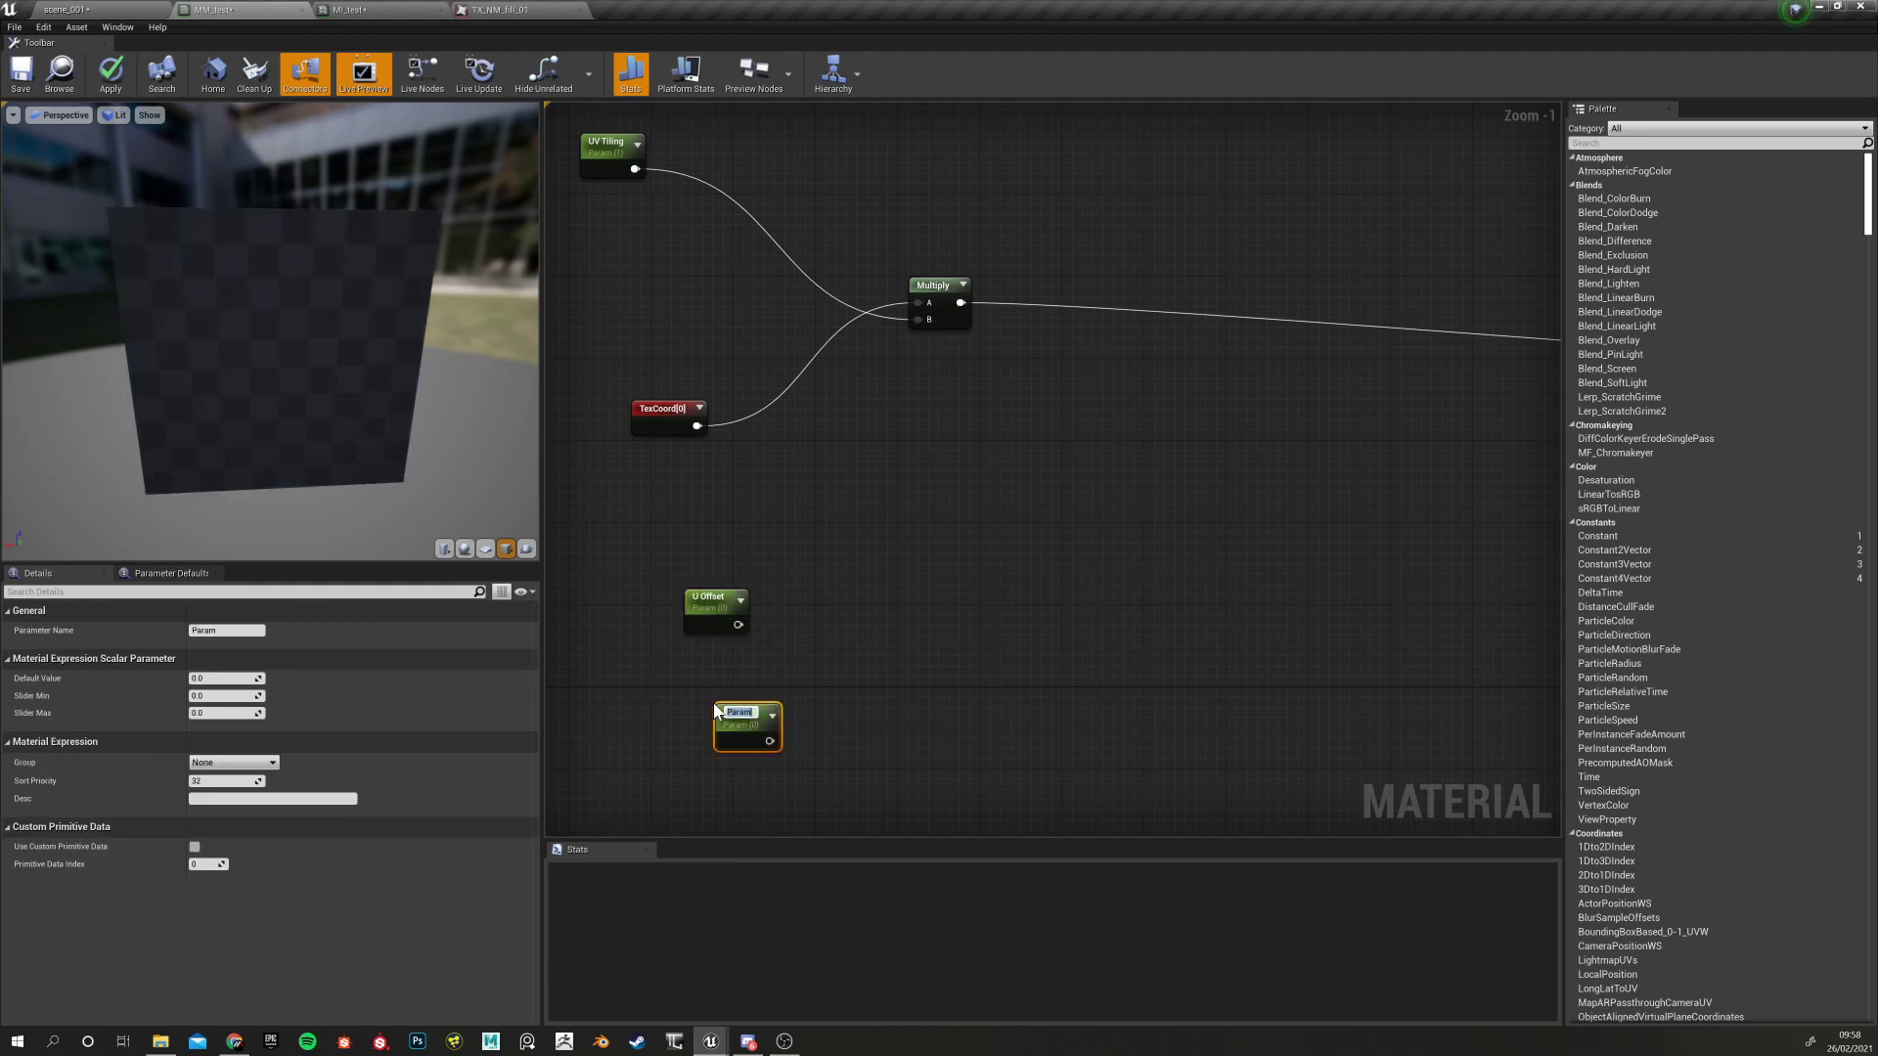
type("V")
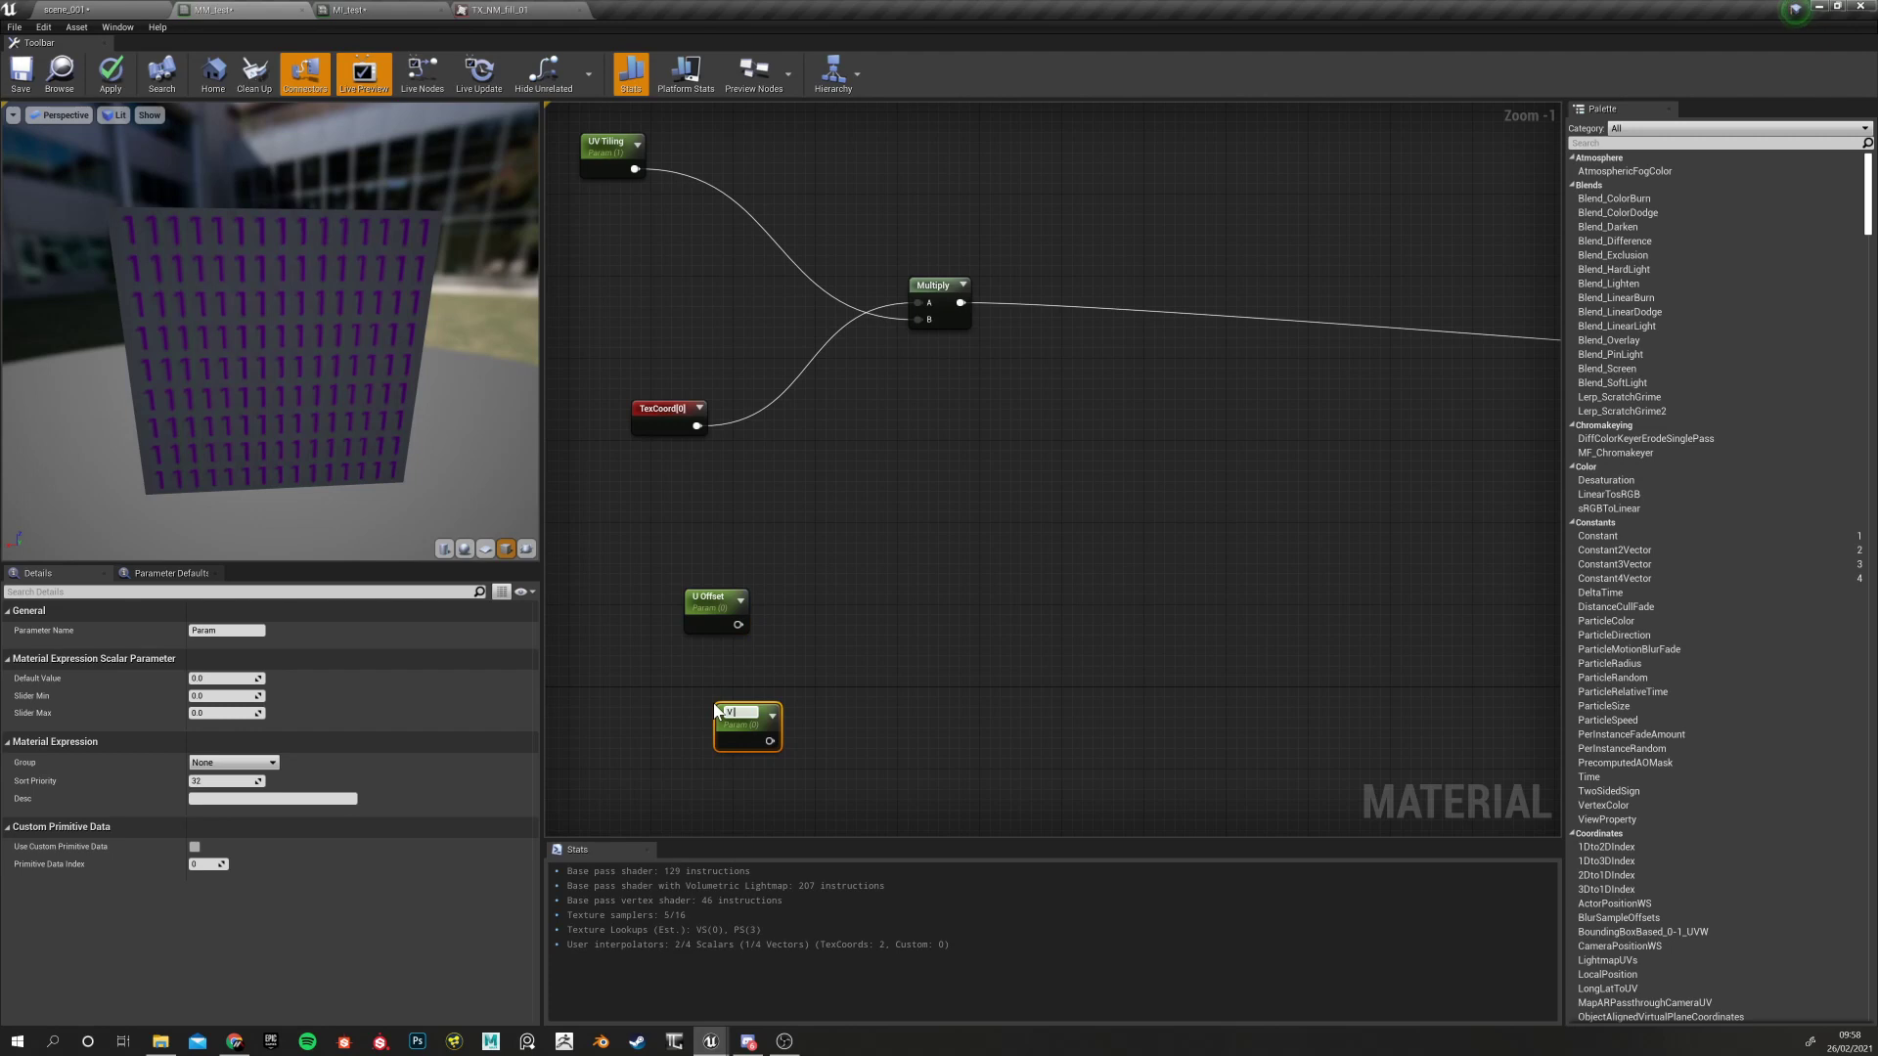
type(" Offset")
key("Return")
left_click_drag(722, 602, 731, 588)
left_click_drag(734, 731, 722, 706)
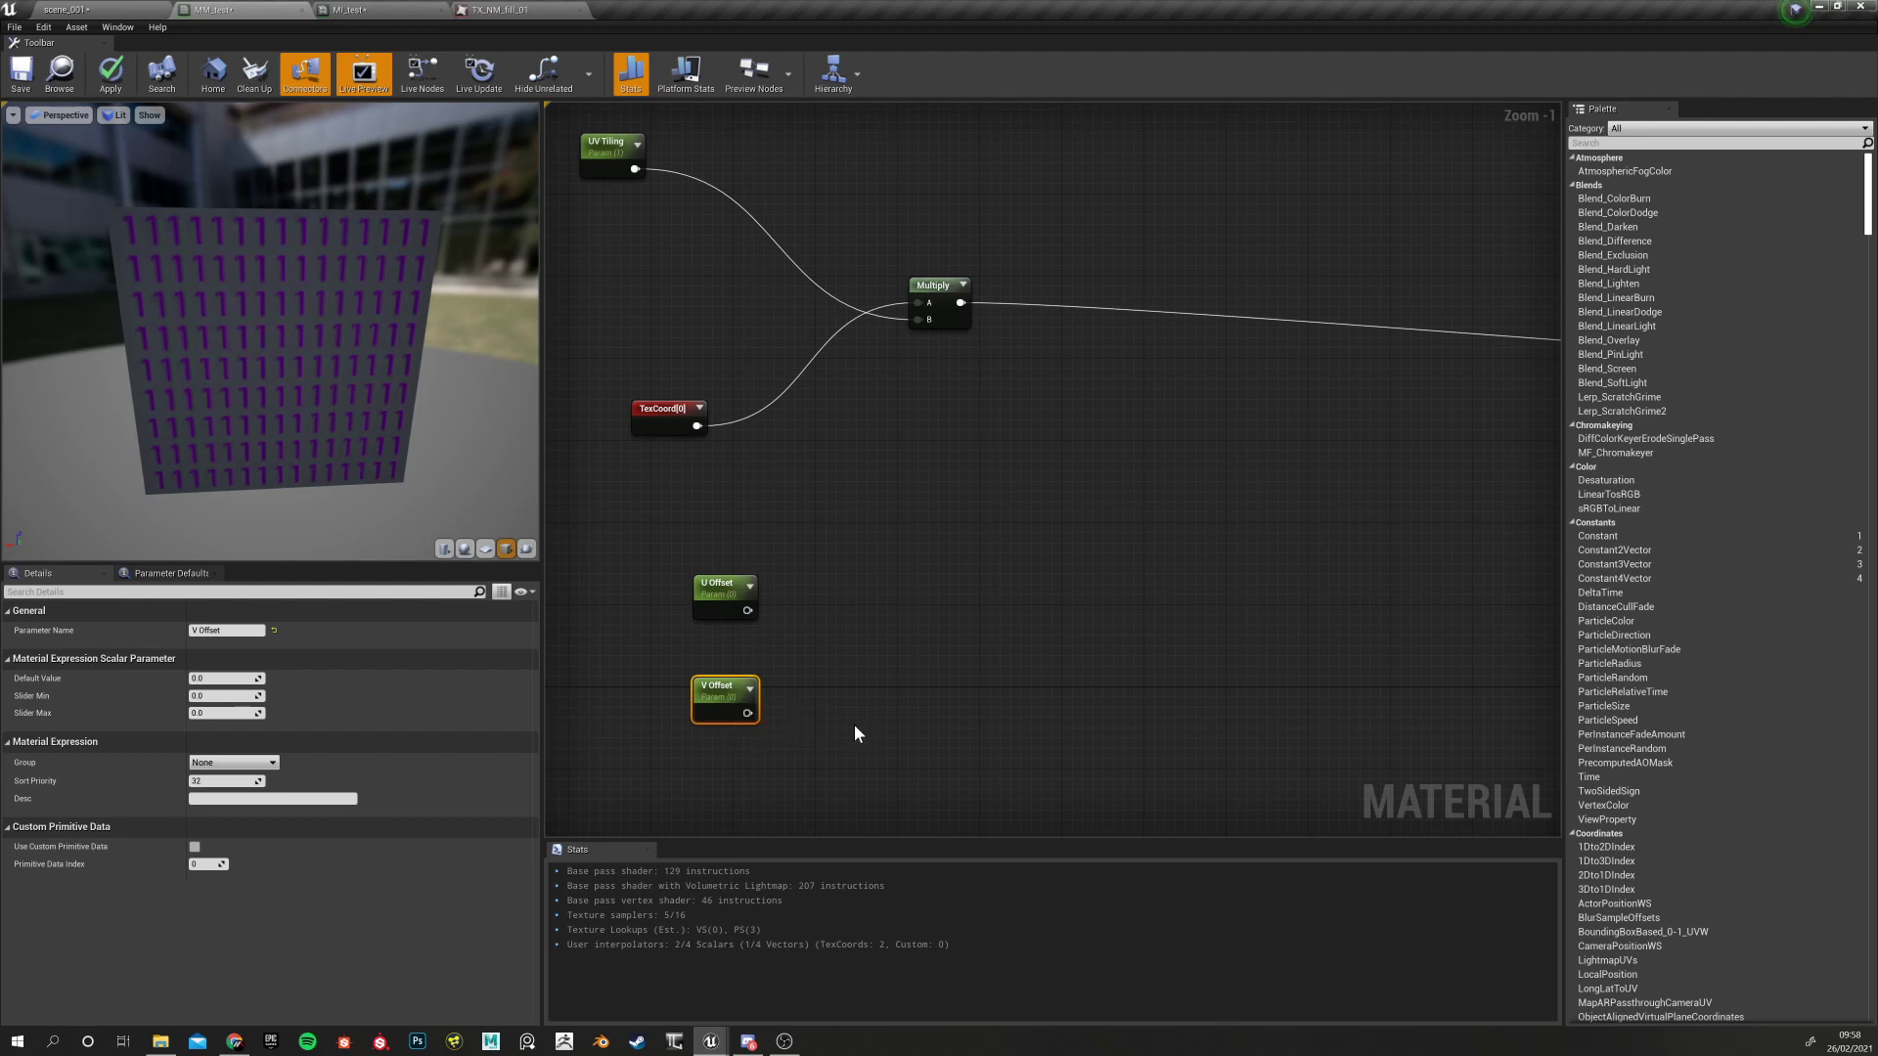
right_click_drag(854, 724, 839, 721)
left_click(669, 594)
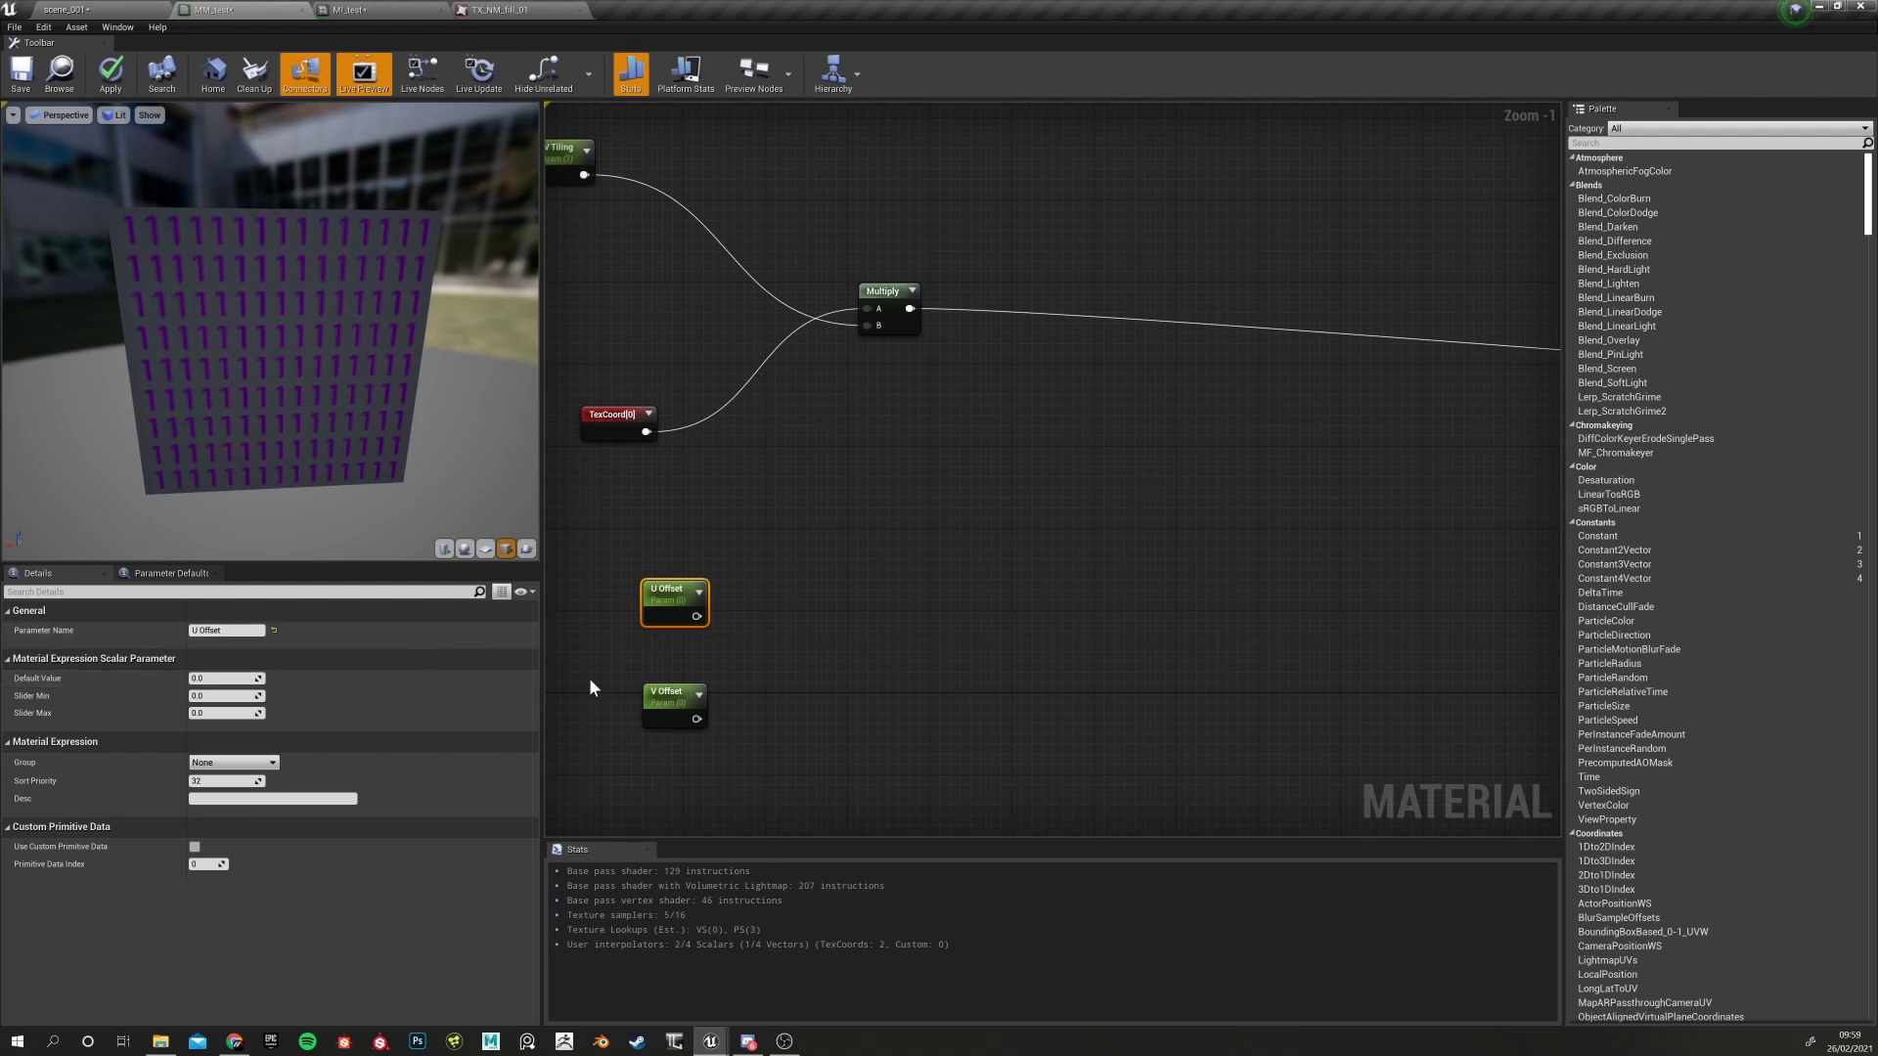
Add an AppendVector node, wiring U Offset into input A and V Offset into B
left_click(710, 590)
left_click(669, 710)
left_click(759, 644)
right_click(814, 638)
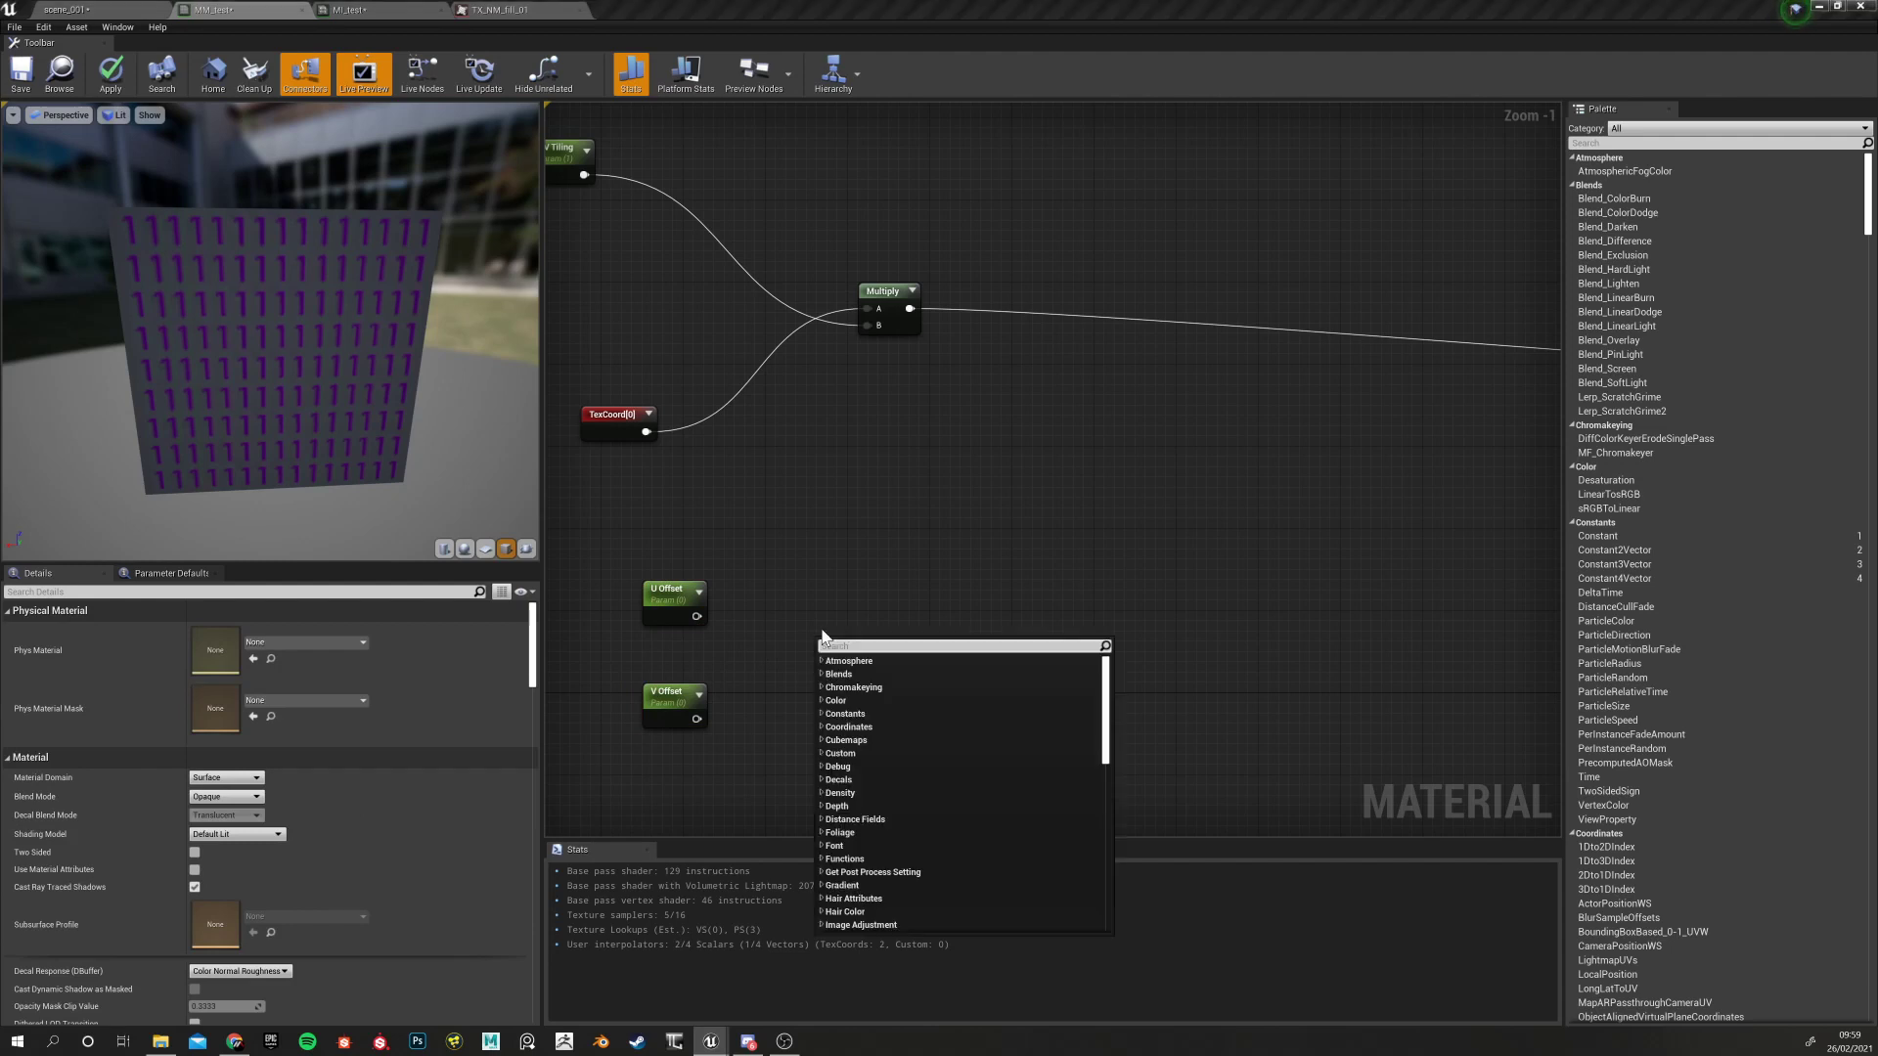
type("appen")
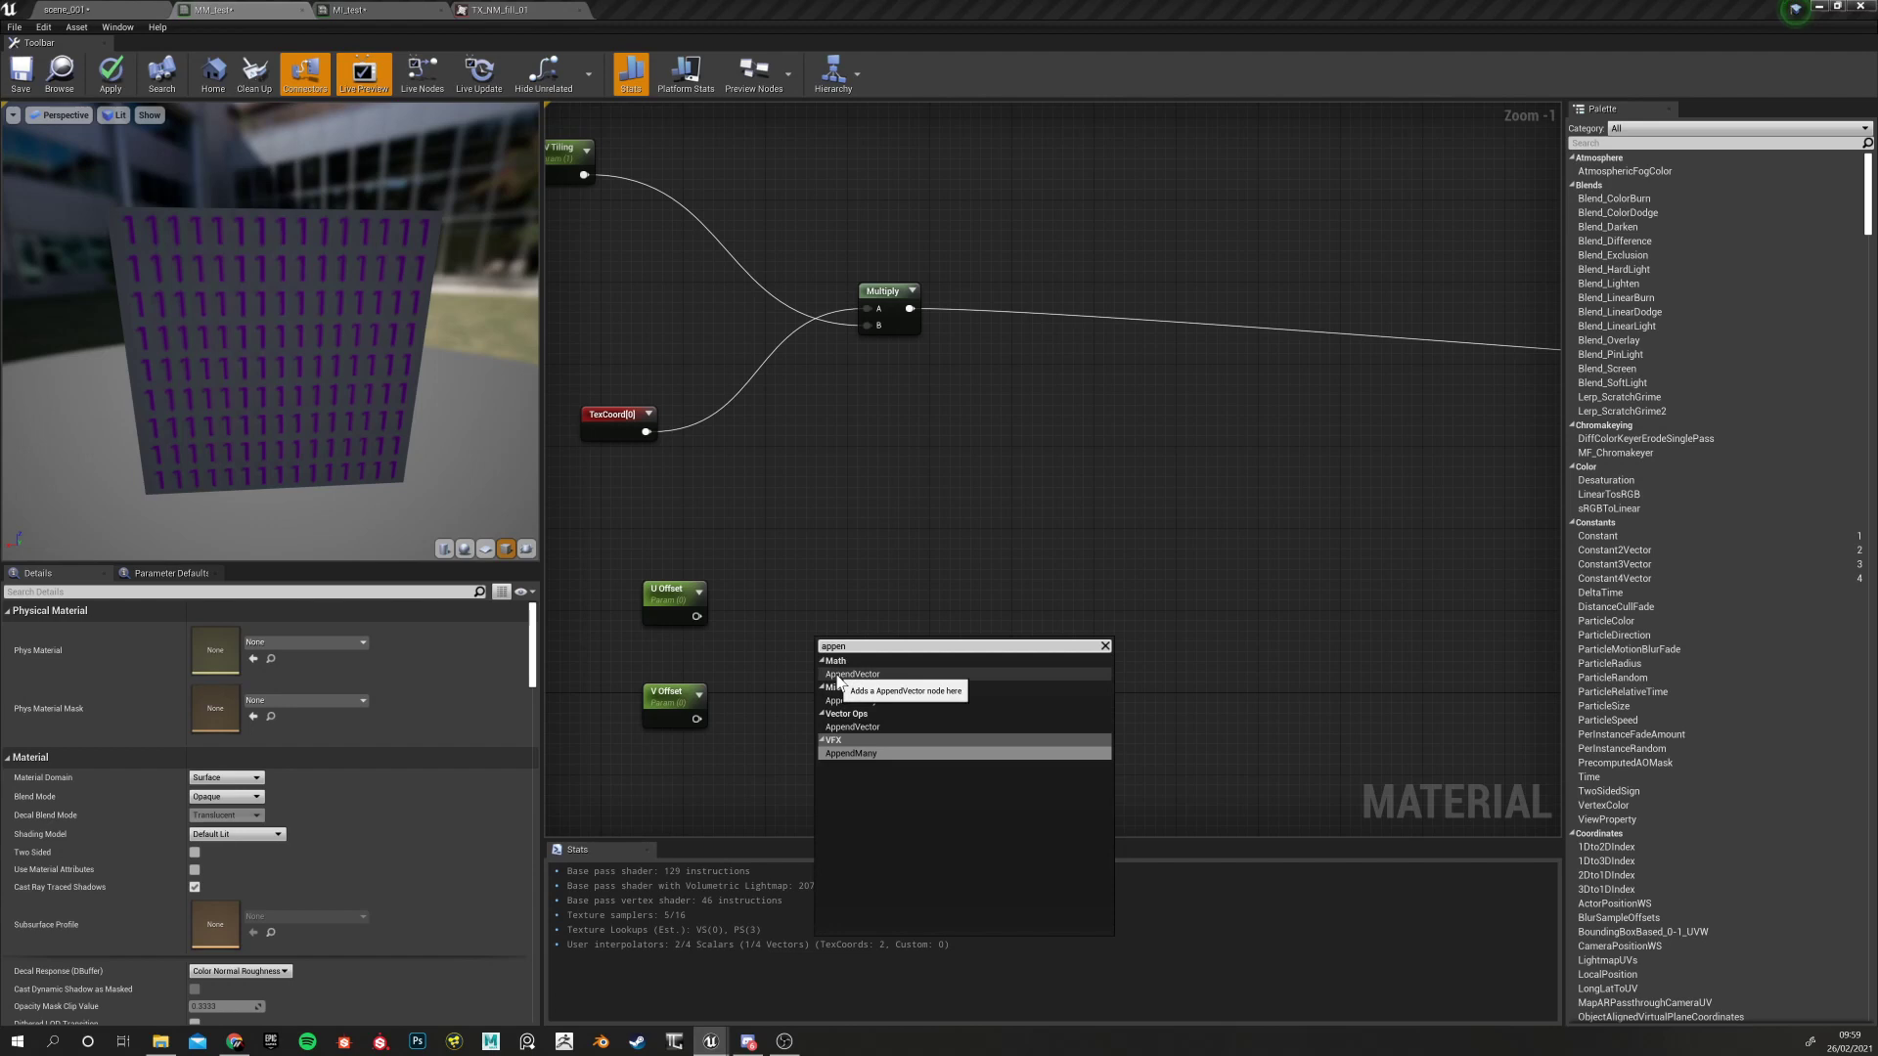
left_click(840, 674)
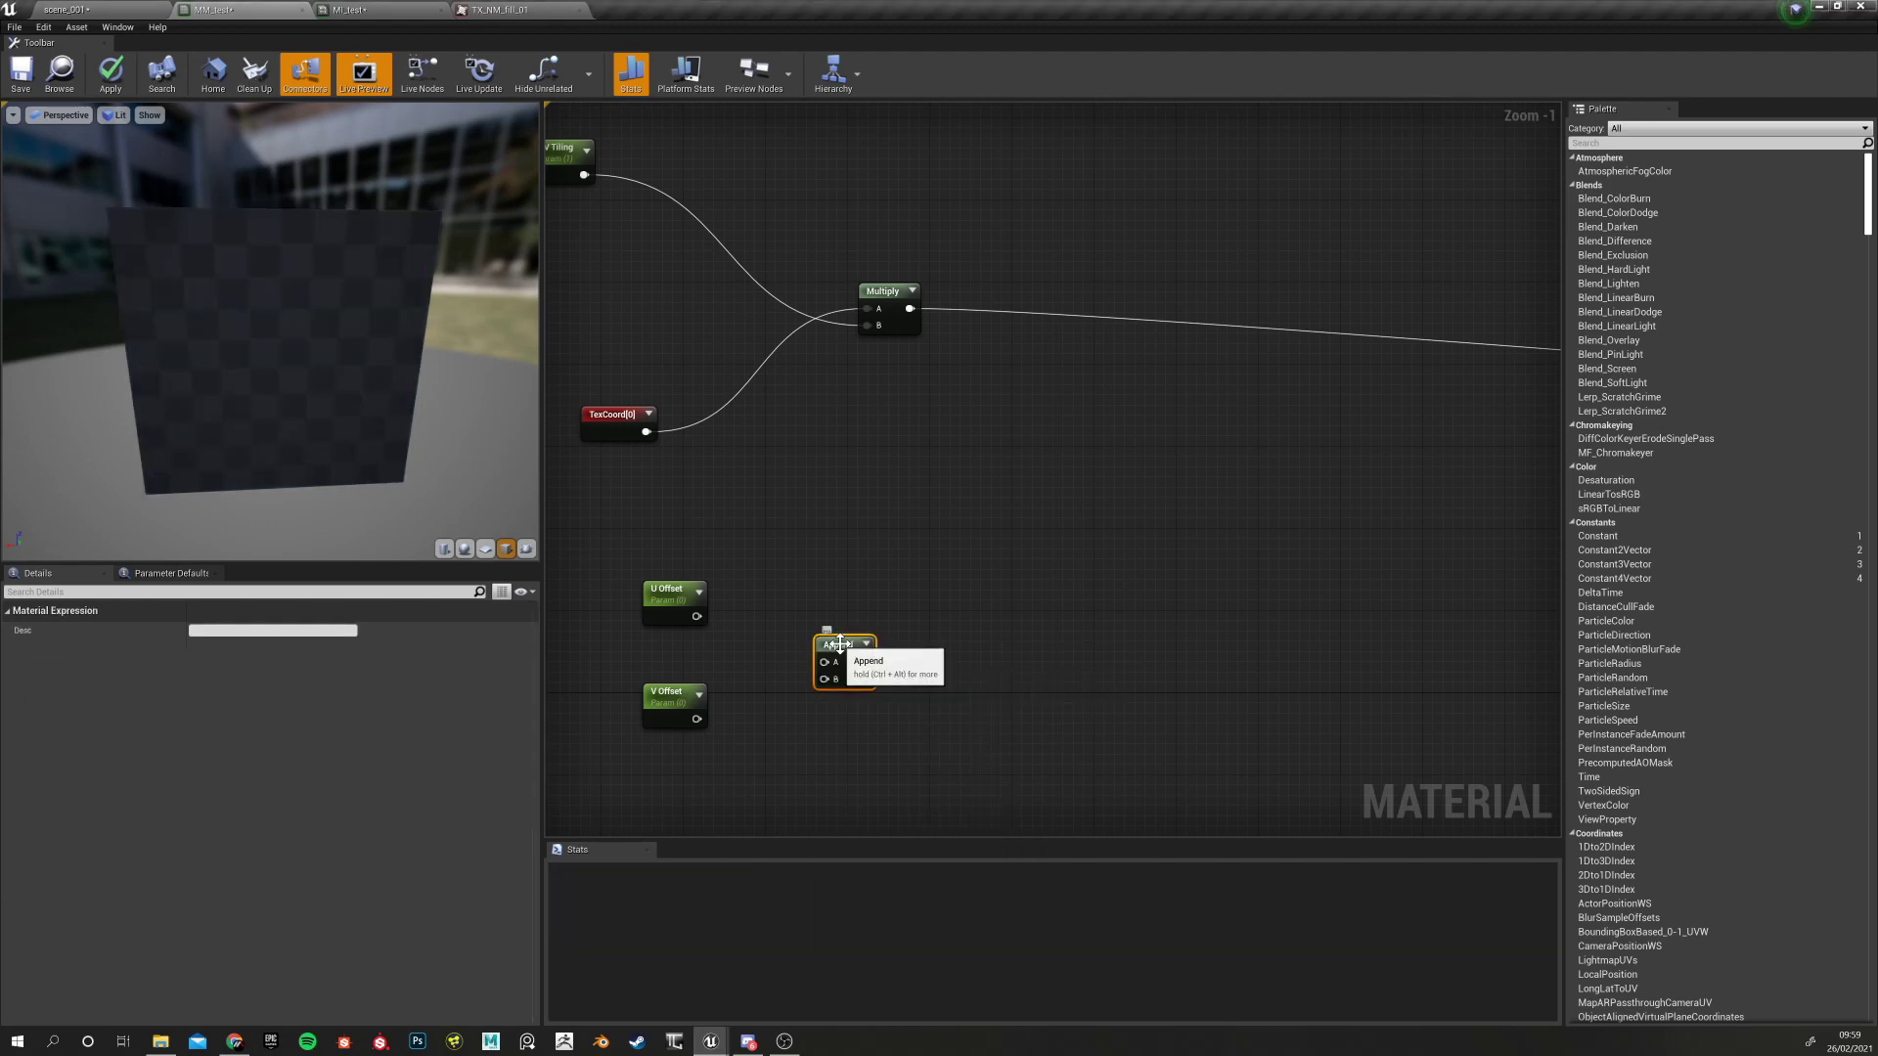
left_click_drag(697, 617, 824, 663)
left_click_drag(697, 718, 825, 680)
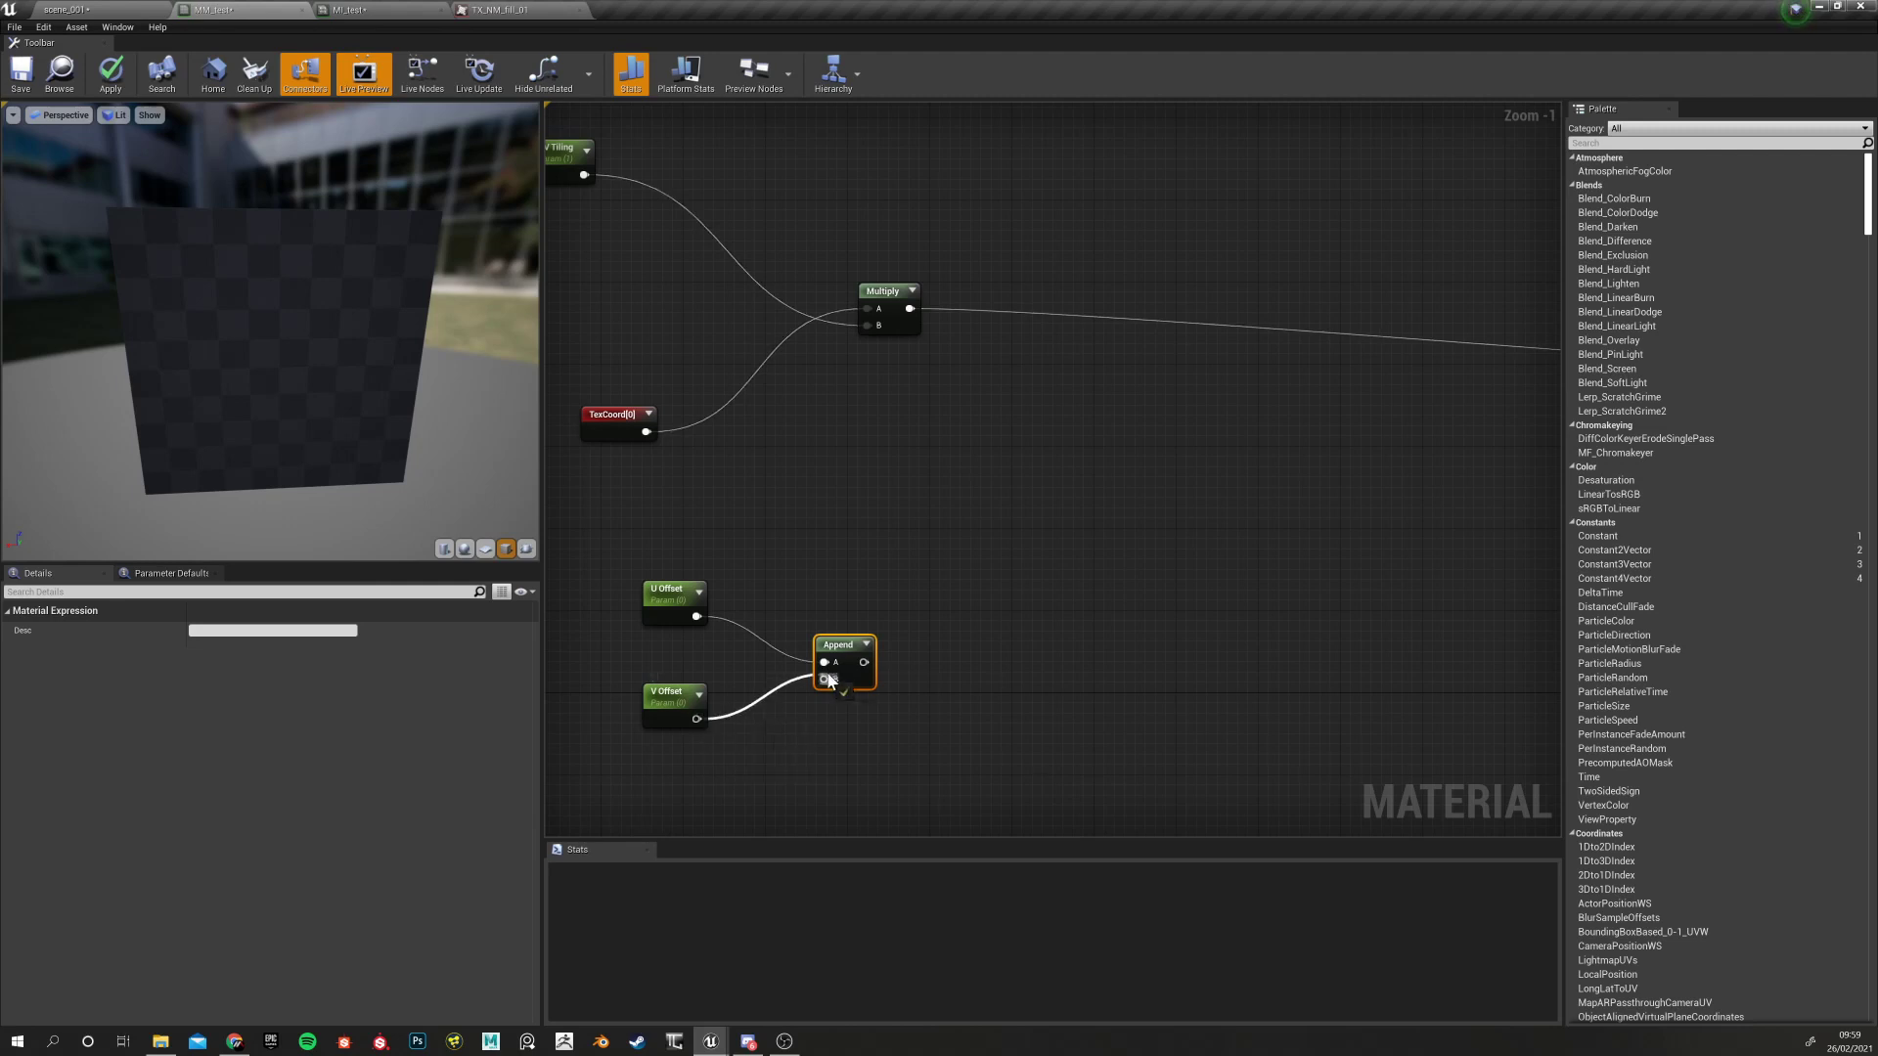
left_click(749, 736)
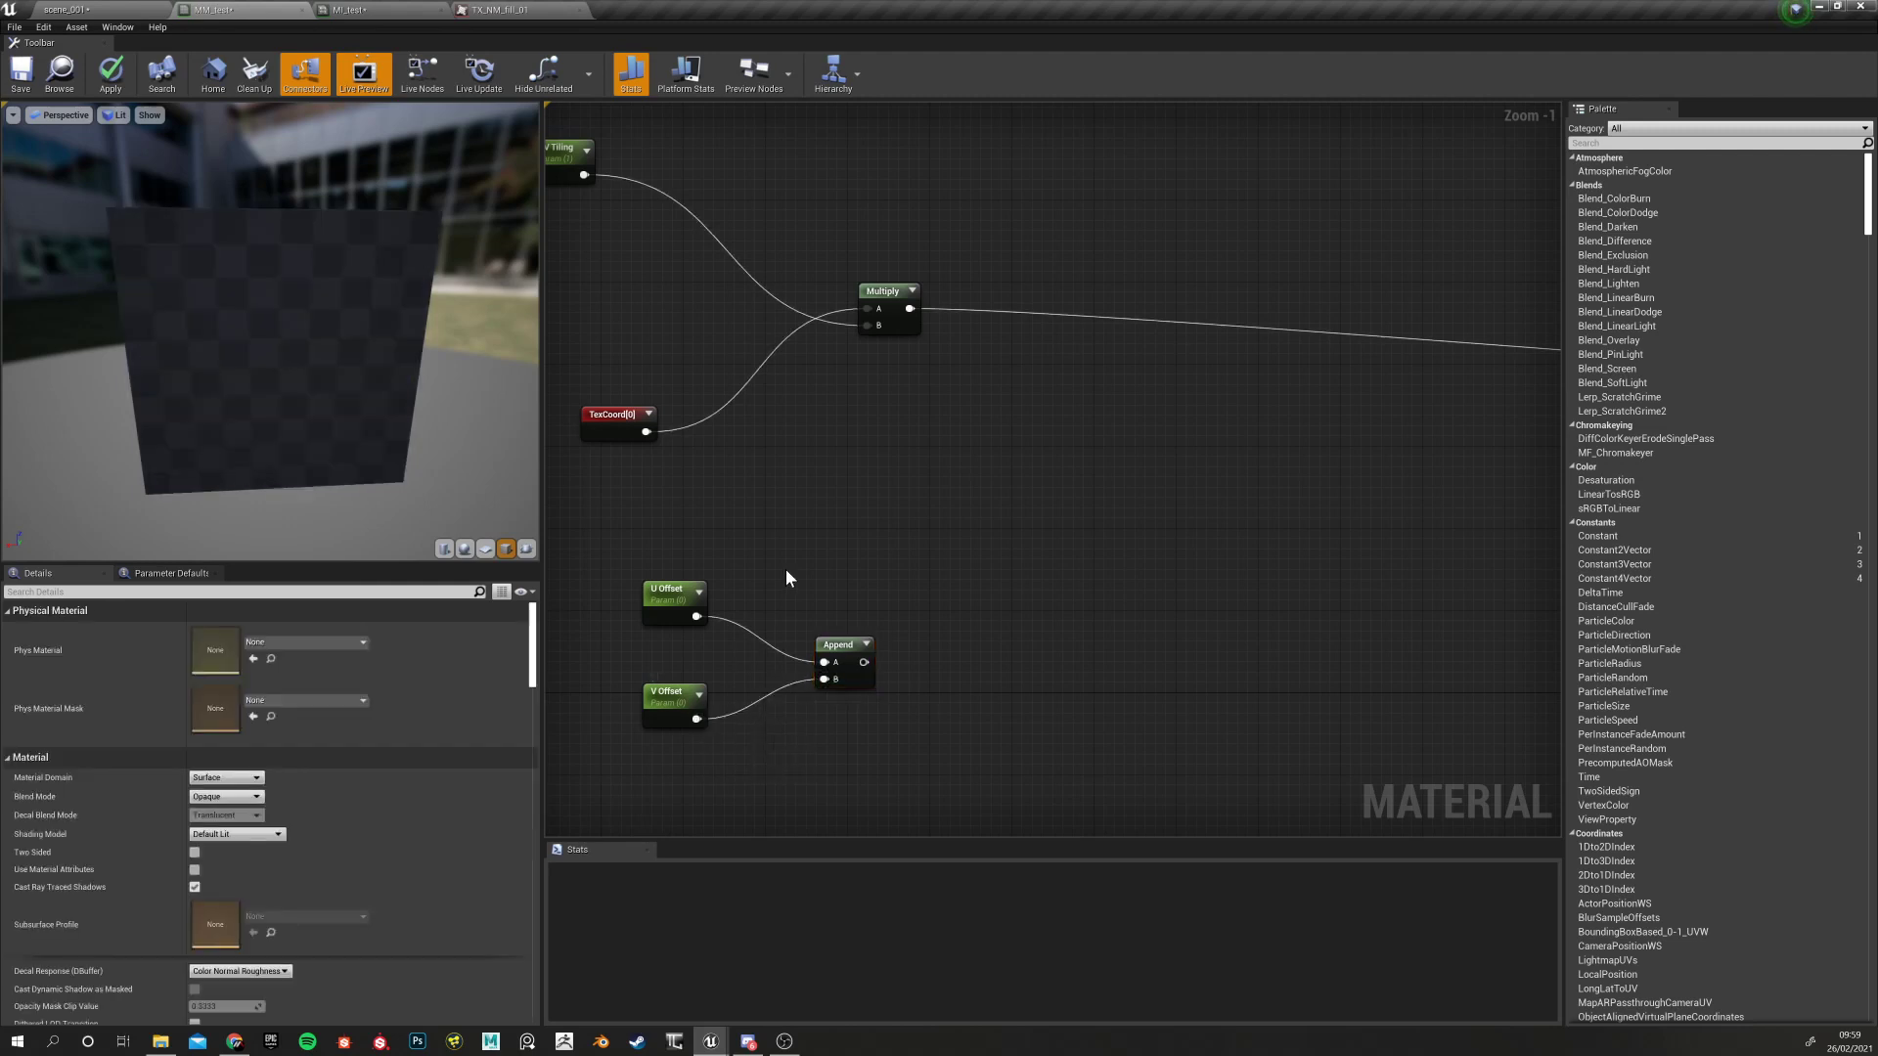
Preview the Append node's output and set V Offset's default value to 1.0
left_click(844, 641)
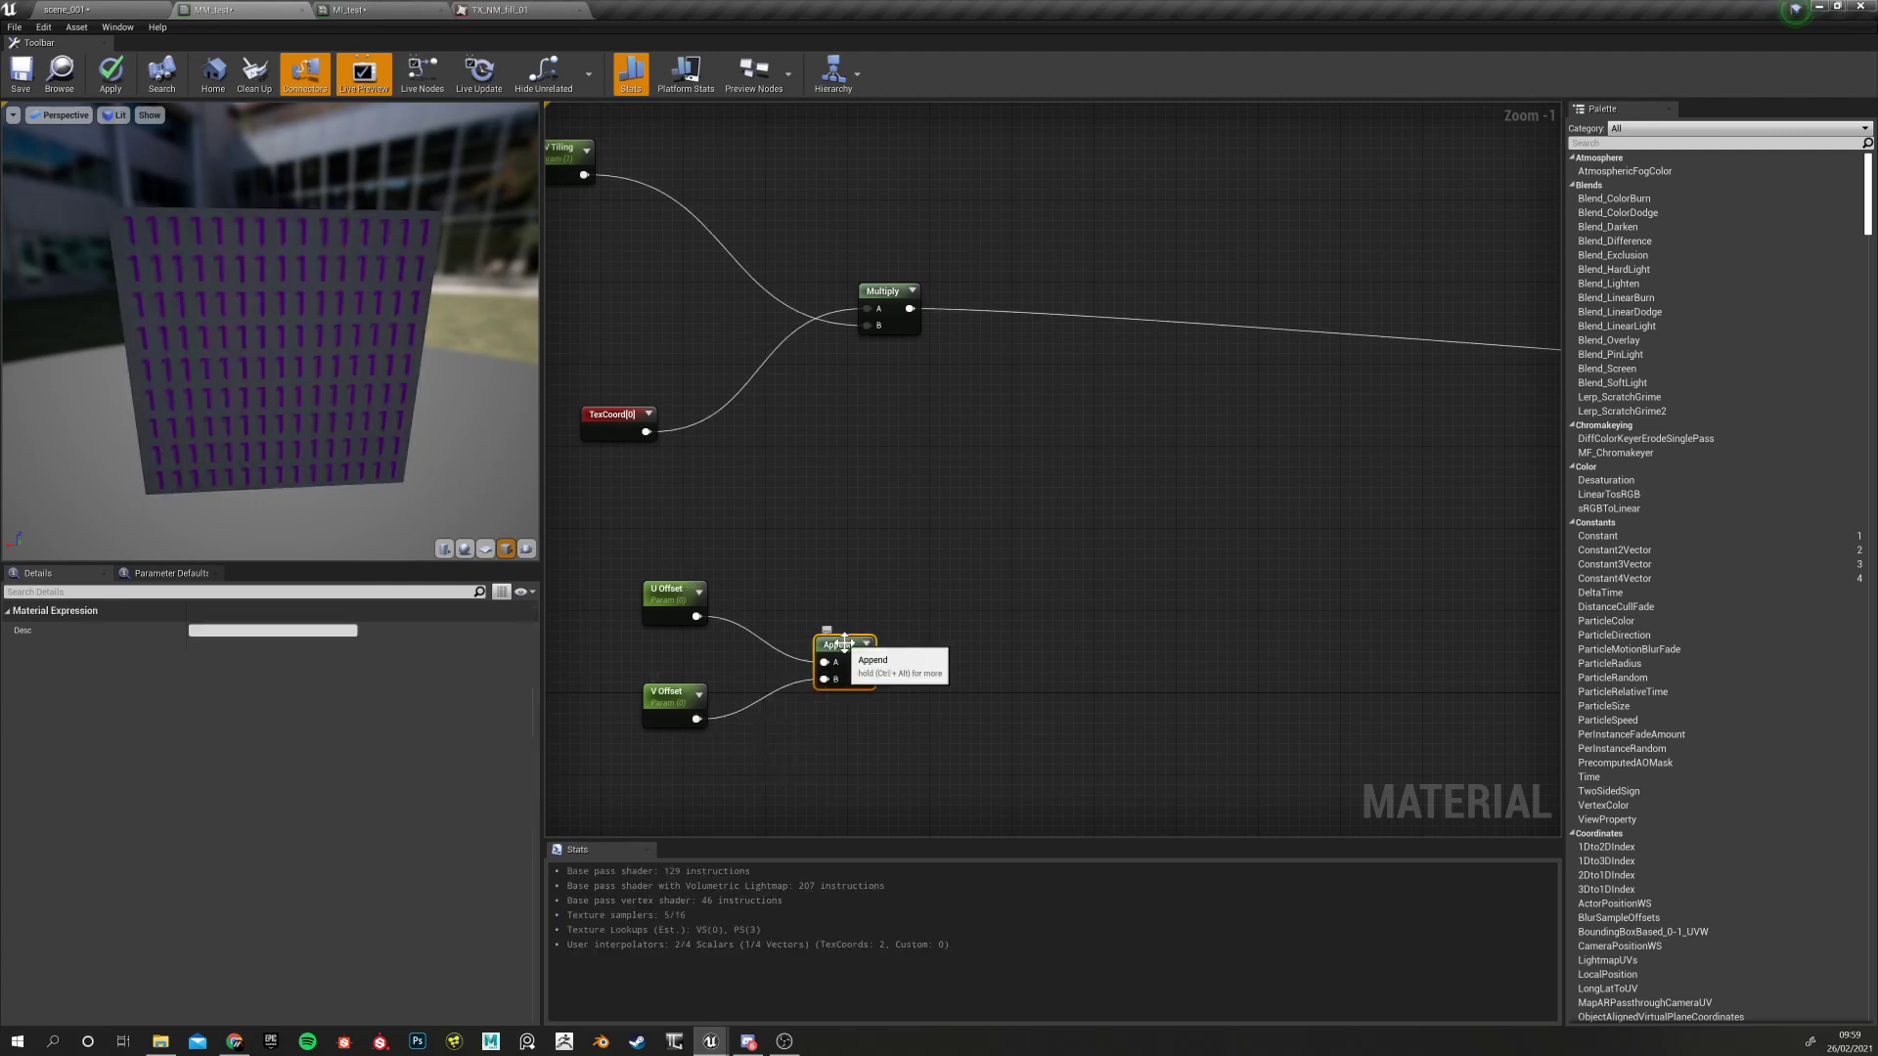
right_click(844, 643)
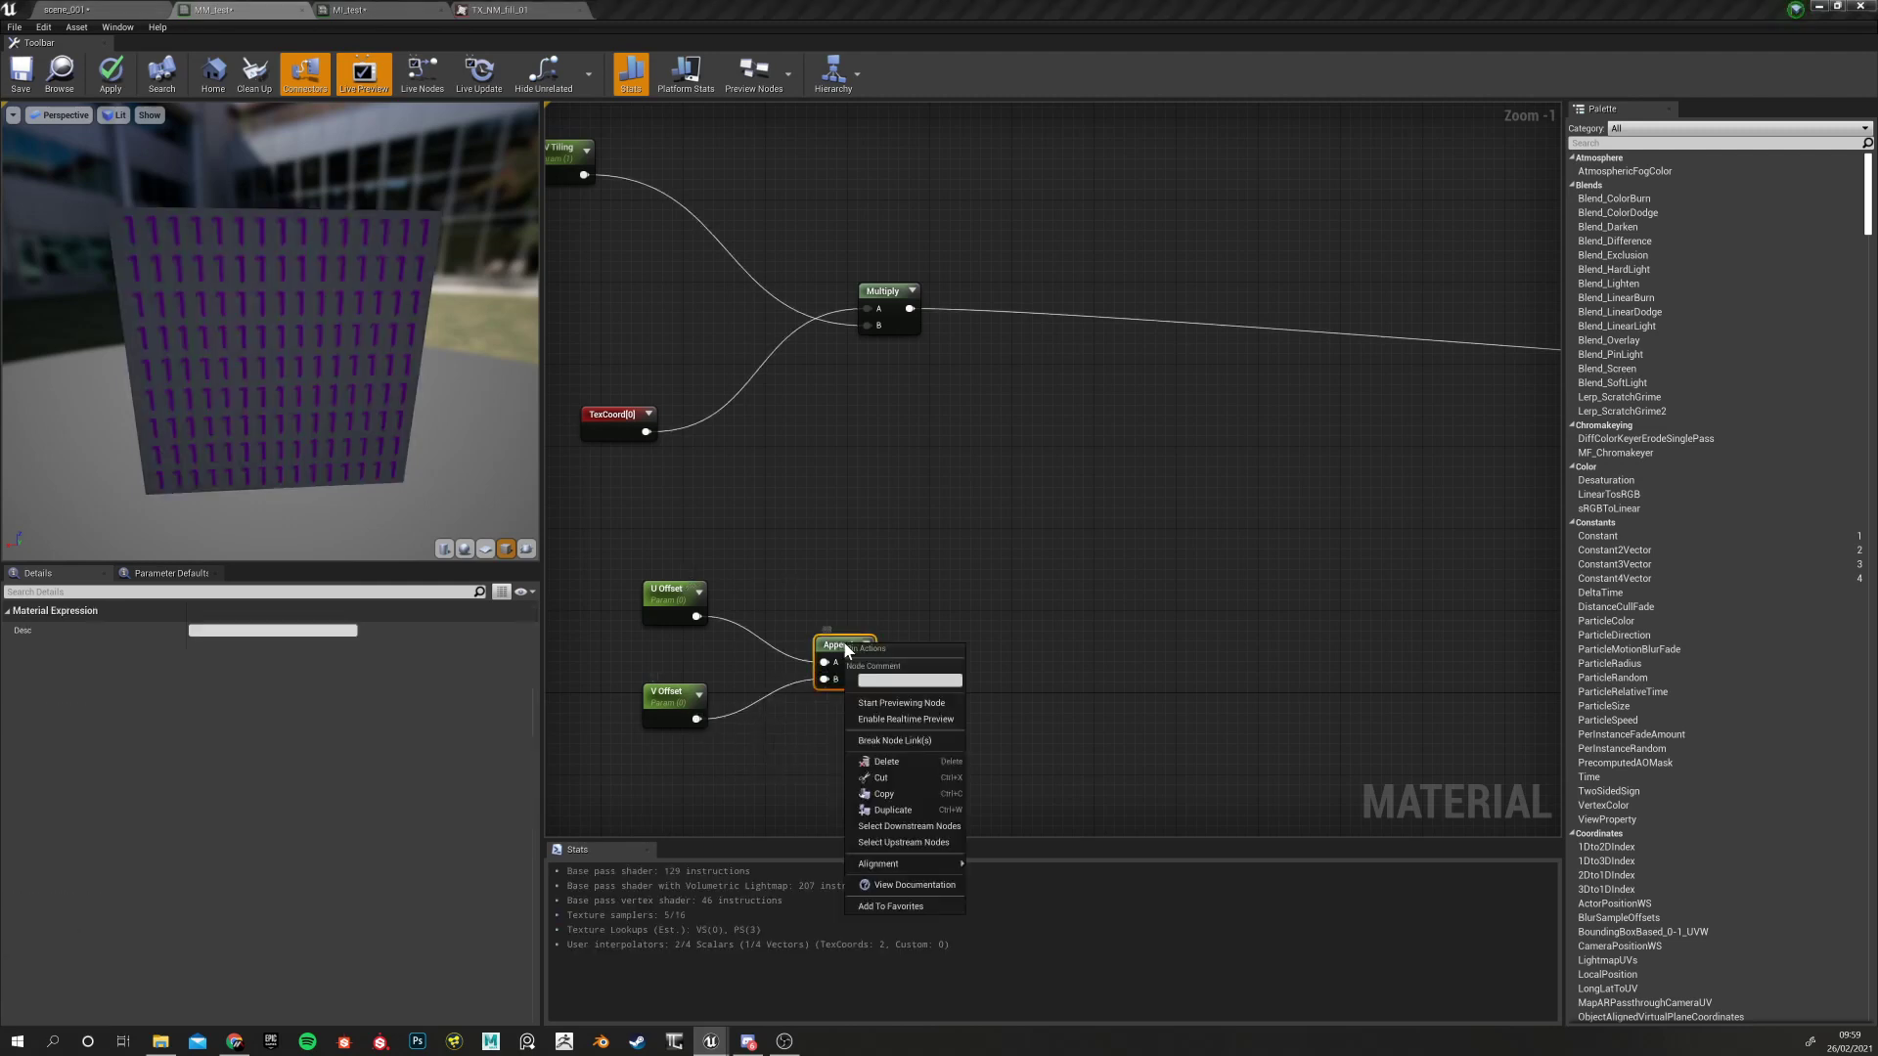
left_click(901, 705)
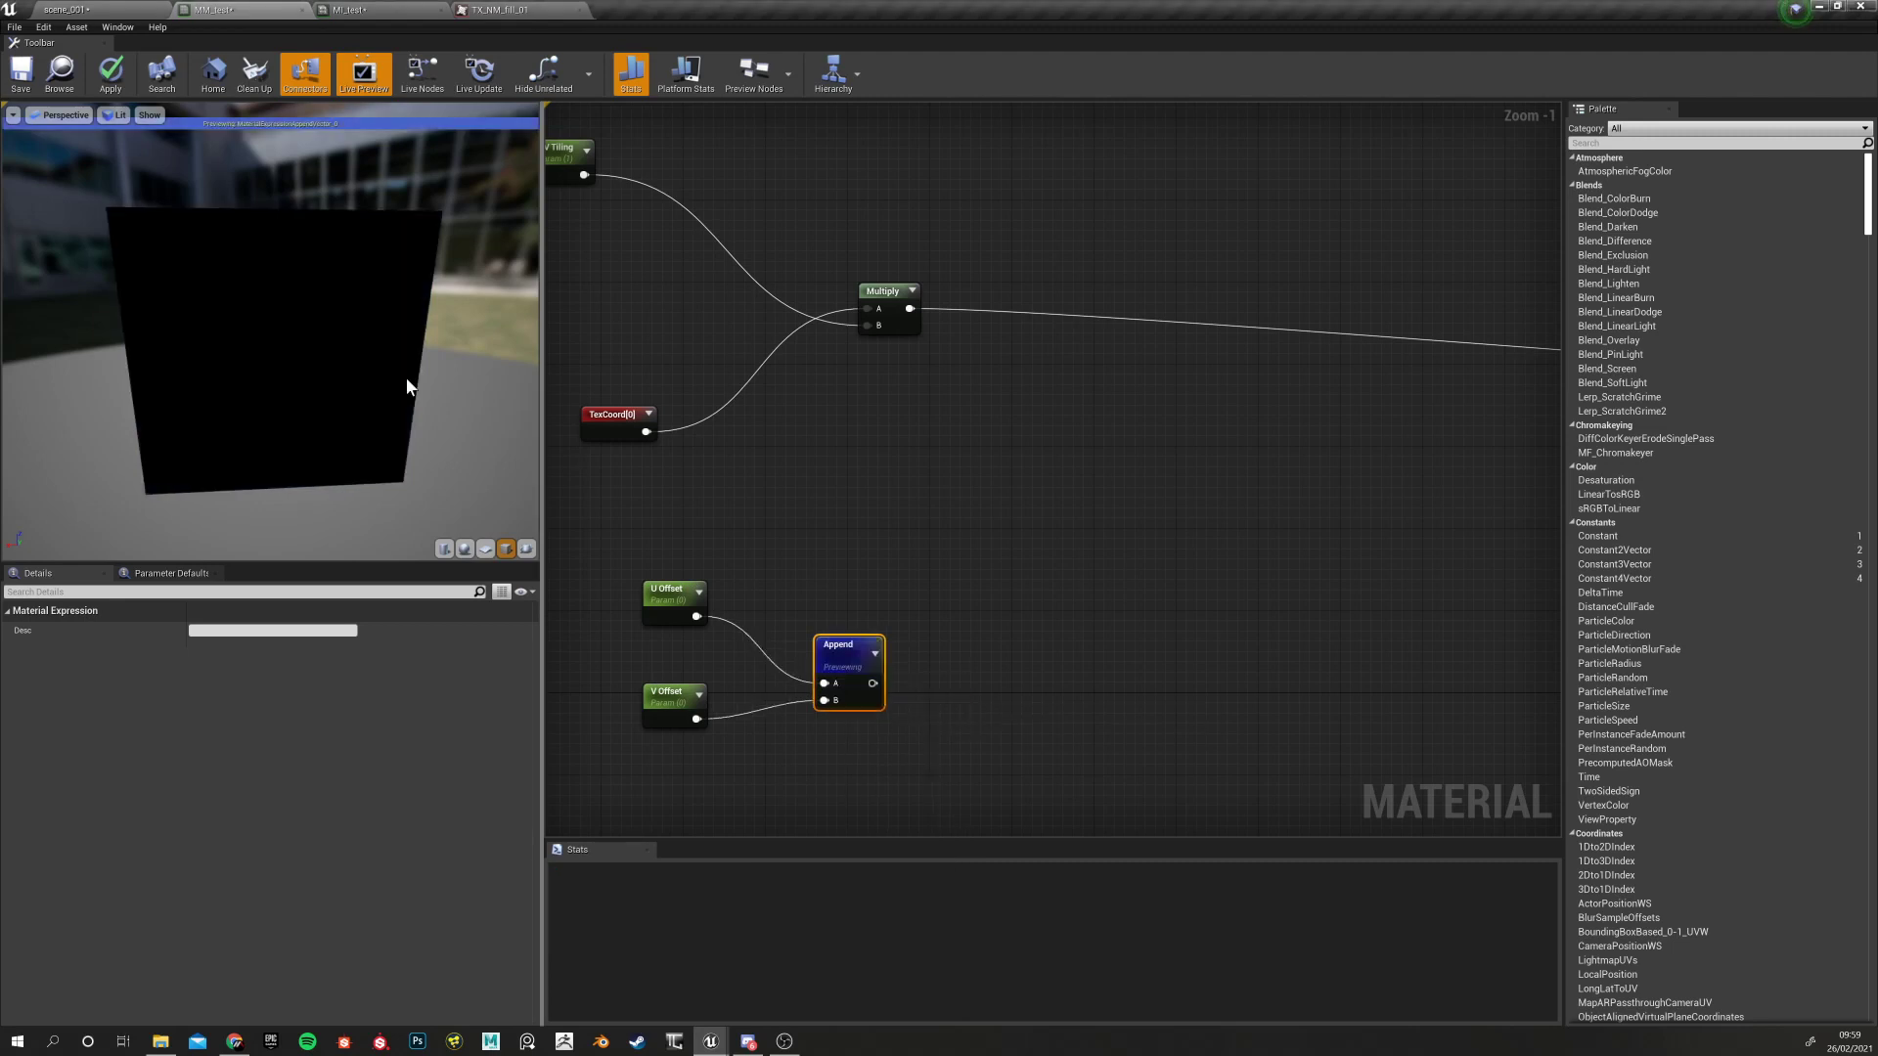
left_click(650, 603)
left_click(667, 695)
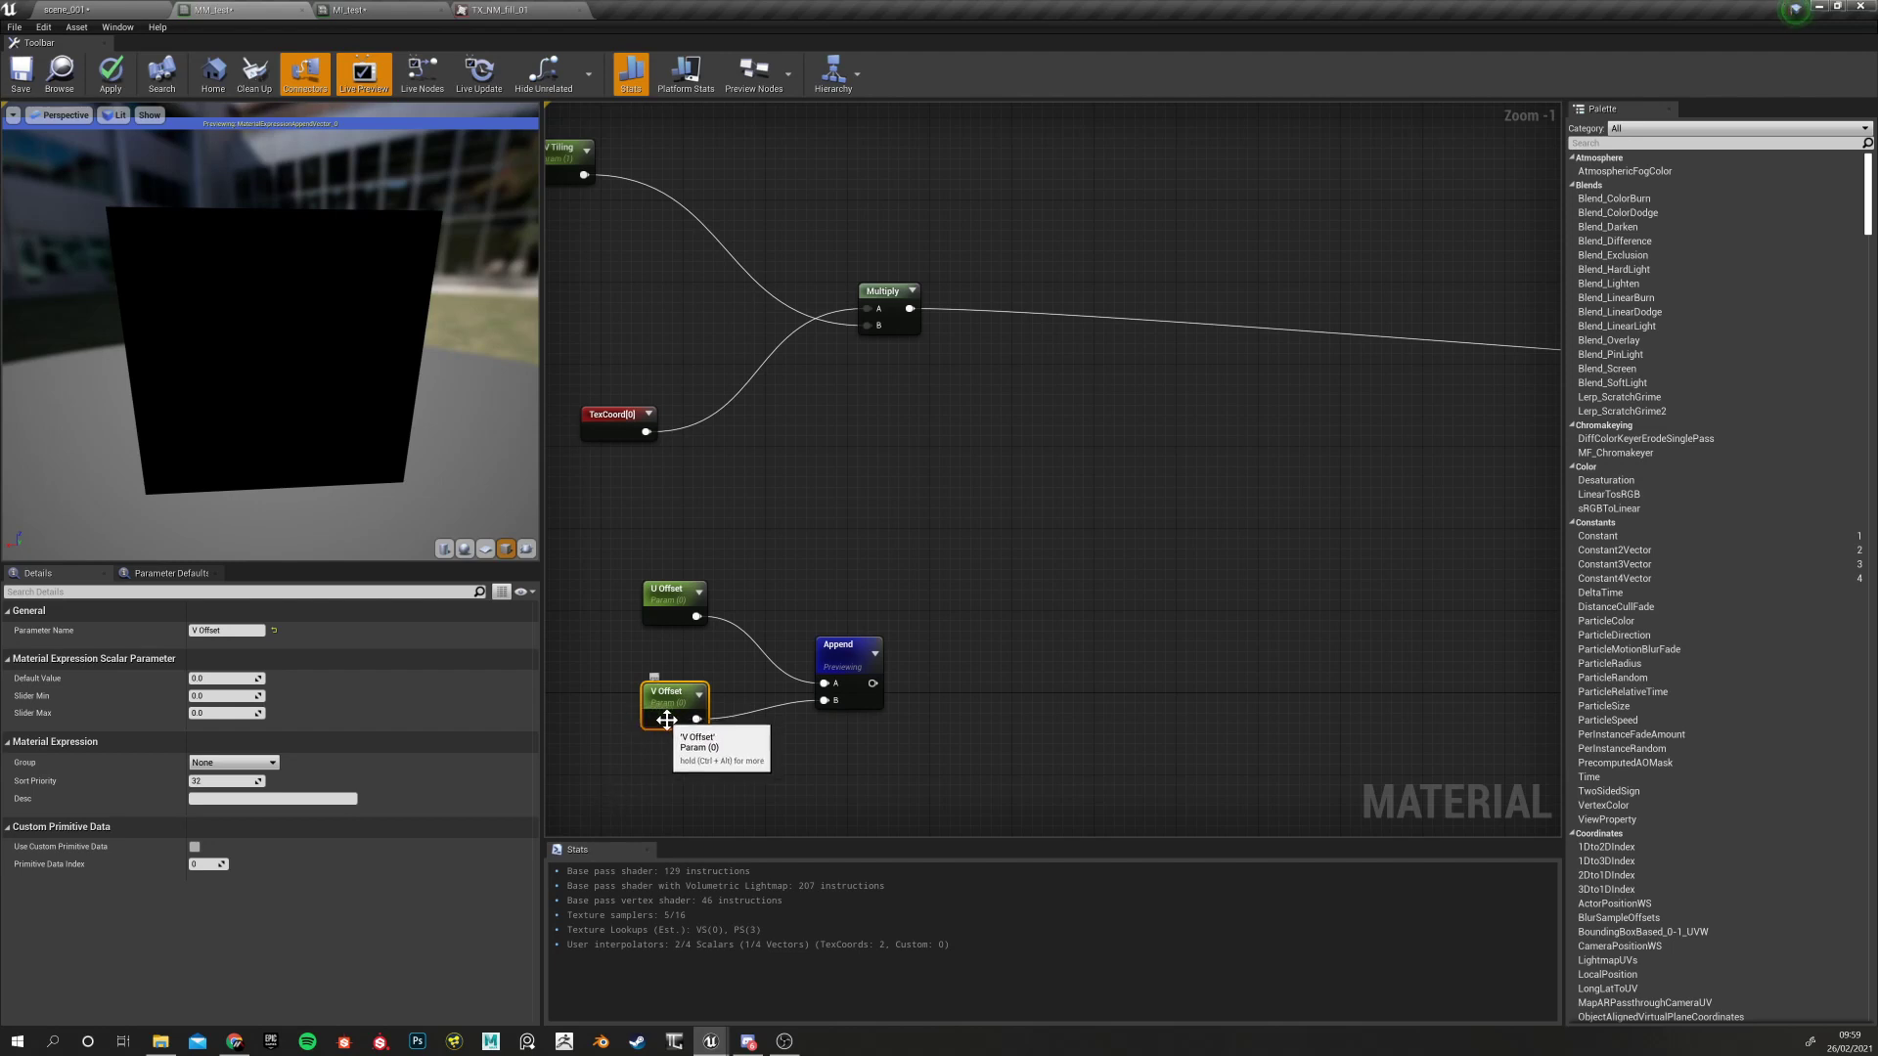
left_click(223, 677)
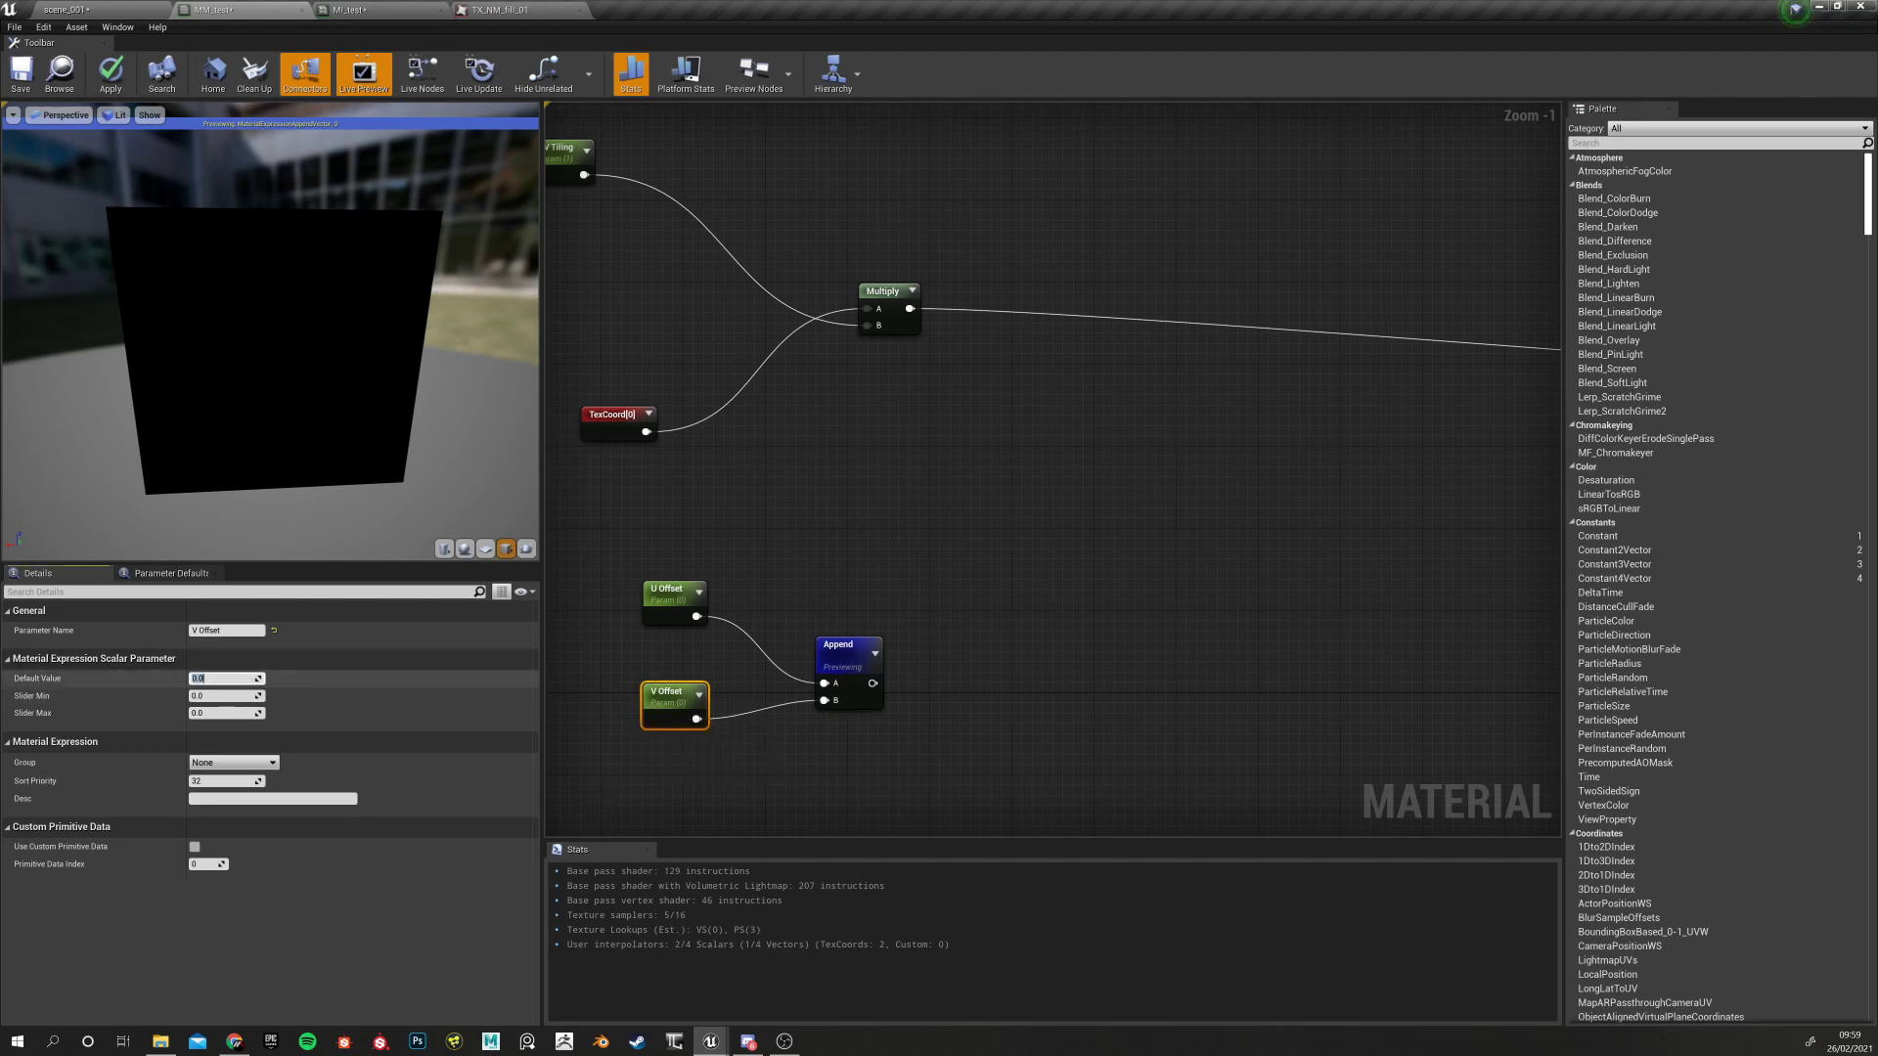
type("1")
key("Return")
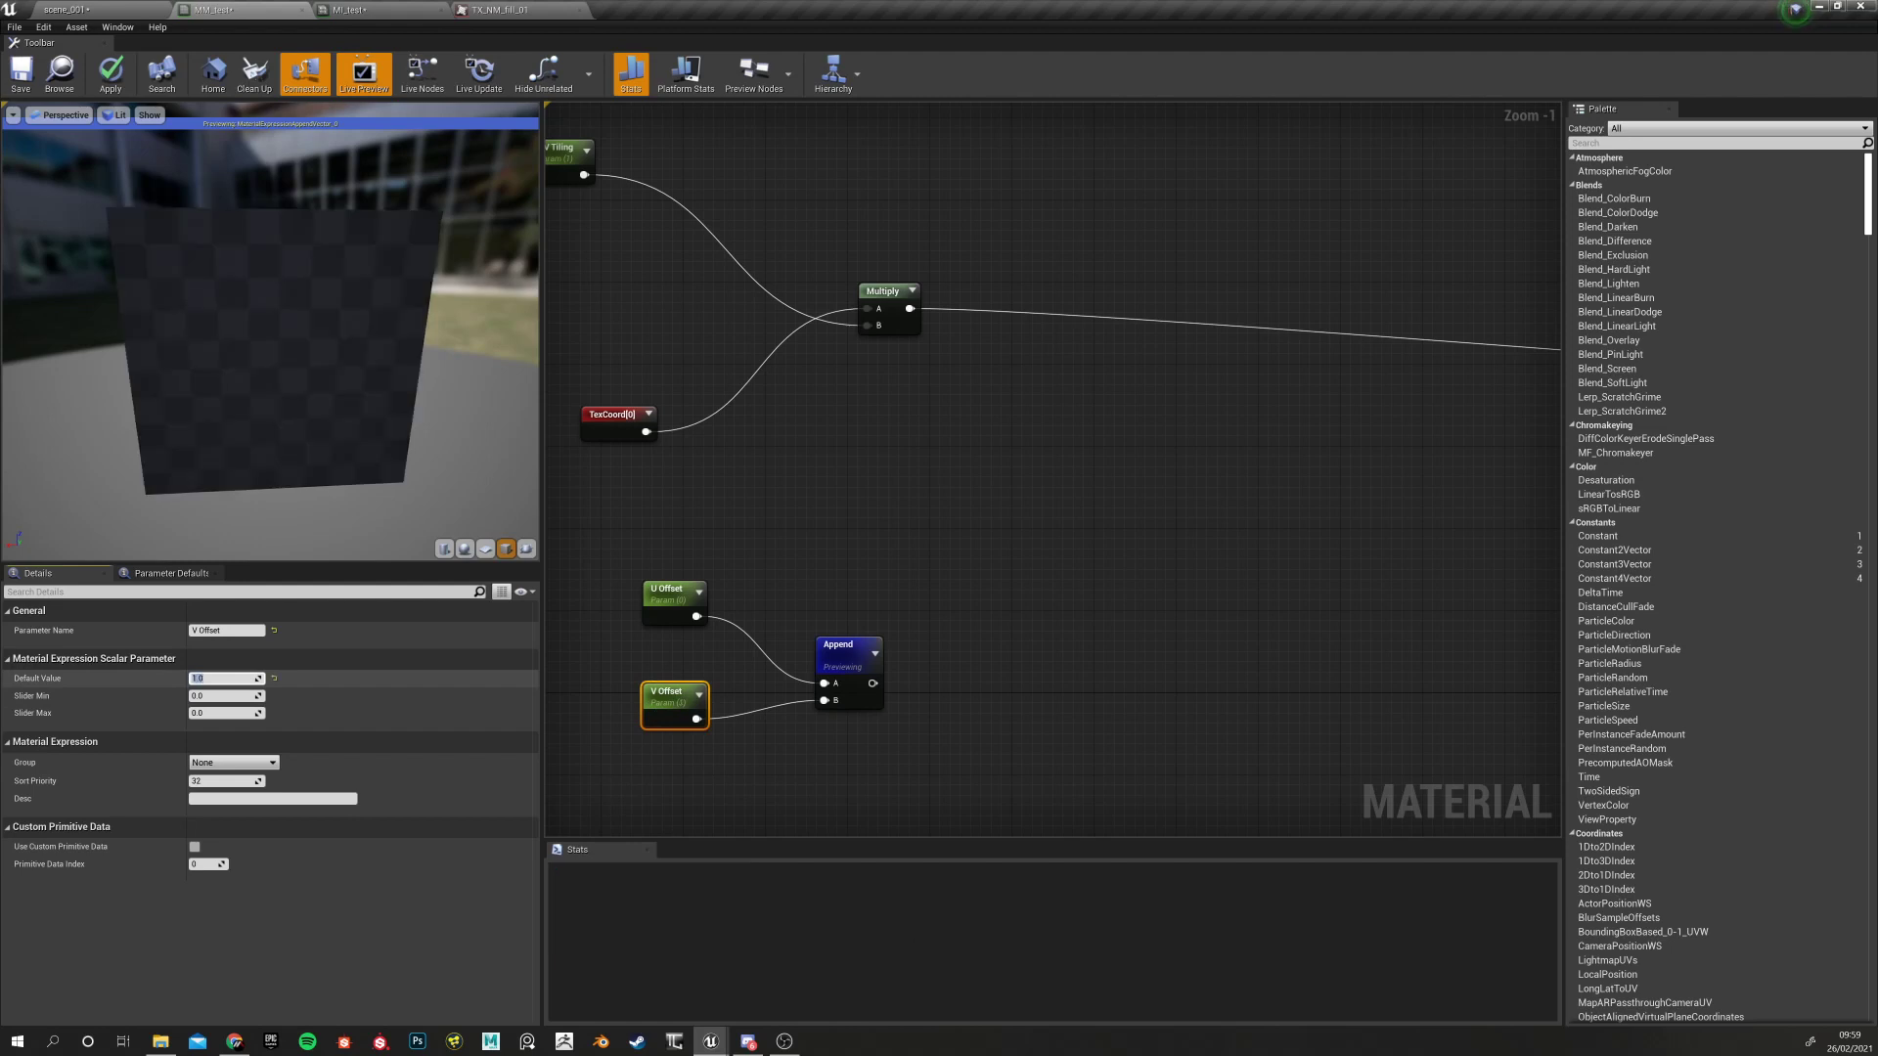
left_click_drag(311, 349, 279, 305)
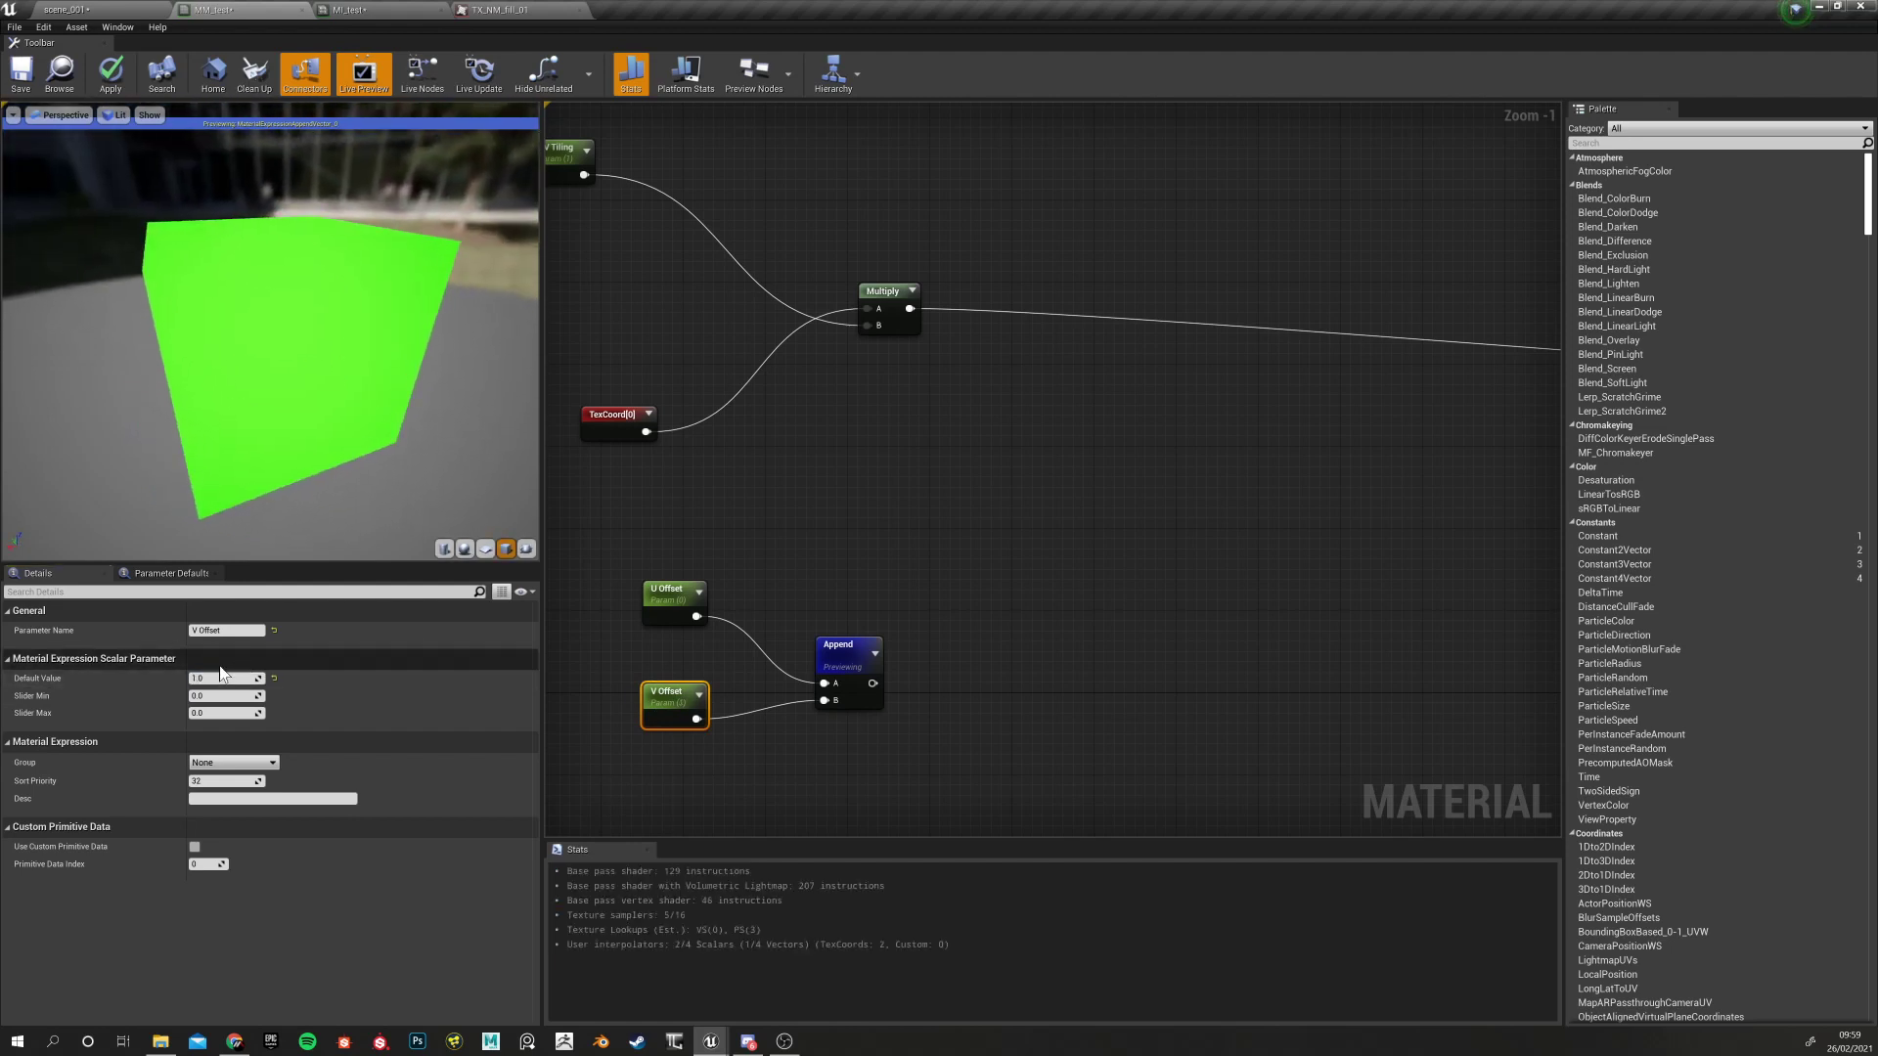
Set both U Offset and V Offset default values to 0.5 and inspect the preview
left_click(673, 595)
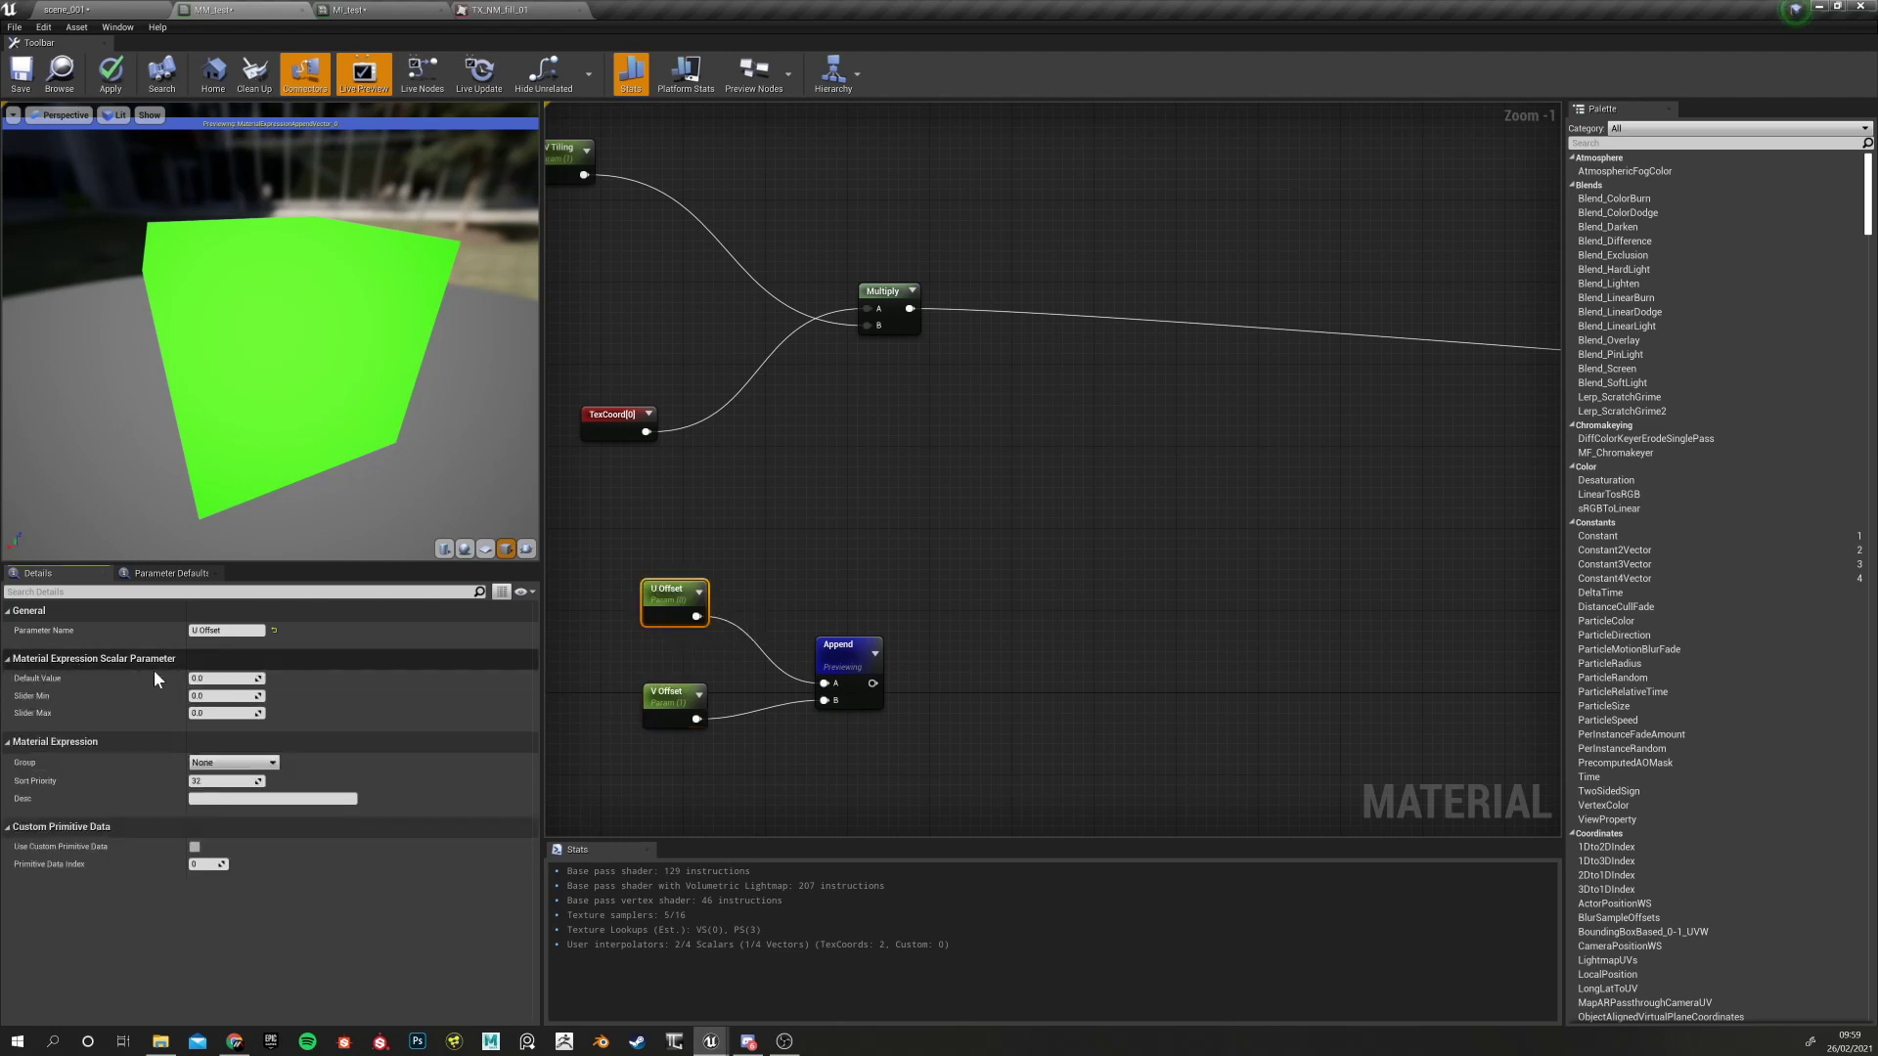
left_click(205, 678)
type("1")
key("Return")
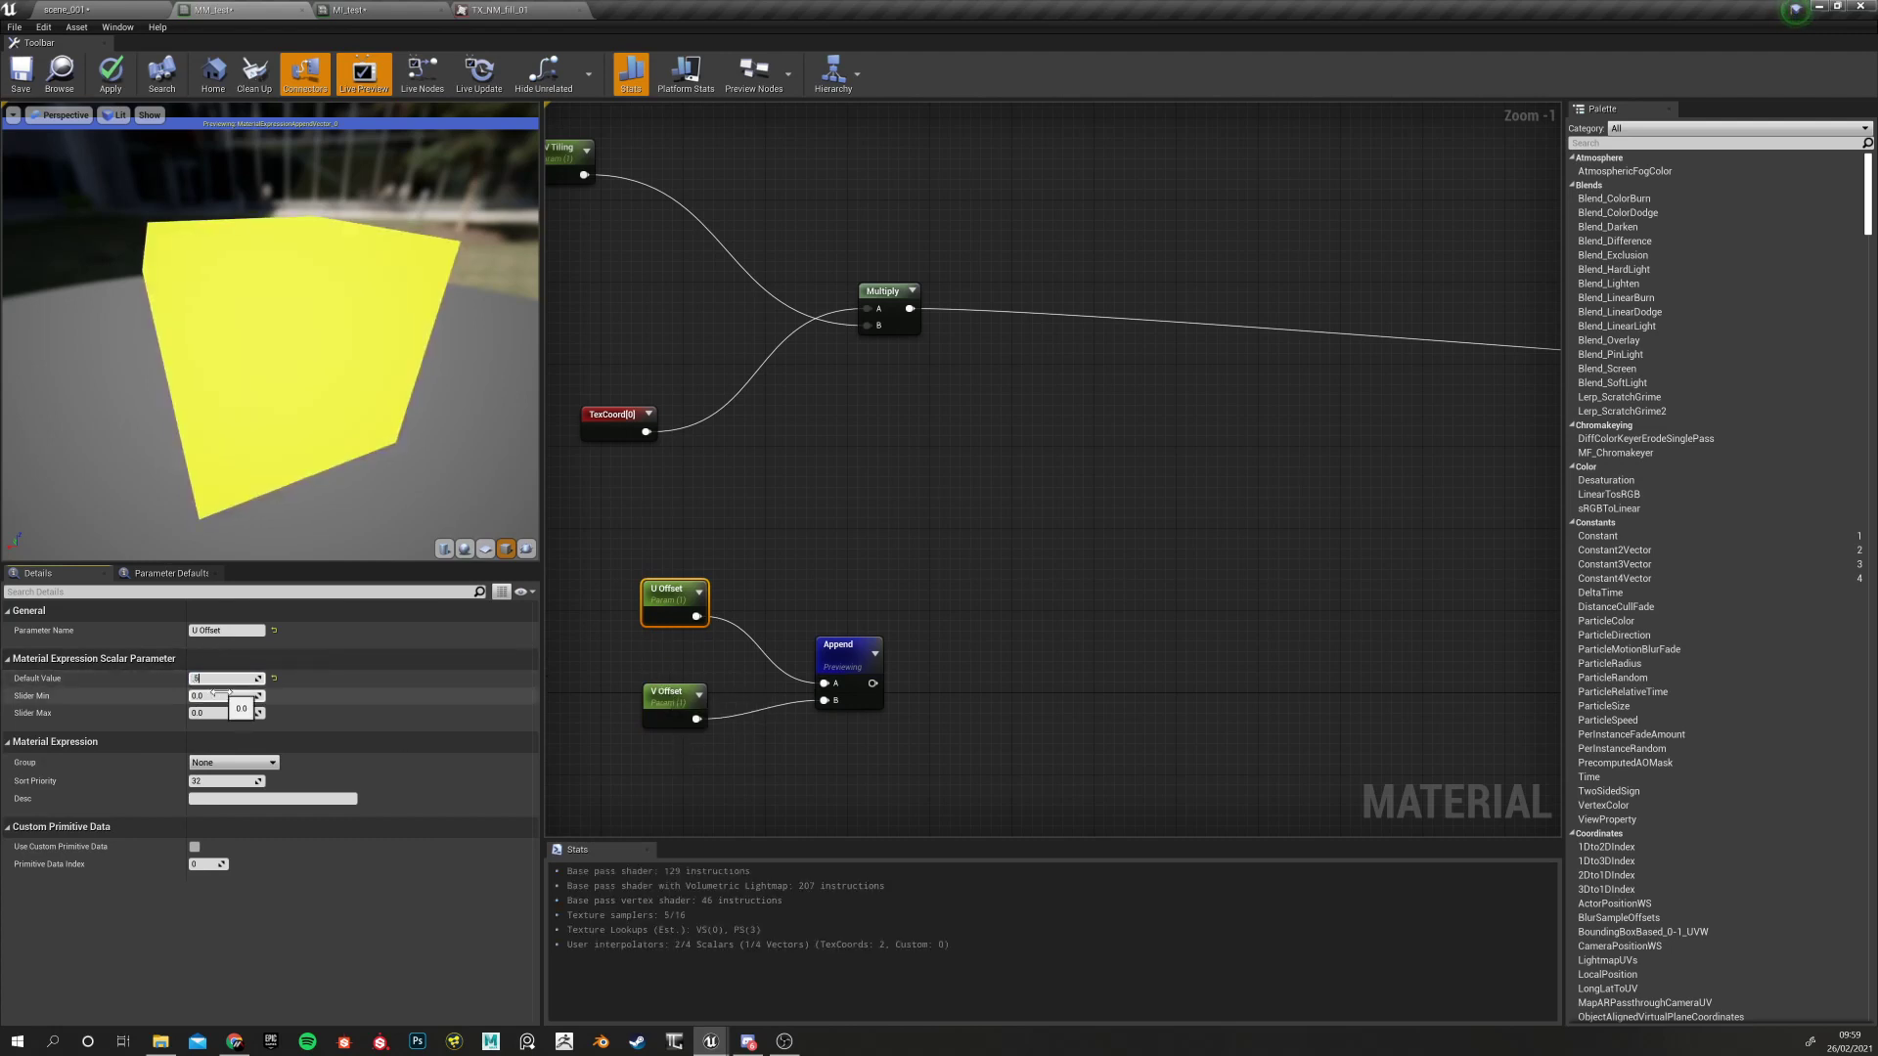
key("Return")
left_click(673, 696)
left_click(230, 679)
key("Return")
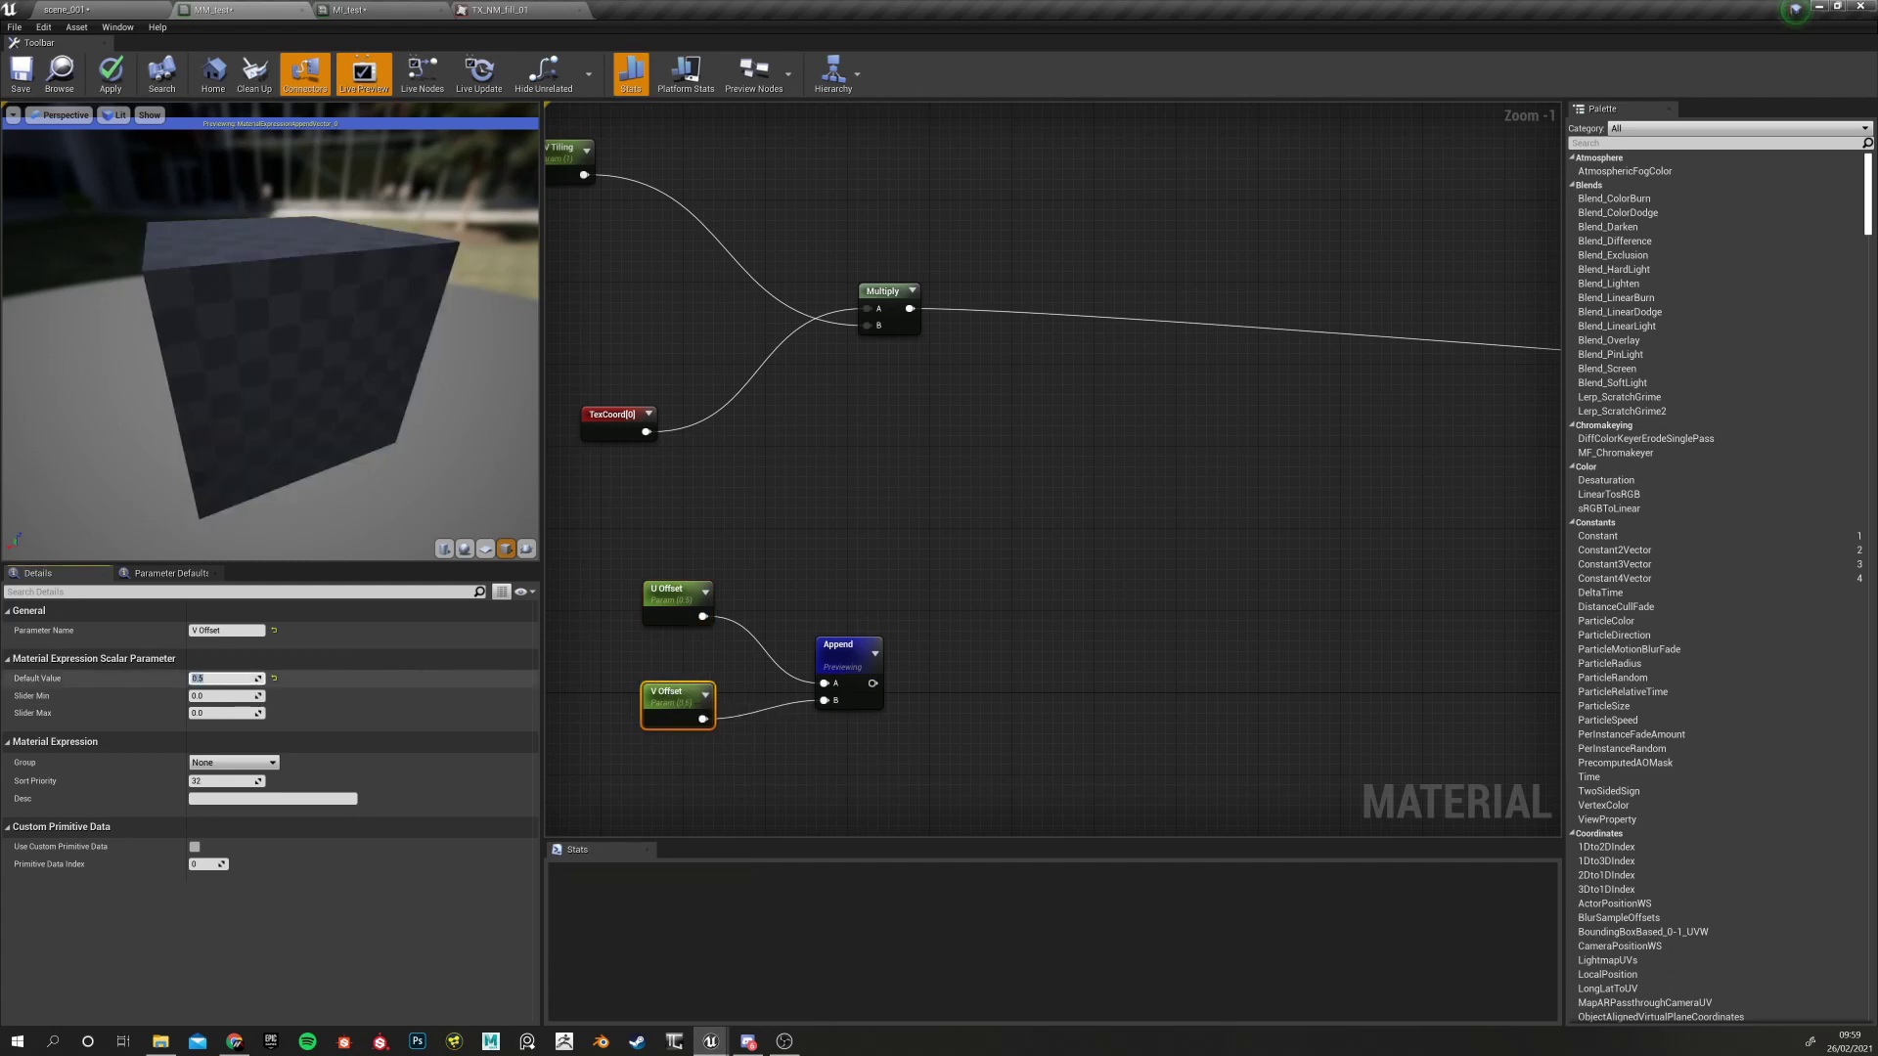
left_click_drag(354, 407, 336, 337)
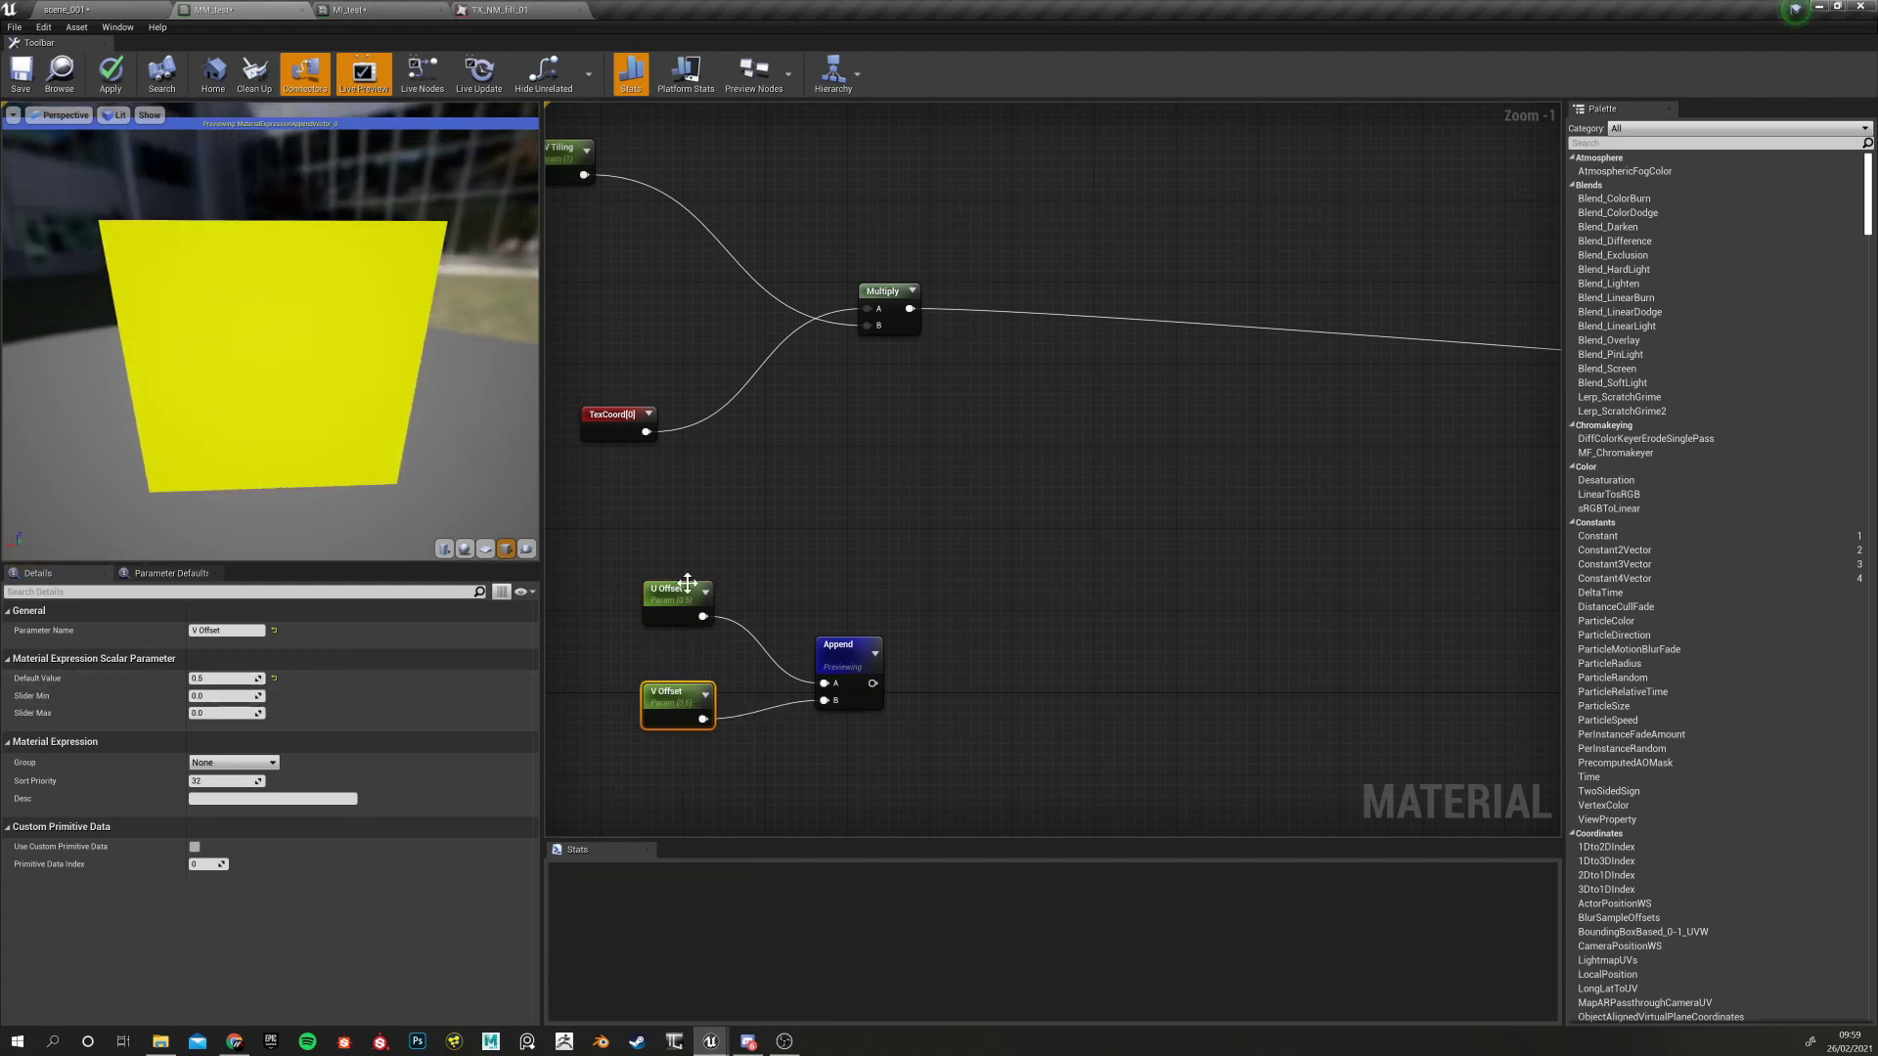
Reset the V Offset and U Offset defaults back to 0
left_click(274, 679)
left_click(663, 587)
left_click(274, 679)
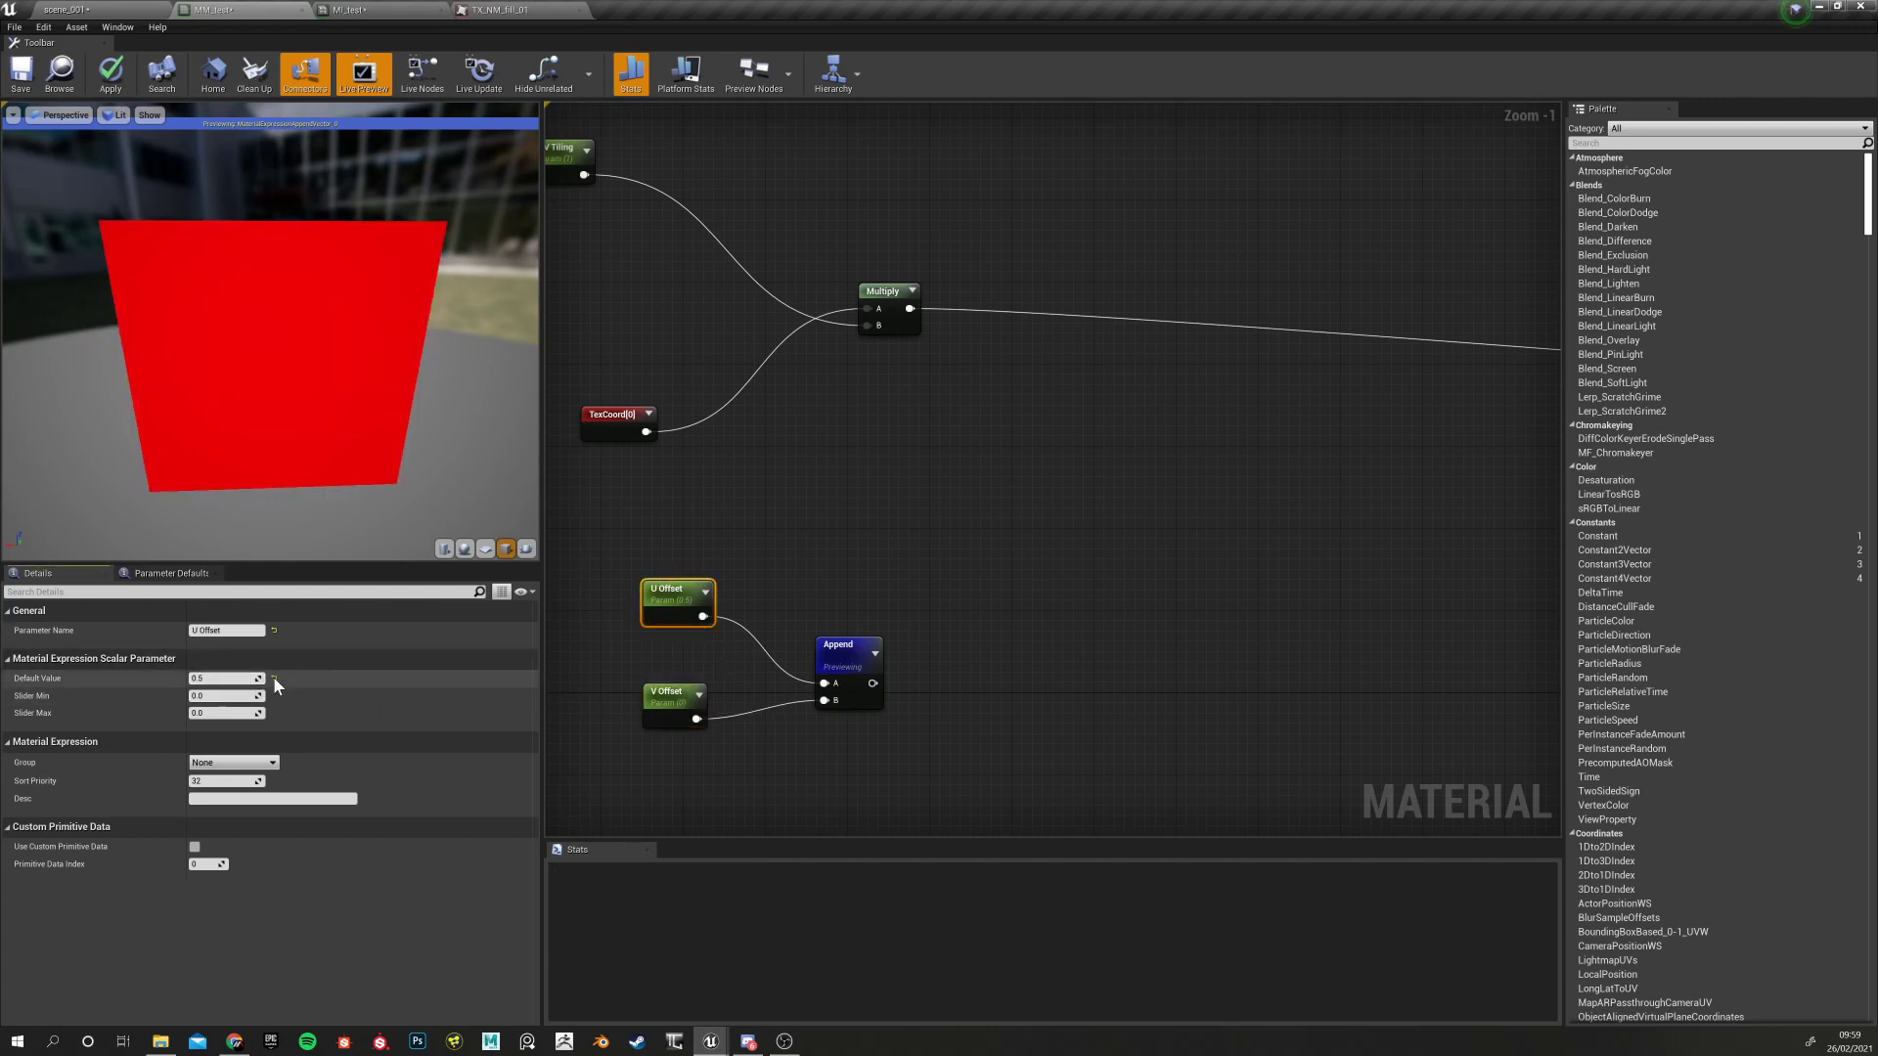
left_click(617, 422)
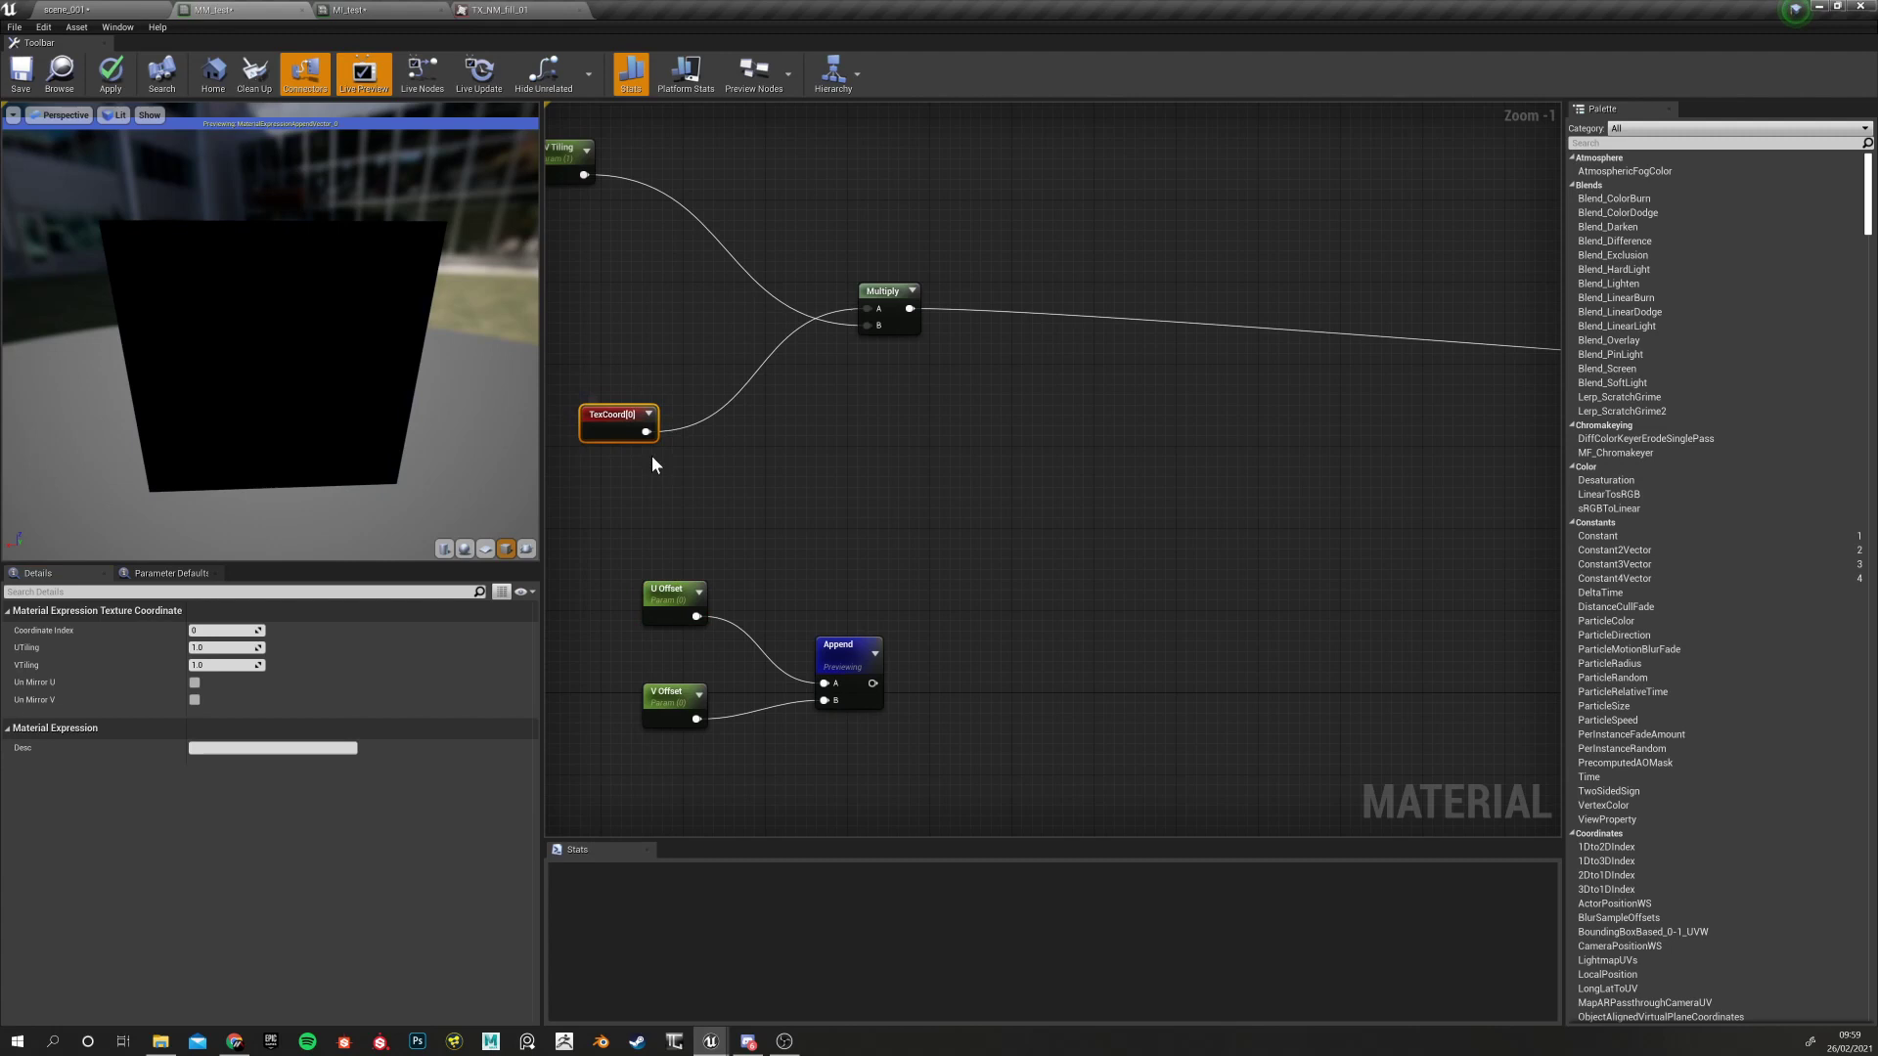
right_click(614, 425)
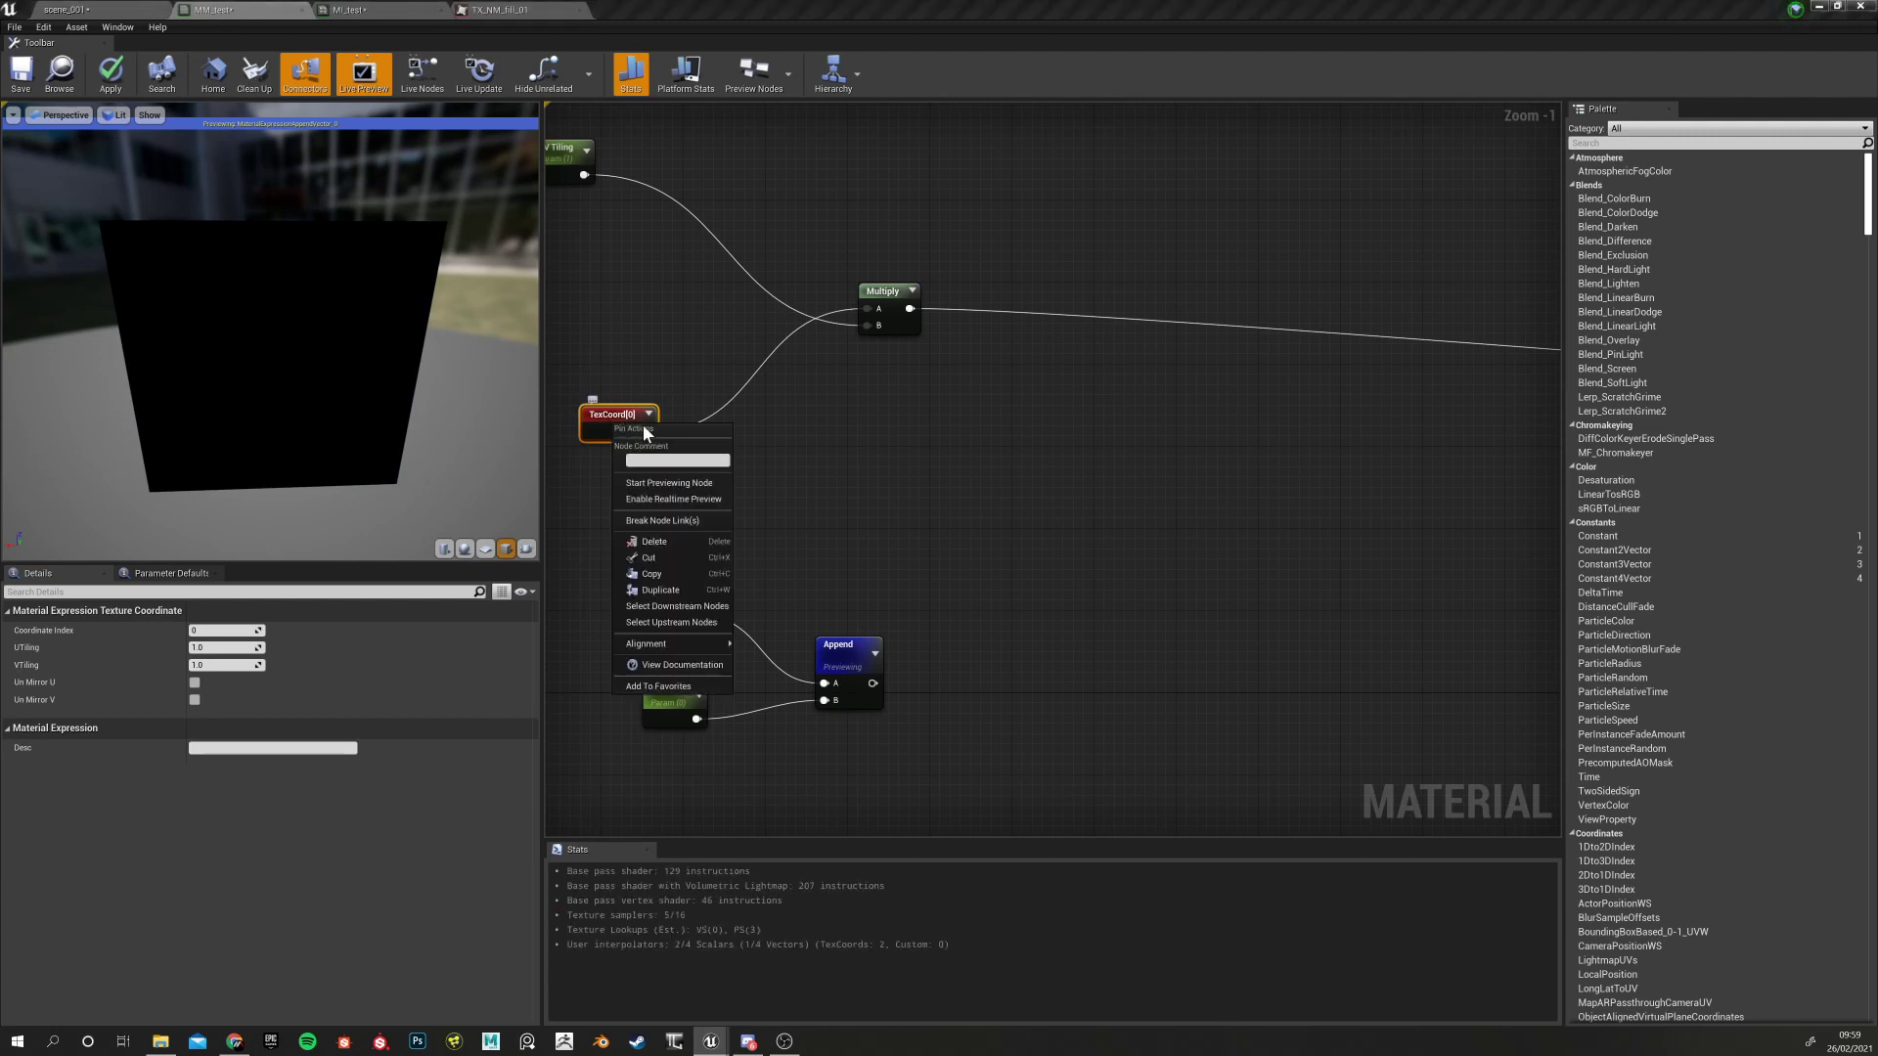
left_click(669, 483)
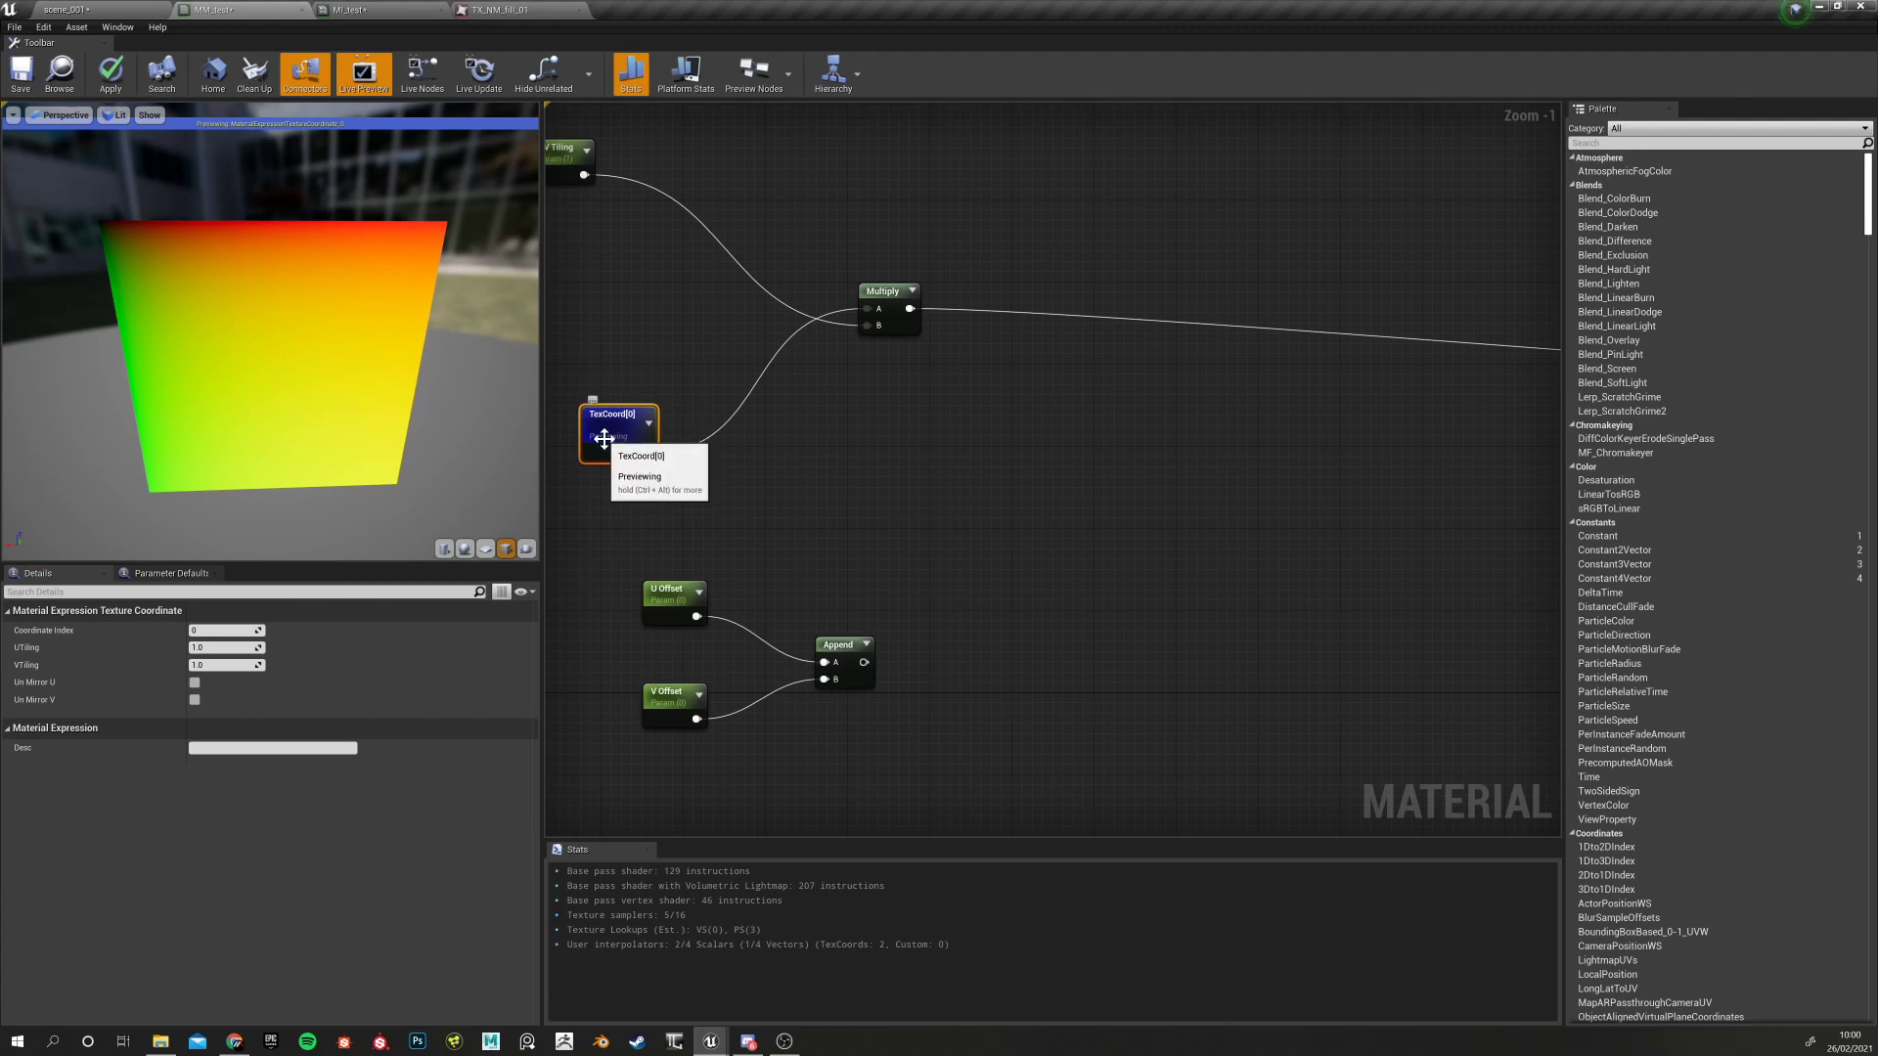
left_click_drag(606, 589, 681, 789)
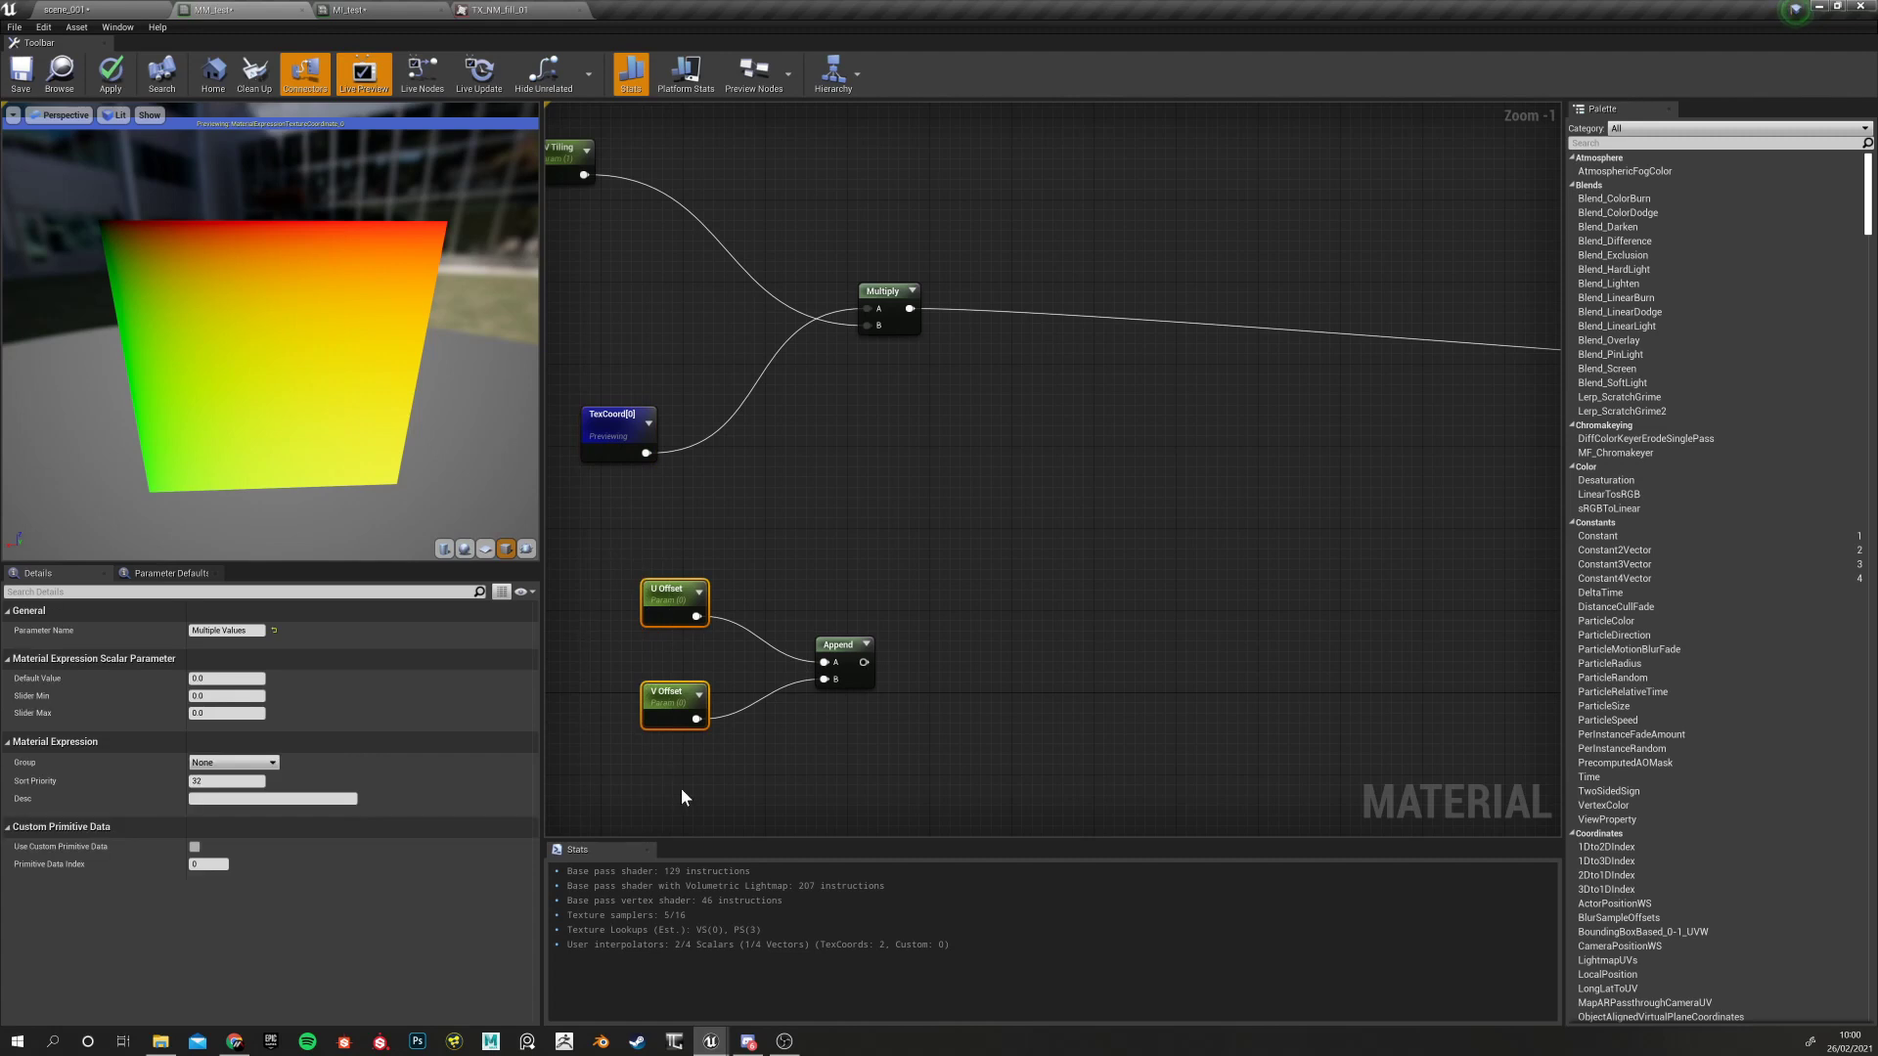
right_click(608, 420)
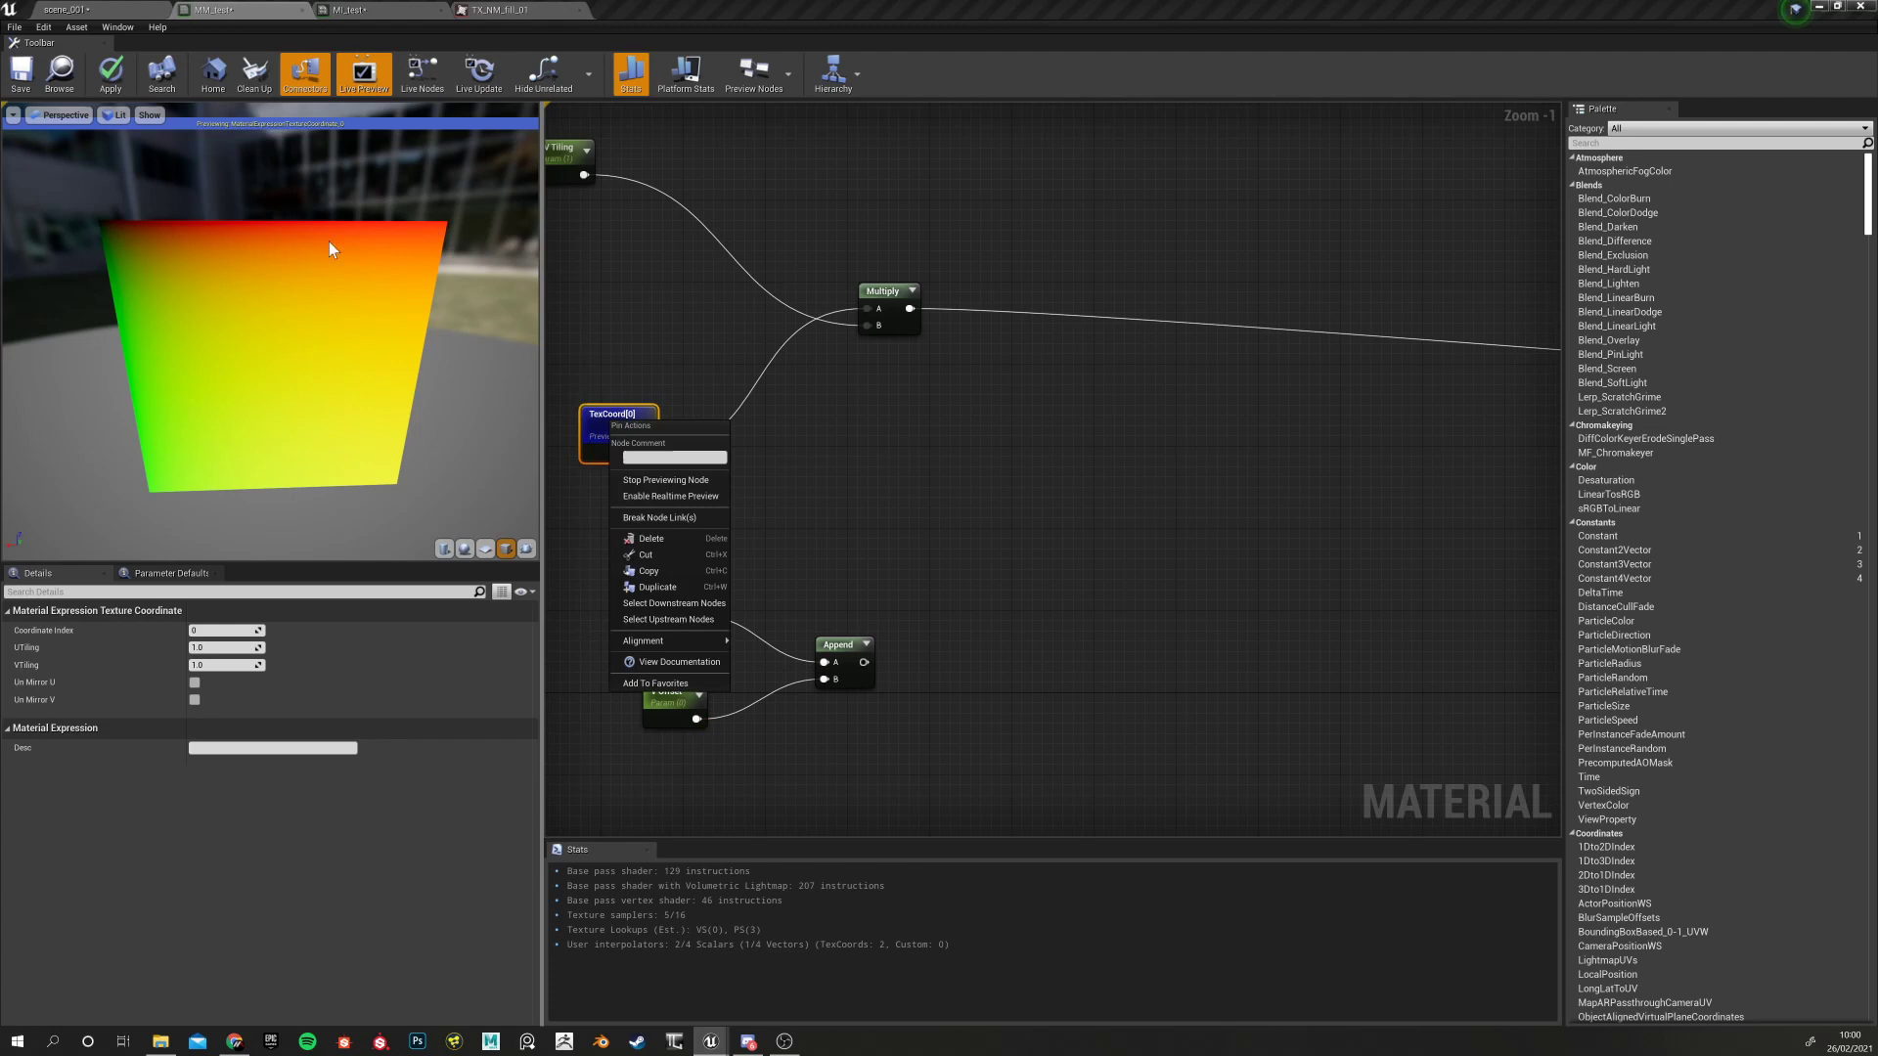
left_click(689, 481)
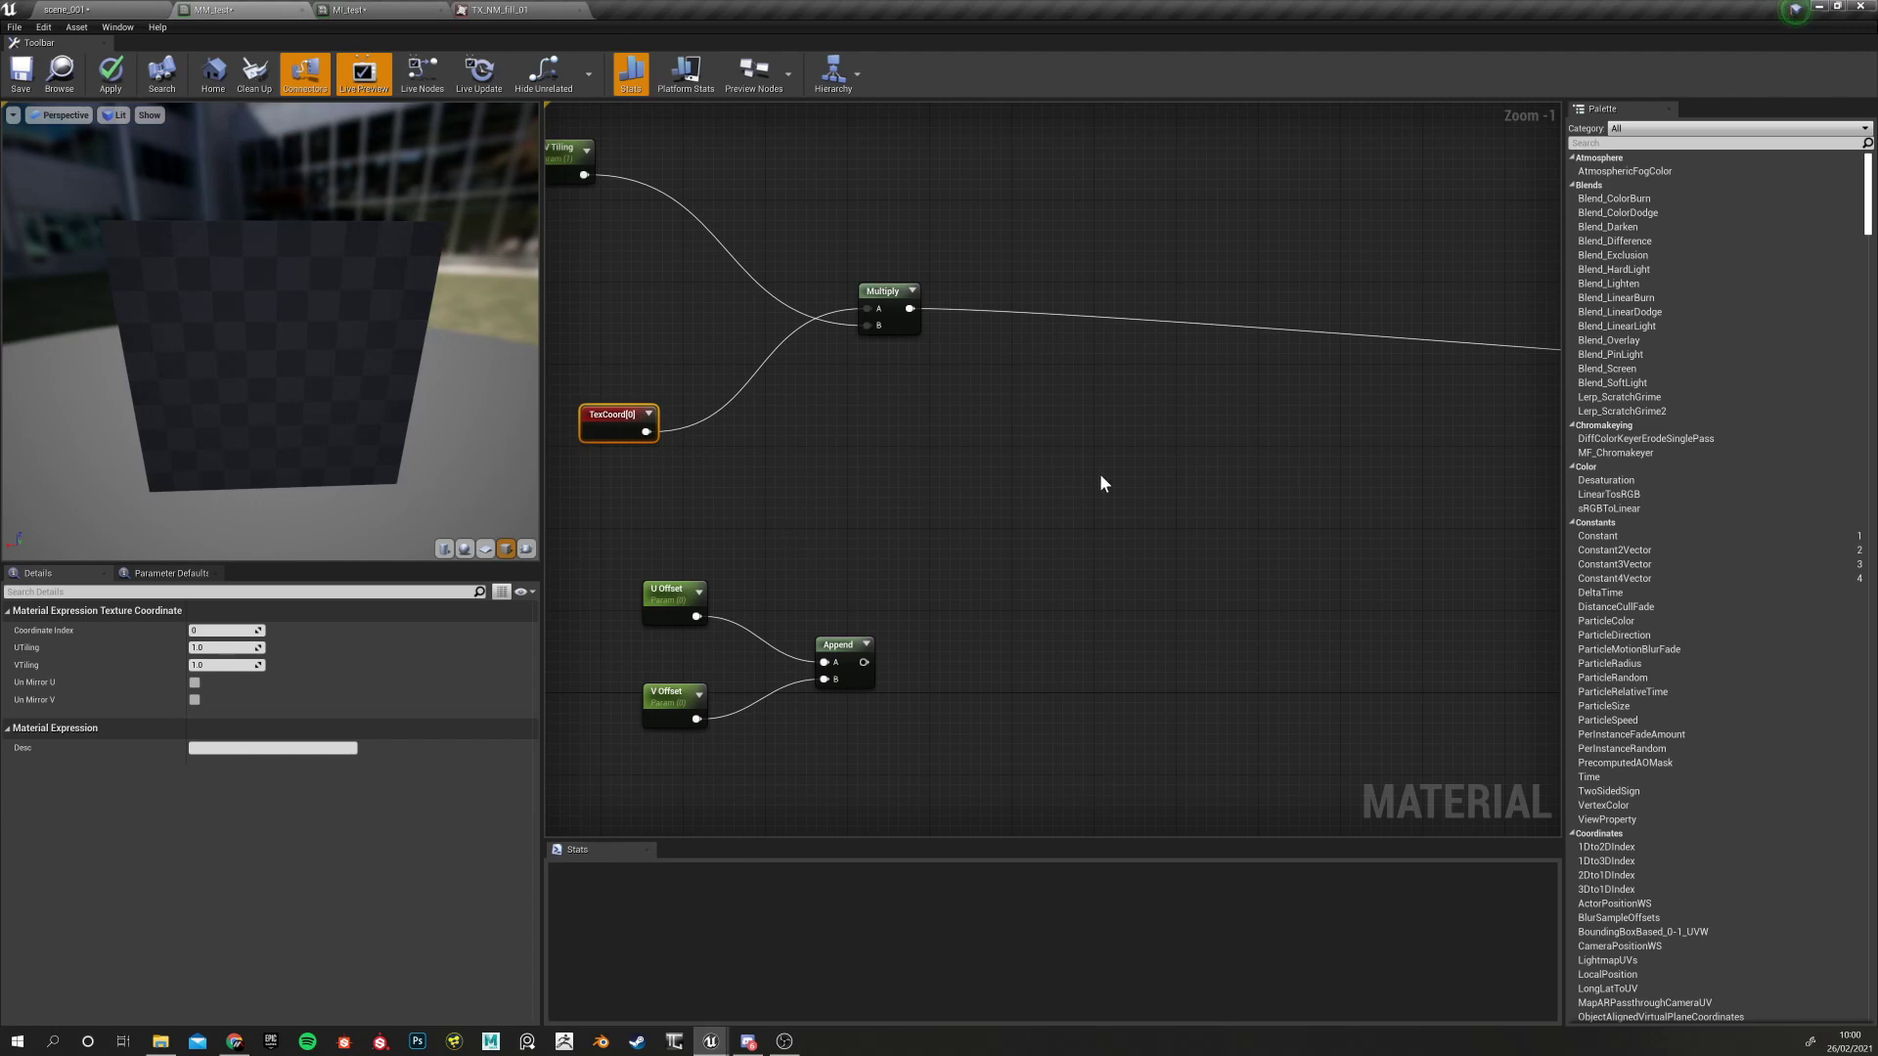
Set the Group of U Offset, then V Offset, to 1 - Textures Inputs
left_click(670, 590)
left_click(673, 695)
left_click(657, 593)
left_click(670, 702)
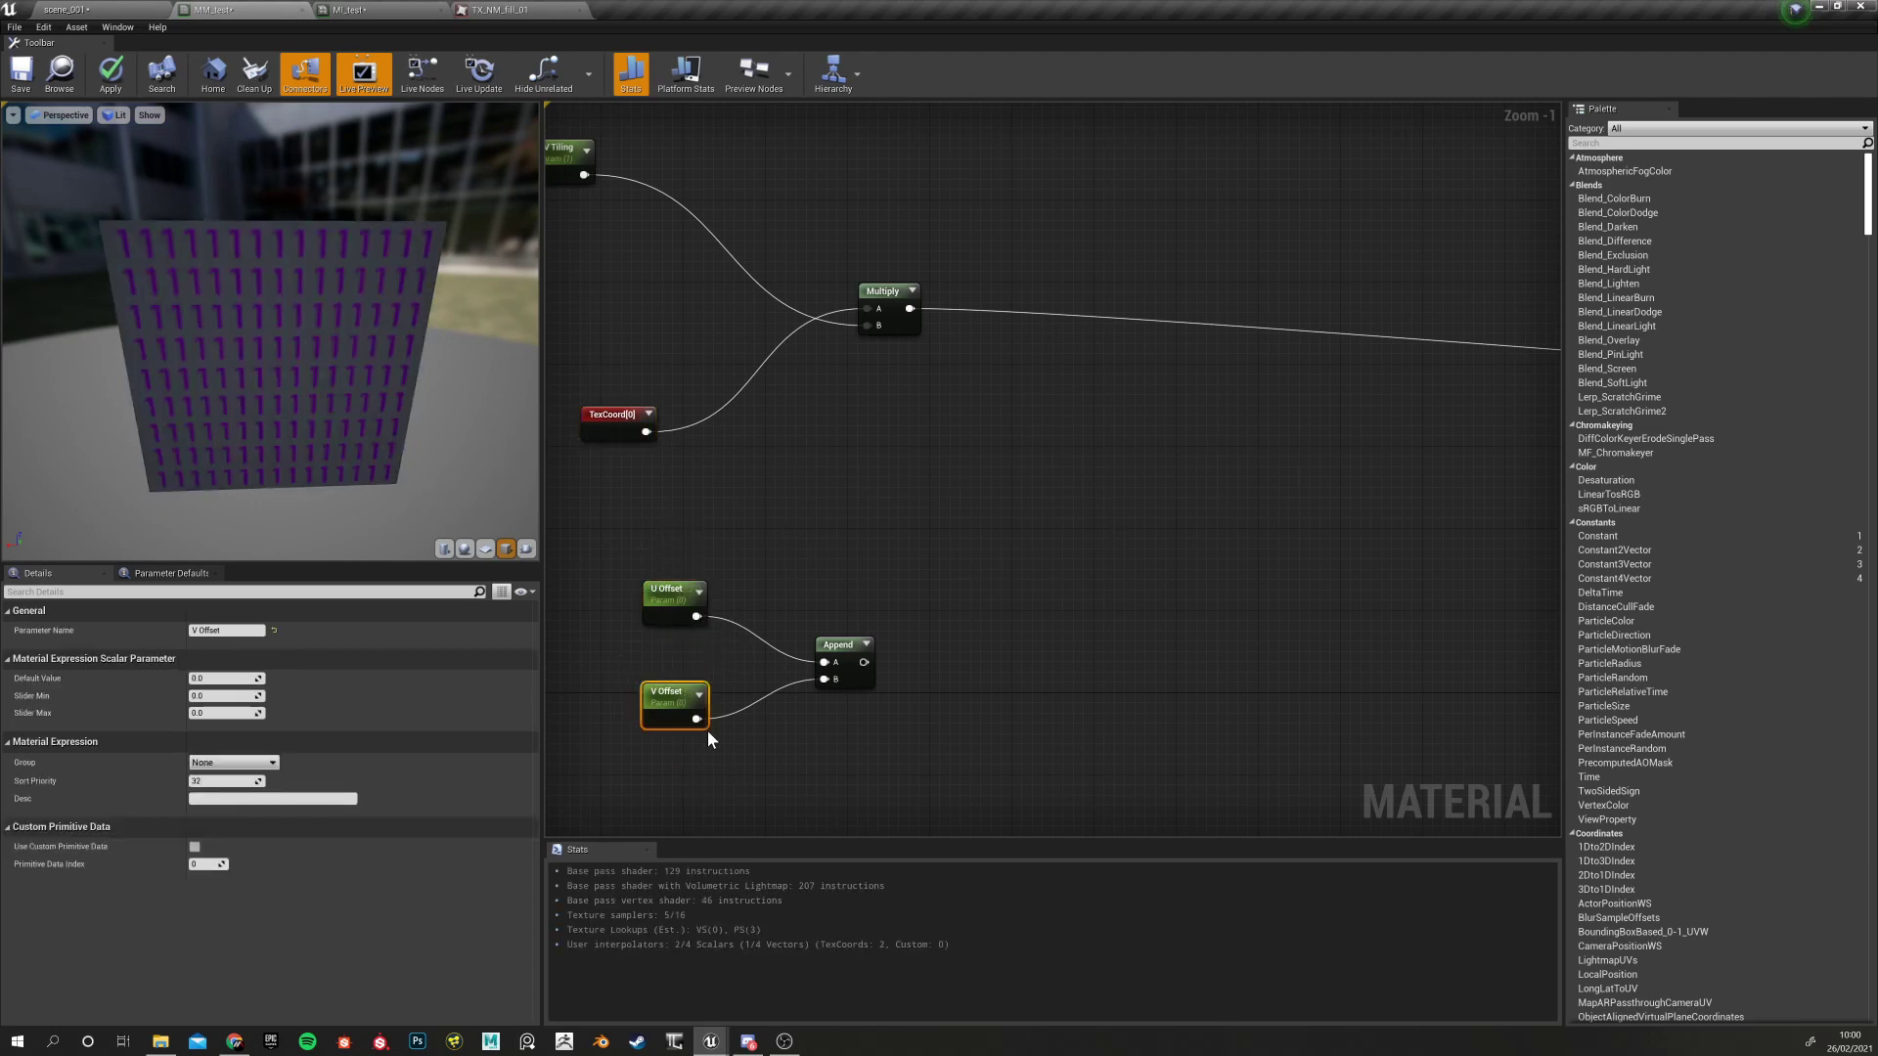
left_click_drag(604, 554, 737, 784)
left_click_drag(592, 529, 724, 763)
left_click_drag(611, 558, 661, 599)
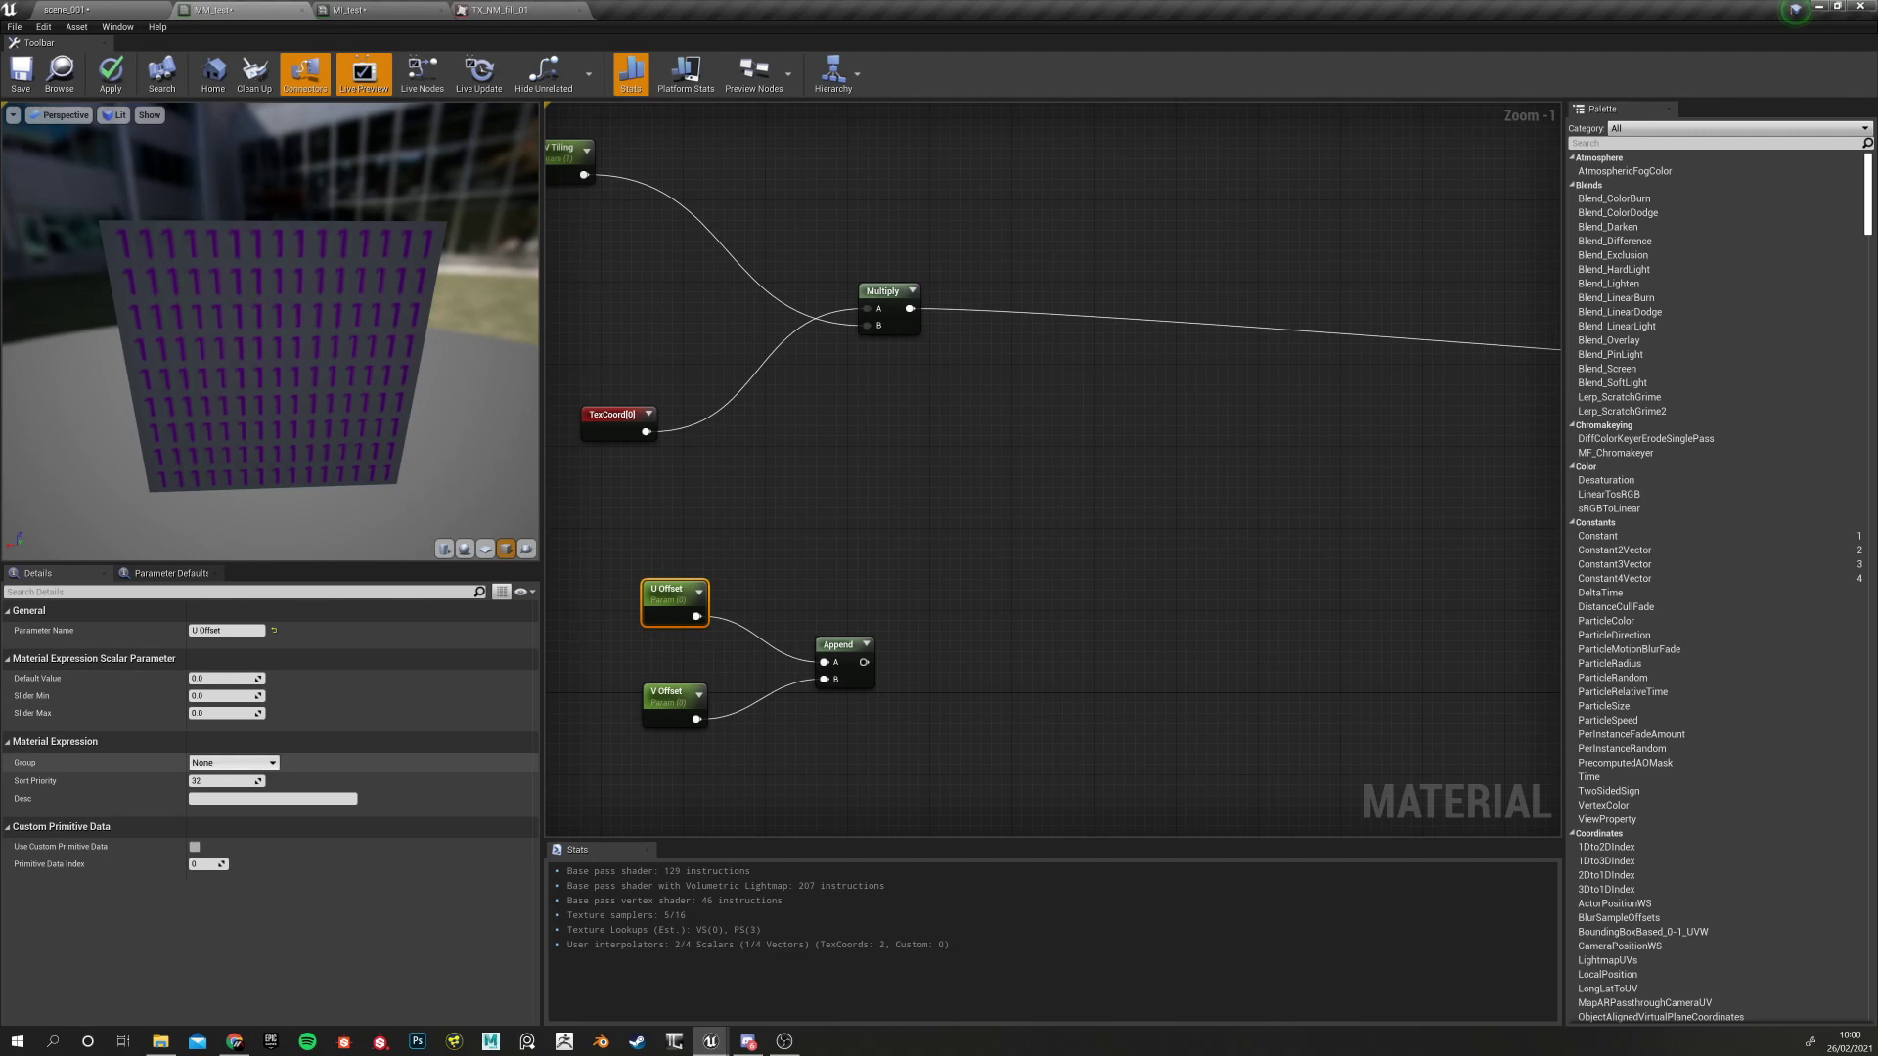
left_click(273, 763)
left_click(293, 783)
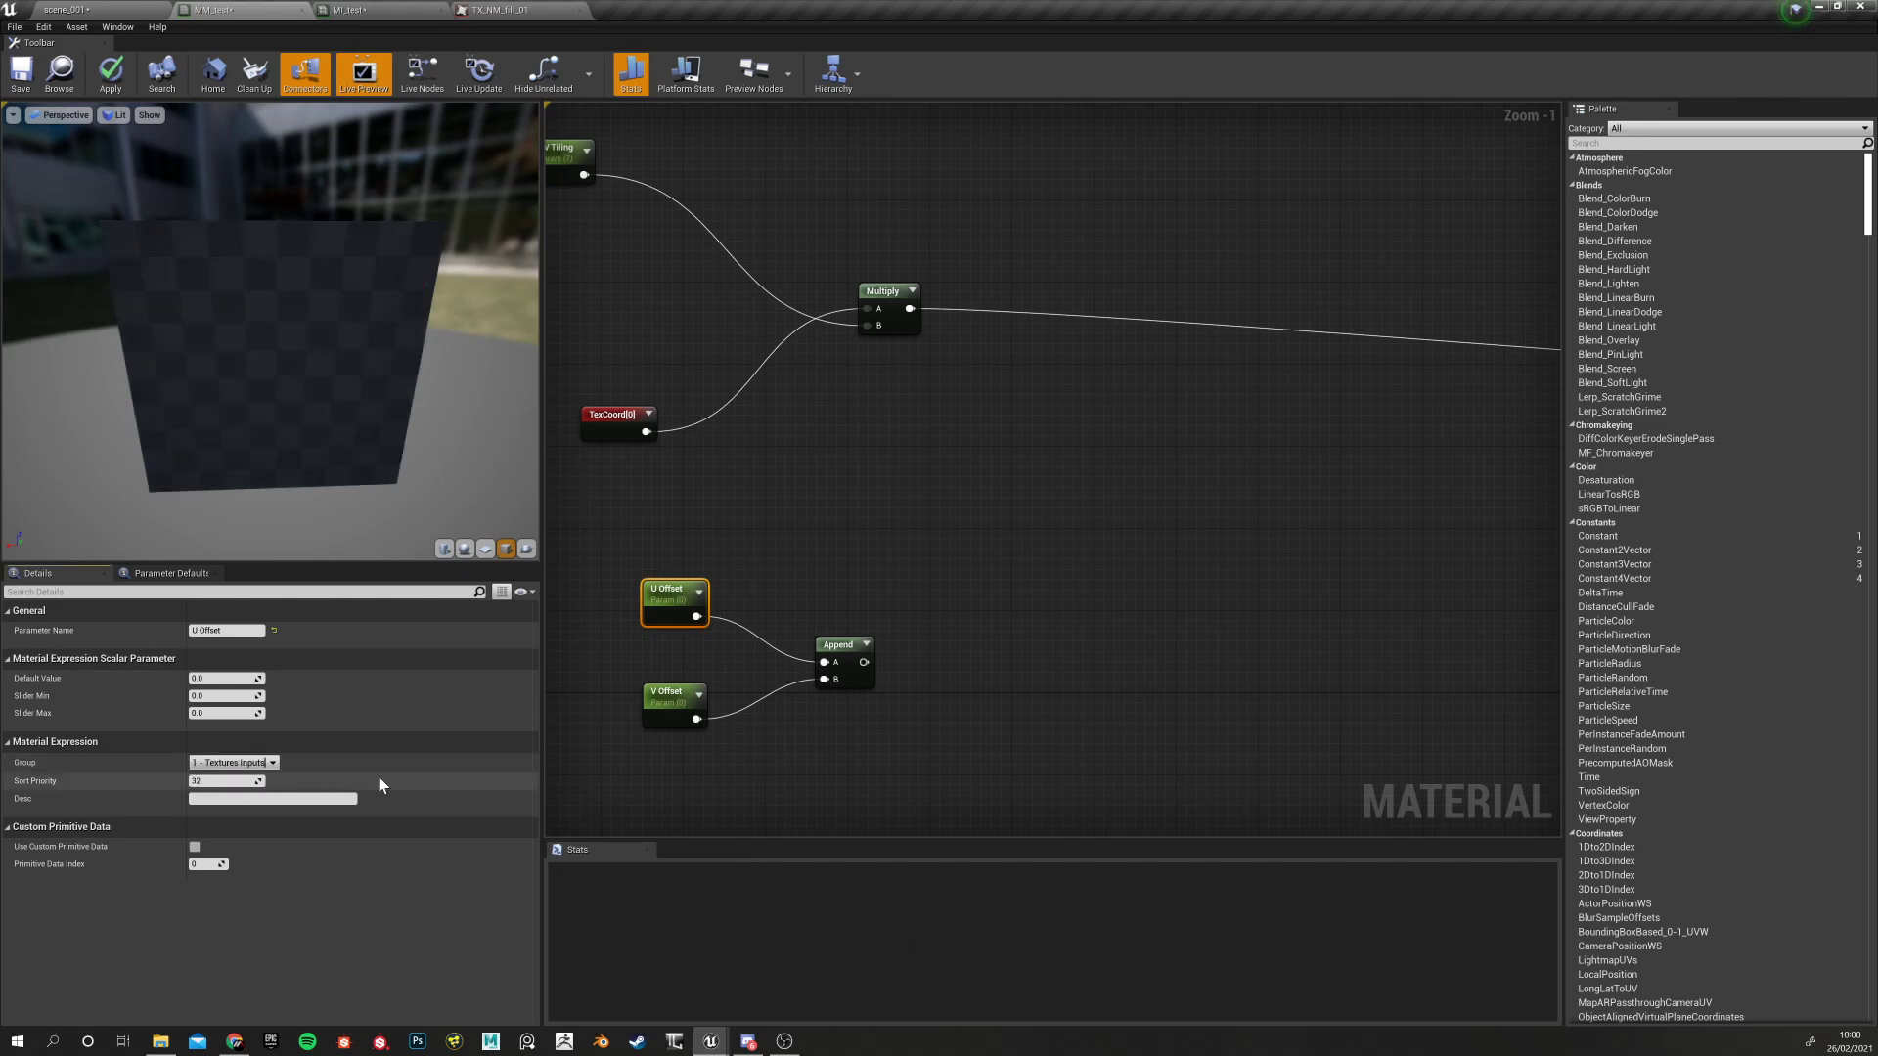
left_click(673, 696)
left_click(273, 763)
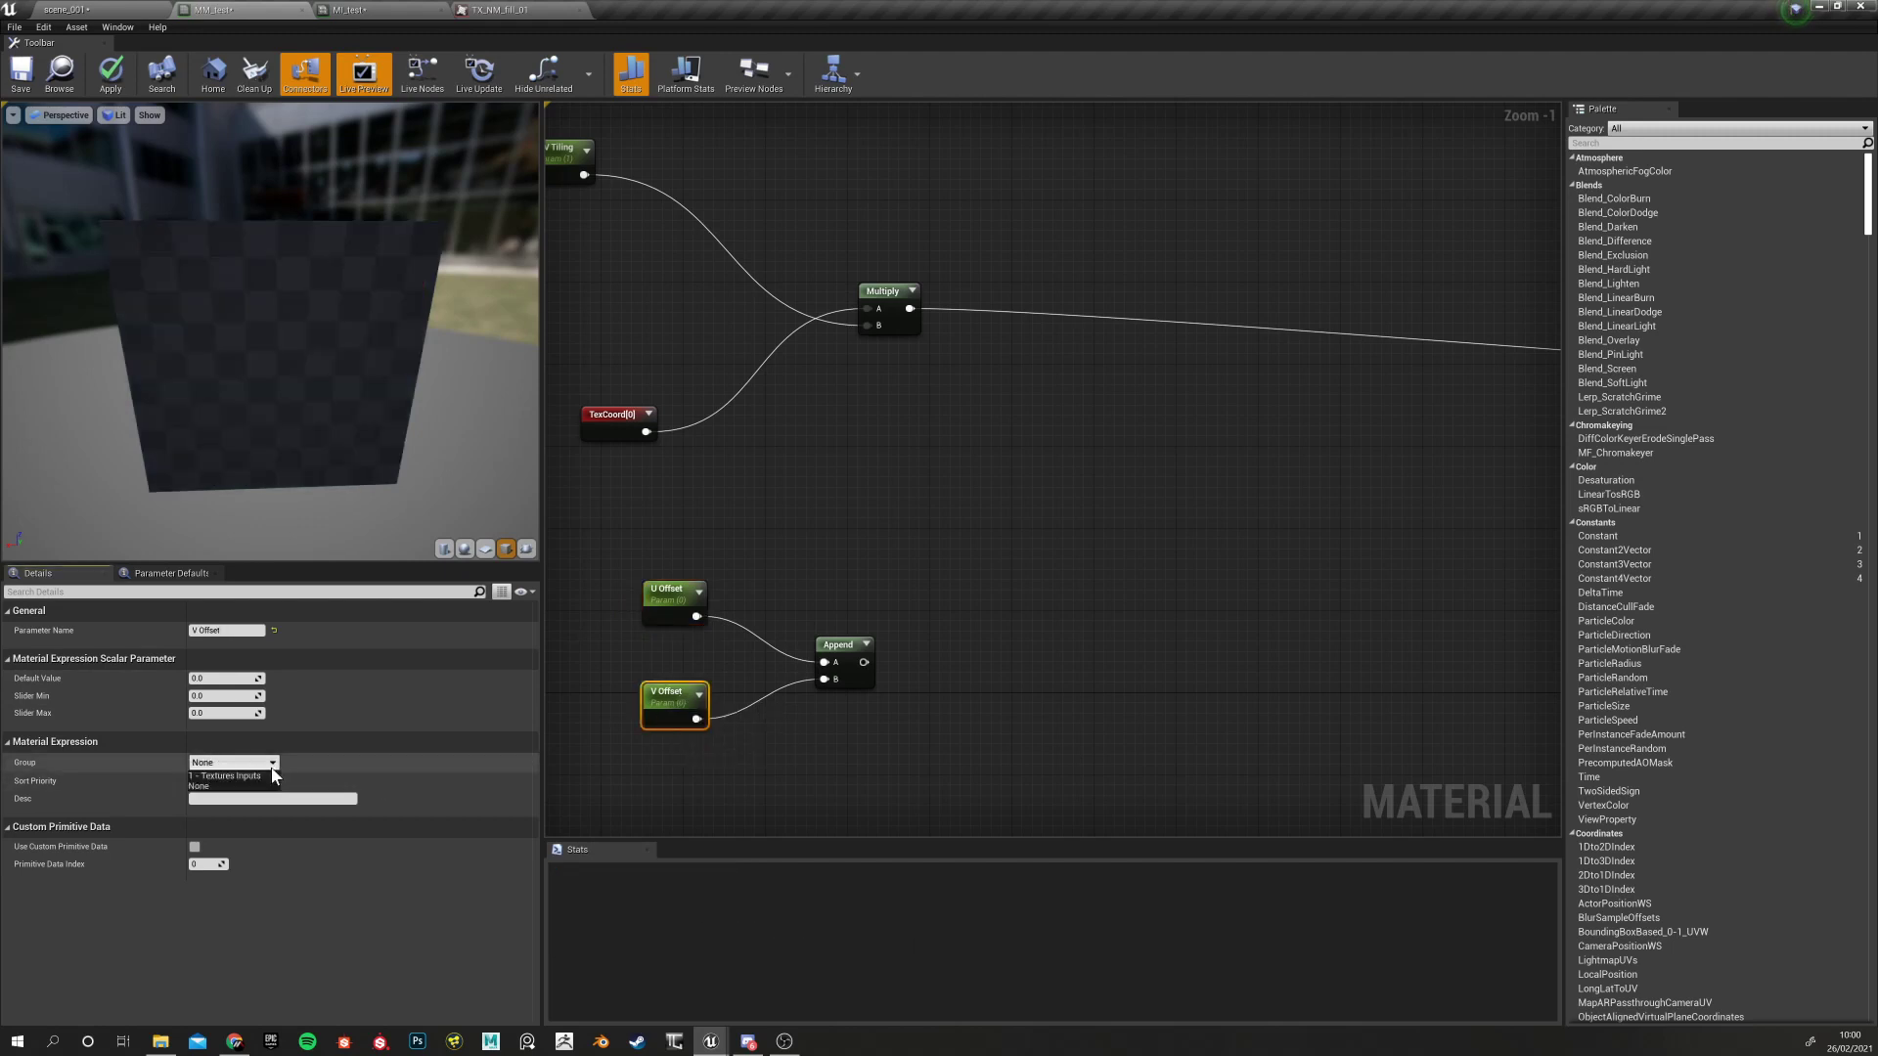
left_click(244, 776)
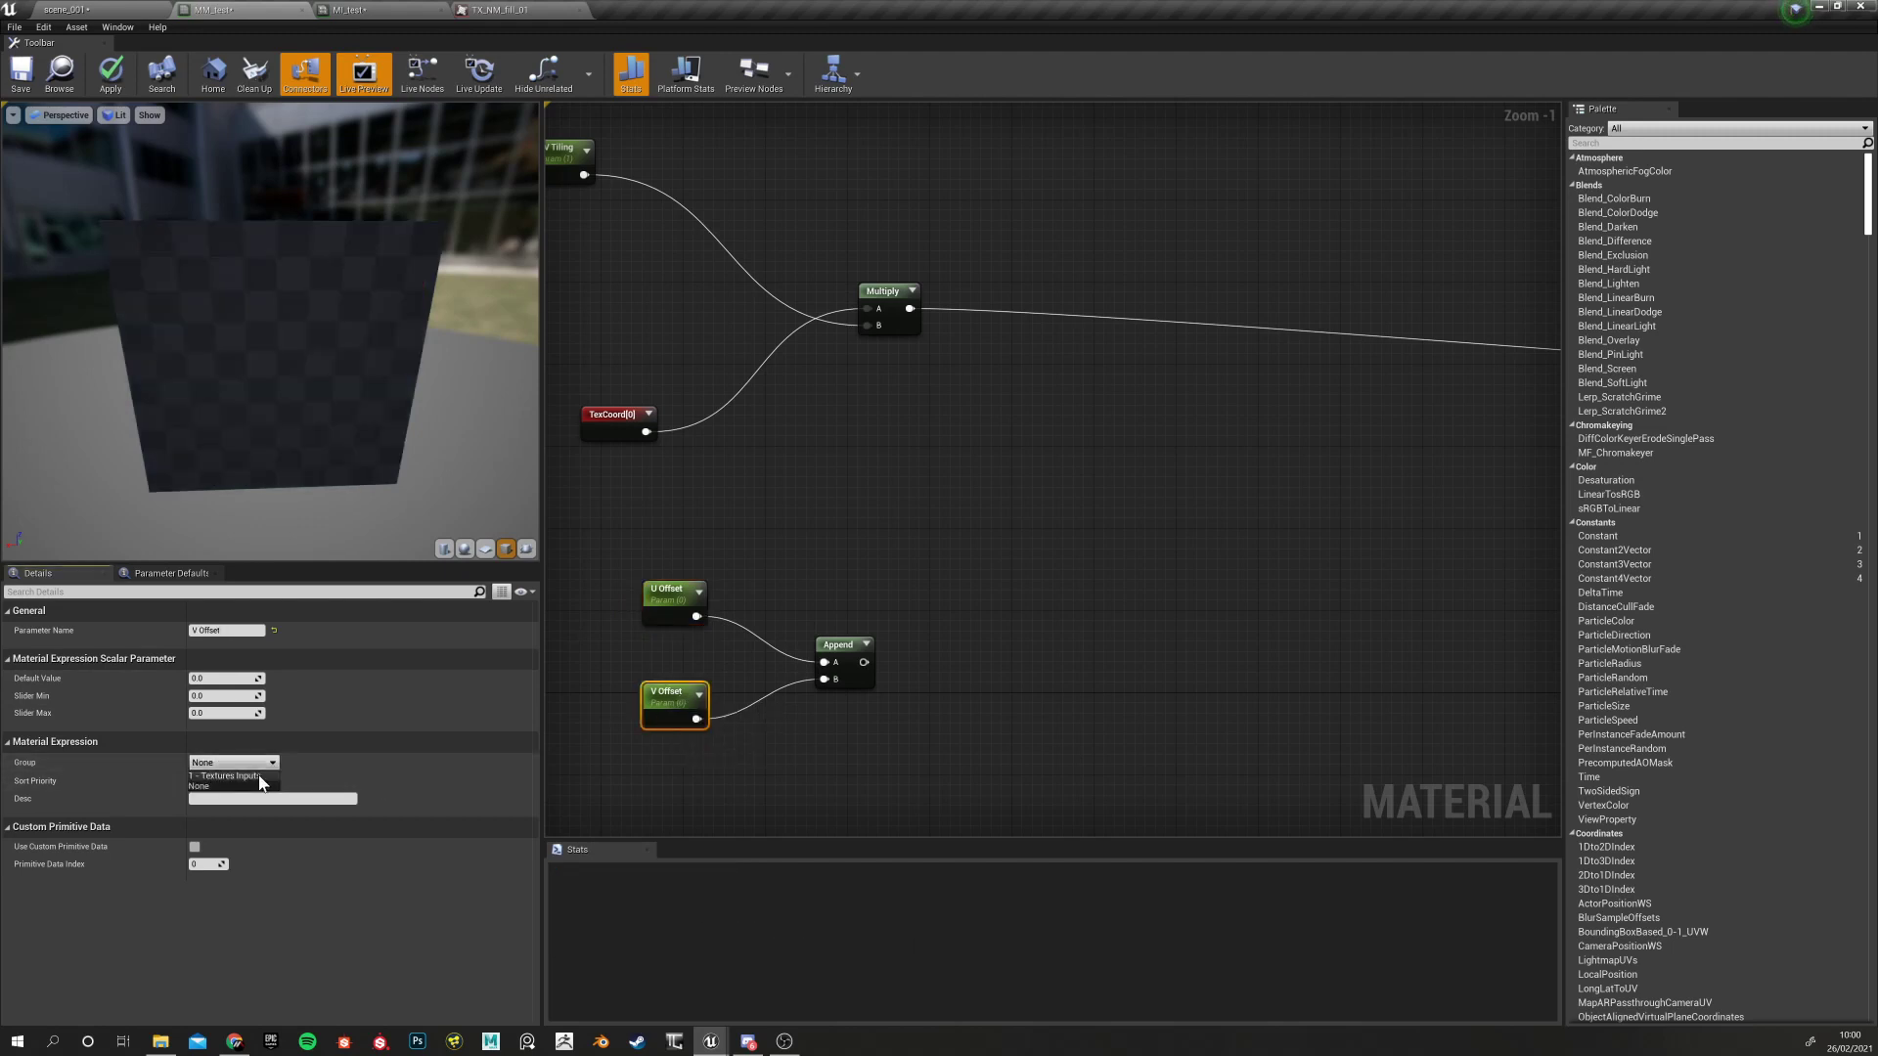
left_click(801, 794)
Pan the graph and select the U Offset, V Offset and Append nodes together
scroll(798, 725, "down", 1)
right_click_drag(800, 721, 825, 650)
right_click_drag(959, 364, 972, 523)
left_click(740, 382)
left_click_drag(646, 652, 1017, 842)
right_click_drag(1080, 386, 933, 483)
left_click(911, 401)
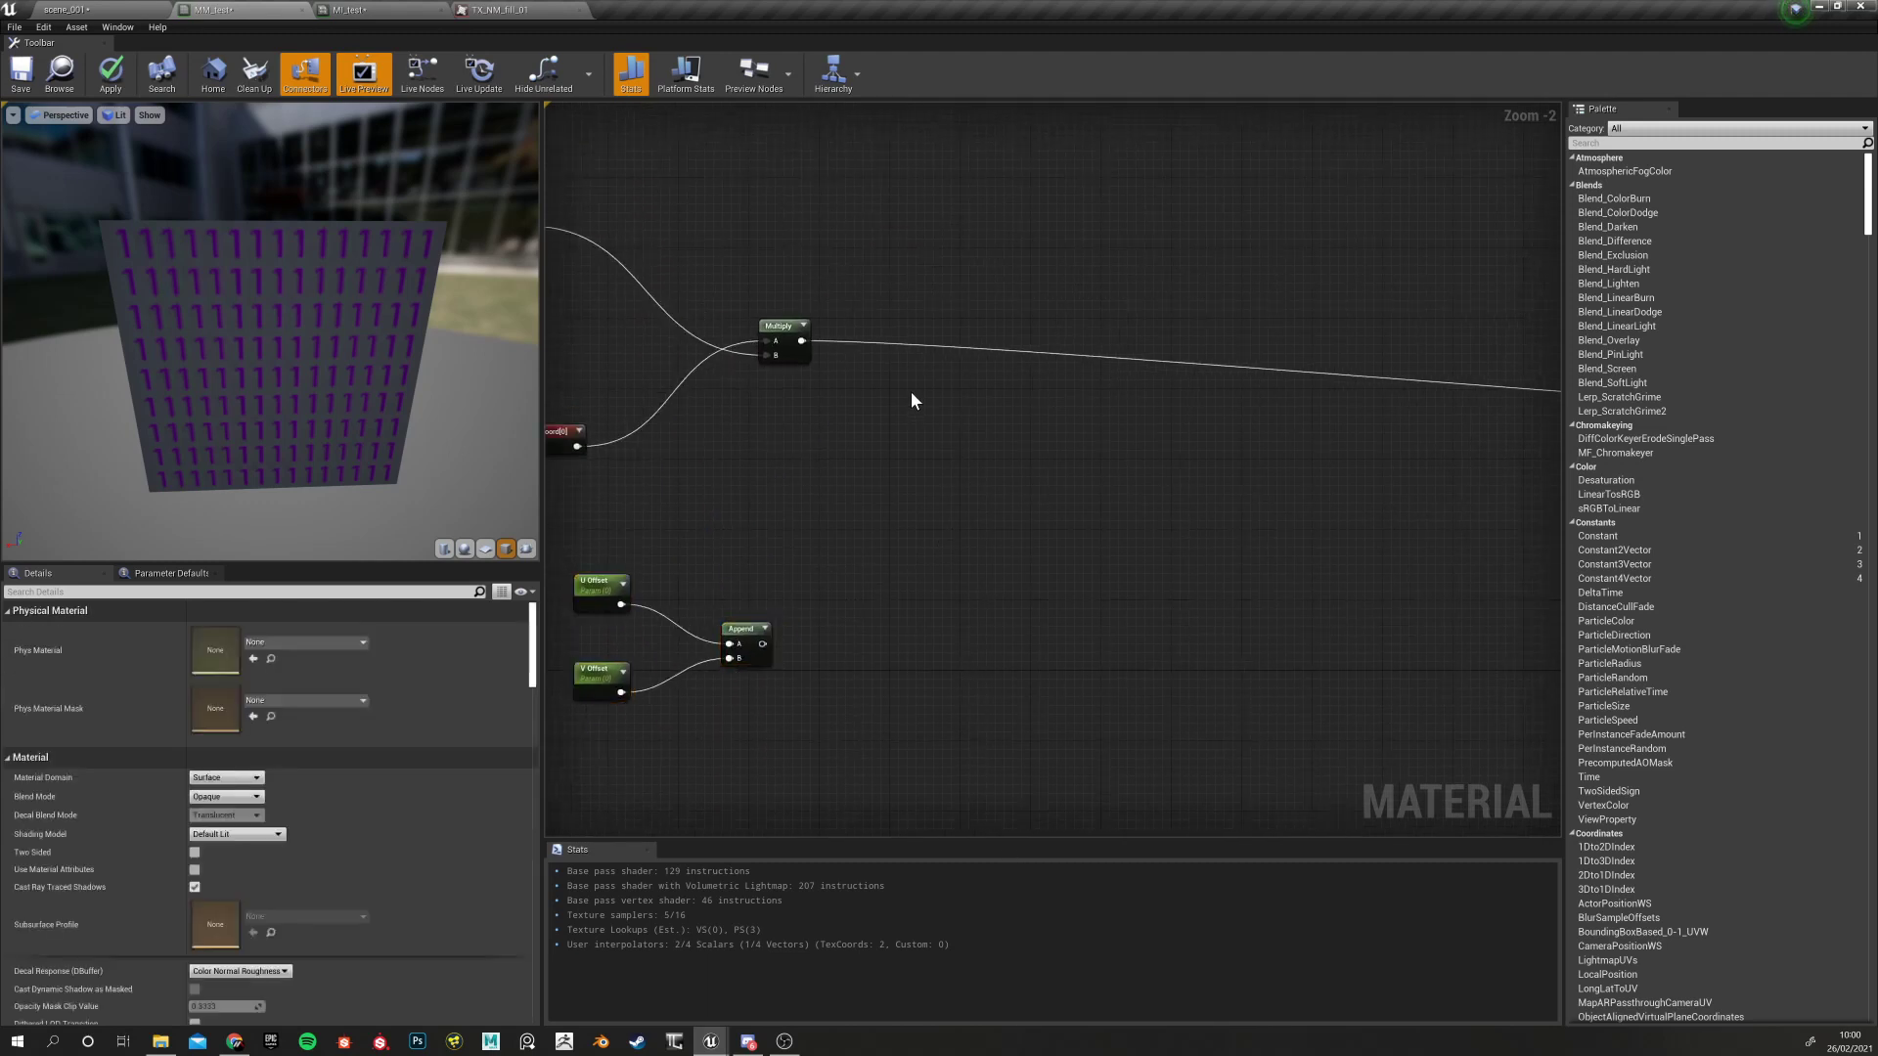
Place an Add node right of Multiply, wiring Multiply into A and Append into B
left_click(912, 392)
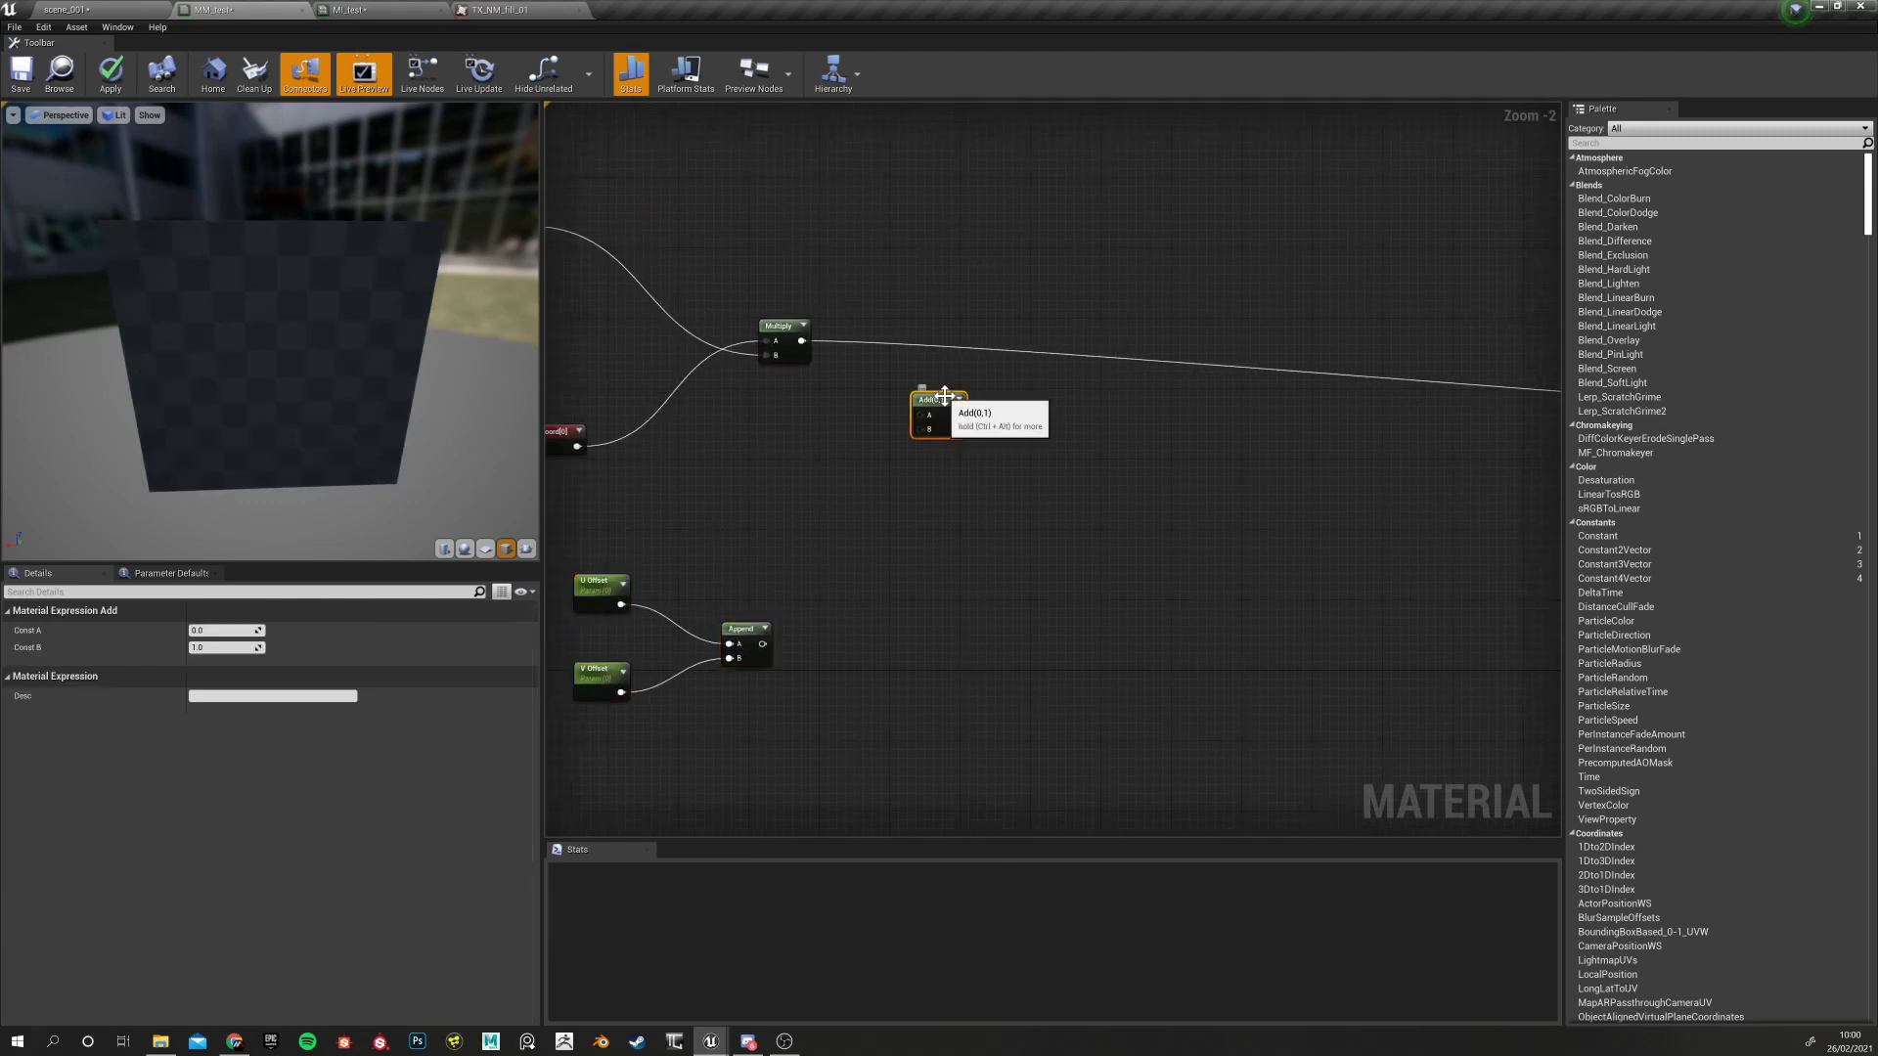
left_click_drag(939, 403, 960, 380)
left_click_drag(801, 341, 951, 385)
right_click_drag(656, 303, 779, 432)
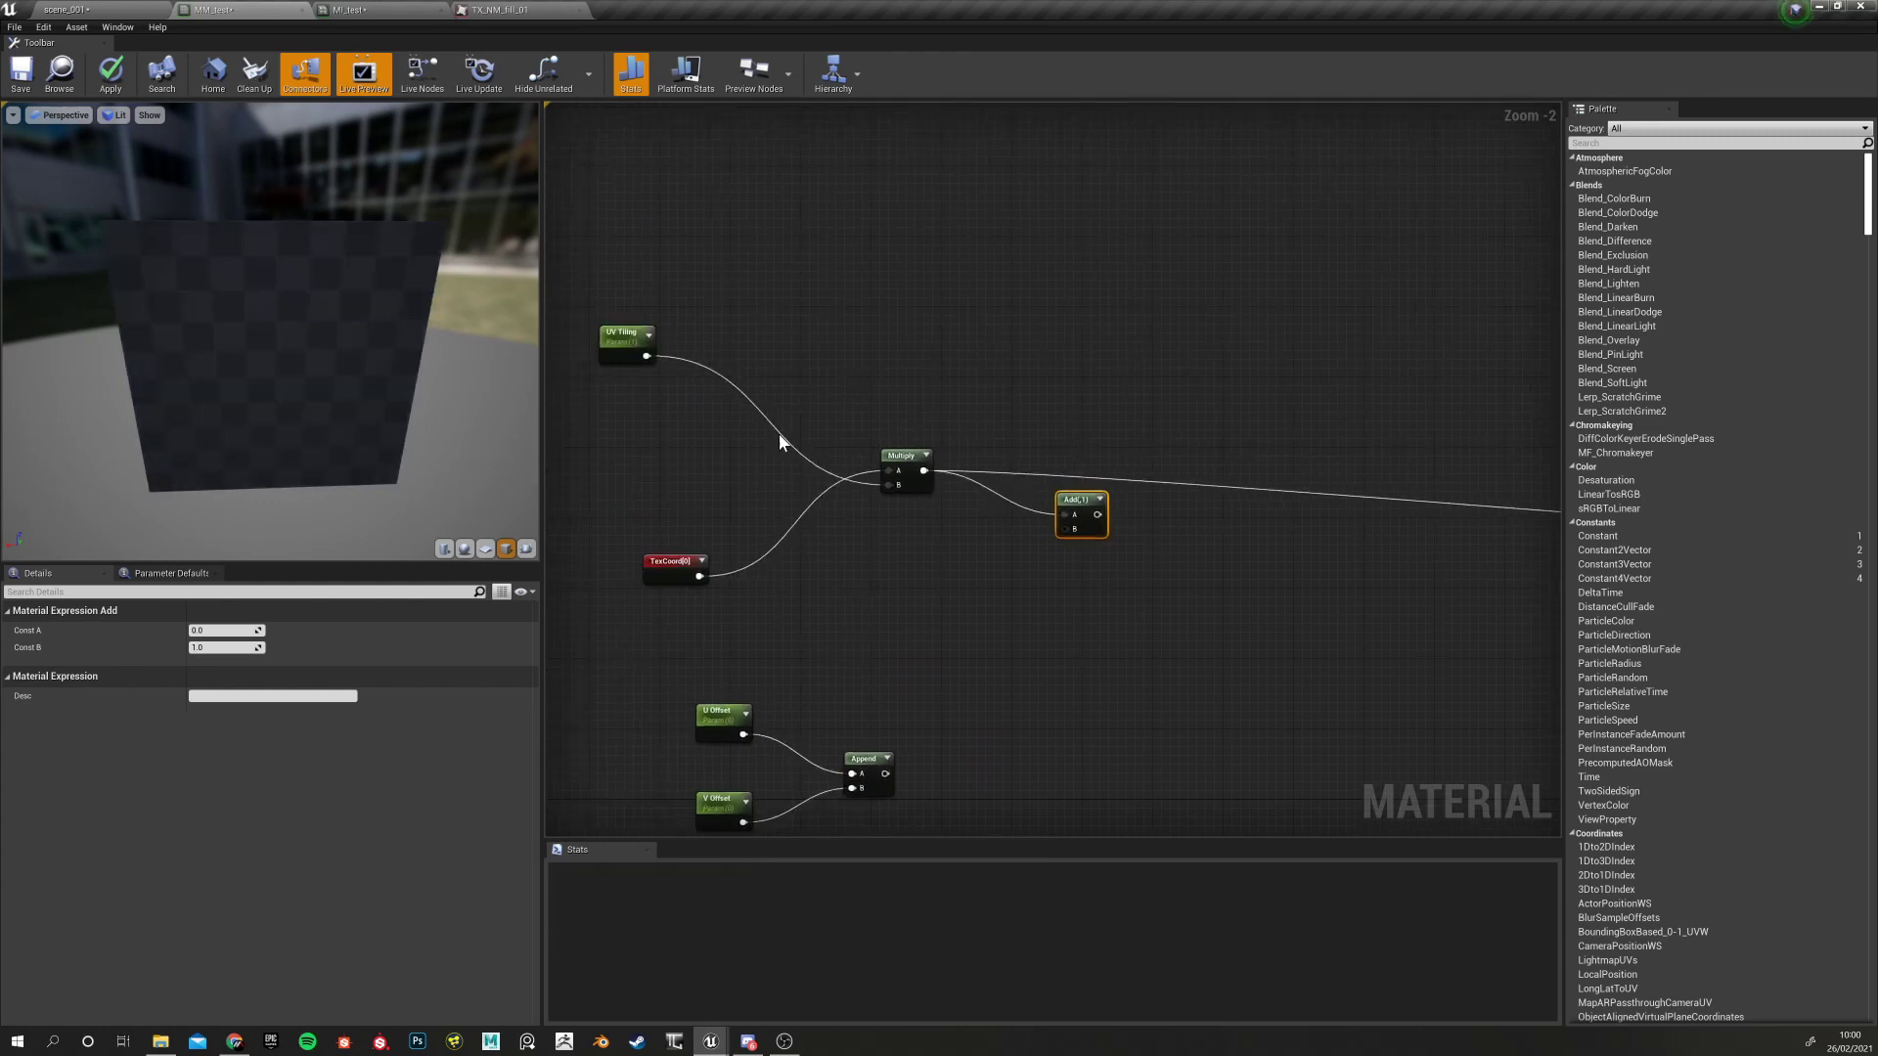
right_click_drag(965, 636, 890, 580)
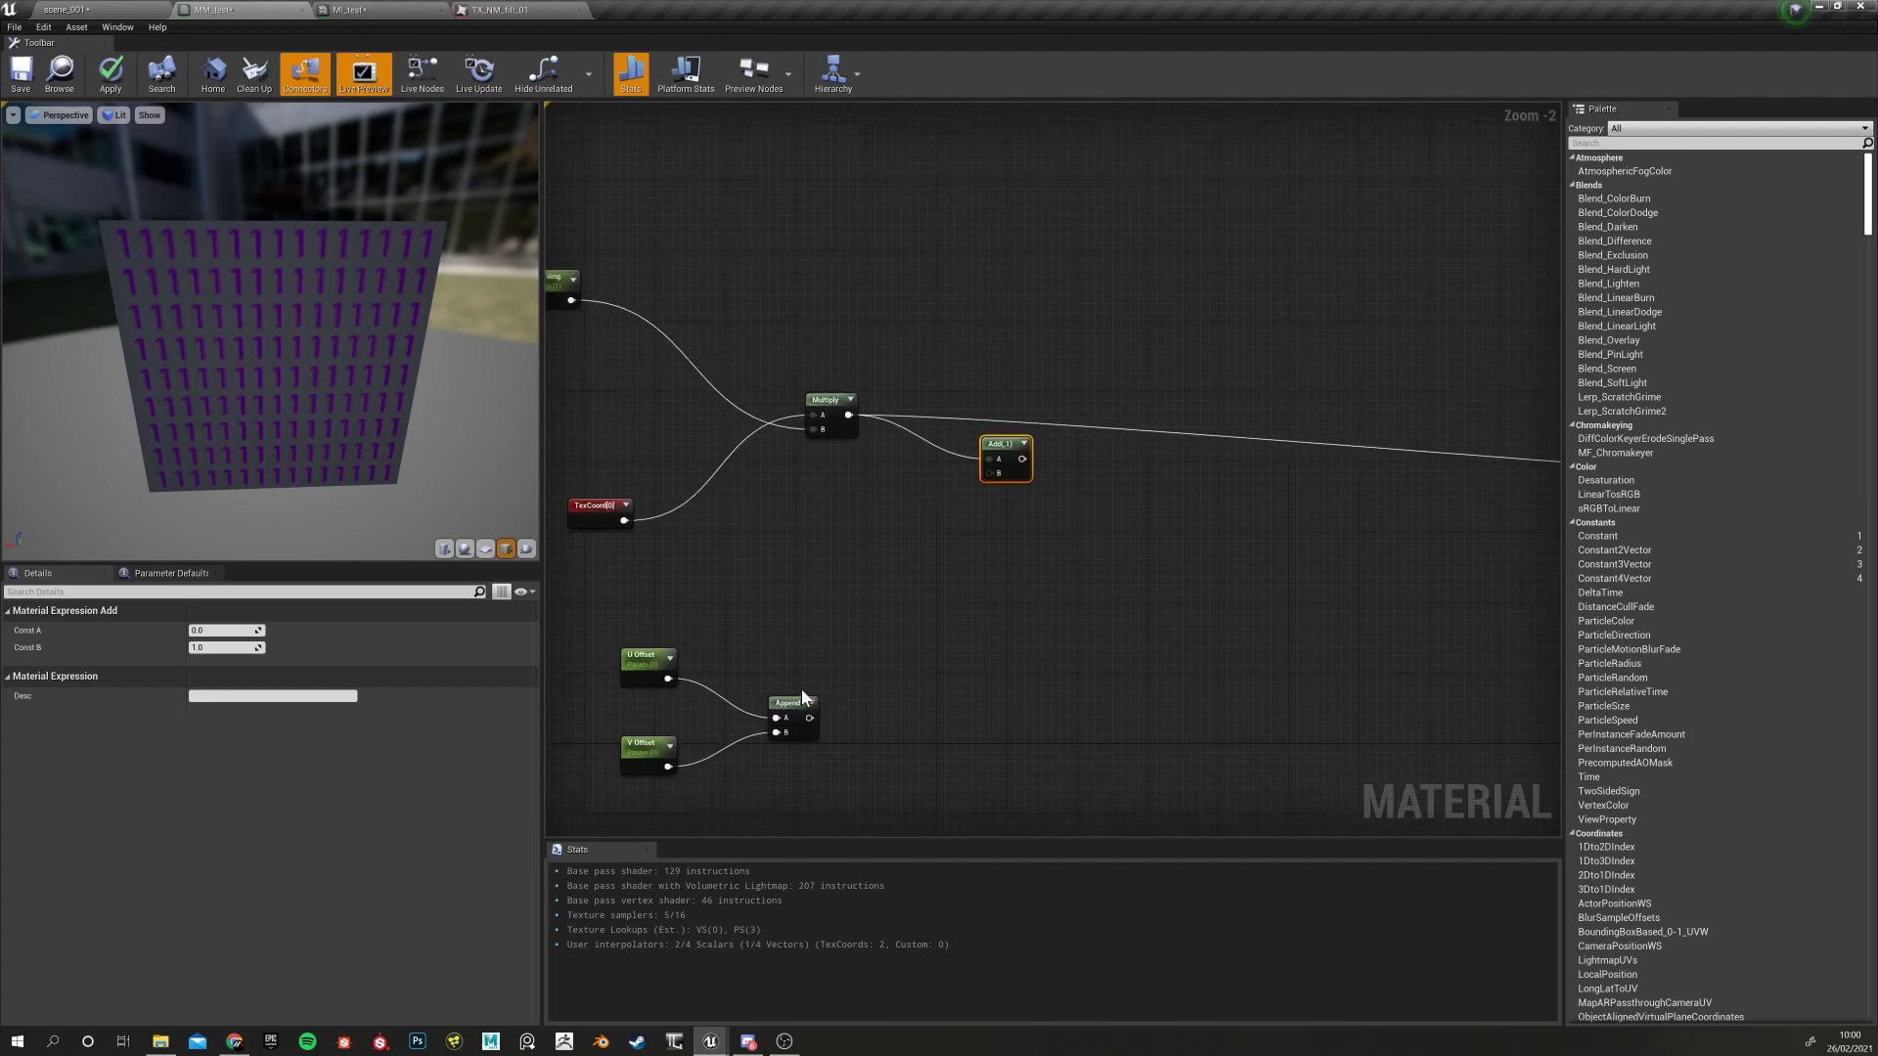
left_click_drag(810, 718, 995, 477)
Preview the Add node on the mesh and try a UV Tiling default of 4, then settle on 1.0
right_click(1001, 442)
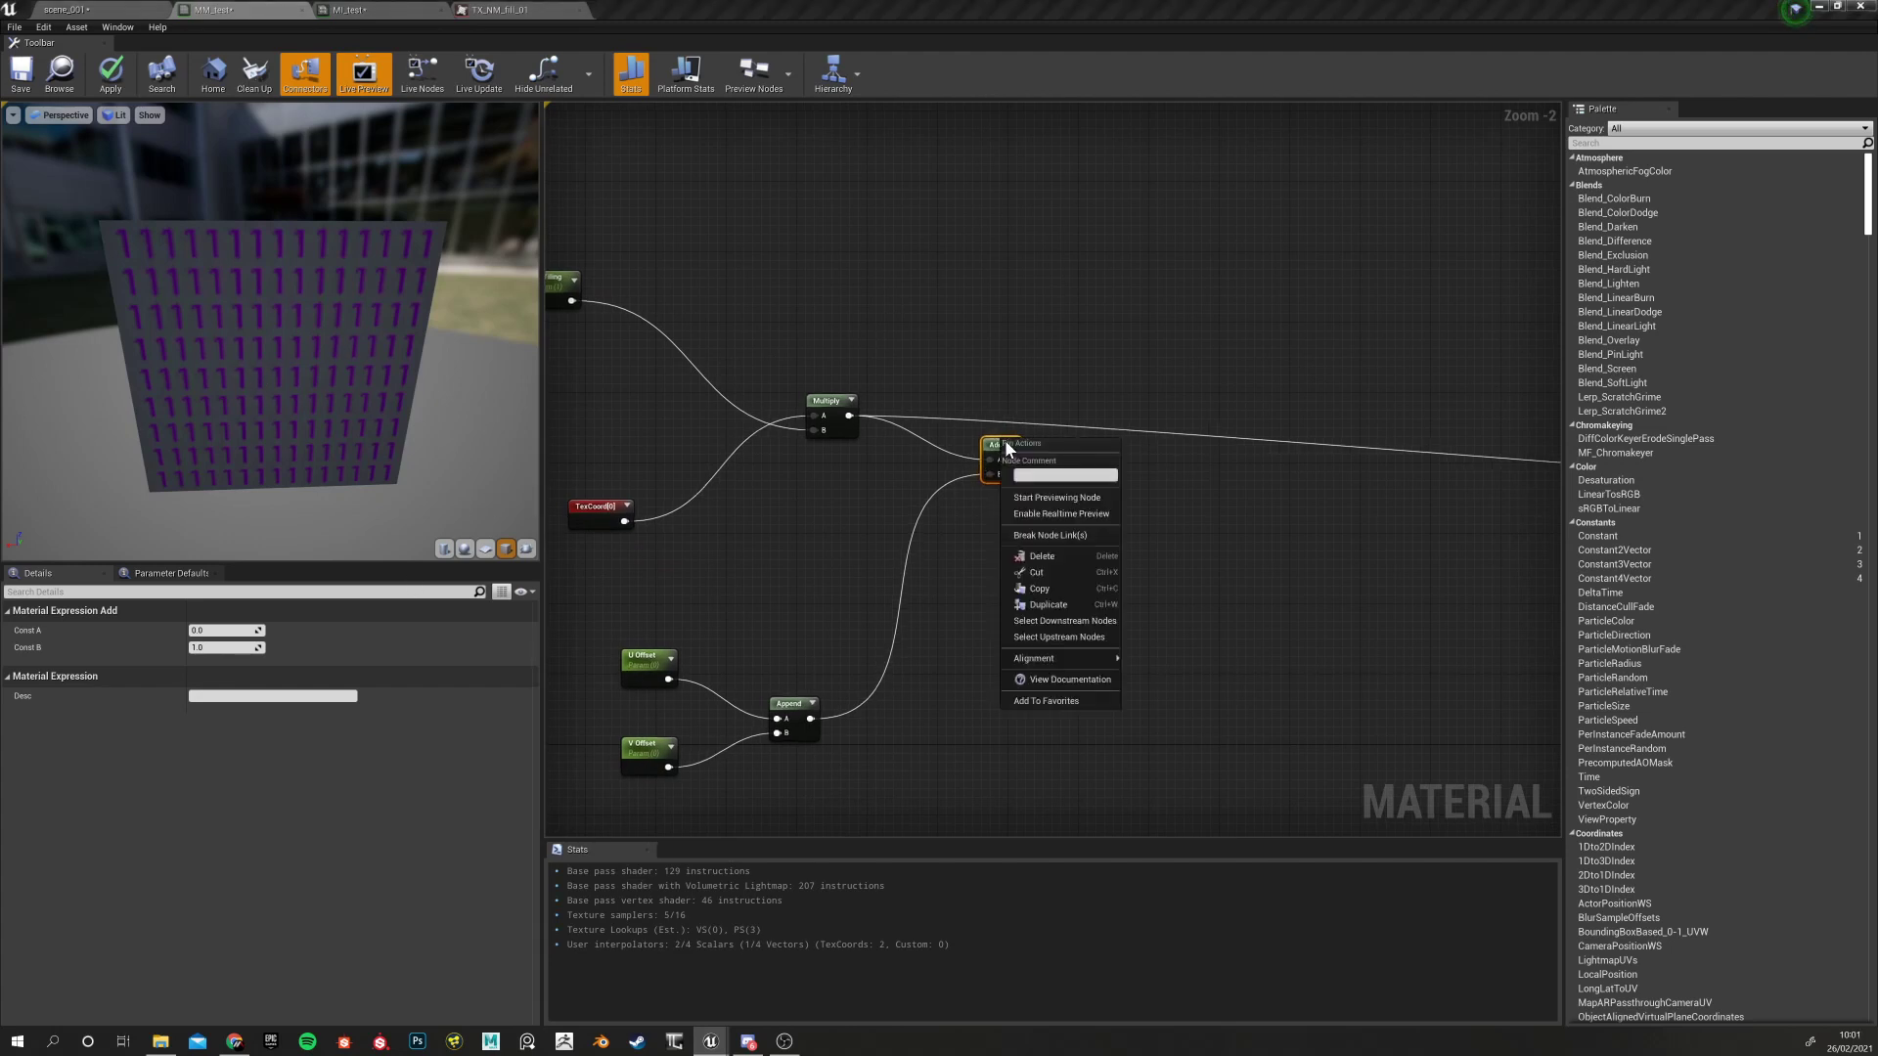
left_click(1040, 500)
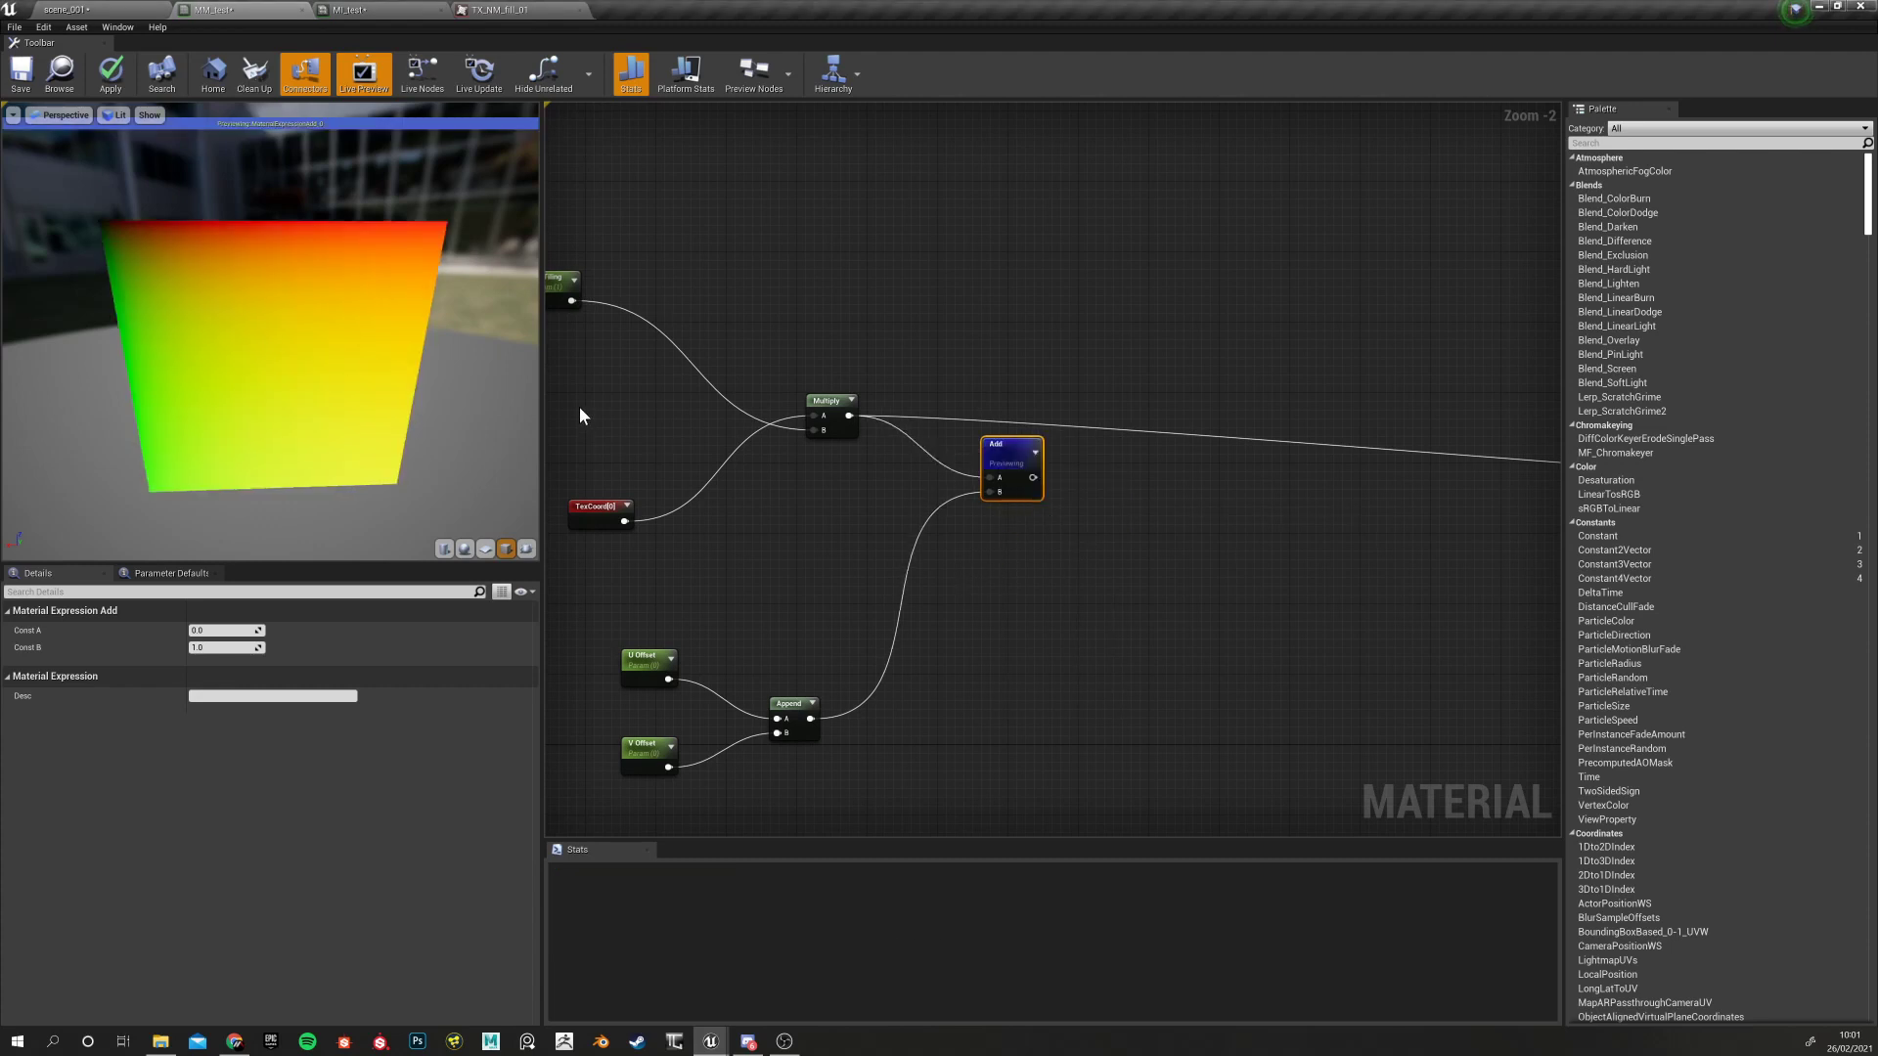
left_click(562, 281)
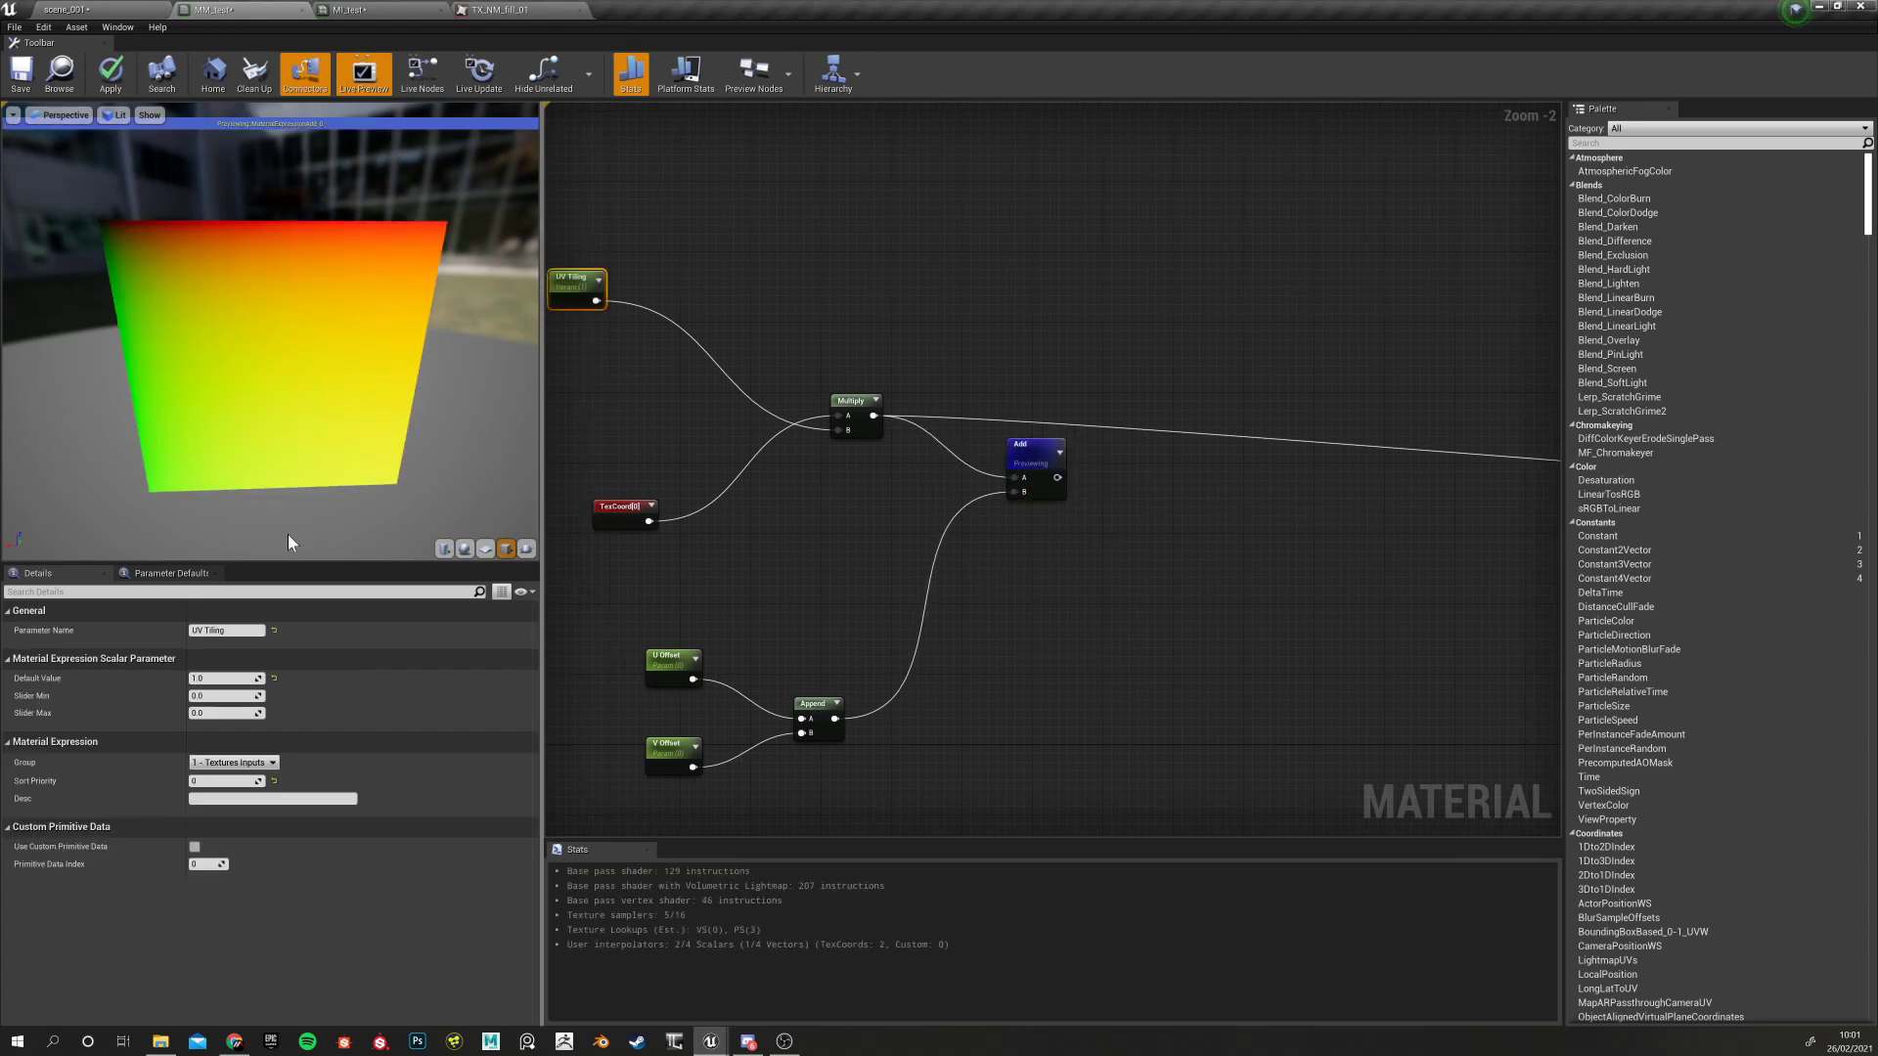
left_click(238, 679)
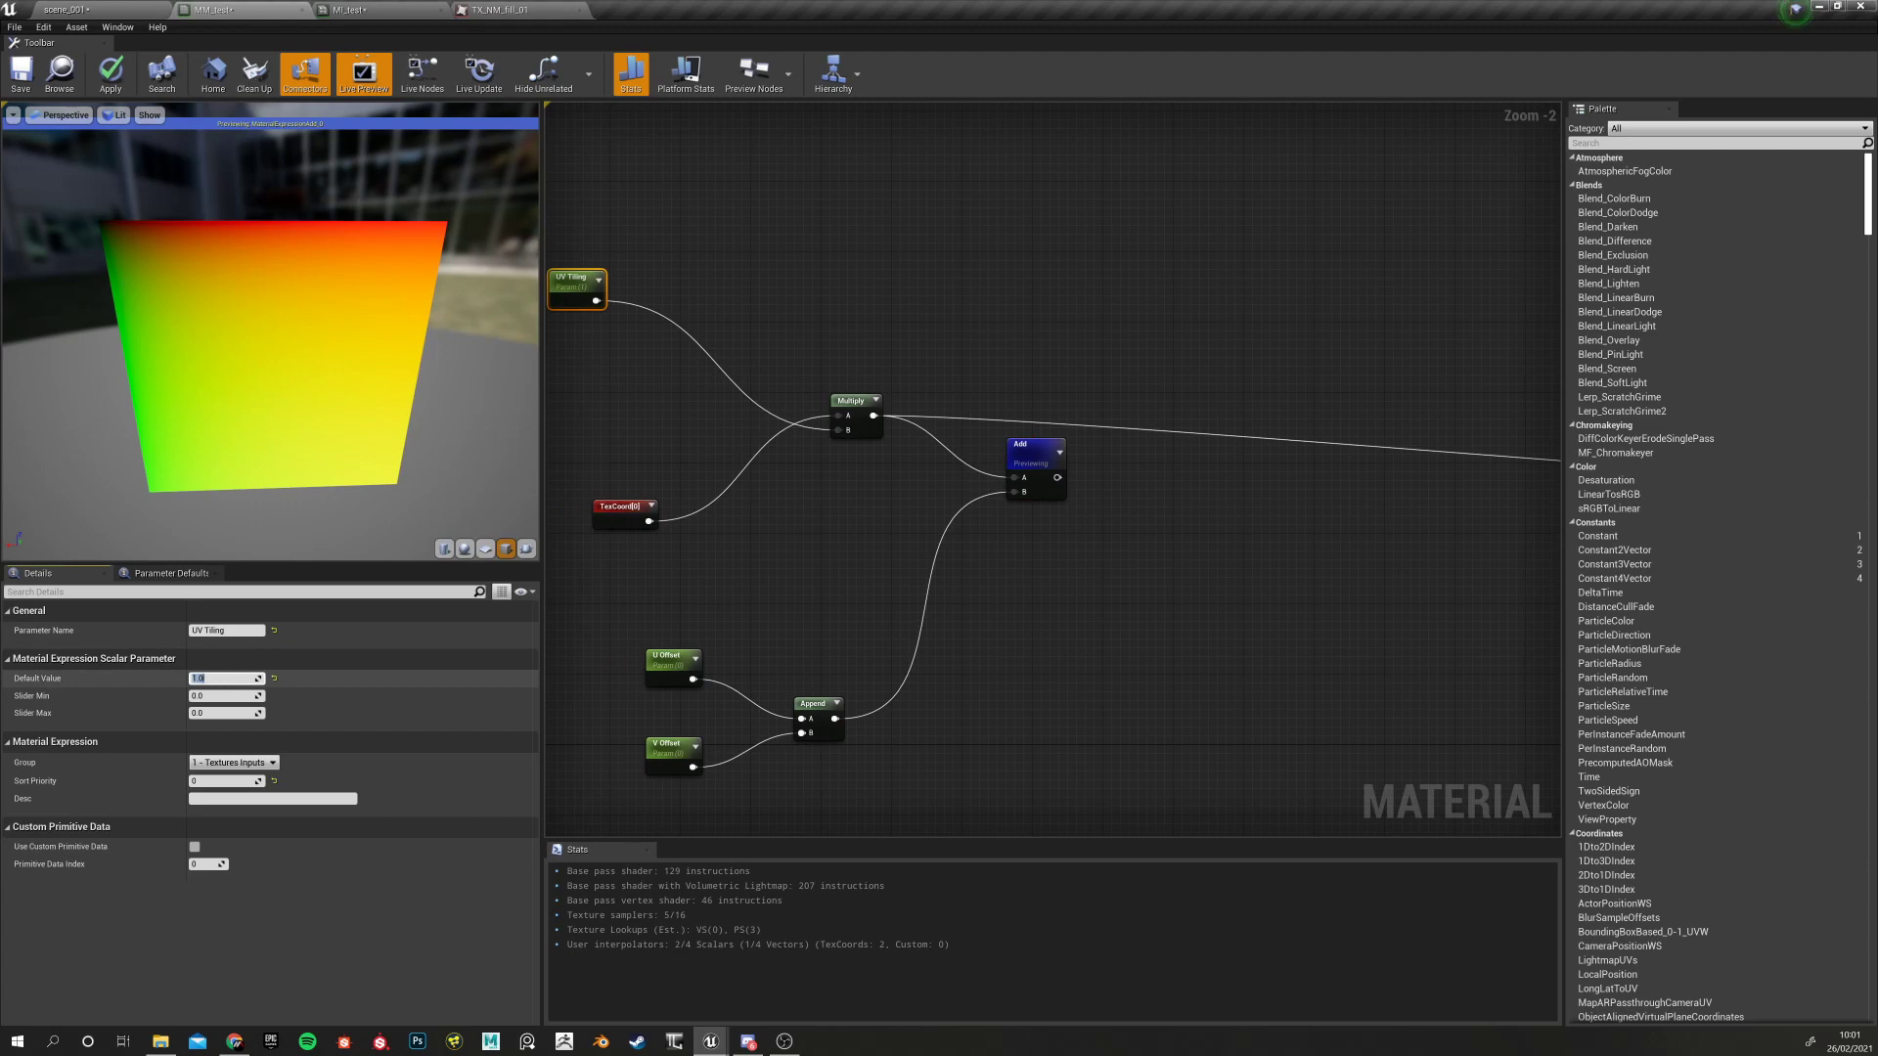
type("4")
key("Return")
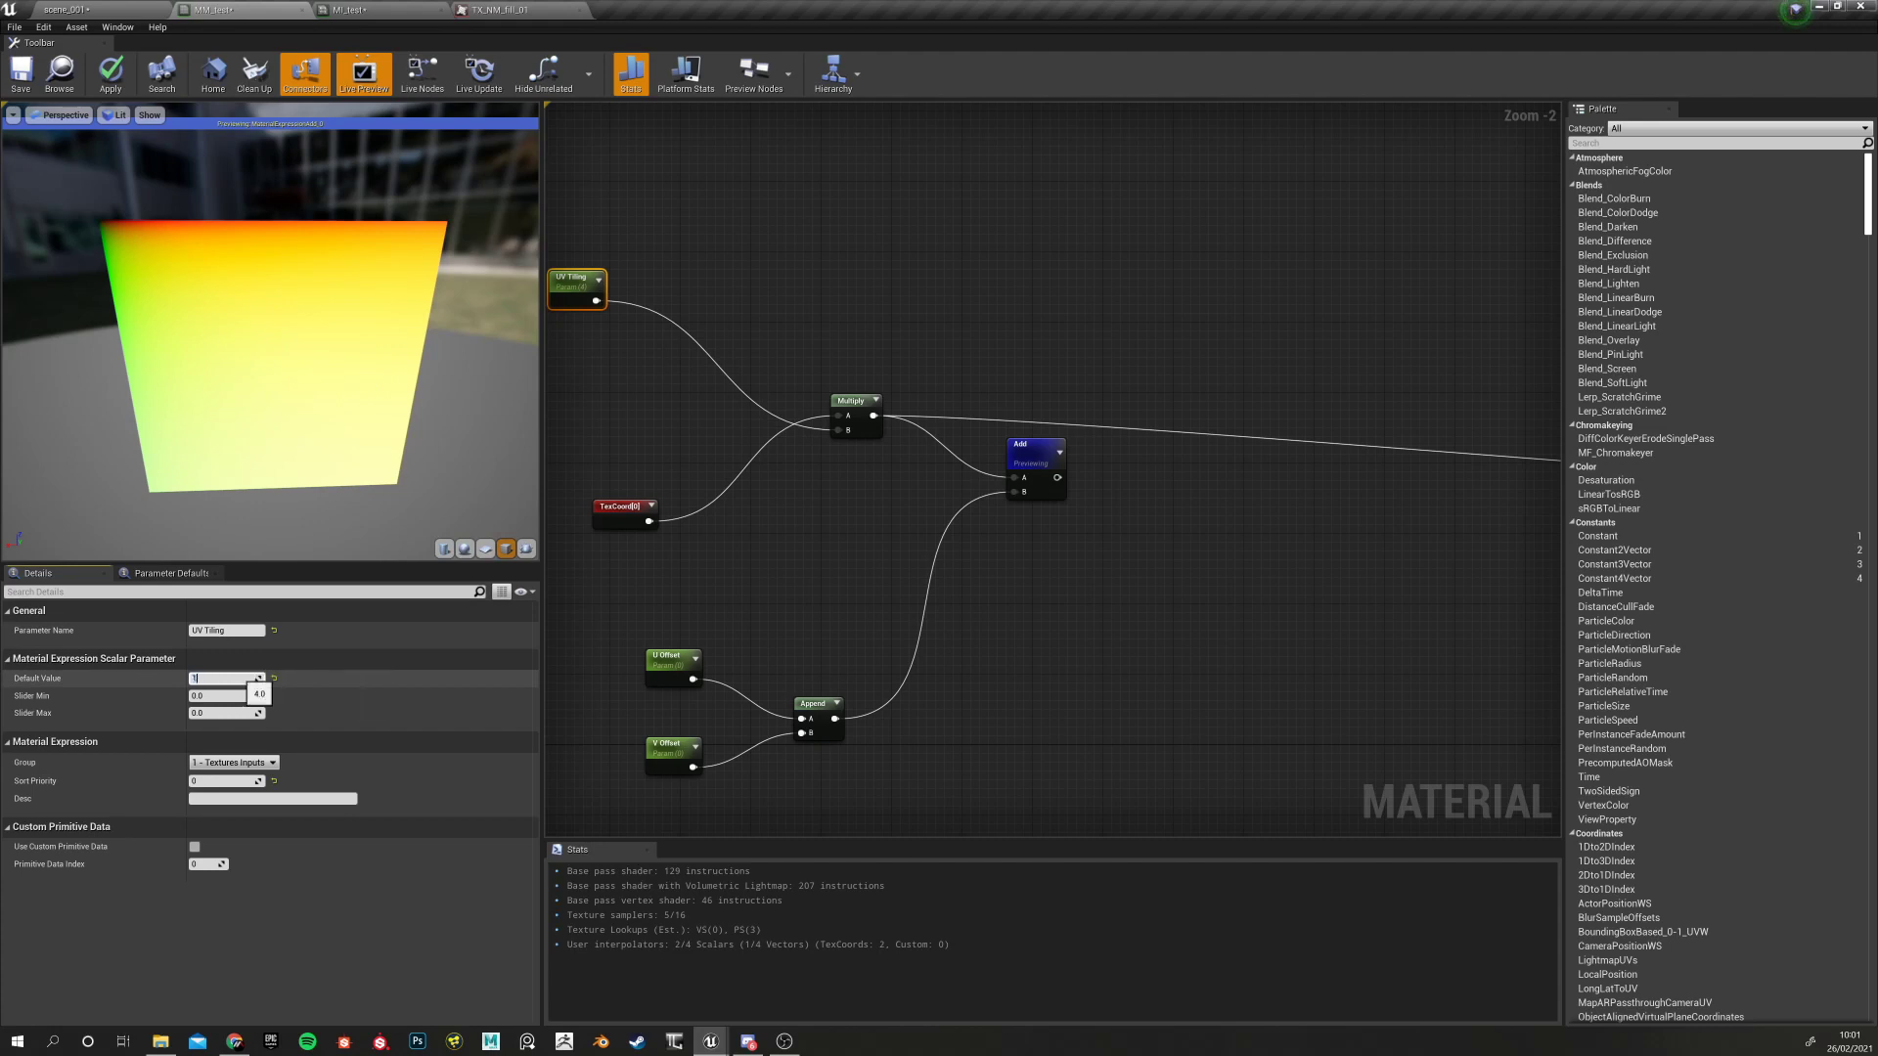
key("Return")
Stop previewing the Add node
right_click_drag(819, 594, 713, 671)
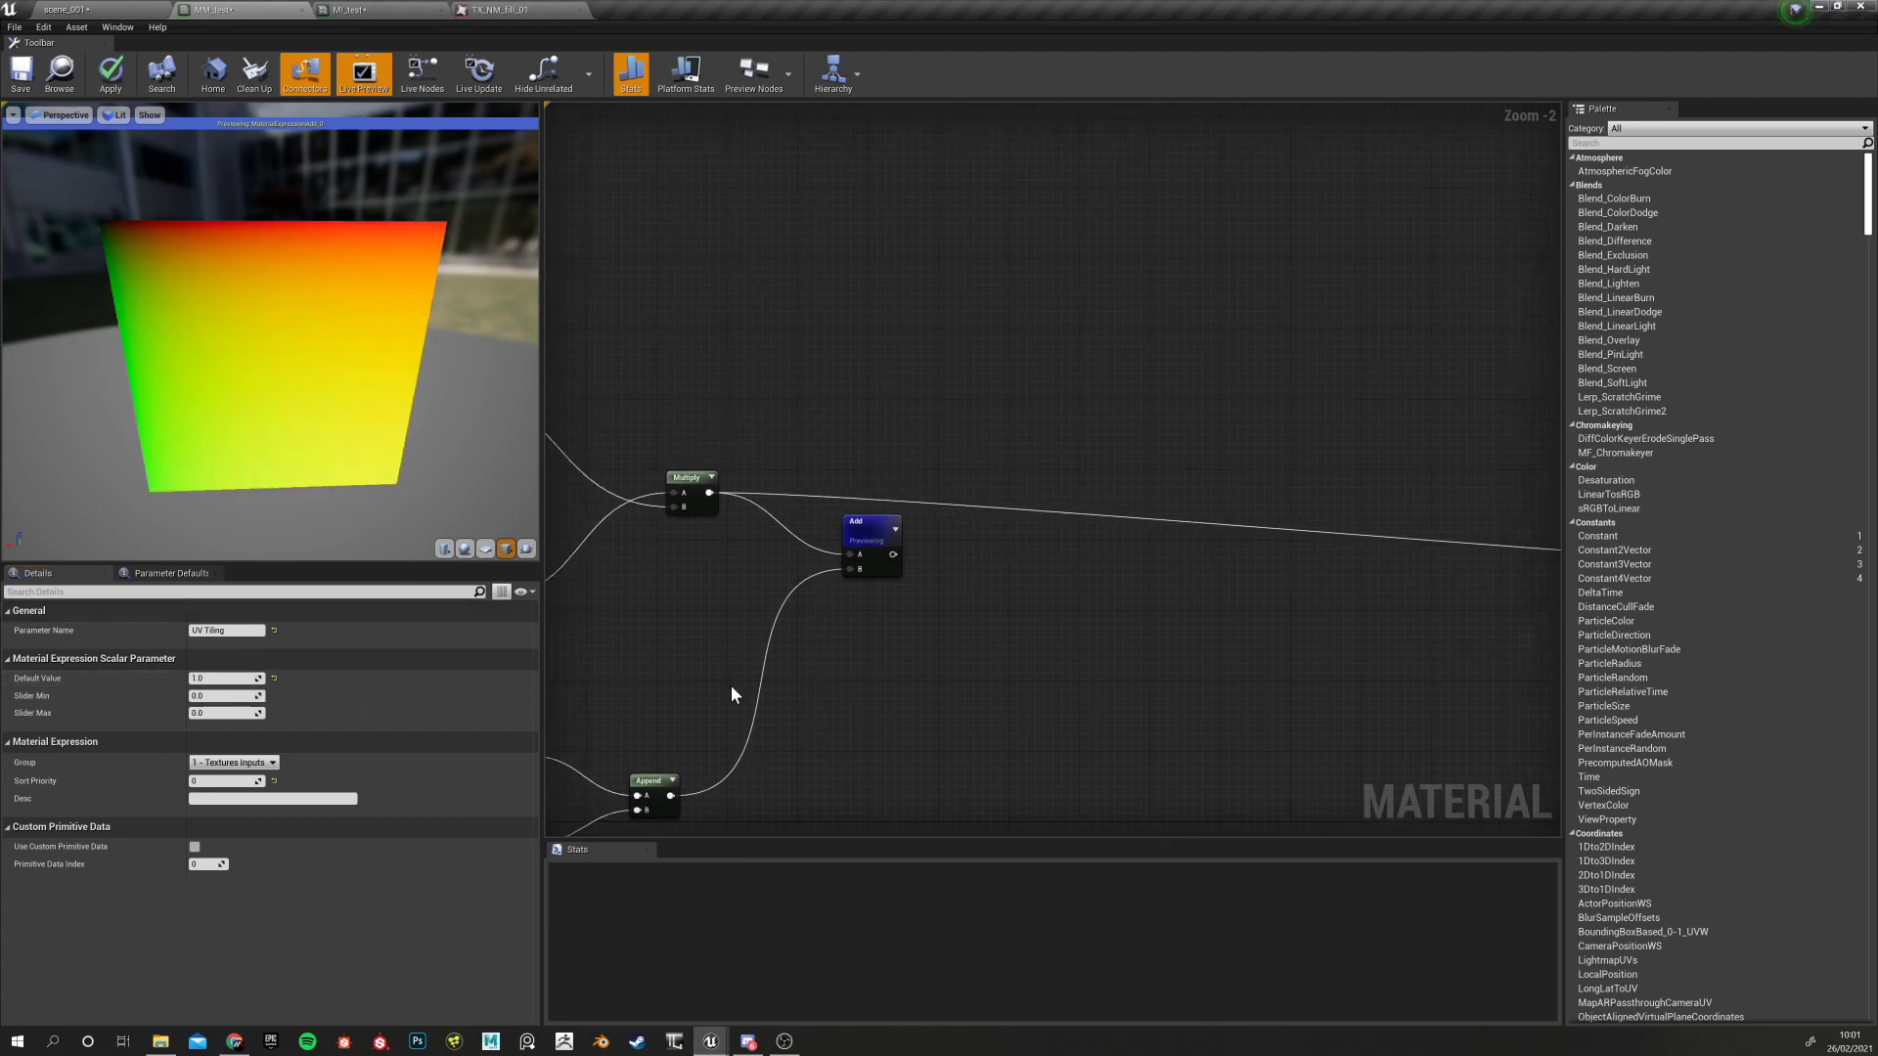
scroll(890, 683, "up", 2)
scroll(919, 673, "down", 2)
right_click_drag(923, 673, 986, 581)
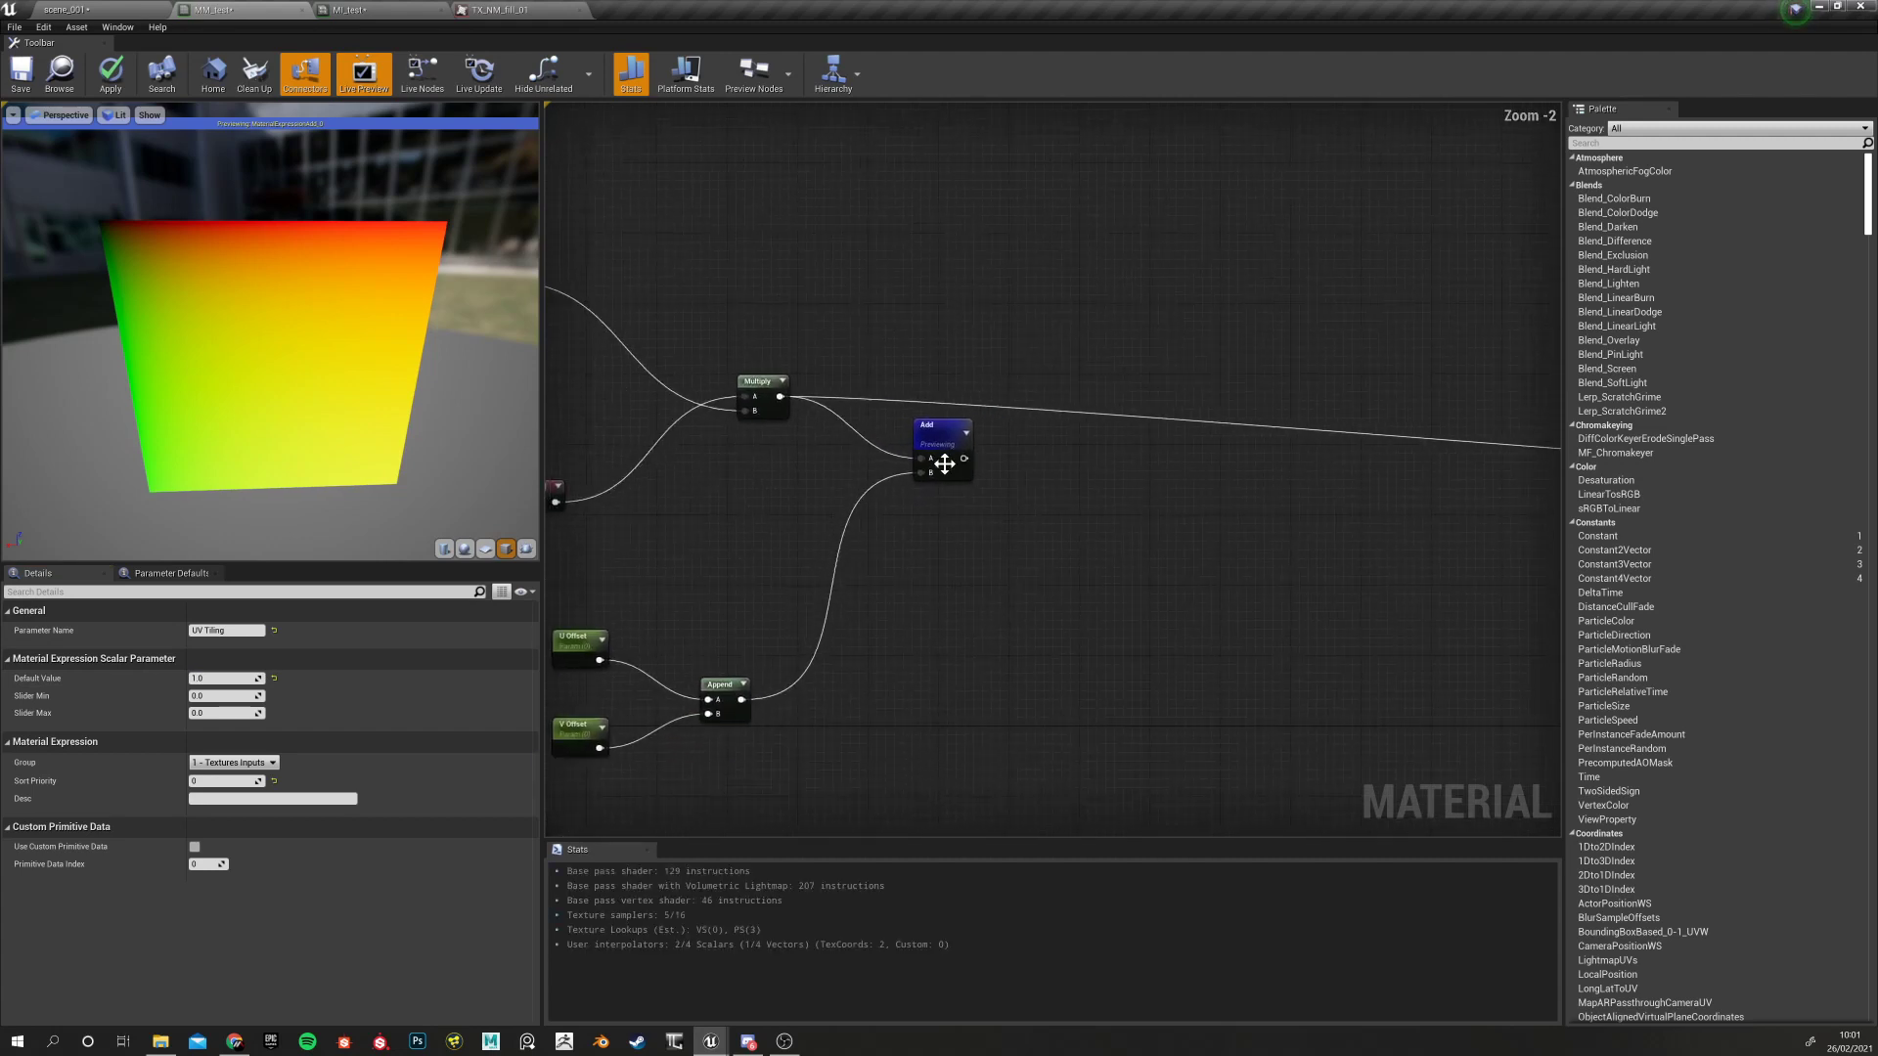
right_click(939, 445)
left_click(1007, 494)
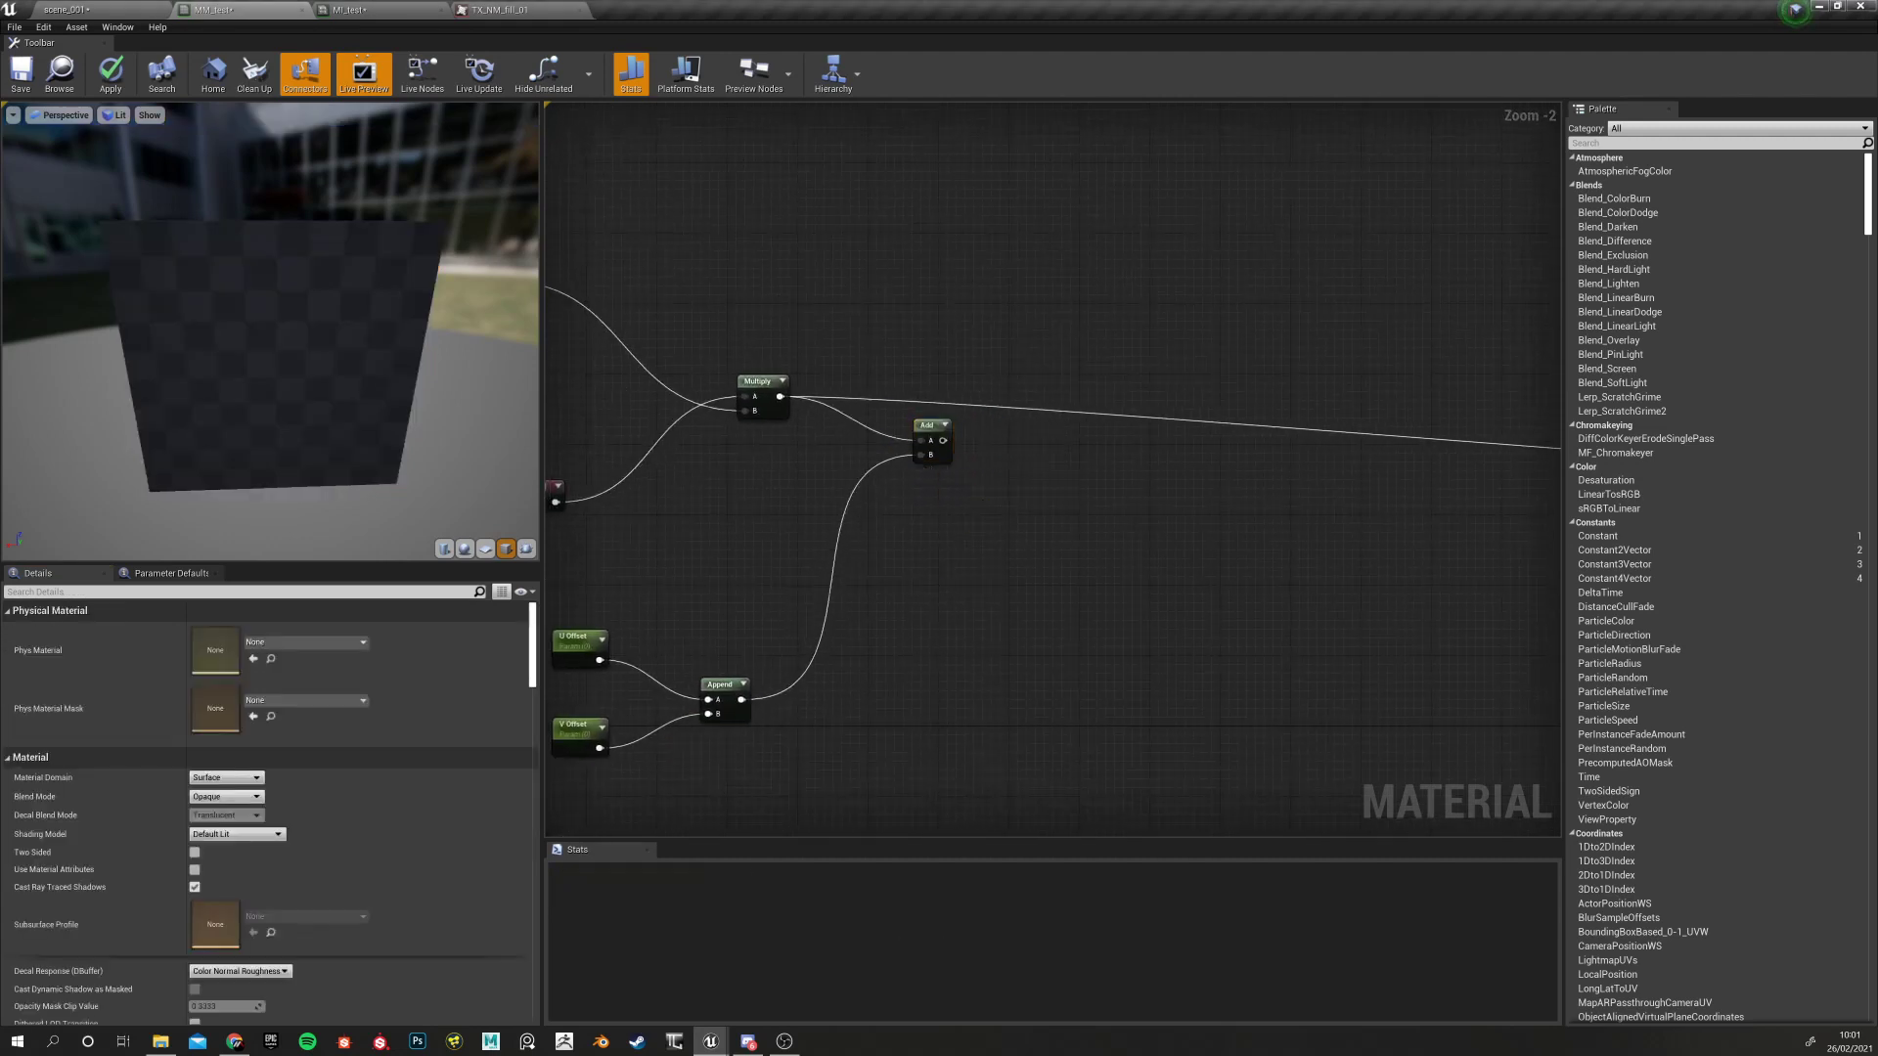
Review the U Offset, V Offset, Append and TexCoord[0] nodes by selecting each
right_click_drag(832, 589, 976, 550)
left_click(733, 604)
left_click(714, 692)
left_click(867, 665)
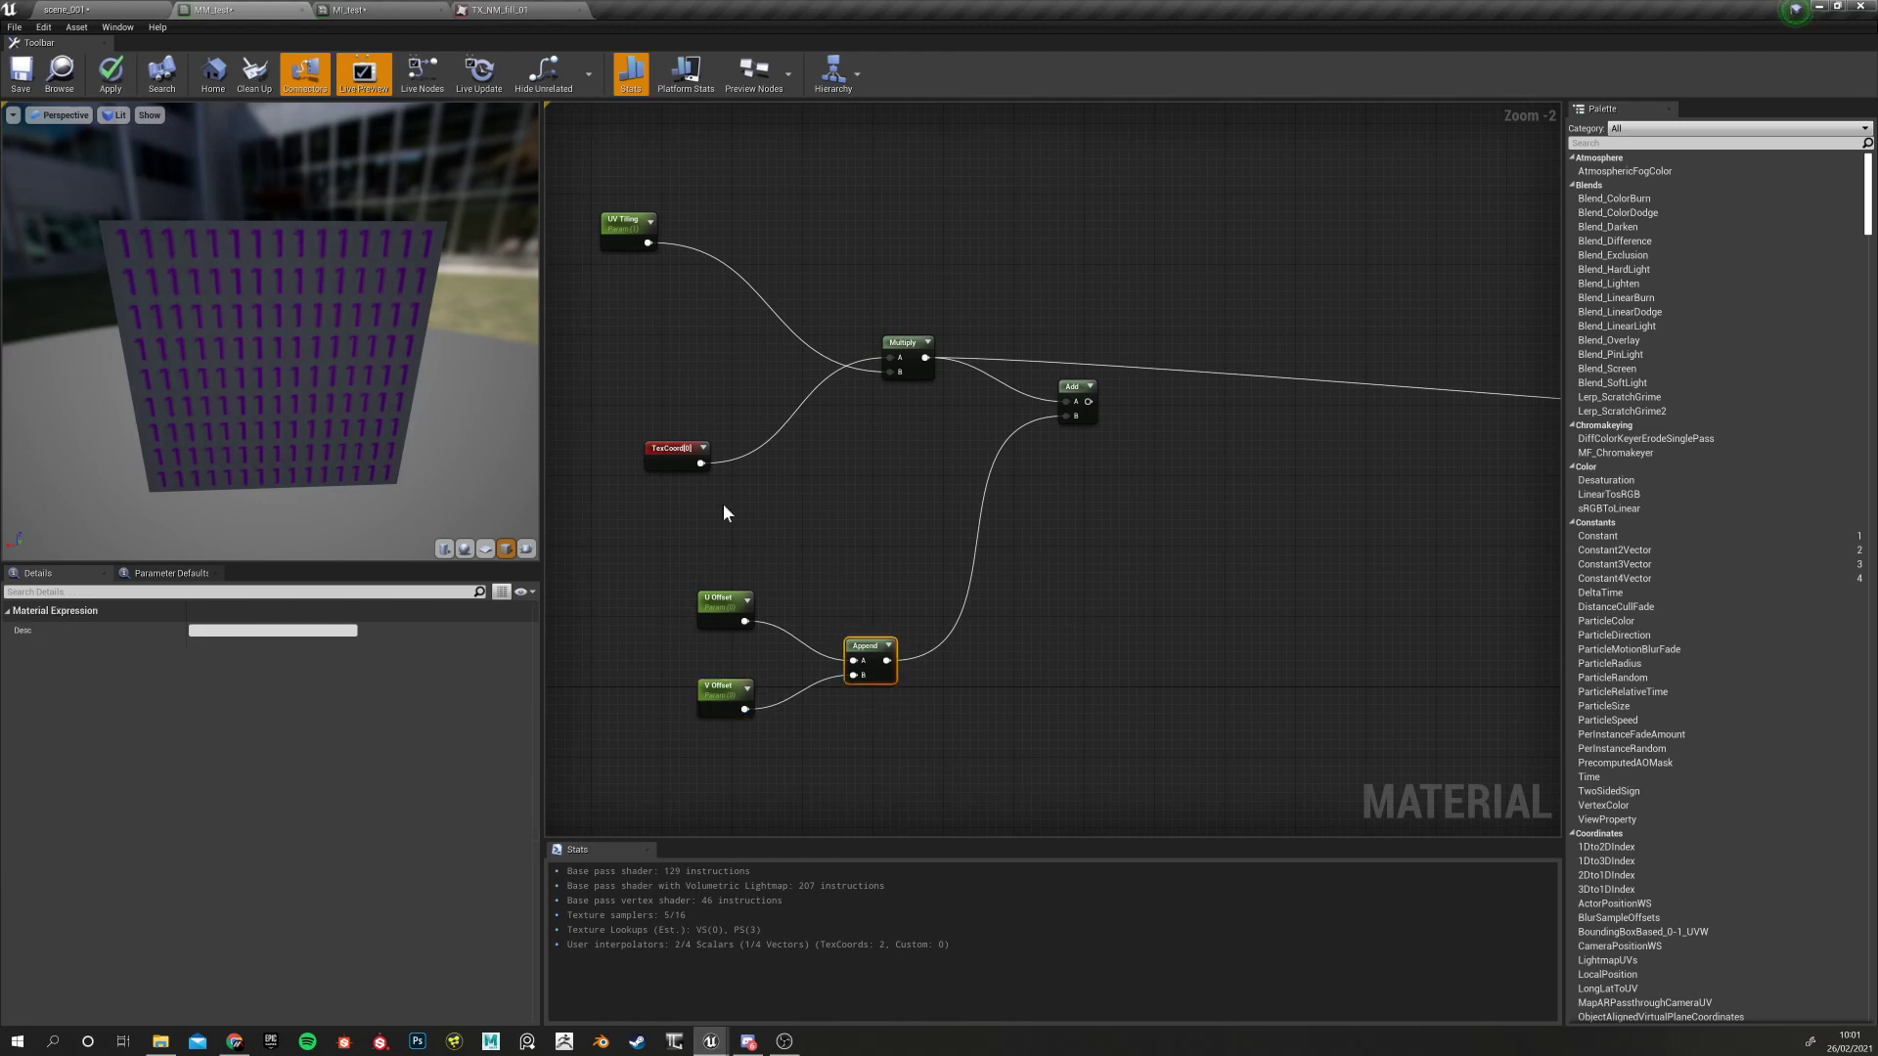
left_click(649, 459)
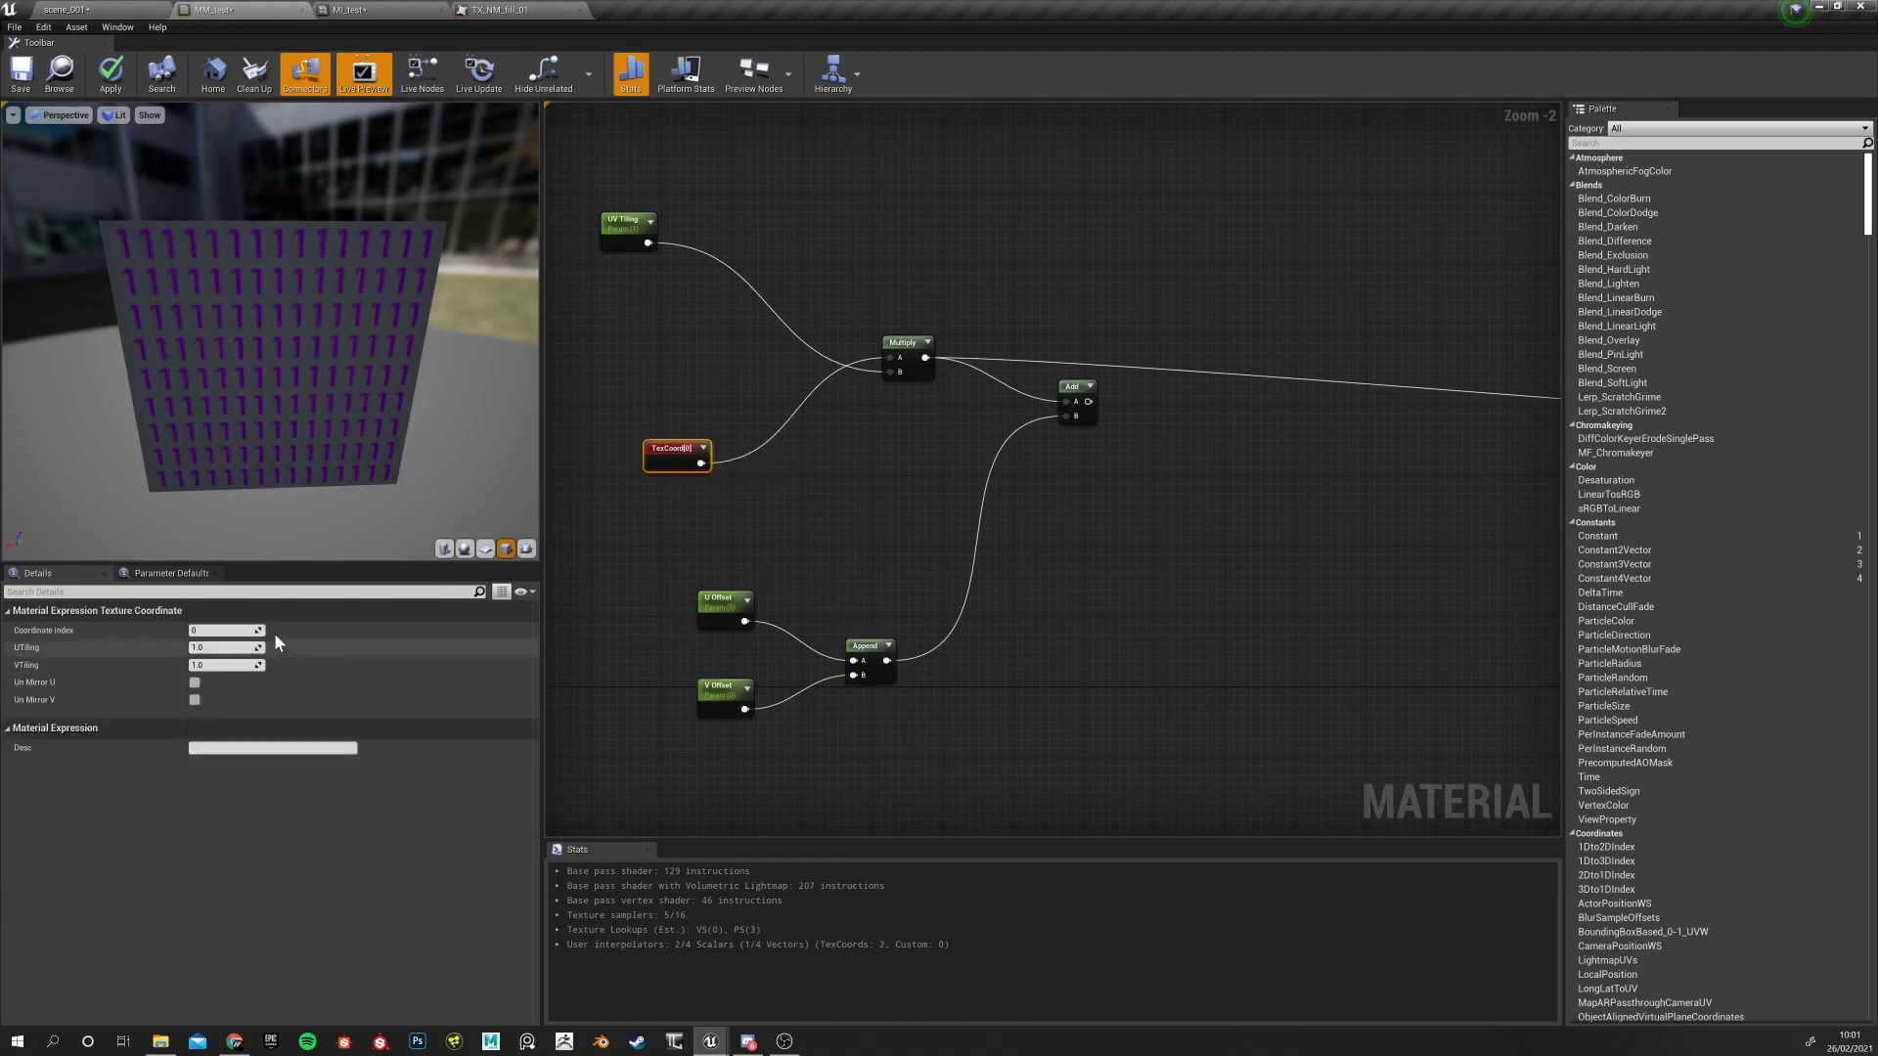
right_click_drag(831, 549, 695, 586)
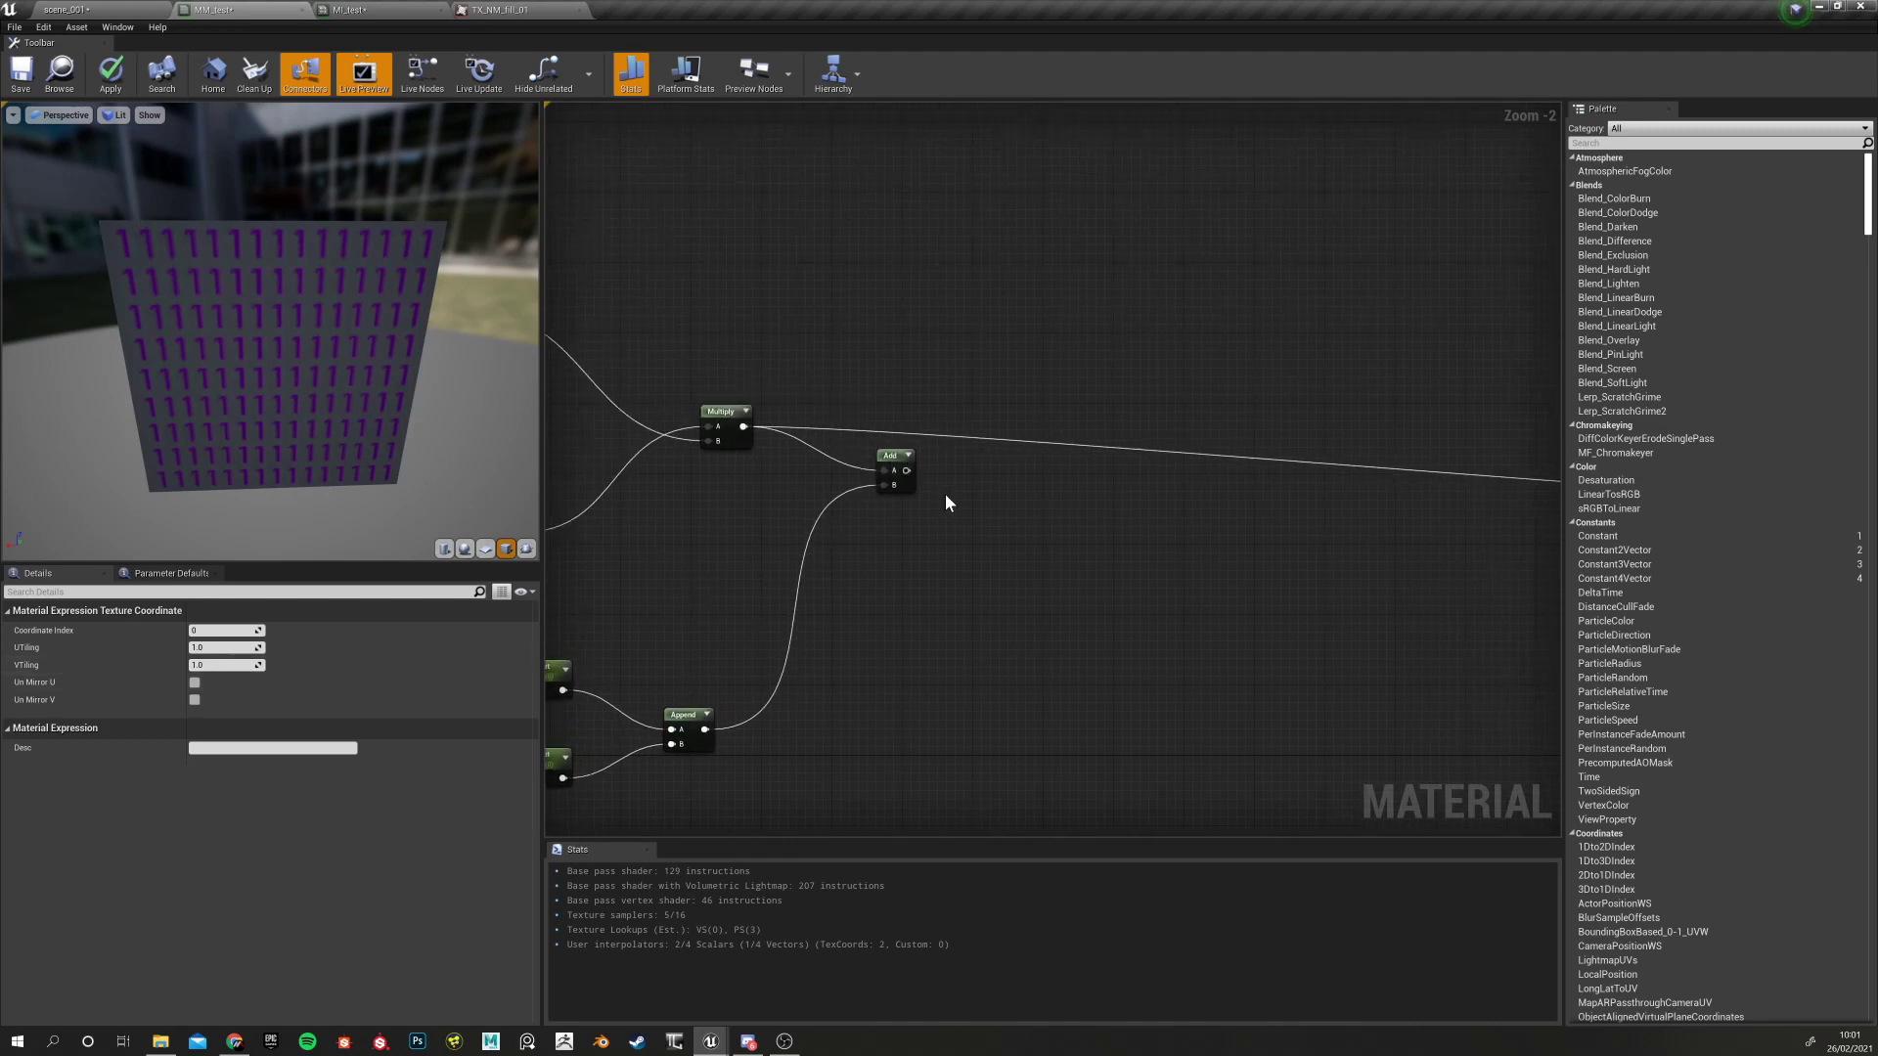
Pull trial connections from the Add output without adding any new node
right_click_drag(1260, 518, 1231, 521)
left_click_drag(877, 473, 1210, 502)
left_click(1012, 528)
left_click_drag(878, 473, 1487, 507)
right_click_drag(1045, 580, 721, 576)
scroll(938, 536, "down", 4)
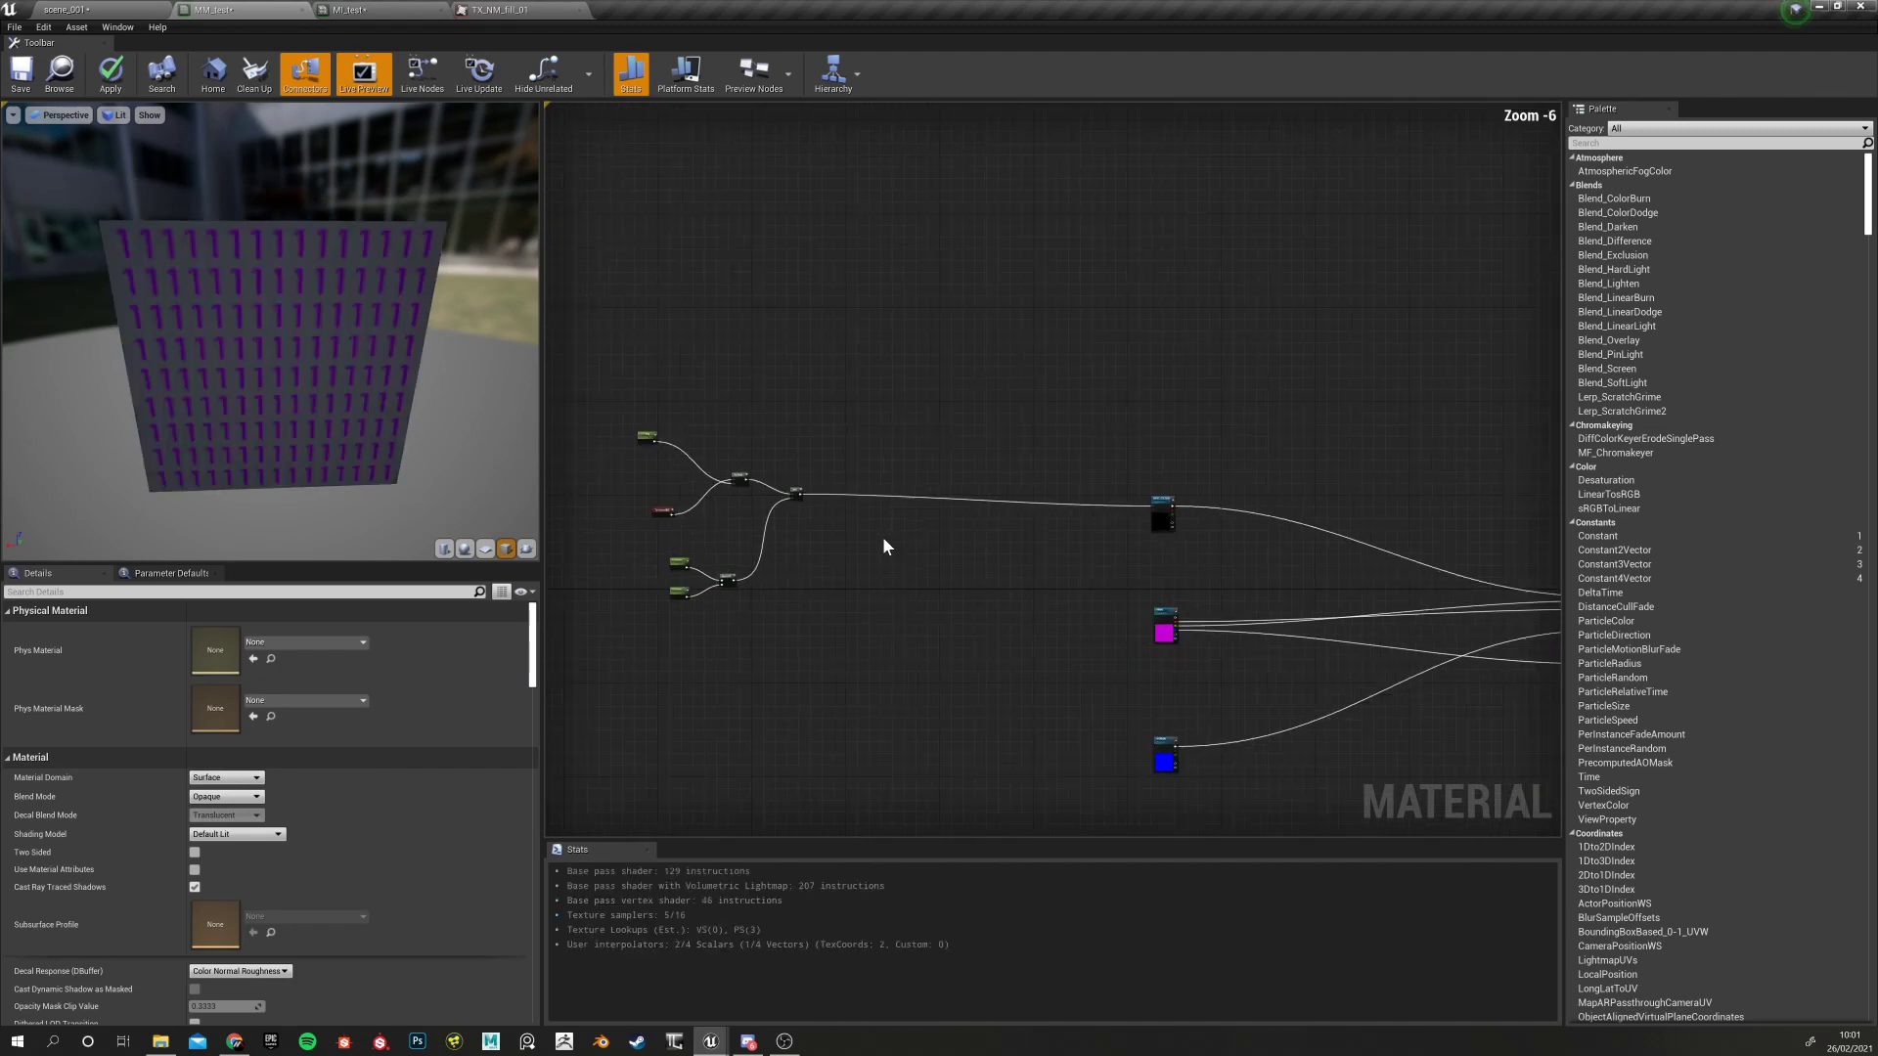
scroll(877, 538, "up", 1)
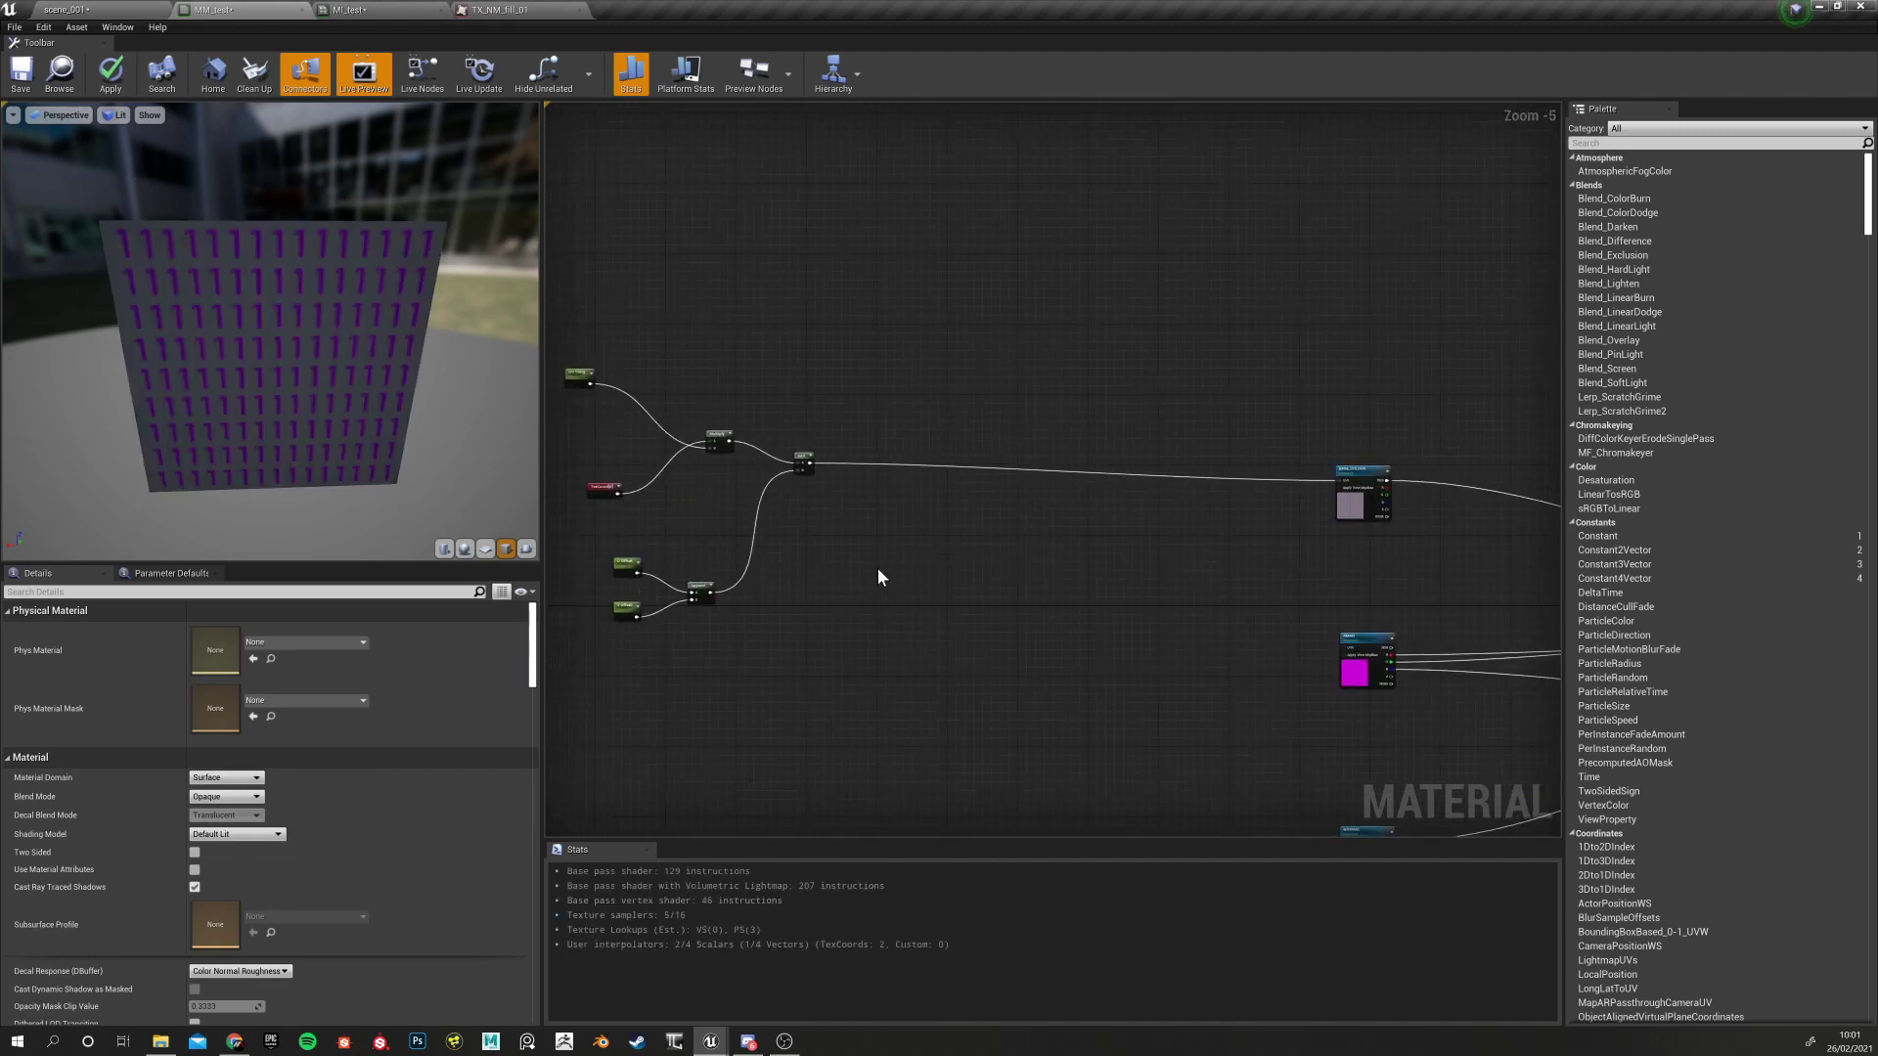
Apply the MM_test changes and preview the MI_test instance on a cube
left_click(111, 73)
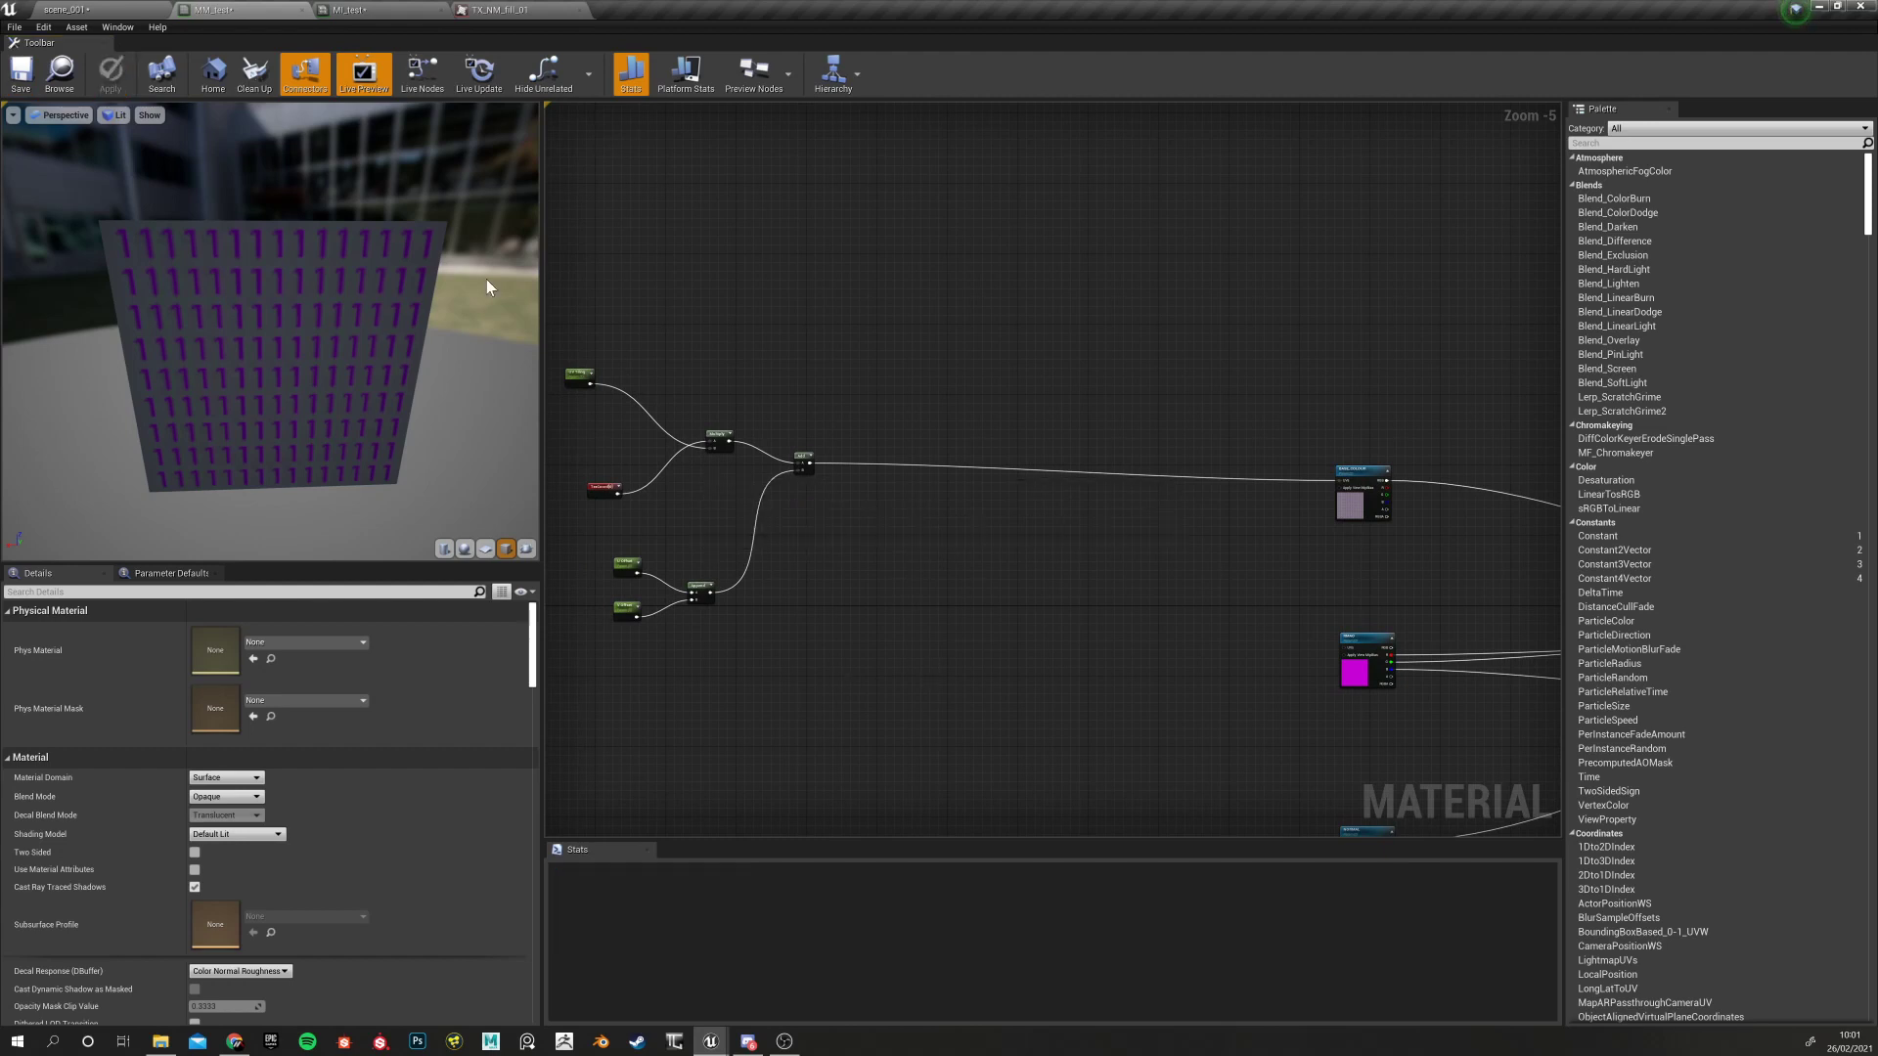
left_click(349, 10)
left_click_drag(259, 648, 391, 645)
left_click(577, 1014)
Slide the cube texture with U Offset and enable V Offset, then reset both to 0.0 and untick V Offset
mouse_move(291, 741)
left_mouse_down()
mouse_move(352, 733)
mouse_move(291, 721)
left_mouse_up()
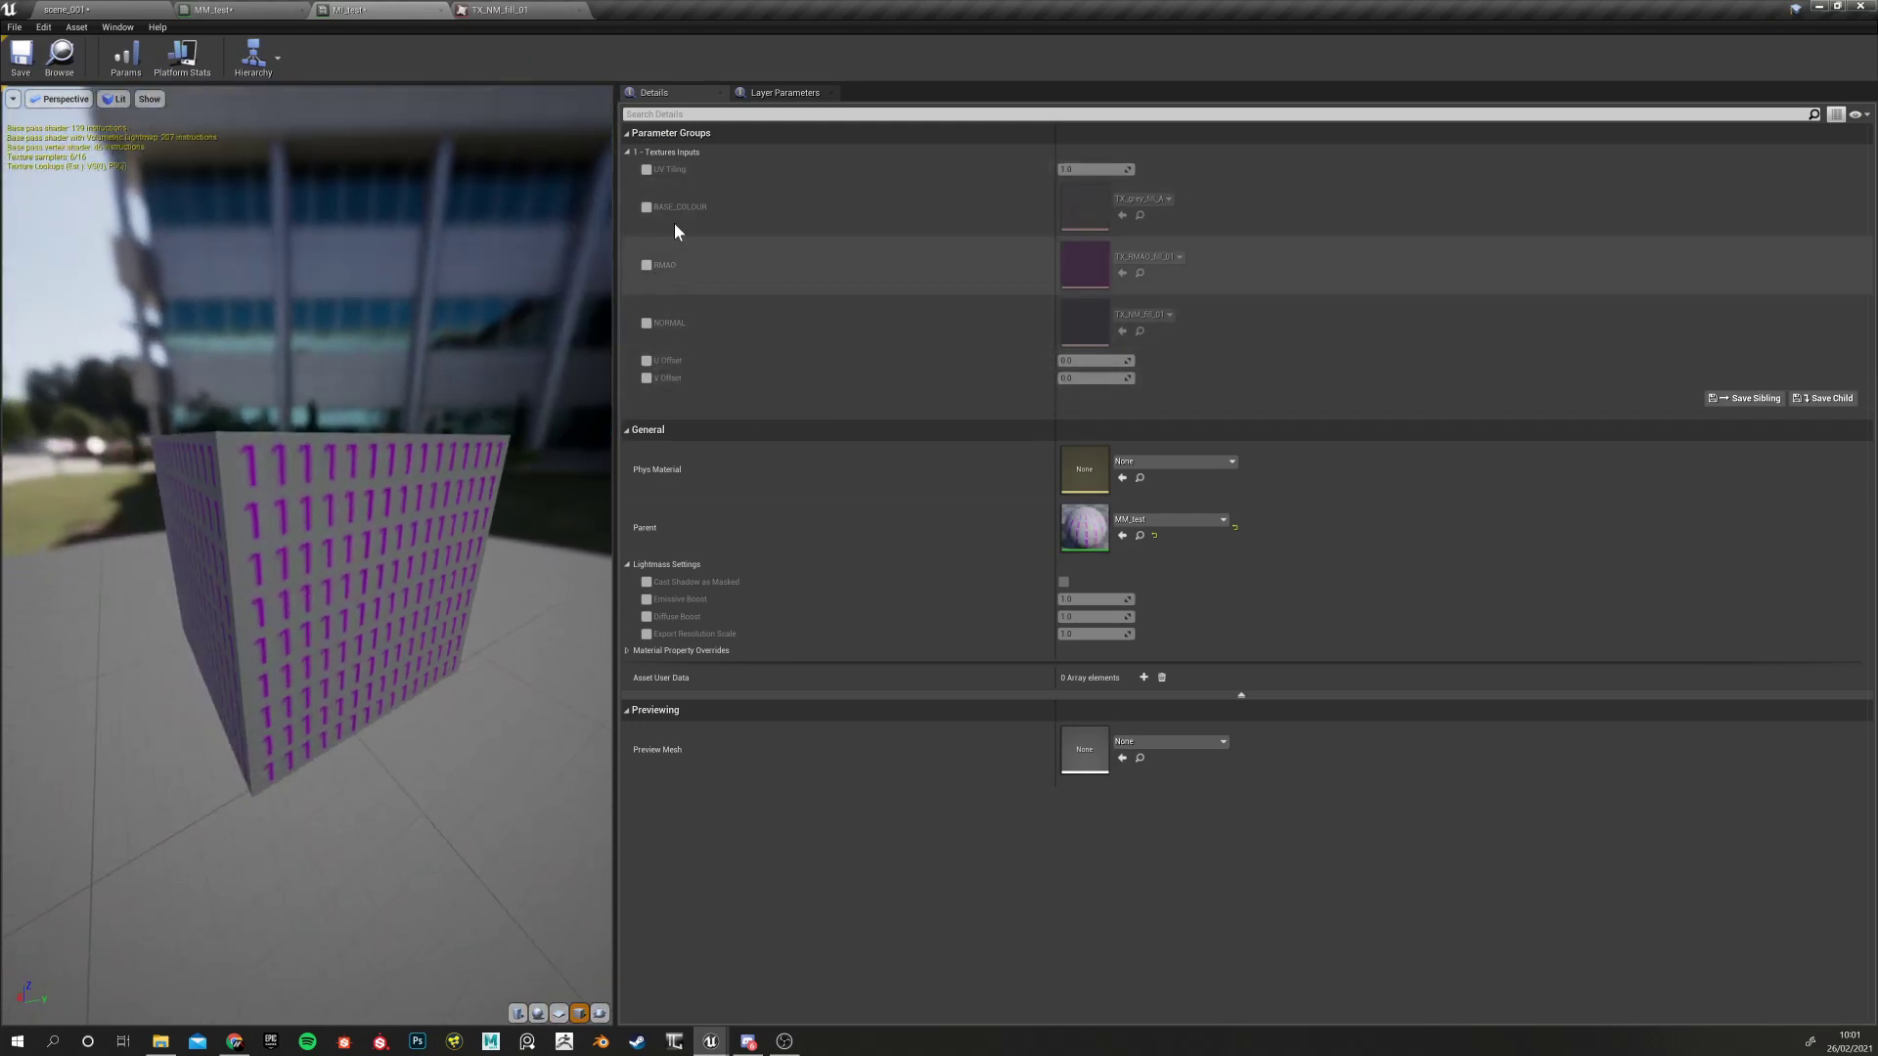
left_click_drag(290, 732, 239, 789)
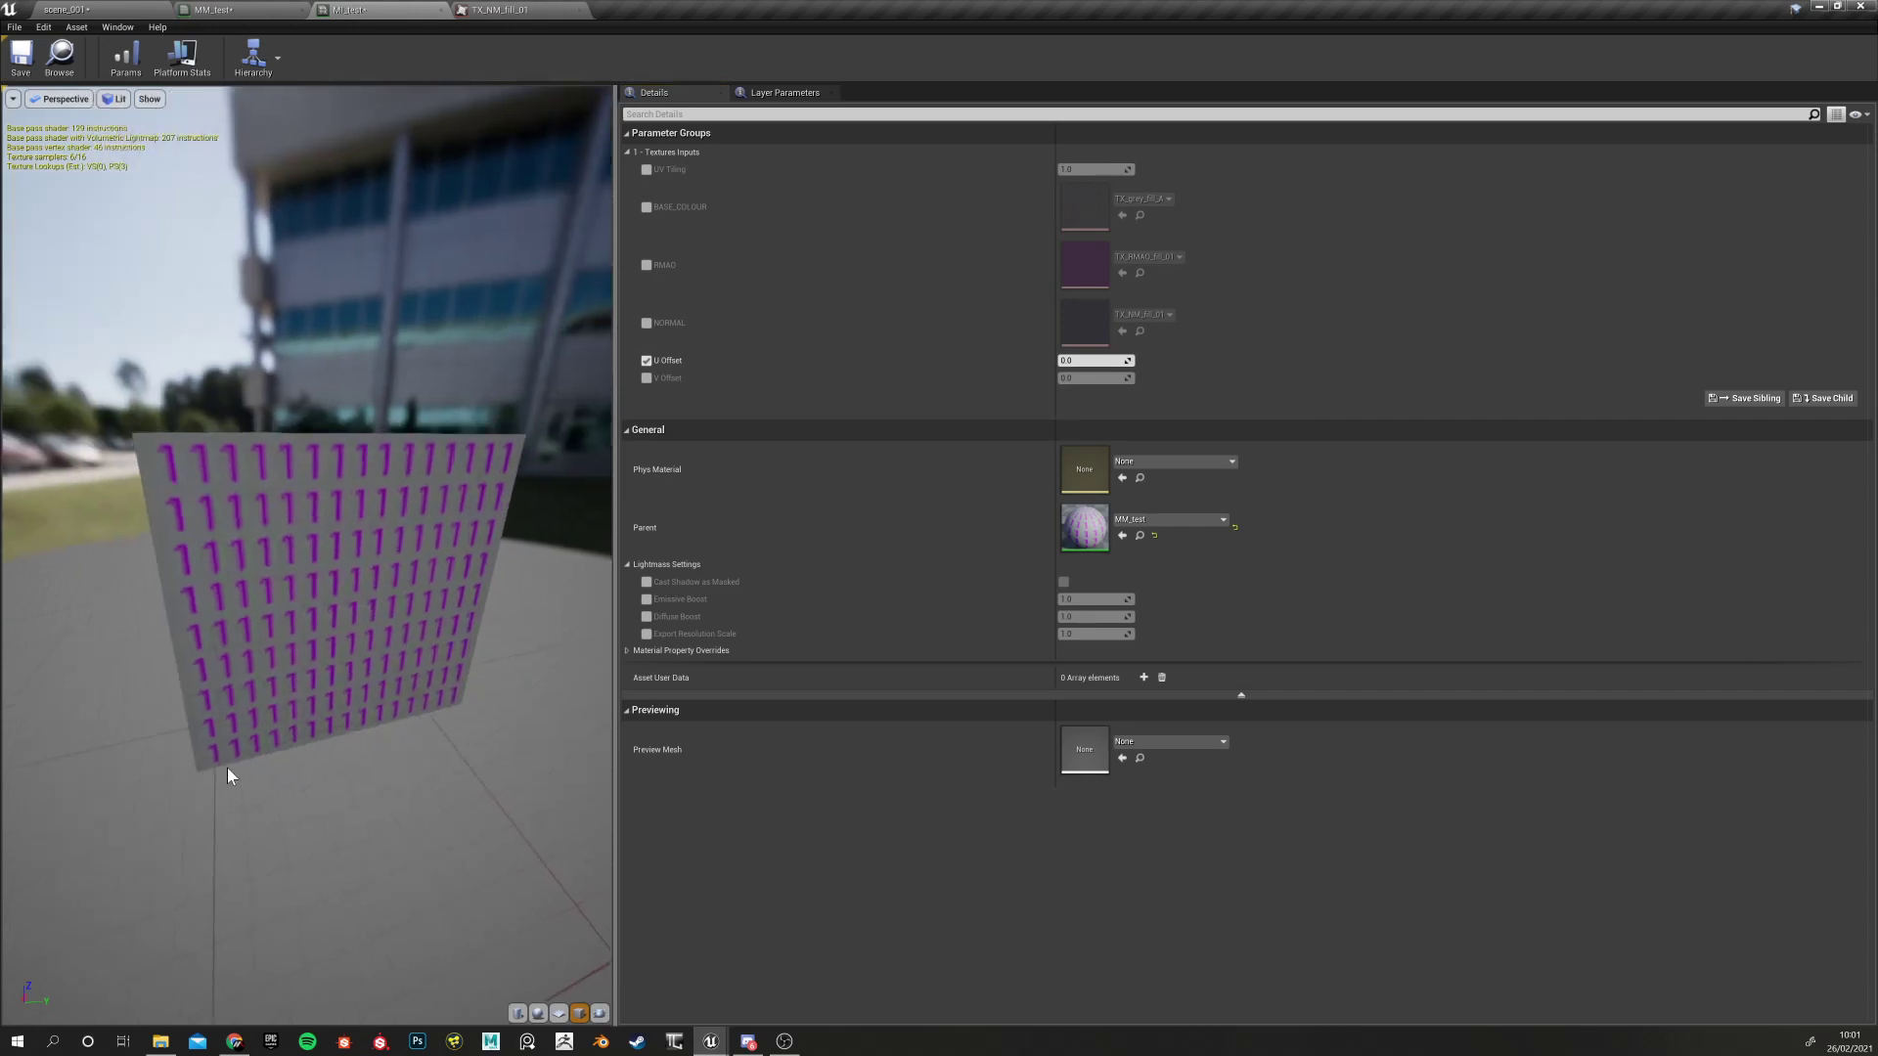
mouse_move(1072, 360)
left_mouse_down()
mouse_move(958, 360)
mouse_move(1076, 360)
mouse_move(1104, 379)
left_mouse_up()
left_click(645, 378)
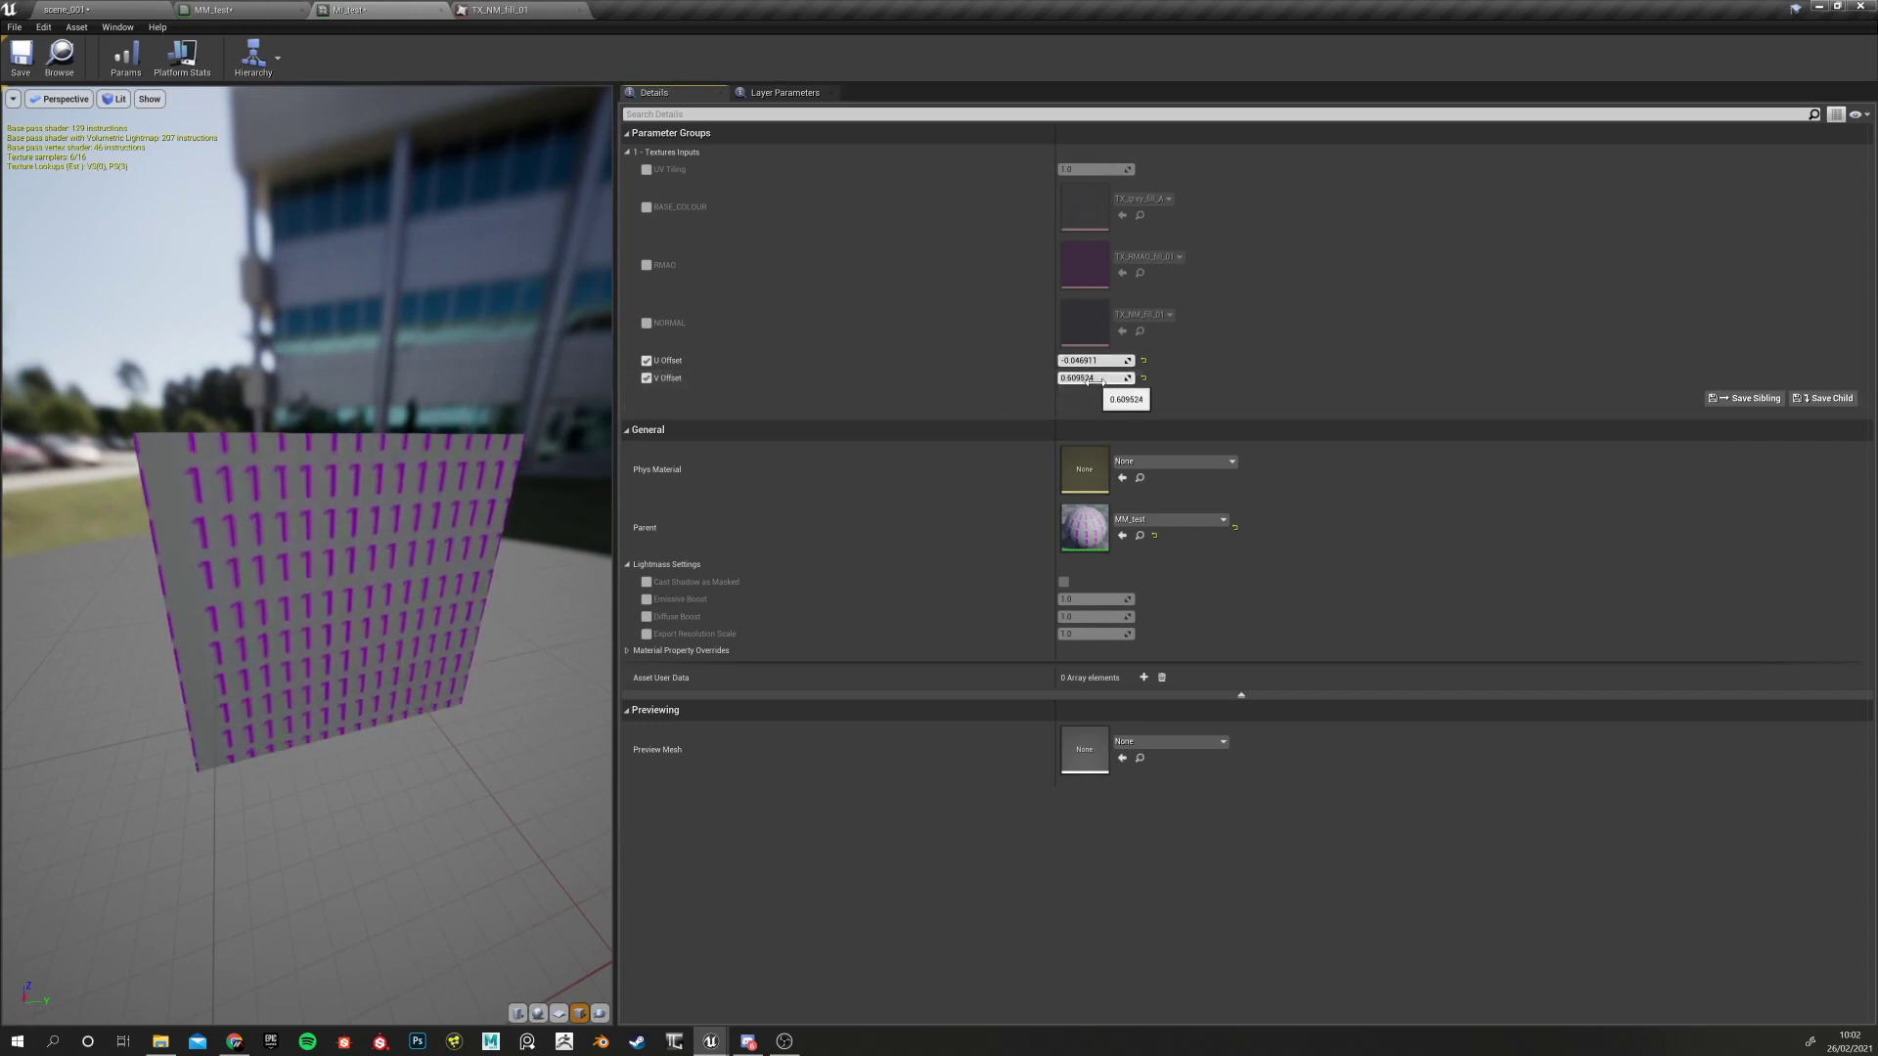
left_click(1143, 378)
left_click(1142, 361)
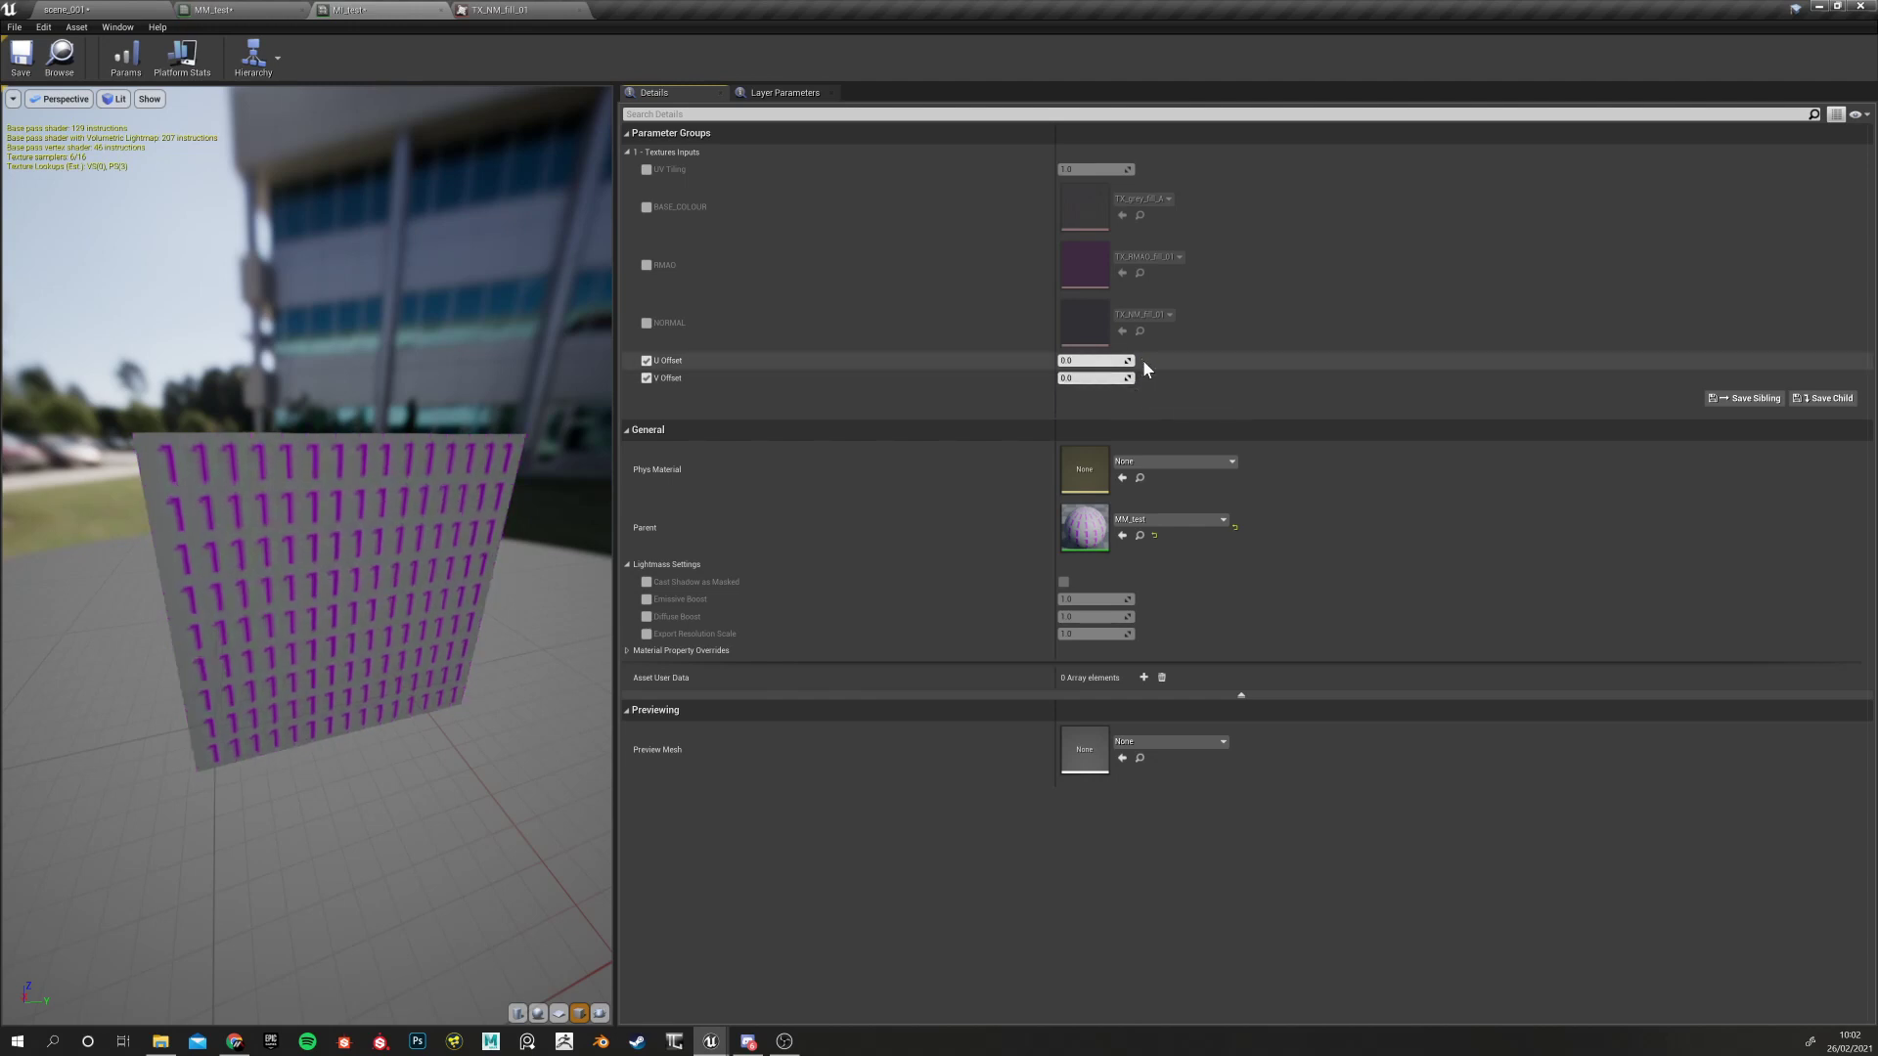
left_click(646, 377)
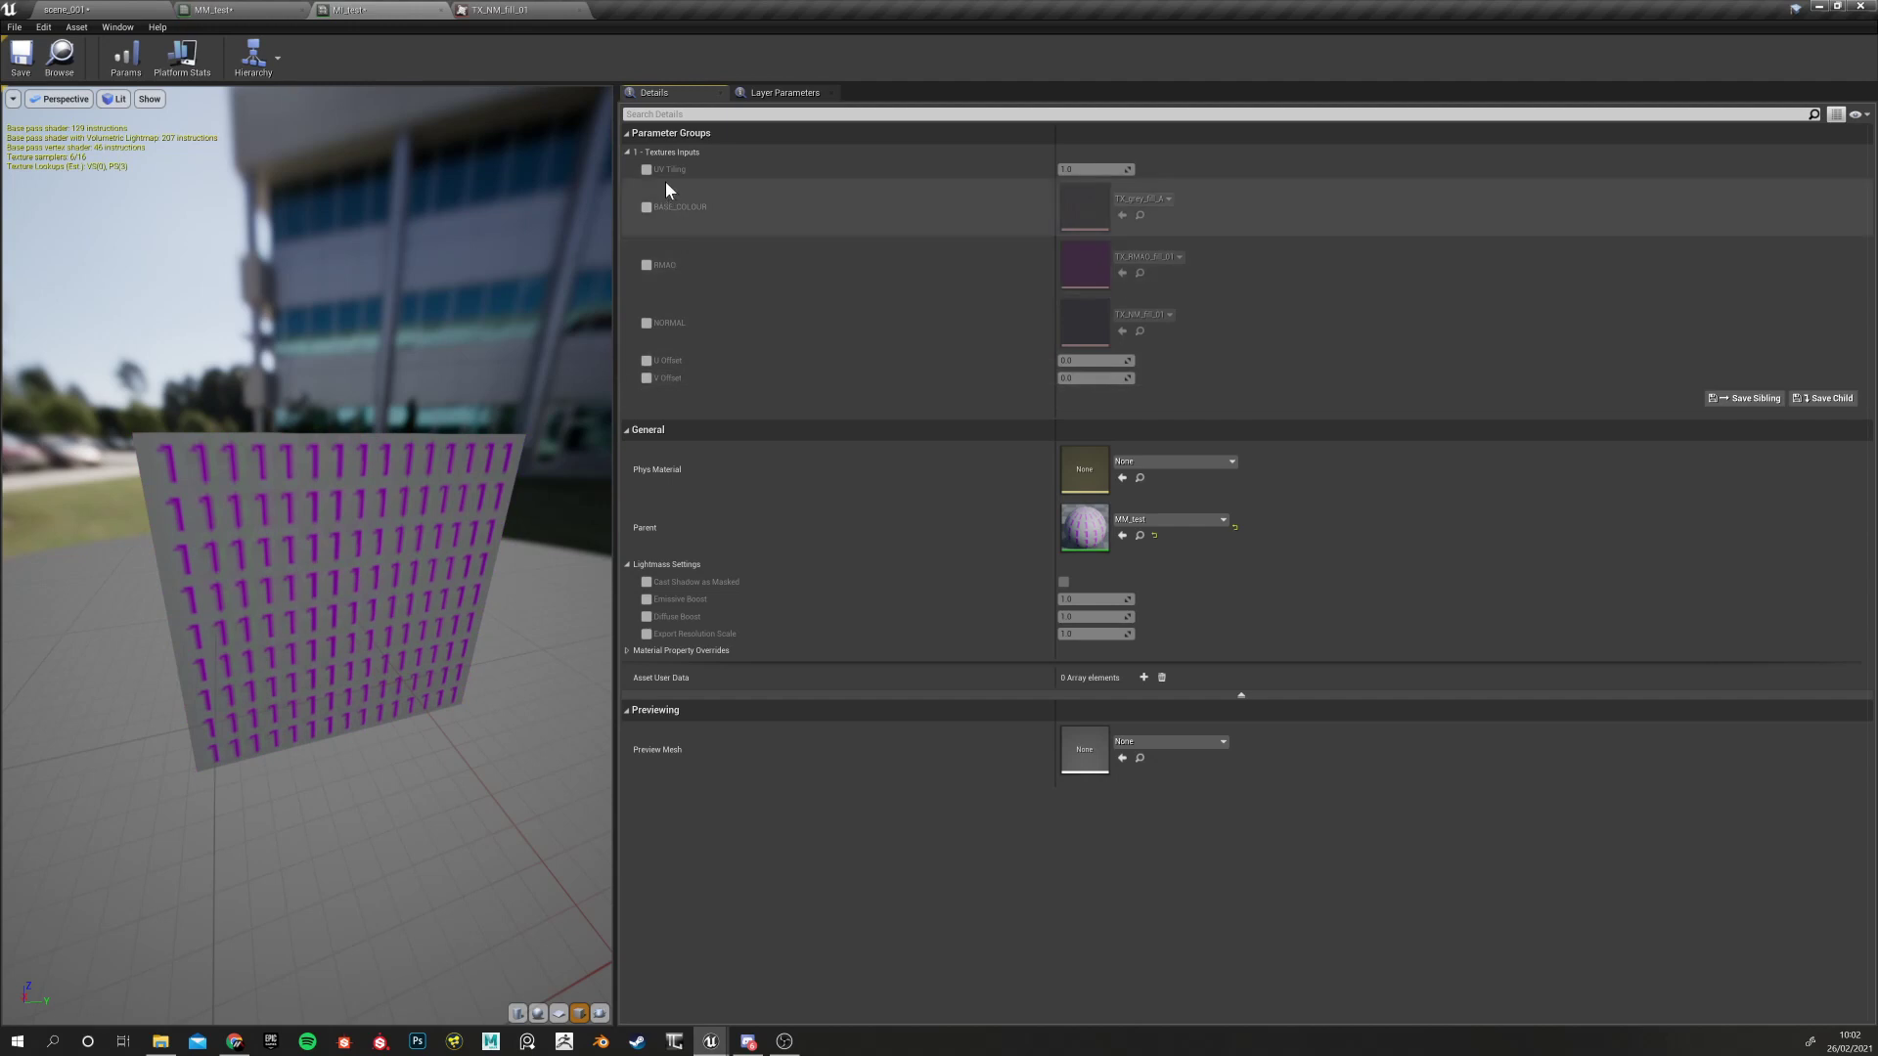
Go back to the MM_test graph, passing through the normal map and MI_test tabs
left_click(509, 9)
left_click(344, 10)
left_click(213, 9)
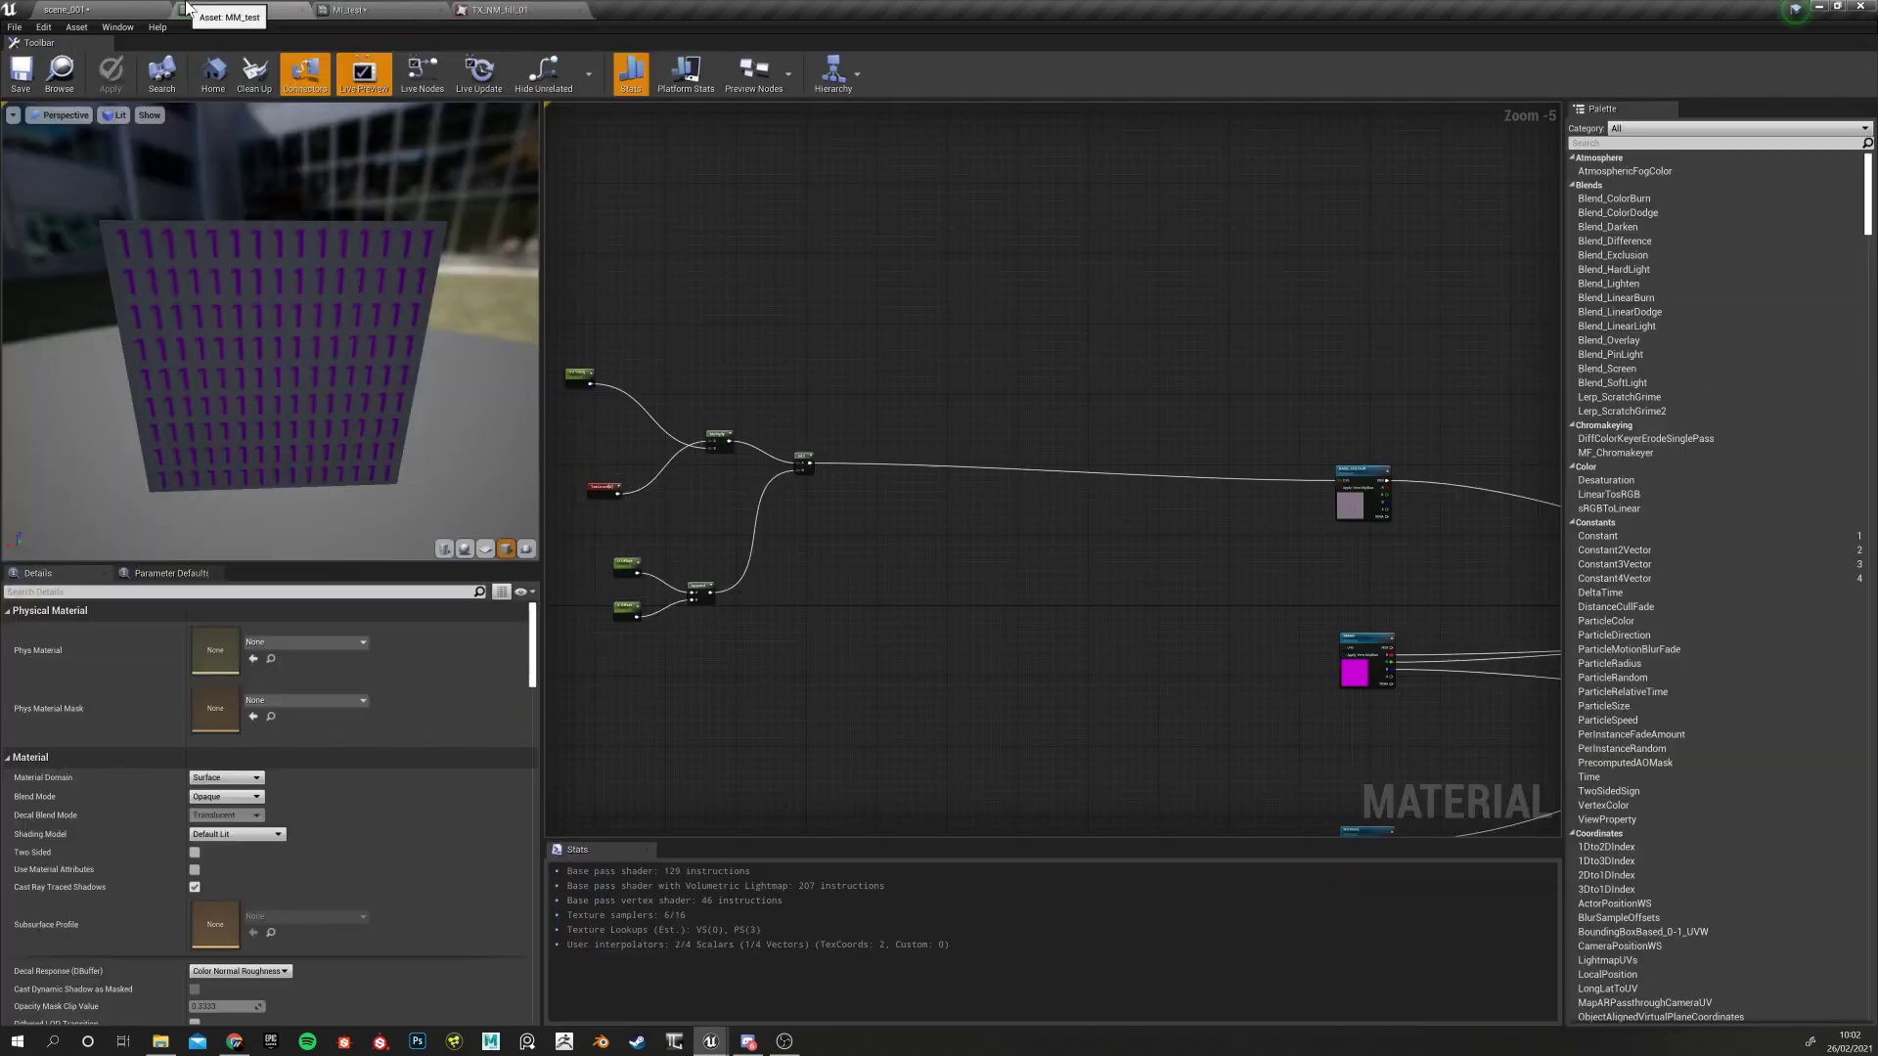
right_click_drag(1129, 717, 1010, 624)
Give the U Offset and V Offset parameter nodes a Sort Priority of 32
right_click_drag(614, 462, 873, 556)
left_click(720, 381)
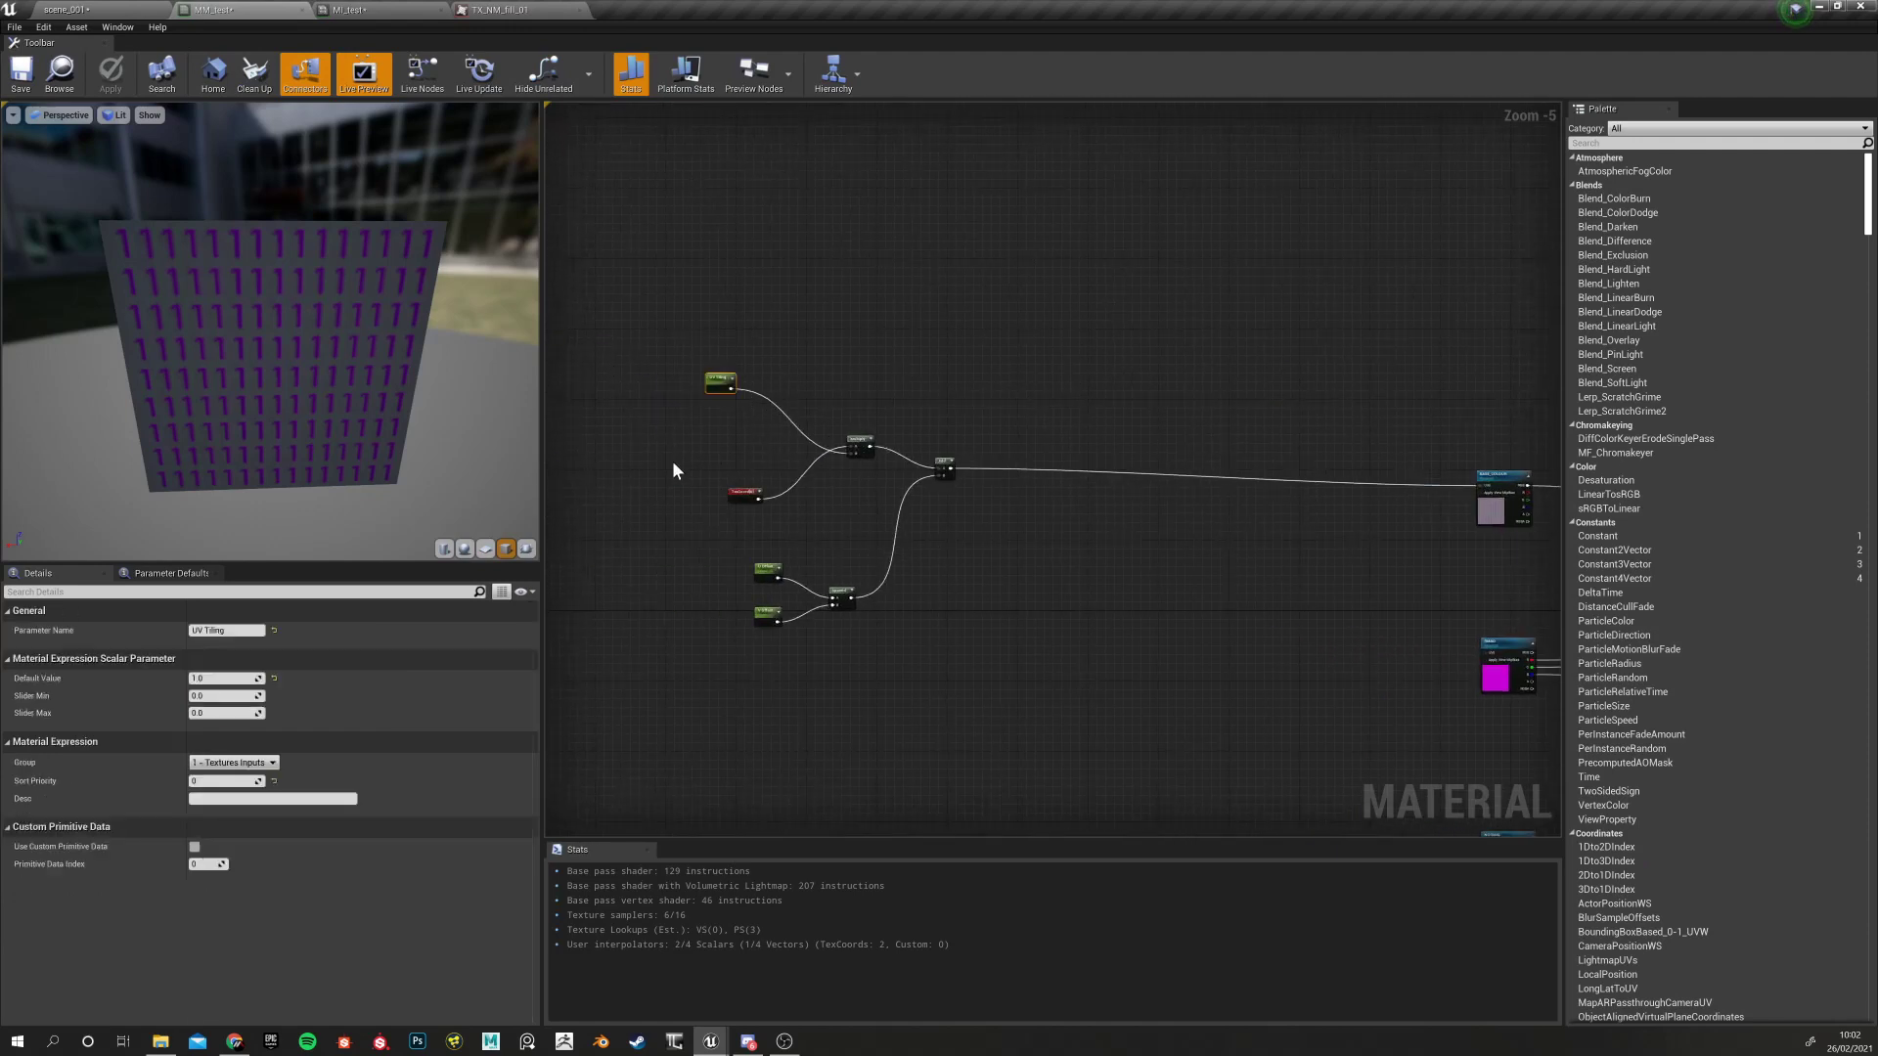
left_click_drag(735, 560, 794, 631)
left_click(220, 781)
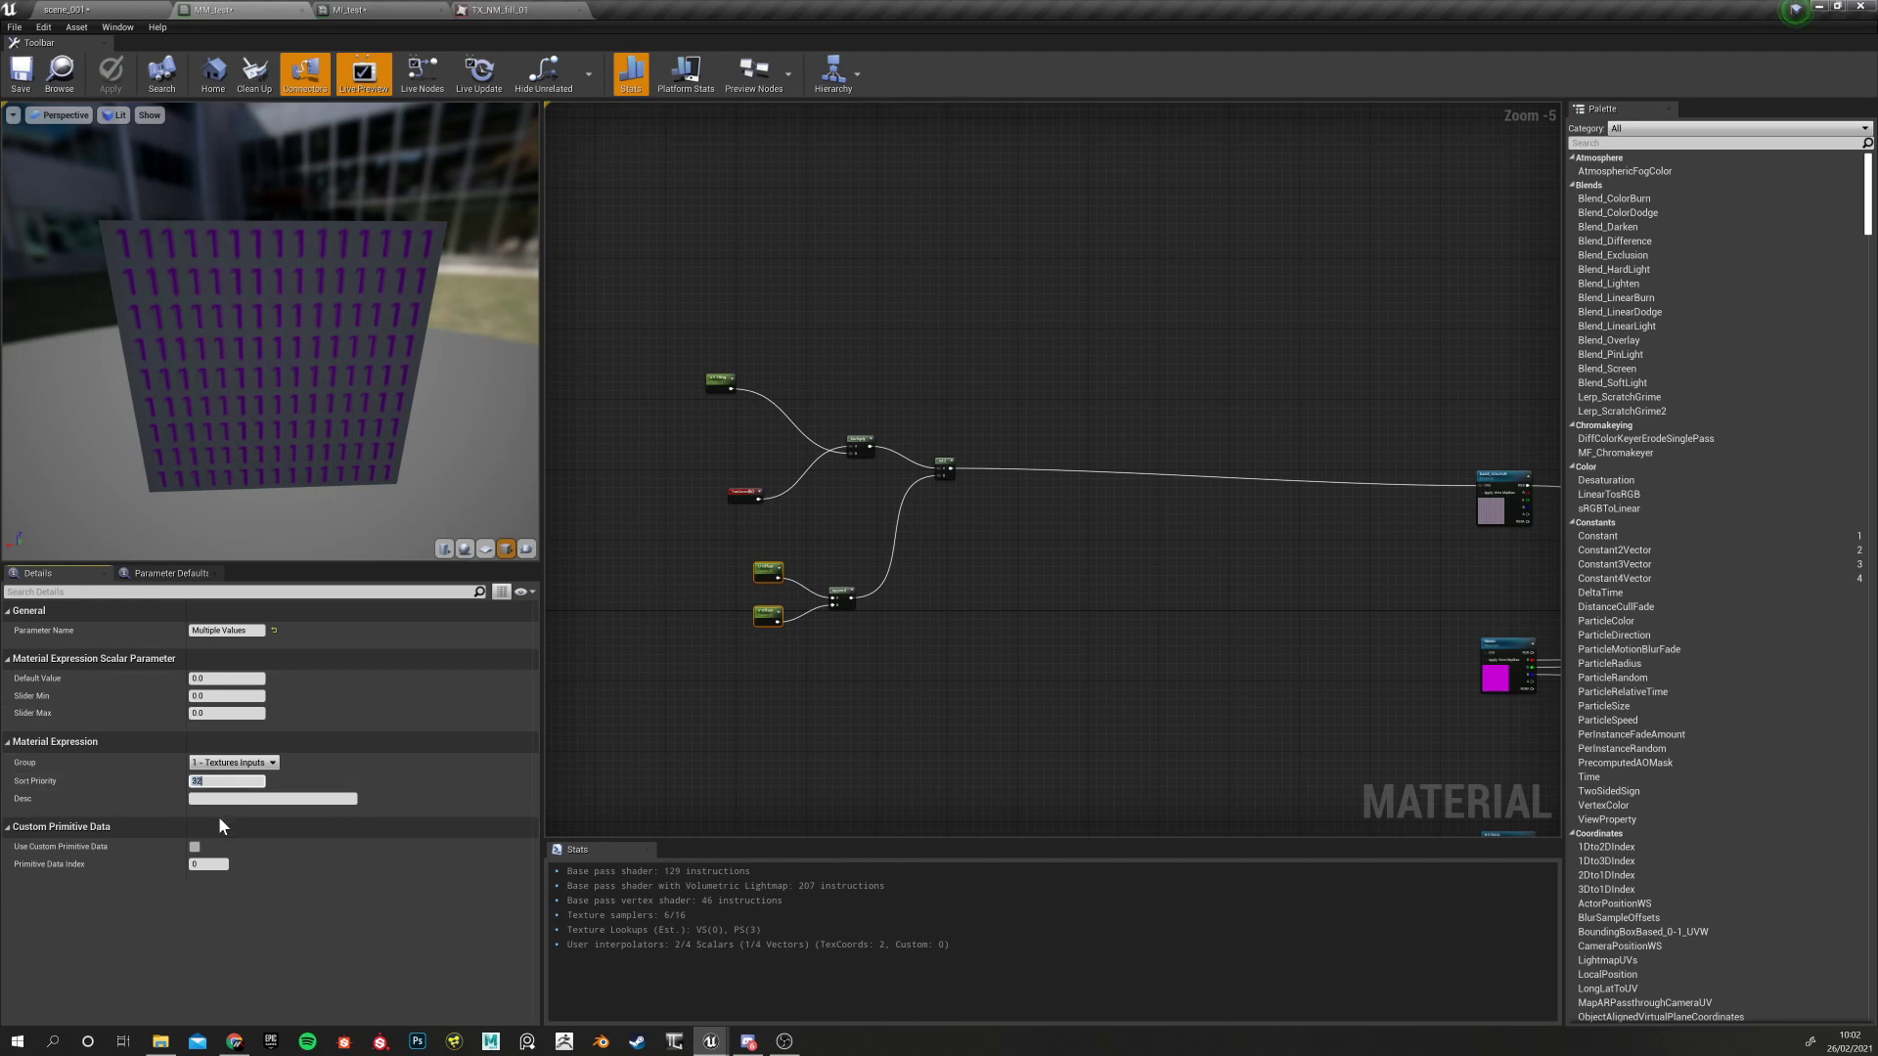
left_click(741, 565)
left_click(768, 568)
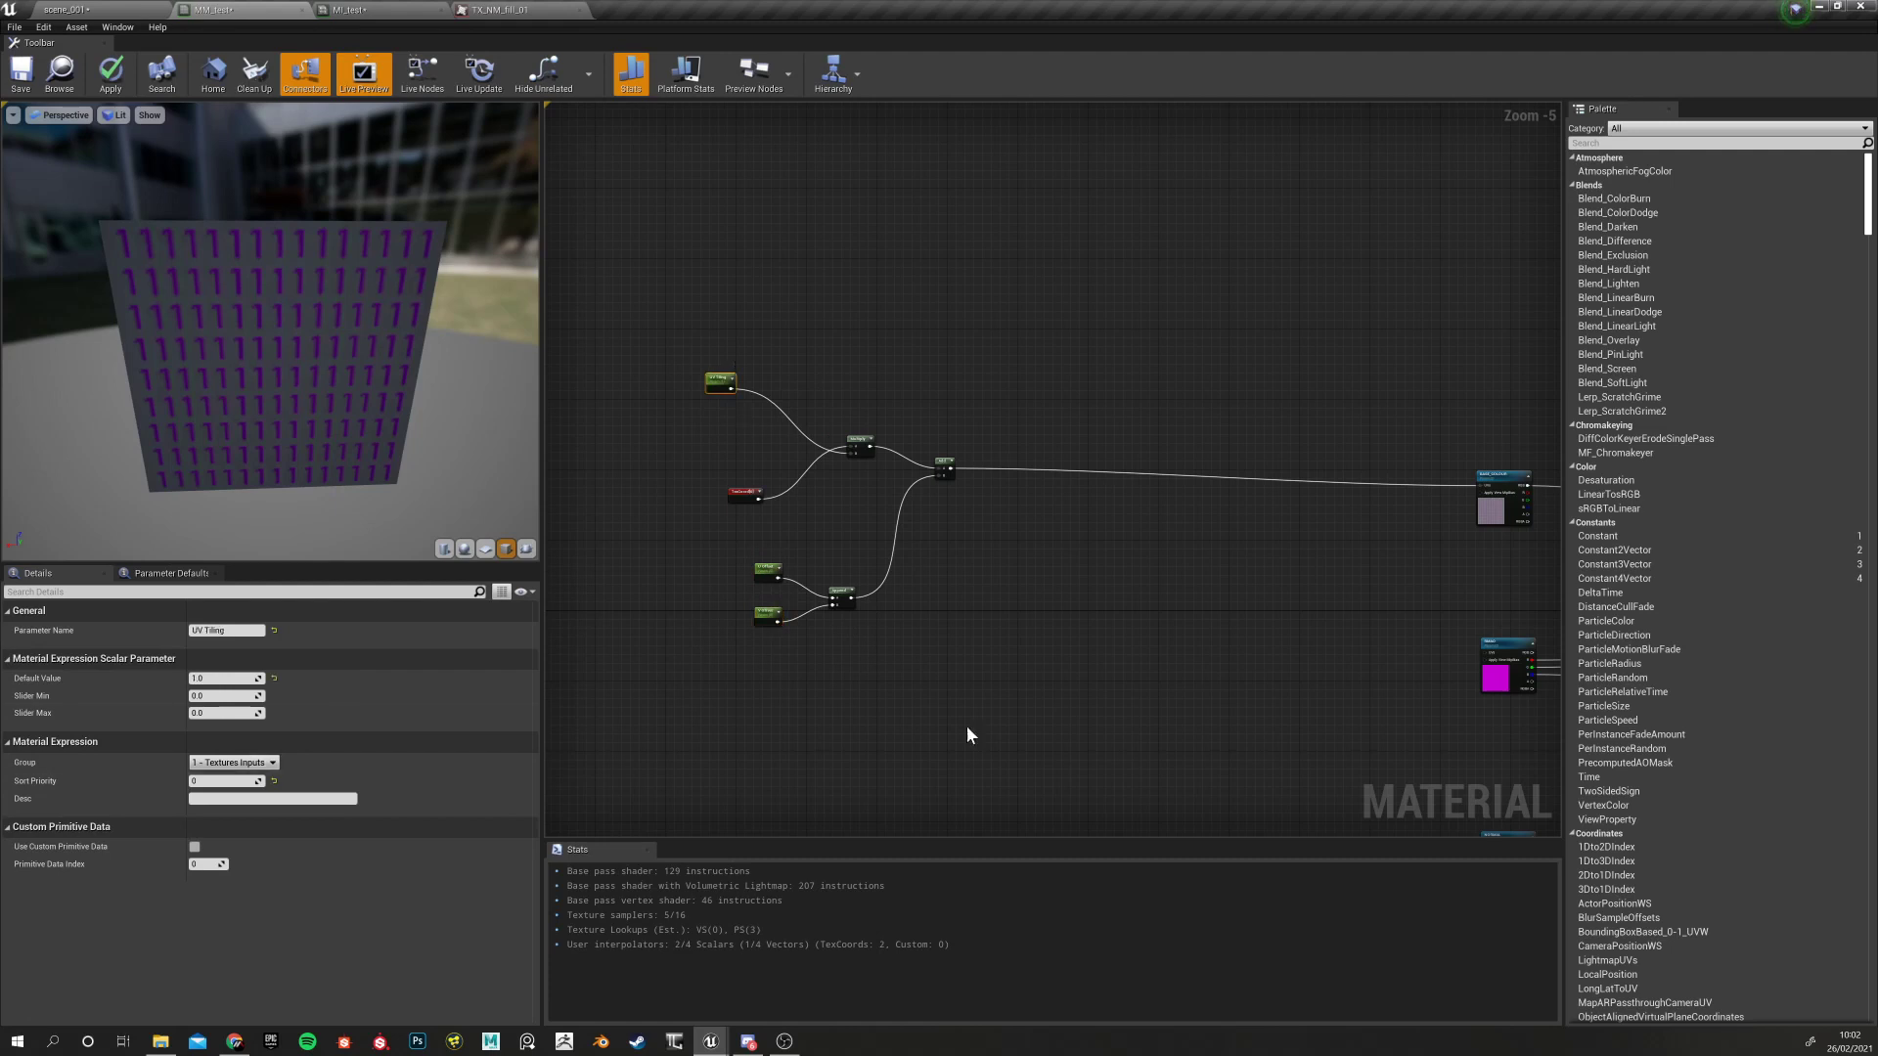
Inspect the BASE_COLOUR, magenta and NORMAL texture nodes, apply, and check the order in MI_test
right_click_drag(812, 720, 481, 671)
left_click(1174, 432)
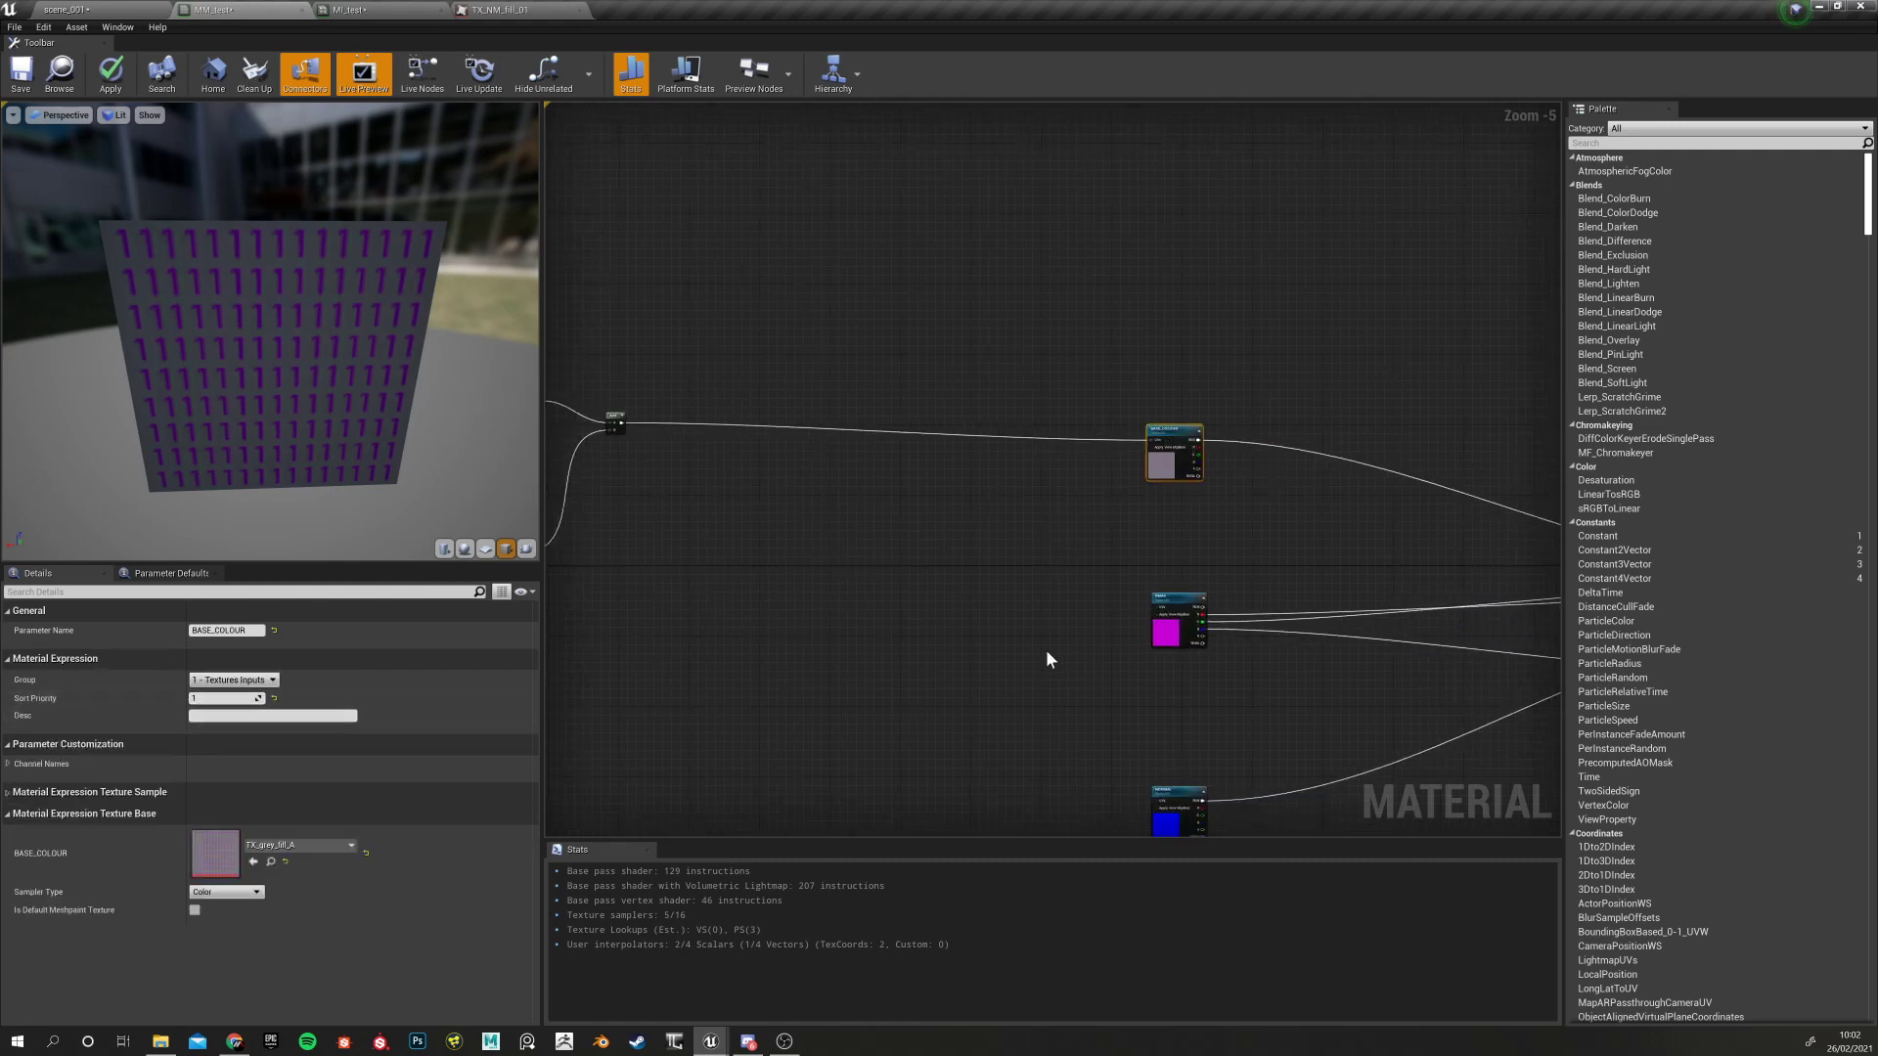
left_click(1182, 605)
left_click(1180, 797)
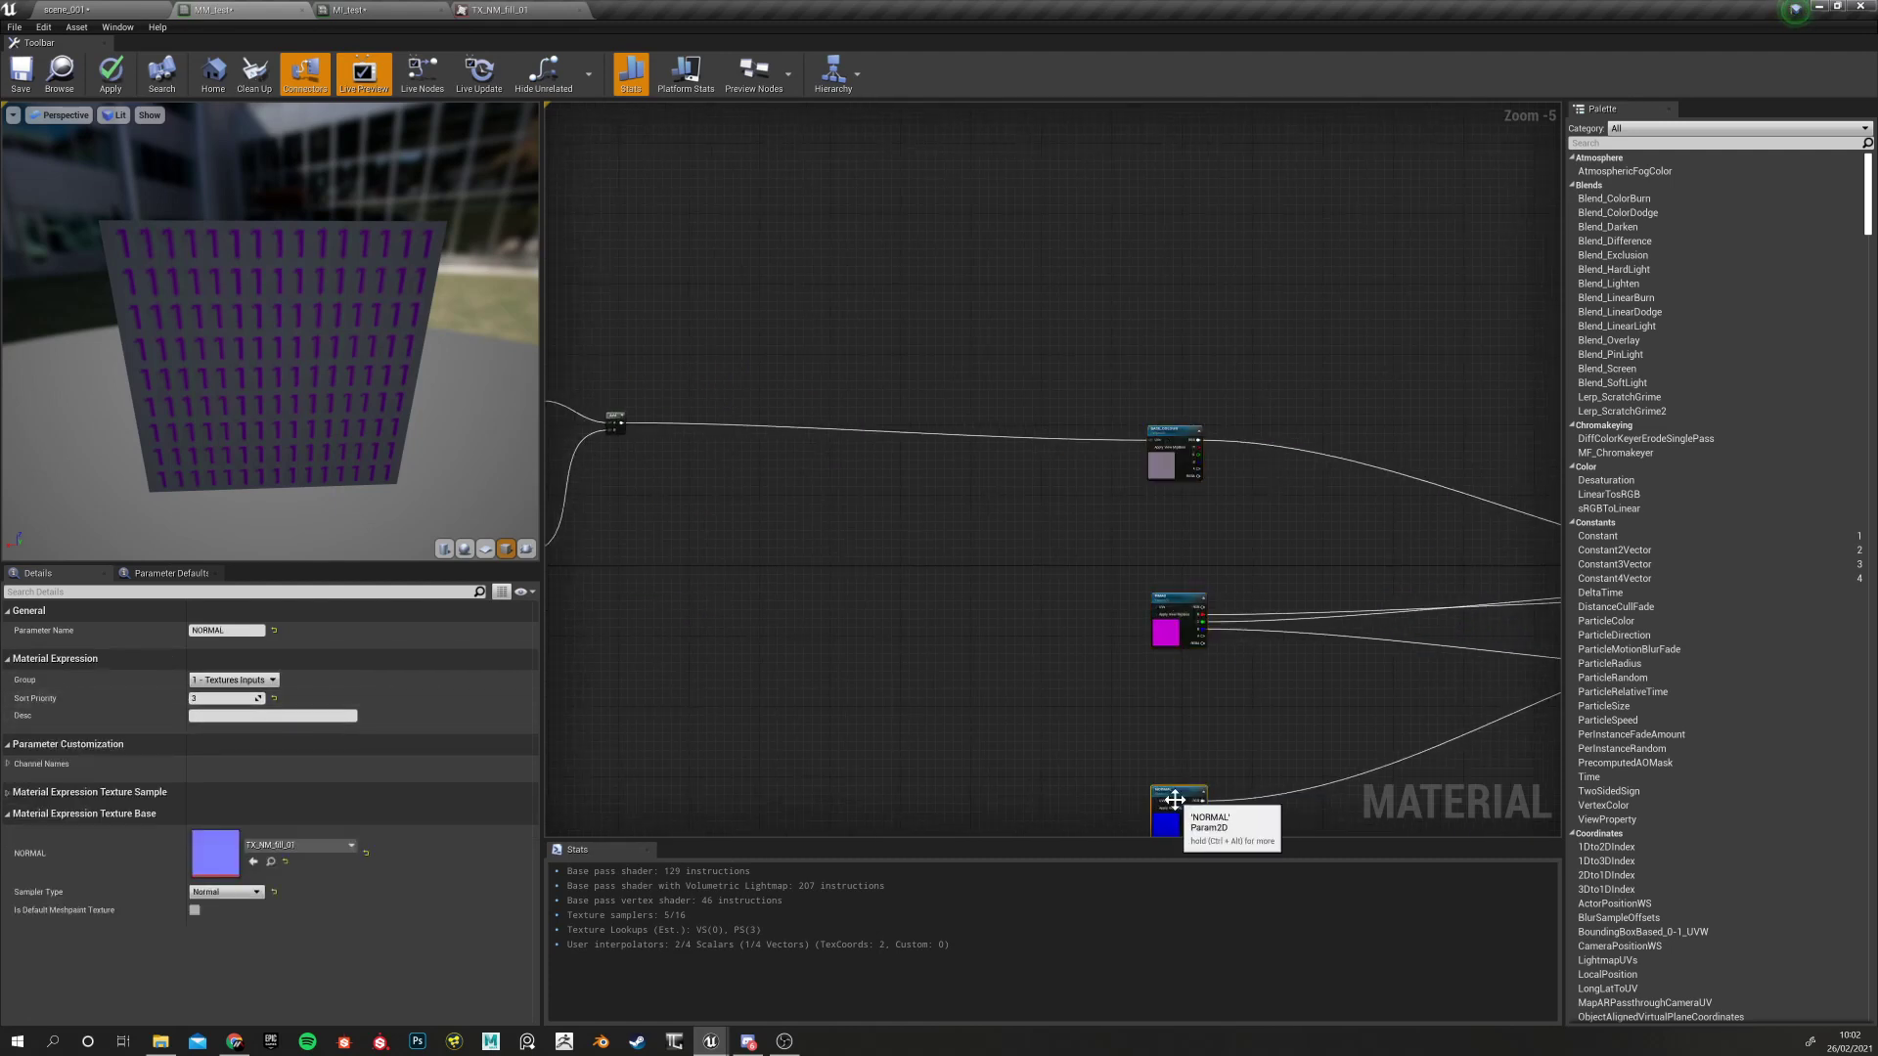
left_click(110, 74)
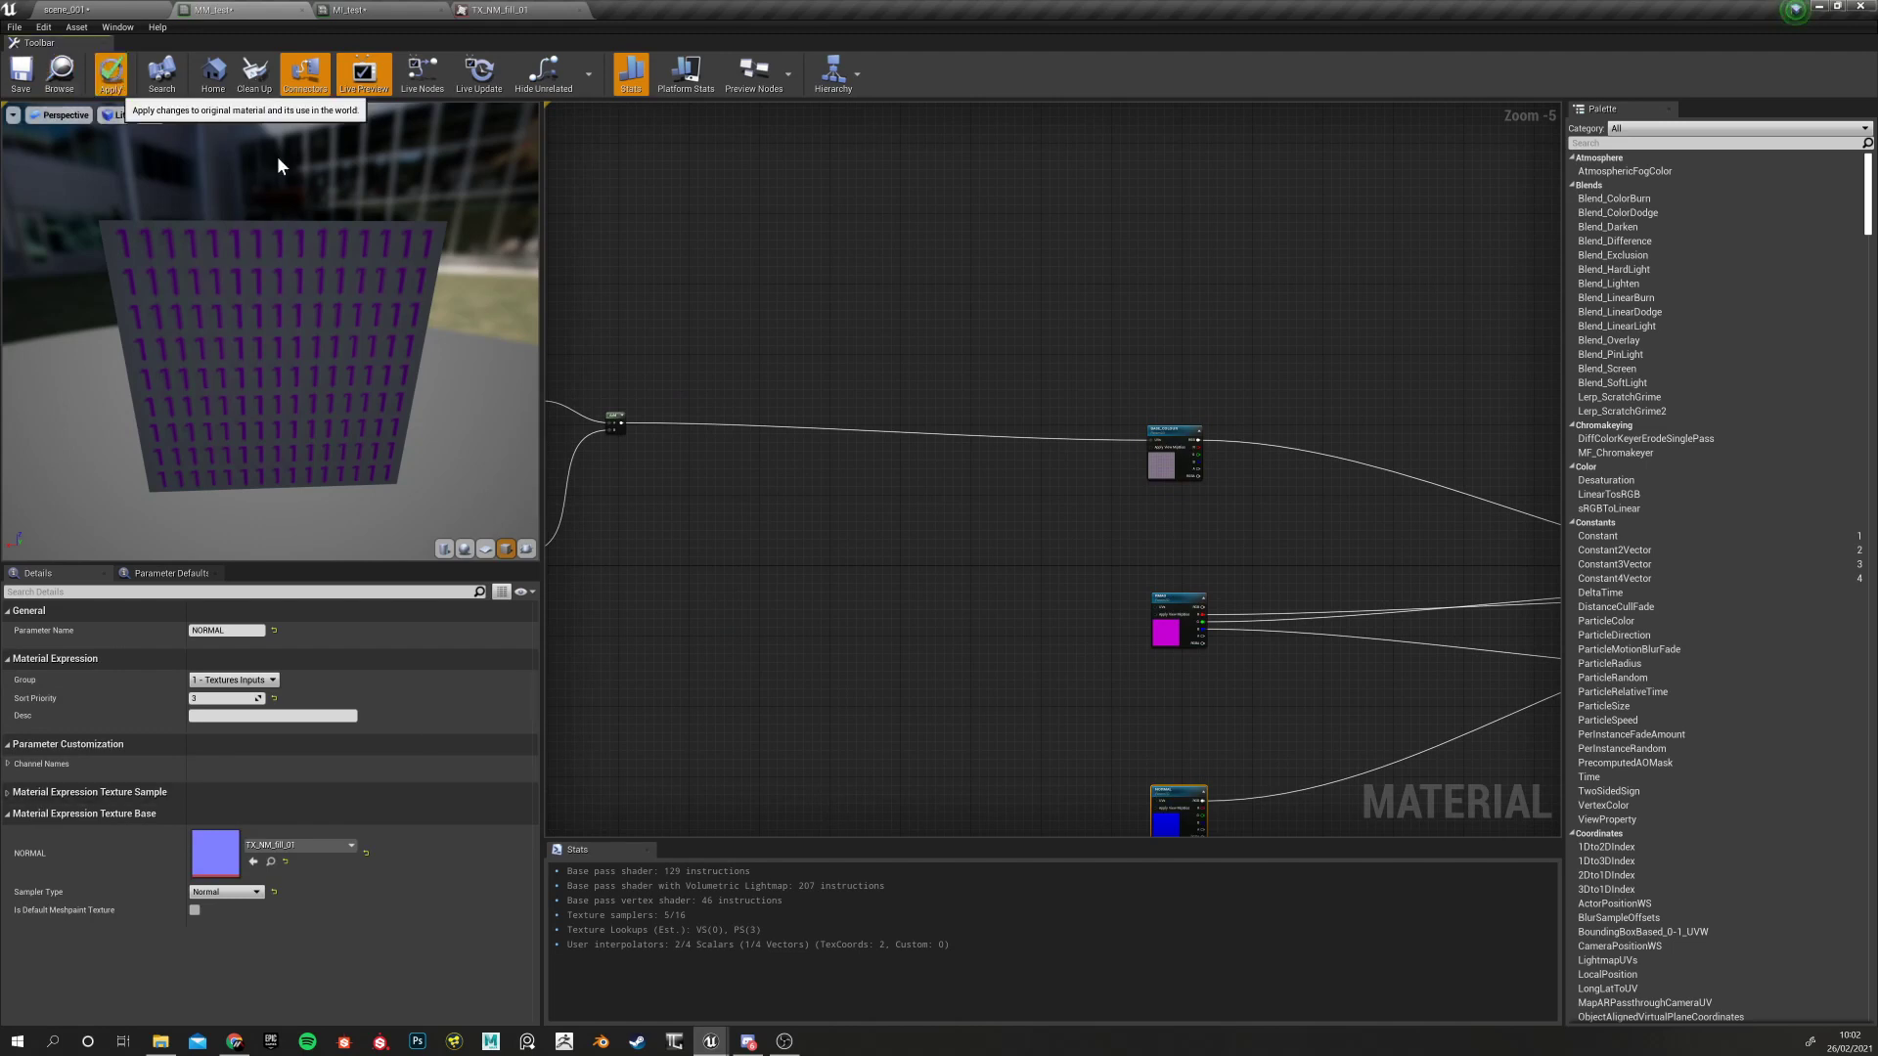
left_click(360, 12)
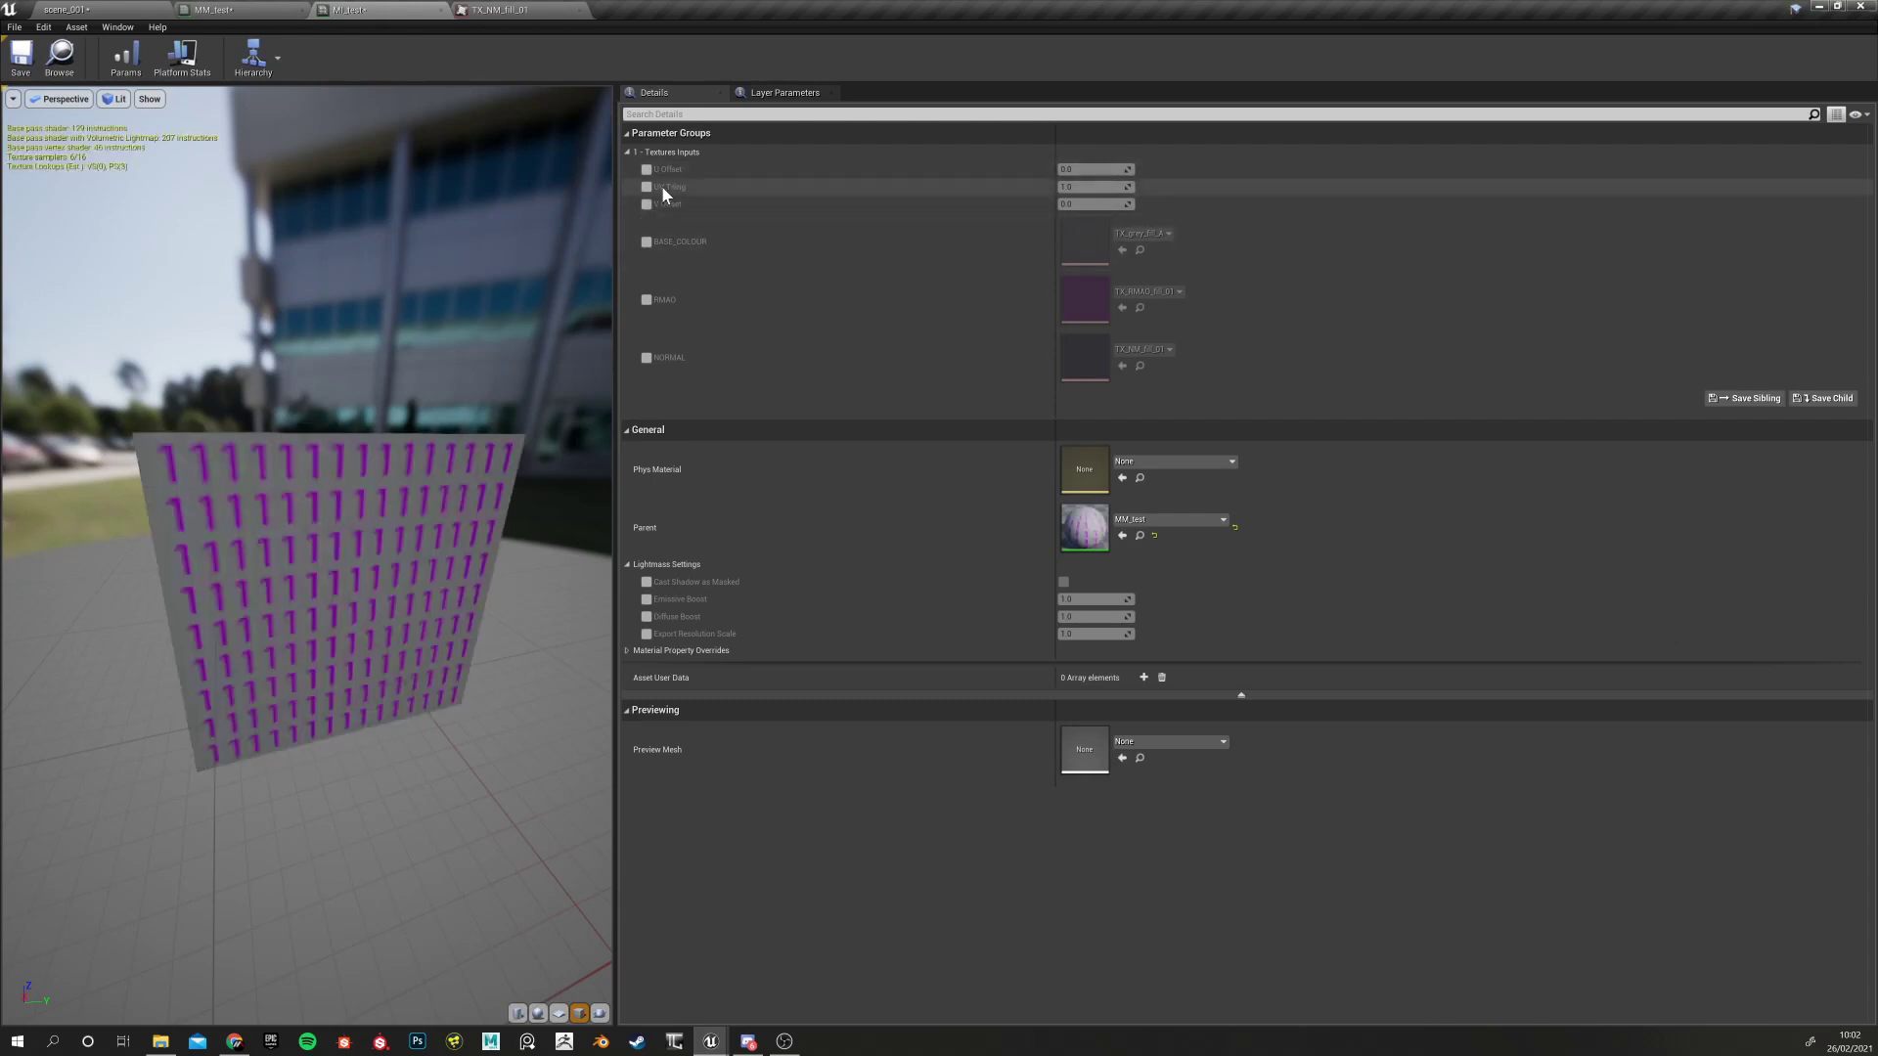
Revisit the UV Tiling node in MM_test, then switch to the scene_001 level
left_click(235, 10)
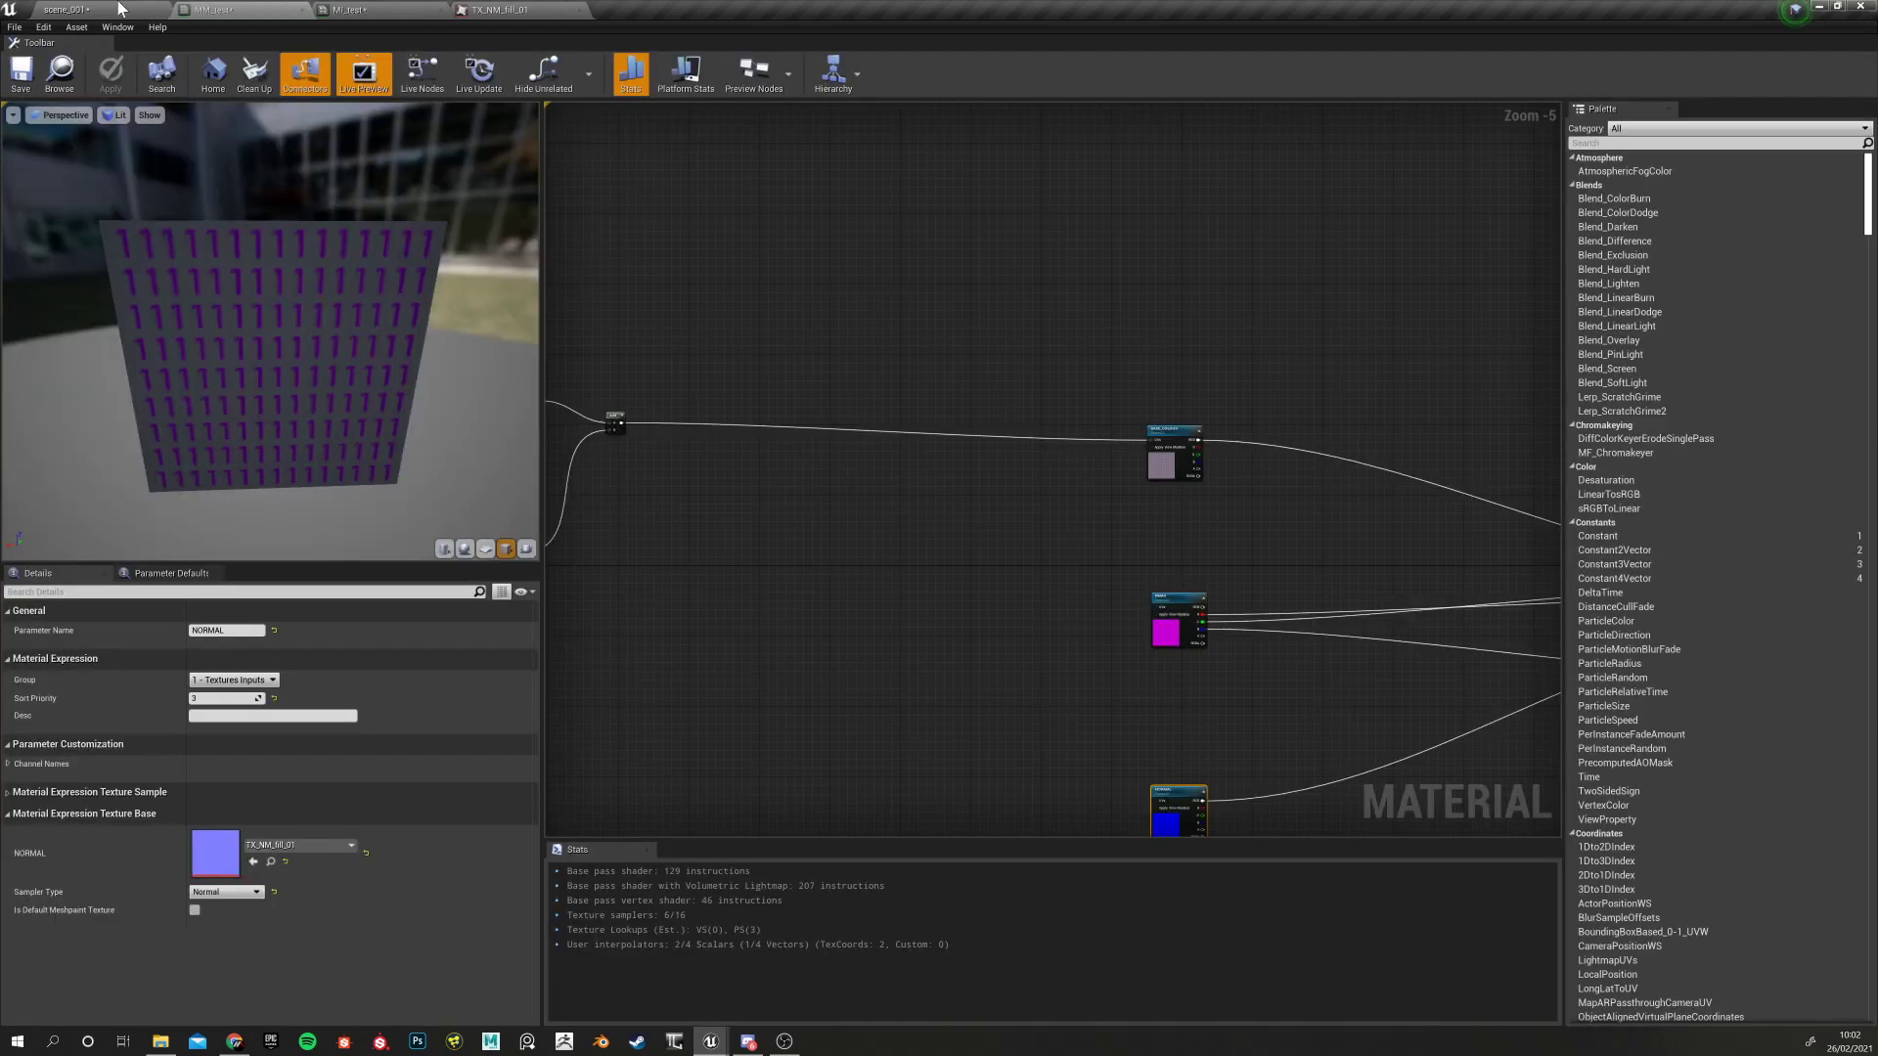
left_click(108, 10)
left_click(240, 8)
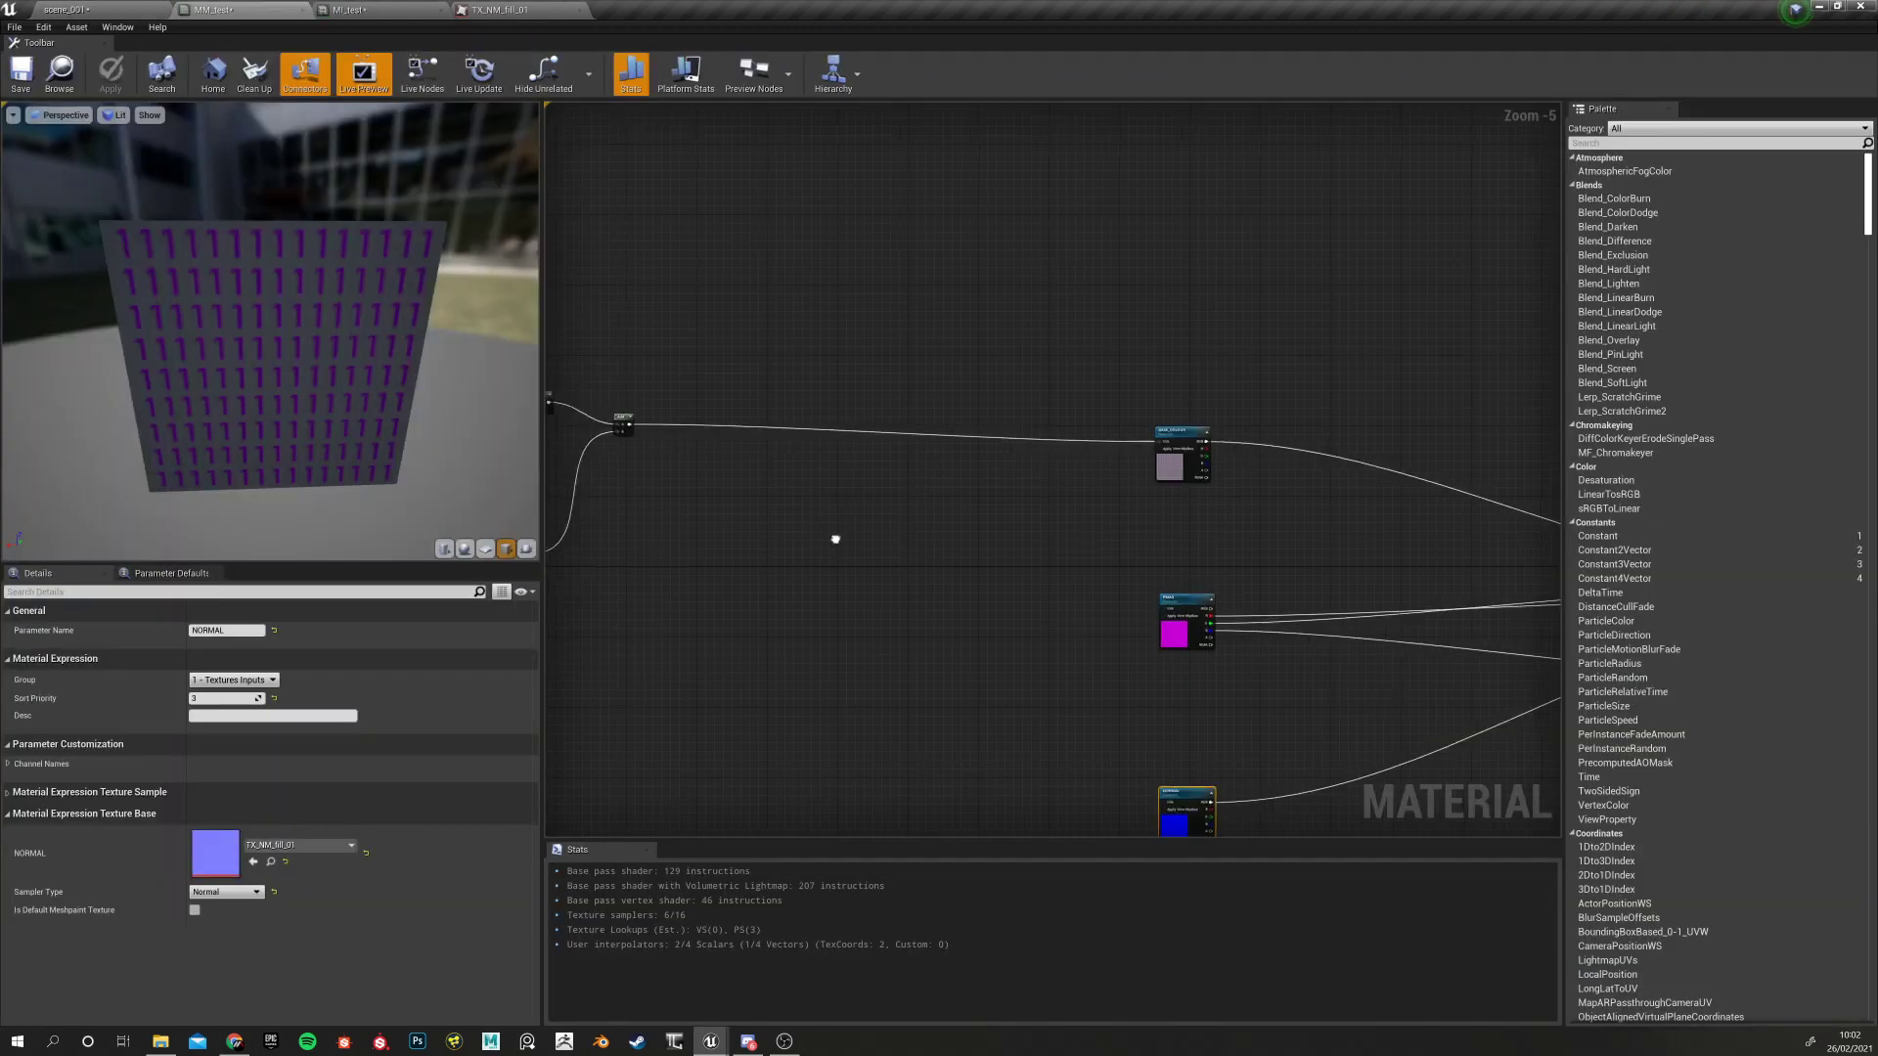
left_click(713, 332)
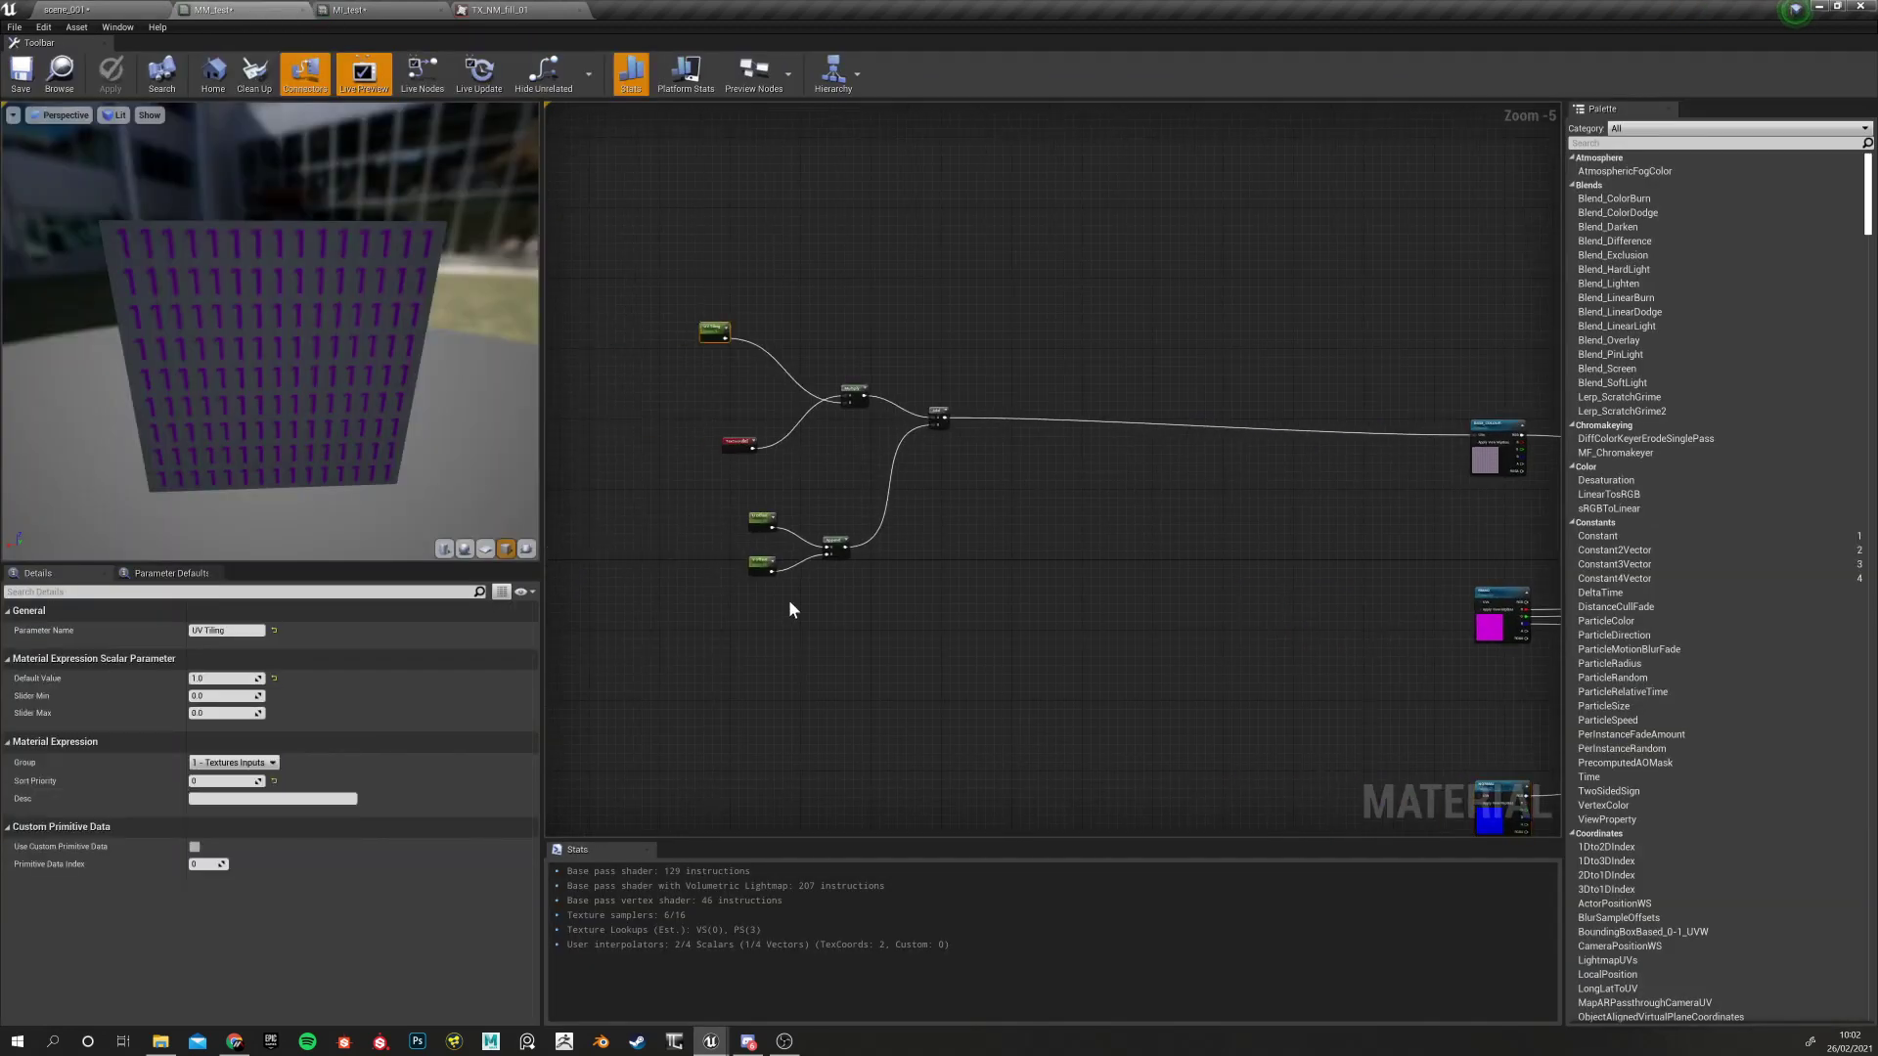
right_click_drag(1181, 542, 932, 399)
right_click_drag(909, 626, 973, 665)
left_click(41, 6)
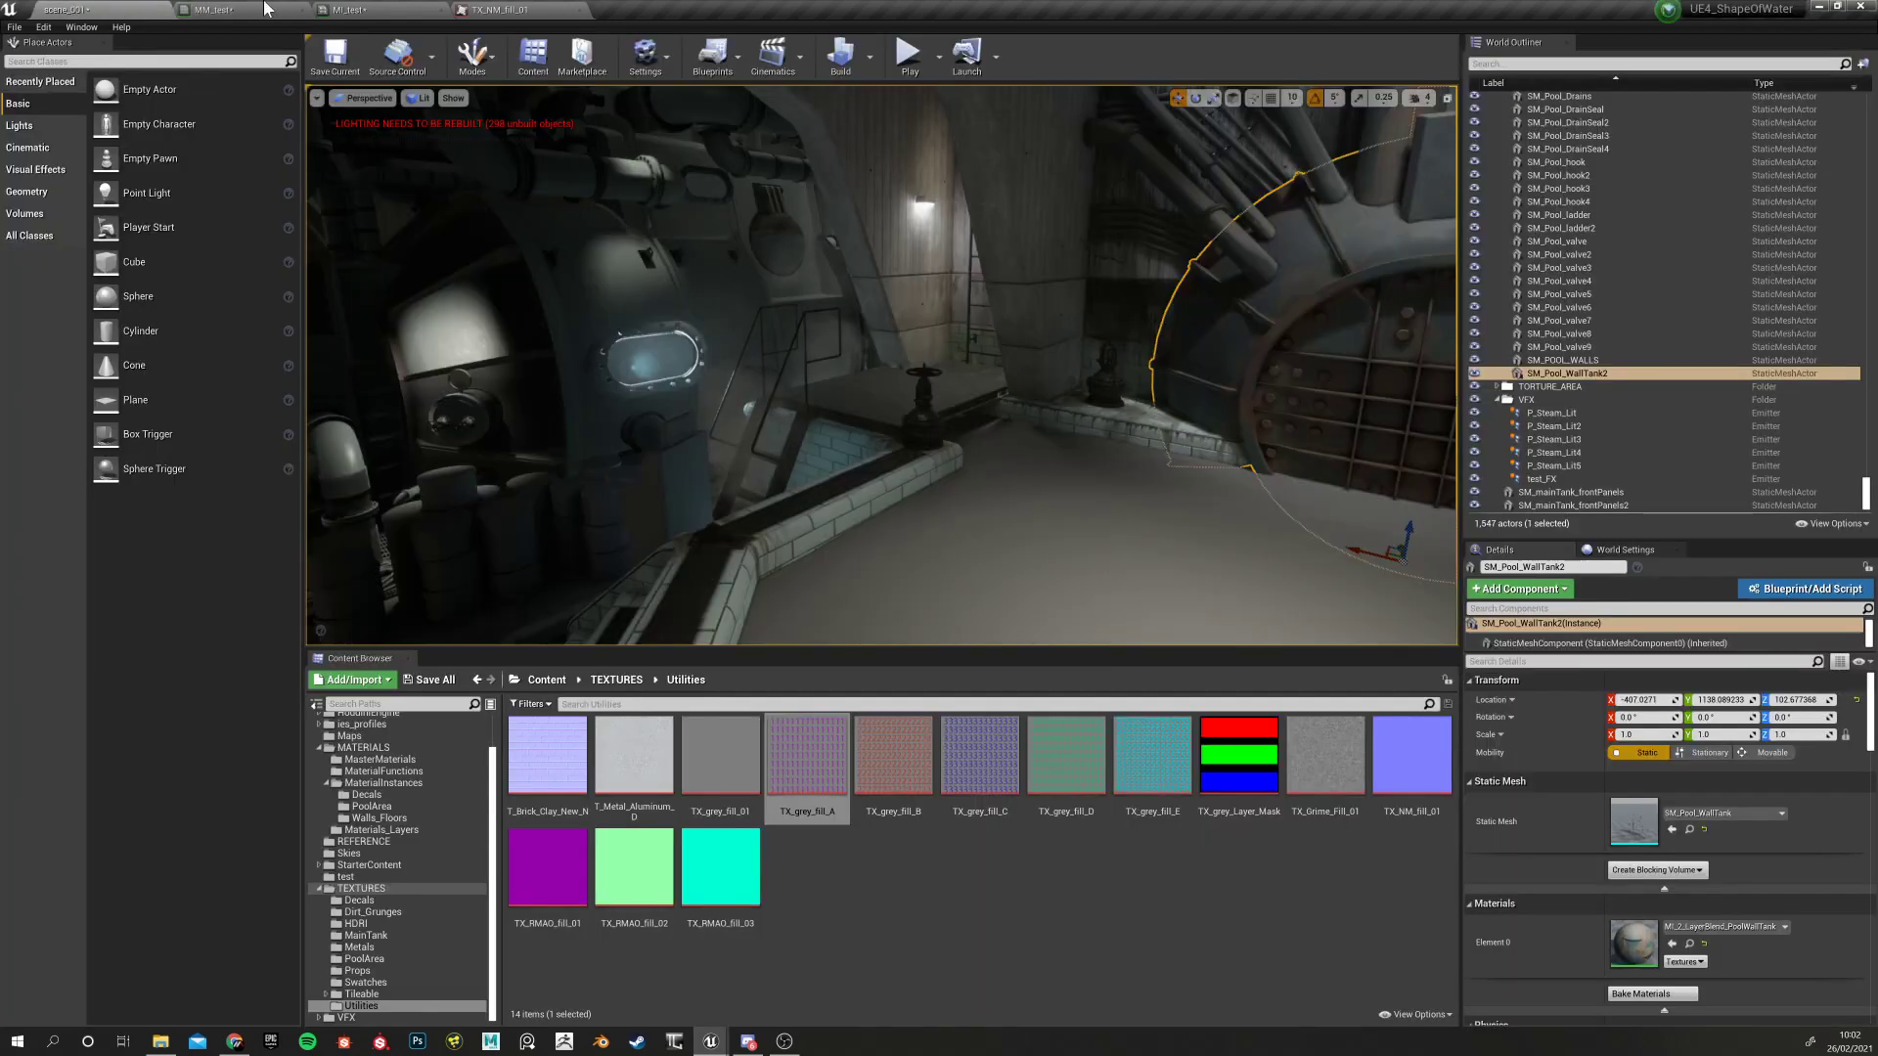
In MI_test, override U Offset to 0.285714, raise UV Tiling, and enable V Offset
left_click(427, 8)
left_click(645, 169)
left_click_drag(1093, 169, 1154, 170)
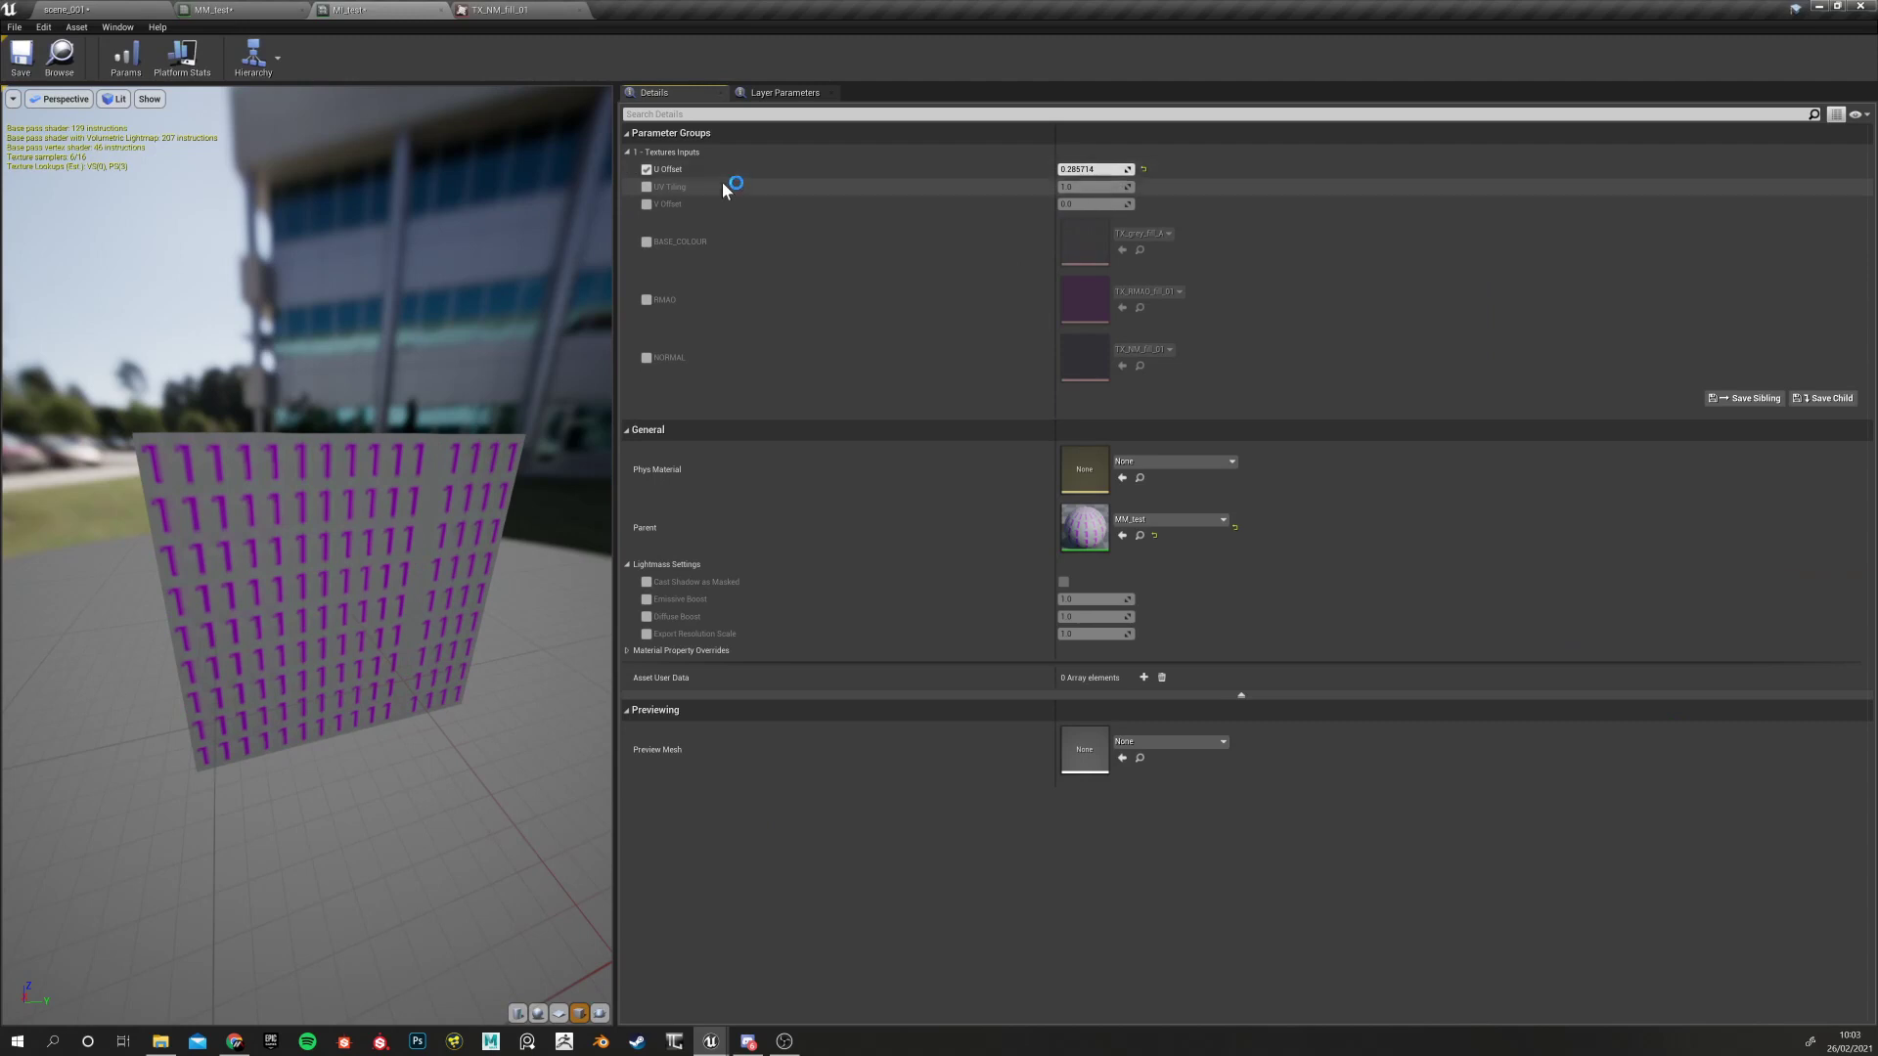
left_click(645, 187)
left_click_drag(1093, 187, 1046, 204)
left_click(645, 205)
Reset UV Tiling to 1.0 and both offsets to 0.0, orbit the cube, then go to scene_001
left_click(1144, 187)
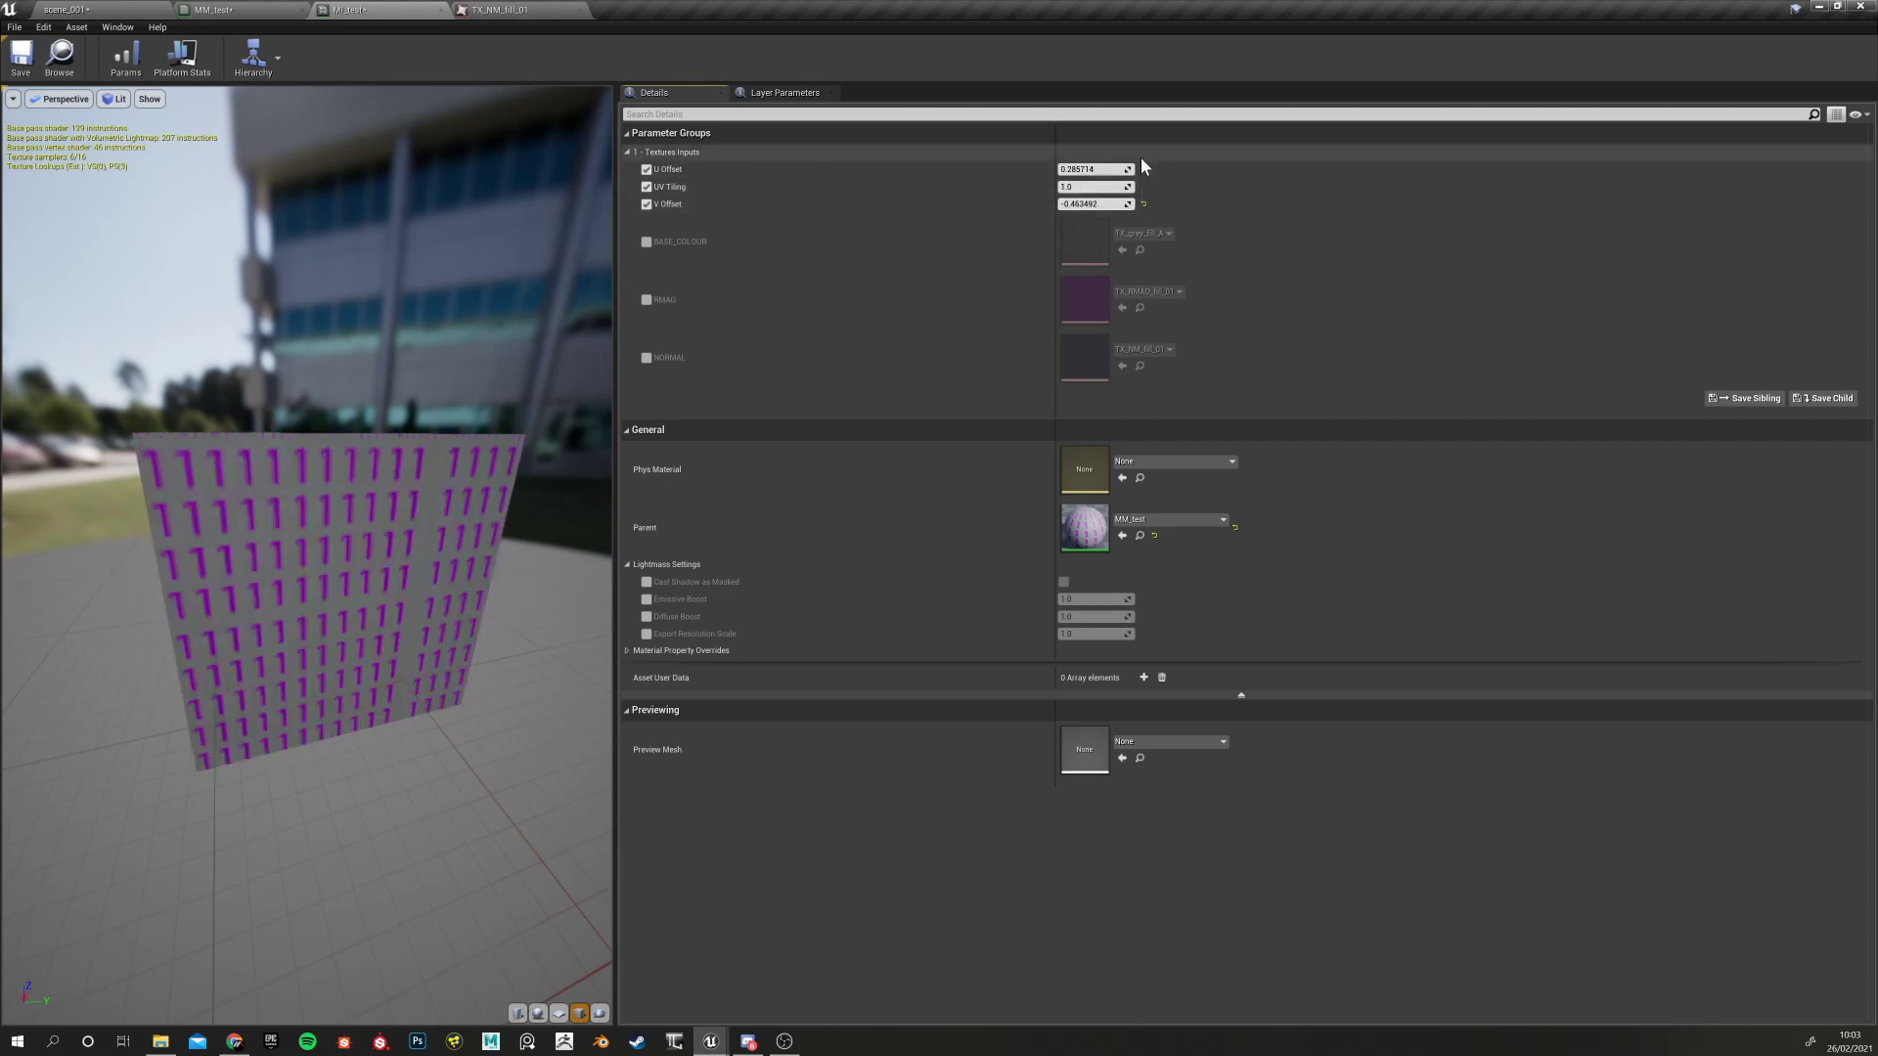
left_click(1144, 170)
left_click(1142, 203)
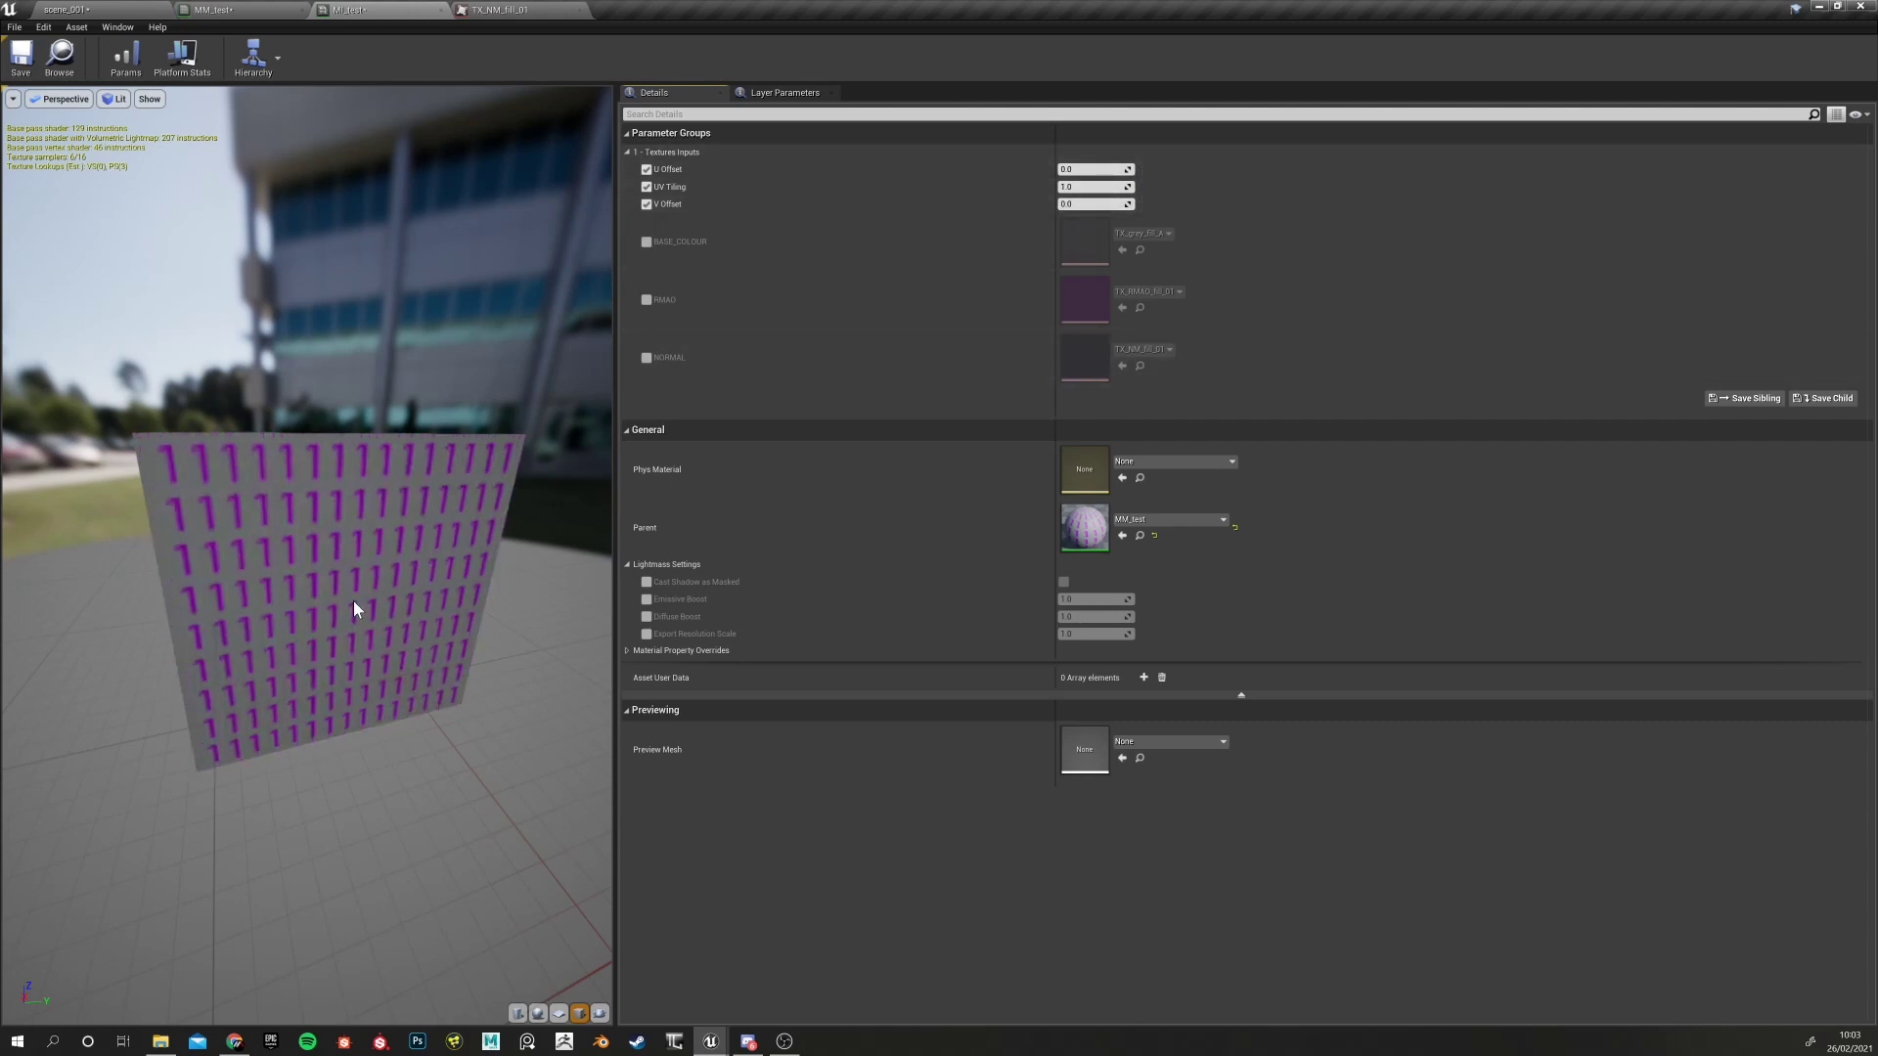
left_click_drag(385, 574, 411, 573)
mouse_move(411, 724)
left_mouse_down()
mouse_move(470, 758)
mouse_move(548, 753)
mouse_move(410, 724)
left_mouse_up()
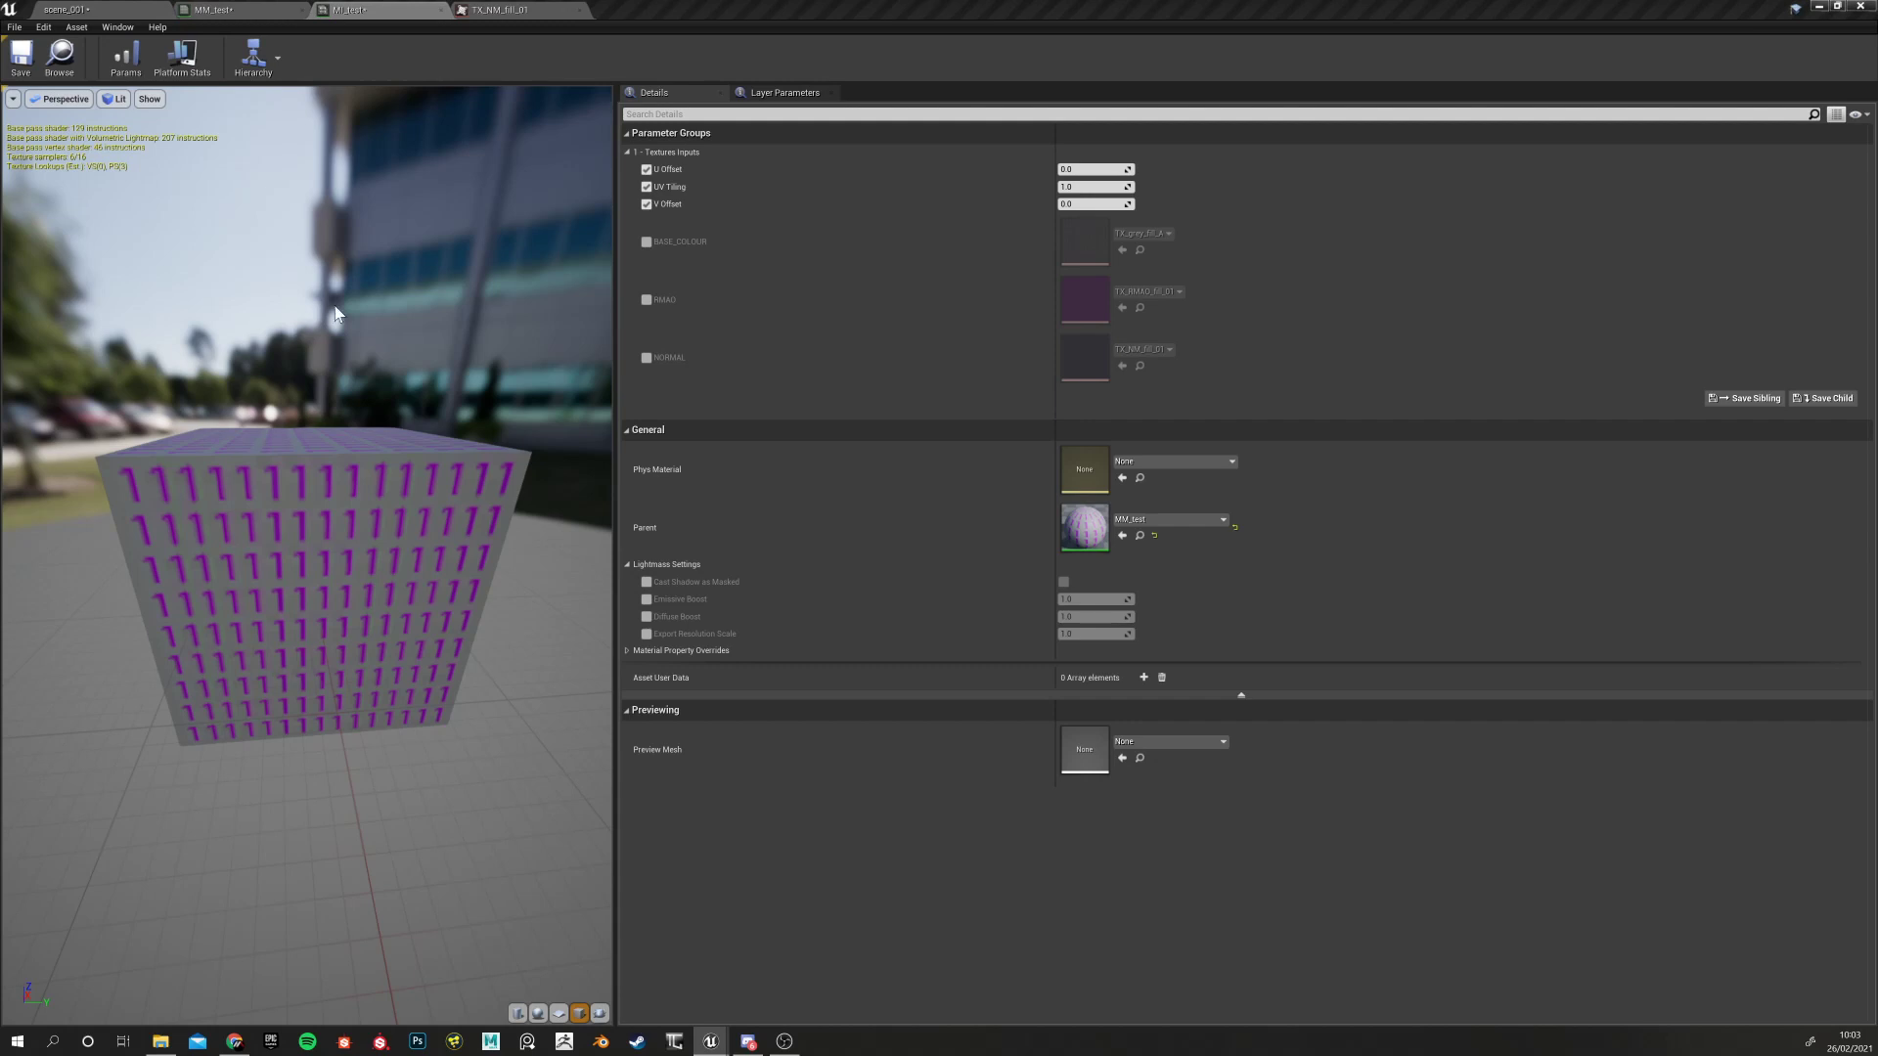
left_click(61, 9)
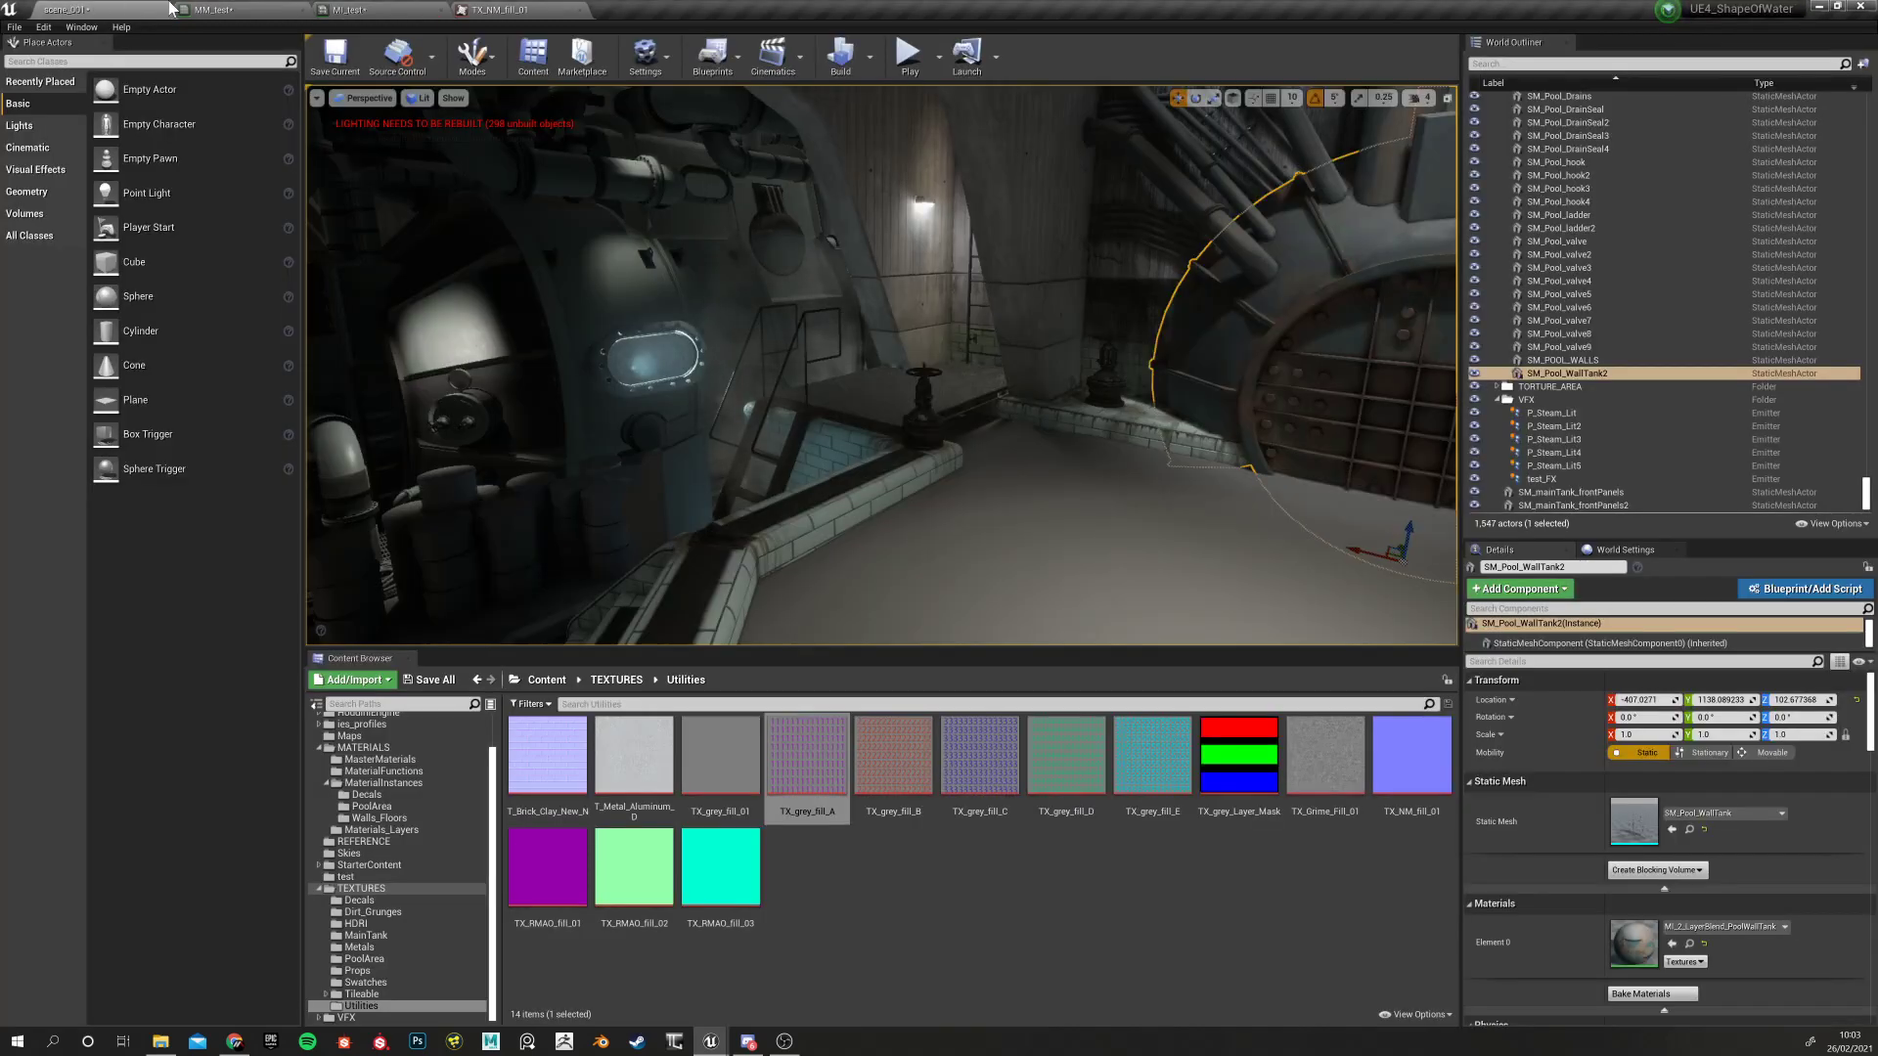
Move all seven UV setup nodes further left in the MM_test graph
left_click(220, 9)
right_click_drag(879, 527, 1044, 542)
scroll(884, 419, "up", 2)
scroll(717, 377, "down", 2)
scroll(716, 378, "up", 2)
scroll(716, 387, "down", 2)
left_click_drag(642, 180, 1132, 642)
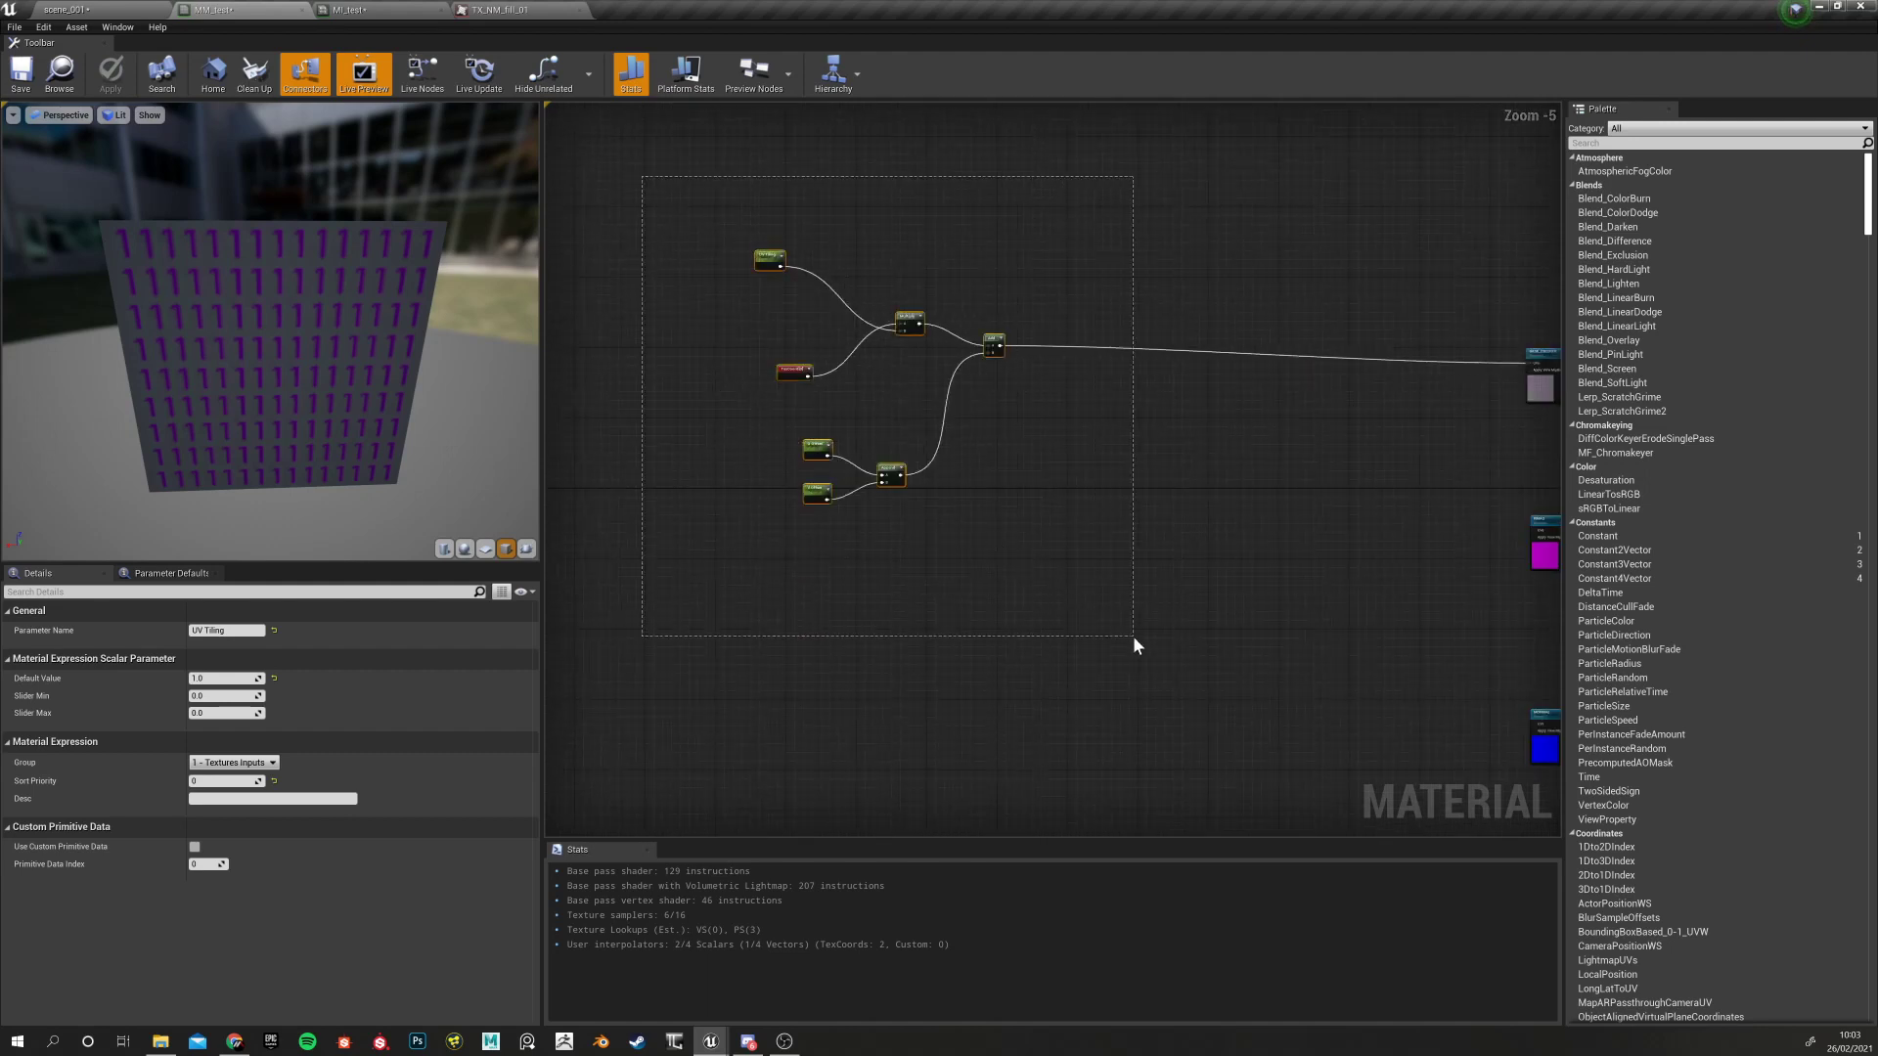
left_click_drag(1025, 413, 753, 400)
left_click(691, 503)
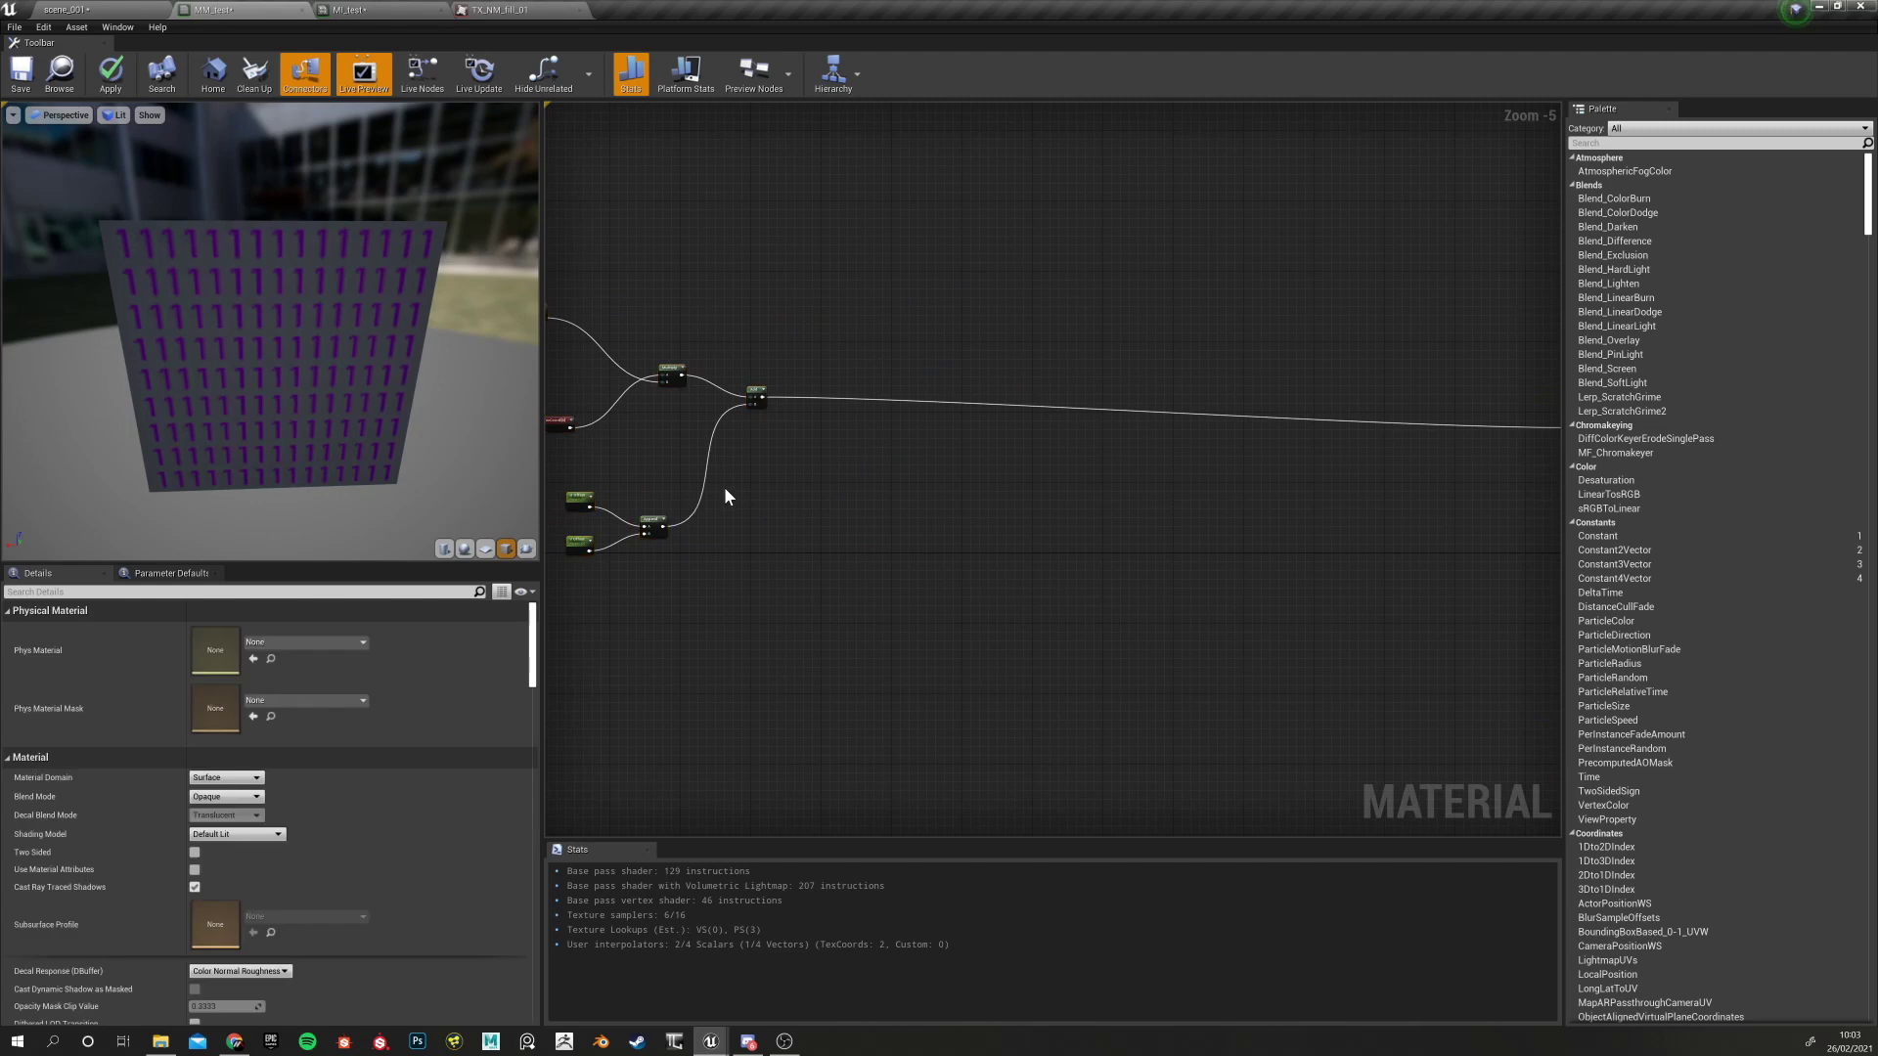
Feed the Add result into the UVs of the magenta and normal texture nodes
scroll(784, 446, "down", 7)
left_click_drag(966, 410, 1005, 666)
scroll(892, 489, "up", 7)
right_click_drag(818, 455, 836, 469)
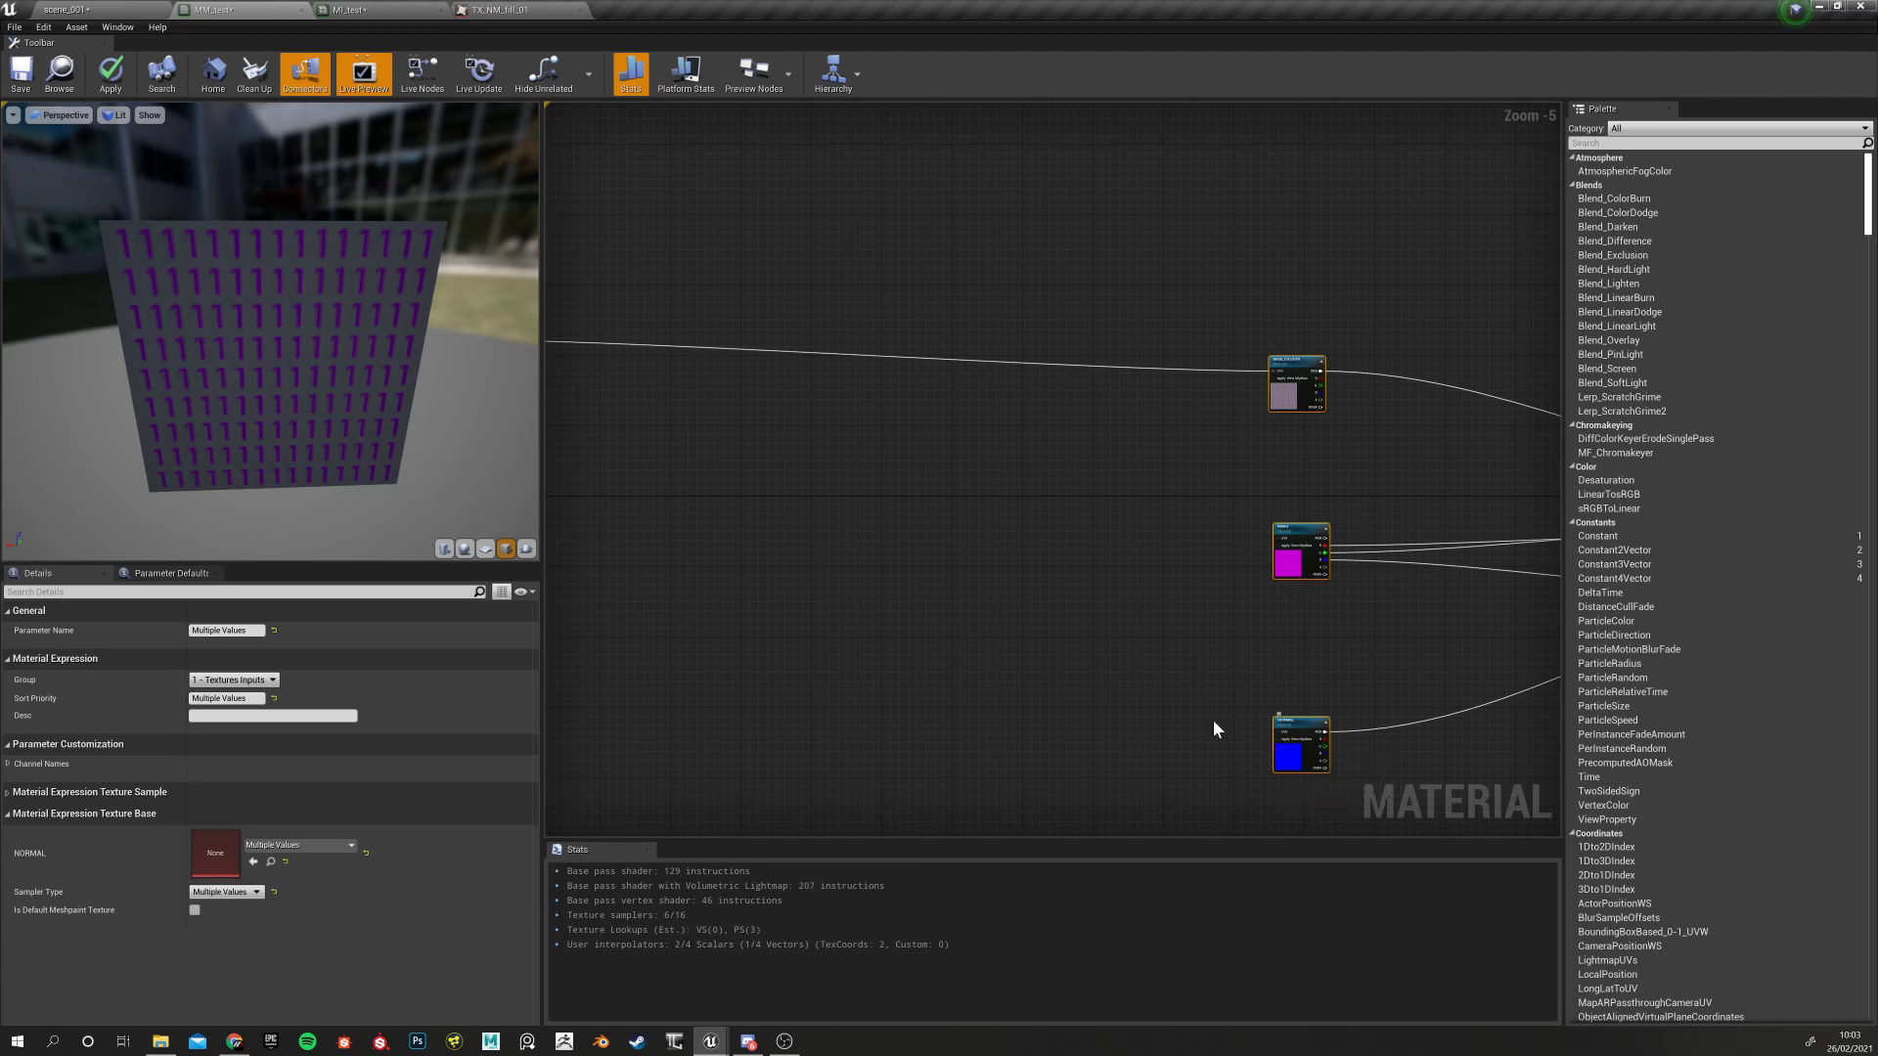
right_click_drag(914, 552, 1241, 583)
left_click_drag(800, 373, 925, 395)
left_click(861, 423)
left_click_drag(801, 372, 1330, 570)
right_click_drag(925, 510, 1240, 501)
left_click_drag(828, 362, 1229, 749)
right_click_drag(998, 537, 1488, 563)
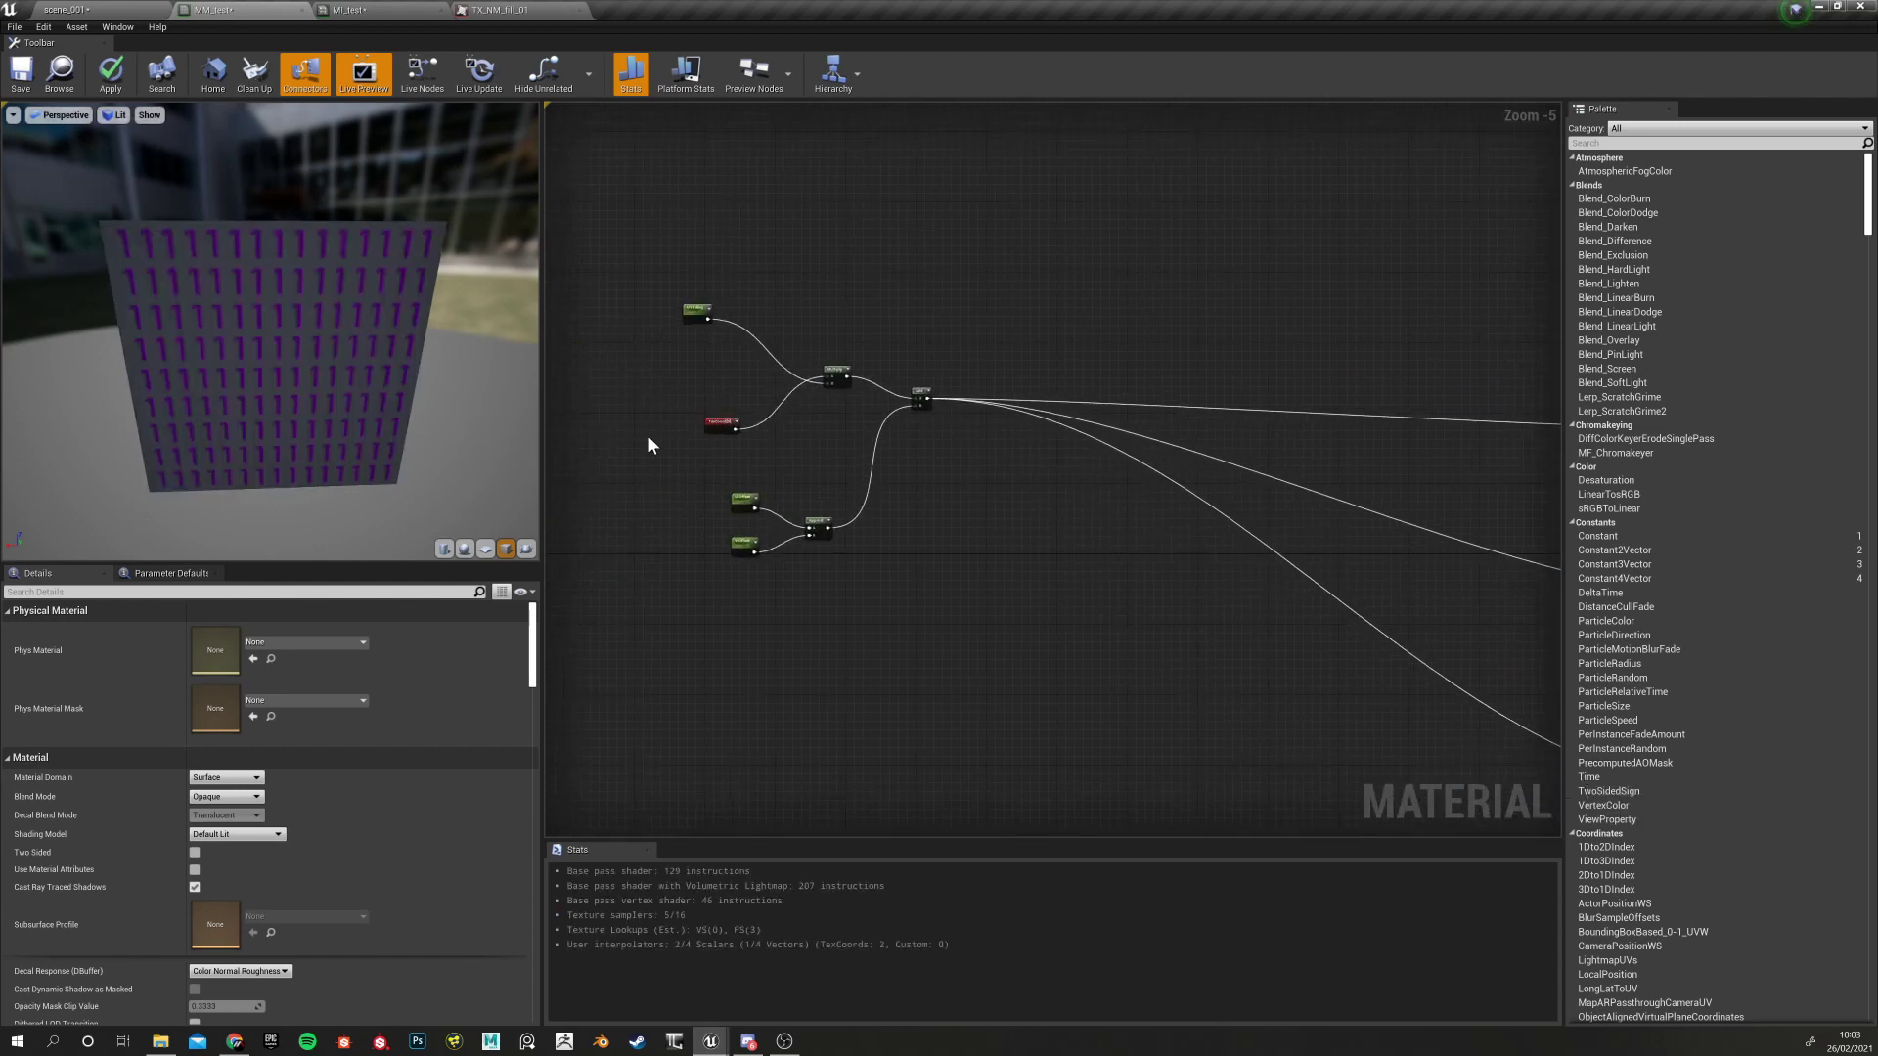
Reposition UV Tiling, TexCoord, and the U Offset/V Offset/Append group
left_click_drag(694, 307, 722, 353)
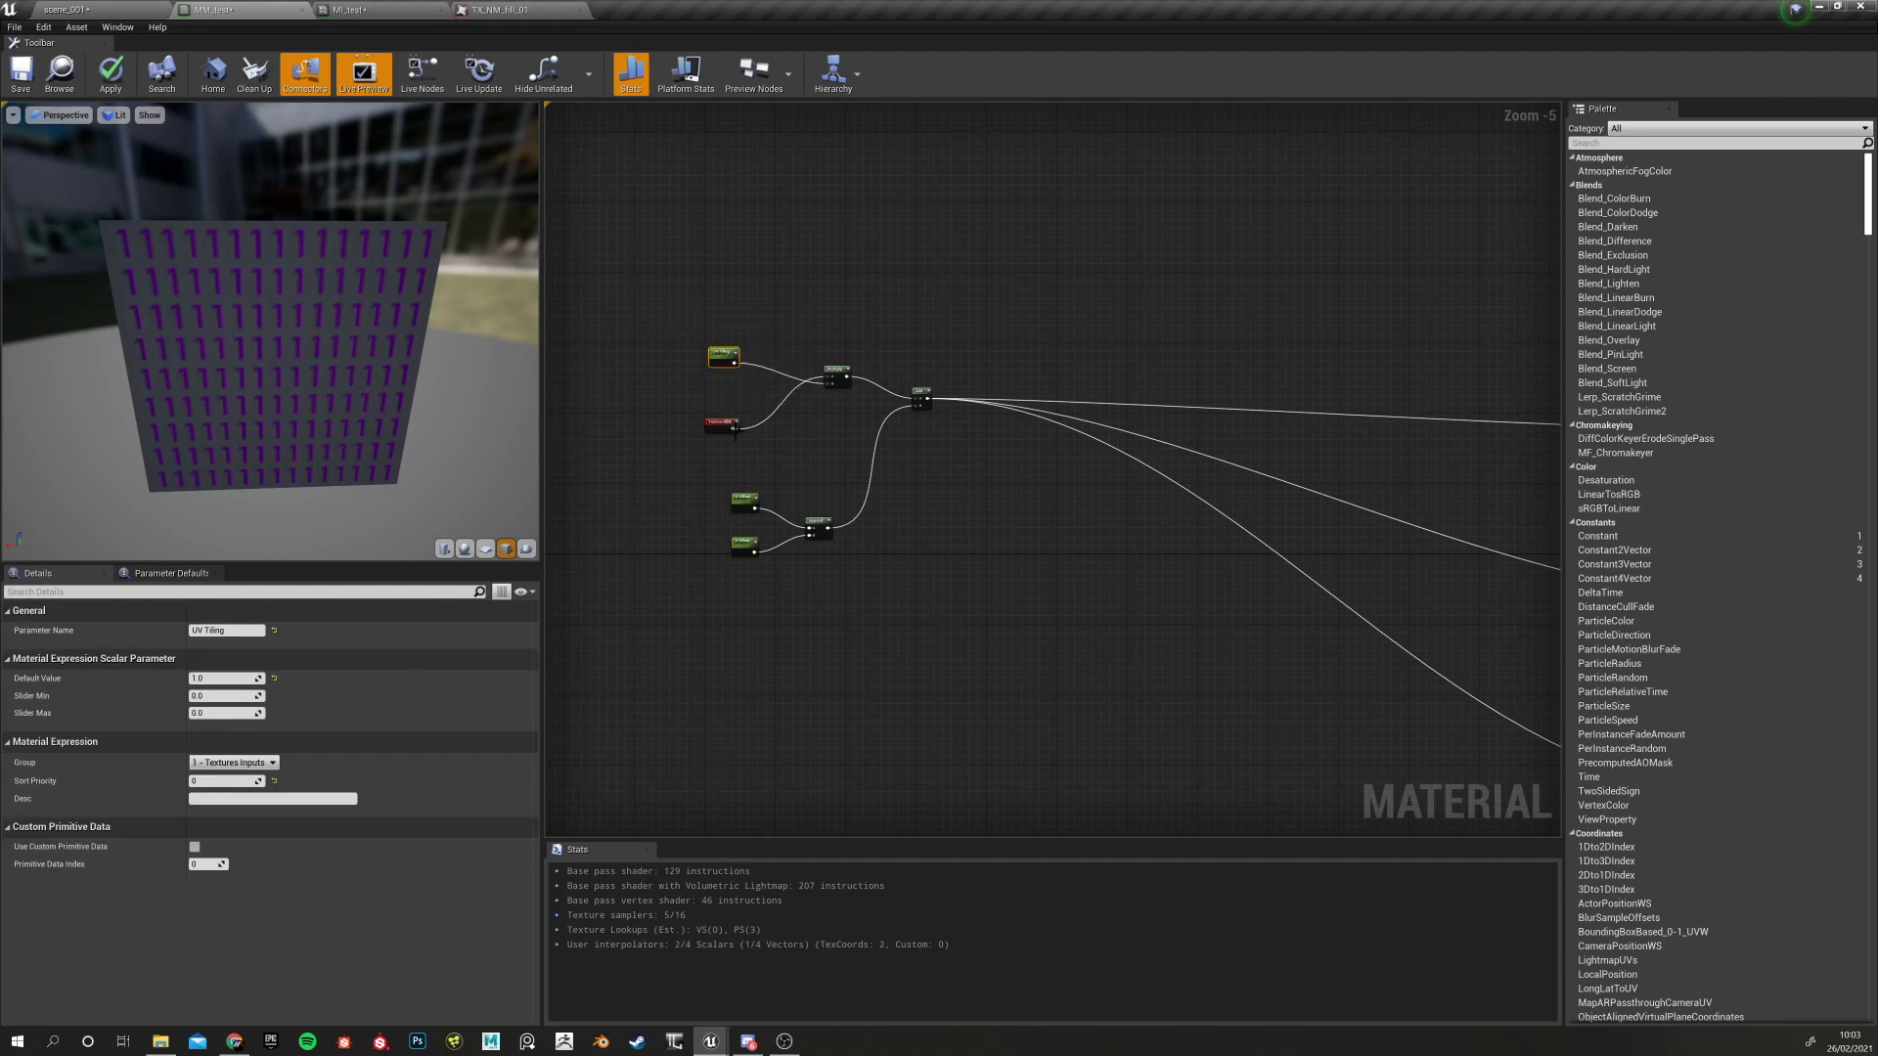
scroll(725, 436, "up", 3)
left_click_drag(724, 422, 835, 385)
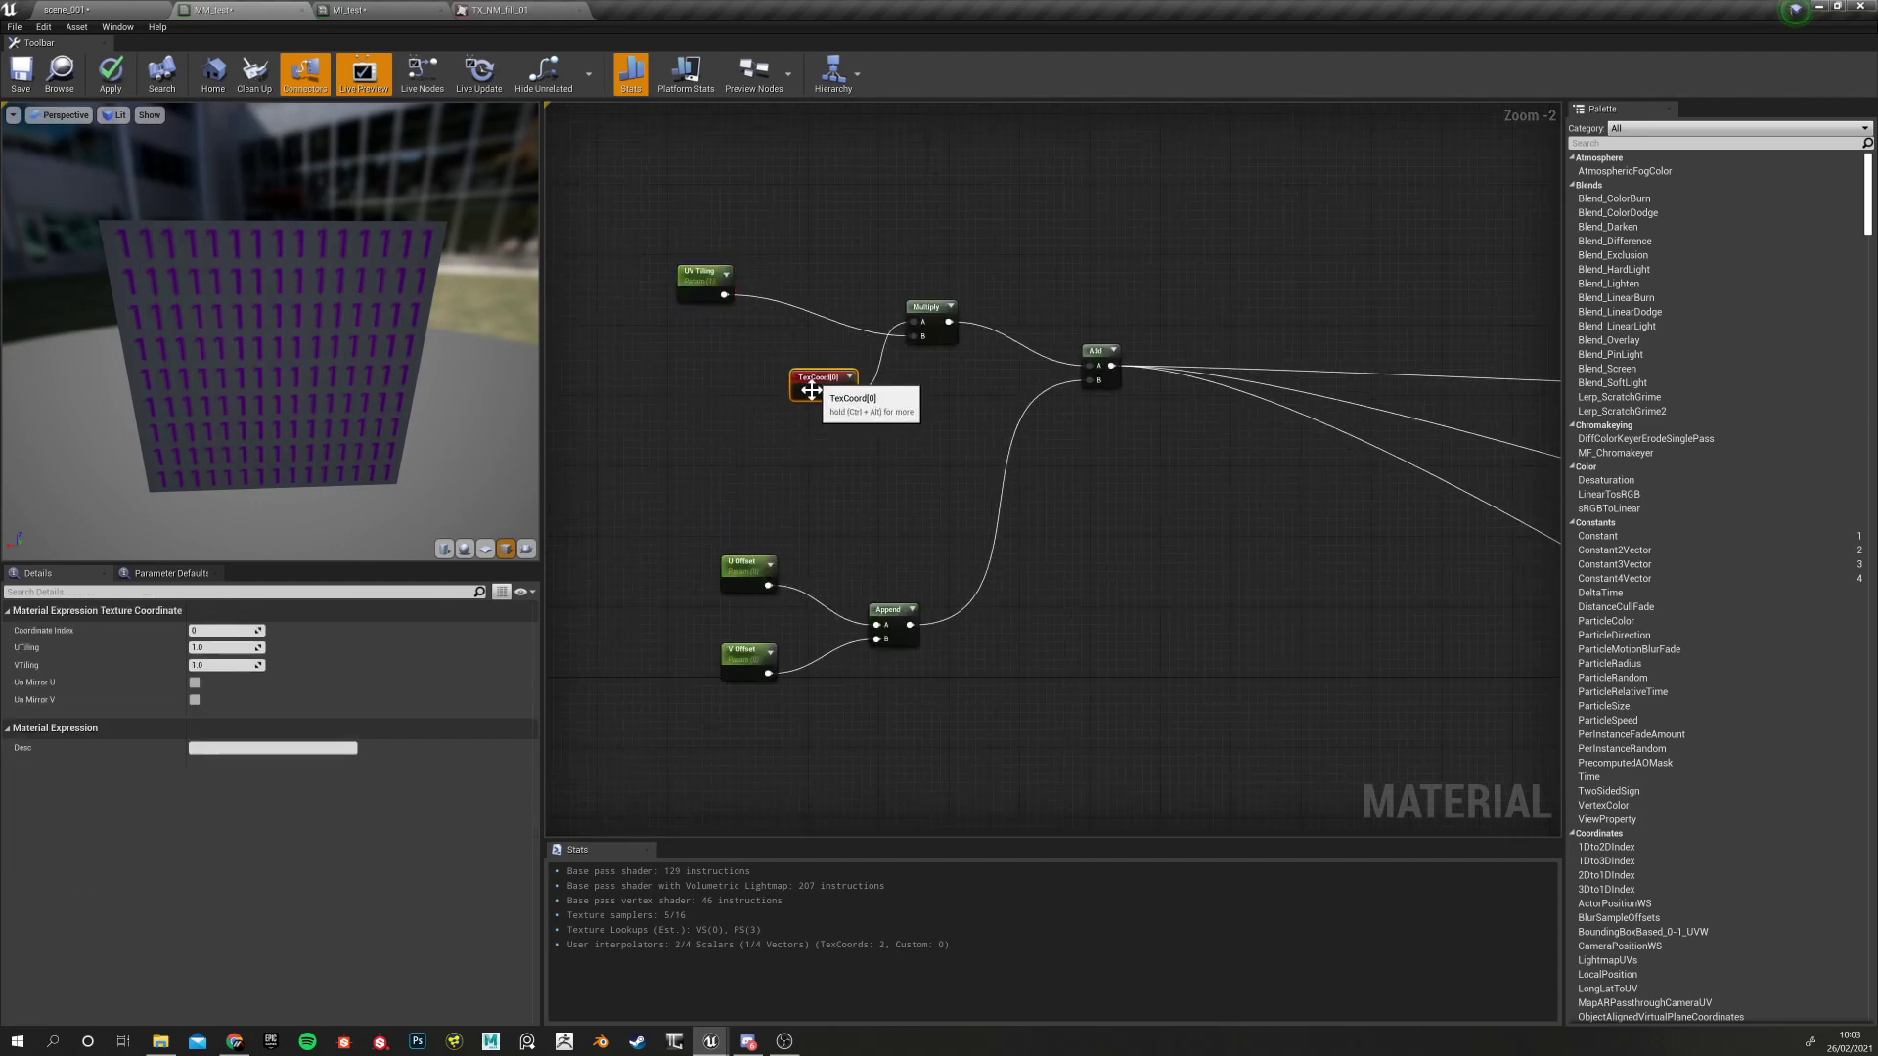
left_click_drag(683, 517, 955, 690)
left_click_drag(884, 612, 860, 608)
left_click_drag(652, 218, 711, 387)
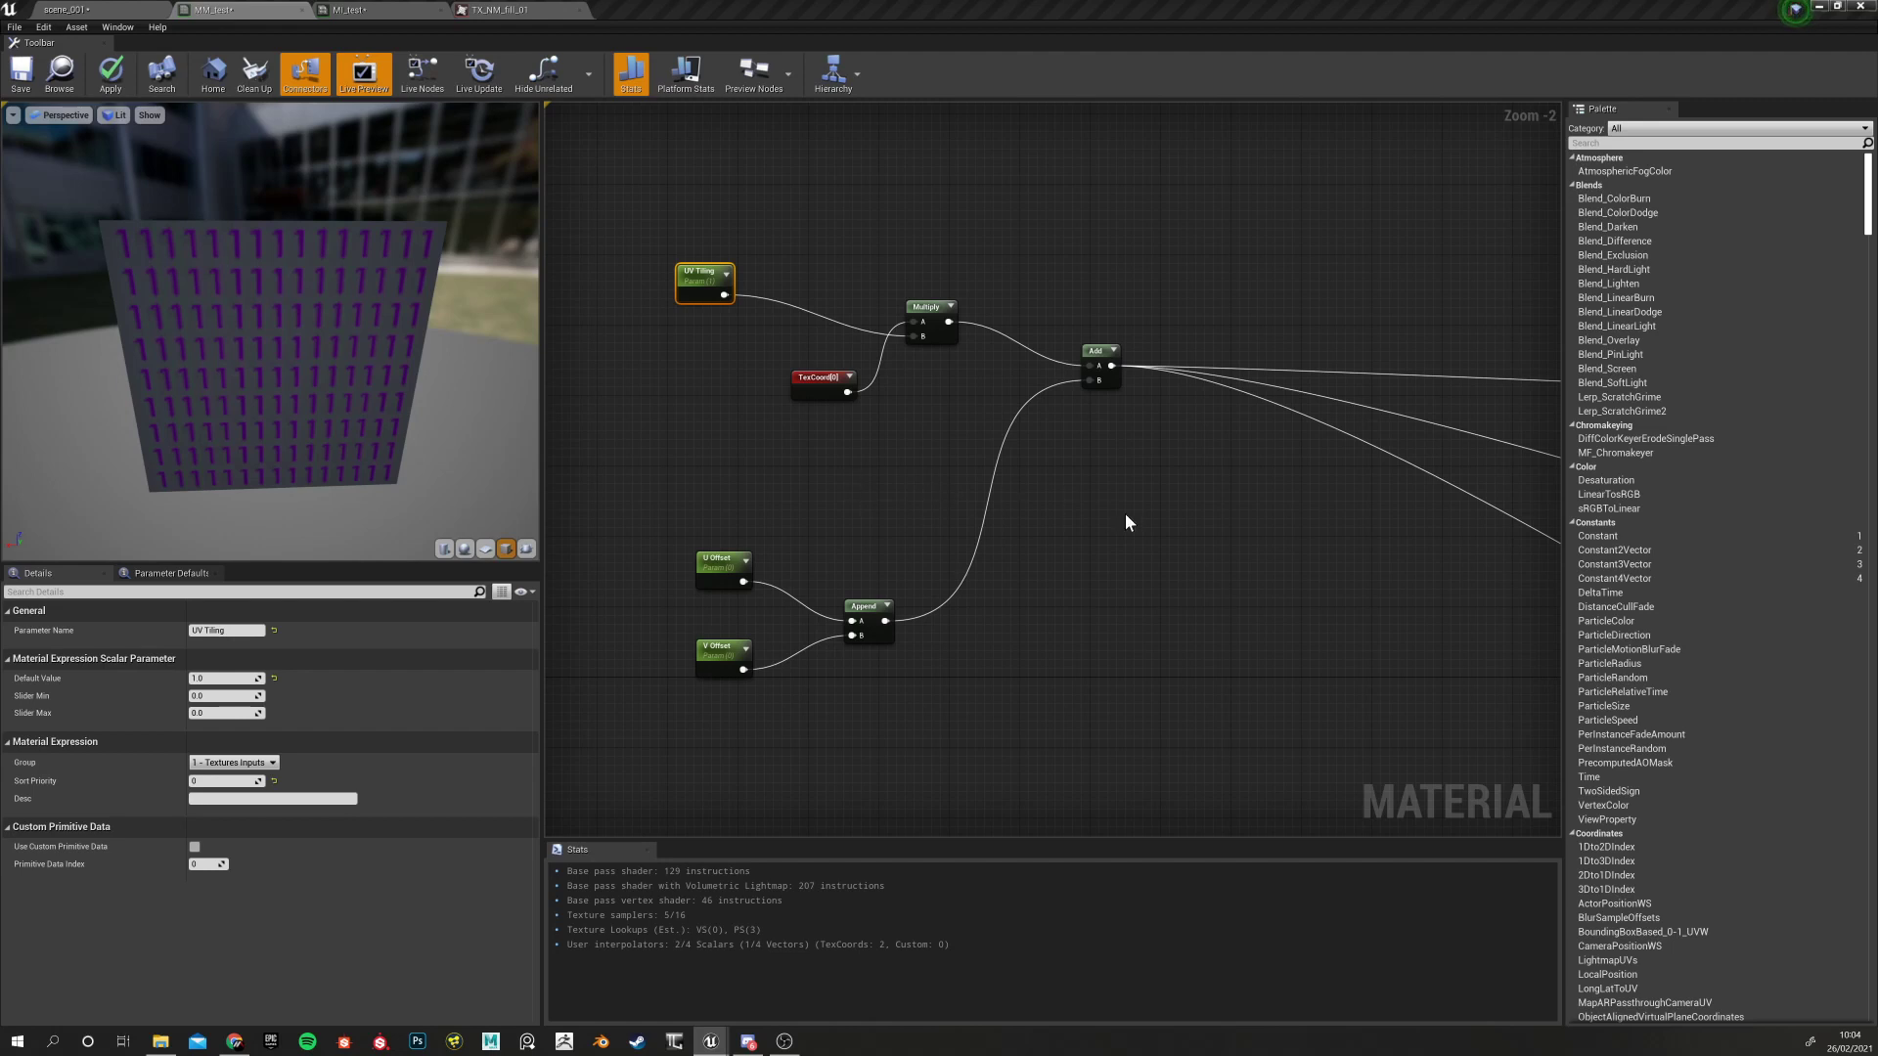
Nudge the Add node slightly left and down, then deselect it
right_click_drag(1126, 522, 963, 551)
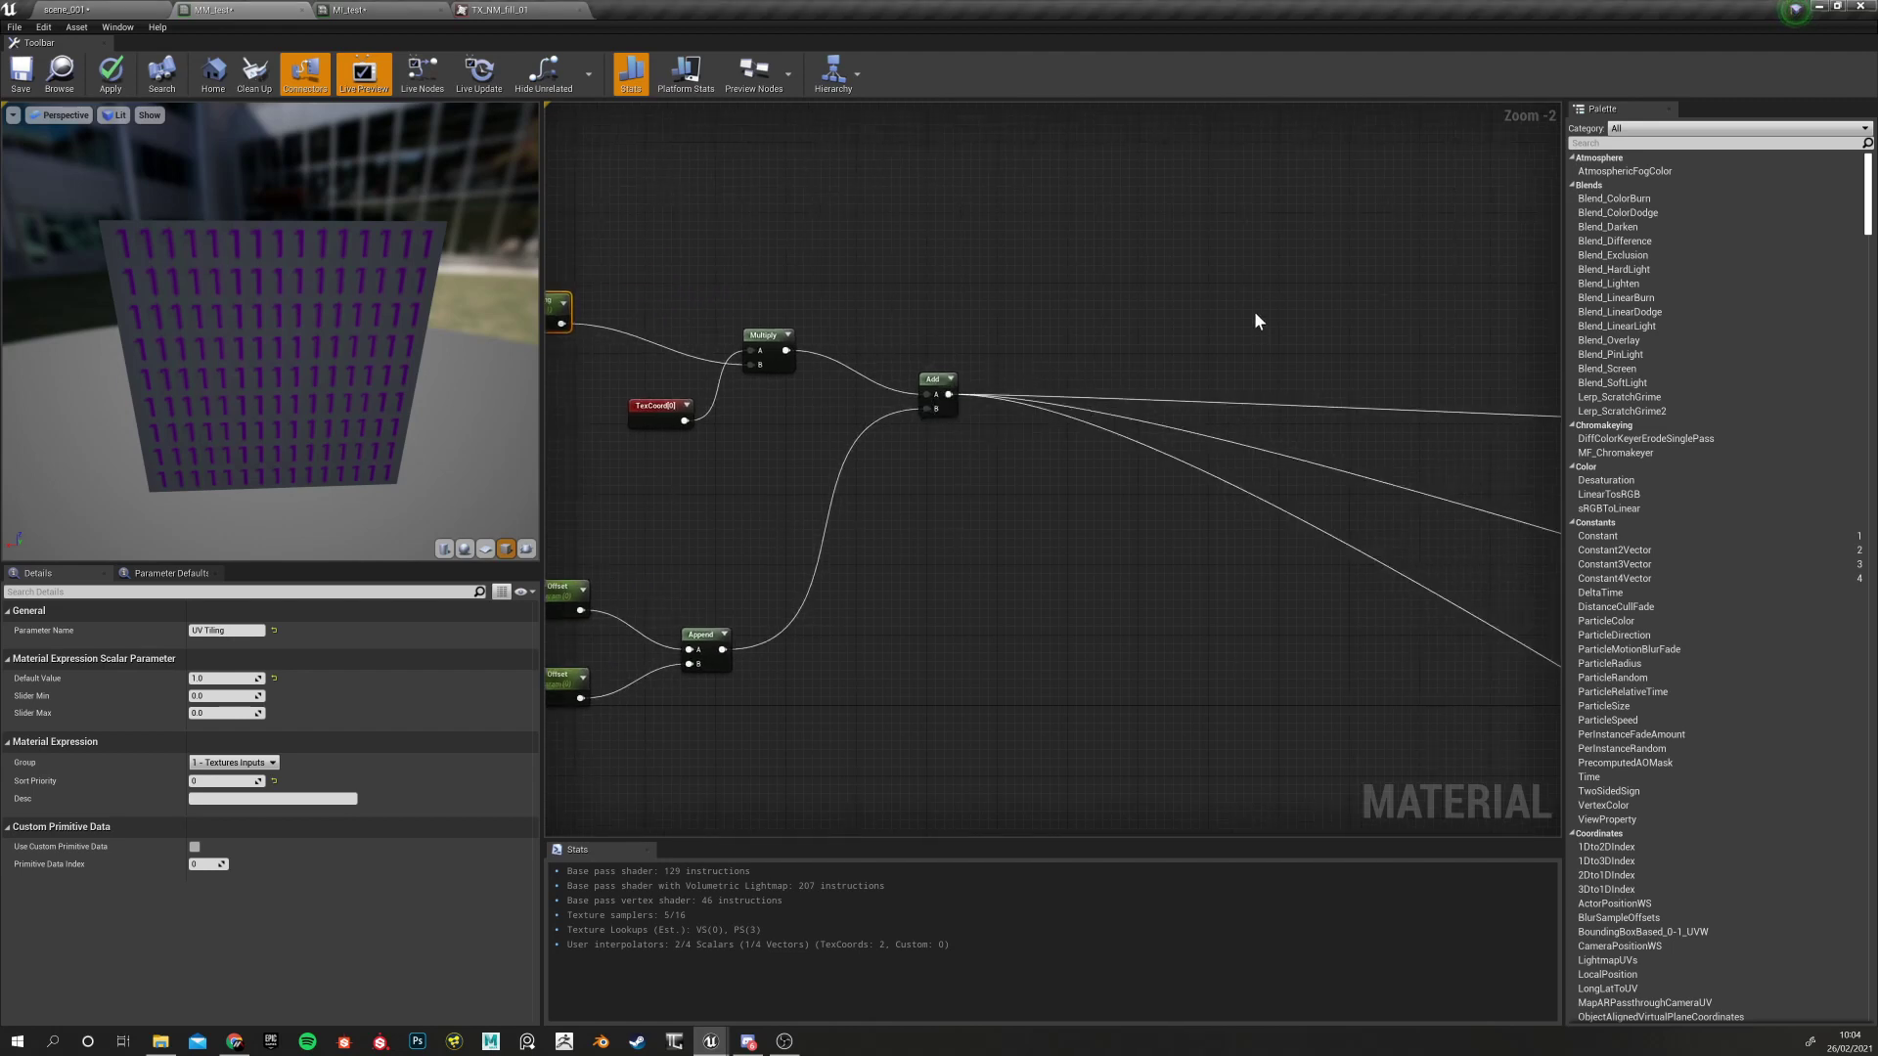
right_click_drag(929, 303, 809, 330)
mouse_move(815, 403)
left_mouse_down()
mouse_move(790, 410)
mouse_move(808, 438)
left_mouse_up()
left_click(888, 354)
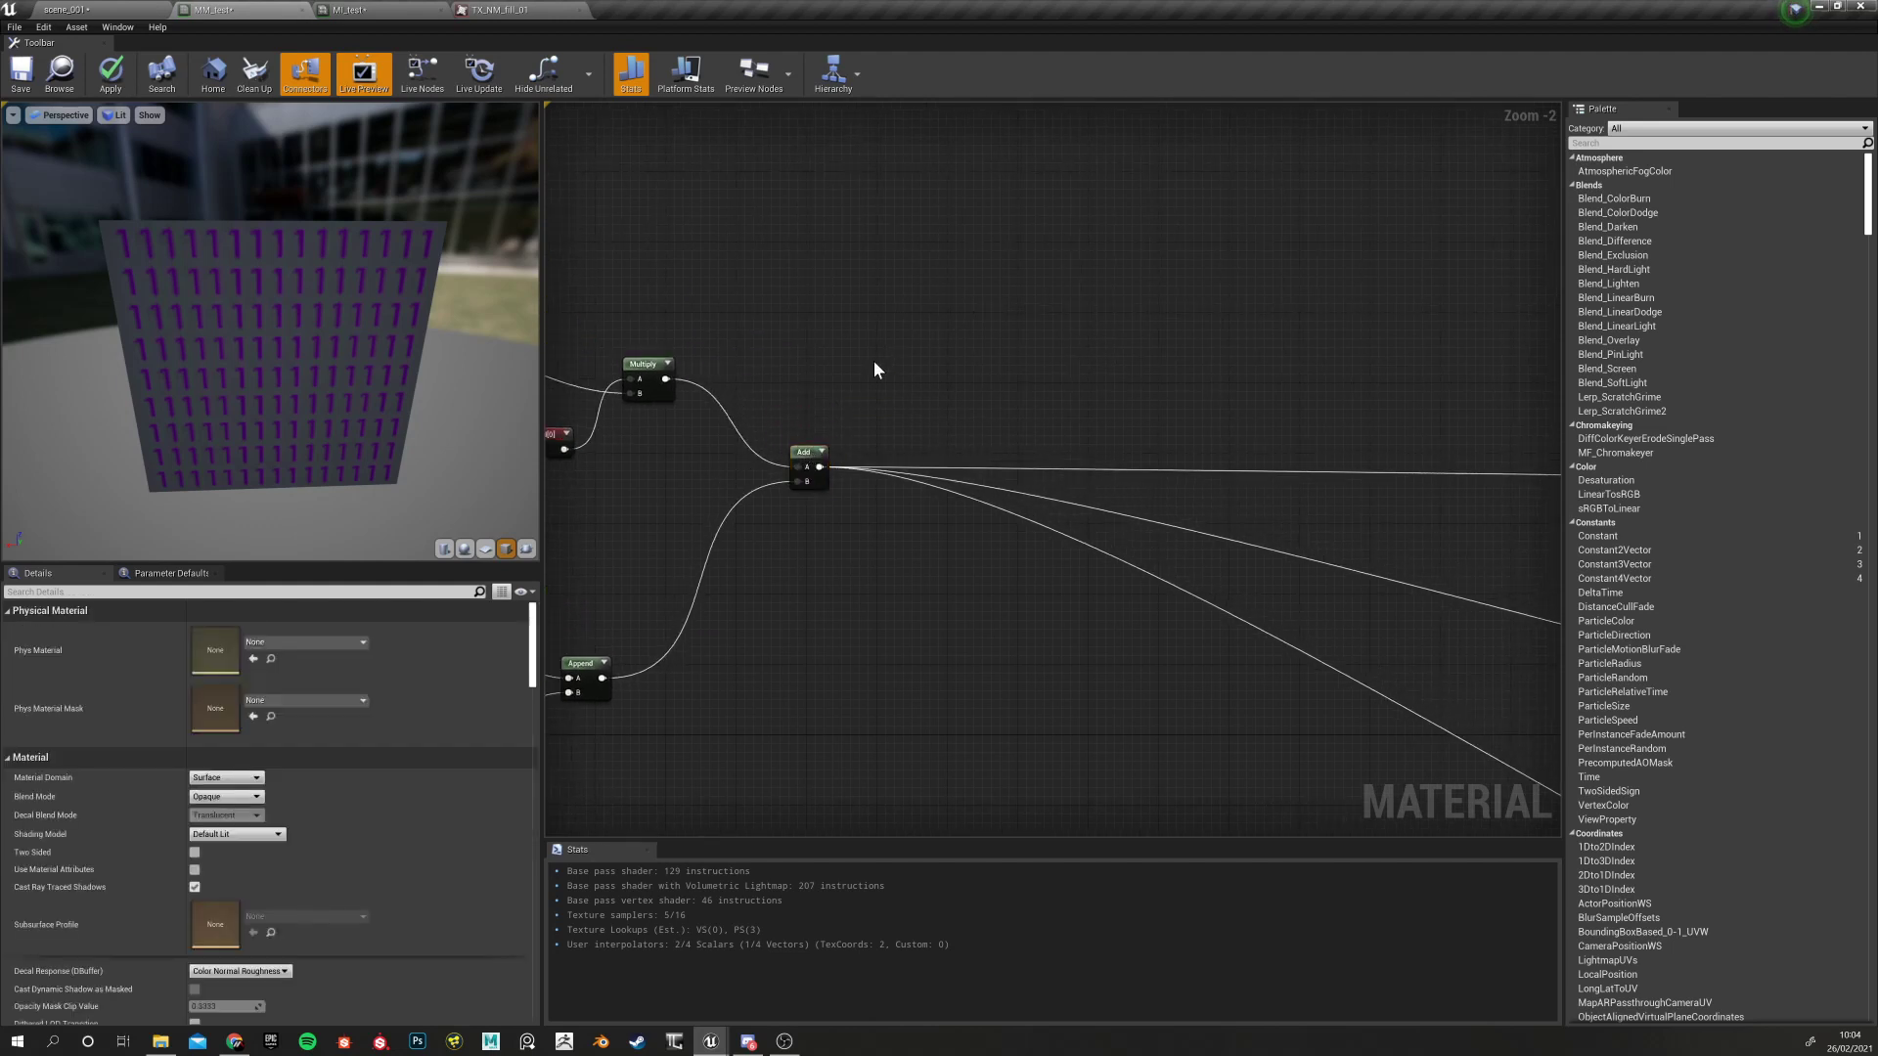
right_click_drag(872, 360, 936, 352)
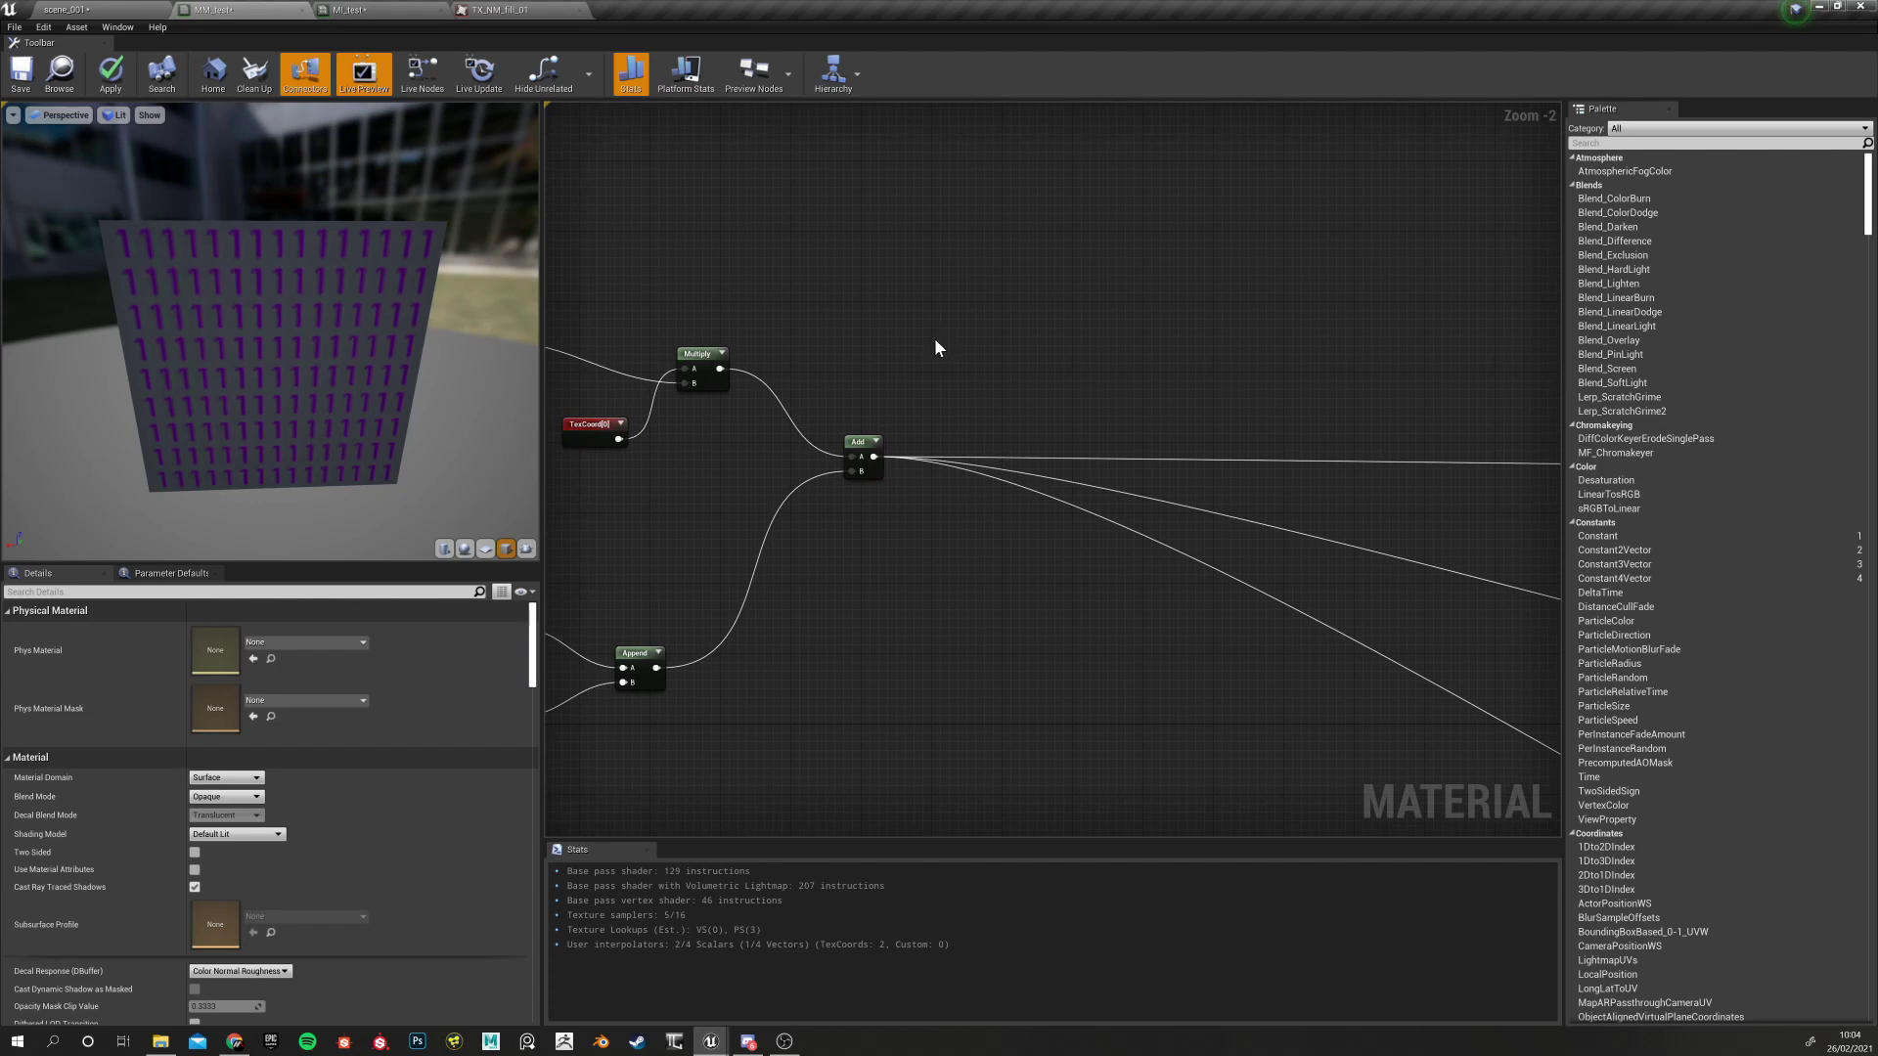
Add a CustomRotator node by searching 'rotato' in the graph's node menu
right_click(935, 346)
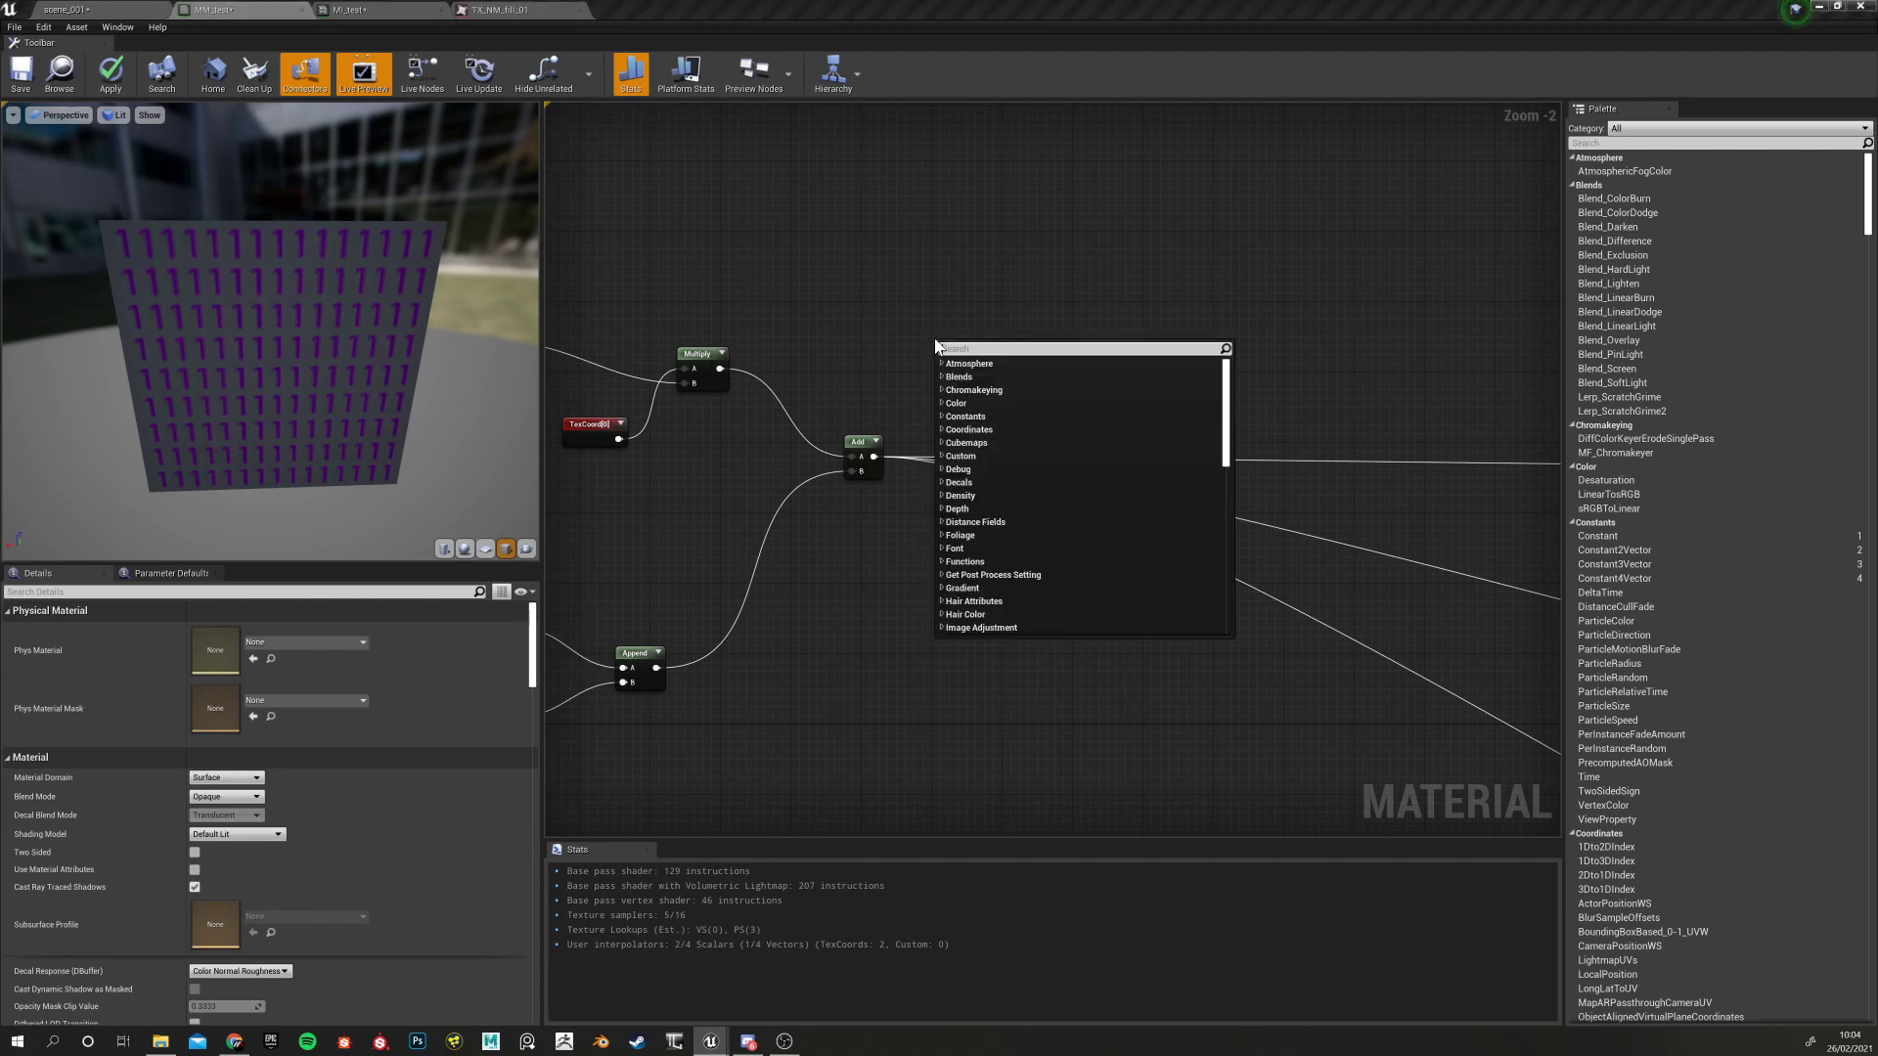
type("rota")
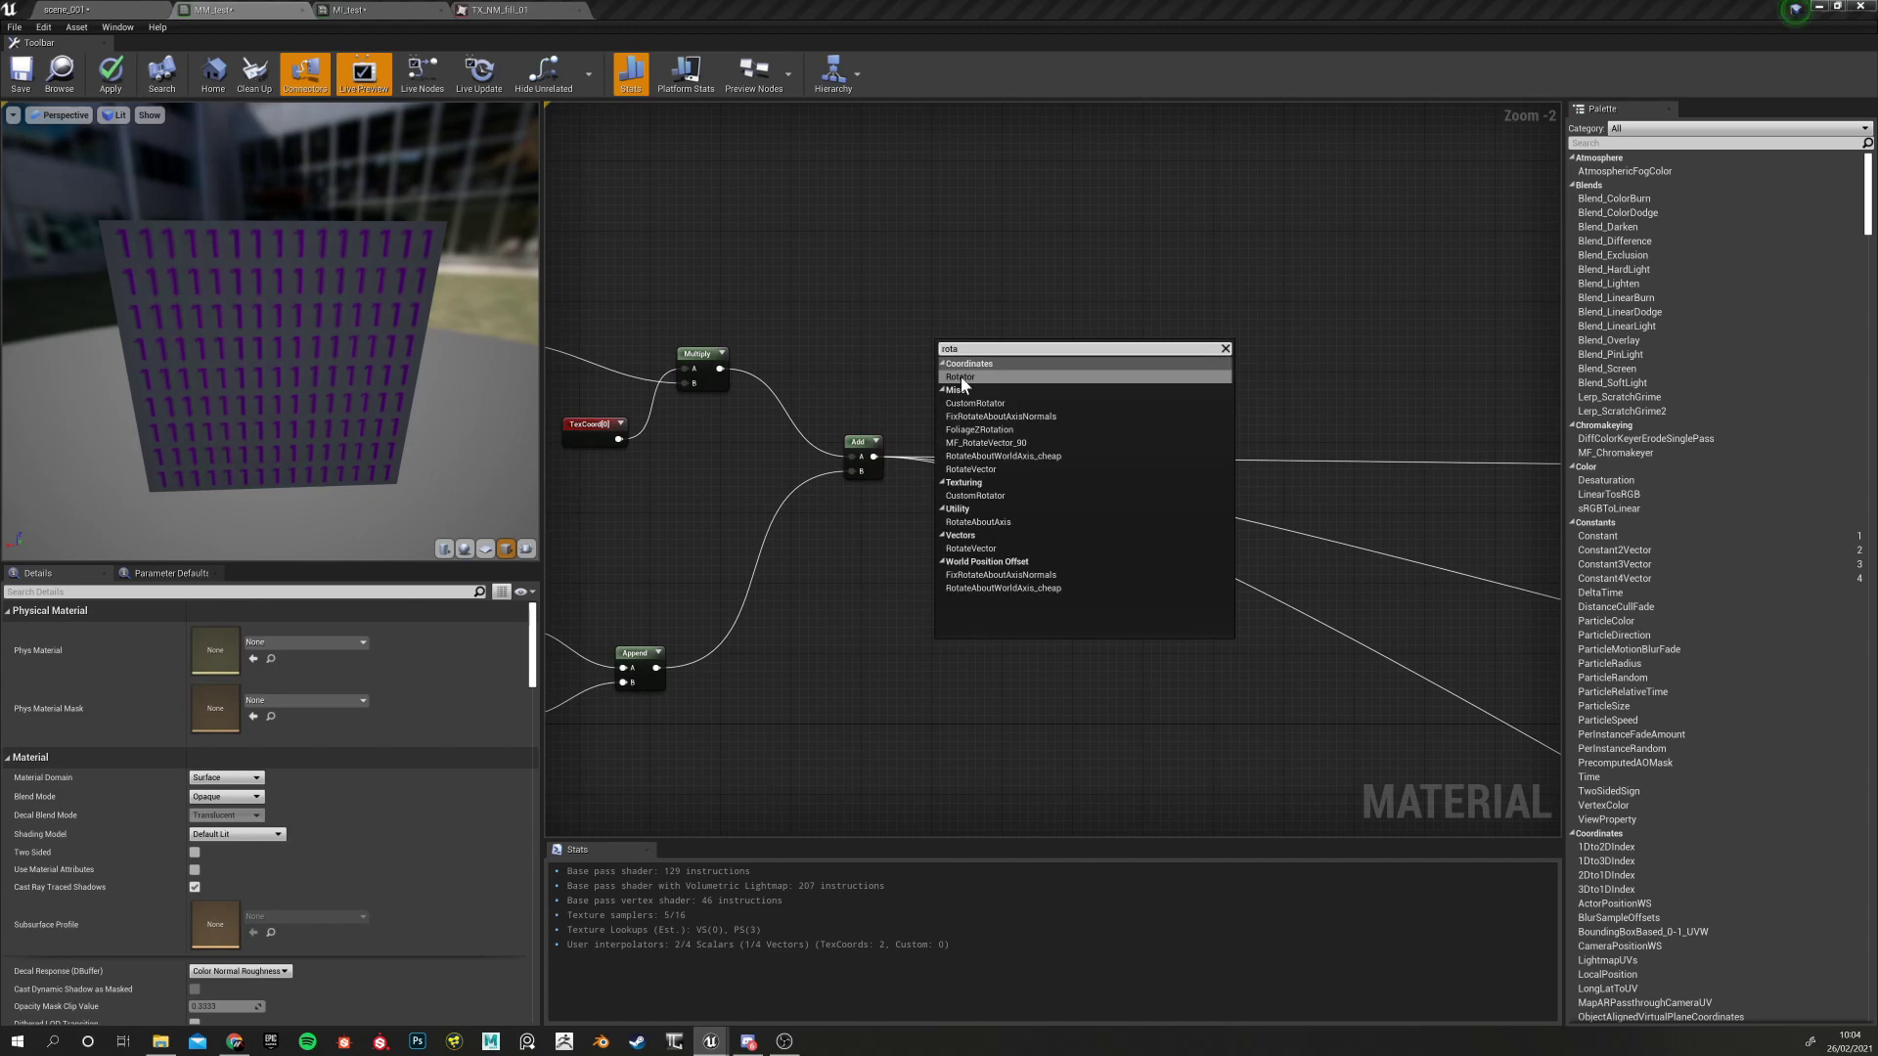
type("to")
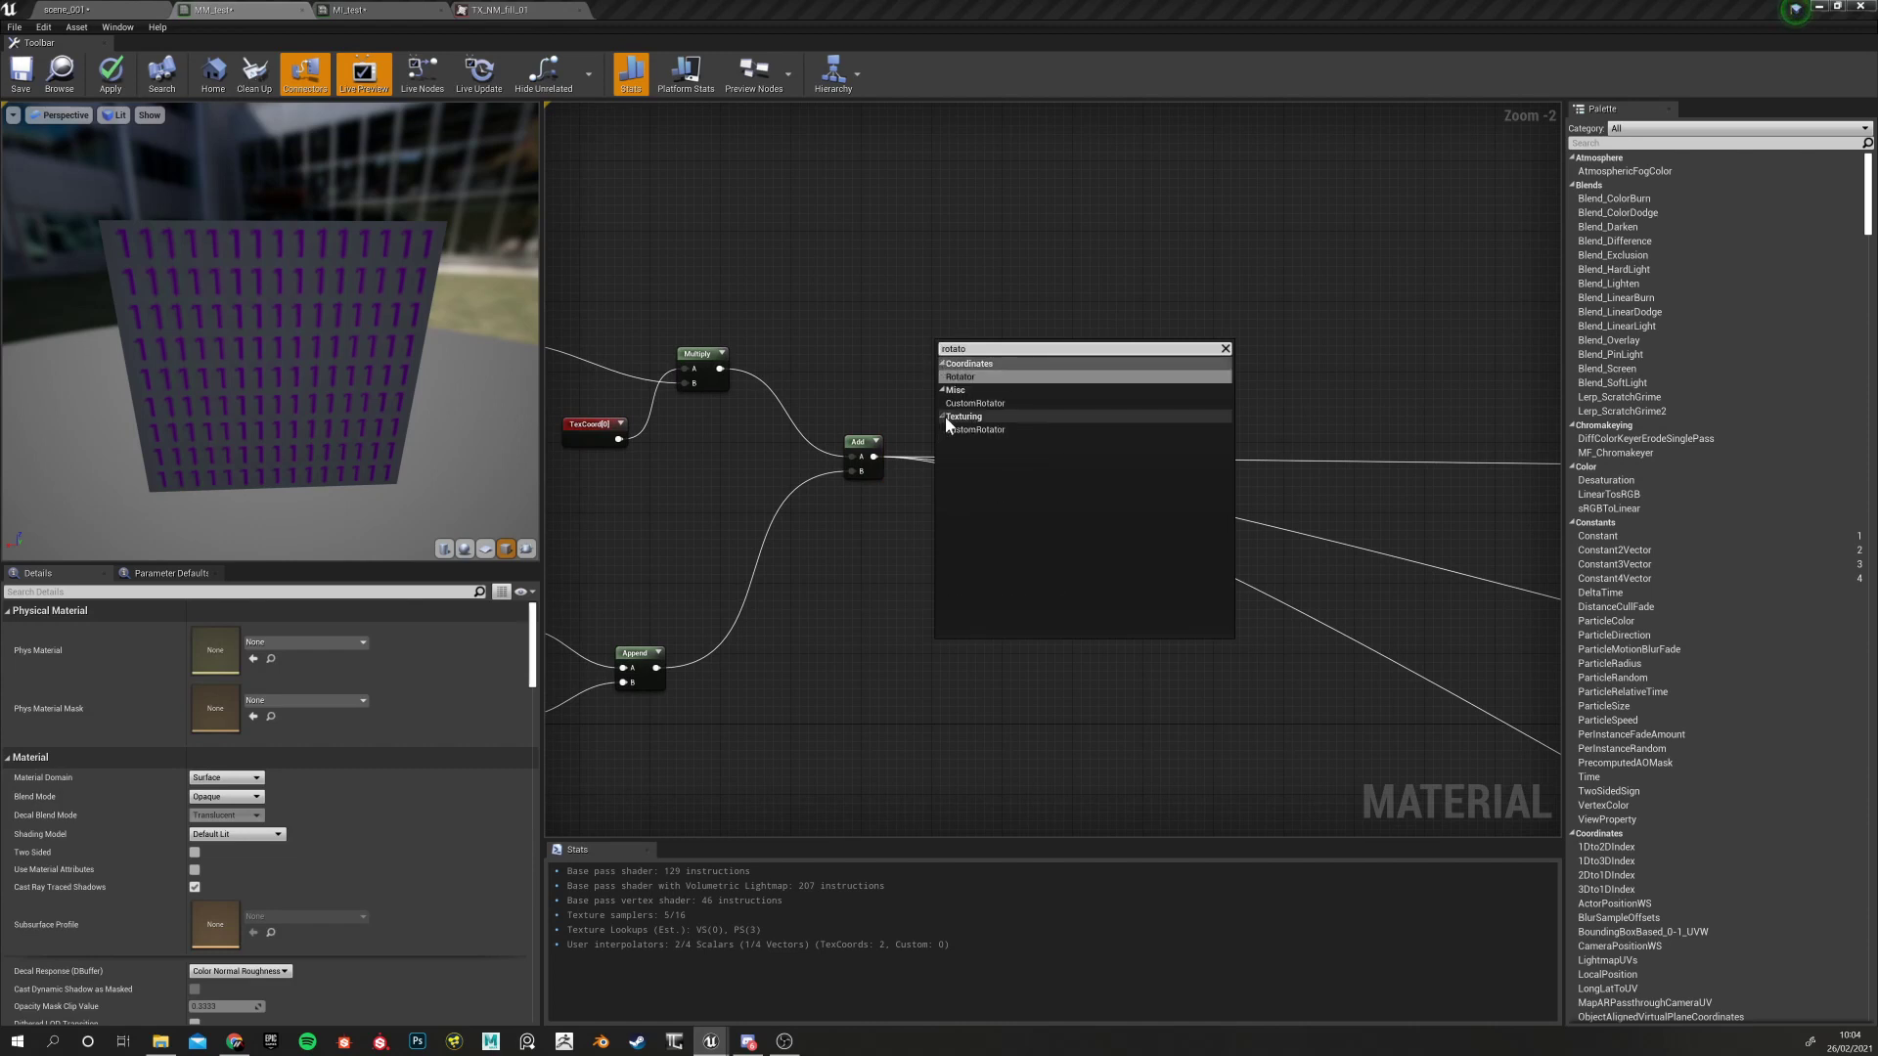
left_click(968, 403)
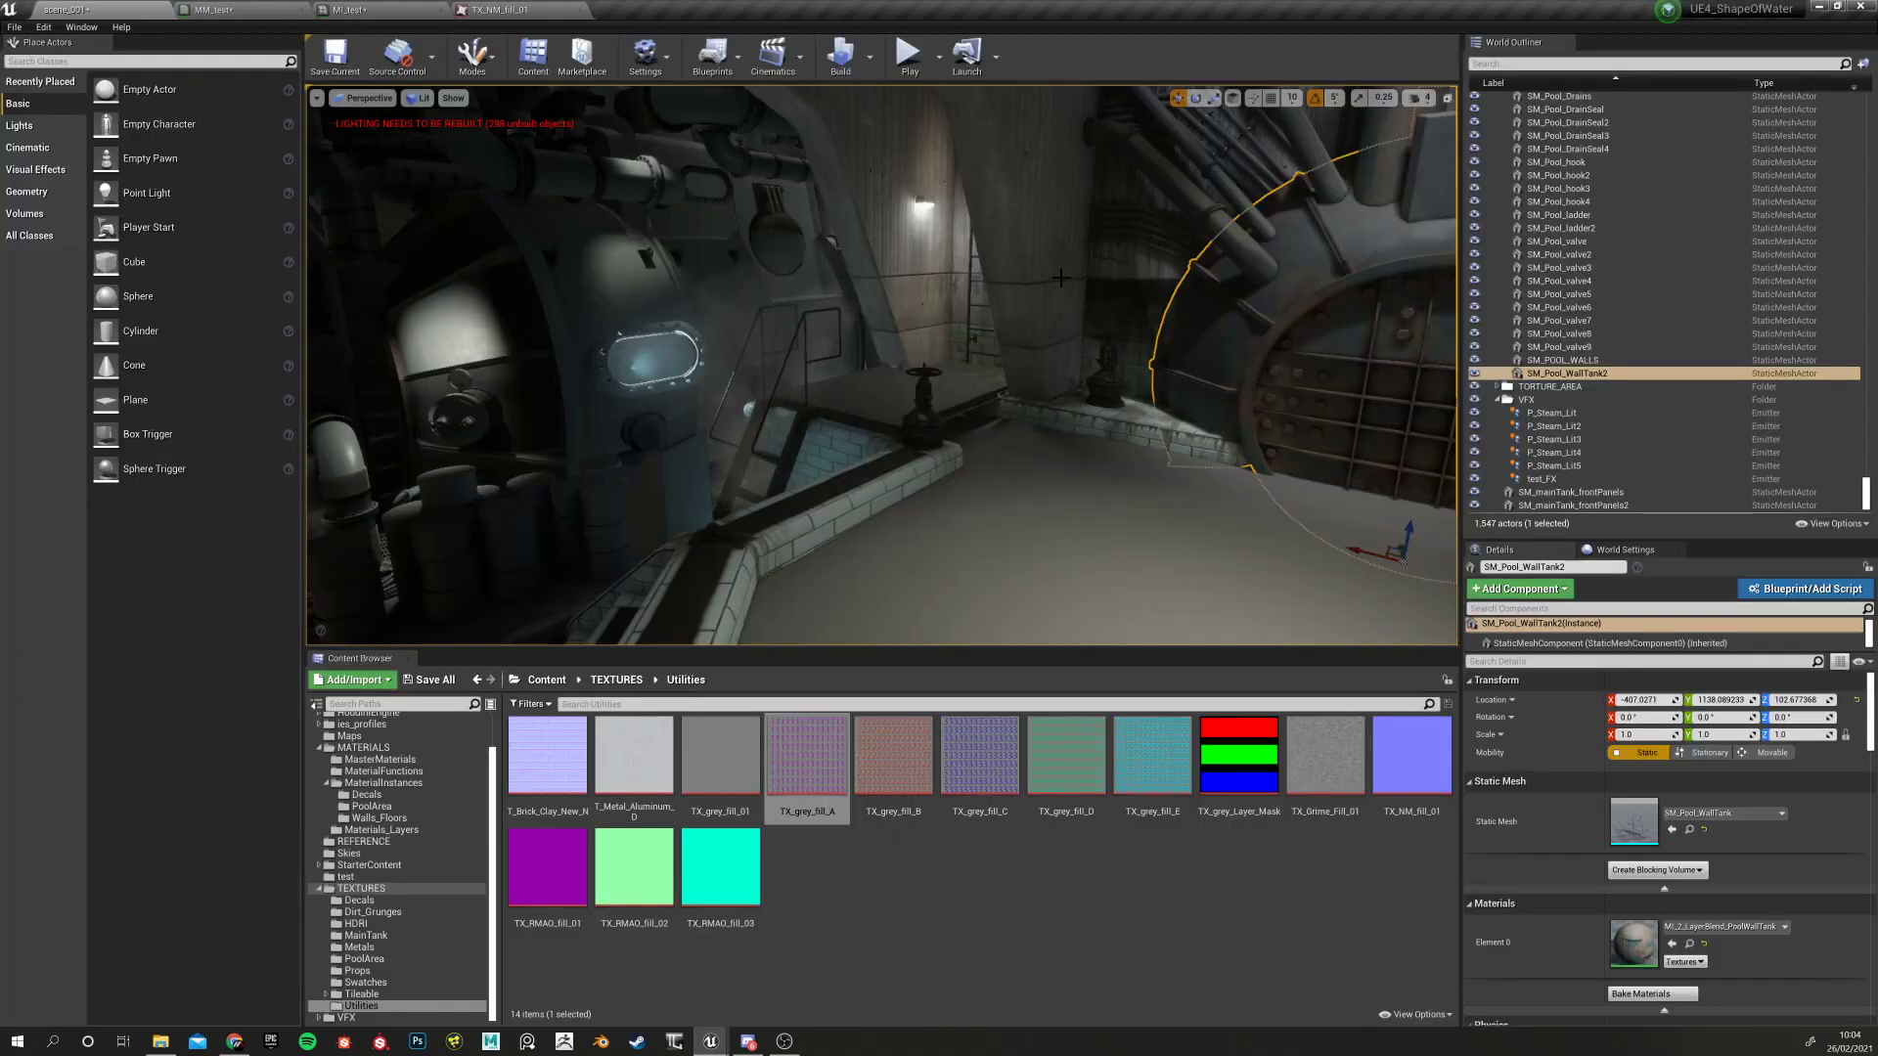
right_click_drag(1060, 278, 1188, 363)
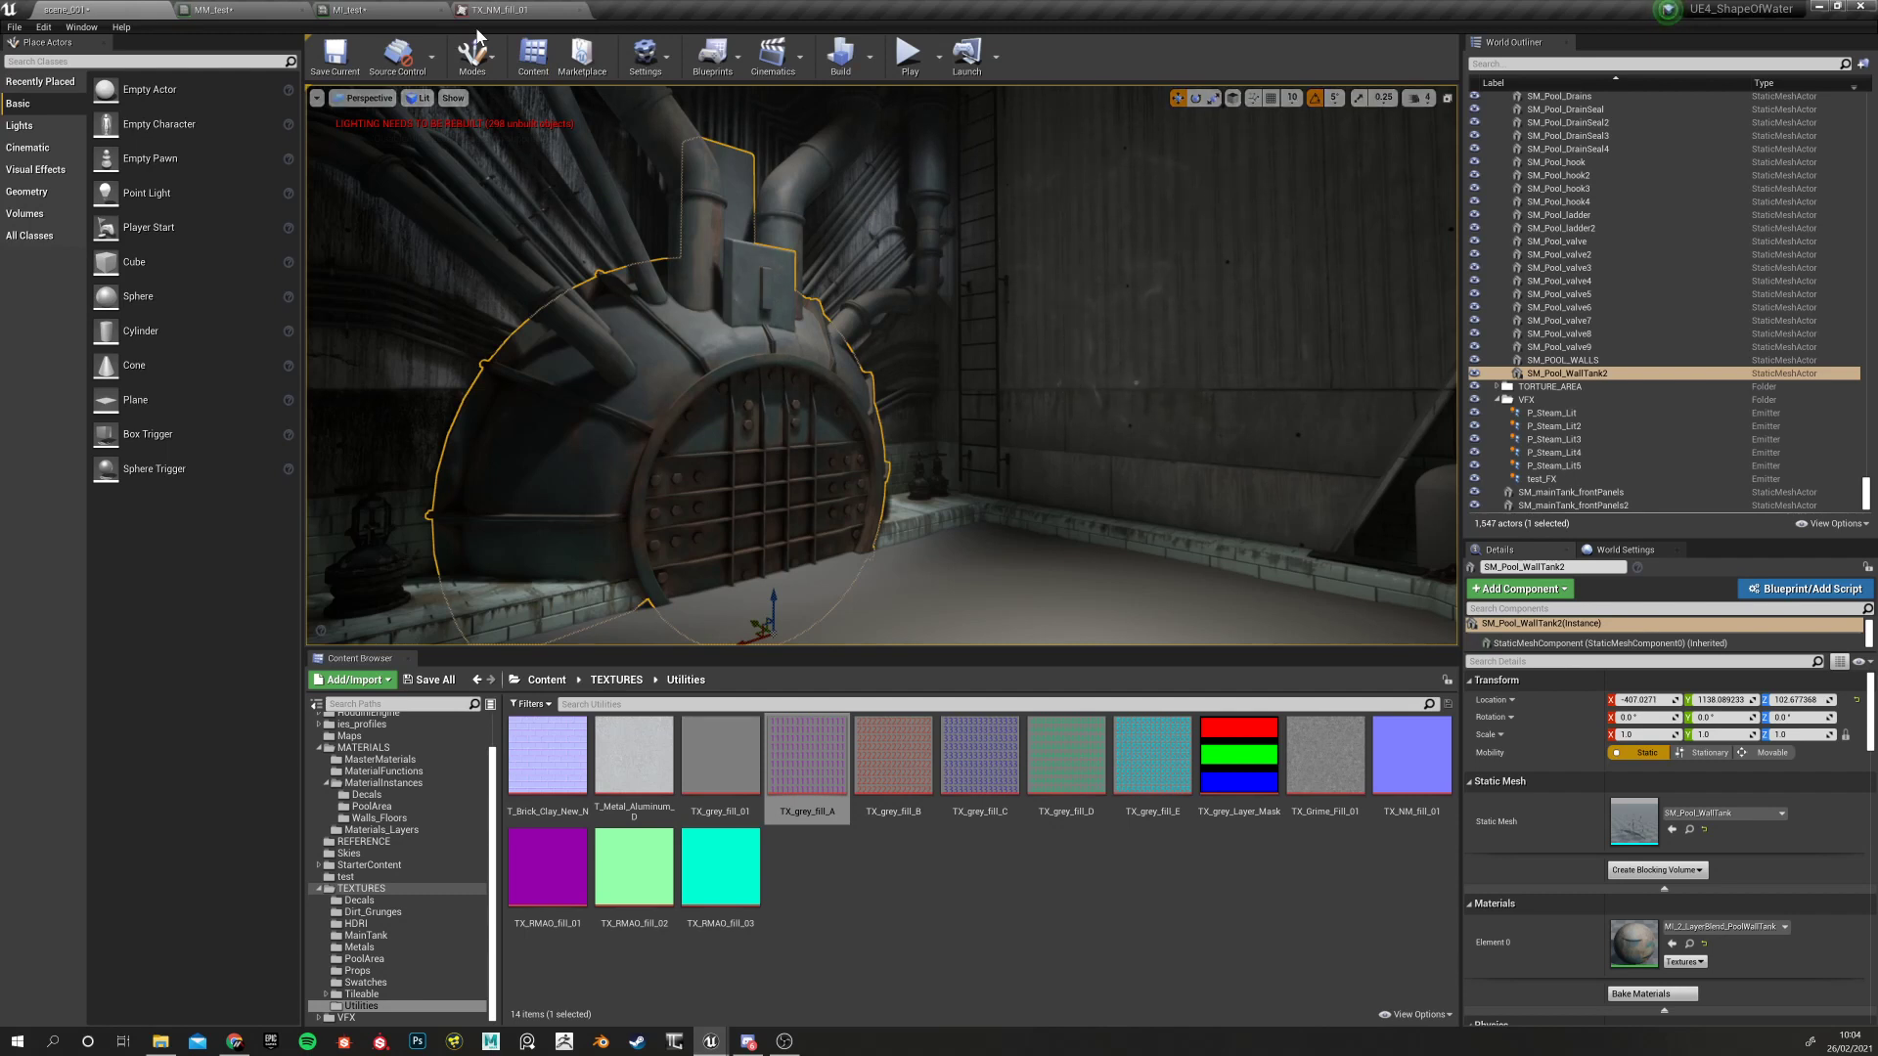
Close the TX_NM_fill_01 editor and wire the Add output into CustomRotator's UVs input
left_click(516, 10)
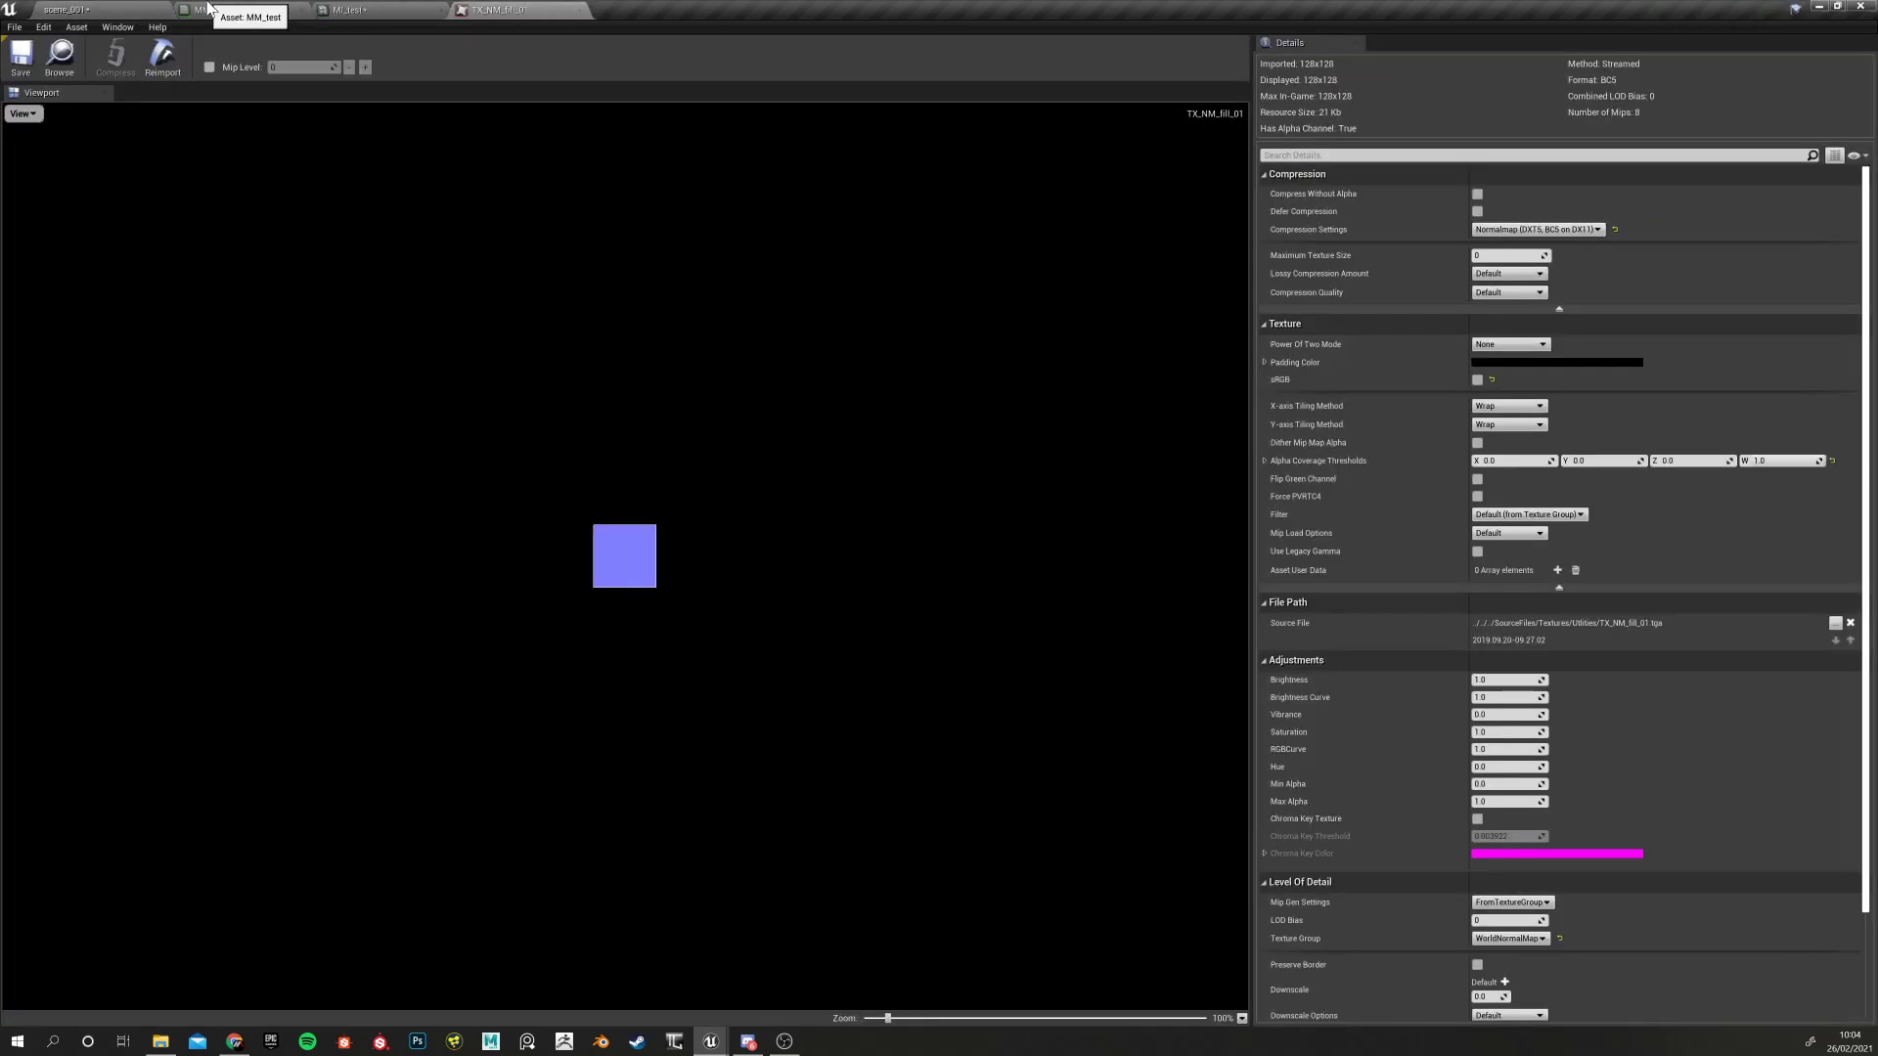
left_click(584, 10)
left_click(182, 10)
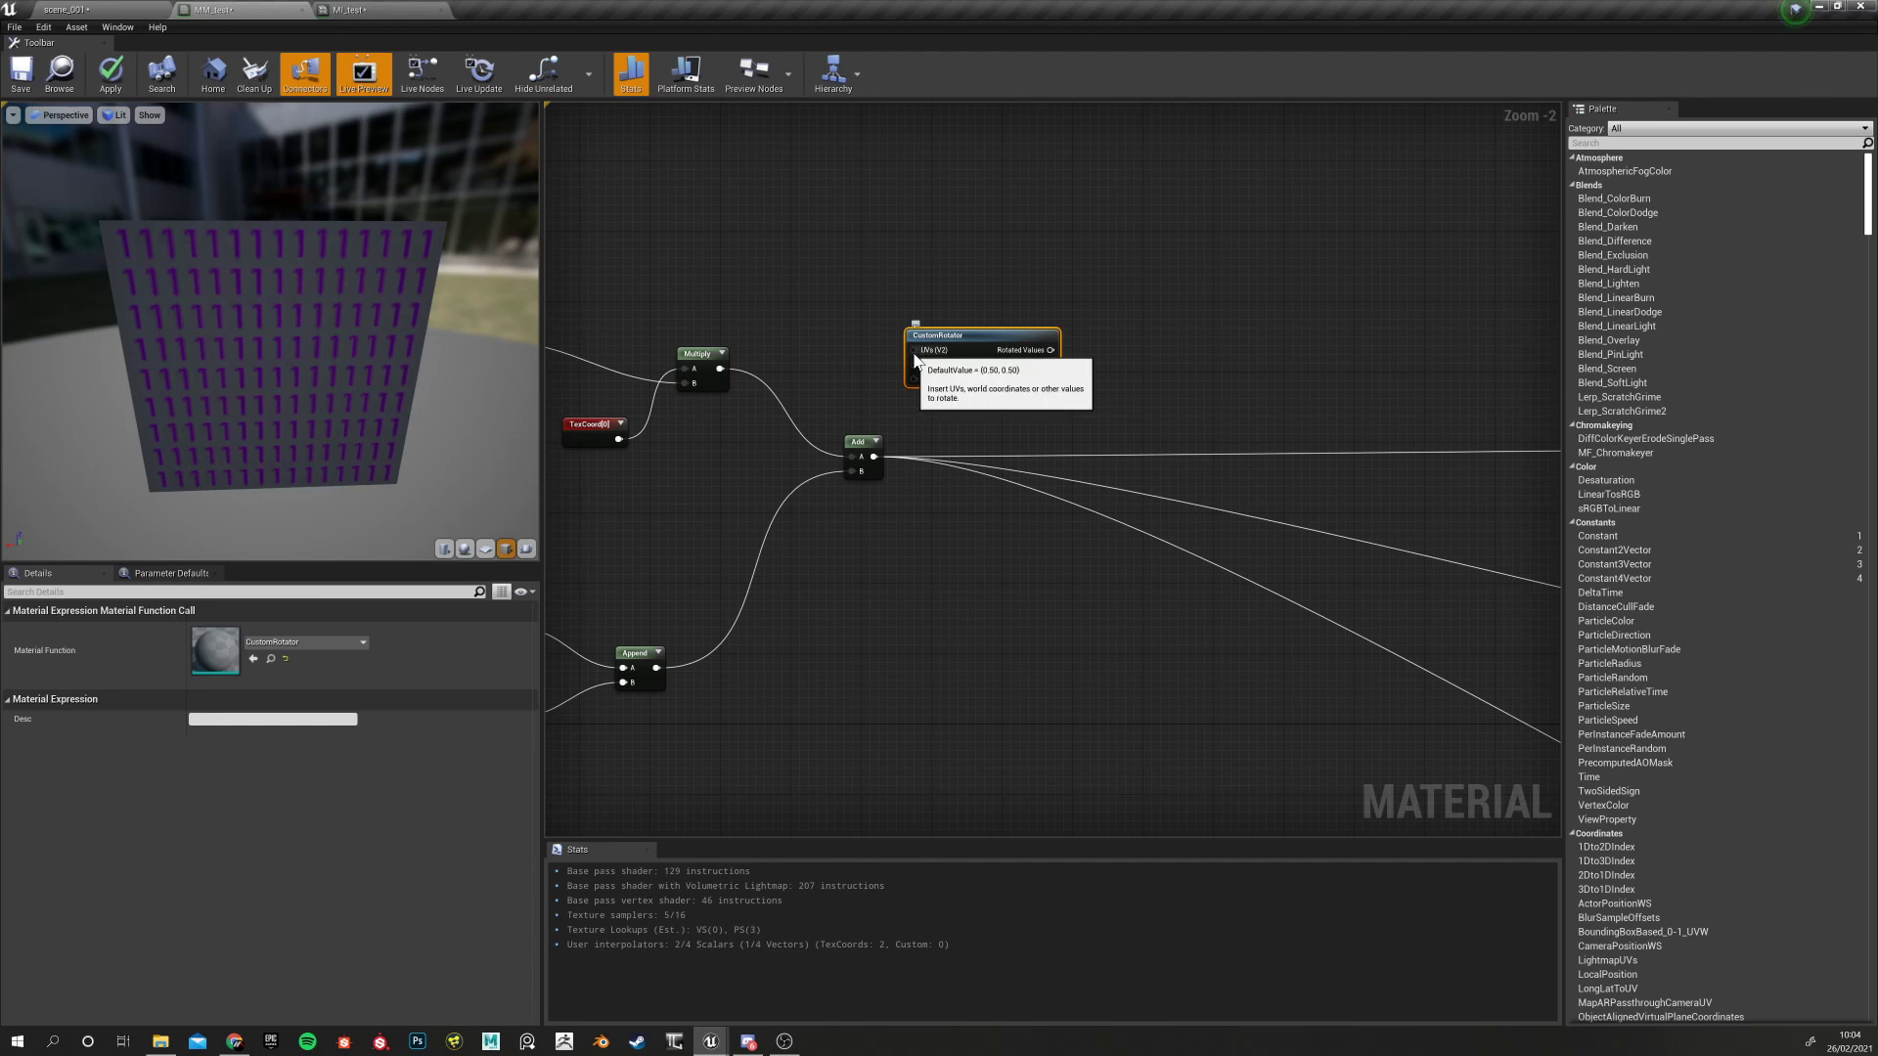
left_click_drag(874, 457, 916, 349)
Nudge the CustomRotator node up and right, then deselect it
scroll(918, 382, "up", 2)
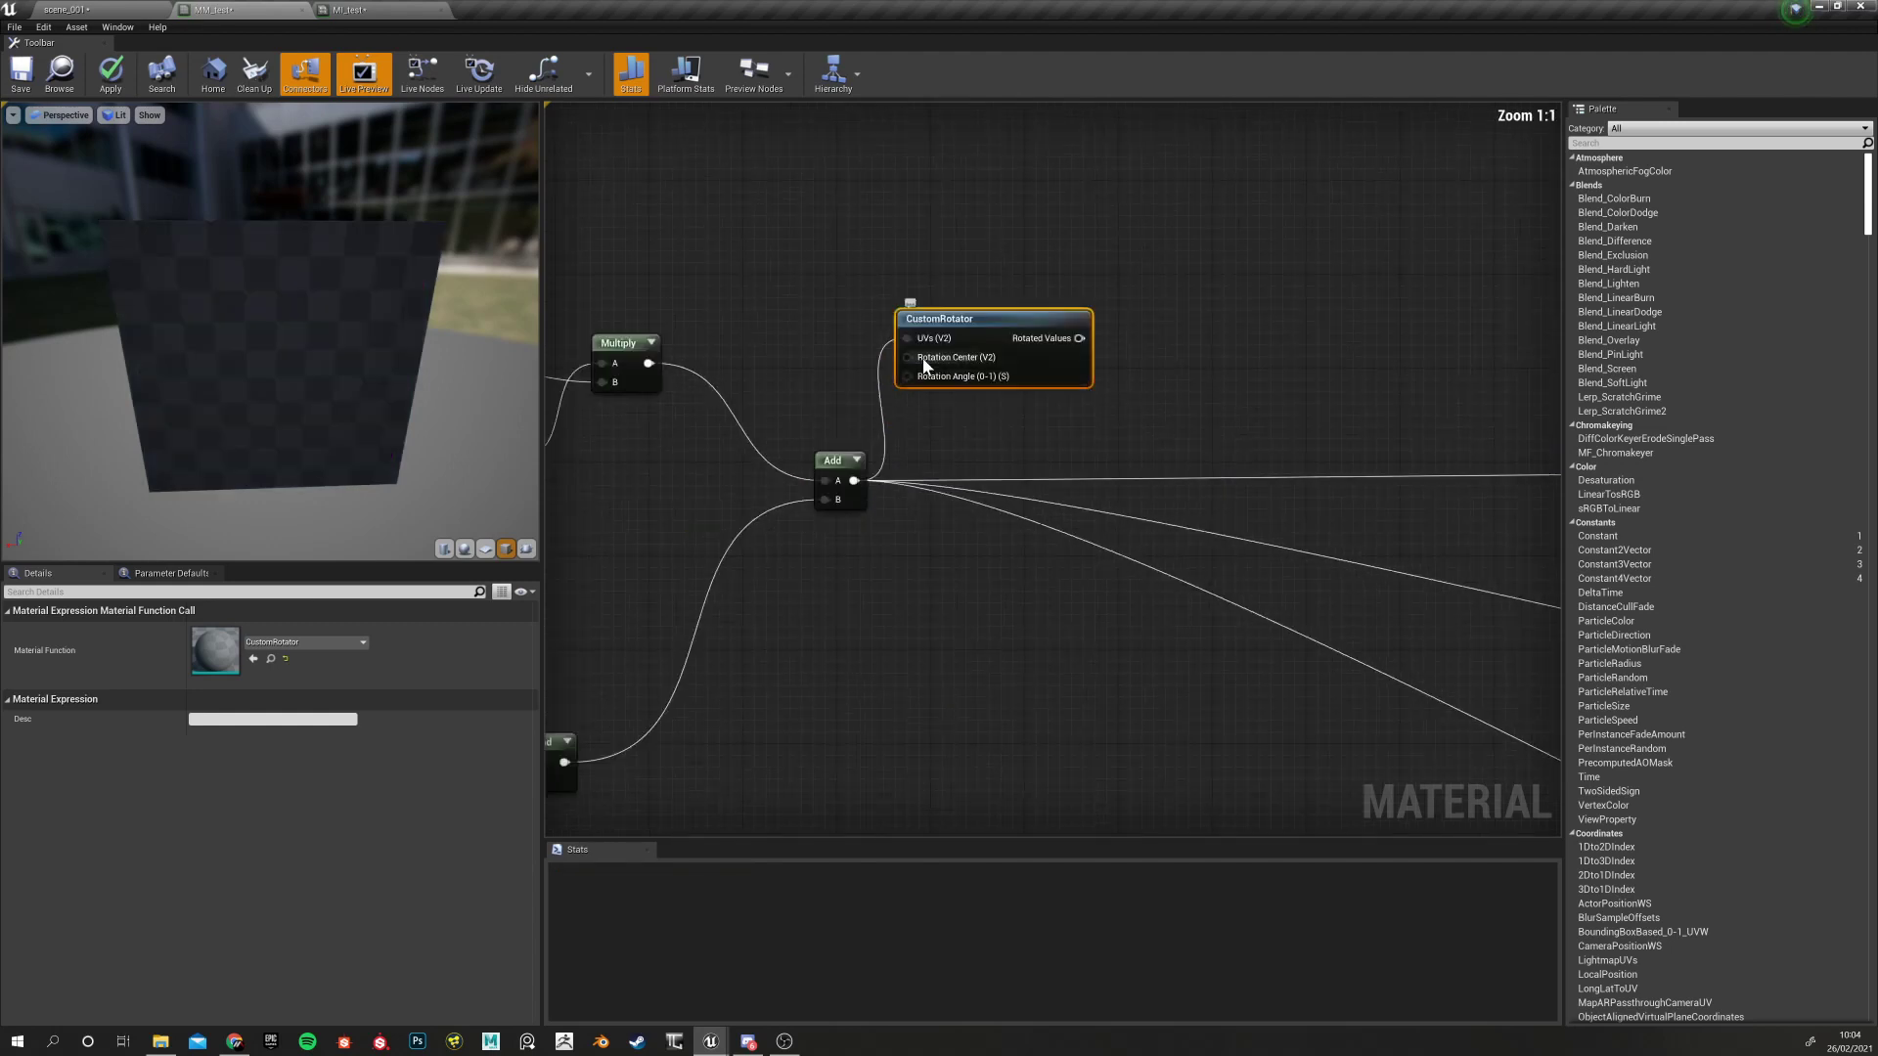
right_click_drag(925, 409, 1007, 457)
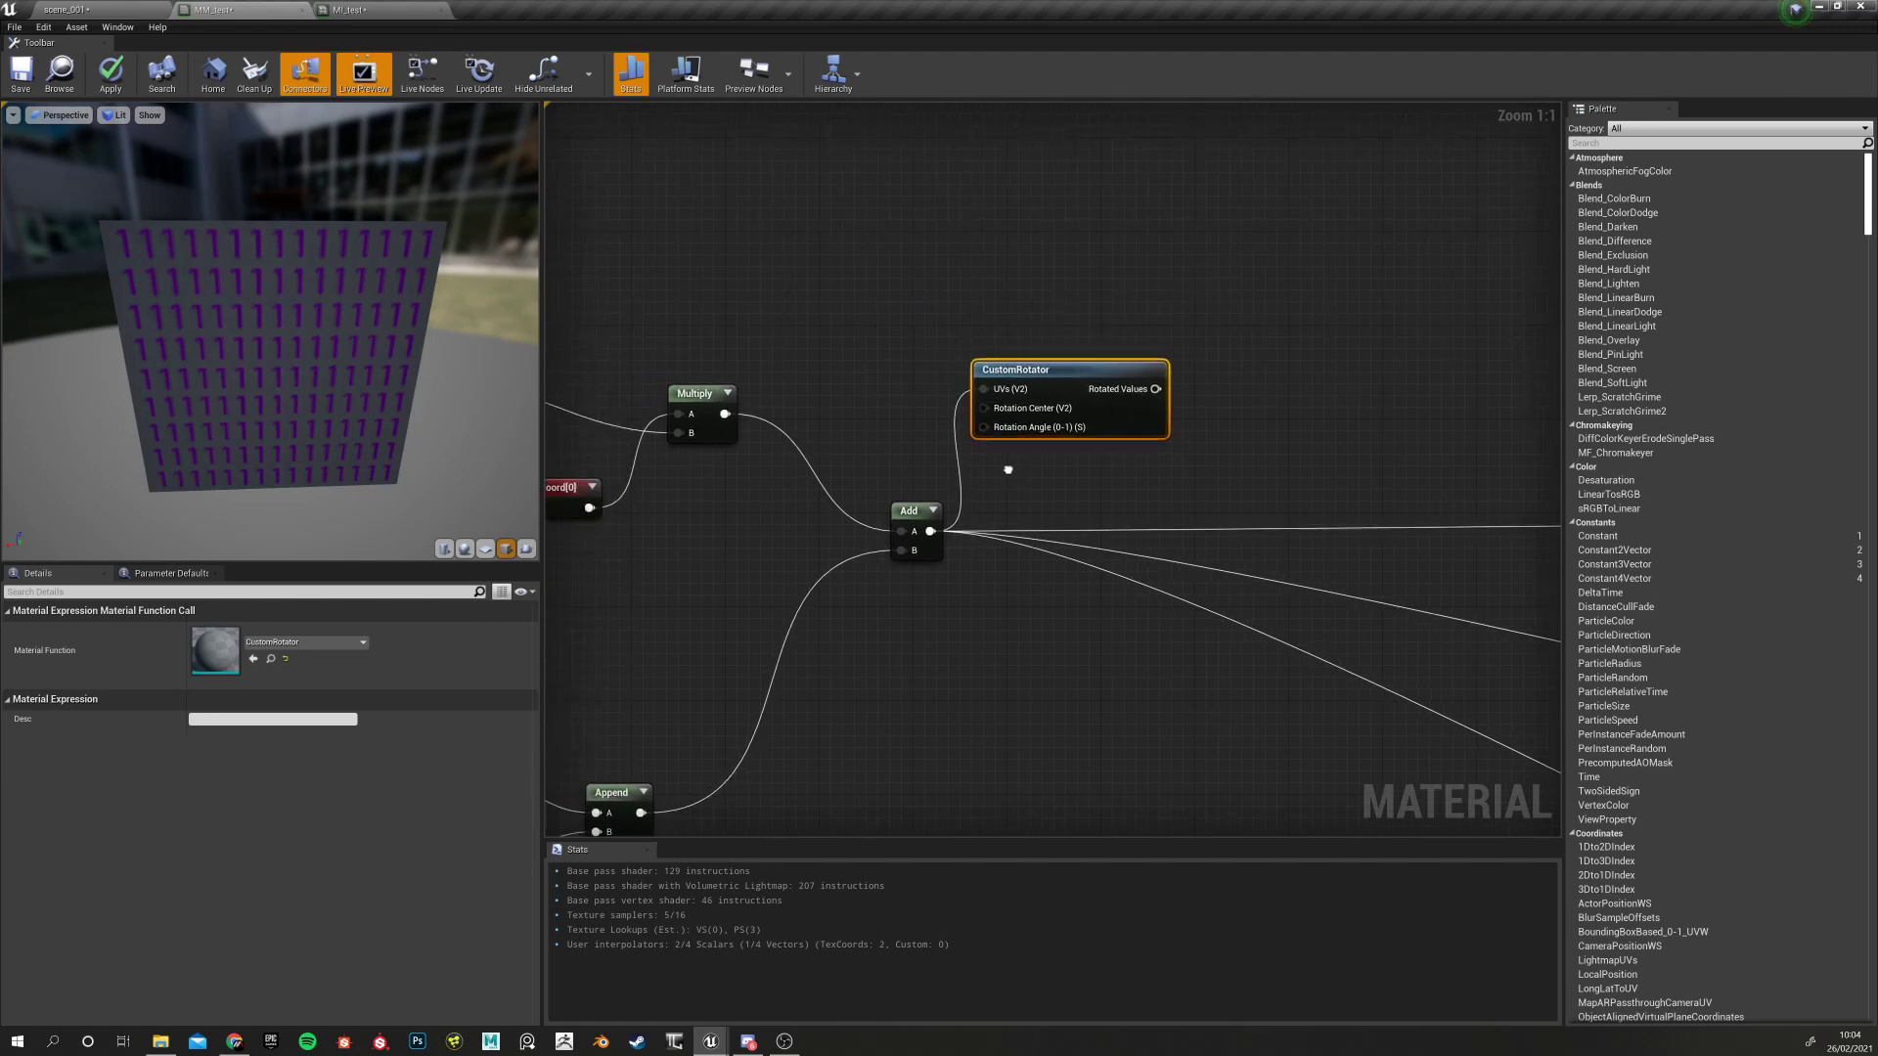
right_click_drag(843, 426, 1068, 389)
right_click_drag(927, 488, 723, 528)
scroll(1006, 348, "down", 3)
scroll(1019, 367, "up", 3)
left_click_drag(1053, 329, 1083, 318)
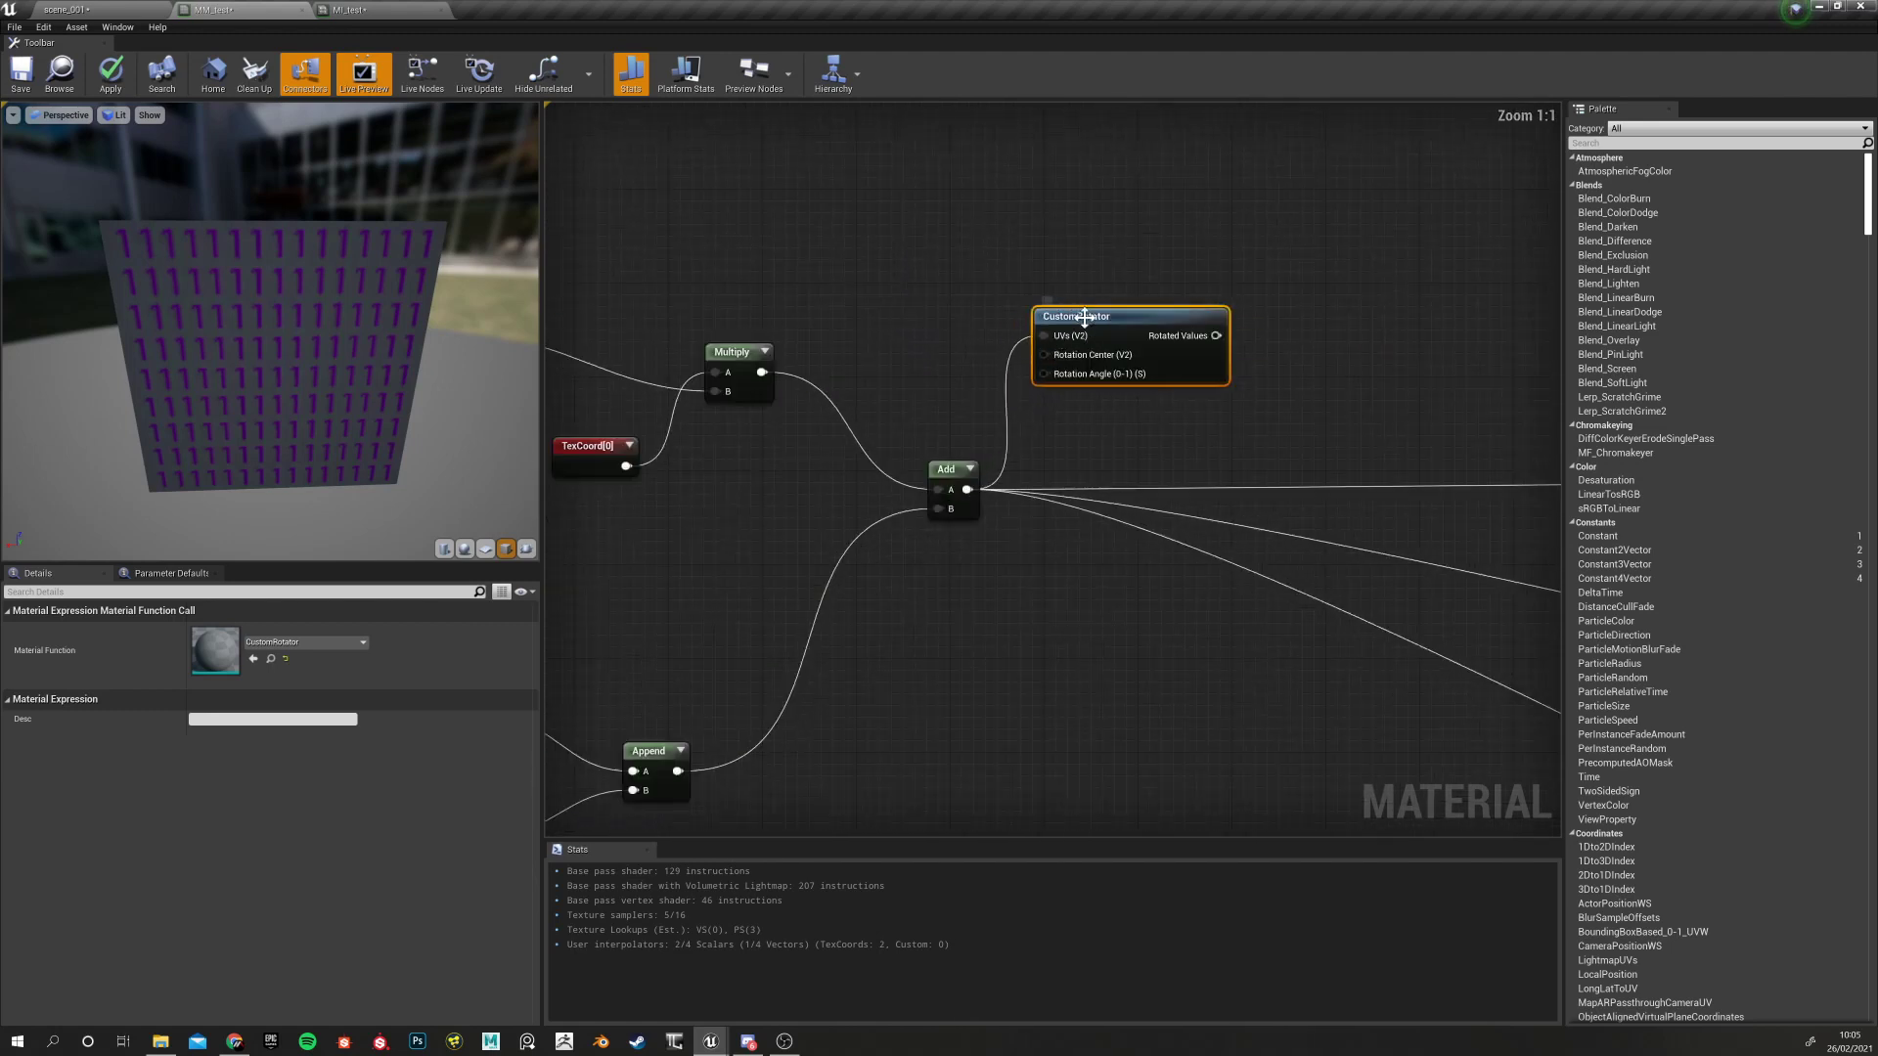
left_click(1066, 416)
double_click(1091, 320)
scroll(1035, 544, "down", 6)
scroll(877, 636, "up", 5)
right_click_drag(860, 569, 892, 508)
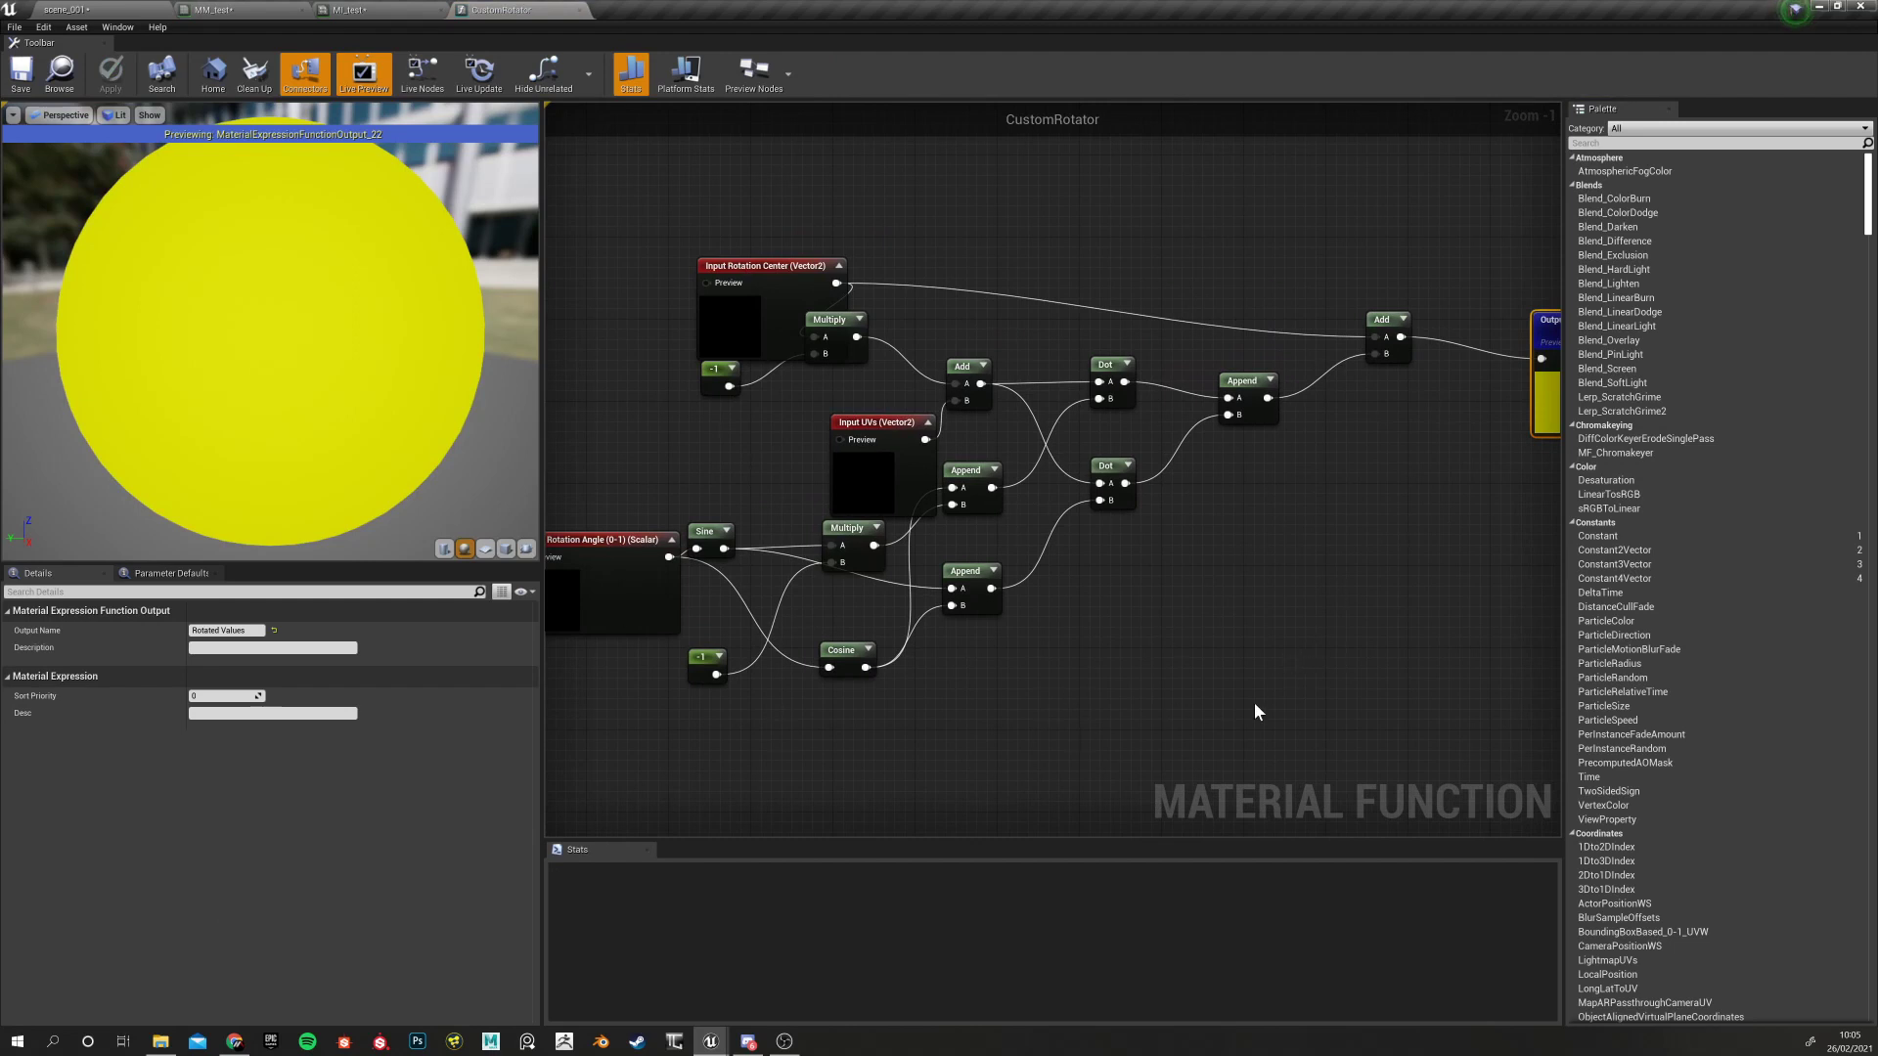
right_click_drag(1271, 647, 1137, 673)
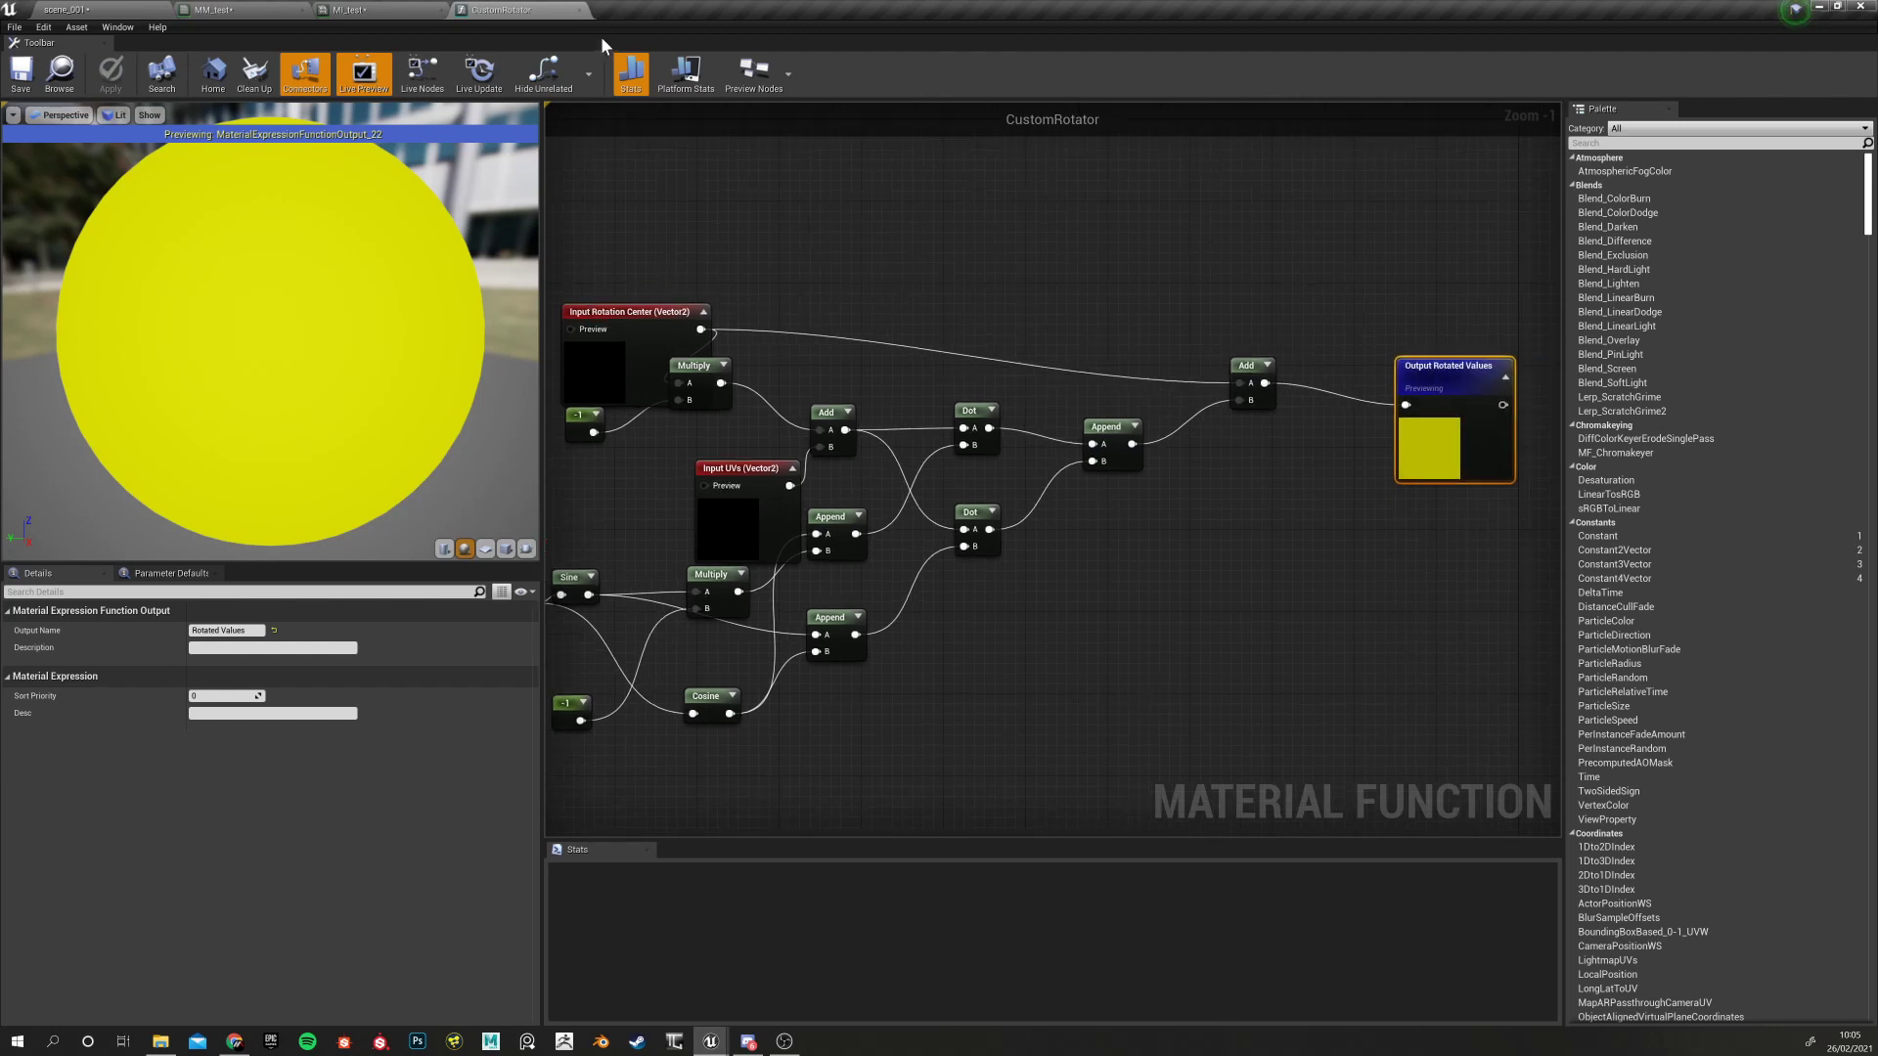
left_click(579, 10)
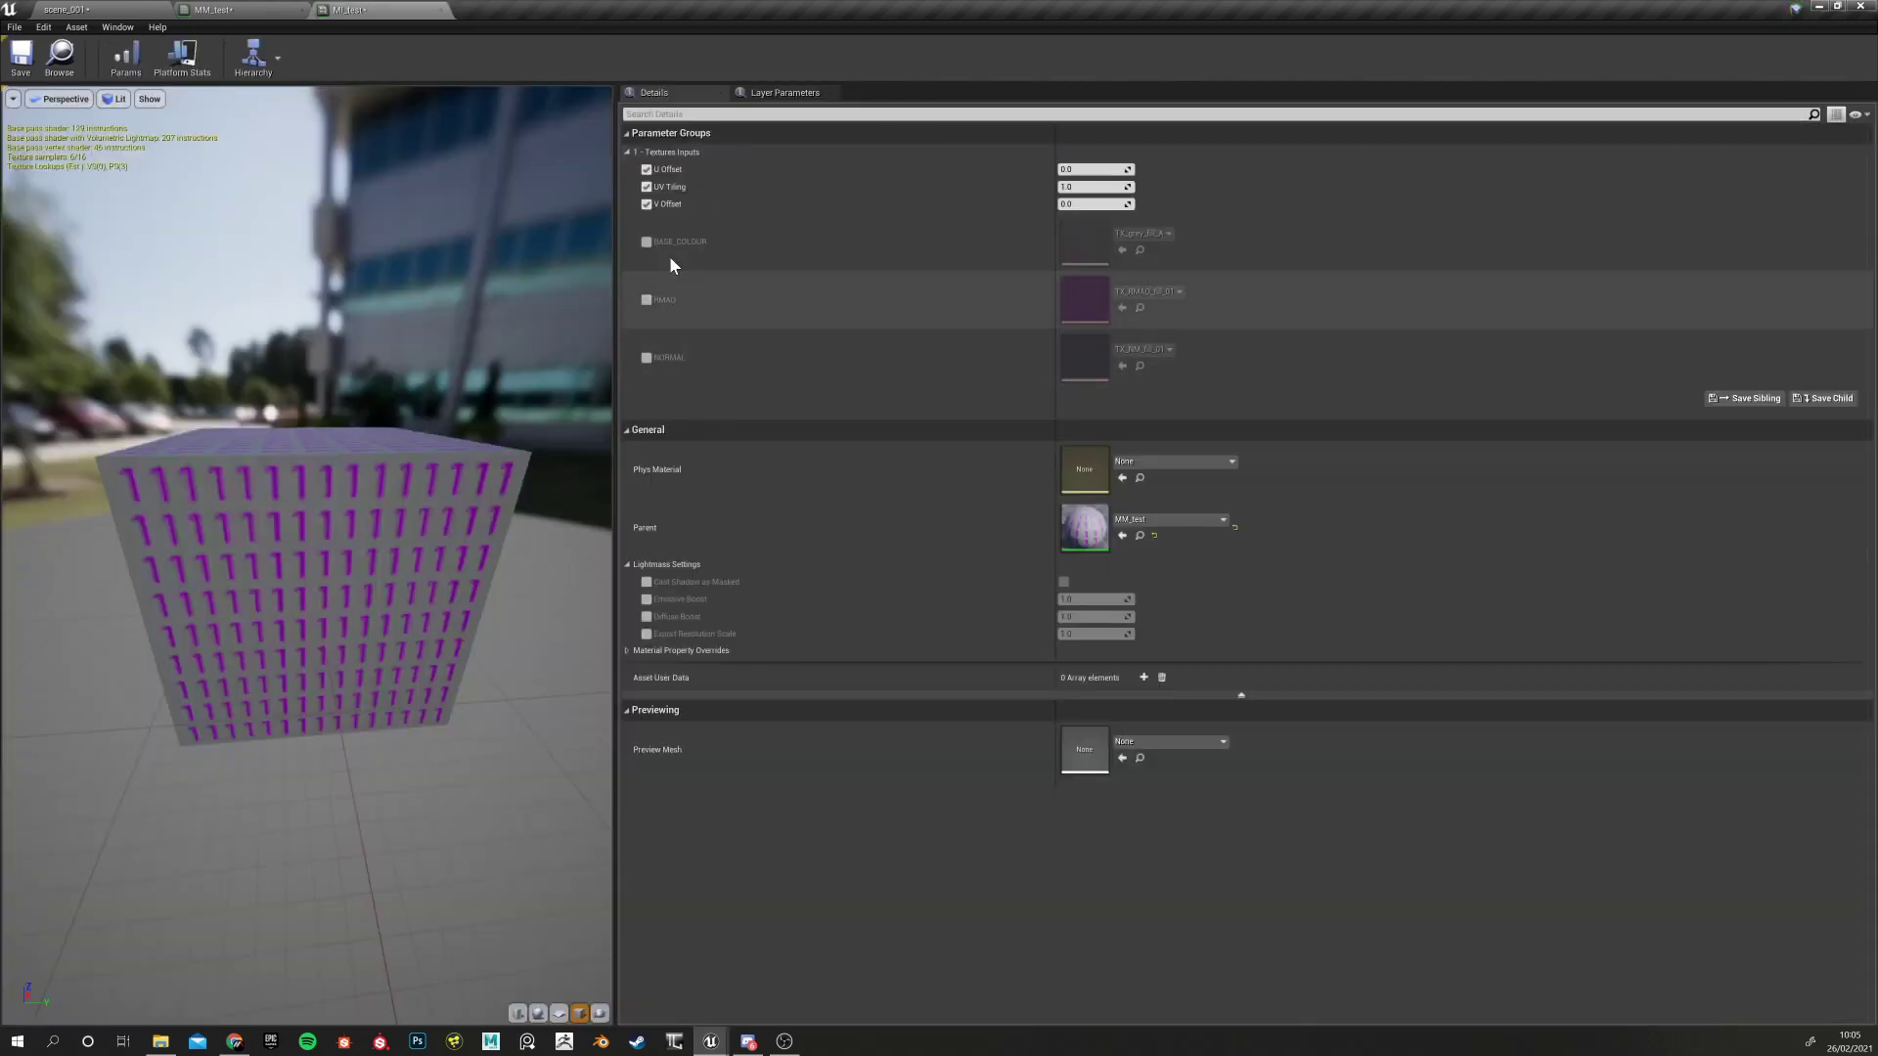
left_click(224, 10)
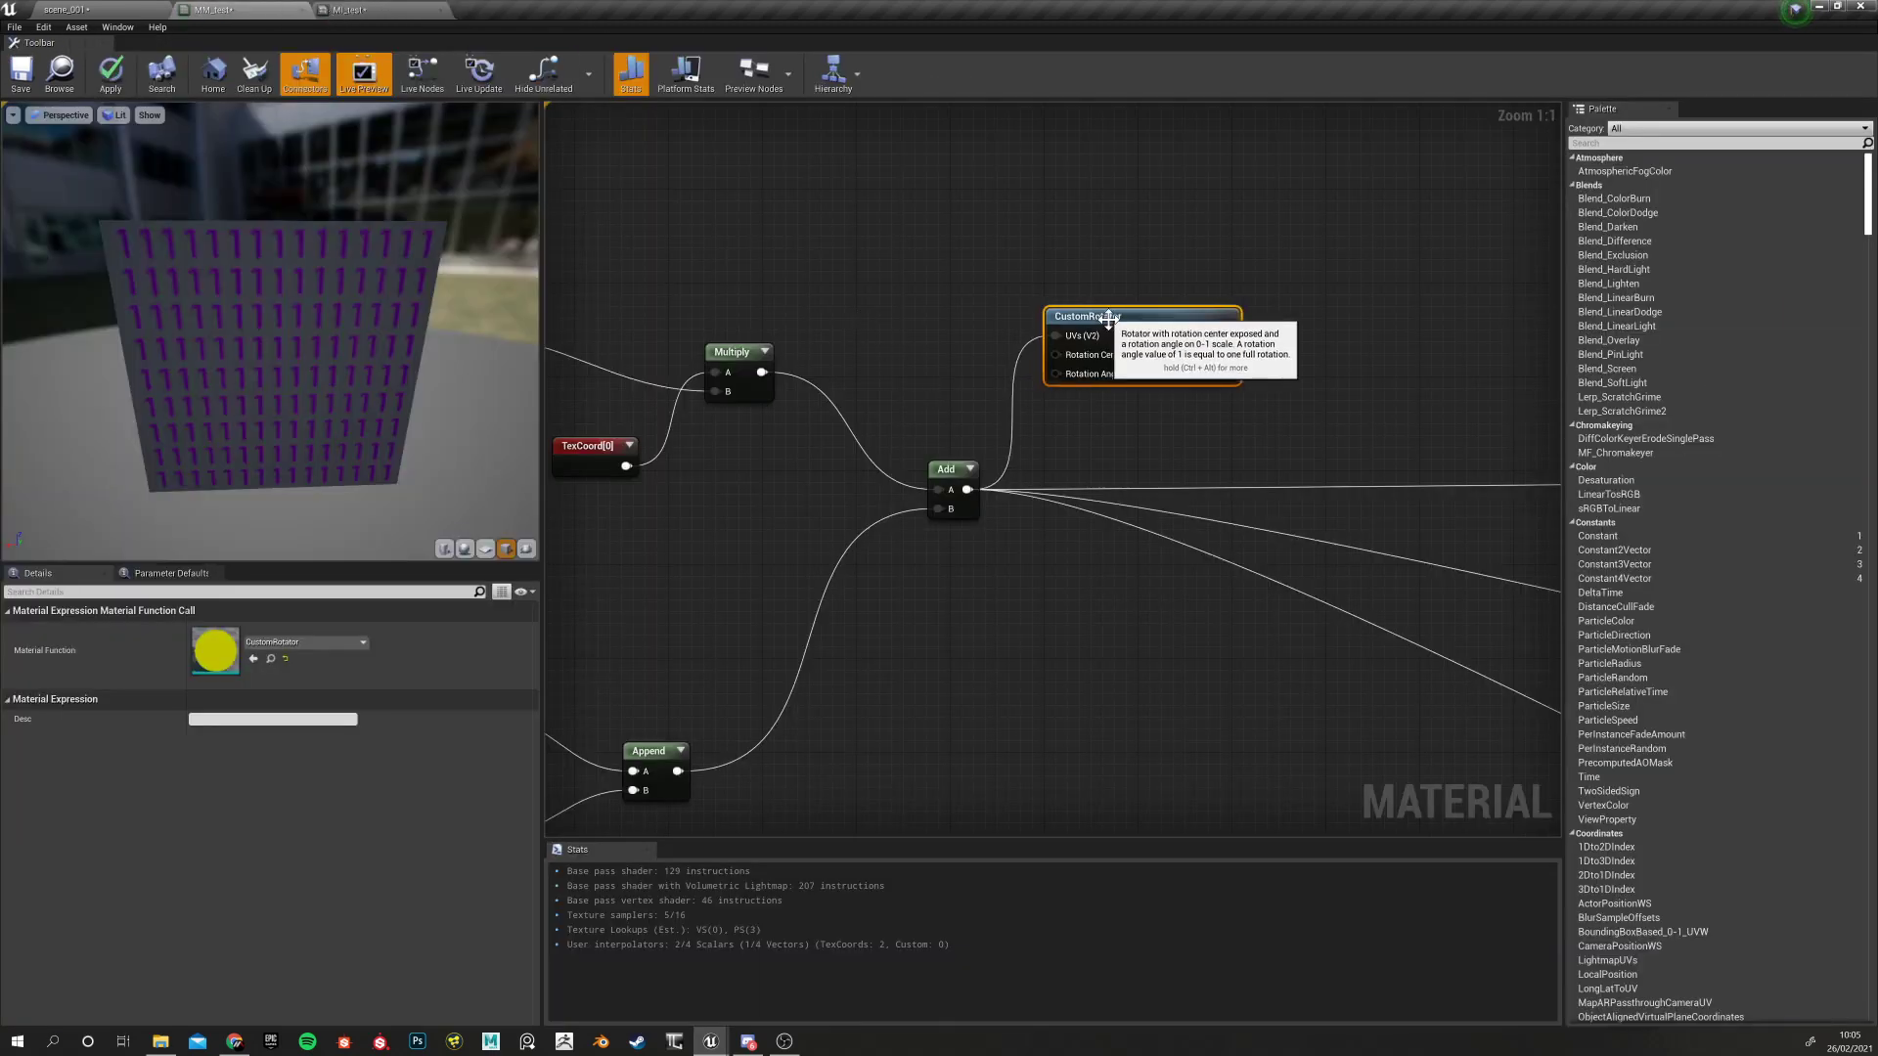
right_click_drag(1096, 375, 1092, 376)
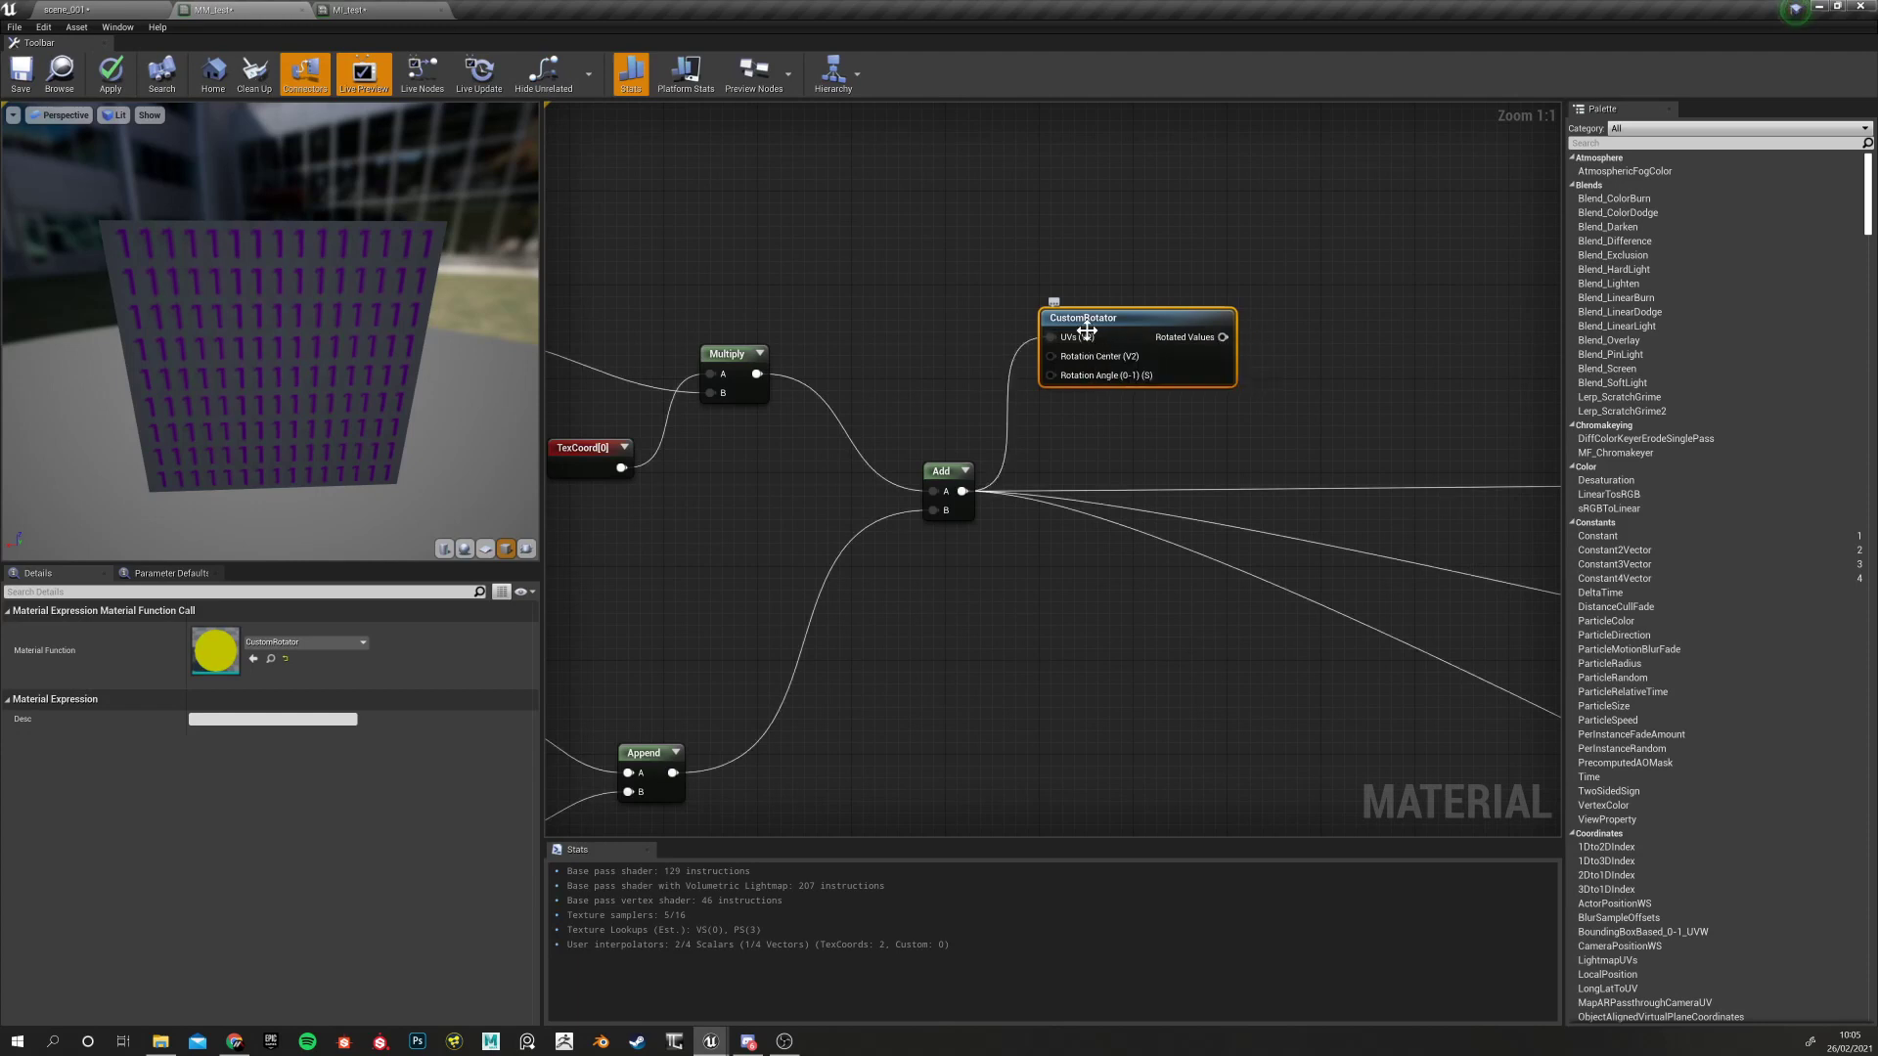
right_click_drag(1001, 631, 1374, 480)
left_click(1018, 599)
left_click_drag(780, 482, 1022, 675)
left_click(1098, 204)
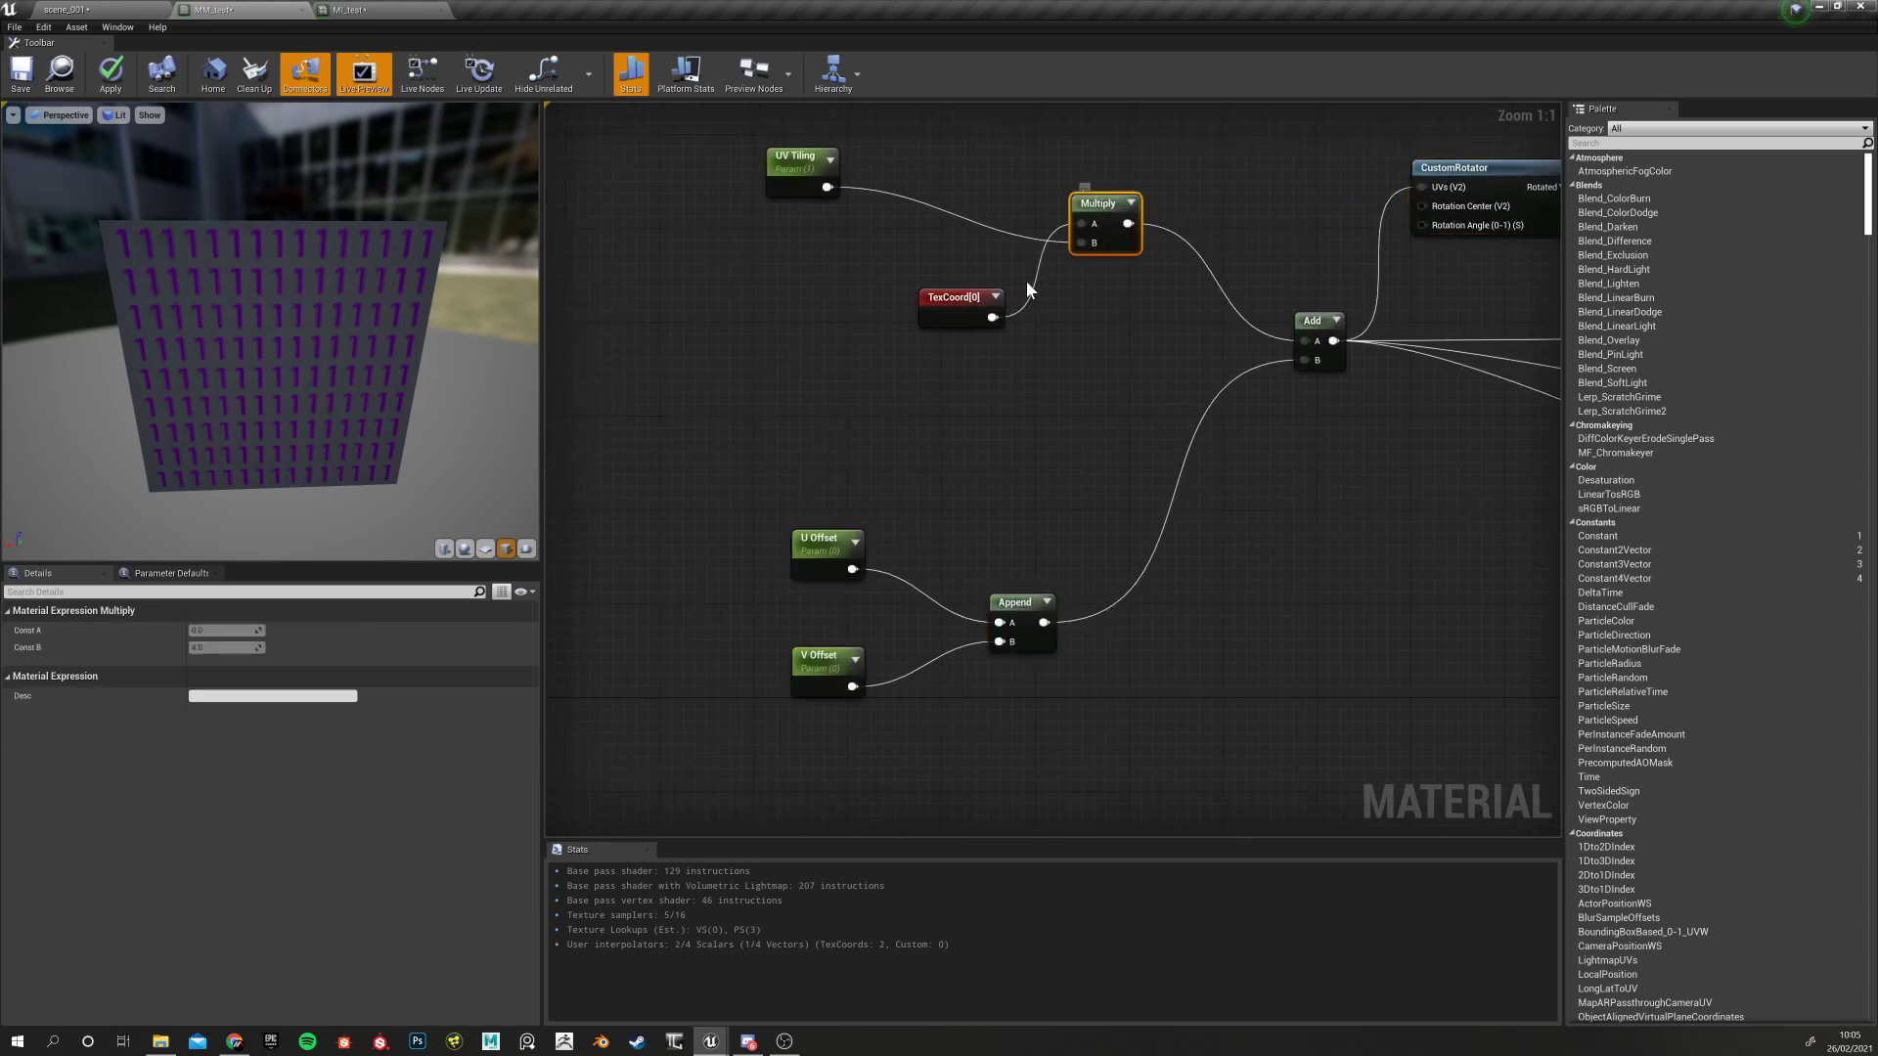
right_click_drag(1033, 355, 553, 517)
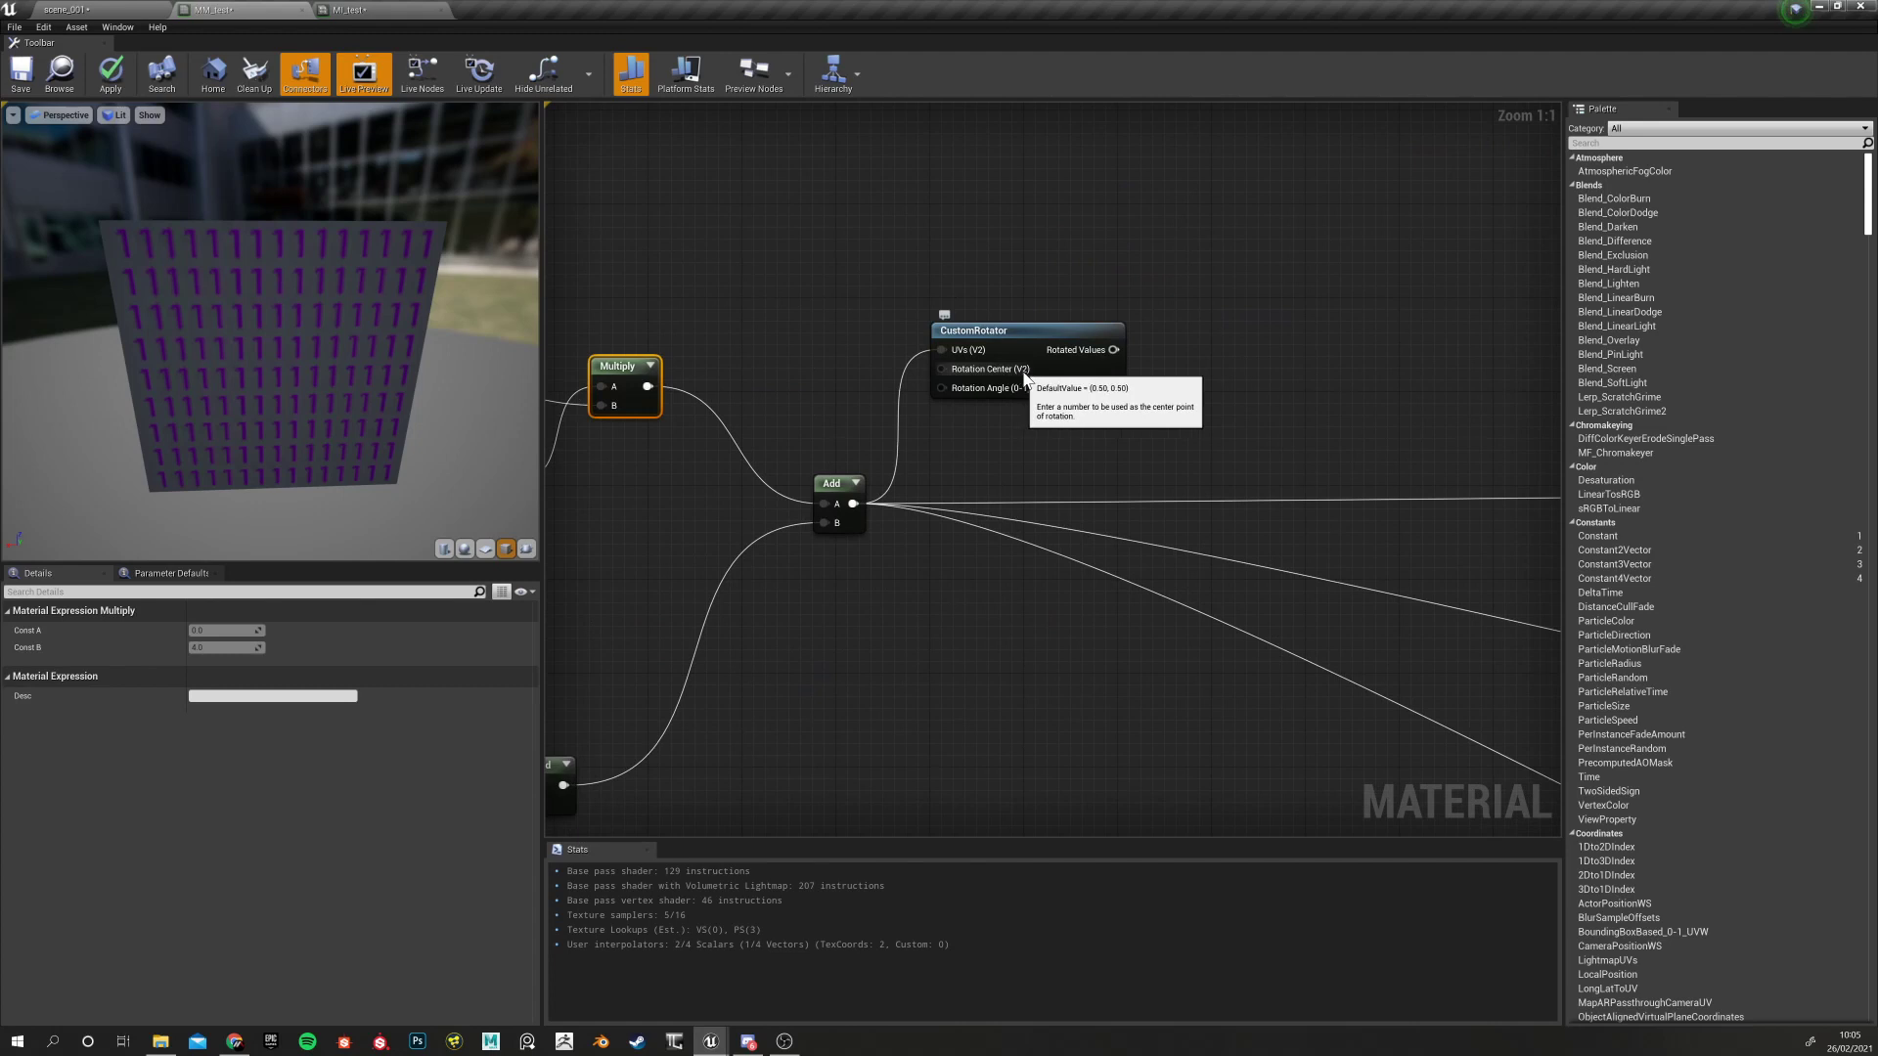
right_click_drag(1024, 378, 1094, 415)
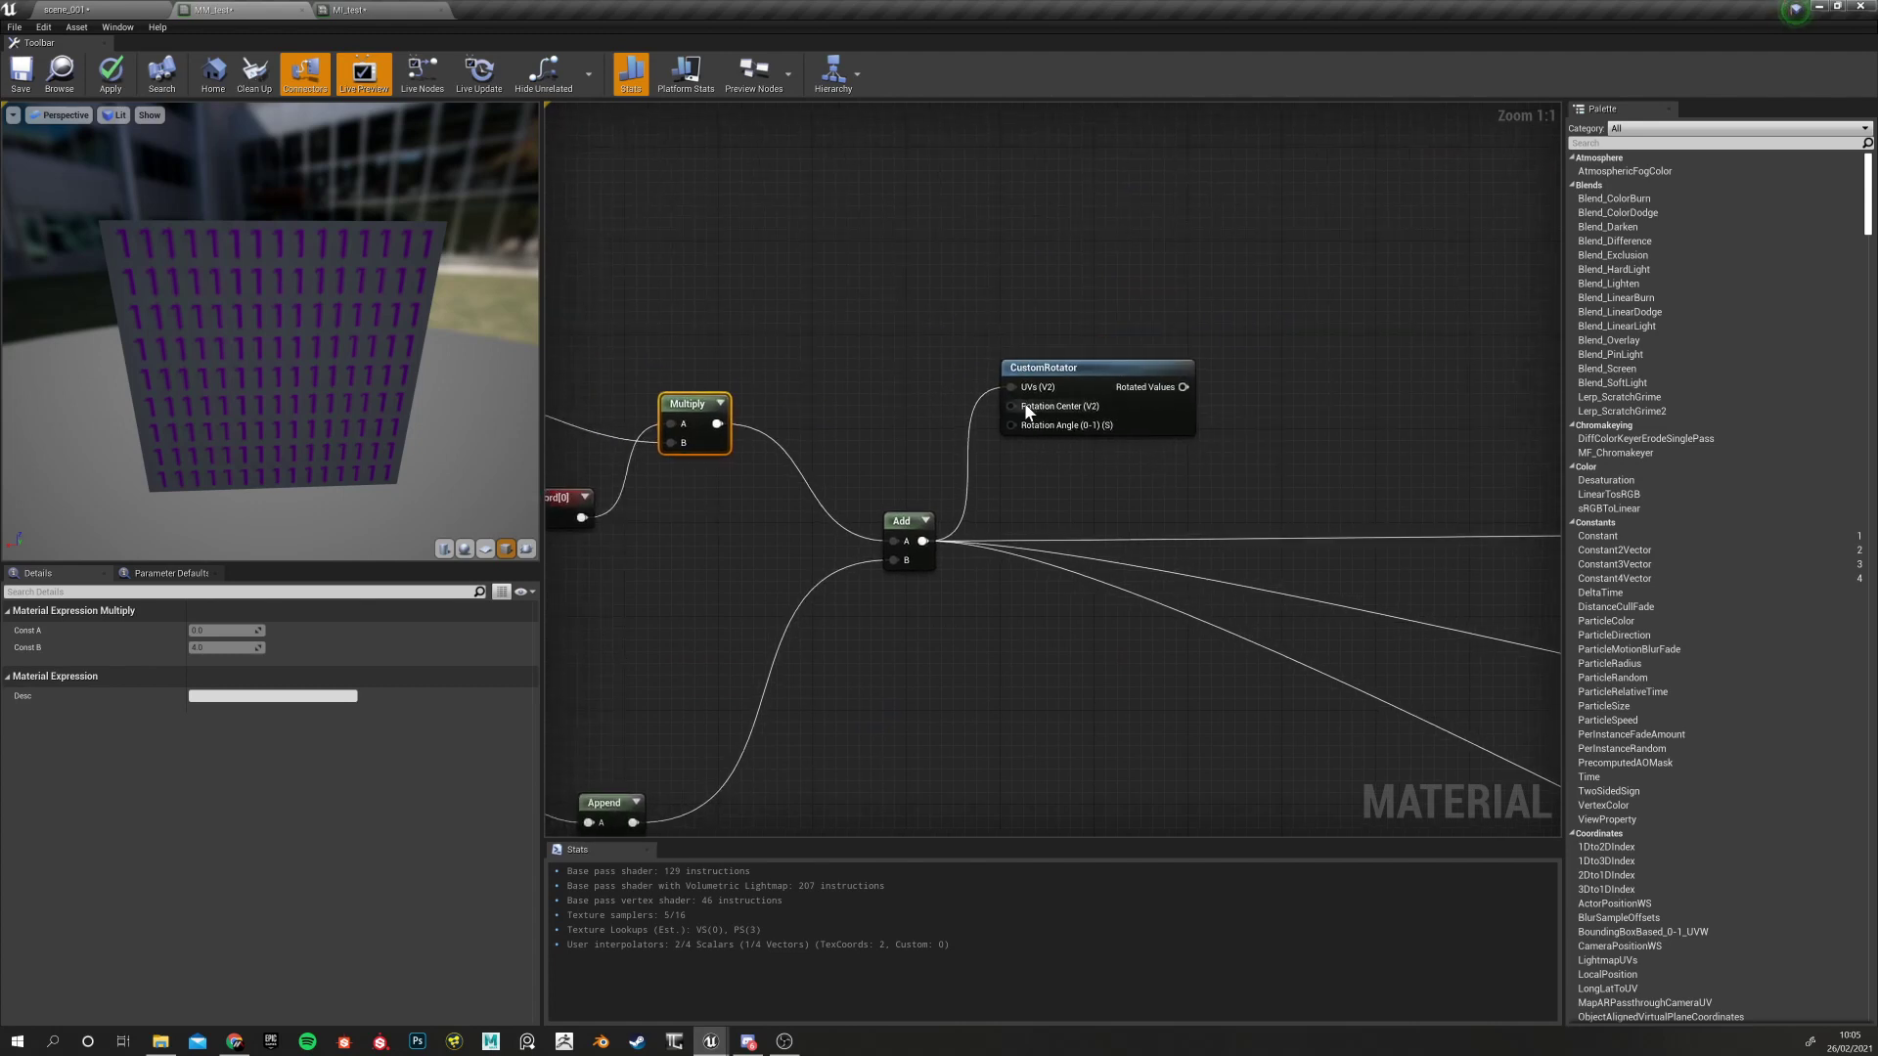
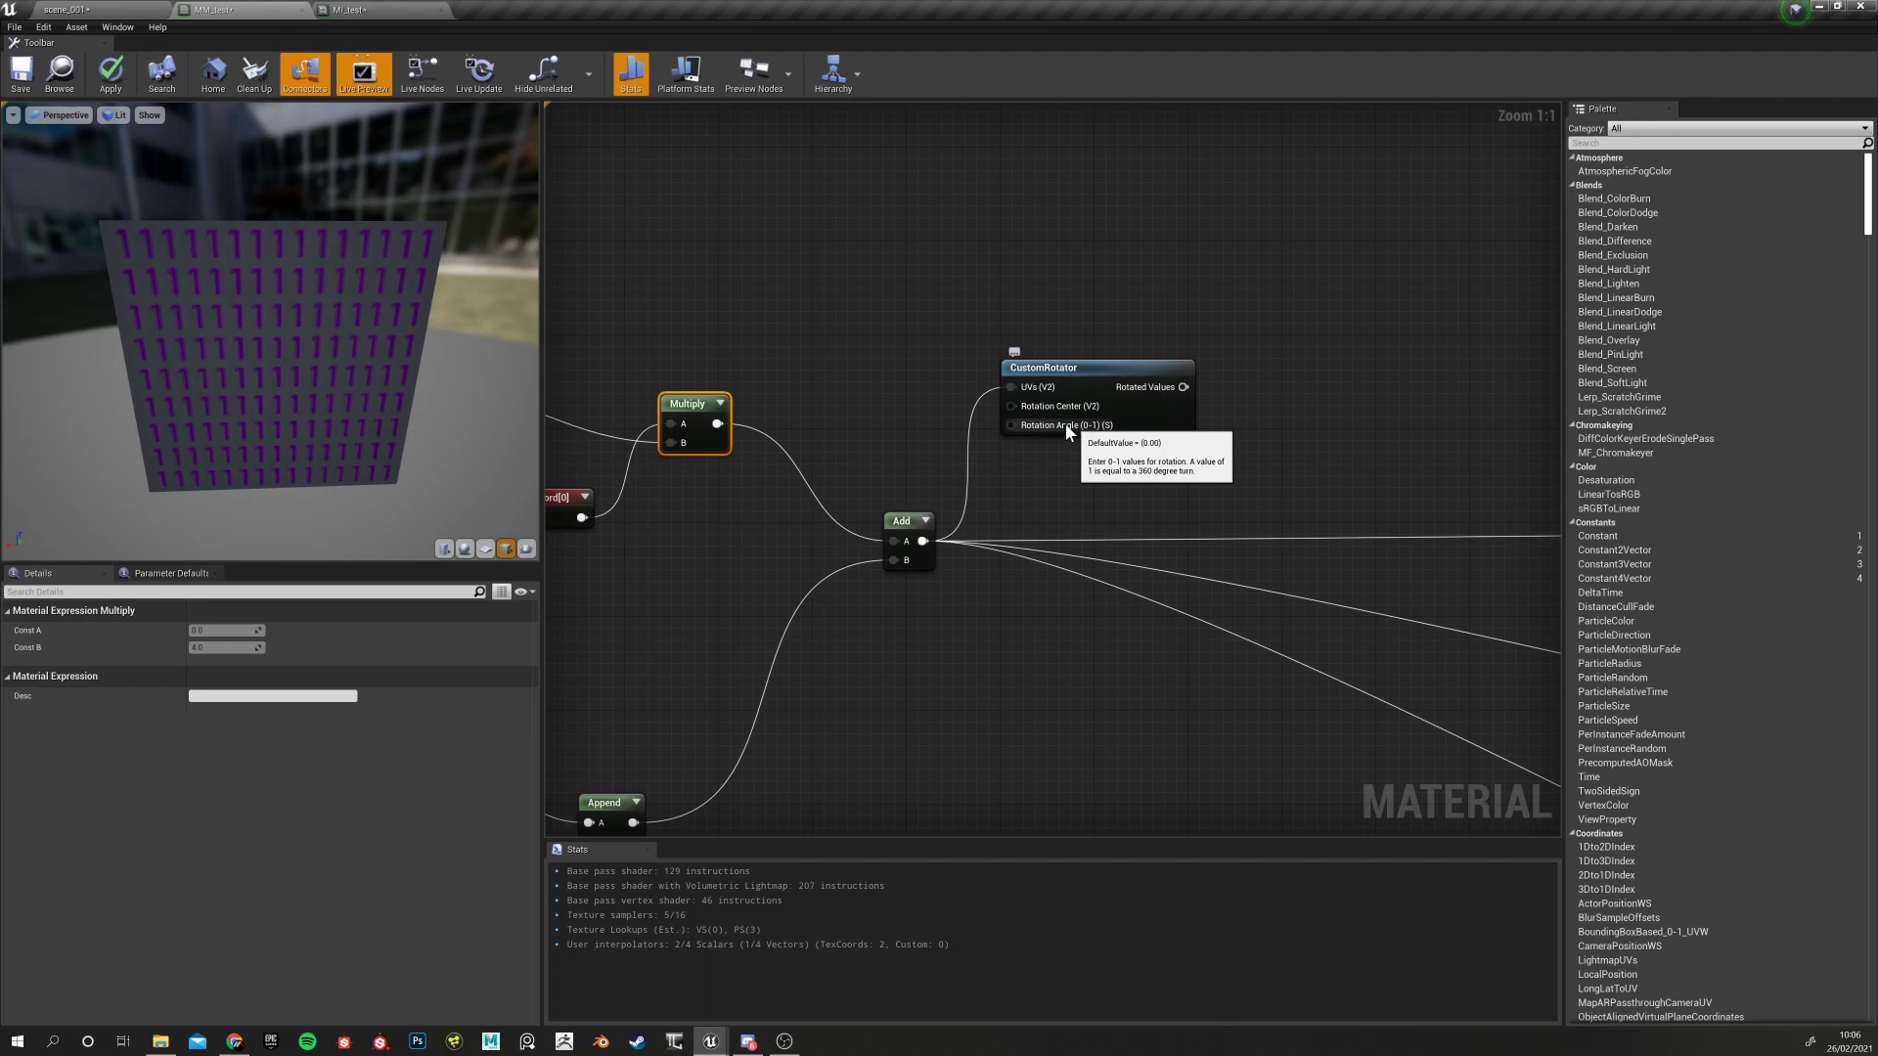
Raise the CustomRotator node above and right of the Add node, then zoom the graph out
left_click_drag(1027, 368, 1062, 345)
mouse_move(1070, 390)
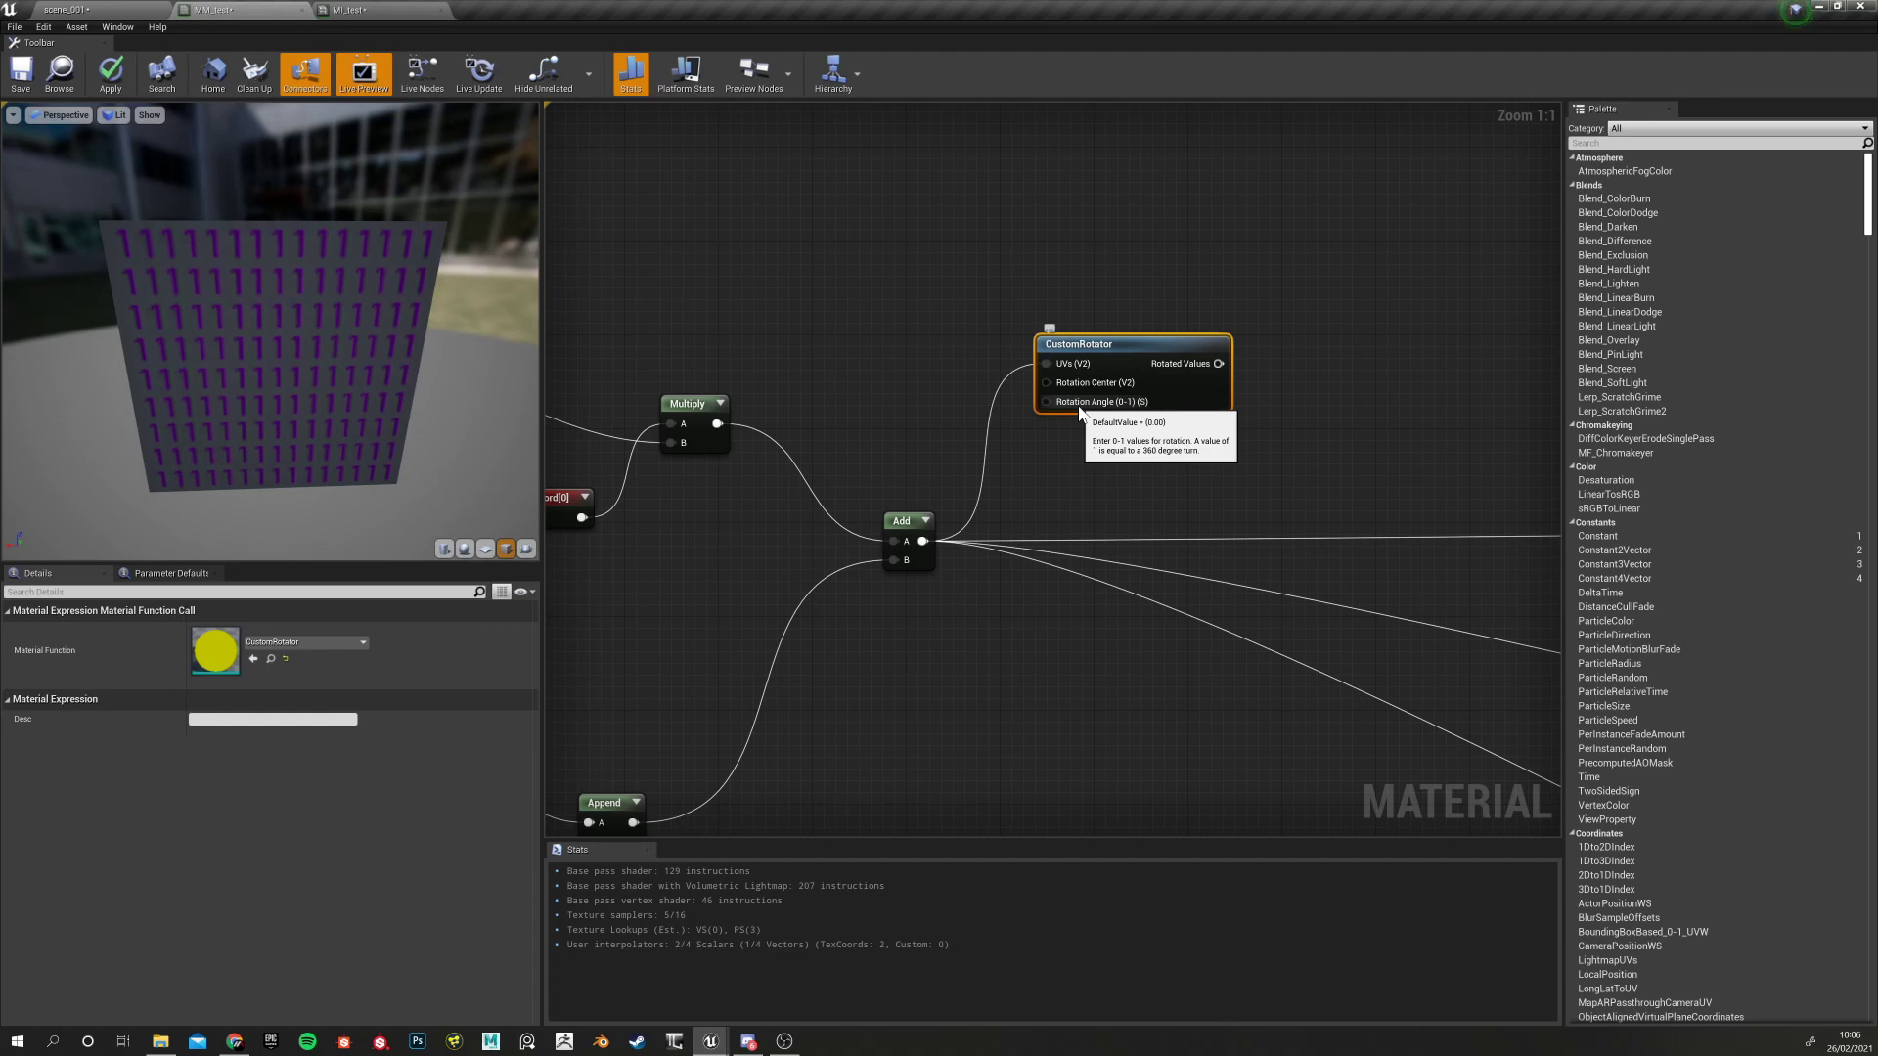
right_click_drag(864, 464, 869, 529)
left_click_drag(1112, 436, 1124, 365)
mouse_move(1113, 431)
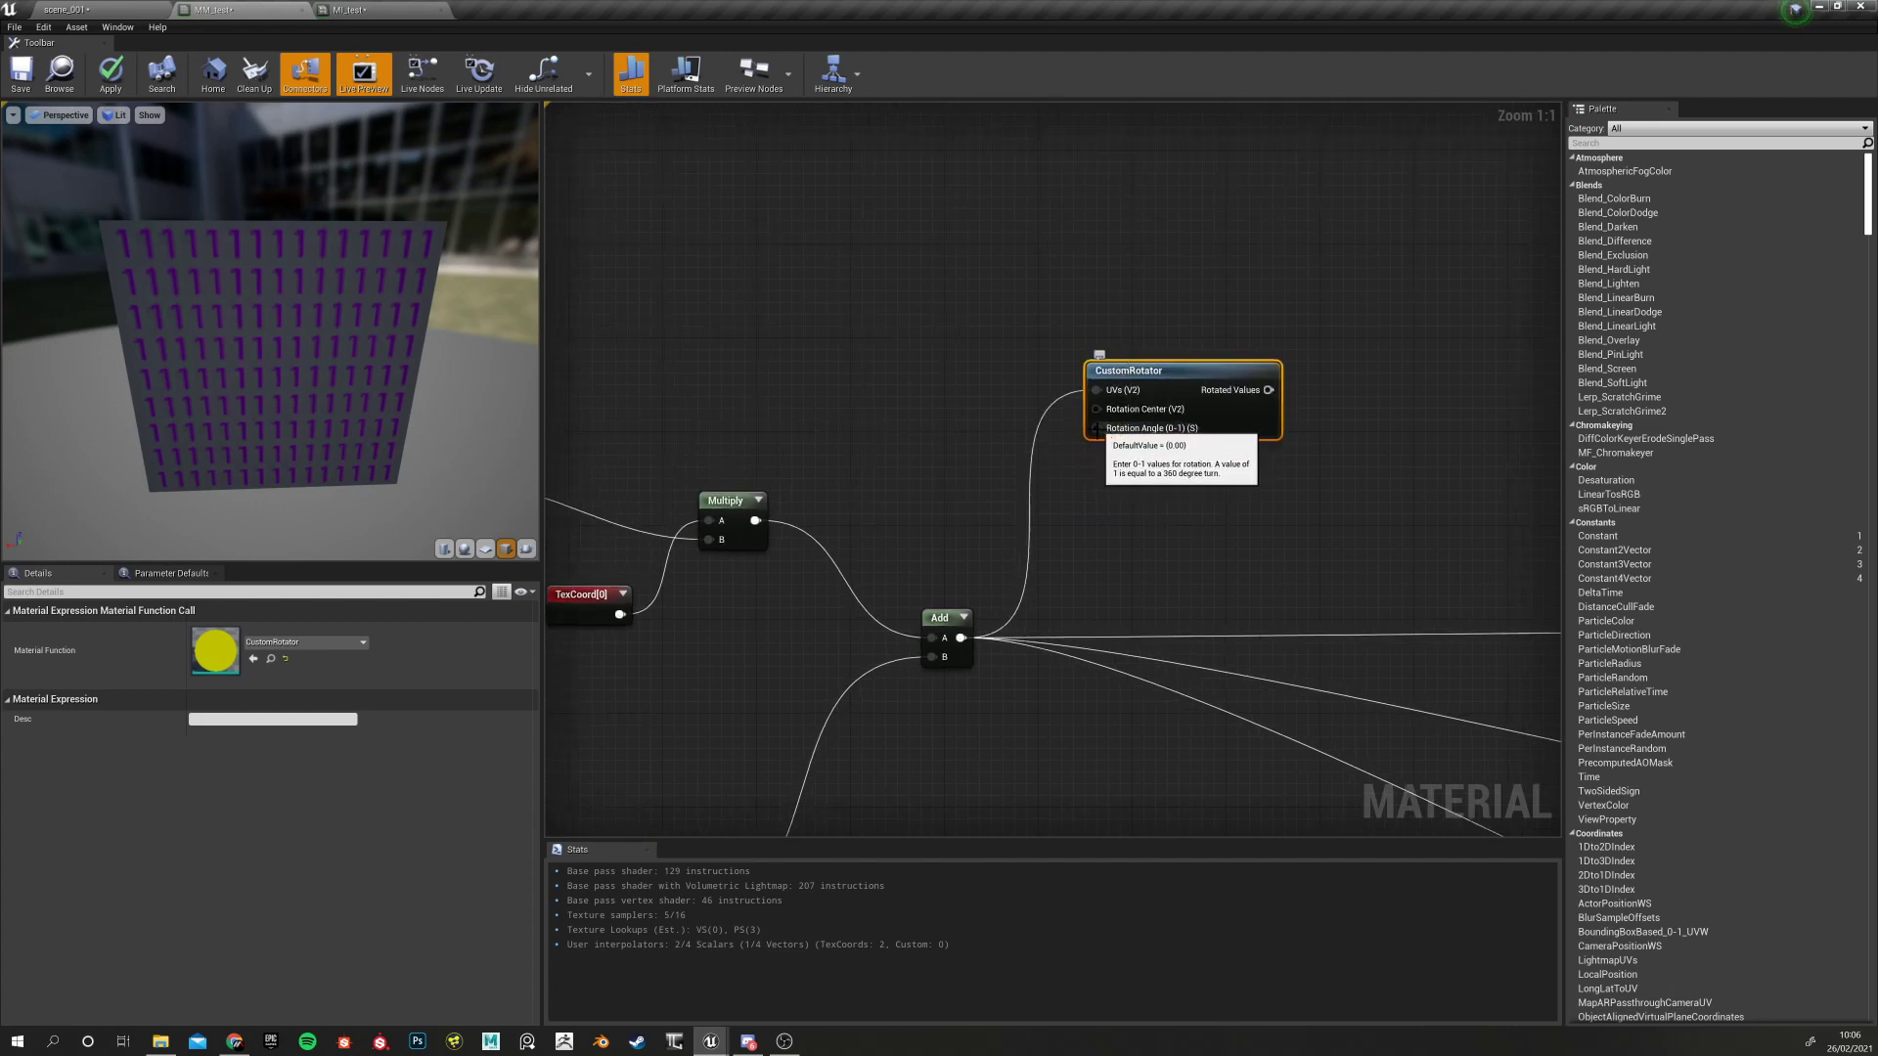
right_click_drag(873, 441, 962, 479)
scroll(962, 478, "up", 1)
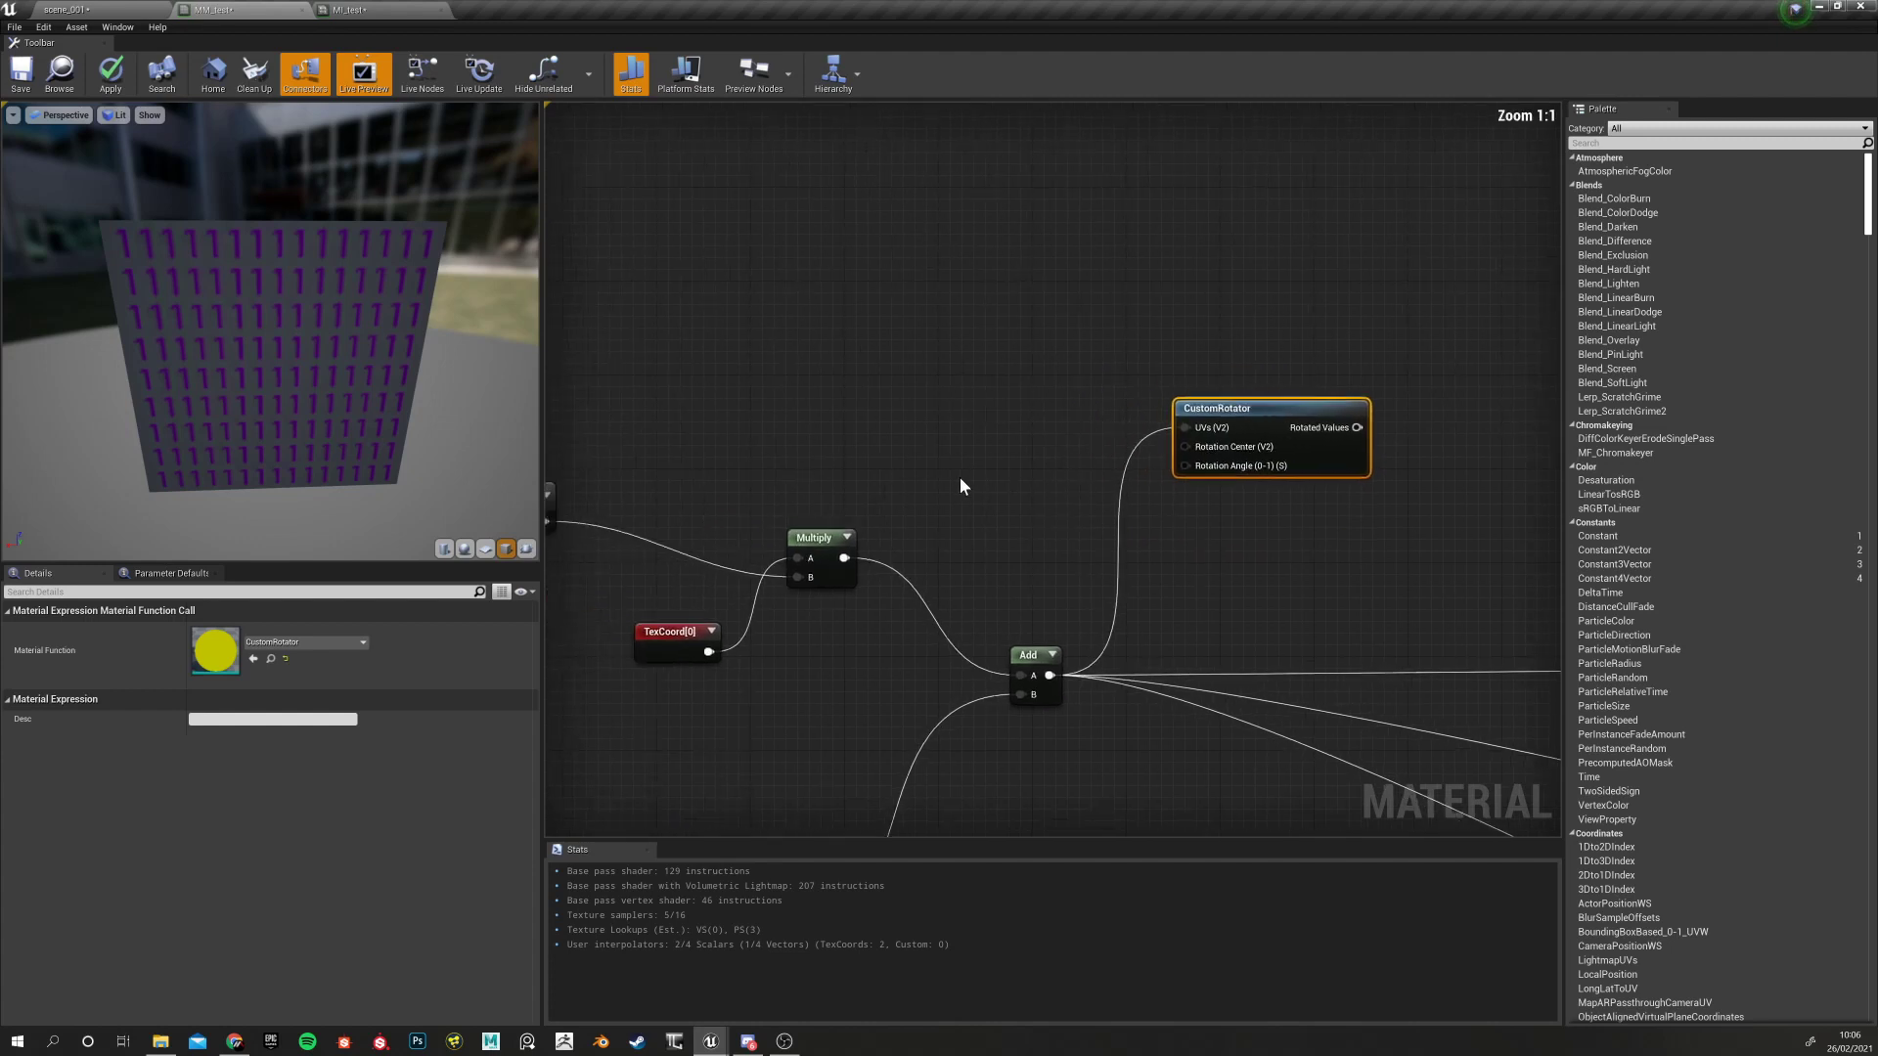
scroll(954, 466, "down", 5)
scroll(978, 494, "up", 3)
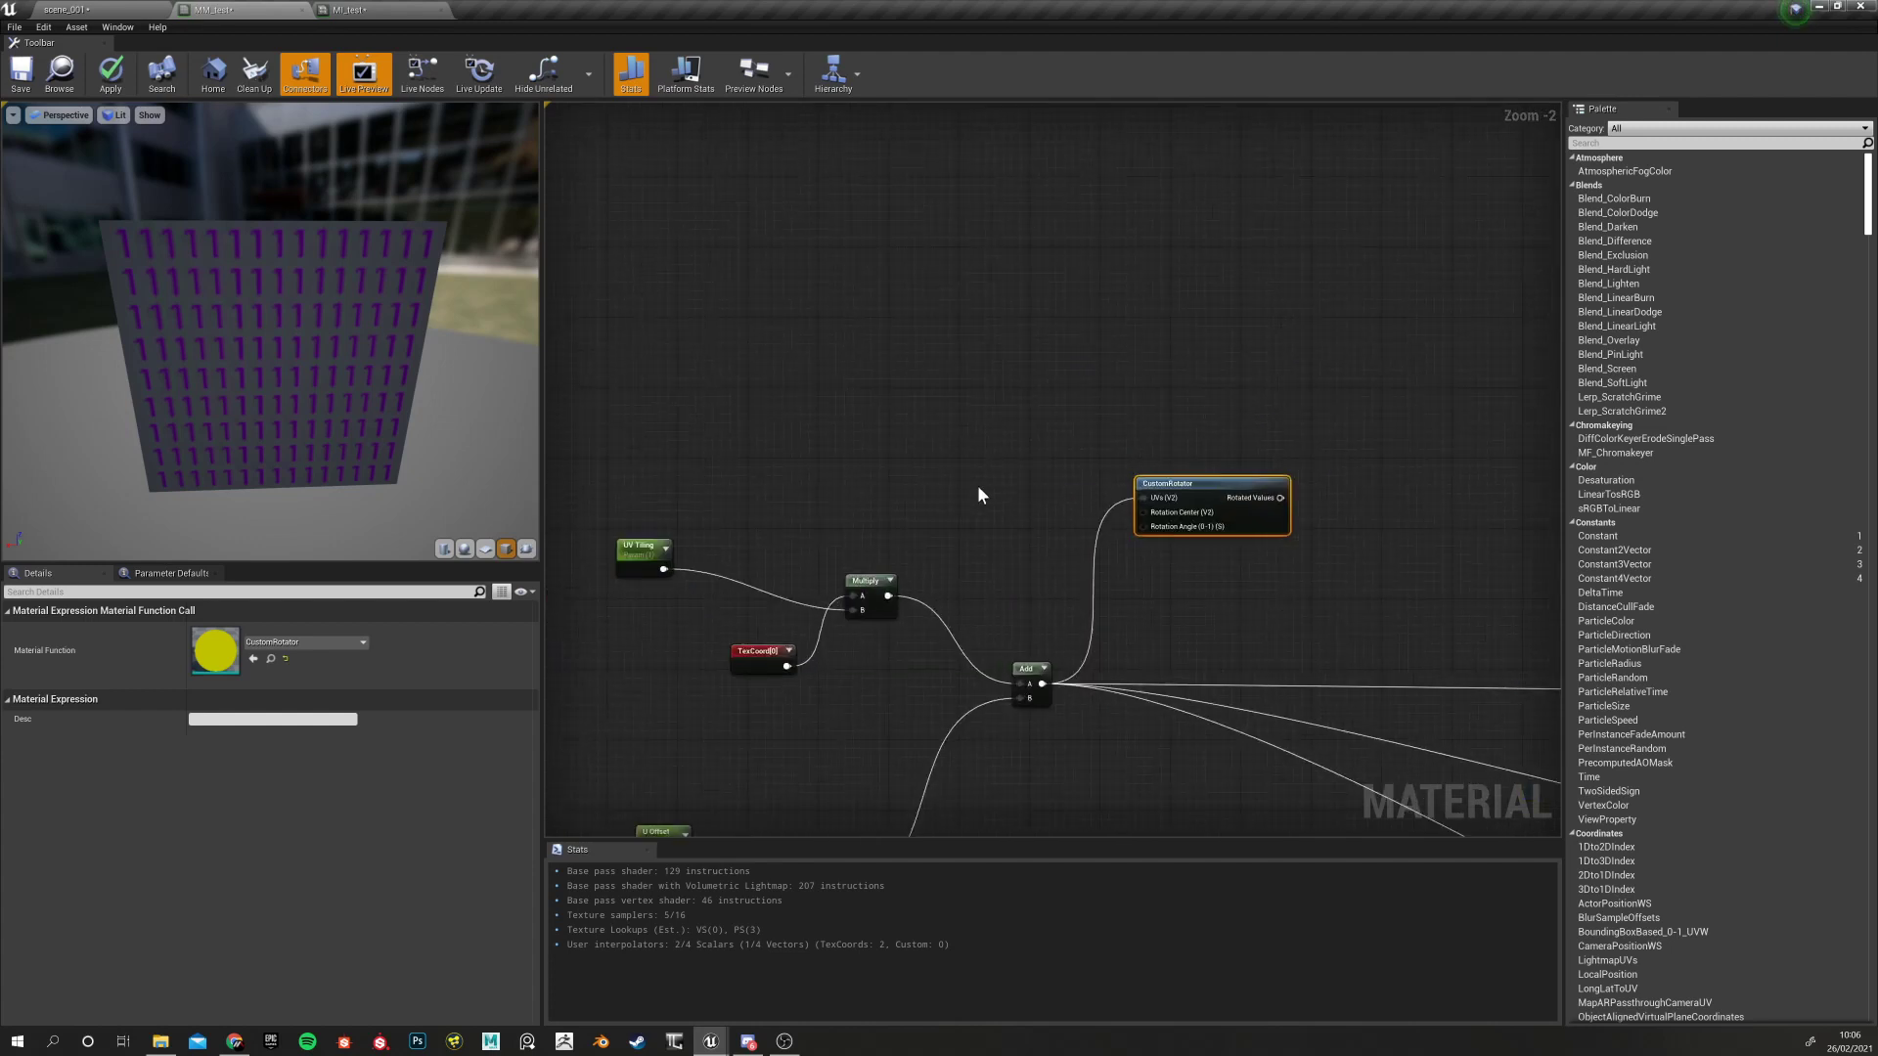
Add a scalar parameter named 'UV rotate' beside the CustomRotator node
left_click(978, 494)
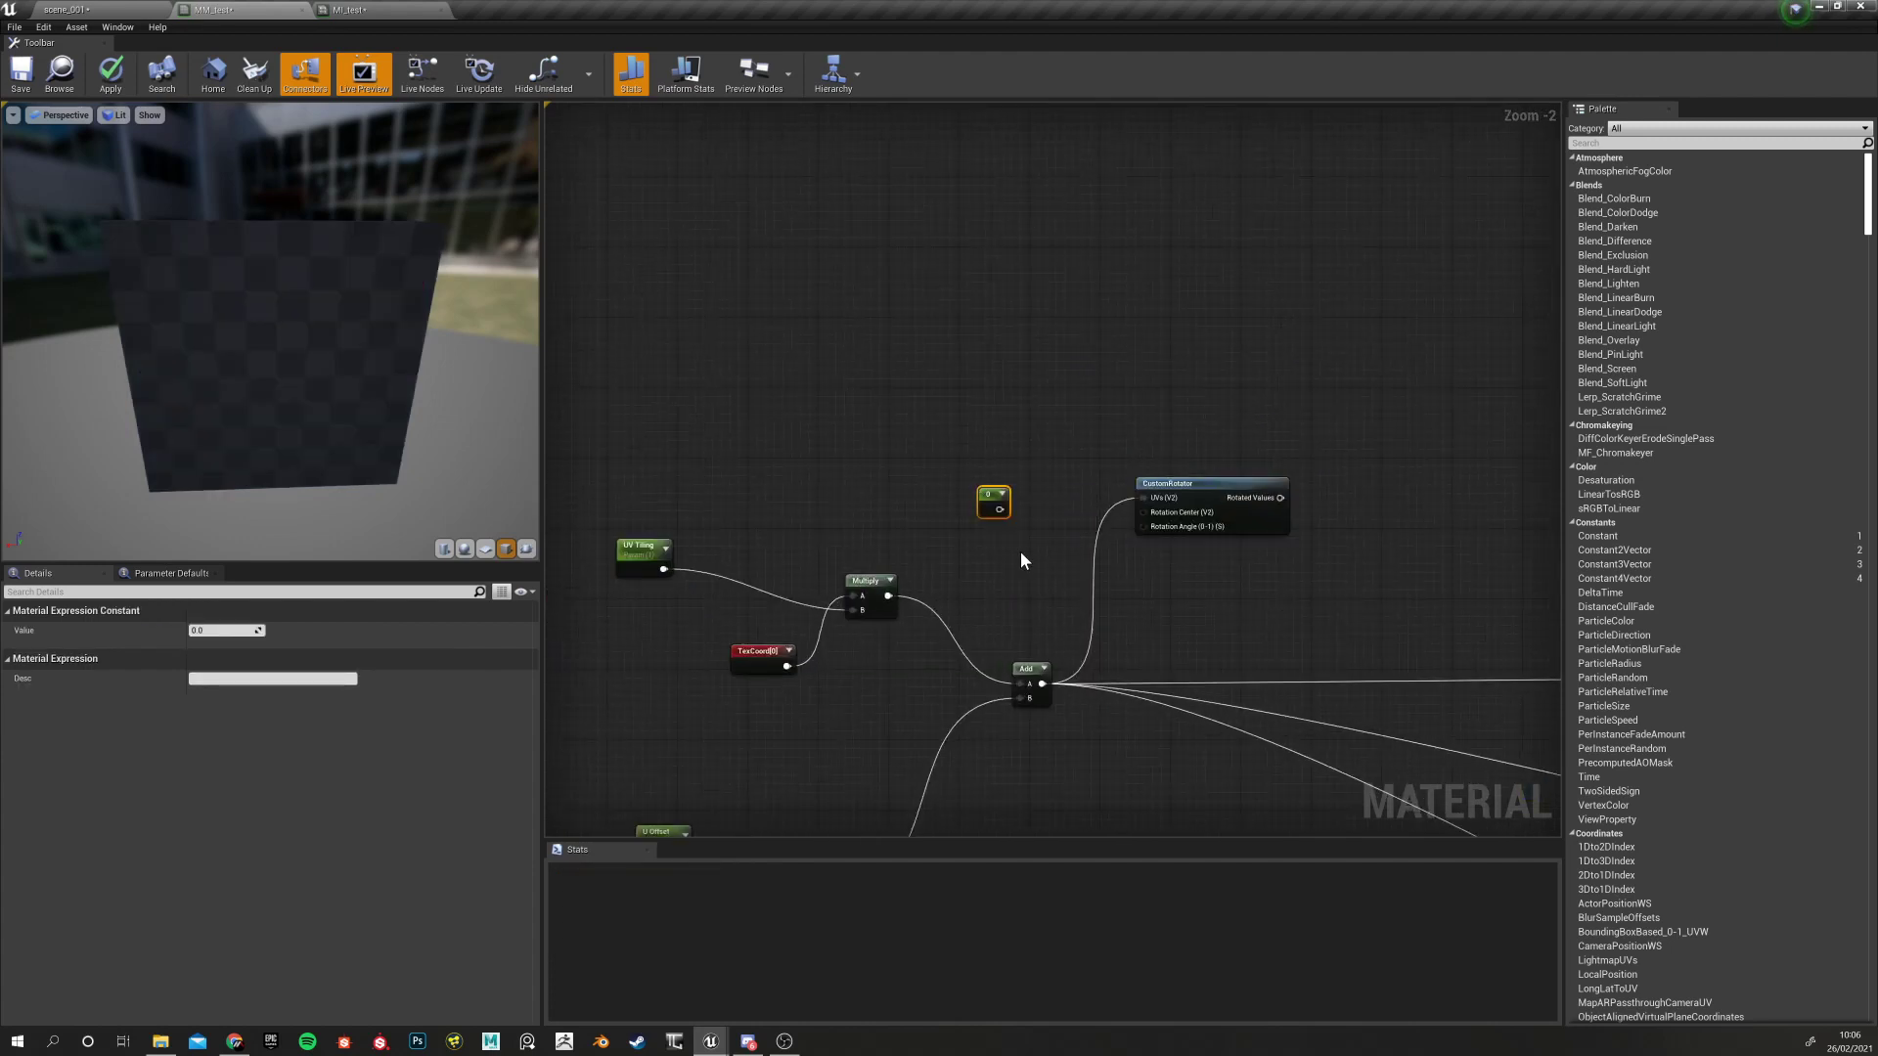
key("Delete")
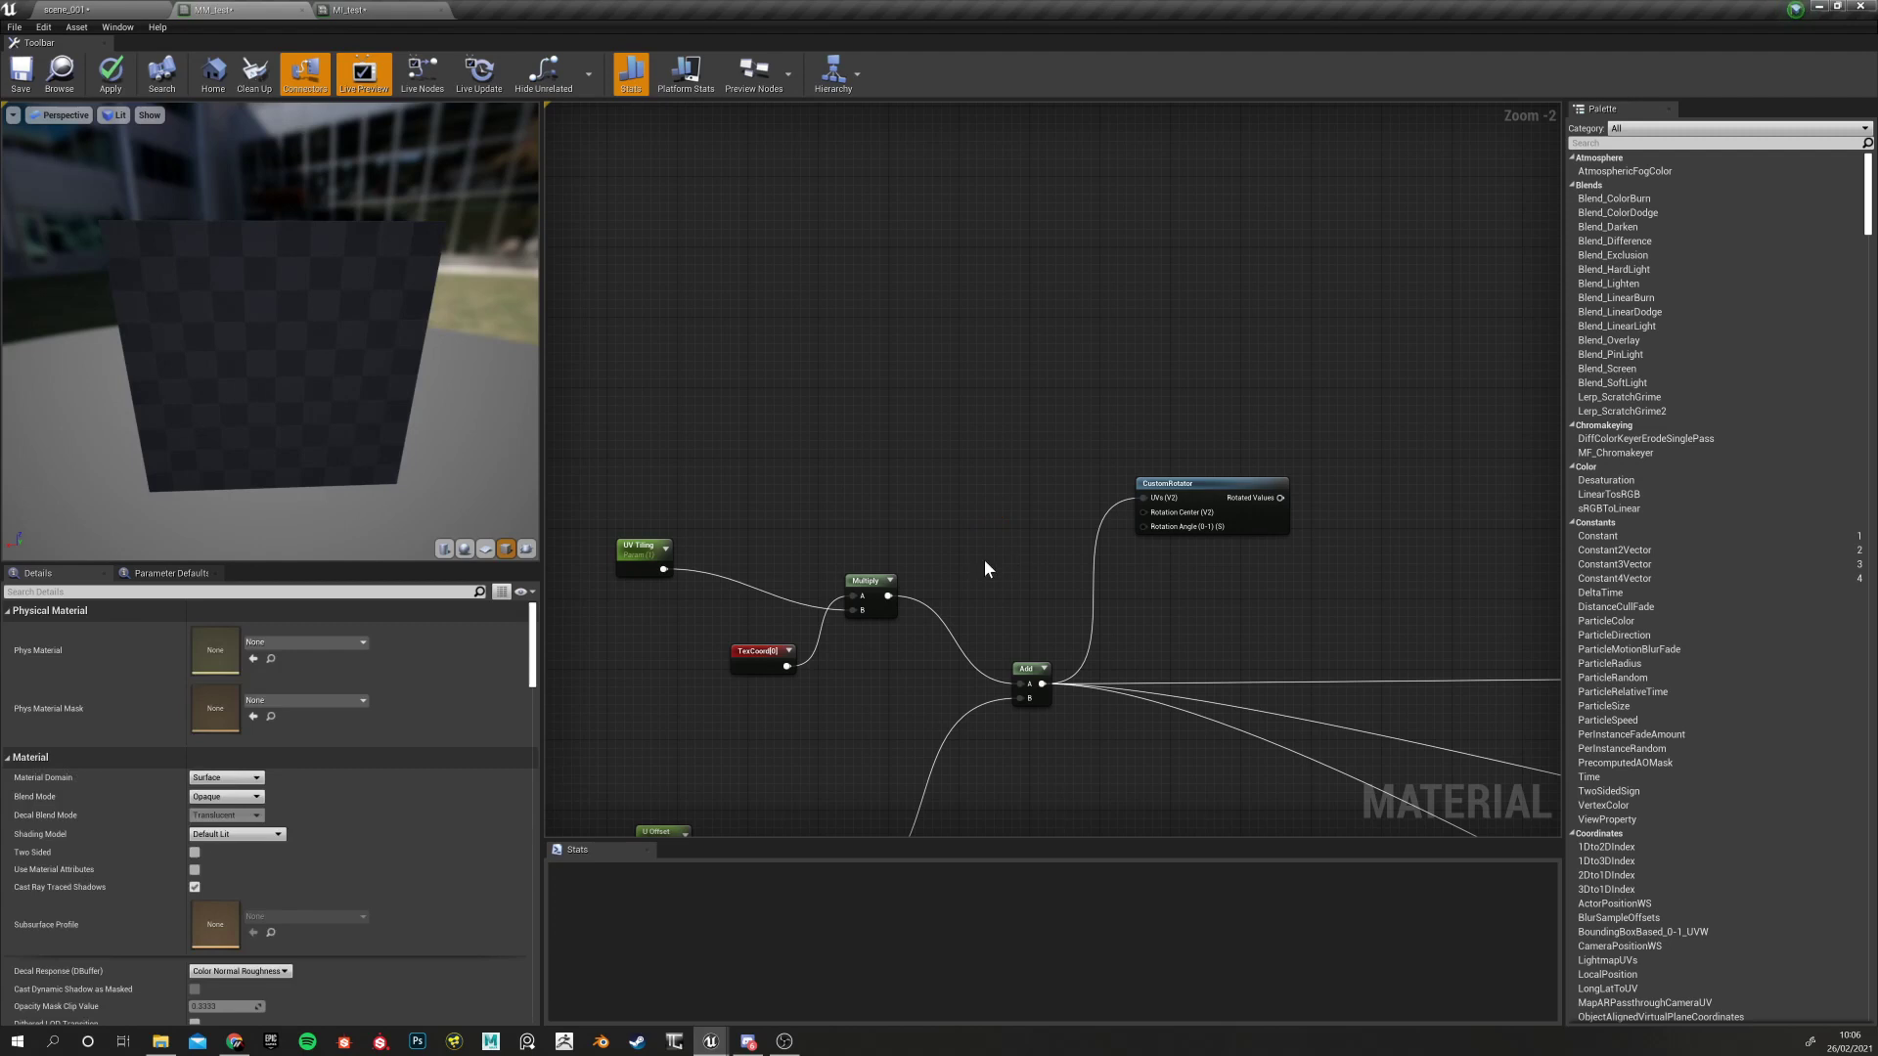
left_click(988, 503)
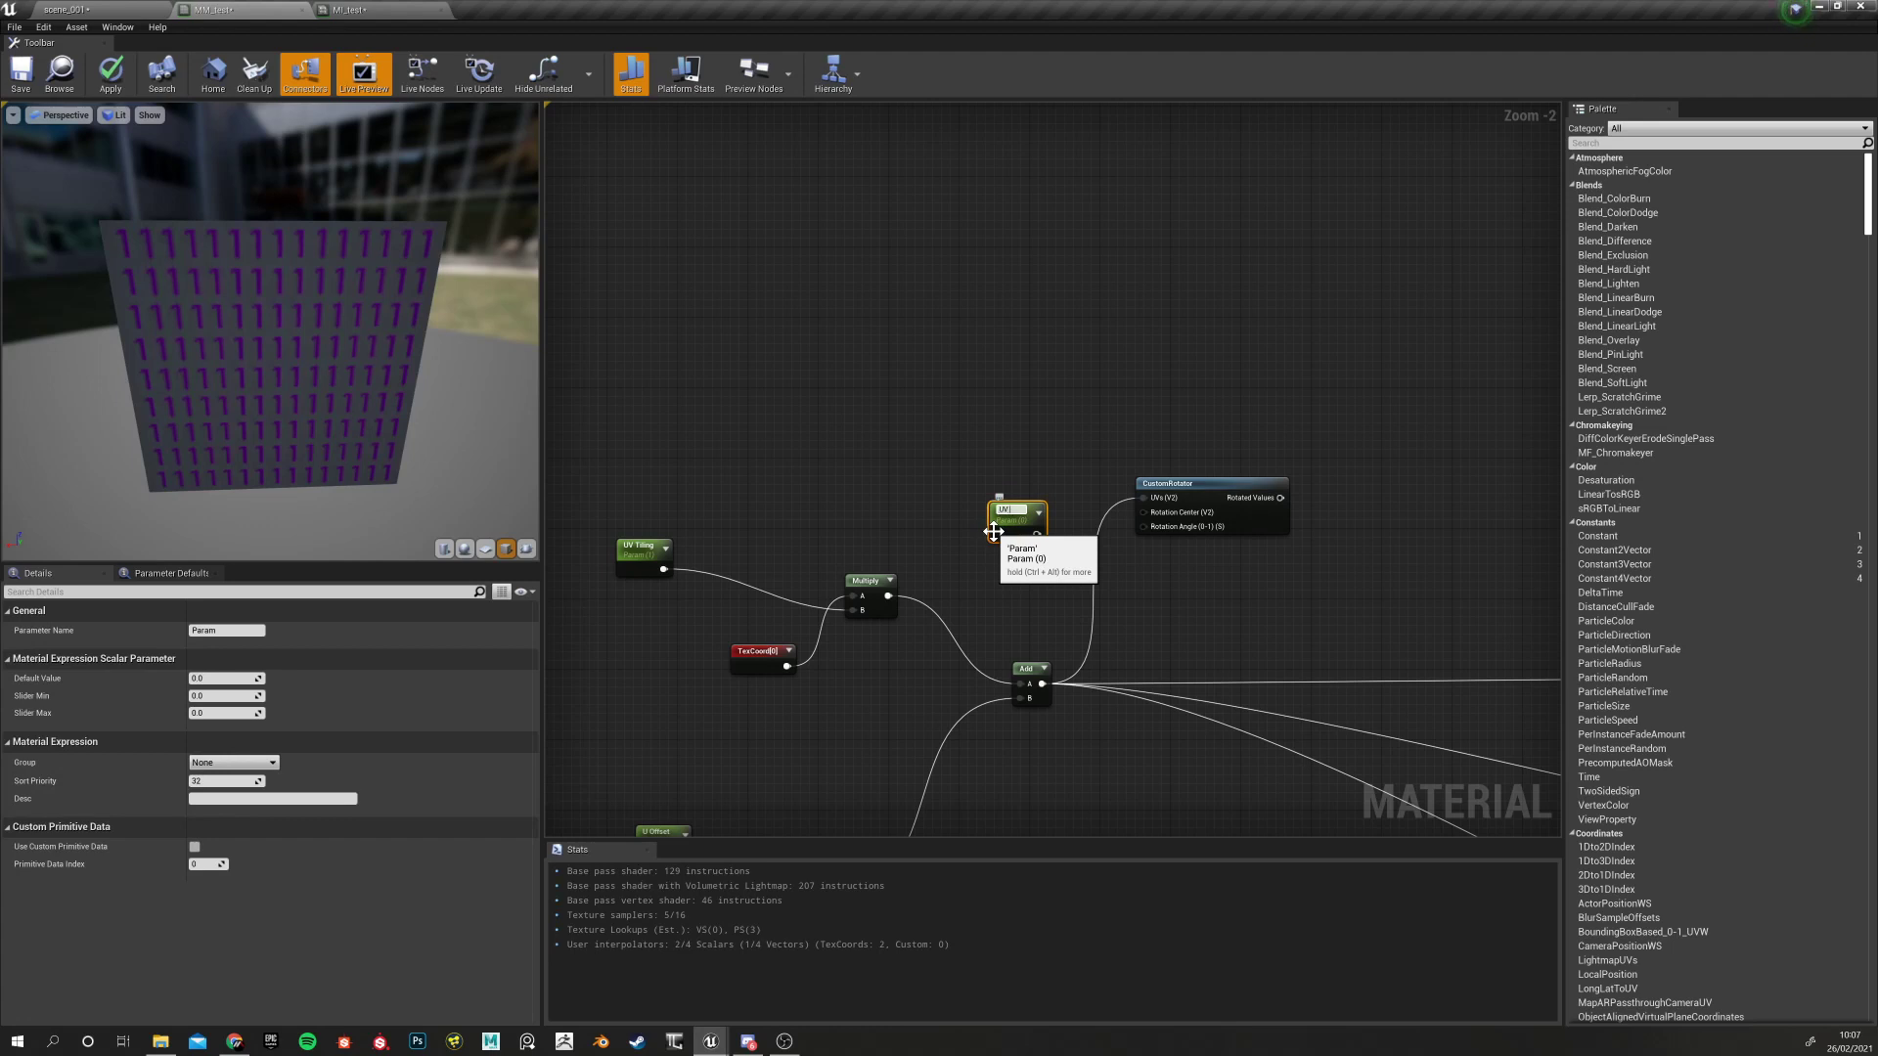
type("UV rotate")
key("Return")
left_click_drag(1002, 512, 955, 486)
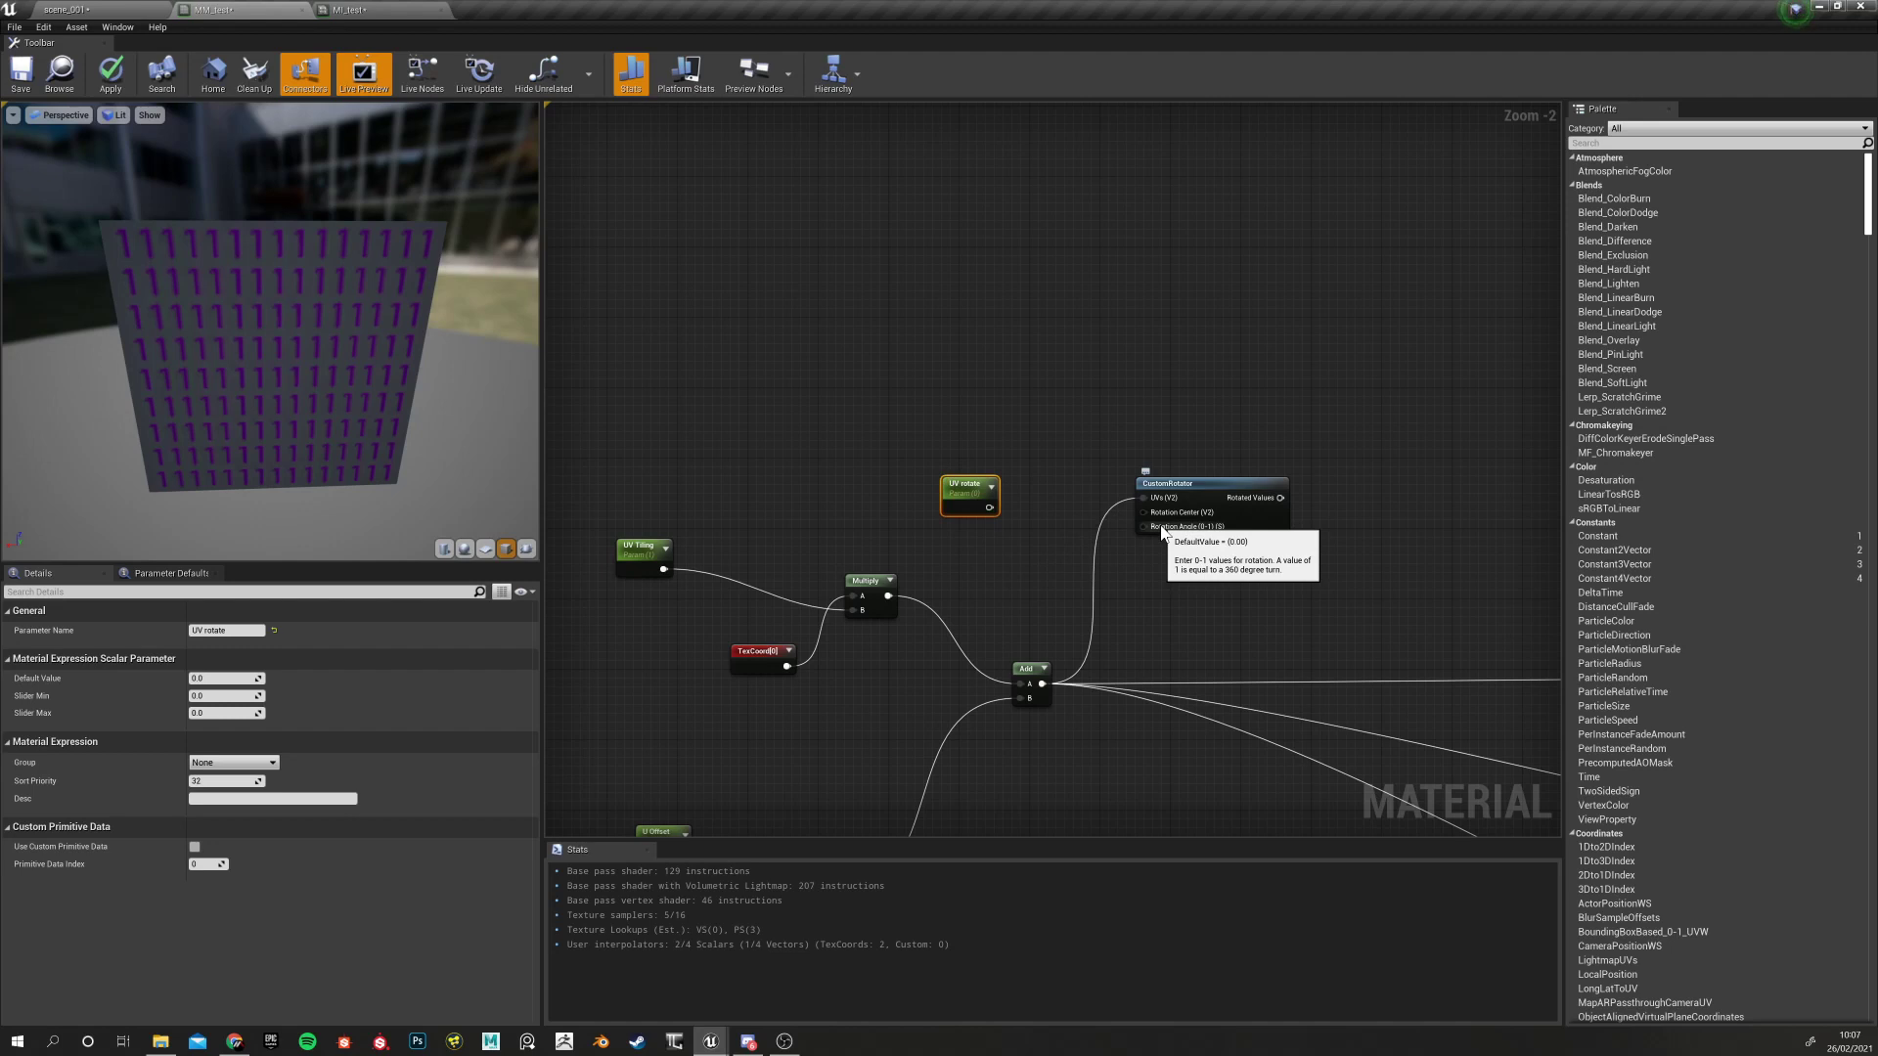
left_click(966, 486)
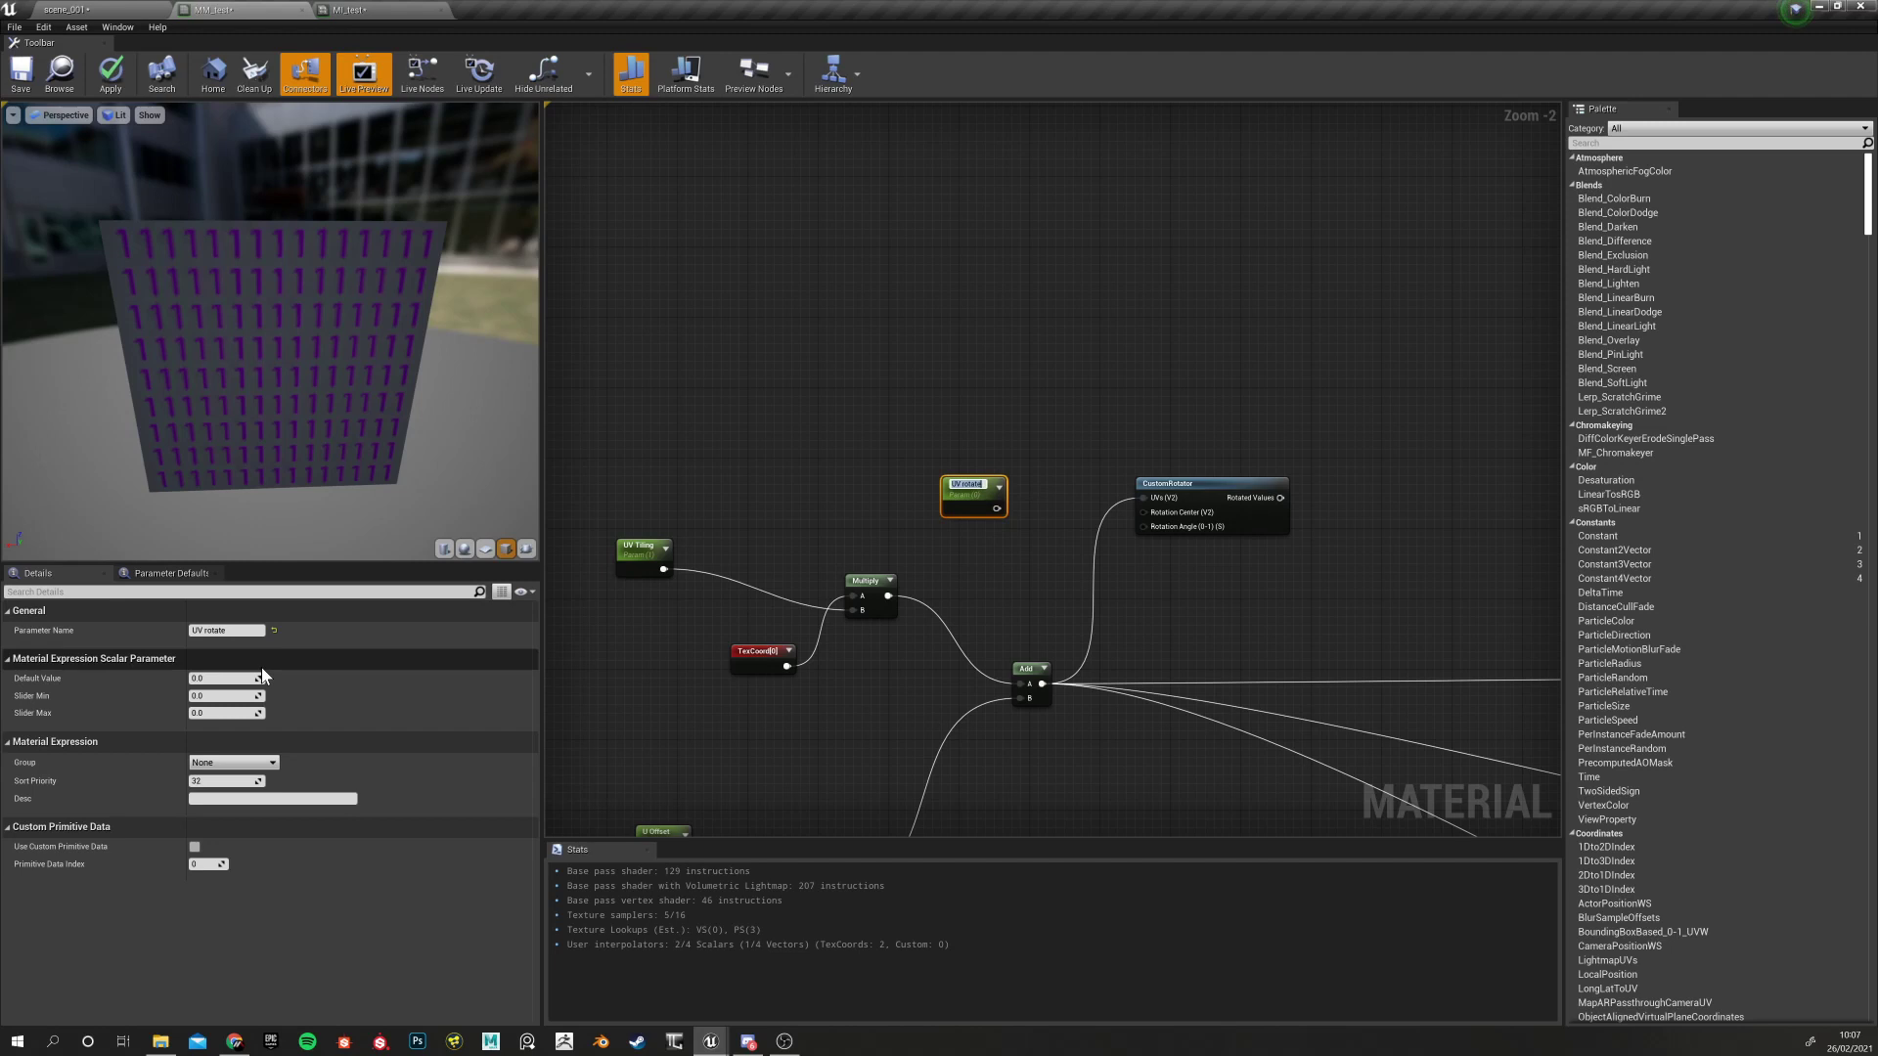
Put UV rotate in group '1 - Textures Inputs' with sort priority 0 and wire it to Rotation Angle
left_click_drag(871, 441, 1017, 533)
right_click_drag(910, 551, 885, 471)
left_click_drag(817, 365, 1027, 445)
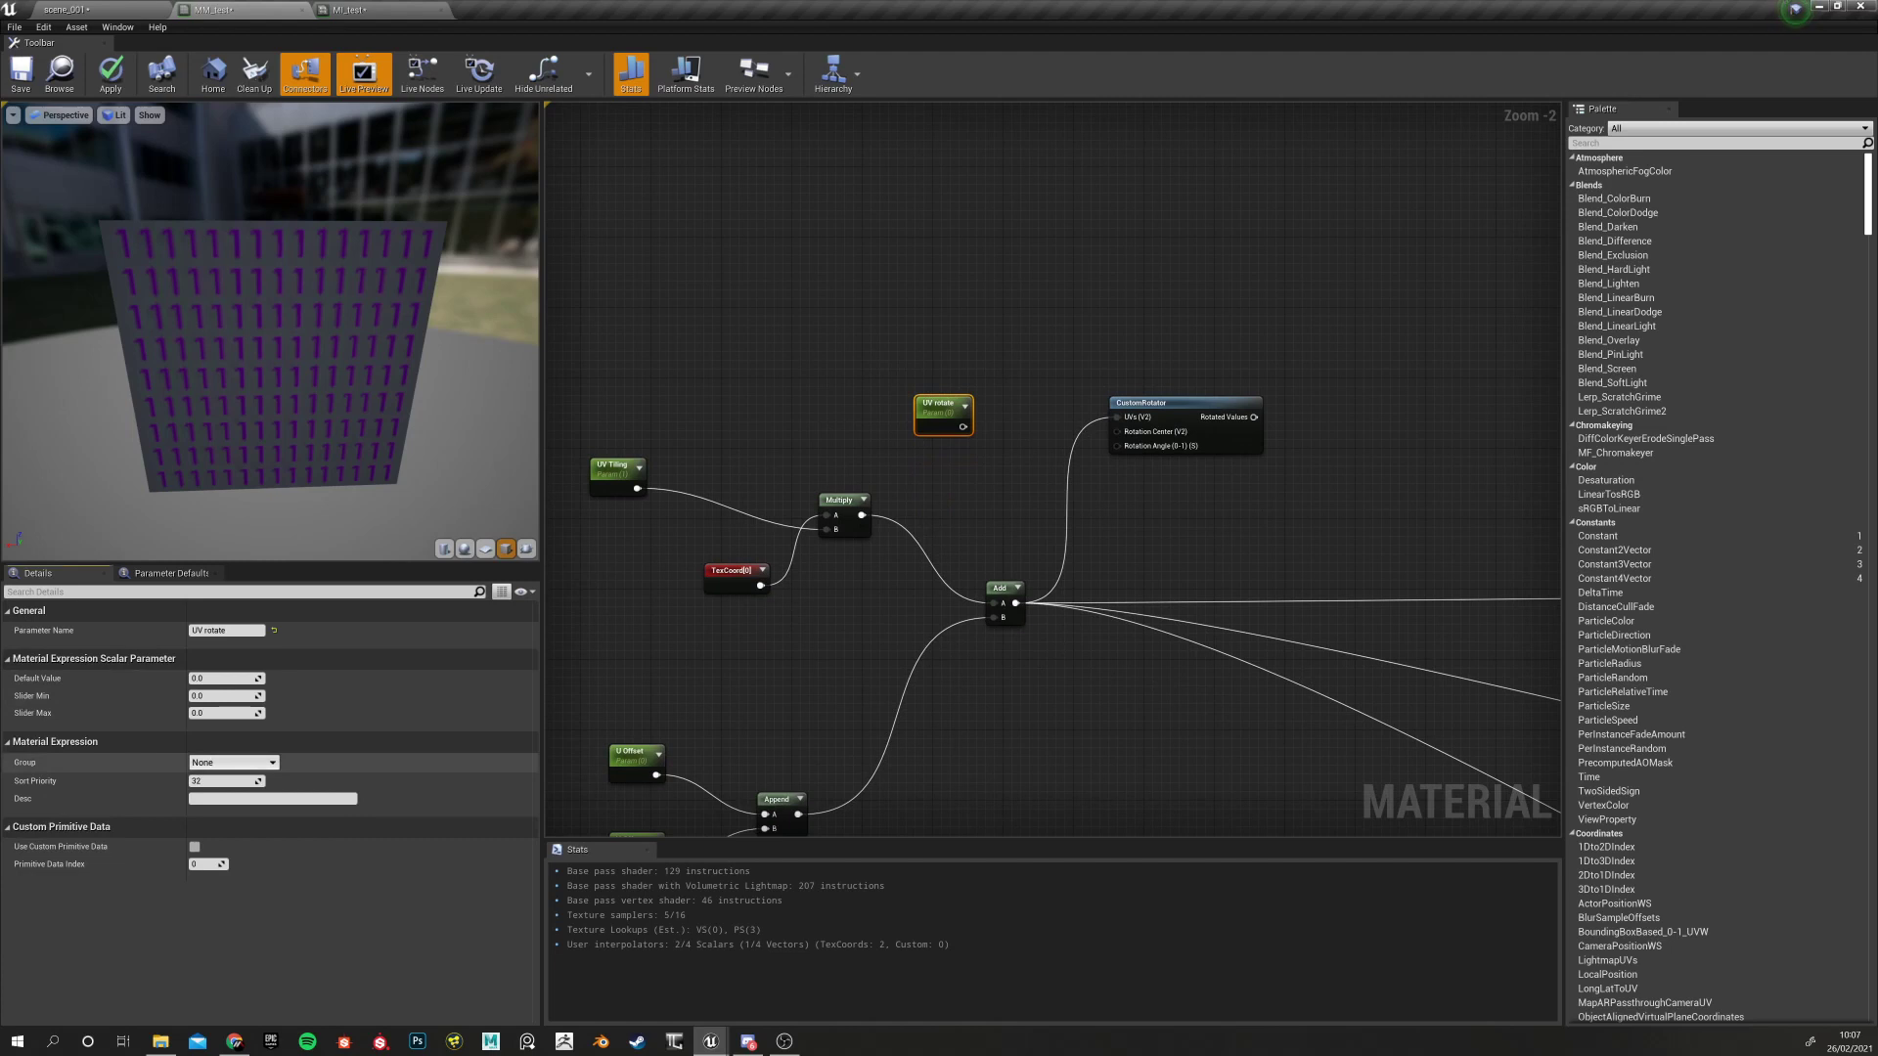
left_click(273, 764)
left_click(254, 778)
left_click(223, 783)
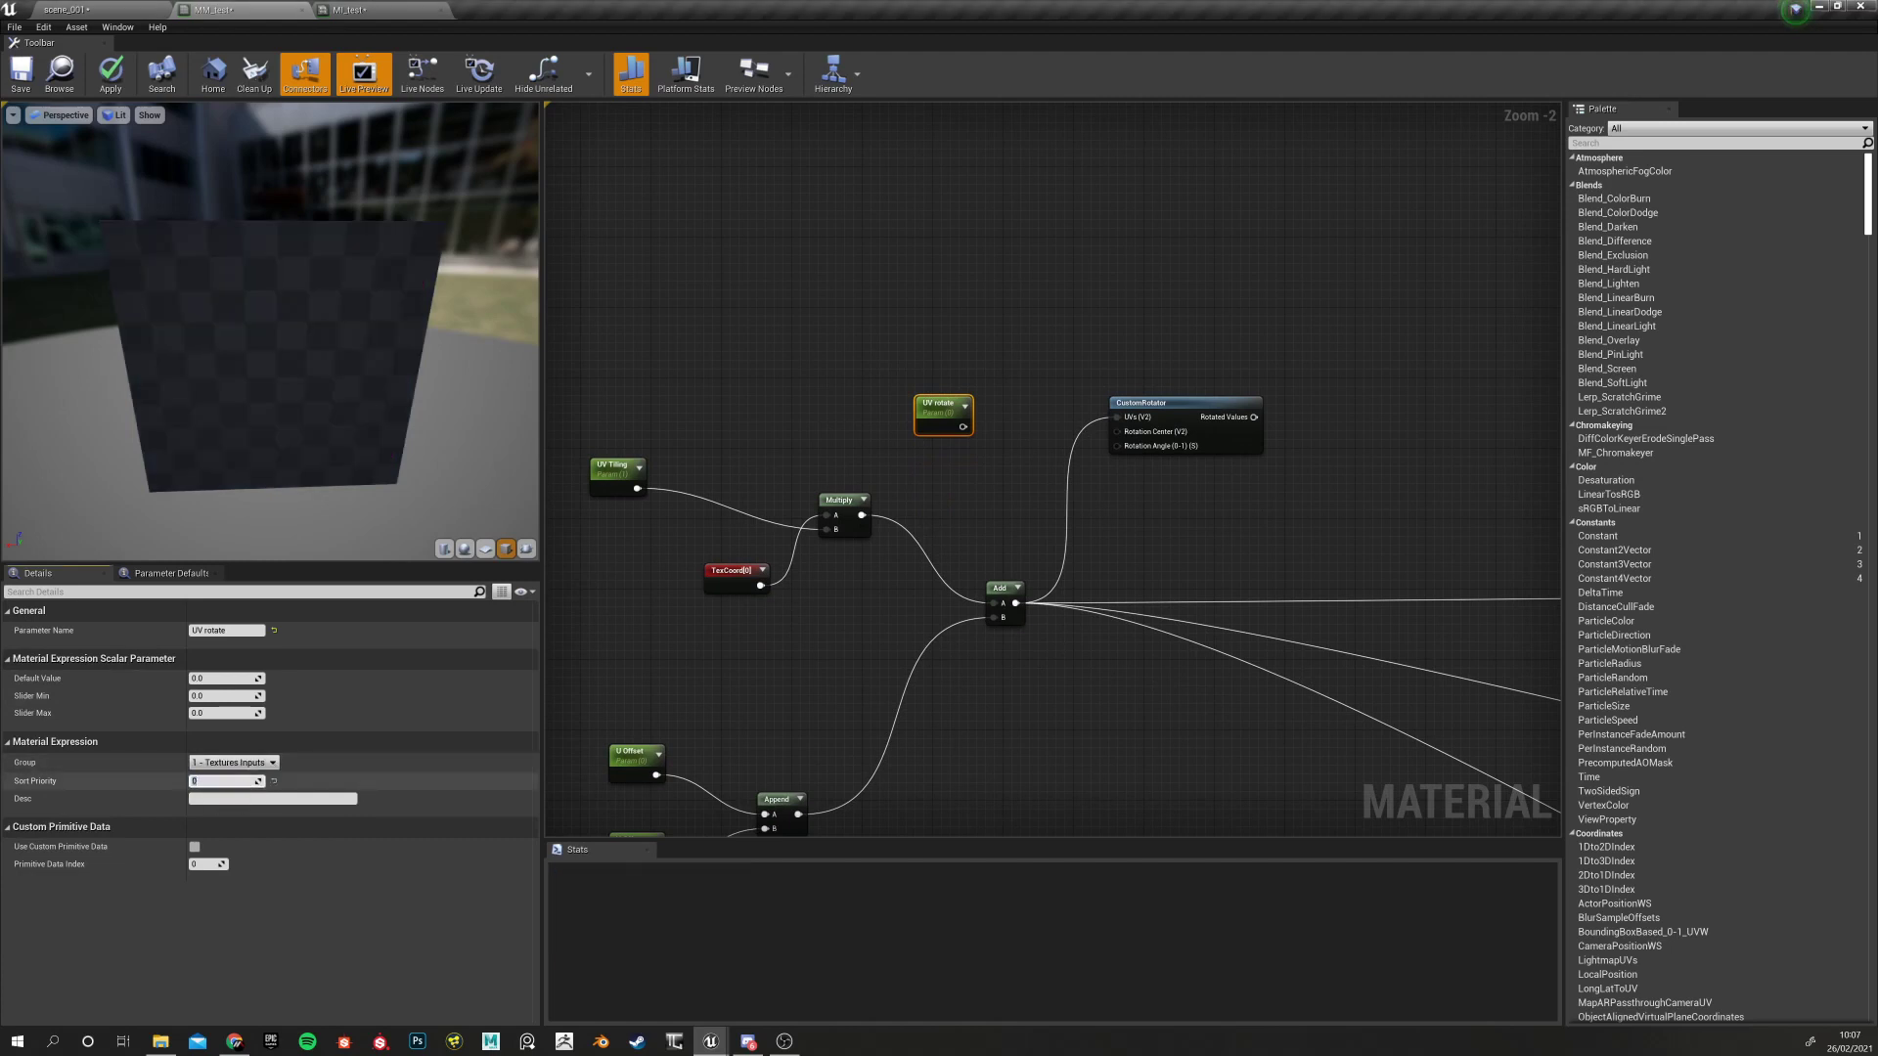
right_click_drag(843, 371, 746, 342)
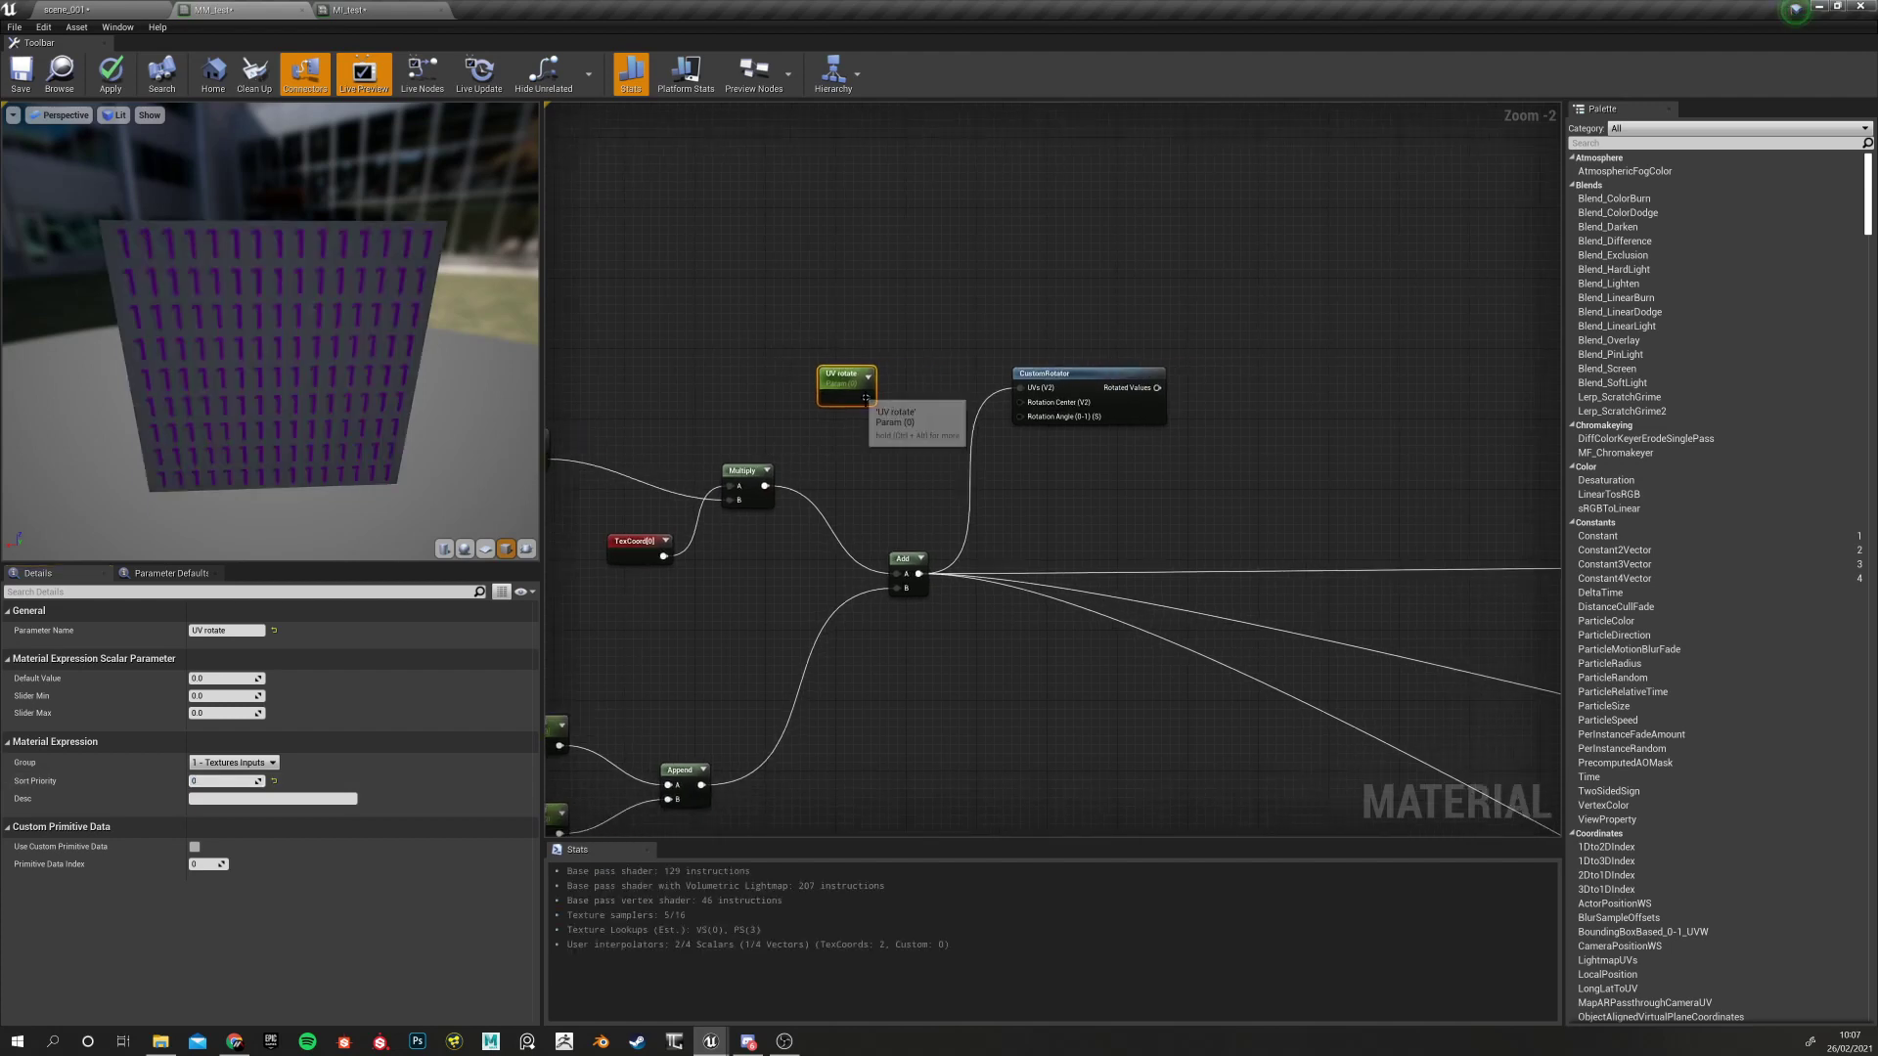
left_click_drag(865, 397, 1023, 418)
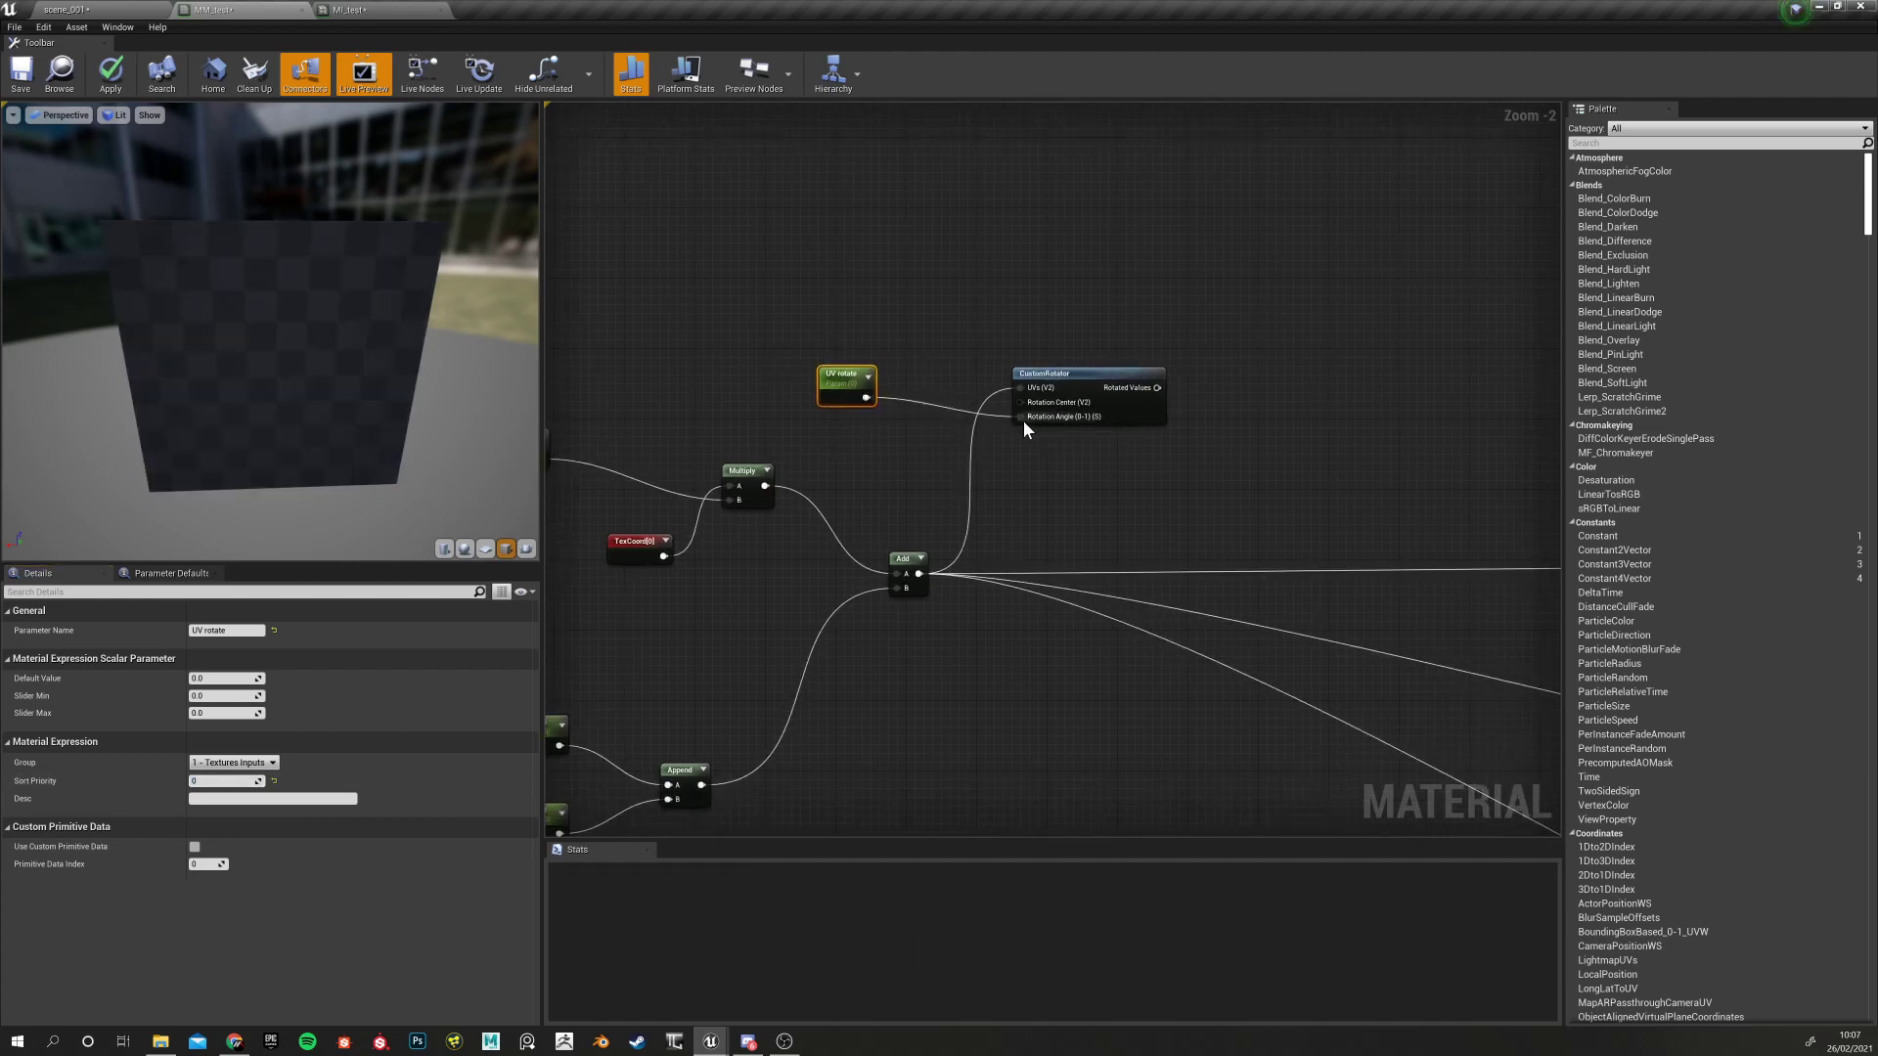
Finish the UV rotate to Rotation Angle link and reframe the graph around CustomRotator
right_click_drag(1025, 415, 988, 408)
right_click_drag(1003, 484, 914, 490)
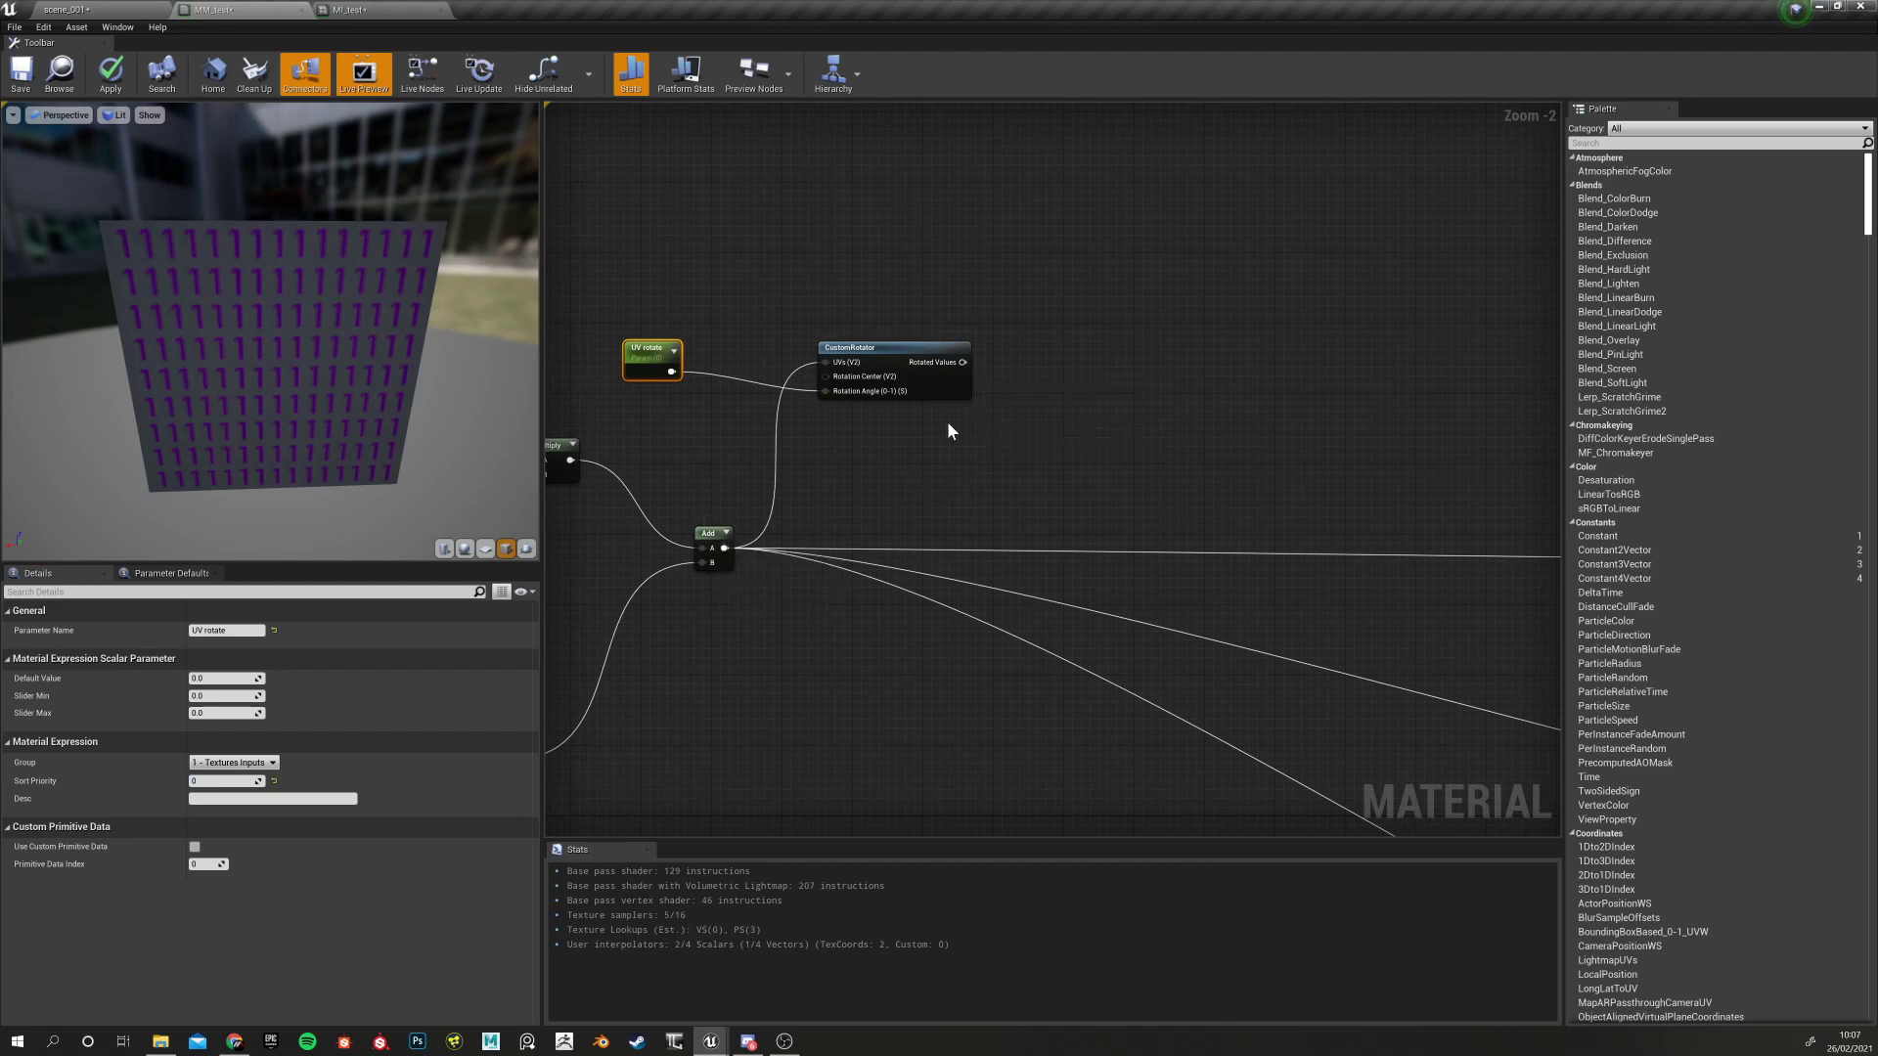
right_click_drag(971, 360, 716, 396)
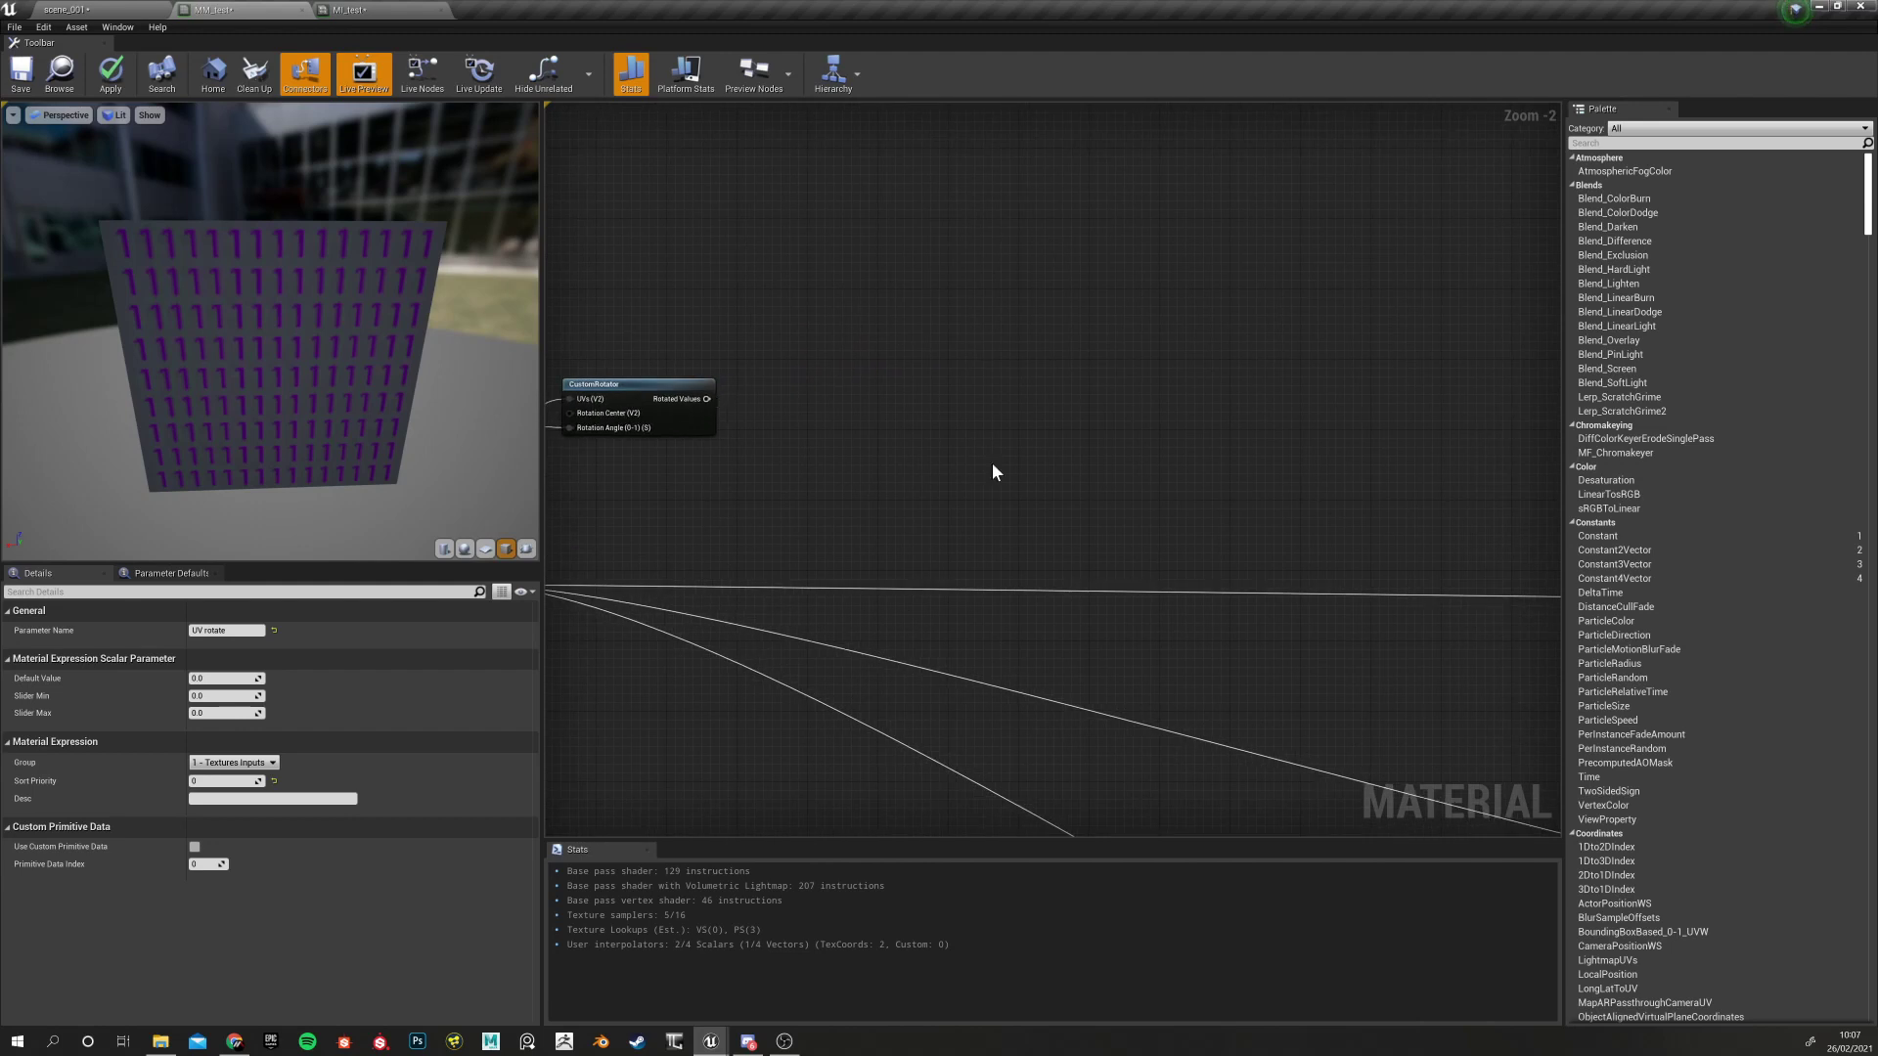
right_click_drag(798, 595, 995, 511)
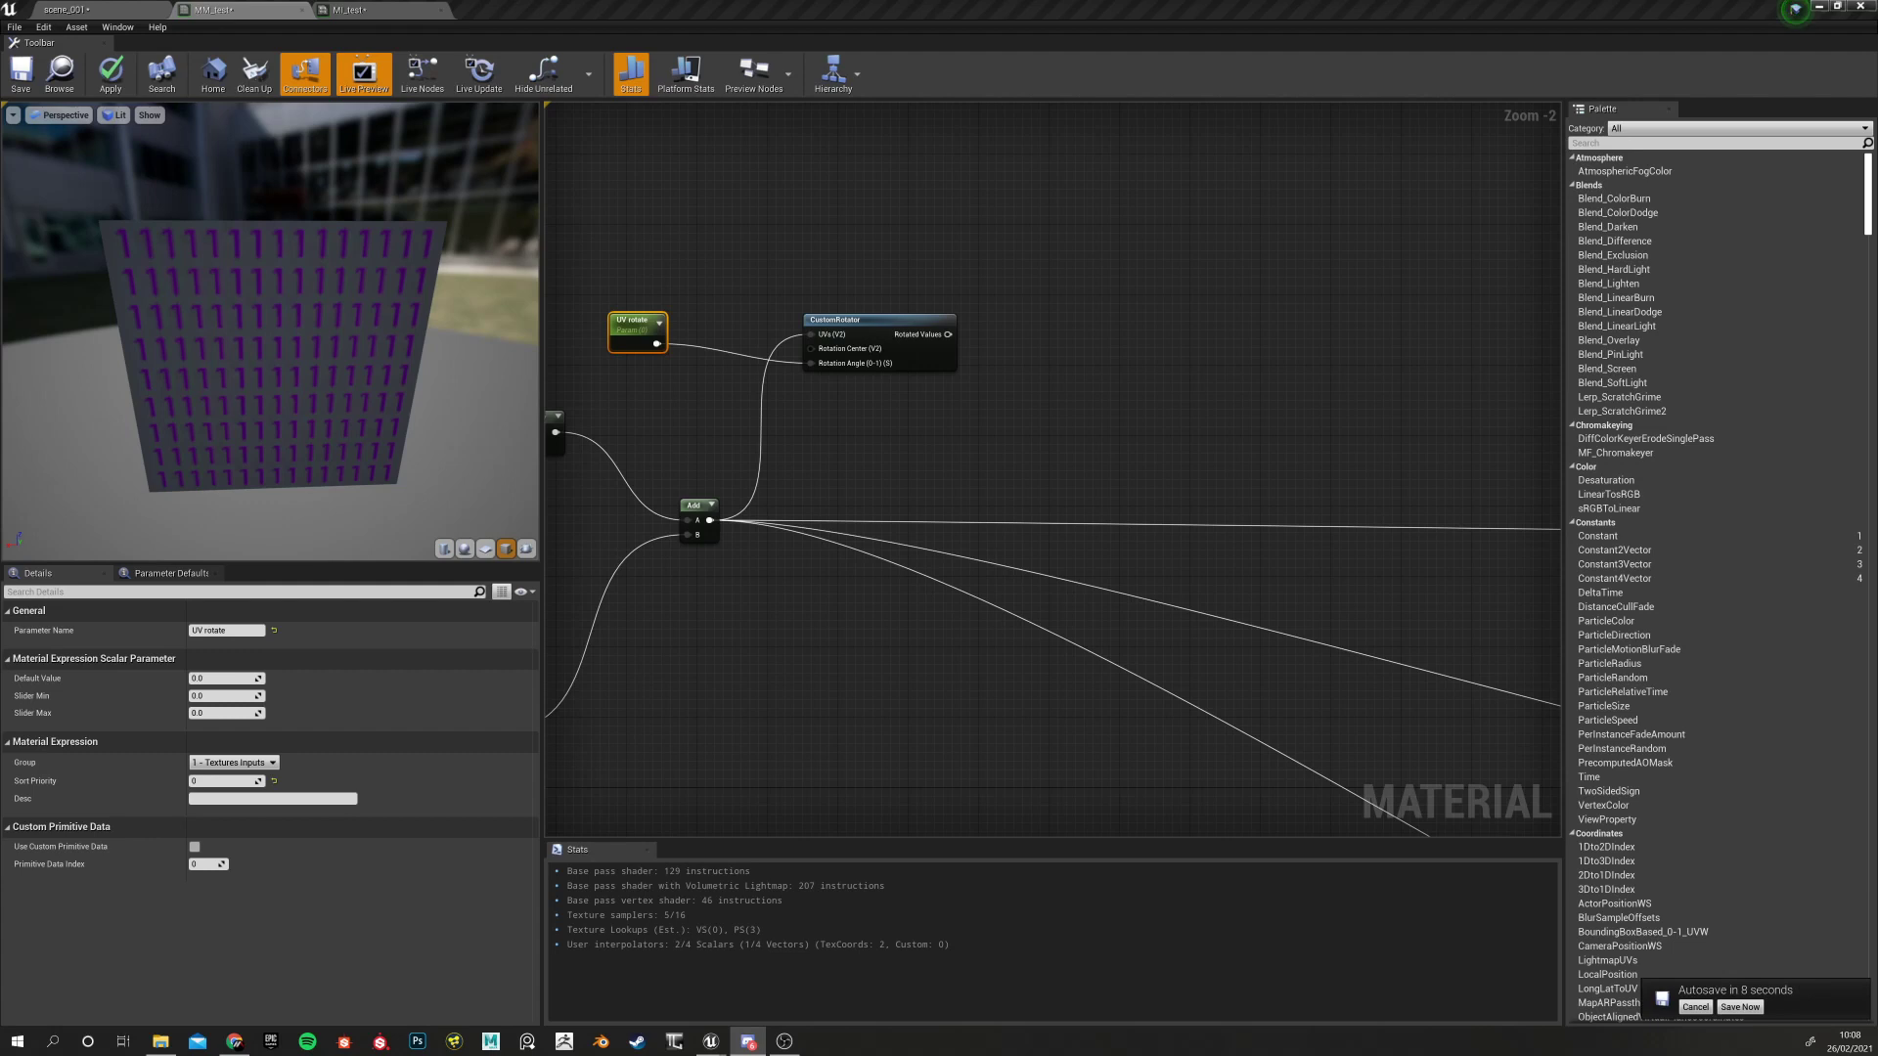
right_click_drag(845, 538, 738, 454)
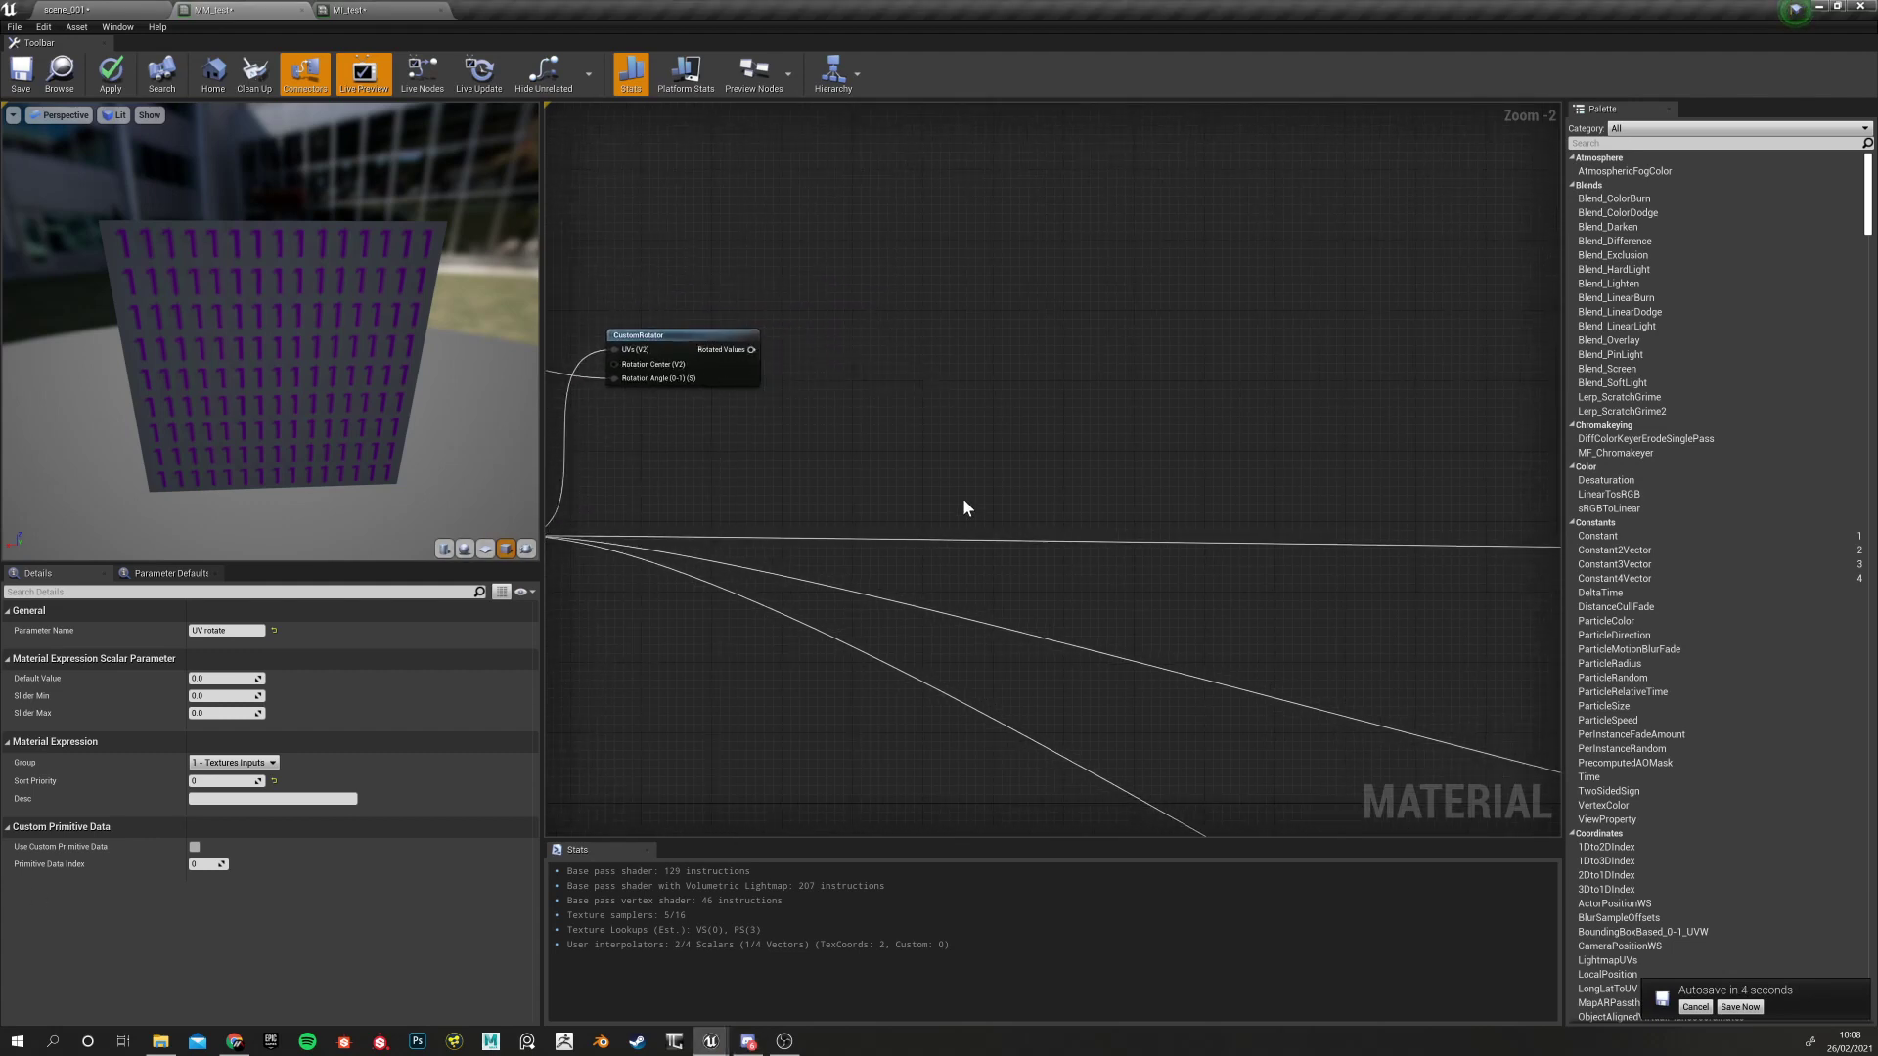
scroll(896, 434, "down", 3)
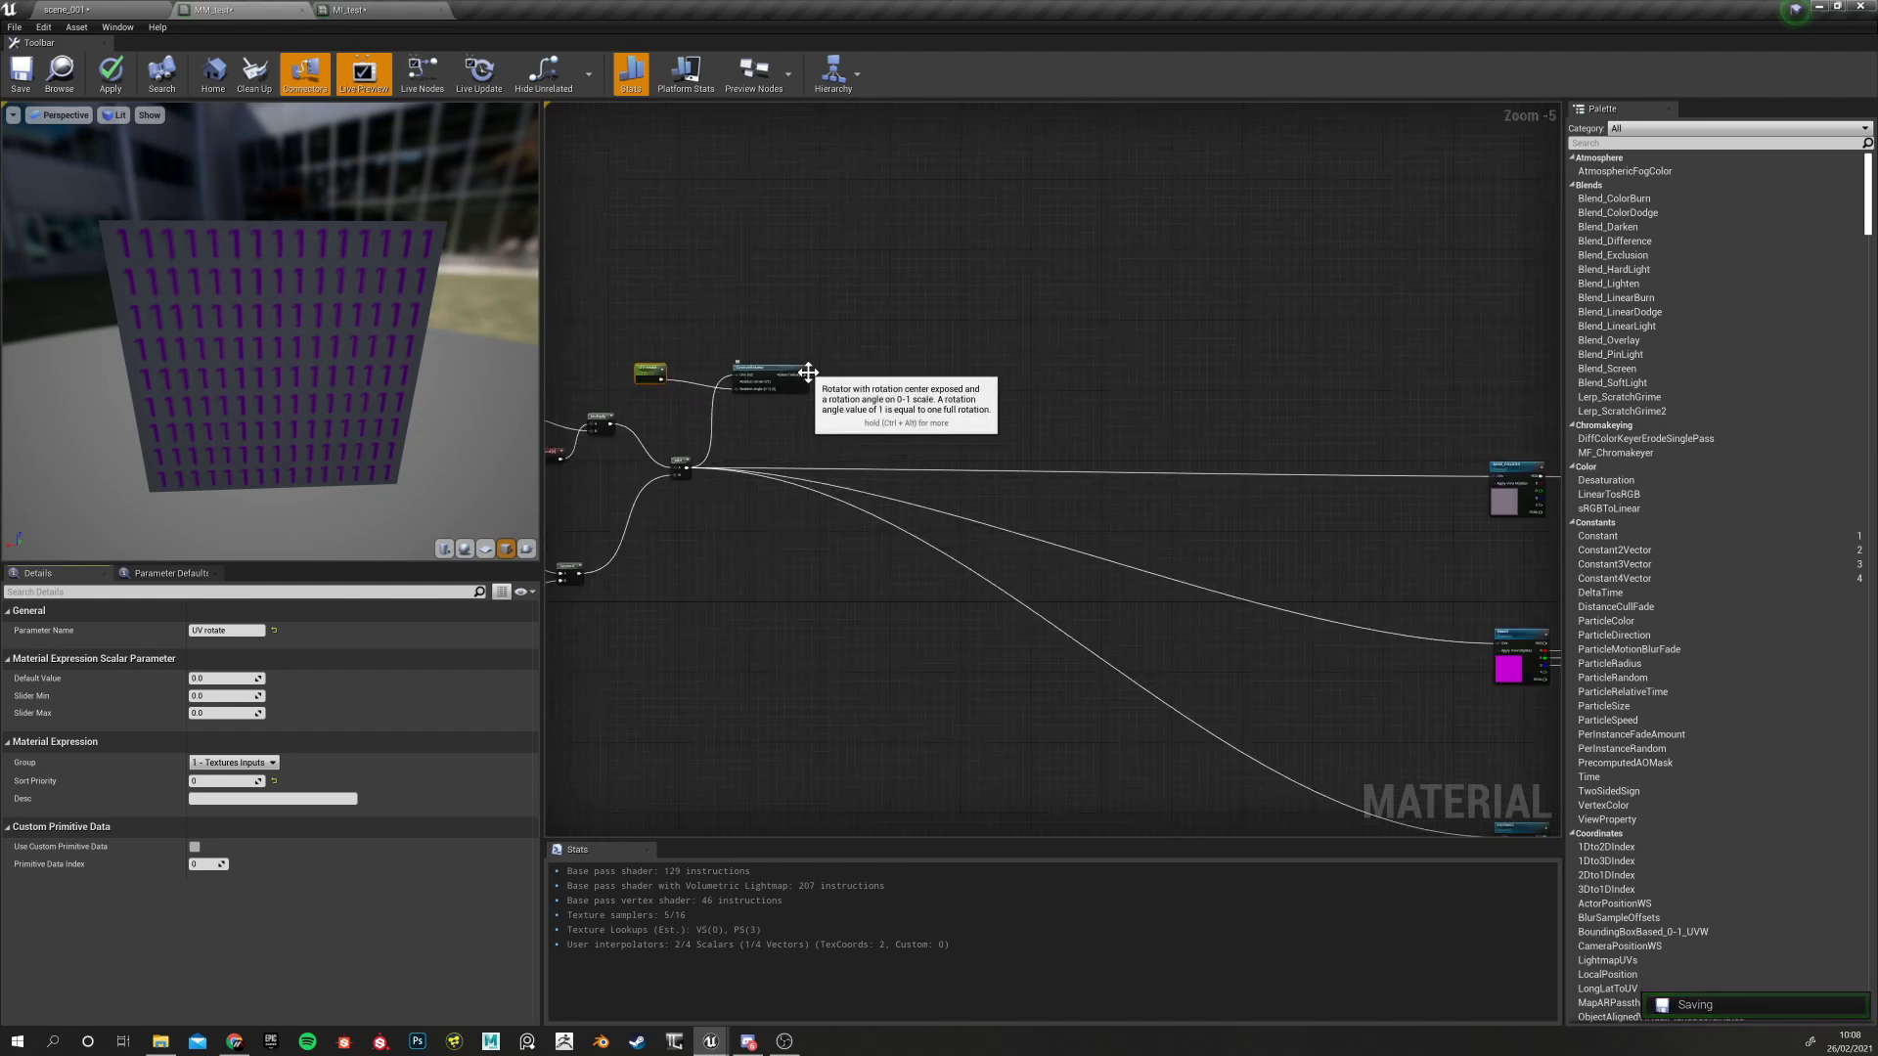
Wire CustomRotator's output into the UVs of the top, middle and bottom texture nodes
left_click_drag(808, 379, 1496, 476)
left_click_drag(806, 375, 1484, 643)
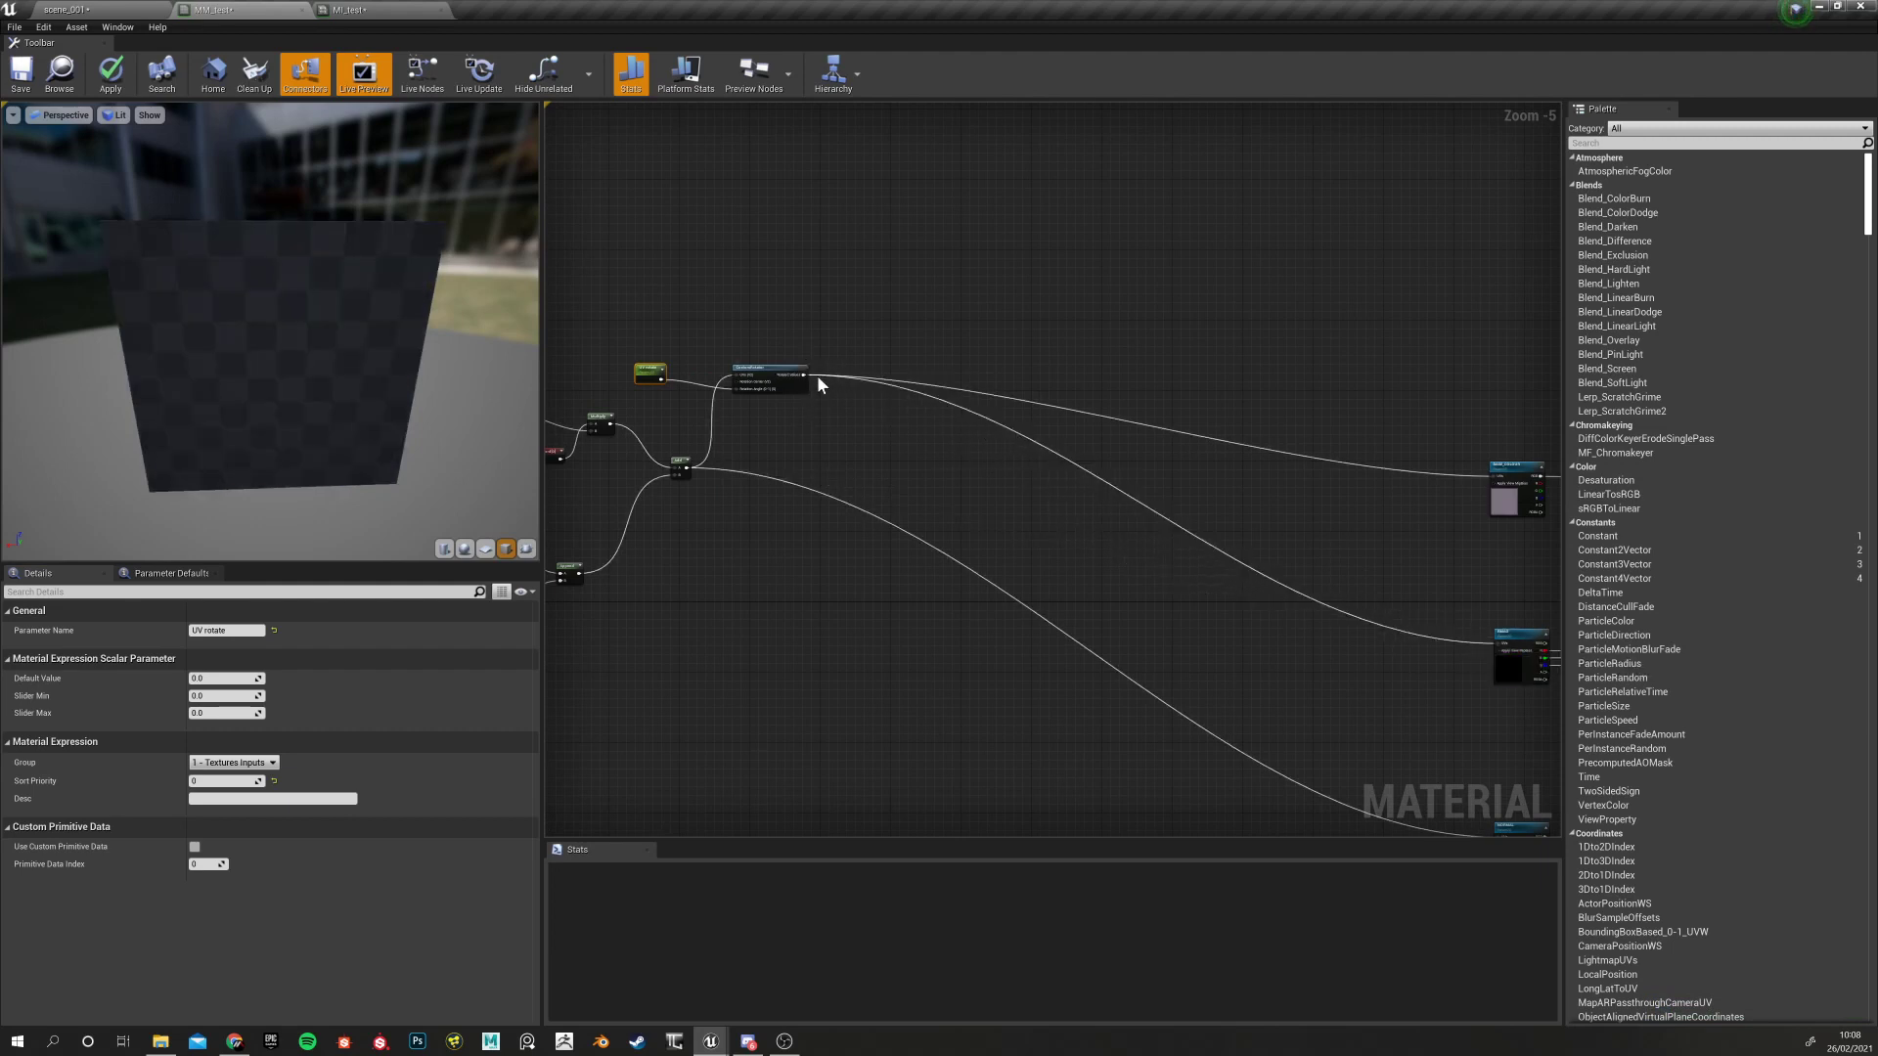
left_click_drag(803, 372, 1499, 672)
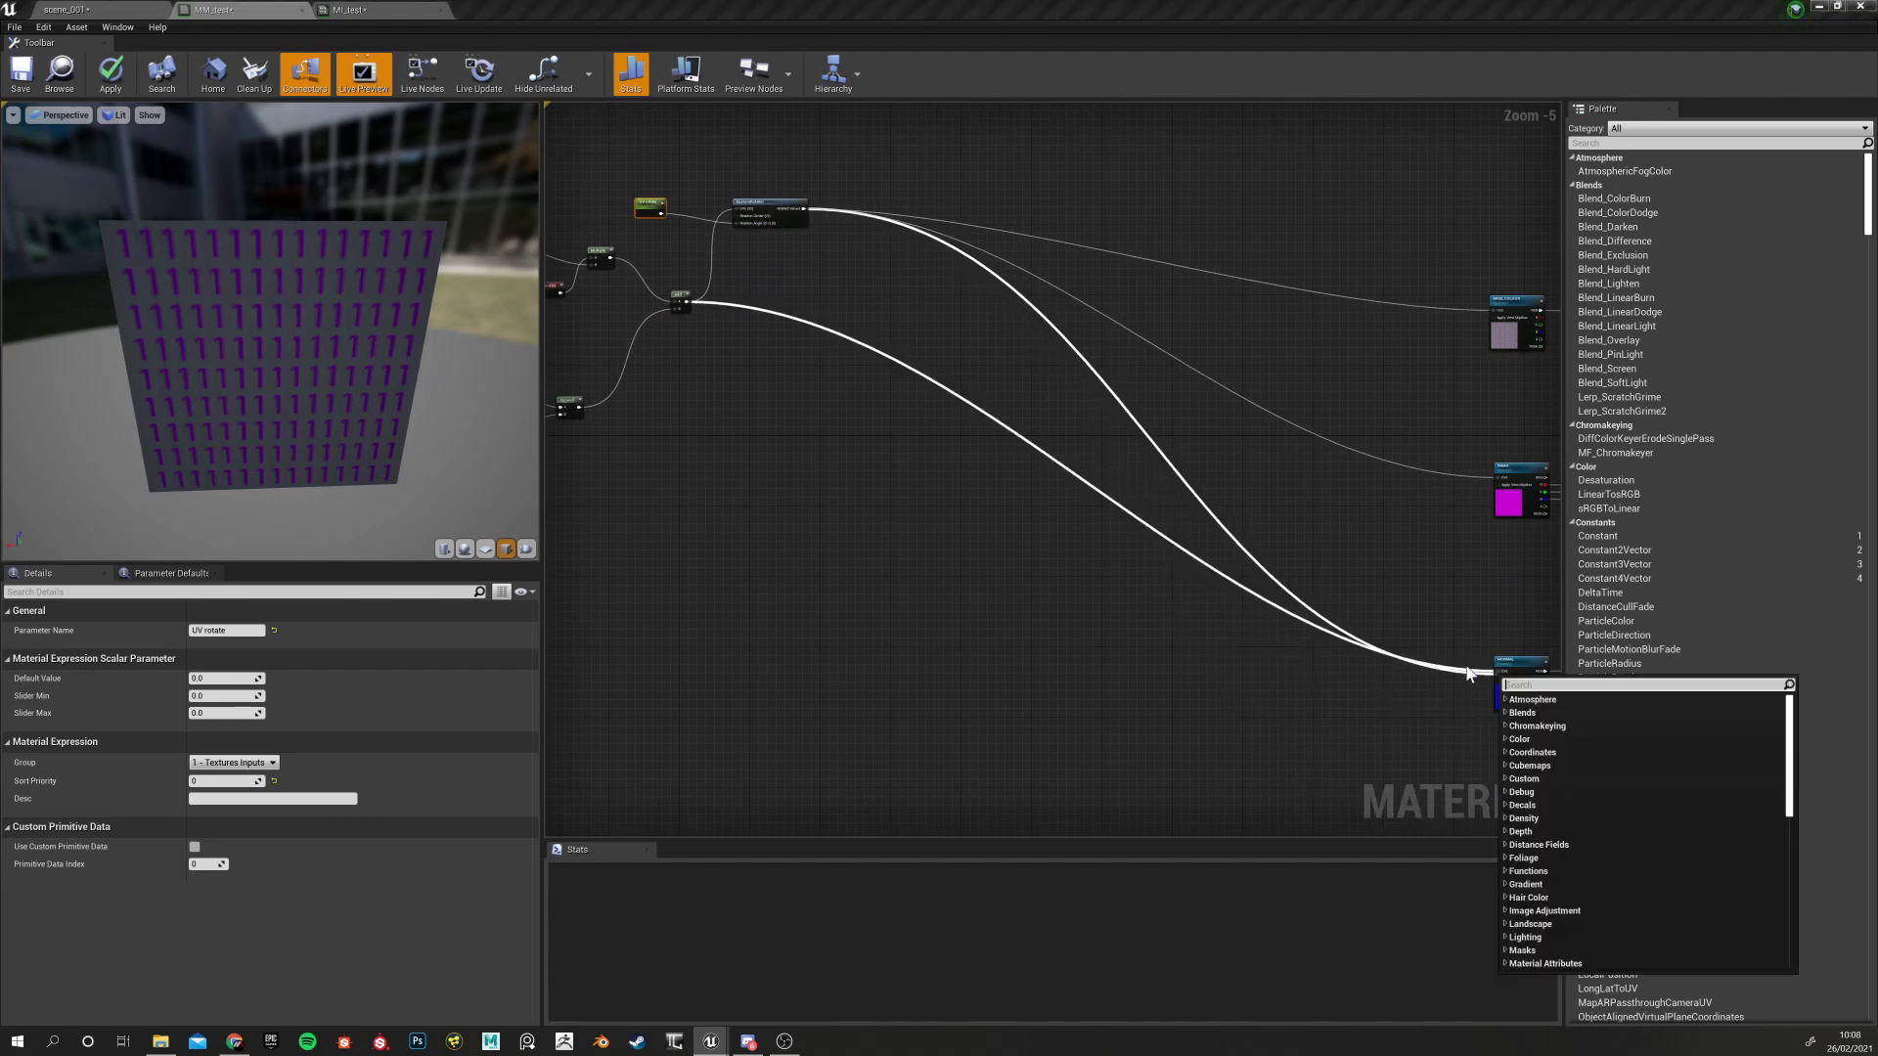
left_click(961, 442)
left_click_drag(803, 208, 1495, 672)
left_click(1026, 380)
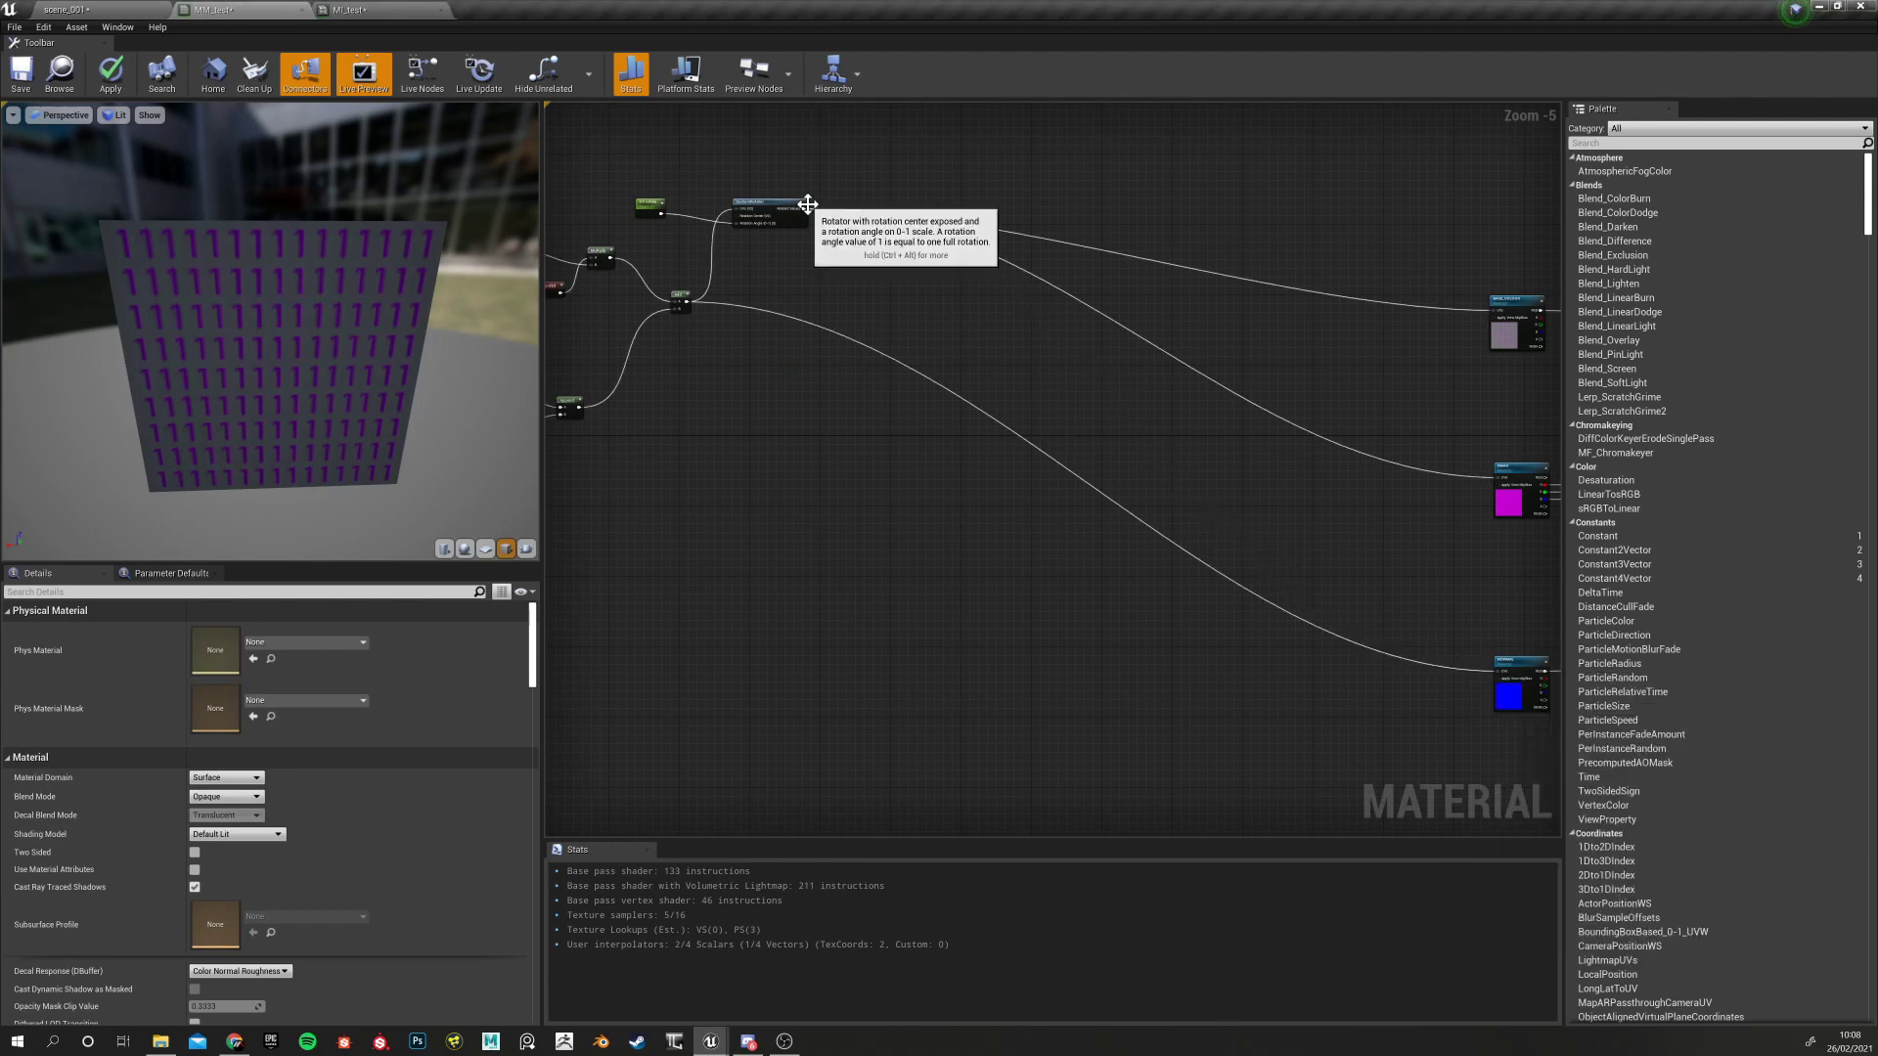
left_click_drag(791, 207, 1493, 671)
right_click_drag(883, 464, 1157, 571)
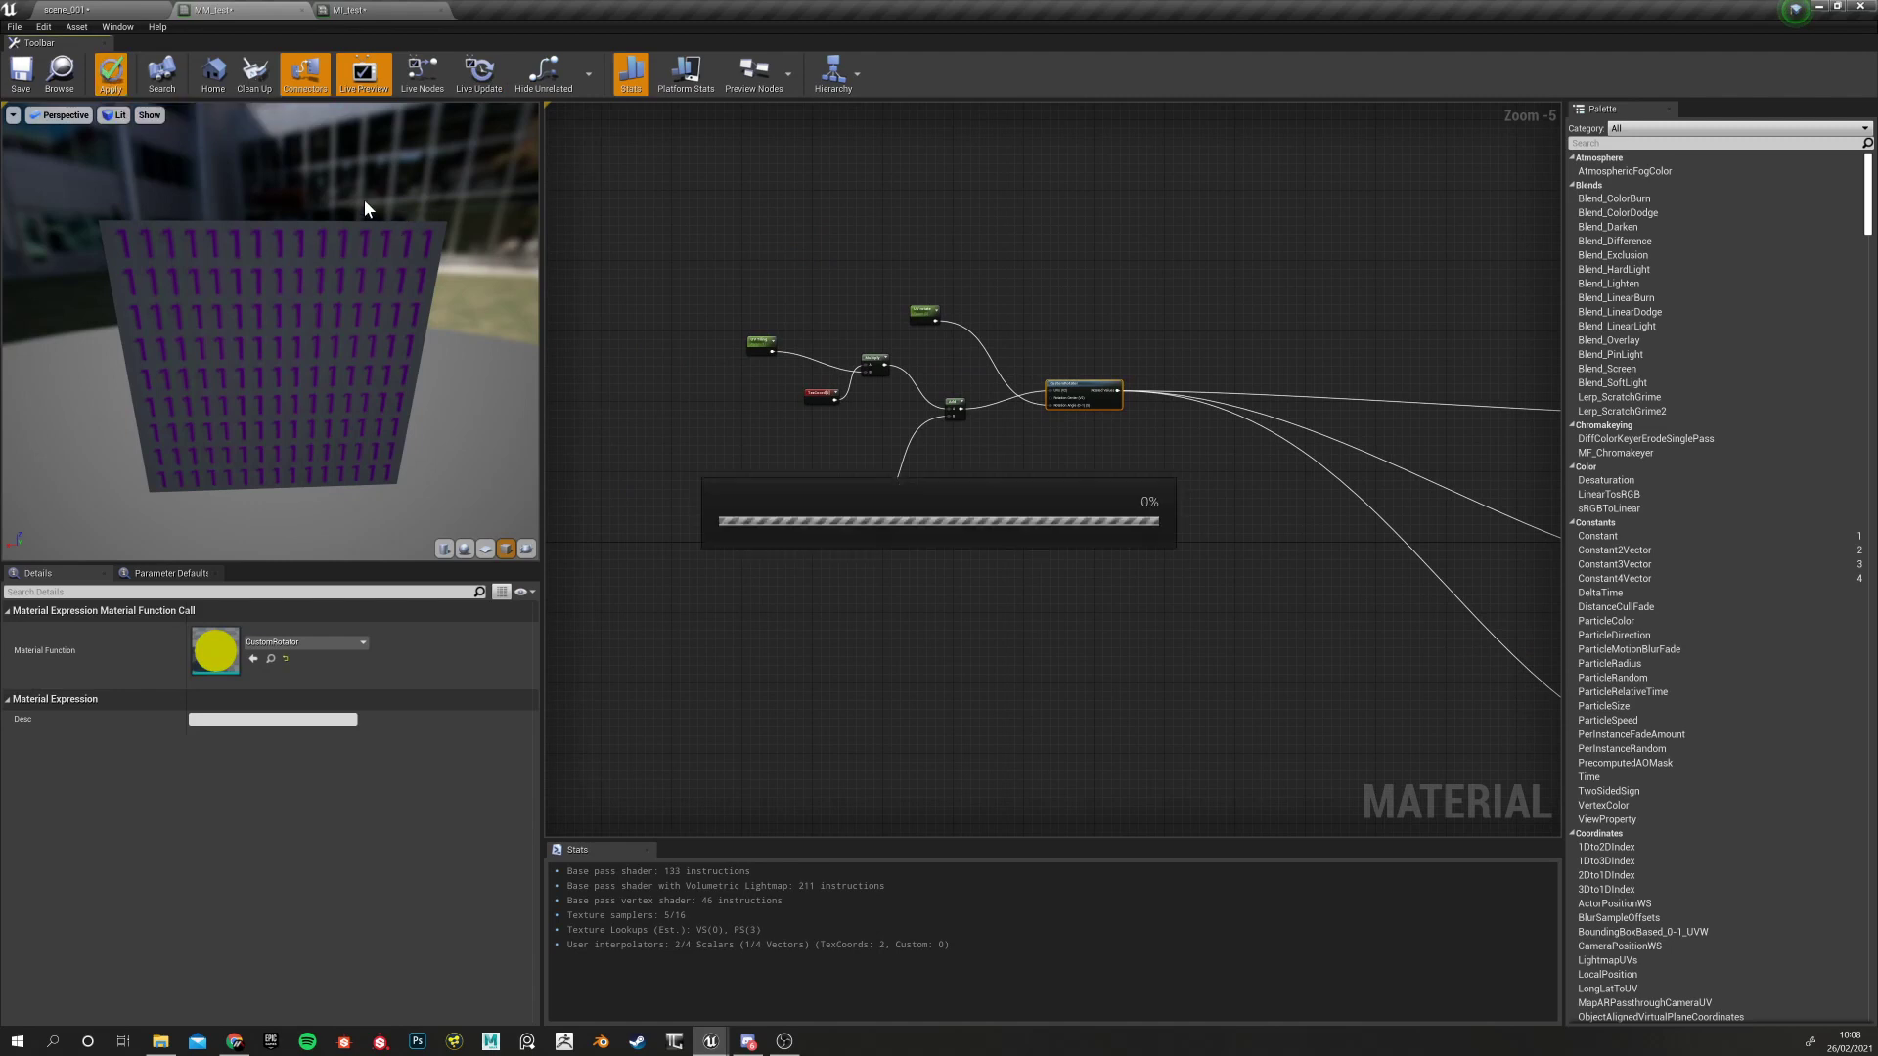
In MI_test, clear the offset overrides and test a higher UV Tiling, resetting it to 1.0
left_click(367, 9)
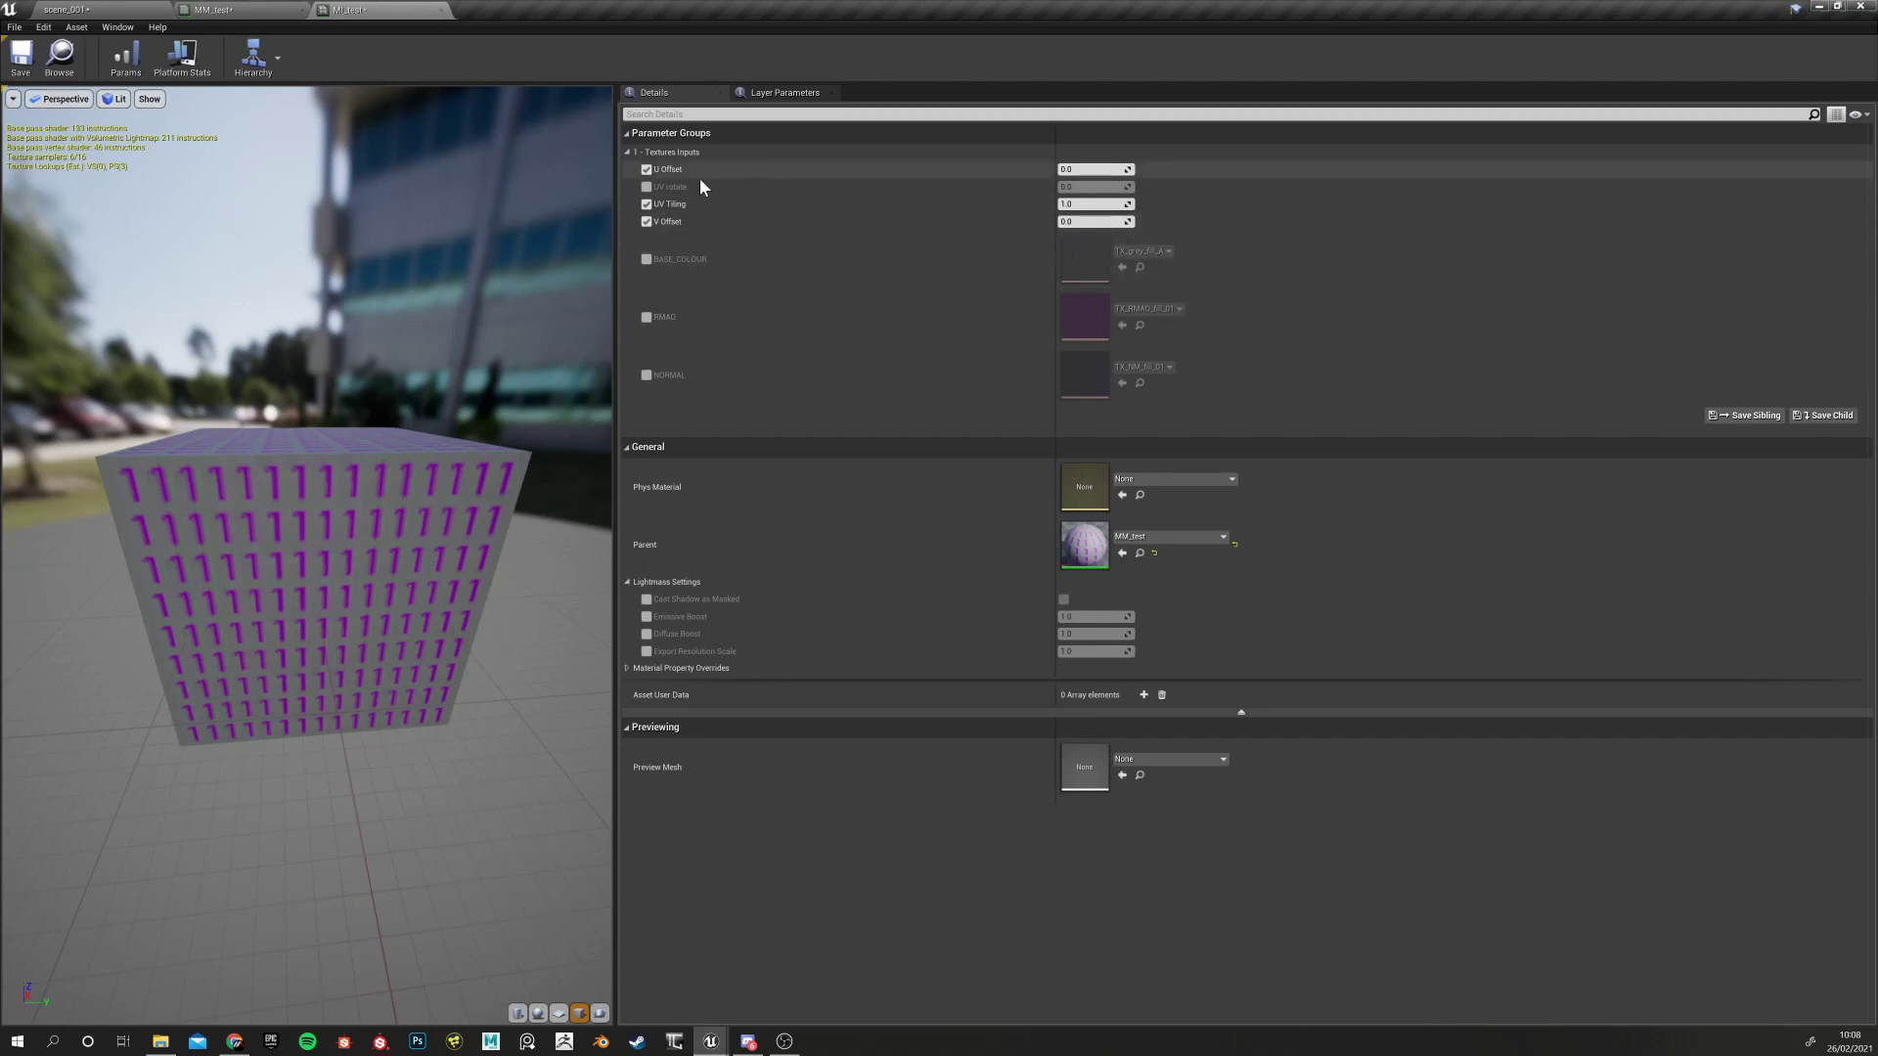
left_click(646, 170)
left_click(646, 203)
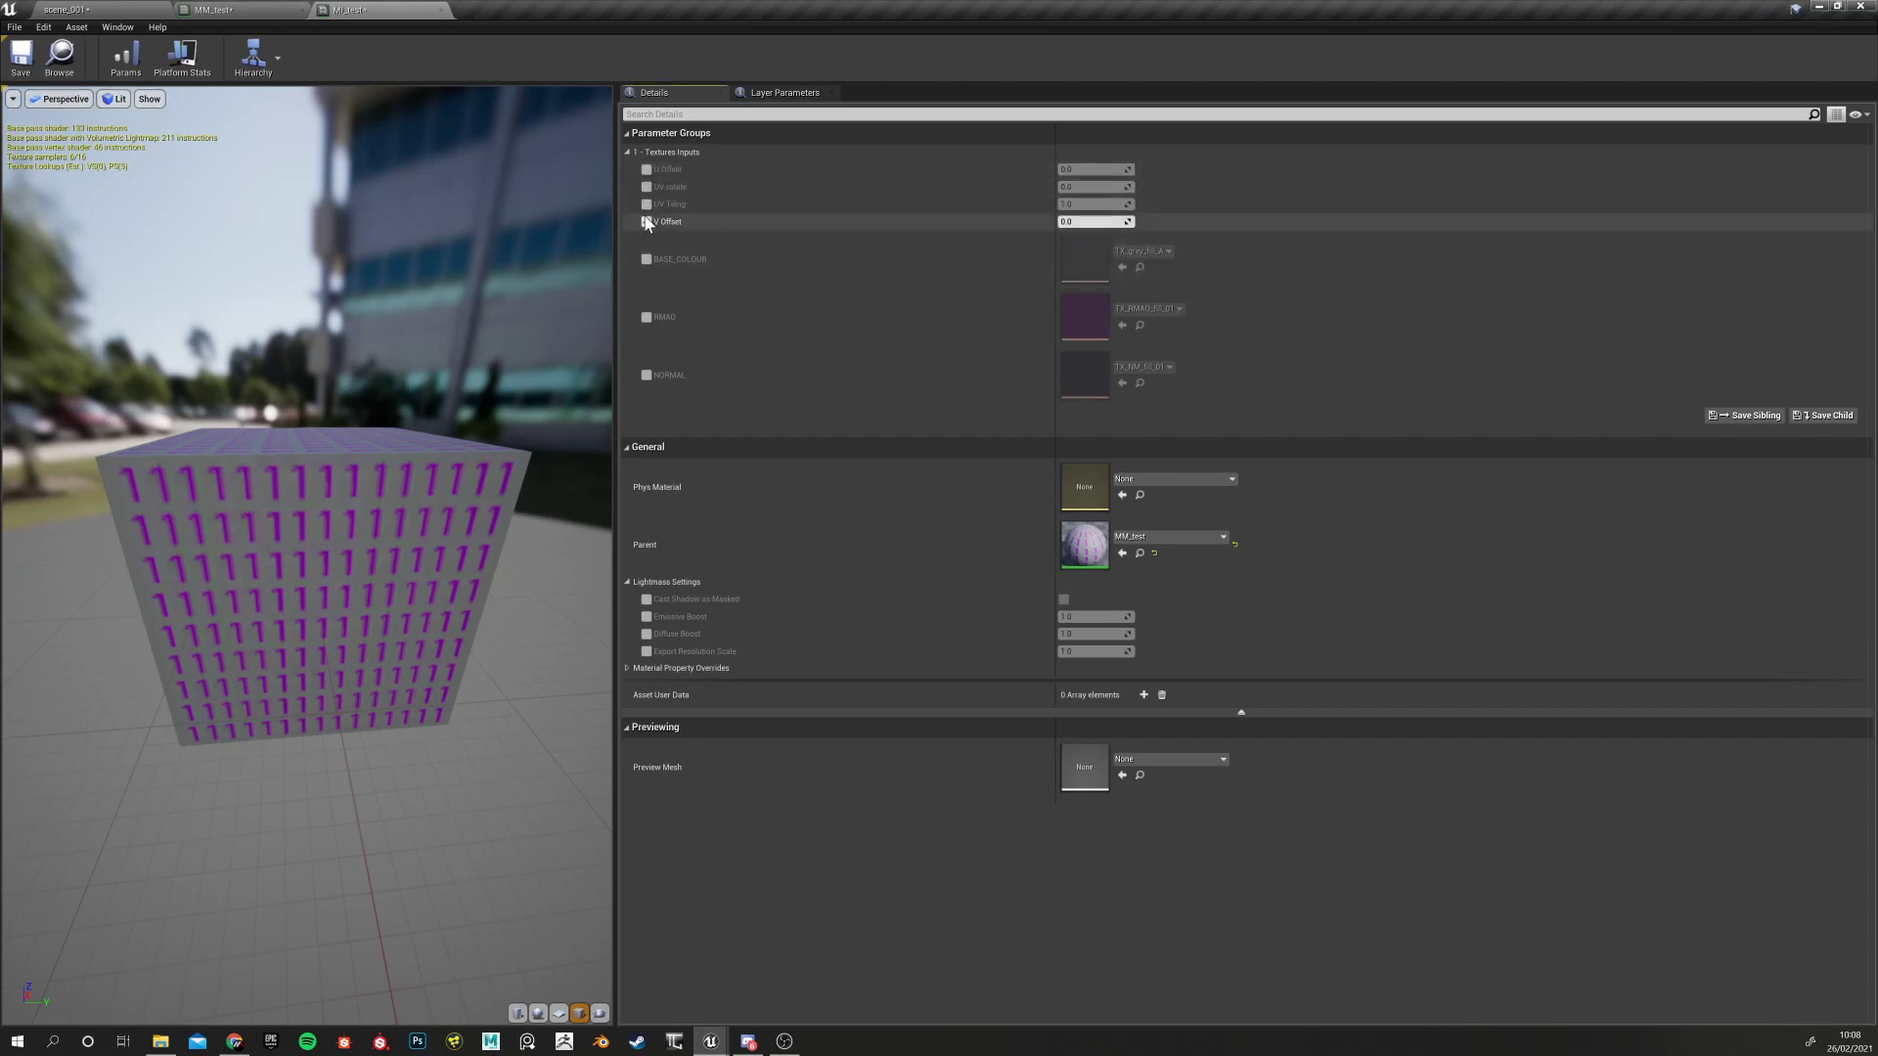
left_click(645, 221)
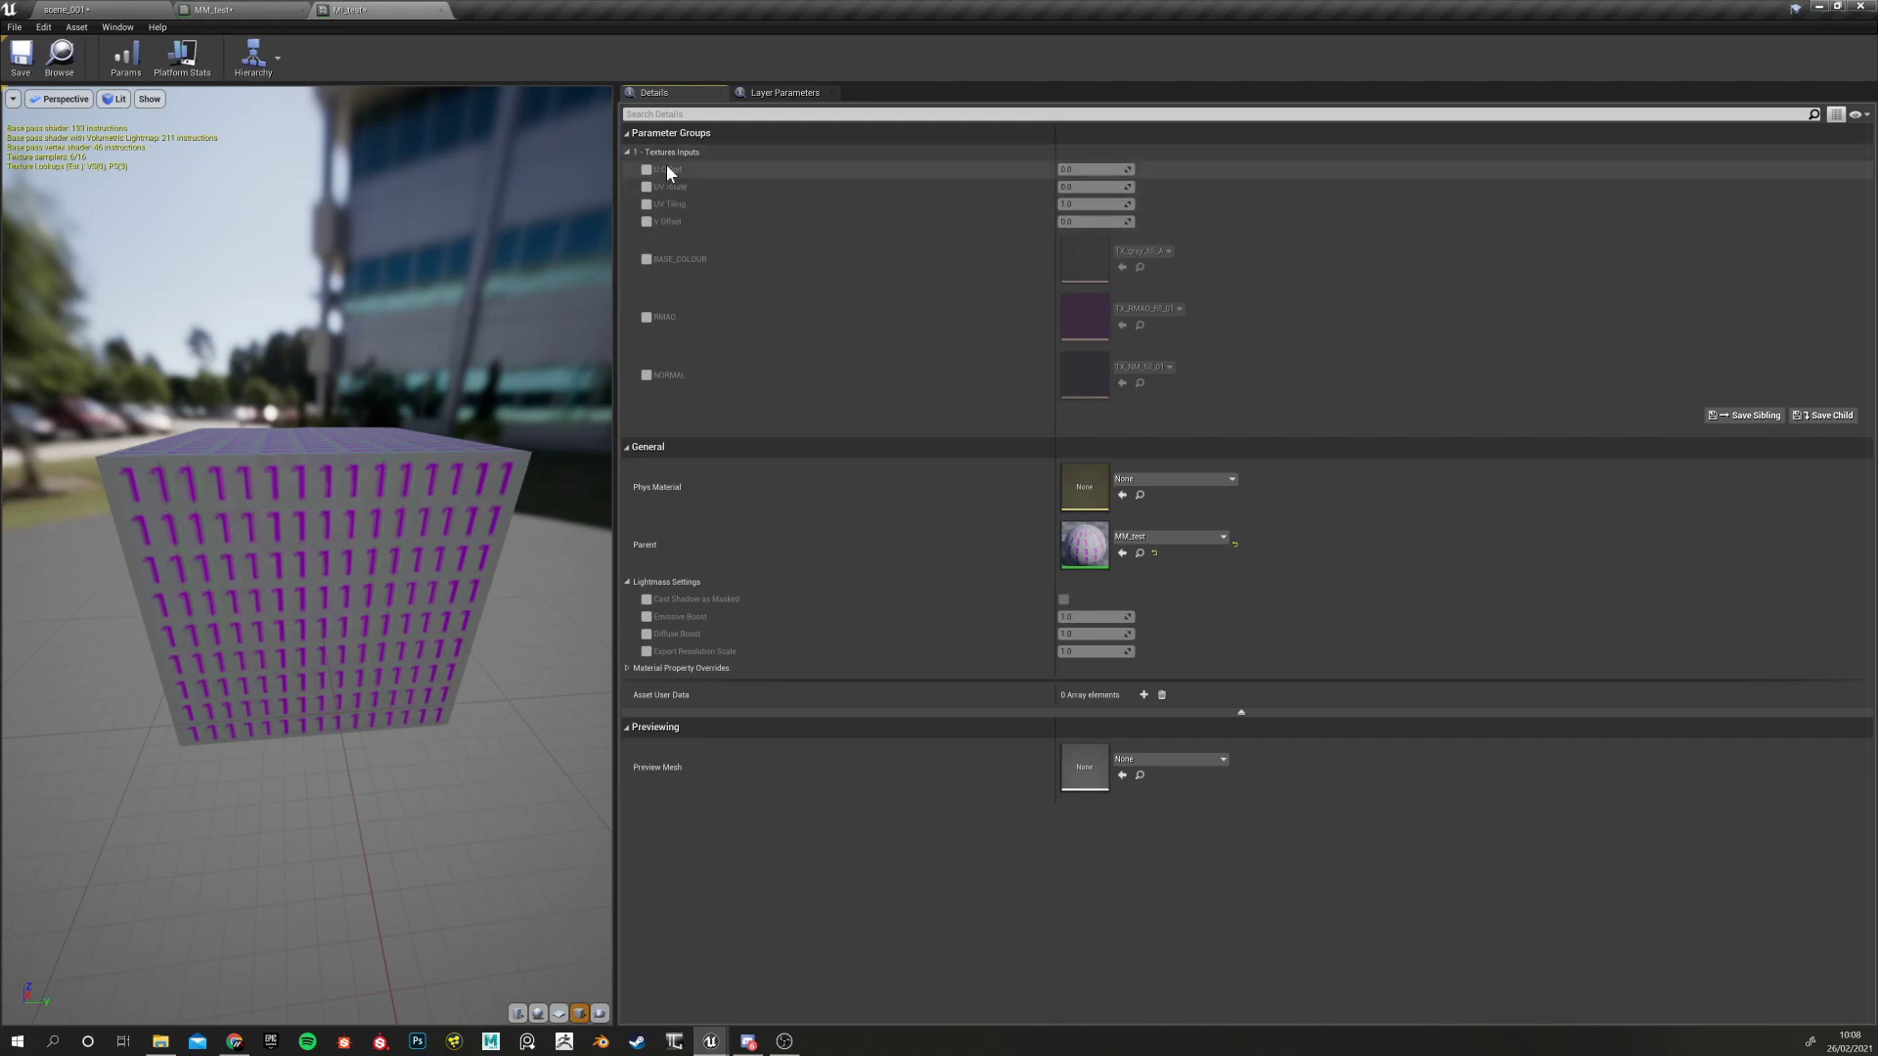
left_click(645, 204)
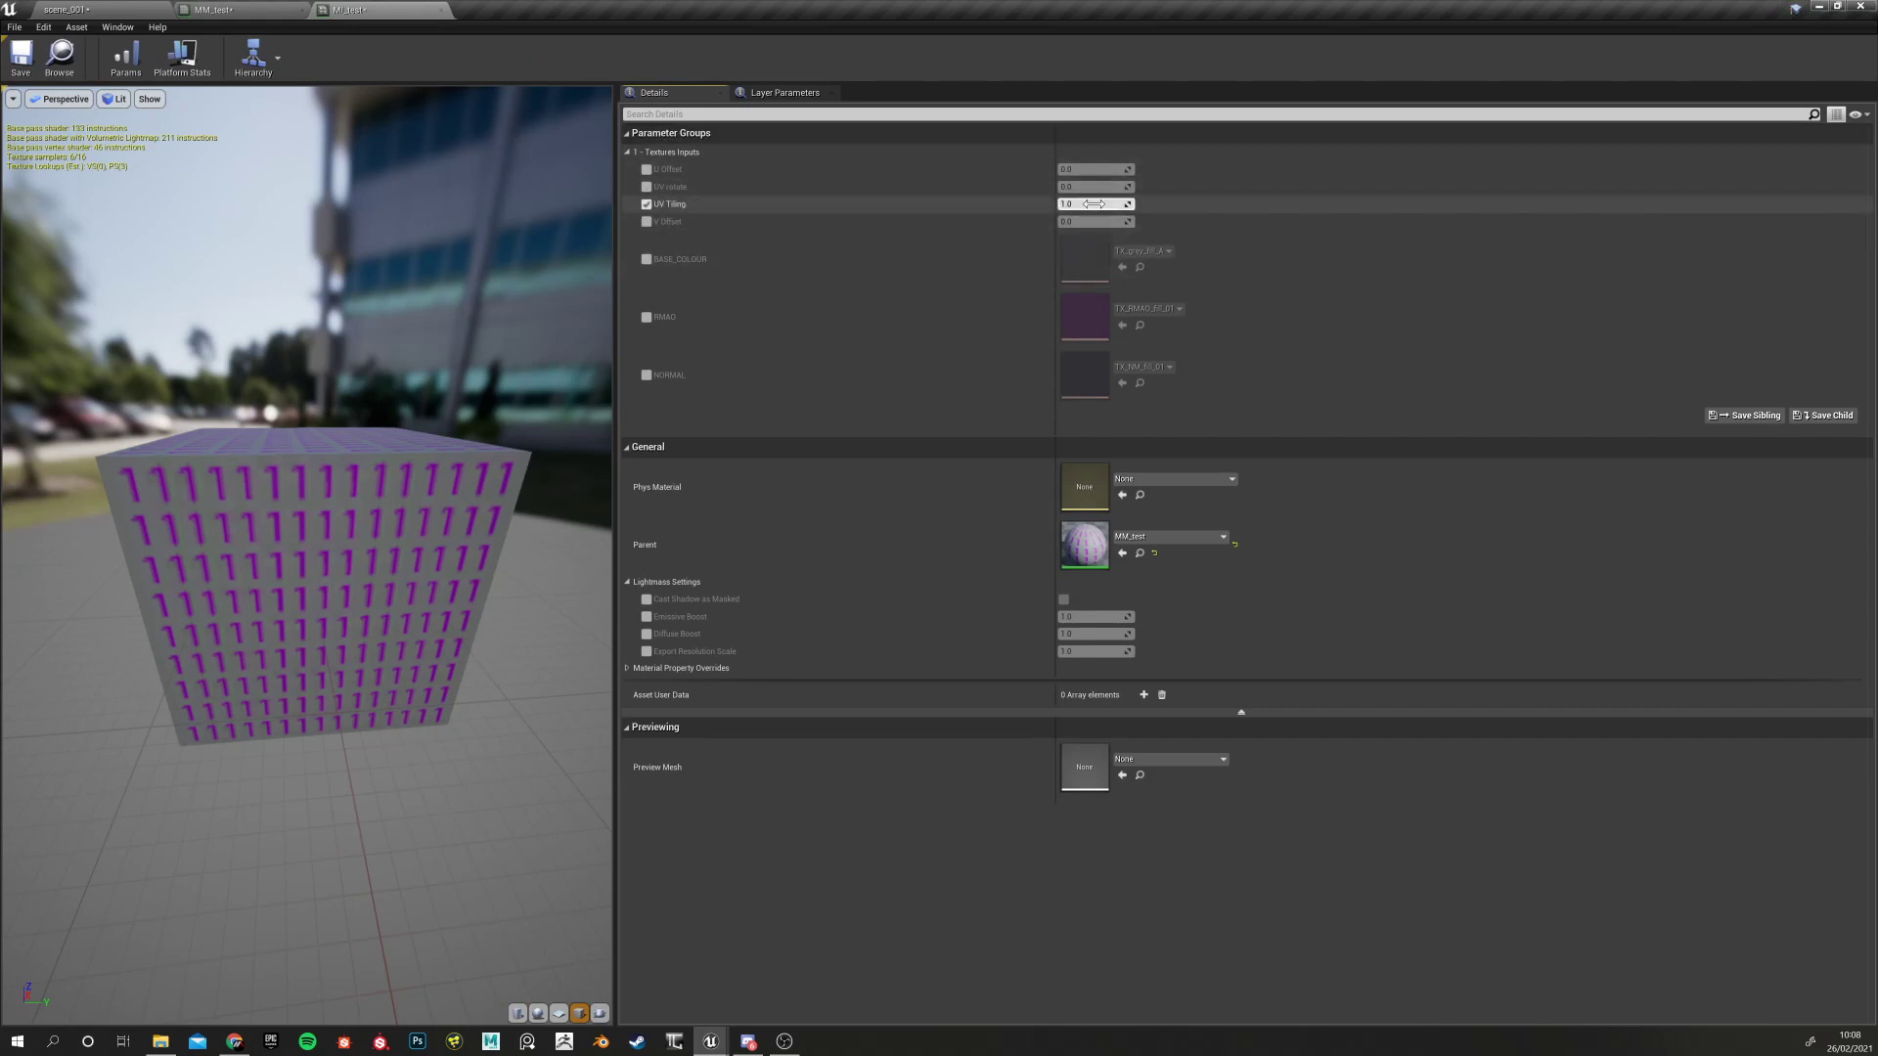
left_click_drag(1089, 203, 1146, 205)
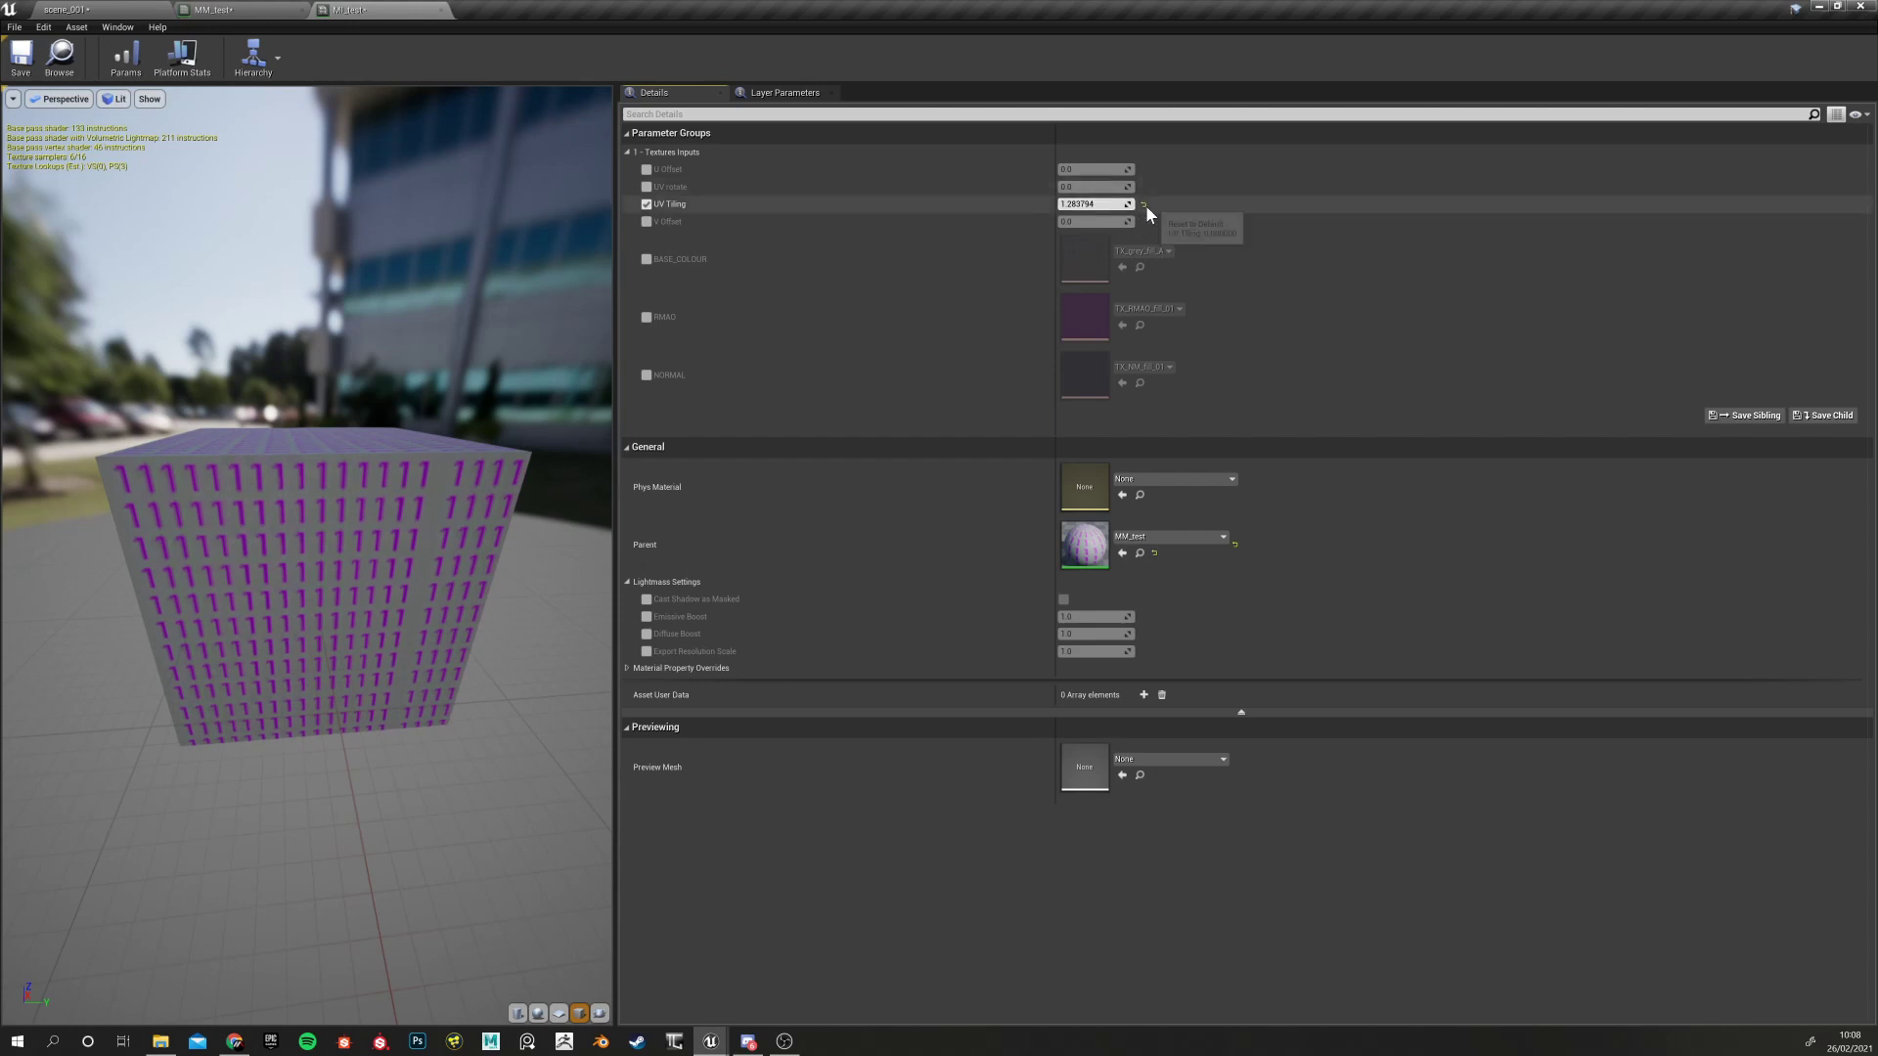
left_click(1144, 203)
Test the U Offset and UV rotate overrides on the cube, resetting both to 0.0
left_click(647, 169)
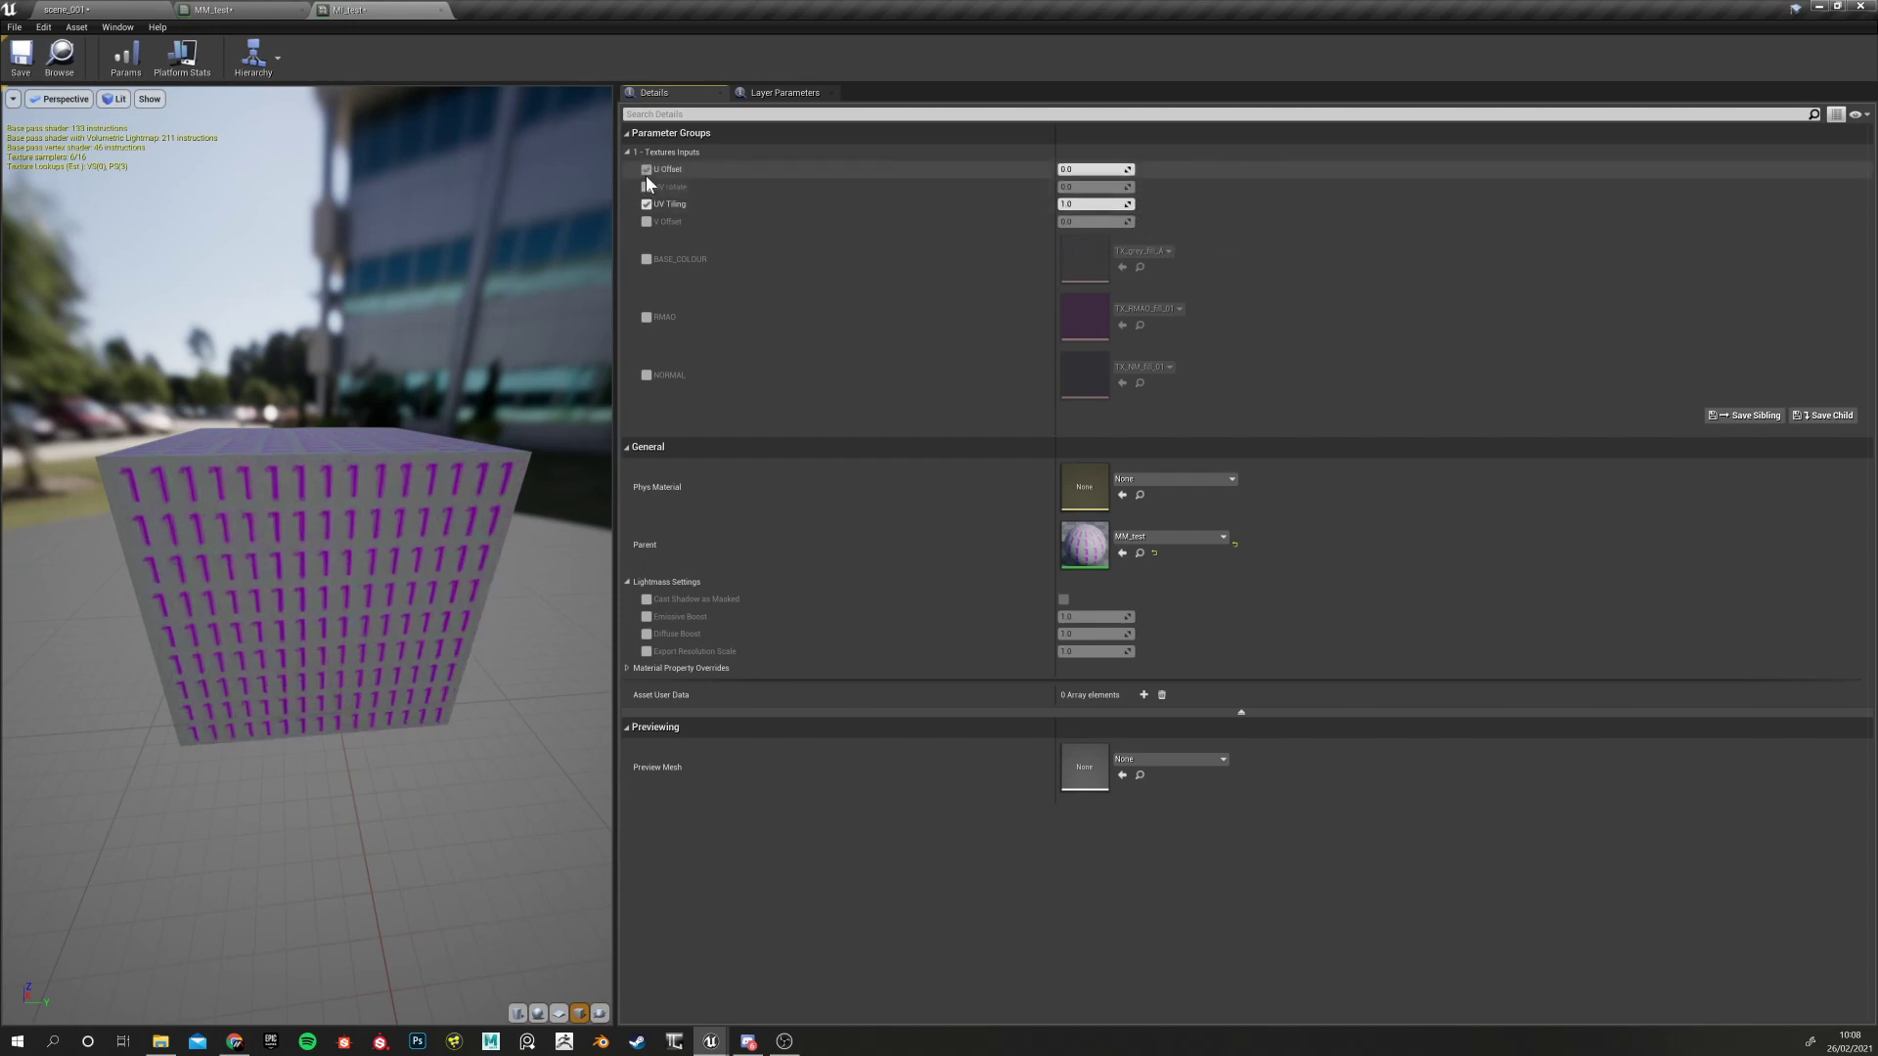
left_click_drag(1094, 169, 1135, 169)
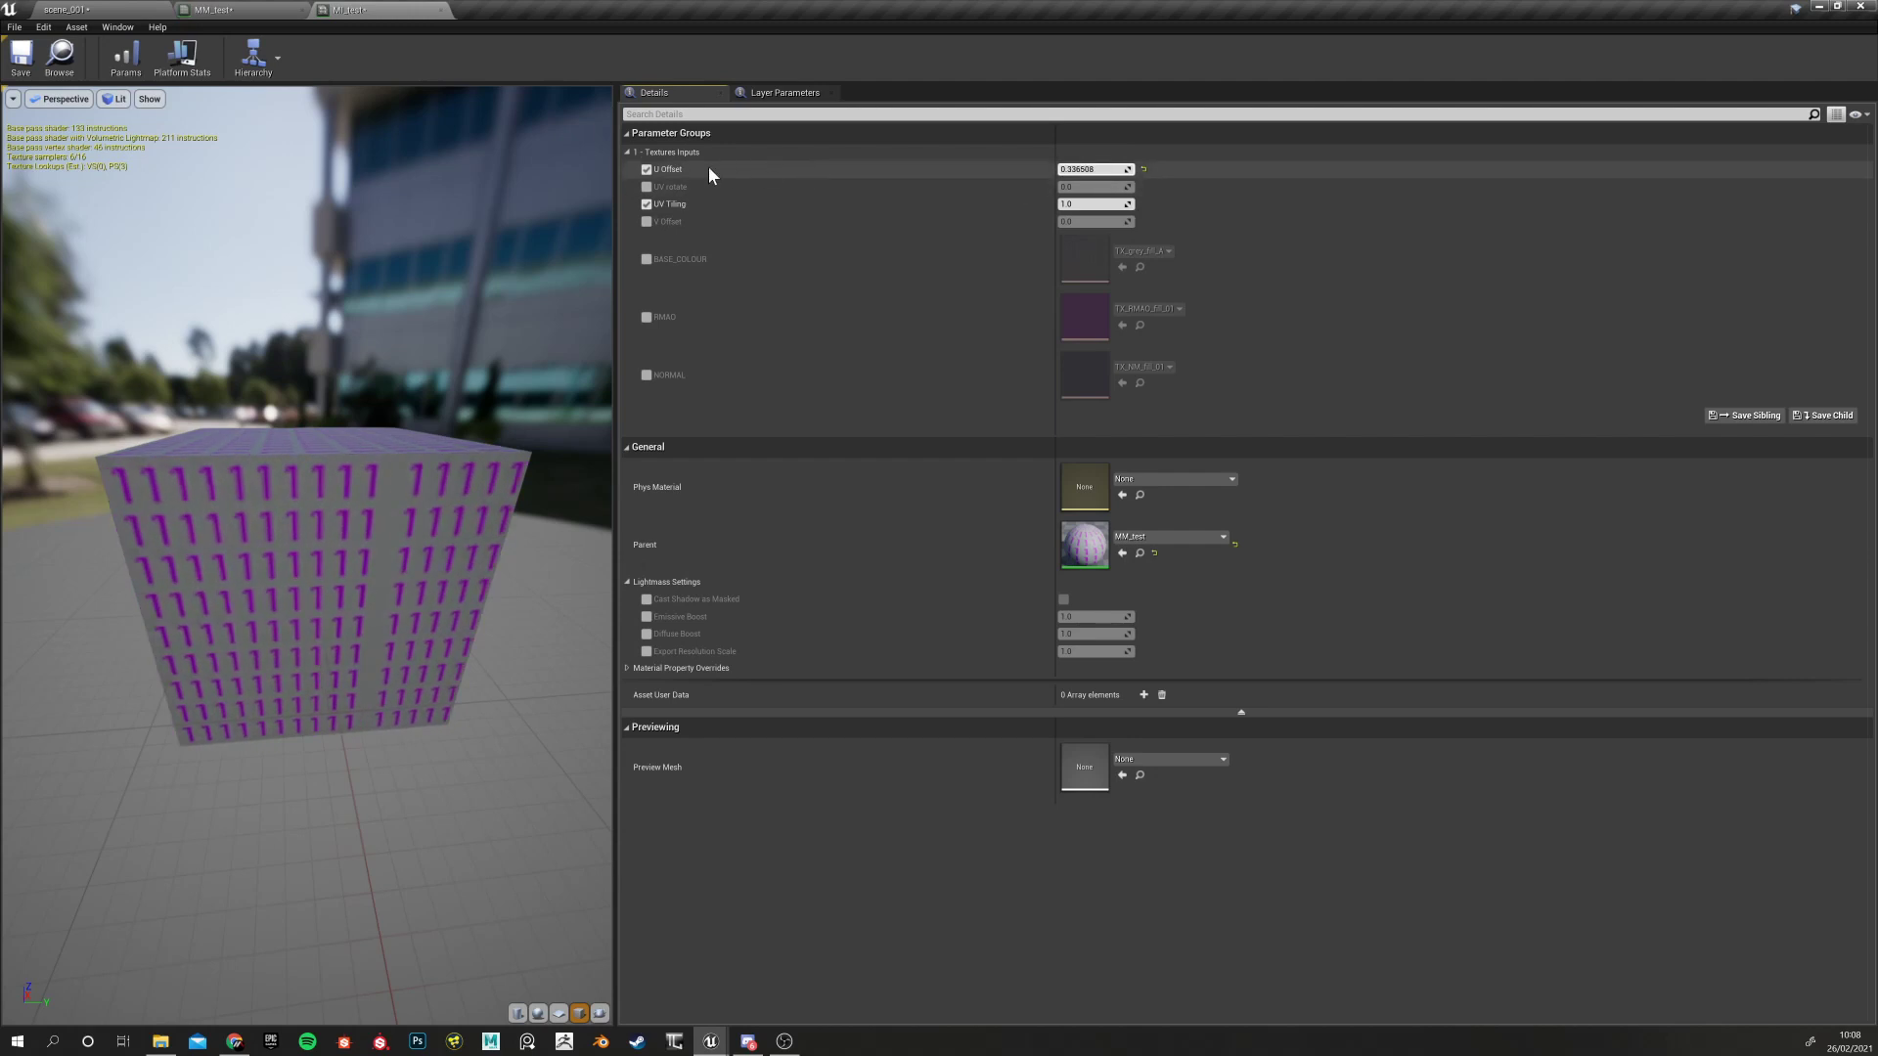
left_click(1142, 170)
left_click(646, 187)
left_click_drag(1086, 187, 1176, 173)
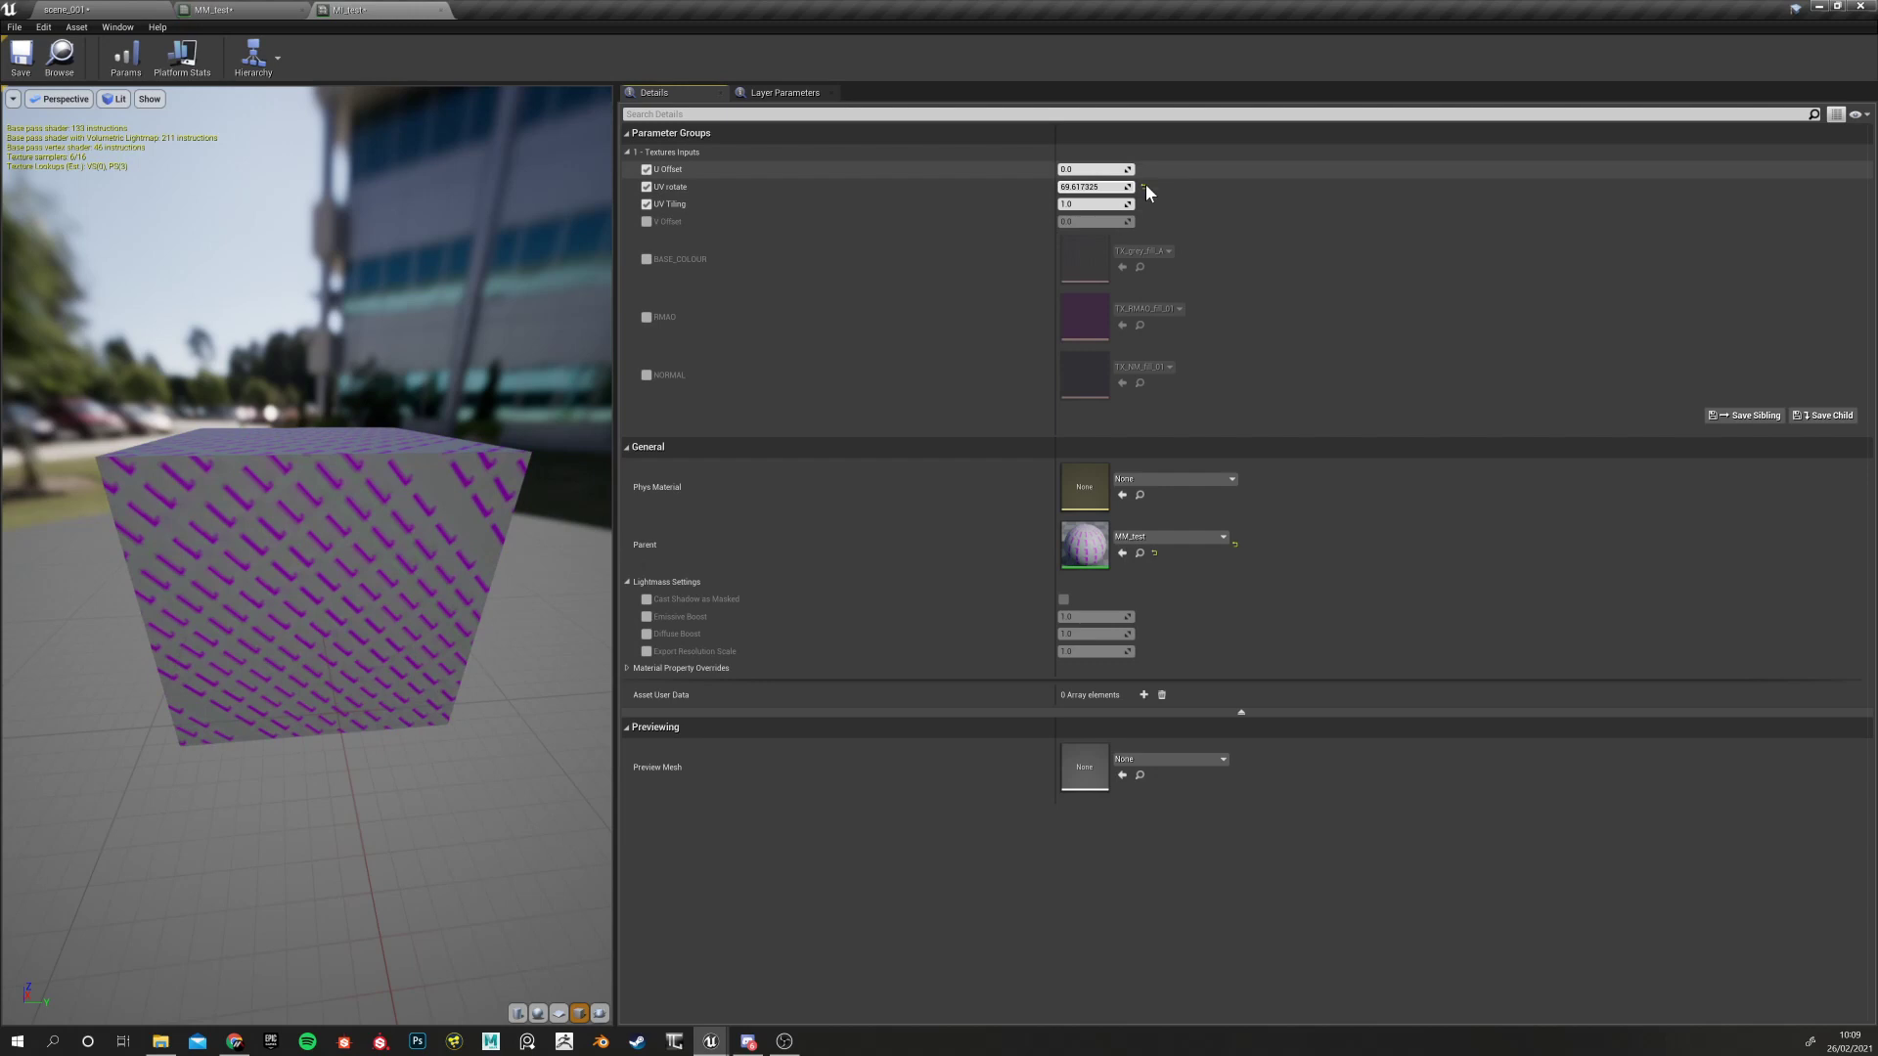
left_click(1143, 186)
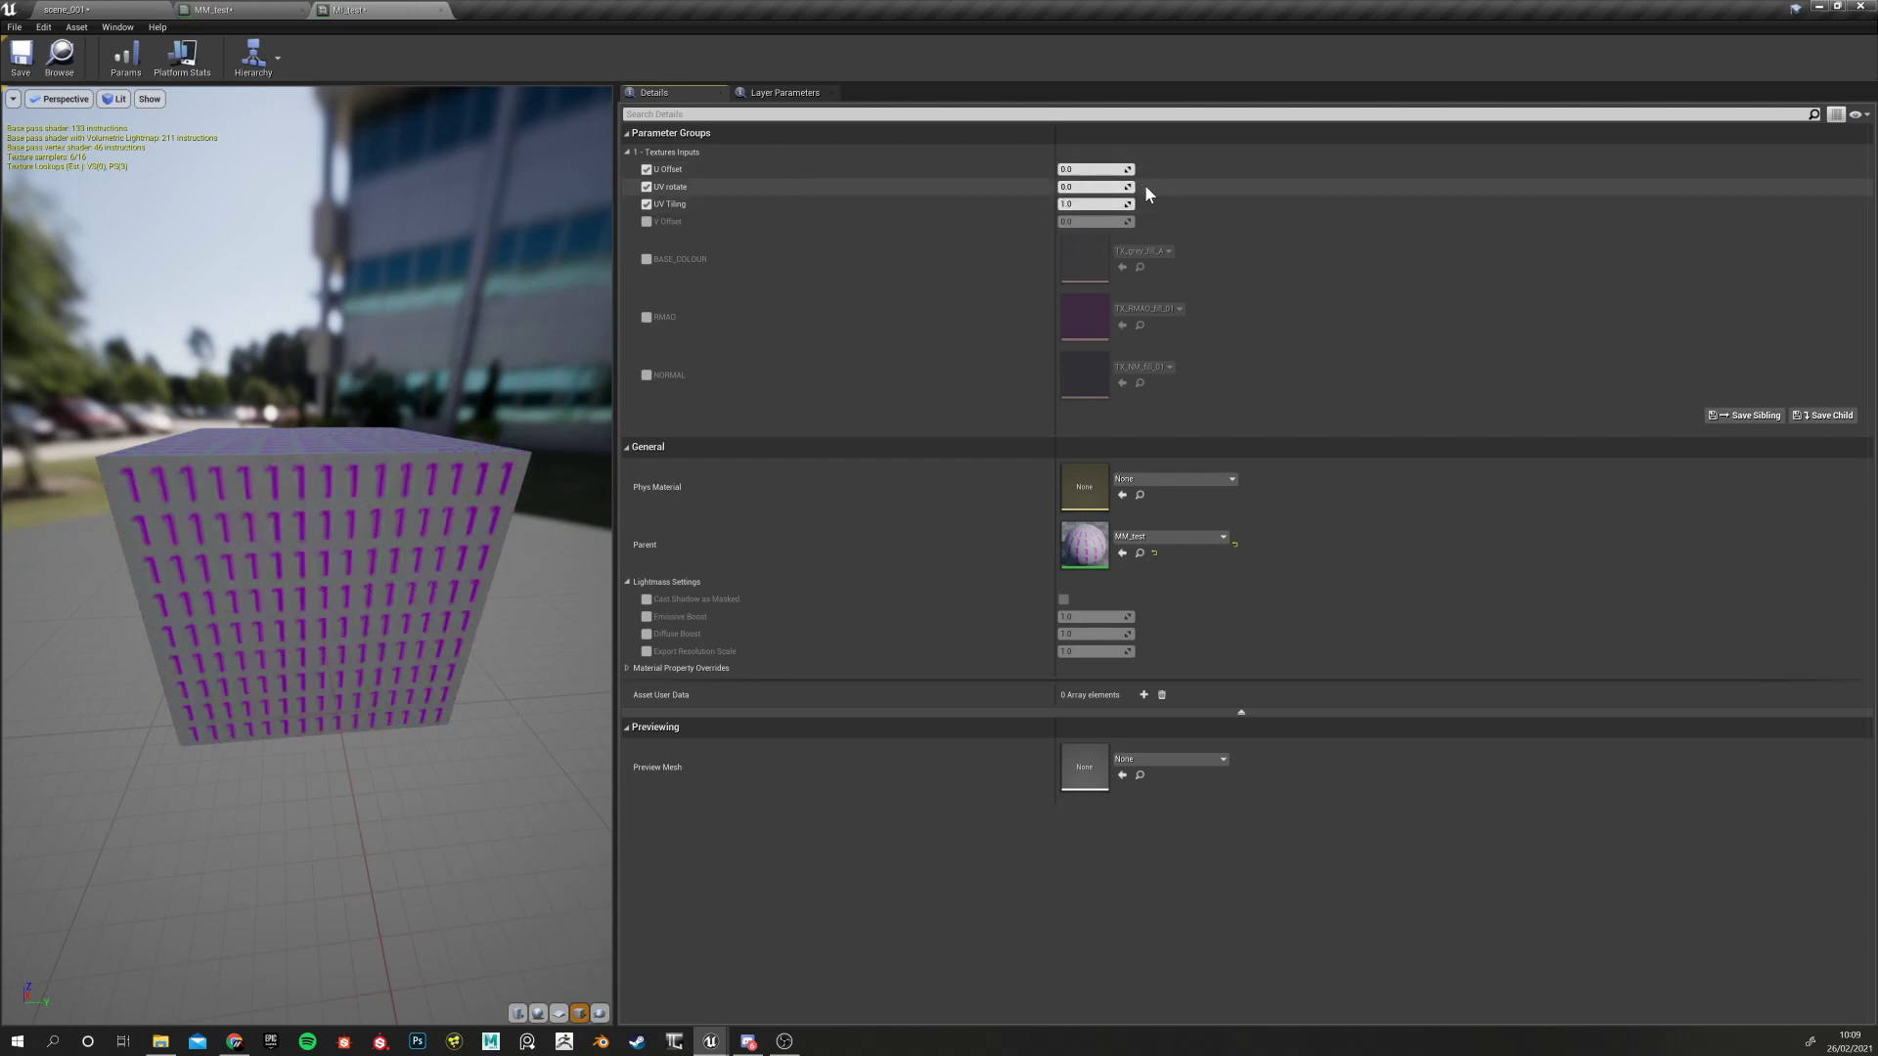
Turn off the UV Tiling, UV rotate and U Offset overrides and return to scene_001
left_click(646, 204)
left_click(647, 186)
left_click(646, 170)
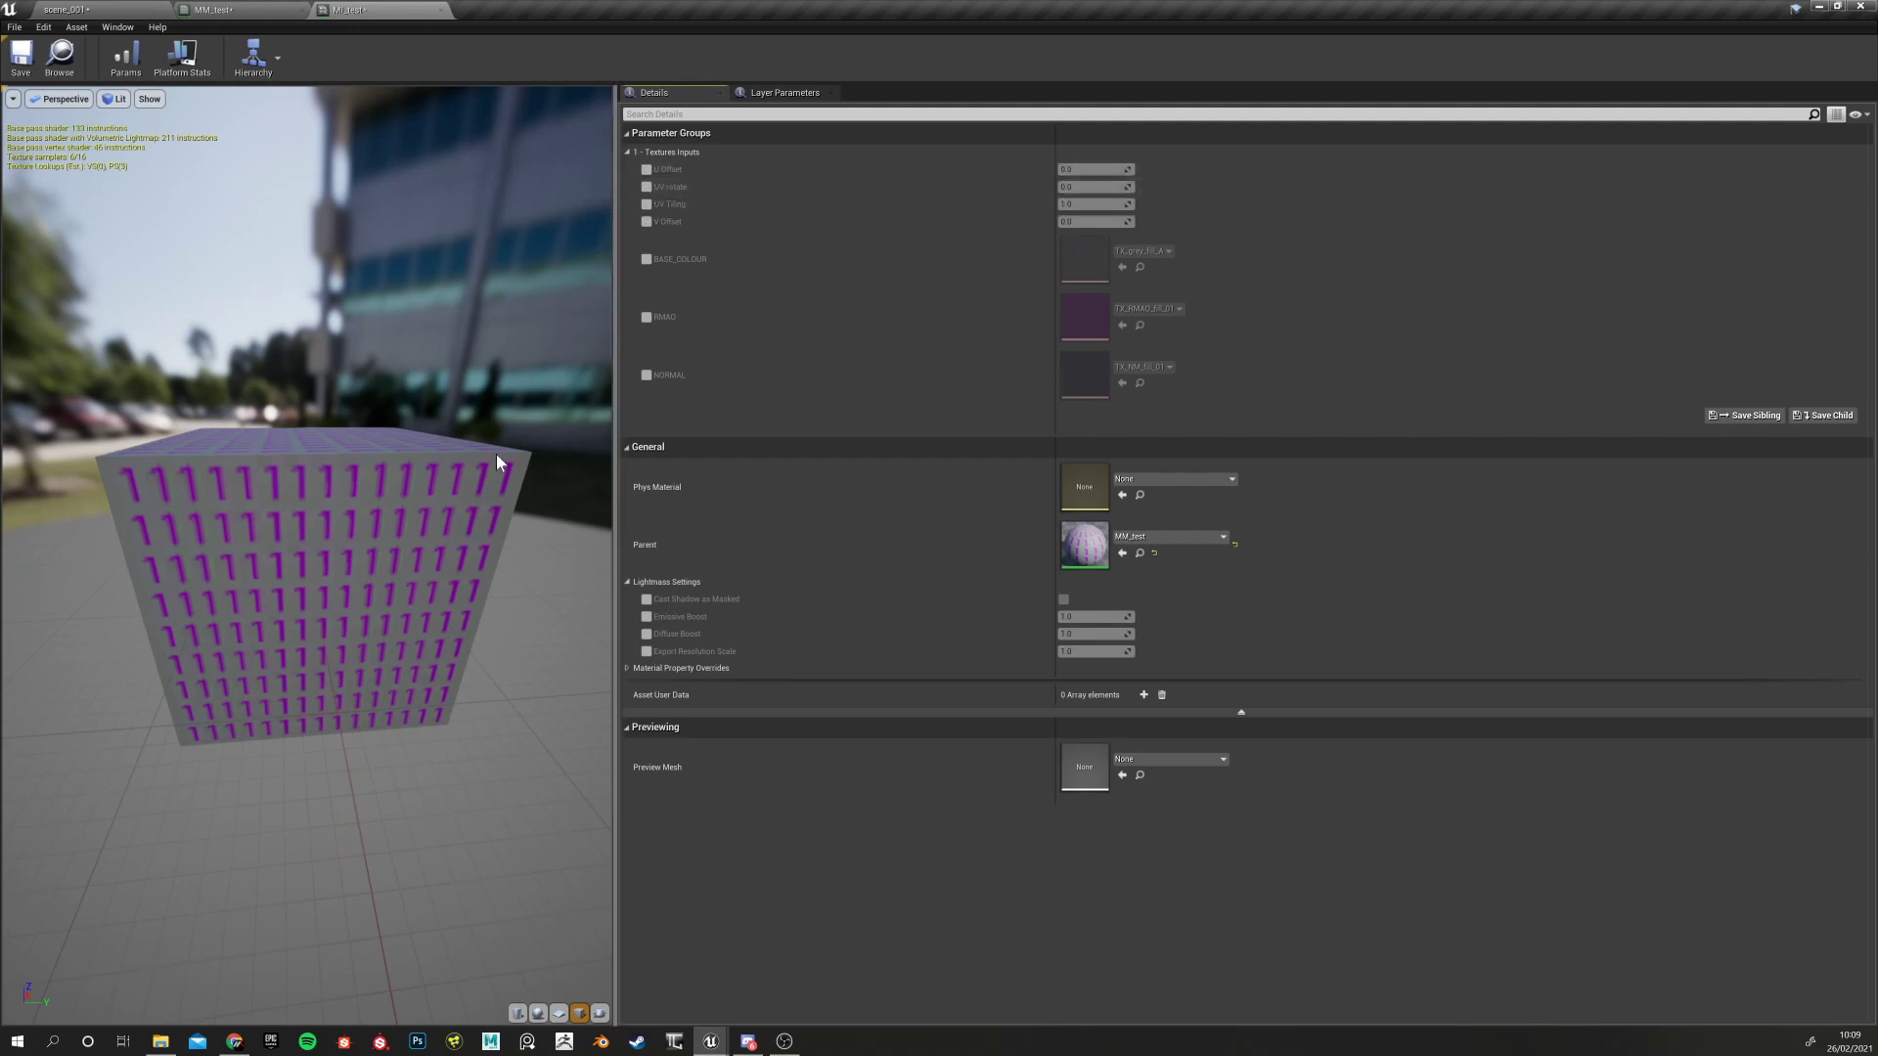
left_click(168, 9)
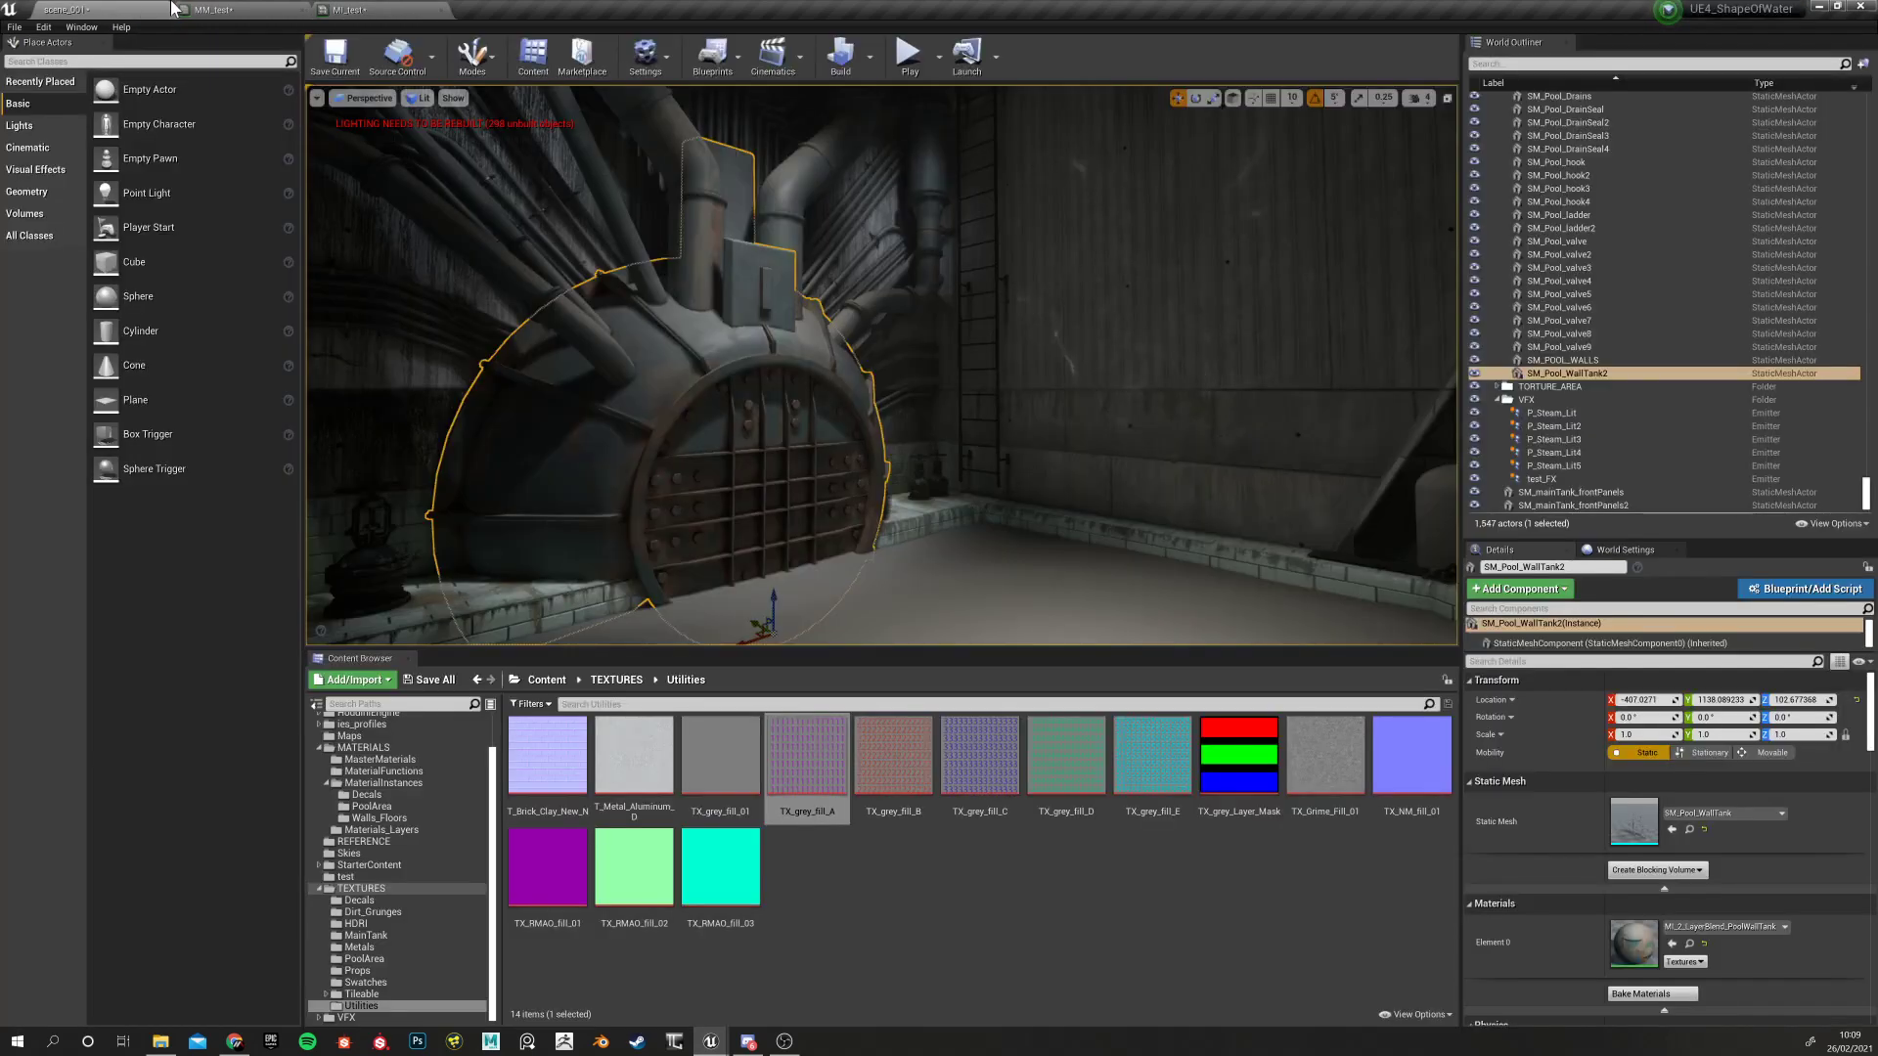
Marquee-select the UV-related nodes in MM_test and wrap them in a comment box
left_click(210, 9)
left_click(665, 370)
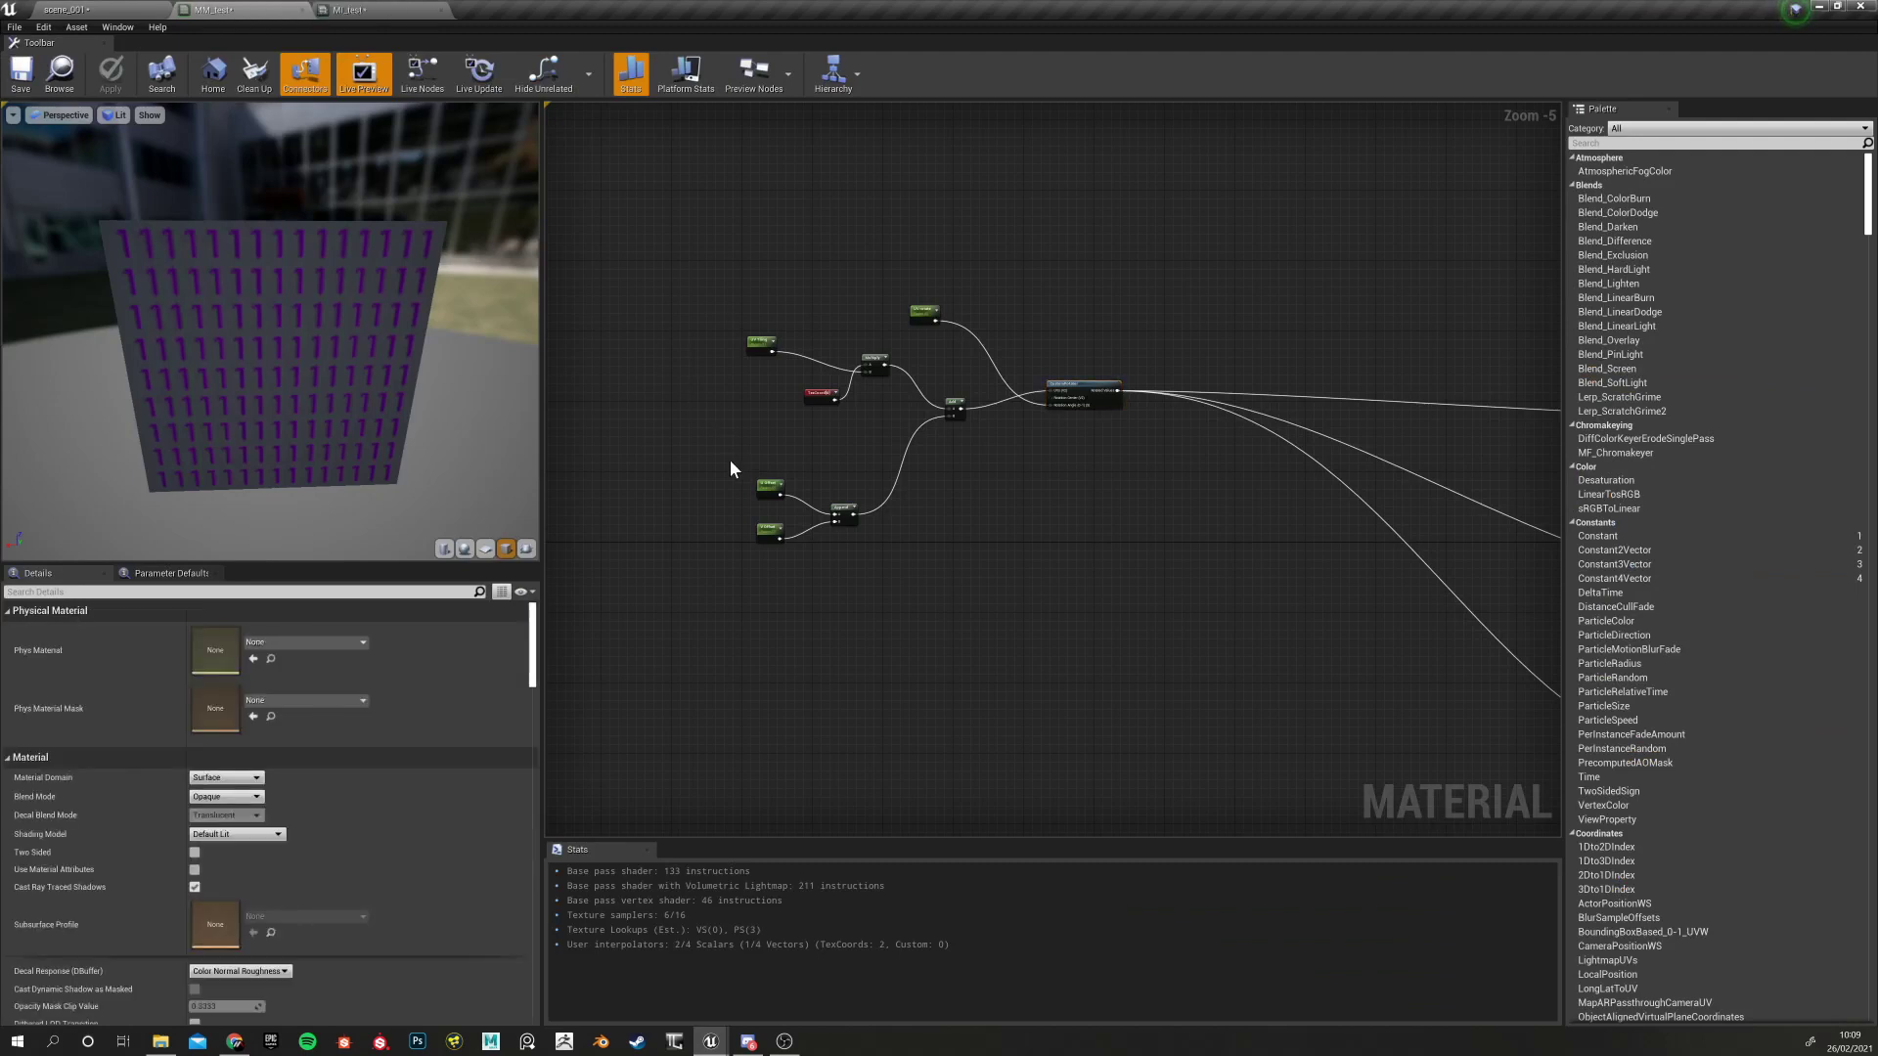
right_click_drag(729, 468, 706, 466)
left_click_drag(620, 238, 1143, 620)
left_click_drag(611, 180, 1144, 616)
left_click_drag(665, 244, 1079, 533)
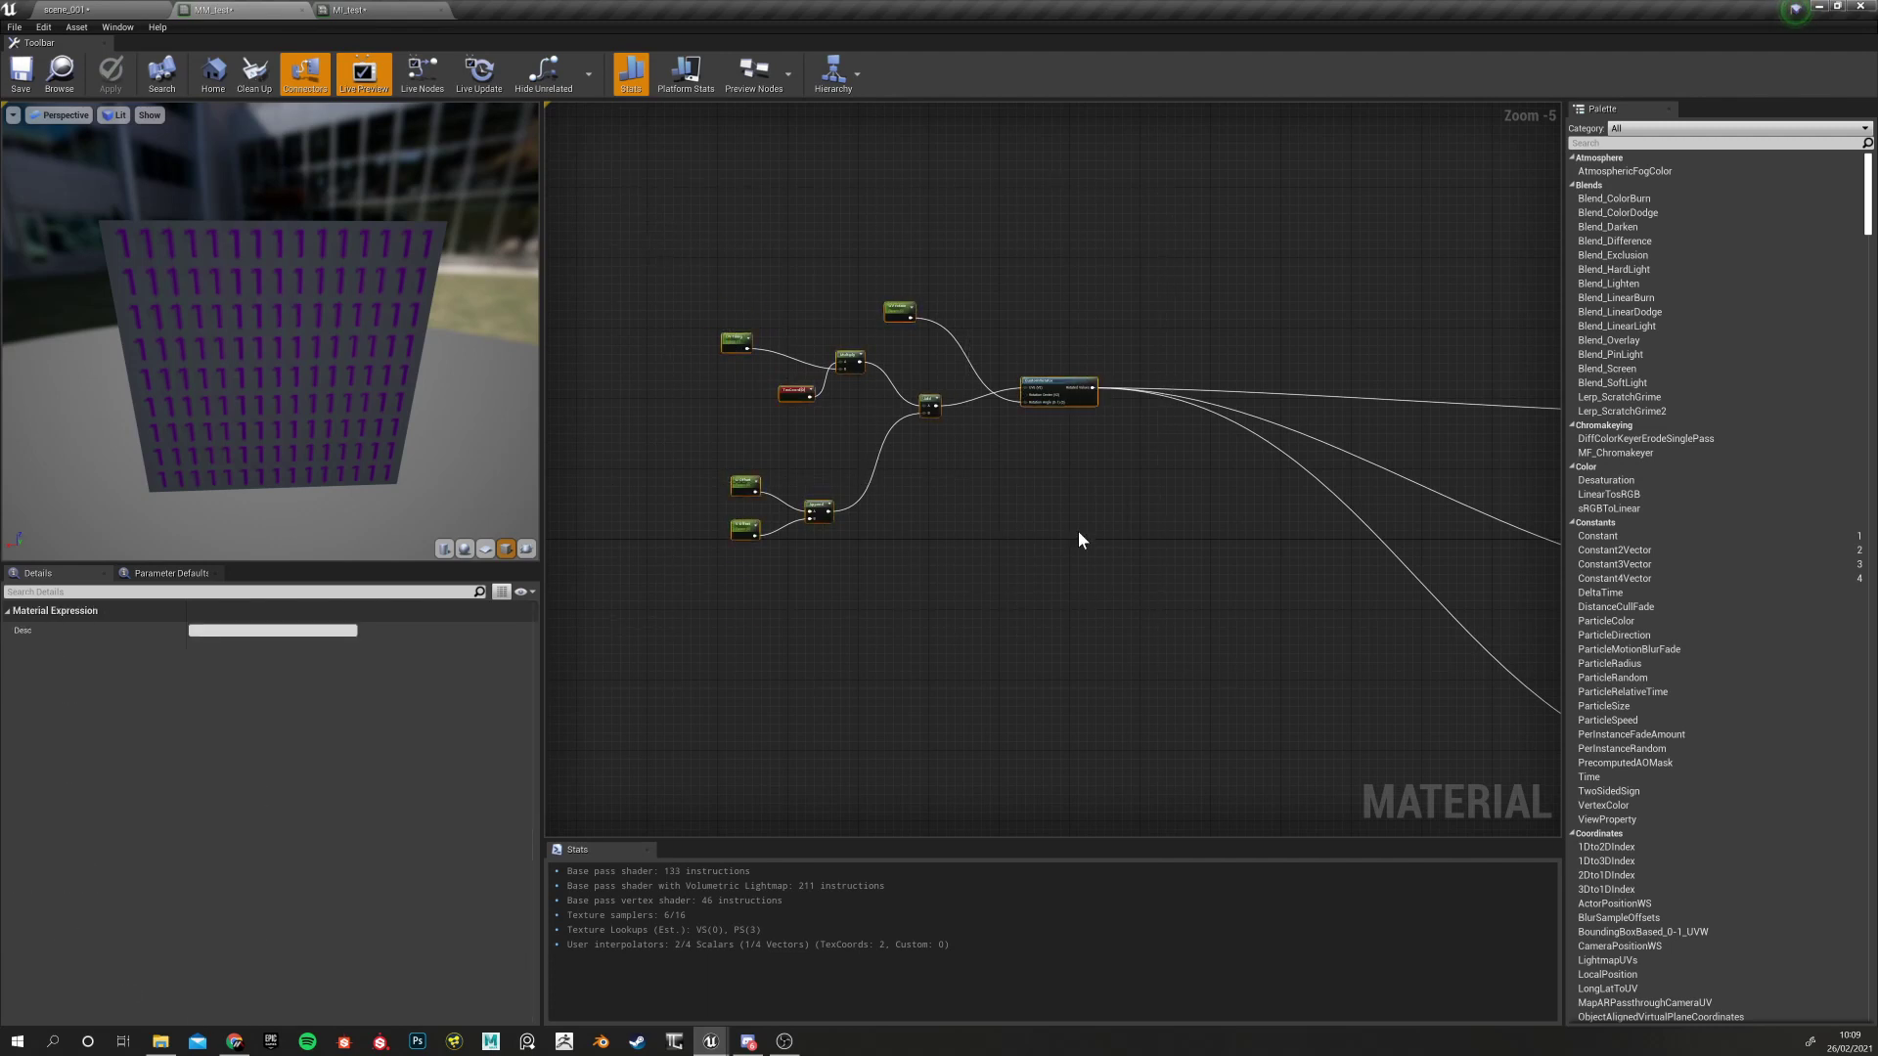
key("c")
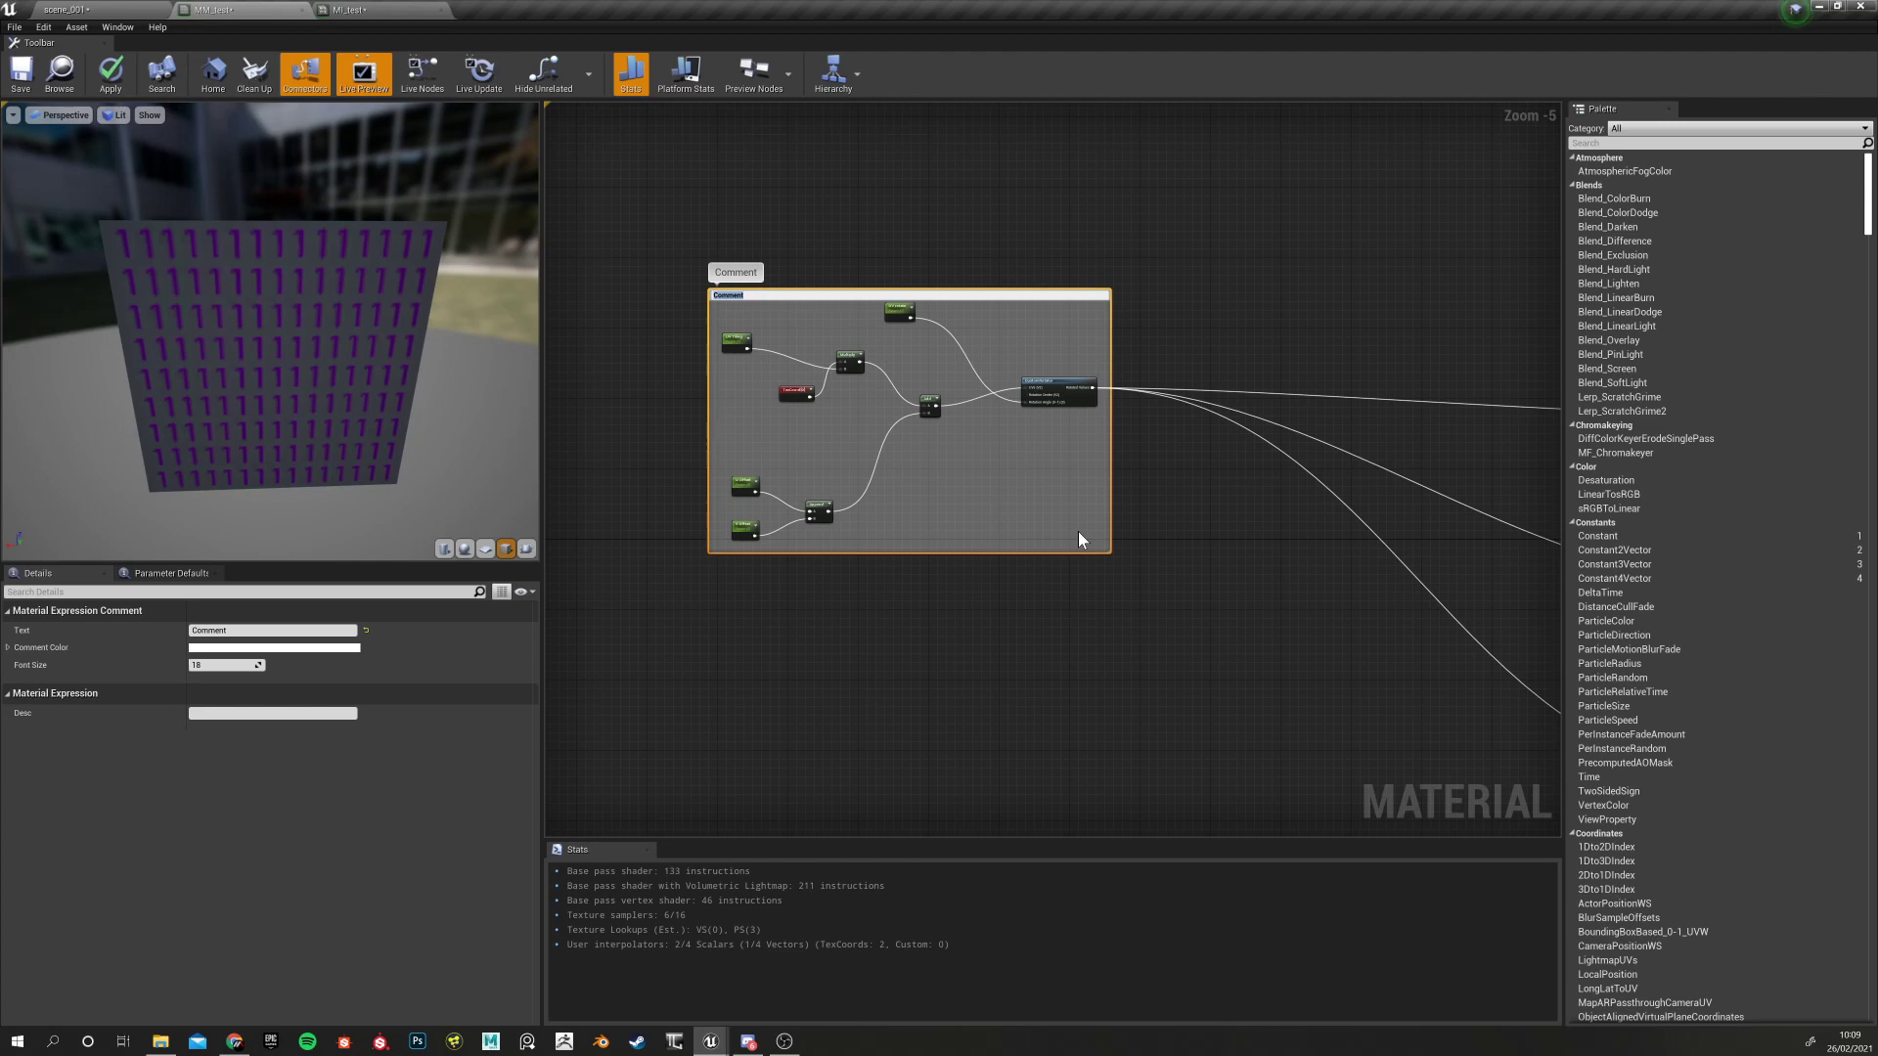
Title the comment 'UV tweaks' and move it to the graph's top left
key("BackSpace")
key("Return")
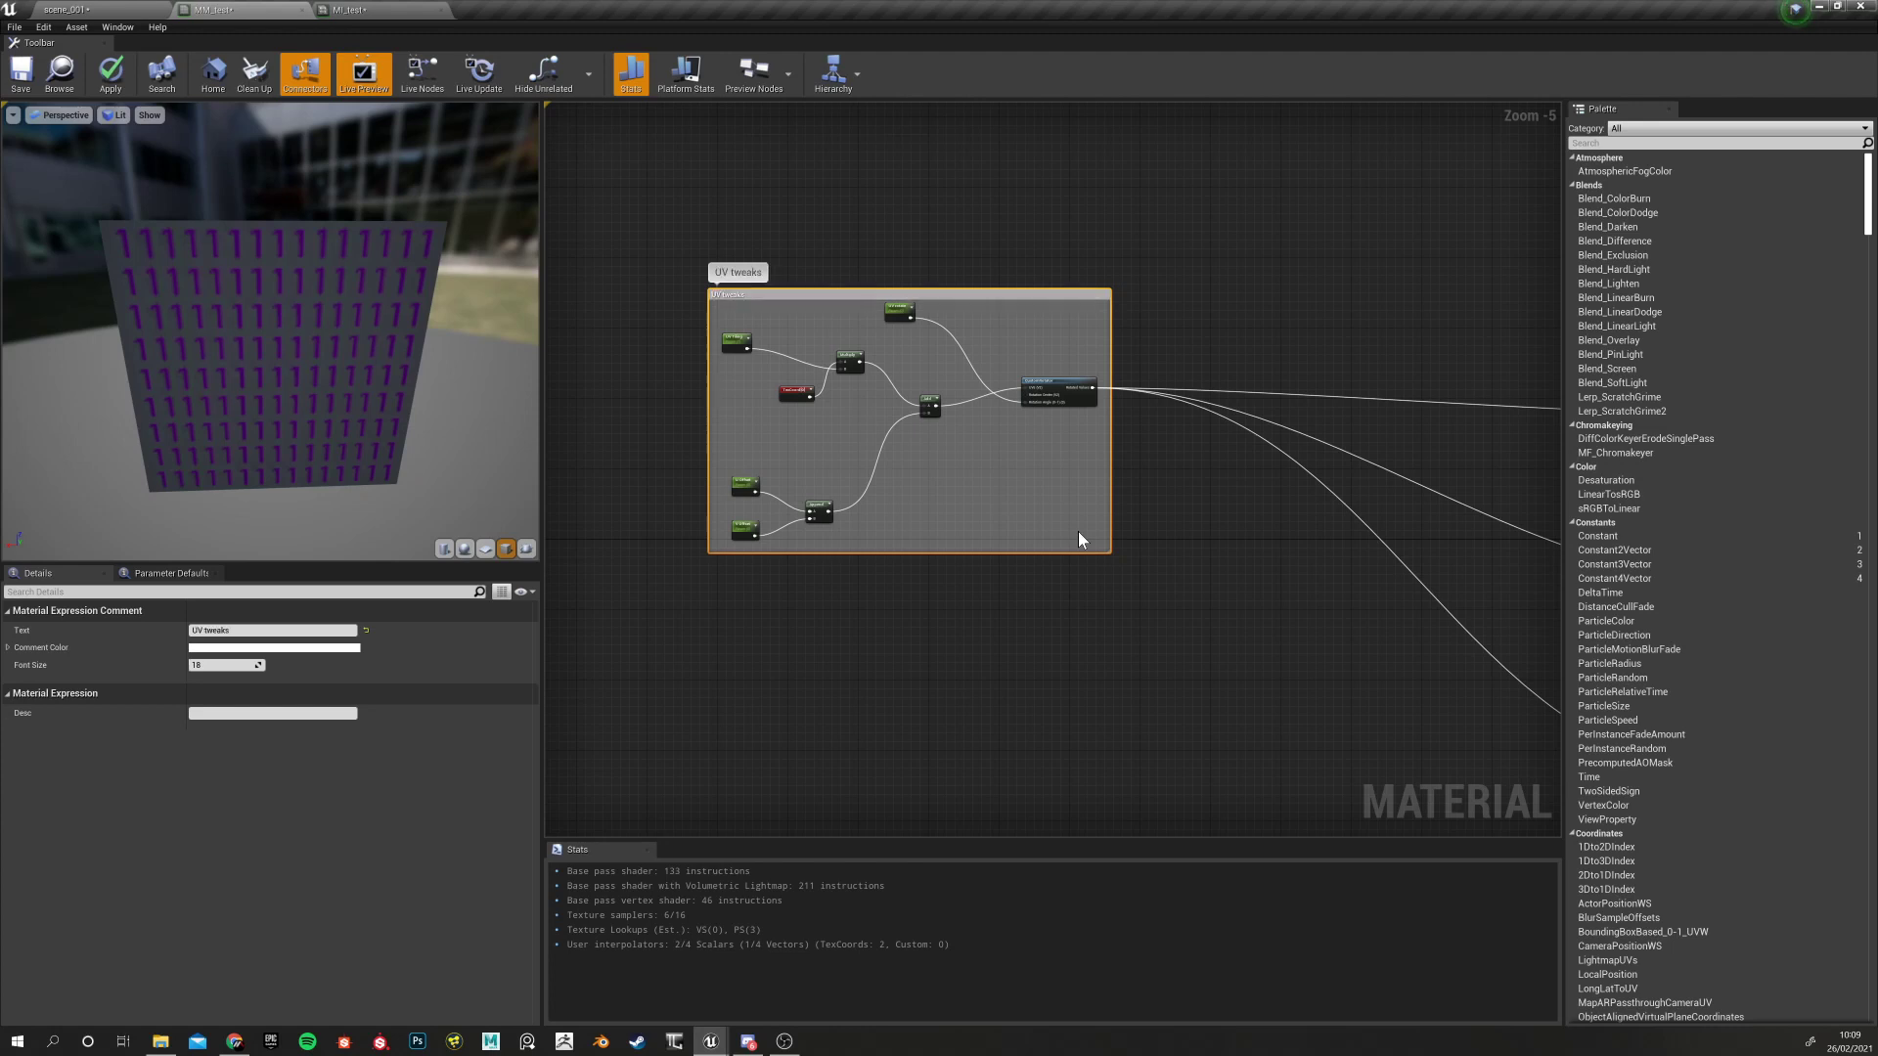
left_click(974, 583)
left_click_drag(871, 295, 718, 198)
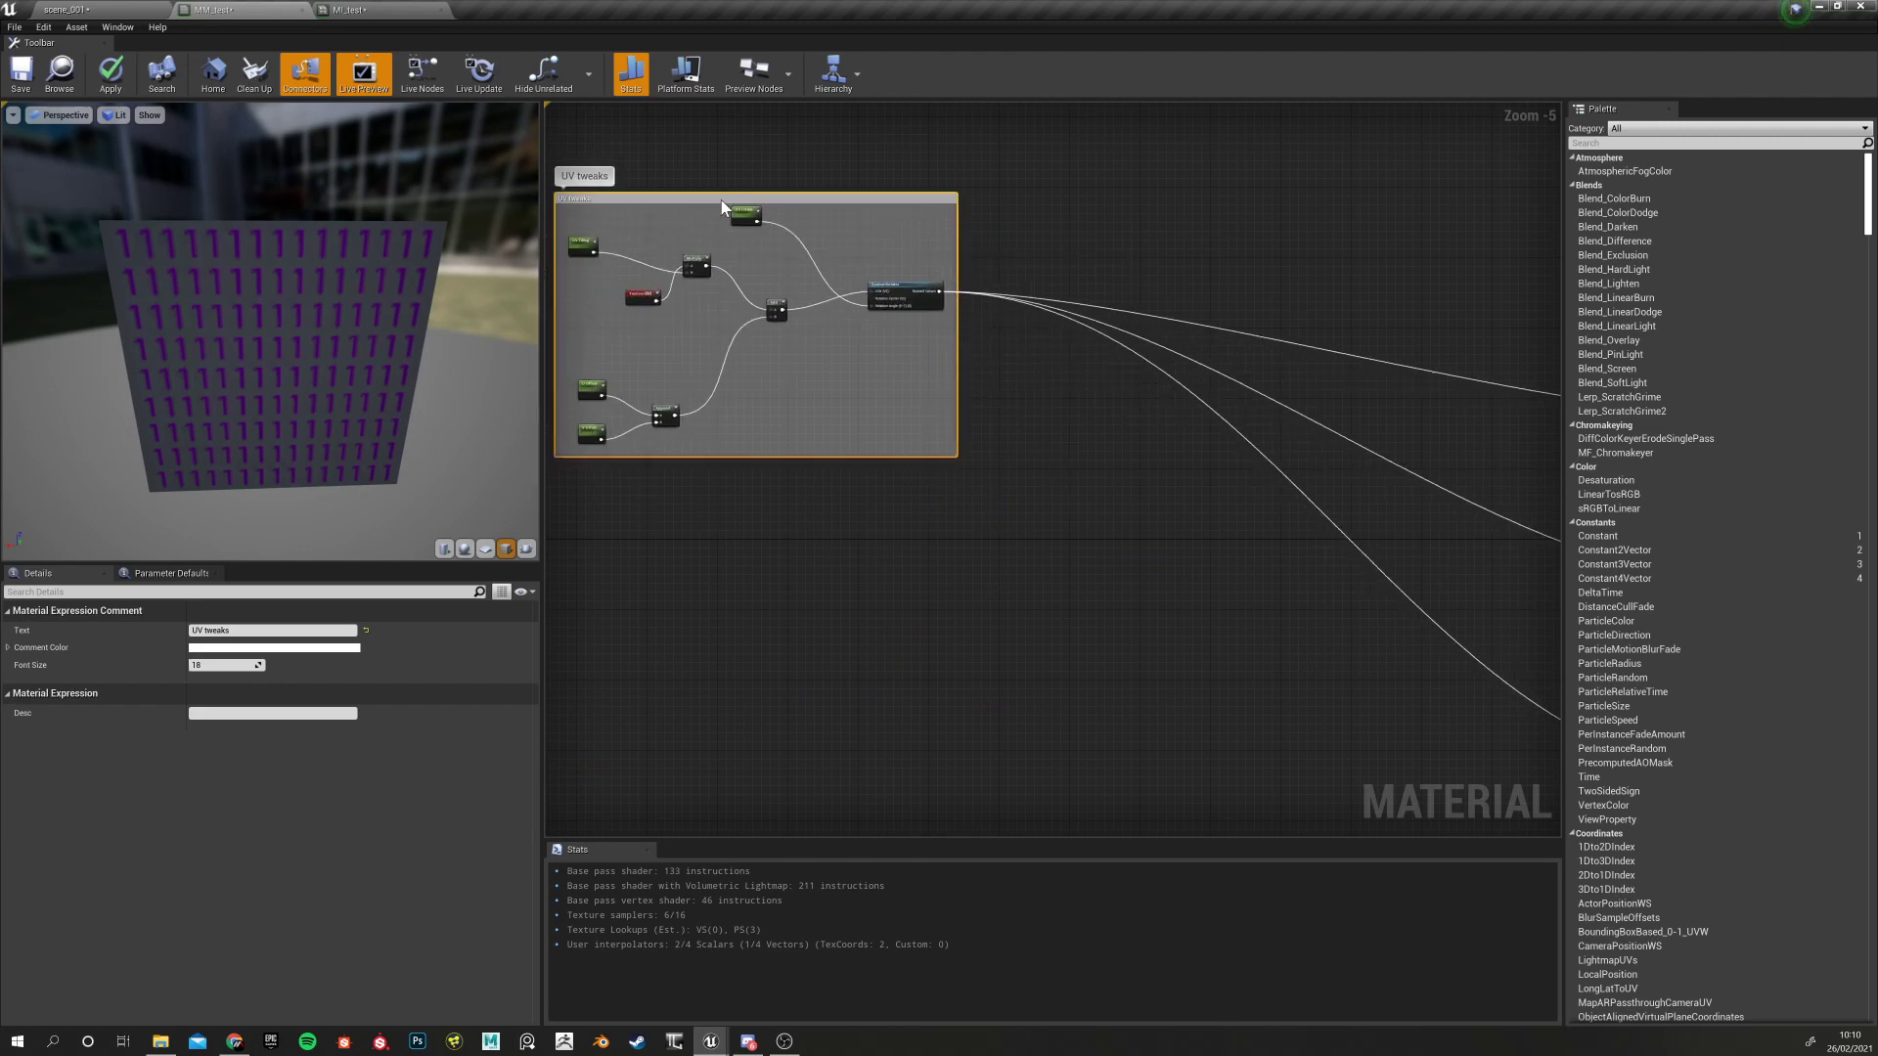
scroll(892, 526, "down", 4)
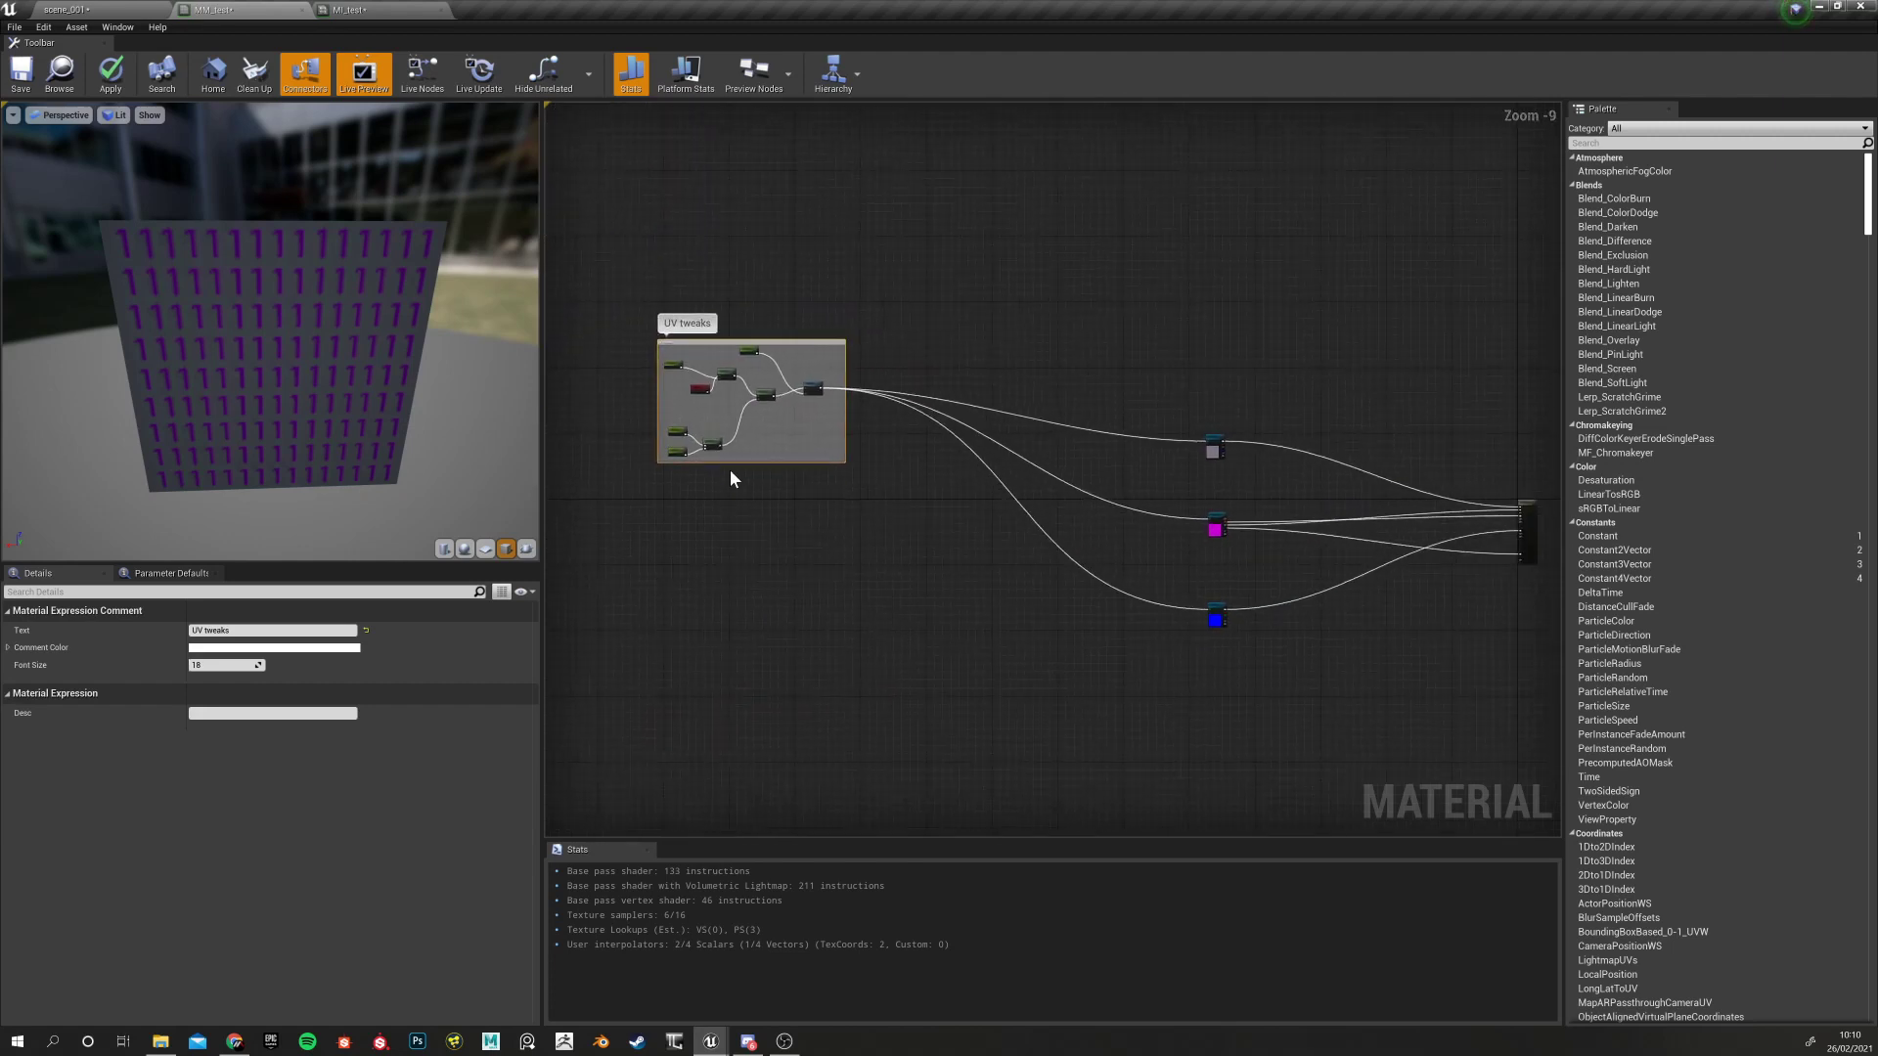
scroll(751, 482, "up", 4)
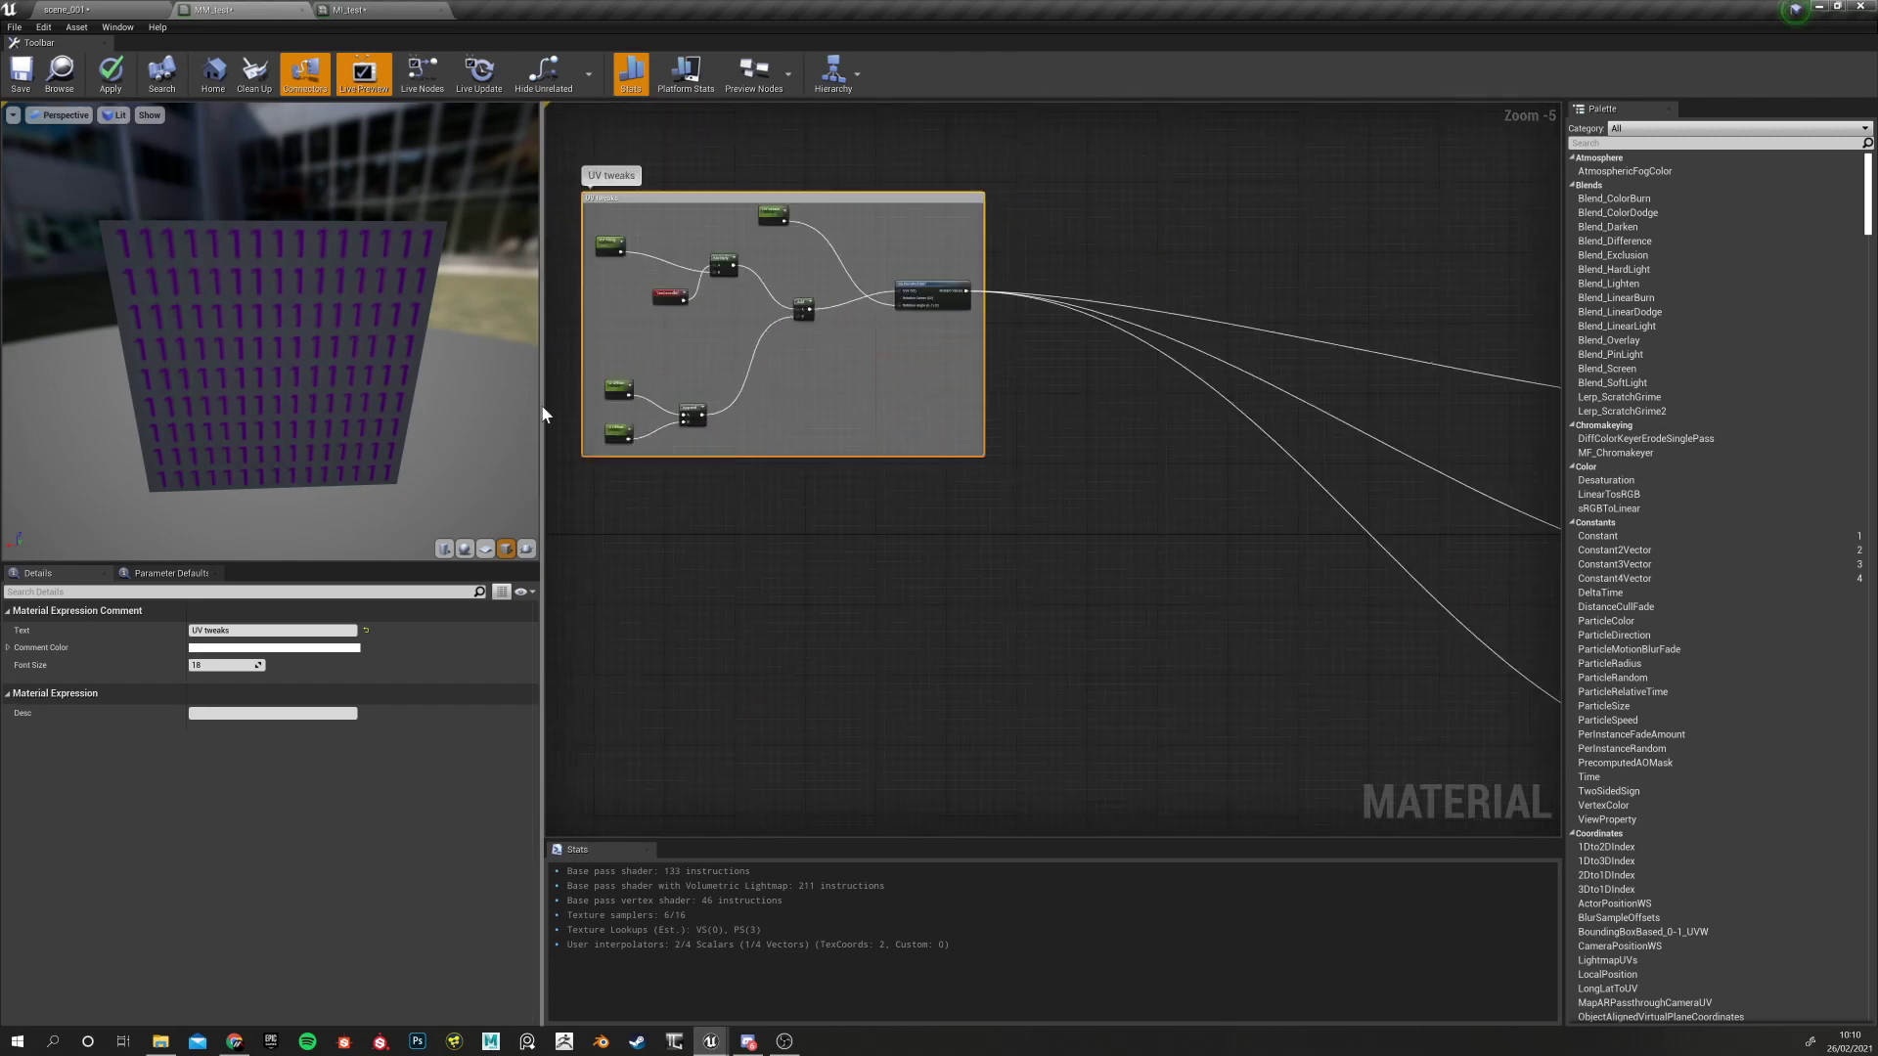
right_click_drag(1002, 620, 743, 690)
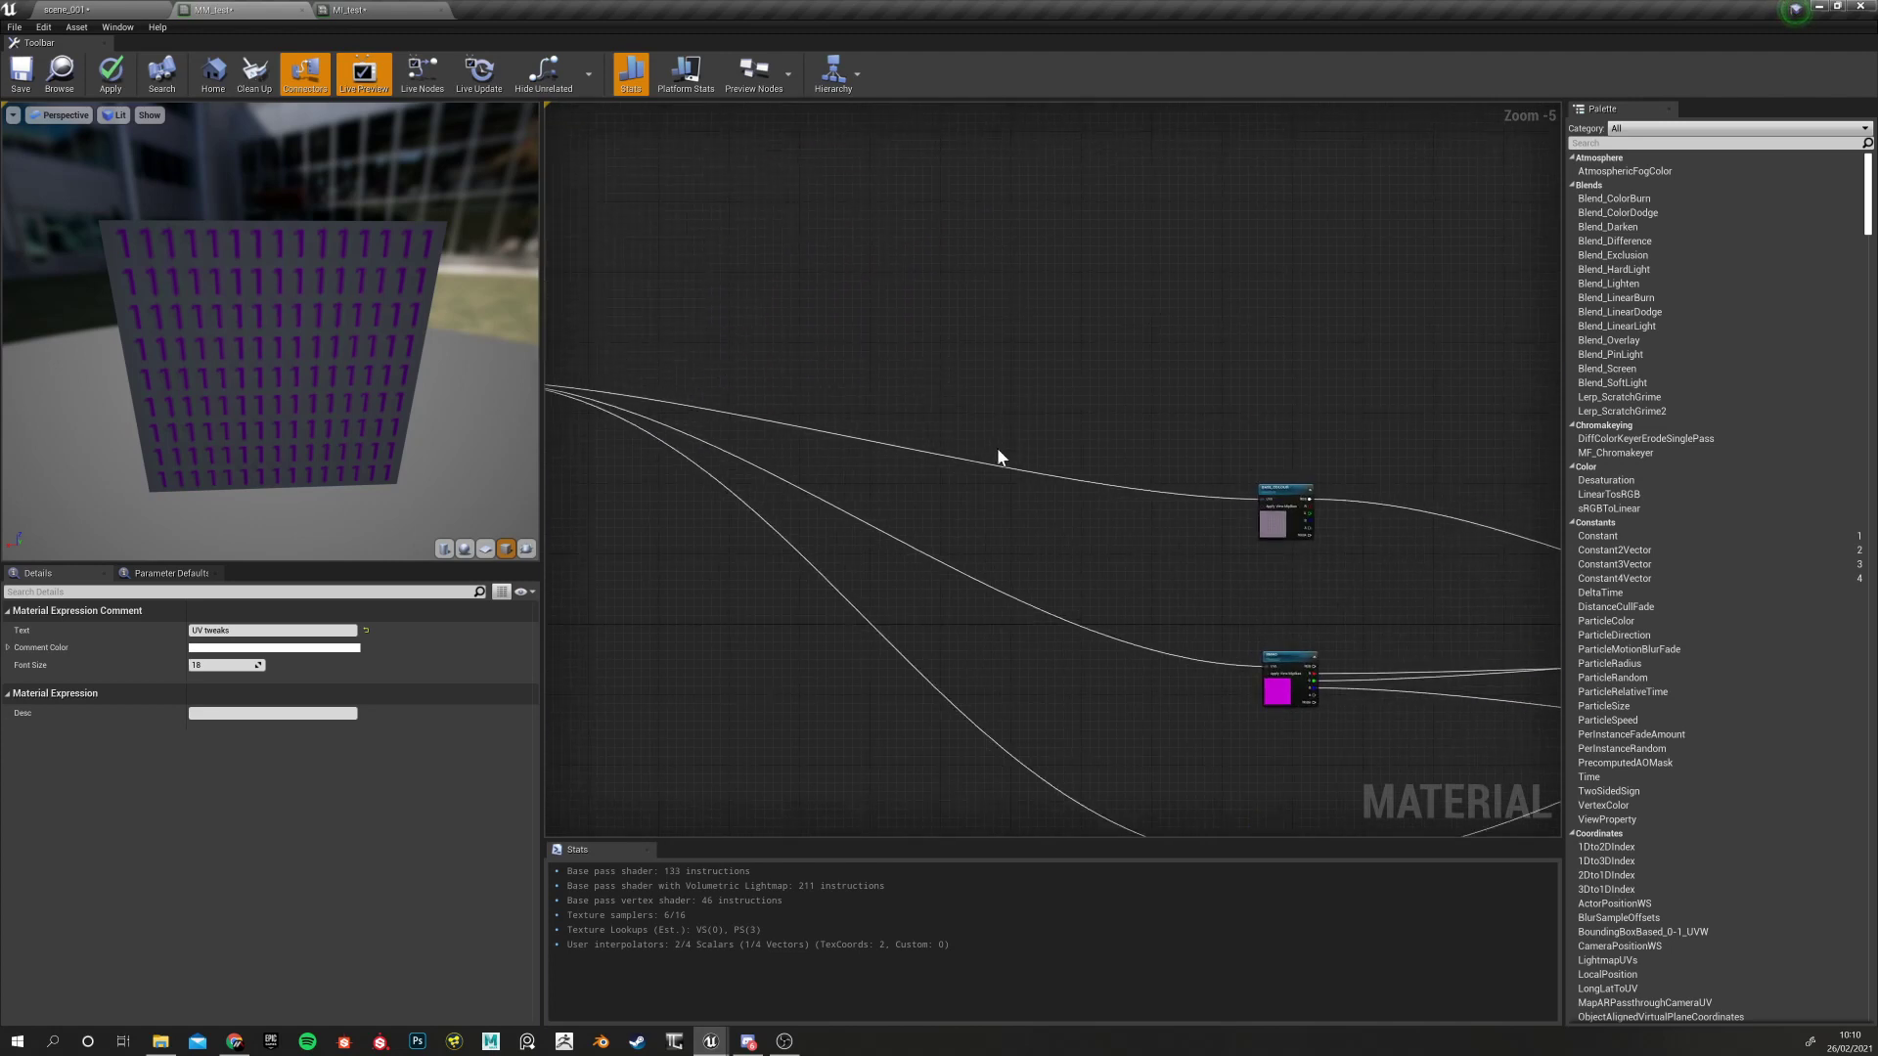
right_click_drag(837, 405, 1240, 347)
right_click_drag(961, 601, 895, 564)
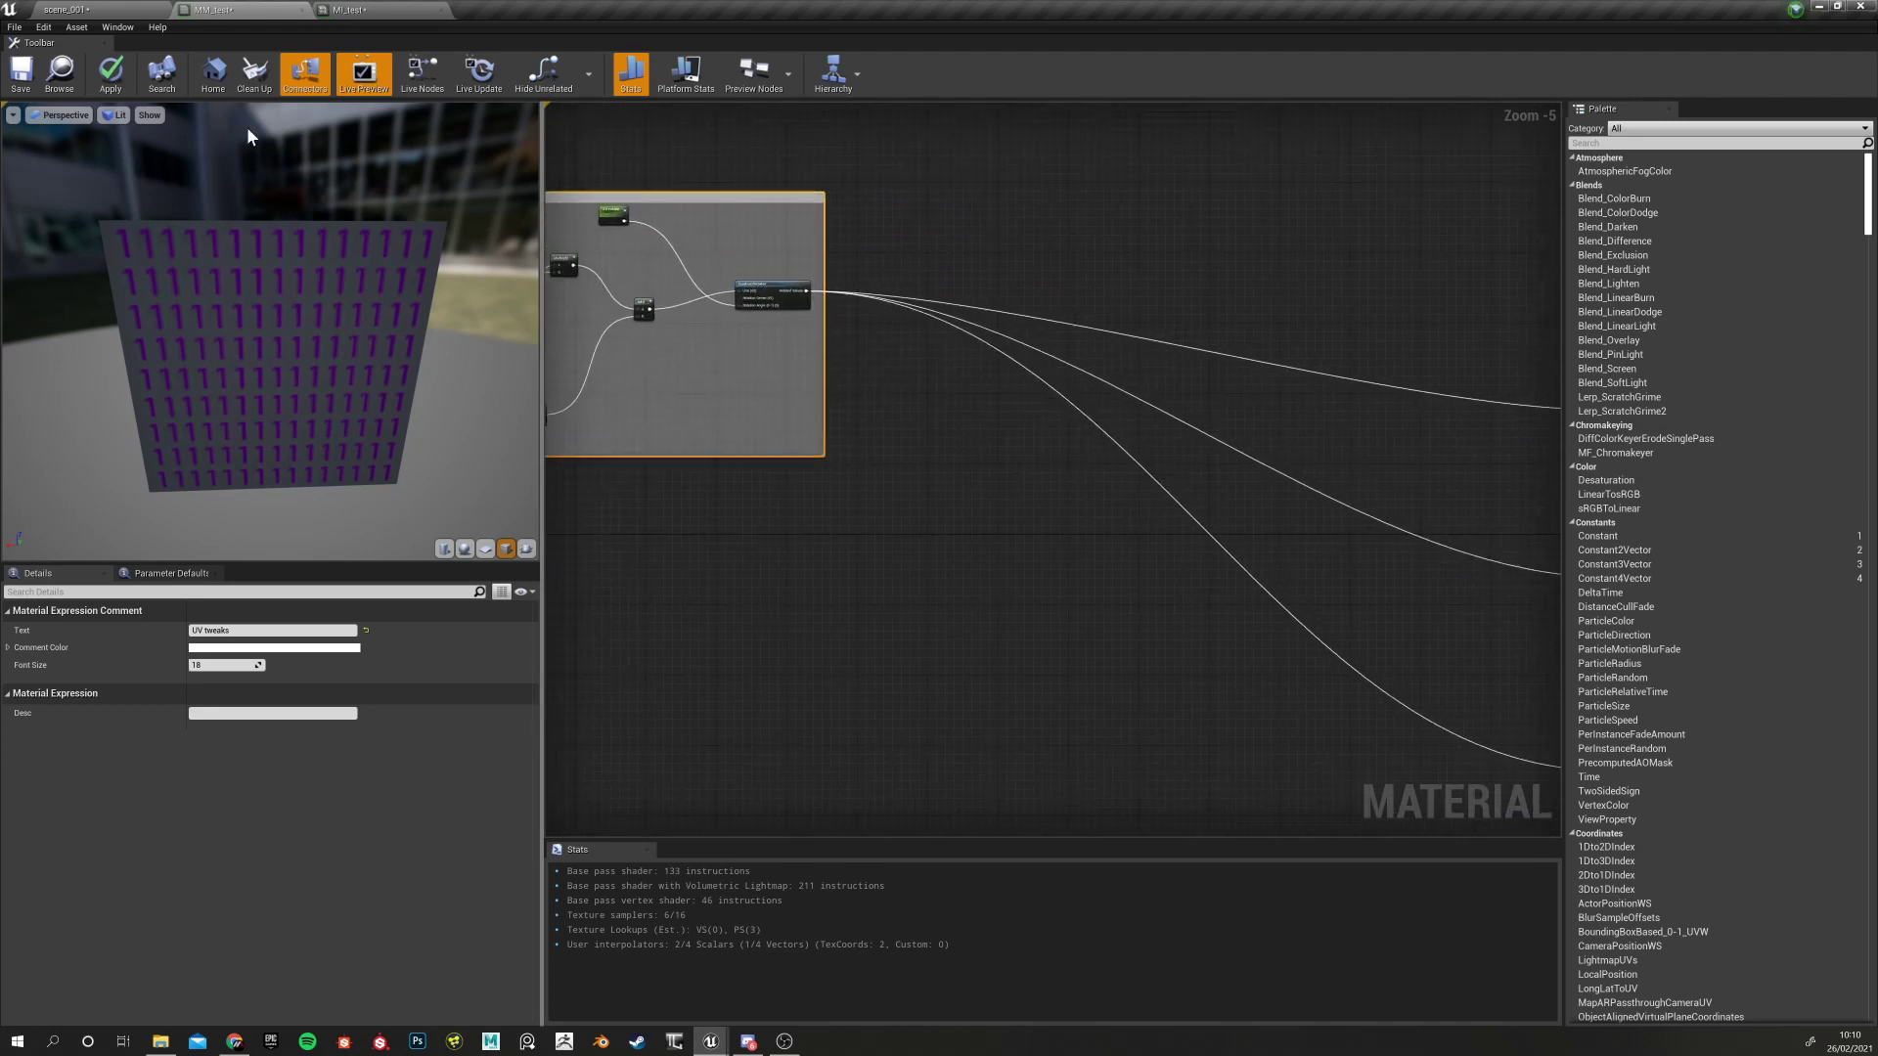
Check the Textures Inputs parameter group in MI_test, then return to the MM_test graph
left_click(344, 10)
left_click(628, 152)
left_click(630, 148)
left_click(214, 10)
left_click(95, 8)
left_click(225, 9)
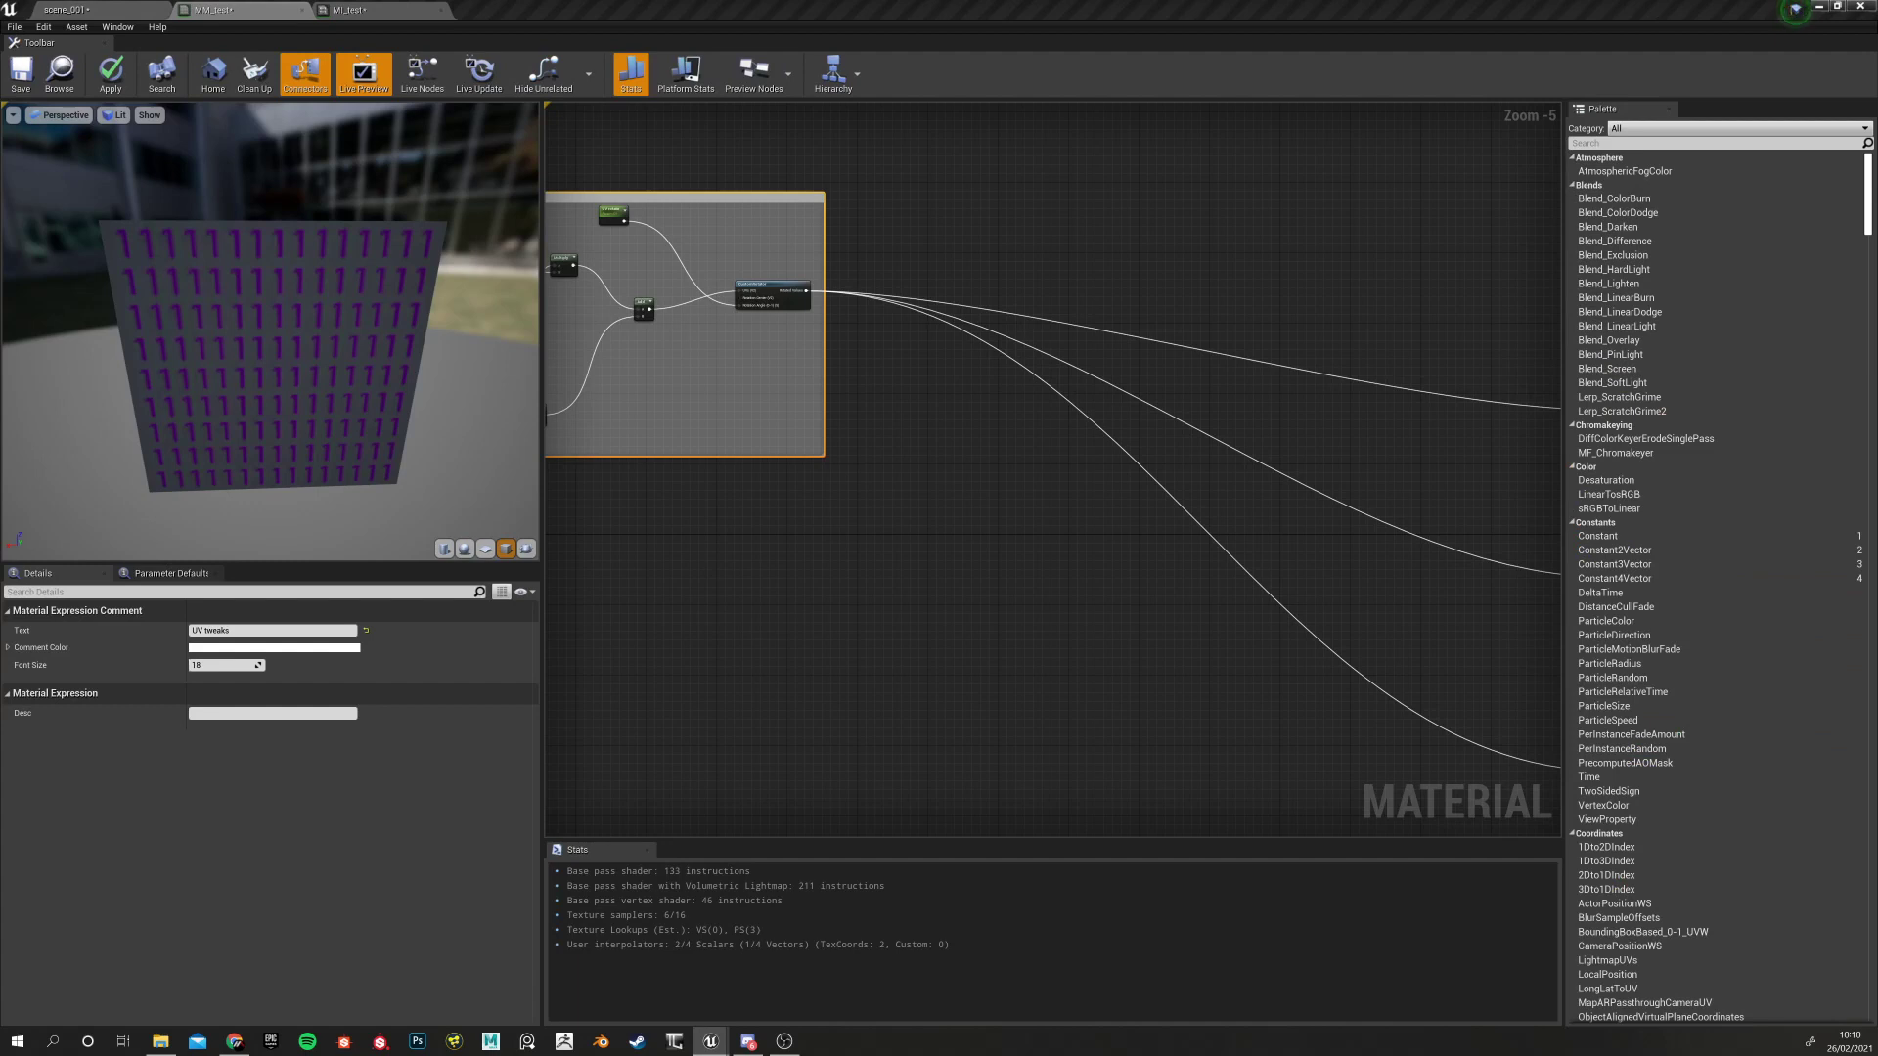
Inspect the BASE_COLOUR and RMAO texture nodes in the MM_test graph
right_click_drag(1076, 618, 445, 561)
scroll(1100, 488, "up", 2)
scroll(830, 397, "up", 2)
scroll(829, 397, "down", 5)
left_click(848, 354)
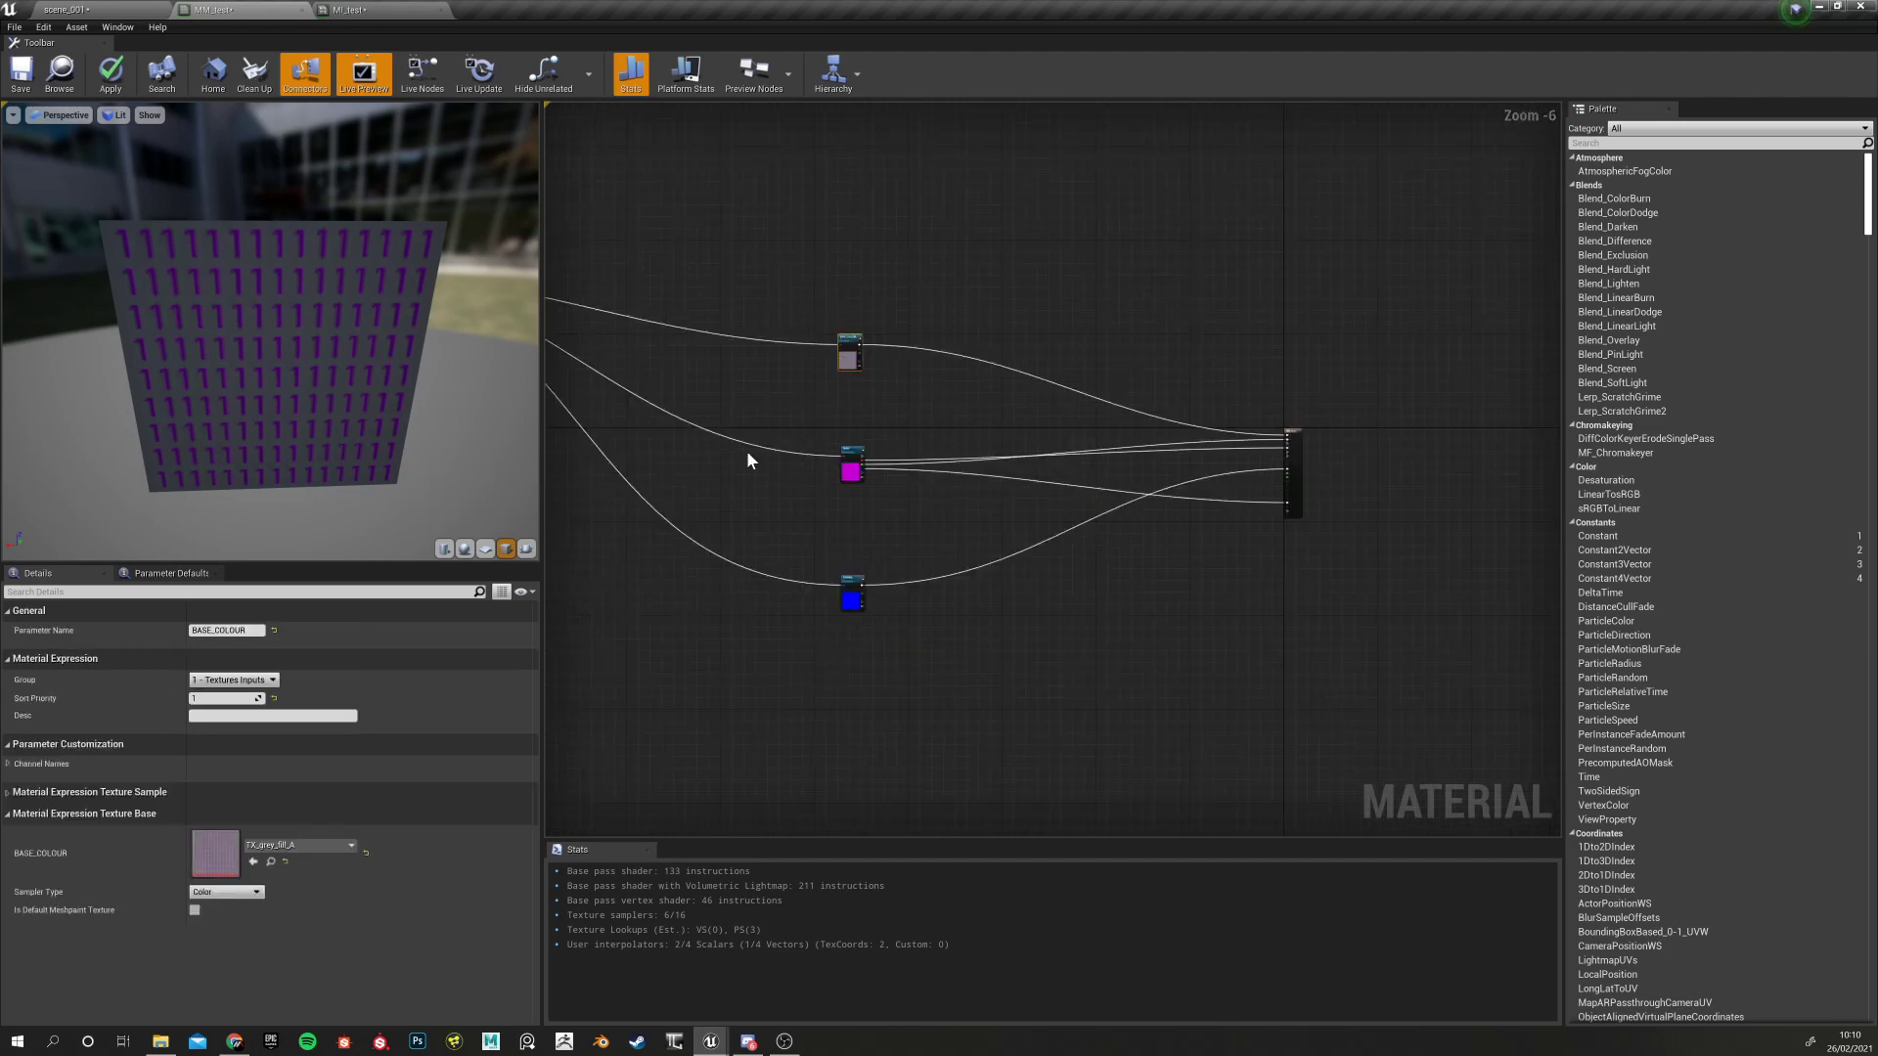
left_click(851, 461)
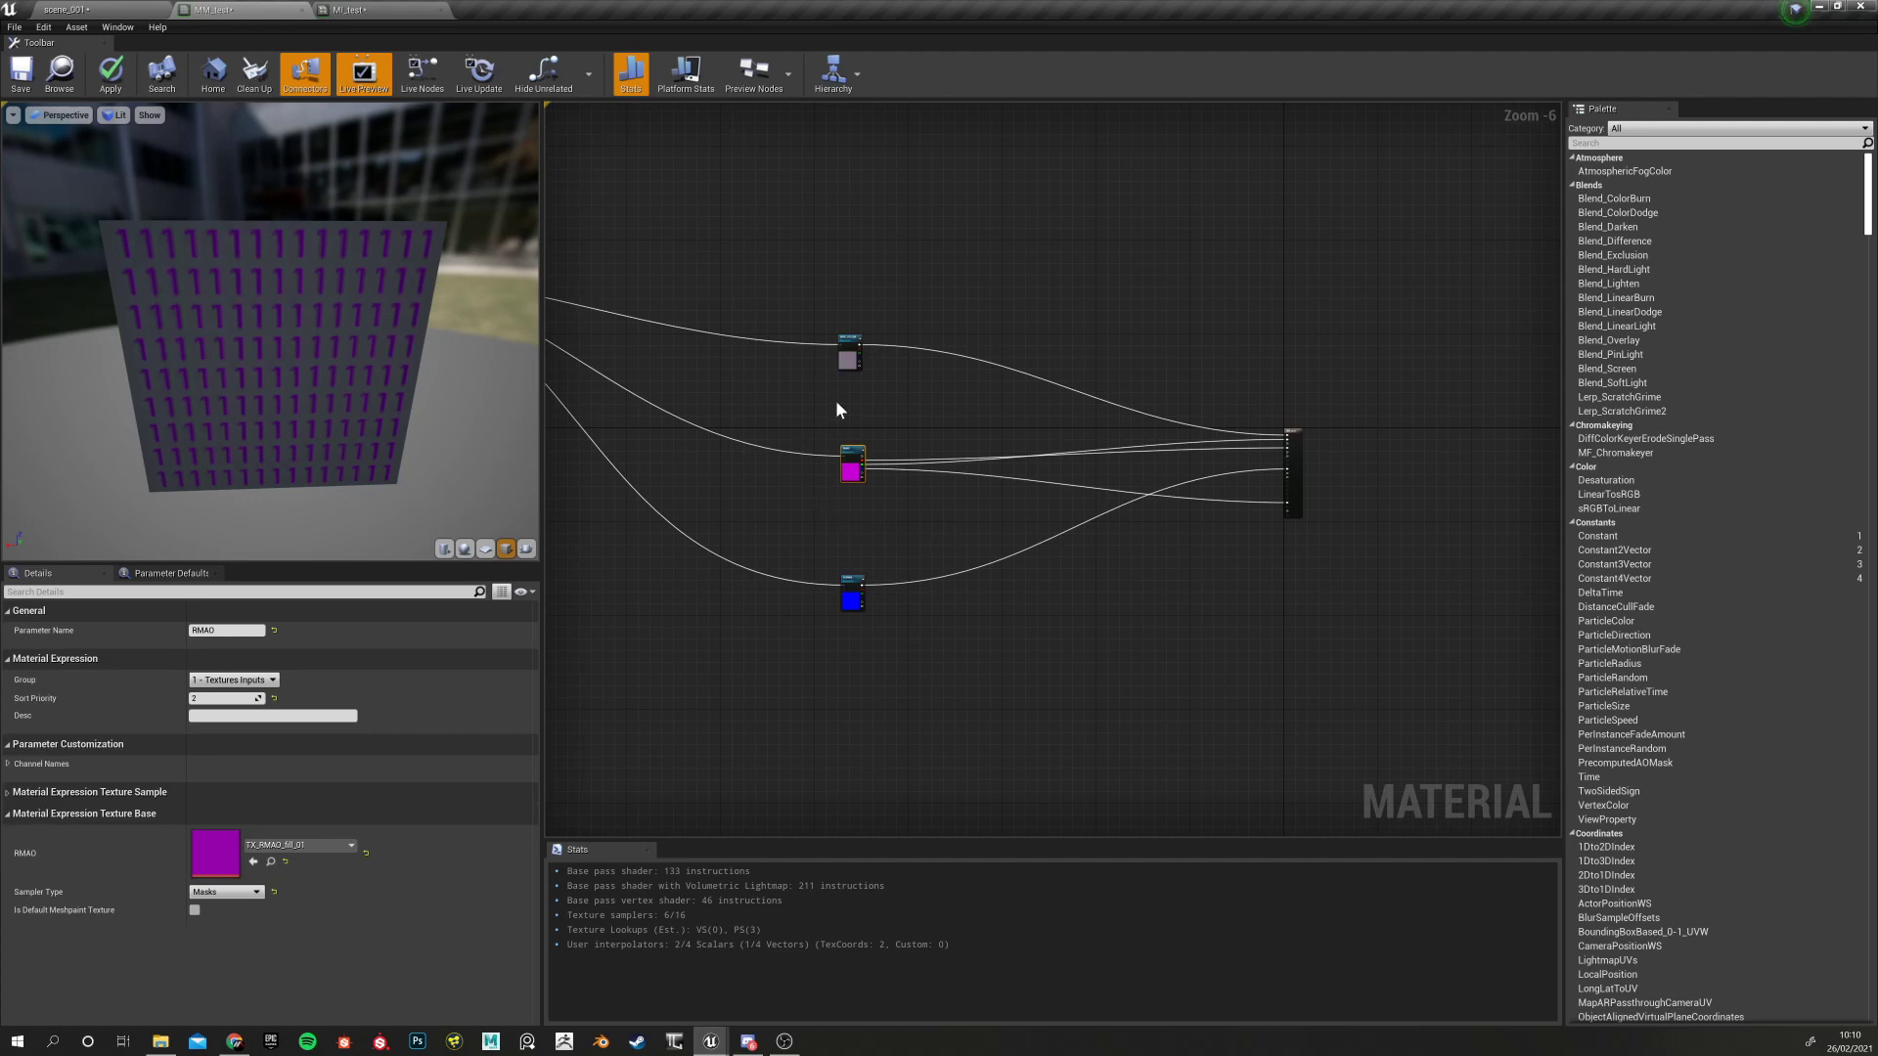
Inspect the NORMAL texture node and move the material Result node further right
left_click(852, 592)
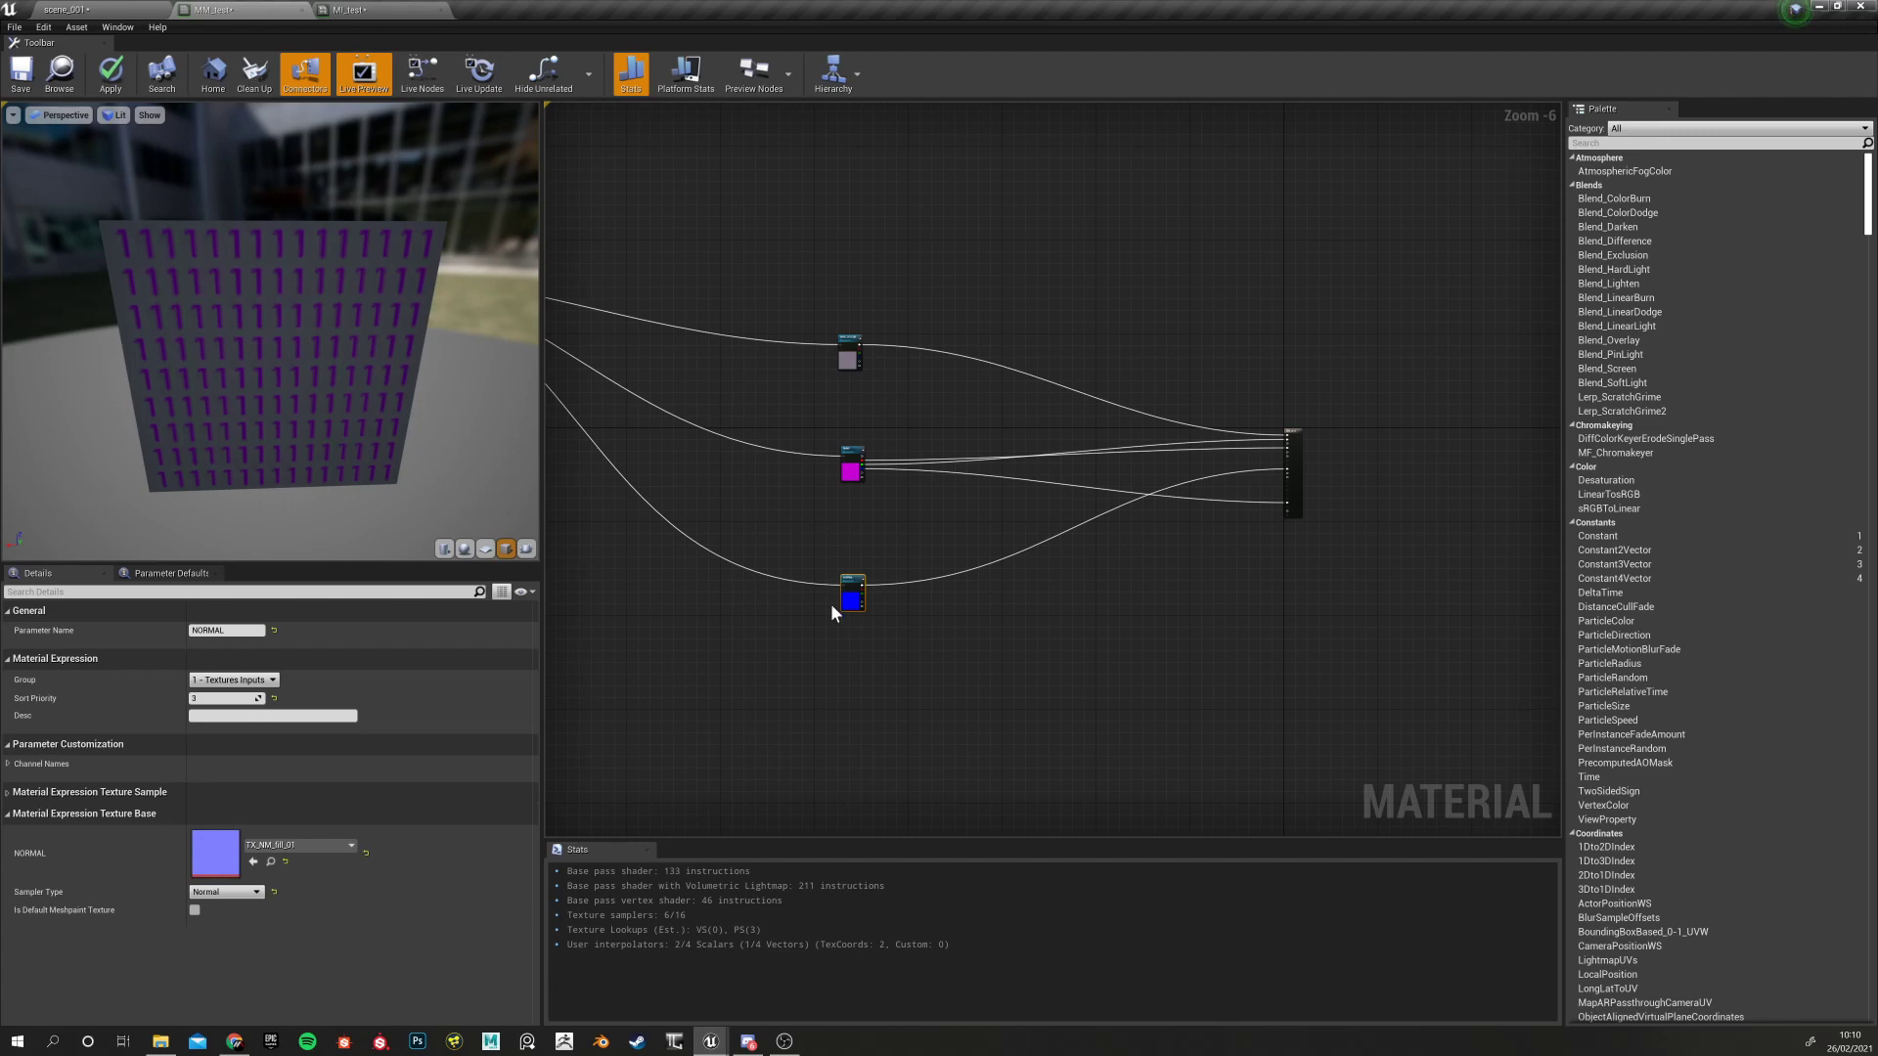
left_click_drag(1293, 450, 1427, 432)
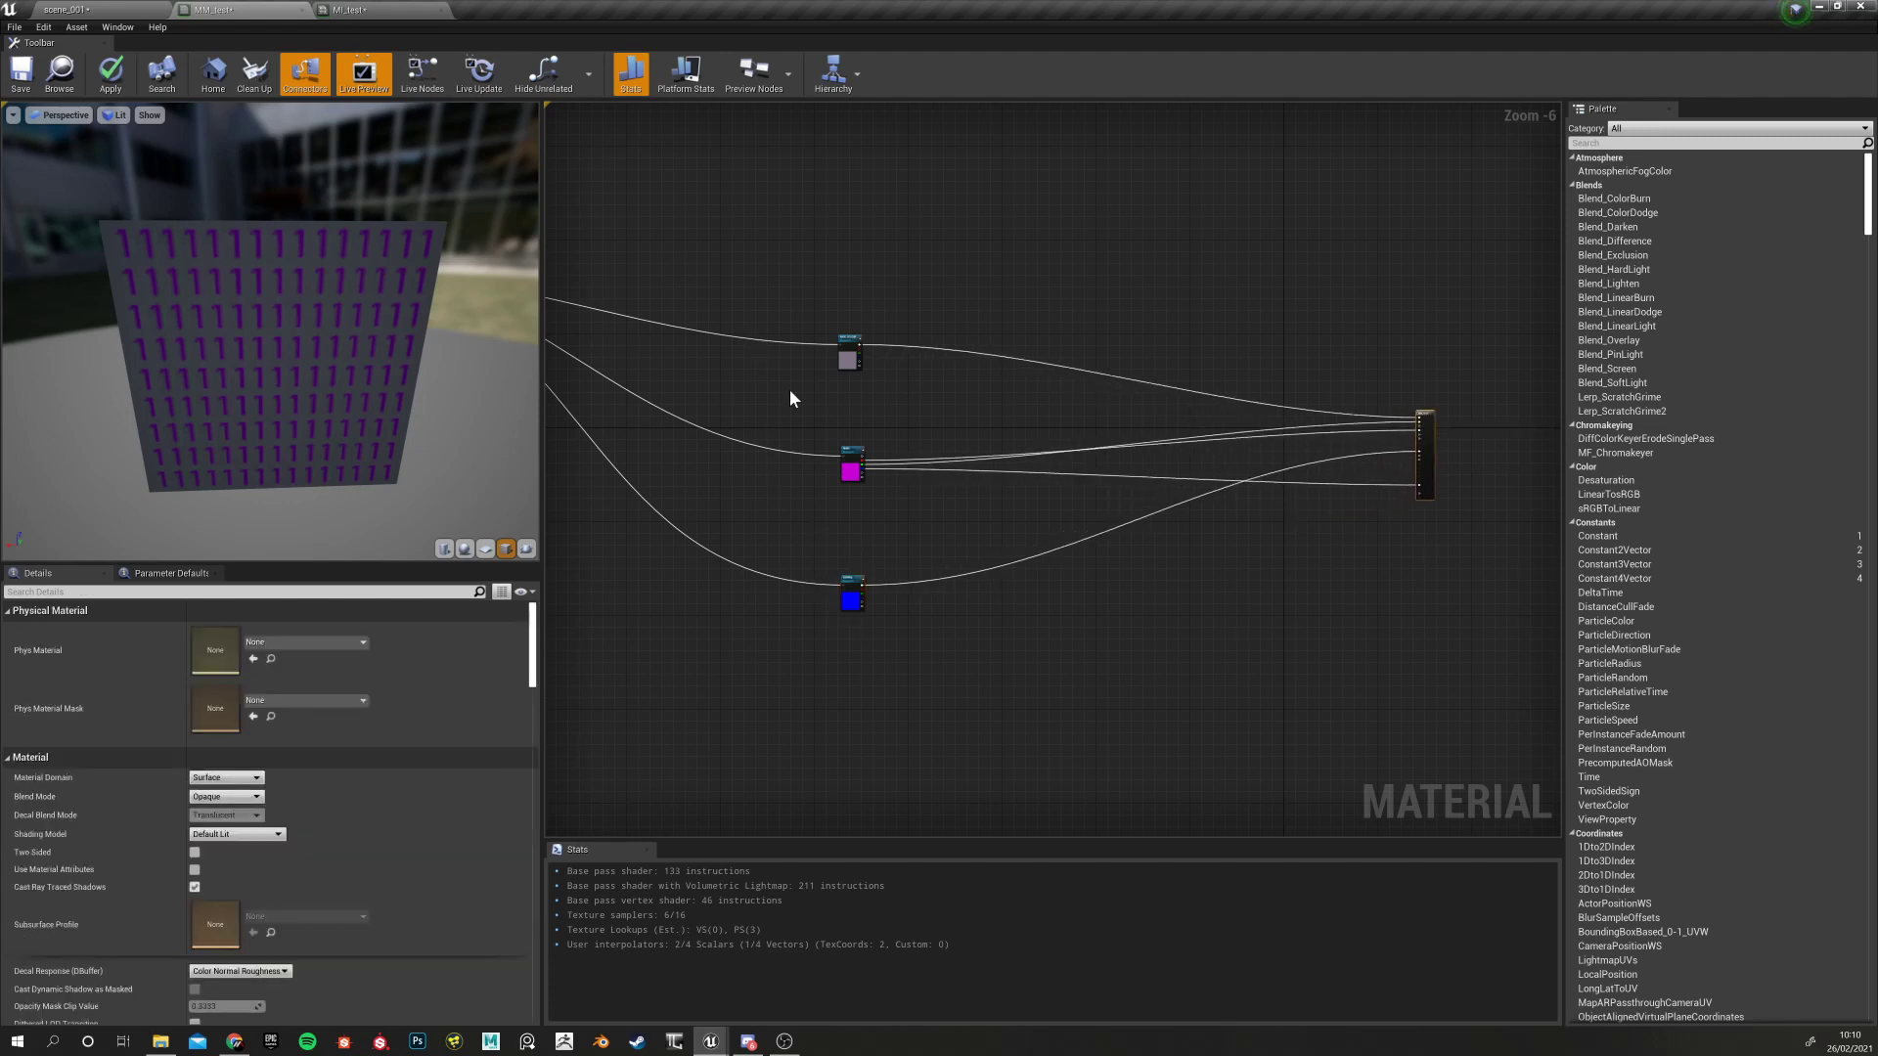
right_click_drag(775, 356, 927, 379)
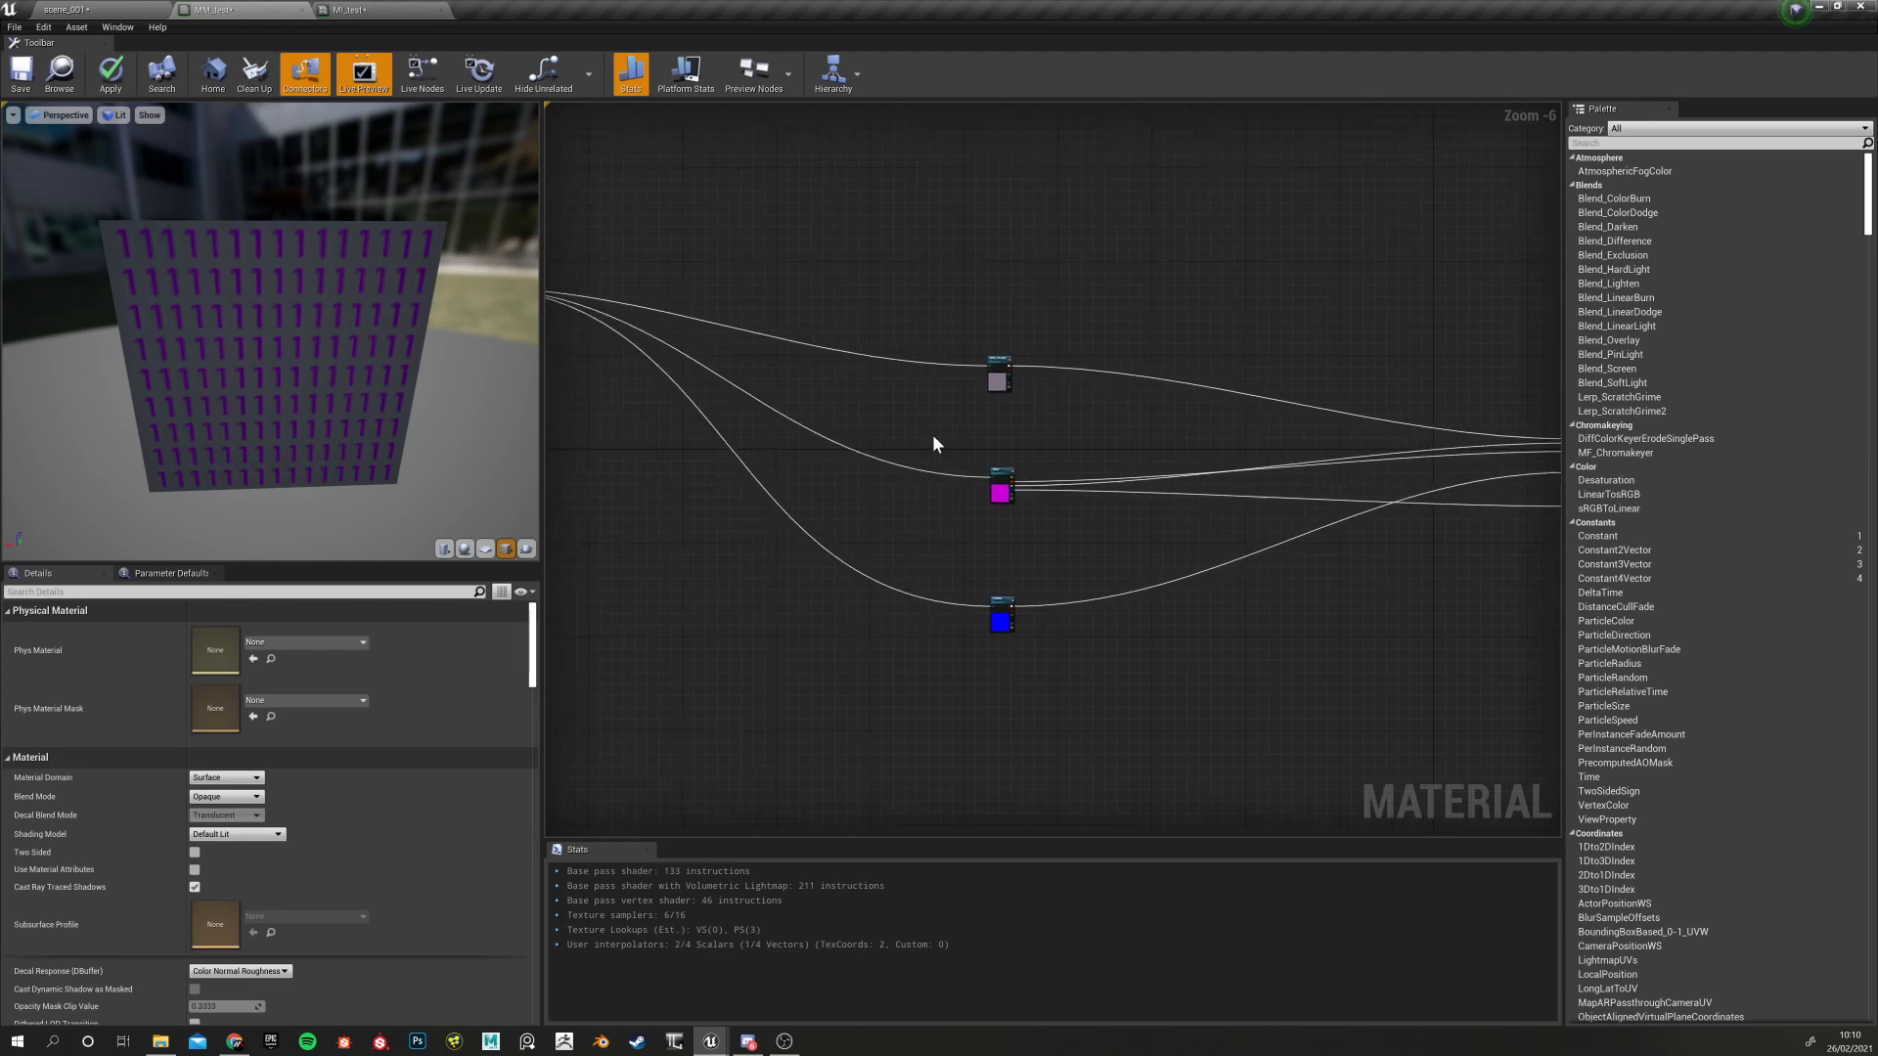
left_click_drag(908, 292, 1111, 799)
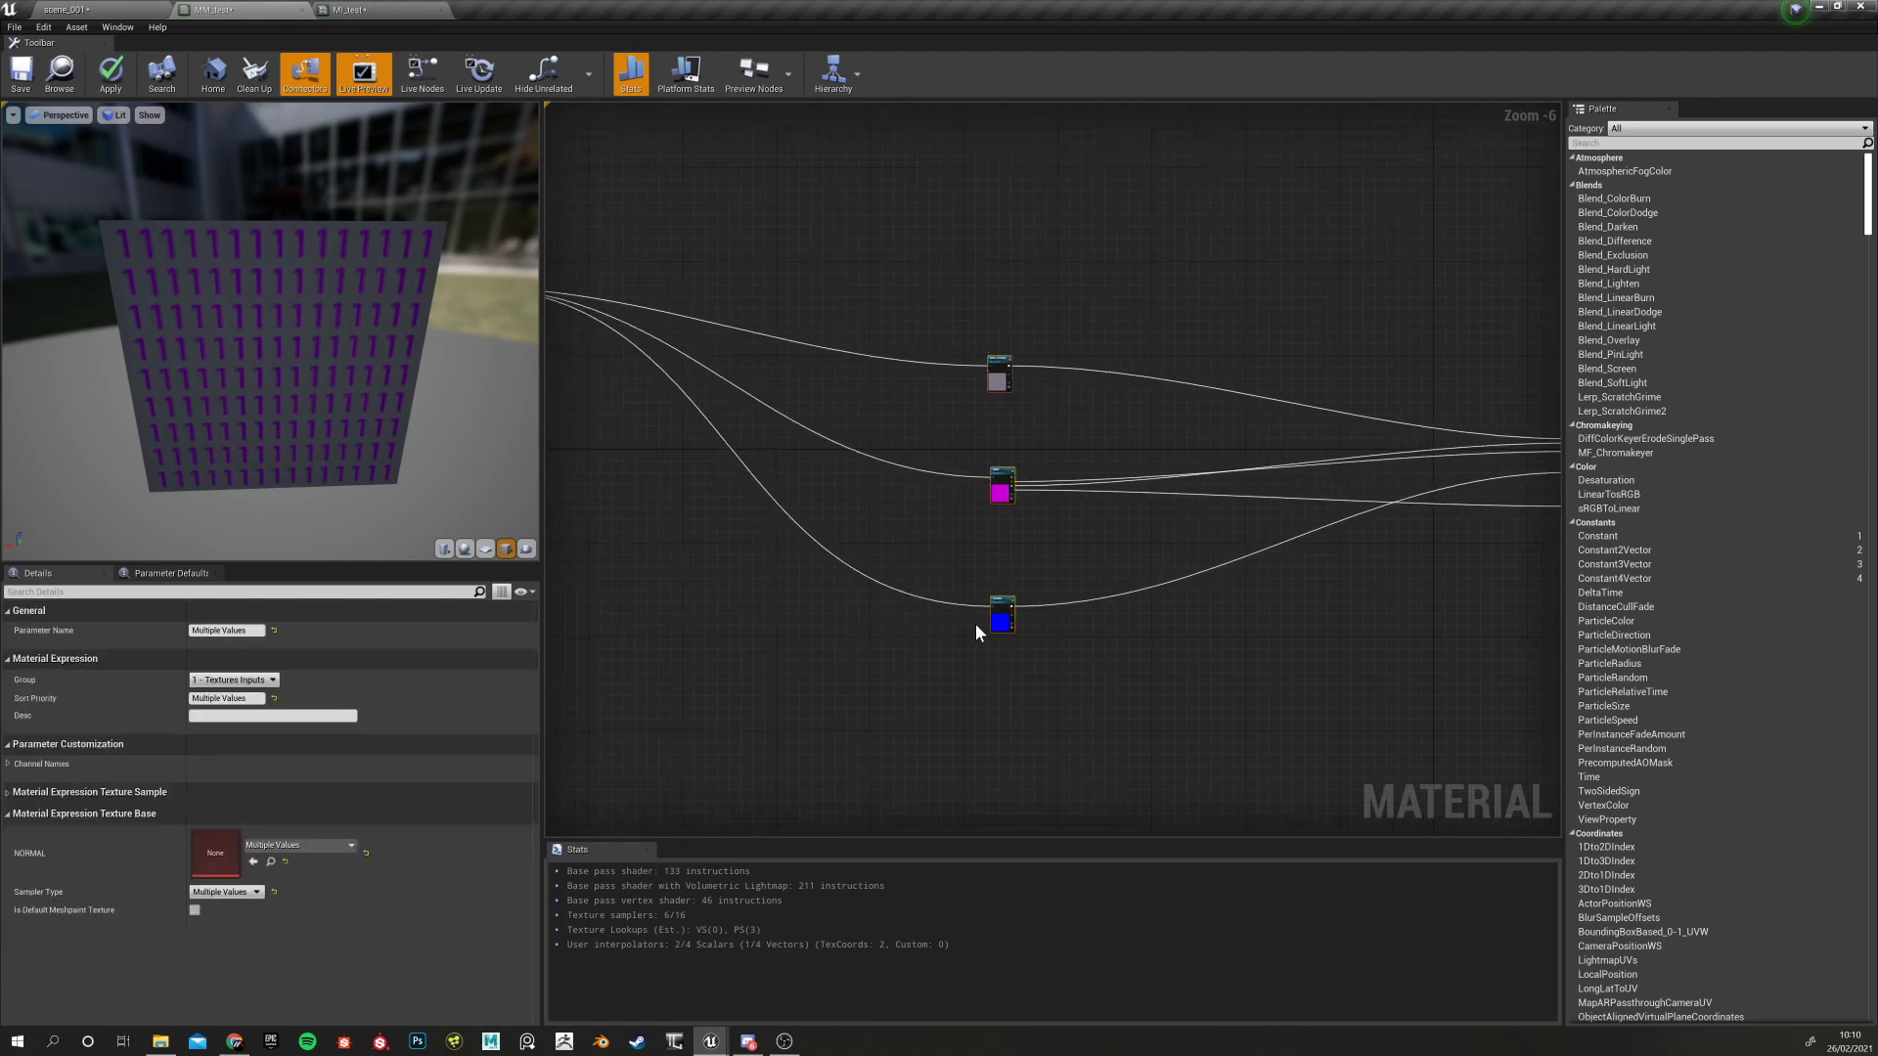
left_click(864, 508)
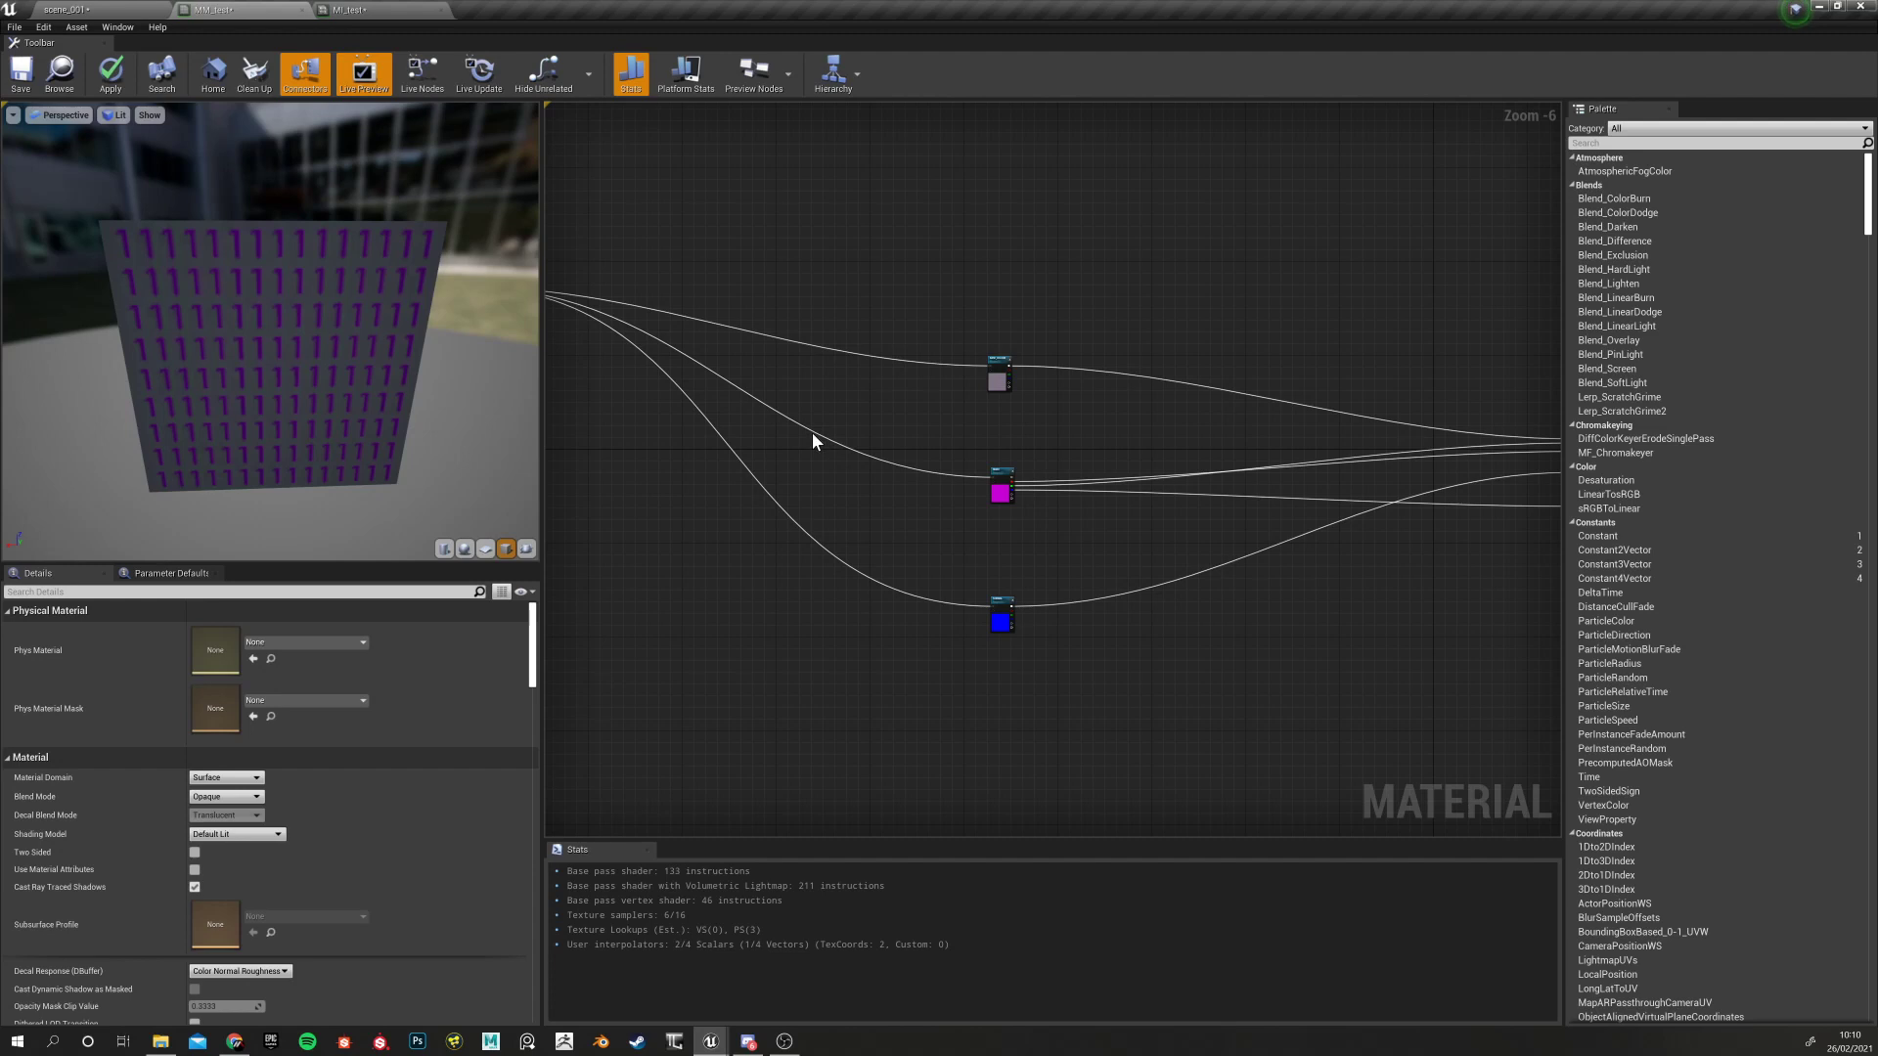
Test-break the wire into the RMAO texture node, undoing each break to restore it
left_click(812, 438, "alt")
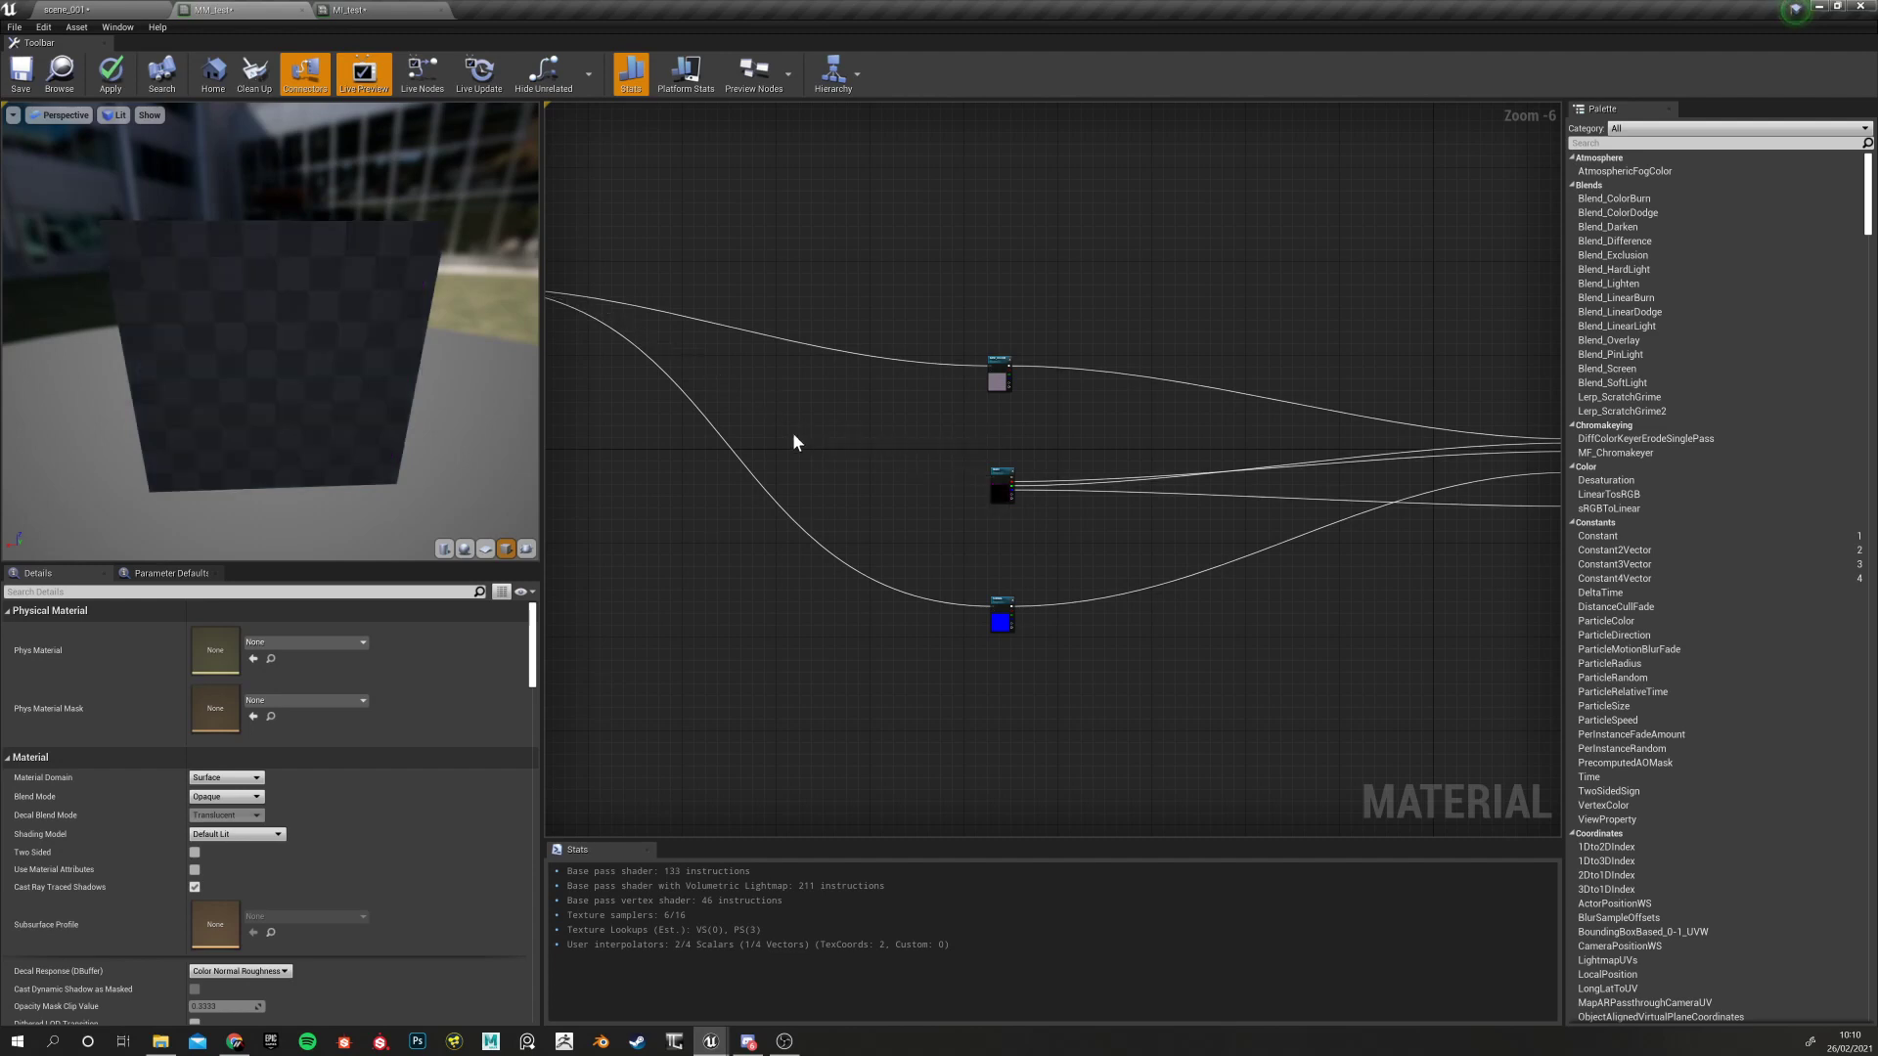
key("ctrl+z")
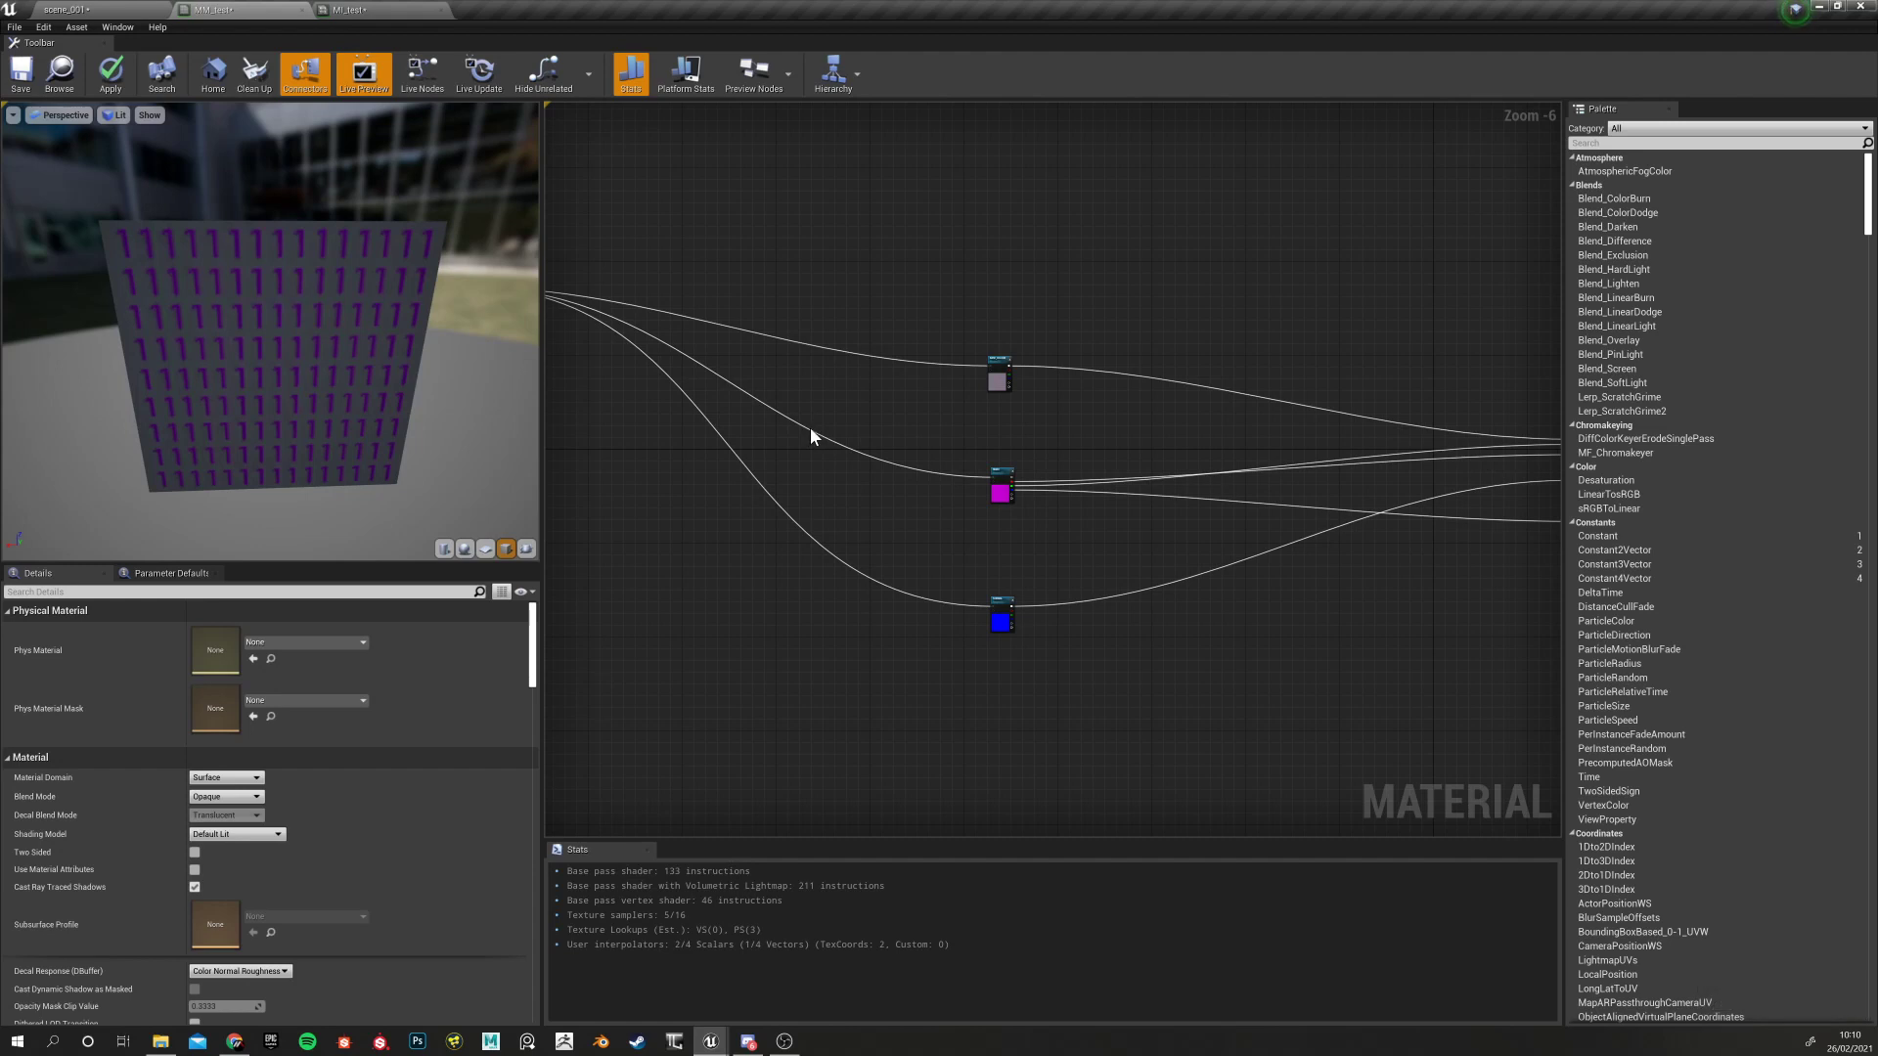
left_click_drag(807, 425, 797, 432, "ctrl")
left_click(817, 389)
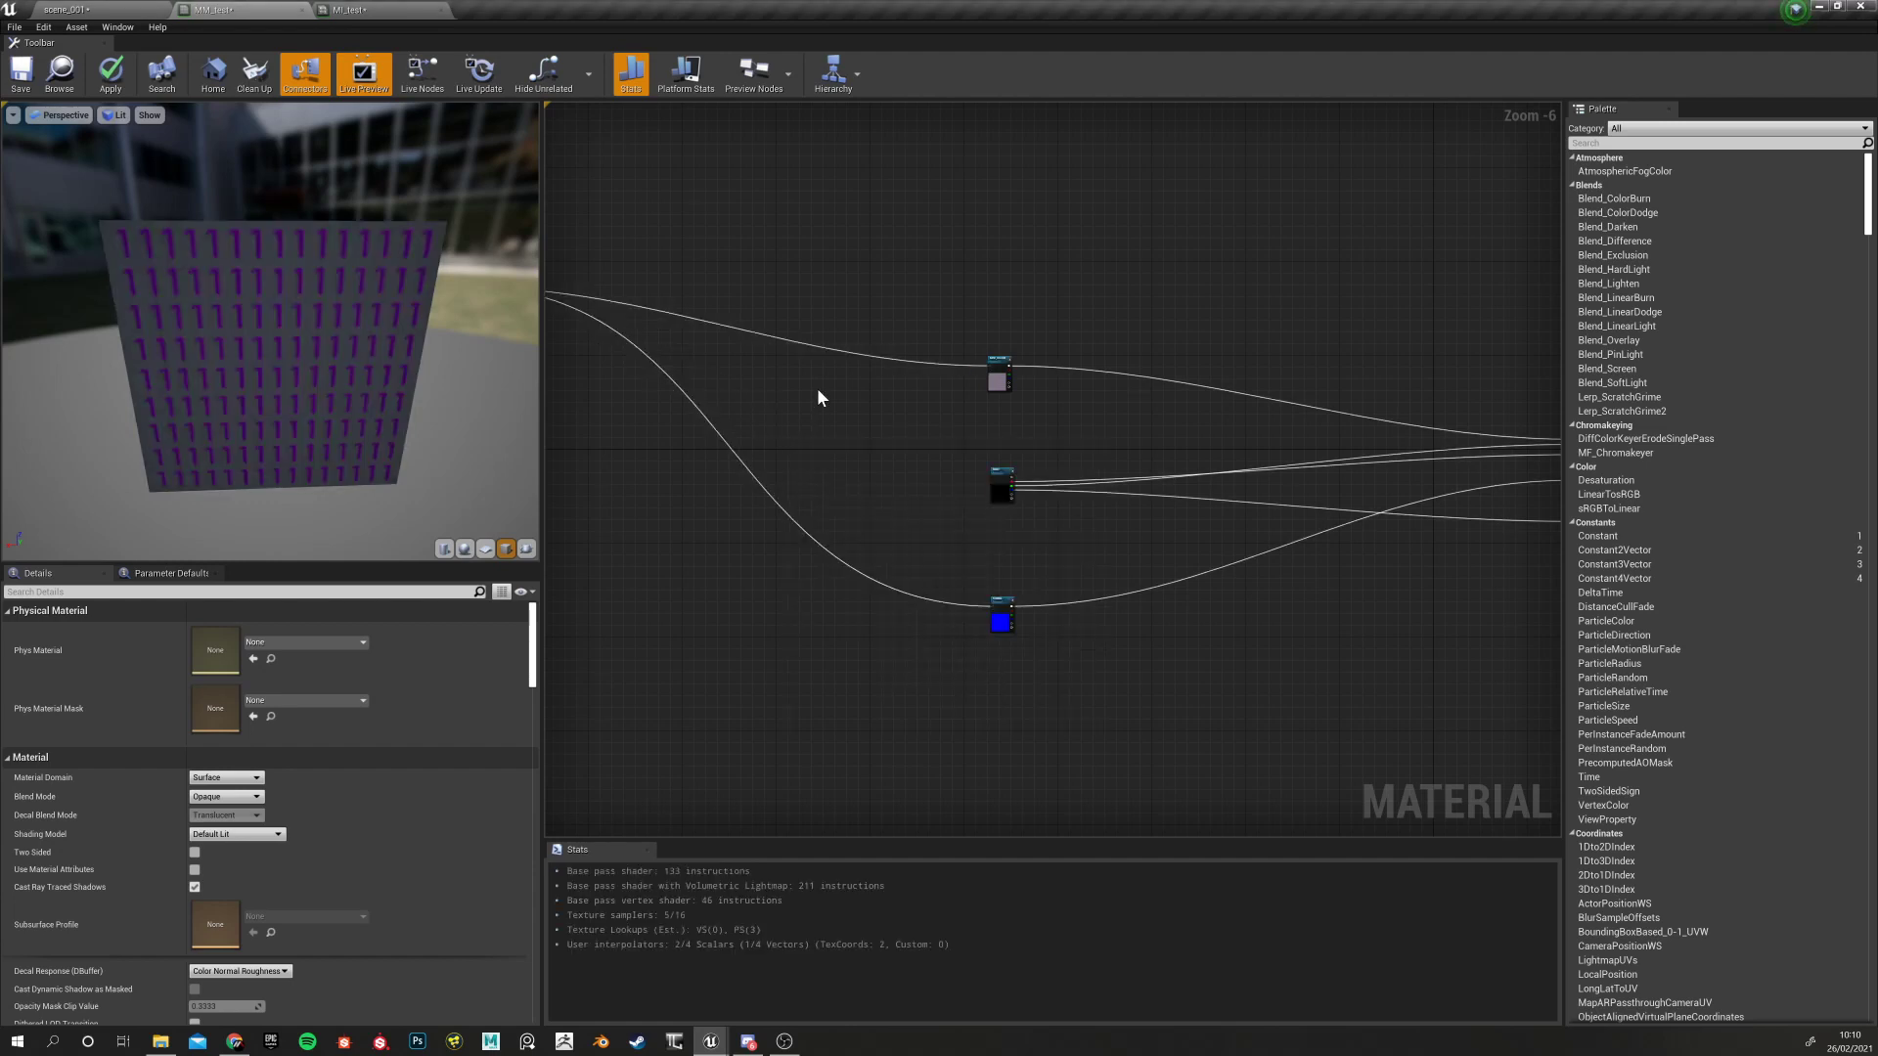
key("ctrl+z")
left_click_drag(934, 303, 1109, 710)
left_click(791, 376)
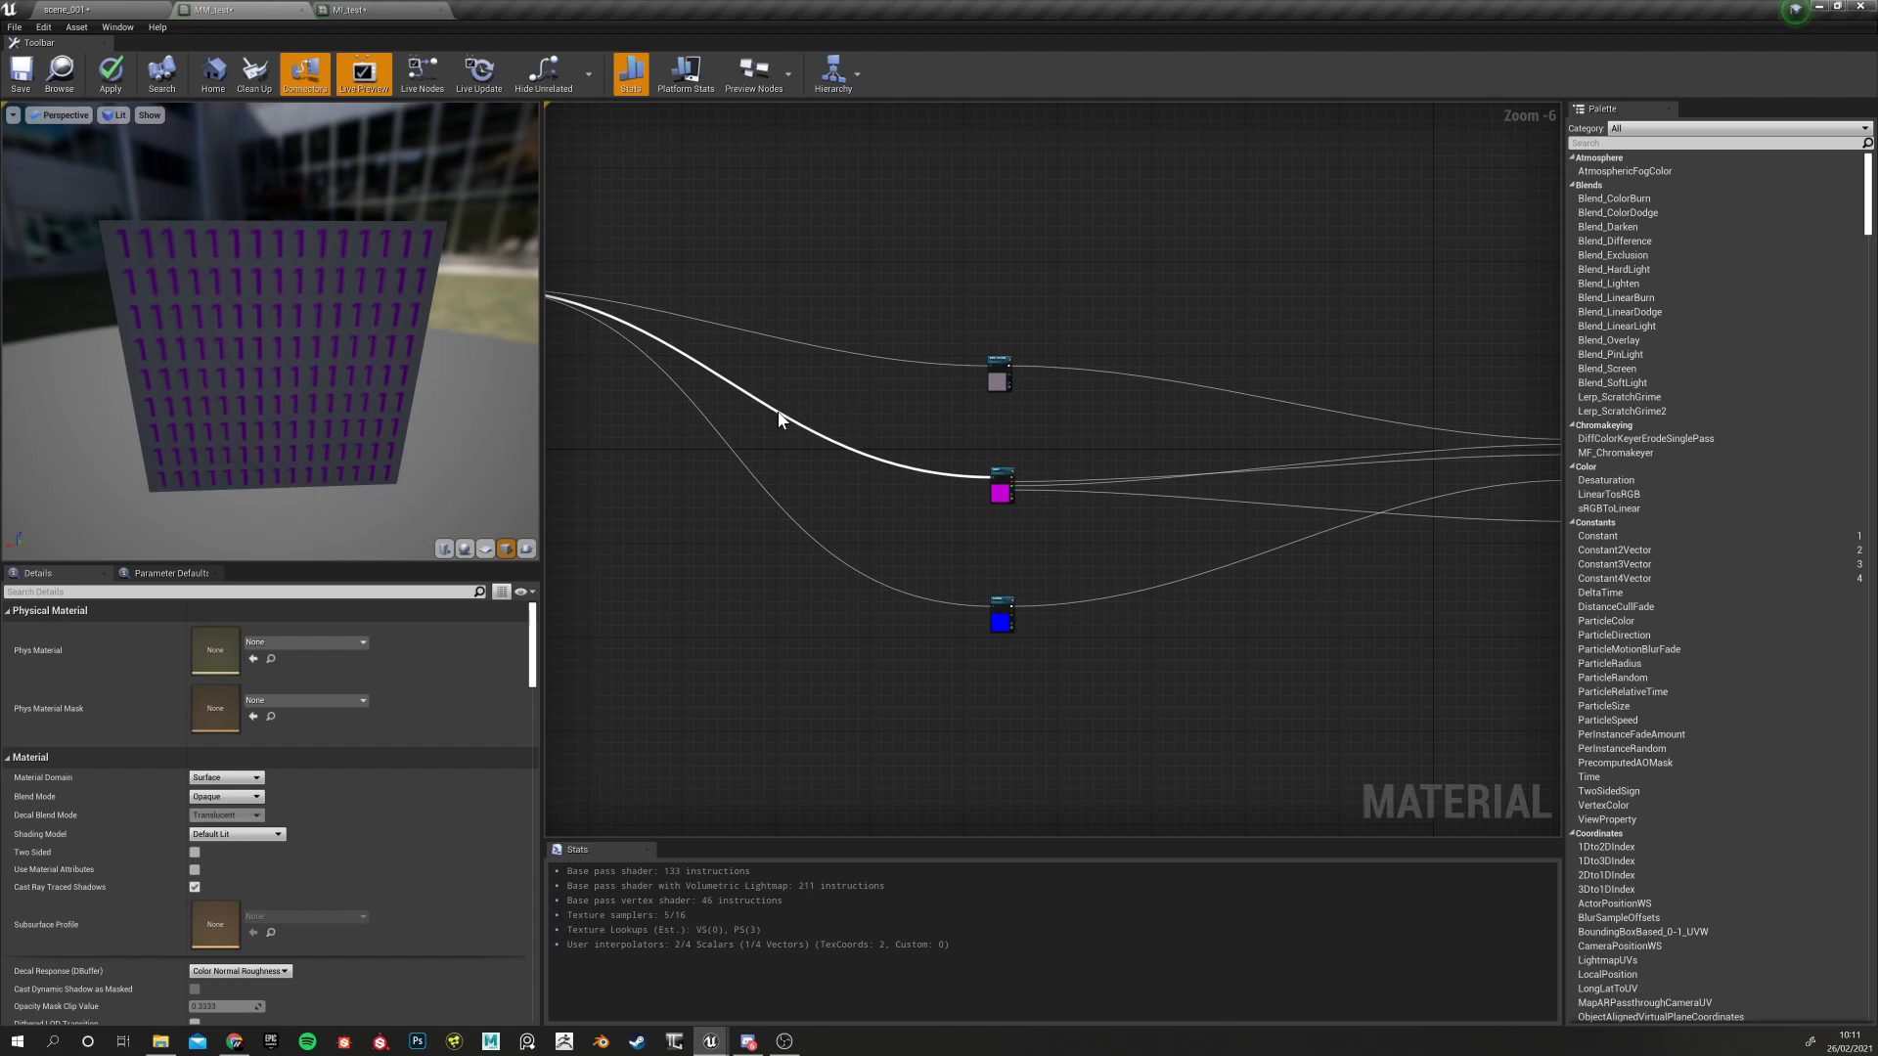
left_click(779, 419, "alt")
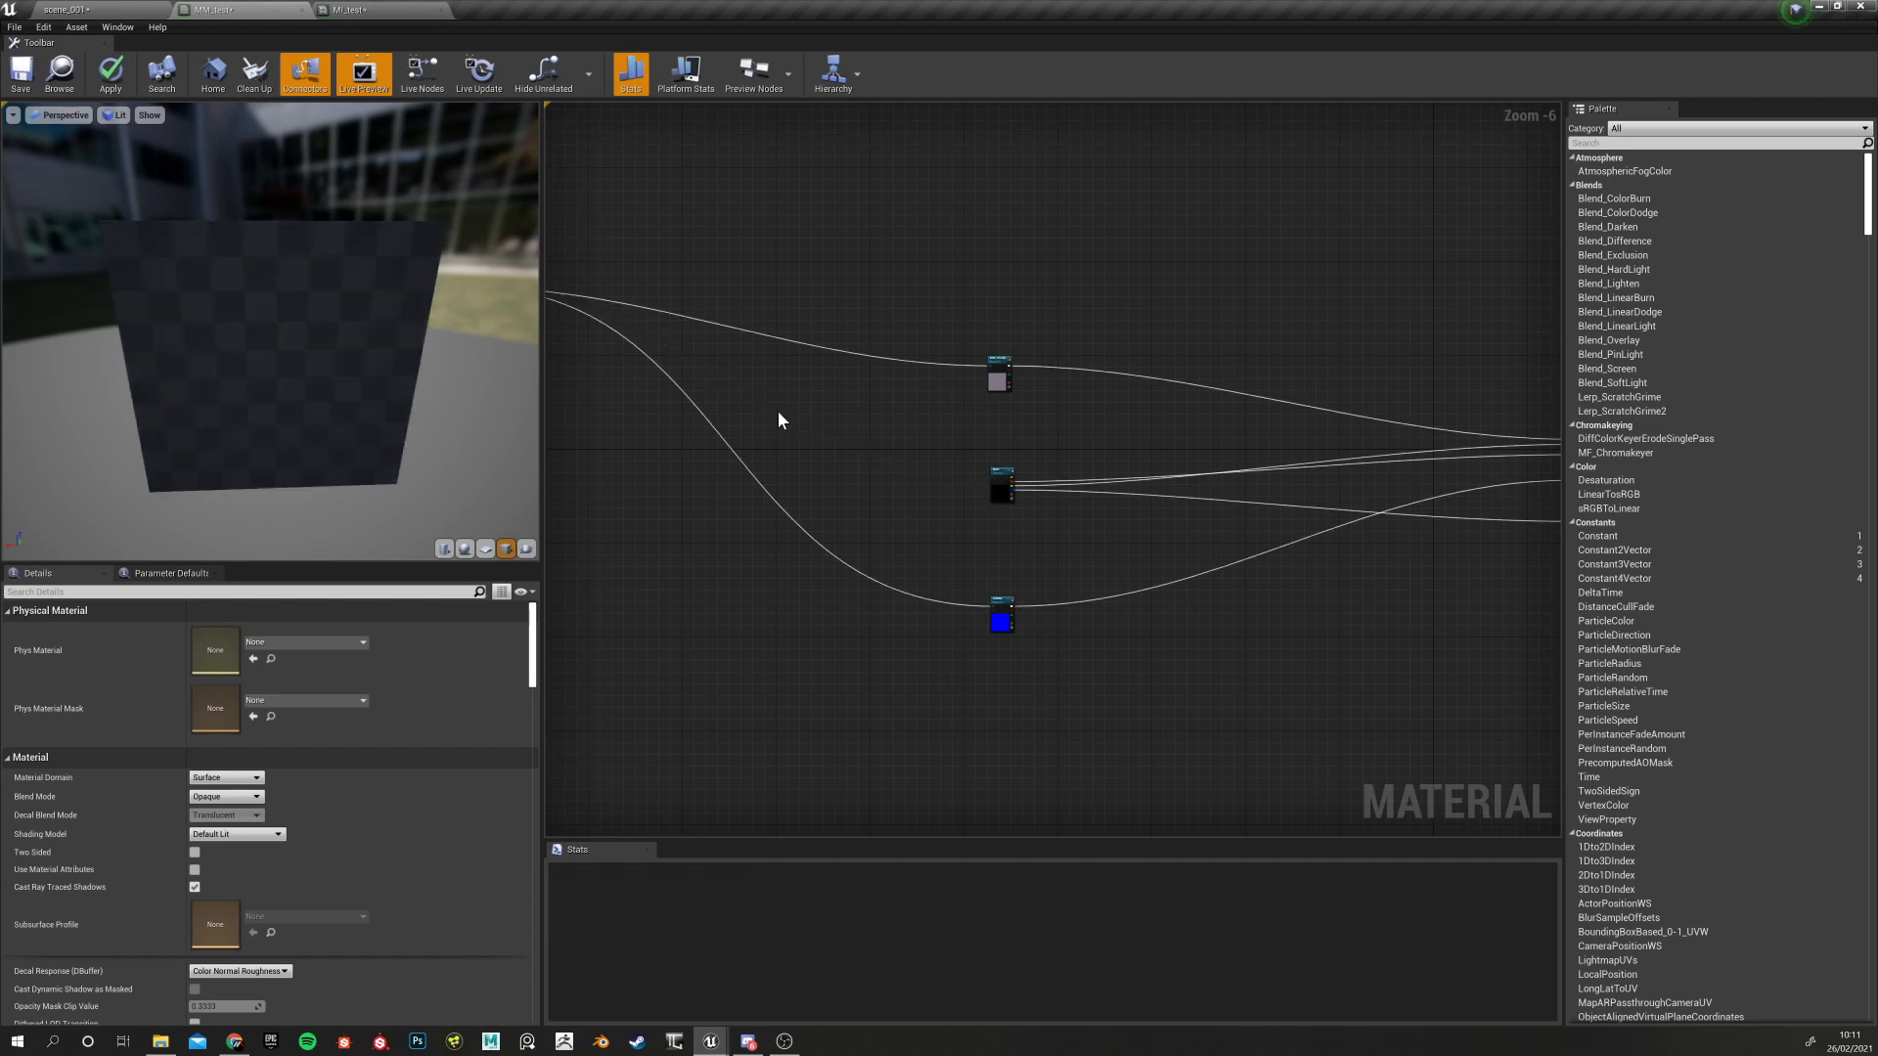
key("ctrl+z")
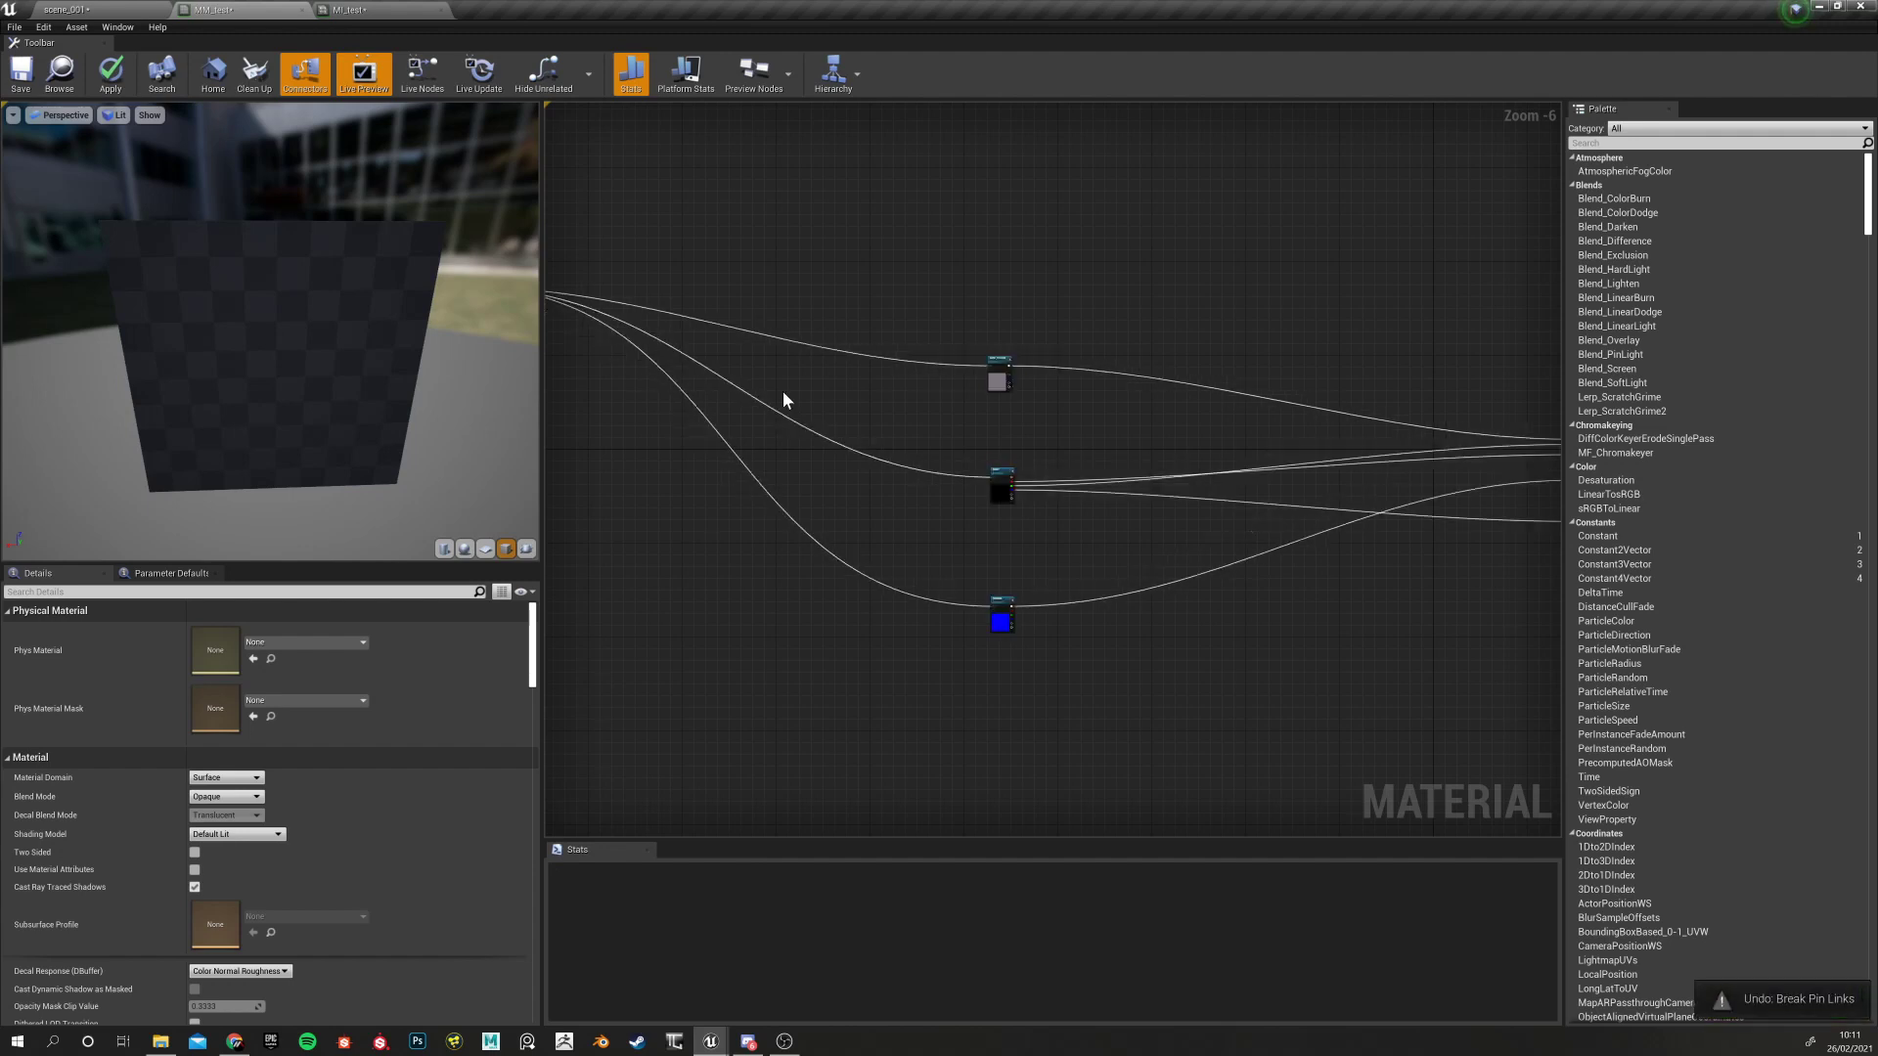
Marquee-select the three texture sample nodes and wrap them in a comment box
mouse_move(837, 407)
right_mouse_down()
mouse_move(741, 394)
mouse_move(857, 377)
right_mouse_up()
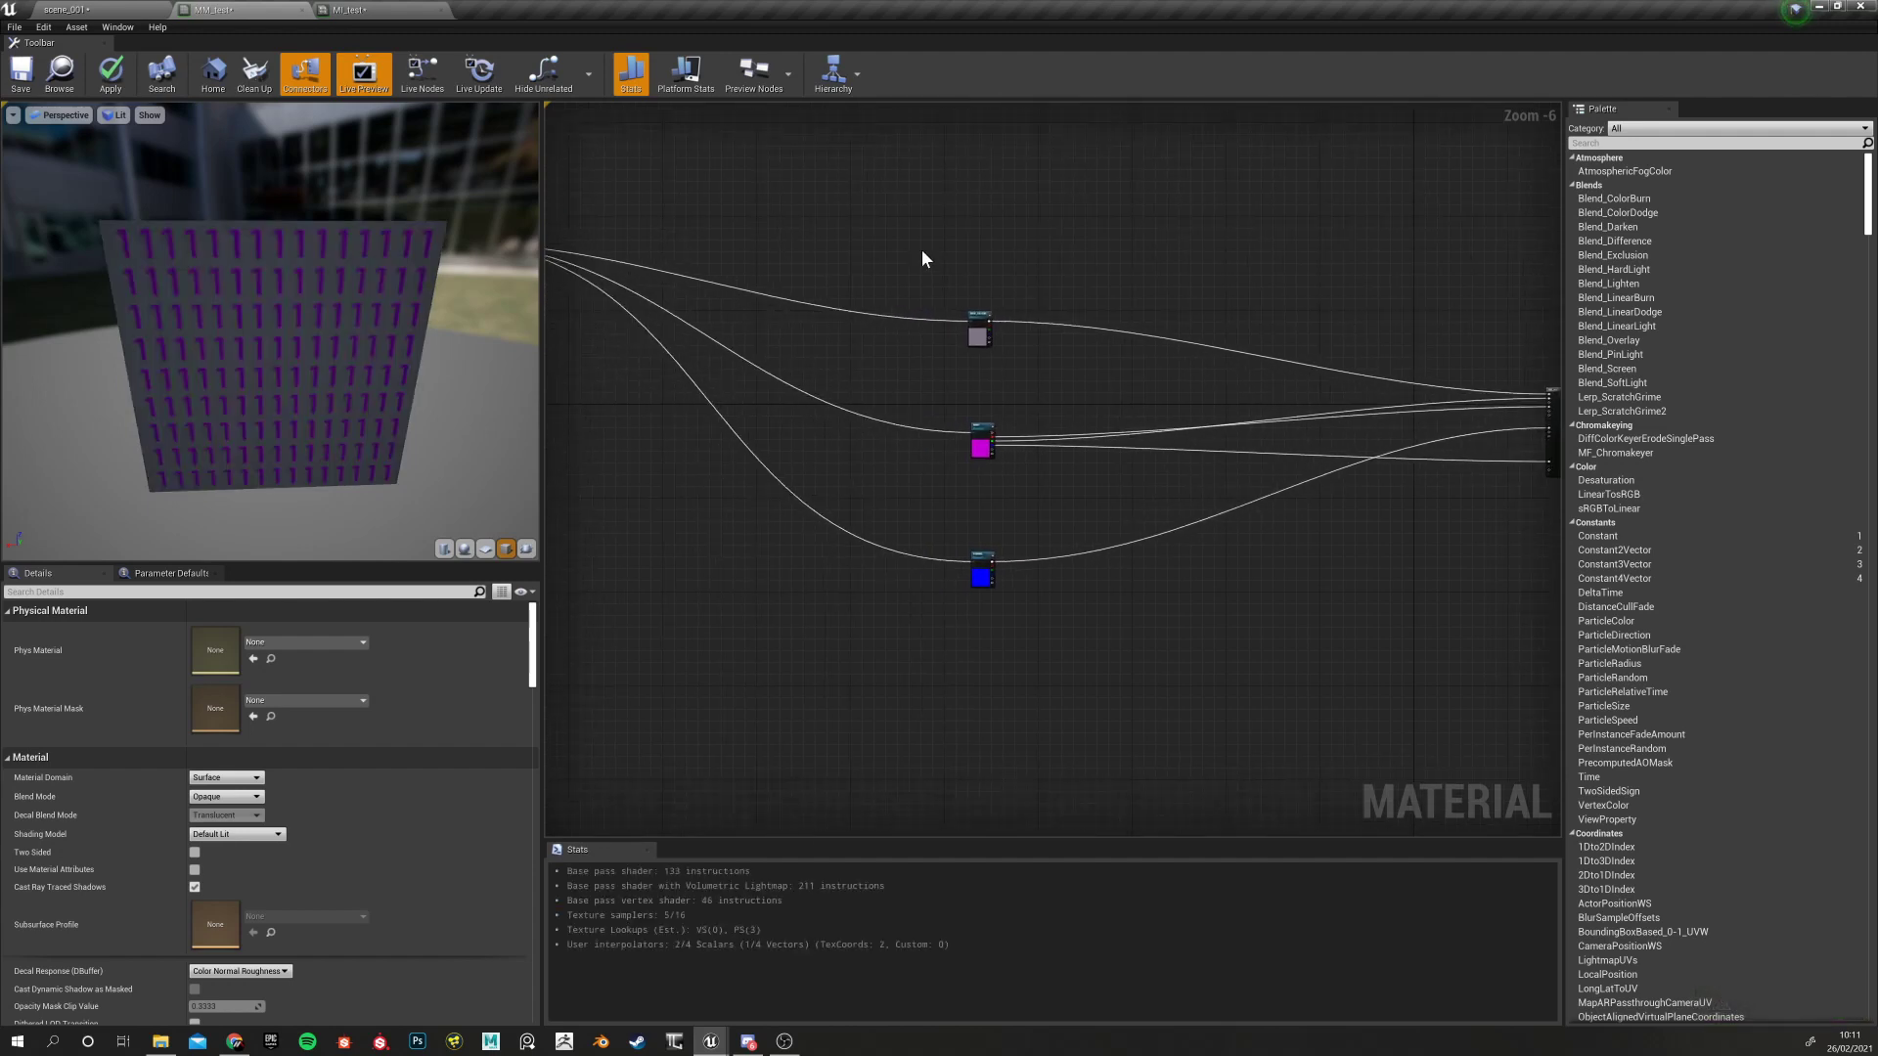
right_click_drag(852, 244, 940, 276)
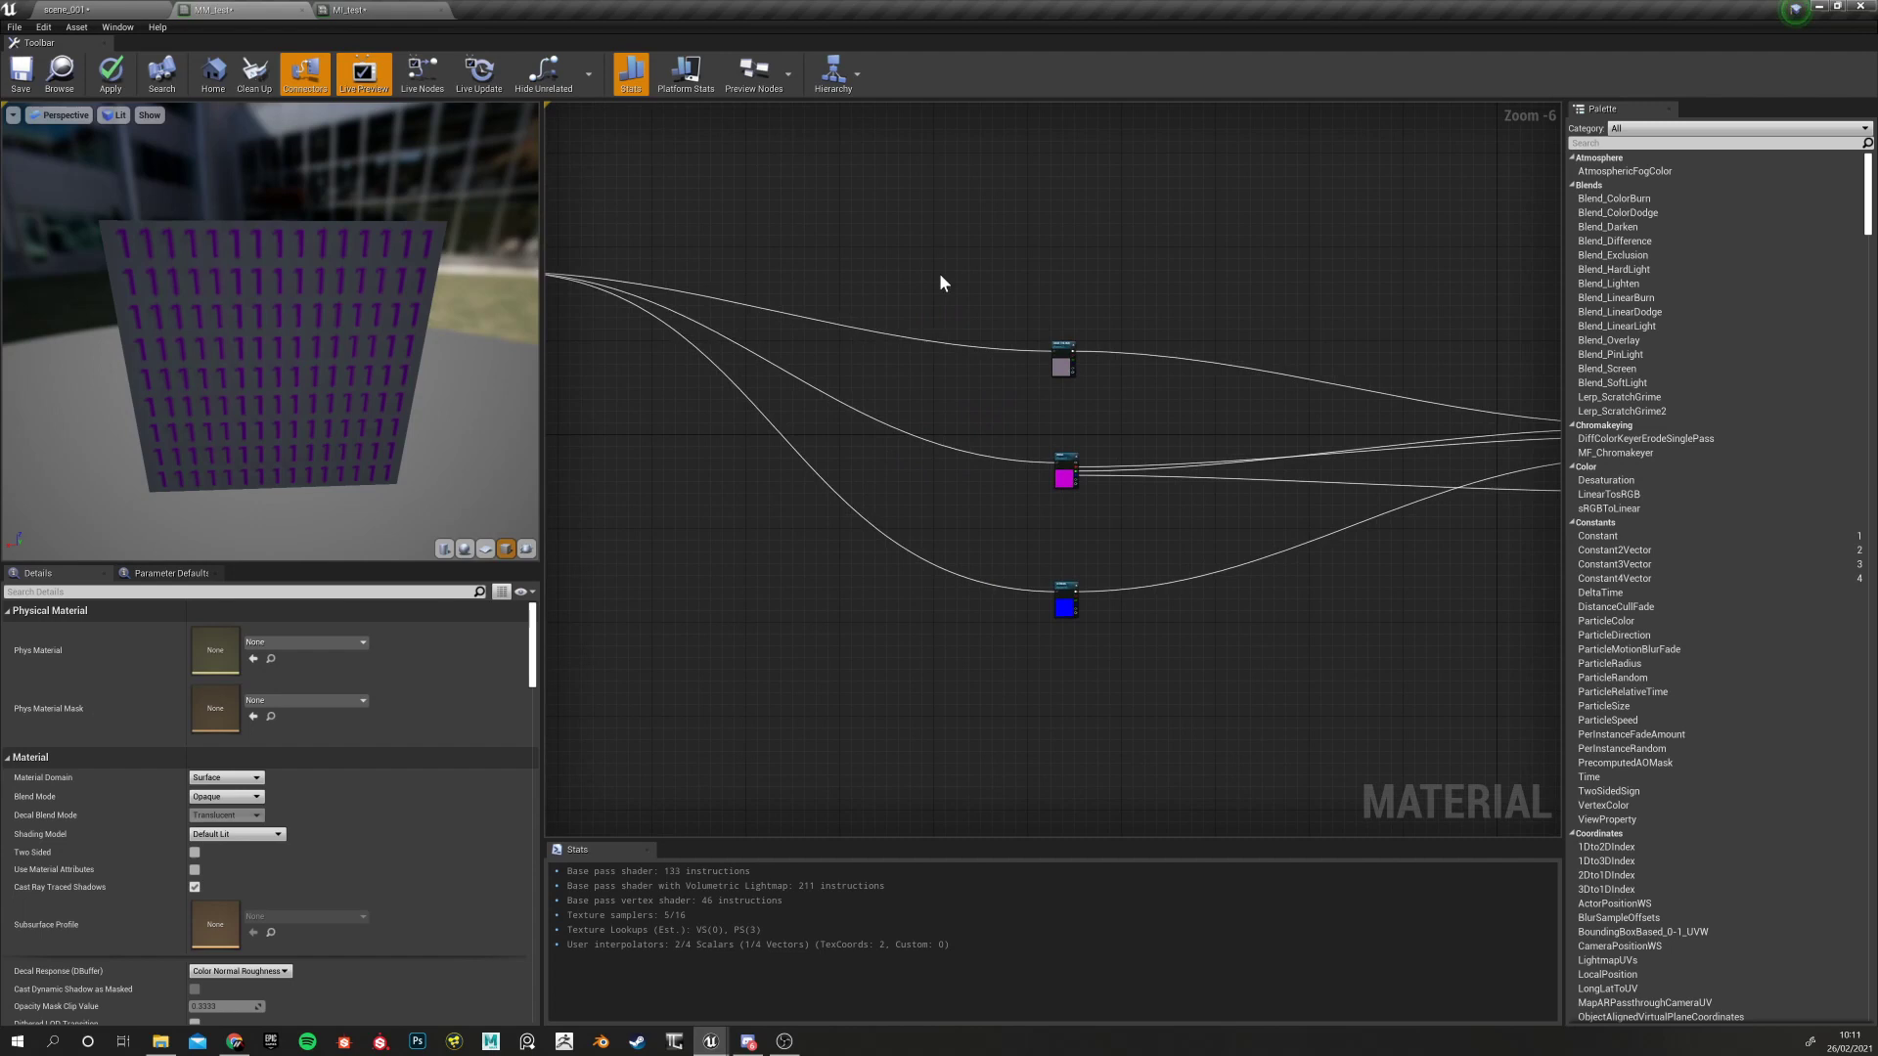
left_click_drag(1025, 388, 1189, 723)
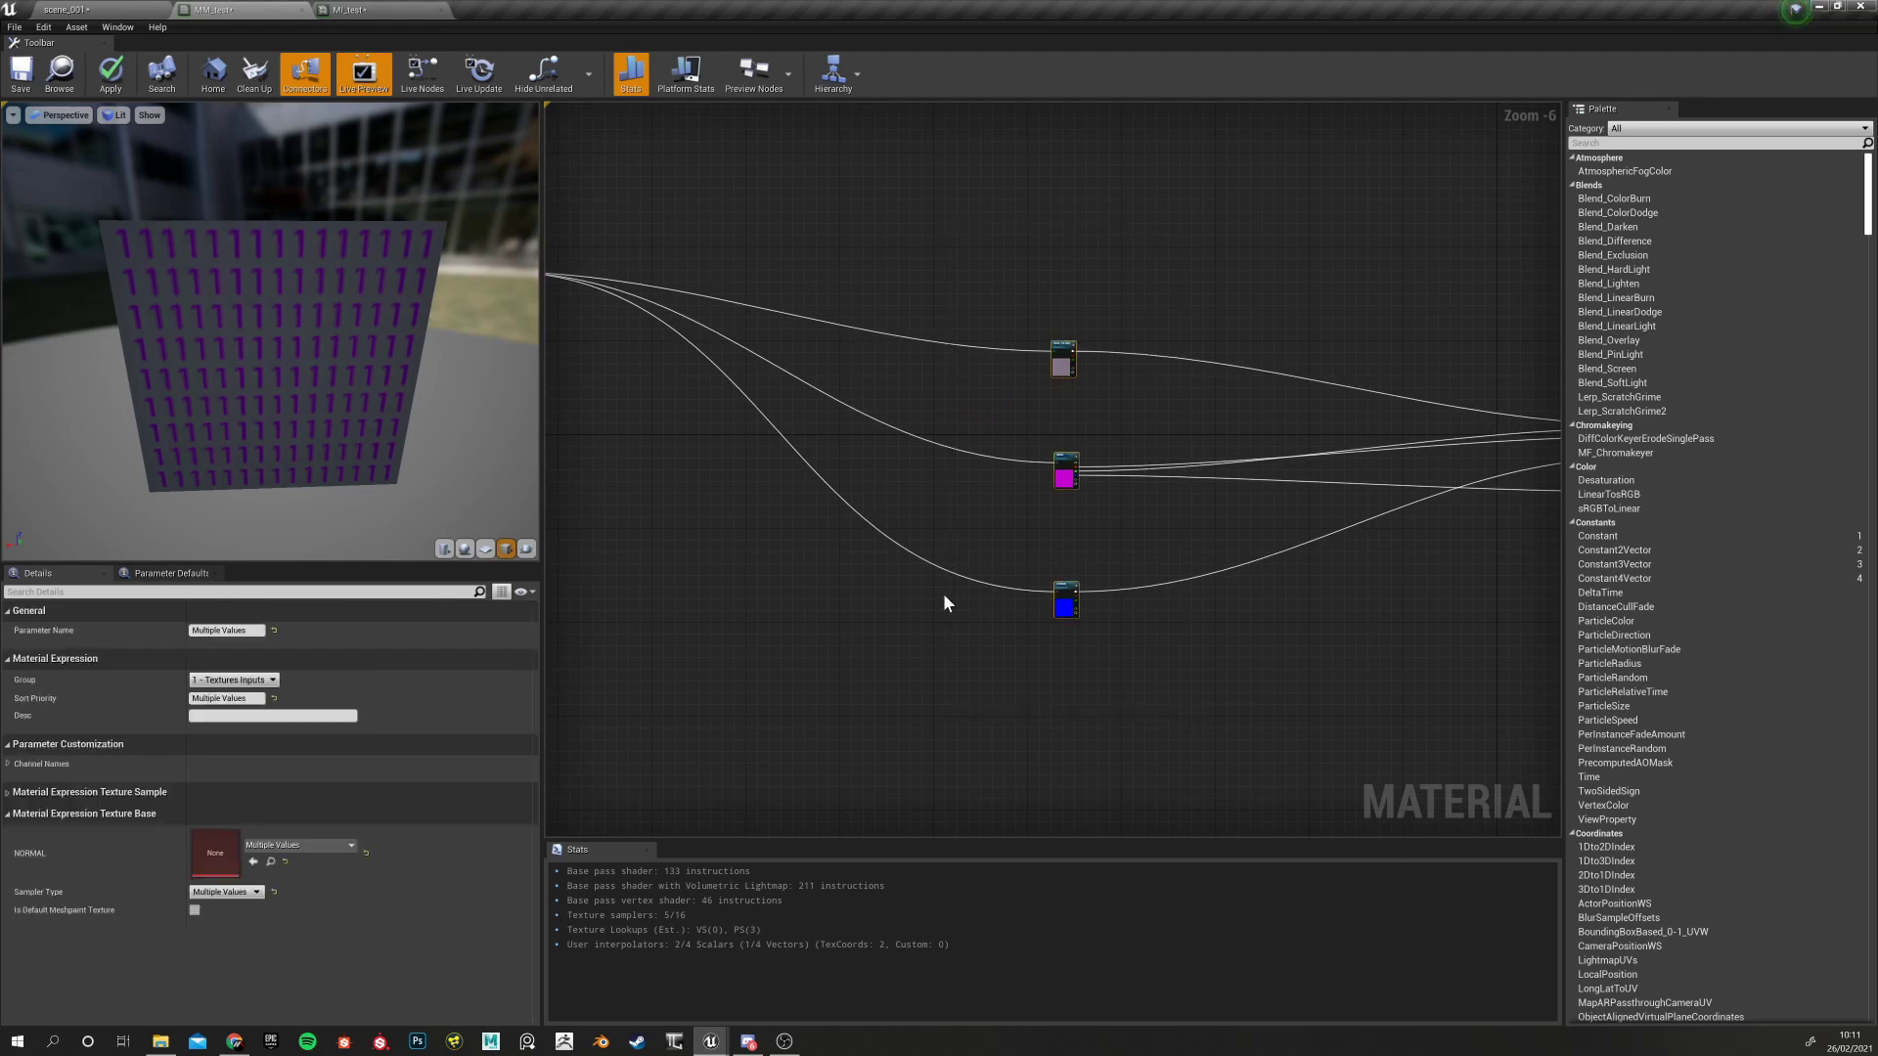
key("c")
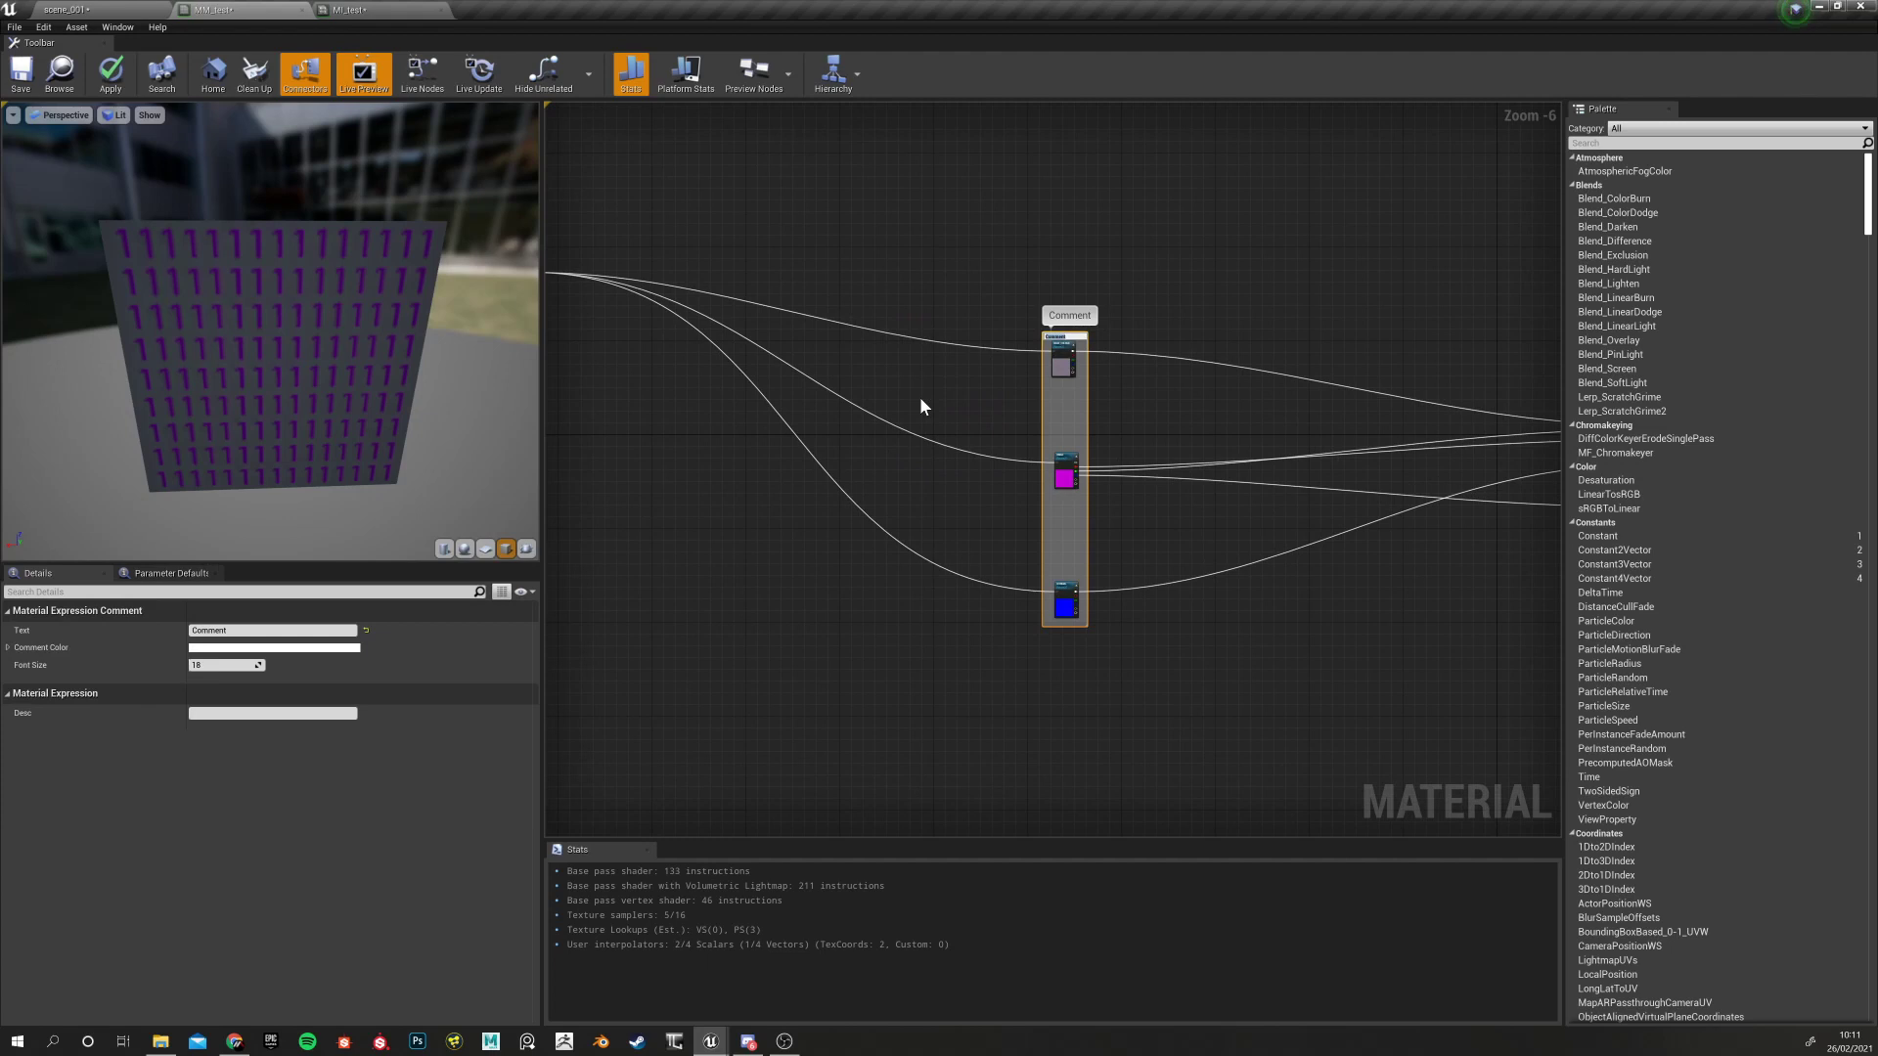
Title the comment 'Textures inputs' and widen its box
type("Textures inputs")
key("Return")
left_click_drag(1087, 415, 999, 404)
left_click(1070, 389)
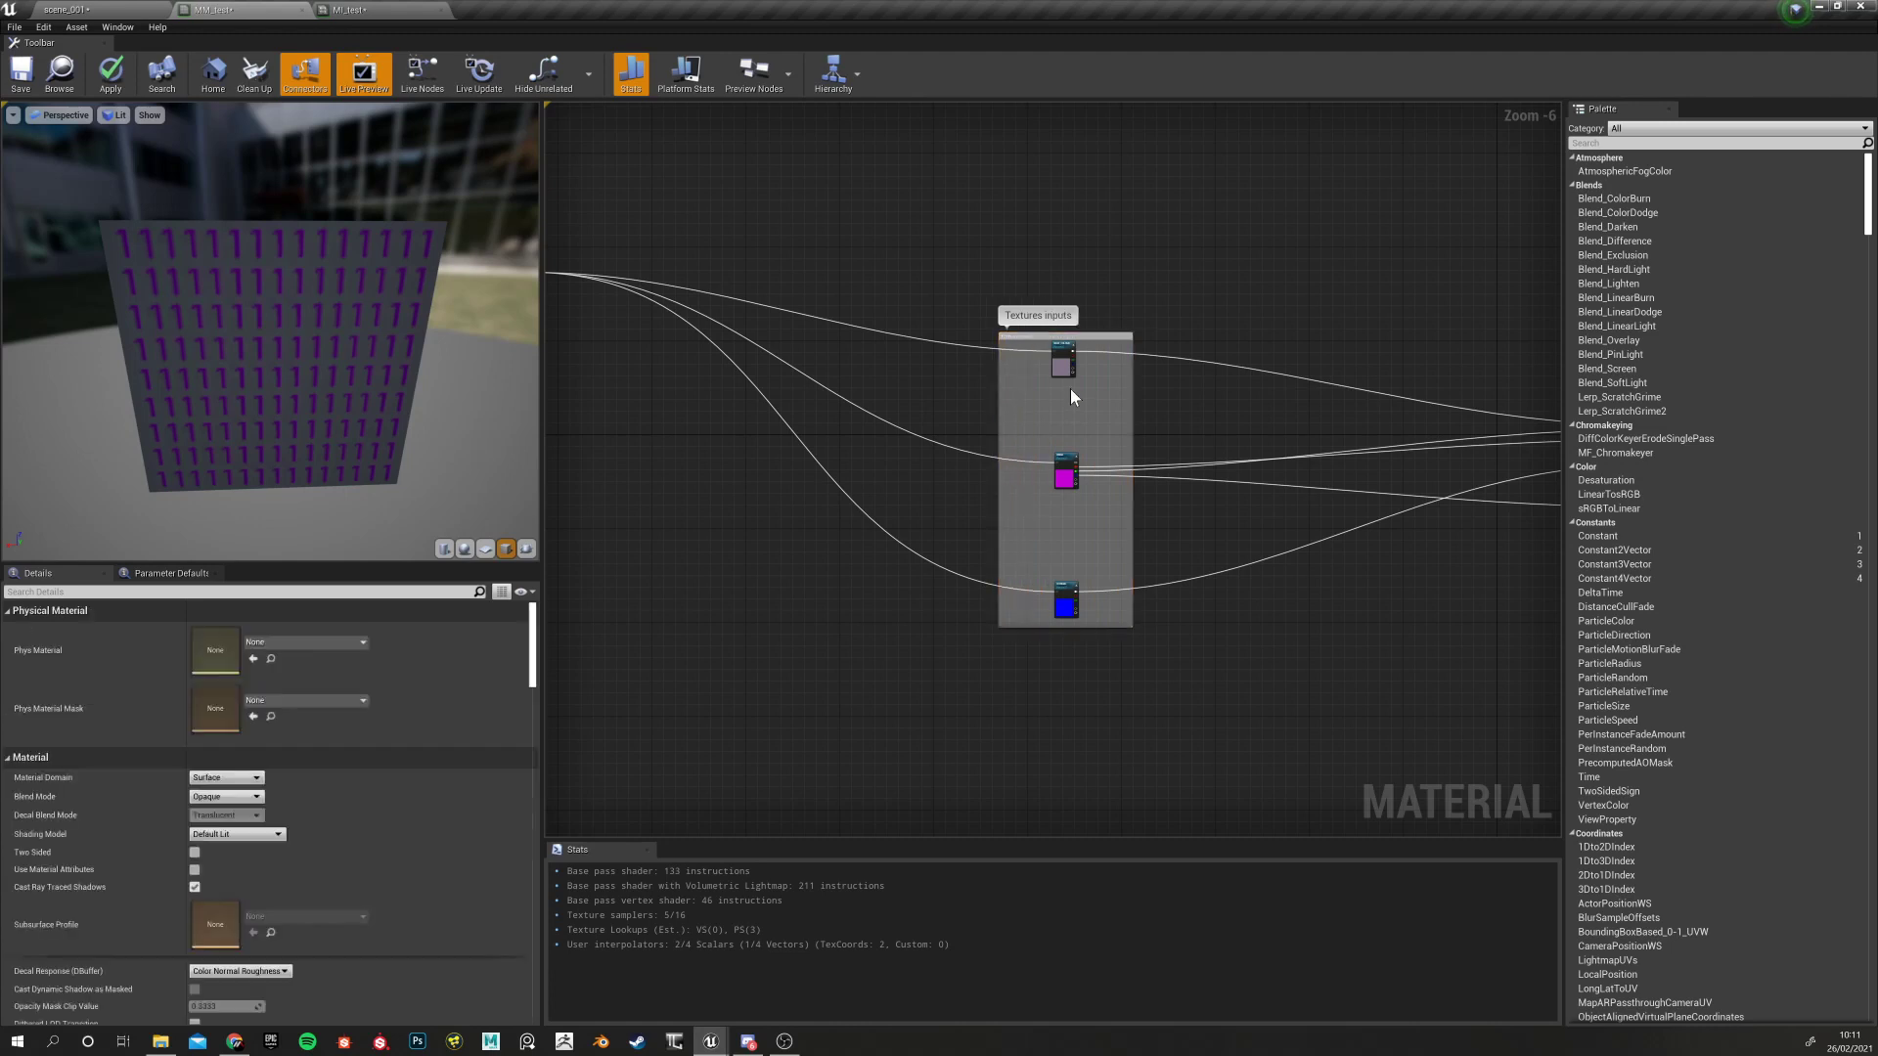
left_click(1058, 340)
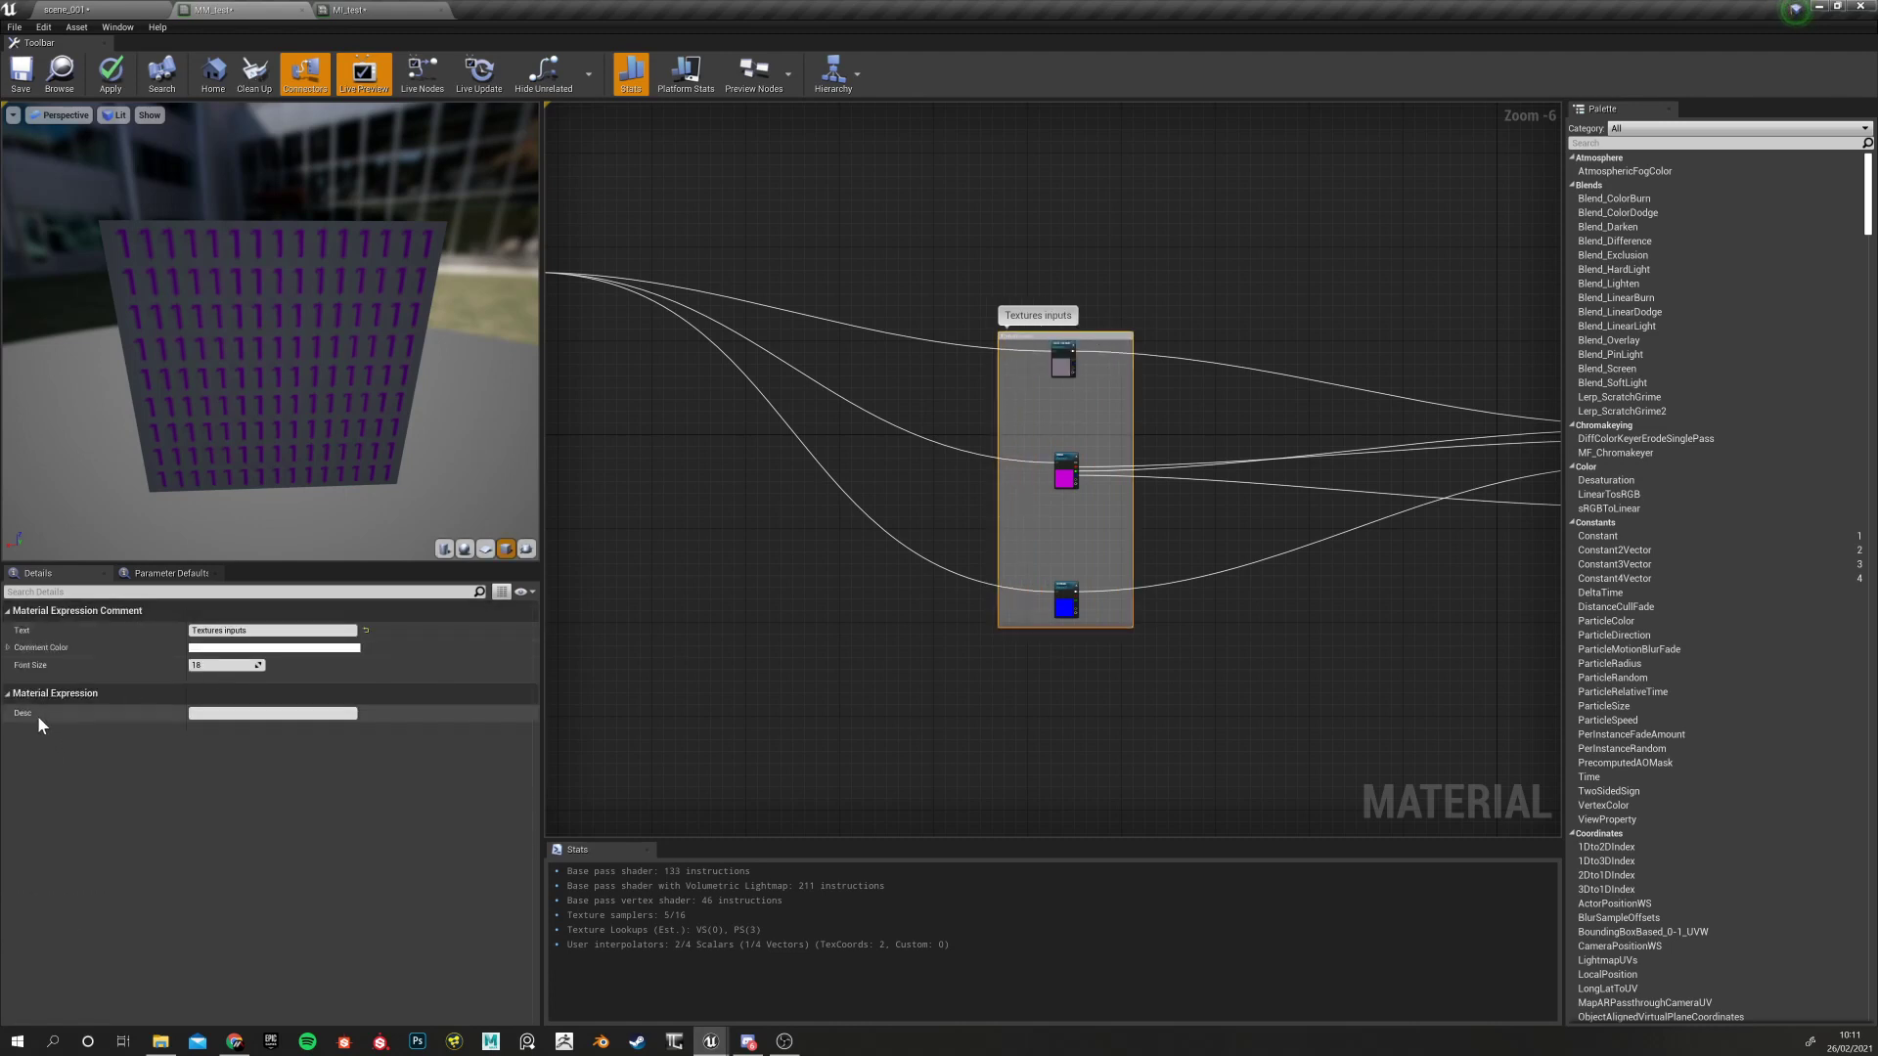
Set the Textures inputs comment colour to a light pink
left_click(215, 648)
left_click_drag(1035, 941, 1103, 983)
left_click_drag(1066, 857, 891, 671)
mouse_move(933, 771)
left_mouse_down()
mouse_move(931, 732)
mouse_move(929, 764)
left_mouse_up()
left_click(963, 1012)
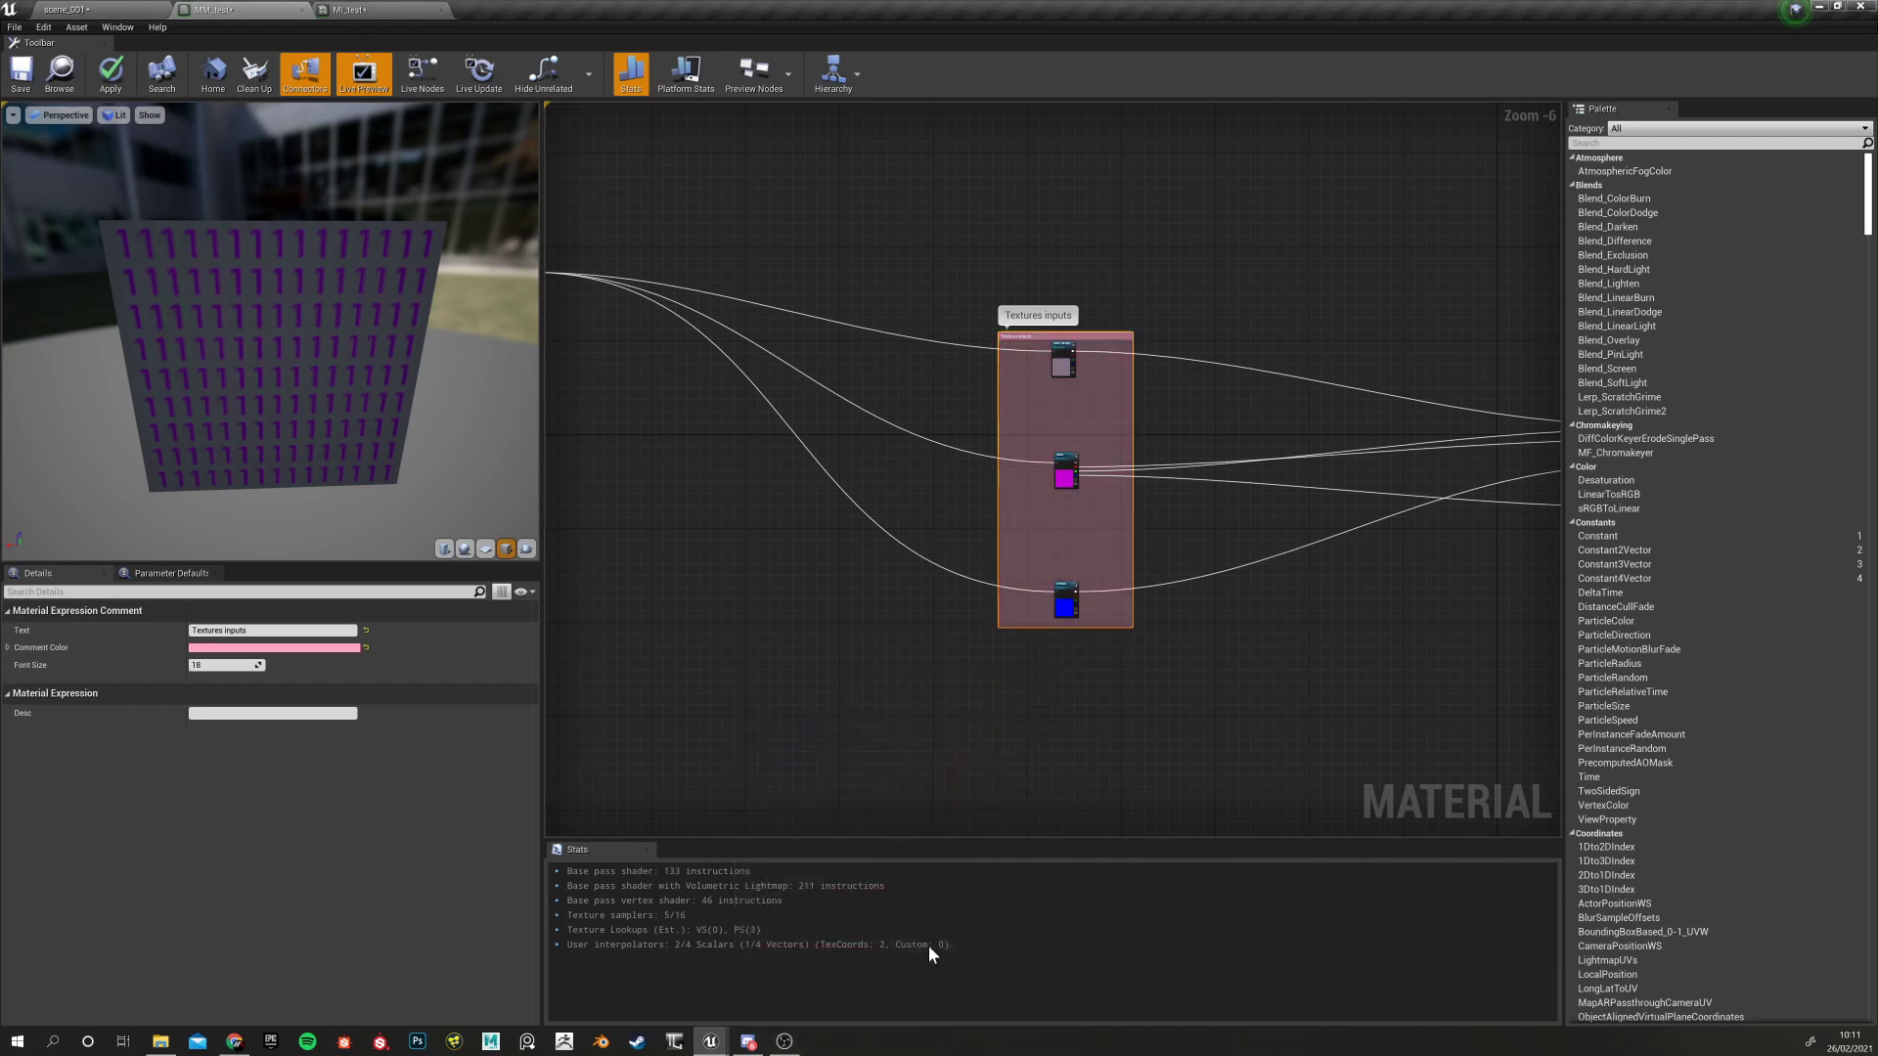
left_click(789, 657)
Drag the Textures inputs box up and to the left, then zoom the graph out
right_click_drag(789, 656, 884, 766)
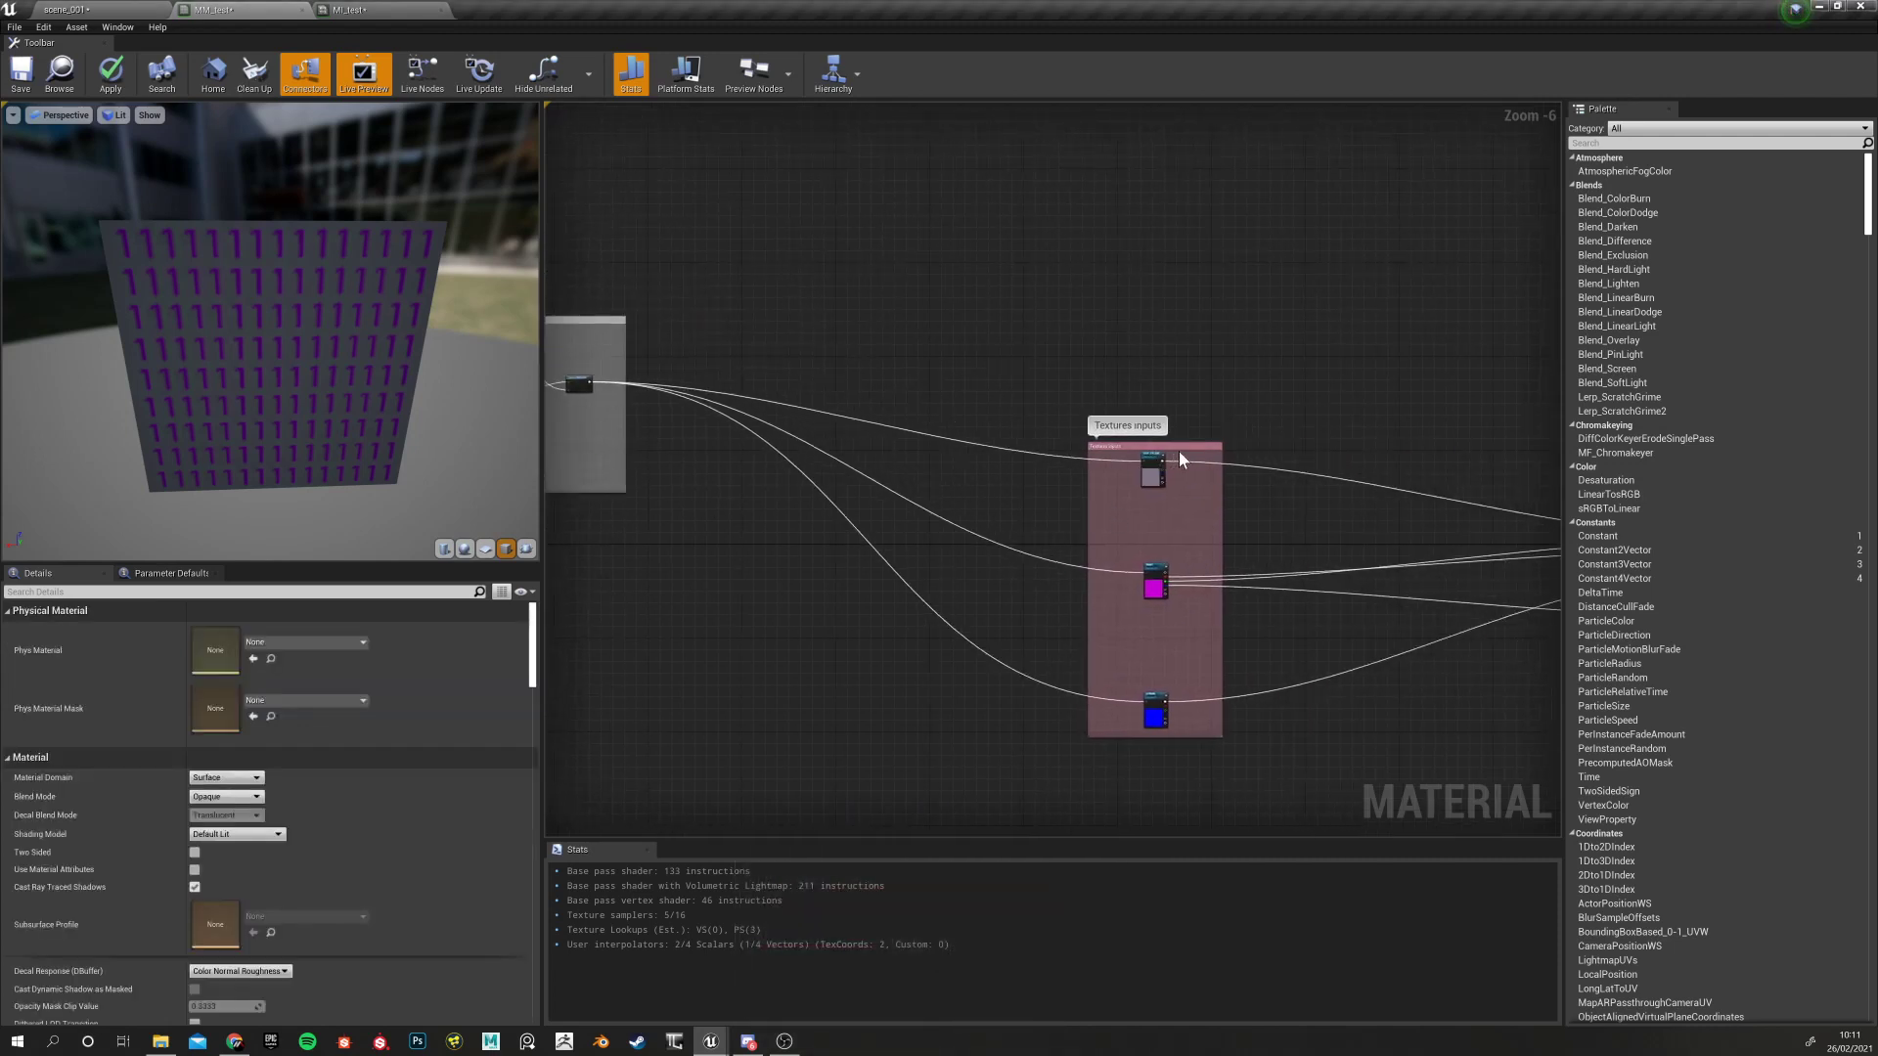
left_click(1157, 446)
left_click(1174, 417)
left_click(1176, 449)
left_click_drag(1176, 449, 980, 309)
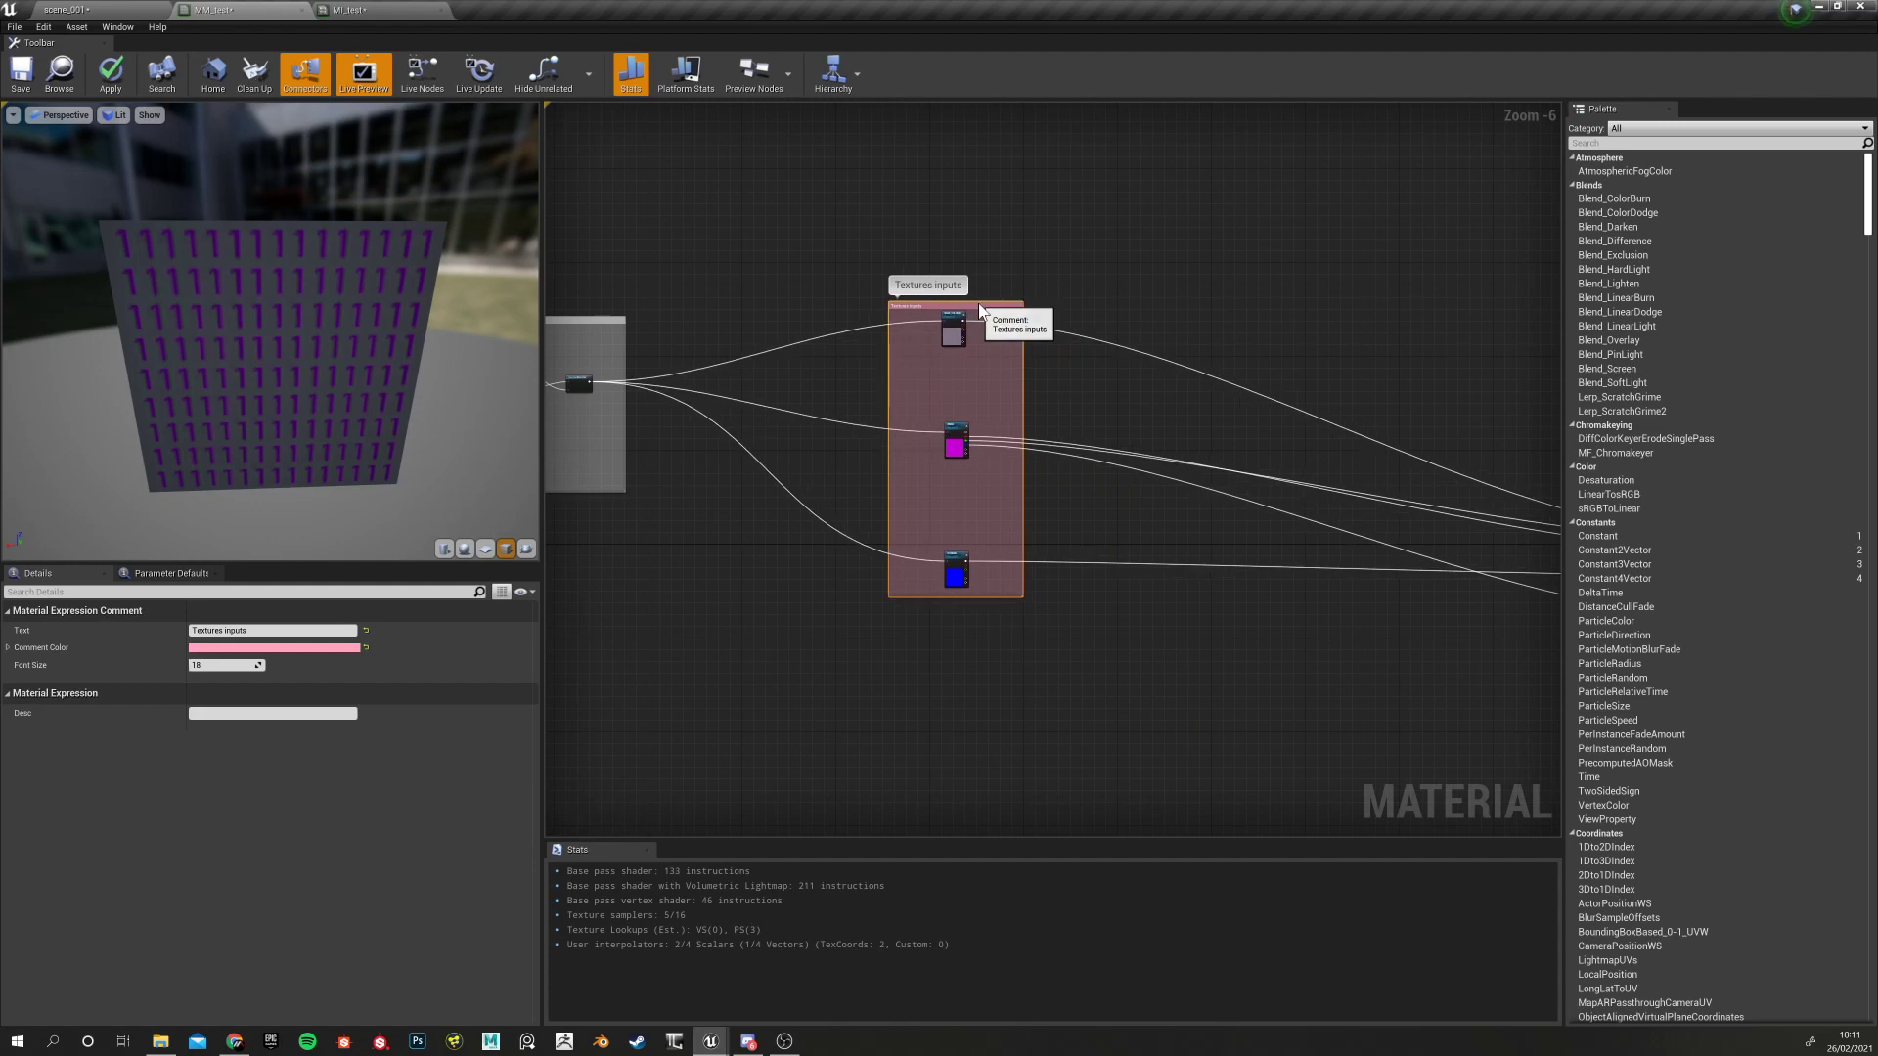
left_click(1118, 417)
scroll(1121, 419, "down", 3)
scroll(991, 354, "down", 2)
scroll(1078, 370, "up", 3)
scroll(1083, 370, "down", 4)
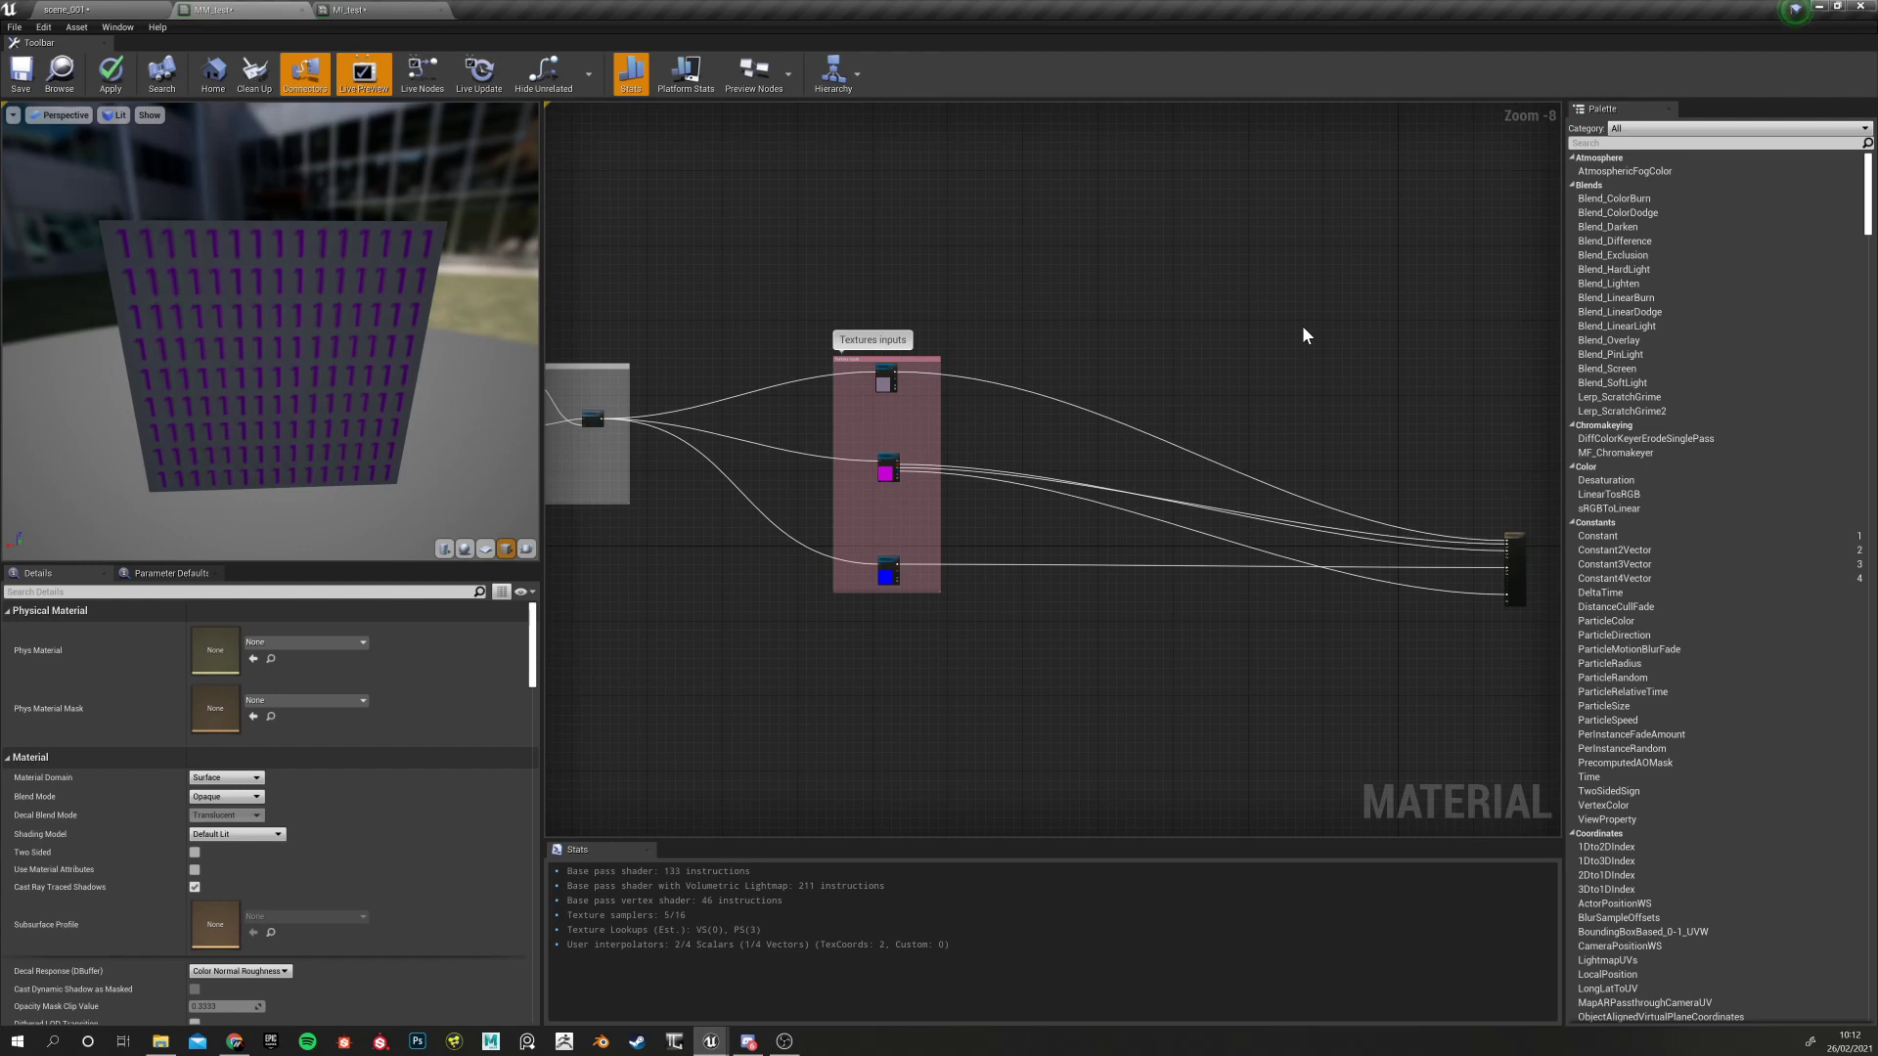
Select the BASE_COLOUR texture parameter and orbit the preview to view the cube at an angle
left_click(885, 377)
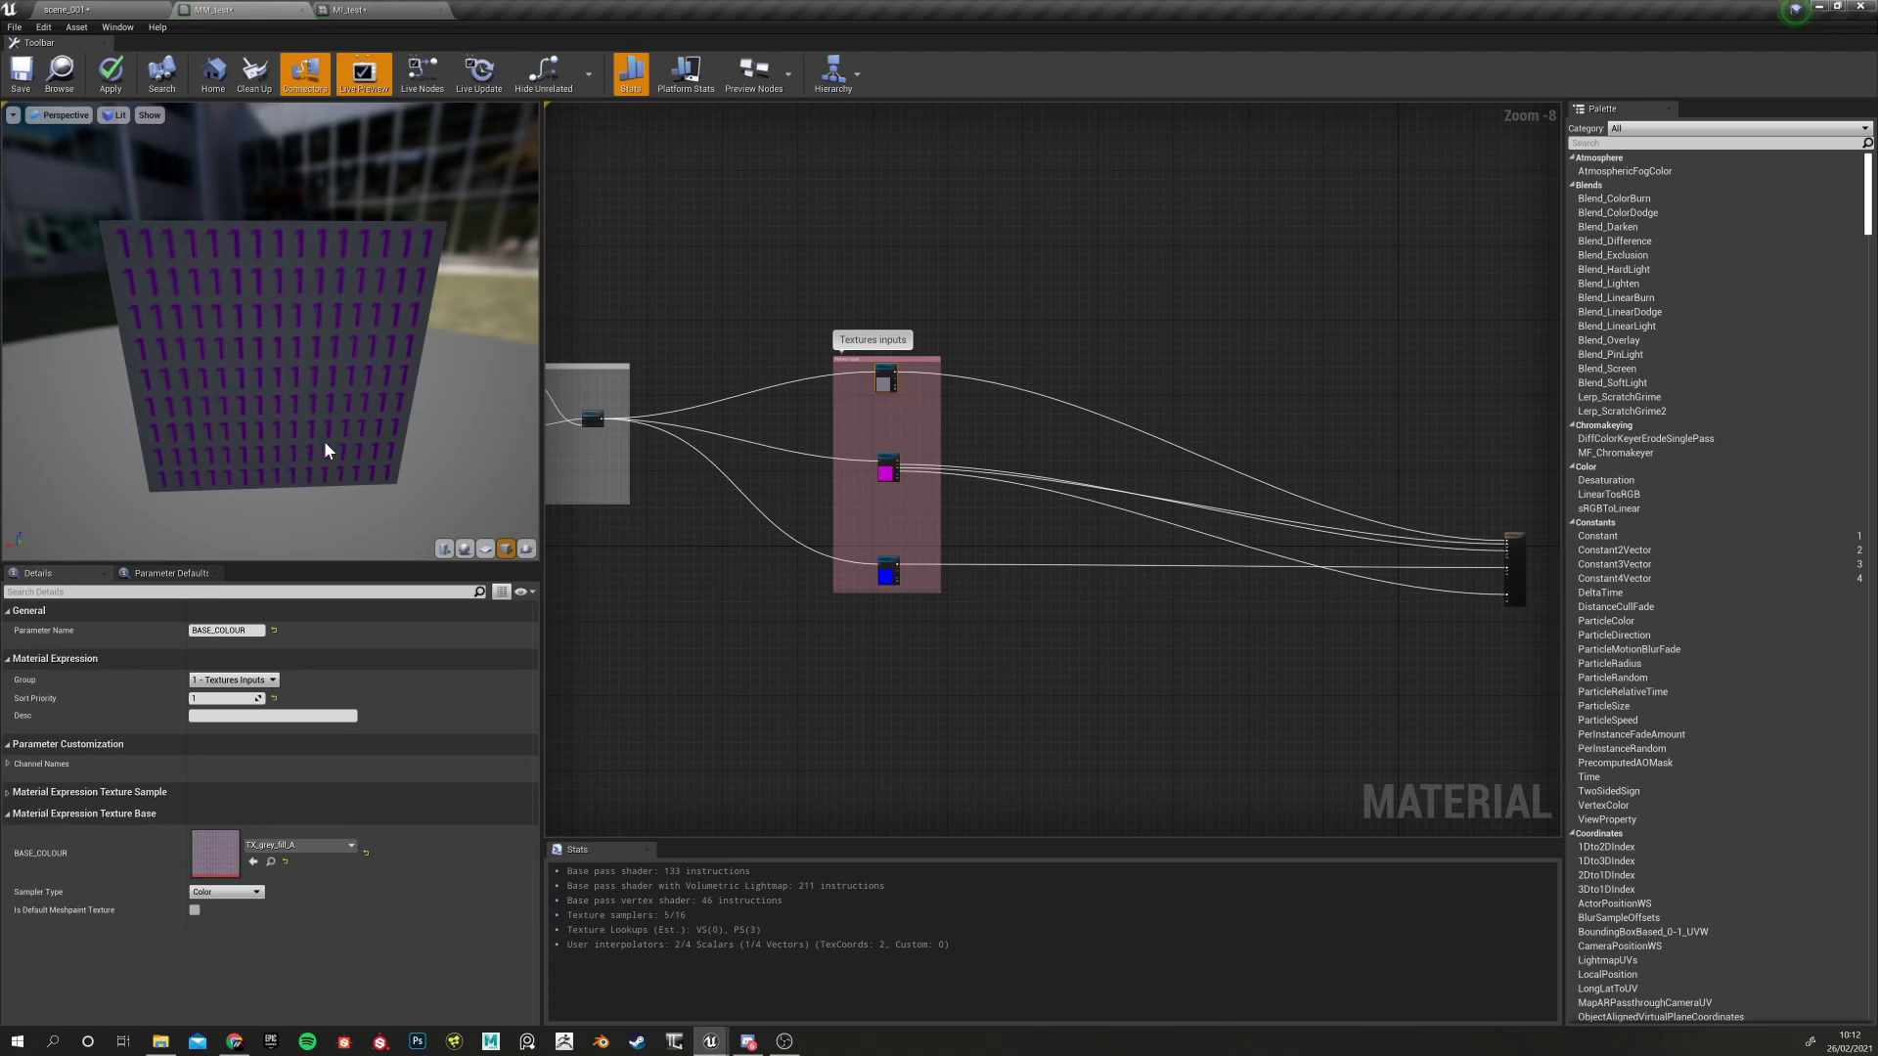
left_click_drag(298, 440, 295, 462)
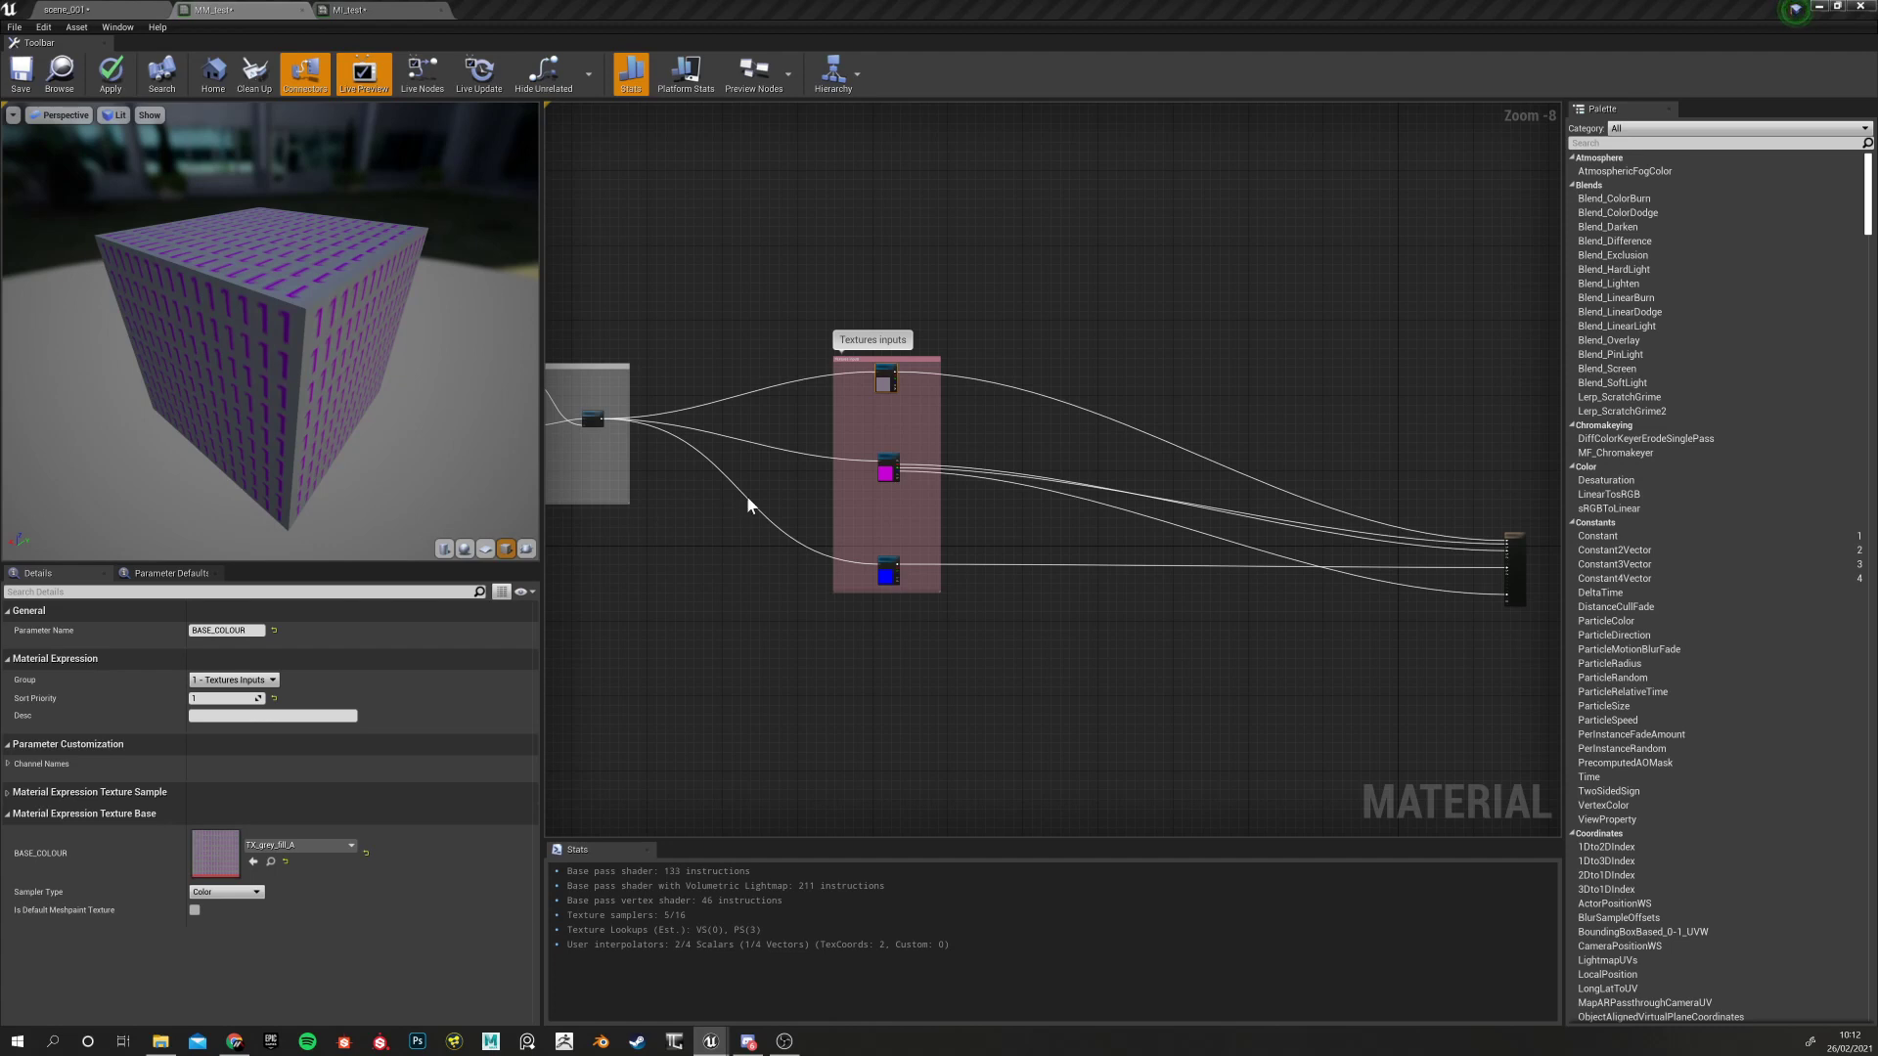
Shift the BASE_COLOUR texture node a little left and down inside the pink Textures inputs comment
right_click_drag(1011, 448, 895, 401)
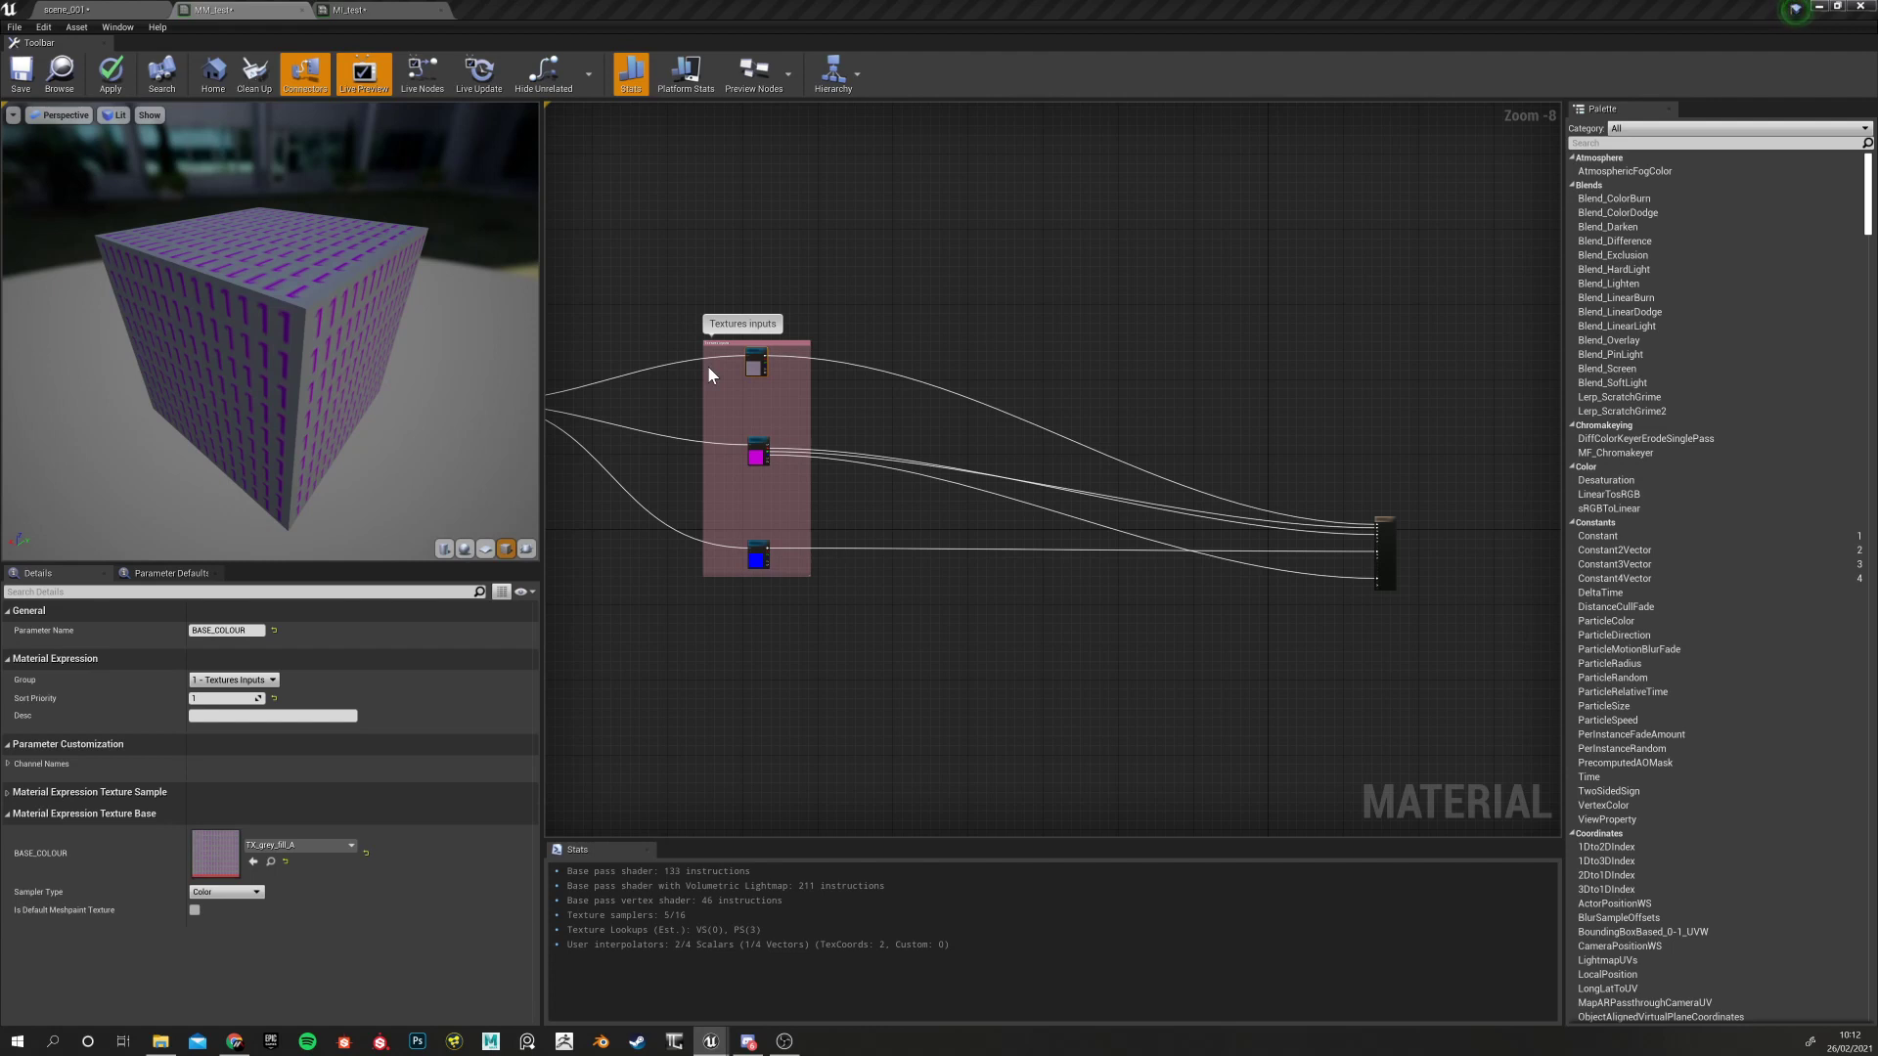
scroll(853, 378, "down", 3)
scroll(847, 375, "up", 5)
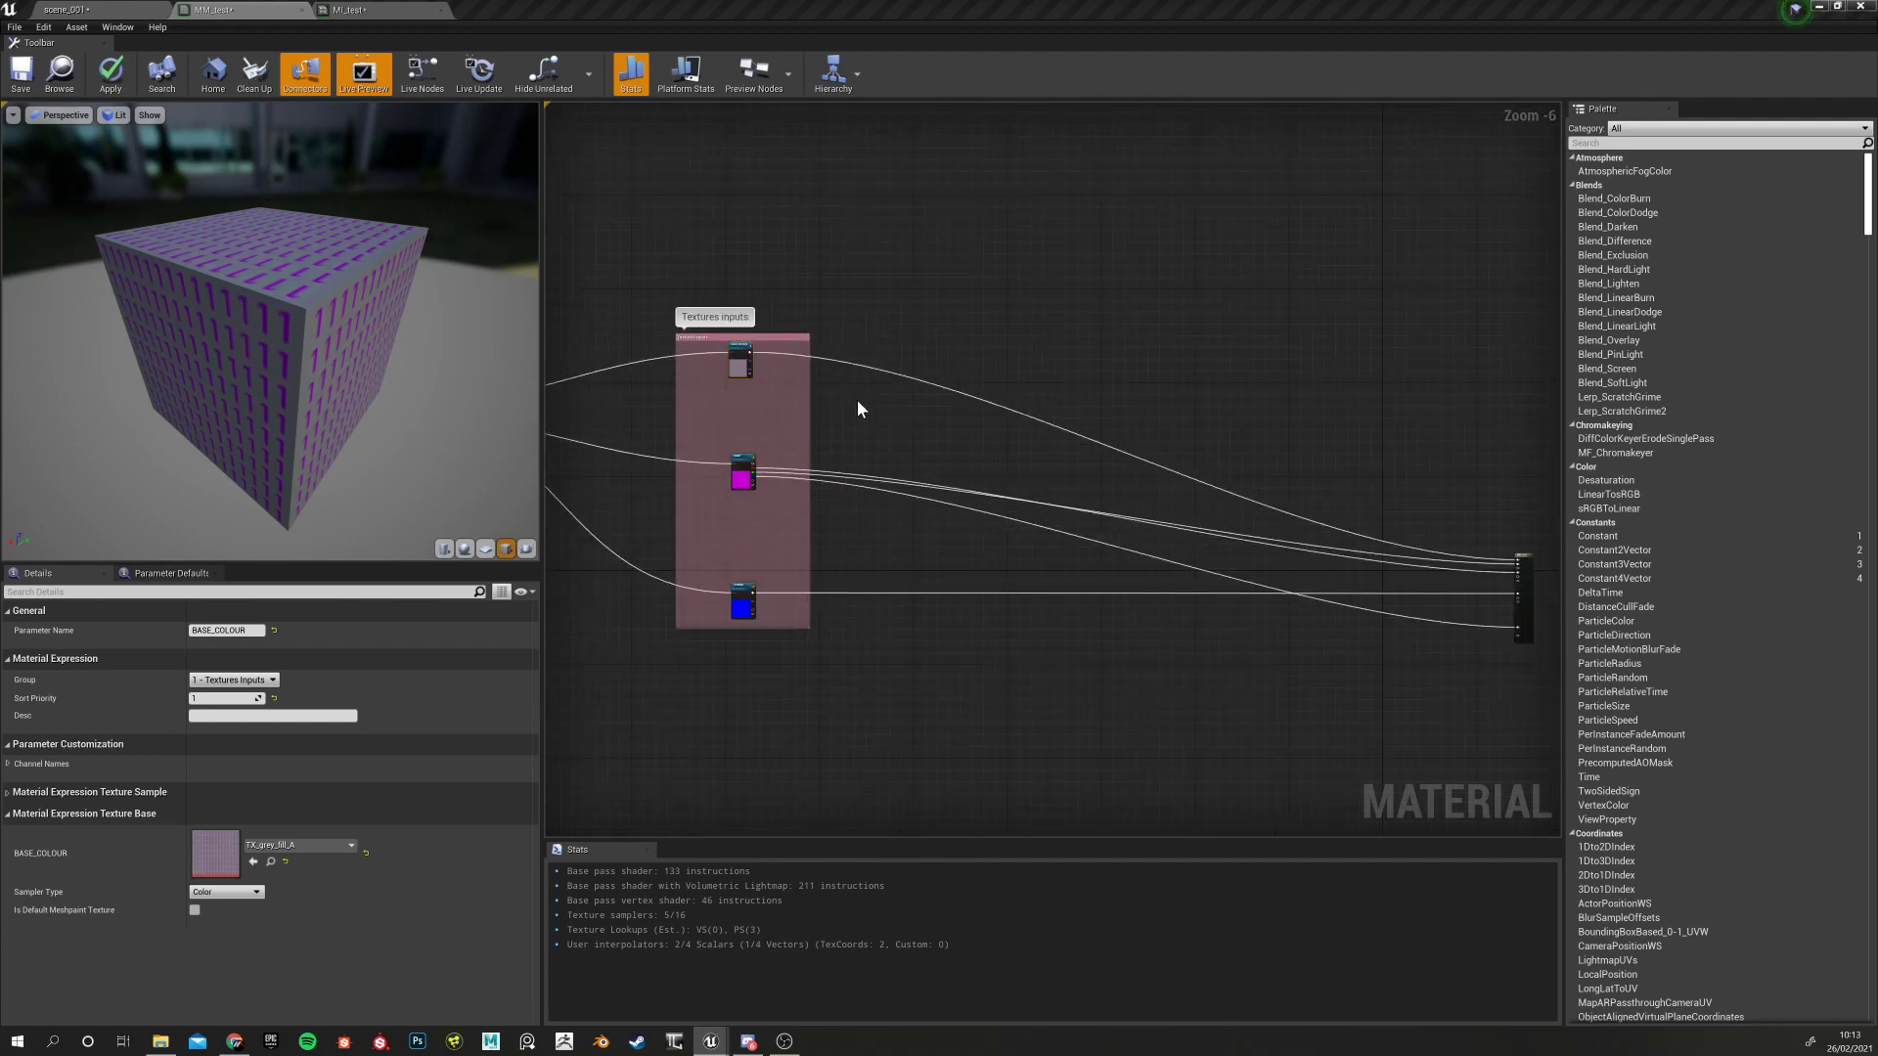
scroll(843, 375, "up", 5)
right_click_drag(848, 324, 1092, 419)
left_click_drag(751, 418, 729, 436)
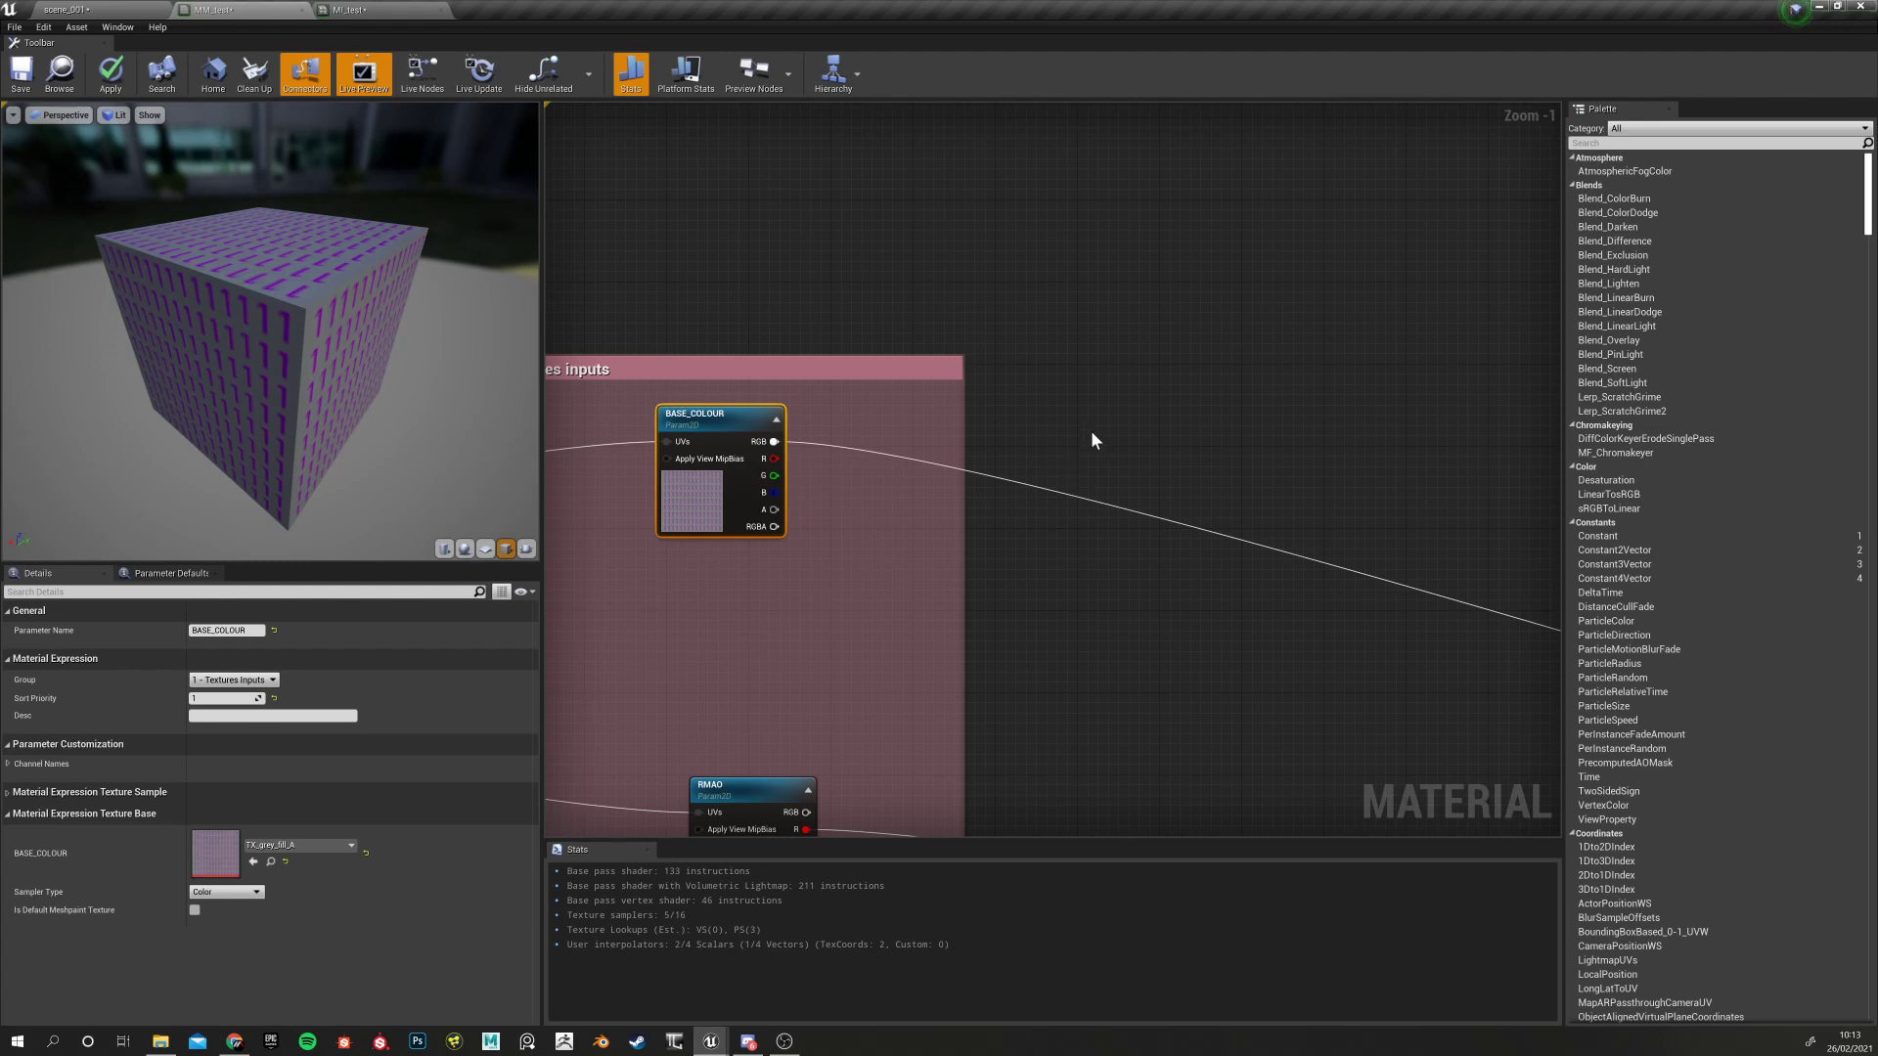
scroll(783, 455, "down", 4)
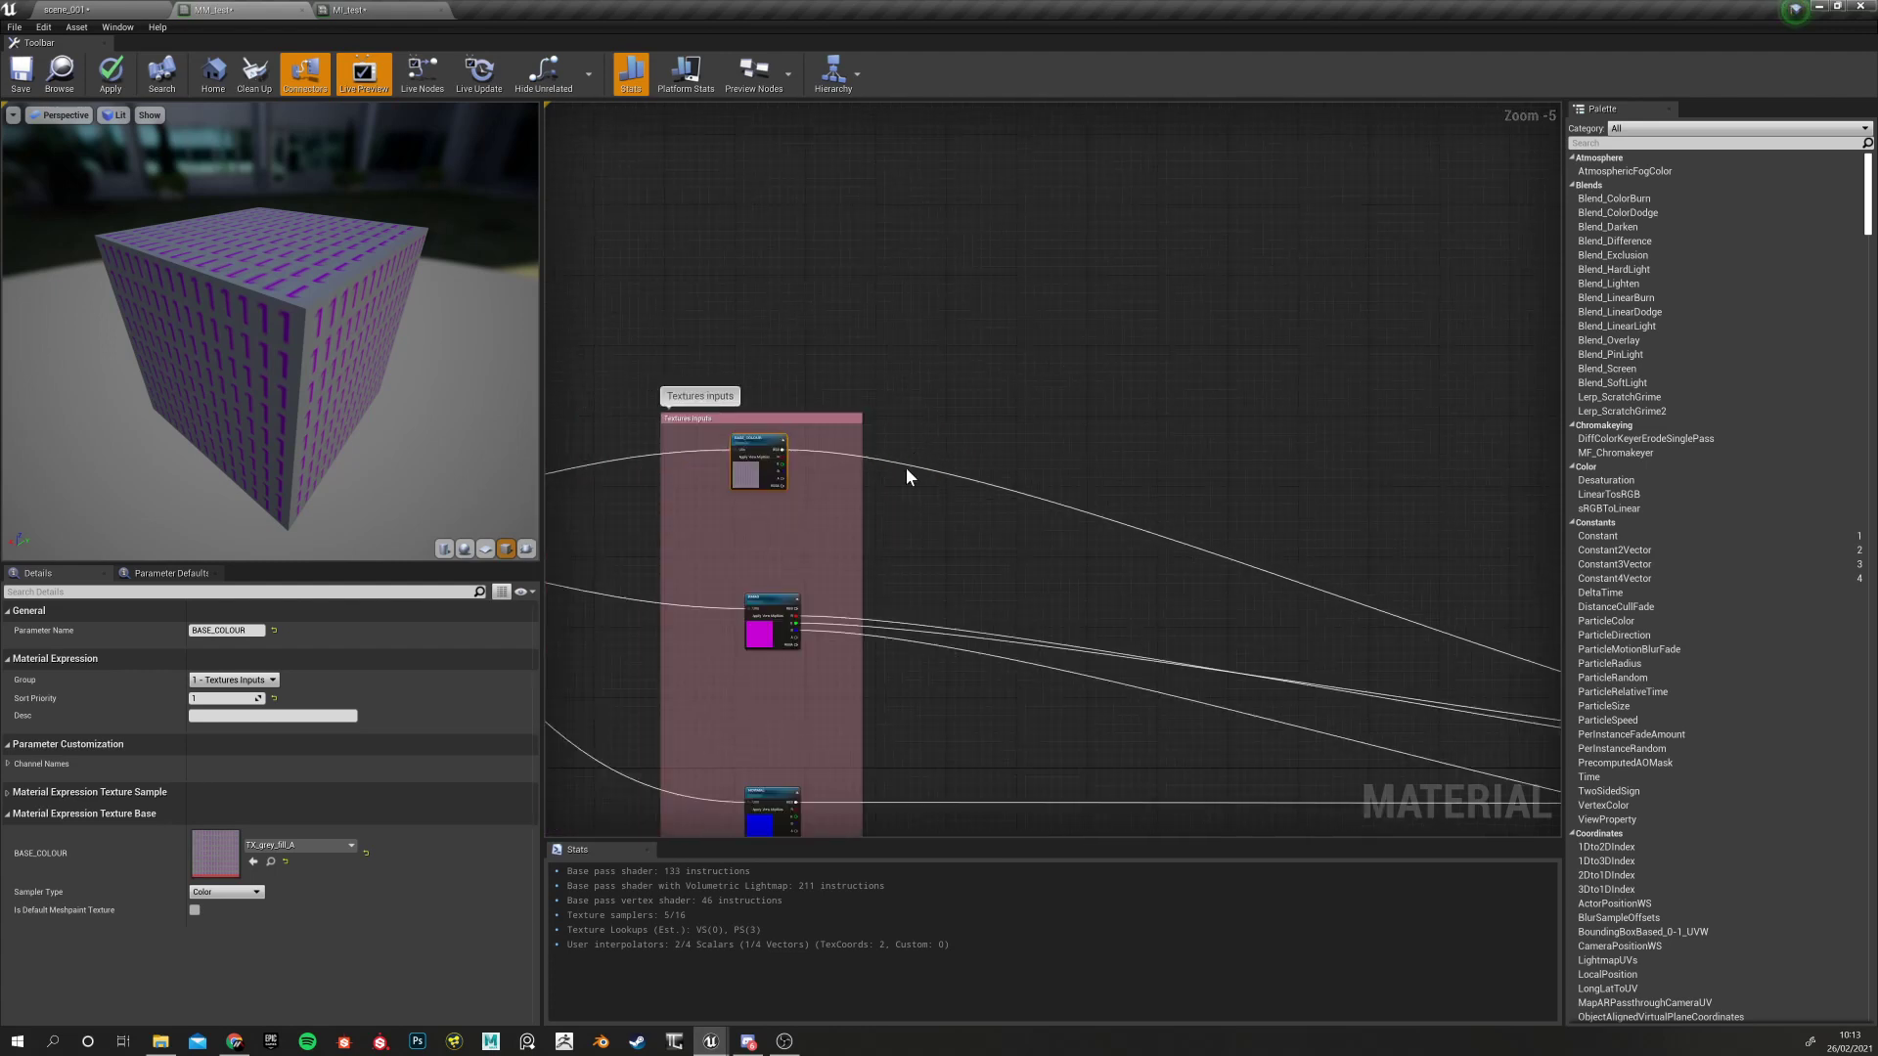
scroll(919, 485, "up", 3)
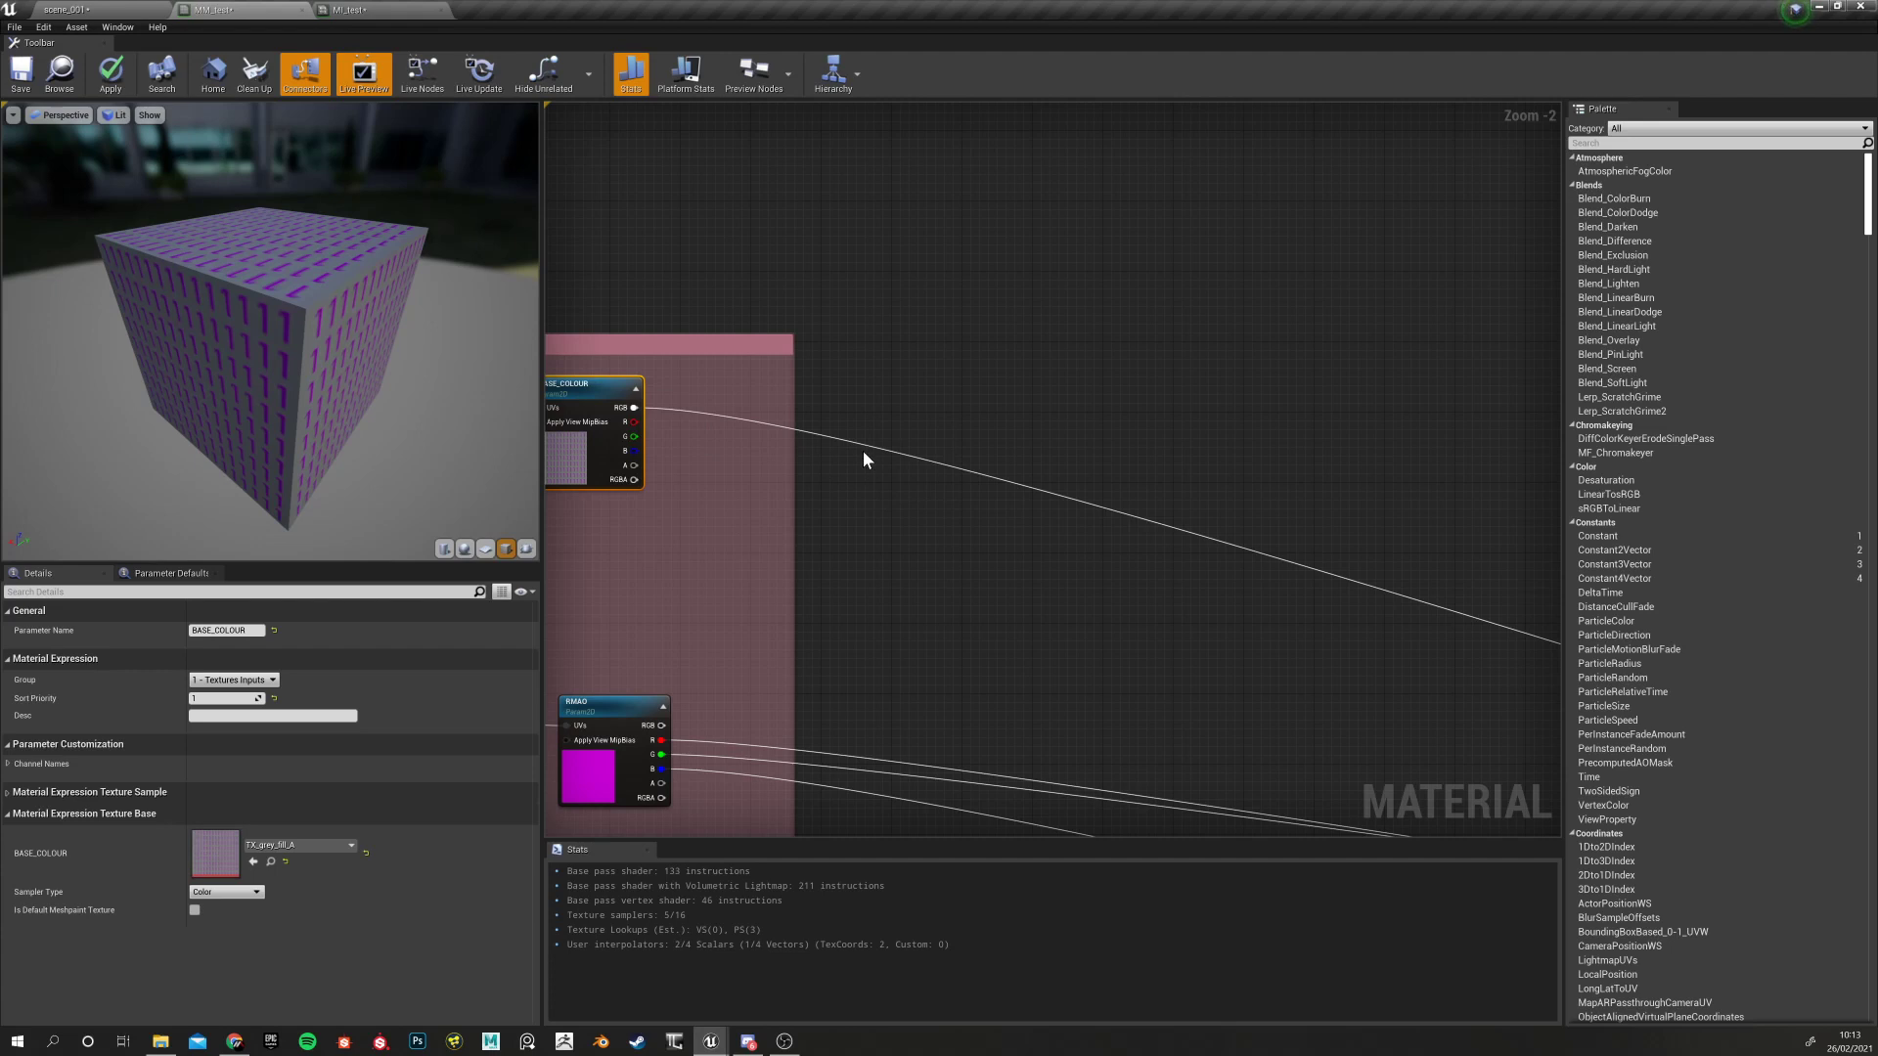
scroll(877, 460, "up", 2)
scroll(875, 473, "down", 5)
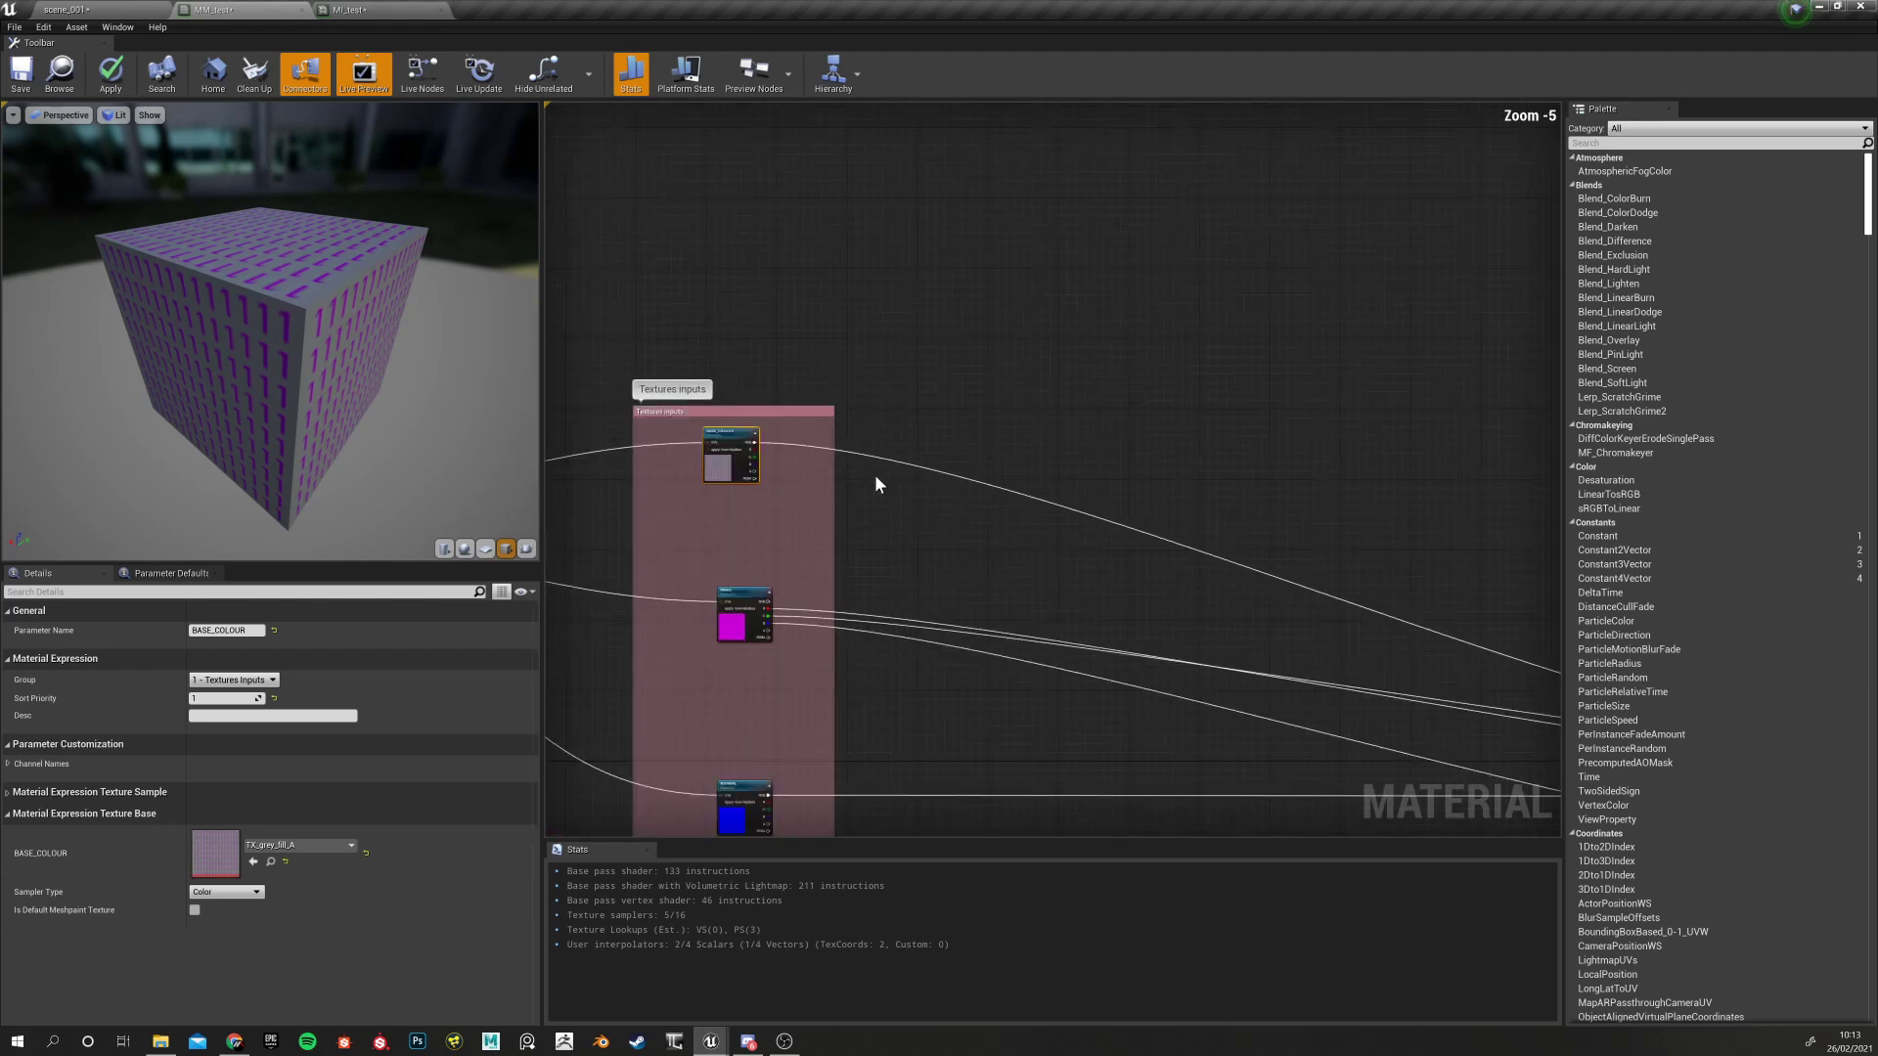
right_click_drag(856, 530, 830, 529)
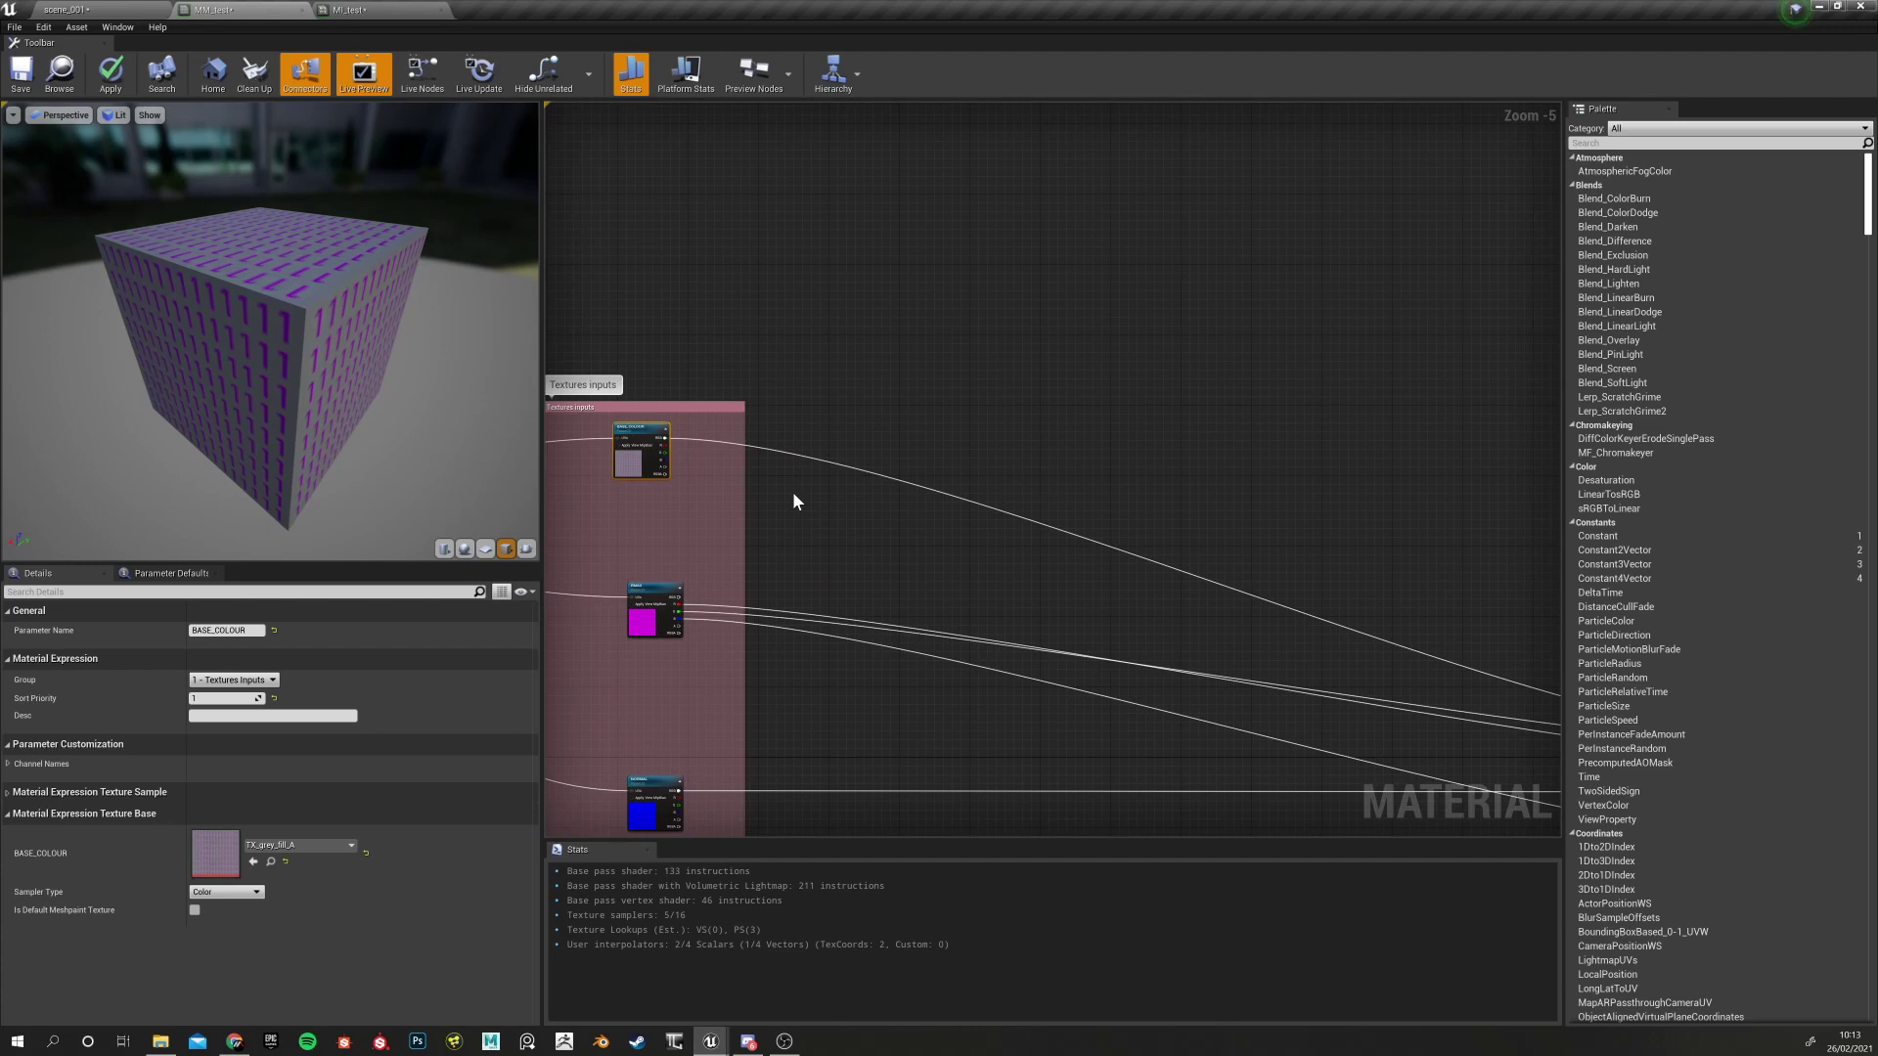
left_click(860, 445)
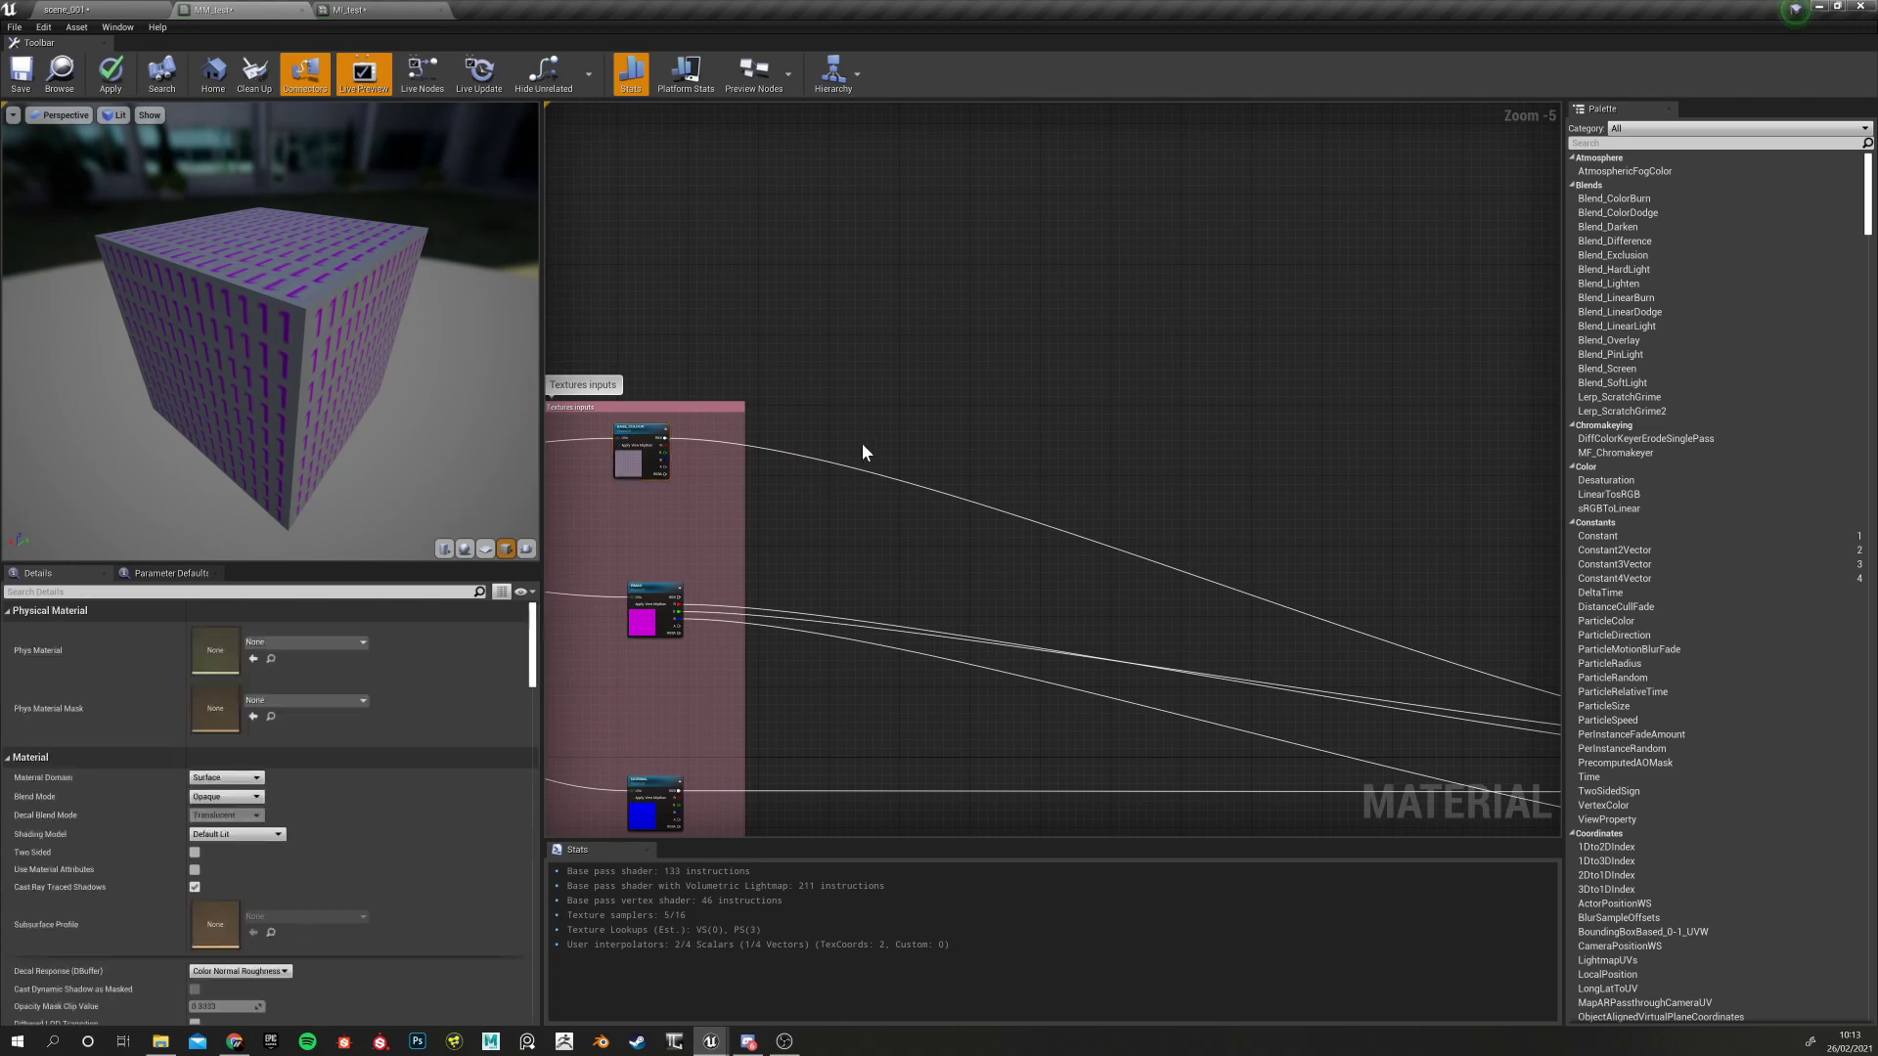
right_click_drag(862, 442, 820, 433)
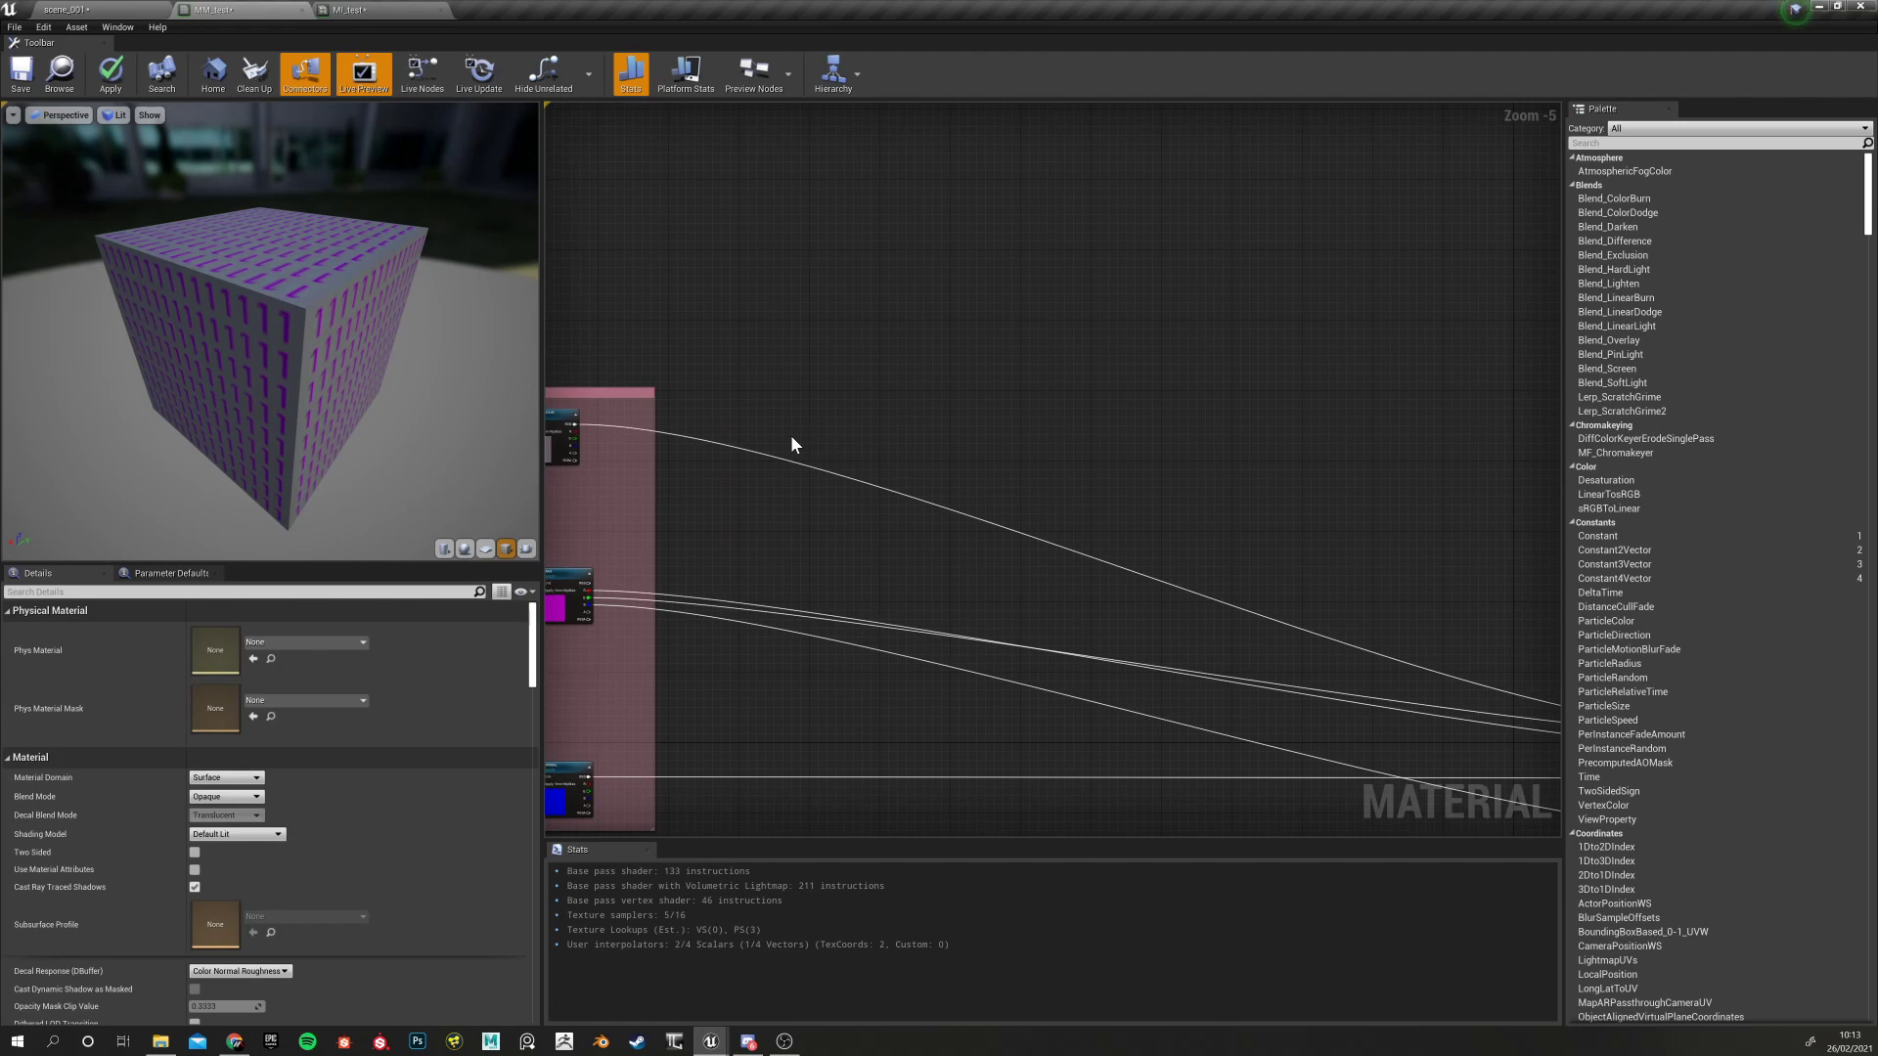
Add a Multiply node and wire BASE_COLOUR's RGB output into its A input
left_click(791, 436)
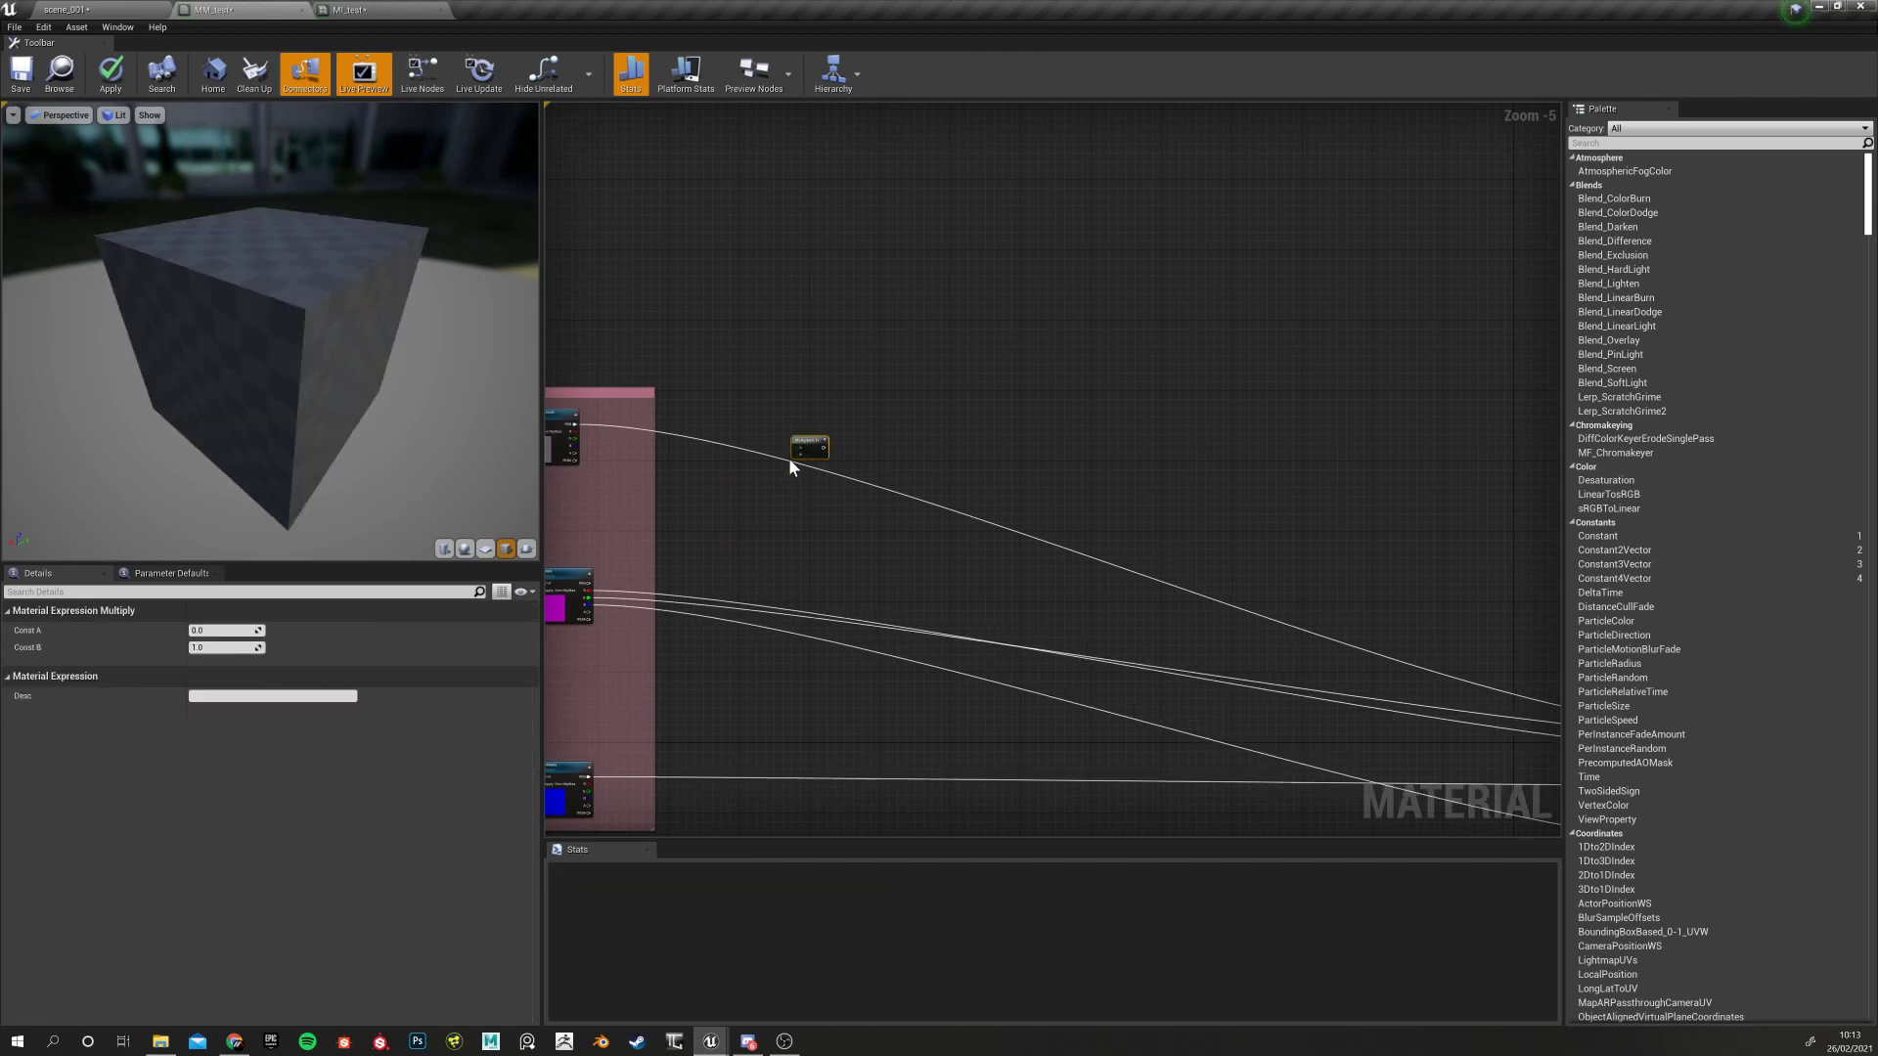
scroll(749, 466, "down", 2)
scroll(739, 476, "up", 4)
right_click_drag(741, 476, 930, 471)
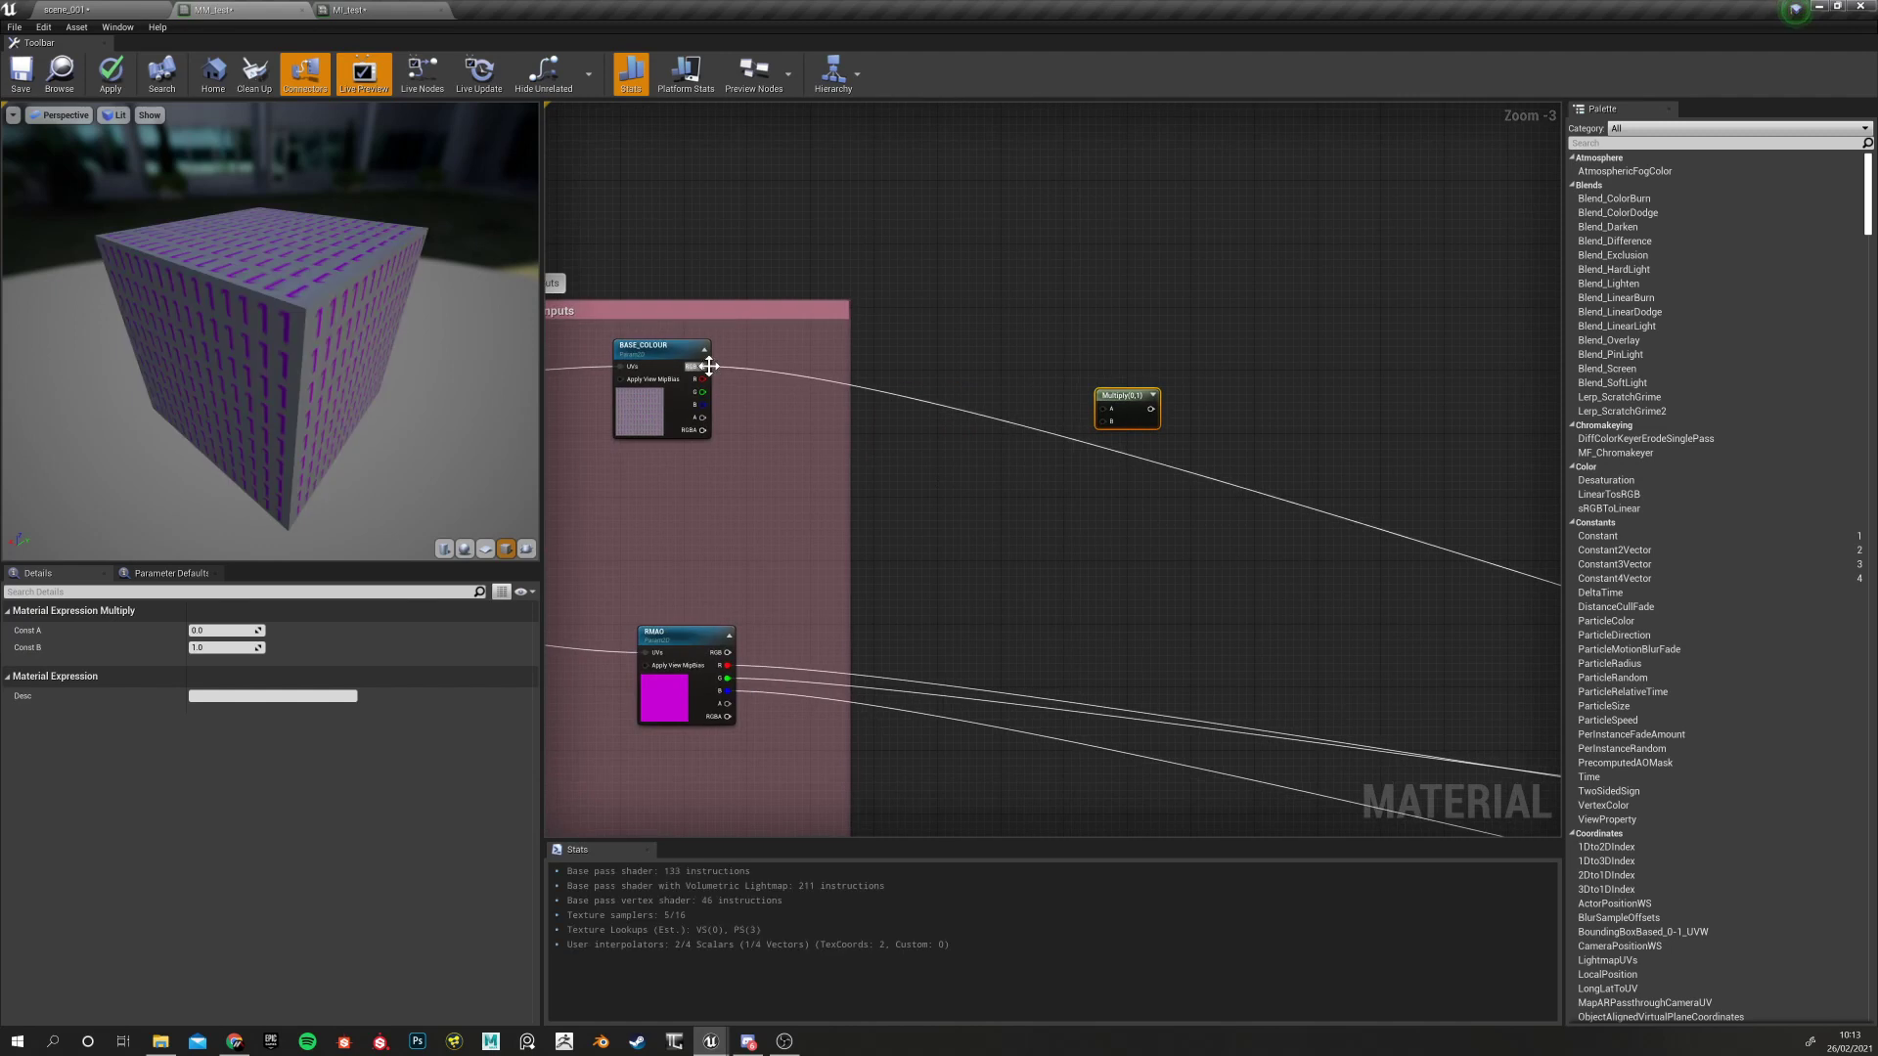
left_click_drag(704, 366, 1115, 410)
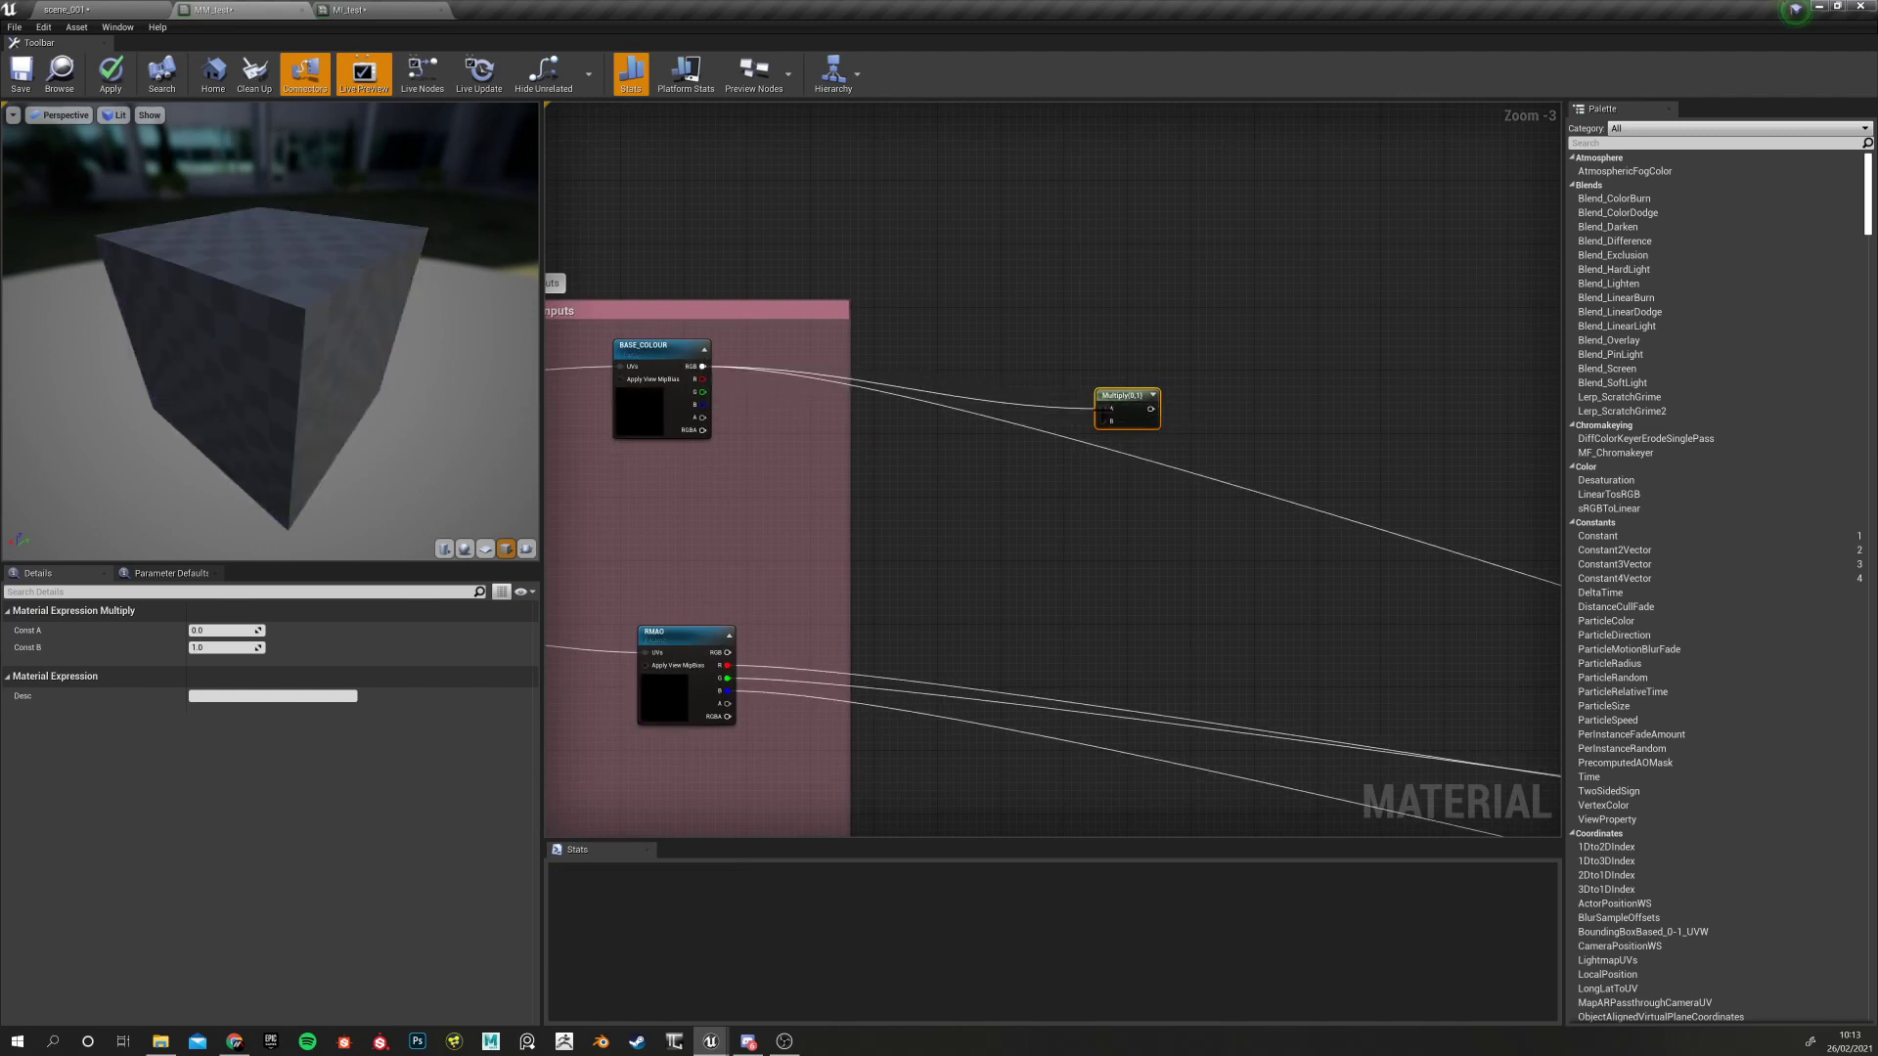
right_click_drag(1080, 408, 954, 448)
scroll(953, 445, "up", 2)
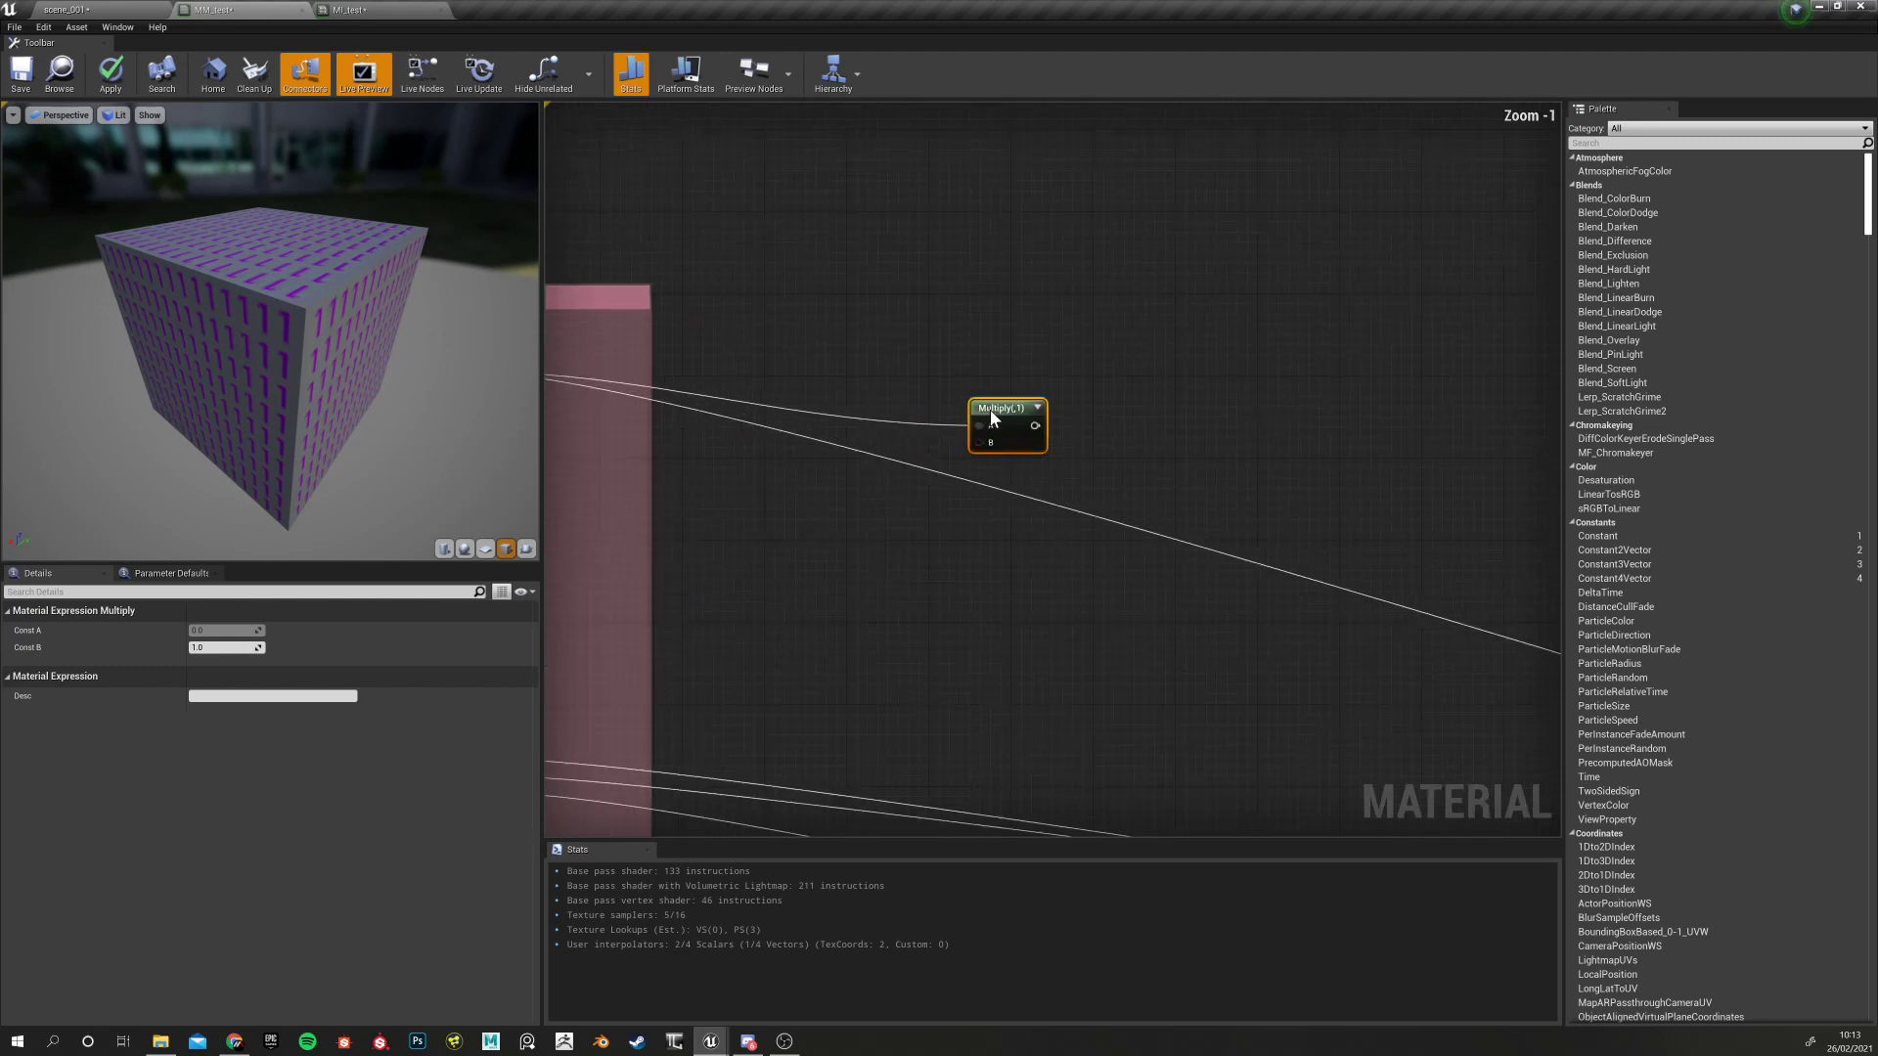
Preview the Multiply node's result on the cube
right_click(990, 410)
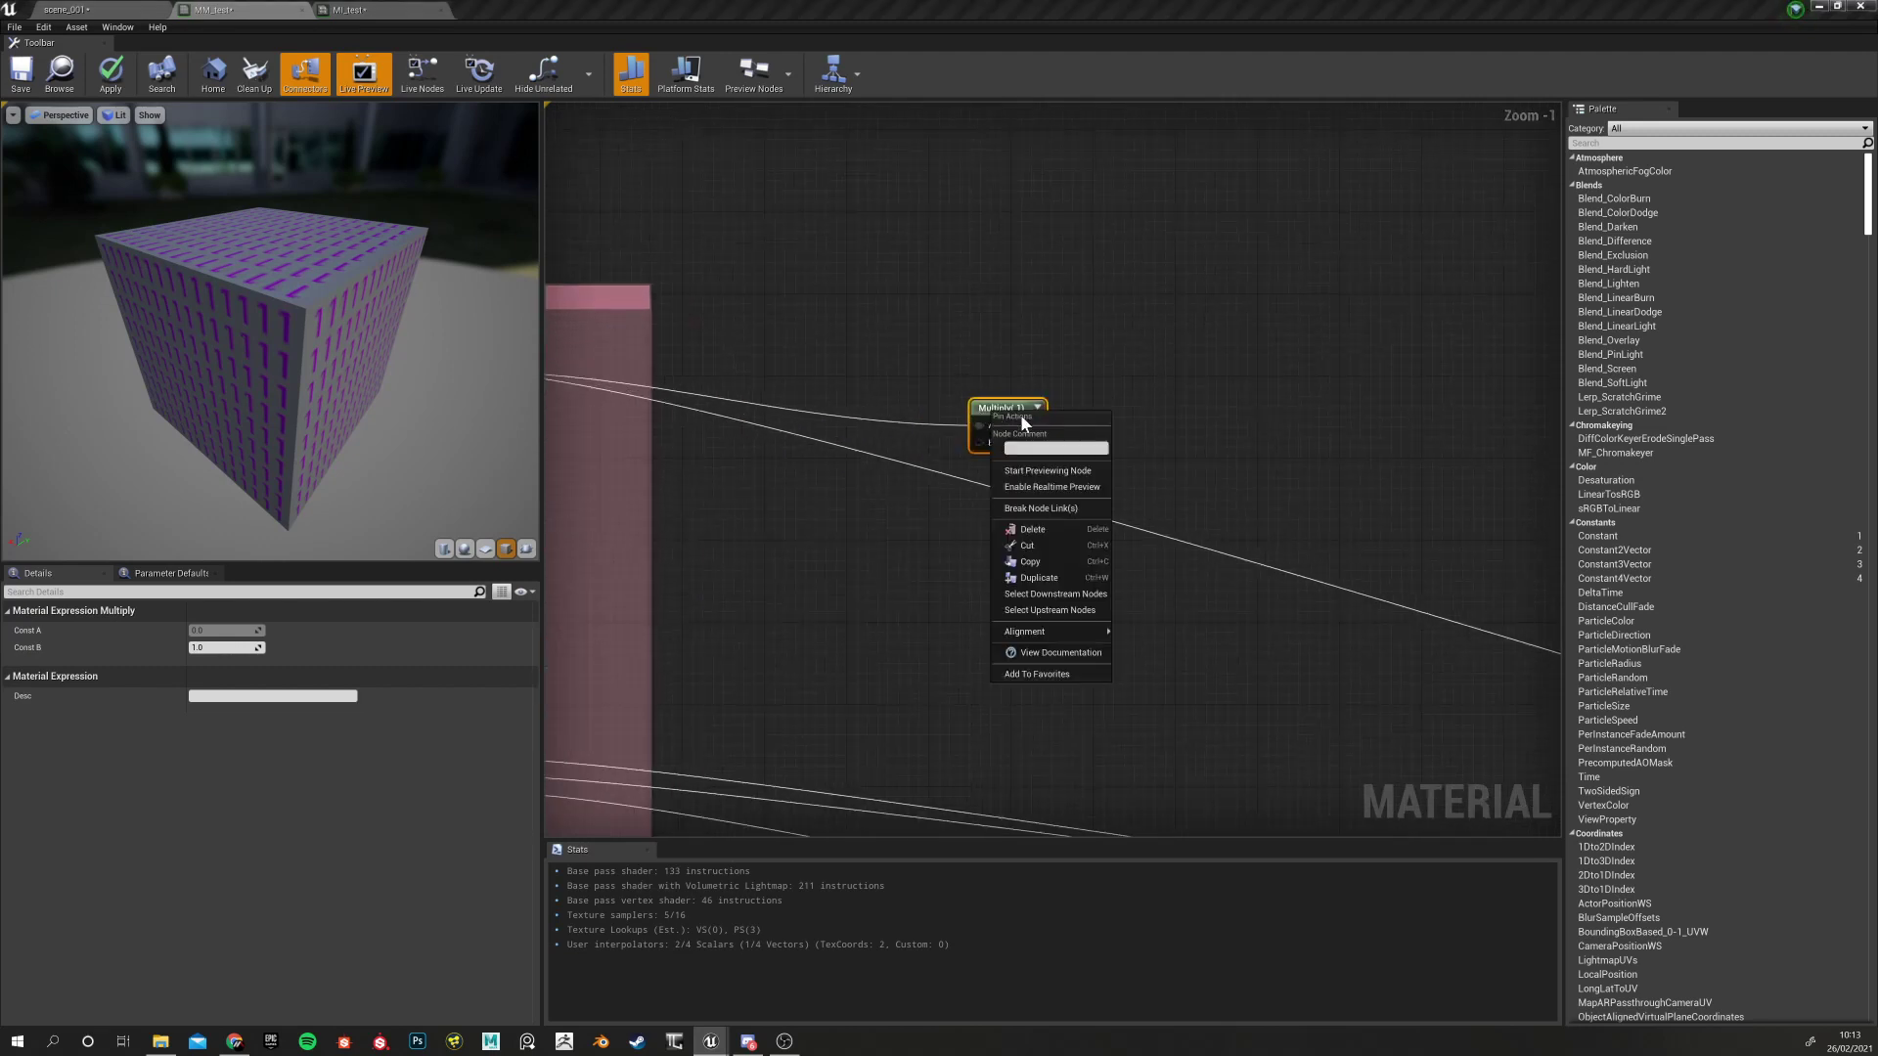
left_click(1062, 471)
left_click_drag(384, 362, 364, 352)
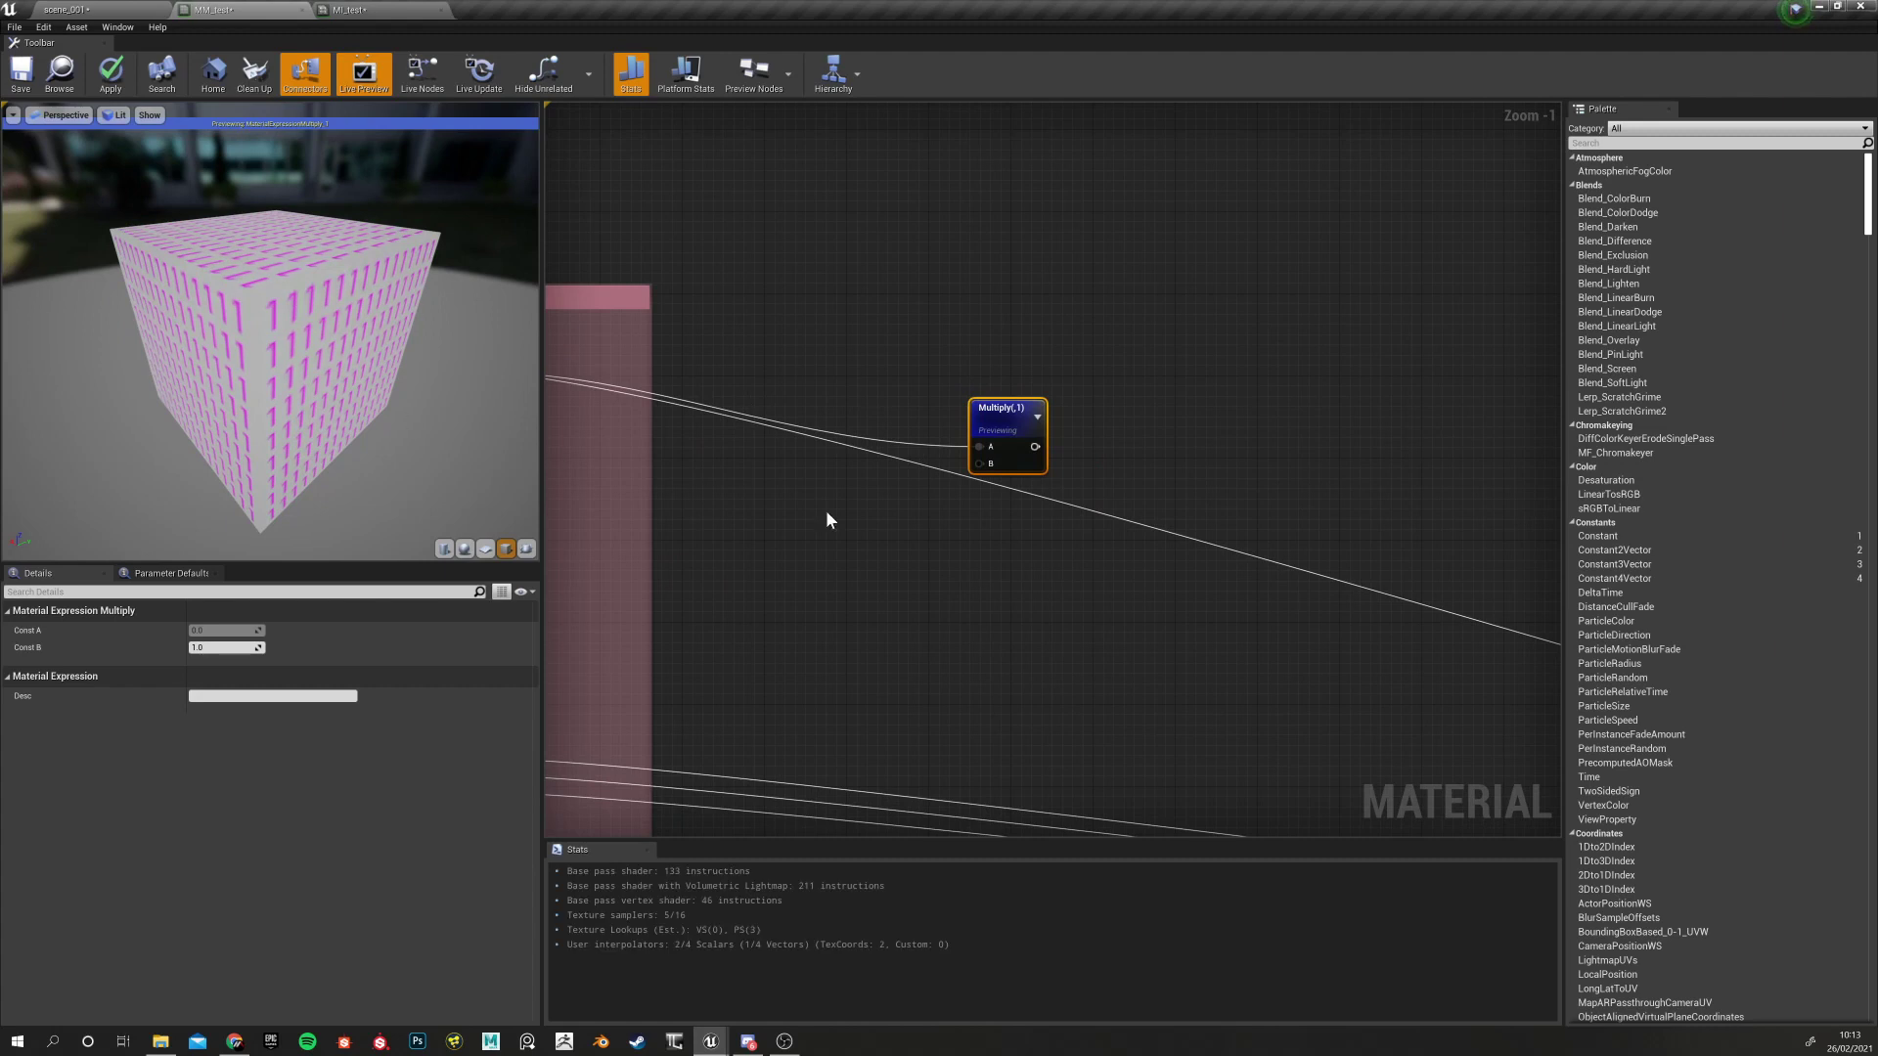
scroll(785, 510, "up", 1)
scroll(790, 511, "down", 3)
right_click_drag(825, 512, 1002, 507)
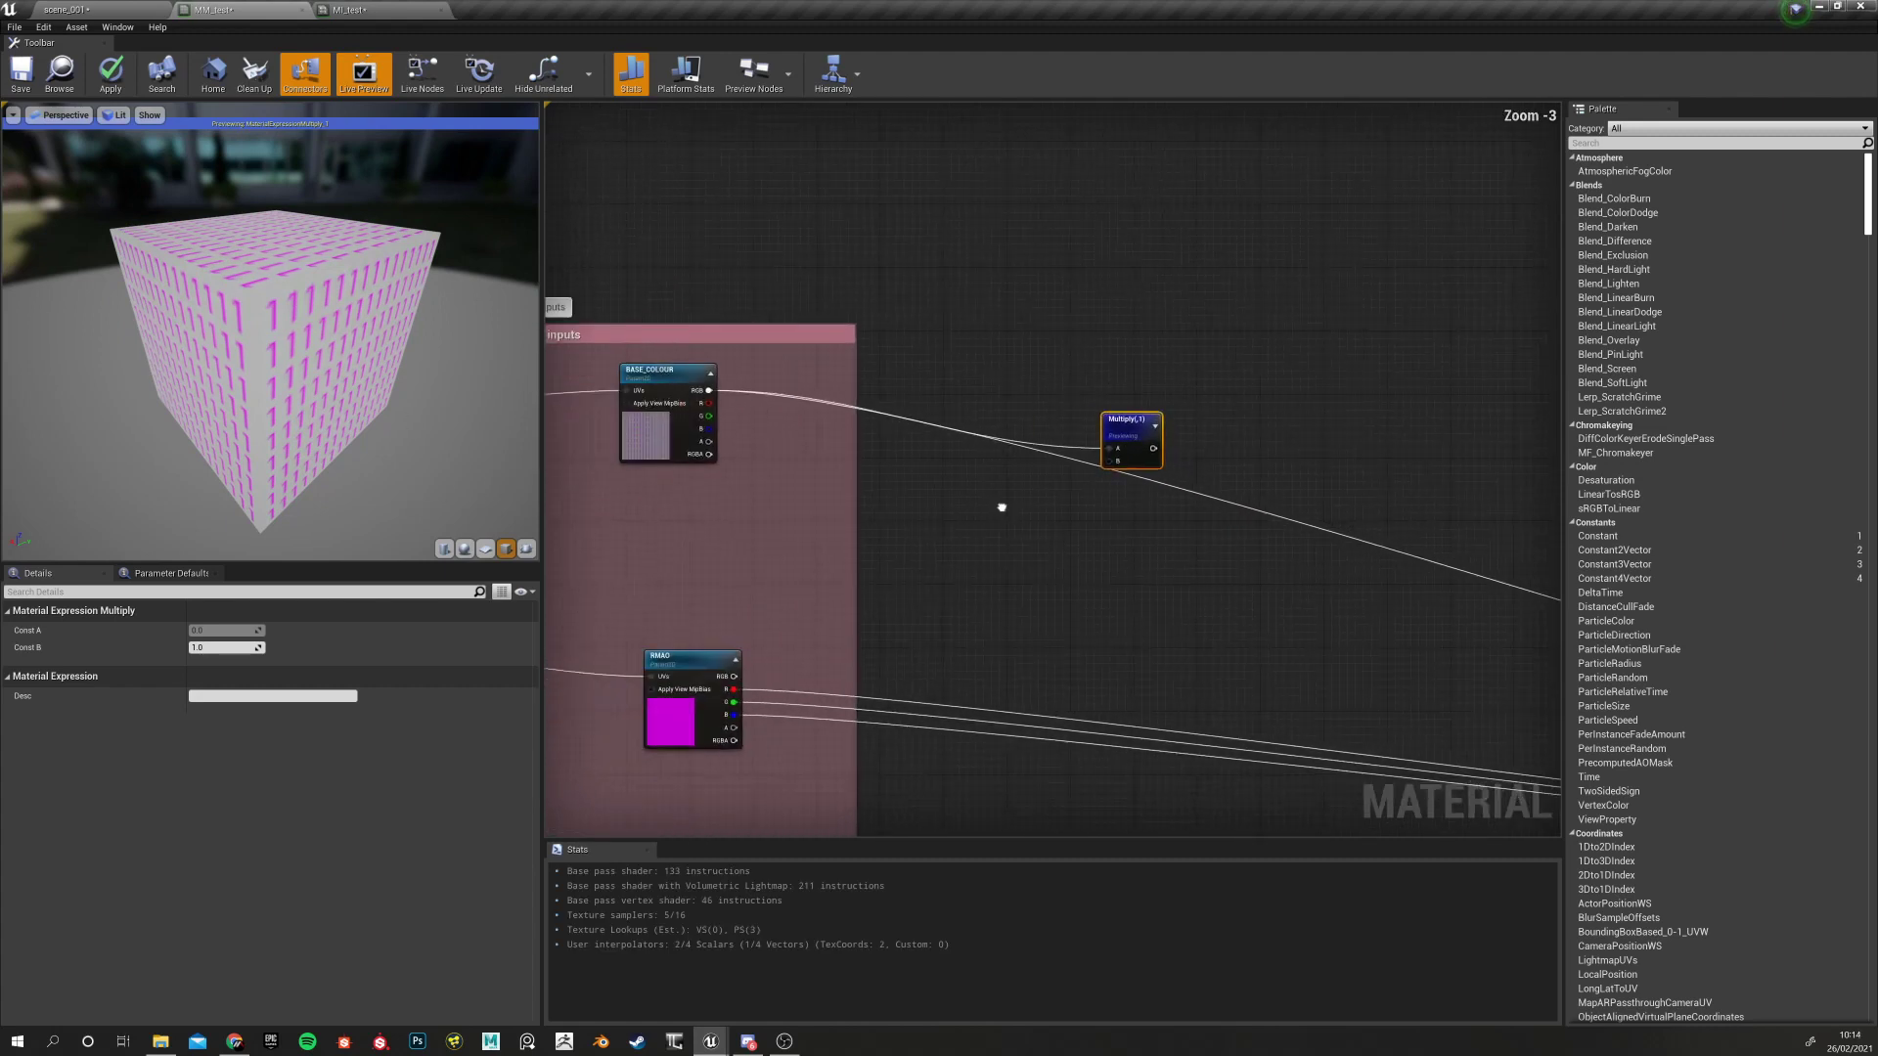
Try Multiply's B value at 0.1, then reset it to 1.0 and move the node up-right
left_click_drag(225, 647, 250, 650)
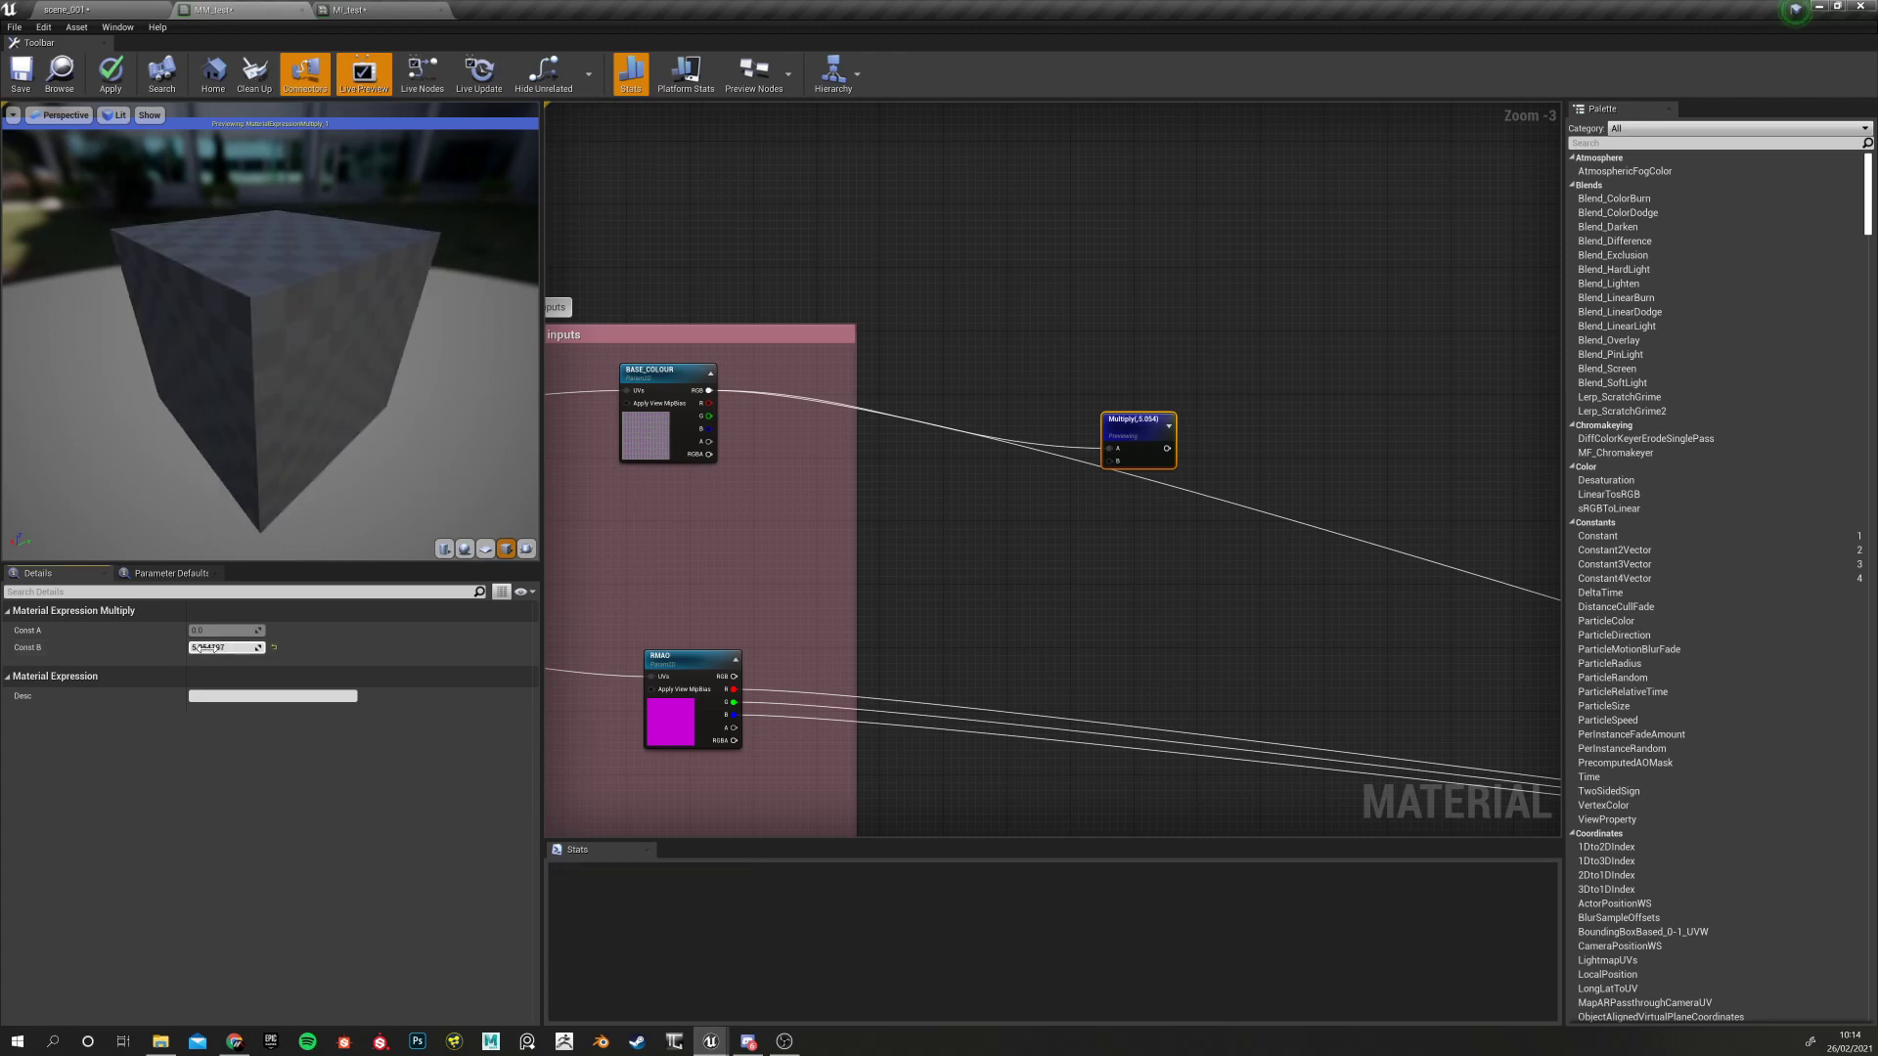
left_click(220, 647)
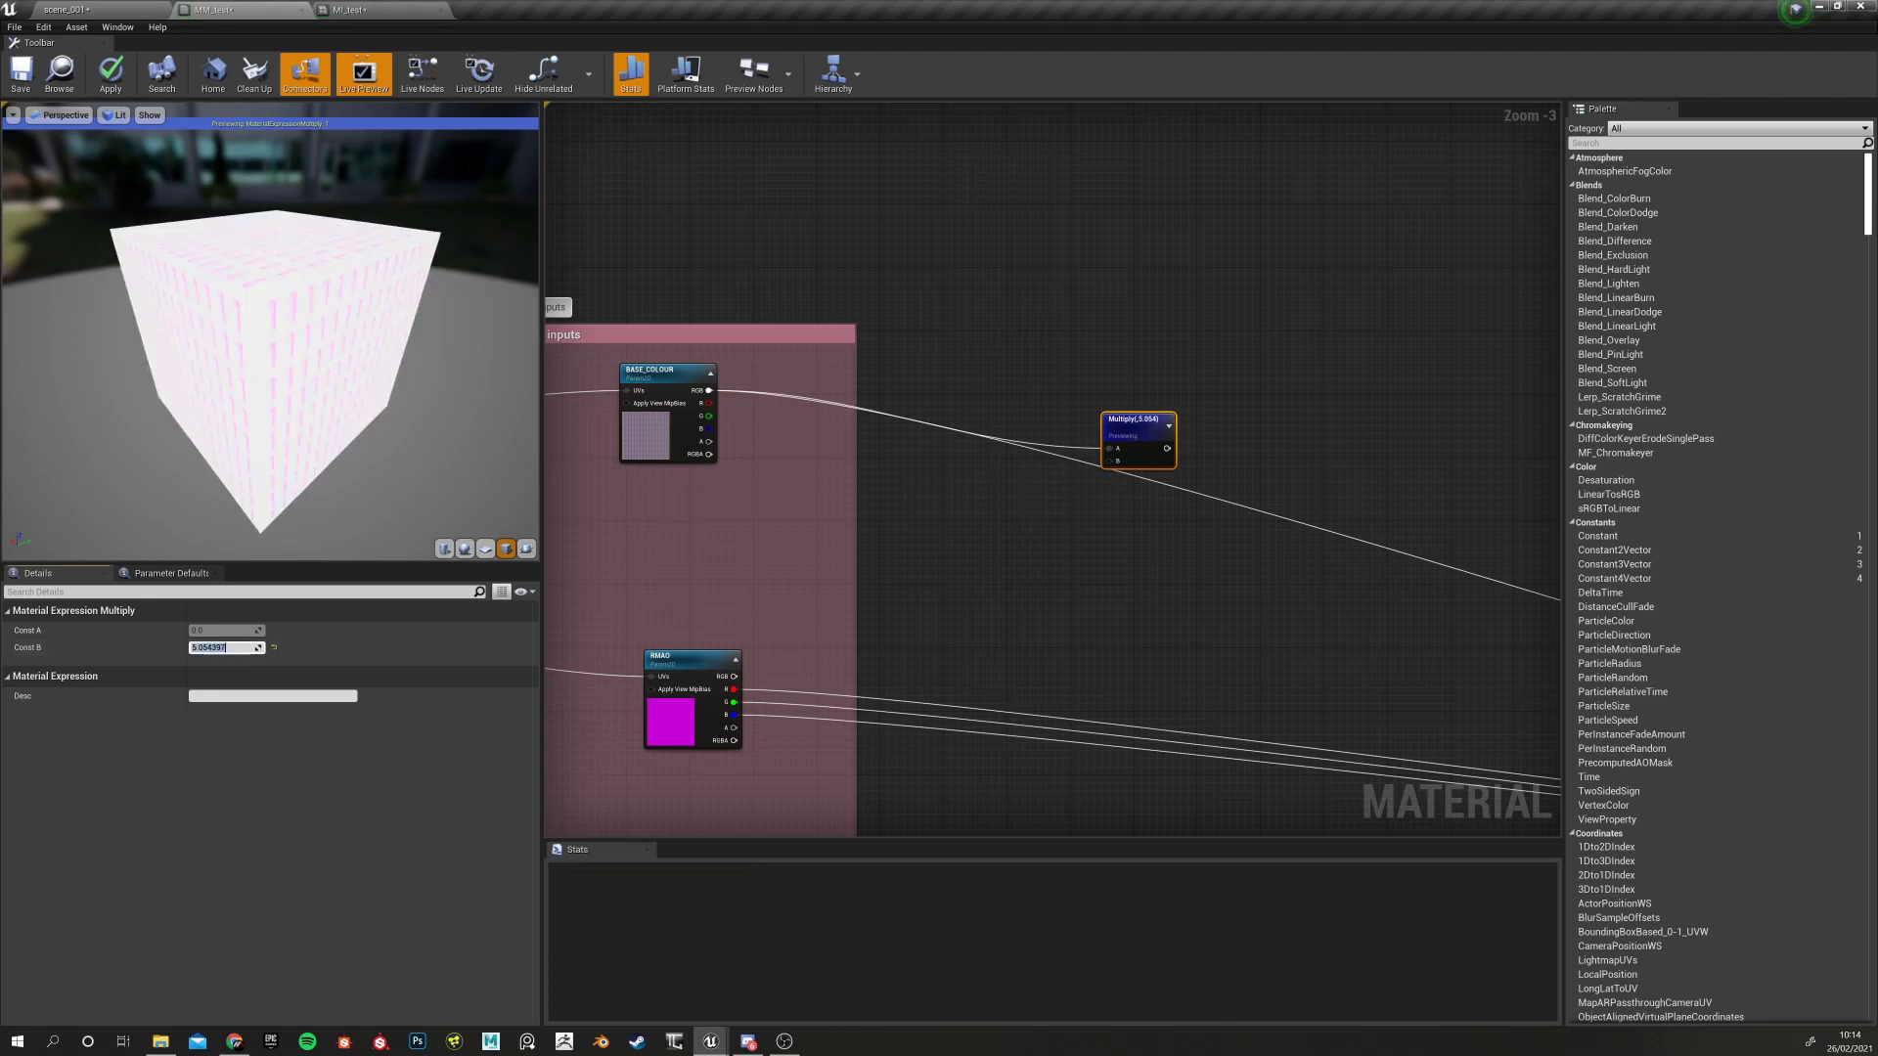
type("0.1")
key("Return")
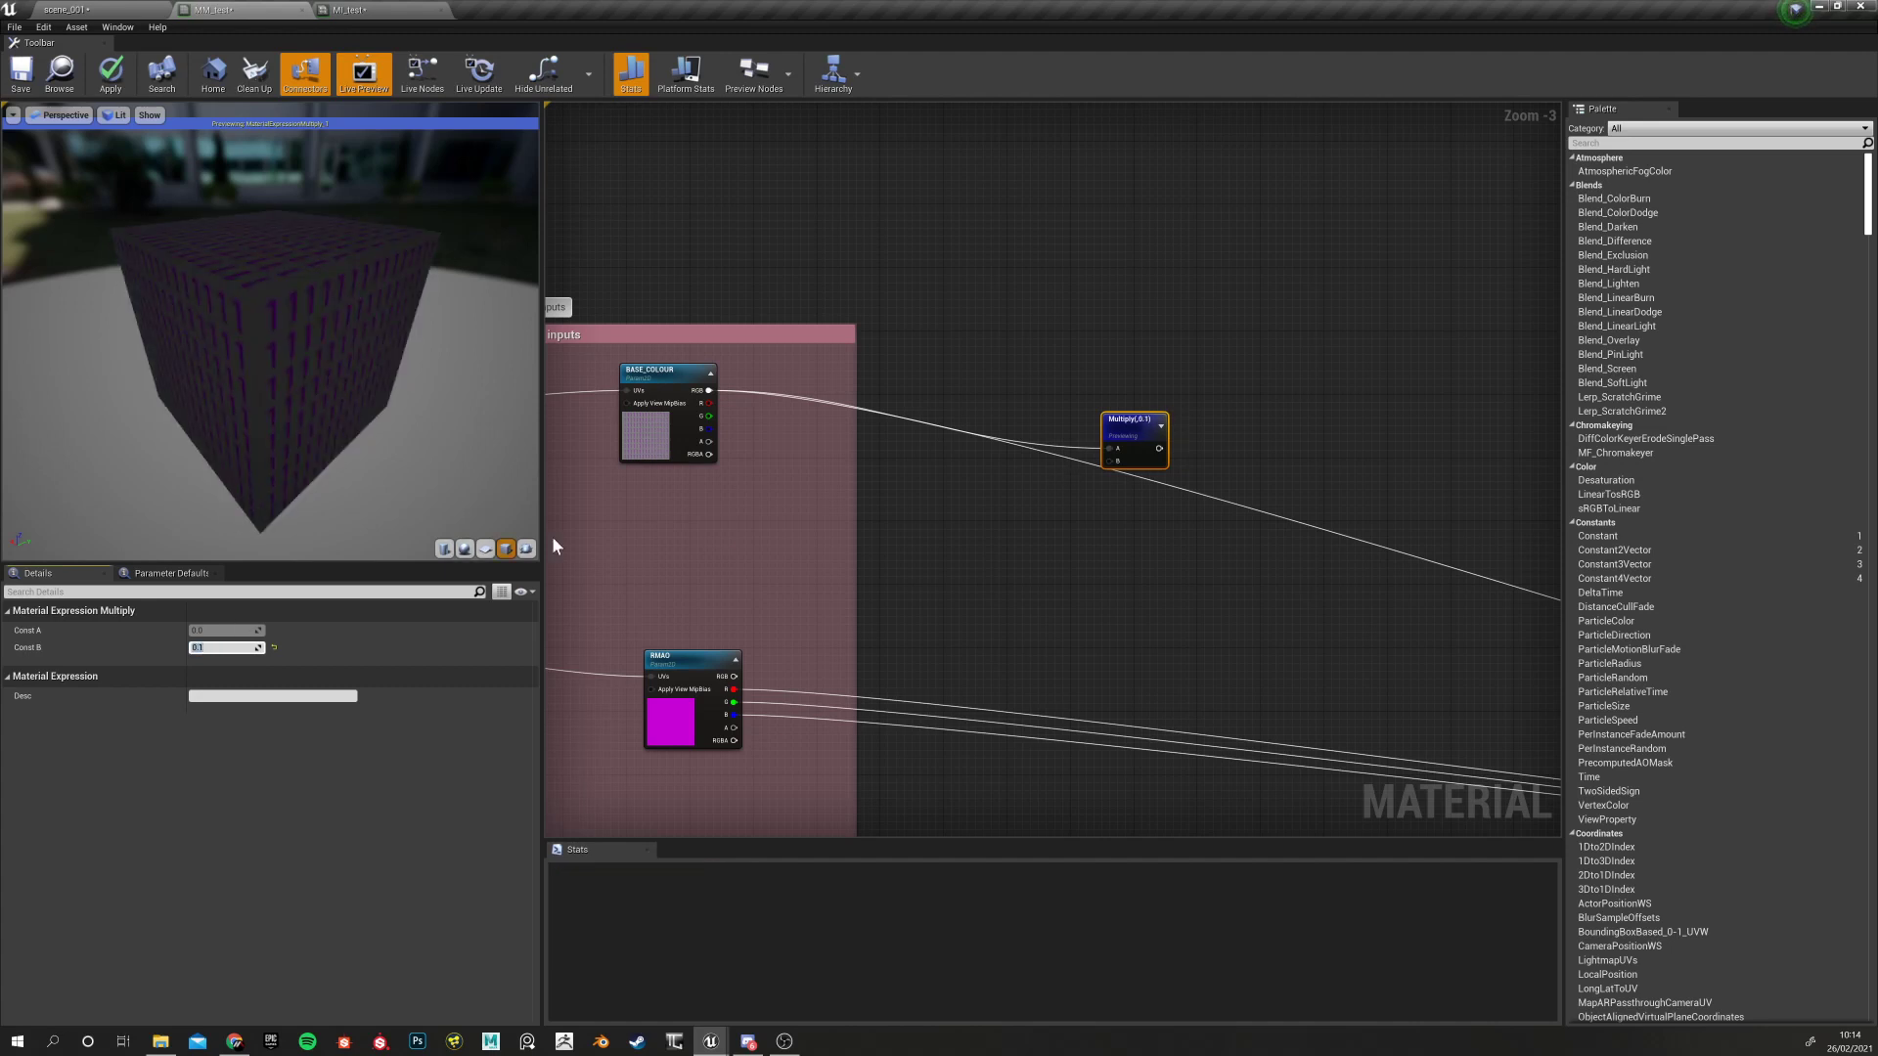
left_click(274, 649)
left_click_drag(1131, 435, 1187, 376)
left_click(1027, 479)
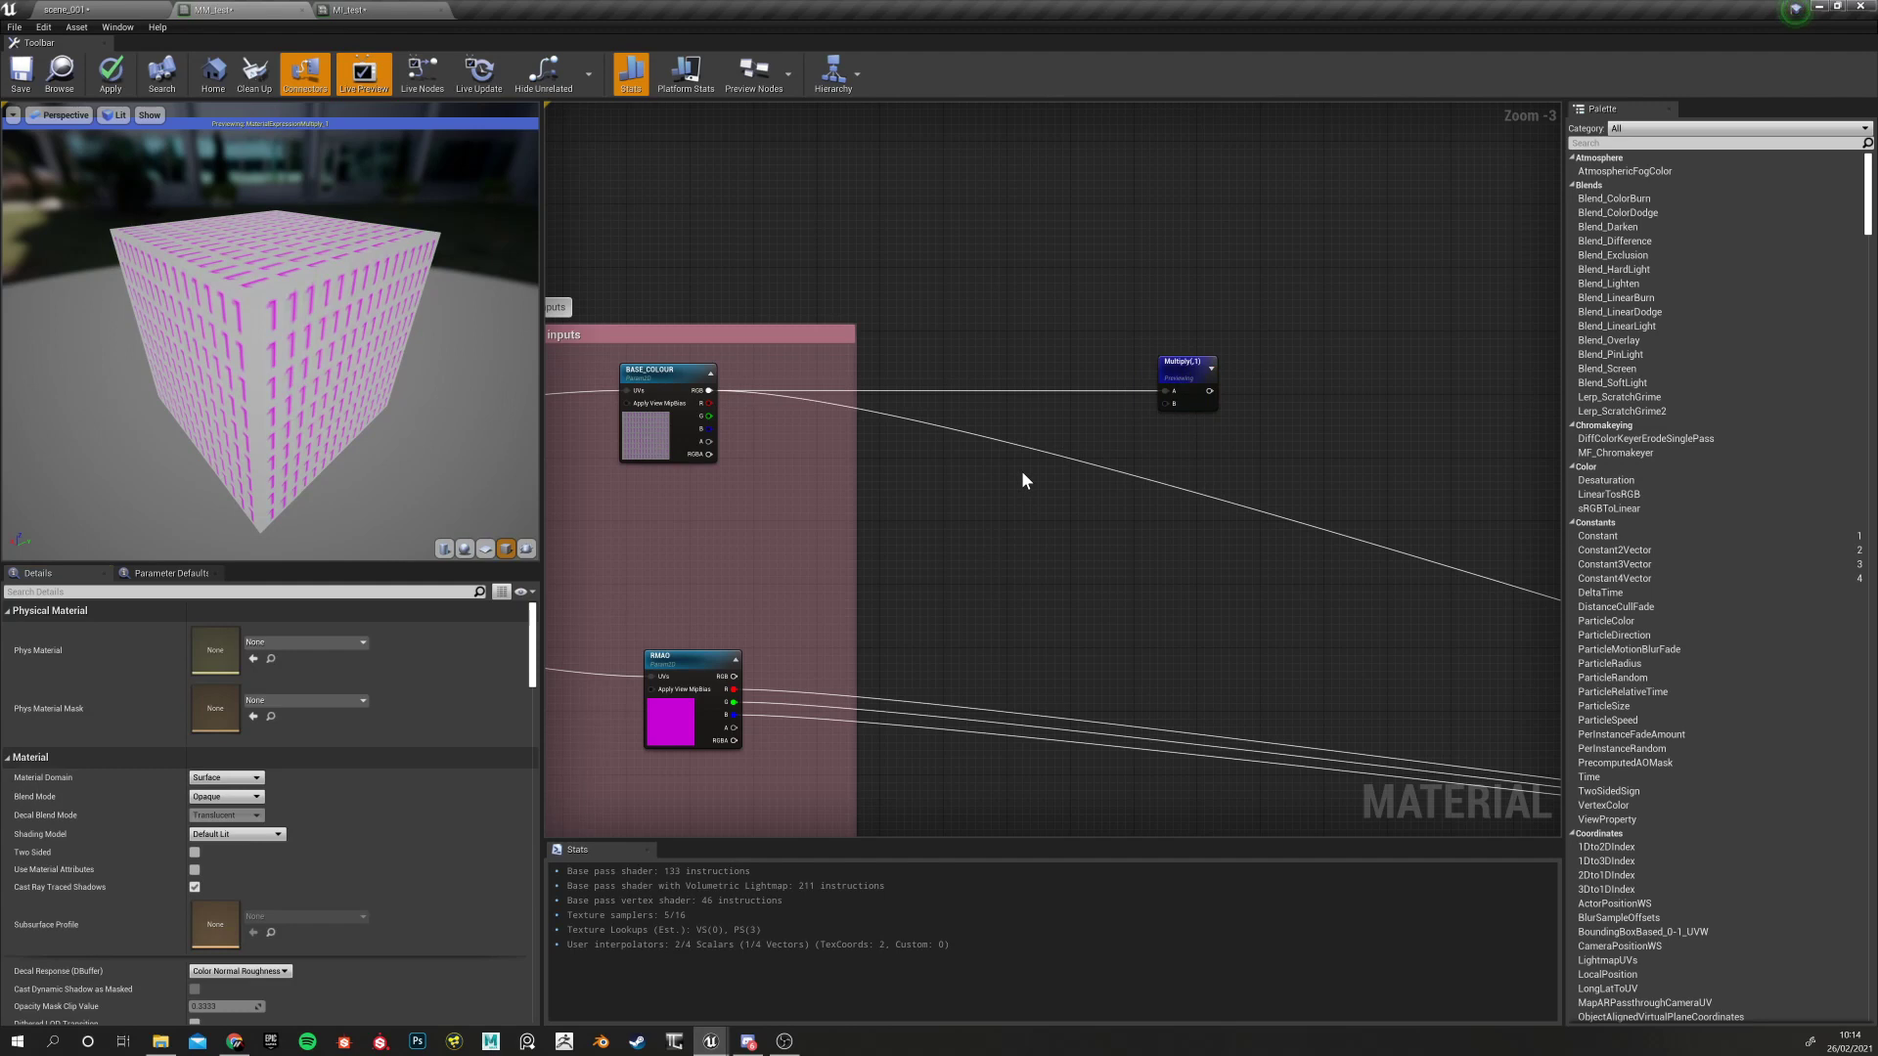
Add a scalar parameter named 'Base Colour Multiply'
left_click(1022, 473)
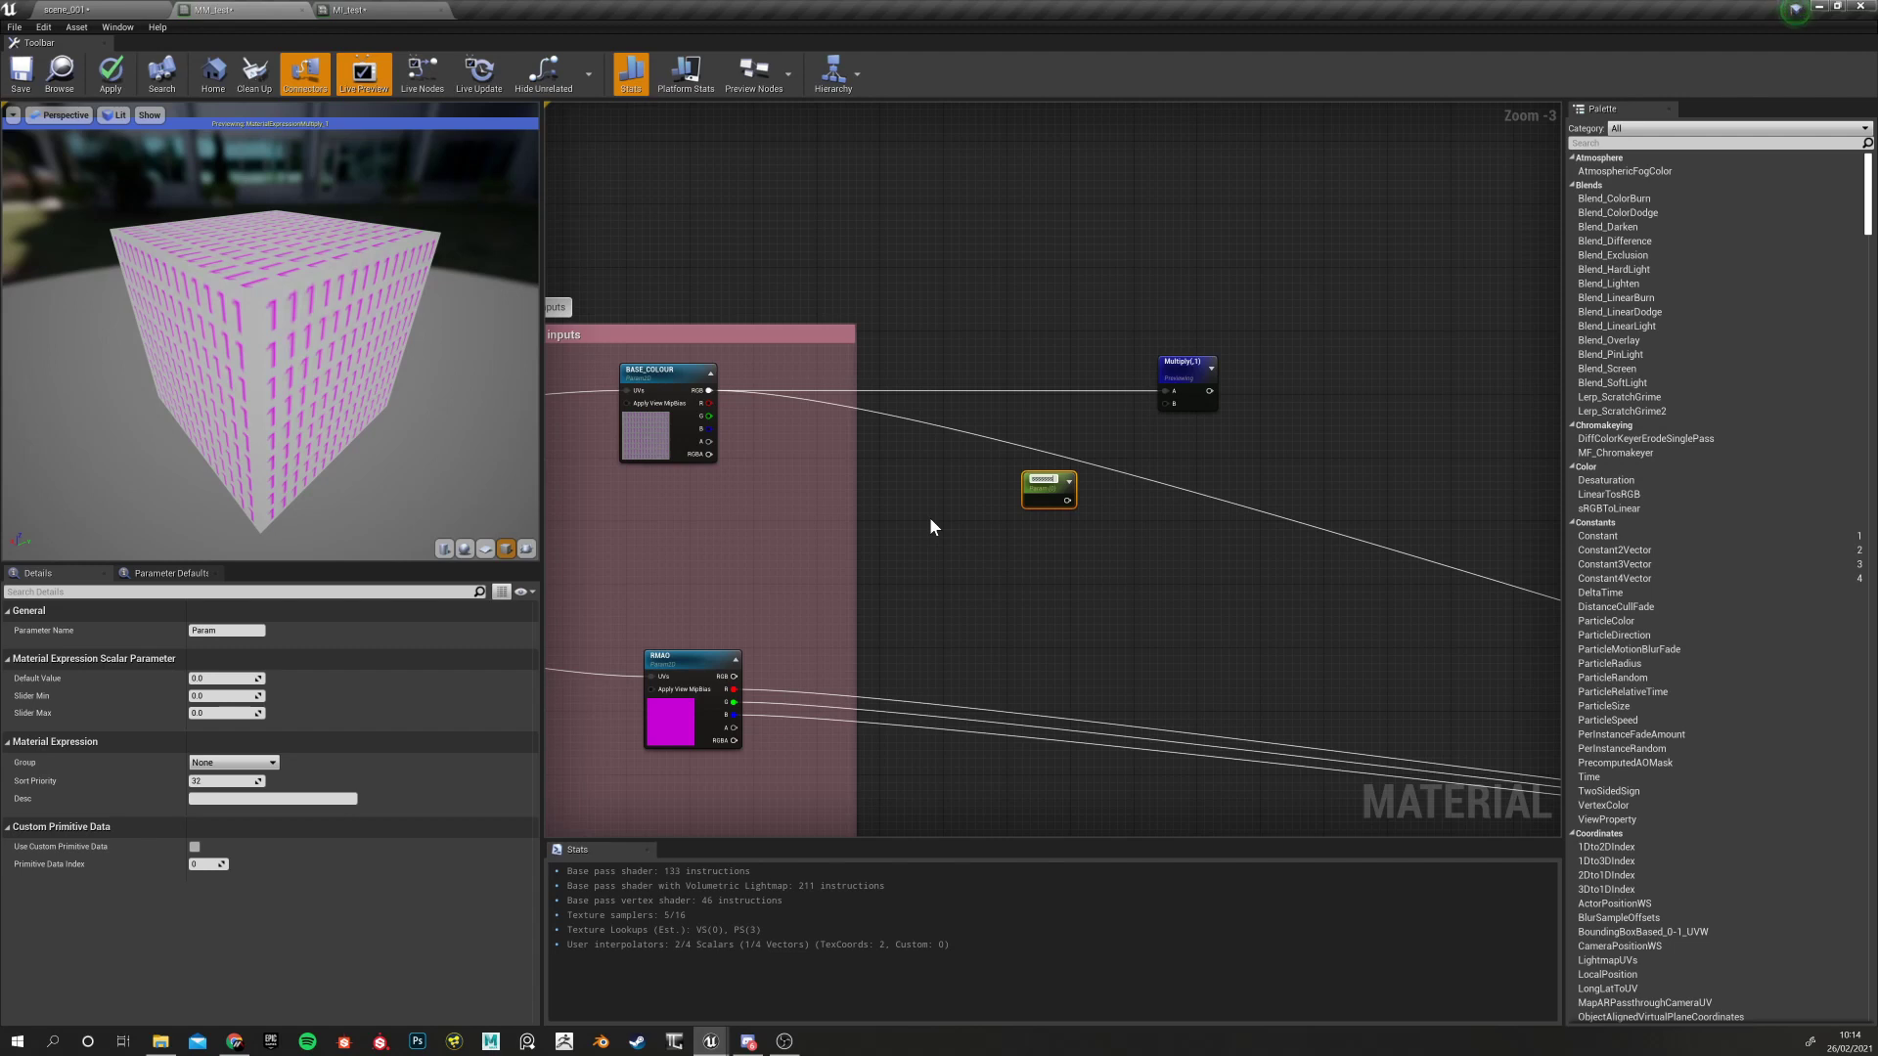
key("BackSpace")
type("Colour Multiply")
key("Return")
left_click_drag(1076, 499, 953, 496)
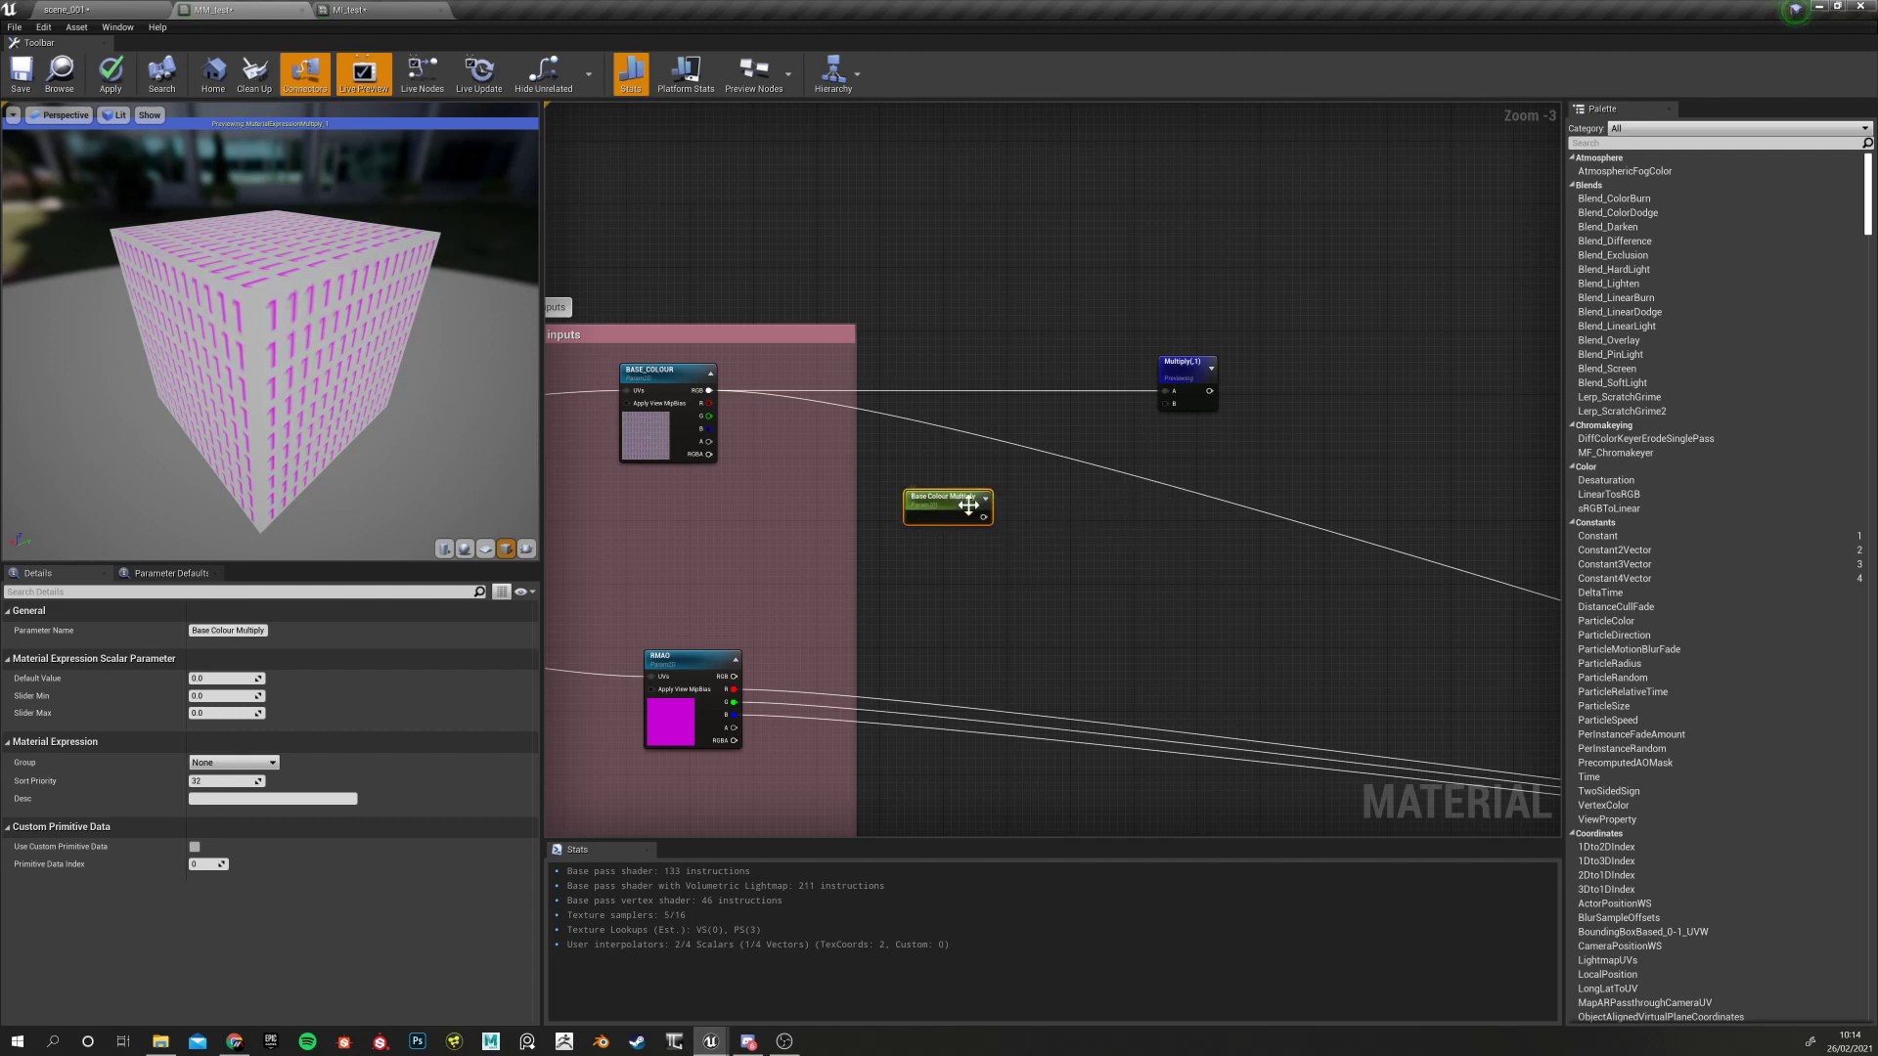
Give it a default value of 1 and wire it into Multiply's B input
left_click(220, 678)
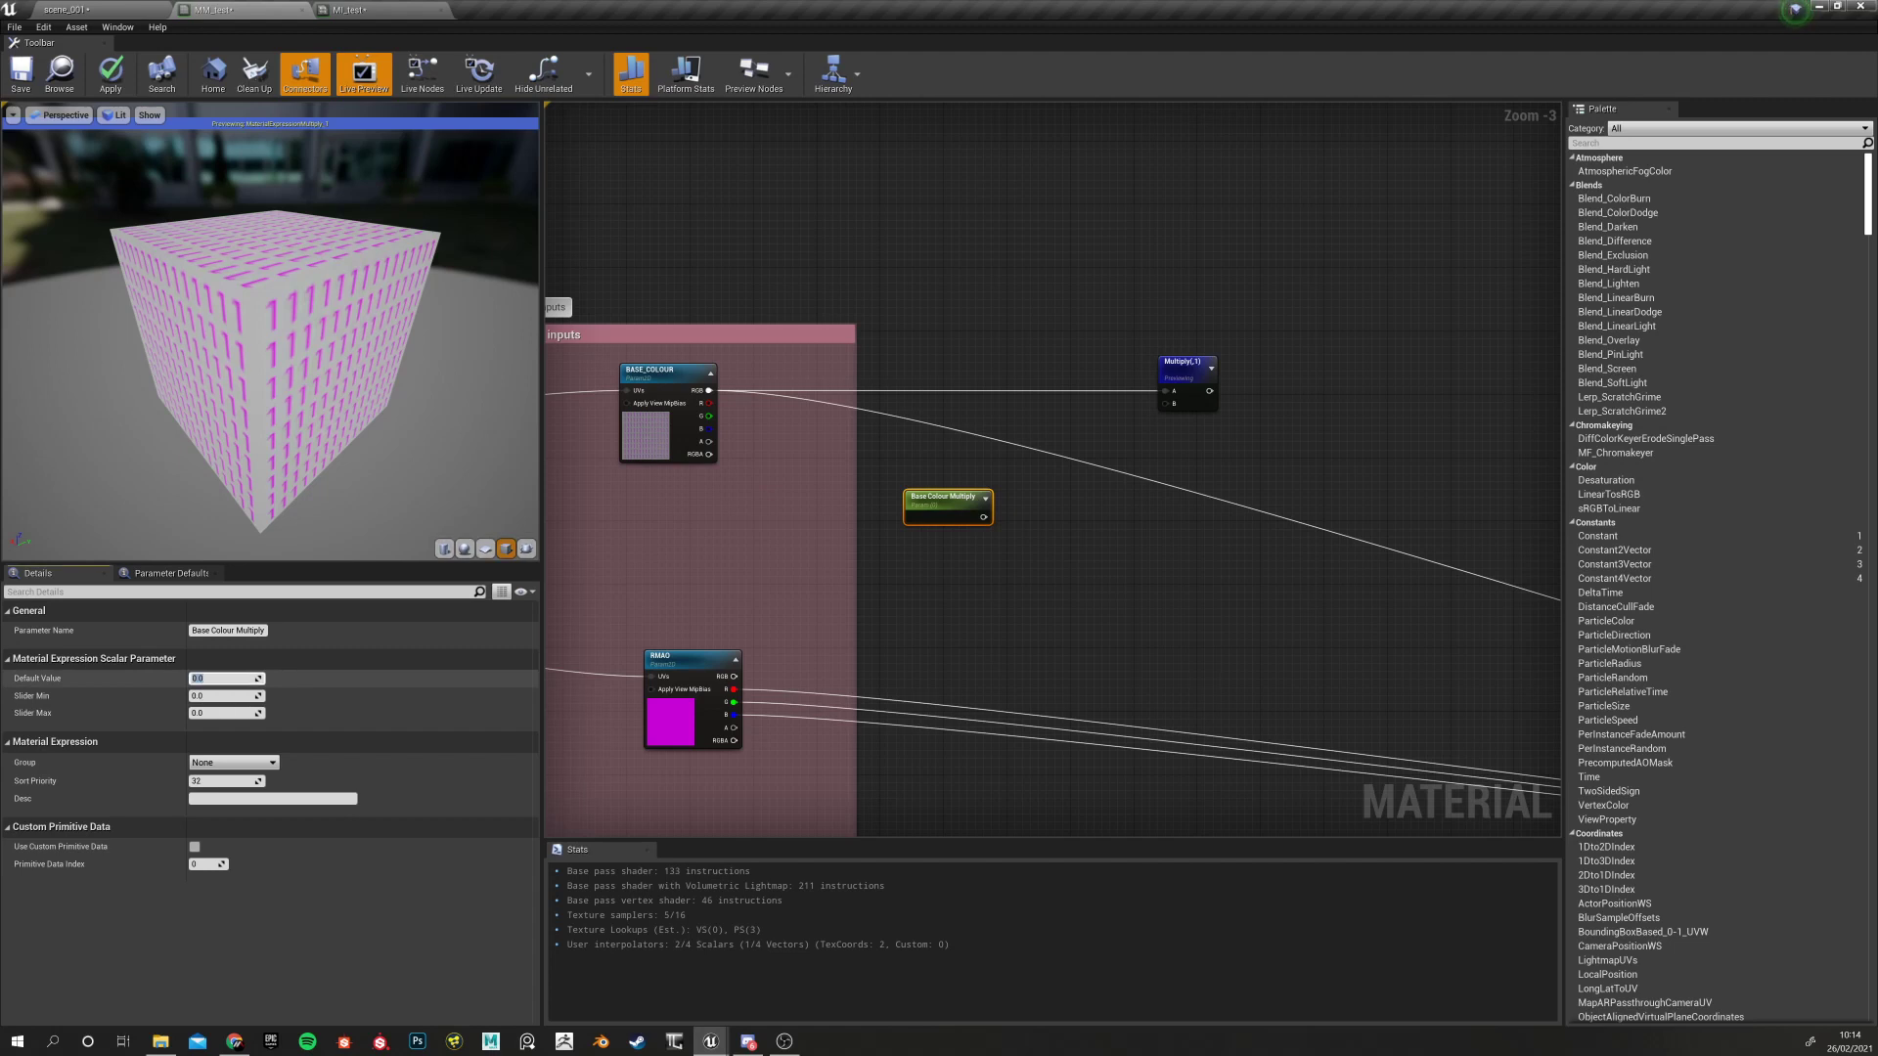
type("1")
key("Return")
left_click_drag(983, 517, 1166, 405)
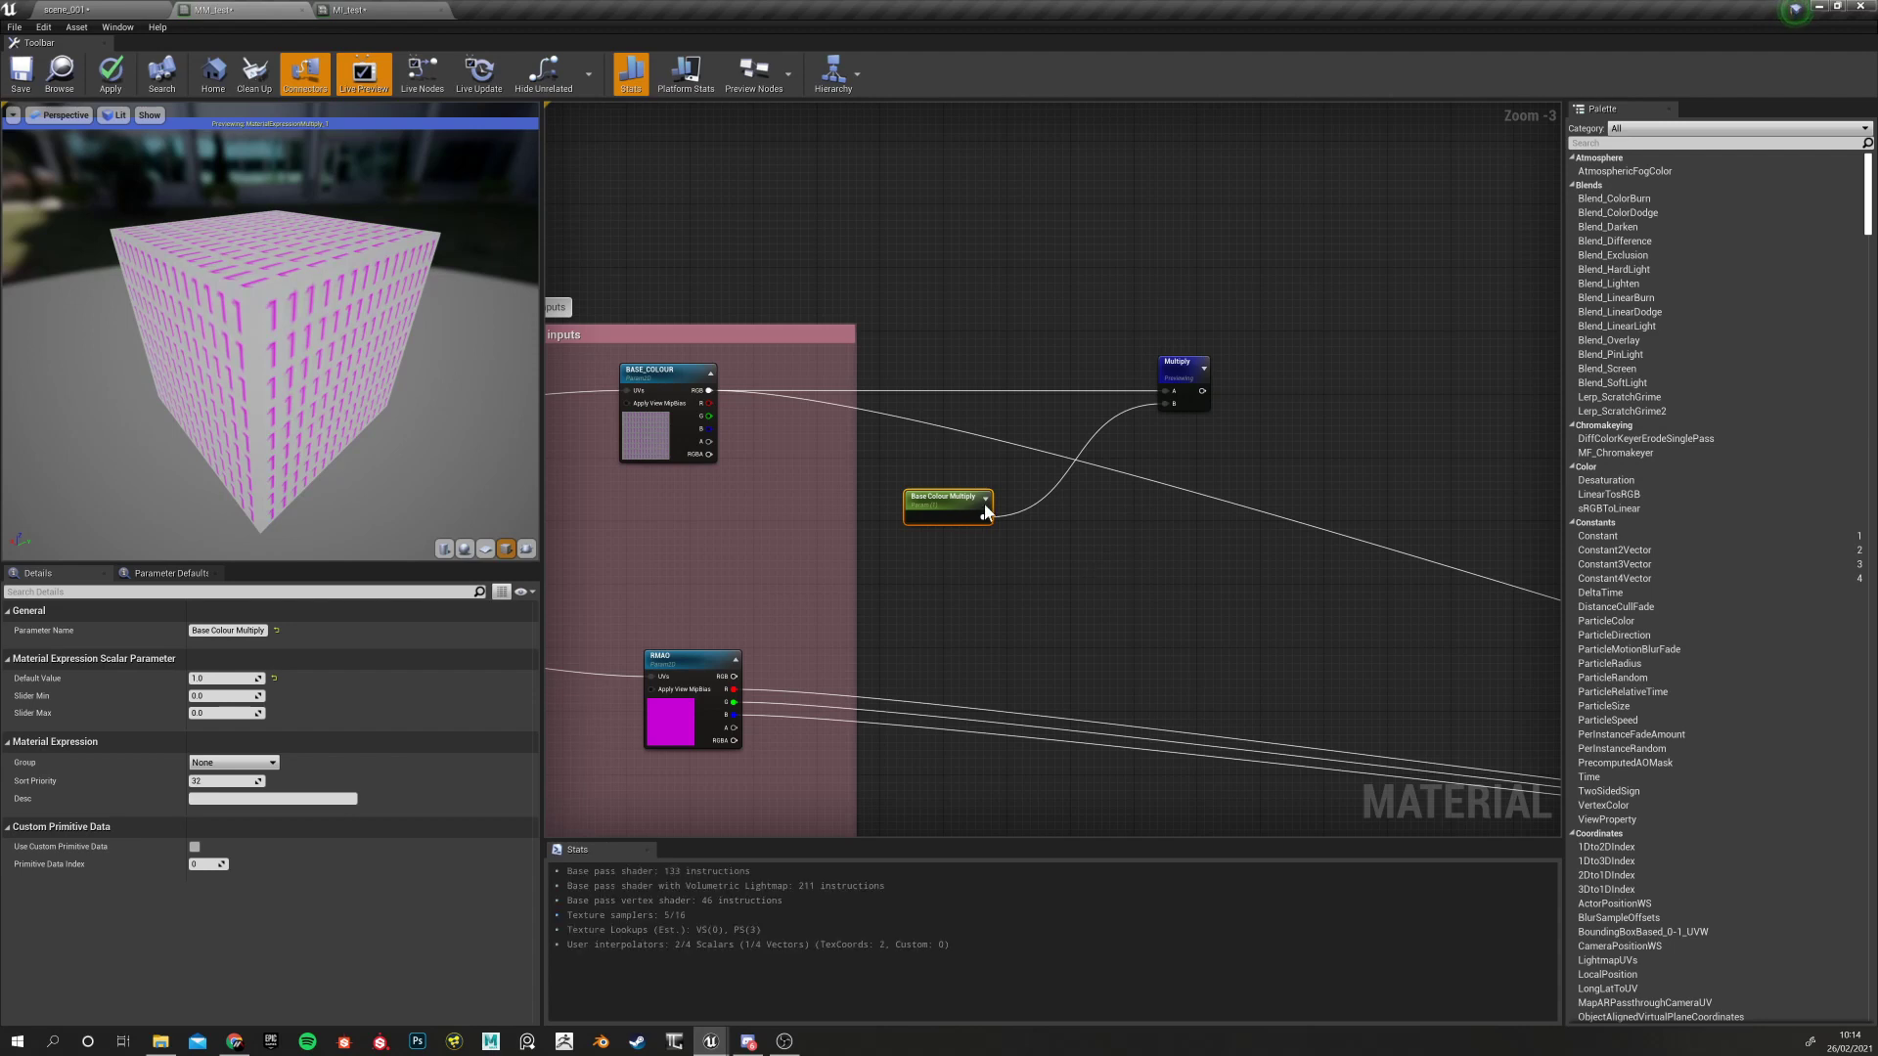
left_click(929, 528)
left_click(929, 509)
Move the Multiply and Base Colour Multiply nodes to the right together
right_click_drag(1035, 638, 1001, 623)
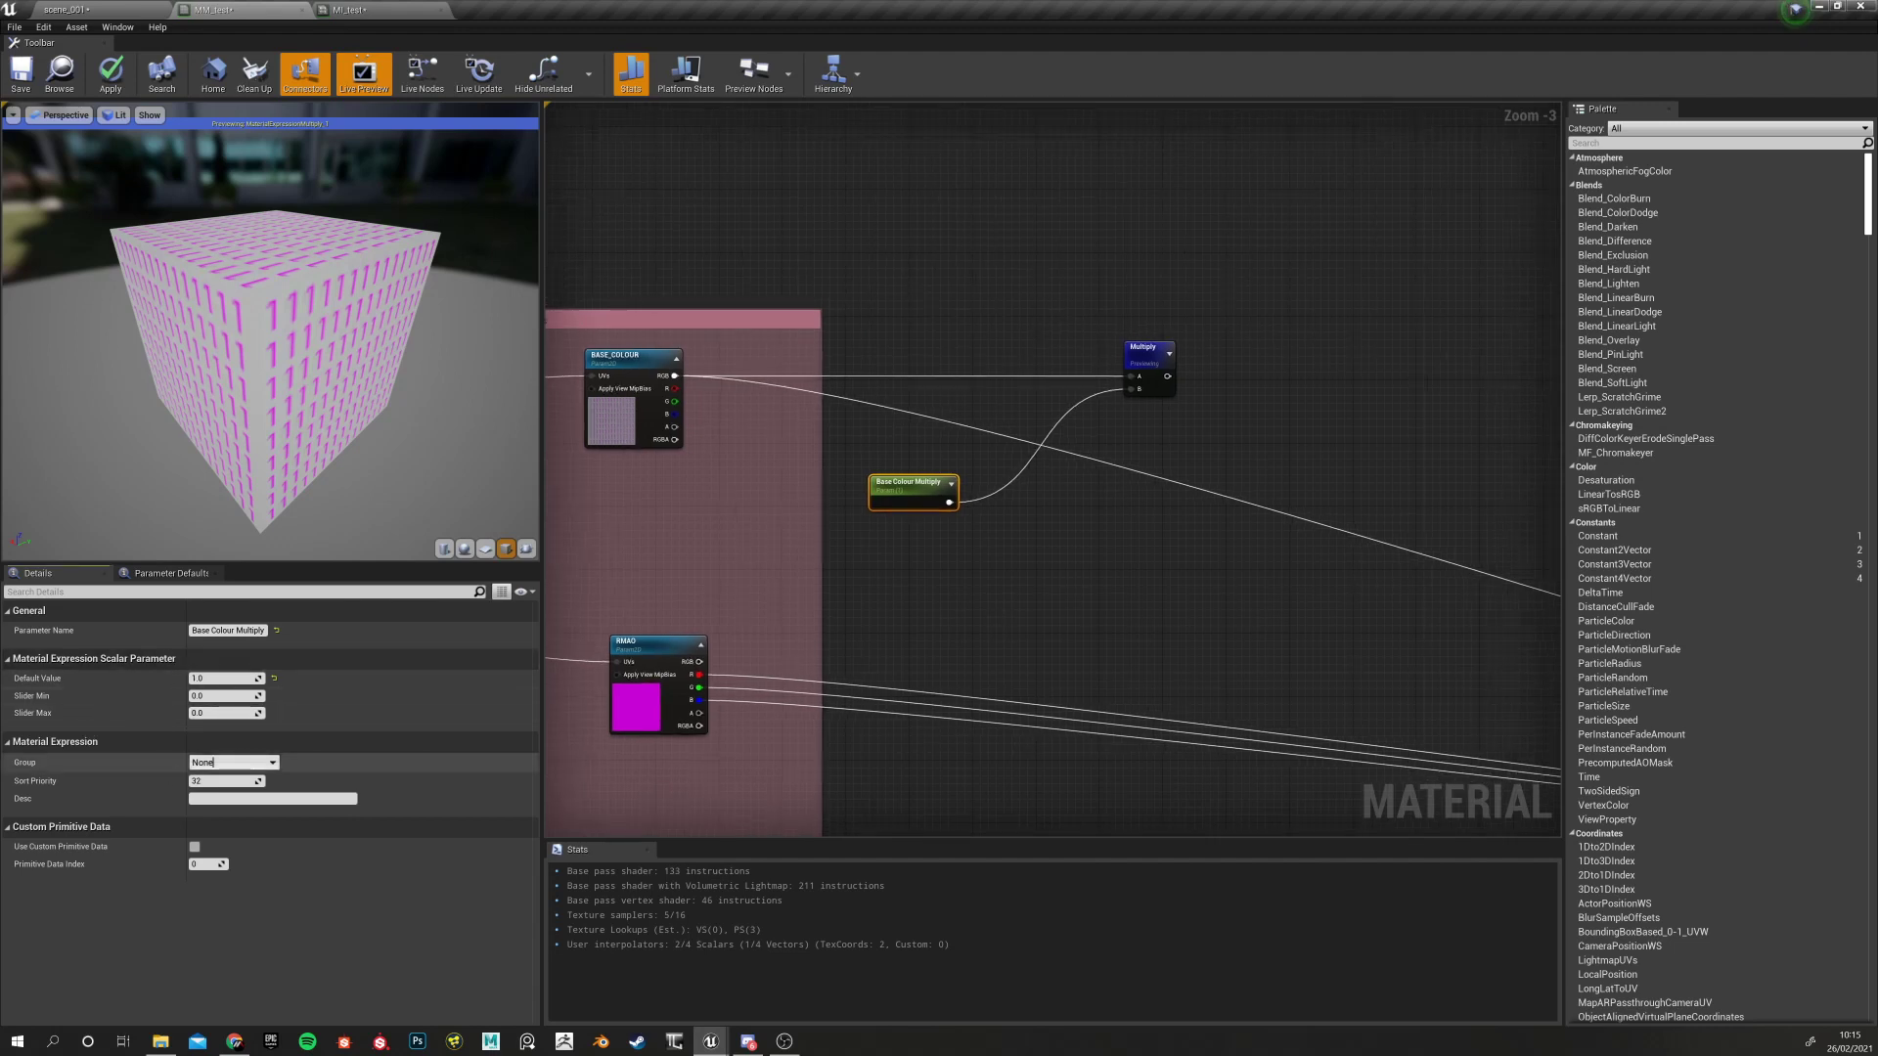
left_click(272, 764)
left_click(219, 787)
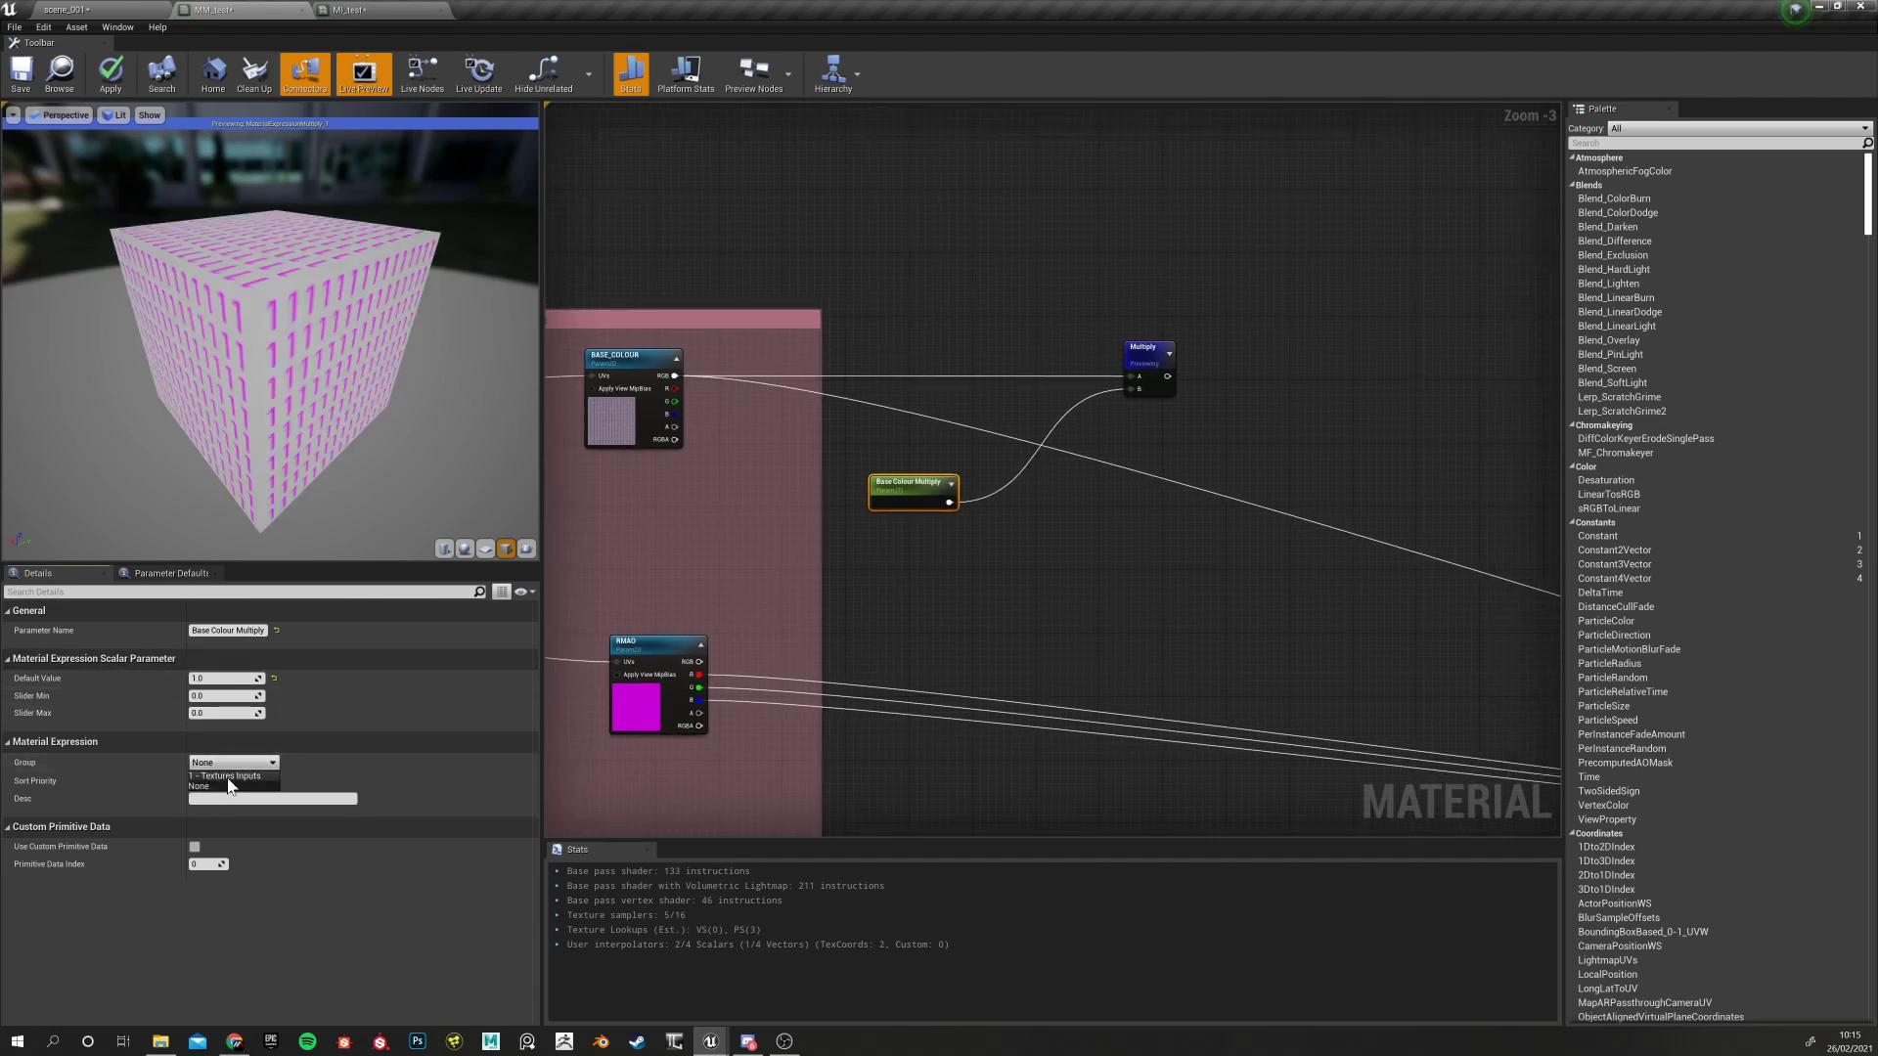
left_click(1008, 637)
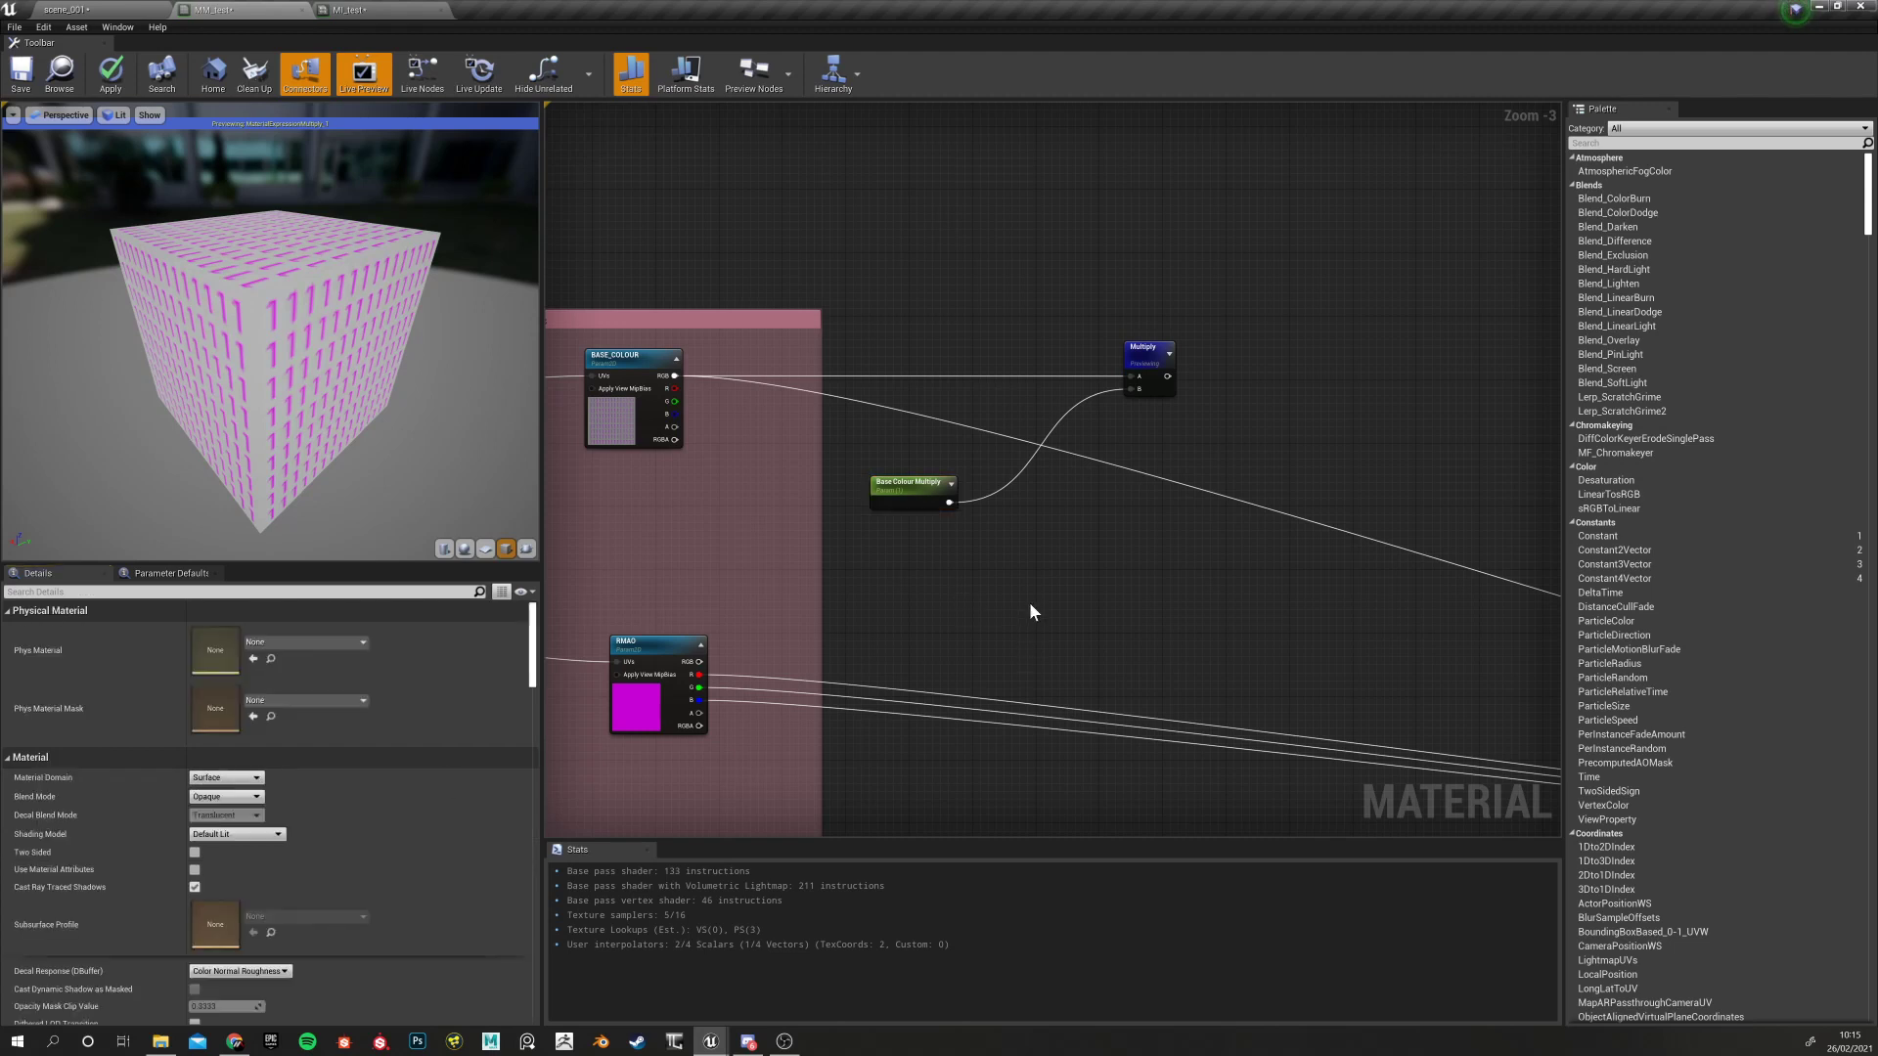
right_click_drag(1027, 607, 880, 671)
left_click_drag(713, 306, 1062, 627)
left_click_drag(1009, 409, 1289, 427)
left_click(1029, 401)
left_click_drag(977, 323, 947, 651)
Put Base Colour Multiply in a new group named '2 - Base Colour Tweaks'
left_click(1041, 575)
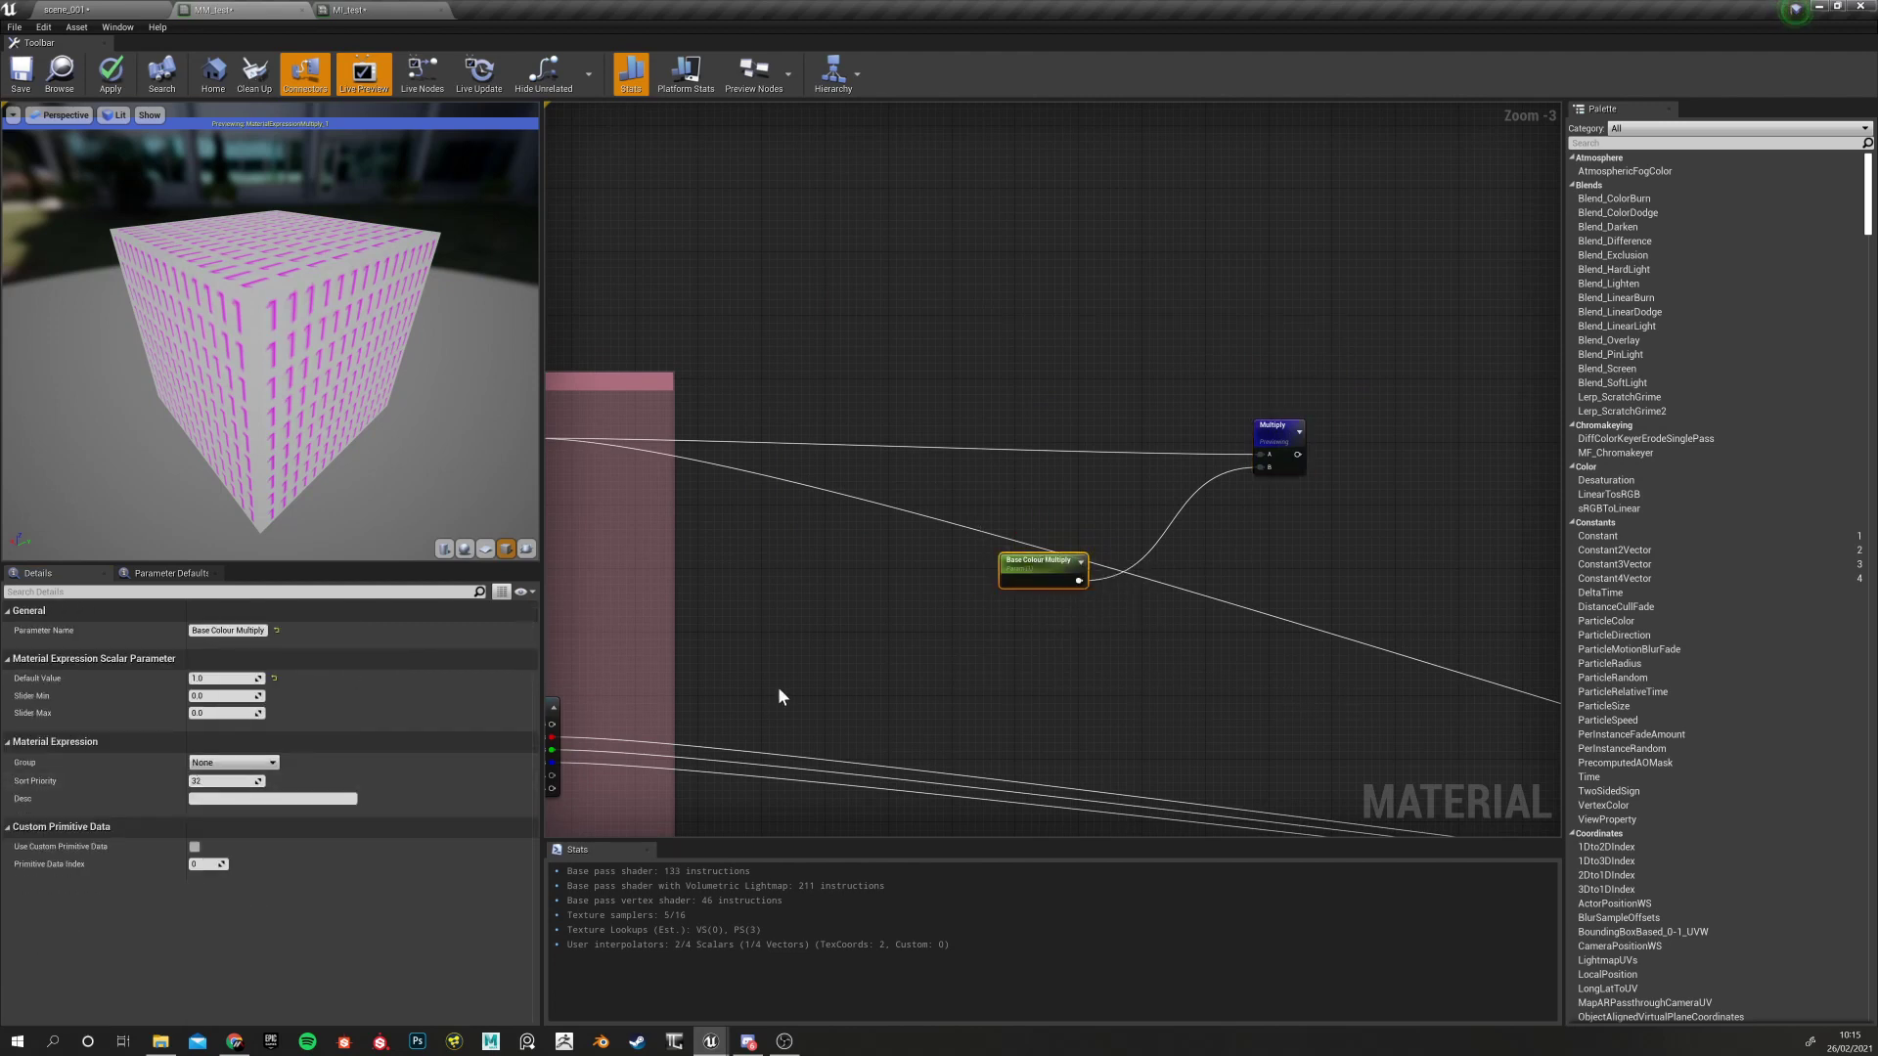
left_click(223, 762)
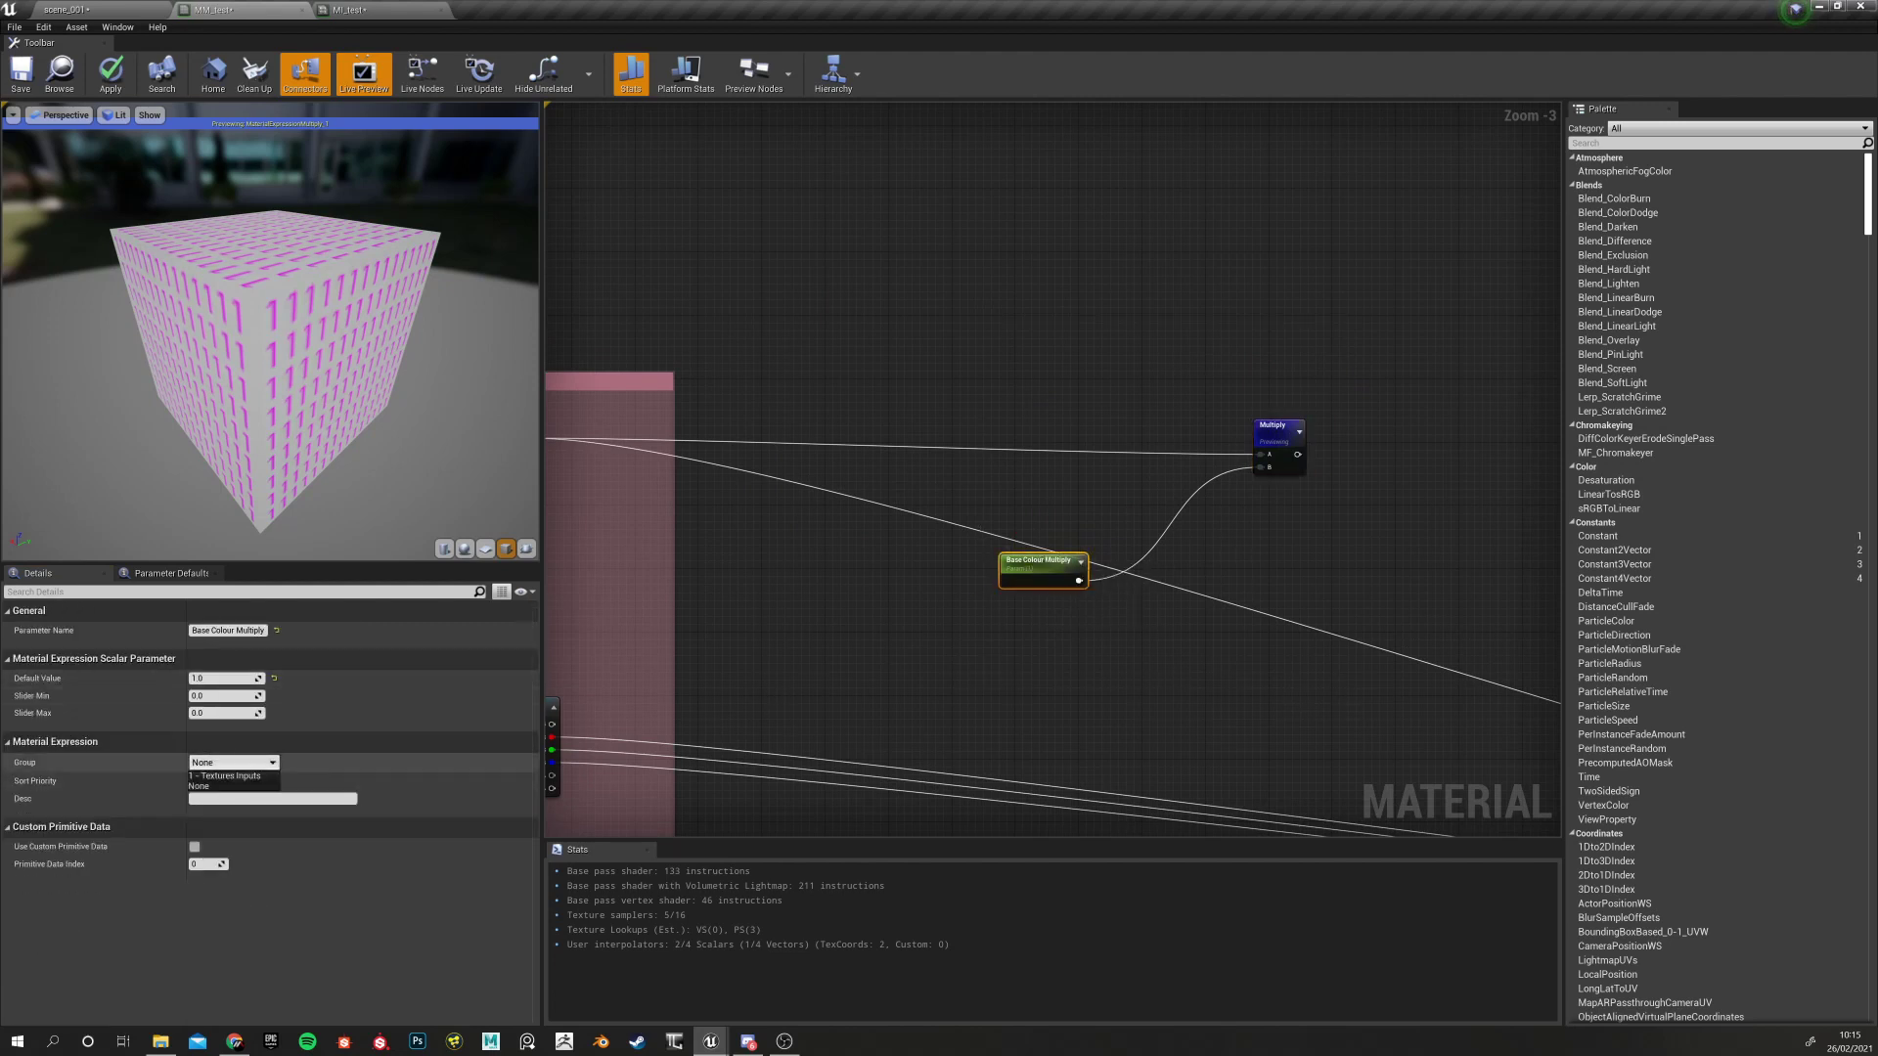
left_click(213, 786)
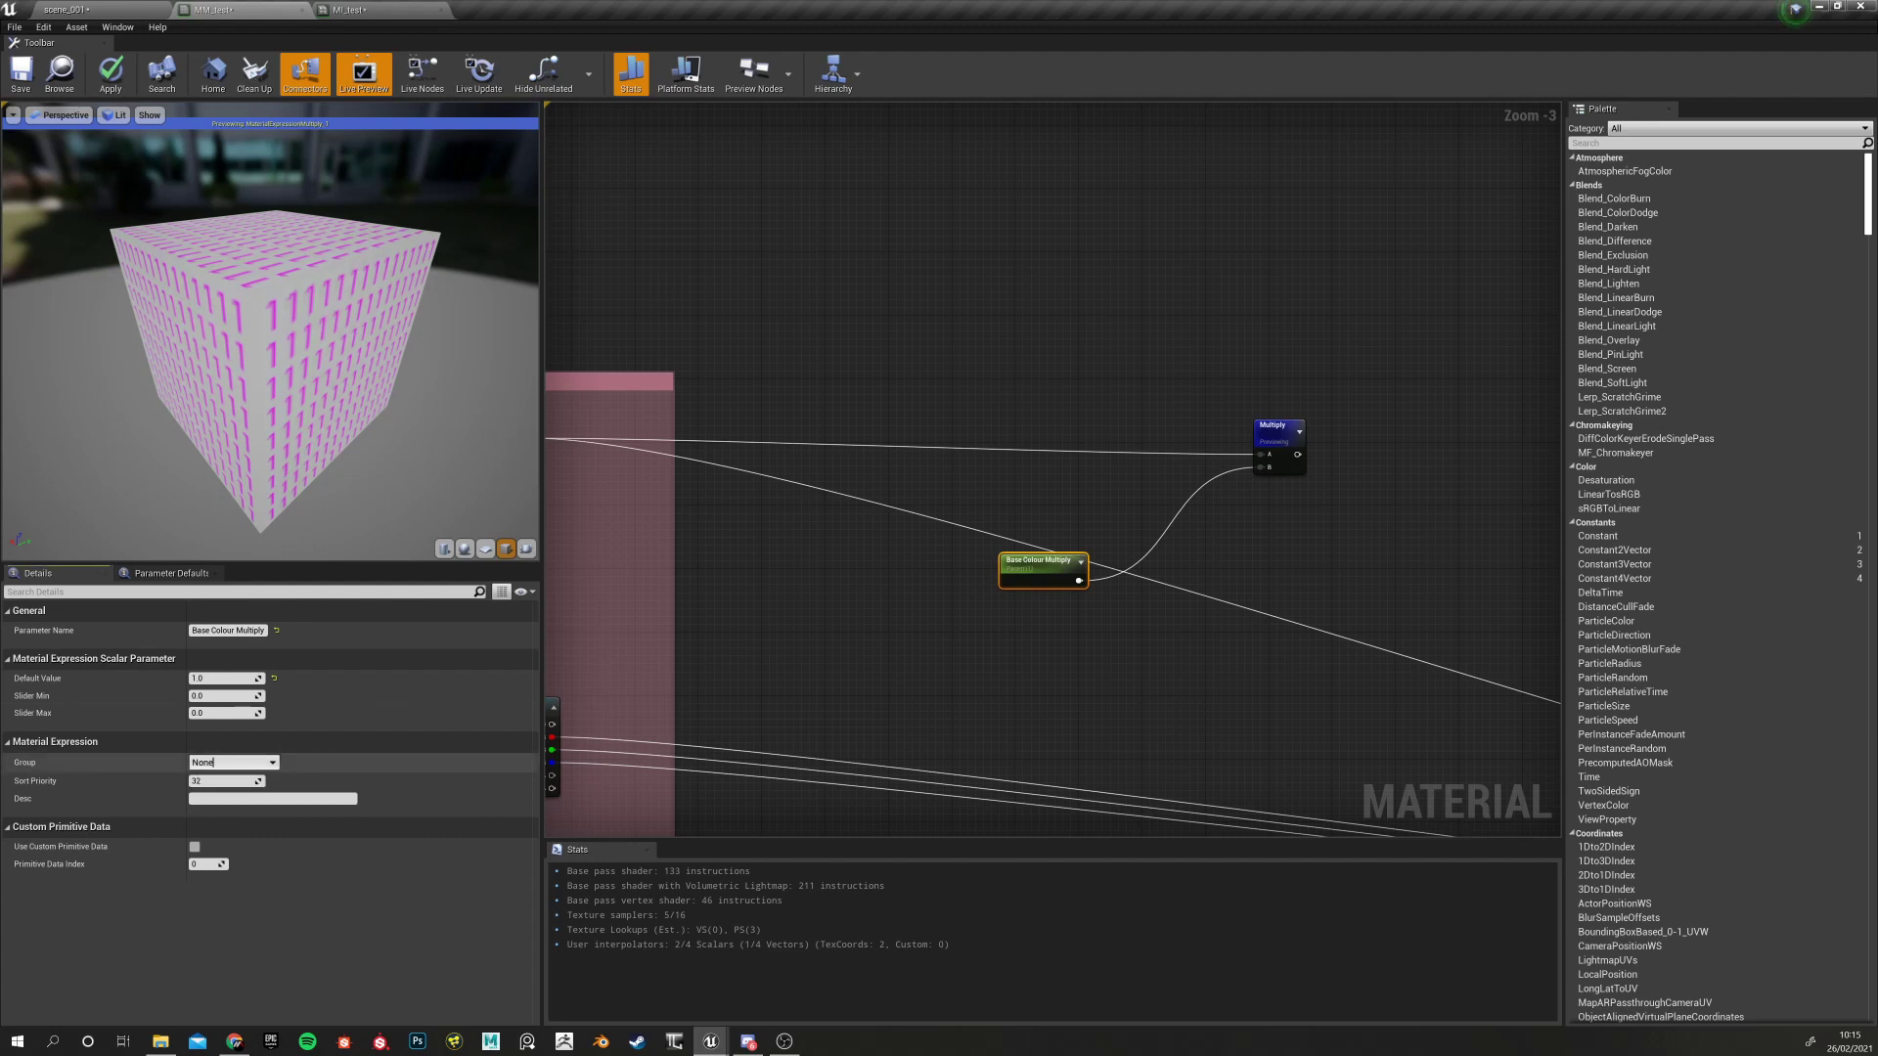
key("BackSpace")
key("BackSpace")
key("BackSpace")
type("2 - Base Colour")
key("BackSpace")
key("BackSpace")
type("ur Tweaks")
key("Return")
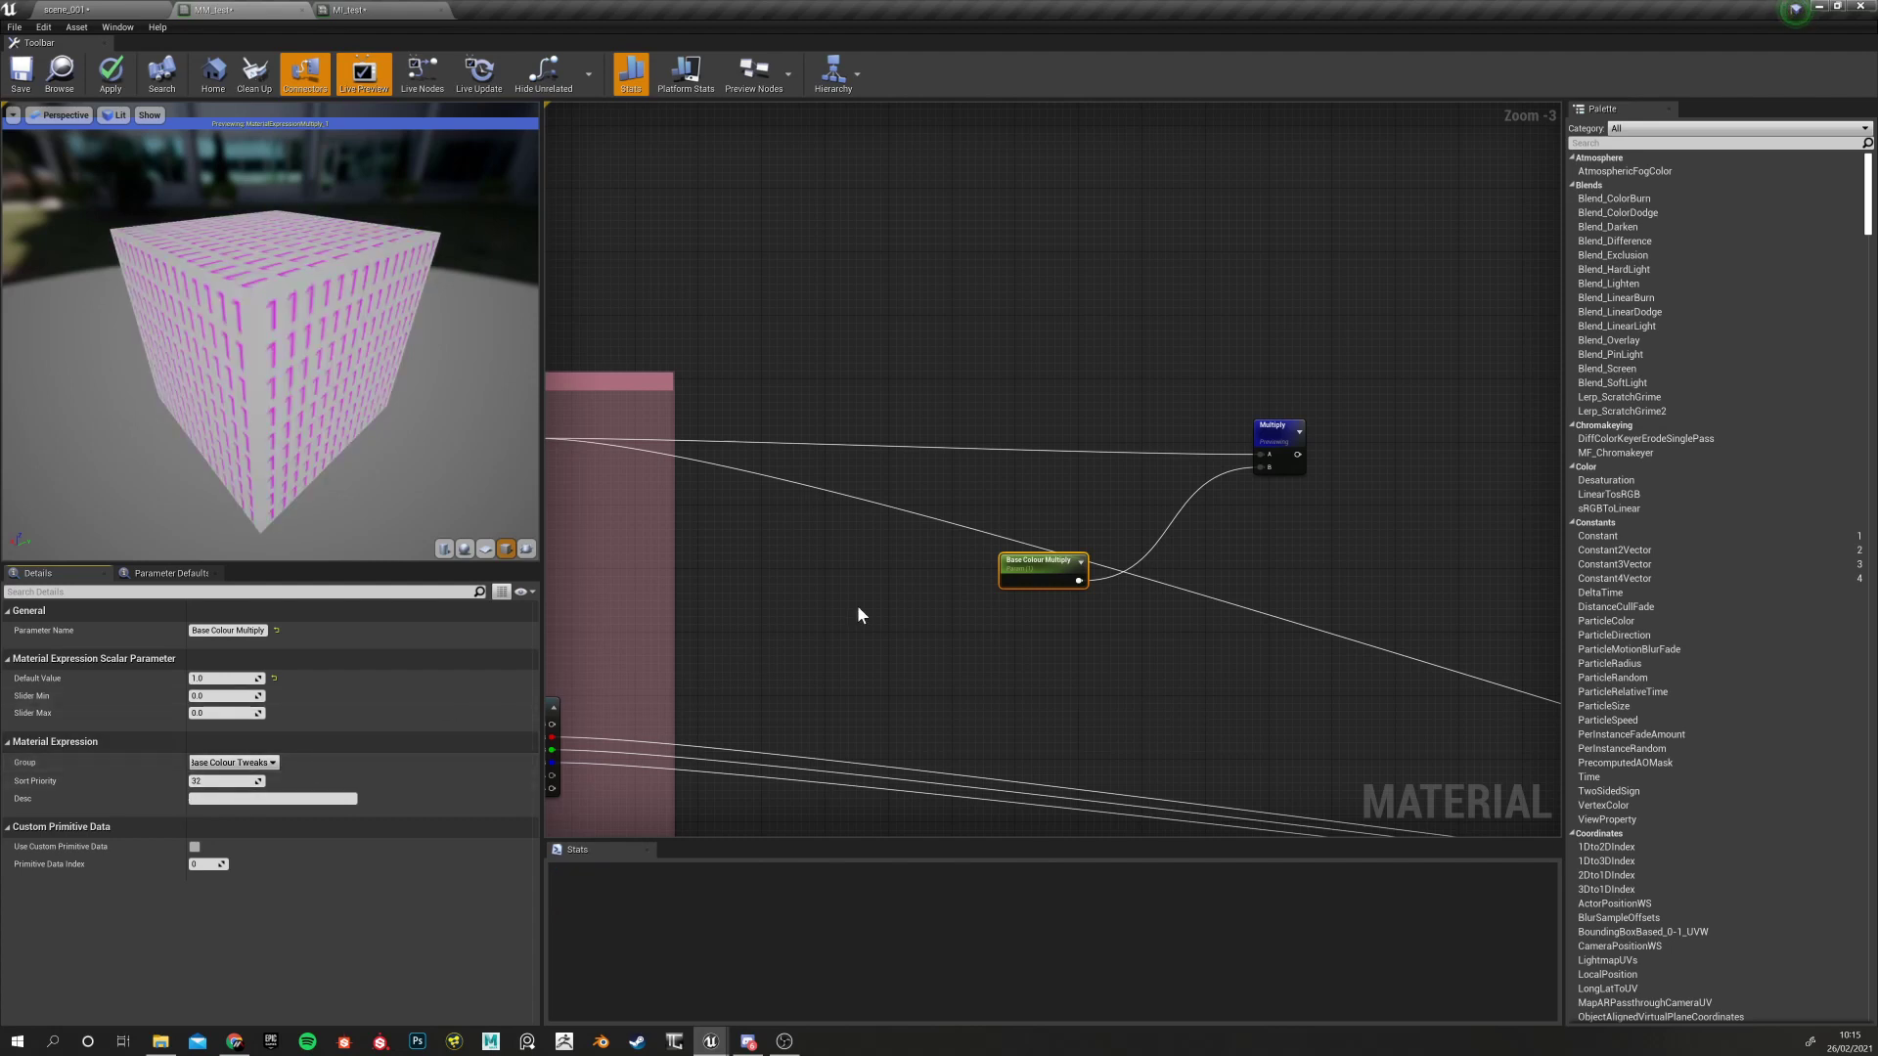
Set Base Colour Multiply's sort priority to 0
right_click_drag(908, 614, 931, 618)
left_click_drag(1049, 571, 1026, 579)
left_click(225, 782)
type("0")
key("Return")
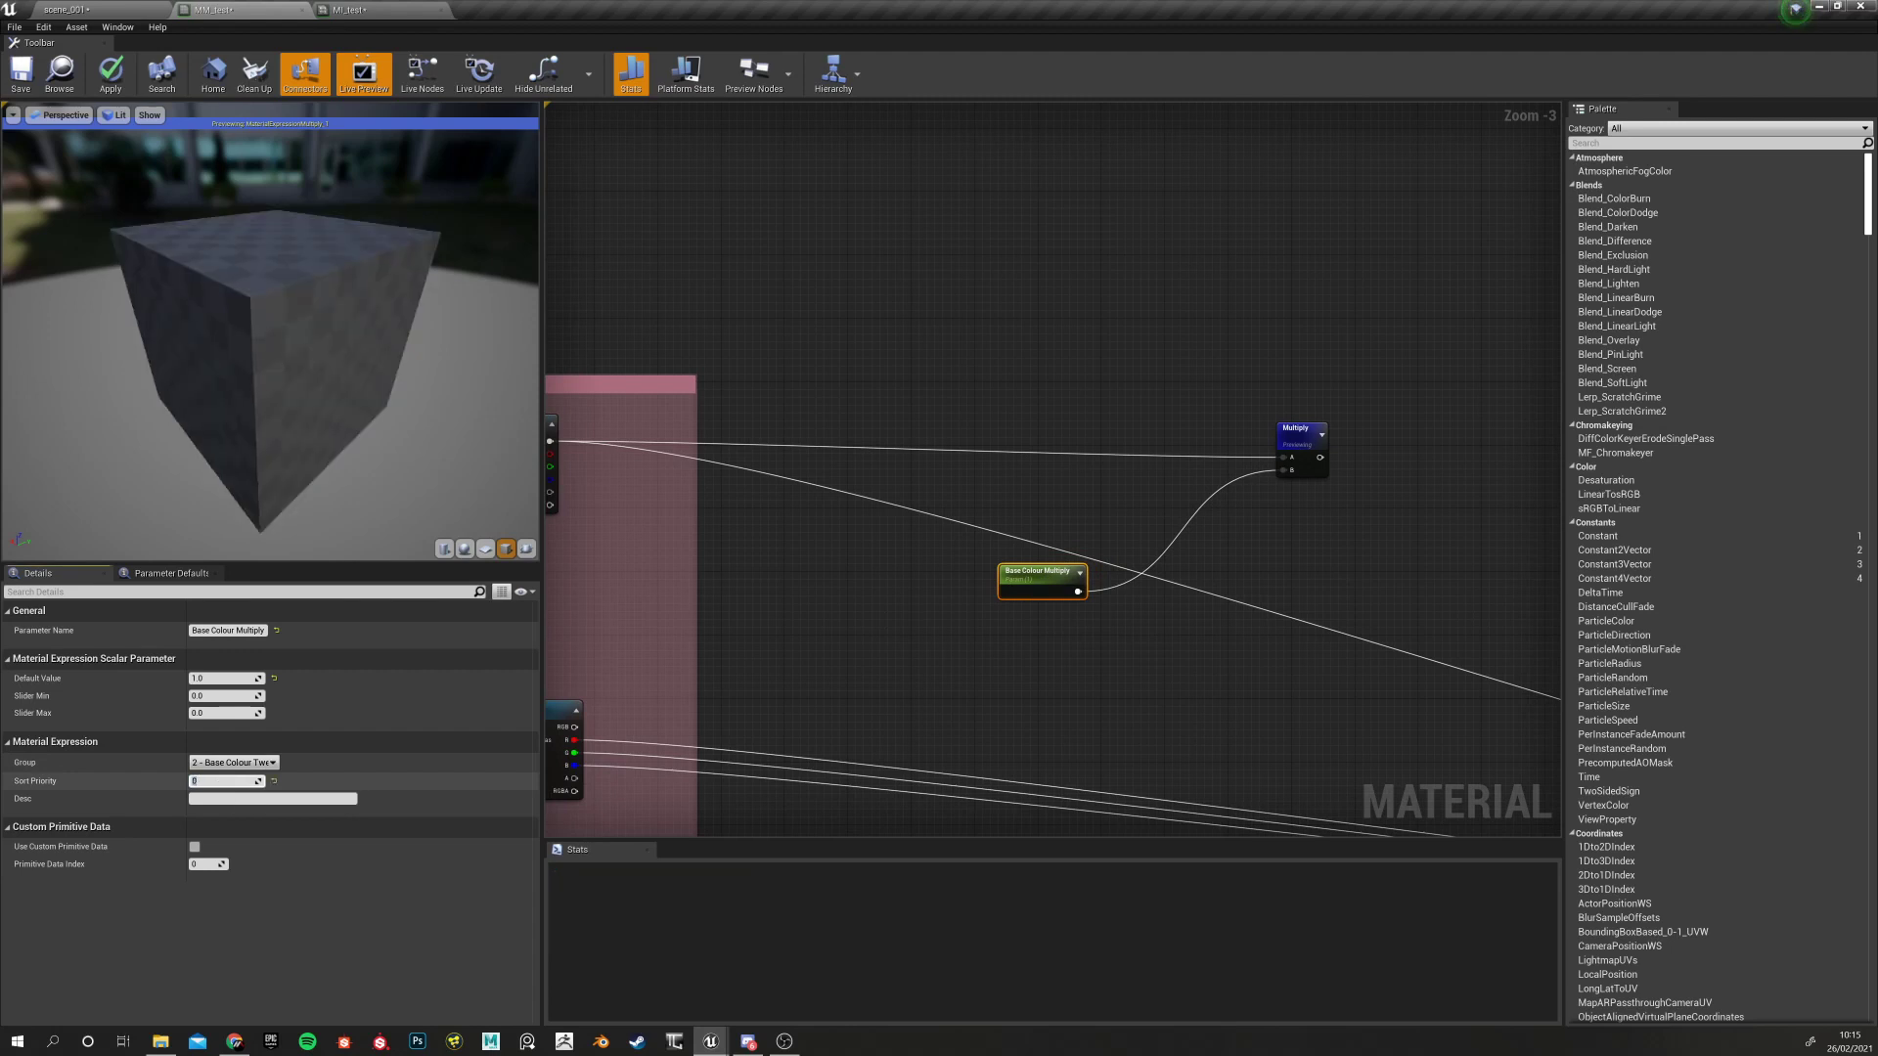
Connect the Multiply output to the material's Base Color input
right_click_drag(1087, 616, 678, 602)
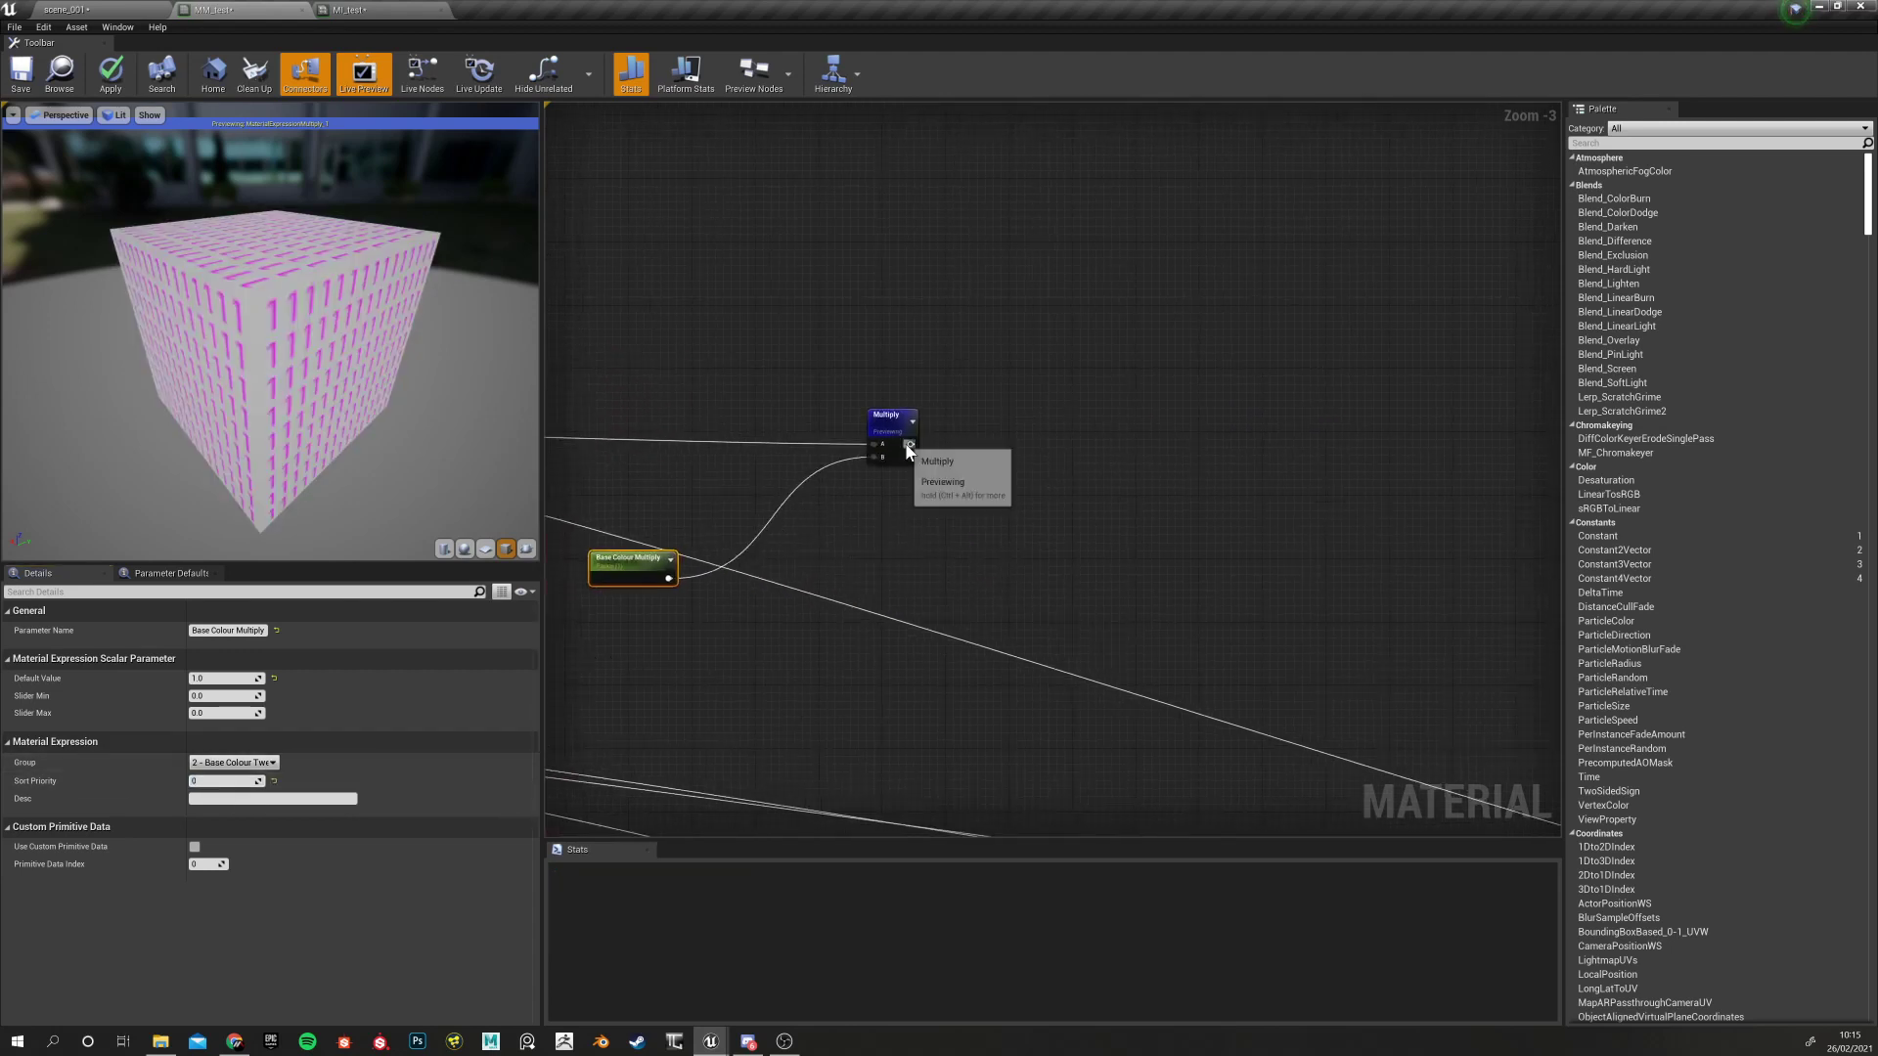
left_click_drag(910, 444, 1311, 620)
right_click_drag(1000, 417, 1555, 675)
Stop previewing the Multiply node and apply the material changes
right_click_drag(626, 459, 847, 488)
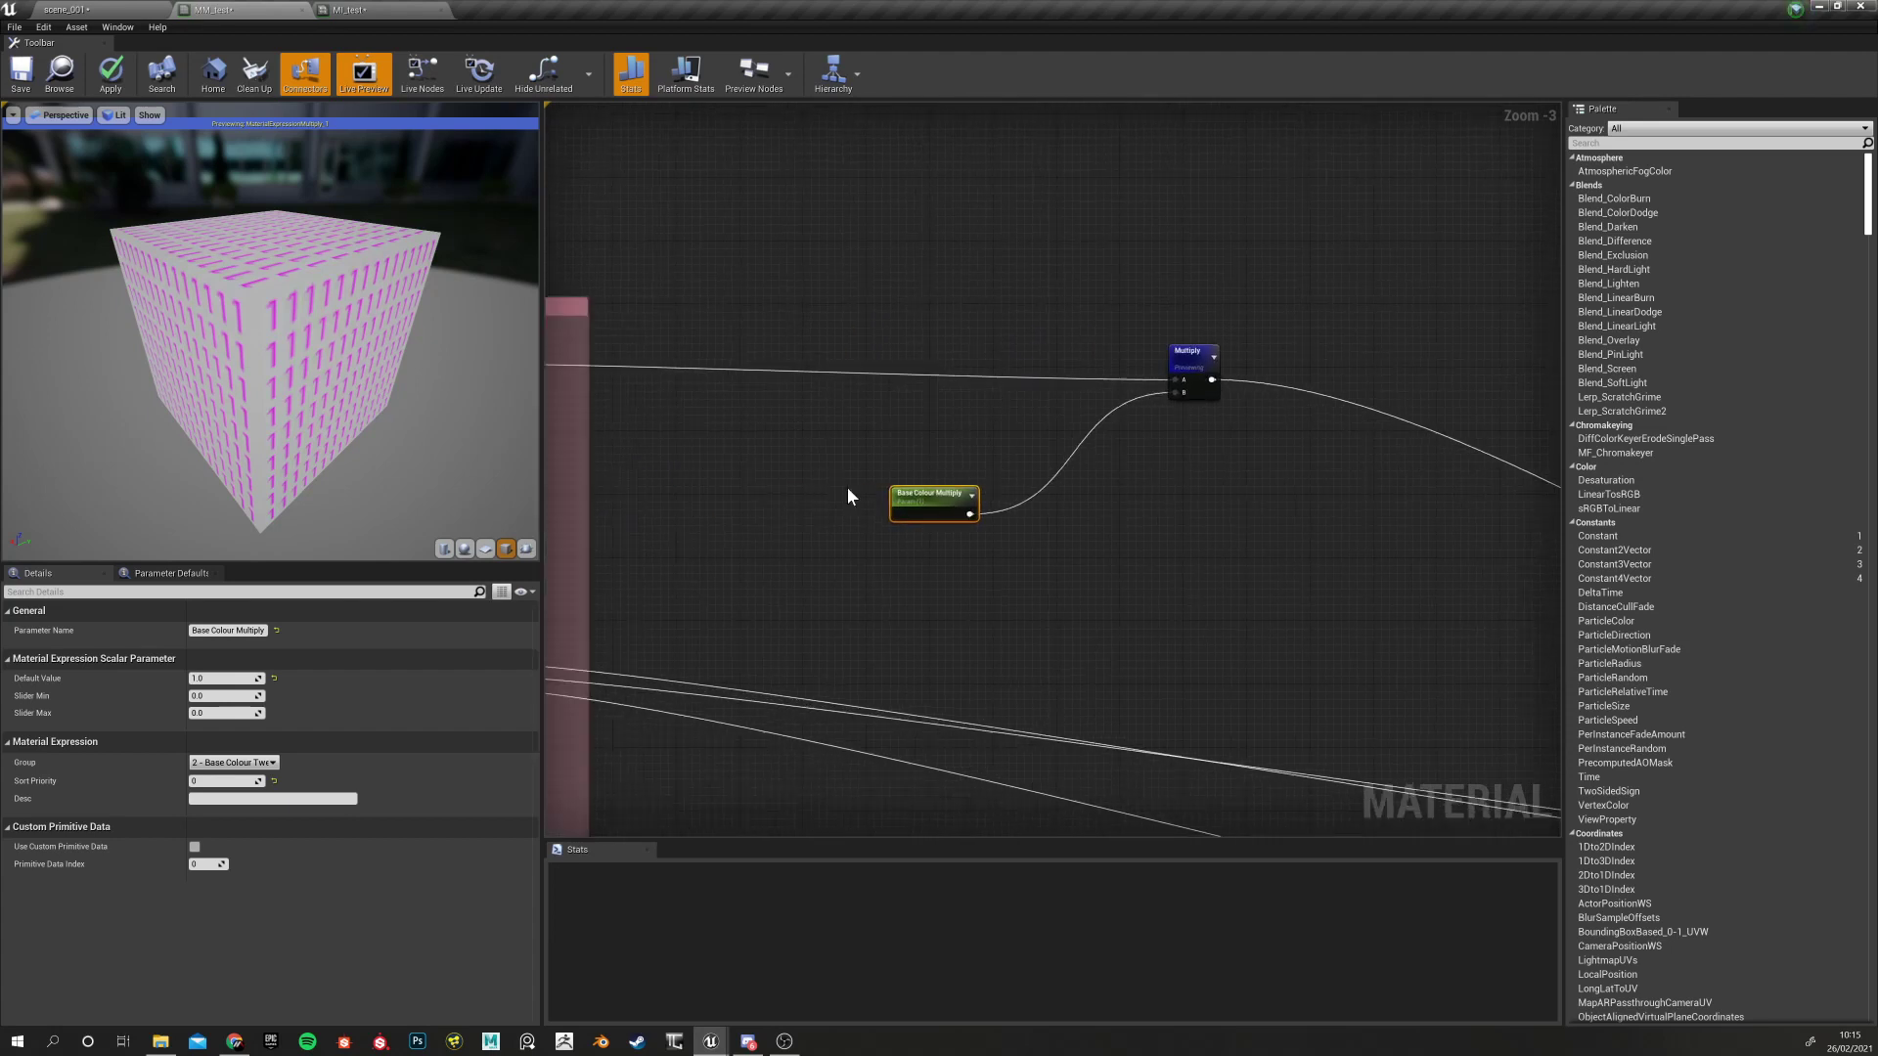
left_click(968, 303)
right_click(1211, 364)
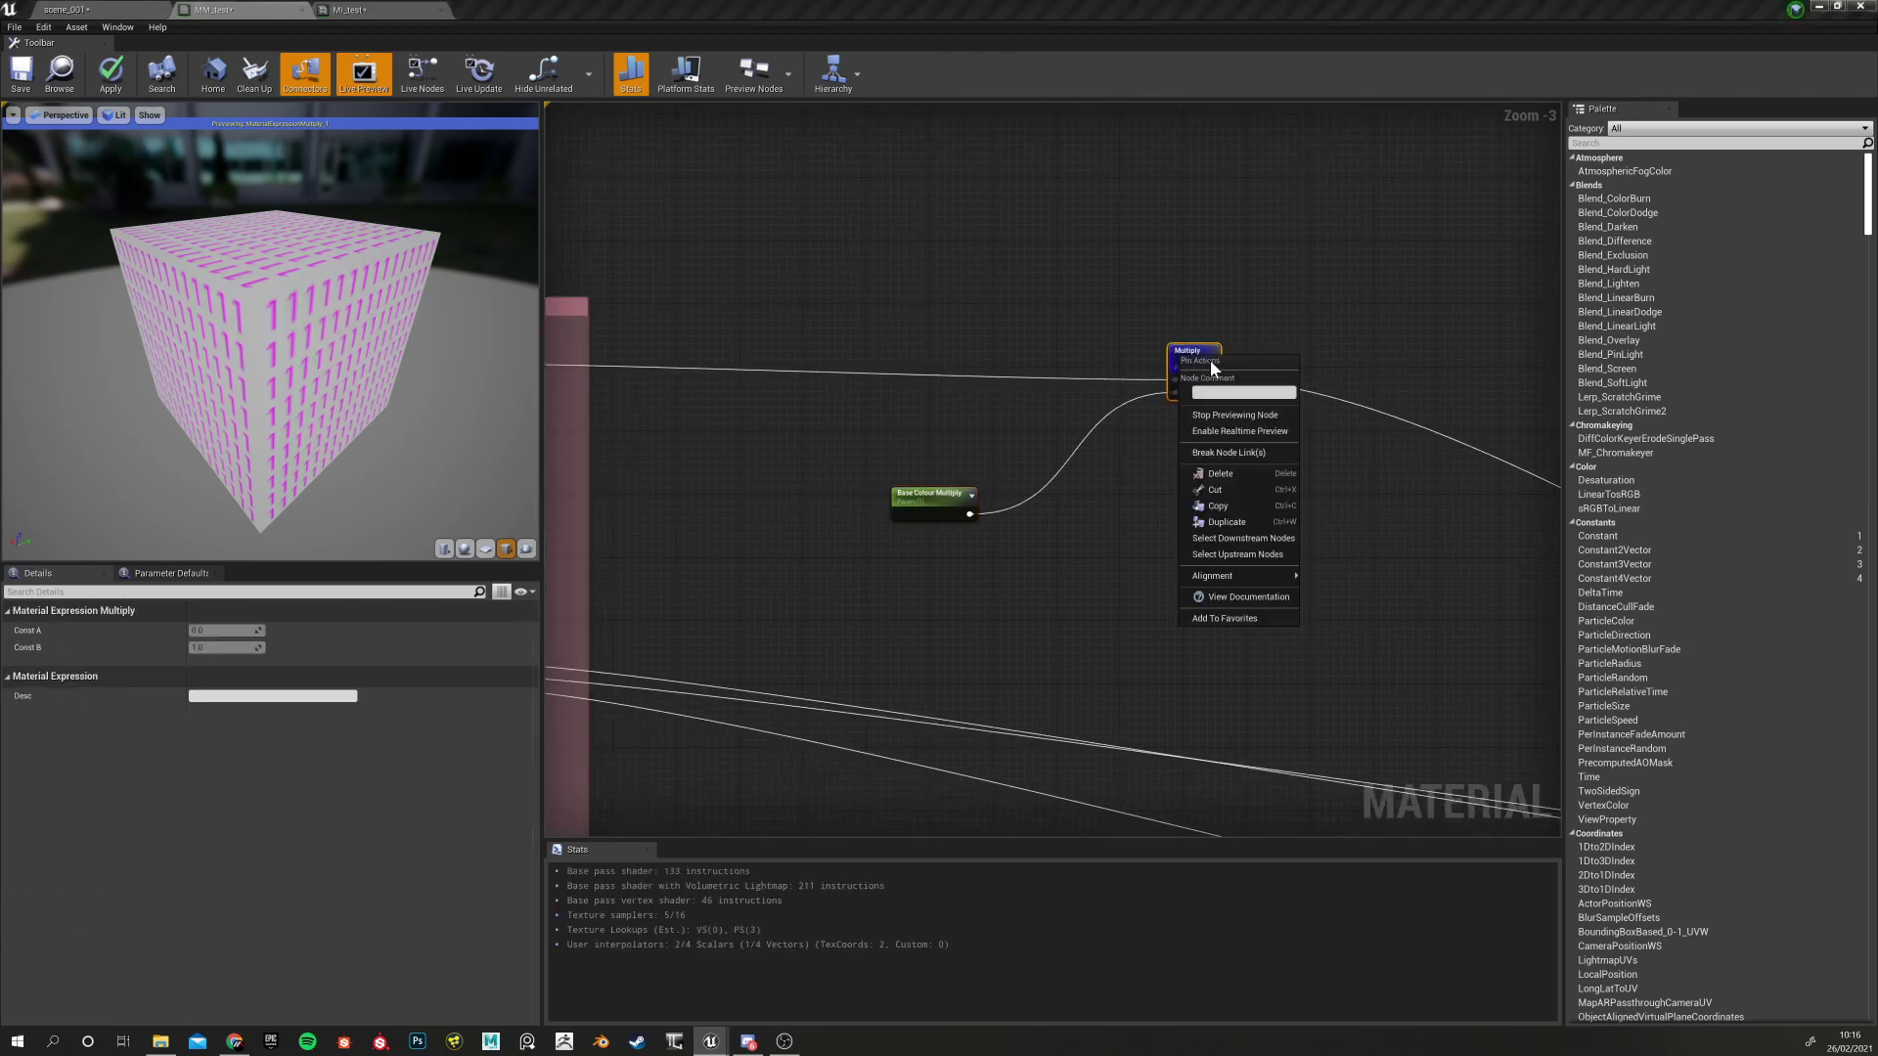
left_click(1234, 415)
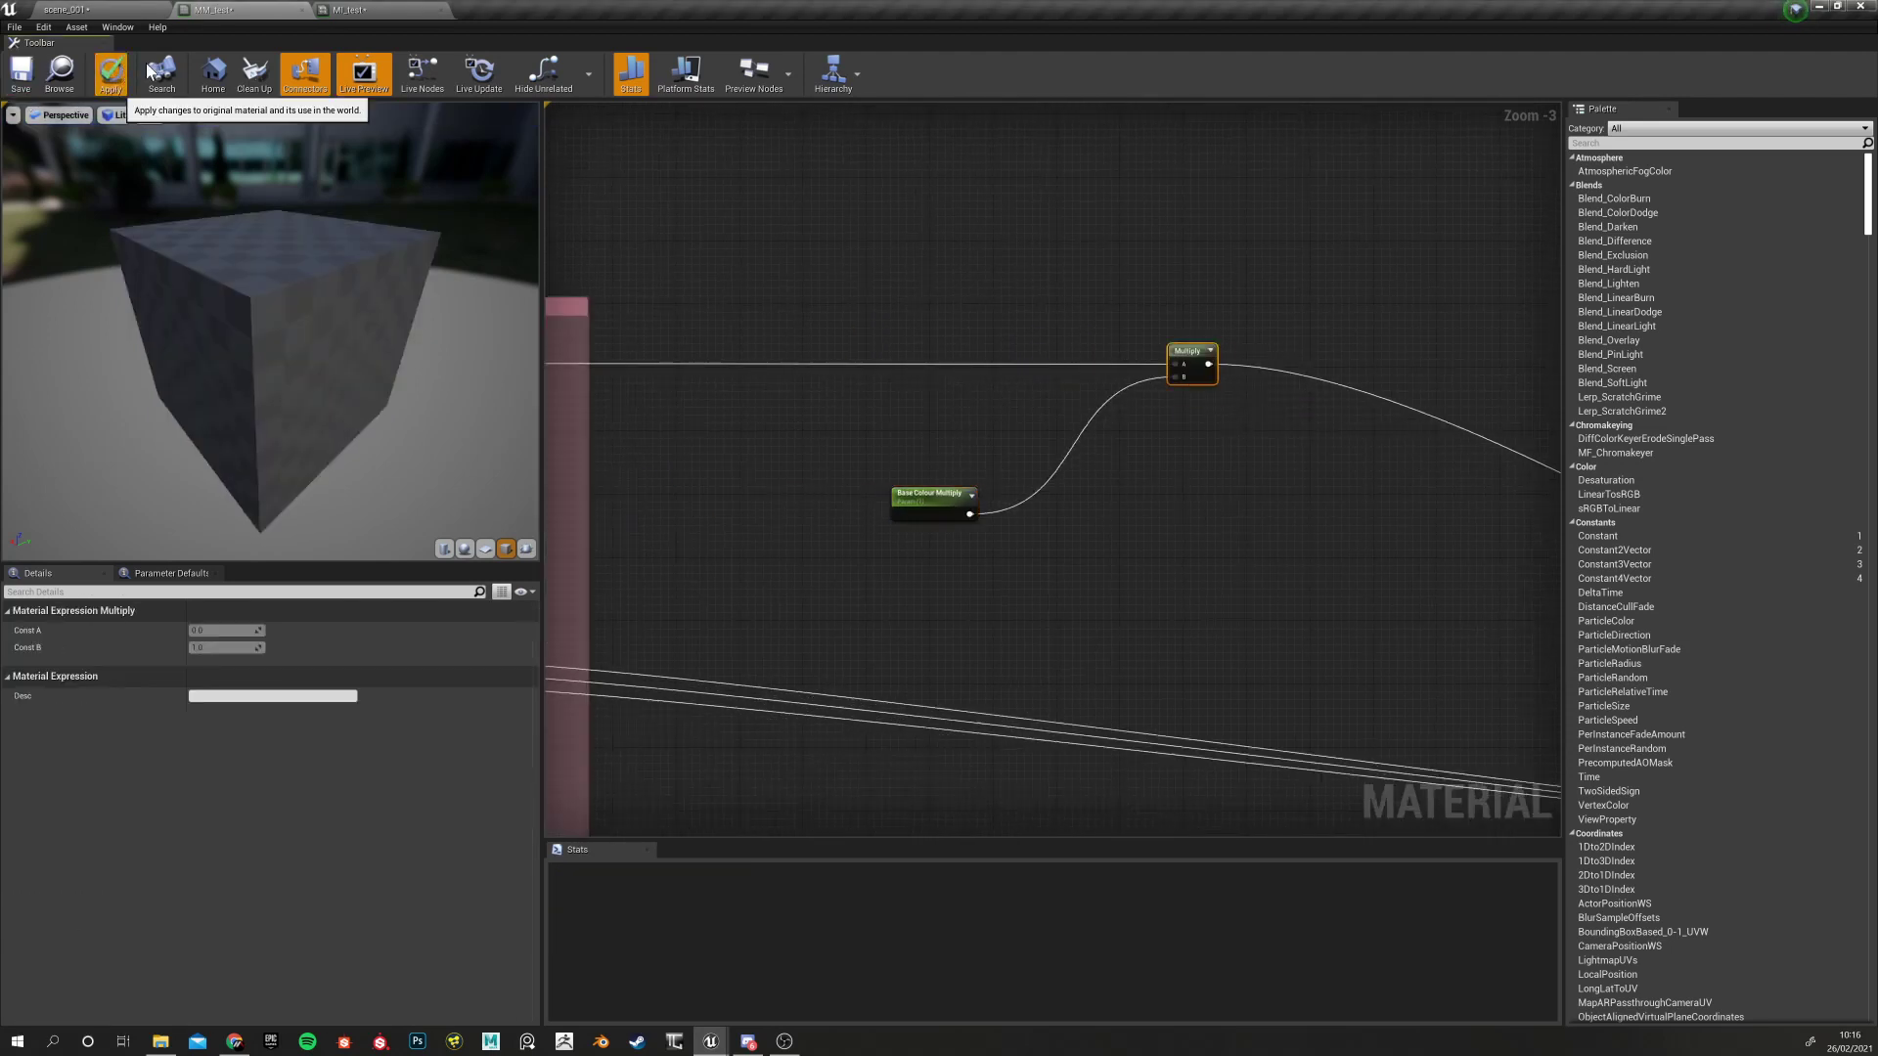
left_click(18, 78)
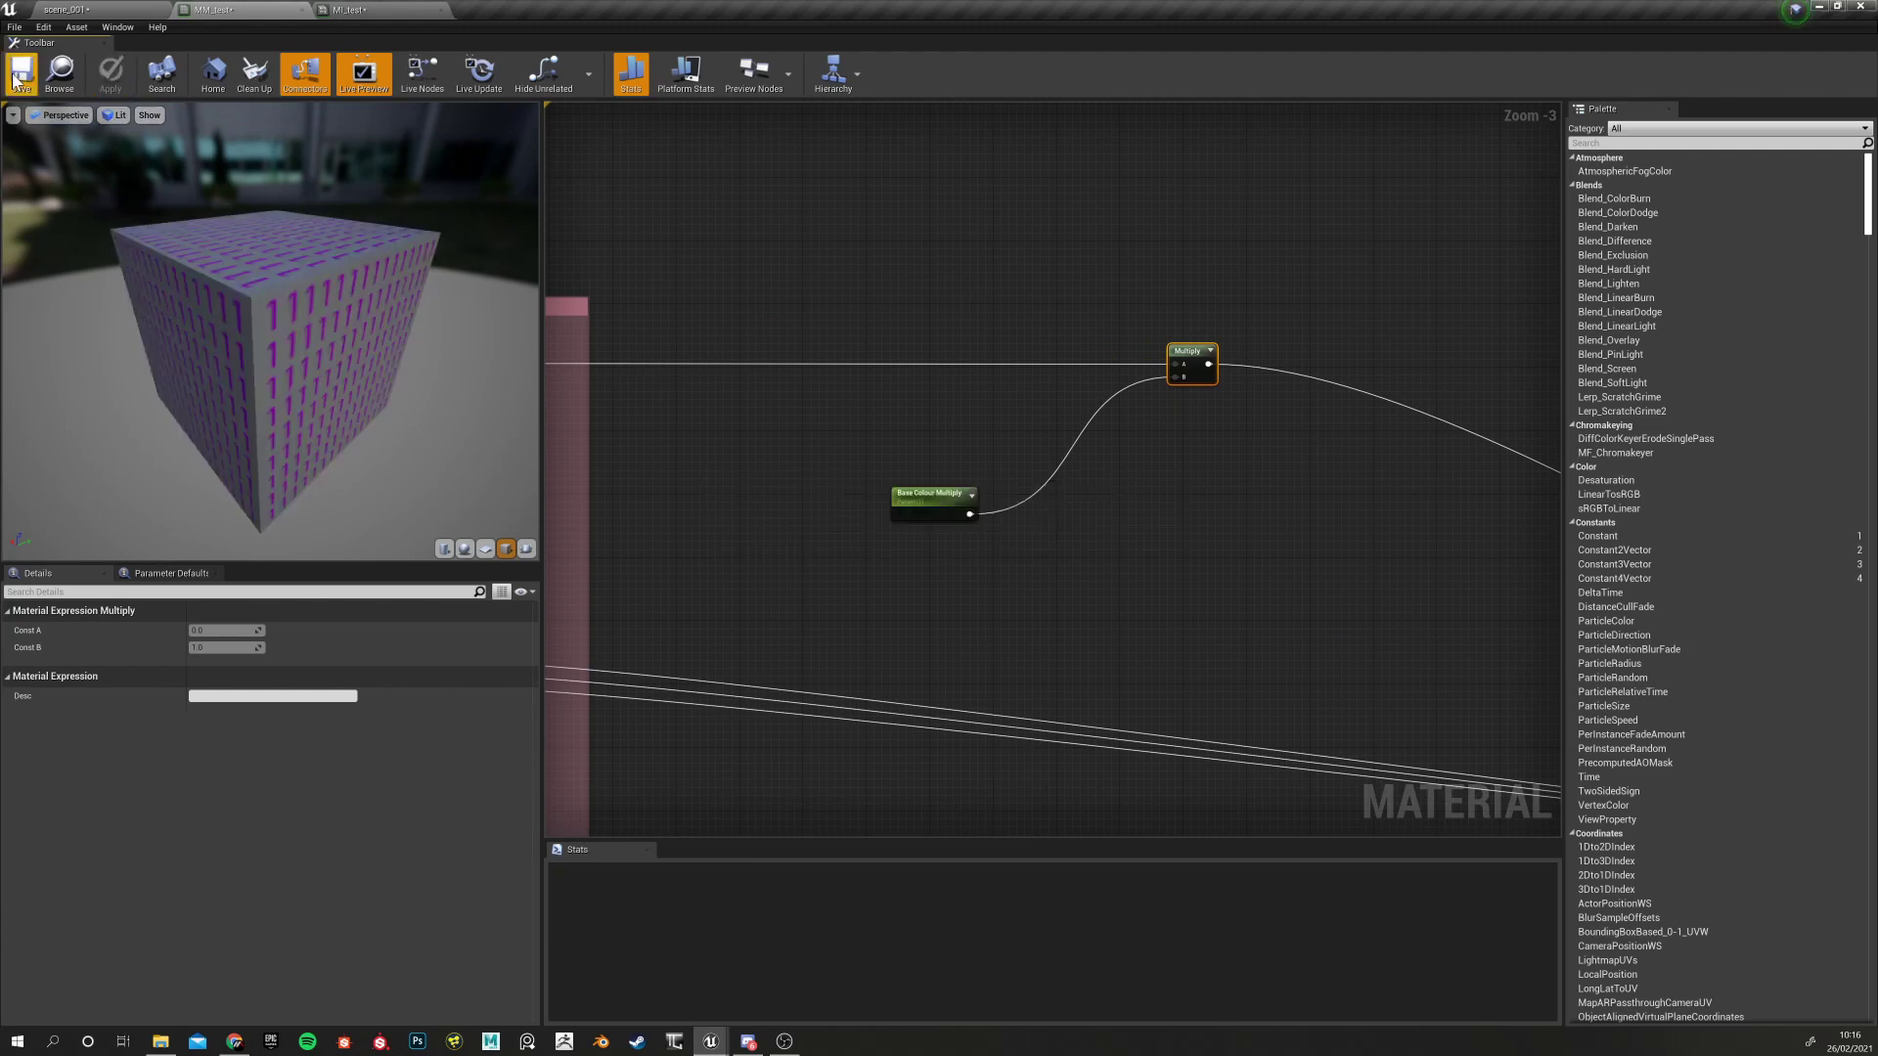
left_click(350, 10)
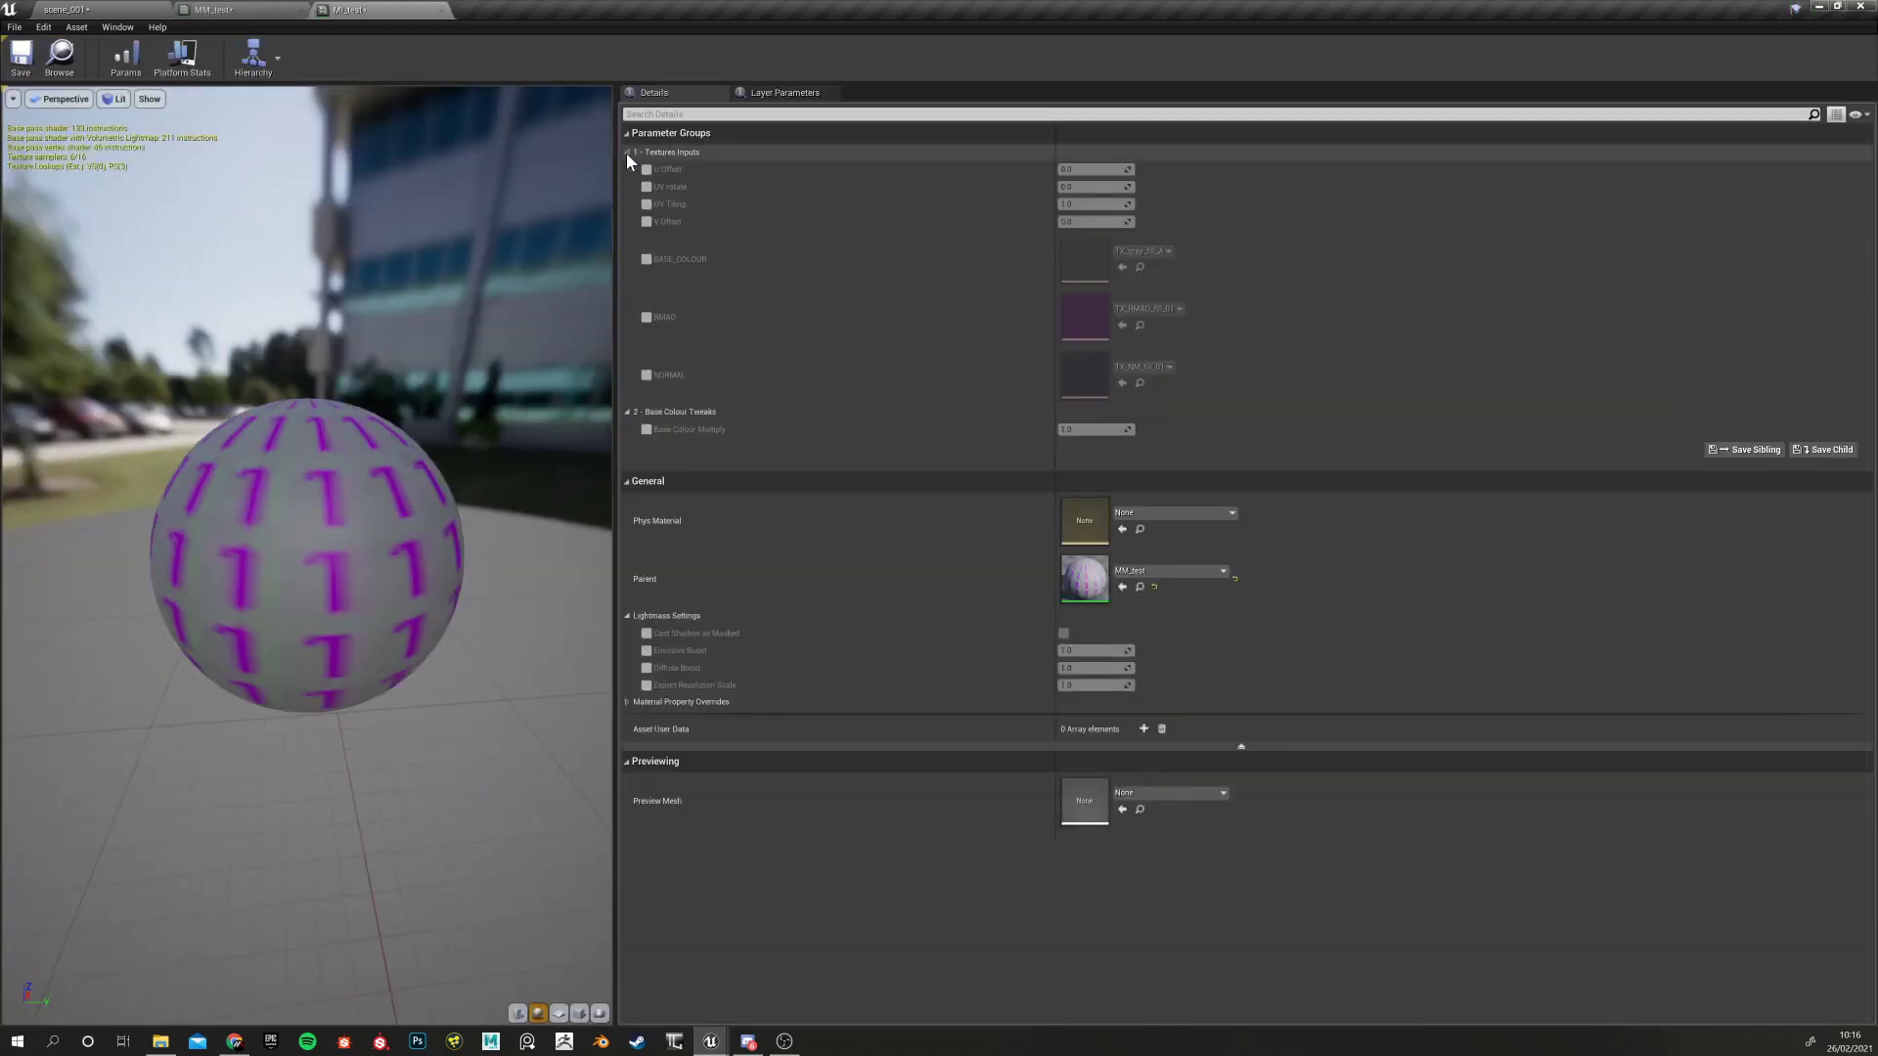
In MI_test, enable Base Colour Multiply, raise it, reset to 1.0, then untick it
left_click(627, 413)
left_click(626, 412)
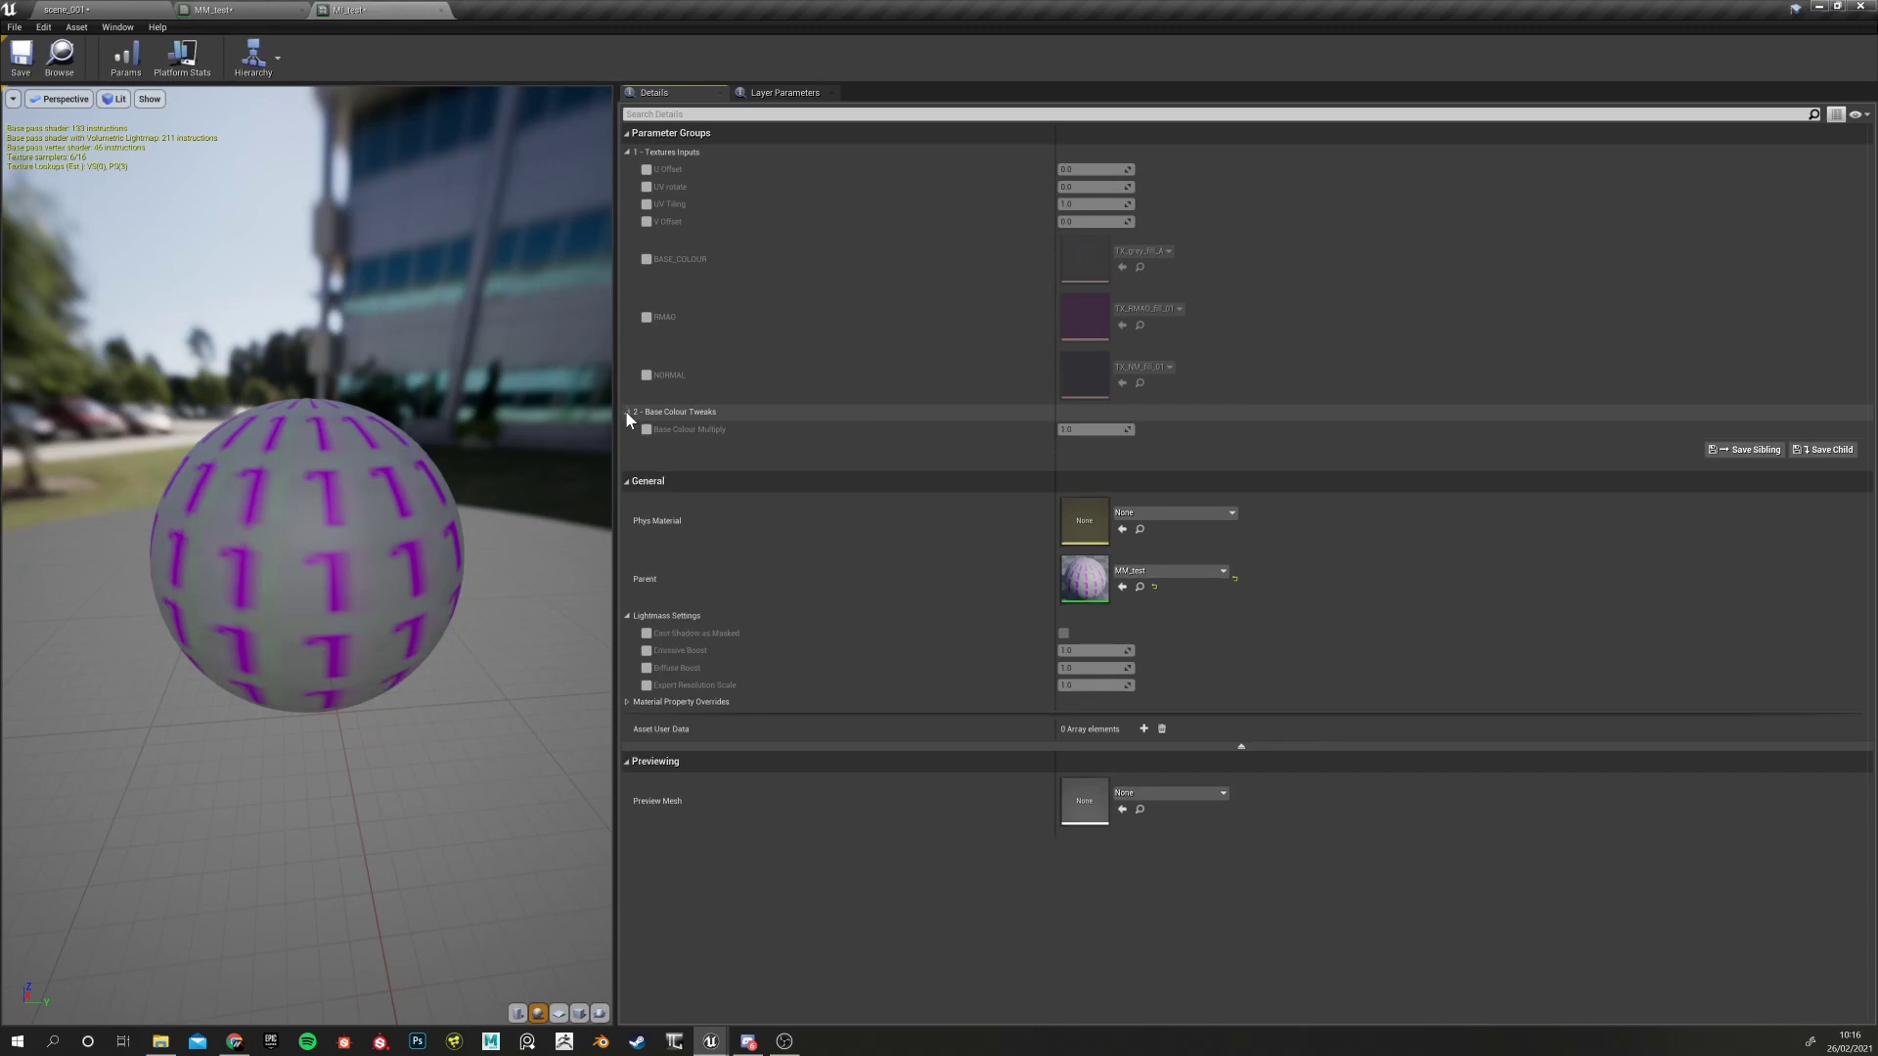
left_click(646, 430)
mouse_move(1088, 430)
left_mouse_down()
mouse_move(1120, 429)
mouse_move(1066, 429)
mouse_move(1125, 429)
left_mouse_up()
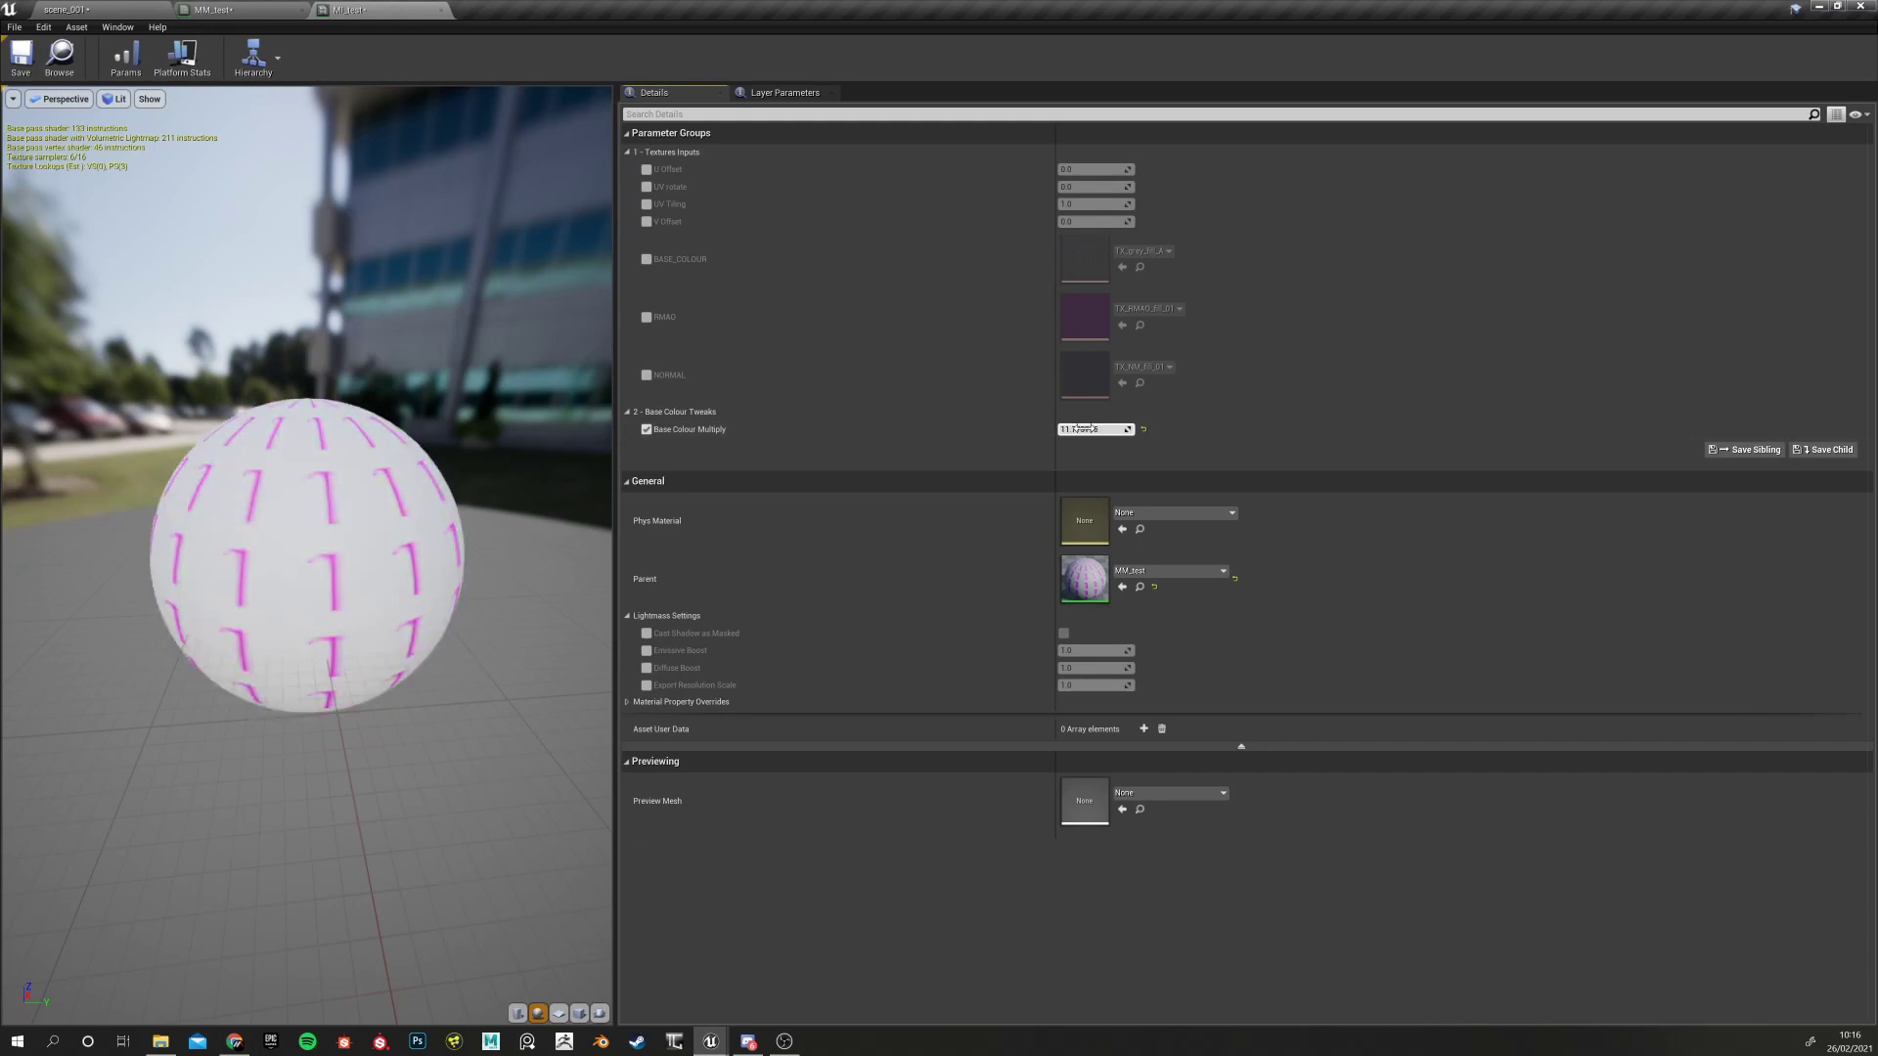
left_click(1142, 429)
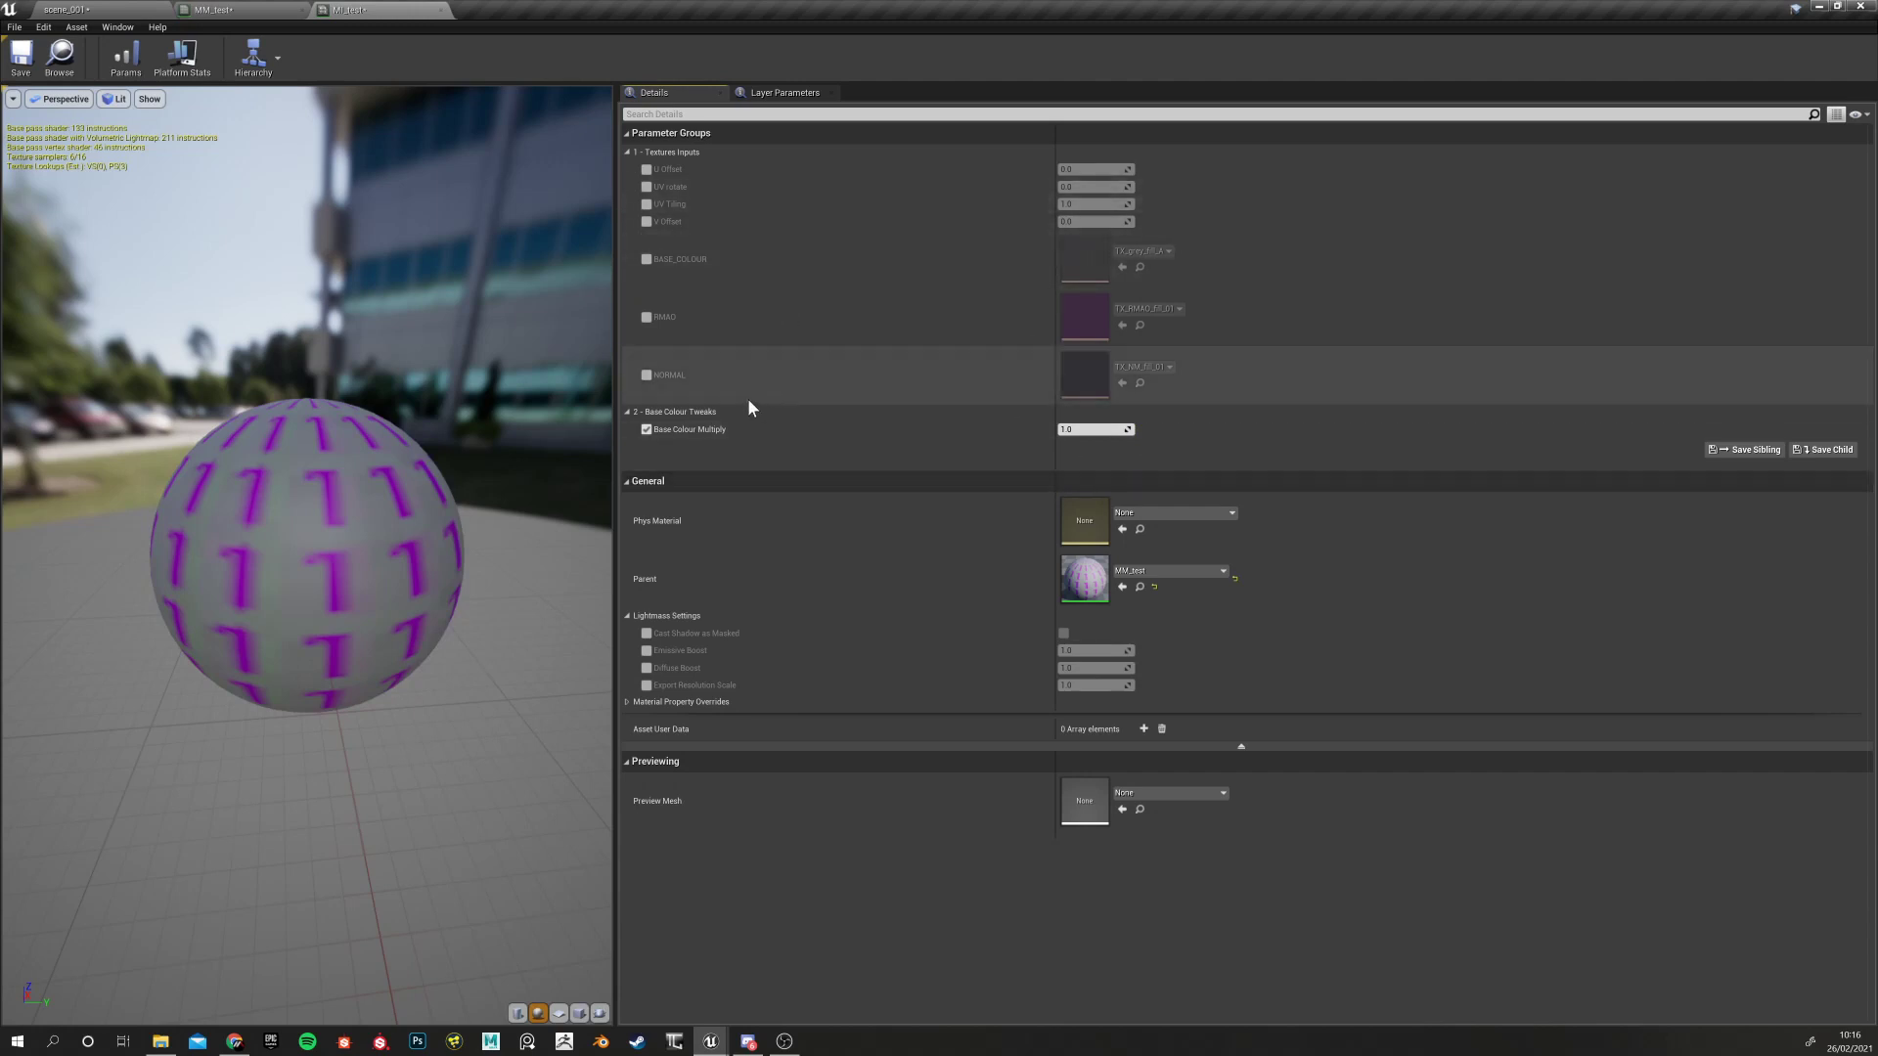
left_click(646, 429)
left_click(213, 10)
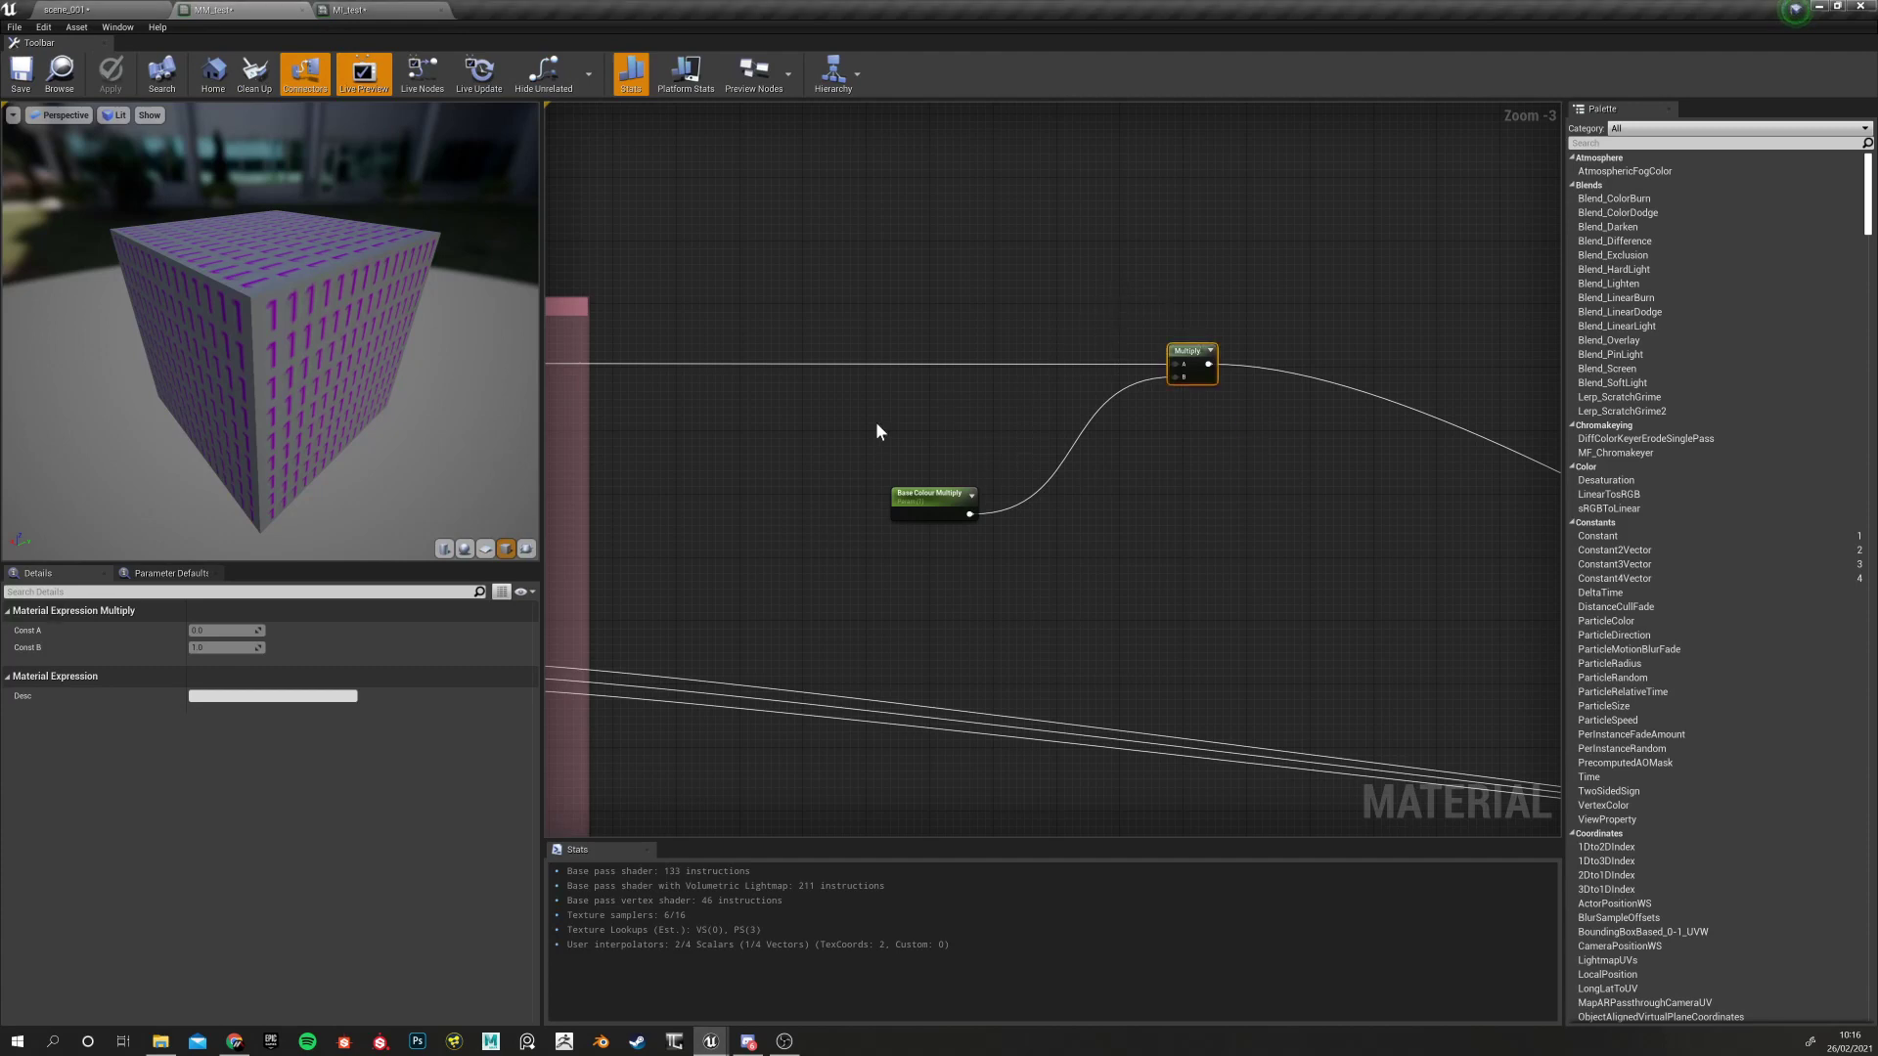
Marquee-select the Base Colour Multiply and Multiply nodes and move them further left
left_click(924, 499)
right_click_drag(842, 499, 1112, 504)
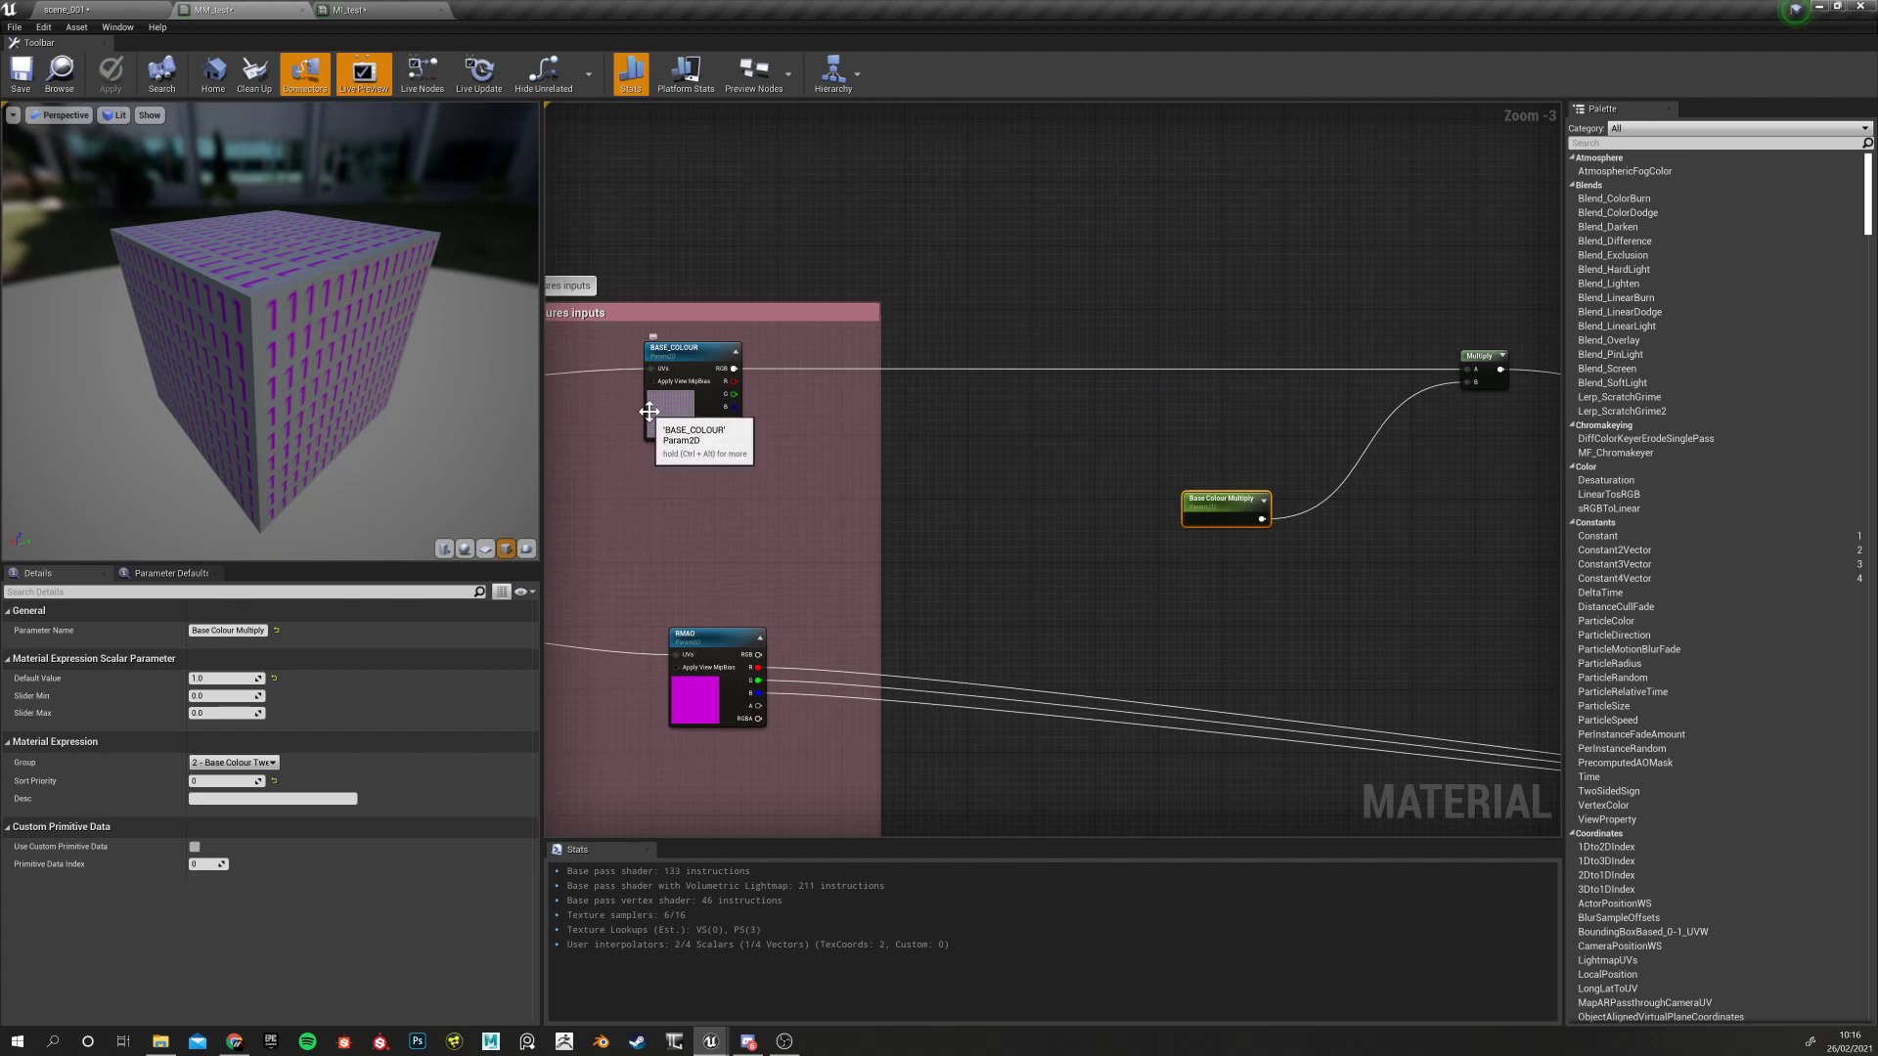
right_click_drag(1160, 551, 821, 550)
left_click_drag(864, 260, 1261, 649)
left_click_drag(1137, 368, 1008, 368)
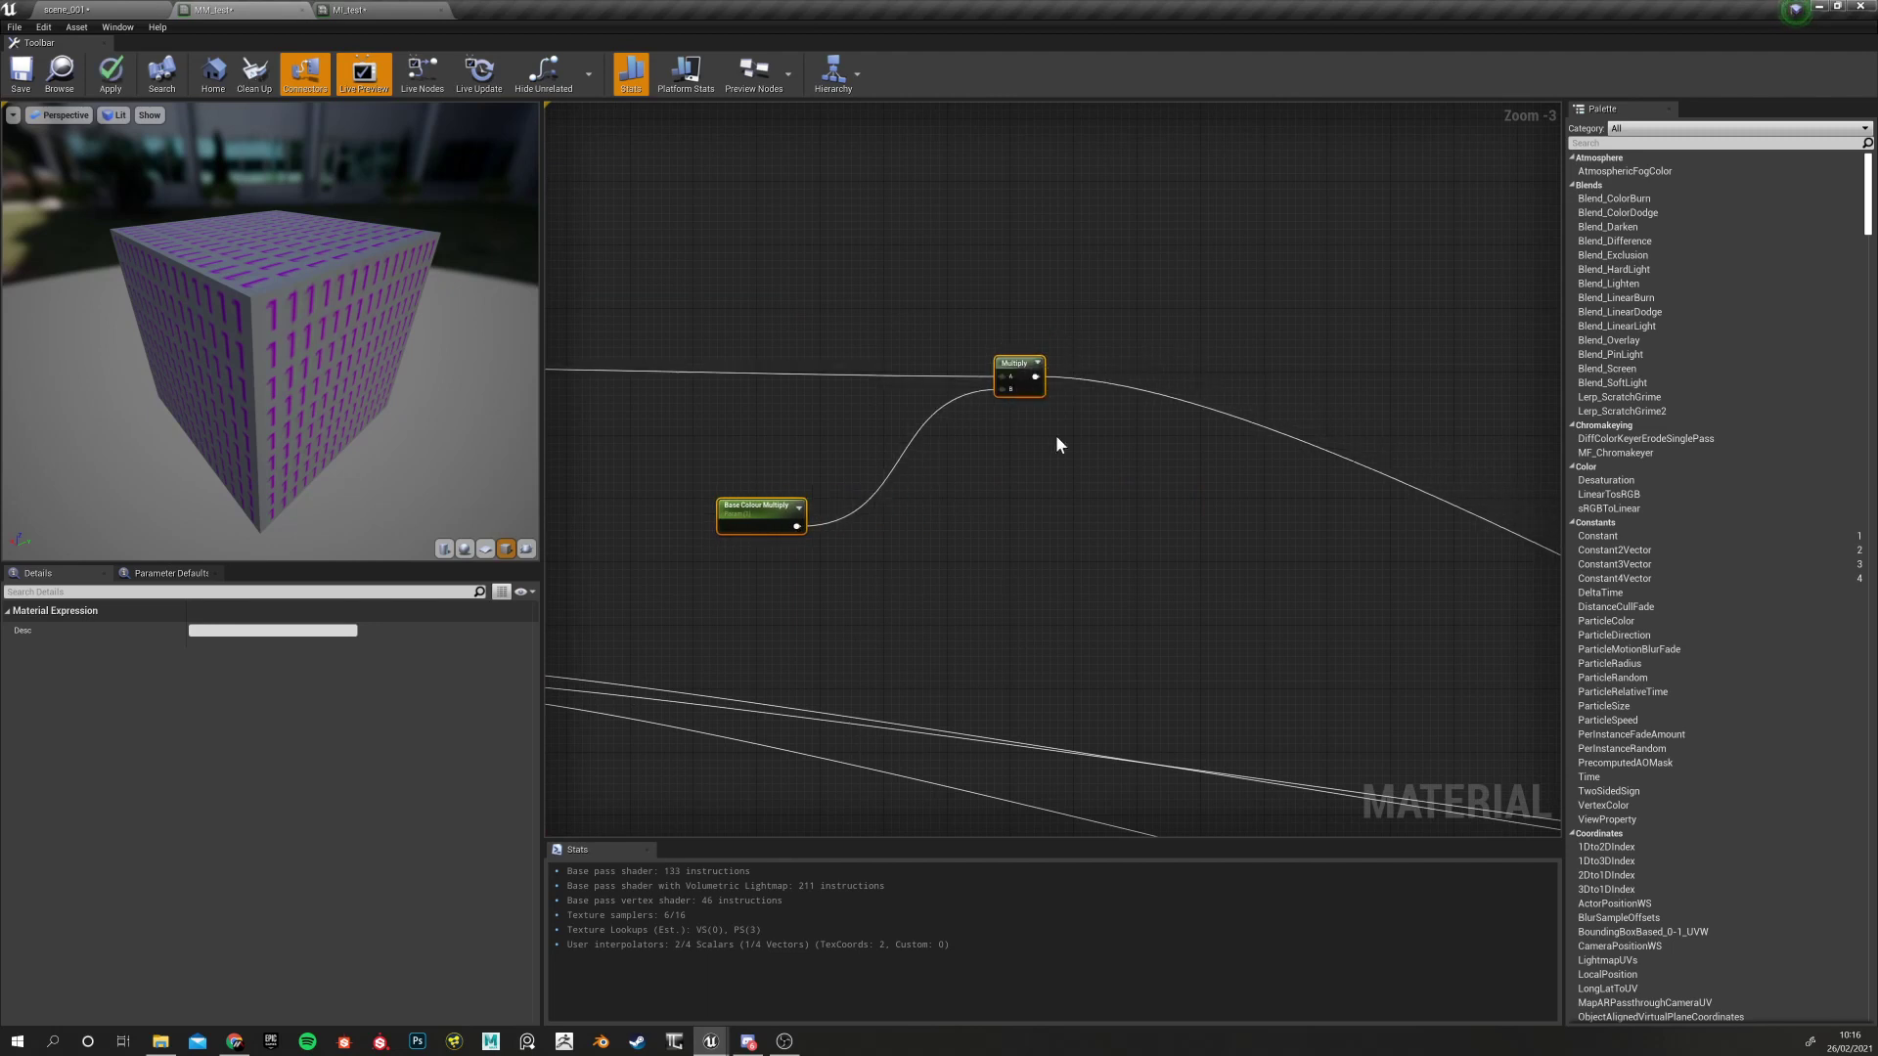
left_click(1023, 501)
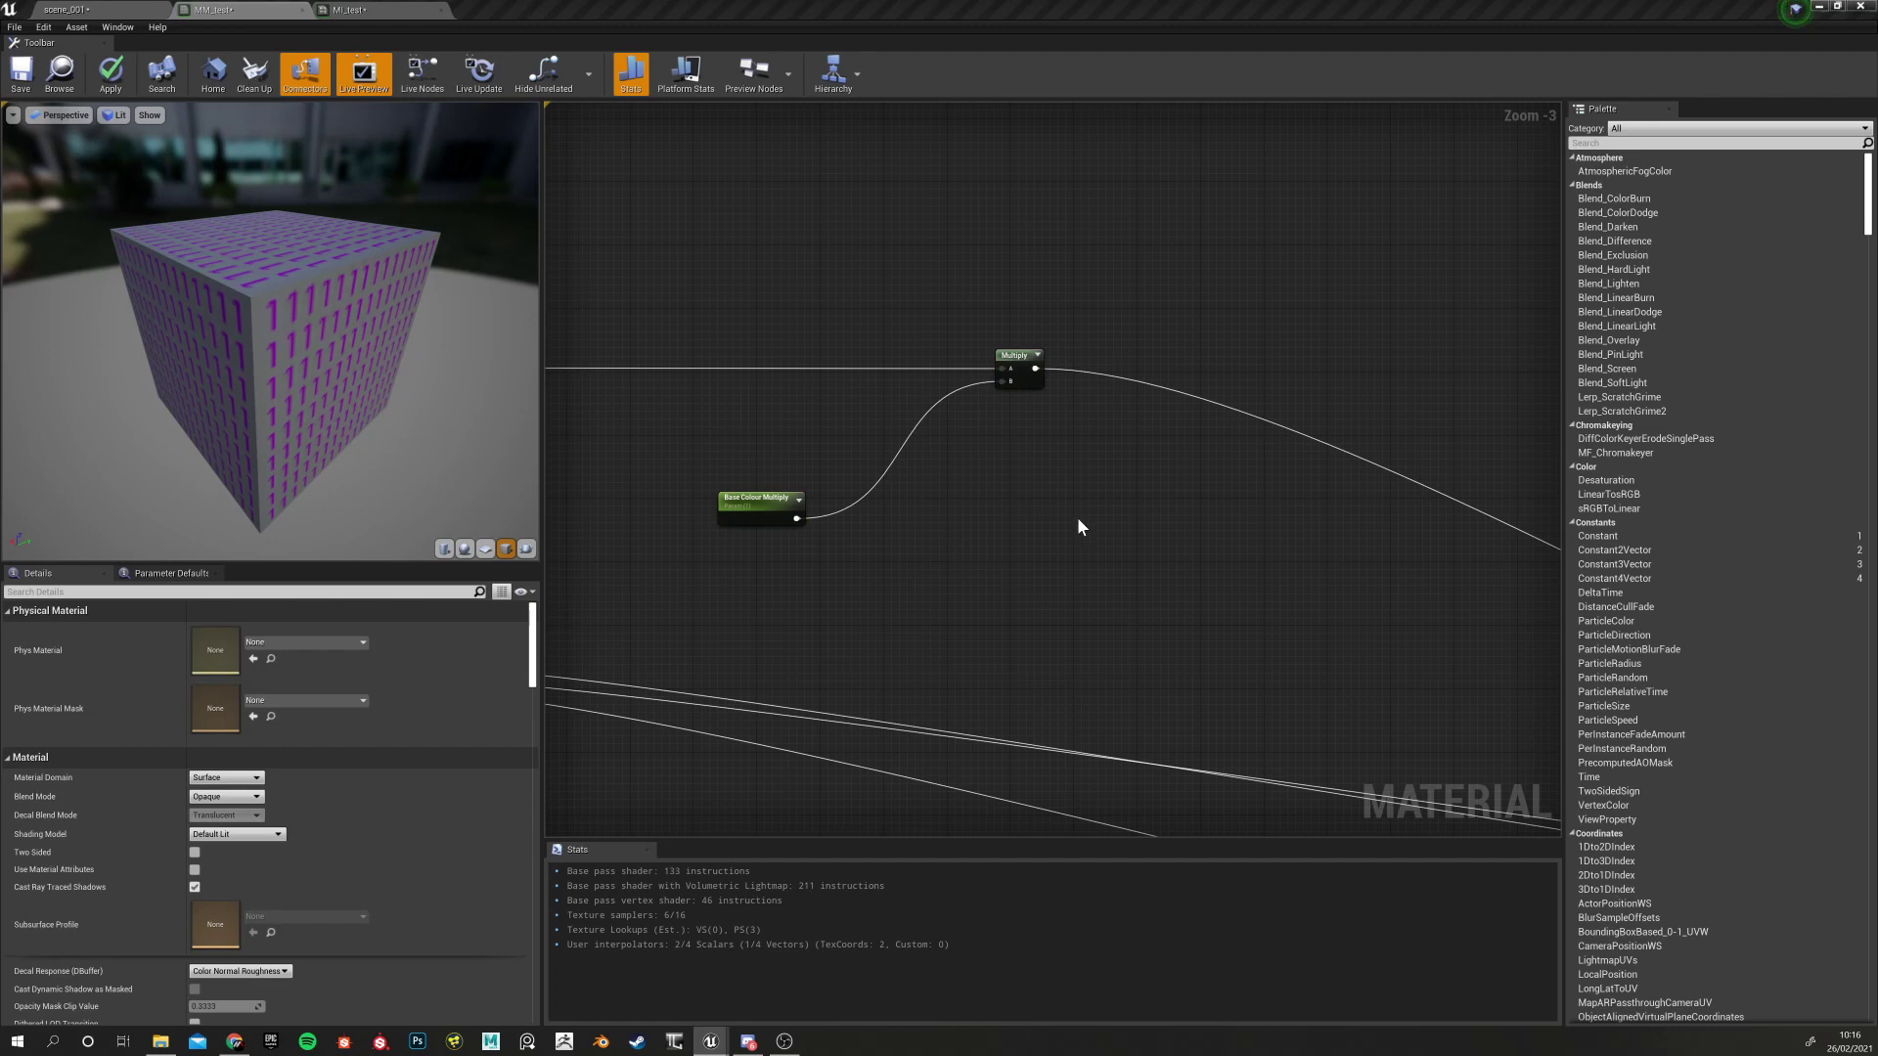
right_click_drag(1078, 526, 963, 519)
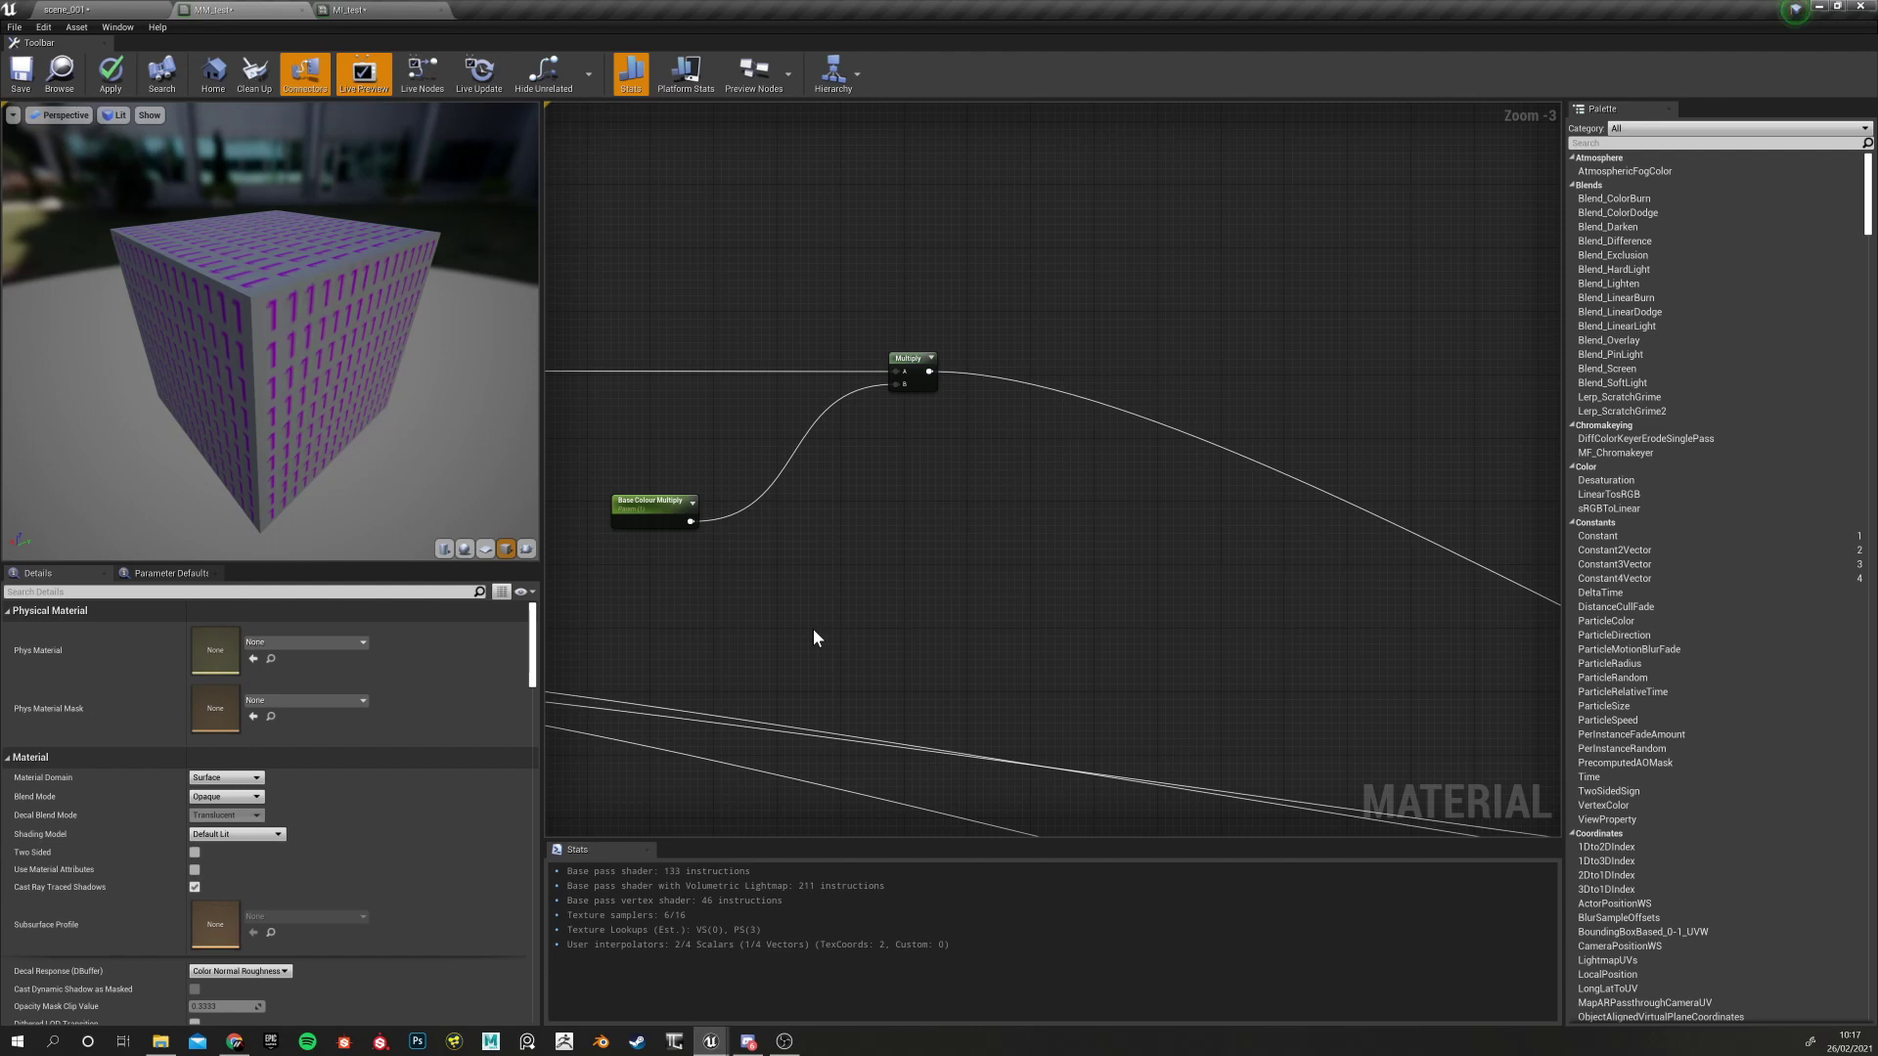
right_click_drag(888, 526, 873, 417)
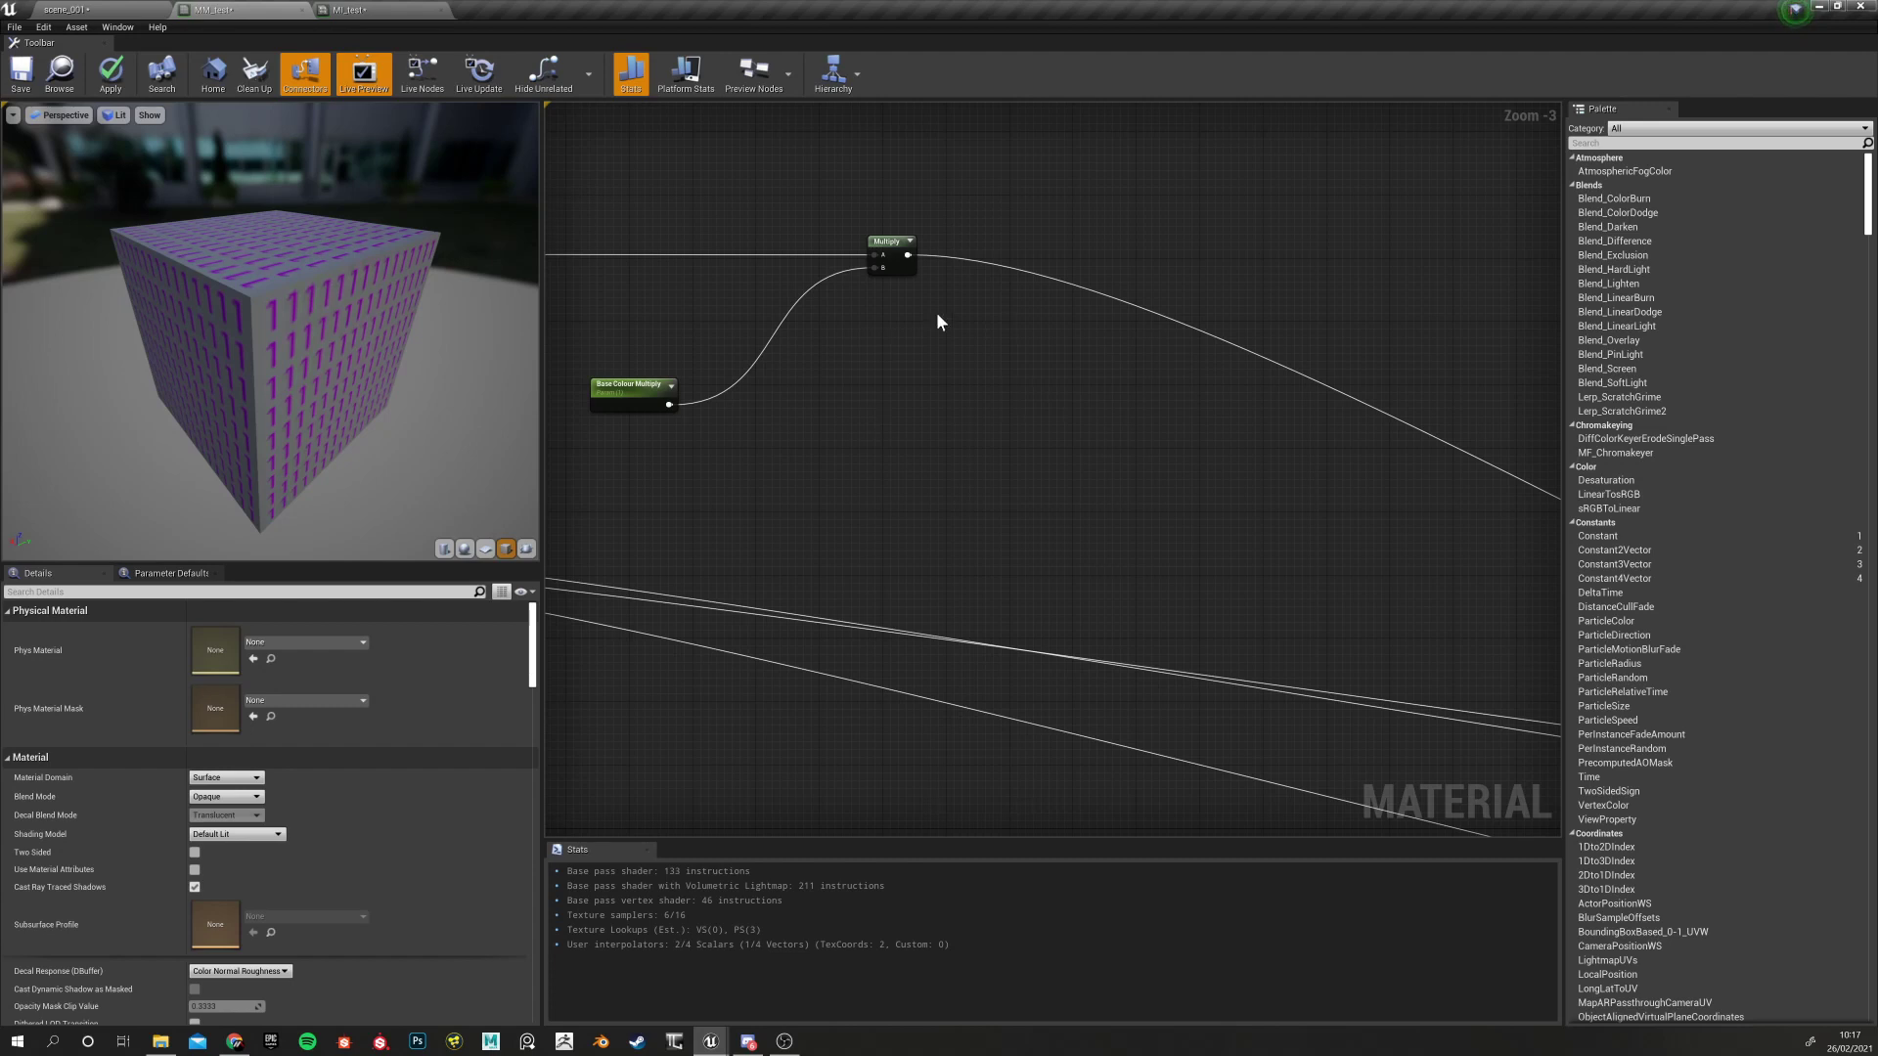
Search 'Blend' in the graph's node menu and place a Blend_Overlay node
right_click(974, 431)
type("blend")
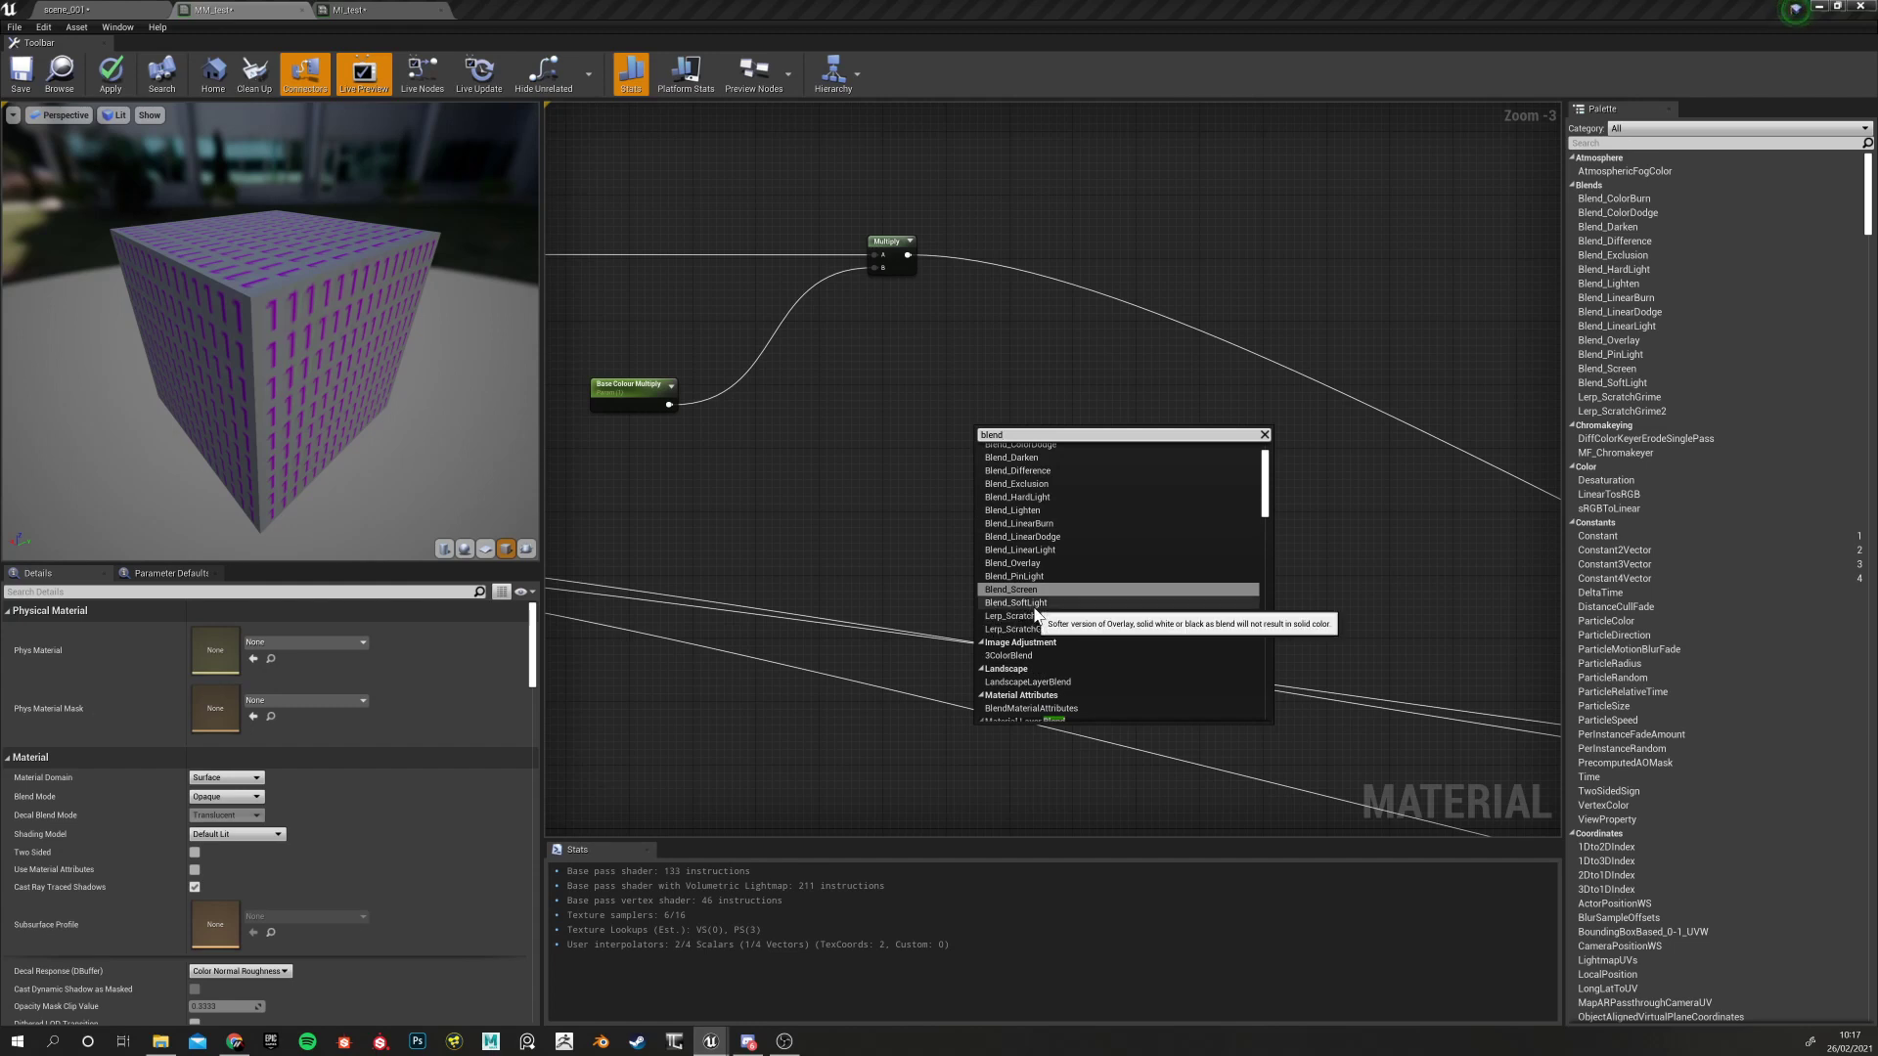
scroll(1041, 564, "up", 1)
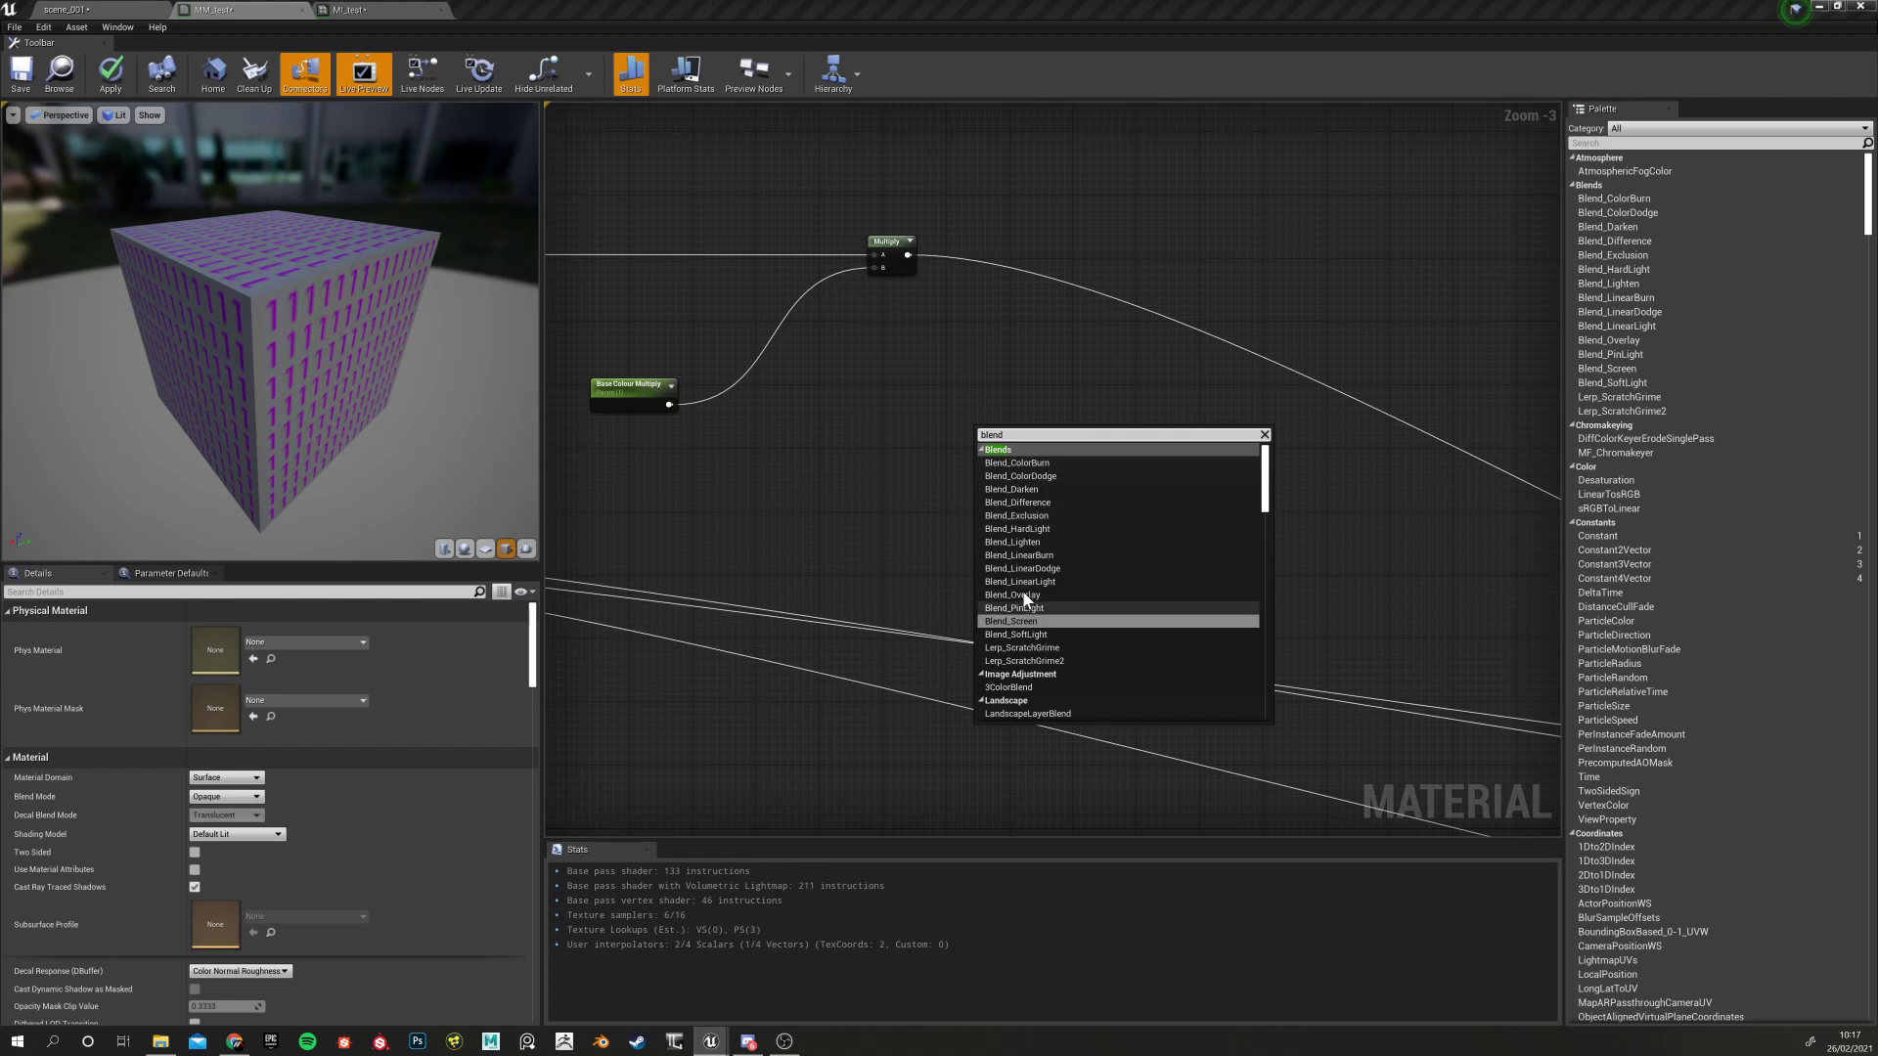
left_click(916, 447)
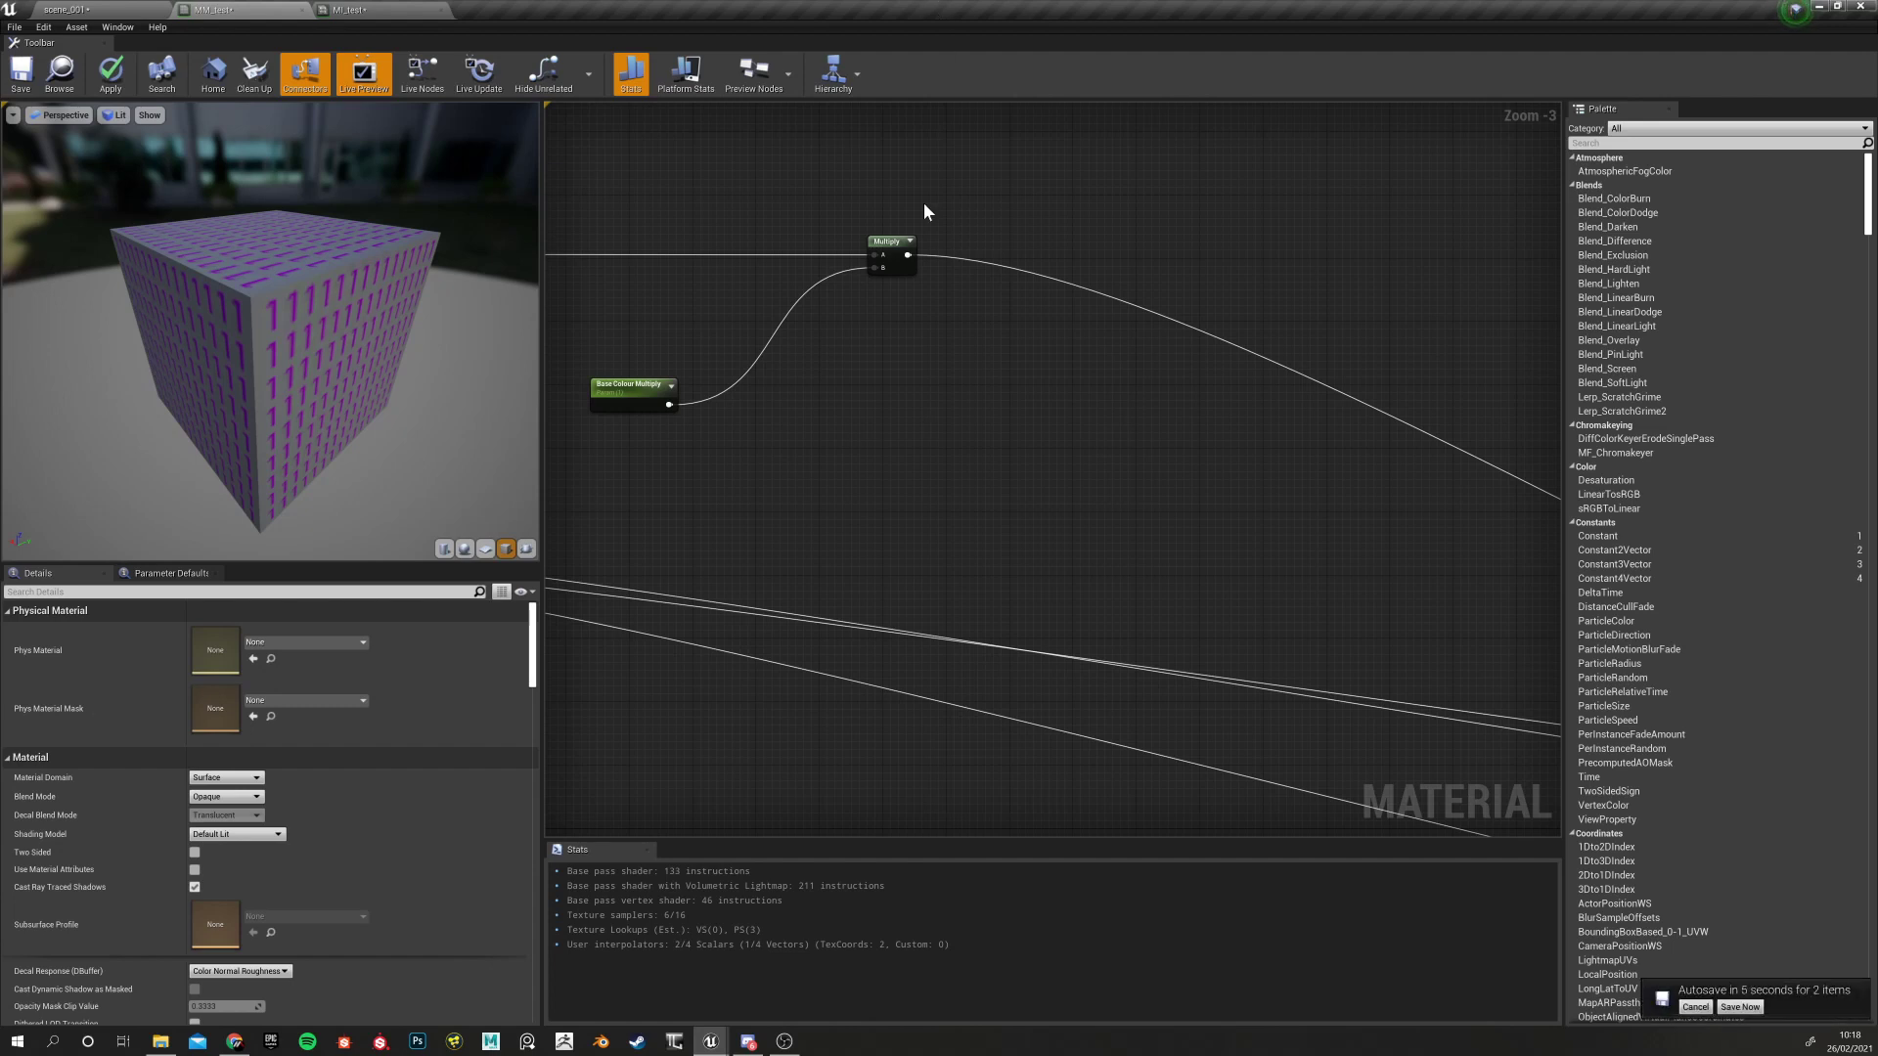
right_click(1007, 339)
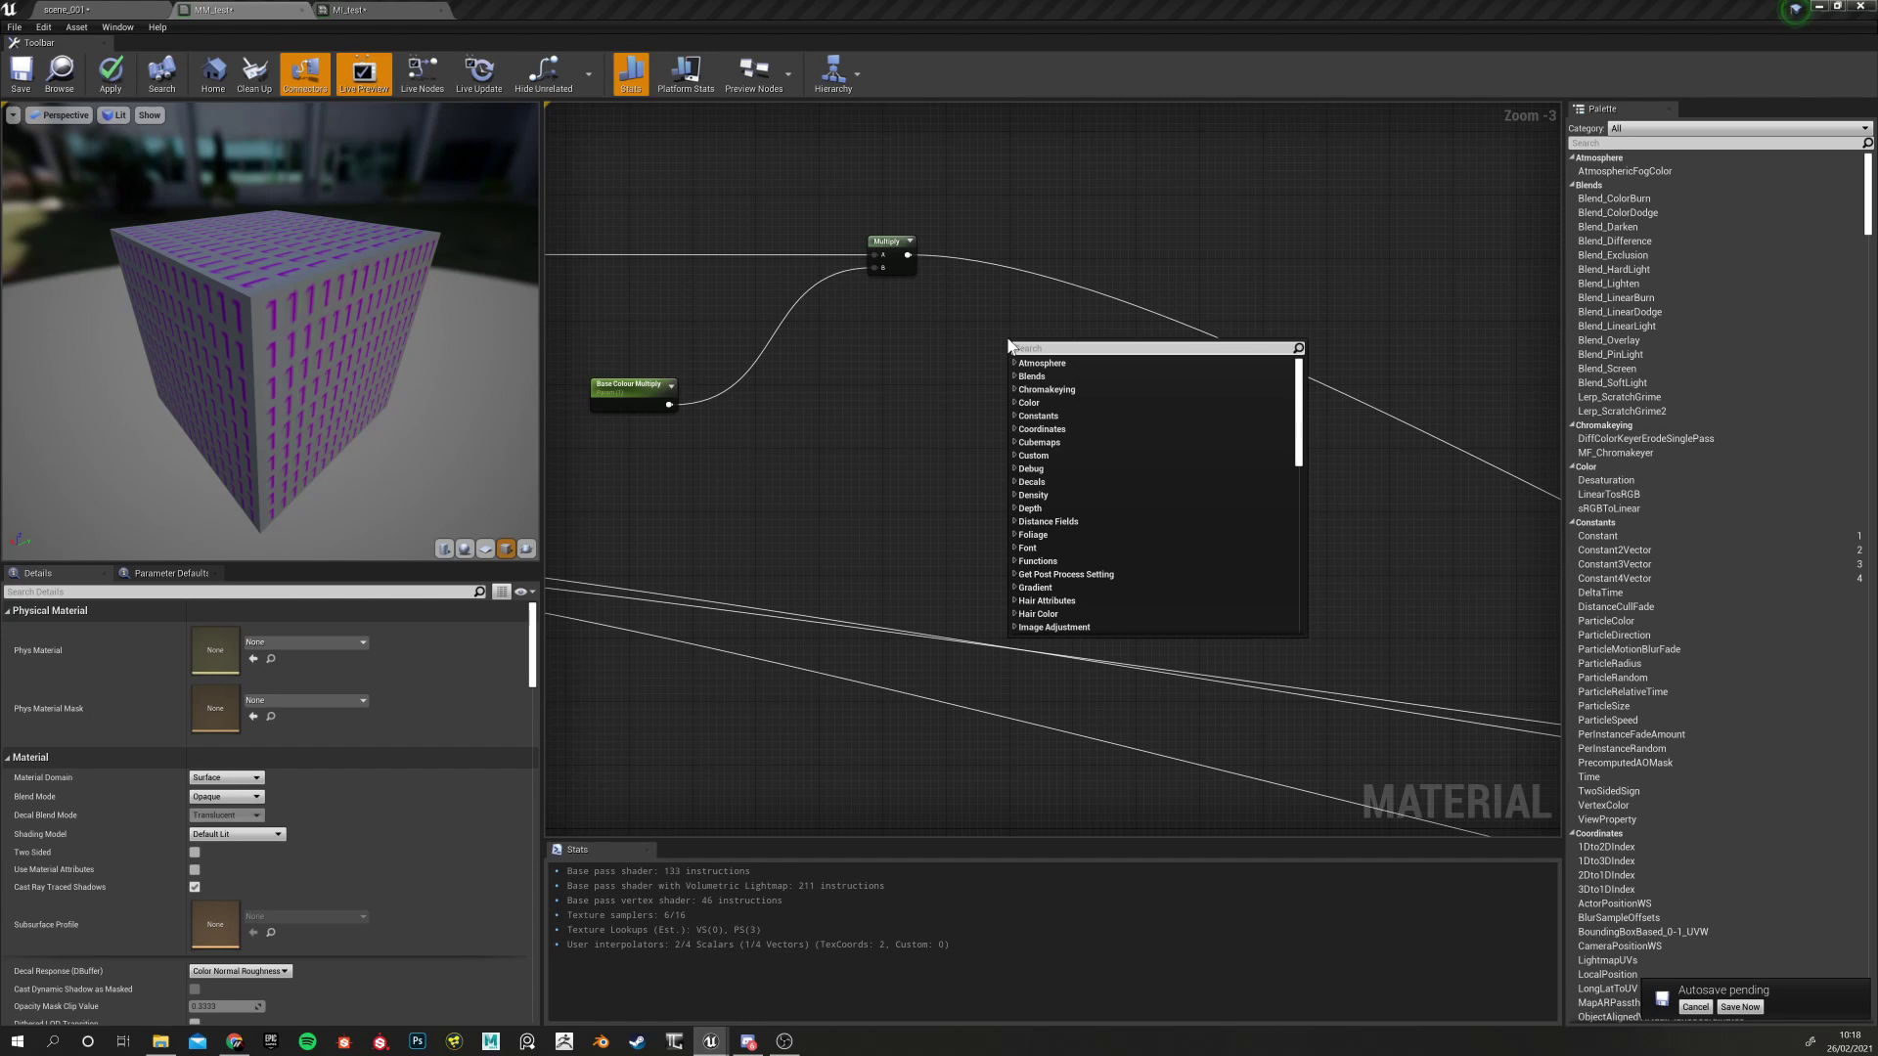
type("Blend")
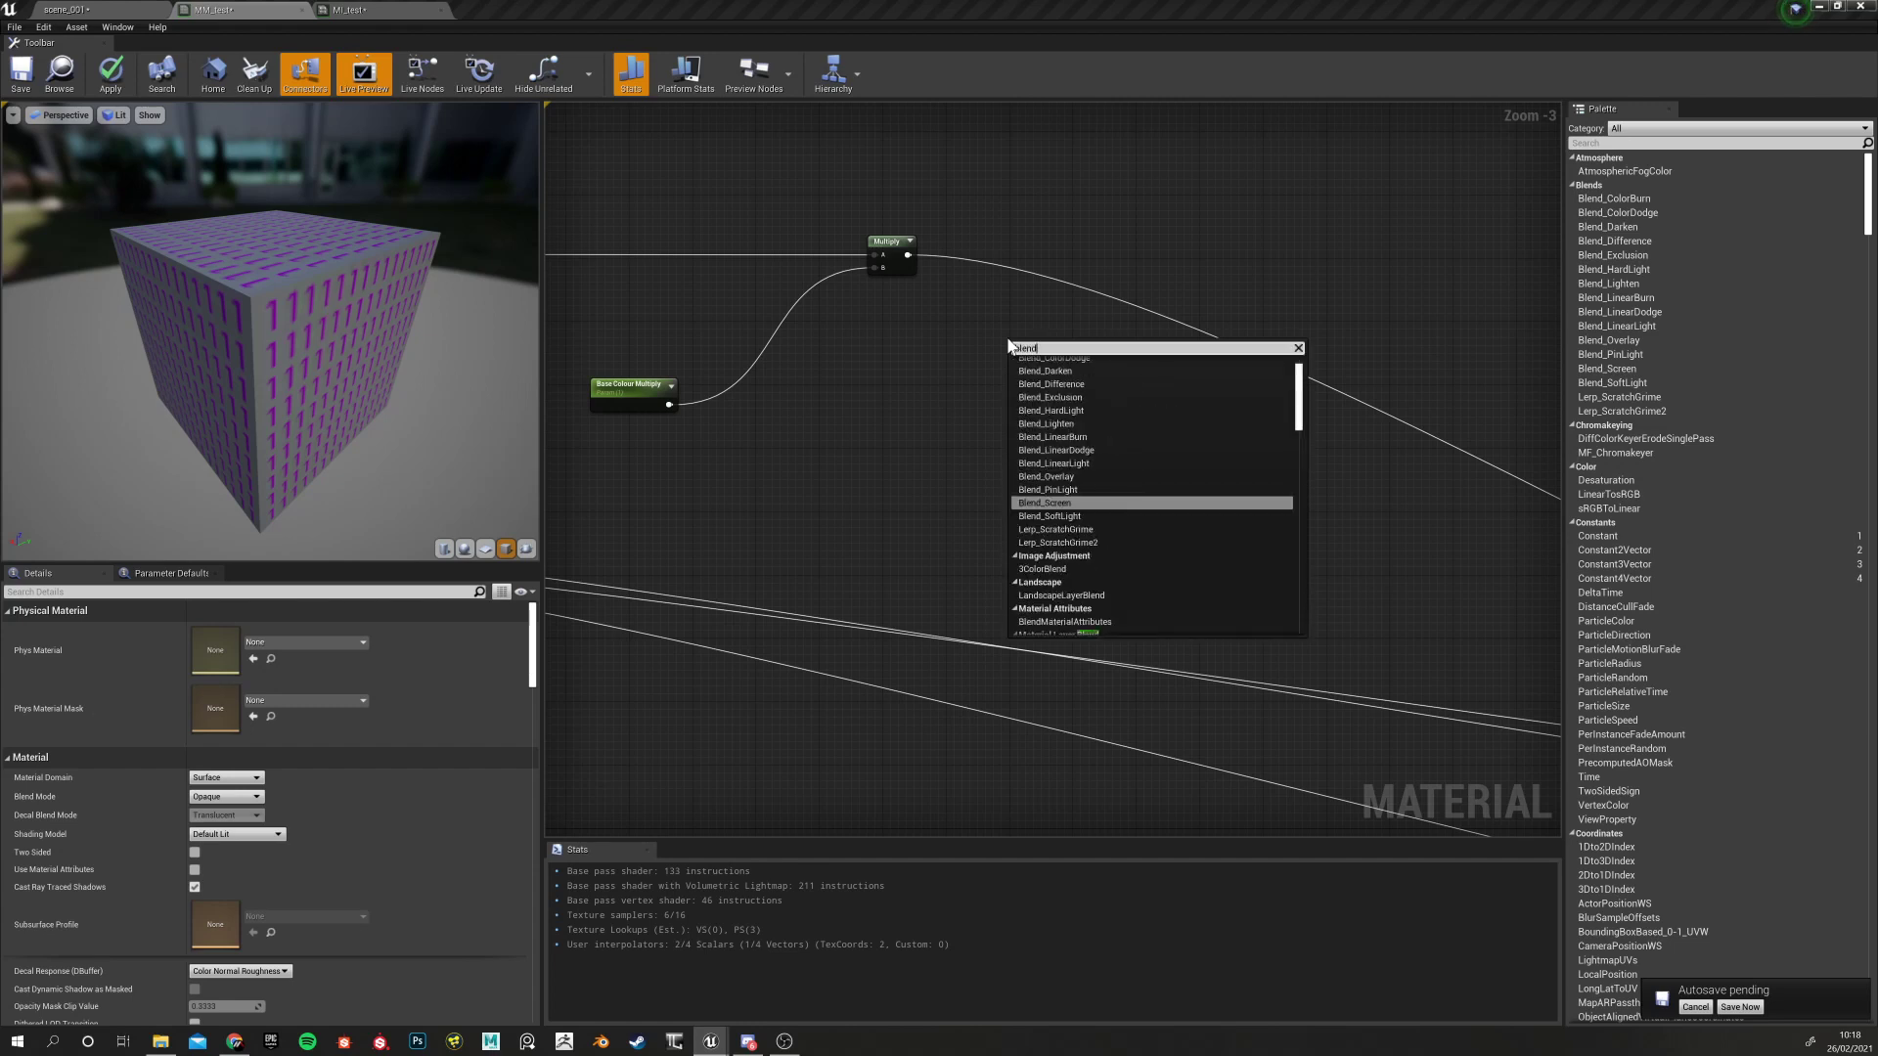
left_click(1055, 479)
left_click_drag(1024, 349, 1034, 340)
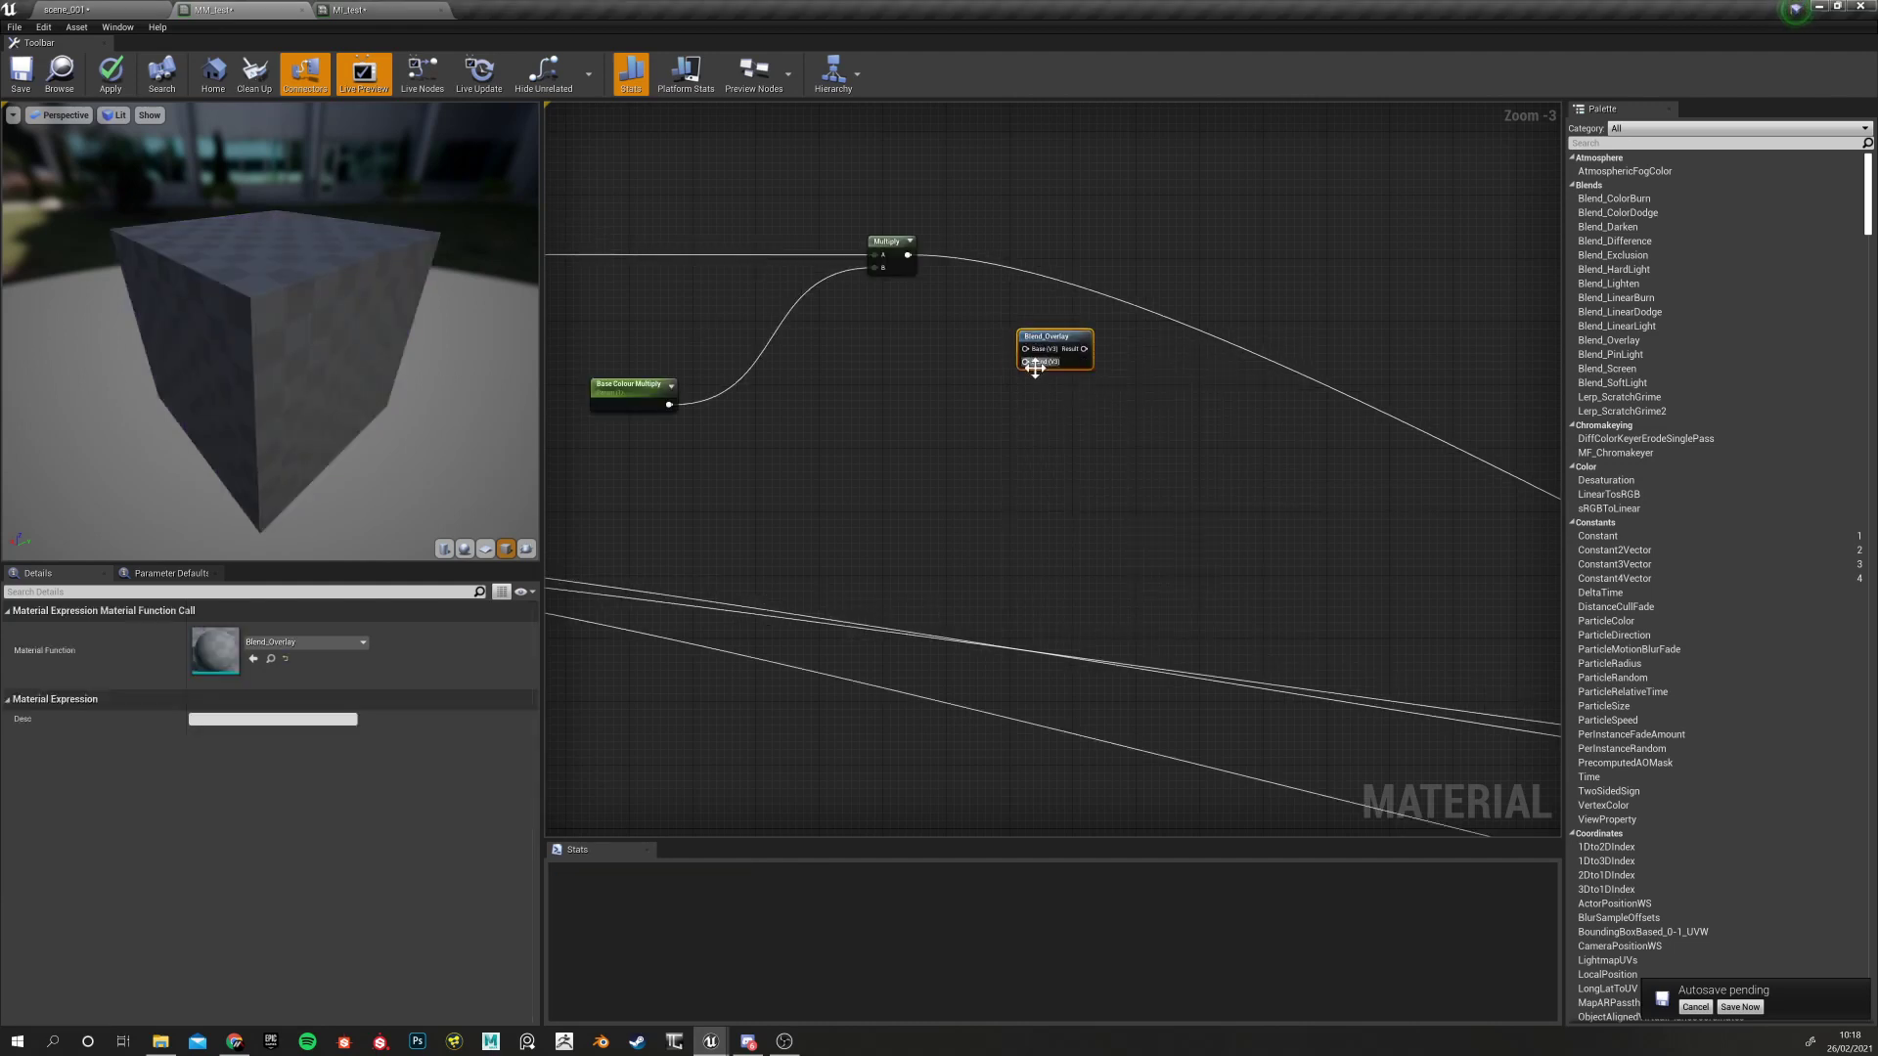
scroll(1056, 356, "up", 3)
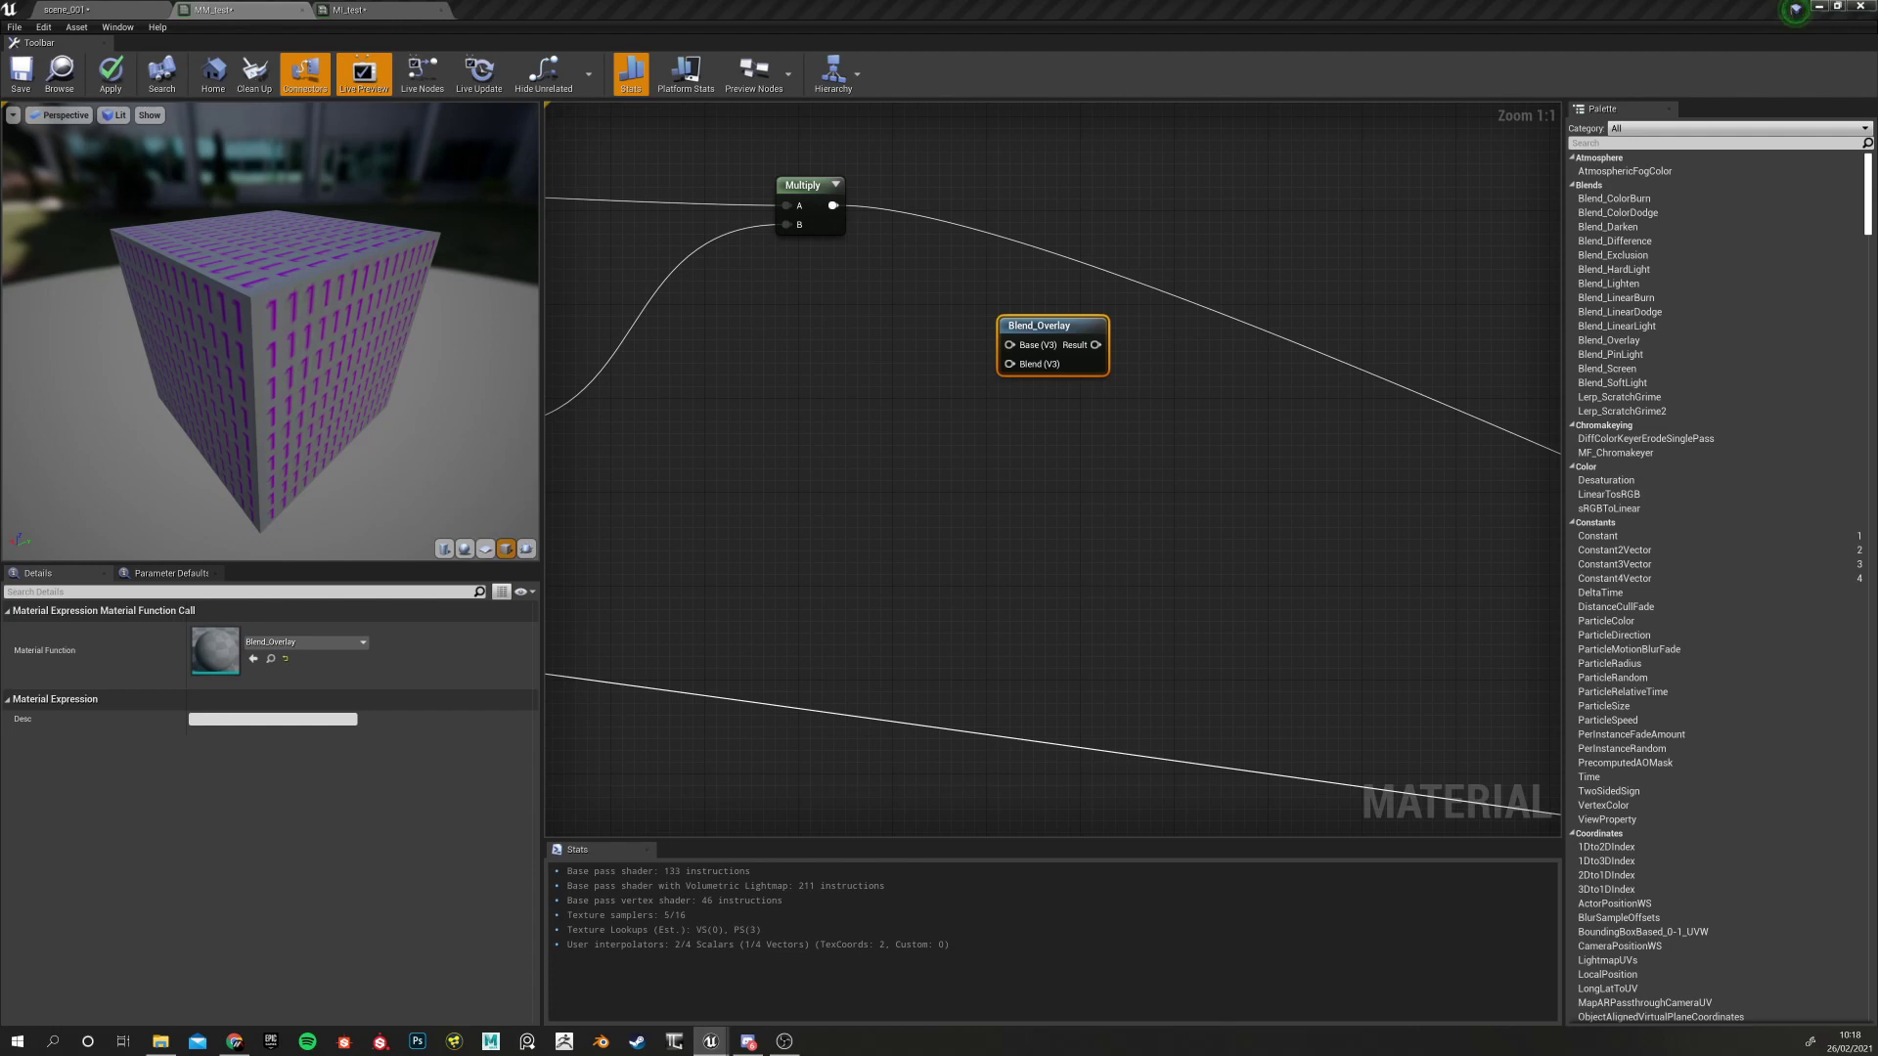
Move Blend_Overlay up beside Multiply and wire Multiply's output into its Base input
right_click_drag(725, 406, 849, 407)
right_click_drag(989, 404, 794, 450)
left_click_drag(965, 367, 1060, 230)
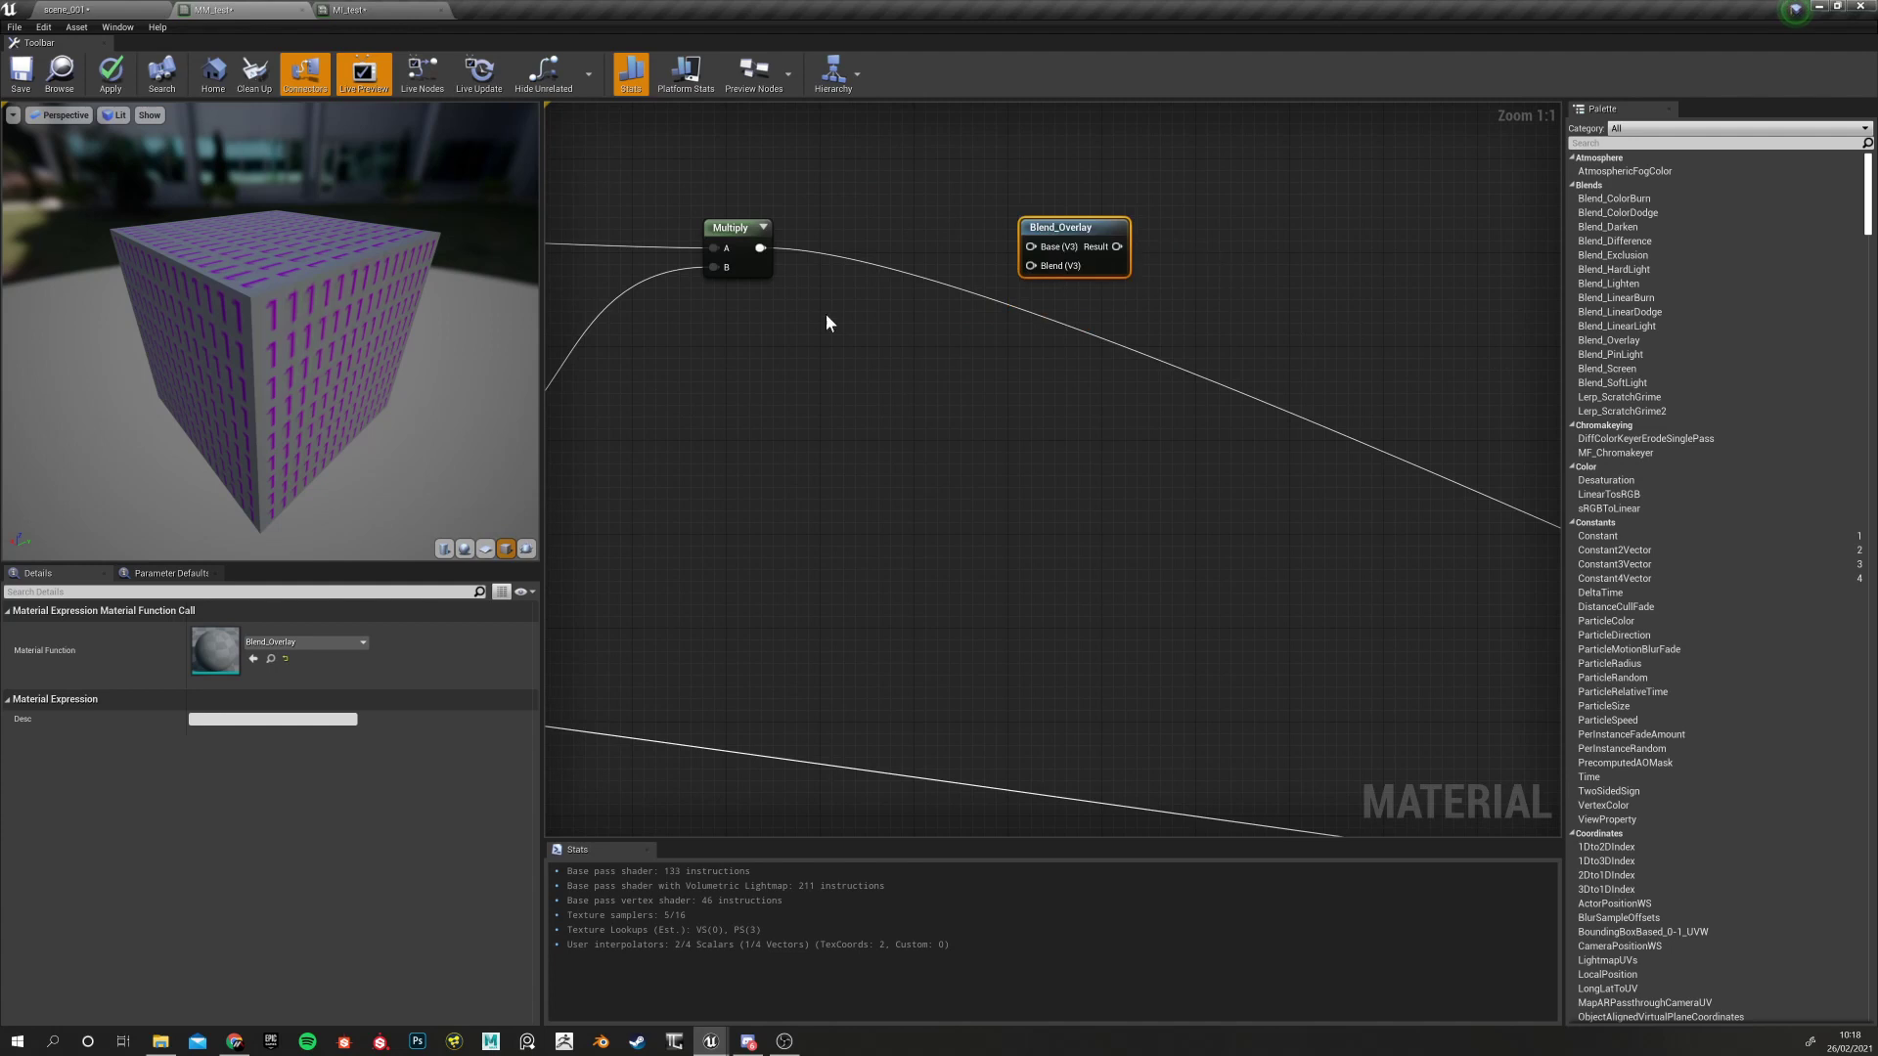
right_click_drag(771, 310, 692, 382)
left_click_drag(680, 323, 954, 325)
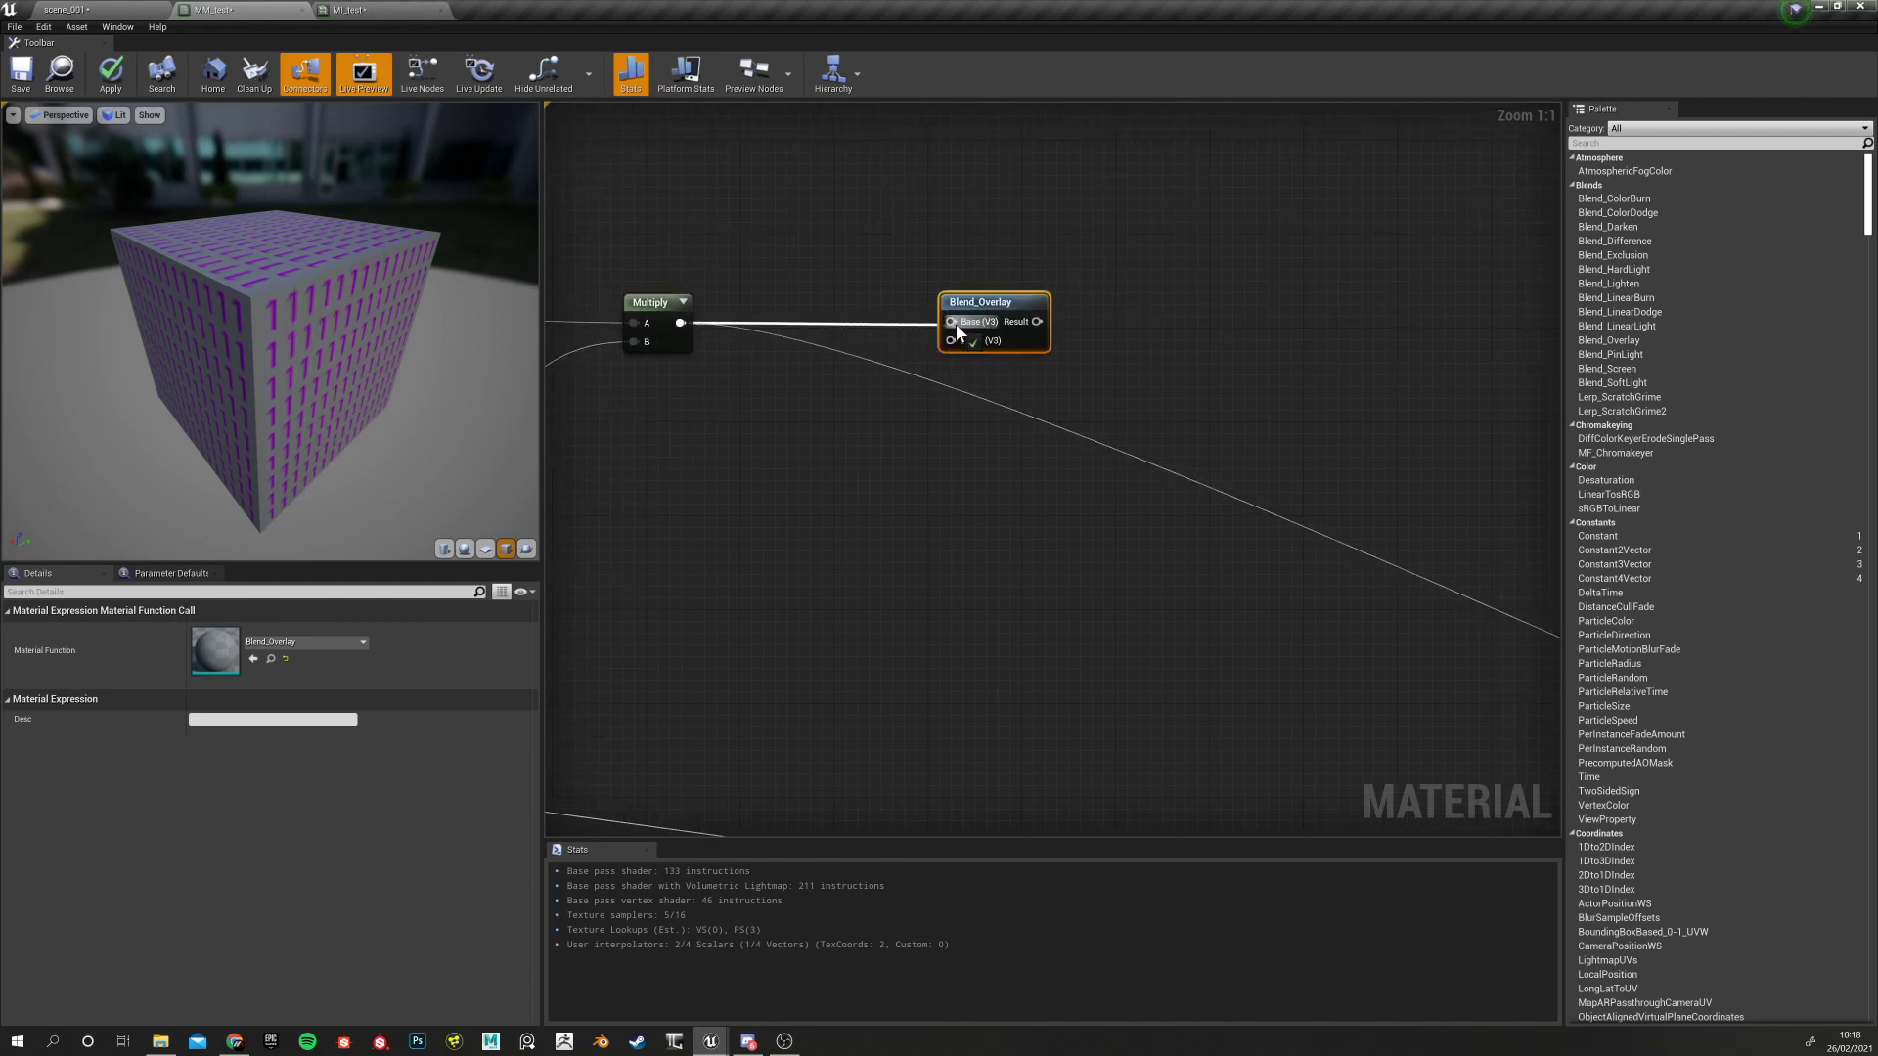
Briefly preview Blend_Overlay's output, then stop previewing it
right_click(994, 309)
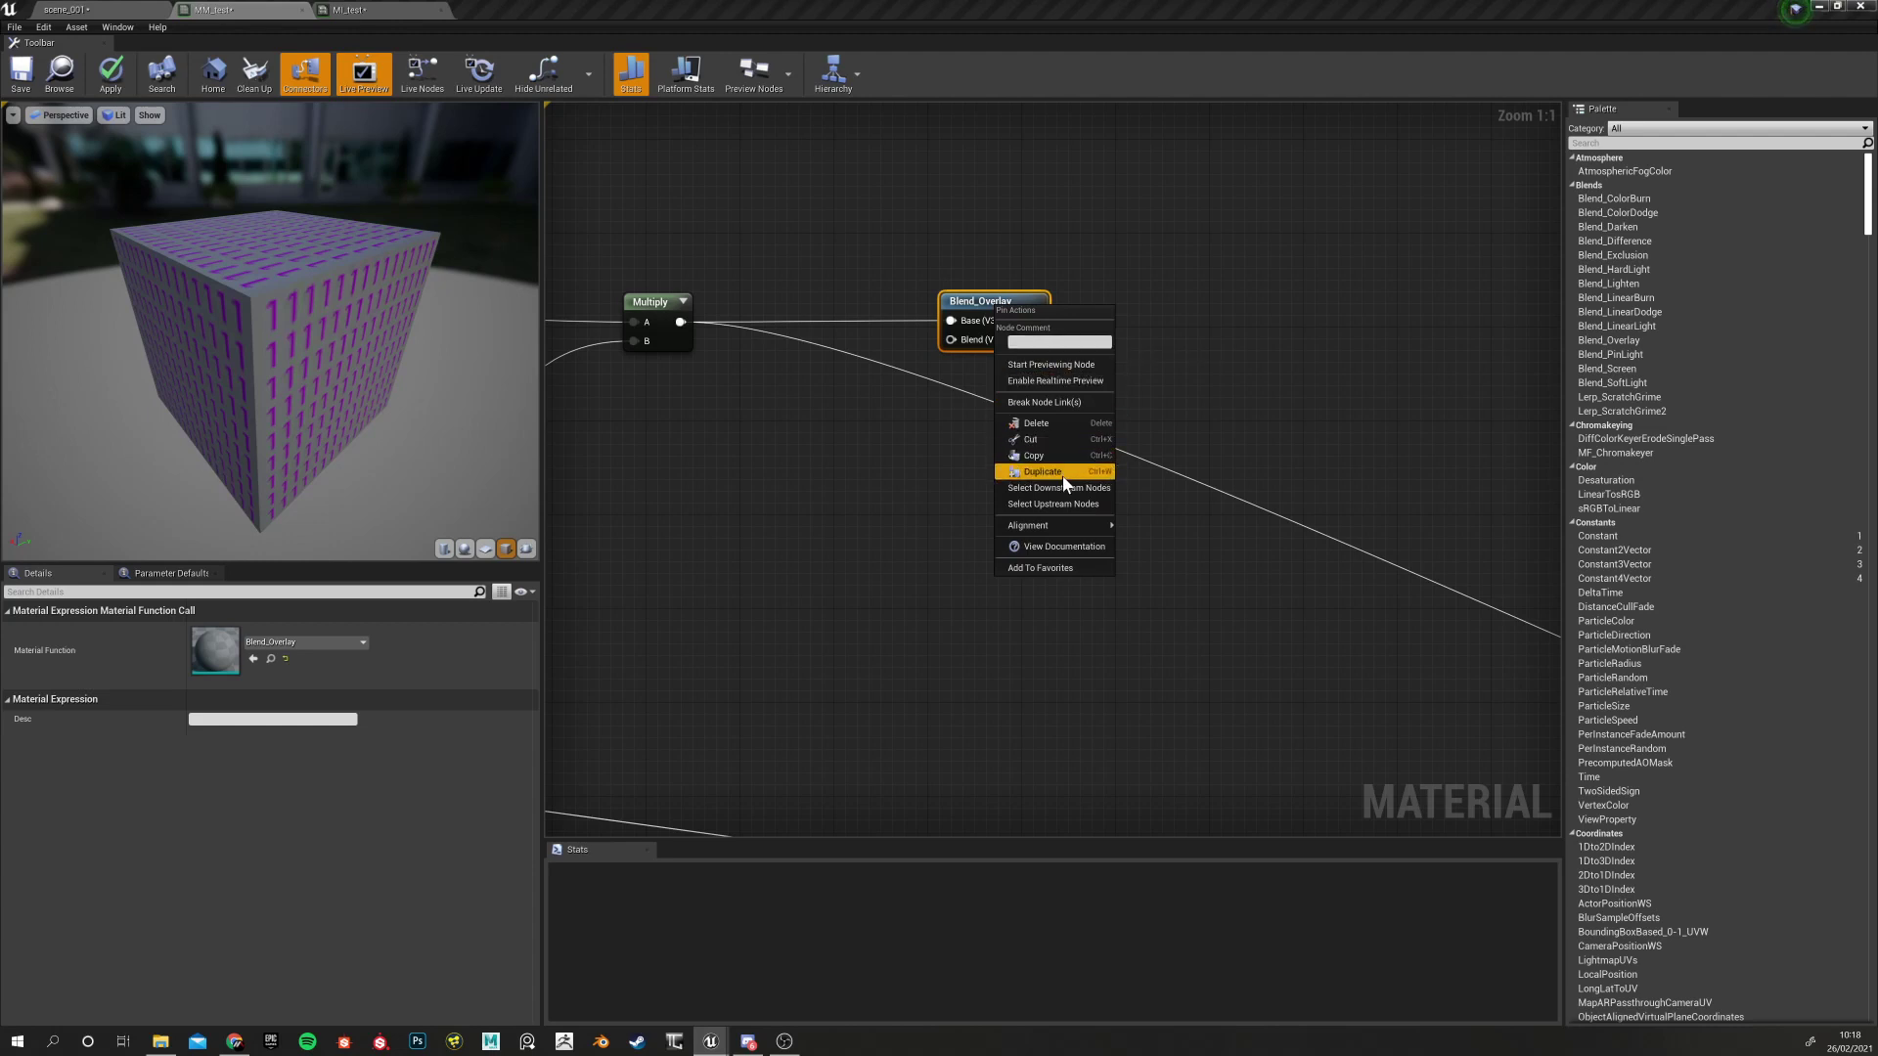
left_click(1066, 365)
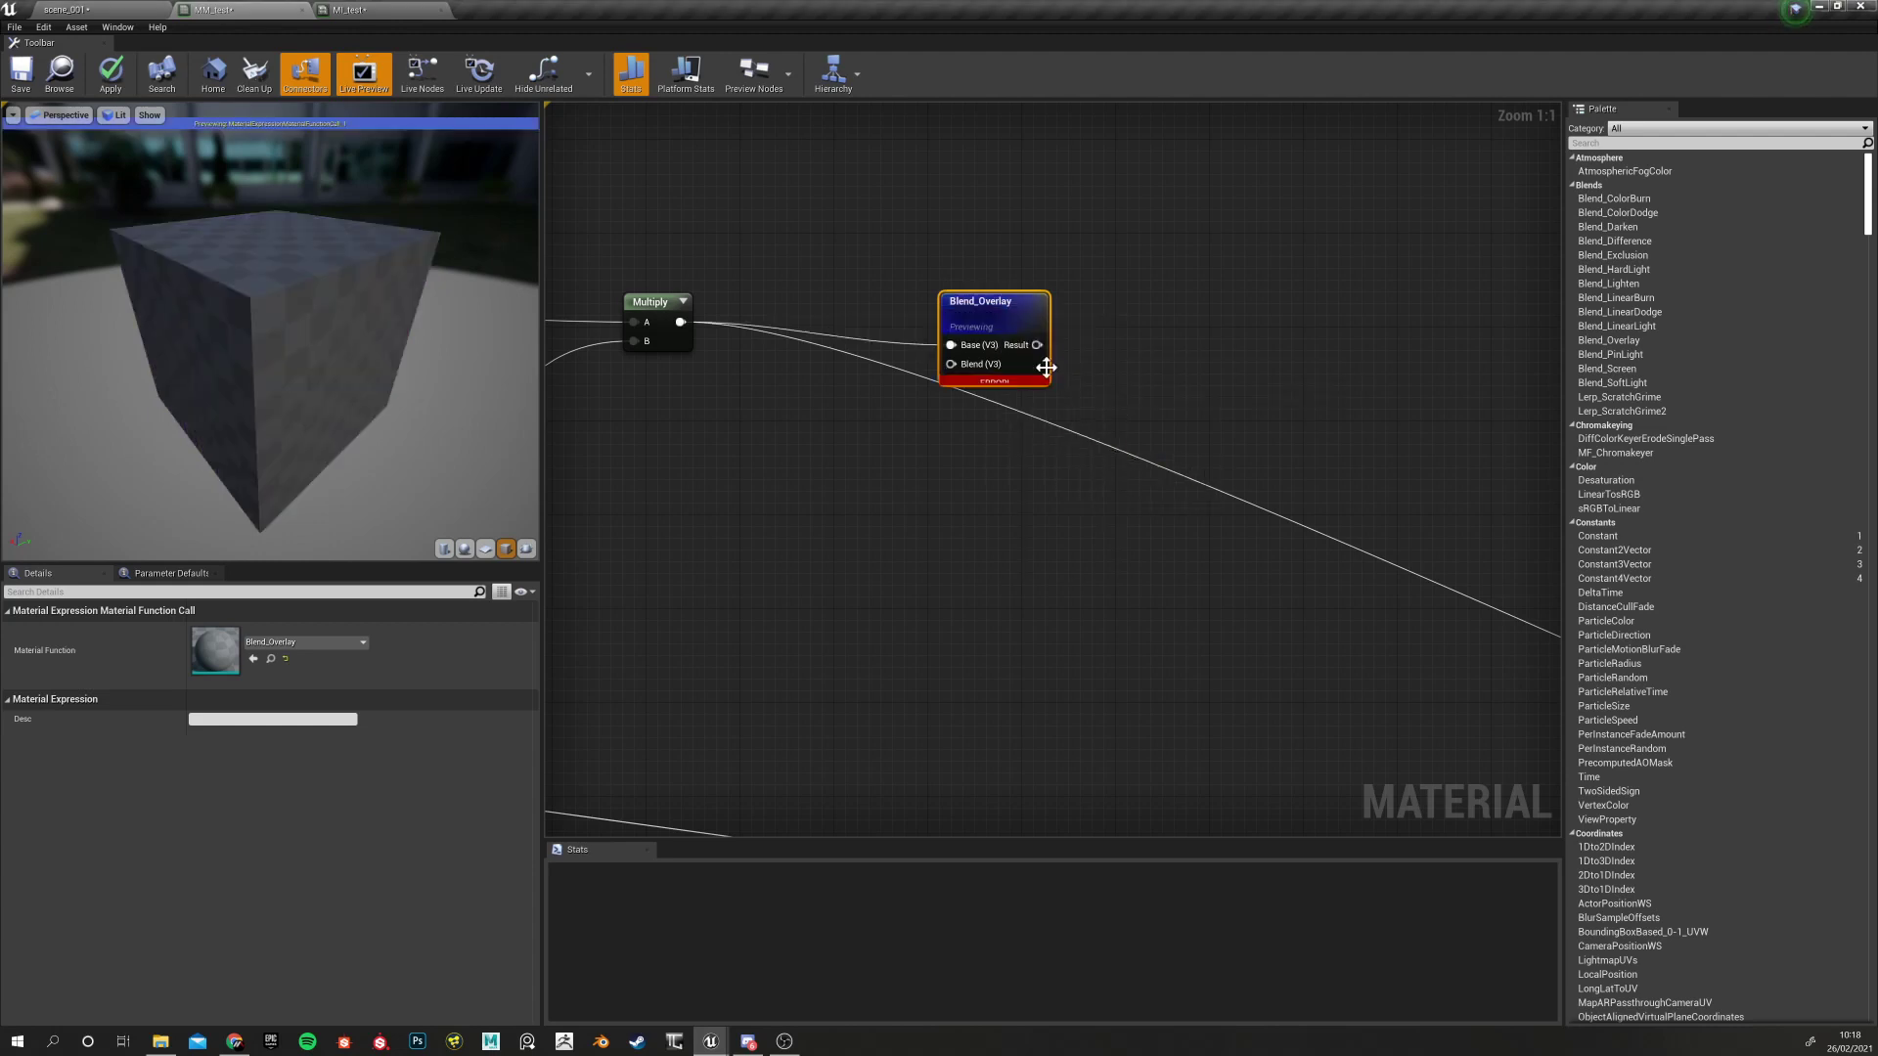
right_click(981, 311)
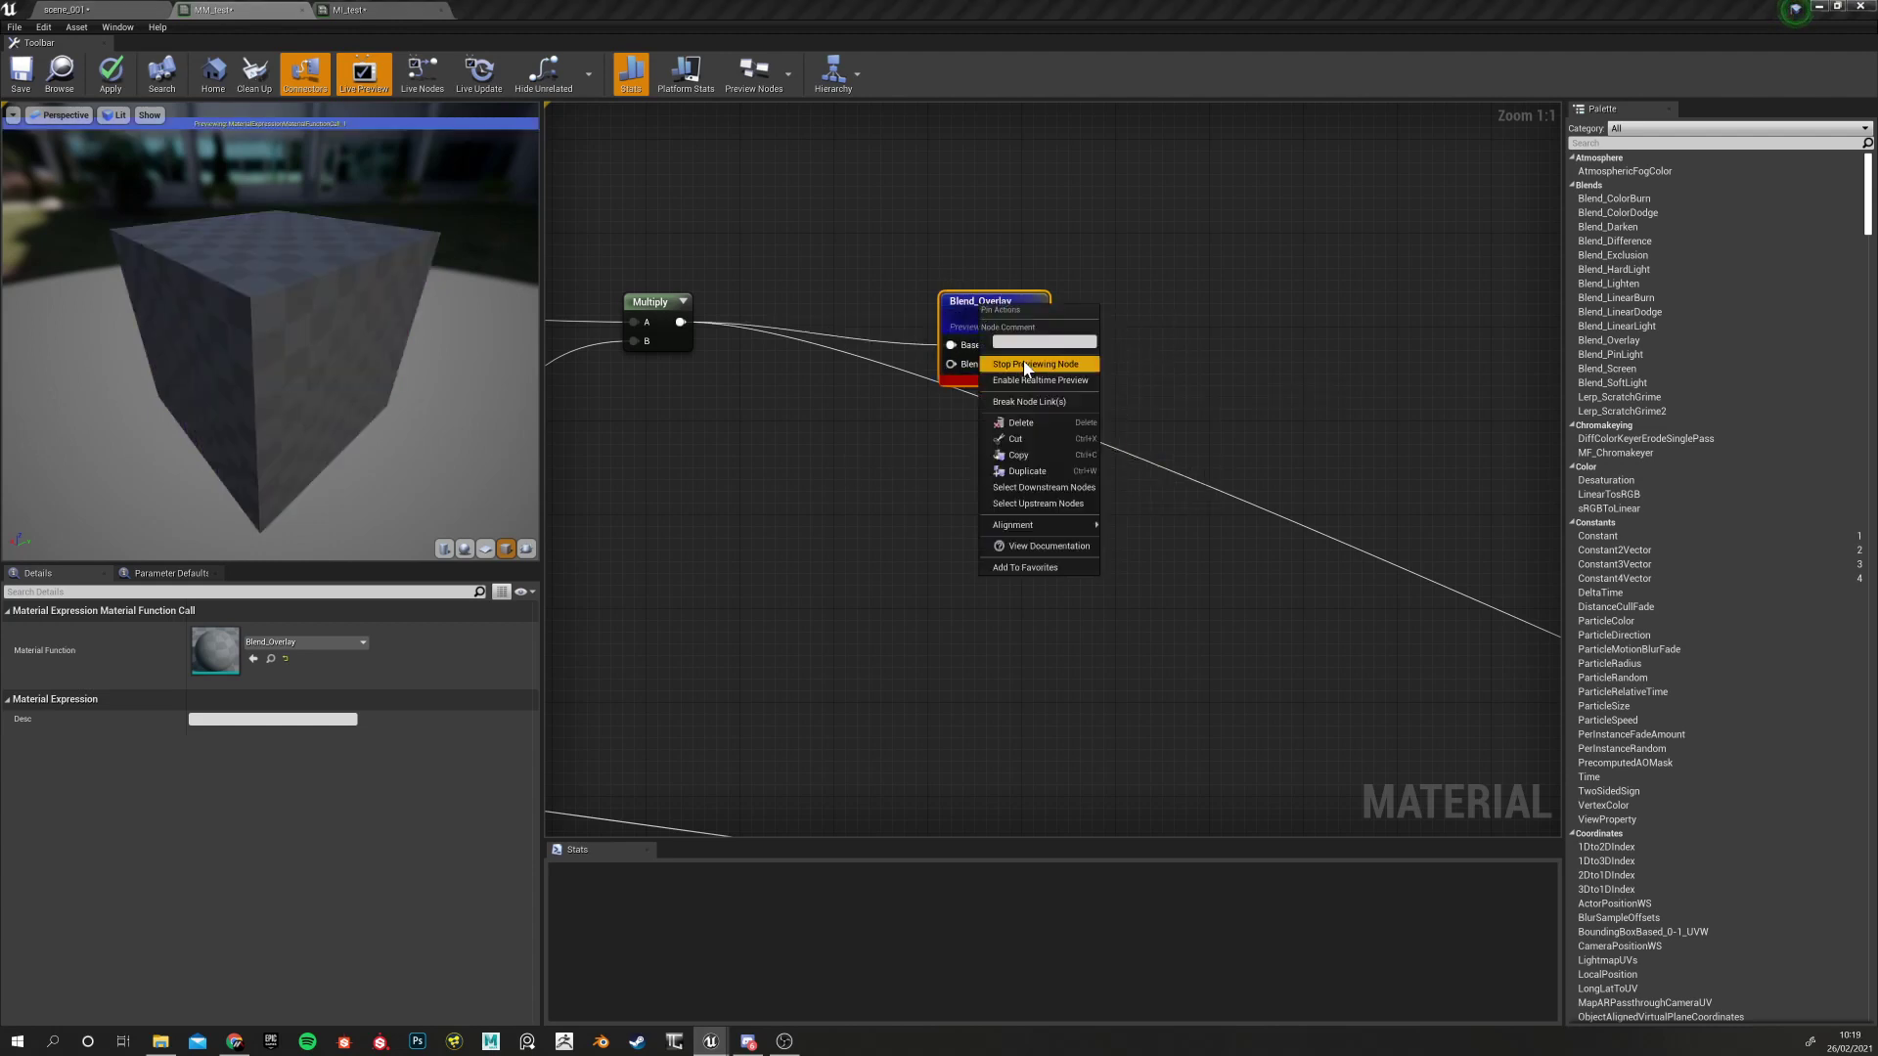
left_click(1026, 364)
right_click(988, 305)
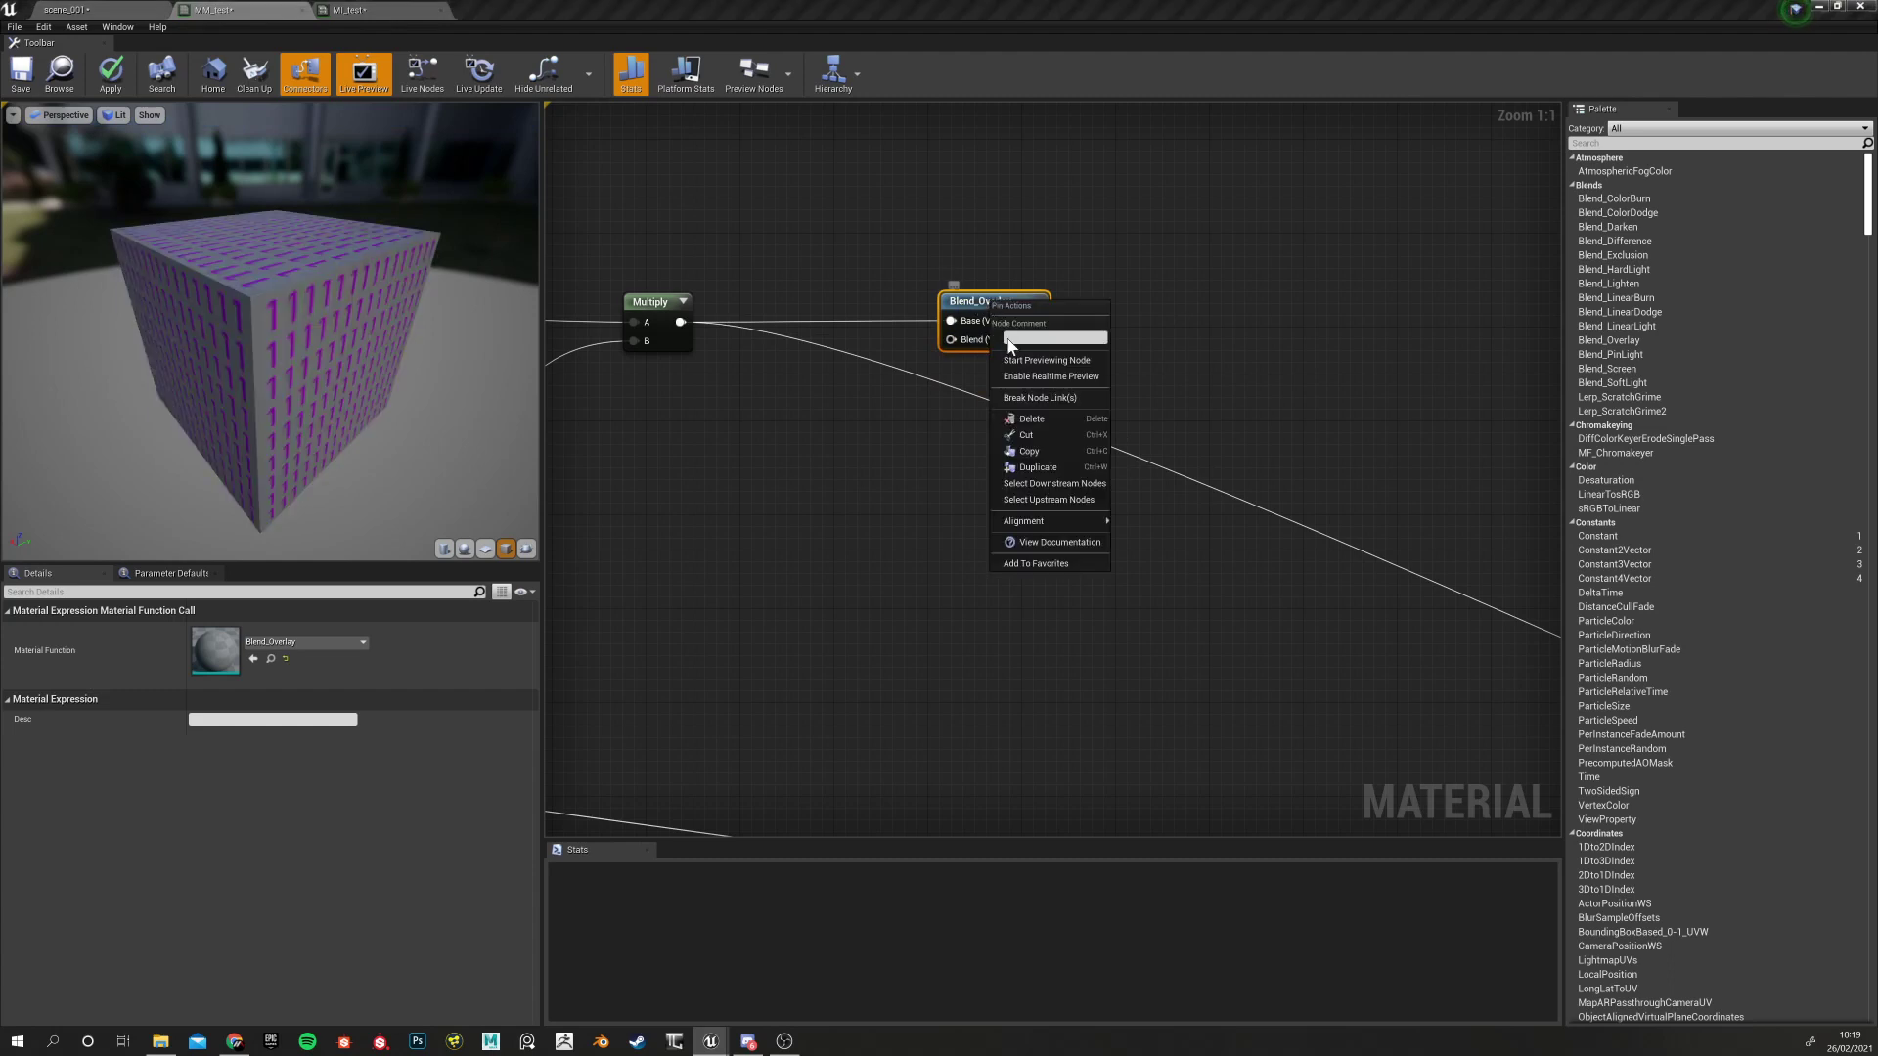
left_click(889, 378)
left_click(981, 307)
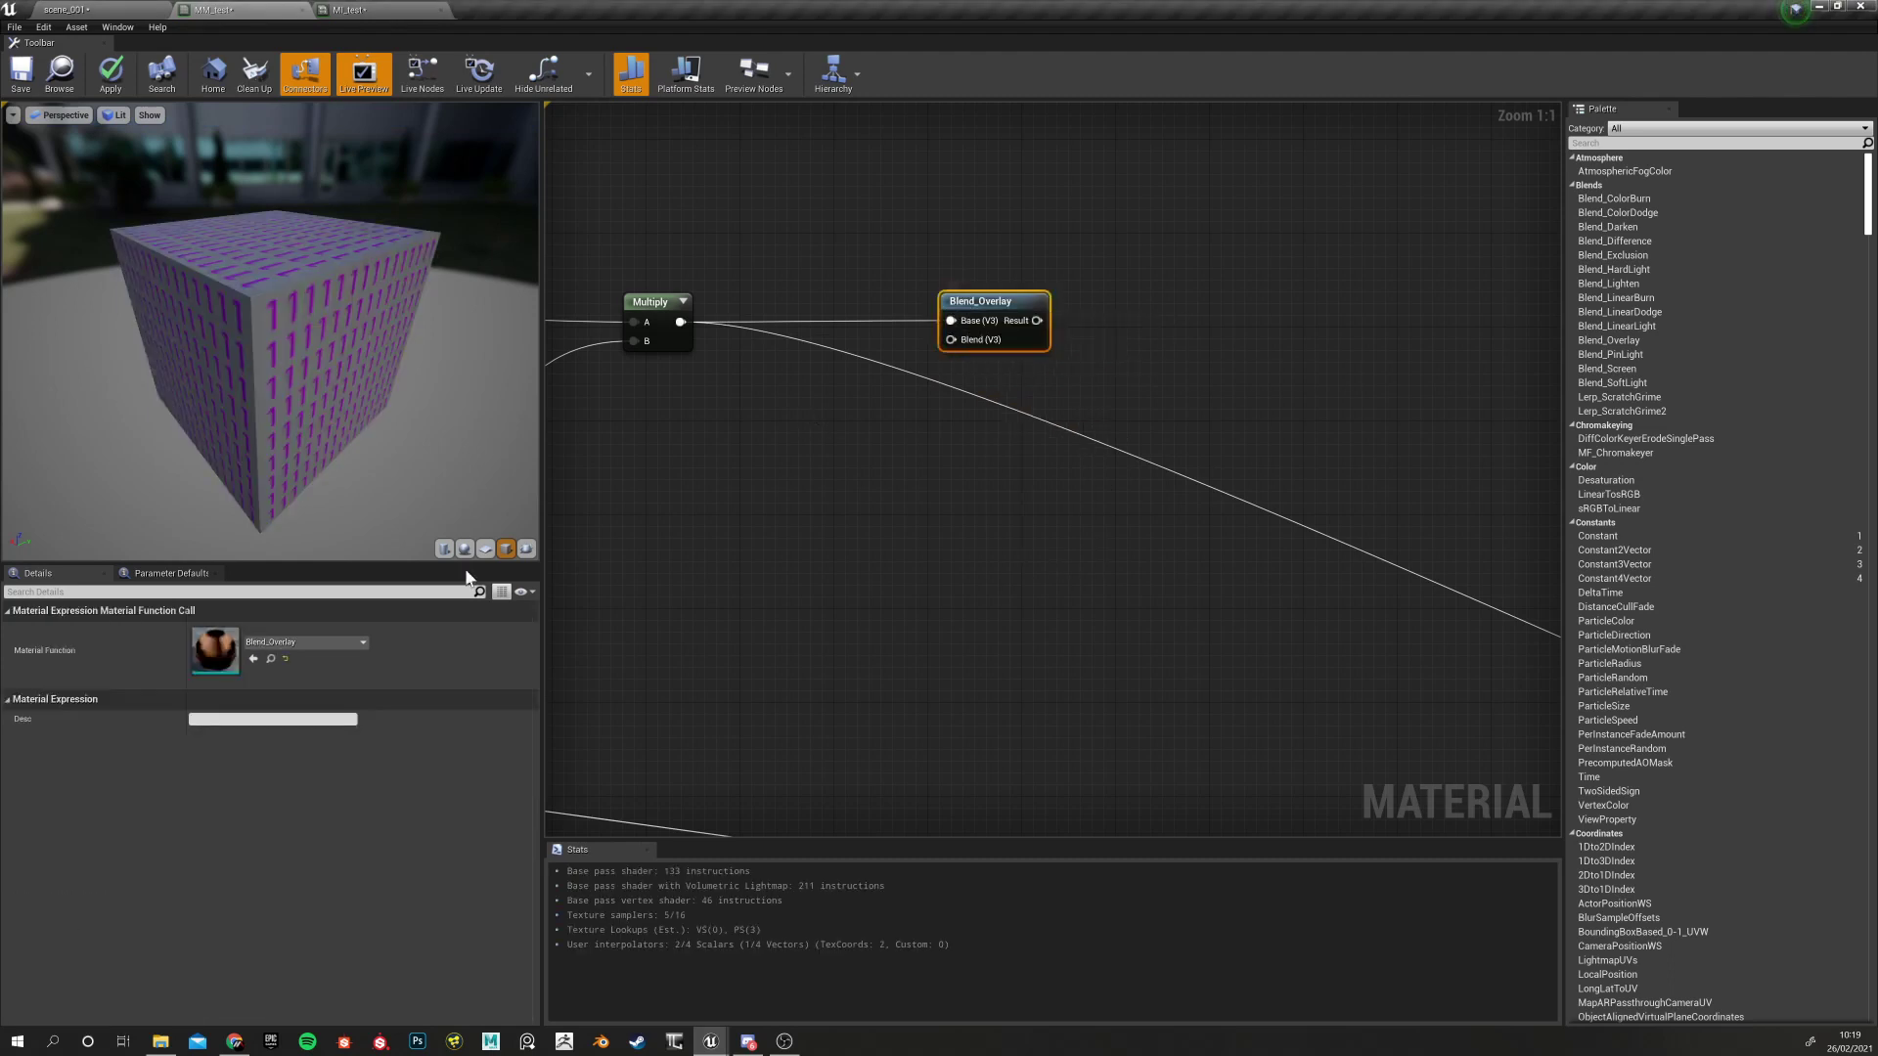
Place a 0,0,0 Constant3Vector below the nodes and select it to show its fields
right_click_drag(750, 498, 815, 451)
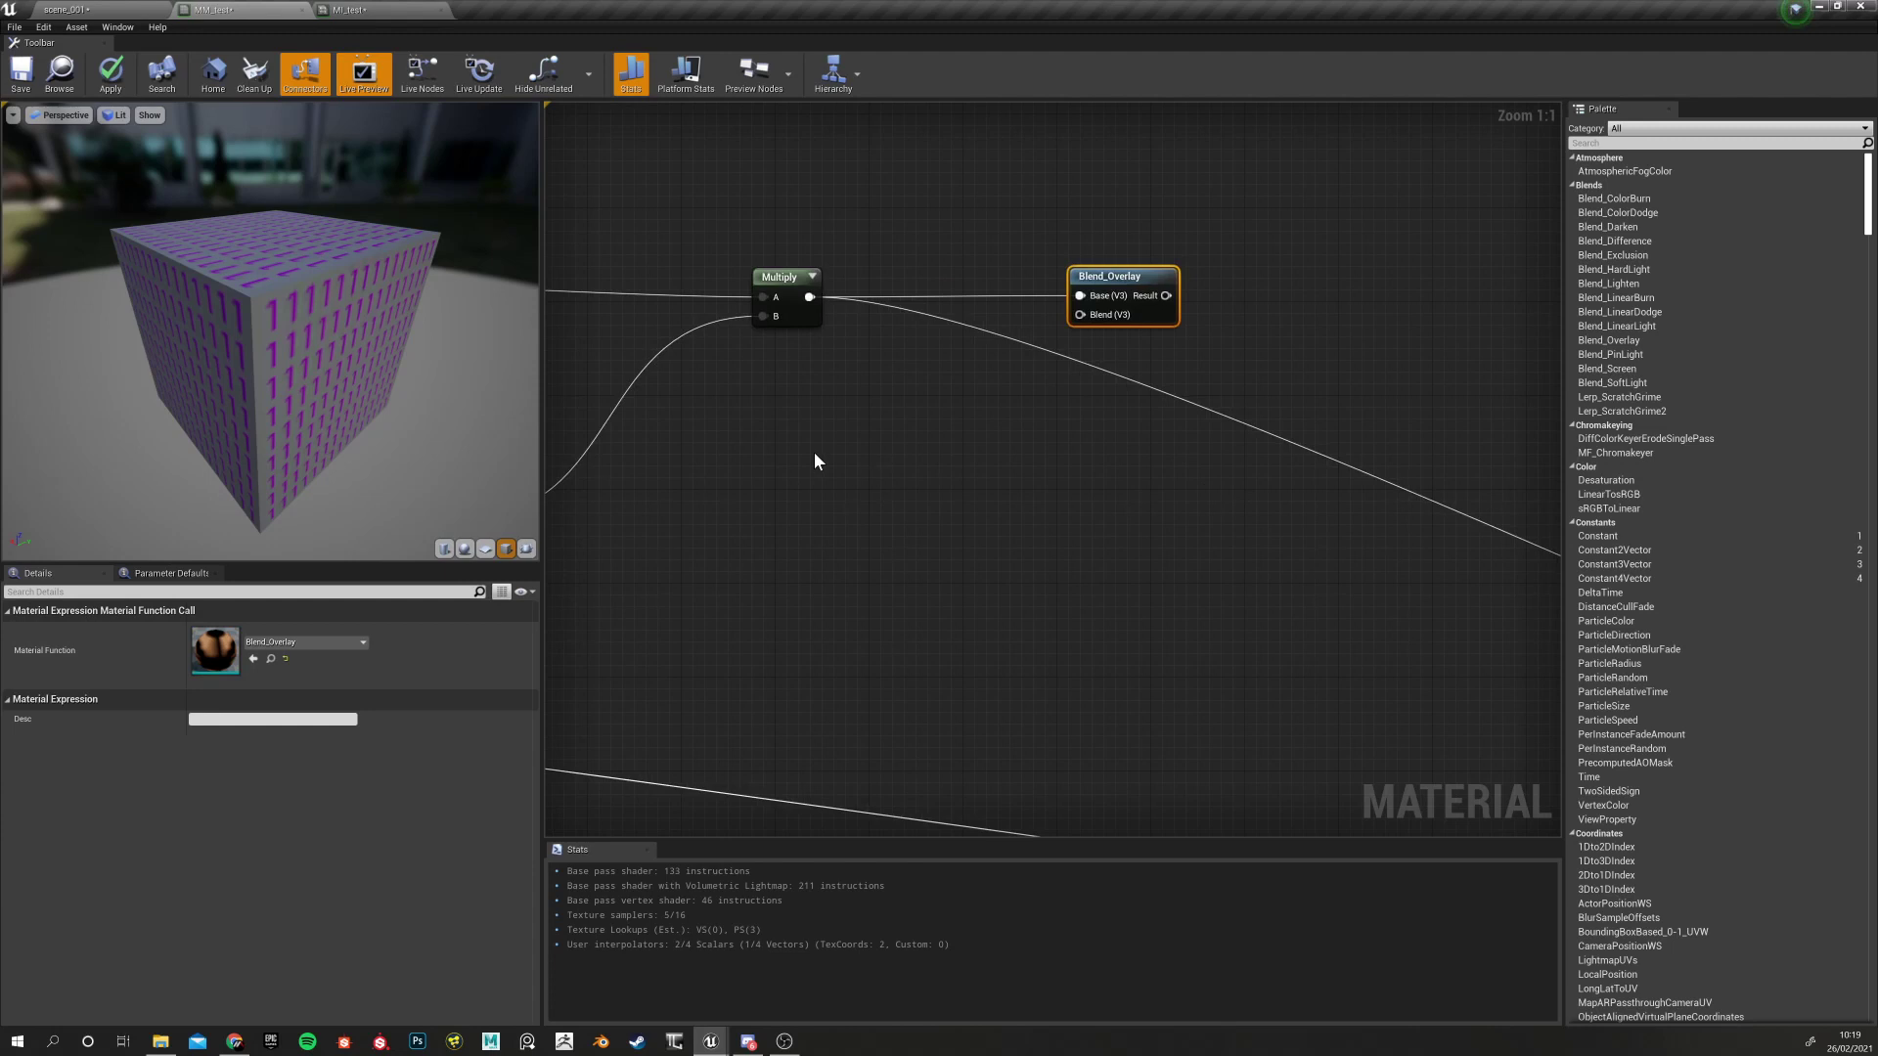
left_click(820, 446)
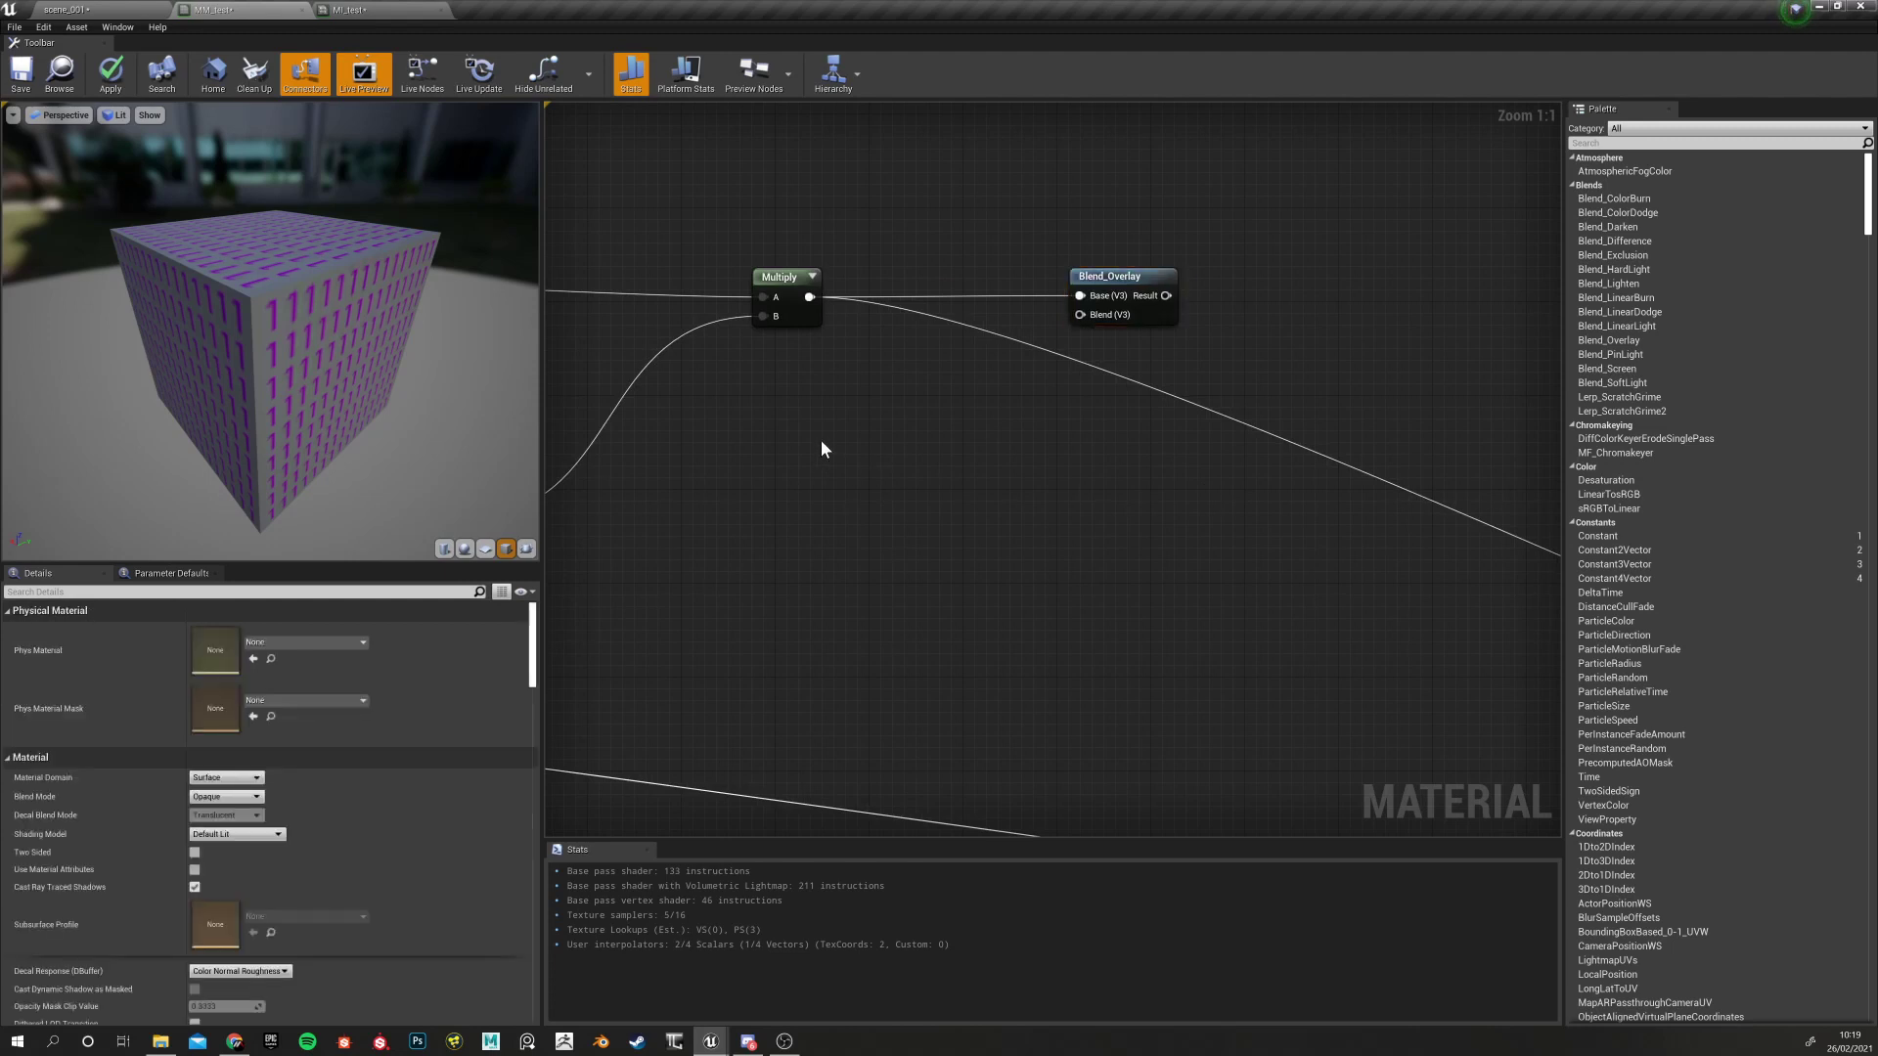
left_click(821, 442)
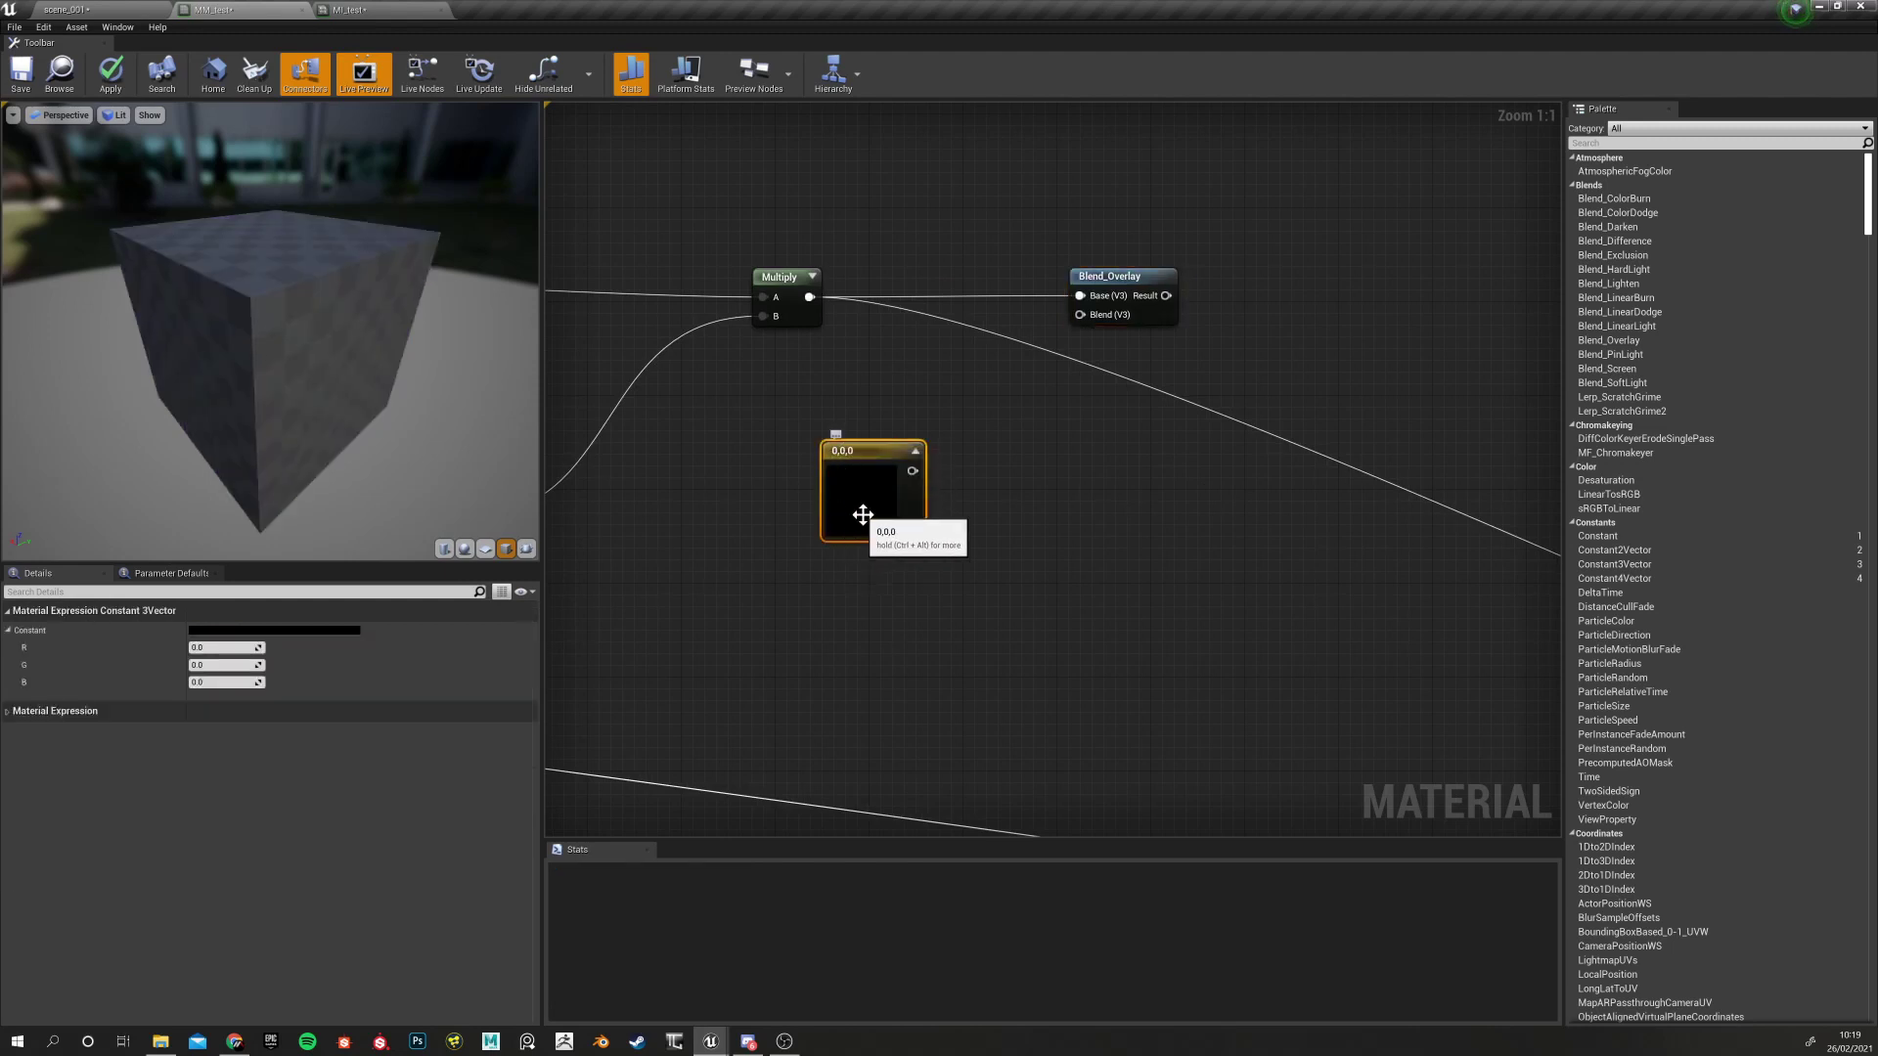
left_click(930, 407)
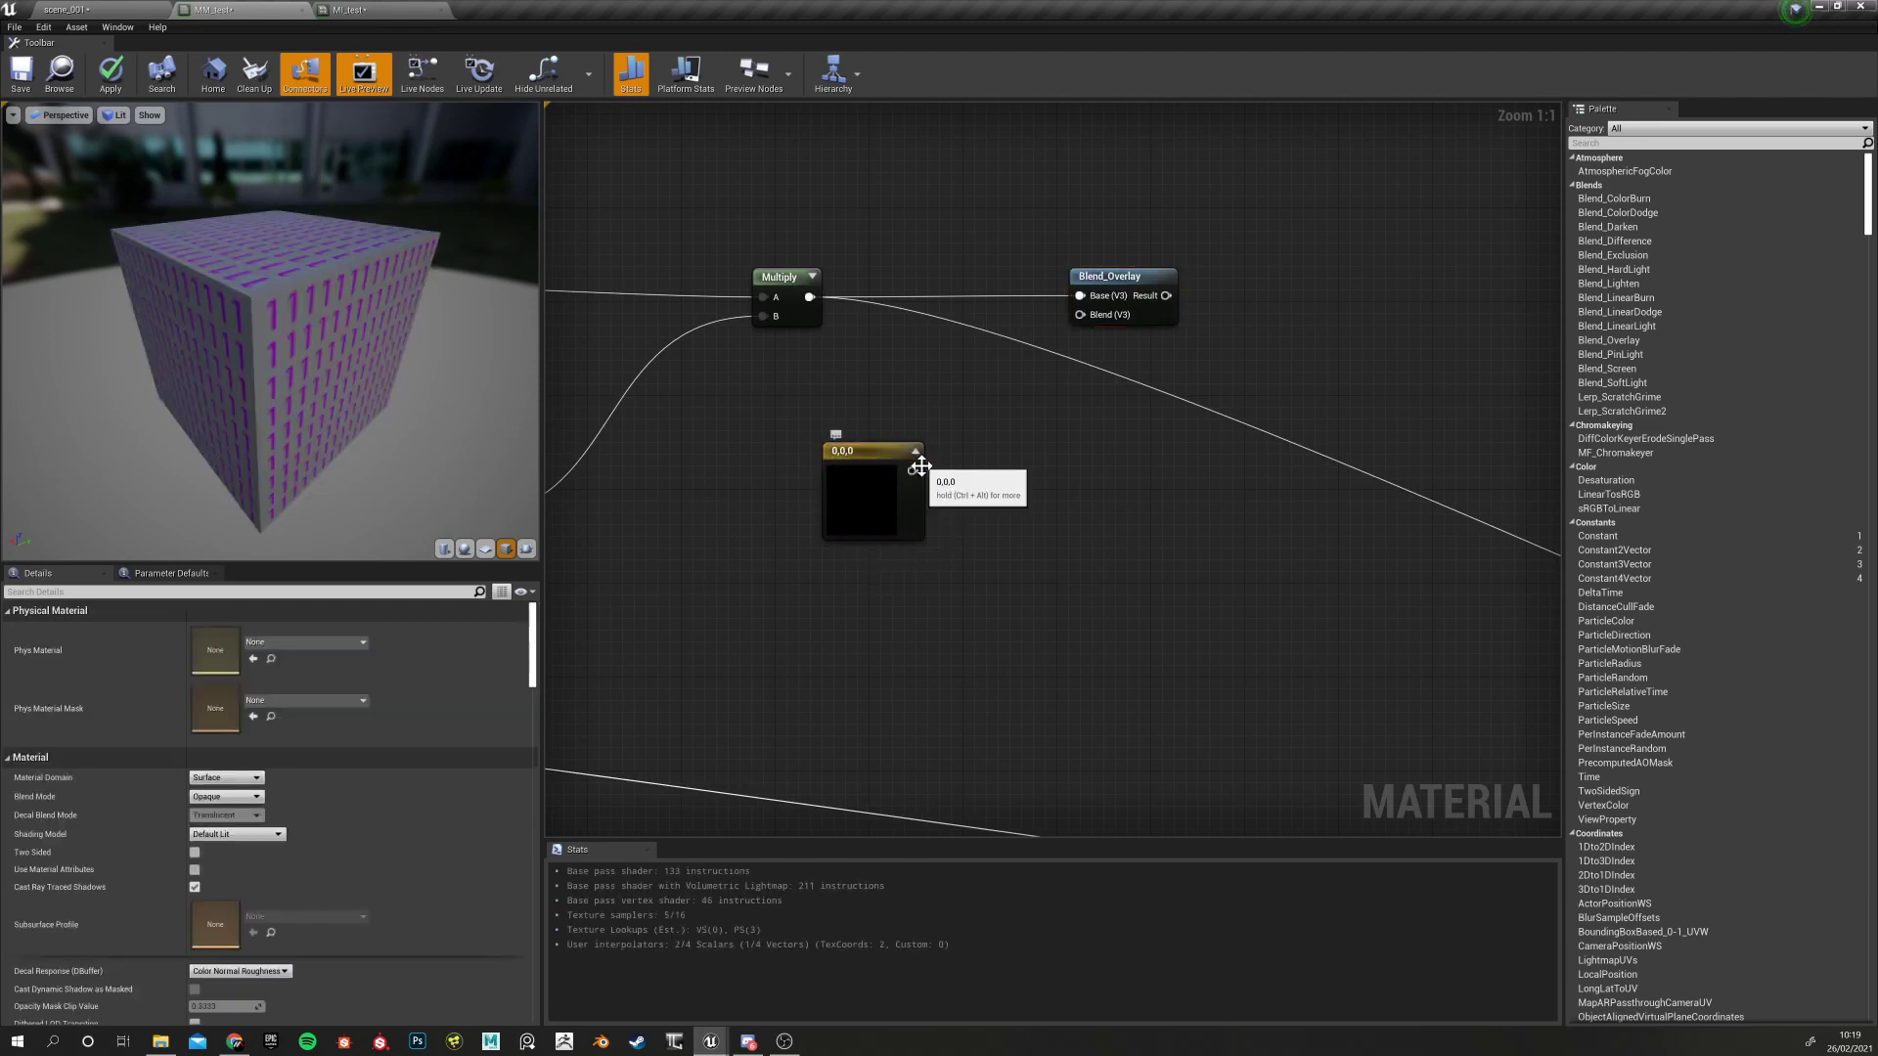
left_click(859, 467)
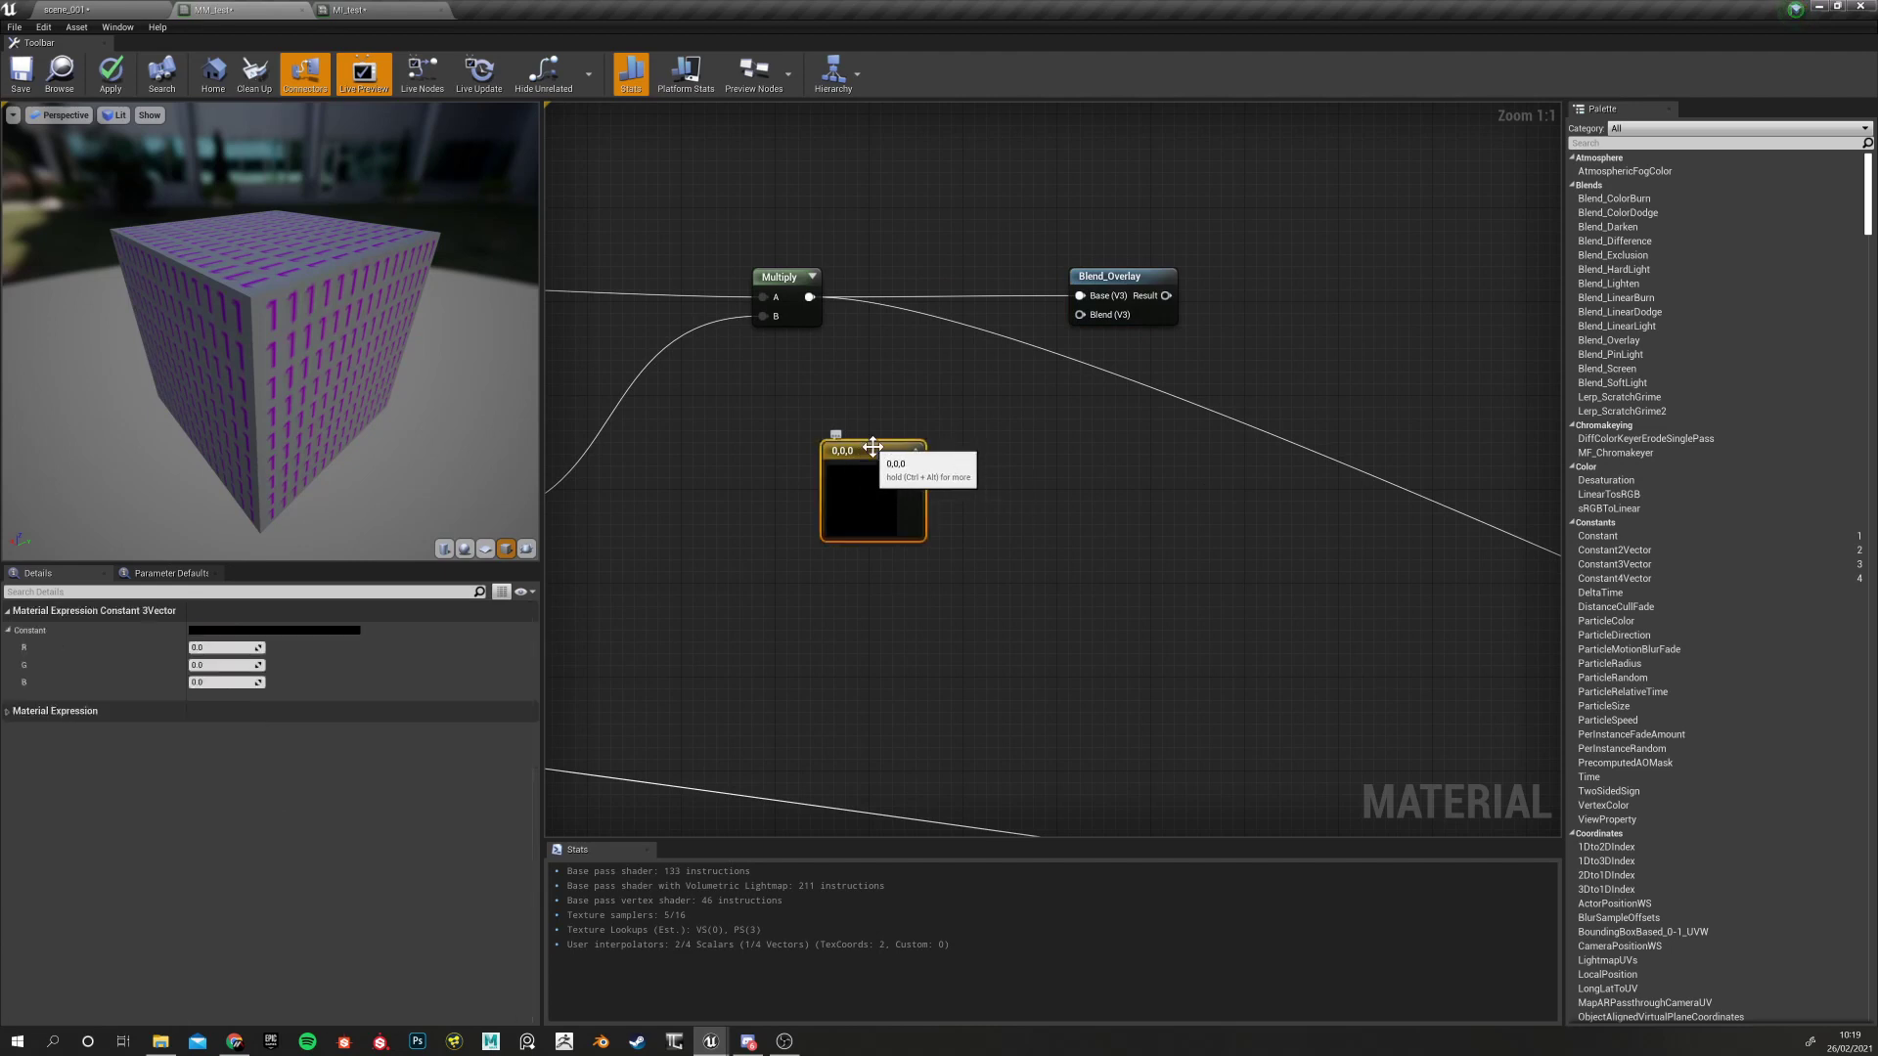
Set the constant to yellow 1,1,0 and wire it into Blend_Overlay's Blend input
type("1")
left_click(210, 667)
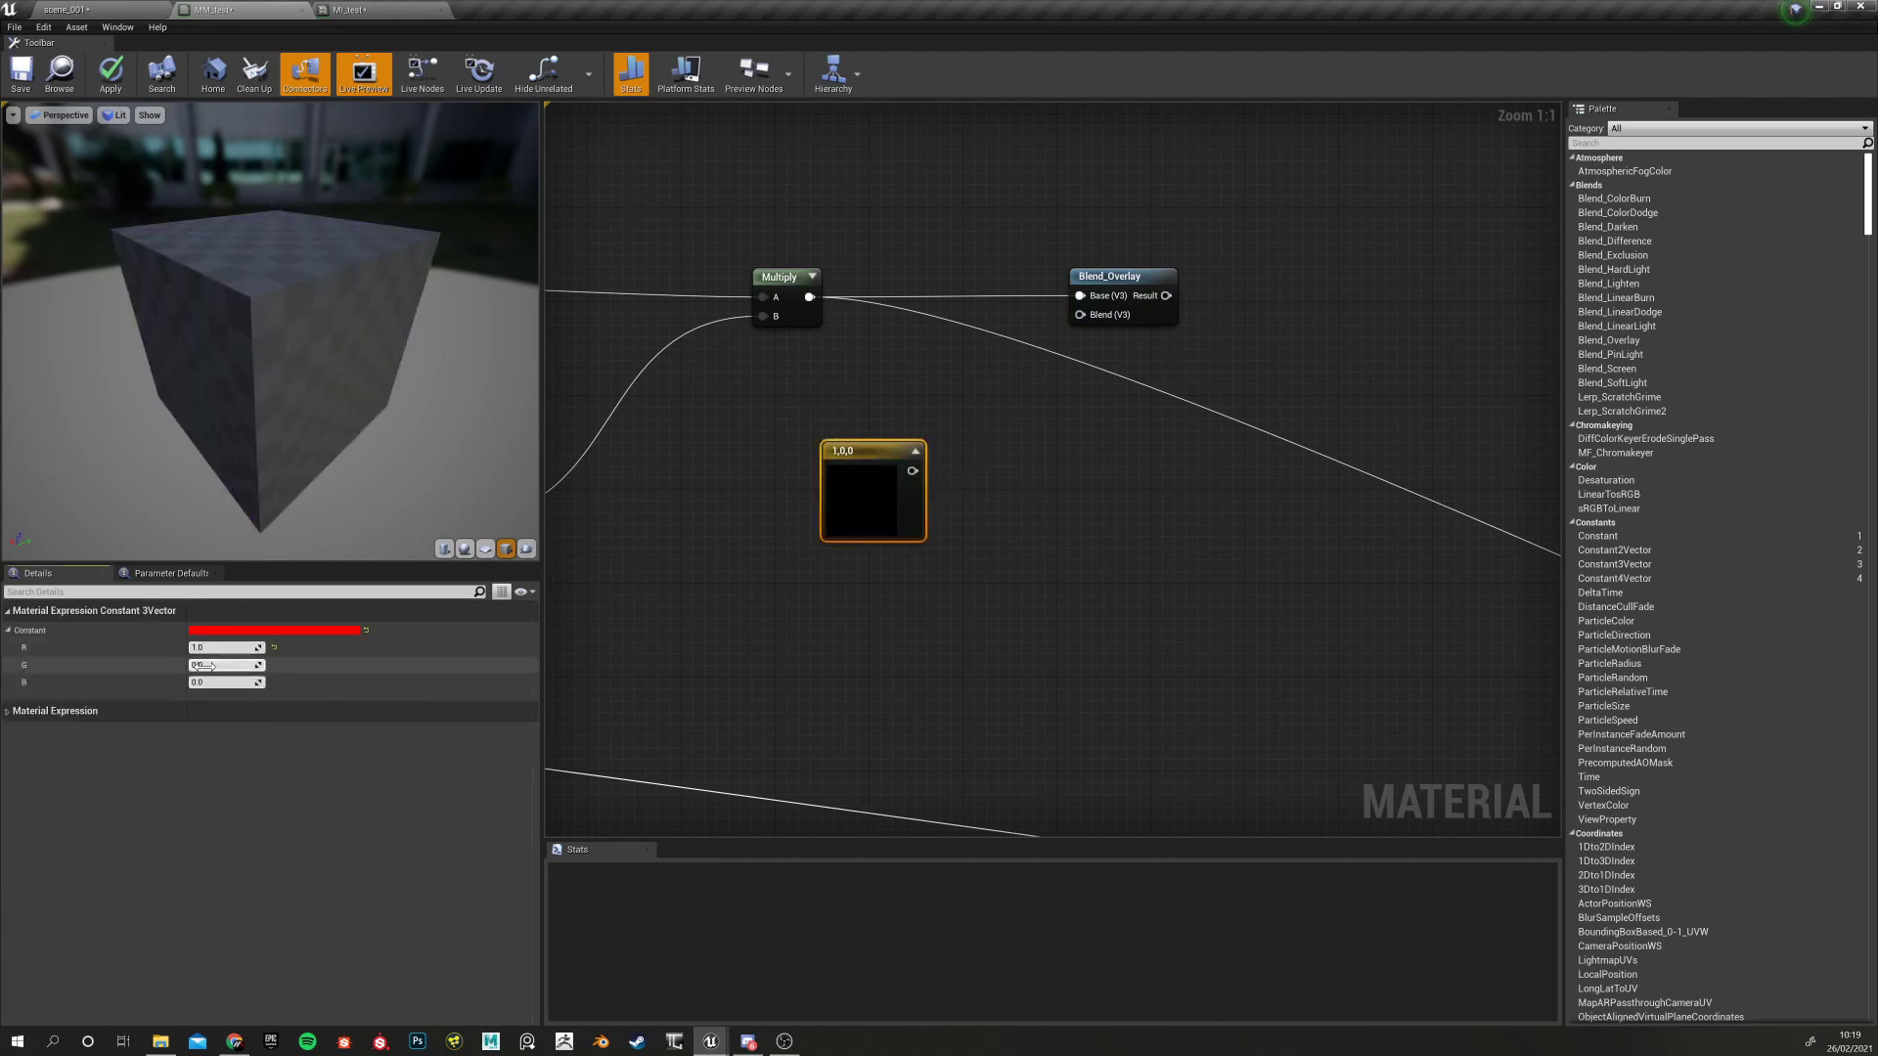
type("1")
key("Tab")
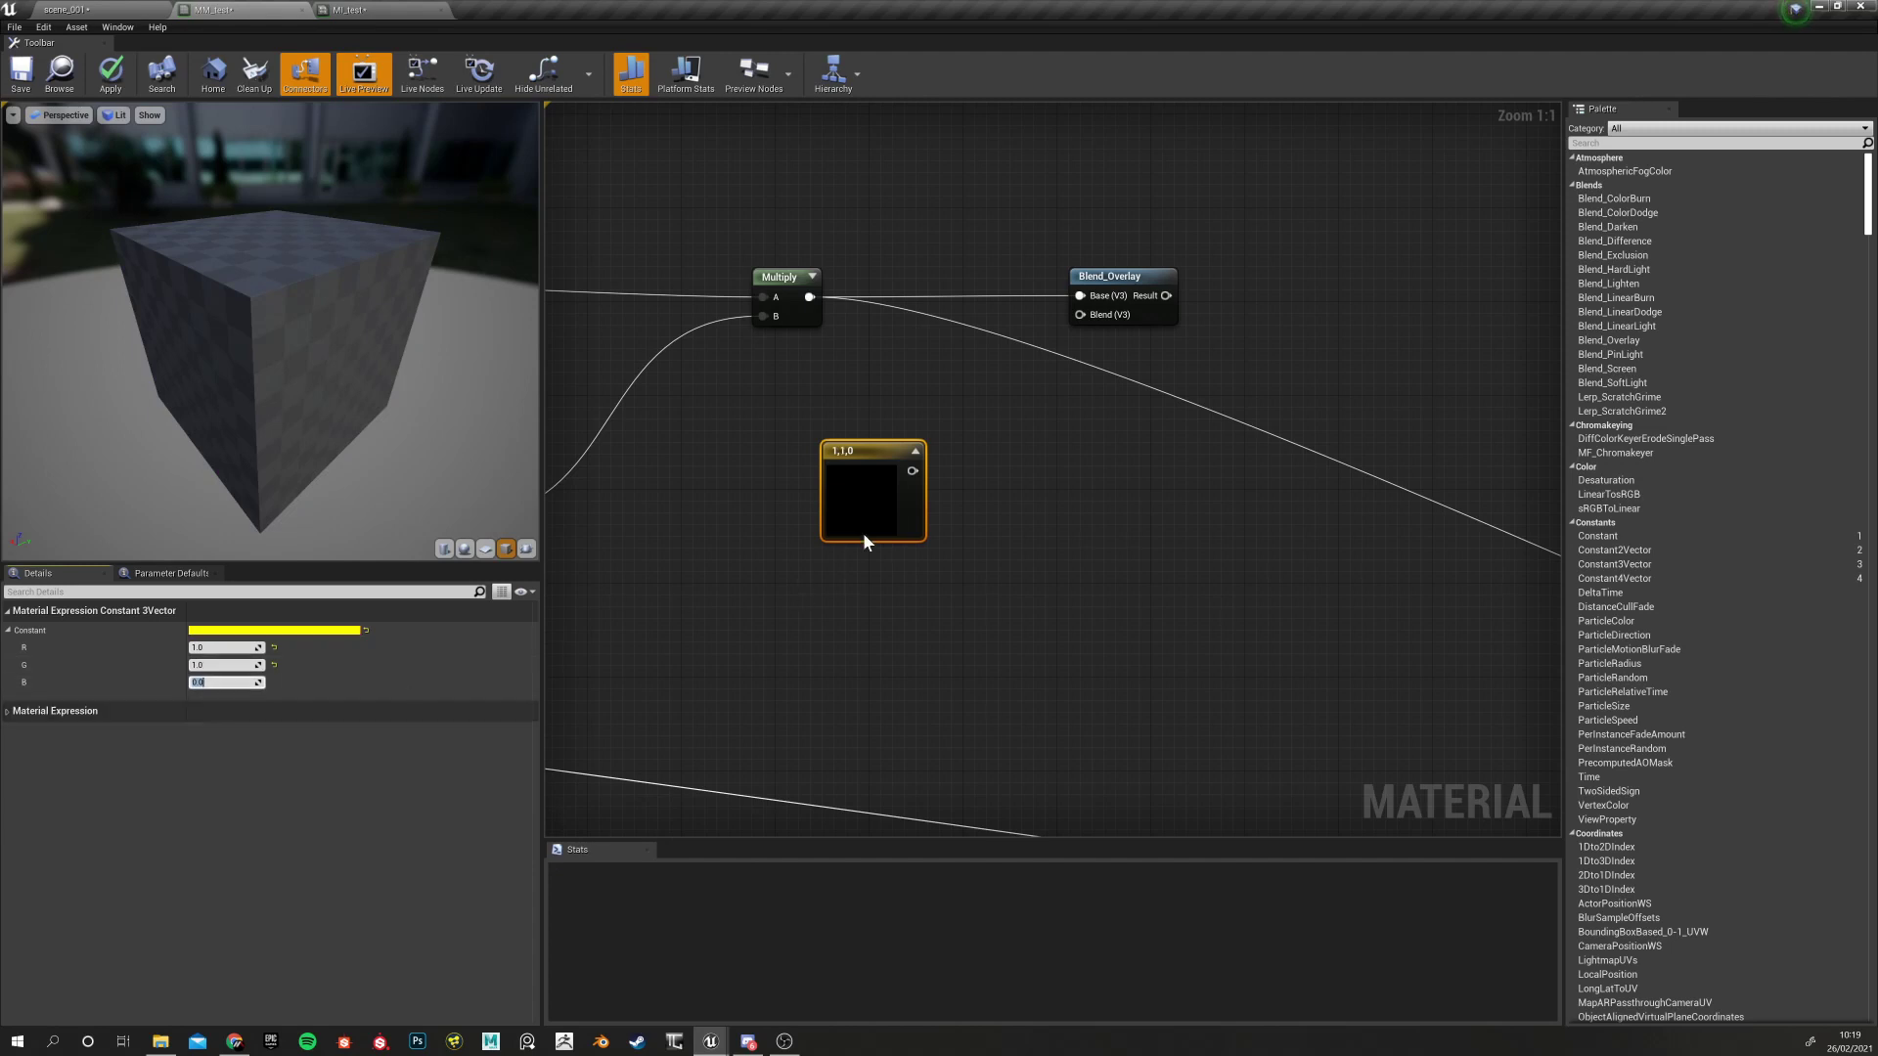
left_click_drag(913, 471, 1089, 315)
Preview Blend_Overlay on the cube, compare with Multiply's output, then return to Blend_Overlay
left_click(1119, 278)
right_click(1125, 280)
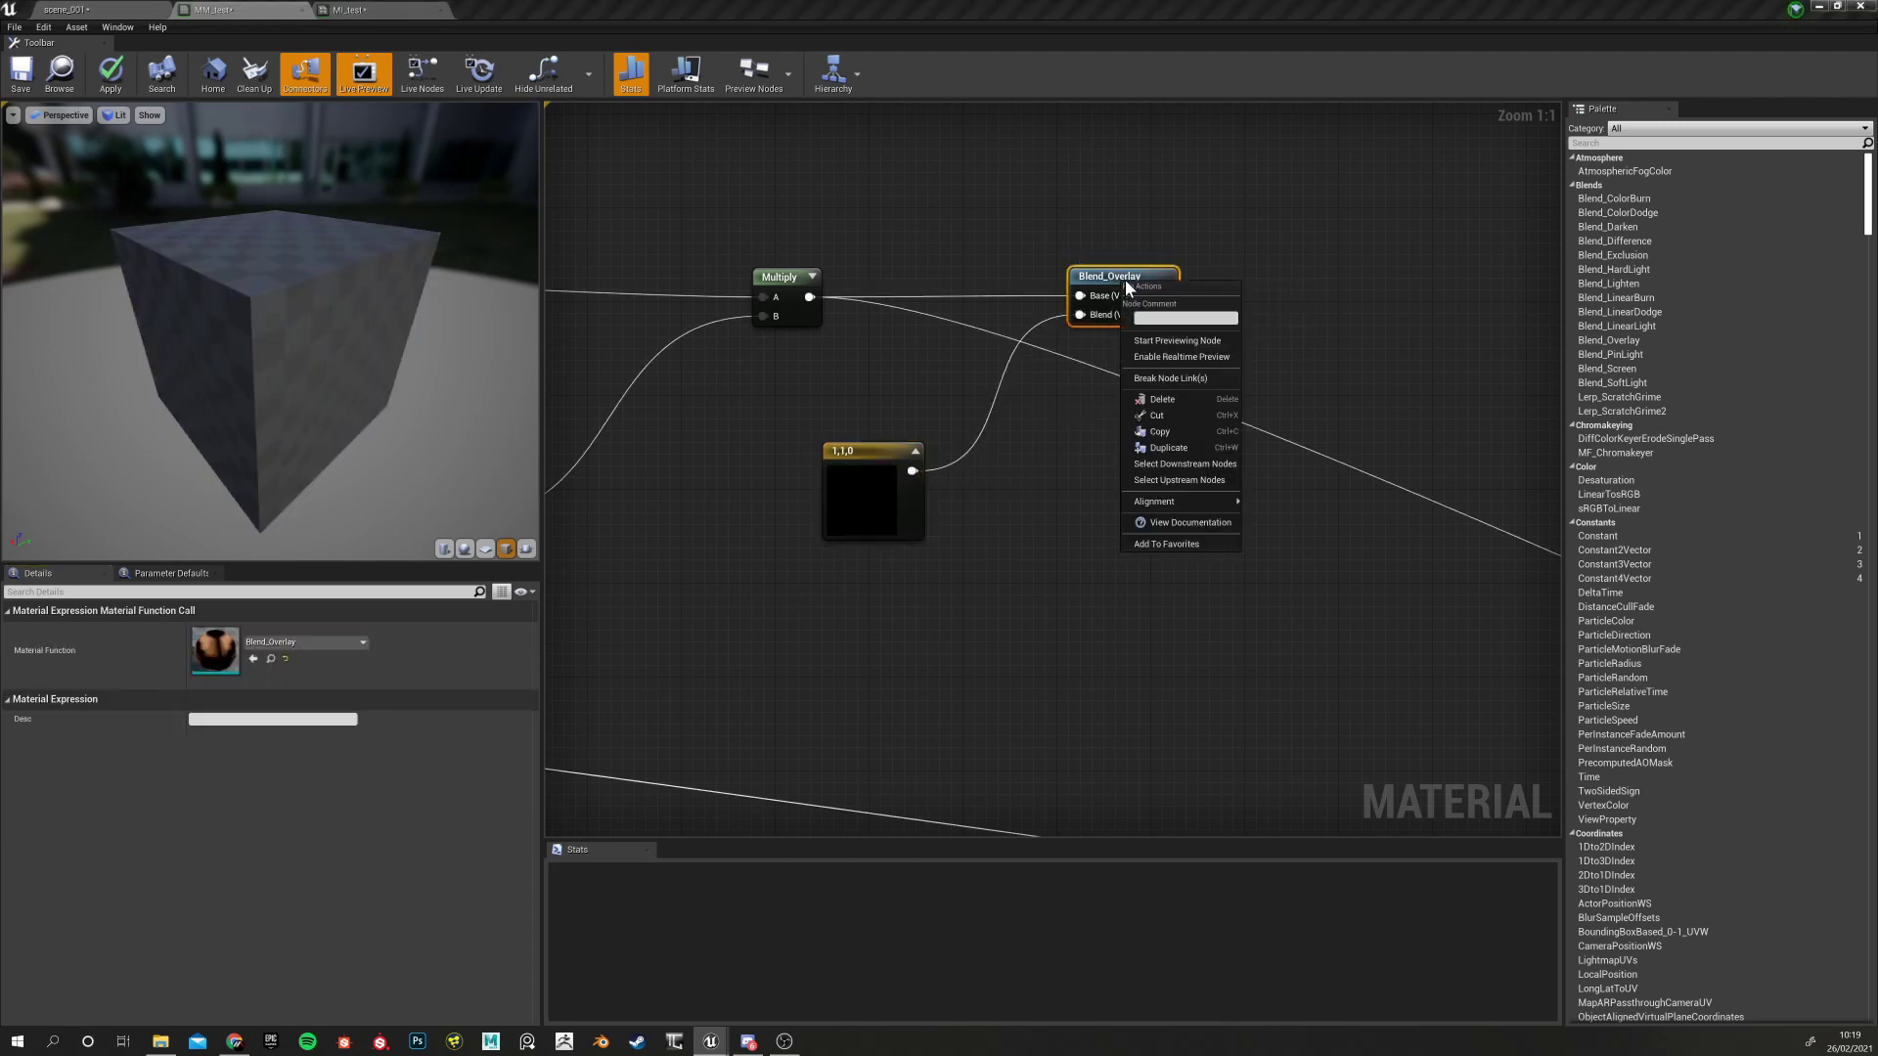
left_click(1181, 342)
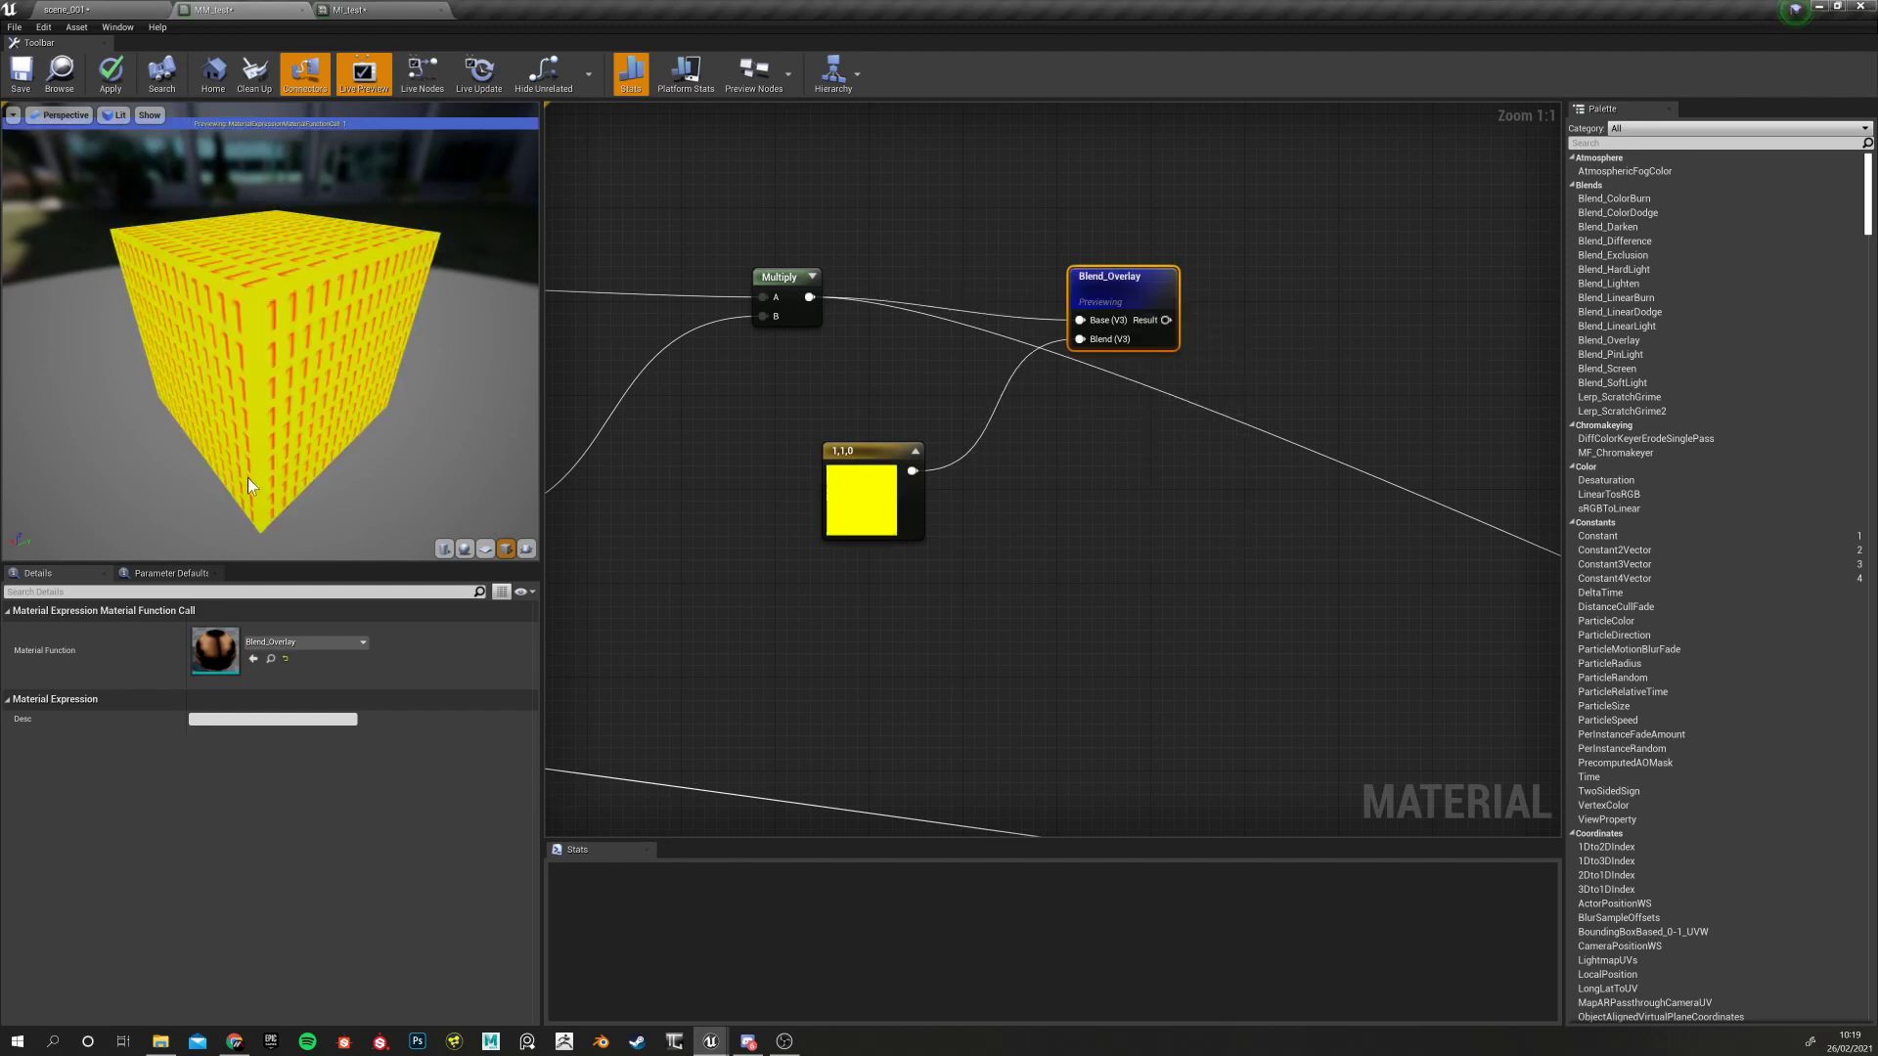
left_click(790, 274)
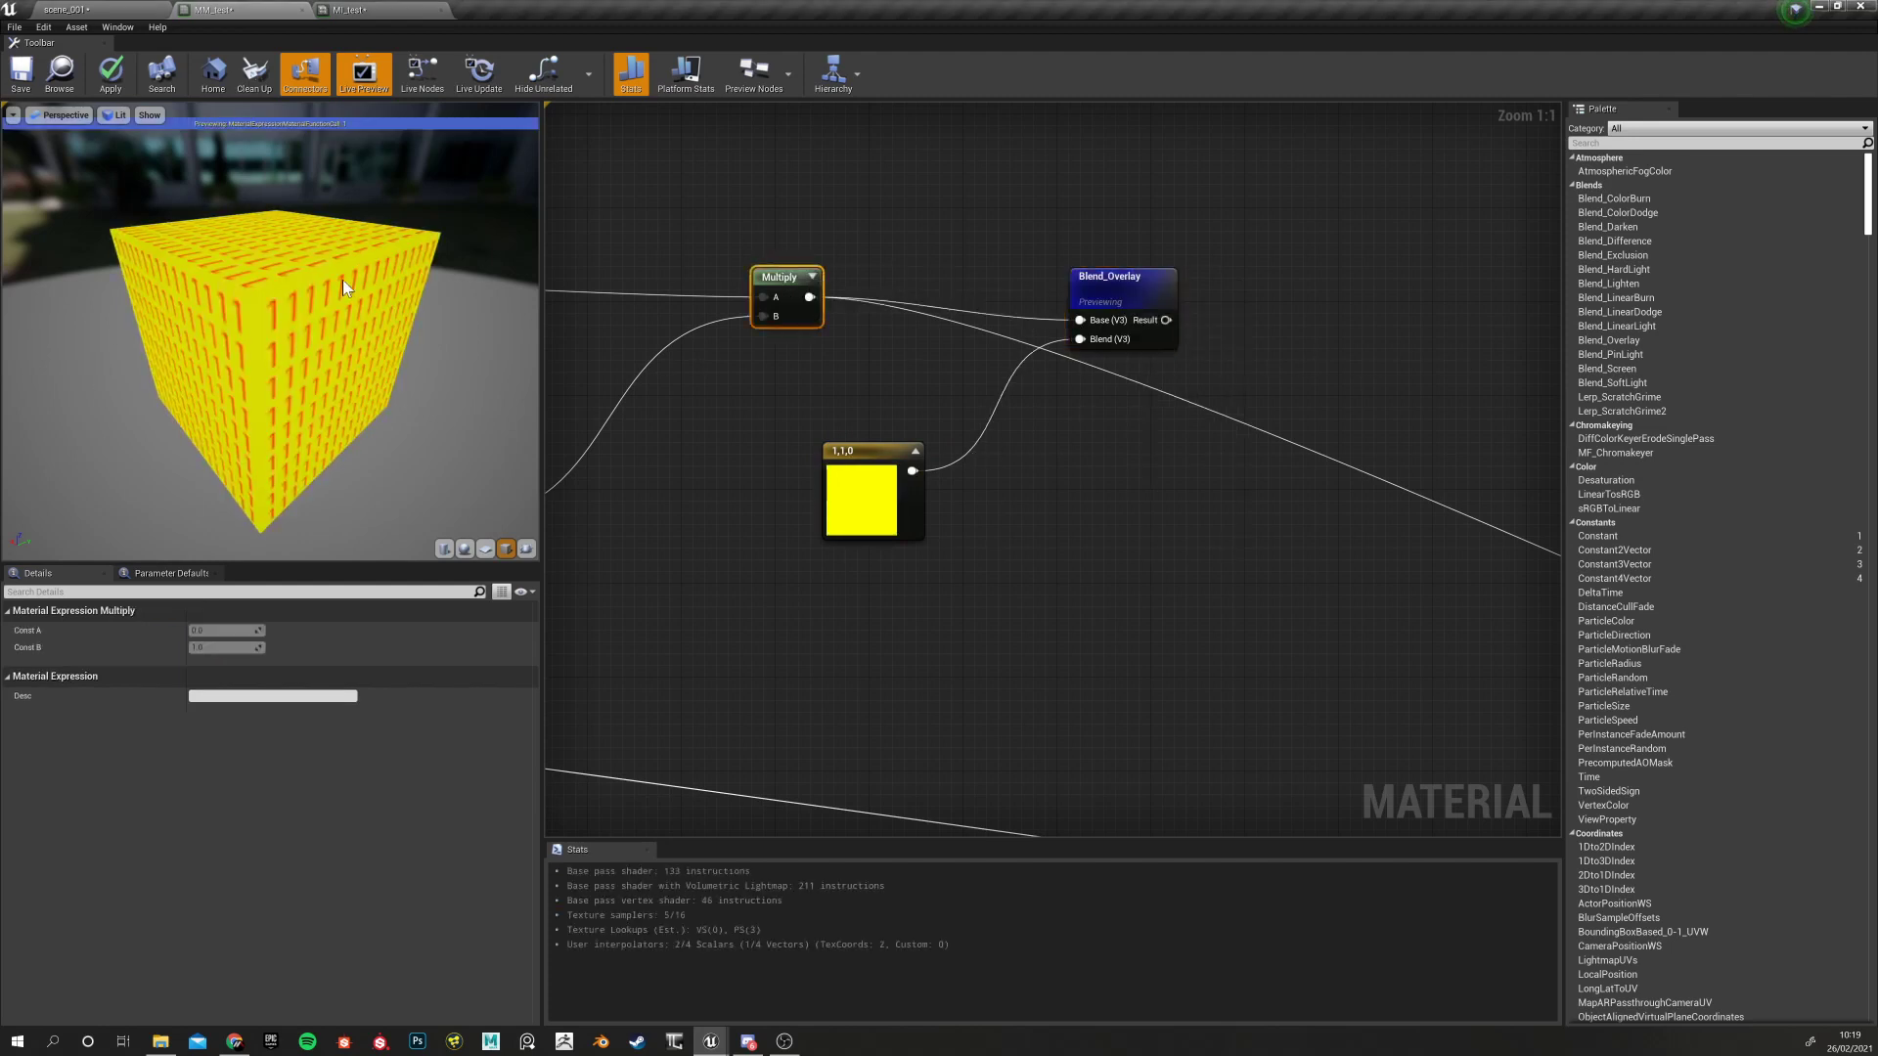
right_click(785, 275)
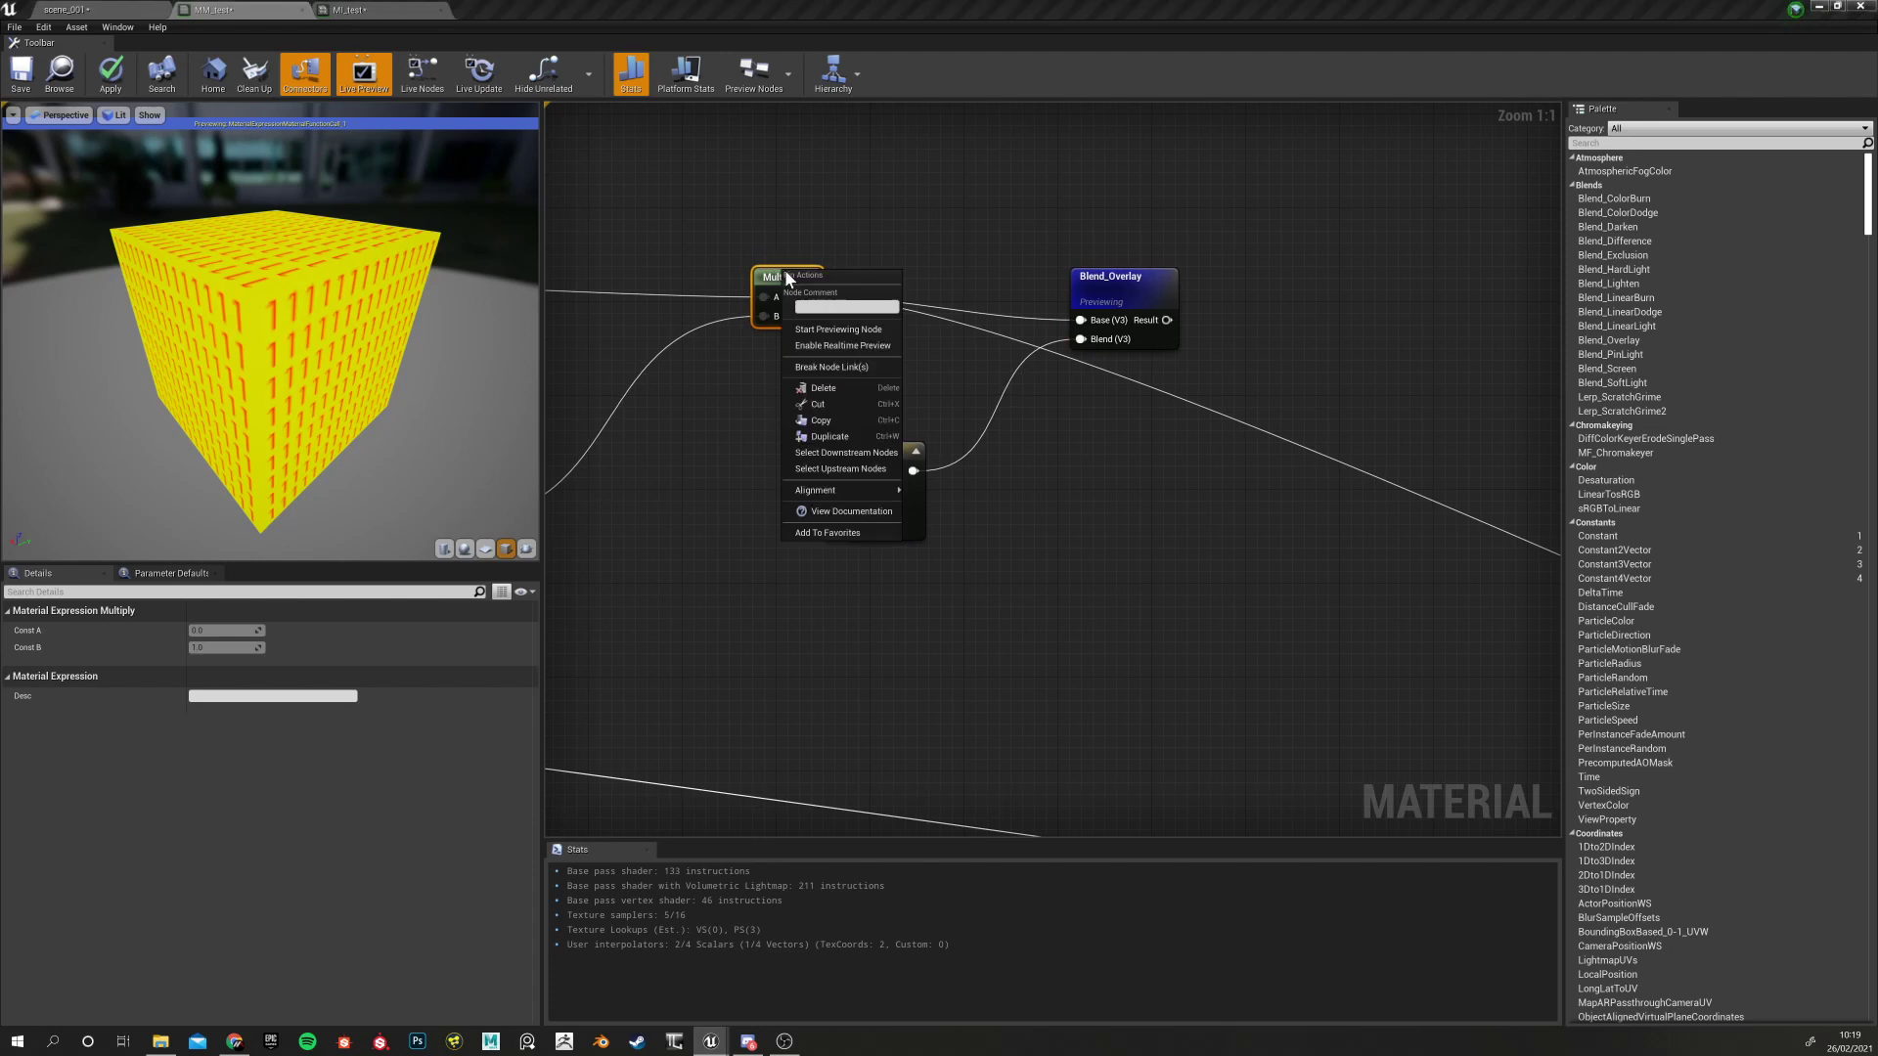
left_click(839, 328)
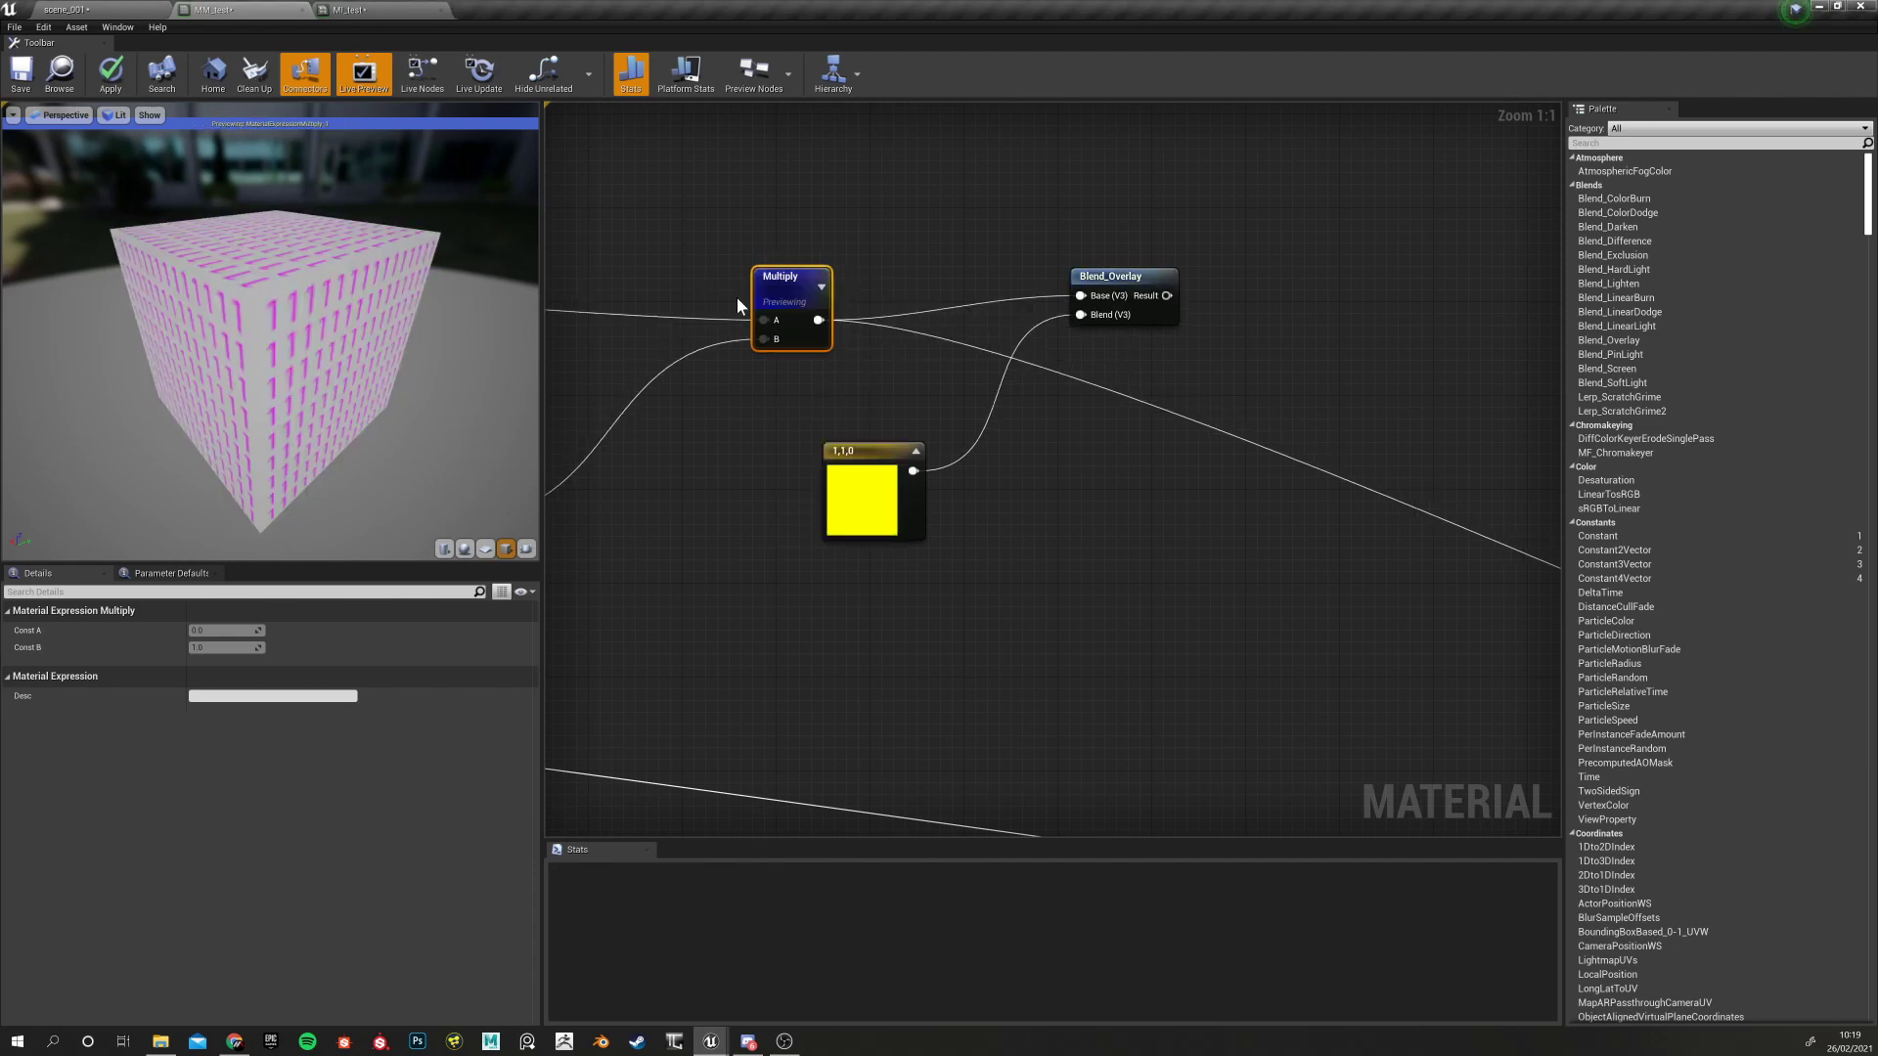
right_click(1104, 277)
left_click(1159, 330)
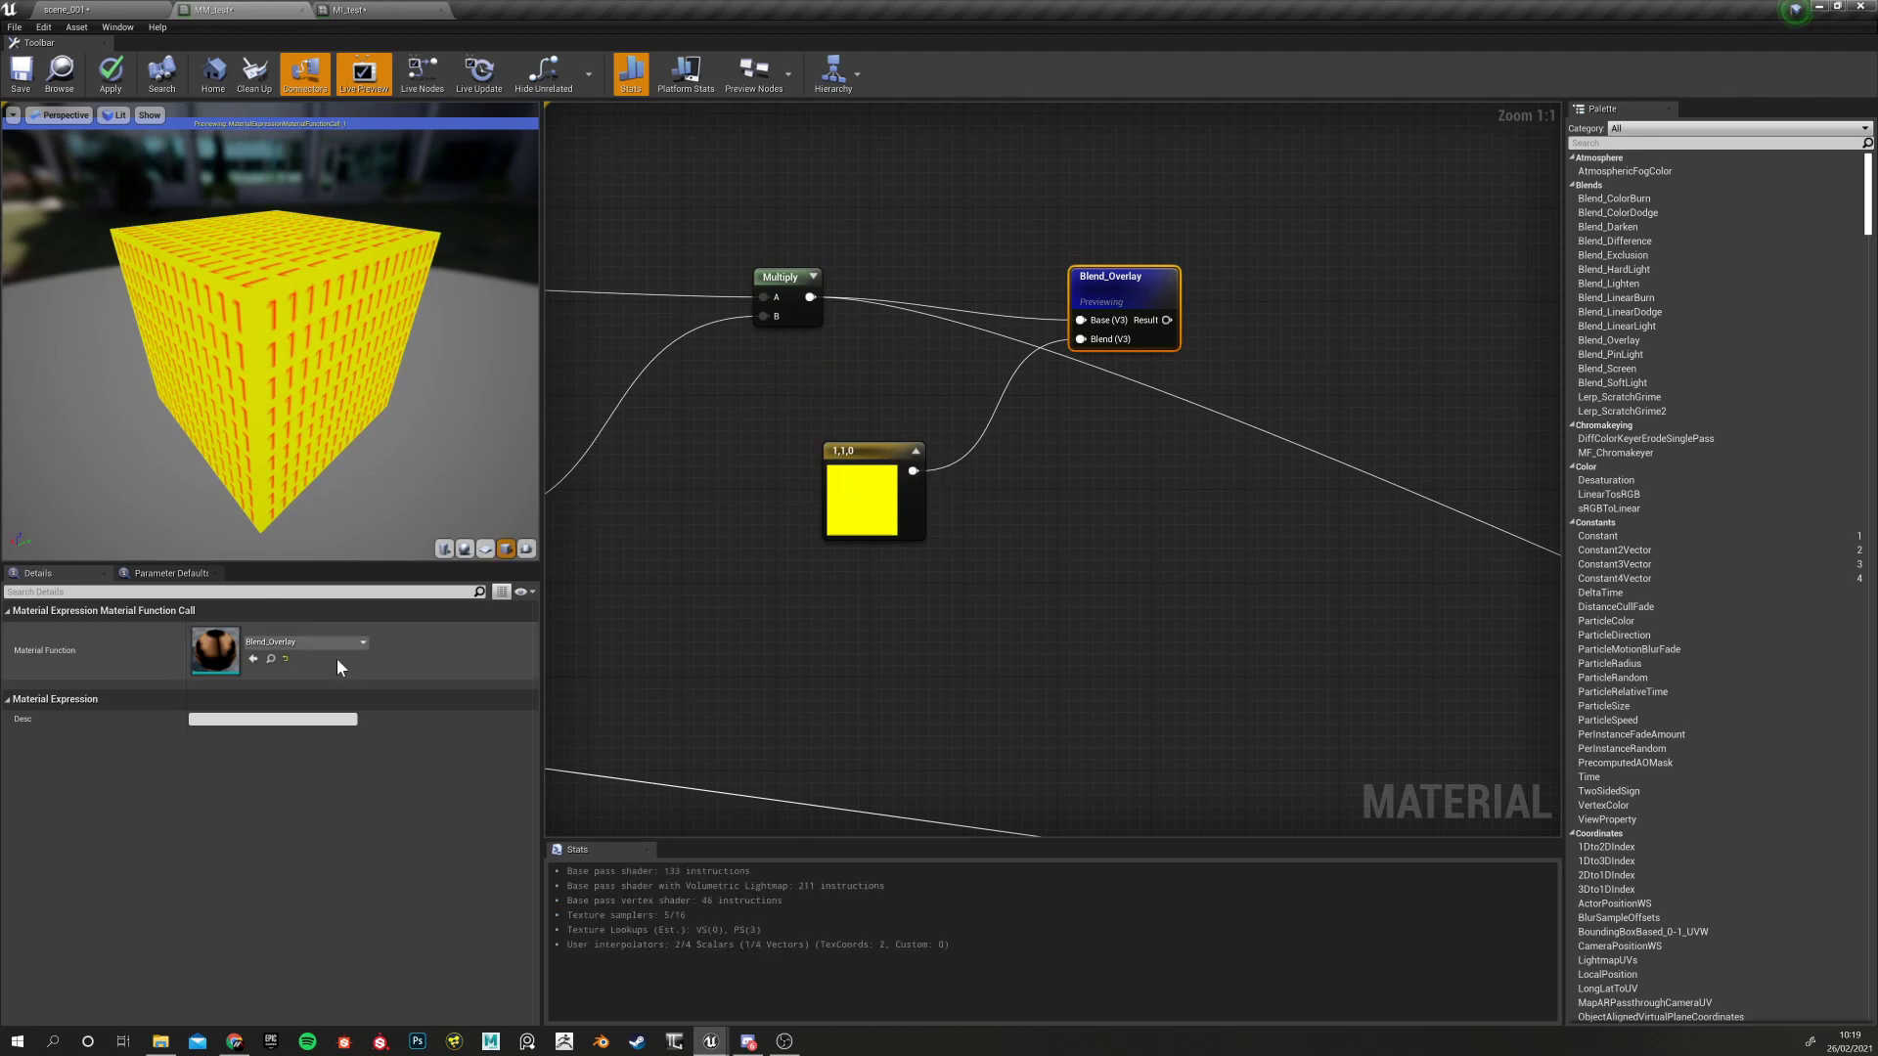
Reset the constant's R, G and B values to 0, making it black
left_click(861, 485)
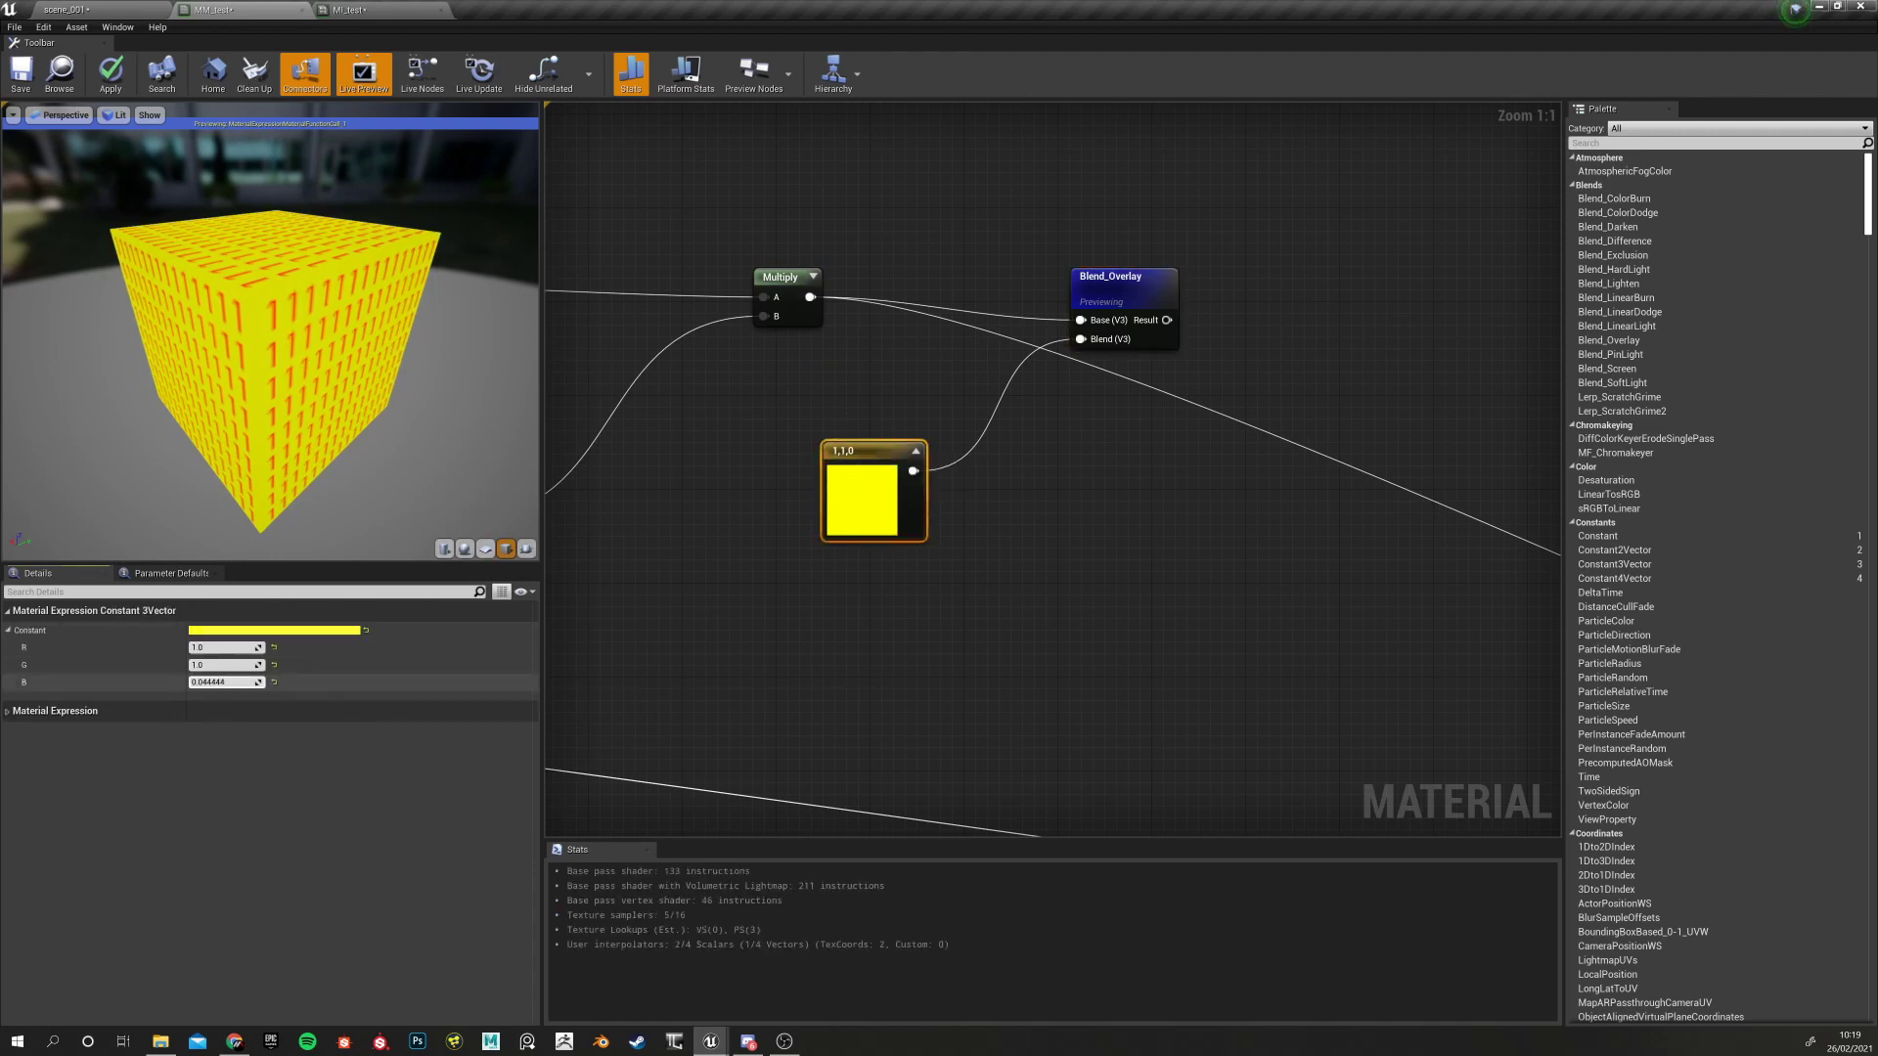
left_click_drag(225, 682, 221, 683)
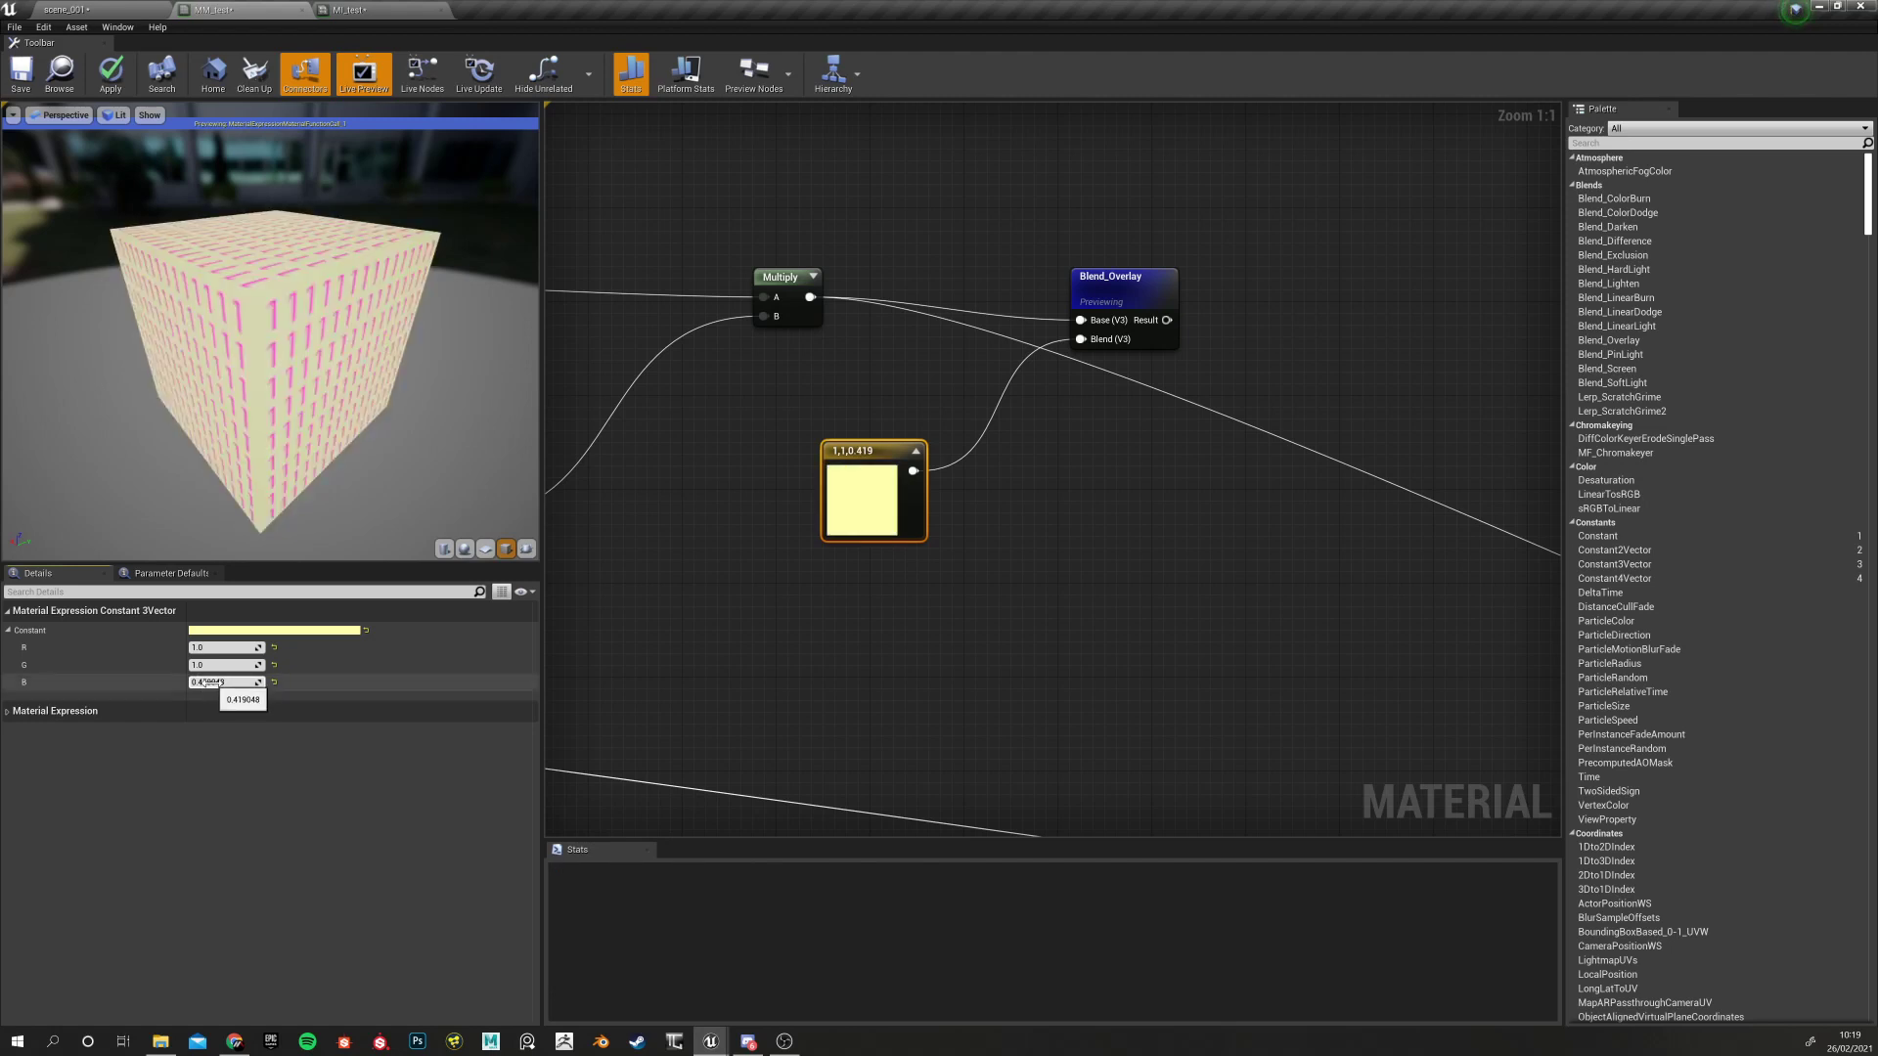
left_click(755, 420)
left_click(843, 519)
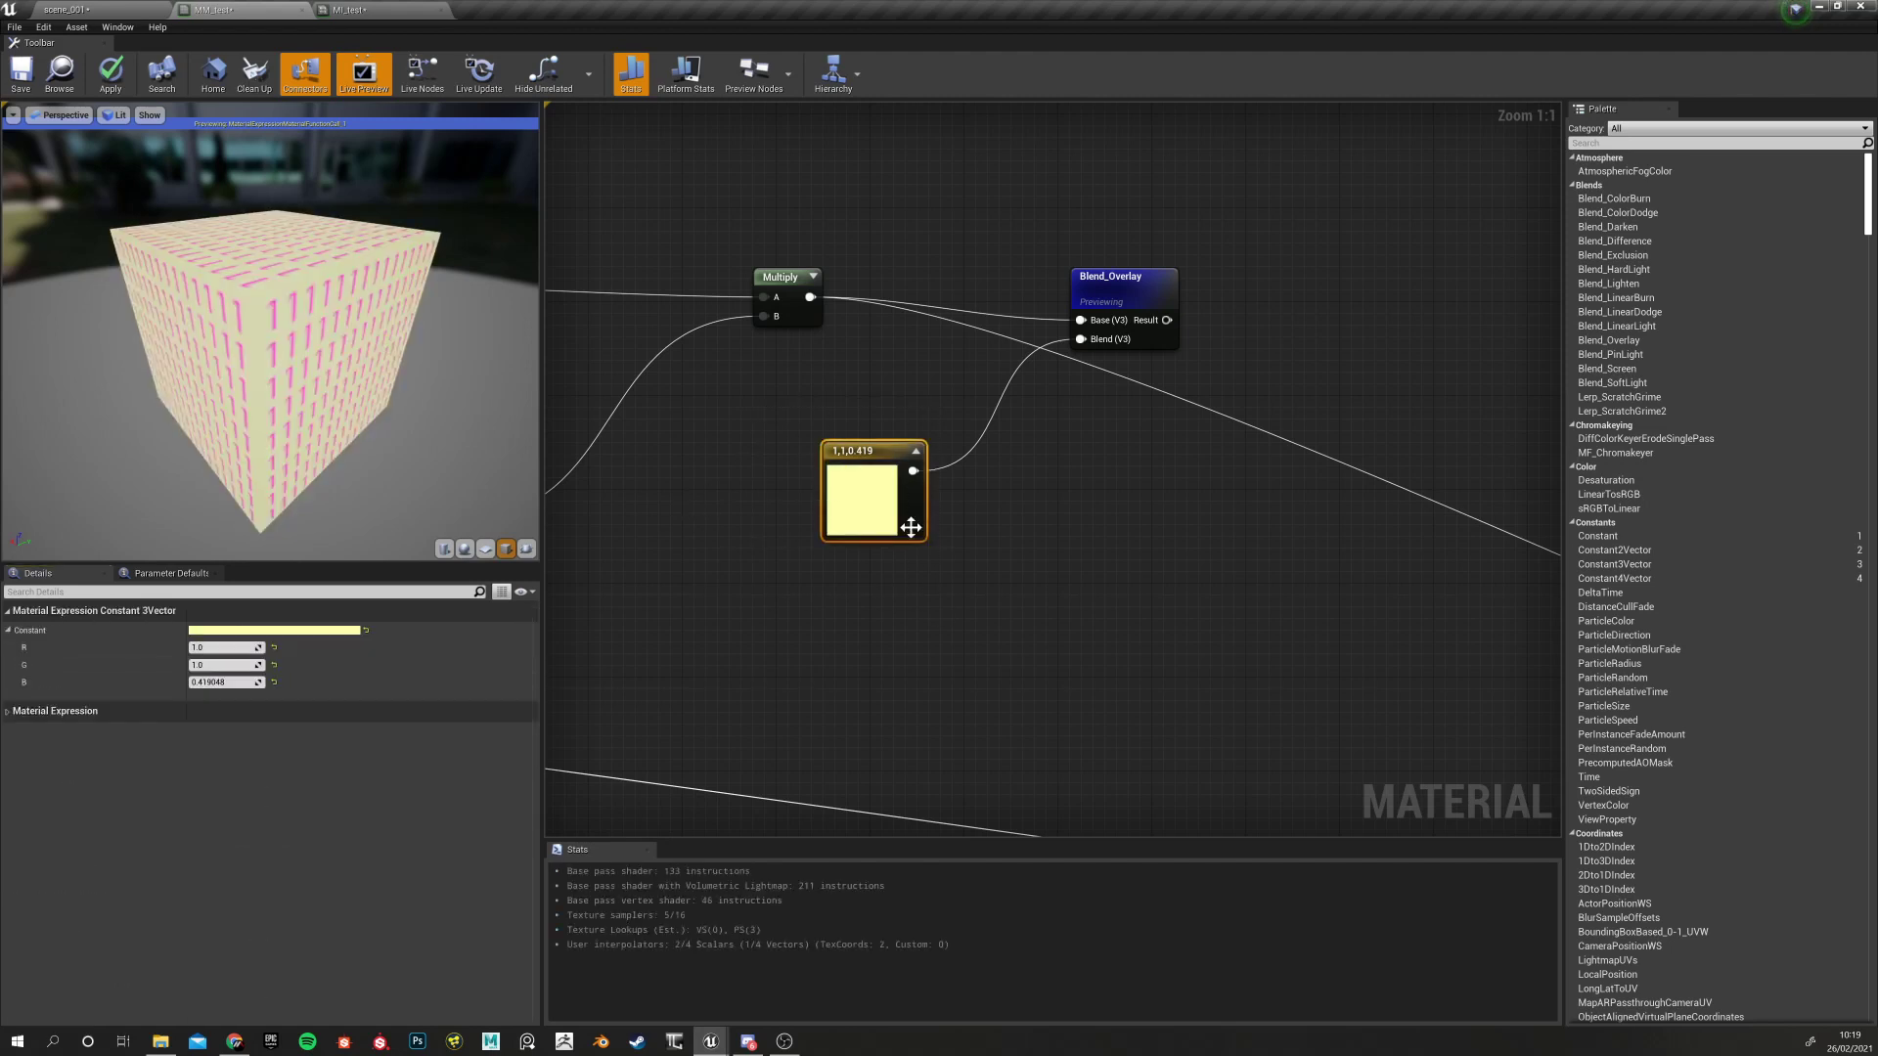
left_click(274, 646)
left_click(274, 662)
left_click(274, 649)
left_click(274, 682)
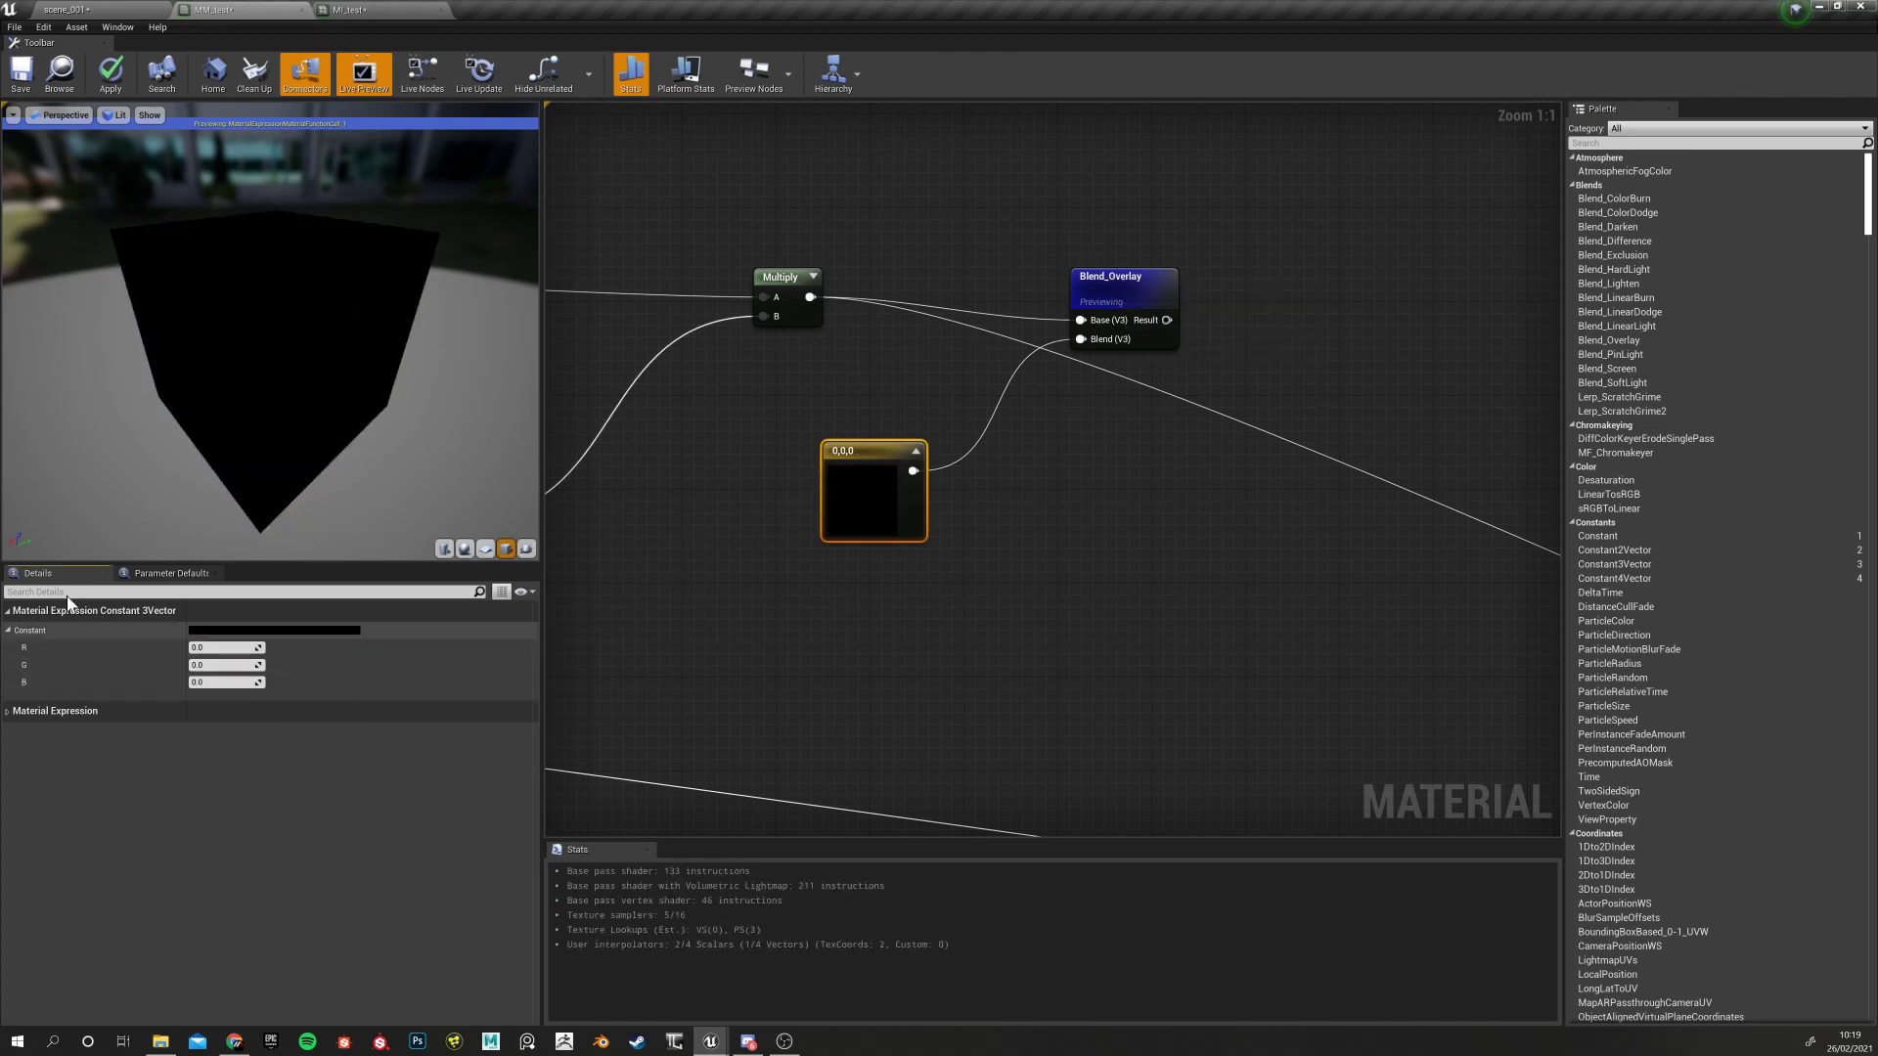
Move the black constant down-left and stop previewing Blend_Overlay
left_click_drag(863, 475, 819, 503)
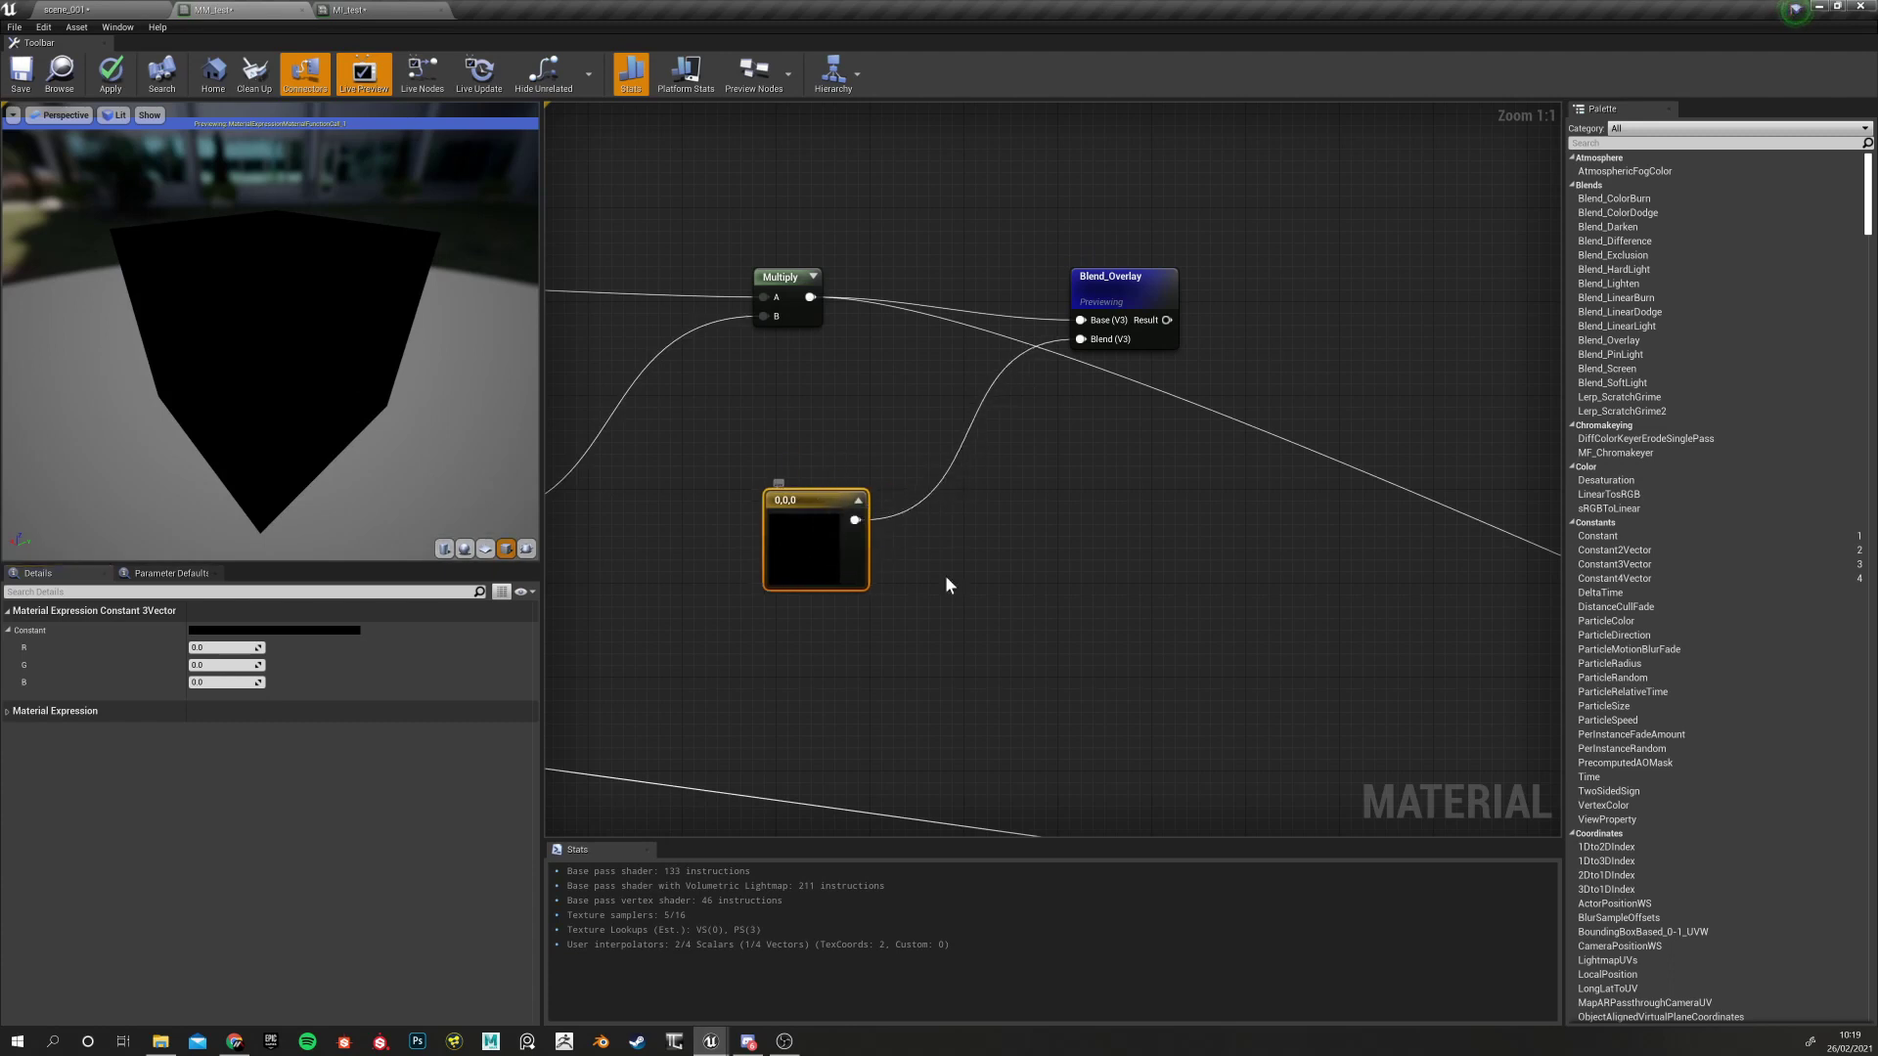
right_click_drag(909, 572, 894, 596)
left_click(1066, 303)
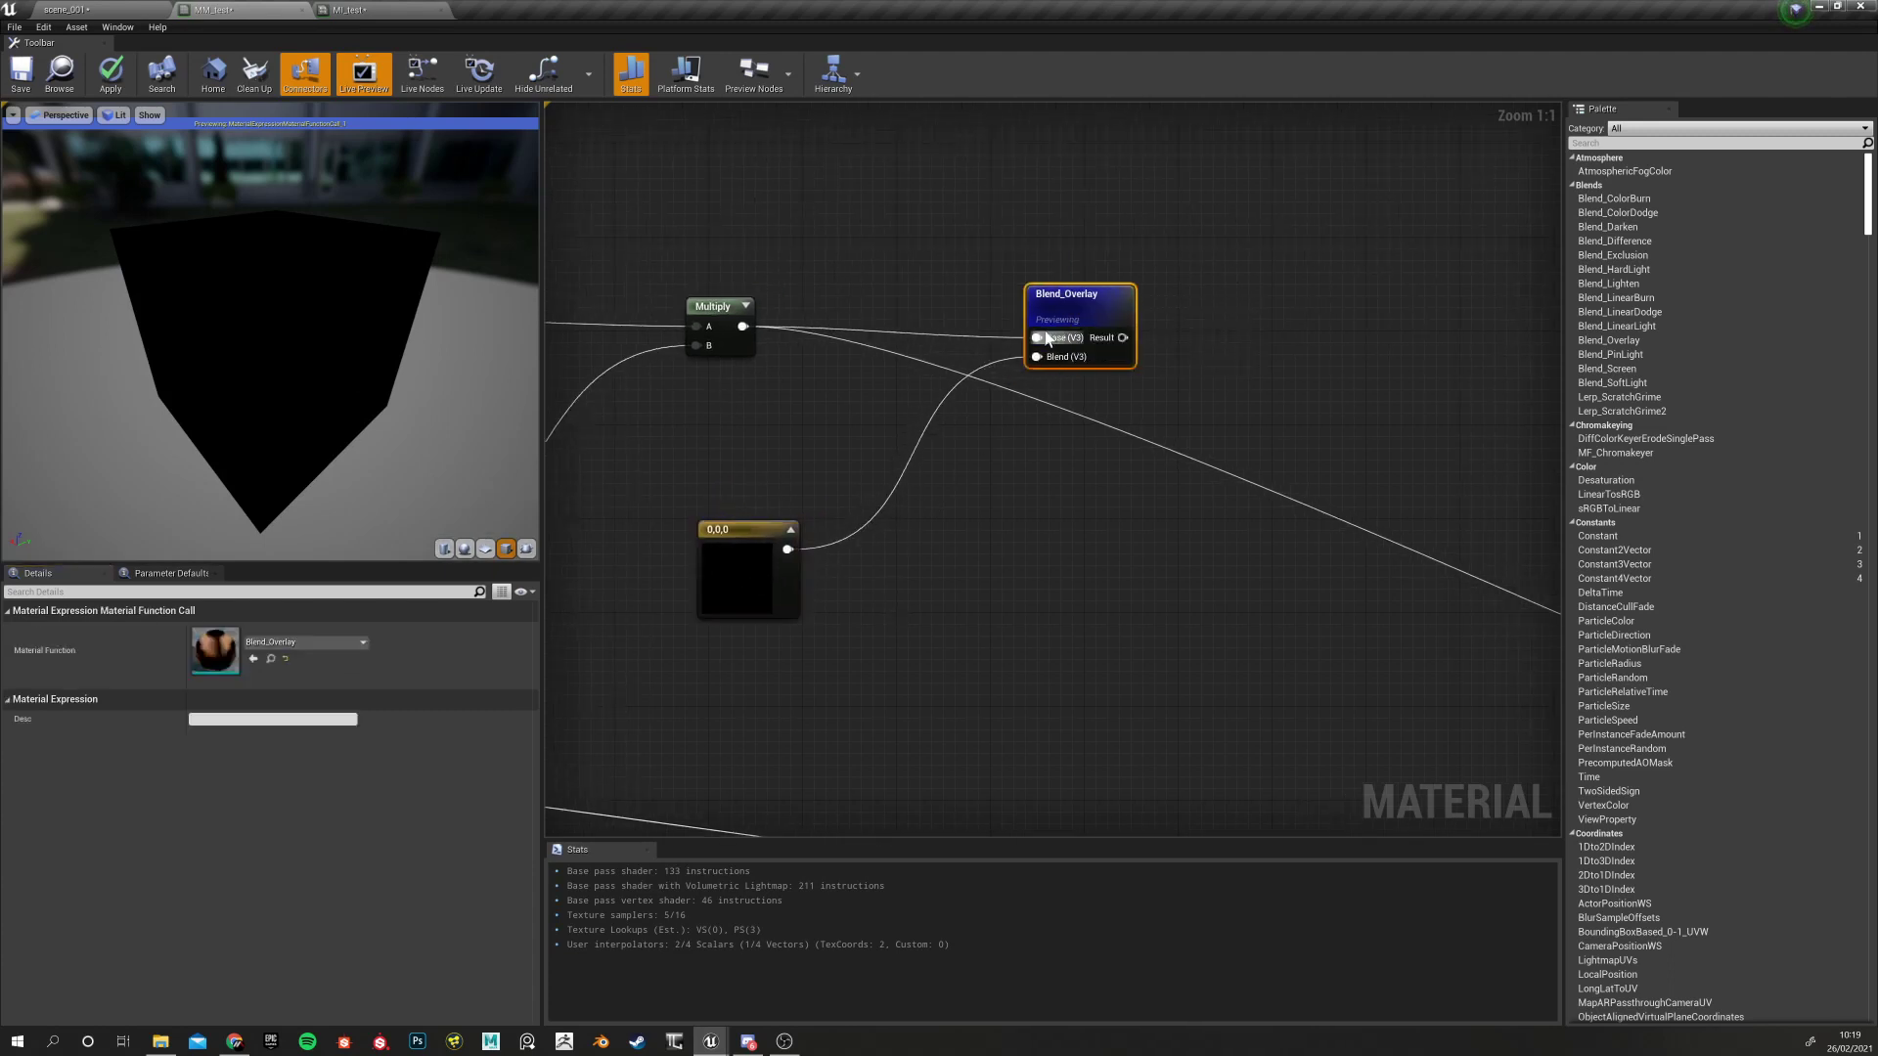
right_click(1061, 295)
left_click(1115, 362)
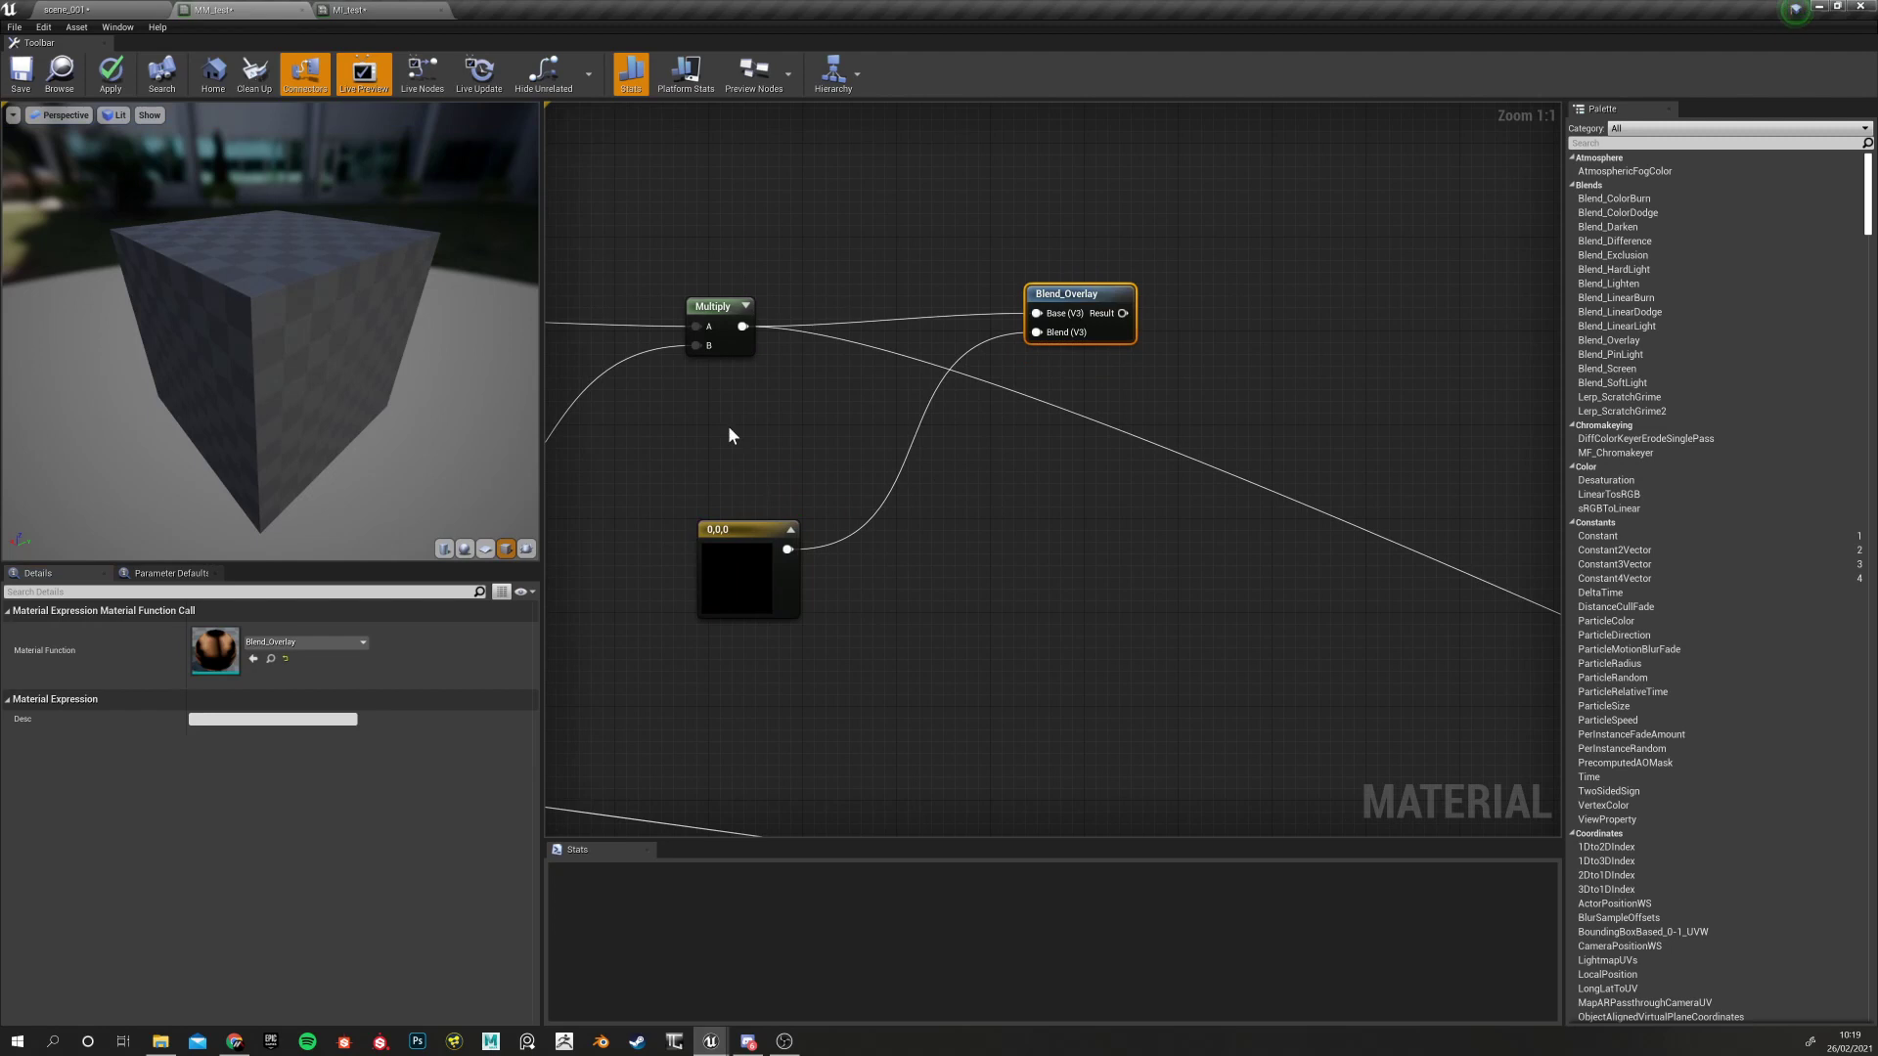
left_click(738, 599)
right_click(730, 534)
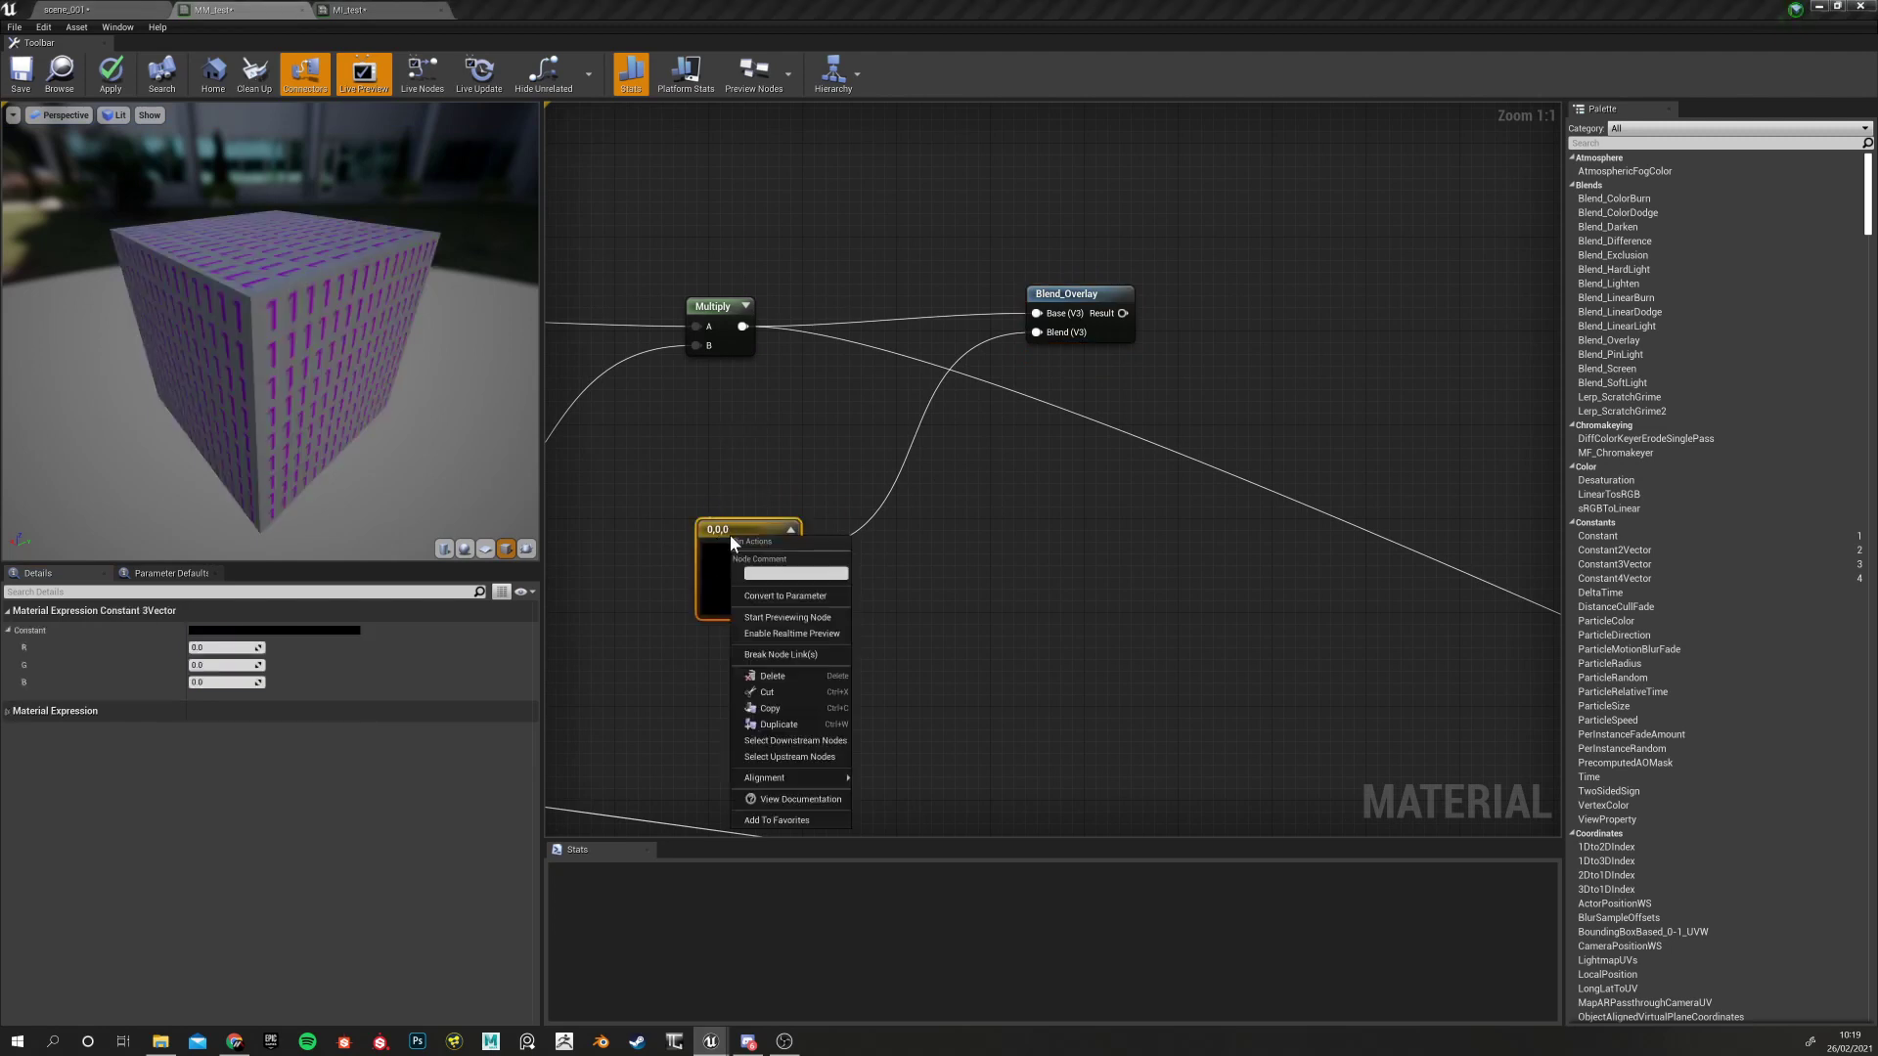
Convert the constant into a vector parameter named 'Base Colour Tint'
left_click(786, 596)
type("Base")
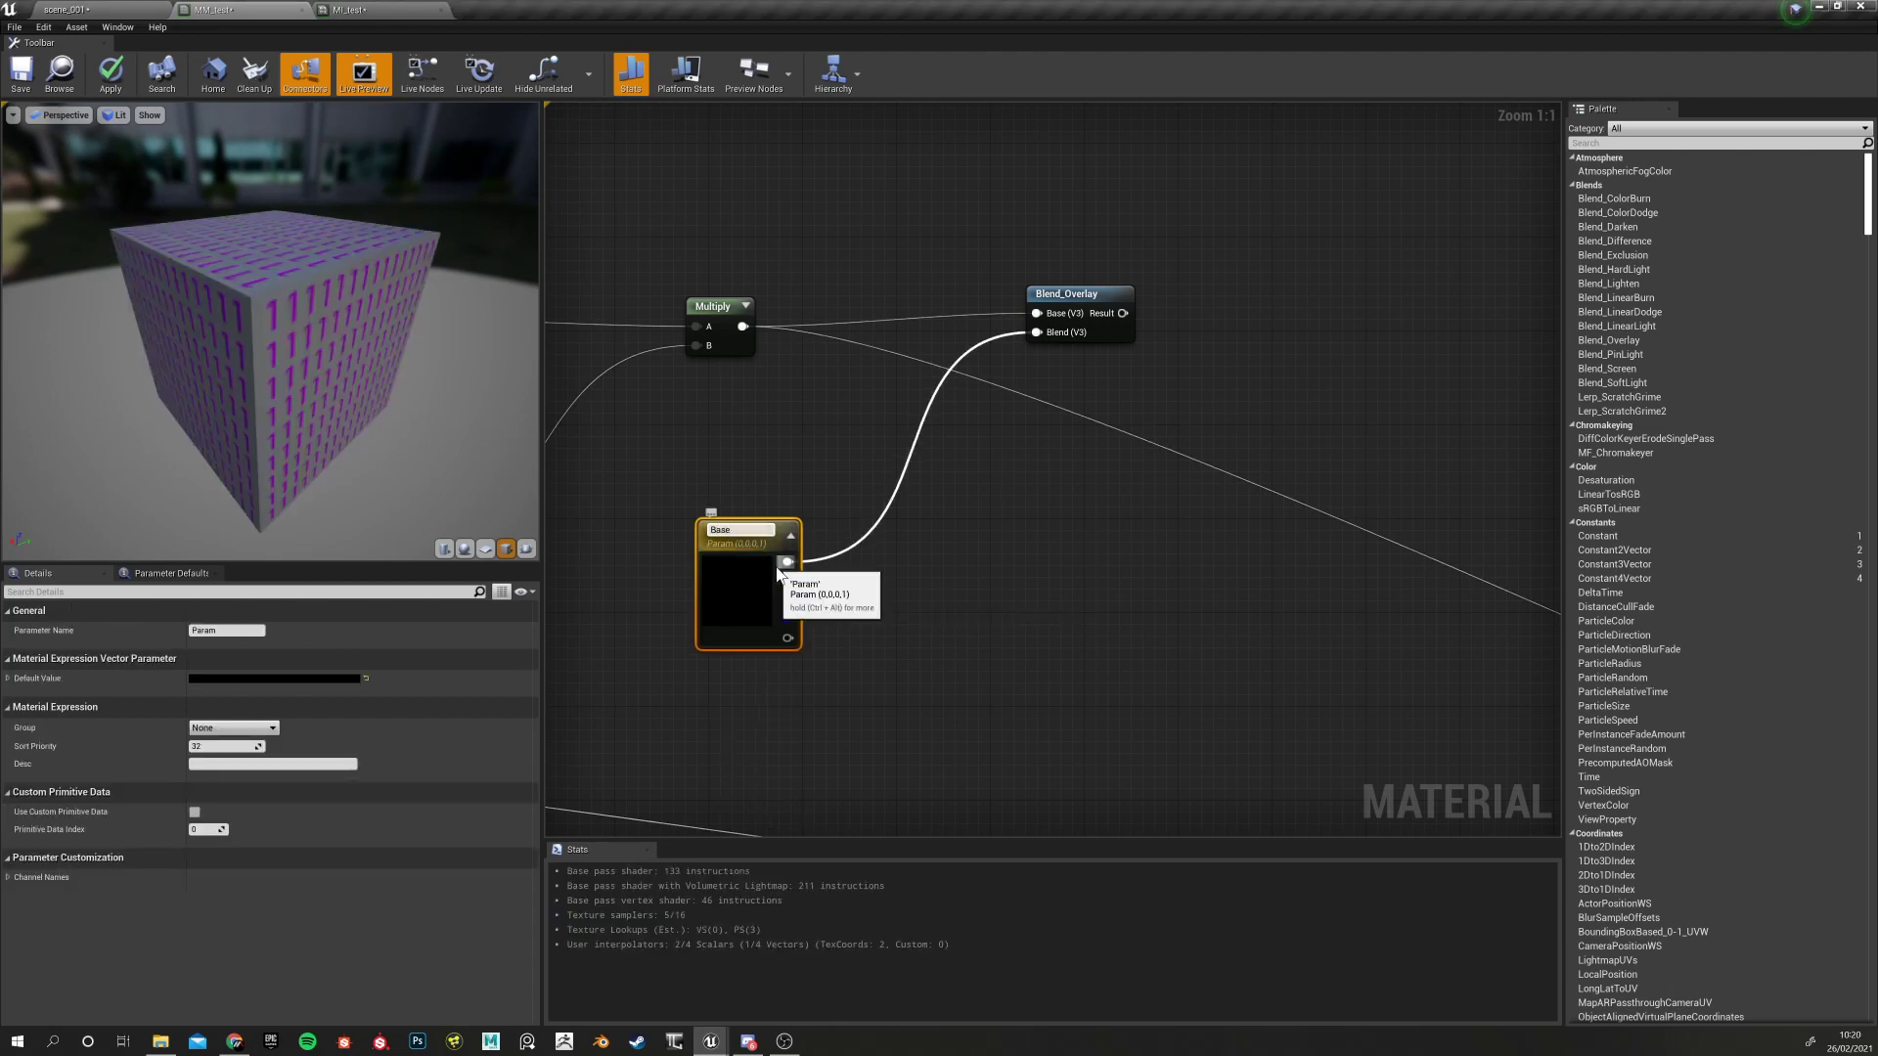
type(" Colour Tint")
key("Return")
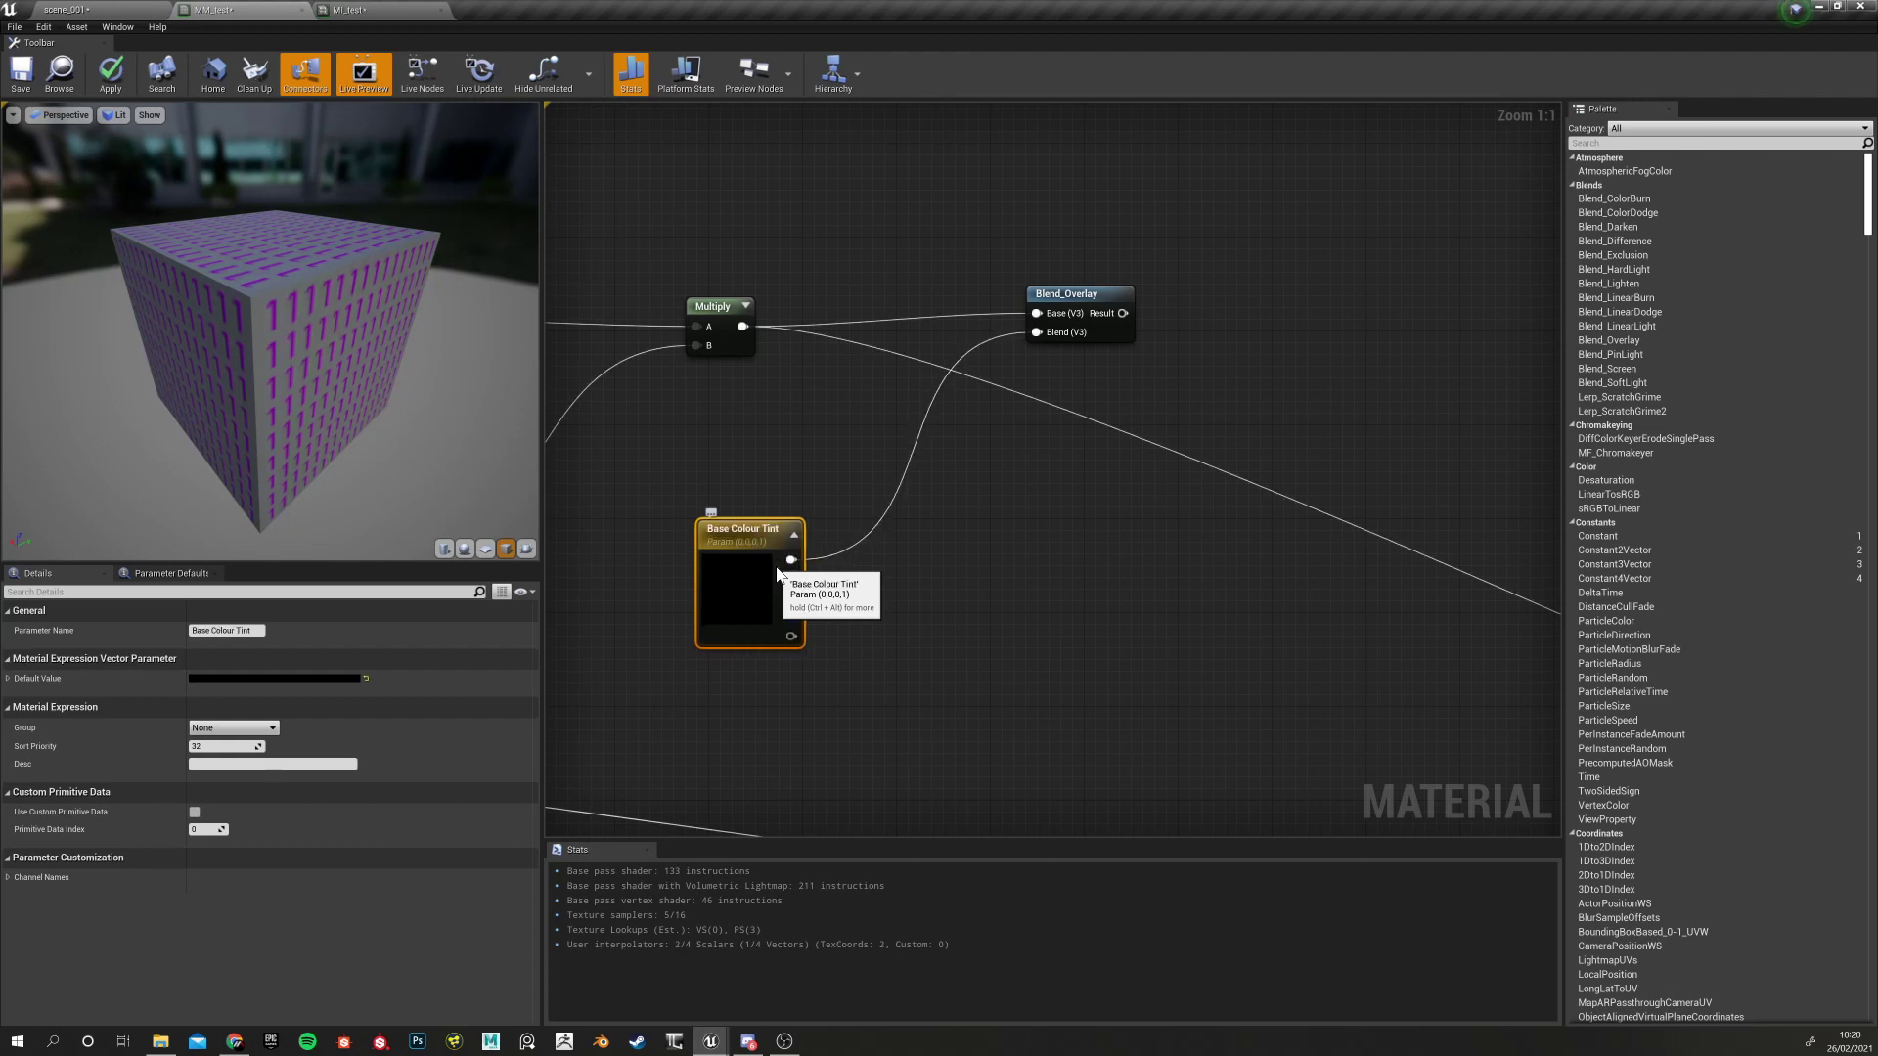
left_click(366, 678)
left_click(278, 676)
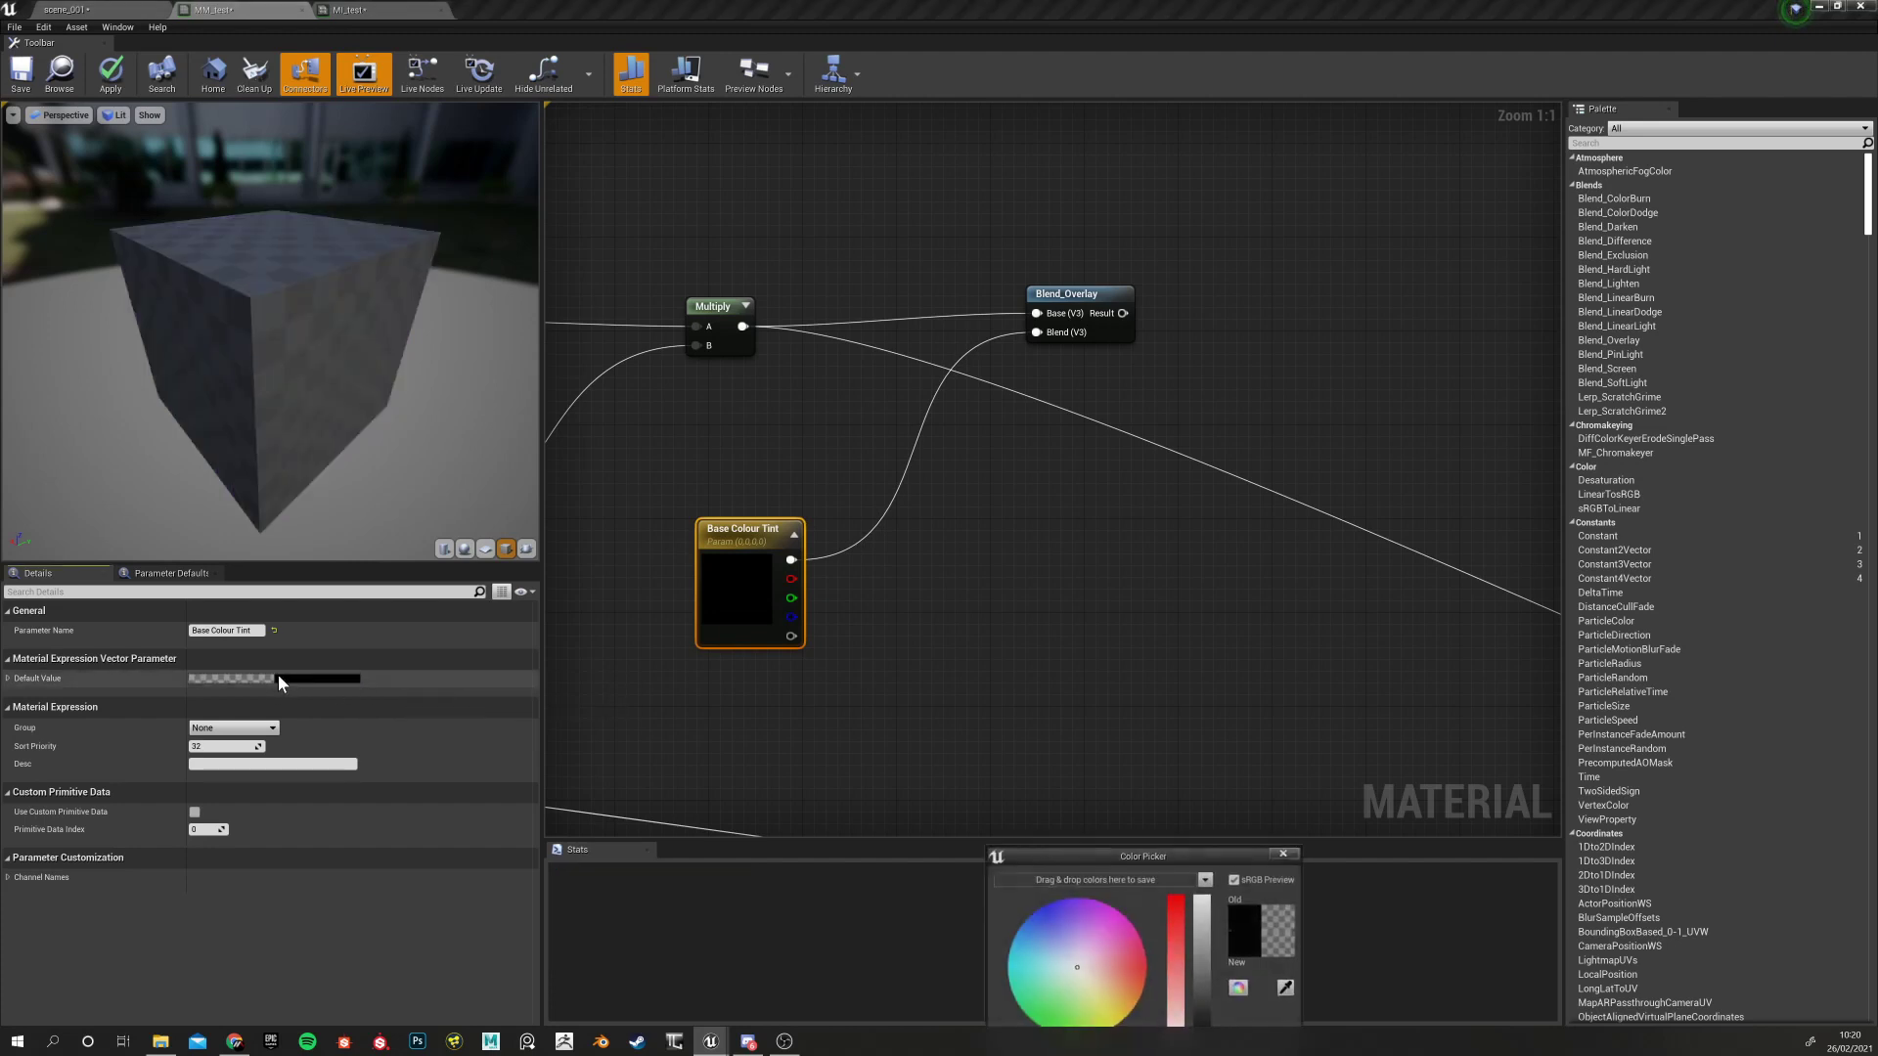
left_click(1284, 856)
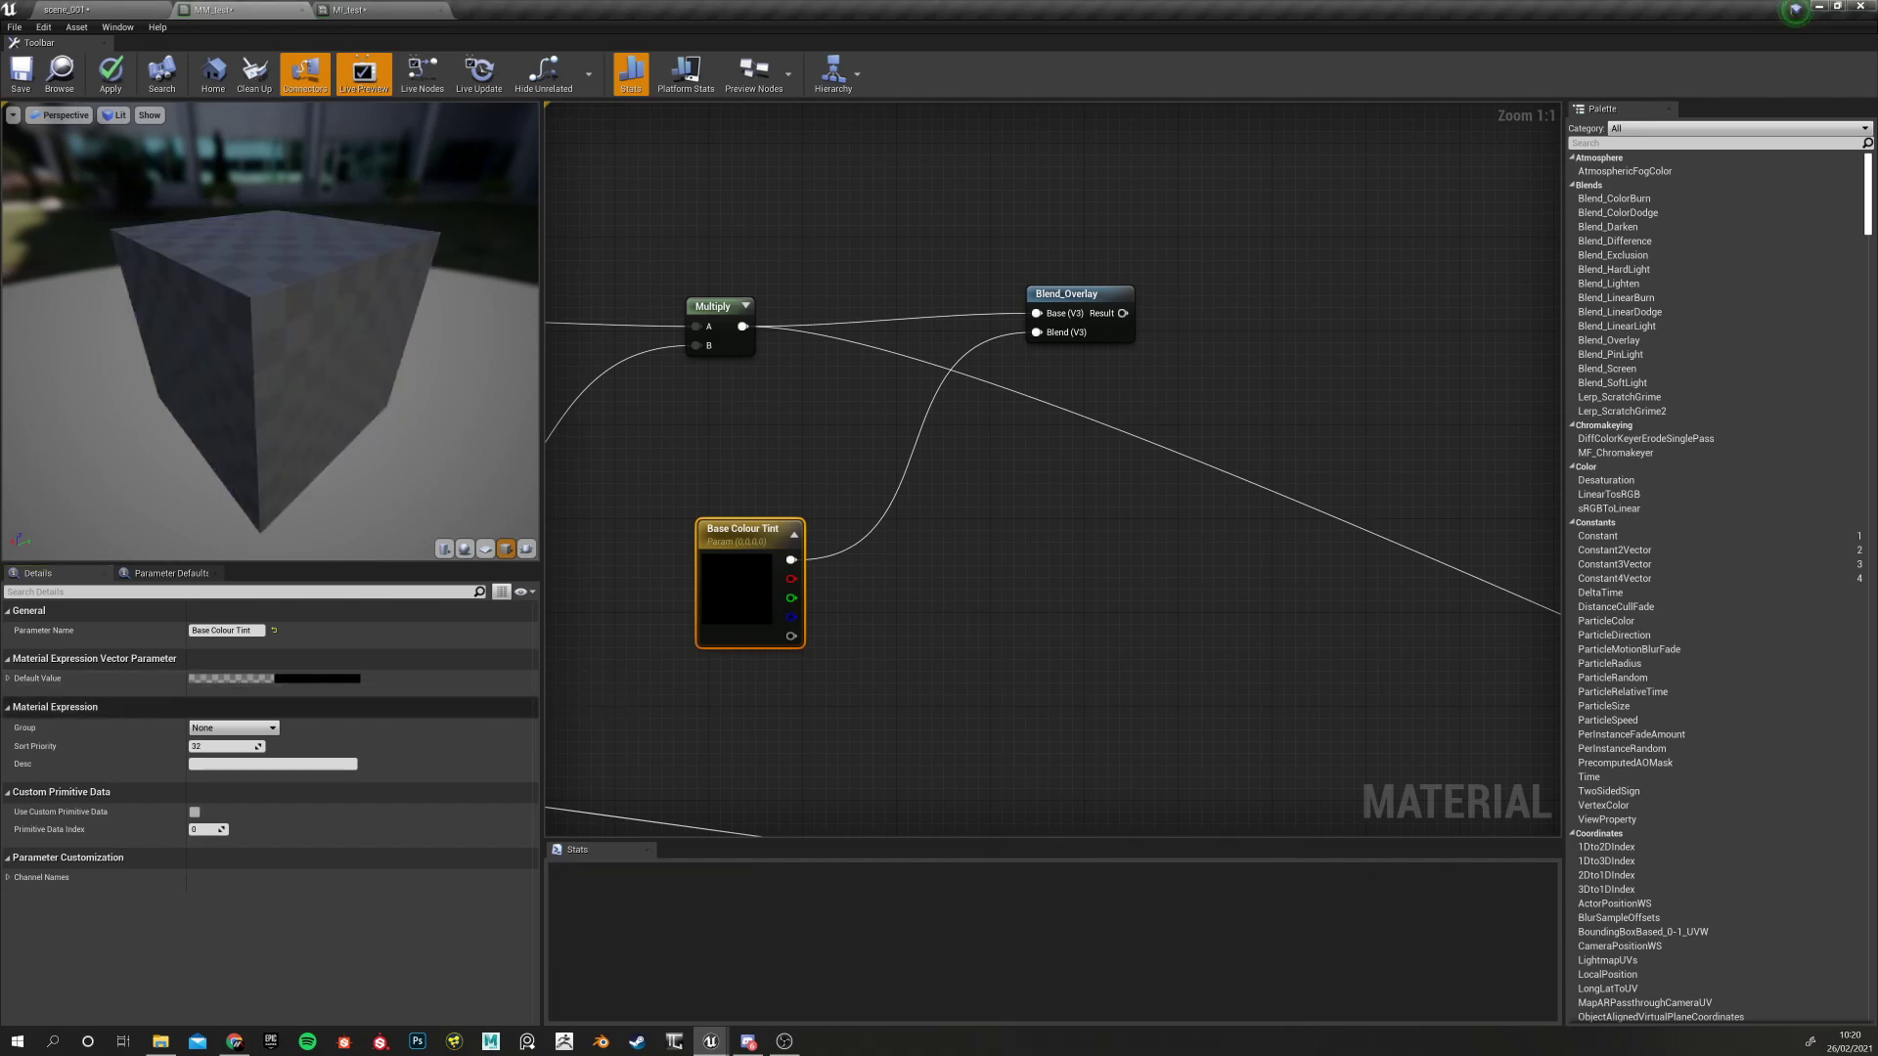
Set the Base Colour Tint default to white (R 1, G 1, B 1)
left_click(8, 678)
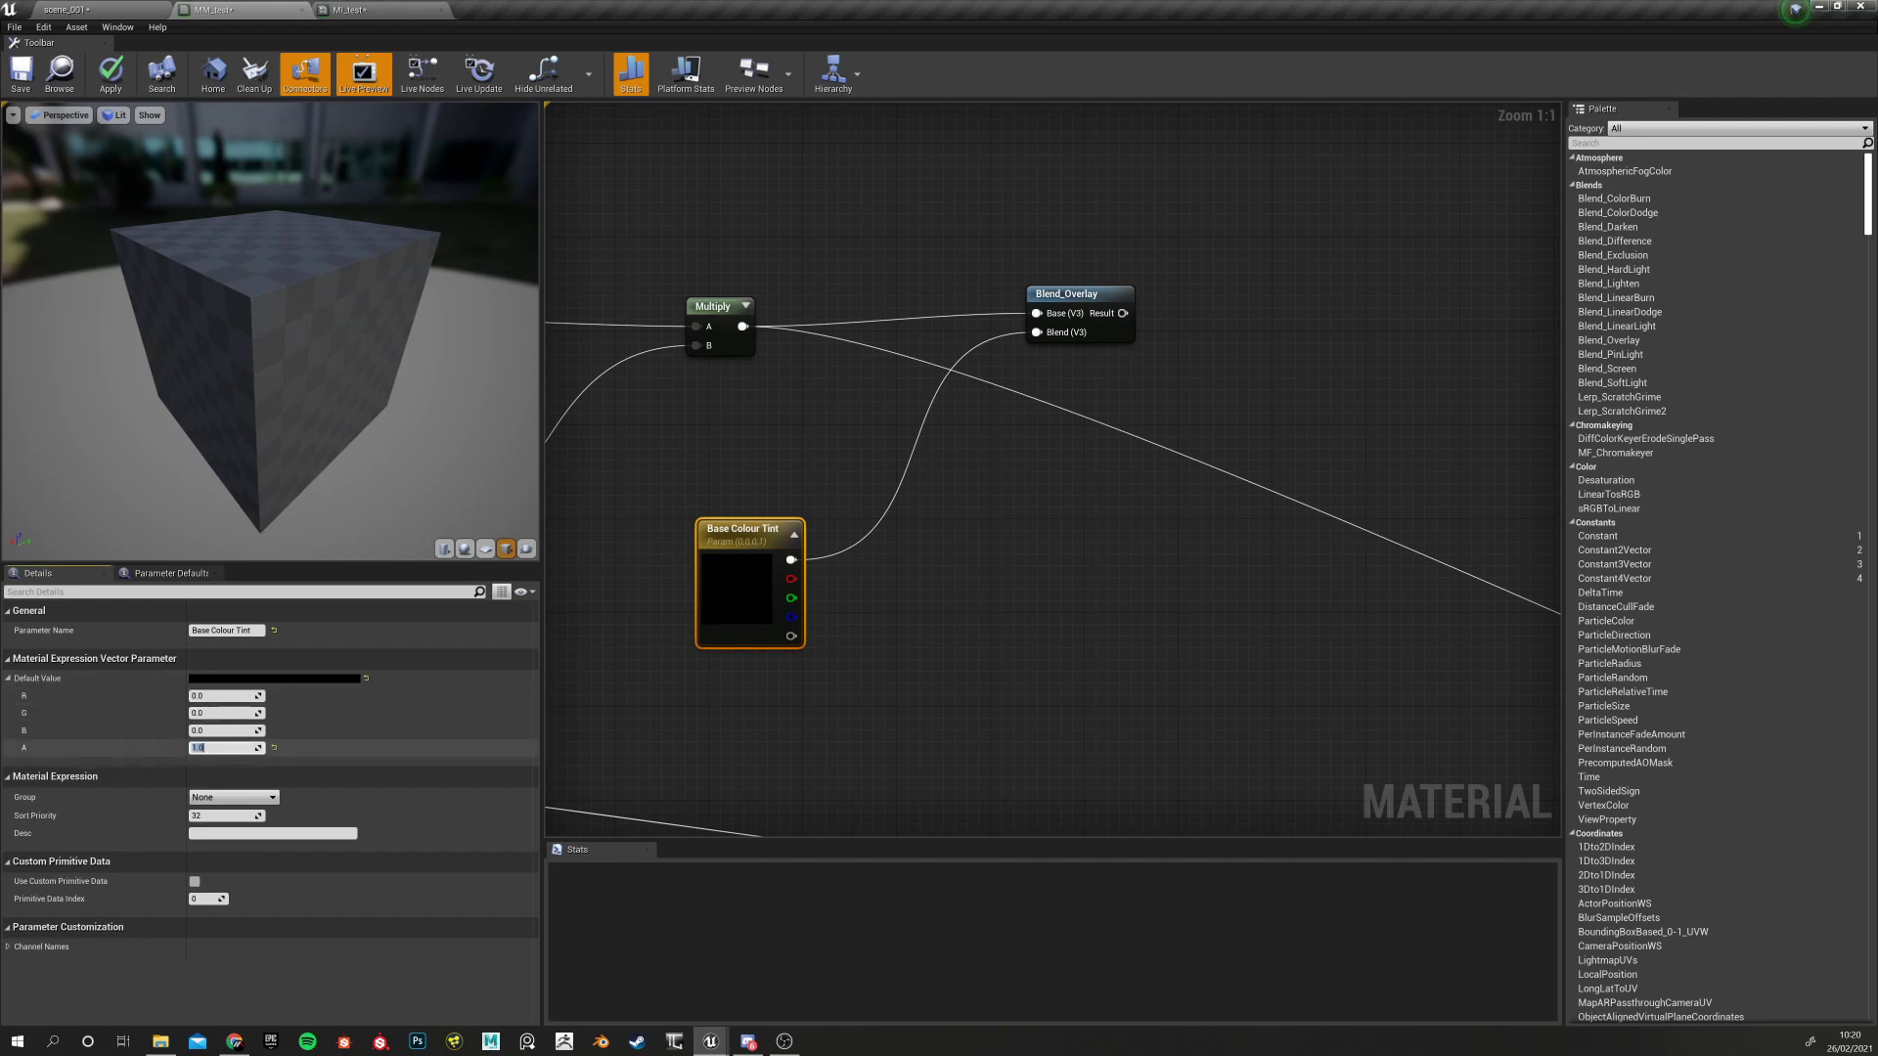
left_click(208, 696)
type("1")
key("Tab")
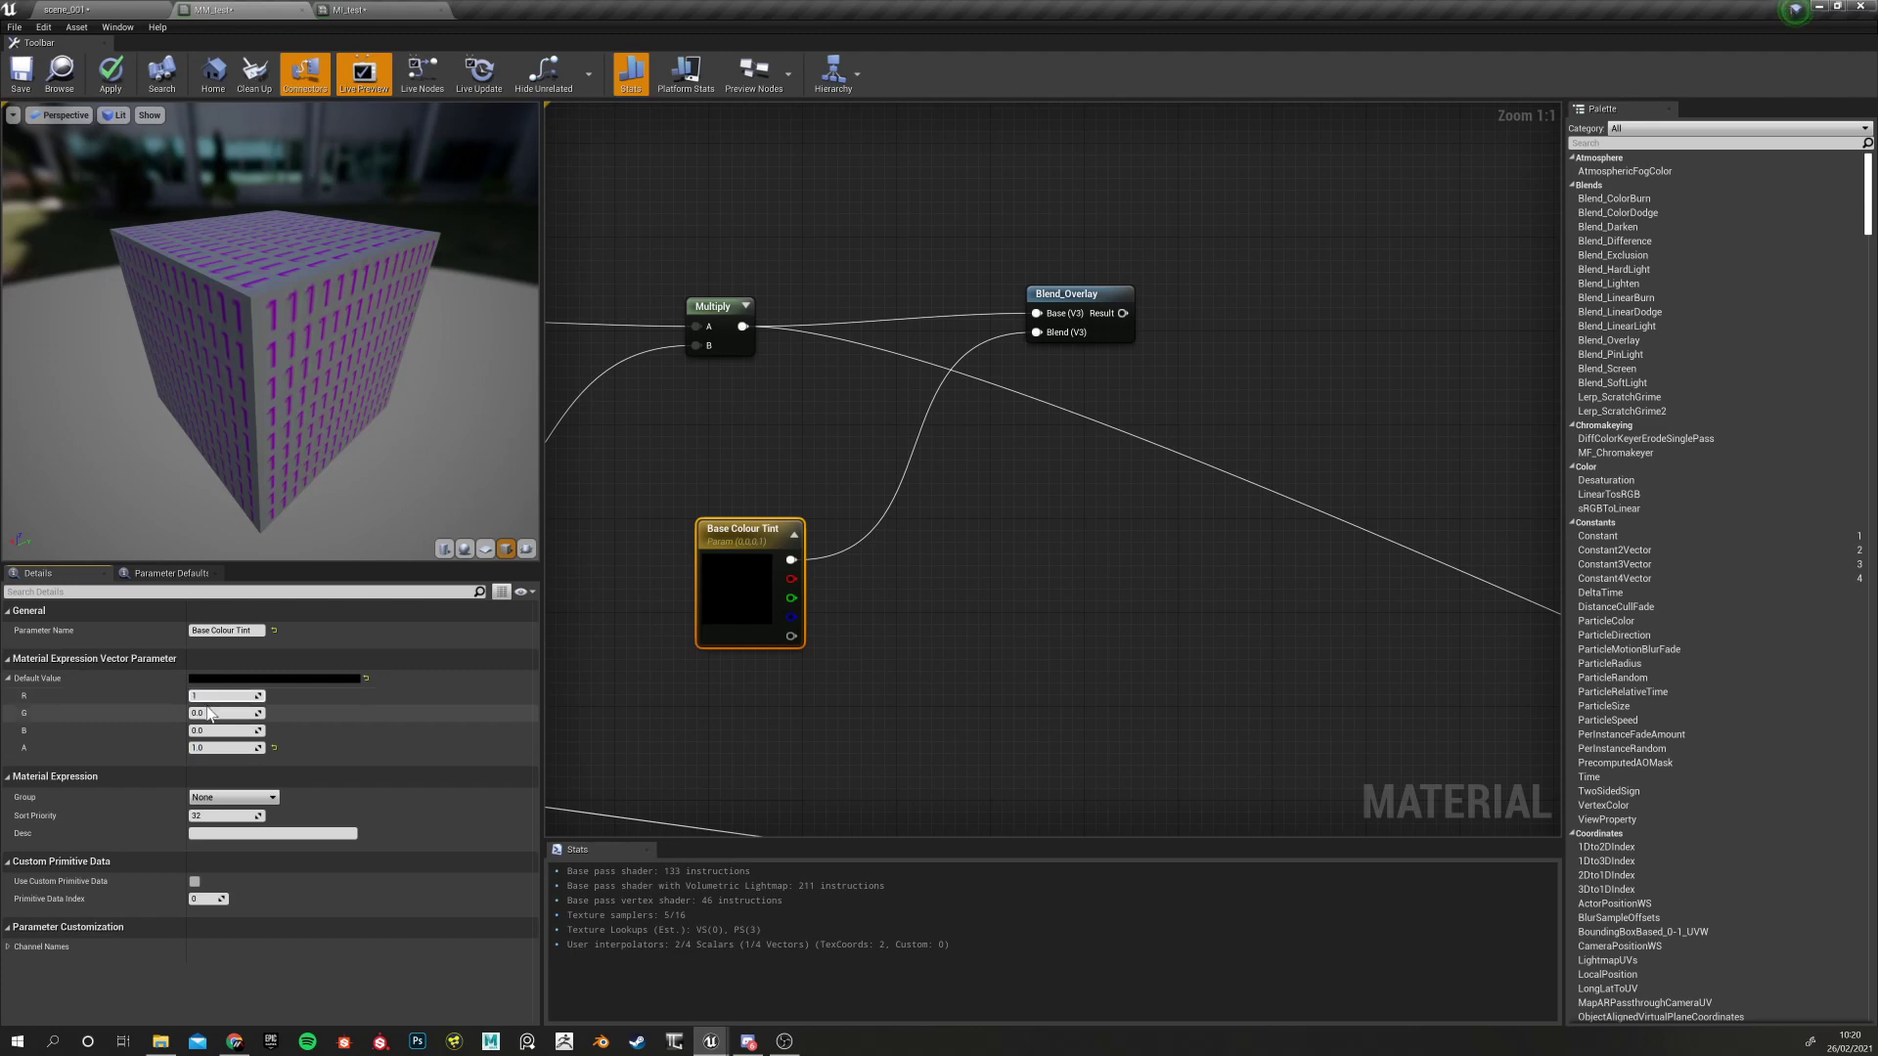
type("1")
key("Tab")
type("1")
key("Return")
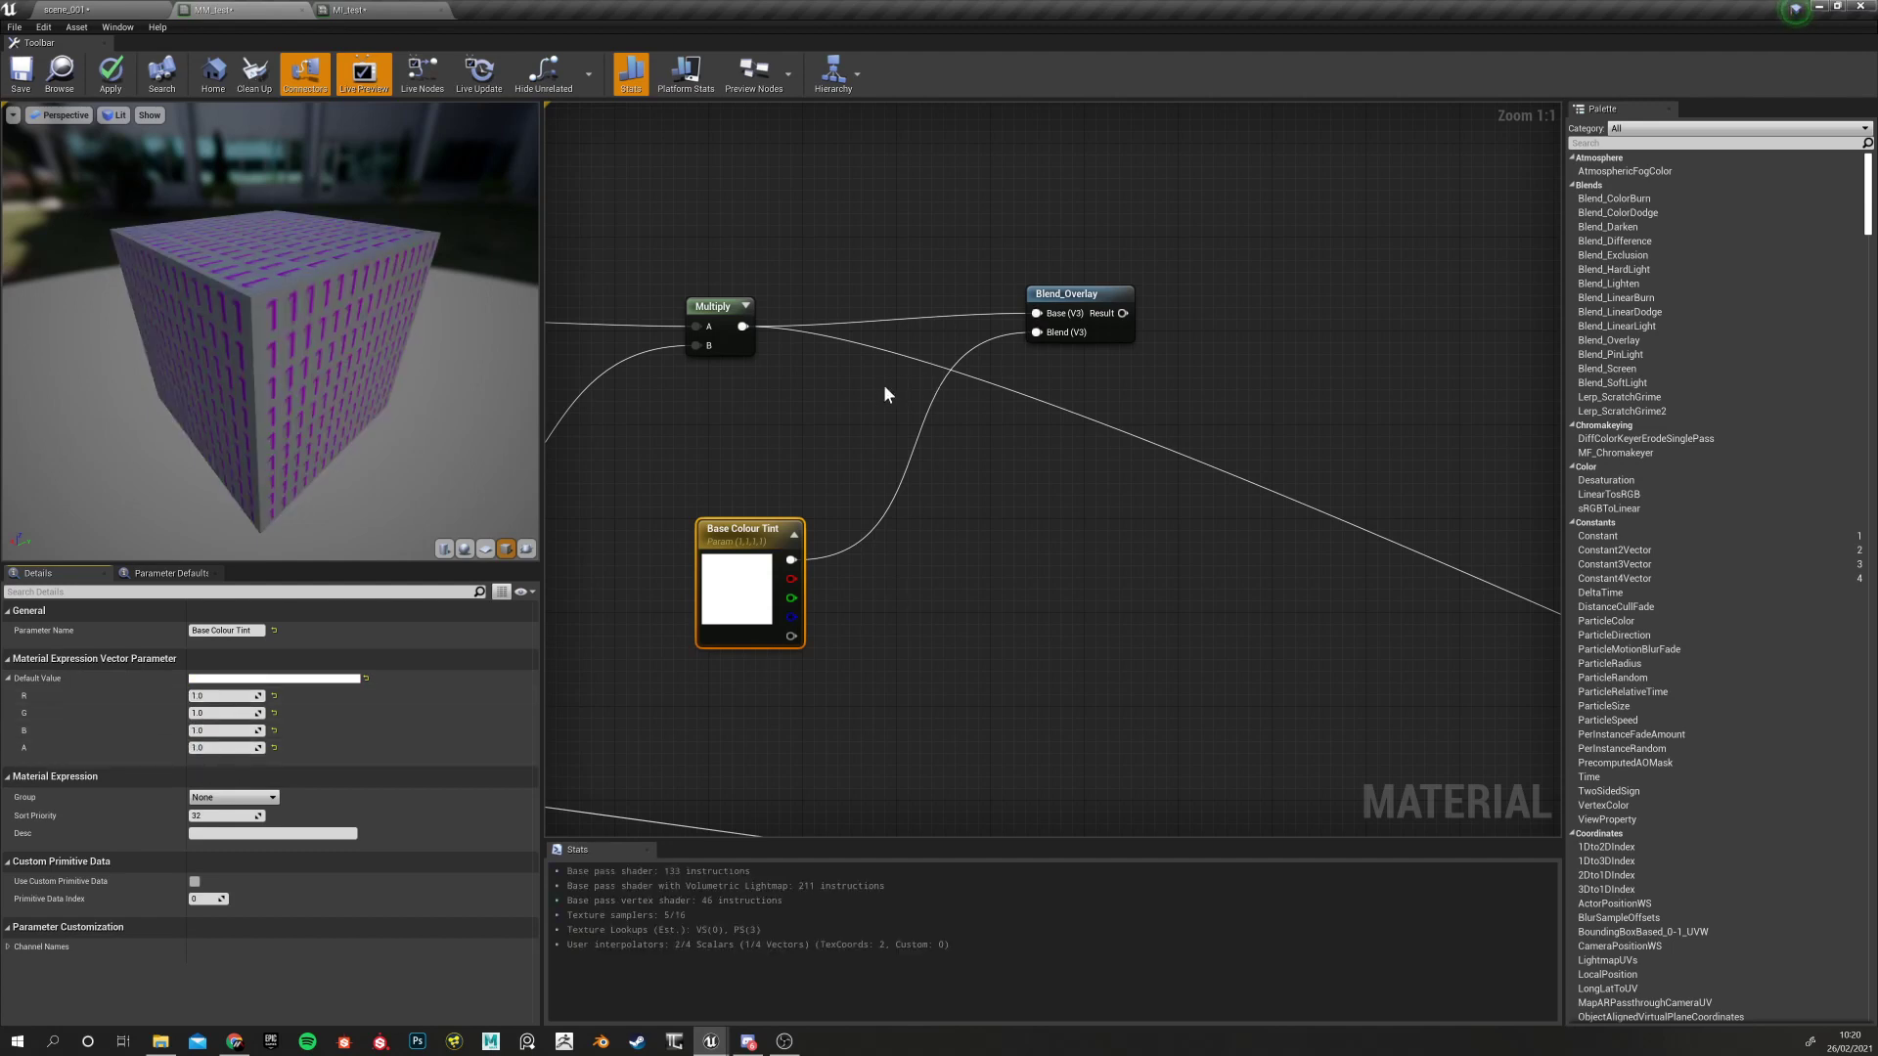
Preview Multiply, then Blend_Overlay on the cube, and align Blend_Overlay level with Multiply
right_click_drag(841, 439, 711, 448)
left_click(606, 298)
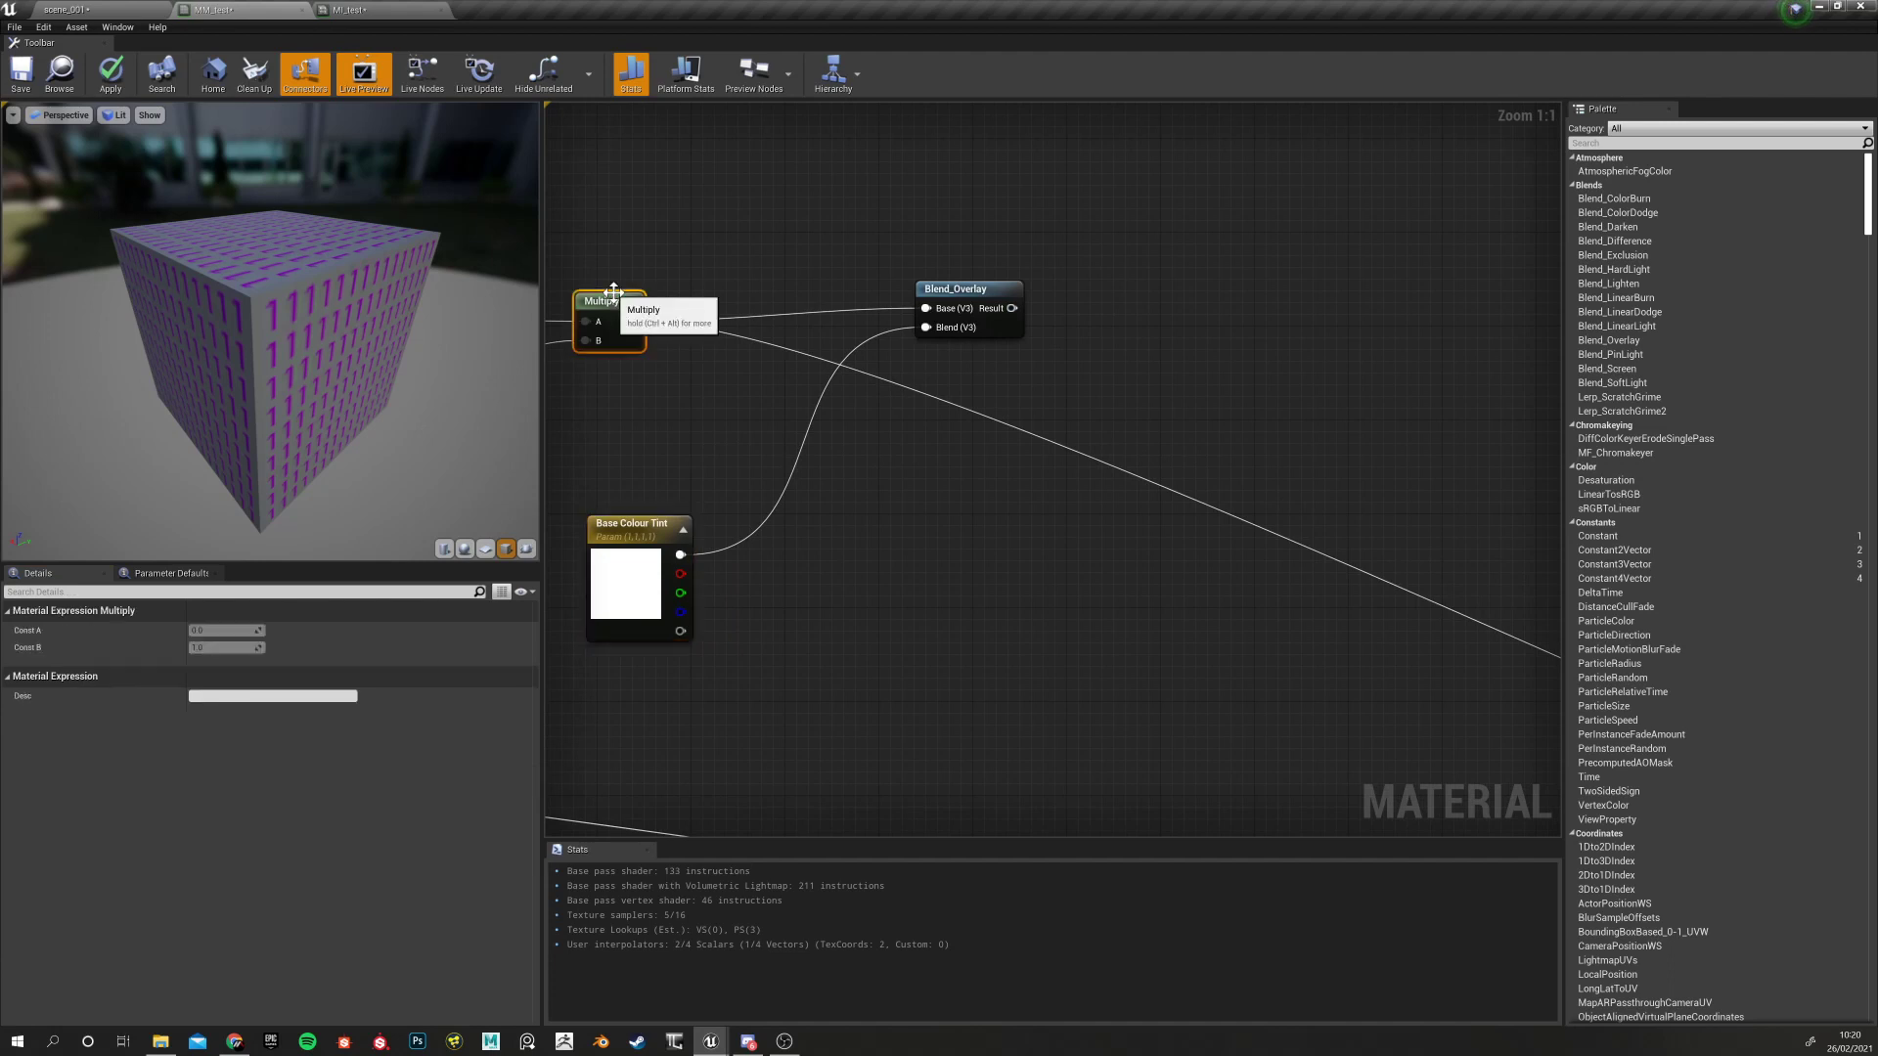
right_click(608, 294)
left_click(654, 374)
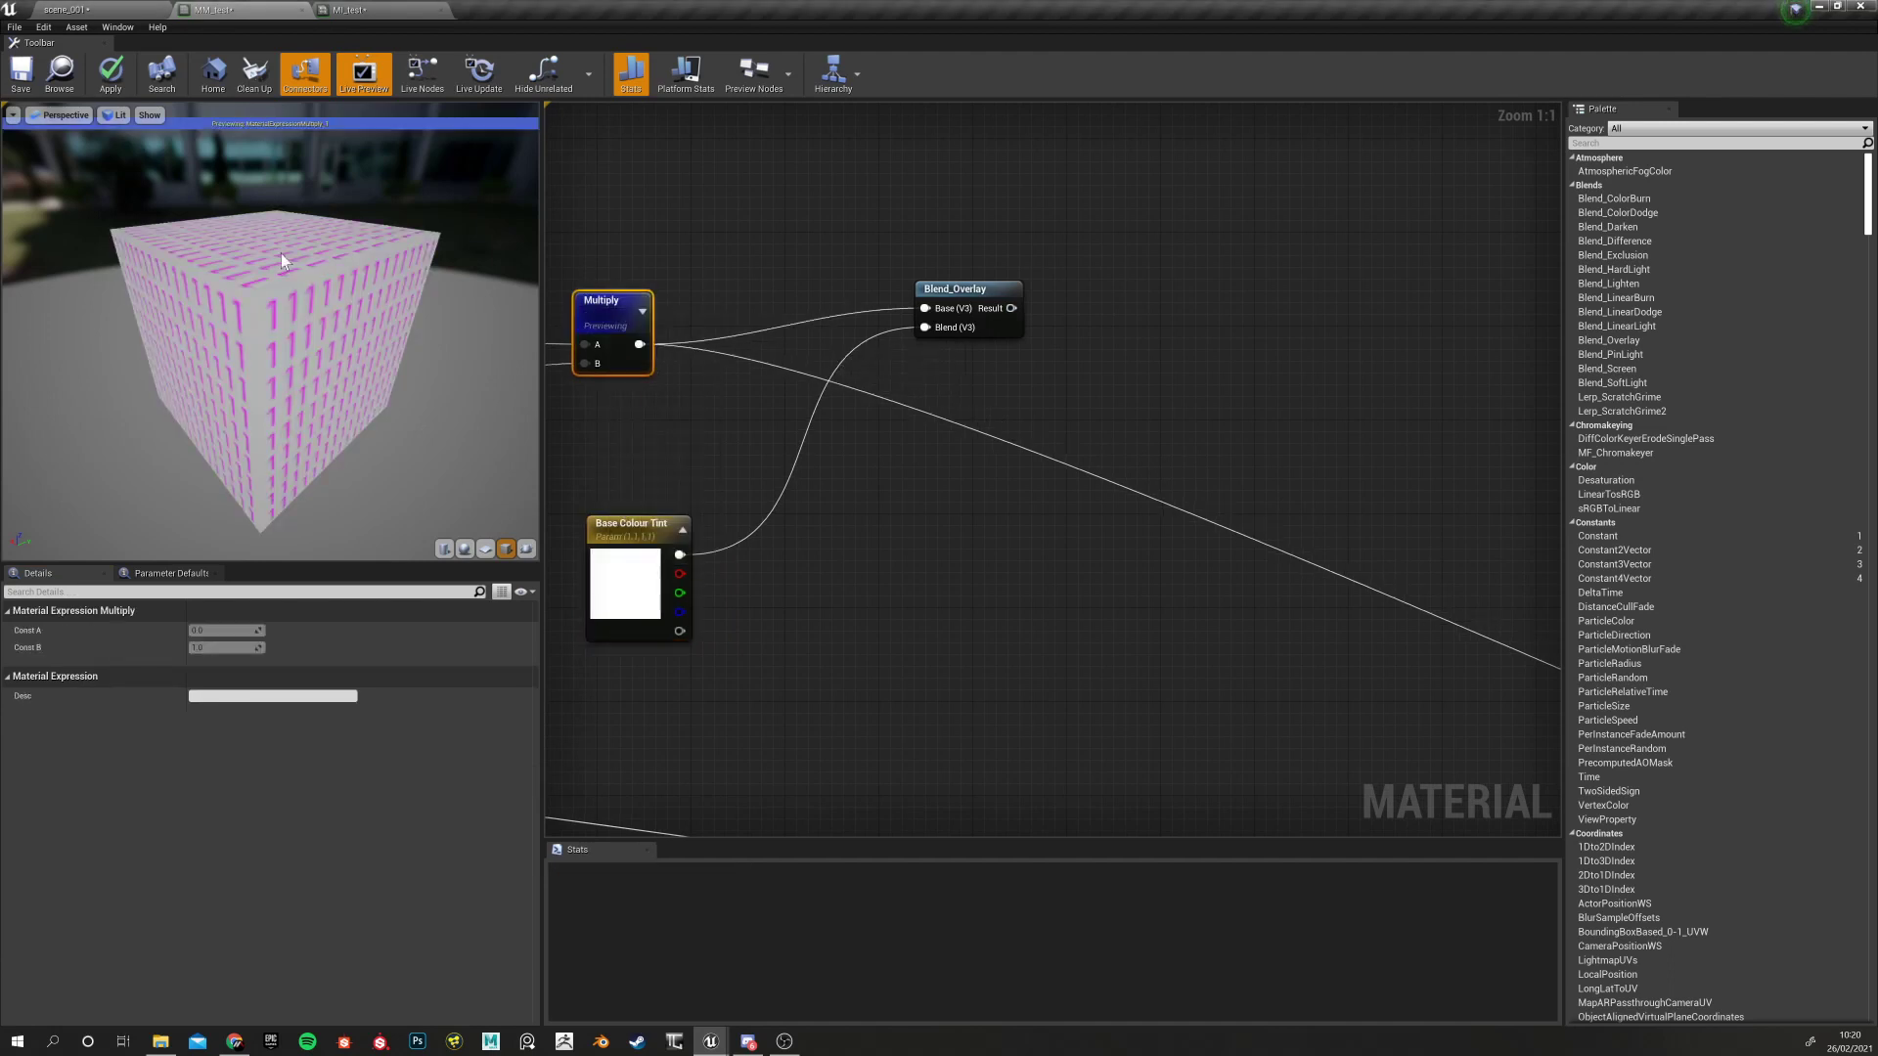
left_click(966, 289)
right_click(971, 309)
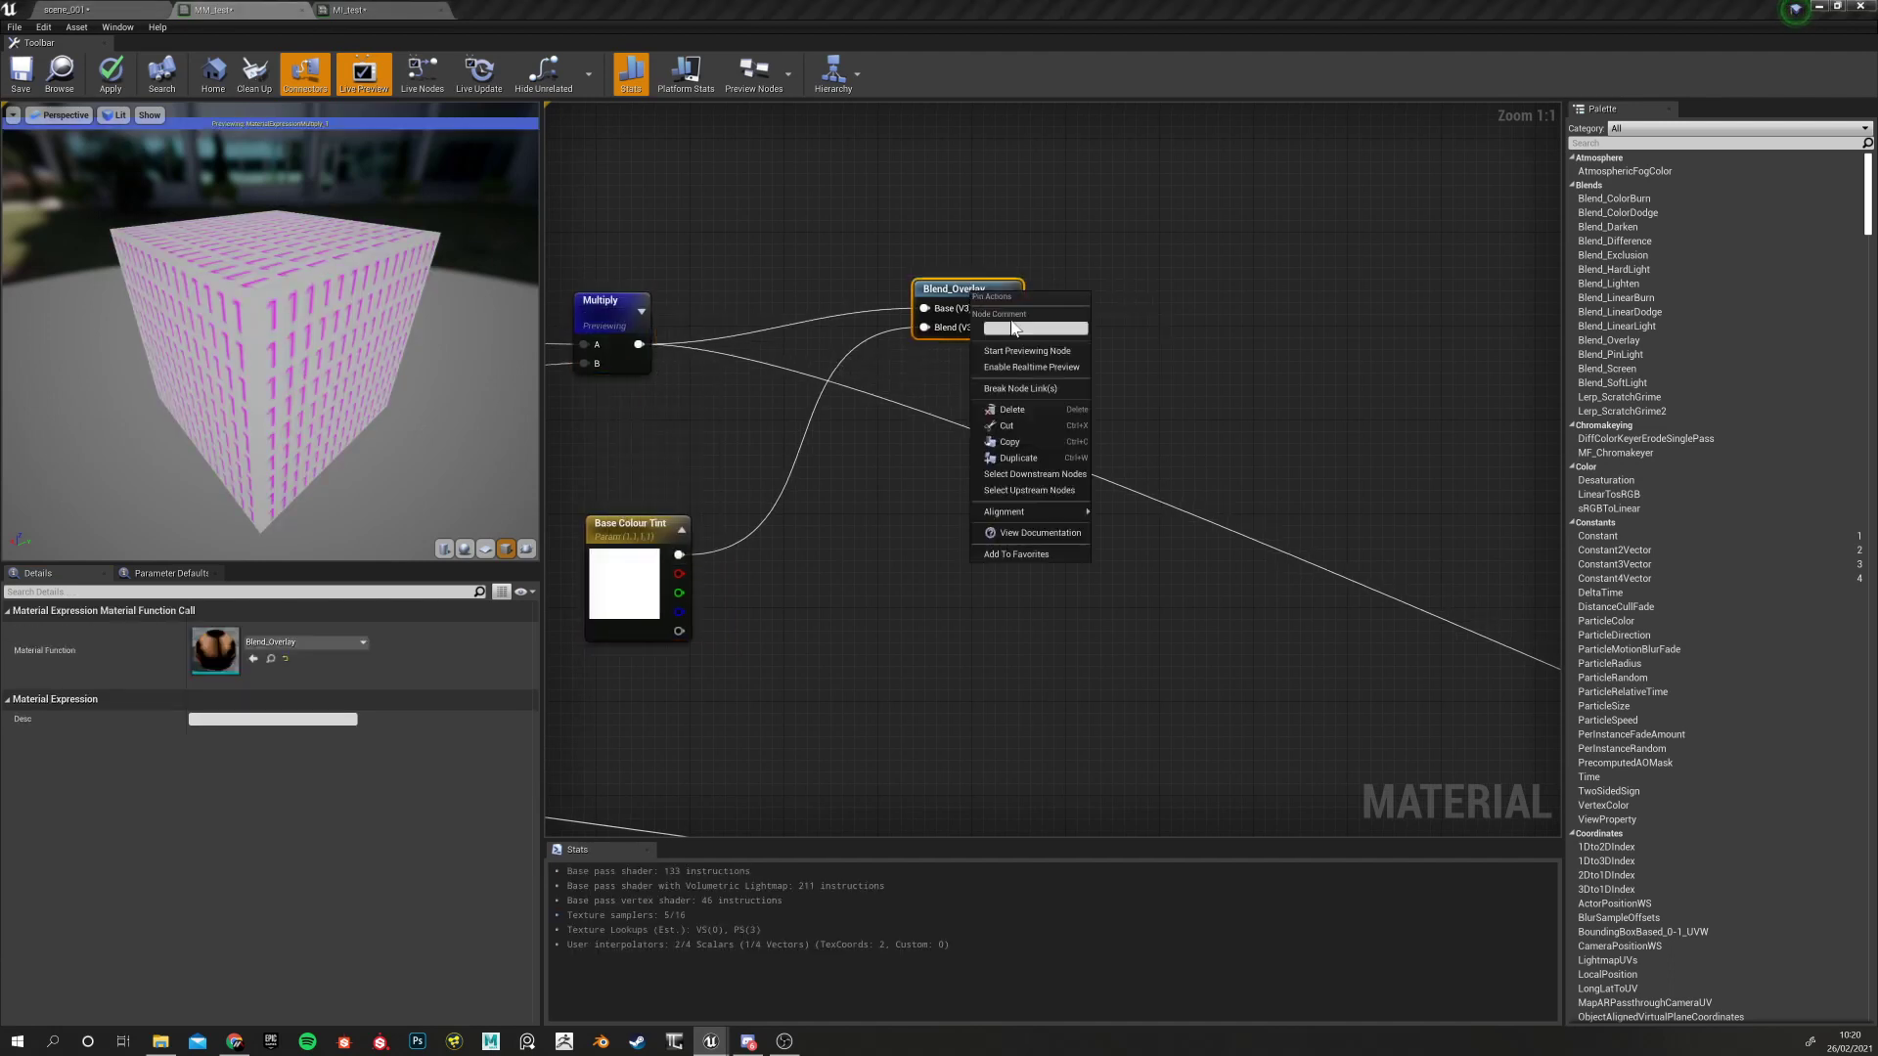
left_click(1023, 352)
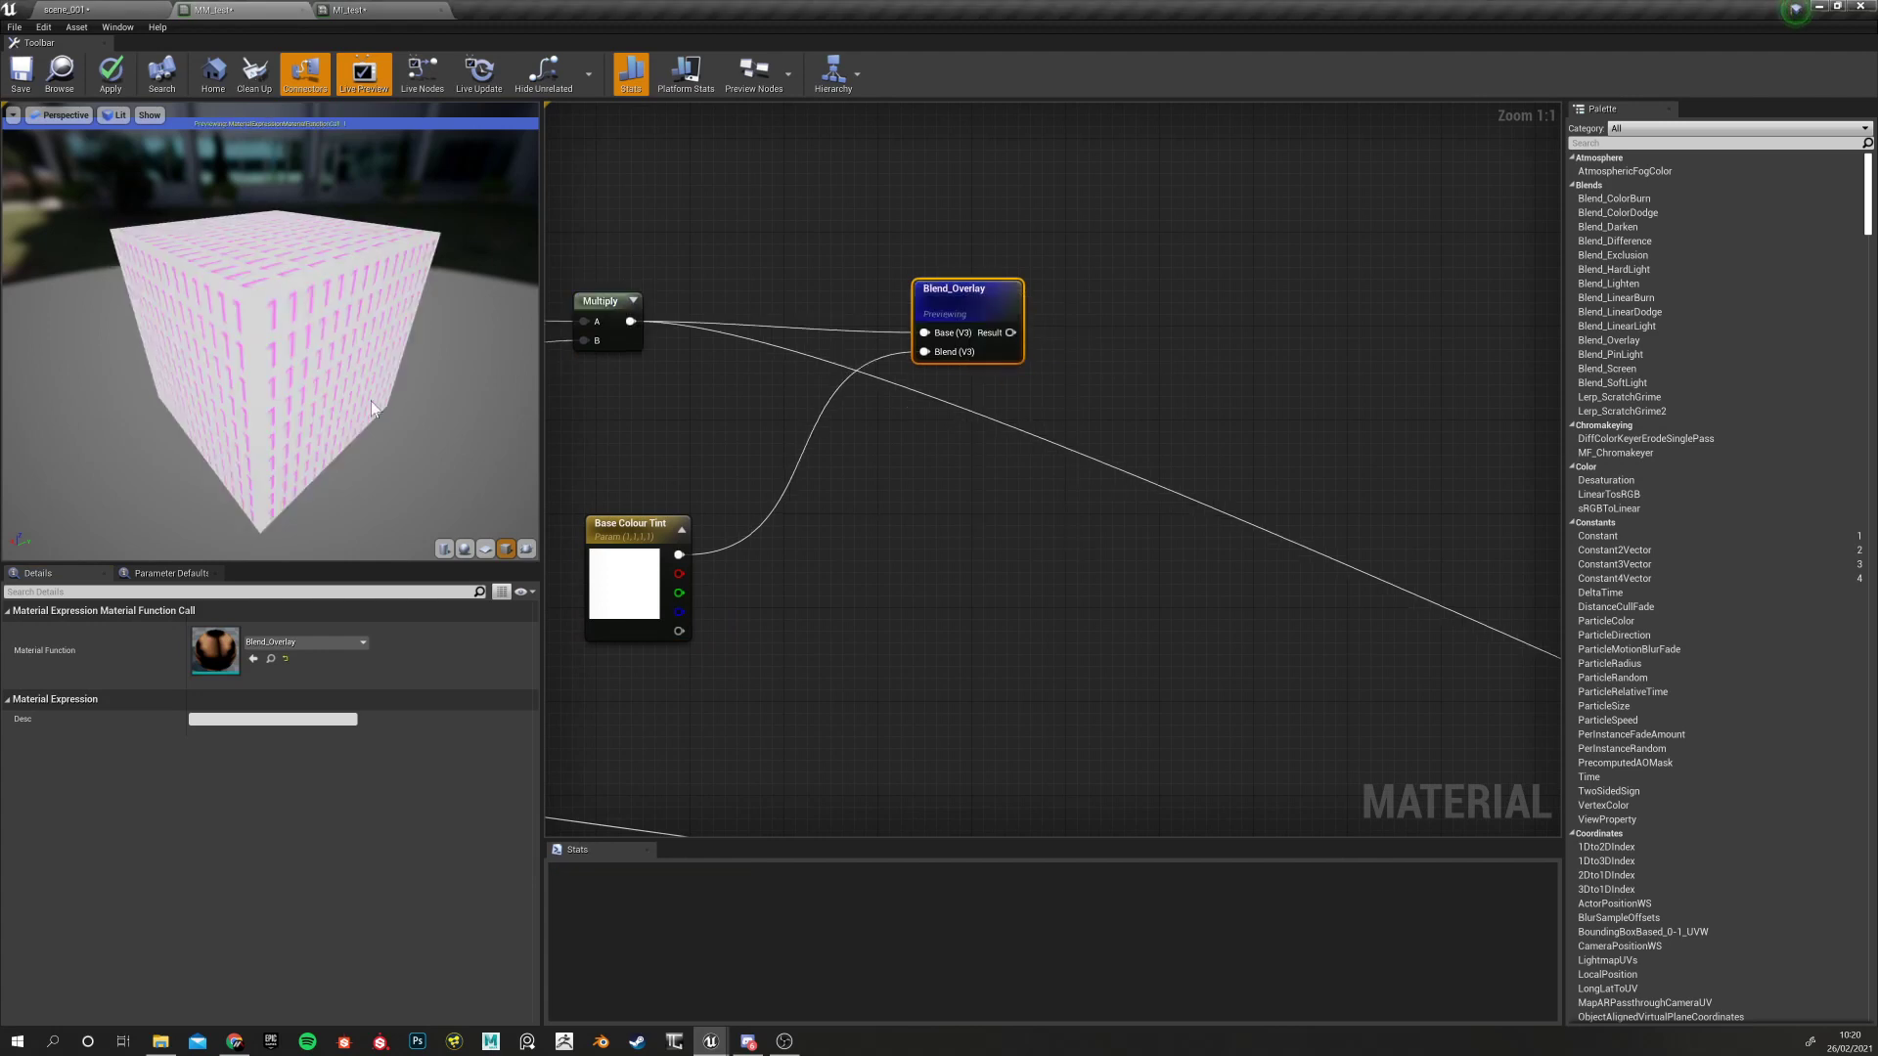
left_click(641, 528)
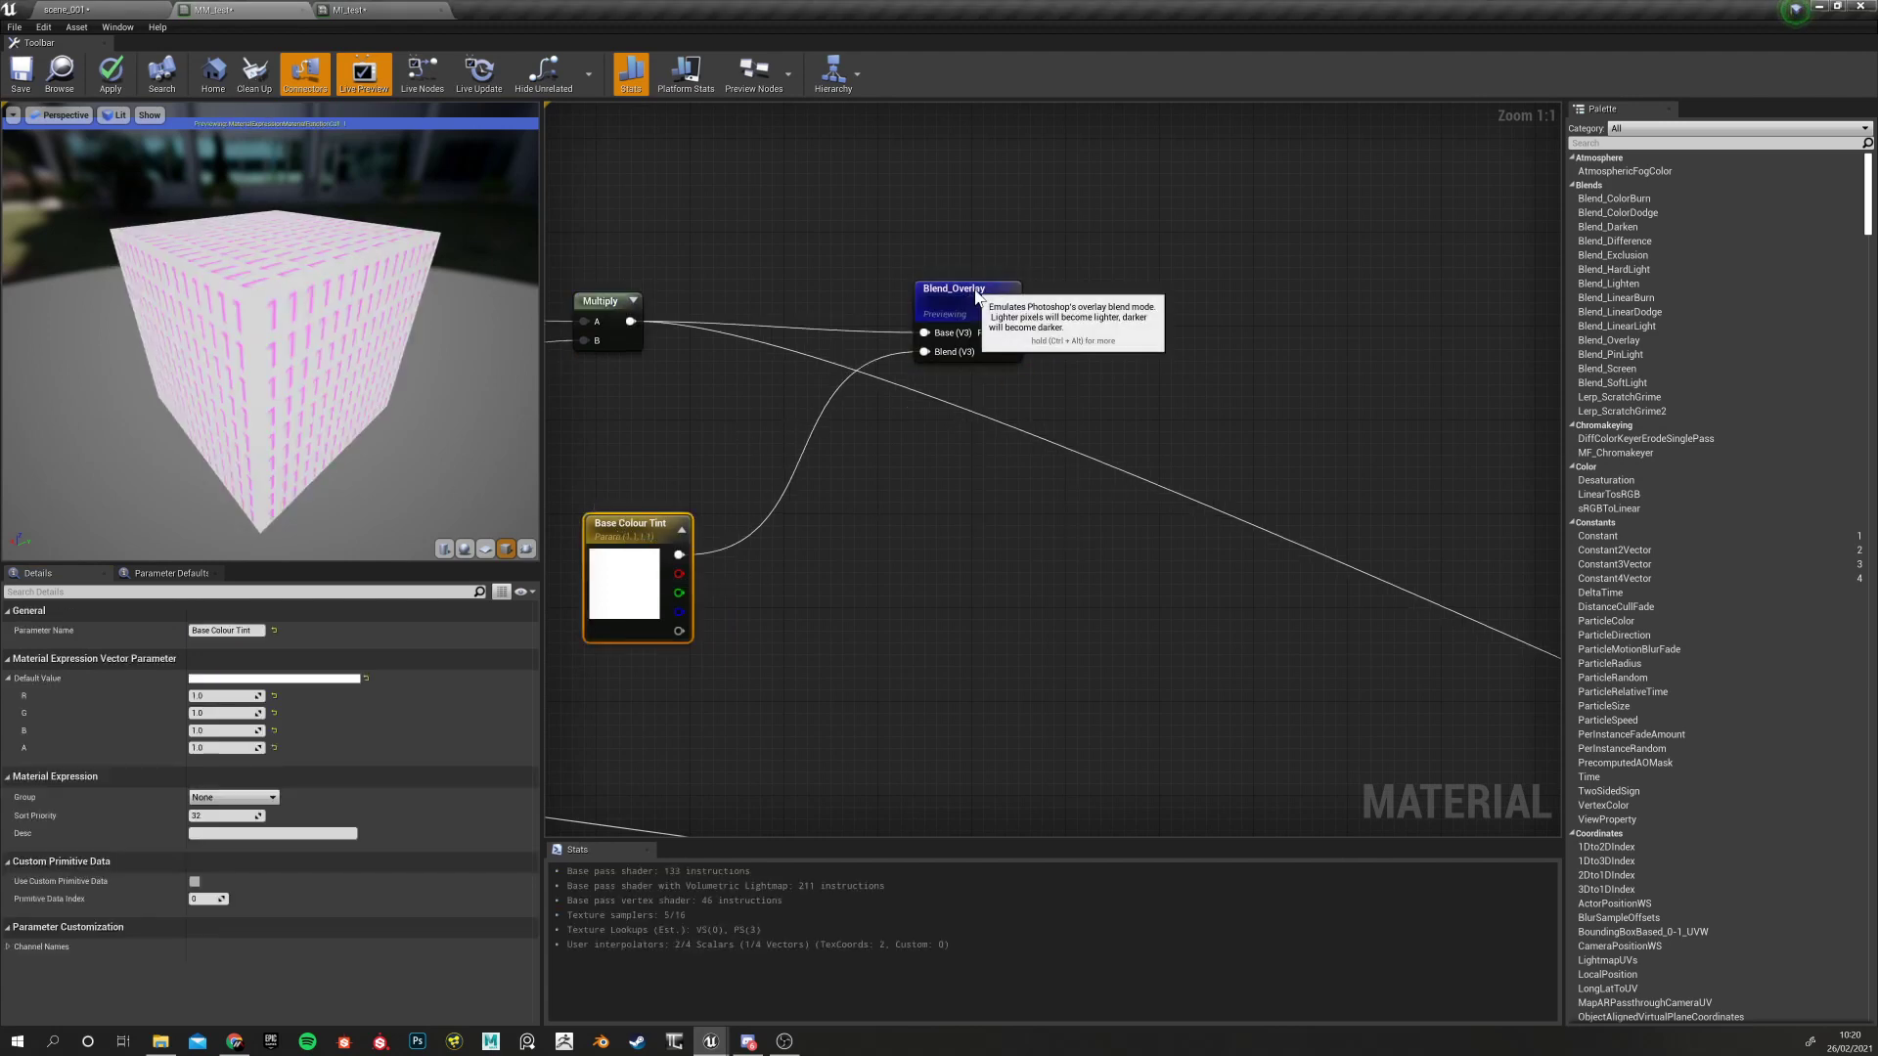
left_click_drag(973, 294, 973, 283)
left_click_drag(640, 431, 708, 544)
left_click(591, 466)
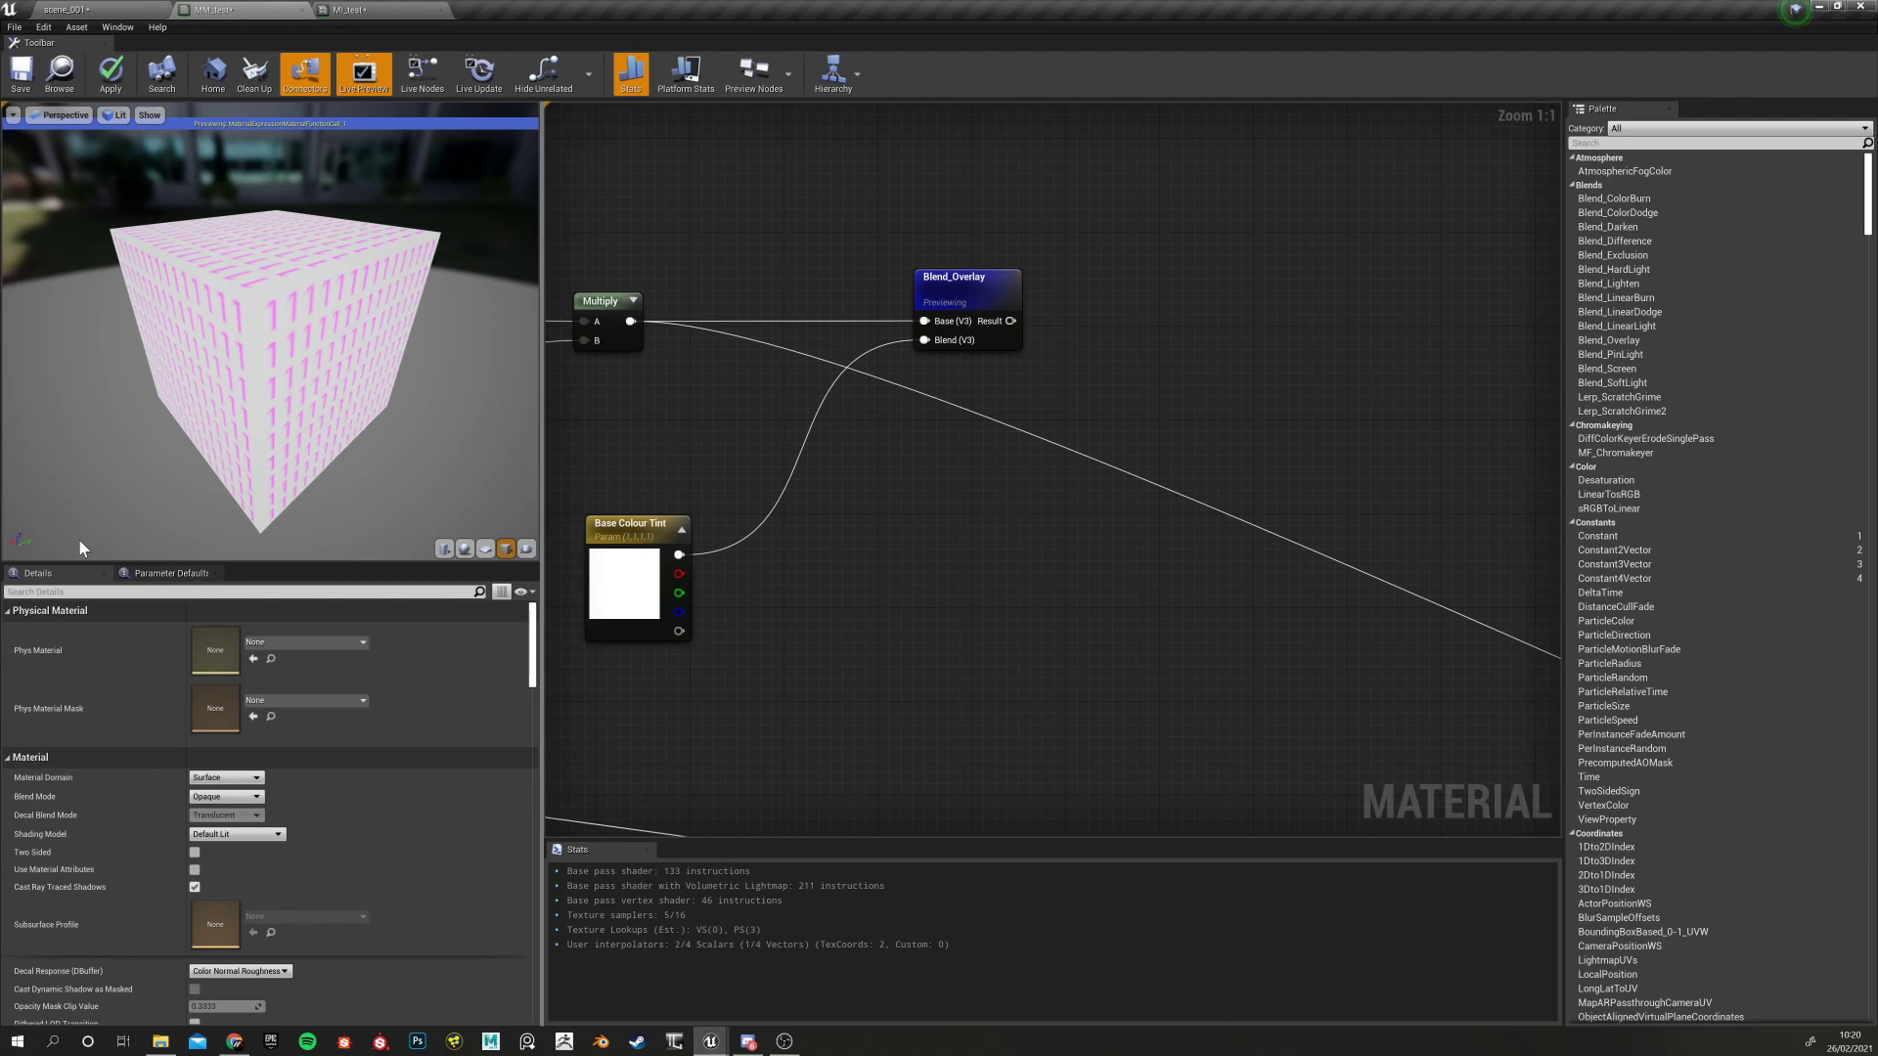
Change the Base Colour Tint default to mid grey (0.5, 0.5, 0.5)
left_click(626, 528)
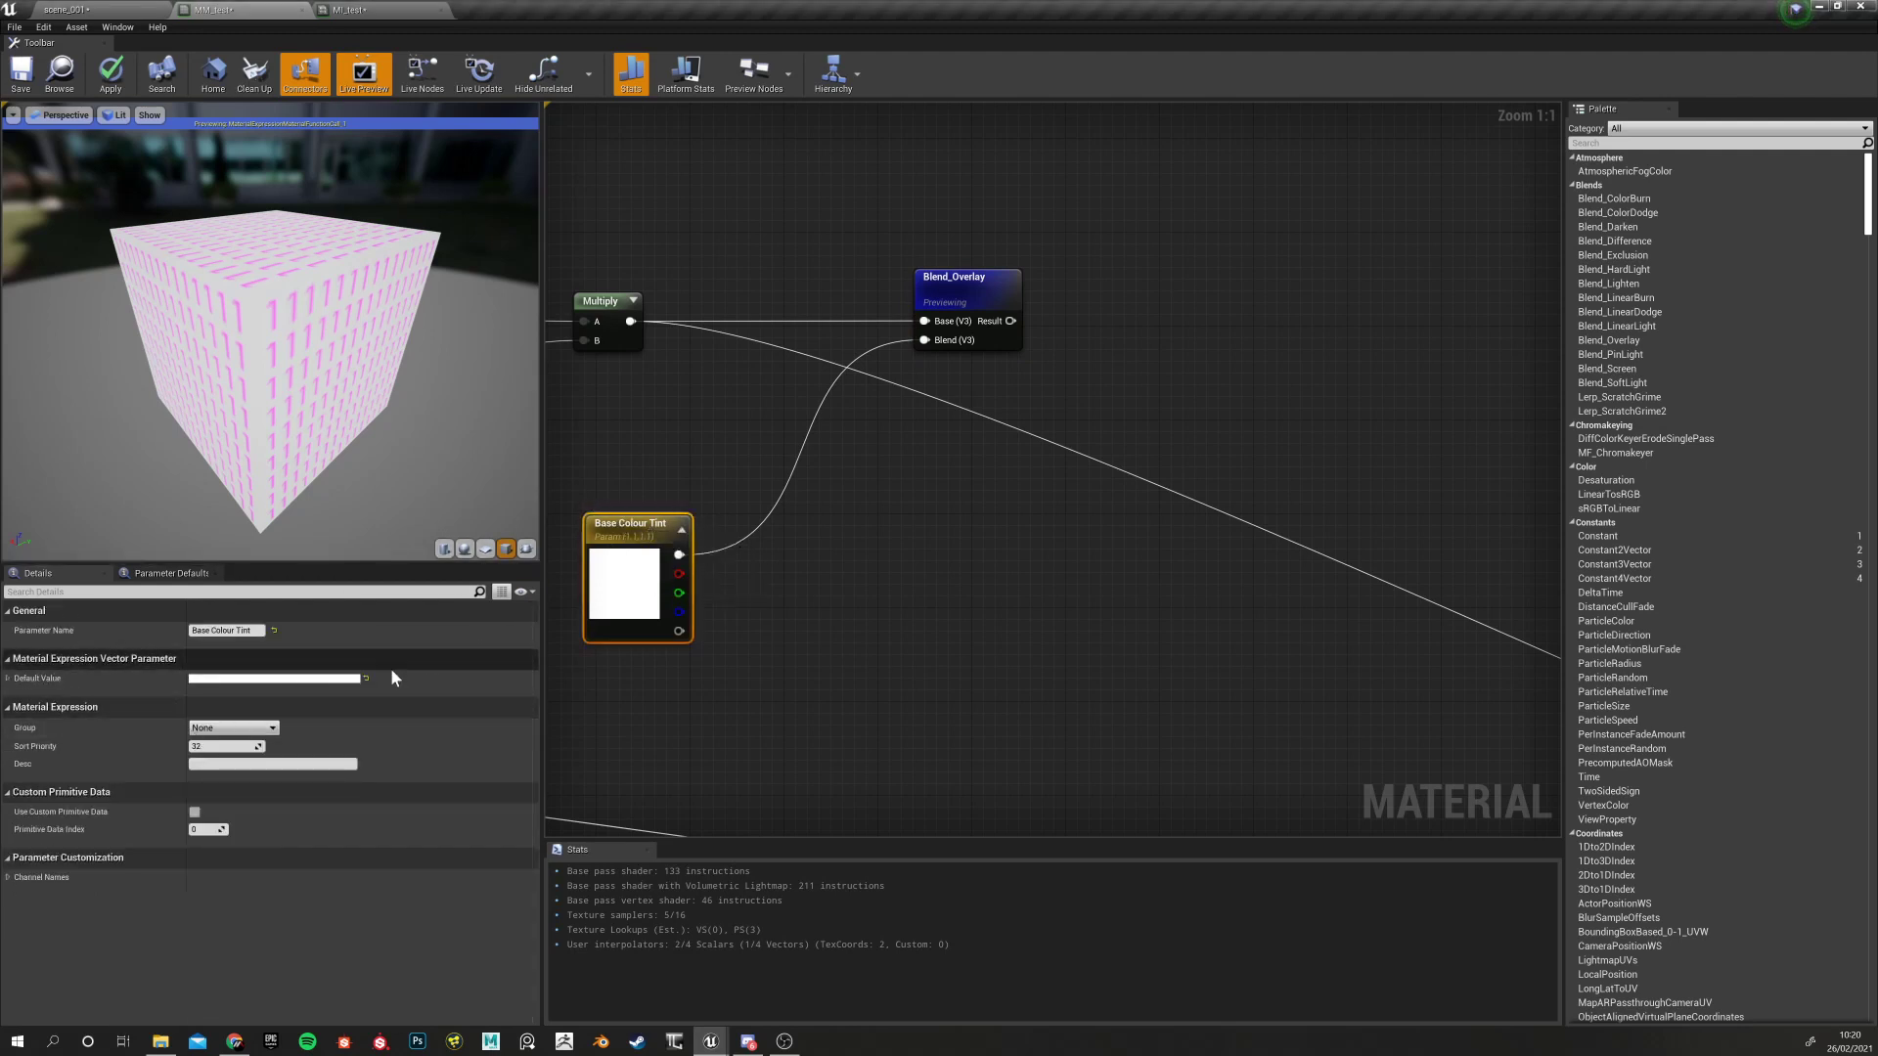
left_click(8, 679)
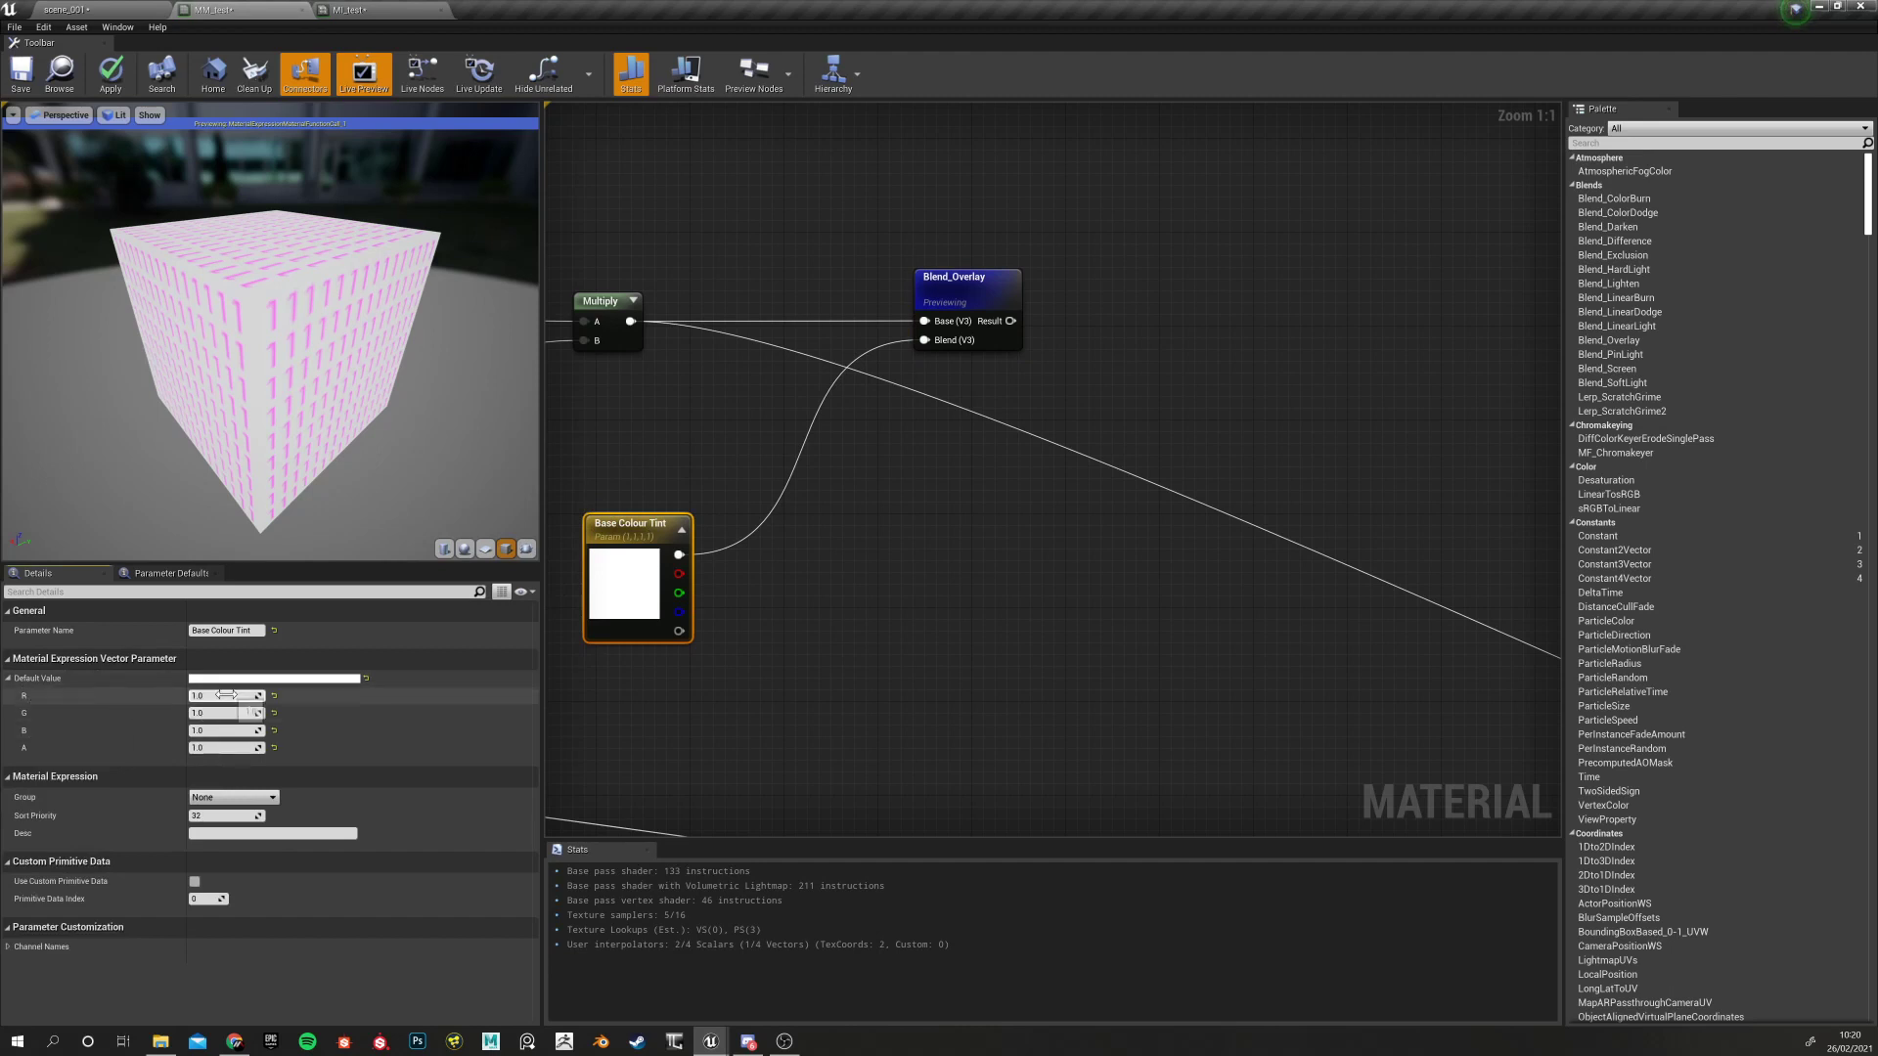
type(".5")
key("Tab")
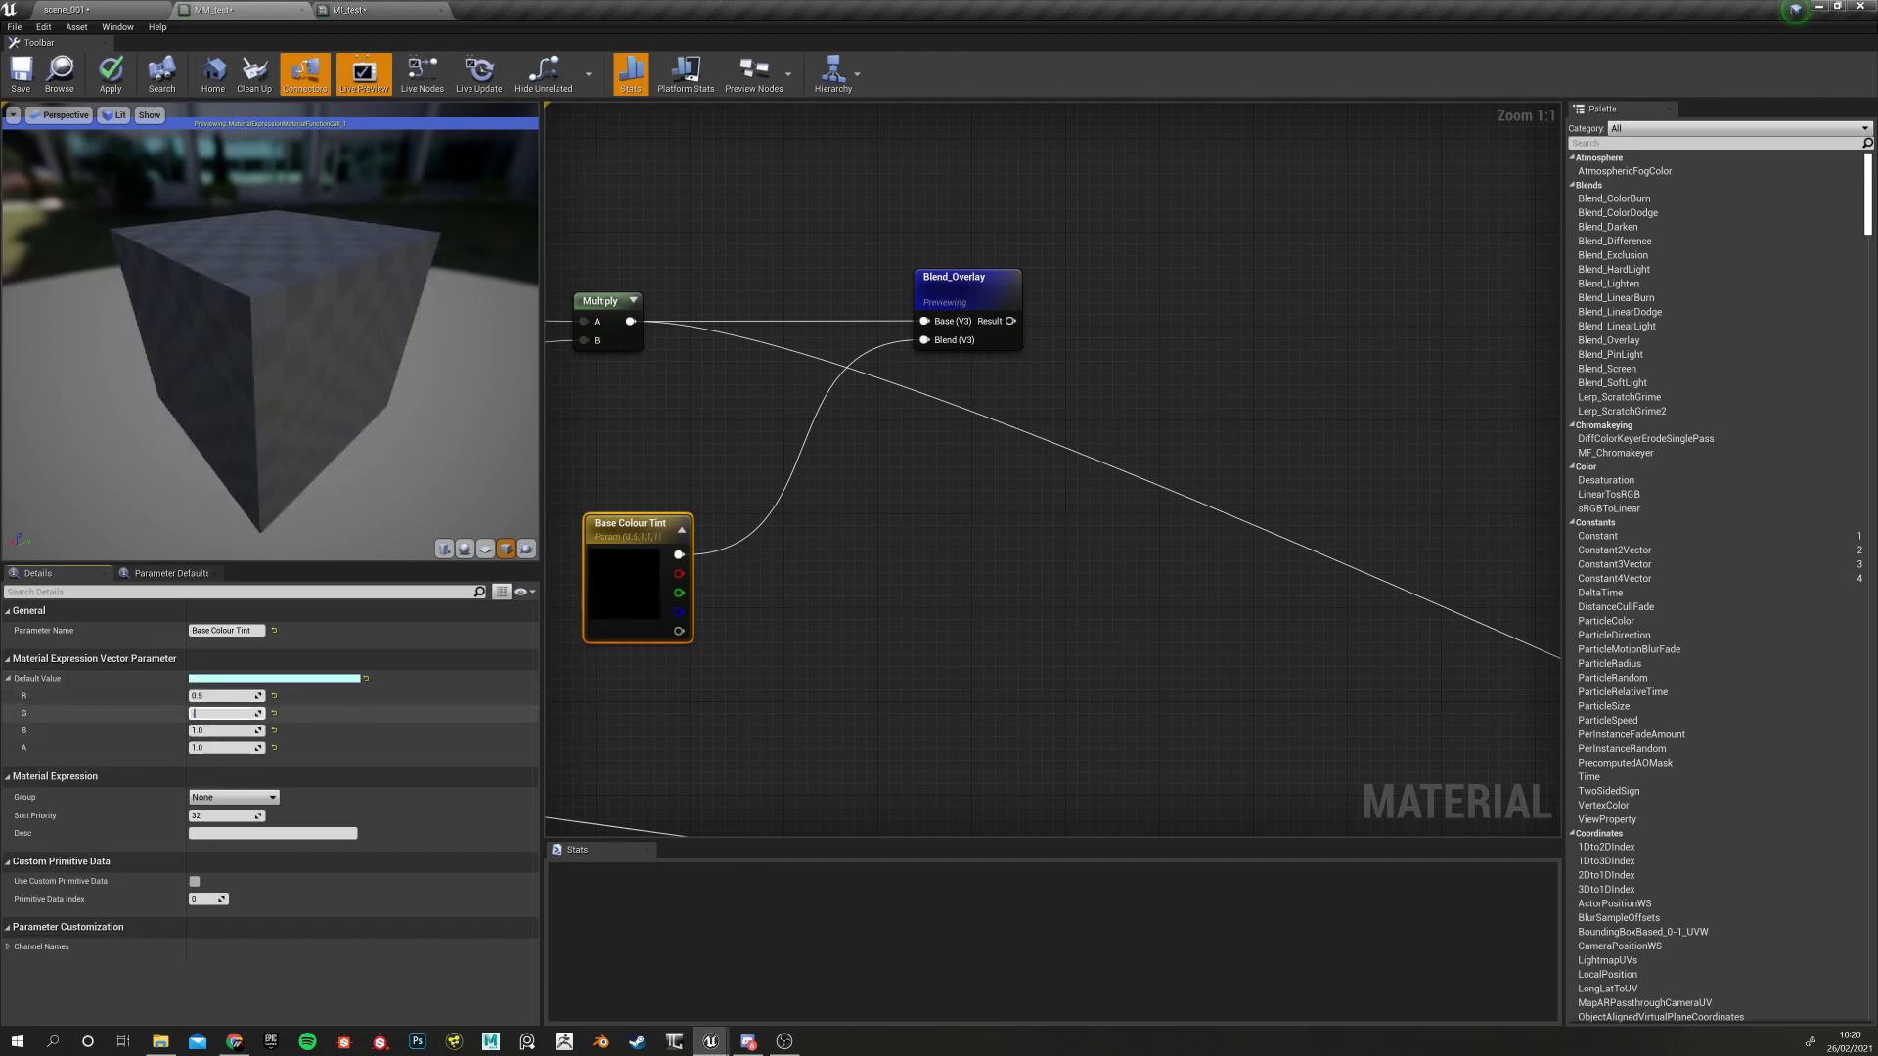
type(".5")
key("Tab")
type(".5")
key("Return")
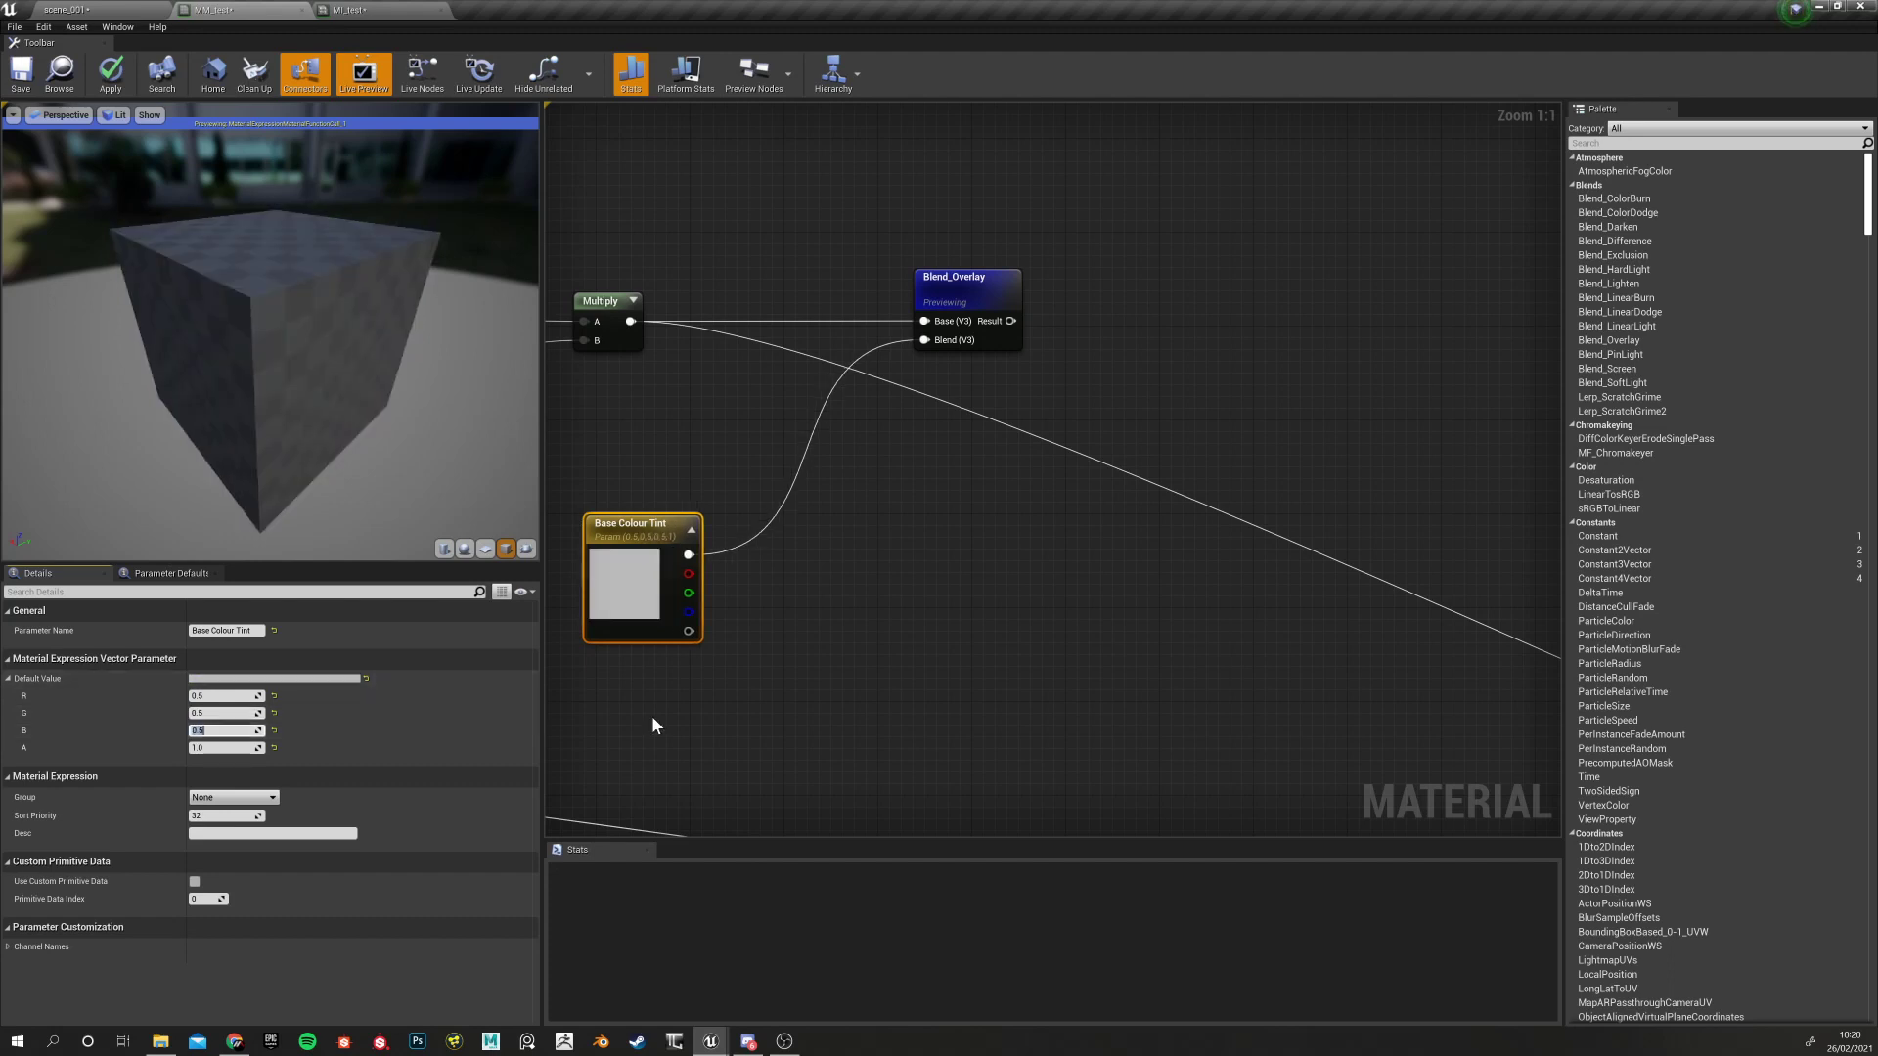
left_click(653, 716)
left_click(650, 561)
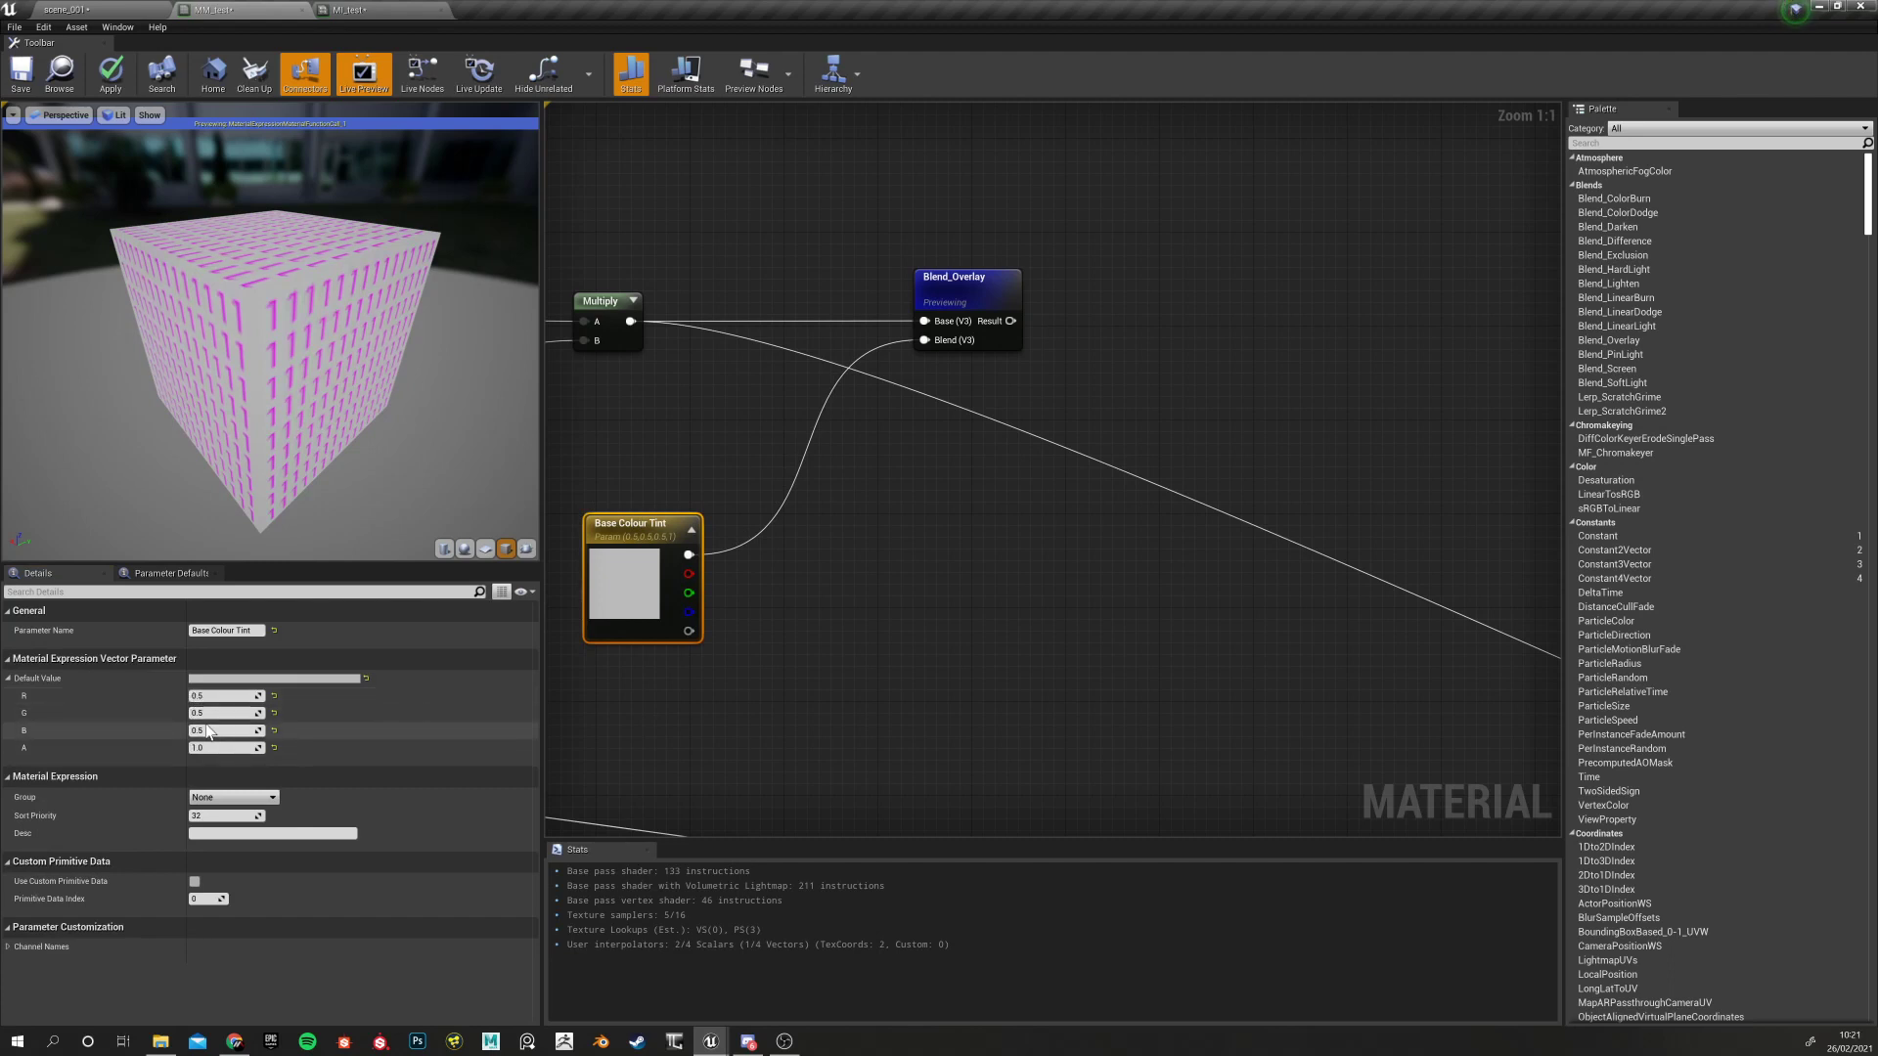
Re-preview Multiply and then Blend_Overlay to compare the grey-tinted result
right_click_drag(574, 502, 669, 535)
left_click(706, 335)
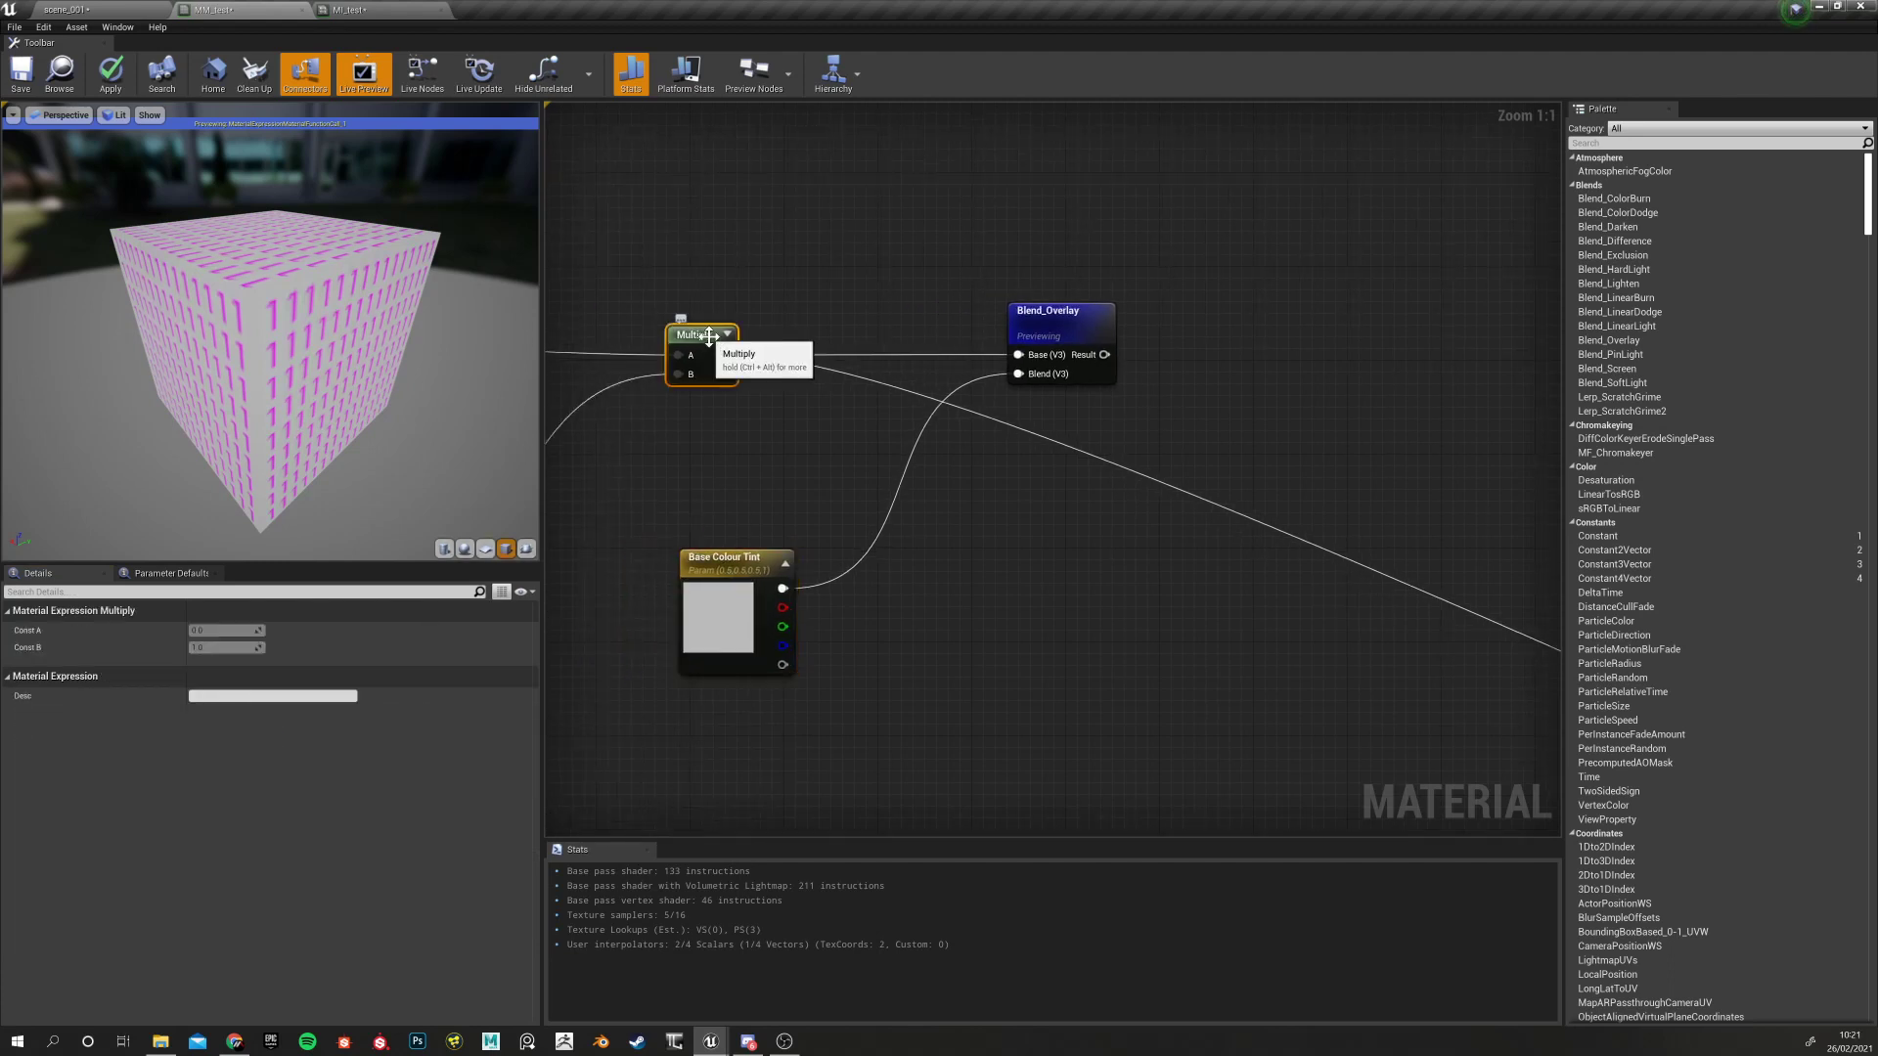
right_click(708, 336)
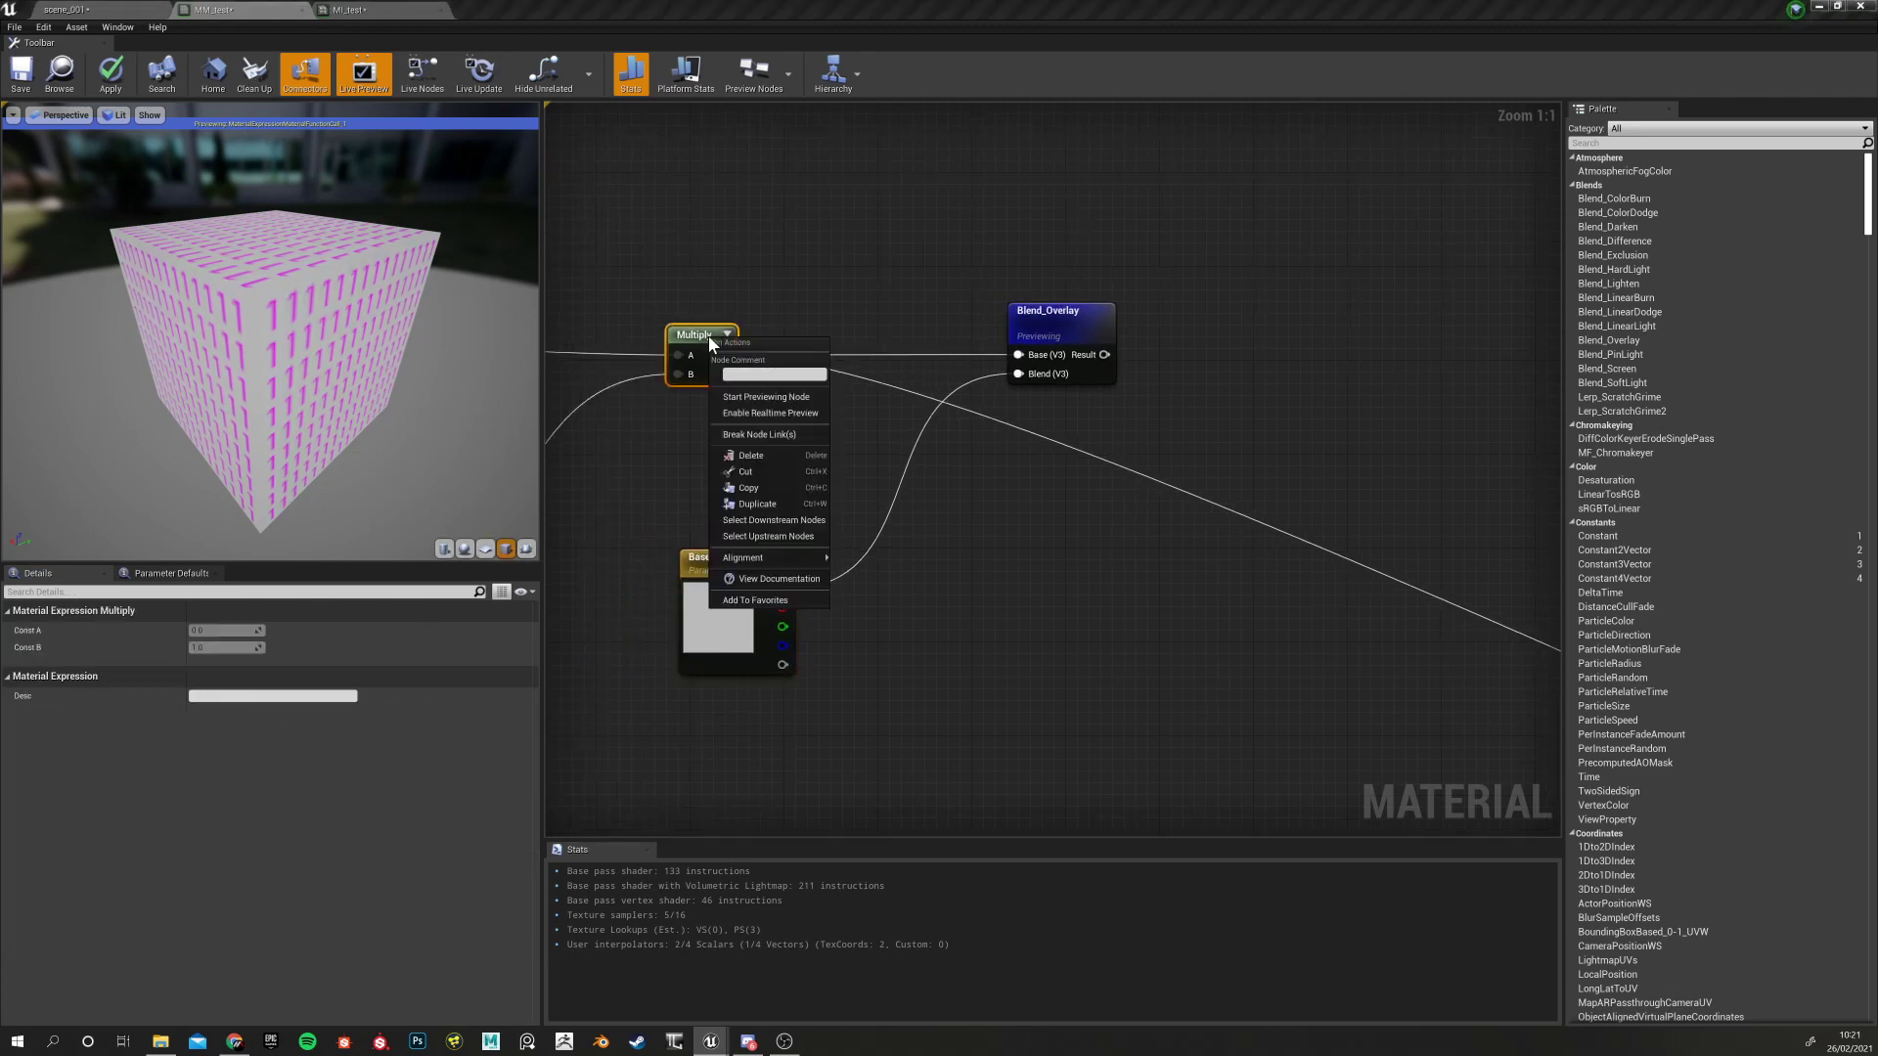
left_click(776, 397)
right_click(1064, 315)
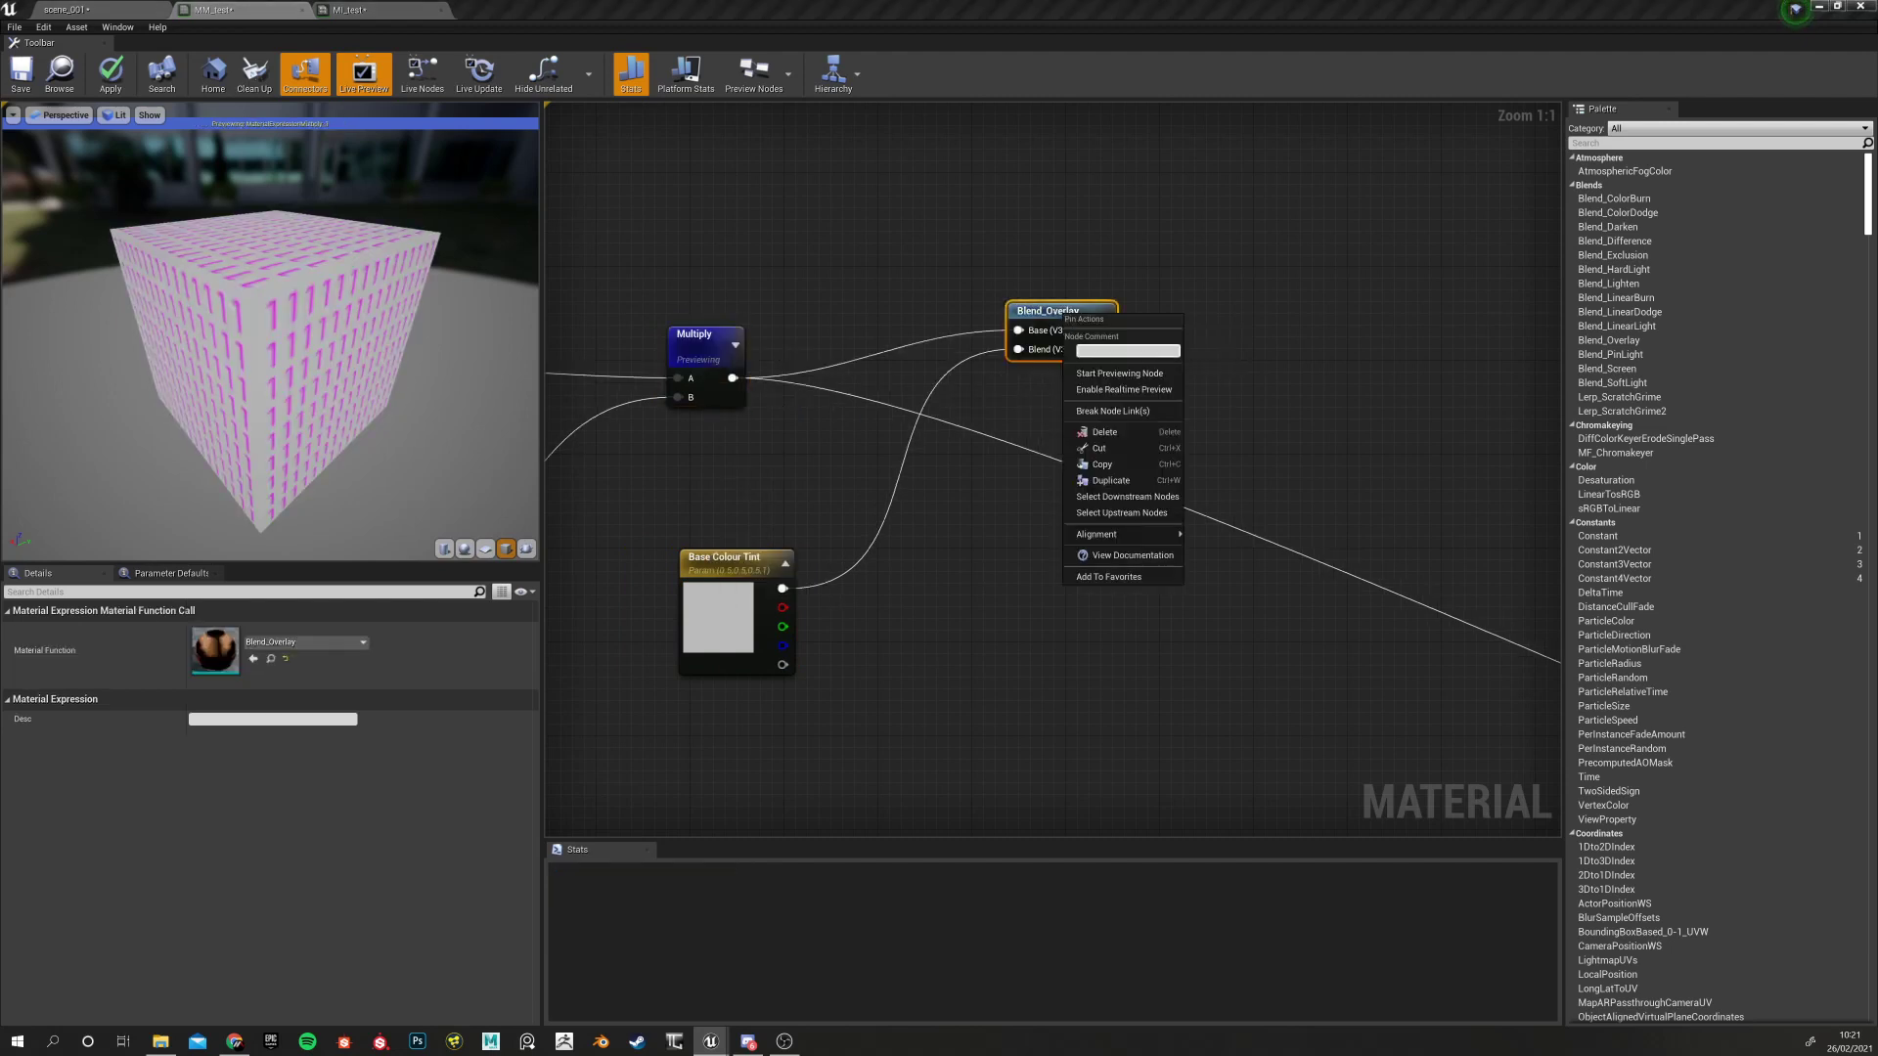
left_click(1120, 375)
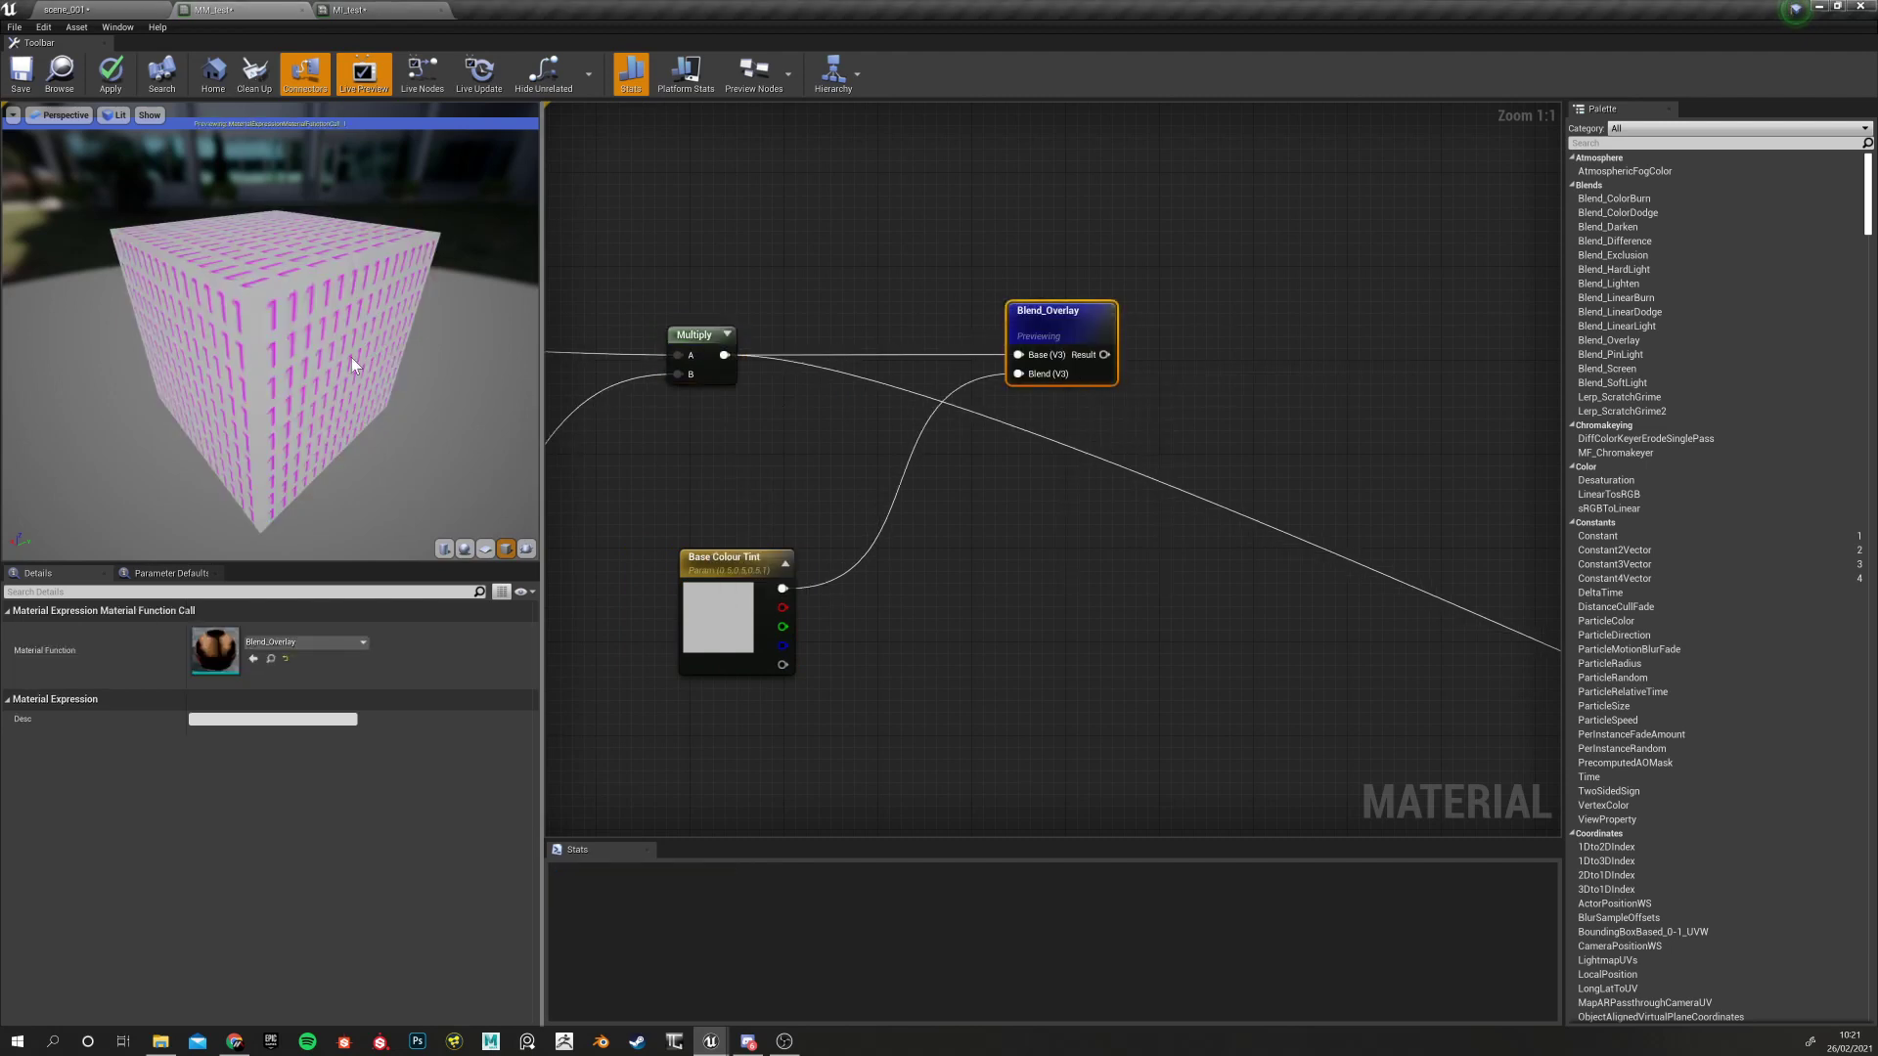
left_click(732, 577)
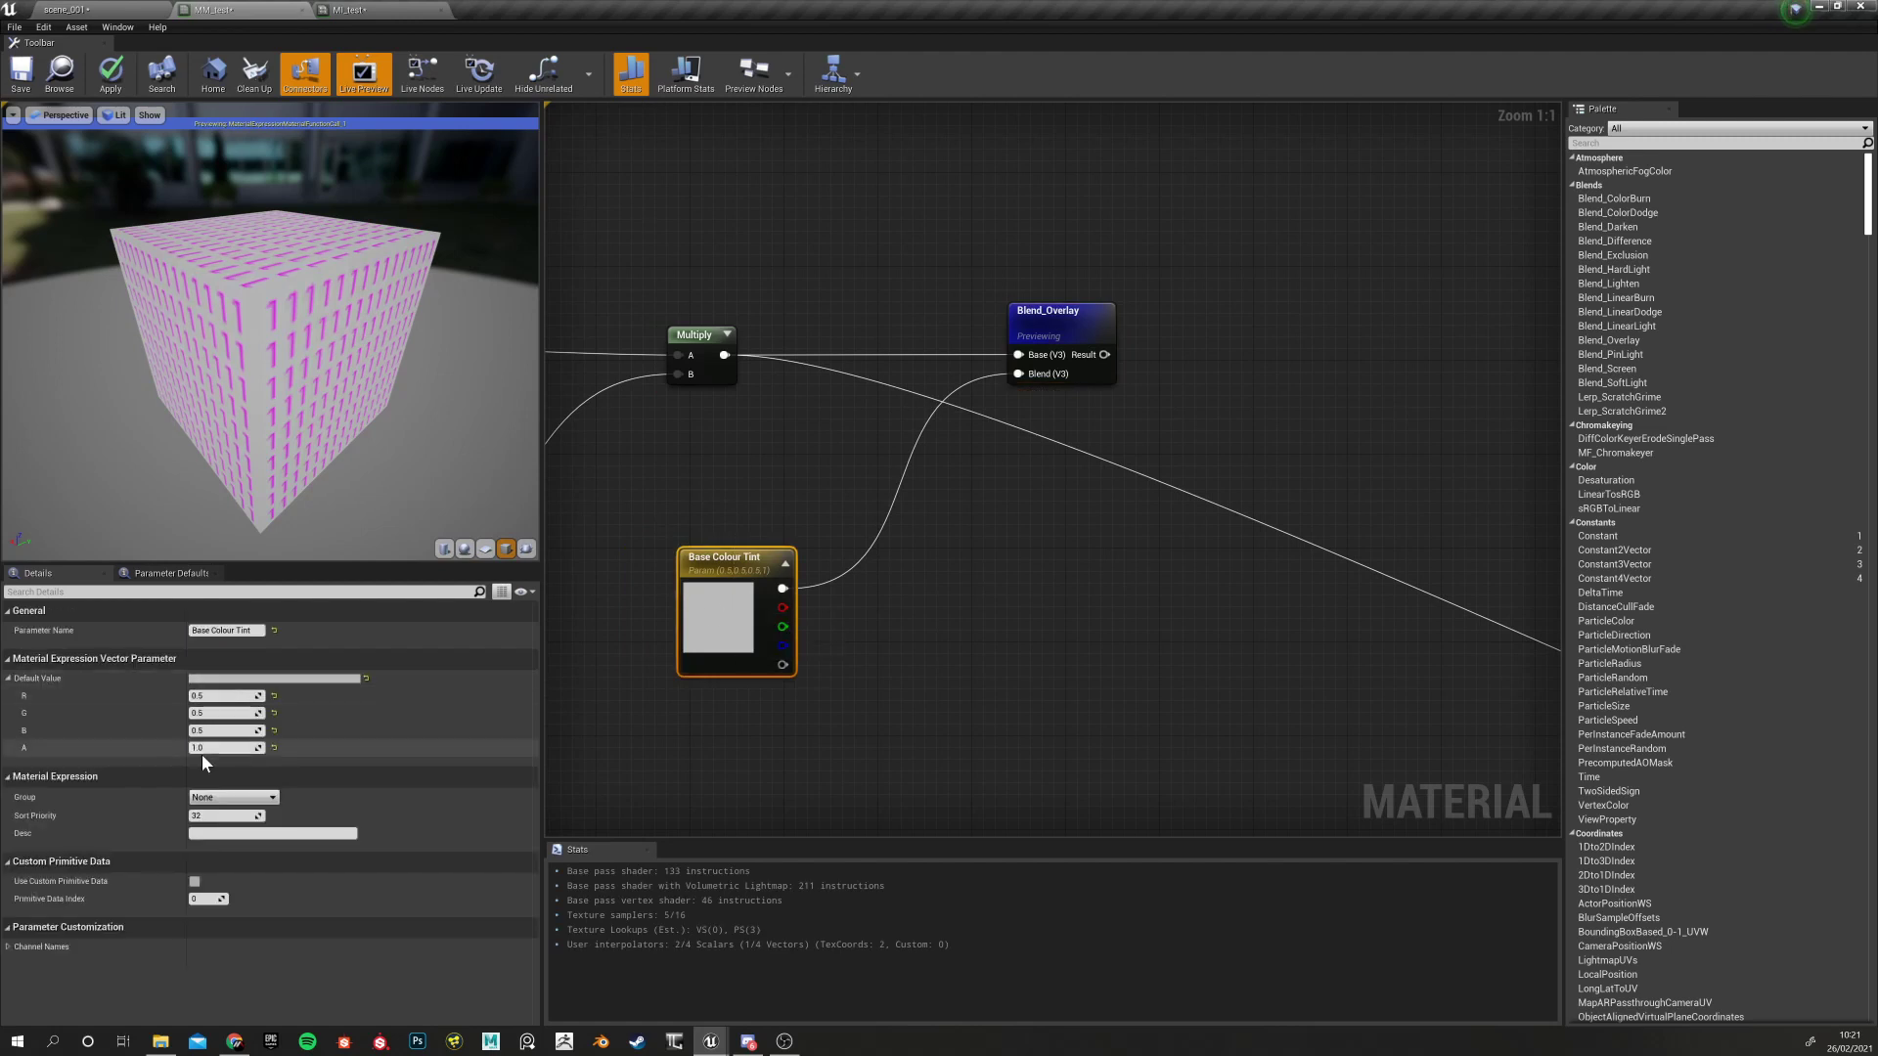
Put Base Colour Tint in the '2 - Base Colour Tweaks' parameter group
right_click_drag(1055, 659, 801, 490)
scroll(827, 626, "down", 1)
scroll(826, 622, "down", 4)
scroll(796, 466, "up", 3)
left_click(741, 525)
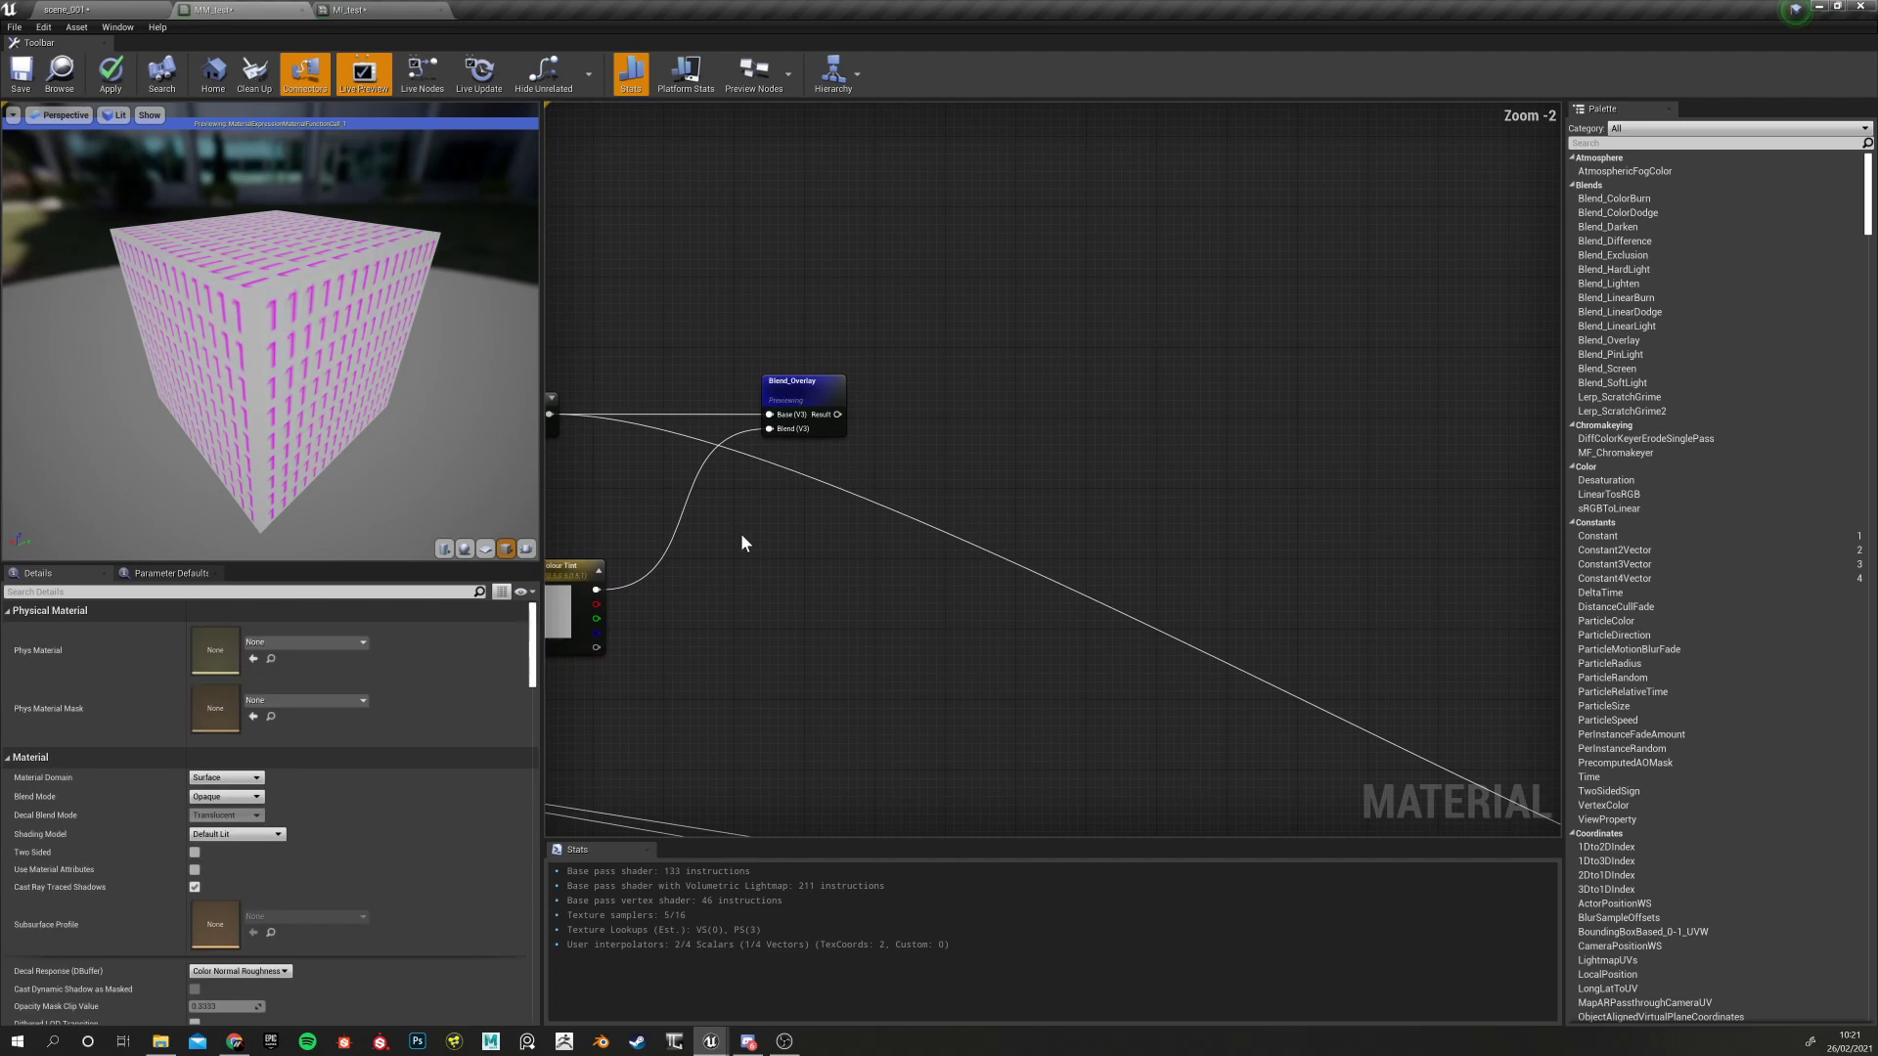
right_click_drag(736, 600, 917, 558)
left_click(733, 526)
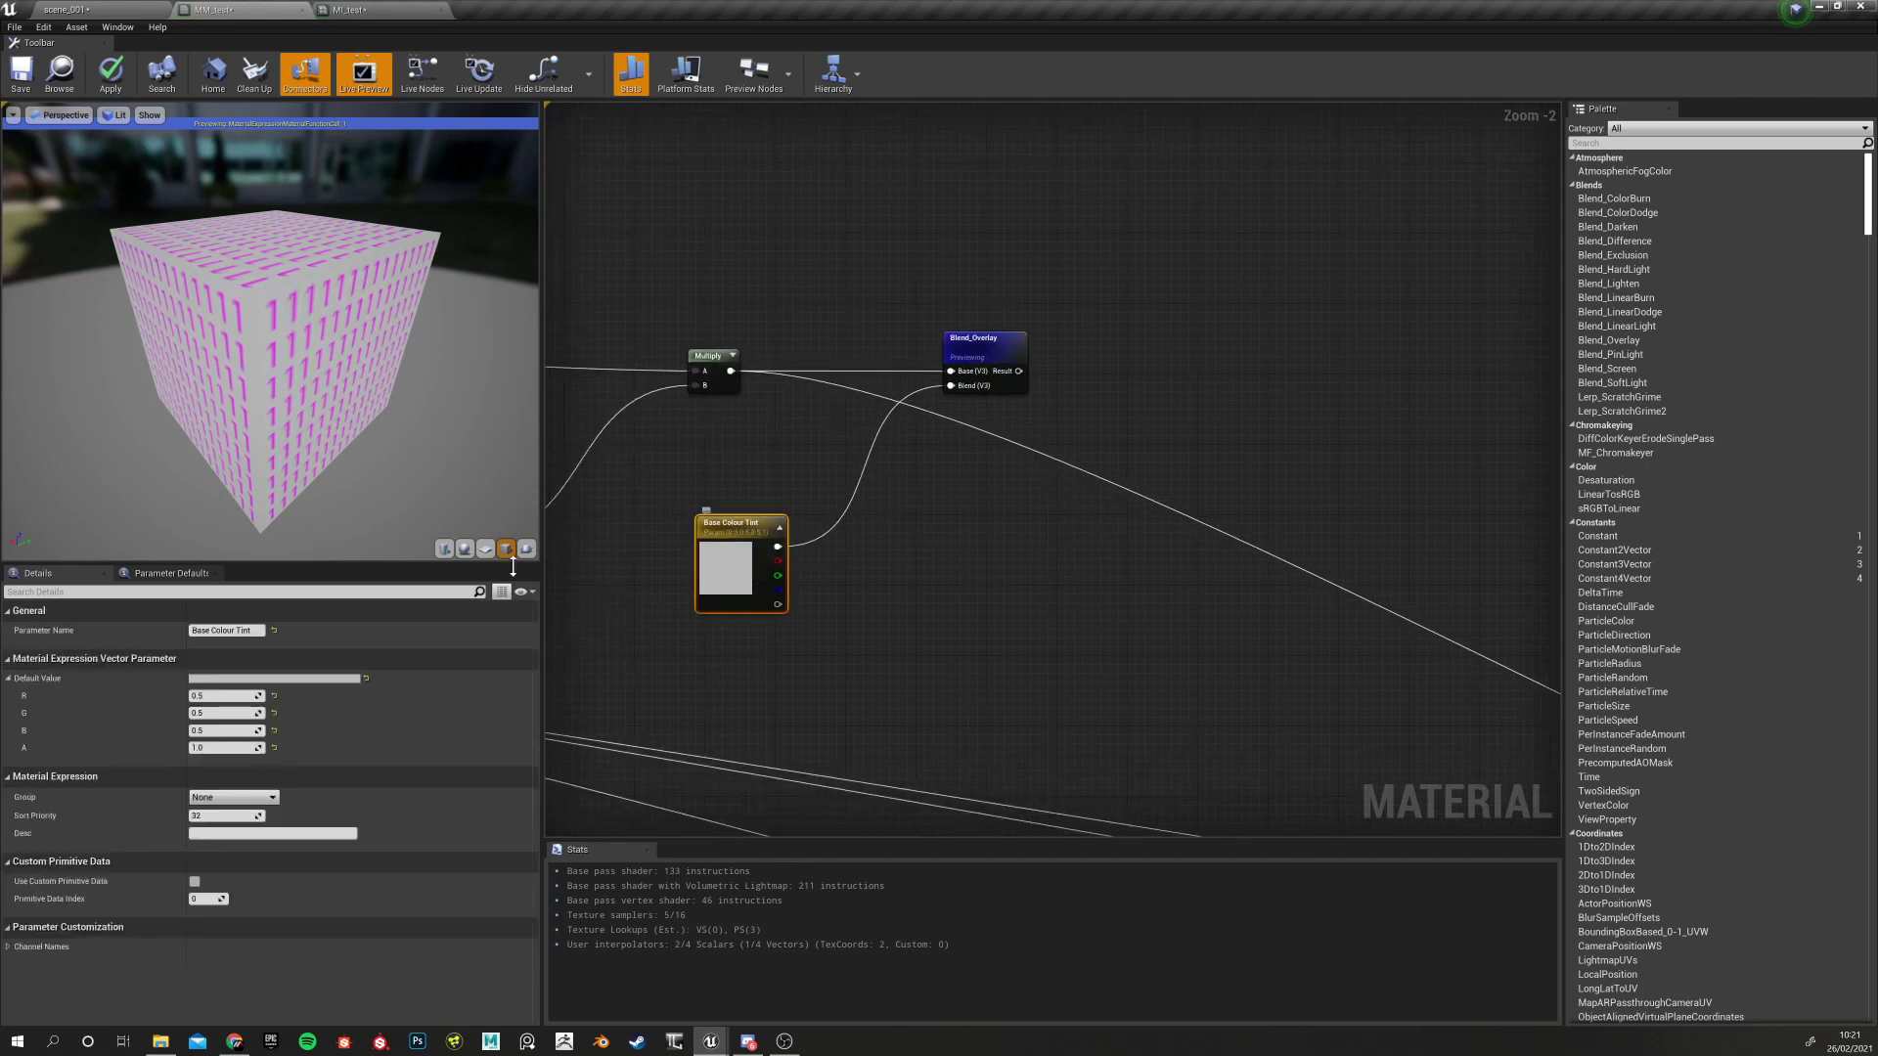
left_click(234, 797)
left_click(230, 821)
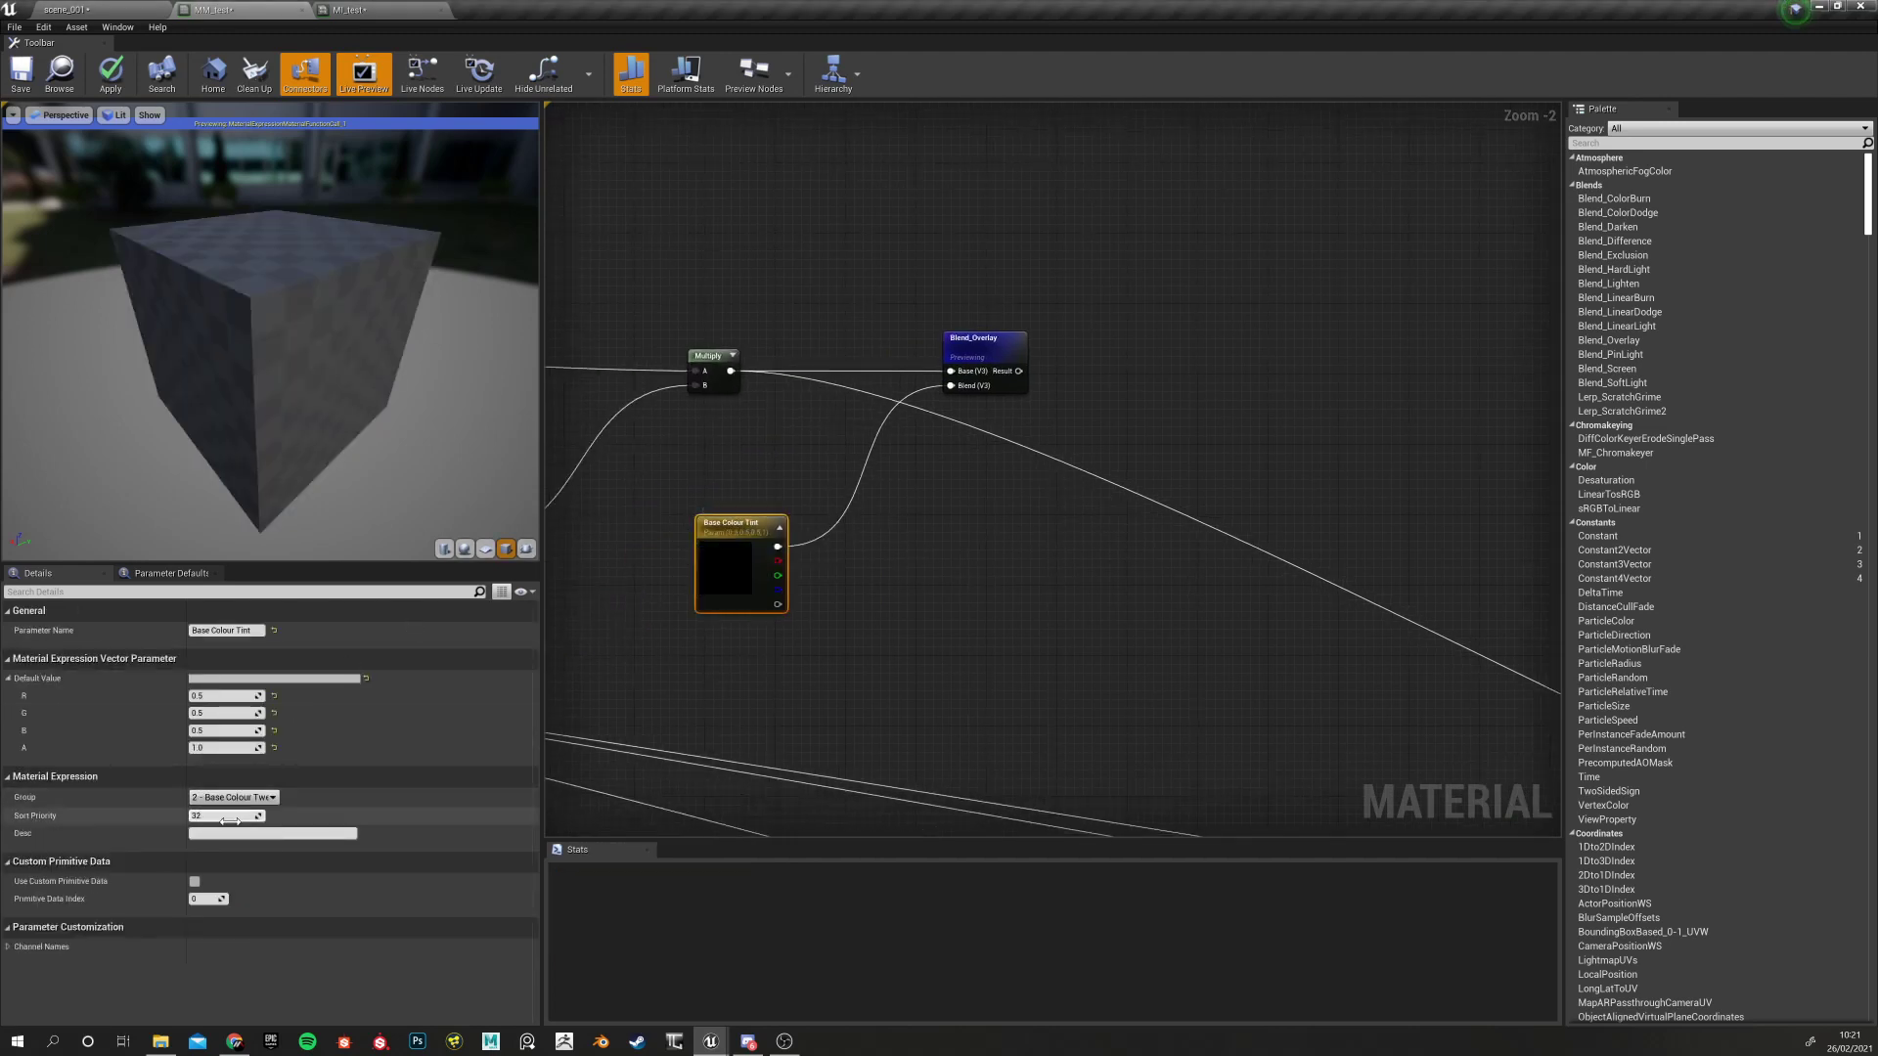
Wire Blend_Overlay's Result output into the material's Base Color input
right_click_drag(699, 455, 842, 449)
right_click_drag(730, 584, 1104, 596)
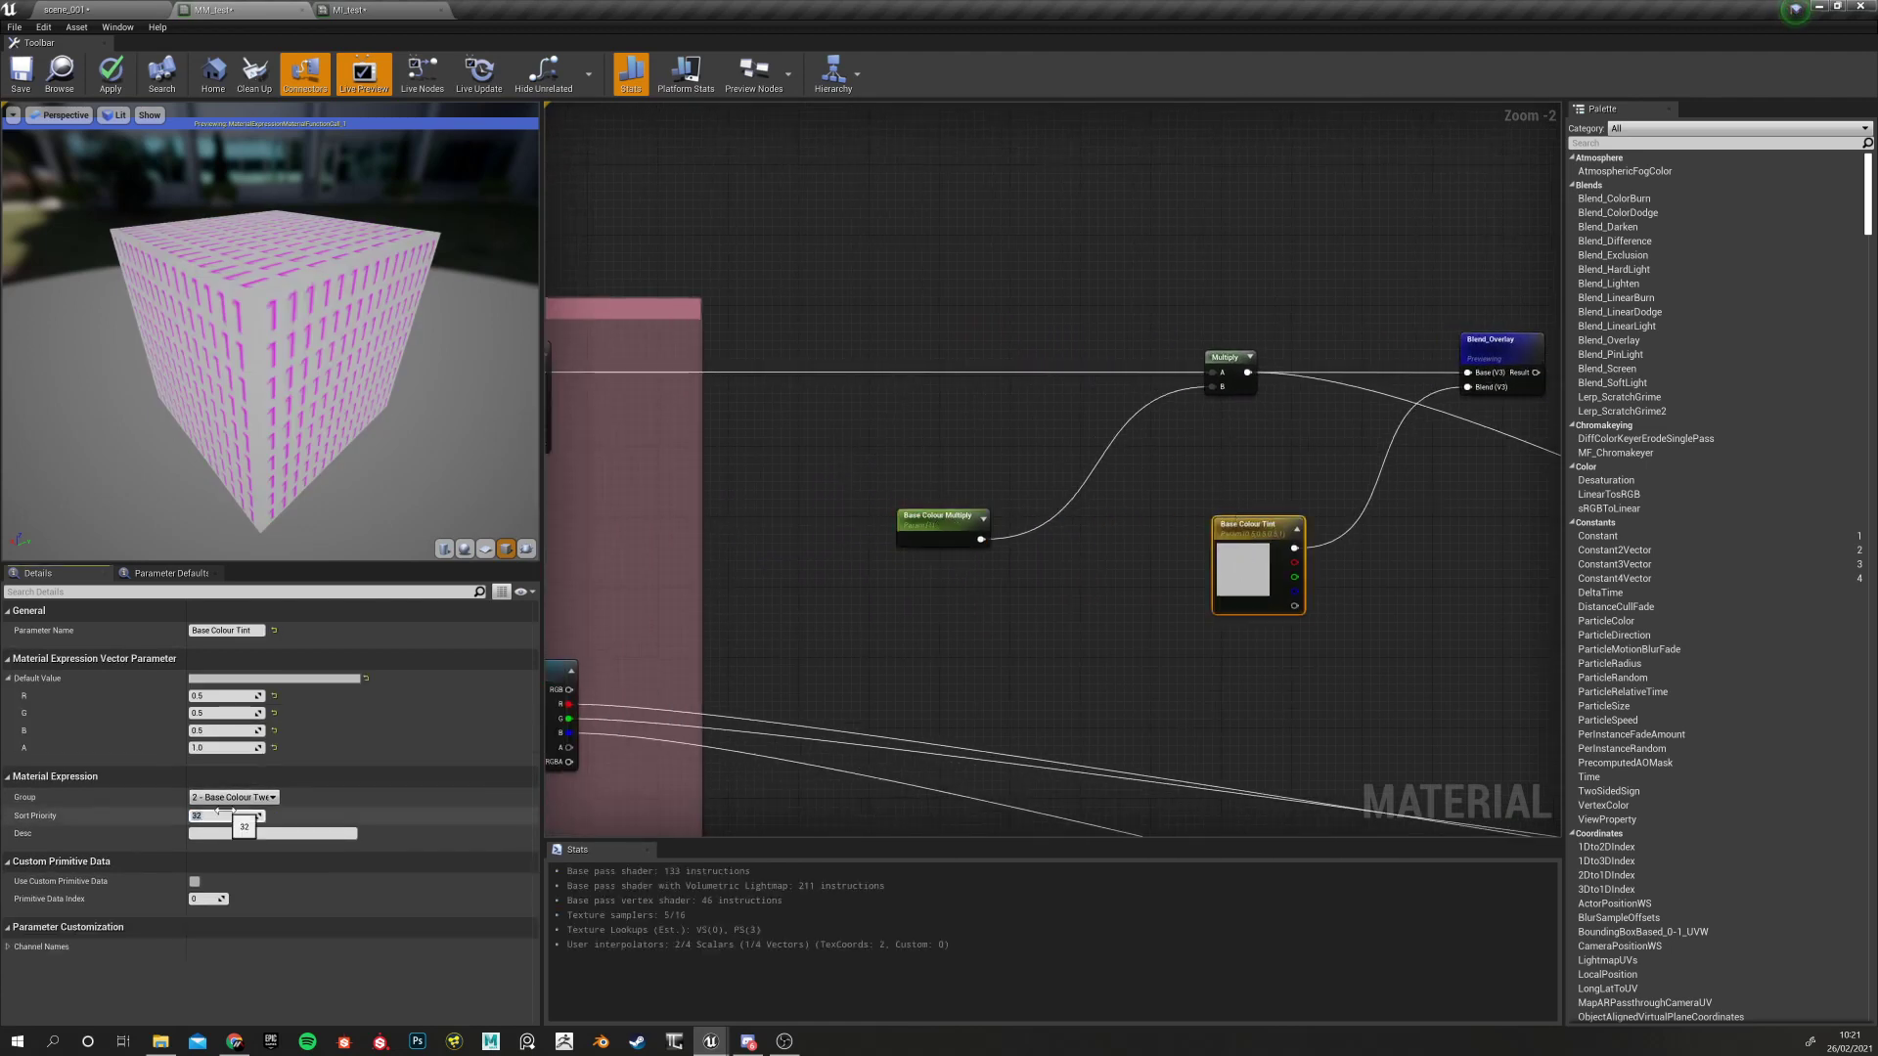
left_click(1119, 696)
right_click_drag(1241, 697, 600, 691)
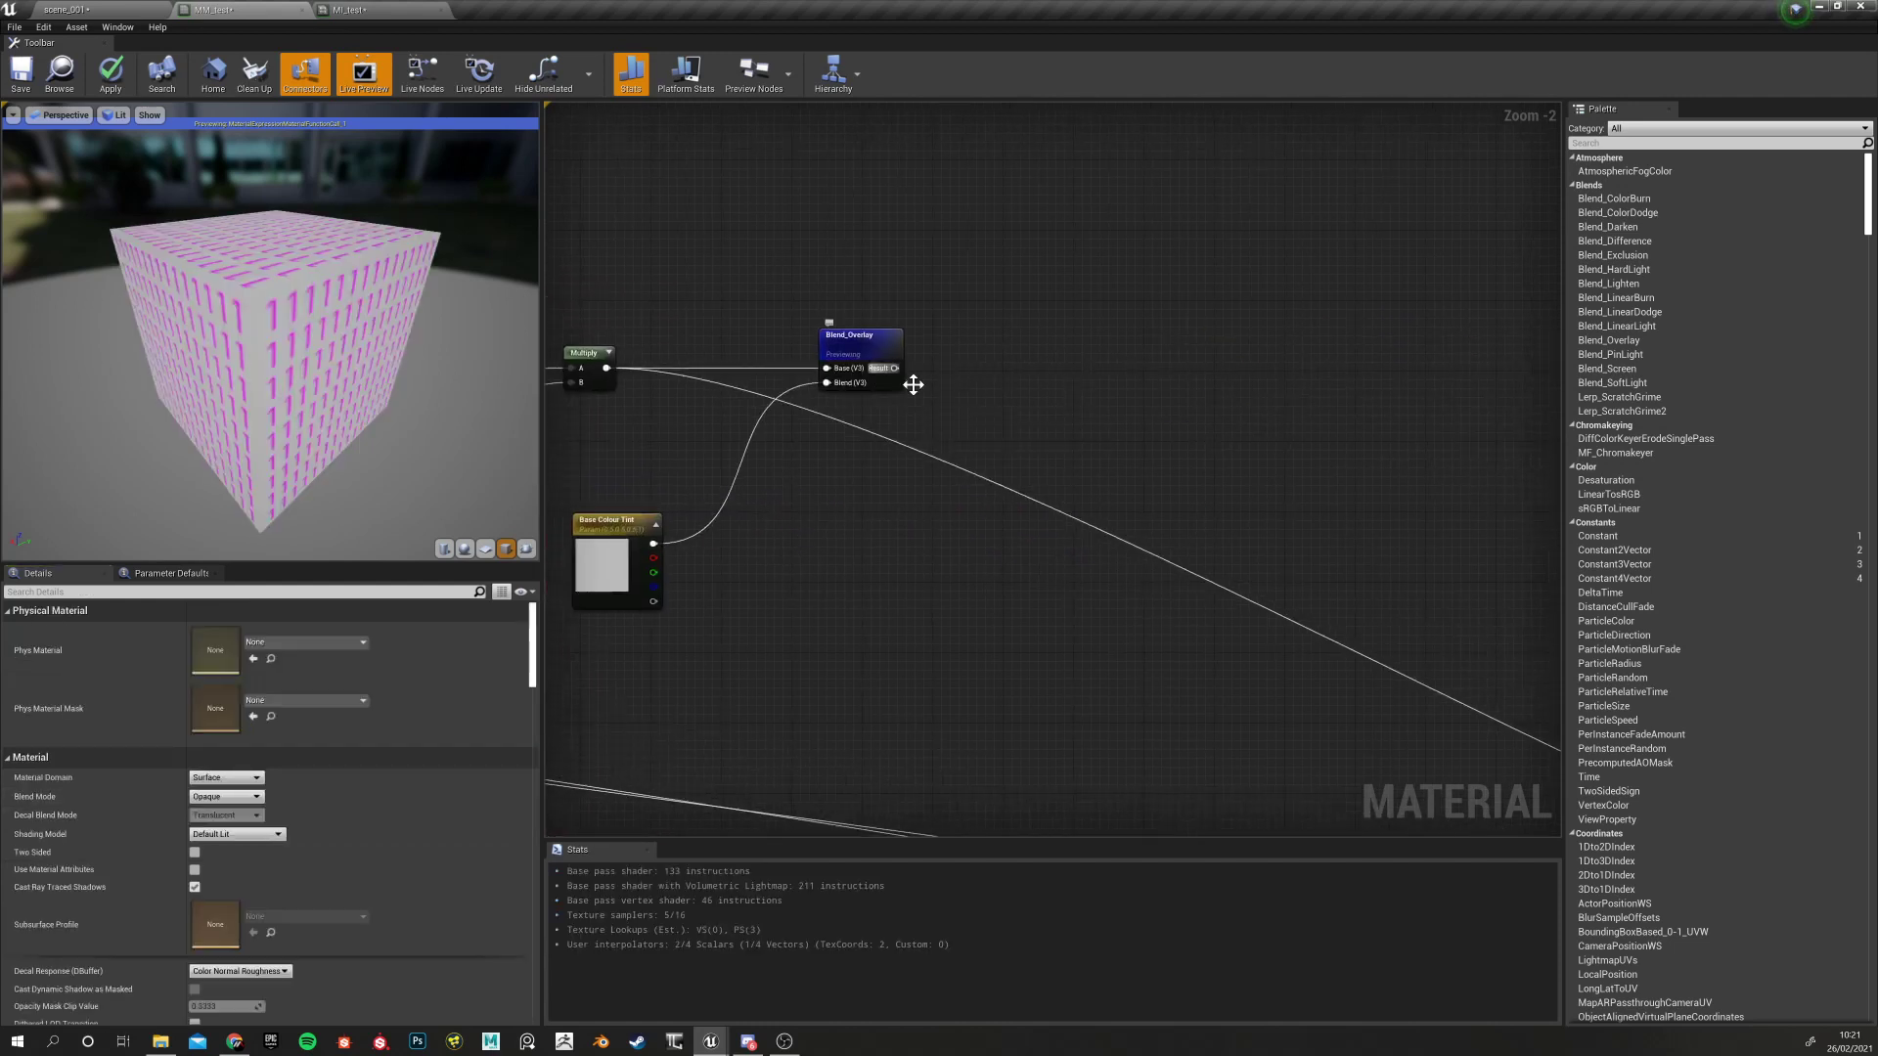
left_click_drag(894, 368, 1144, 452)
left_click(930, 362)
left_click_drag(894, 368, 1446, 677)
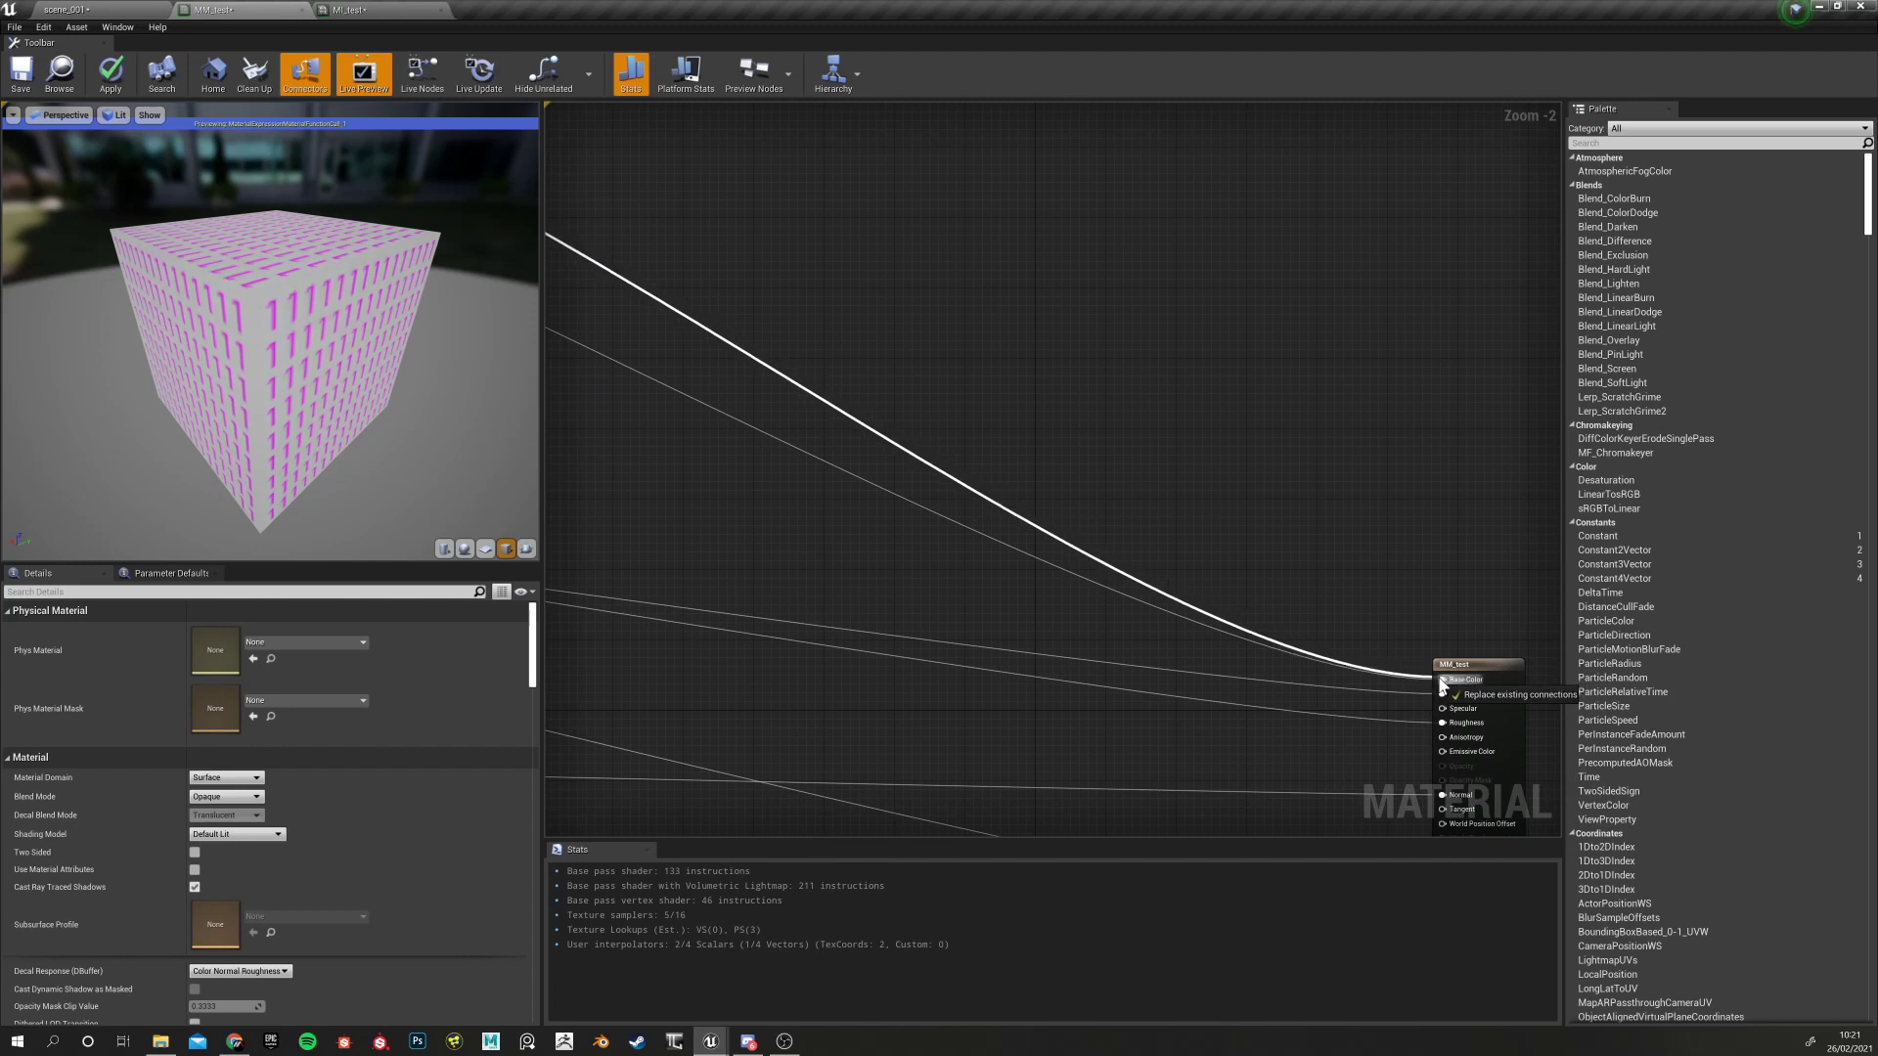
mouse_move(920, 420)
right_mouse_down()
mouse_move(1492, 538)
mouse_move(1484, 554)
right_mouse_up()
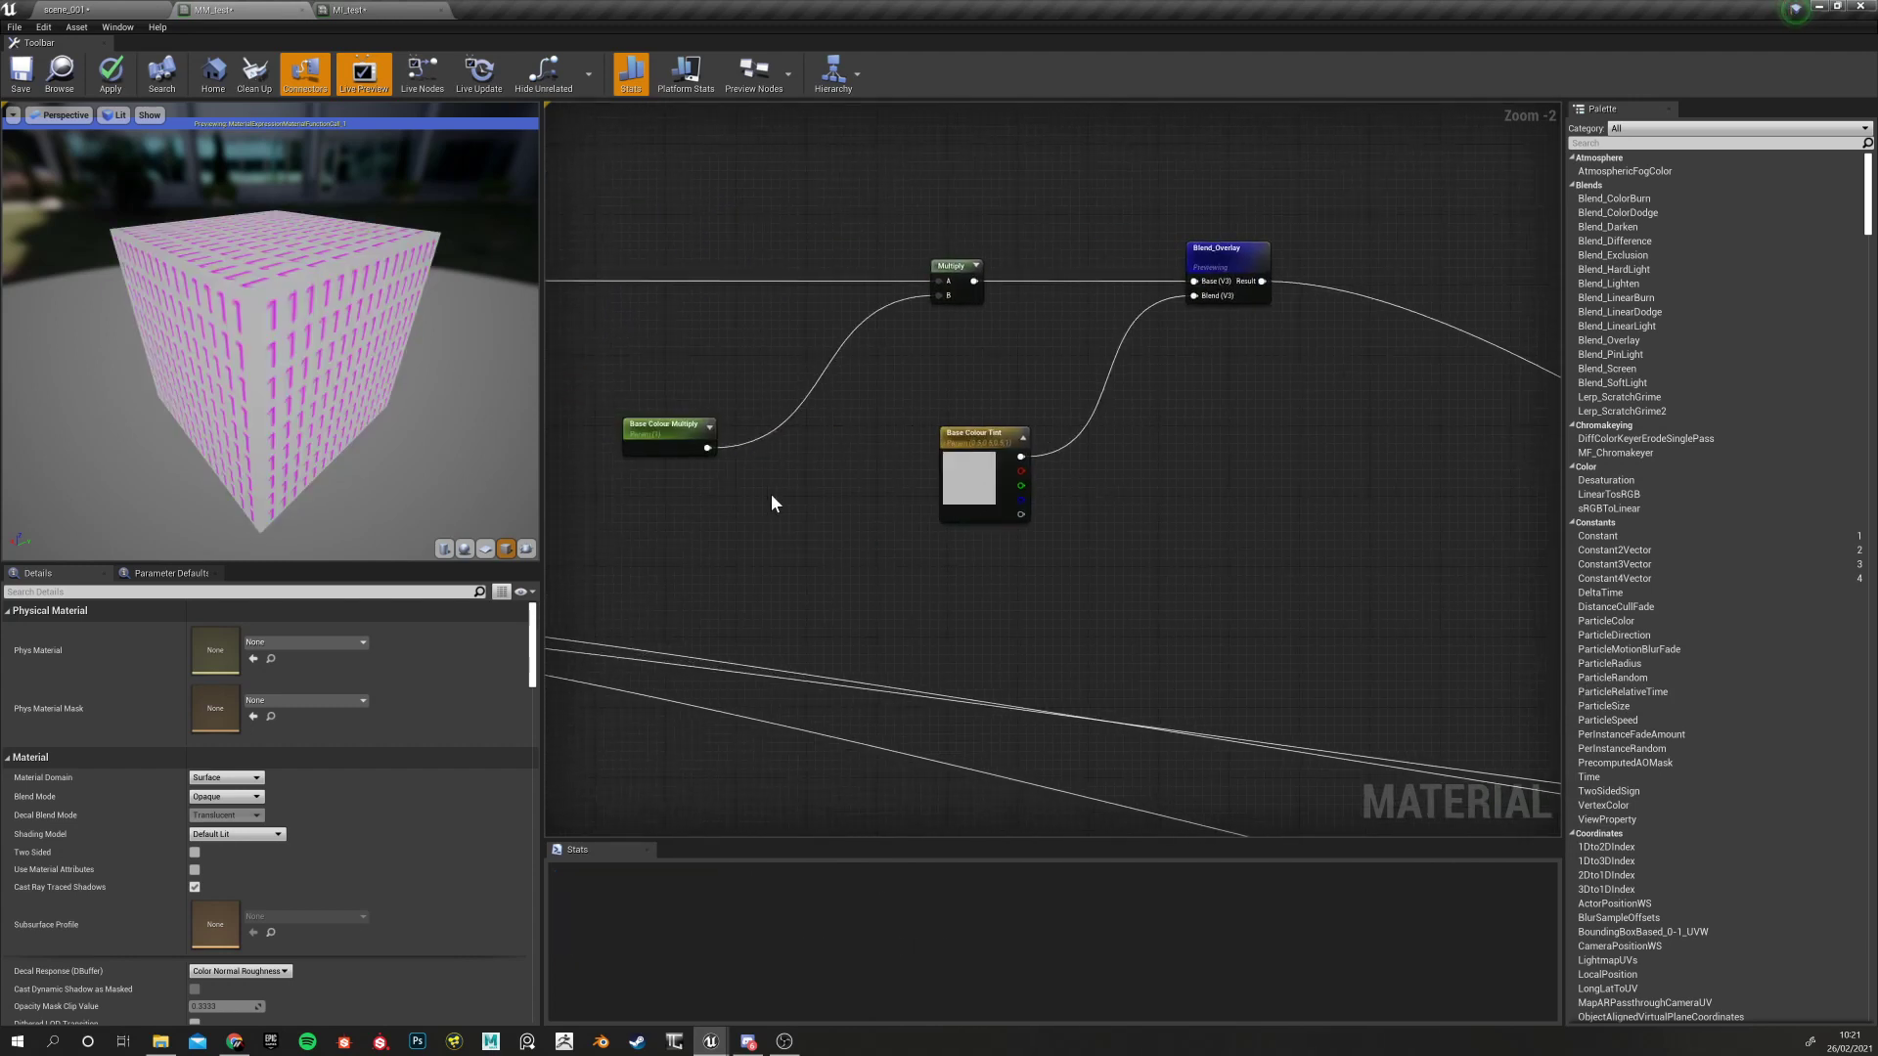
Stop previewing Blend_Overlay, save MM_test and switch to MI_test
right_click(1244, 237)
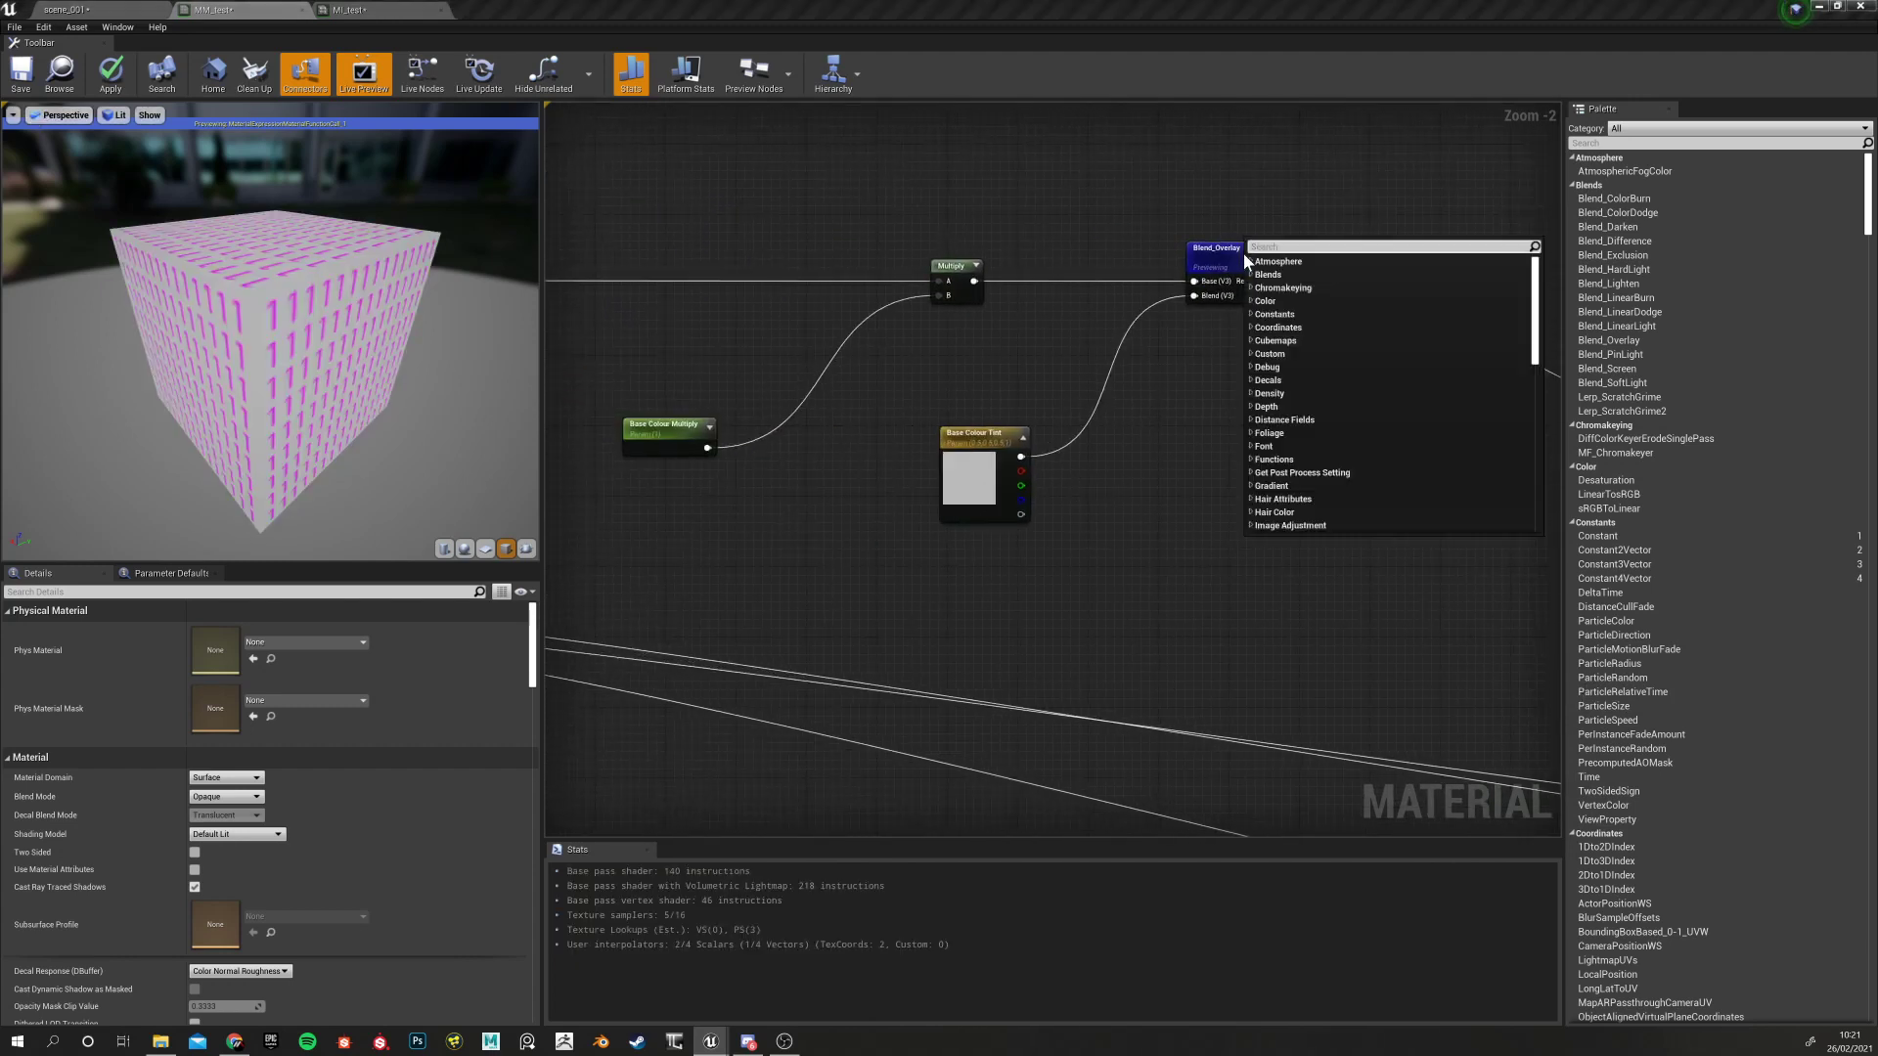
right_click(1227, 252)
left_click(1272, 309)
left_click(1164, 391)
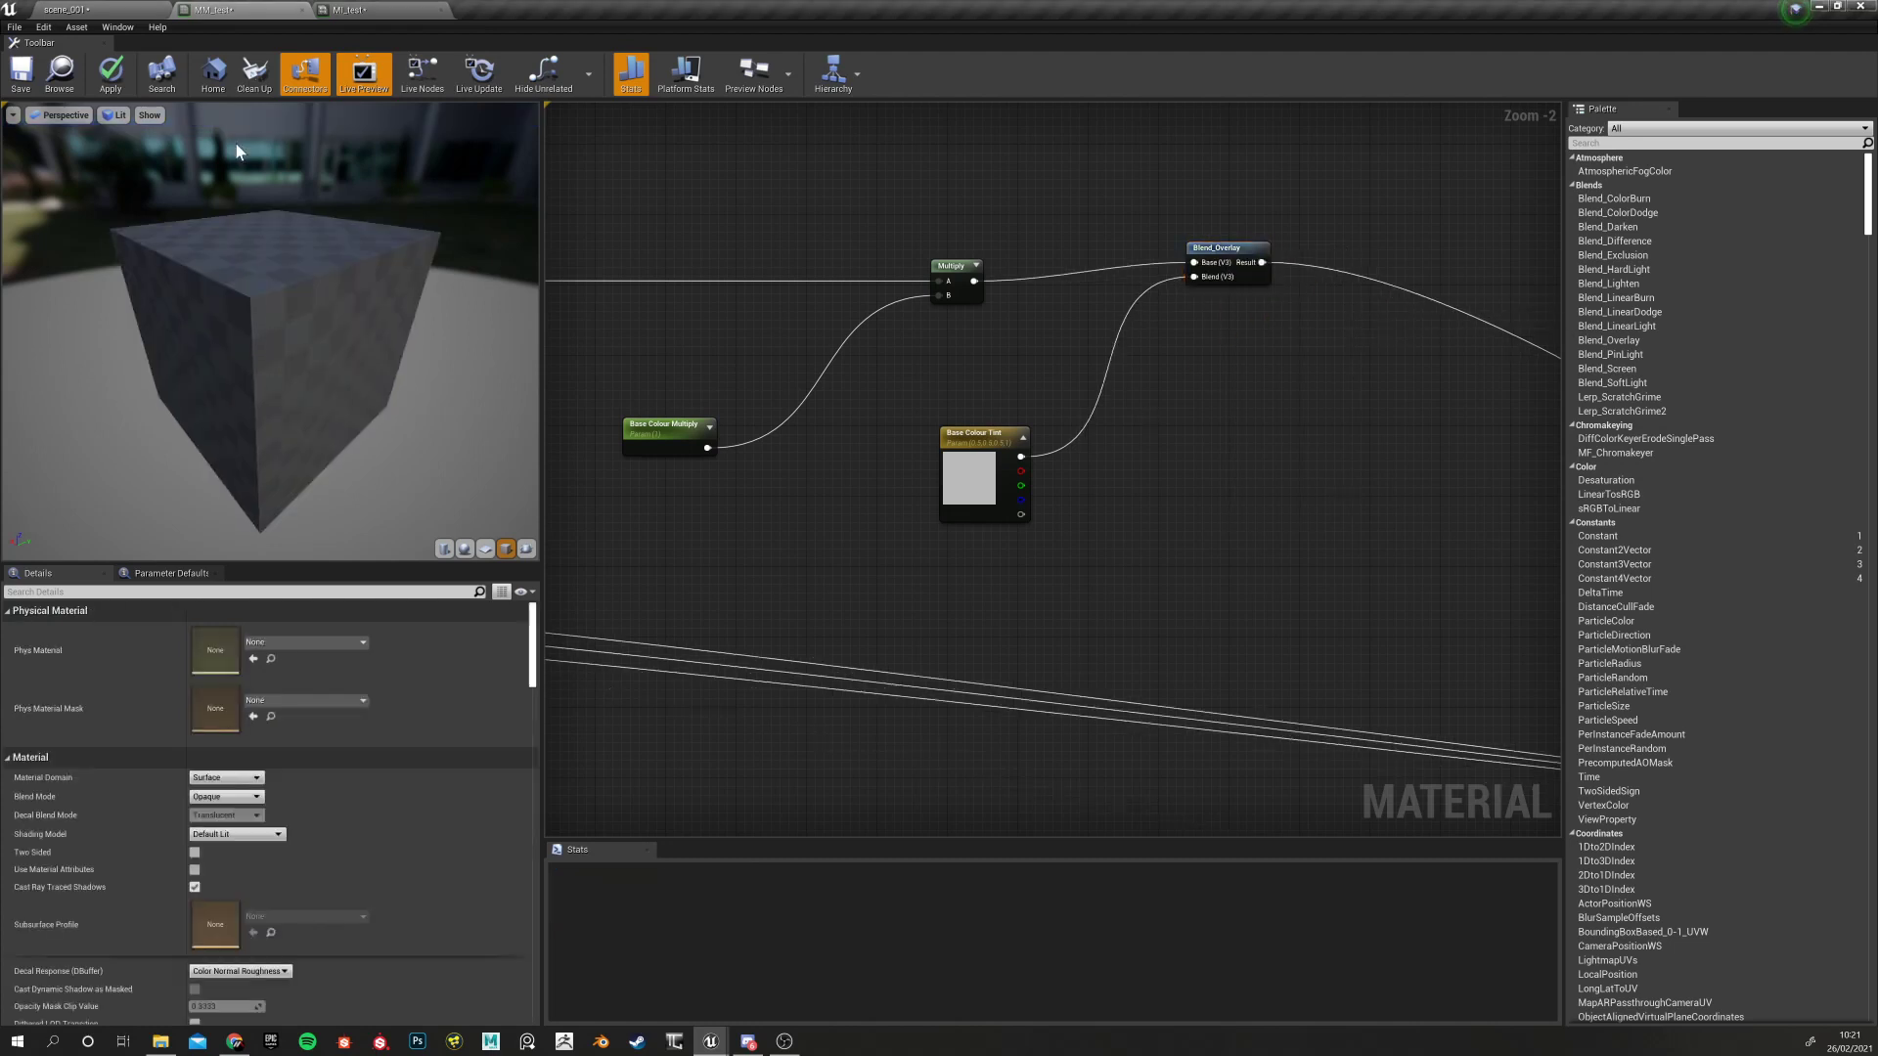
left_click(23, 71)
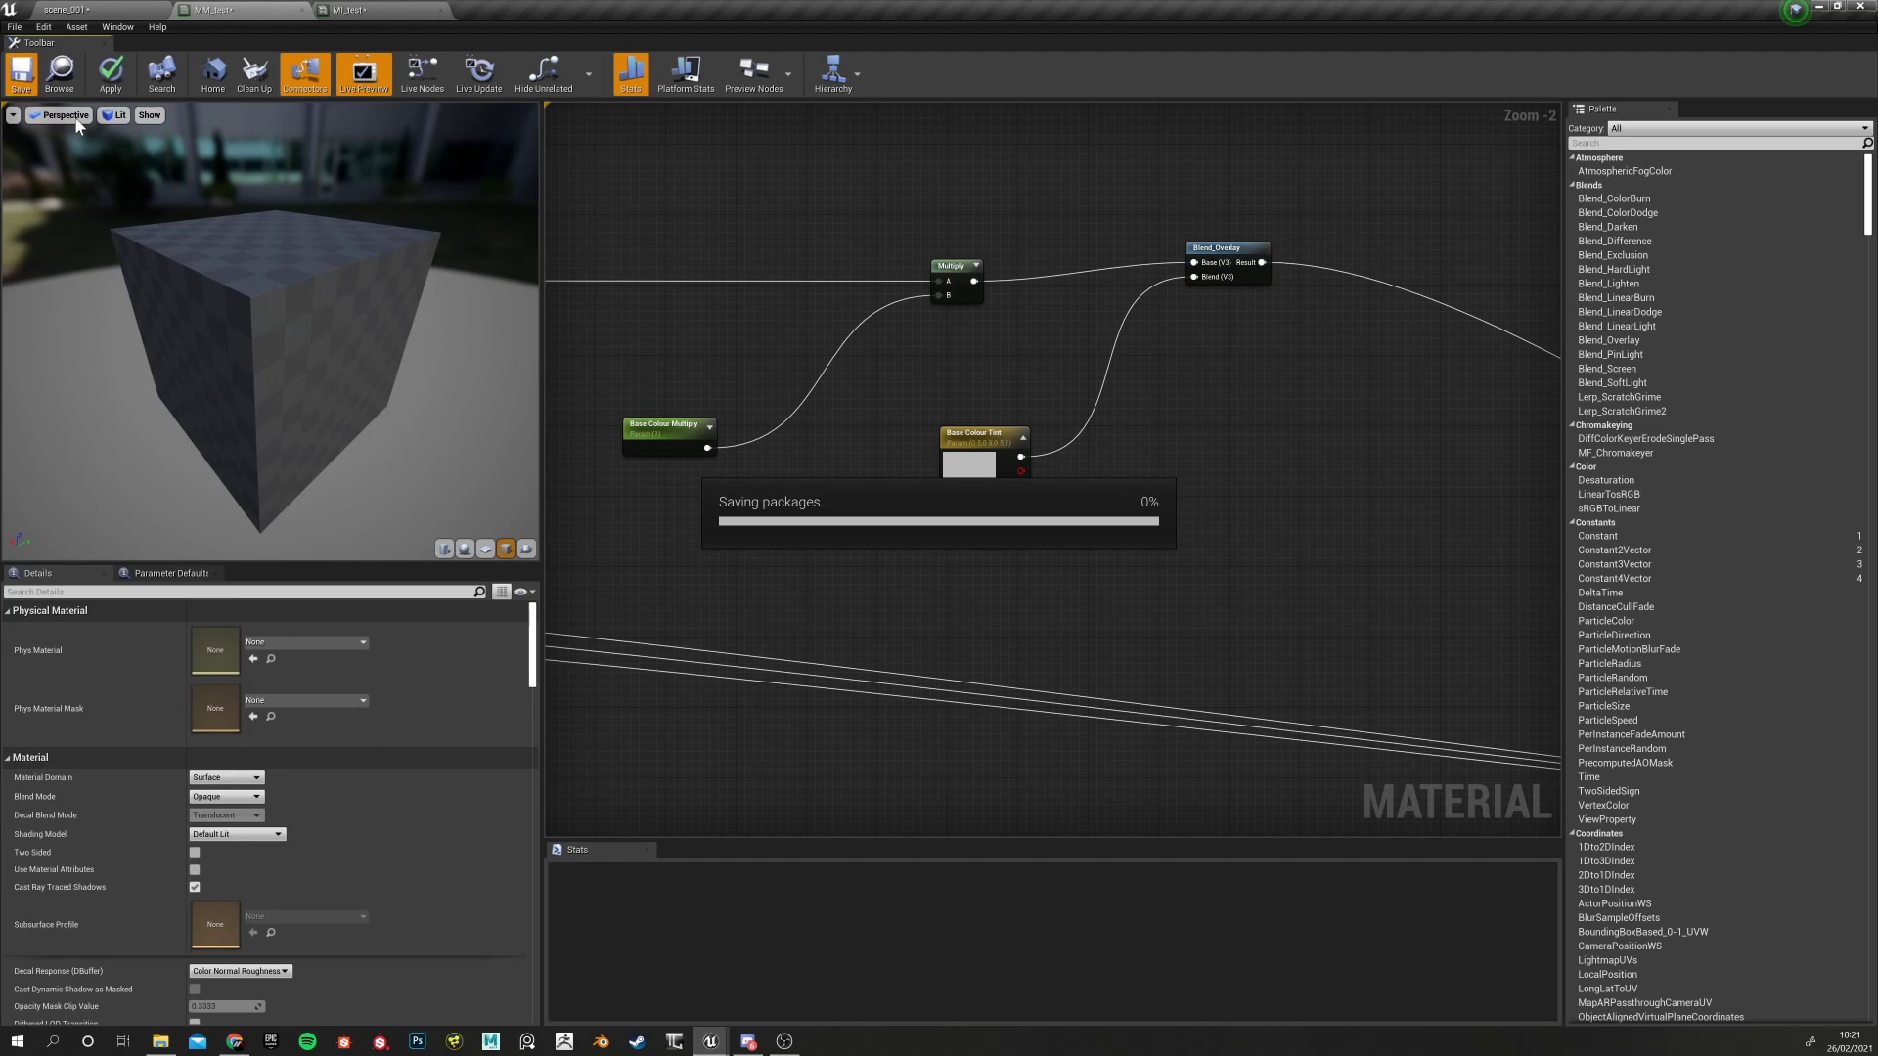
left_click(356, 10)
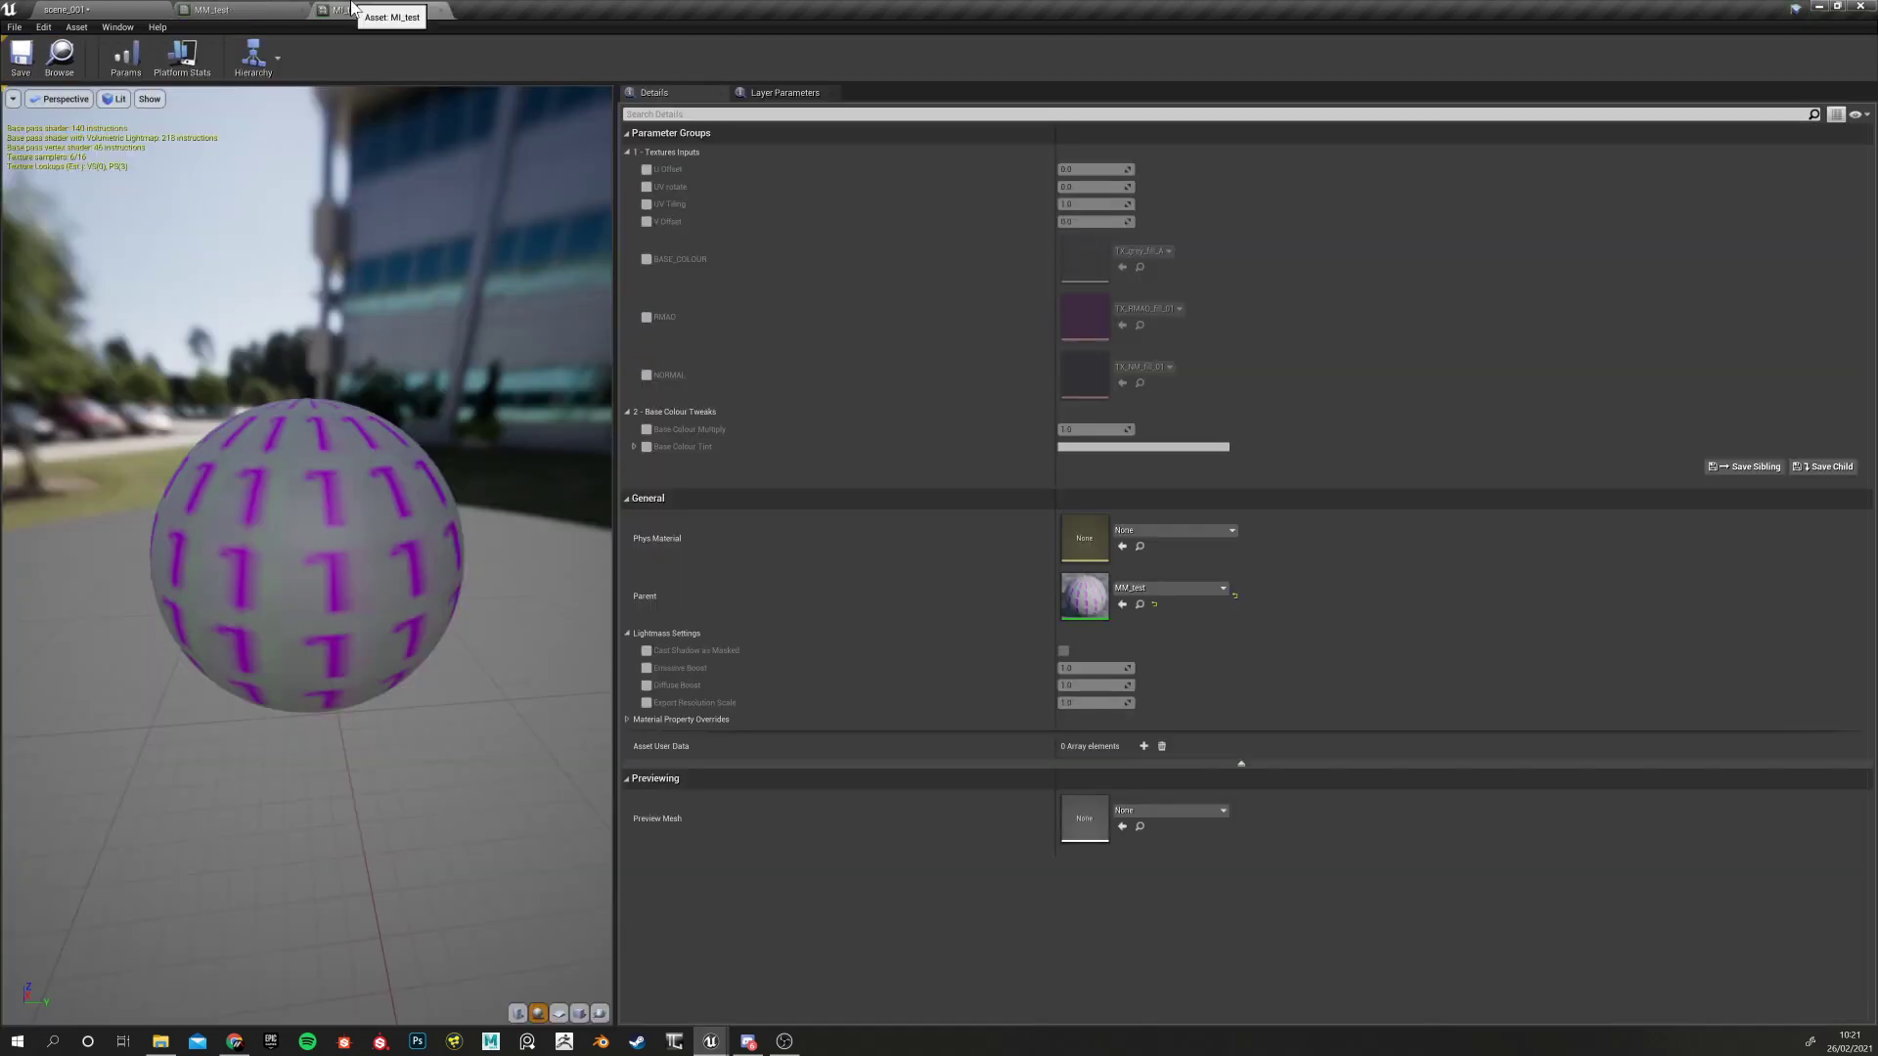
left_click(627, 413)
left_click(627, 412)
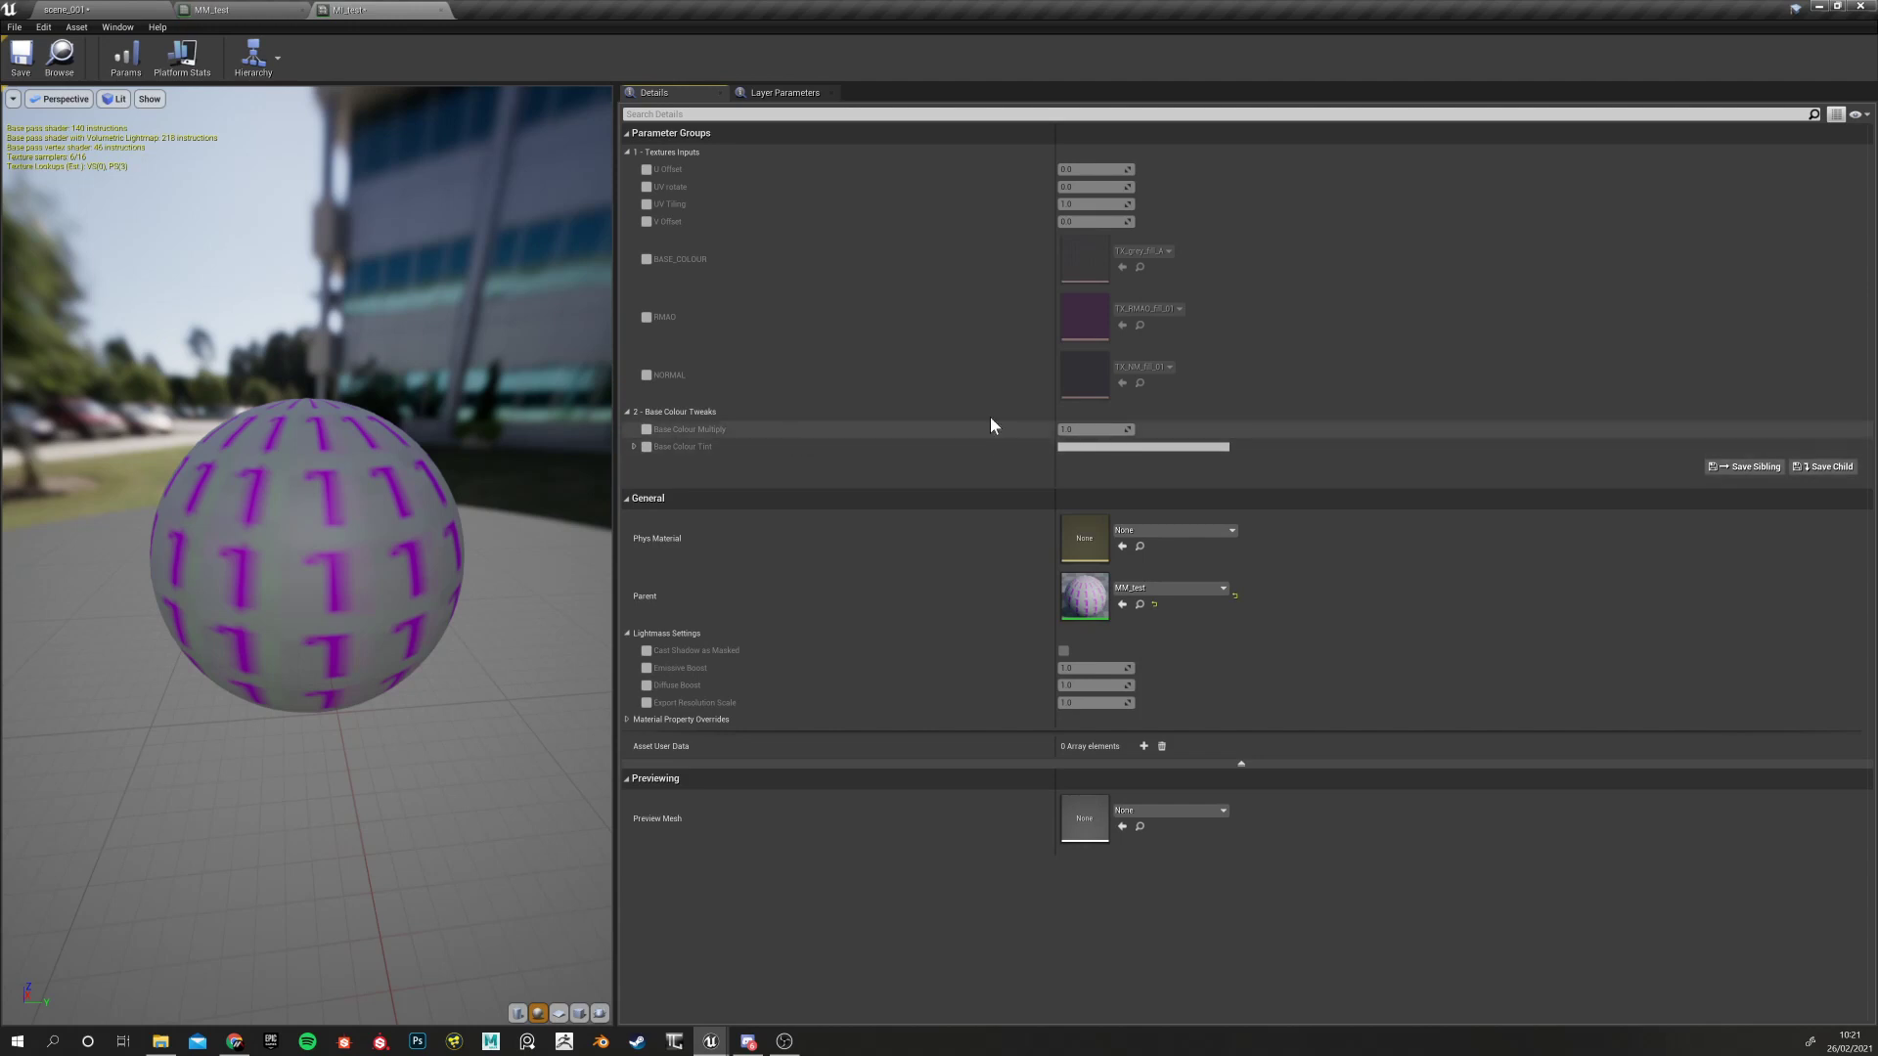
left_click(645, 446)
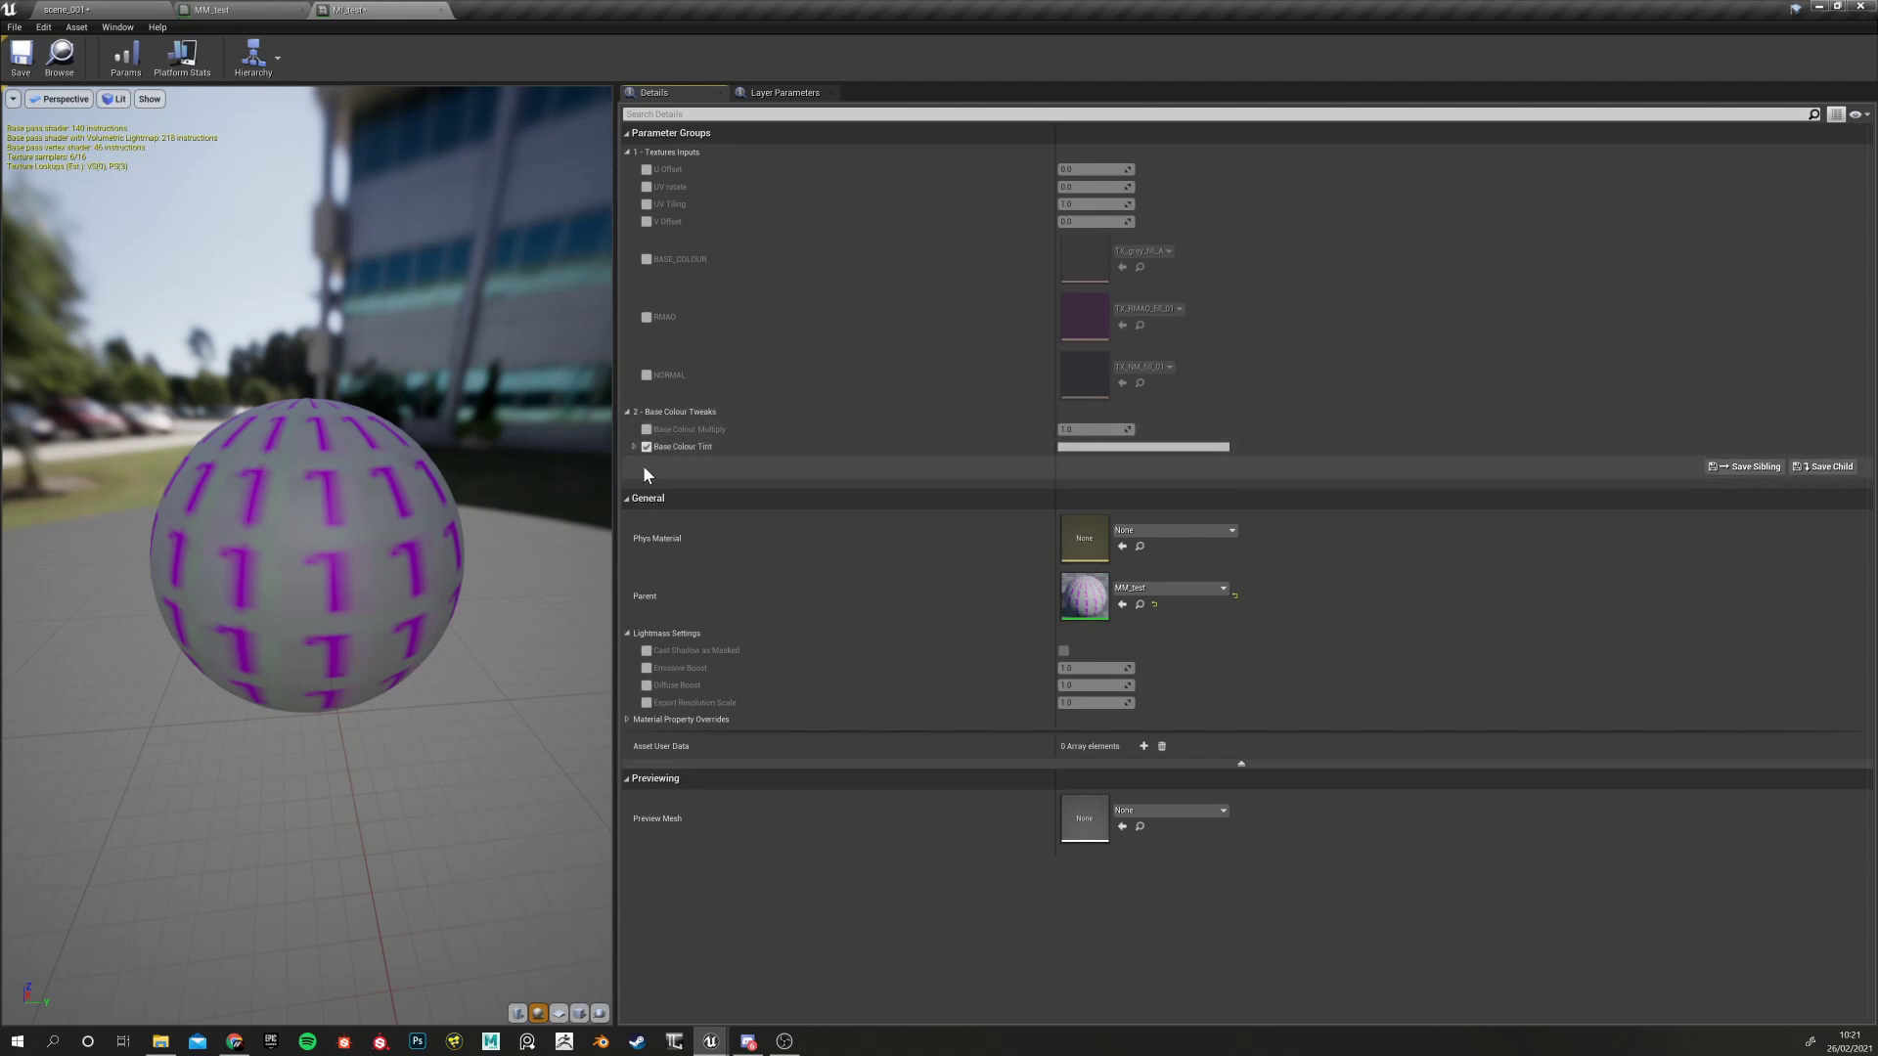
left_click(632, 447)
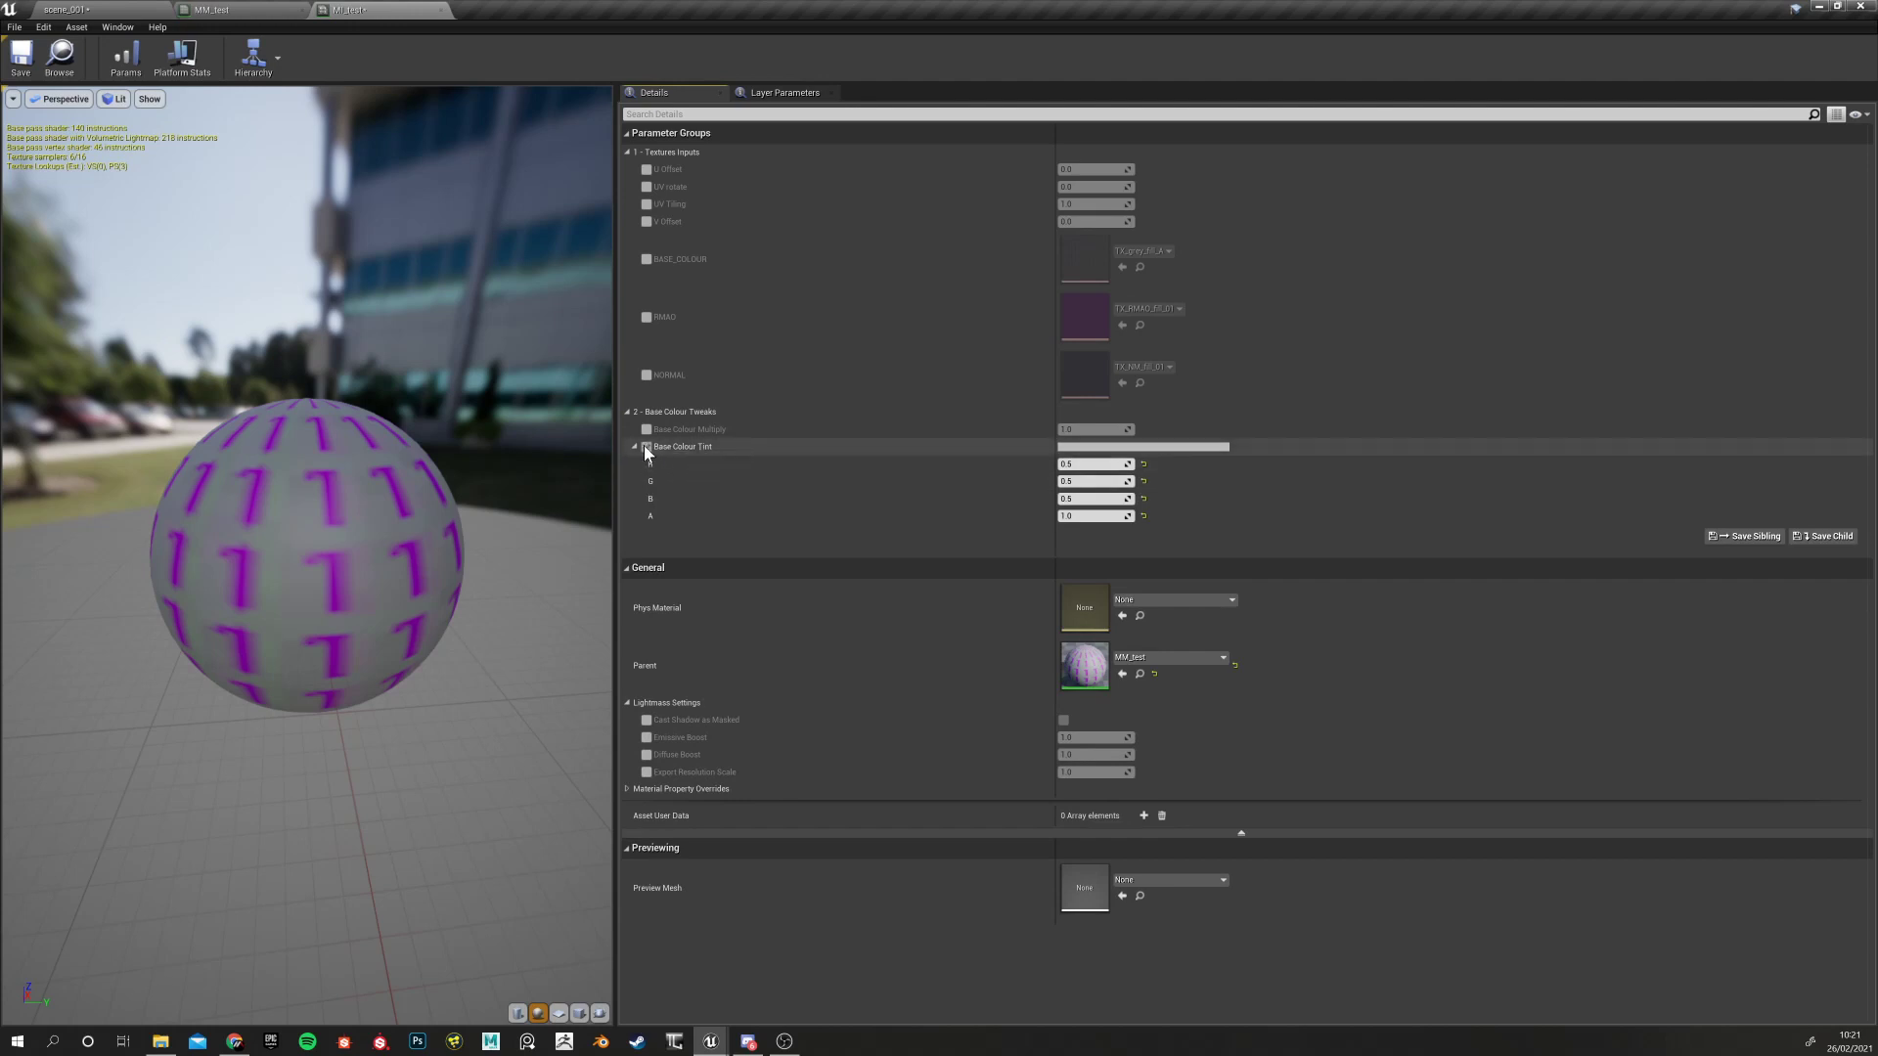
left_click(1093, 447)
mouse_move(1201, 560)
left_mouse_down()
mouse_move(1187, 531)
mouse_move(1147, 601)
mouse_move(1206, 612)
mouse_move(1244, 565)
mouse_move(1184, 532)
mouse_move(1176, 577)
mouse_move(1164, 540)
mouse_move(1141, 577)
mouse_move(1189, 622)
mouse_move(1217, 562)
mouse_move(1188, 524)
mouse_move(1142, 561)
mouse_move(1181, 612)
mouse_move(1217, 597)
mouse_move(1209, 540)
mouse_move(1163, 524)
mouse_move(1148, 552)
mouse_move(1168, 599)
mouse_move(1165, 524)
mouse_move(1221, 552)
mouse_move(1174, 526)
mouse_move(1172, 602)
mouse_move(1246, 571)
mouse_move(1176, 532)
mouse_move(1170, 565)
mouse_move(1199, 599)
mouse_move(1222, 575)
mouse_move(1176, 524)
mouse_move(1212, 545)
mouse_move(1141, 584)
mouse_move(1197, 608)
mouse_move(1198, 558)
left_mouse_up()
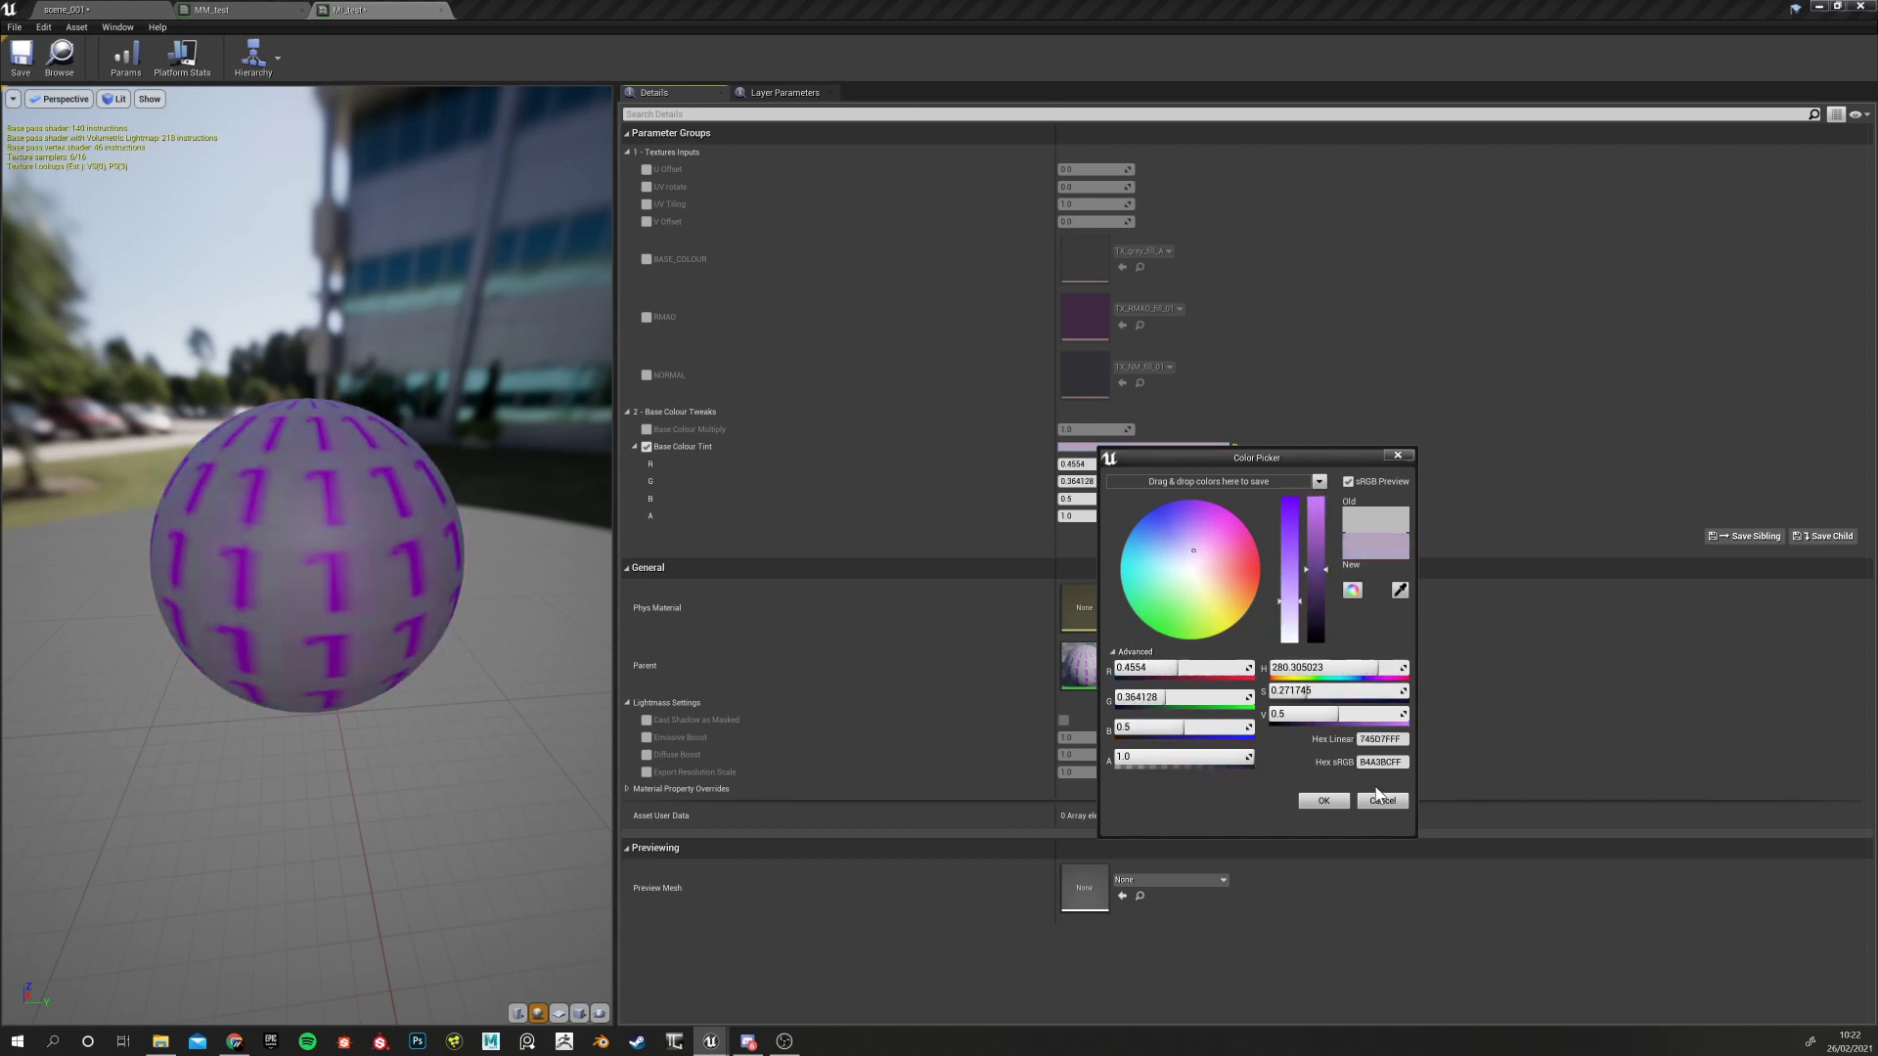
left_click(1382, 801)
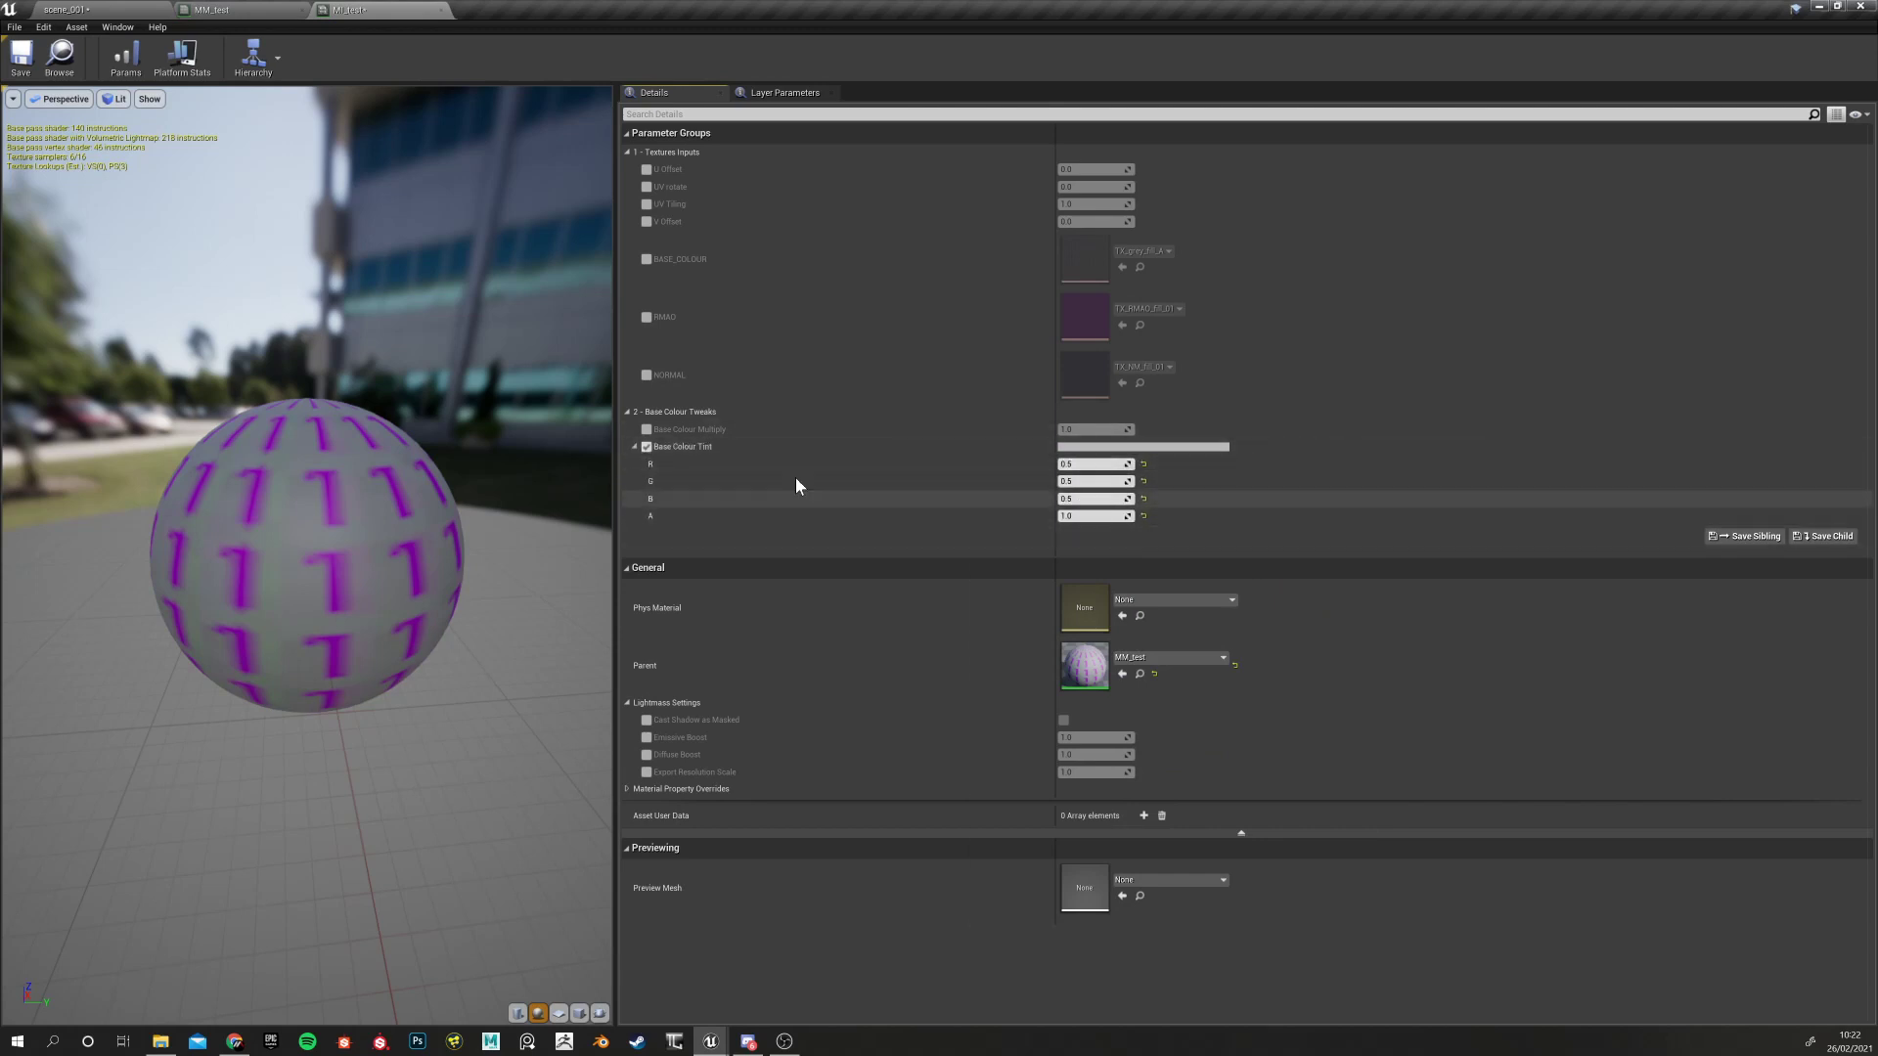
left_click(645, 447)
left_click(634, 447)
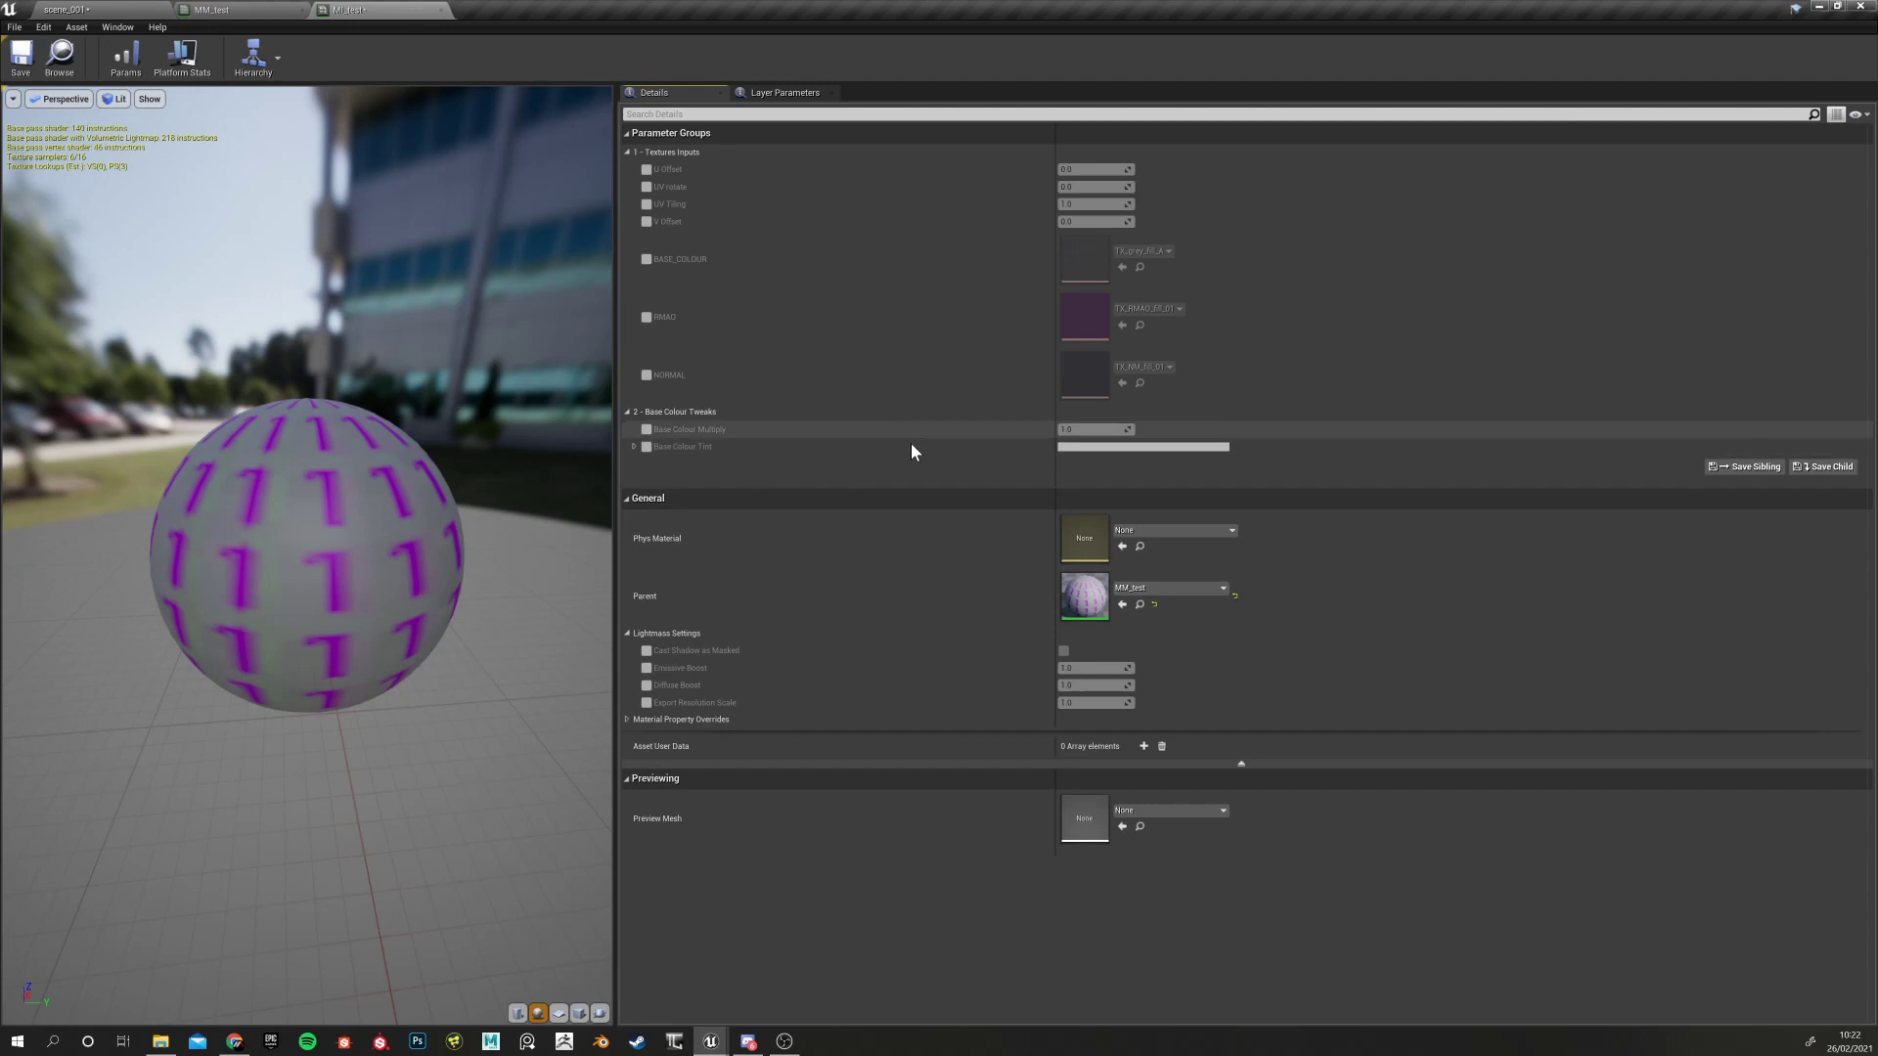
Try overriding Base Colour Multiply at about 0.5 and Base Colour Tint as reddish pink
left_click(646, 430)
left_click_drag(1086, 430, 1017, 442)
left_click(645, 447)
left_click(1072, 446)
left_click_drag(1196, 544, 1221, 560)
left_click(1094, 429)
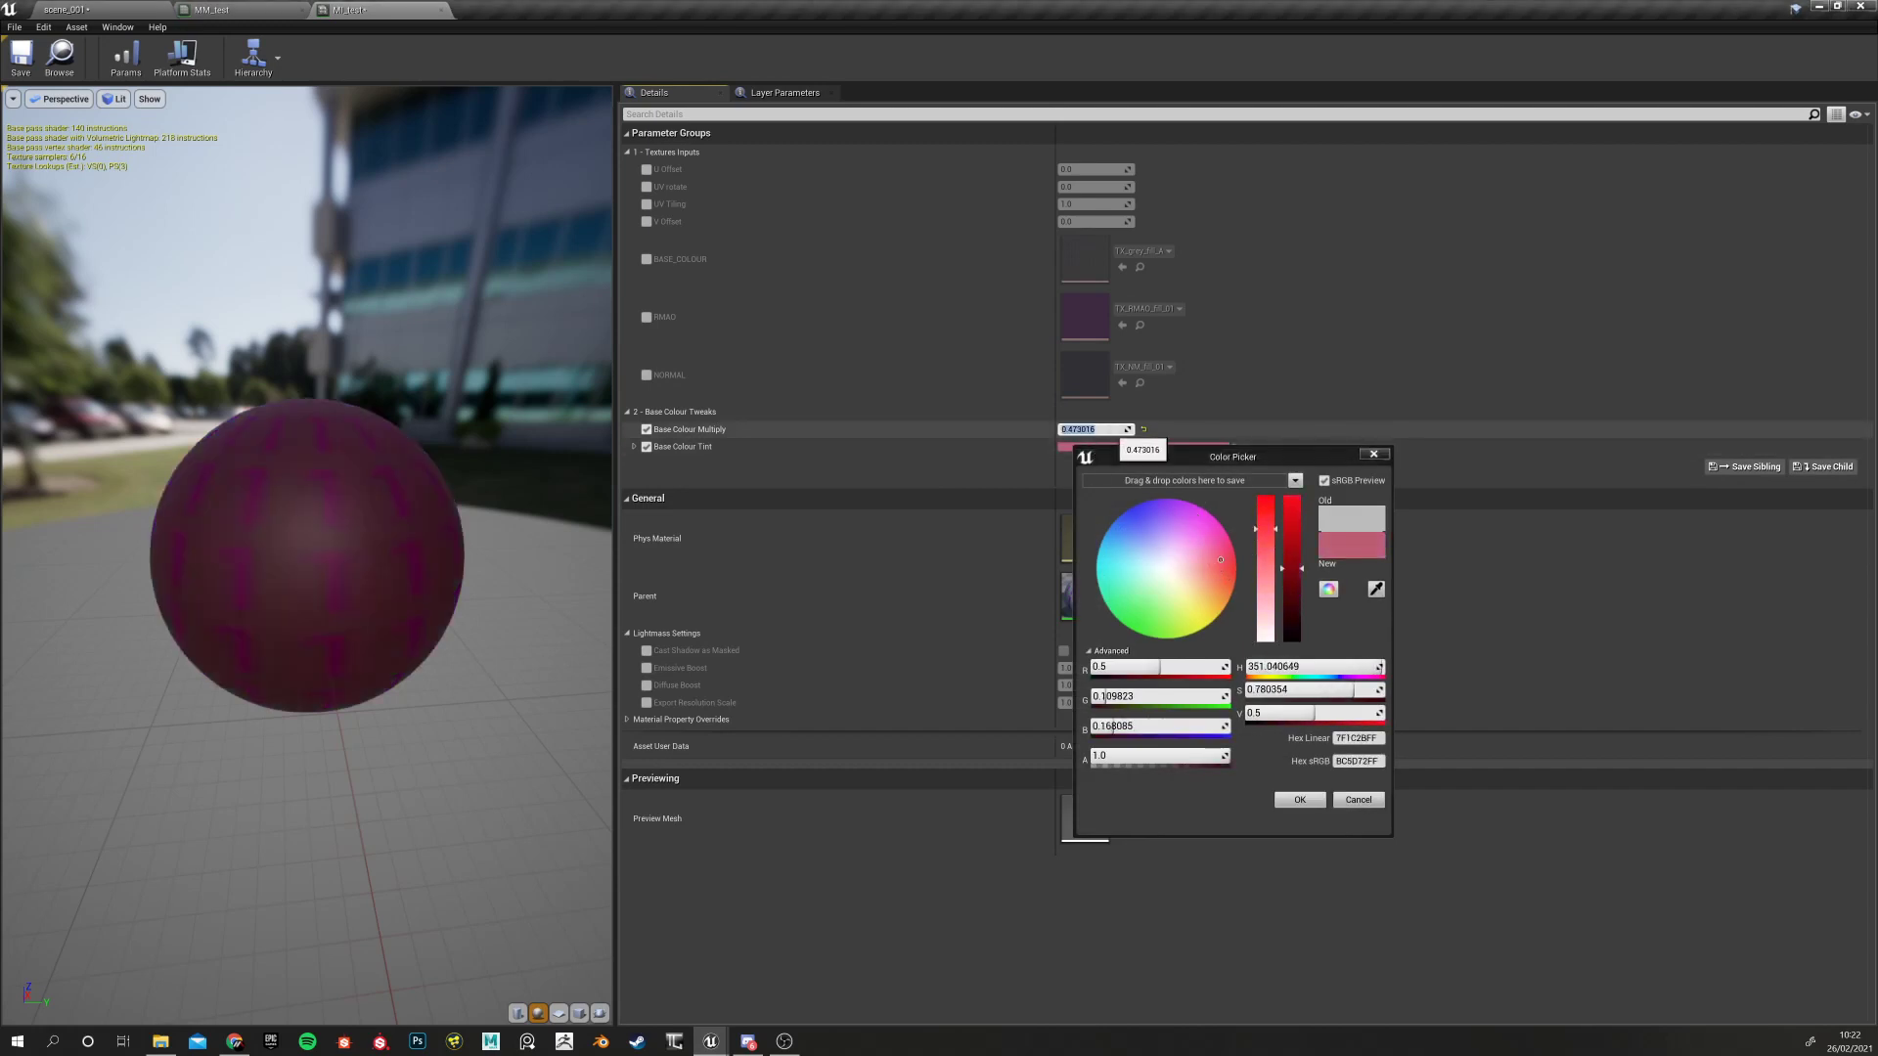
left_click(1377, 454)
mouse_move(1102, 431)
left_mouse_down()
mouse_move(1159, 430)
mouse_move(1125, 430)
left_mouse_up()
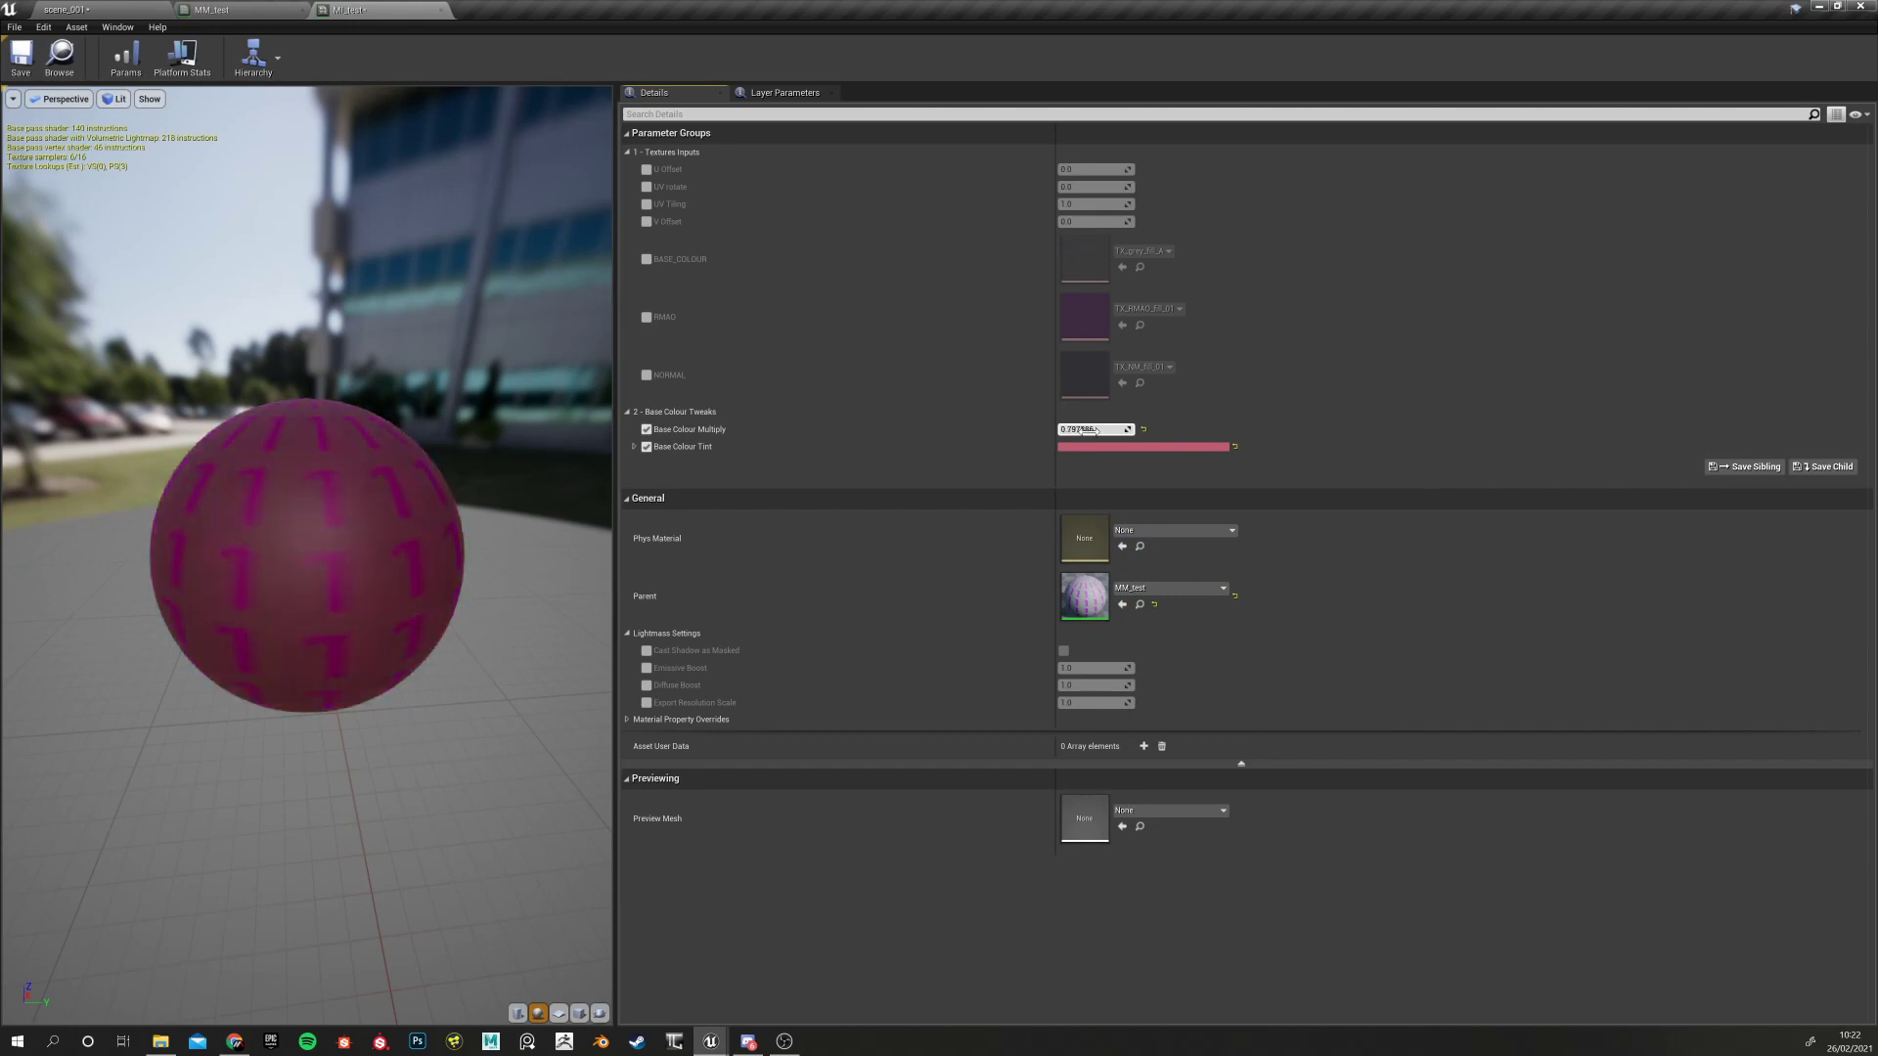
Reset Tint to white and Multiply to 1.0, uncheck both overrides, and return to MM_test
left_click(1234, 446)
left_click(1142, 430)
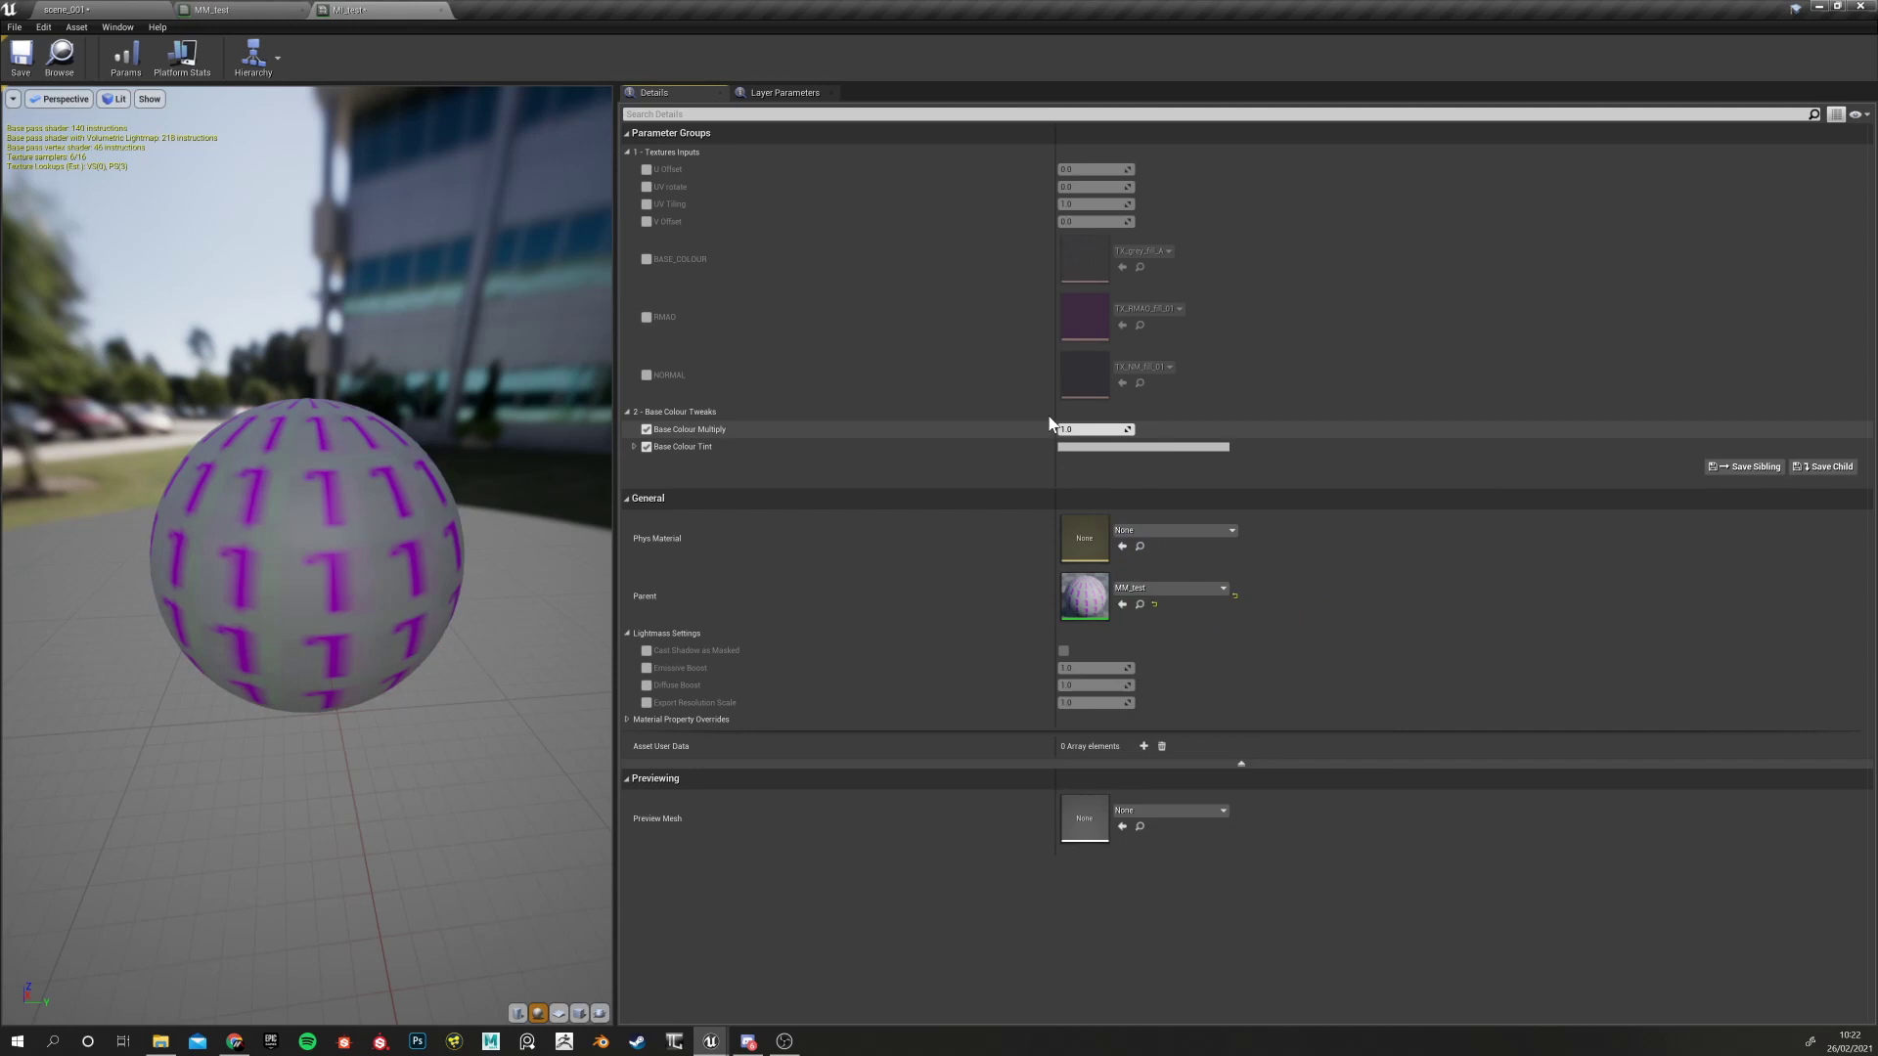
left_click(645, 447)
left_click(646, 429)
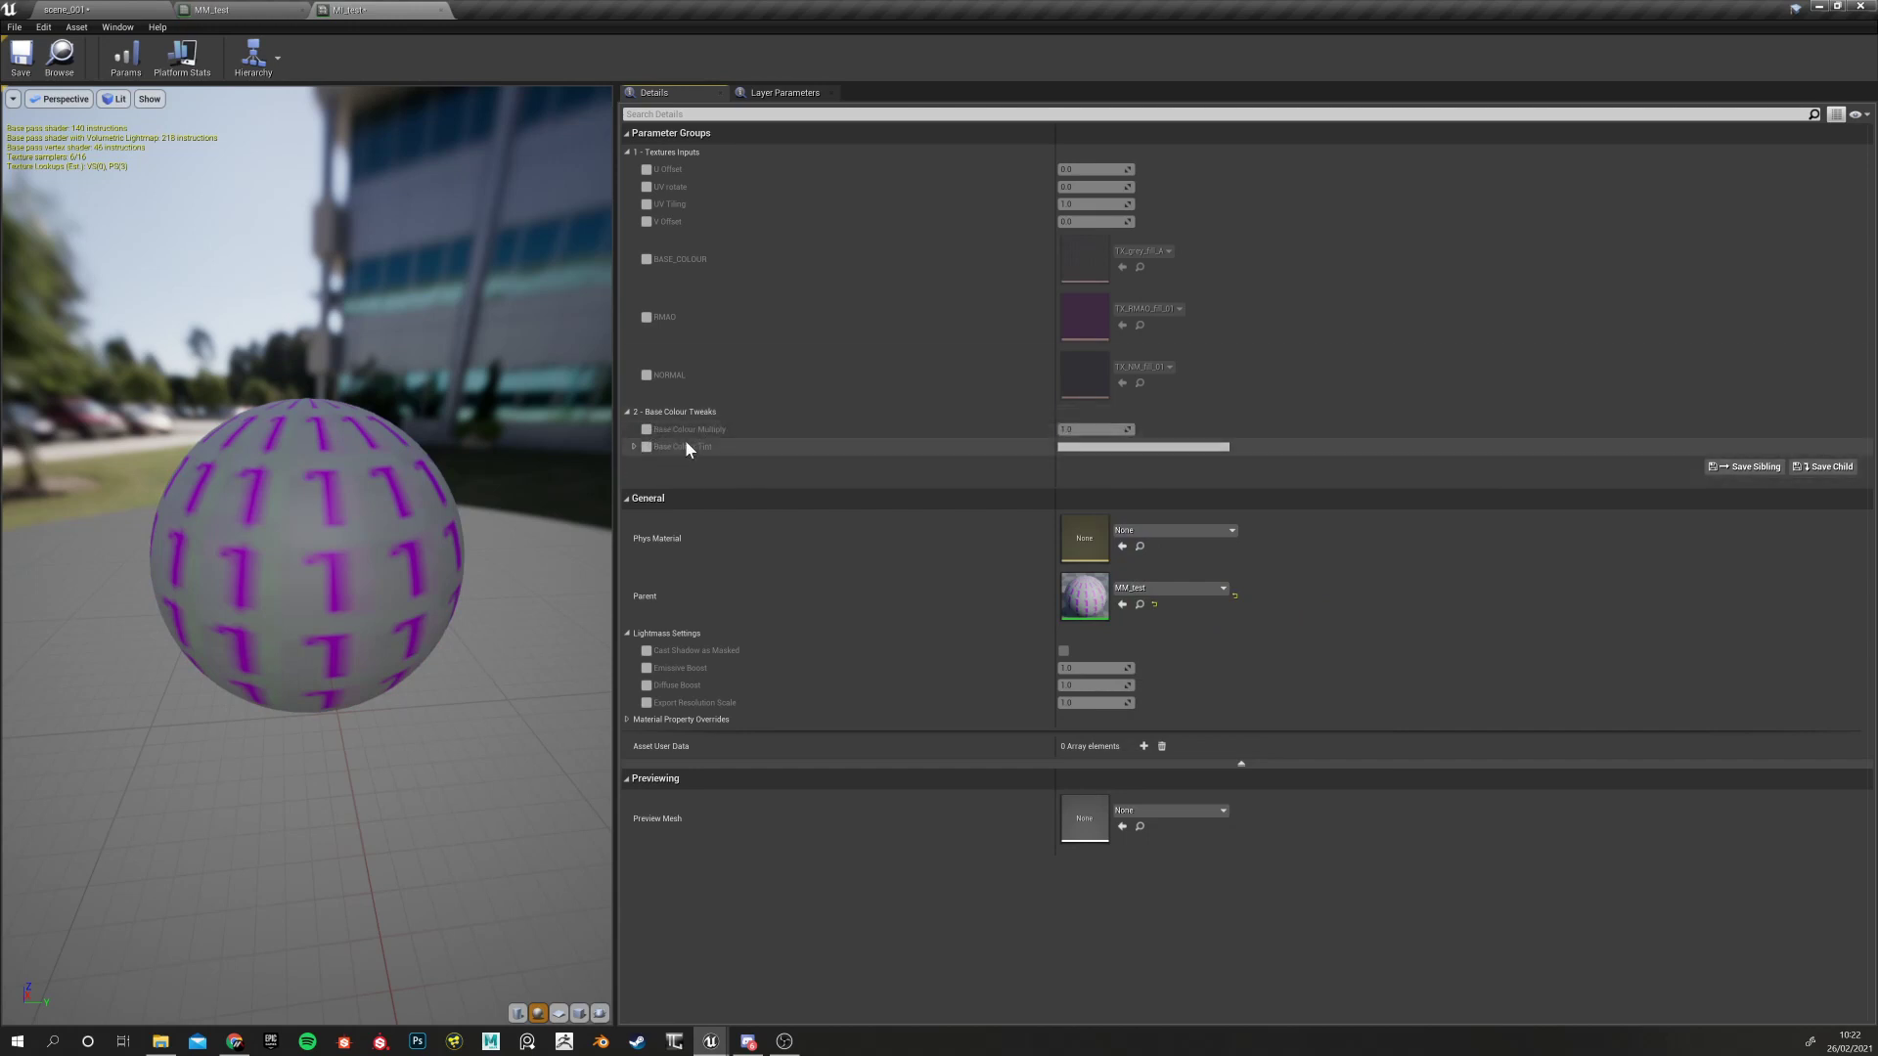
left_click(201, 10)
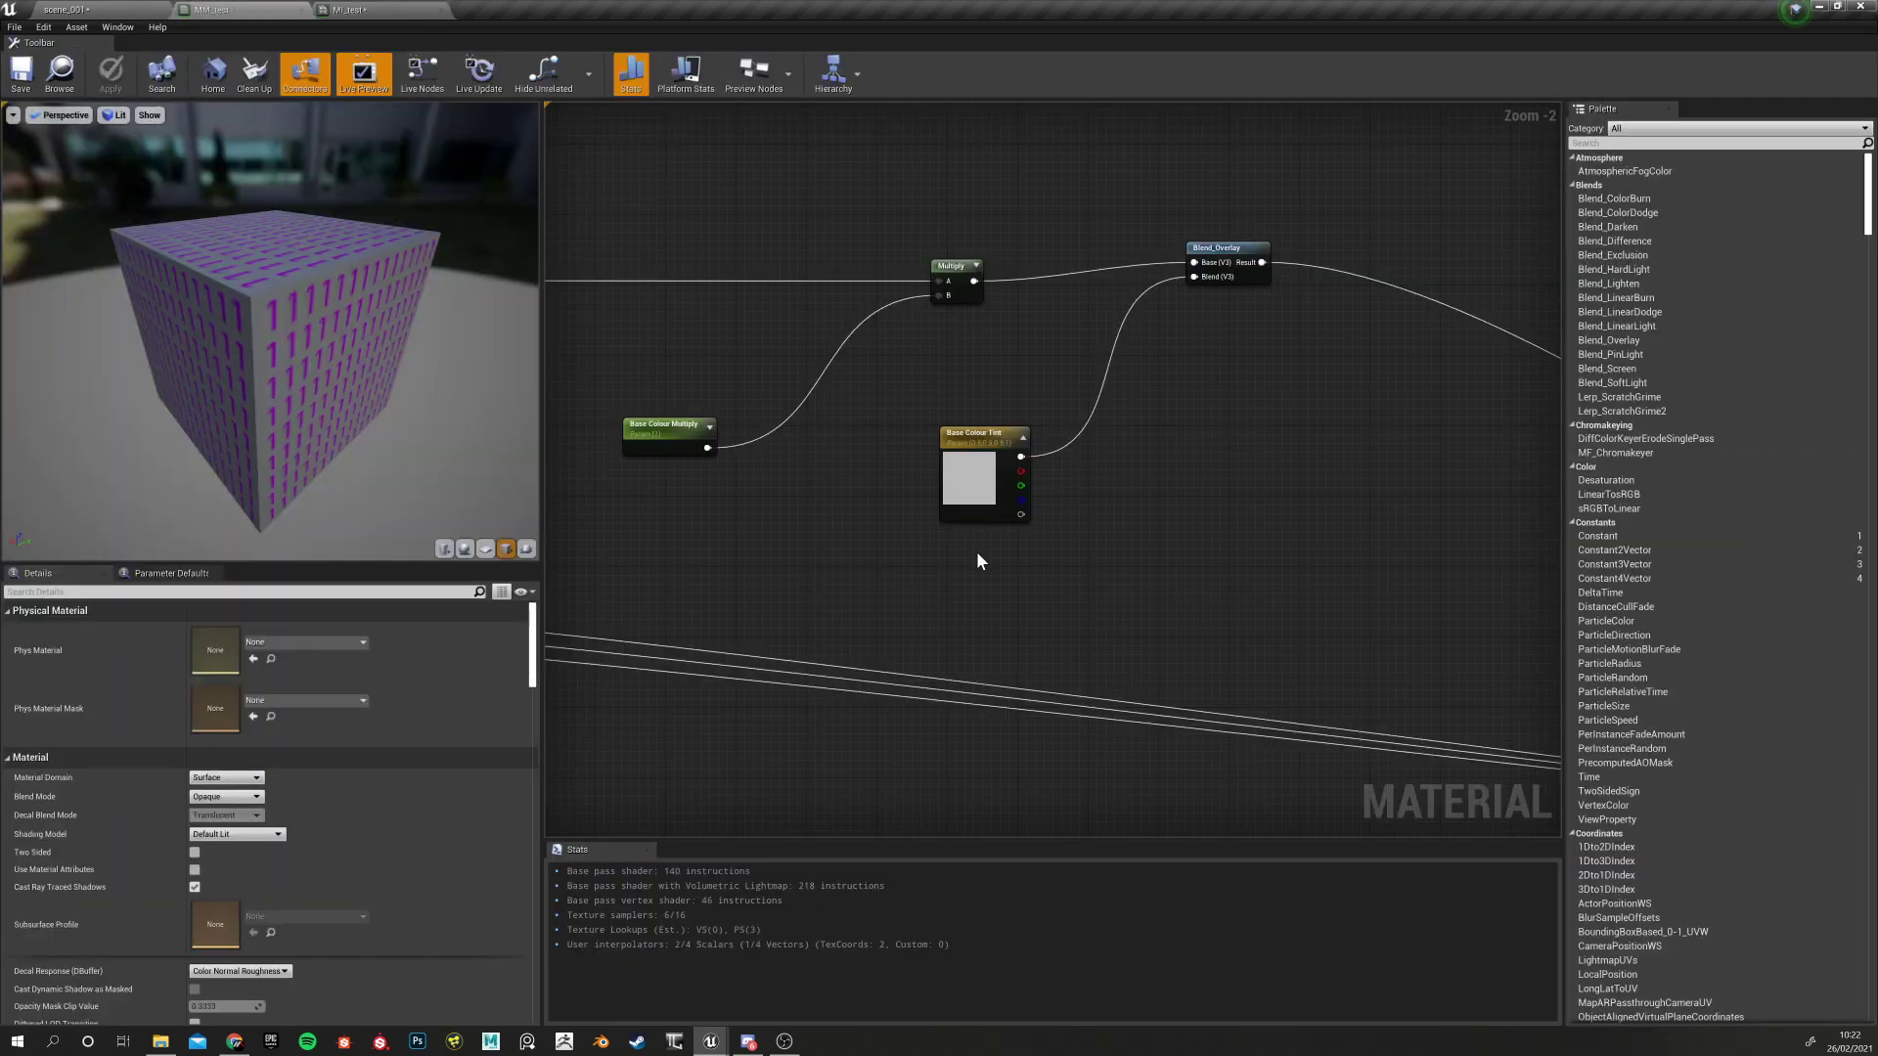
Shift the four base colour tweak nodes left and nudge Base Colour Multiply up
scroll(979, 555, "down", 4)
left_click_drag(806, 359, 1103, 548)
left_click_drag(1029, 419, 1009, 418)
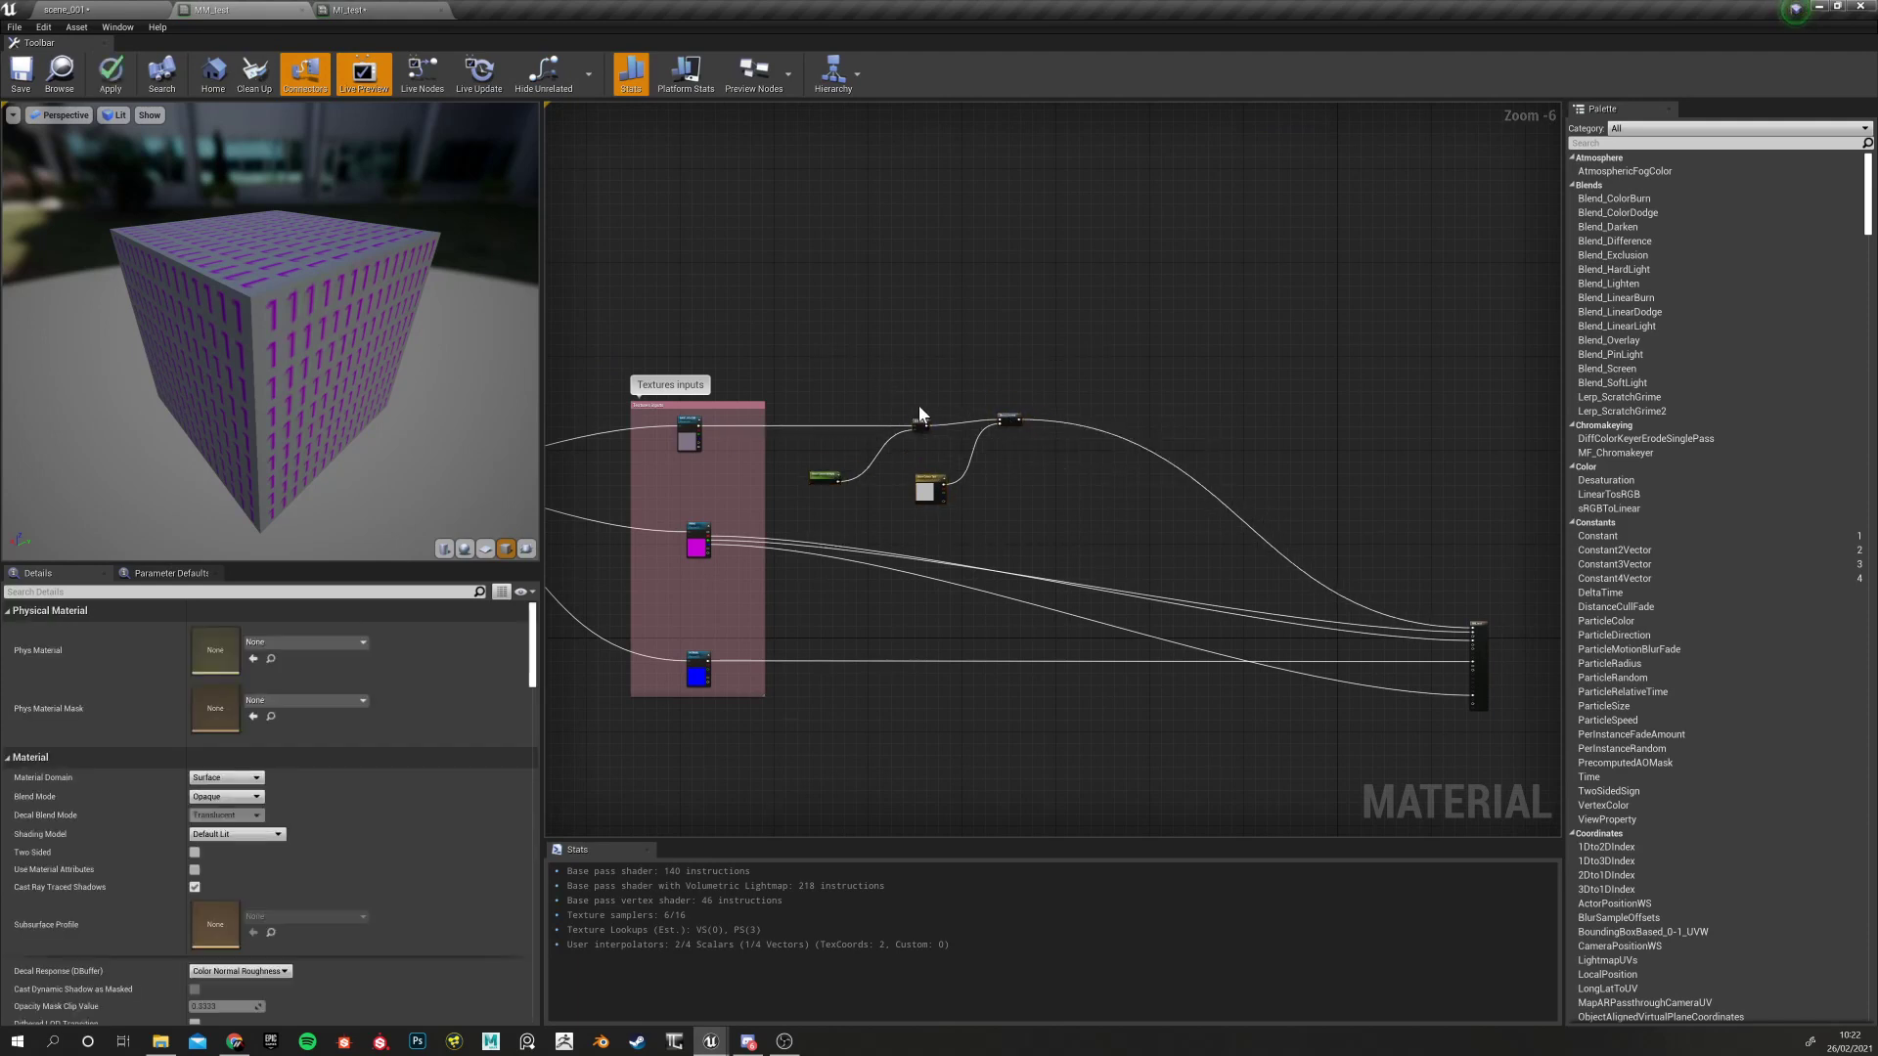
scroll(918, 411, "up", 5)
left_click(1081, 376)
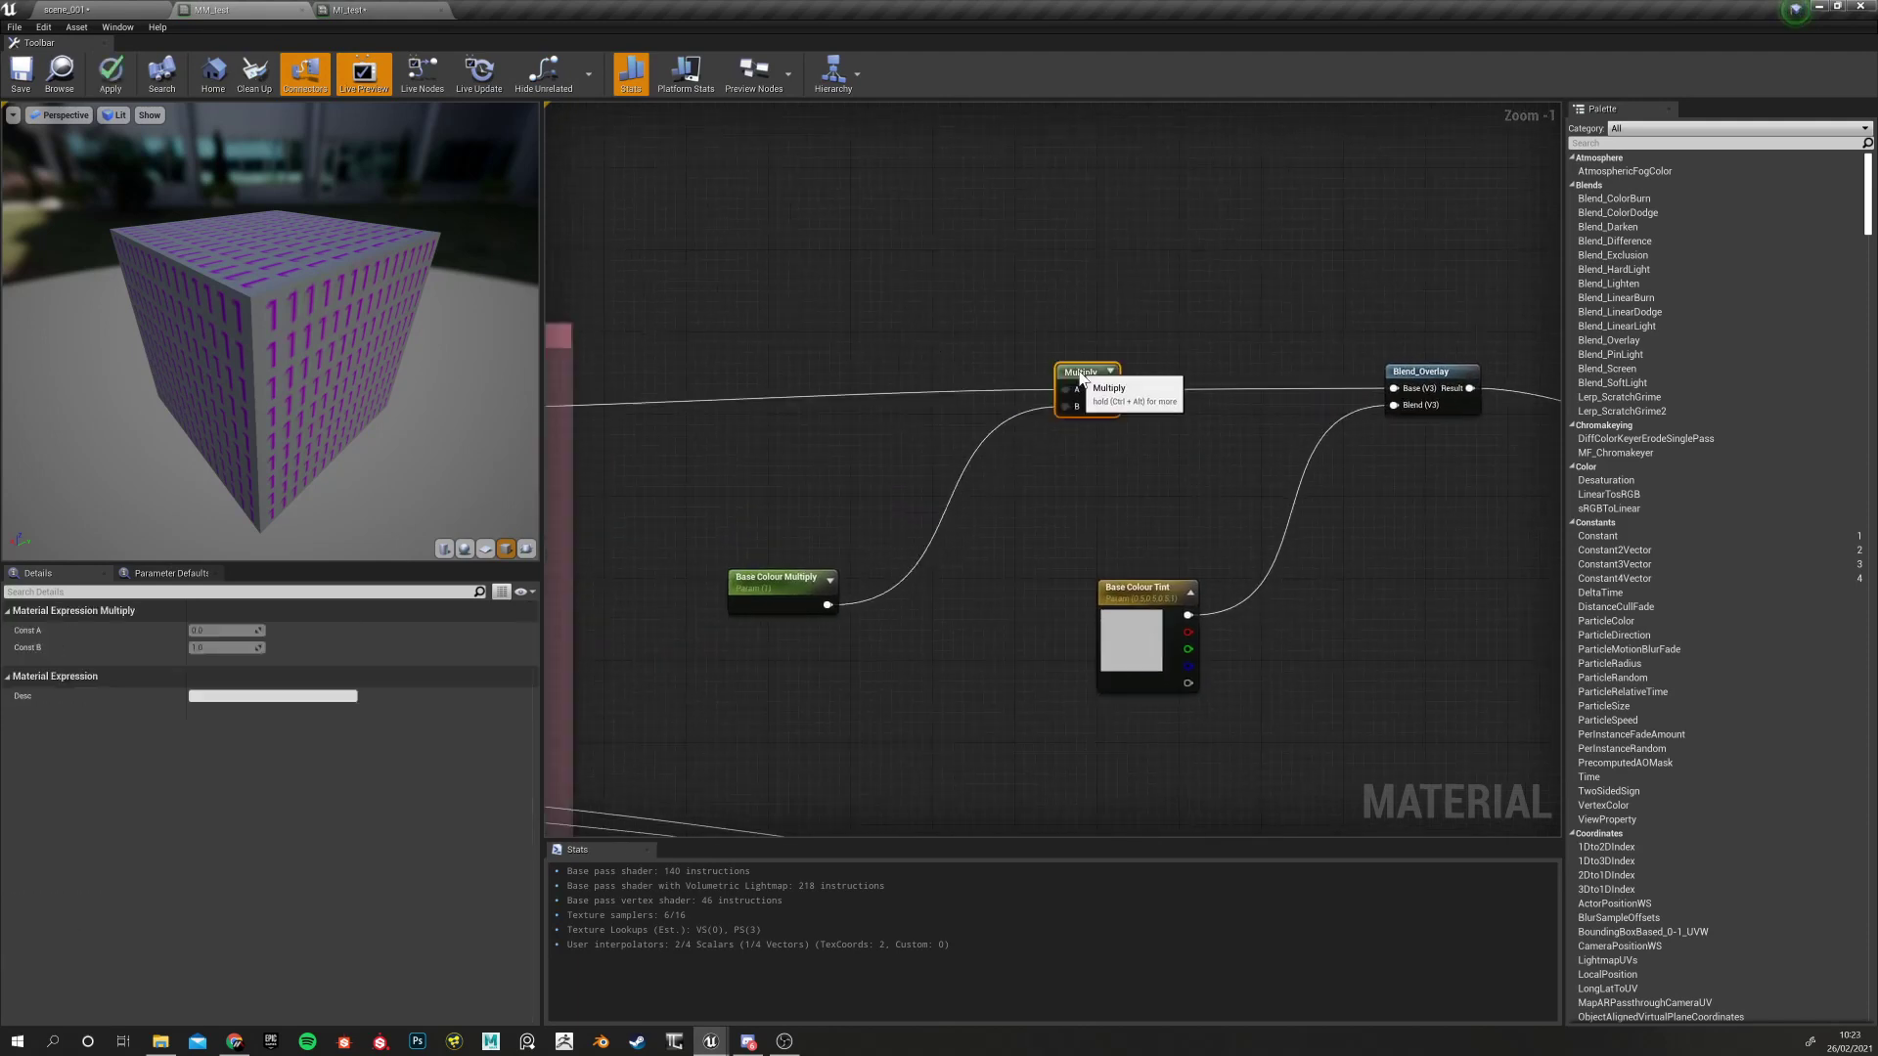
left_click_drag(802, 579, 802, 549)
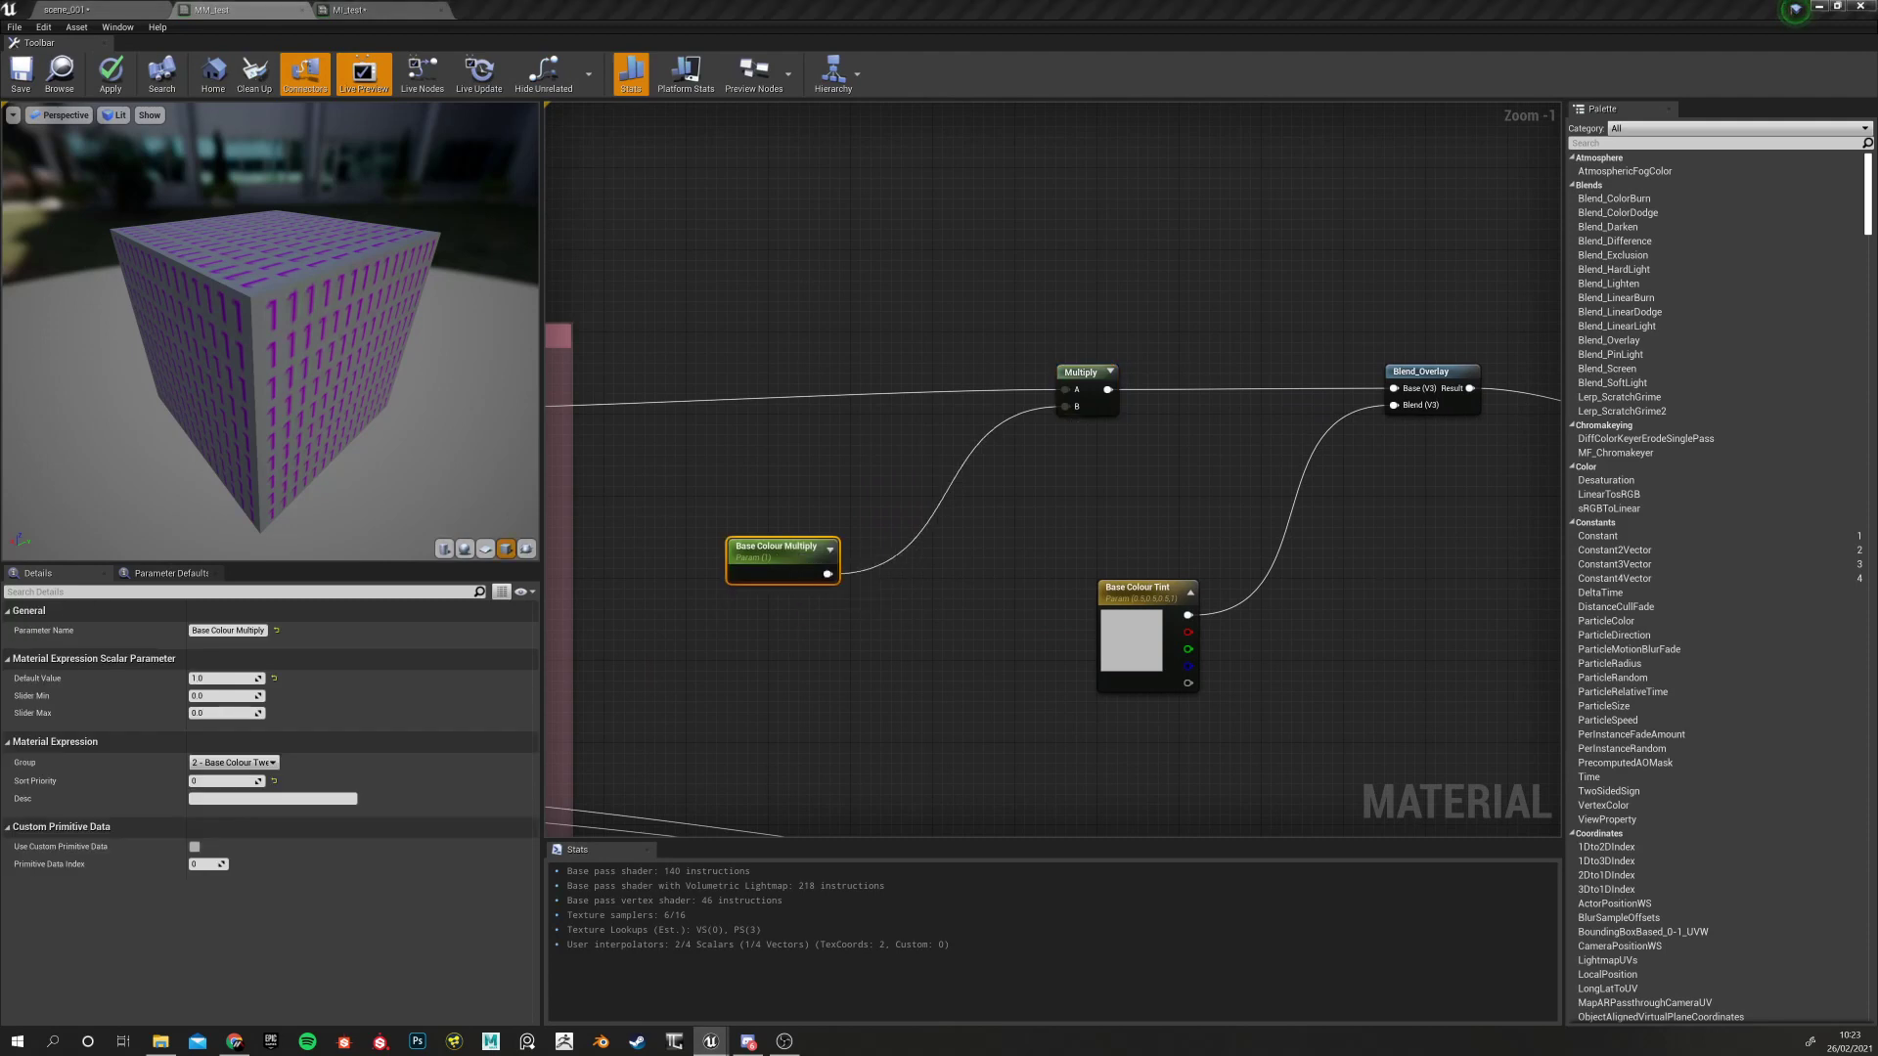
right_click_drag(1011, 570, 871, 524)
scroll(860, 499, "down", 2)
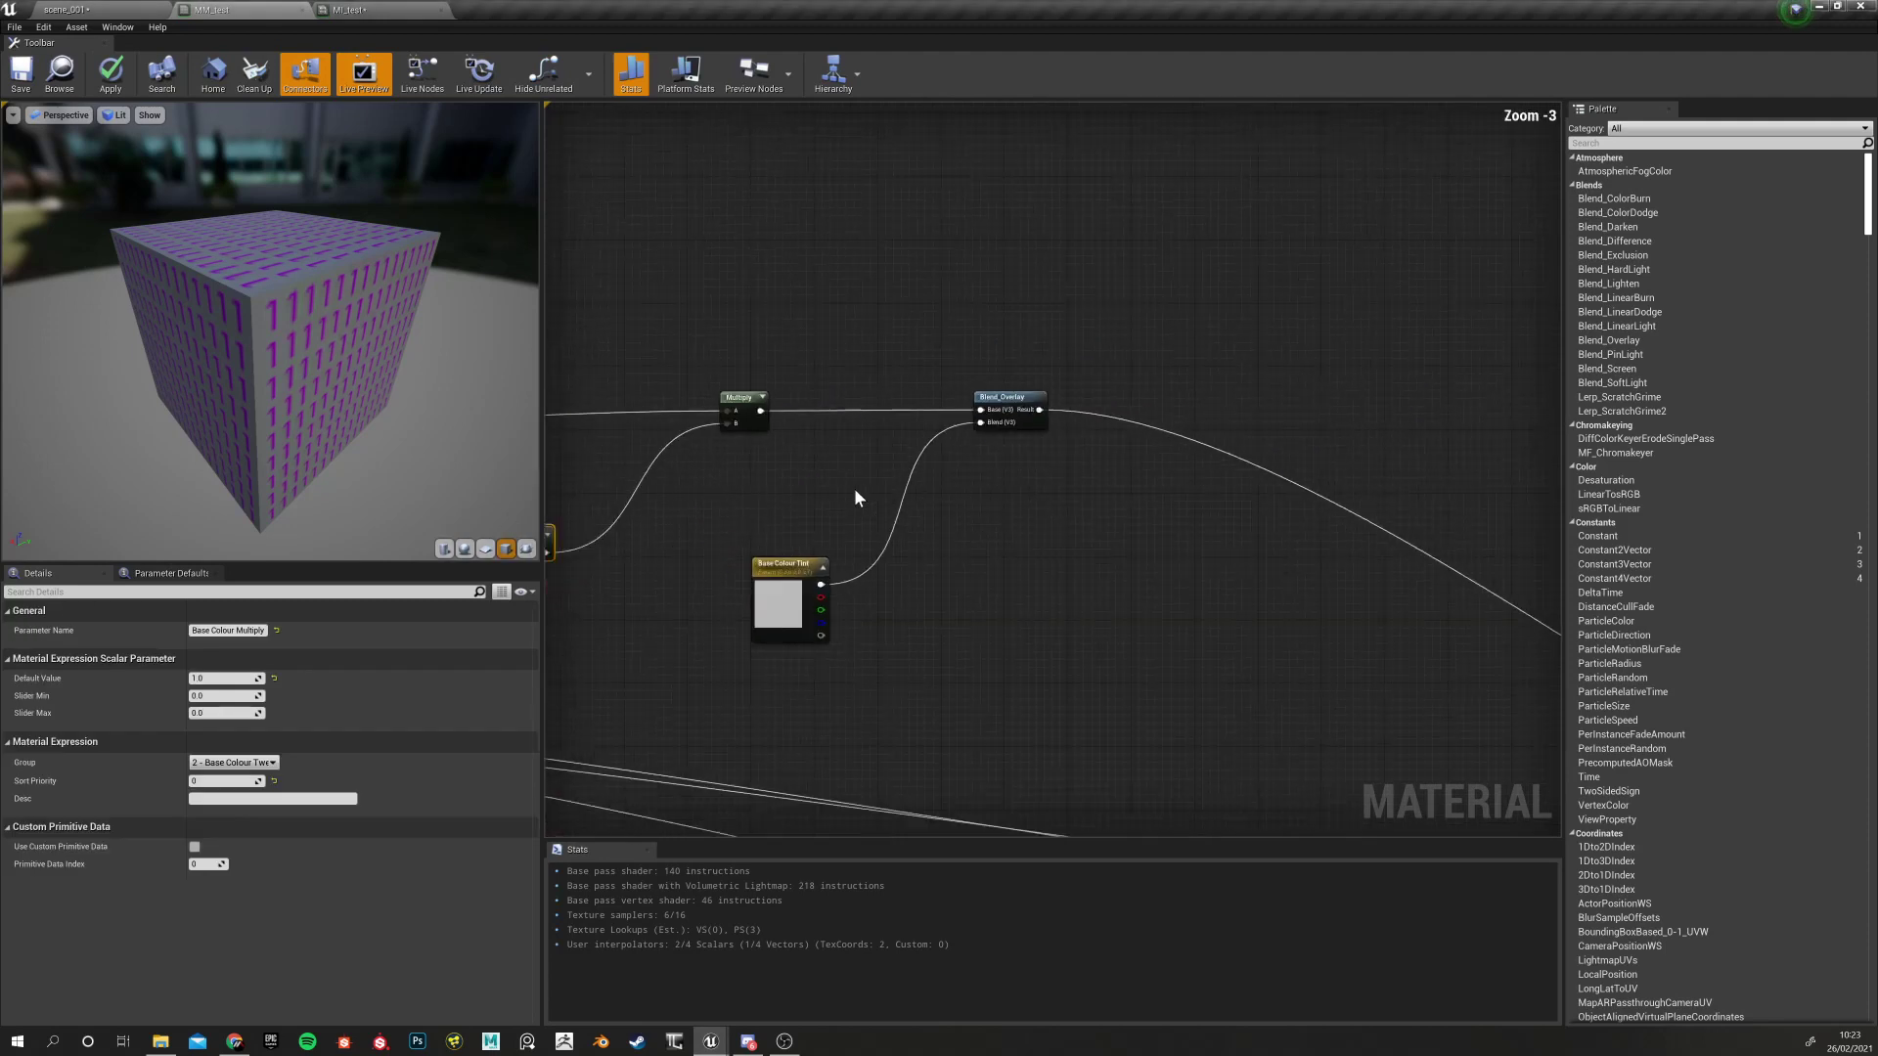
left_click(763, 565)
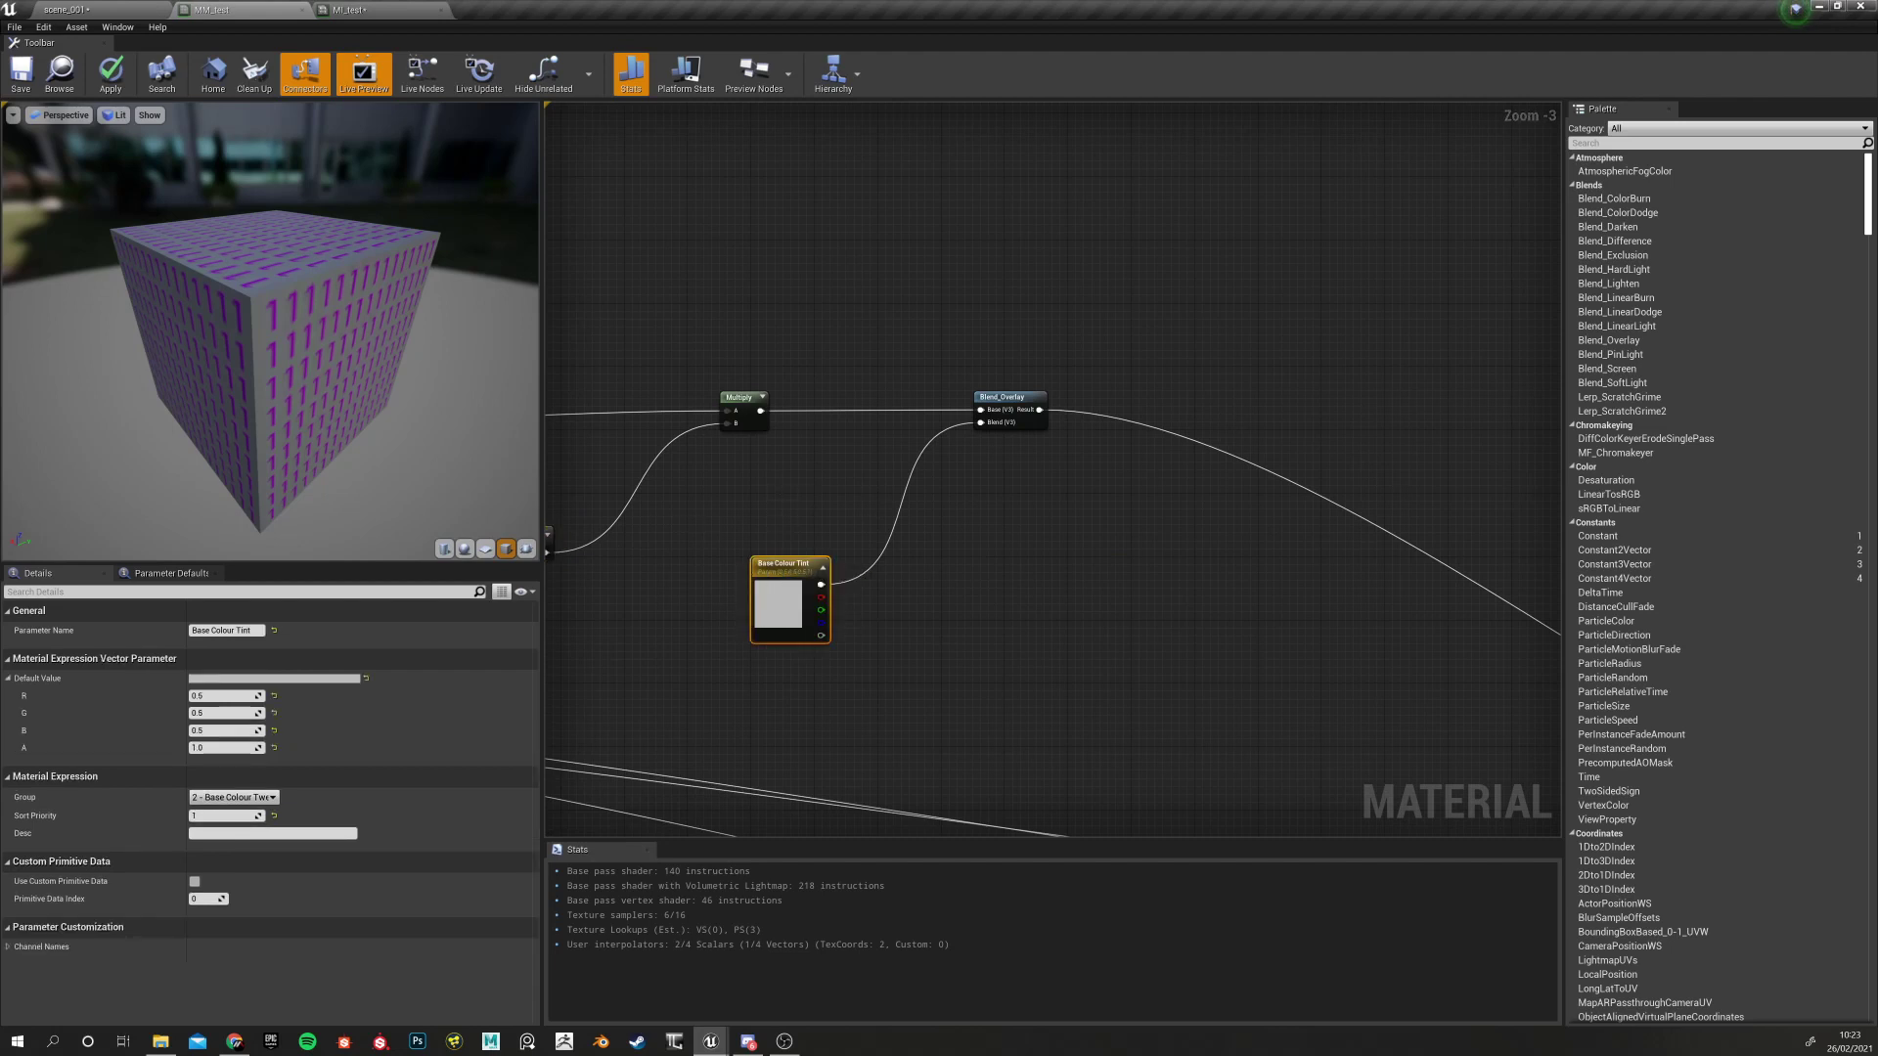
Move Base Colour Tint up-right and line Blend_Overlay up with the Multiply node
right_click_drag(782, 431, 996, 344)
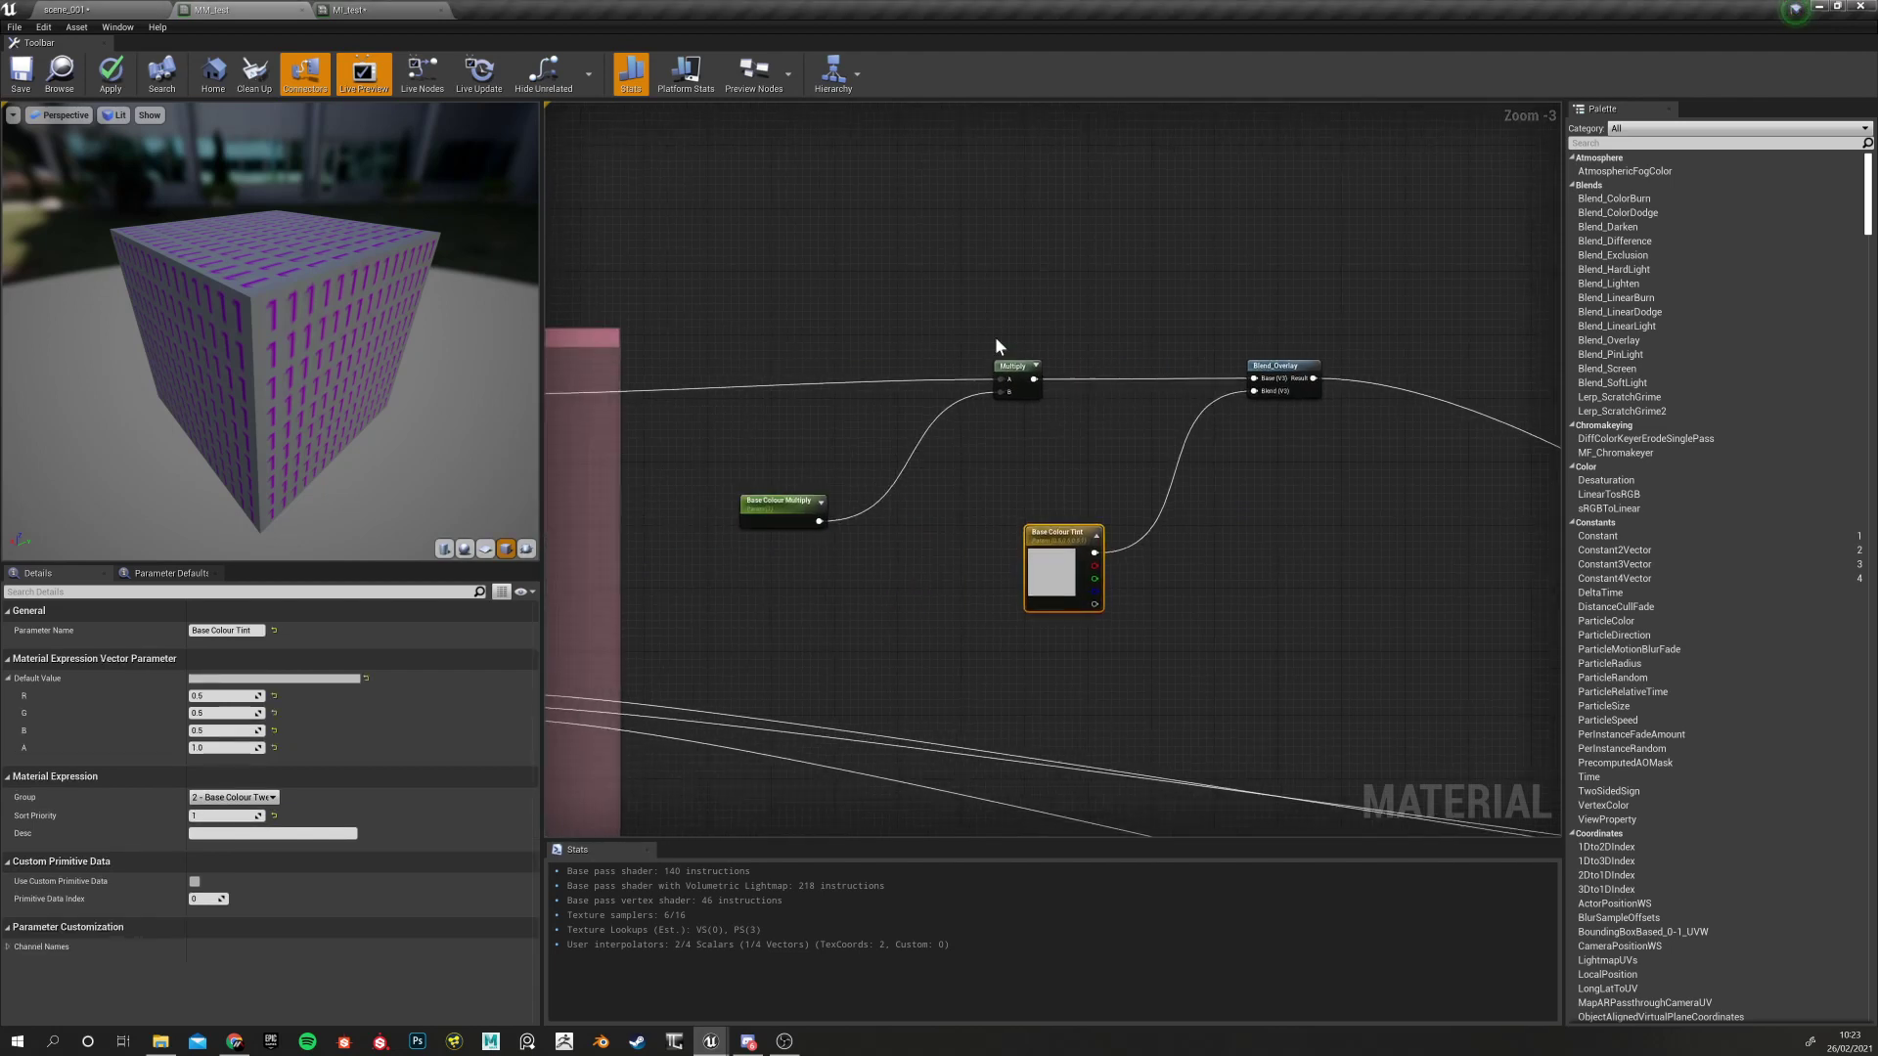
left_click_drag(724, 258, 1083, 507)
left_click_drag(1133, 259, 1355, 671)
left_click(1047, 553)
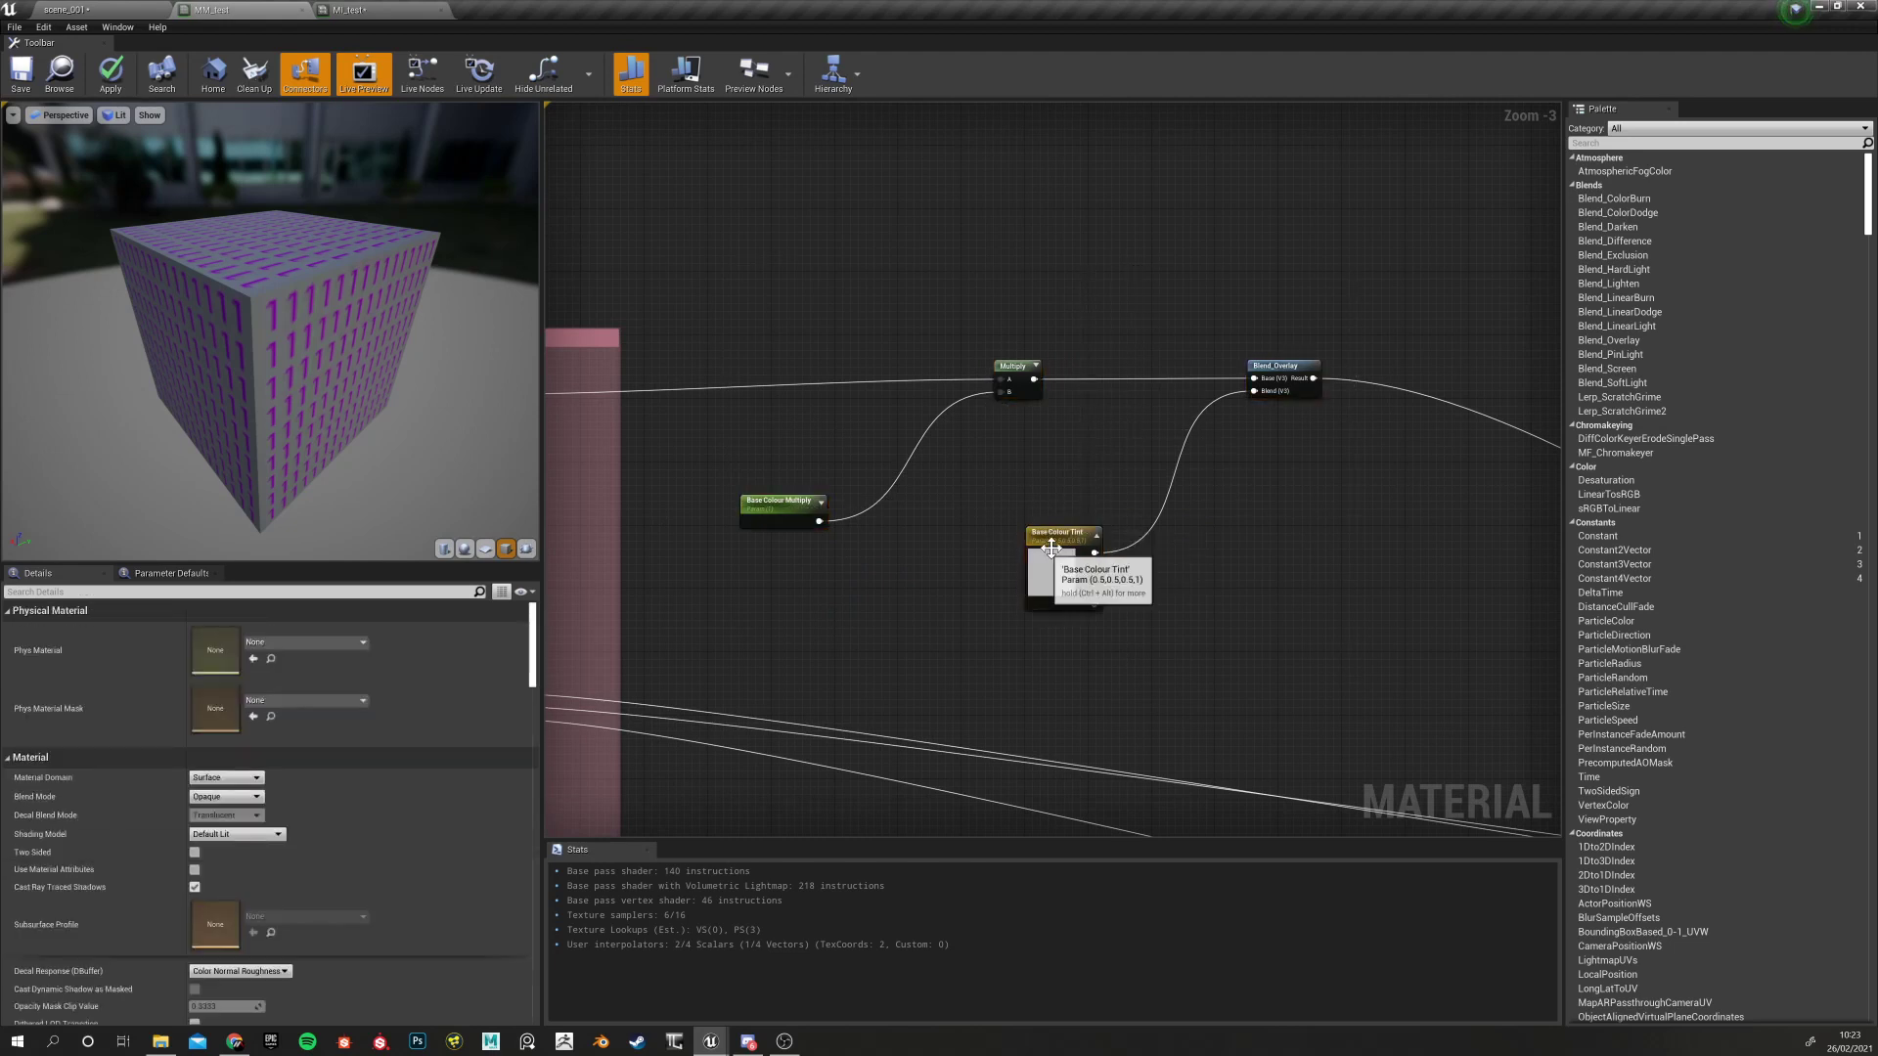
left_click_drag(1047, 552, 1148, 497)
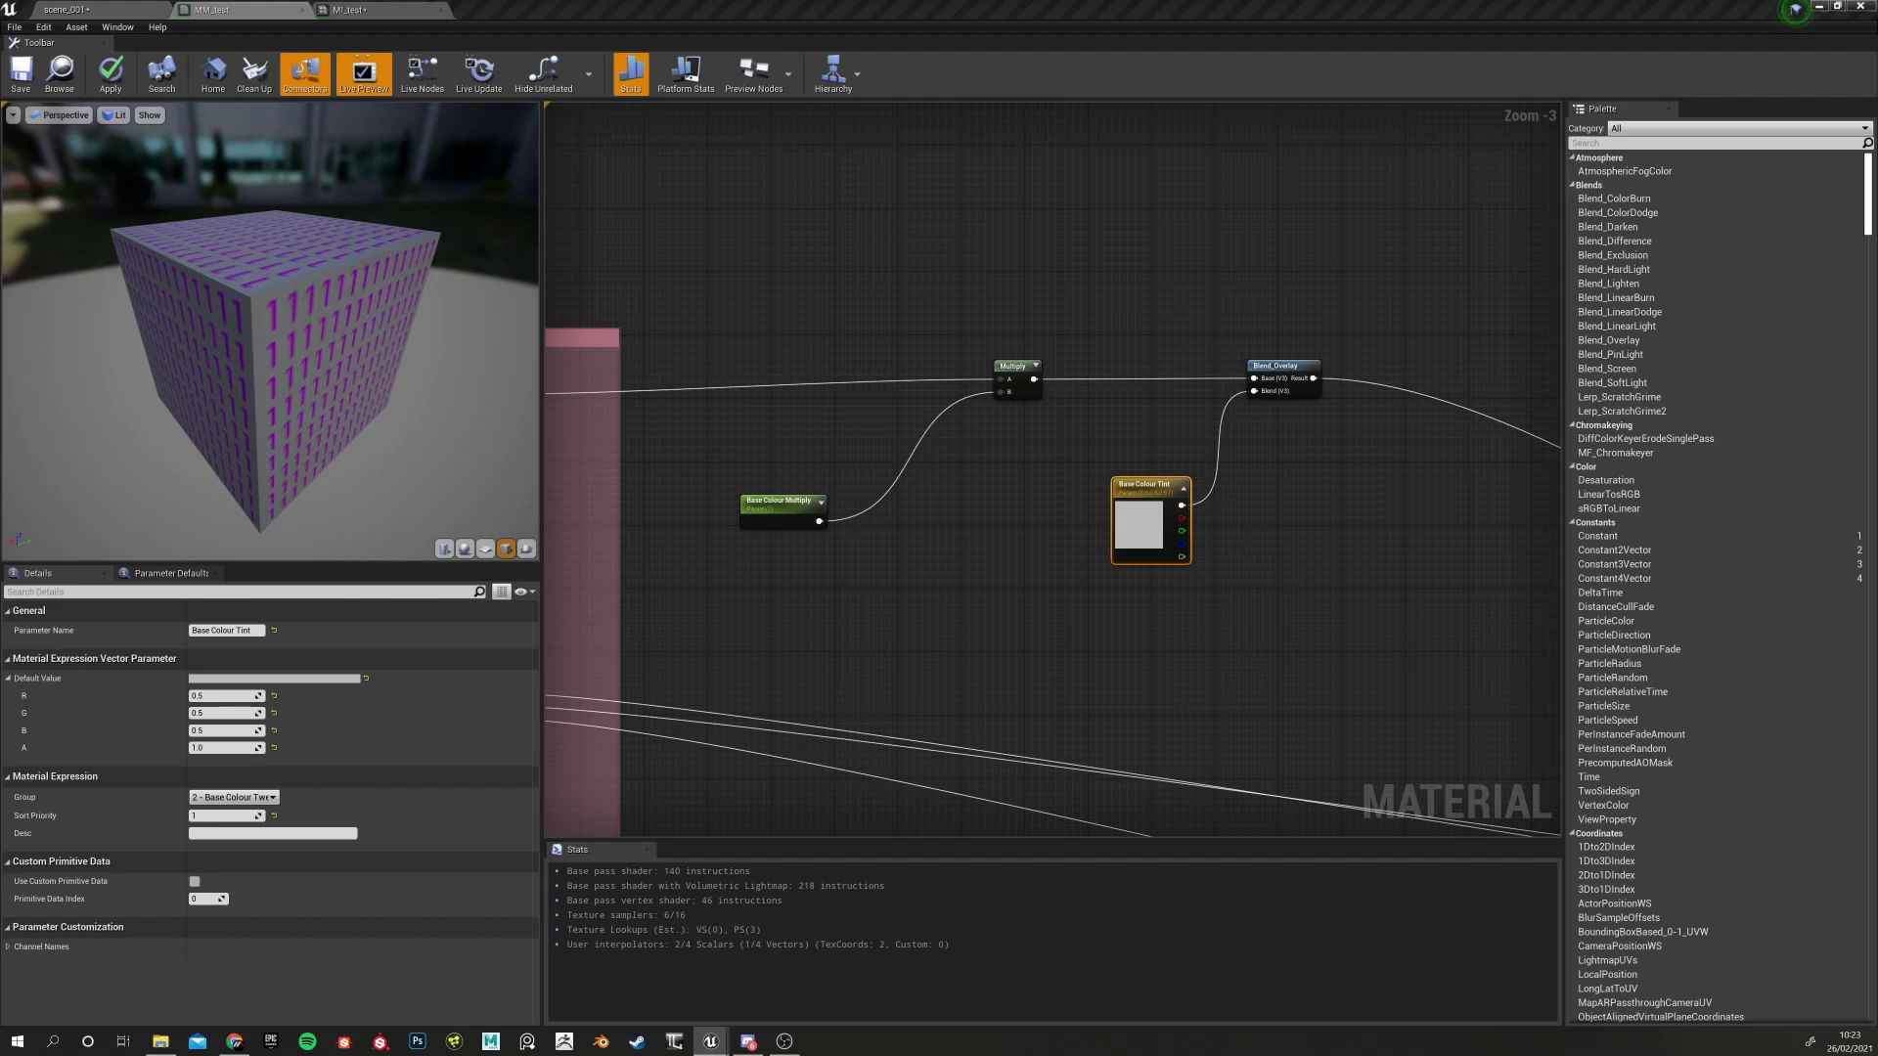
right_click_drag(1017, 532, 865, 510)
left_click_drag(964, 258, 1153, 610)
left_click_drag(1073, 349, 1051, 342)
left_click(947, 415)
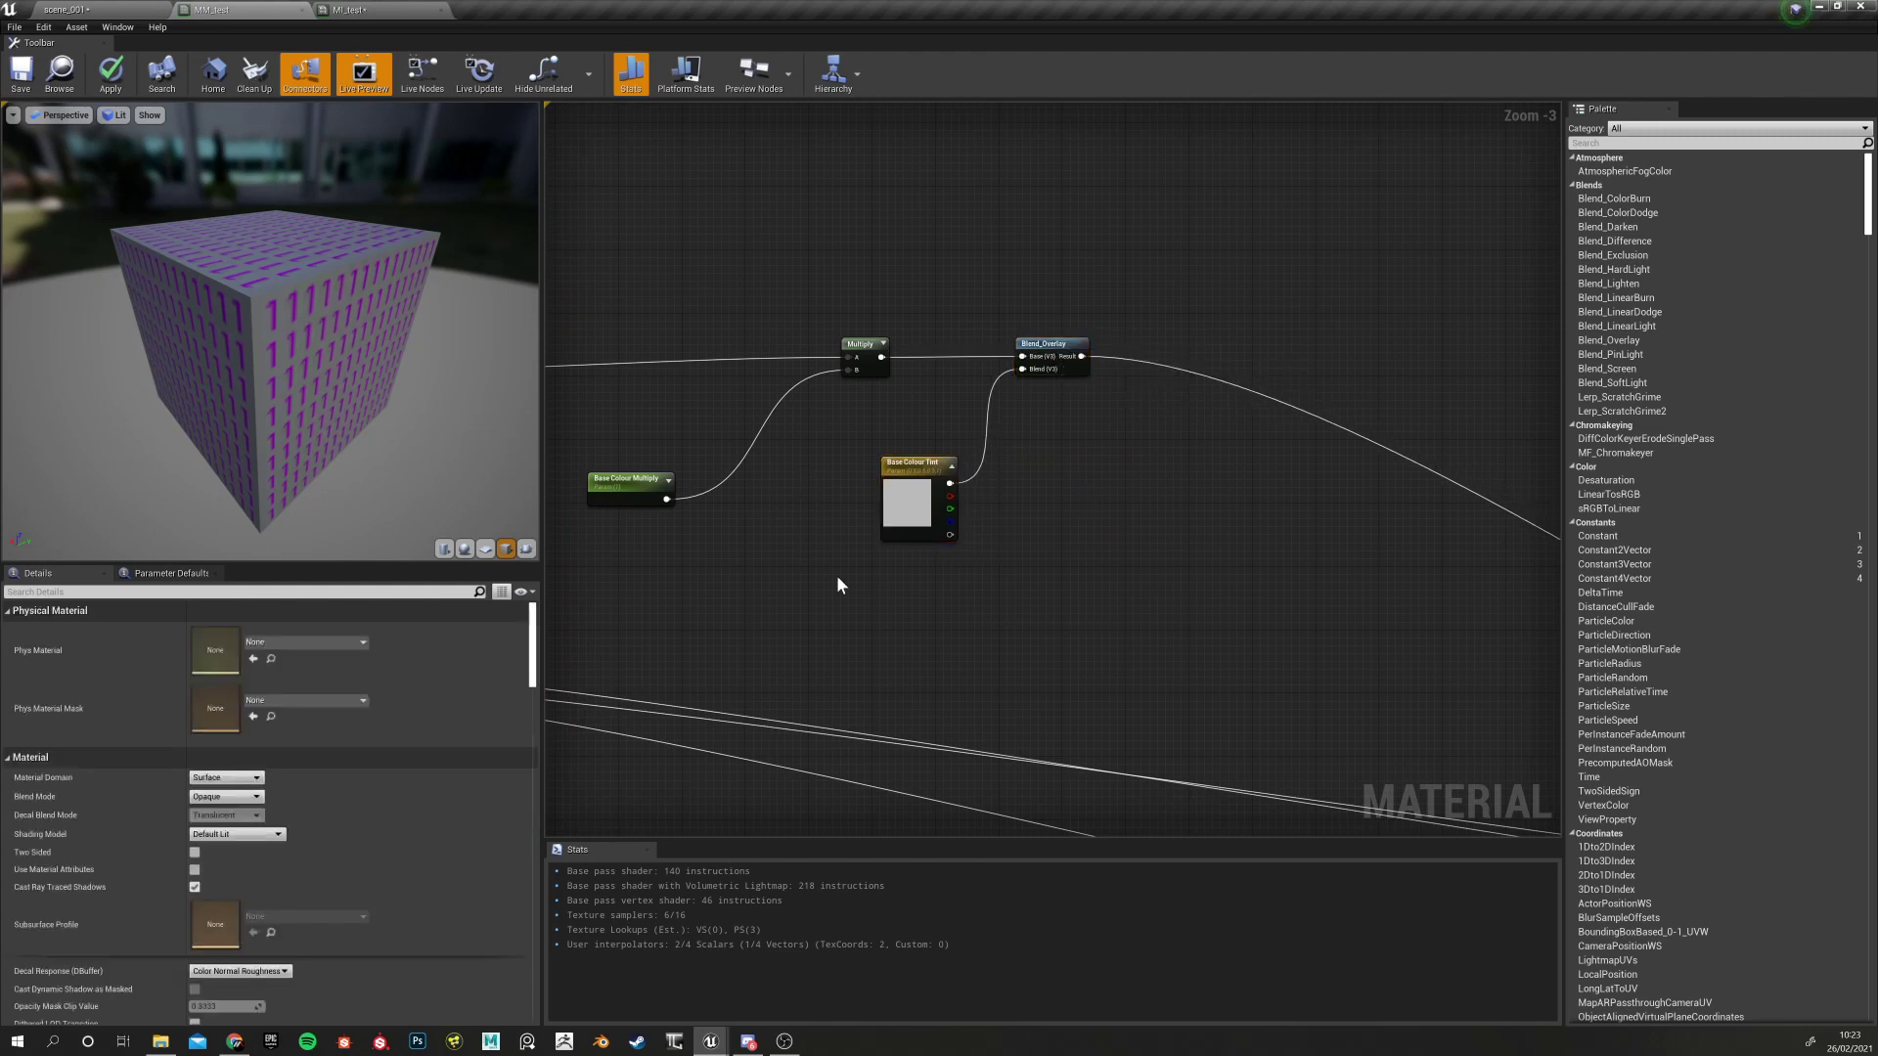
right_click_drag(1044, 411, 860, 540)
scroll(858, 478, "down", 3)
scroll(894, 477, "up", 6)
scroll(863, 545, "down", 6)
right_click_drag(1242, 769, 1083, 617)
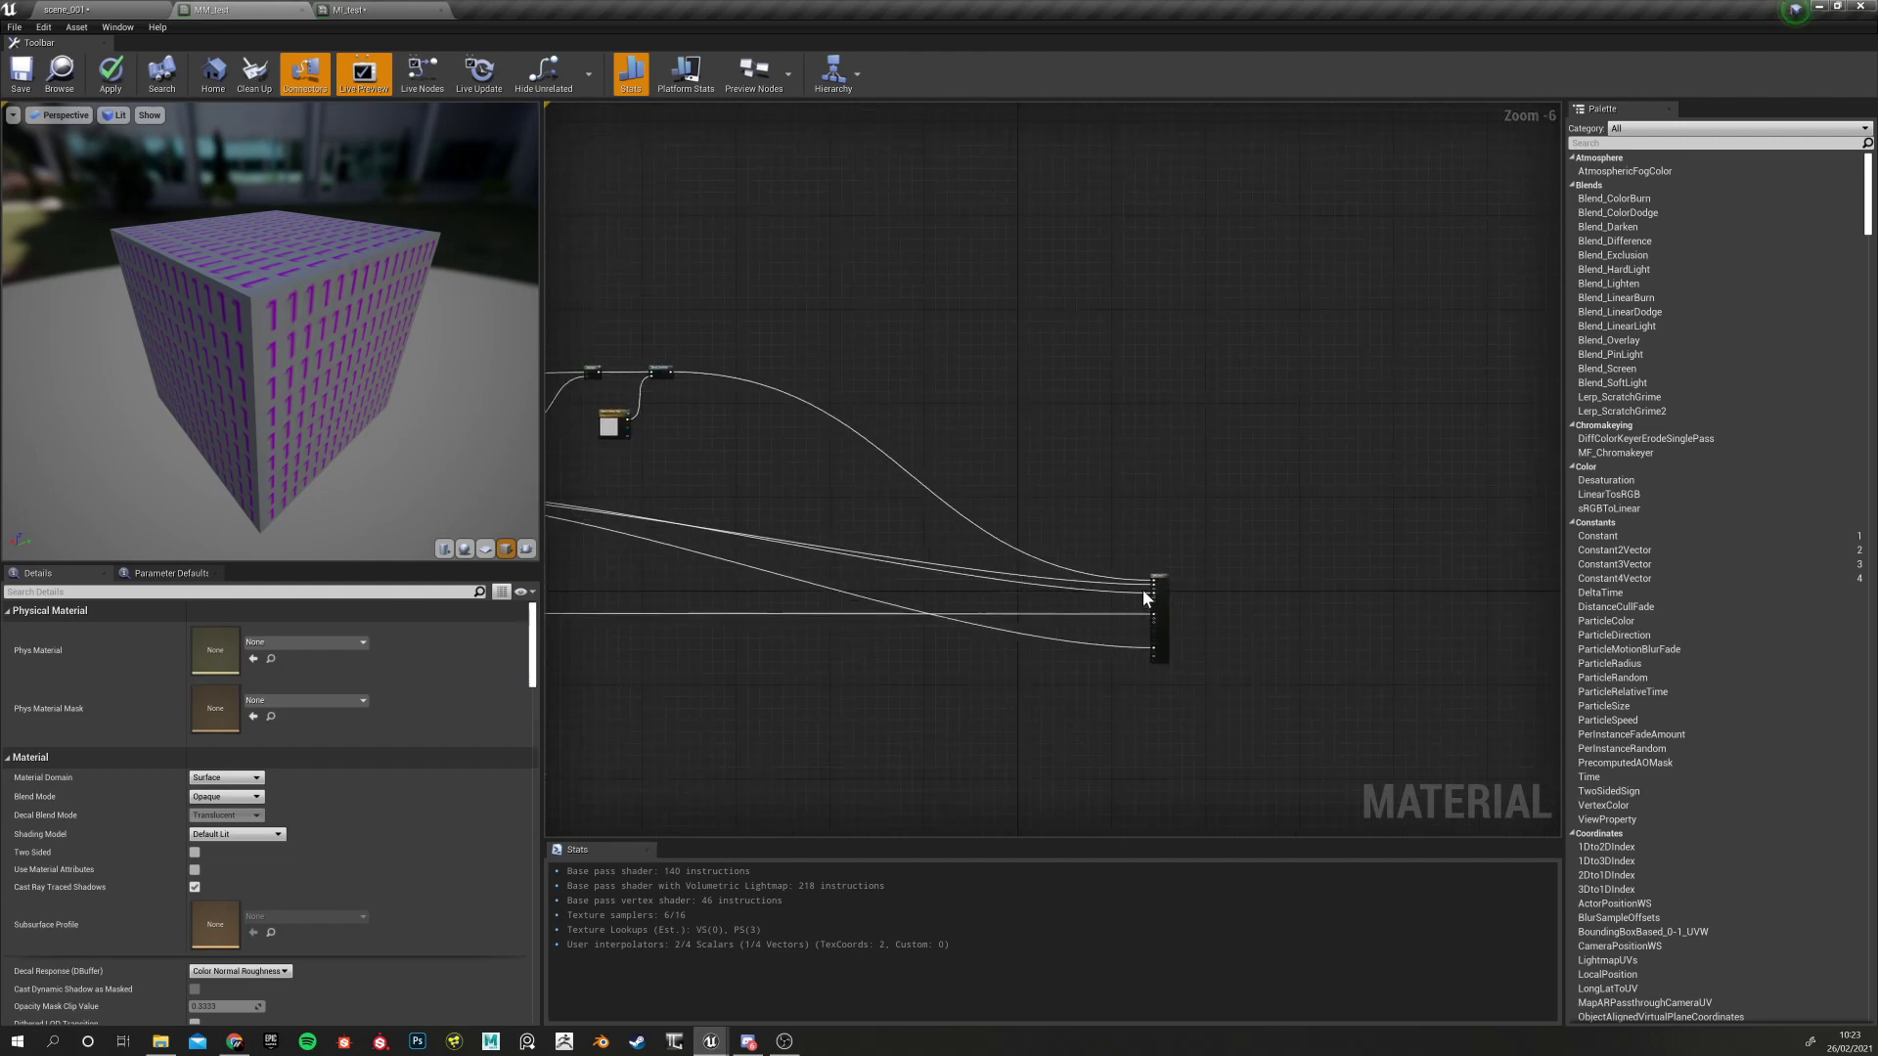
Drag the material Result node further right, then go back to the MI_test tab
left_click_drag(1157, 584, 1391, 564)
right_click_drag(761, 406, 861, 503)
scroll(944, 448, "down", 3)
scroll(891, 452, "up", 7)
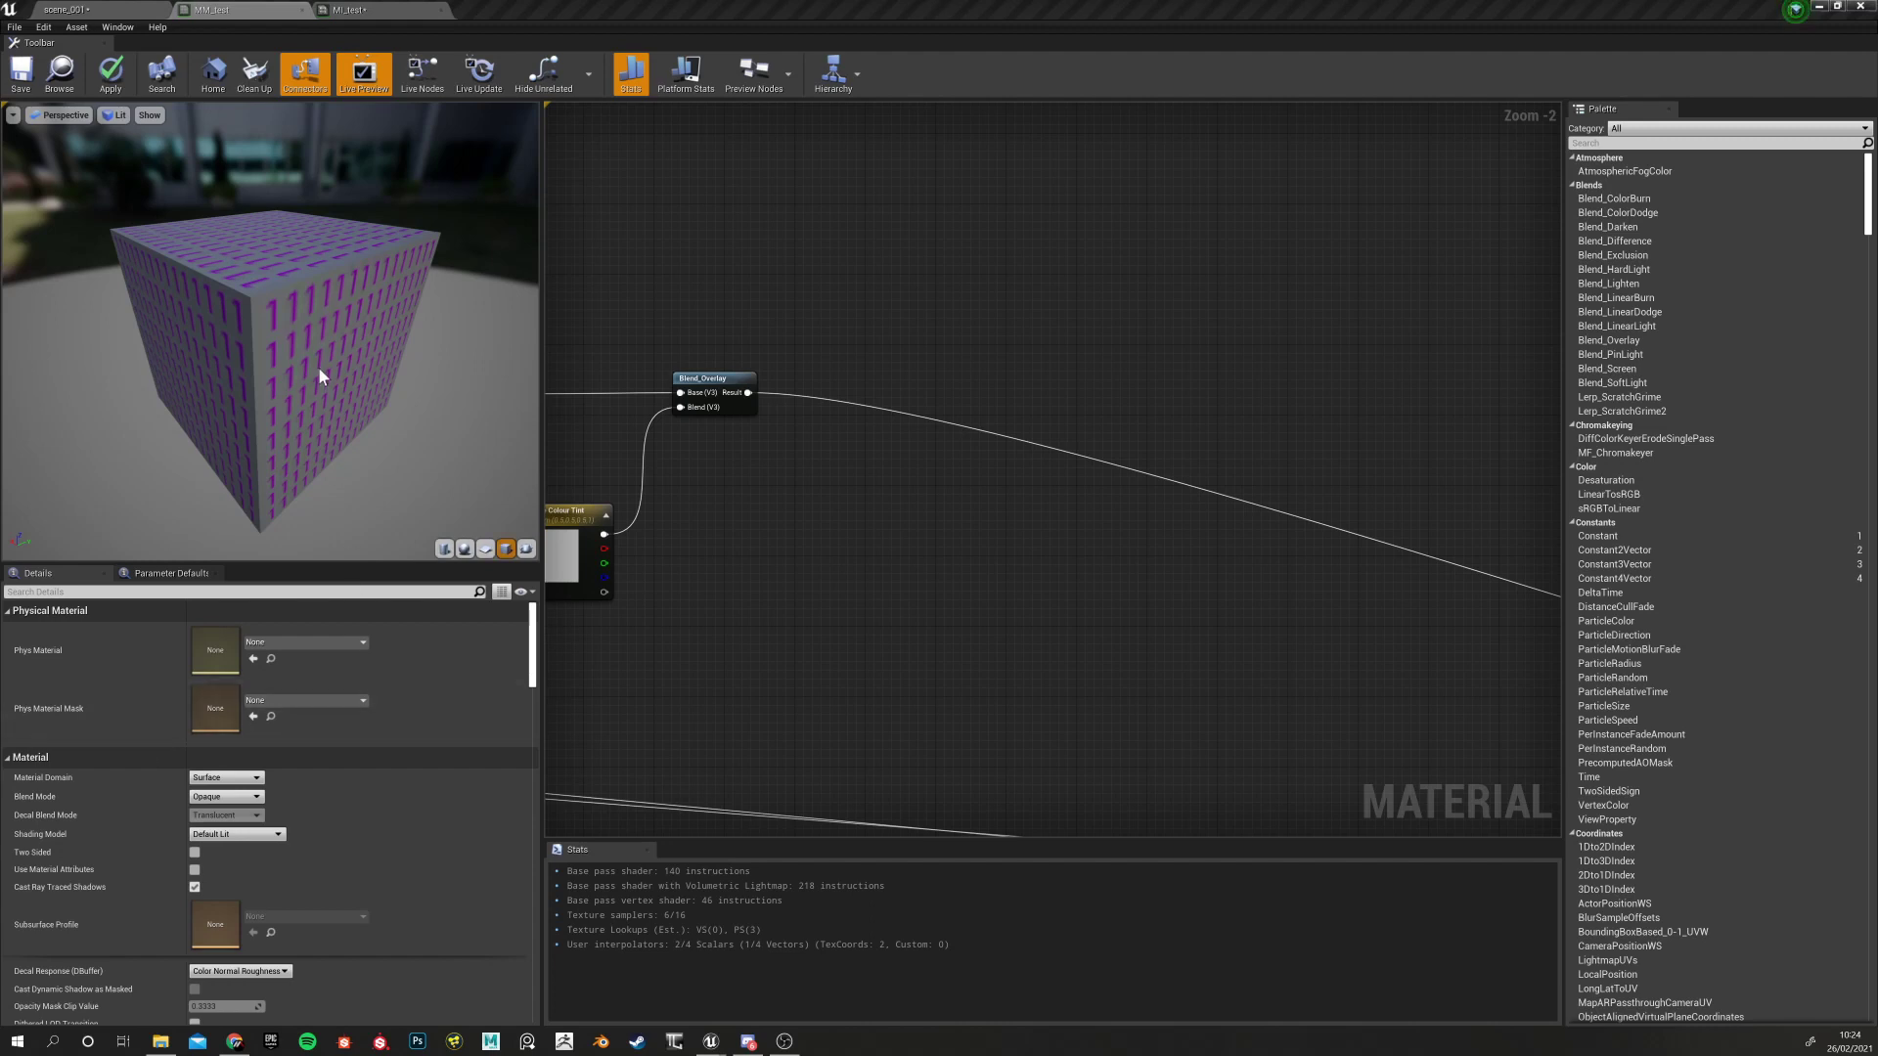
scroll(771, 618, "down", 4)
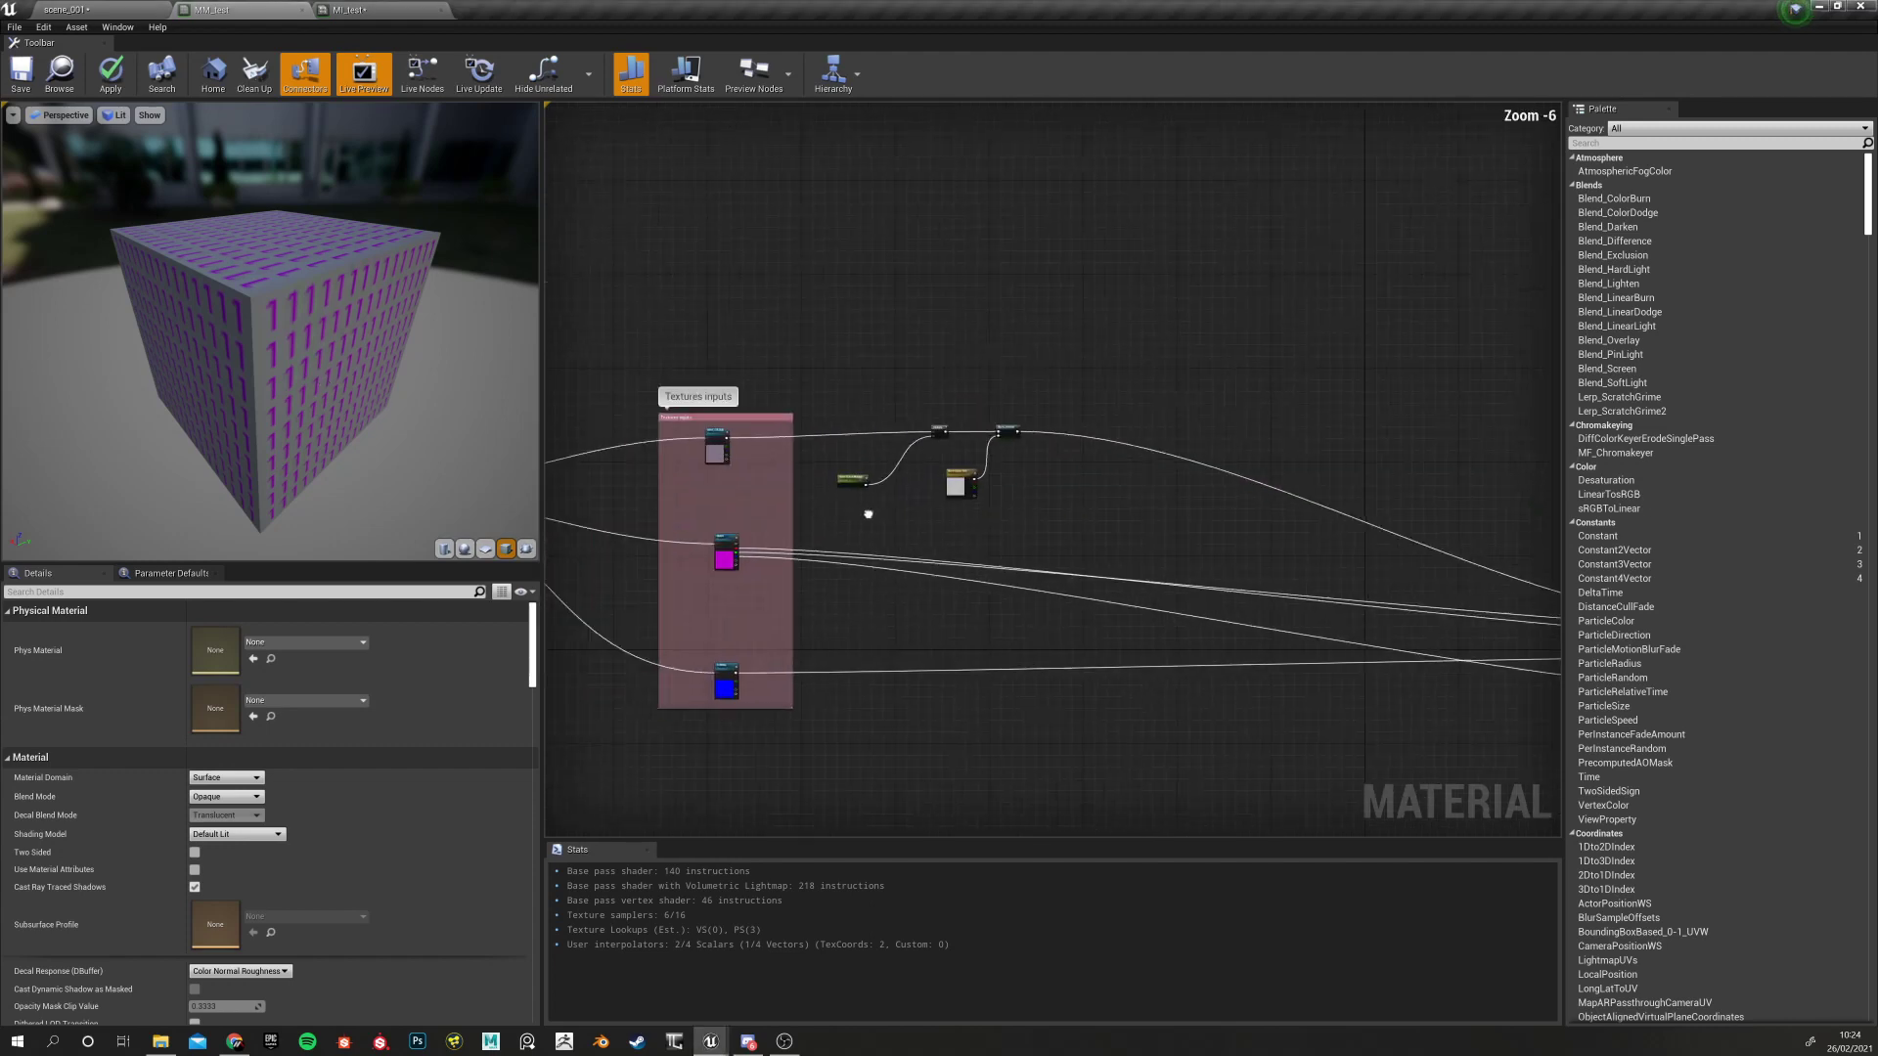
scroll(778, 450, "up", 5)
left_click(391, 10)
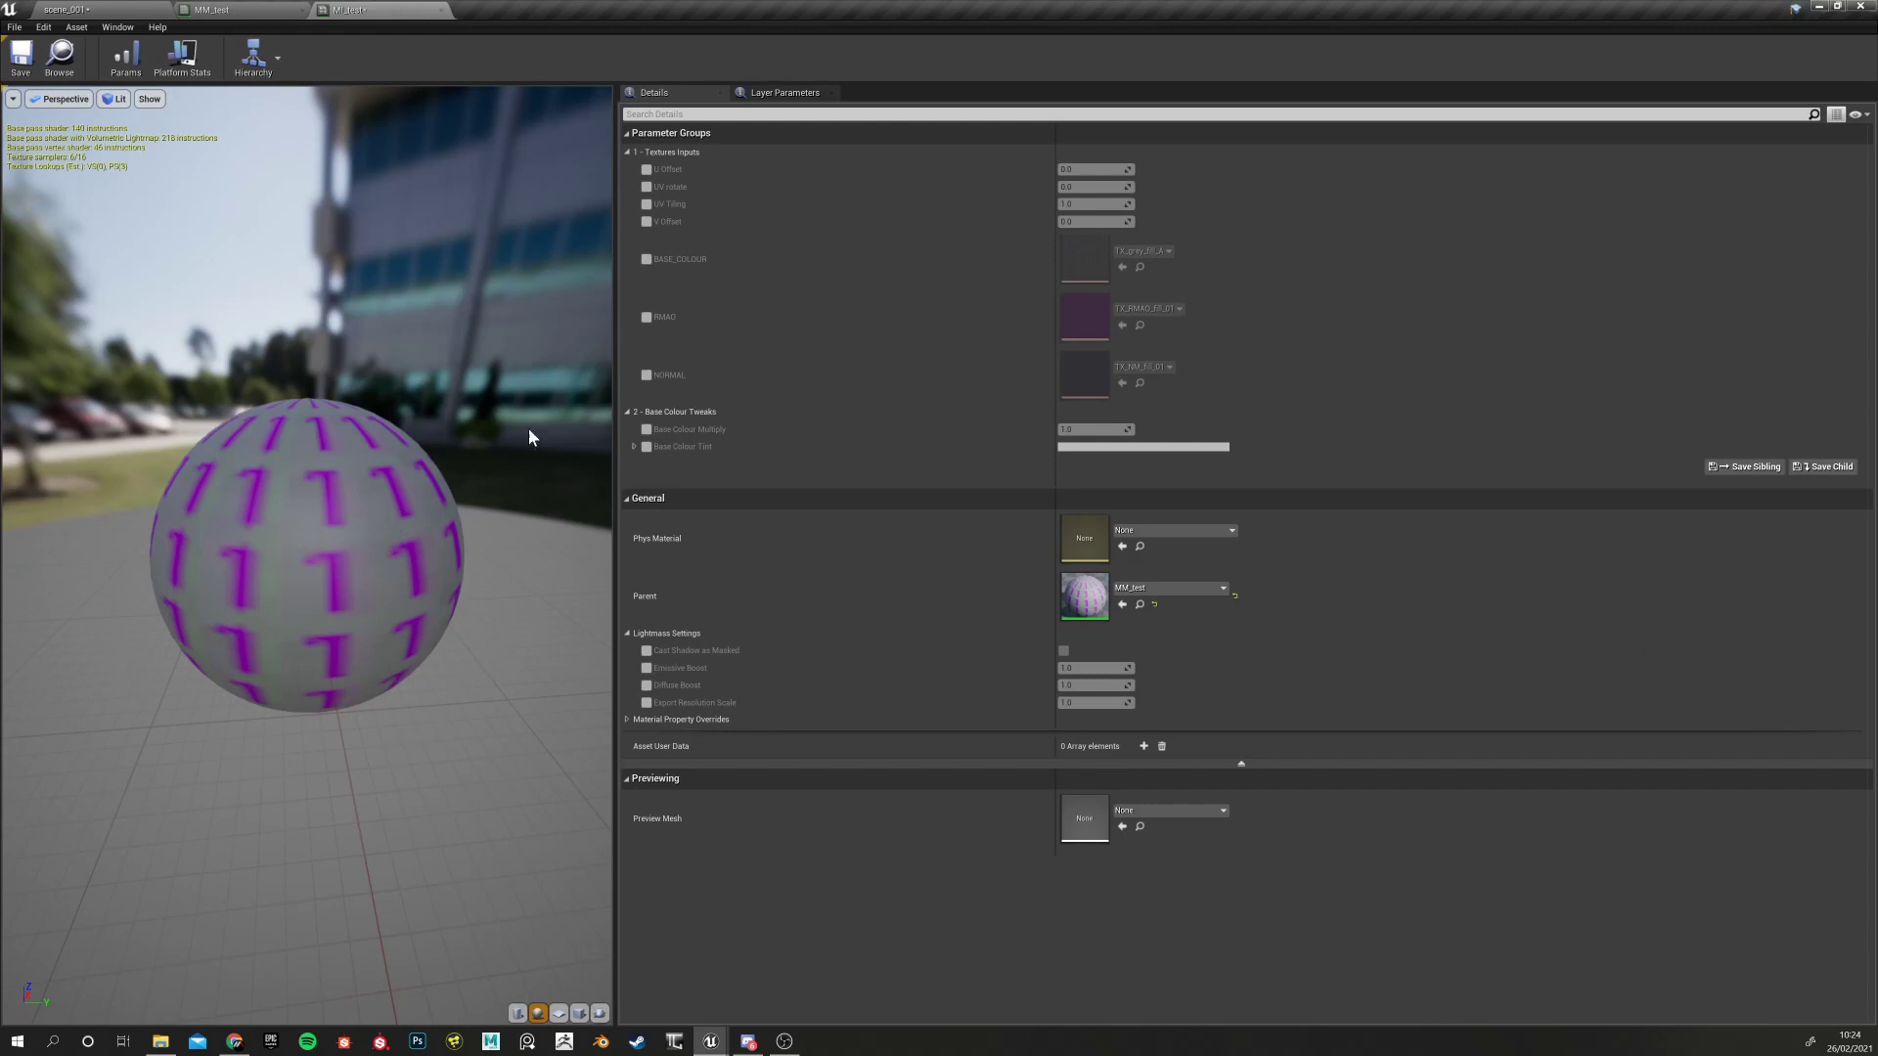
Check the BASE_COLOUR texture parameter node in MM_test, then return to MI_test
left_click(240, 10)
scroll(827, 544, "down", 3)
scroll(851, 484, "up", 3)
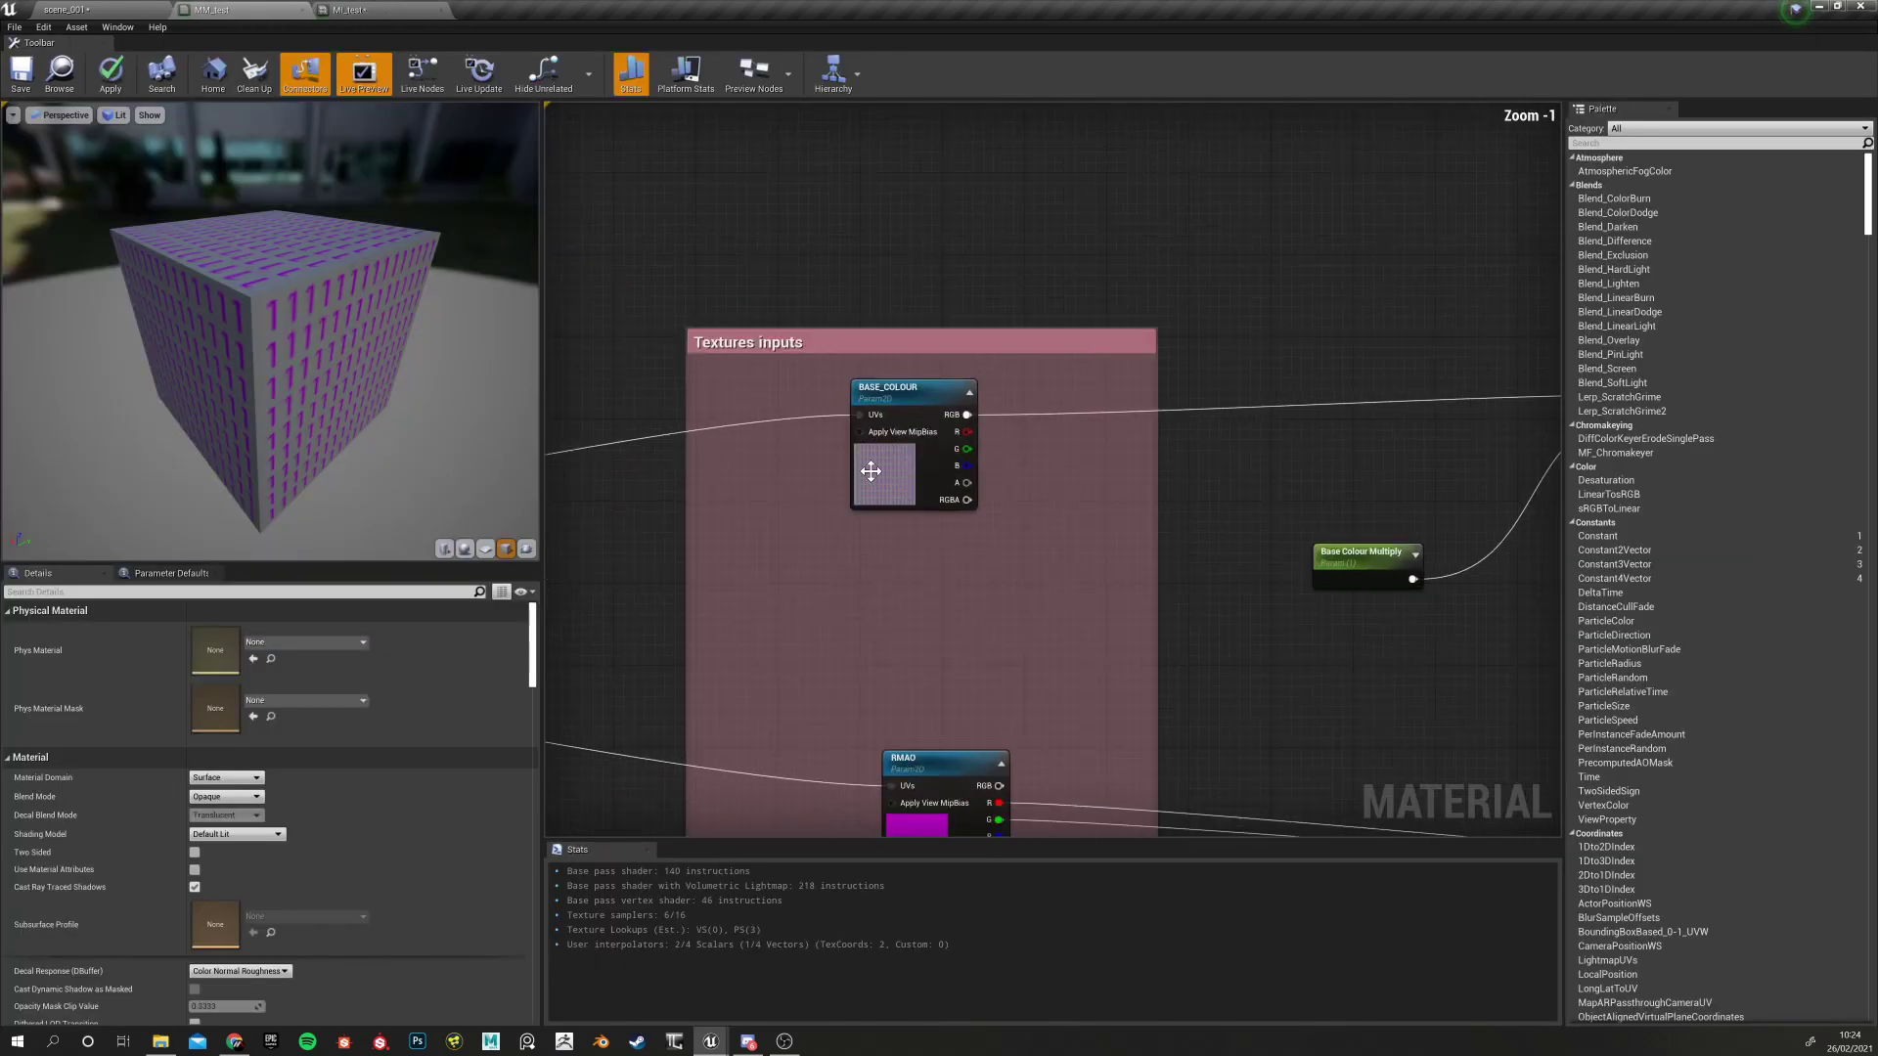
left_click(861, 393)
left_click(380, 10)
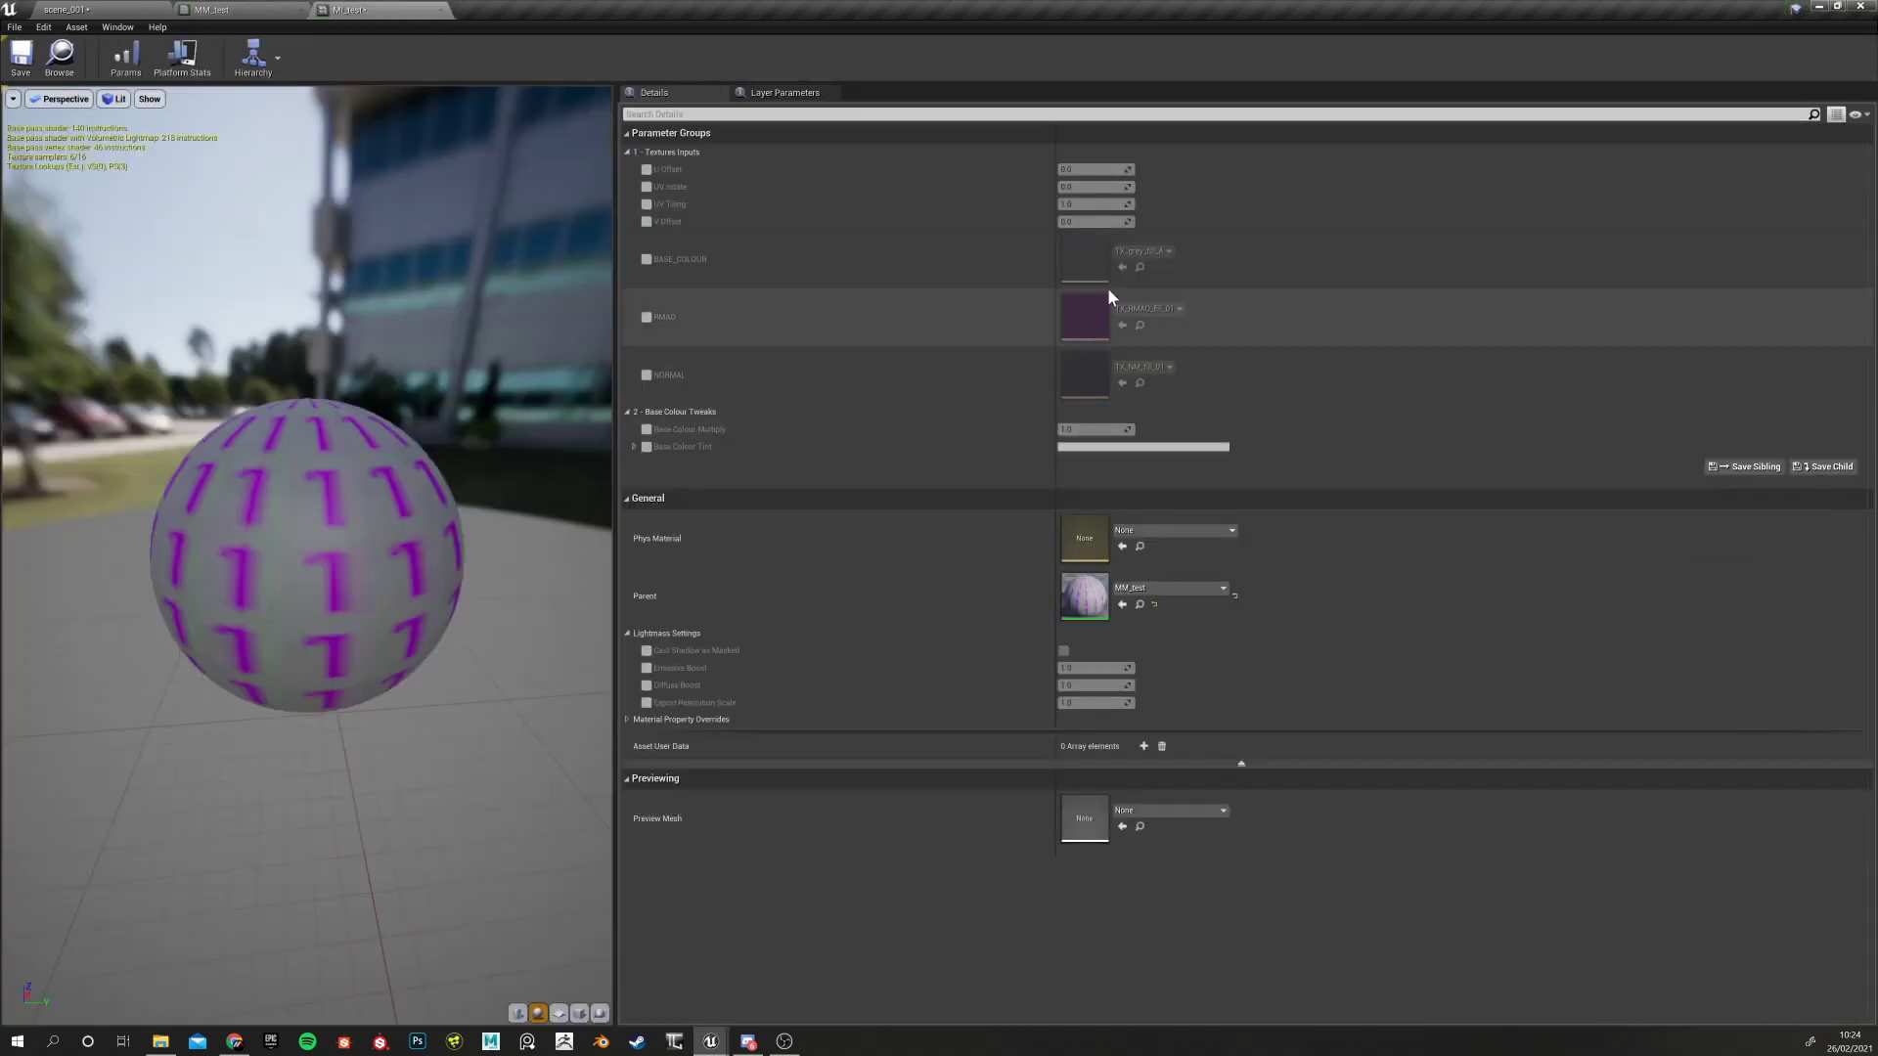
Override BASE_COLOUR with TX_MainTank_RustyPaintedMetal_height, then TX_MainTank_RustyPaintedMetal_basecolor
left_click(646, 260)
left_click(1142, 251)
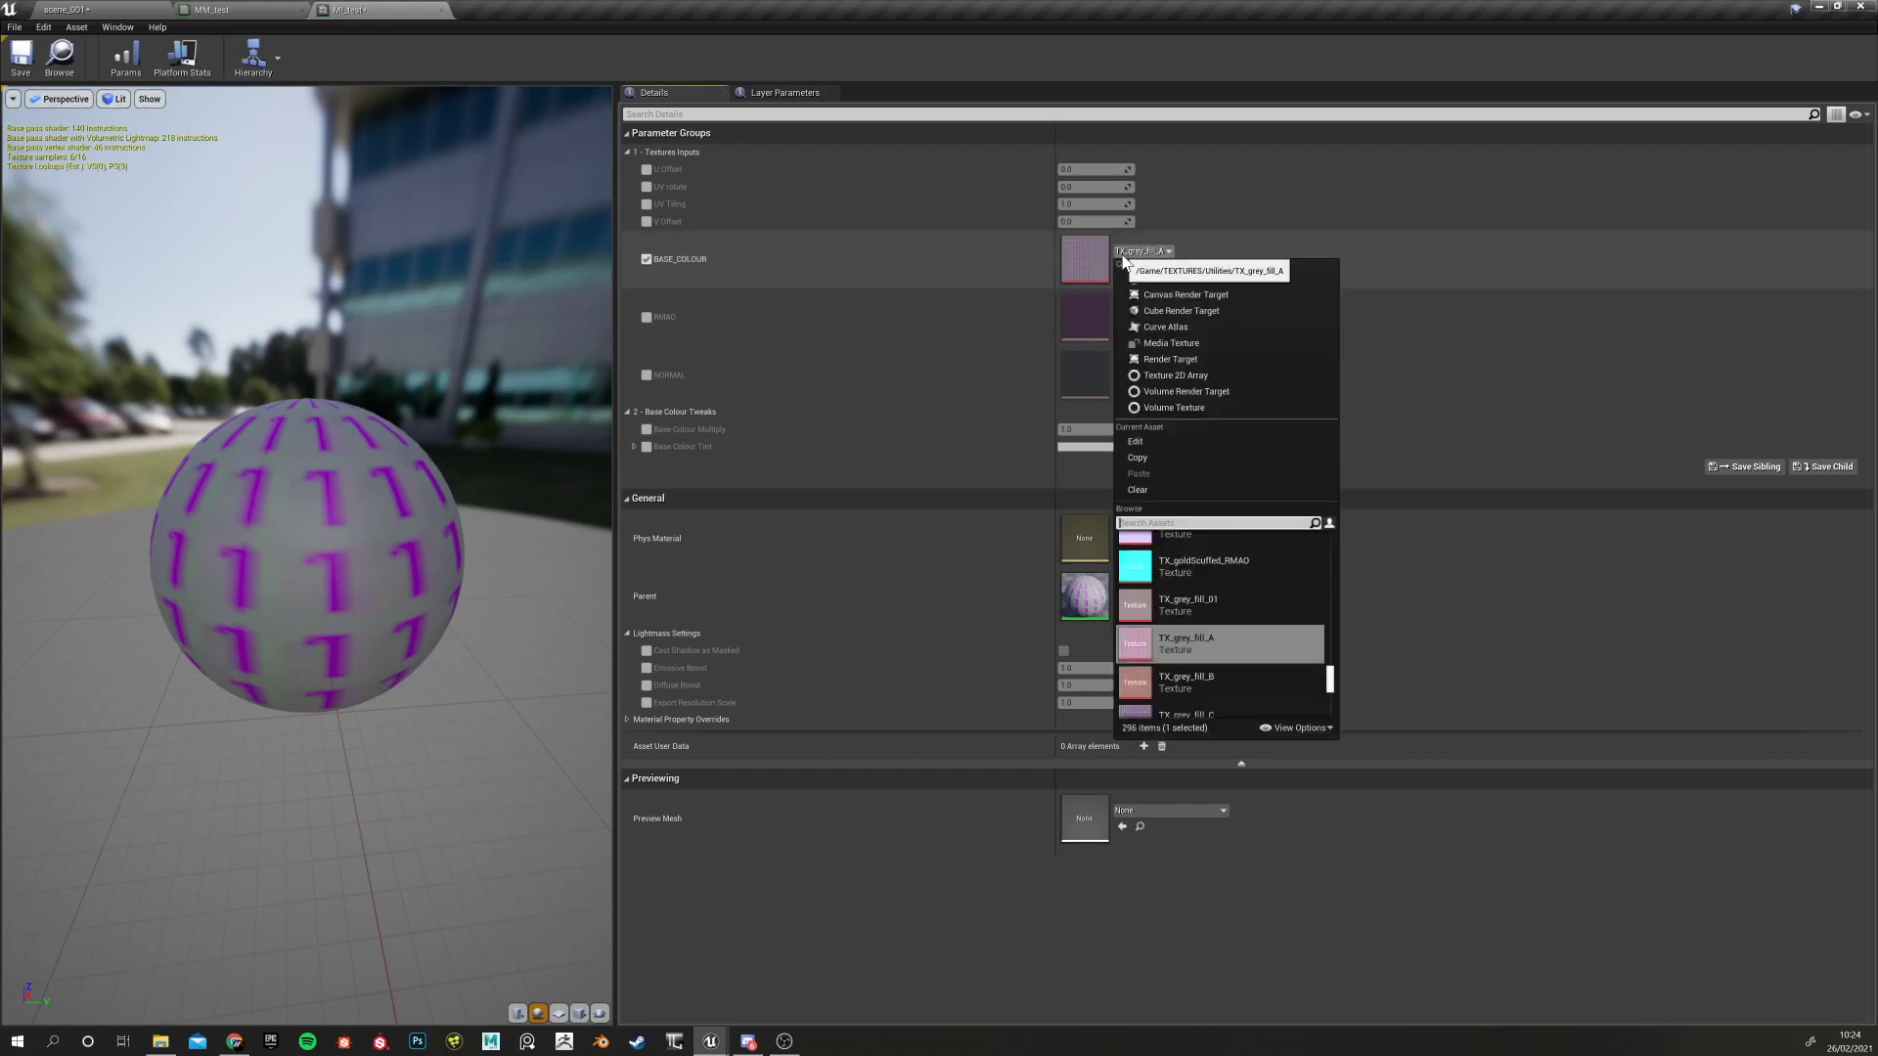
scroll(1239, 688, "down", 5)
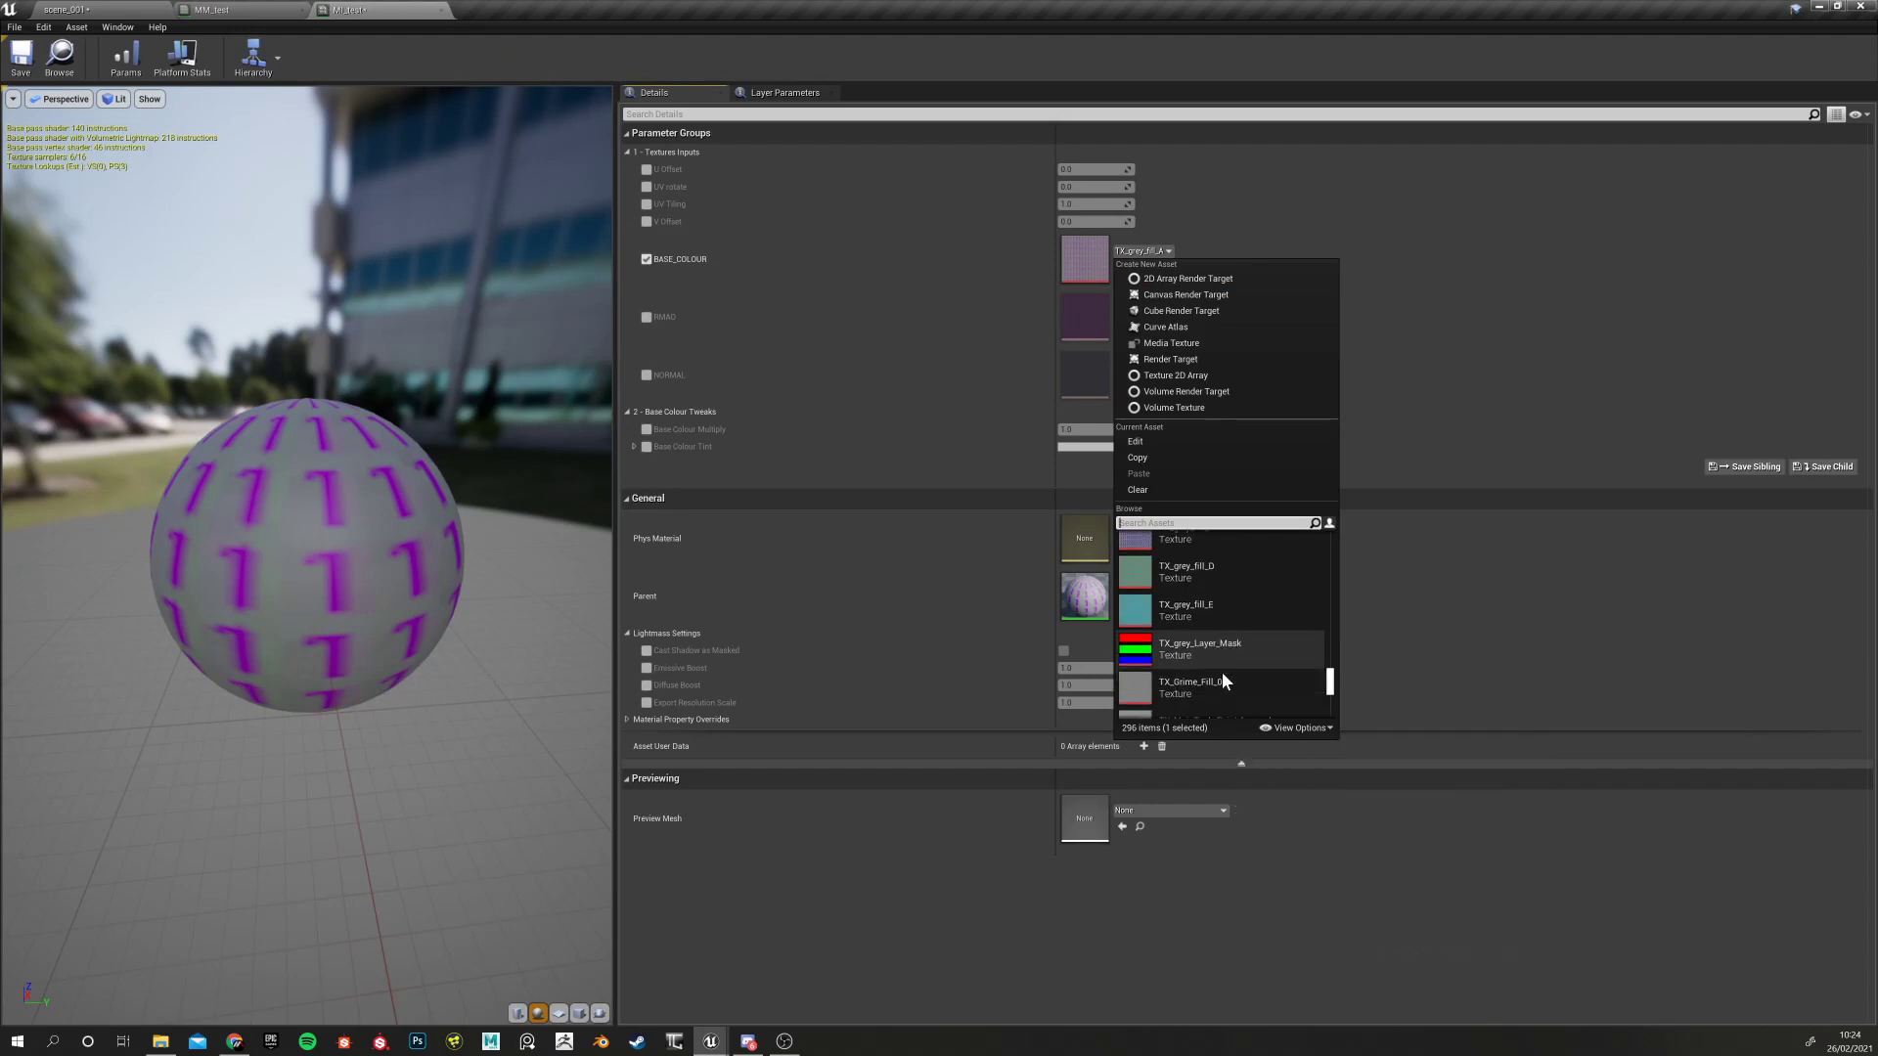
scroll(1219, 678, "down", 5)
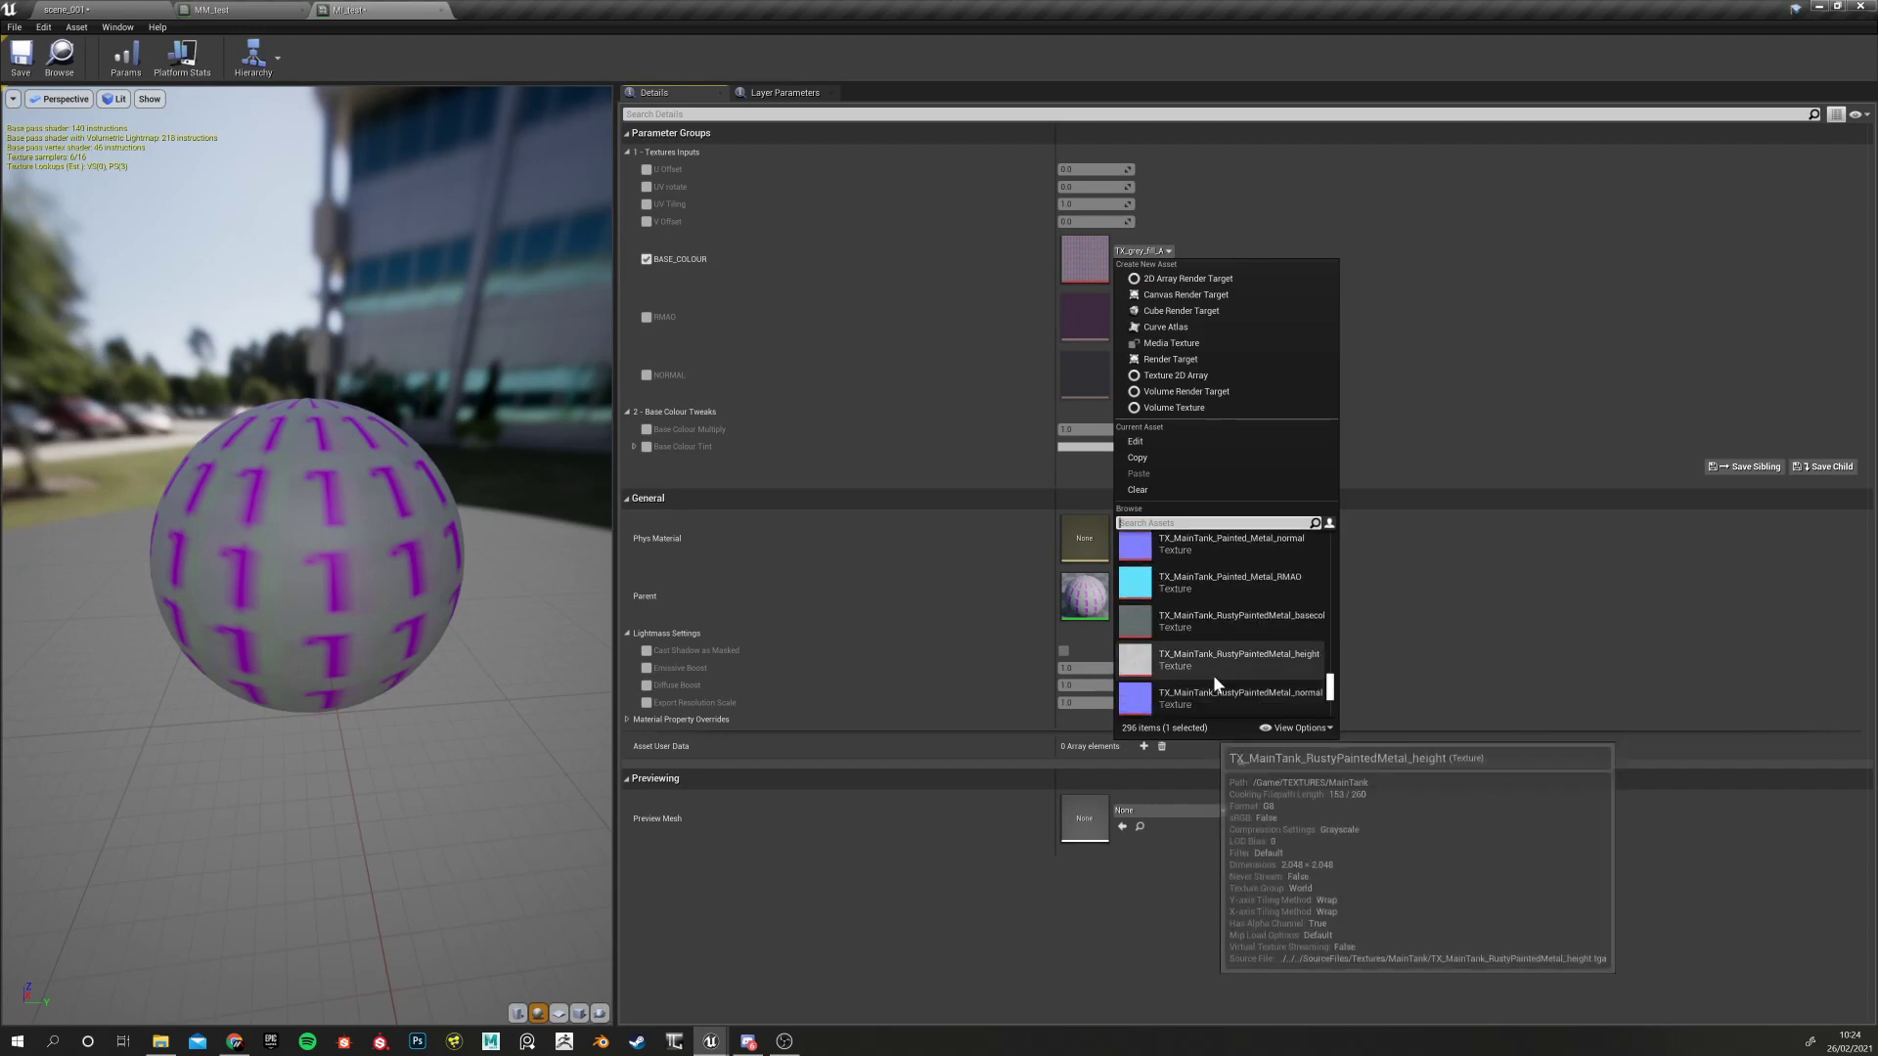
scroll(1216, 683, "down", 6)
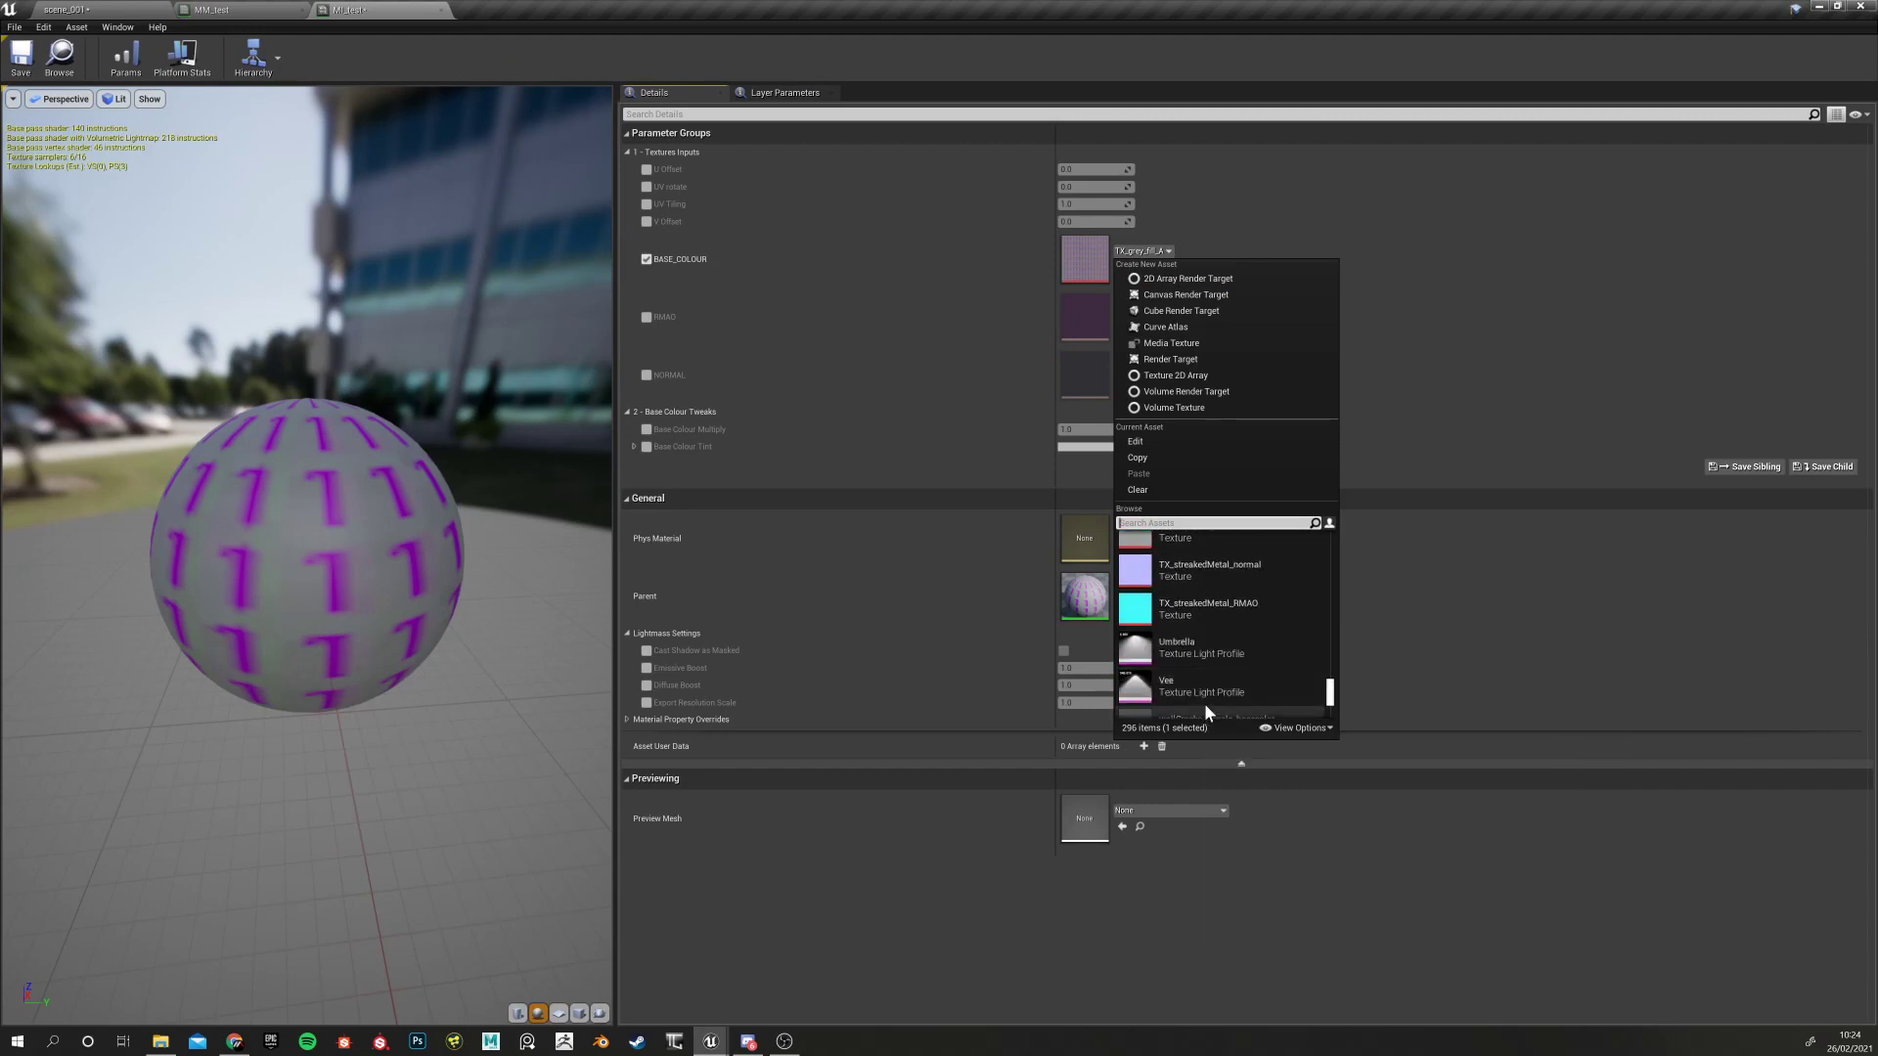
scroll(1206, 640, "up", 7)
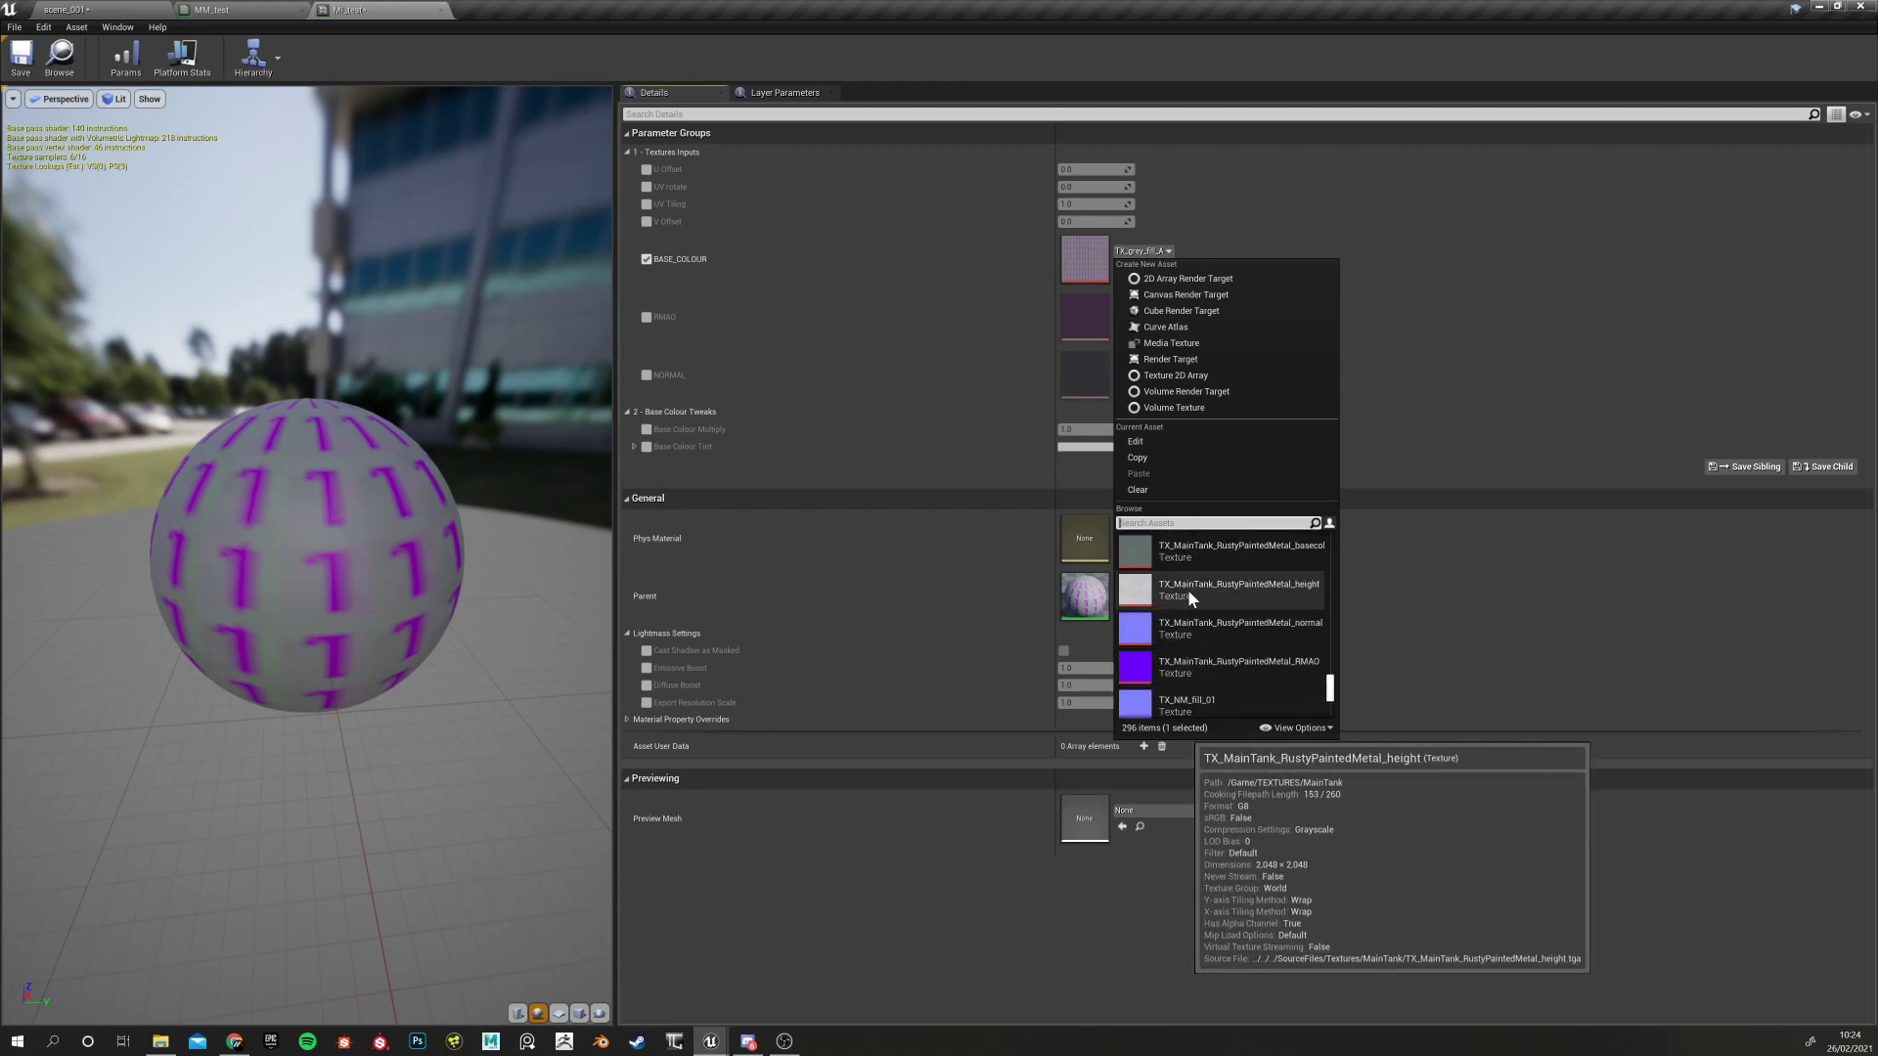
left_click(1187, 588)
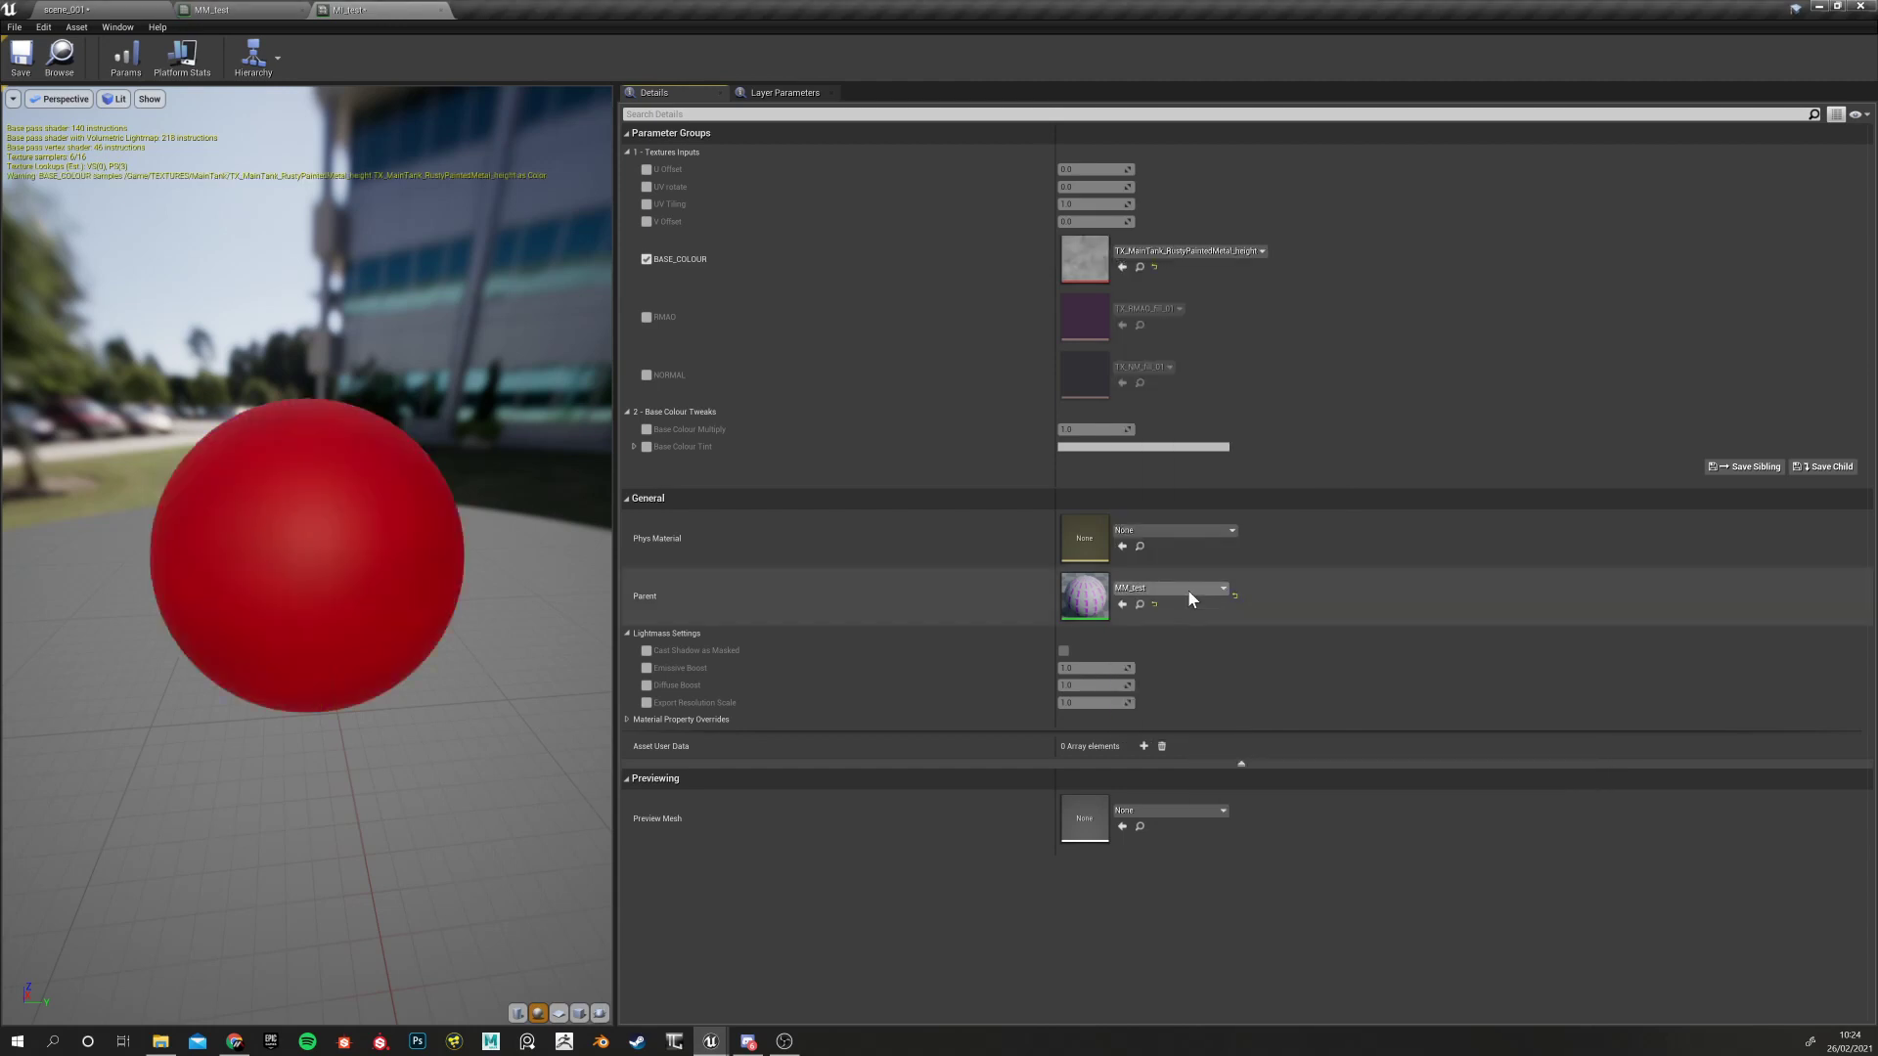
left_click(1118, 252)
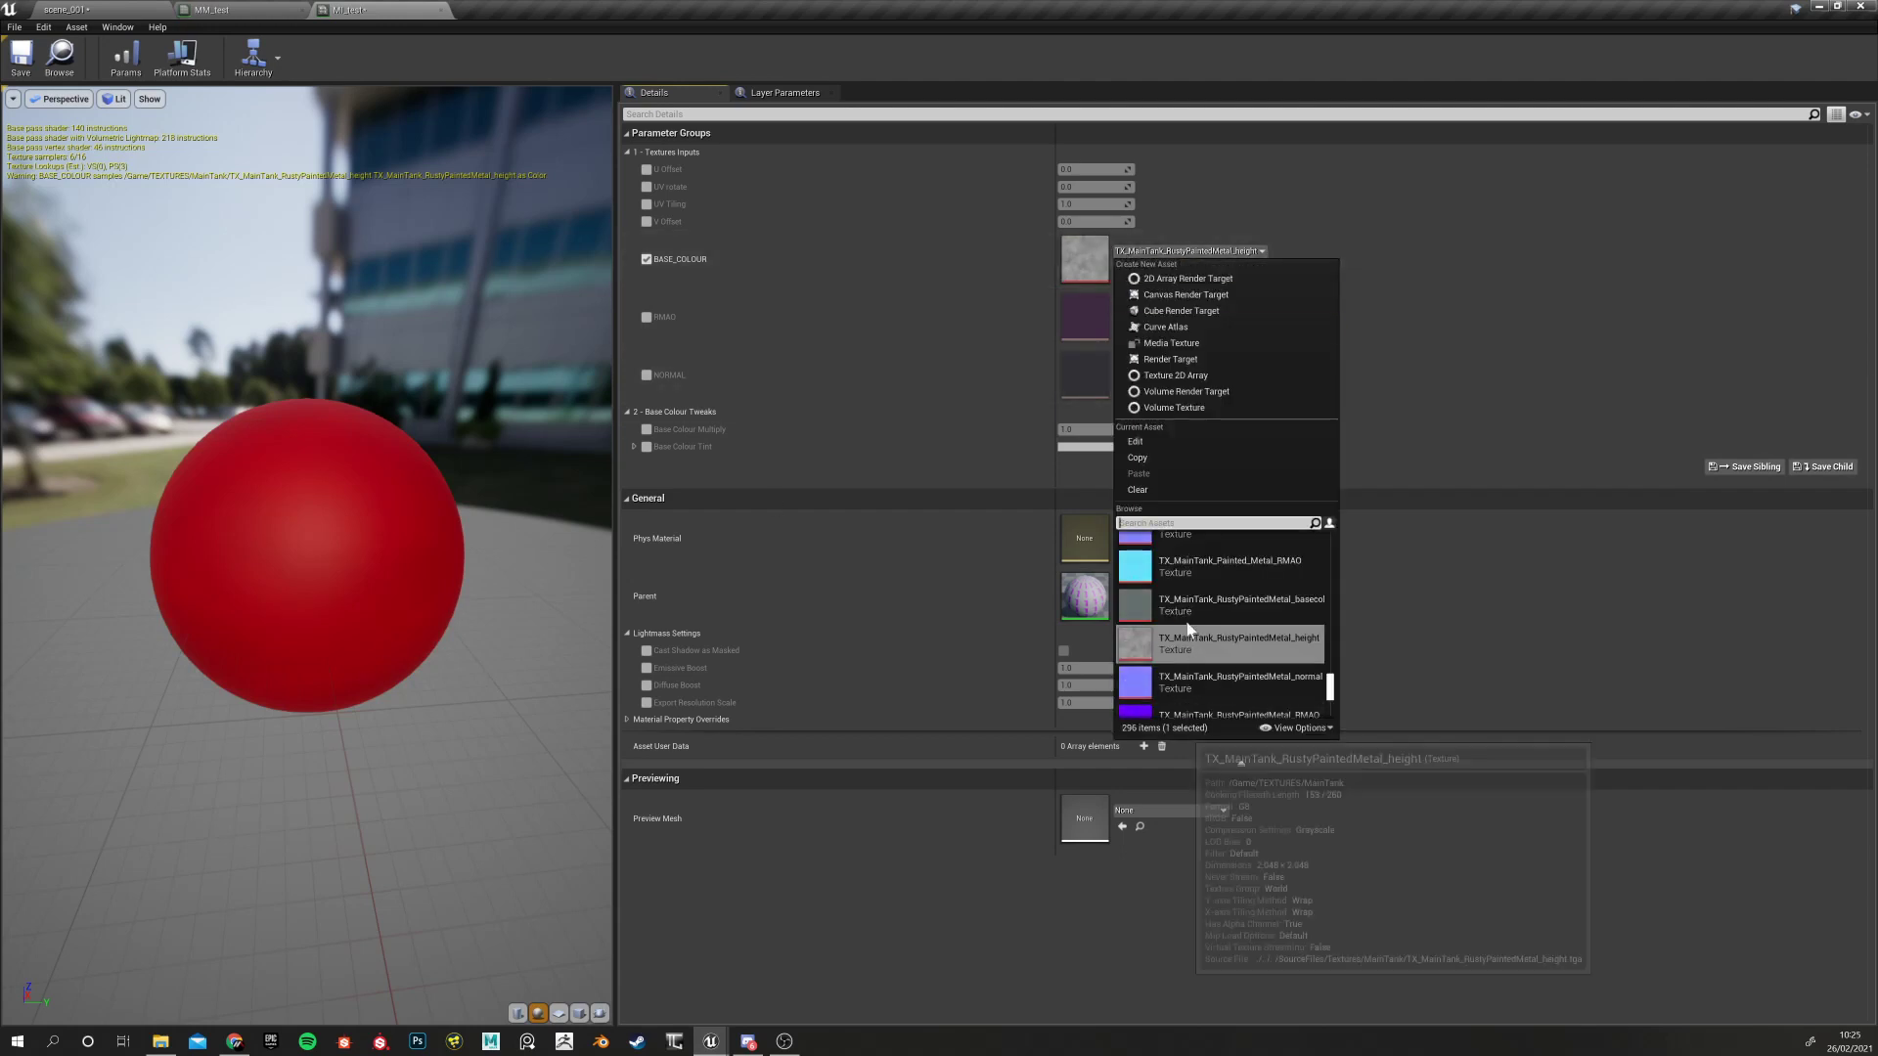
left_click(1188, 592)
Inspect the textured sphere, reset BASE_COLOUR to TX_grey_fill_A, and return to MM_test
left_click_drag(358, 718, 196, 718)
right_click_drag(358, 718, 460, 718)
left_click_drag(358, 718, 508, 718)
right_click_drag(358, 718, 469, 718)
left_click_drag(358, 718, 304, 670)
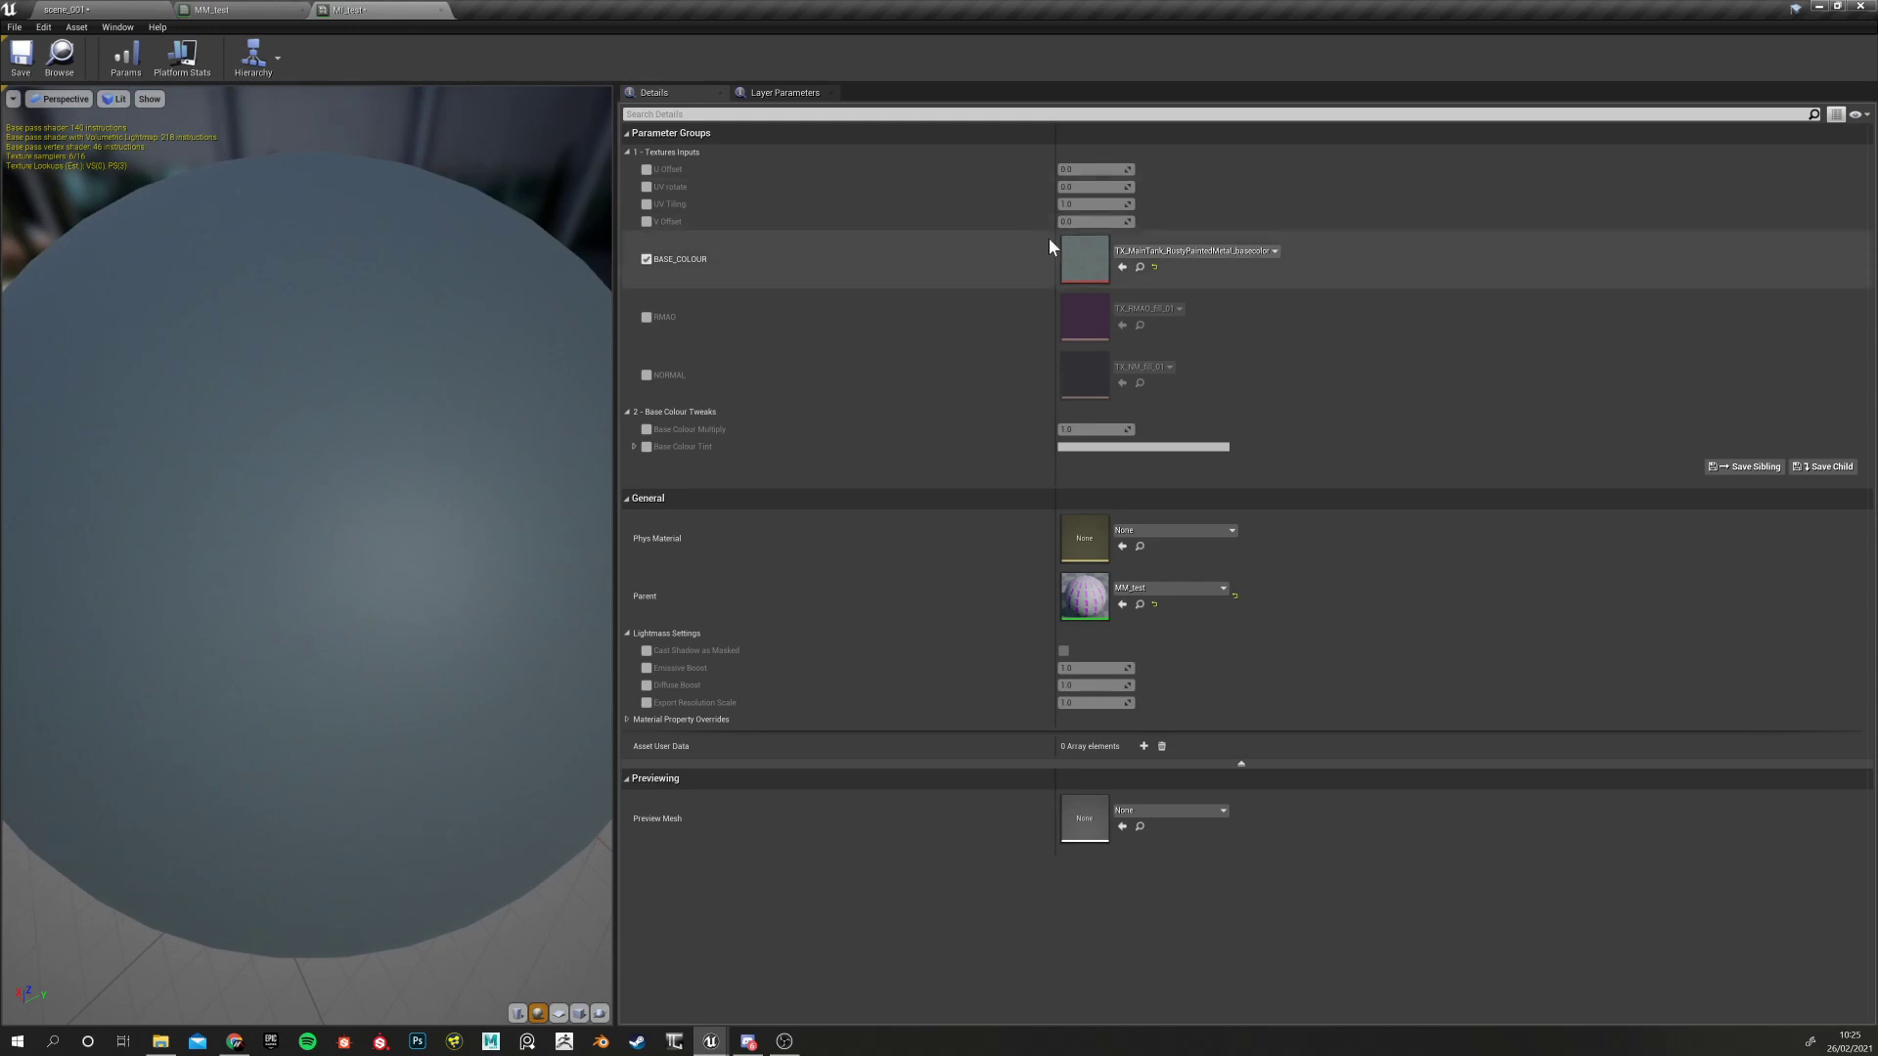
left_click(1154, 266)
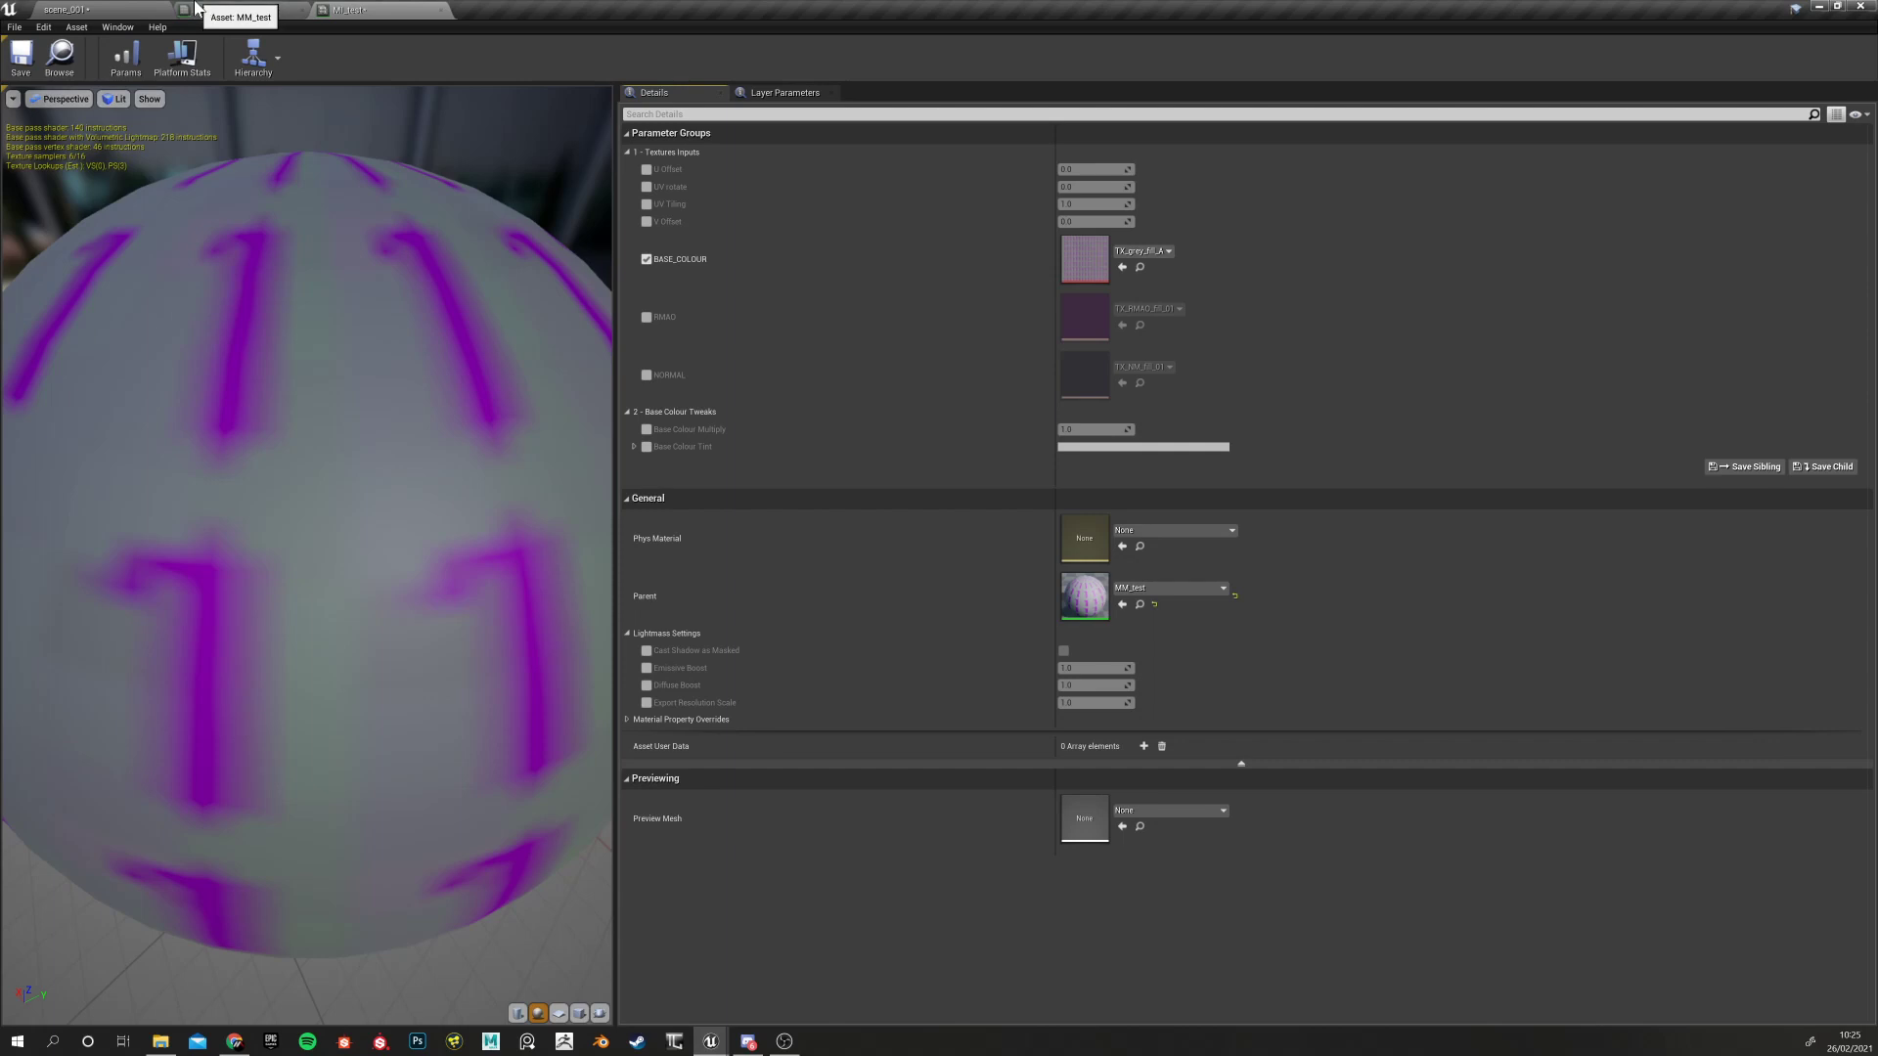
scroll(372, 447, "down", 4)
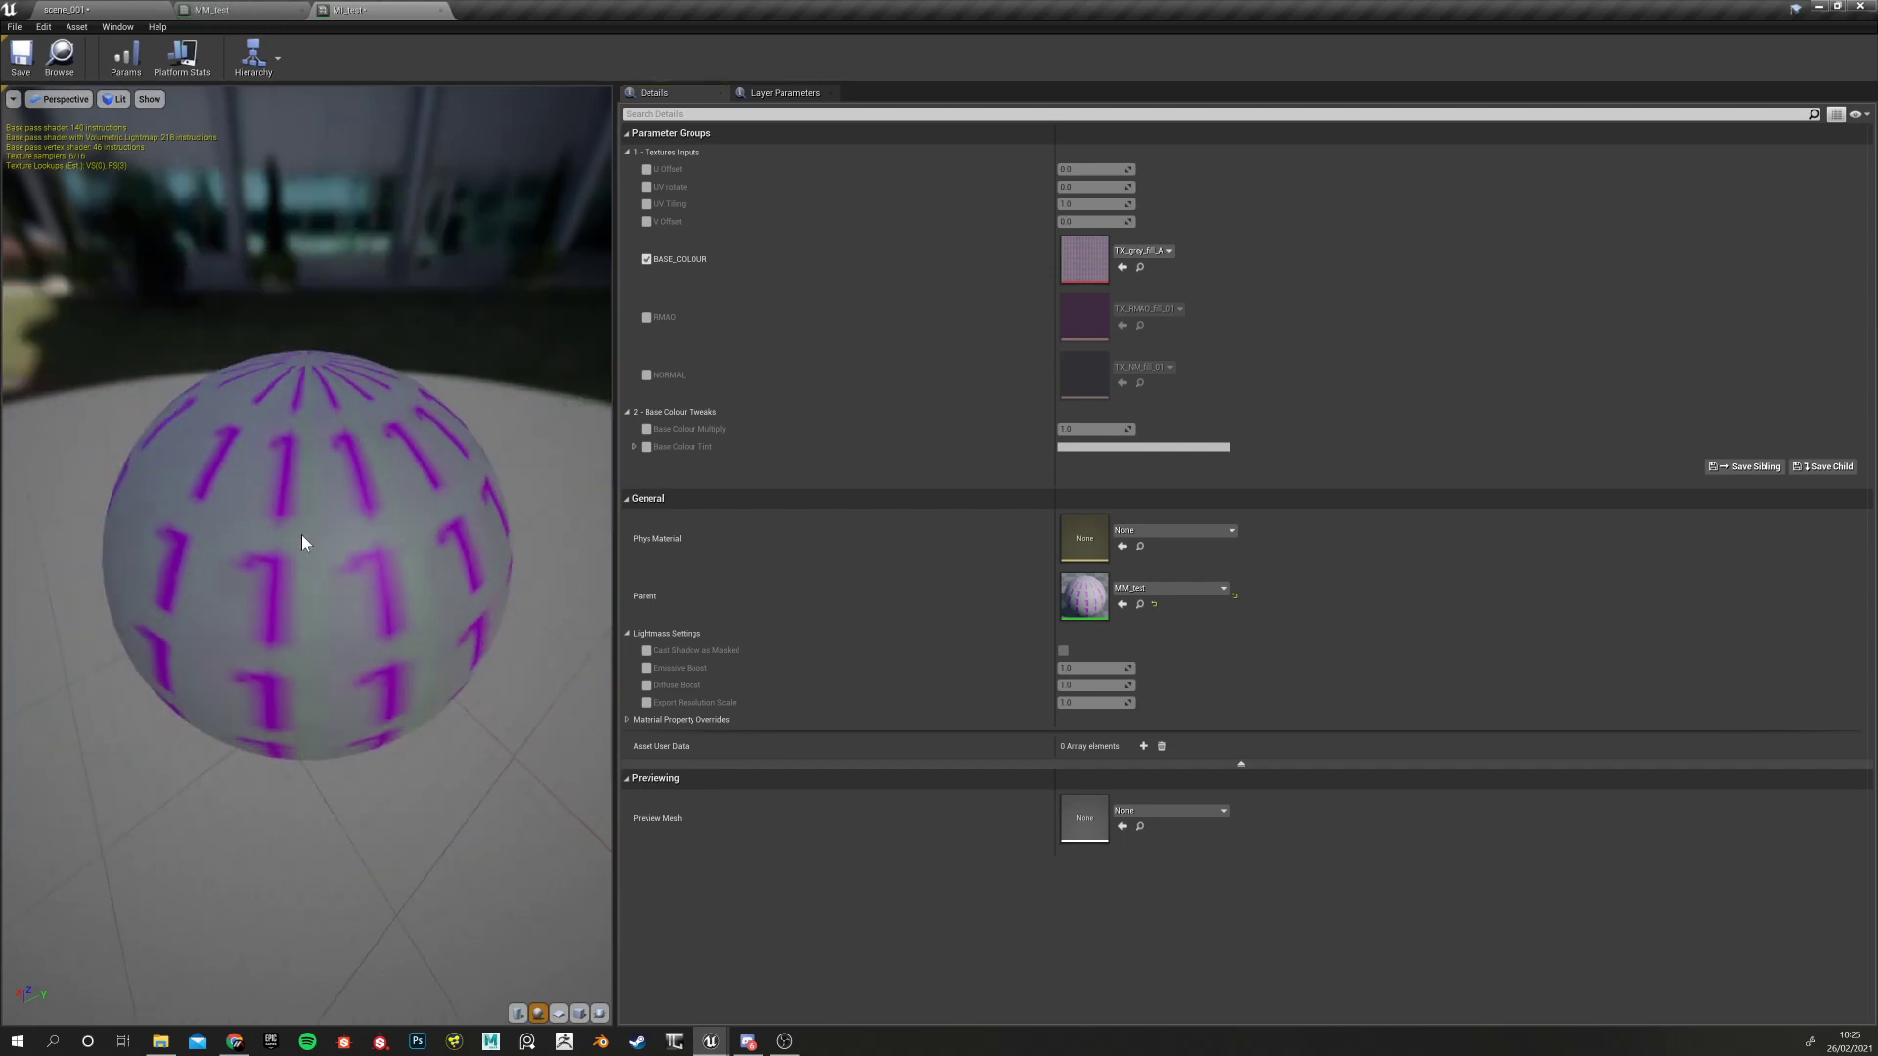
left_click_drag(302, 543, 189, 516)
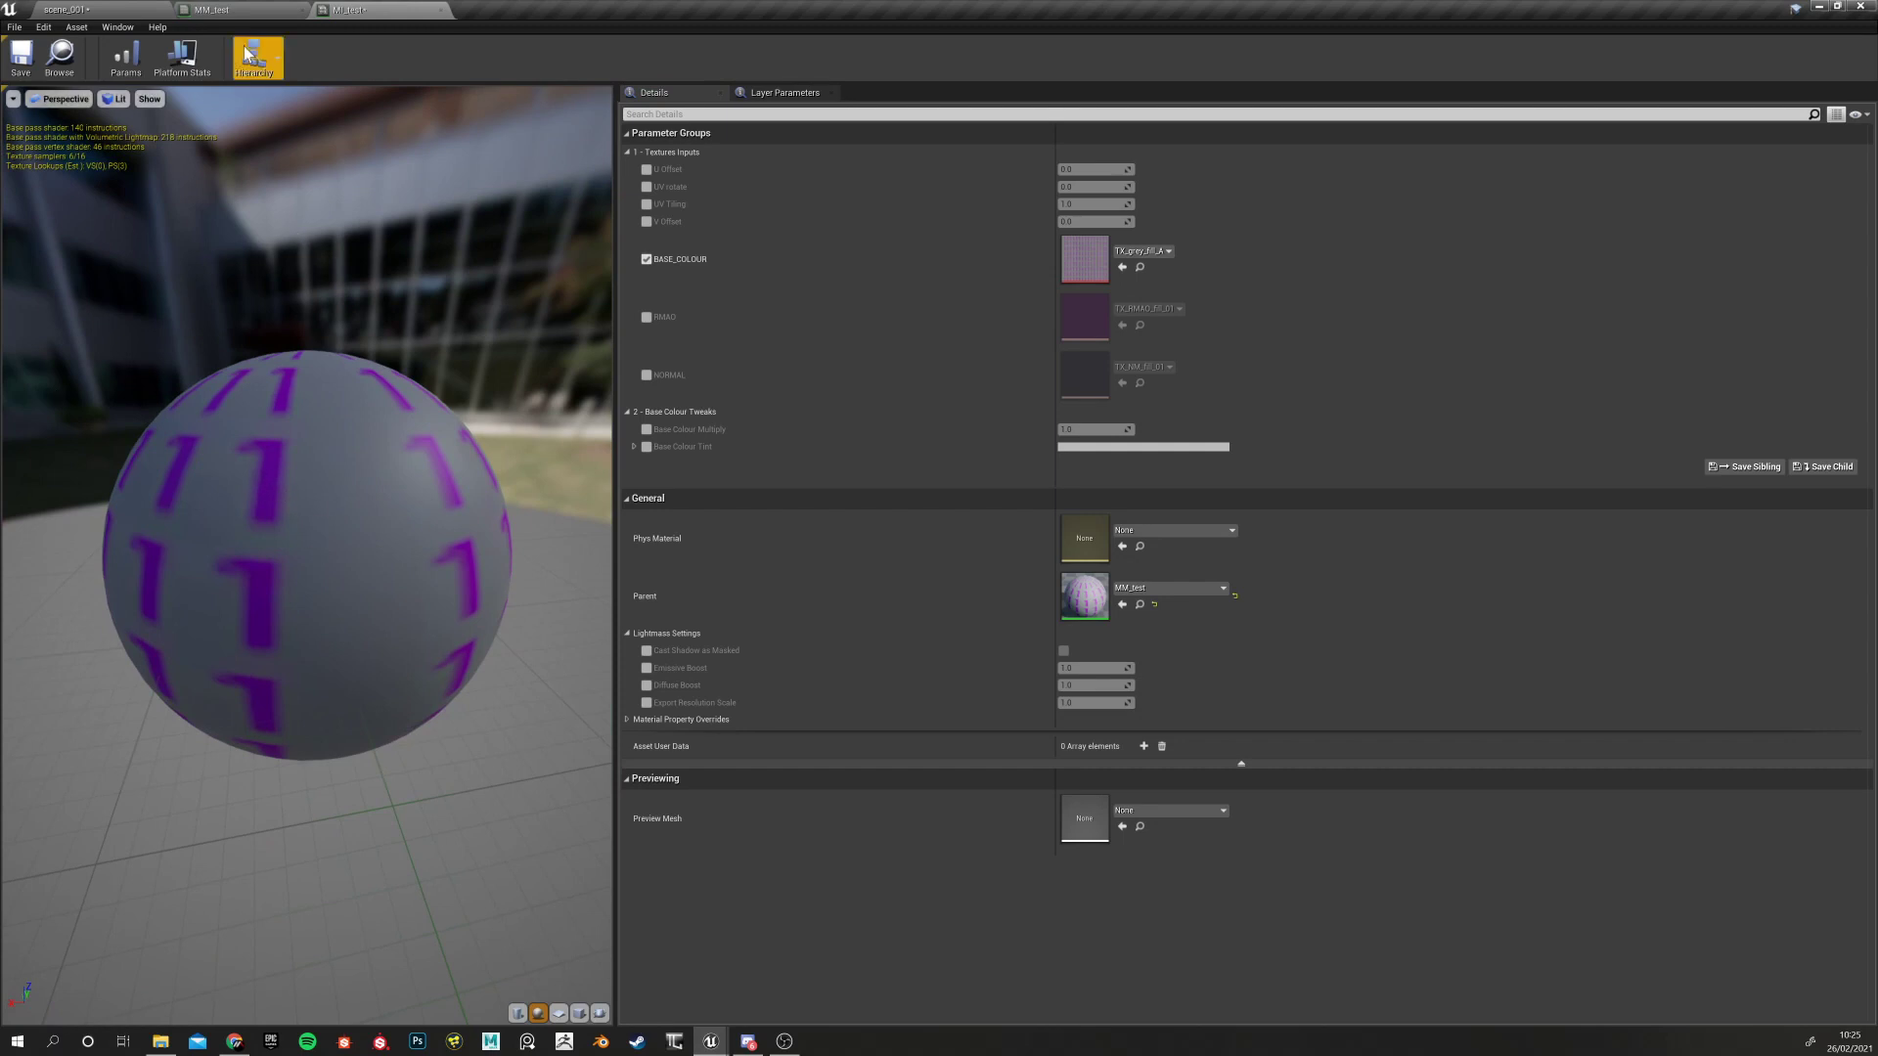
left_click(238, 11)
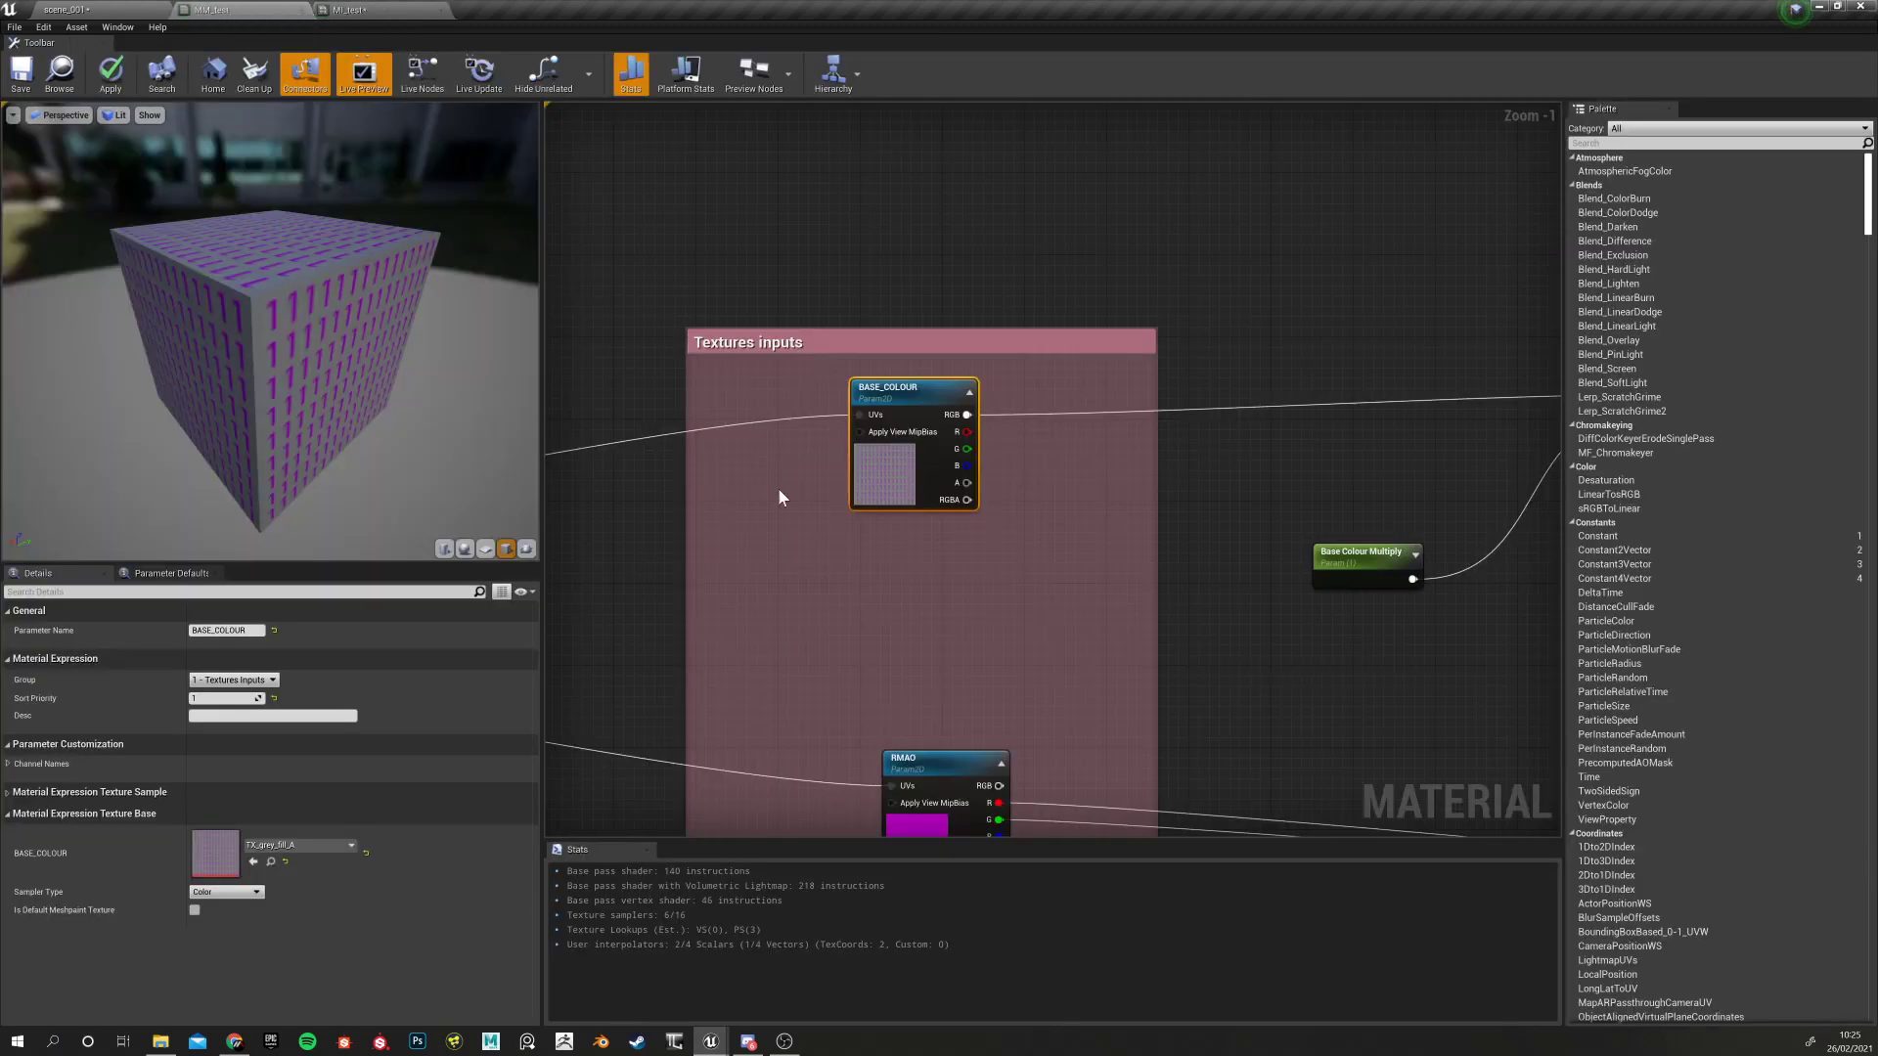
left_click_drag(331, 354, 614, 505)
scroll(1060, 578, "up", 1)
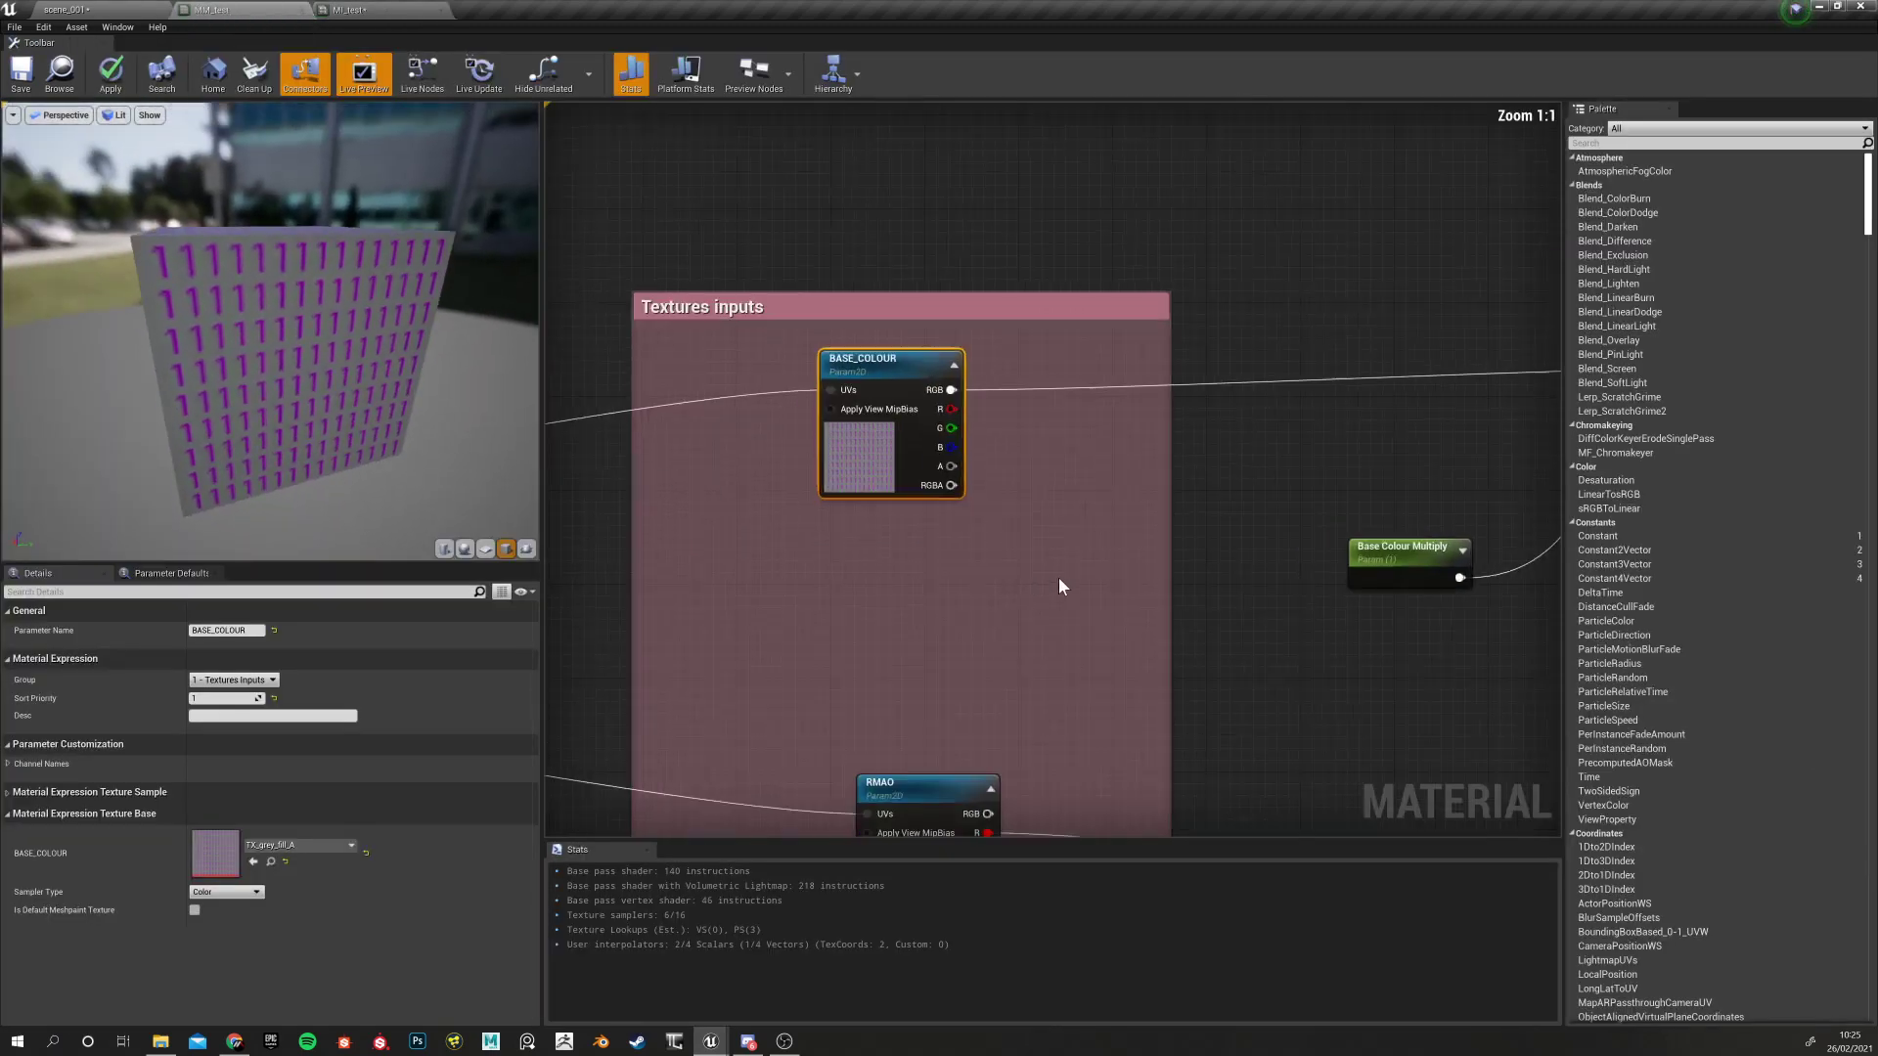
scroll(1059, 578, "down", 7)
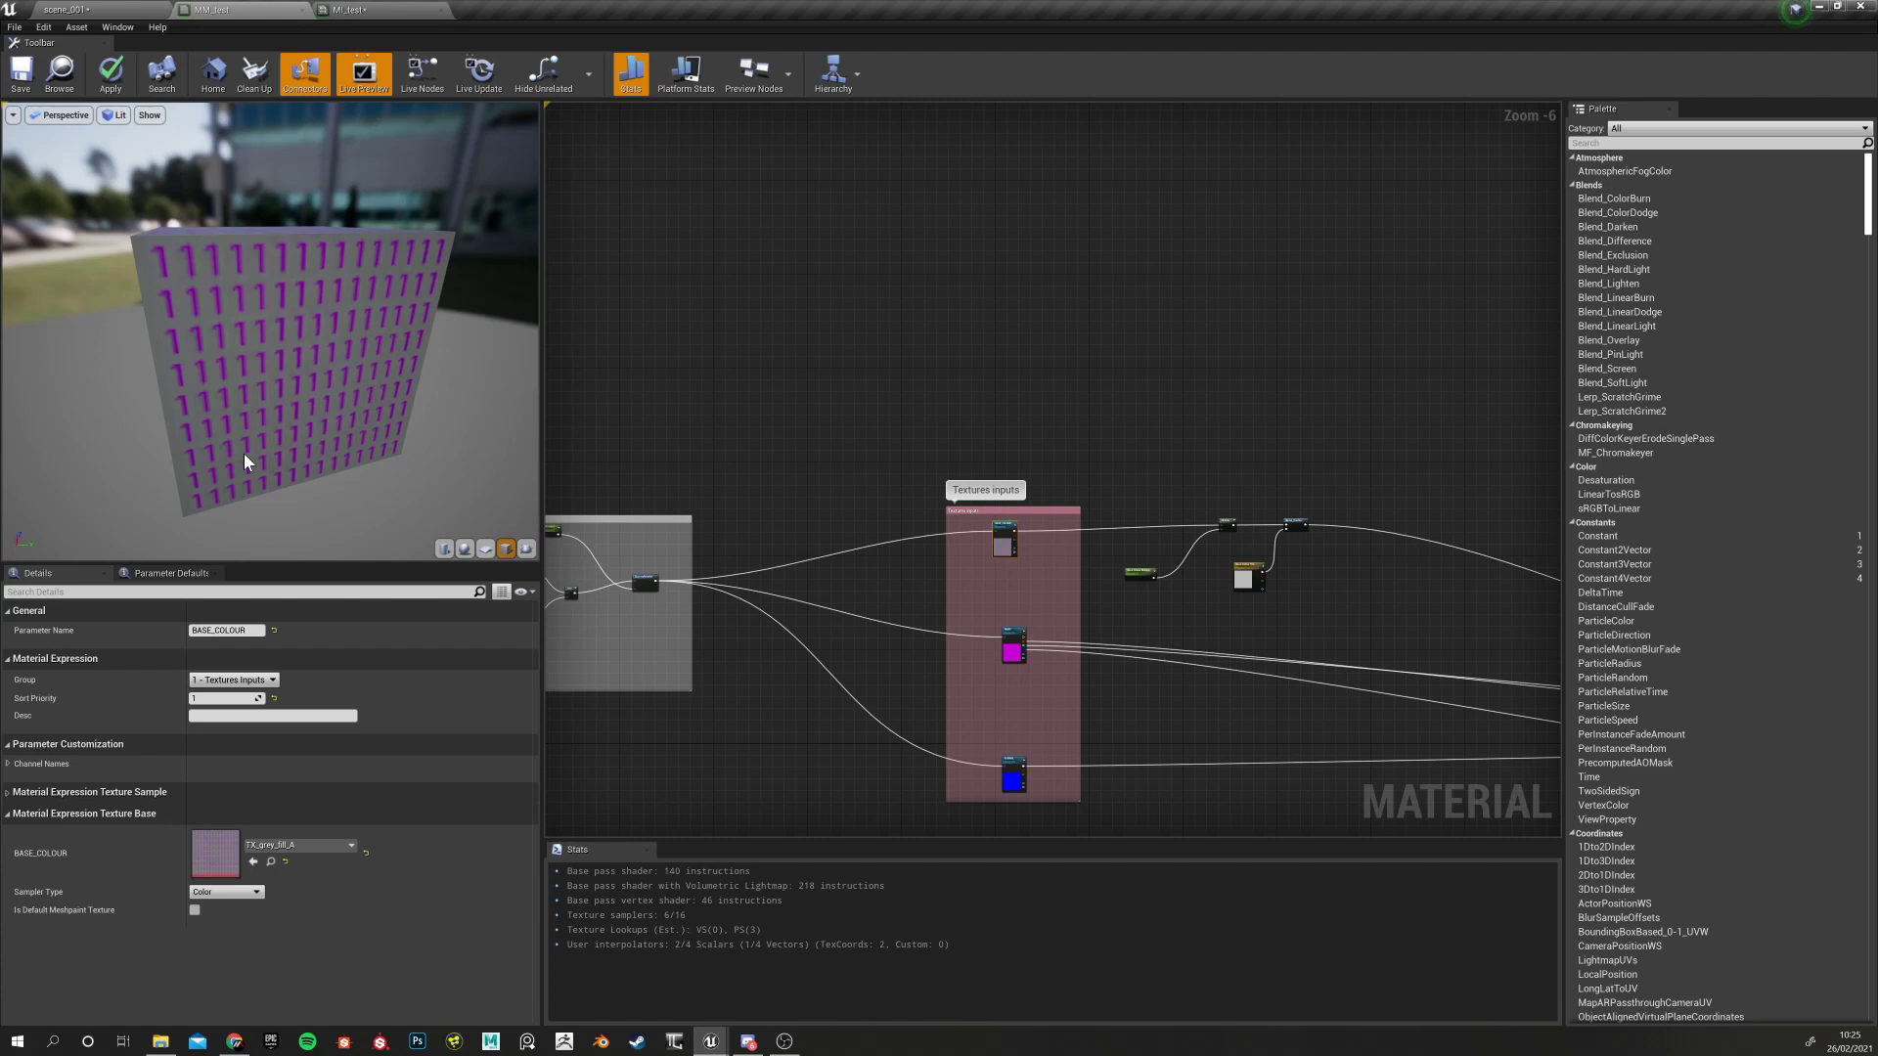
Look over the Multiply, tint and Textures input nodes, then inspect the BASE_COLOUR texture parameter
scroll(1282, 571, "up", 6)
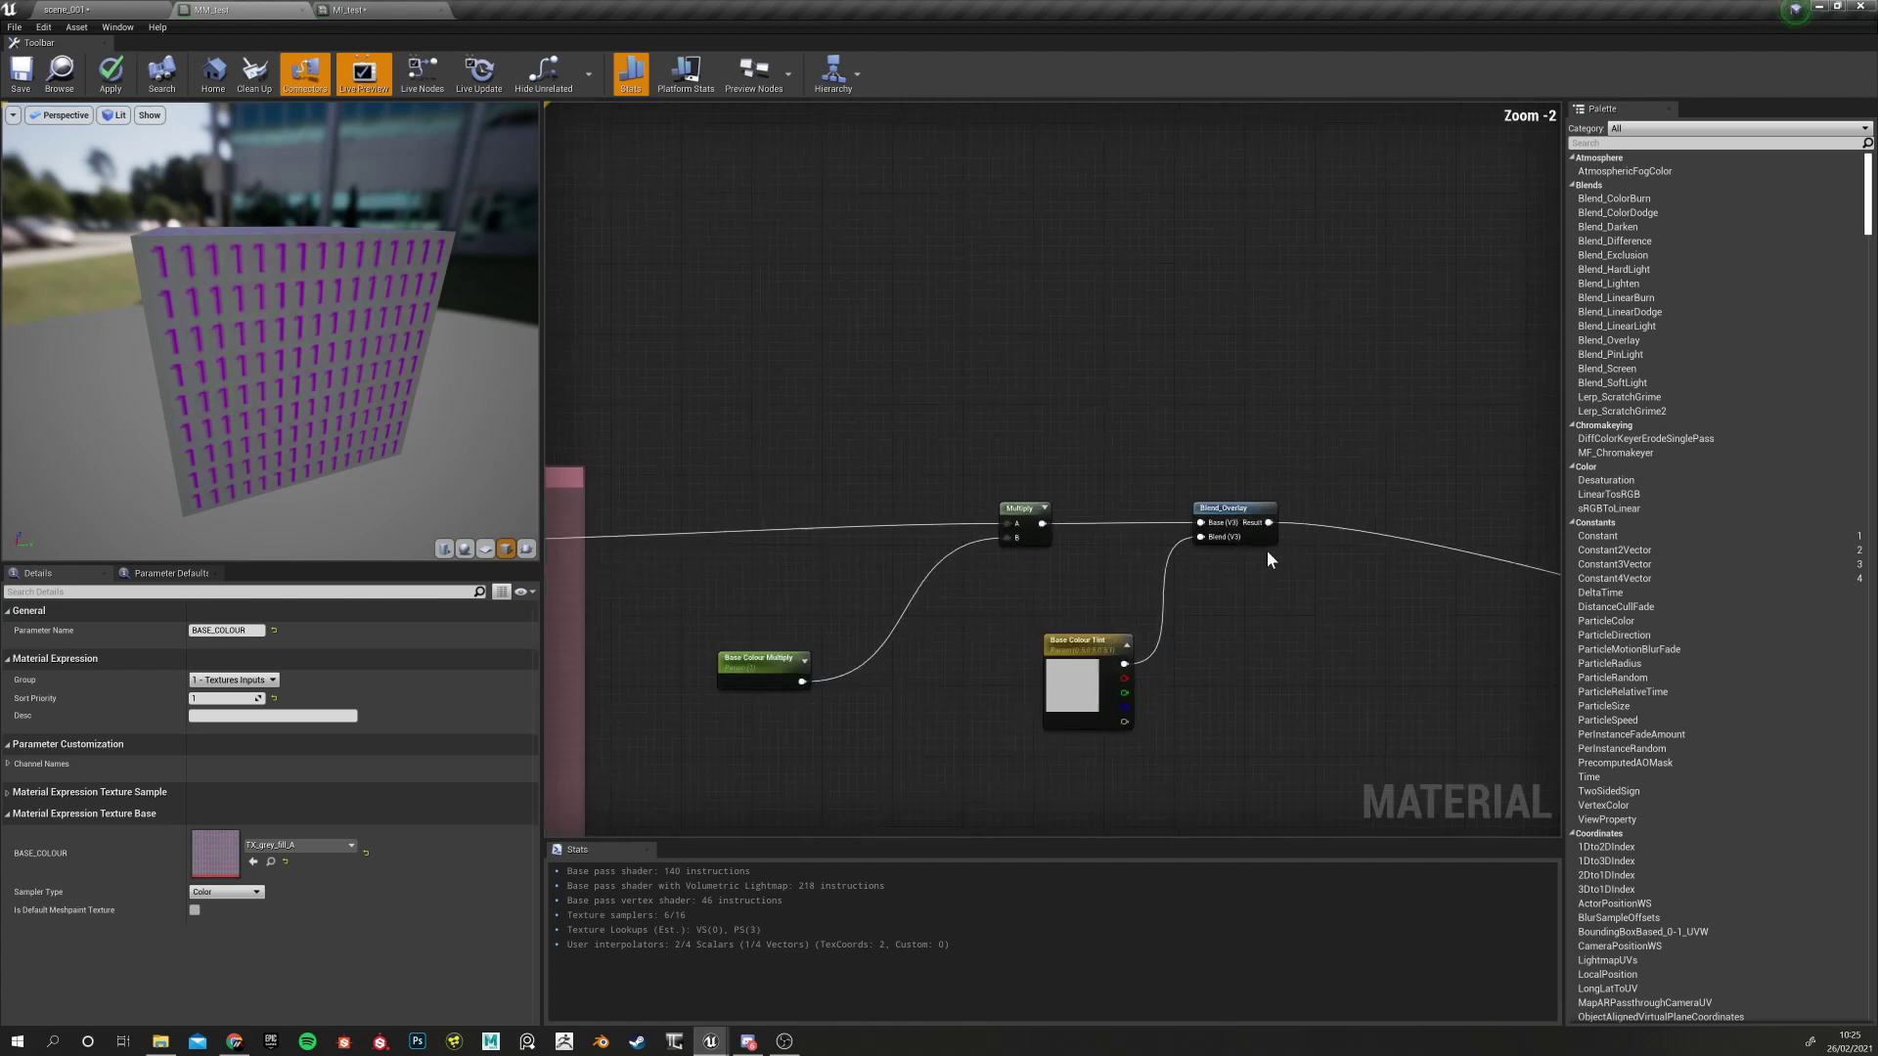
right_click_drag(1077, 578, 1110, 474)
left_click_drag(1036, 293, 1350, 761)
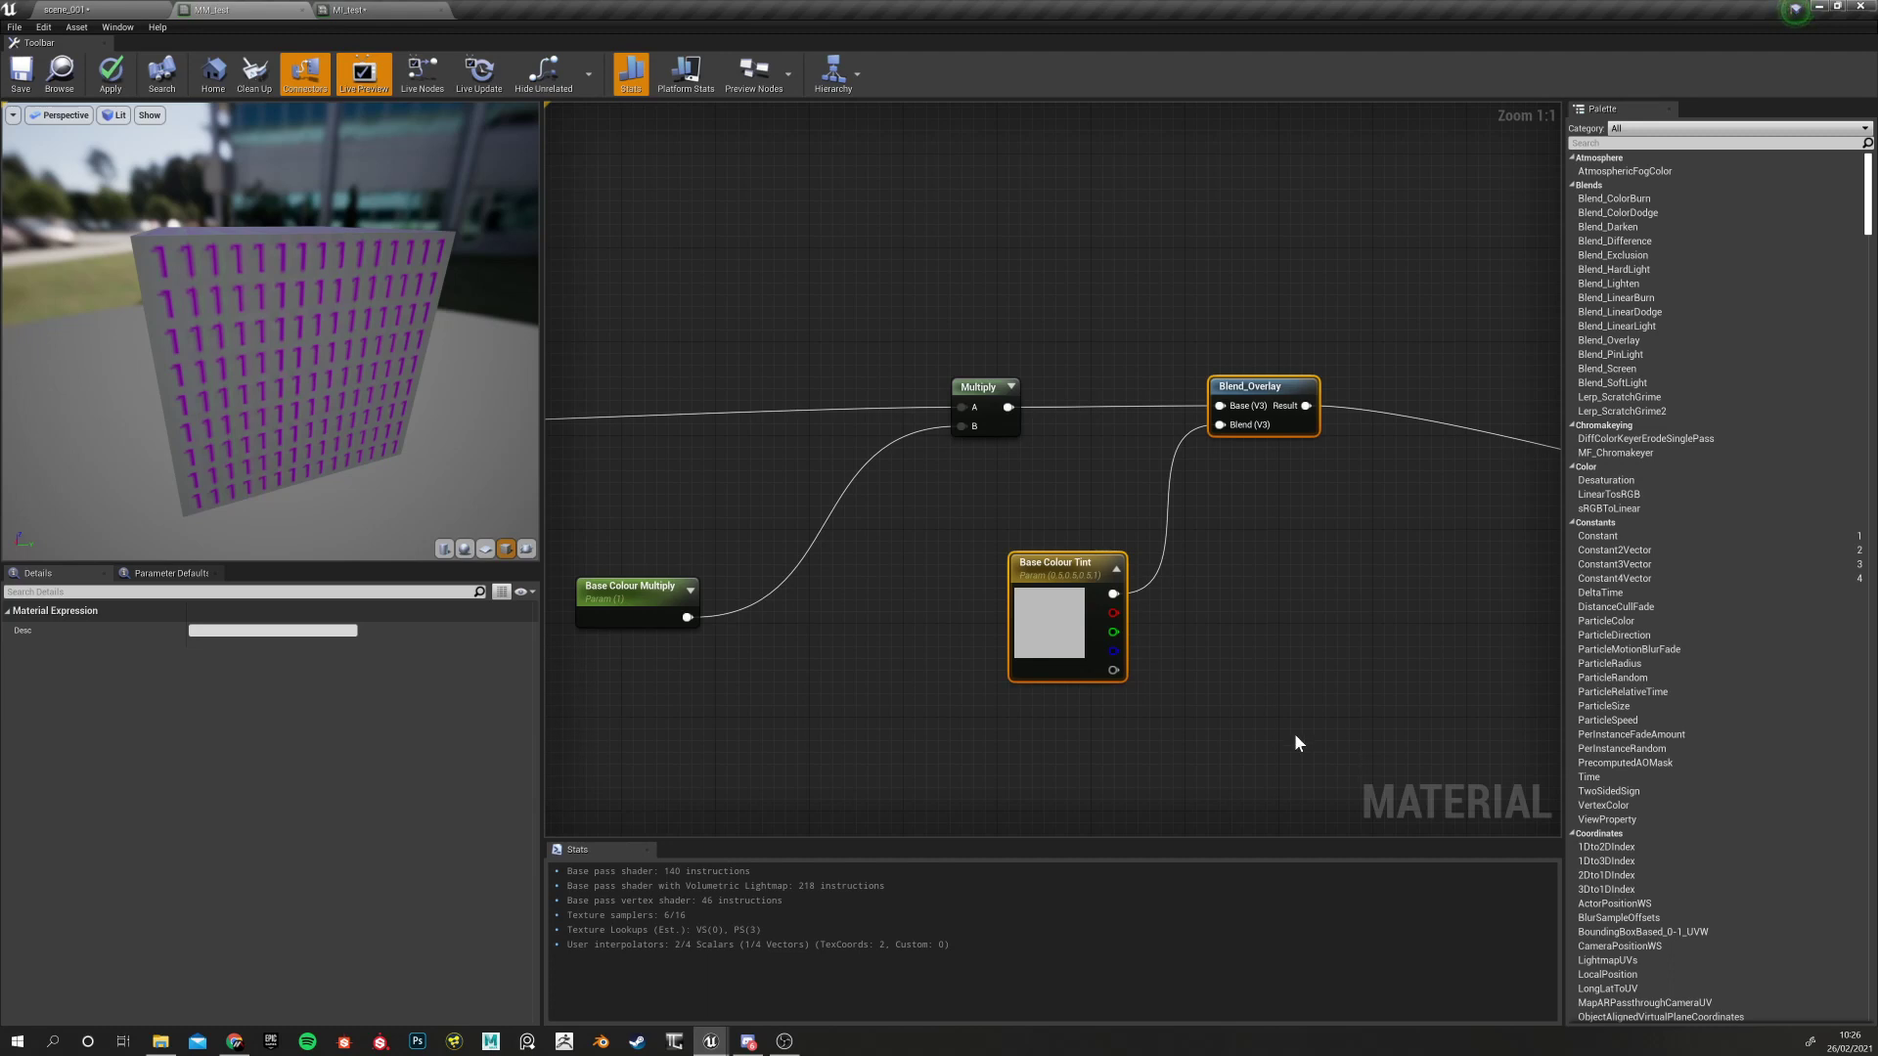
right_click_drag(808, 678, 1178, 665)
right_click_drag(765, 630, 1145, 626)
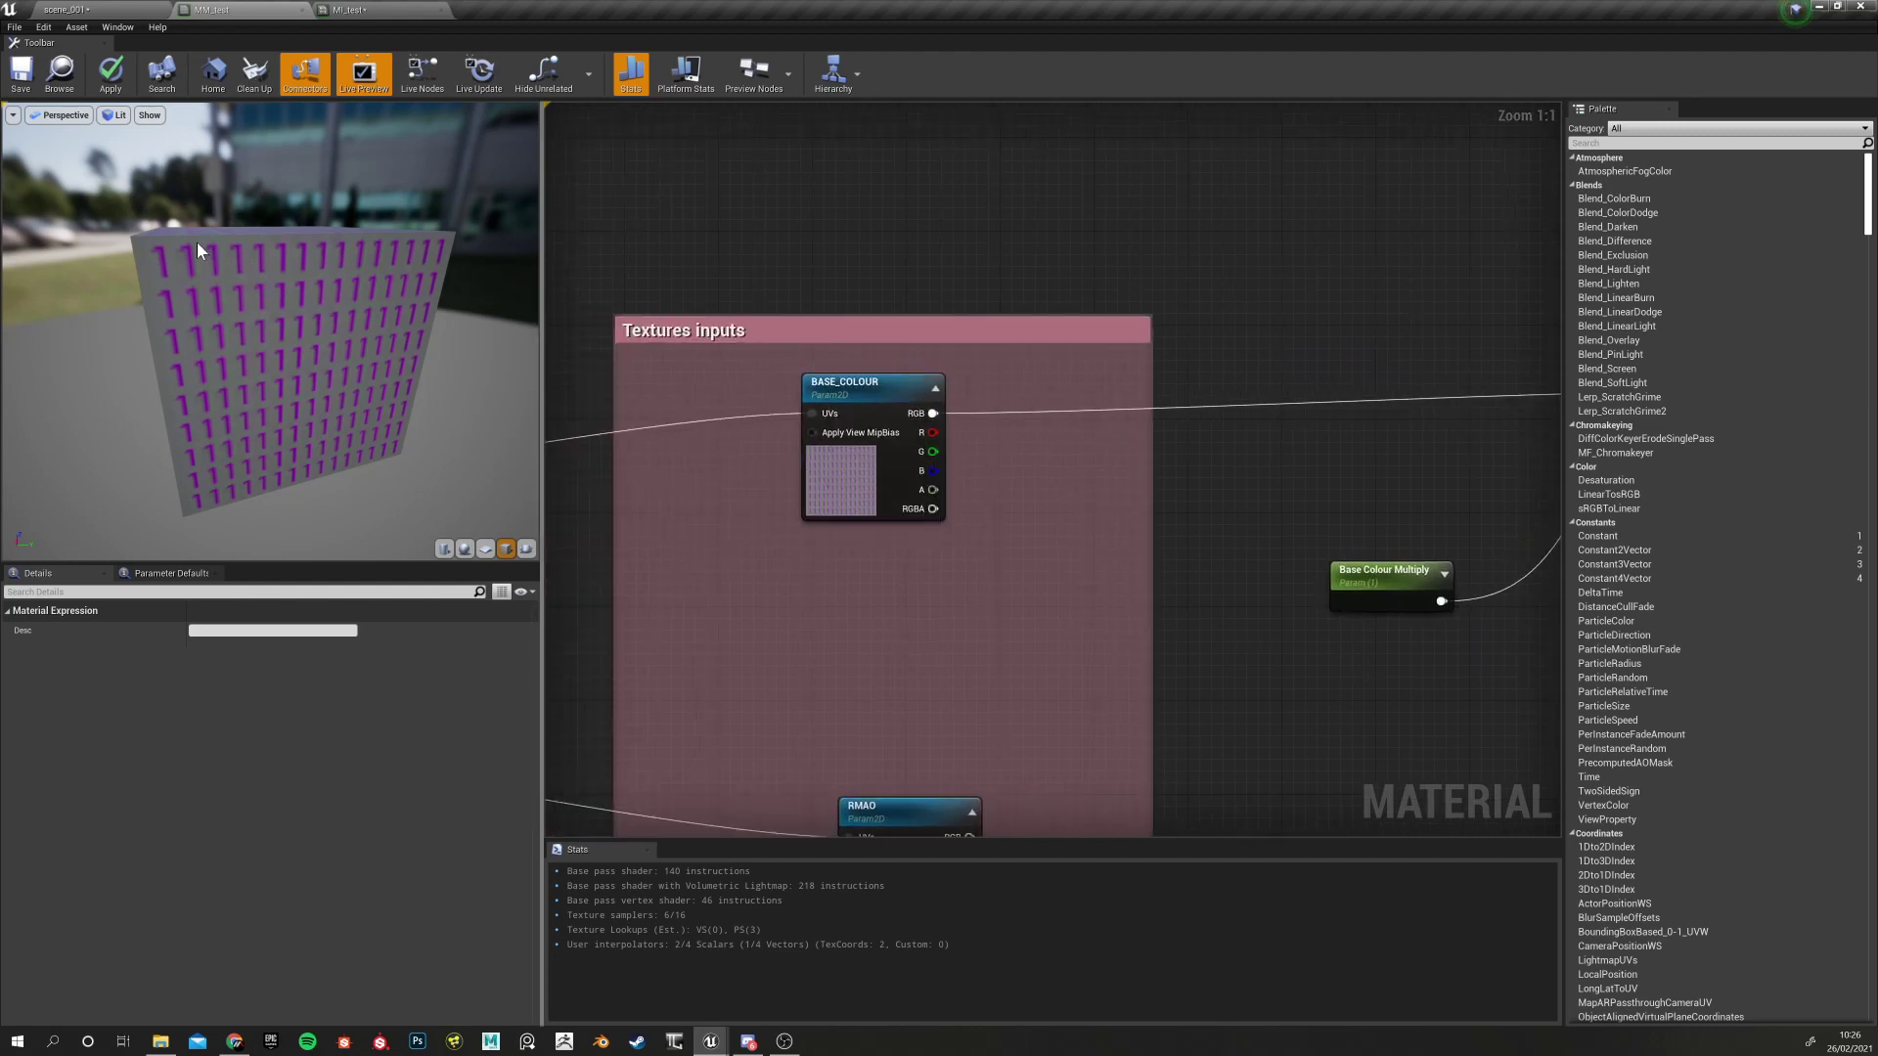
right_click_drag(1256, 610, 771, 585)
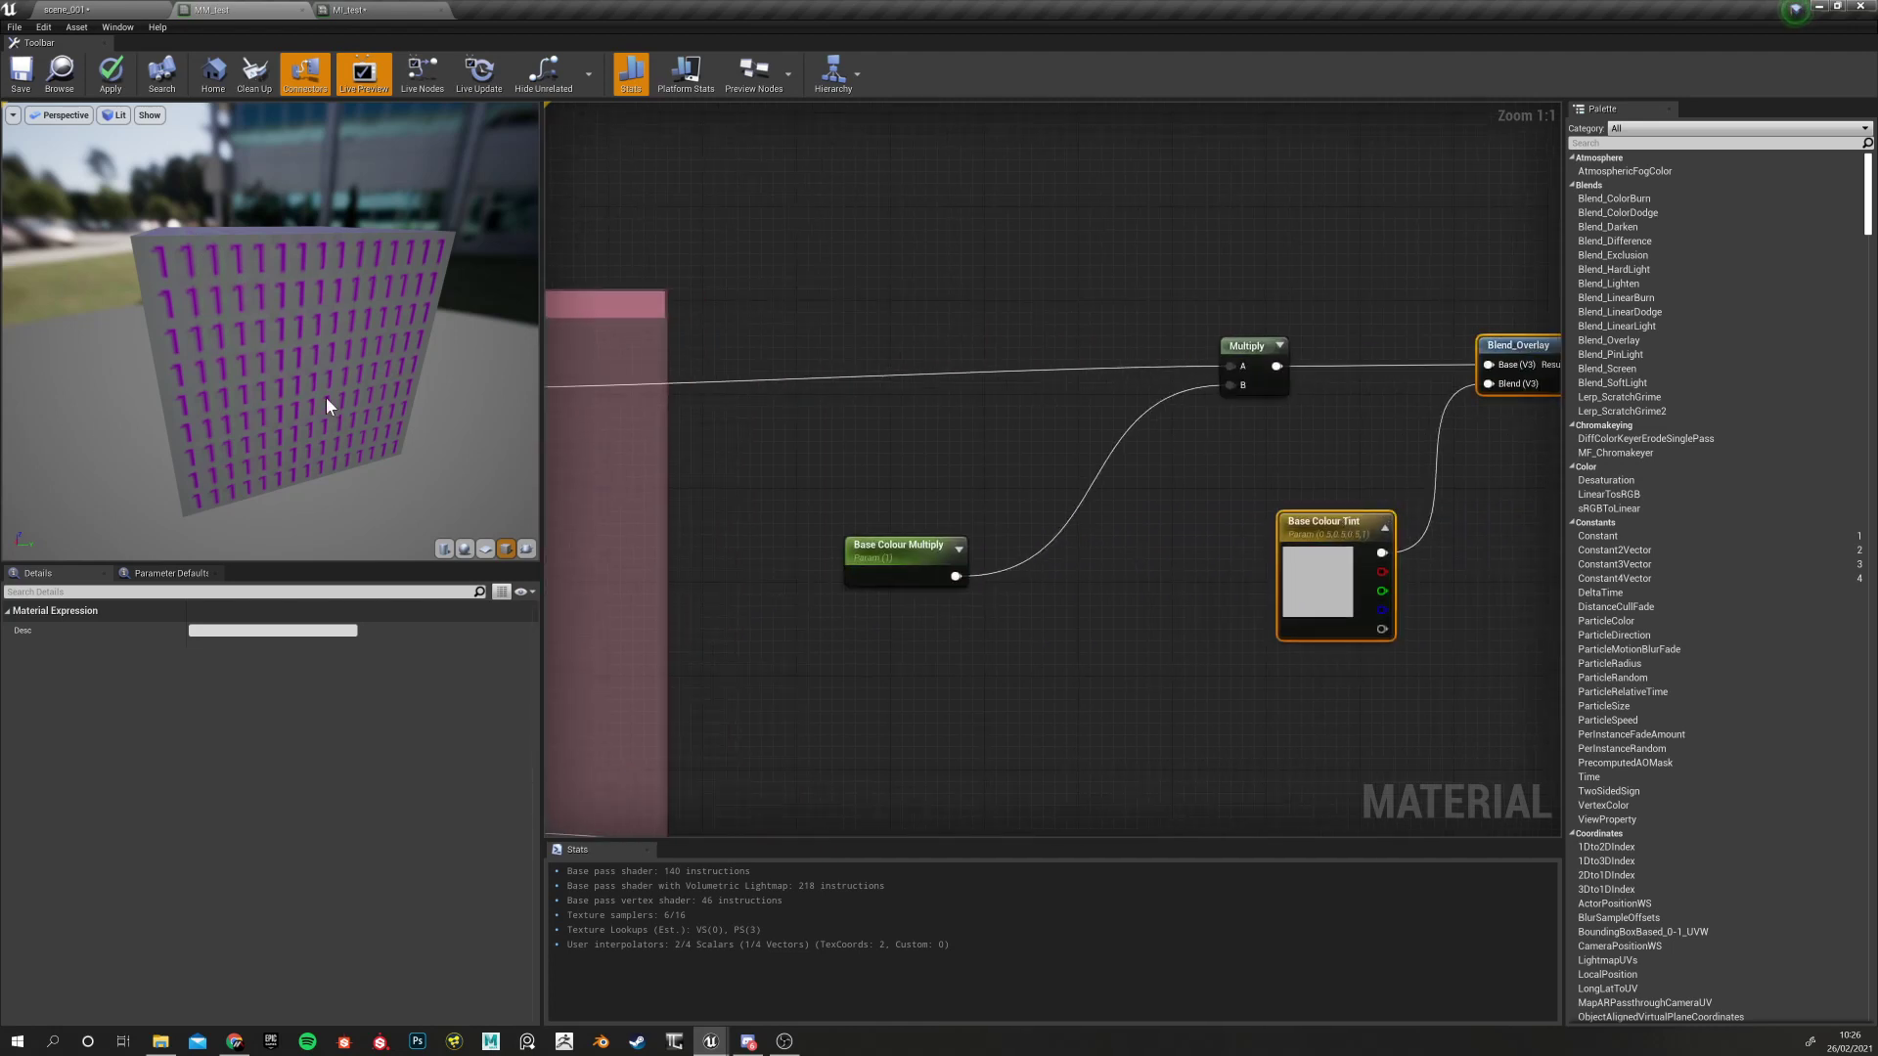
right_click_drag(870, 463, 1396, 437)
right_click_drag(931, 550, 851, 595)
left_click(821, 375)
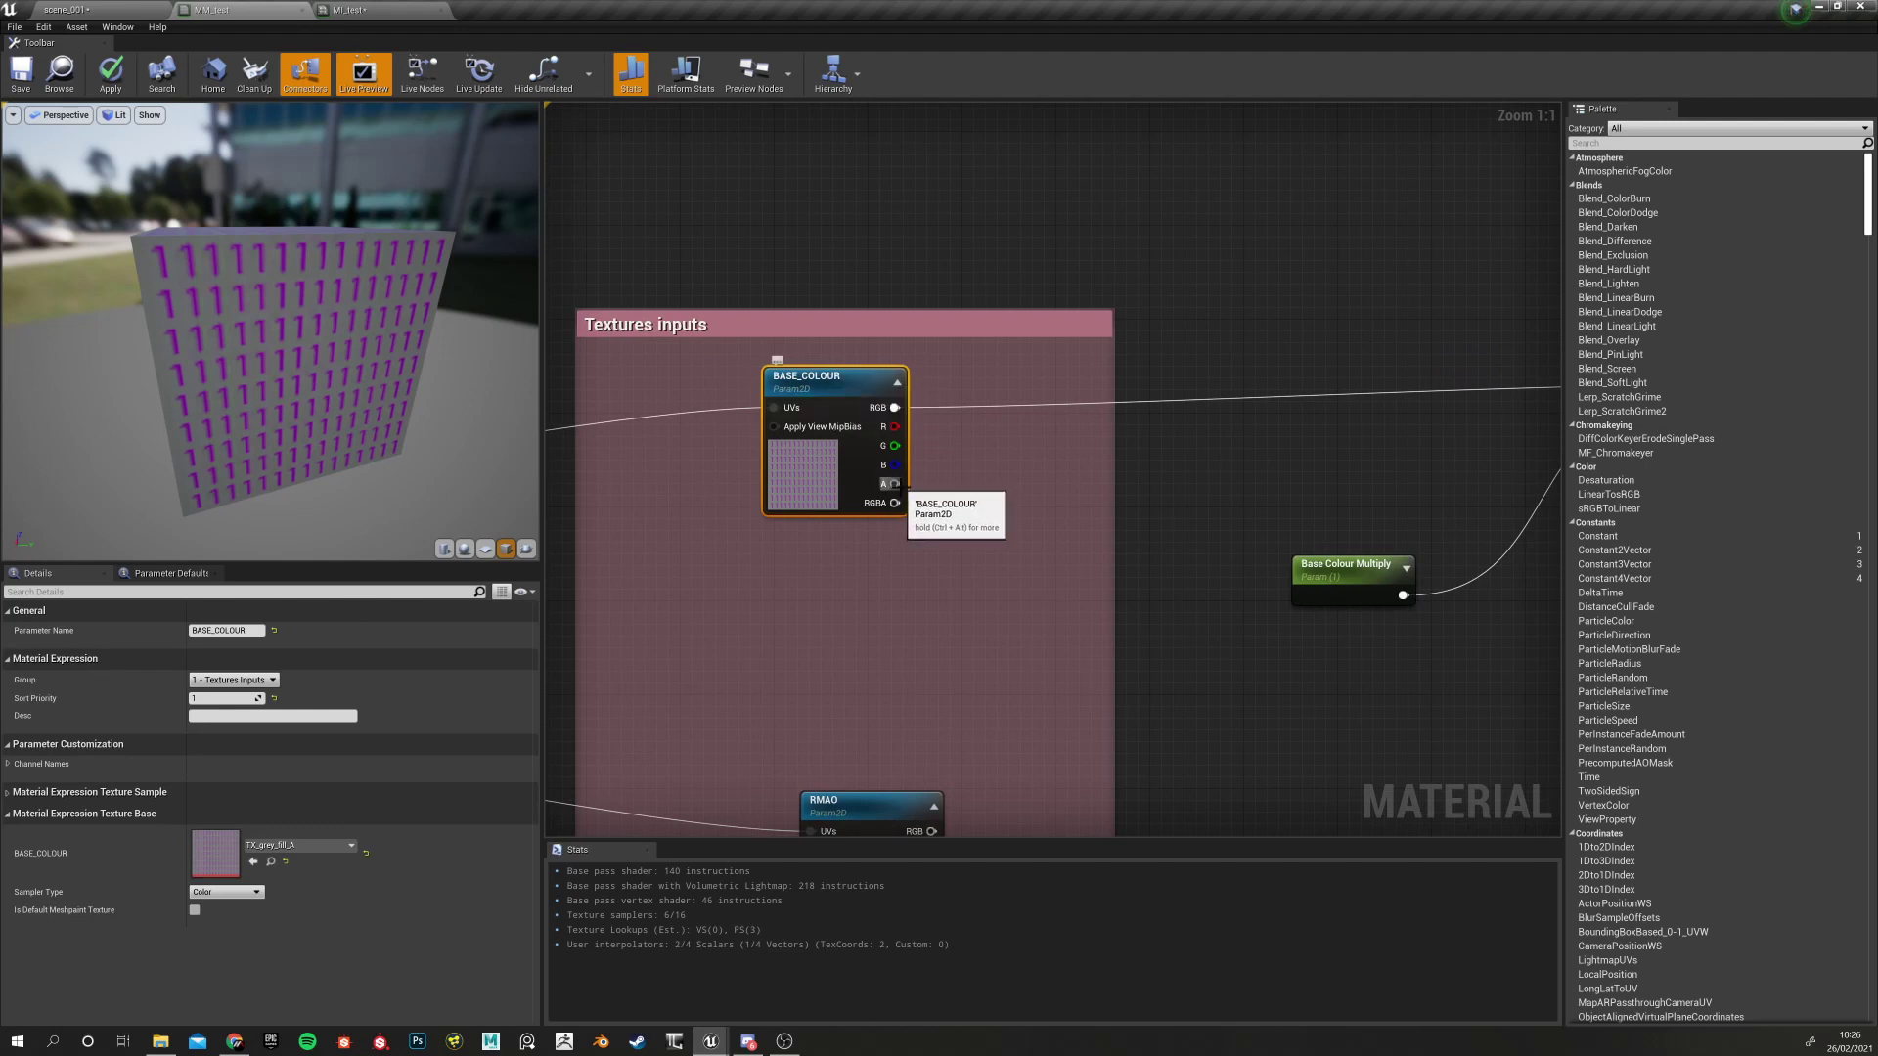
Inspect Blend_Overlay, move Base Colour Tint lower and nudge Blend_Overlay down-right
right_click_drag(1347, 454, 757, 290)
left_click(822, 387)
right_click_drag(841, 584, 1009, 468)
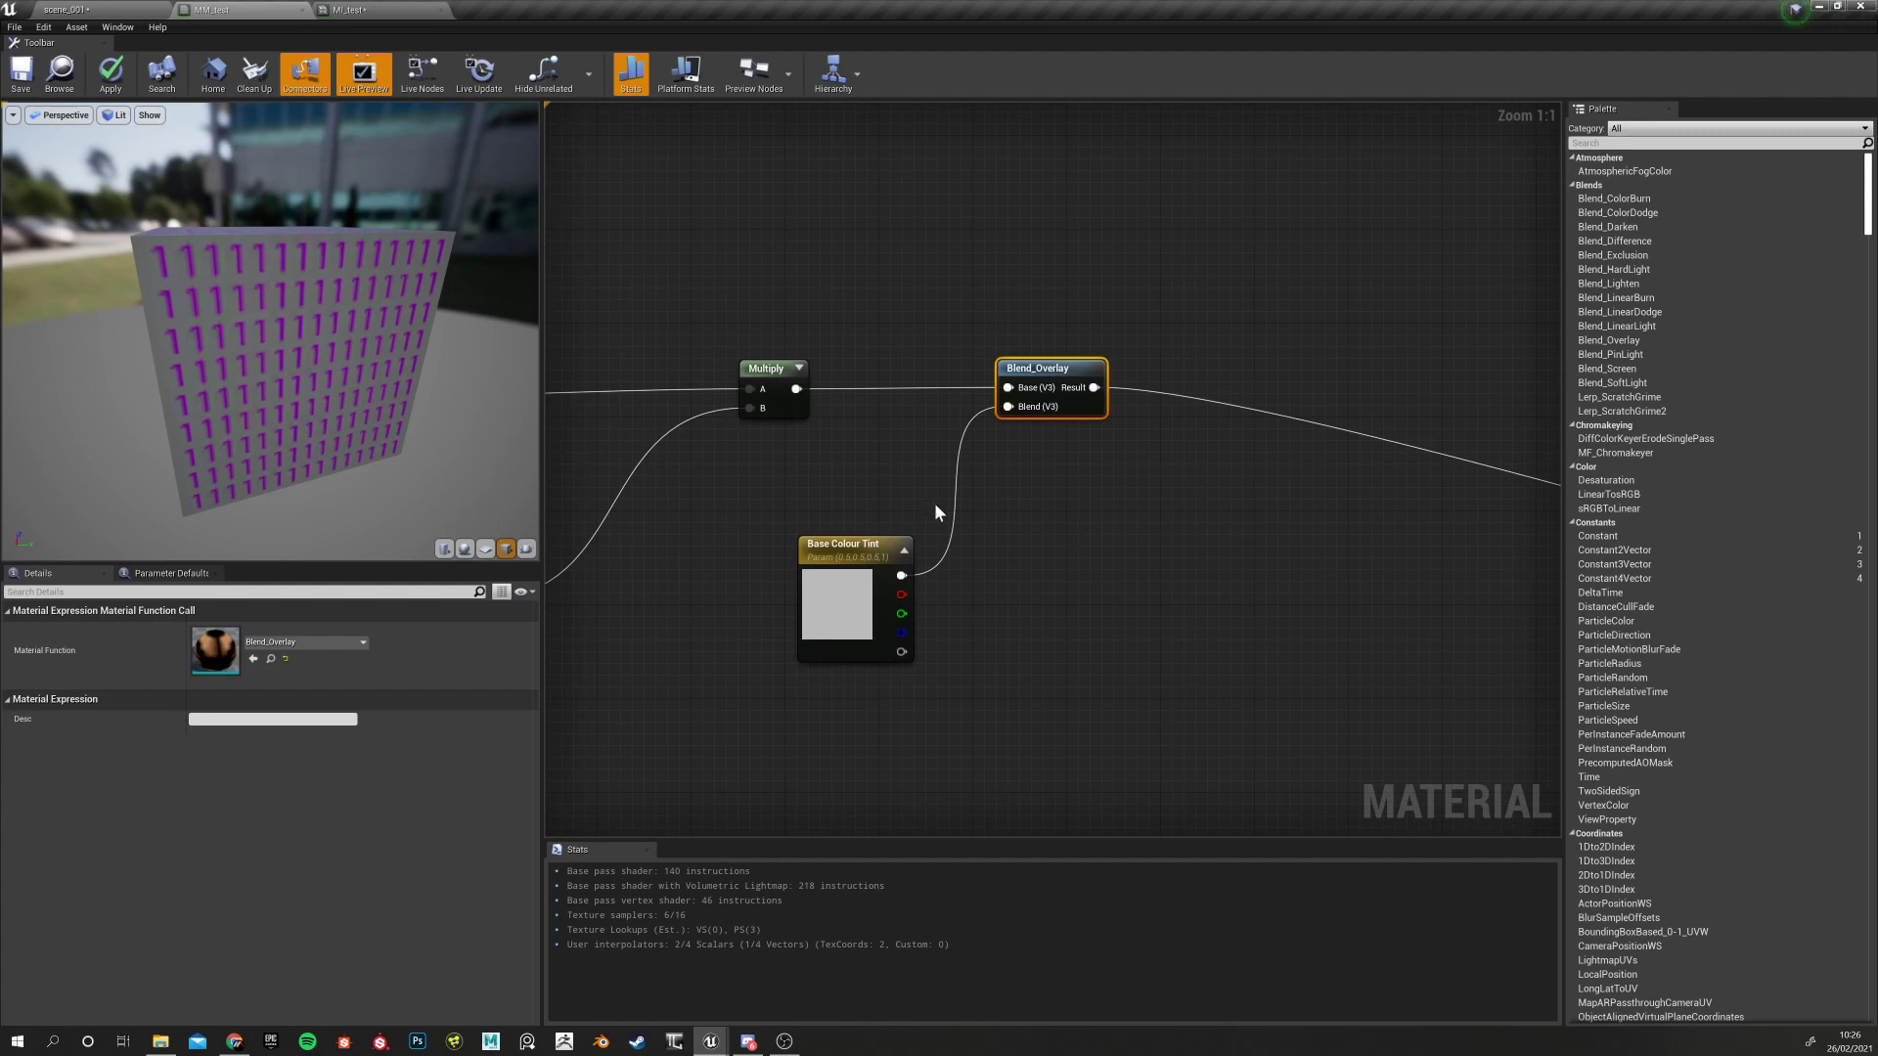
left_click(810, 539)
left_click_drag(810, 539, 799, 621)
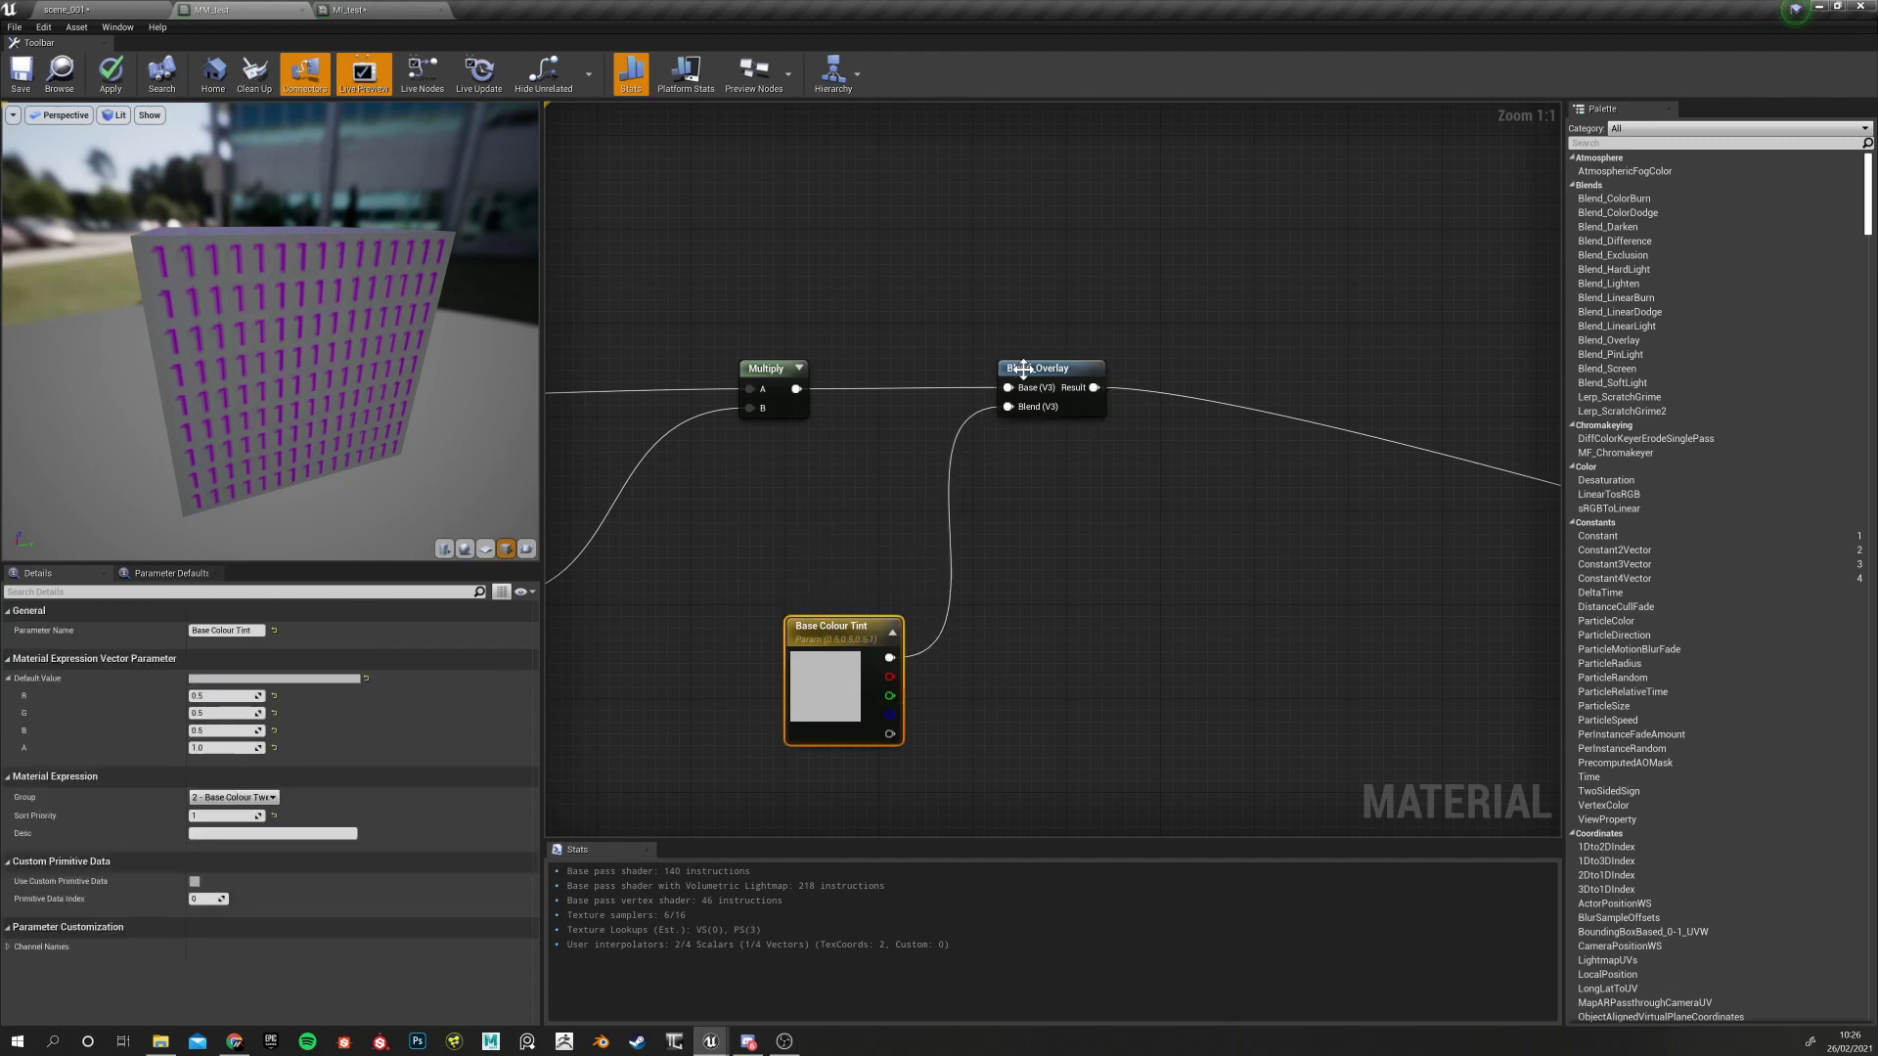
left_click(1027, 373)
left_click_drag(1027, 372, 1039, 384)
right_click_drag(824, 496, 1168, 496)
Survey the RMAO and NORMAL texture nodes, then recheck the BASE_COLOUR parameter
scroll(837, 494, "down", 5)
scroll(743, 490, "up", 4)
scroll(768, 469, "down", 6)
scroll(792, 489, "up", 8)
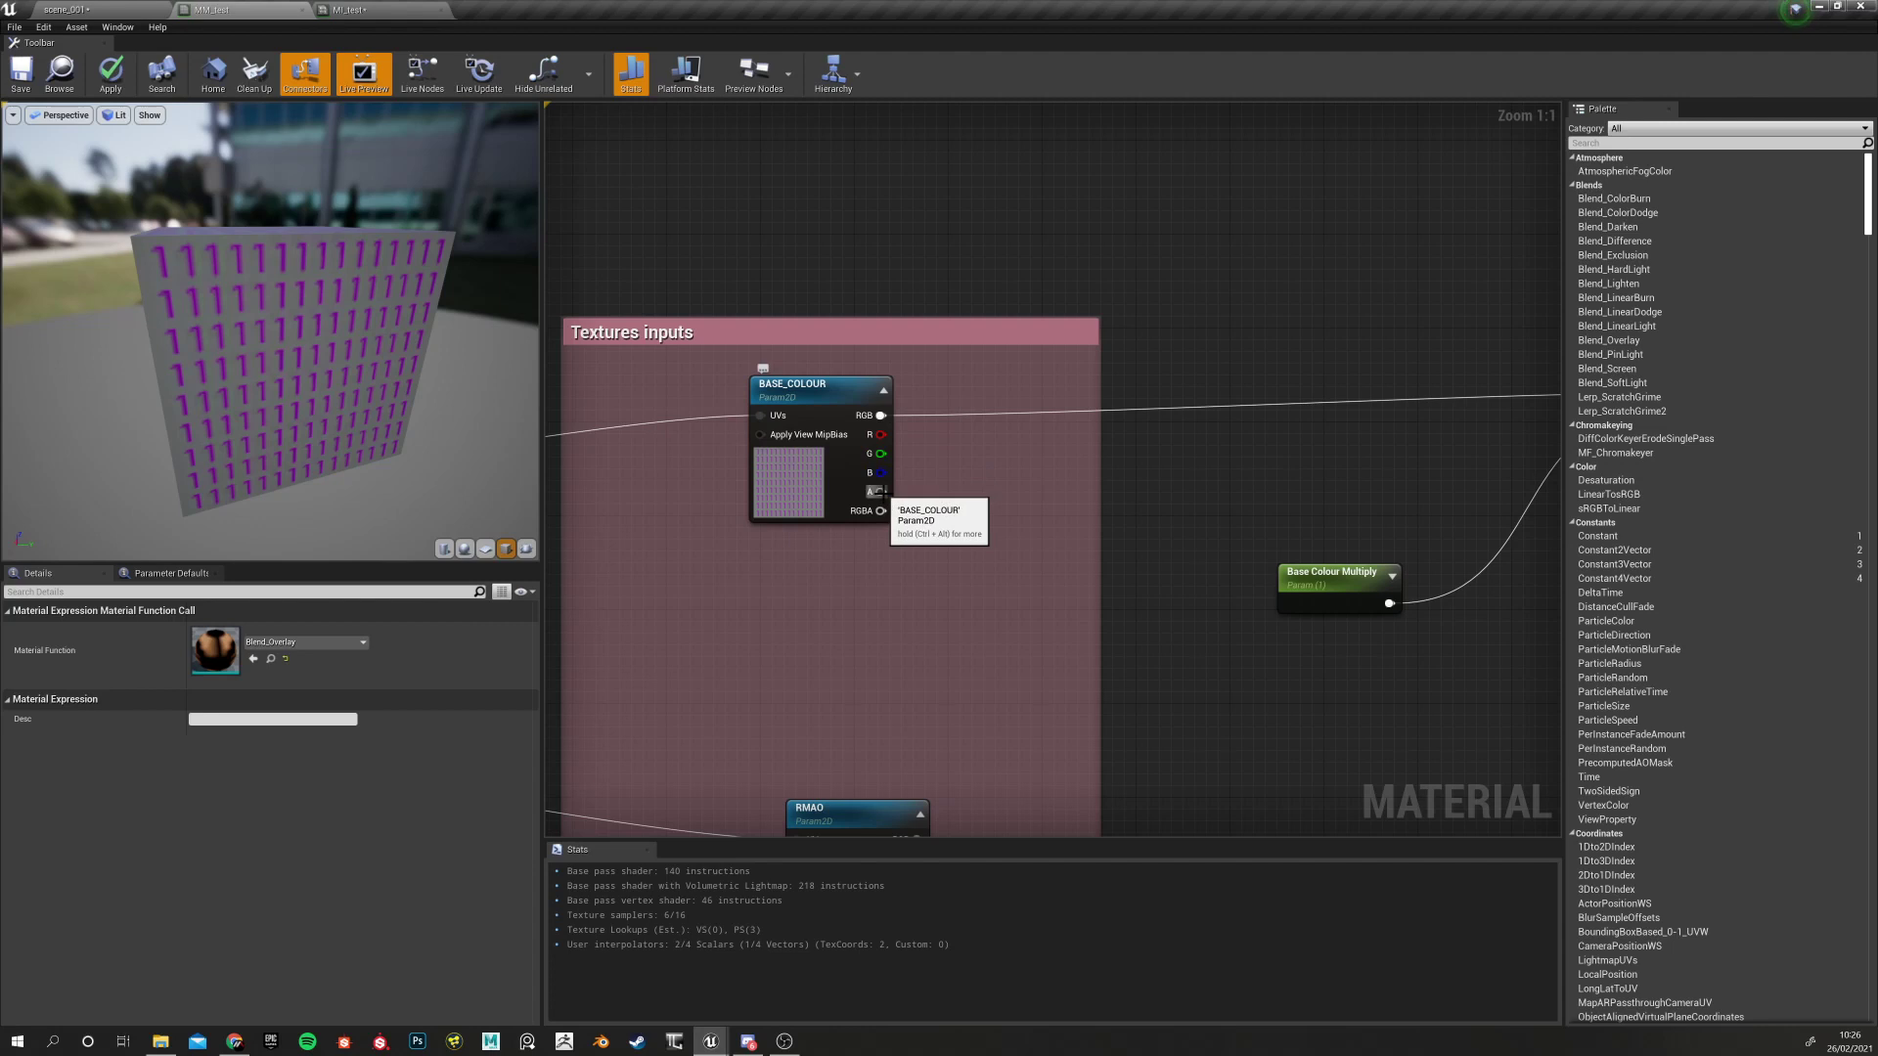
right_click_drag(895, 685, 946, 352)
right_click_drag(1117, 726, 1076, 209)
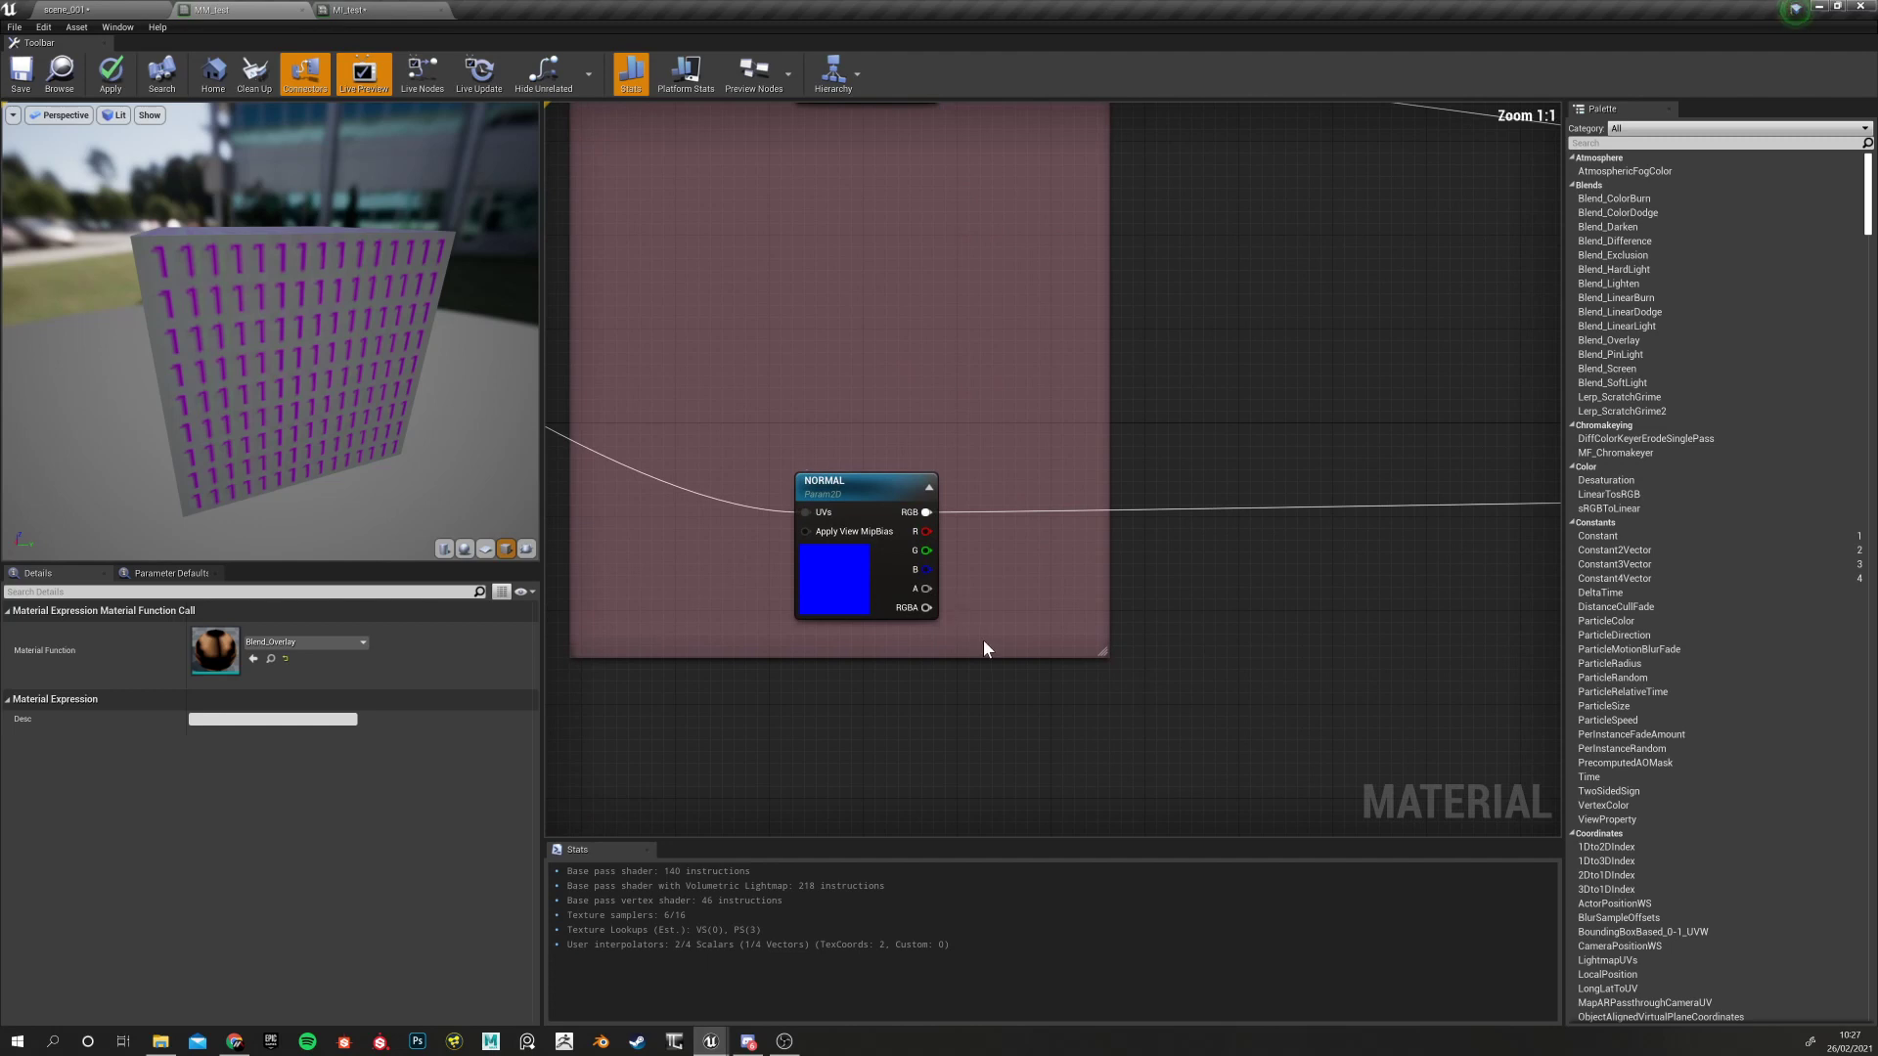
scroll(984, 640, "down", 6)
scroll(920, 559, "up", 5)
right_click_drag(1111, 309, 935, 562)
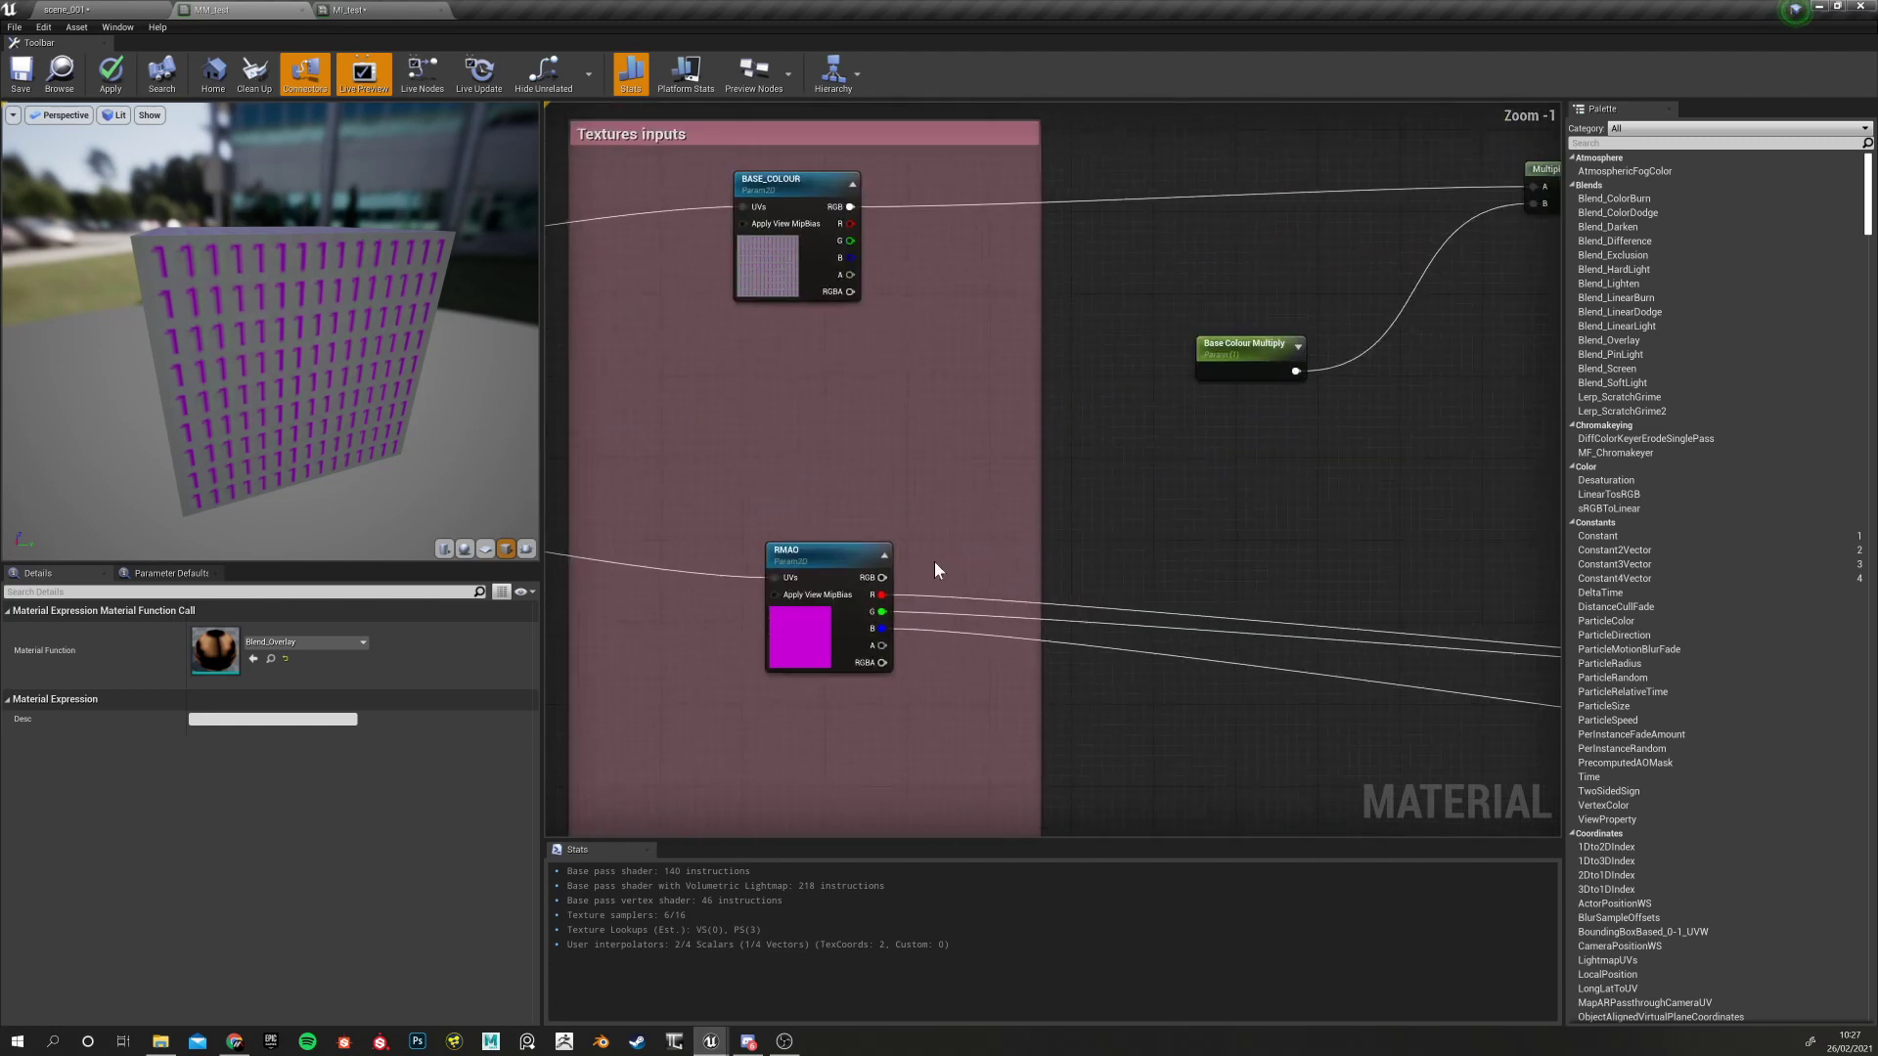
scroll(904, 372, "down", 3)
right_click_drag(904, 372, 784, 503)
scroll(857, 406, "up", 3)
right_click_drag(1525, 478, 1158, 495)
right_click_drag(941, 513, 1086, 513)
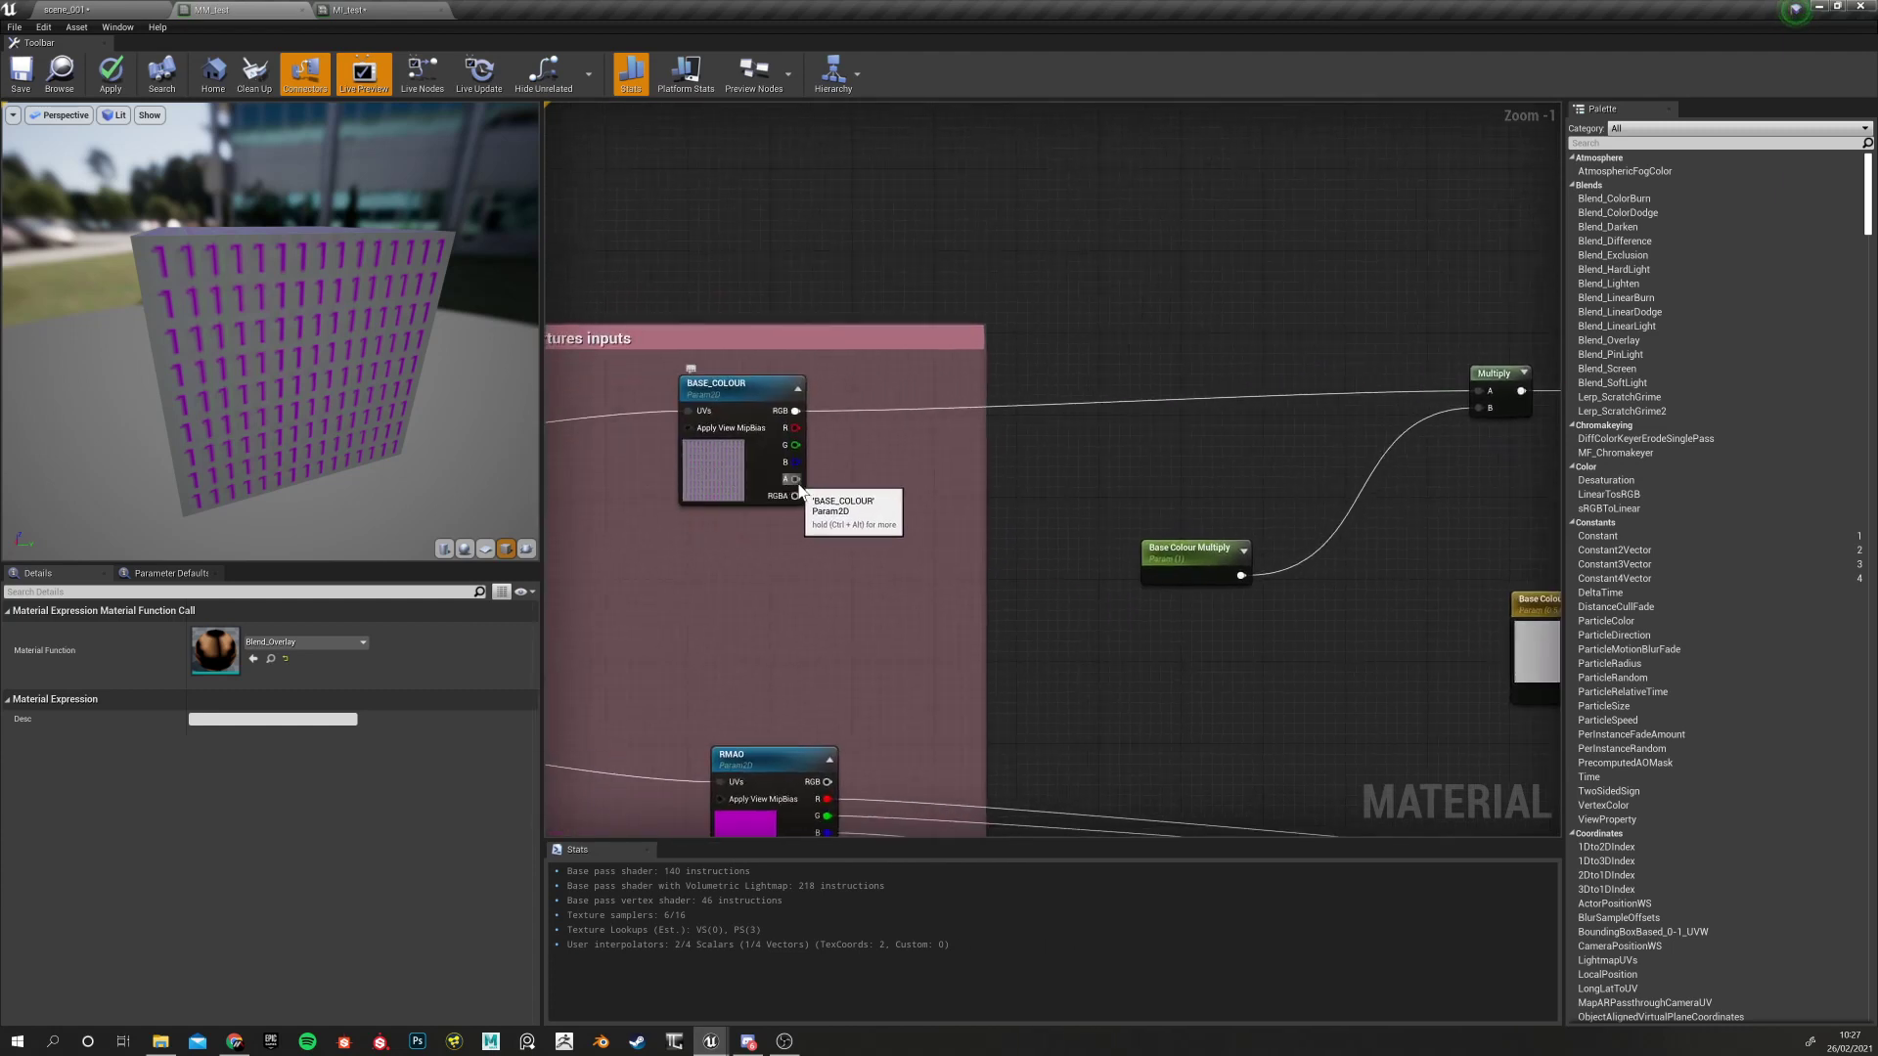
left_click(714, 468)
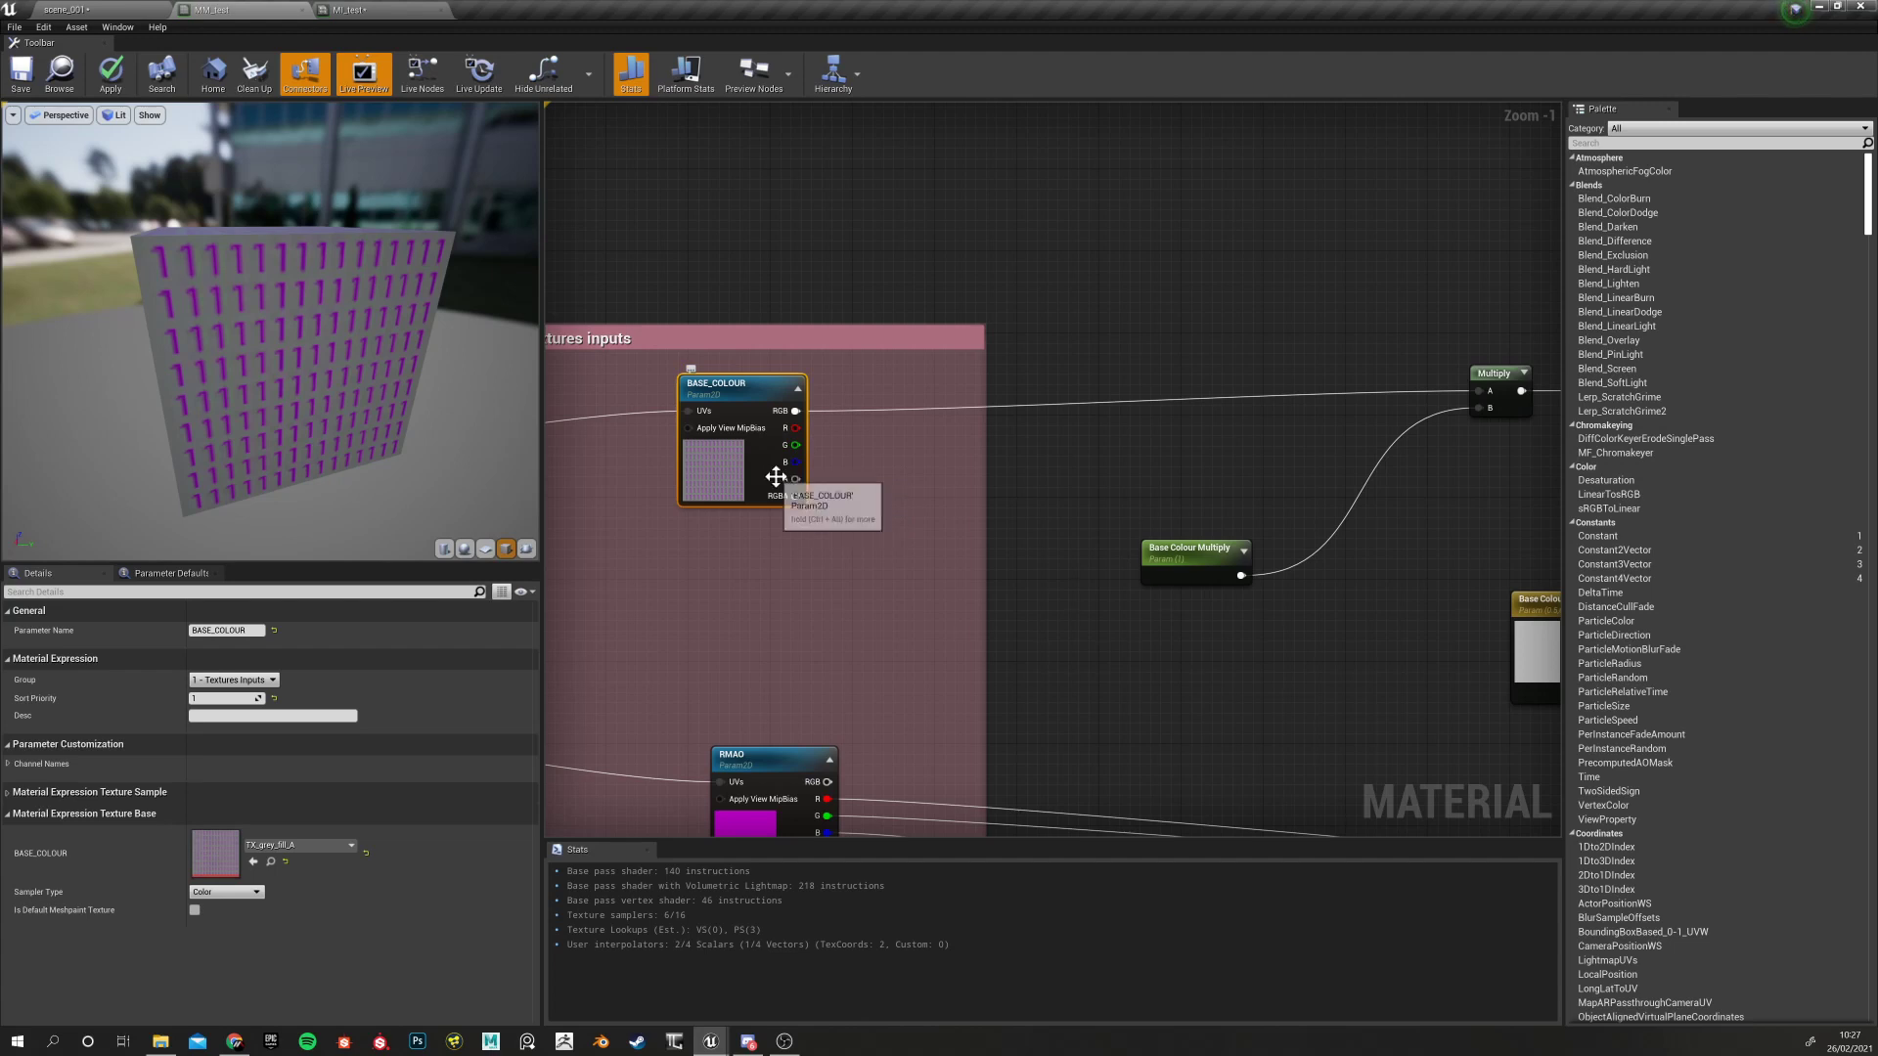
Switch to the scene_001 level editor and select TX_grey_Layer_Mask in the Content Browser
right_click_drag(918, 565, 746, 536)
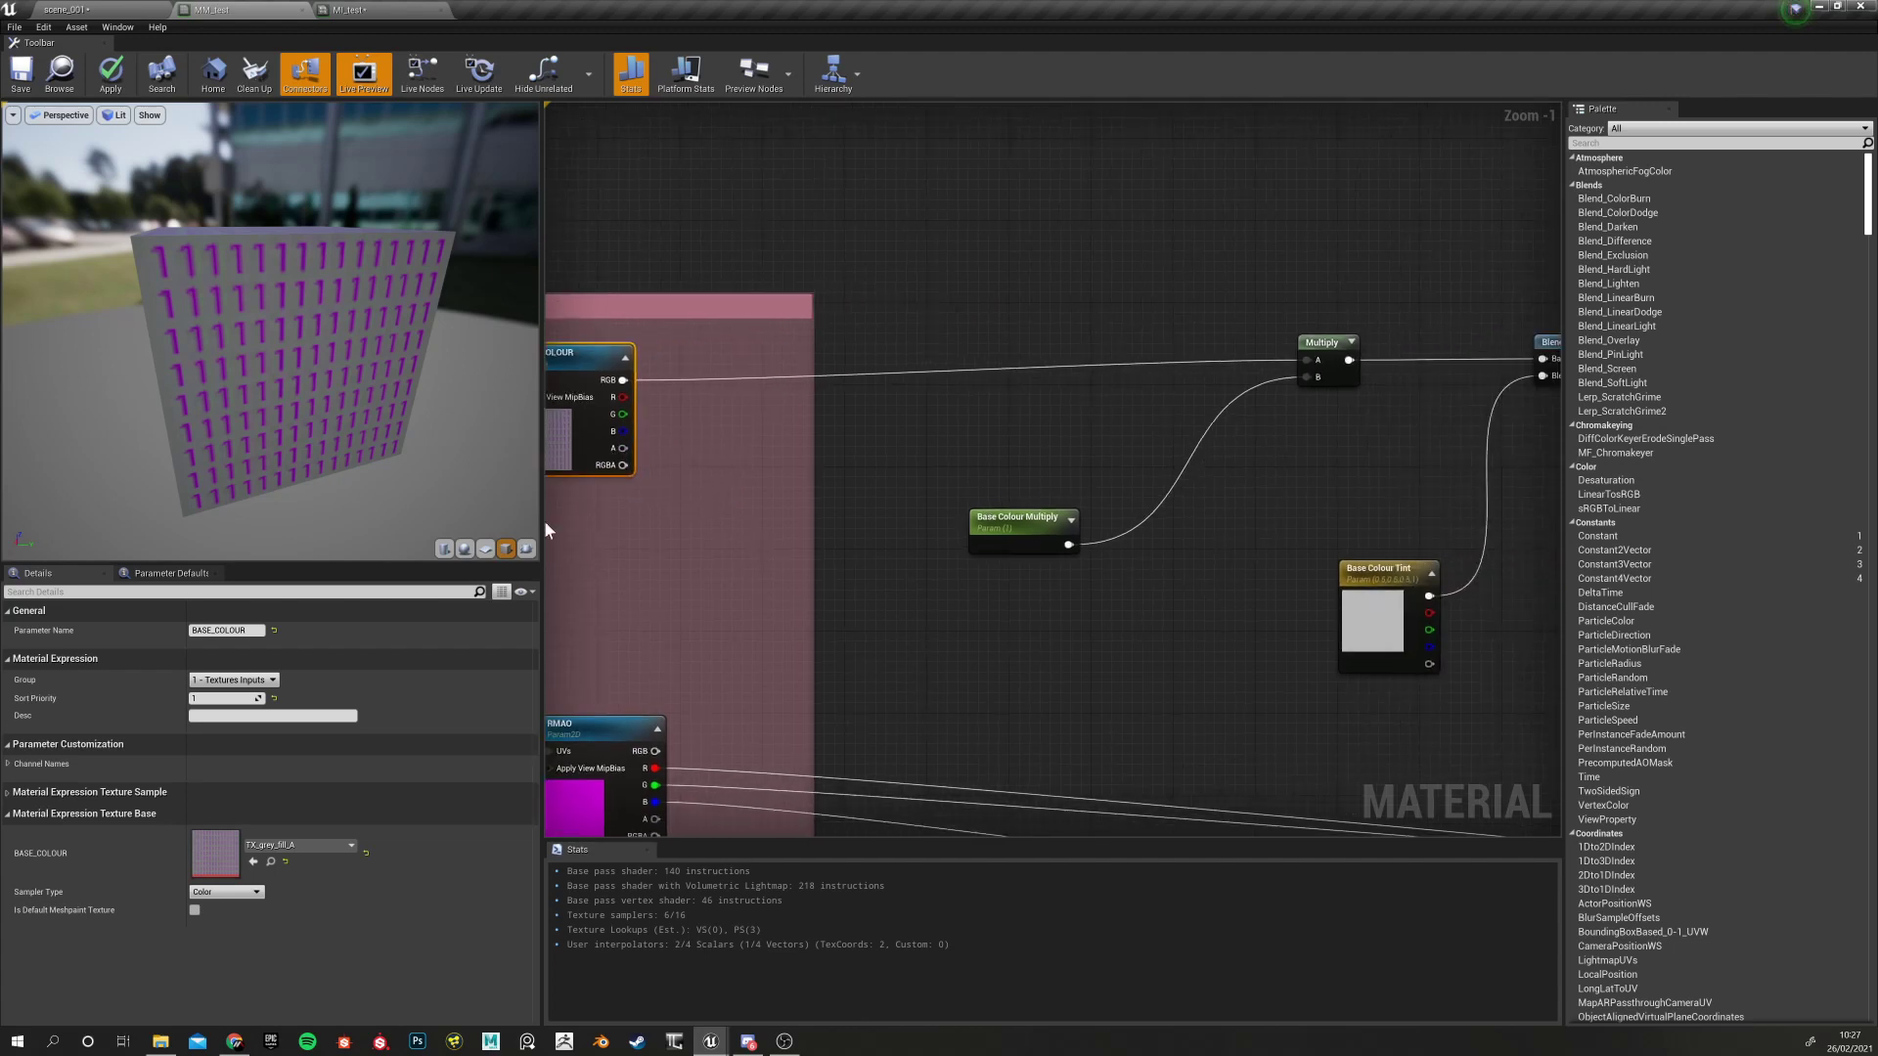
left_click(161, 11)
left_click(1239, 760)
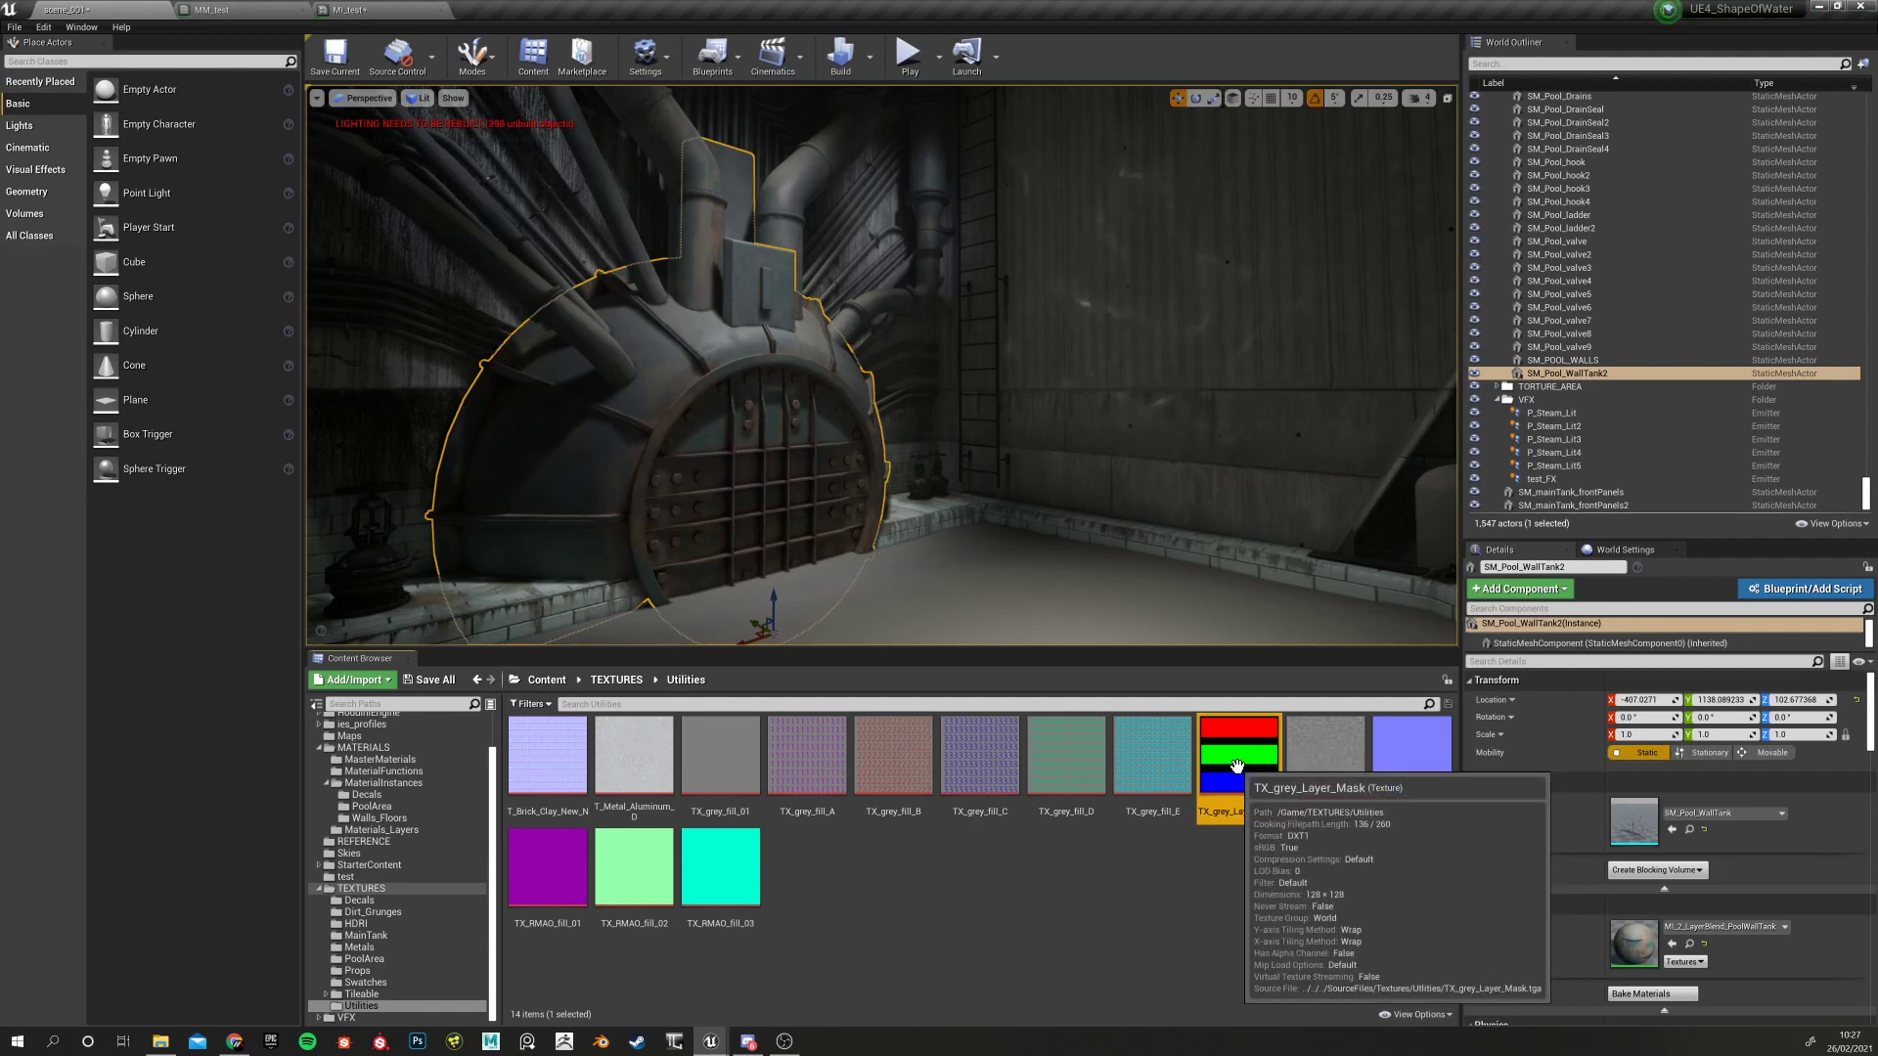
In MM_test, add a TX_grey_Layer_Mask Texture Sample and place it beside Blend_Overlay
left_click(209, 10)
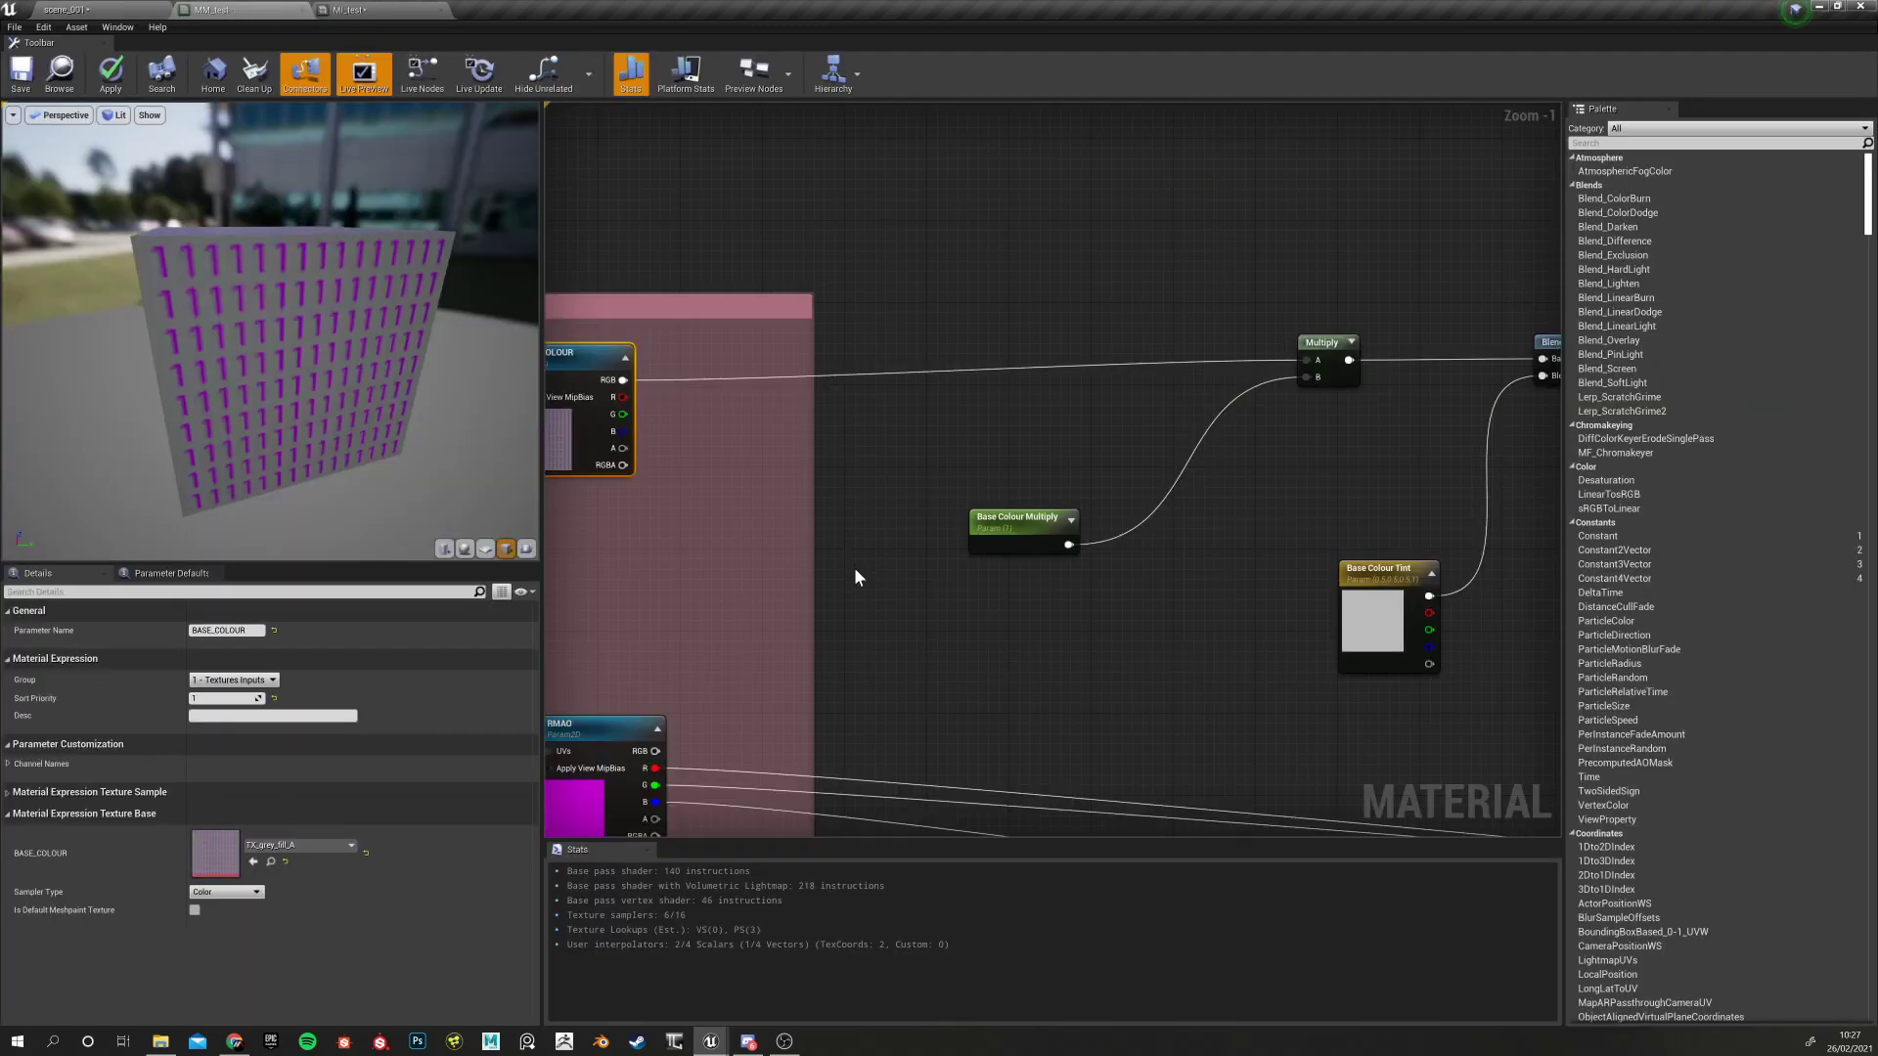
left_click(867, 590)
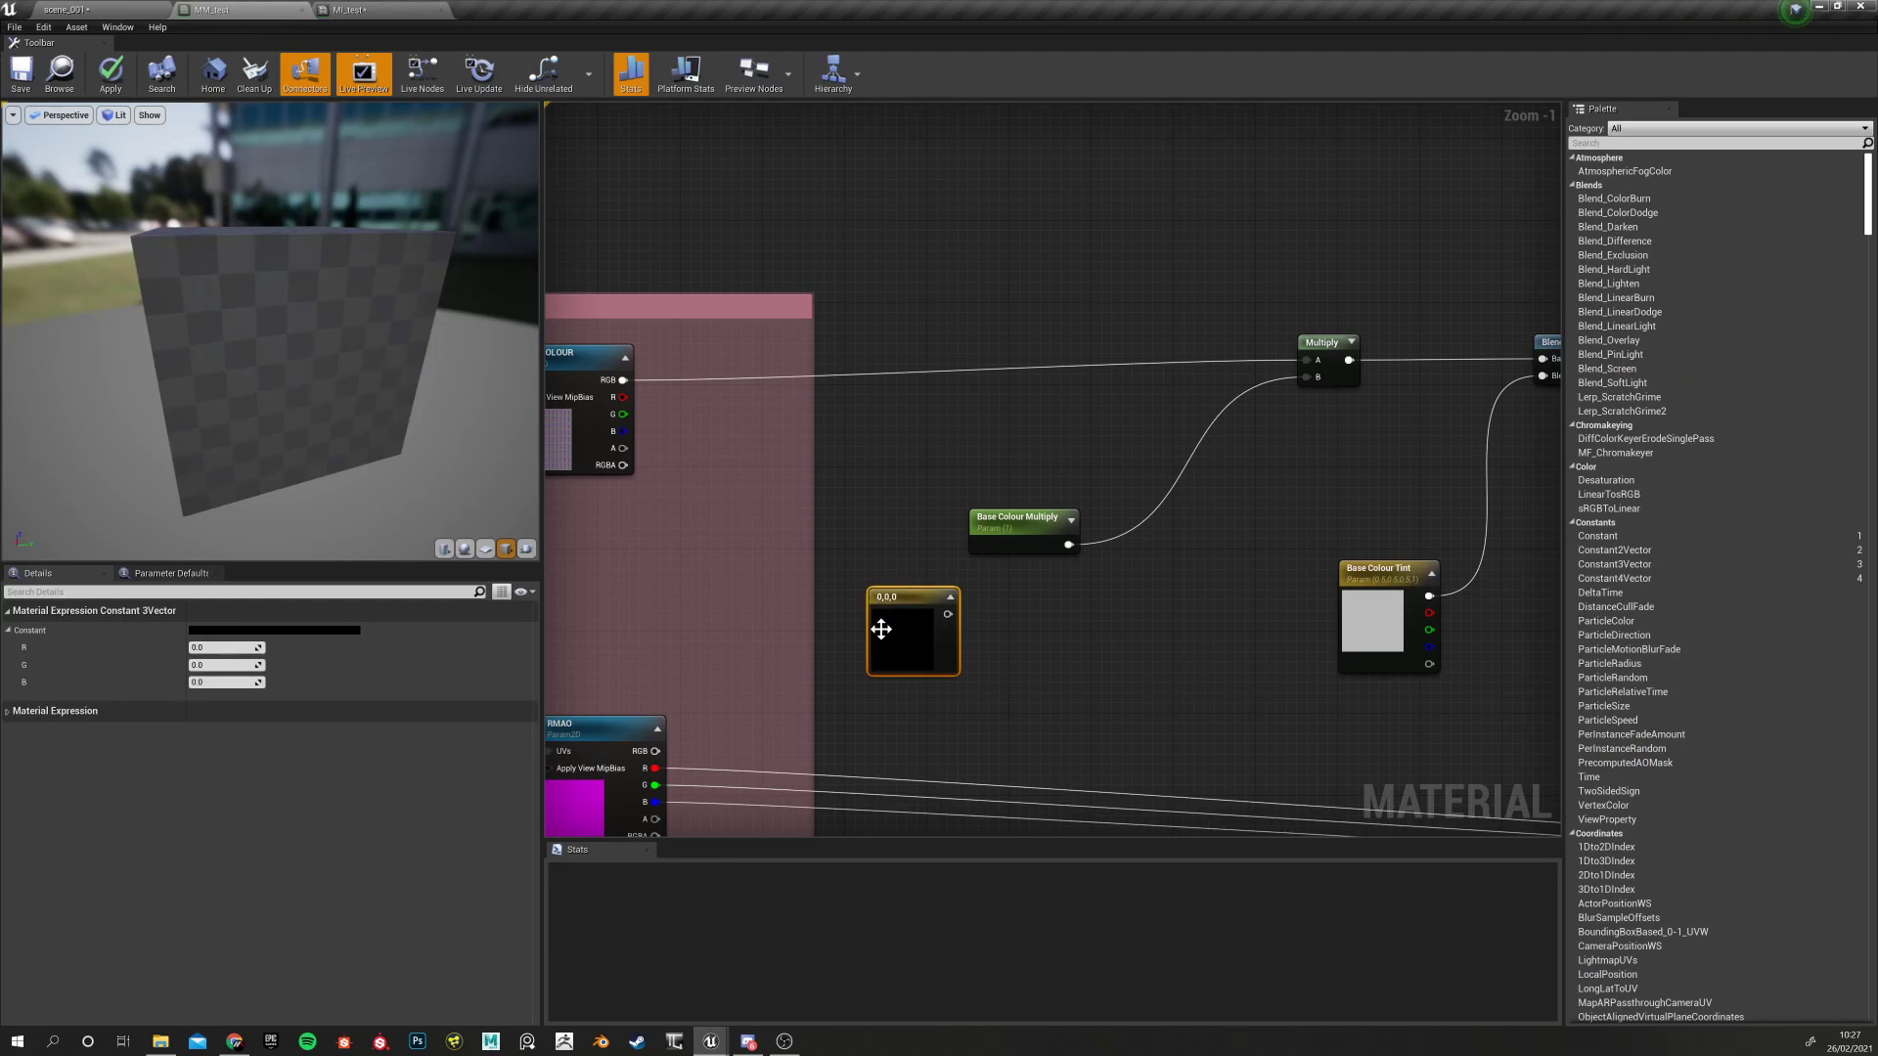
key("Delete")
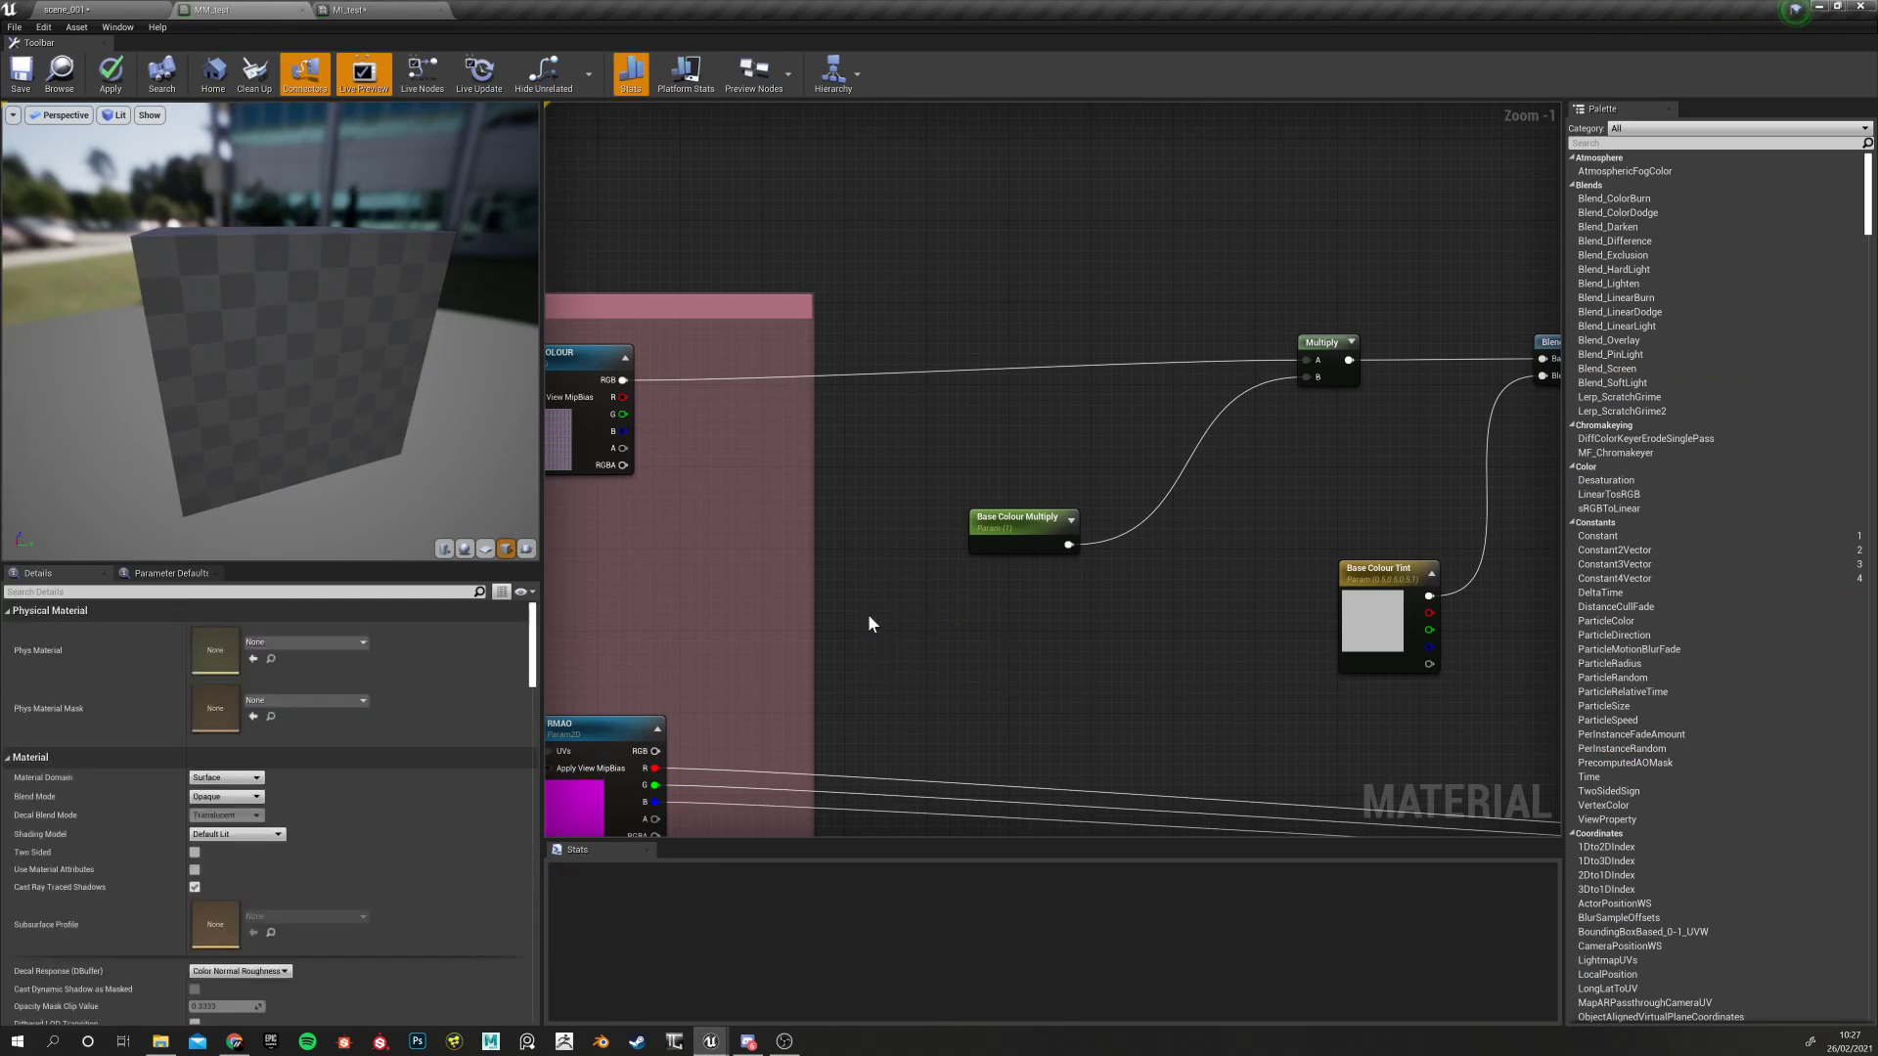
right_click(868, 615)
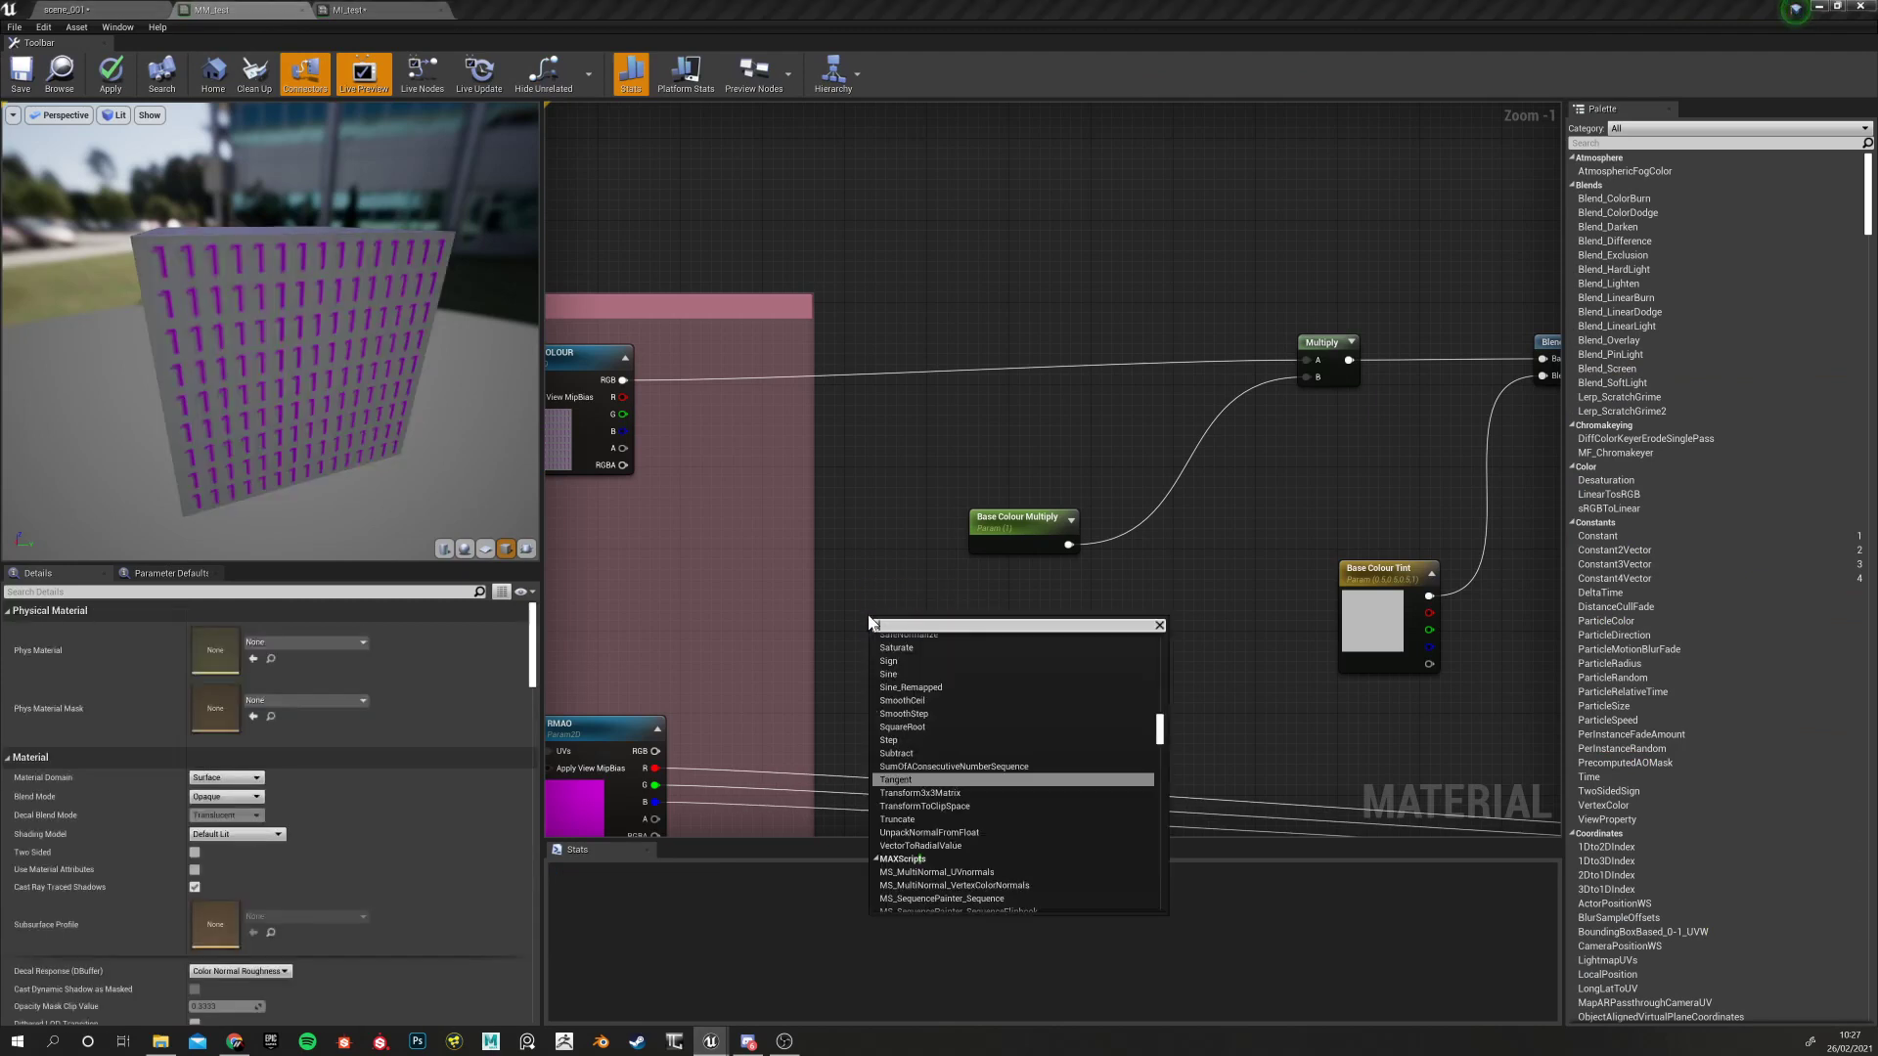
type("te")
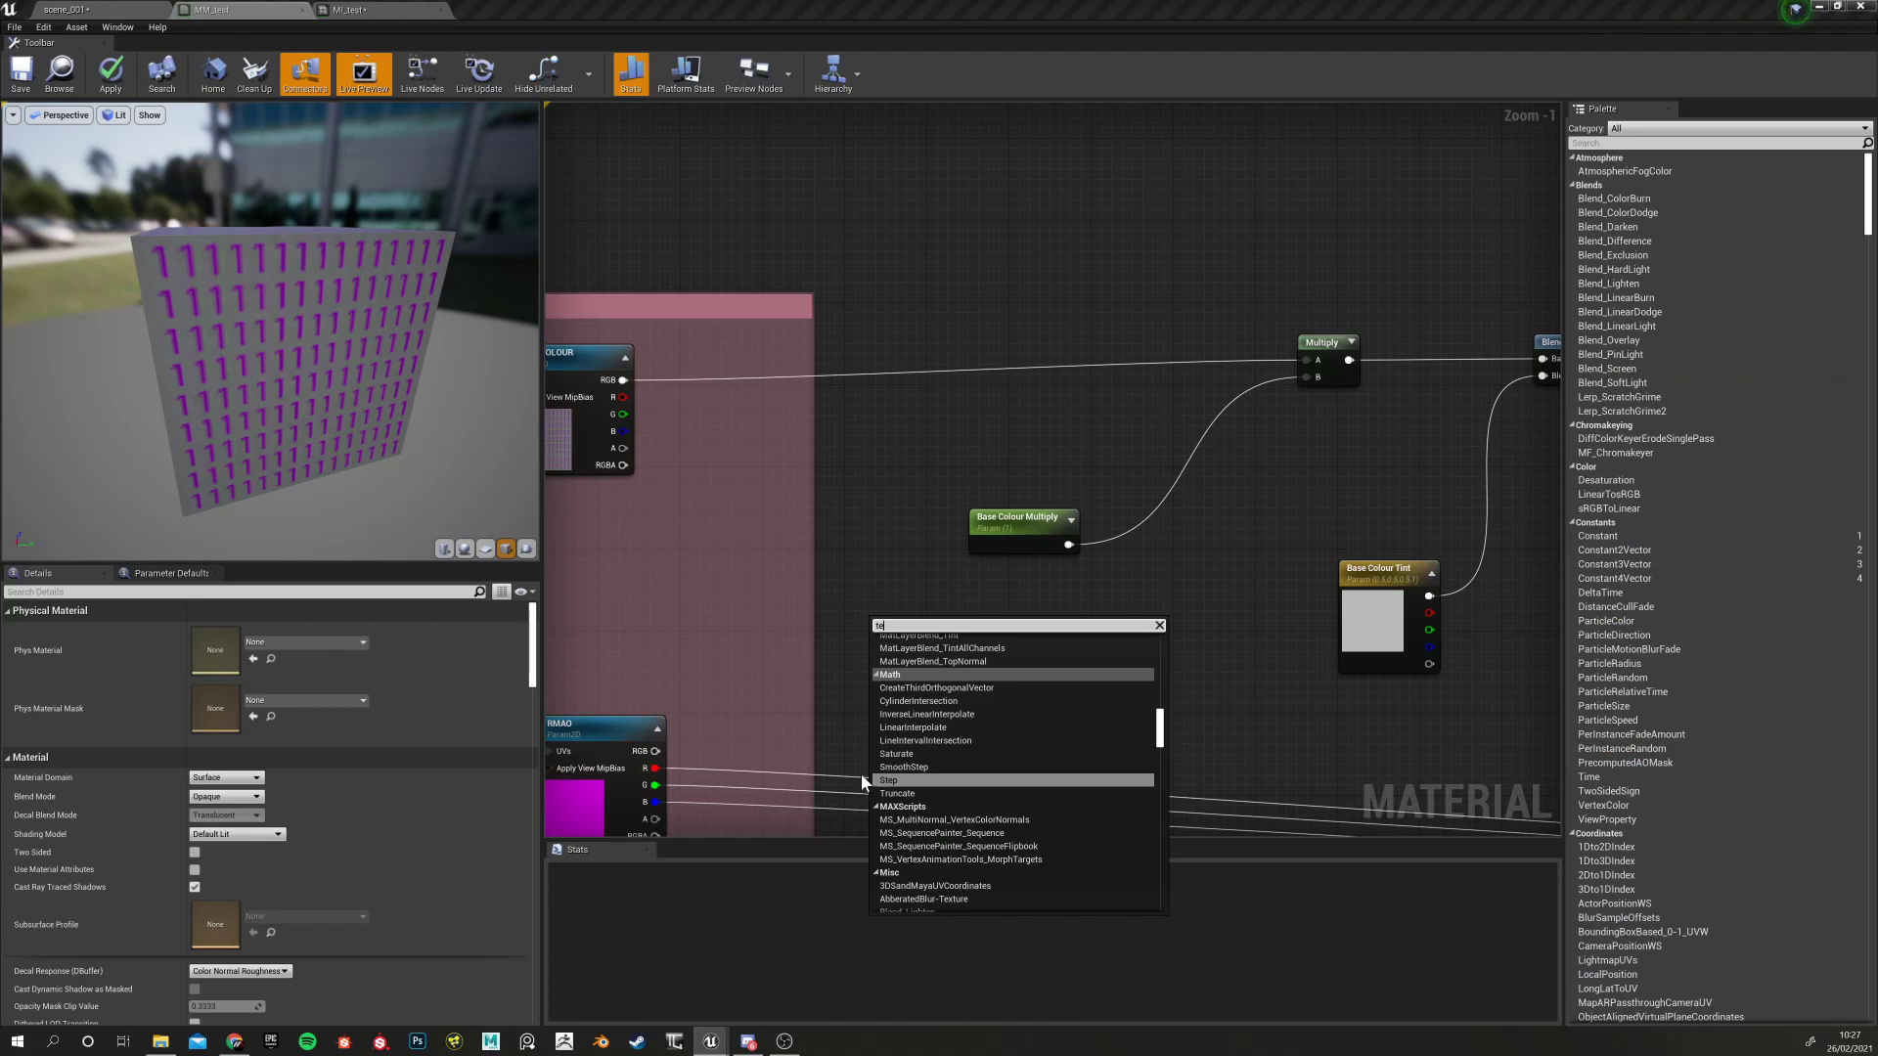
type("xtu")
left_click(896, 767)
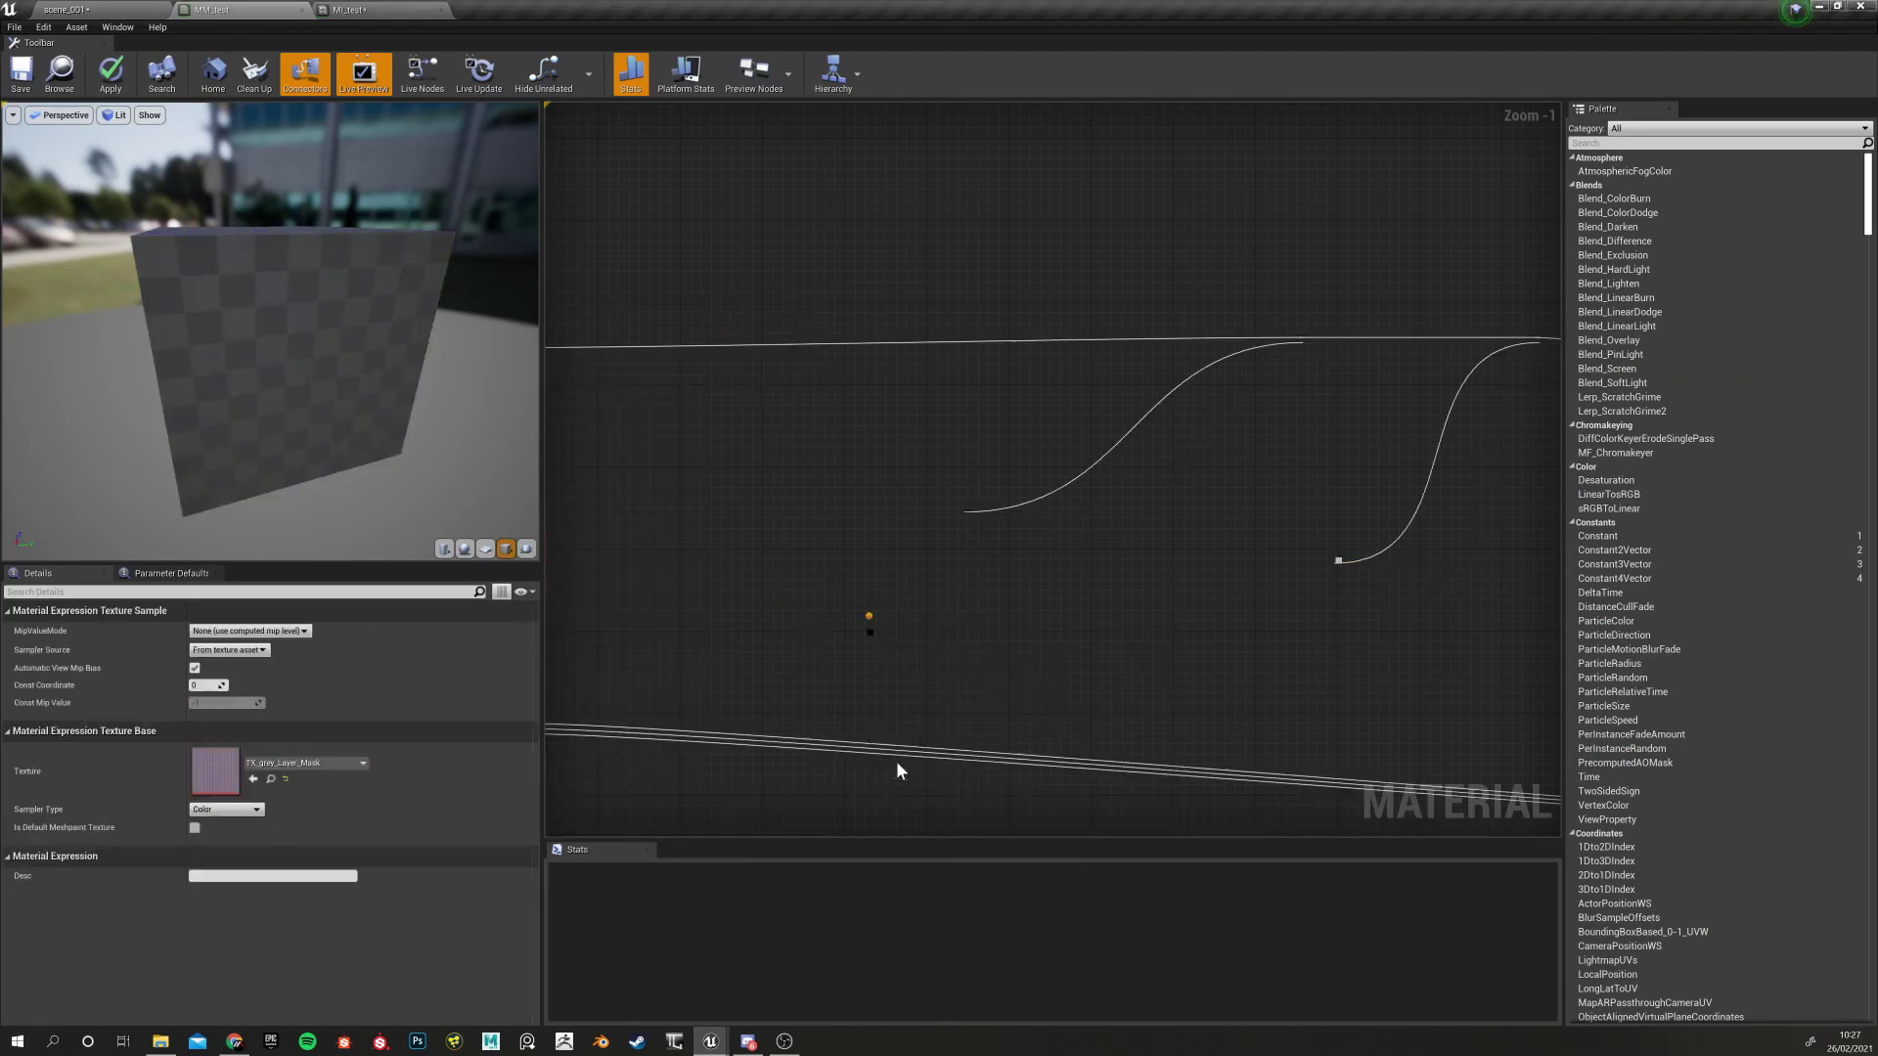
left_click_drag(924, 726, 856, 656)
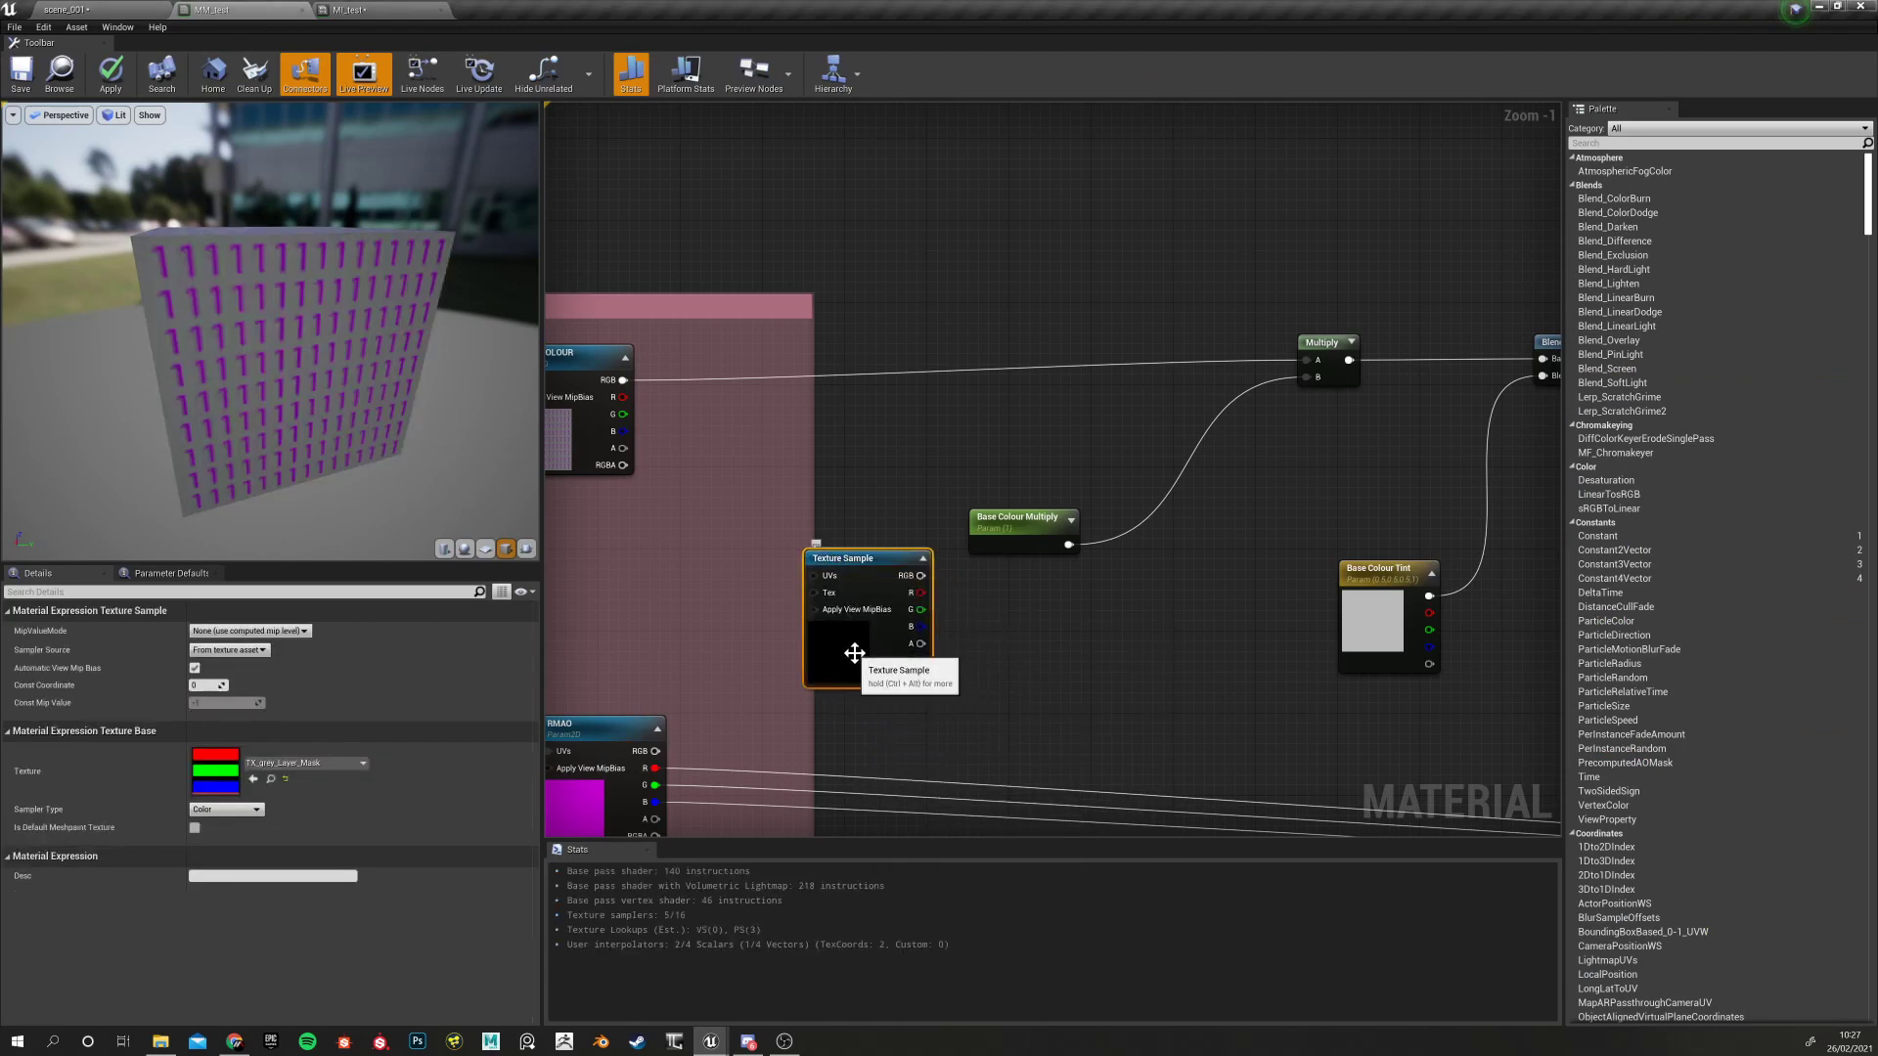
left_click_drag(849, 646, 814, 660)
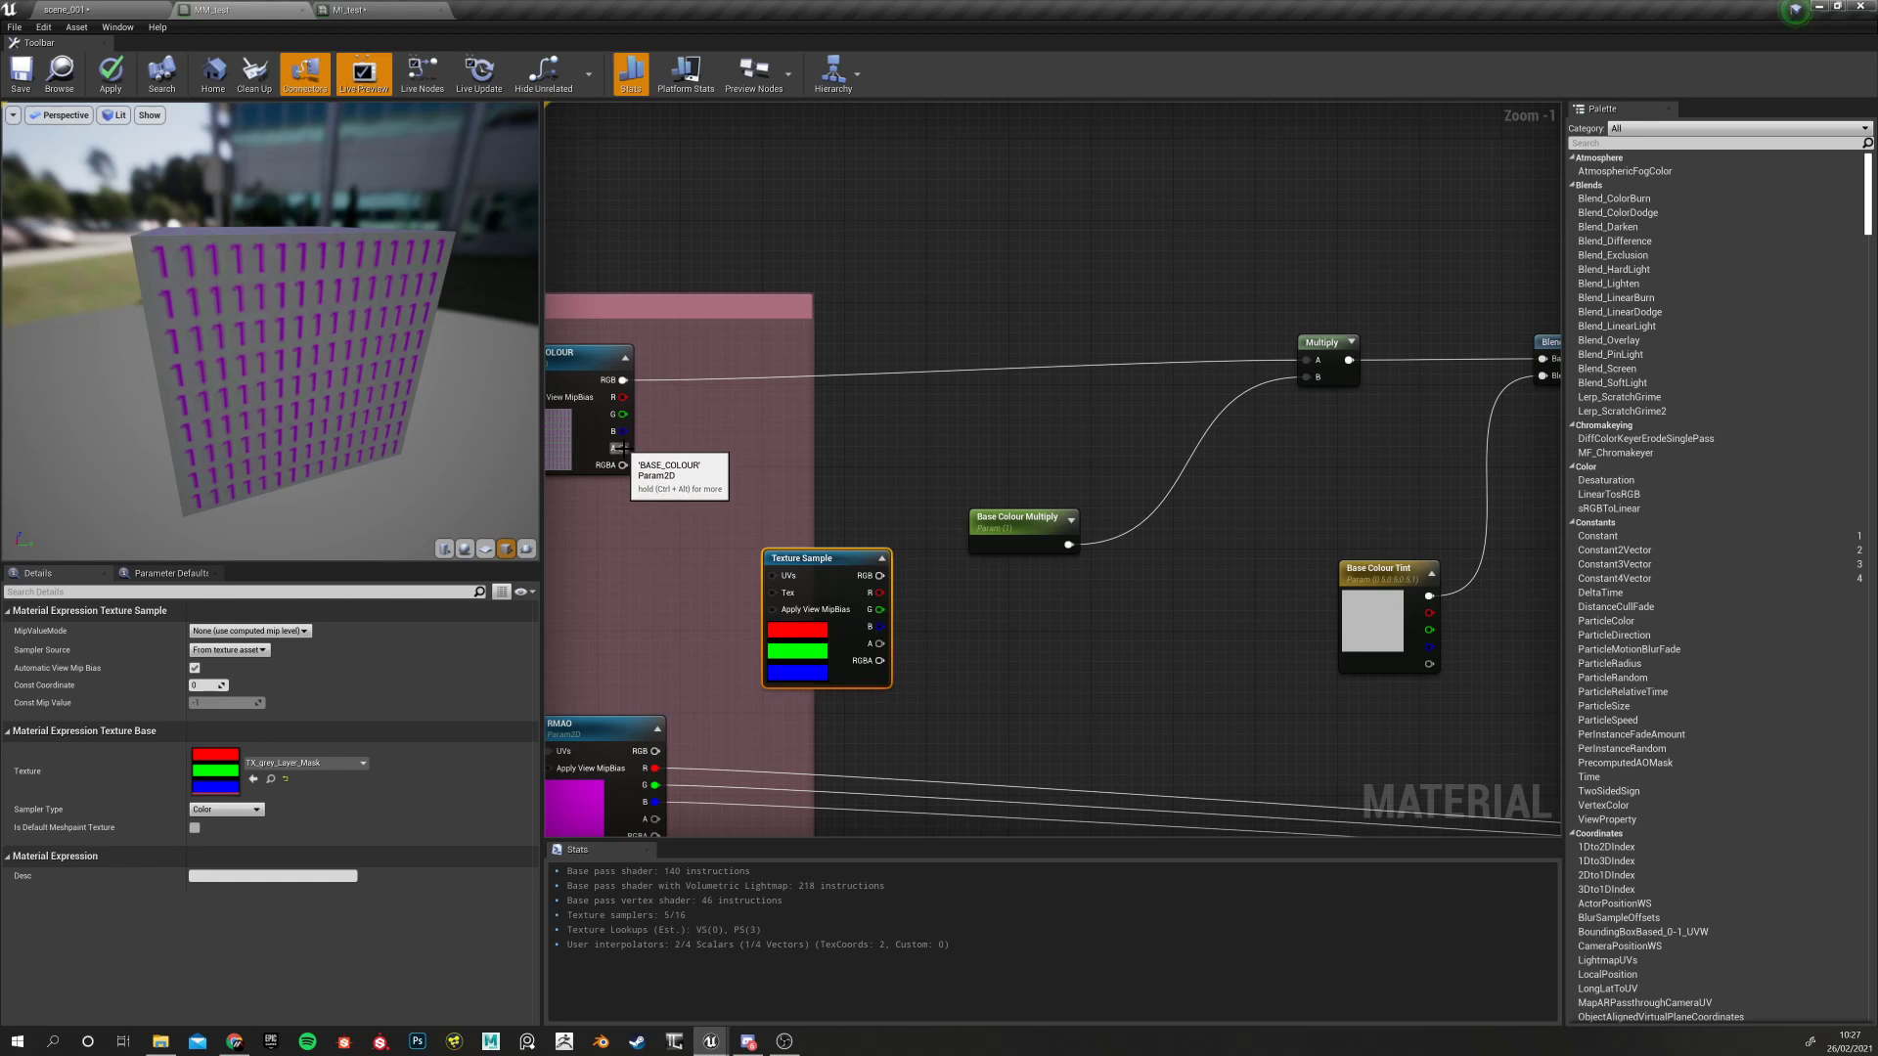
right_click_drag(1058, 685, 947, 681)
left_click_drag(727, 559, 1517, 483)
right_click_drag(1508, 398, 1101, 451)
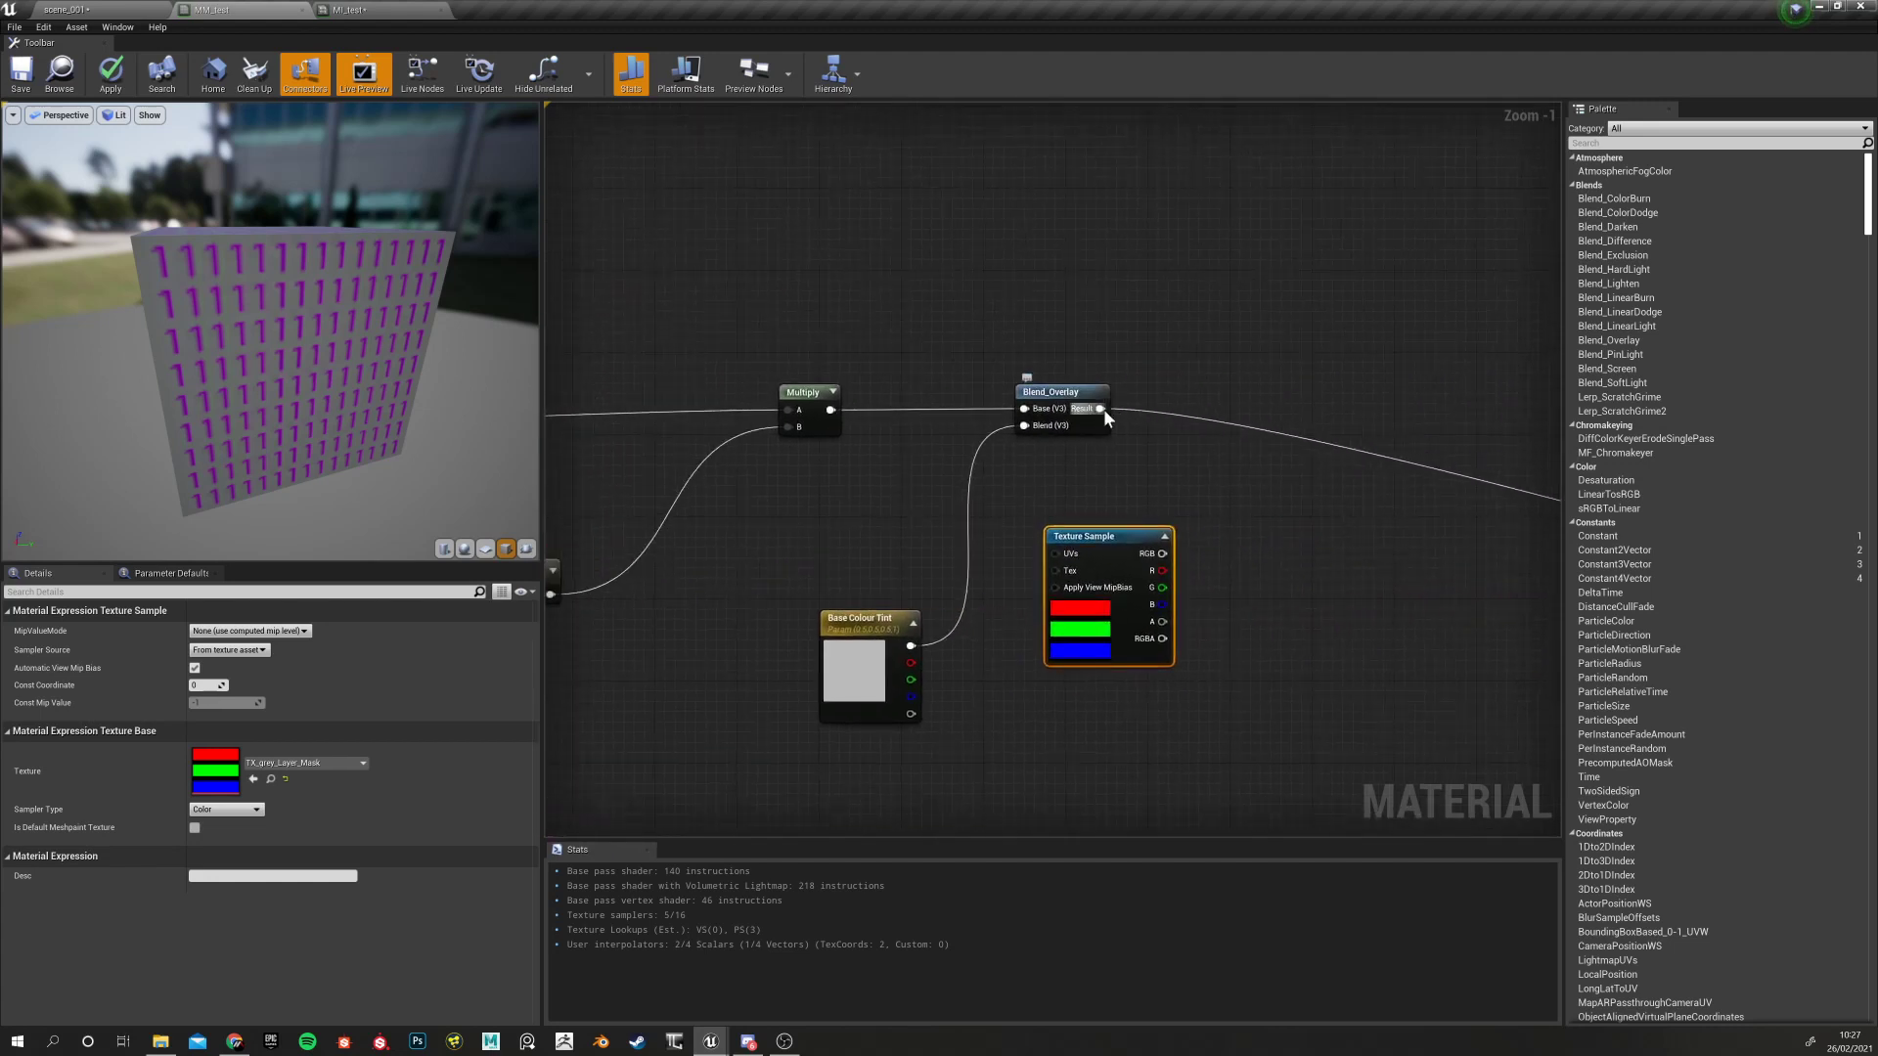
Add a new Multiply node just after Blend_Overlay
left_click(1103, 409)
left_click(1148, 444)
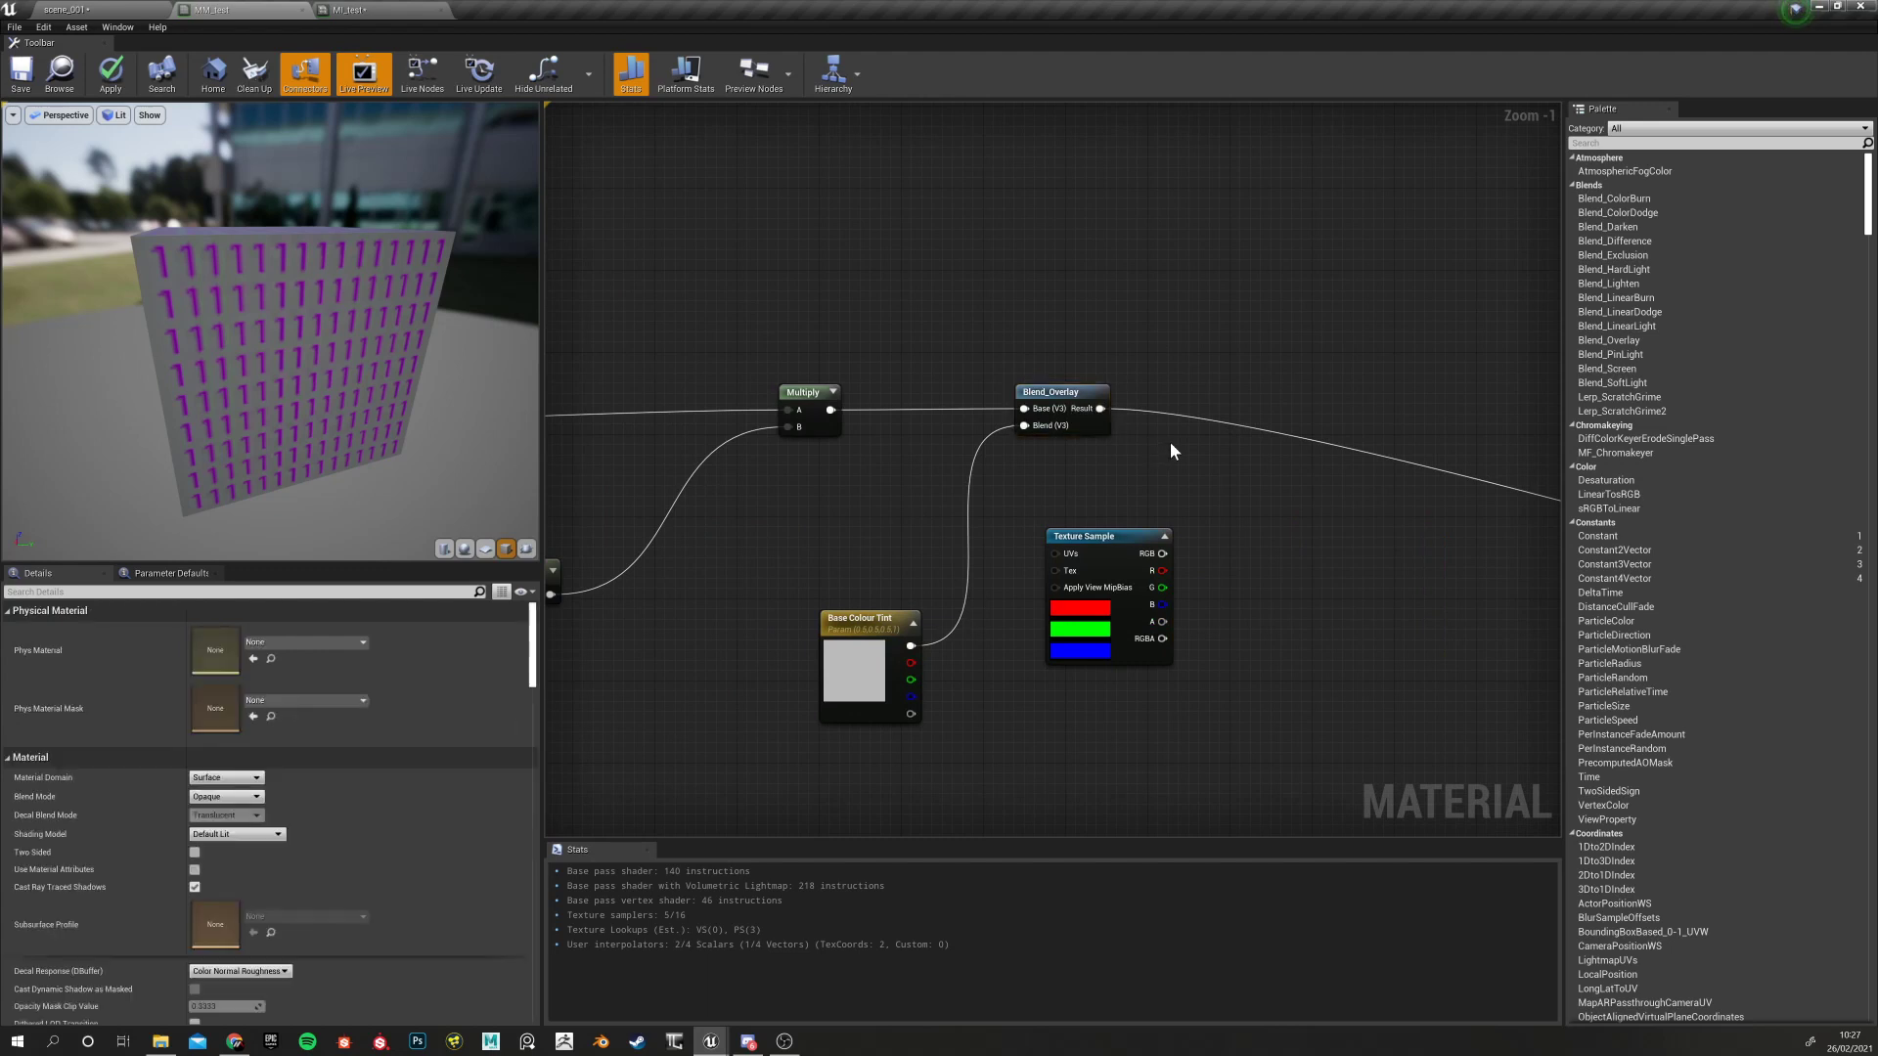
left_click(1170, 442)
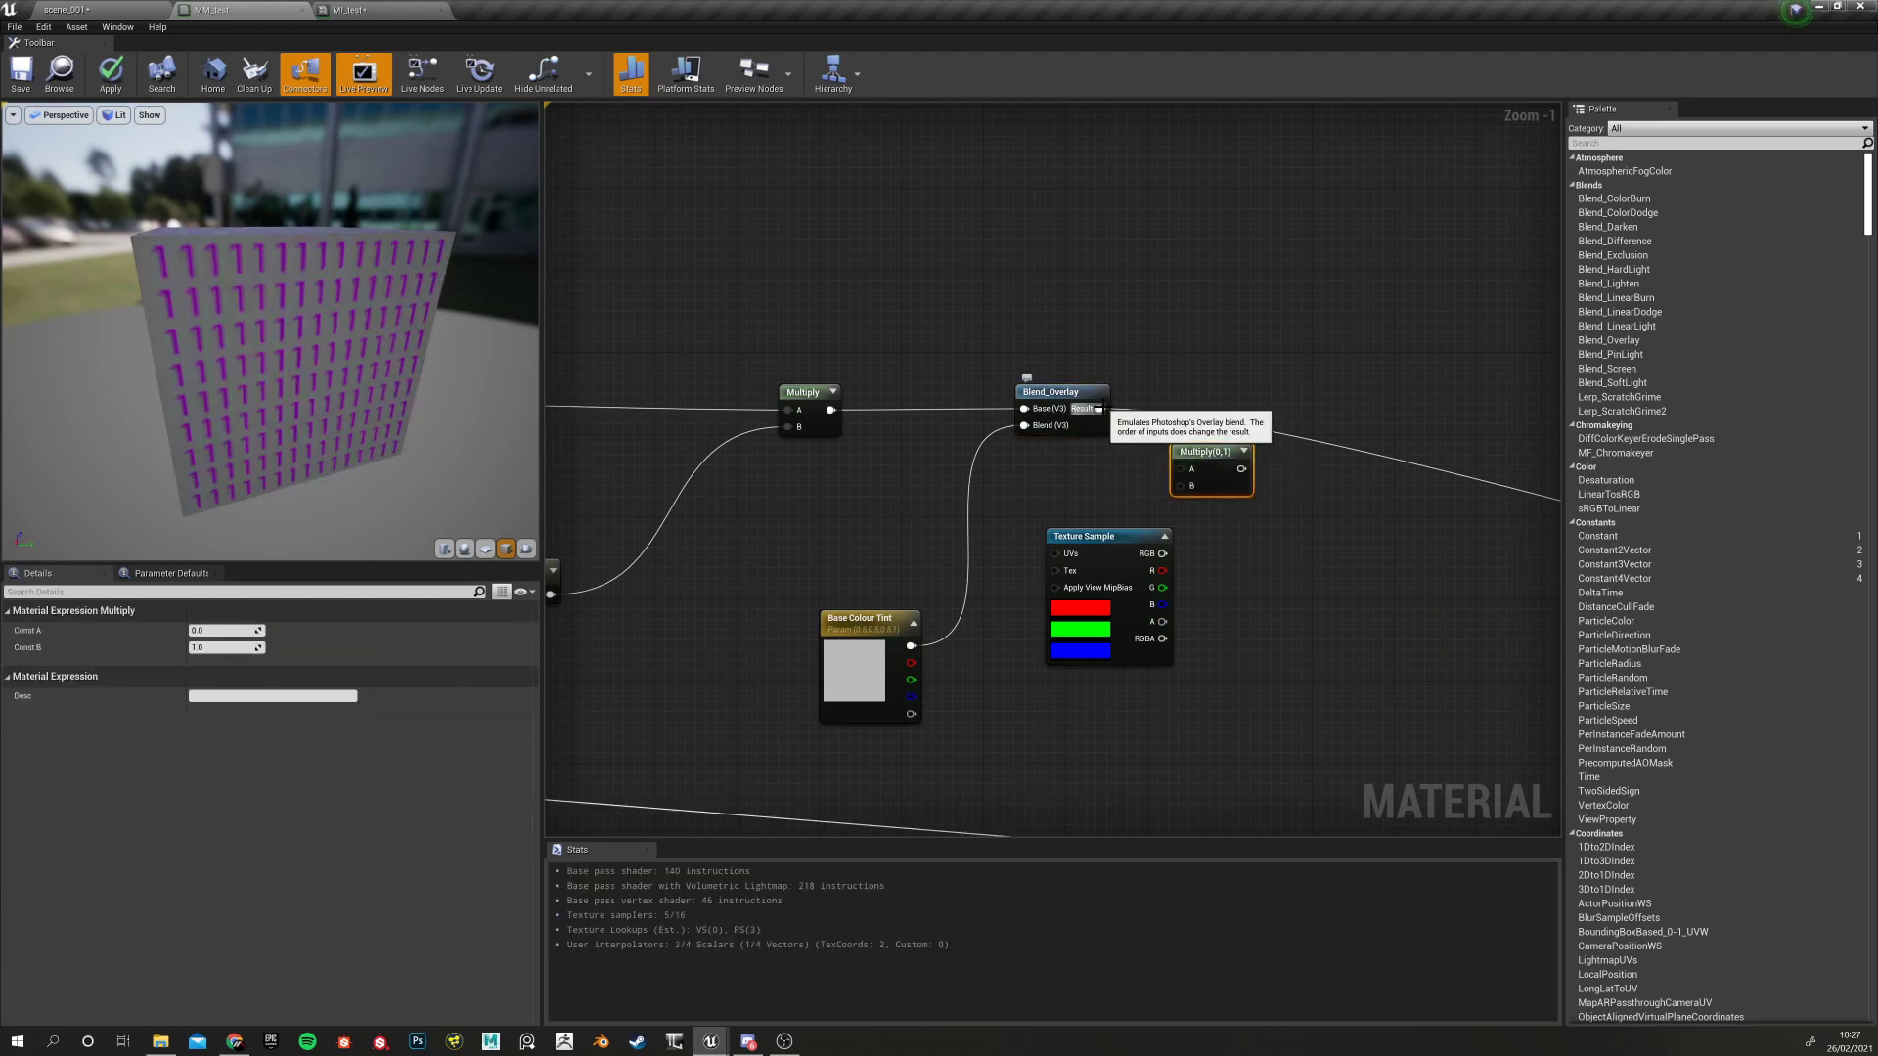
Feed Blend_Overlay's Result into Multiply A and the mask's red channel into Multiply B
left_click_drag(1099, 408, 1182, 469)
left_click_drag(1125, 537, 1182, 484)
right_click_drag(1180, 587, 1157, 584)
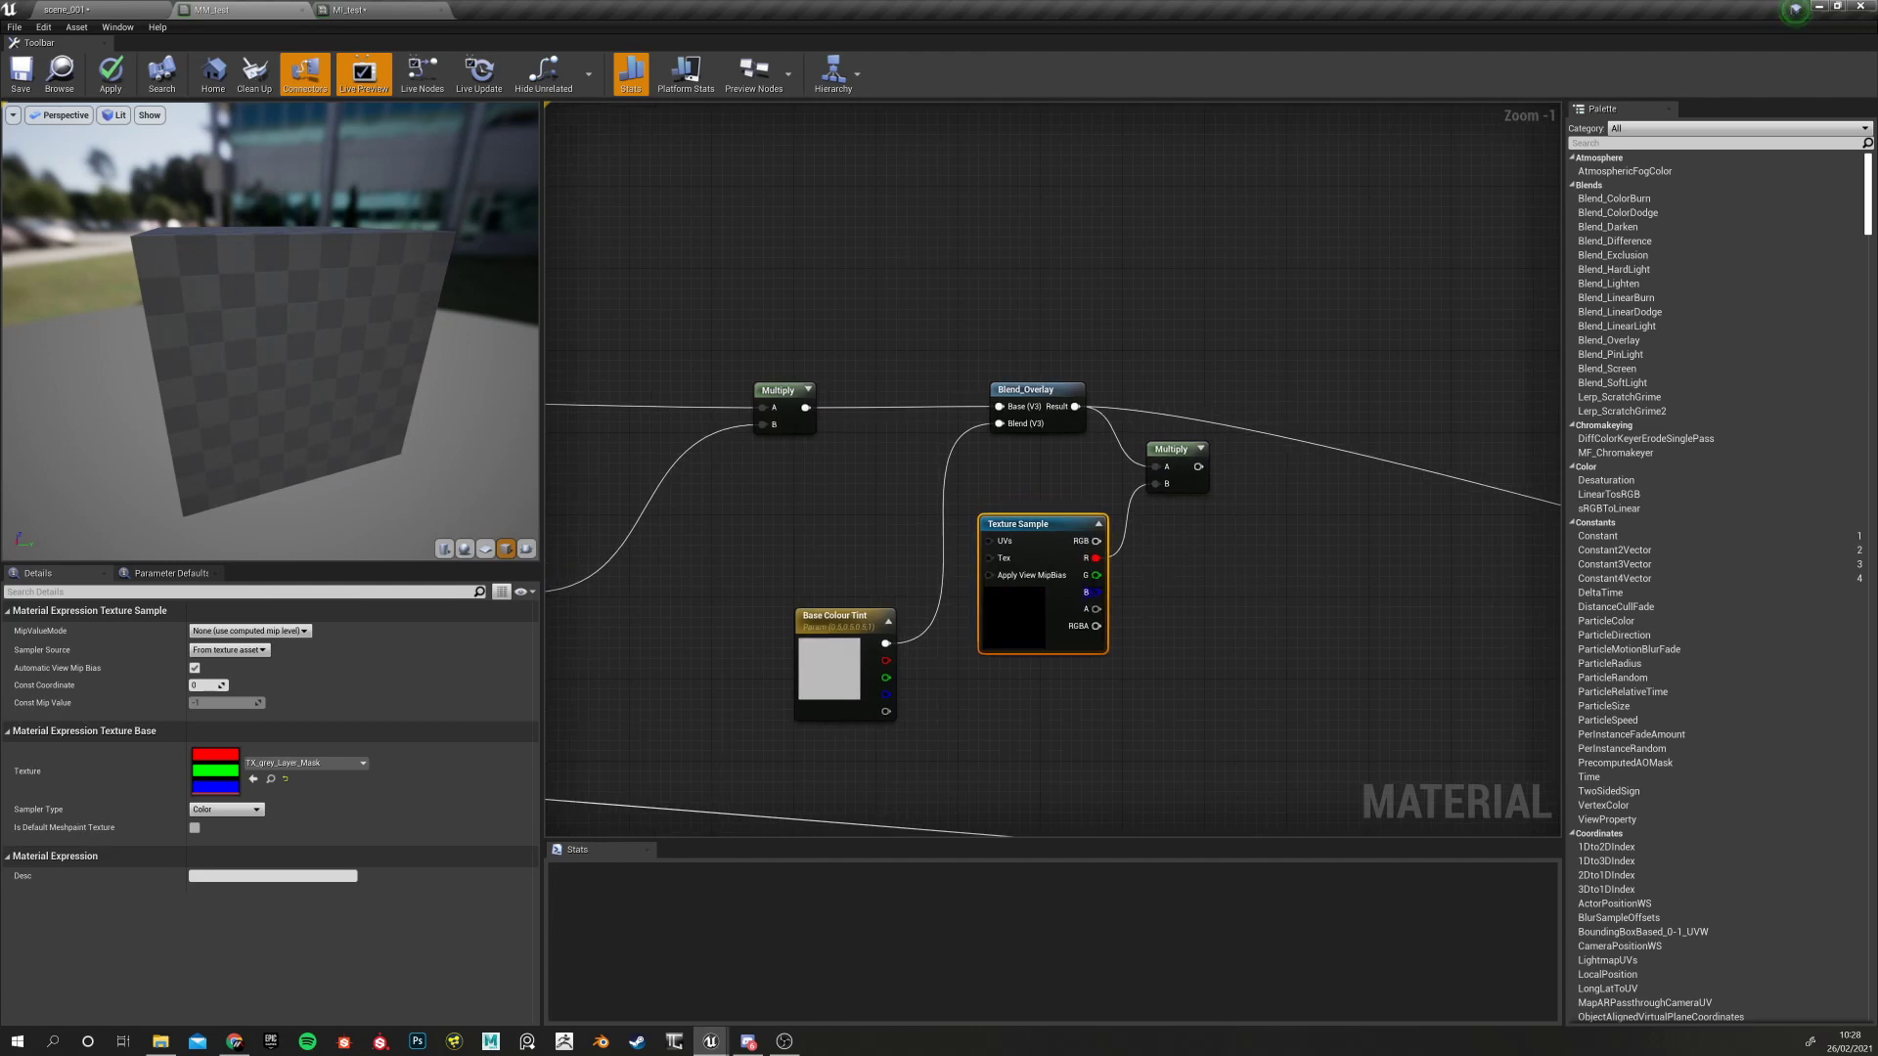
Preview the new Multiply node on the wall and open Base Colour Tint's default colour
left_click(1172, 448)
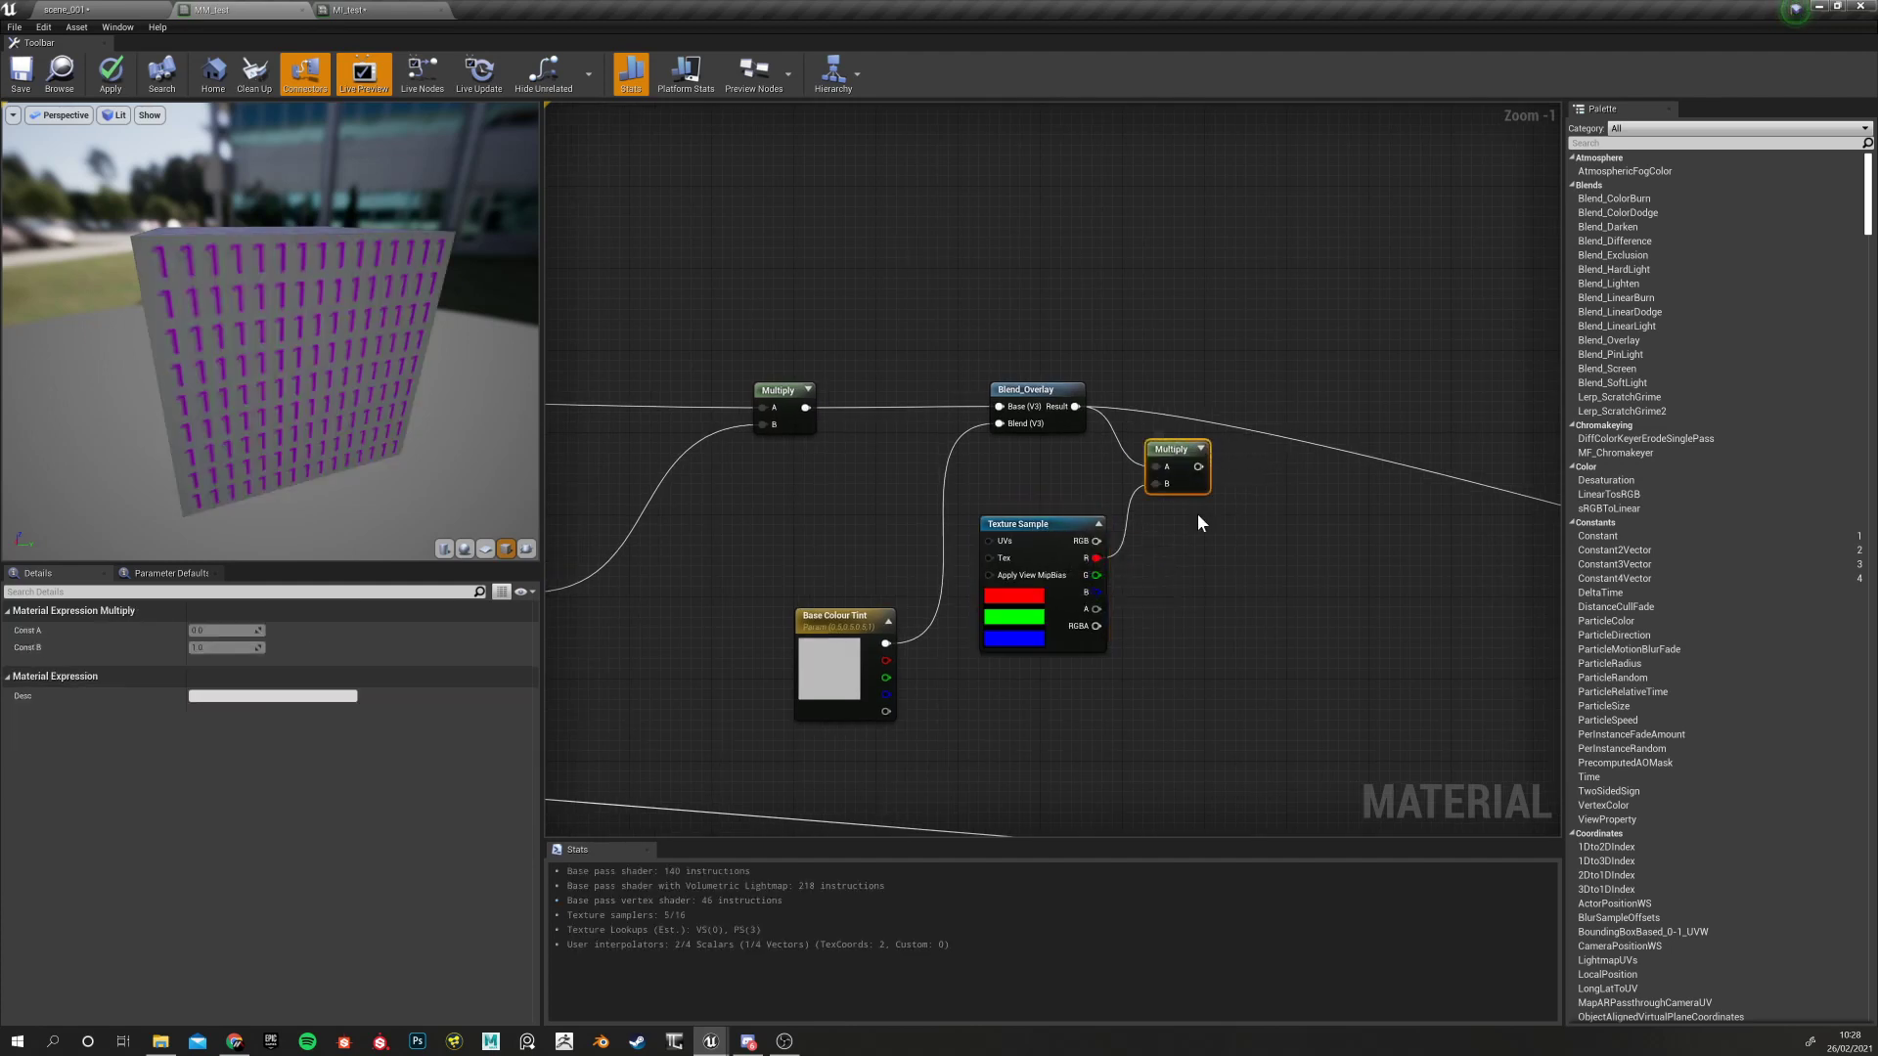
right_click(1172, 453)
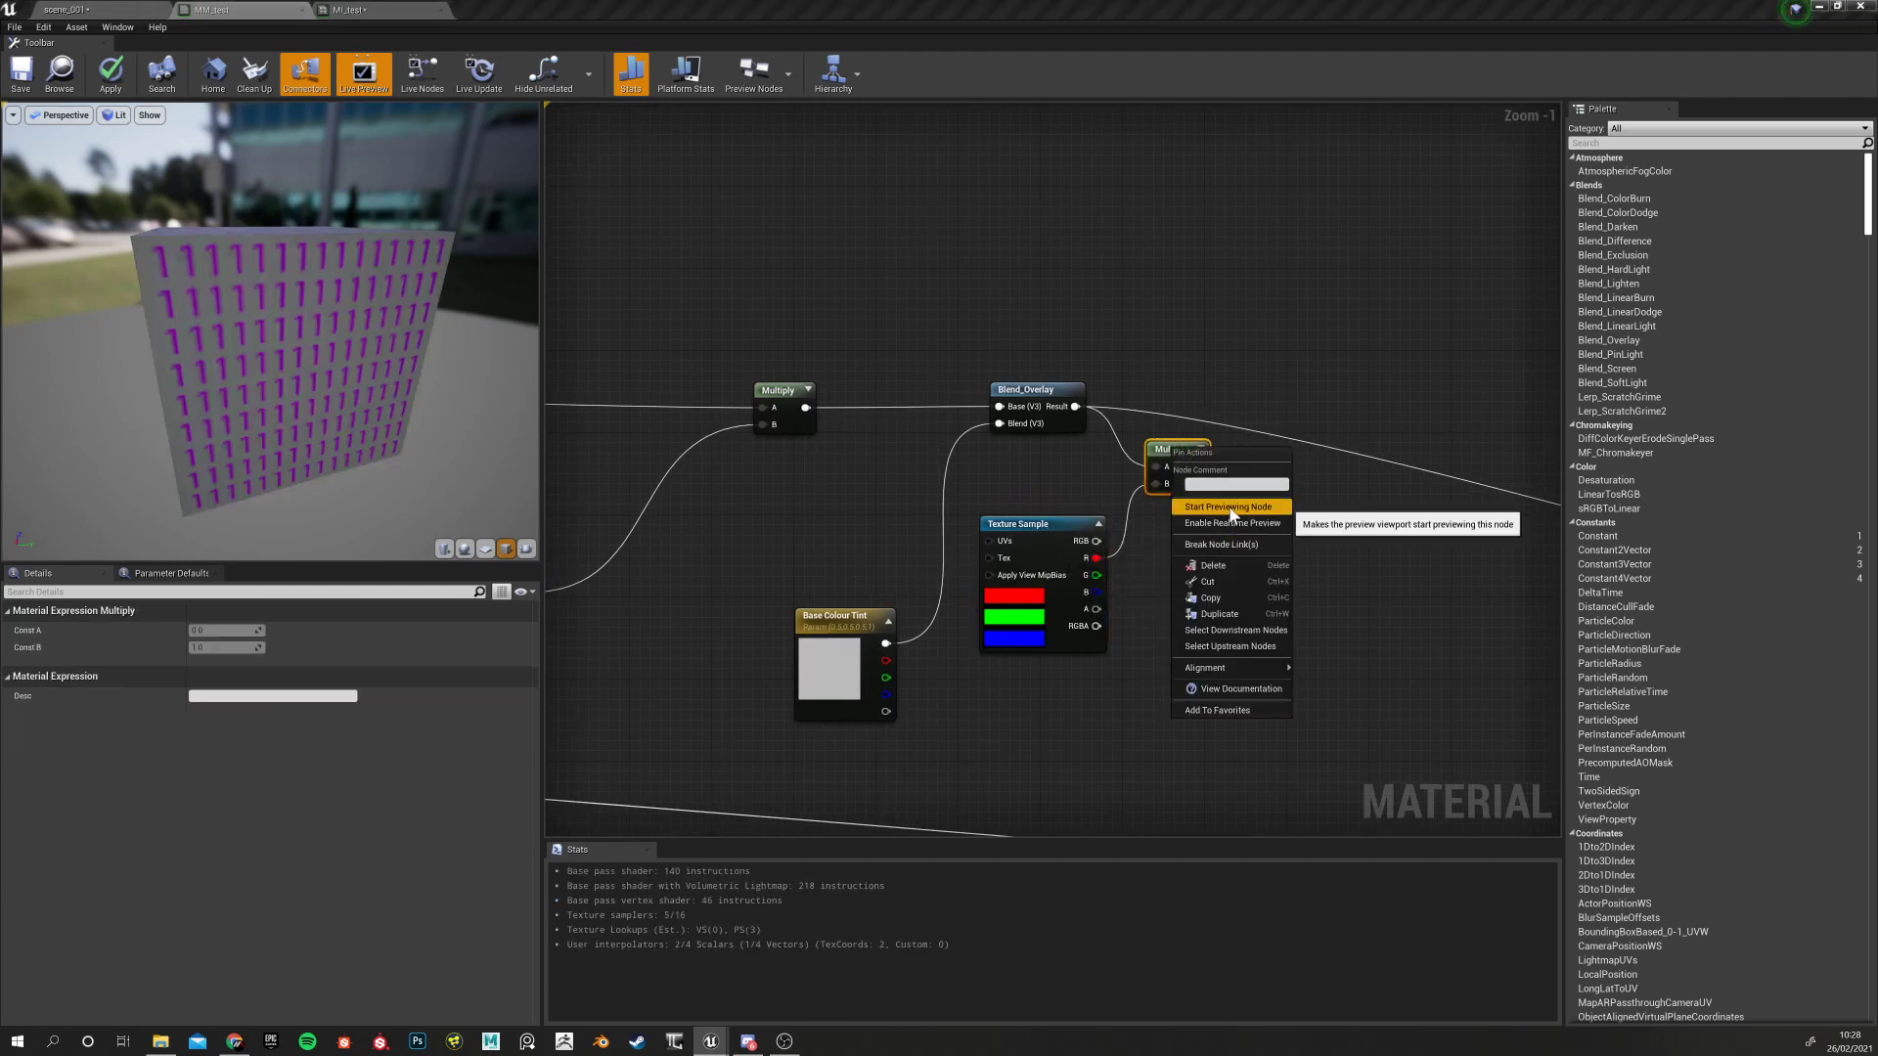
left_click(1234, 517)
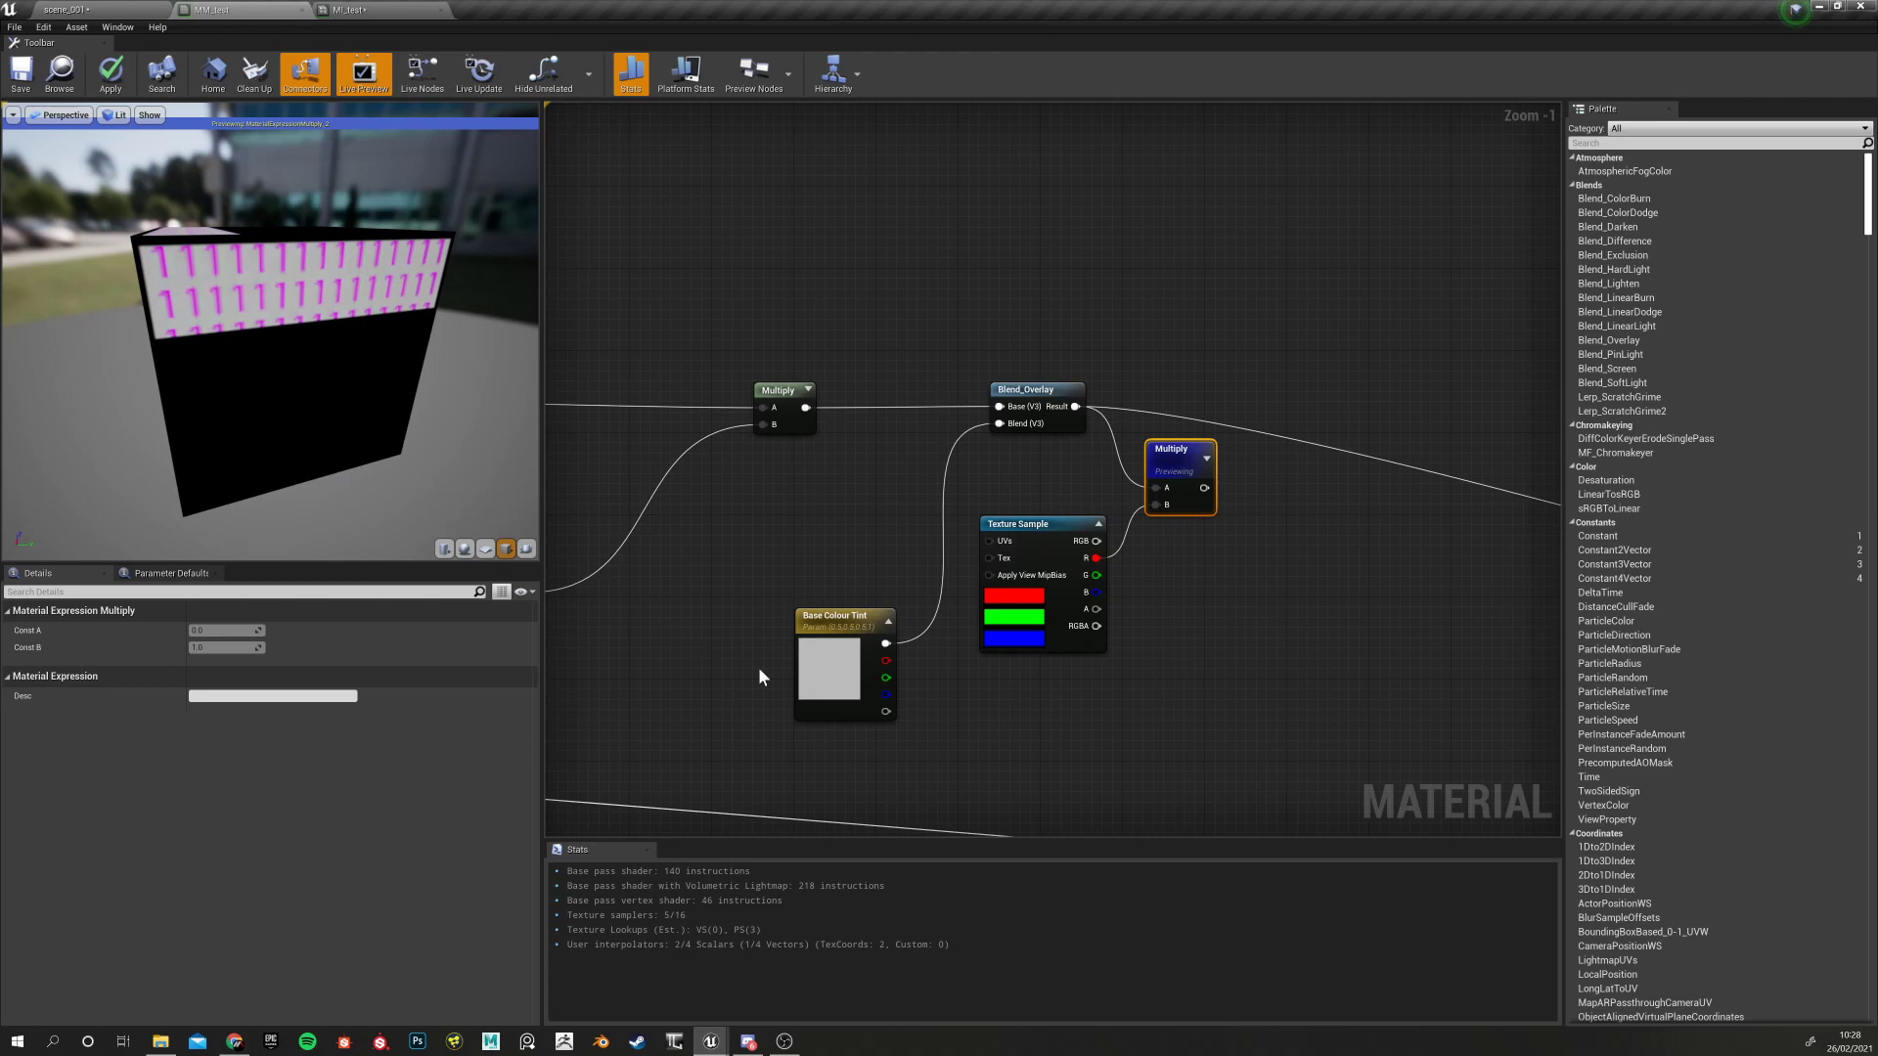
left_click(825, 660)
left_click(334, 677)
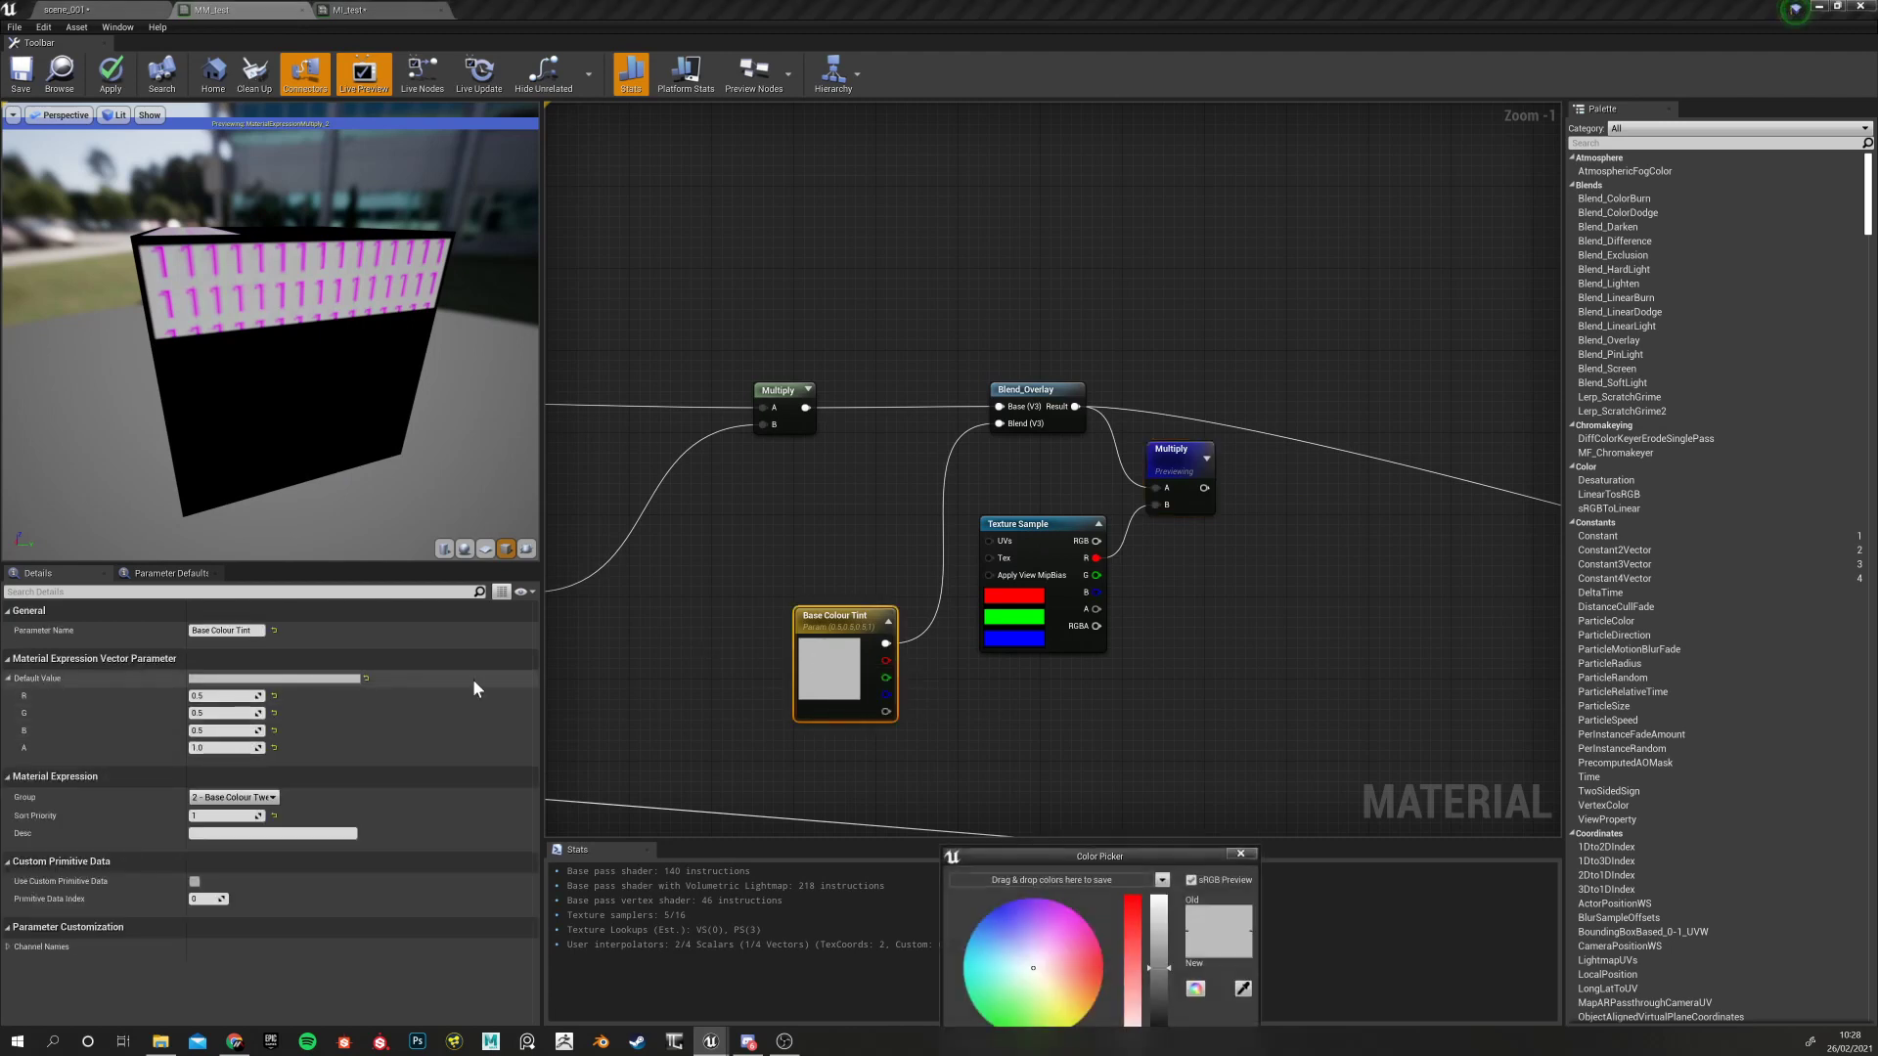
Set the Base Colour Tint default to a red shade
mouse_move(1045, 931)
left_mouse_down()
mouse_move(1080, 925)
mouse_move(1091, 969)
left_mouse_up()
left_click_drag(1146, 851, 1199, 634)
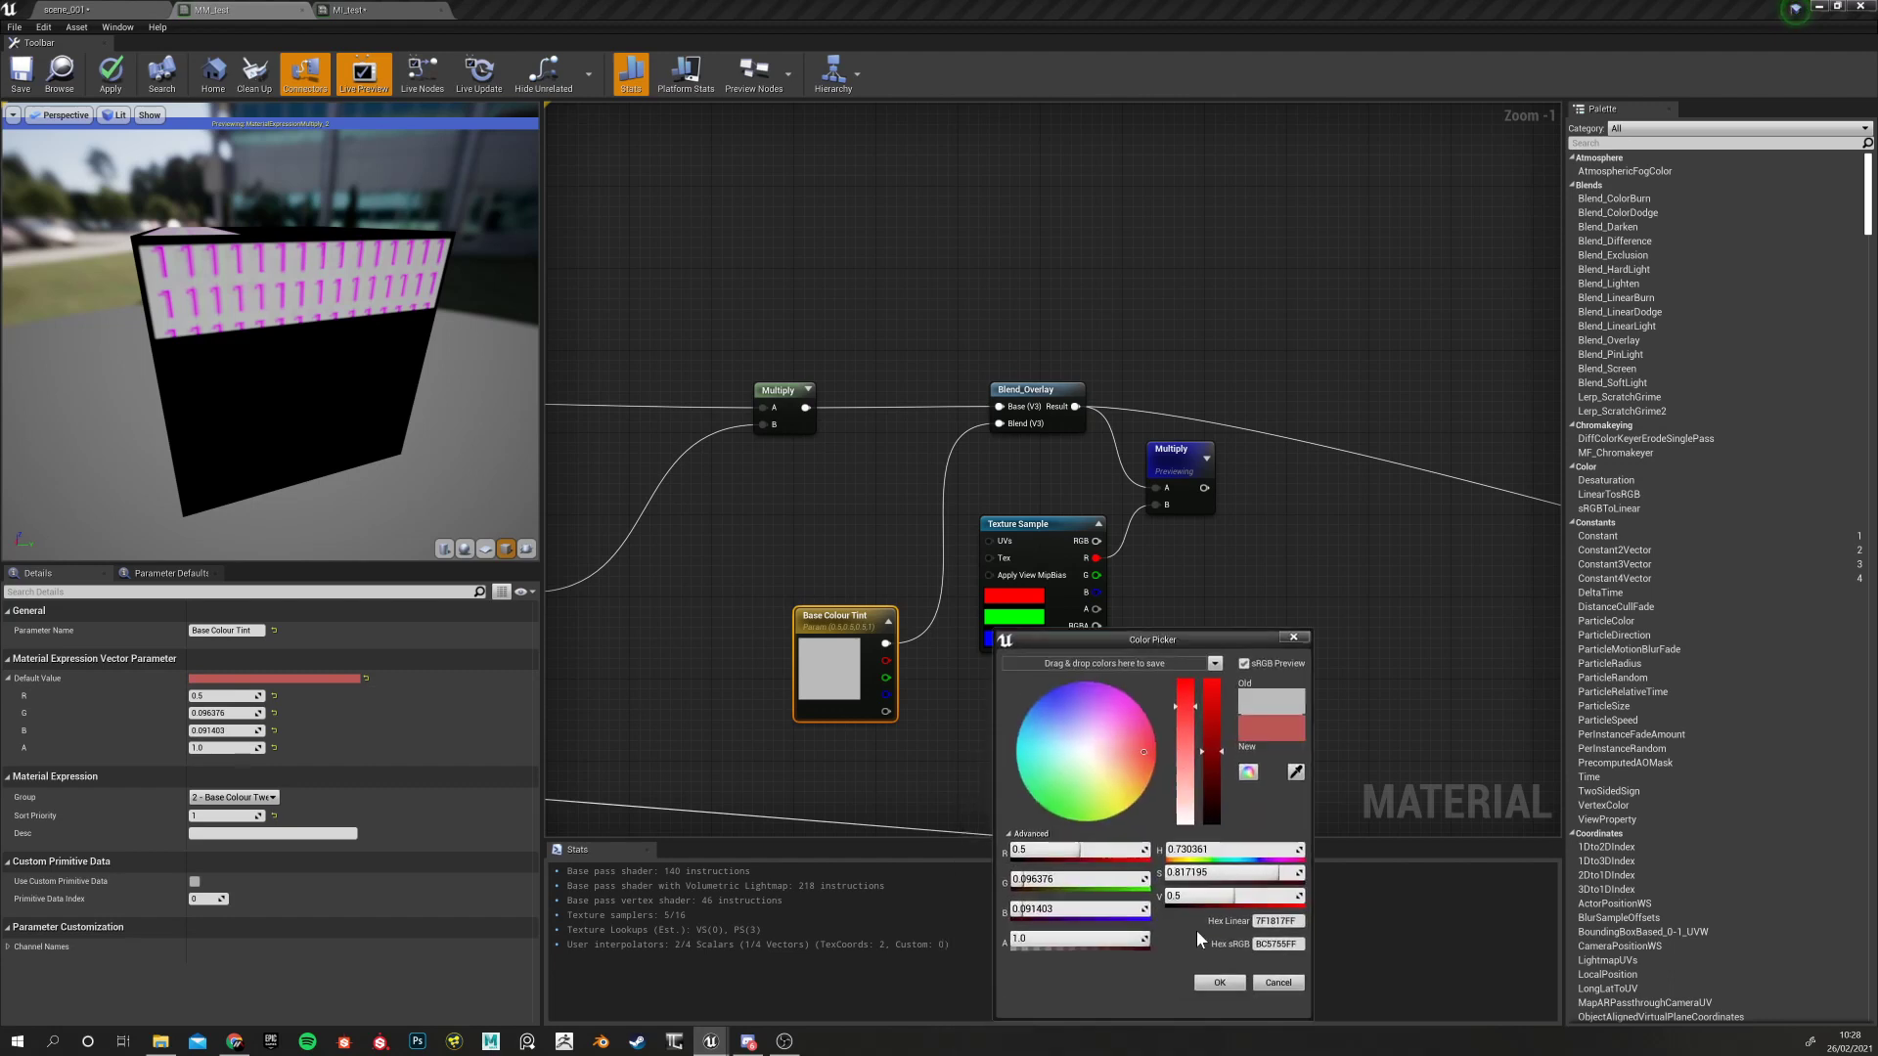
left_click(1218, 982)
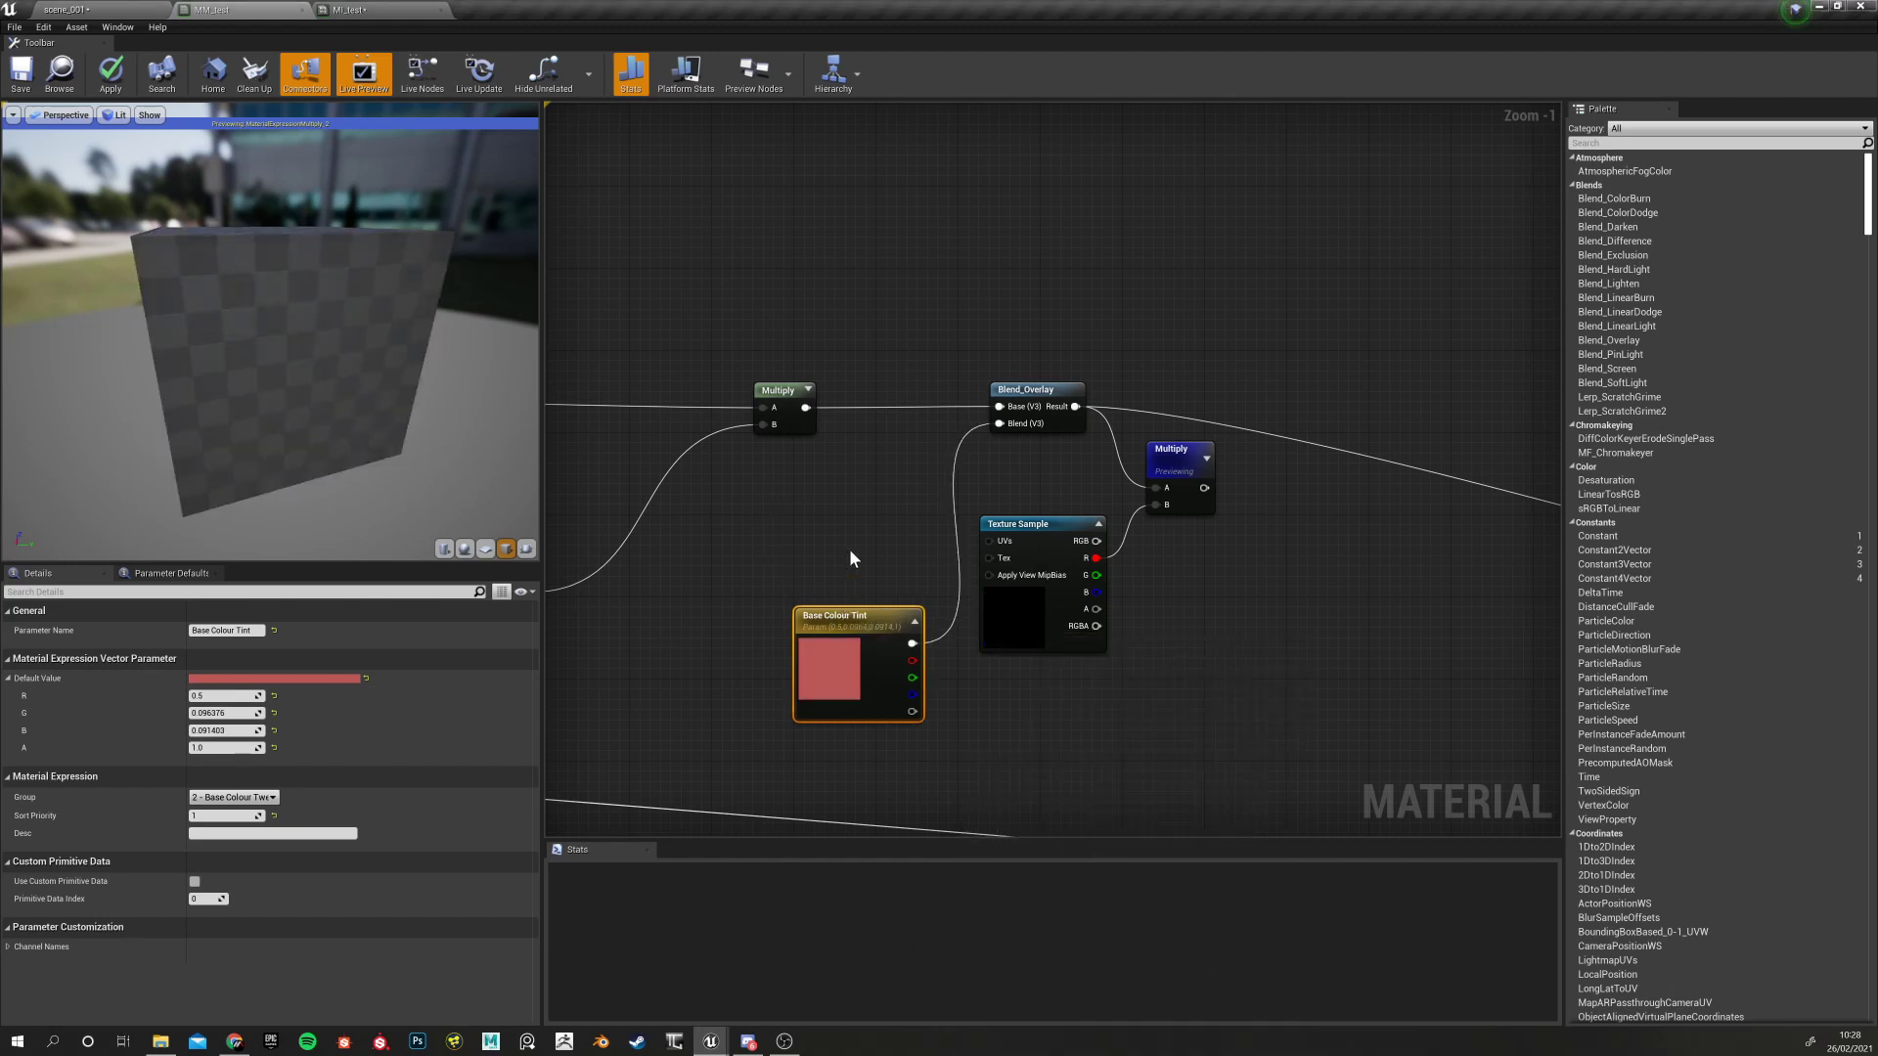
mouse_move(300, 313)
left_mouse_down()
mouse_move(371, 313)
mouse_move(323, 303)
left_mouse_up()
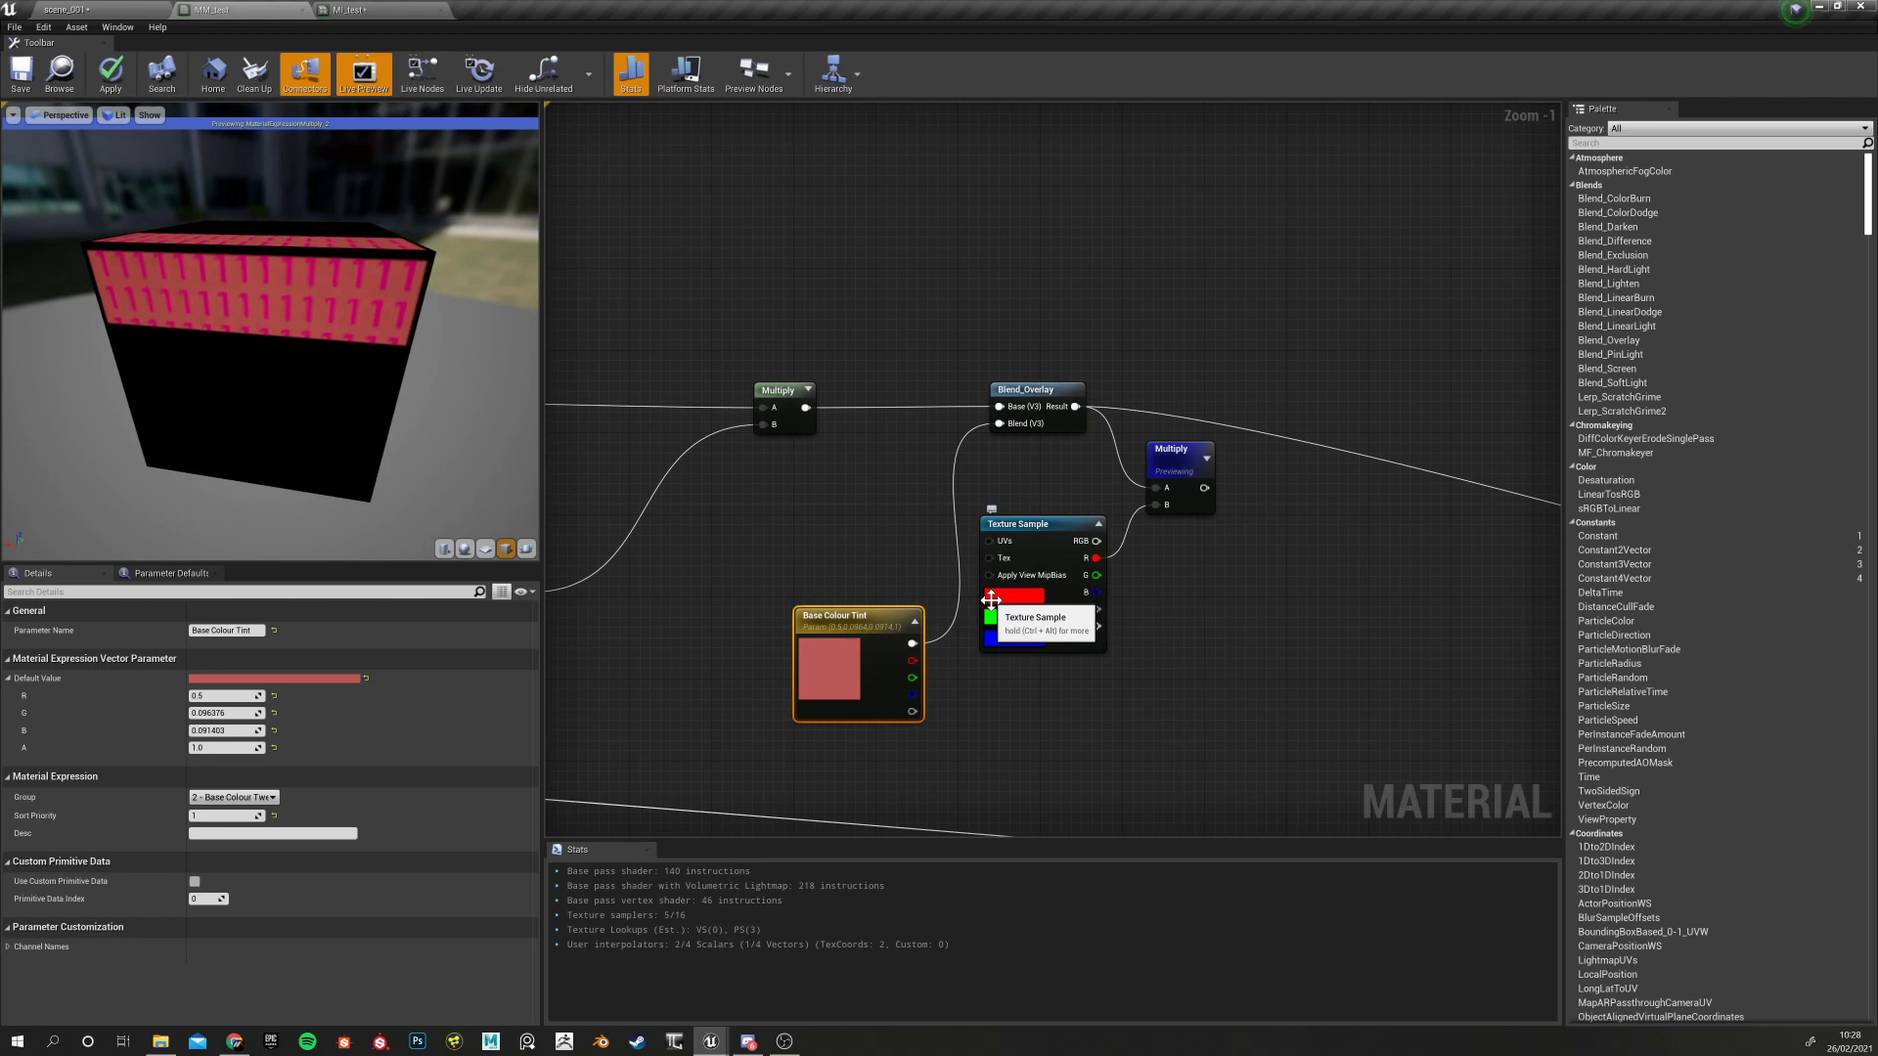
Try the mask's G, then B channel as Multiply's B input and check the preview
left_click_drag(1089, 575, 1155, 505)
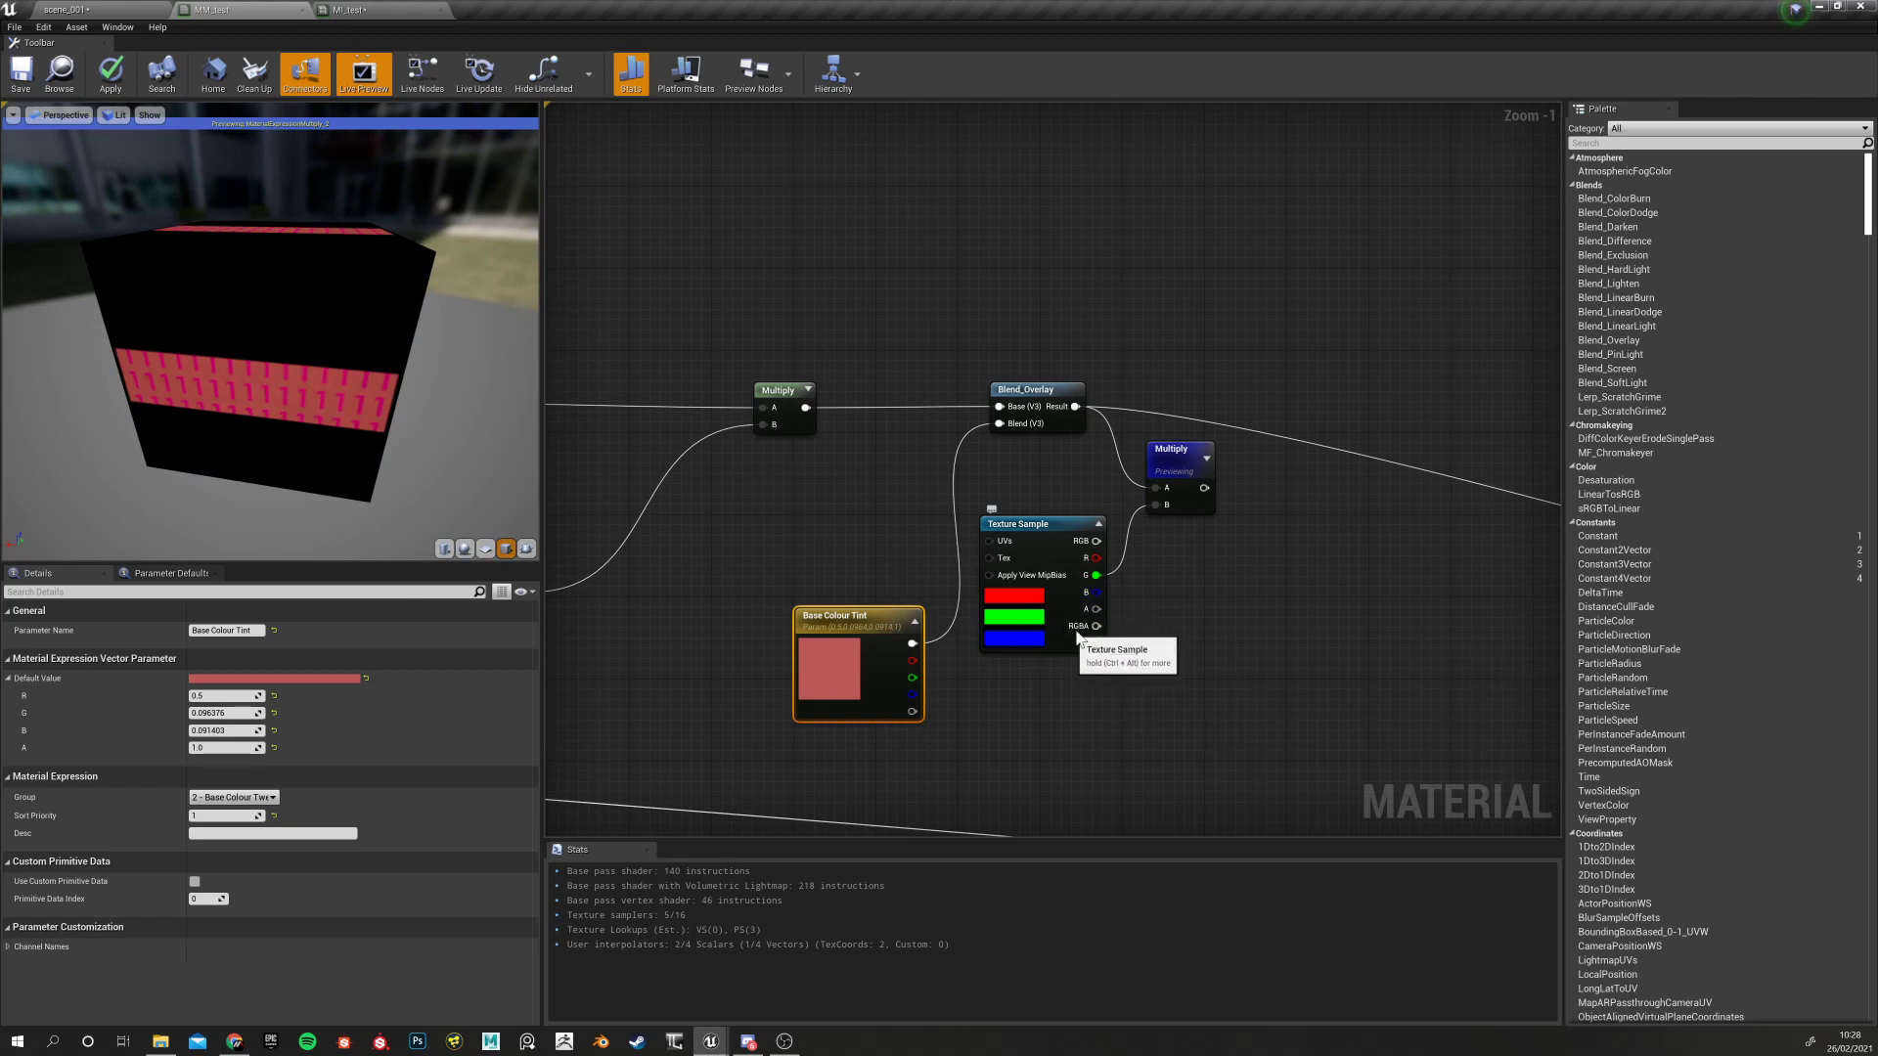
left_click_drag(1097, 592, 1158, 505)
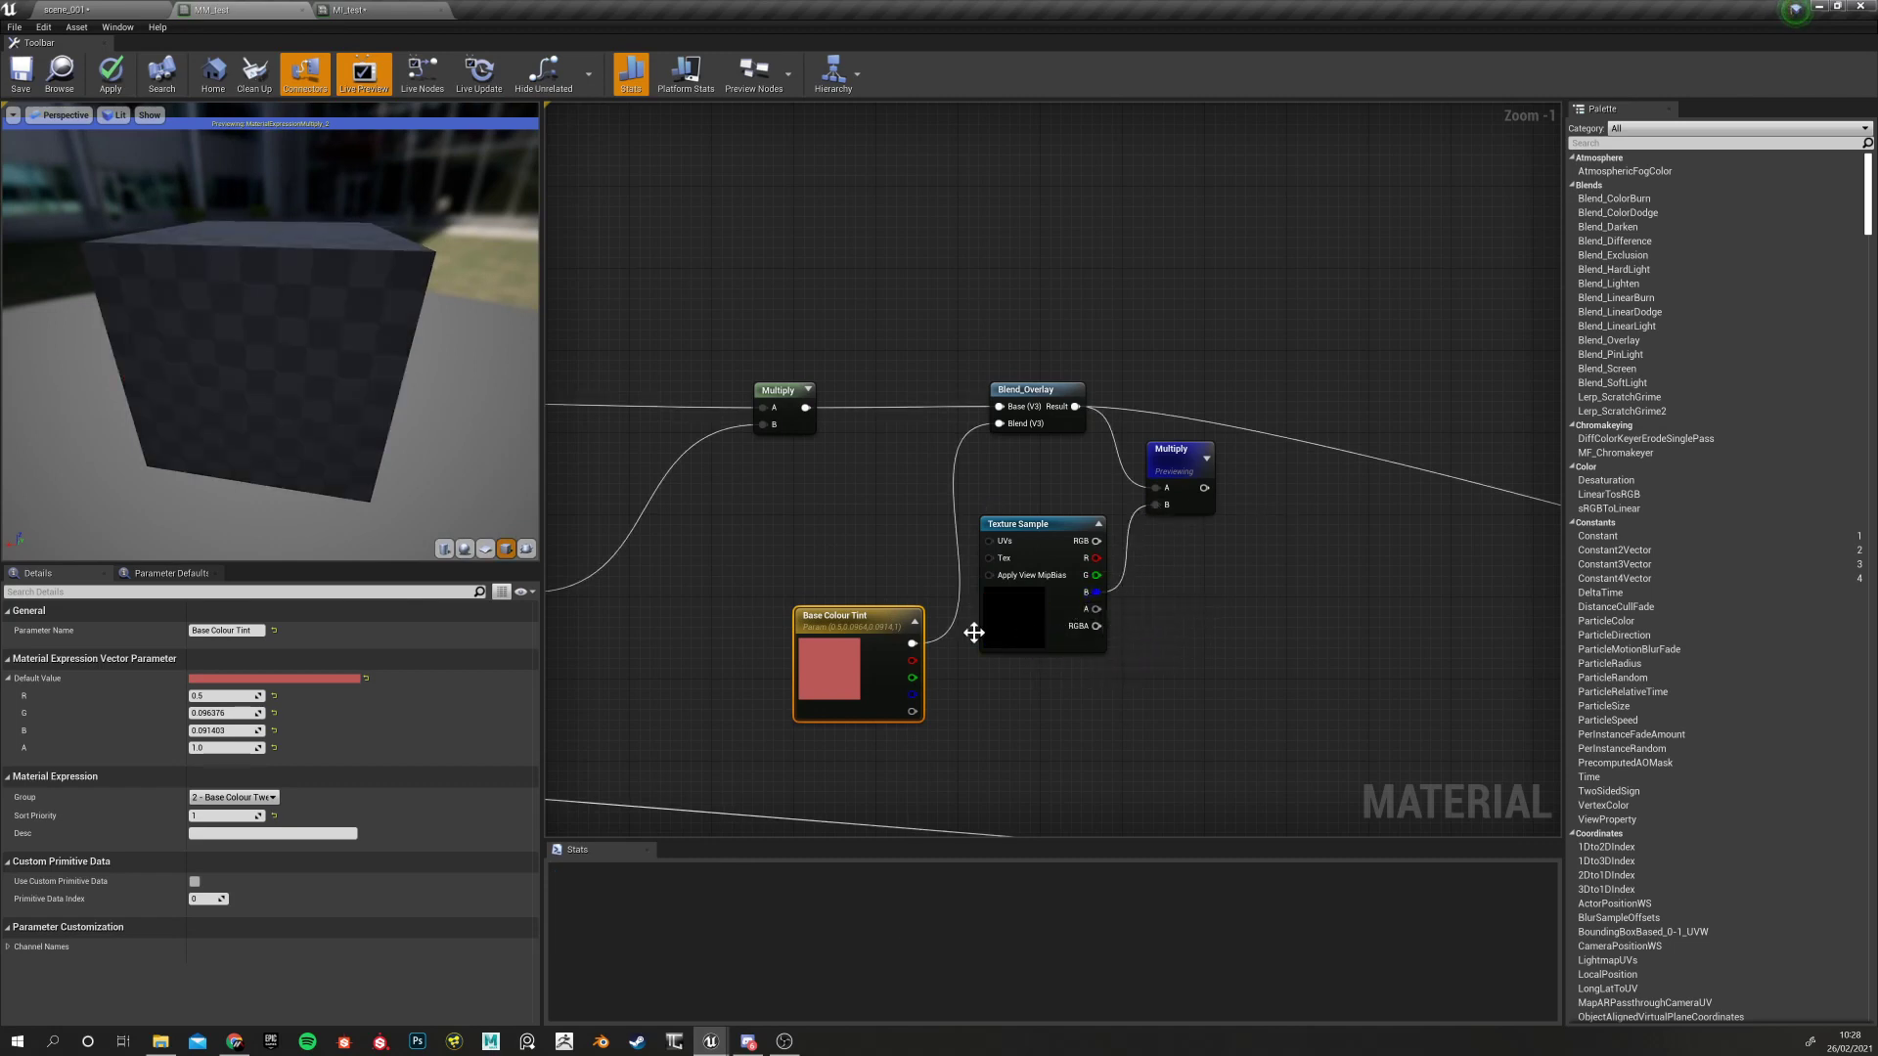
left_click_drag(259, 461, 235, 435)
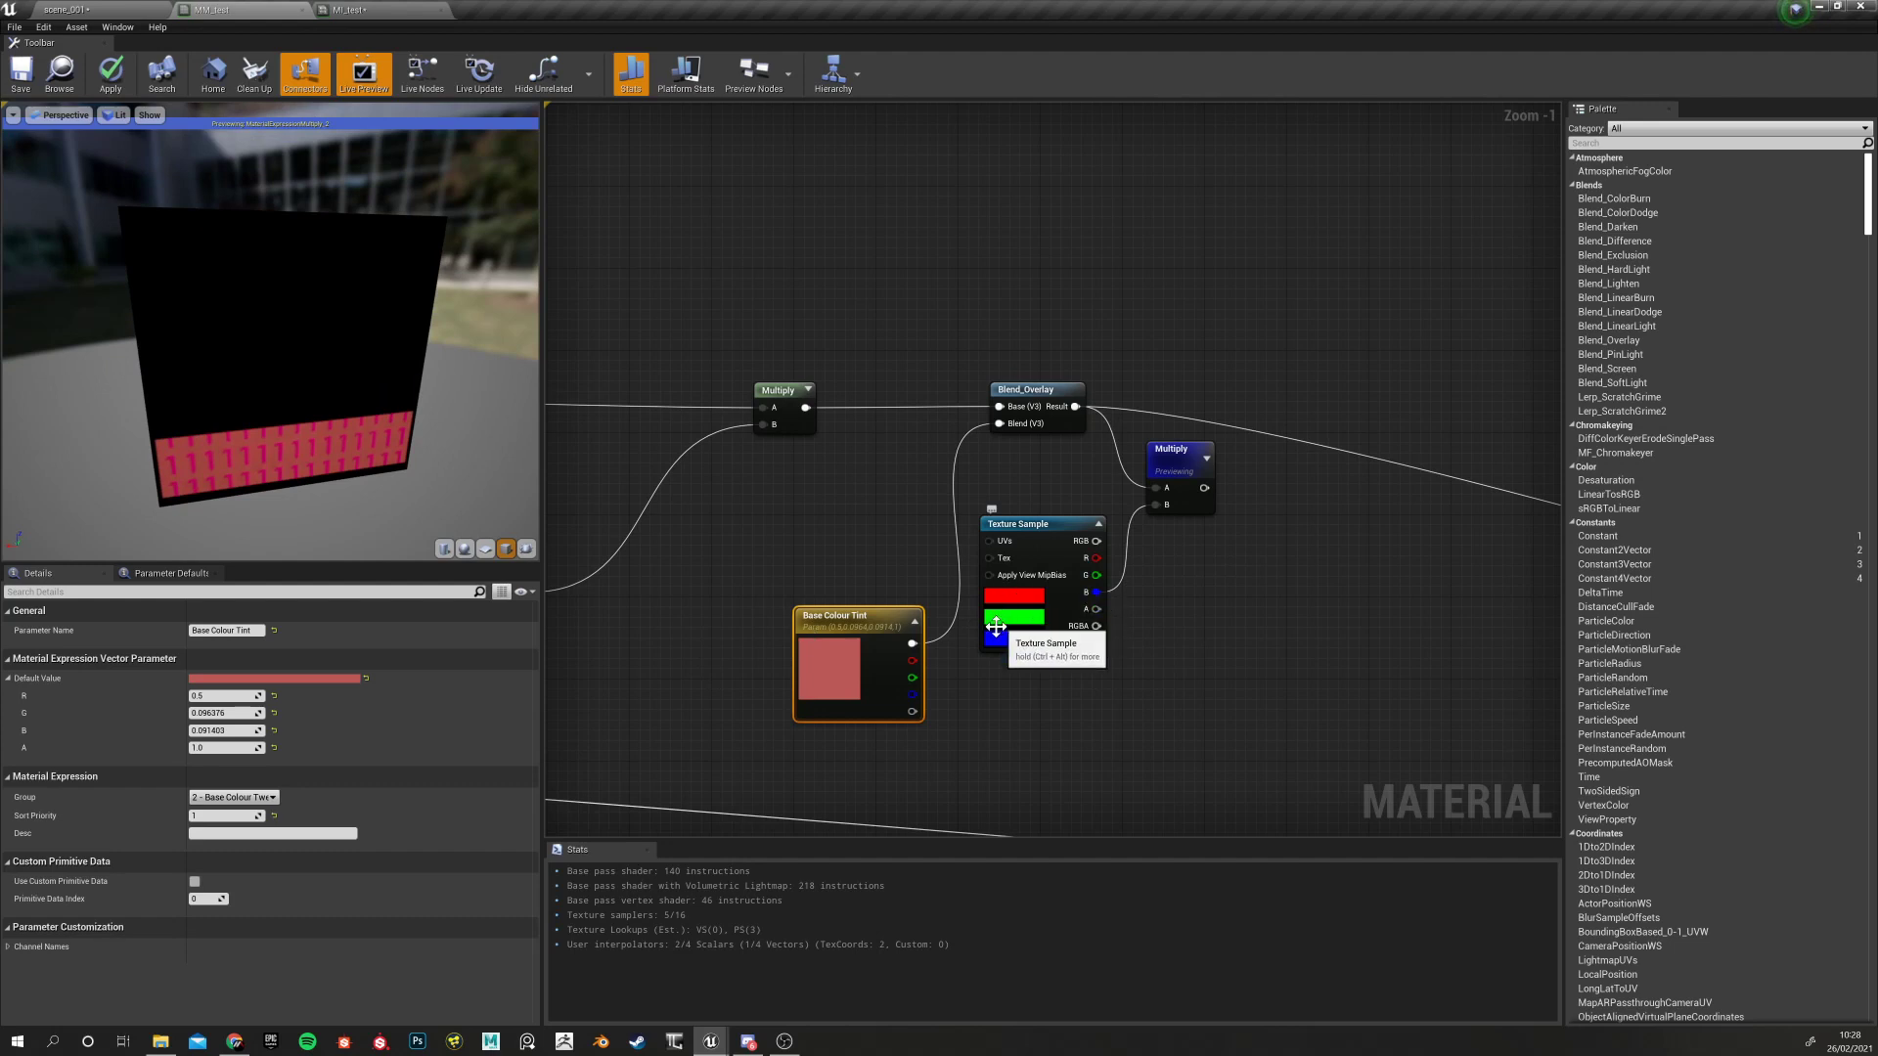
right_click_drag(773, 533, 1166, 522)
right_click_drag(724, 454, 1031, 456)
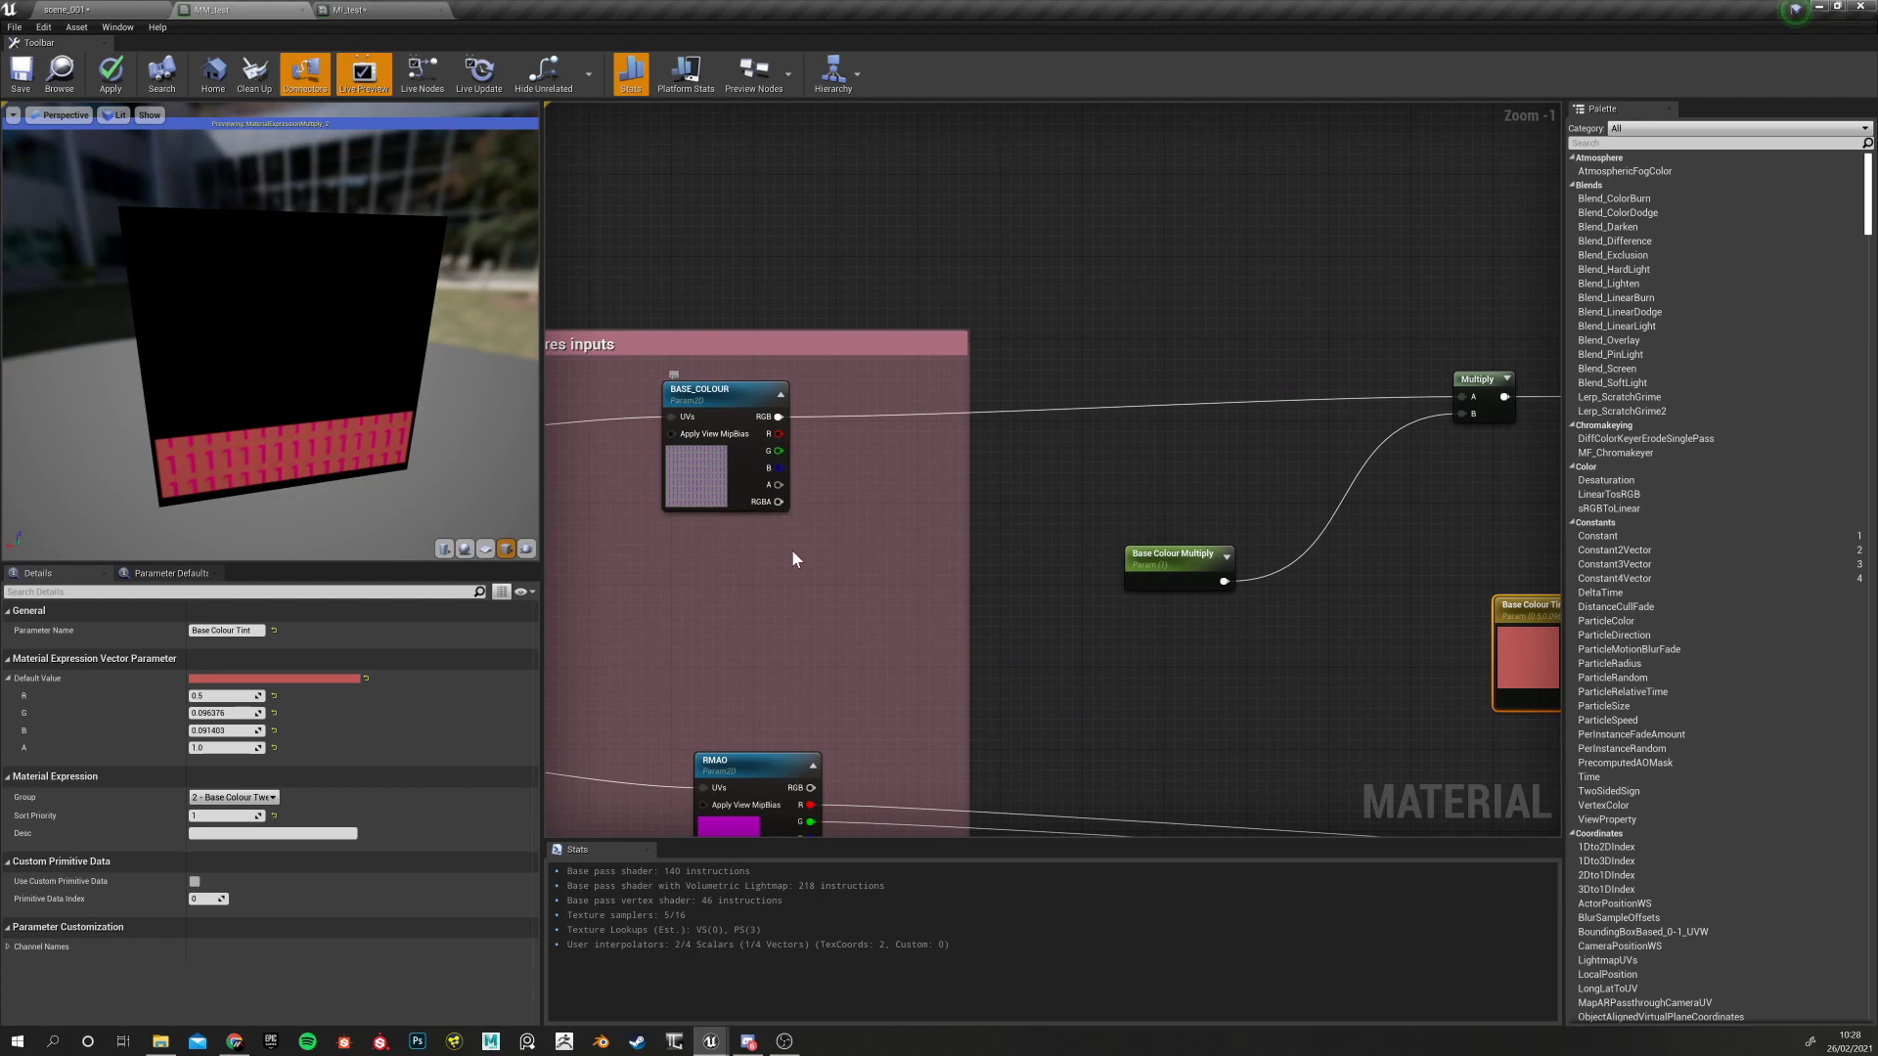
right_click_drag(1123, 658, 1058, 649)
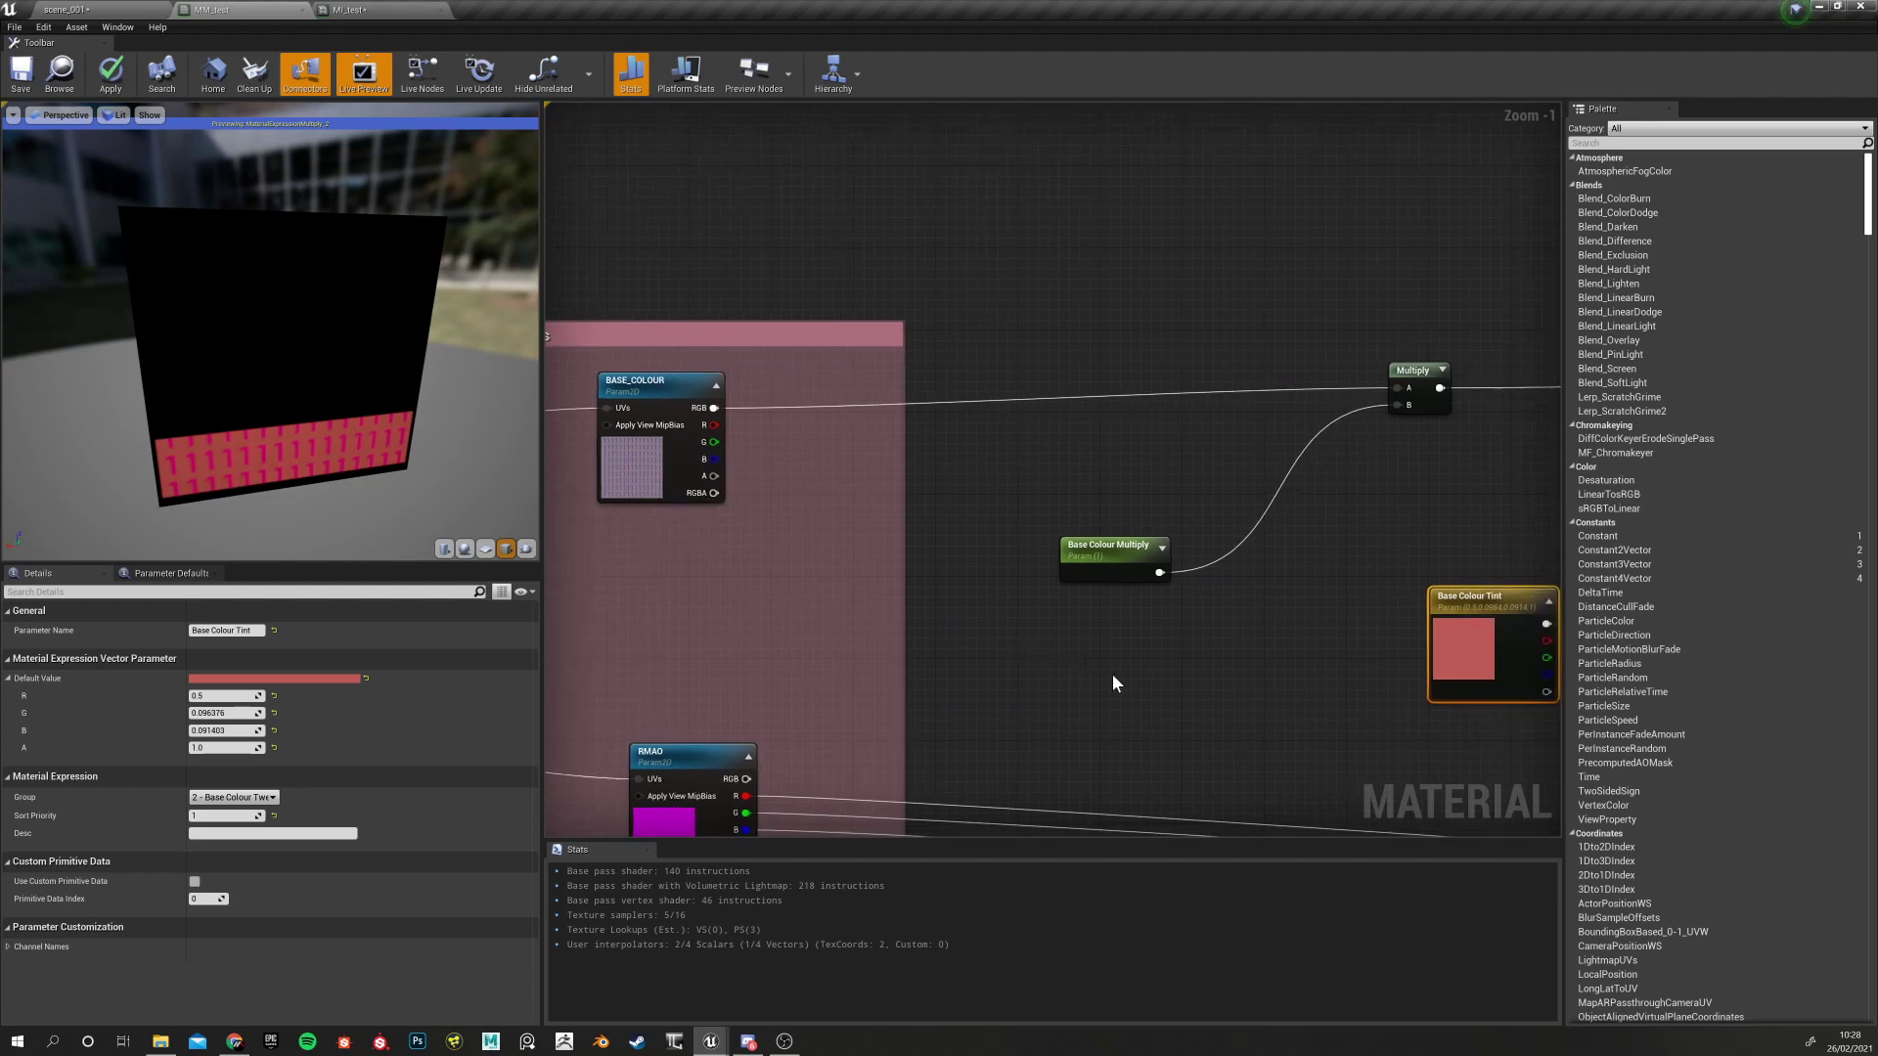
right_click_drag(1106, 673, 829, 679)
right_click_drag(971, 693, 623, 720)
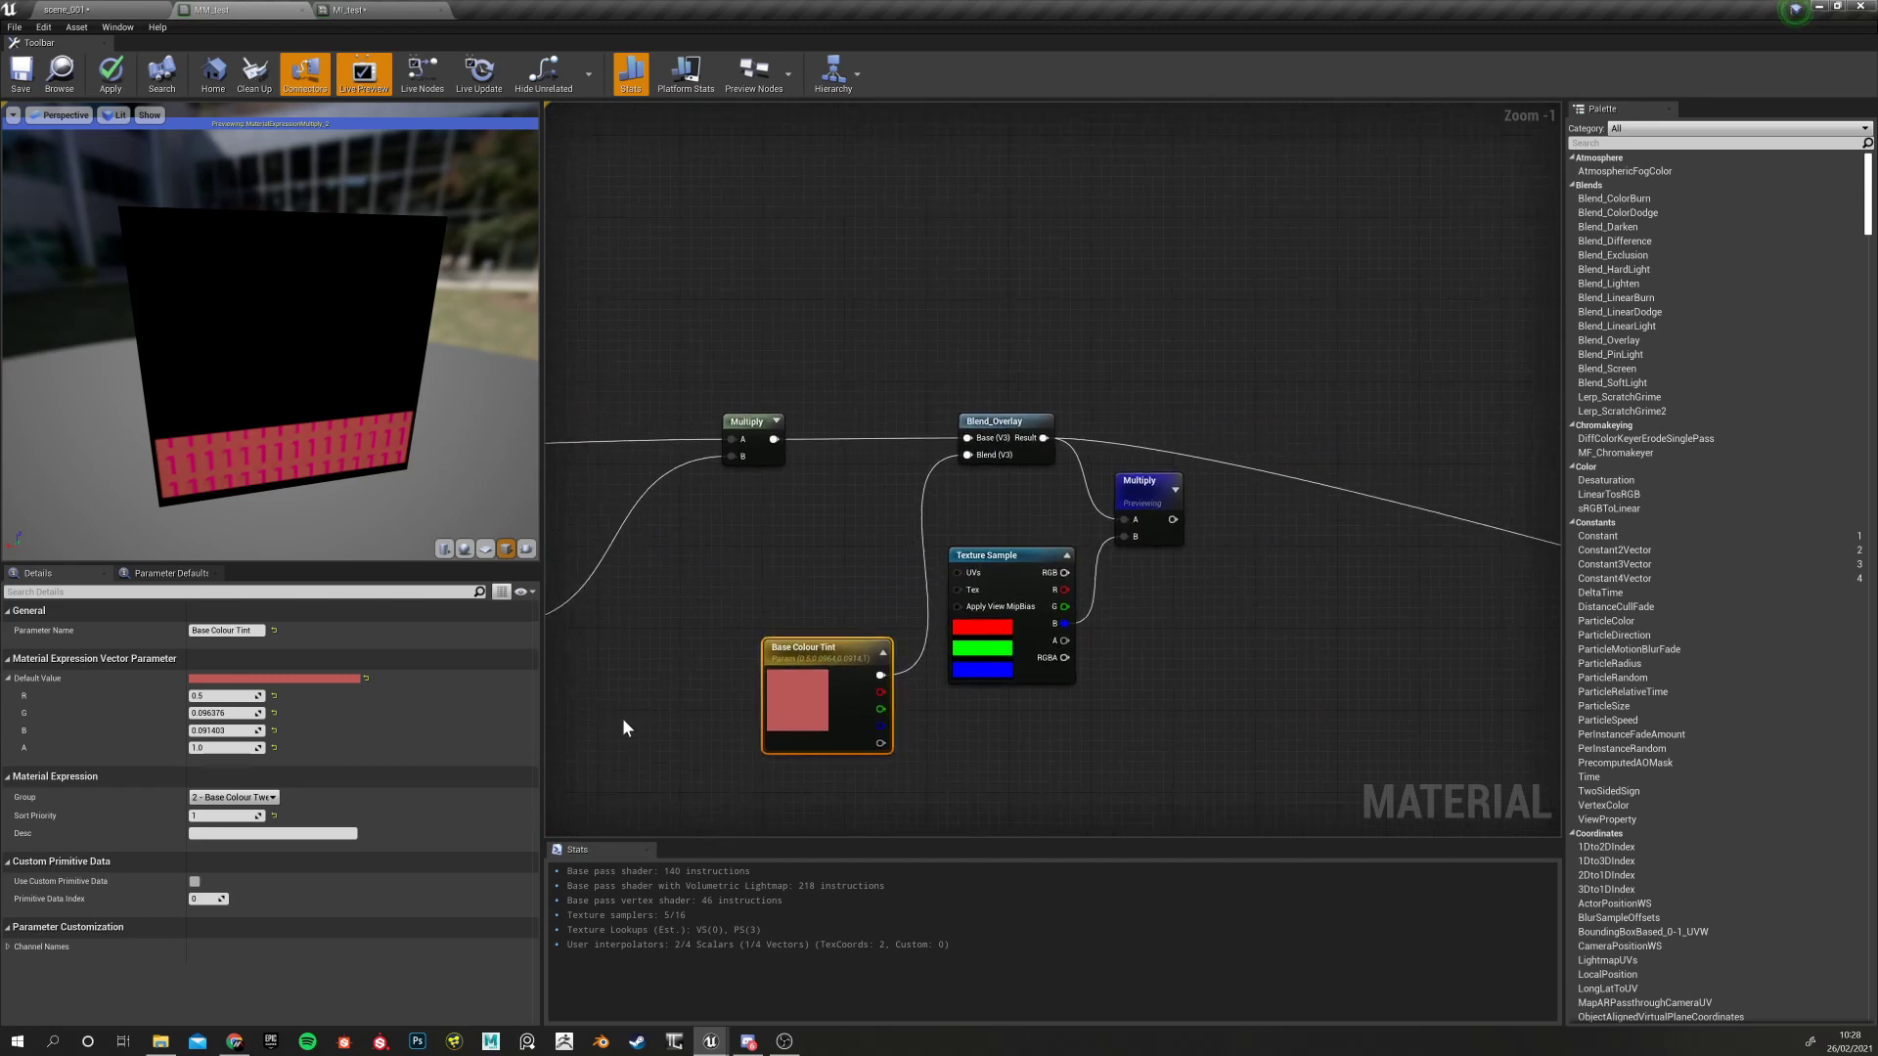
right_click_drag(745, 562, 781, 566)
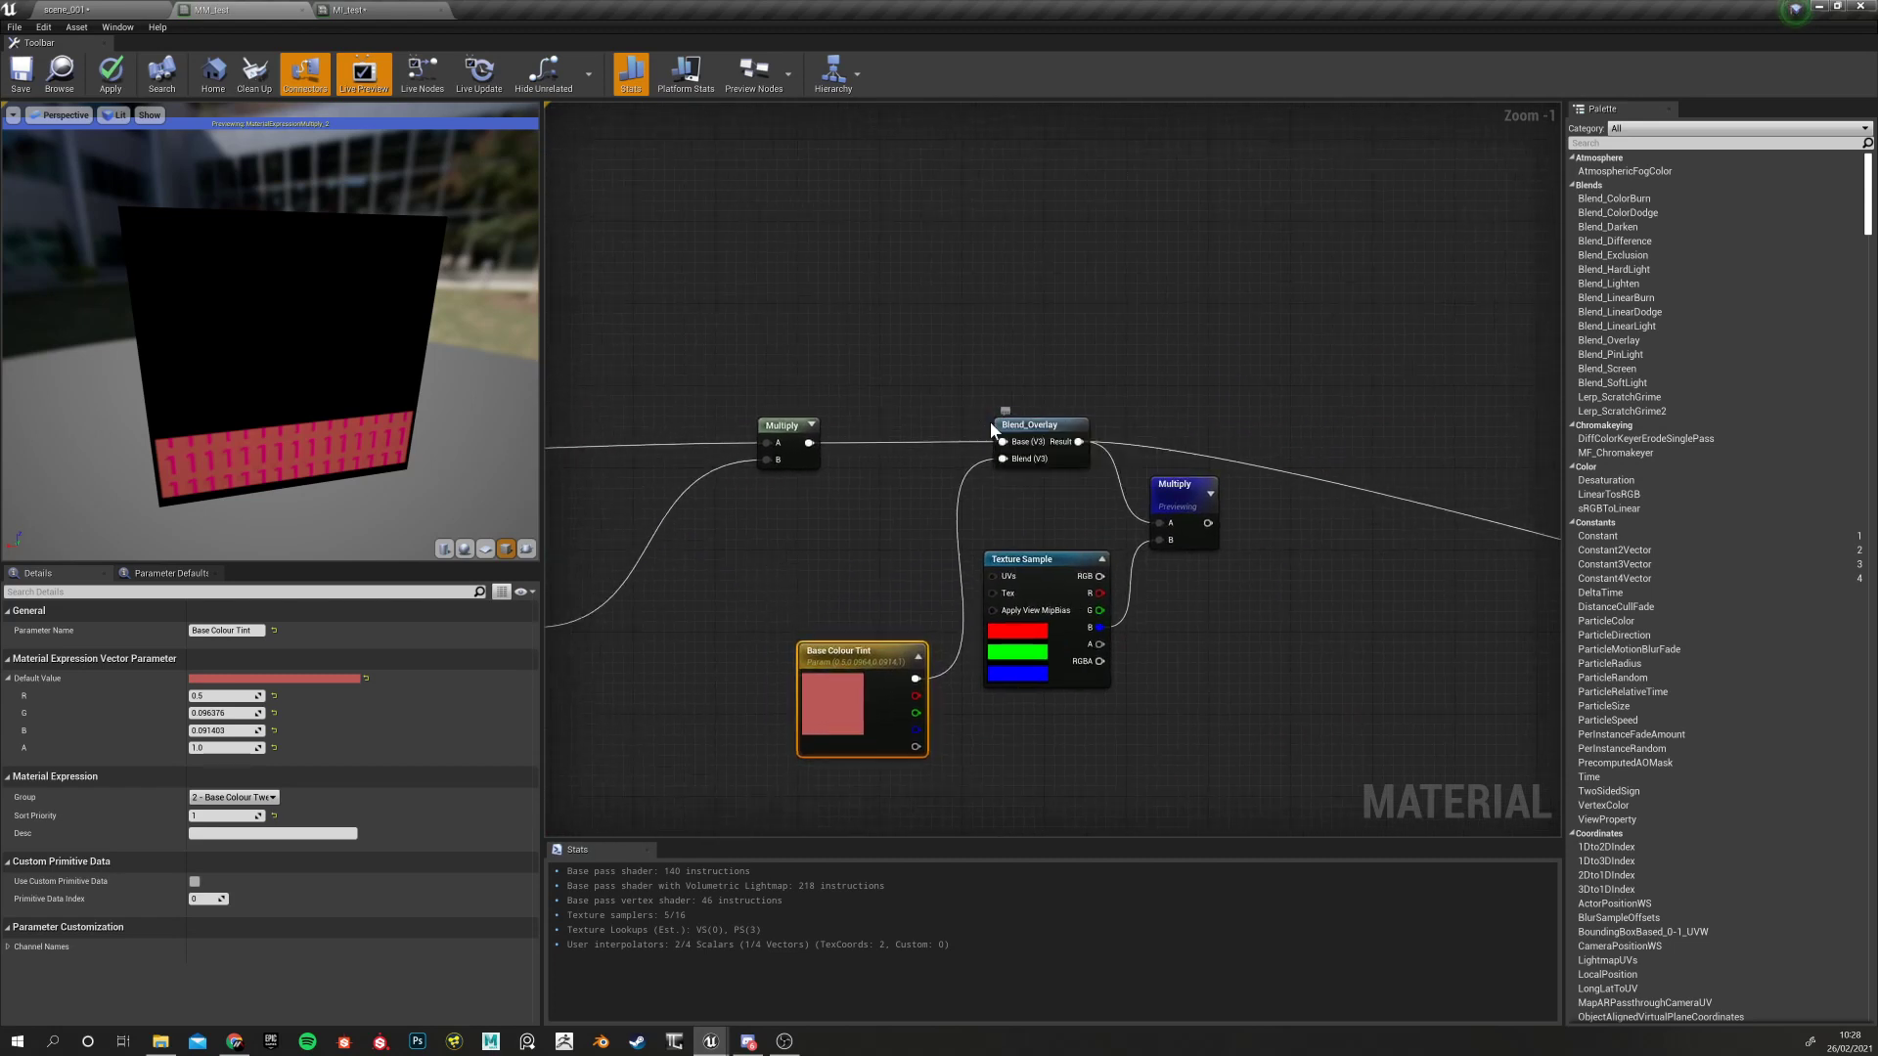
right_click_drag(865, 561, 802, 519)
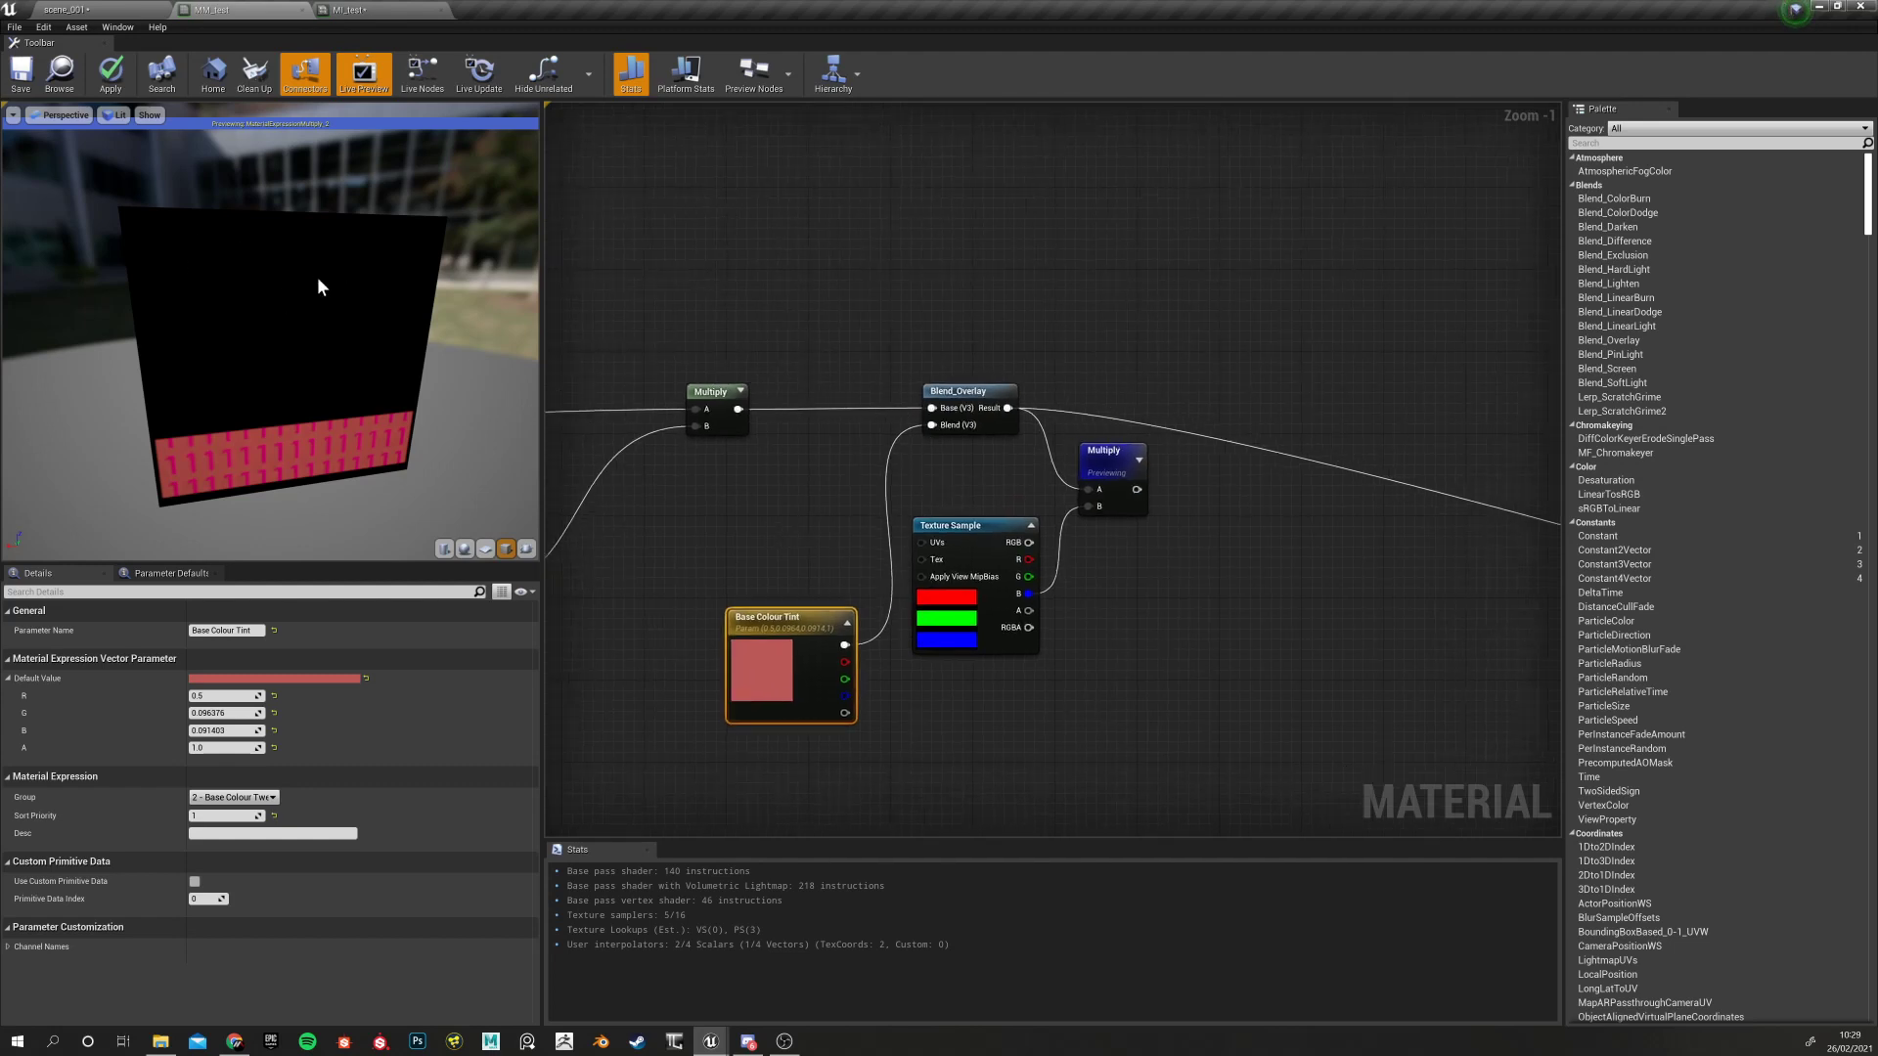
right_click_drag(928, 478, 1139, 501)
scroll(929, 620, "up", 1)
scroll(931, 616, "down", 2)
Undo the channel link and the red tint edit, then select the preview Multiply
left_click(884, 640)
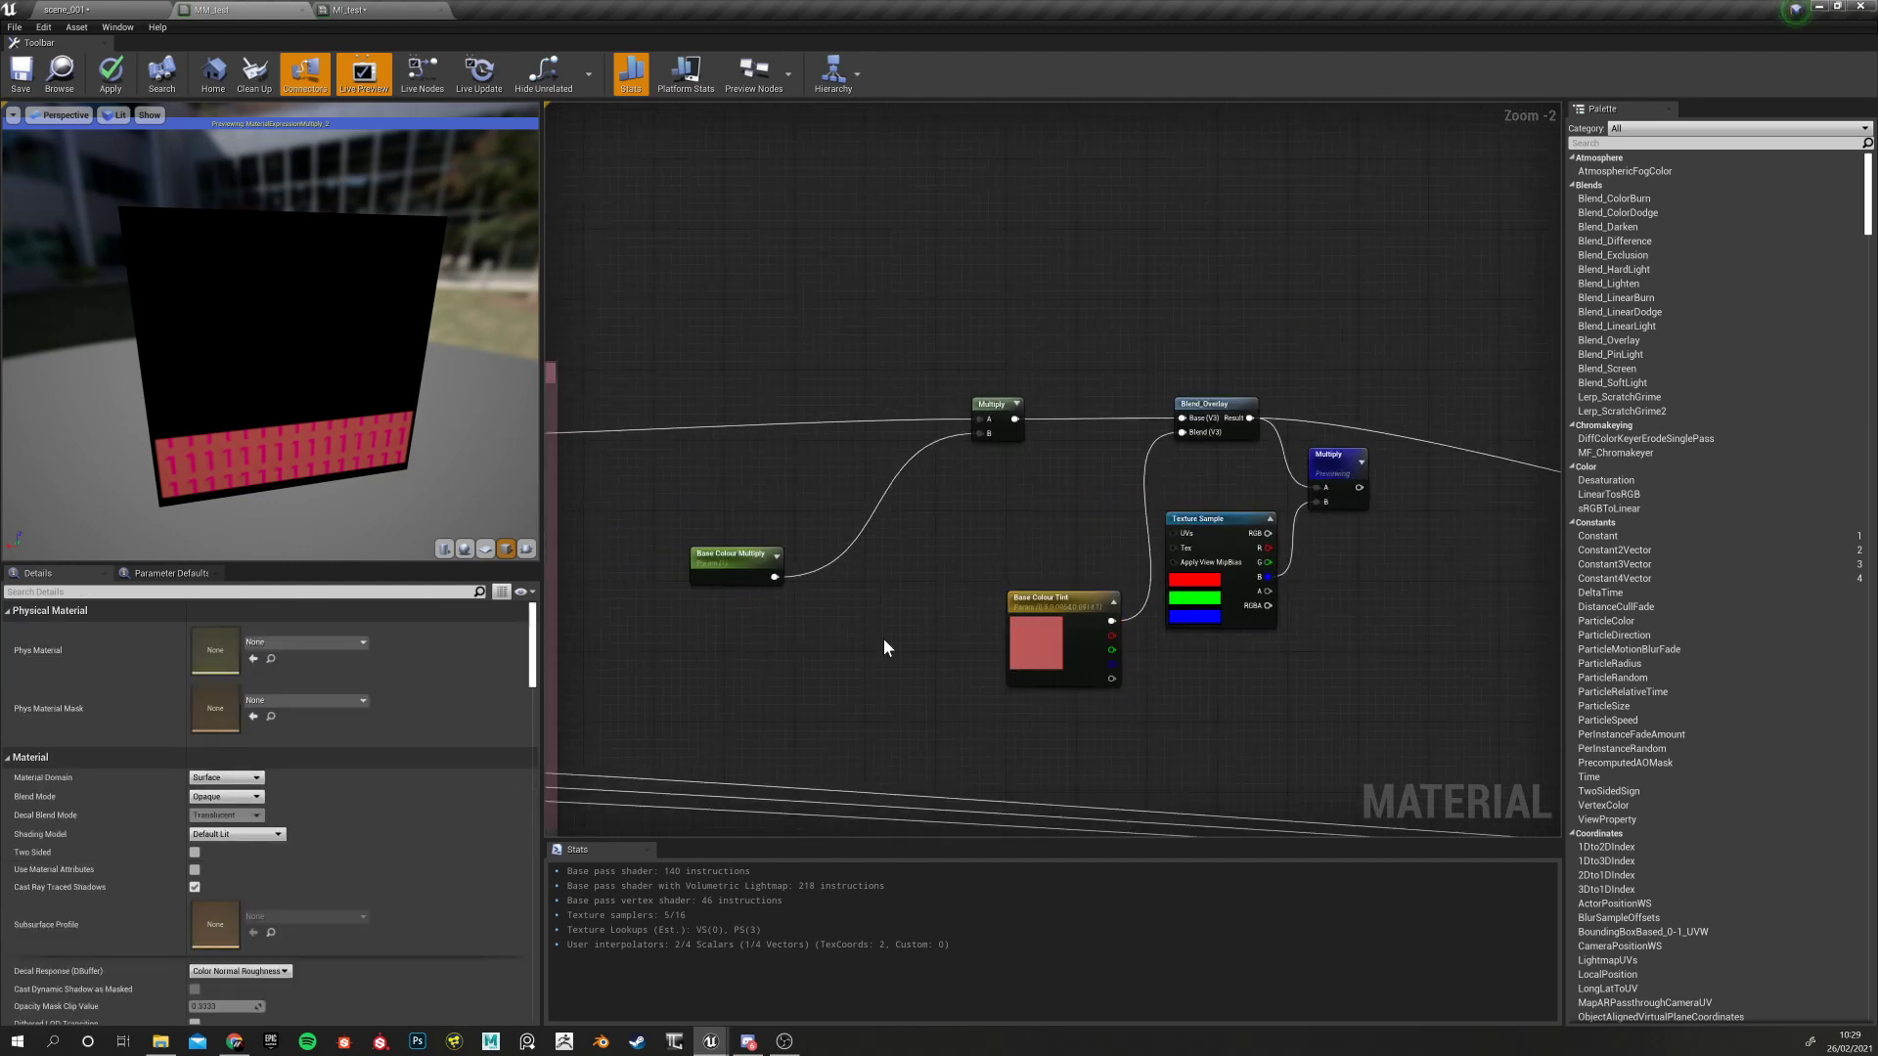
key("ctrl+z")
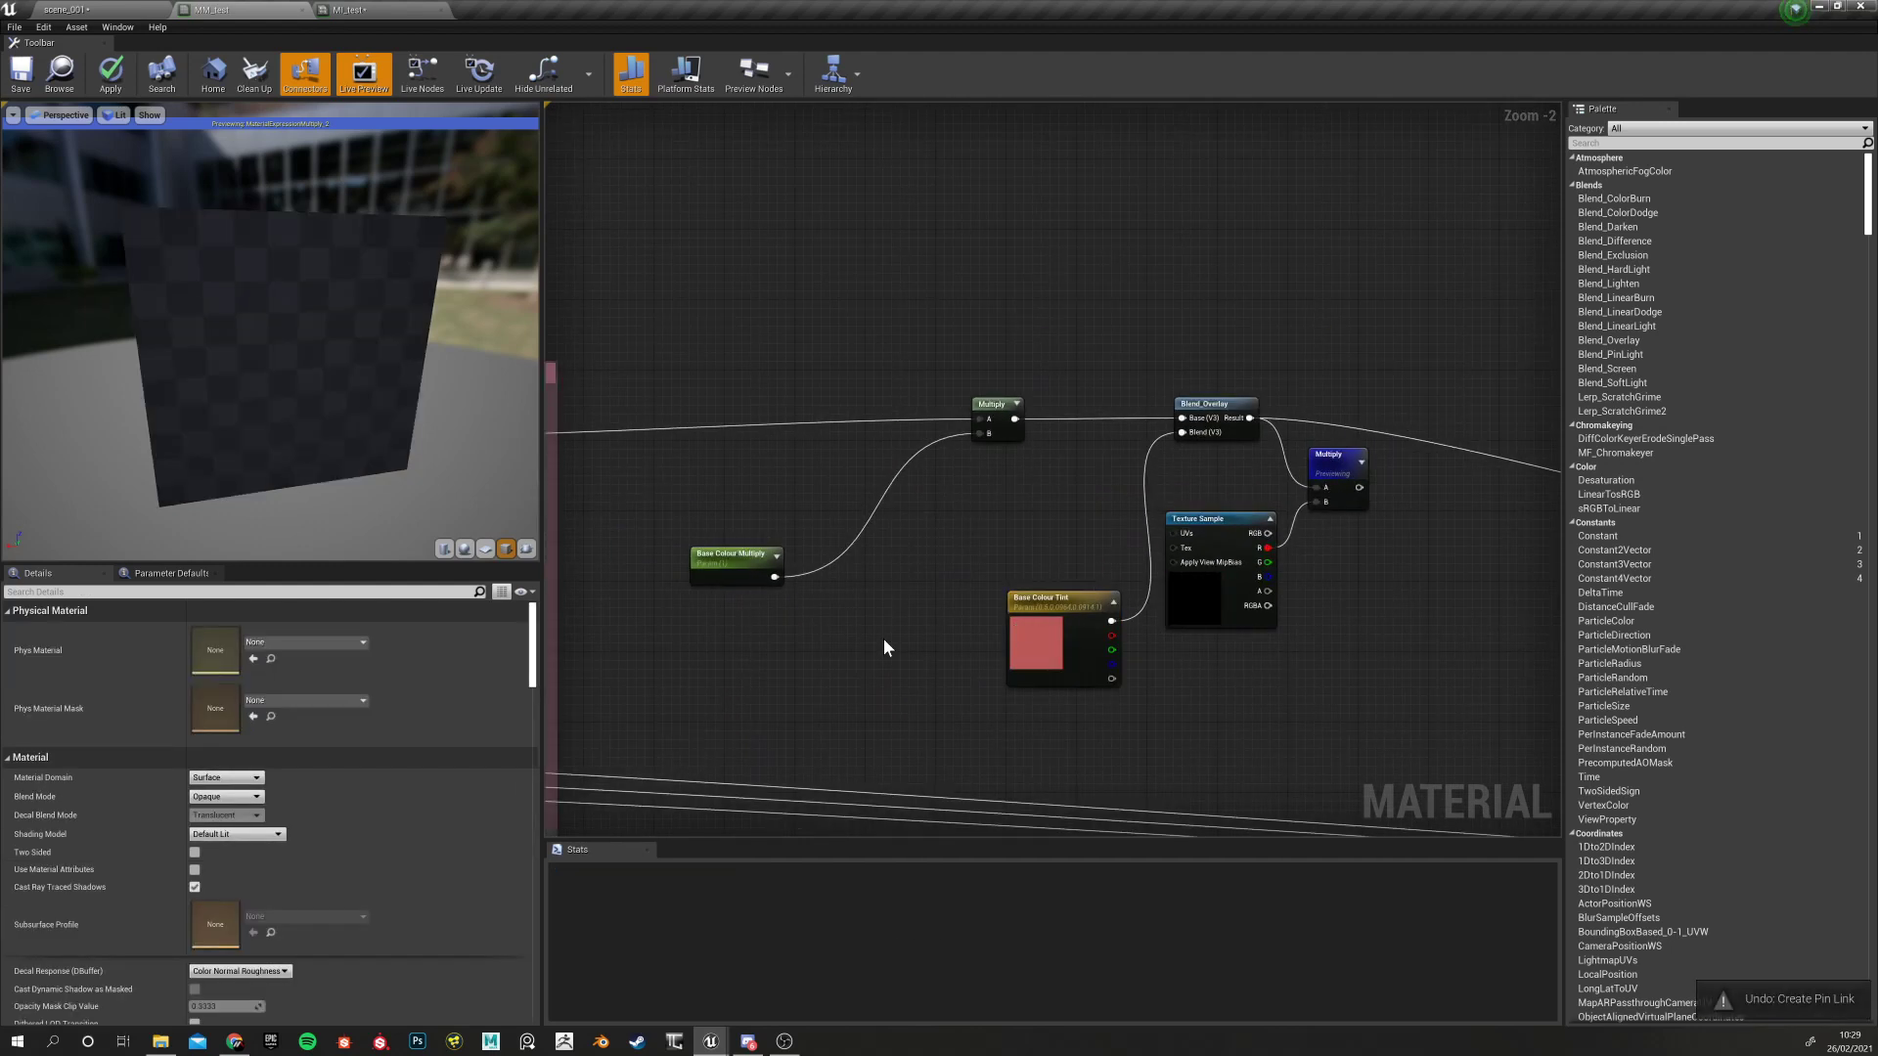
key("ctrl+z")
right_click_drag(913, 601, 769, 616)
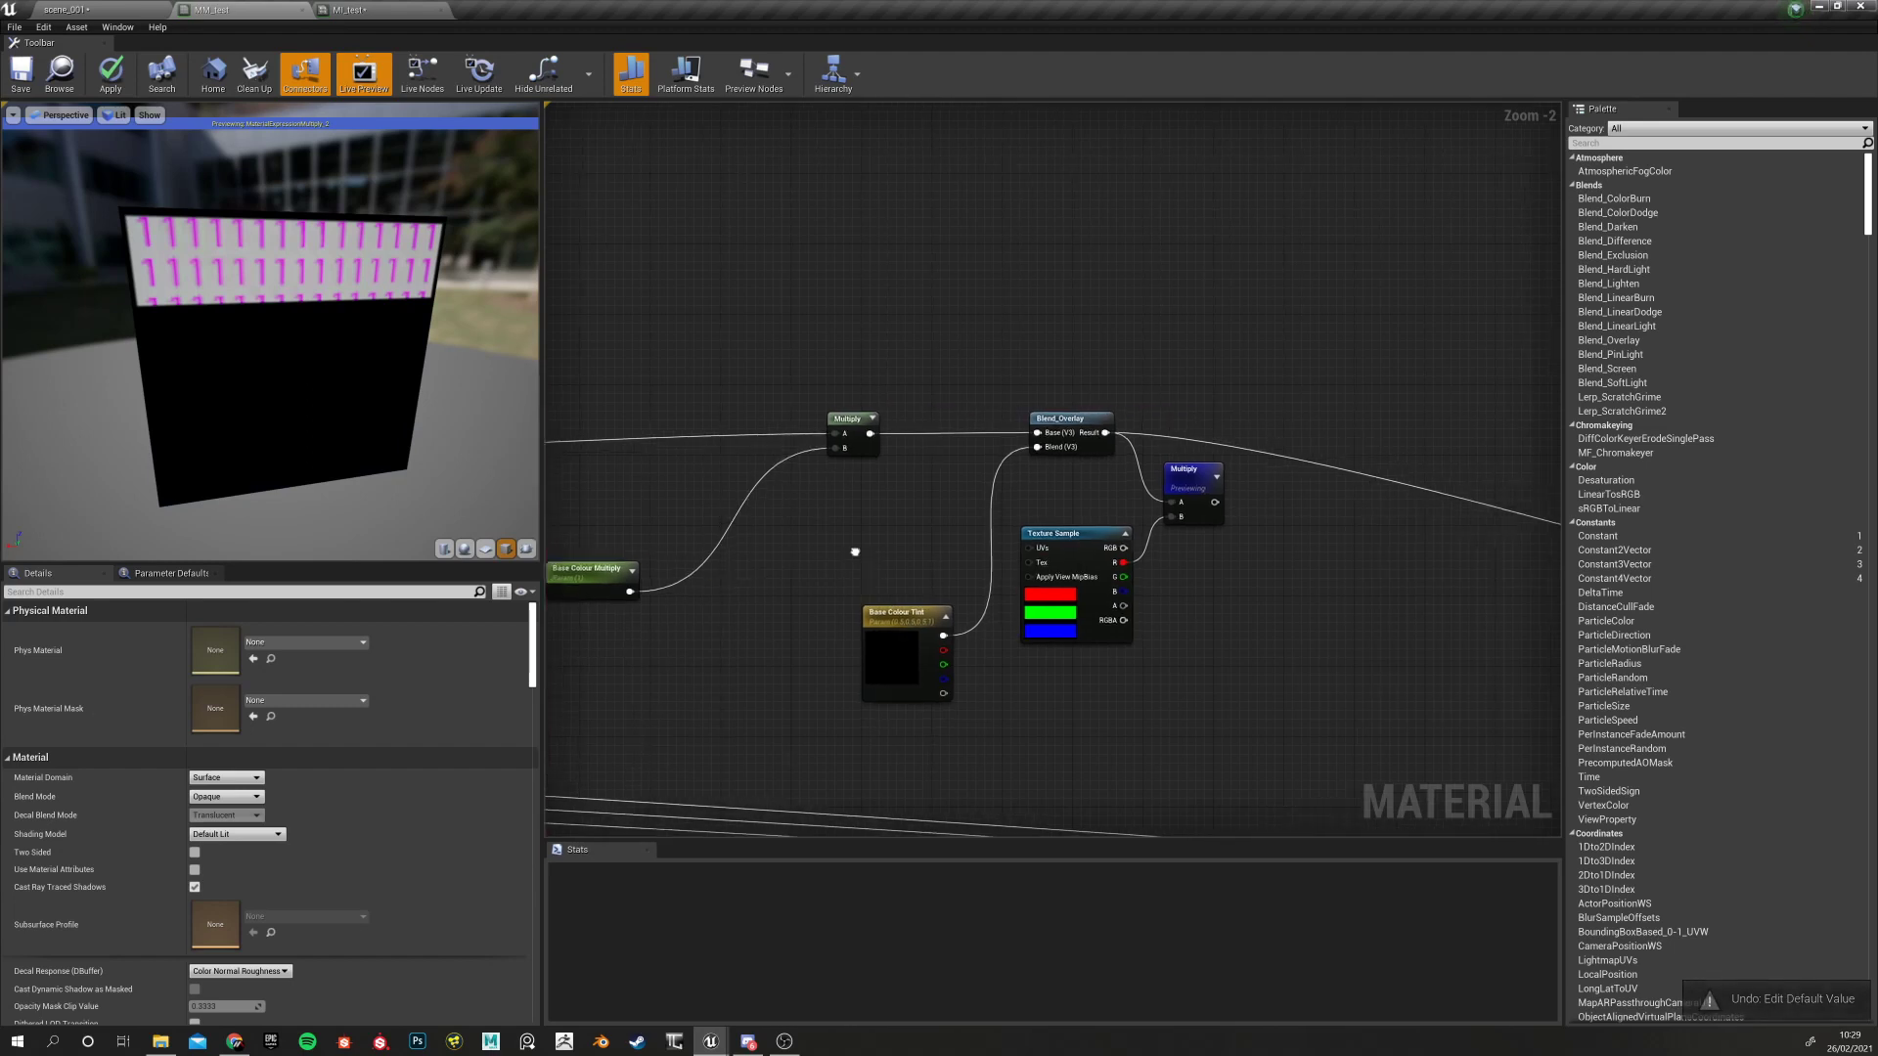
left_click(1205, 463)
Delete the preview Multiply and mask Texture Sample, and move Base Colour Tint up-left
key("Delete")
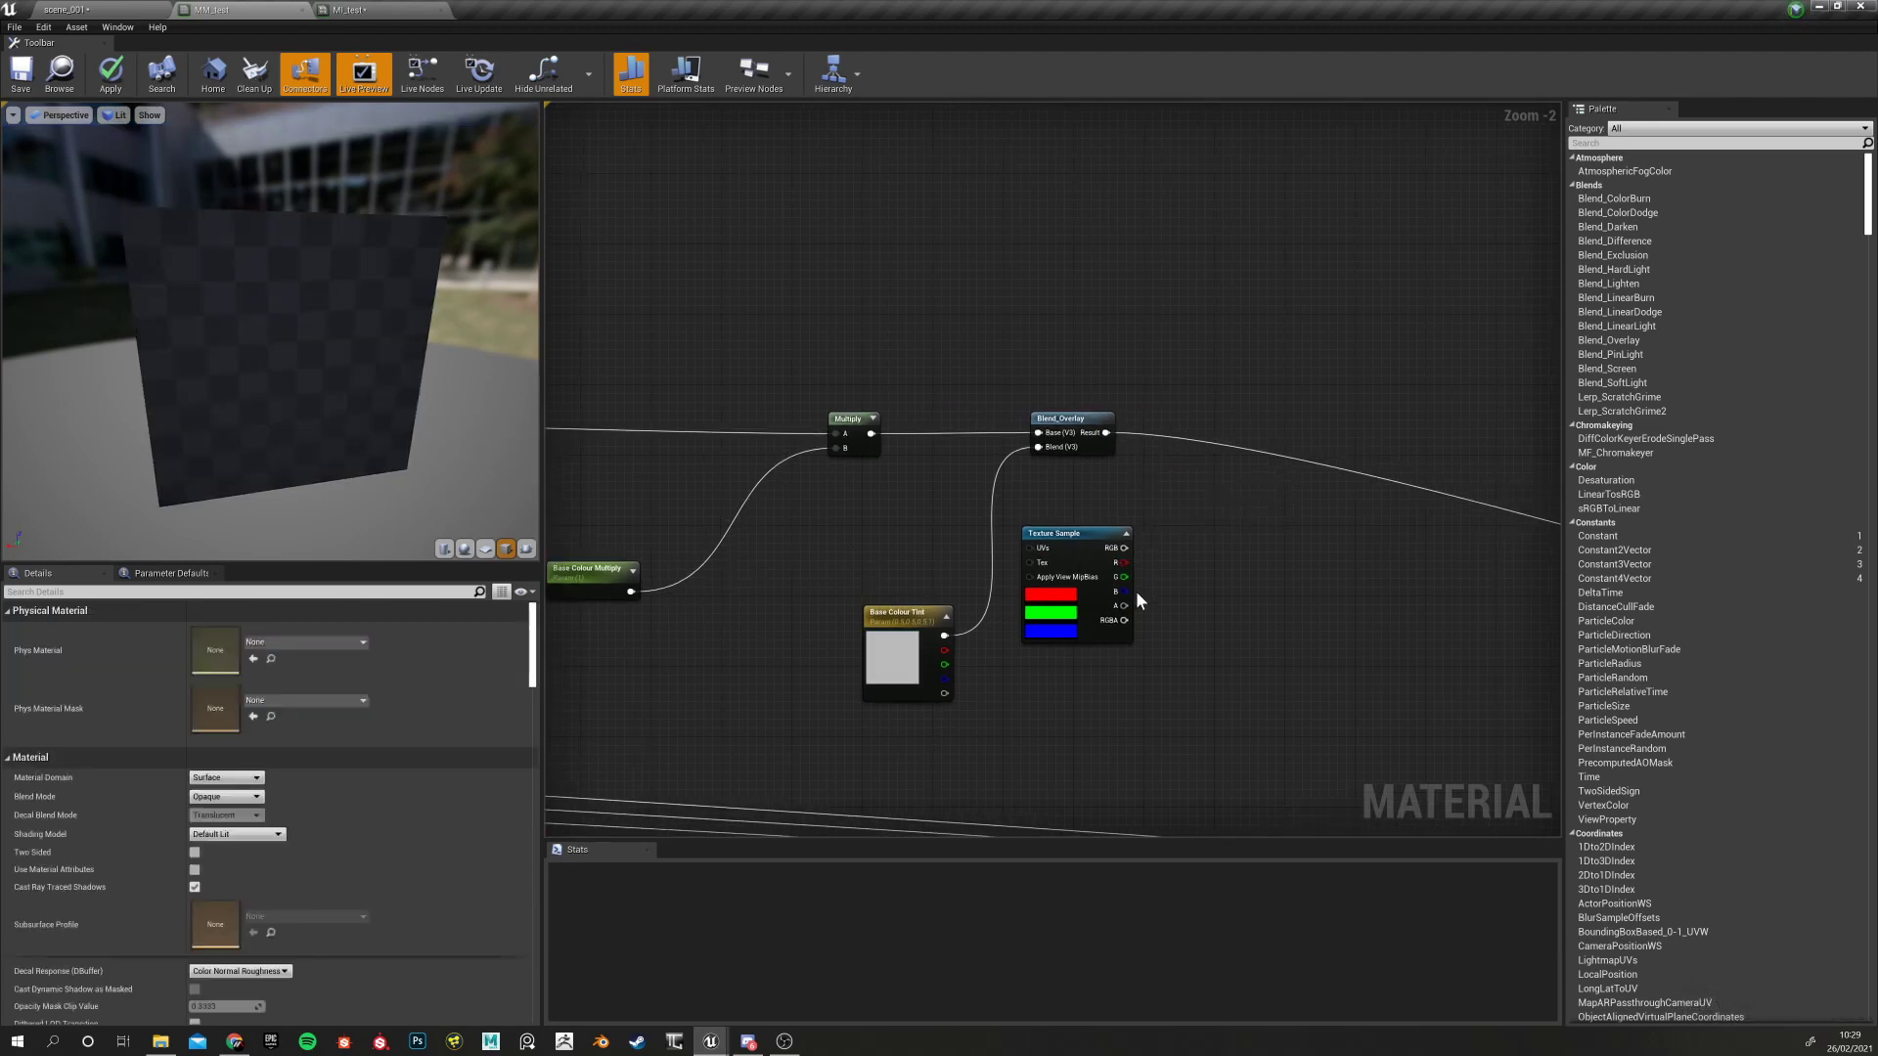
left_click(1084, 532)
key("Delete")
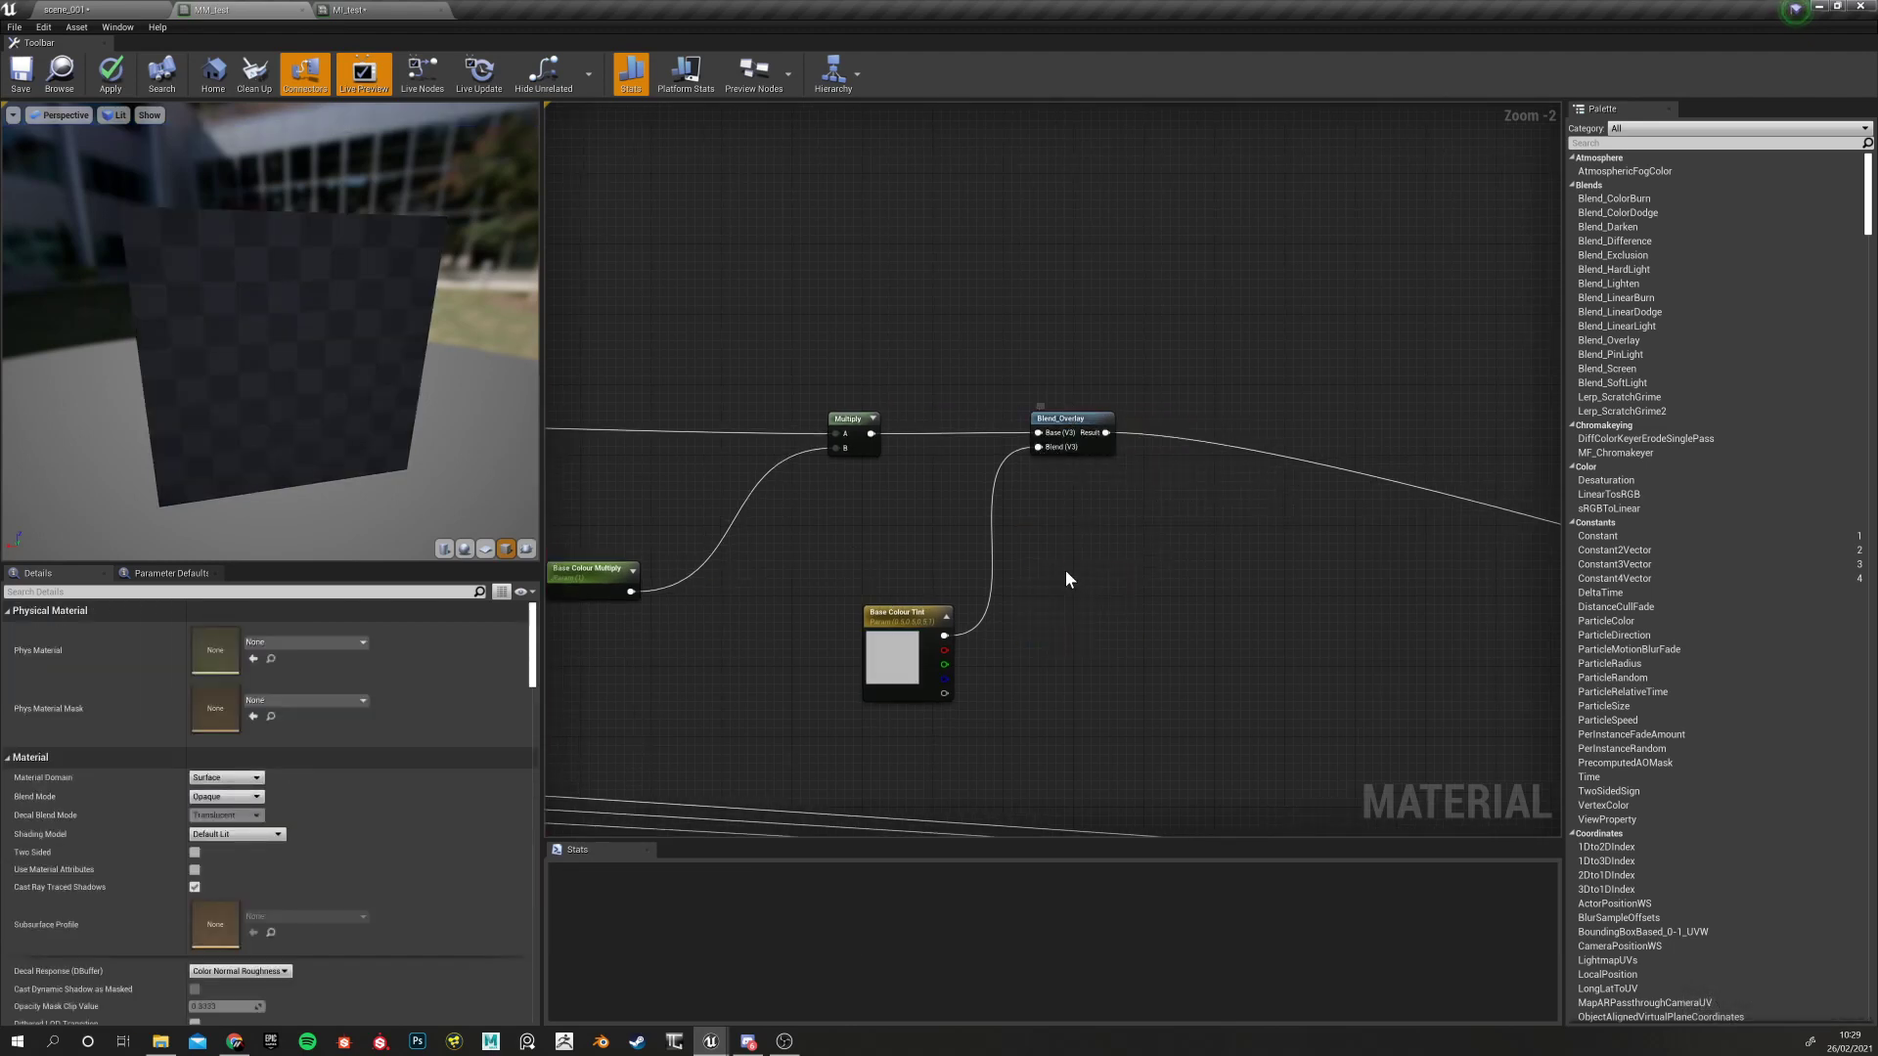
left_click_drag(895, 628, 833, 600)
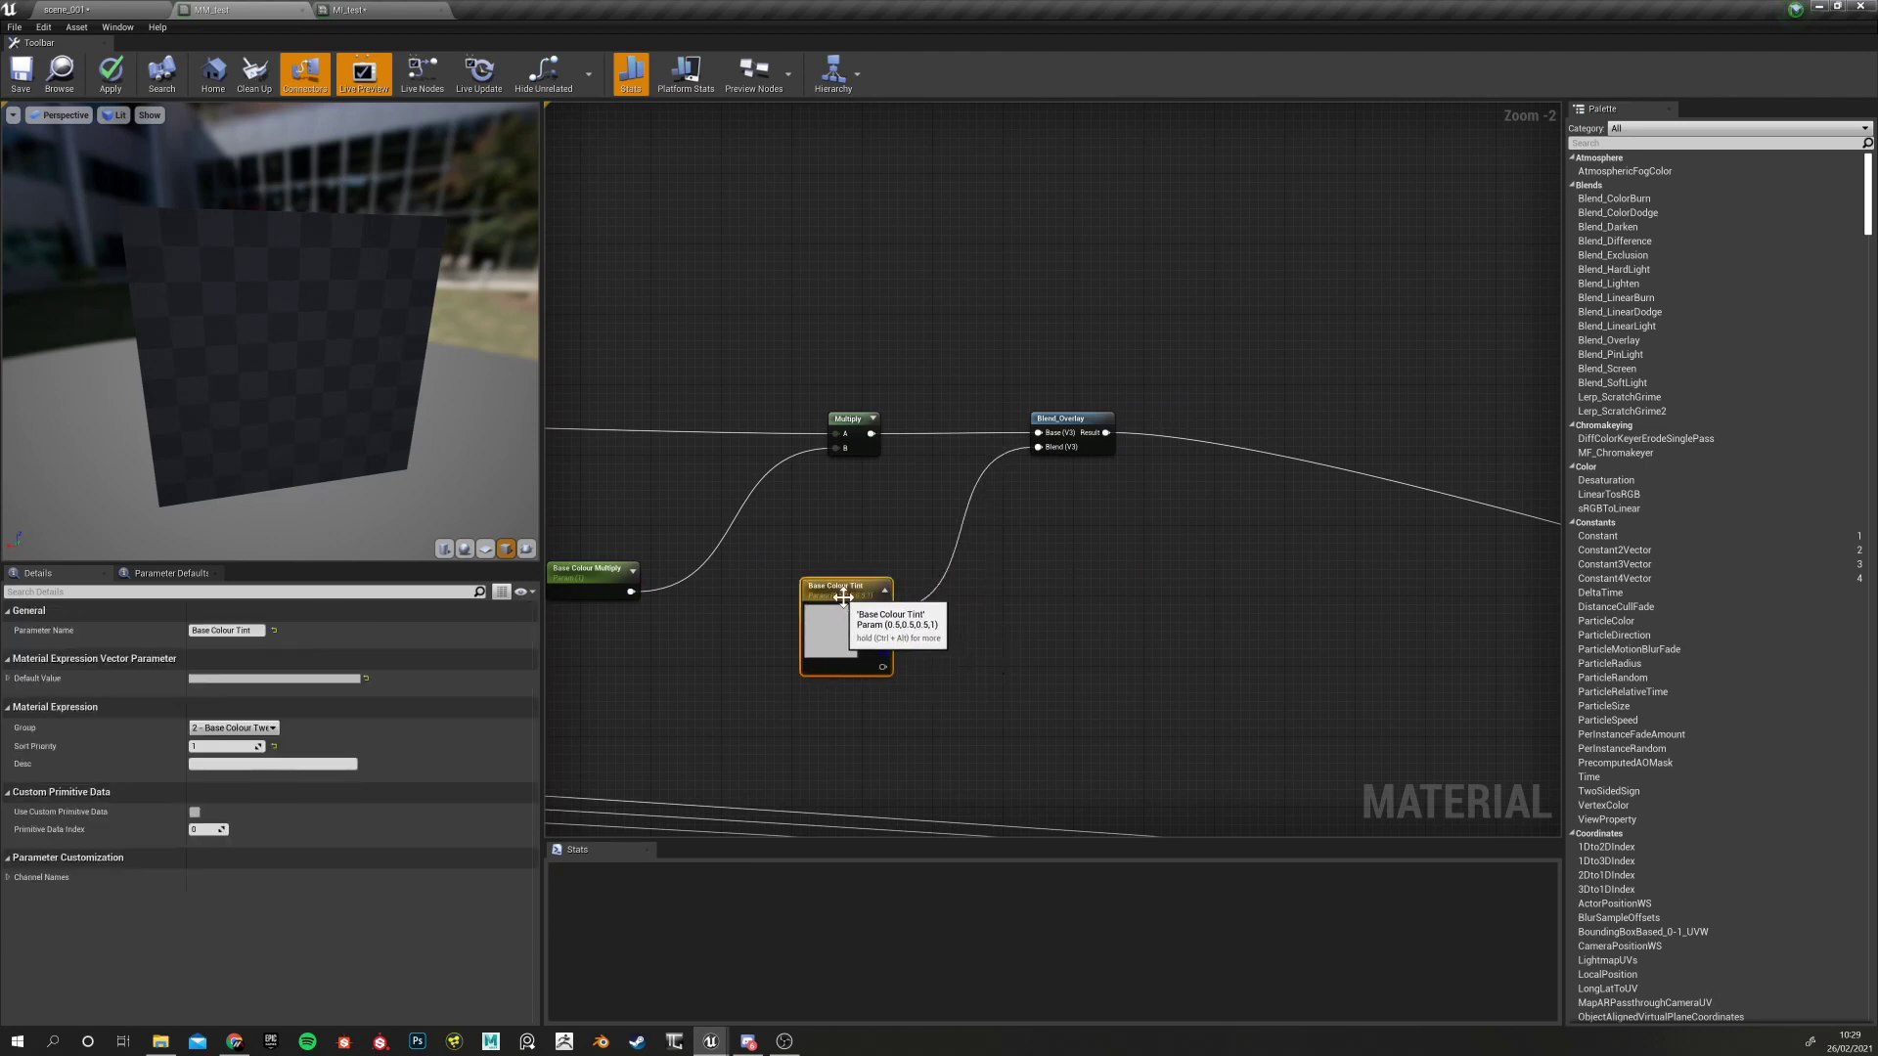
left_click(1057, 417)
scroll(1066, 626, "up", 2)
scroll(1066, 626, "down", 9)
right_click_drag(1077, 626, 961, 486)
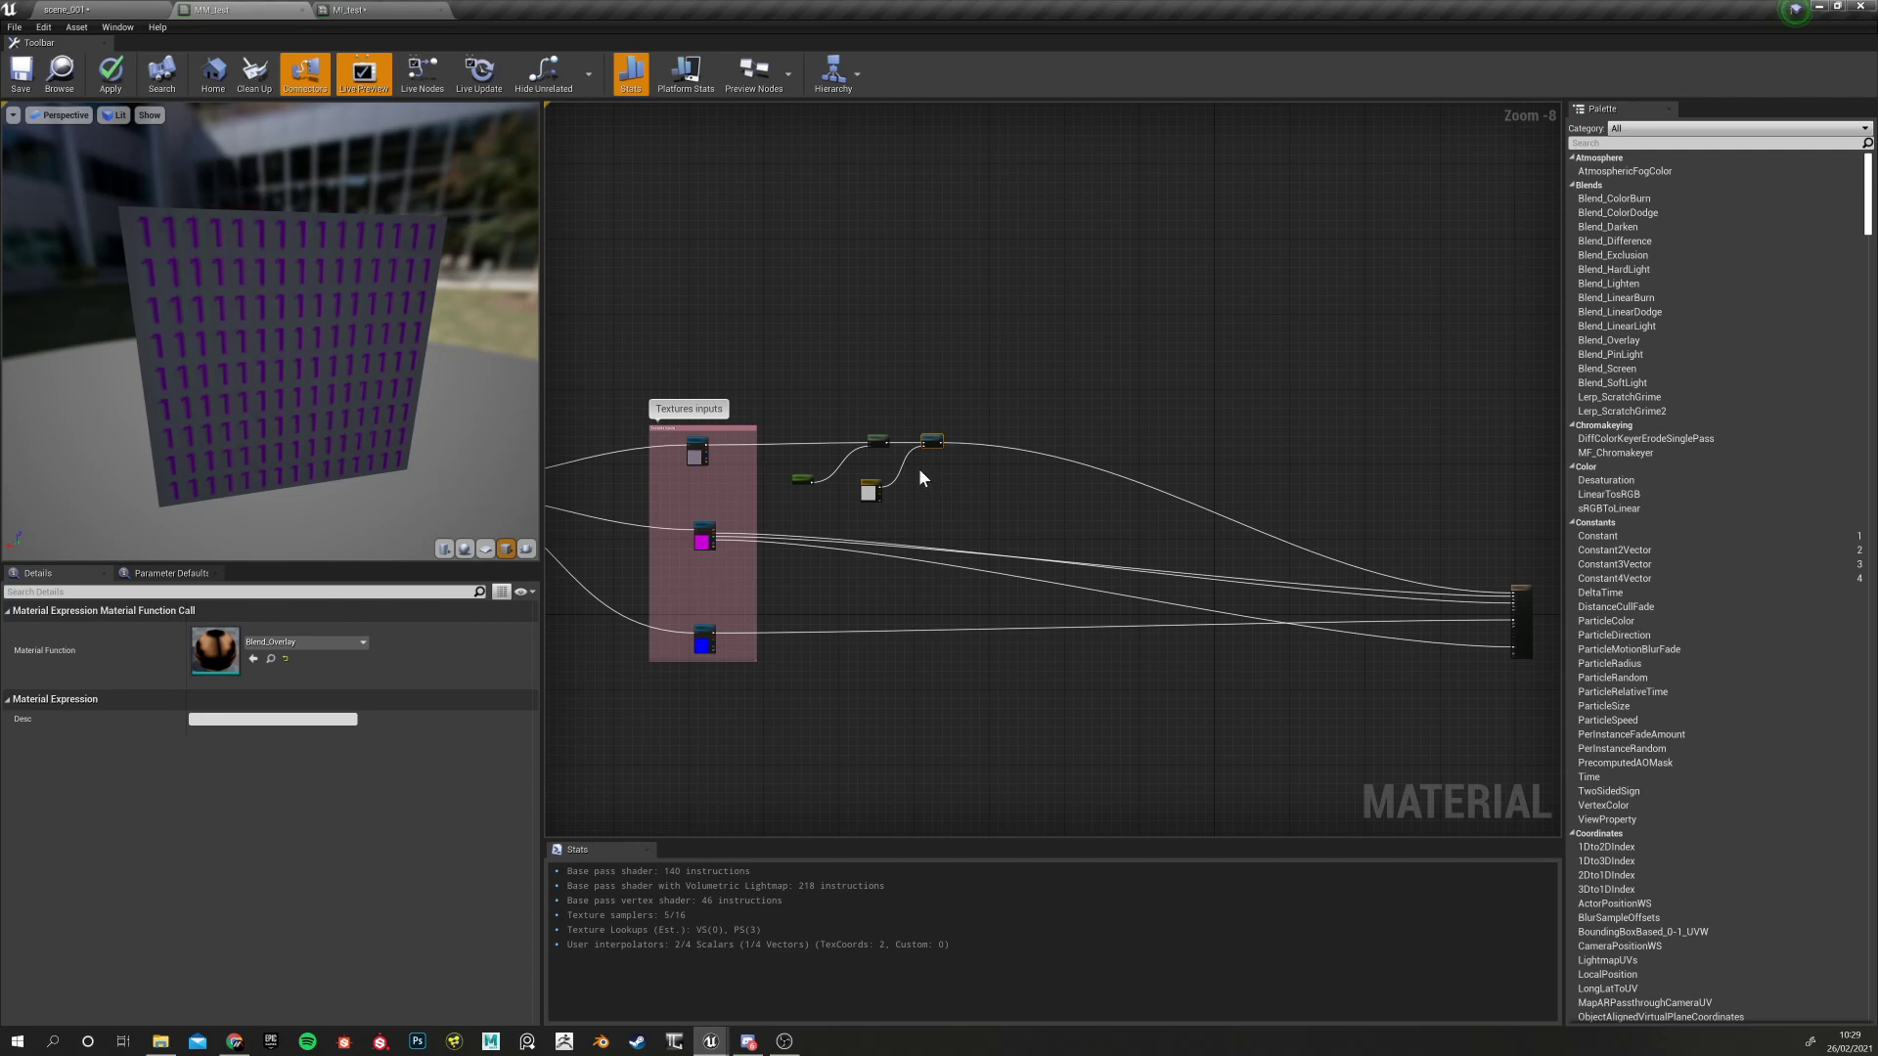
scroll(920, 474, "up", 8)
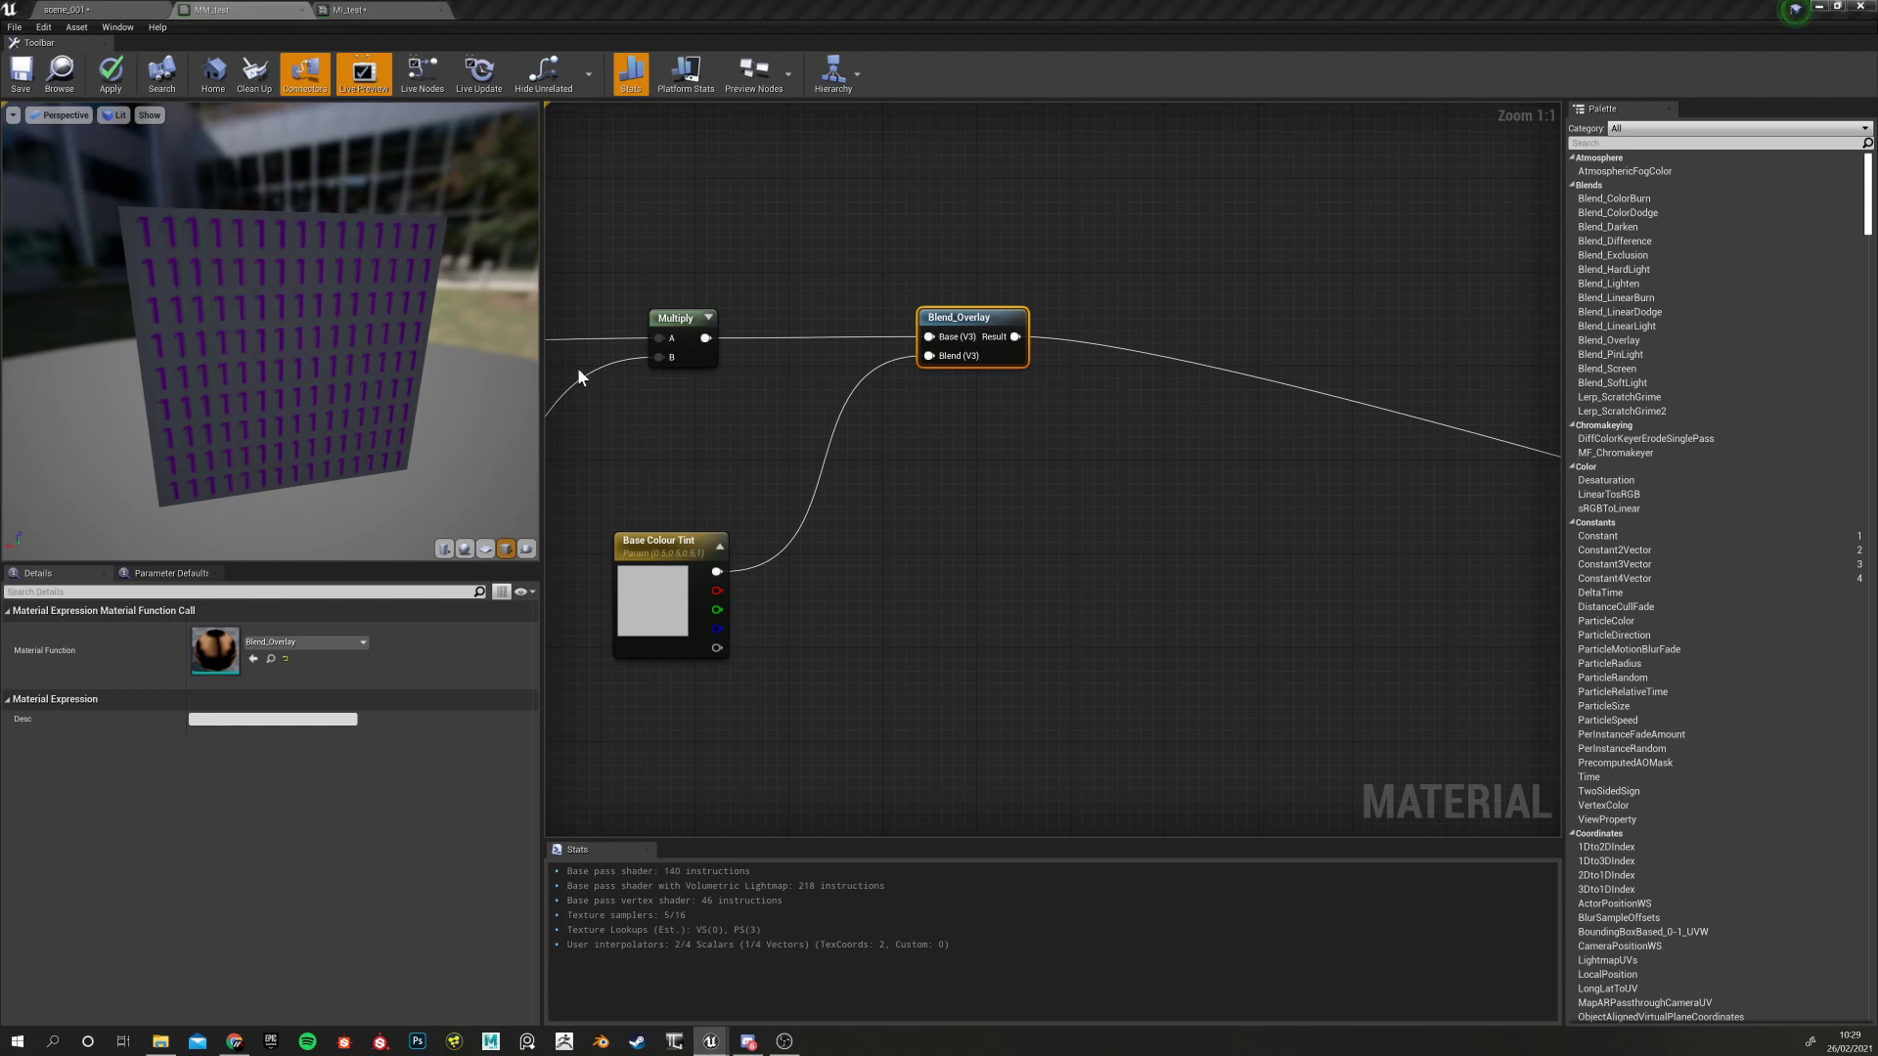
right_click_drag(690, 540, 760, 541)
left_click(760, 541)
left_click(347, 10)
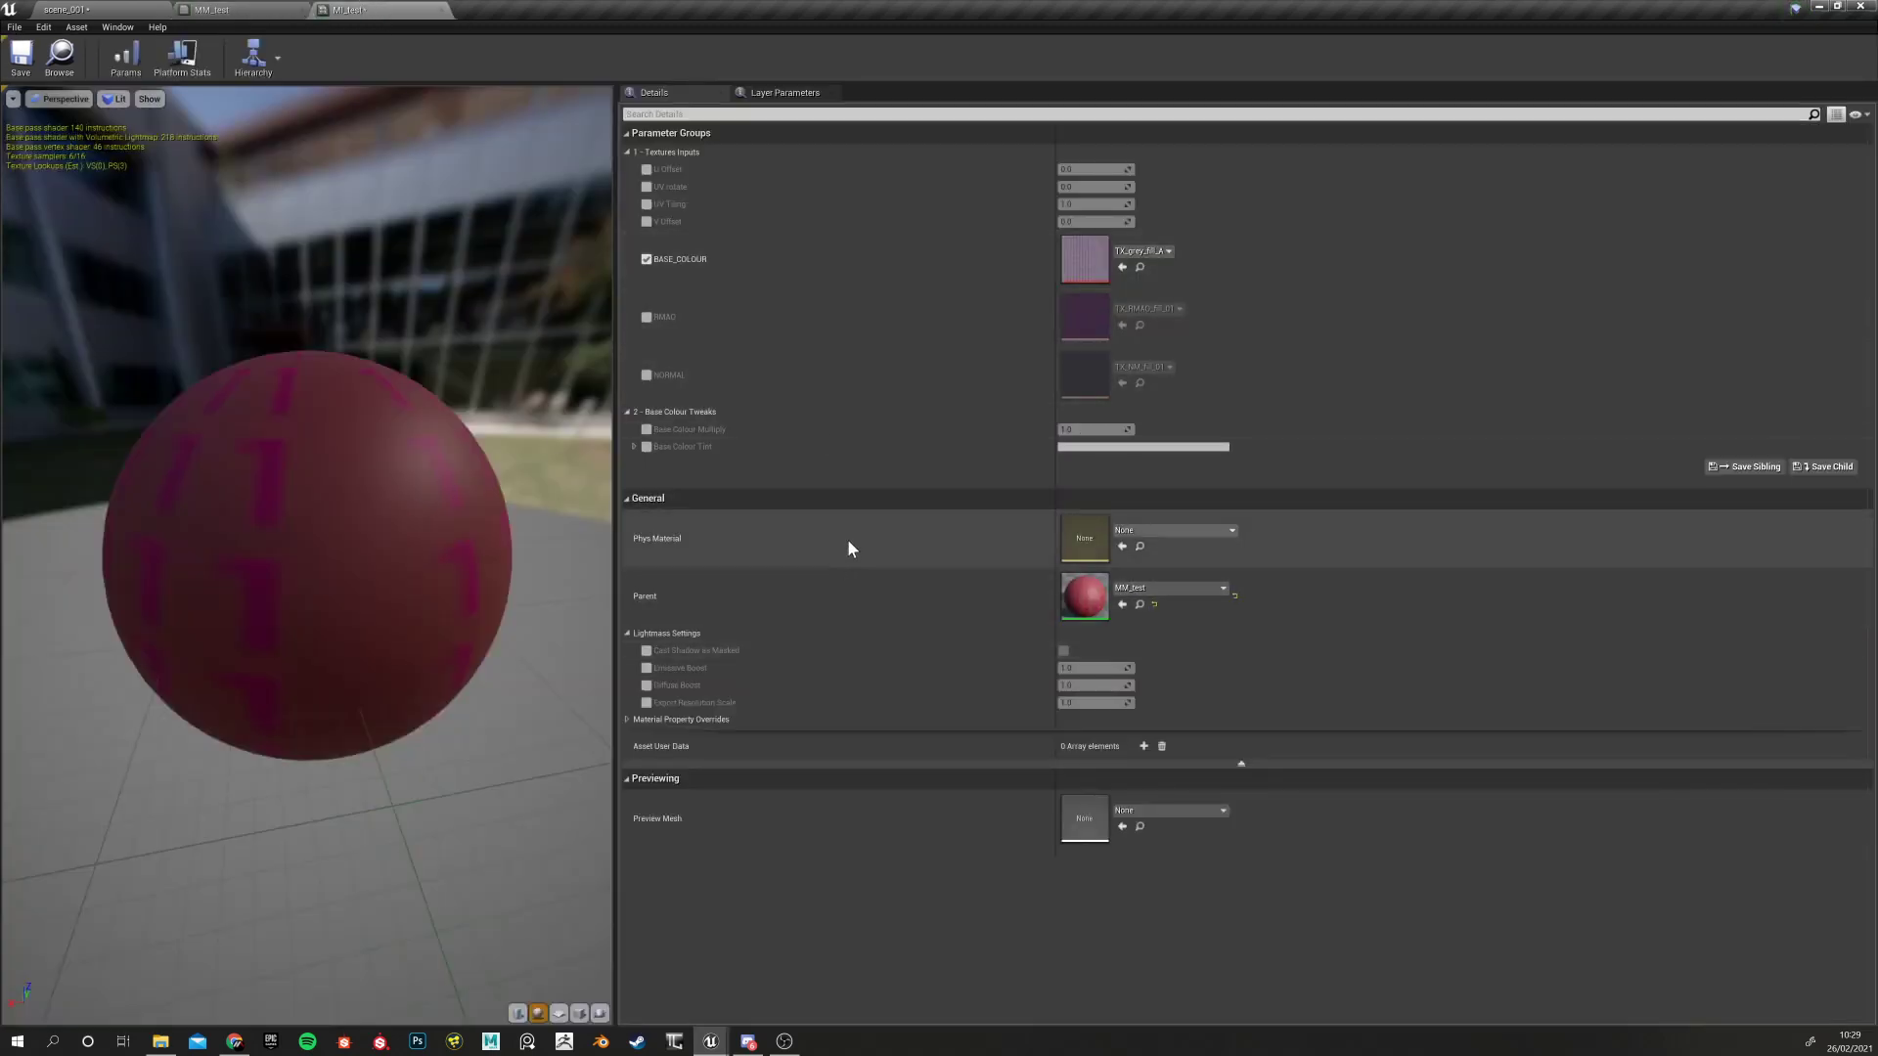
left_click(218, 9)
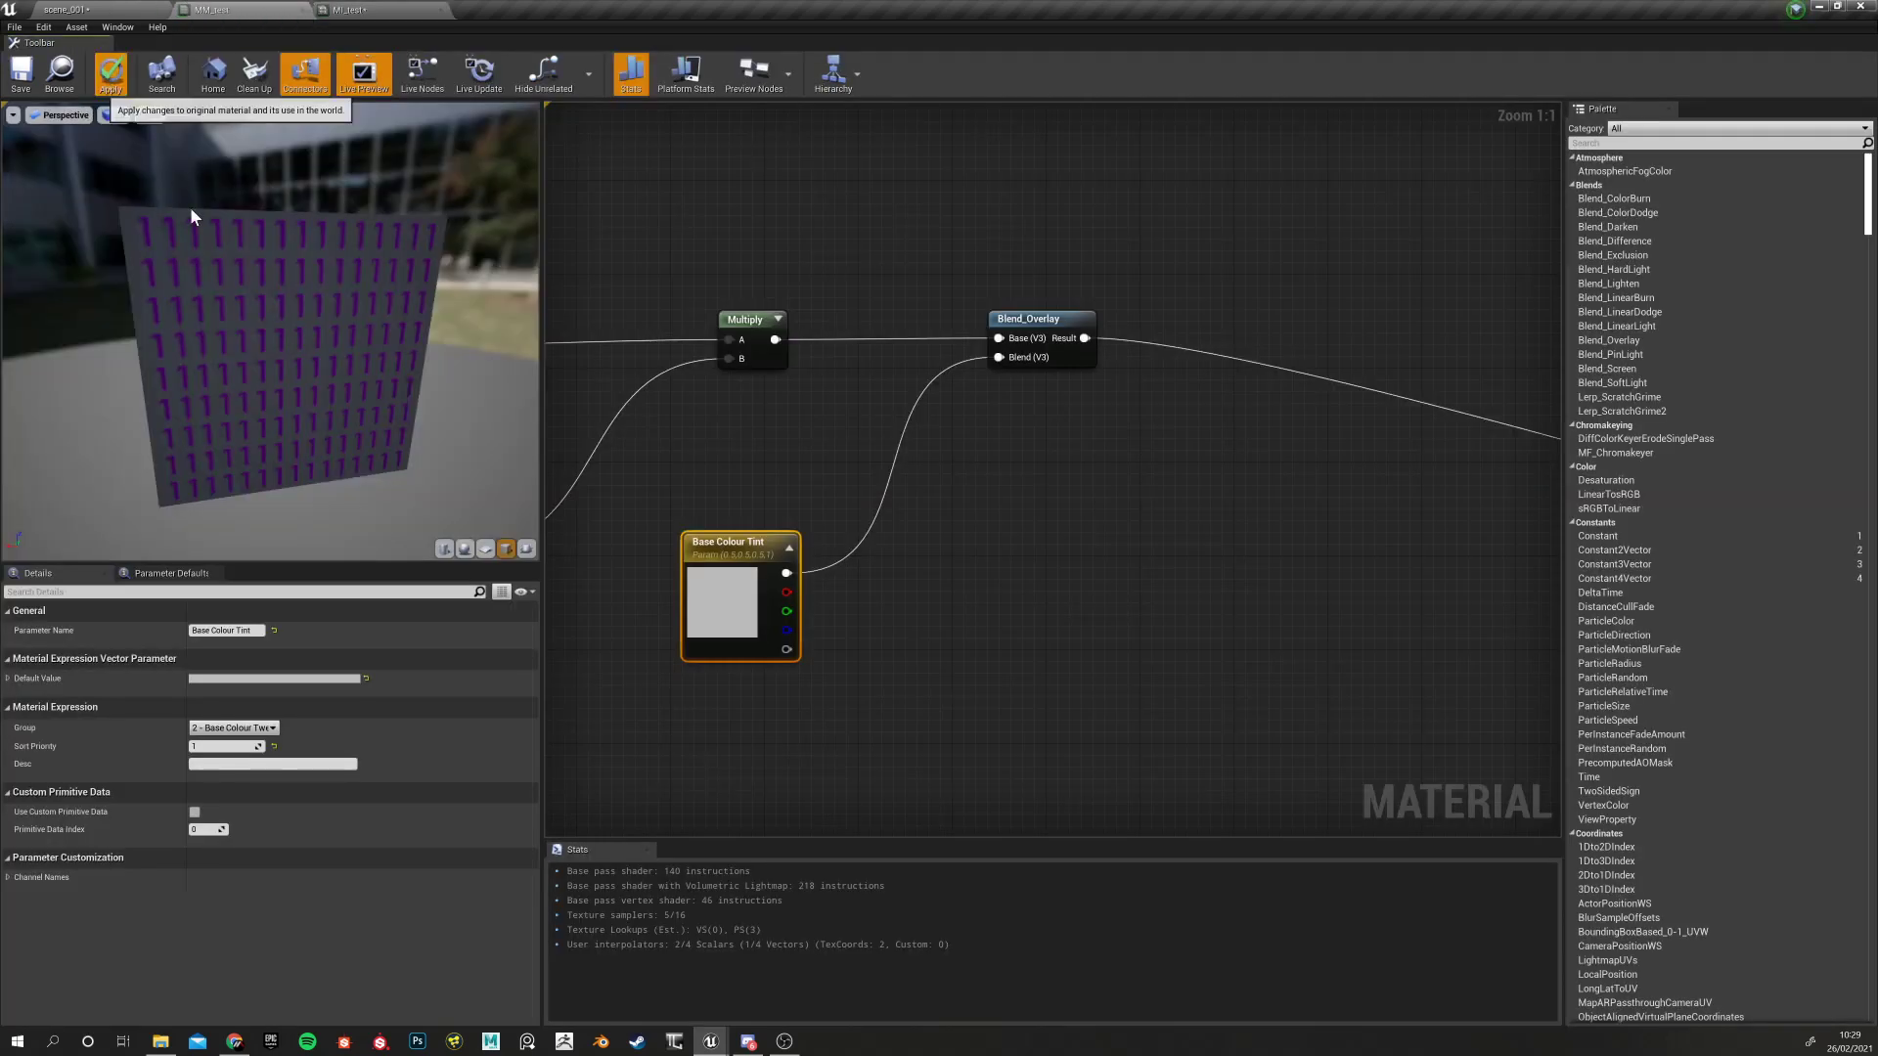
left_click(361, 8)
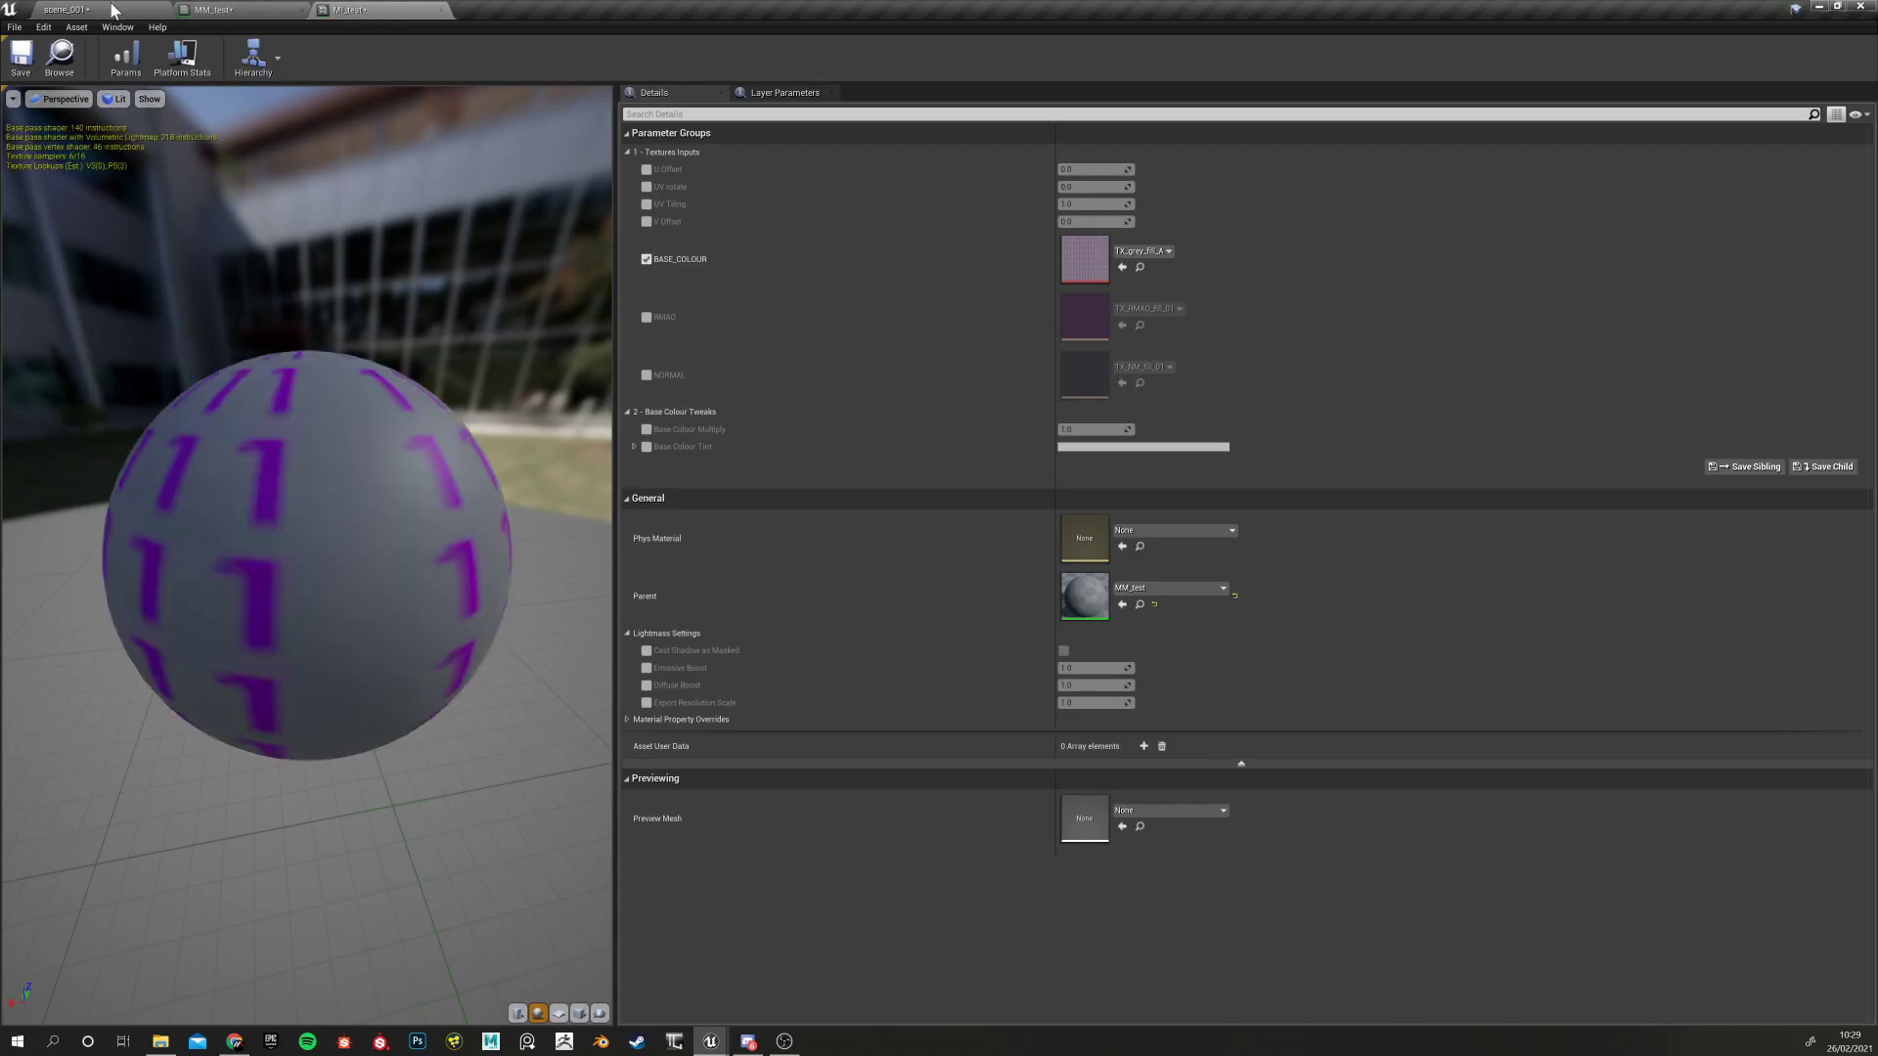
left_click(258, 9)
scroll(1008, 579, "down", 1)
scroll(1029, 562, "up", 1)
scroll(753, 460, "down", 4)
right_click_drag(674, 457, 871, 478)
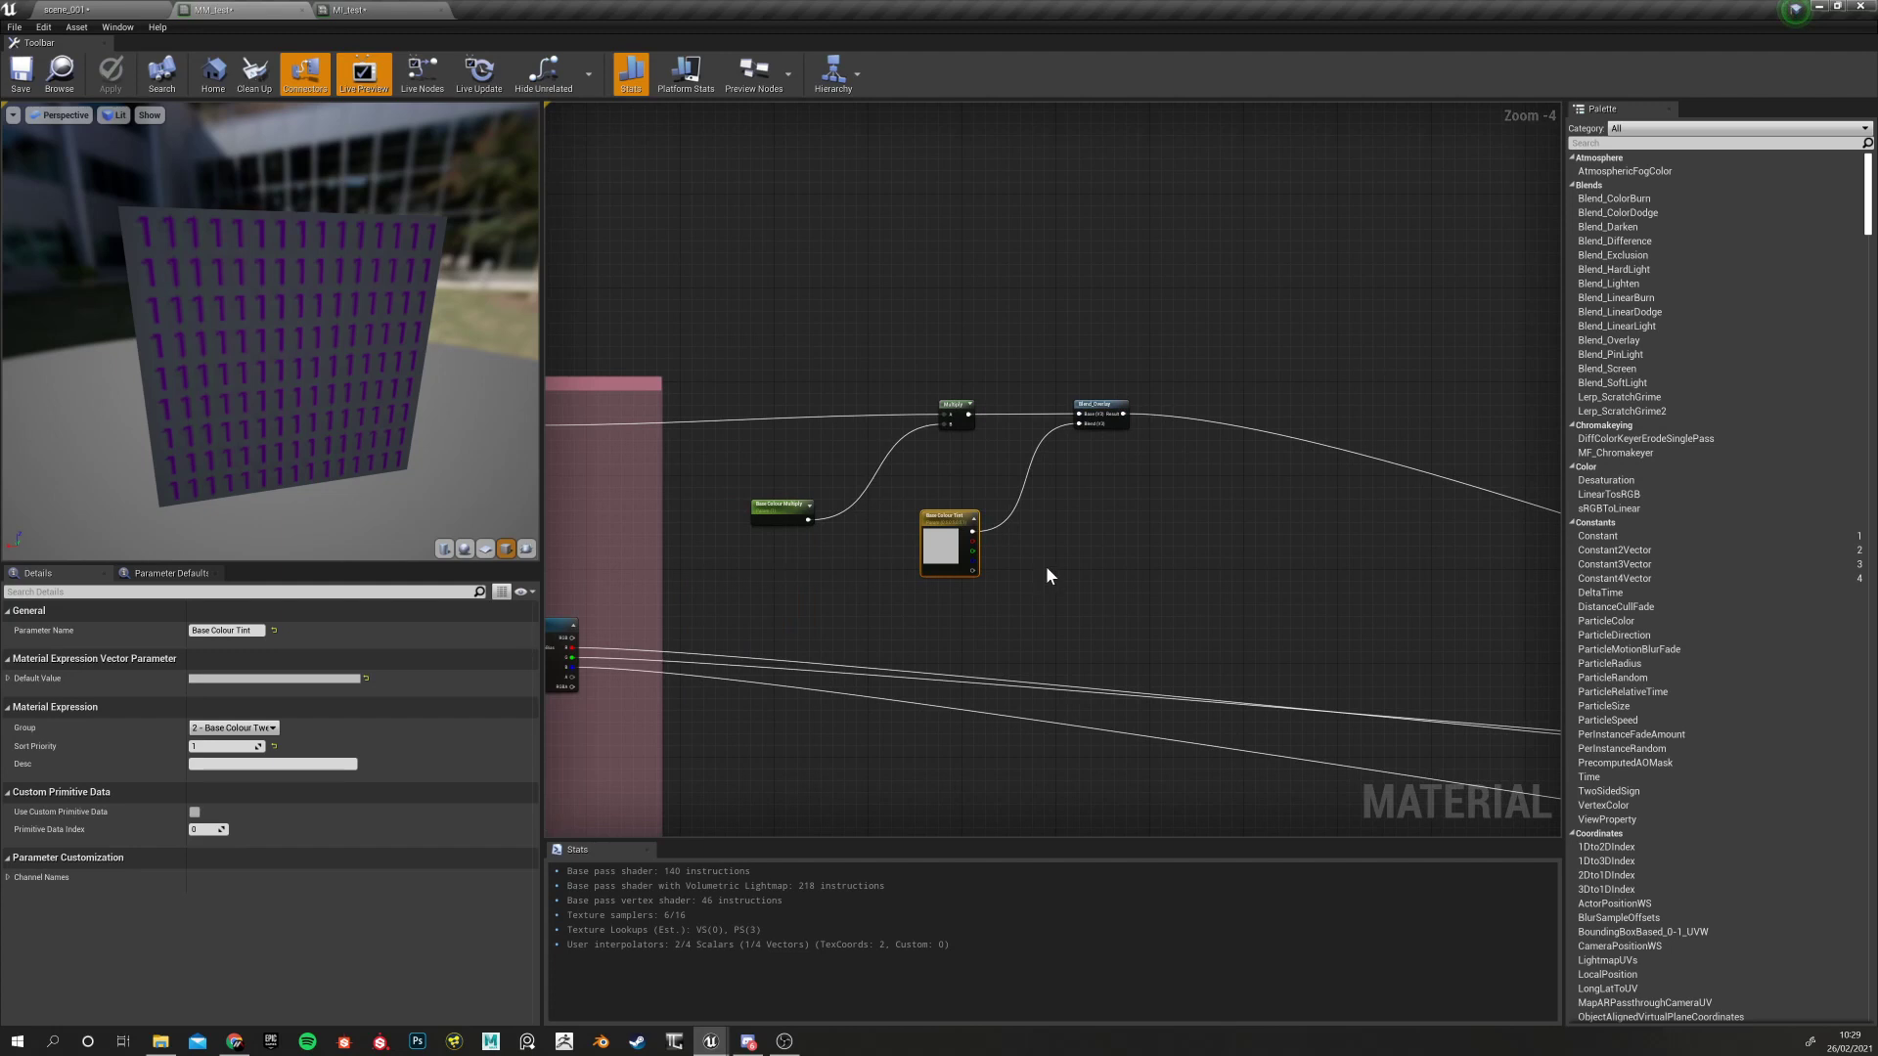
Place a new Lerp node up and to the right of Blend_Overlay
right_click_drag(1130, 552, 914, 566)
scroll(864, 493, "down", 3)
scroll(869, 489, "up", 4)
scroll(870, 489, "up", 3)
right_click_drag(869, 489, 944, 516)
right_click_drag(982, 576, 881, 559)
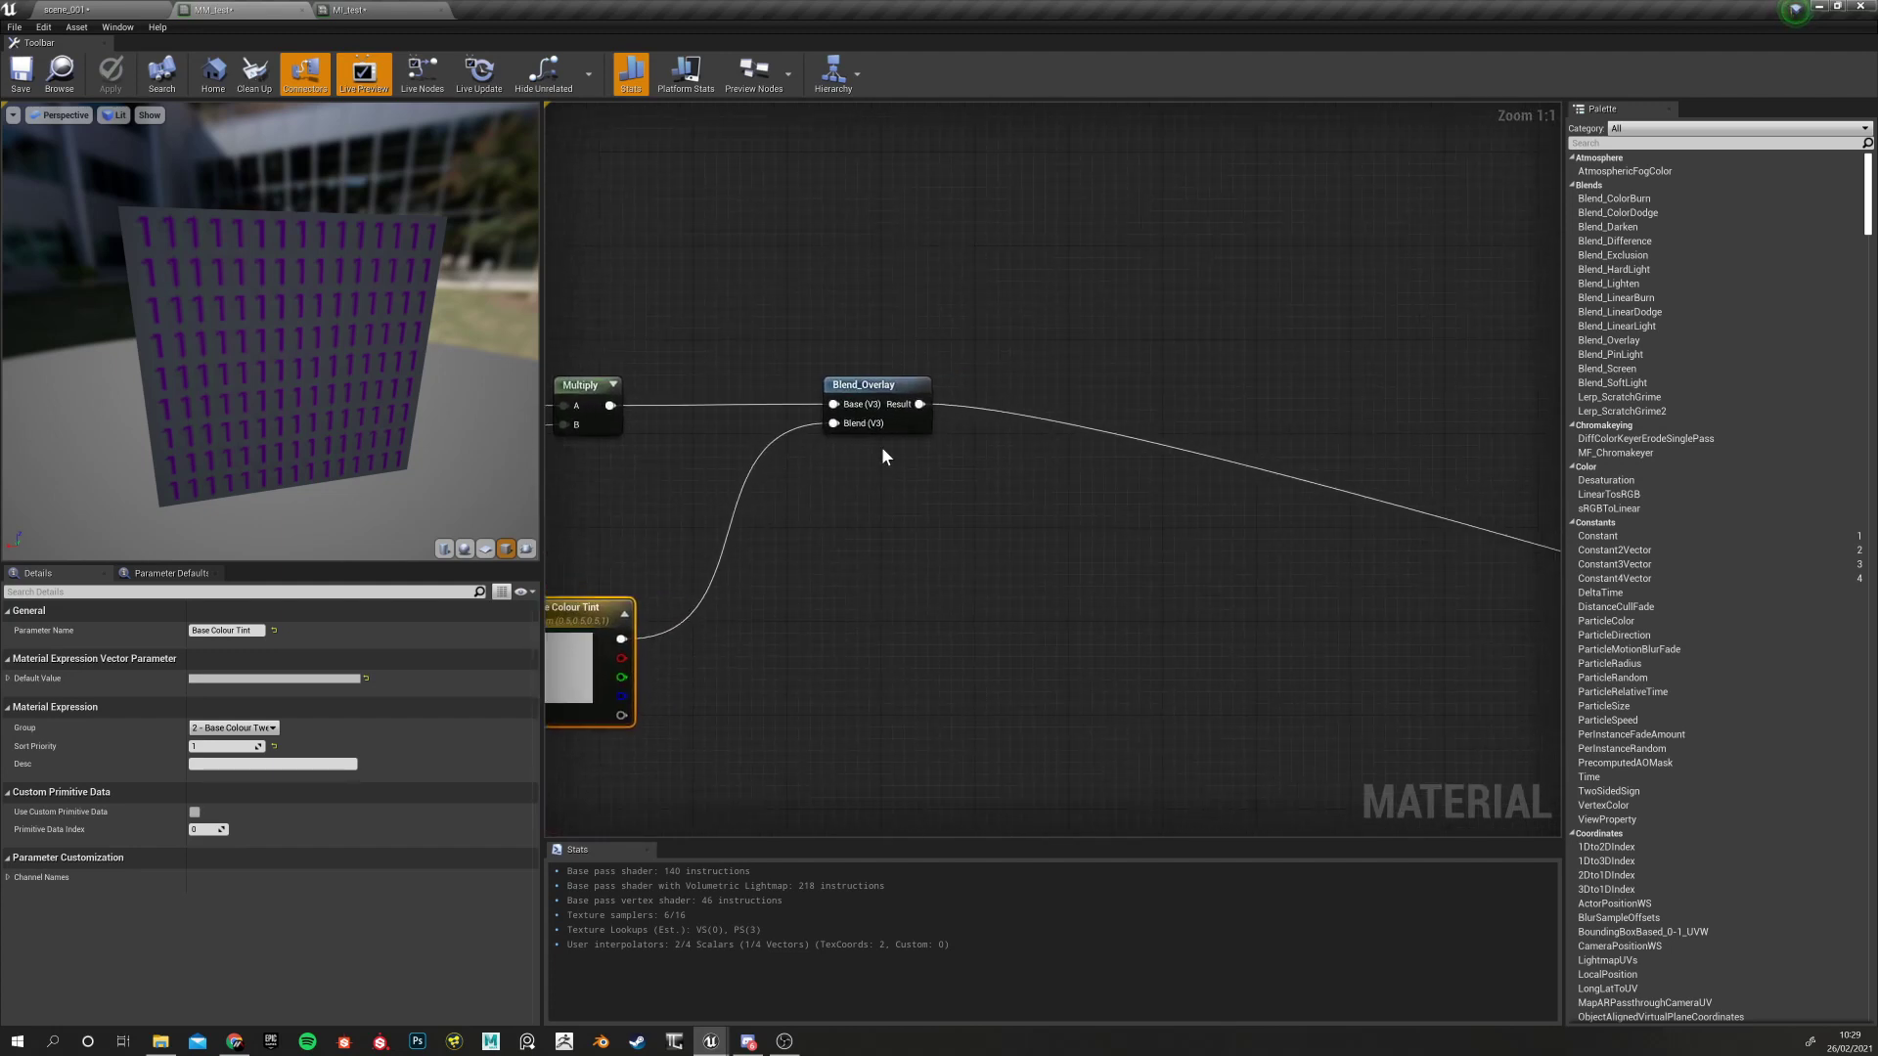
right_click_drag(723, 496, 937, 502)
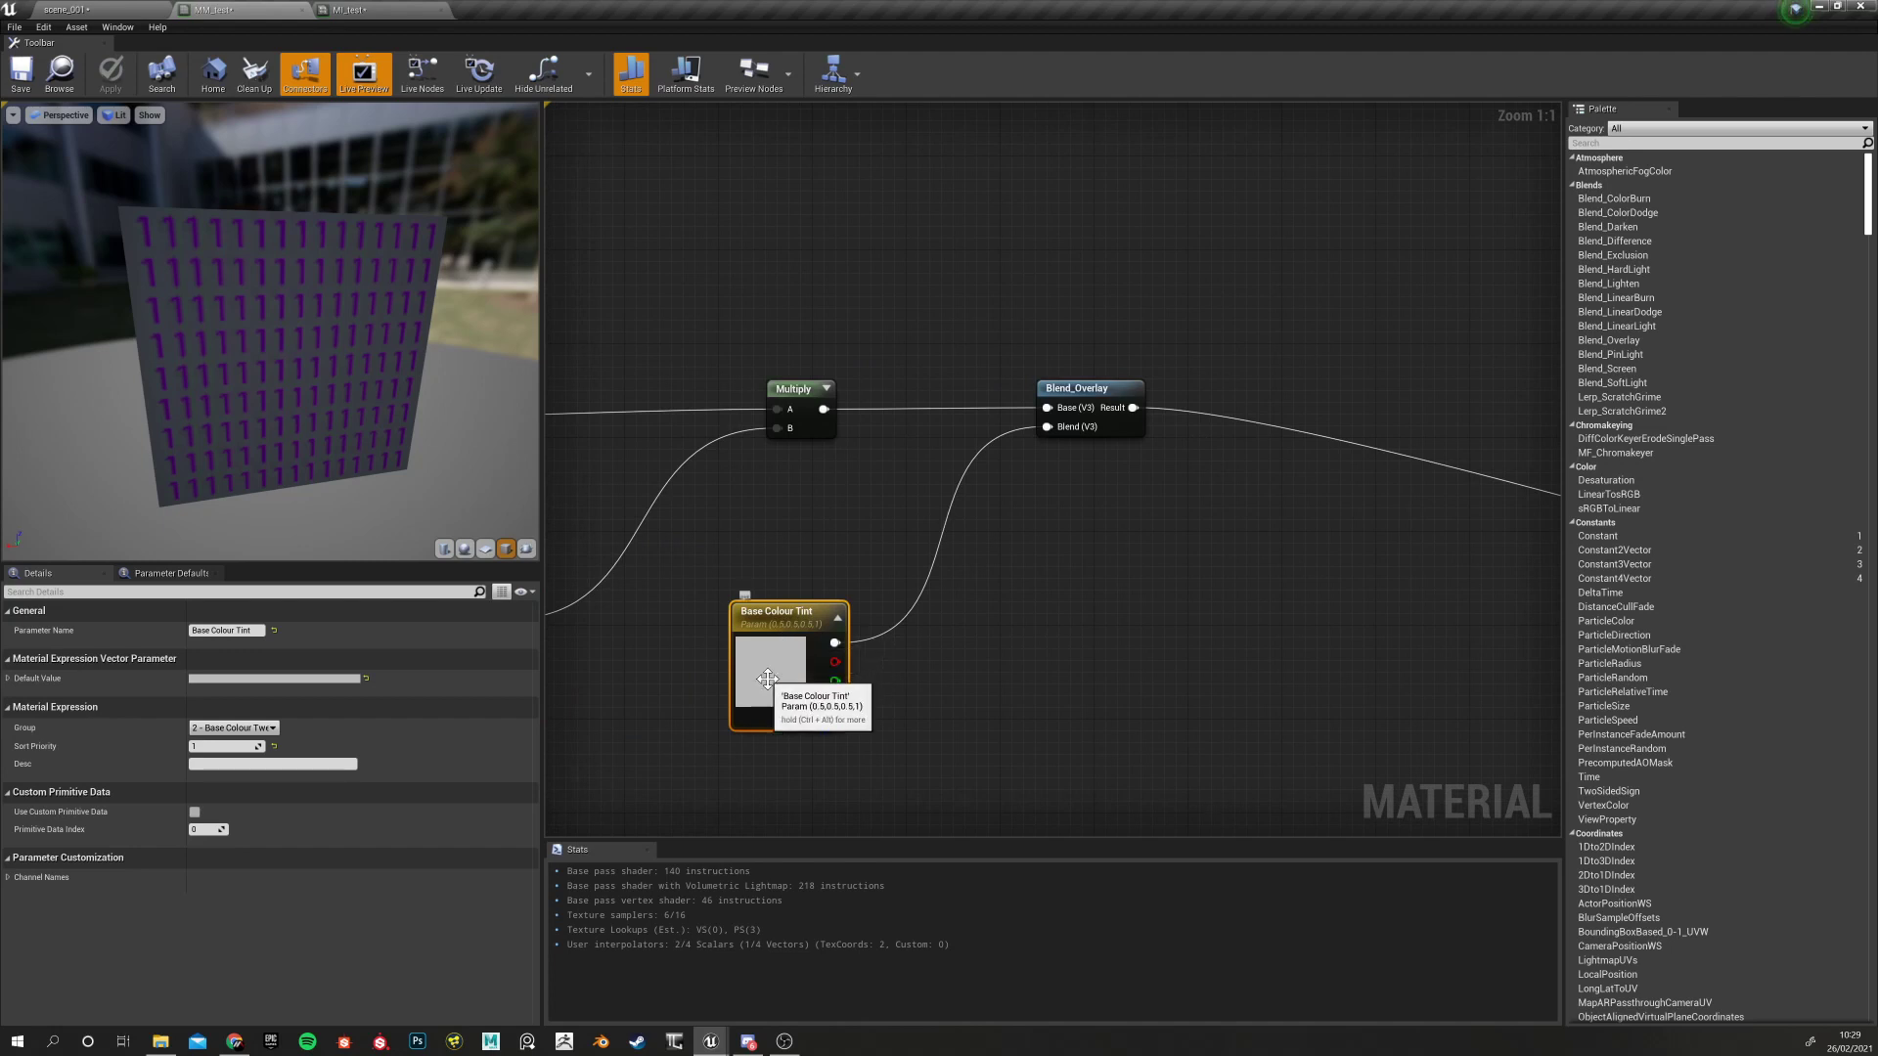
right_click_drag(782, 507, 1219, 471)
right_click_drag(918, 504, 577, 504)
right_click_drag(1323, 500, 945, 547)
left_click(815, 399)
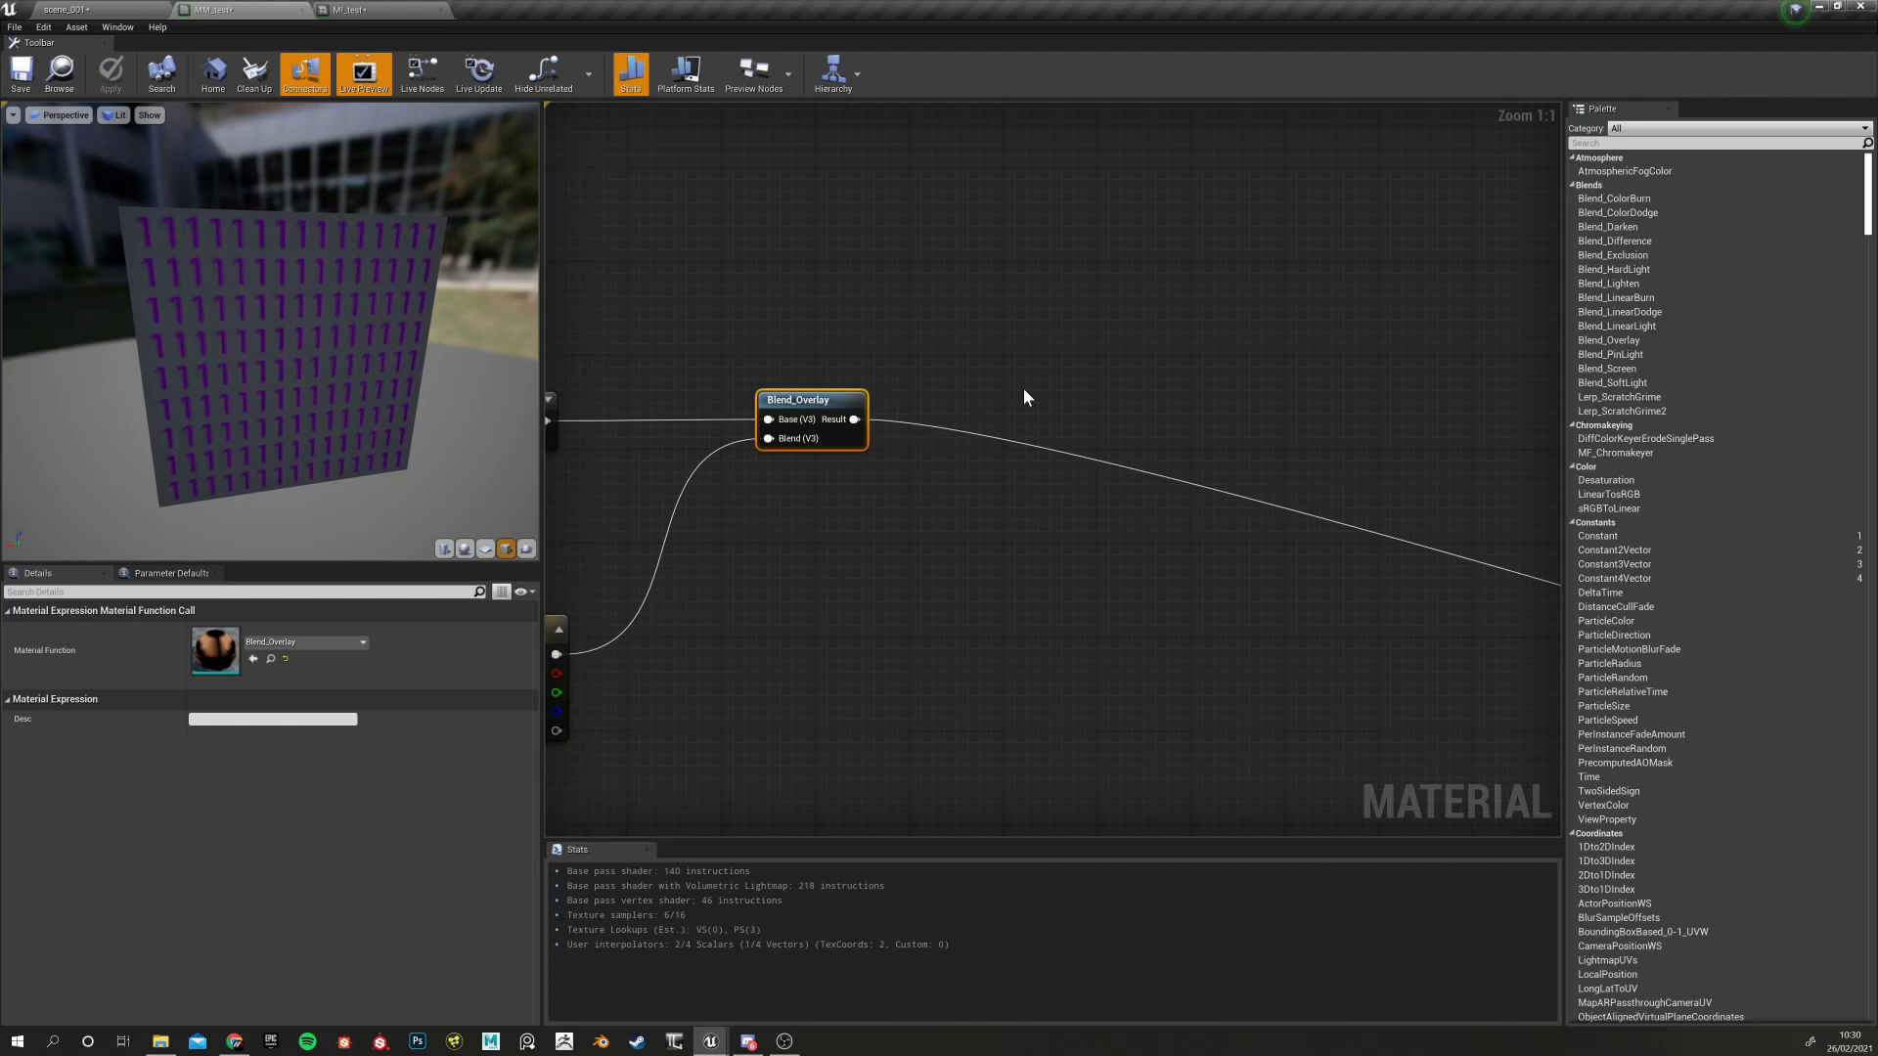
left_click(1023, 397)
left_click_drag(1033, 413, 1111, 320)
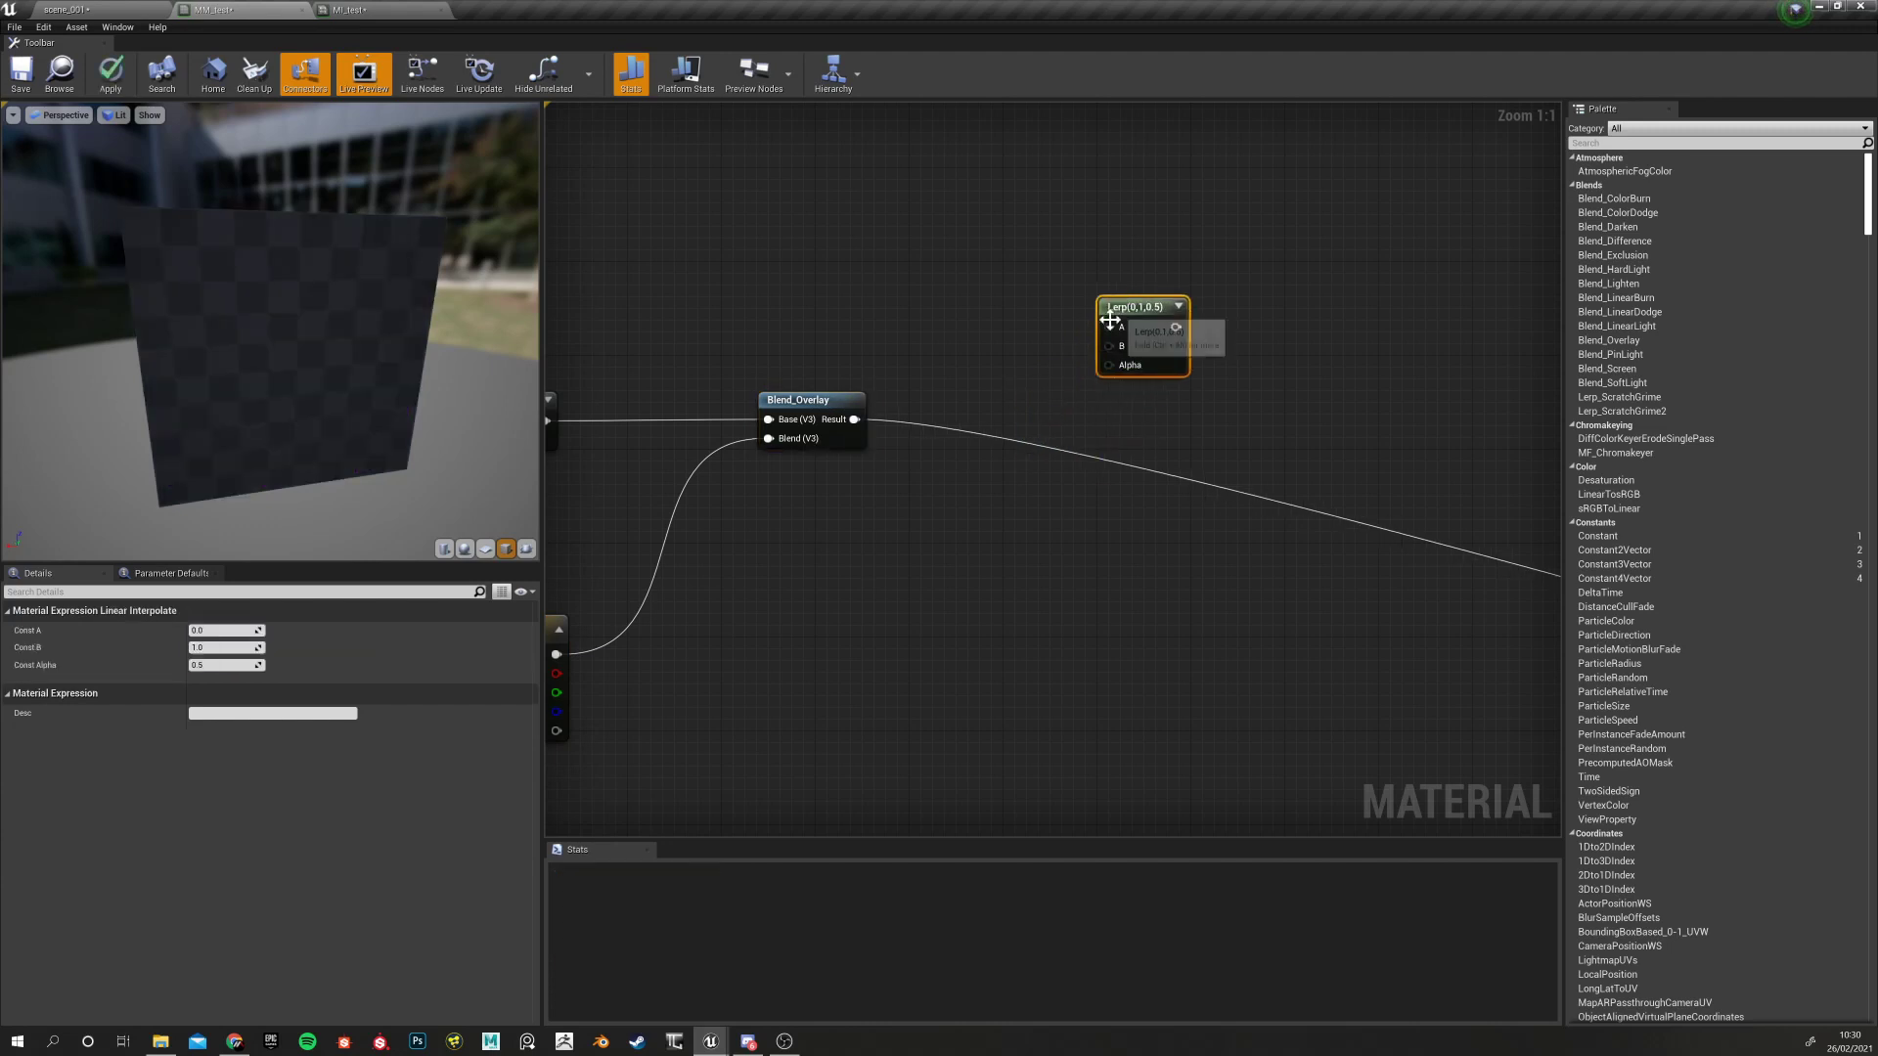
Move the Lerp node further up and left above Blend_Overlay
right_click(995, 368)
left_click(1029, 383)
right_click(1030, 386)
left_click(1029, 360)
left_click_drag(1120, 306, 1073, 282)
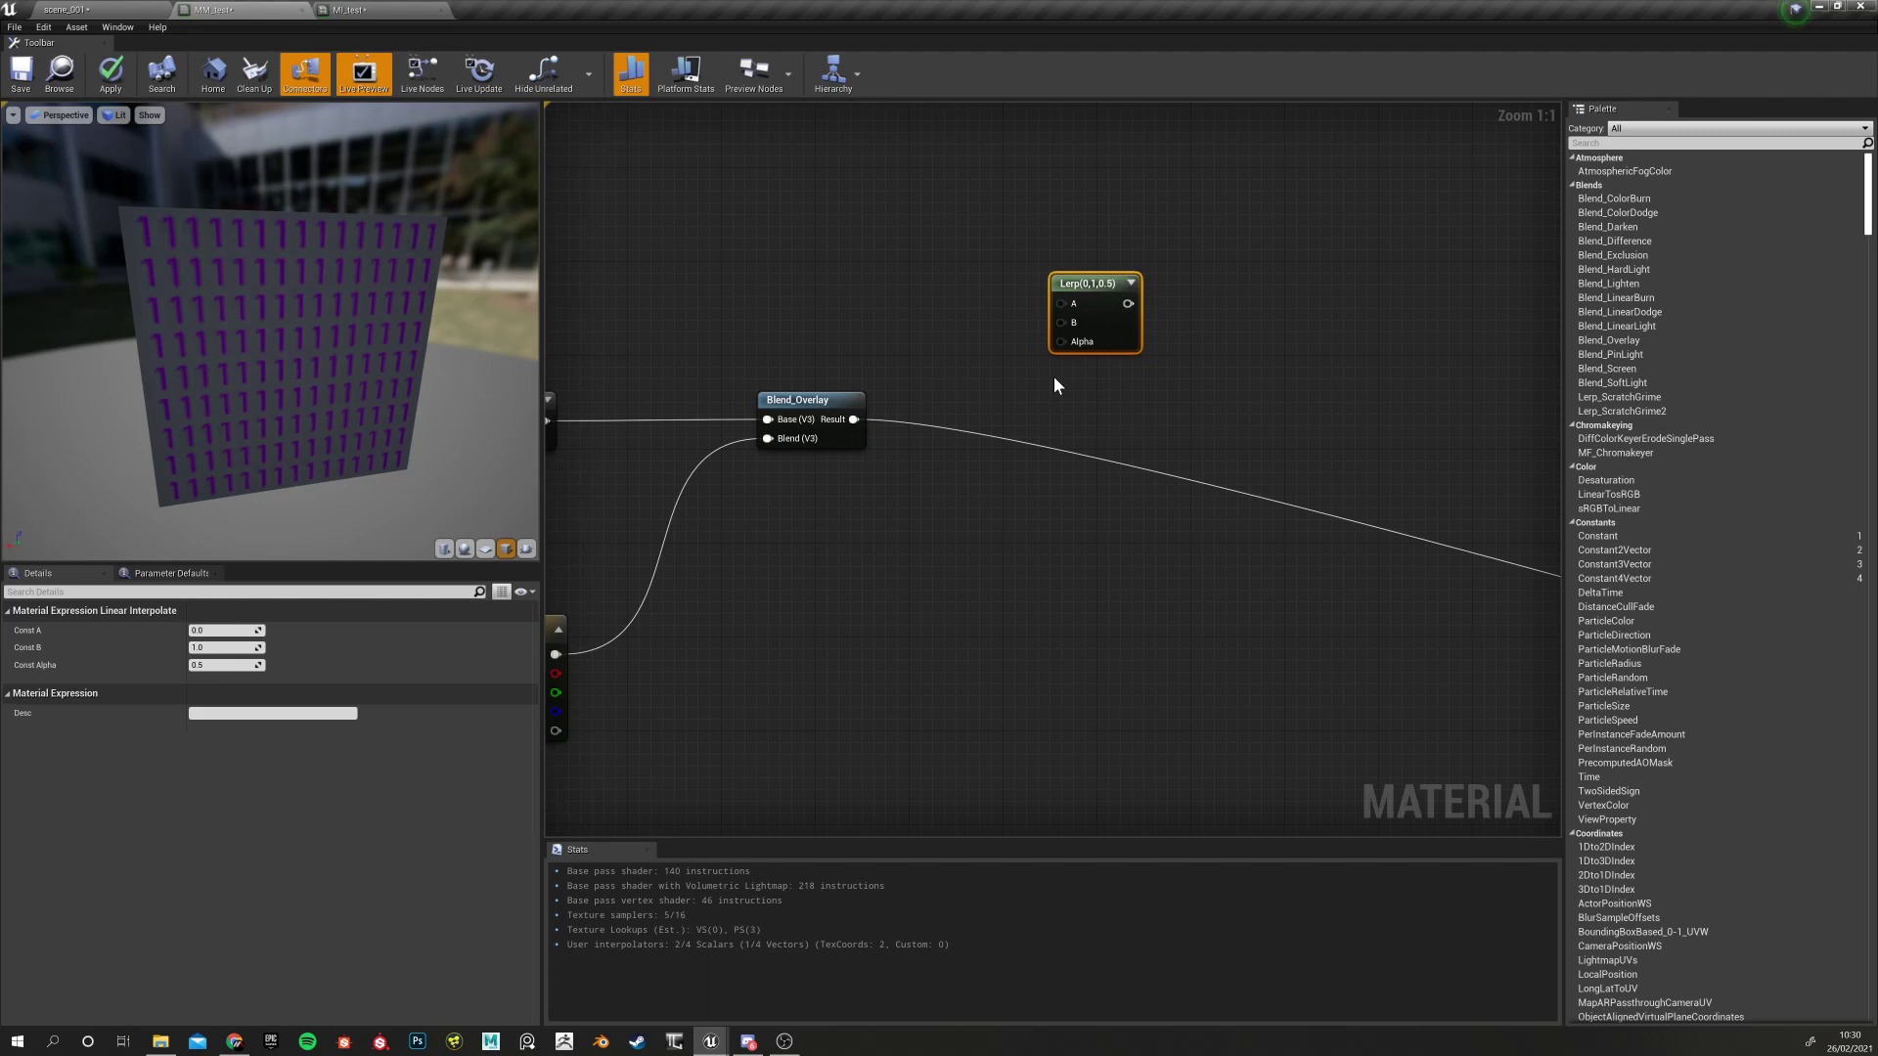
left_click(1075, 384)
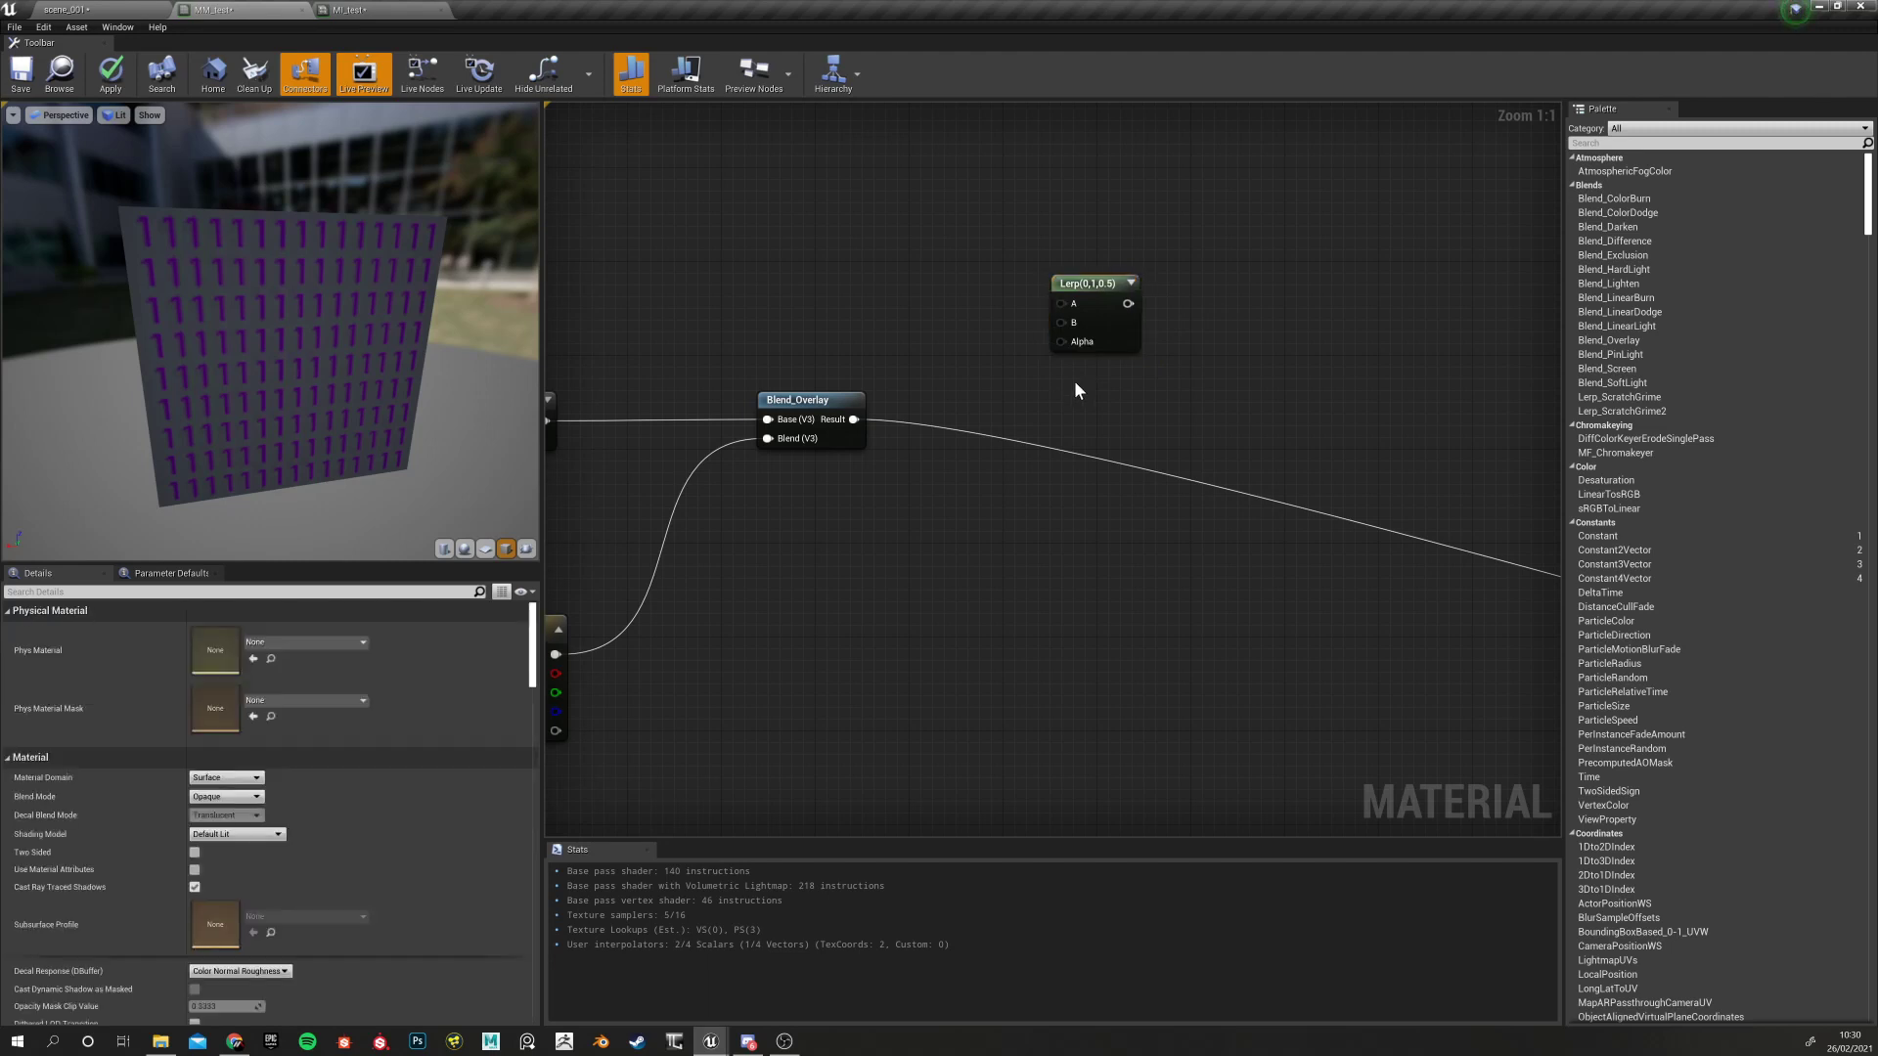
Search nodes for 'linear' and 'spheri' without adding any, then nudge the Lerp left
right_click(1075, 384)
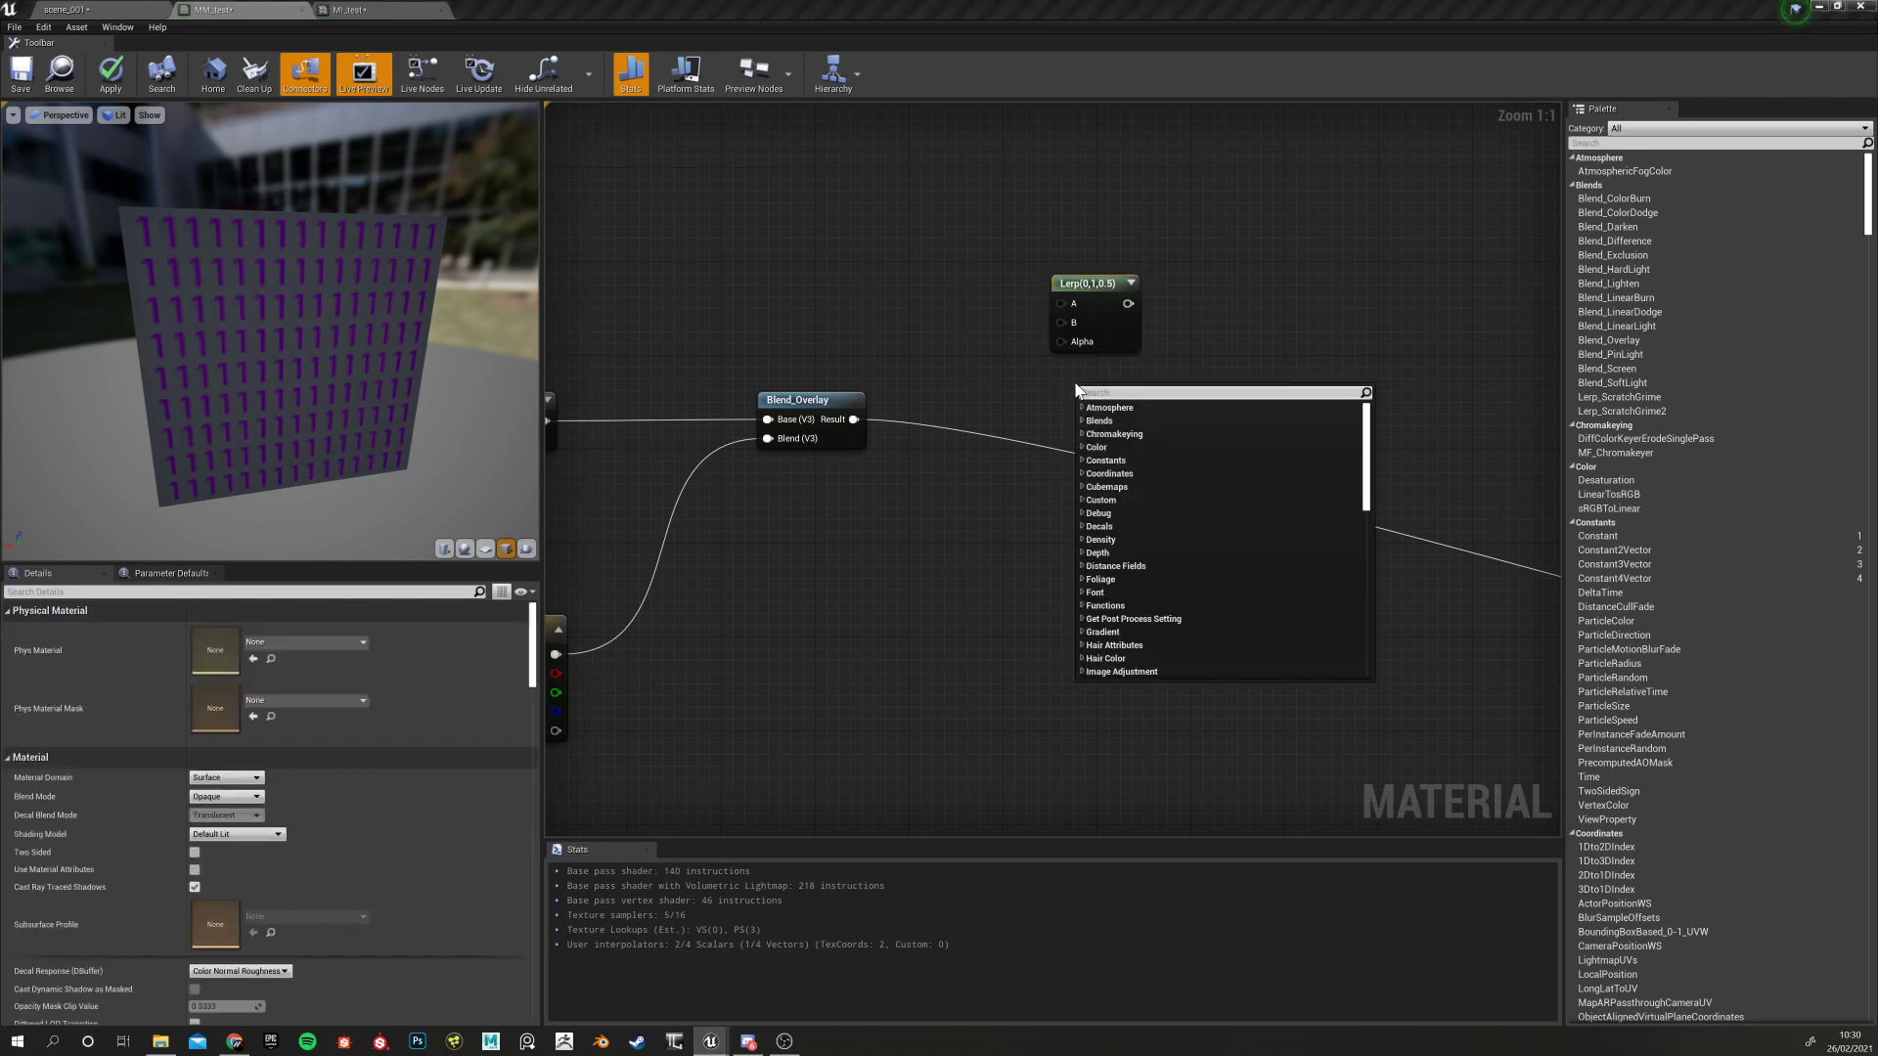
type("linear")
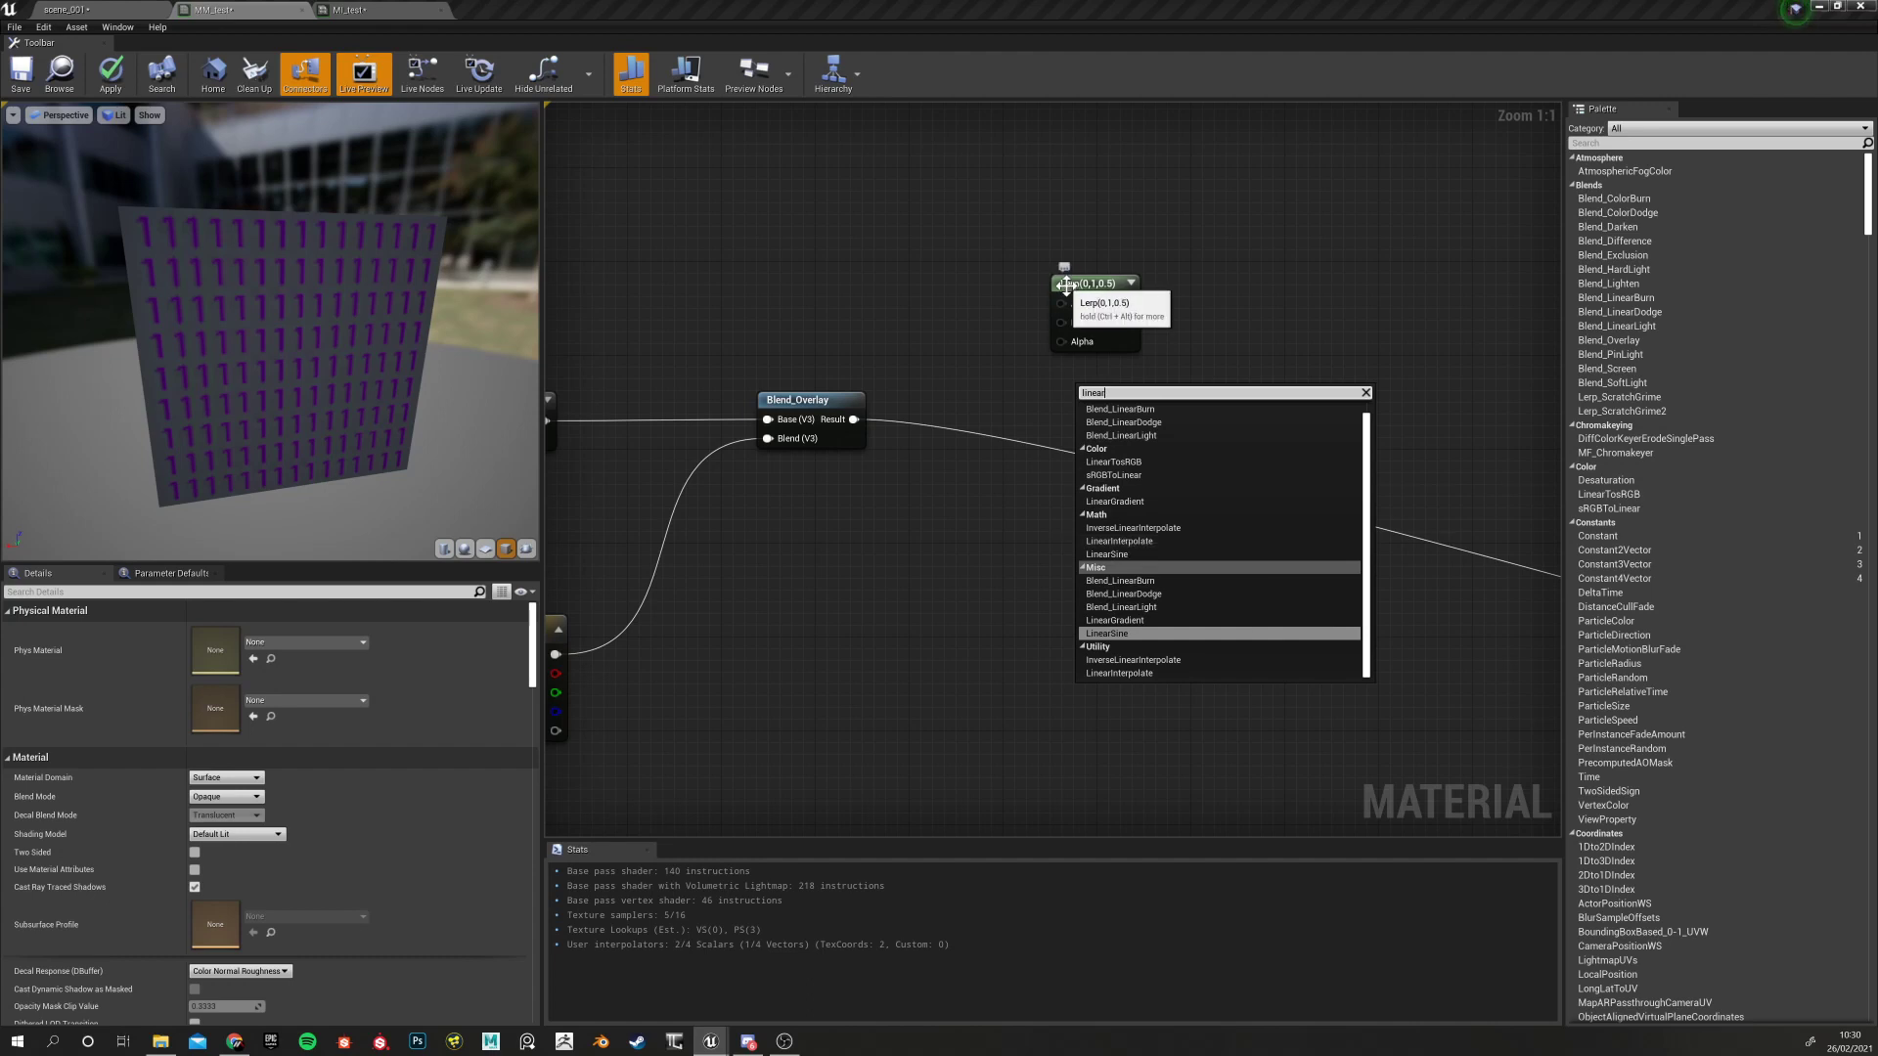
left_click(1023, 530)
right_click(1031, 530)
type("spheri")
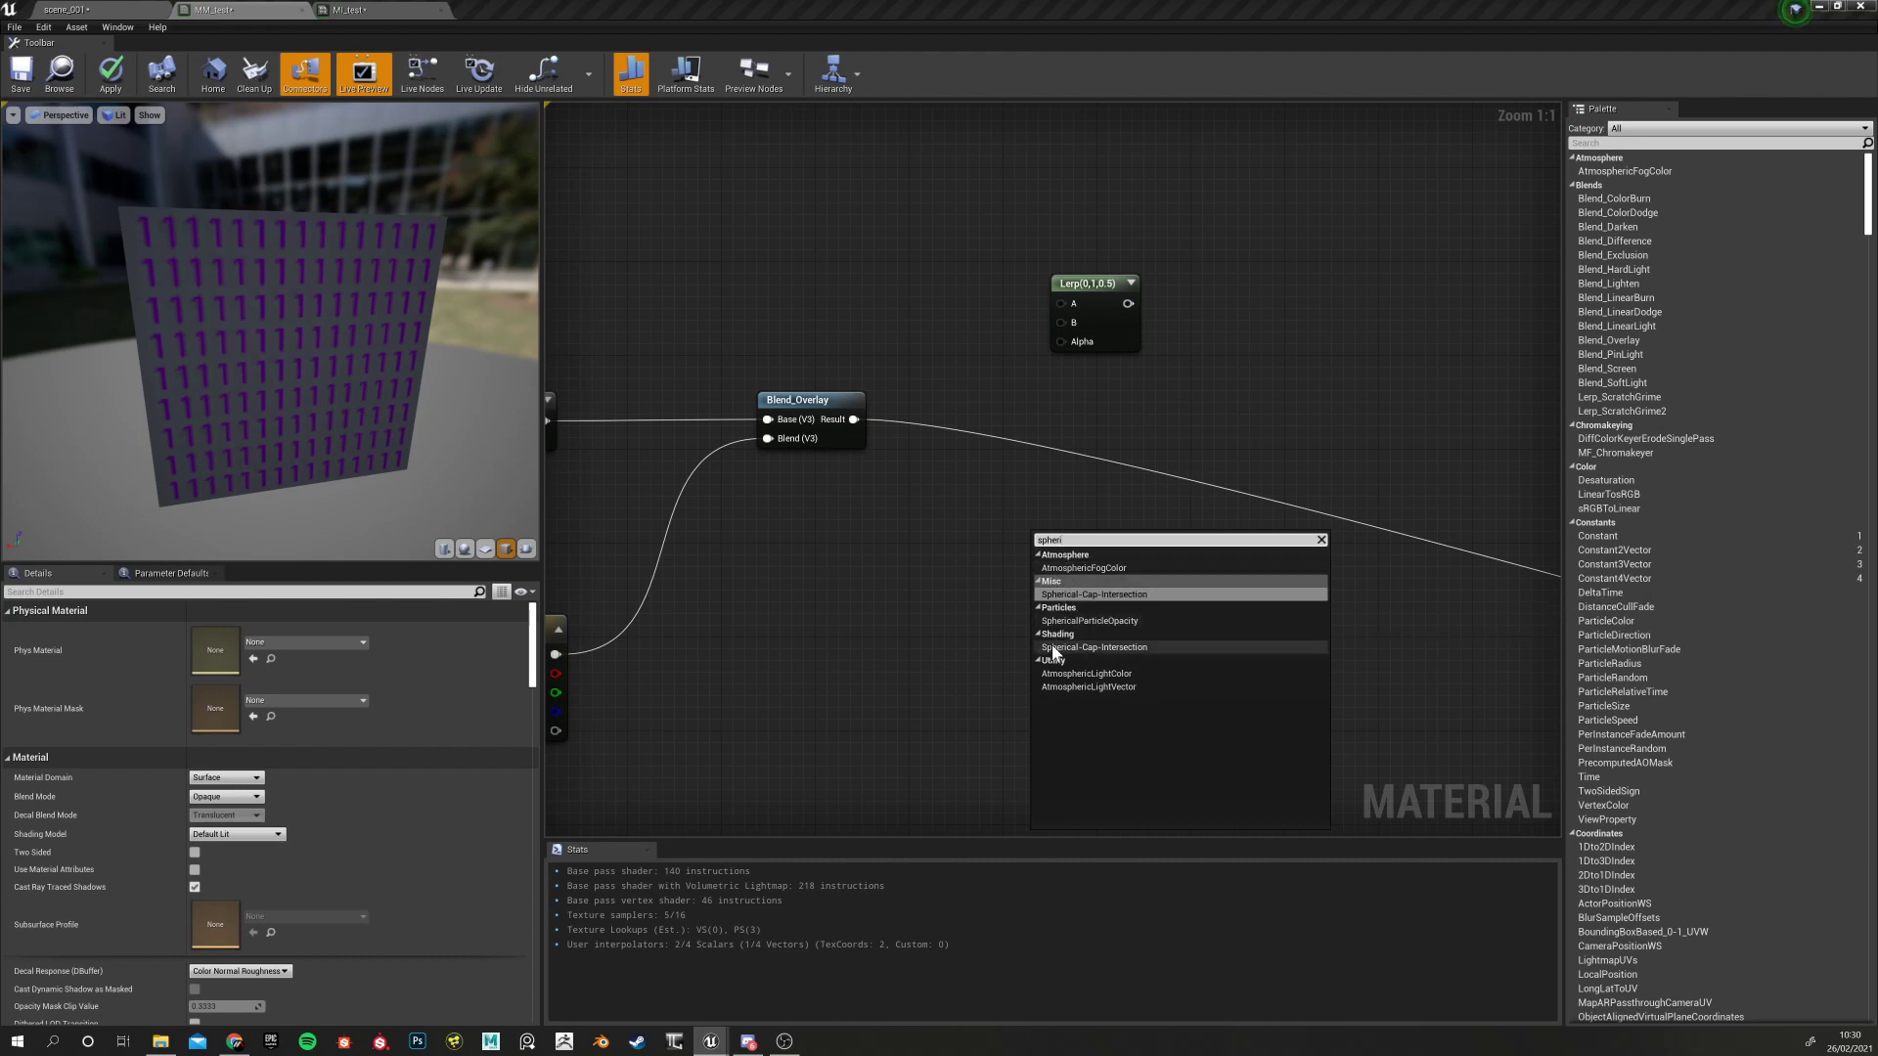
left_click(941, 595)
left_click_drag(1057, 290, 1020, 290)
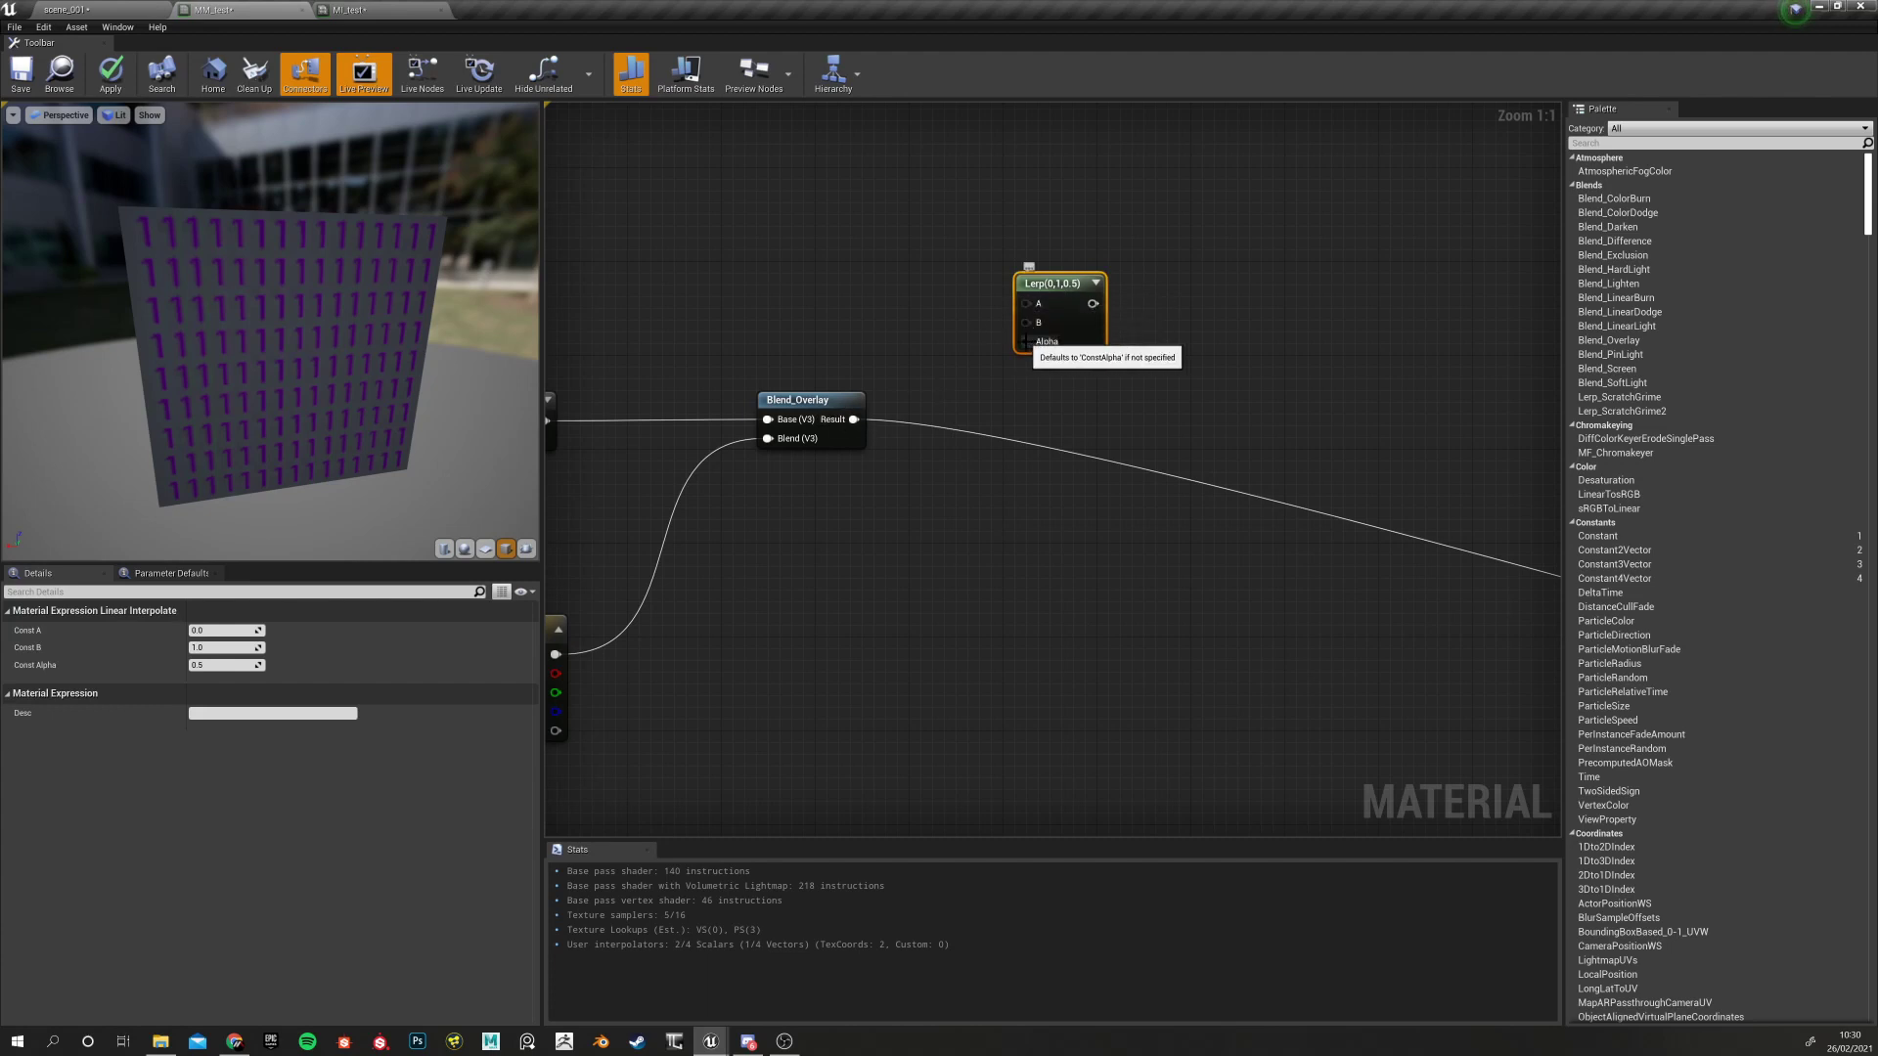
Connect the Multiply output to Lerp A and Blend_Overlay's Result to Lerp B
right_click_drag(923, 562, 1094, 636)
left_click_drag(1204, 370, 1180, 370)
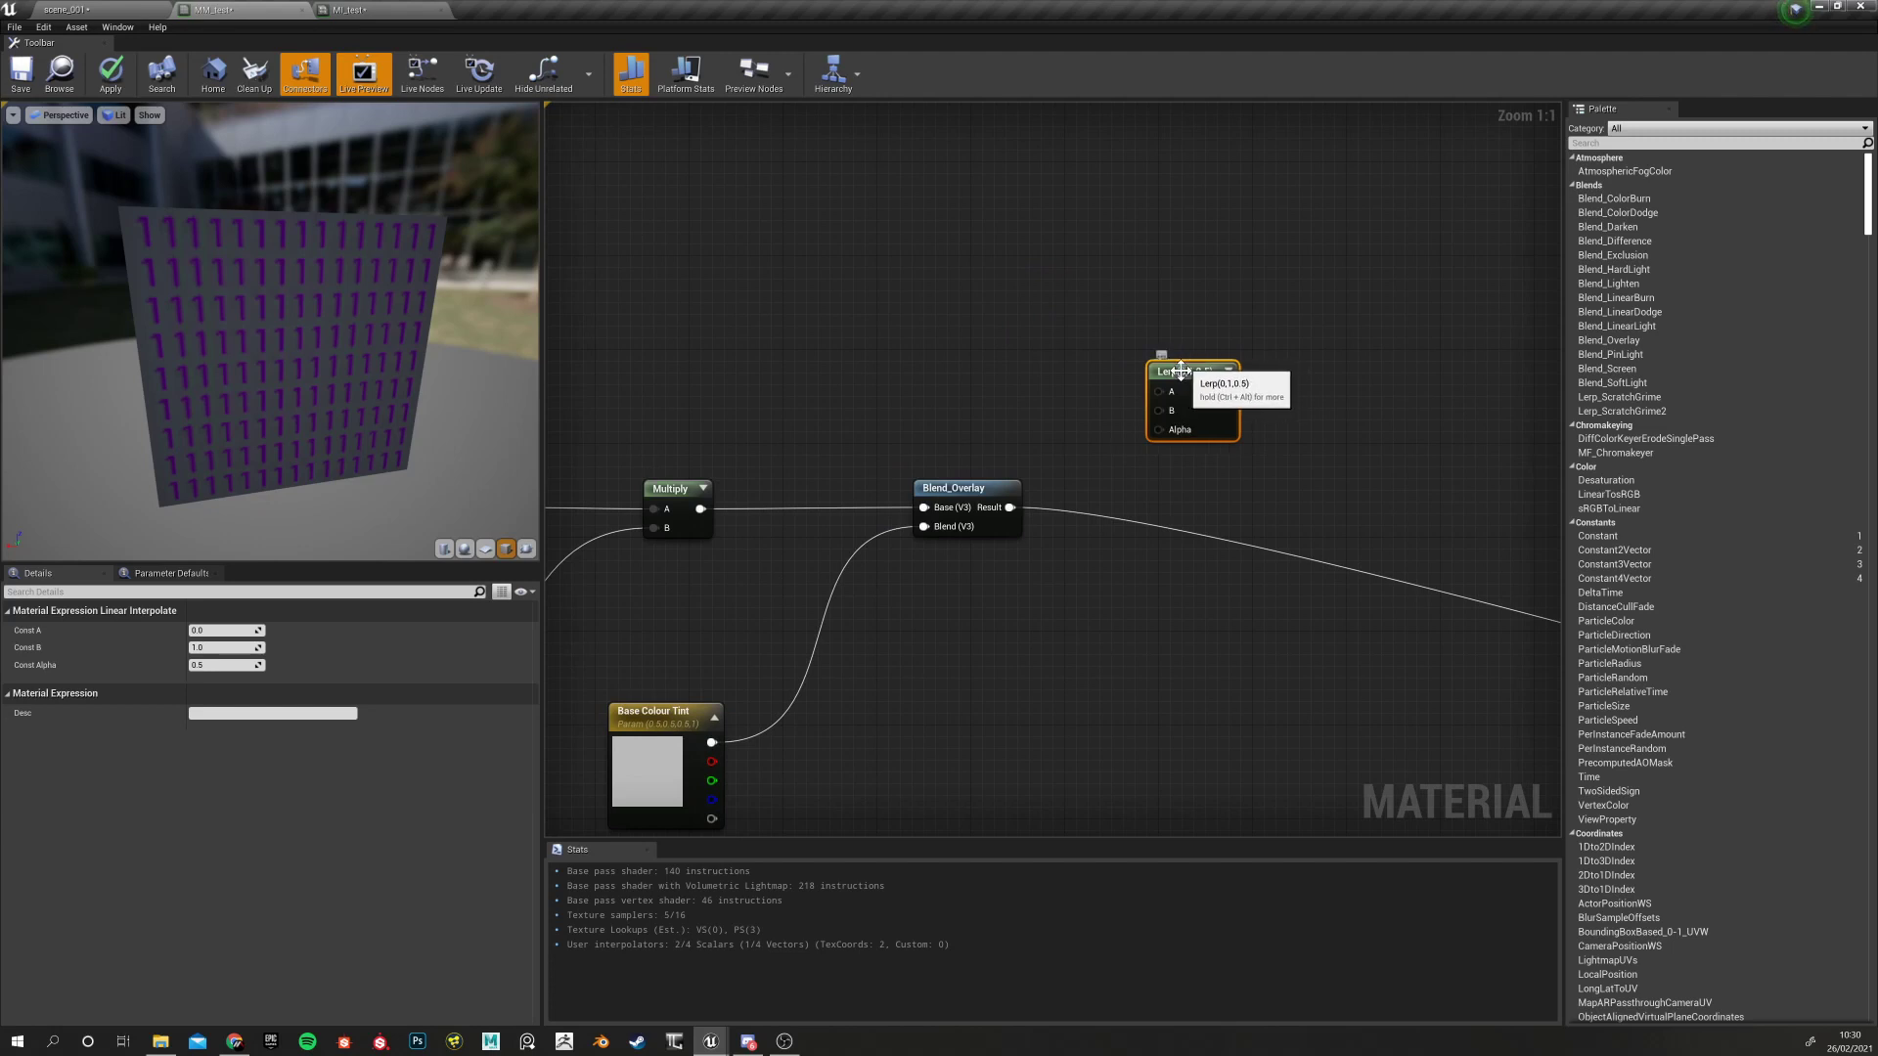
left_click_drag(700, 509, 1164, 391)
left_click_drag(1010, 507, 1163, 600)
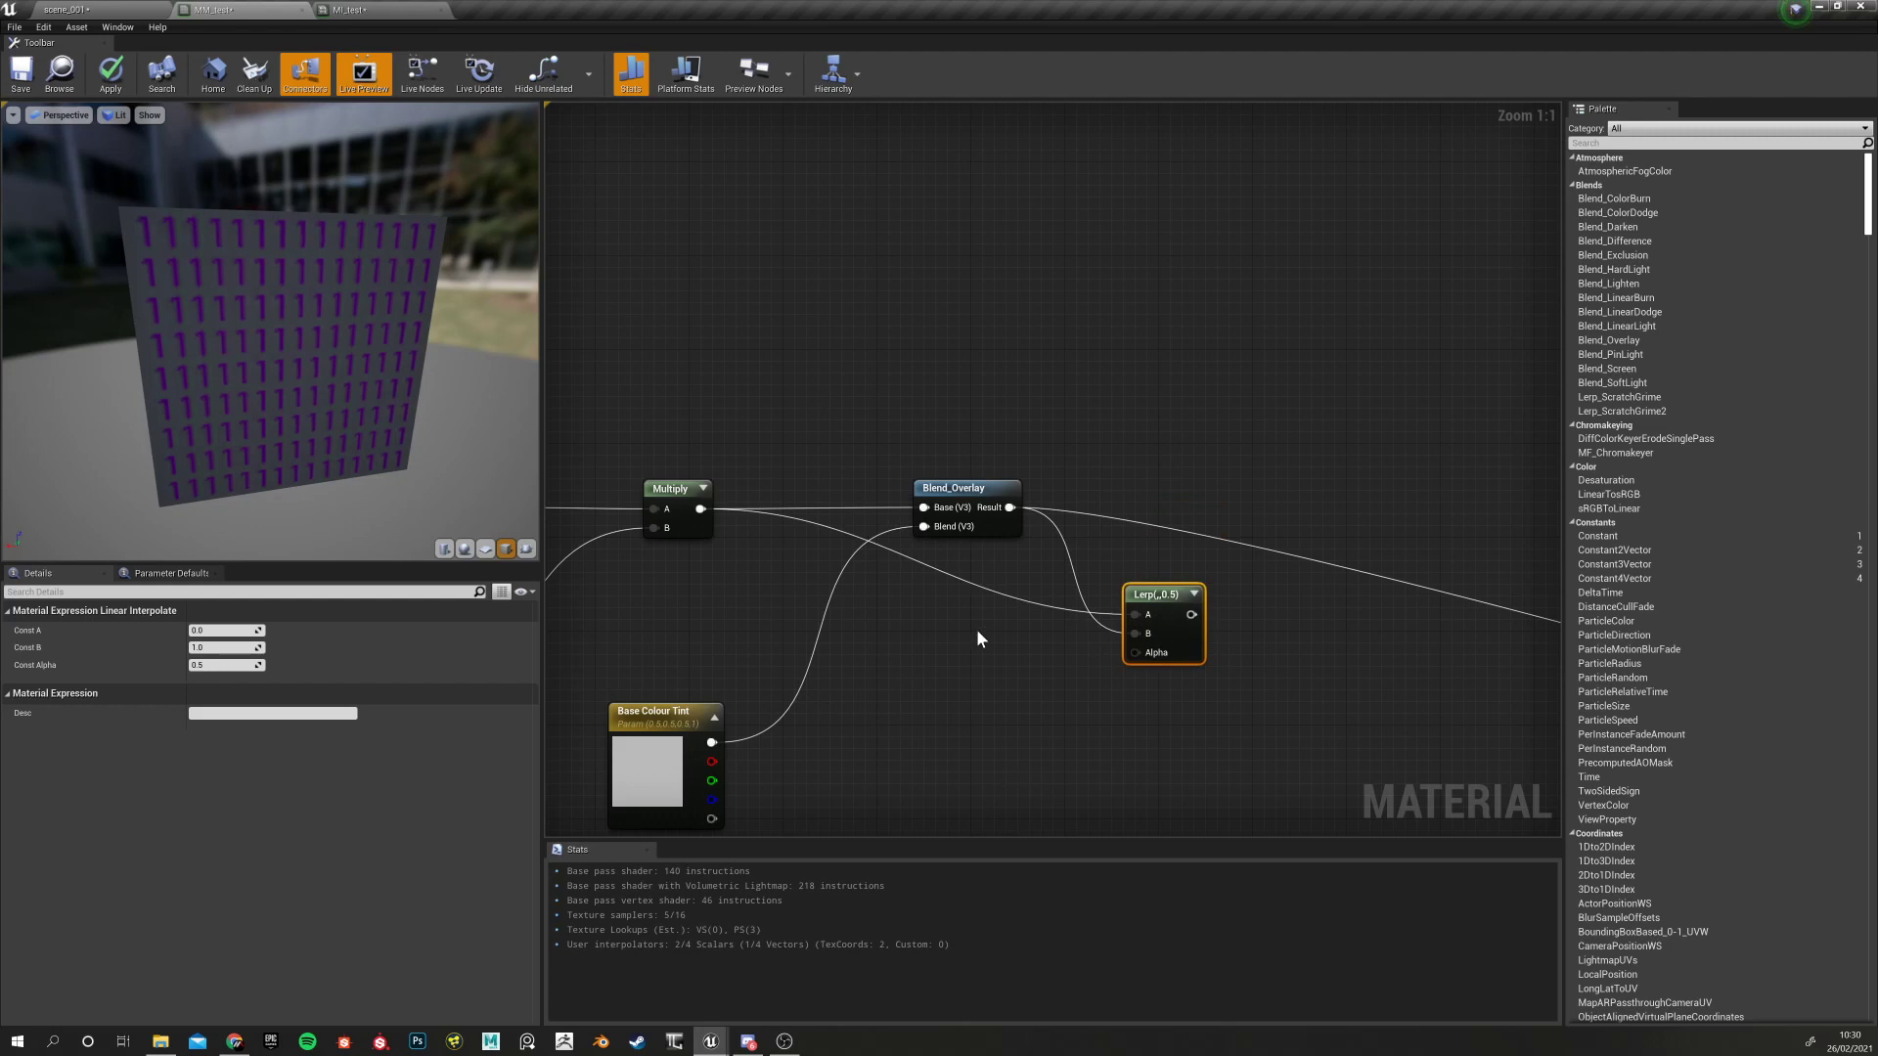
Add a Constant of 0 and wire it into the Lerp's Alpha
right_click_drag(1000, 641, 1091, 575)
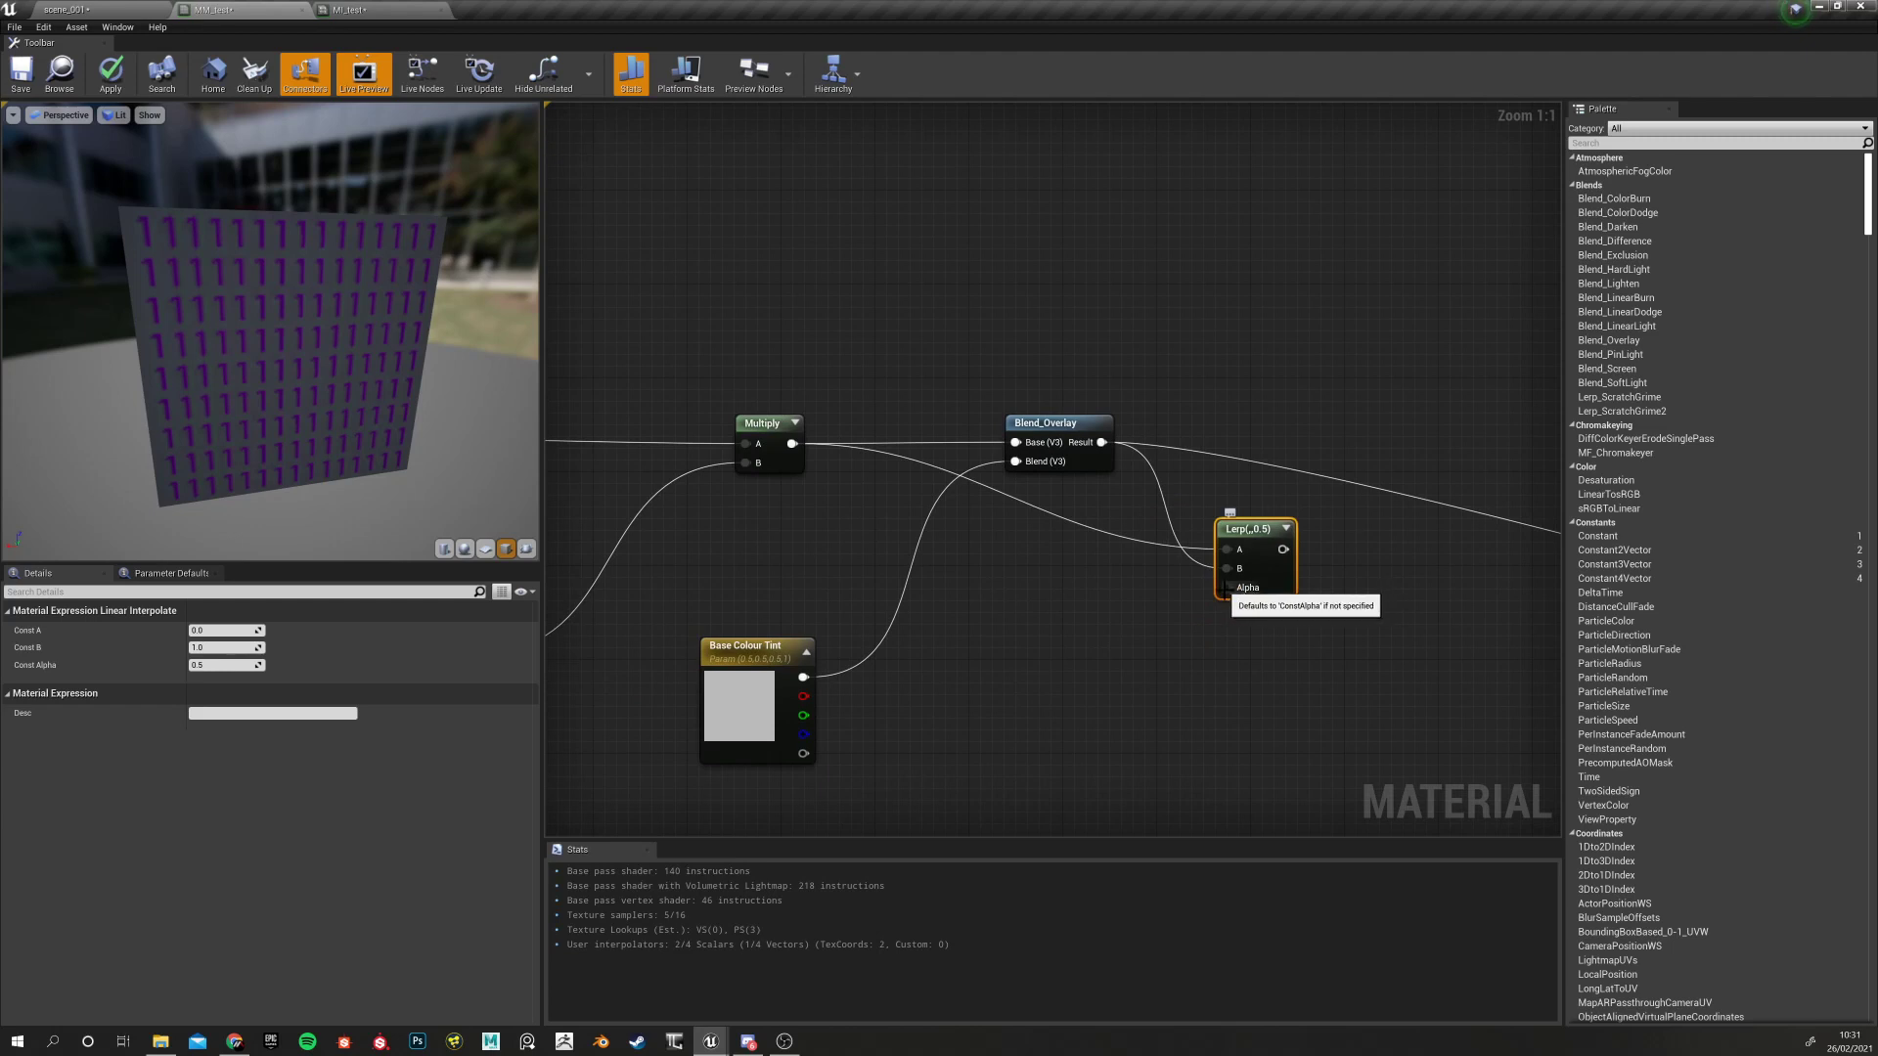
right_click_drag(1061, 649, 1118, 539)
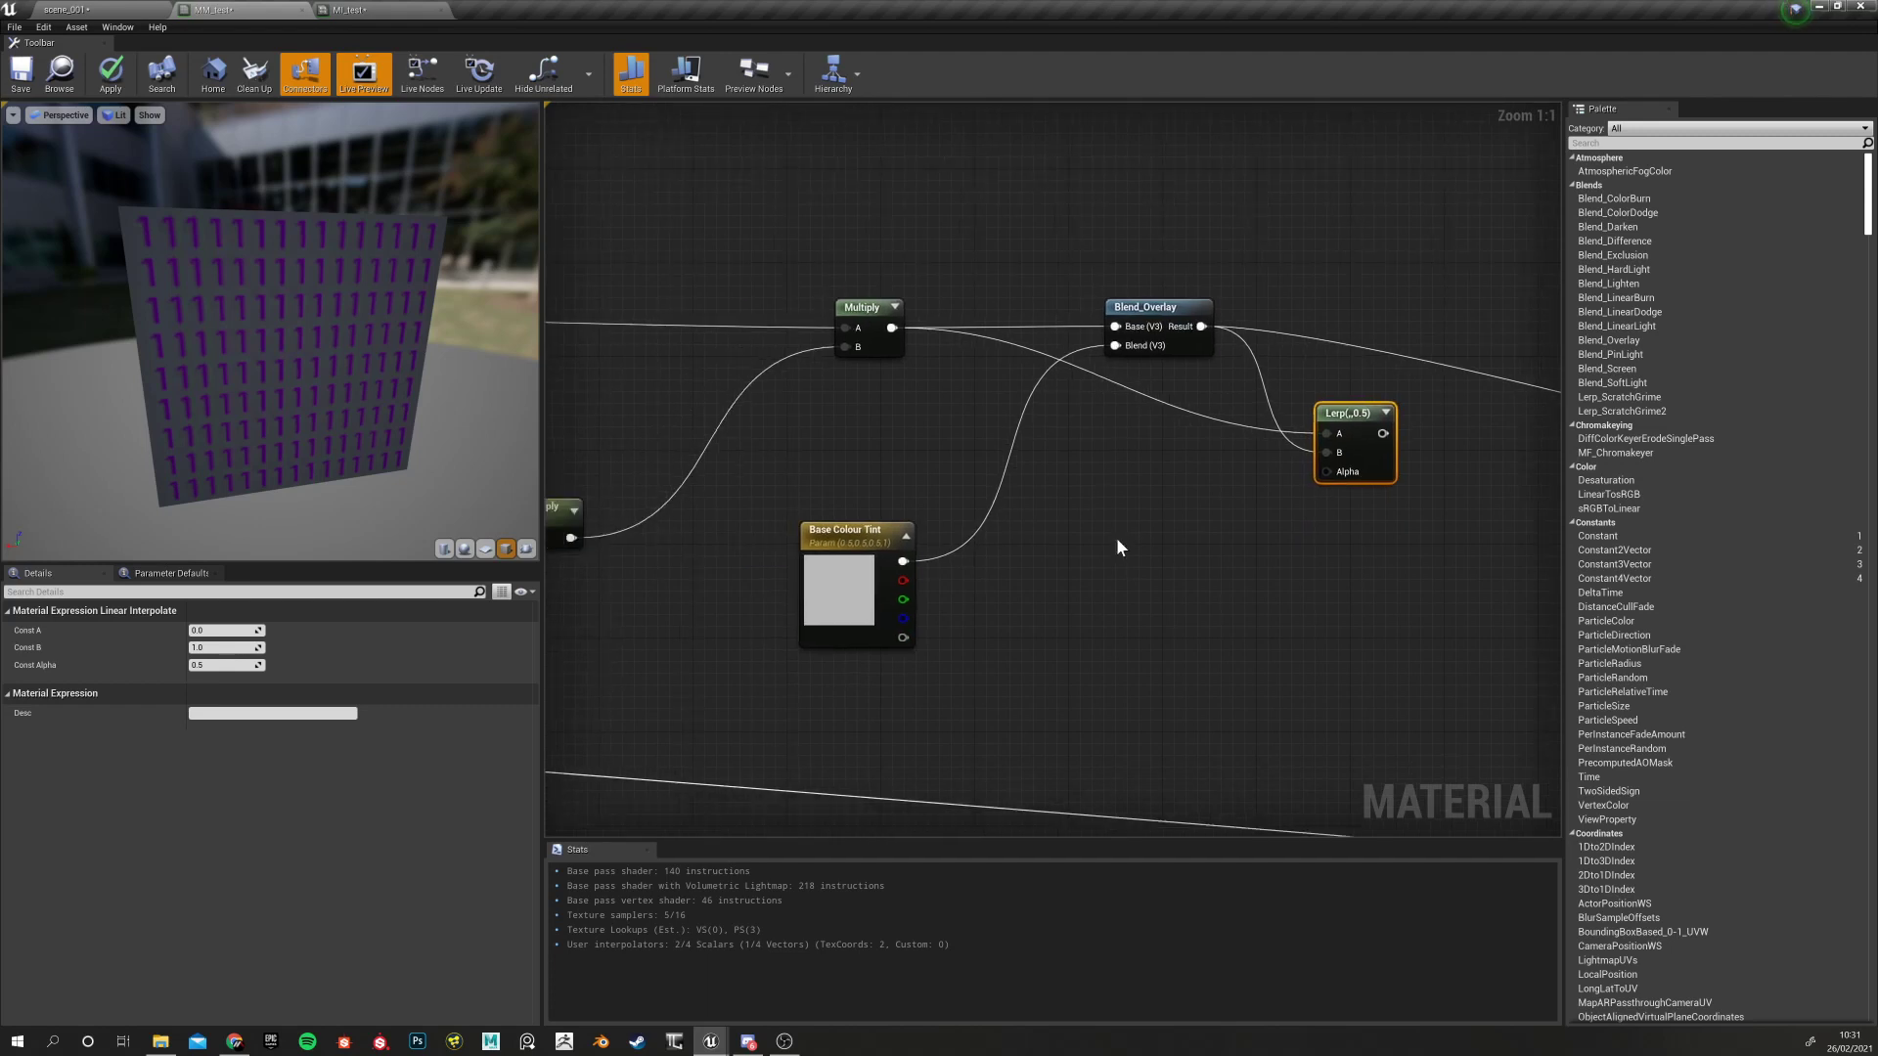
left_click(1117, 537)
left_click_drag(1143, 568, 1327, 472)
left_click(1343, 415)
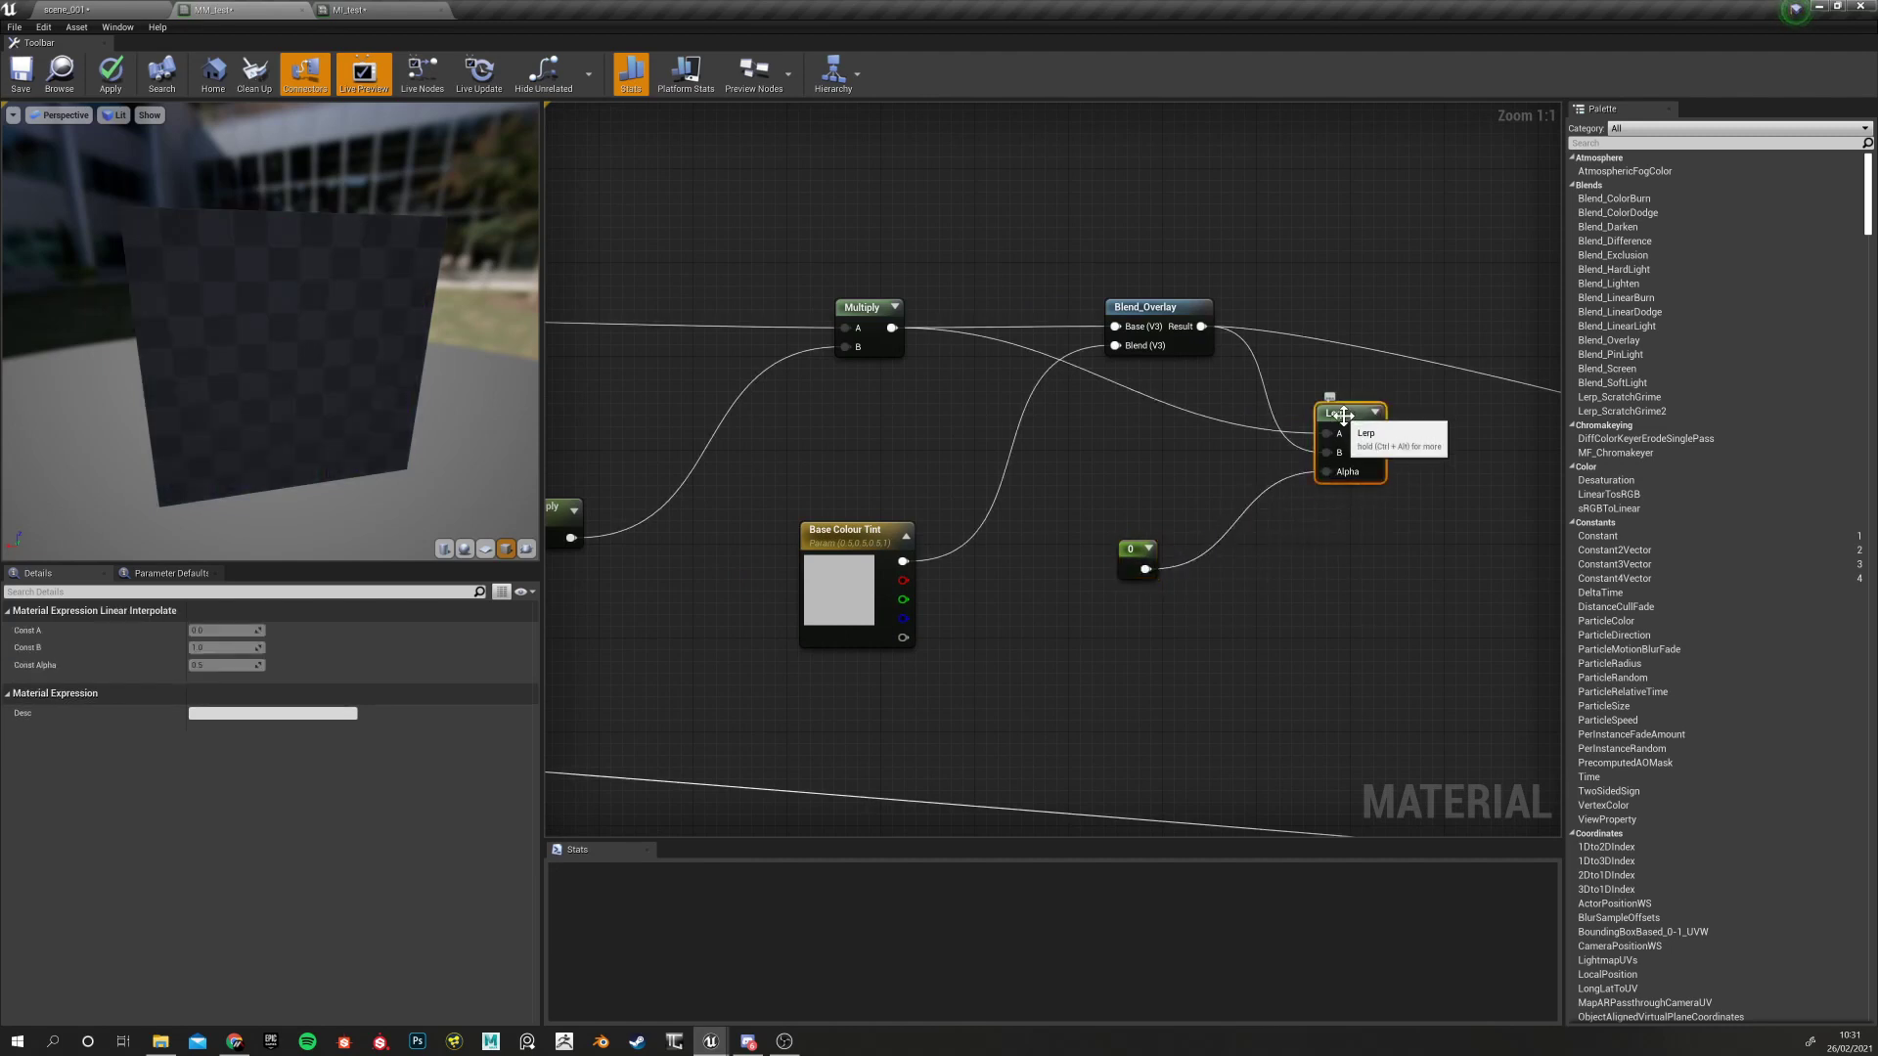
Change the Base Colour Tint default colour to red
left_click(860, 607)
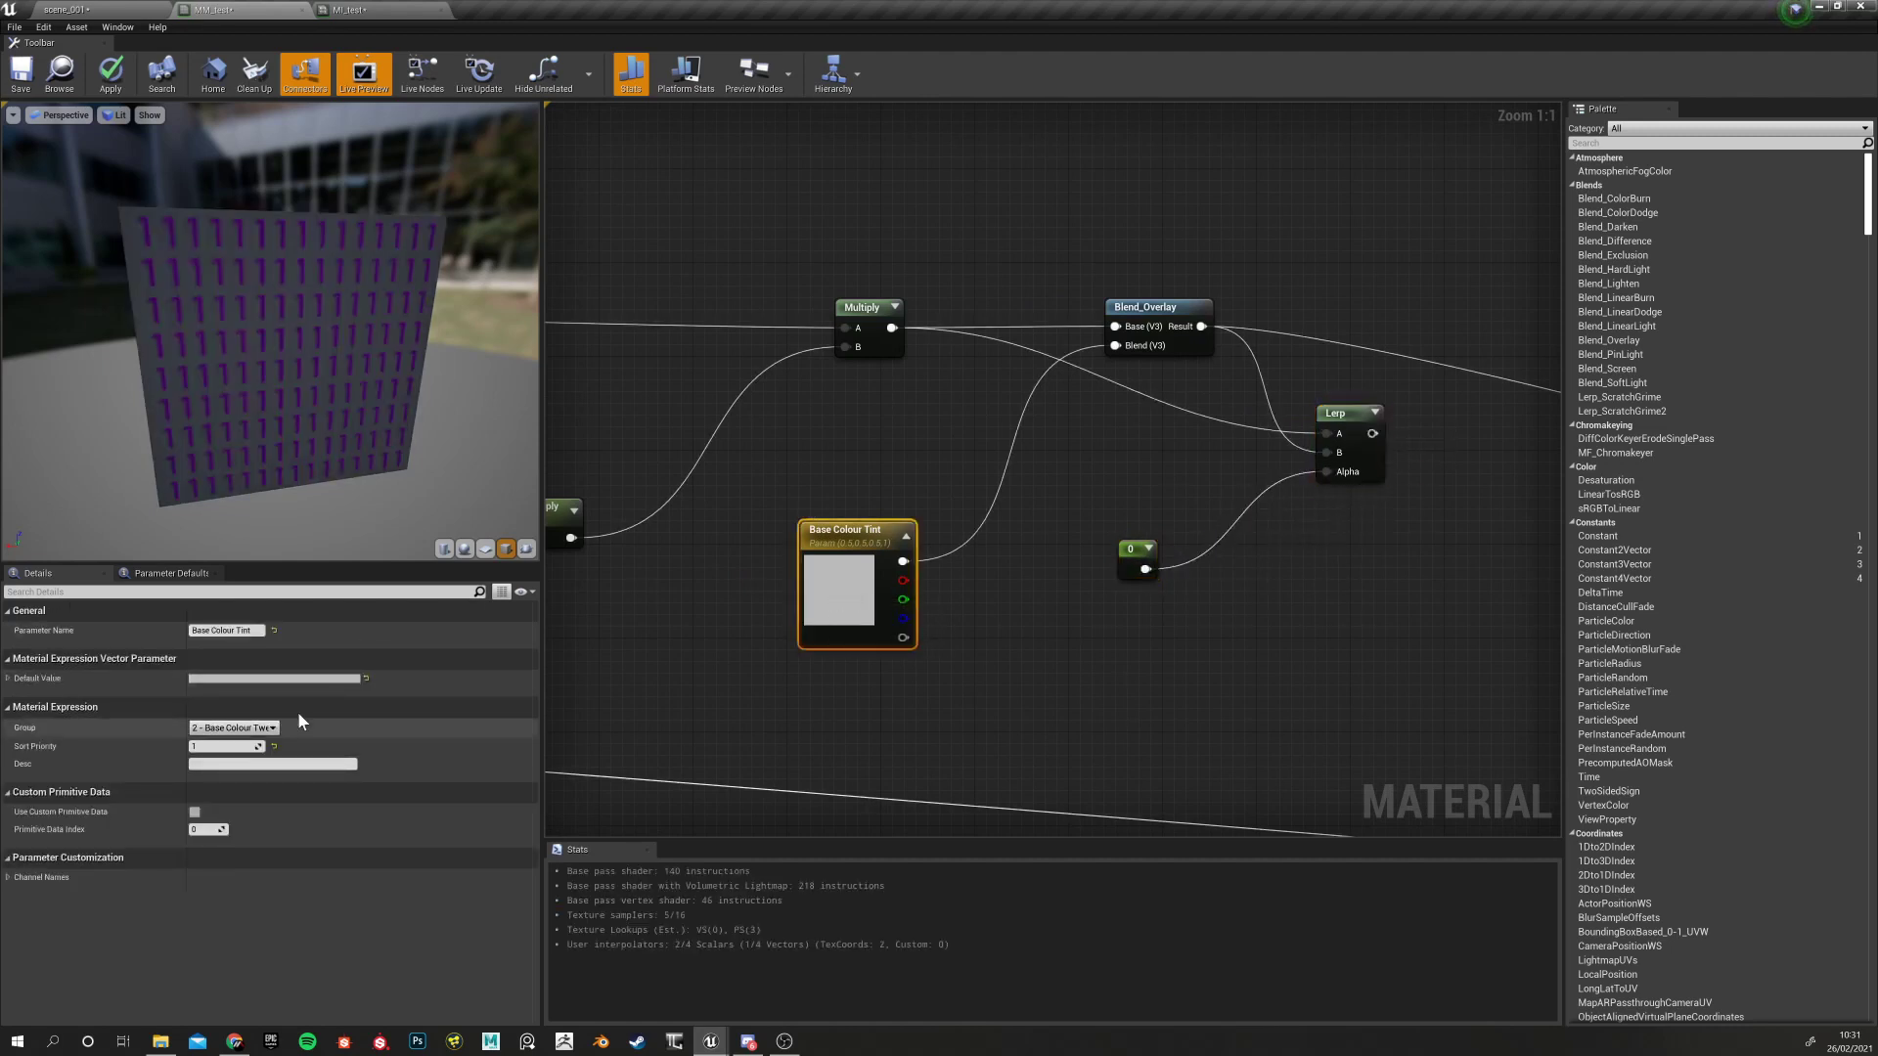
left_click(323, 680)
left_click(1245, 892)
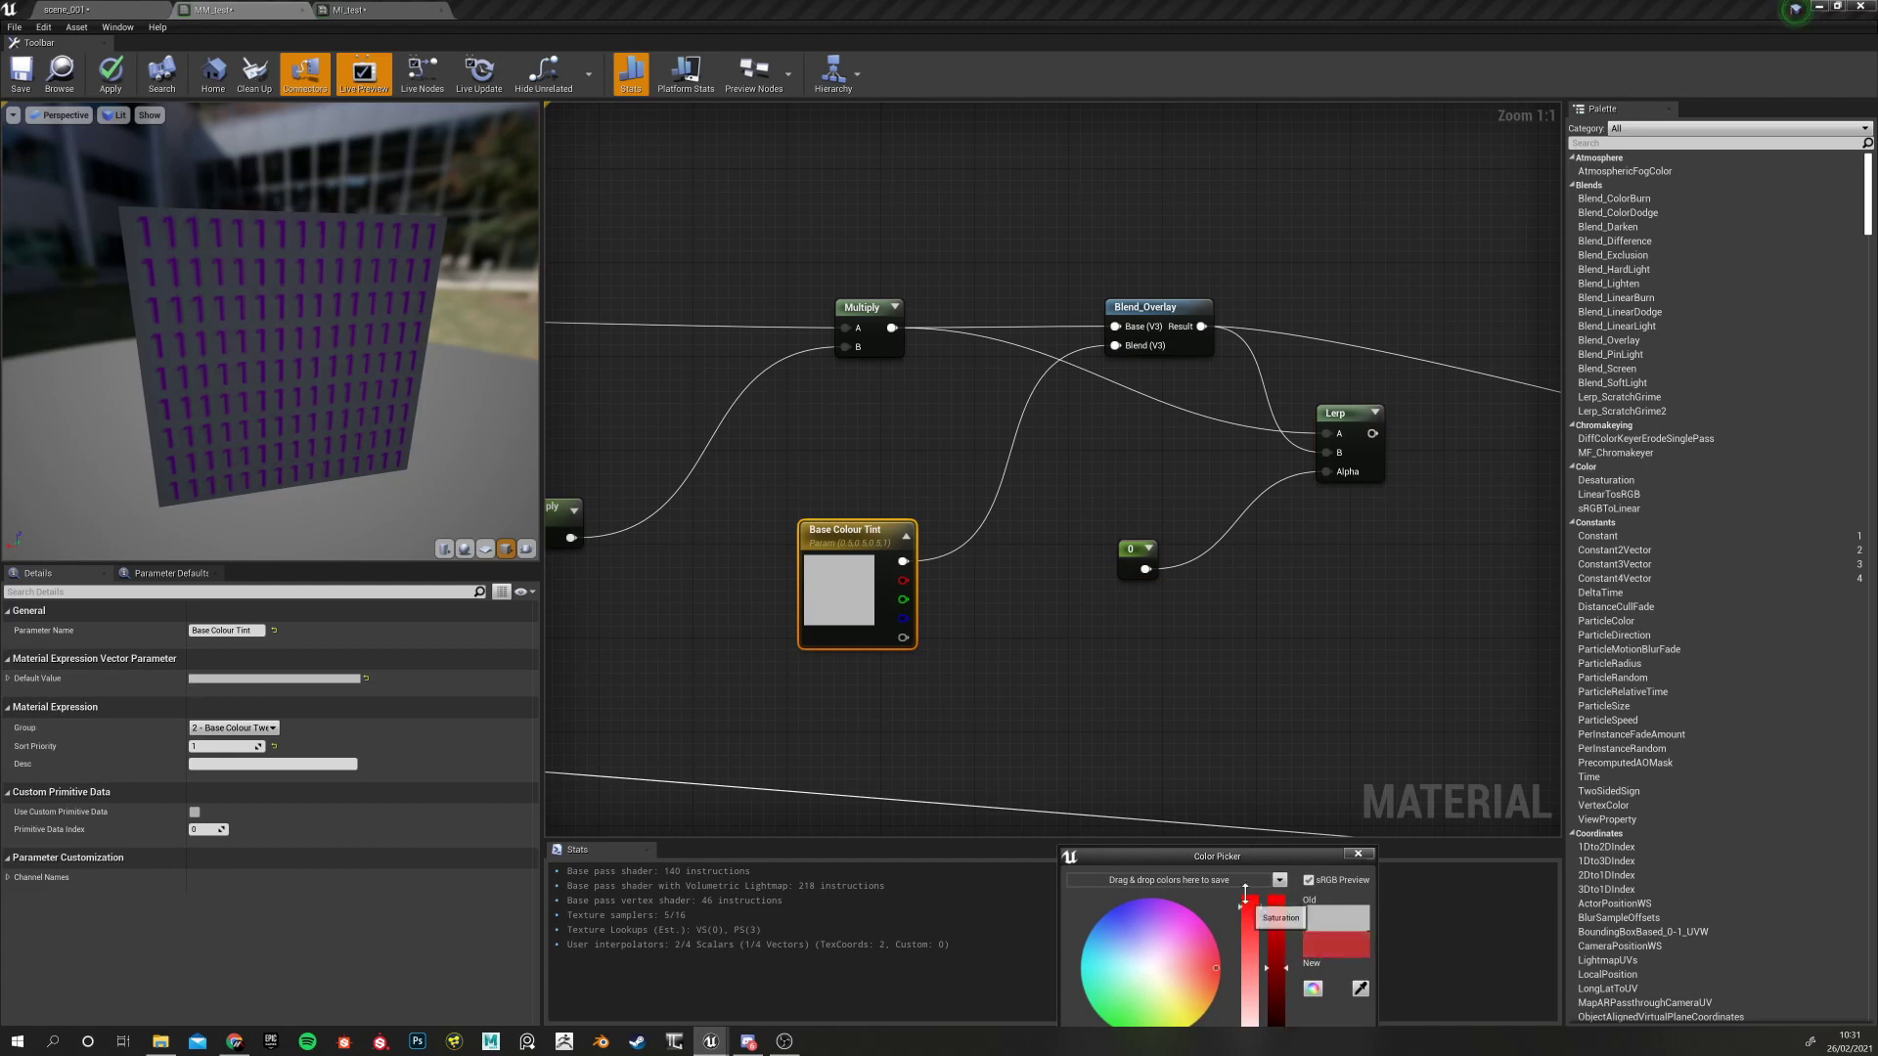
left_click_drag(1235, 849, 1223, 573)
left_click(1264, 917)
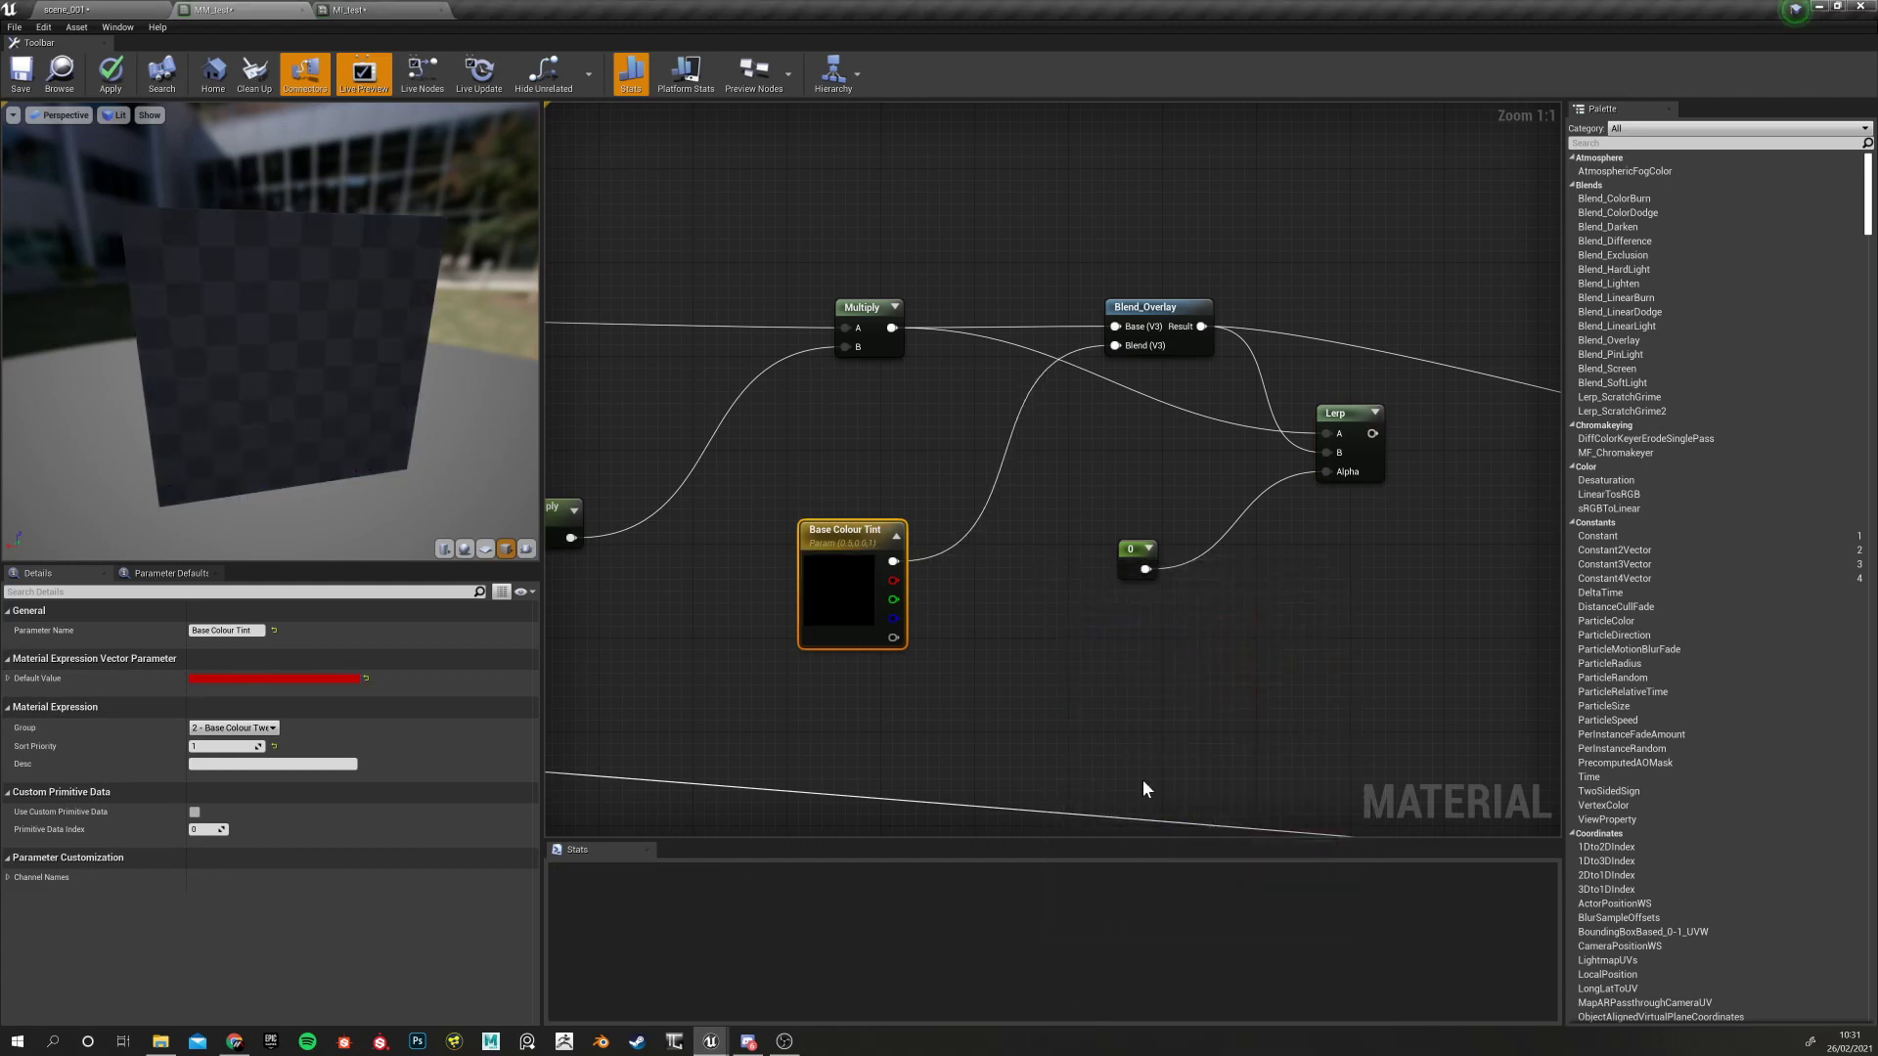
left_click(1015, 710)
left_click(847, 534)
left_click(1134, 311)
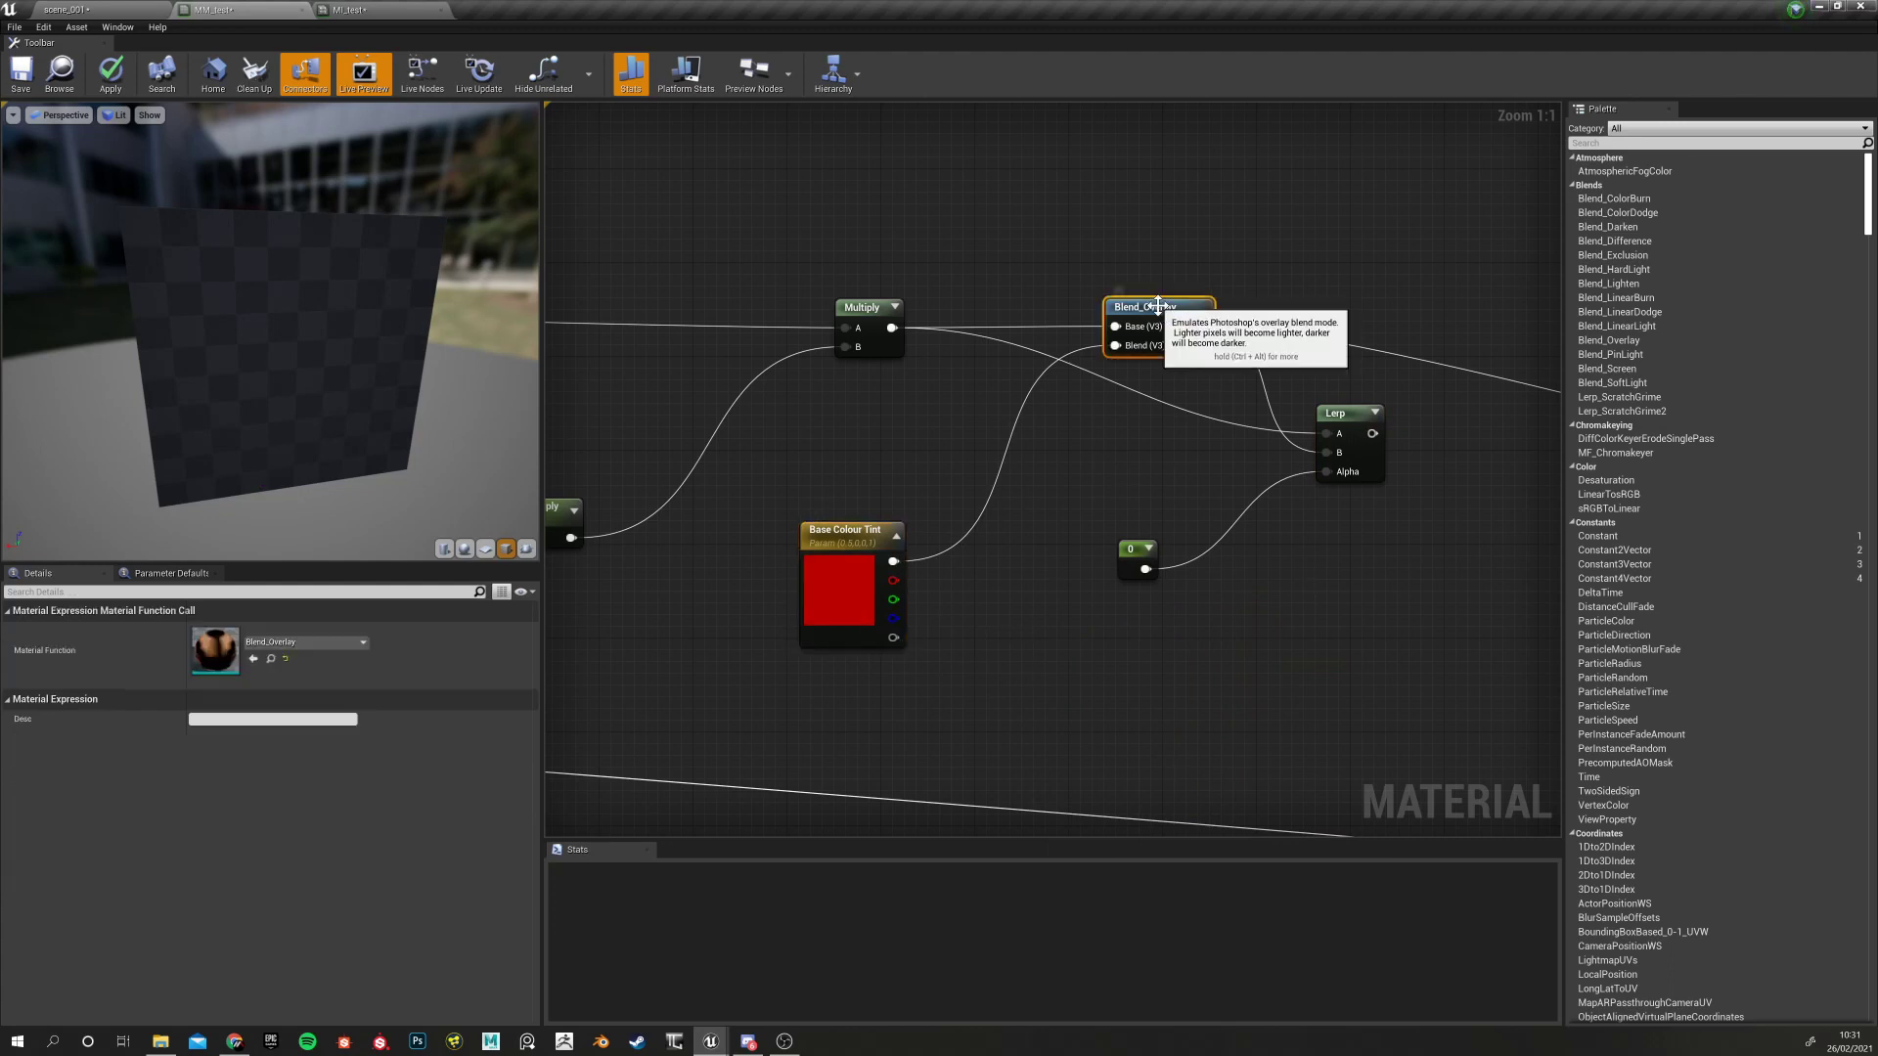
Preview the material at the Lerp node, then select the 0 constant
right_click(1356, 421)
right_click(1324, 395)
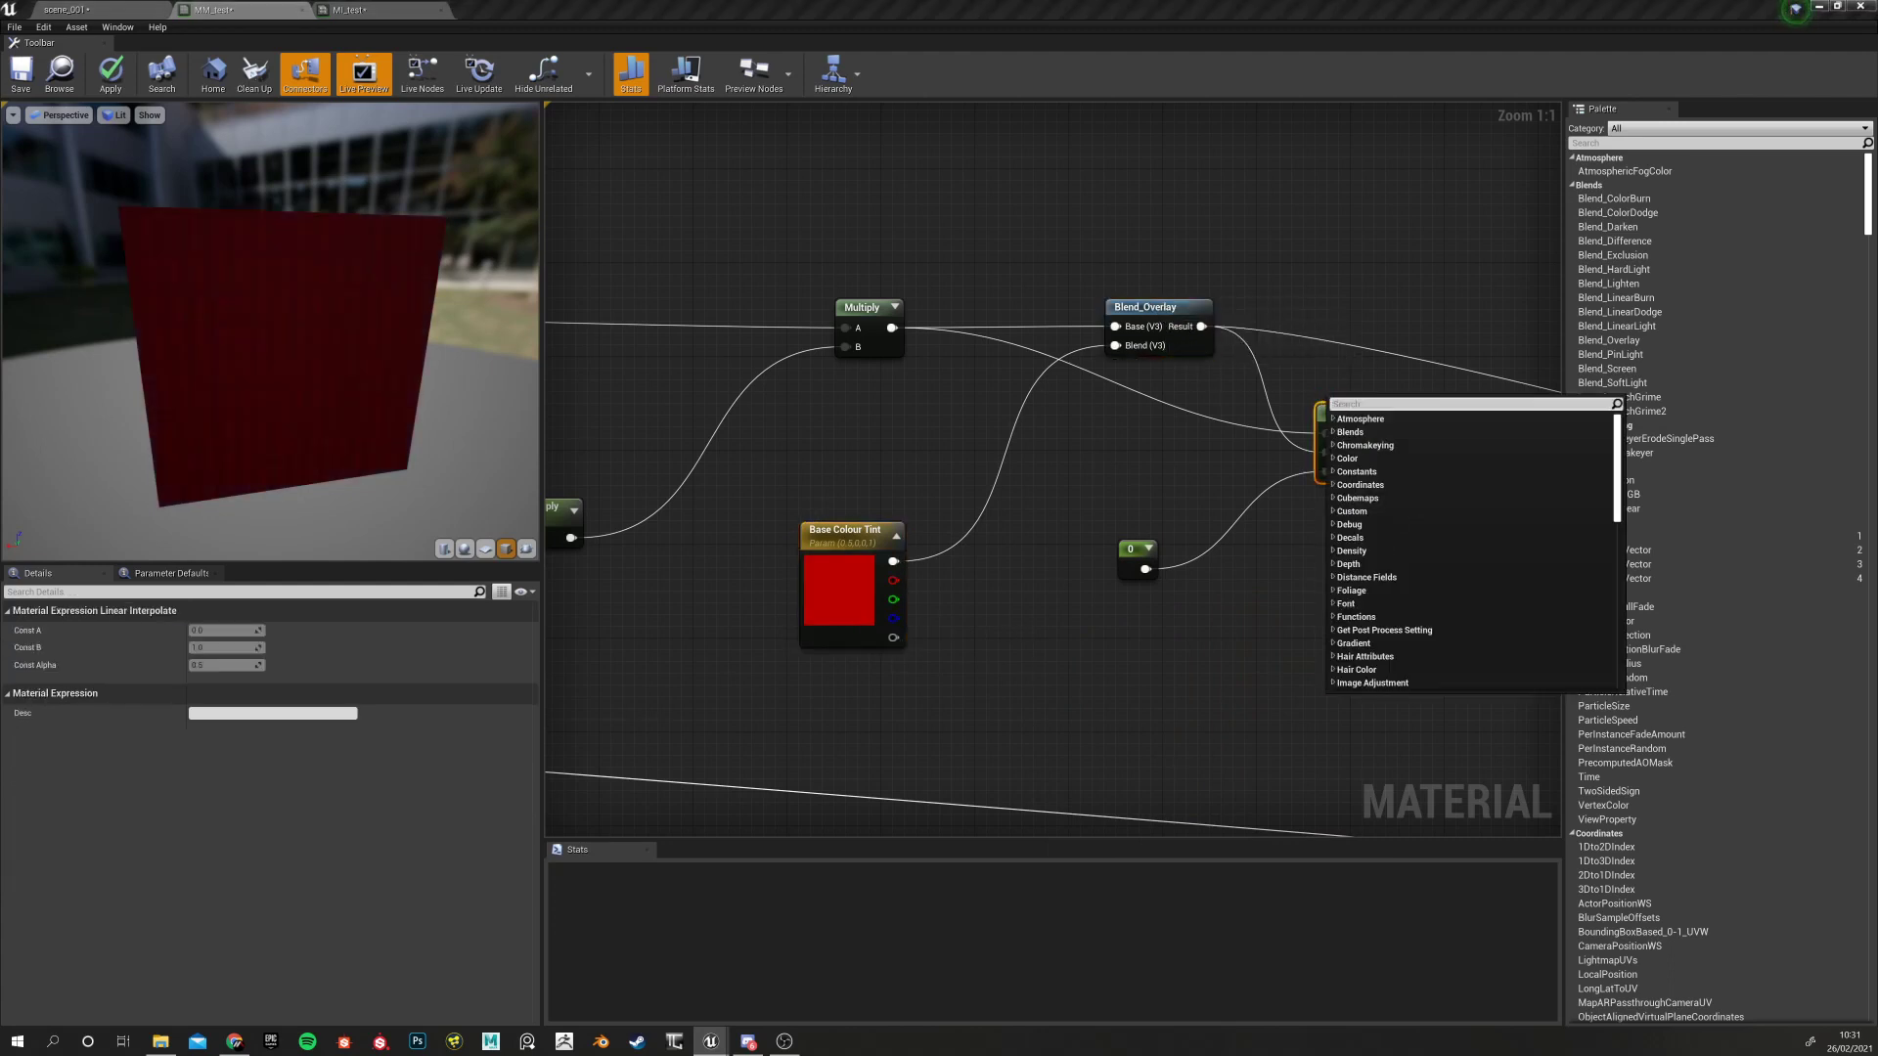
left_click(1311, 356)
right_click(1341, 416)
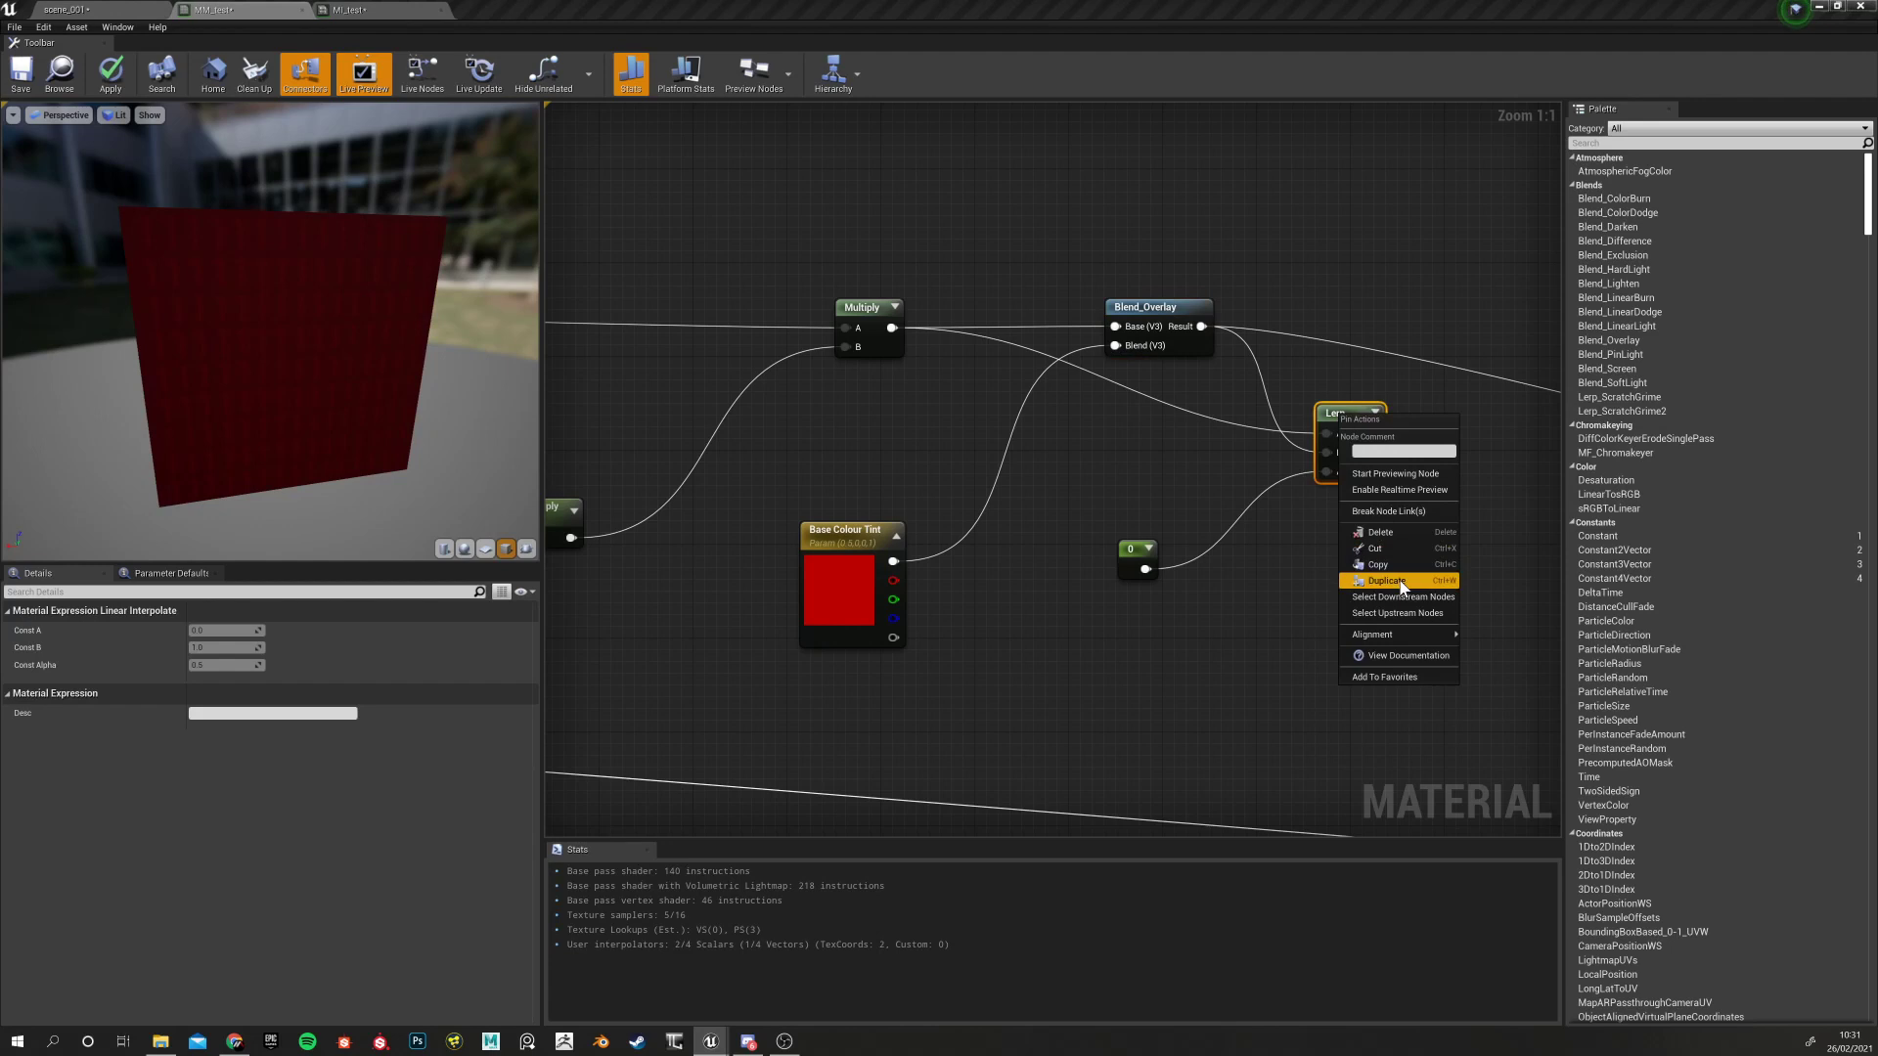
left_click(1395, 474)
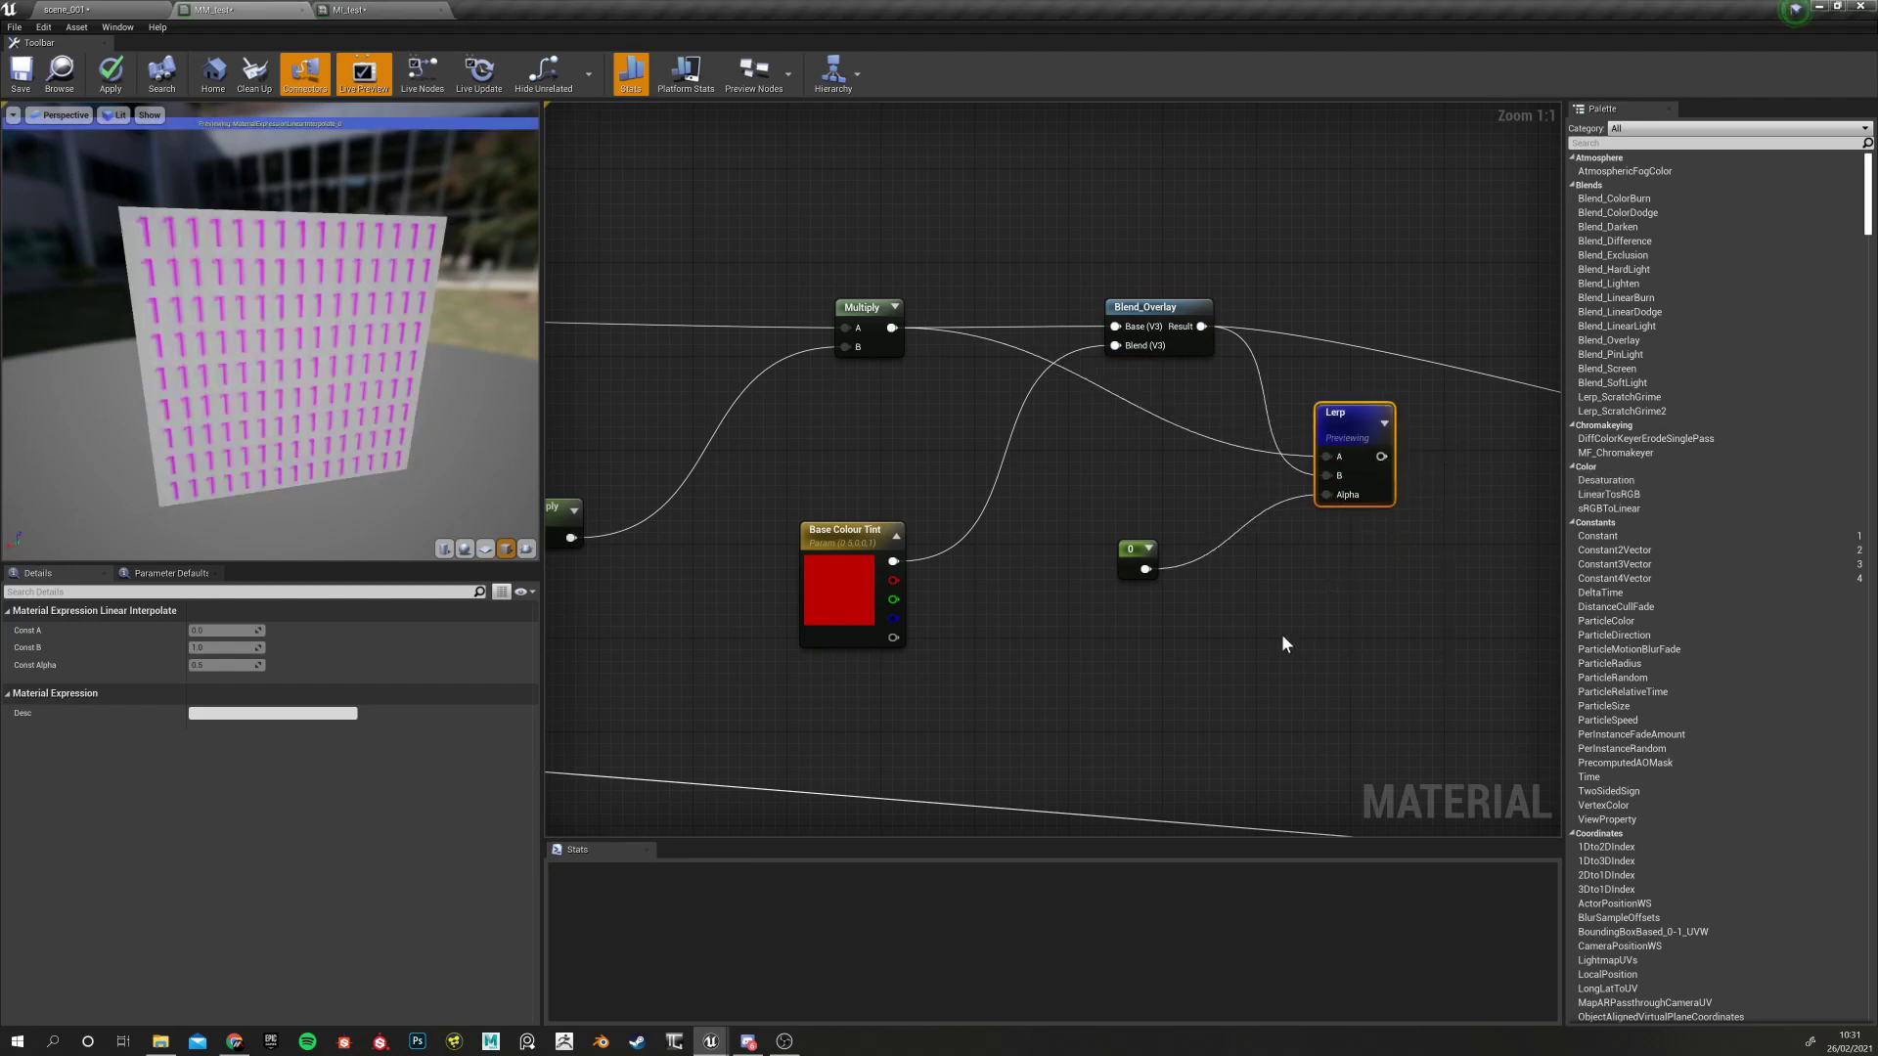
right_click_drag(1161, 503, 1000, 519)
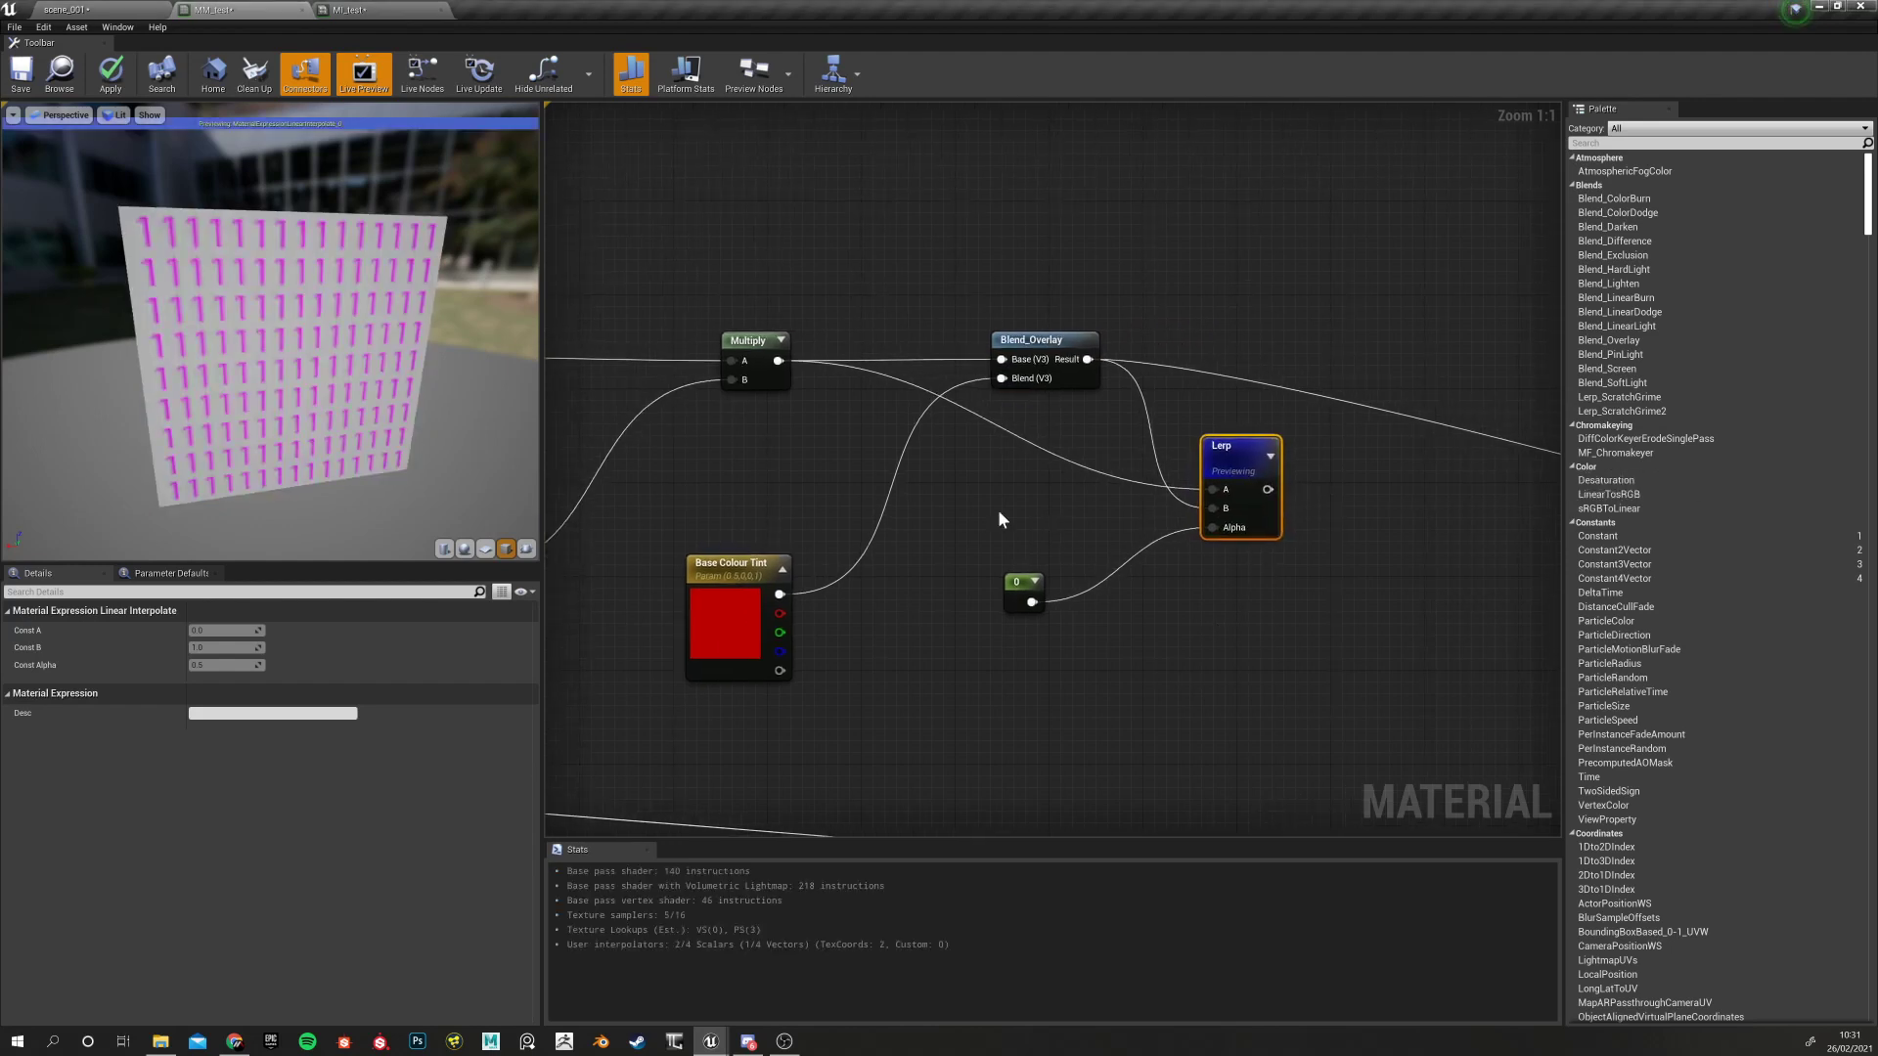
left_click(1022, 590)
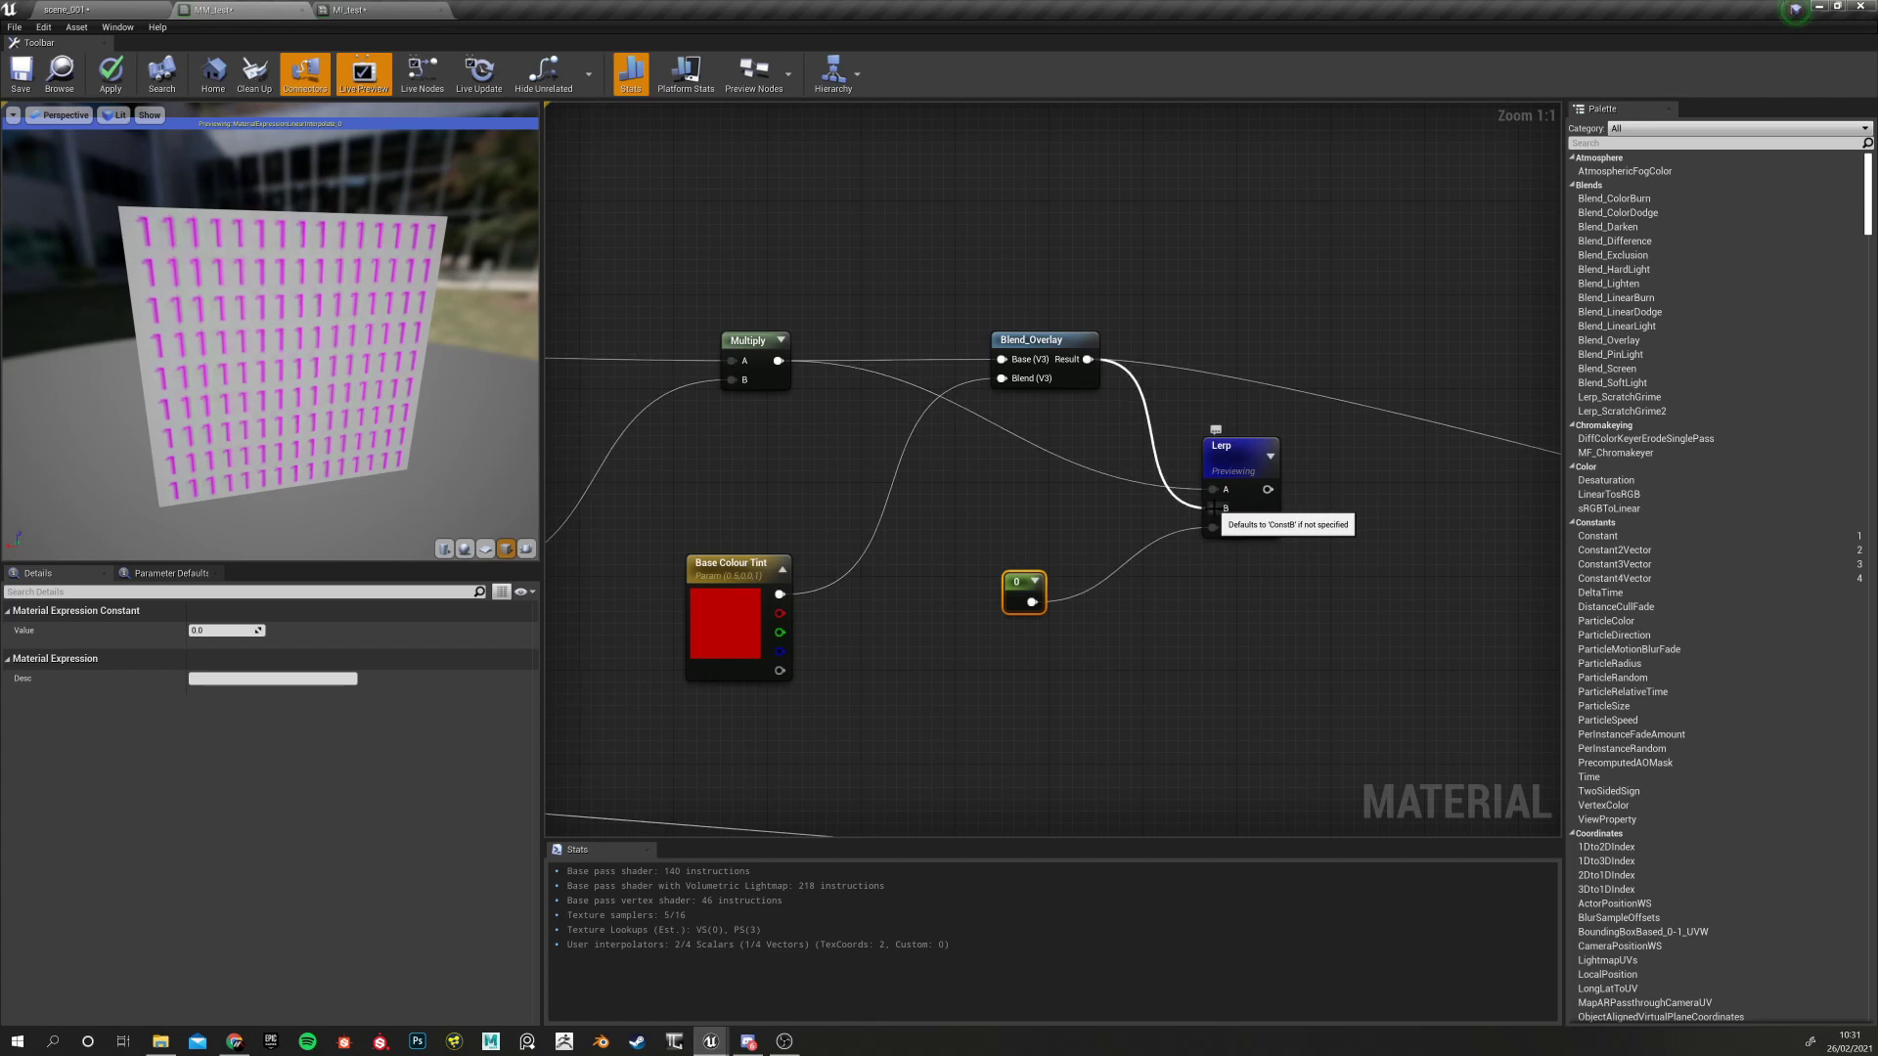
Set the Lerp's alpha Constant value to 0.5 in the Details panel
left_click(212, 631)
type("1")
key("Return")
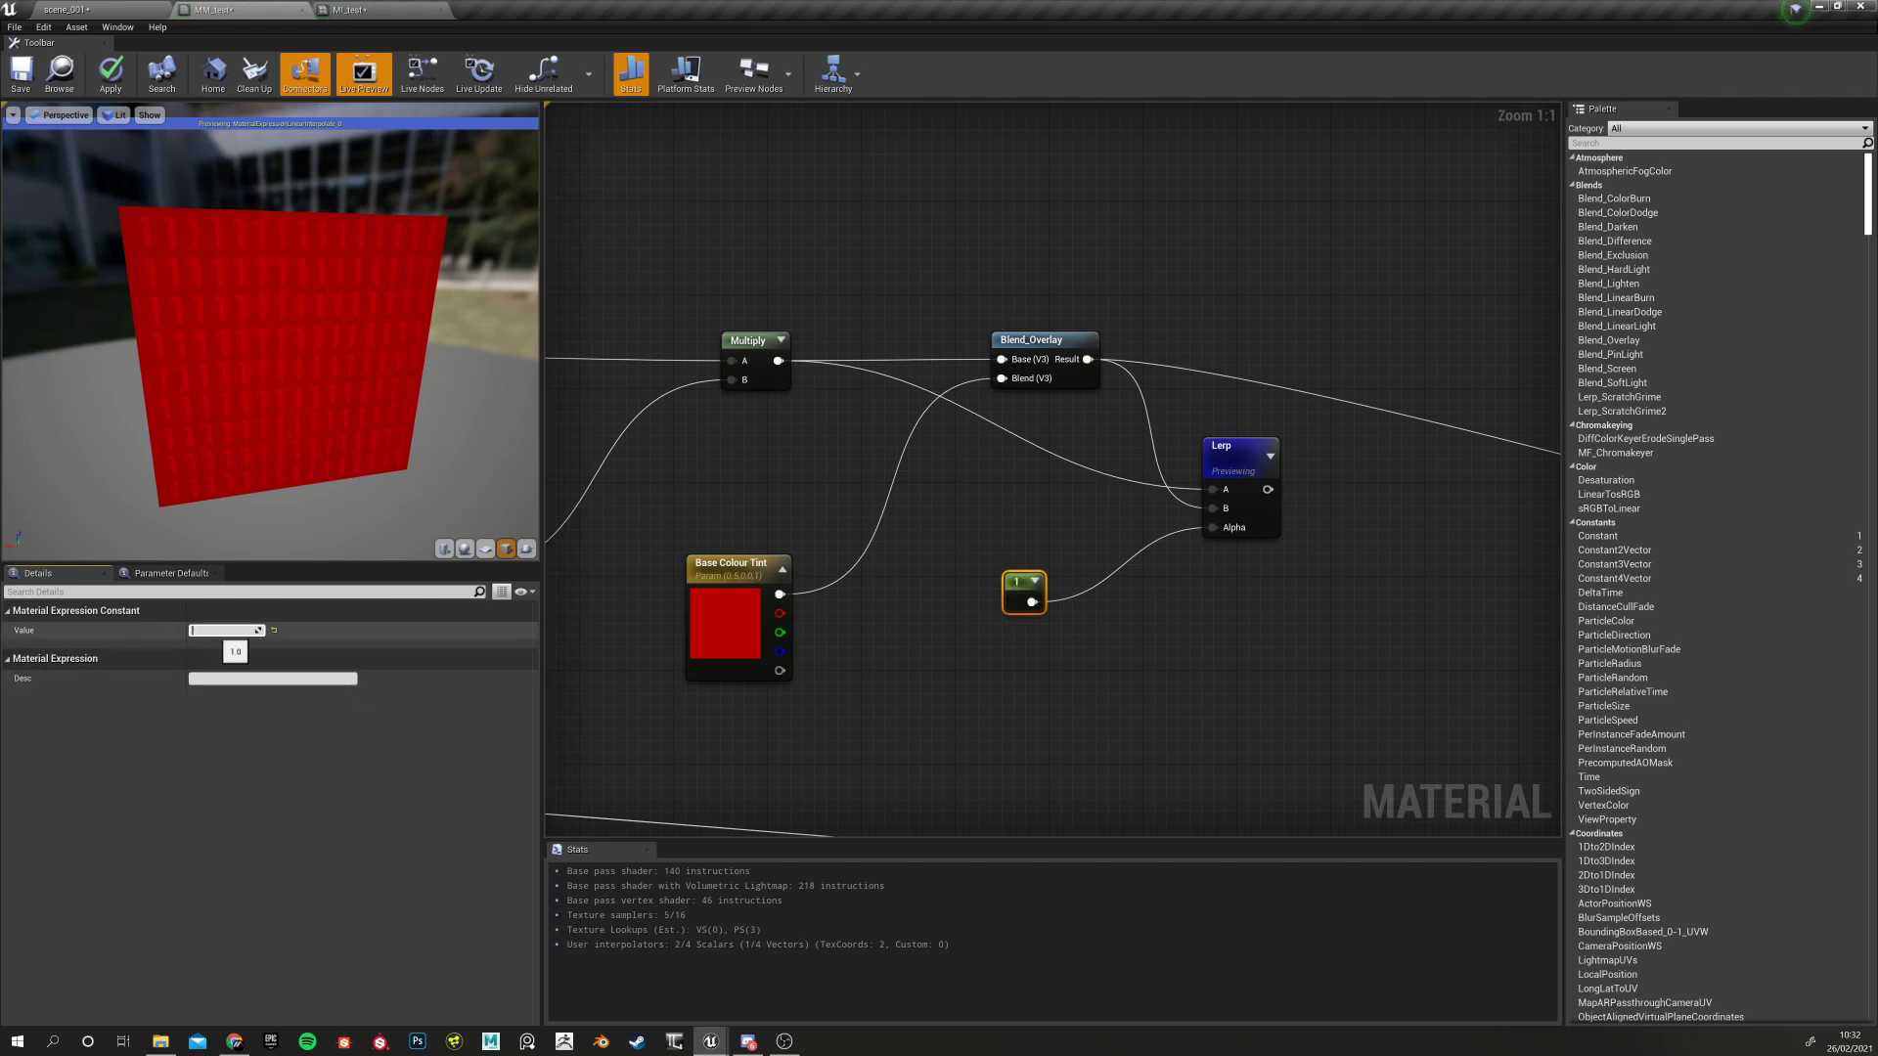
key("Return")
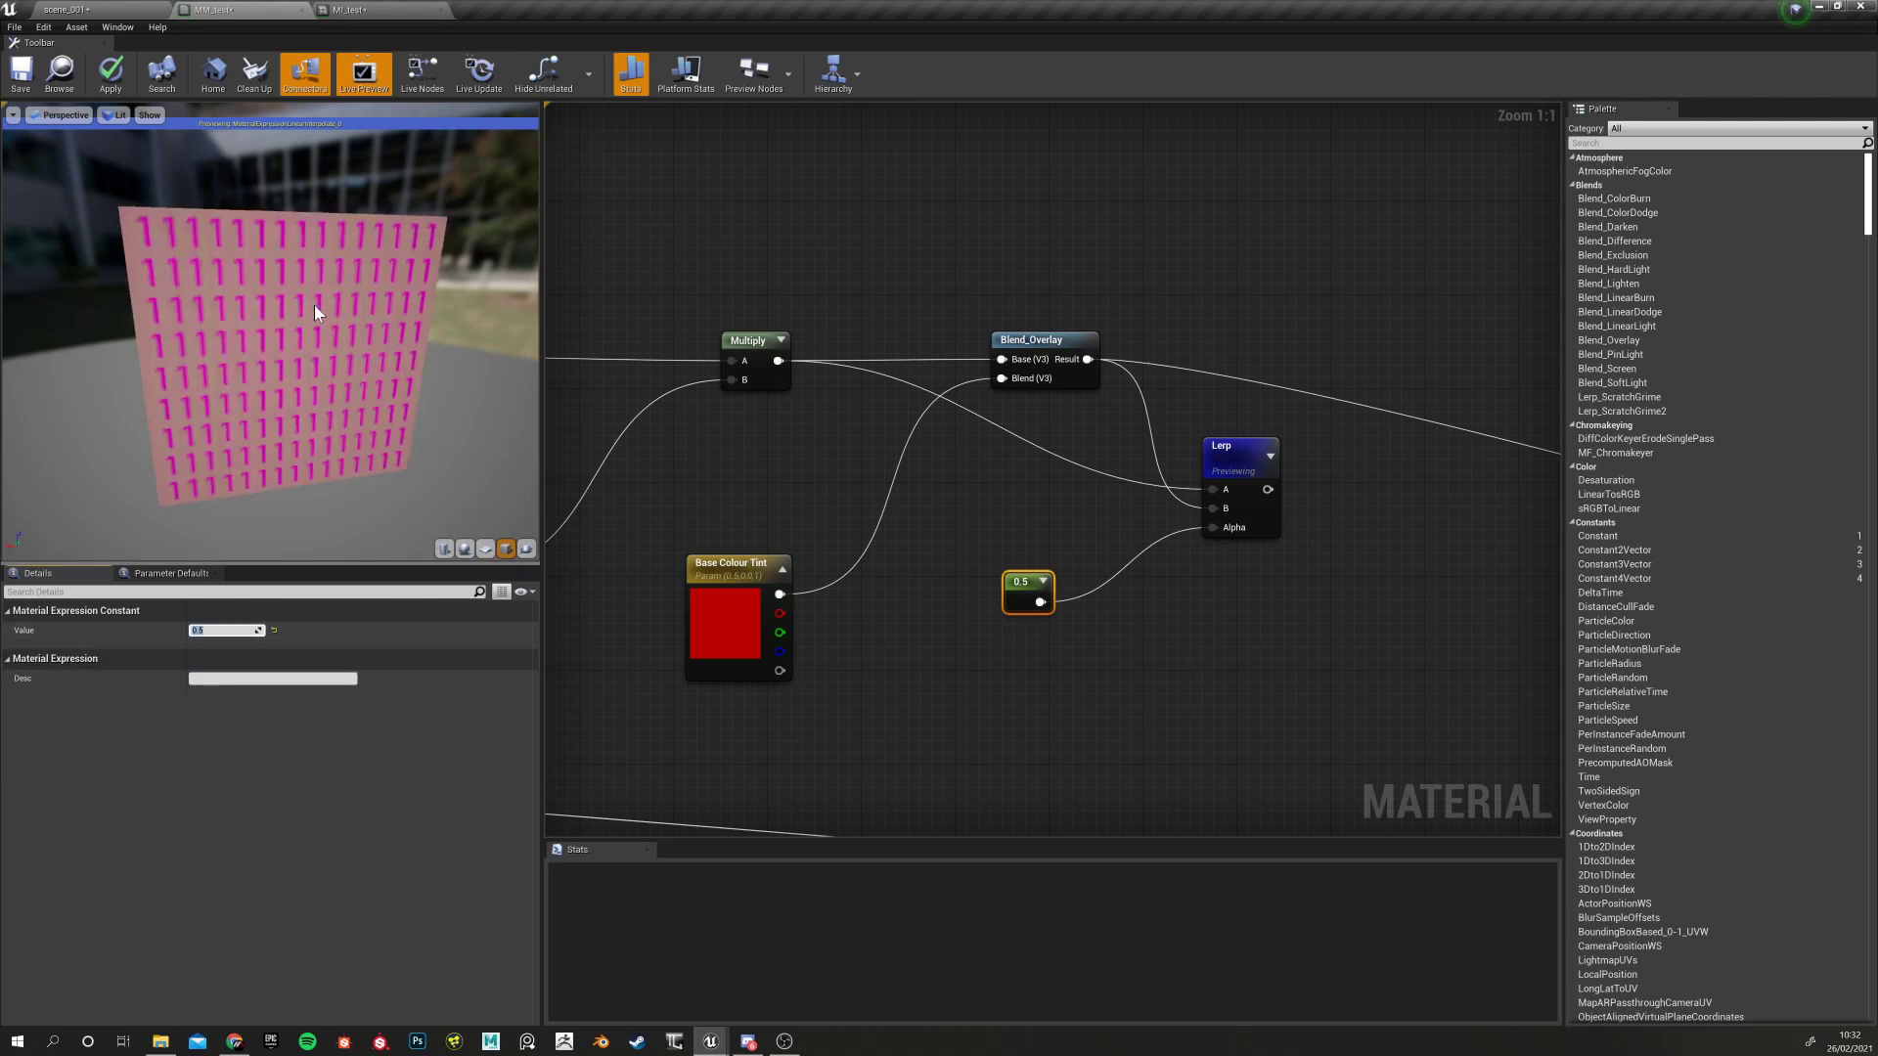
Look over the Multiply and texture nodes, then reselect the 0.5 constant node
right_click_drag(765, 475, 1202, 477)
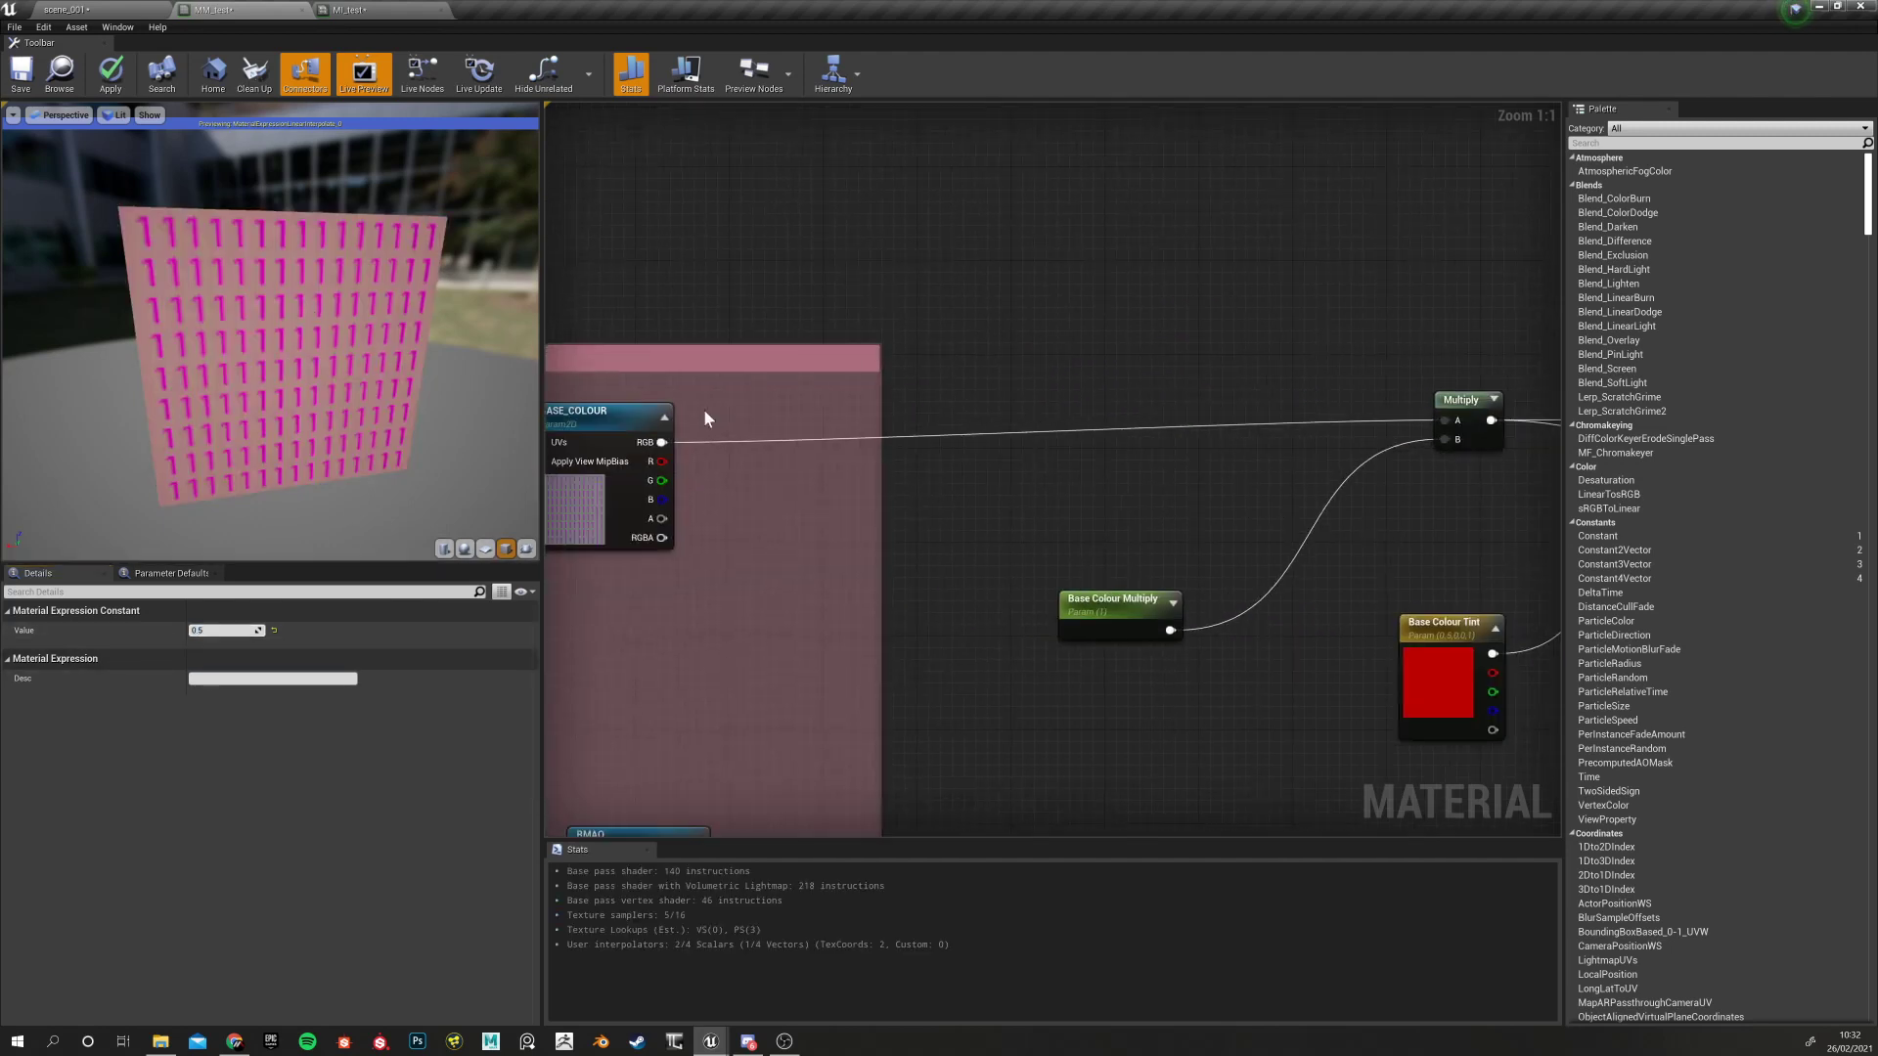
right_click_drag(558, 491, 553, 420)
left_click(993, 504)
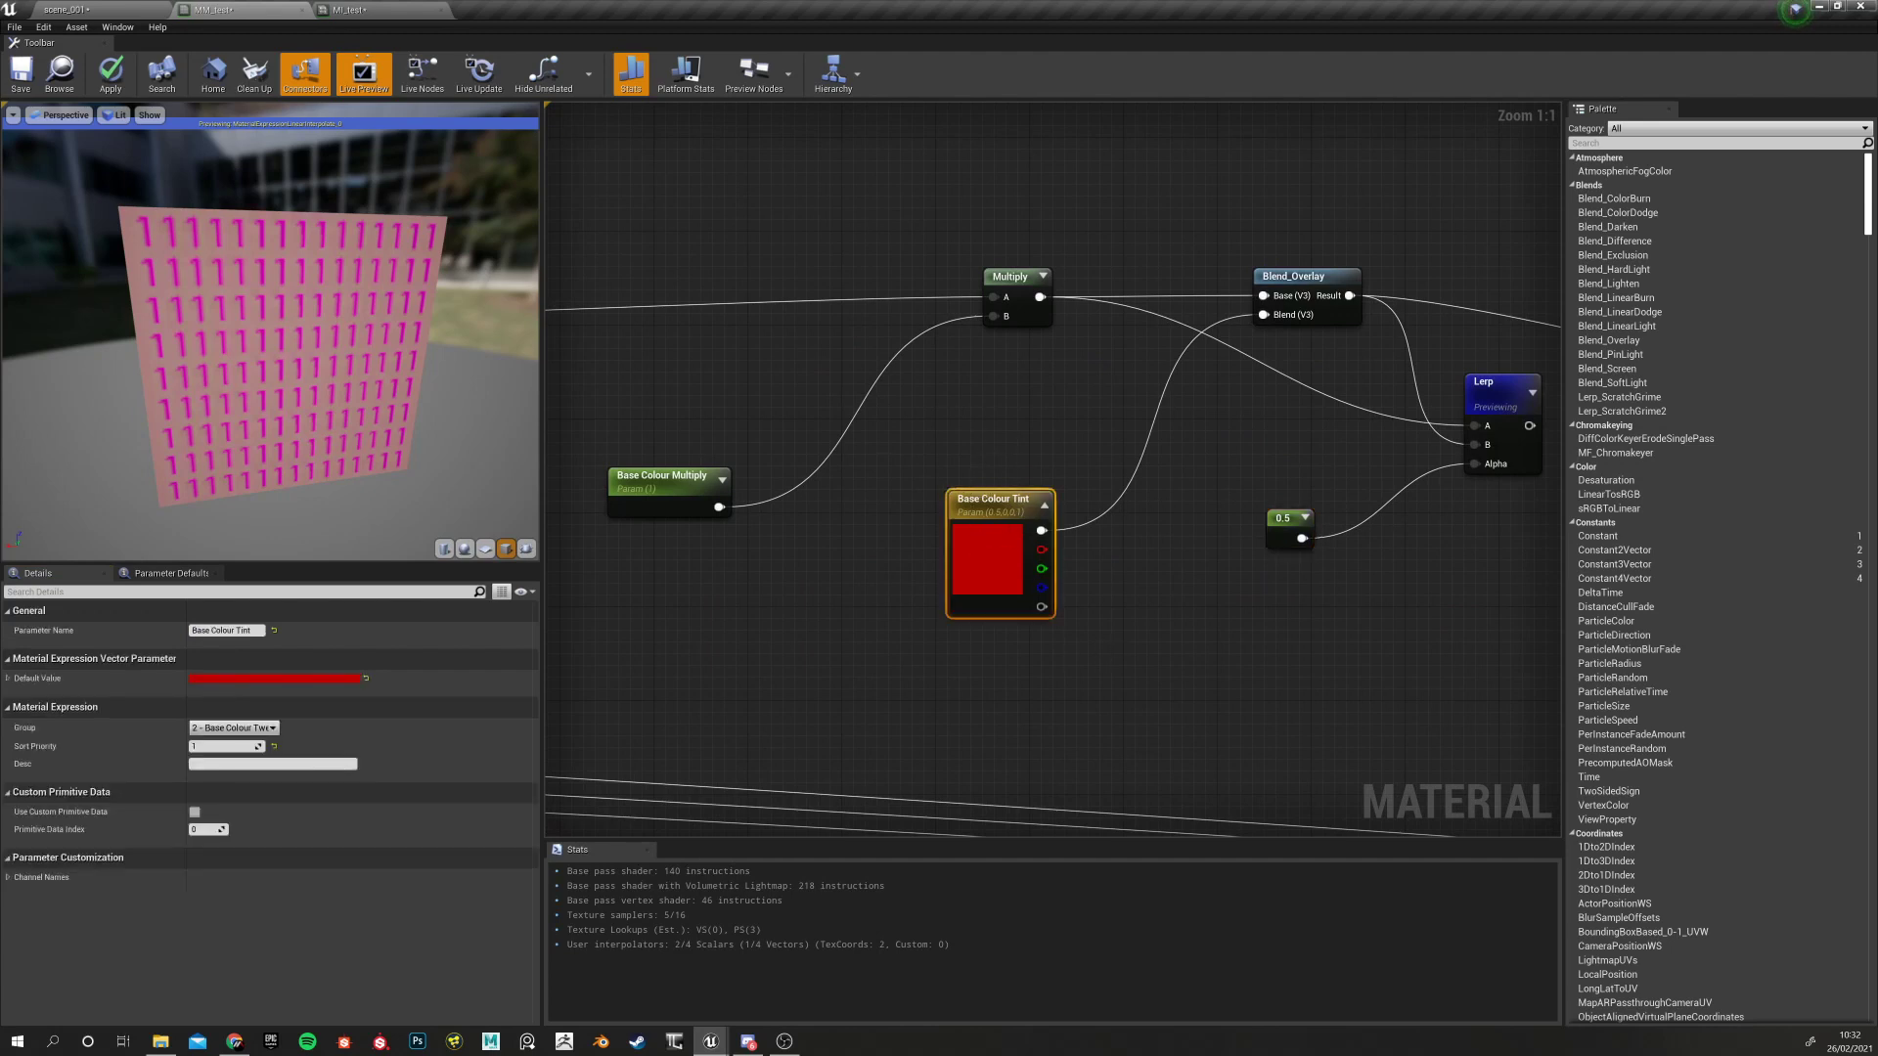
right_click_drag(1076, 632, 899, 636)
left_click(1103, 525)
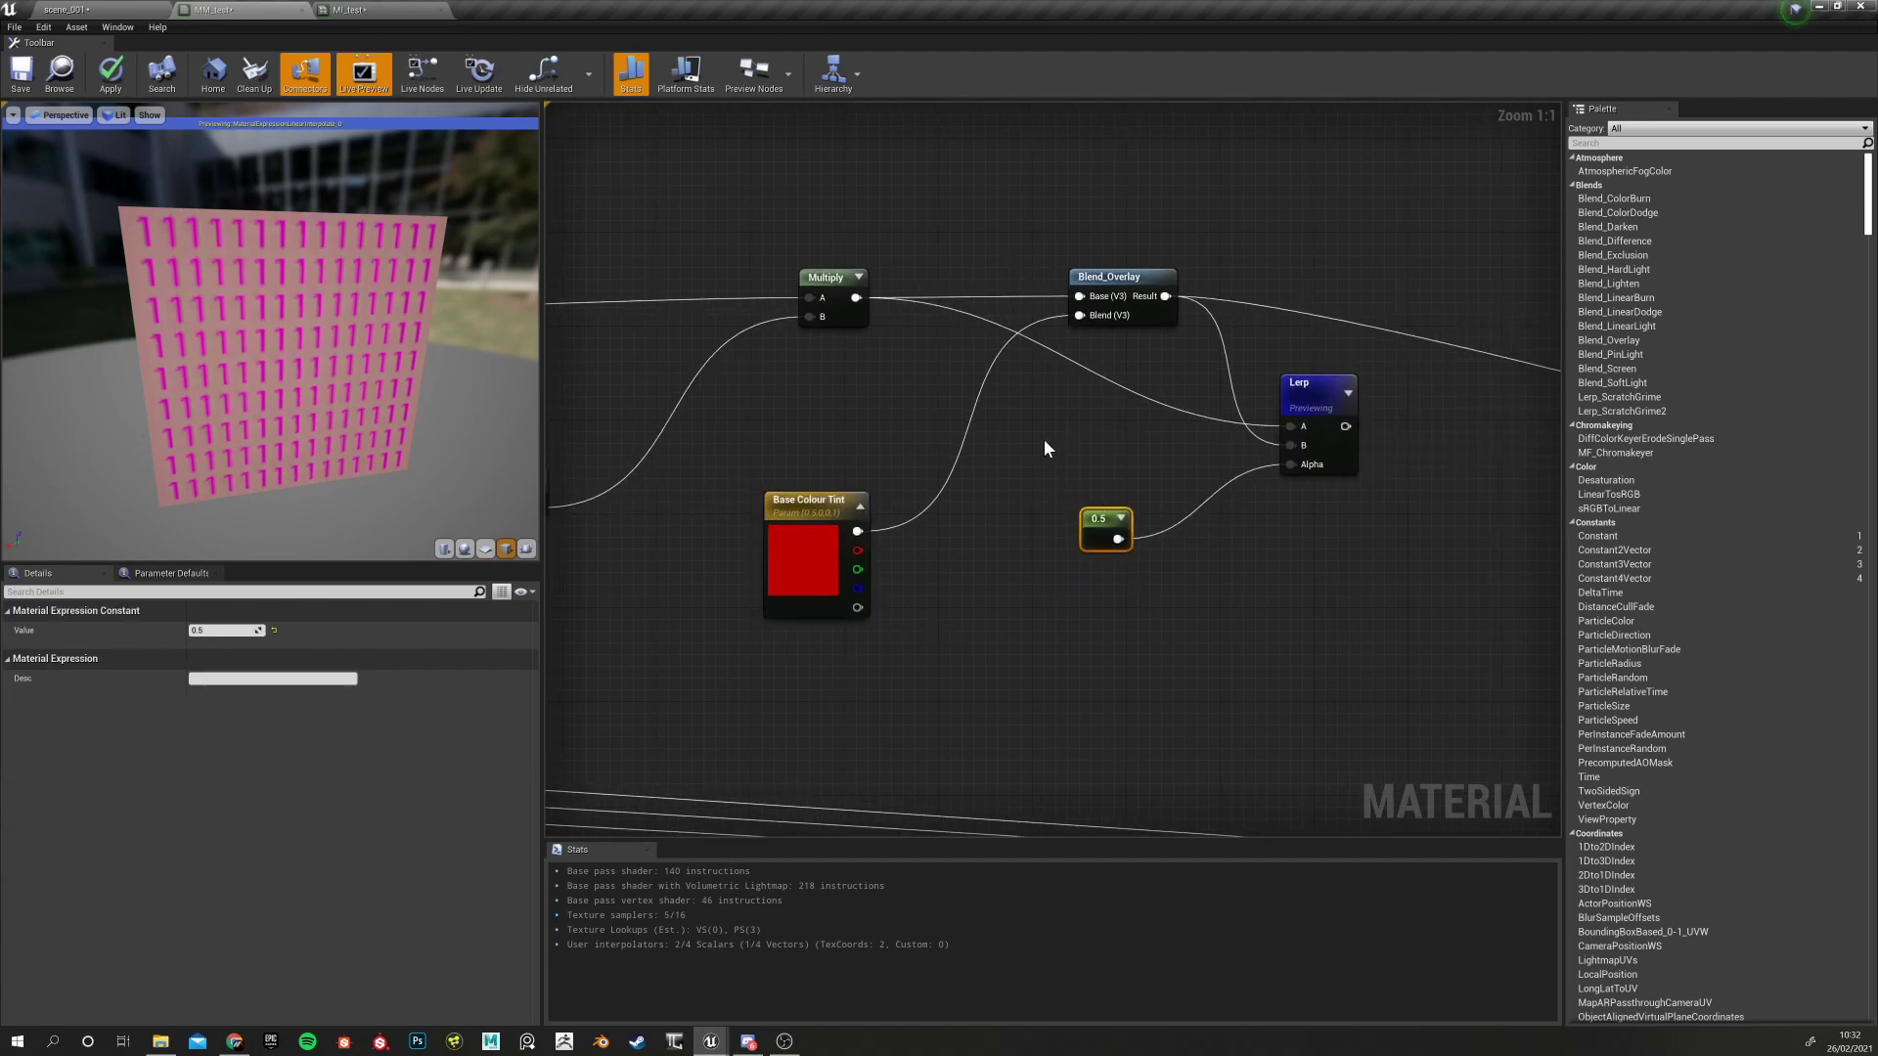
left_click_drag(1035, 430, 1121, 626)
right_click_drag(1064, 627, 951, 611)
left_click_drag(940, 464, 1044, 609)
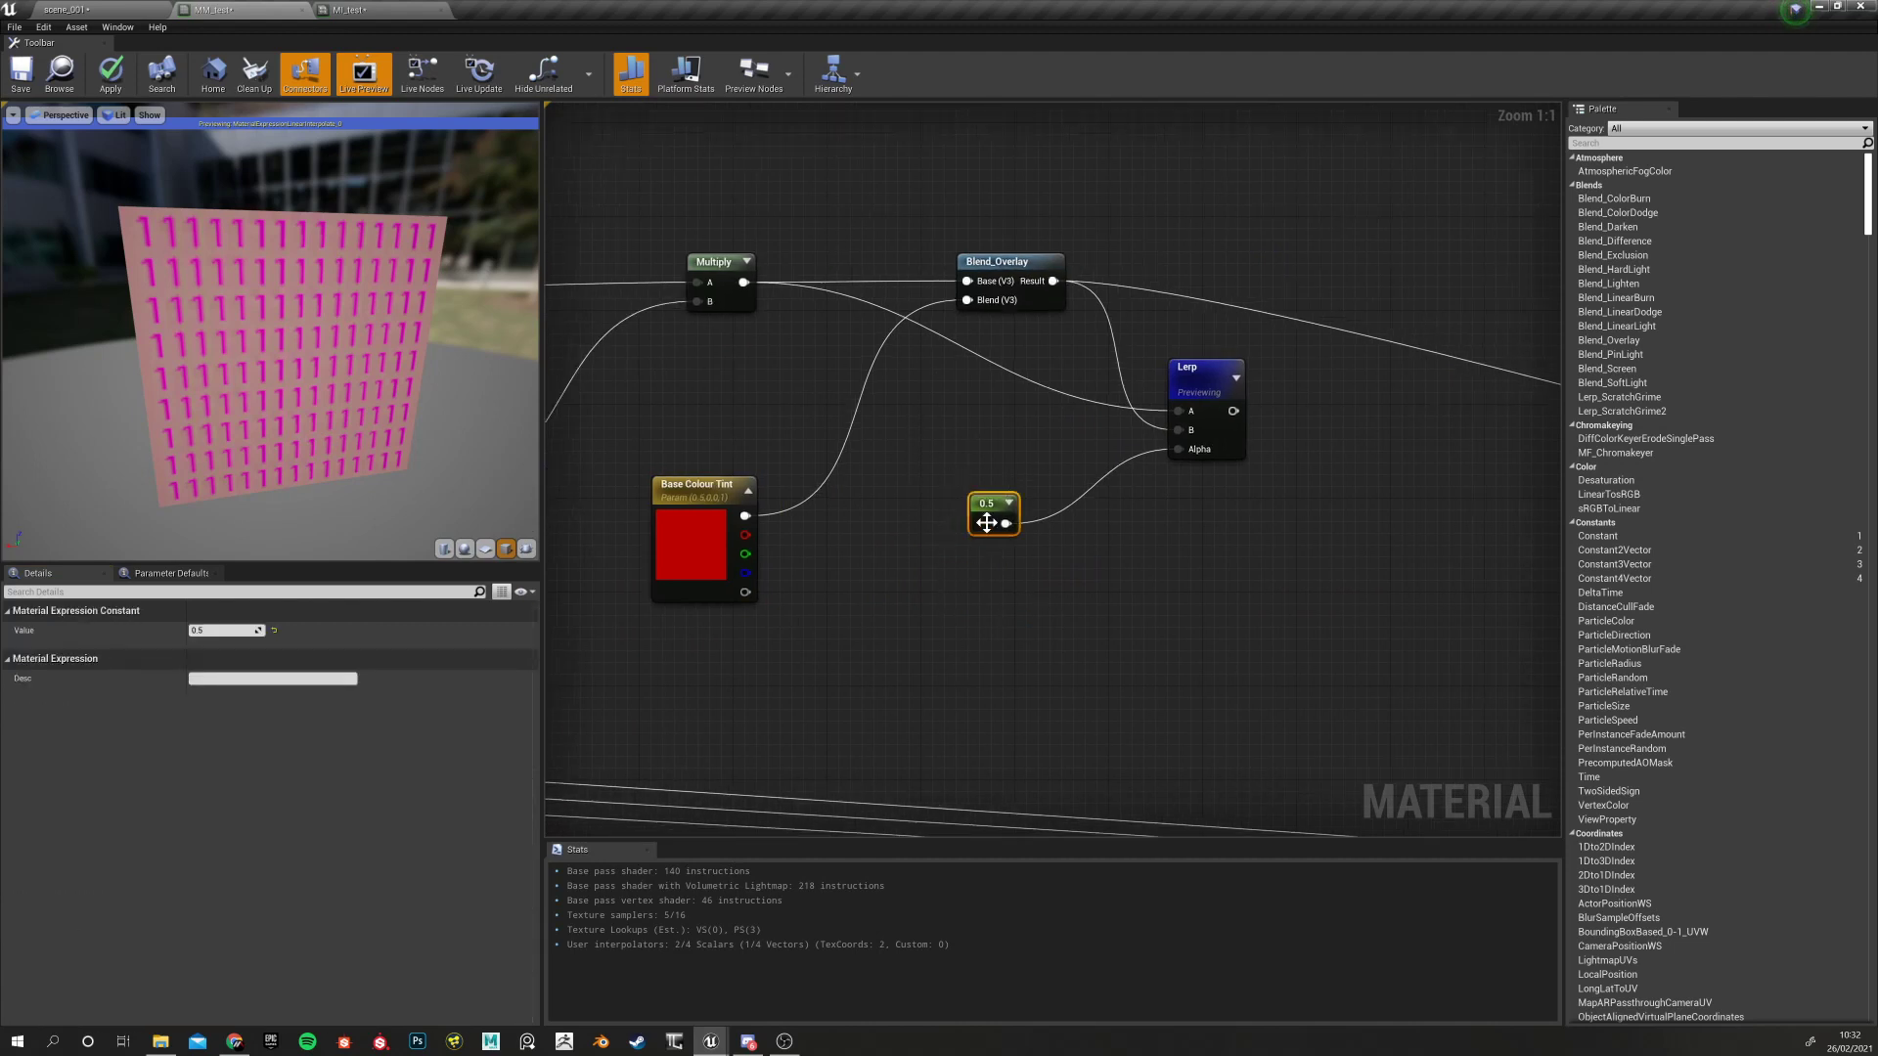
Convert the 0.5 constant to a parameter named 'Base Colour Tint Amount'
right_click(989, 514)
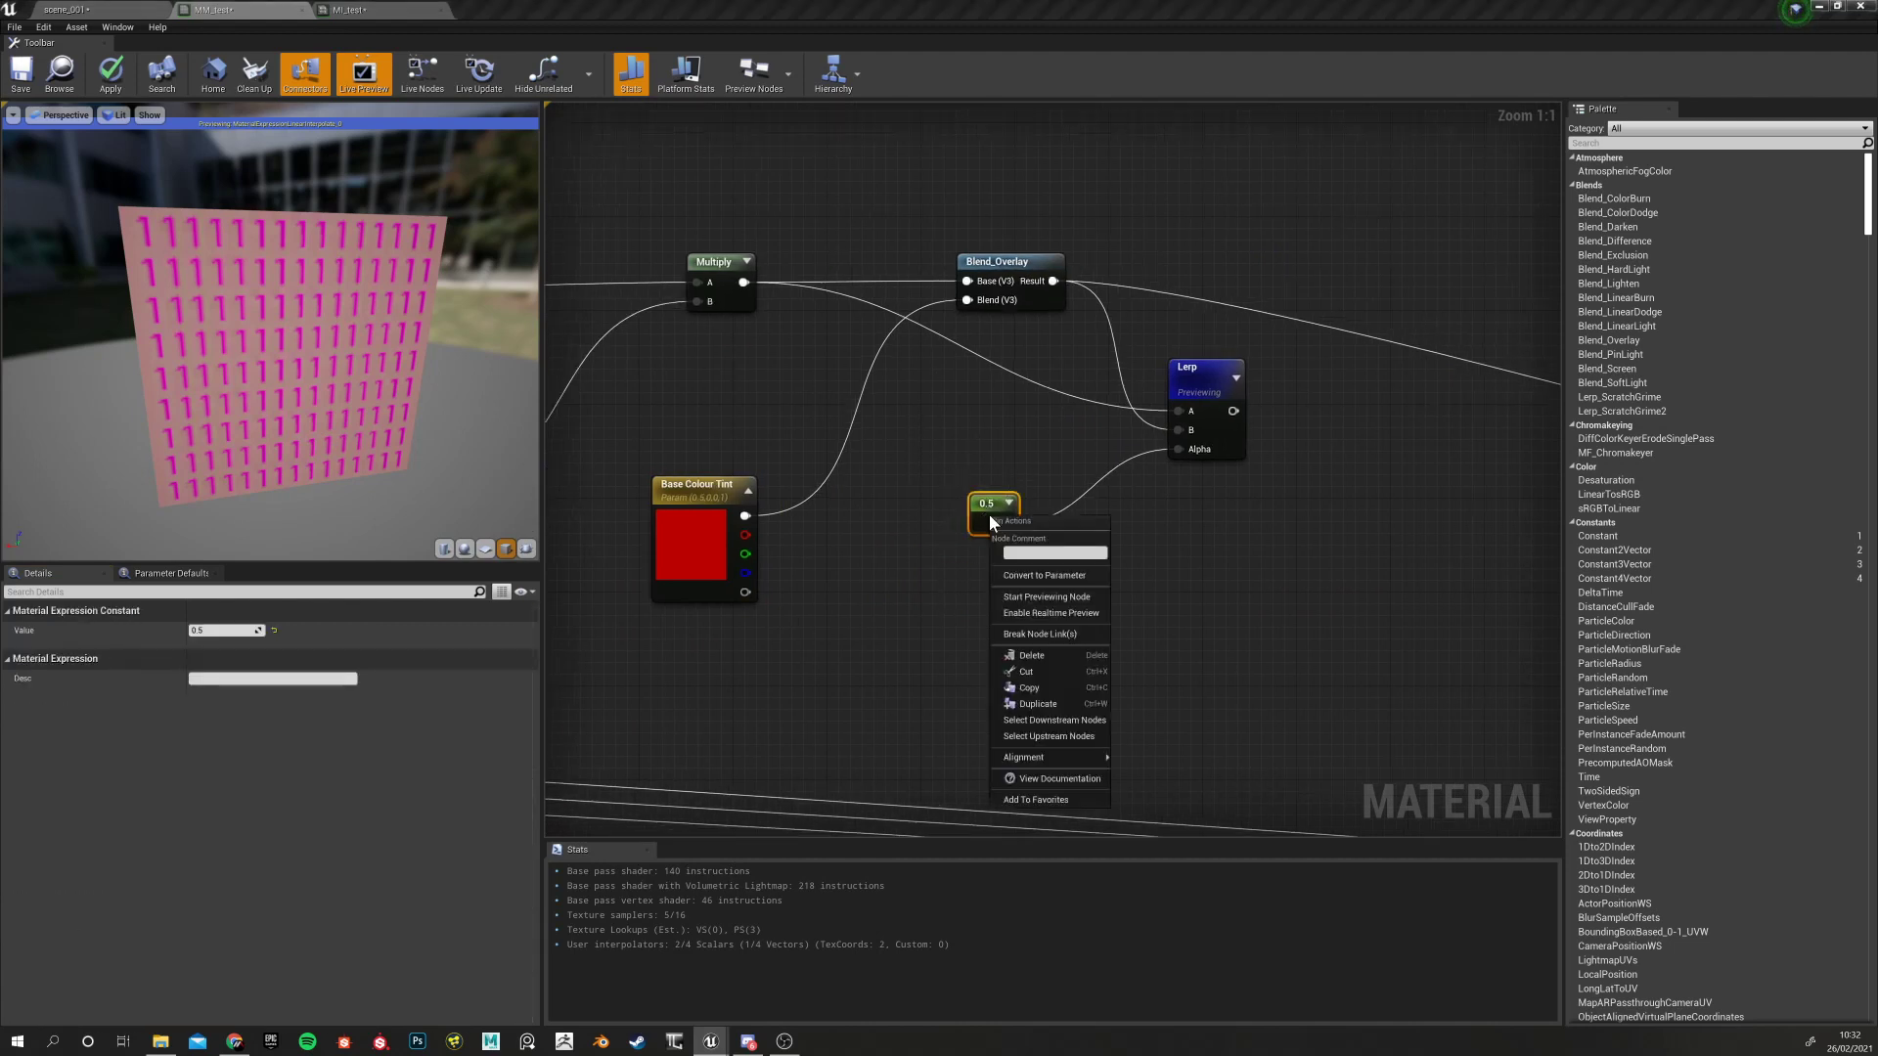
left_click(1063, 577)
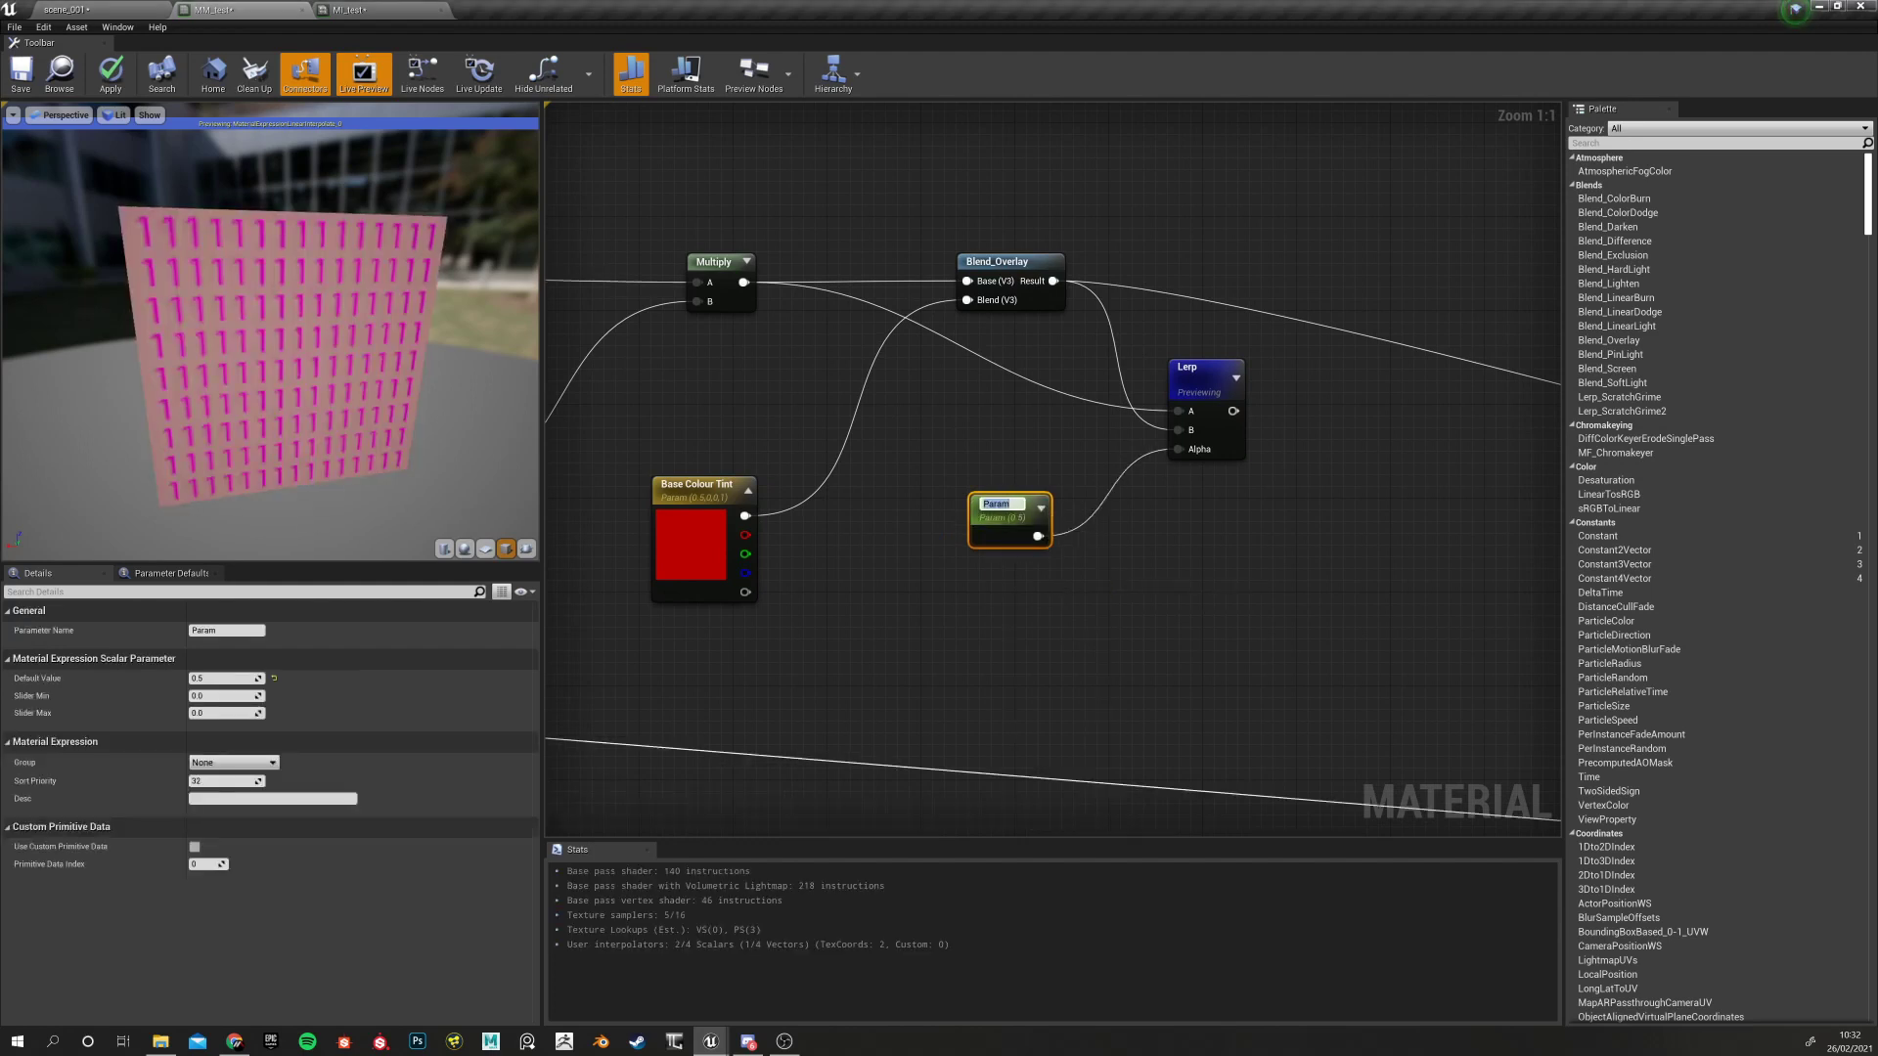
type("Base Colour Tint Amopunt")
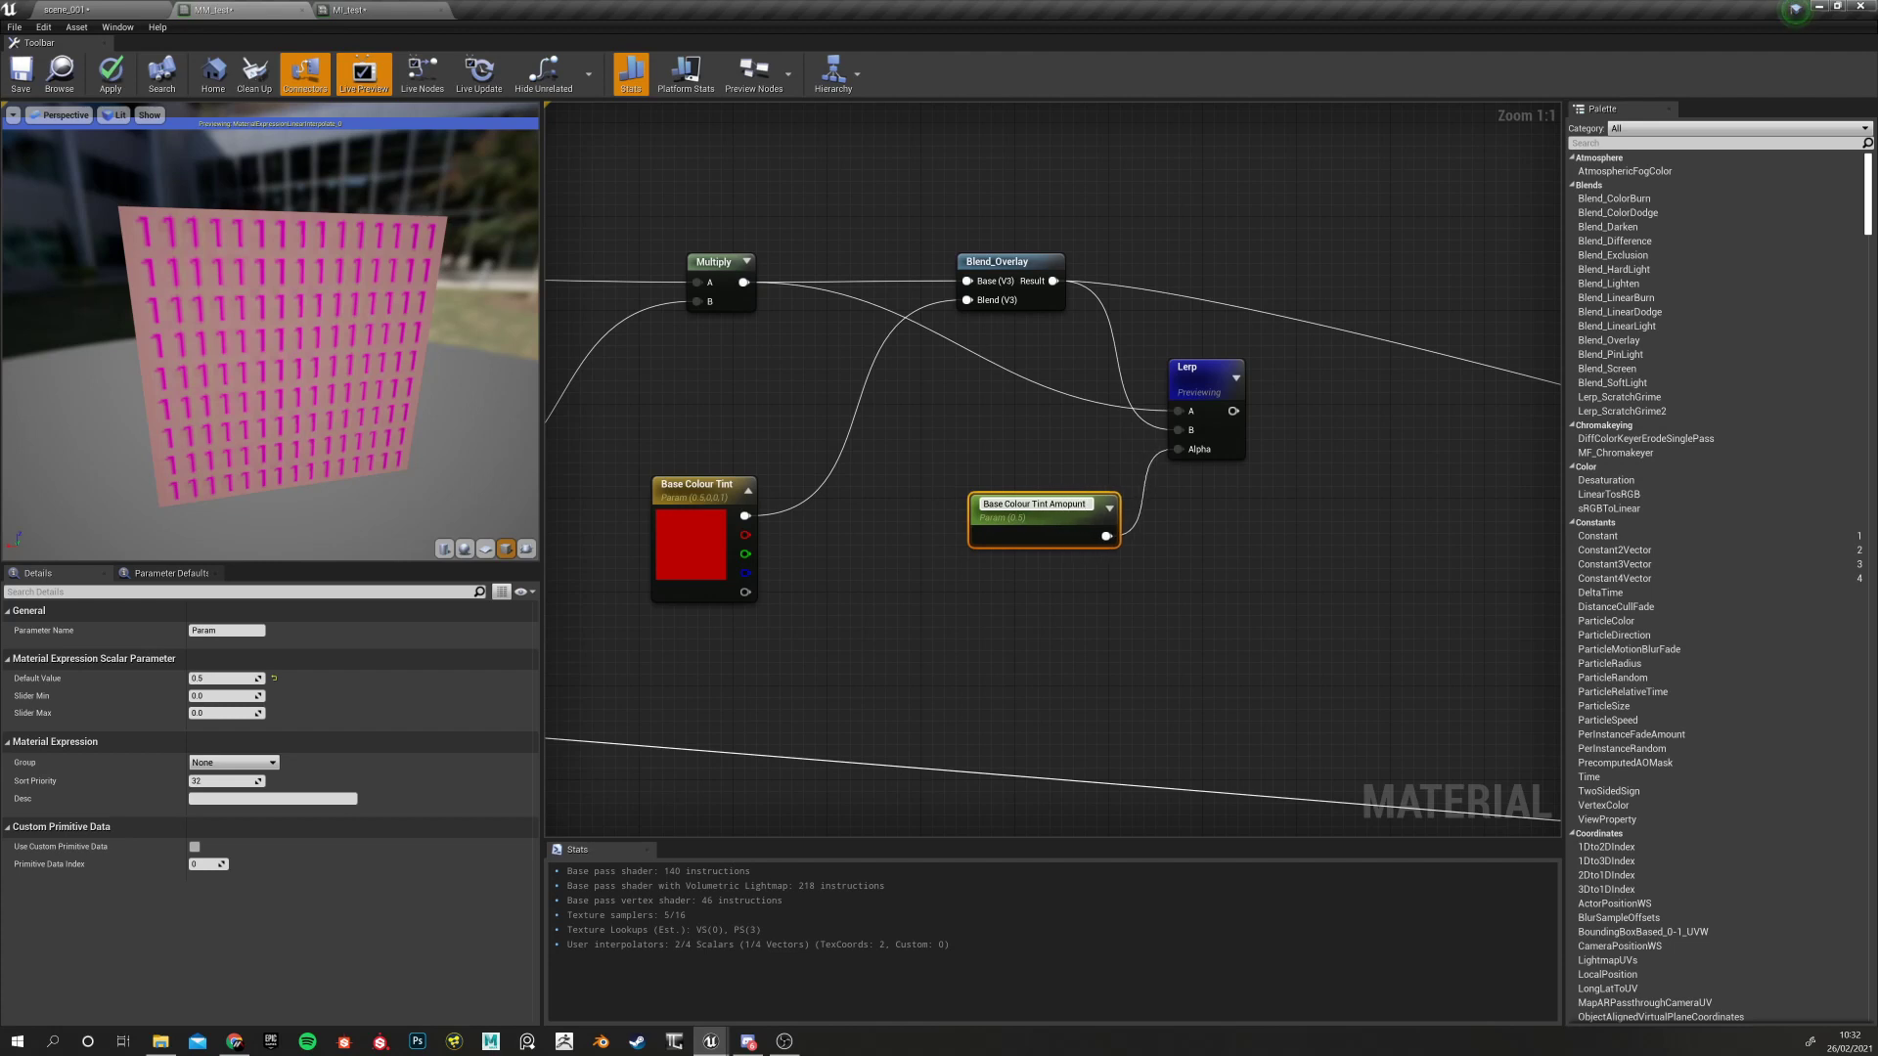
key("BackSpace")
key("Return")
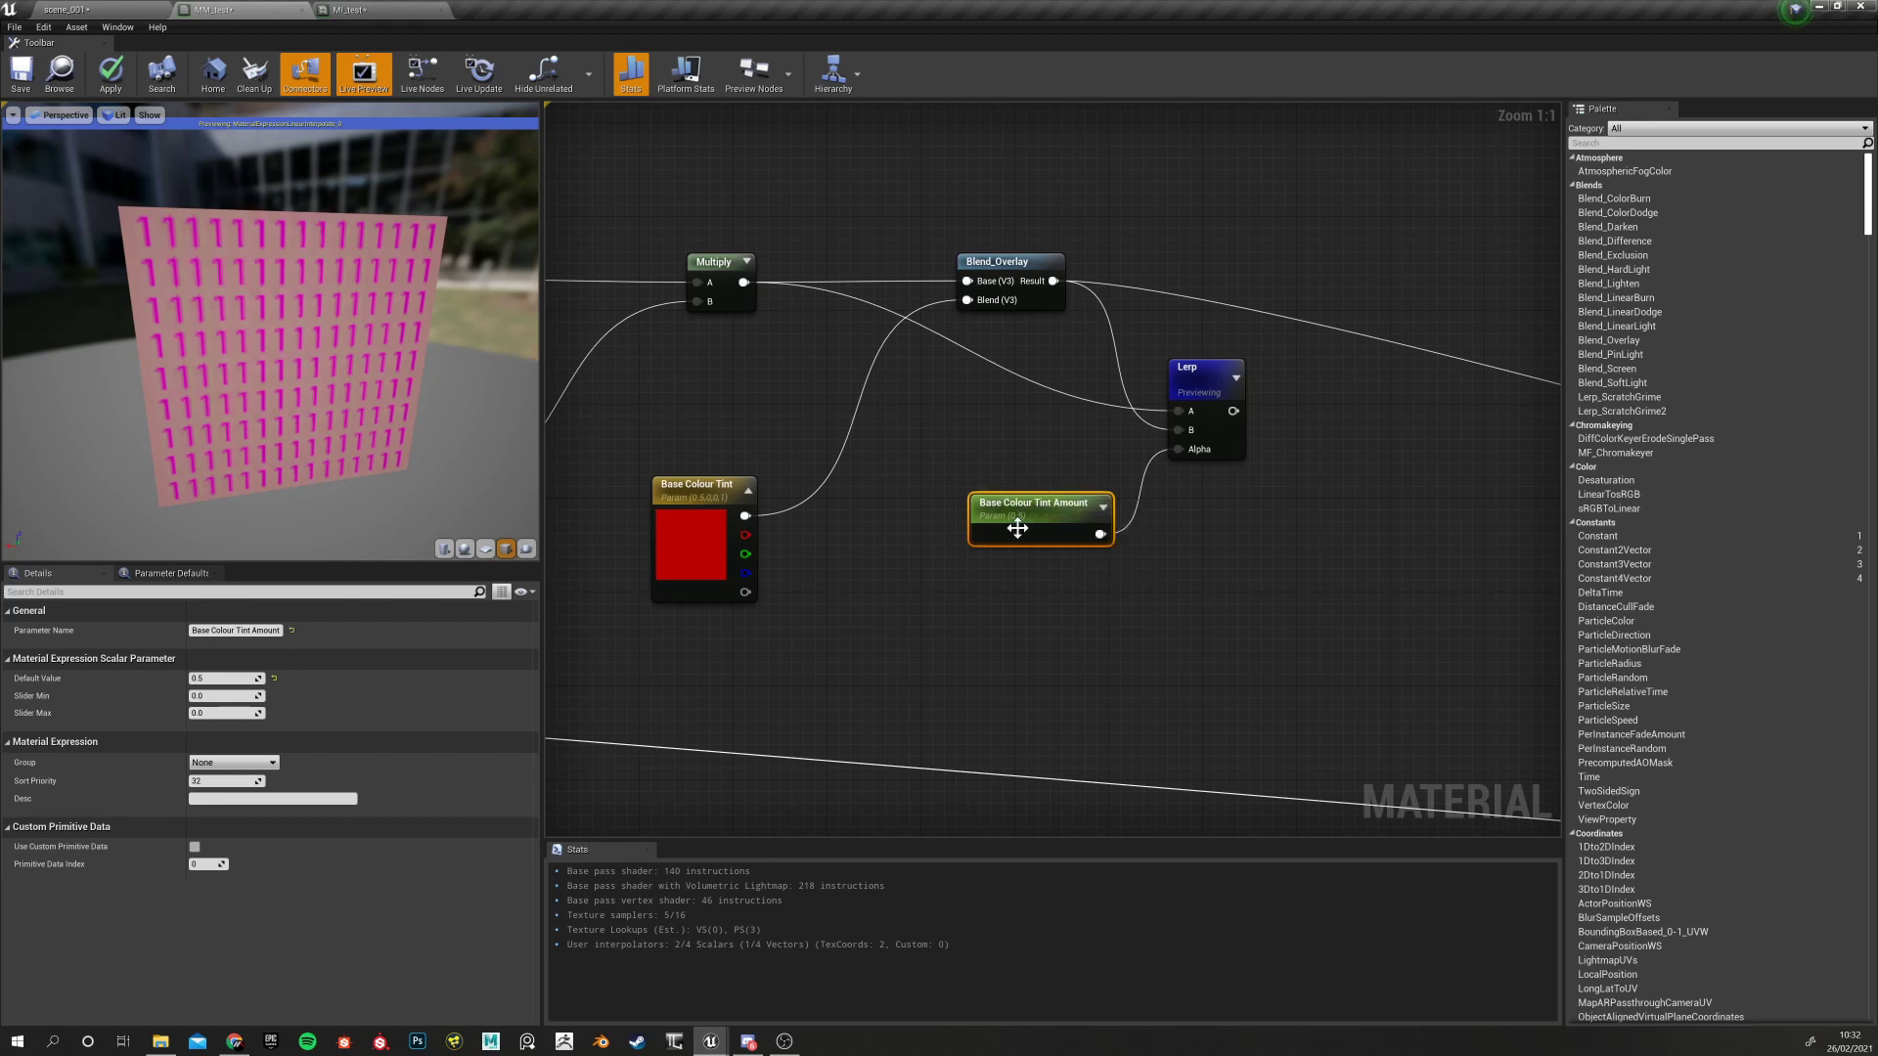
Move the new parameter node down-left, reset its default value to 0, and select the Lerp
left_click_drag(1017, 528, 992, 570)
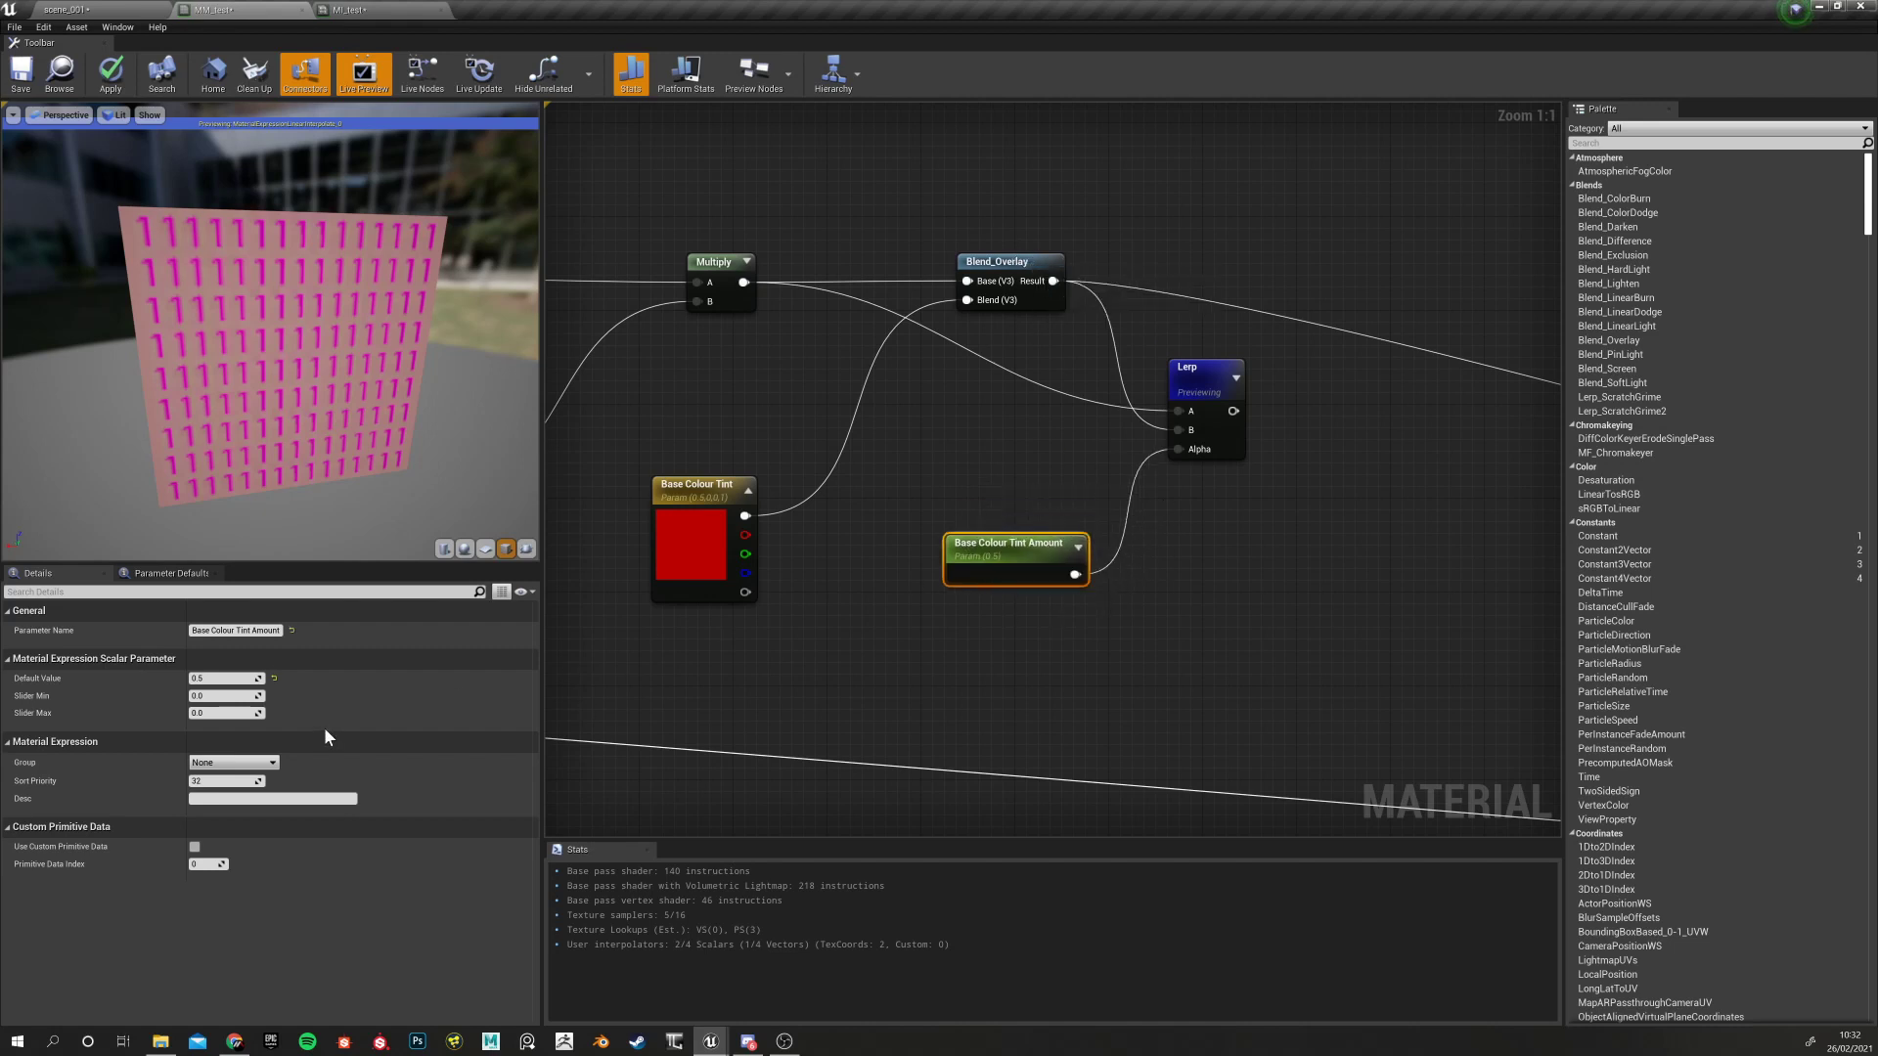
left_click(273, 678)
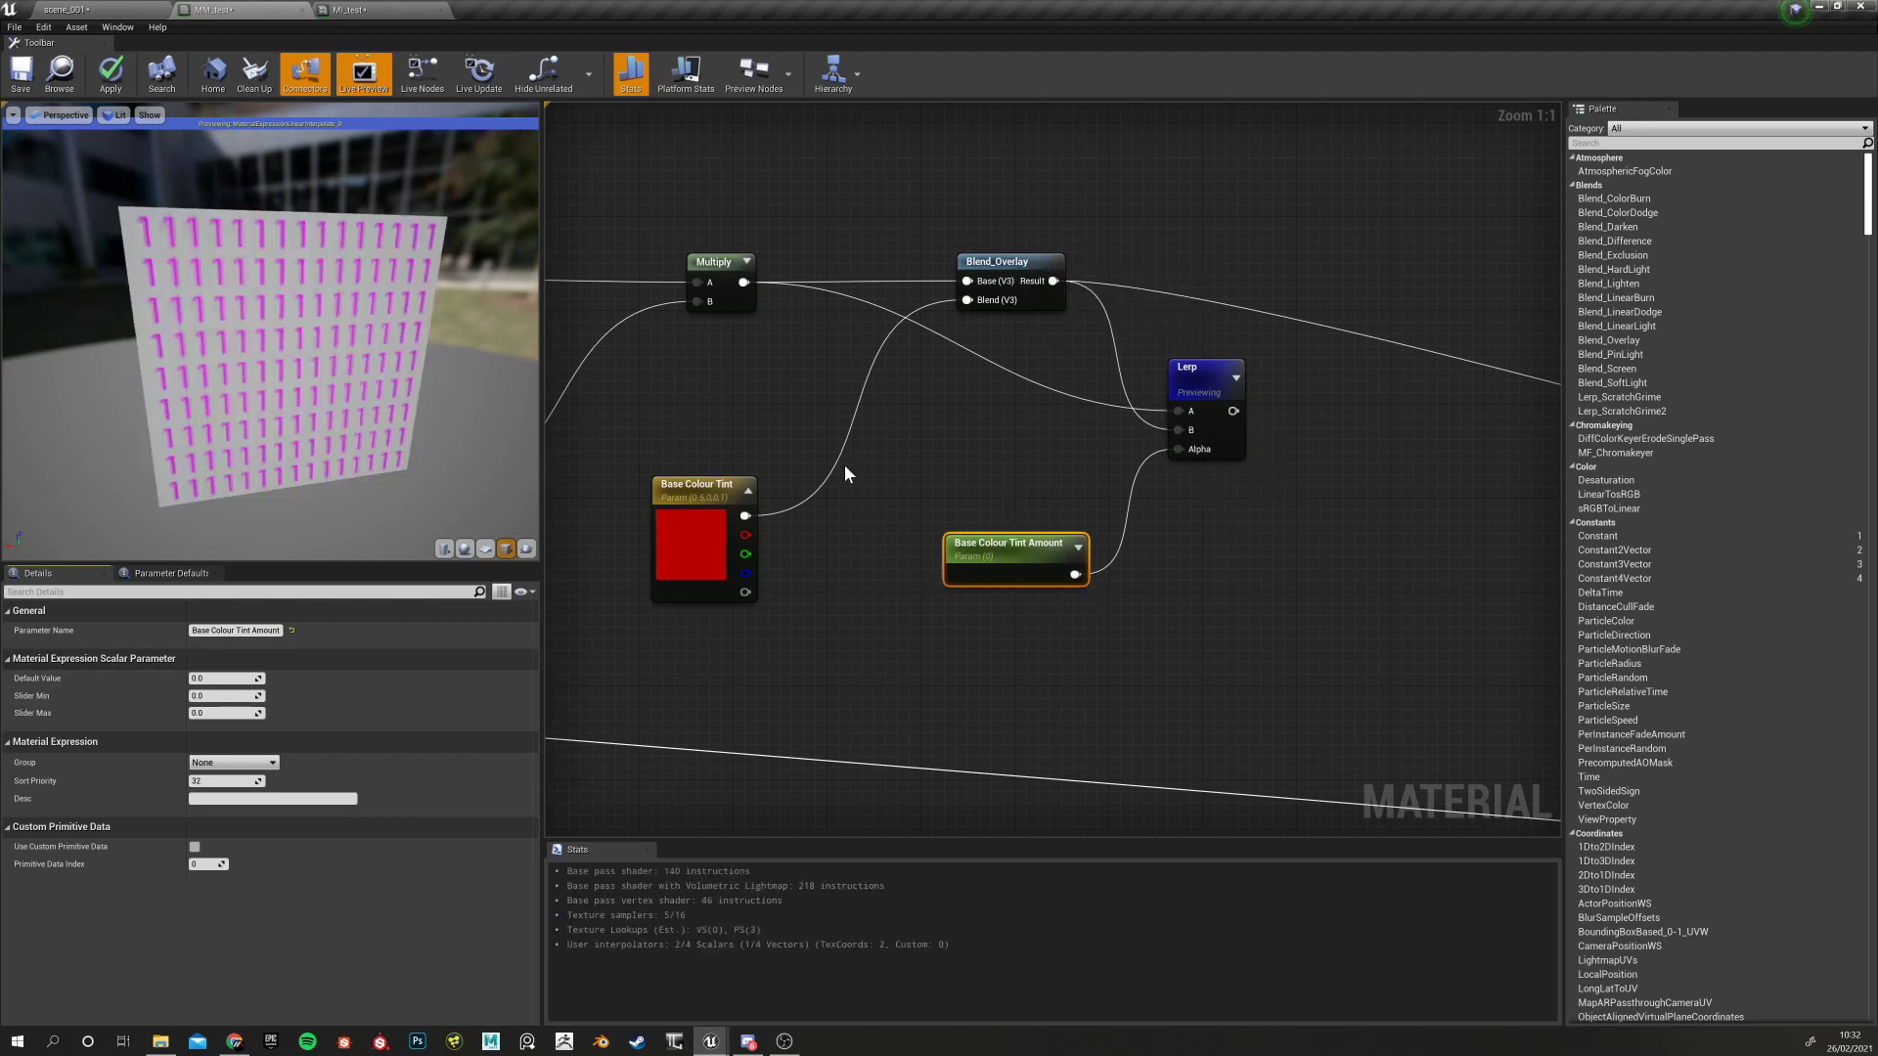
right_click_drag(1024, 445, 745, 534)
left_click(988, 431)
Nudge the Lerp node right and drag a wire from its output toward the MM_test result node
left_click(909, 554)
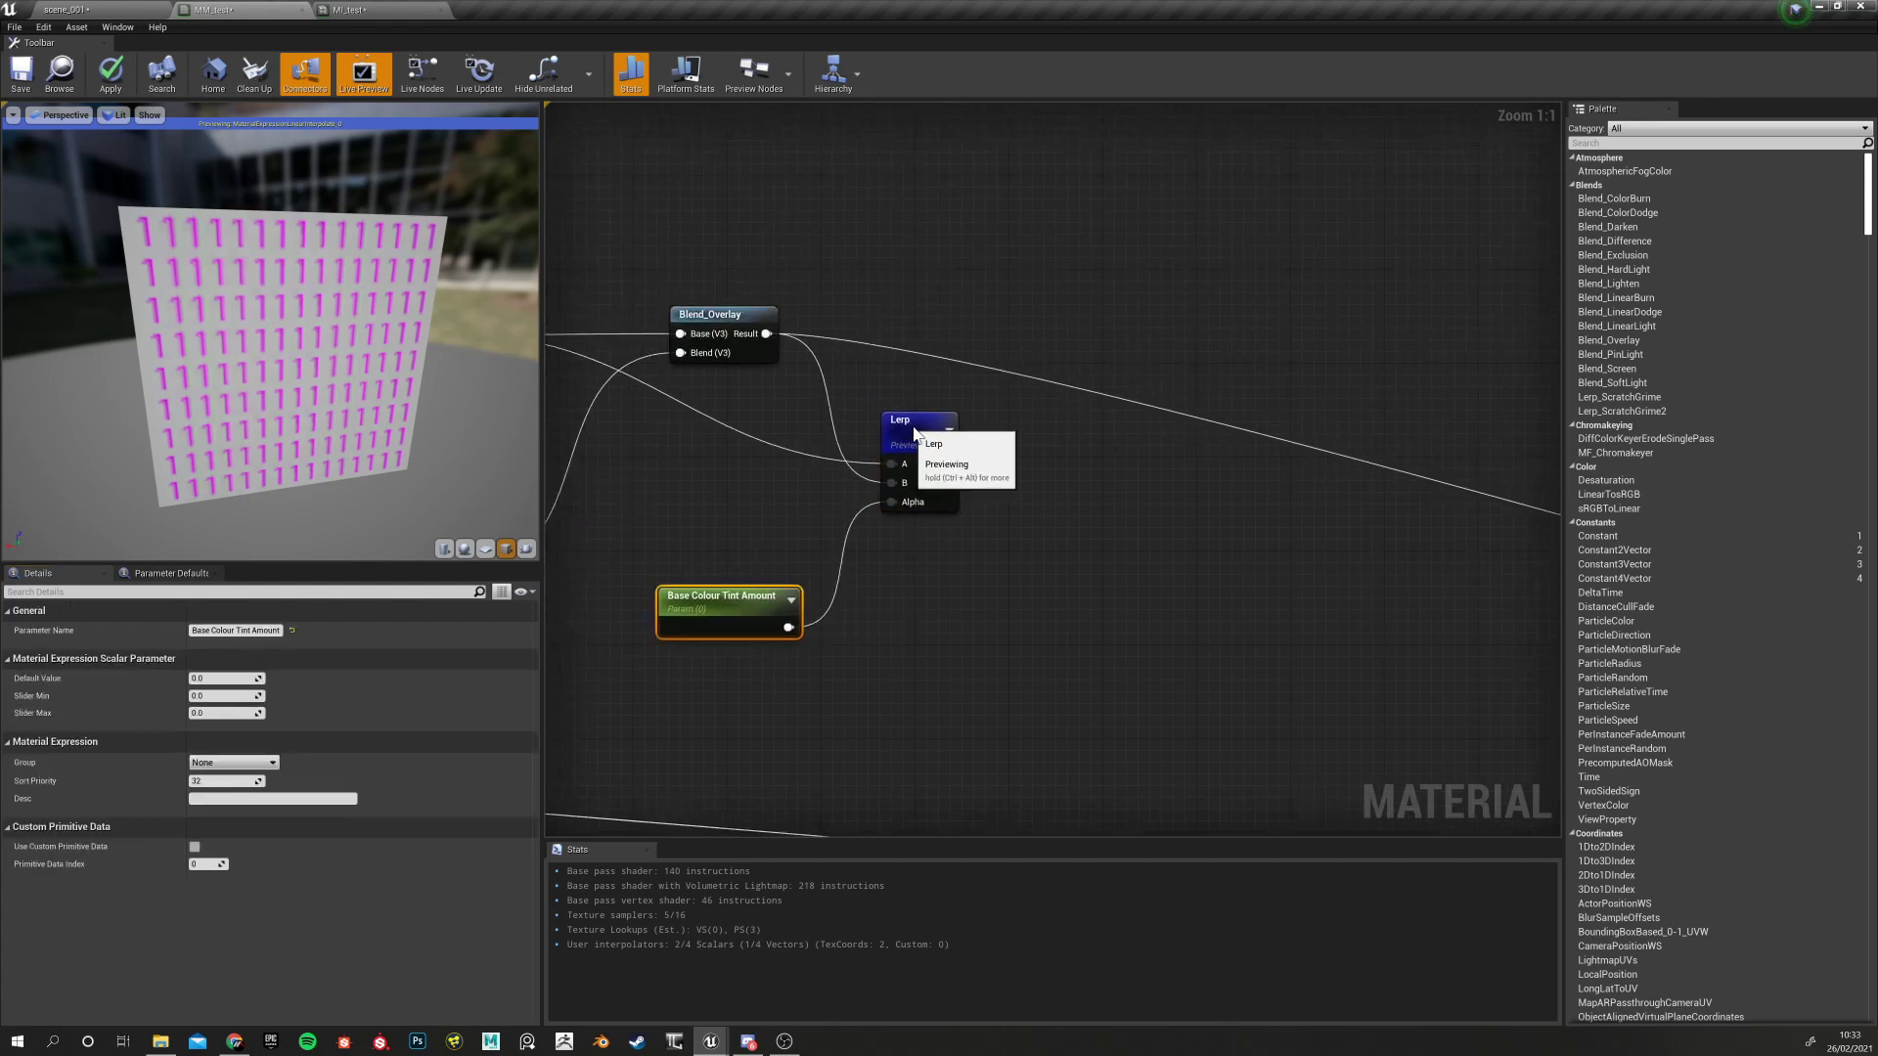
left_click_drag(911, 428, 934, 428)
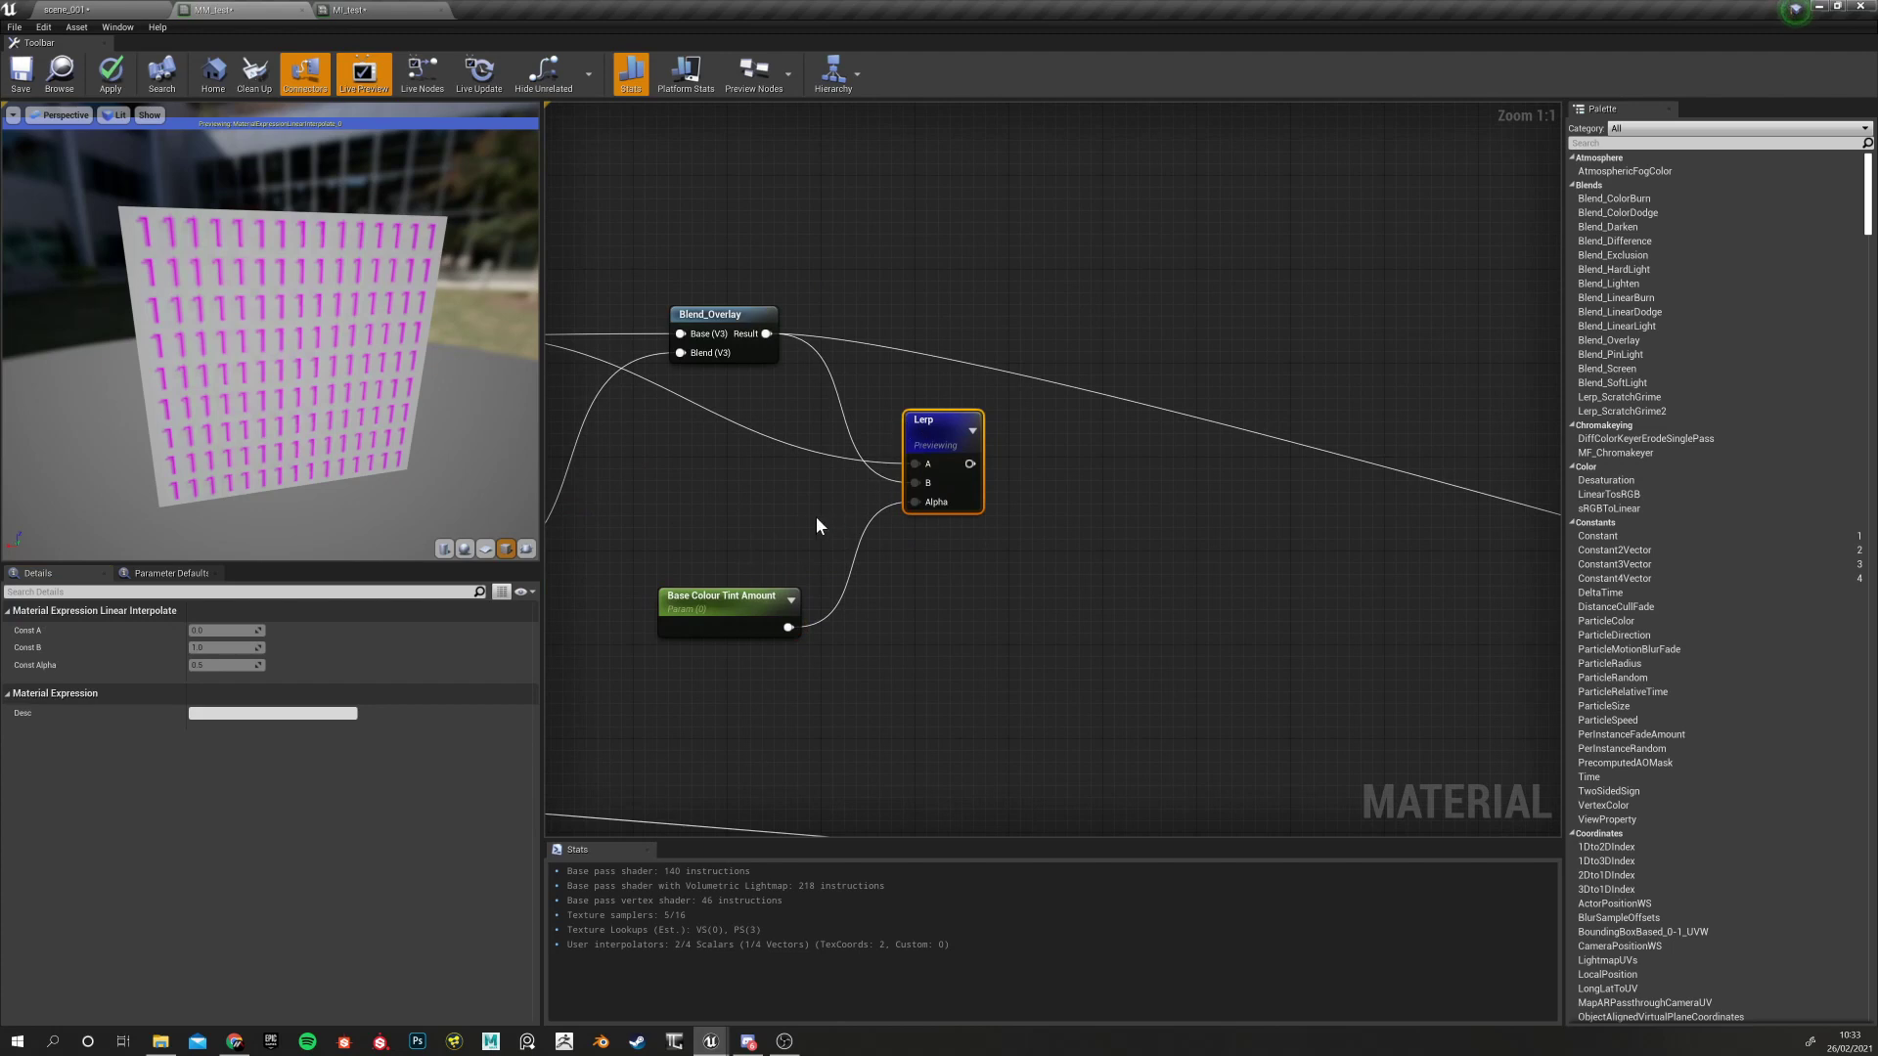
right_click_drag(793, 540, 873, 553)
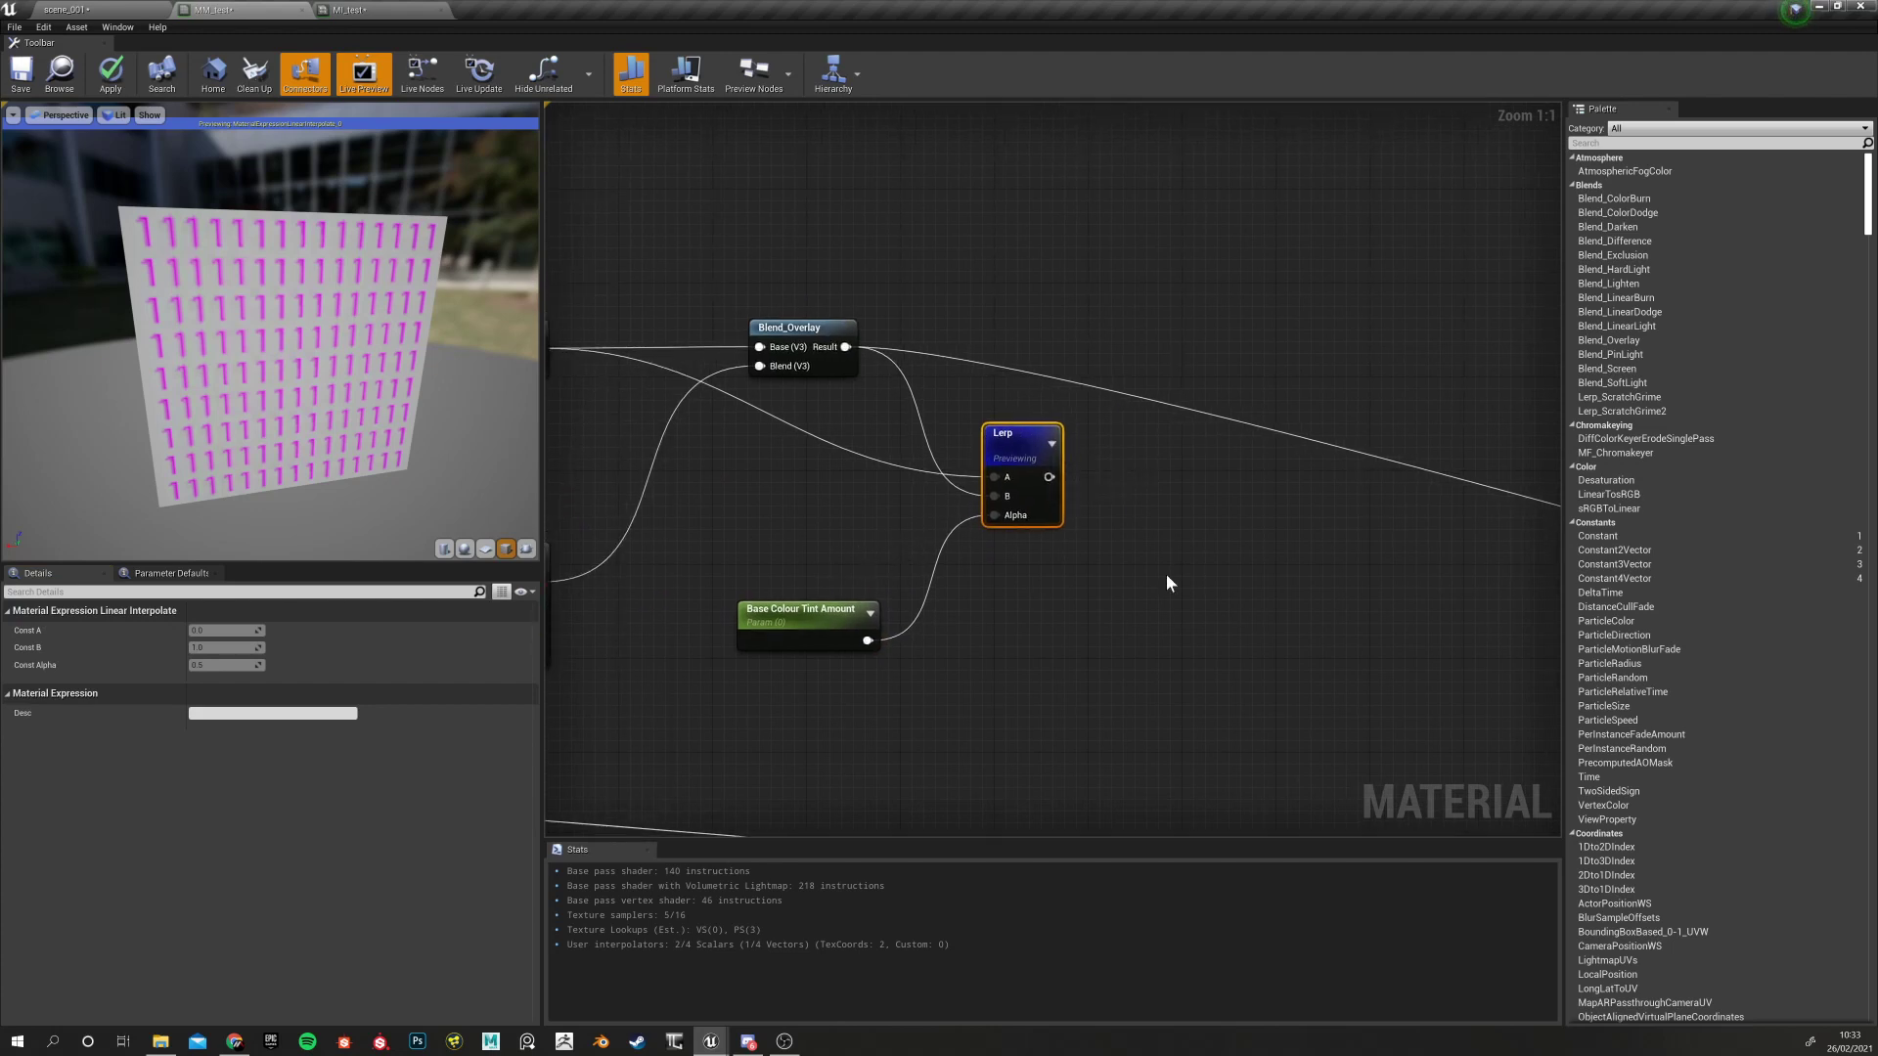
right_click_drag(1177, 577, 1013, 579)
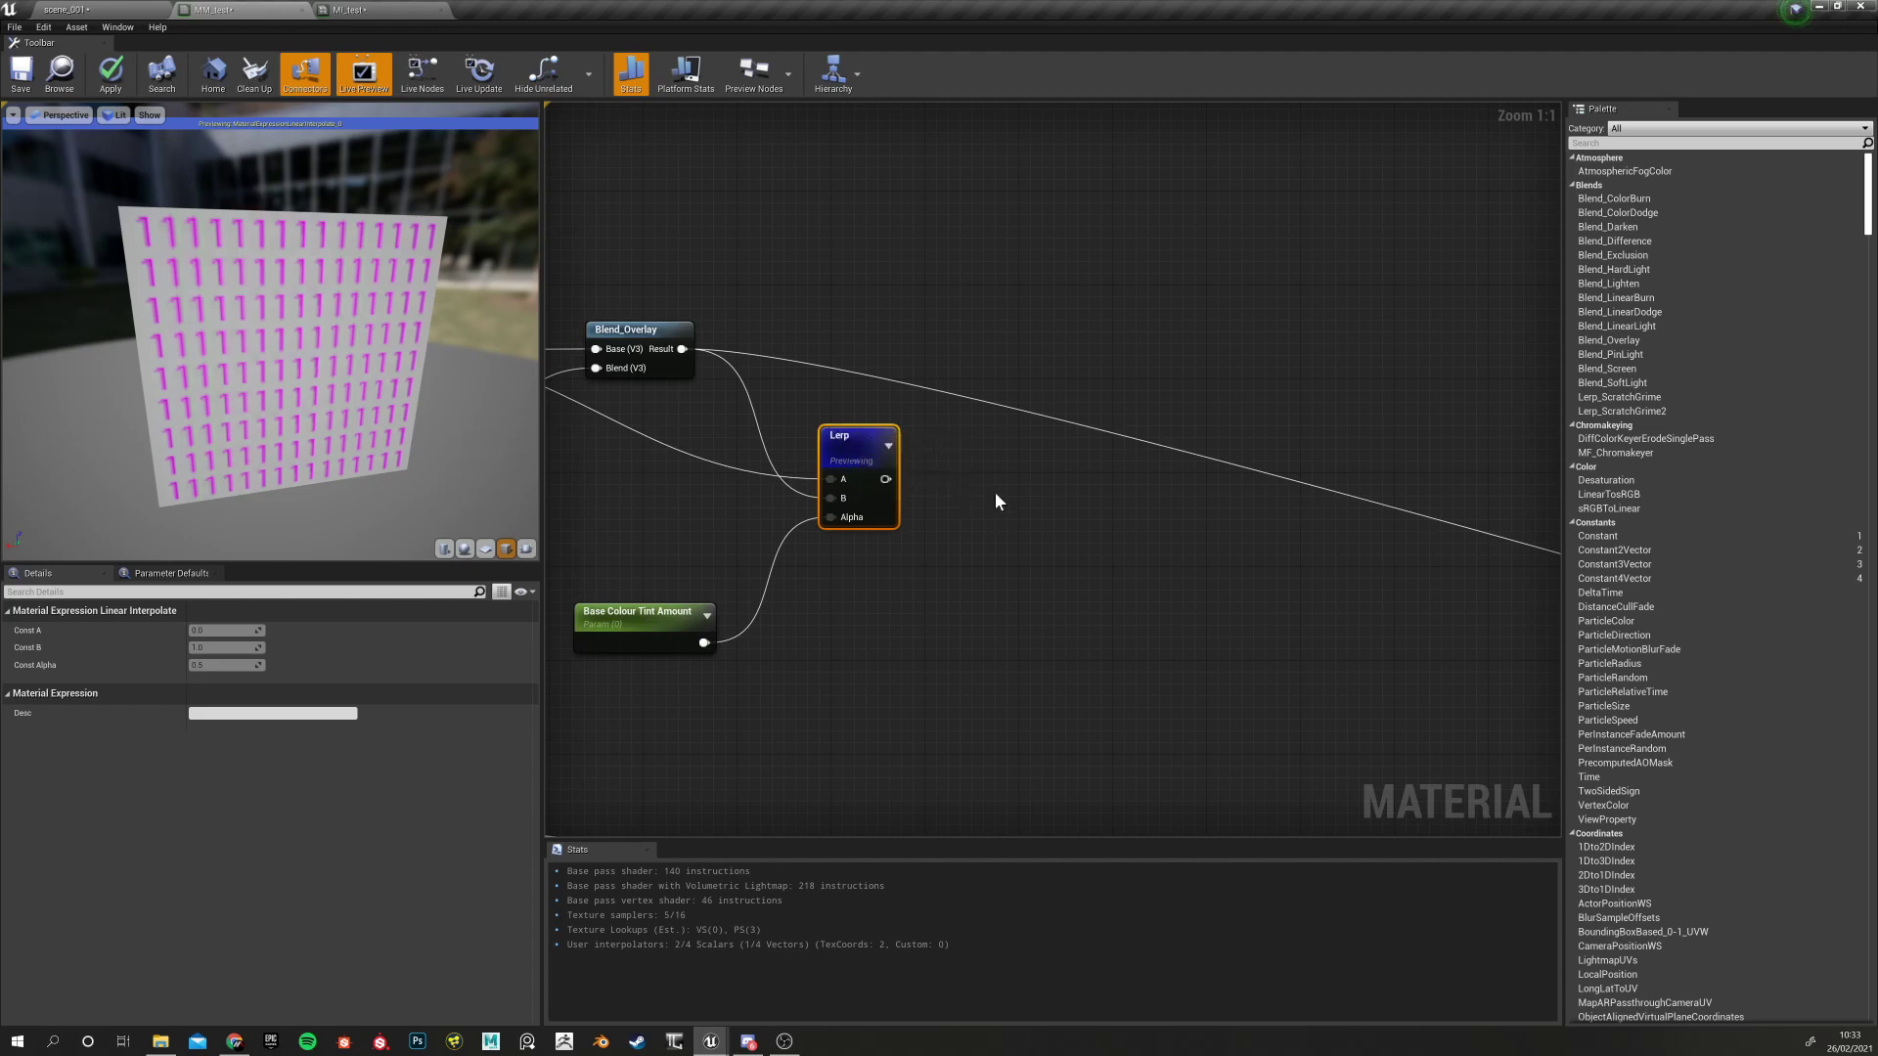
right_click_drag(905, 650, 800, 630)
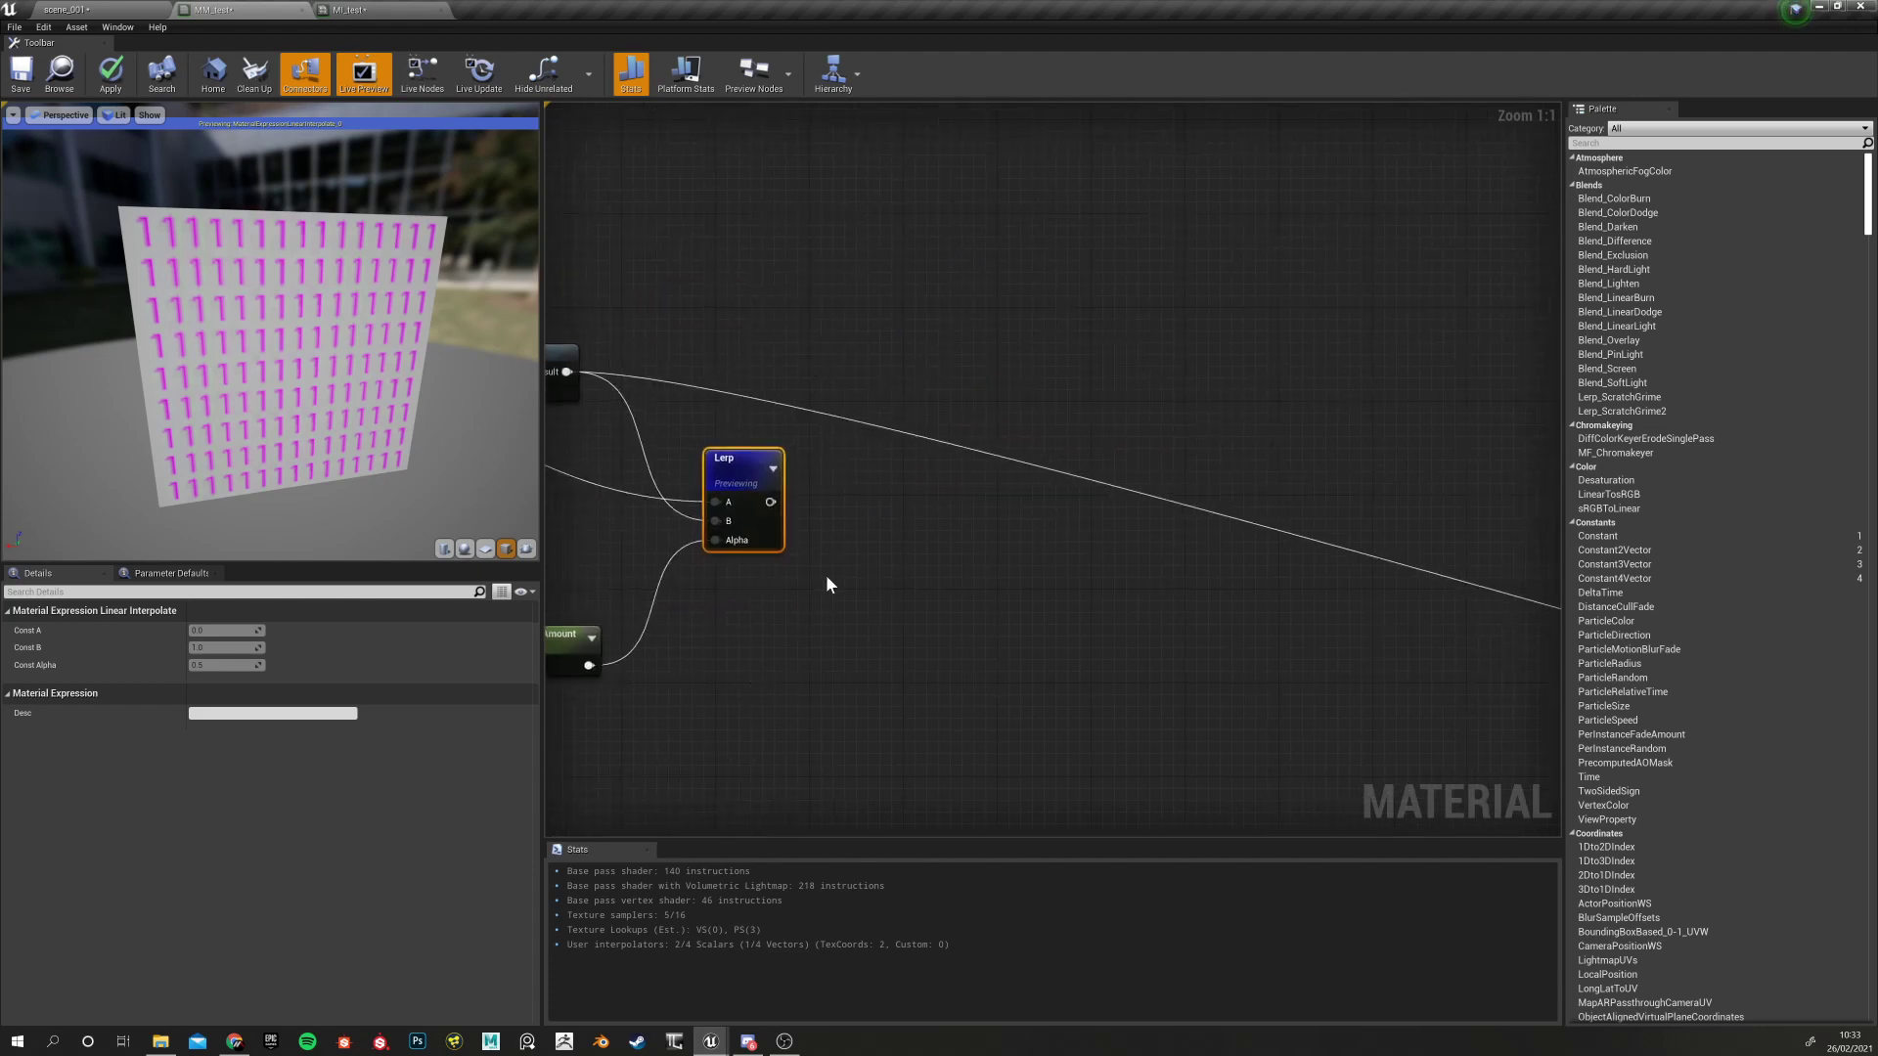
right_click(780, 495)
left_click(847, 373)
left_click_drag(772, 500, 1289, 638)
Connect the Lerp output to the Base Color input of MM_test's result node
left_click(951, 544)
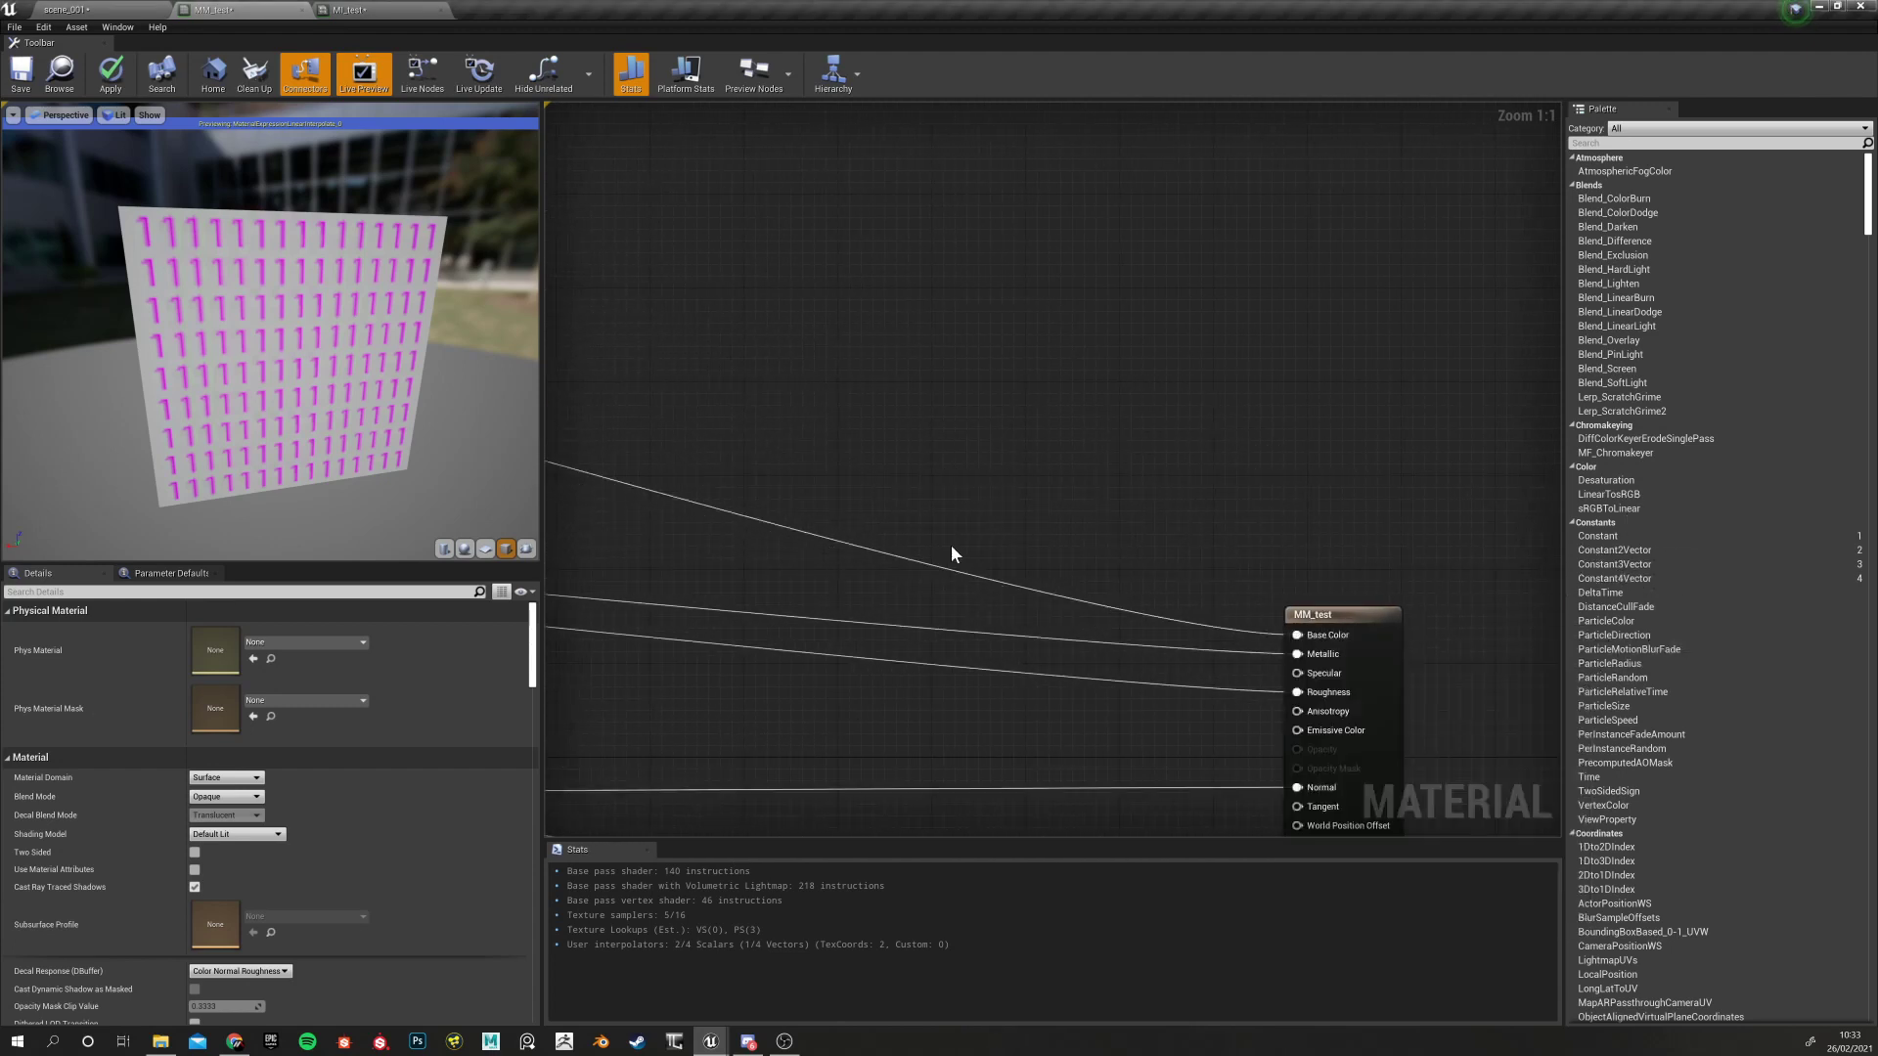
scroll(951, 544, "down", 9)
right_click_drag(1024, 512, 1219, 510)
scroll(757, 503, "up", 4)
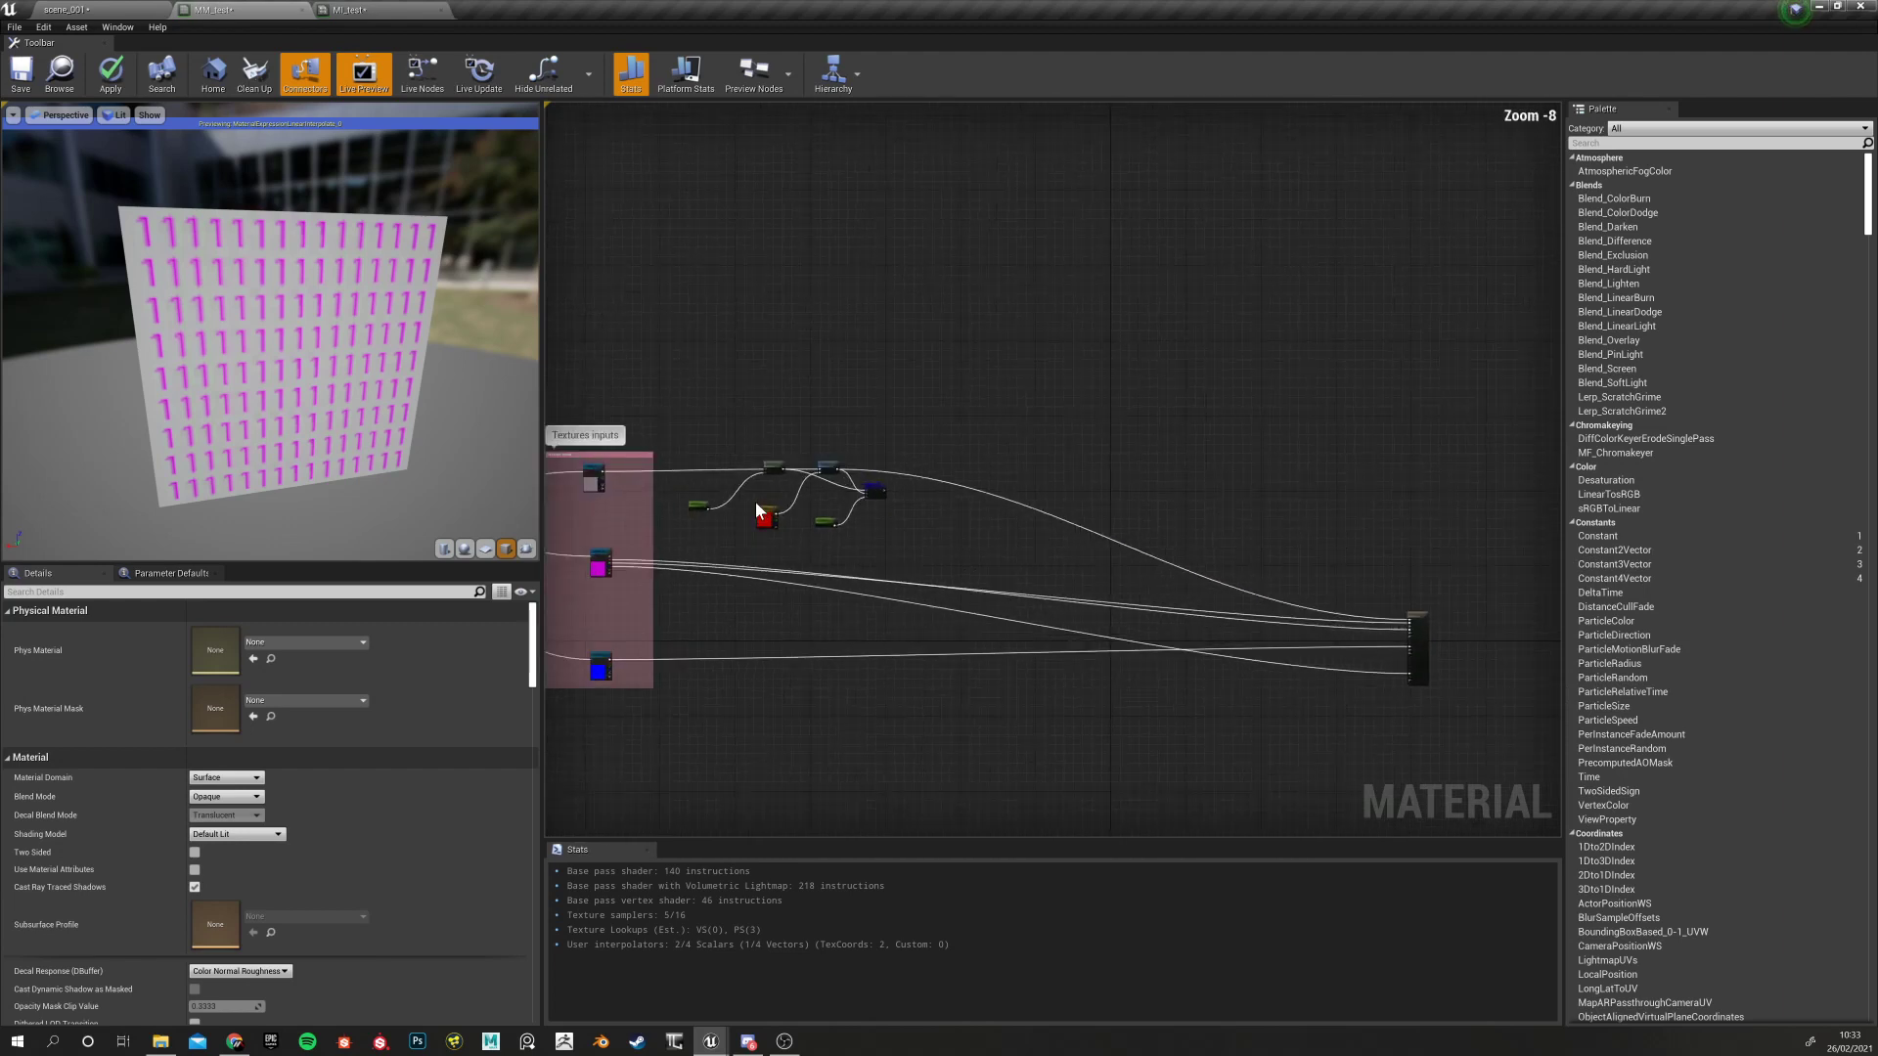
left_click_drag(892, 479, 1493, 712)
right_click_drag(955, 488, 1409, 512)
scroll(907, 518, "down", 1)
scroll(906, 518, "up", 2)
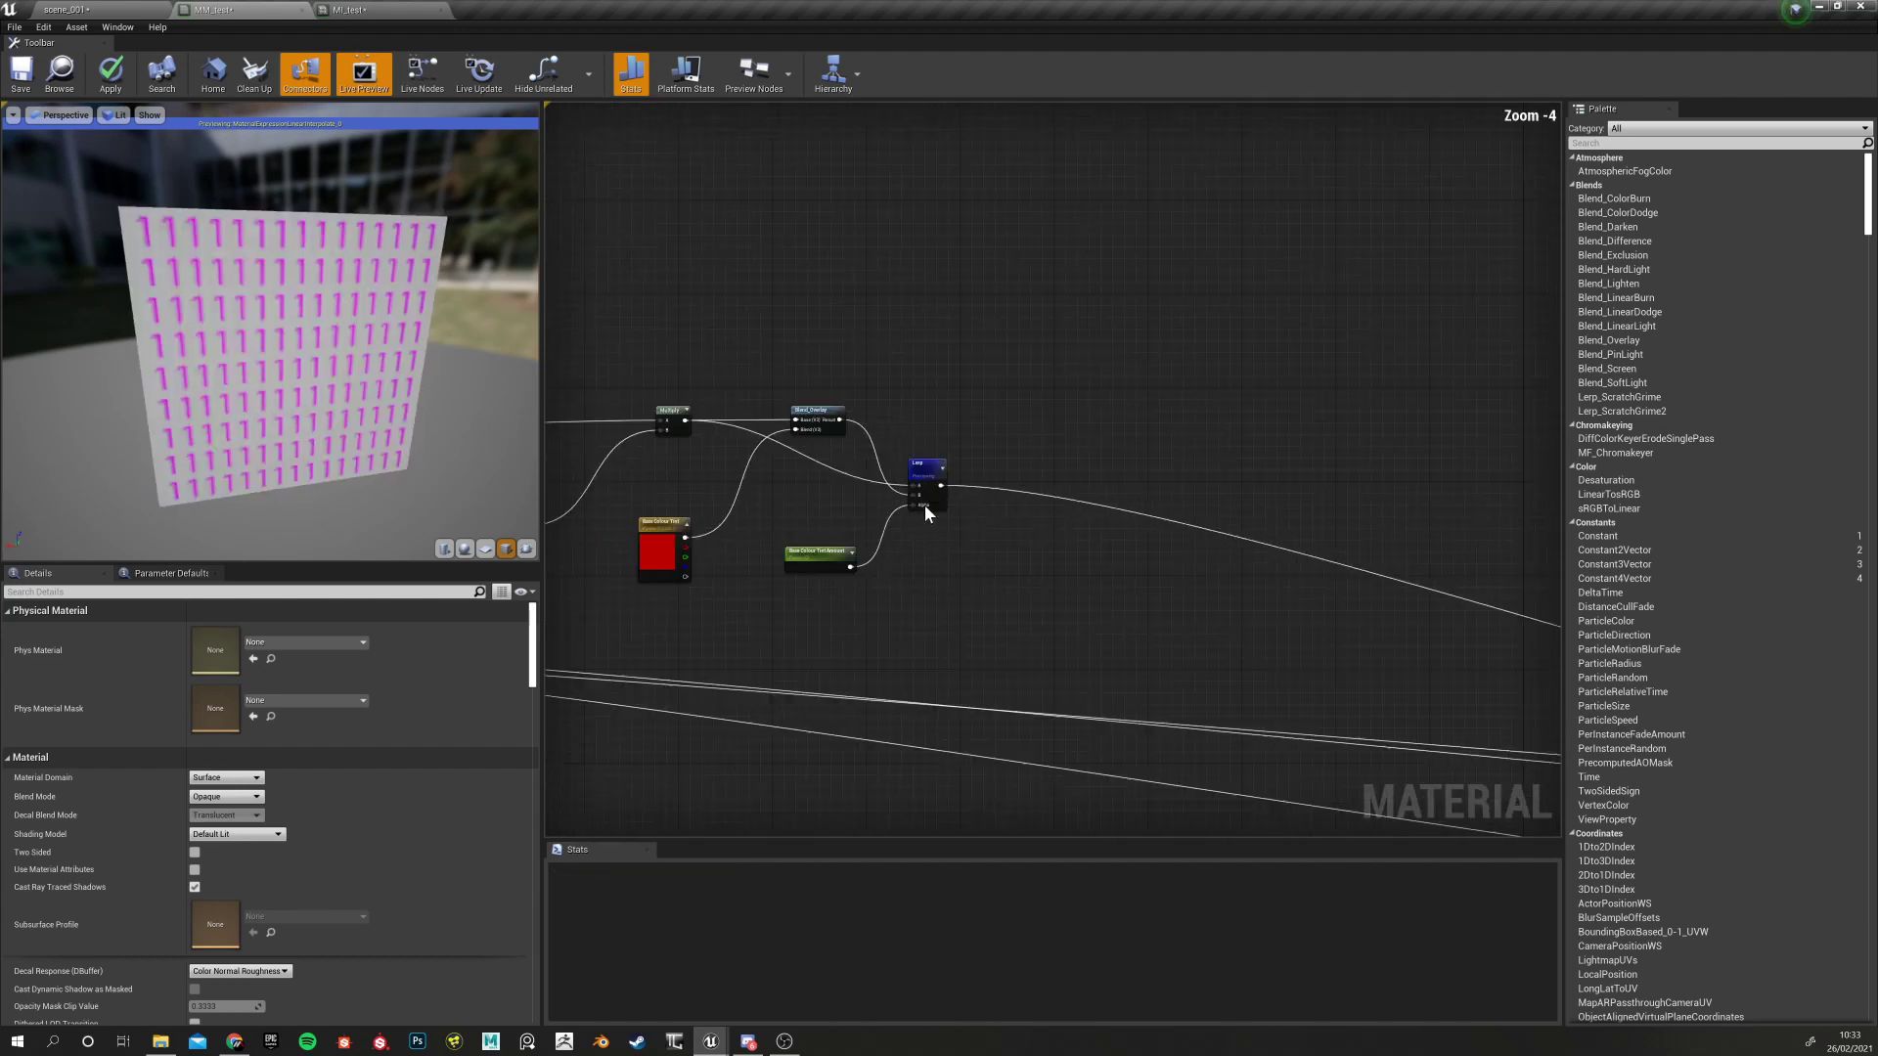
Pan back toward the Lerp and select the Base Colour Tint Amount node
right_click(920, 492)
key("Escape")
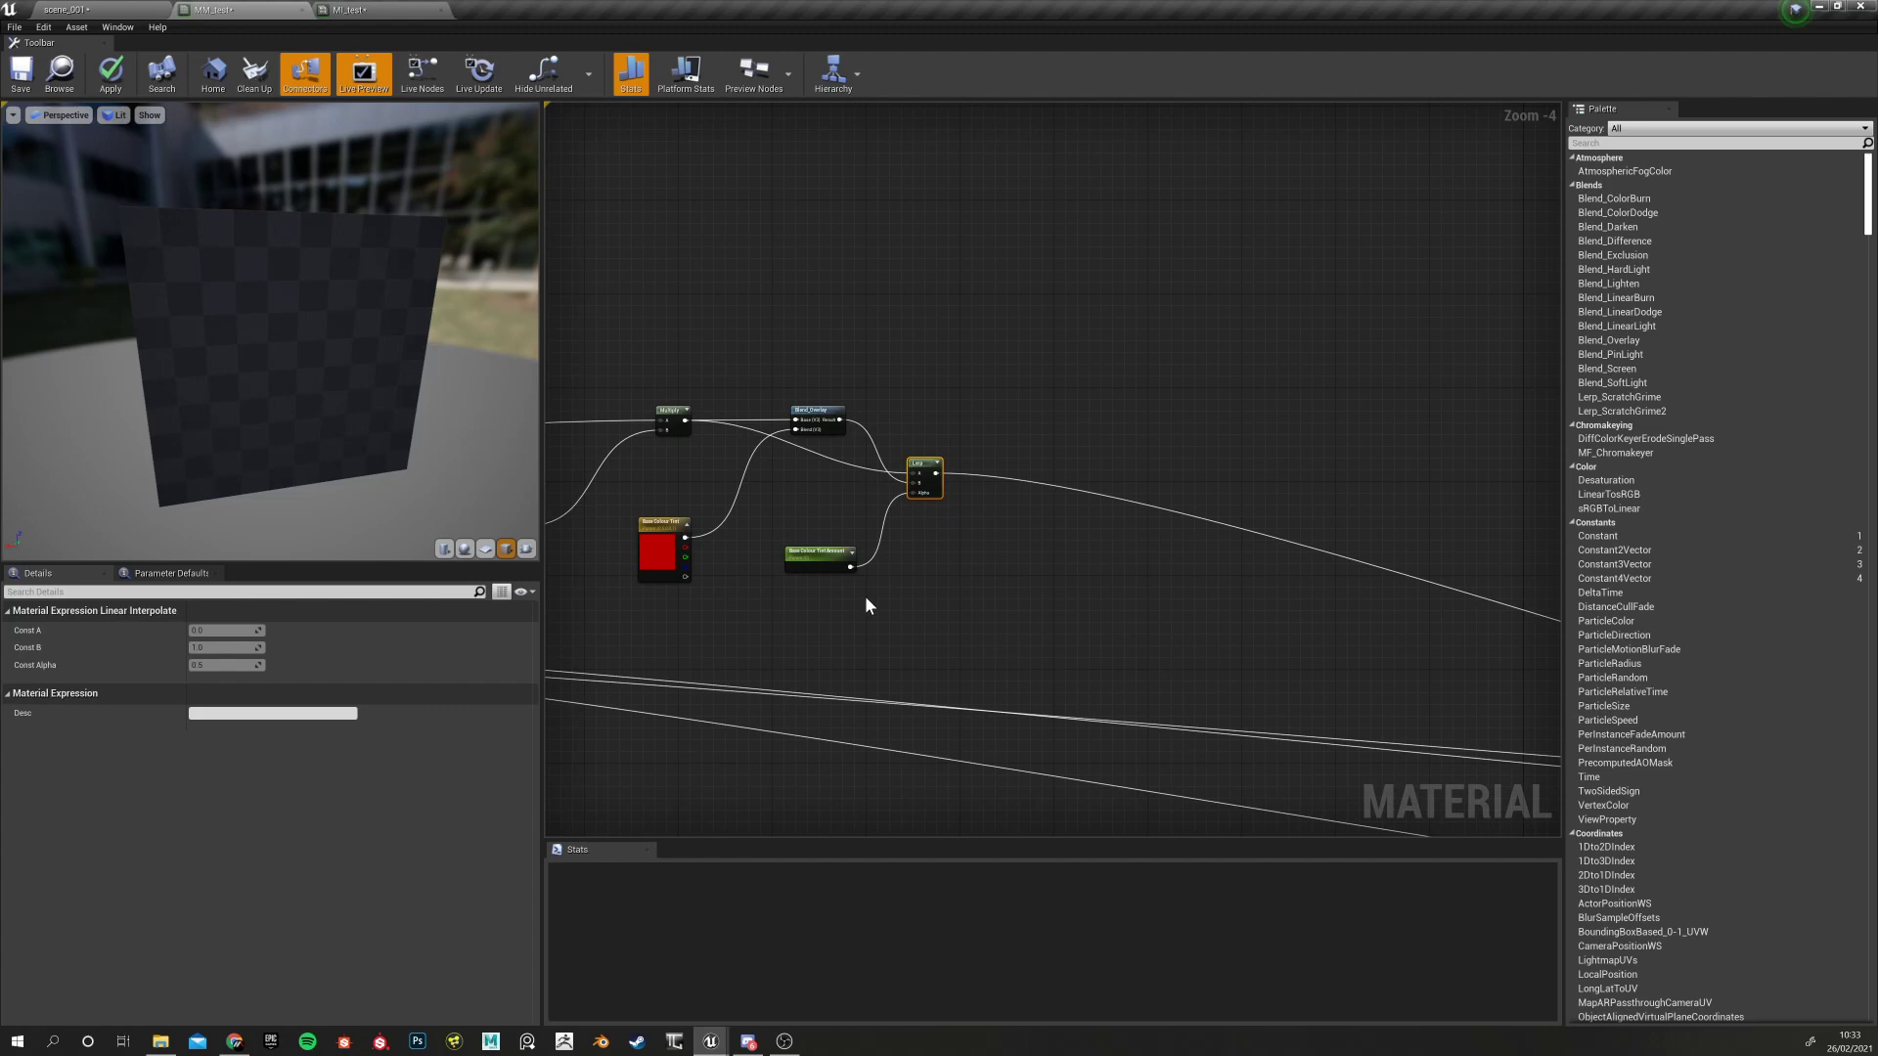
right_click_drag(863, 603, 957, 608)
left_click_drag(930, 611, 932, 613)
right_click_drag(716, 601, 869, 599)
Put Base Colour Tint Amount in group '2 - Base Colour Tweaks' with sort priority 2
left_click(225, 763)
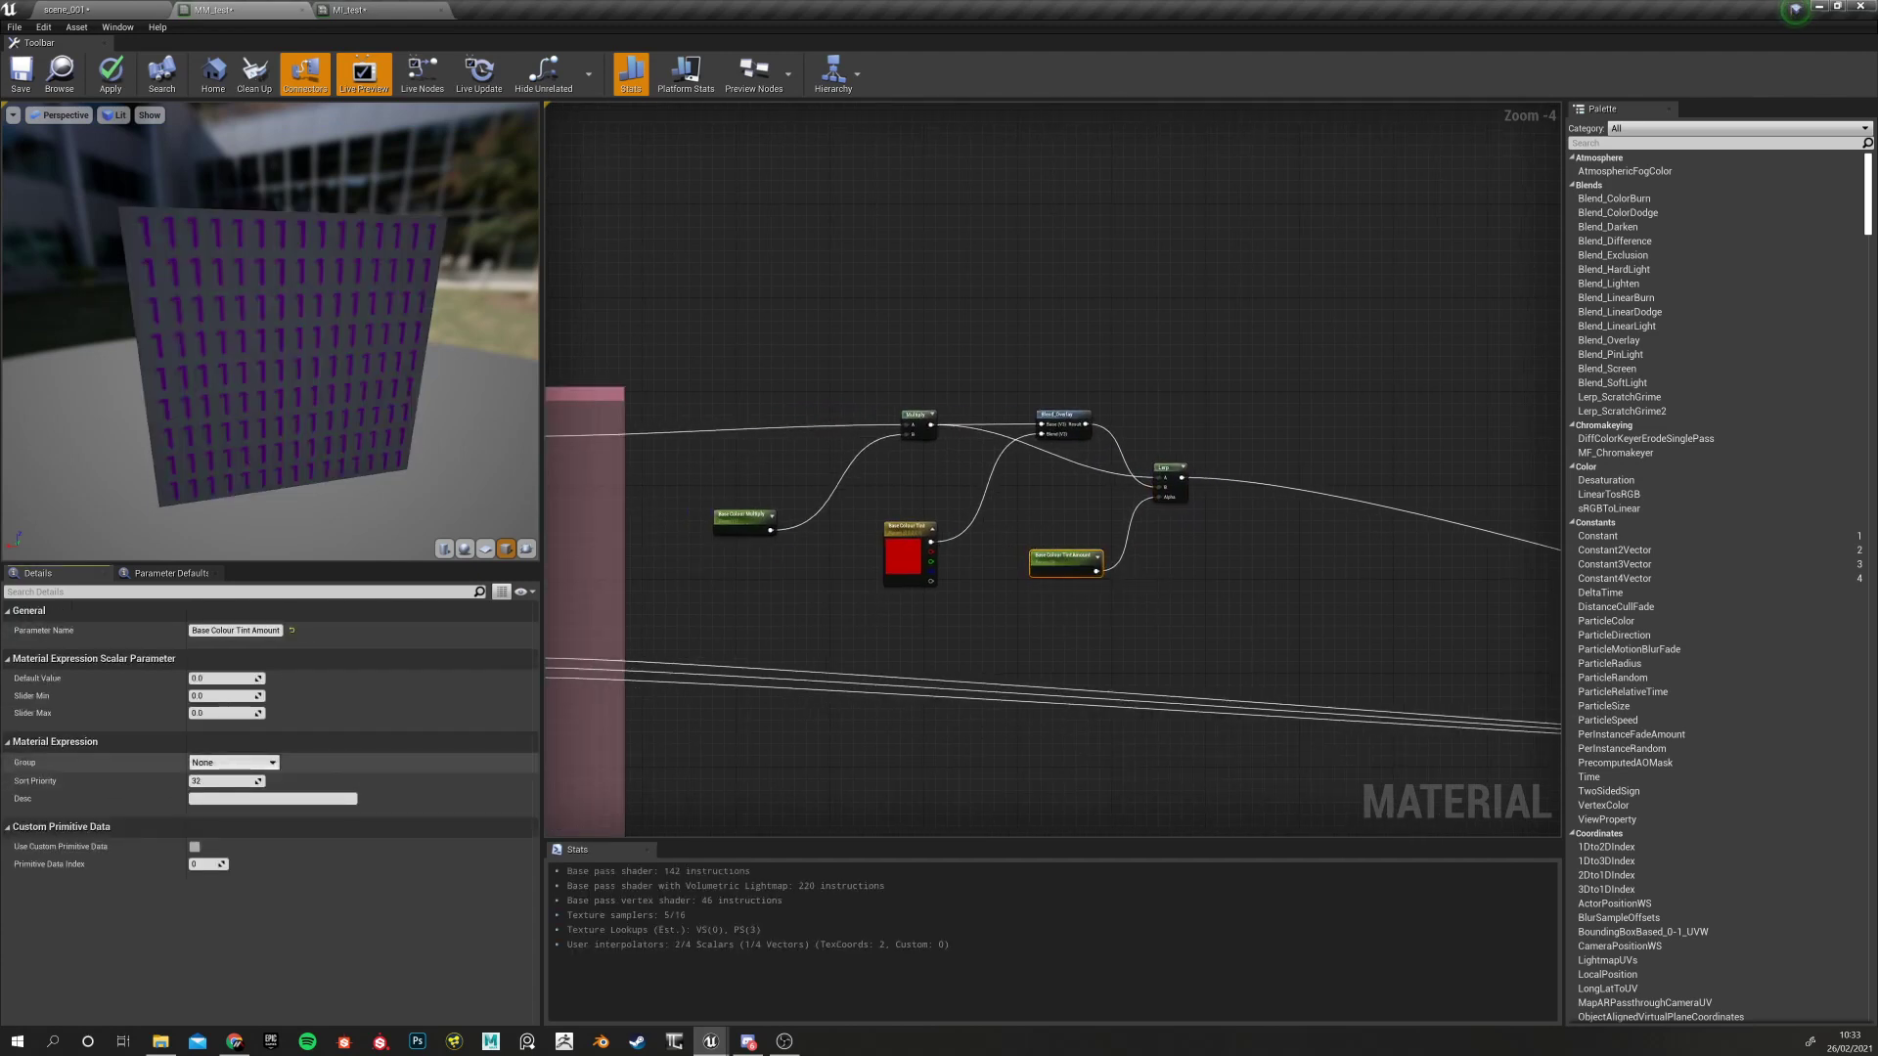
left_click(273, 784)
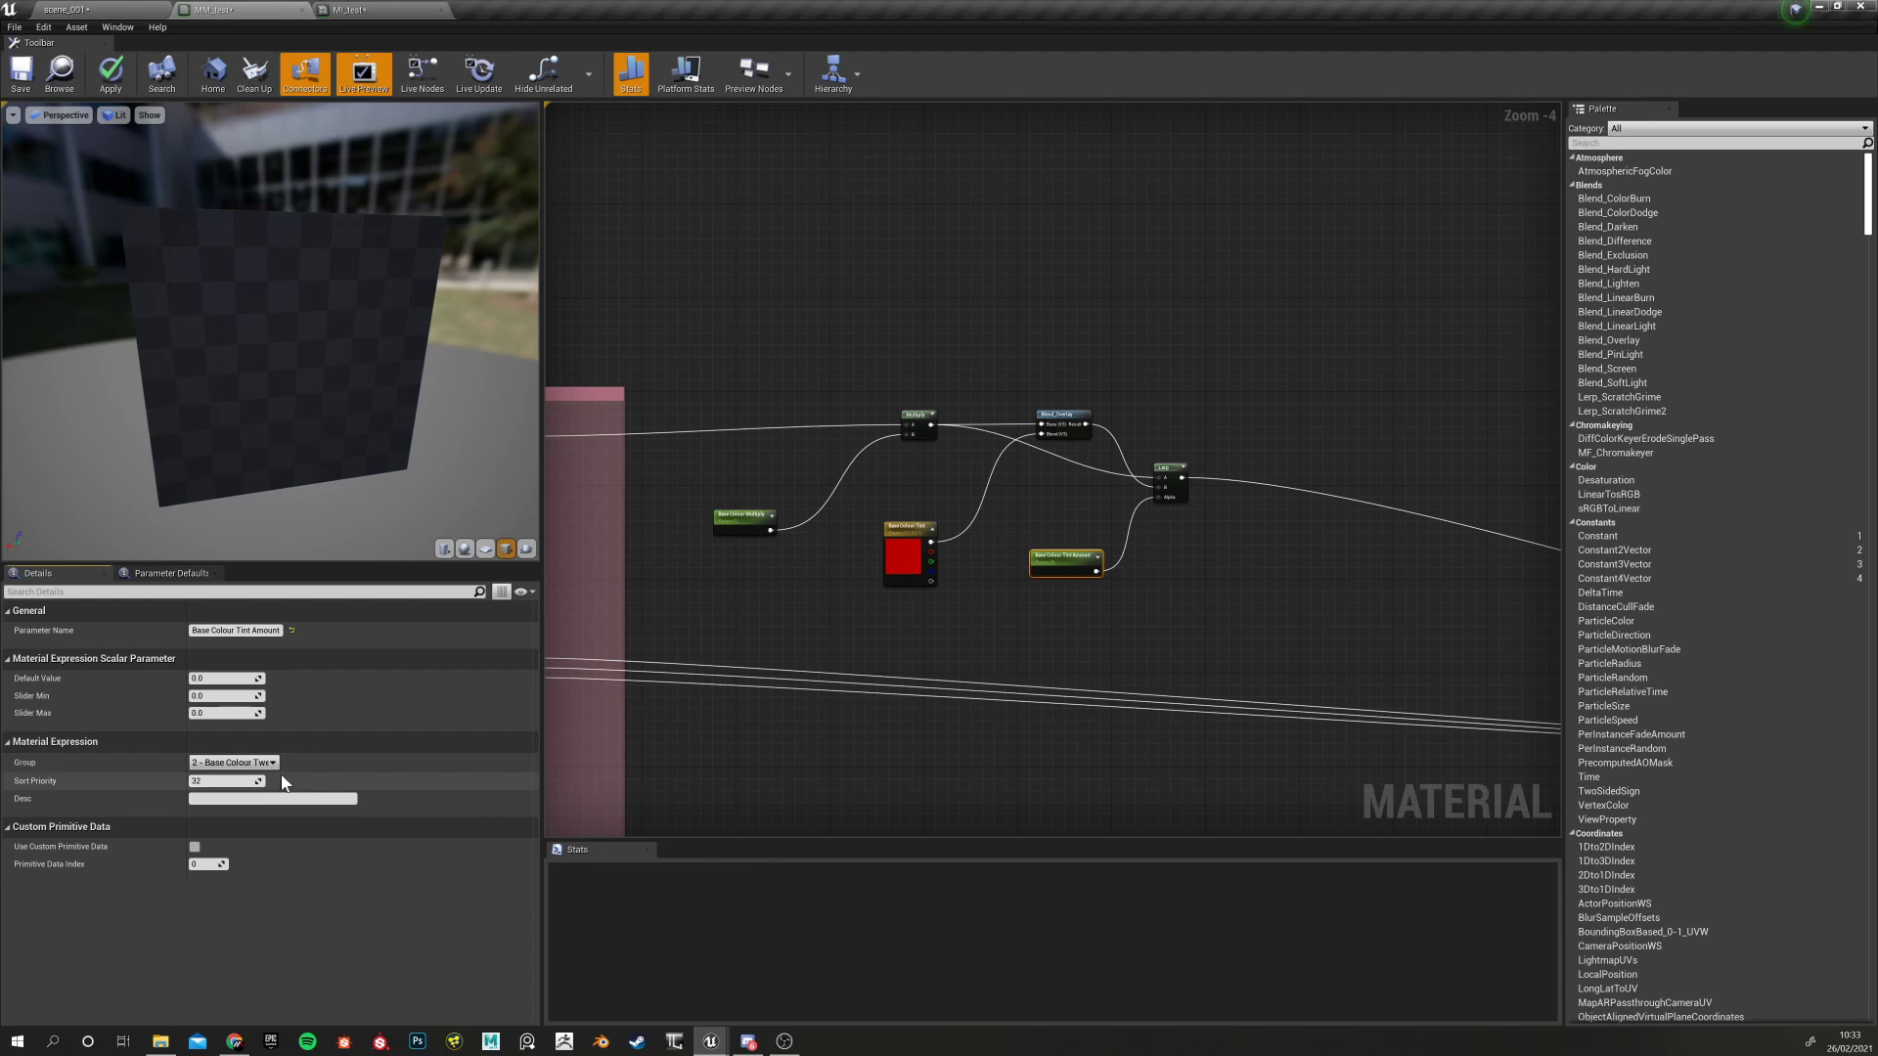
right_click_drag(704, 675, 946, 666)
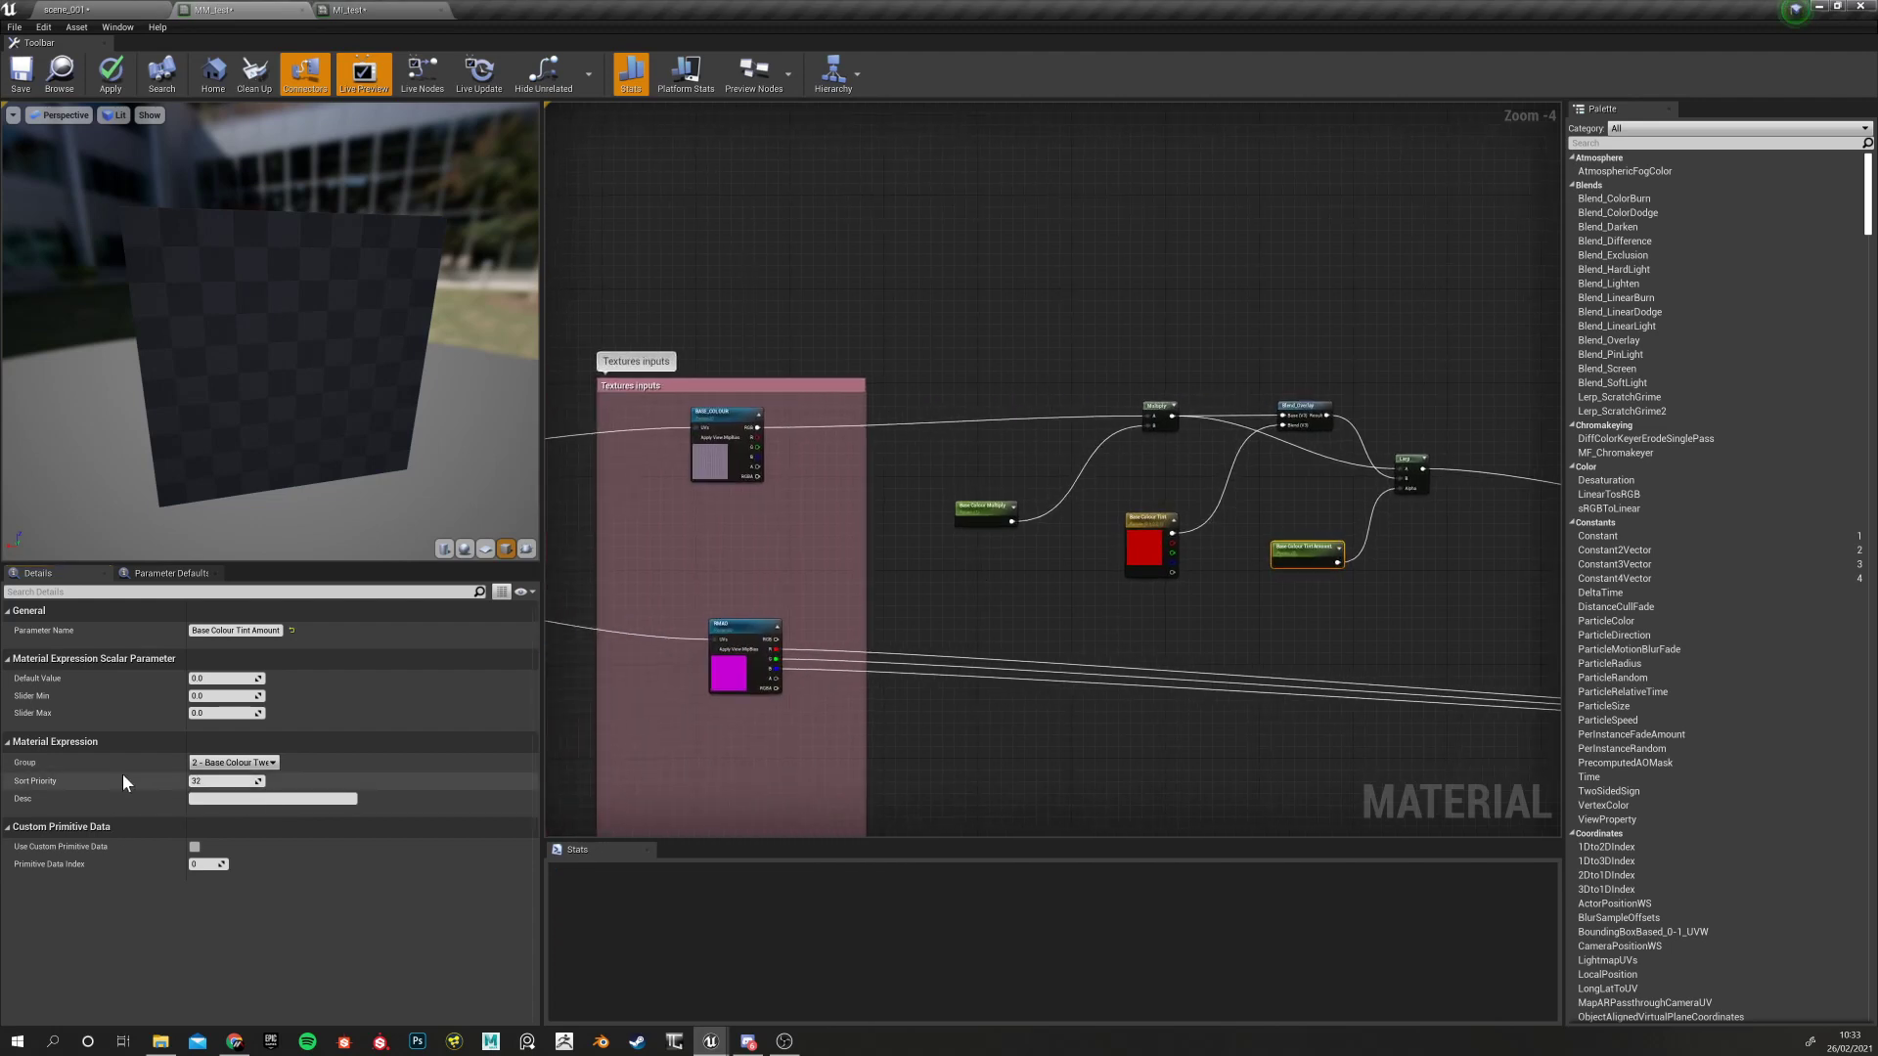
left_click(974, 513)
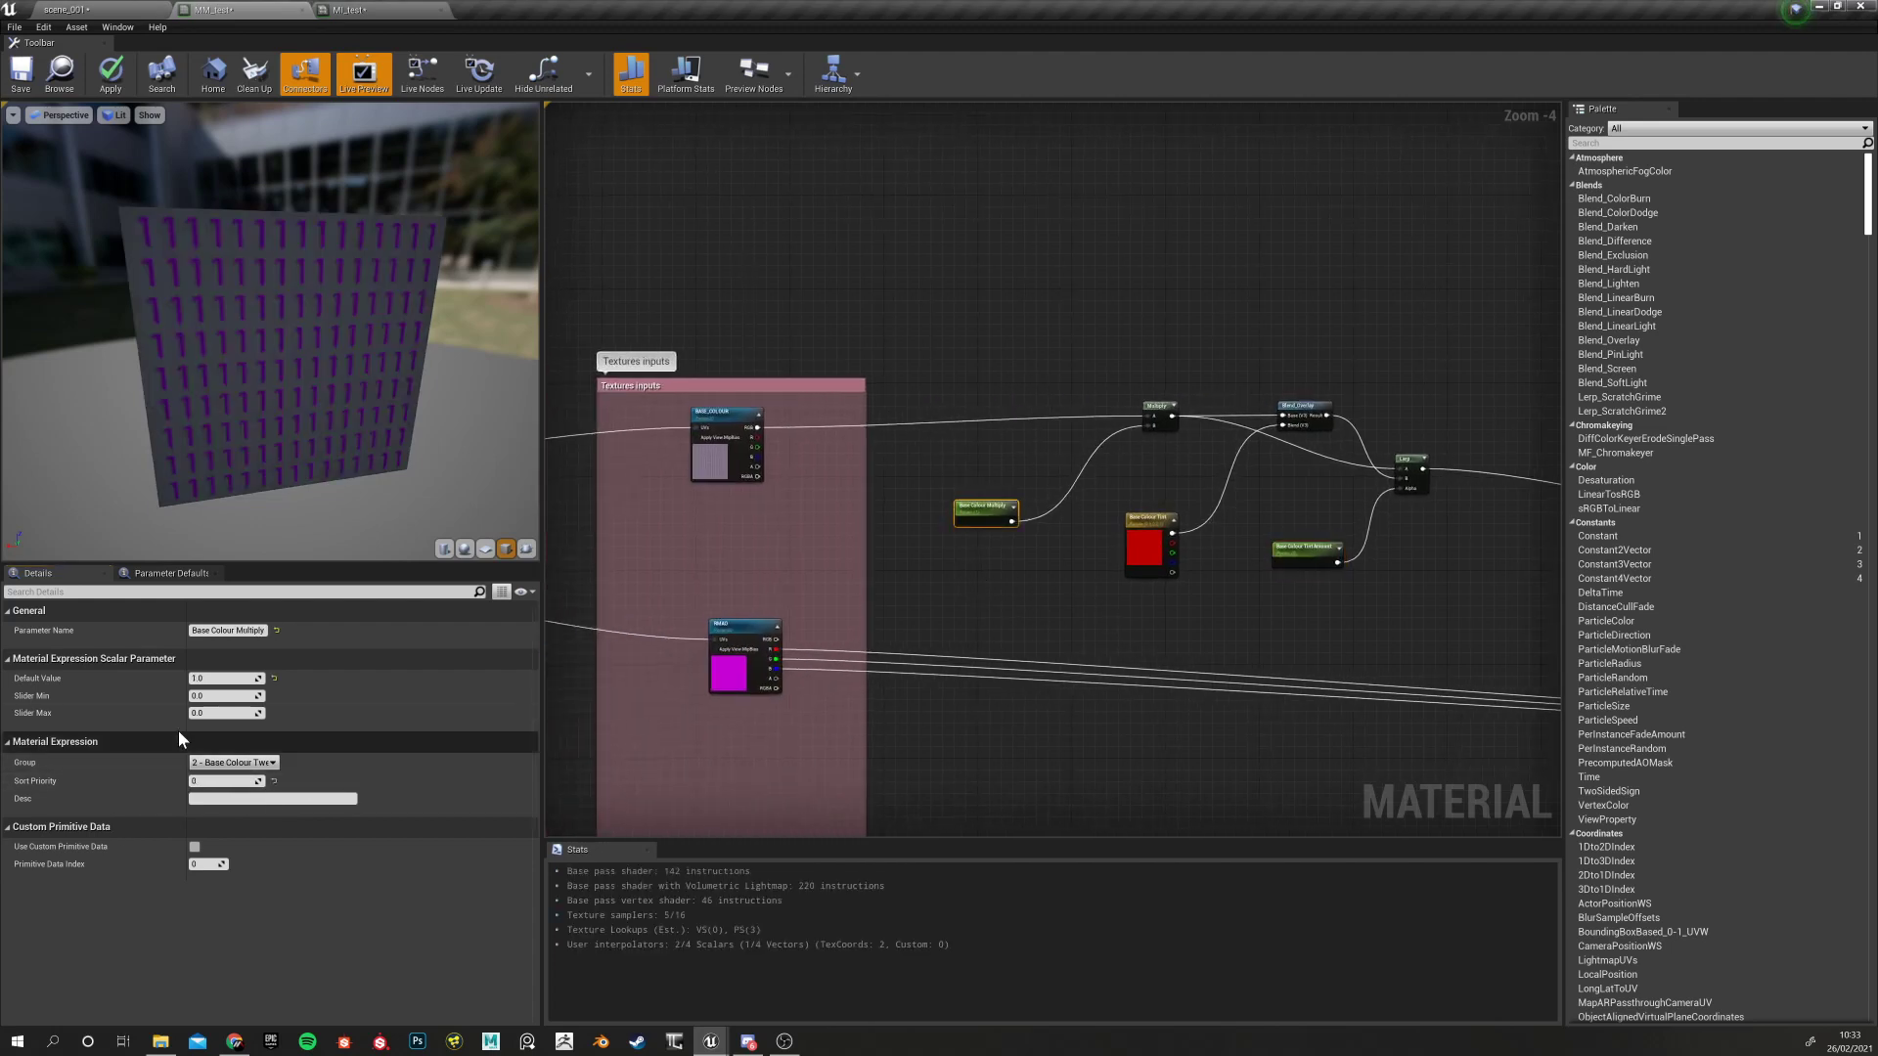
left_click(1150, 533)
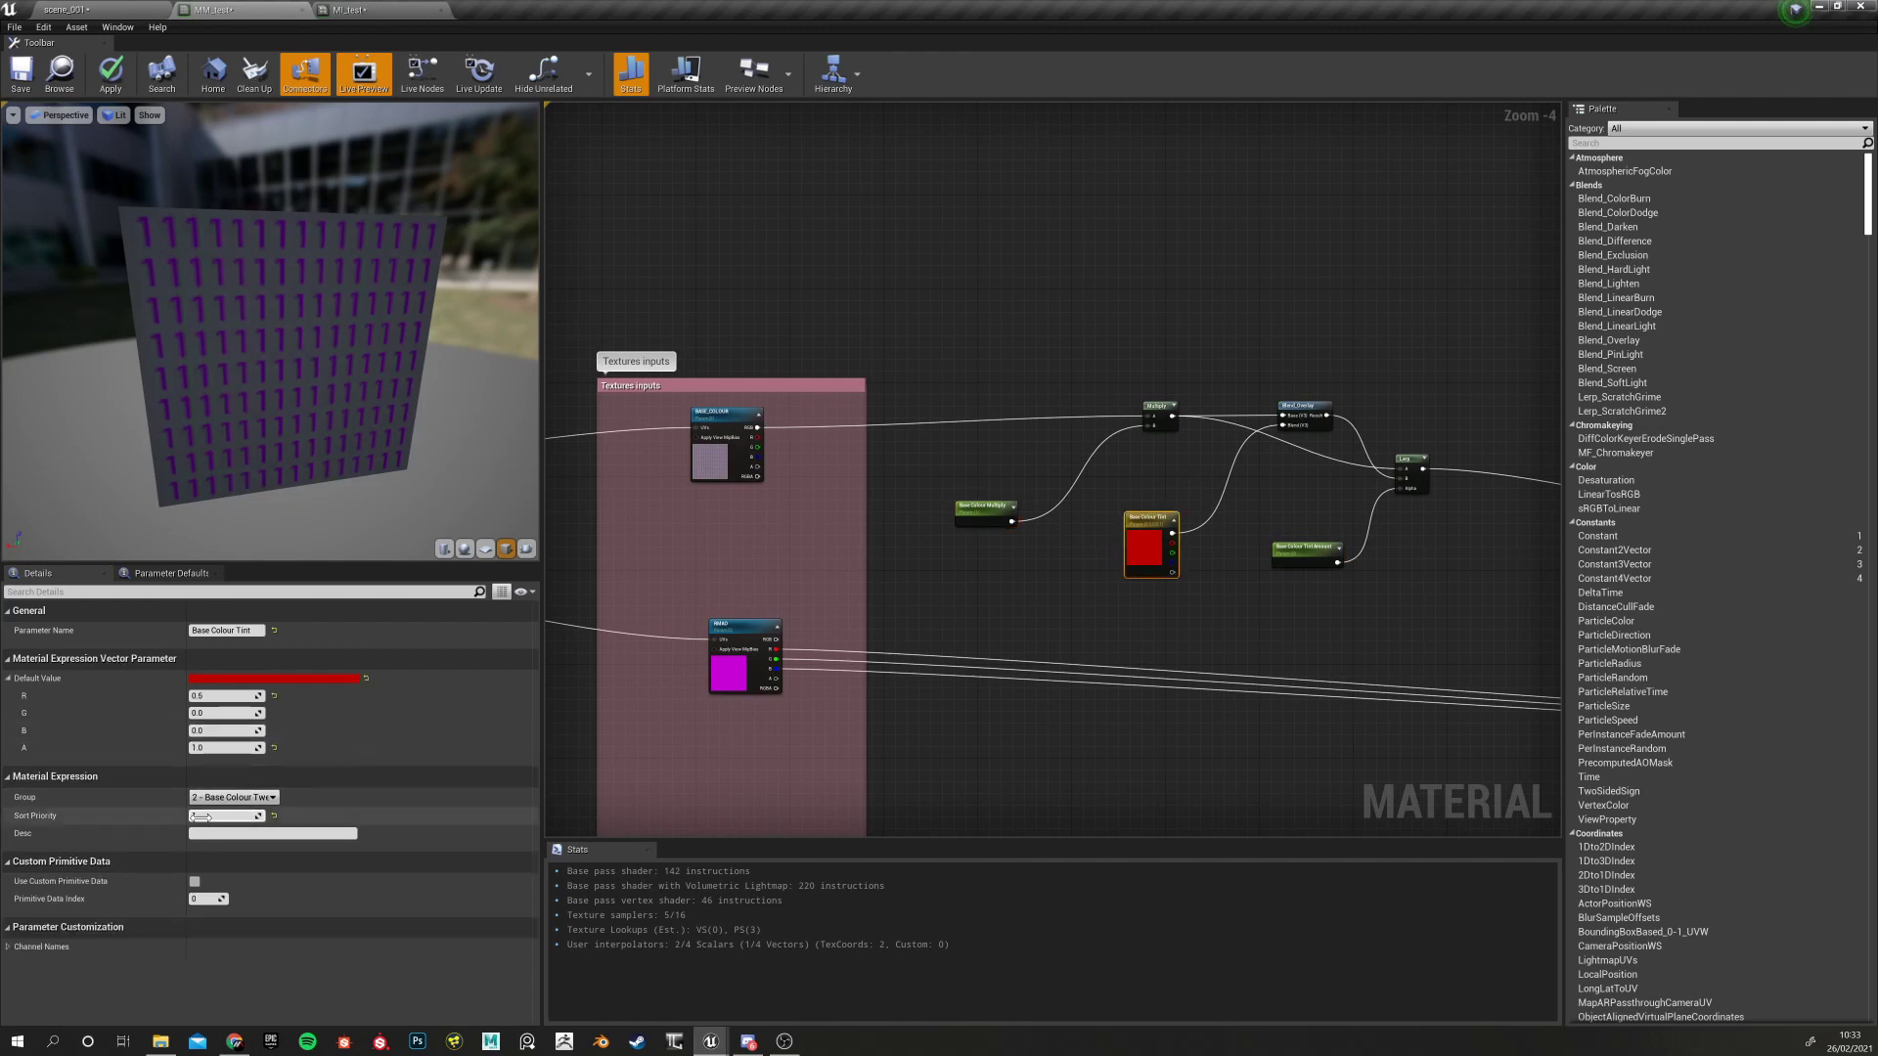
left_click(1305, 550)
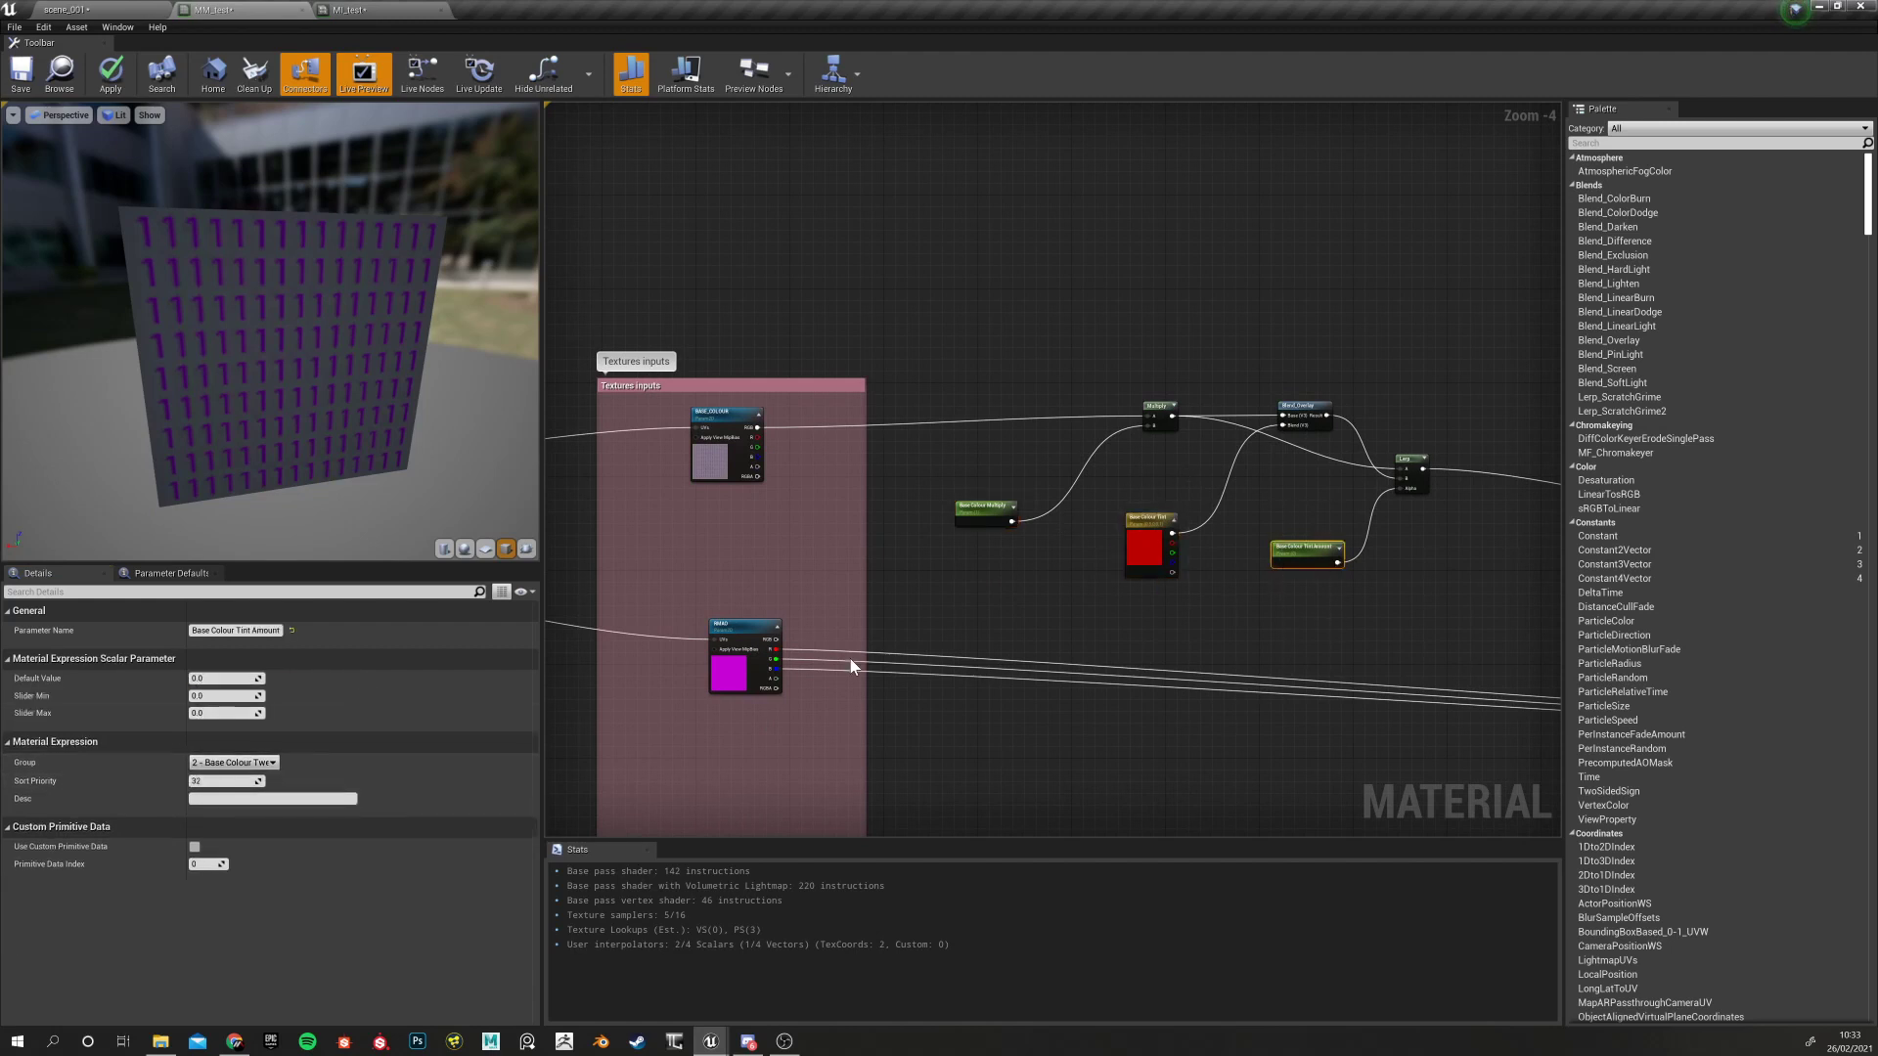
left_click(200, 782)
type("2")
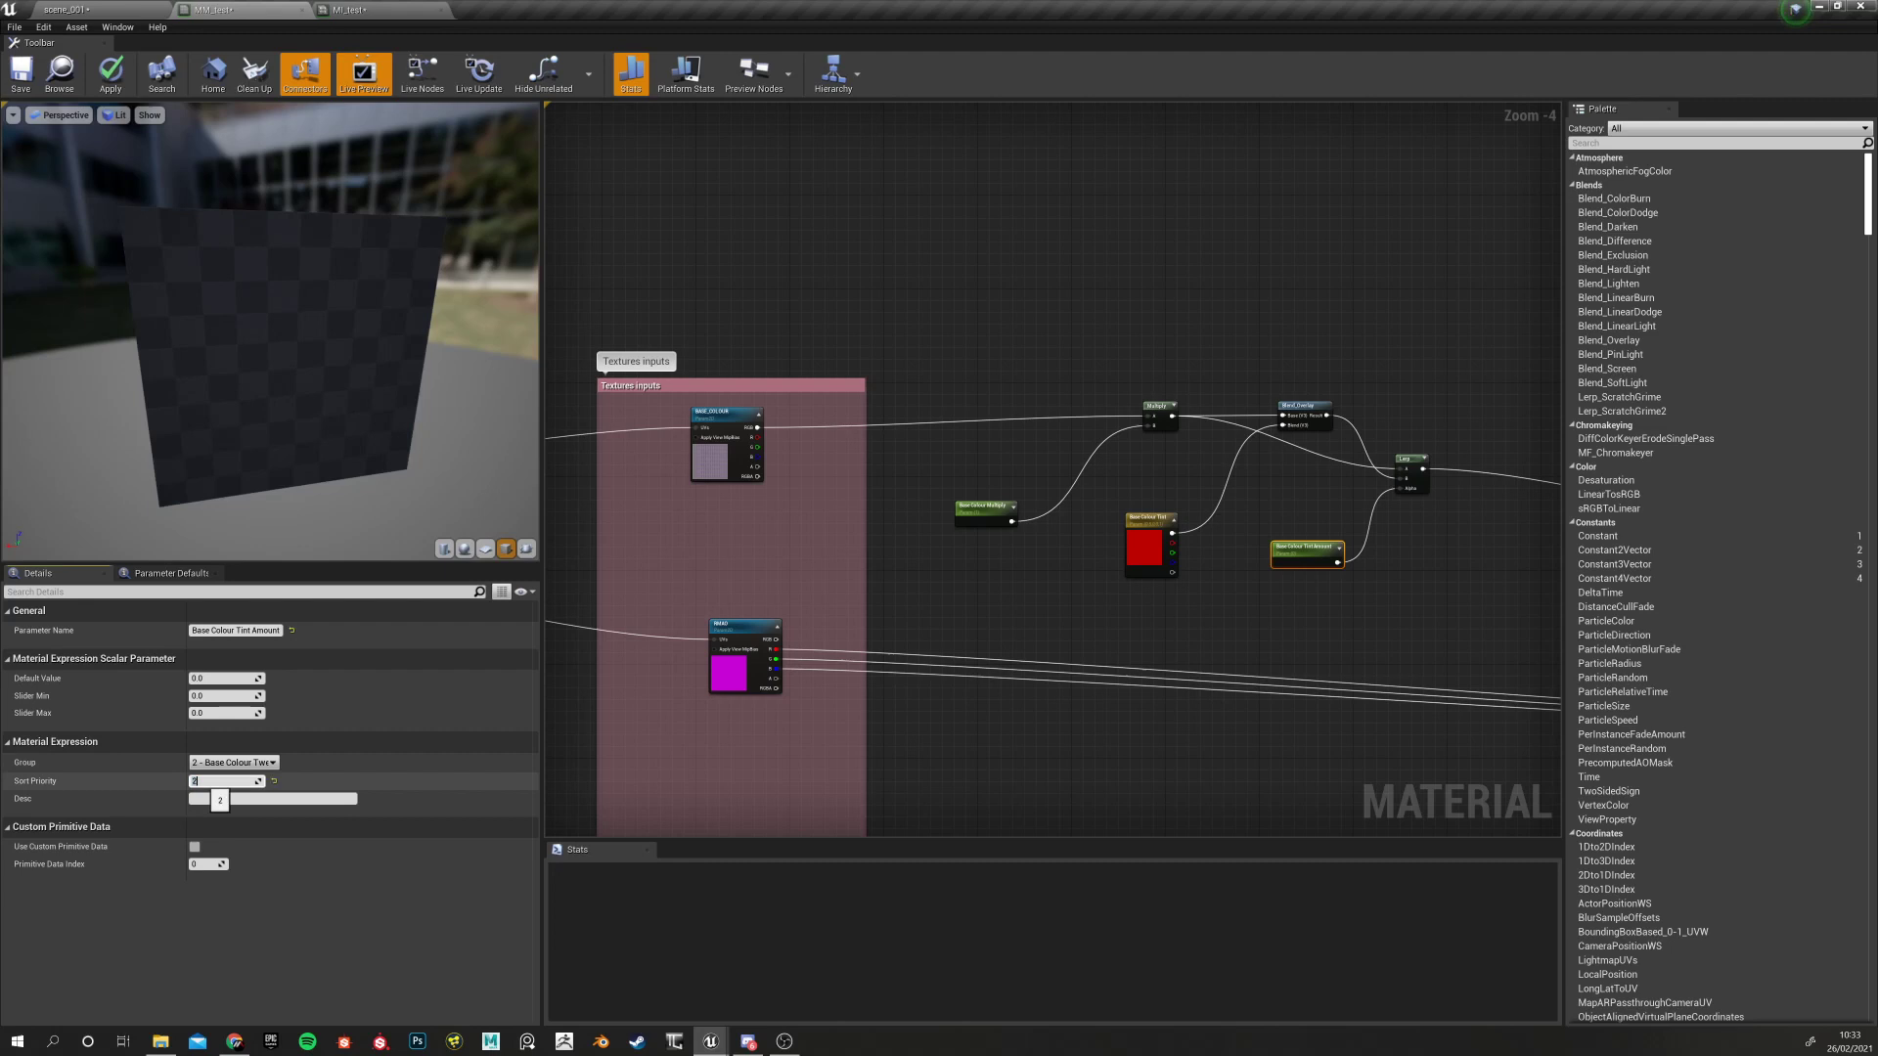
Set Base Colour Tint's green and blue to 0.5 for mid-grey, then apply the material
left_click(1151, 533)
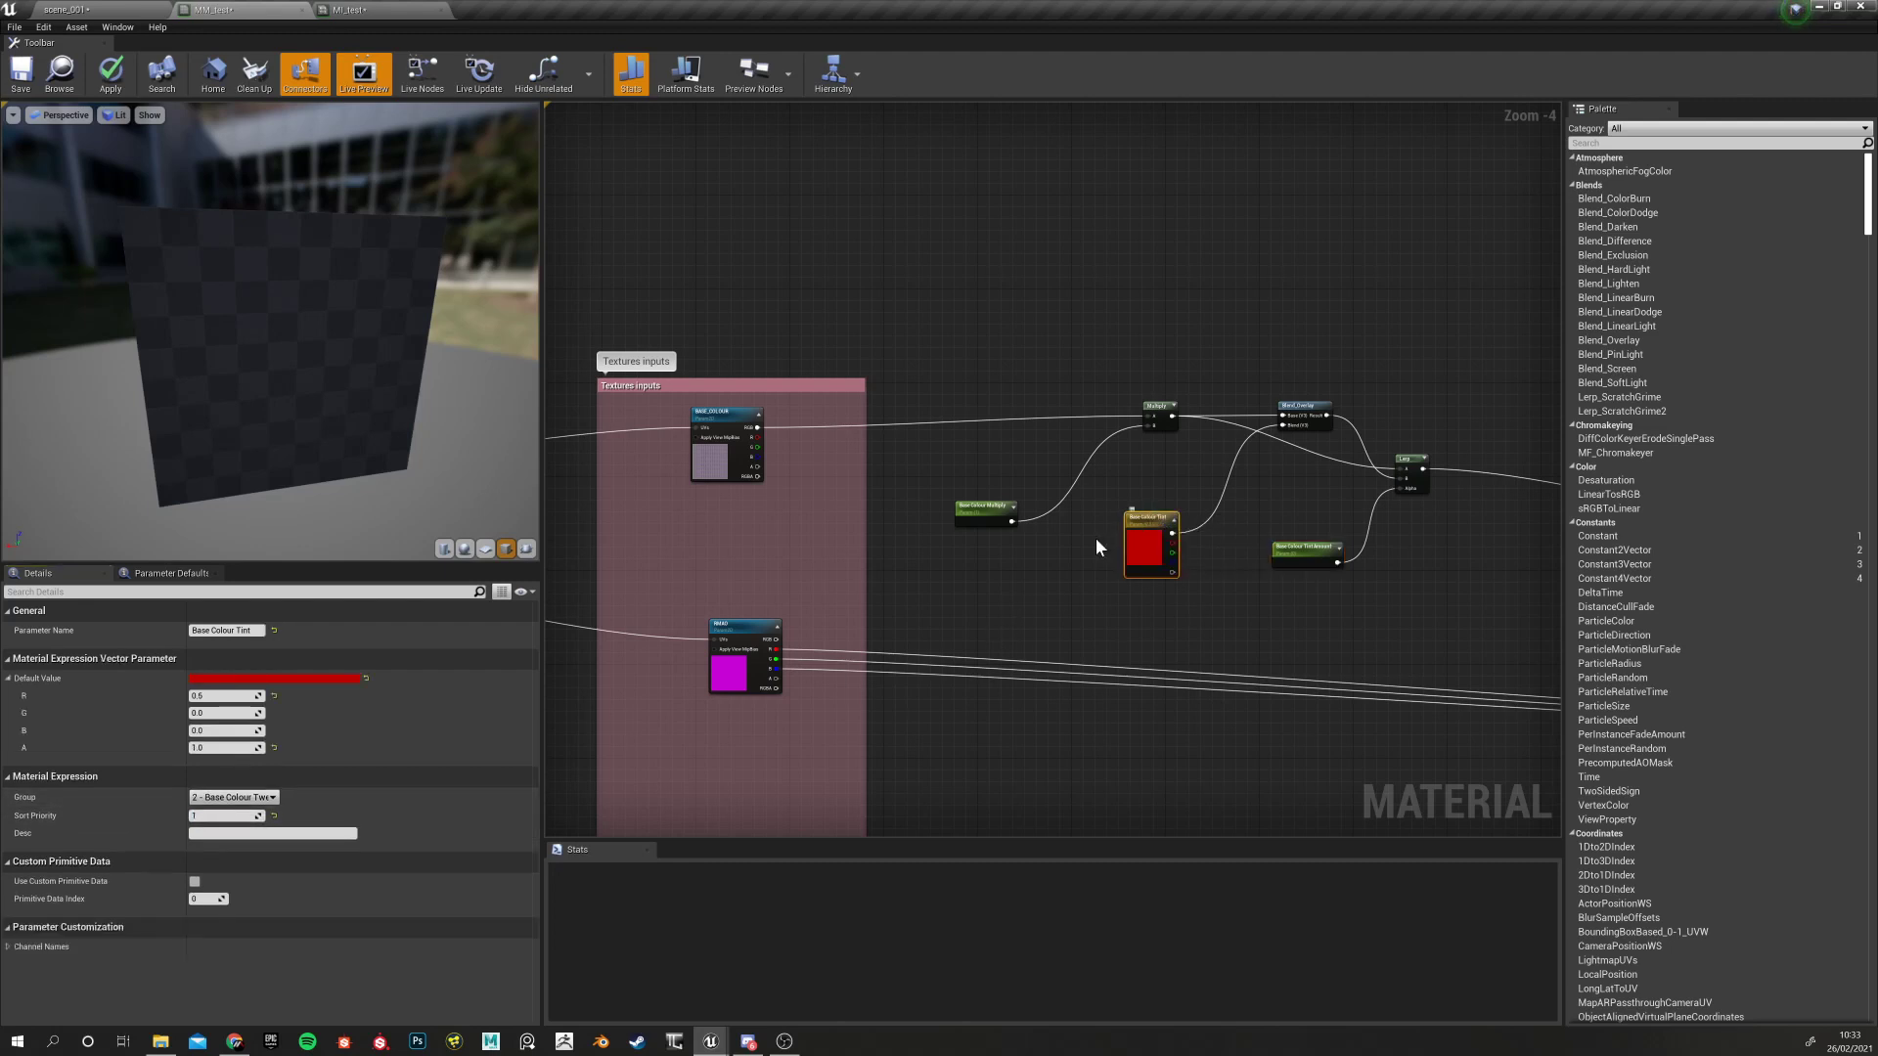
left_click(220, 713)
type(".5")
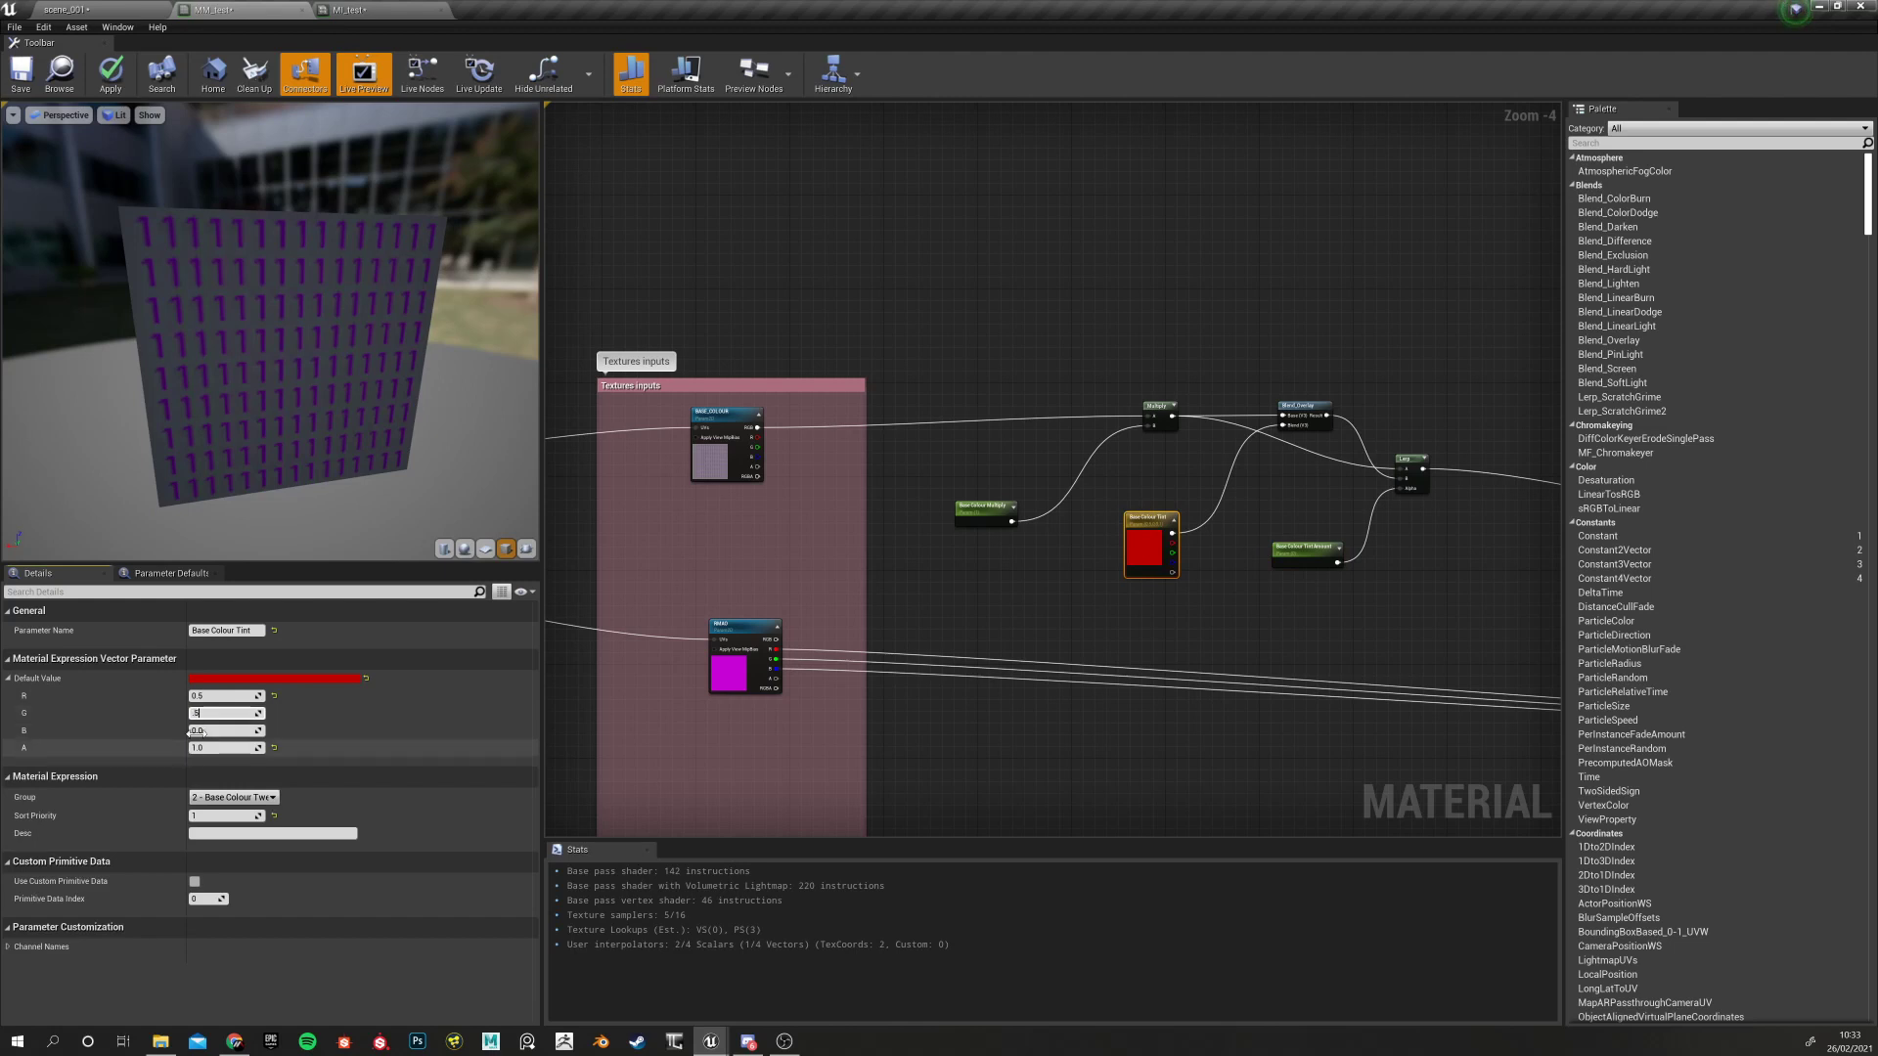
key("Return")
type(".")
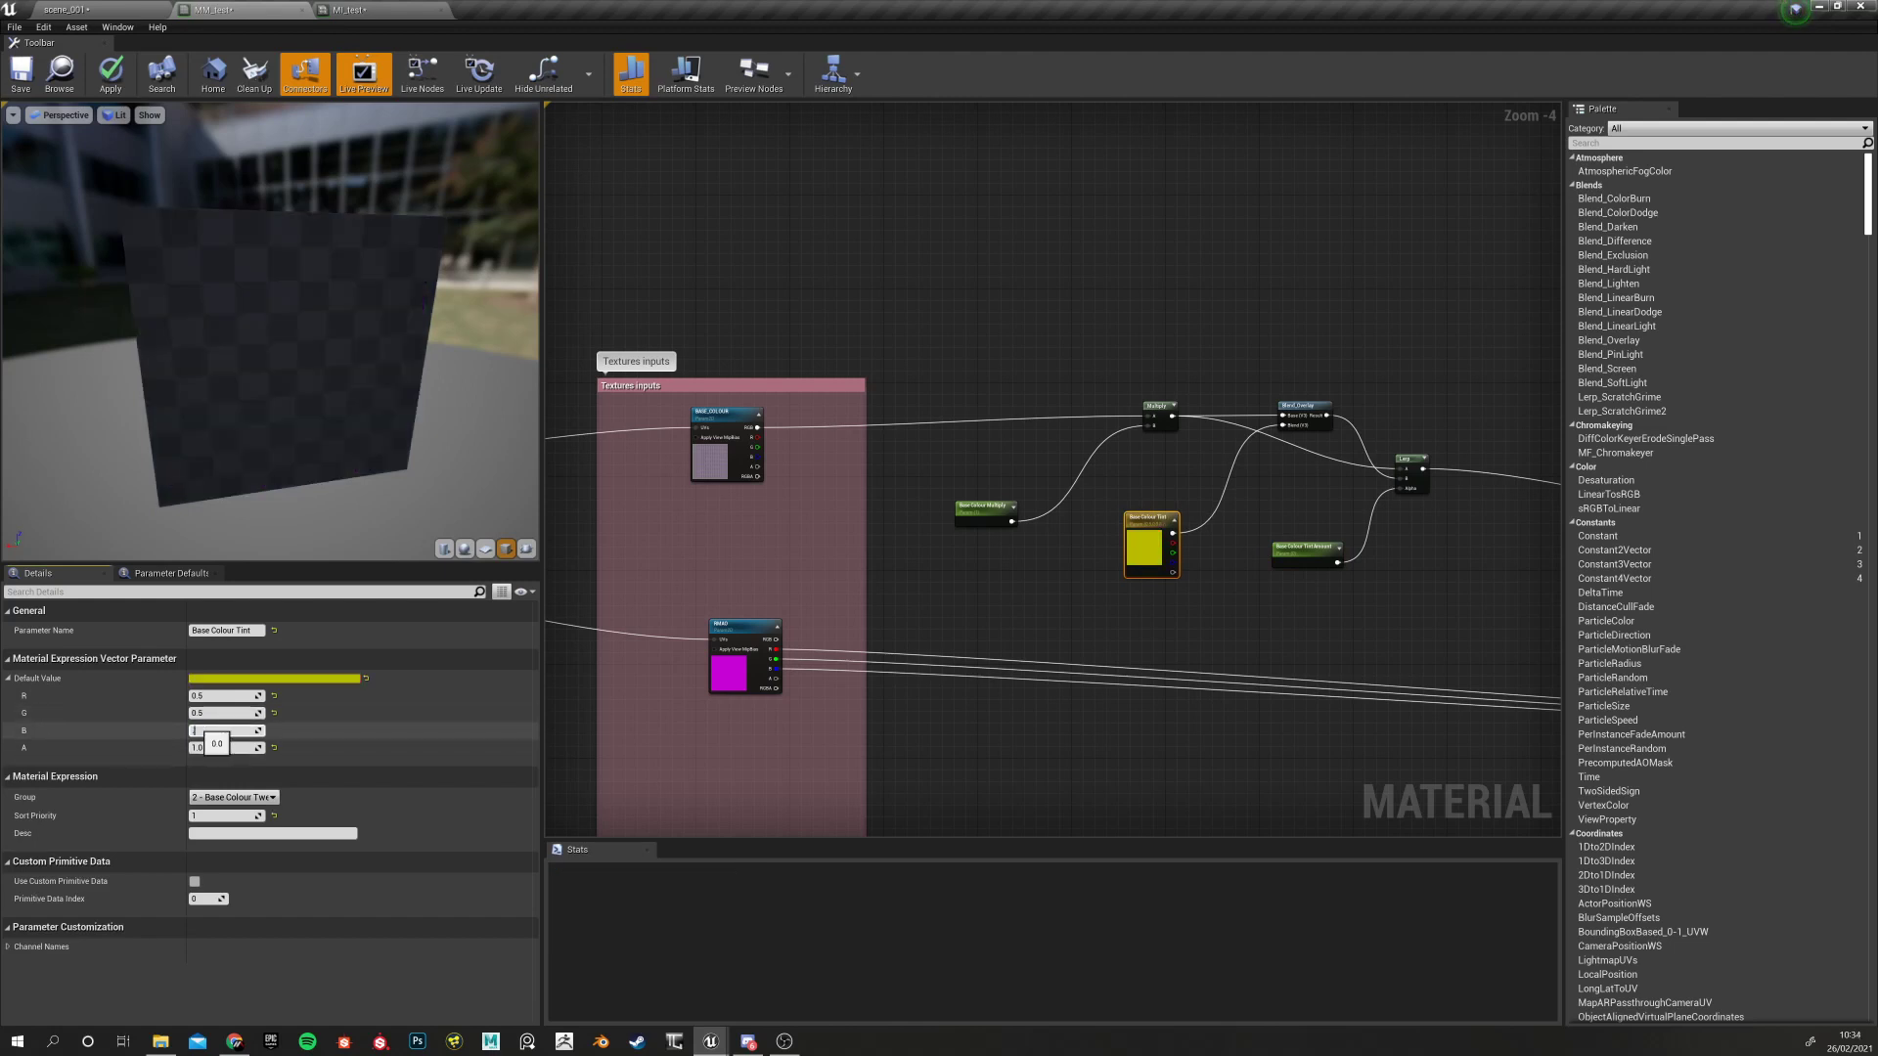
type("5")
key("Return")
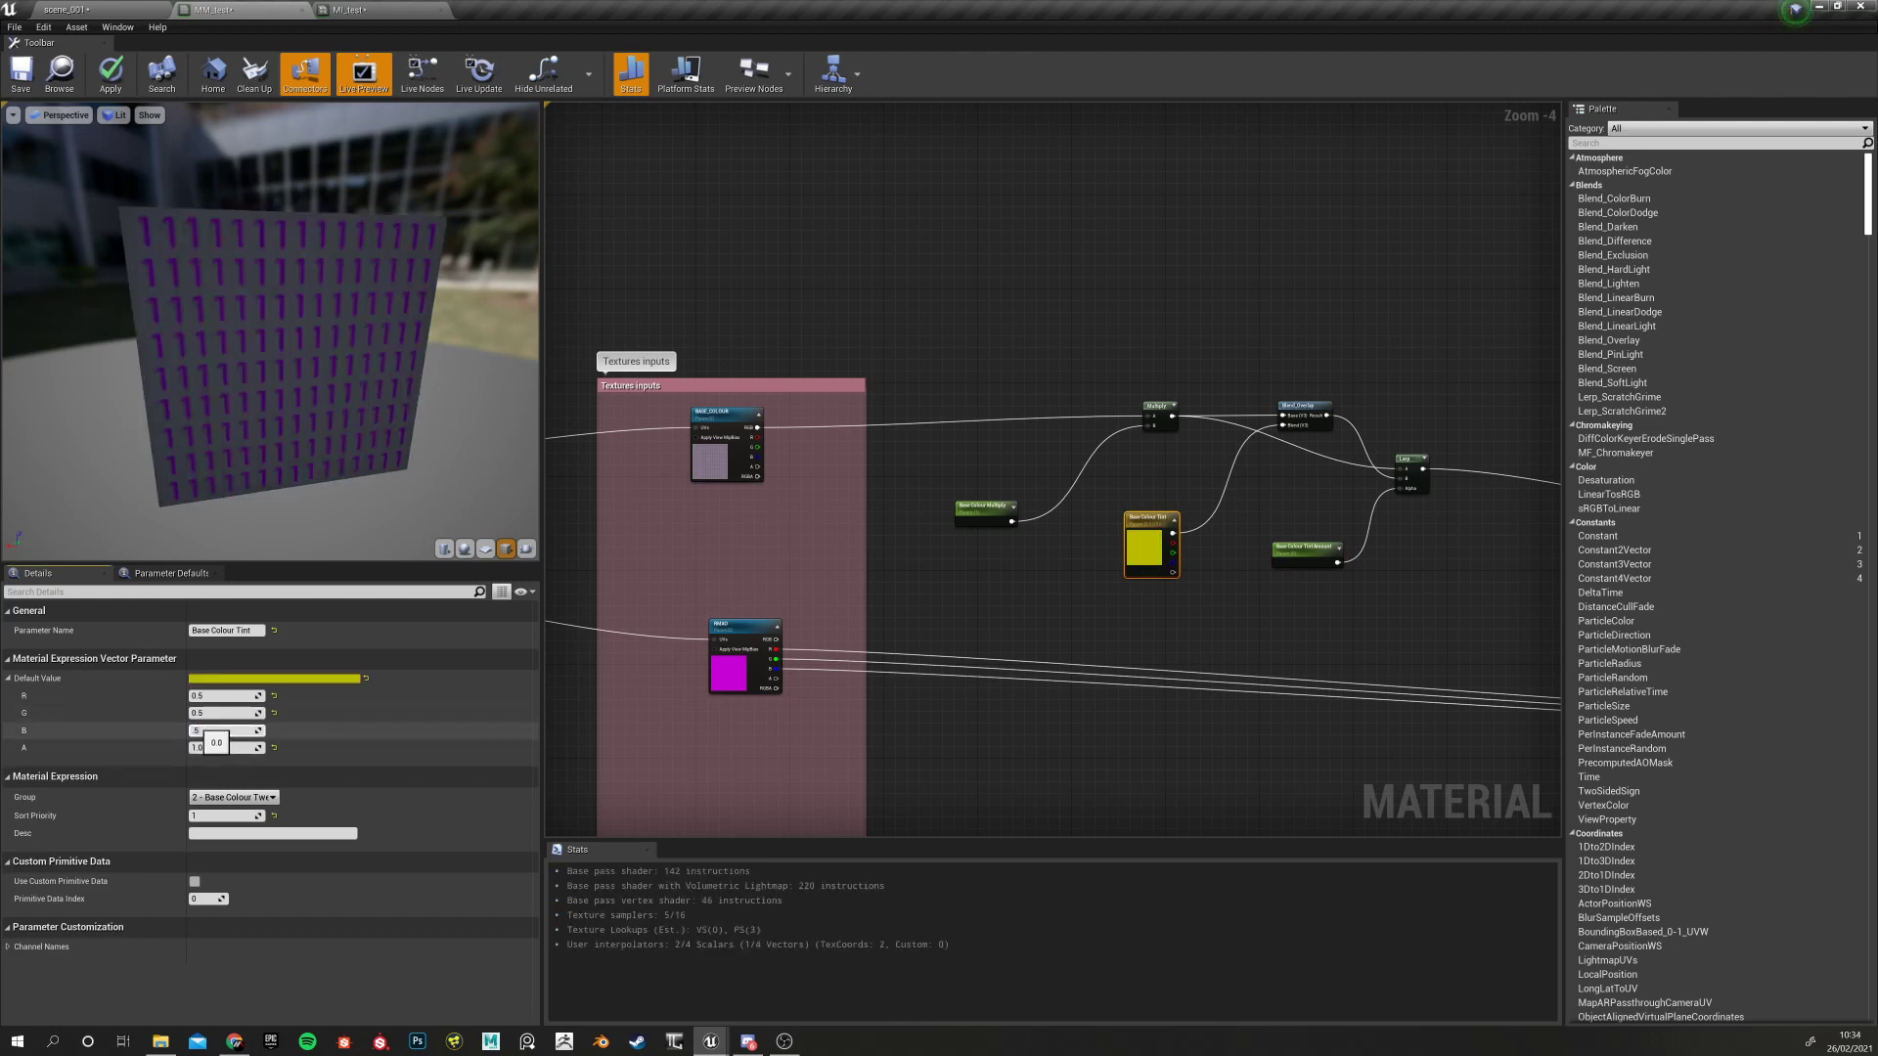
right_click_drag(1124, 713, 1112, 716)
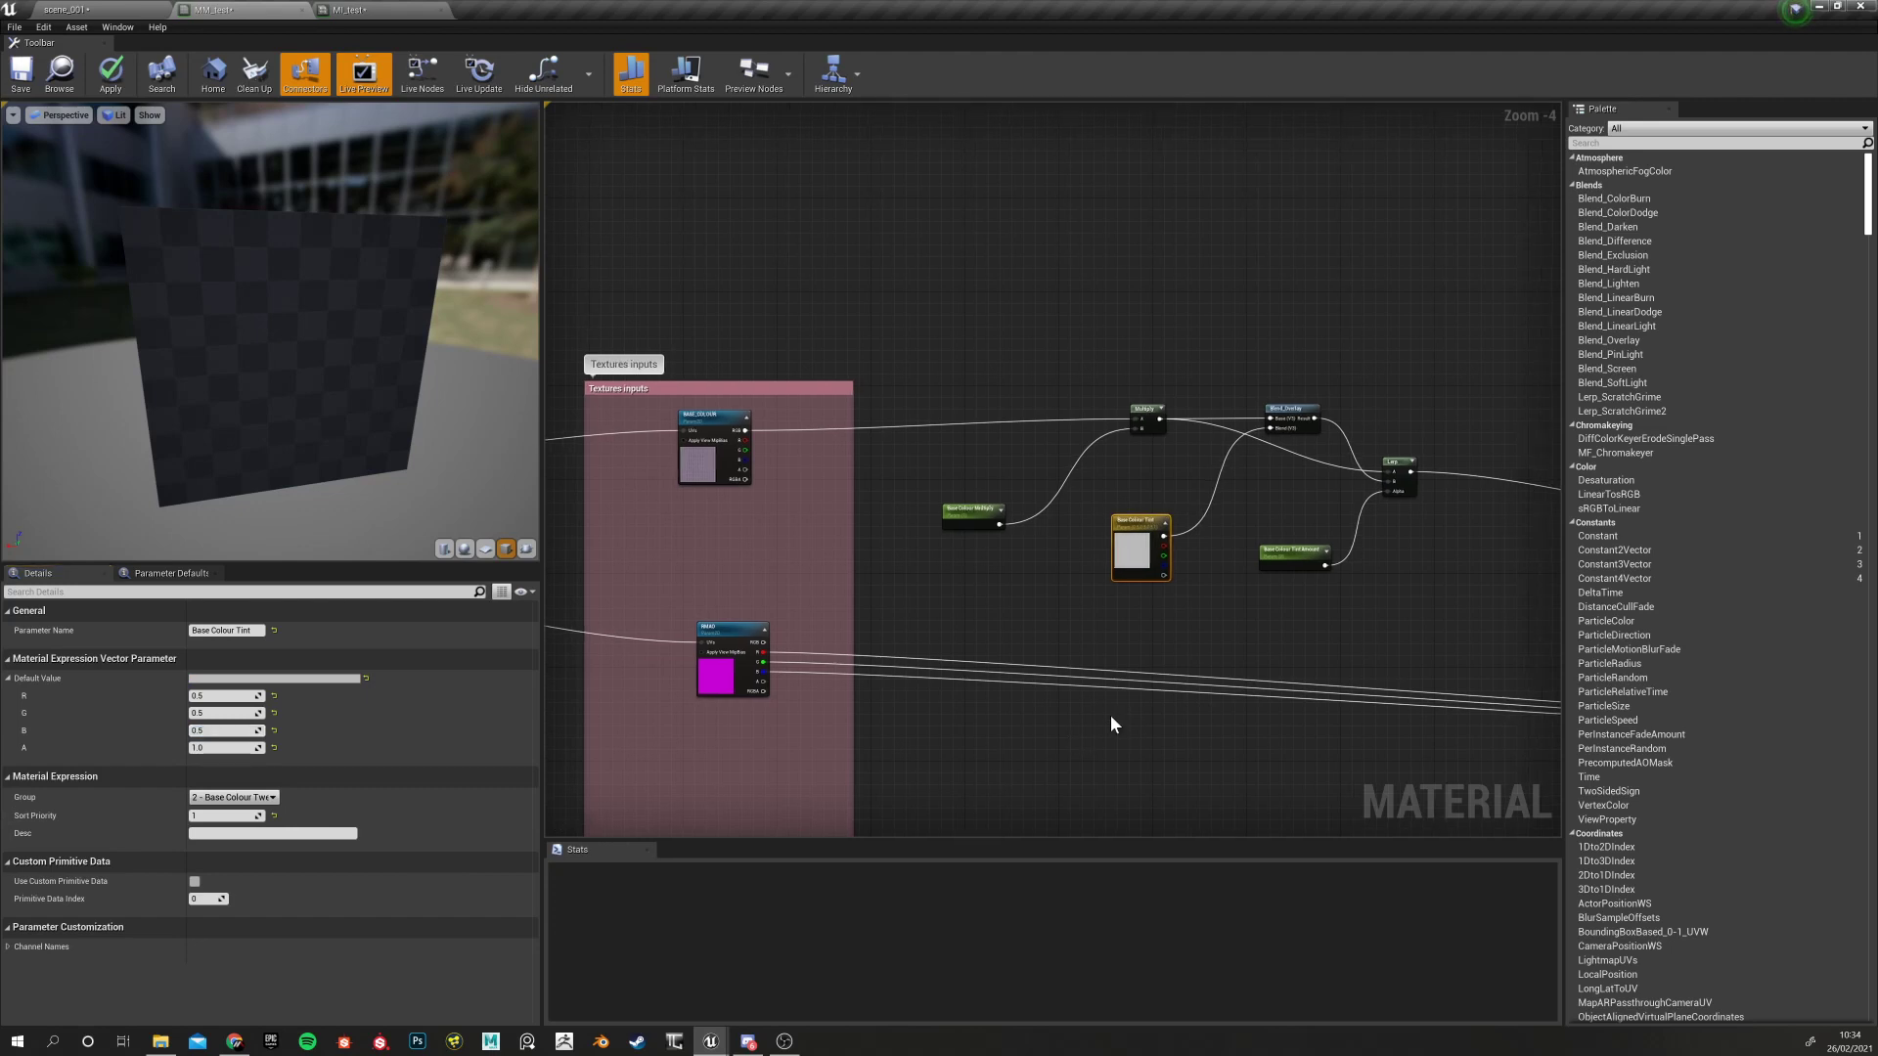
left_click(20, 73)
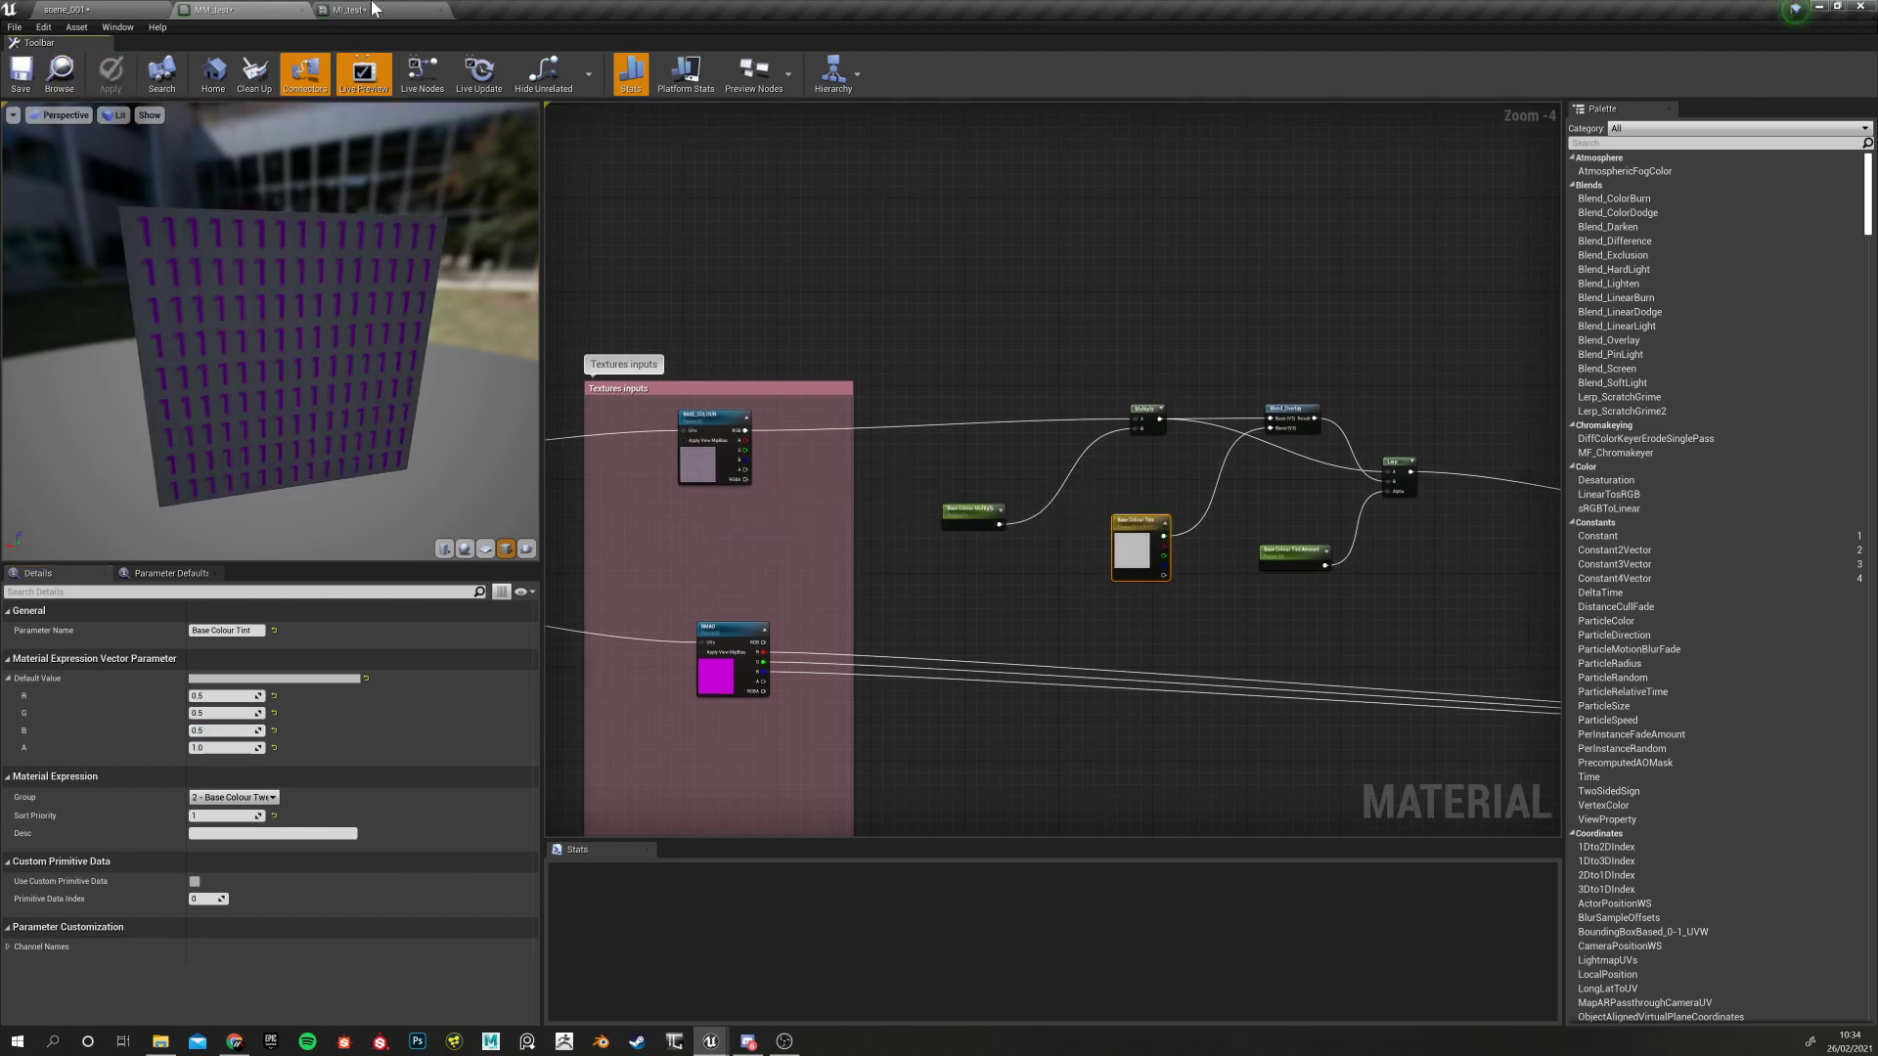
In MI_test, override Base Colour Tint and pick a blue tint colour
left_click(339, 10)
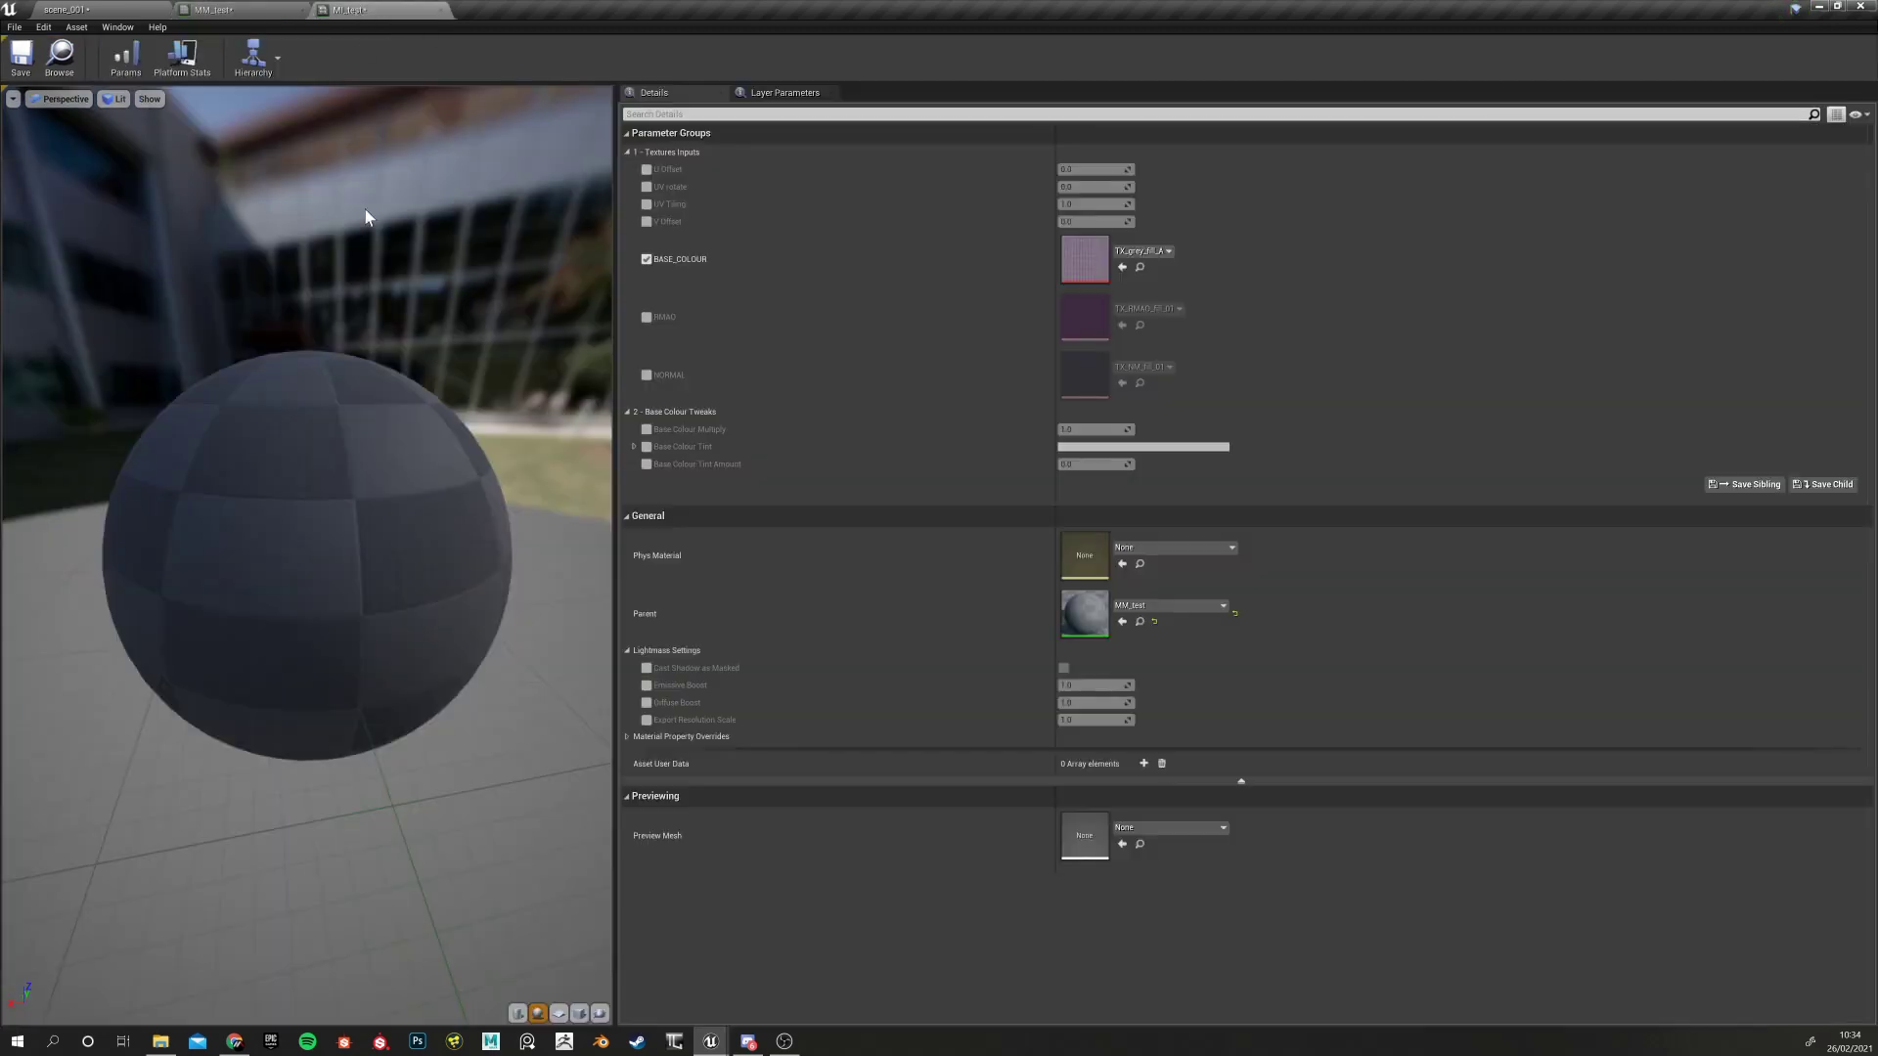
left_click_drag(435, 572, 379, 702)
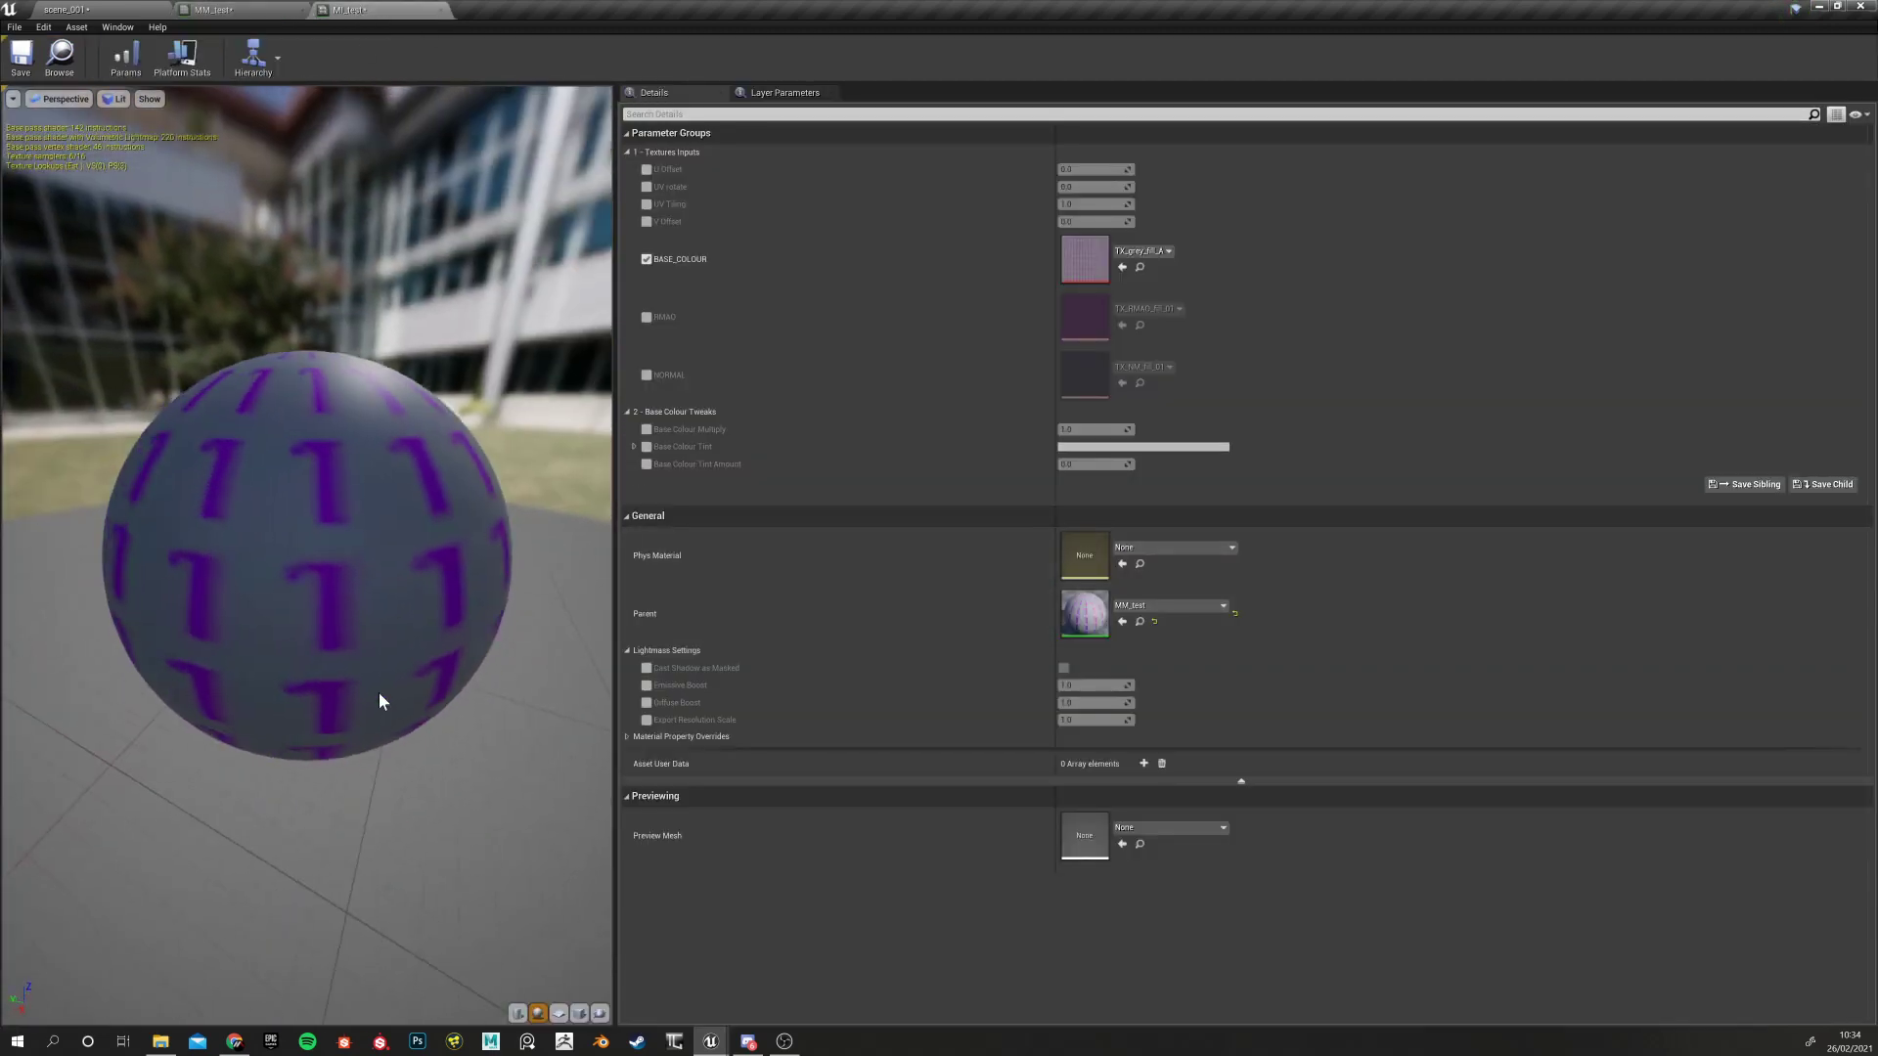
left_click(646, 446)
left_click(633, 446)
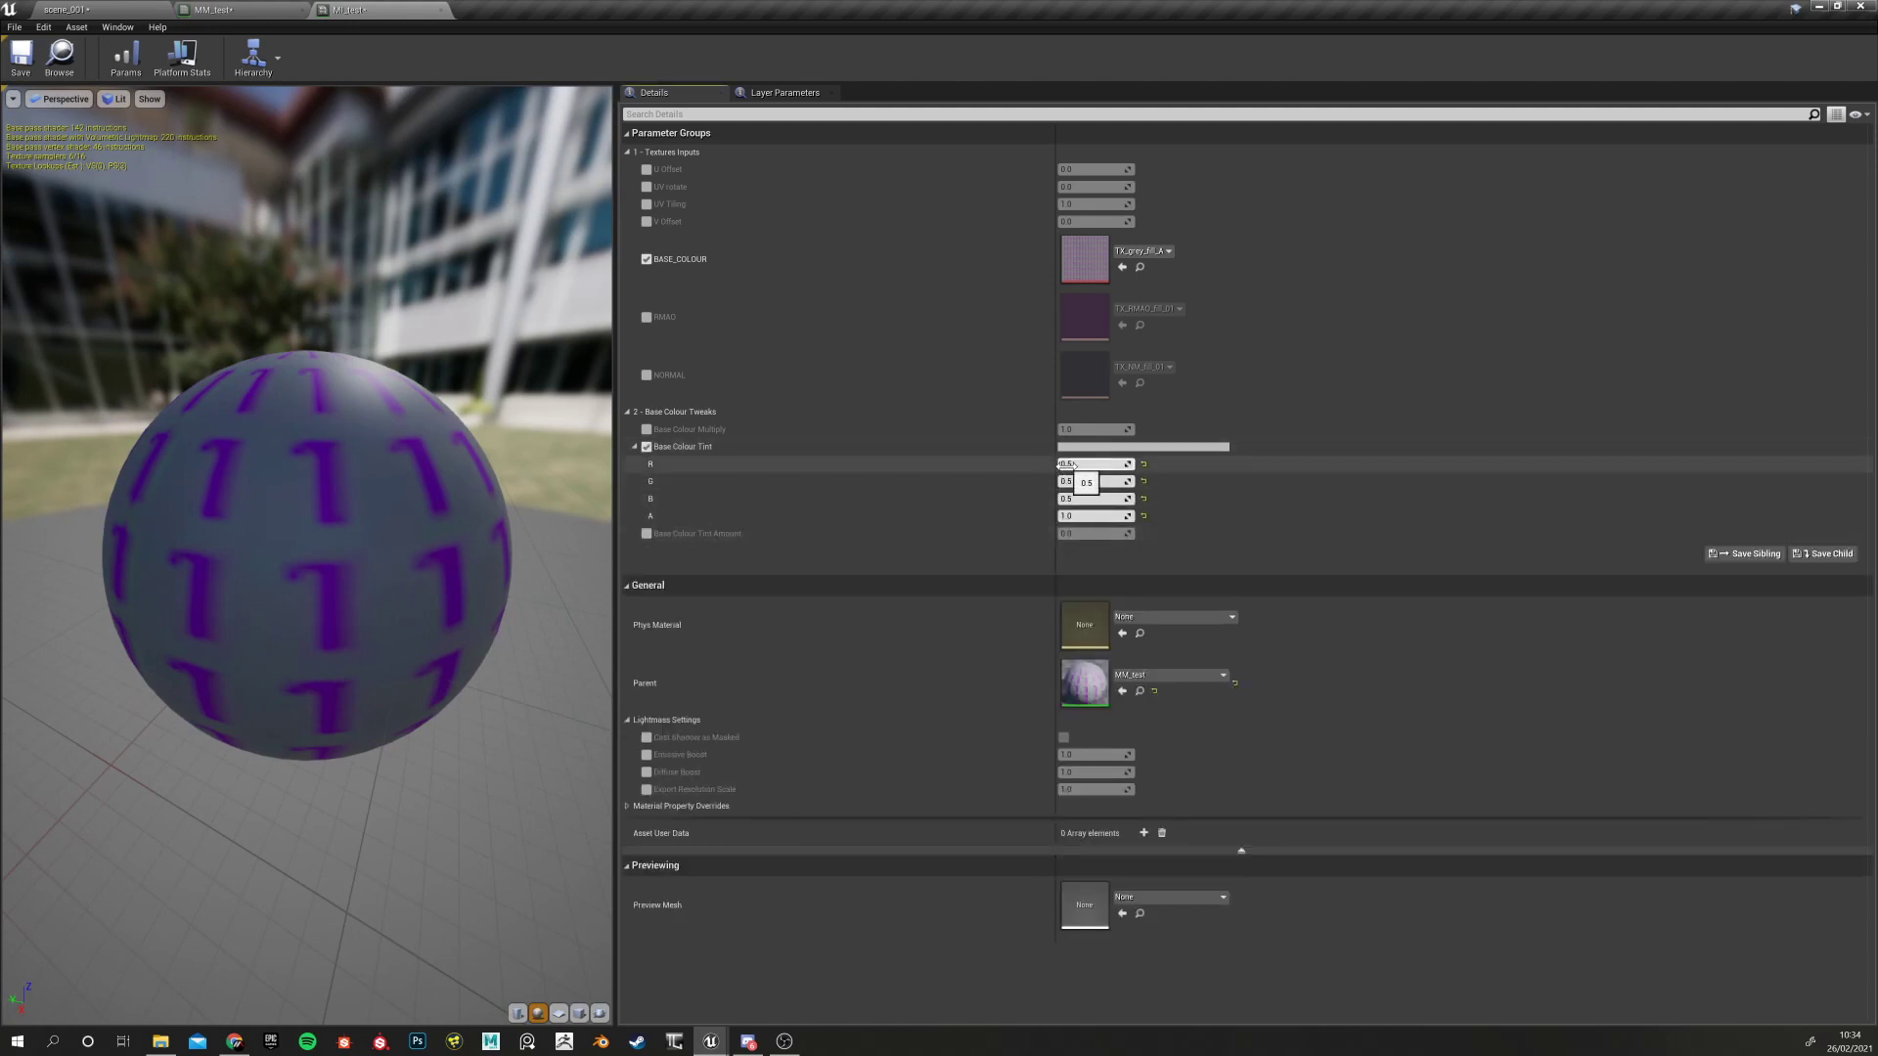
left_click(1143, 446)
mouse_move(1226, 547)
left_mouse_down()
mouse_move(1166, 530)
mouse_move(1188, 587)
mouse_move(1159, 531)
left_mouse_up()
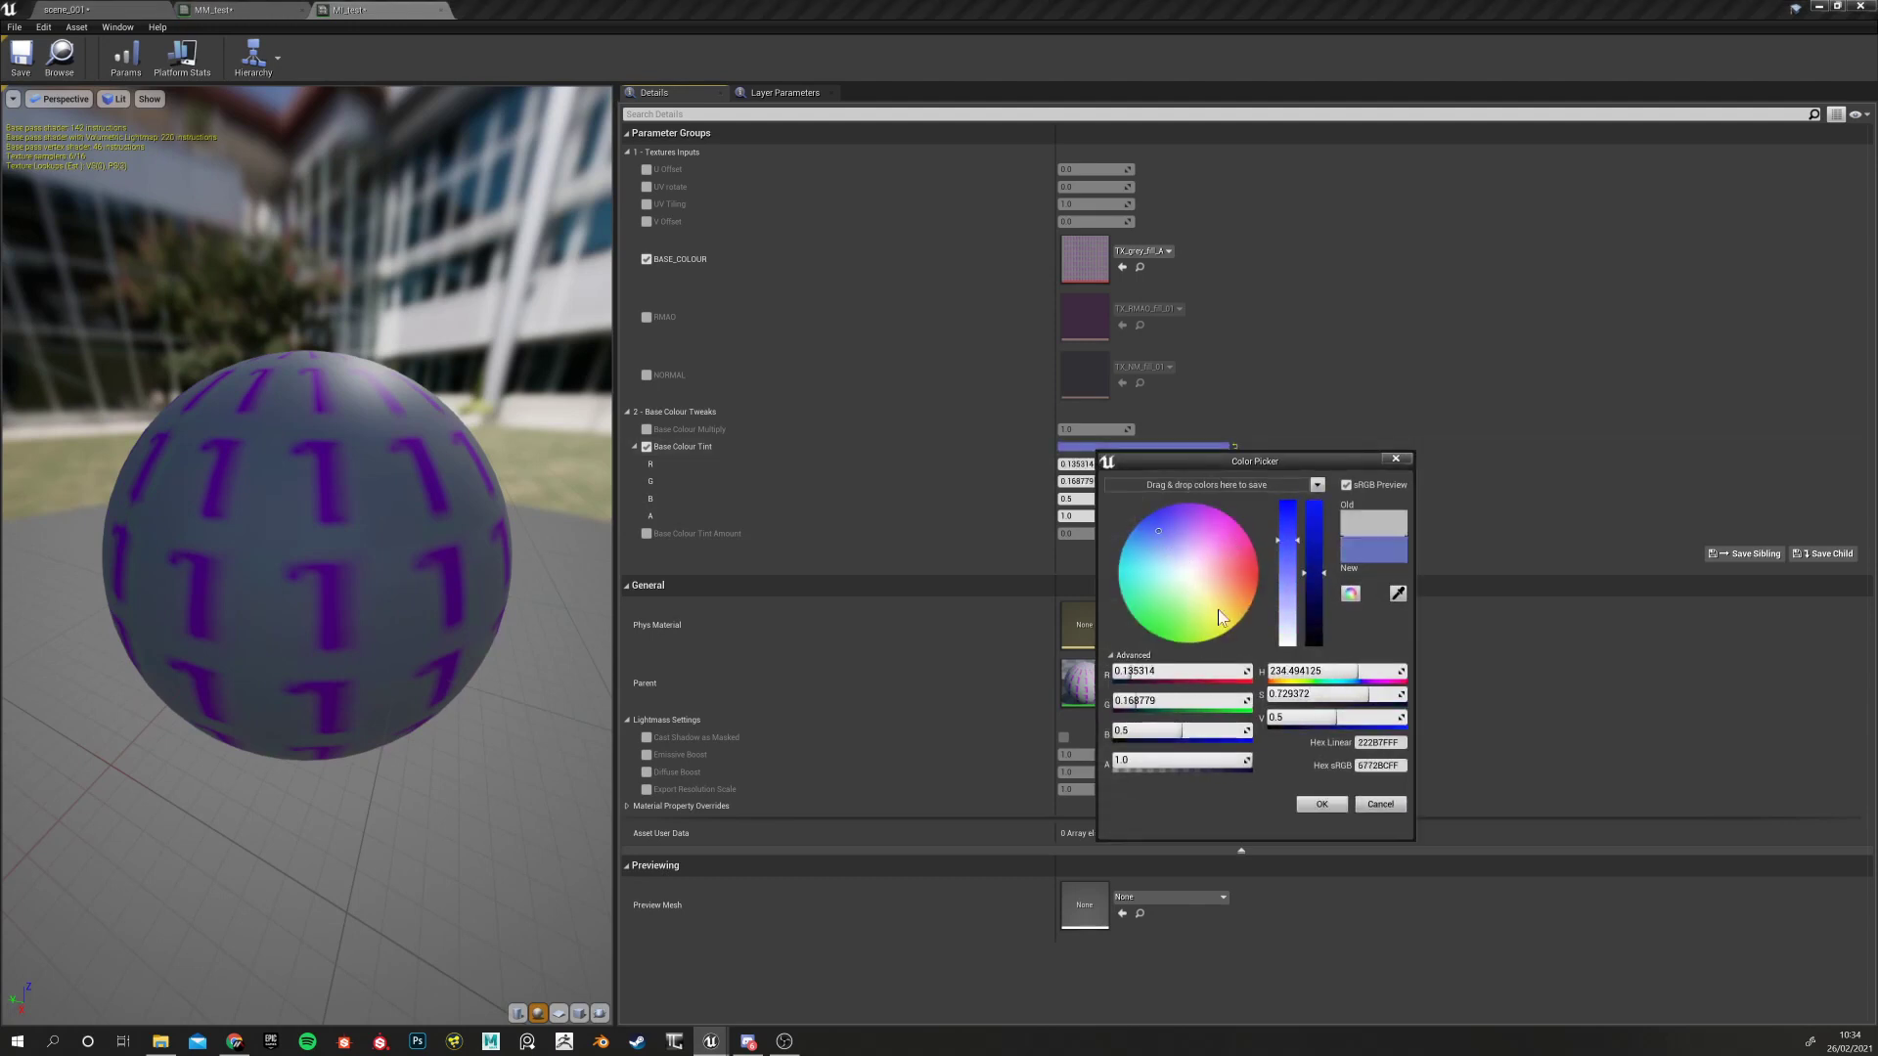
left_click(1323, 804)
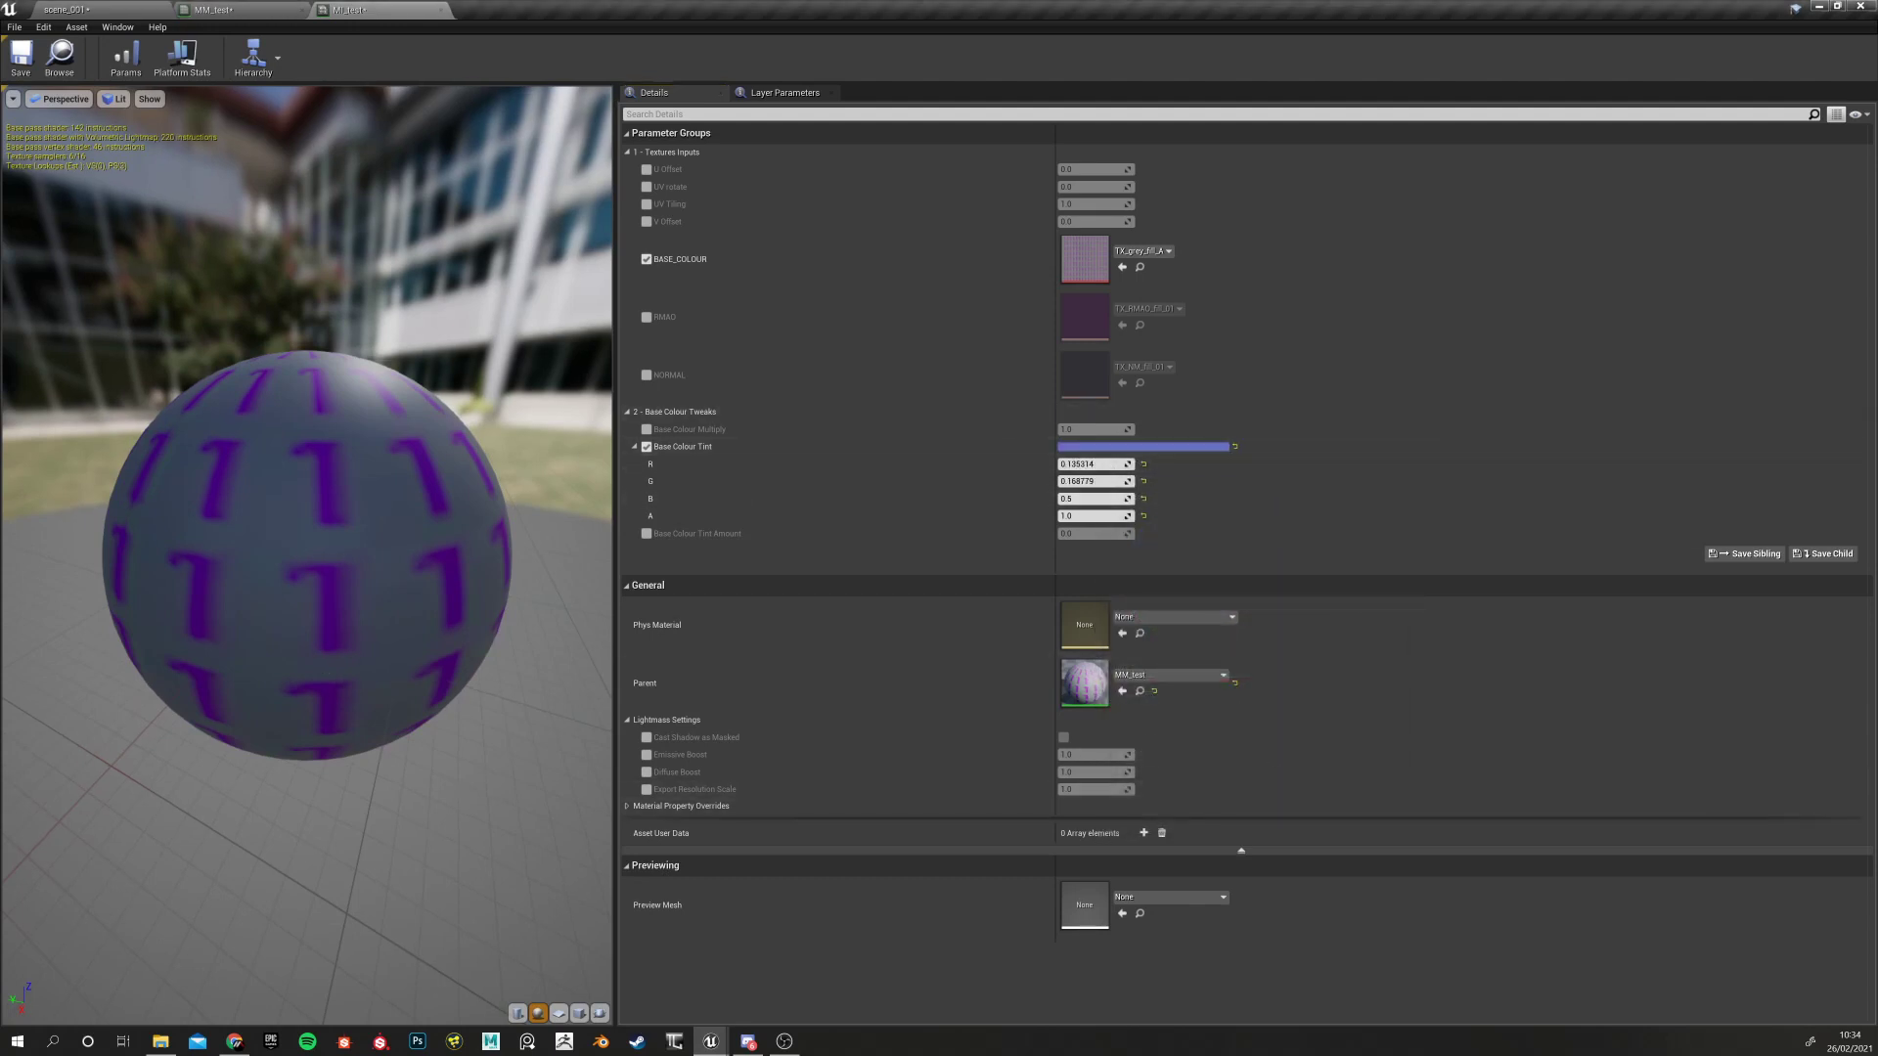
Override Base Colour Tint Amount and drag it up to about 1.7
left_click_drag(452, 474, 561, 646)
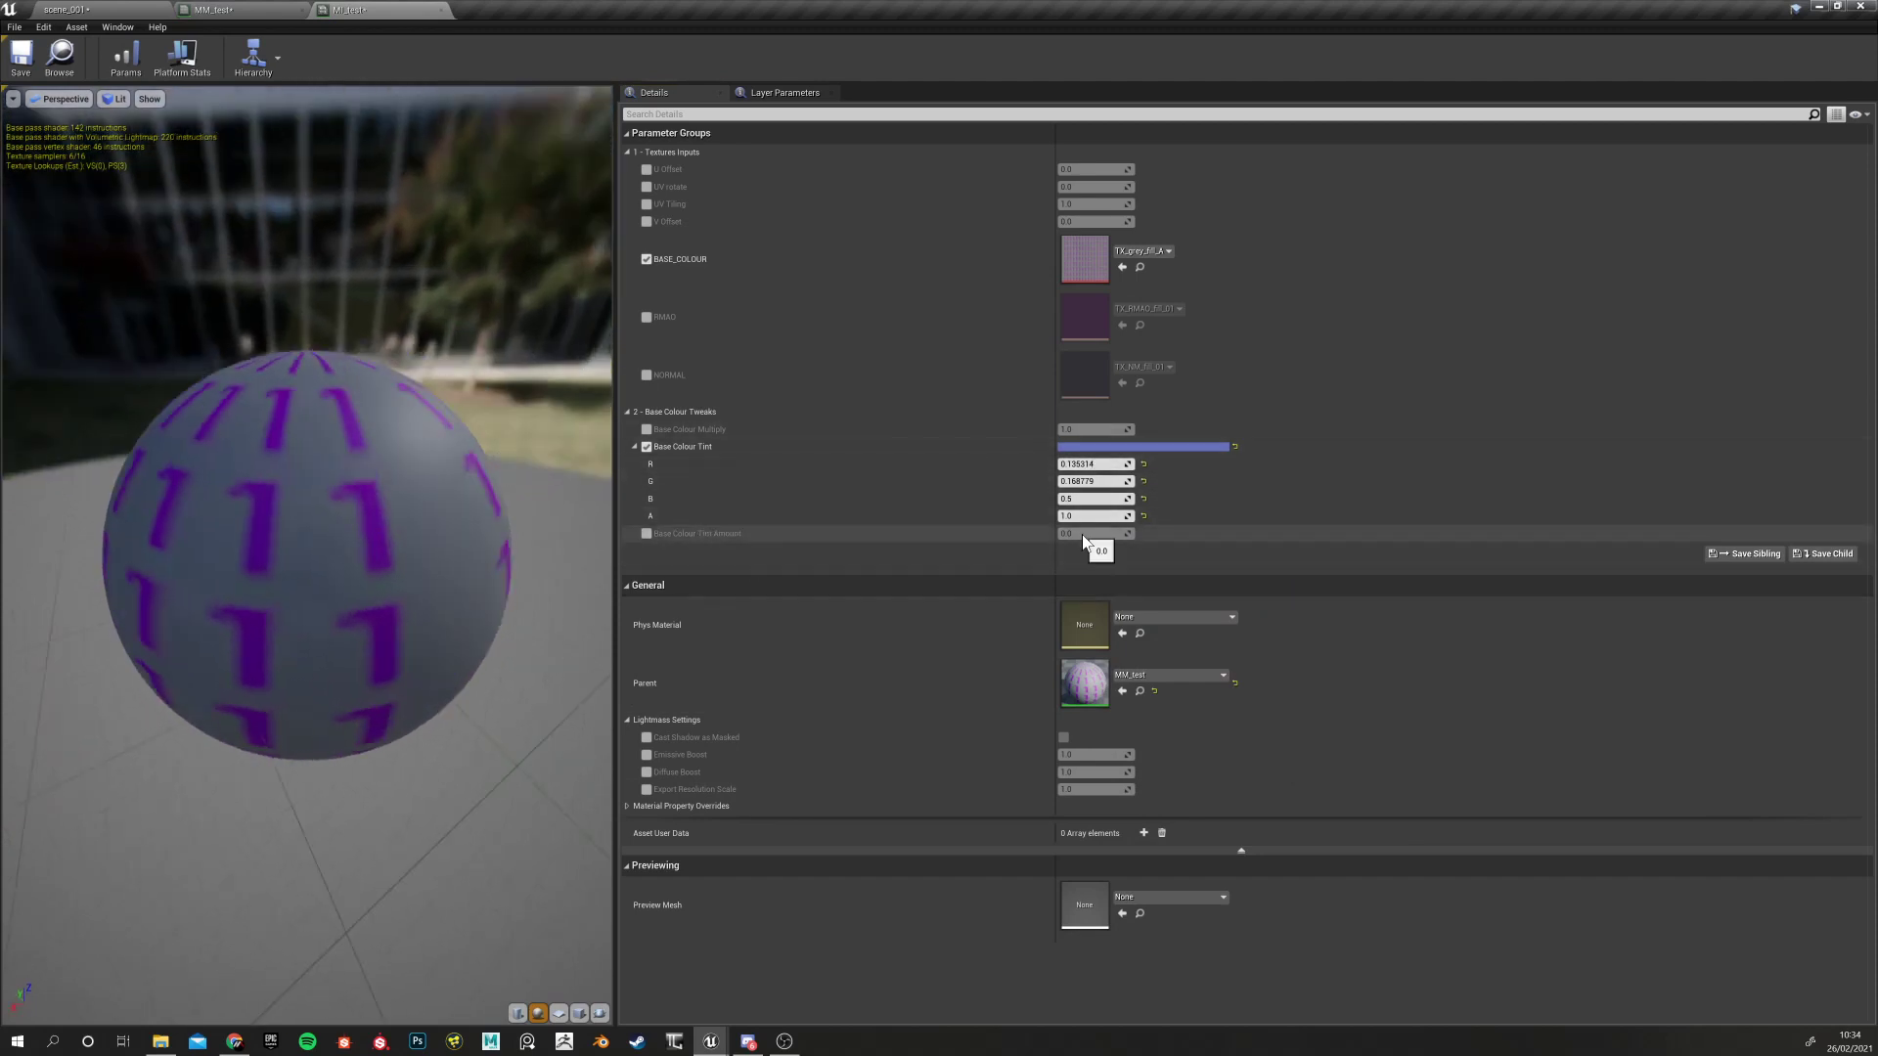
left_click(647, 533)
left_click_drag(1093, 533, 1110, 533)
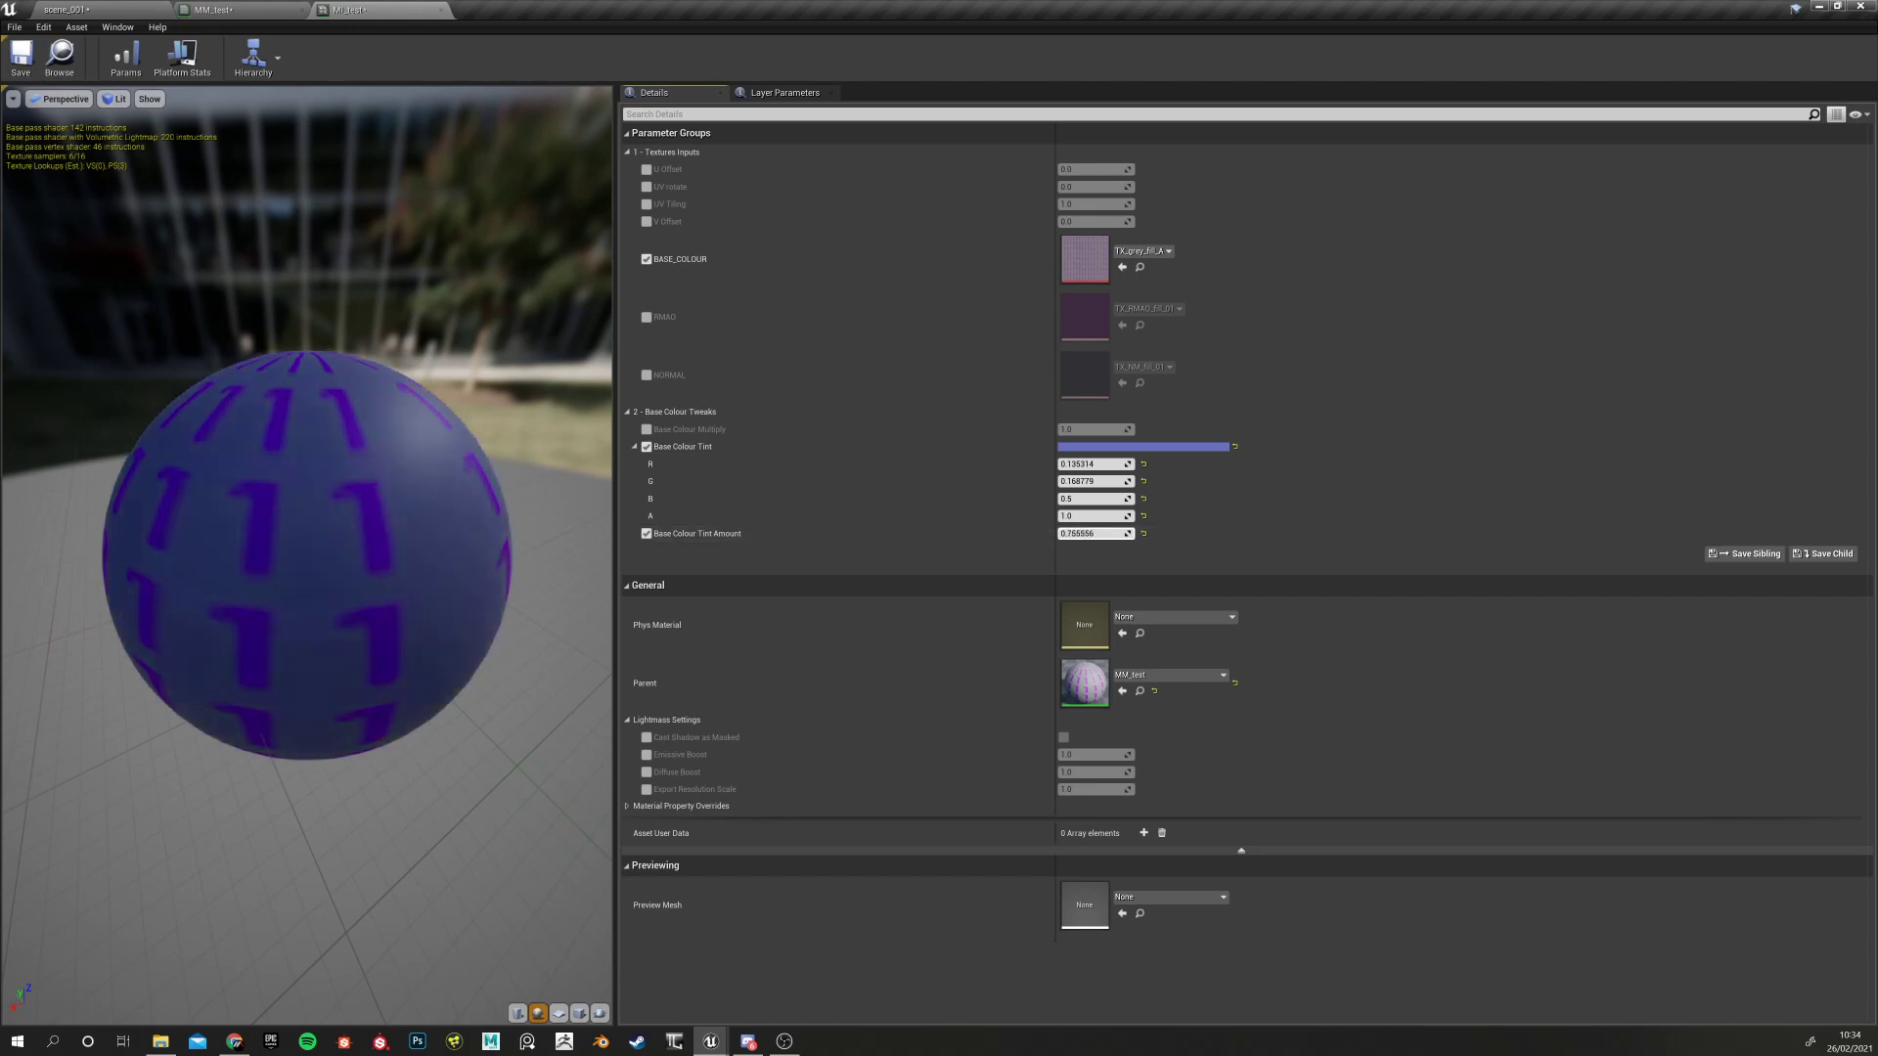
left_click_drag(1096, 533, 1115, 533)
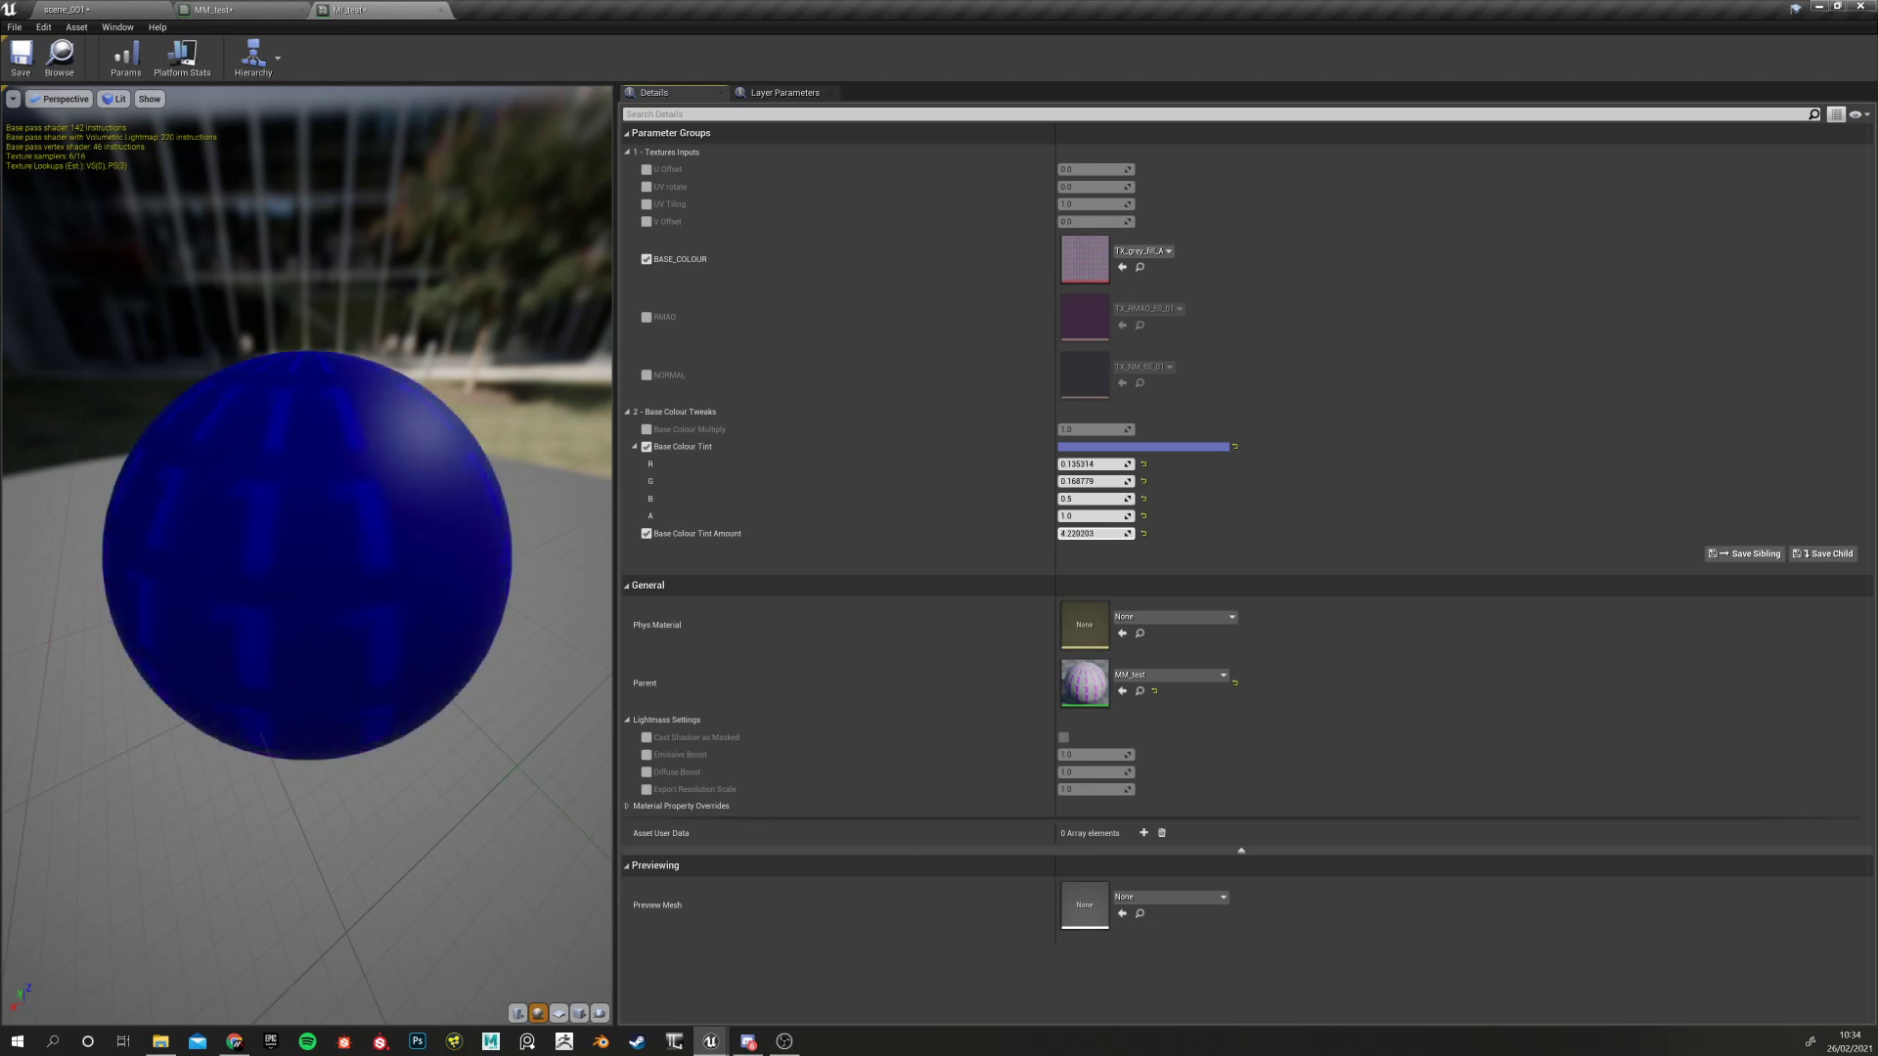
mouse_move(1095, 533)
left_mouse_down()
mouse_move(1072, 533)
mouse_move(1105, 533)
left_mouse_up()
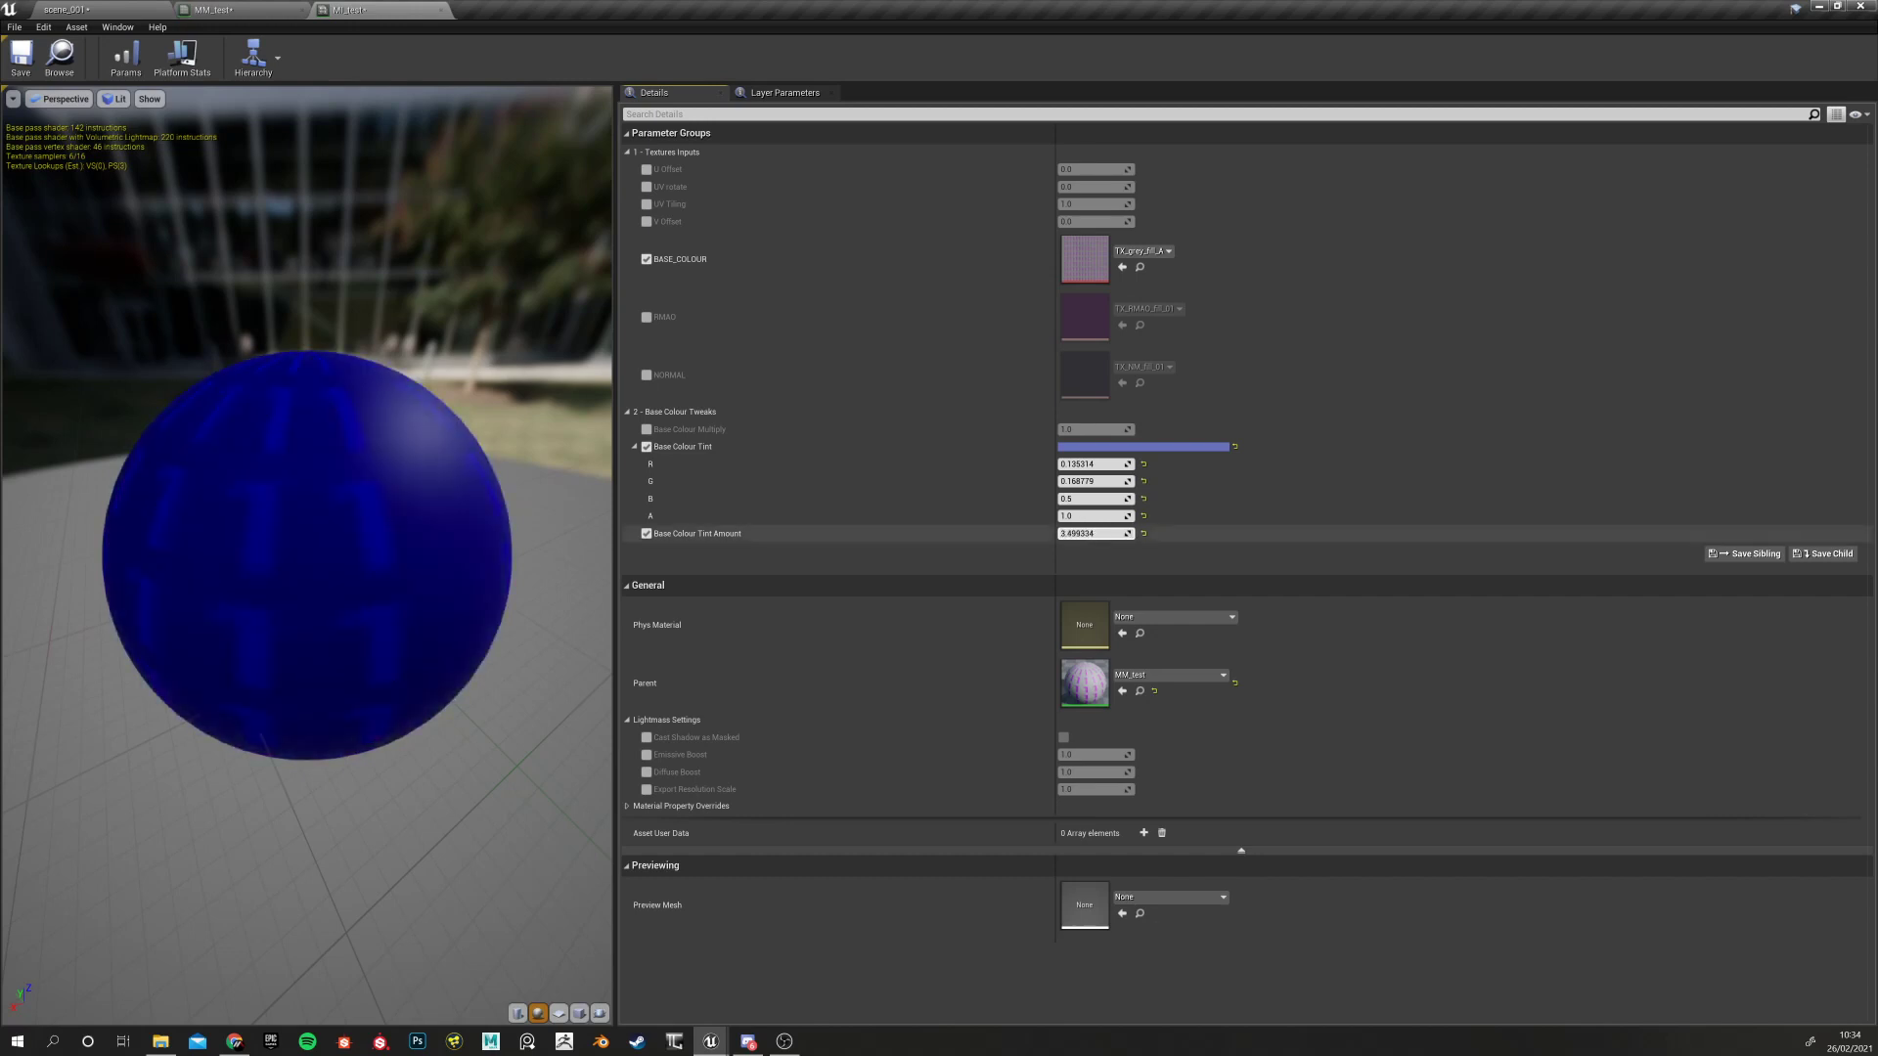
Reset the tint amount and tint colour to their defaults and toggle both overrides off and on
left_click(1142, 534)
left_click(1235, 448)
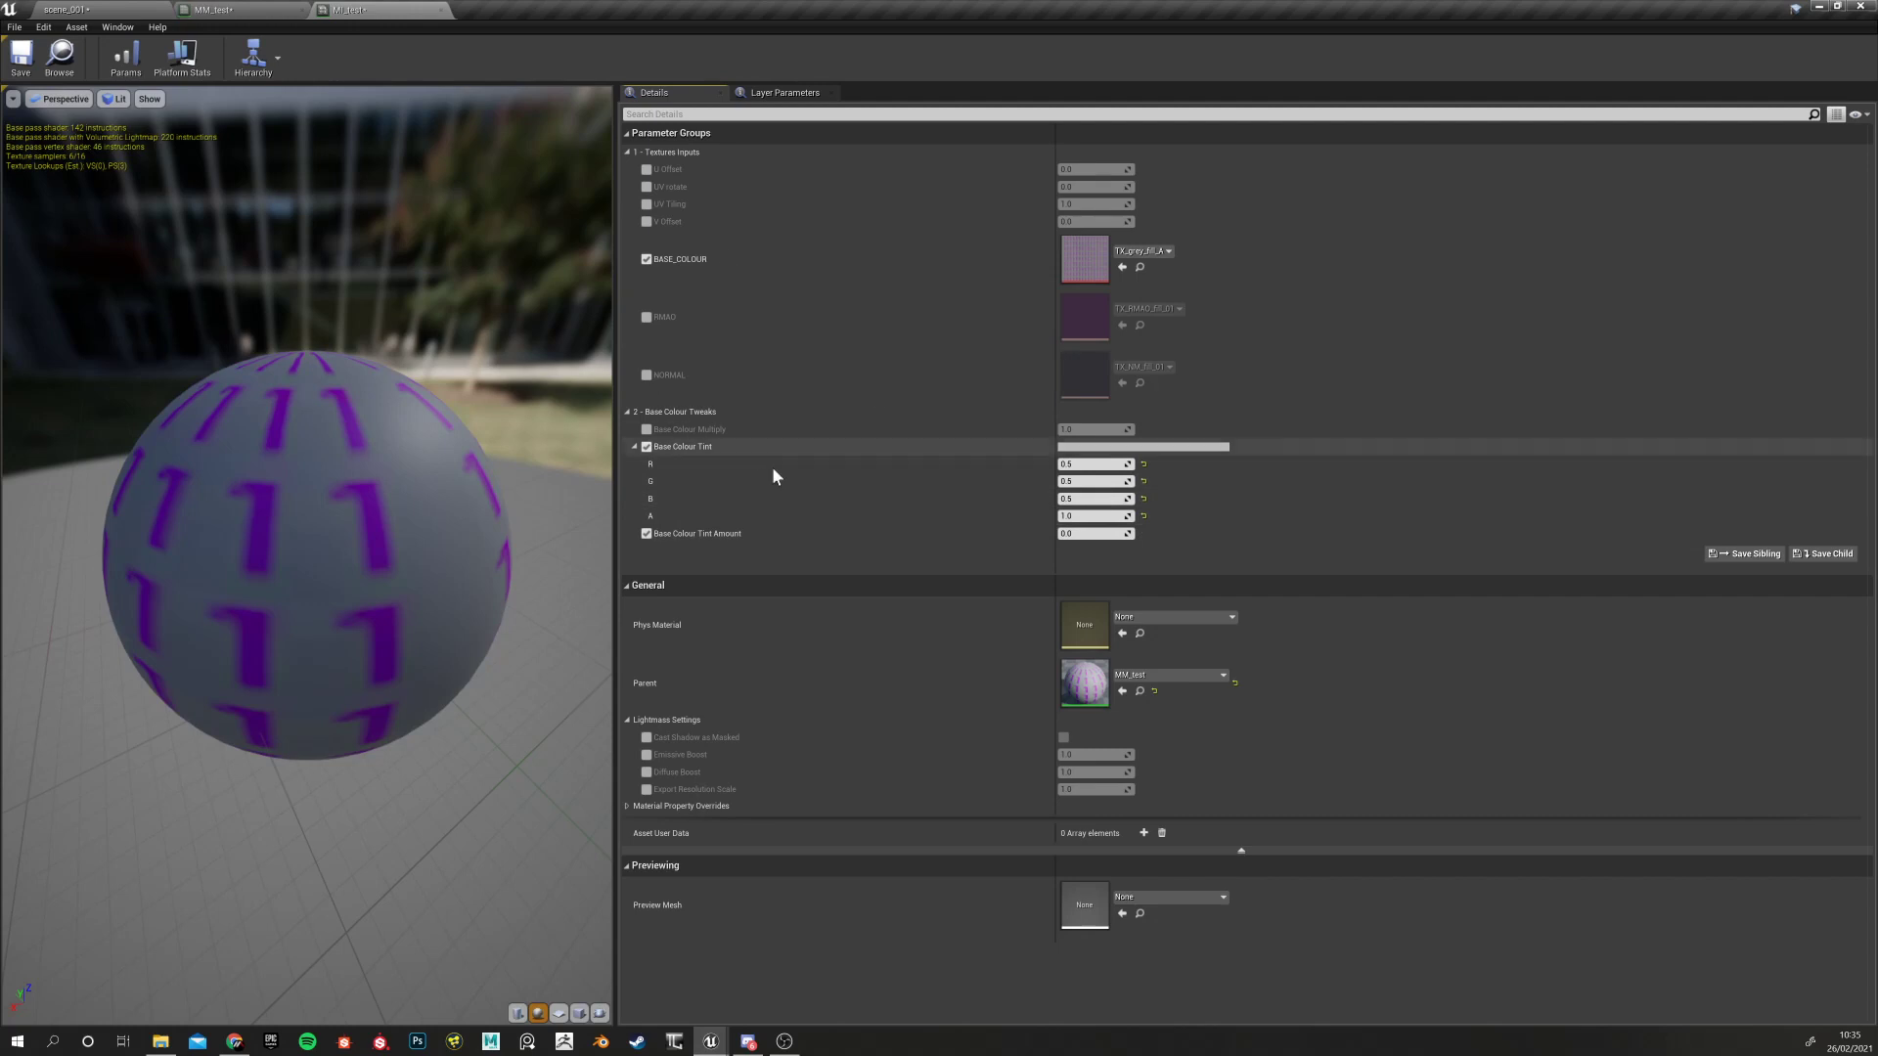
left_click(645, 534)
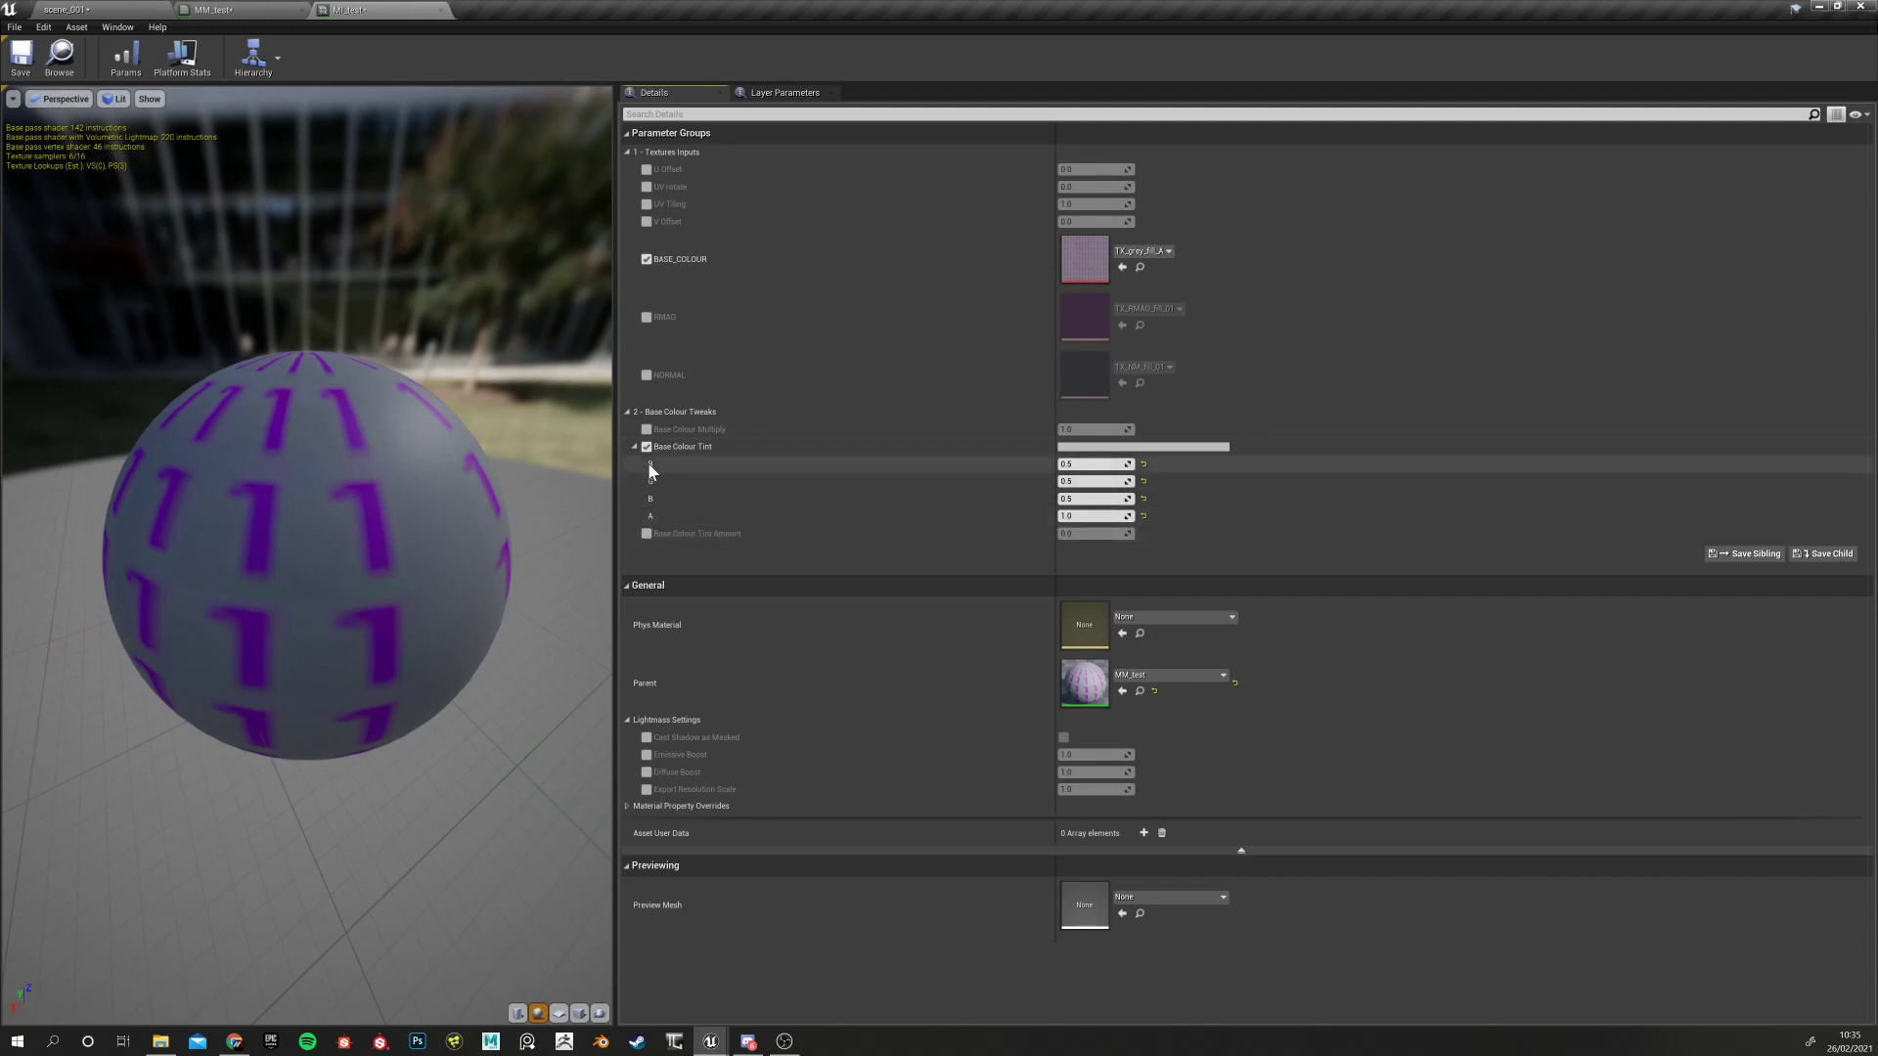
left_click(645, 534)
left_click(645, 447)
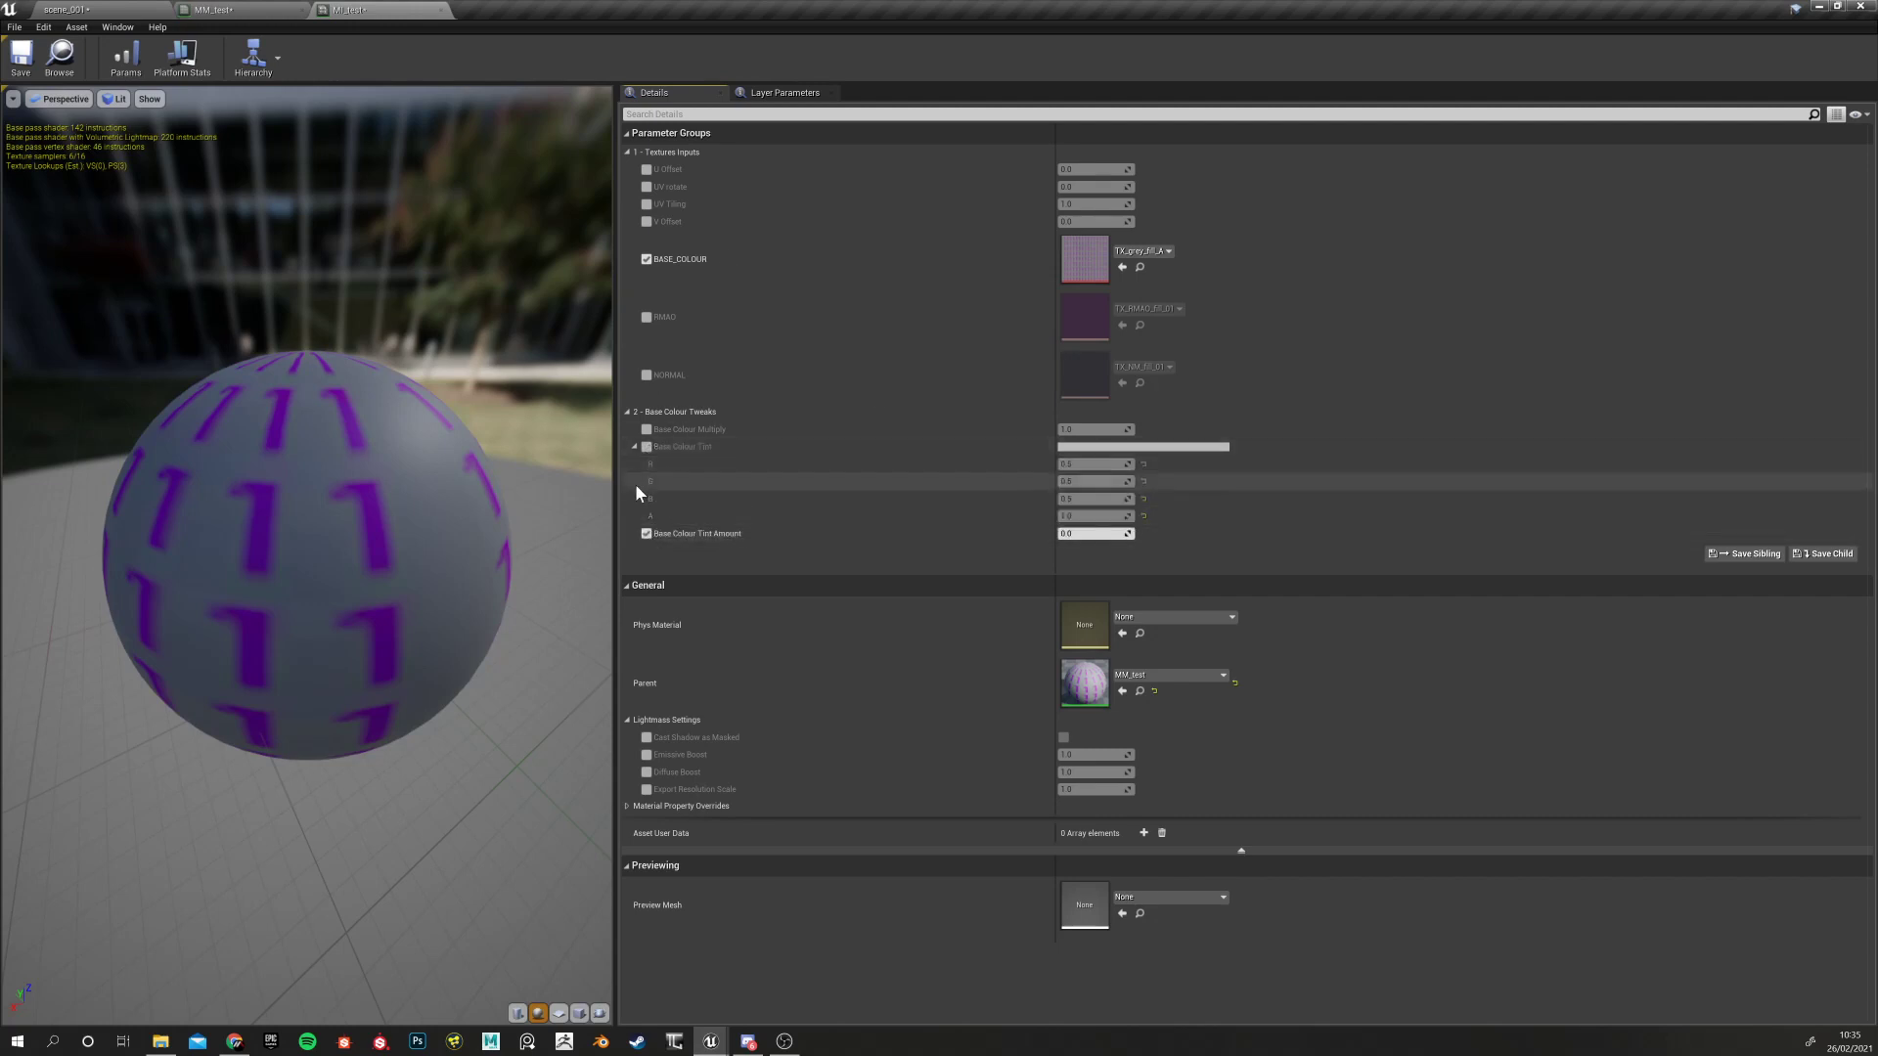
left_click(645, 447)
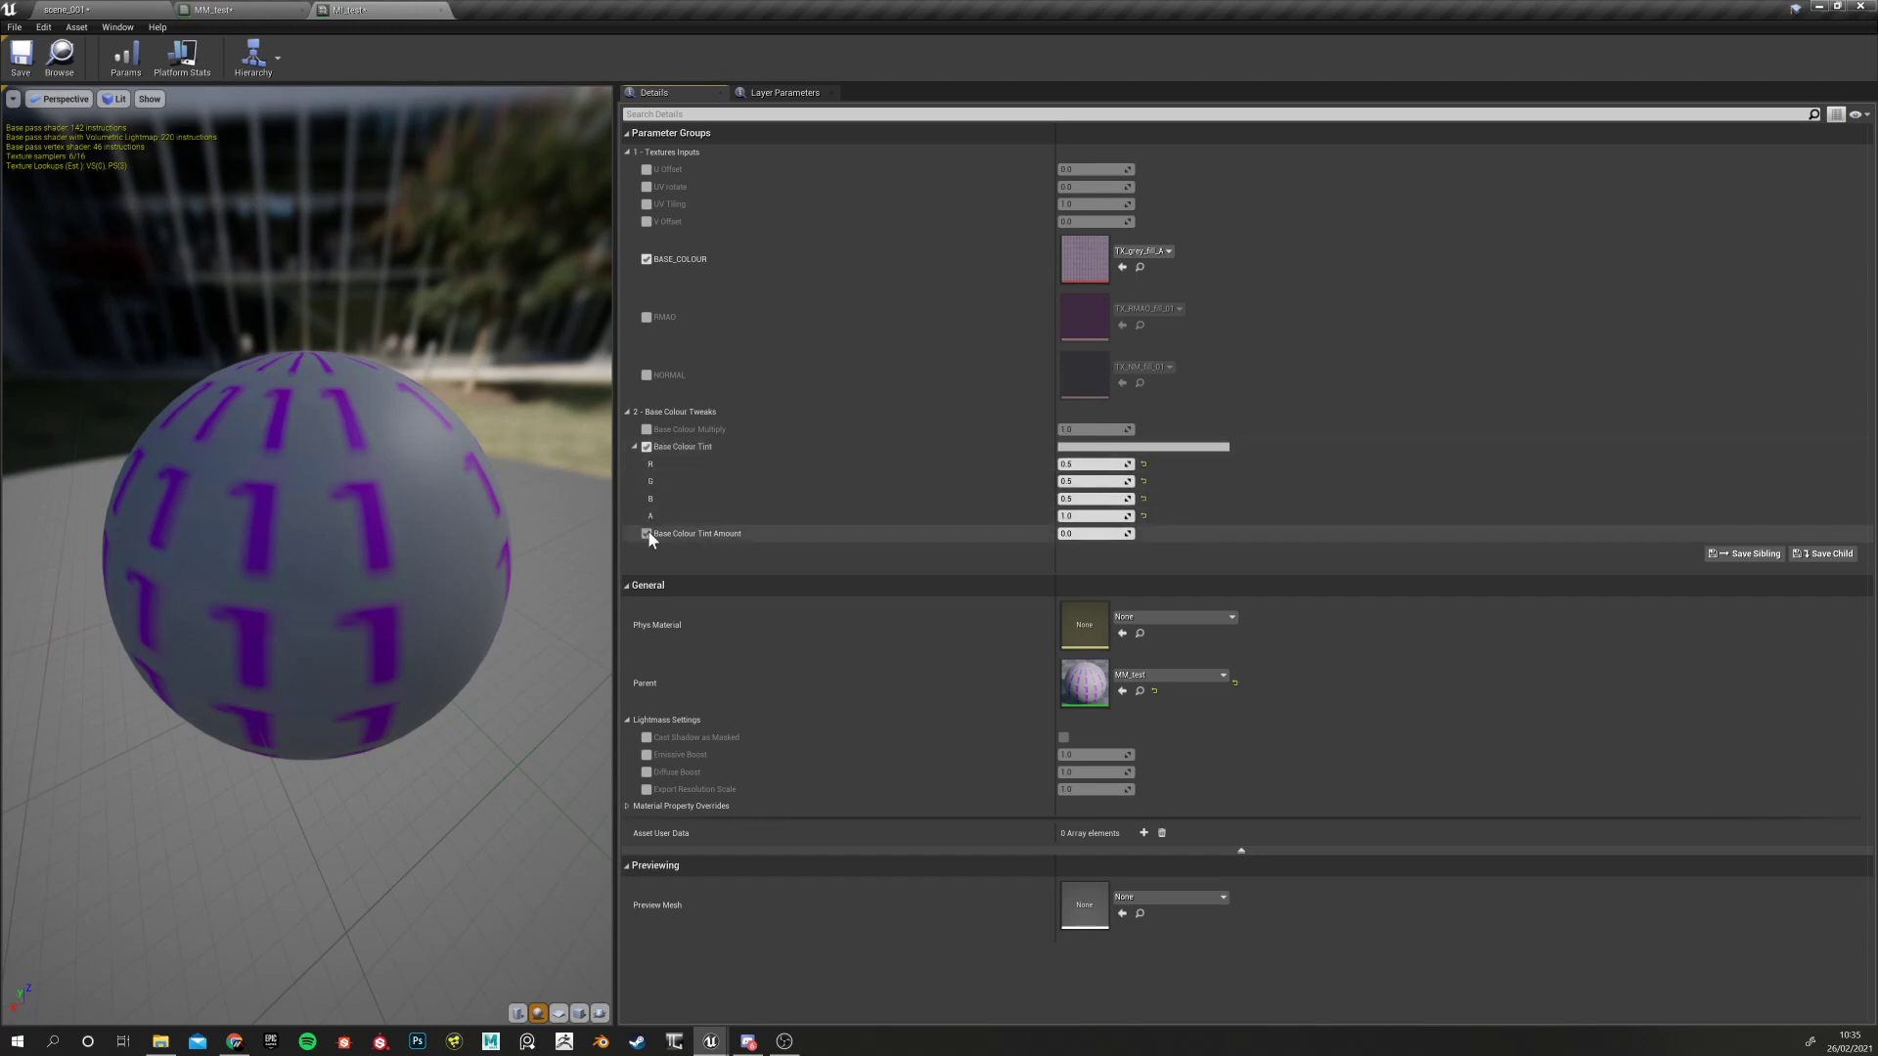
Return to the MM_test graph and select the Base Colour Tint Amount node
left_click(245, 10)
right_click_drag(979, 581, 734, 563)
left_click(1027, 533)
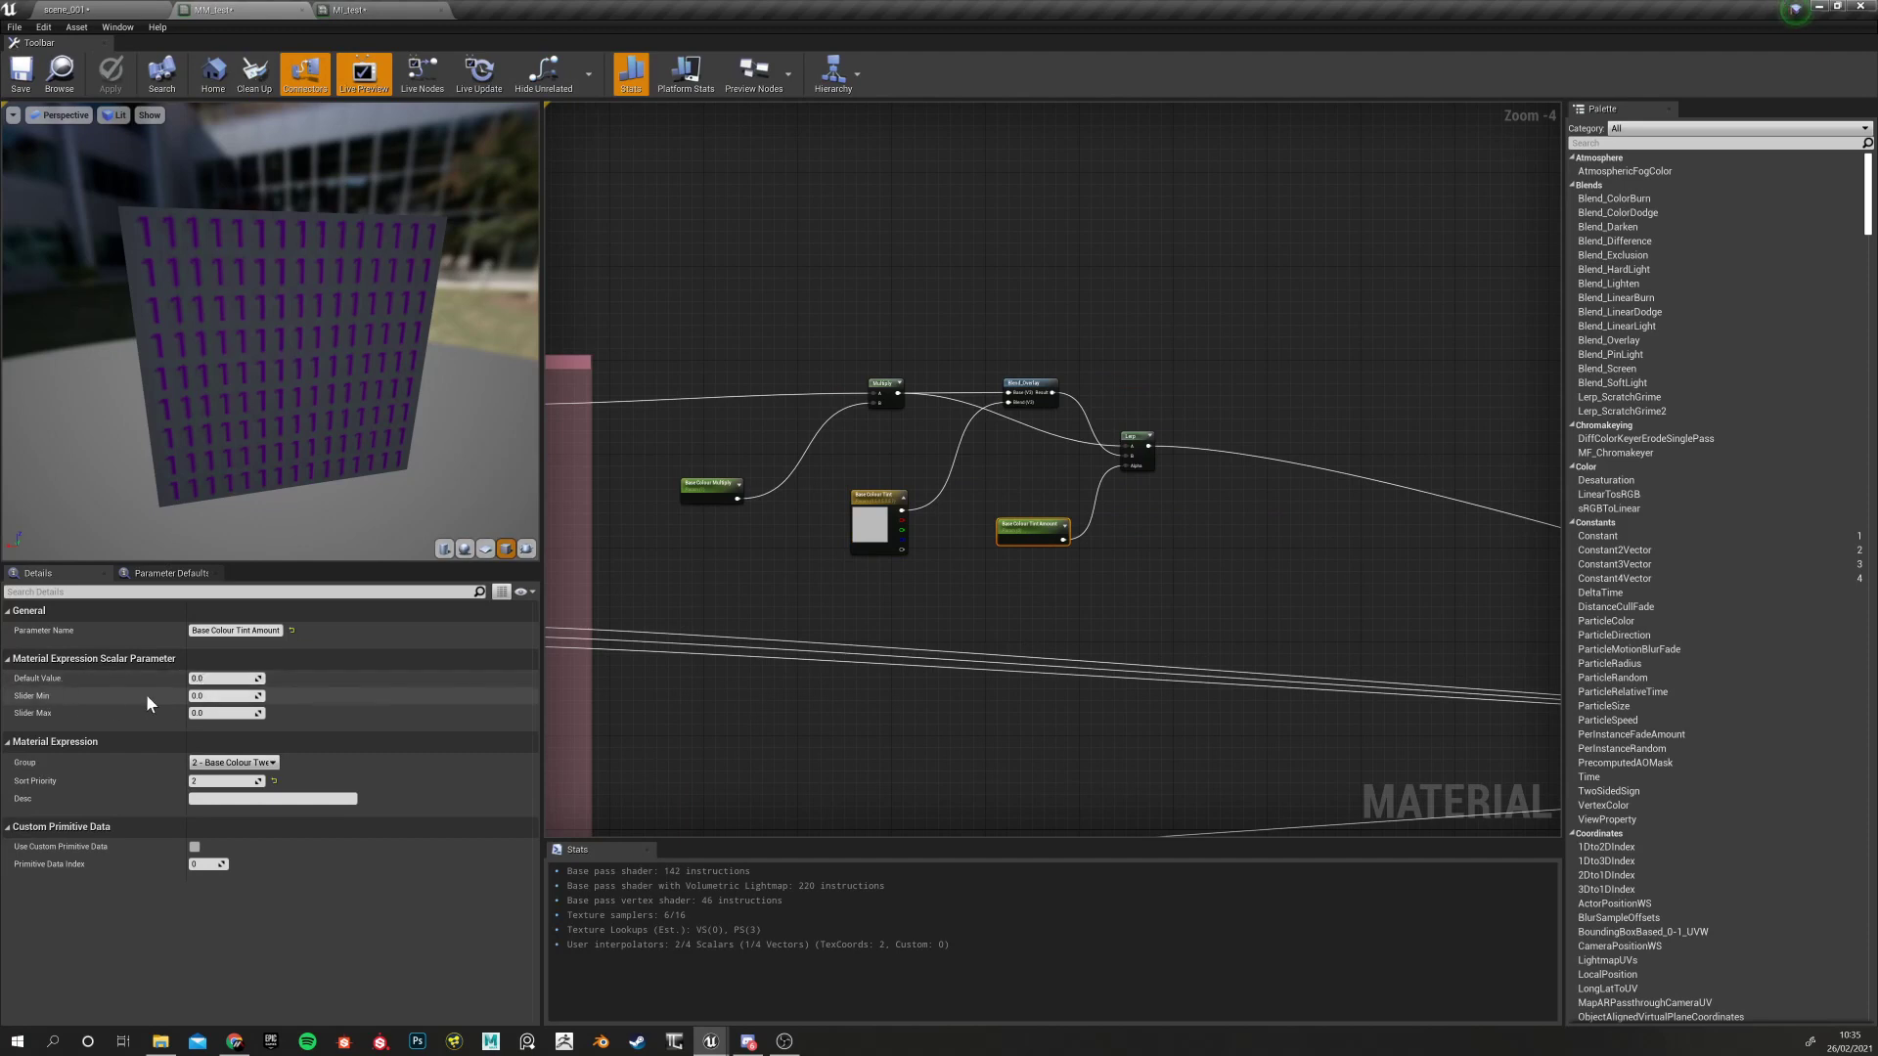
Give Base Colour Tint Amount a Slider Max of 1, save MM_test, and go back to MI_test
left_click(223, 713)
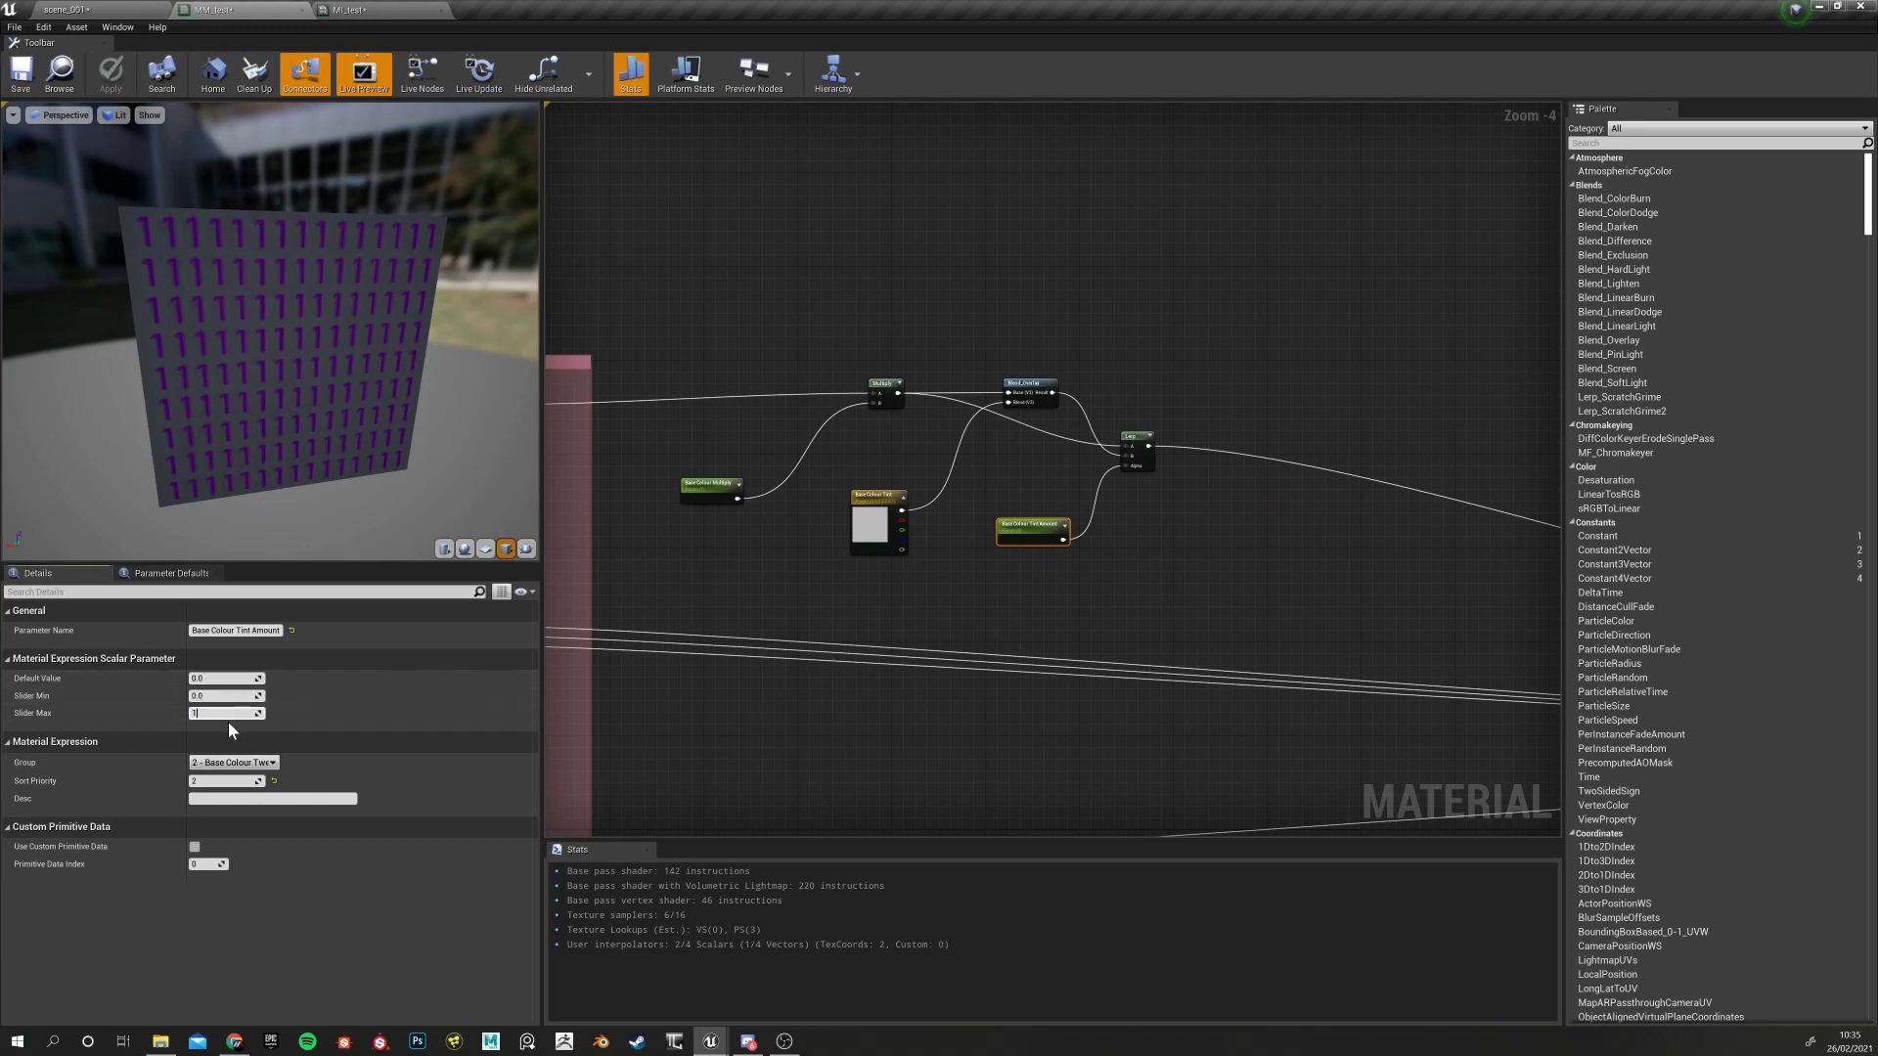
type("1")
key("Return")
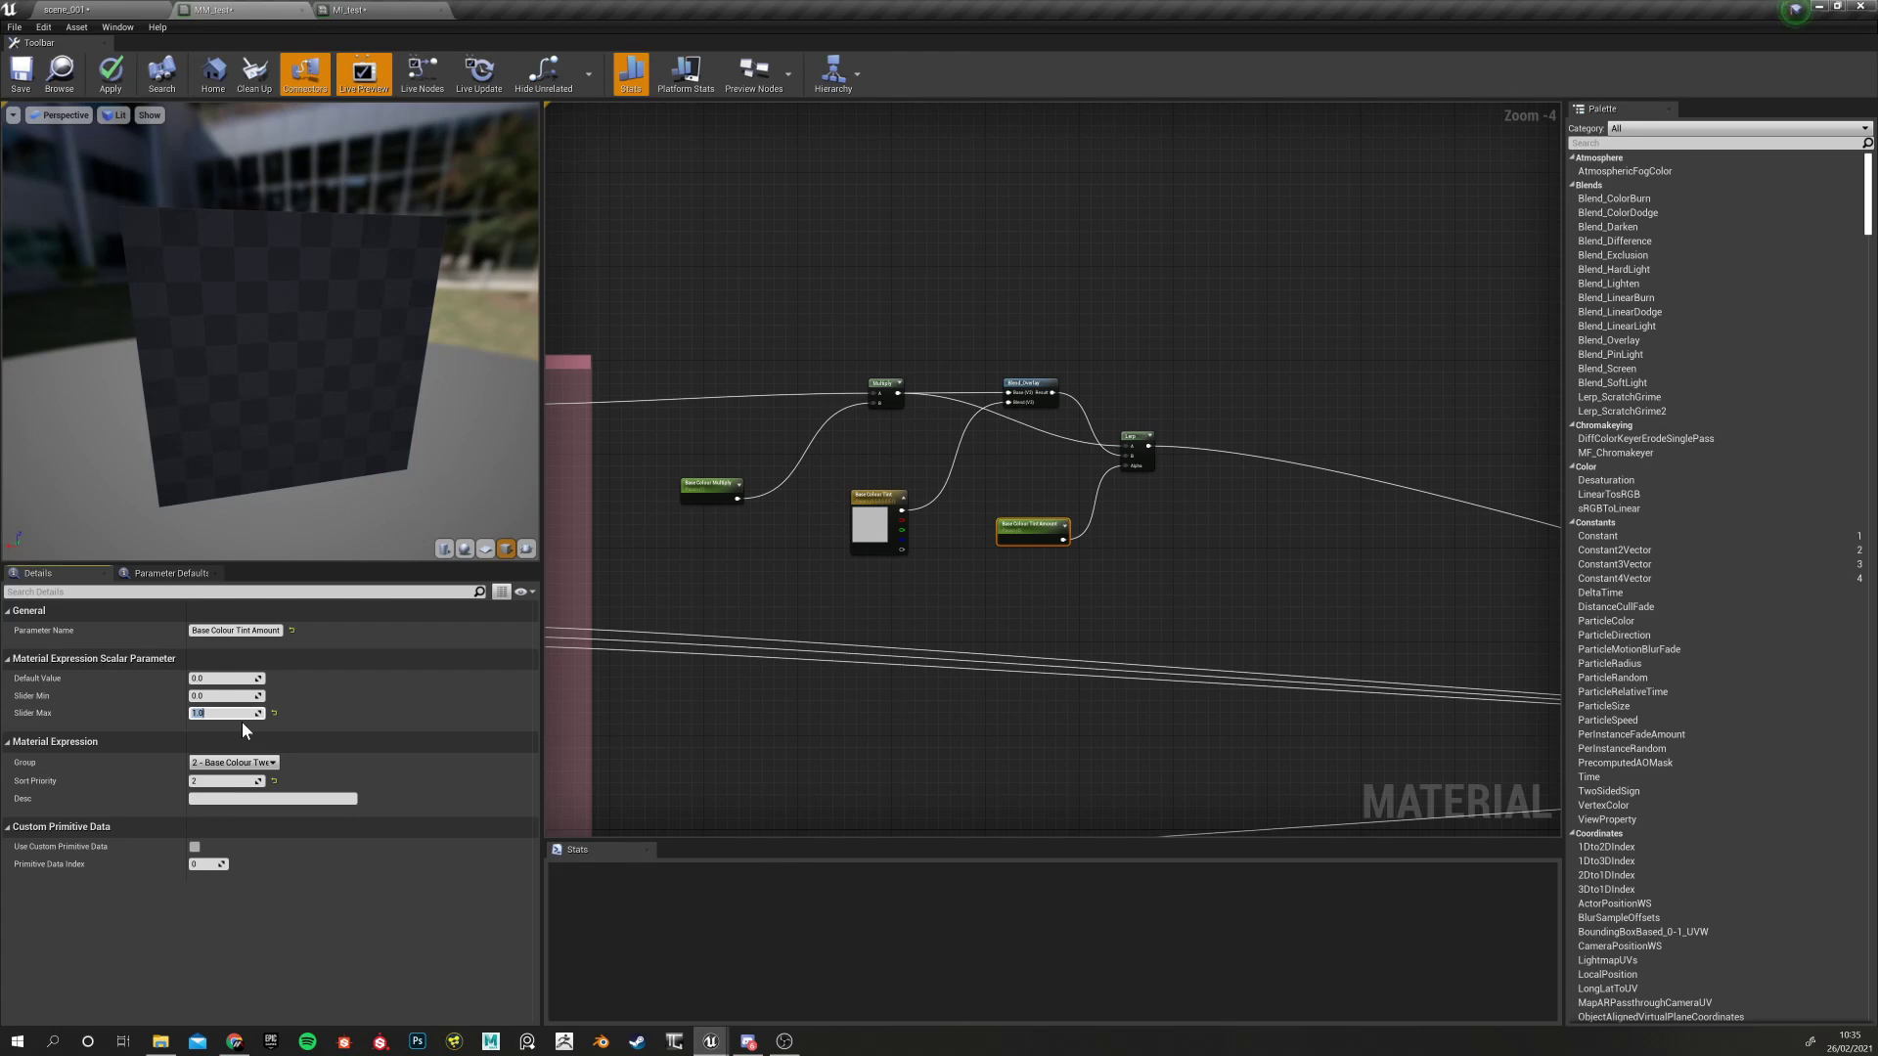
left_click(32, 75)
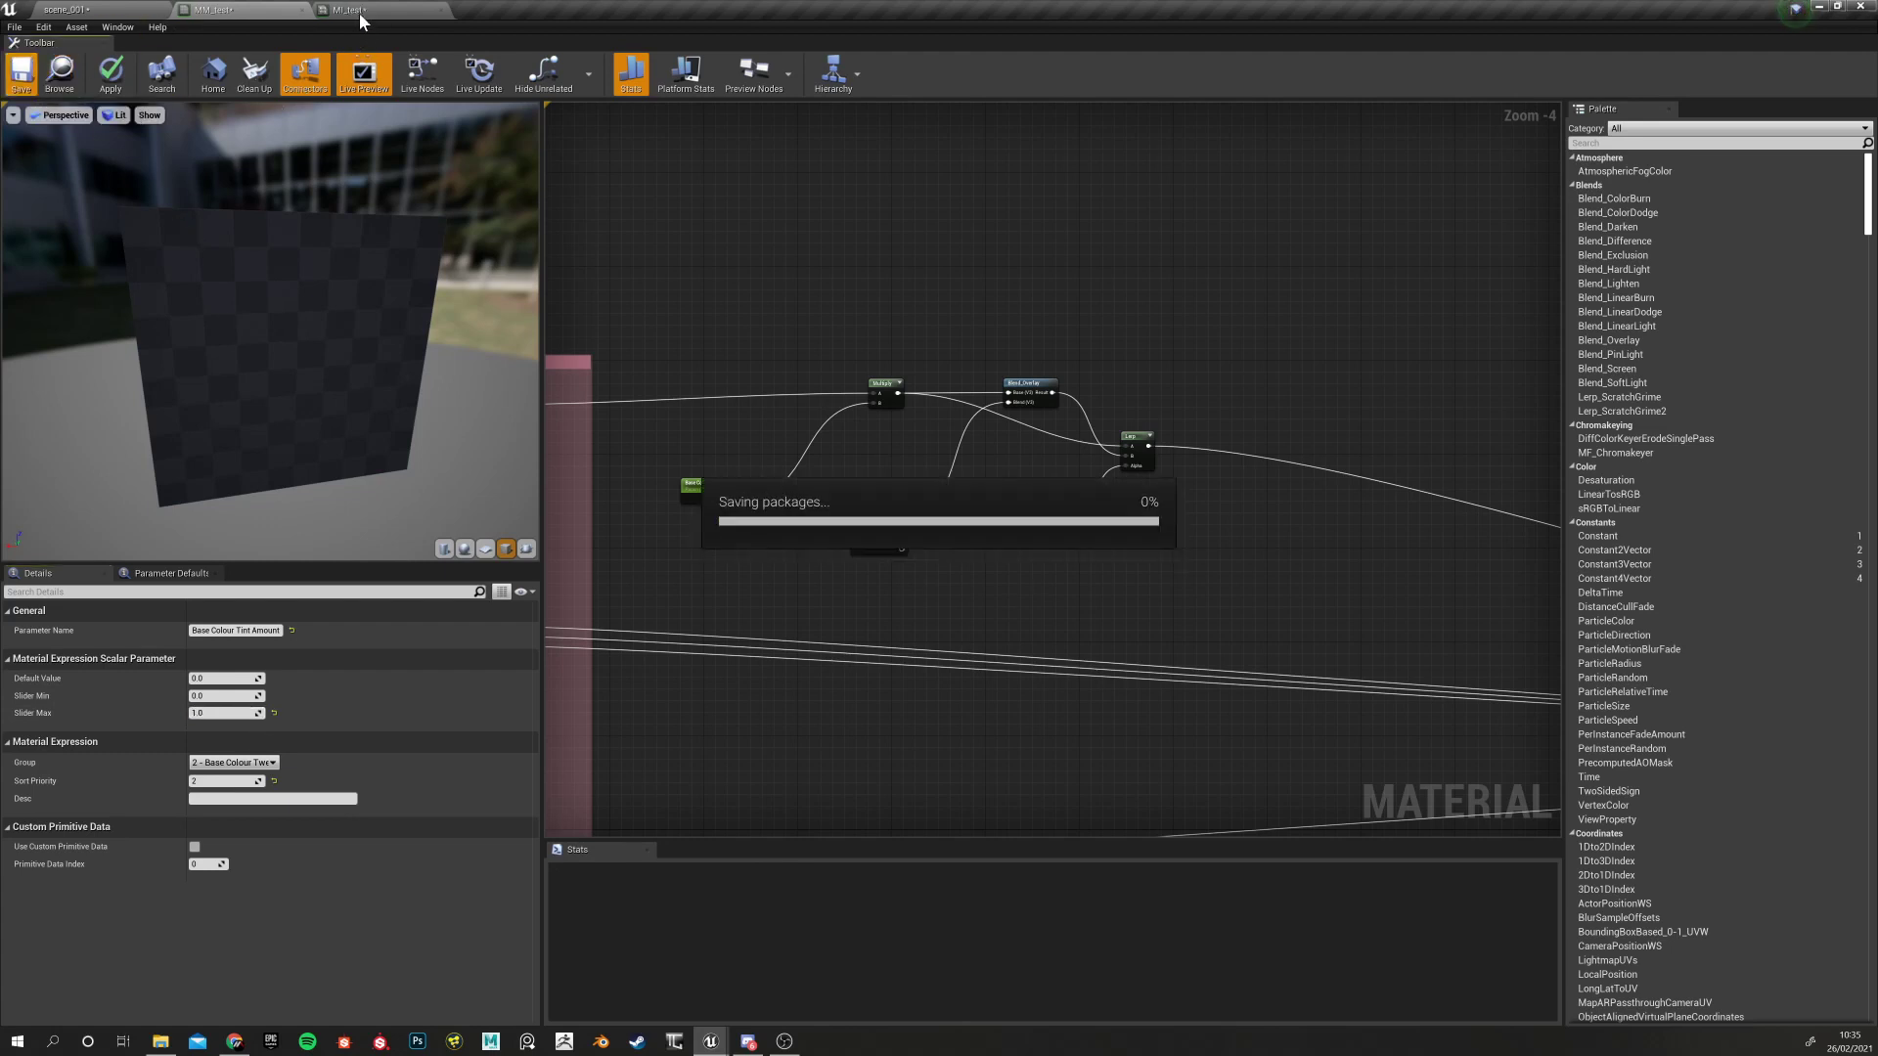
left_click(361, 6)
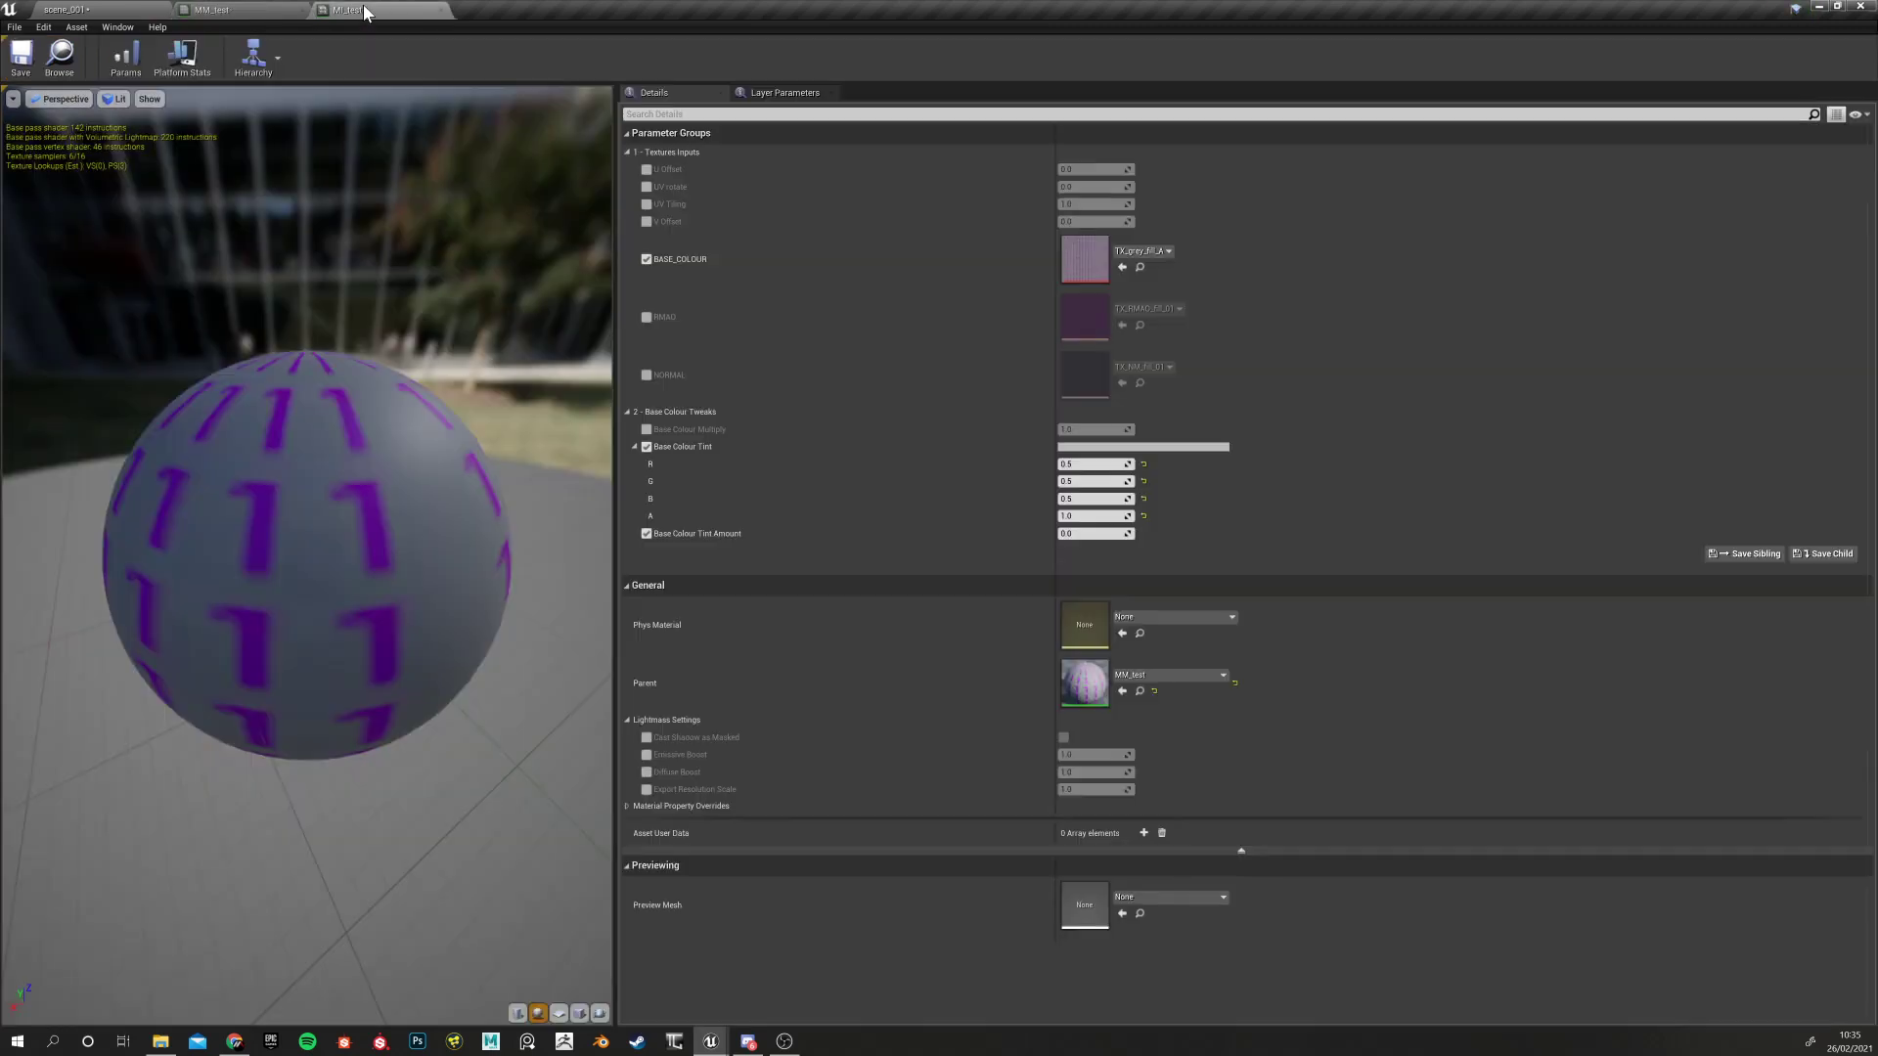
Try a red Base Colour Tint and raise the tint amount above zero
left_click(1080, 448)
left_click_drag(1143, 543, 1240, 568)
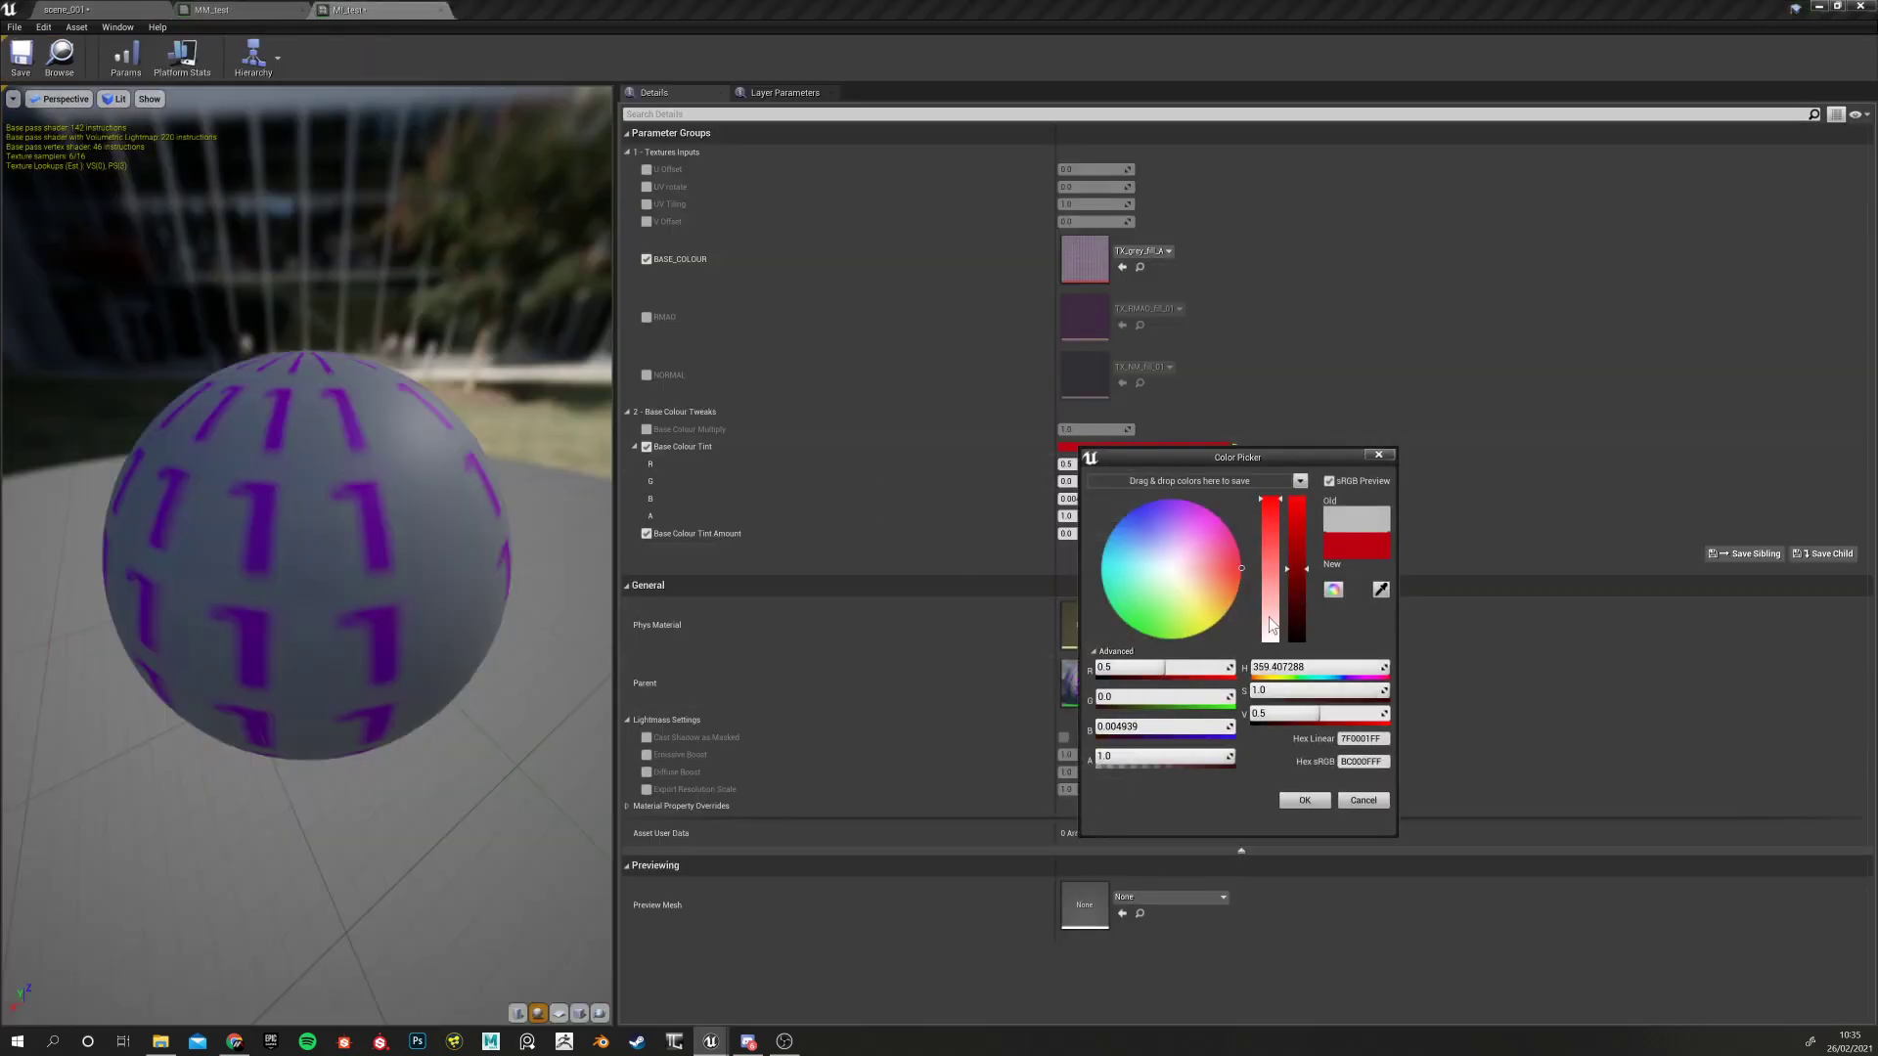
left_click(1304, 801)
left_click_drag(1077, 534, 1133, 534)
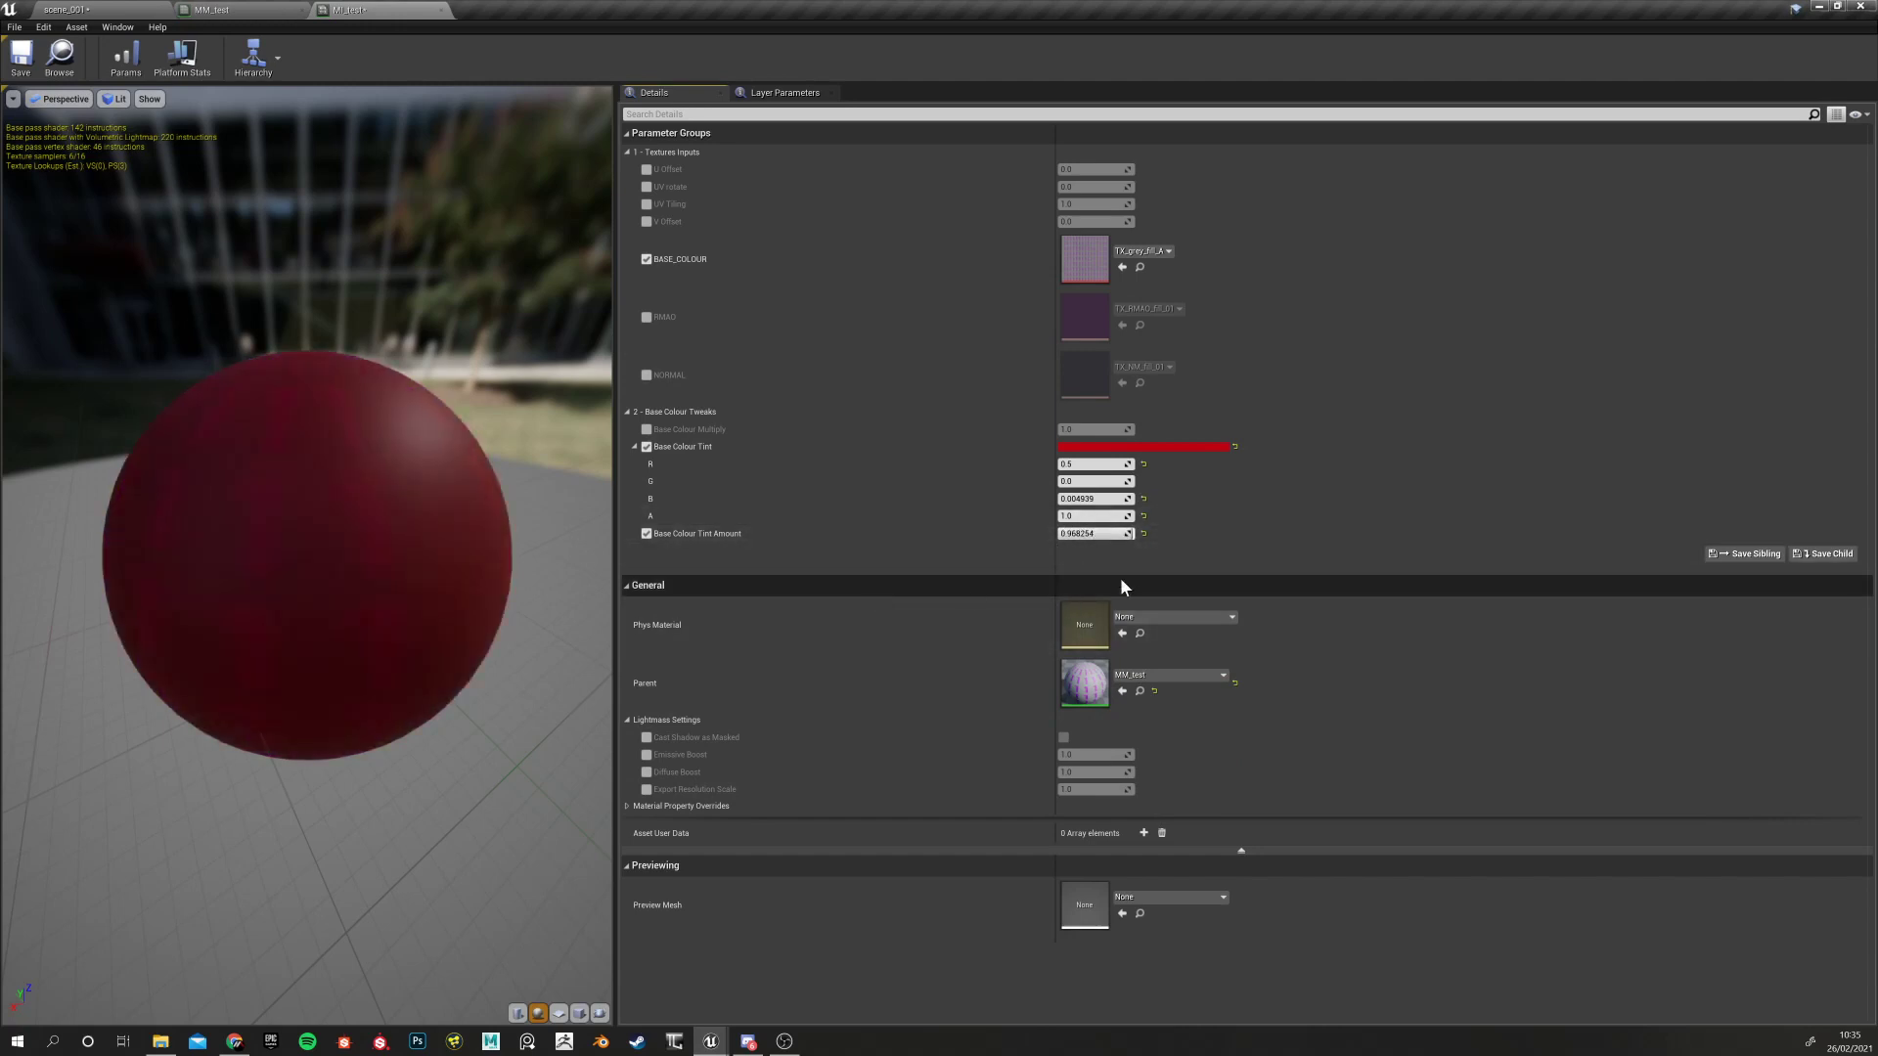
Reset tint amount and tint colour to defaults and switch off both overrides
left_click(1142, 534)
left_click(1234, 446)
left_click(647, 533)
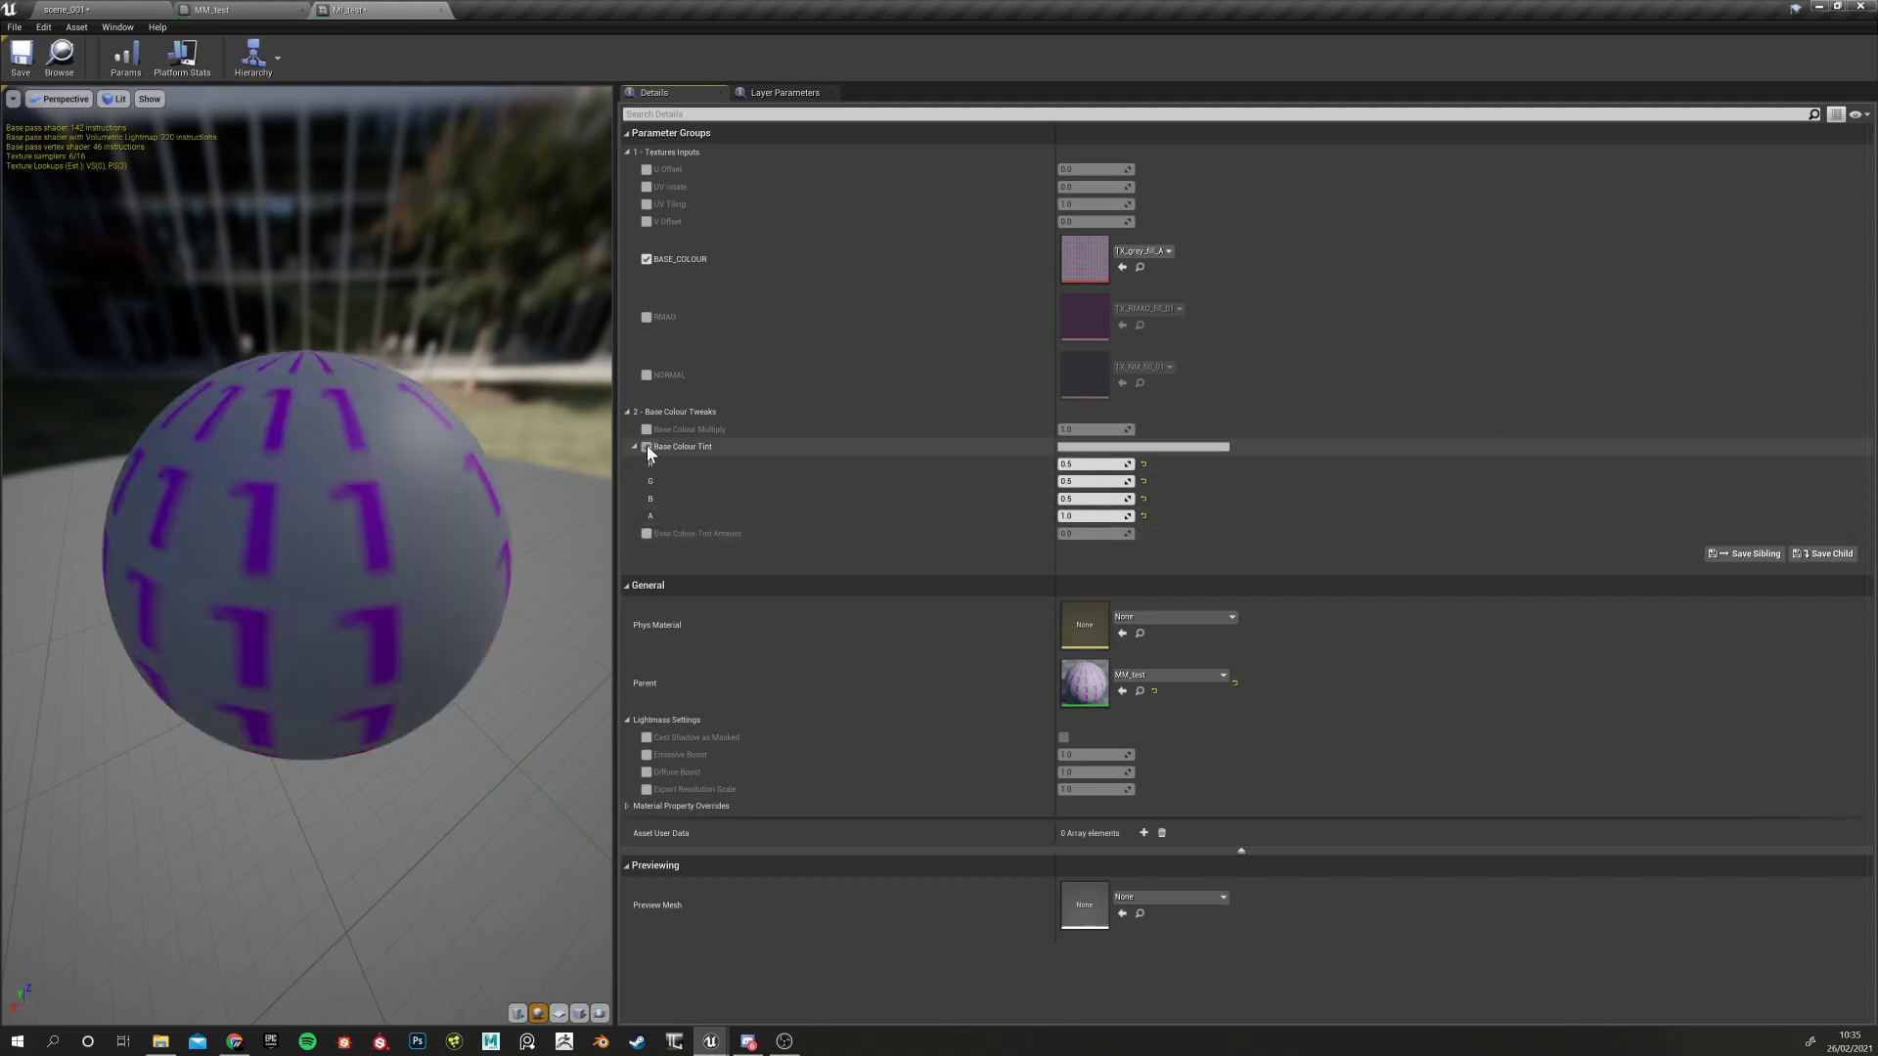
left_click(647, 446)
Return to the MM_test graph and select the Multiply node
left_click(230, 10)
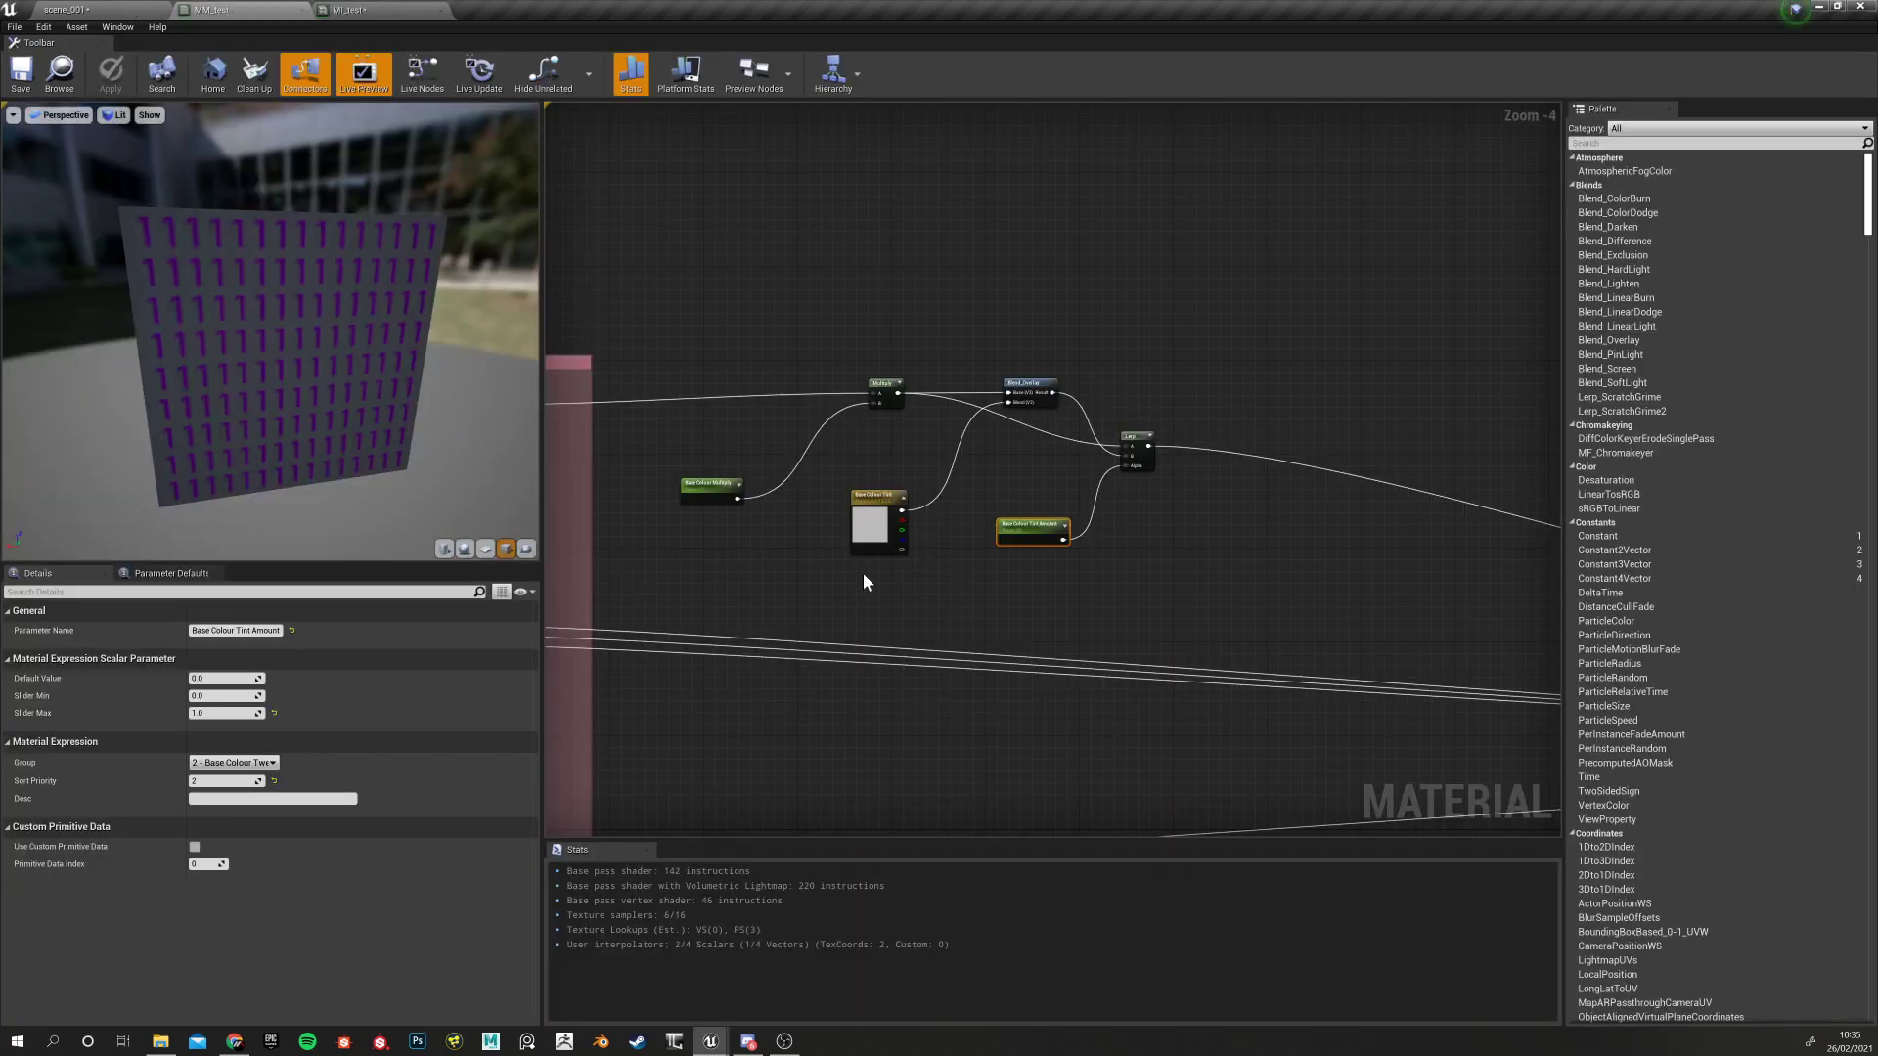
right_click_drag(868, 579, 944, 624)
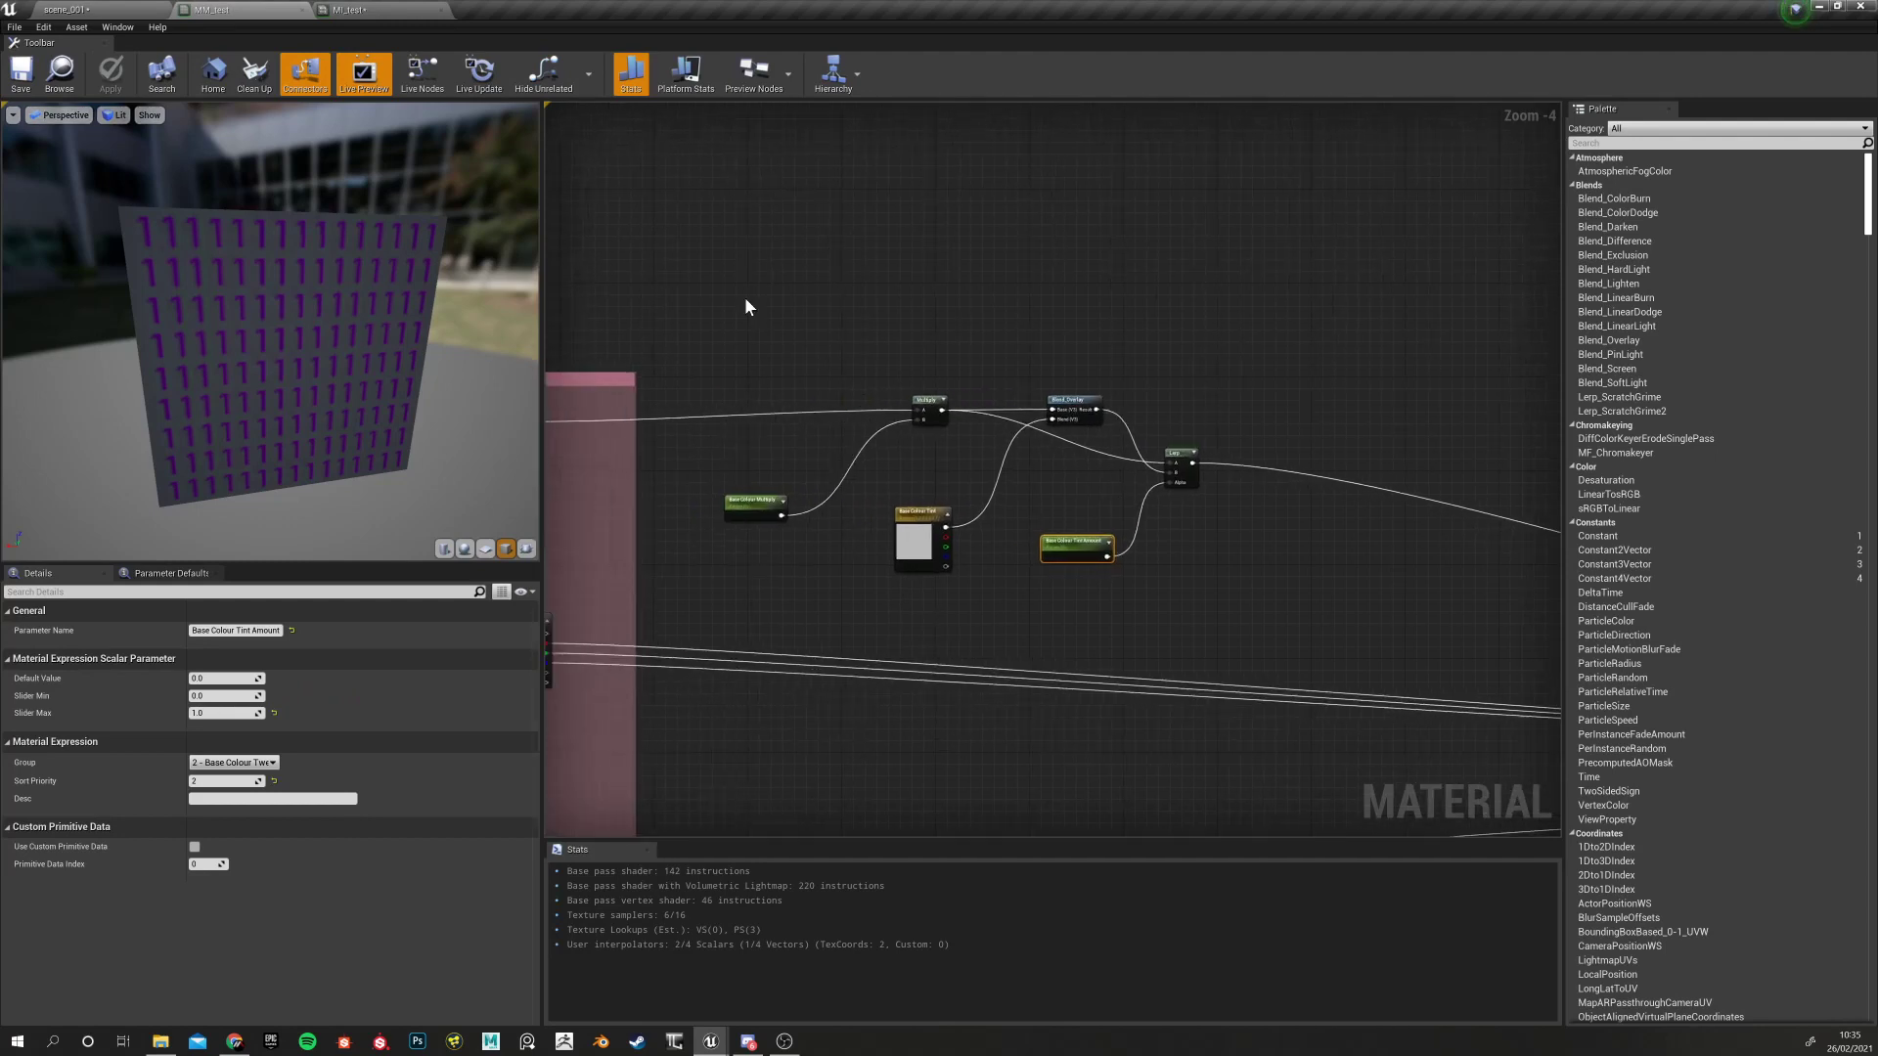
left_click_drag(902, 455, 919, 452)
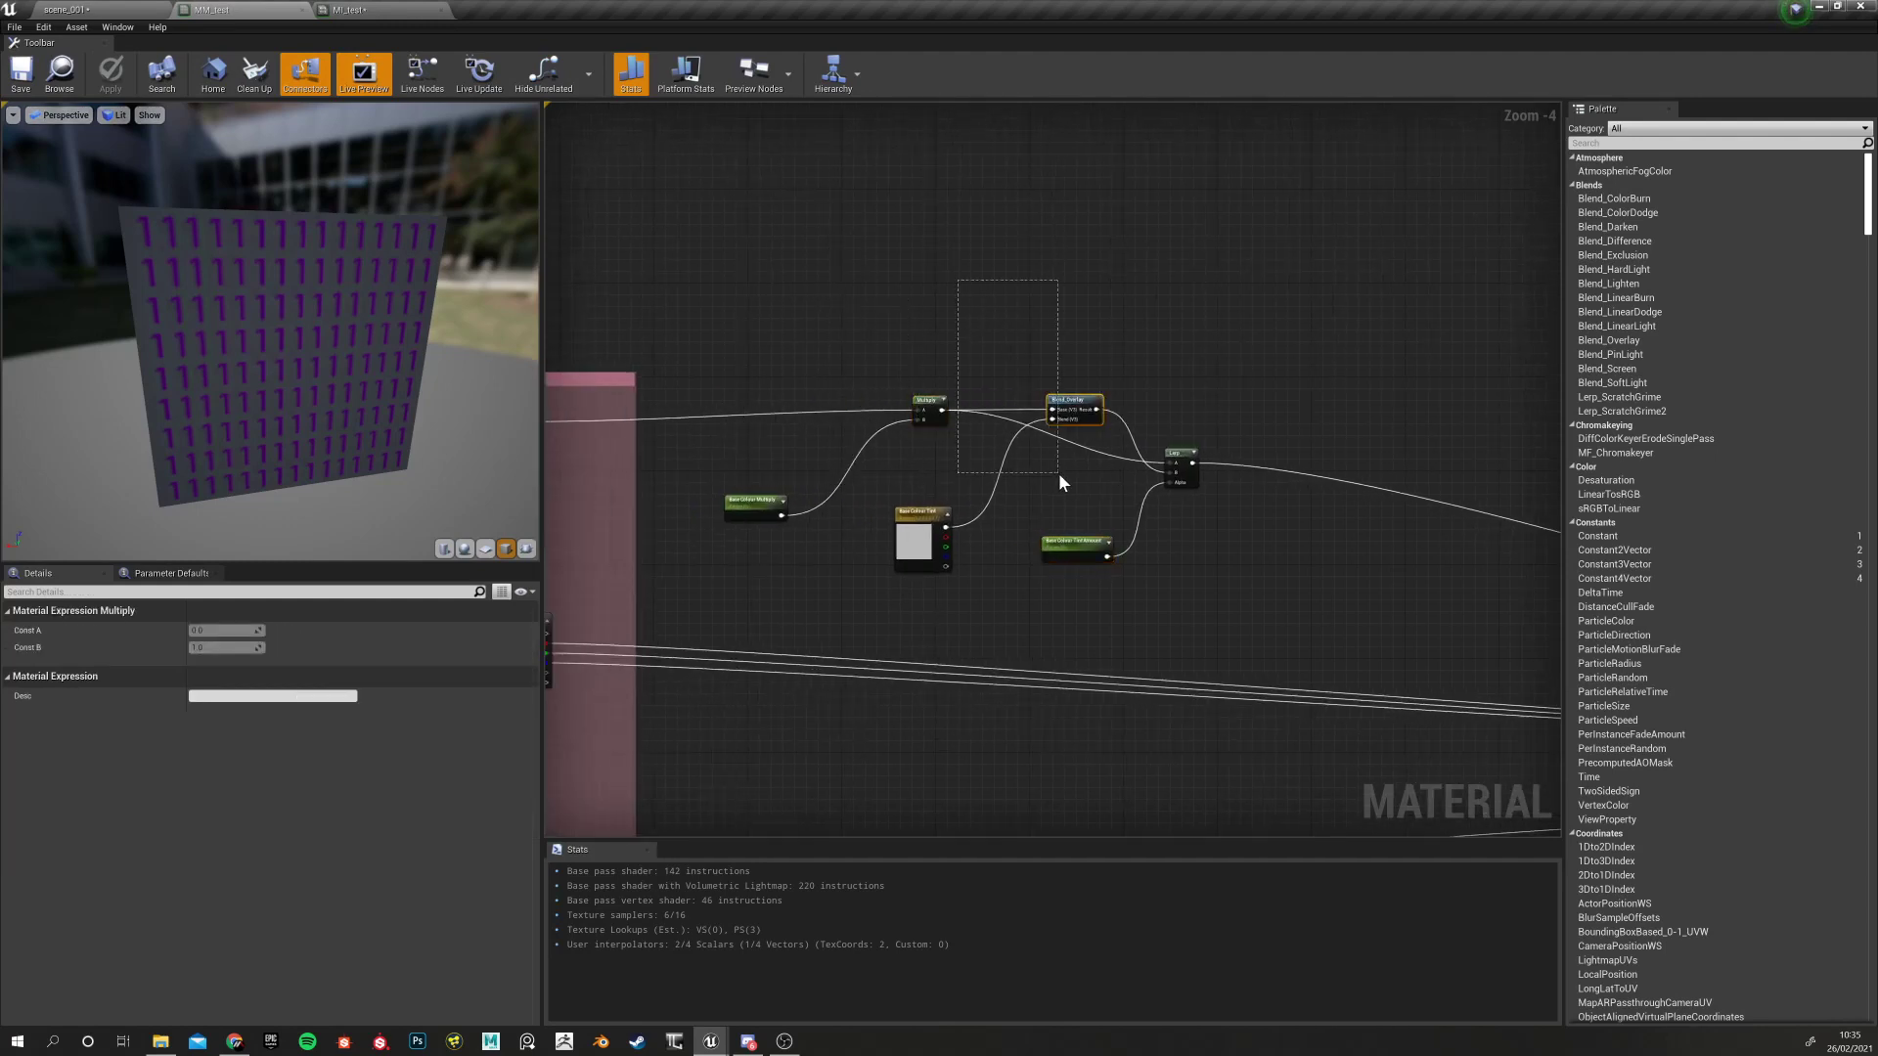
Check the Blend_Overlay and Lerp nodes, then locate and select the BASE_COLOUR texture parameter
left_click_drag(1058, 473, 1060, 467)
left_click_drag(1239, 575, 1236, 571)
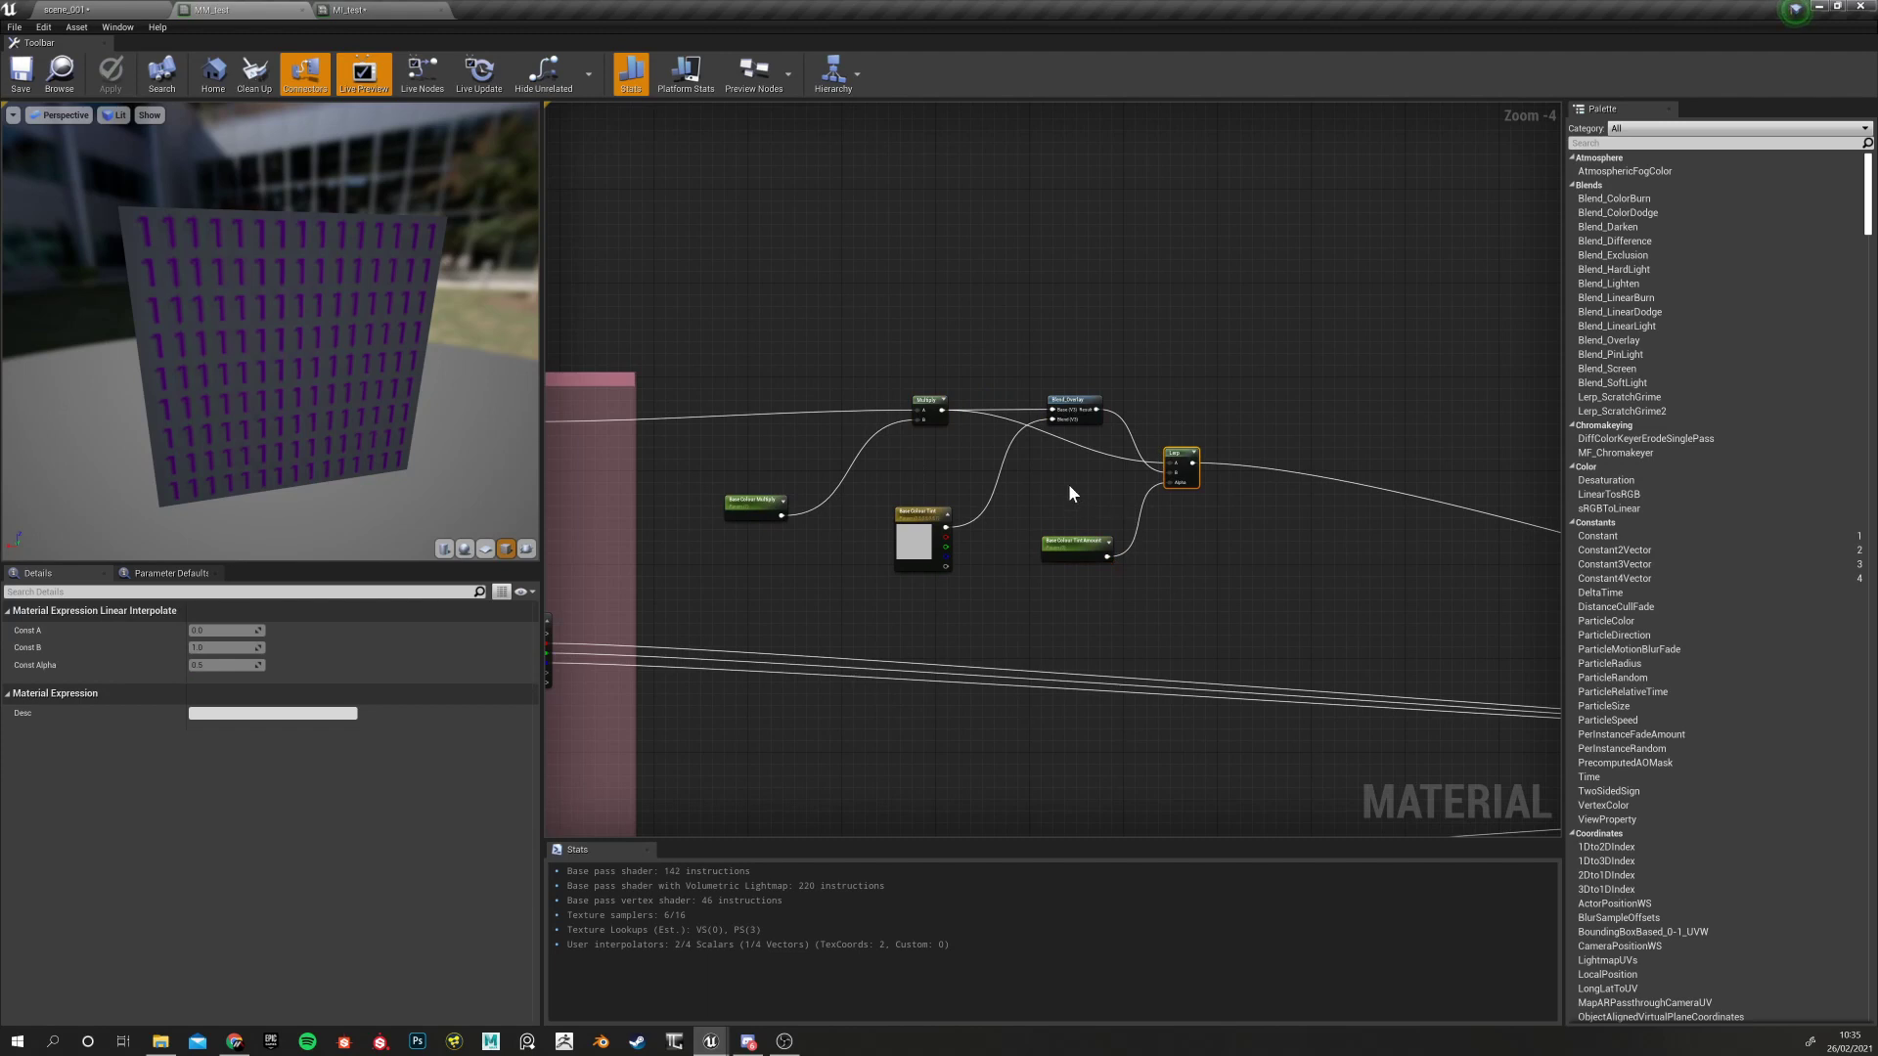
right_click_drag(780, 420, 958, 412)
key("Home")
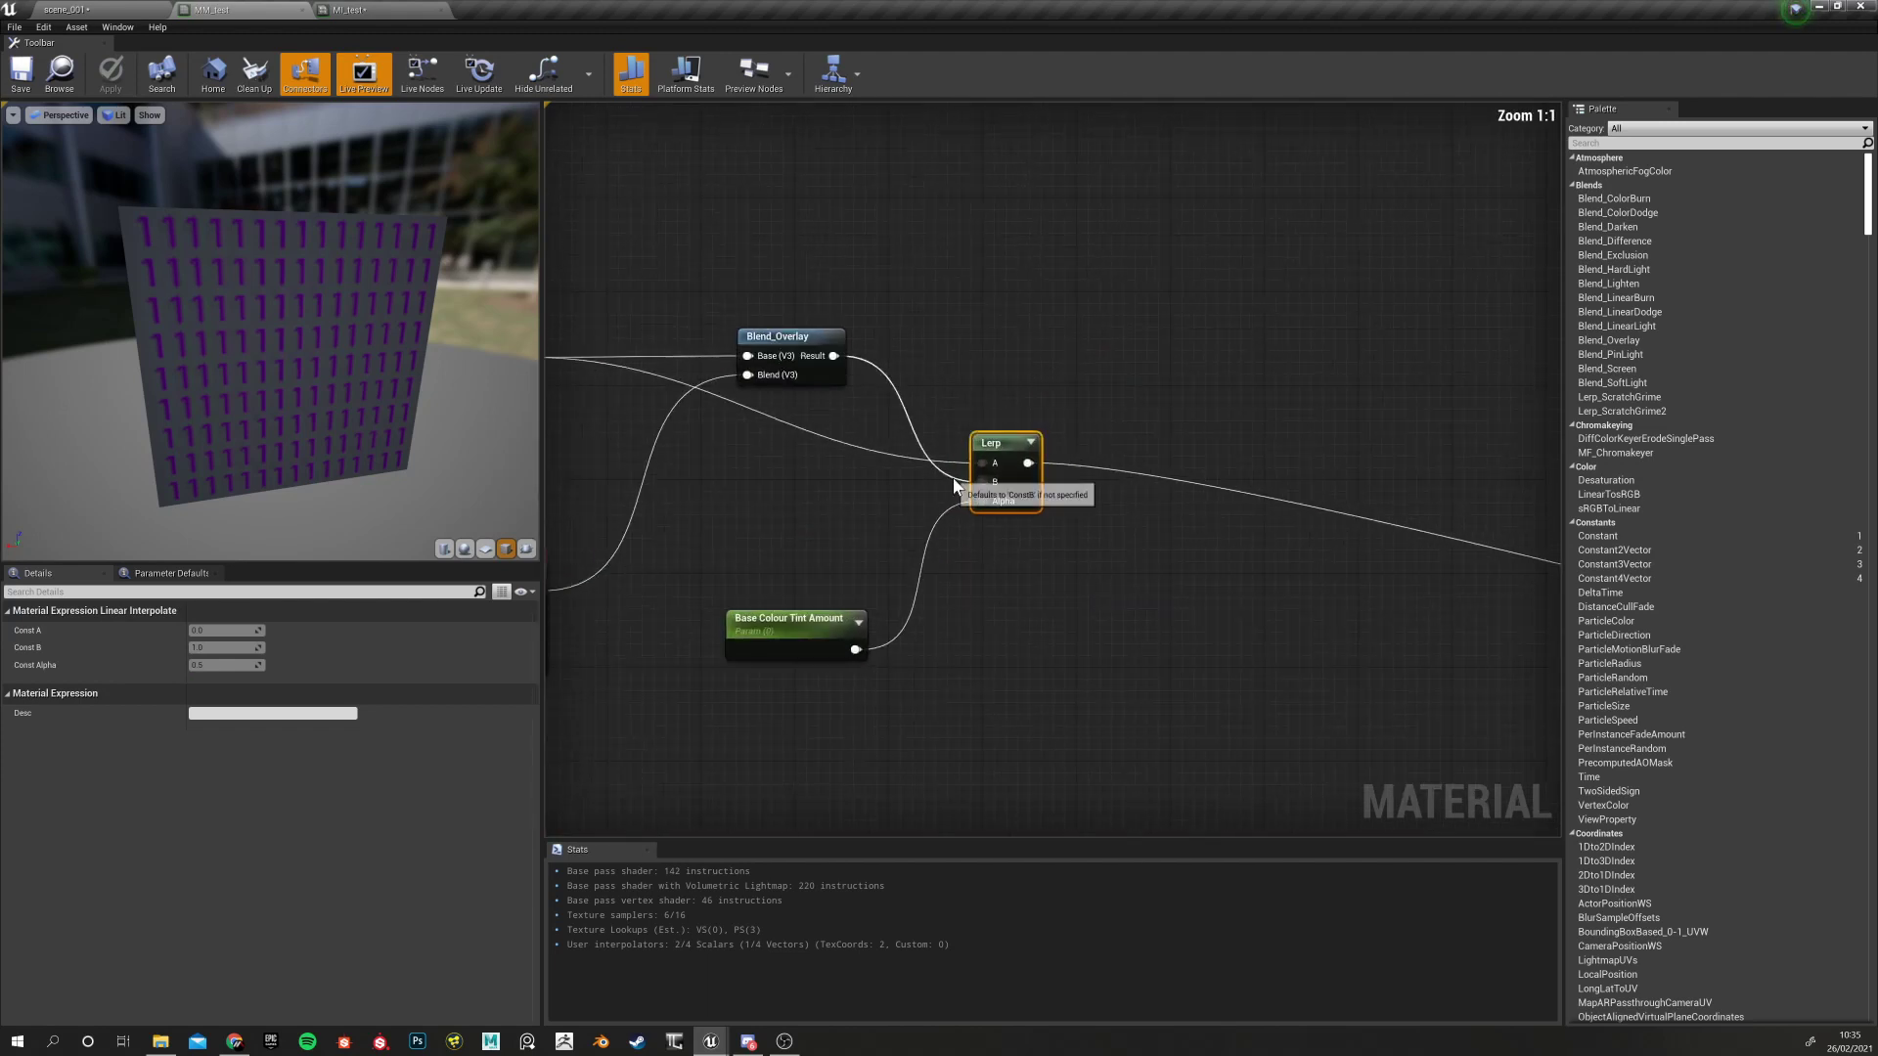
scroll(1017, 622, "down", 3)
mouse_move(992, 618)
right_mouse_down()
mouse_move(1193, 543)
mouse_move(1298, 585)
right_mouse_up()
mouse_move(935, 611)
right_mouse_down()
mouse_move(1111, 588)
mouse_move(950, 594)
right_mouse_up()
right_click_drag(1089, 589, 960, 591)
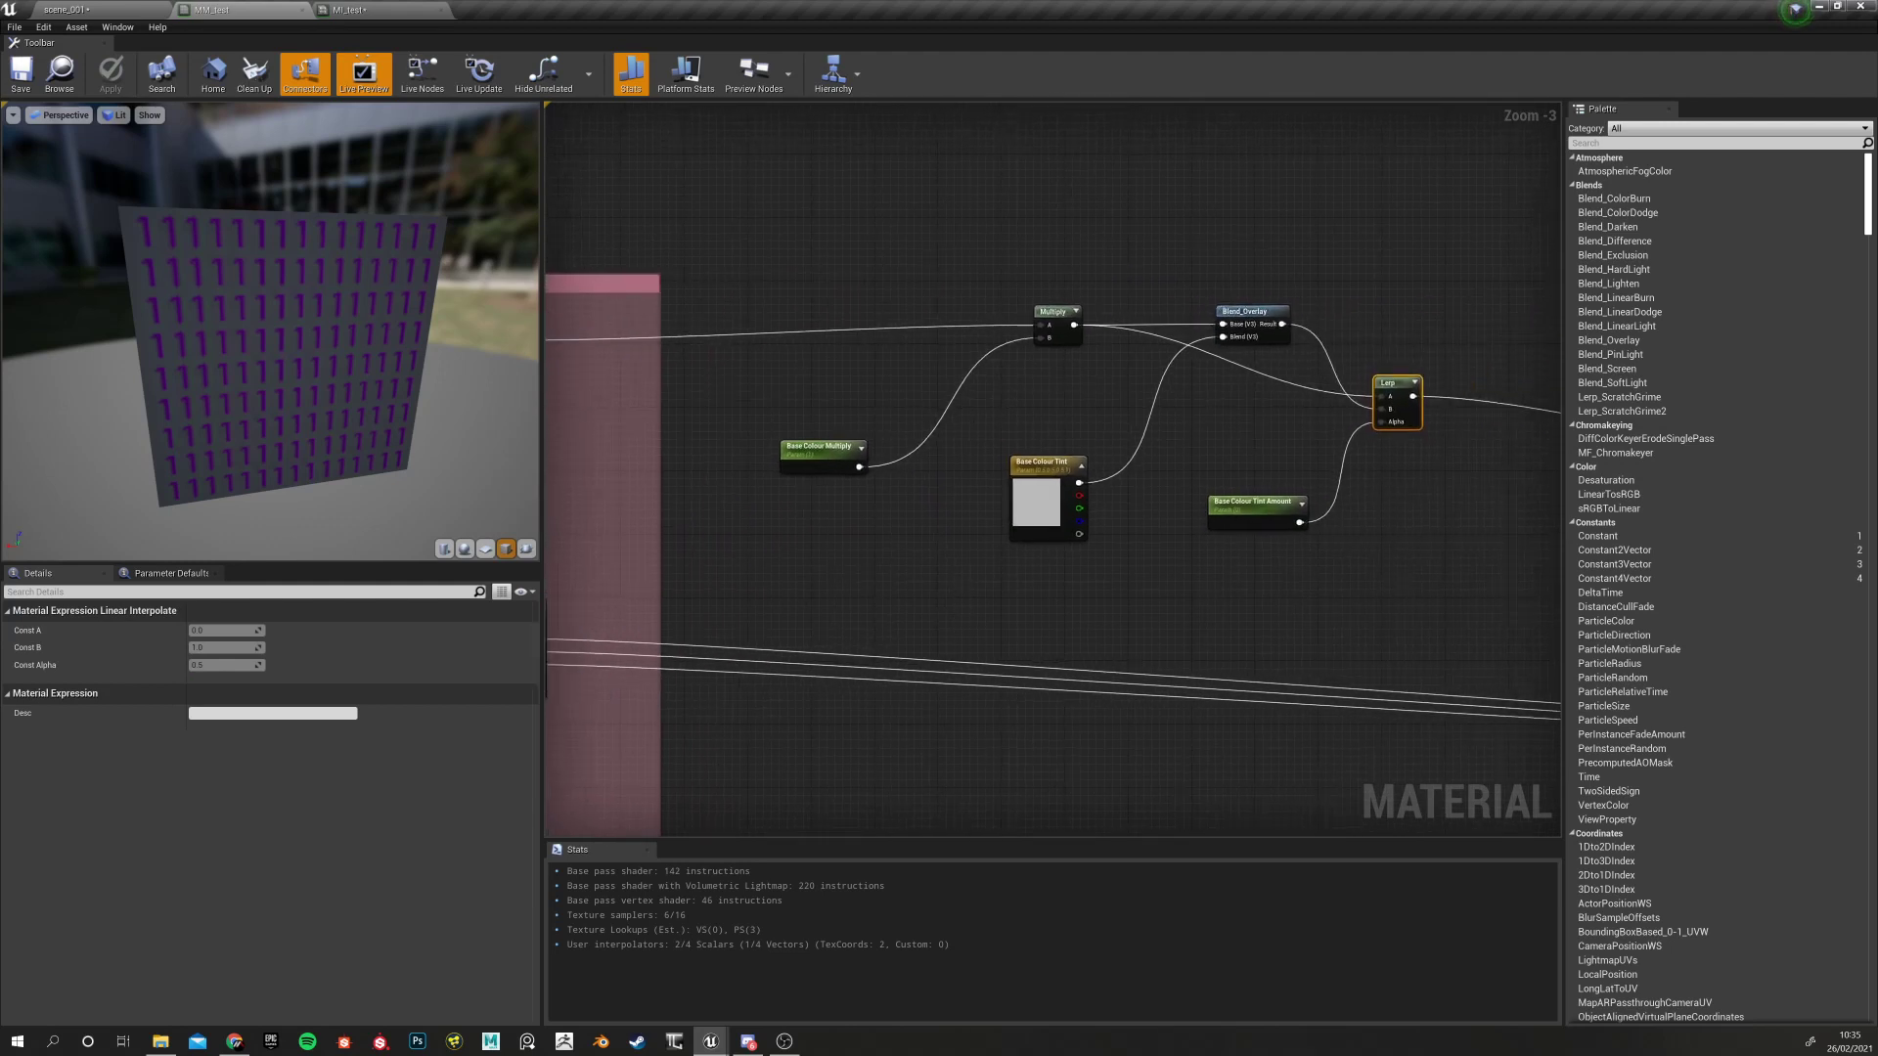
right_click_drag(837, 585, 1084, 618)
left_click(719, 348)
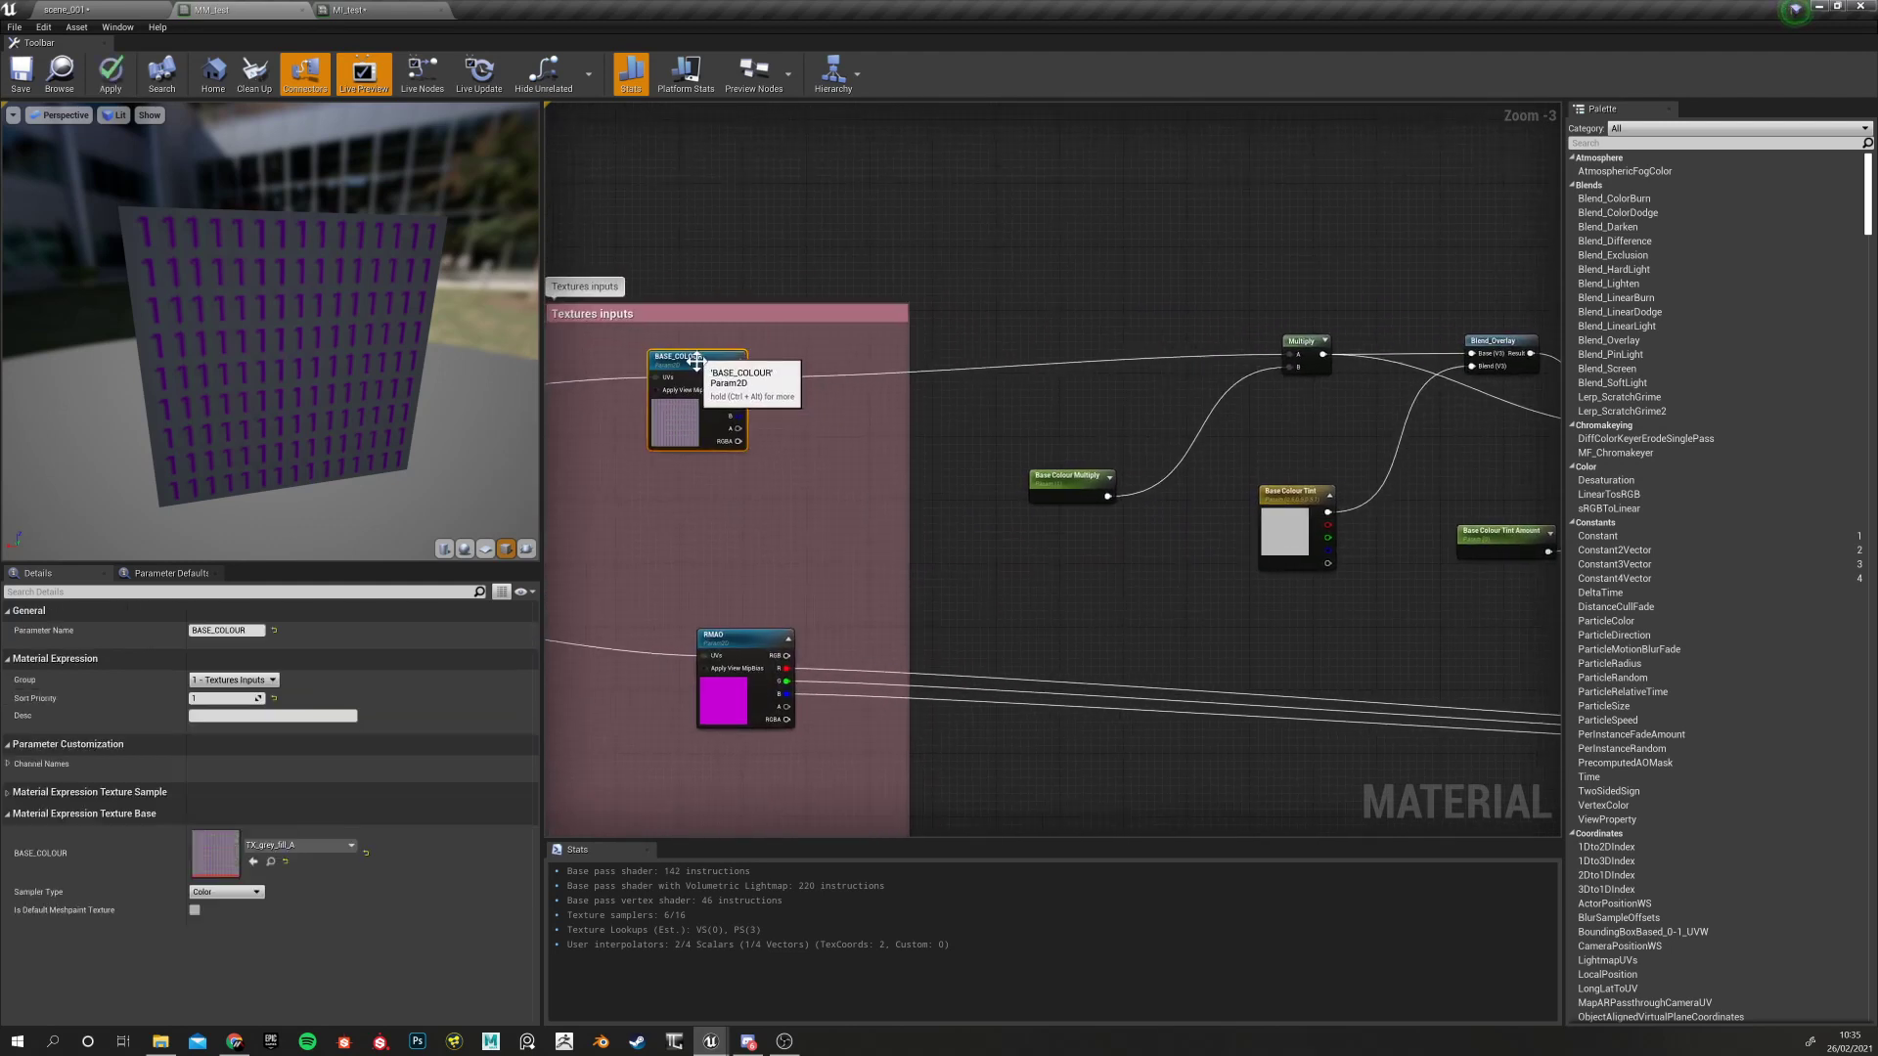
Zoom and pan around the Textures inputs box and over to Blend_Overlay and Lerp
scroll(673, 405, "up", 2)
scroll(672, 405, "up", 1)
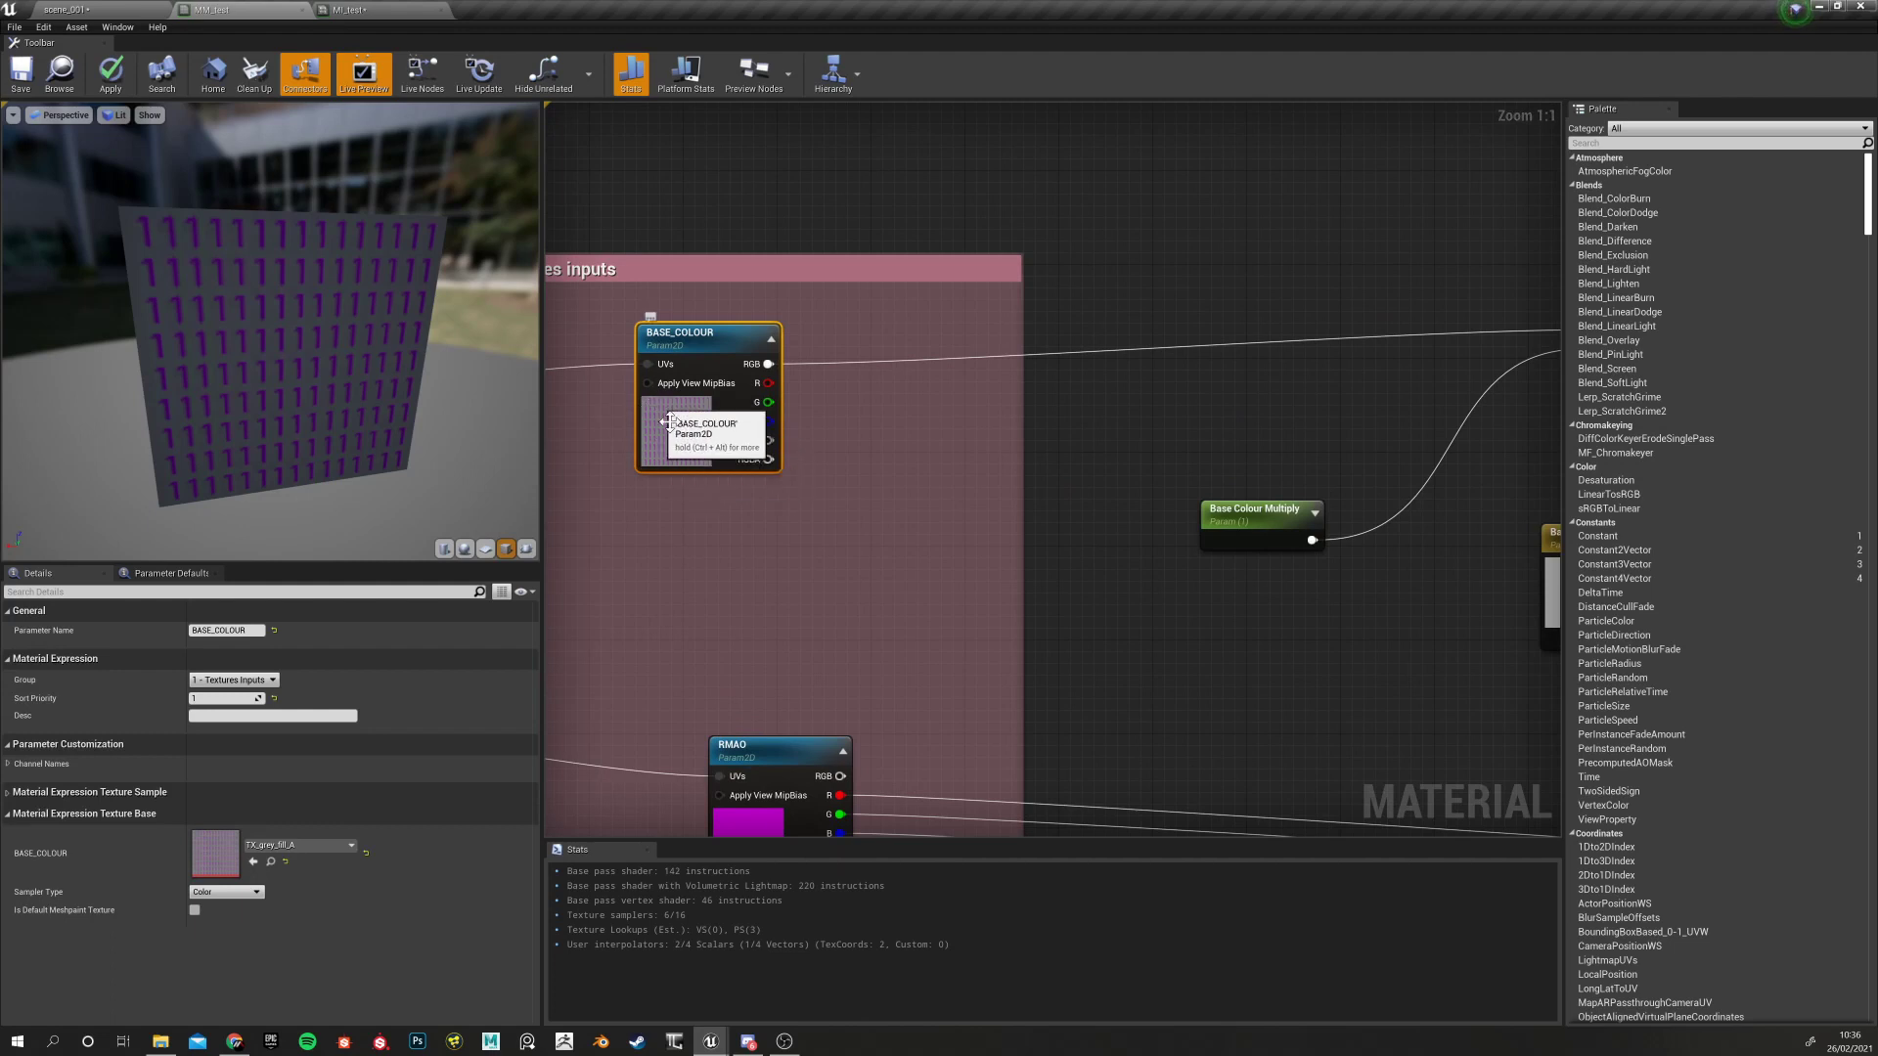
scroll(742, 570, "down", 1)
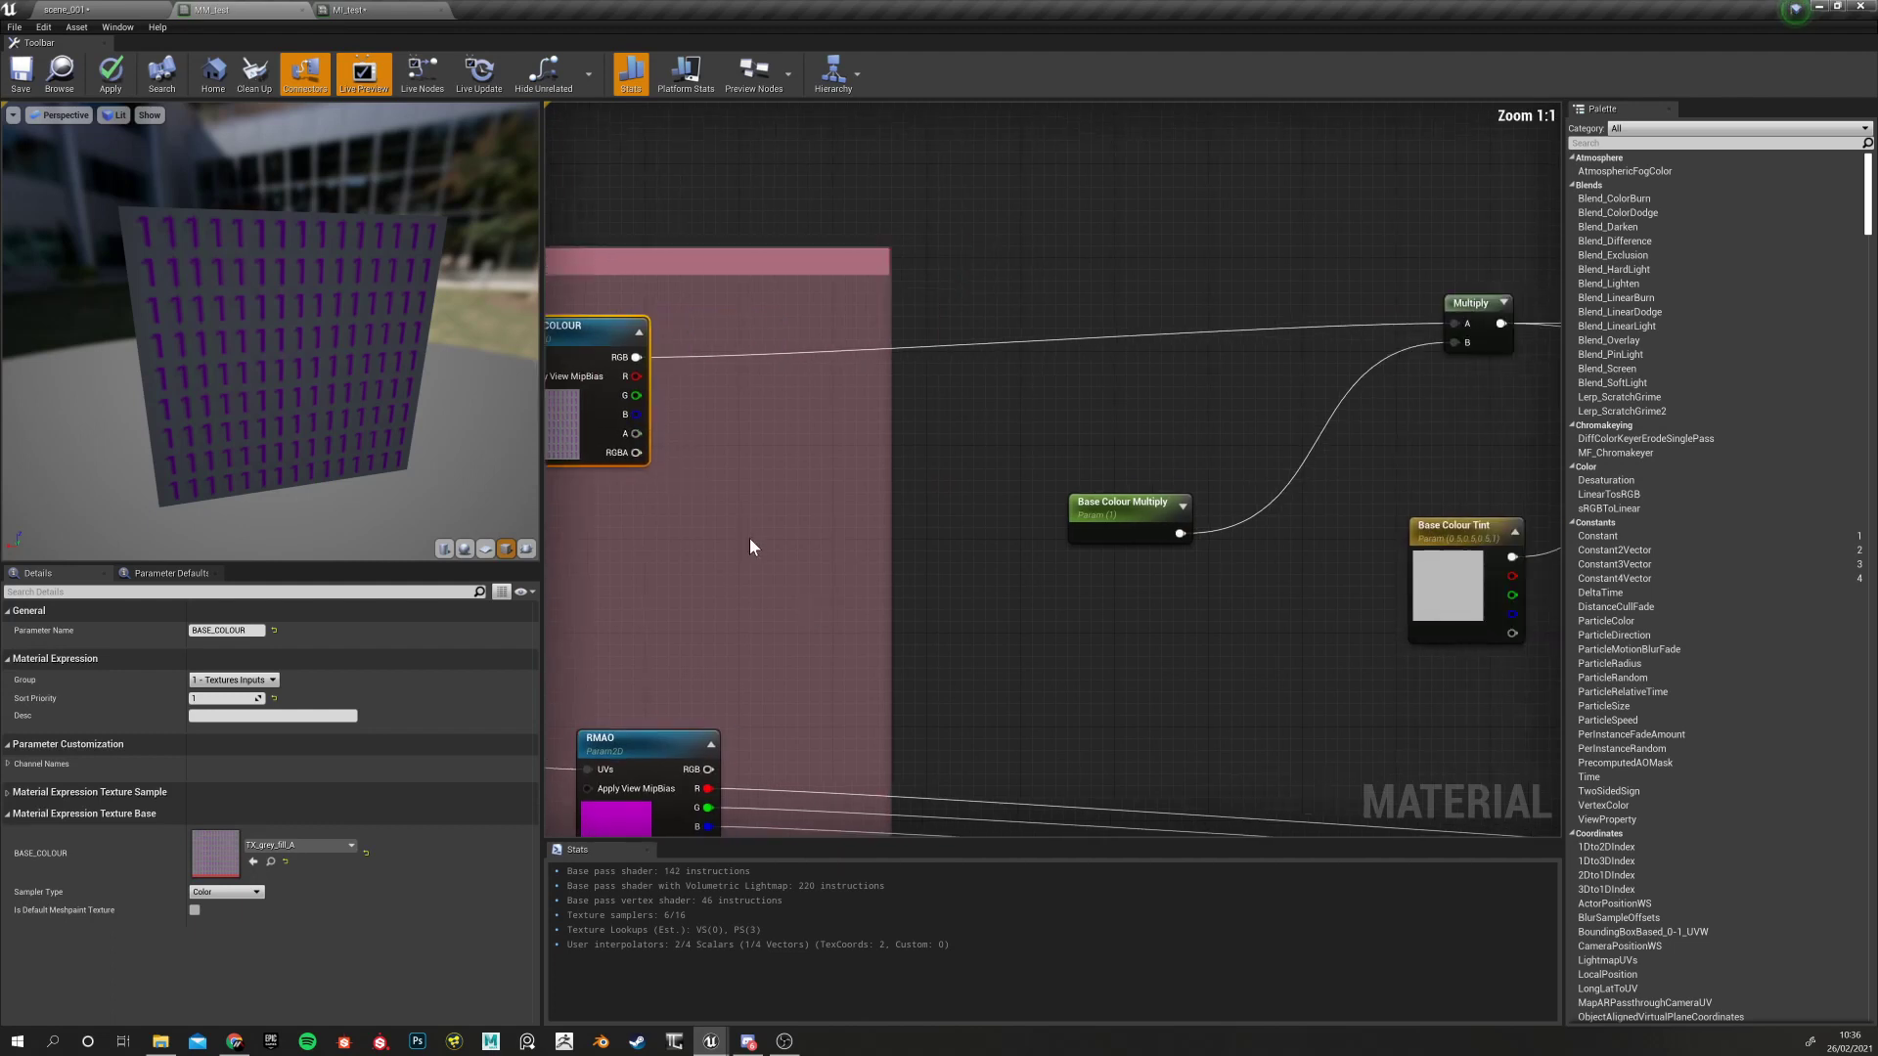
scroll(871, 571, "up", 1)
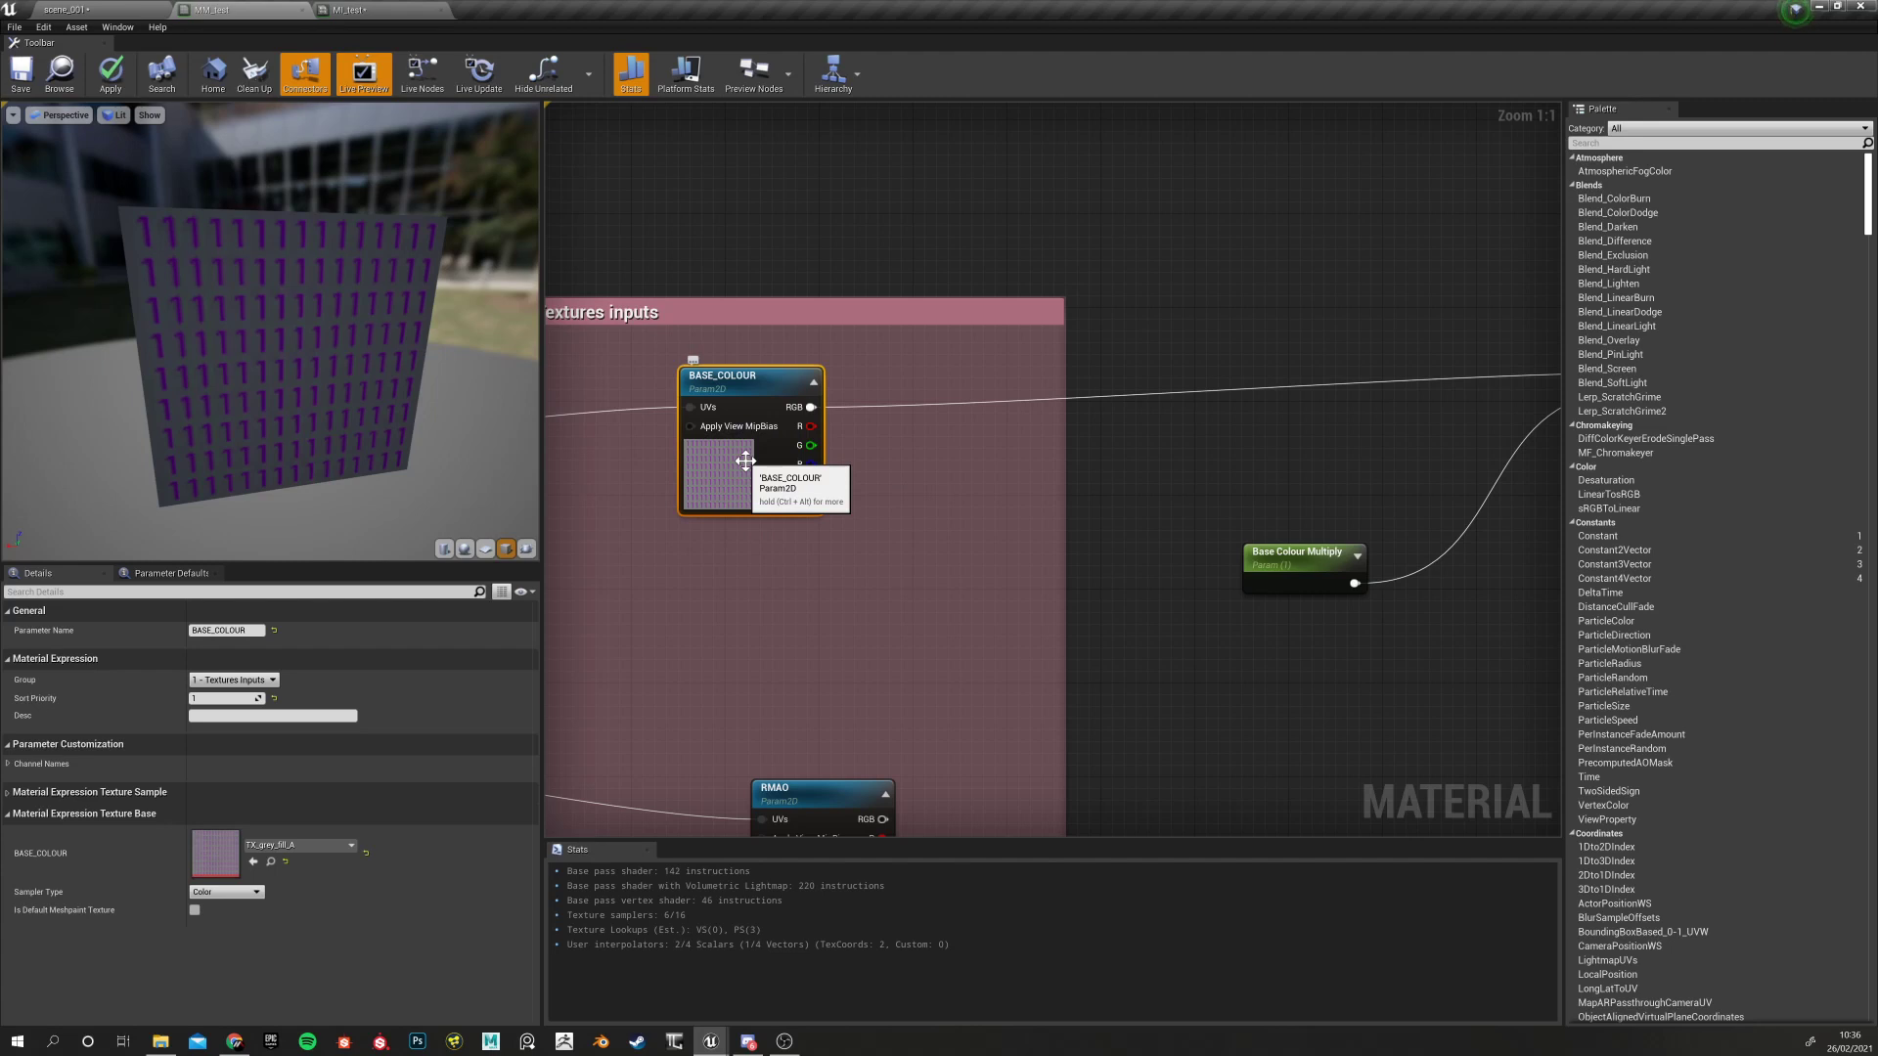
scroll(1043, 554, "down", 5)
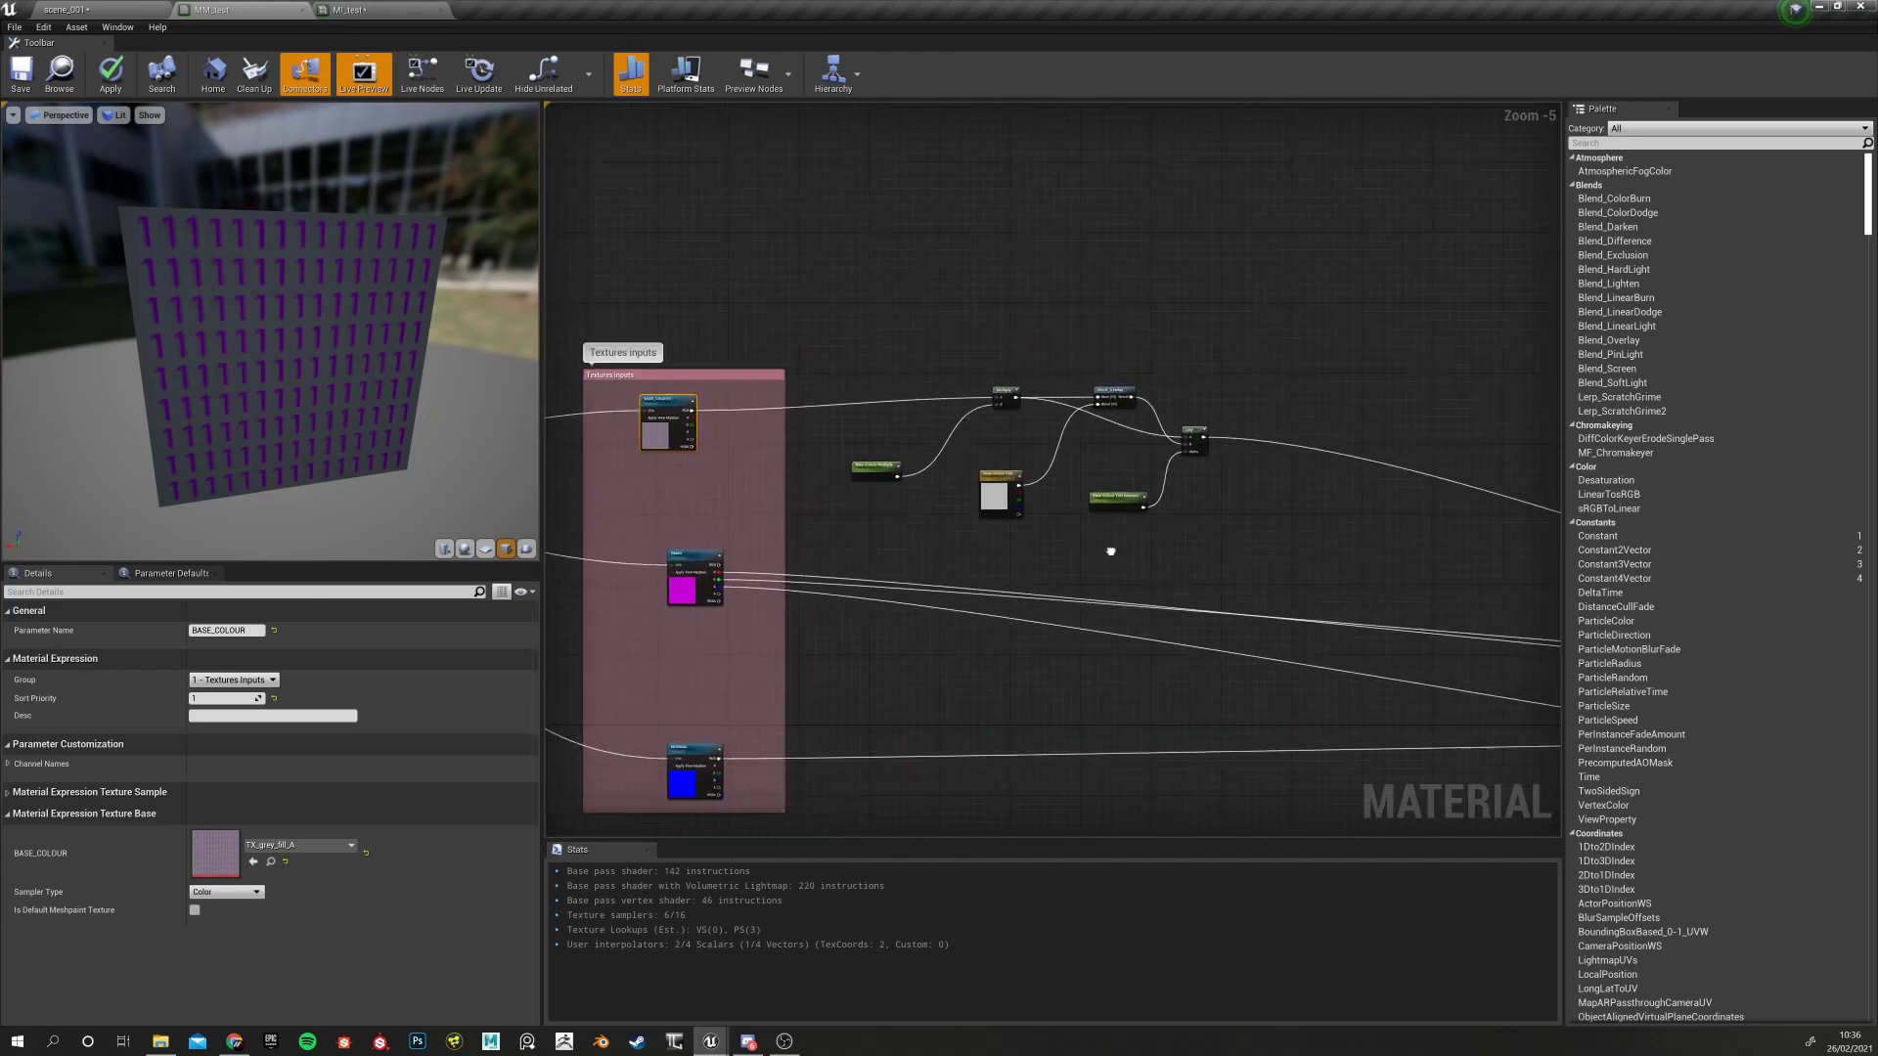
right_click_drag(1110, 551, 1035, 541)
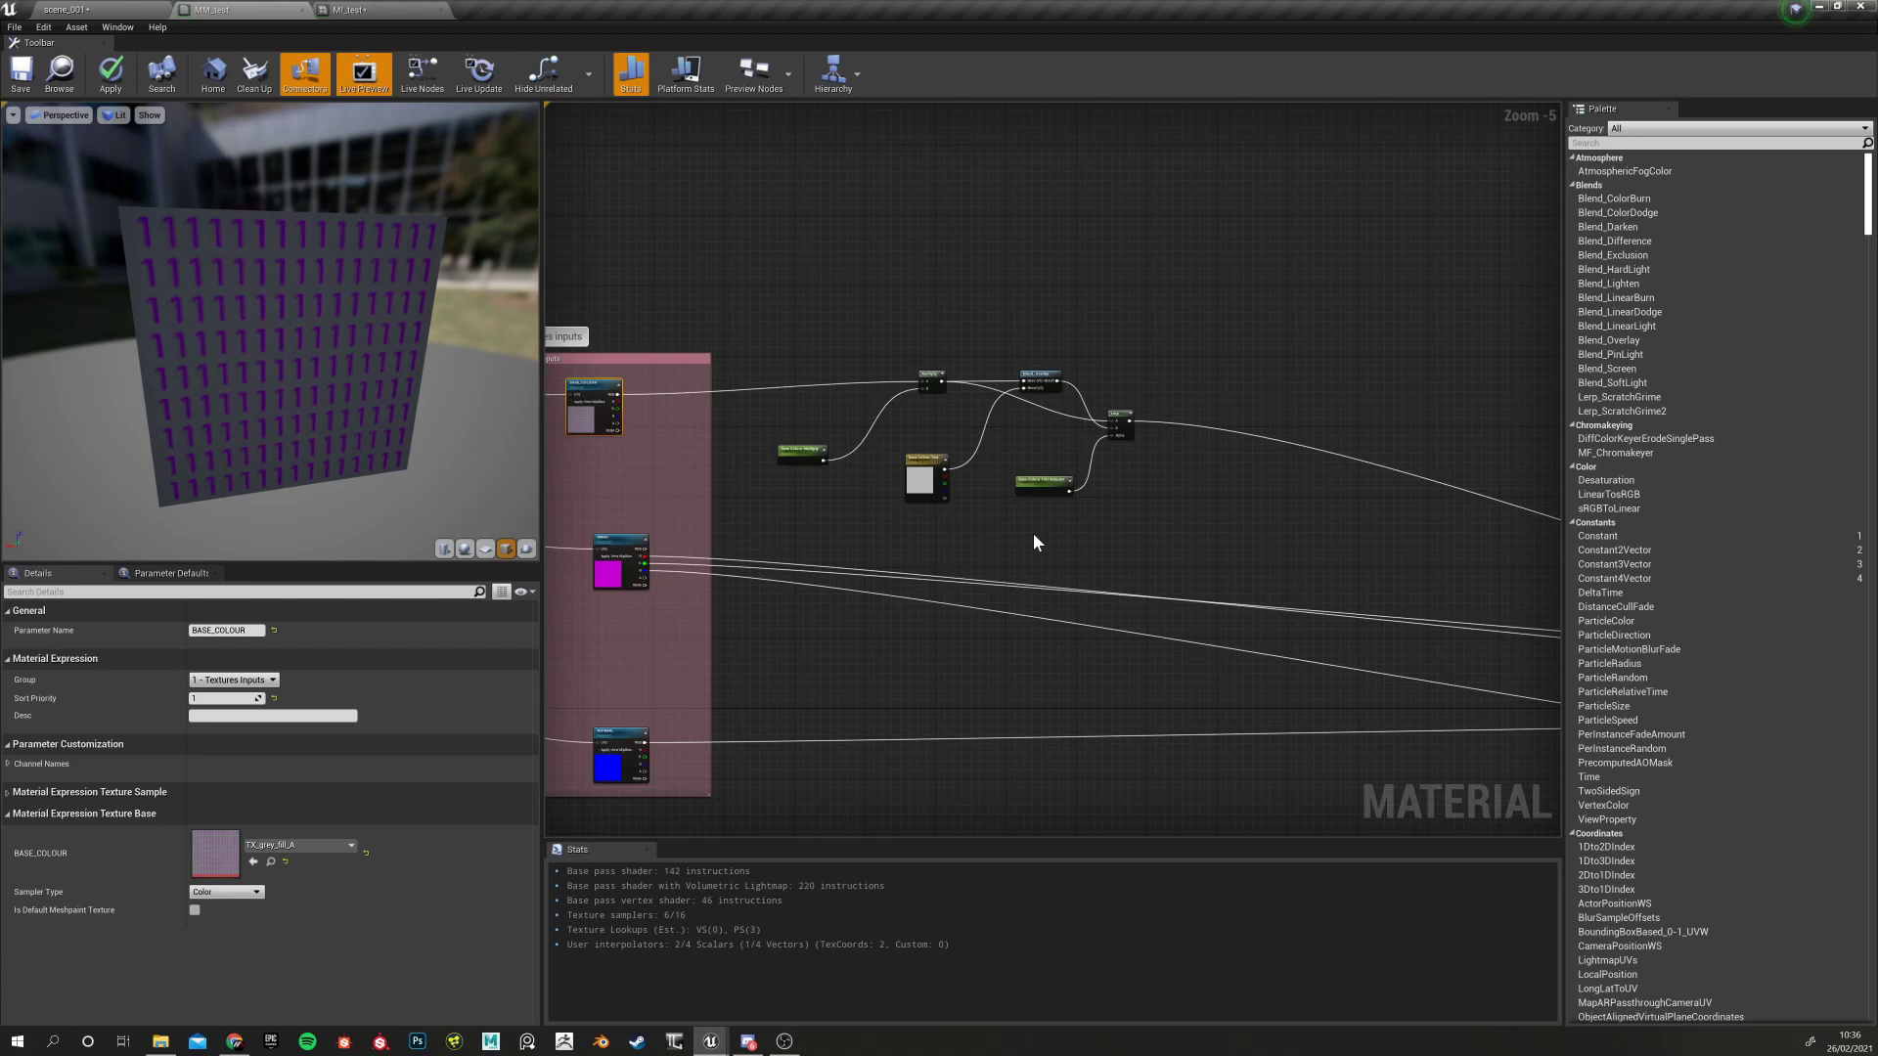
right_click_drag(1033, 539, 1124, 536)
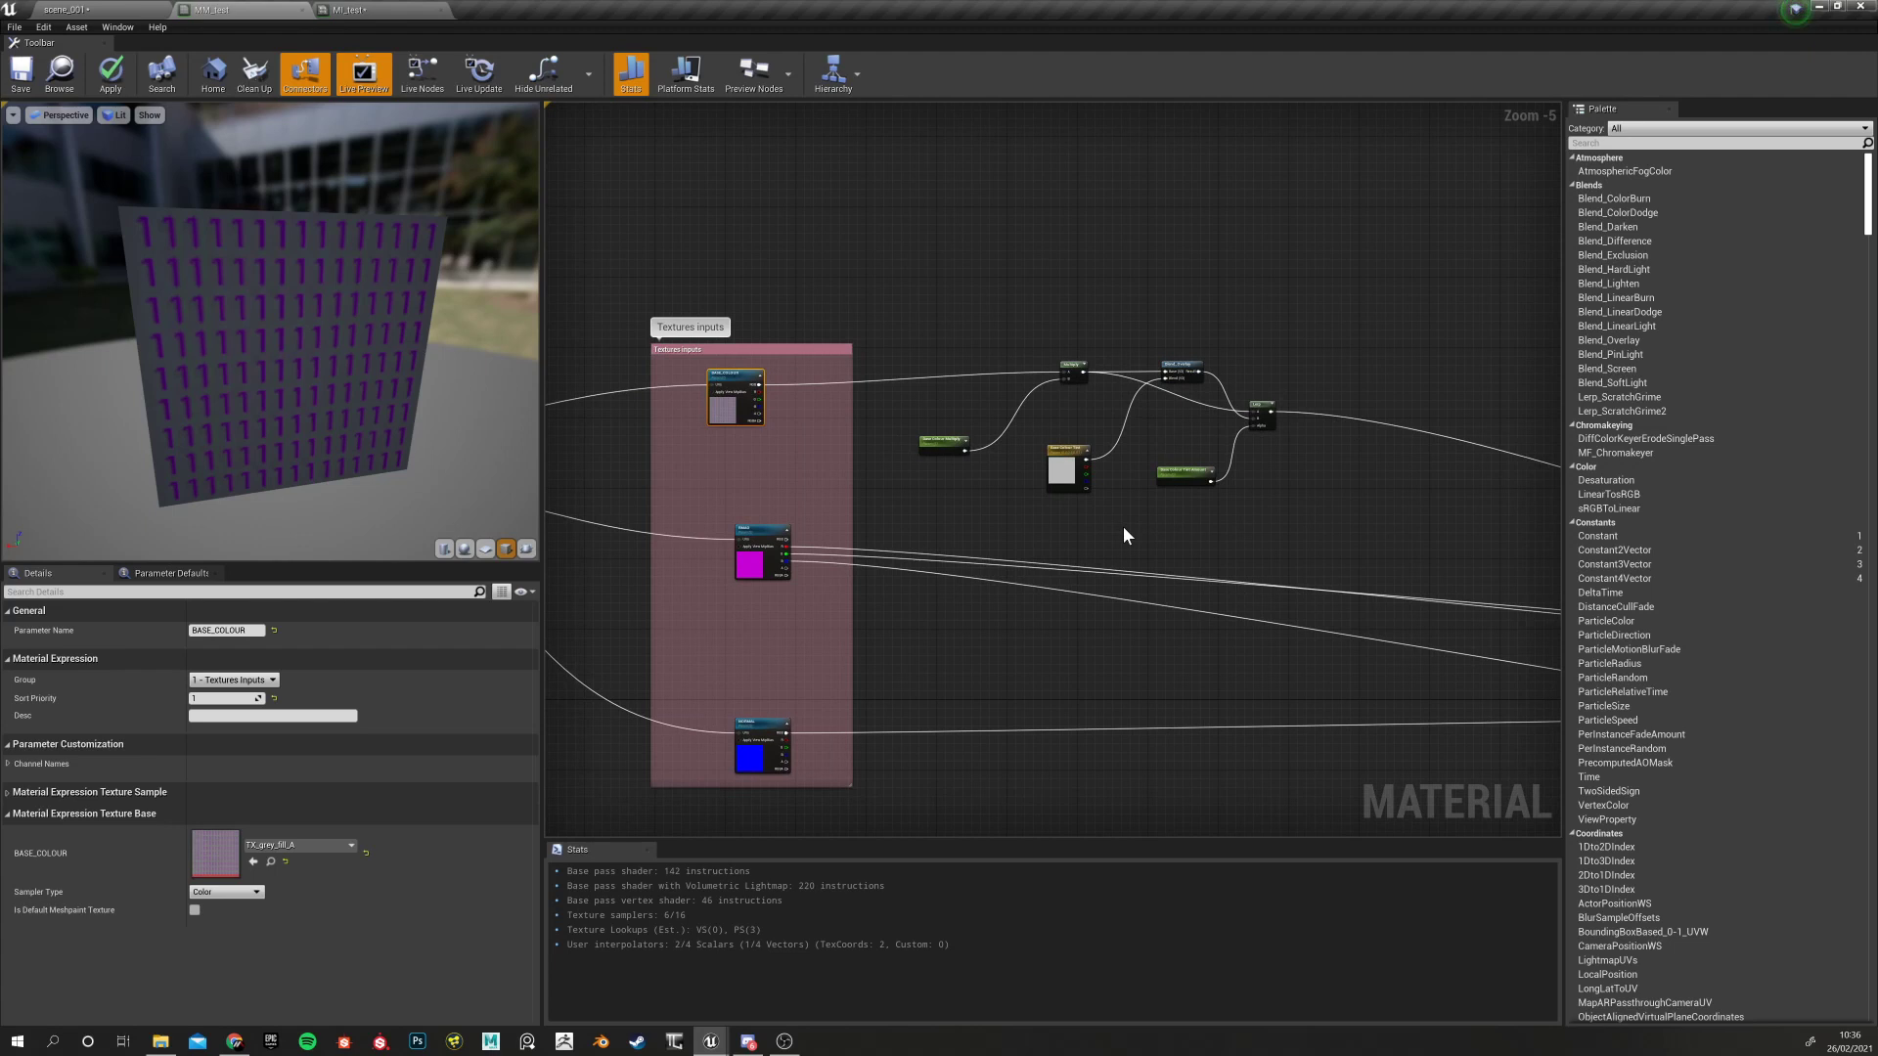
scroll(797, 435, "up", 5)
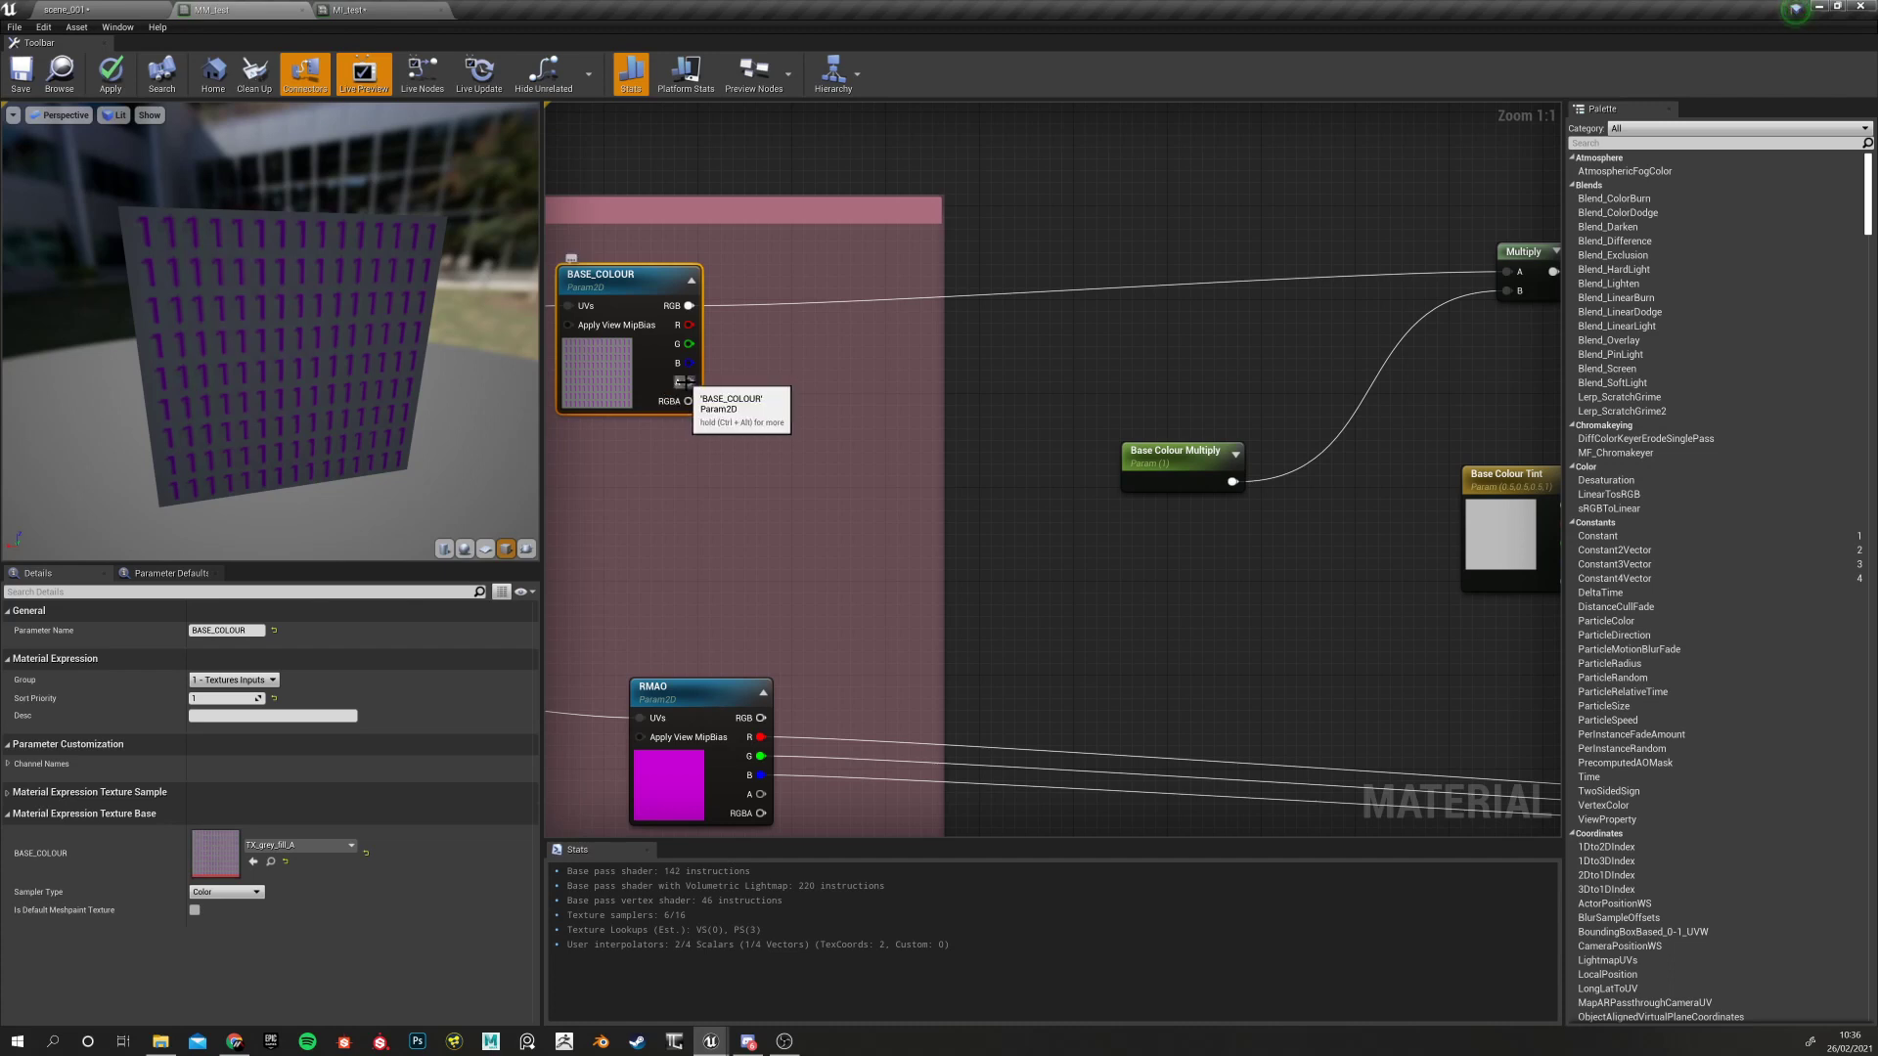
scroll(931, 514, "down", 2)
right_click_drag(1229, 521, 744, 499)
right_click_drag(1137, 570, 918, 554)
right_click_drag(777, 561, 1282, 570)
right_click_drag(1065, 569, 628, 568)
Select the Lerp to inspect its connections, then deselect to show the material's own properties
left_click(1135, 367)
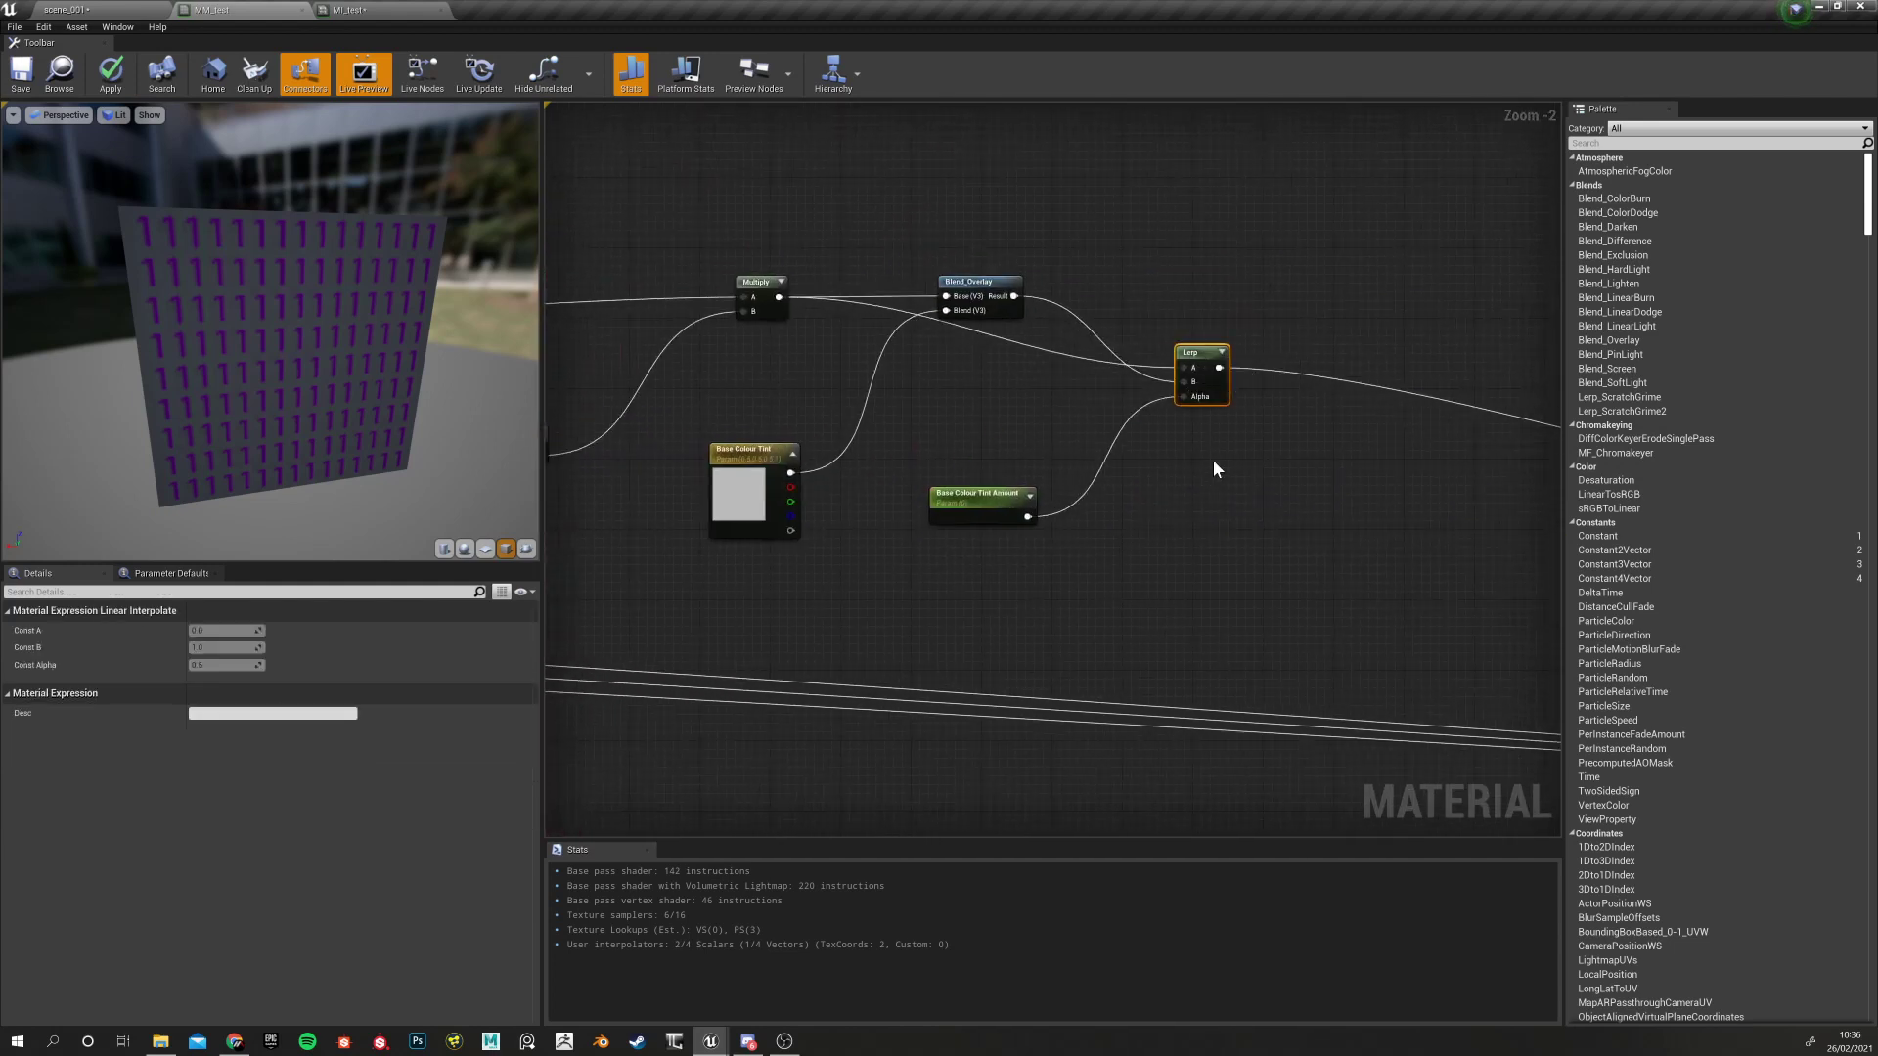
right_click_drag(1218, 445, 954, 501)
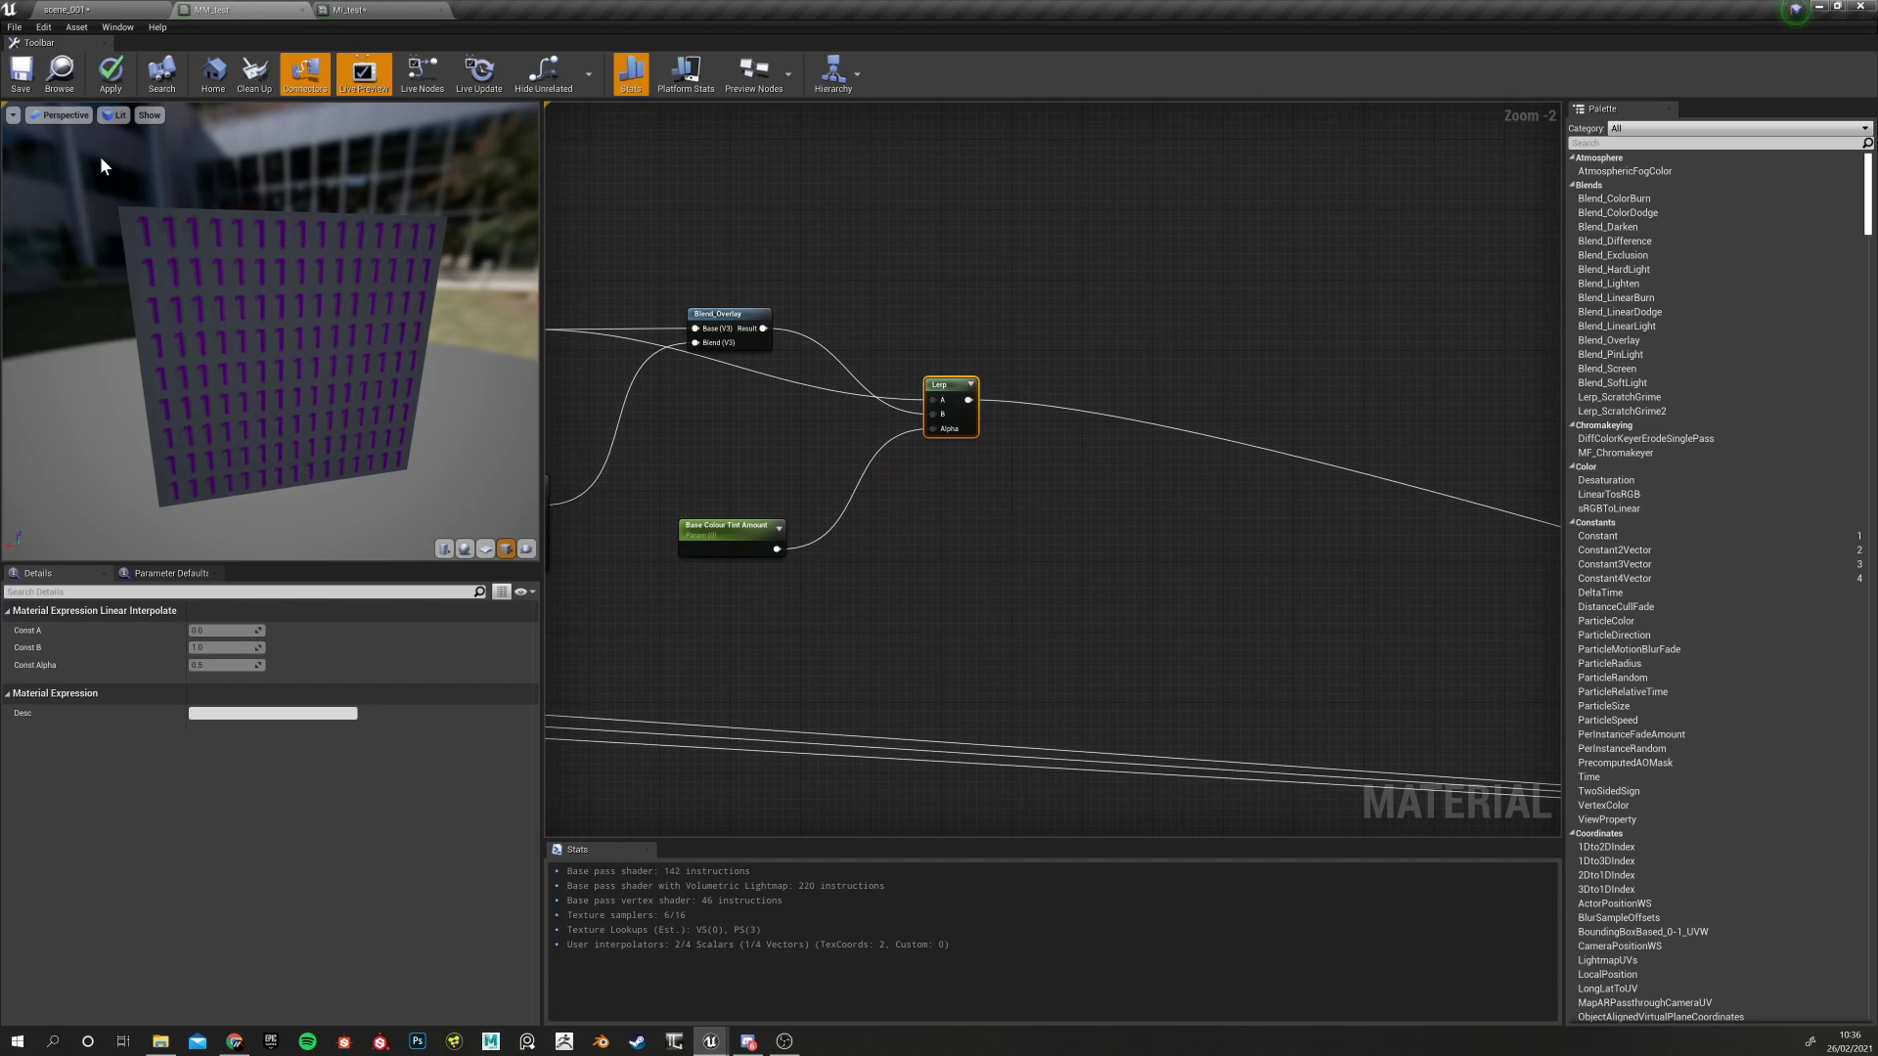
right_click_drag(980, 500, 1130, 565)
scroll(941, 550, "up", 2)
scroll(1052, 585, "down", 3)
mouse_move(1010, 590)
right_mouse_down()
mouse_move(1488, 548)
mouse_move(1040, 519)
mouse_move(1318, 591)
mouse_move(1023, 590)
mouse_move(1102, 549)
mouse_move(1387, 511)
mouse_move(1245, 578)
mouse_move(834, 610)
right_mouse_up()
left_click(1066, 524)
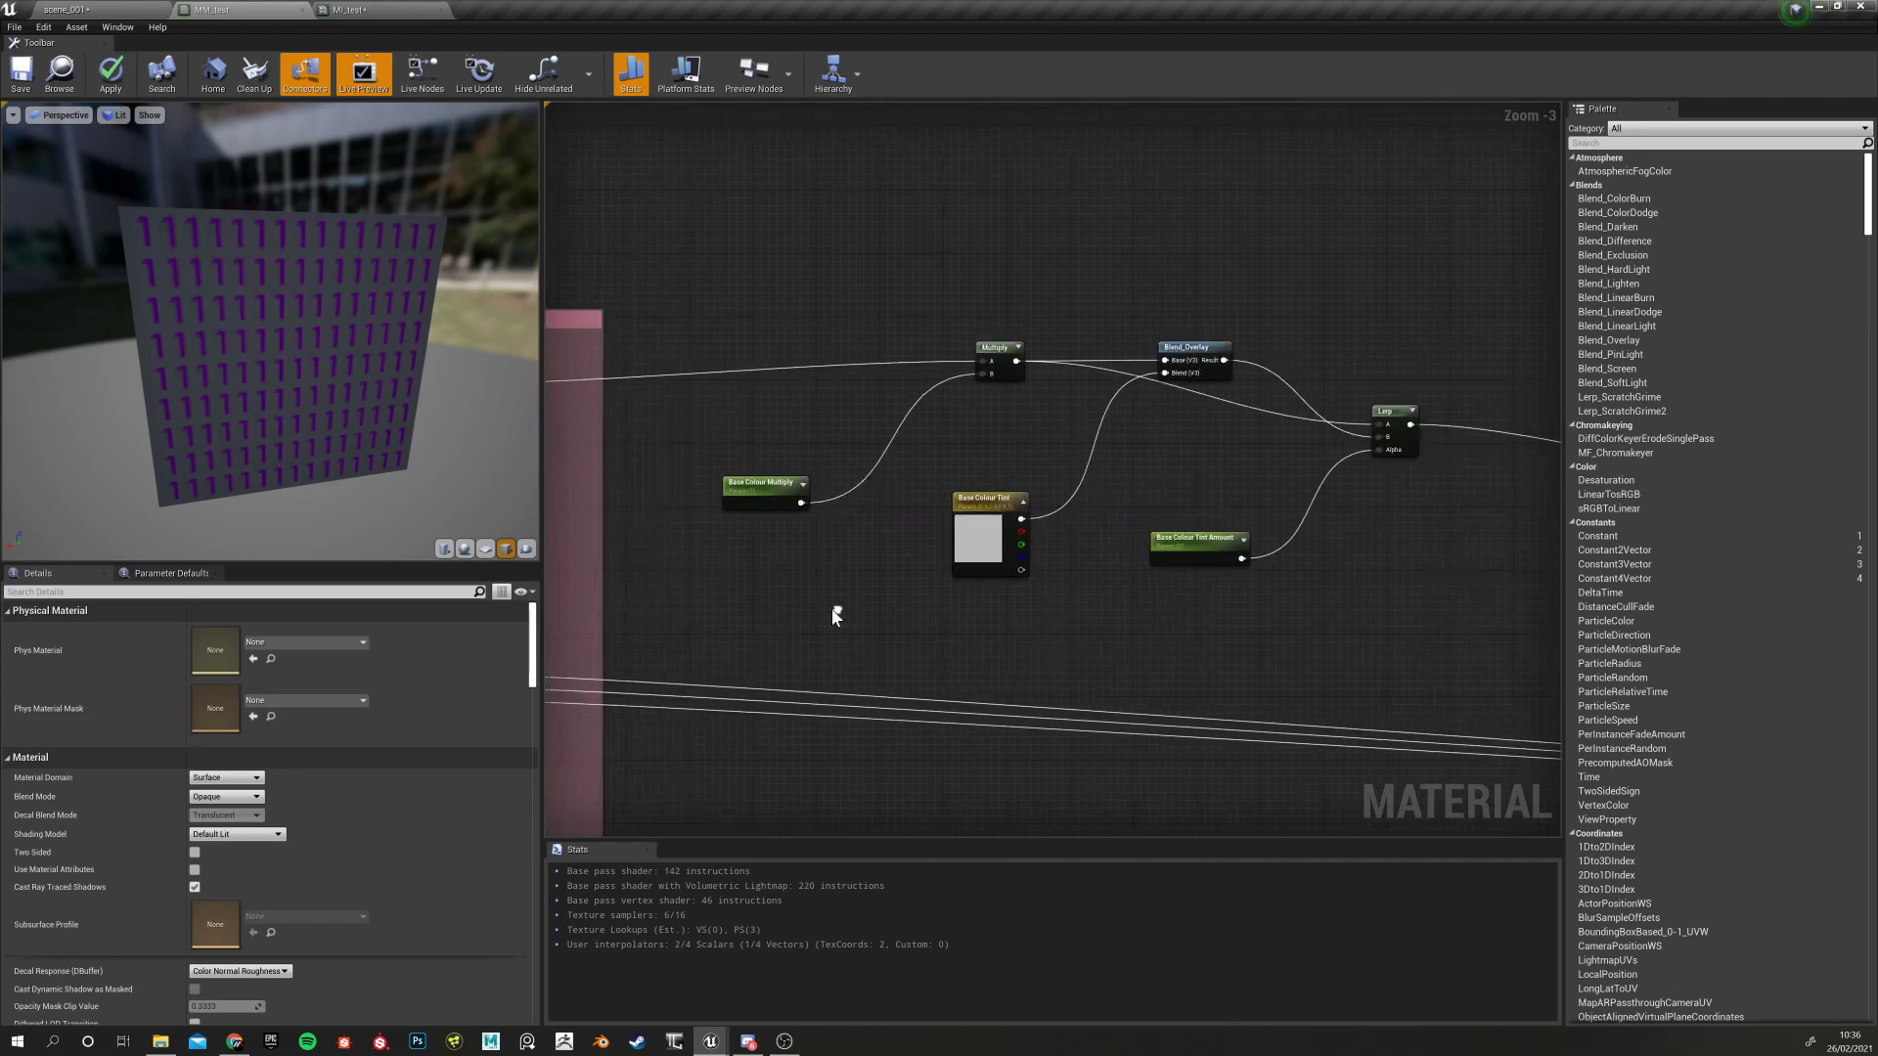
Pan left to the texture inputs and select the BASE_COLOUR texture parameter again
right_click_drag(1296, 558, 1035, 566)
right_click_drag(1228, 484, 1089, 467)
scroll(1080, 459, "up", 3)
scroll(1066, 479, "down", 3)
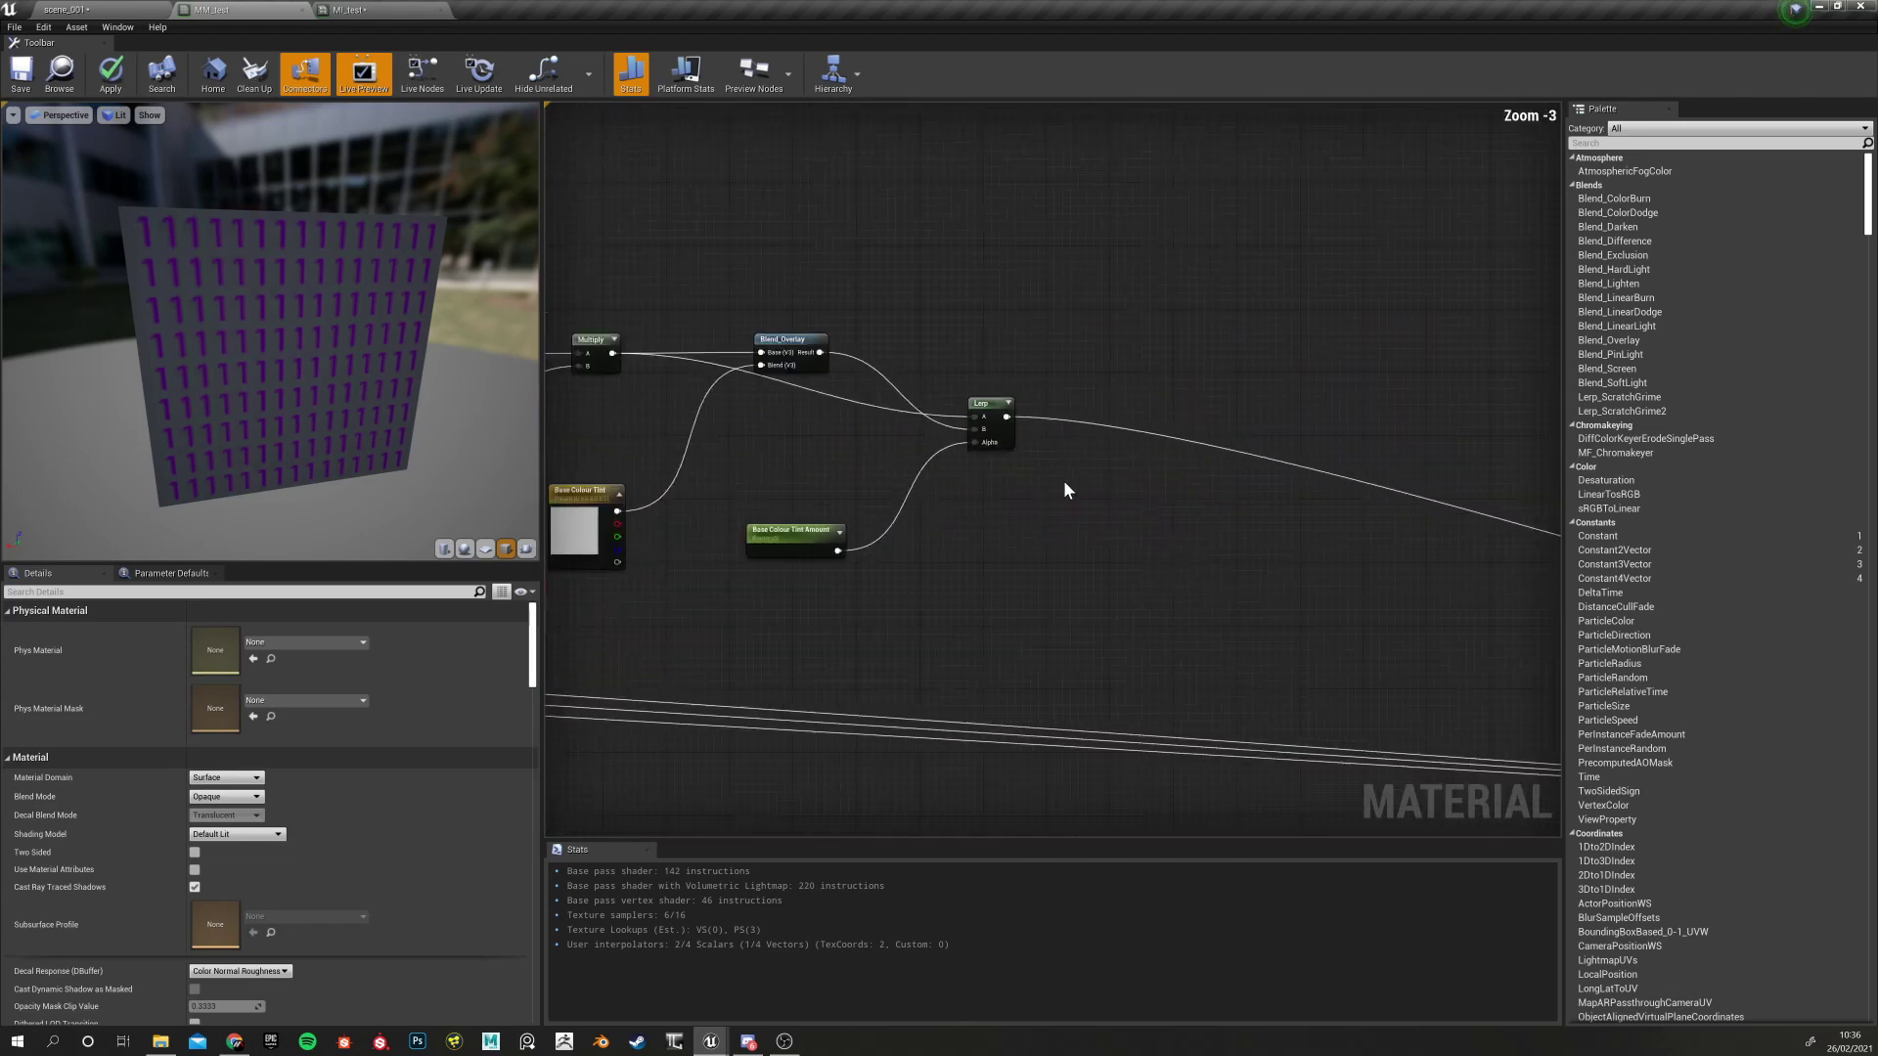
scroll(1064, 490, "up", 3)
right_click_drag(1015, 515, 1048, 461)
right_click_drag(942, 500, 1268, 557)
scroll(888, 557, "down", 4)
right_click_drag(770, 596, 1233, 596)
left_click(794, 458)
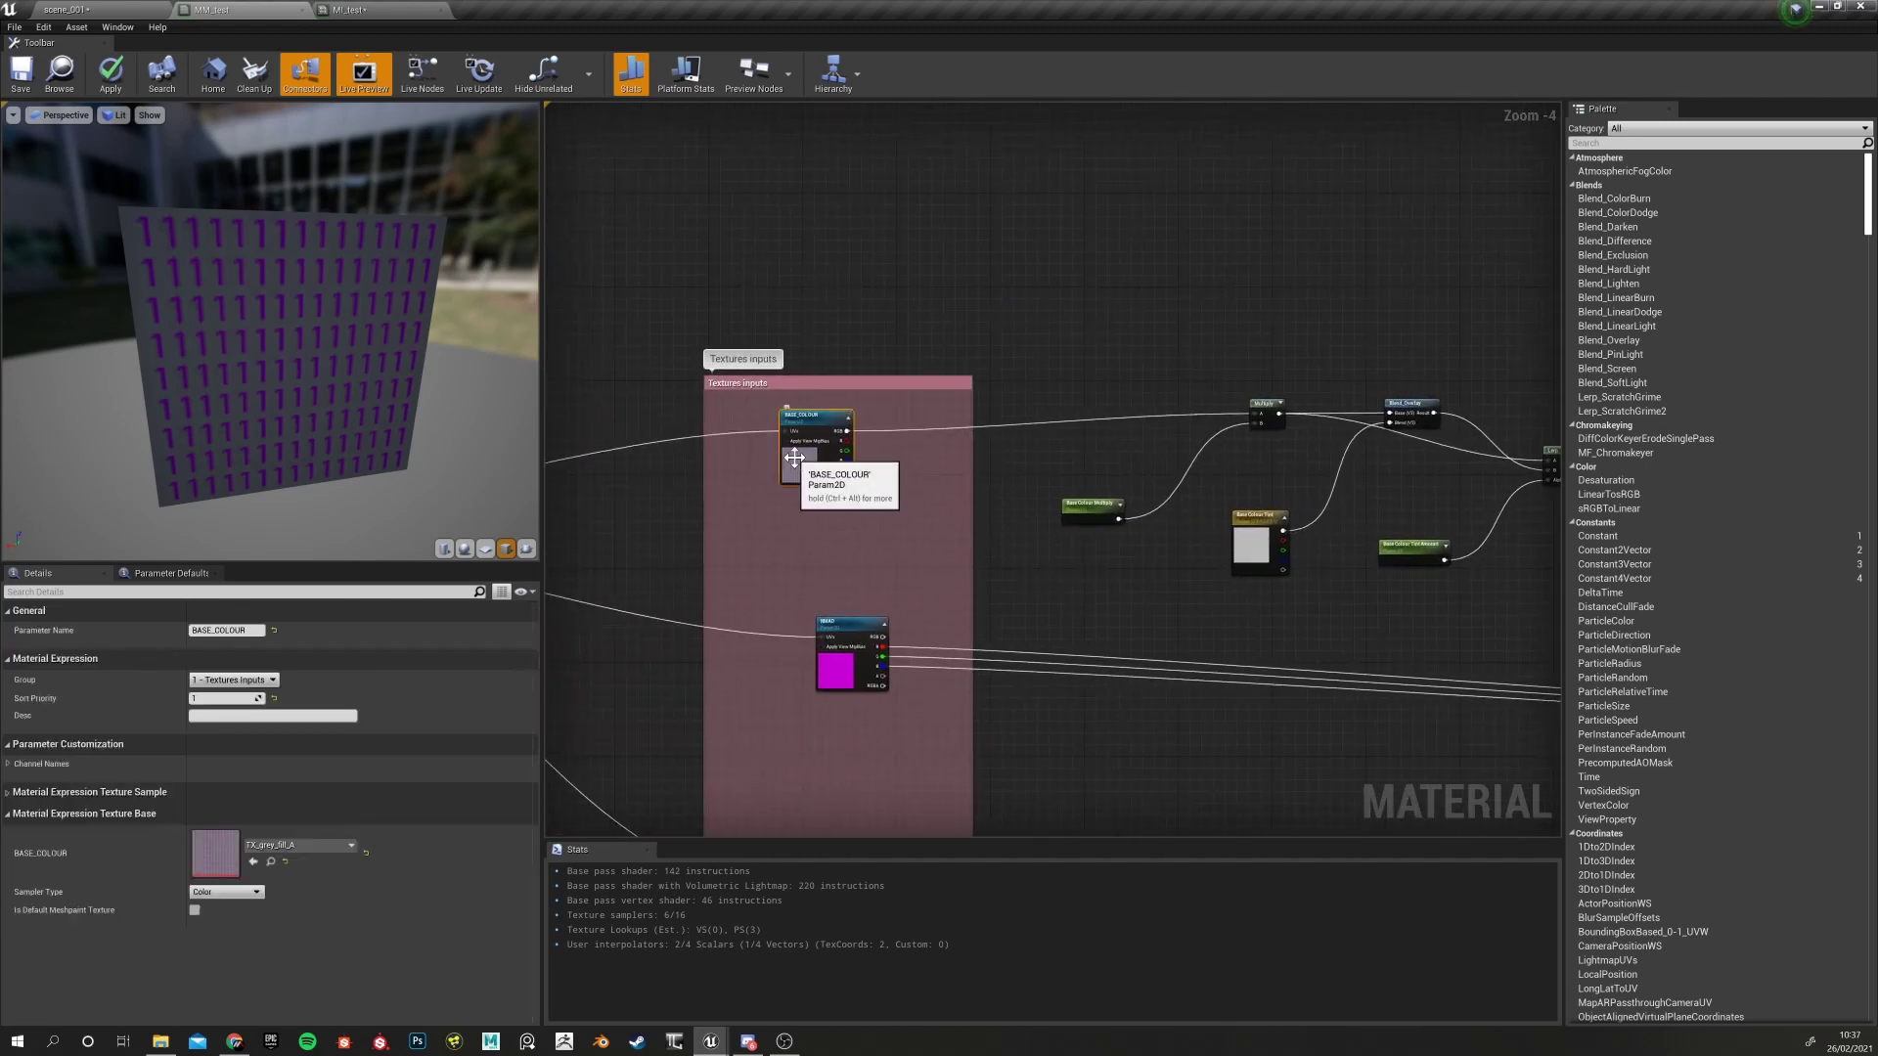
double_click(794, 457)
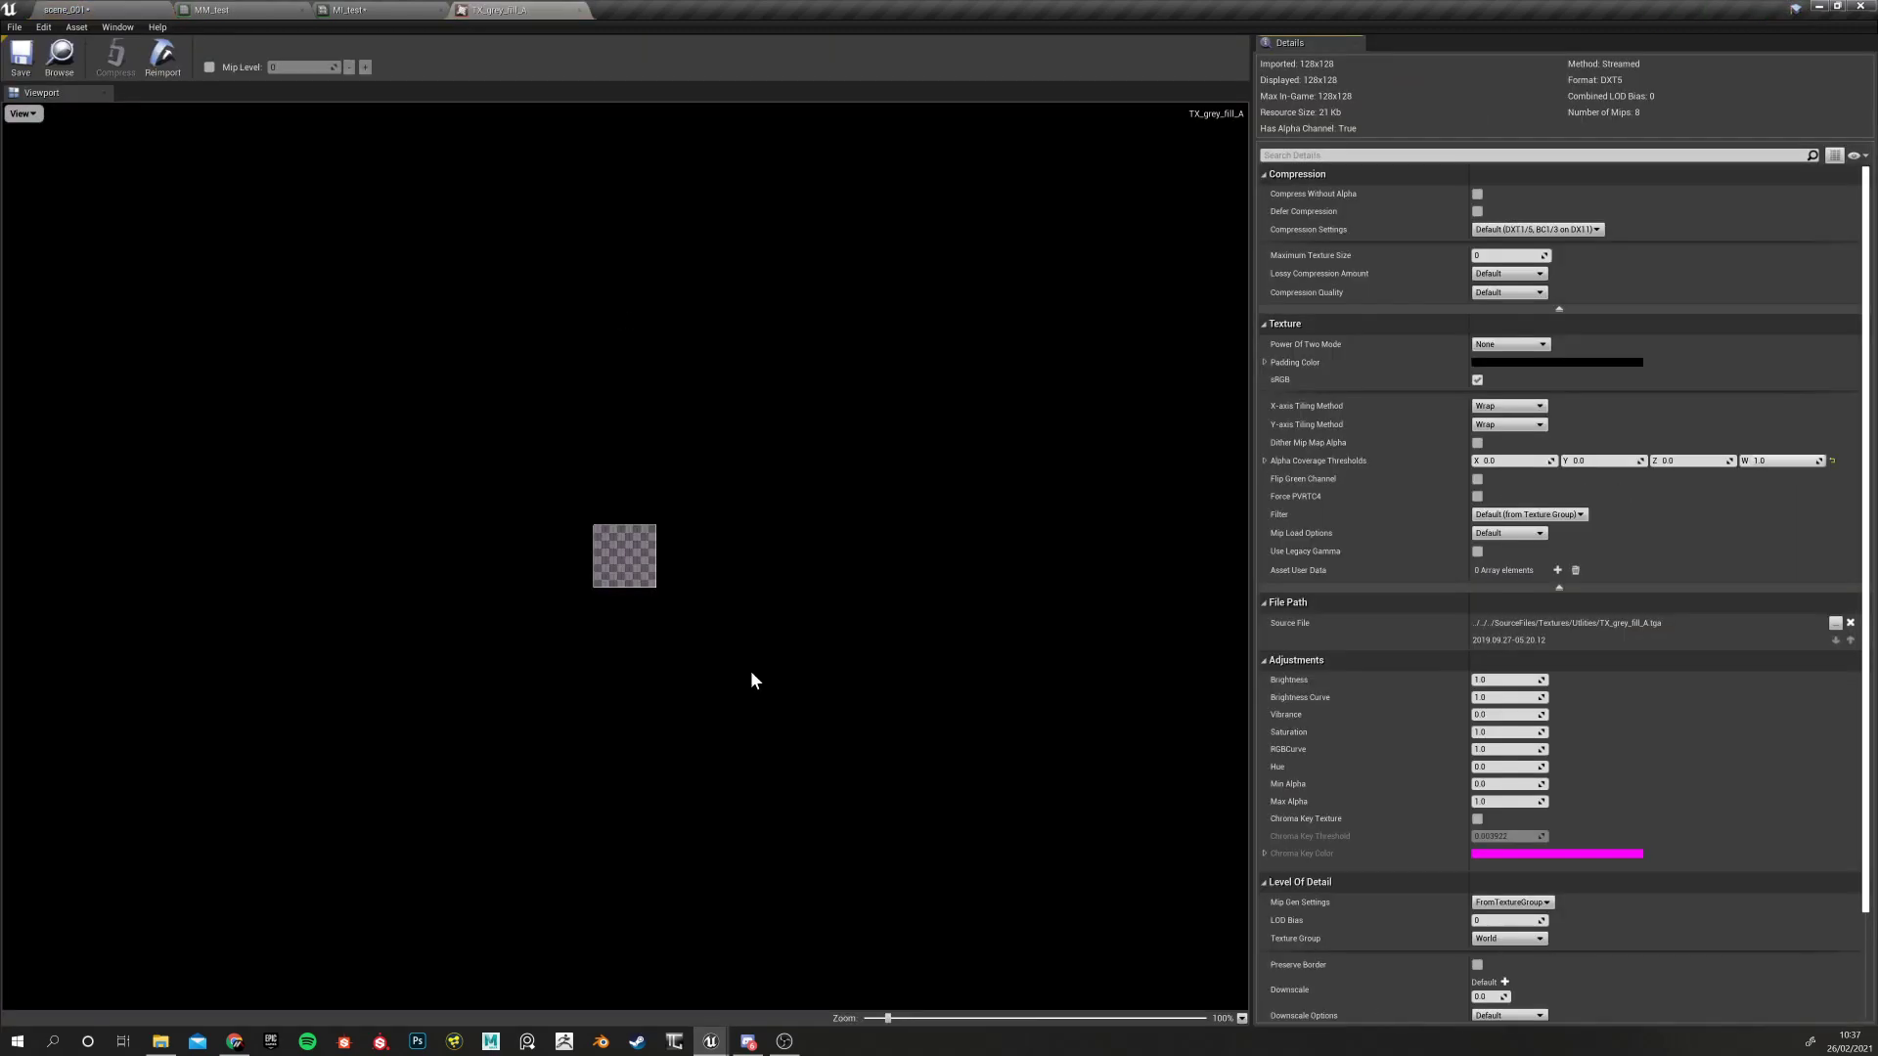
scroll(588, 561, "up", 10)
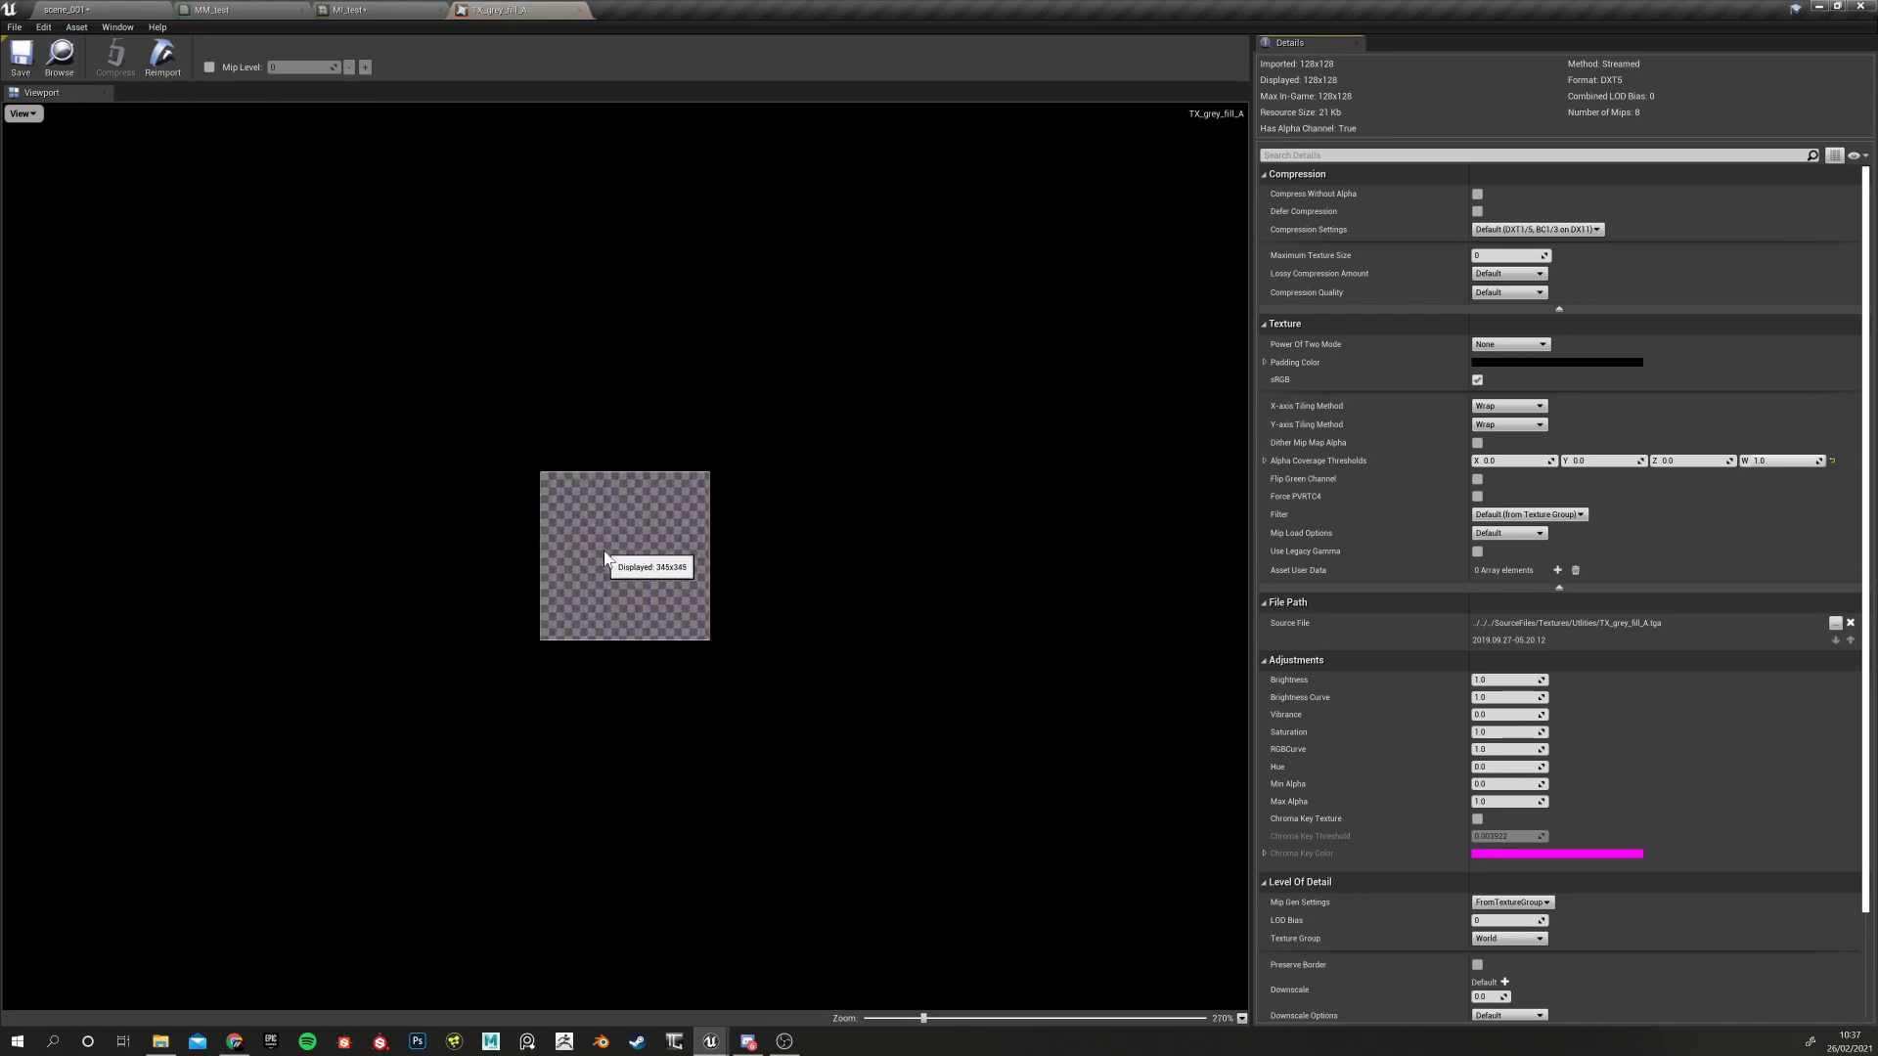
scroll(587, 561, "up", 3)
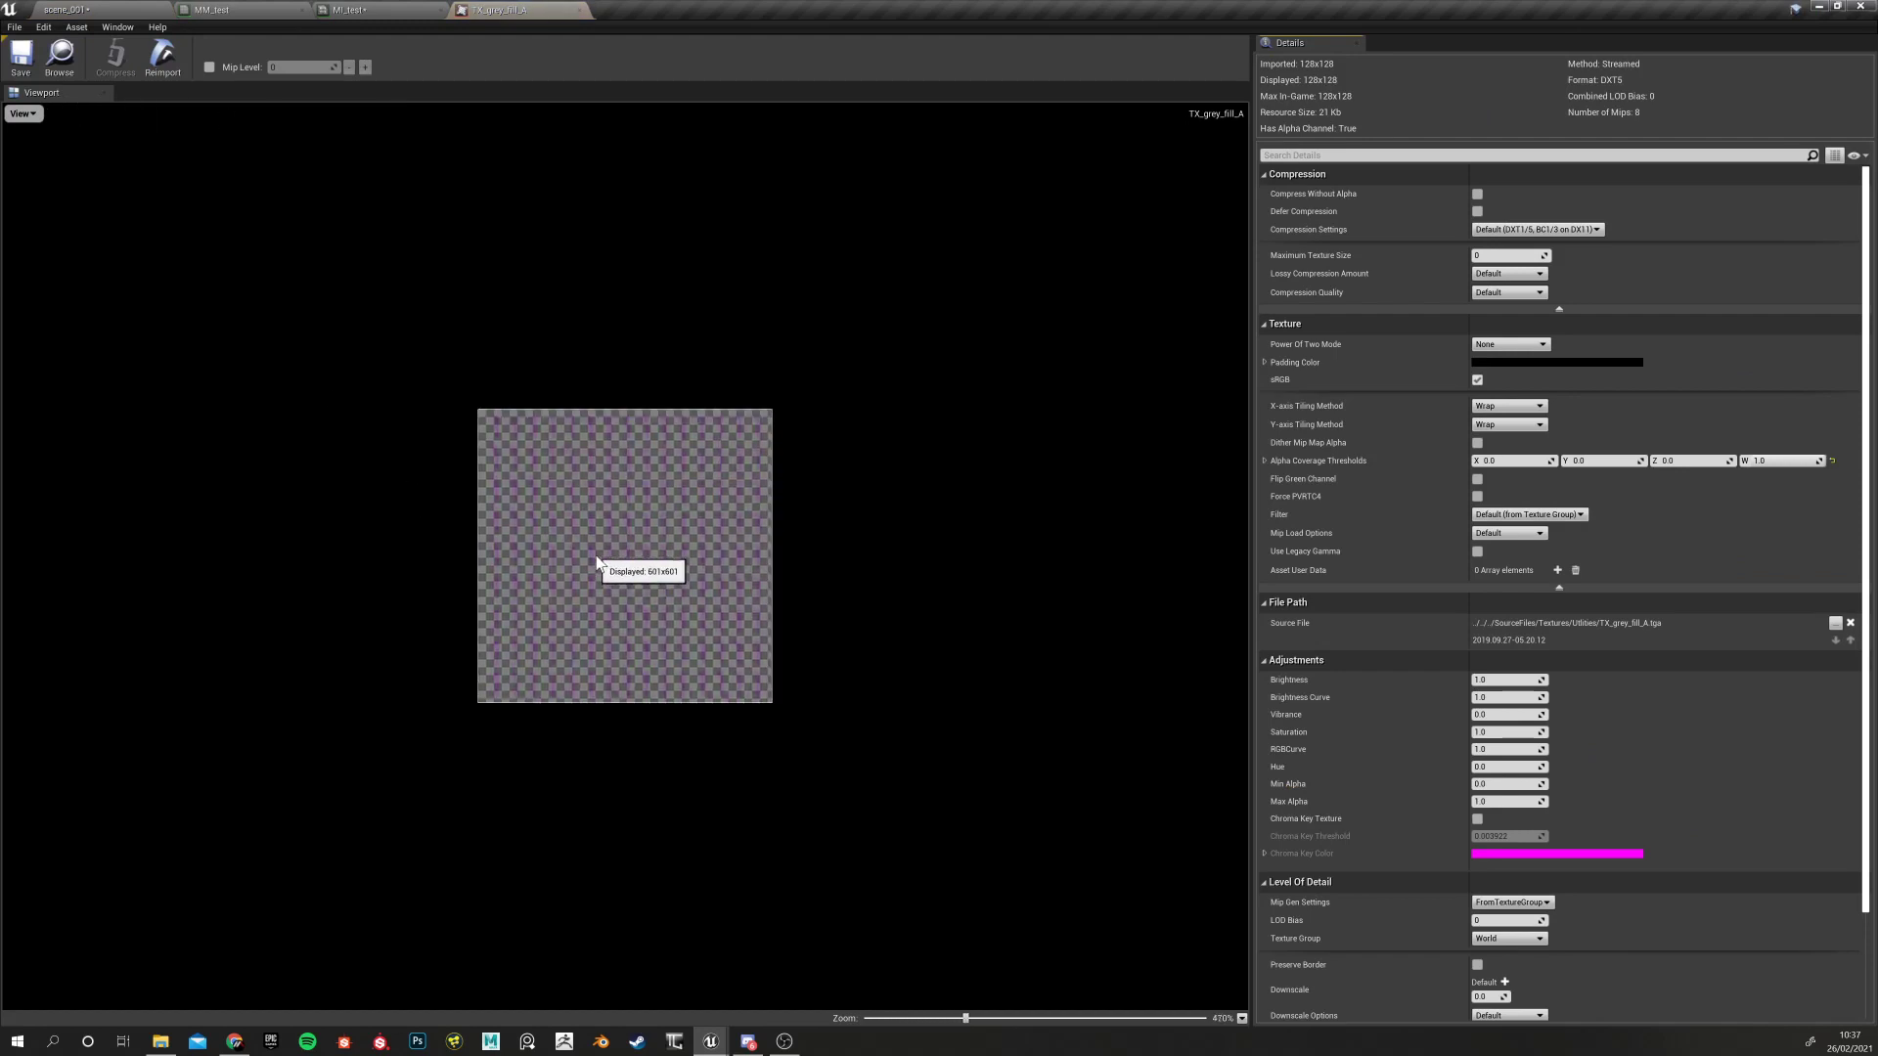
left_click(21, 113)
left_click(9, 139)
left_click(21, 113)
left_click(14, 155)
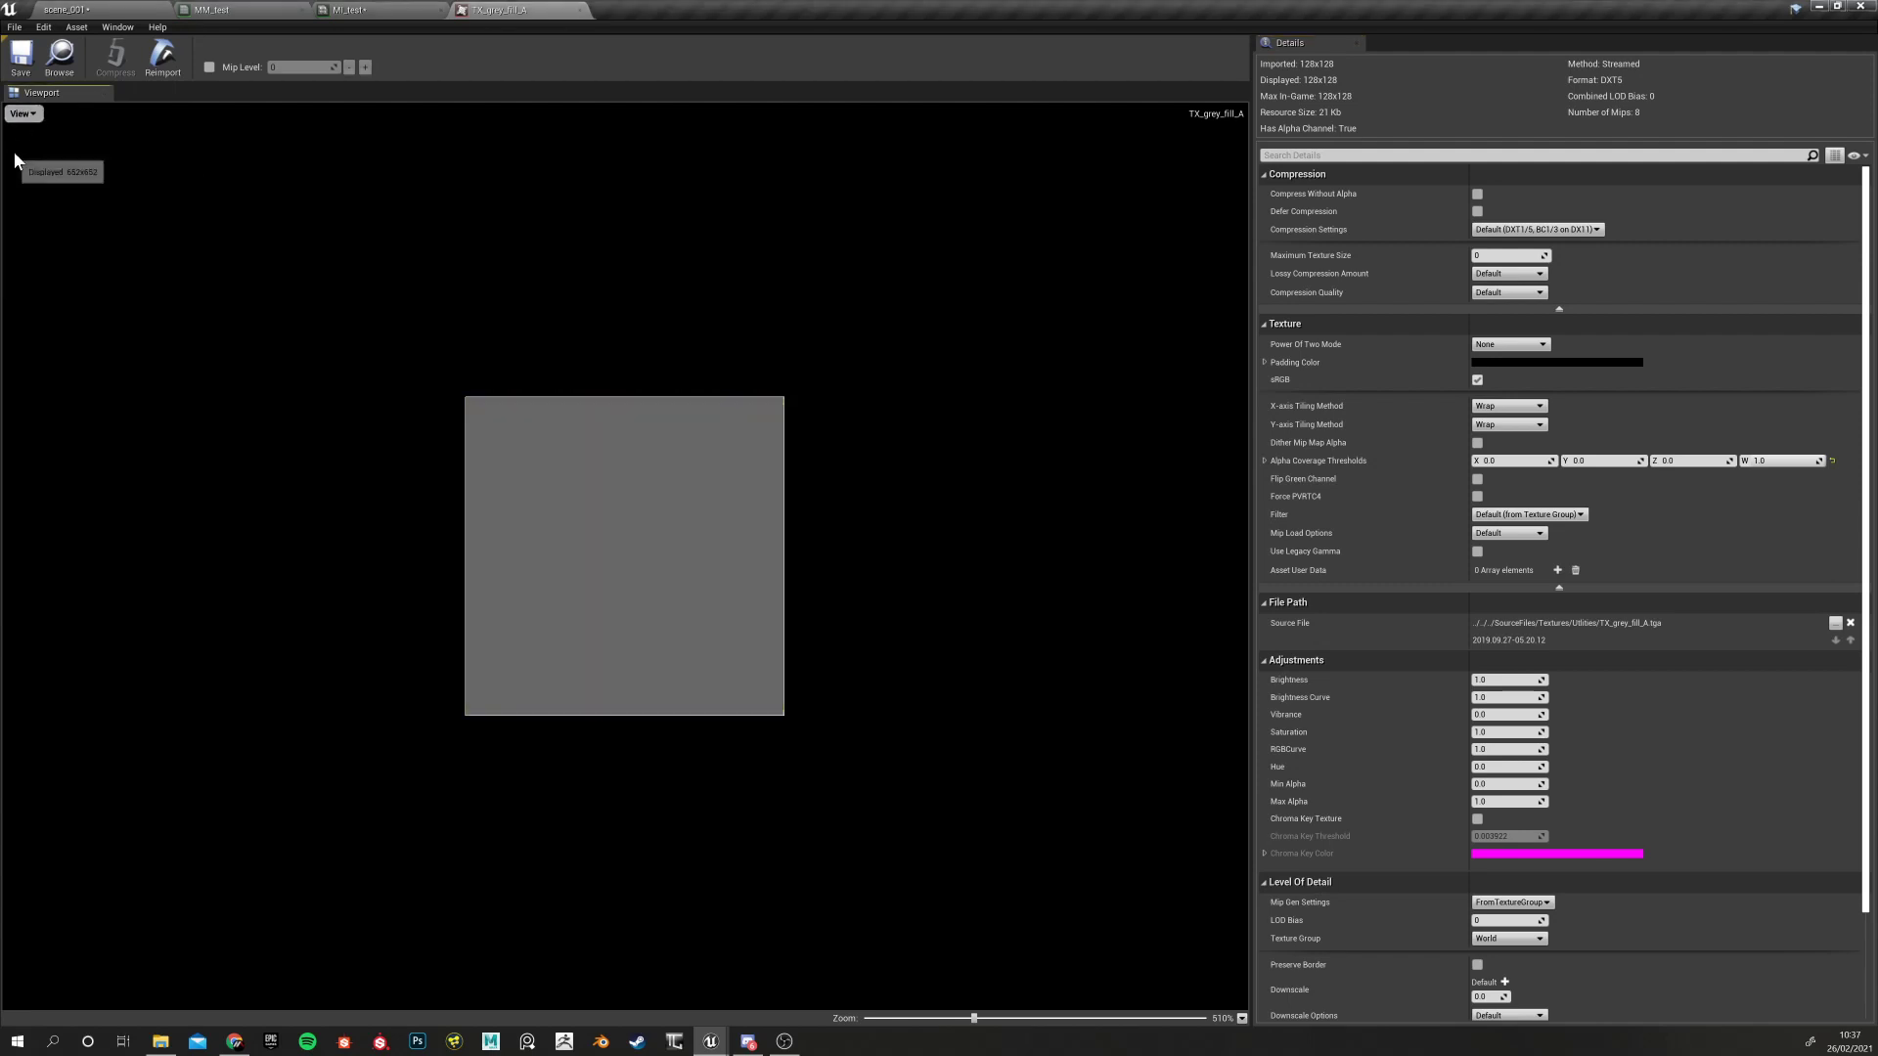
left_click(20, 114)
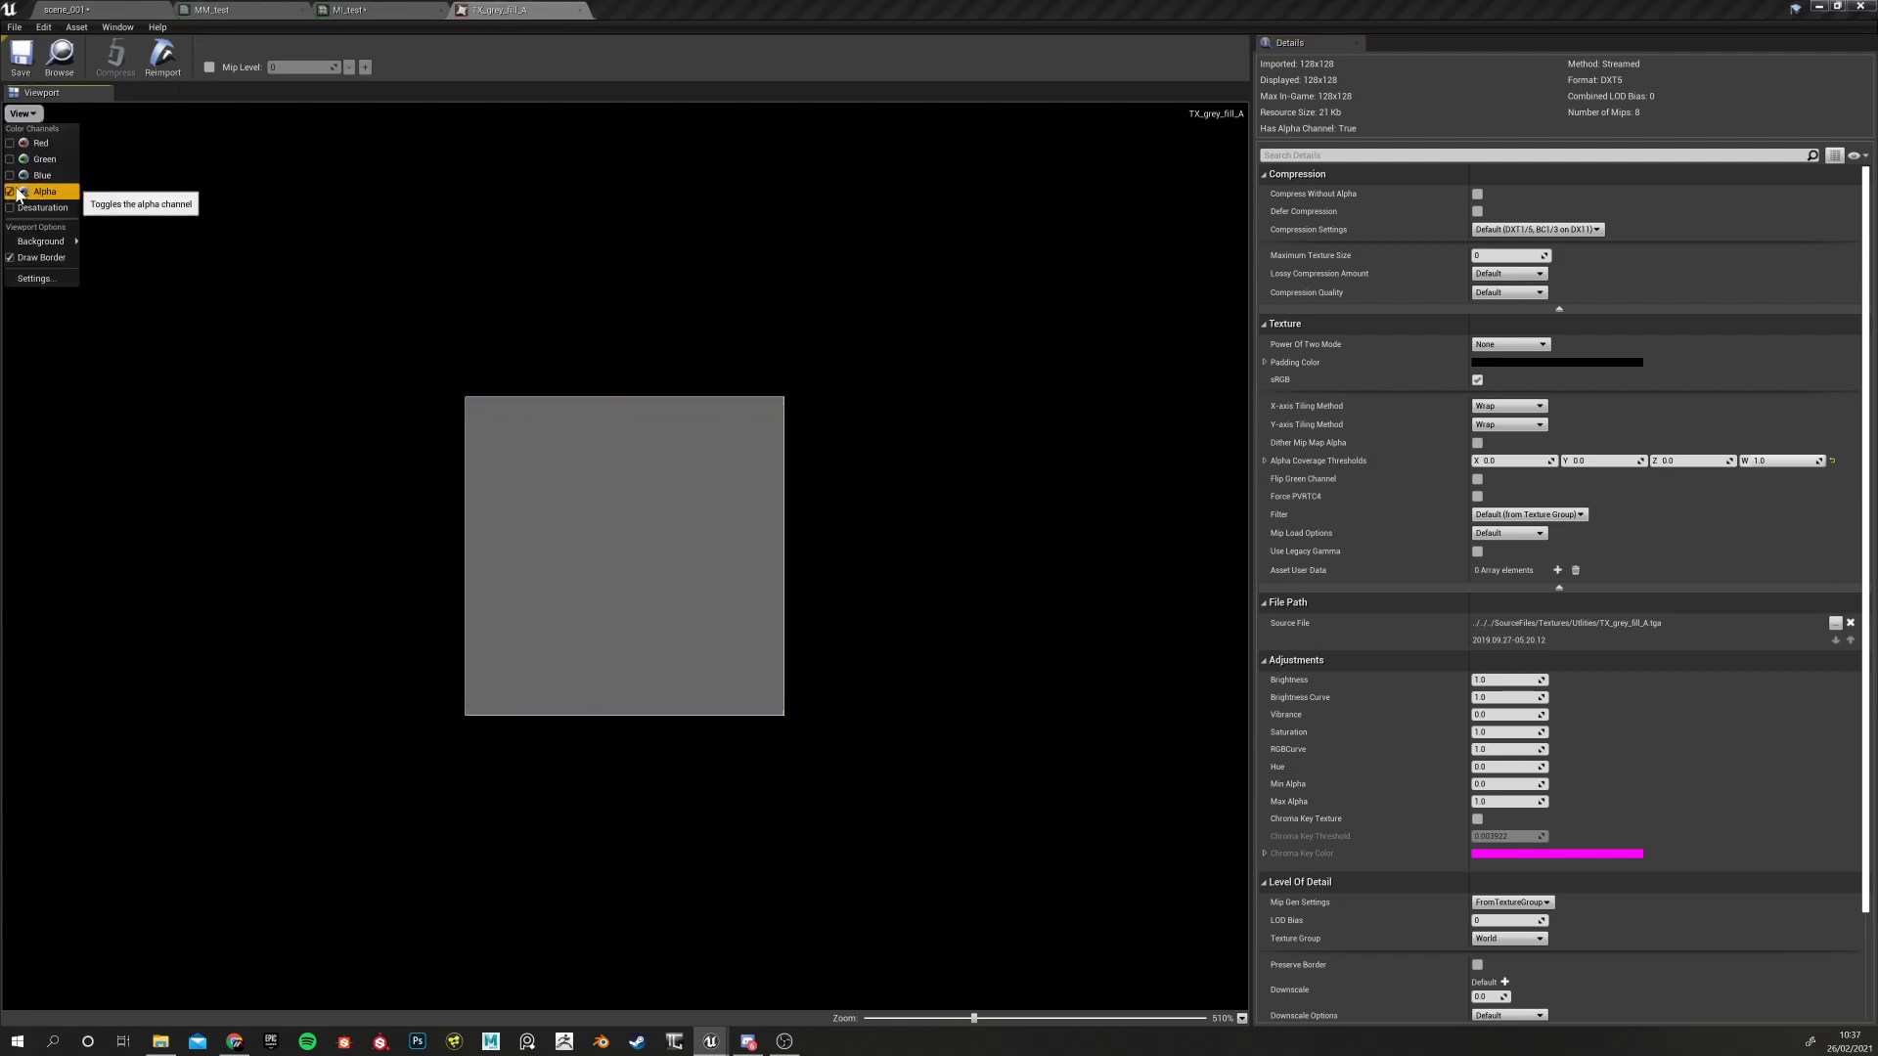
left_click(12, 191)
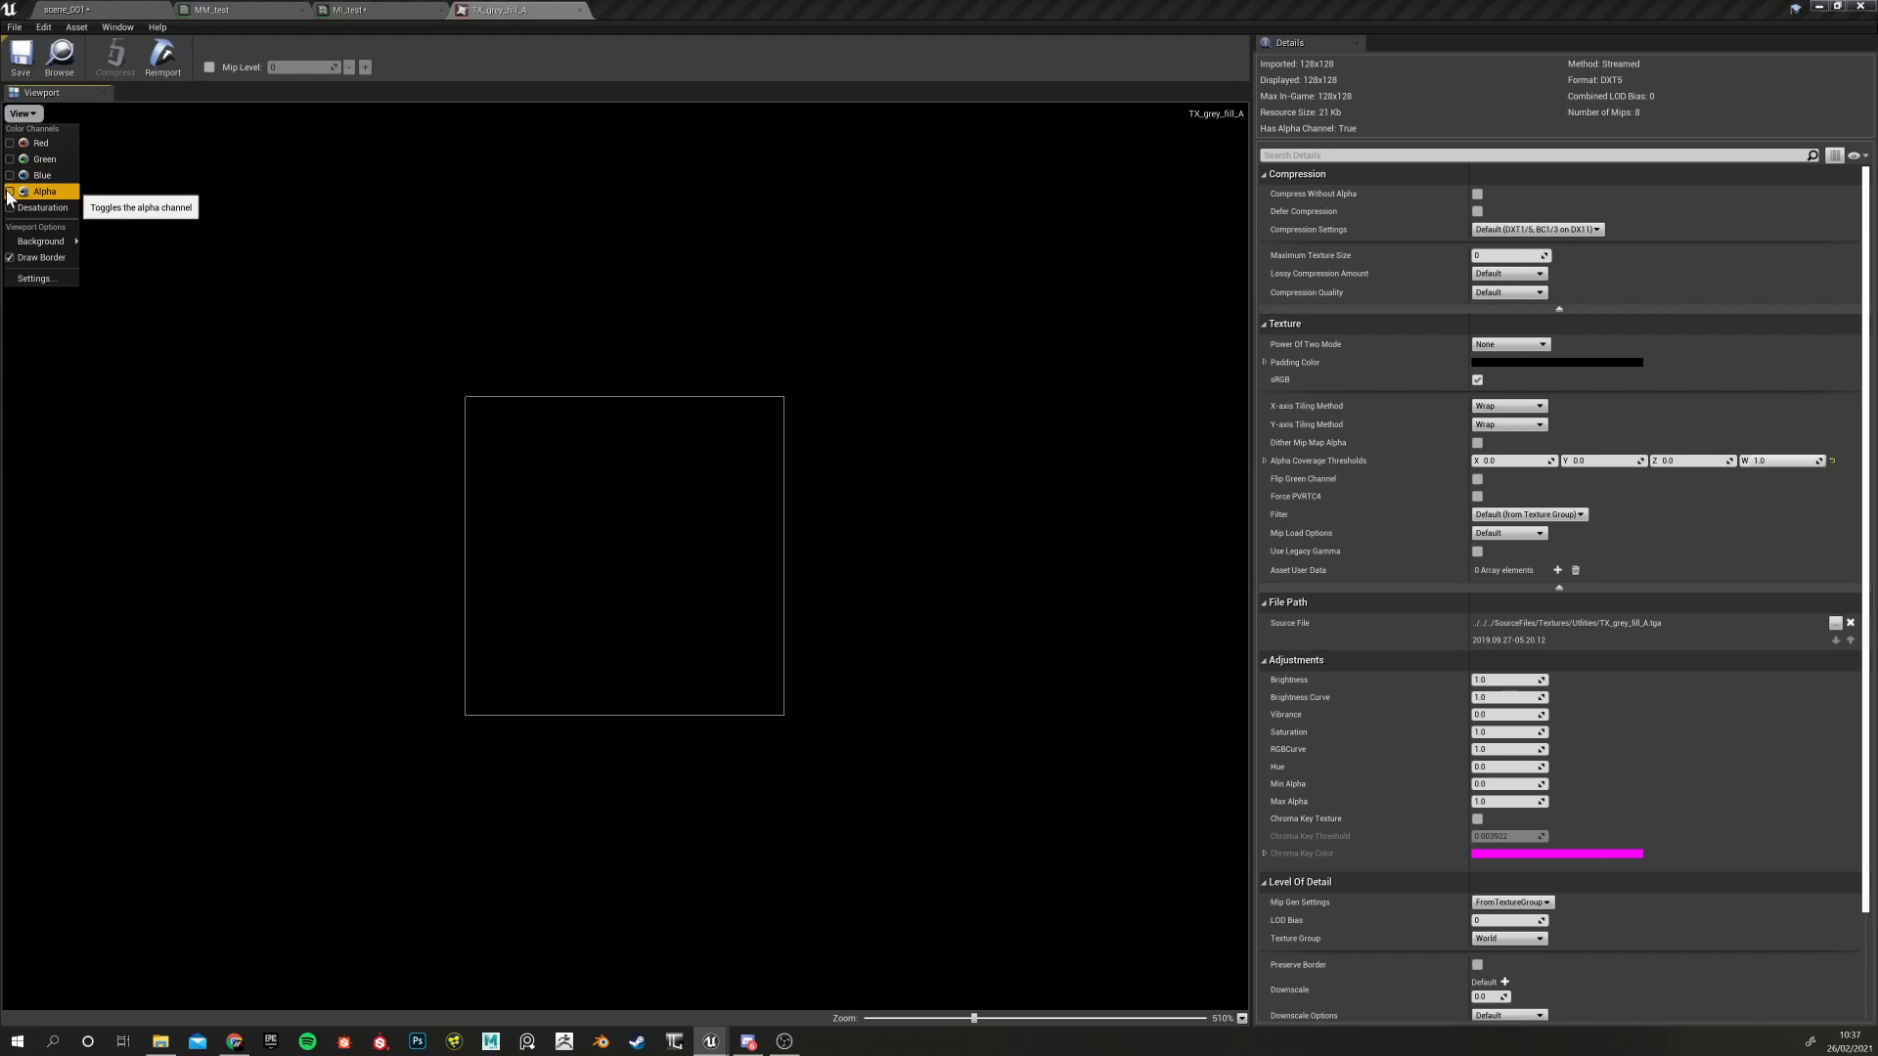
left_click(10, 144)
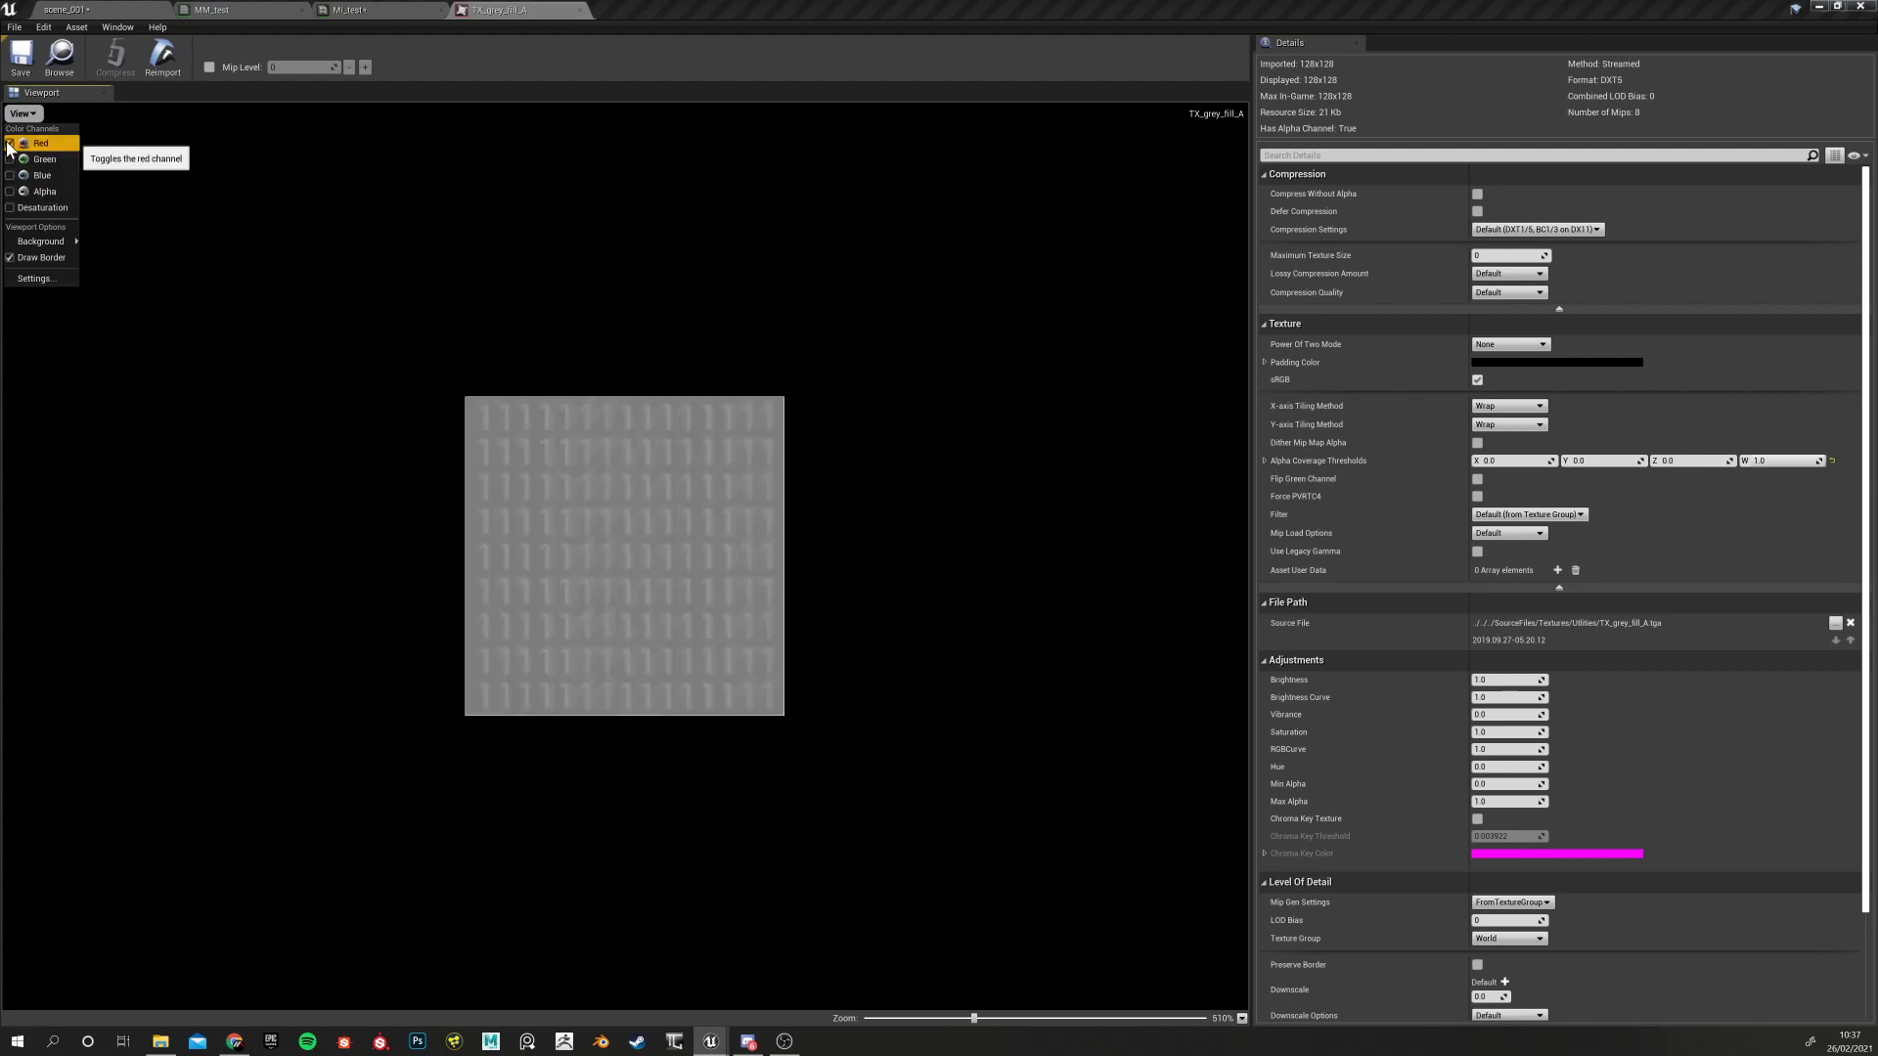
left_click(10, 143)
left_click(10, 160)
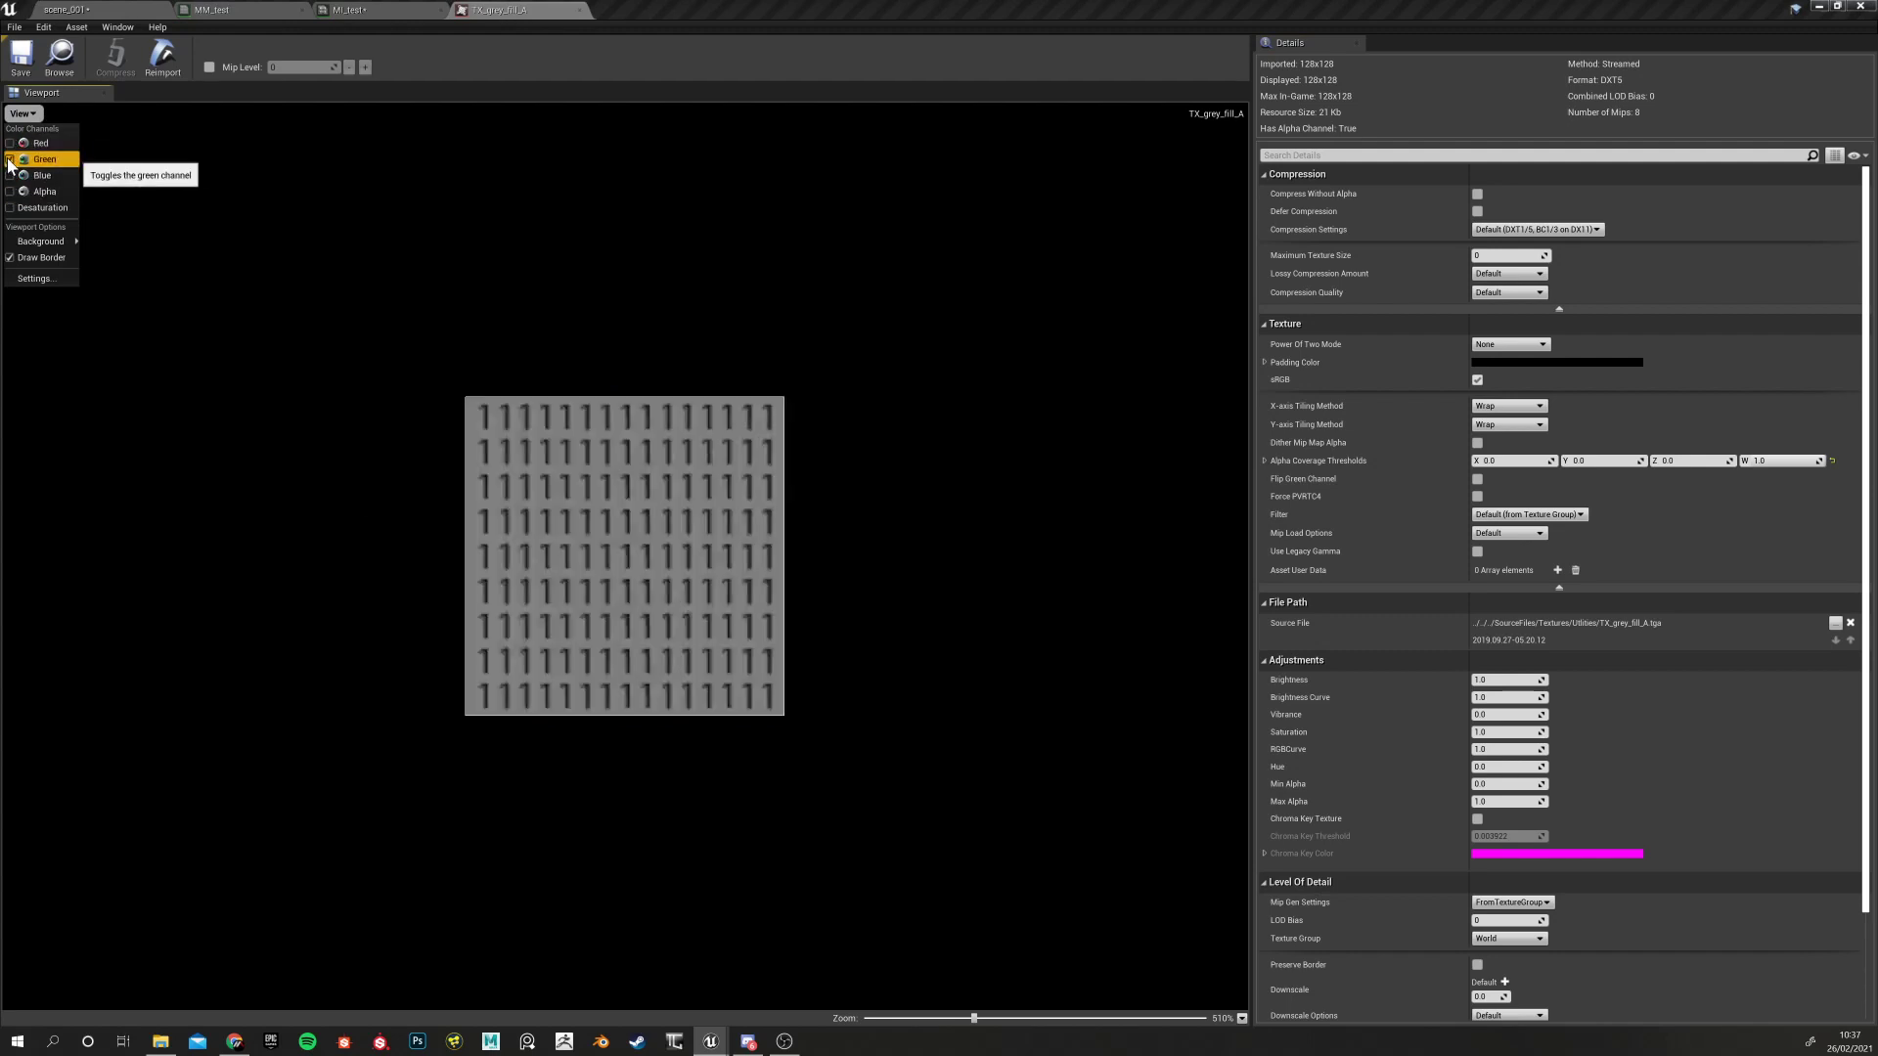
left_click(9, 159)
left_click(9, 176)
left_click(10, 174)
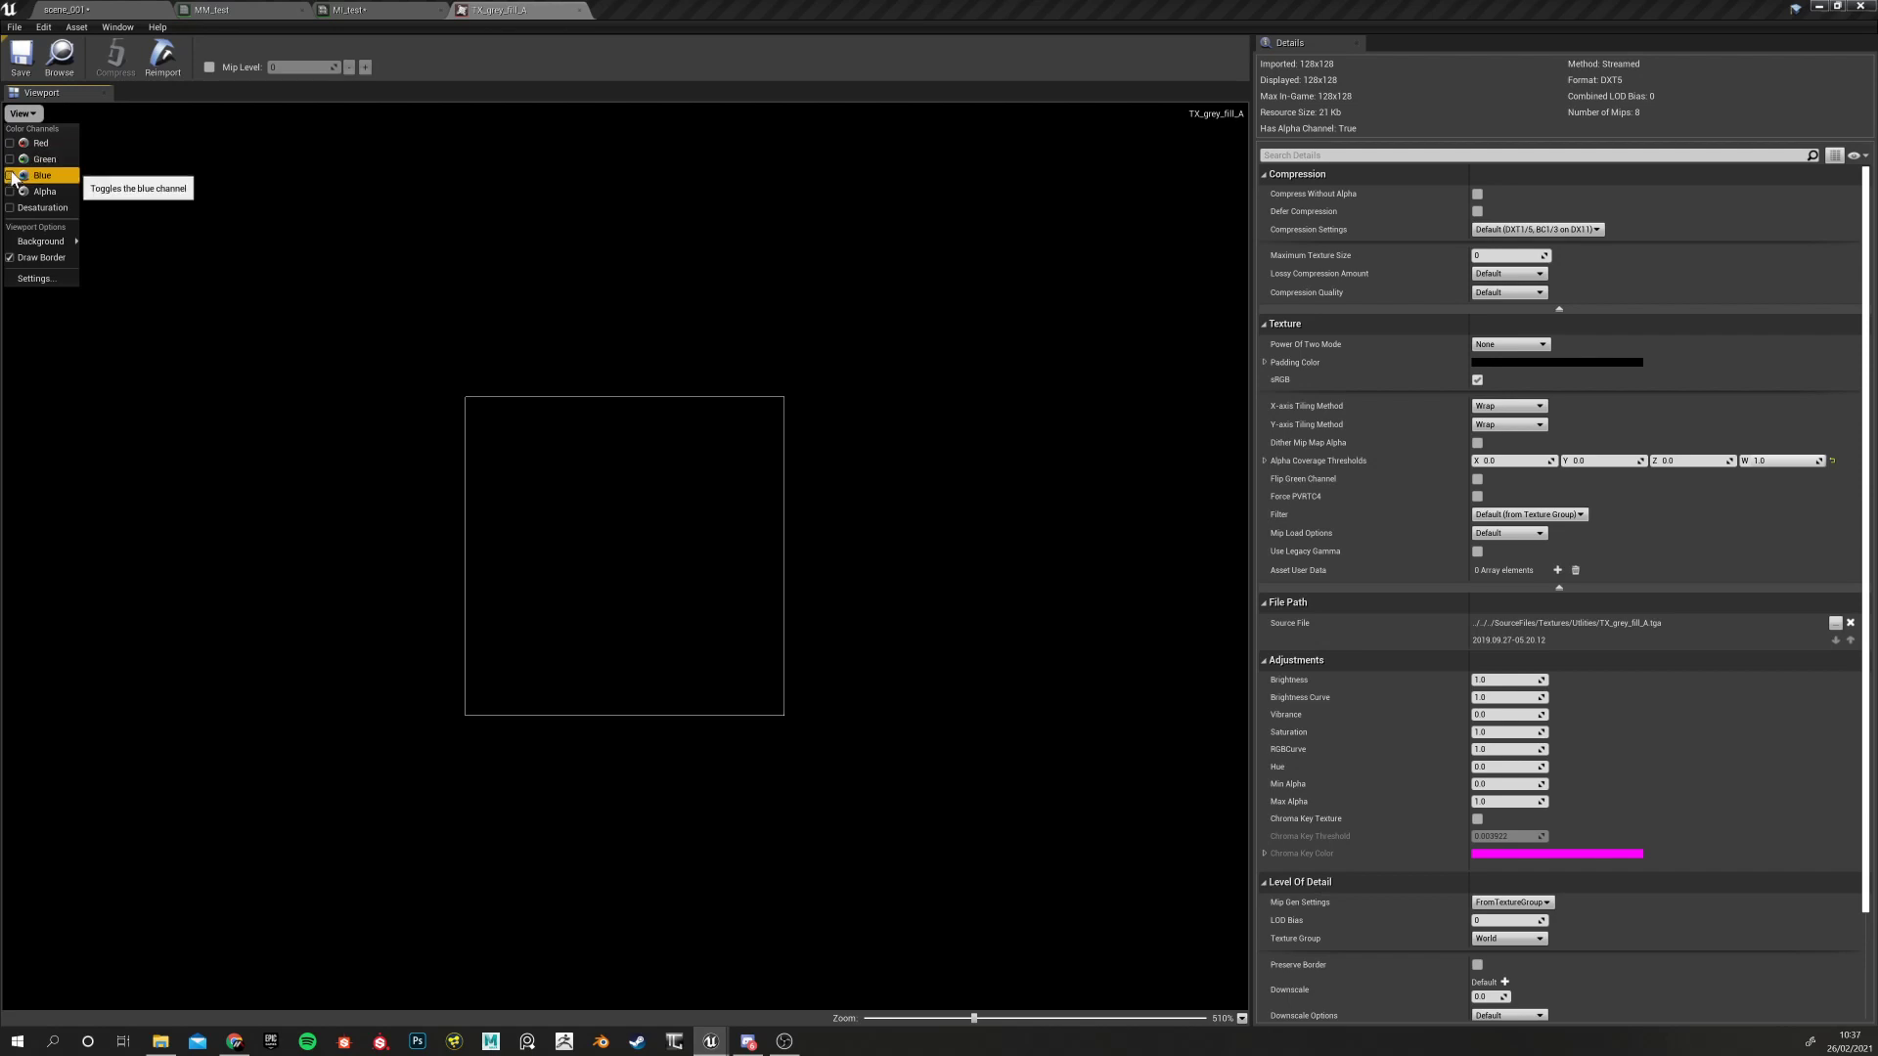
left_click(8, 171)
left_click(23, 114)
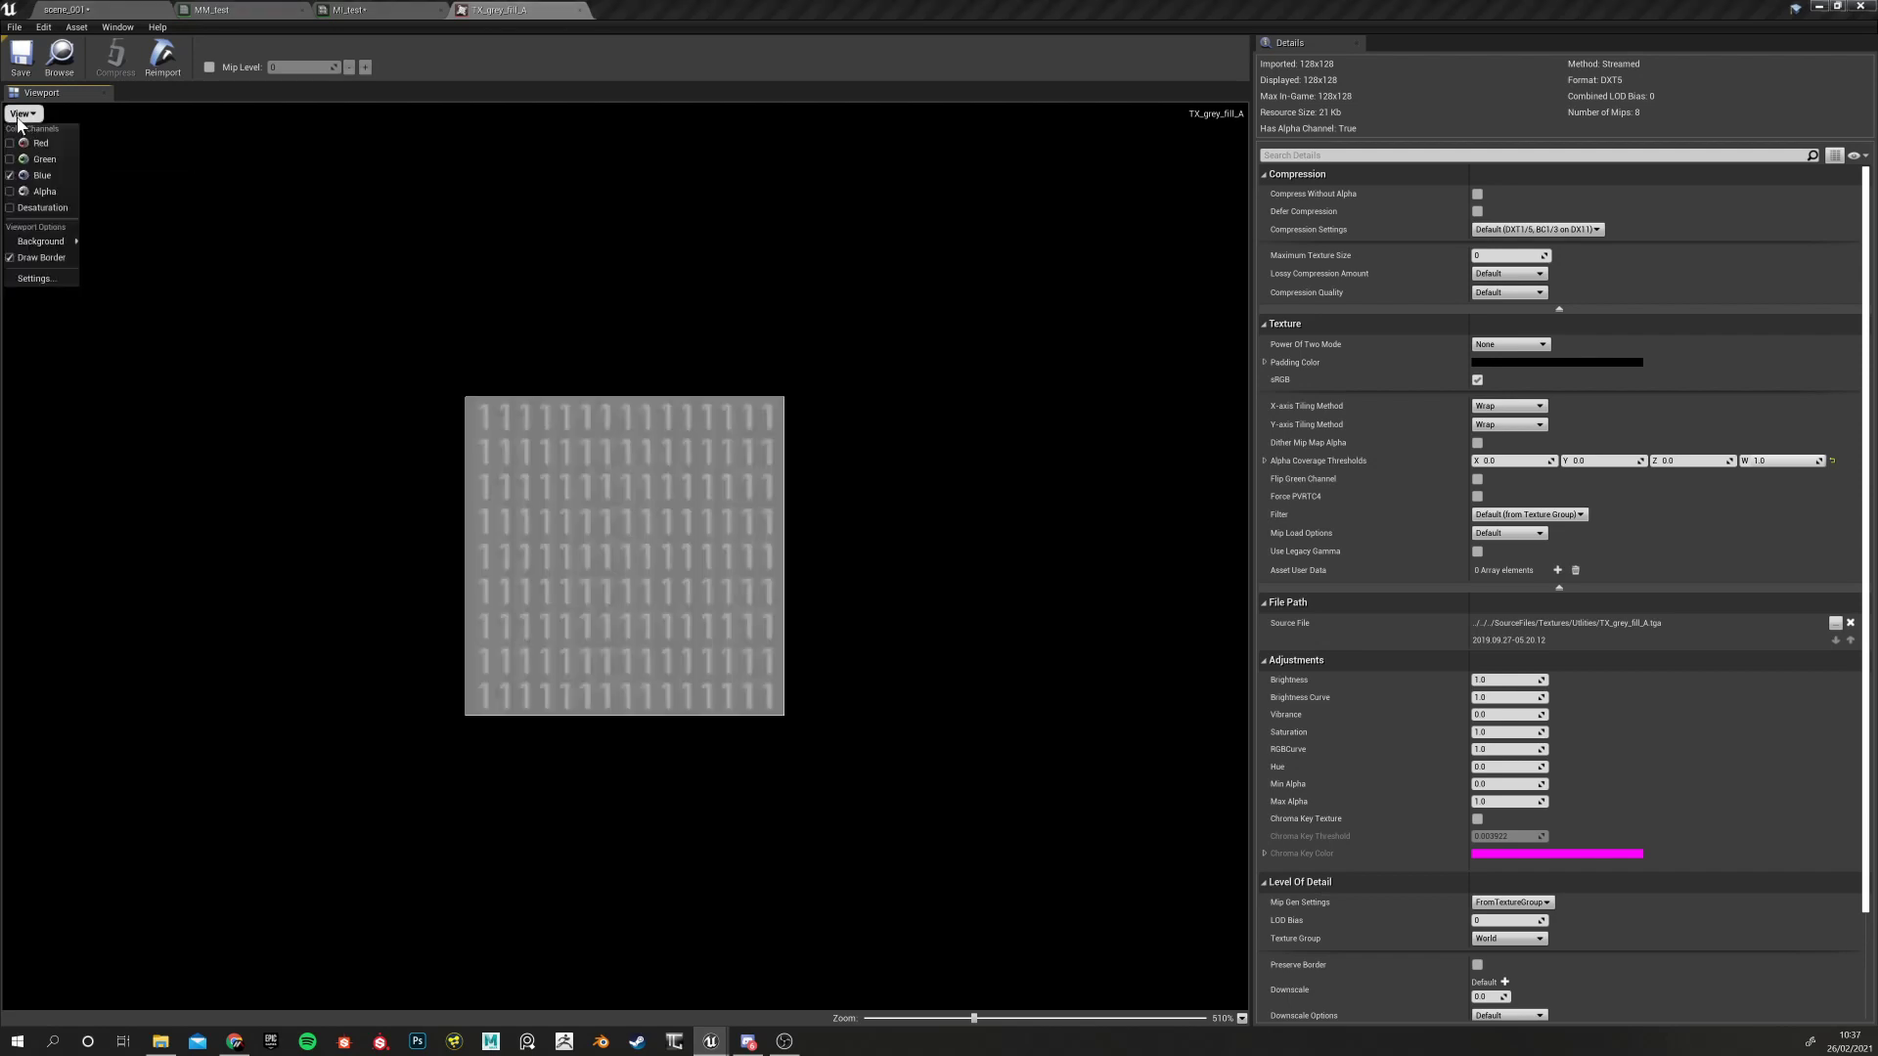
left_click(24, 144)
left_click(22, 114)
left_click(12, 159)
left_click(12, 192)
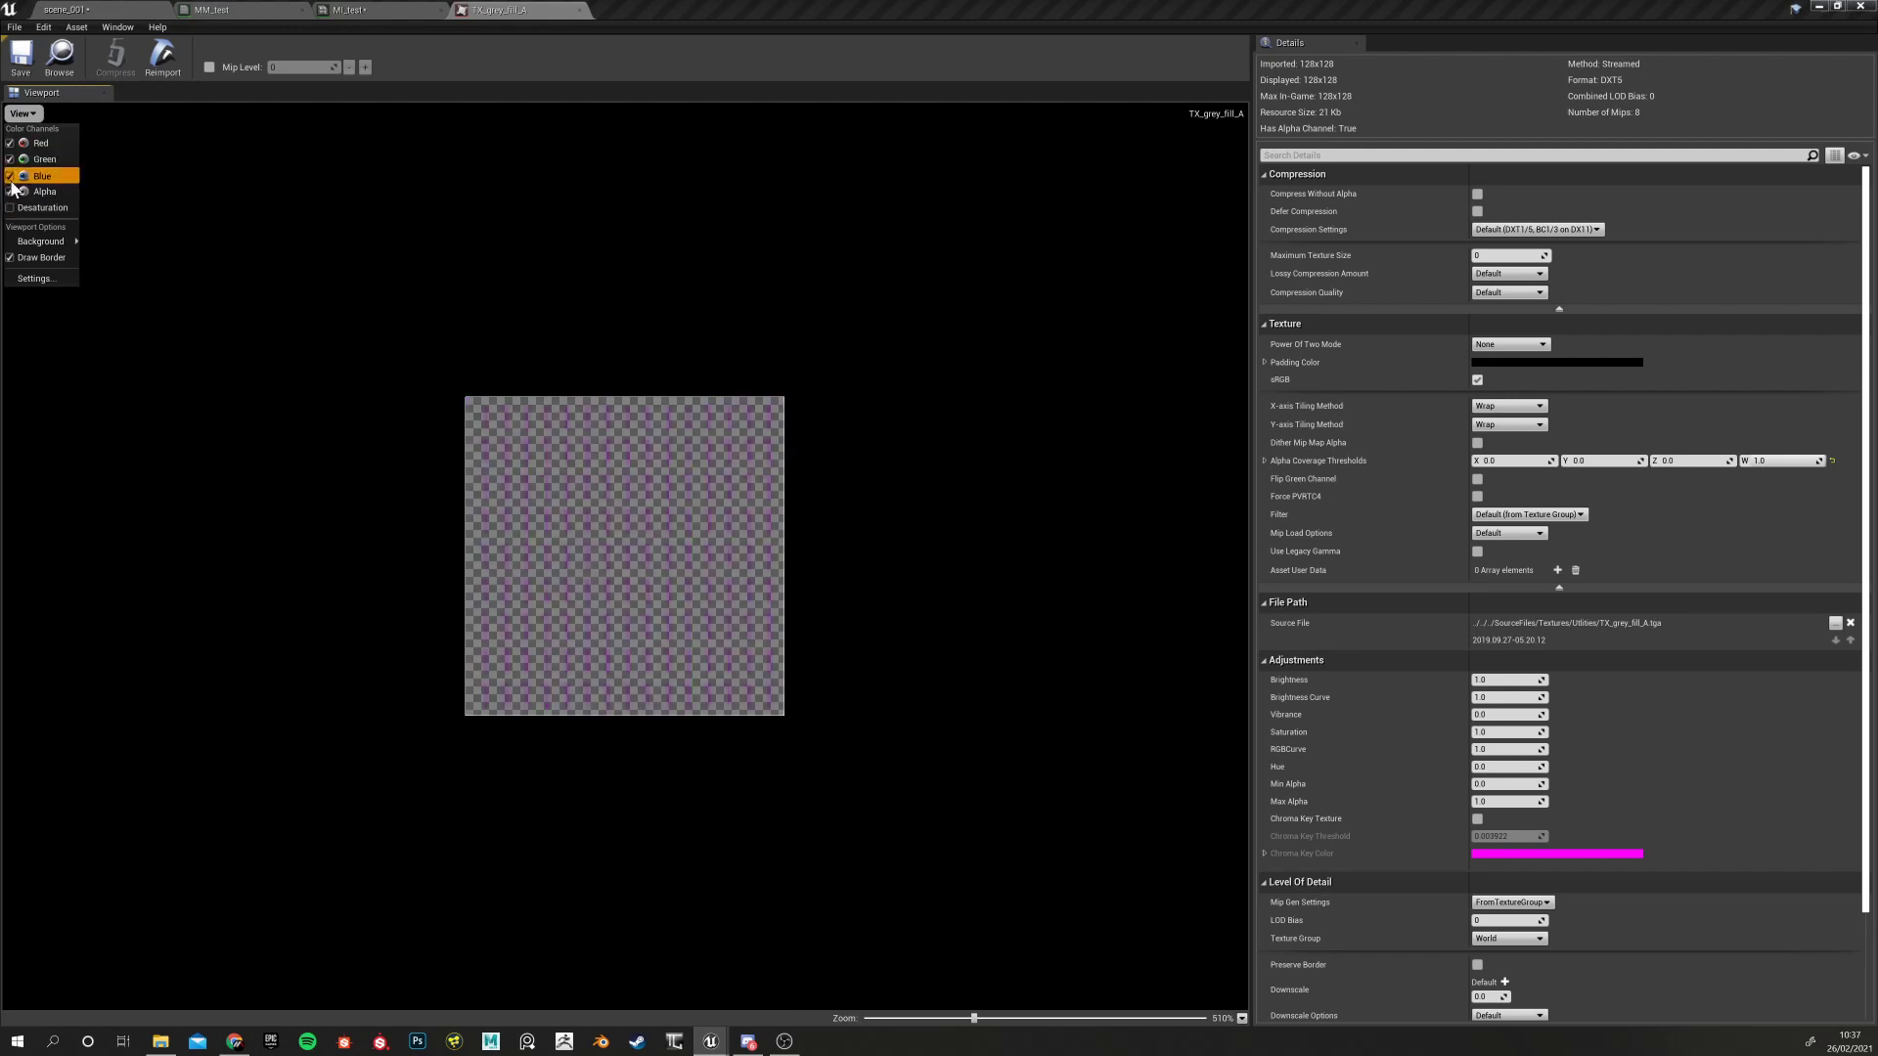
left_click(11, 178)
left_click(23, 114)
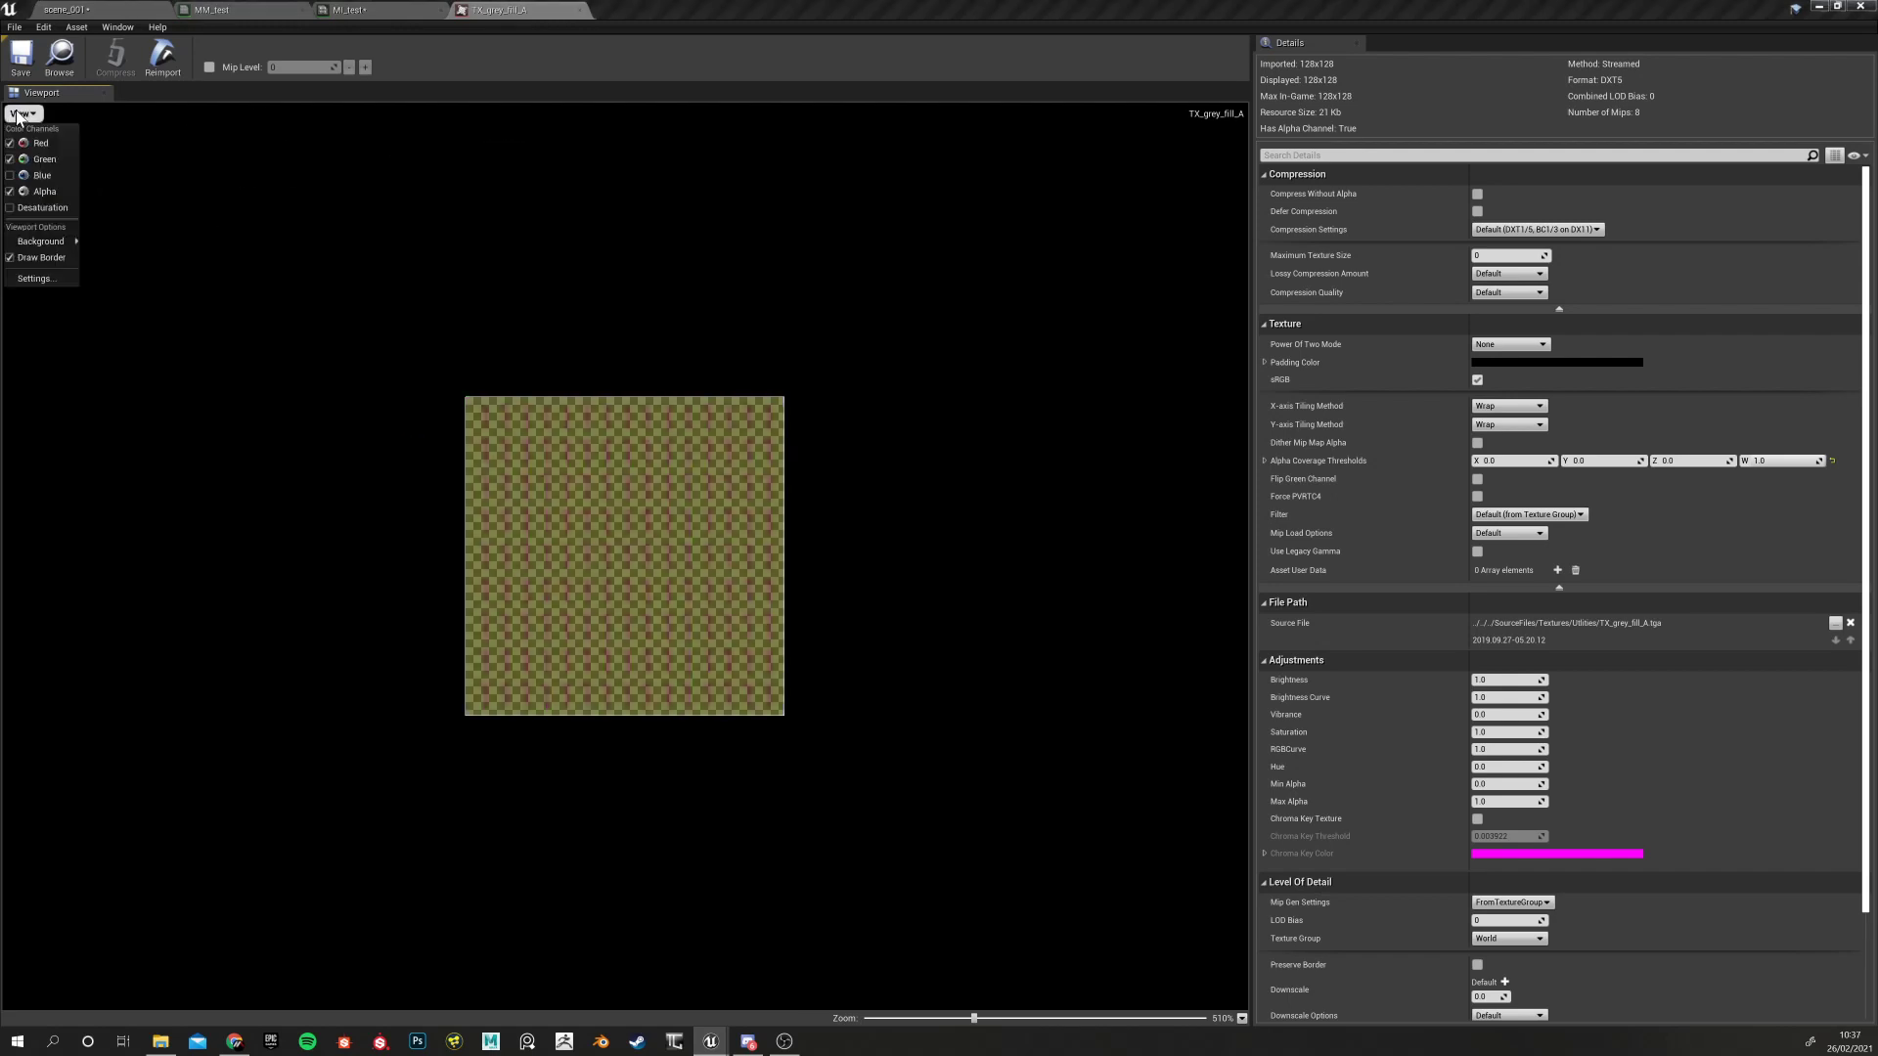
left_click(10, 192)
left_click(11, 175)
left_click(10, 192)
left_click(11, 192)
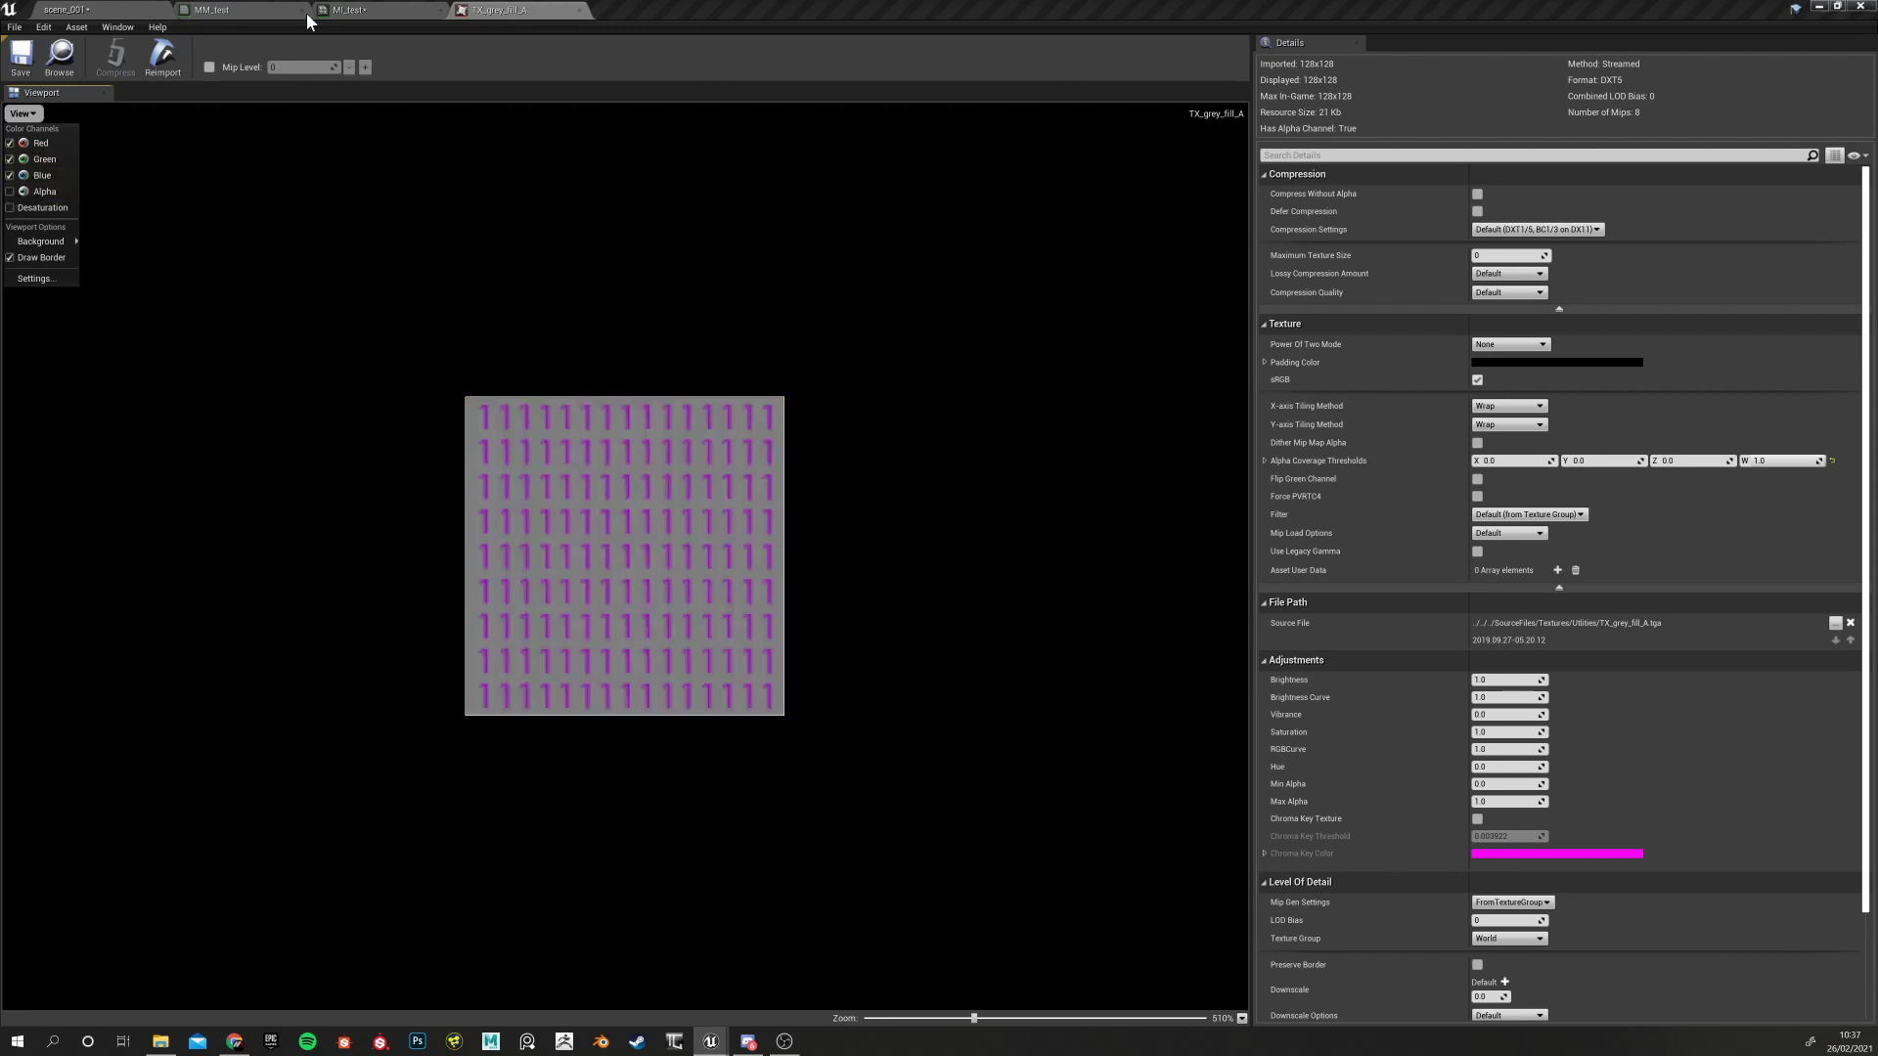
left_click(580, 9)
left_click(218, 10)
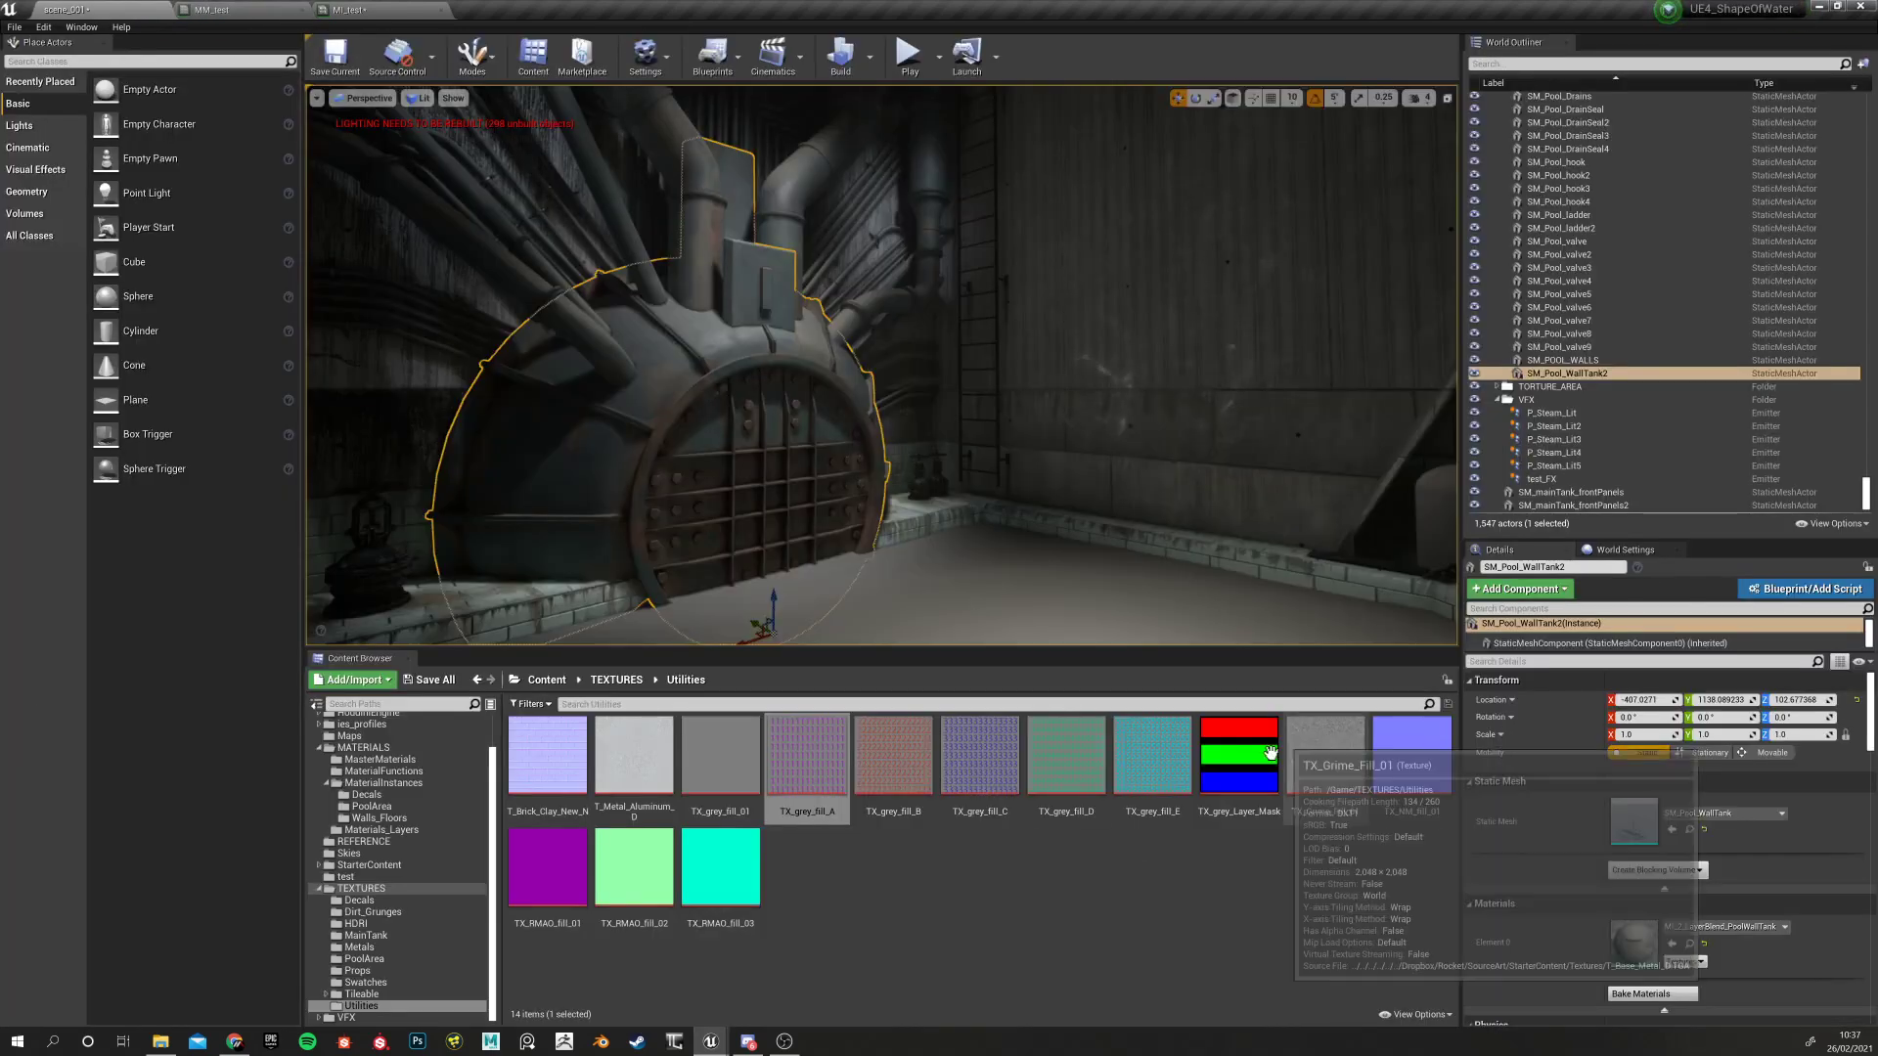
Add a Texture Sample node using TX_grey_Layer_Mask to the MM_test graph
left_click(1239, 758)
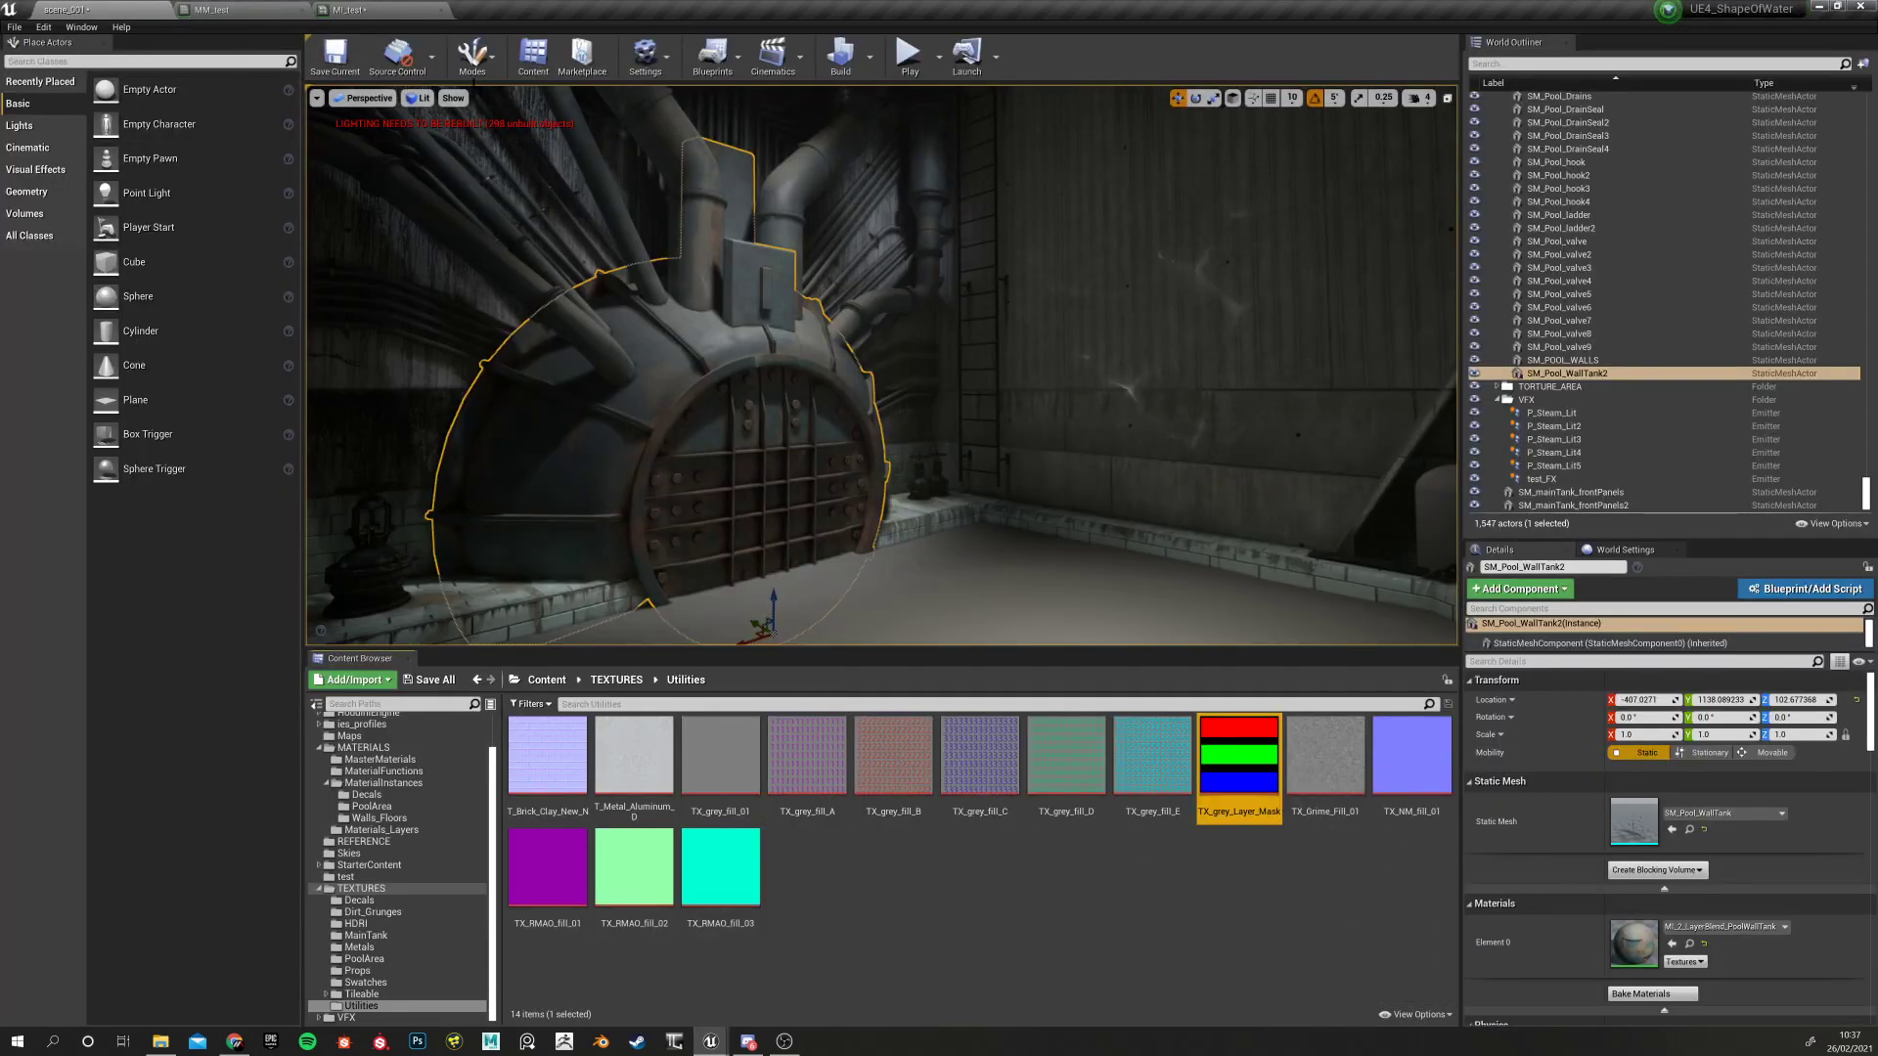
left_click(290, 9)
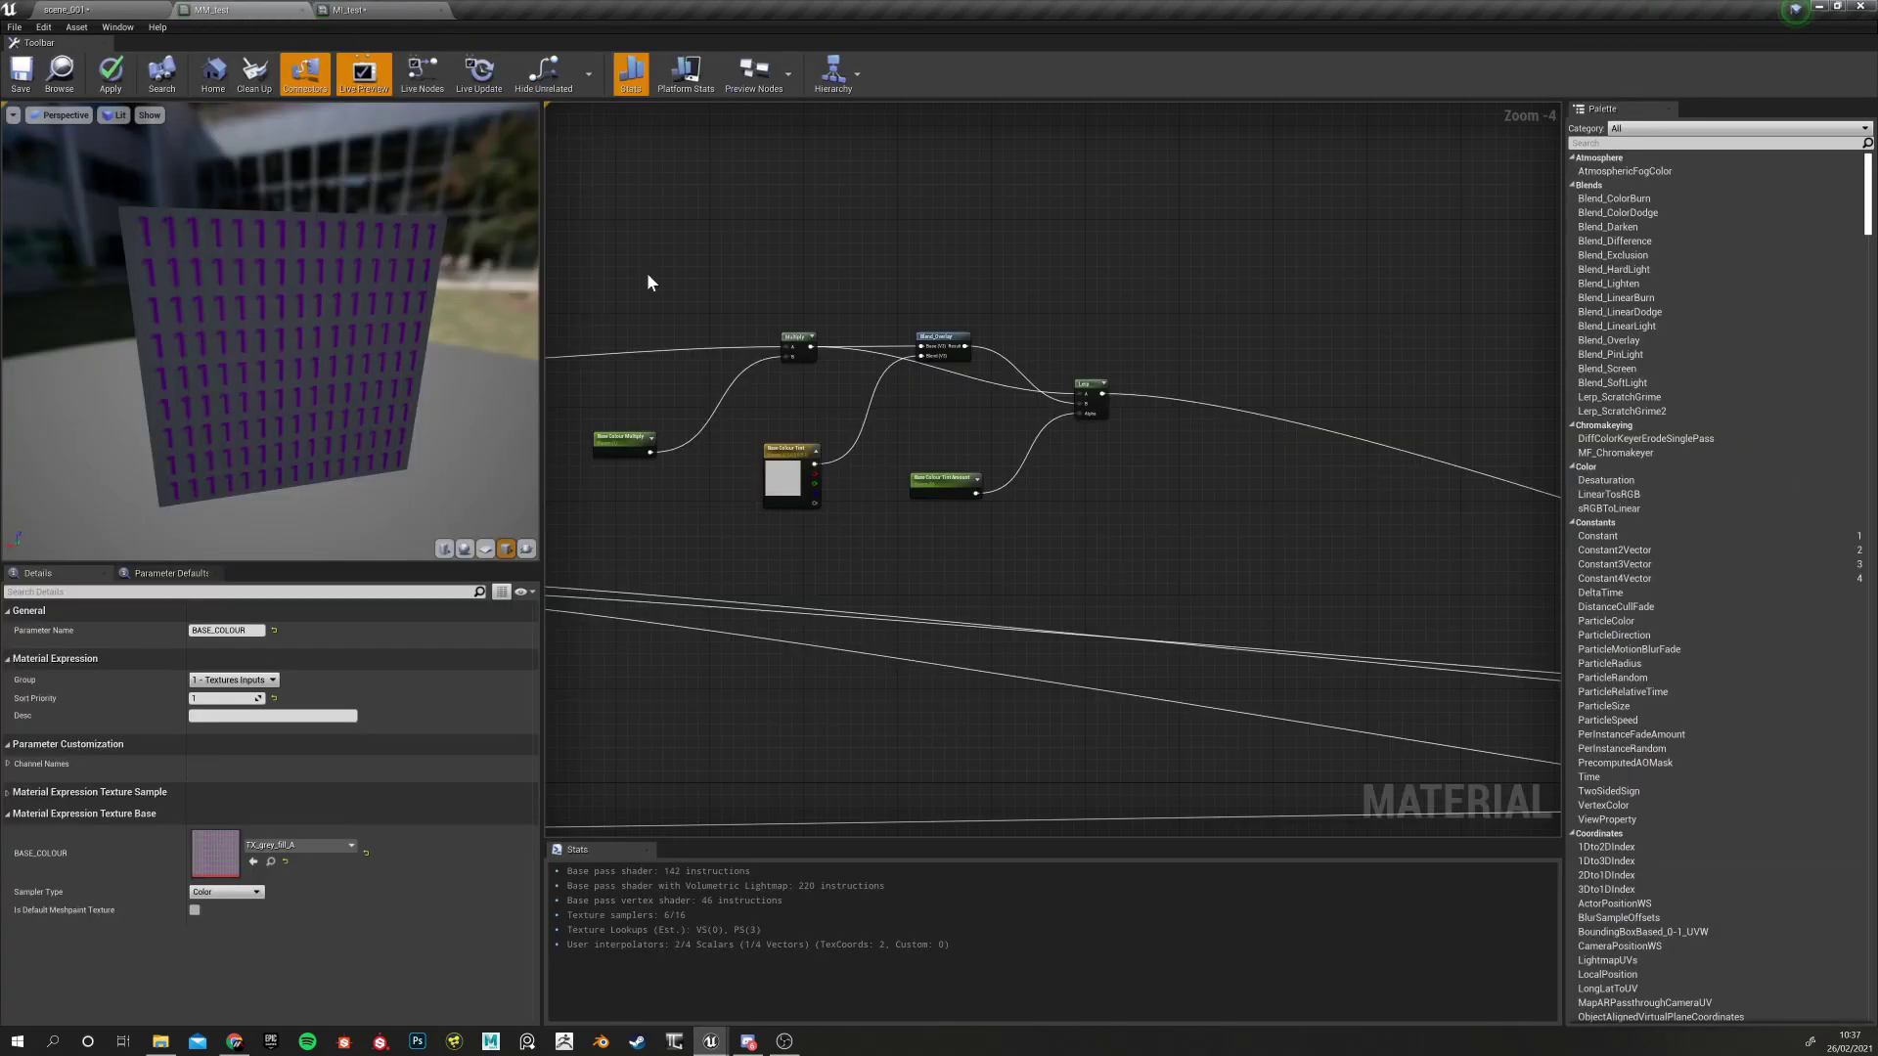
right_click(937, 563)
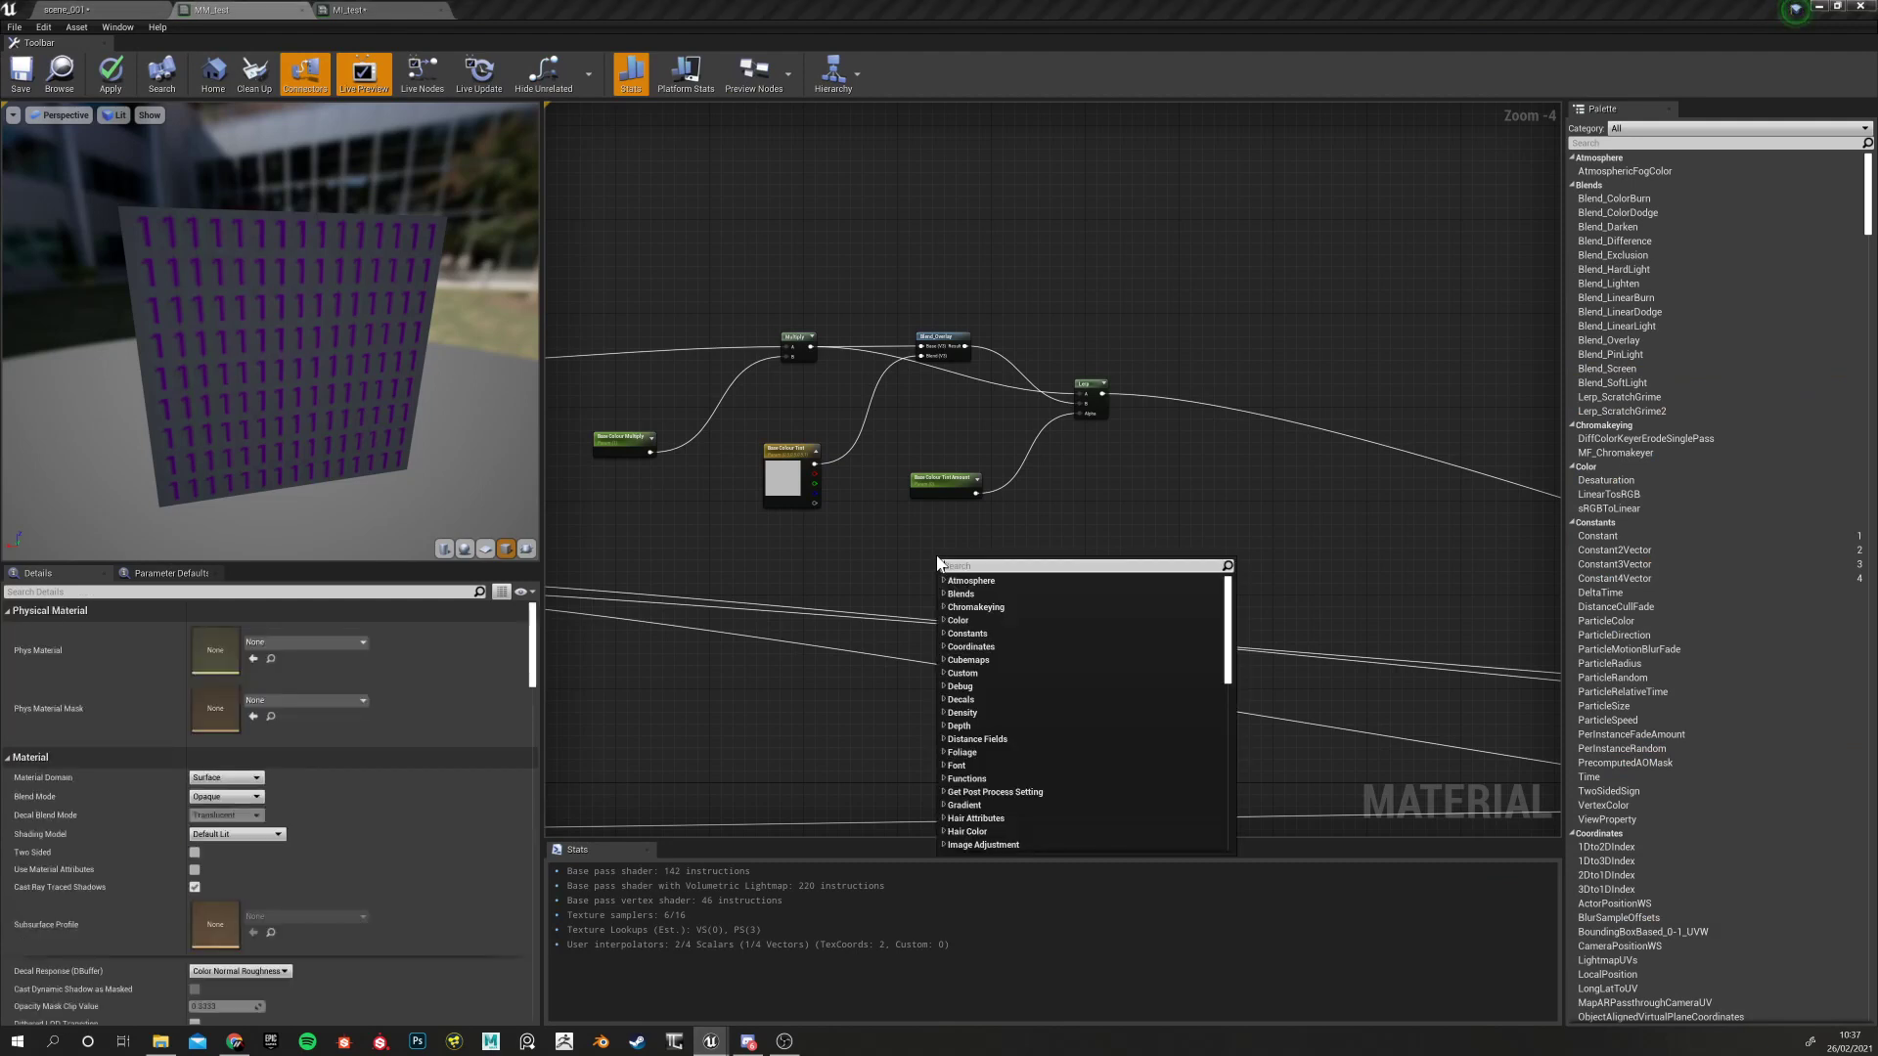
type("Texture")
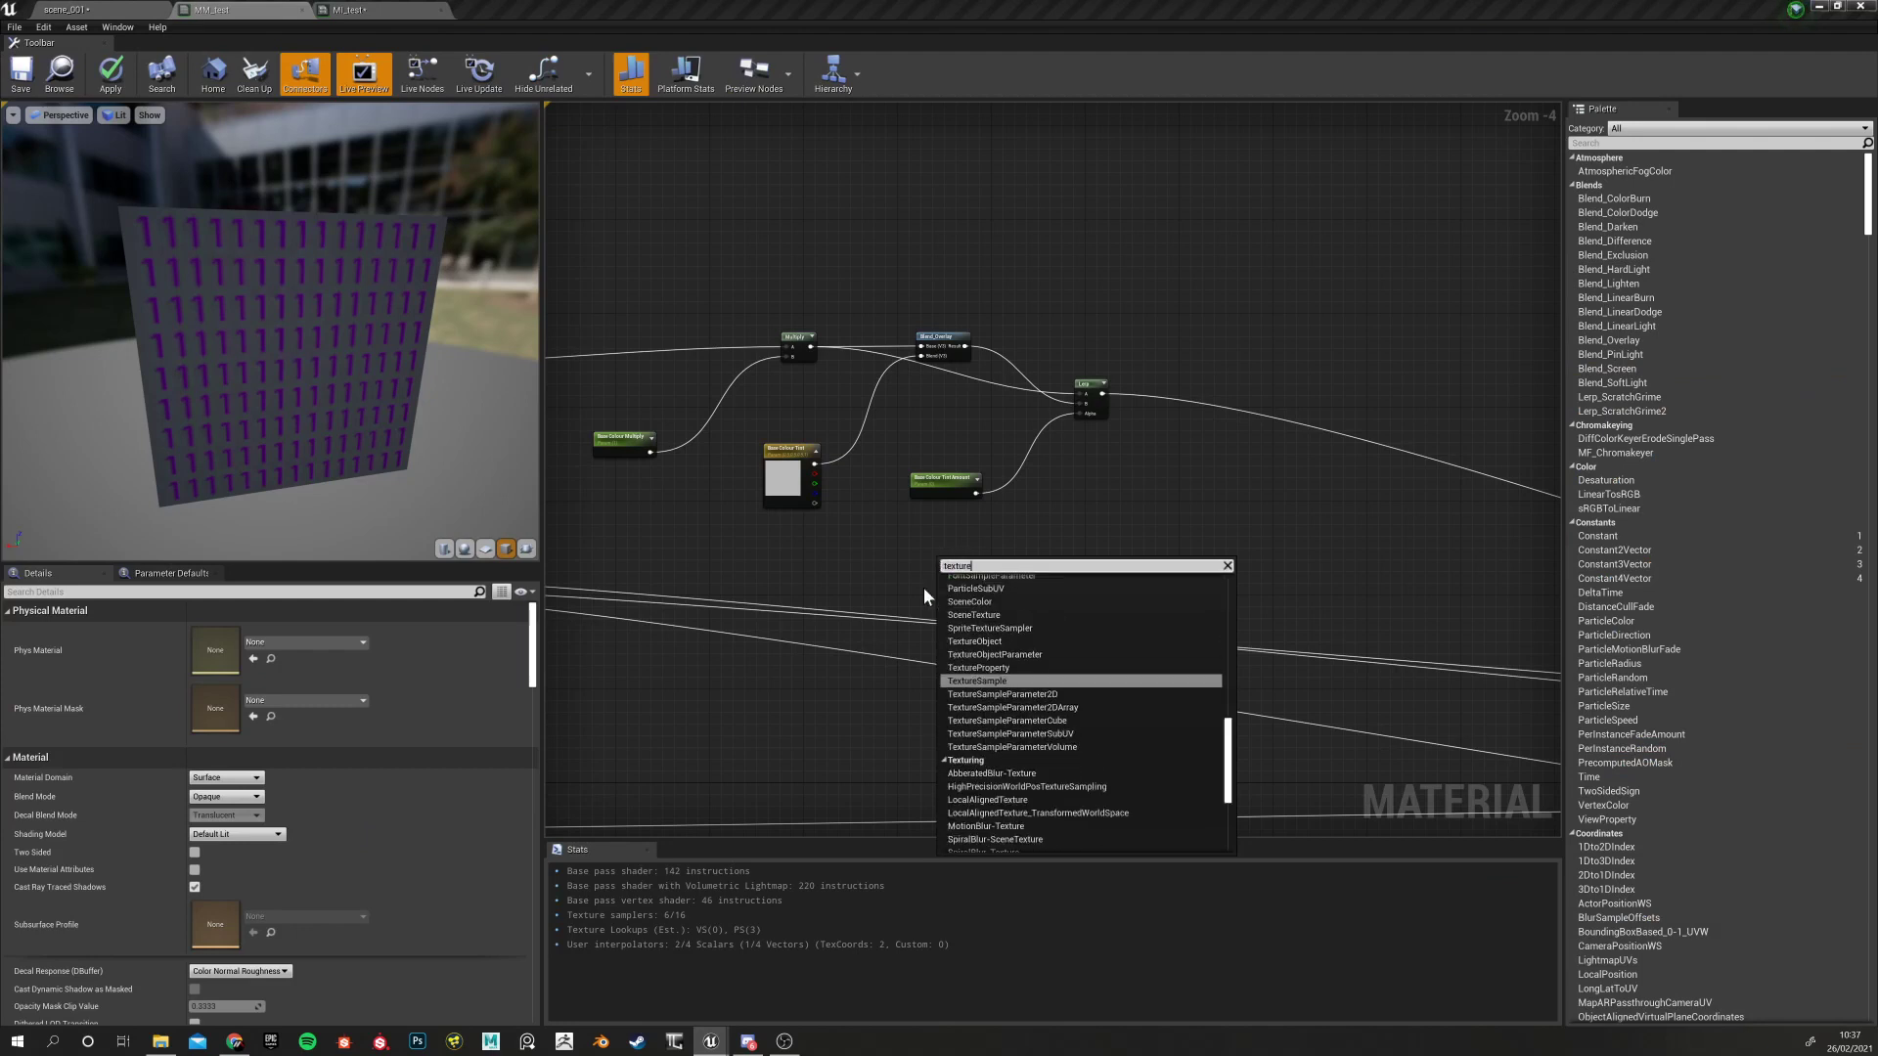
left_click(999, 682)
left_click_drag(980, 565, 992, 508)
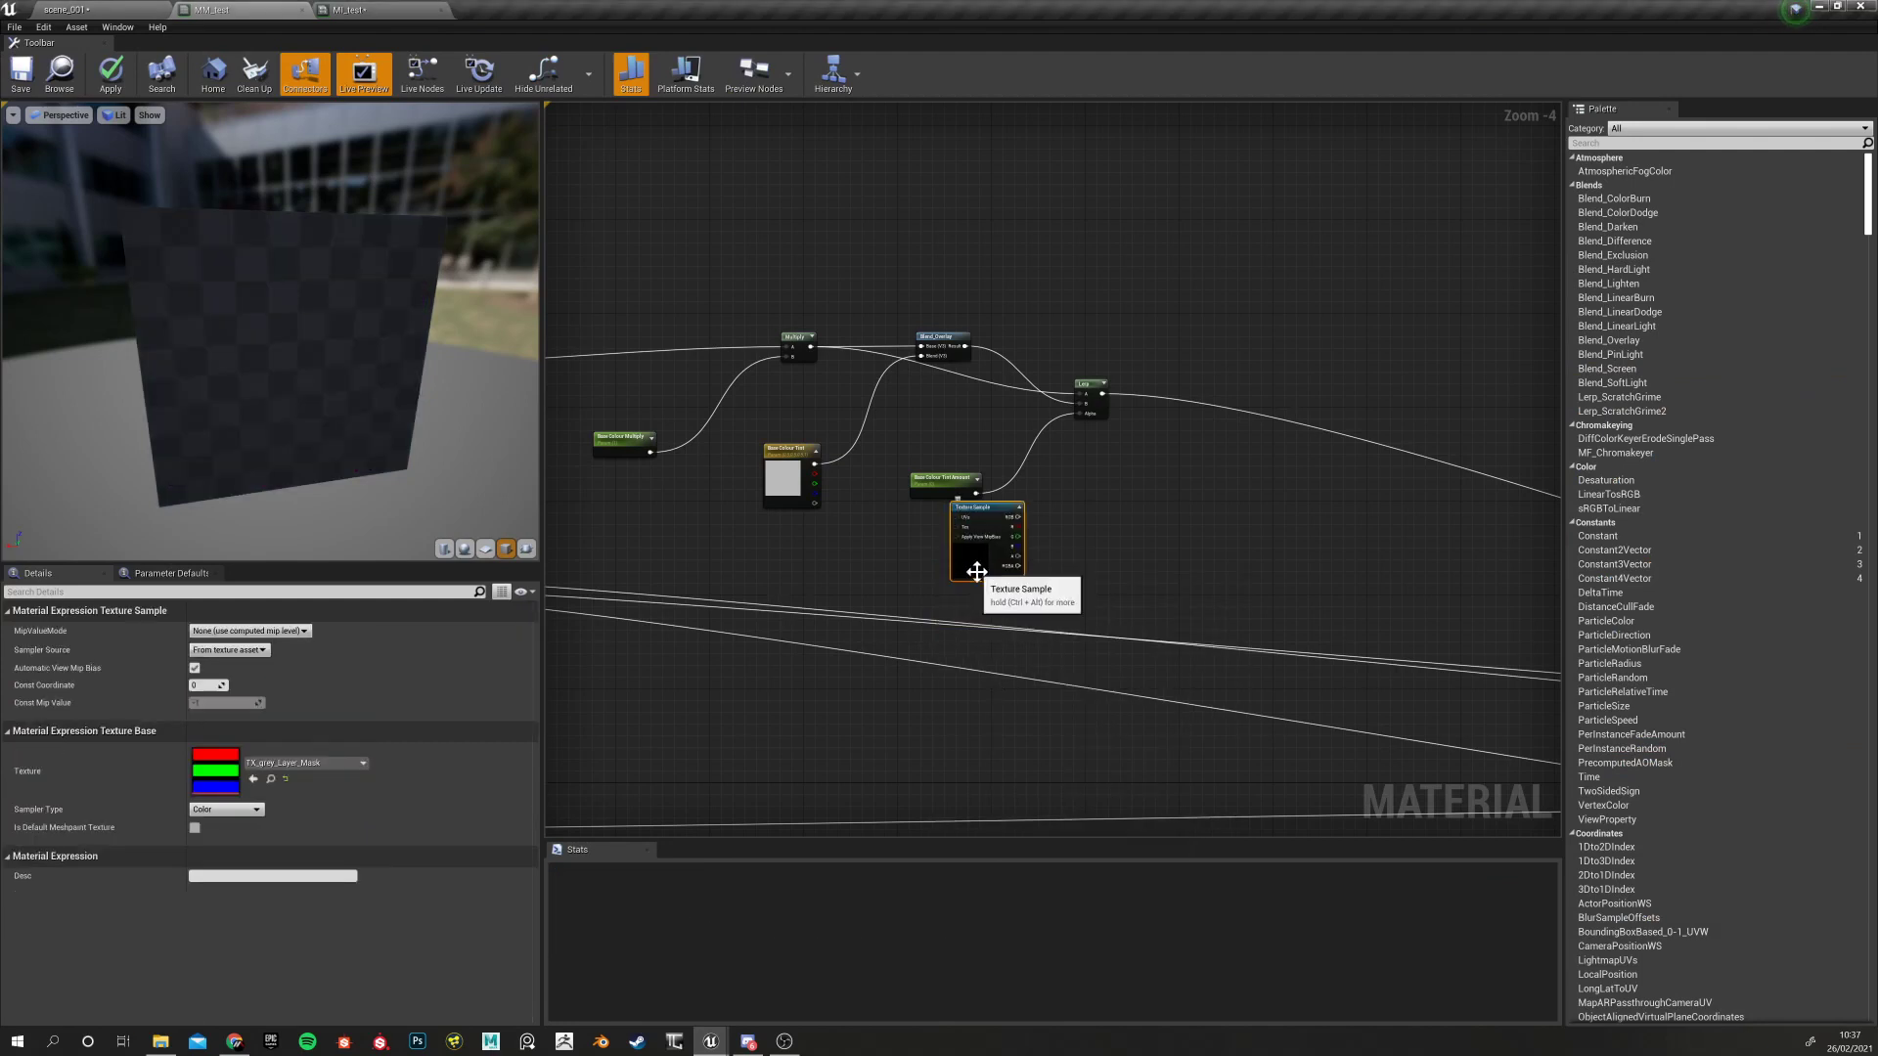
Position the mask Texture Sample beside the Lerp, Multiply and Blend_Overlay nodes
scroll(974, 572, "up", 1)
scroll(974, 573, "up", 3)
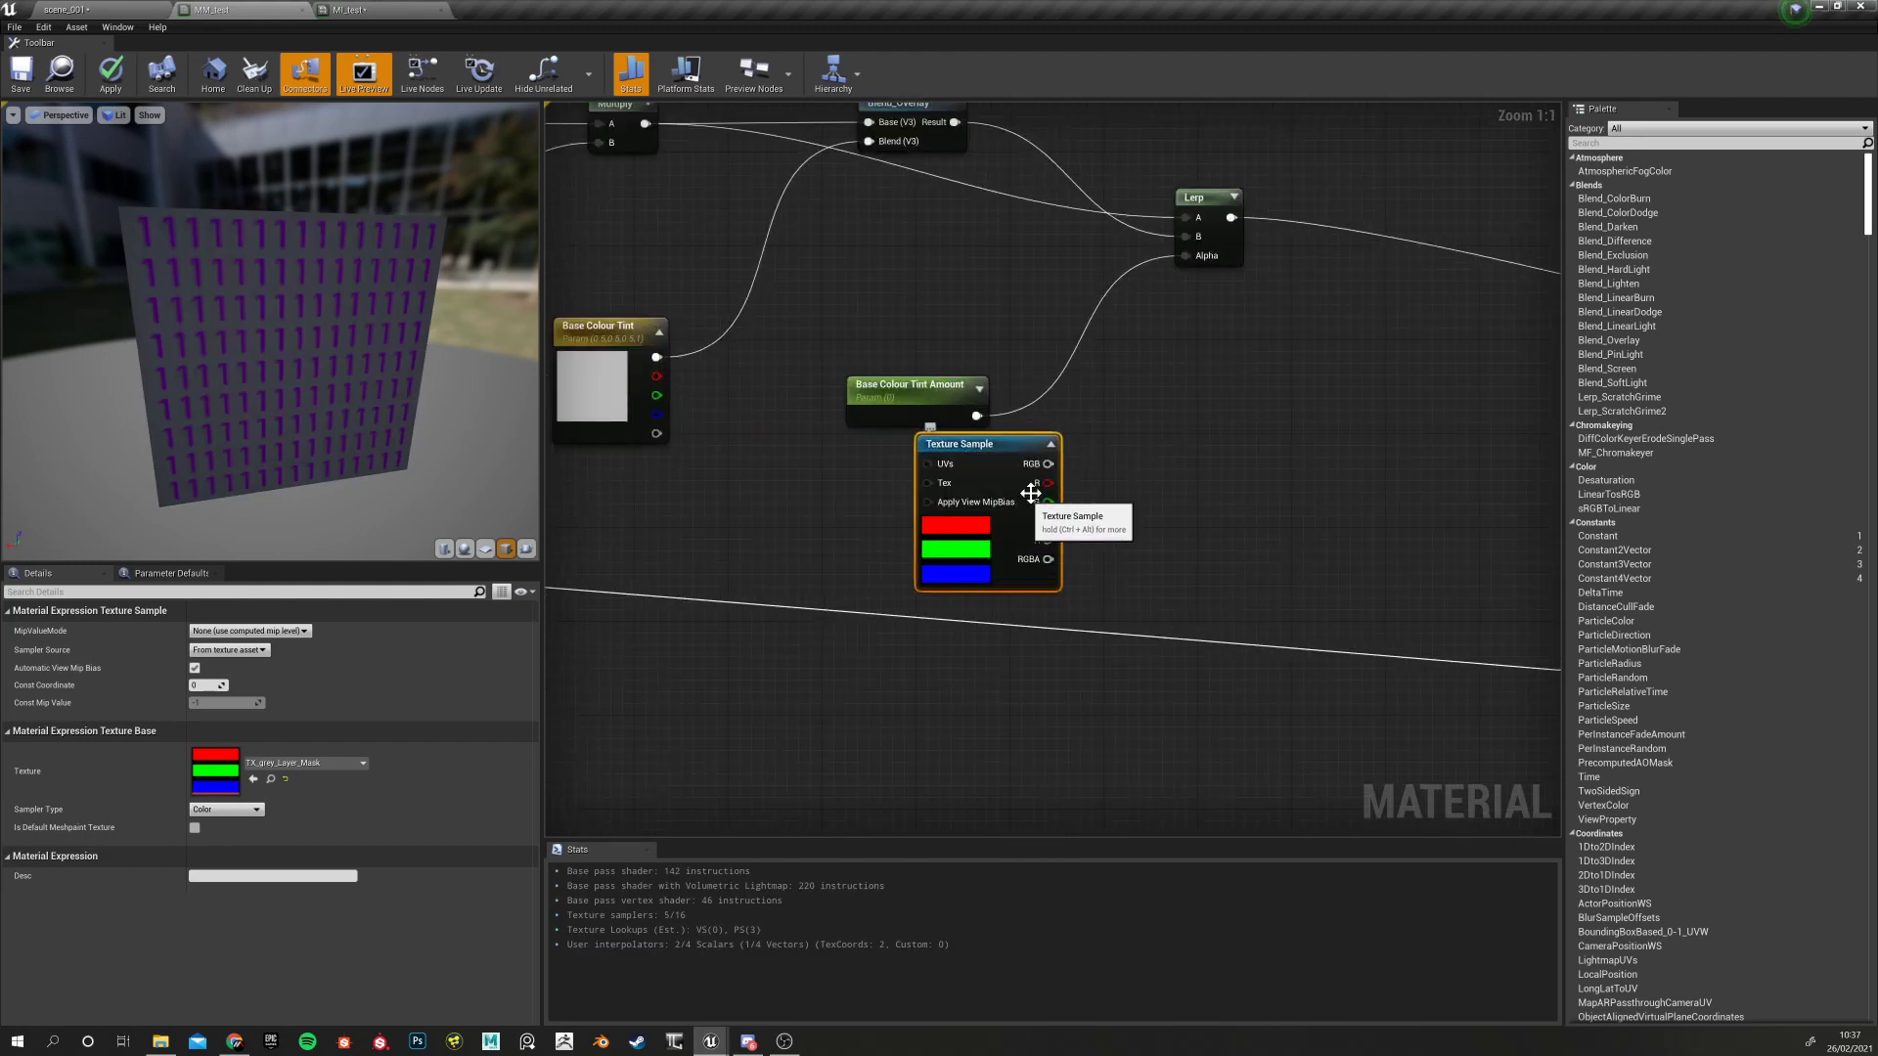
right_click_drag(722, 565, 1228, 593)
left_click_drag(945, 306, 1358, 490)
left_click(1201, 547)
right_click_drag(1252, 570, 548, 577)
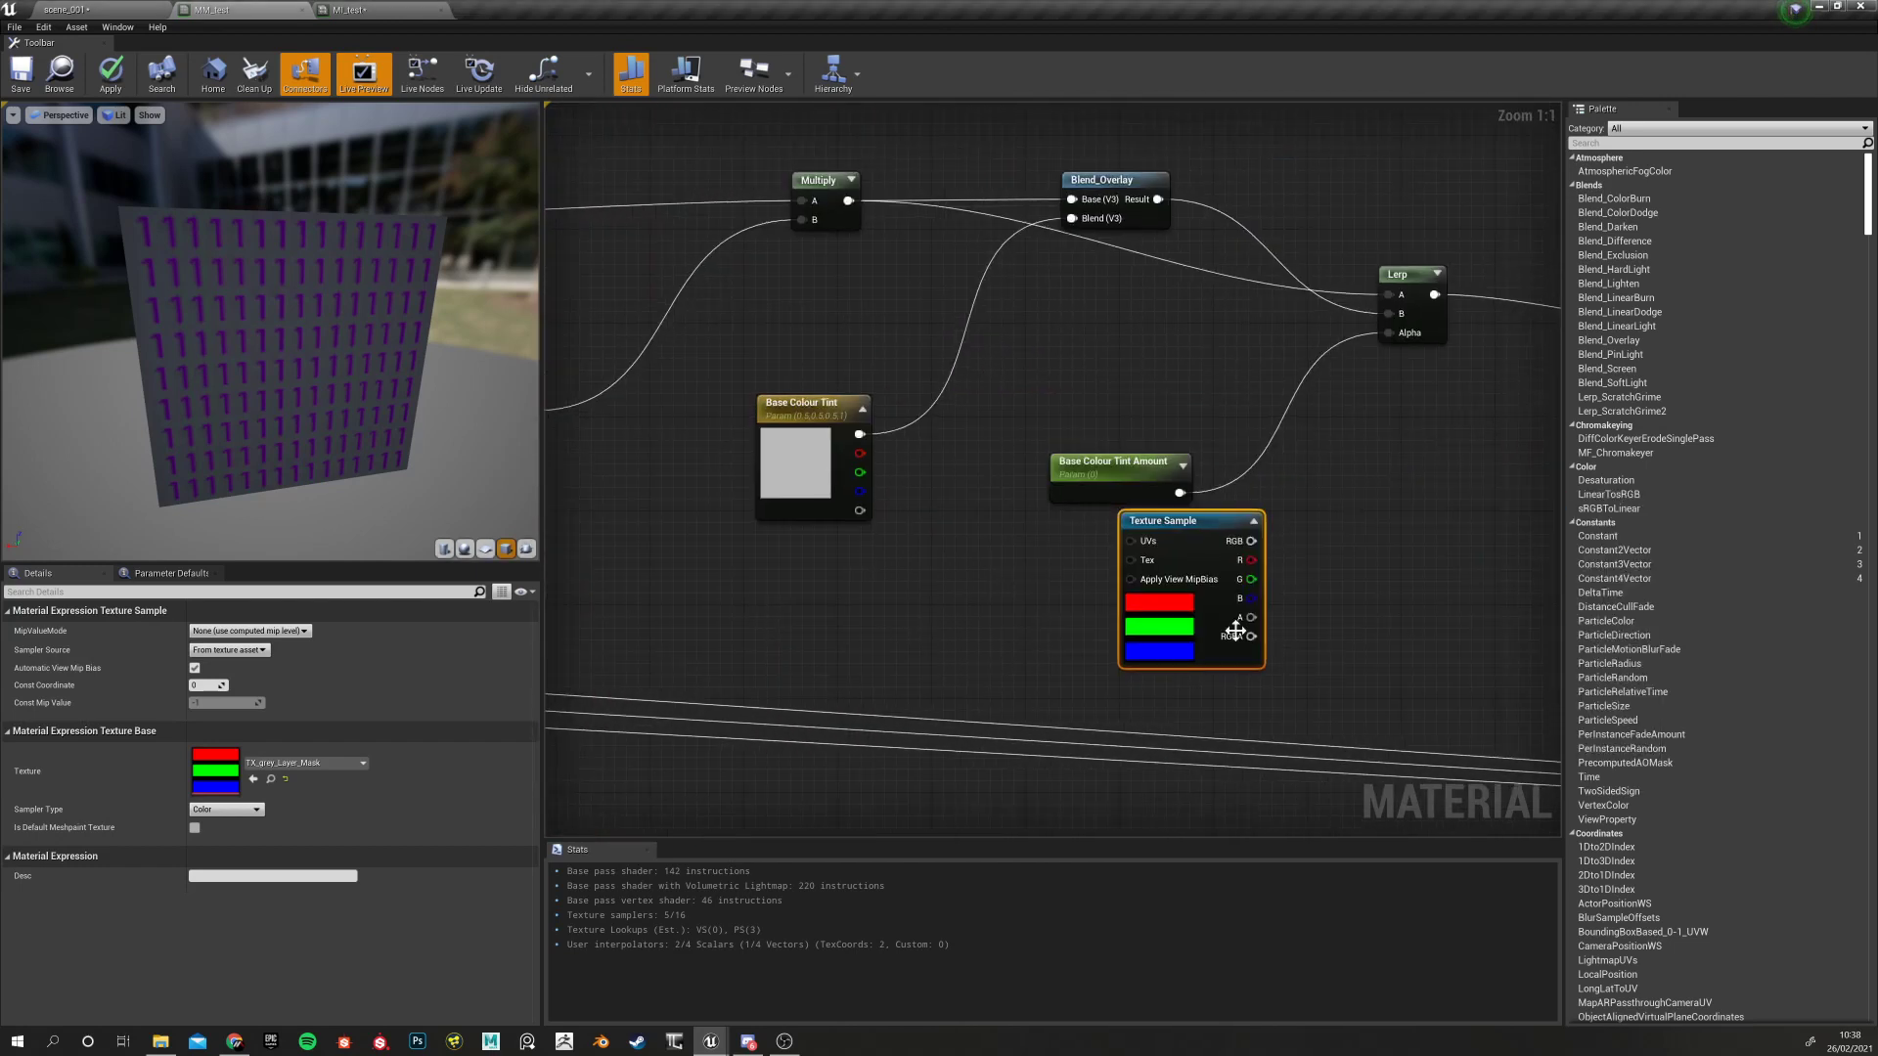
right_click_drag(1005, 631, 813, 628)
left_click_drag(1009, 520, 1093, 544)
right_click_drag(1339, 473, 950, 567)
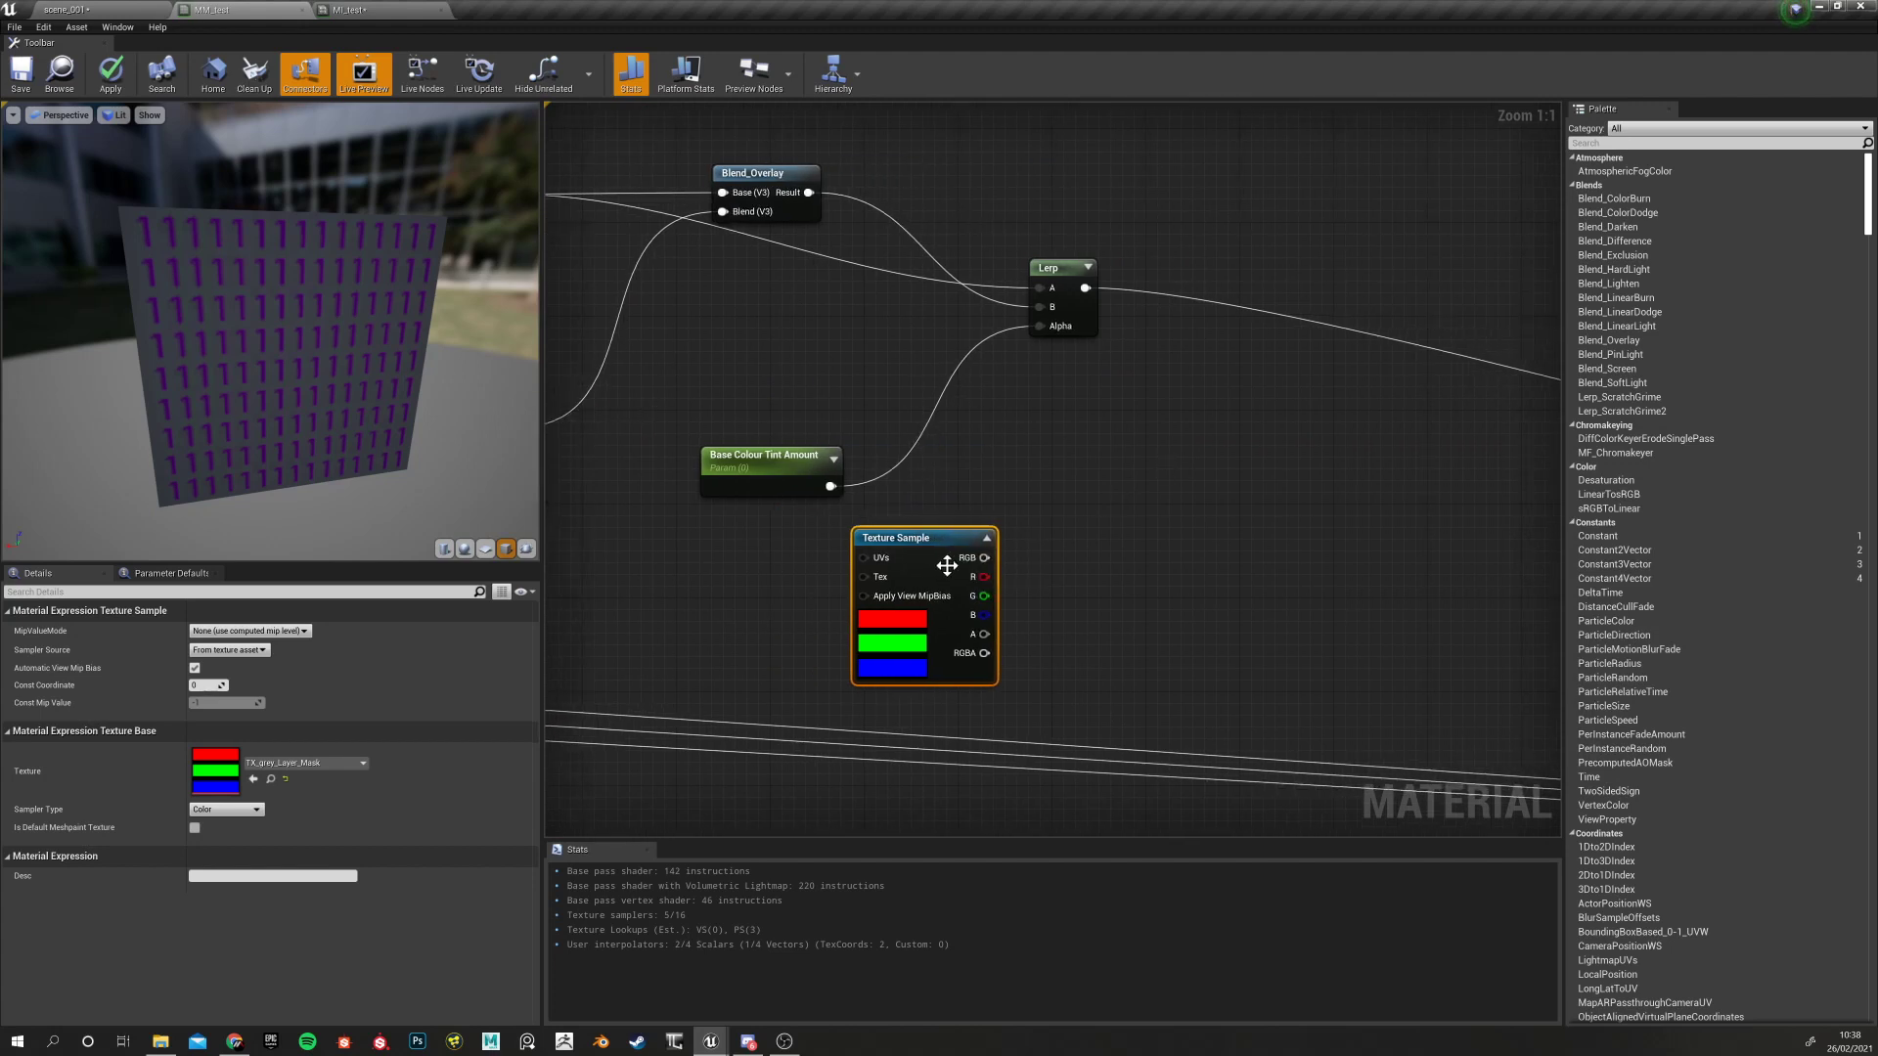
Look over the Multiply, Base Colour Tint, RMAO and BASE_COLOUR nodes around the Lerp
left_click(1065, 327)
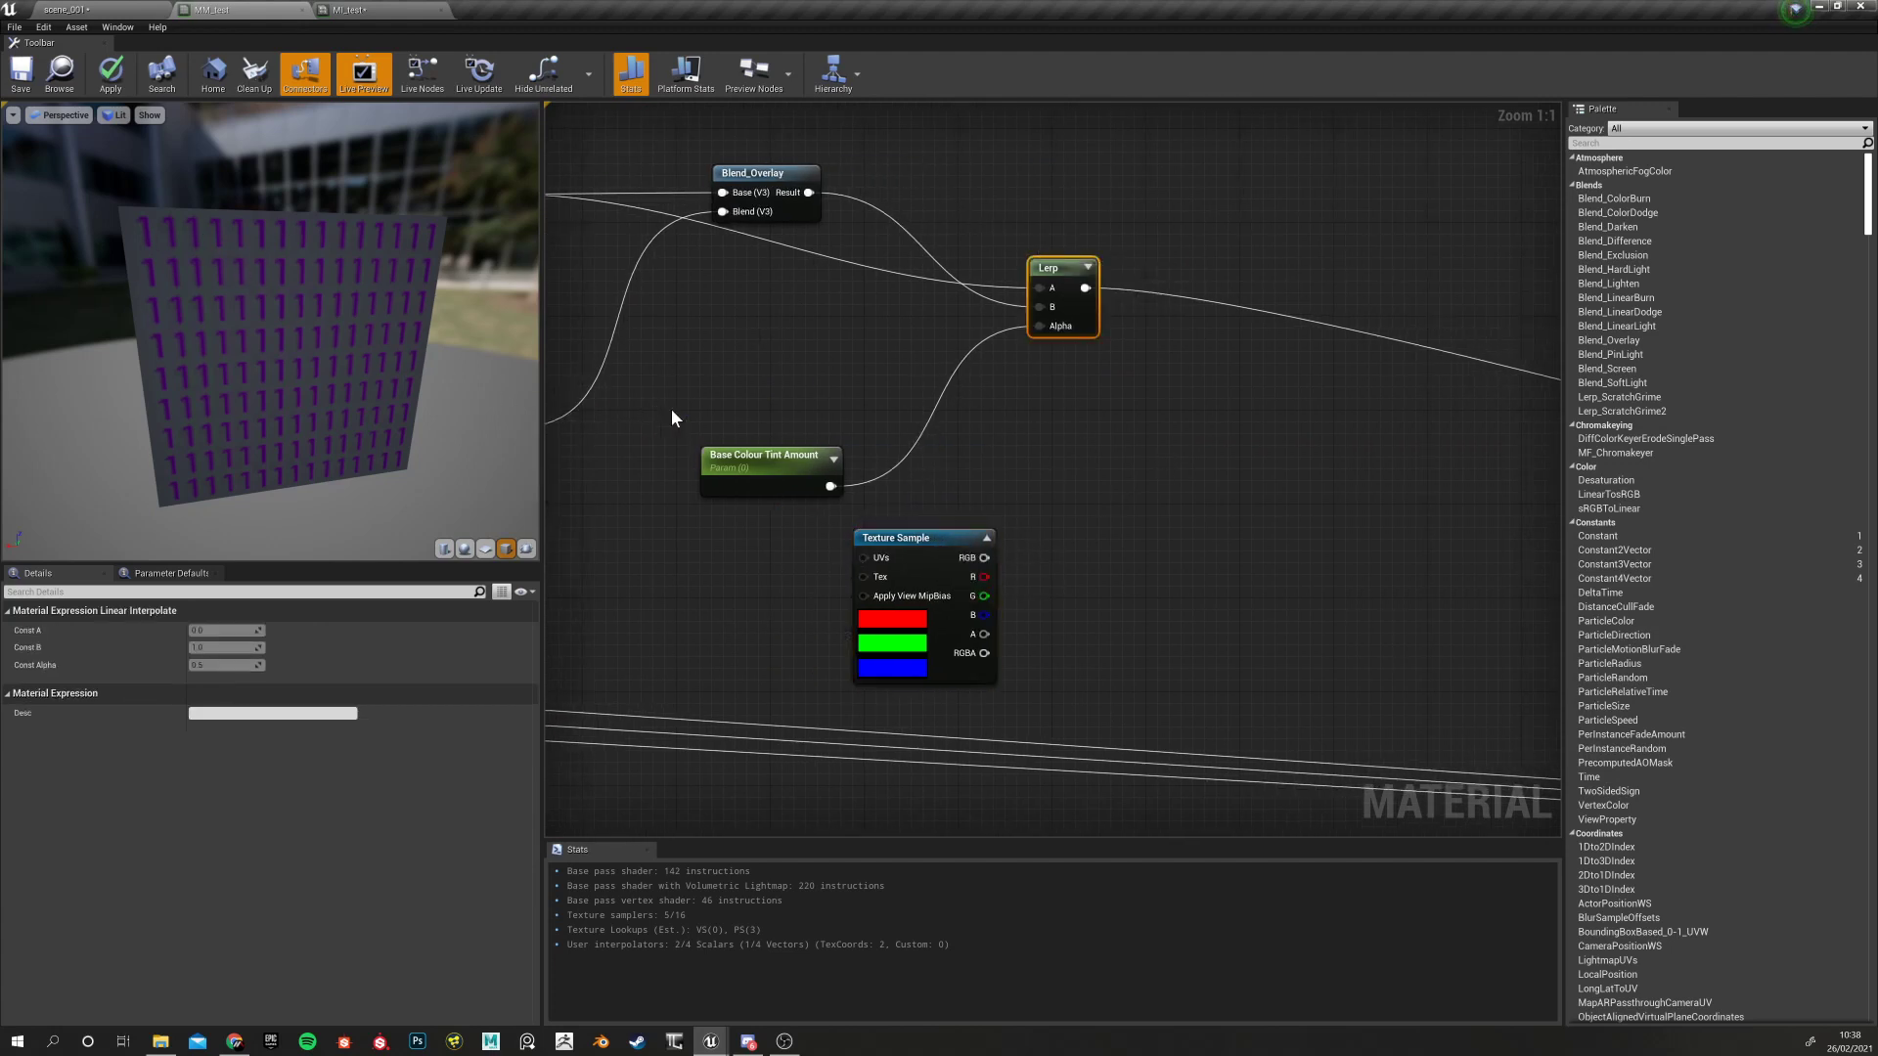
right_click_drag(676, 428, 741, 374)
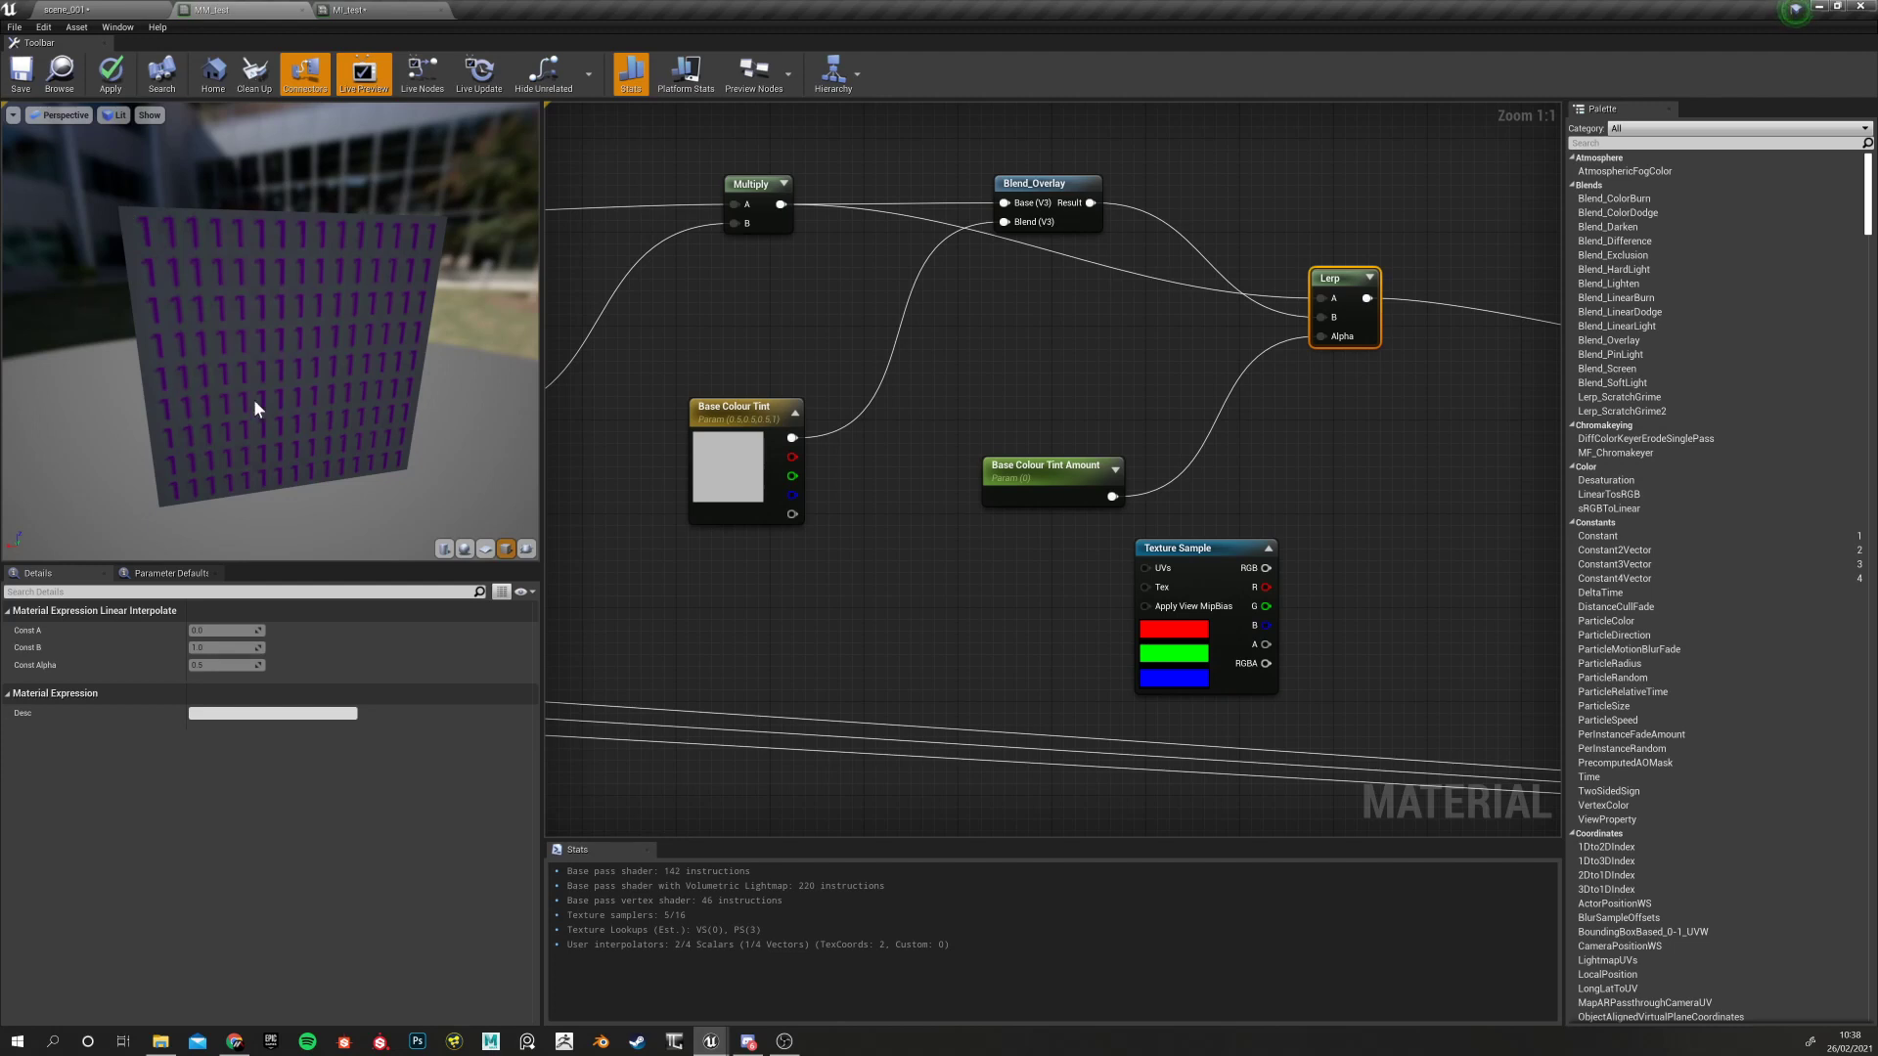
right_click_drag(1074, 613, 859, 566)
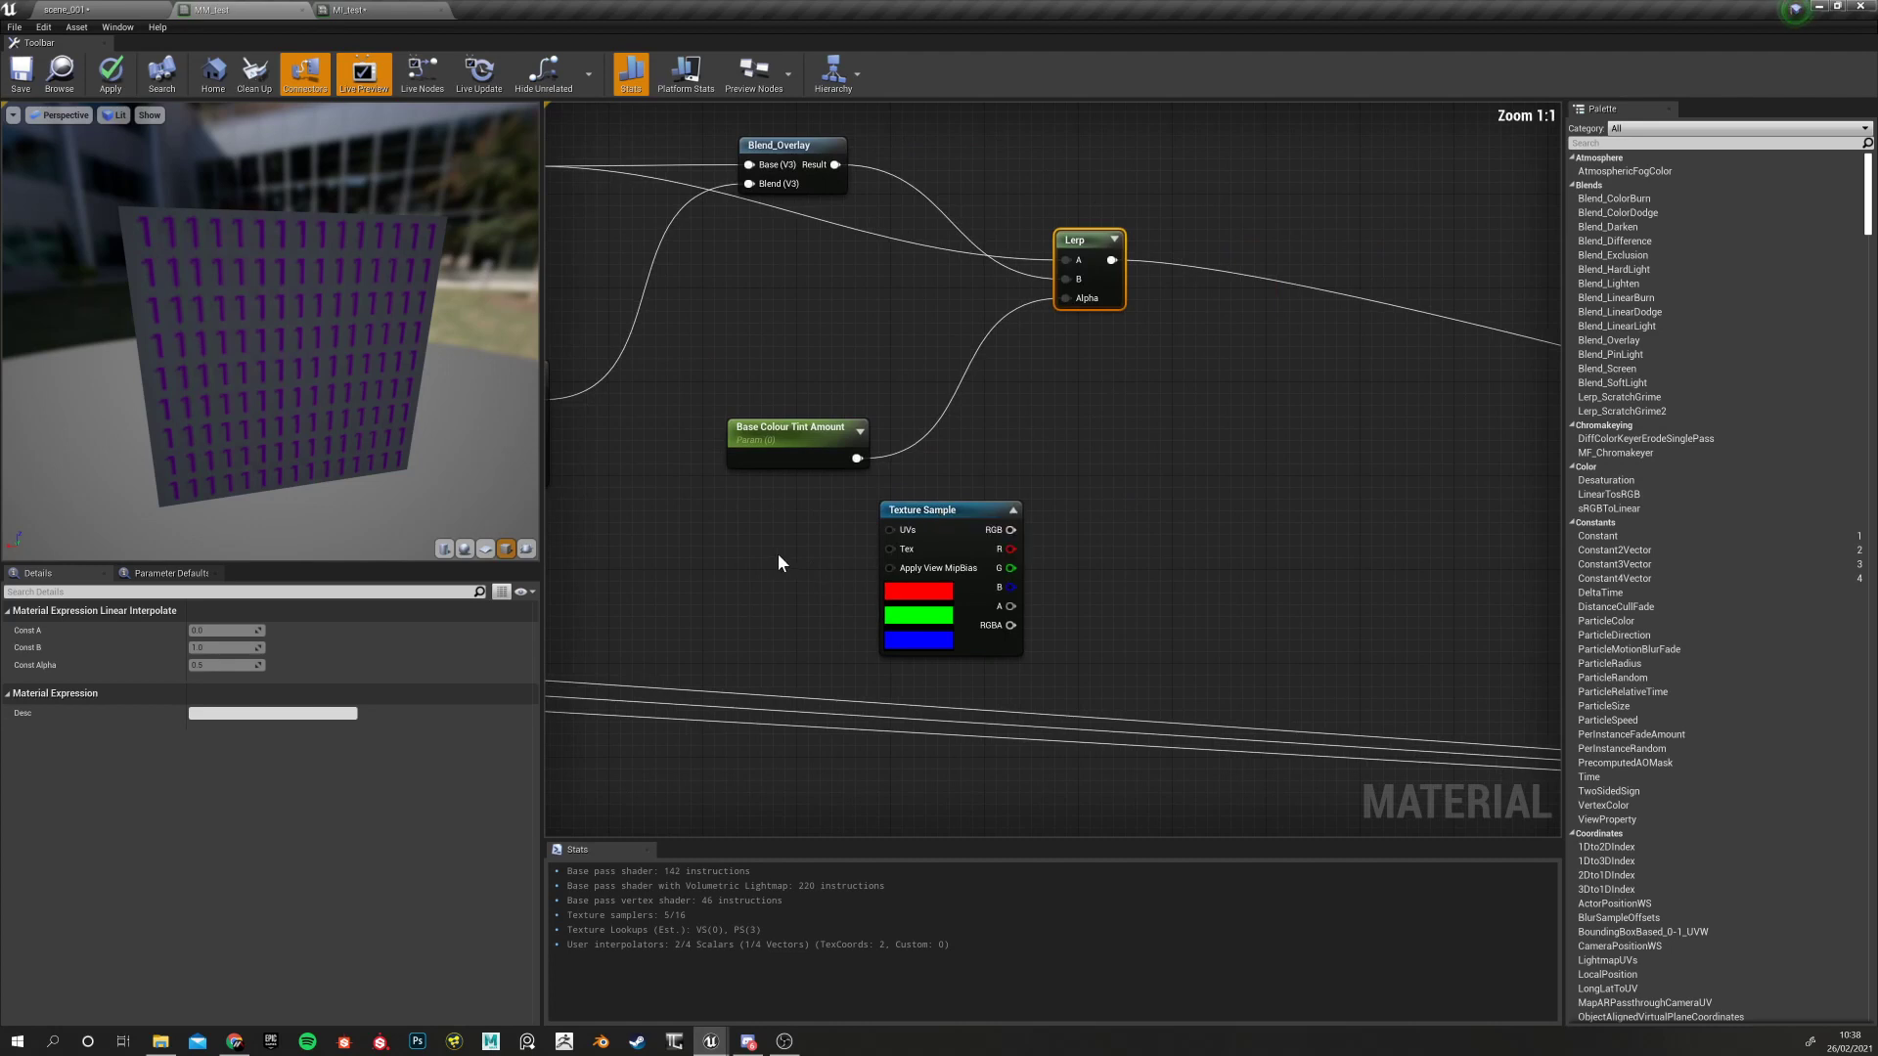
scroll(778, 554, "down", 6)
scroll(856, 504, "up", 7)
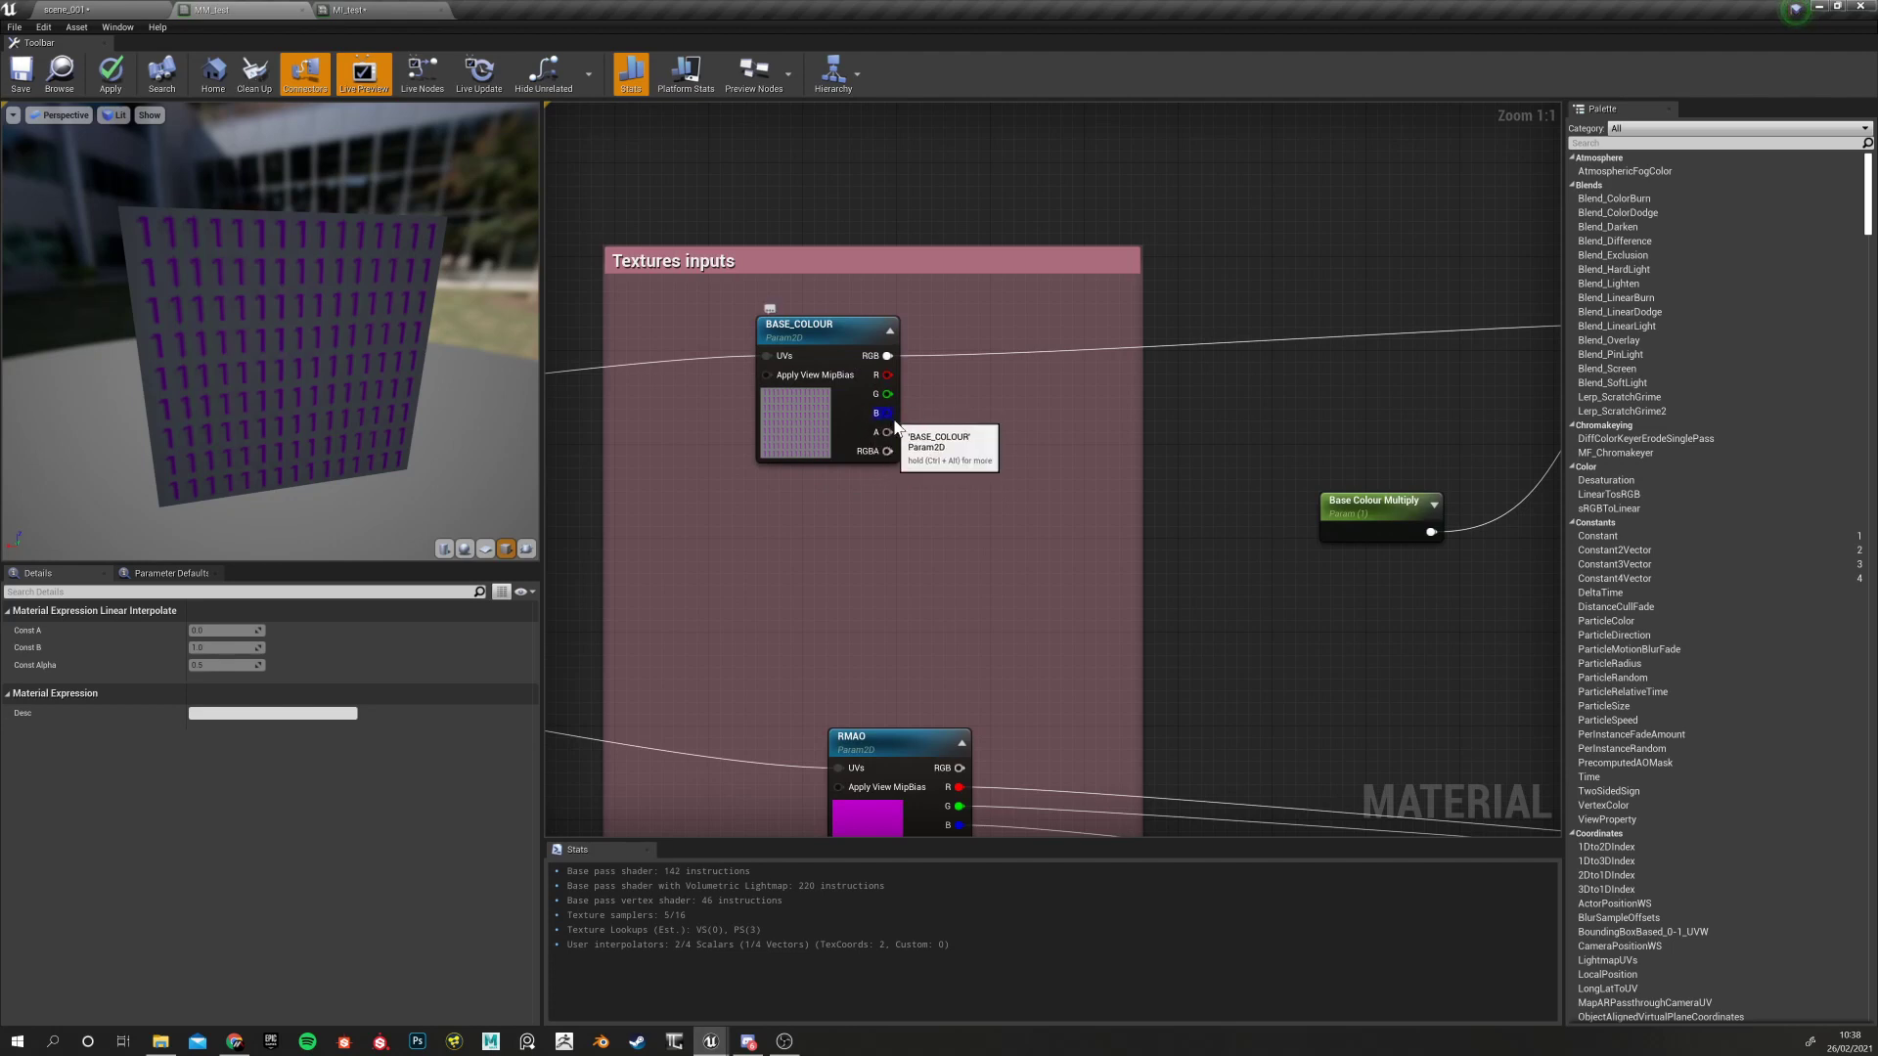
right_click_drag(976, 583, 957, 244)
right_click_drag(935, 474, 832, 793)
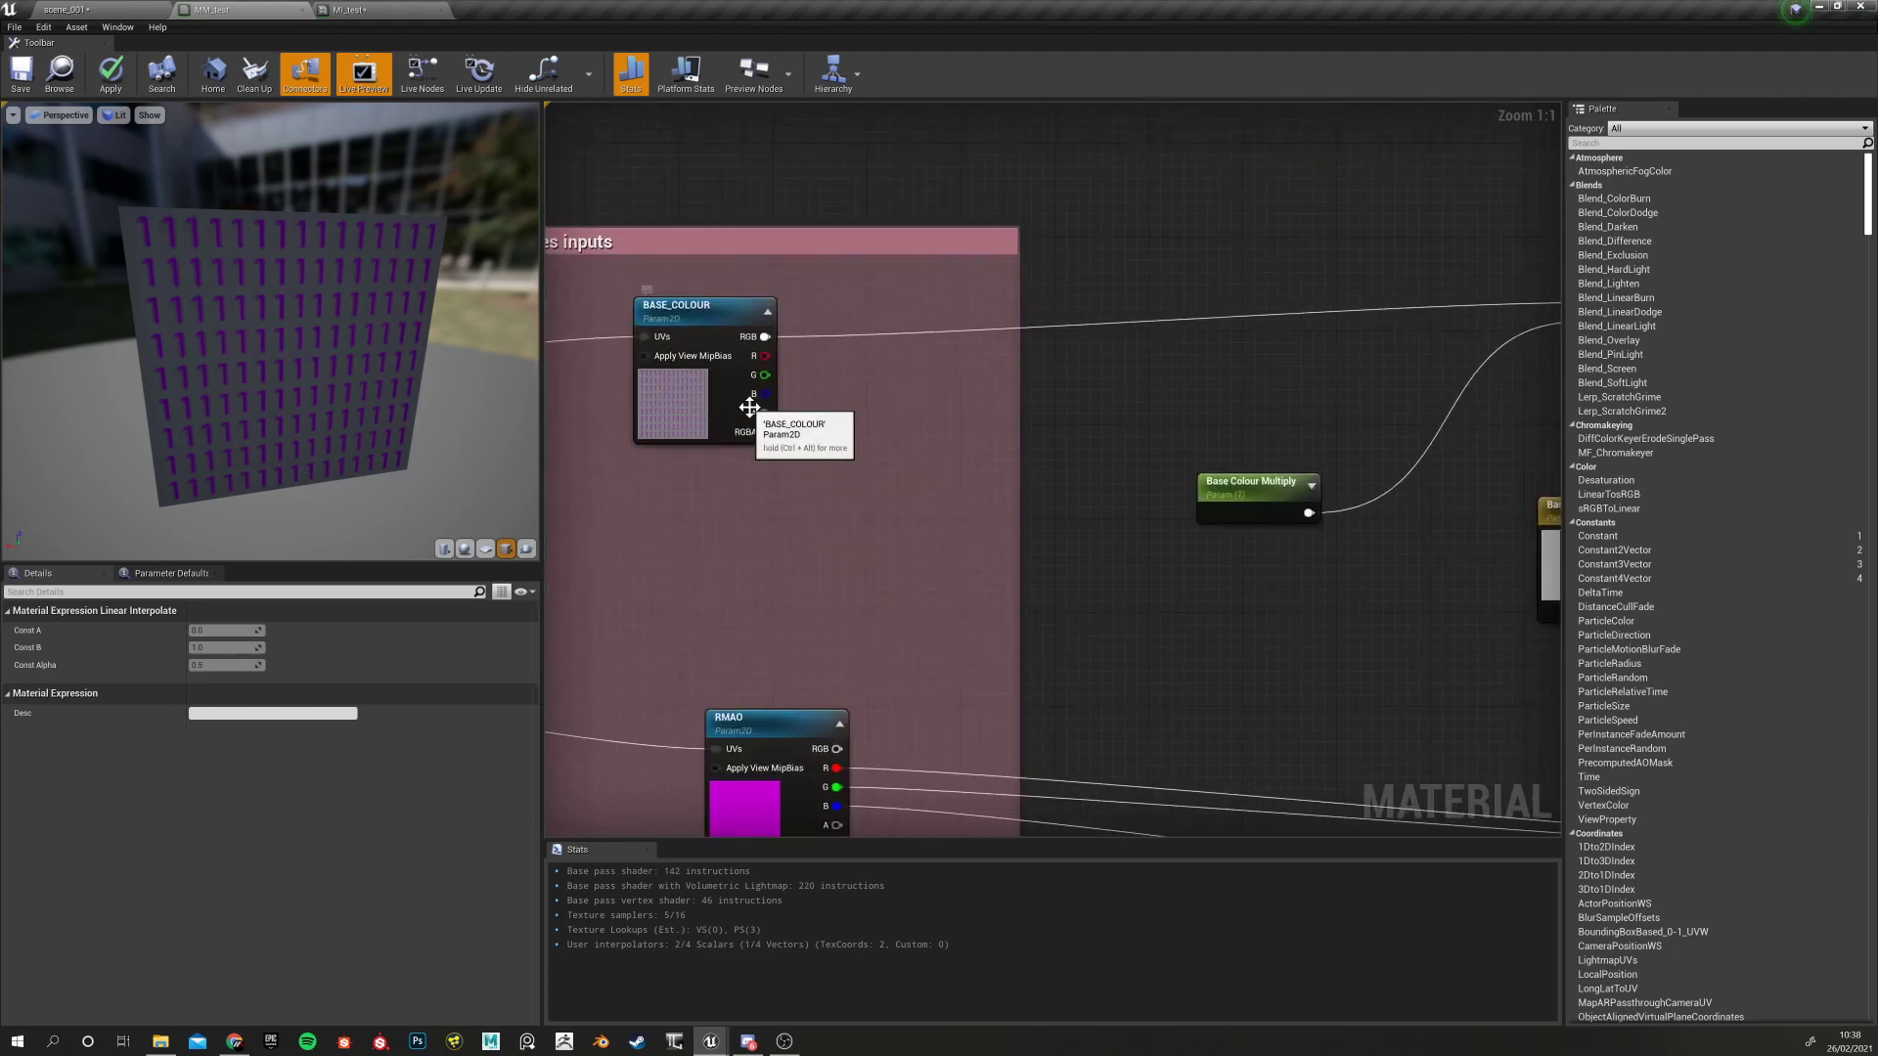
right_click_drag(1364, 659, 1127, 598)
right_click_drag(1139, 532, 1034, 549)
right_click_drag(759, 629, 1556, 394)
Place a new Lerp node in empty space beside the mask Texture Sample
scroll(736, 616, "down", 5)
right_click_drag(737, 616, 870, 546)
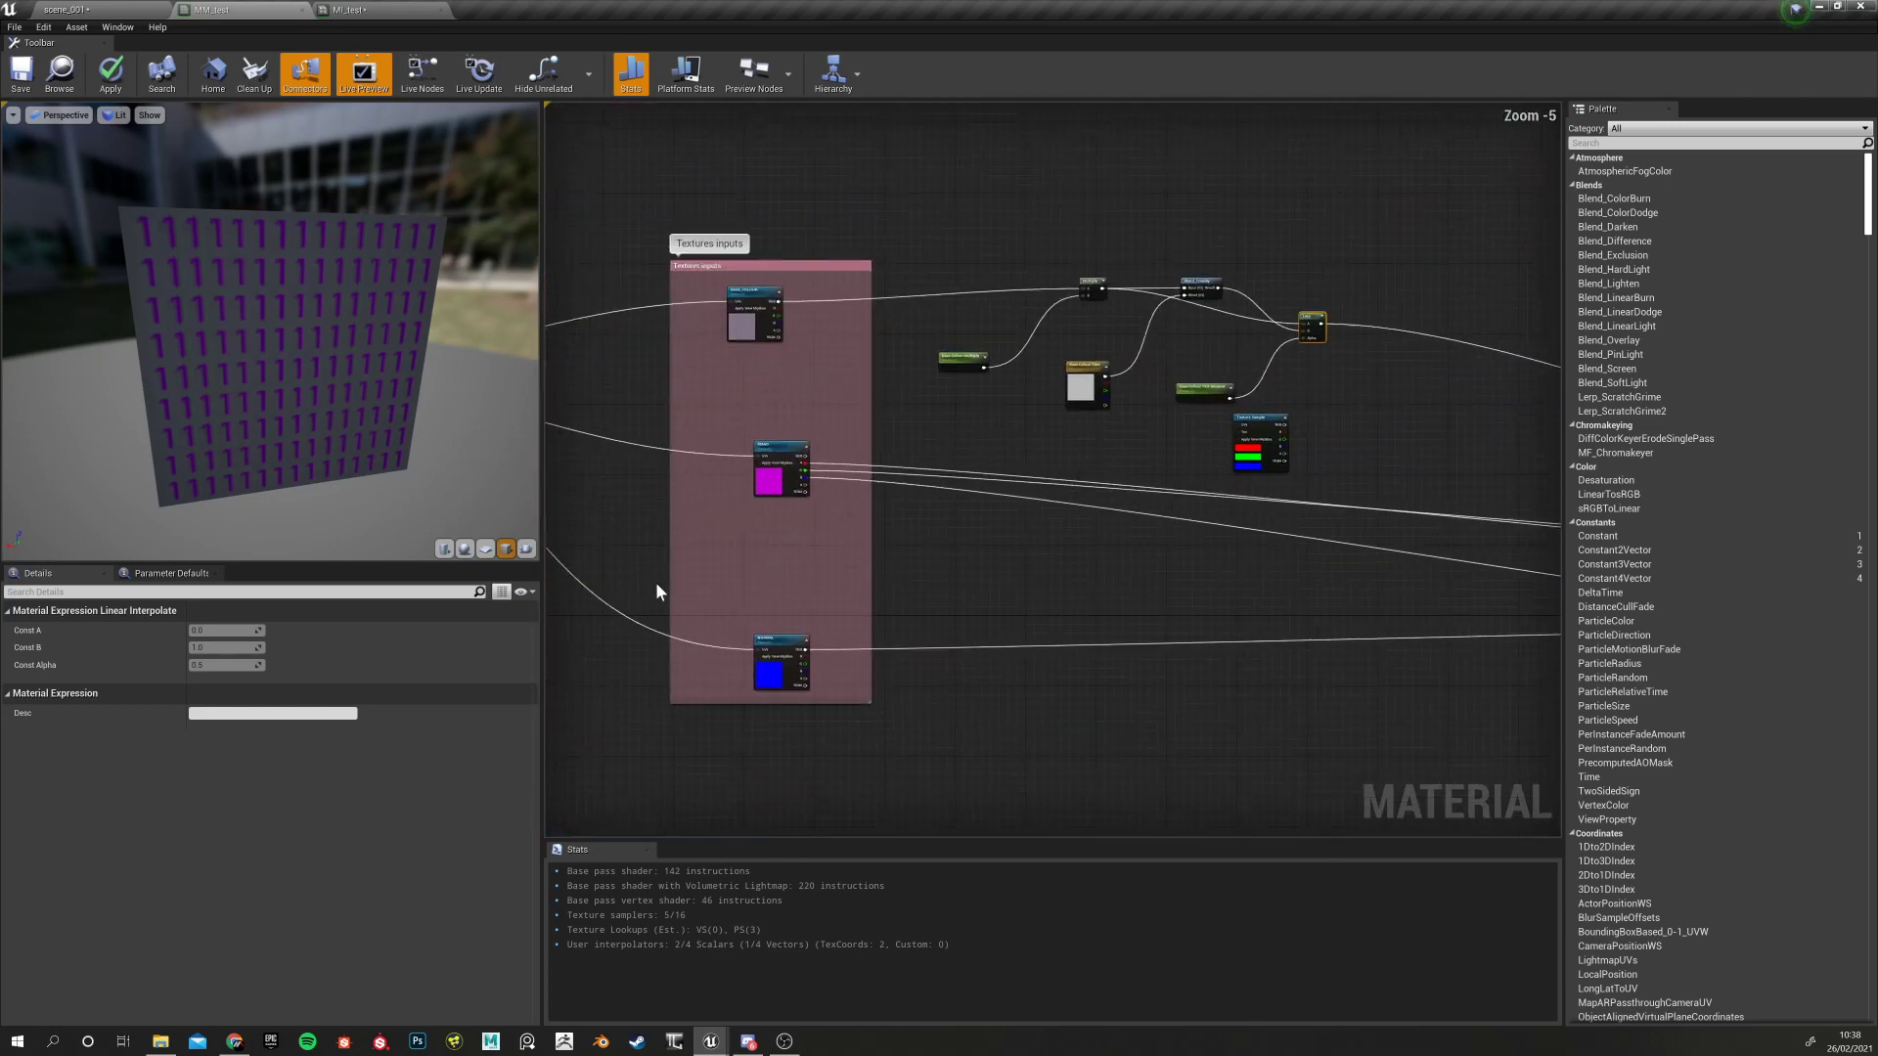
scroll(671, 577, "up", 3)
scroll(981, 428, "up", 2)
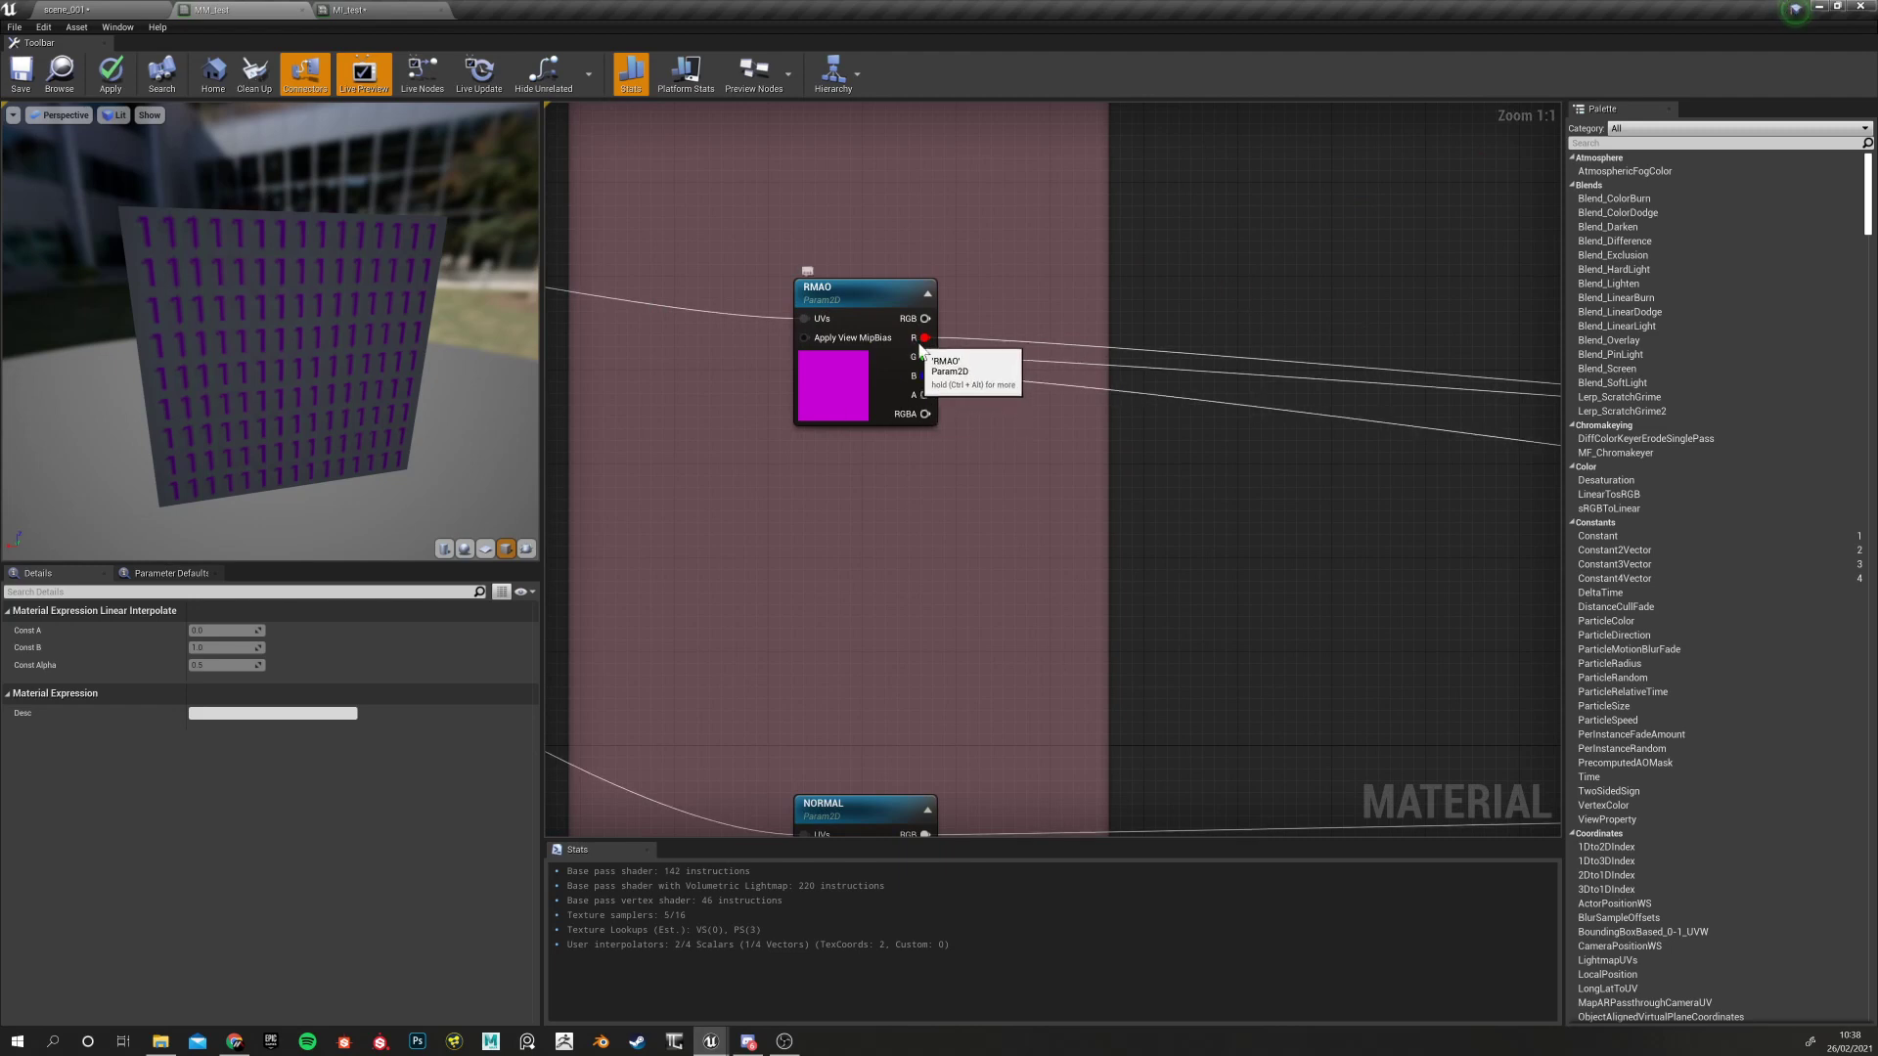
right_click_drag(1312, 302, 773, 392)
right_click_drag(1395, 296, 839, 394)
right_click_drag(1170, 361, 1054, 338)
left_click(954, 383)
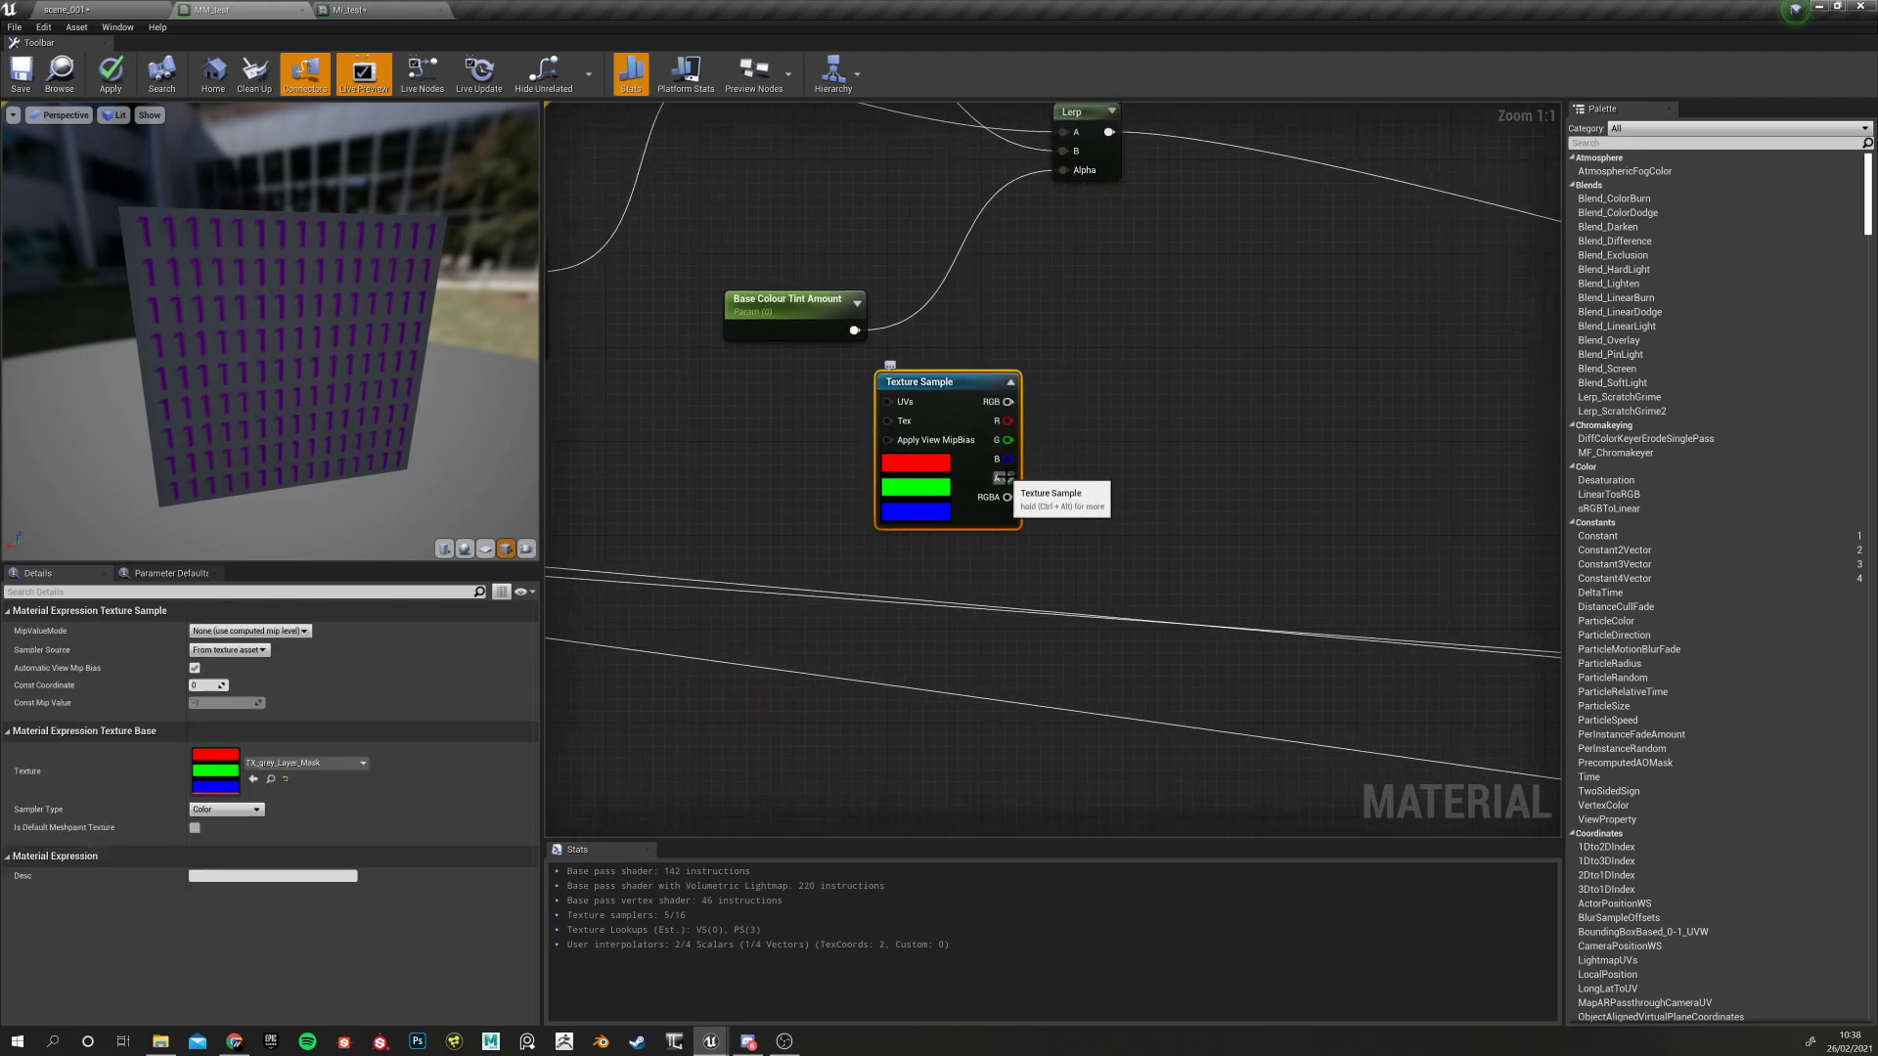
right_click_drag(1229, 273, 1093, 352)
left_click(1093, 352)
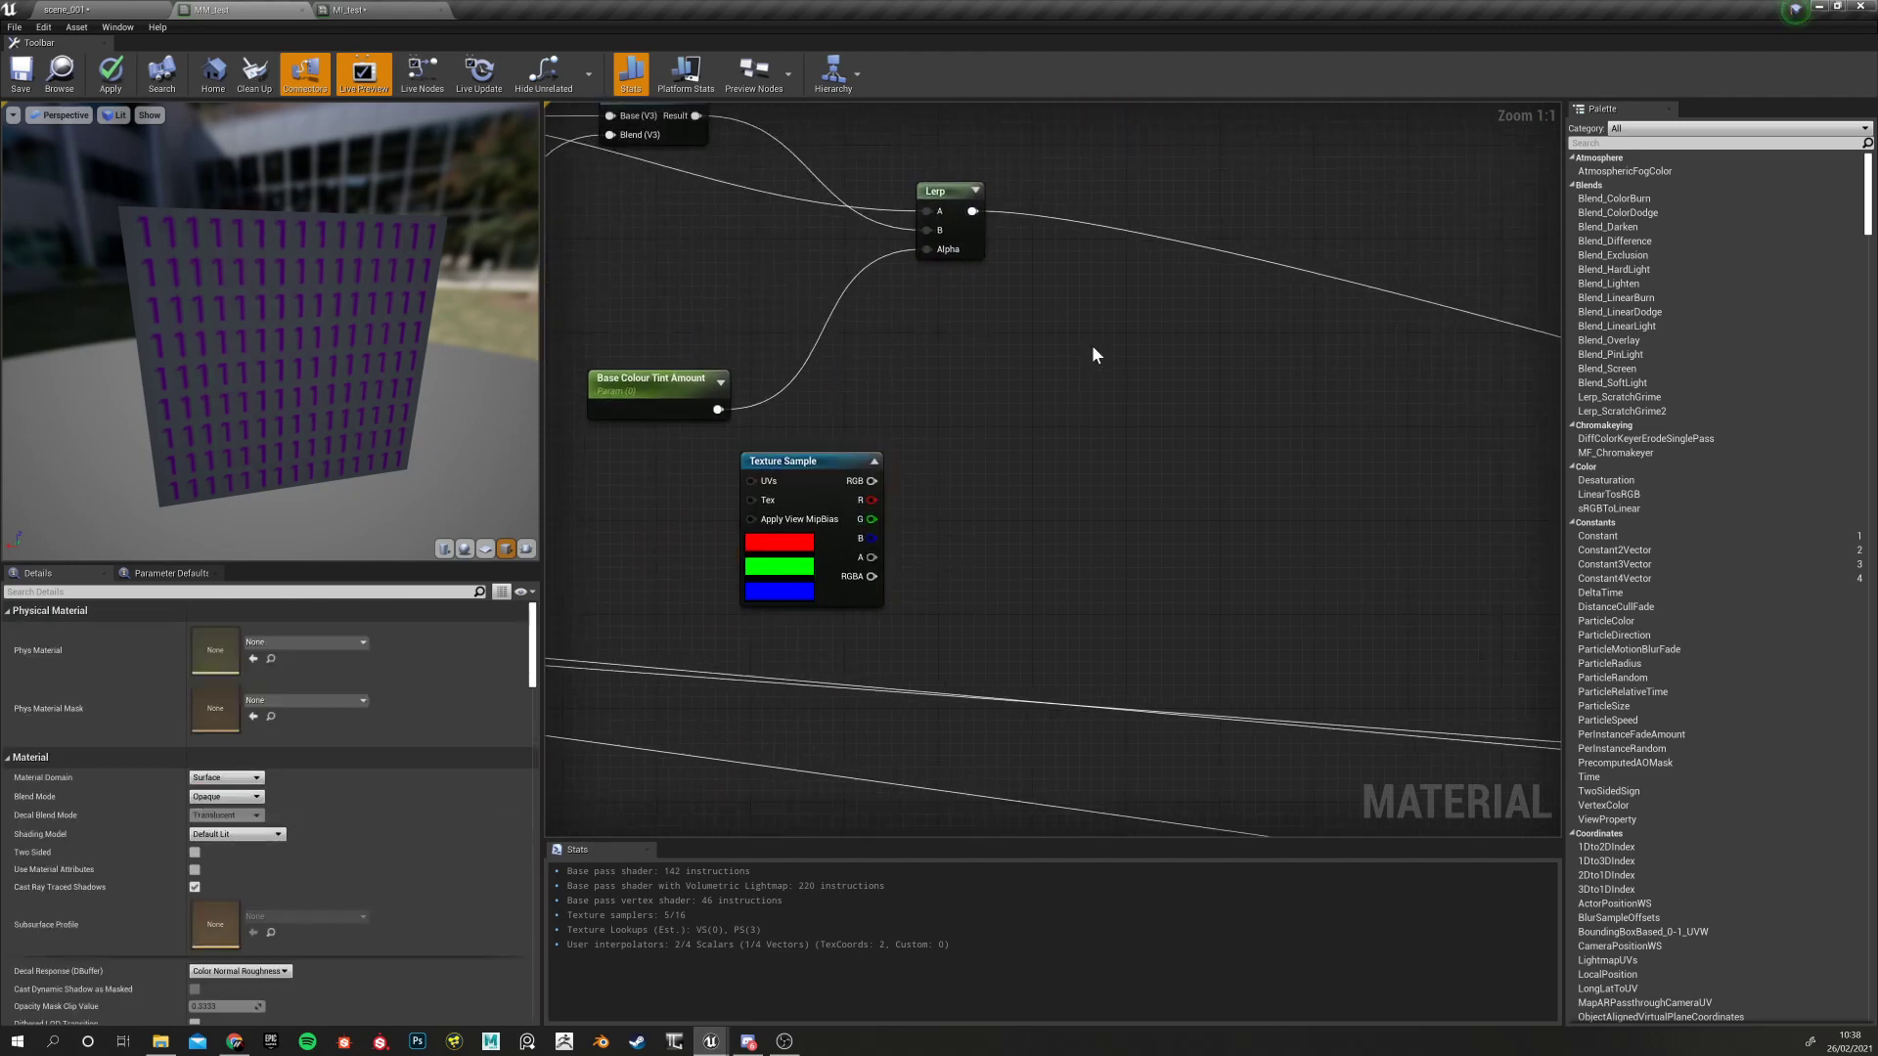
left_click(1091, 344)
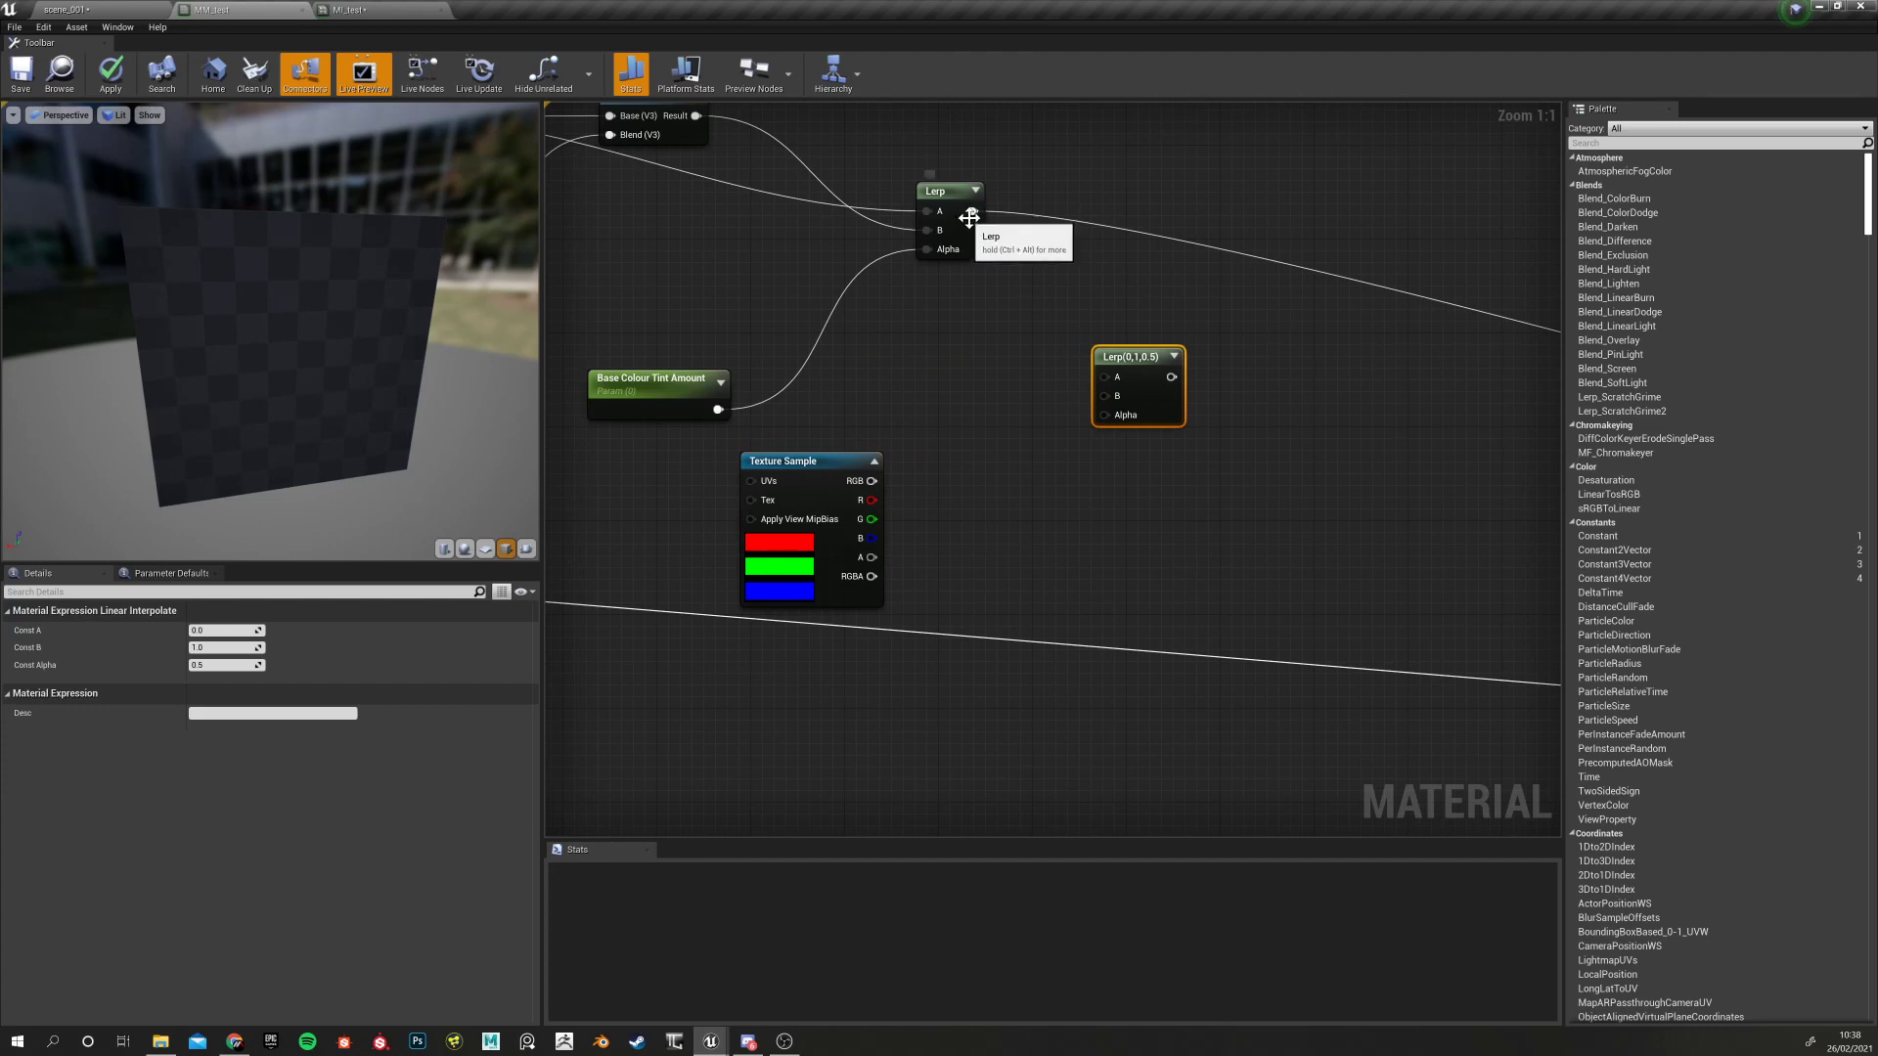
Wire the first Lerp's output into the new Lerp's A input
left_click_drag(976, 212, 1105, 377)
mouse_move(911, 365)
right_mouse_down()
mouse_move(1073, 470)
mouse_move(913, 384)
right_mouse_up()
scroll(1013, 440, "up", 1)
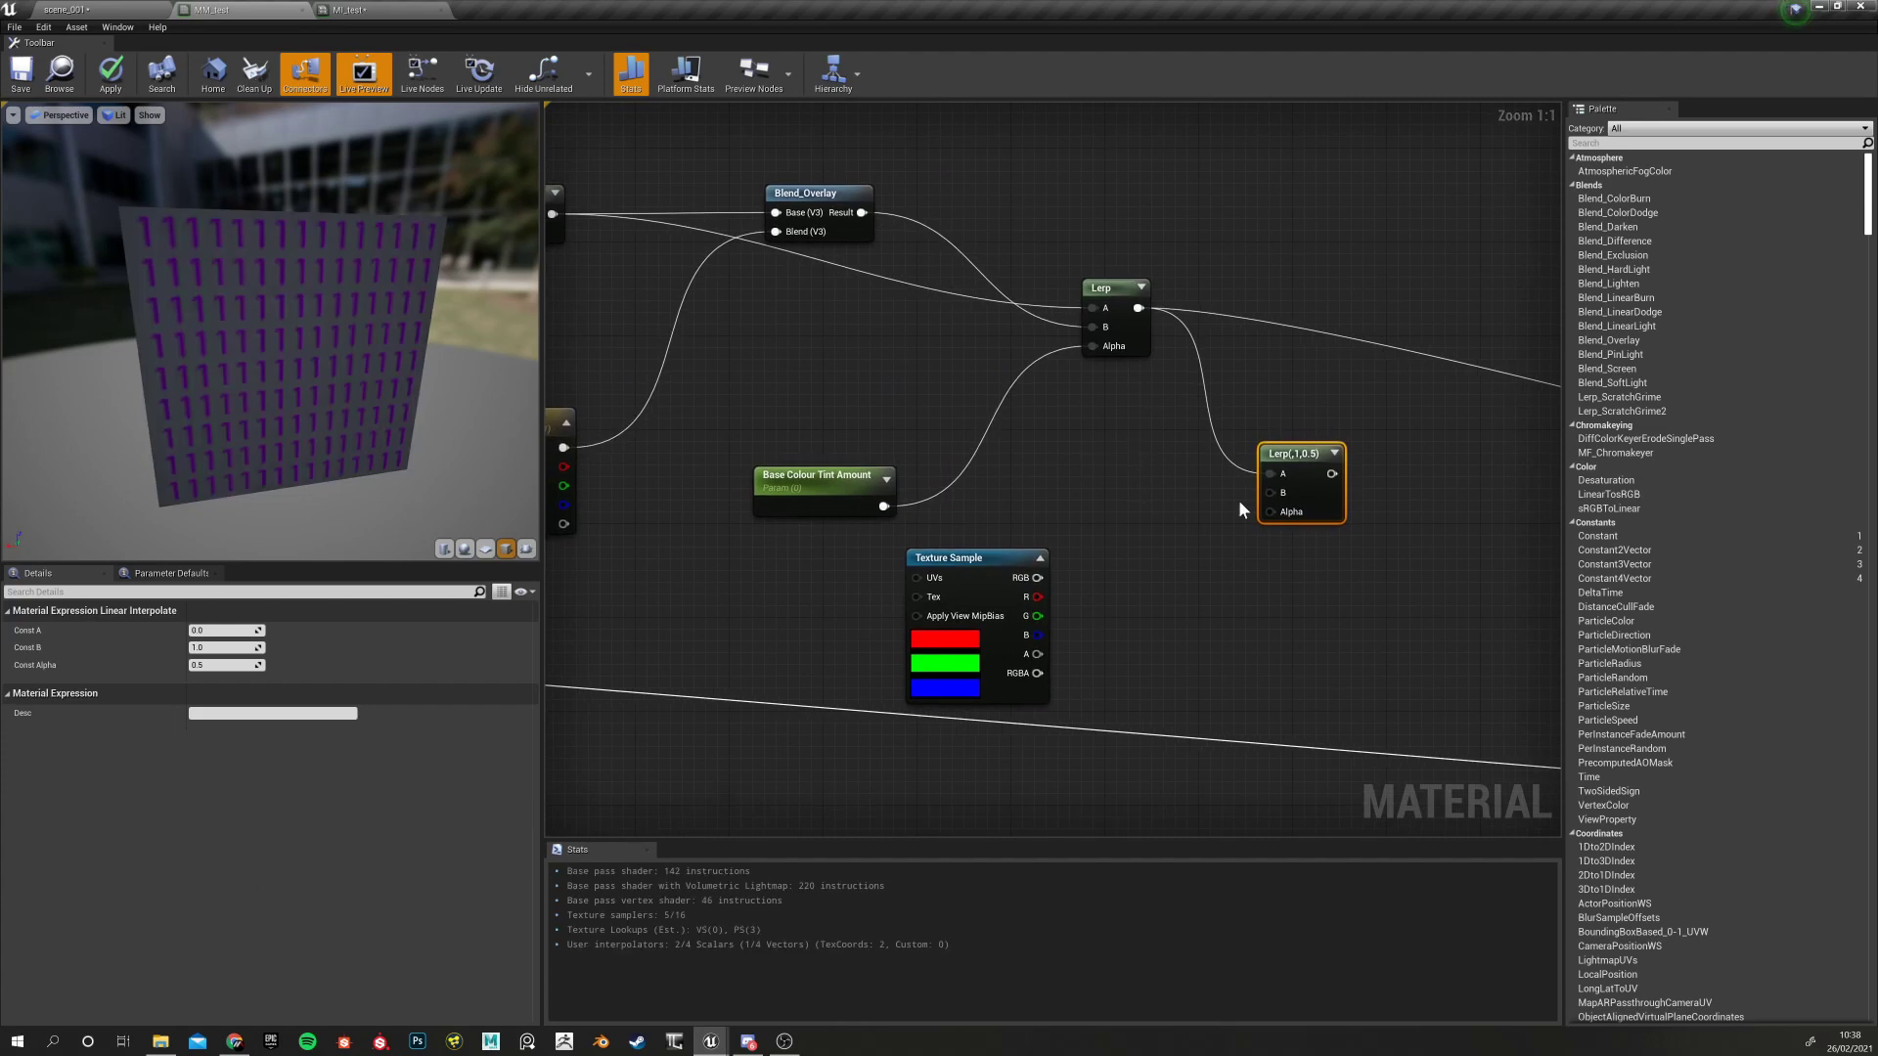
left_click_drag(1291, 453, 1326, 393)
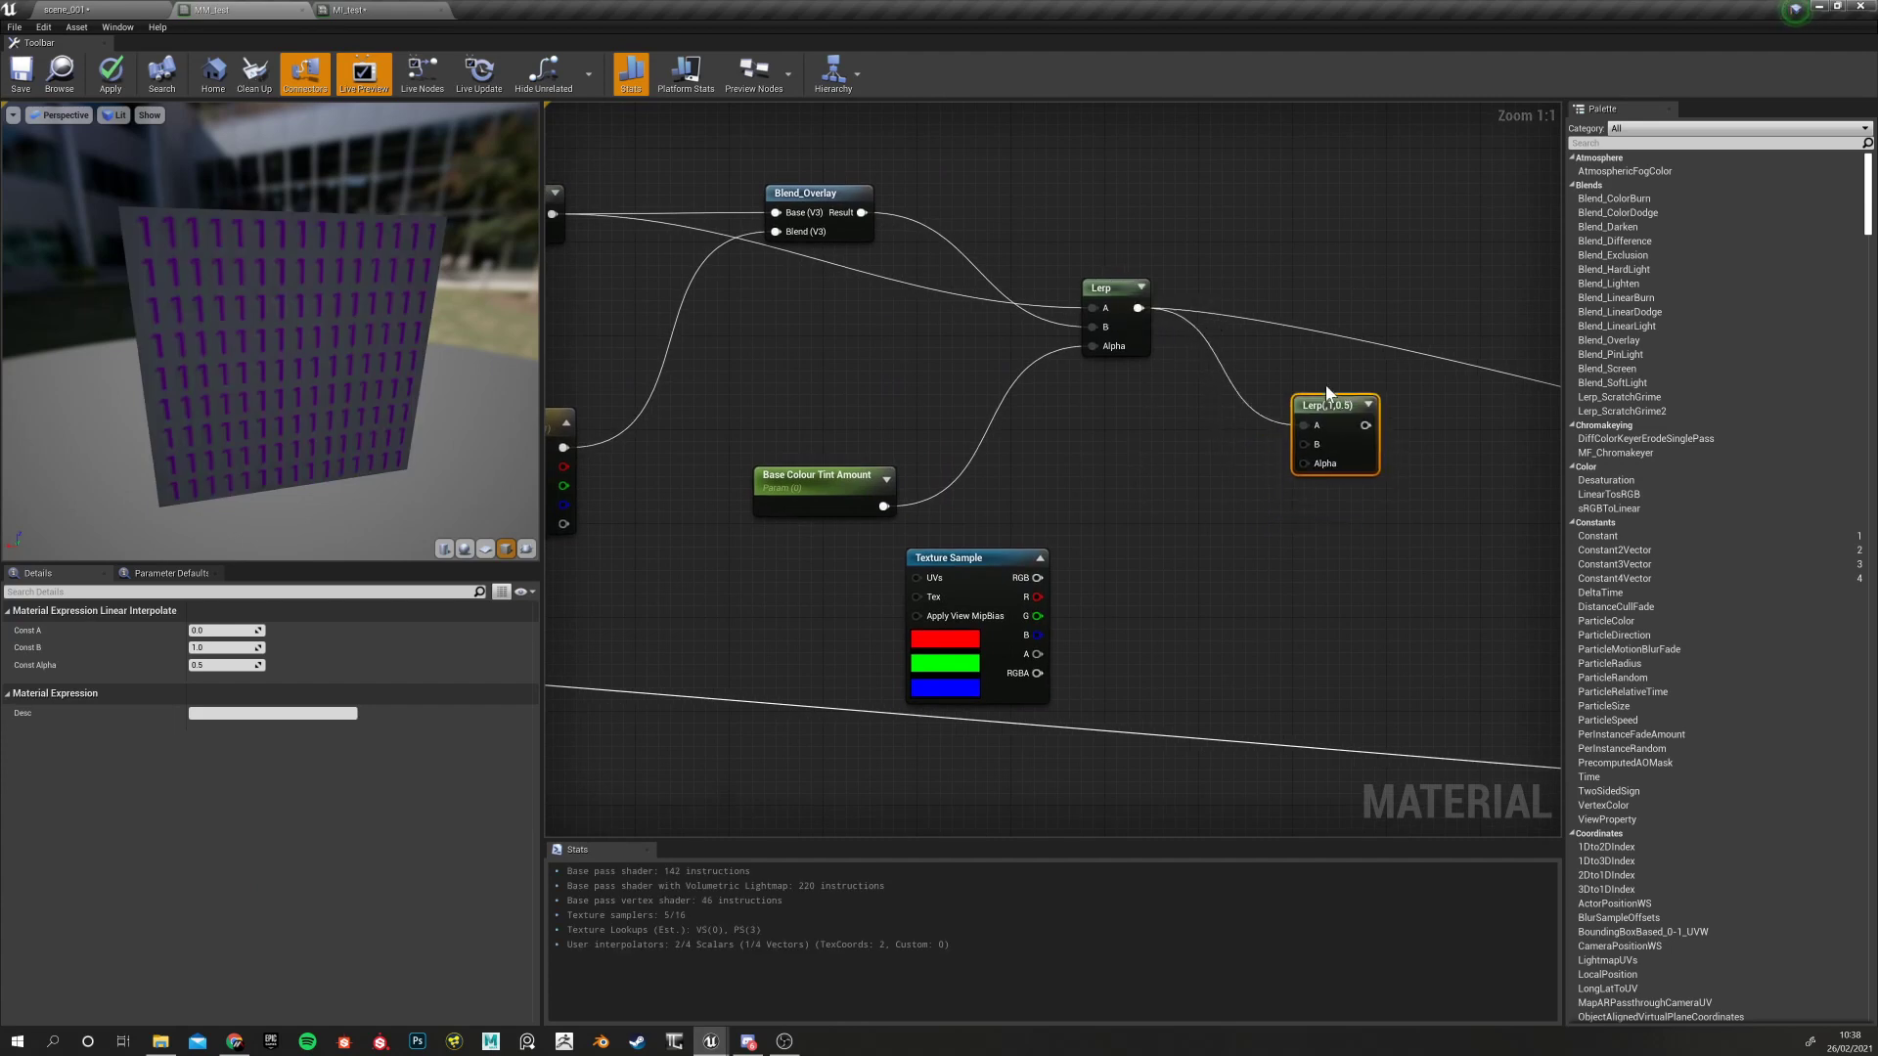
right_click_drag(1082, 435, 1088, 502)
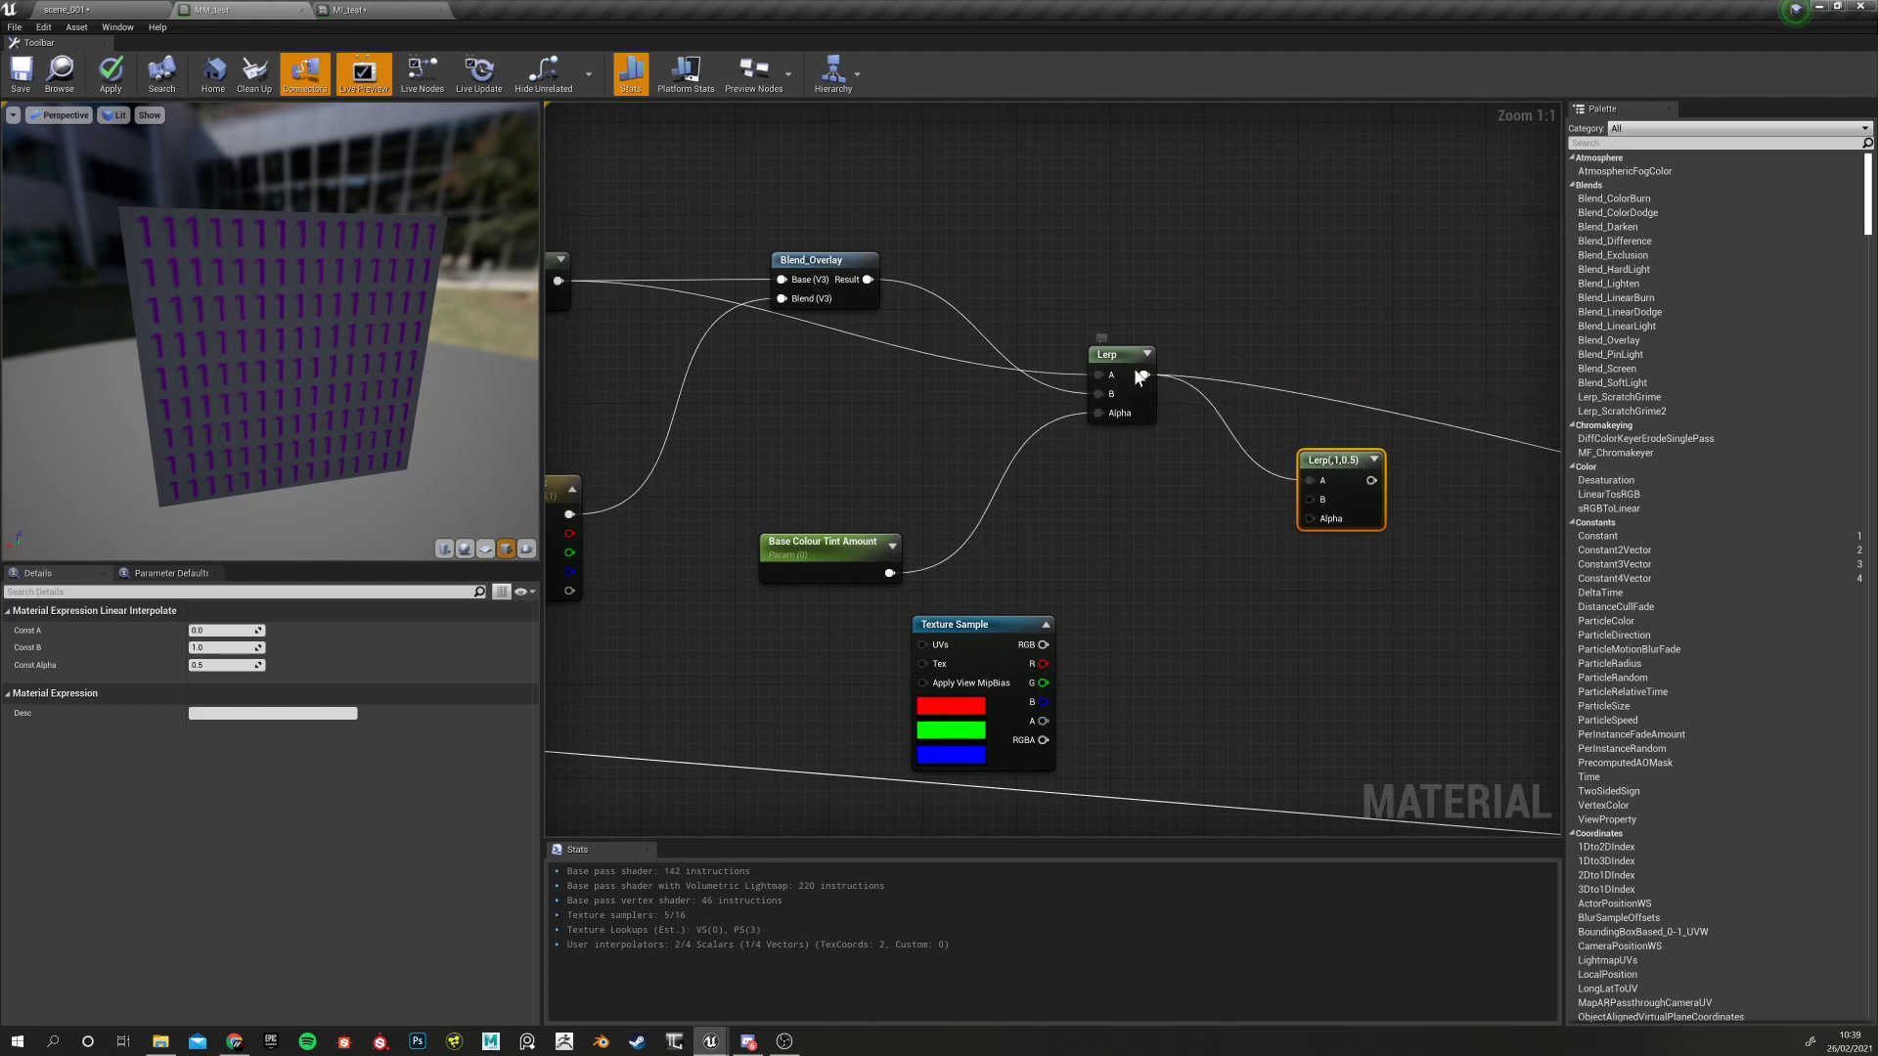
right_click_drag(1105, 557, 1051, 509)
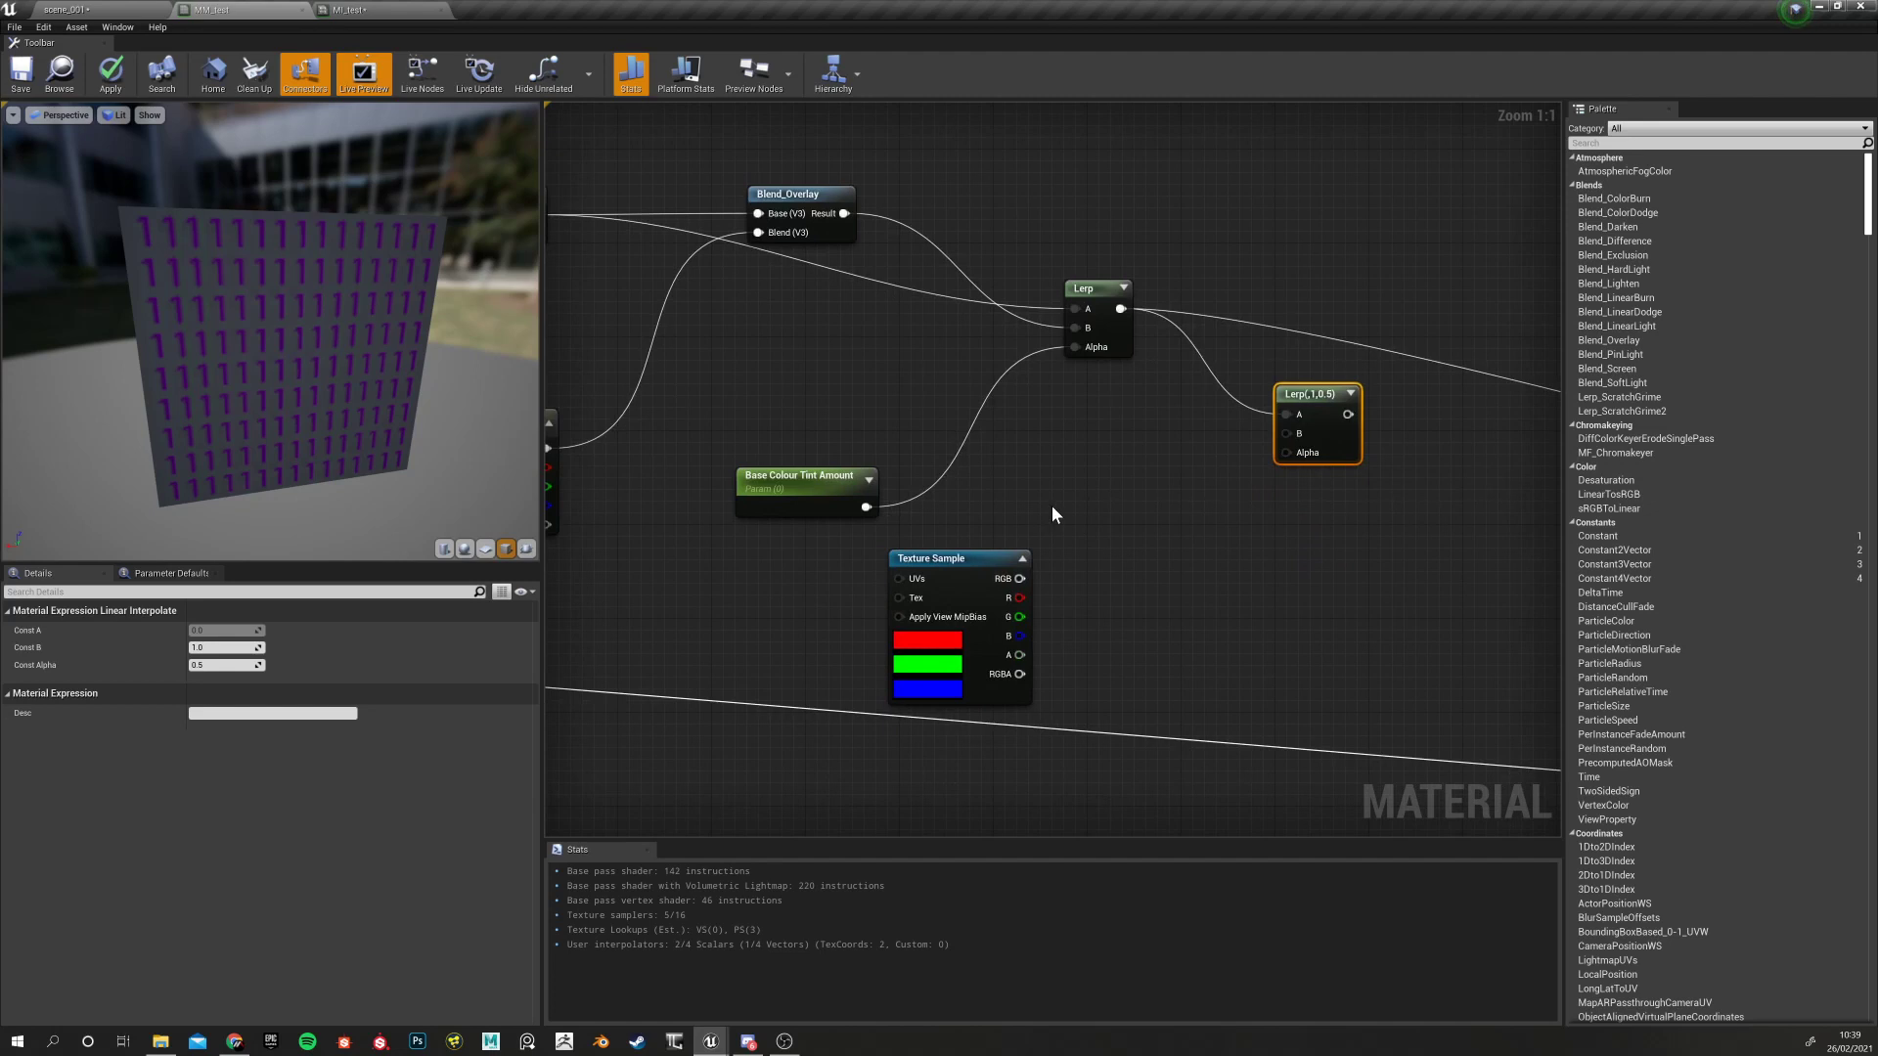
Connect the Texture Sample's R channel to the new Lerp's Alpha
left_click_drag(1013, 598, 1286, 453)
right_click_drag(1068, 438, 1224, 511)
scroll(1052, 507, "down", 2)
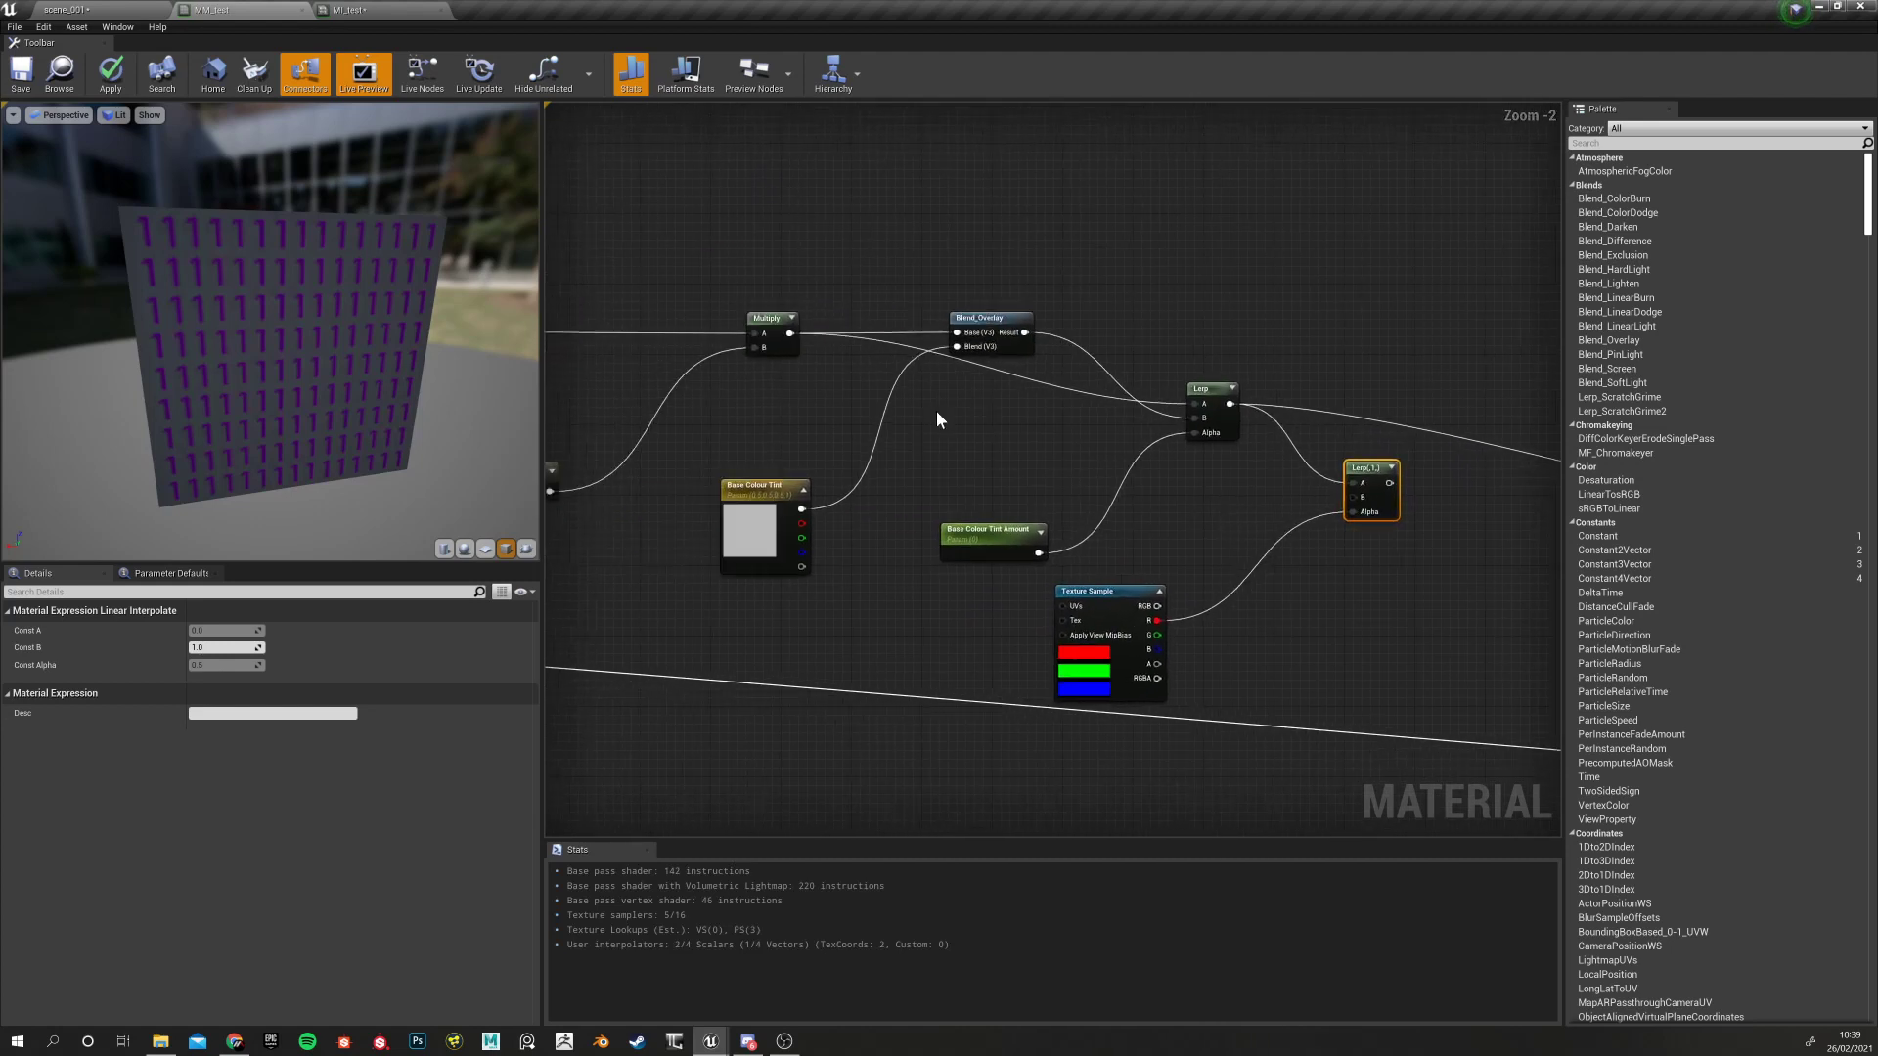
left_click_drag(789, 335, 1354, 497)
right_click_drag(1158, 540, 924, 531)
scroll(965, 519, "up", 1)
scroll(1039, 502, "up", 1)
right_click(1088, 463)
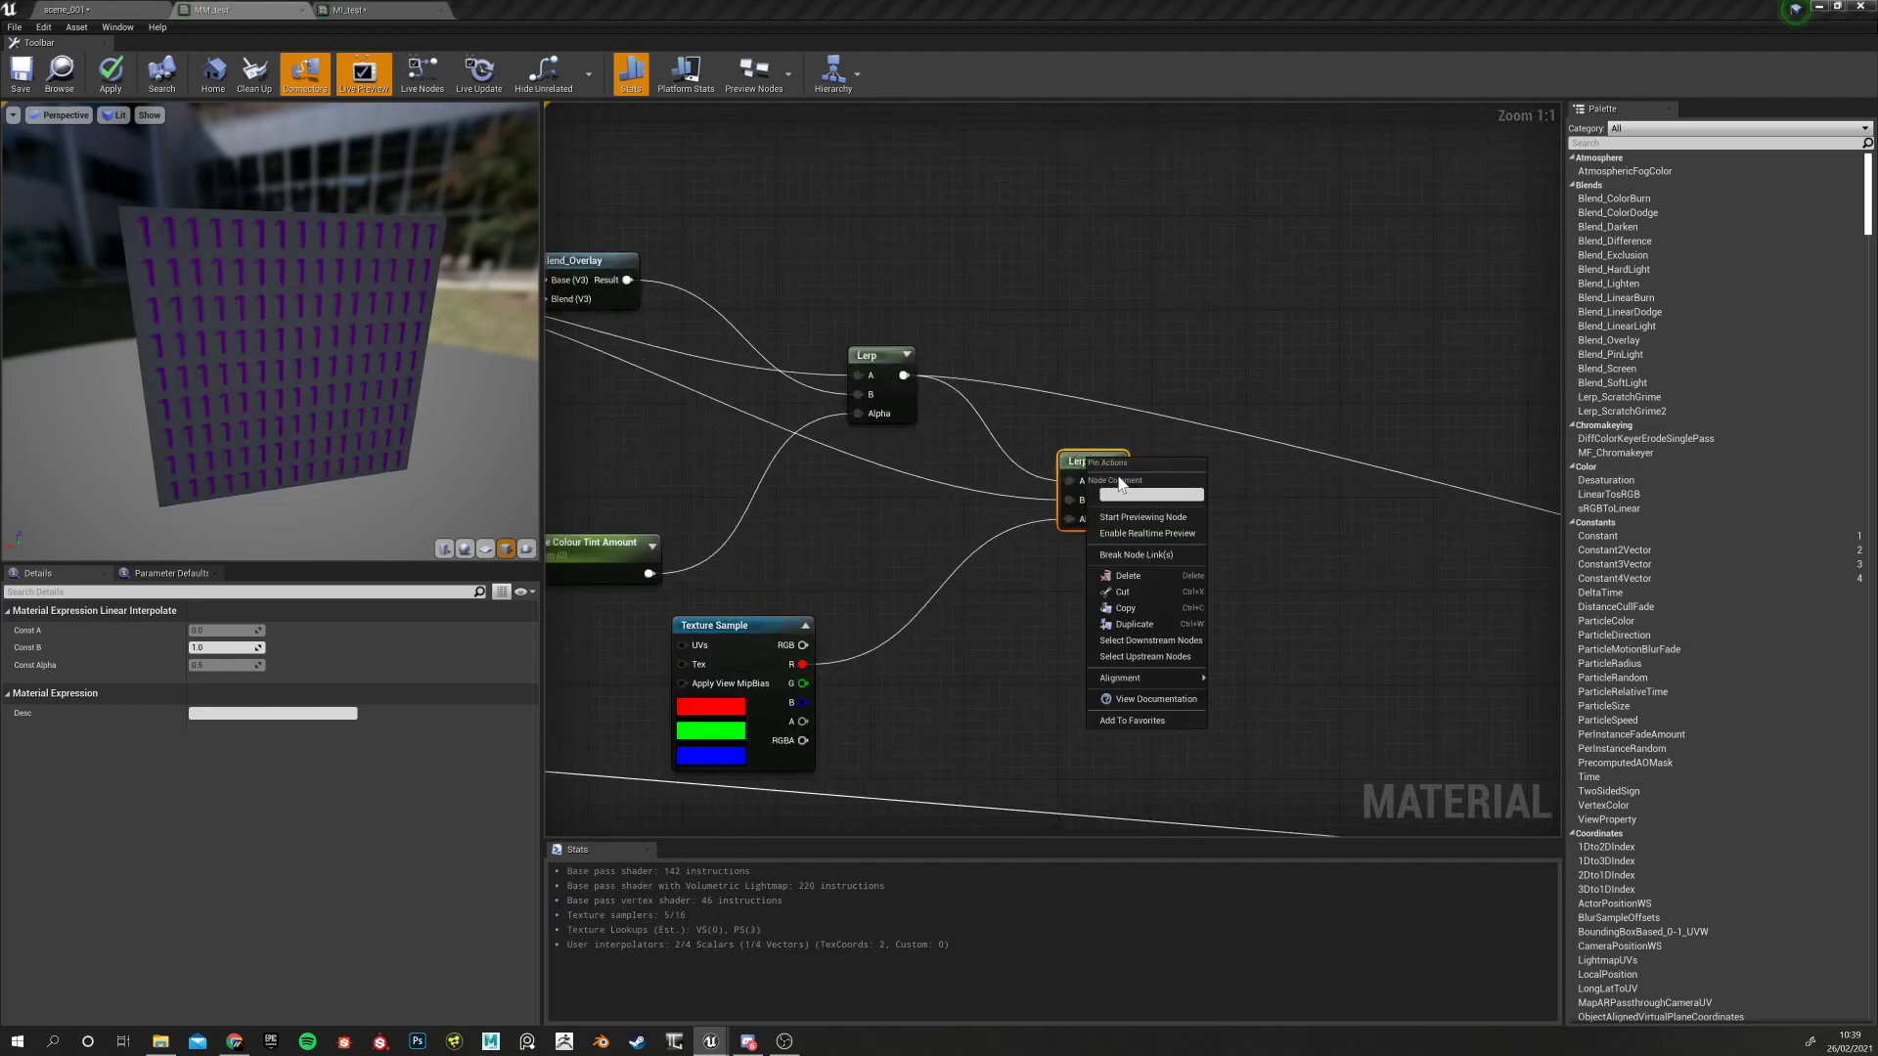
Preview the new Lerp on the mesh and set Base Colour Tint's default colour to red
left_click(1134, 519)
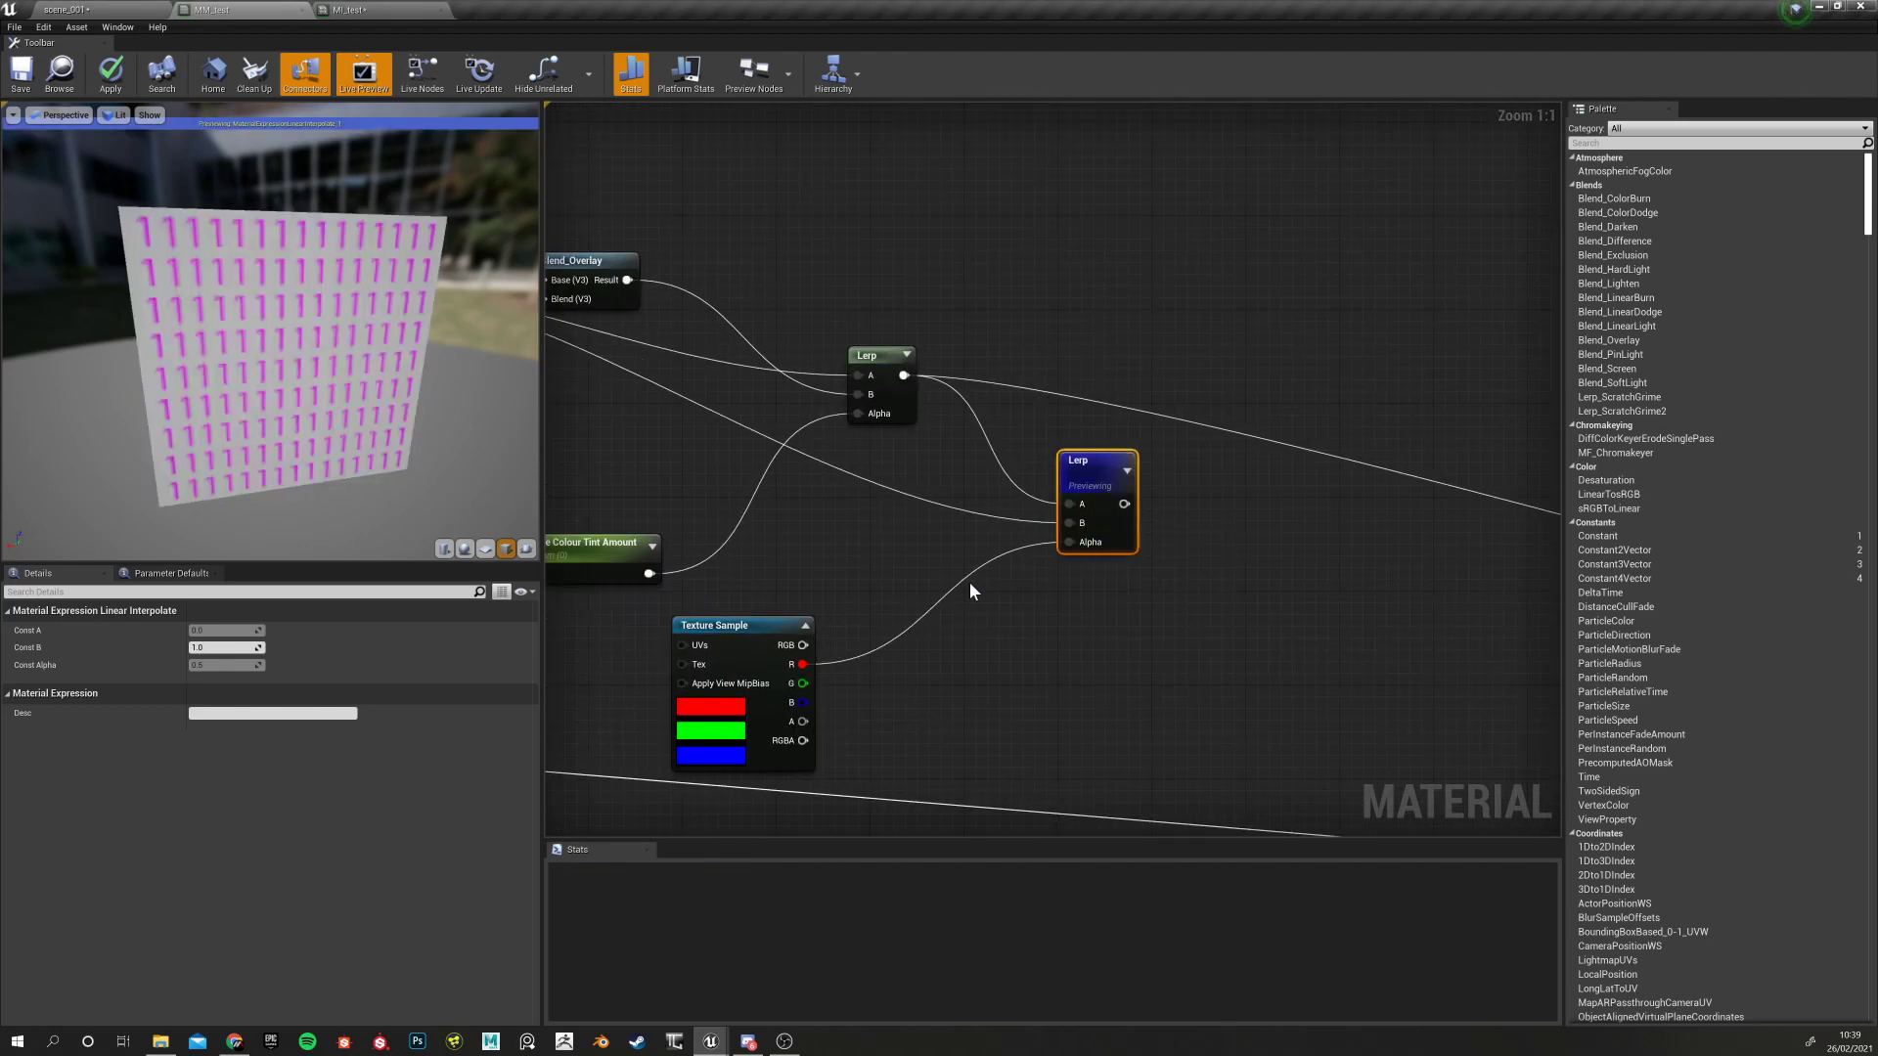
right_click_drag(838, 524, 1093, 530)
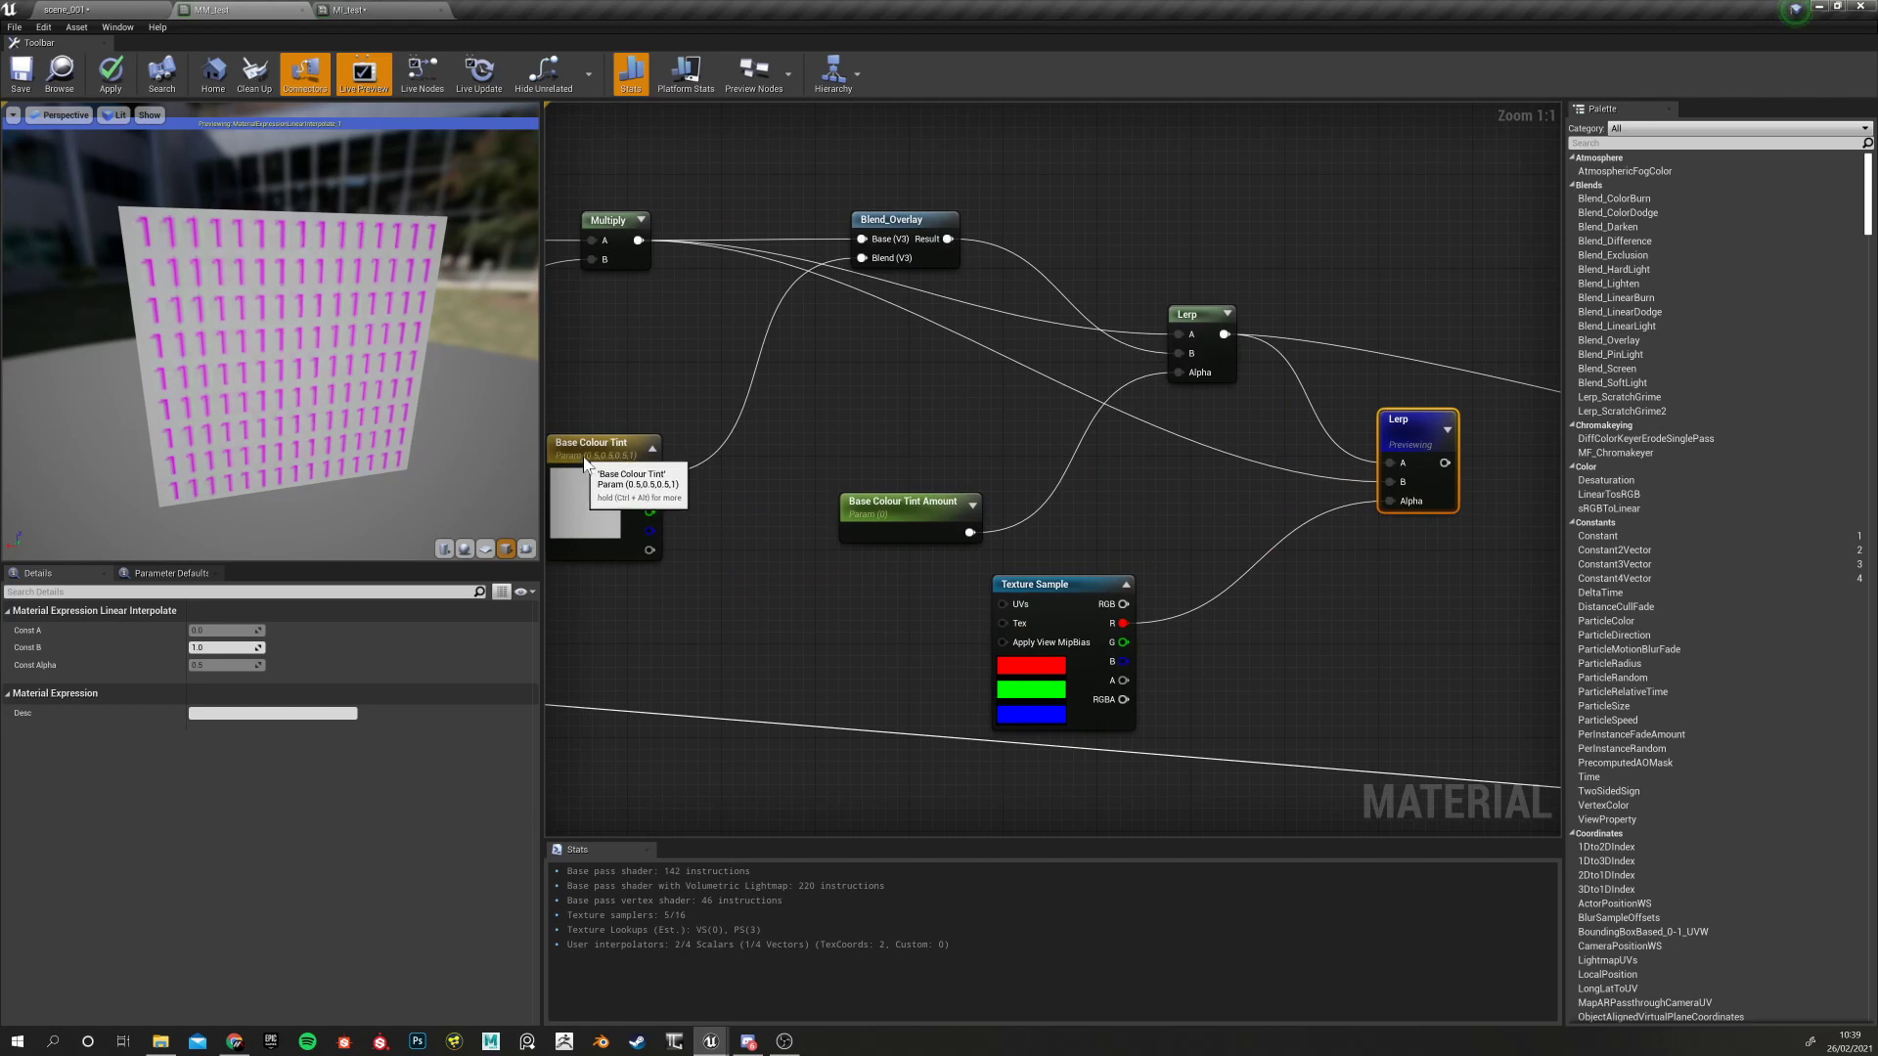
left_click(587, 490)
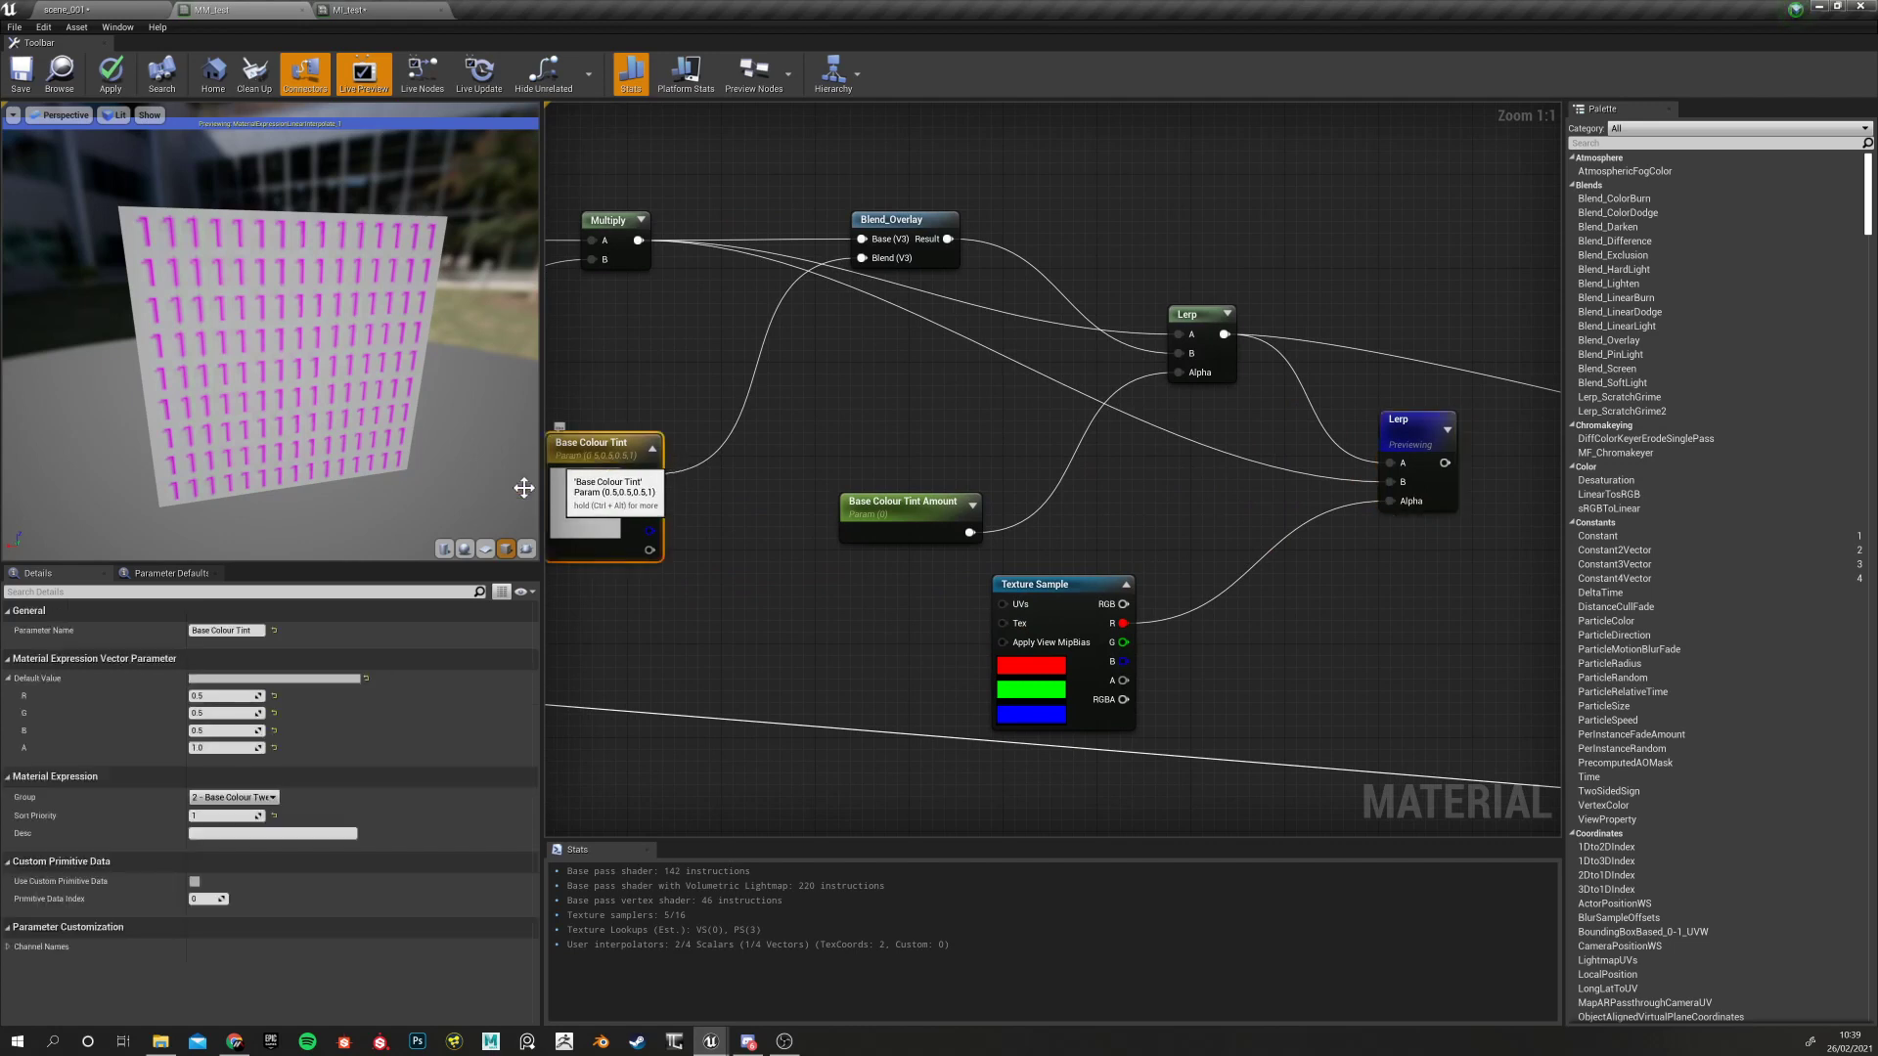
left_click(309, 678)
left_click_drag(1227, 881, 1159, 629)
left_click(1209, 968)
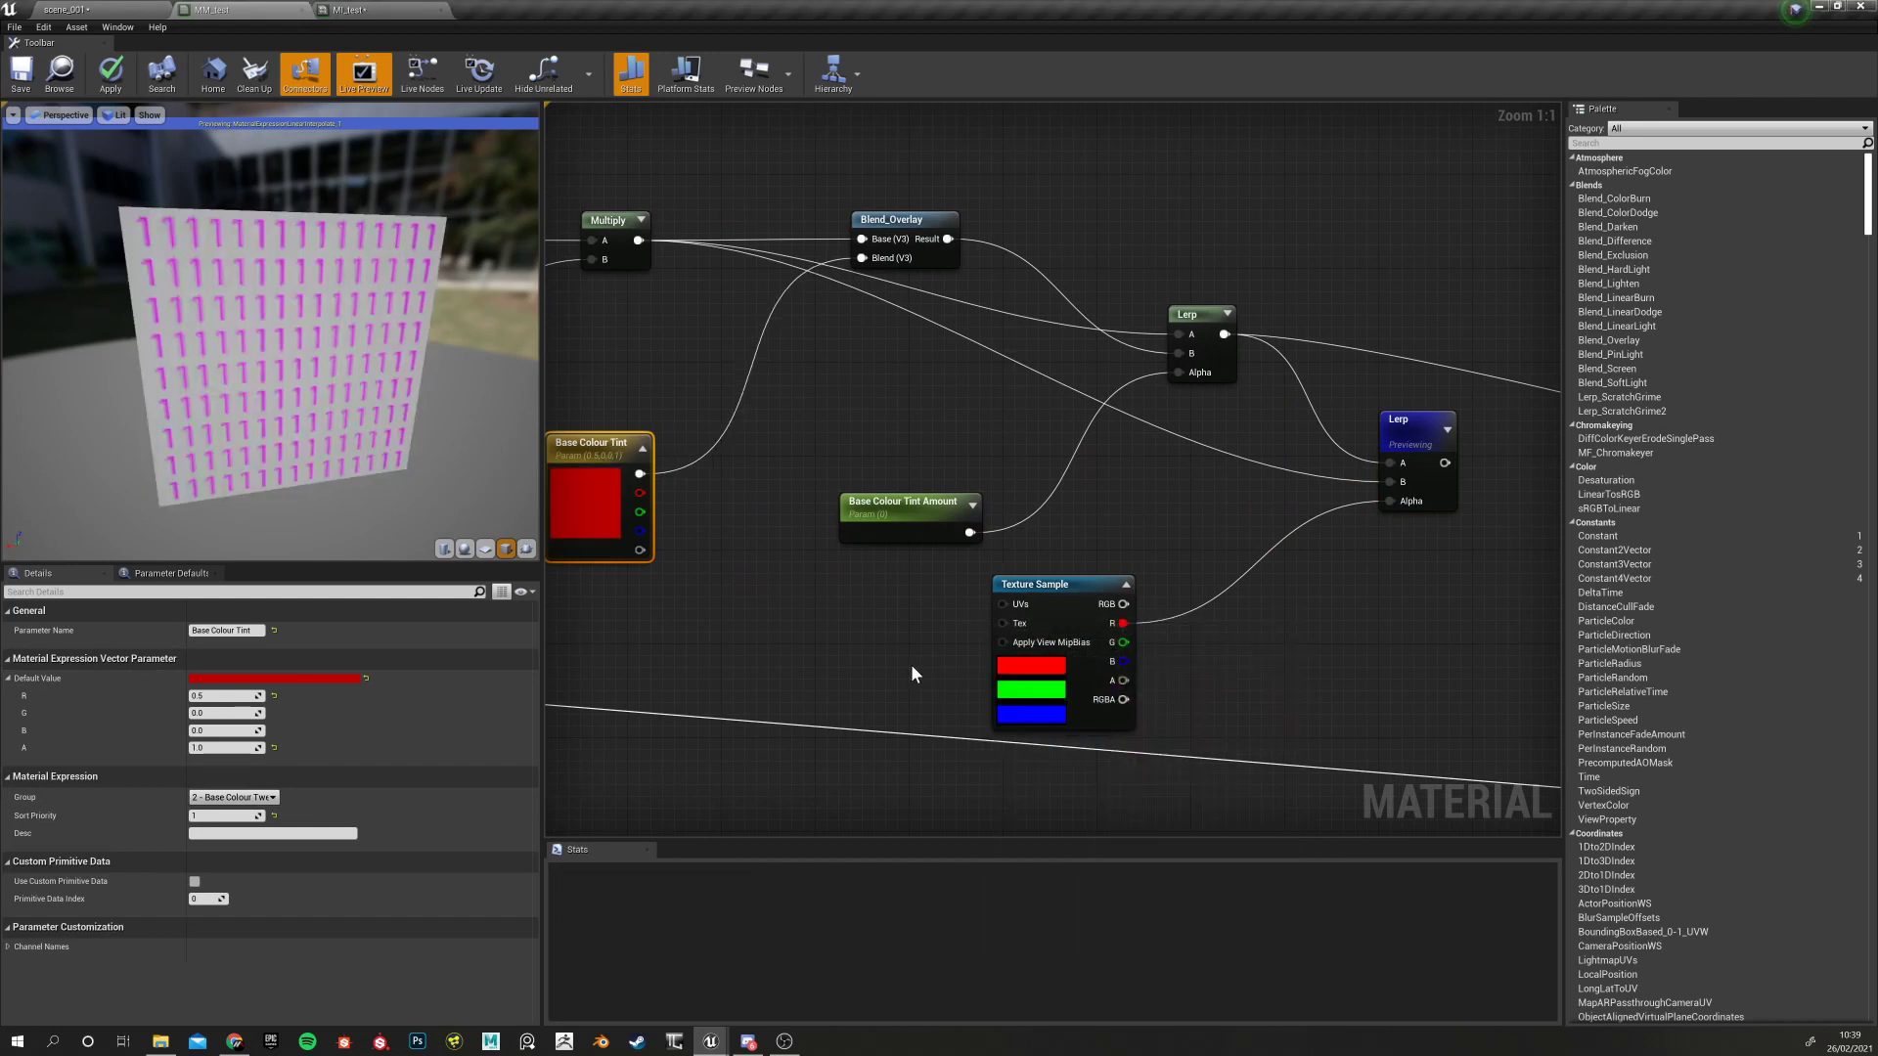
Check the cube's top in the preview and tidy the Multiply and Texture Sample positions
scroll(1187, 545, "down", 11)
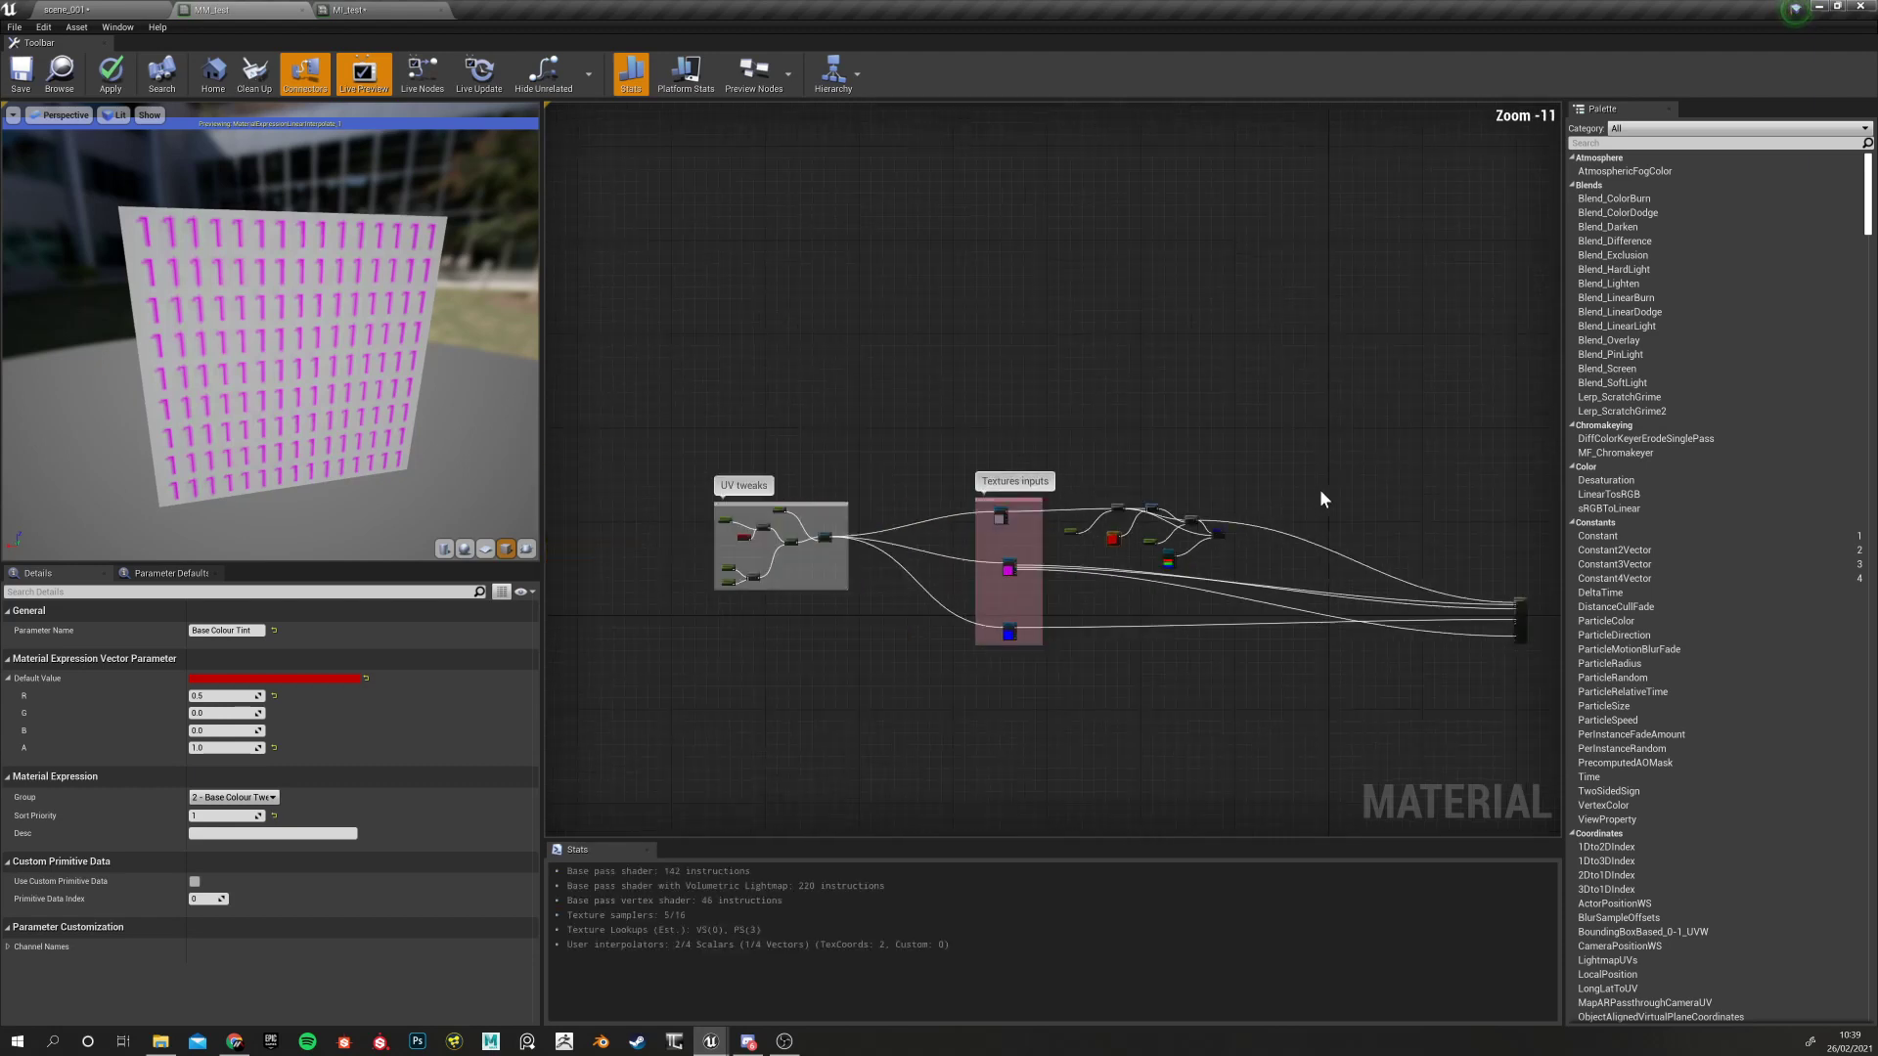
scroll(1200, 556, "up", 4)
scroll(1211, 538, "up", 7)
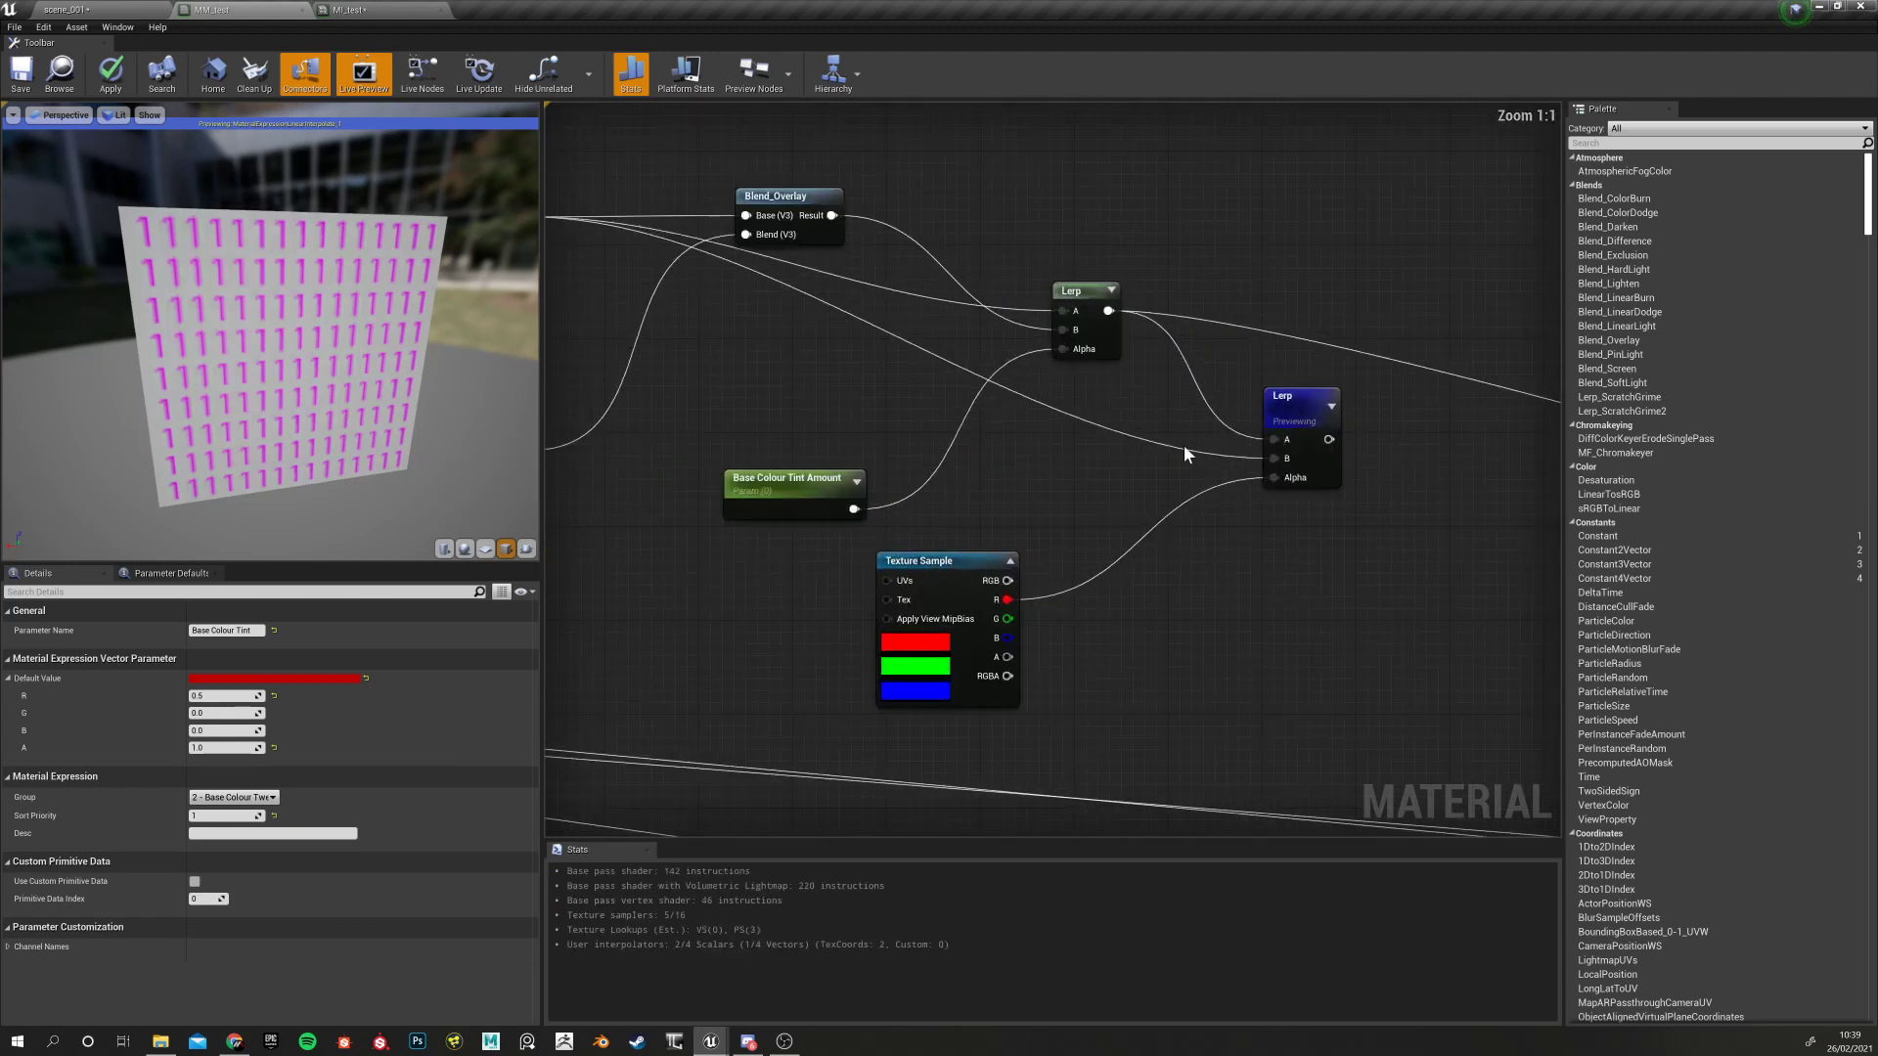
left_click_drag(312, 377, 235, 478)
left_click(1316, 396)
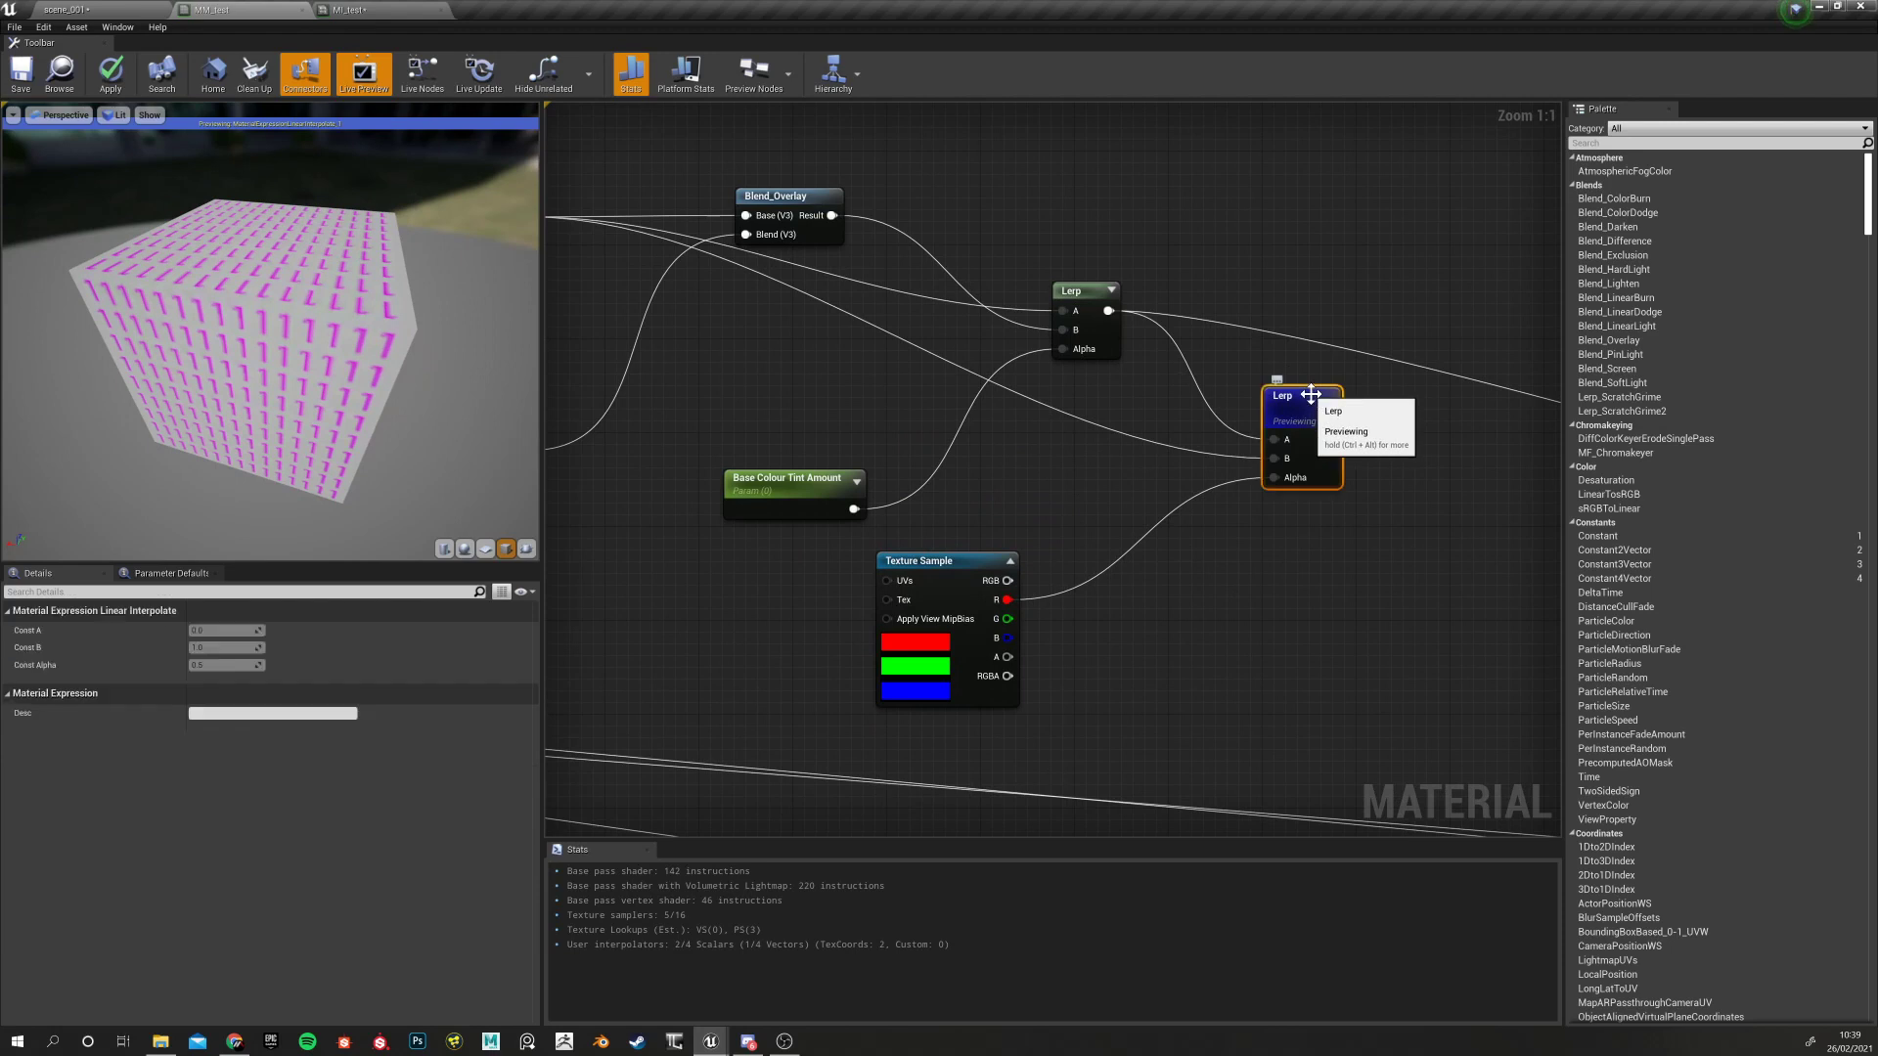
right_click_drag(1192, 436, 1435, 562)
left_click(714, 299)
left_click_drag(712, 298, 700, 358)
right_click_drag(954, 539, 877, 493)
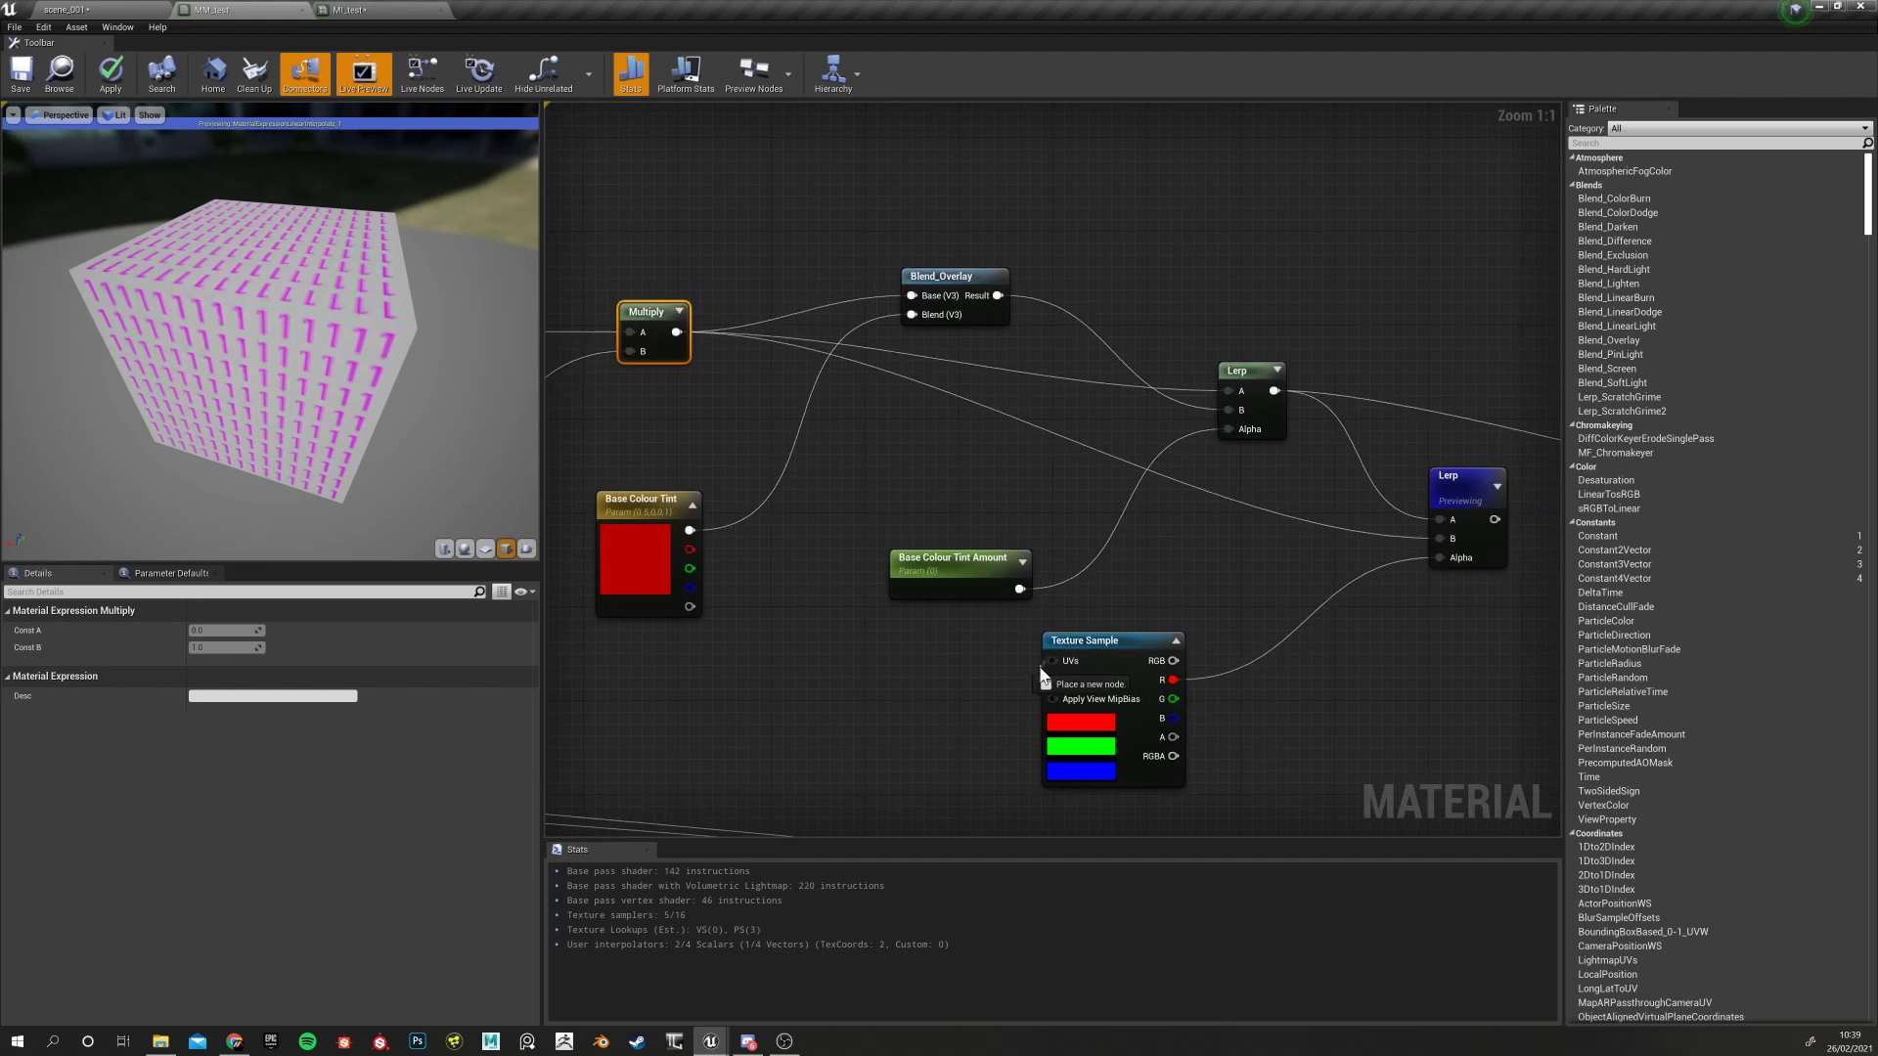
left_click(1099, 644)
left_click_drag(1099, 644, 1050, 656)
right_click_drag(1201, 583, 1130, 652)
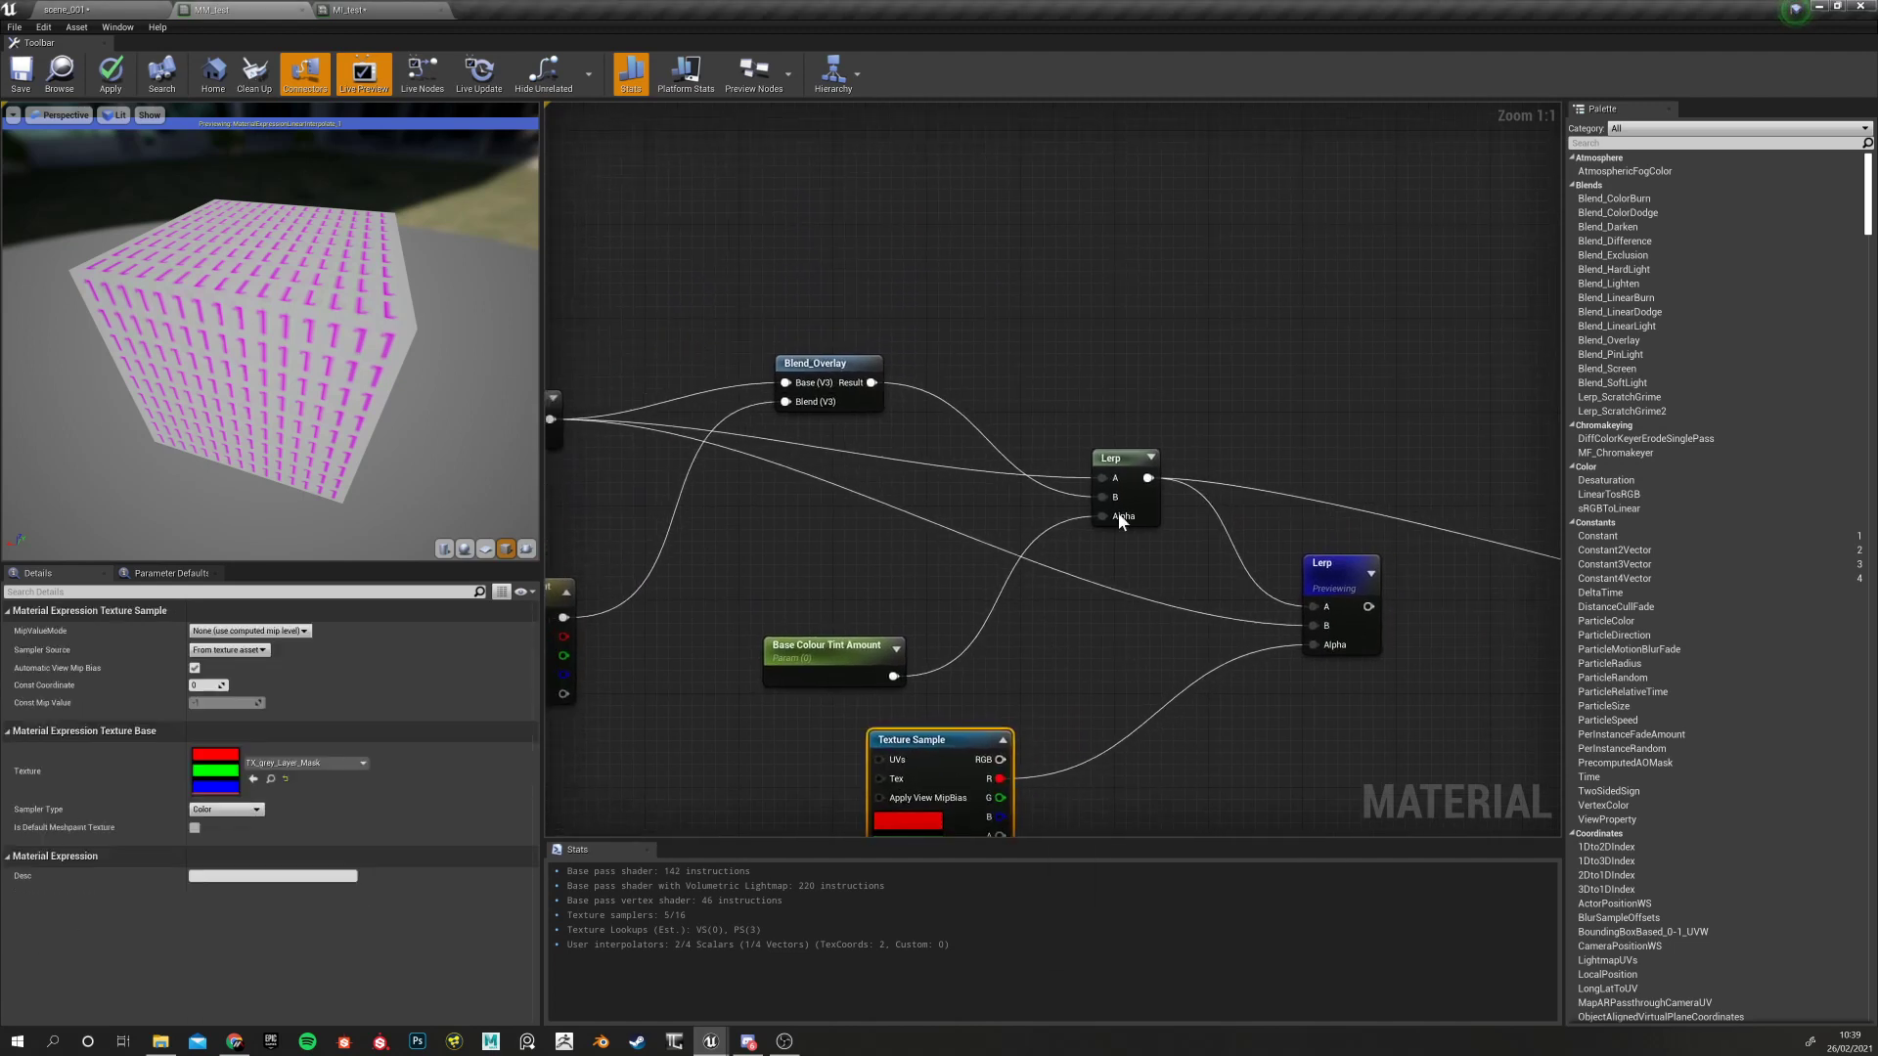
left_click(1118, 513)
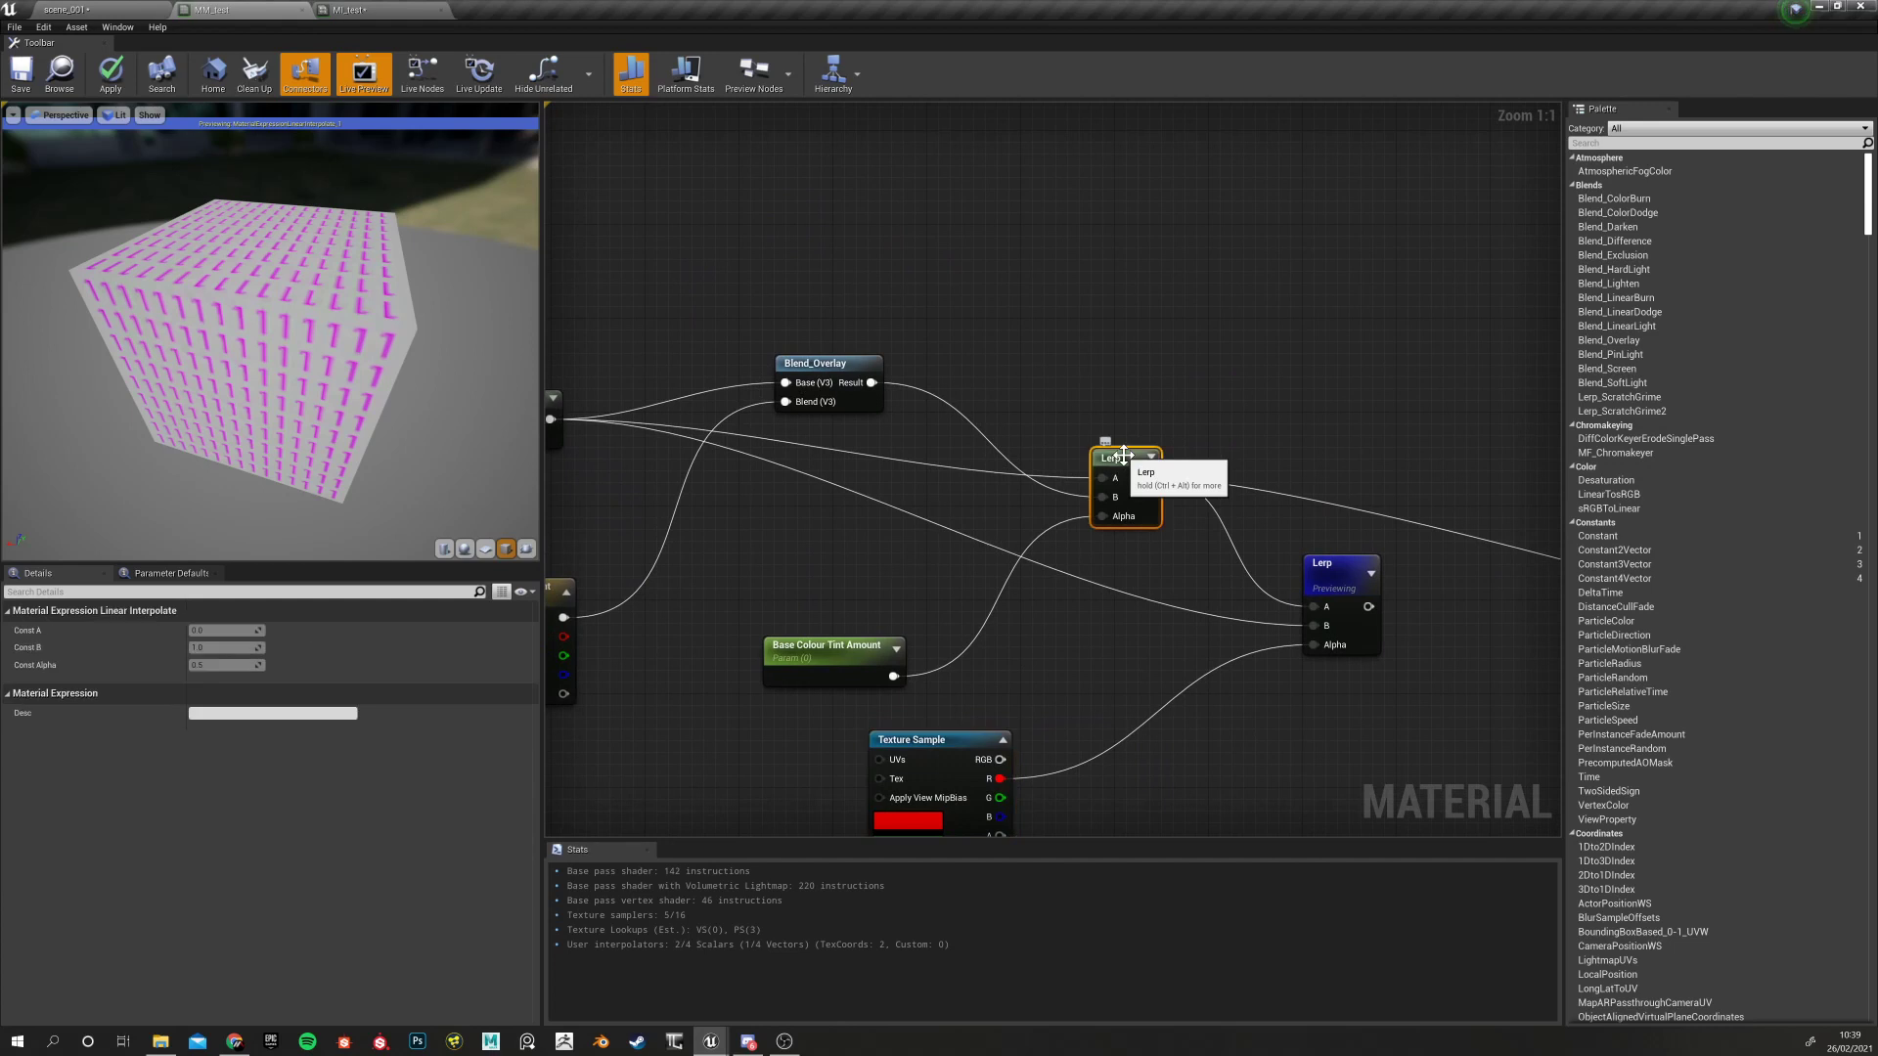
Set Base Colour Tint Amount's default to 1.0 and wire the first Lerp into the second Lerp's B
left_click(782, 648)
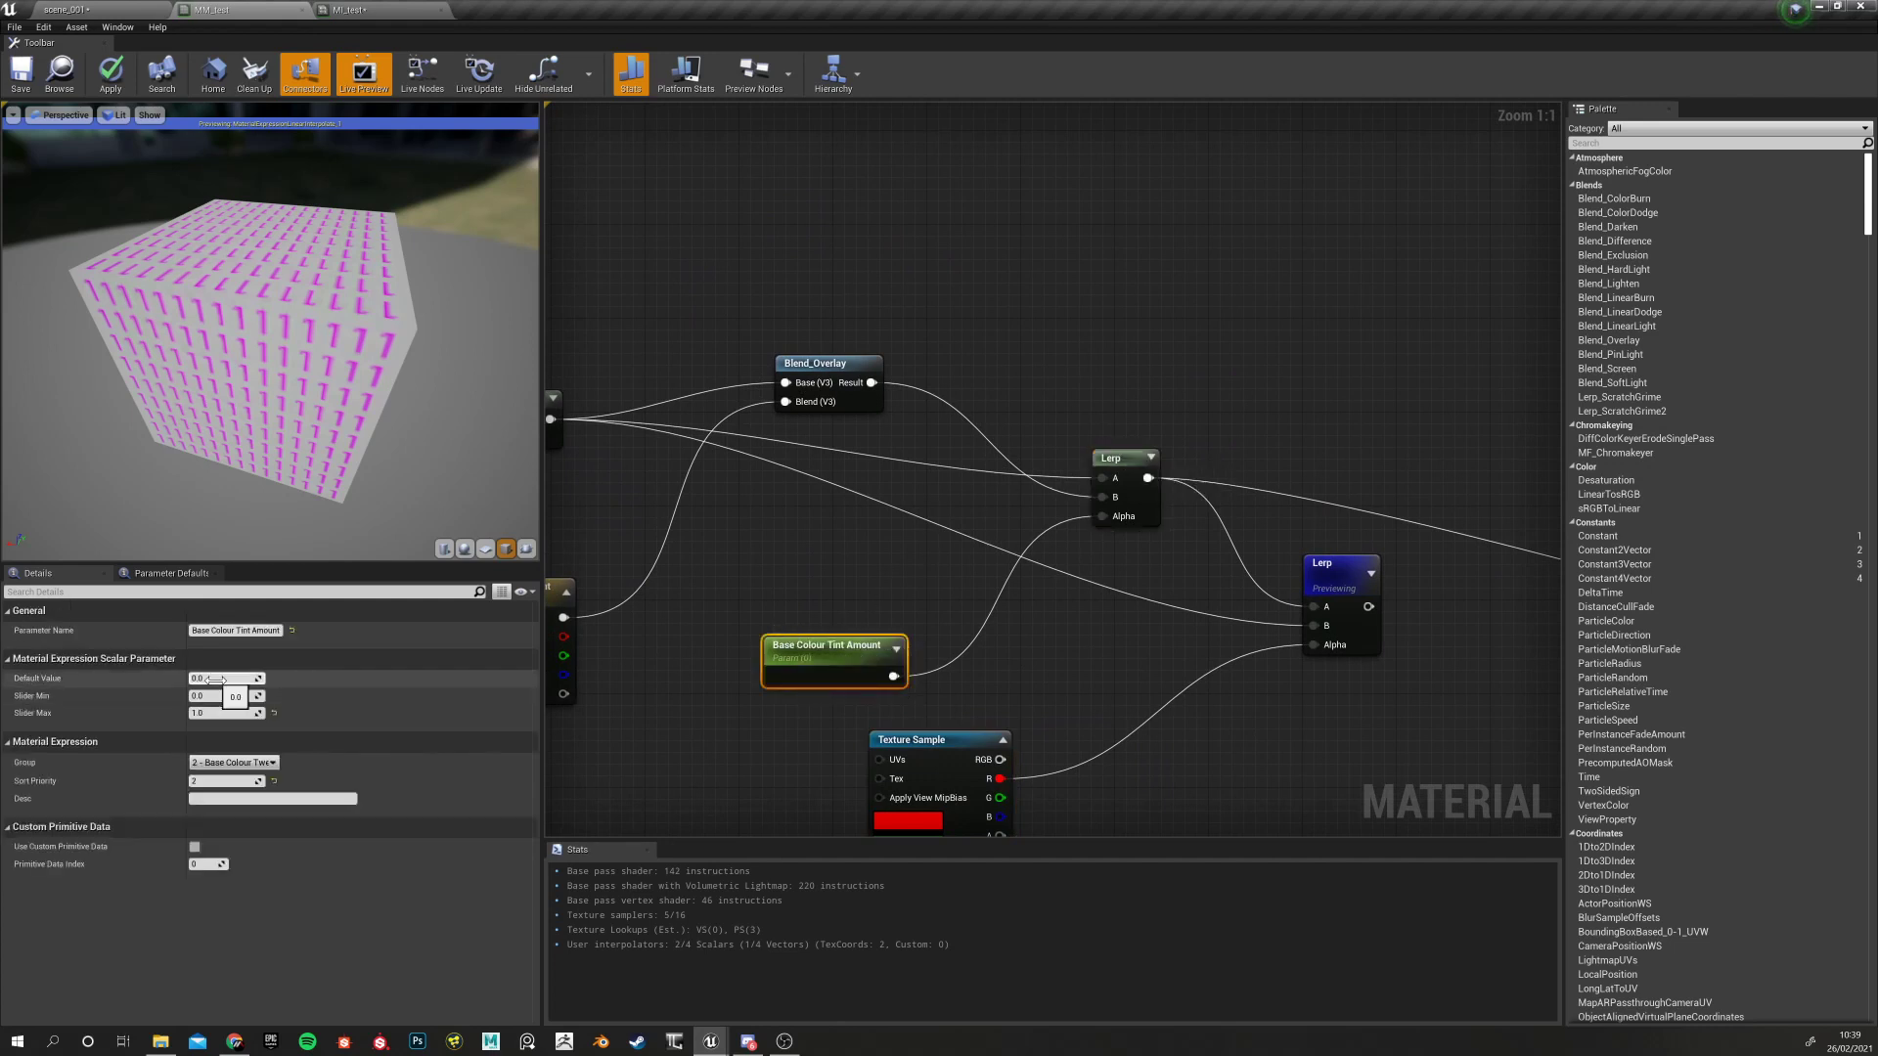
left_click(254, 678)
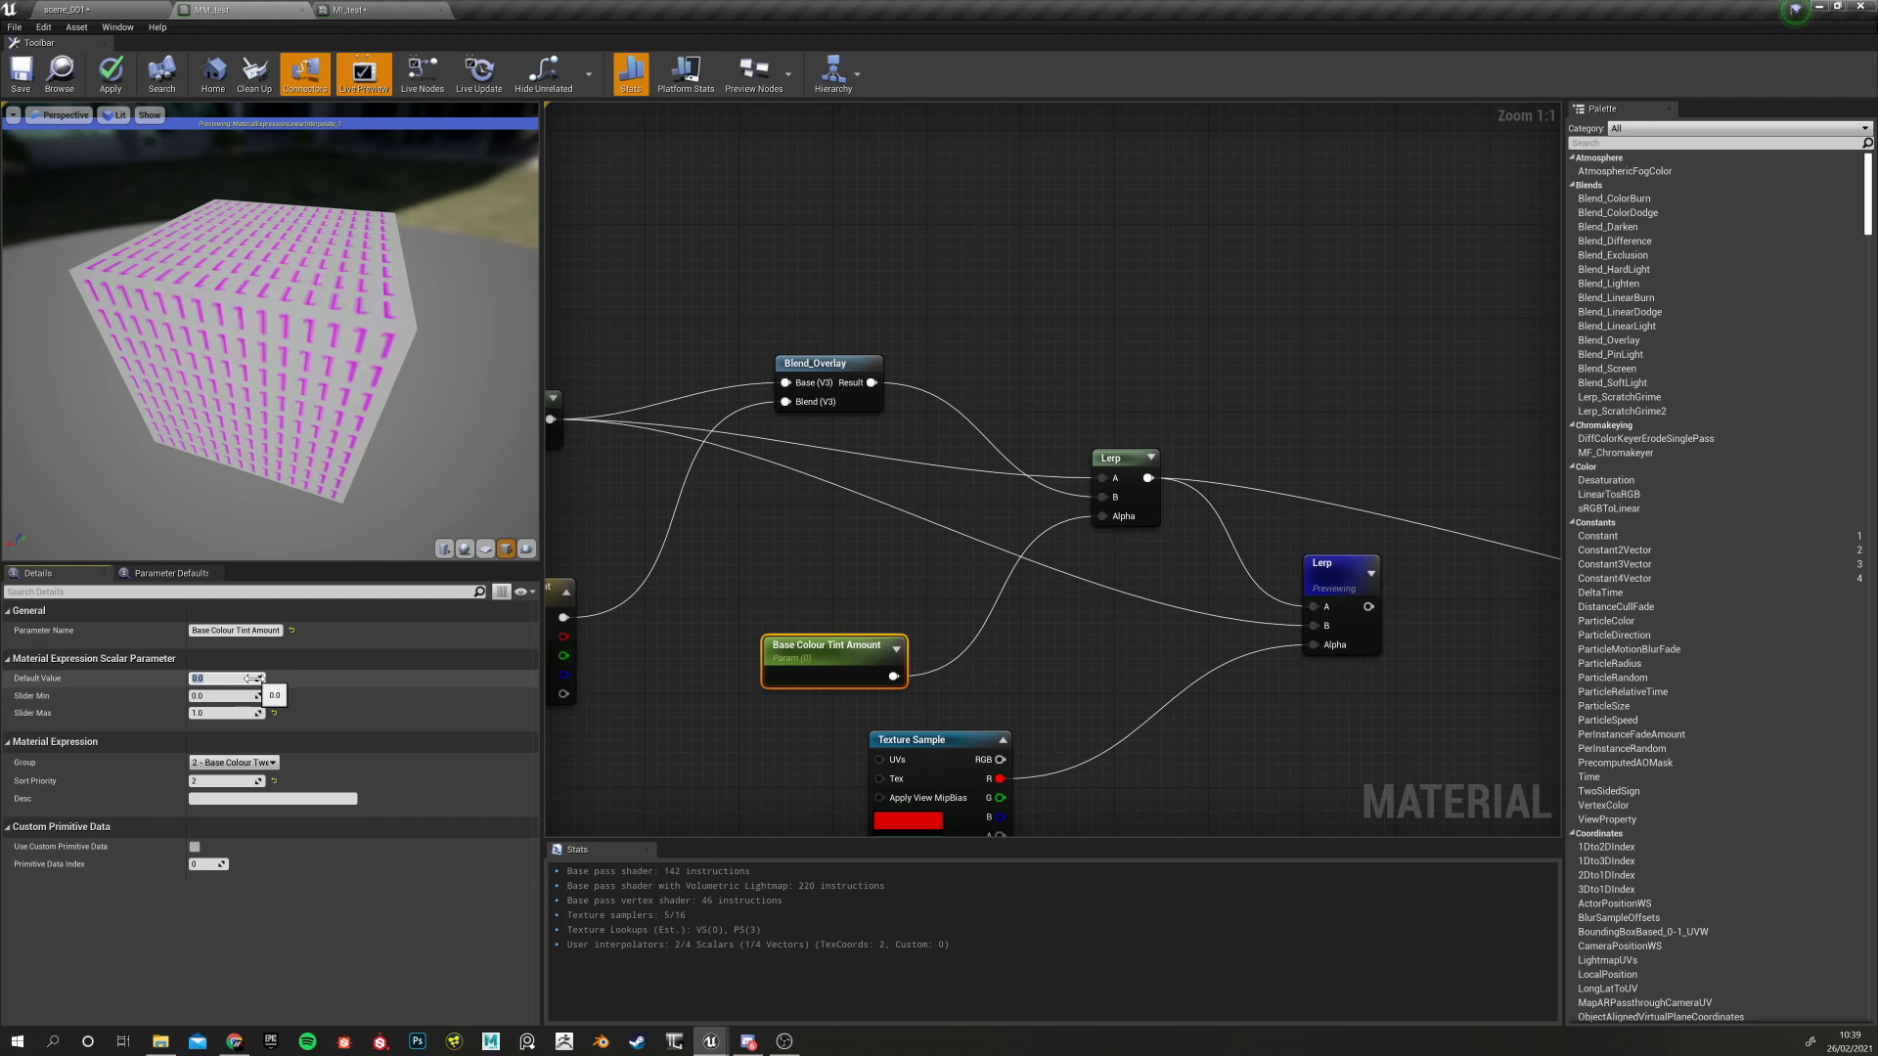
key("Return")
left_click_drag(440, 450, 439, 450)
right_click_drag(1051, 661, 1072, 557)
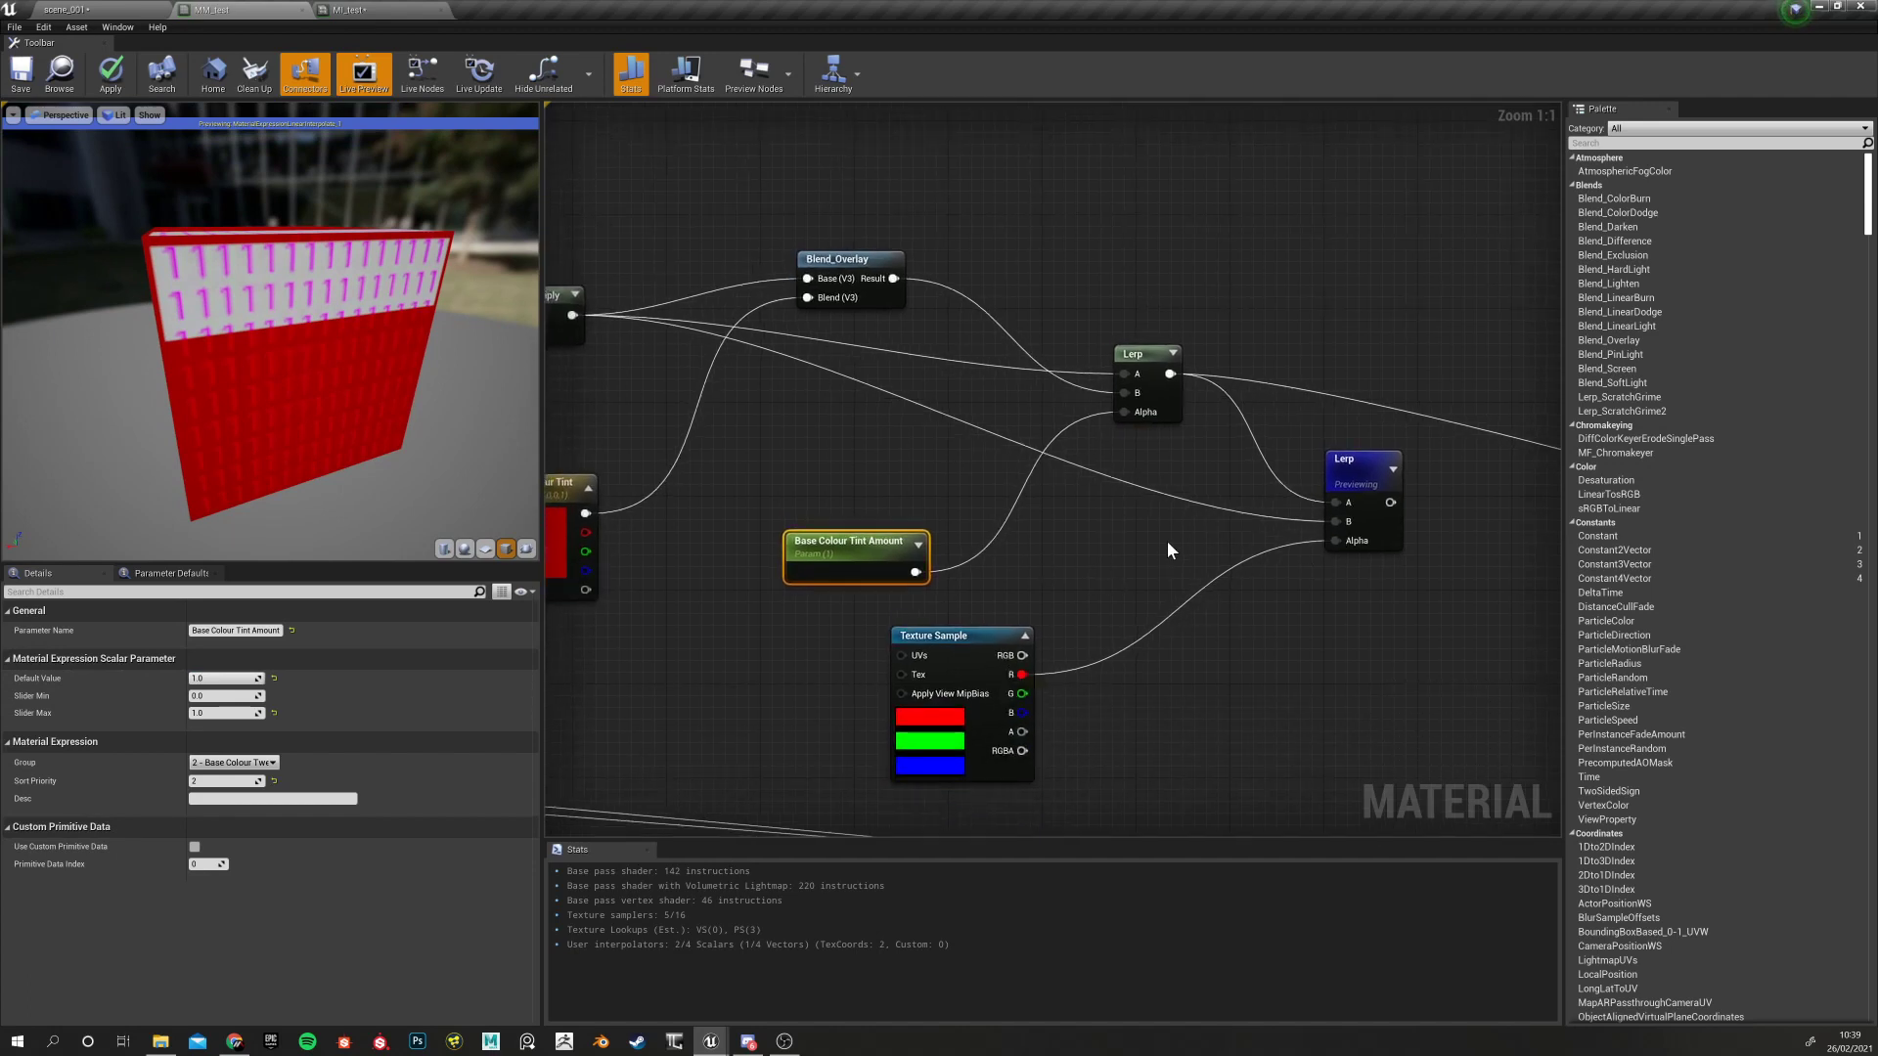
left_click_drag(1171, 373, 1331, 520)
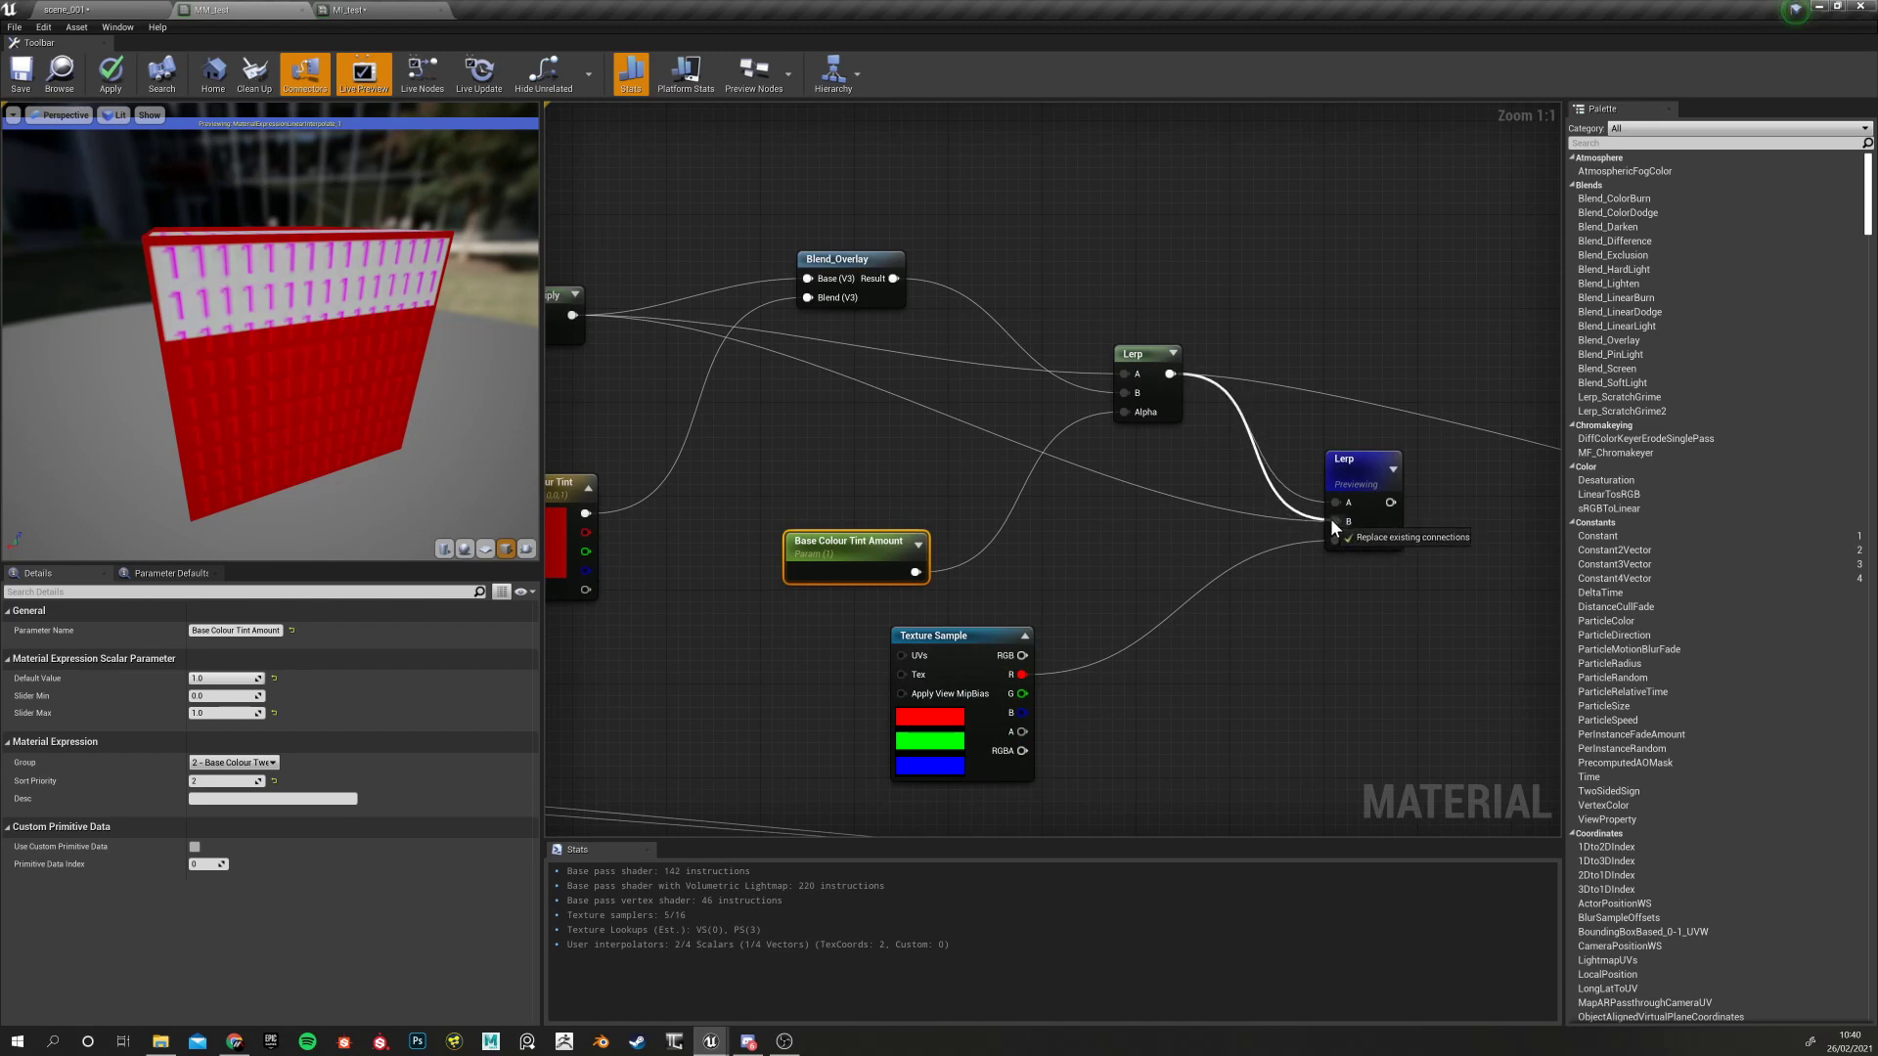
Rewire the second Lerp: first Lerp into B and Multiply's output into A
left_click_drag(1331, 520, 1332, 520)
right_click_drag(572, 315, 757, 359)
left_click_drag(755, 362, 1519, 546)
right_click_drag(1471, 517, 1186, 477)
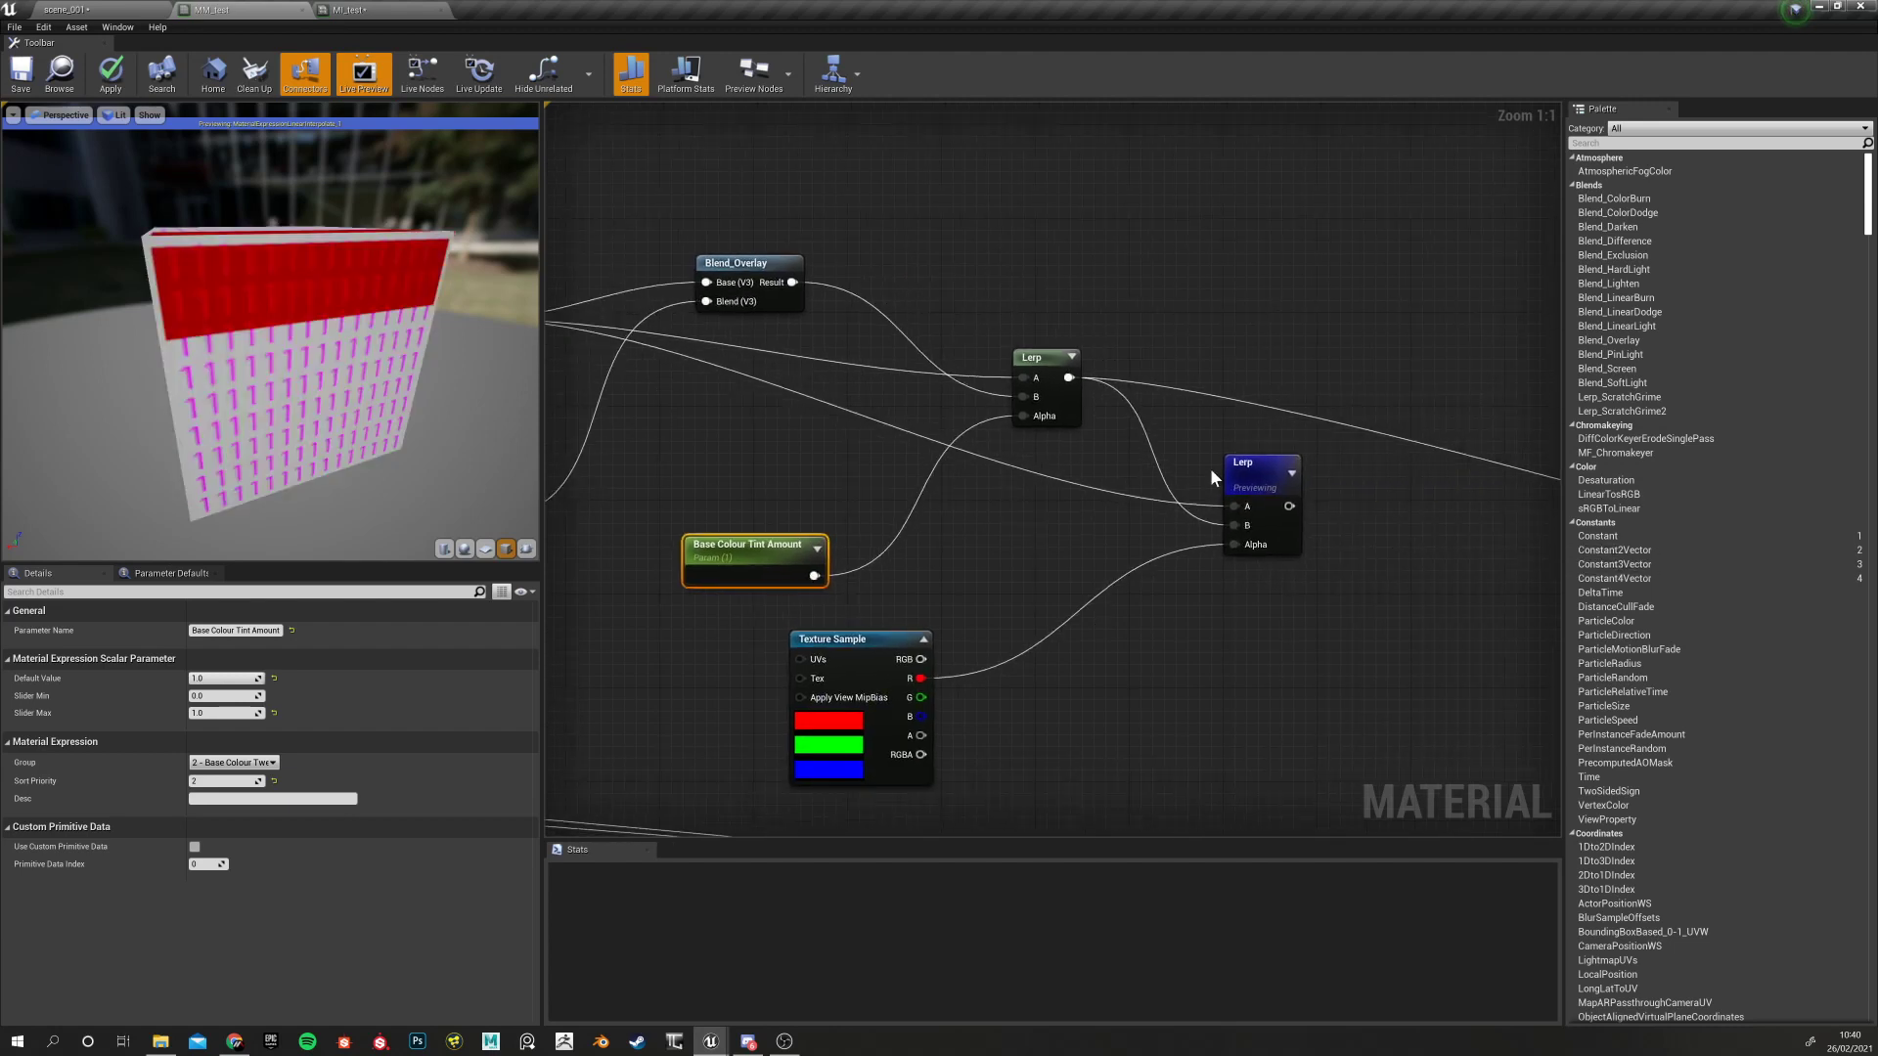
left_click(1250, 464)
Inspect the Base Colour Tint and Base Colour Tint Amount parameters
right_click_drag(1042, 538, 1184, 544)
right_click_drag(835, 655, 1062, 650)
left_click(797, 489)
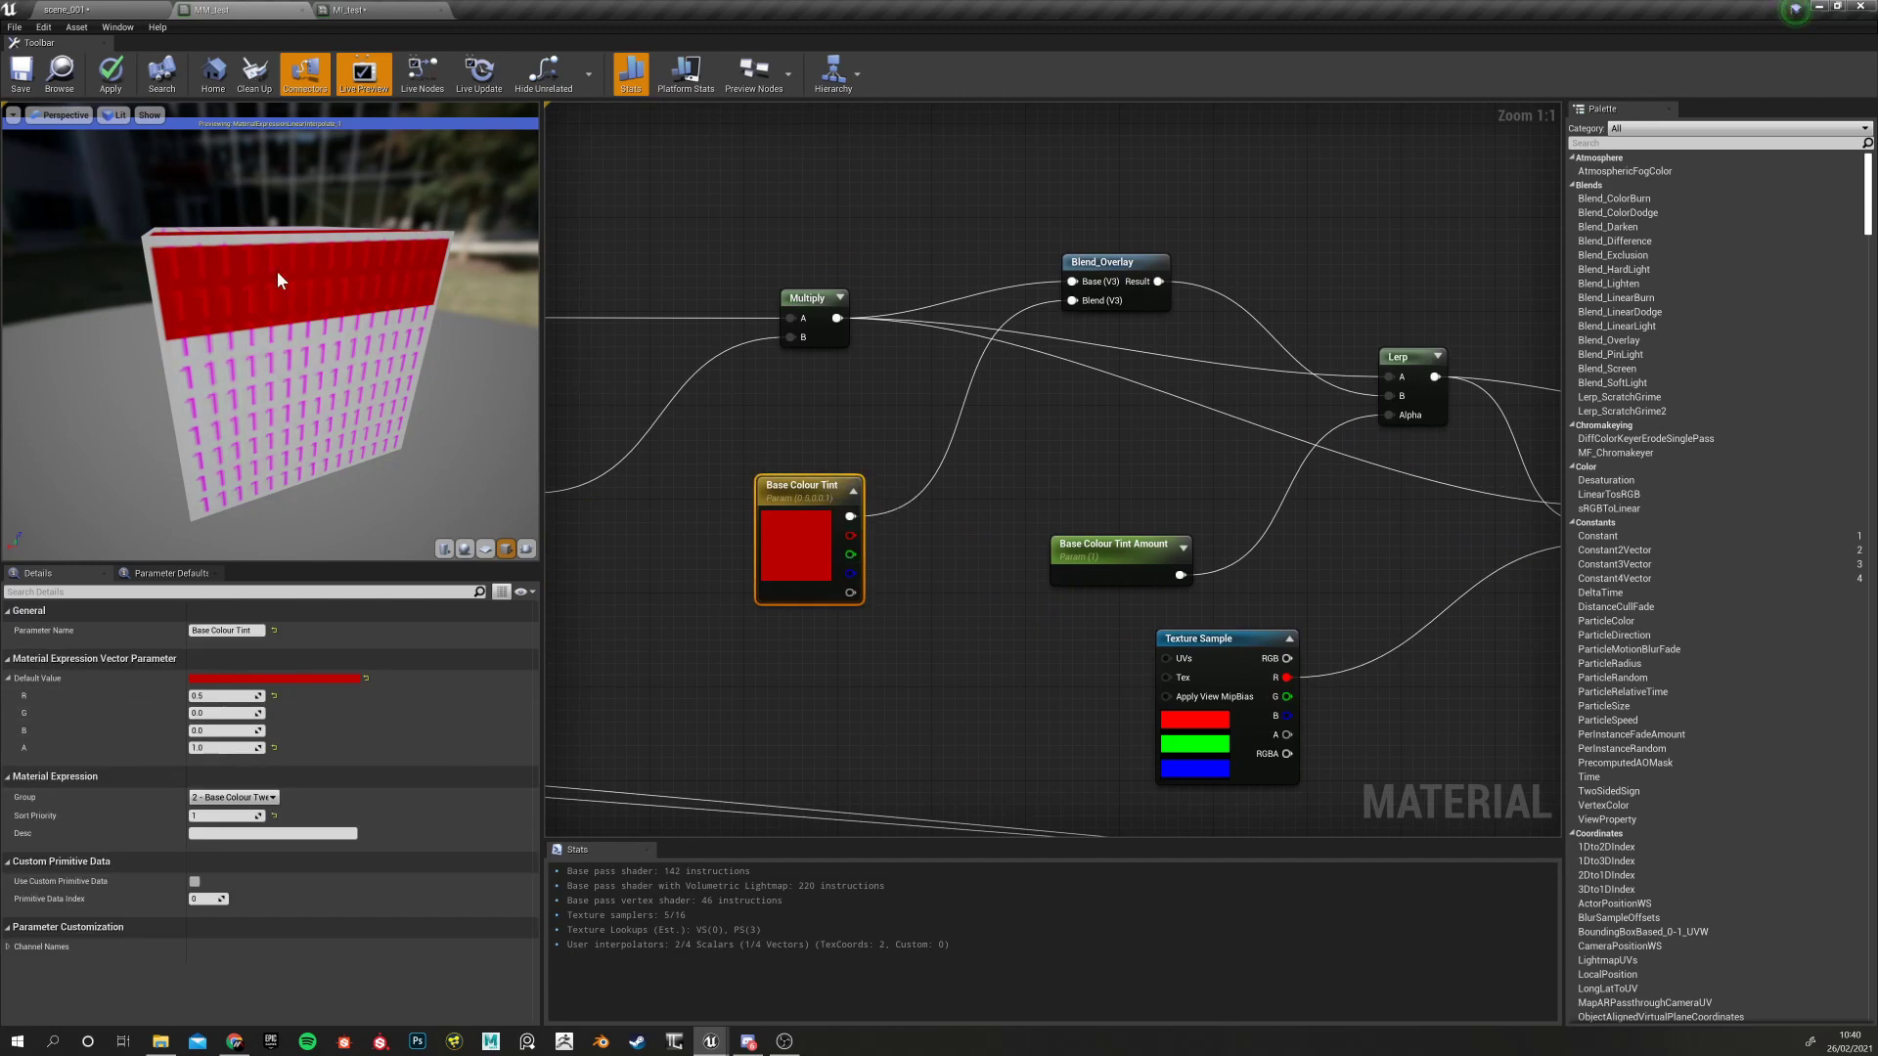
right_click_drag(974, 714, 771, 712)
left_click(909, 548)
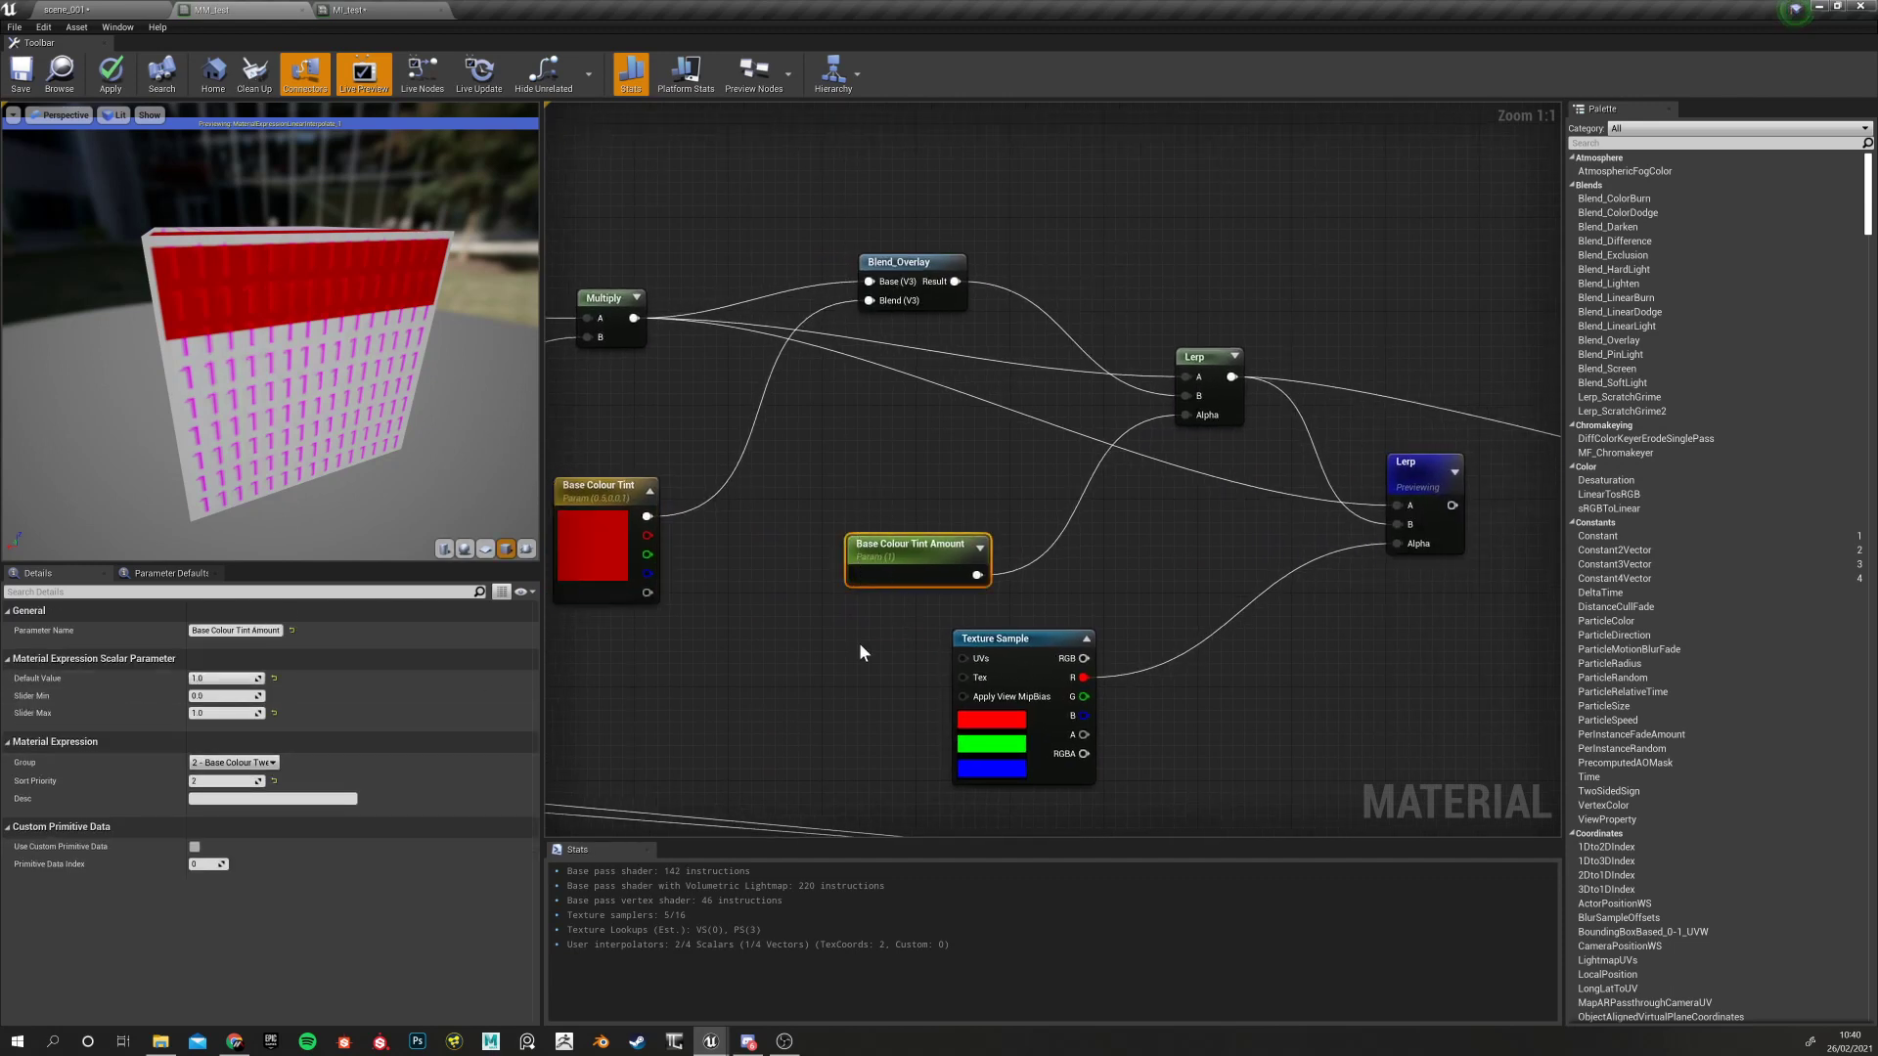
mouse_move(862, 714)
right_mouse_down()
mouse_move(1070, 754)
mouse_move(1093, 696)
mouse_move(1310, 681)
right_mouse_up()
scroll(1019, 641, "down", 3)
scroll(1019, 618, "up", 2)
scroll(895, 460, "down", 1)
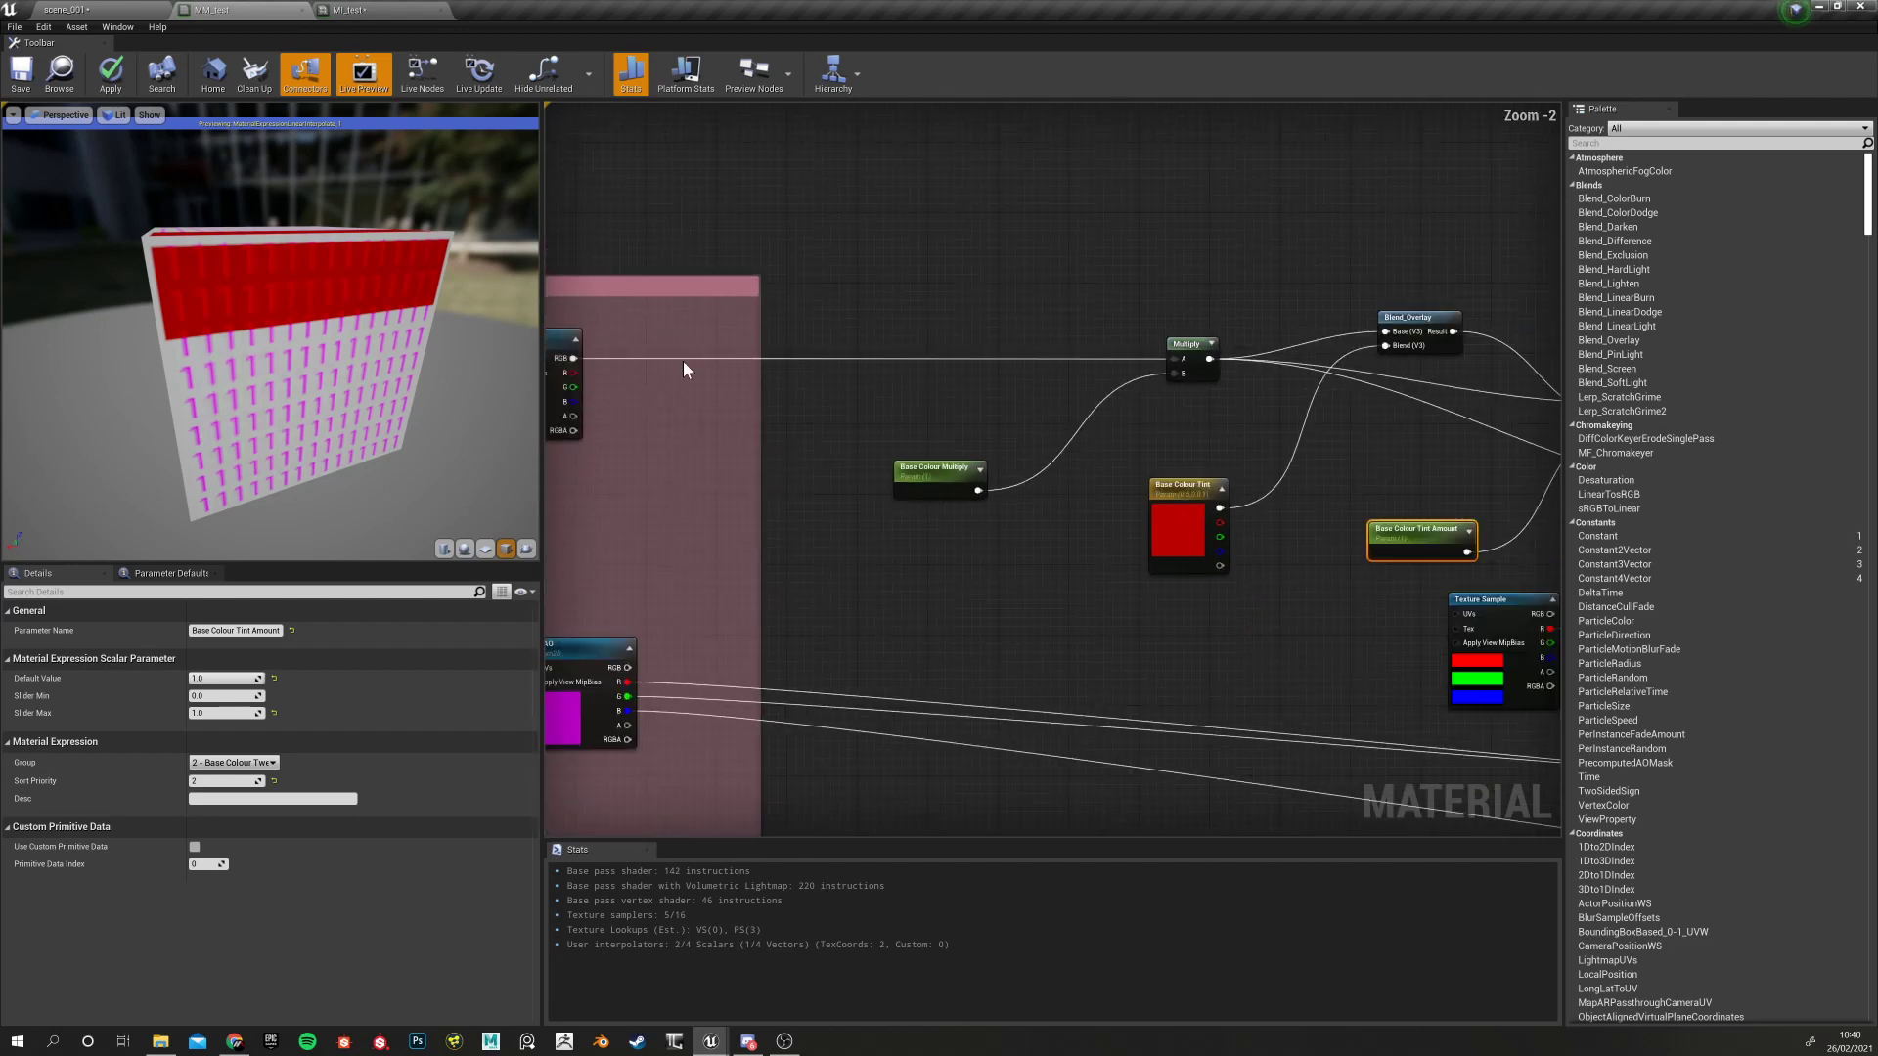
Rearrange Multiply and Blend_Overlay, placing Base Colour Tint above Multiply
left_click(1184, 360)
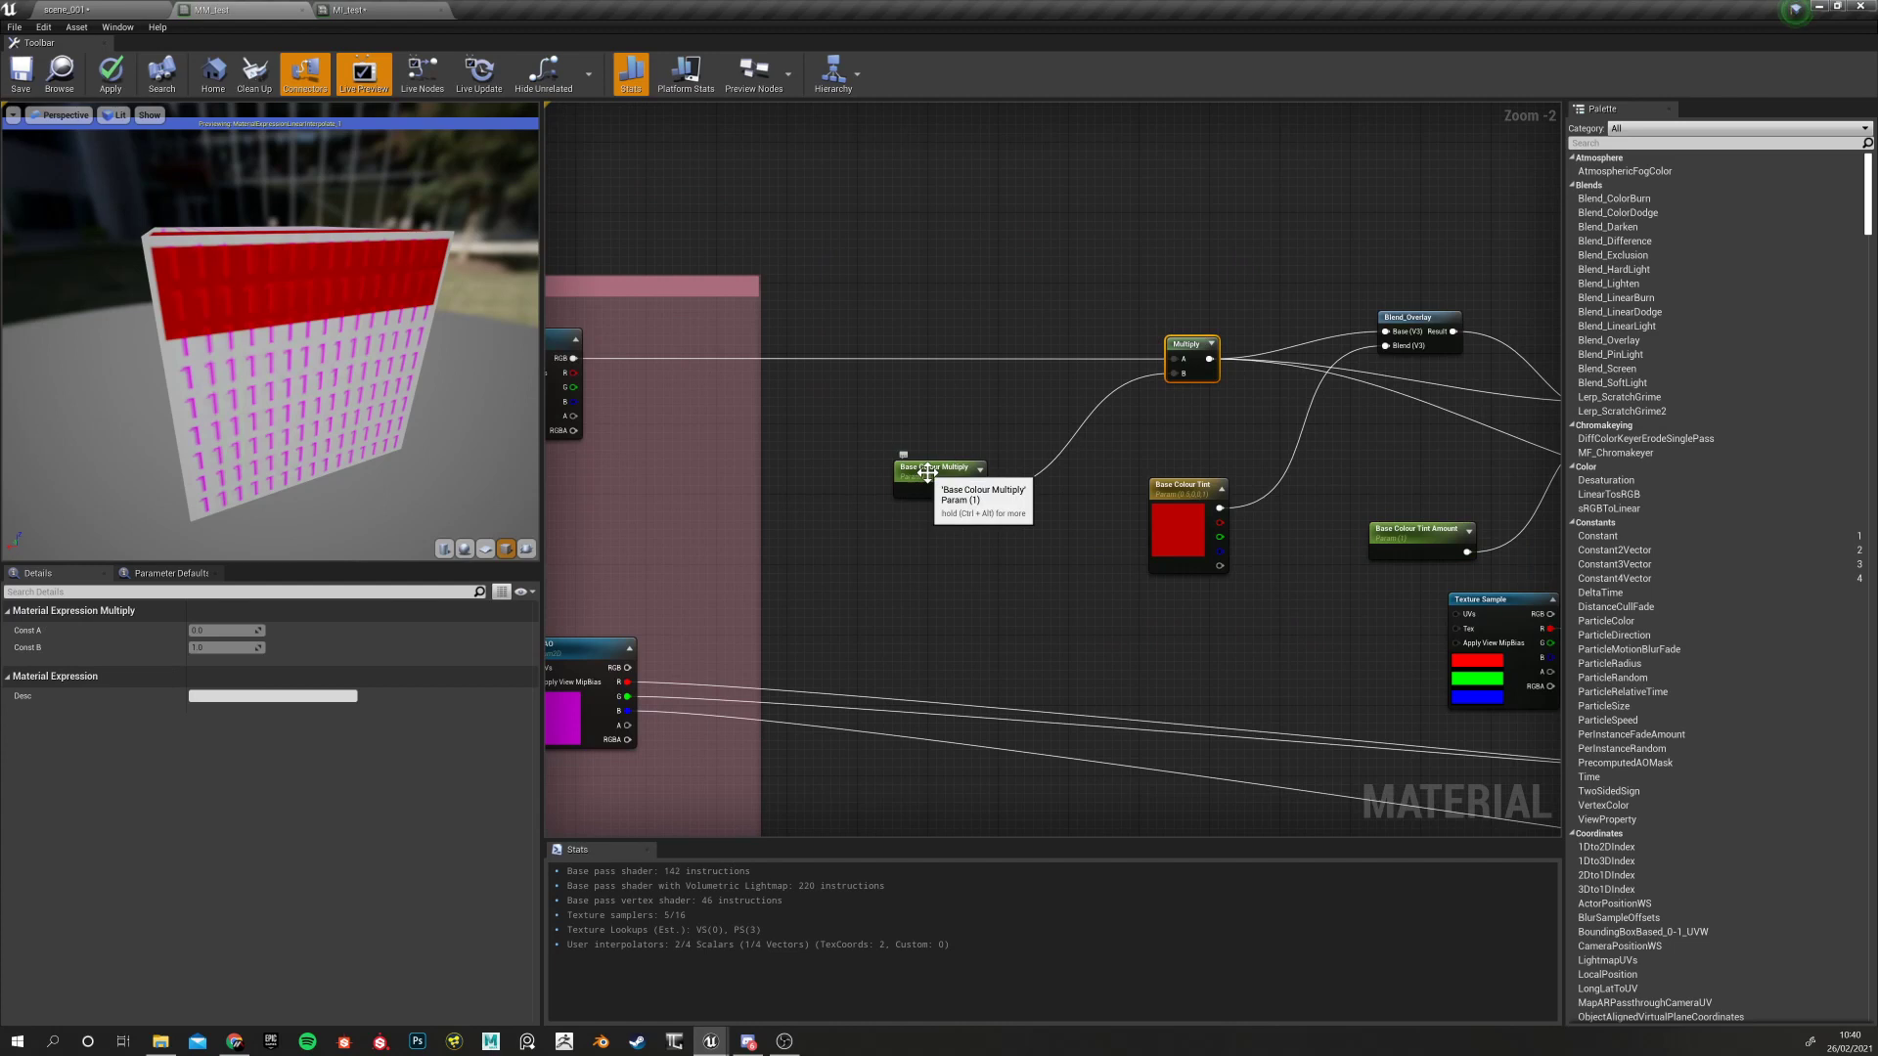
right_click_drag(1124, 448, 794, 396)
left_click_drag(812, 388, 794, 389)
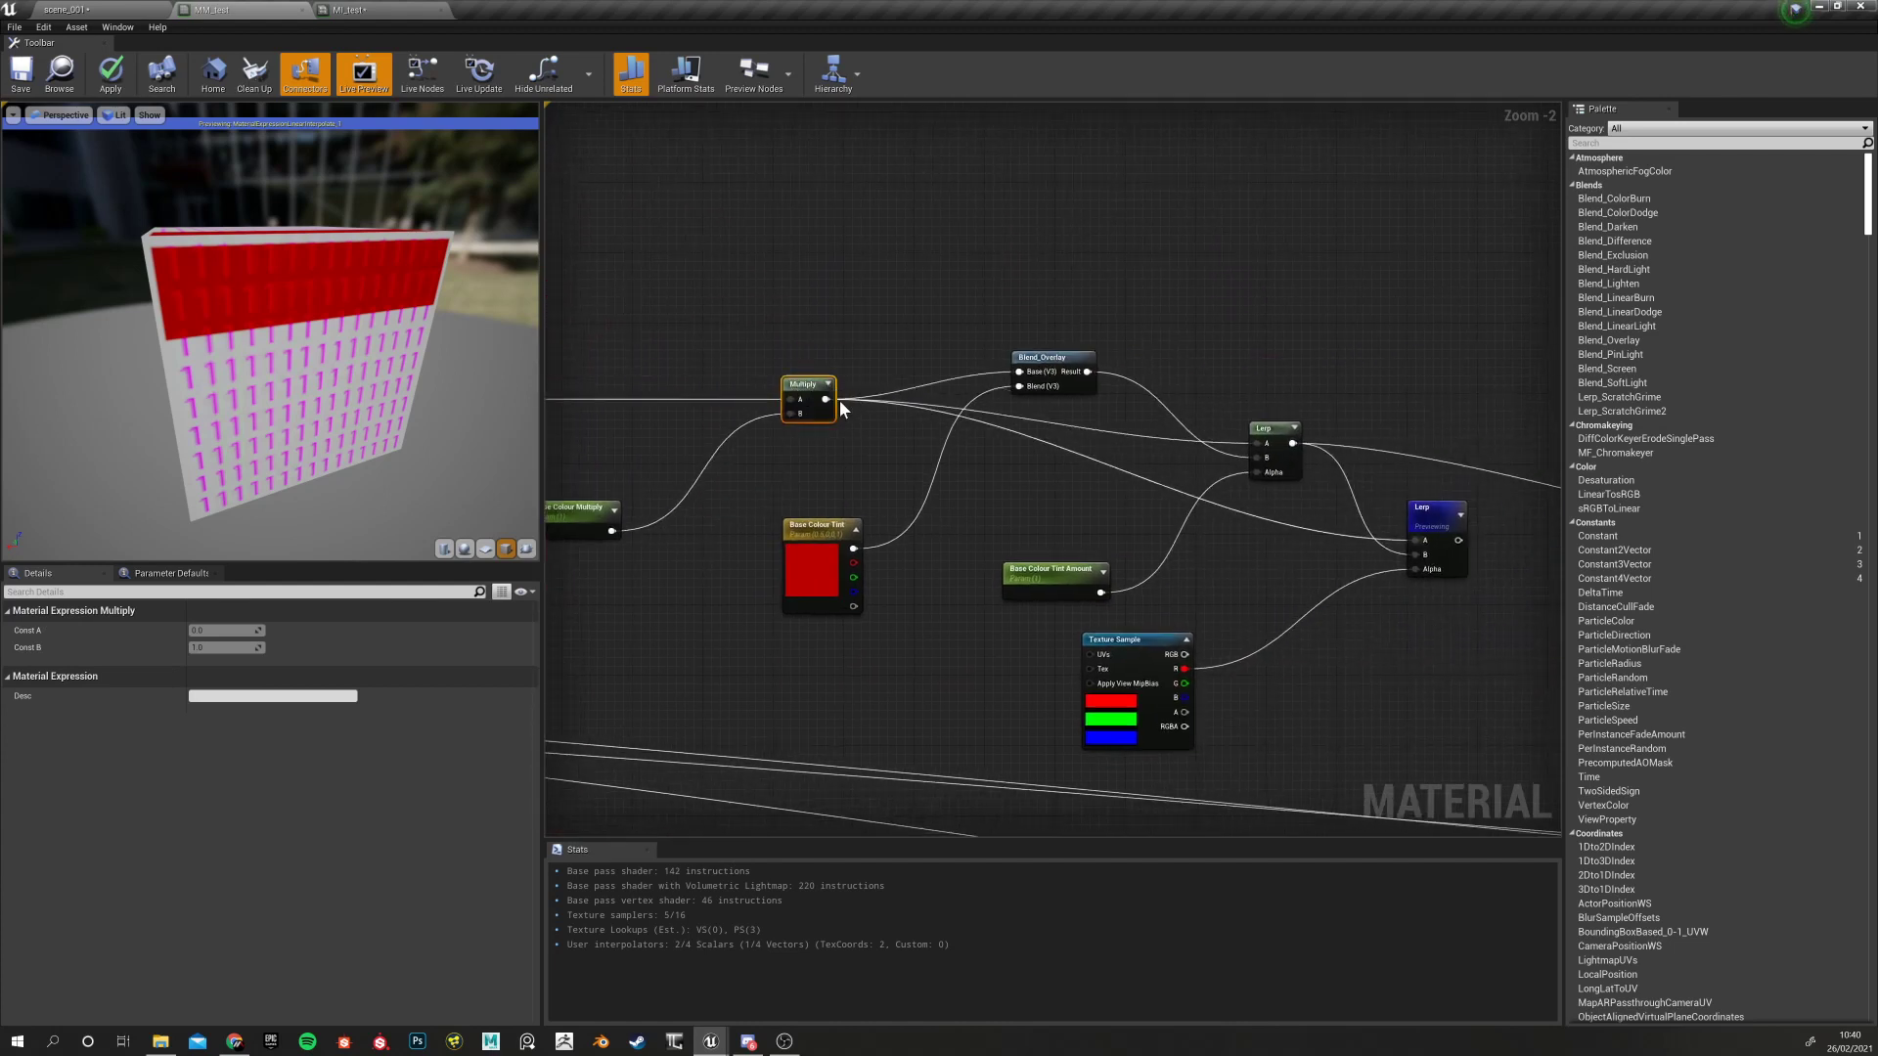
left_click_drag(1042, 359, 1042, 307)
left_click_drag(847, 536, 827, 186)
right_click_drag(1089, 343, 1013, 319)
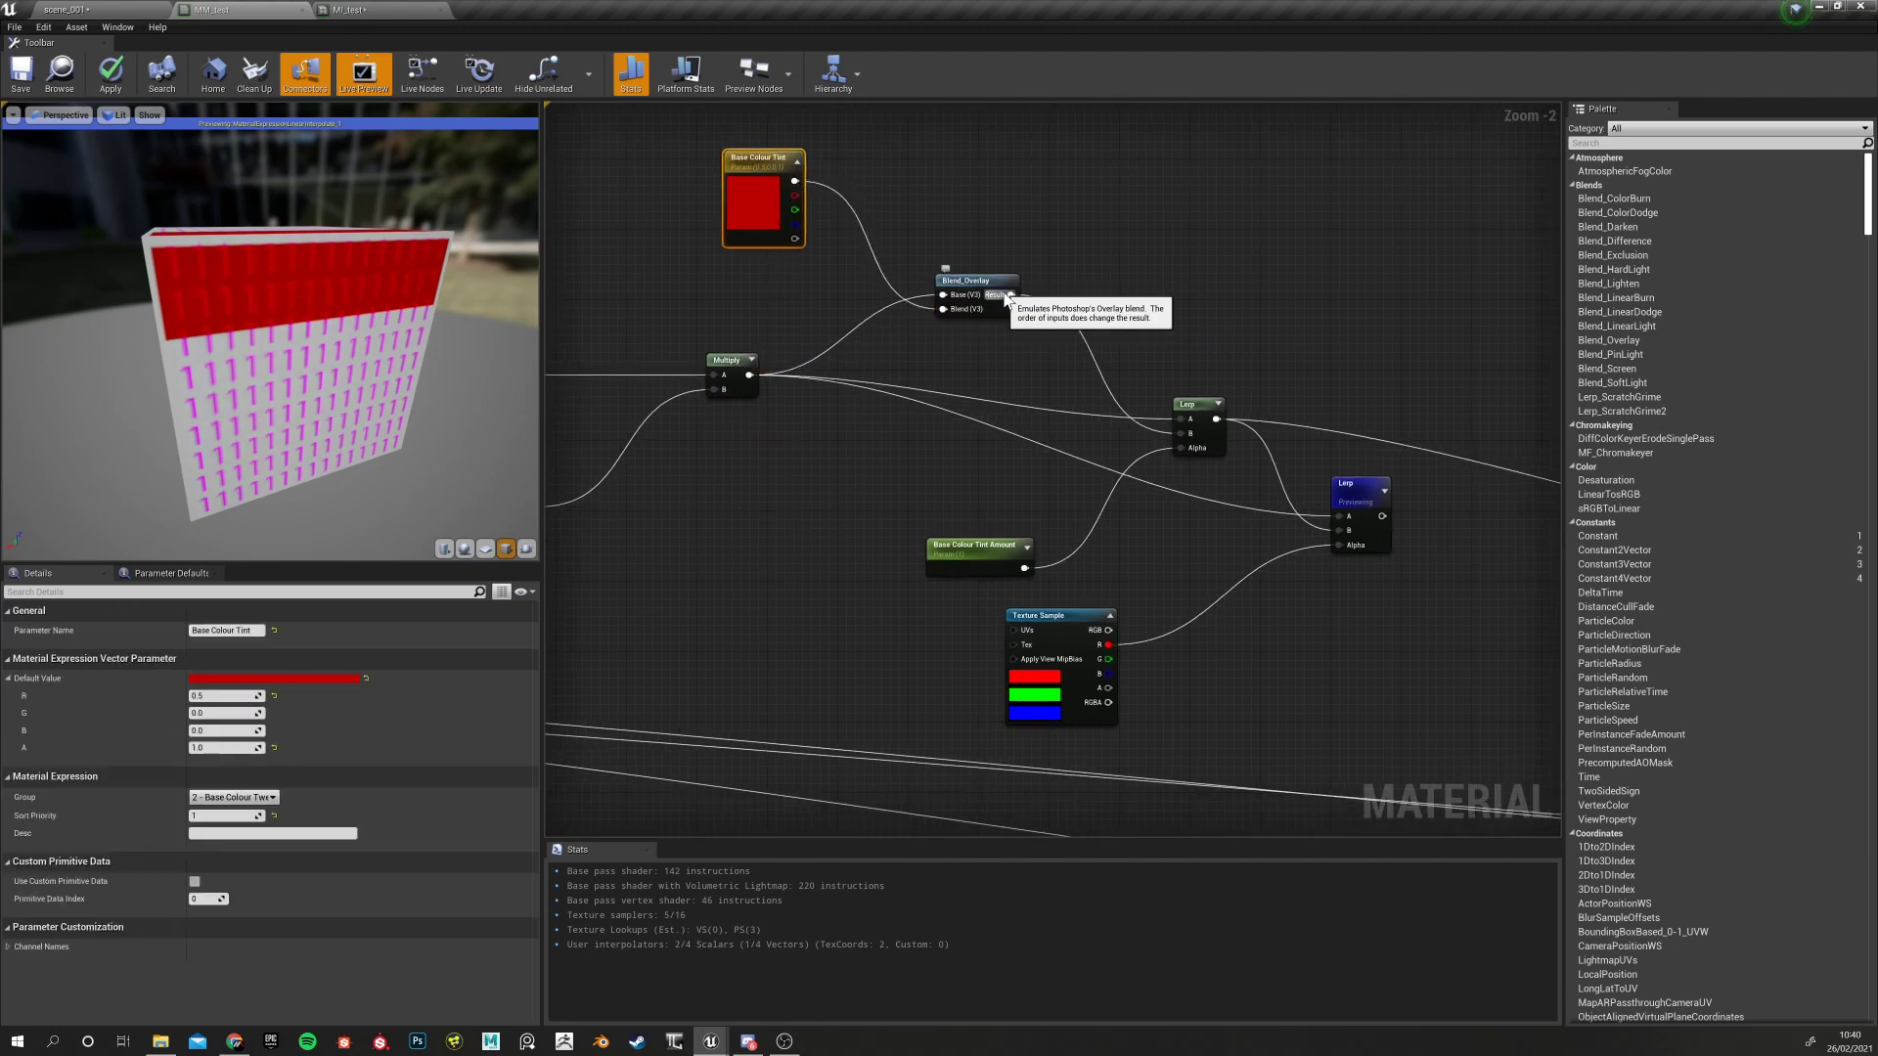
right_click_drag(988, 393, 790, 391)
right_click_drag(954, 436, 1080, 450)
left_click(1120, 416)
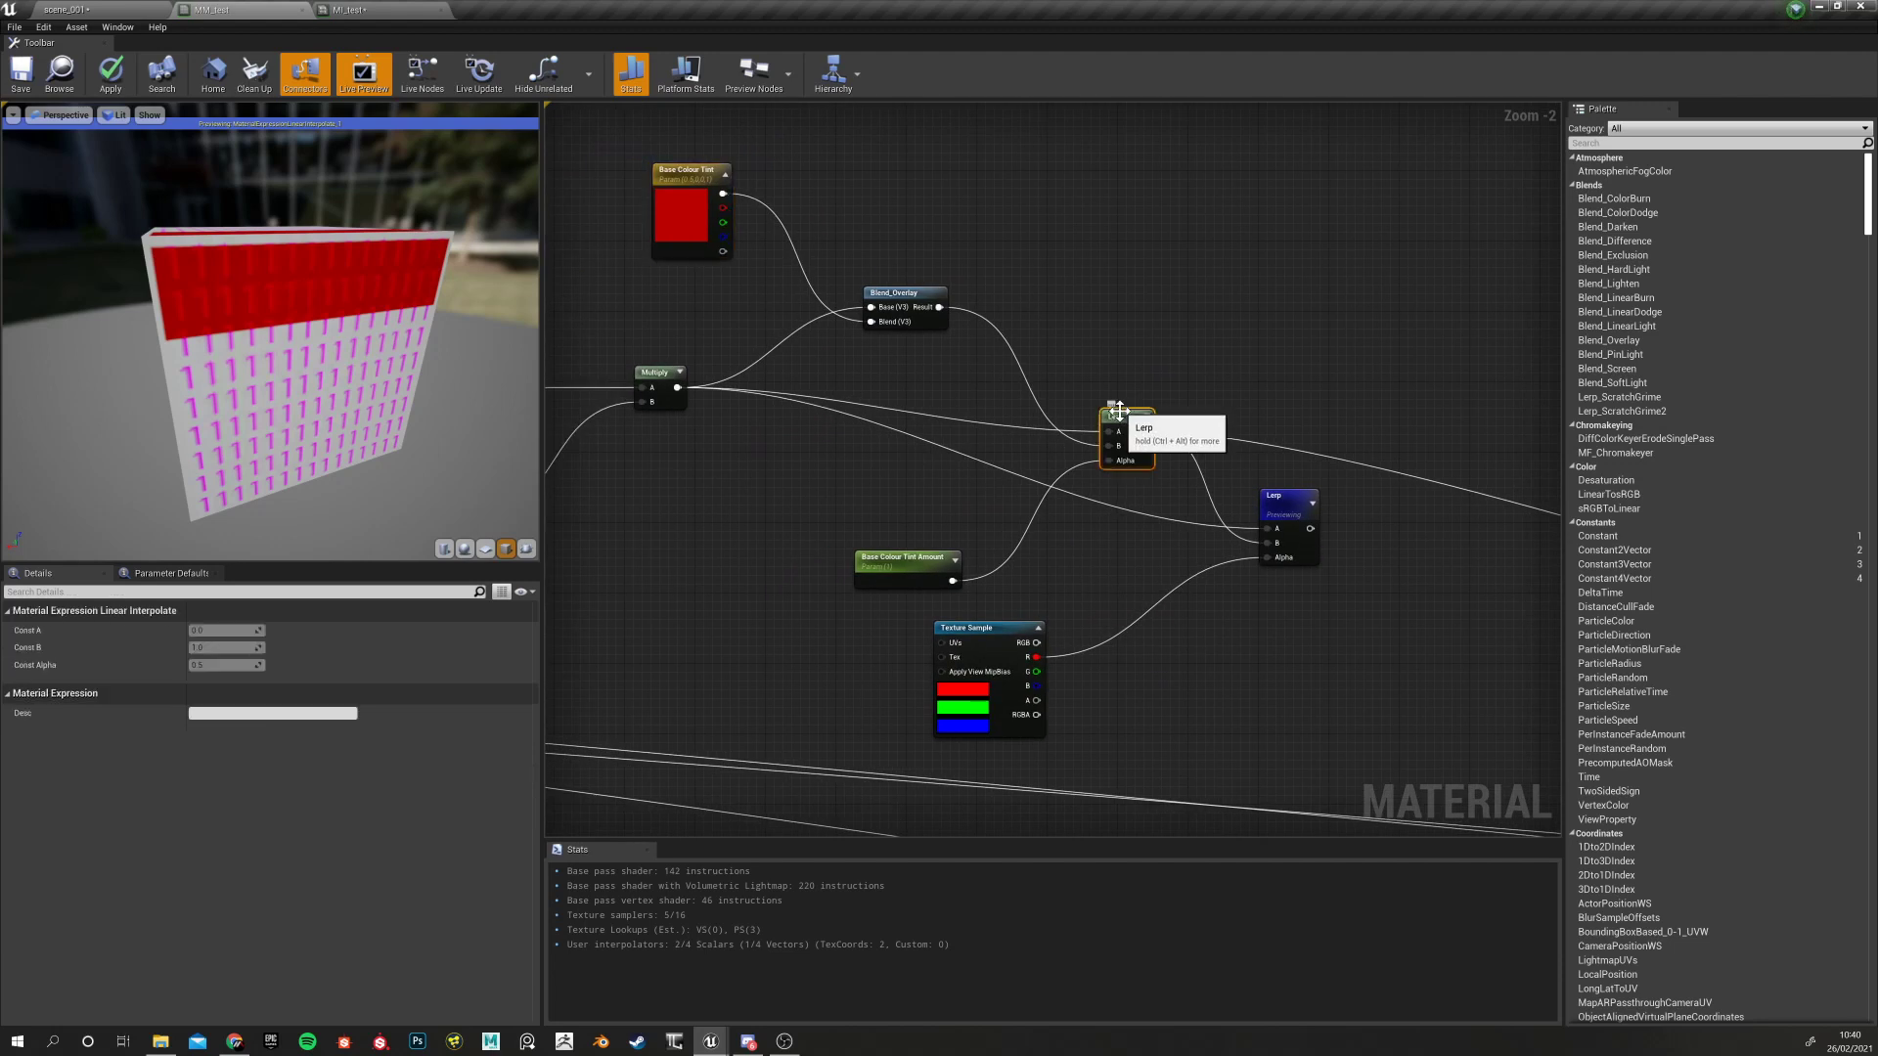
left_click(859, 577)
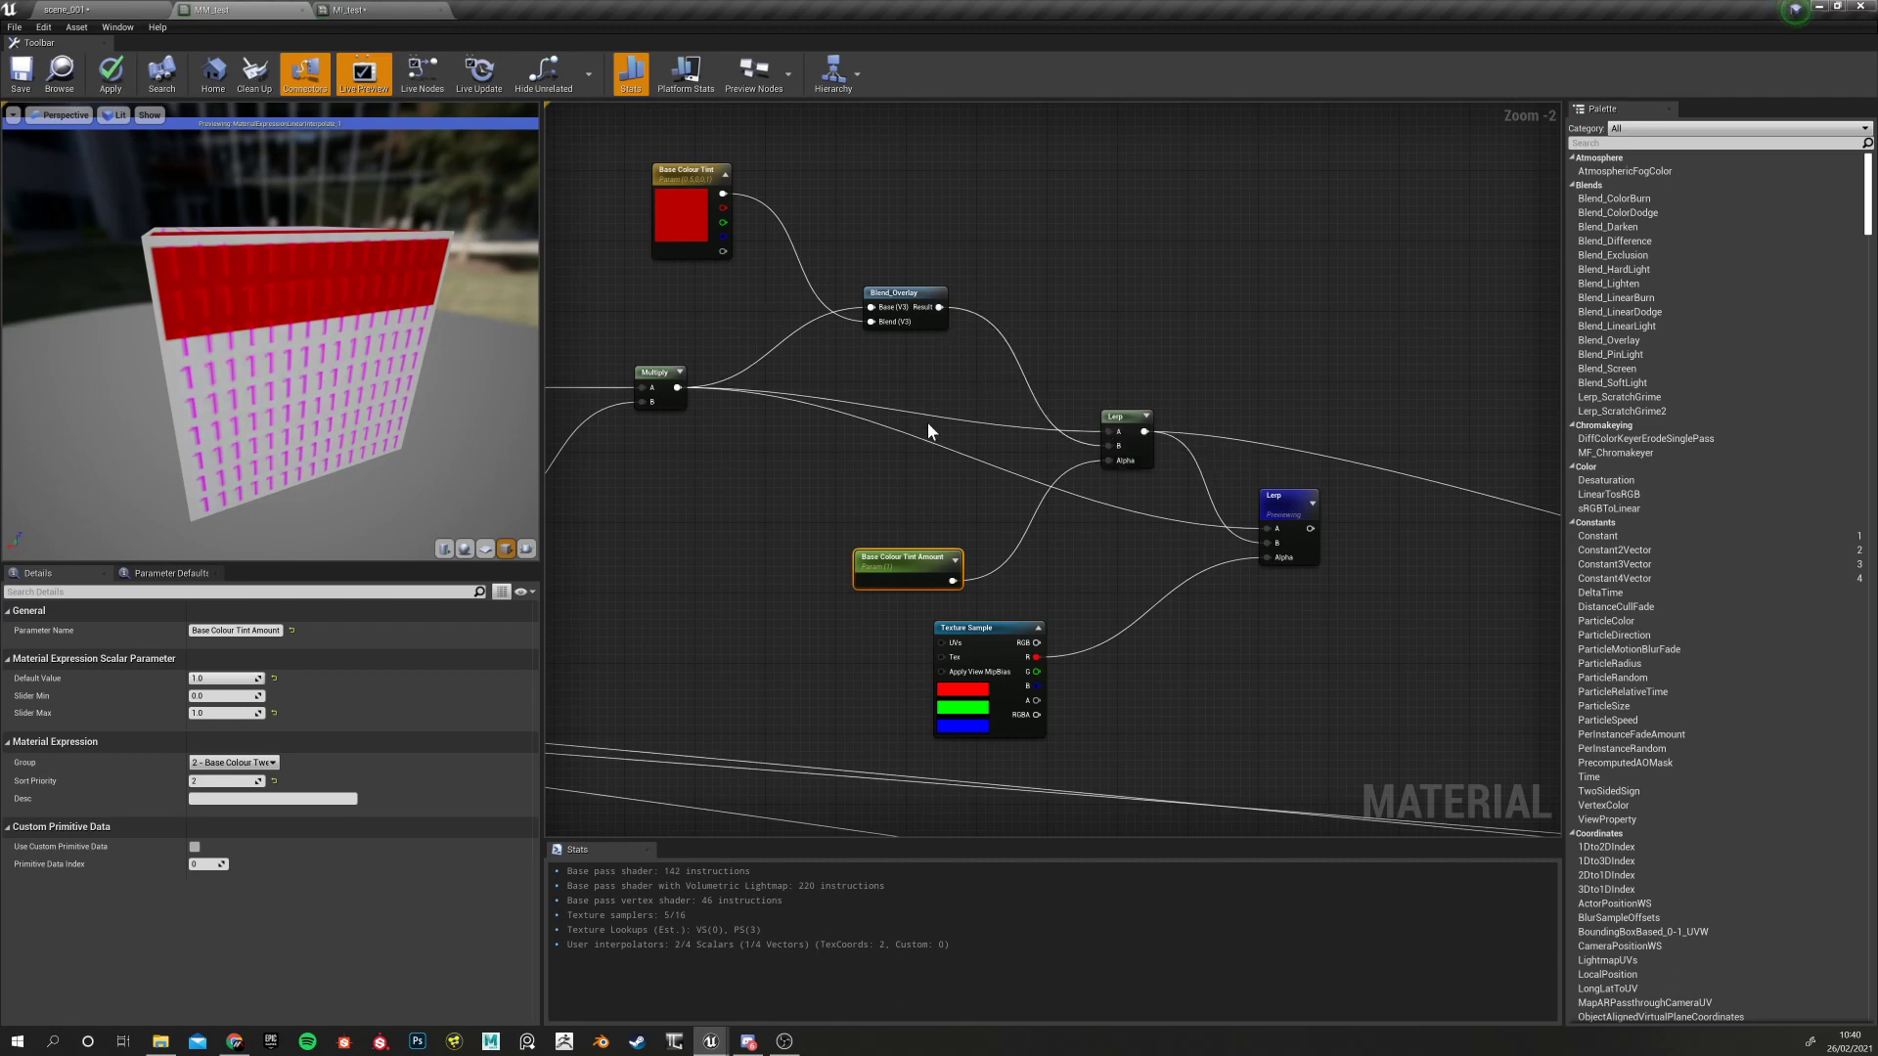
right_click_drag(1255, 504, 1094, 458)
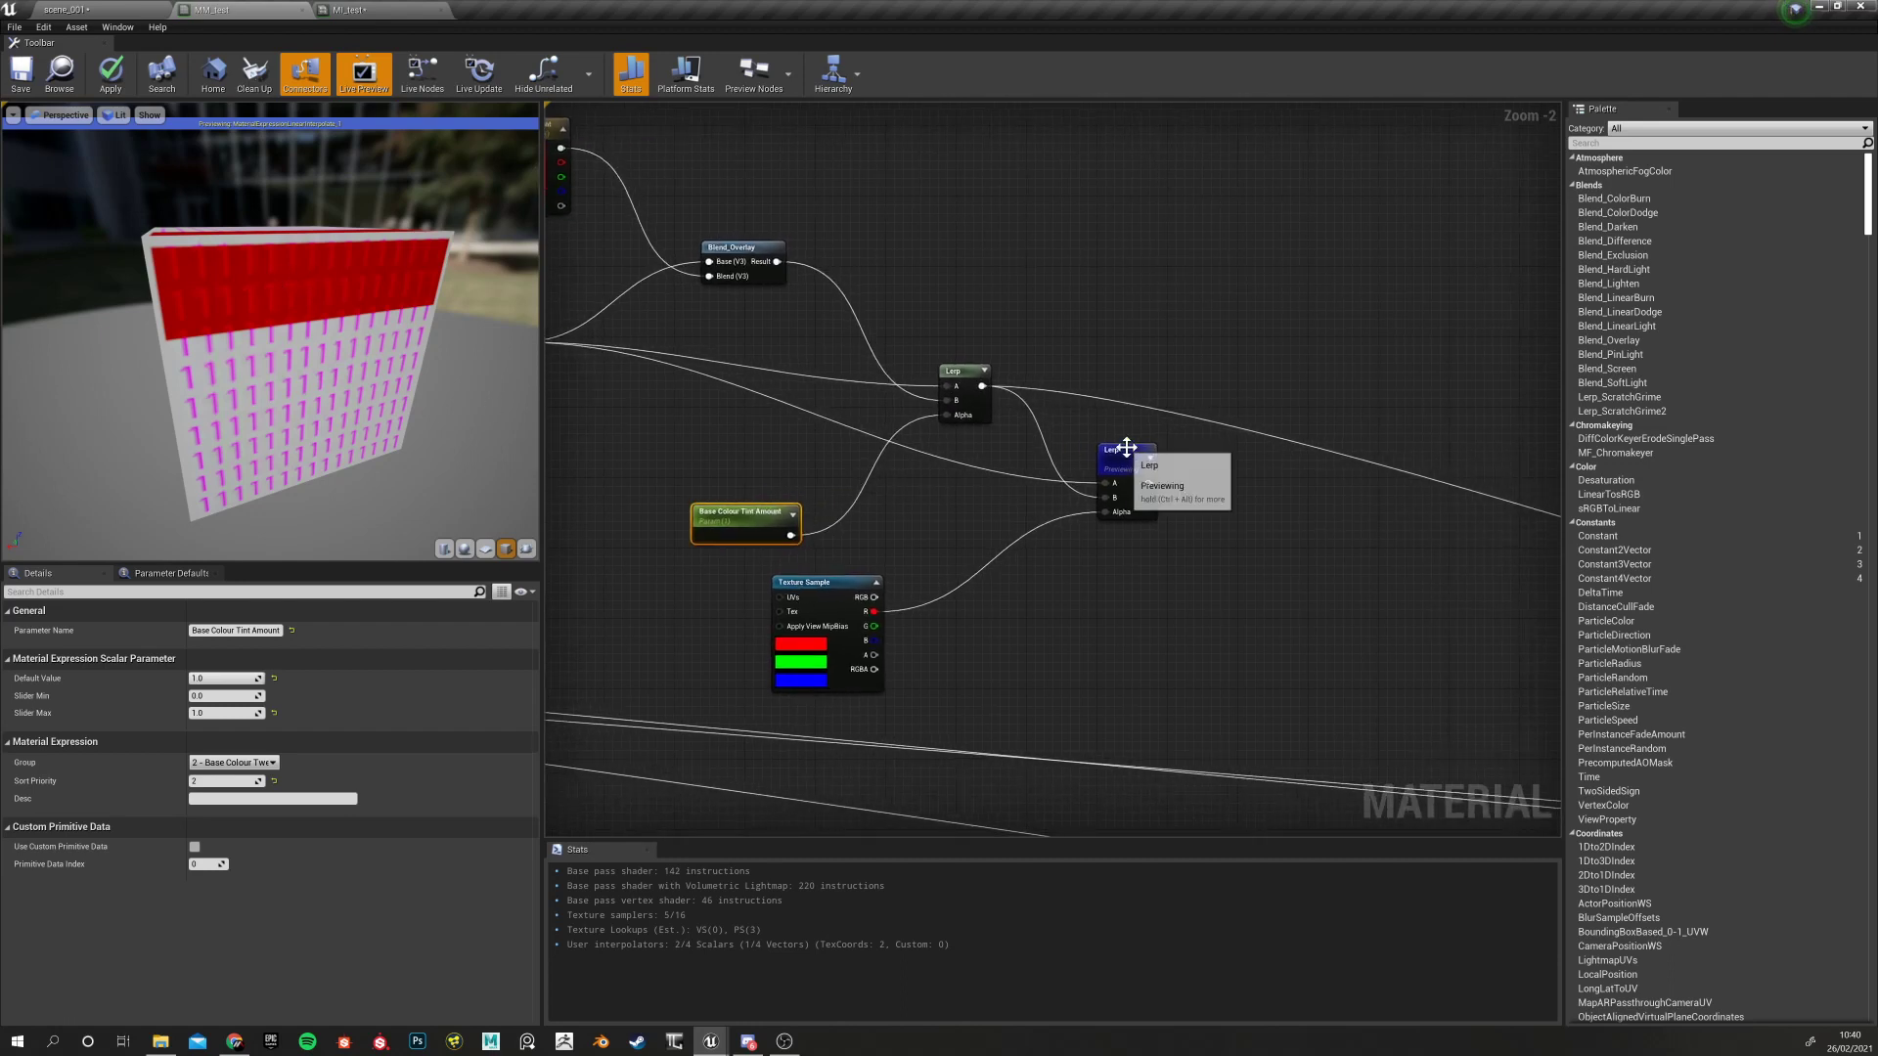
Lower Base Colour Tint Amount's default value to 0.52381 for a softer pink top band
left_click(1132, 445)
right_click_drag(930, 513, 973, 549)
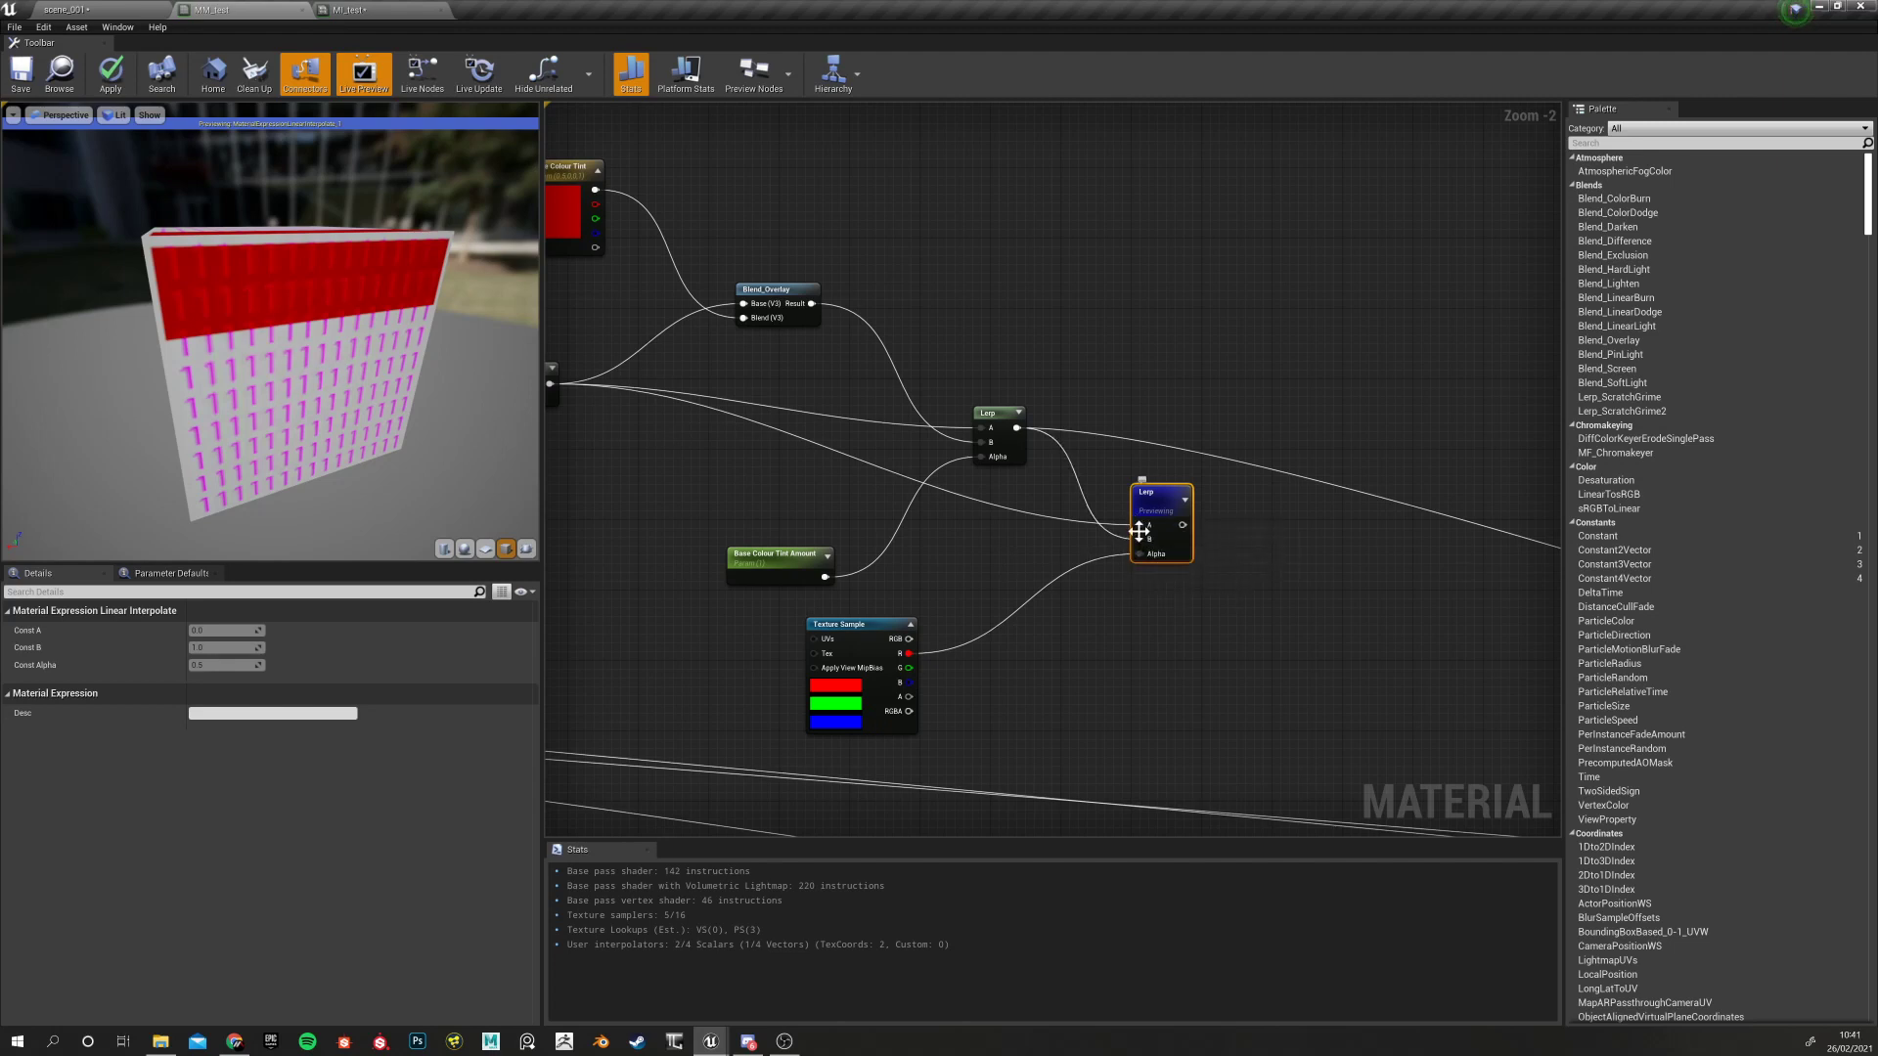
right_click_drag(567, 397, 810, 402)
right_click_drag(1375, 558, 1181, 536)
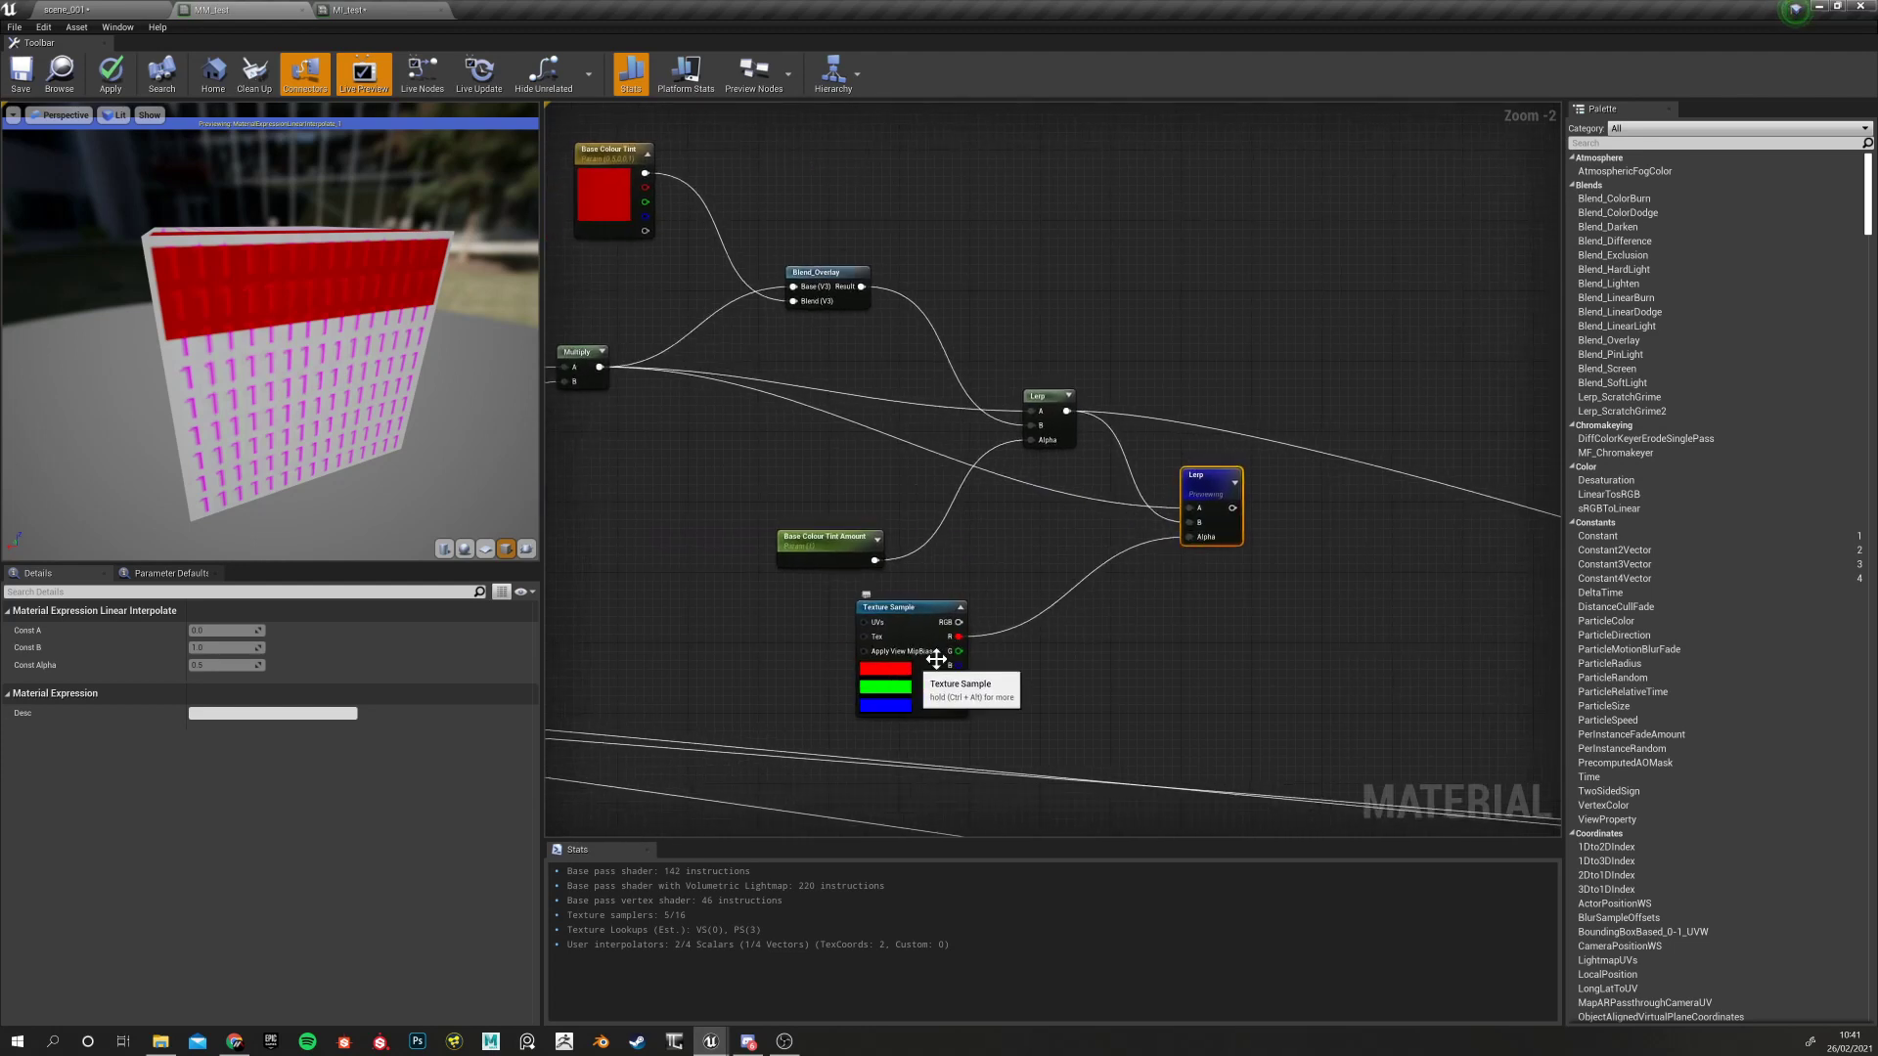
left_click(834, 543)
left_click_drag(233, 679, 206, 679)
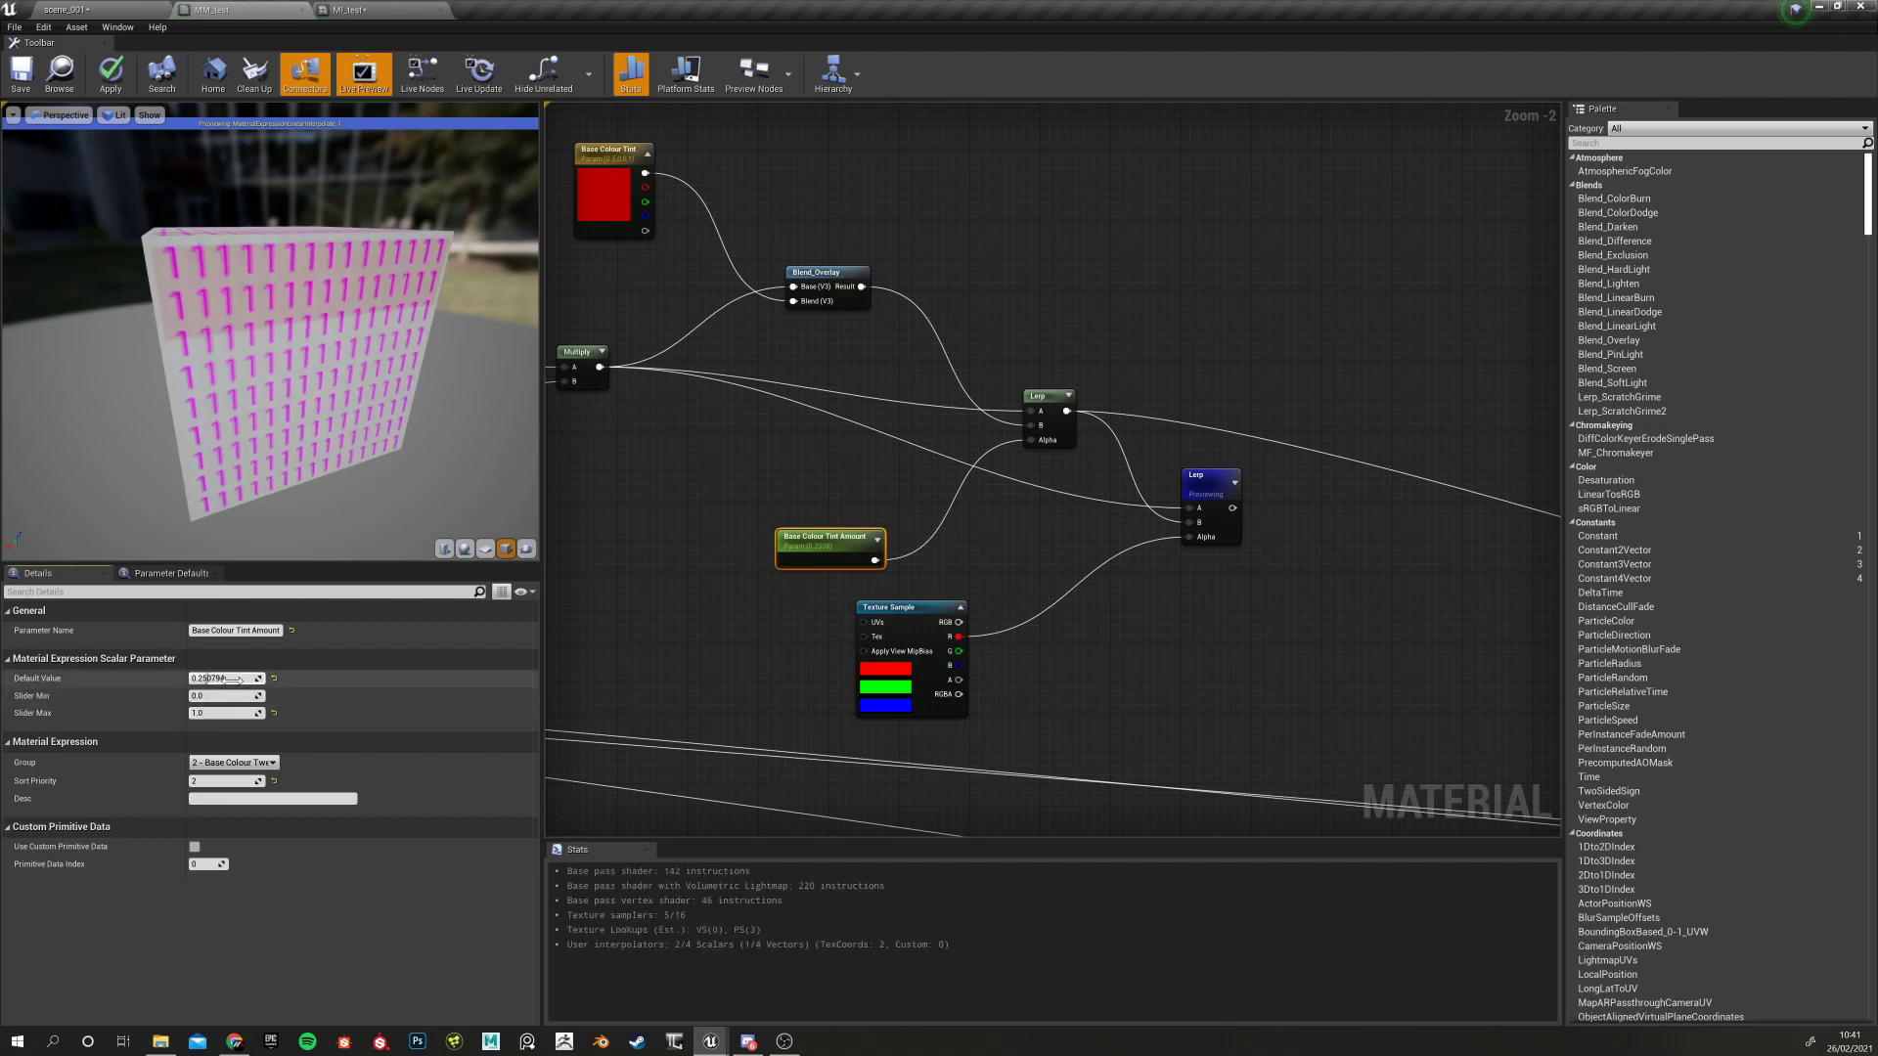
left_click_drag(223, 680, 245, 681)
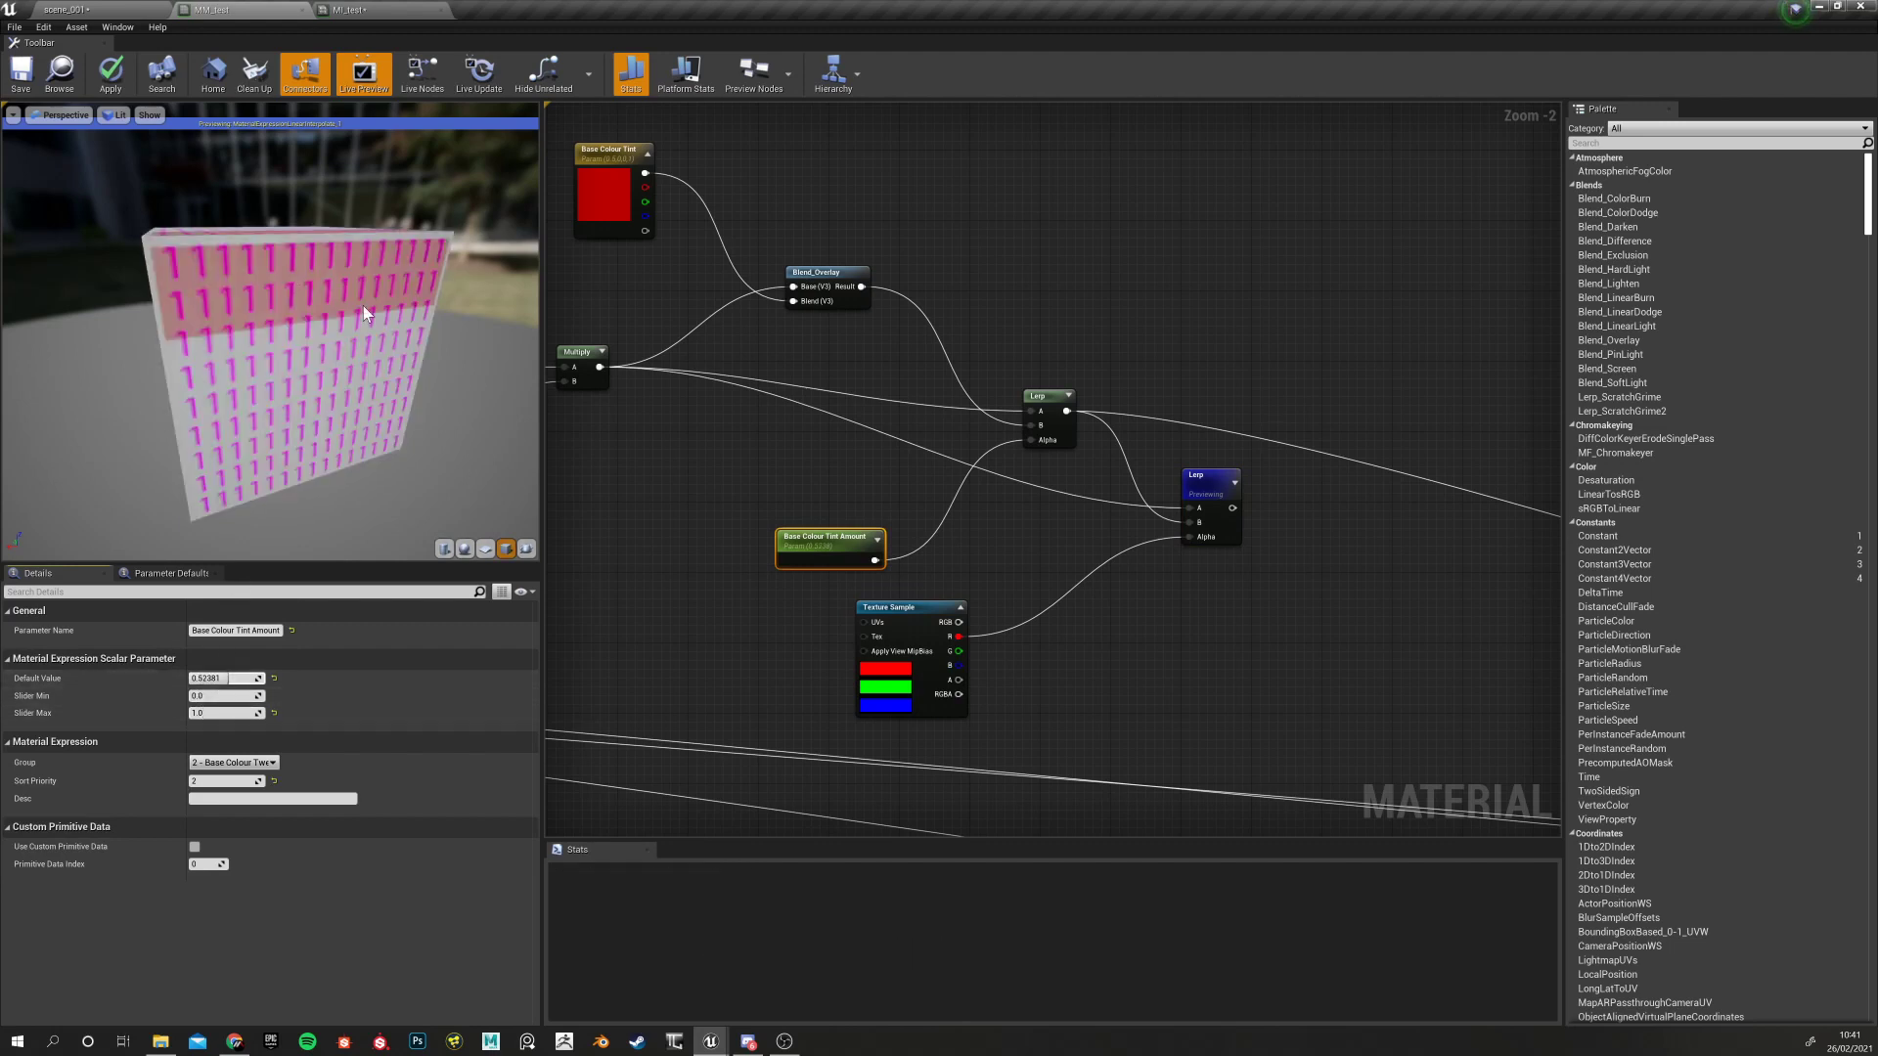
right_click_drag(1061, 542, 916, 551)
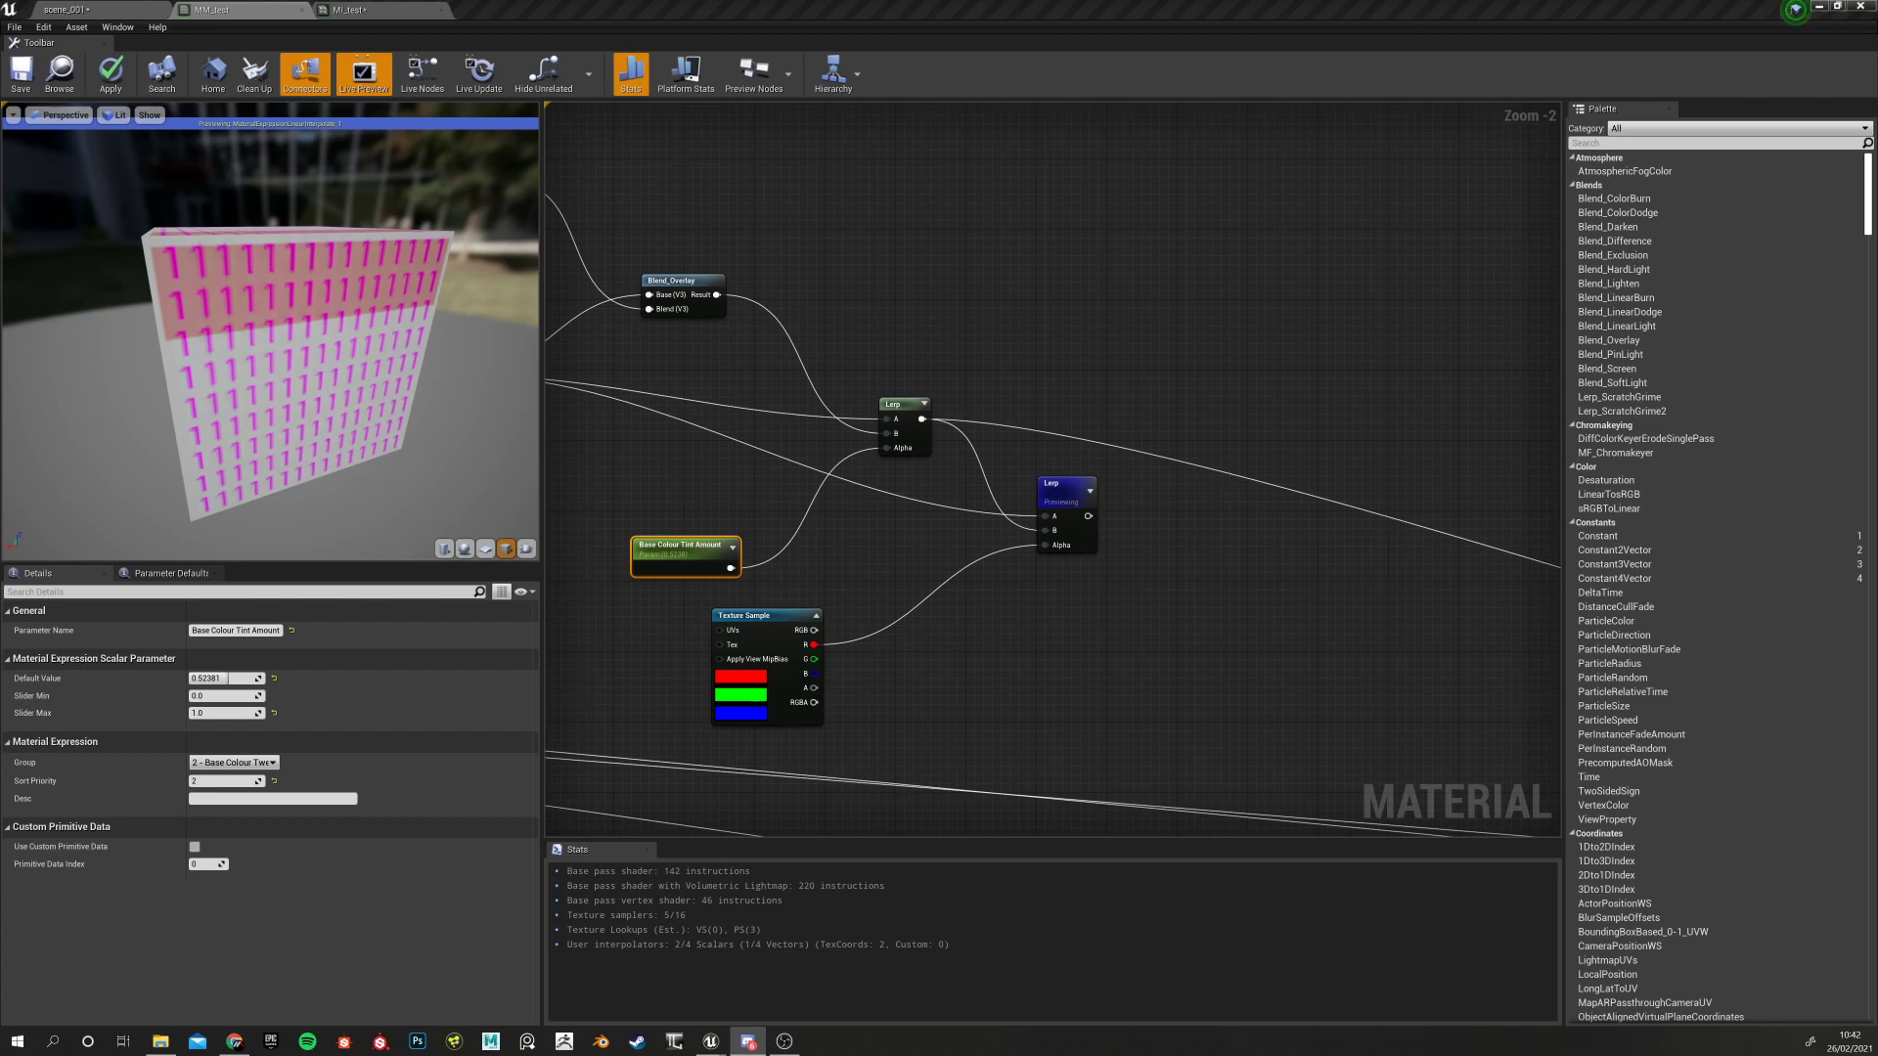
Try wires from BASE_COLOUR and RMAO's green channel, cancelling both without adding nodes
right_click_drag(993, 618, 1235, 648)
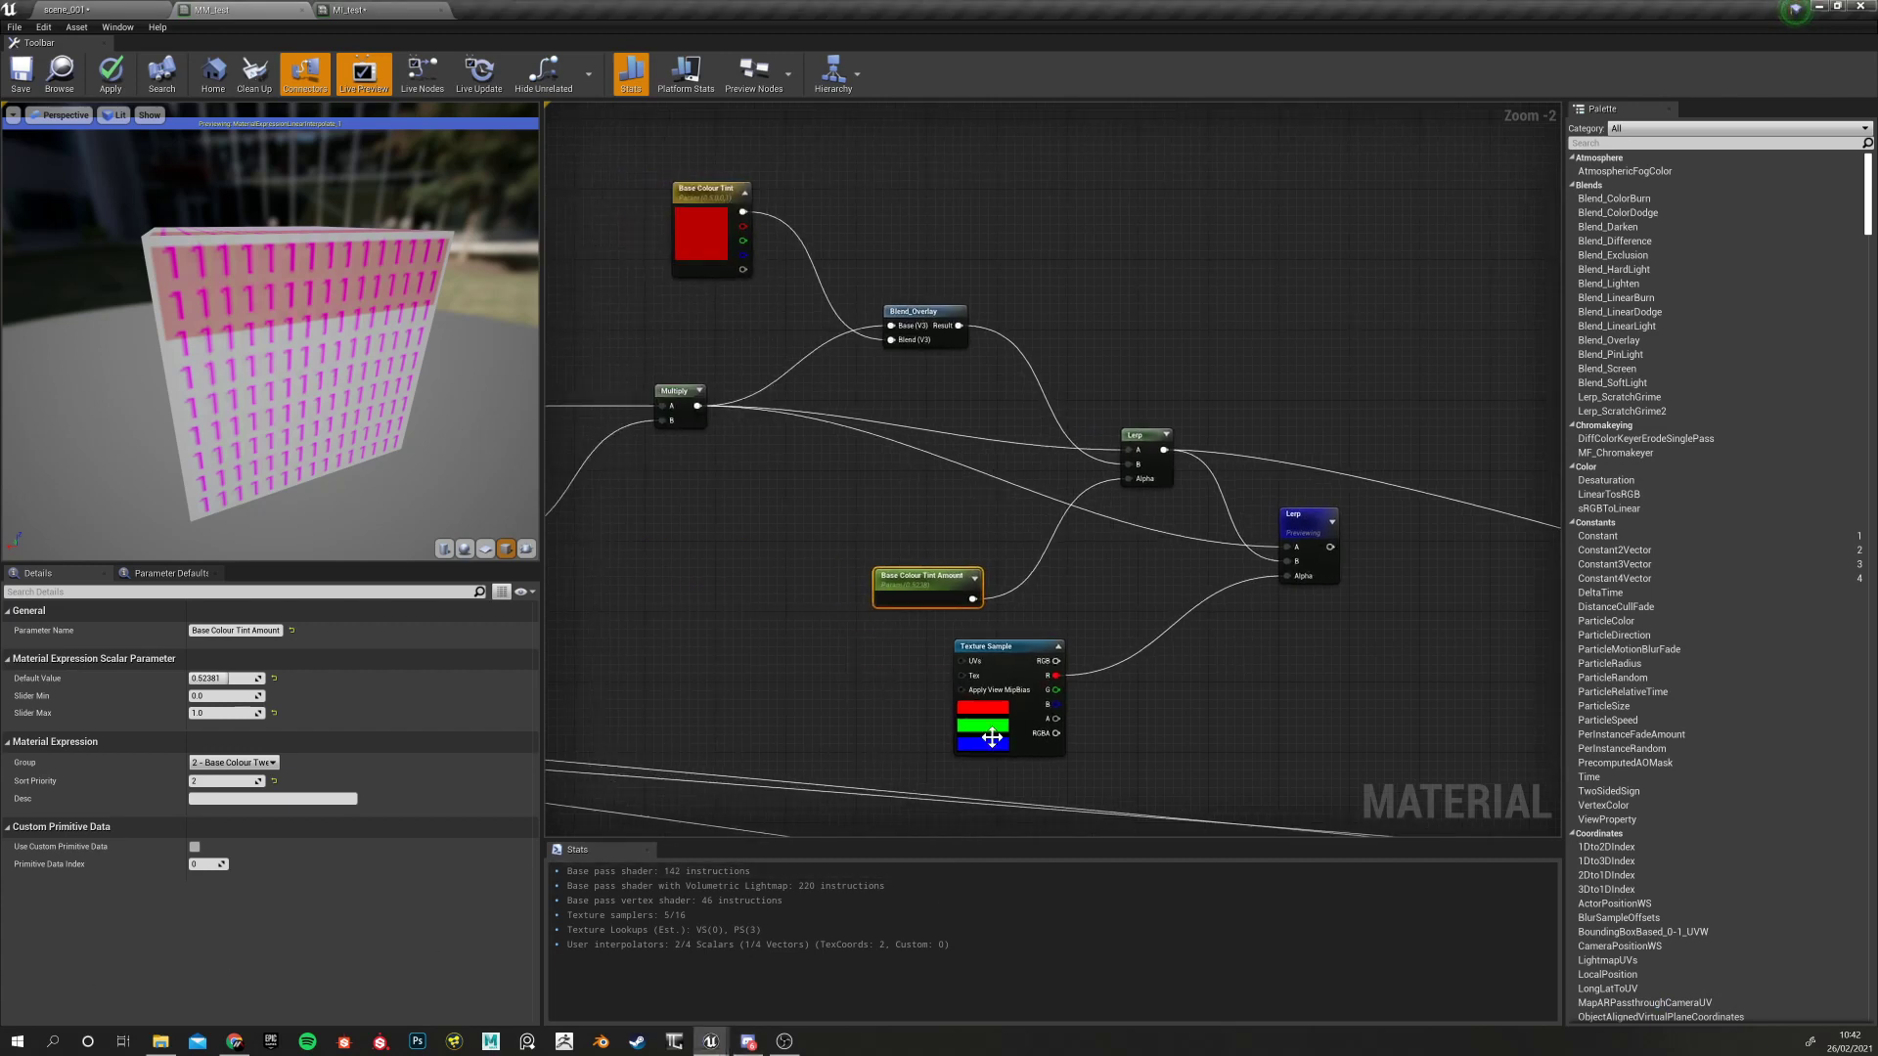
right_click_drag(656, 665, 1145, 639)
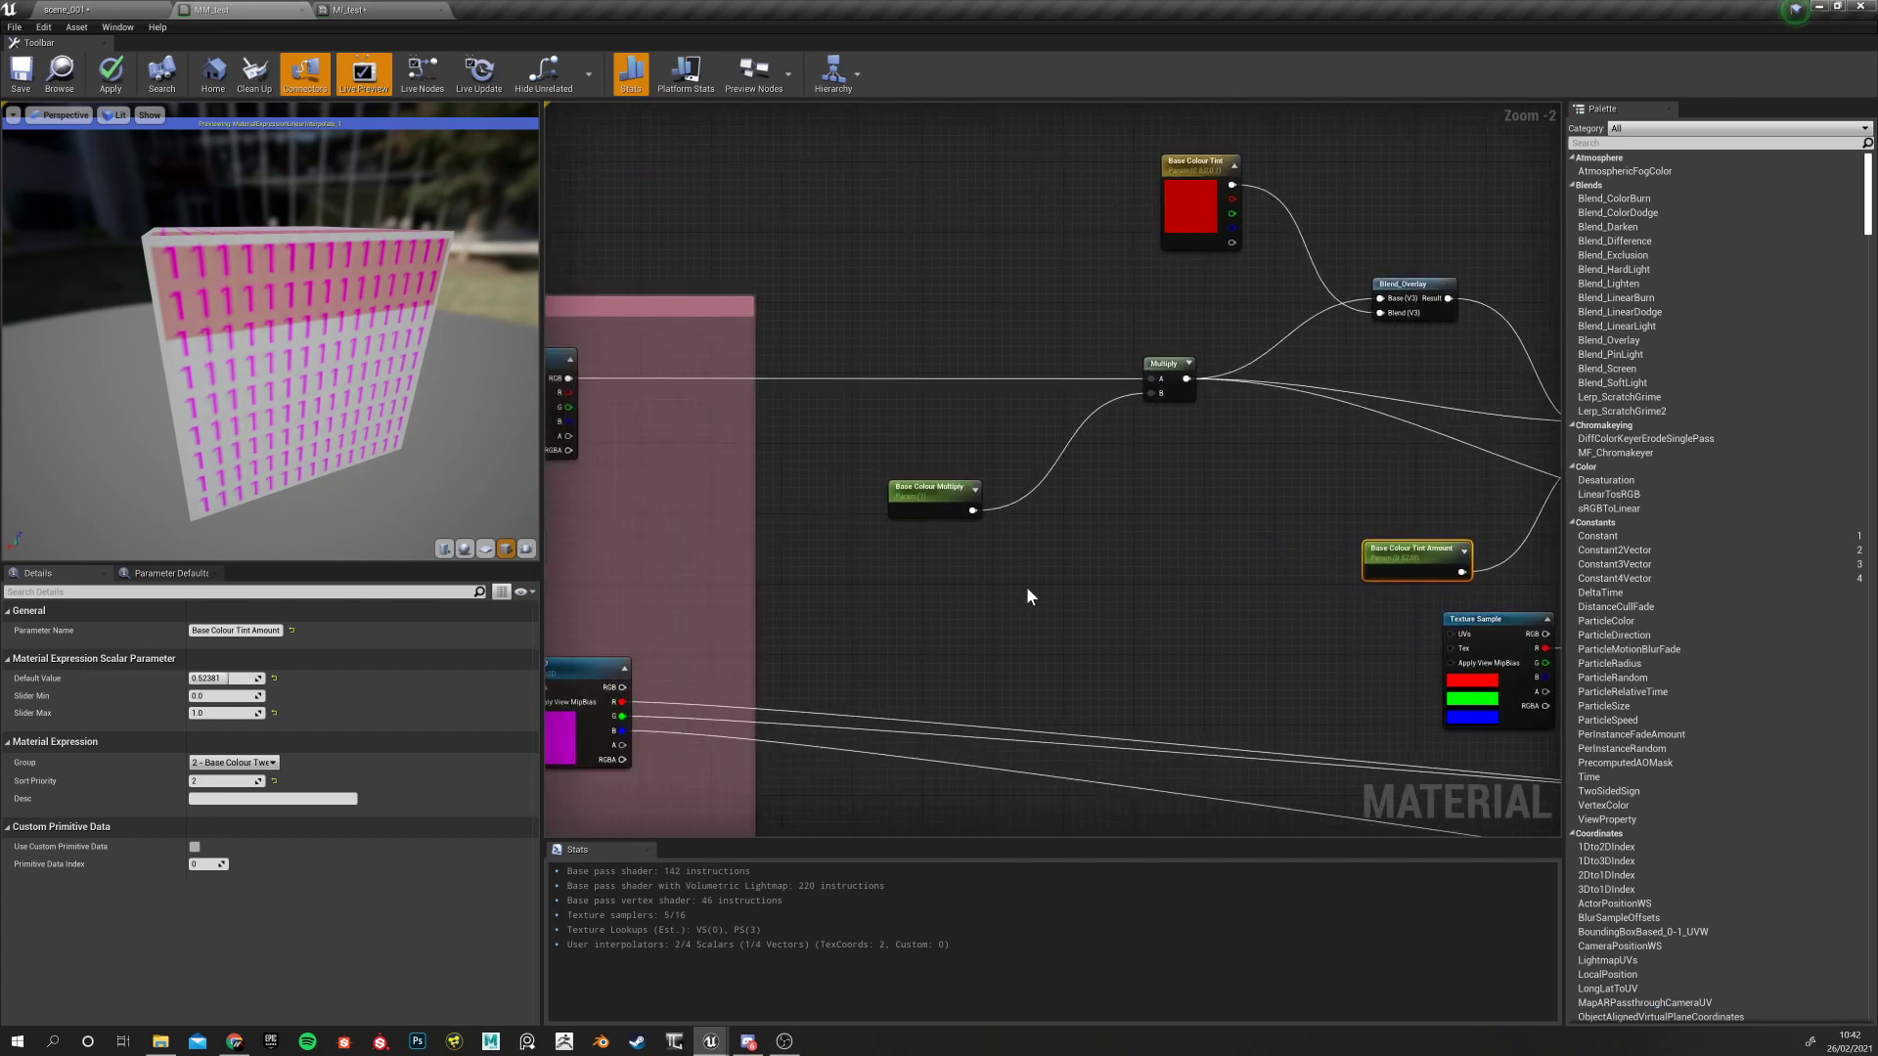
right_click_drag(612, 456, 760, 485)
left_click_drag(717, 469, 577, 503)
left_click(595, 644)
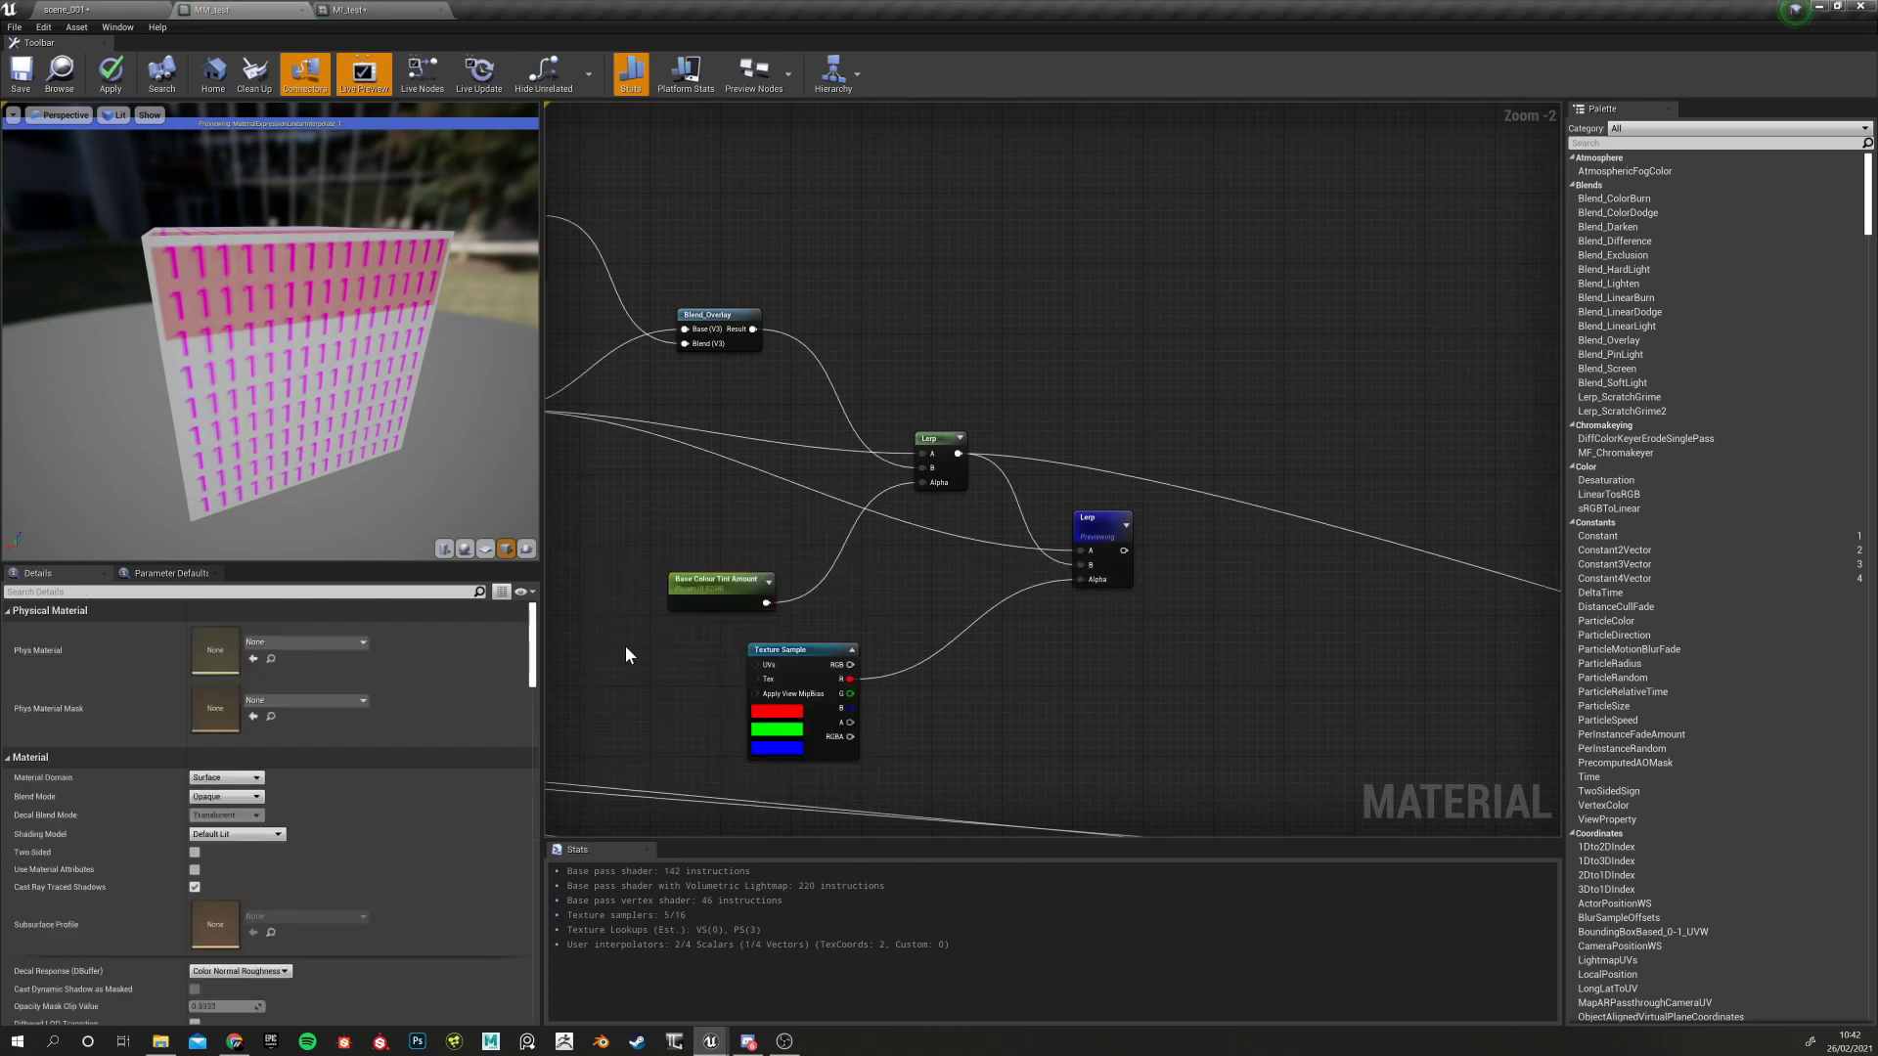
right_click_drag(784, 596, 1164, 400)
right_click_drag(902, 486, 1209, 489)
right_click_drag(577, 593, 775, 567)
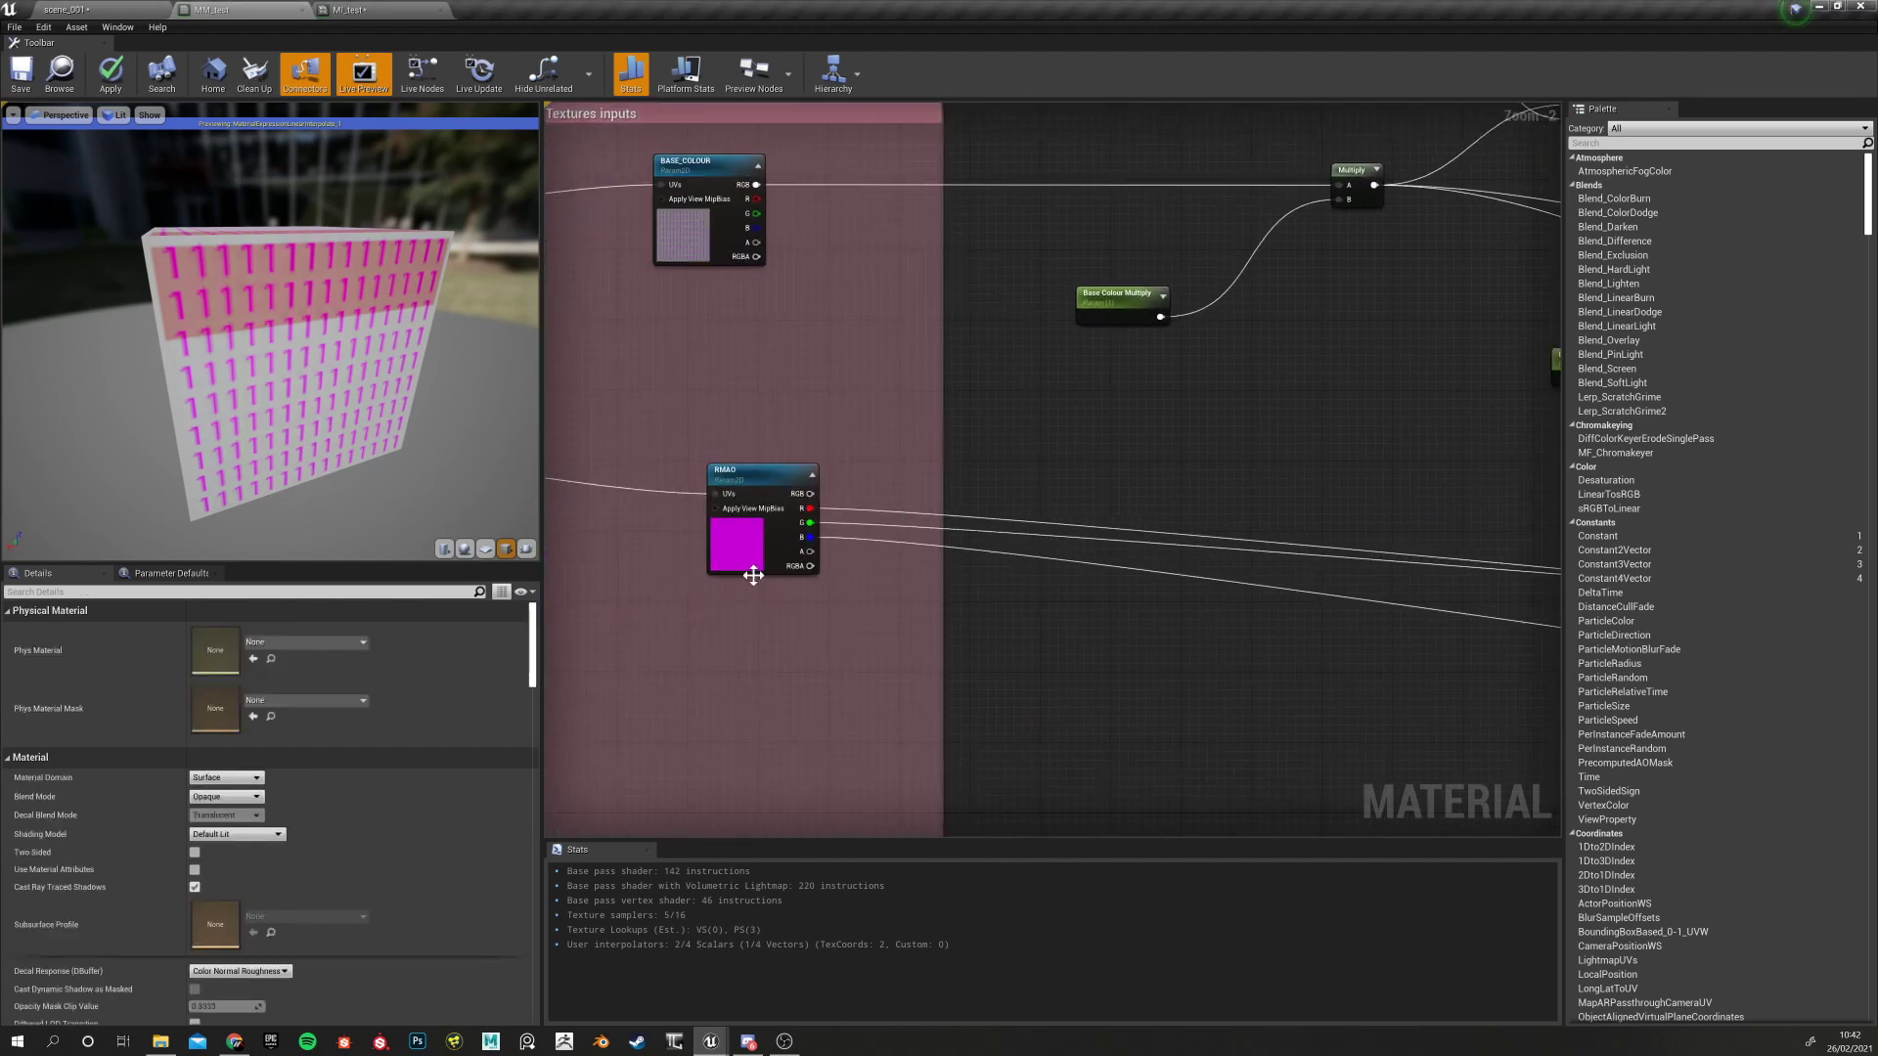
left_click_drag(809, 523, 1155, 445)
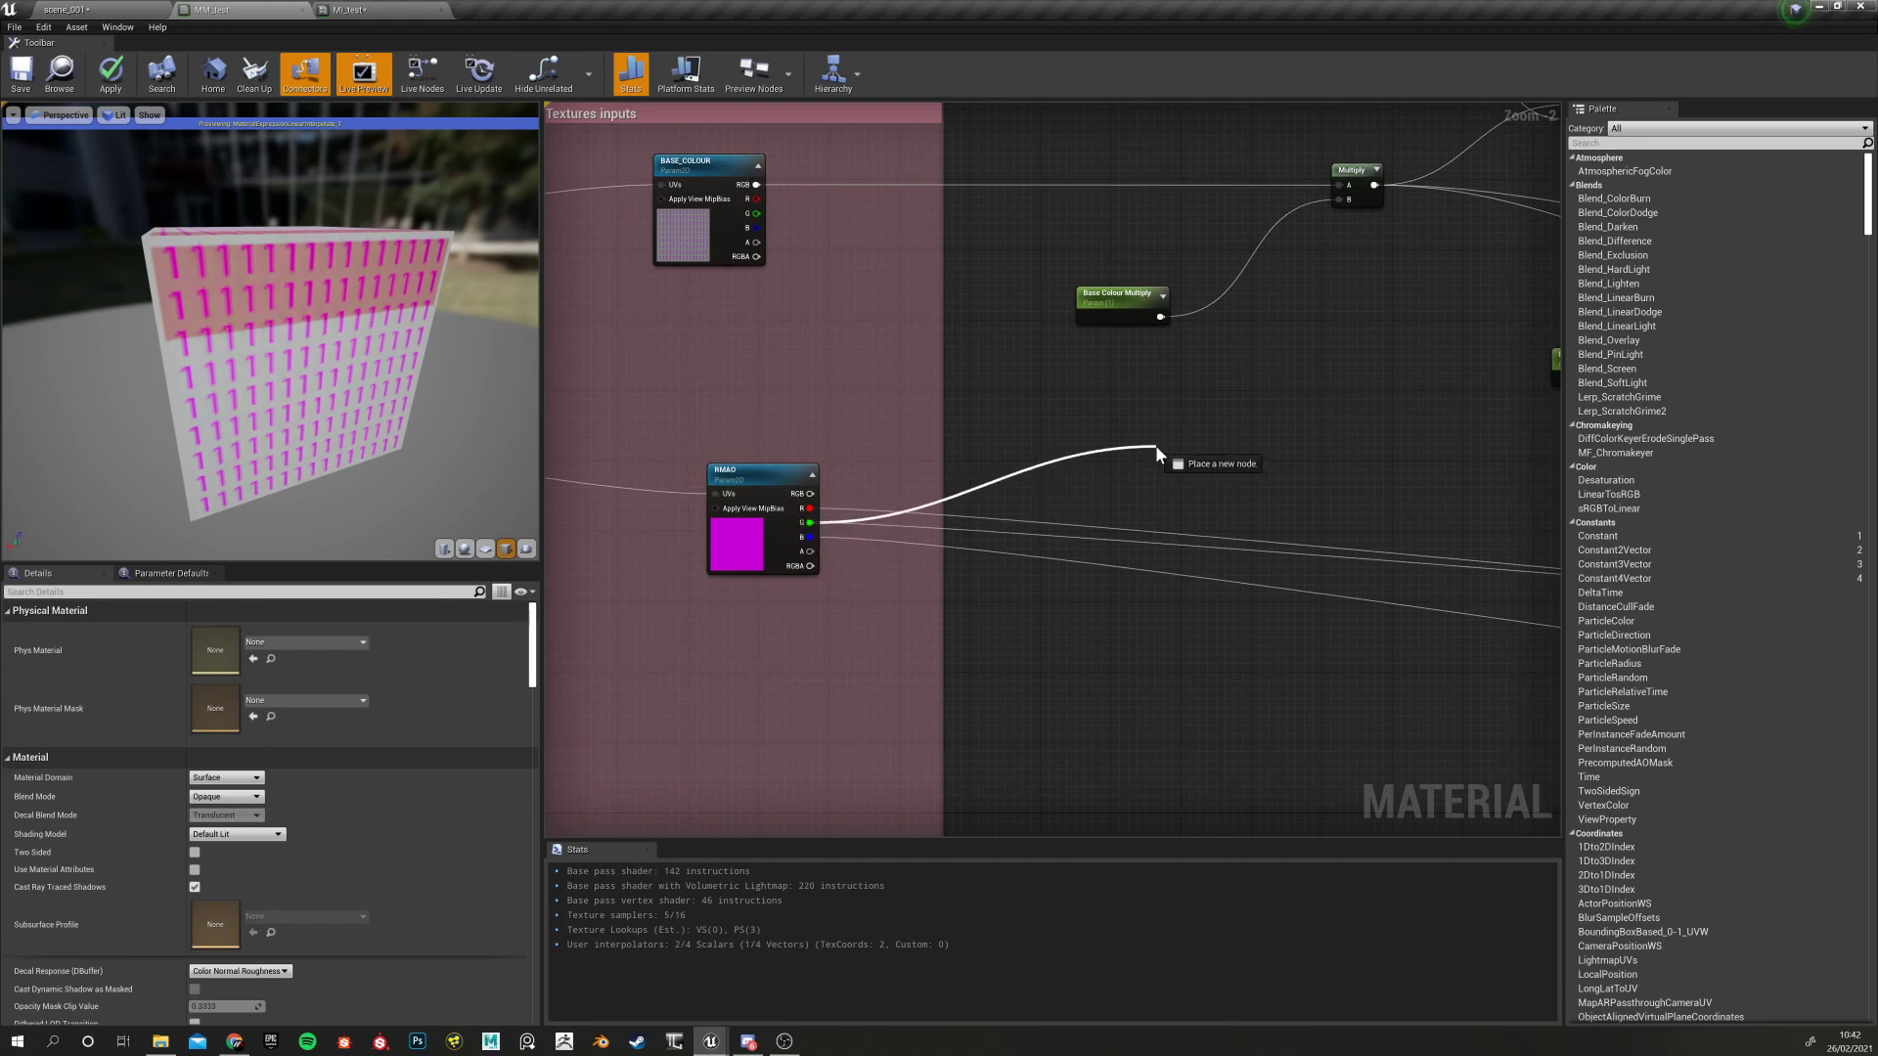
left_click_drag(1155, 444, 1285, 445)
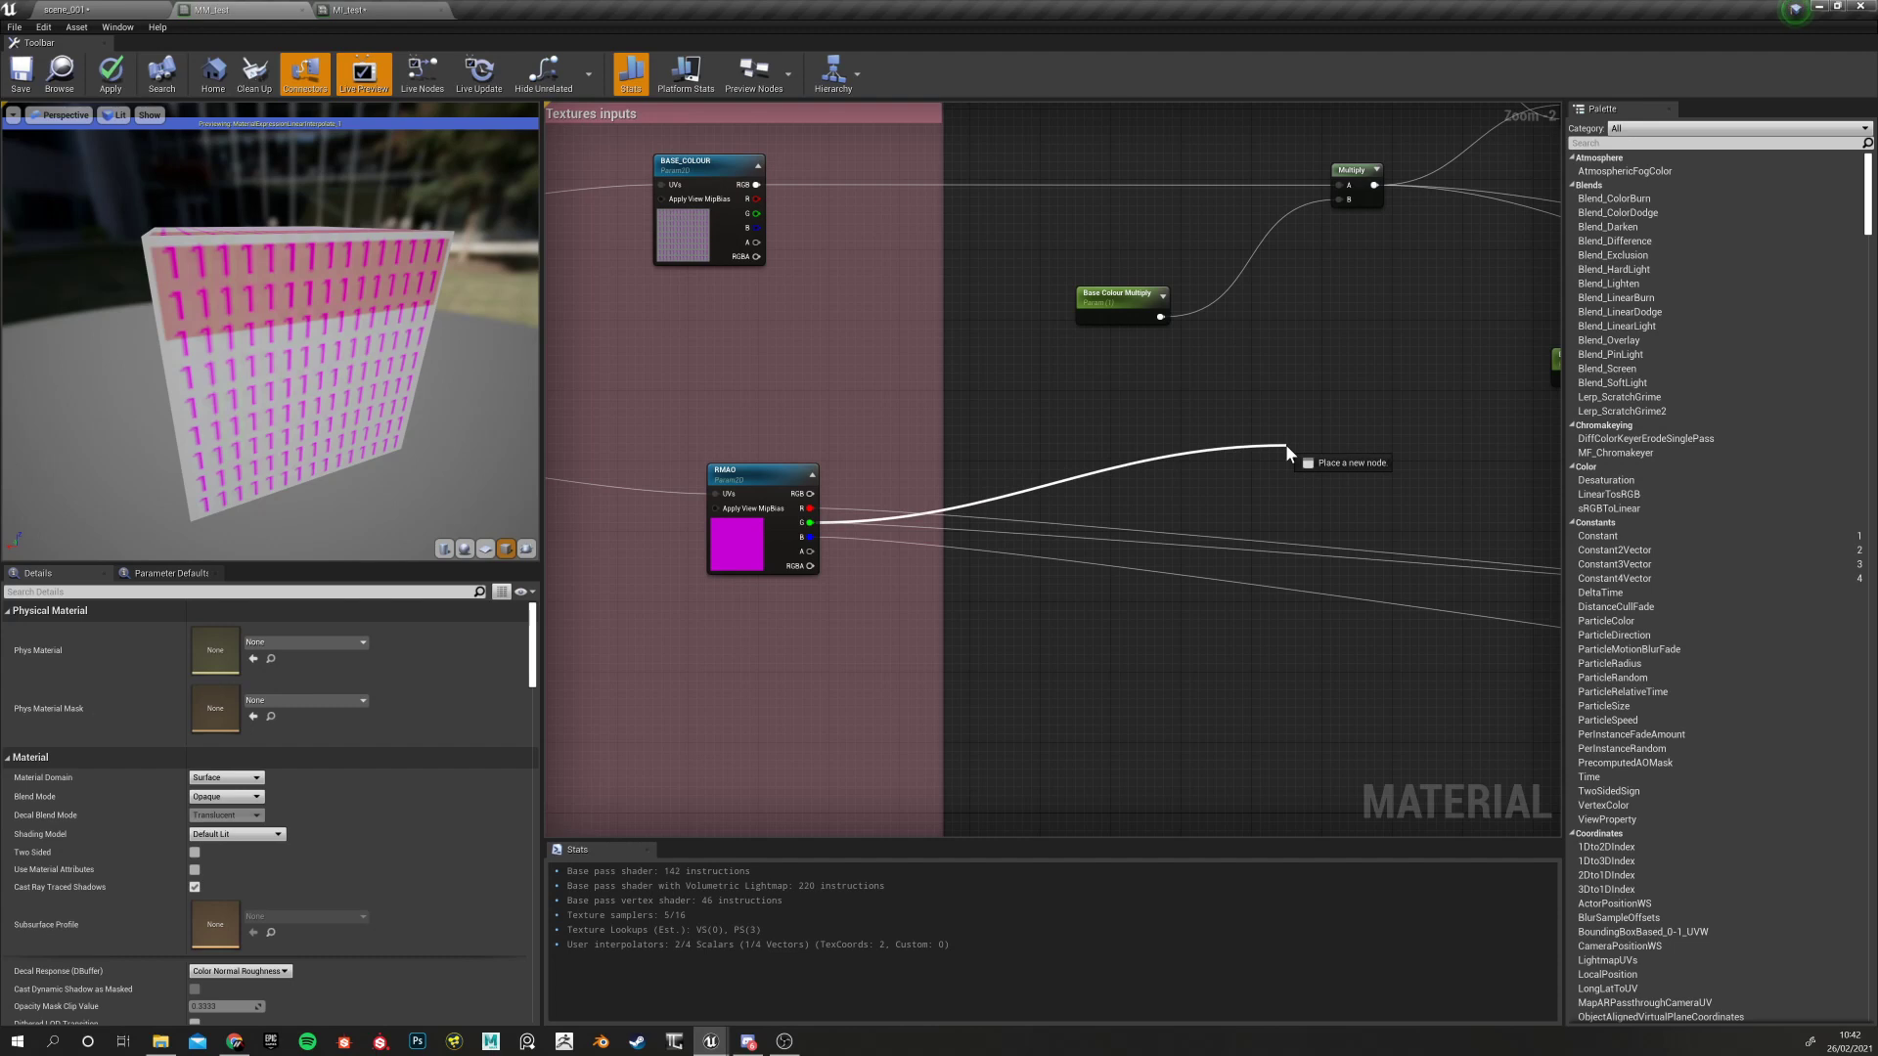
left_click_drag(1285, 444, 1235, 438)
left_click(1223, 361)
Stop previewing the second Lerp node
right_click_drag(1241, 393, 1007, 402)
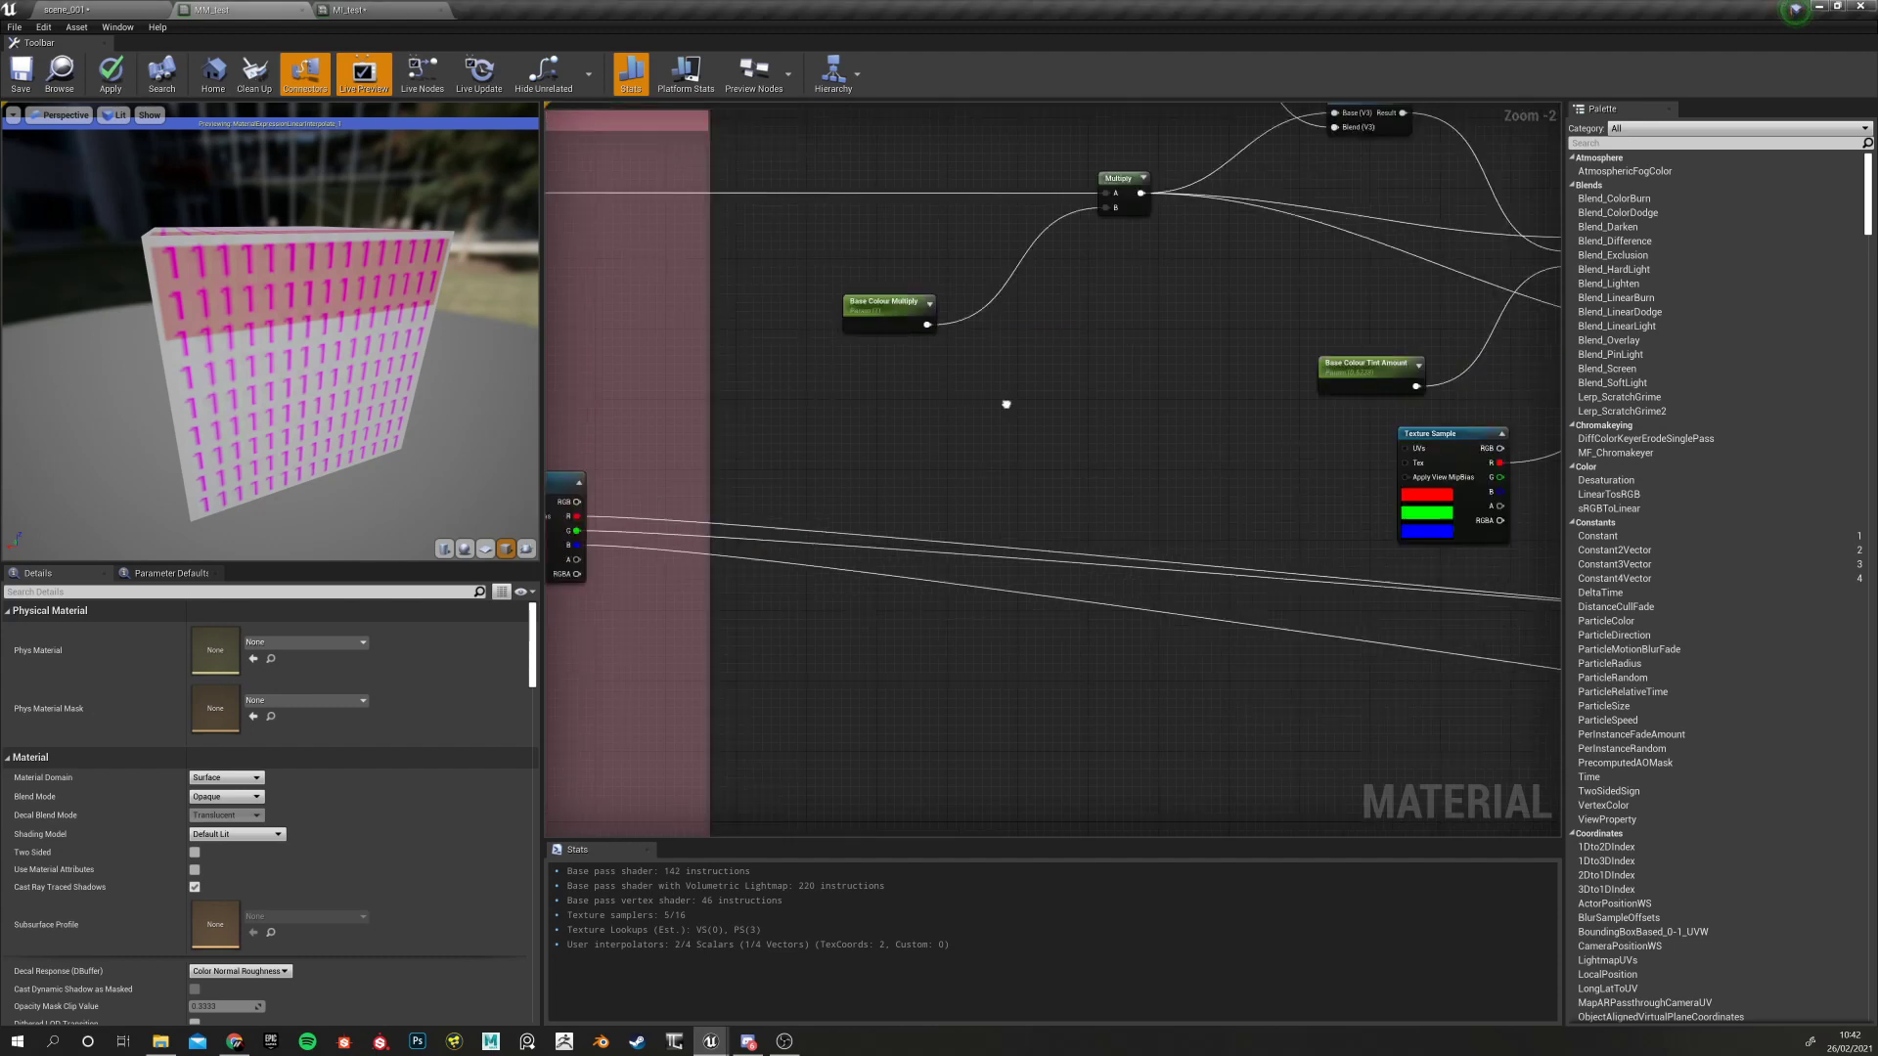
right_click_drag(1286, 438, 666, 477)
left_click(1122, 337)
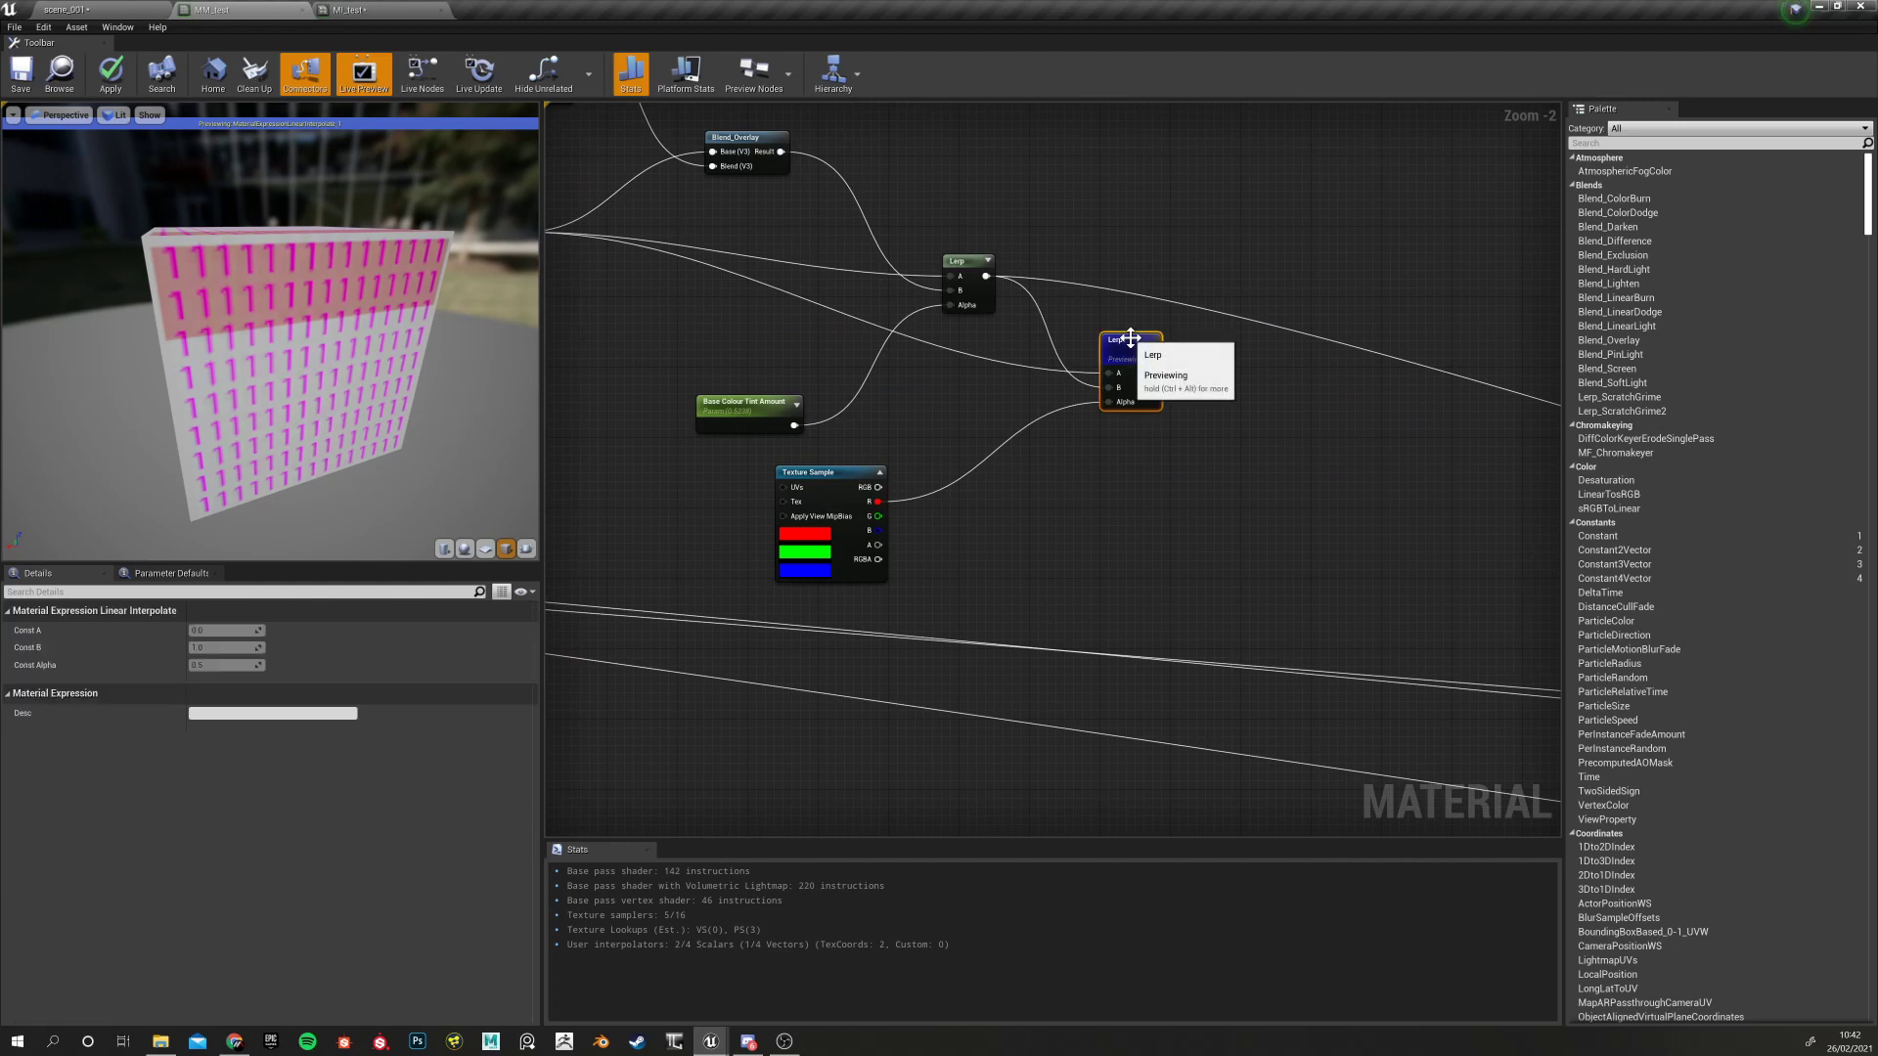
right_click(1129, 338)
left_click(1181, 407)
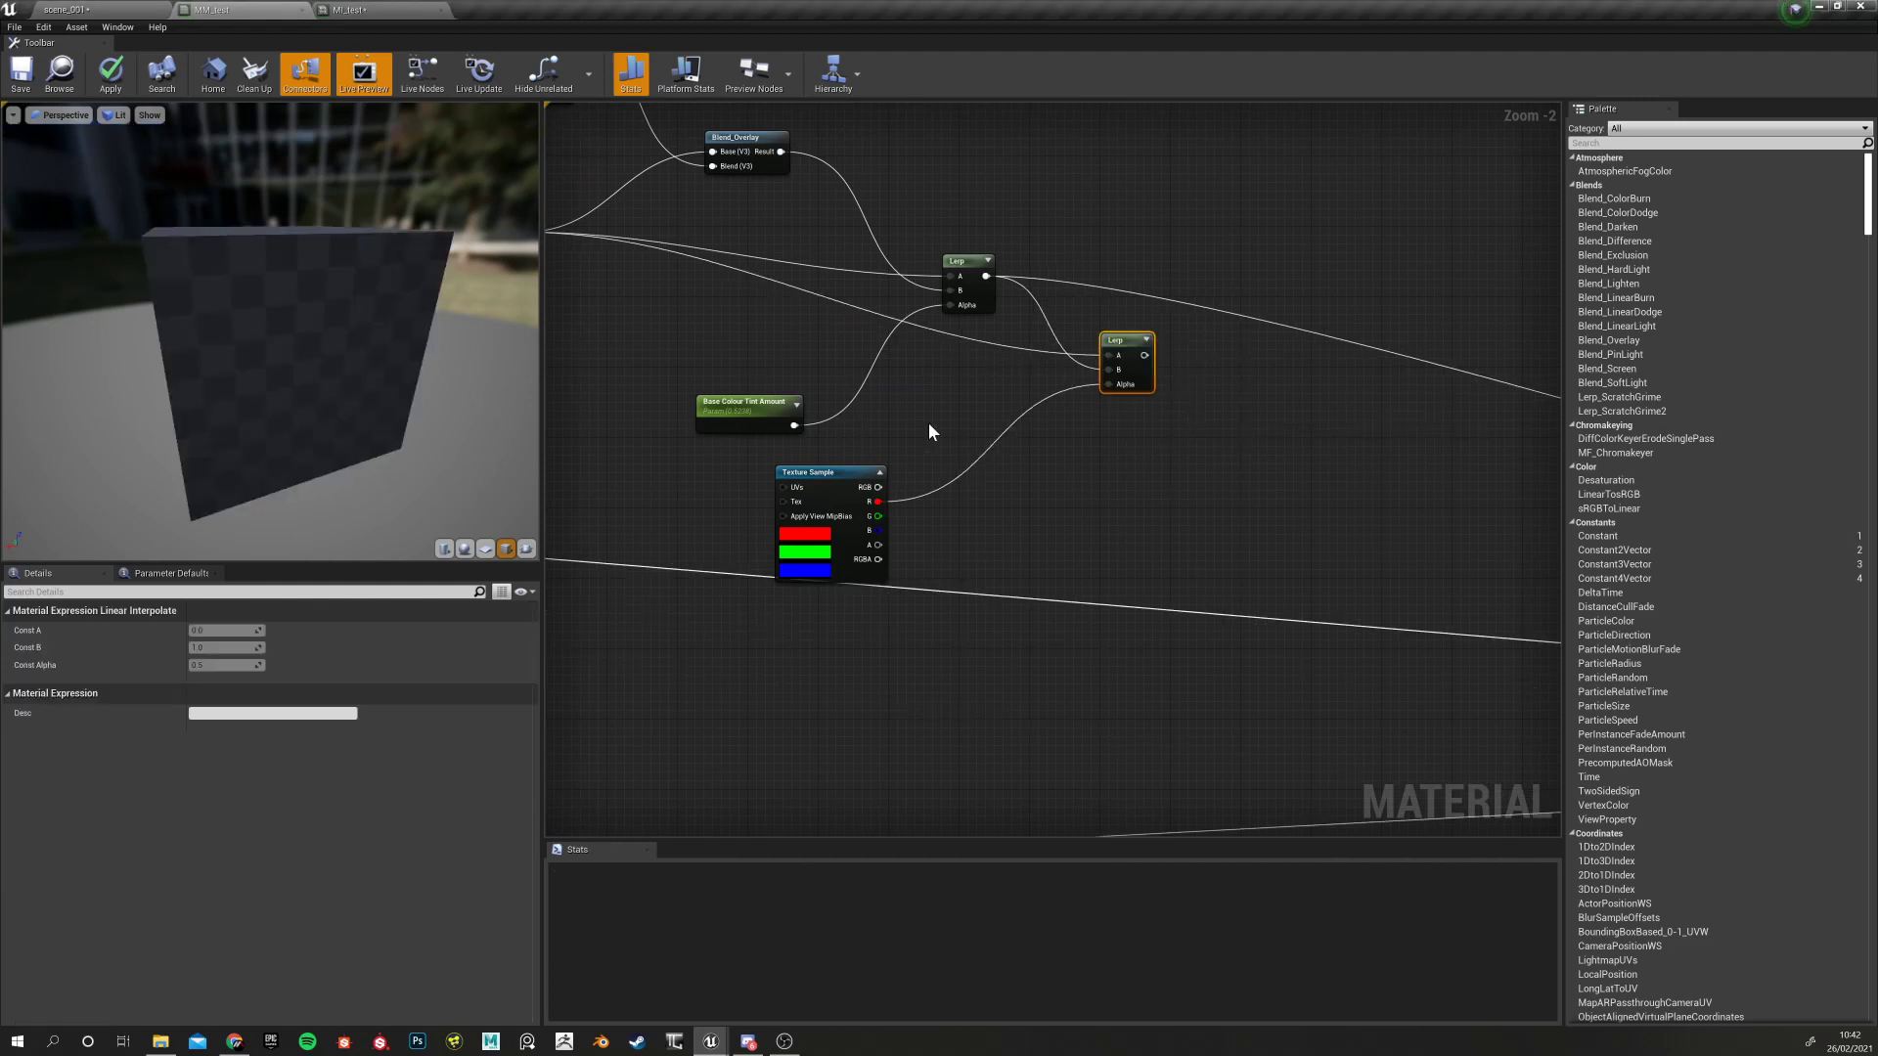
Delete the second Lerp and the mask Texture Sample nodes
left_click(929, 423)
left_click(1127, 345)
key("Delete")
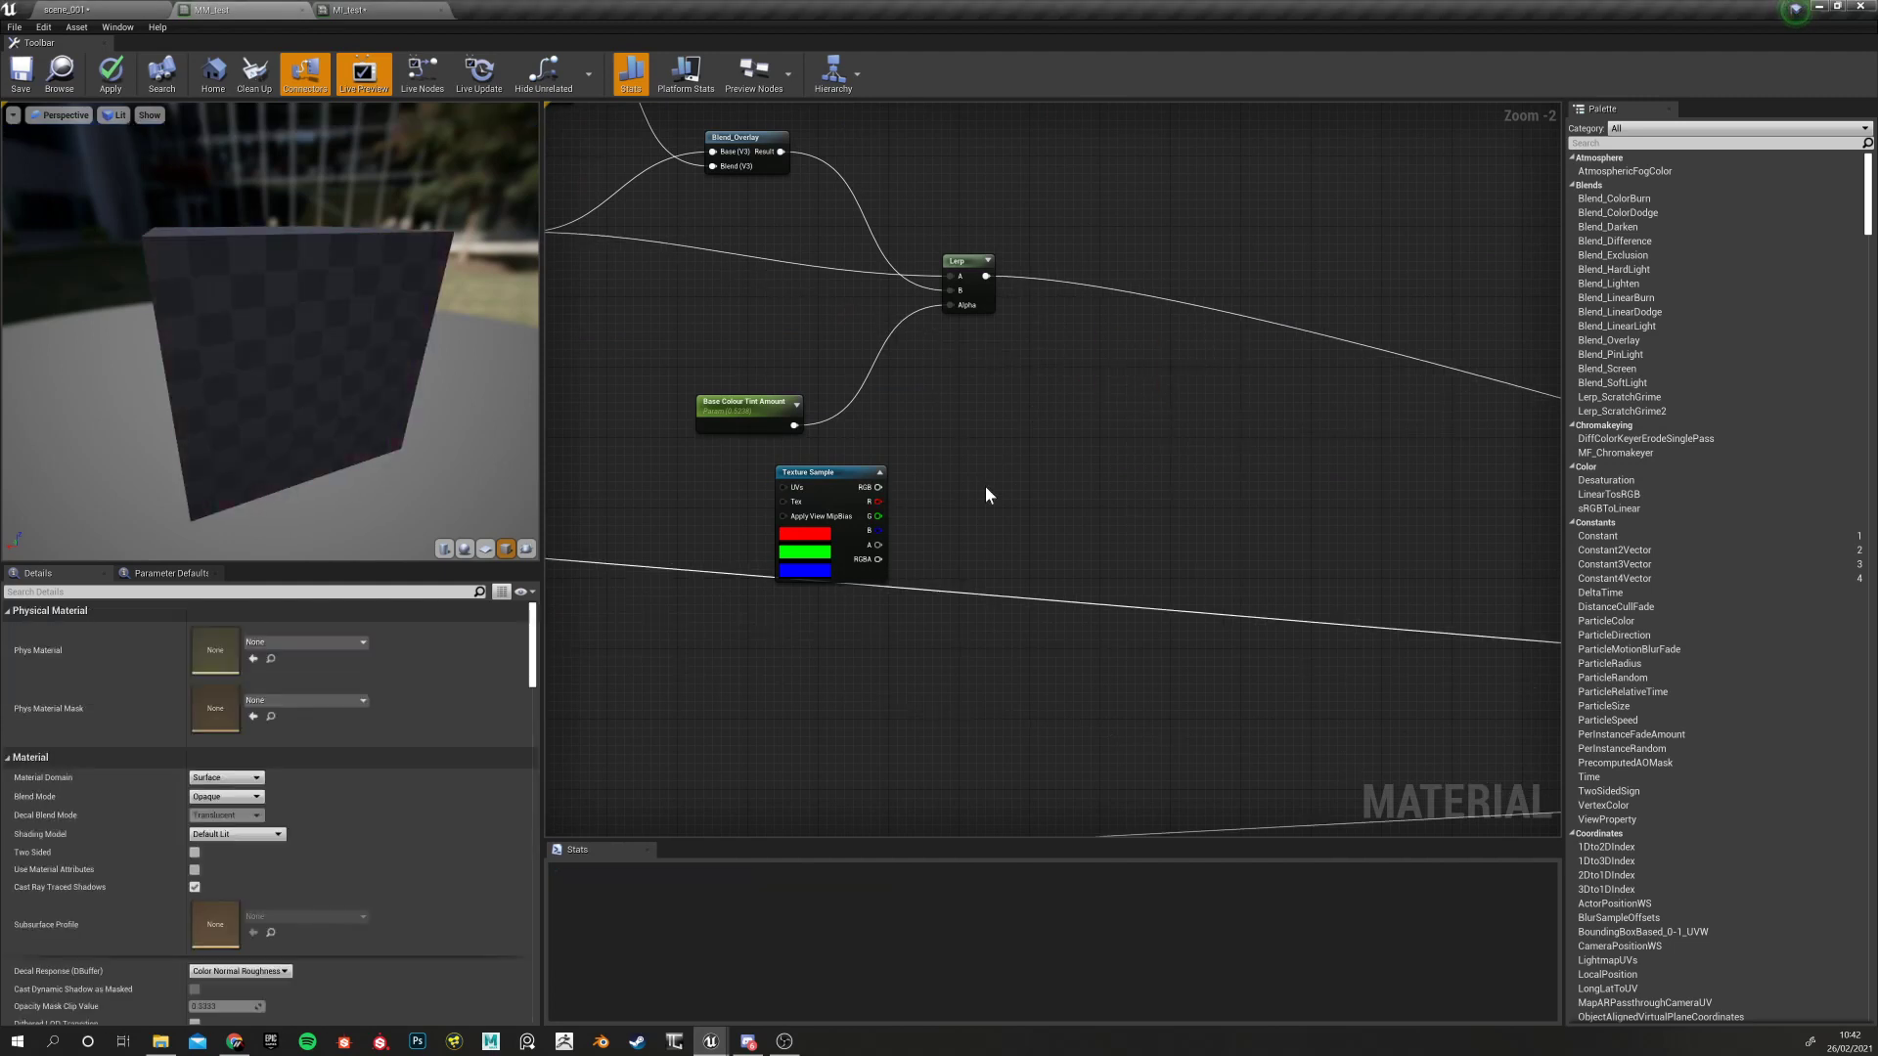
left_click(821, 473)
key("Delete")
scroll(966, 474, "up", 1)
scroll(967, 475, "down", 6)
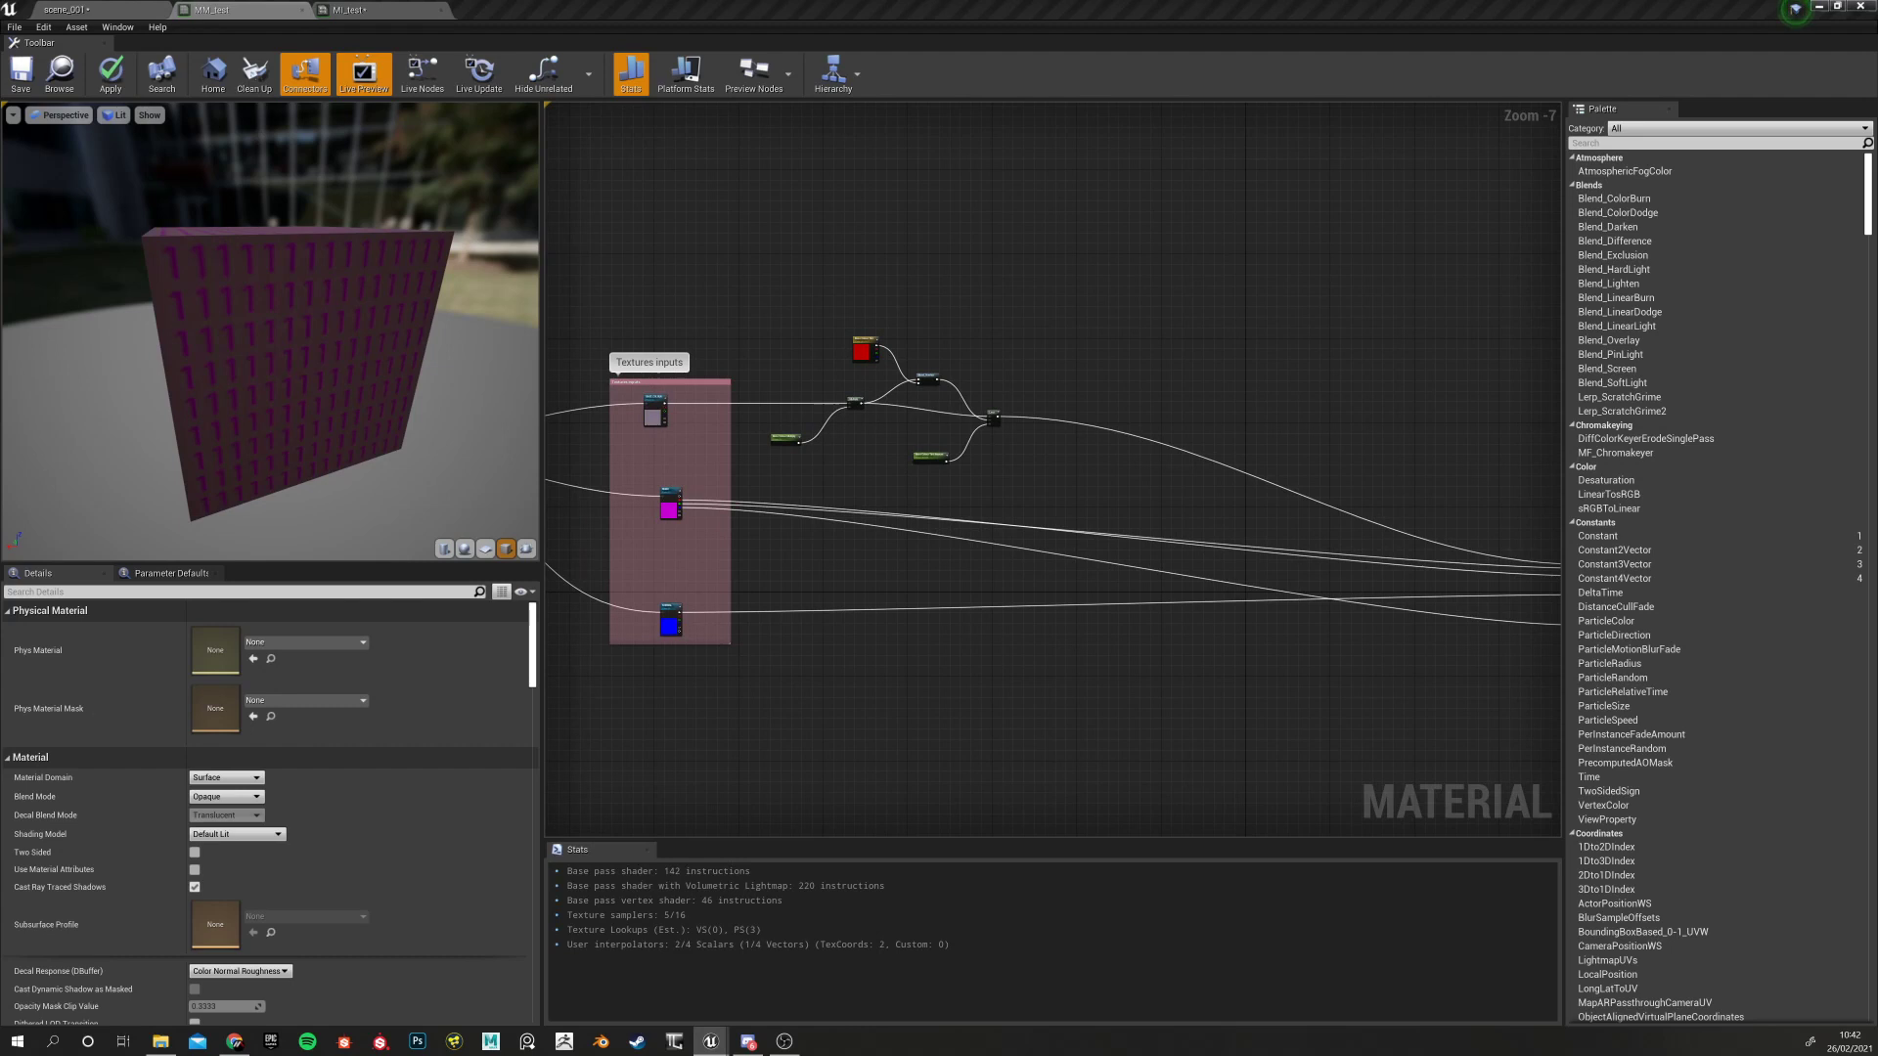
Reset the Base Colour Tint Amount parameter's default value to 0
scroll(901, 437, "up", 5)
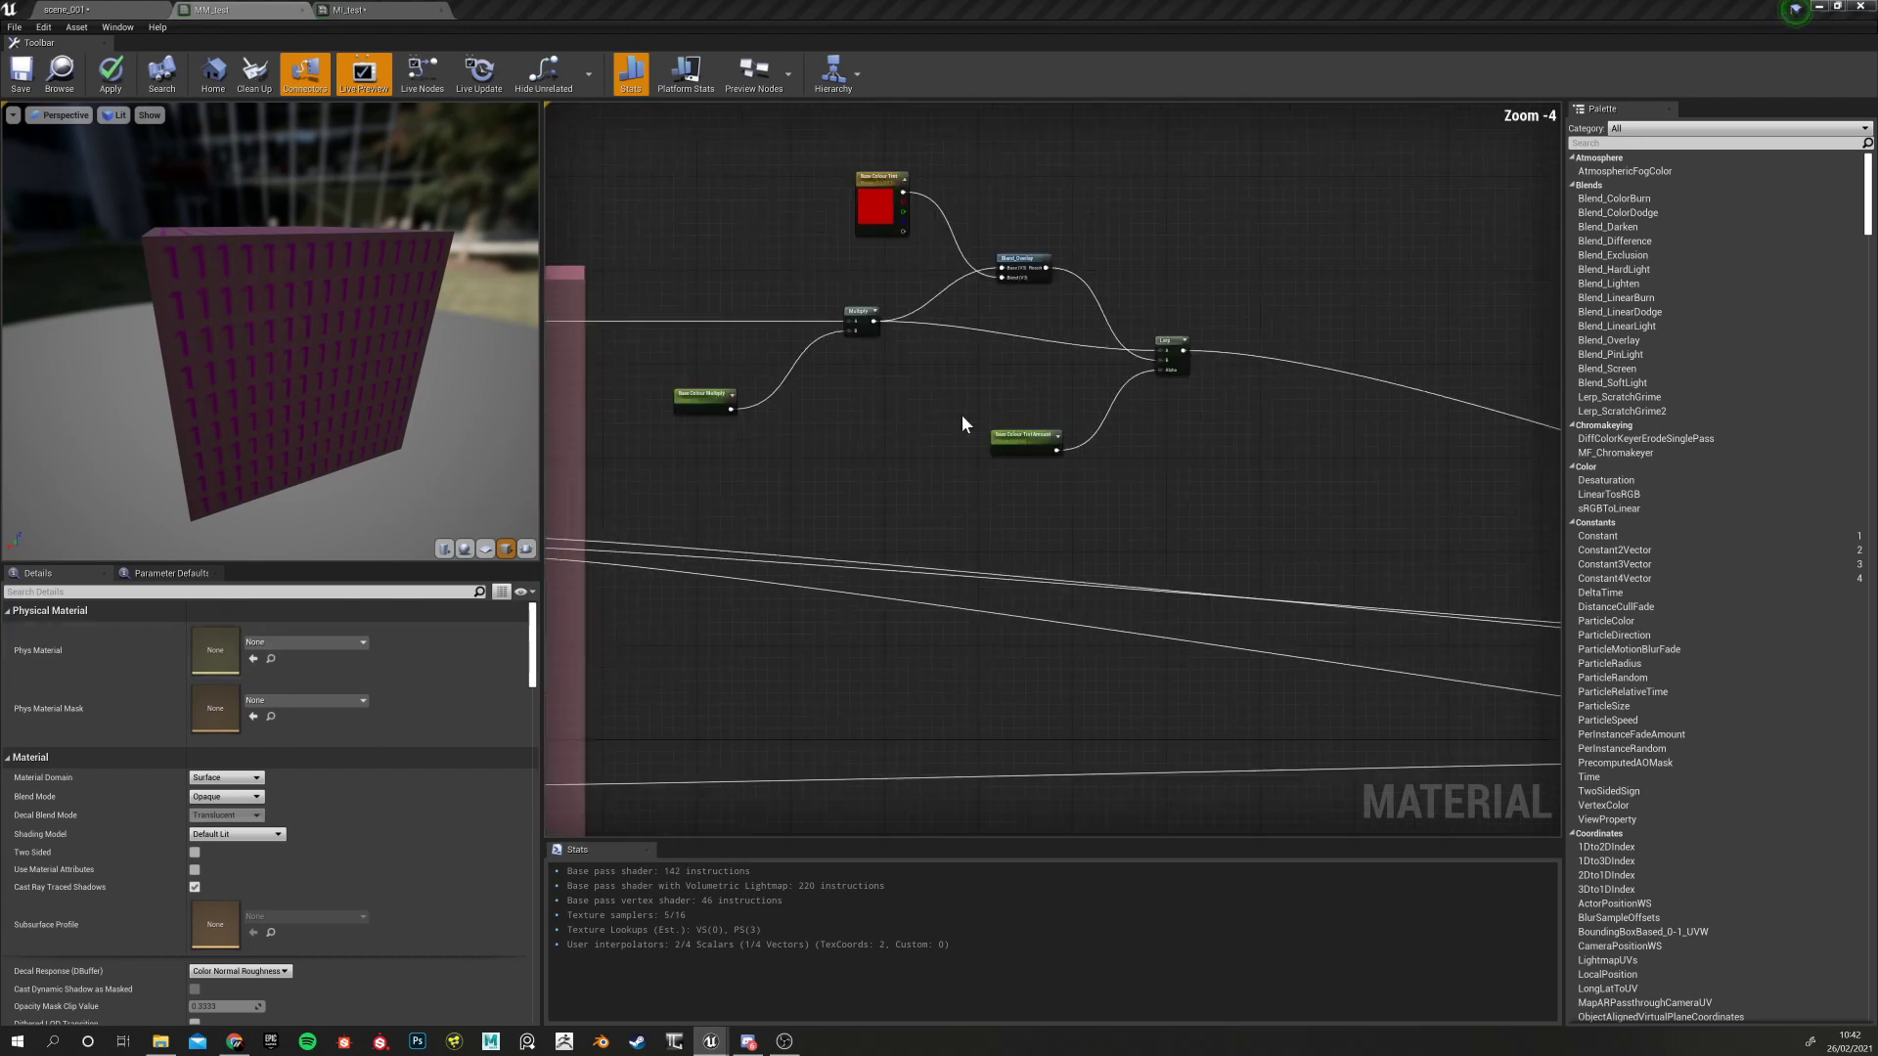
right_click_drag(995, 188, 940, 258)
left_click(941, 258)
left_click(1173, 384)
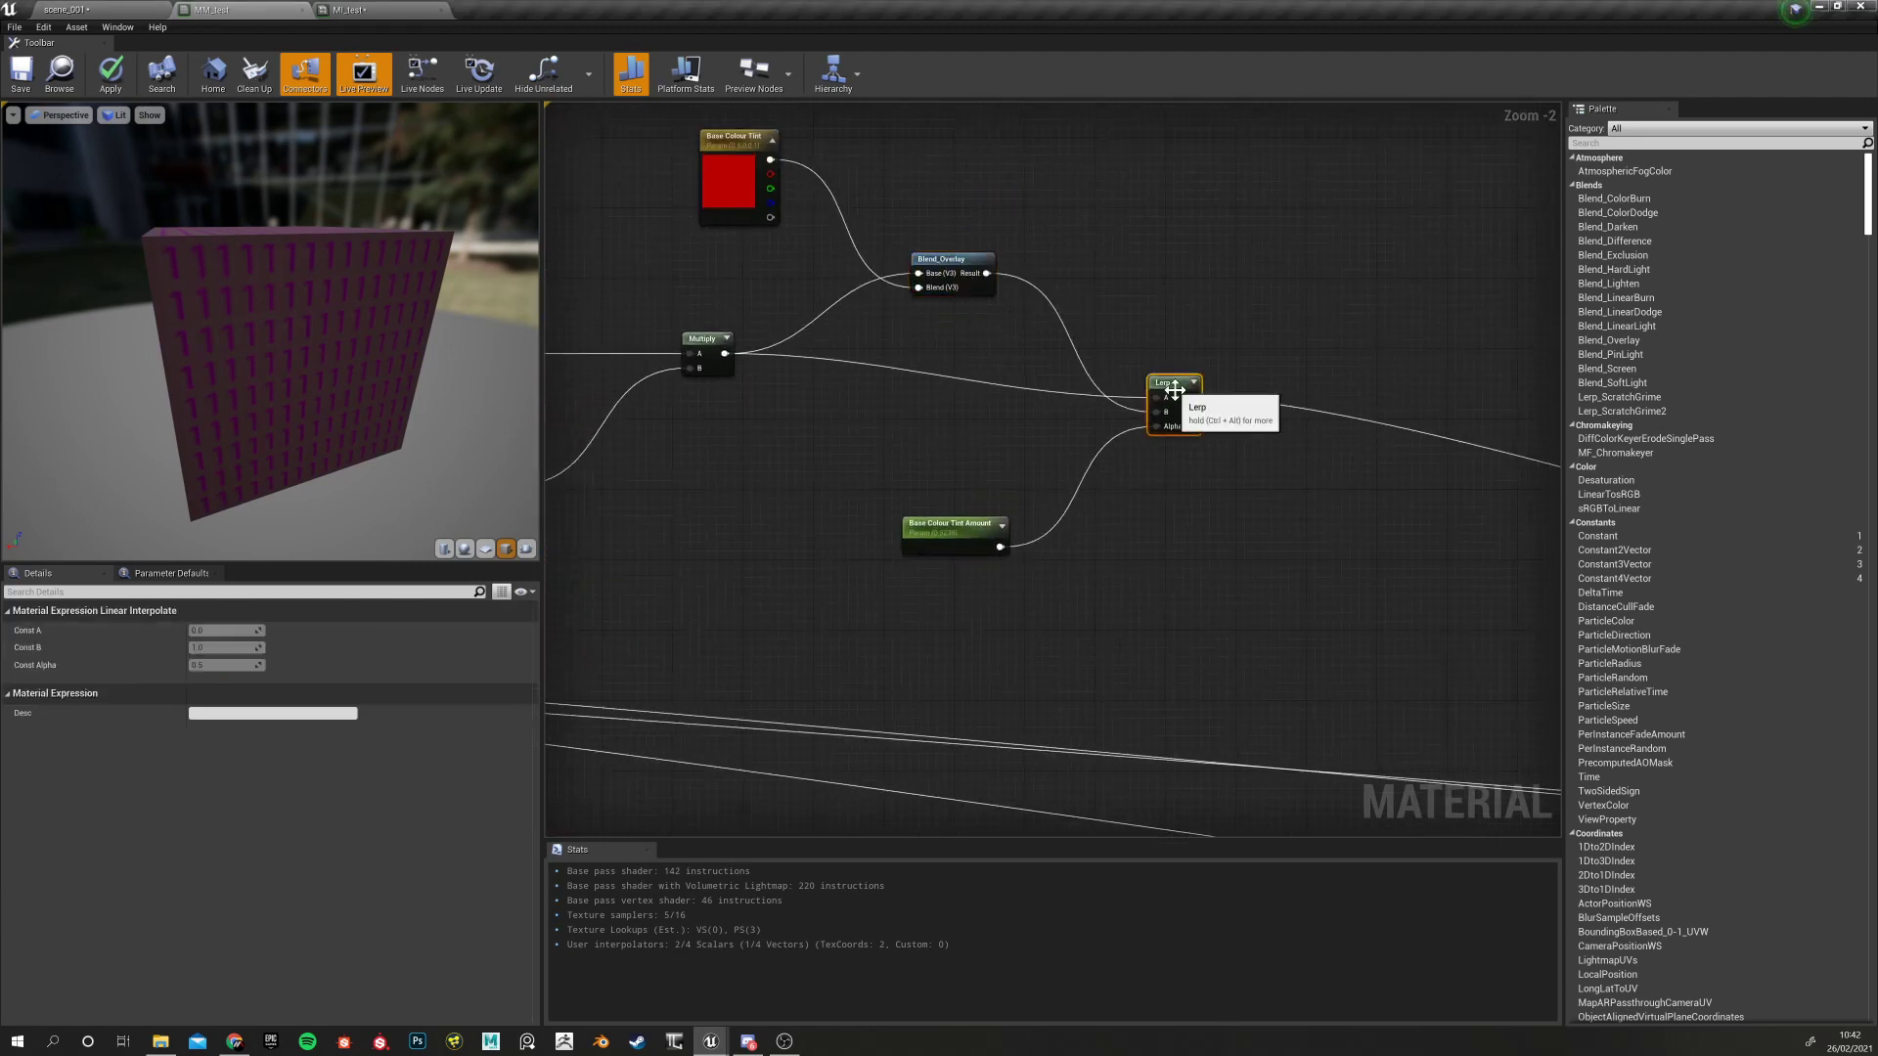
left_click(951, 520)
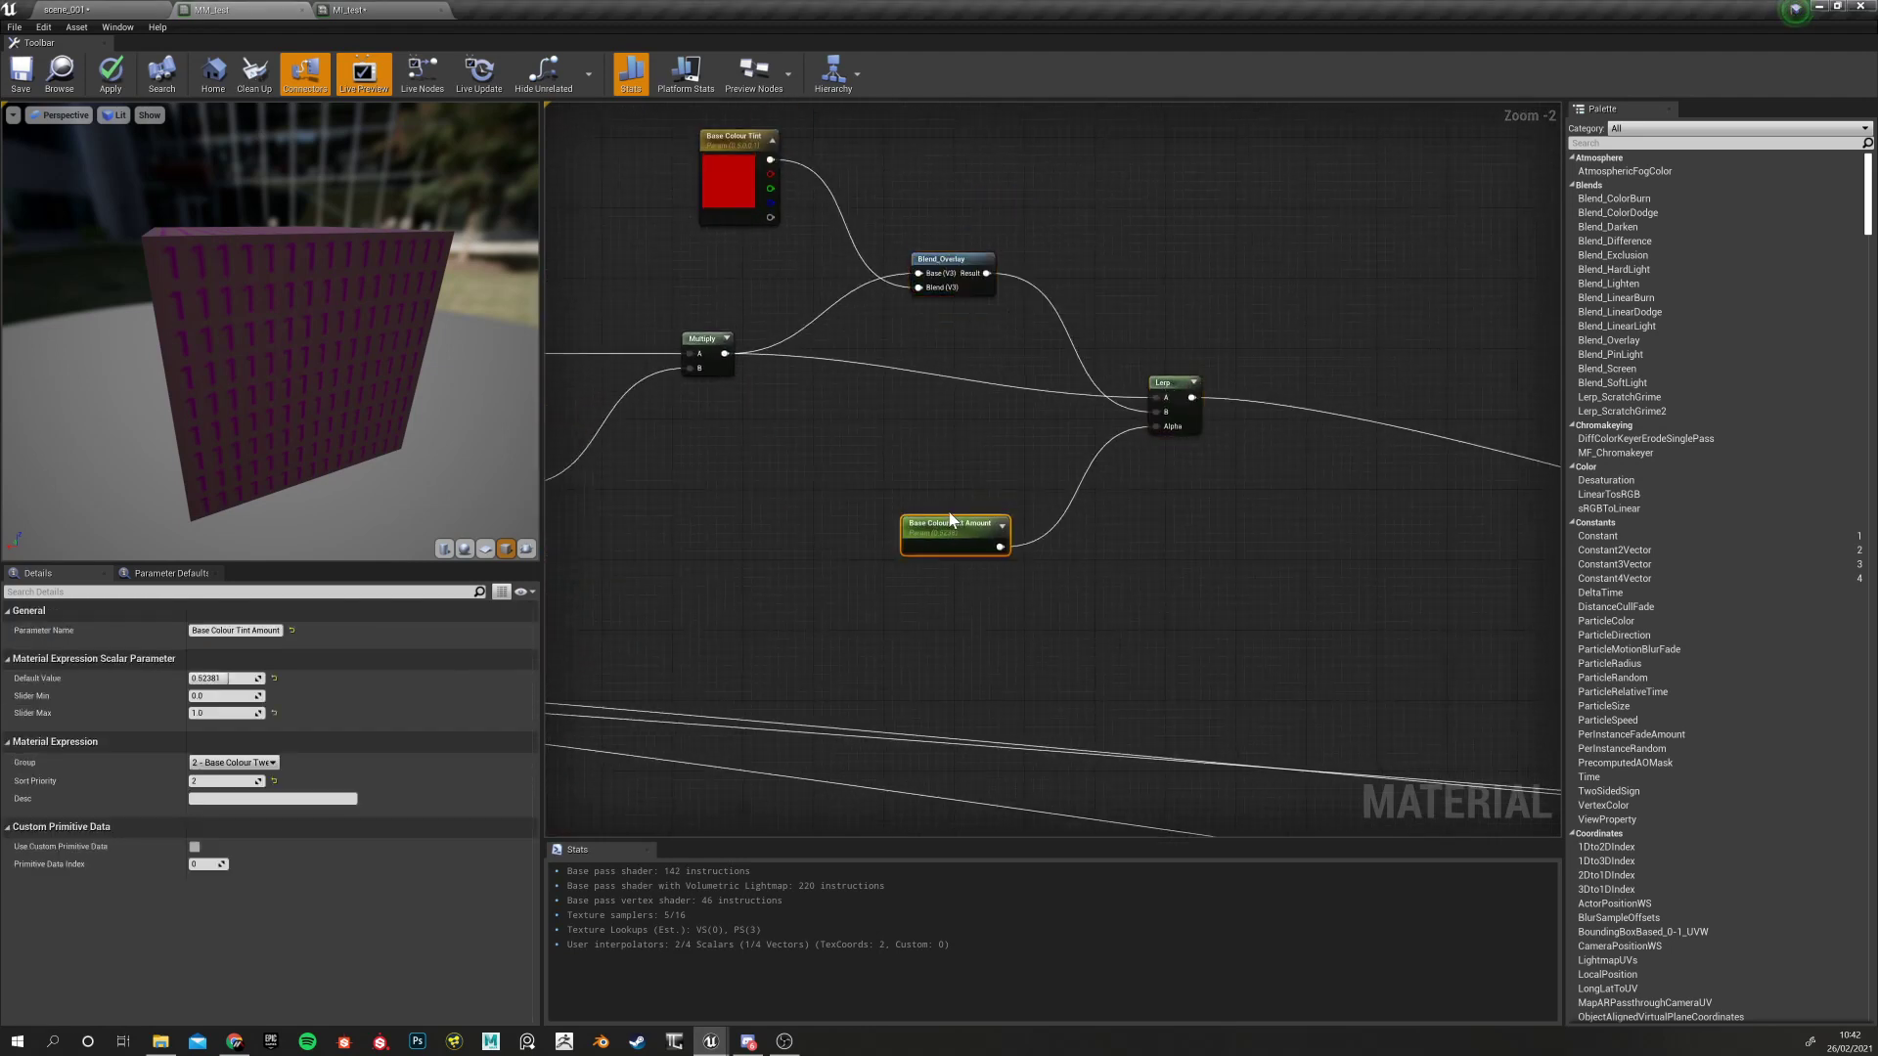
left_click(275, 679)
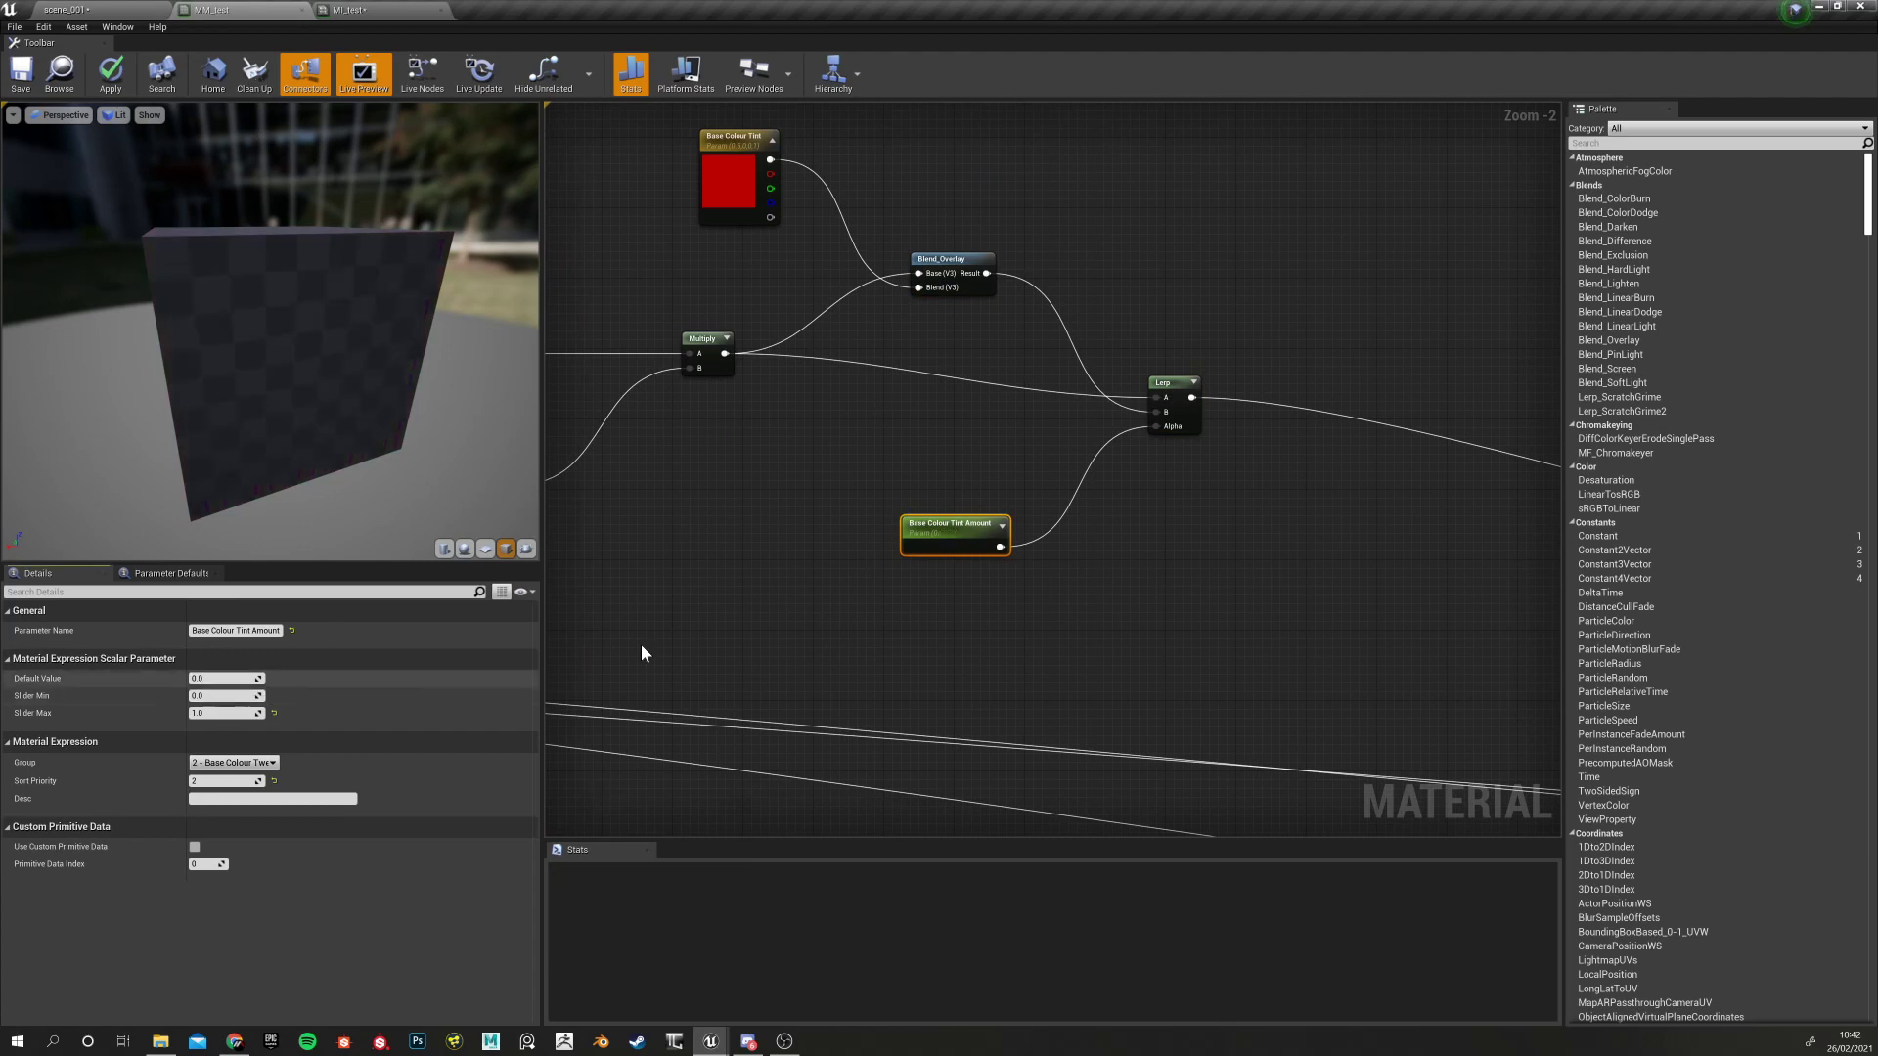
Set Base Colour Tint's green value to 0.5 and save the MM_test master material
right_click_drag(792, 495, 780, 555)
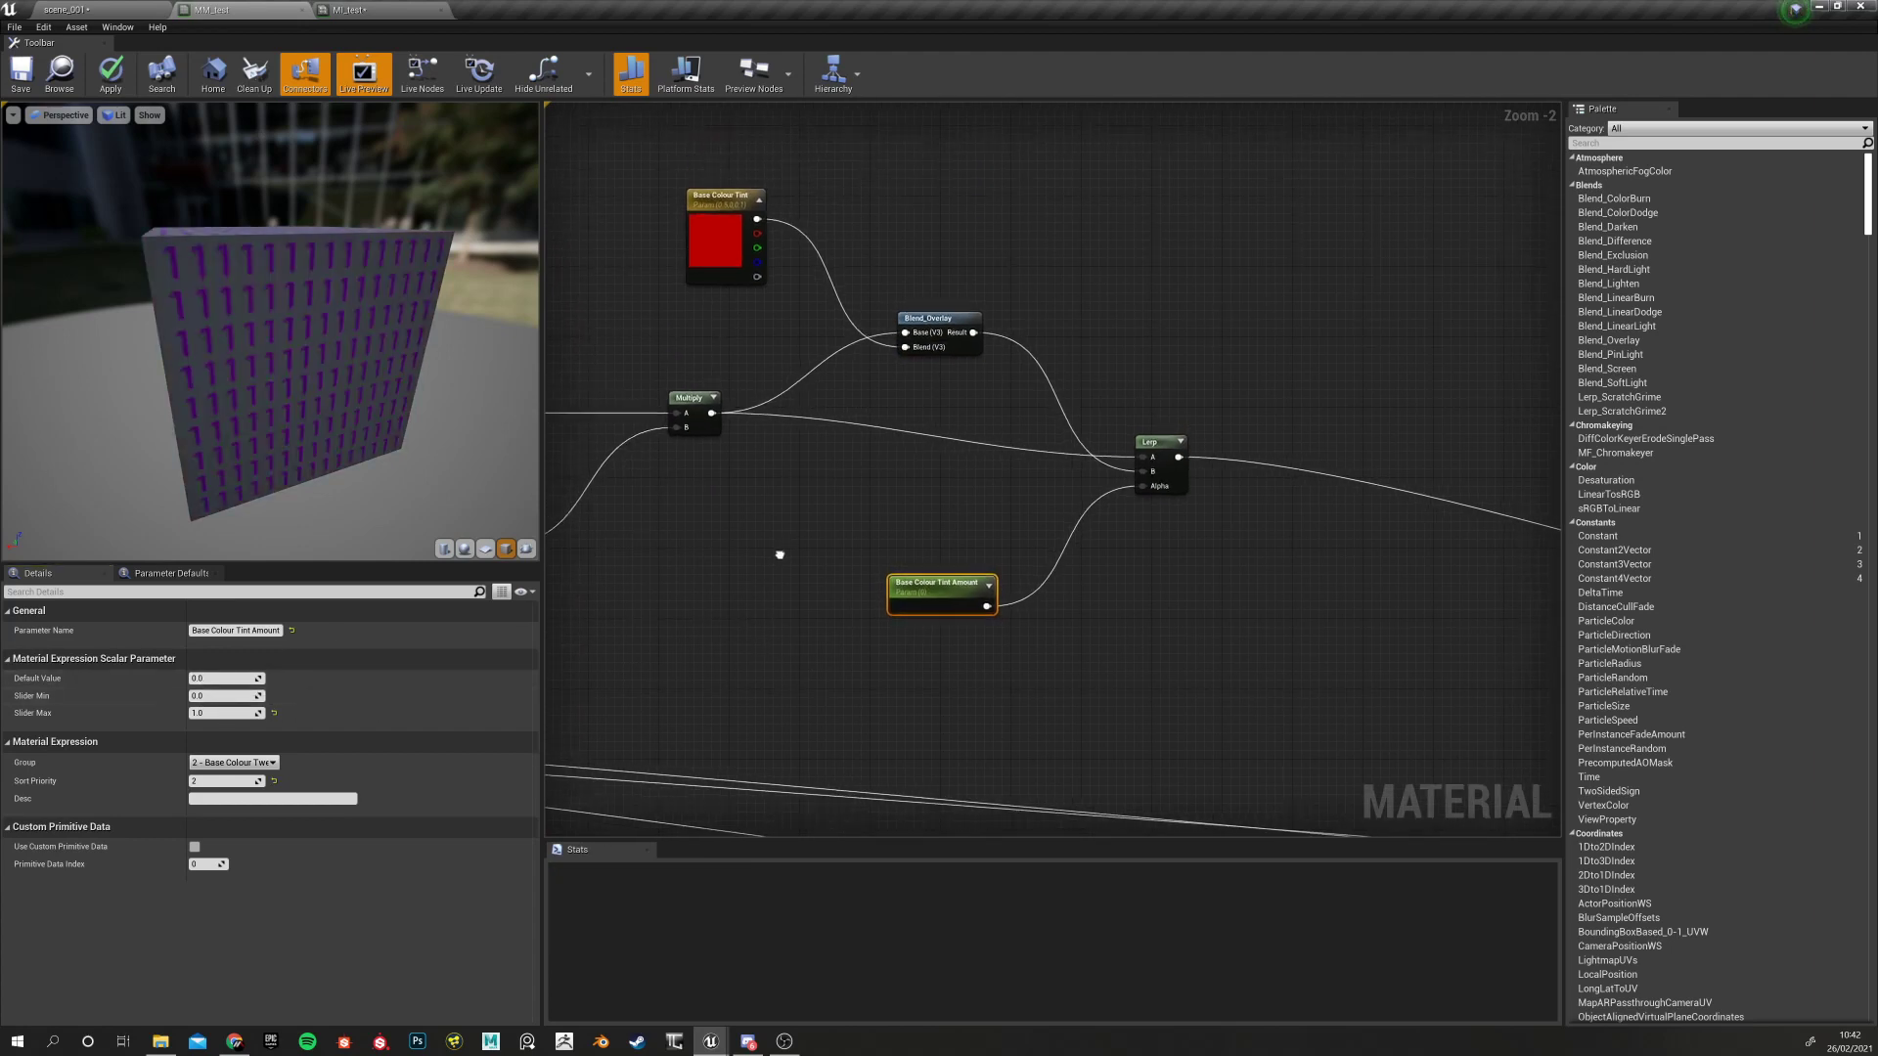
left_click(912, 321)
left_click(723, 235)
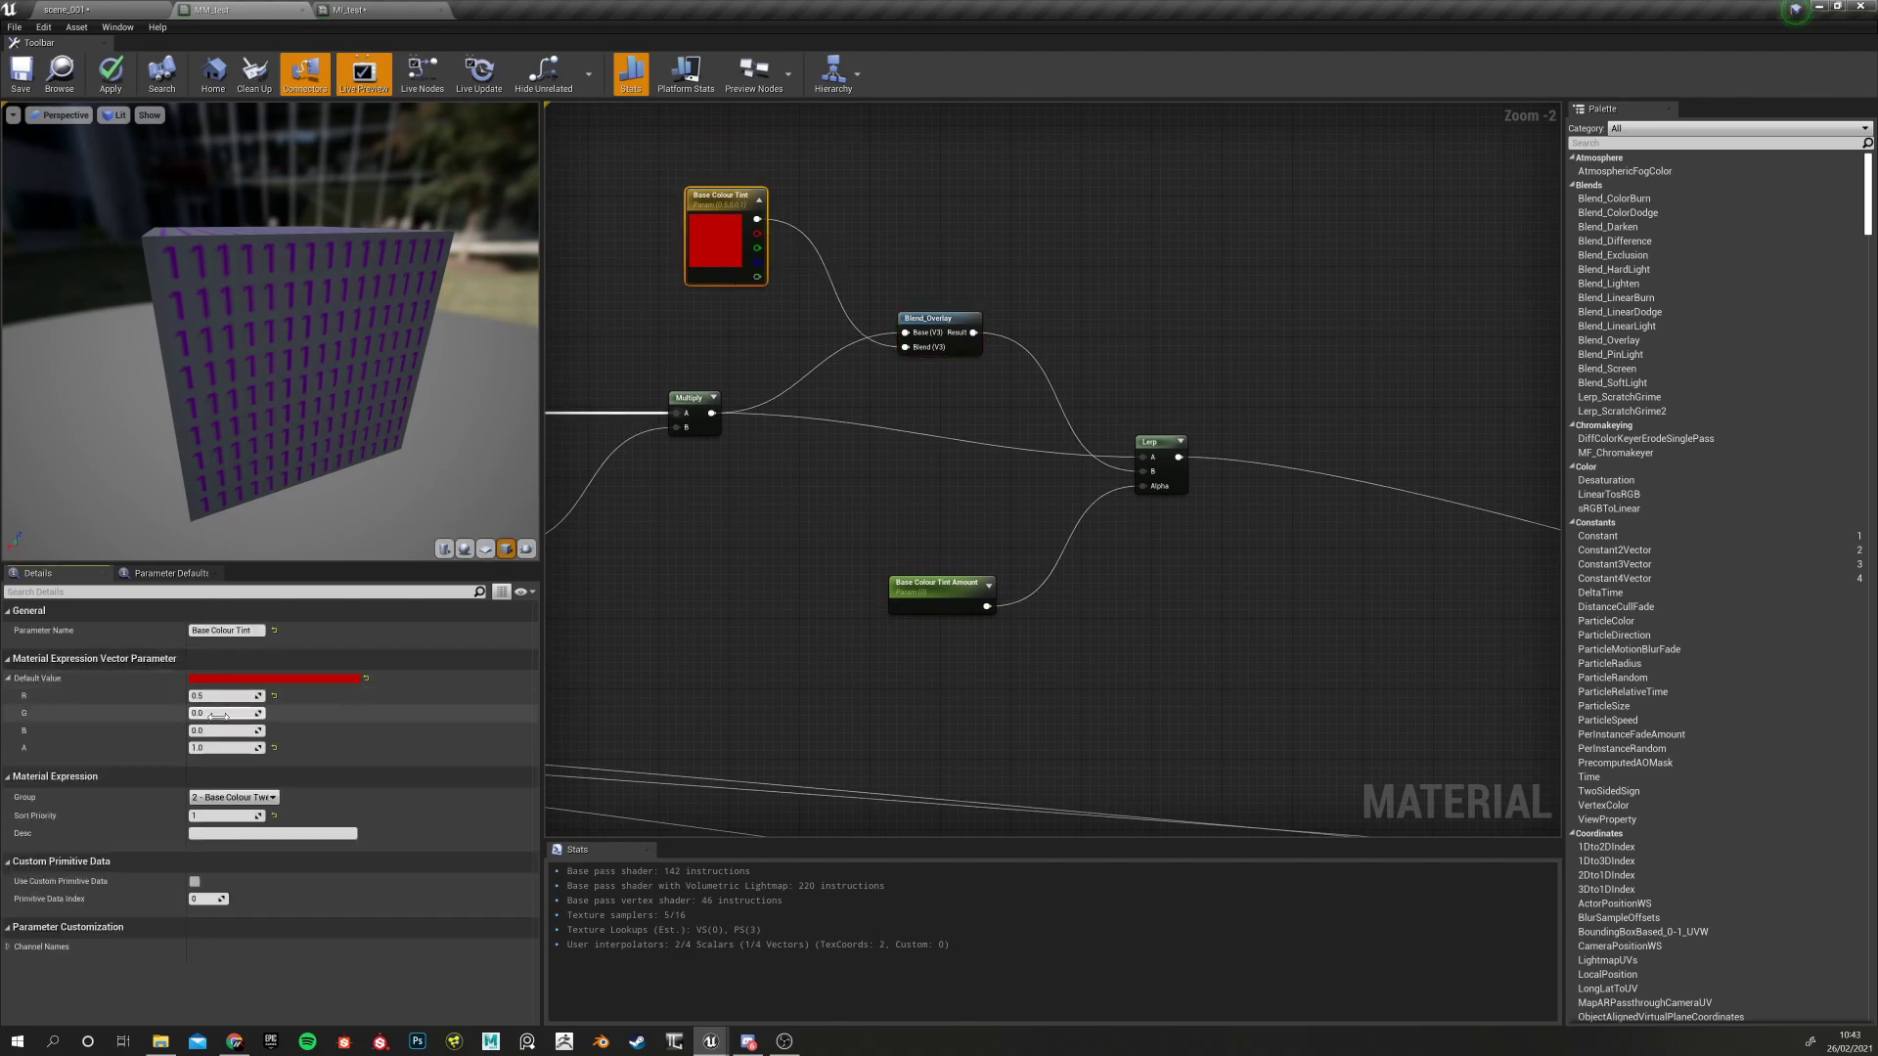
type("0.5")
key("Tab")
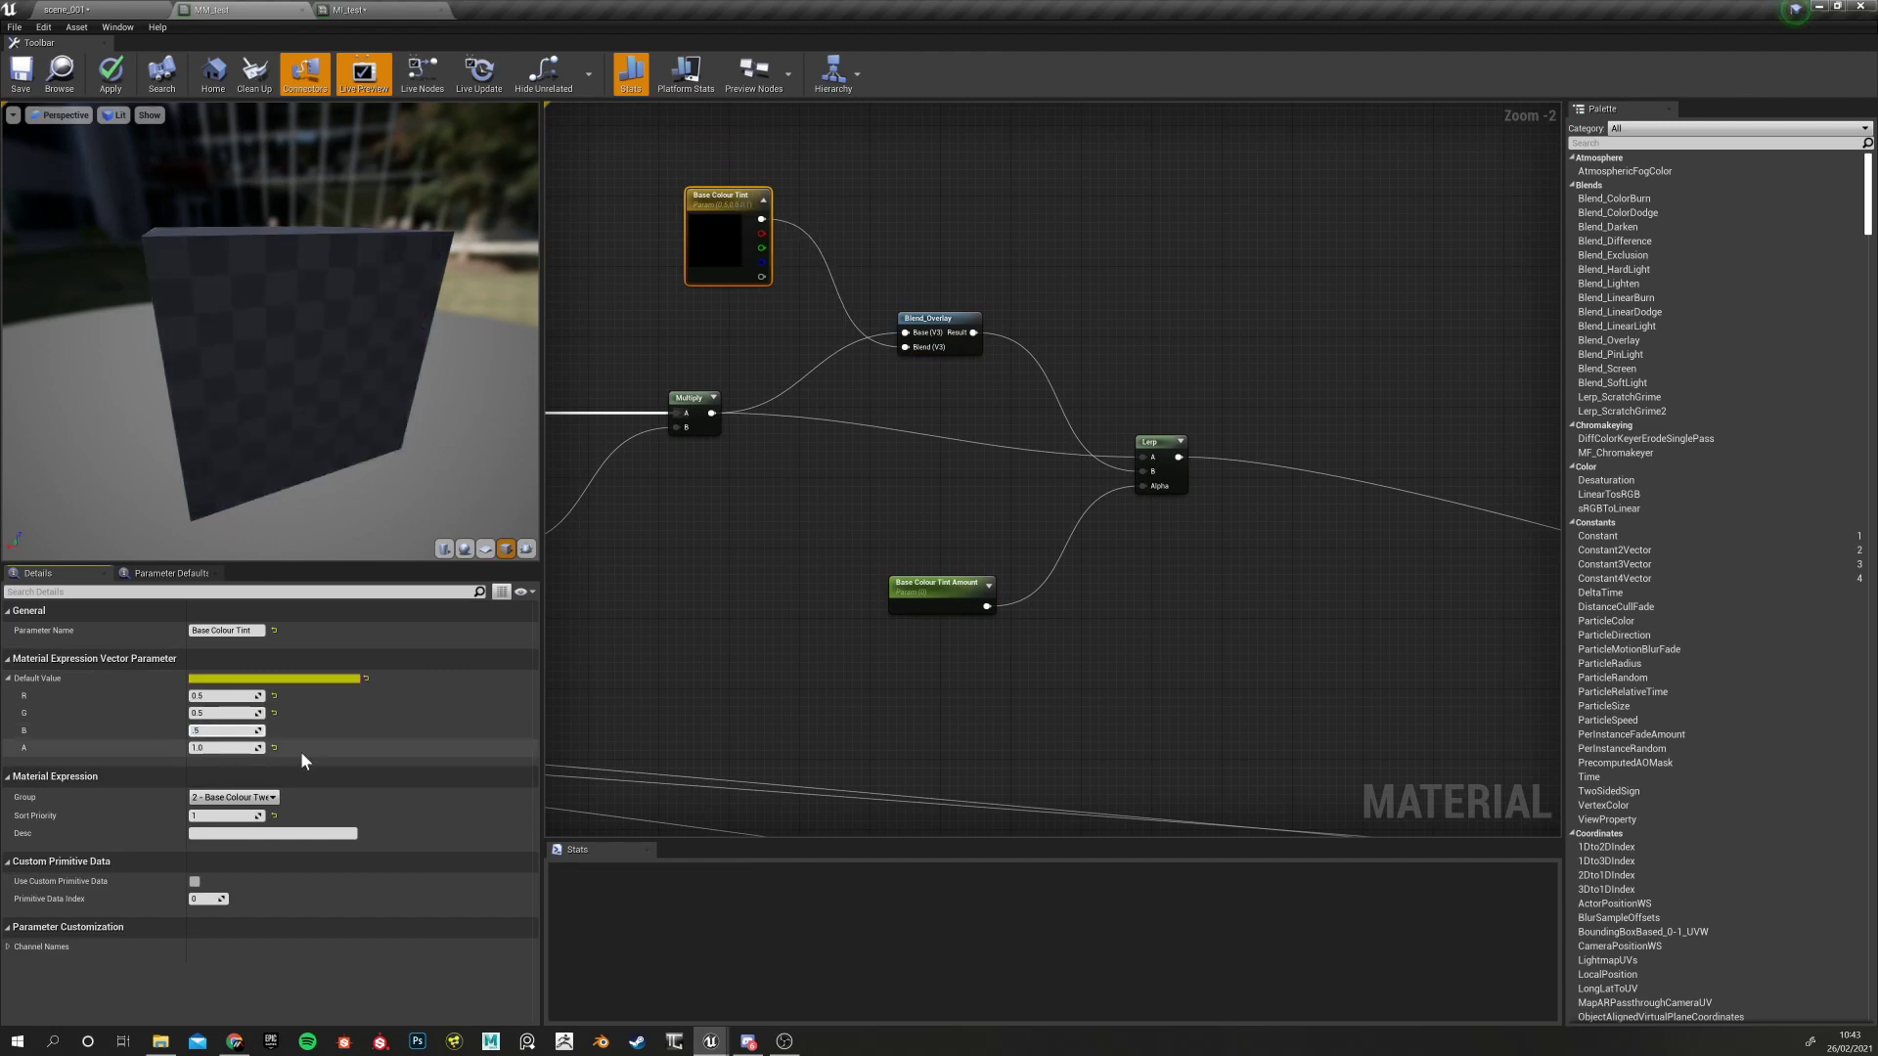
left_click(773, 669)
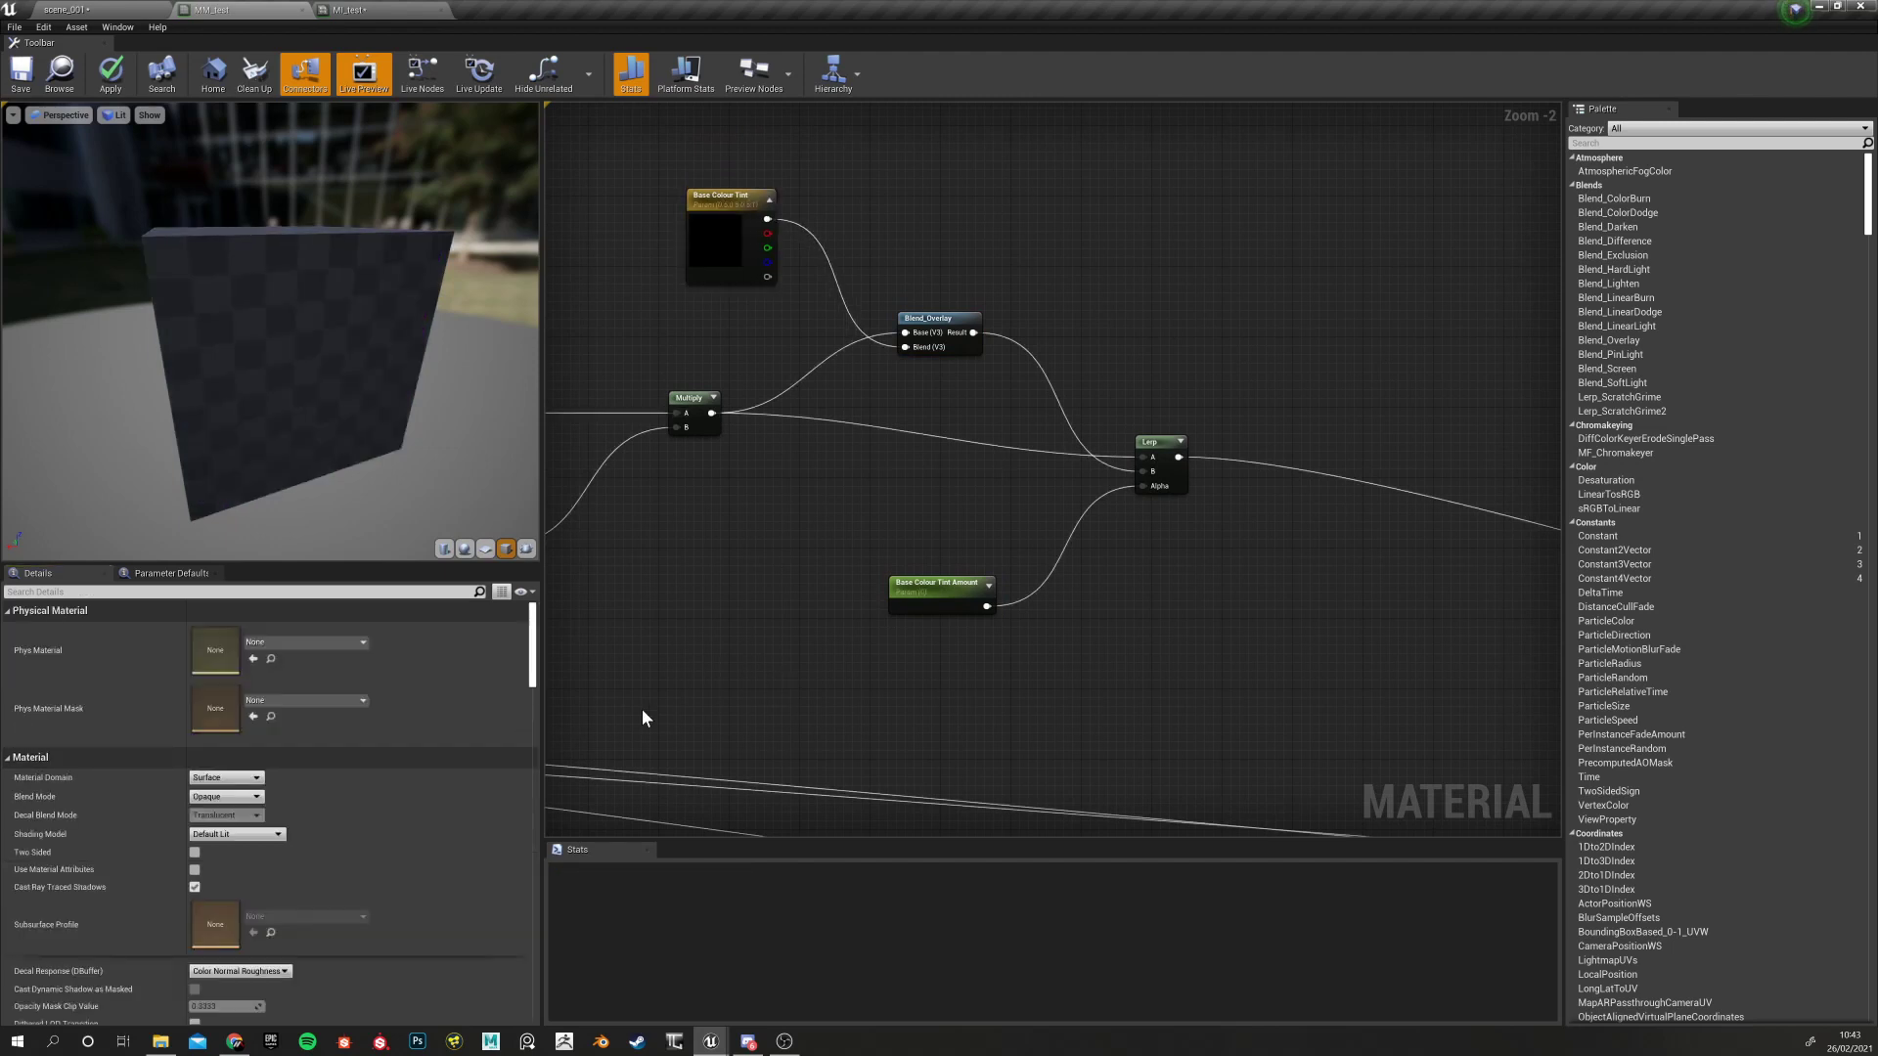
left_click(729, 239)
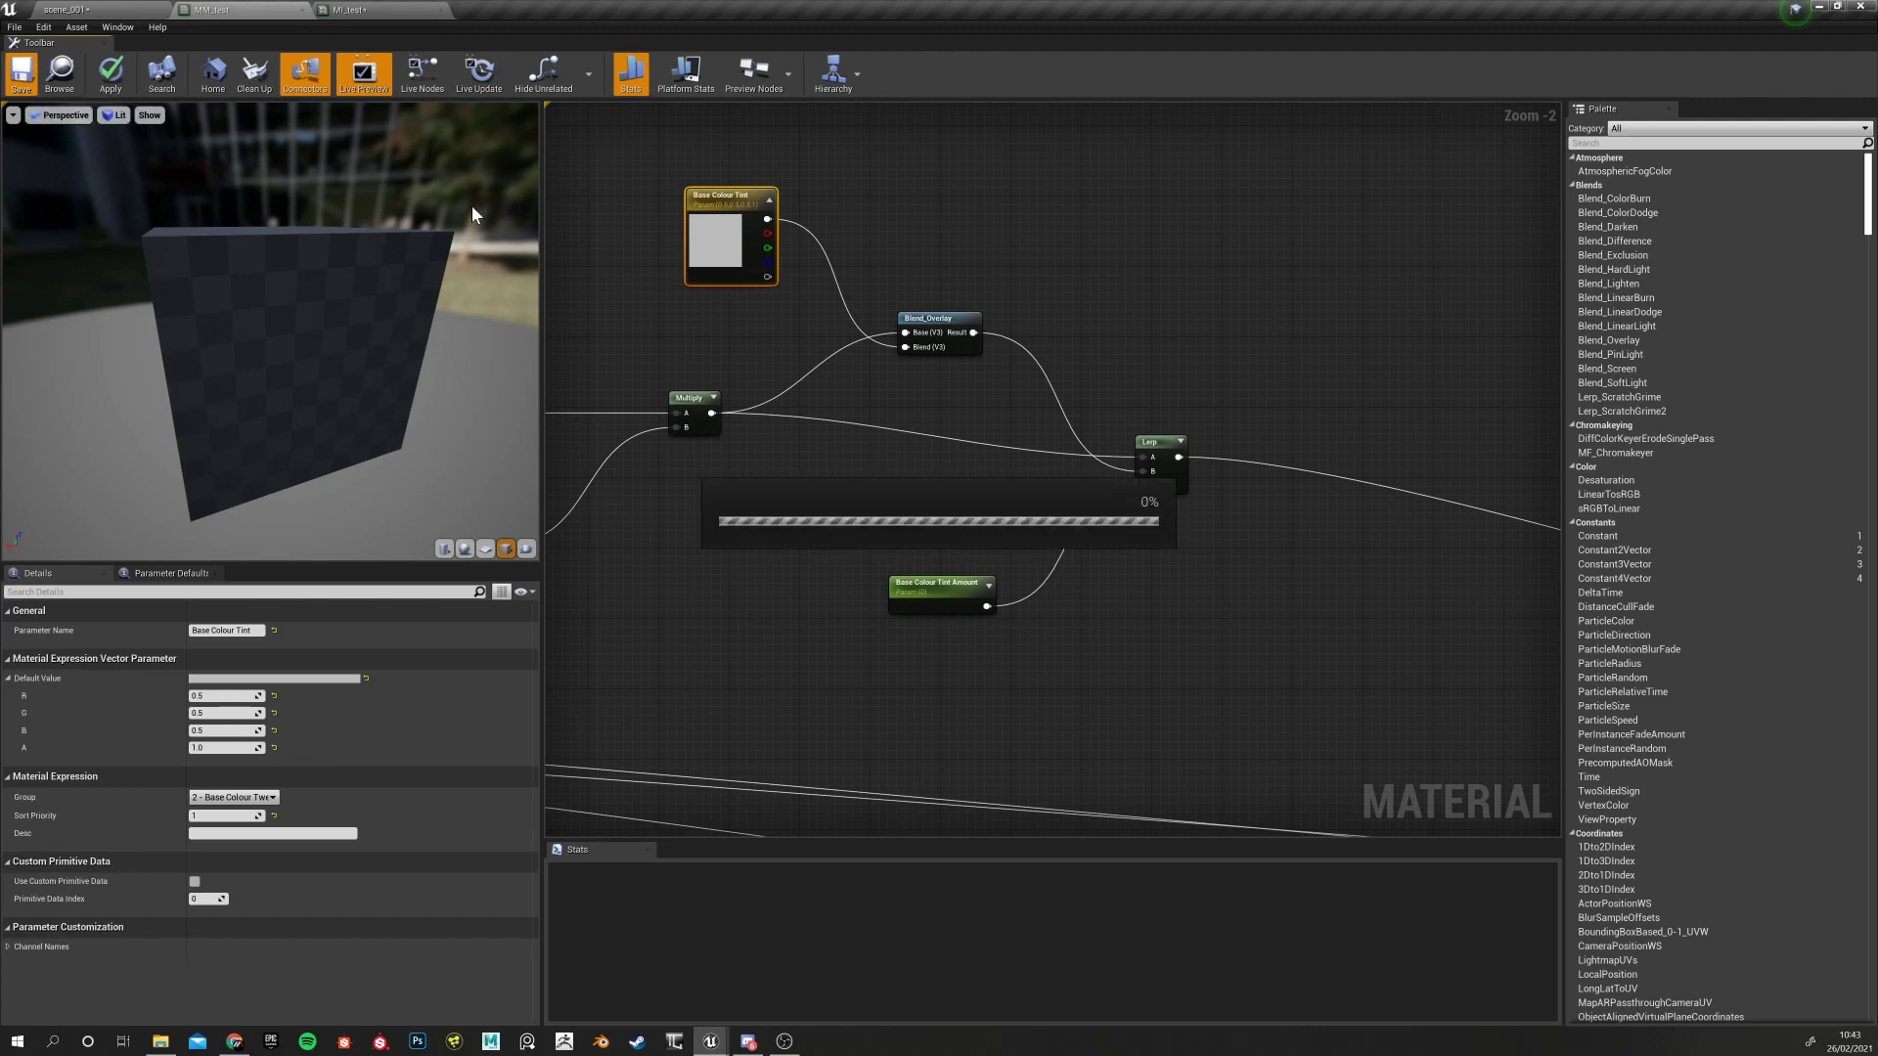
left_click(389, 14)
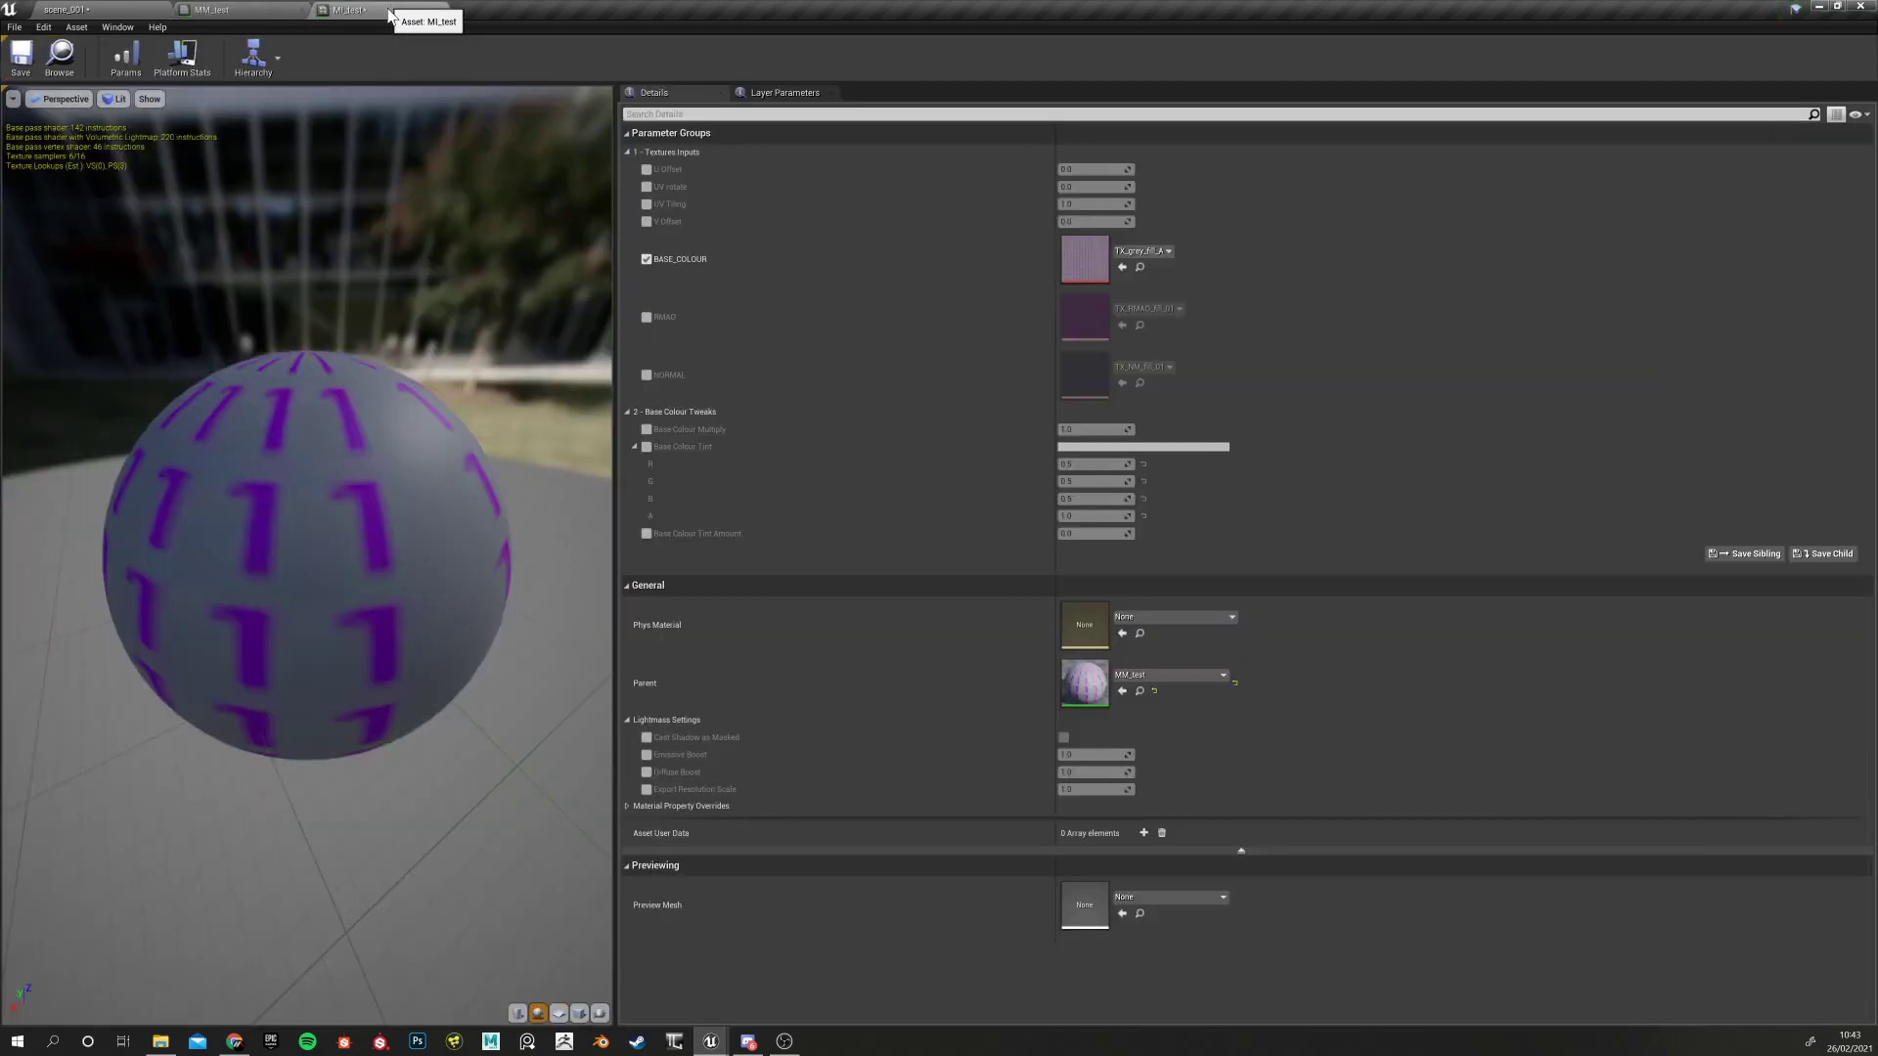
Flip between the scene_001, MM_test and MI_test editor tabs to compare the instance
left_click(98, 10)
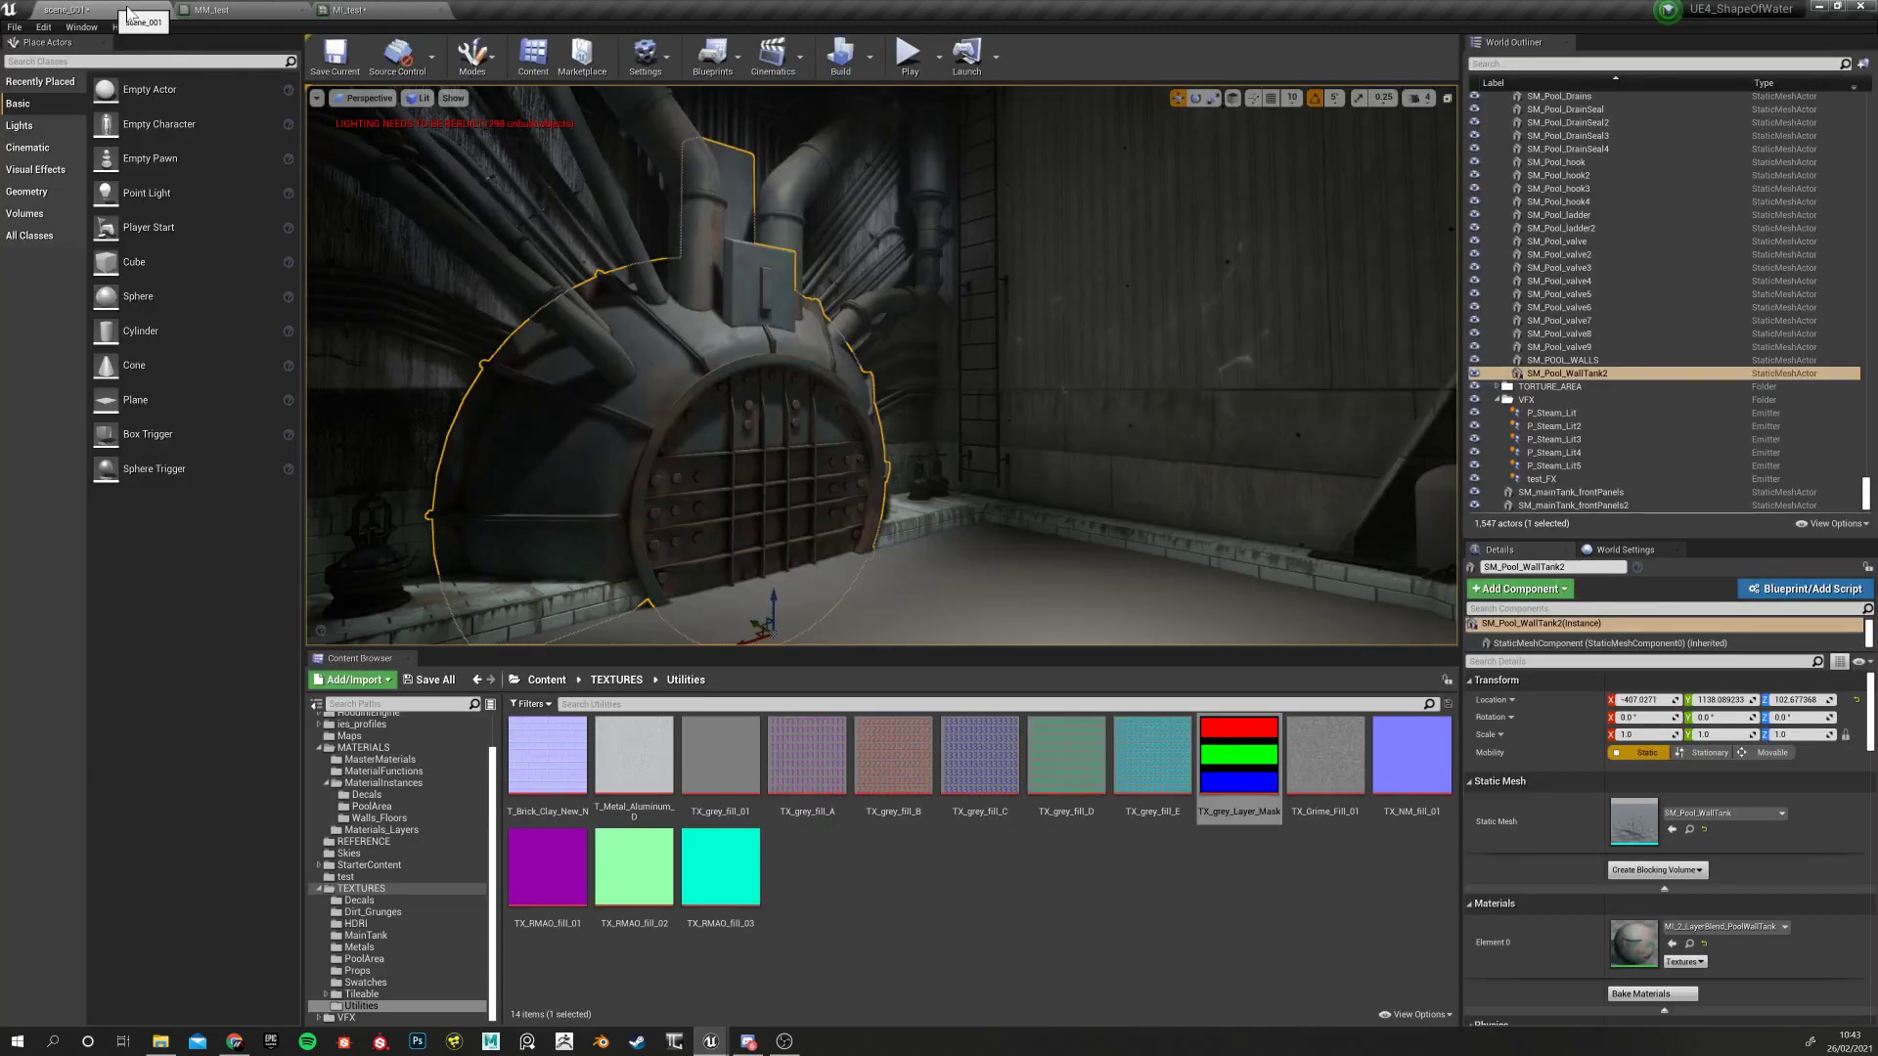
left_click(227, 10)
left_click(767, 518)
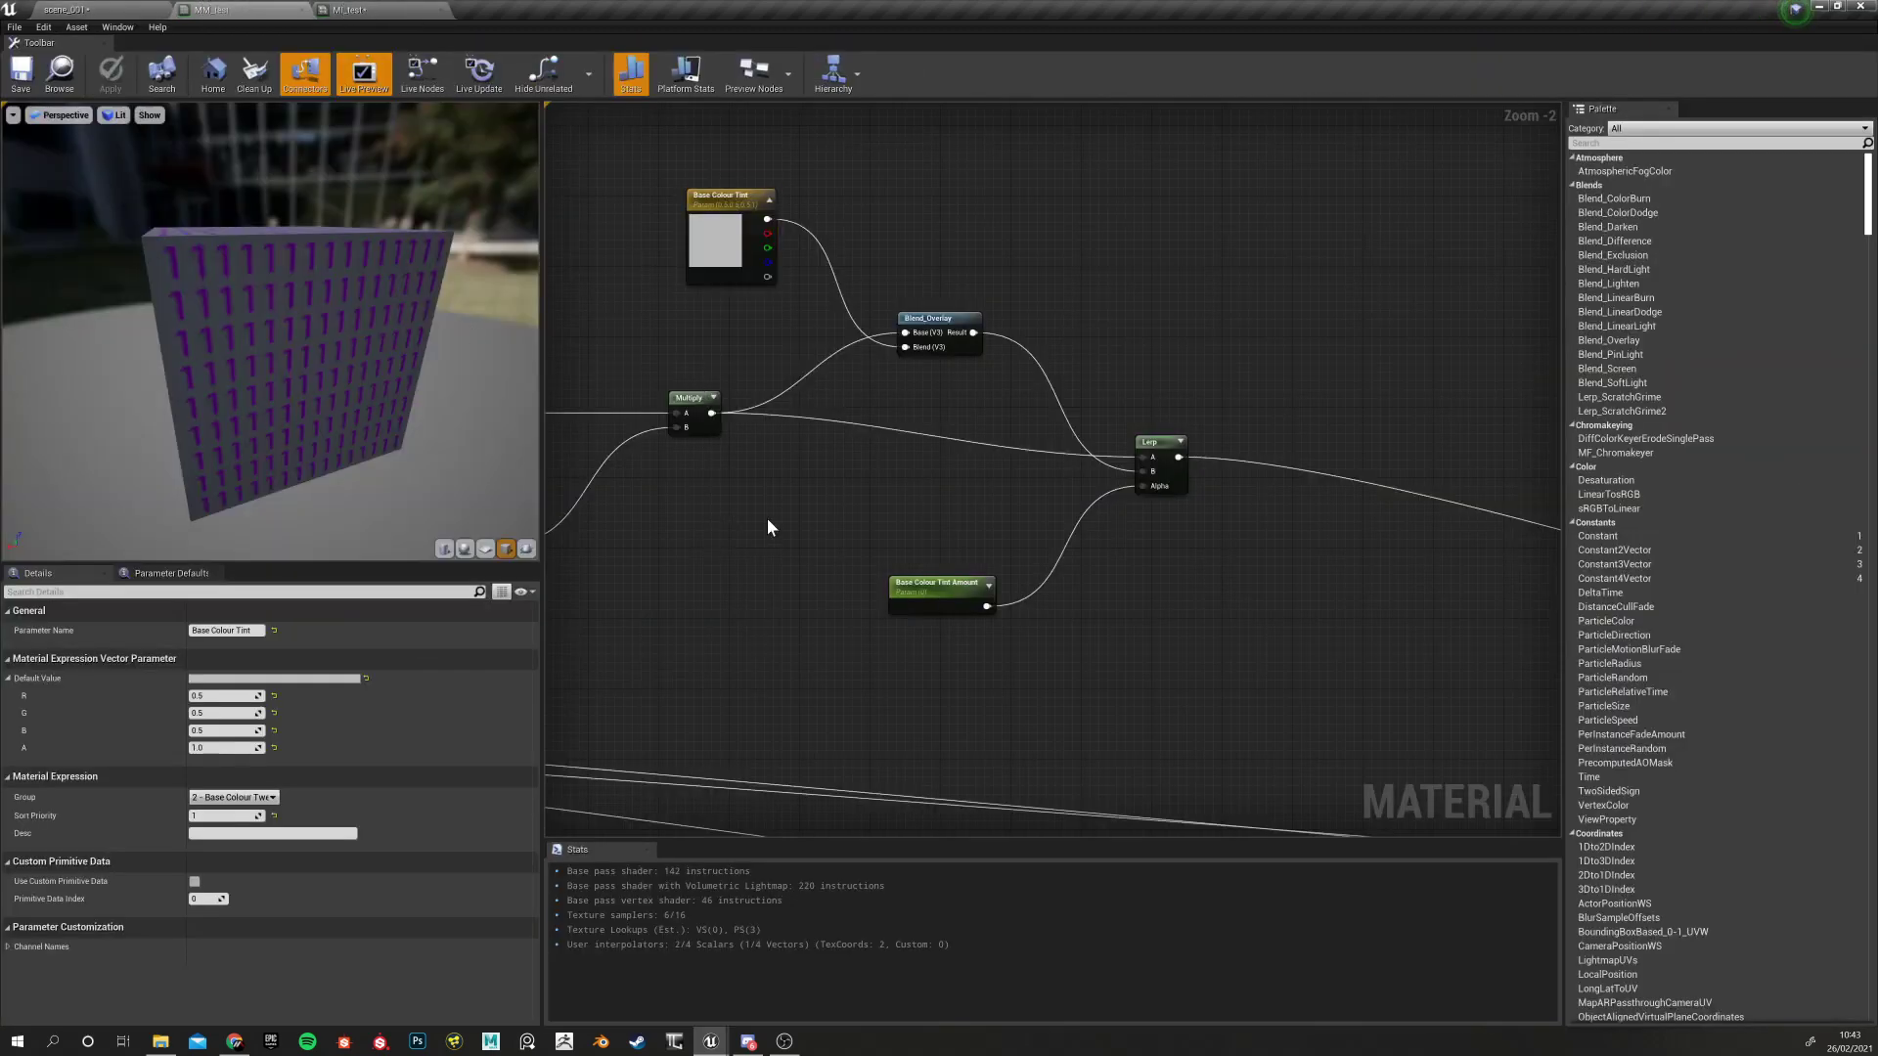
left_click(389, 10)
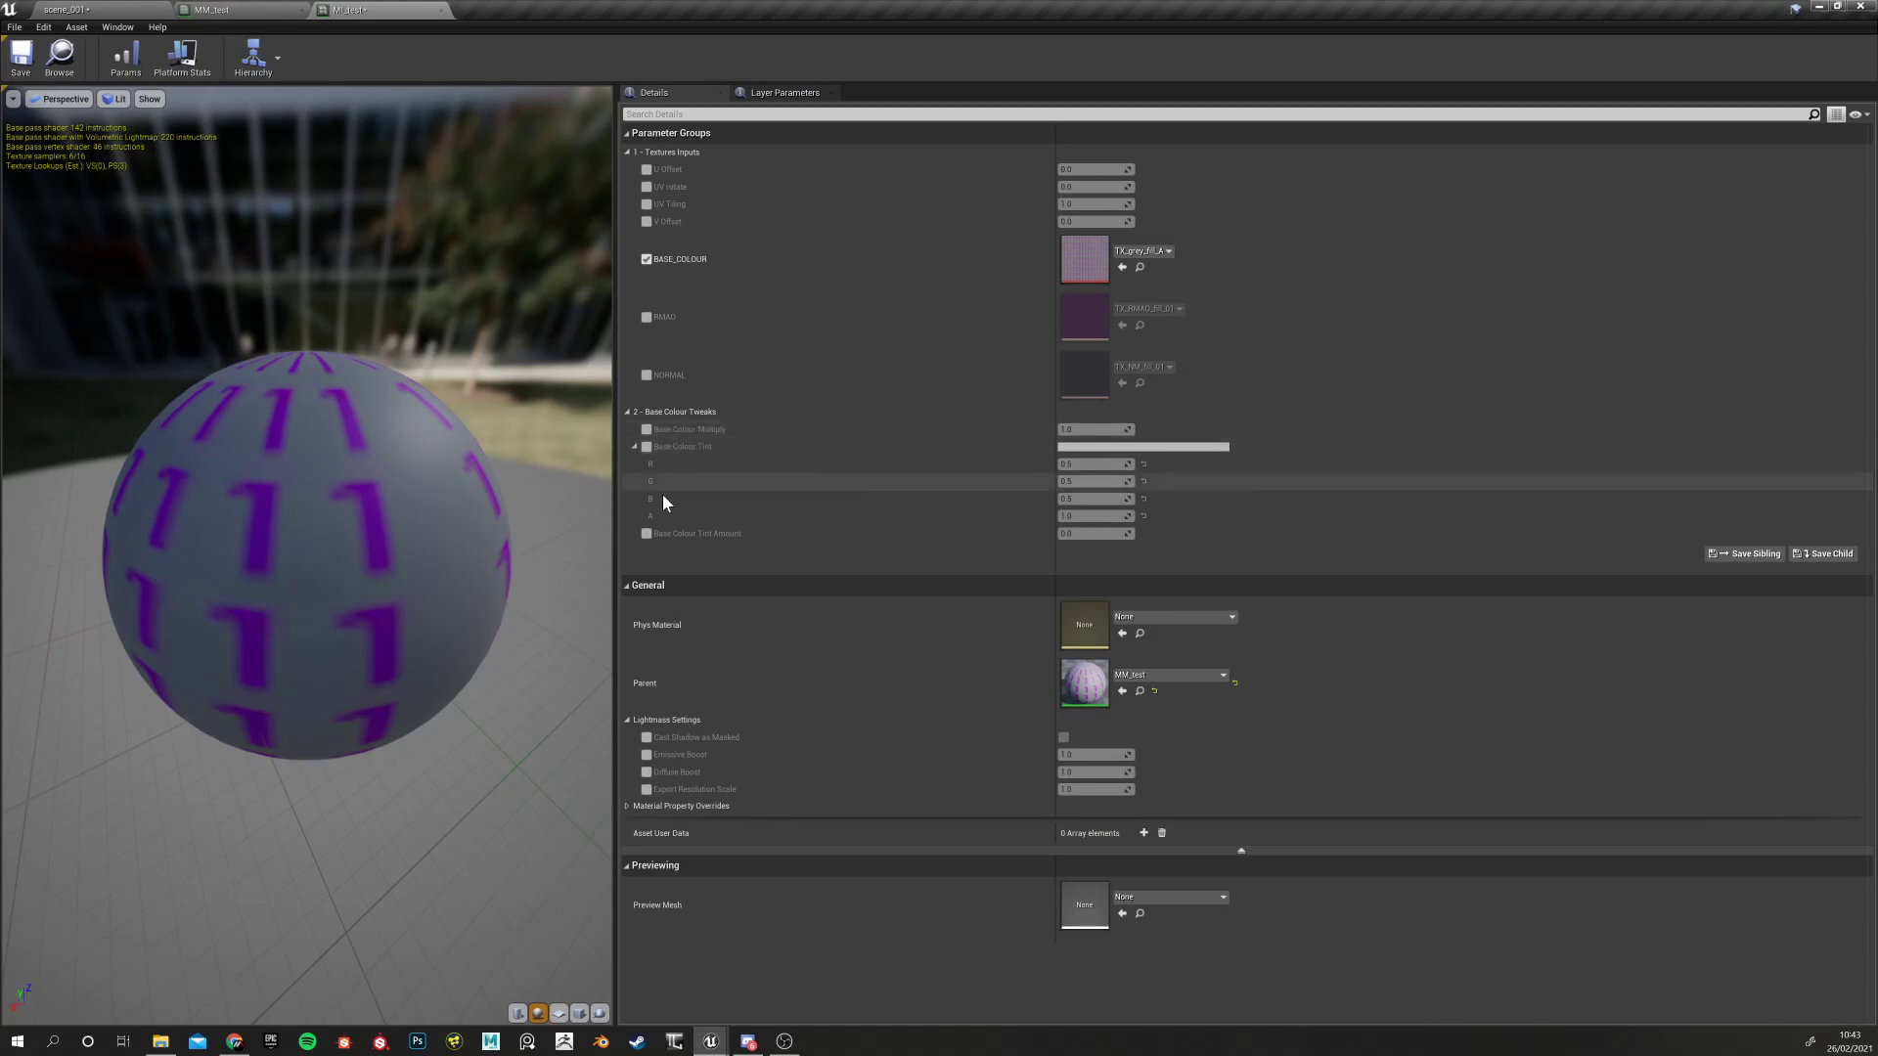
left_click(17, 8)
left_click(87, 8)
left_click(235, 10)
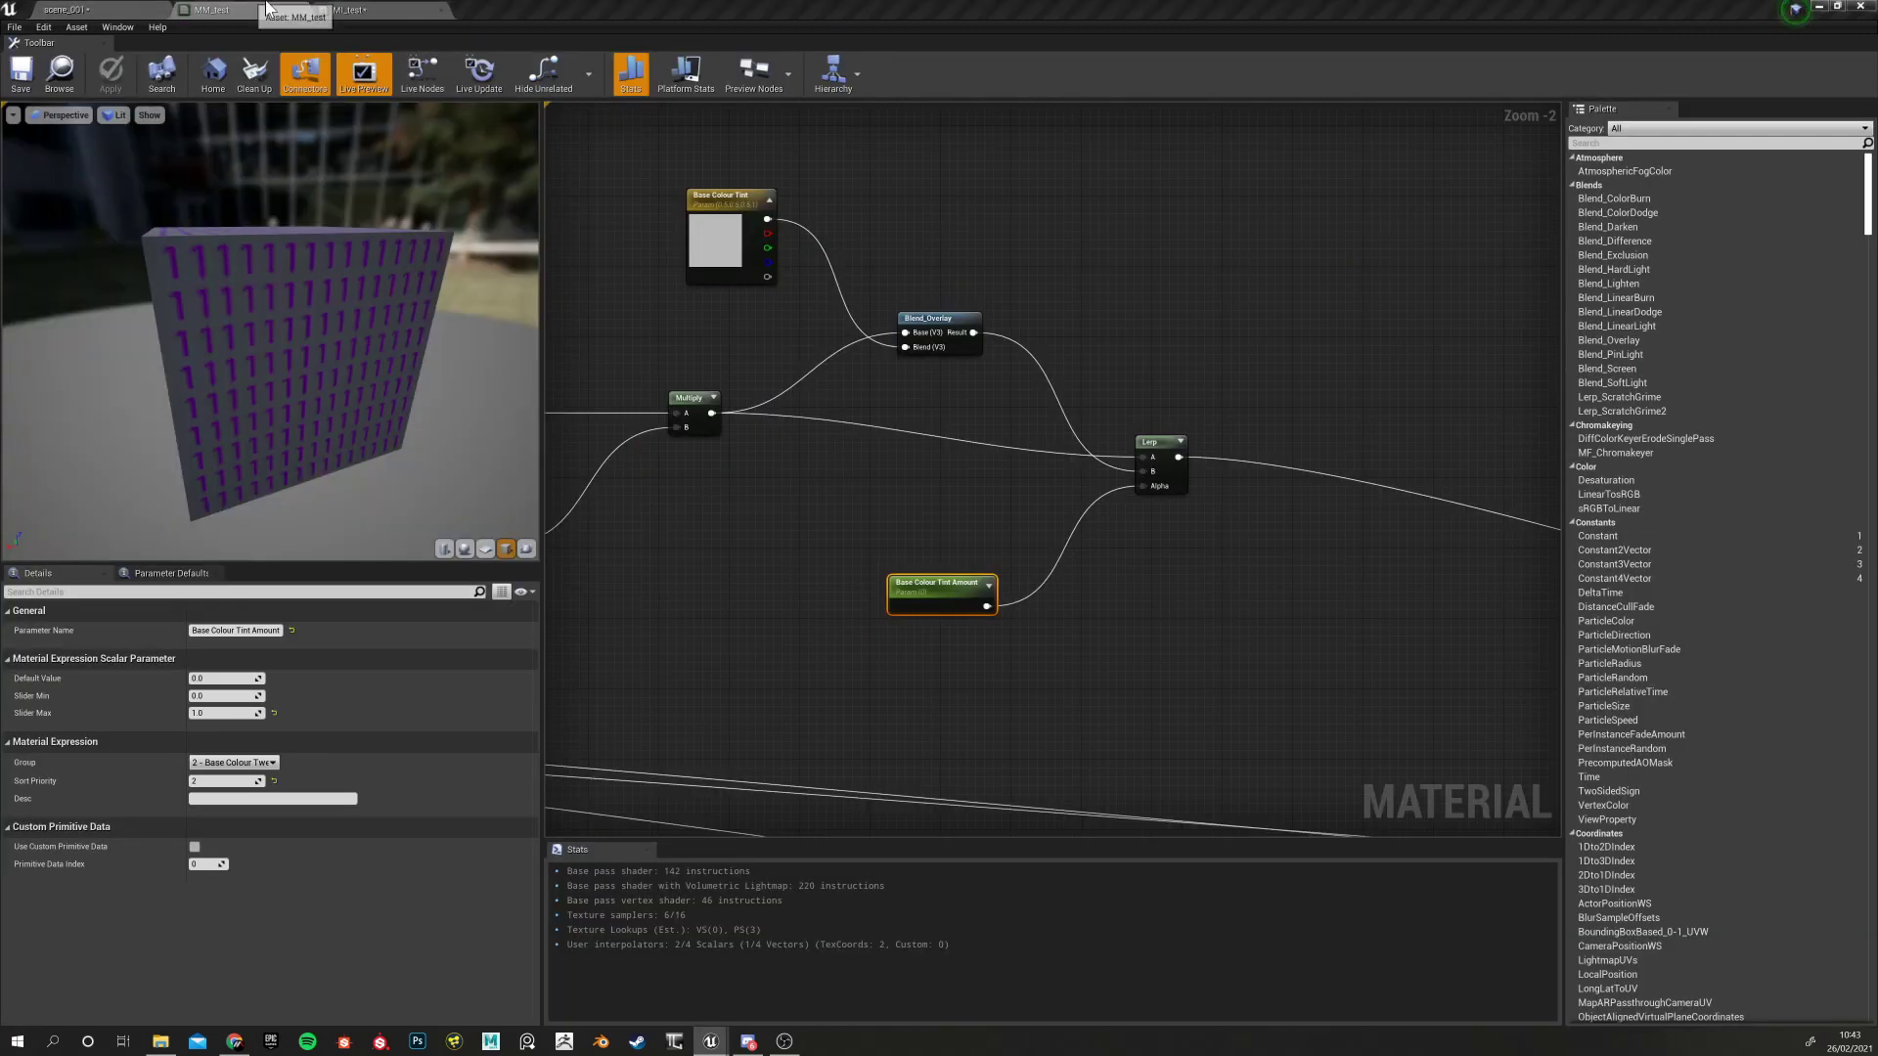
left_click(371, 10)
Back in MM_test, box-select the six tint-related nodes and shift them up and right
left_click(111, 9)
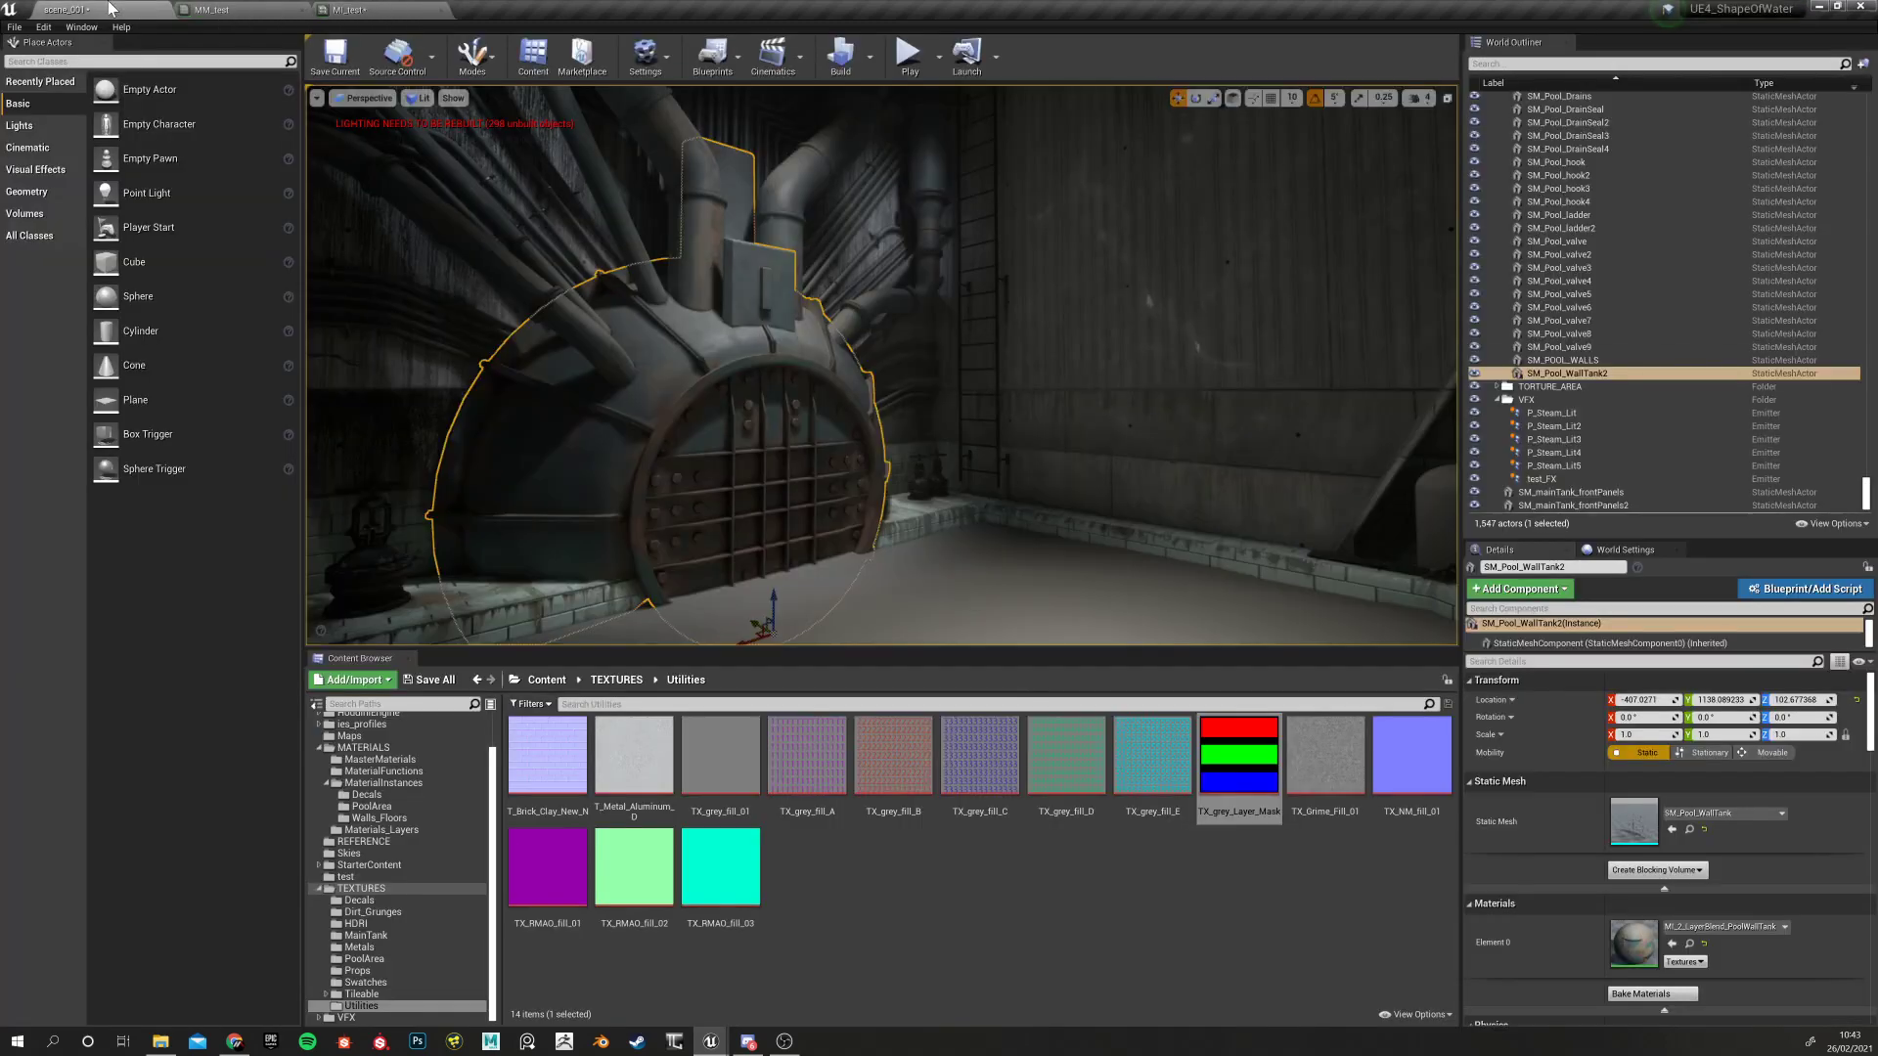
left_click(234, 10)
scroll(685, 543, "down", 3)
scroll(682, 546, "up", 3)
right_click_drag(713, 532, 939, 520)
scroll(917, 518, "down", 5)
left_click_drag(838, 353, 1078, 550)
left_click_drag(1061, 478, 1112, 486)
scroll(1115, 499, "up", 7)
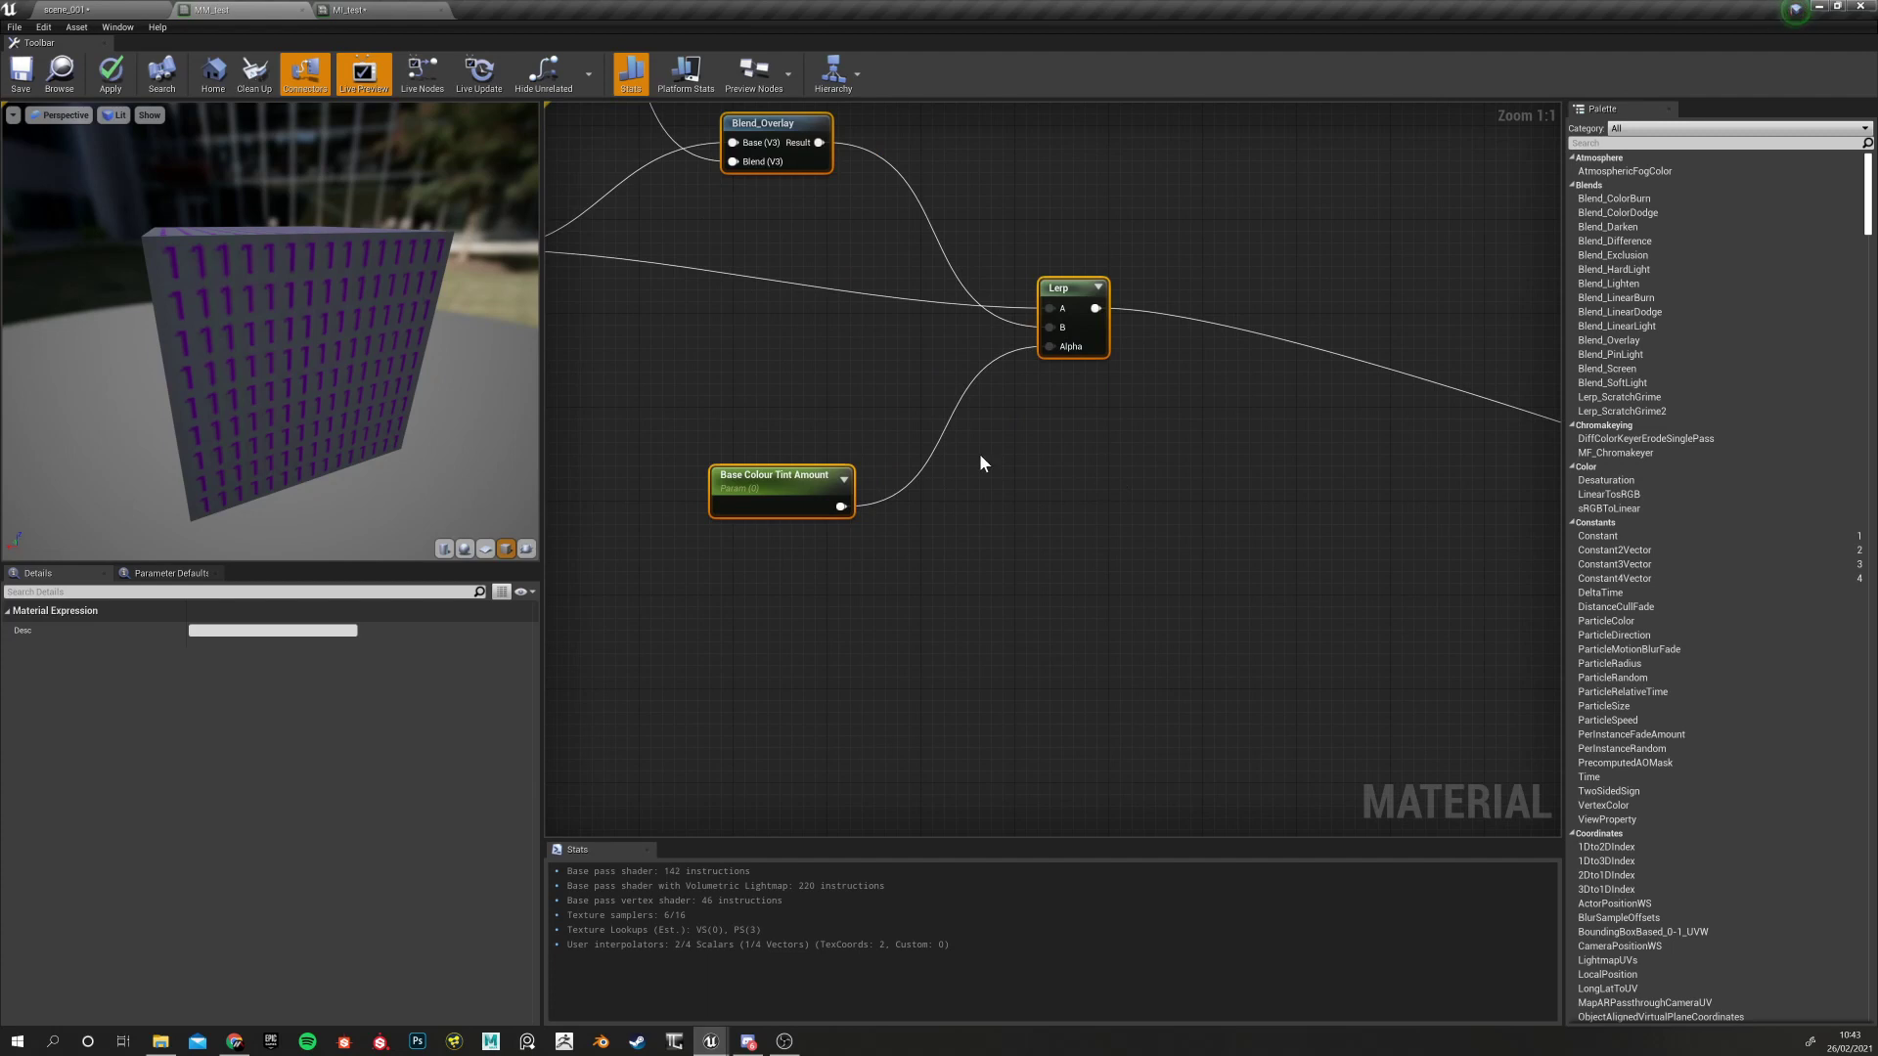
Try different hues for Base Colour Tint in the Color Picker, then cancel to keep 0.5 grey
right_click_drag(773, 476, 1094, 760)
double_click(816, 319)
left_click_drag(1724, 421, 866, 371)
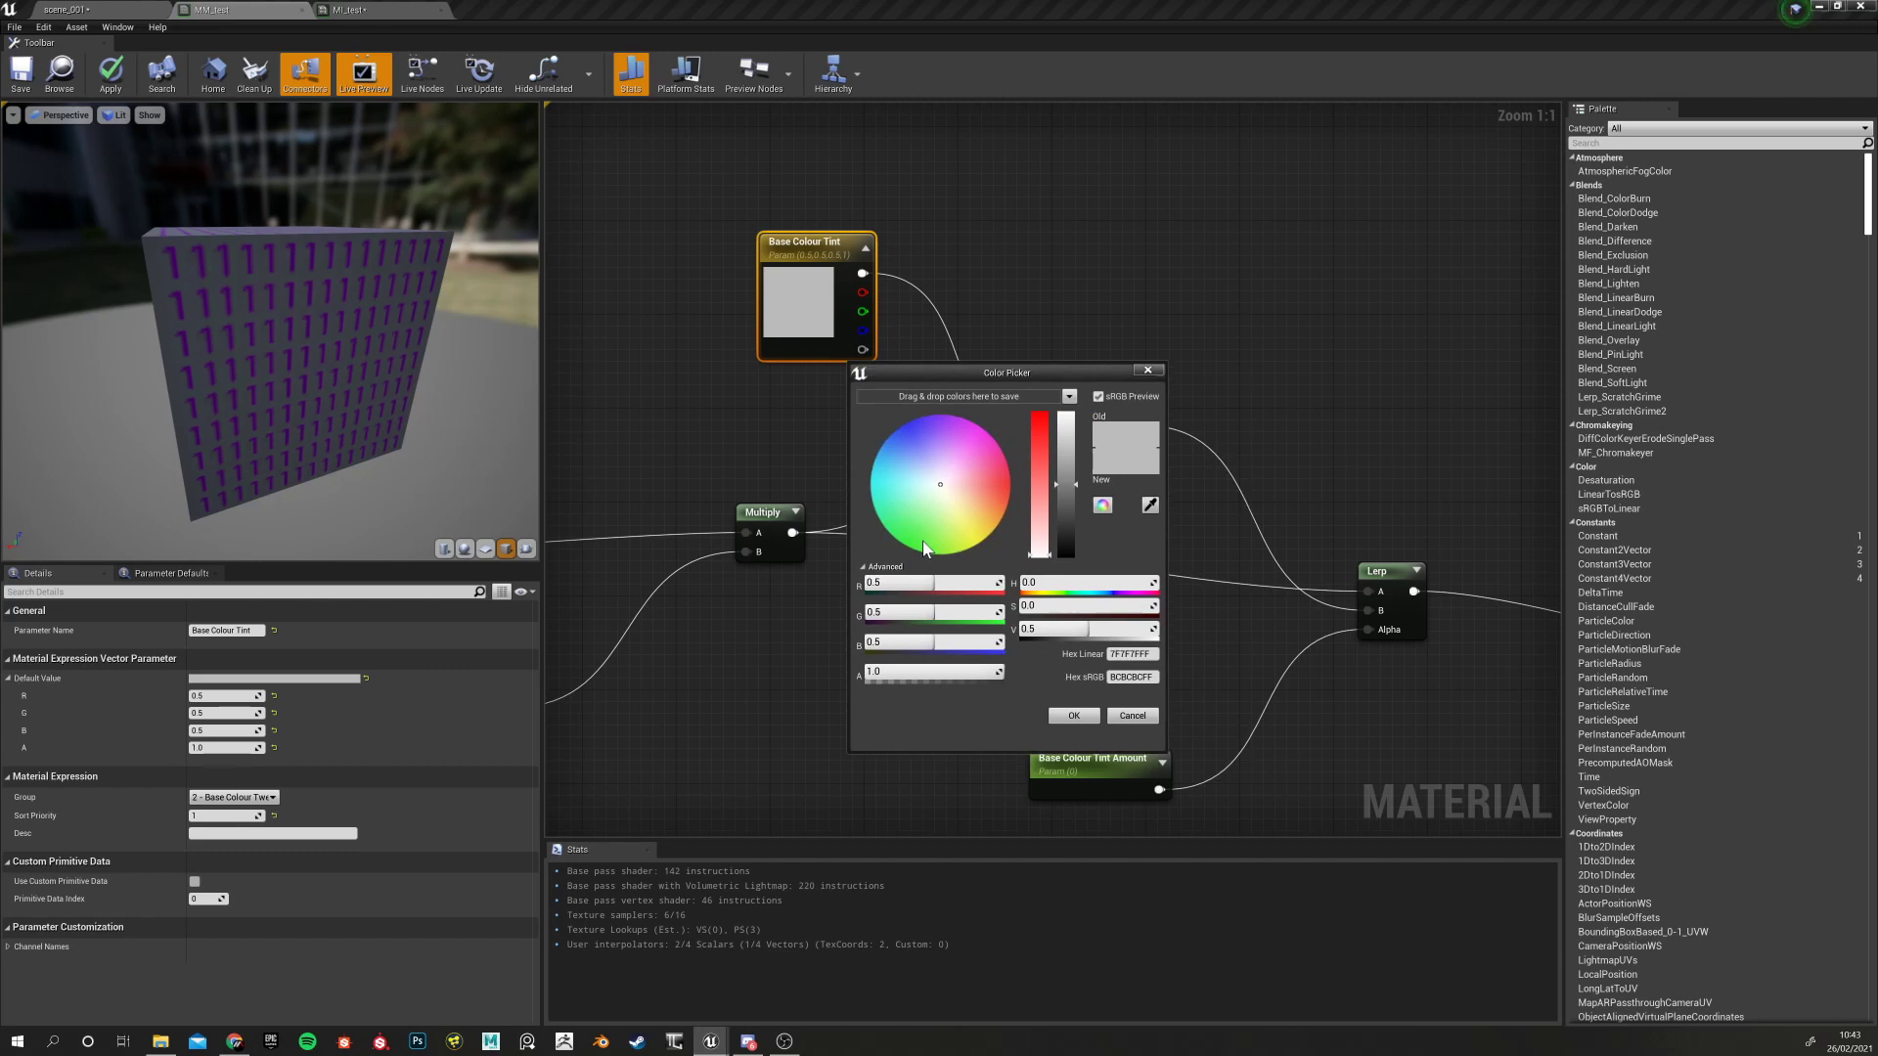
mouse_move(910, 442)
left_mouse_down()
mouse_move(888, 479)
mouse_move(900, 537)
mouse_move(948, 549)
mouse_move(998, 509)
mouse_move(974, 455)
mouse_move(908, 449)
mouse_move(914, 533)
mouse_move(980, 497)
mouse_move(943, 438)
mouse_move(890, 486)
mouse_move(961, 512)
mouse_move(934, 444)
left_mouse_up()
left_click(1132, 716)
Box-select different tint node groups, ending on Lerp and Base Colour Tint Amount, then deselect all
right_click_drag(986, 703, 1123, 550)
scroll(929, 629, "down", 4)
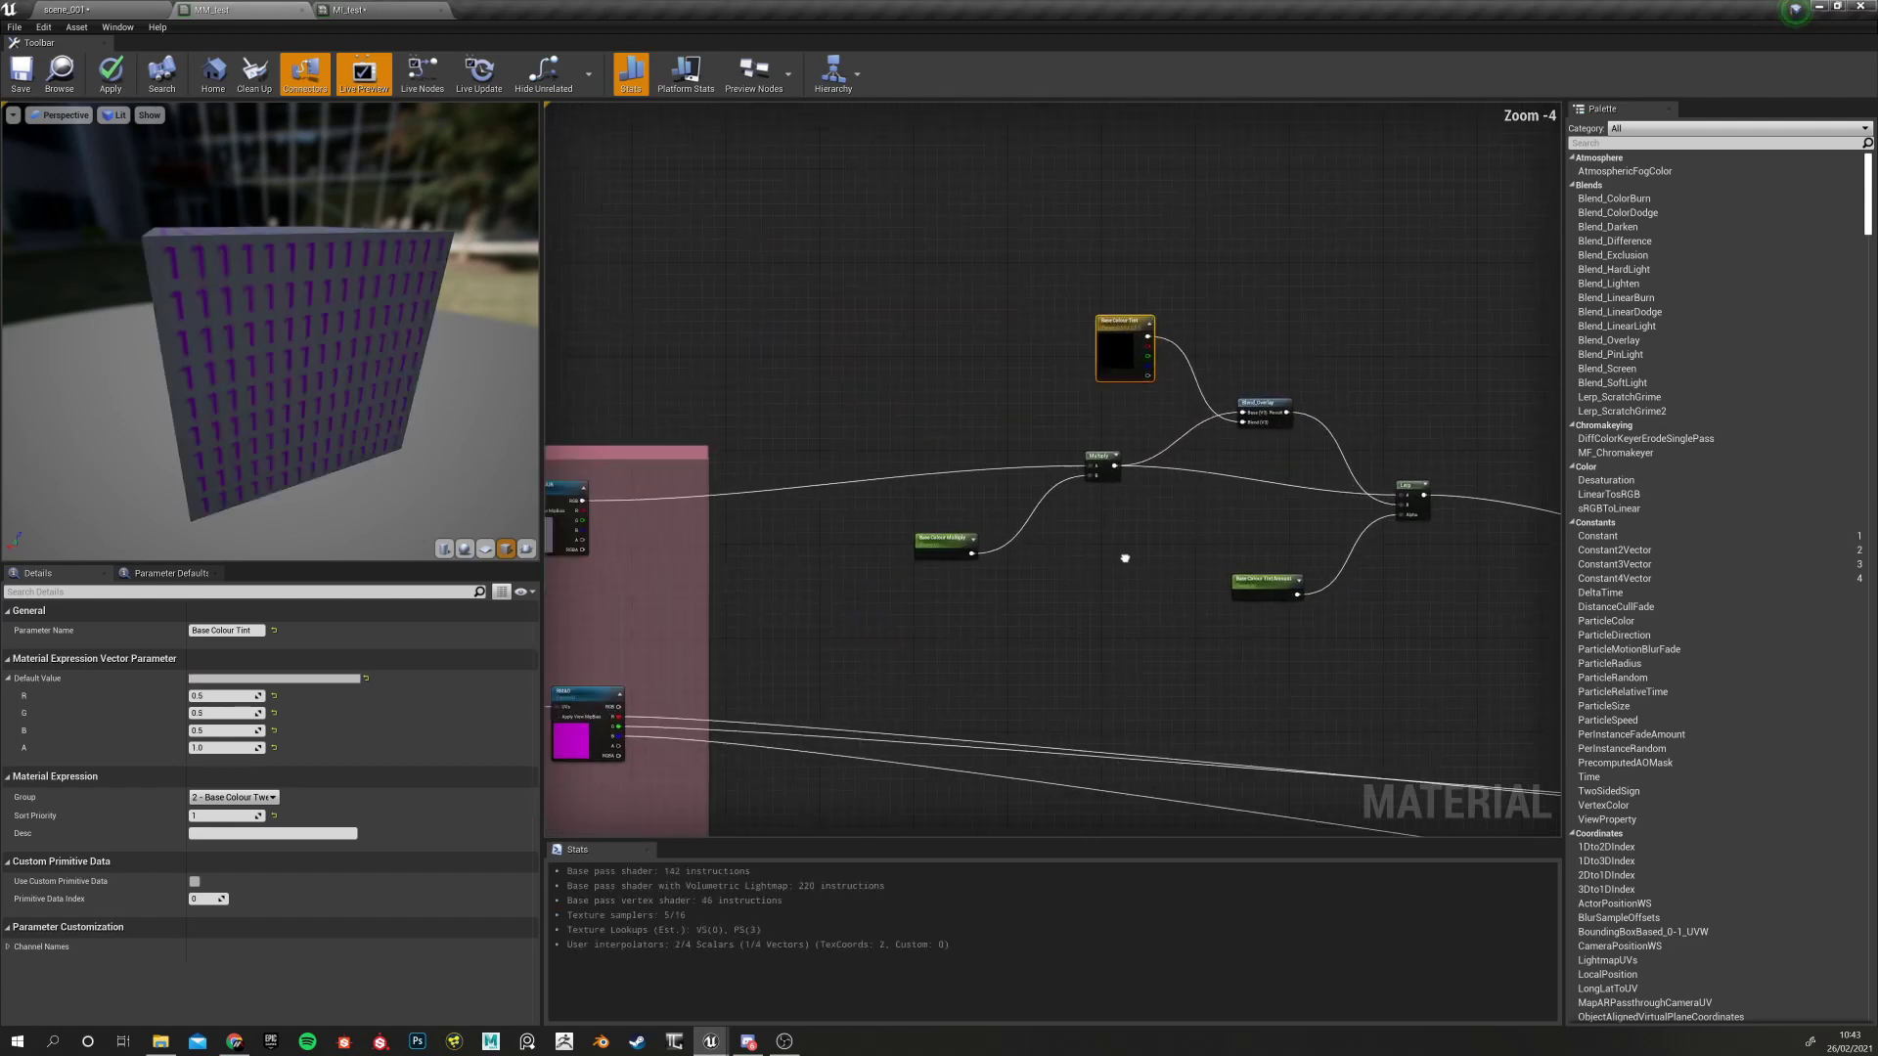
right_click_drag(894, 590, 984, 595)
left_click_drag(1019, 423, 1189, 616)
right_click_drag(1189, 616, 982, 577)
left_click_drag(908, 272, 1177, 437)
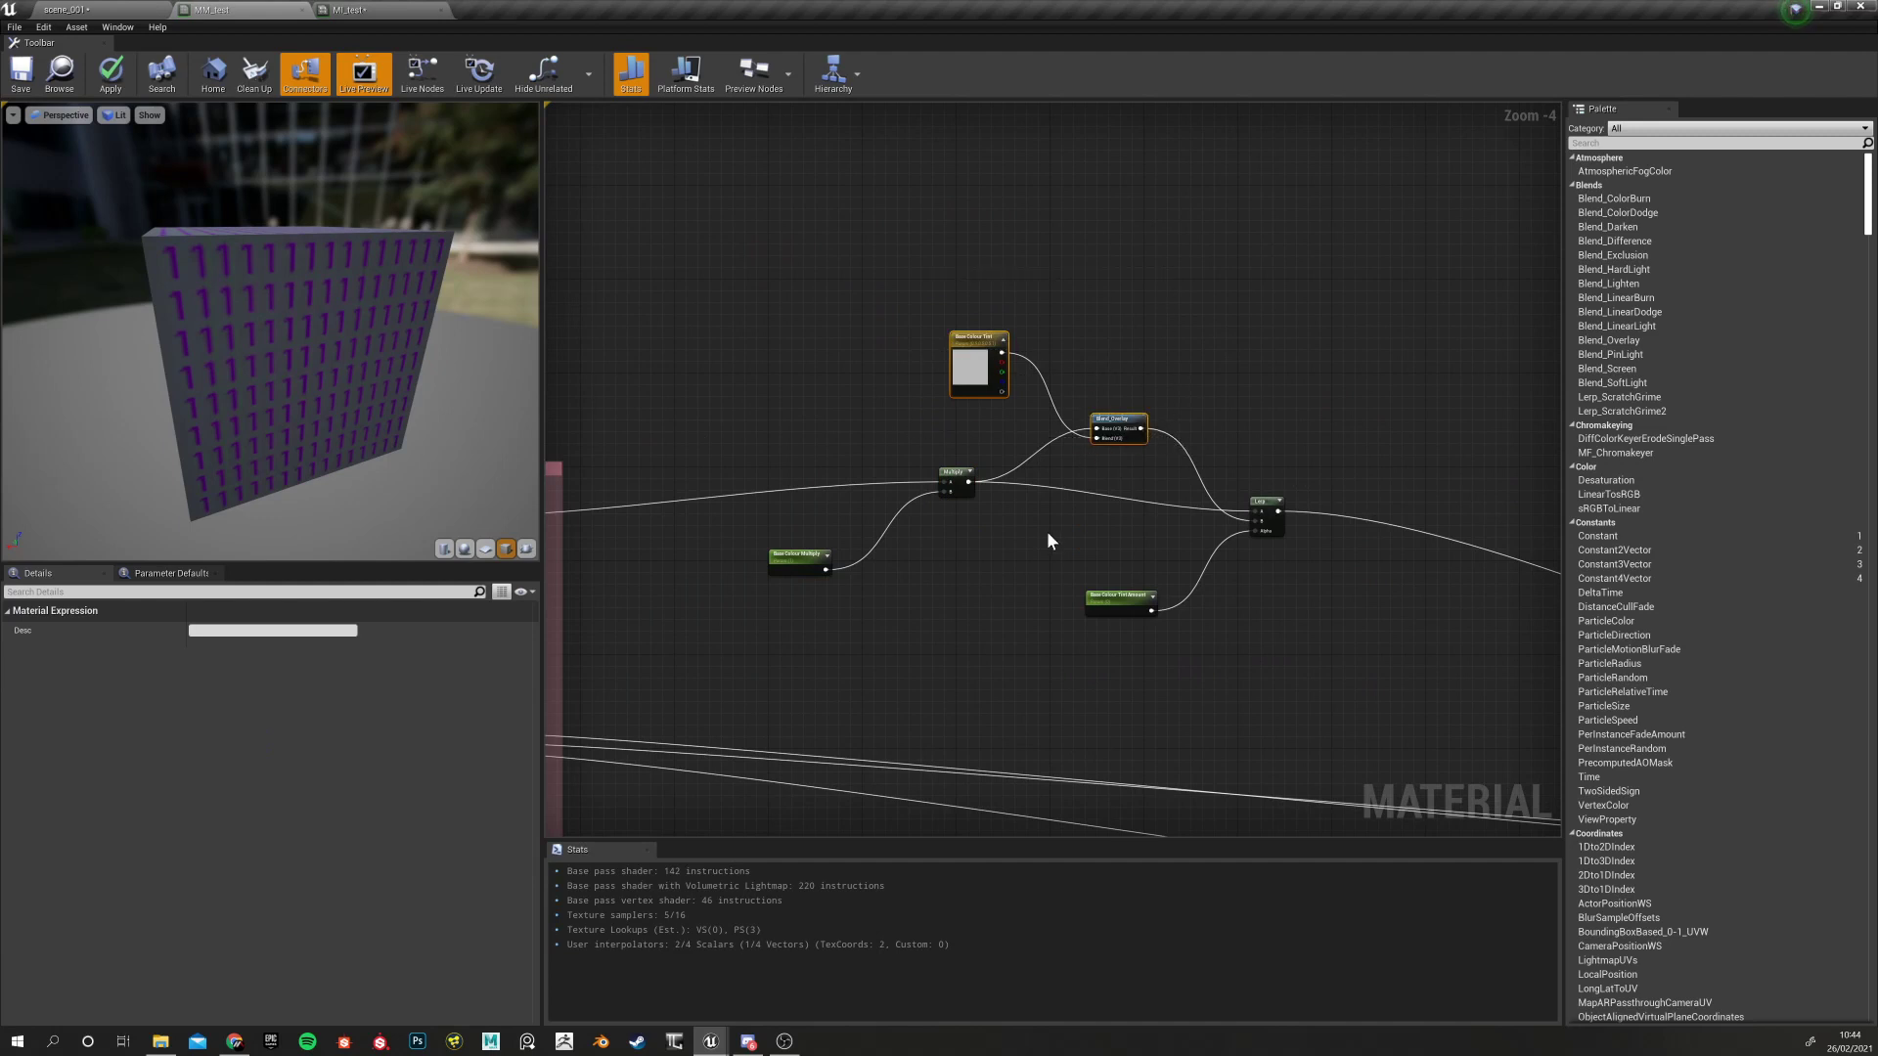
right_click_drag(1047, 541, 847, 517)
left_click_drag(905, 454, 1139, 662)
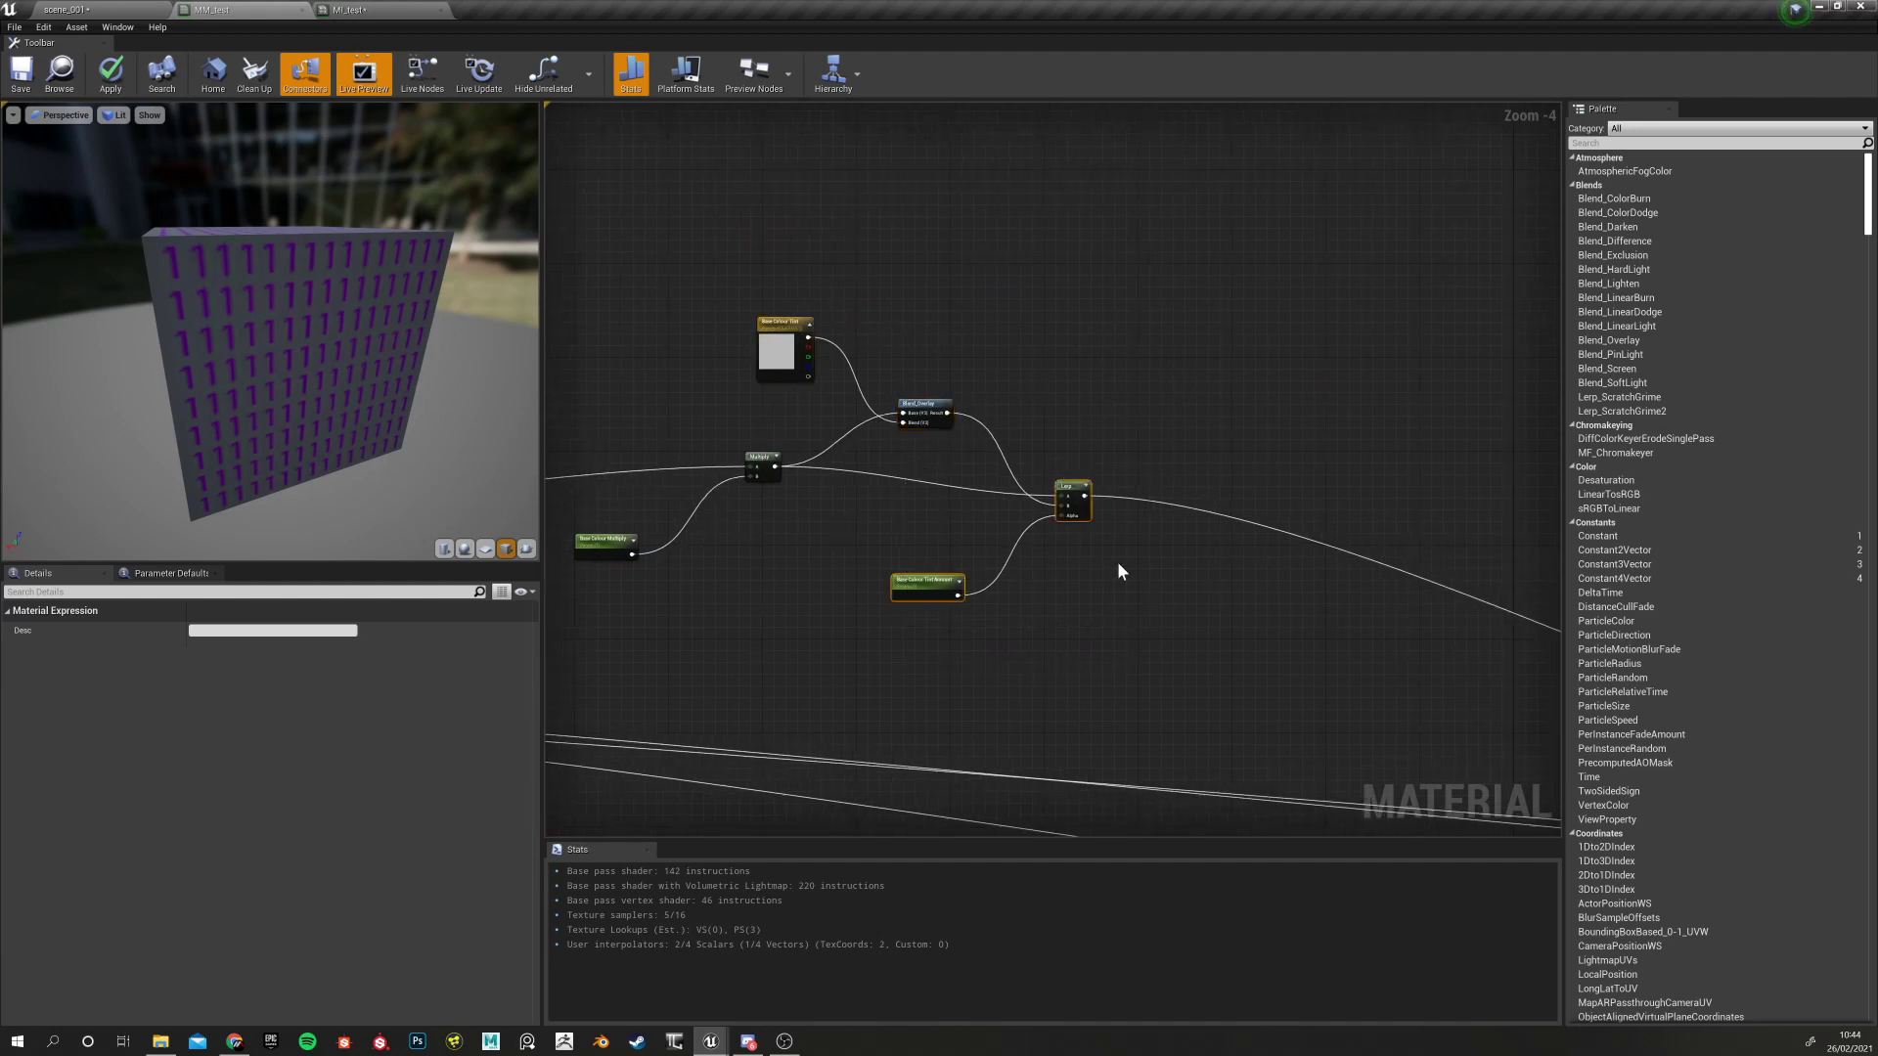
right_click_drag(1101, 603, 946, 607)
left_click_drag(753, 462, 963, 665)
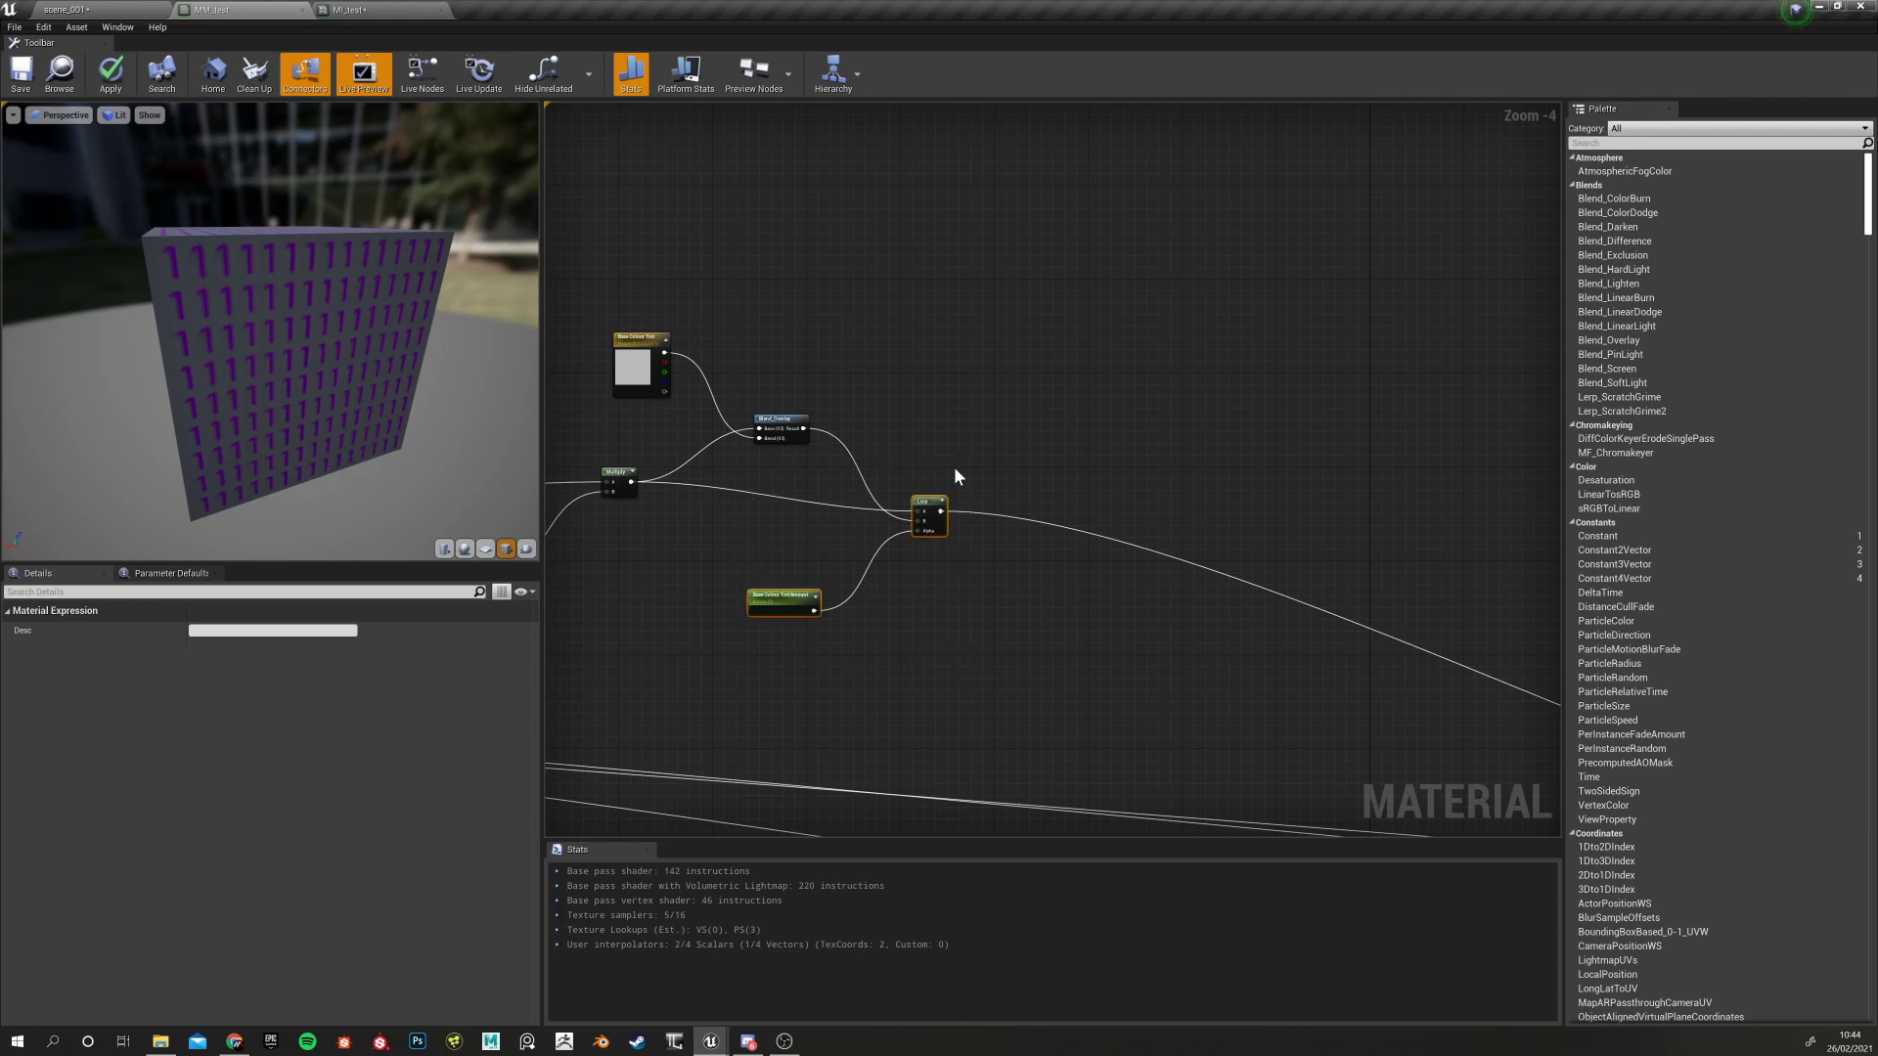
left_click(1023, 424)
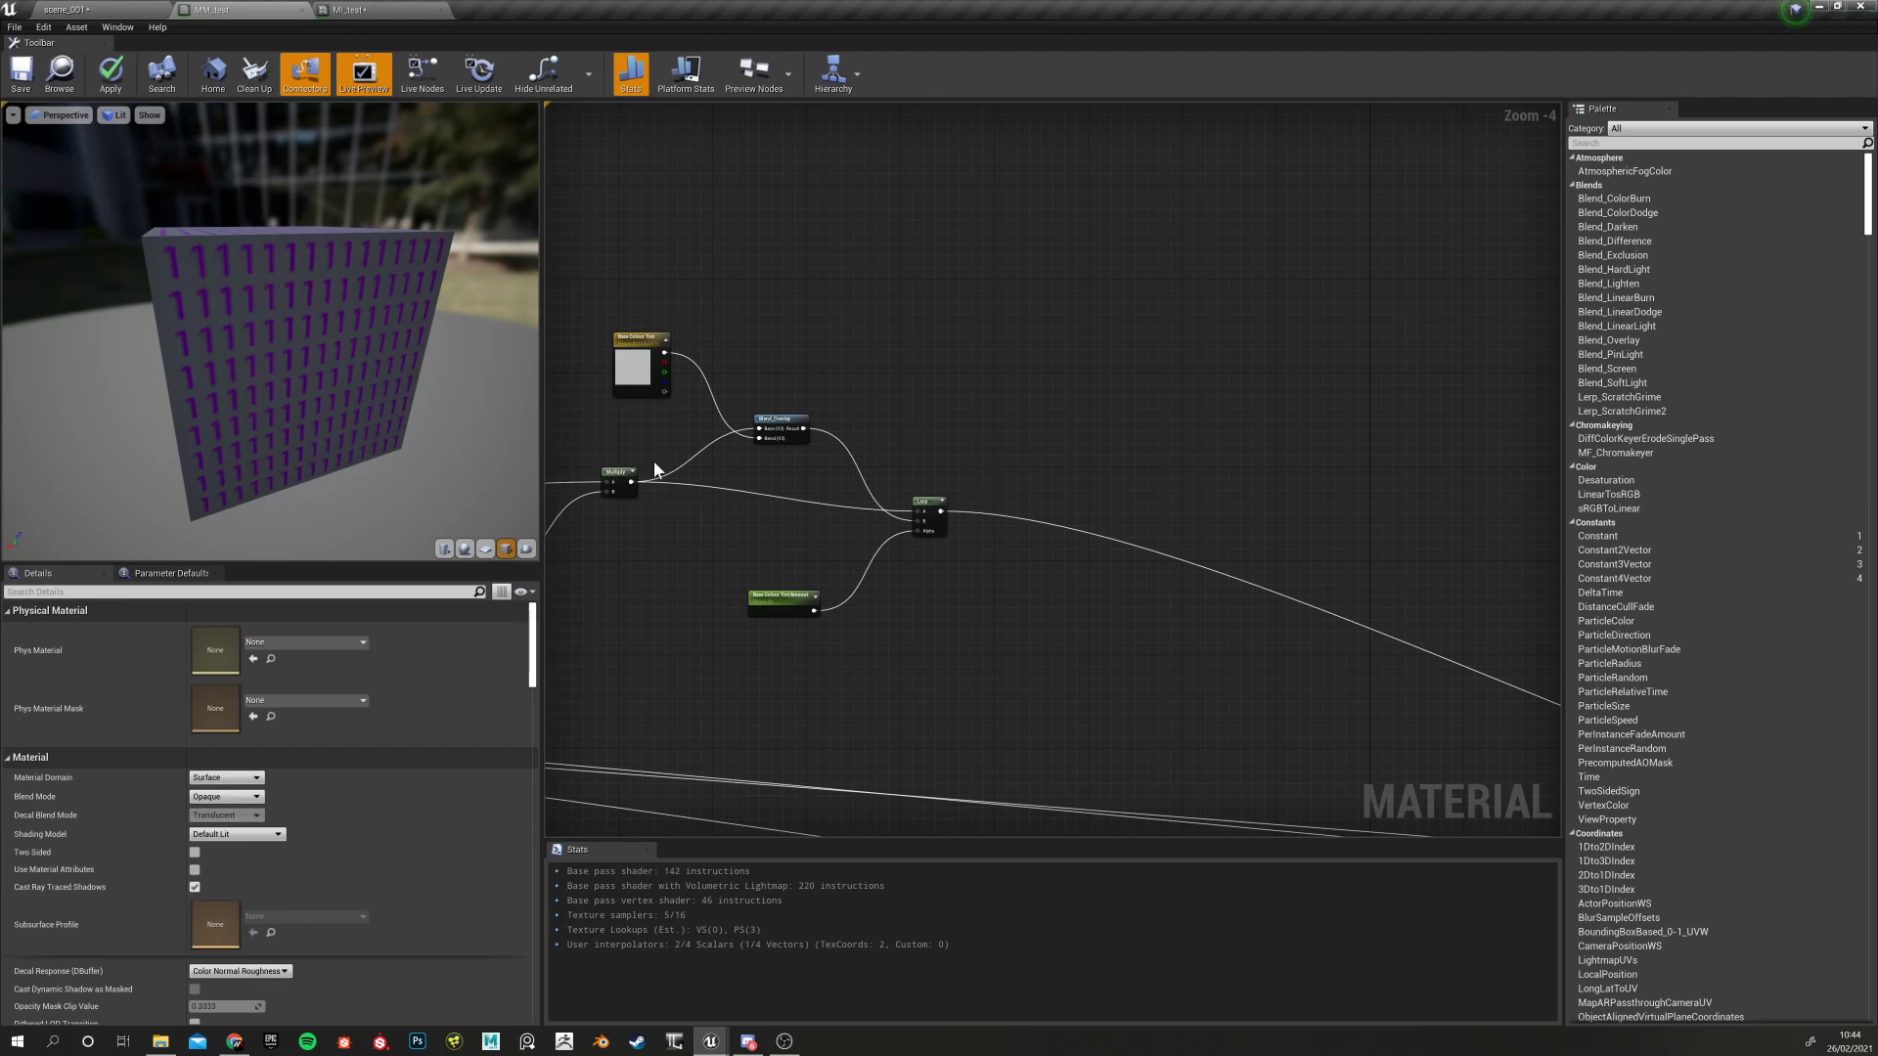
scroll(958, 475, "down", 2)
scroll(971, 452, "up", 6)
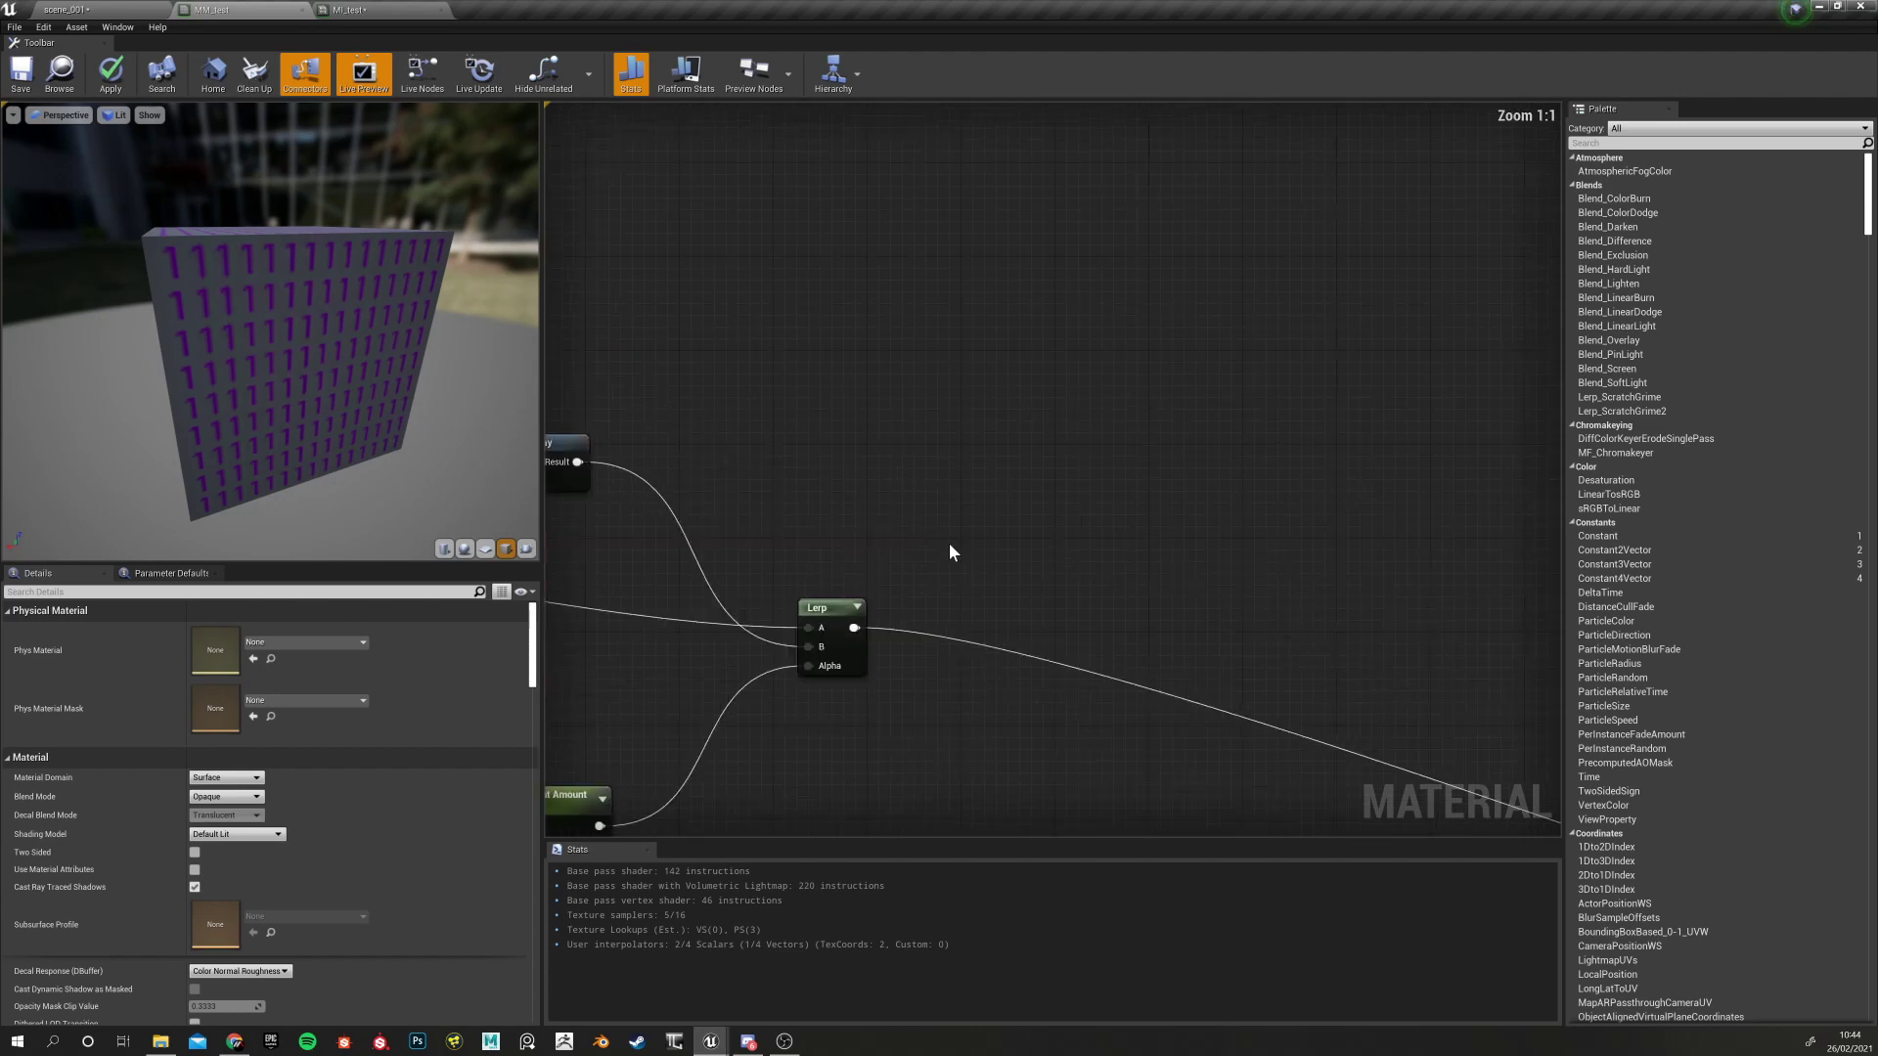
Add a HueShift node via a 'hue' search and wire the Lerp result into its Texture input
right_click(973, 533)
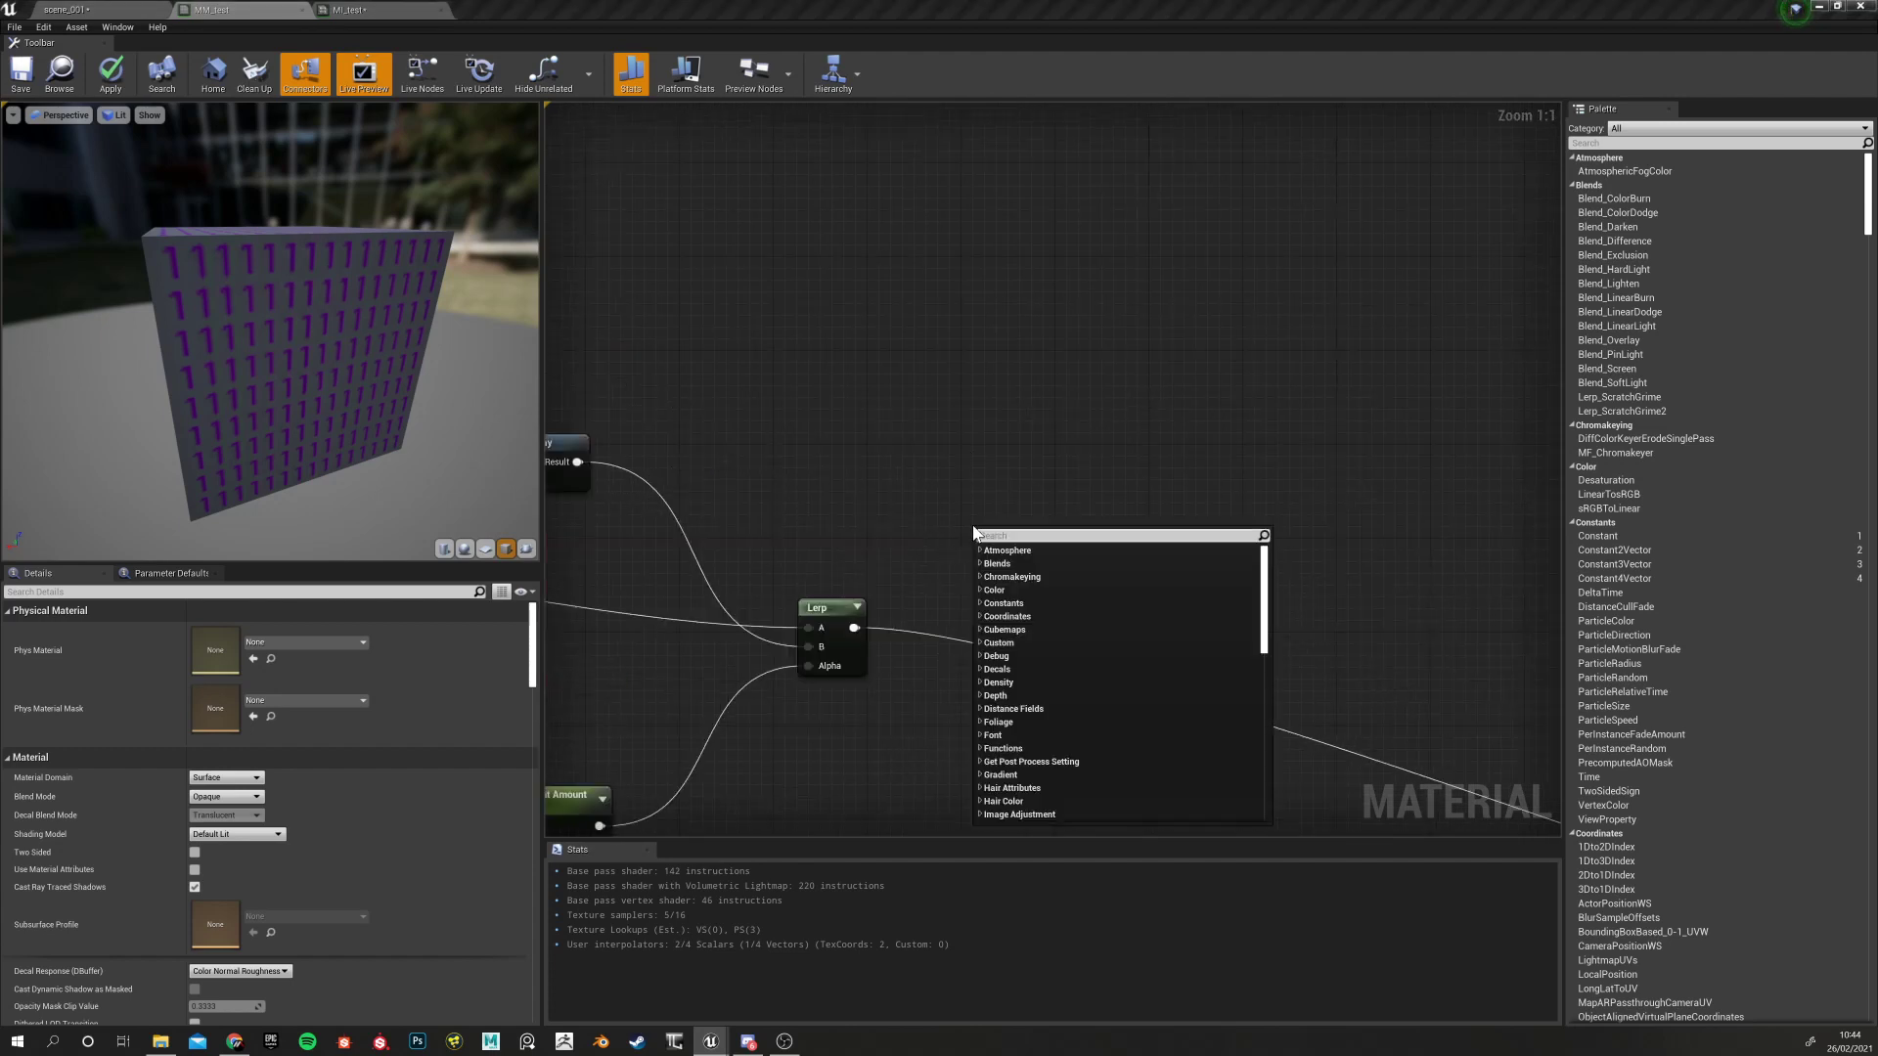
type("hue")
left_click(1001, 563)
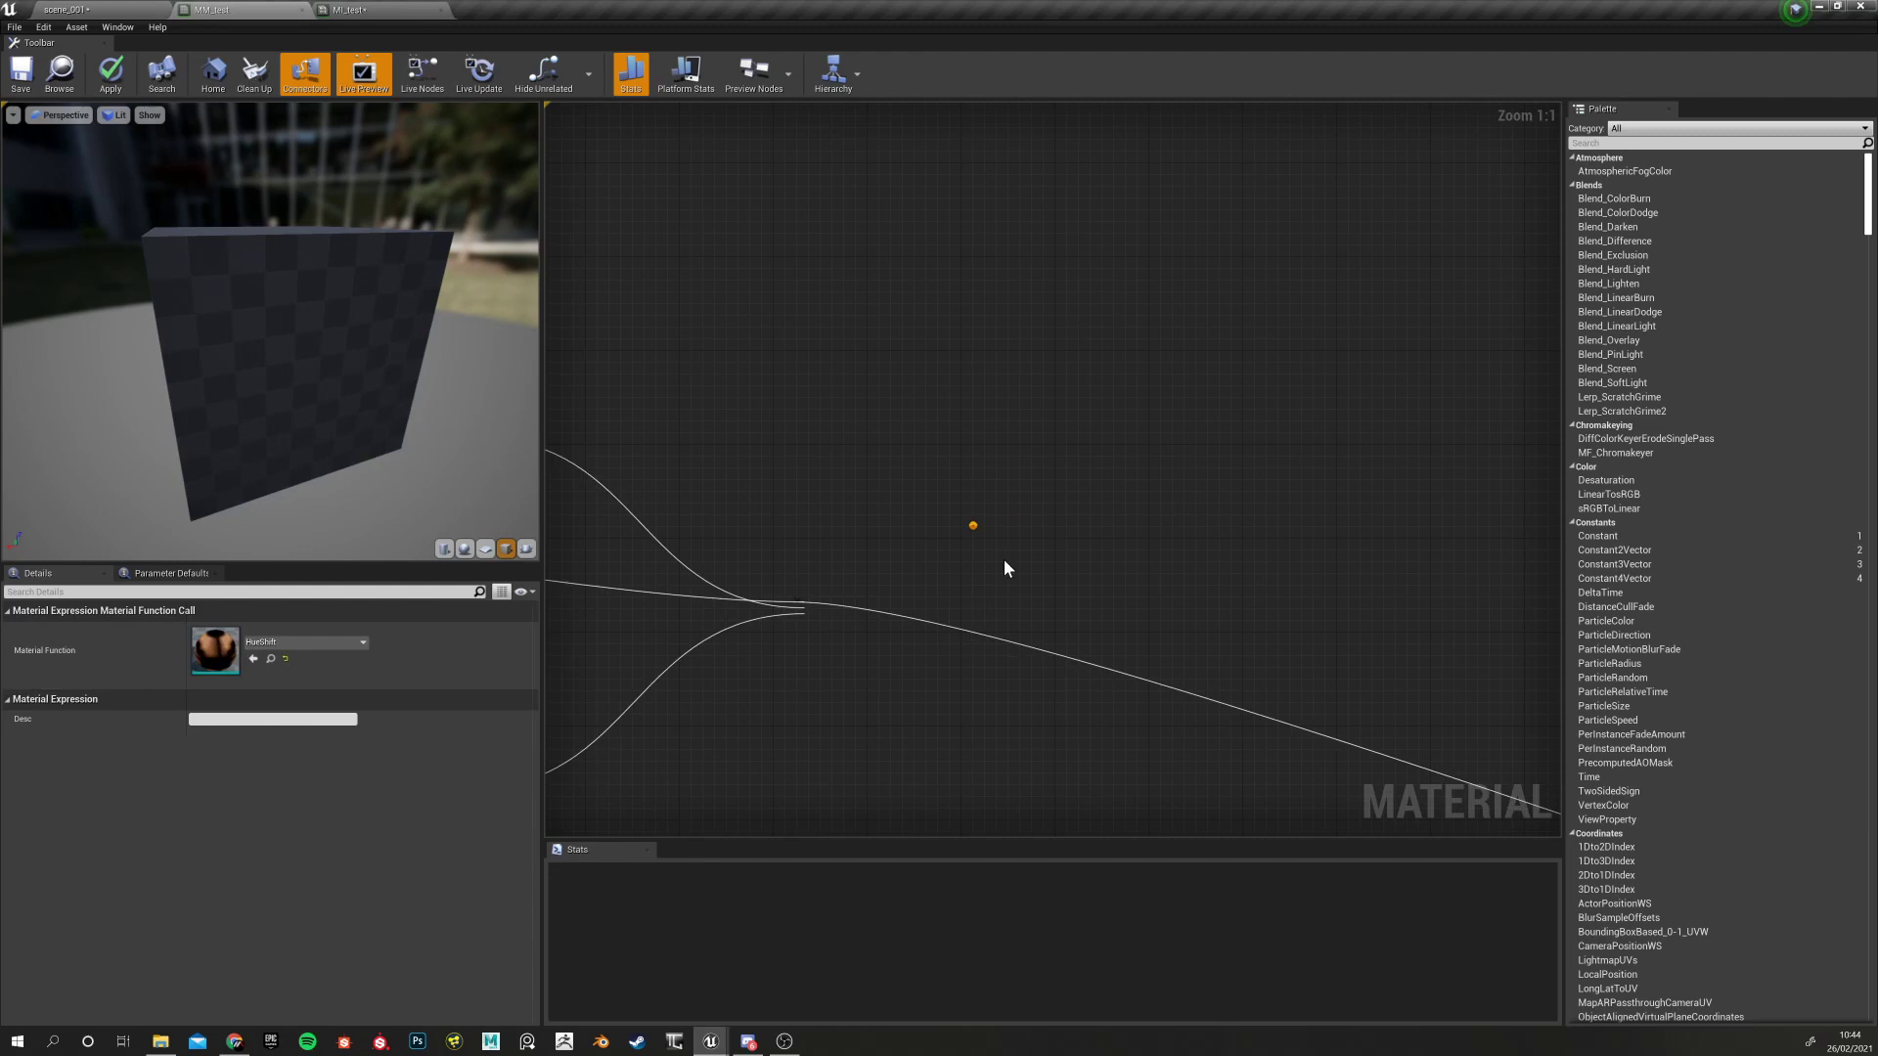
left_click_drag(1014, 554, 1041, 541)
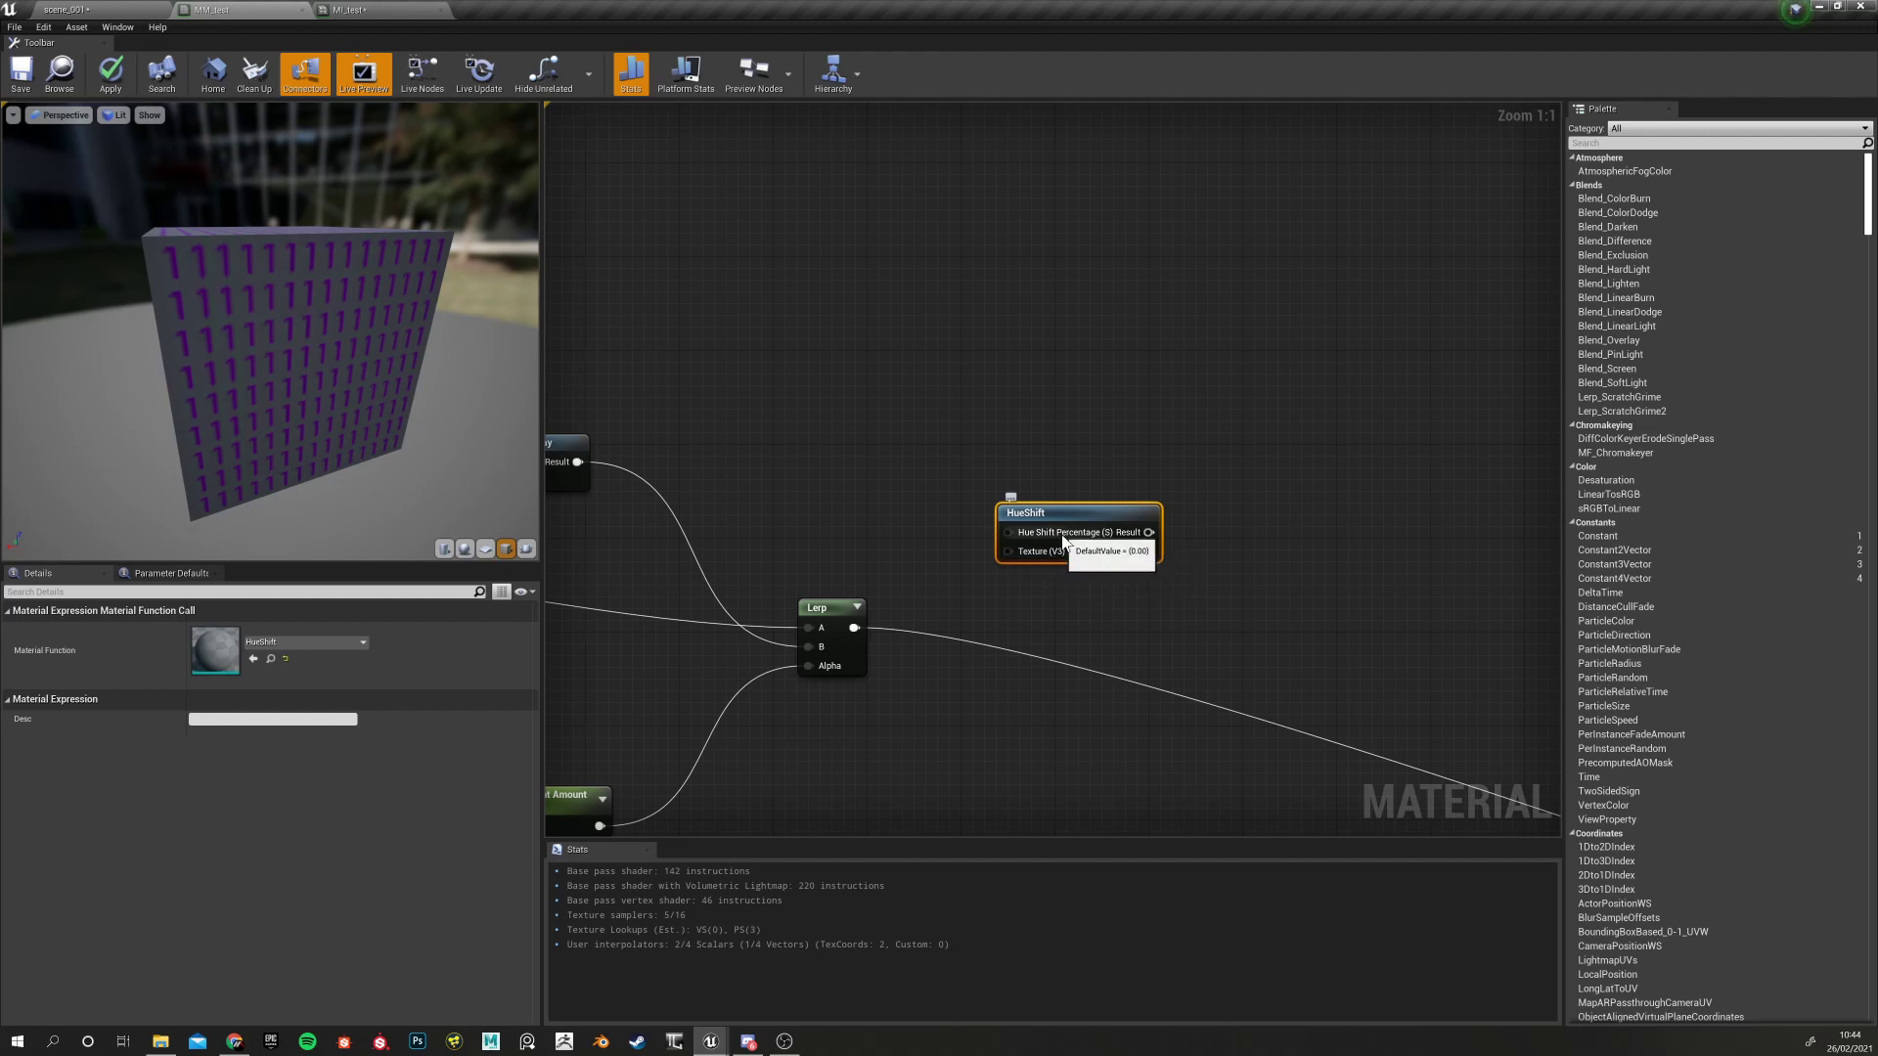
left_click_drag(853, 628, 1007, 555)
Reposition the HueShift node and start previewing its output on the mesh
right_click_drag(878, 507, 918, 523)
left_click_drag(1072, 526, 1130, 503)
right_click_drag(1021, 516, 855, 481)
right_click(971, 475)
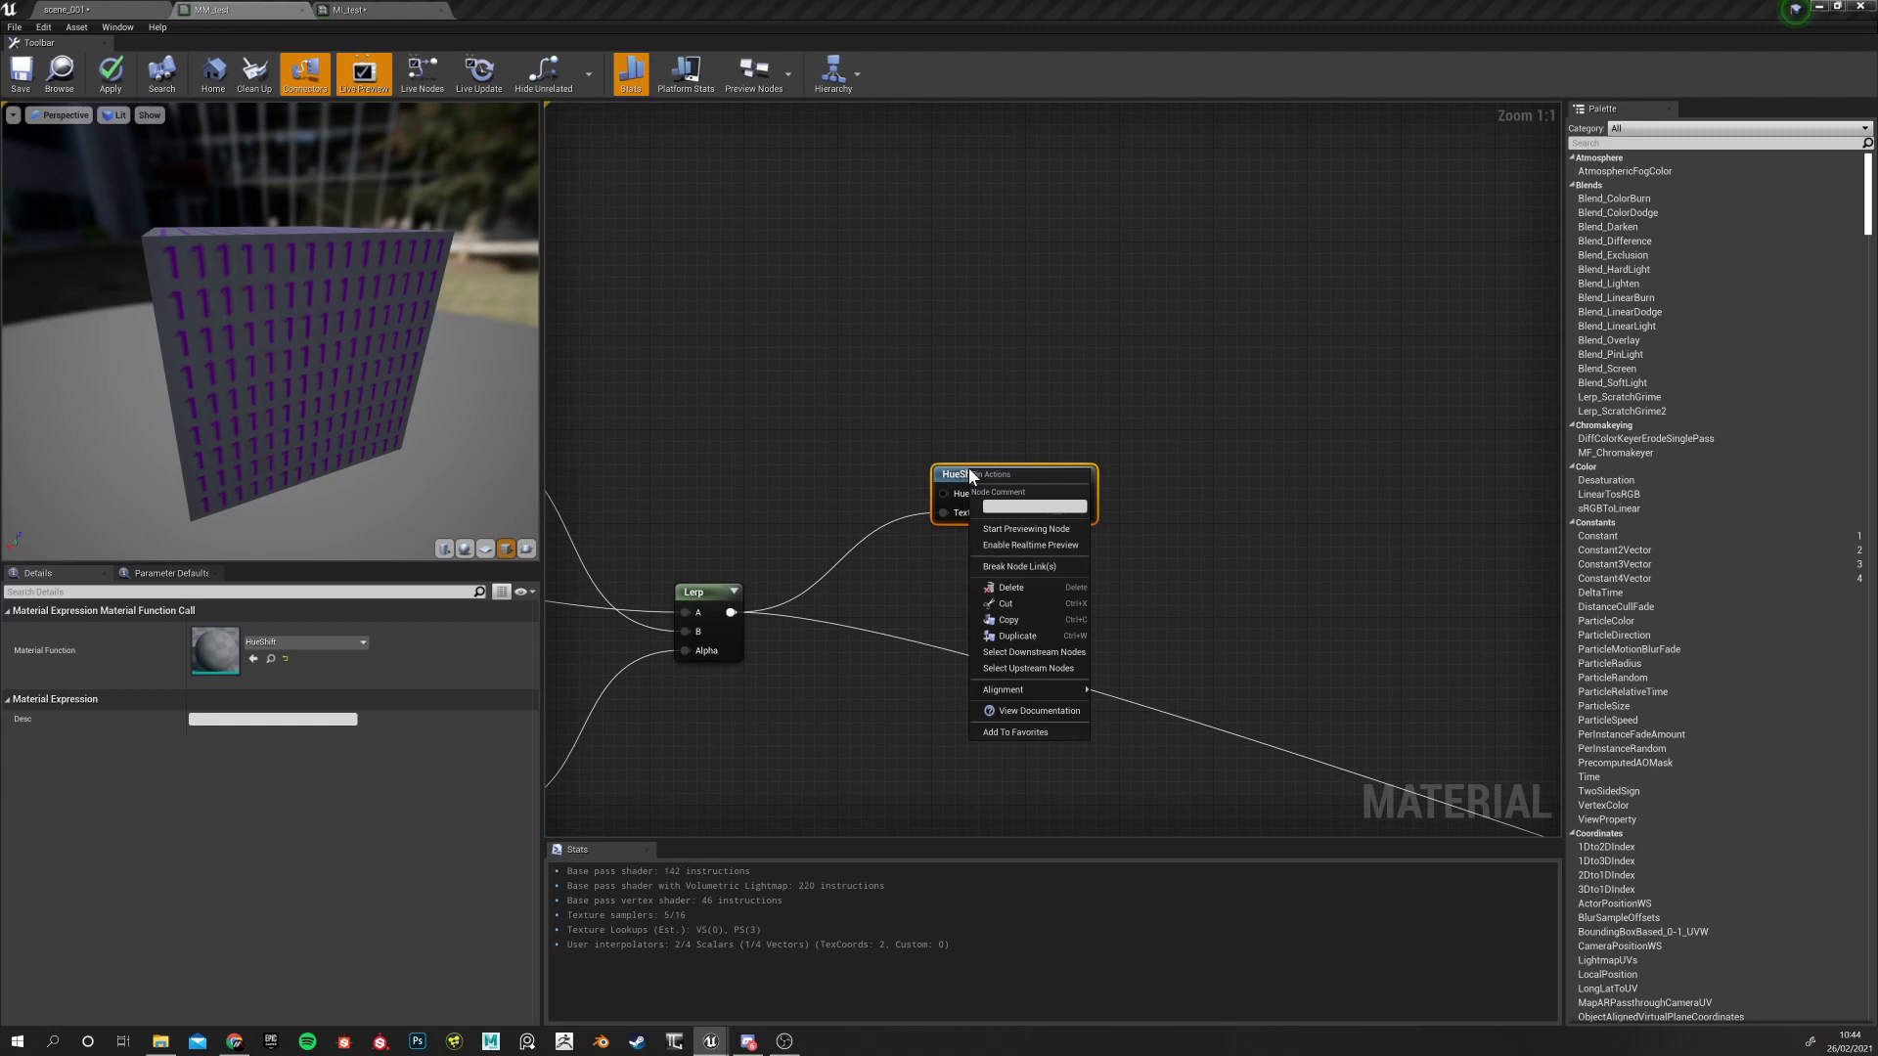
left_click(1035, 529)
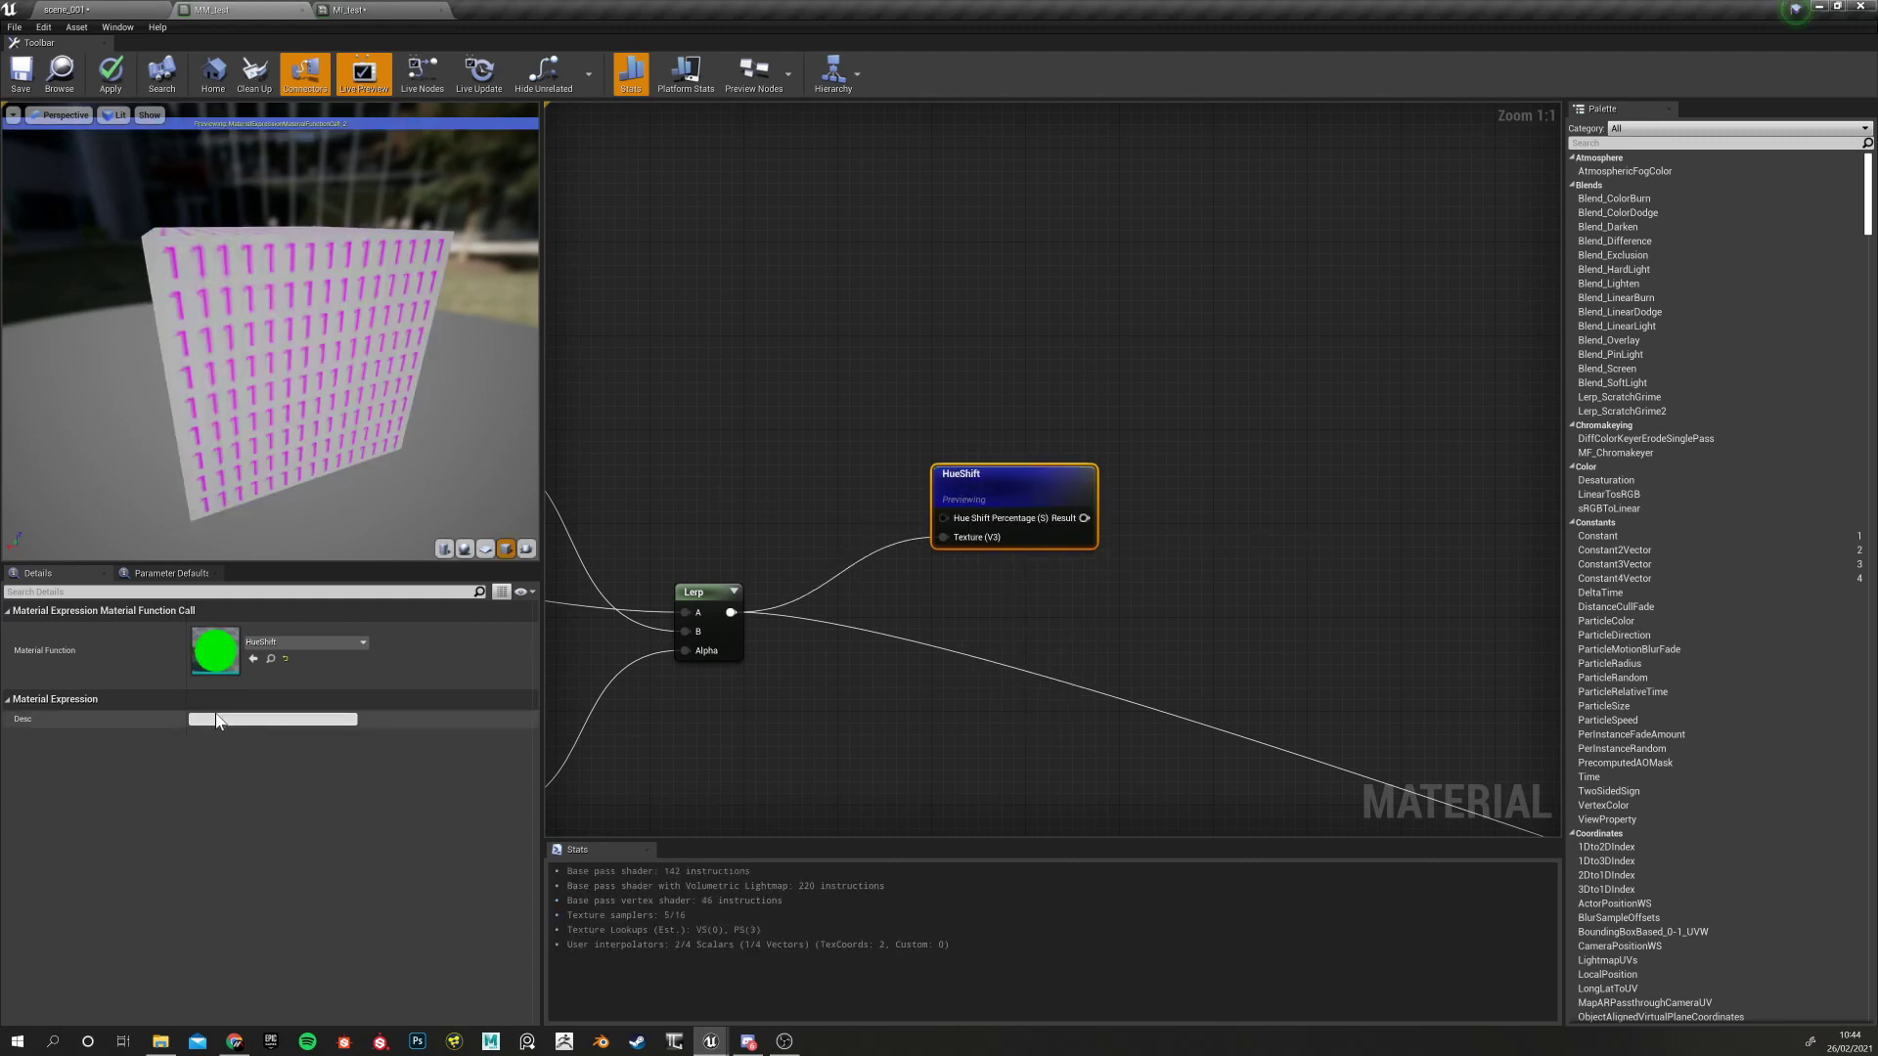
left_click(860, 520)
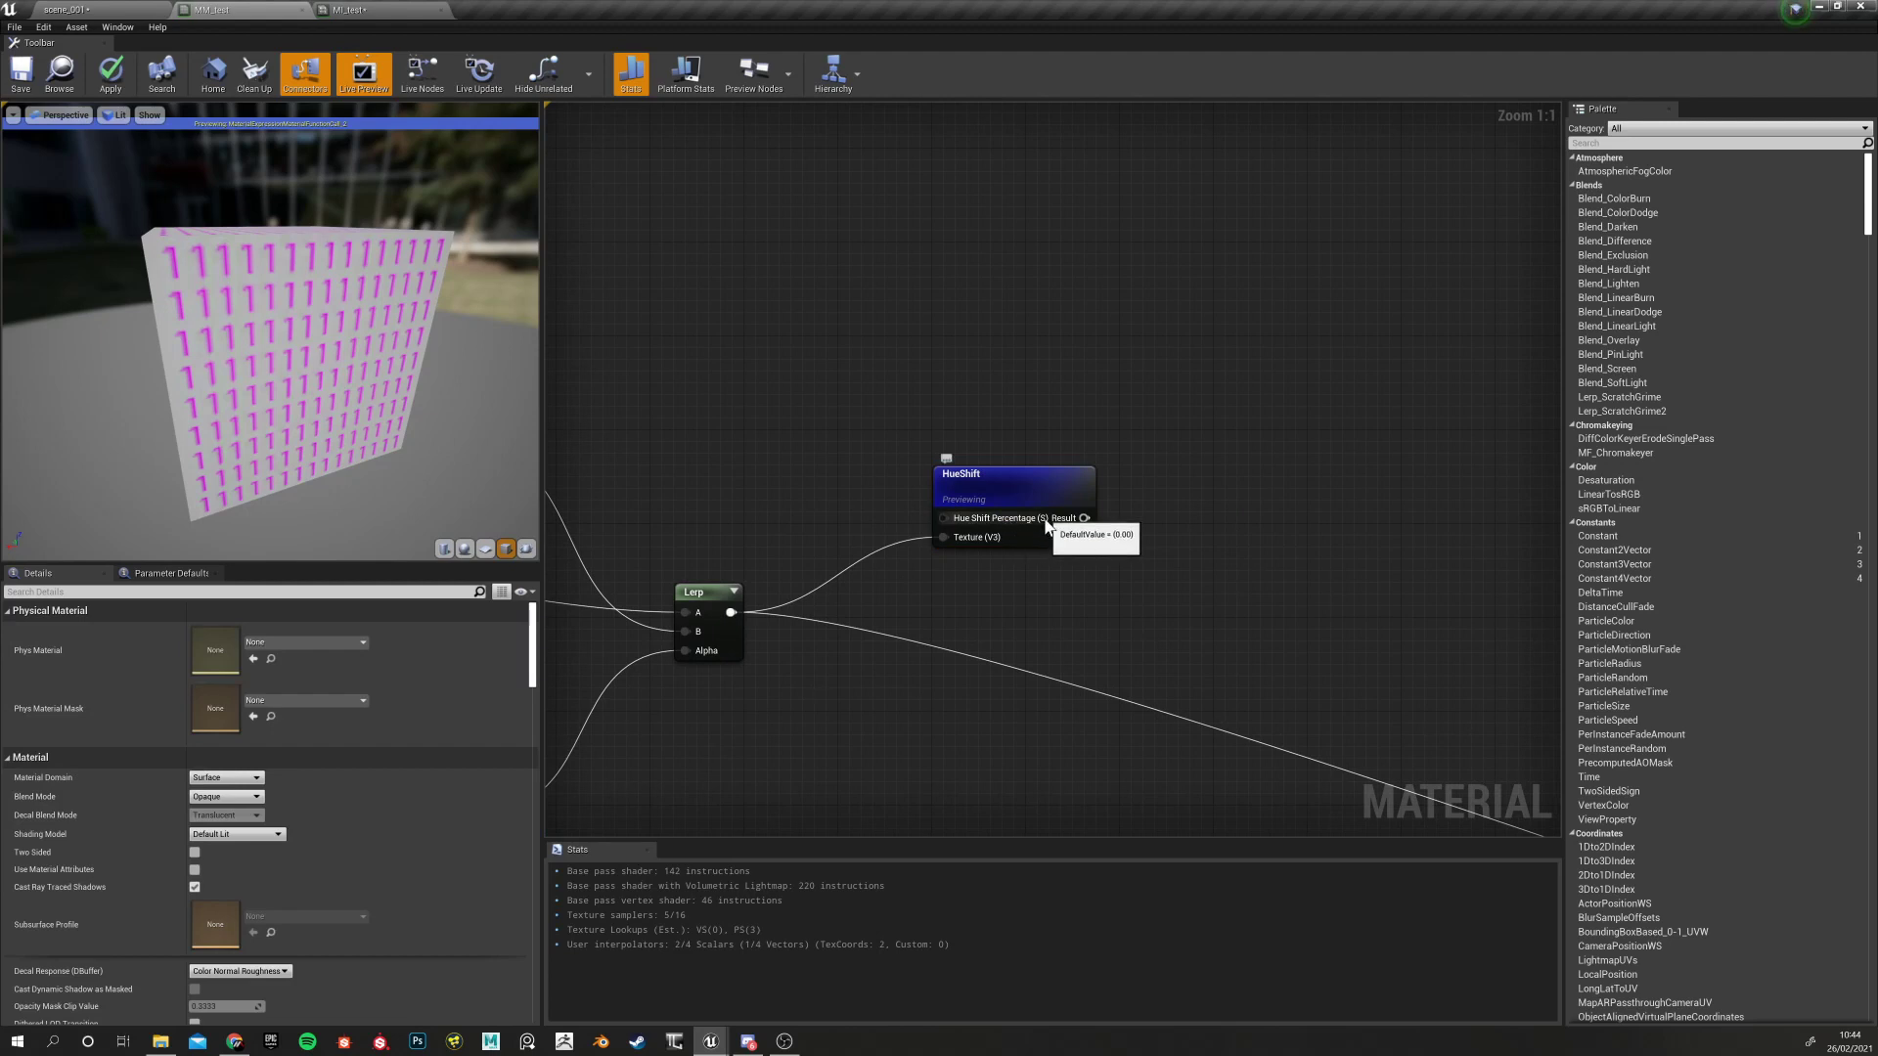
Add a Constant feeding Hue Shift Percentage and raise it to 2.255
left_click(736, 440)
left_click_drag(768, 478, 944, 519)
left_click(1020, 491)
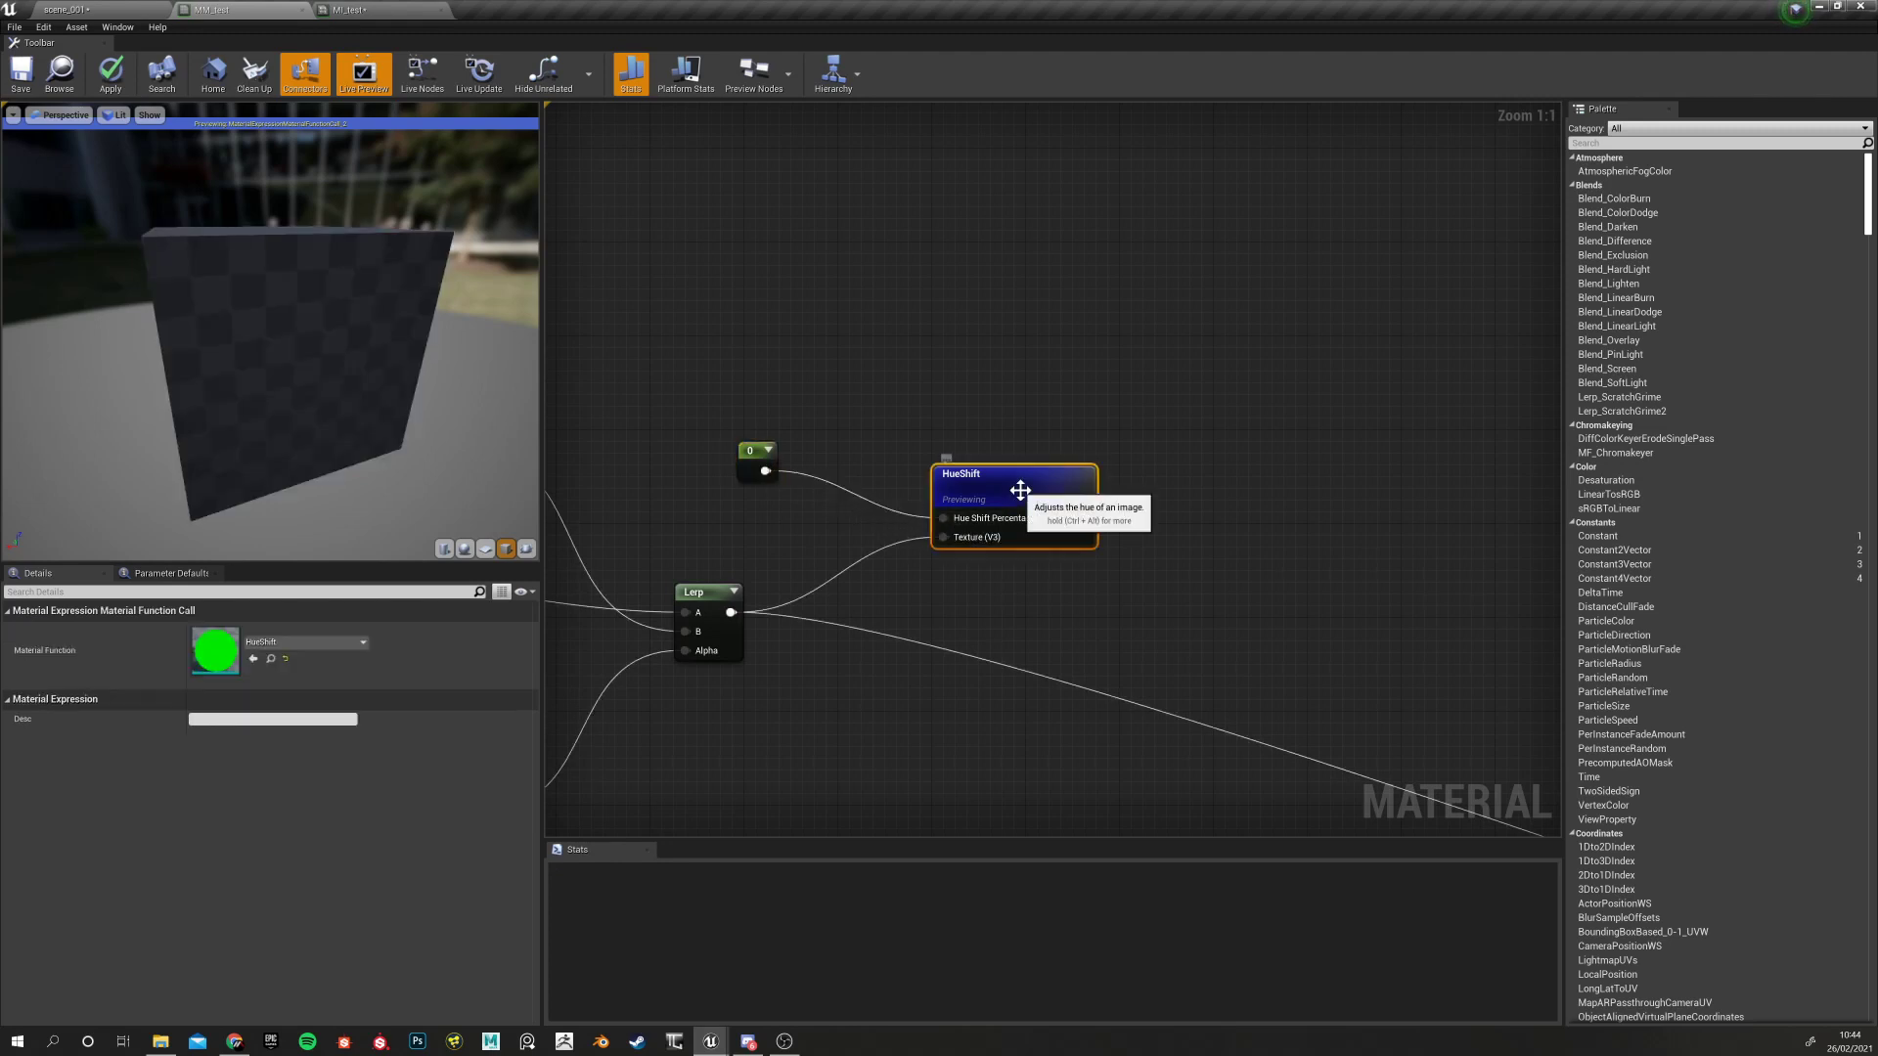
left_click(737, 456)
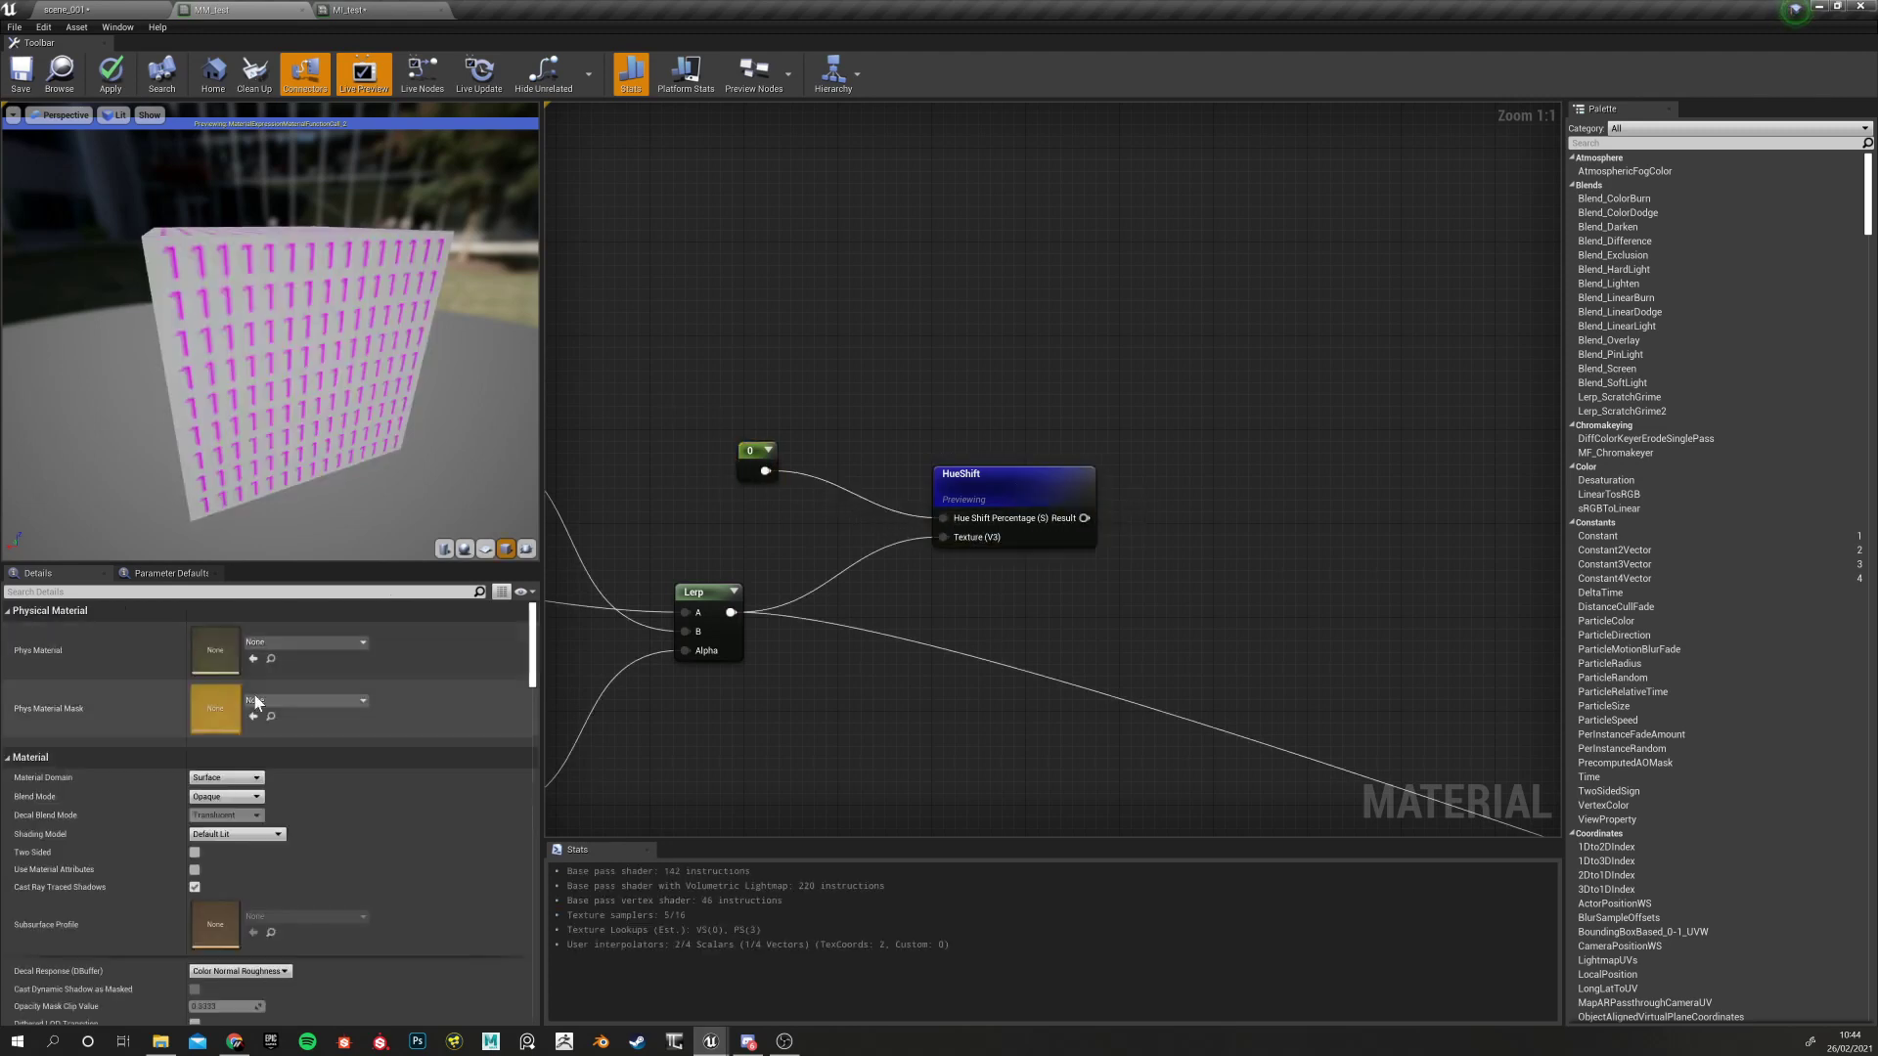
left_click(753, 460)
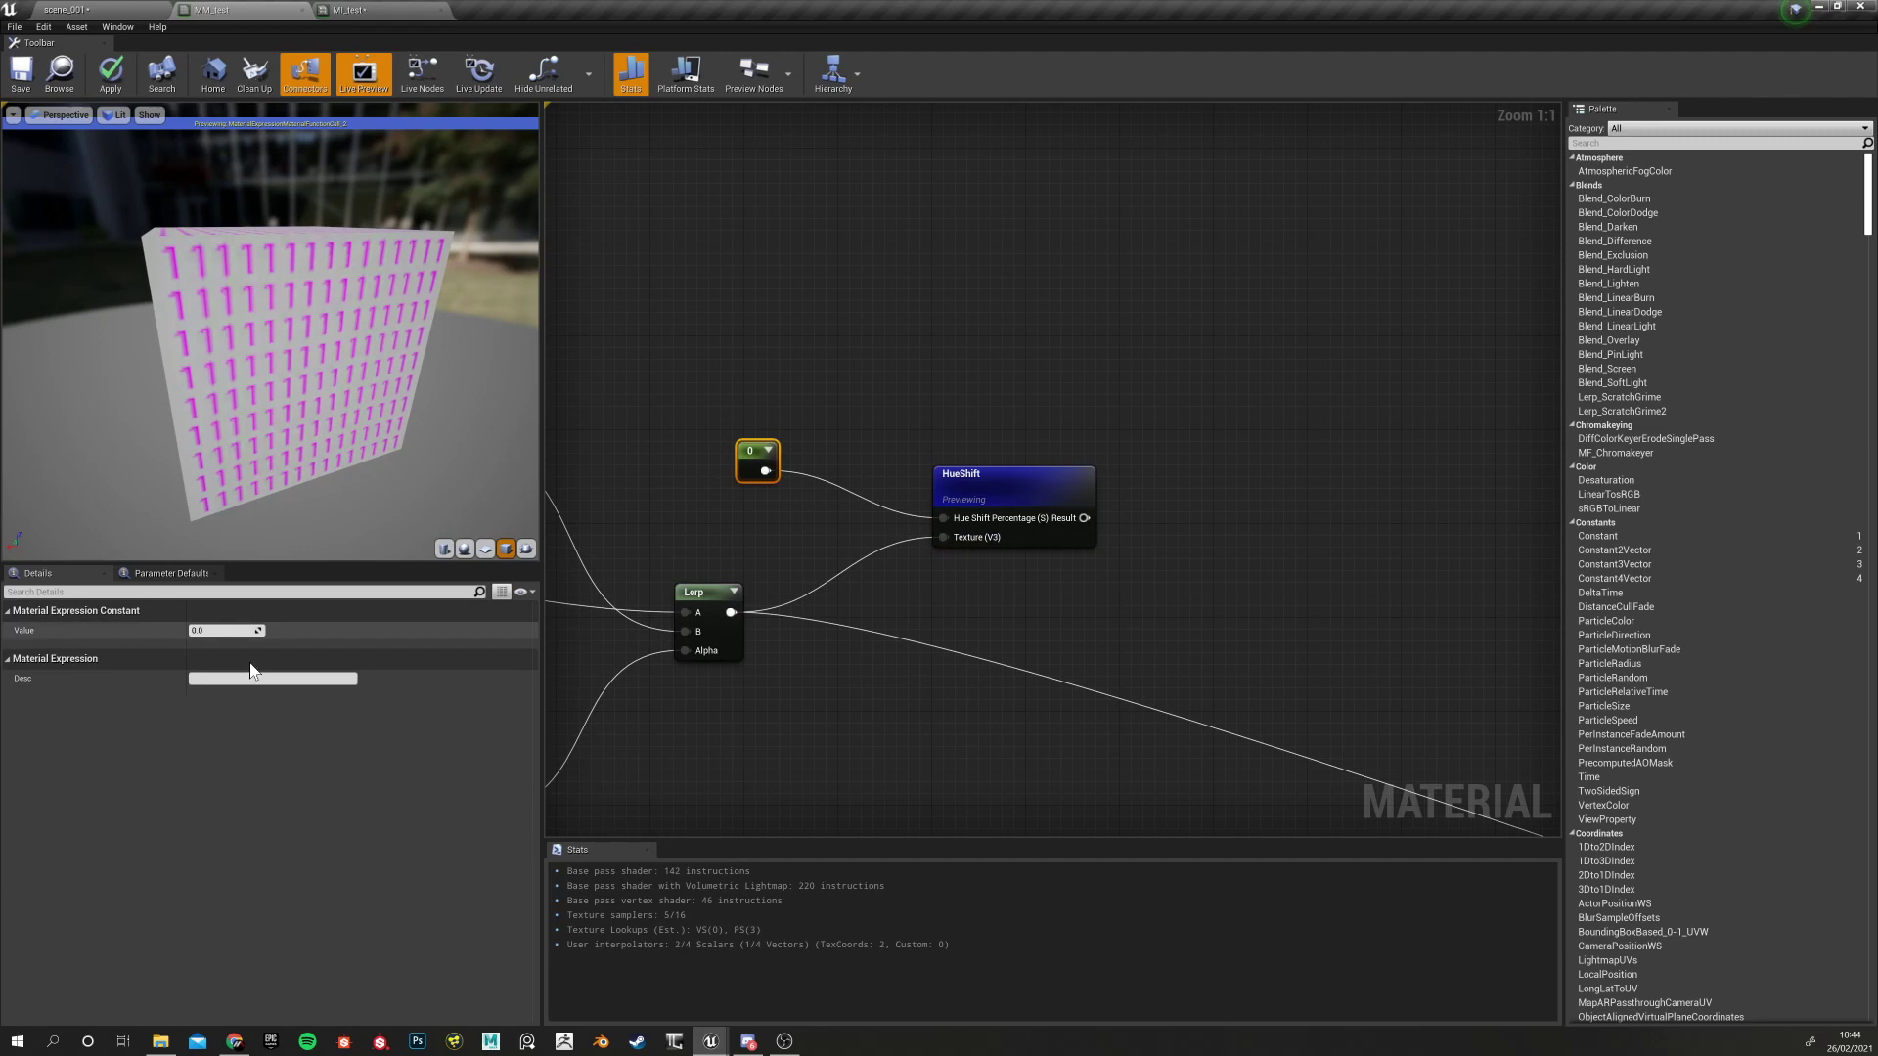
mouse_move(228, 632)
left_mouse_down()
mouse_move(260, 632)
mouse_move(196, 631)
mouse_move(226, 630)
left_mouse_up()
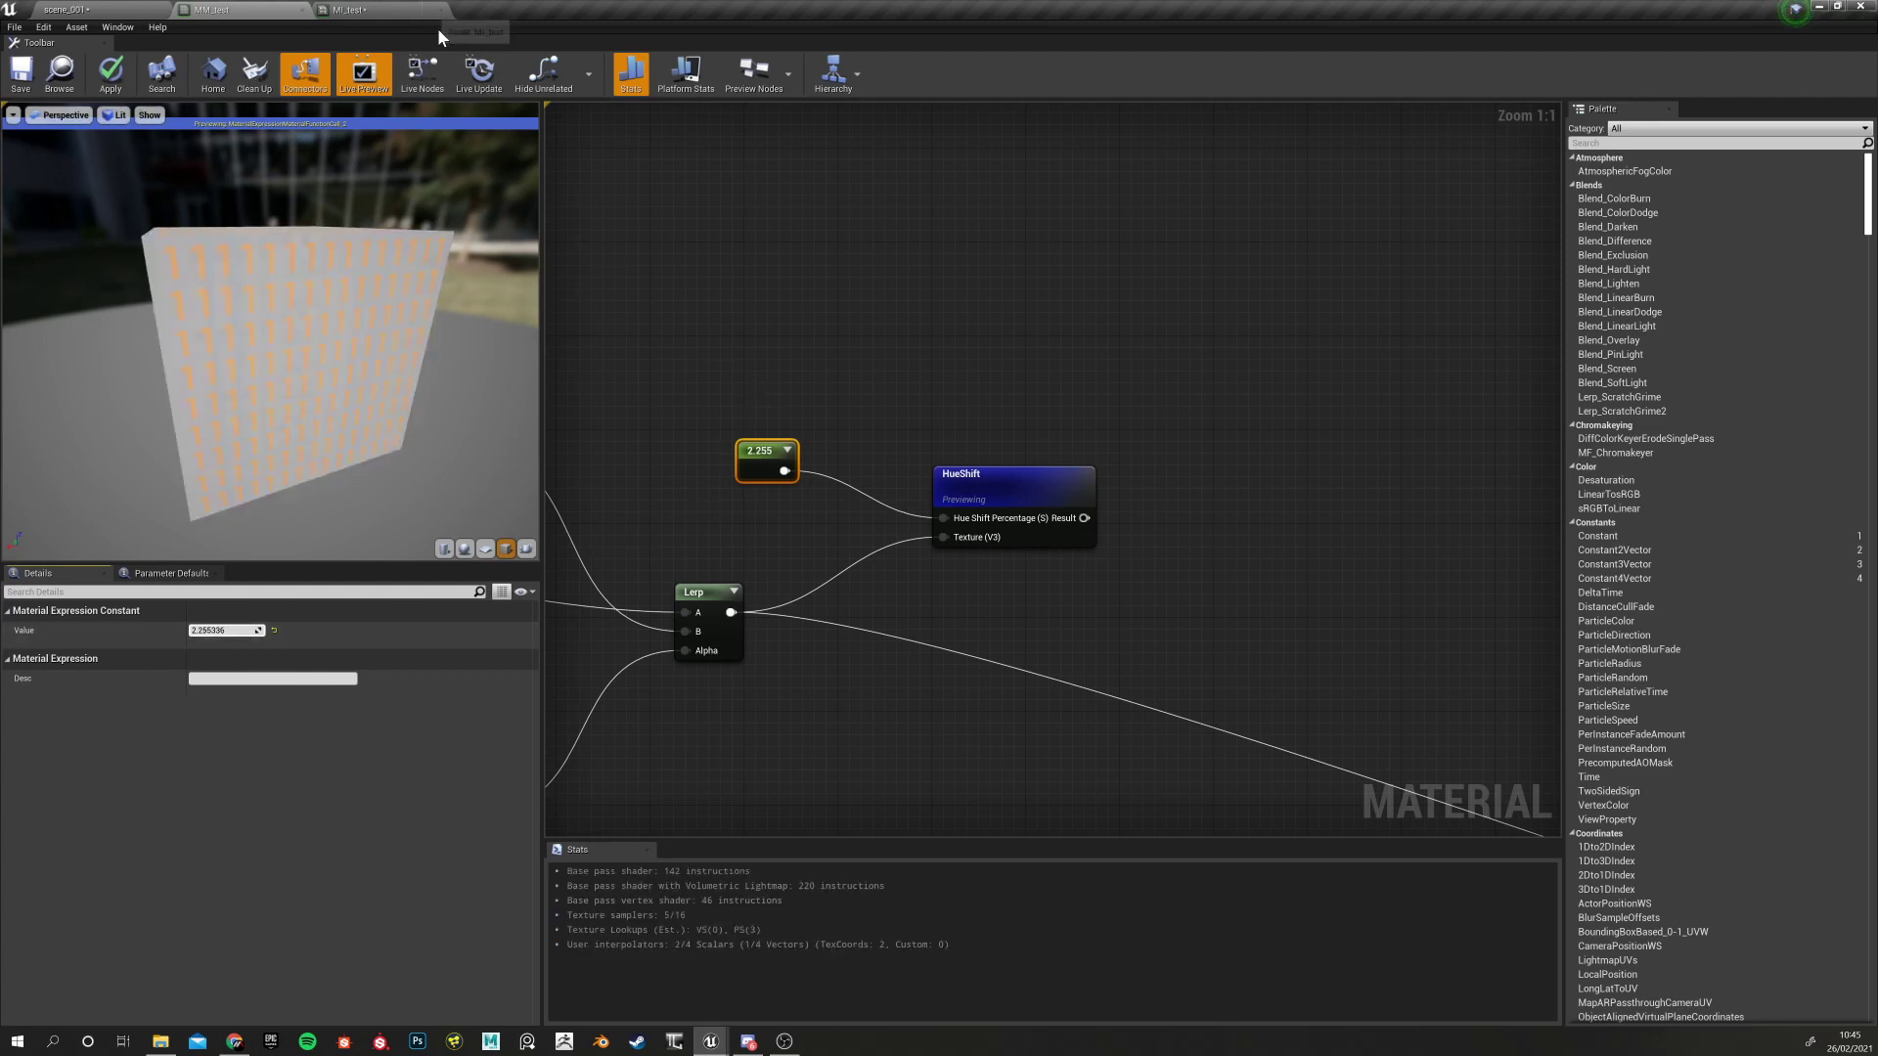
Bring Base Colour Tint back into view and open its colour picker
right_click_drag(702, 528, 1122, 342)
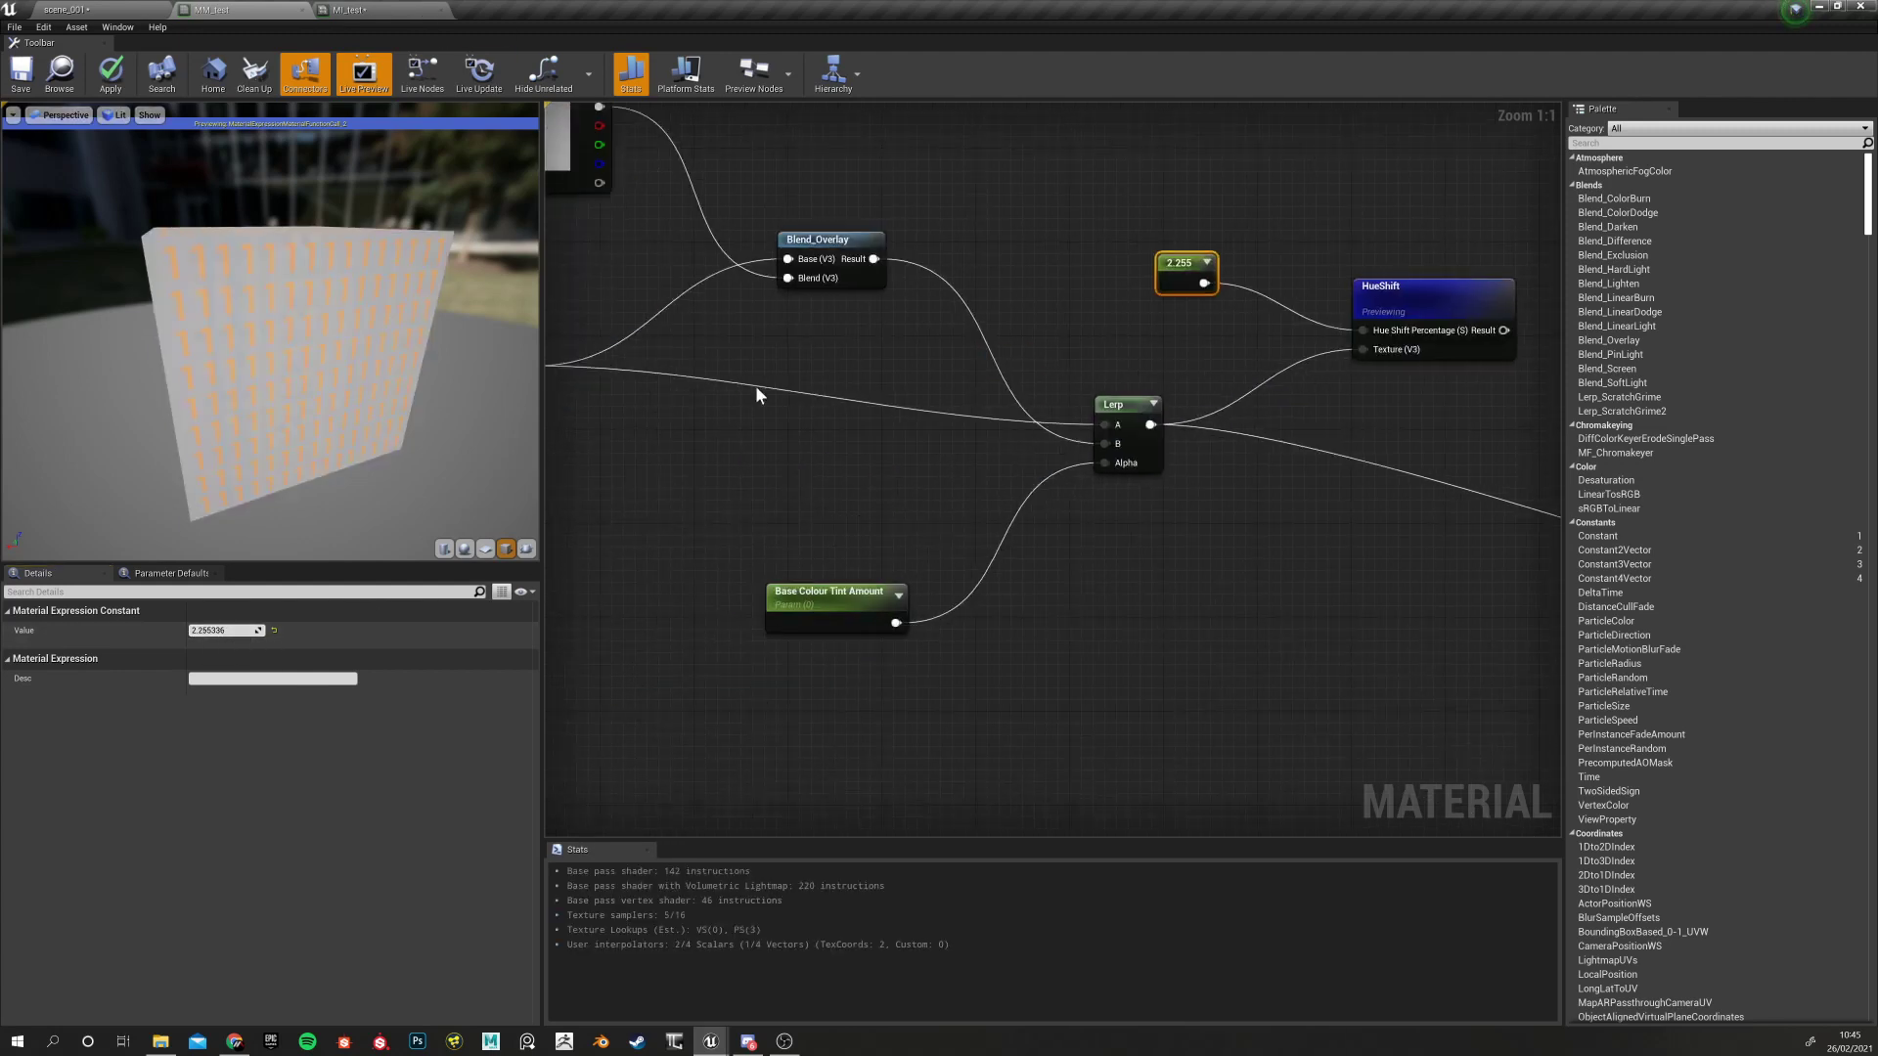
right_click_drag(756, 385, 914, 486)
double_click(673, 242)
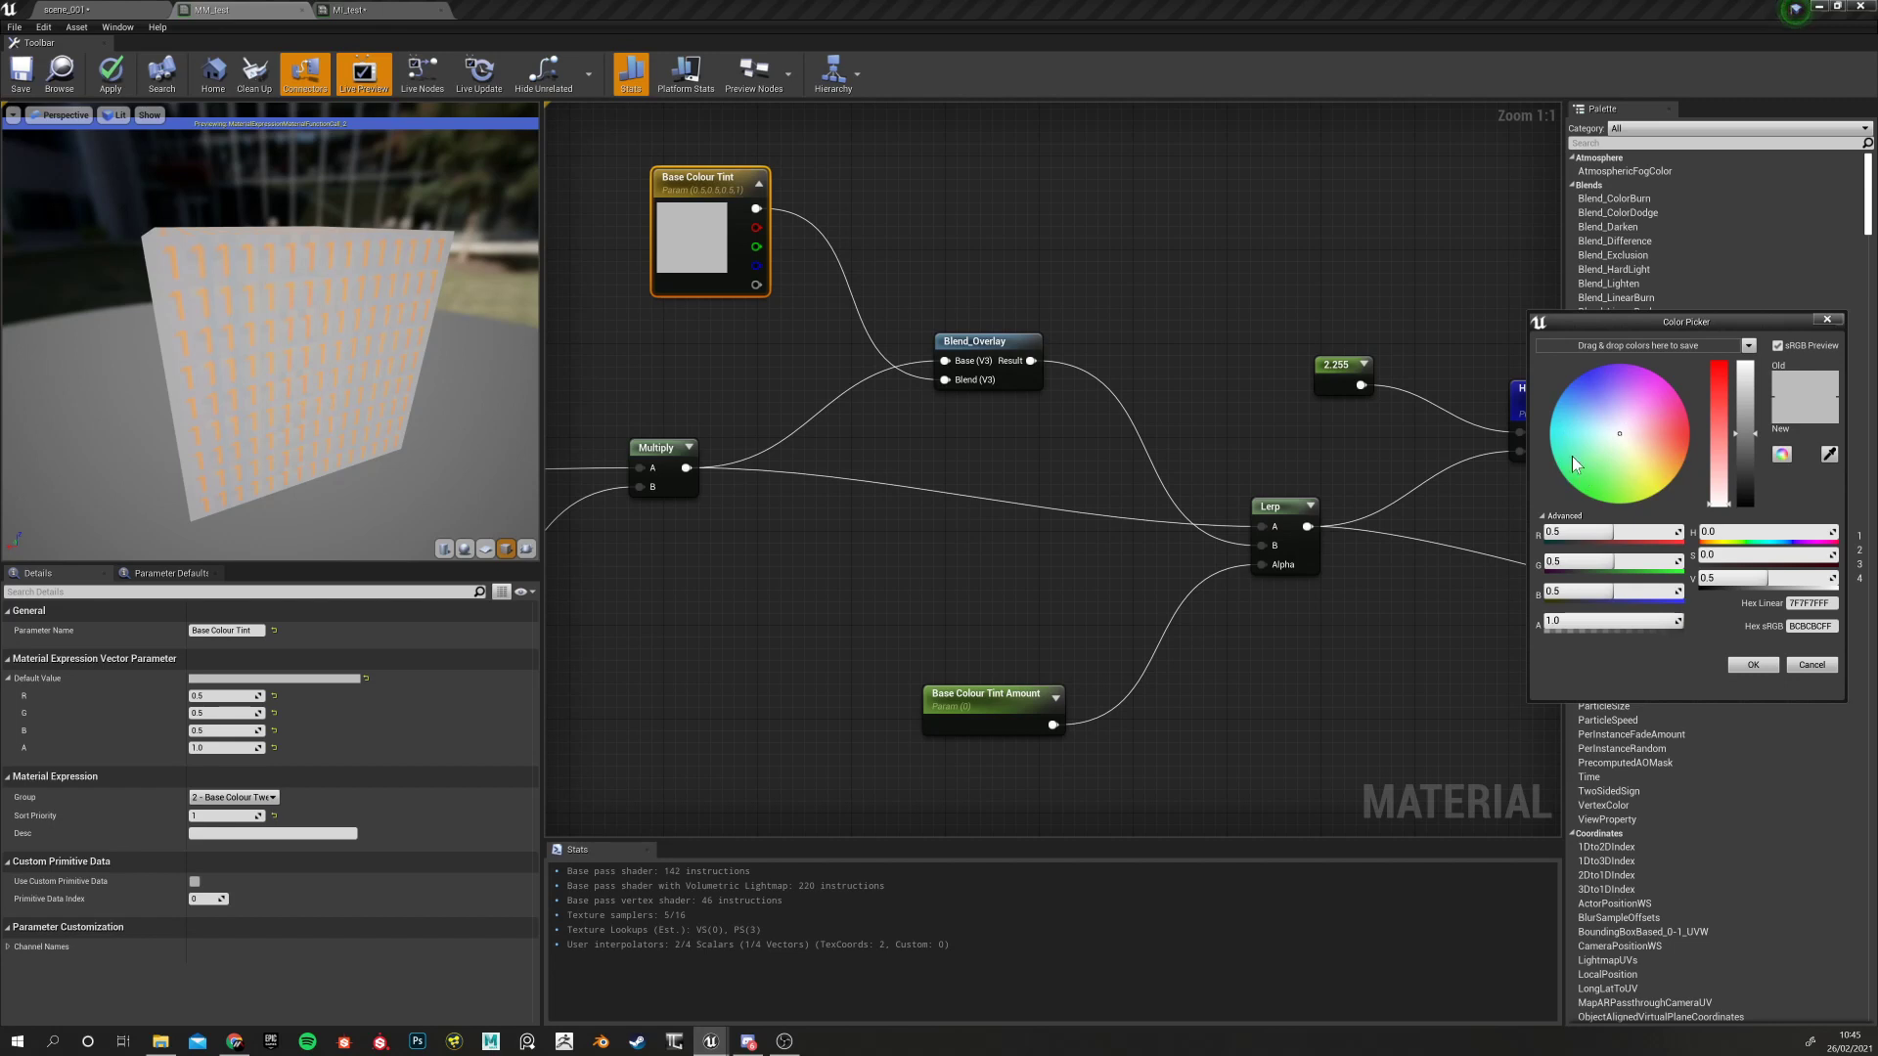
Dismiss the colour picker and reset the HueShift constant from 2.255 to 0
left_click(1812, 664)
right_click_drag(1315, 360, 836, 453)
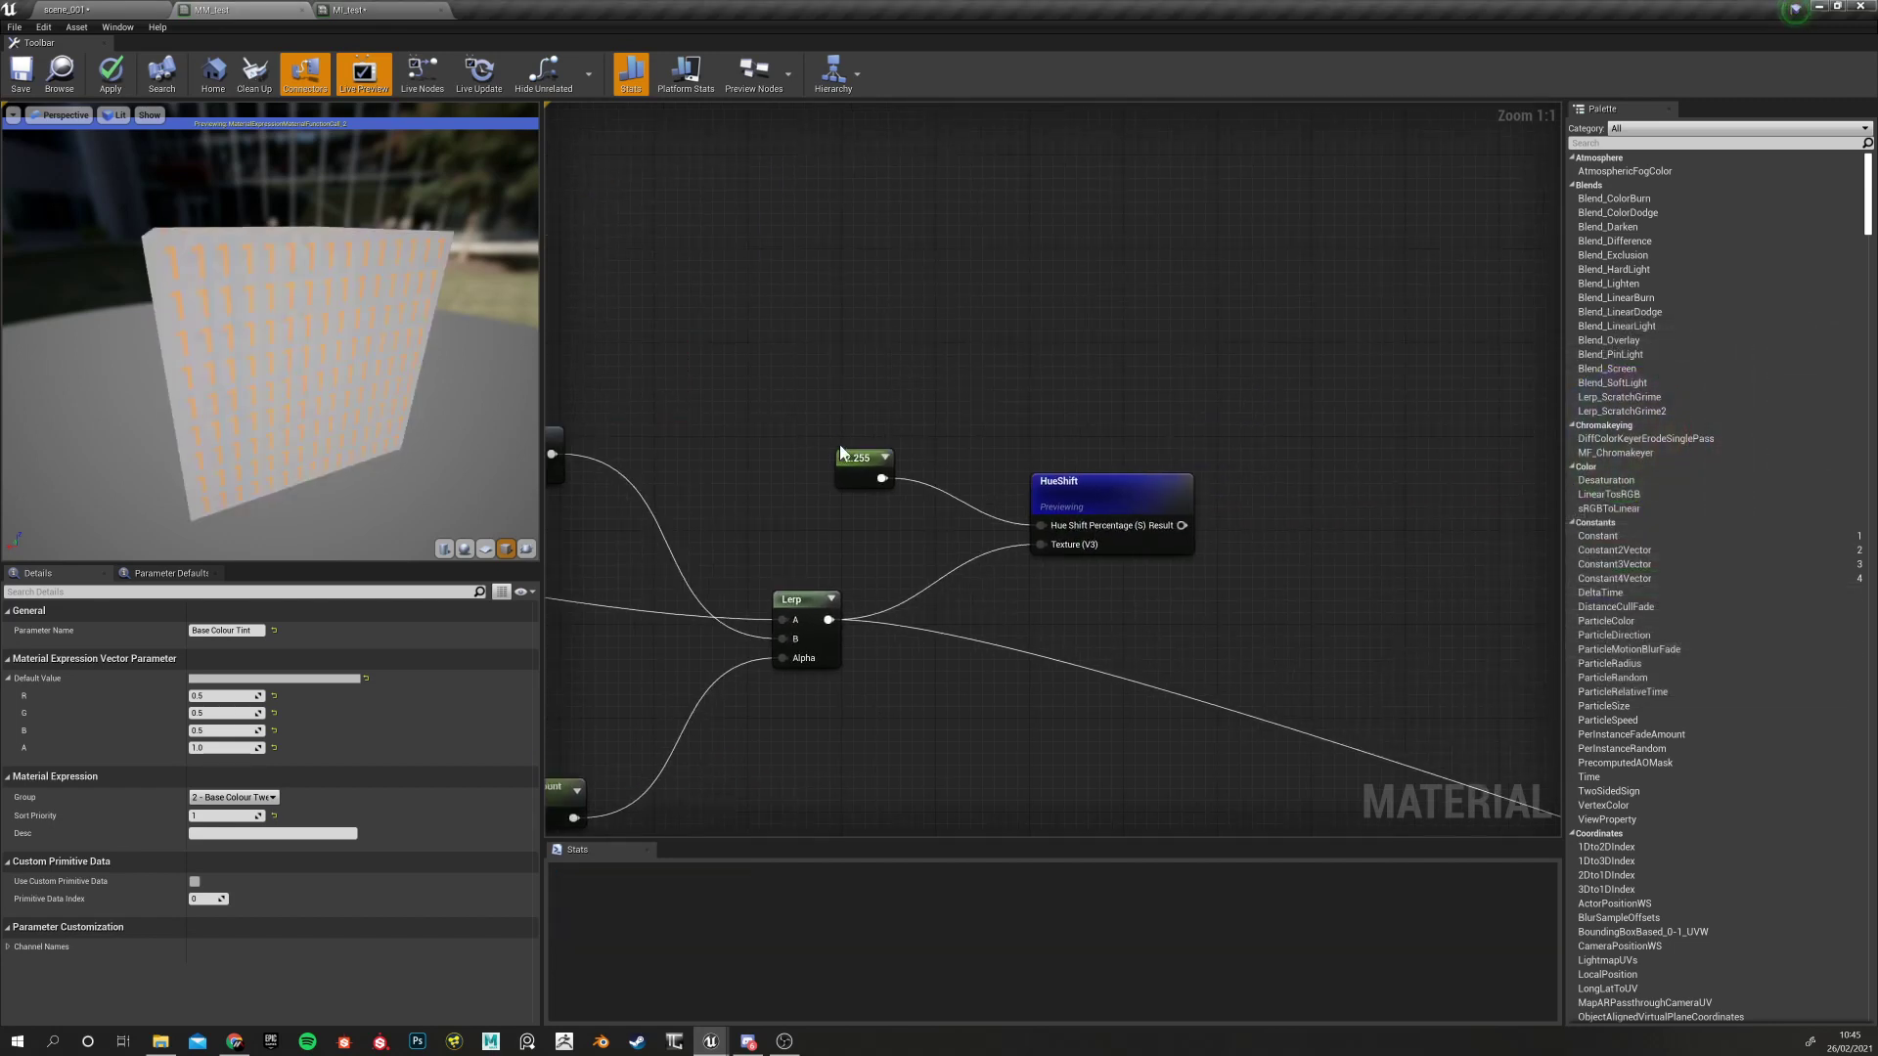
left_click(838, 454)
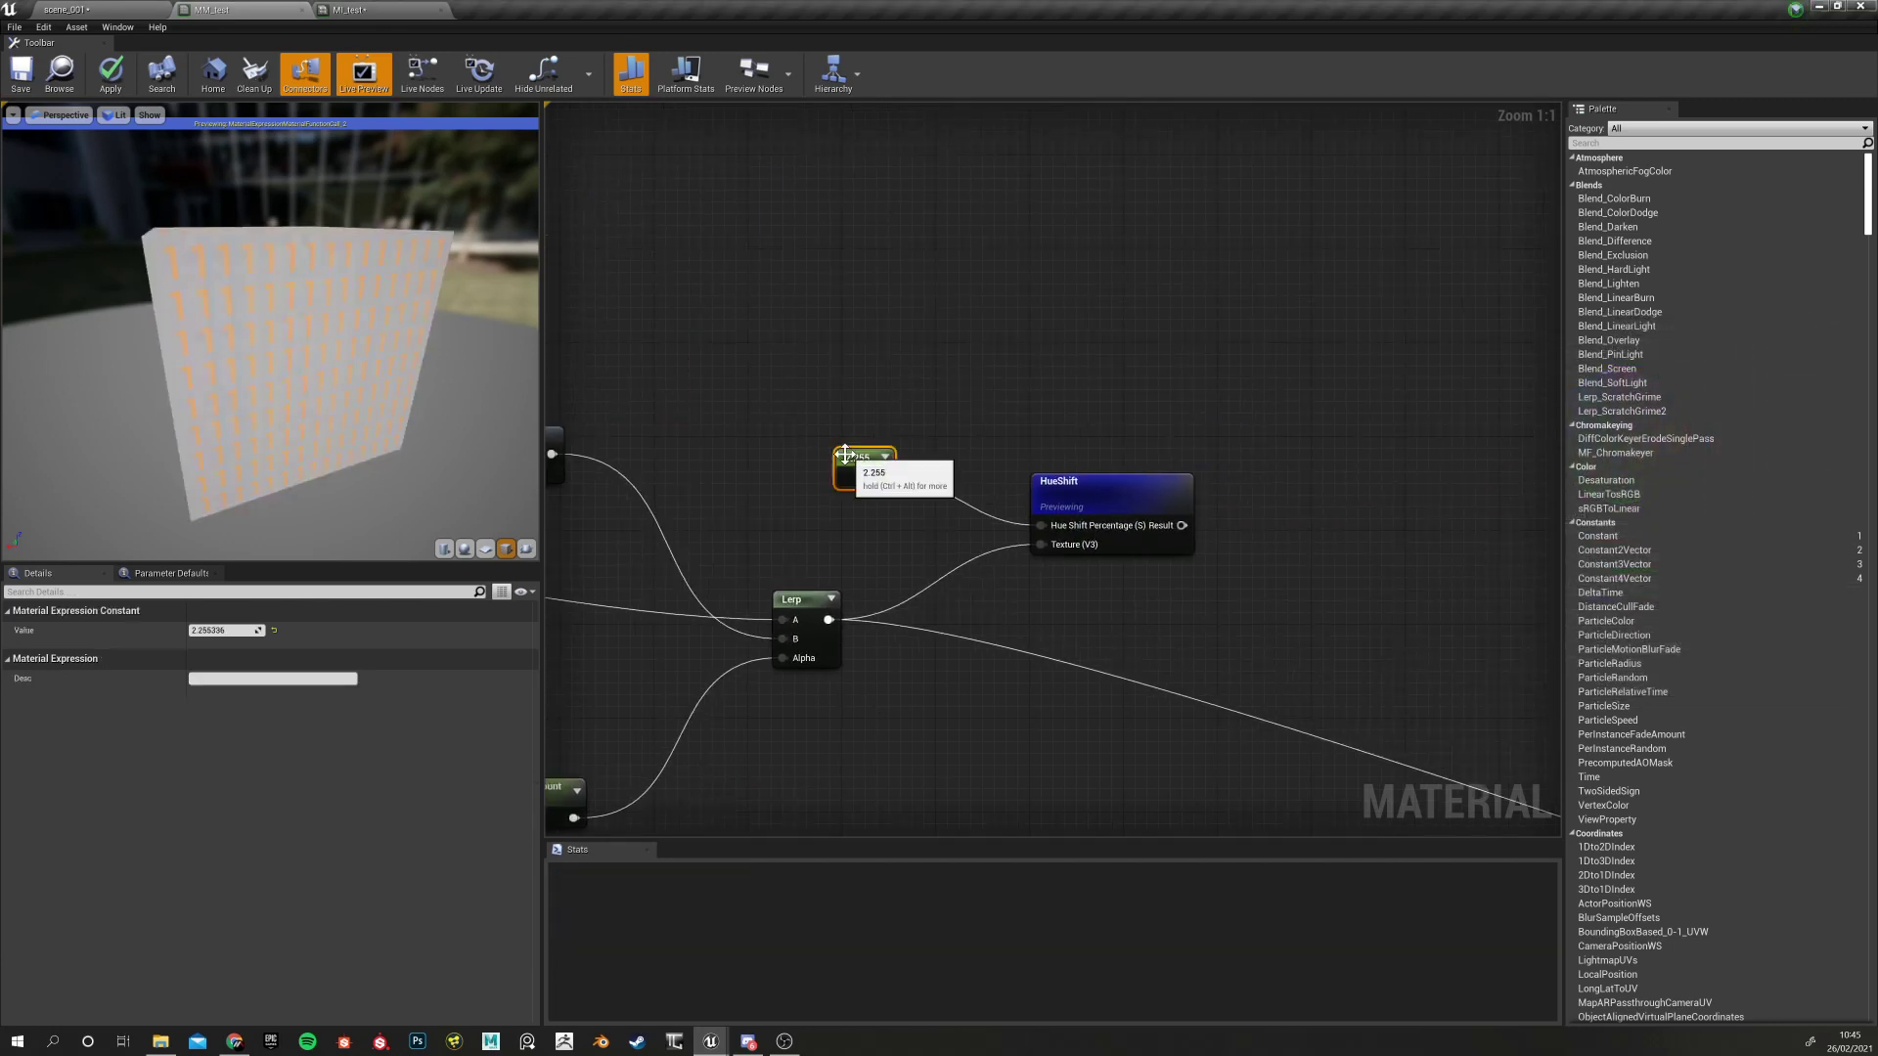
left_click(274, 631)
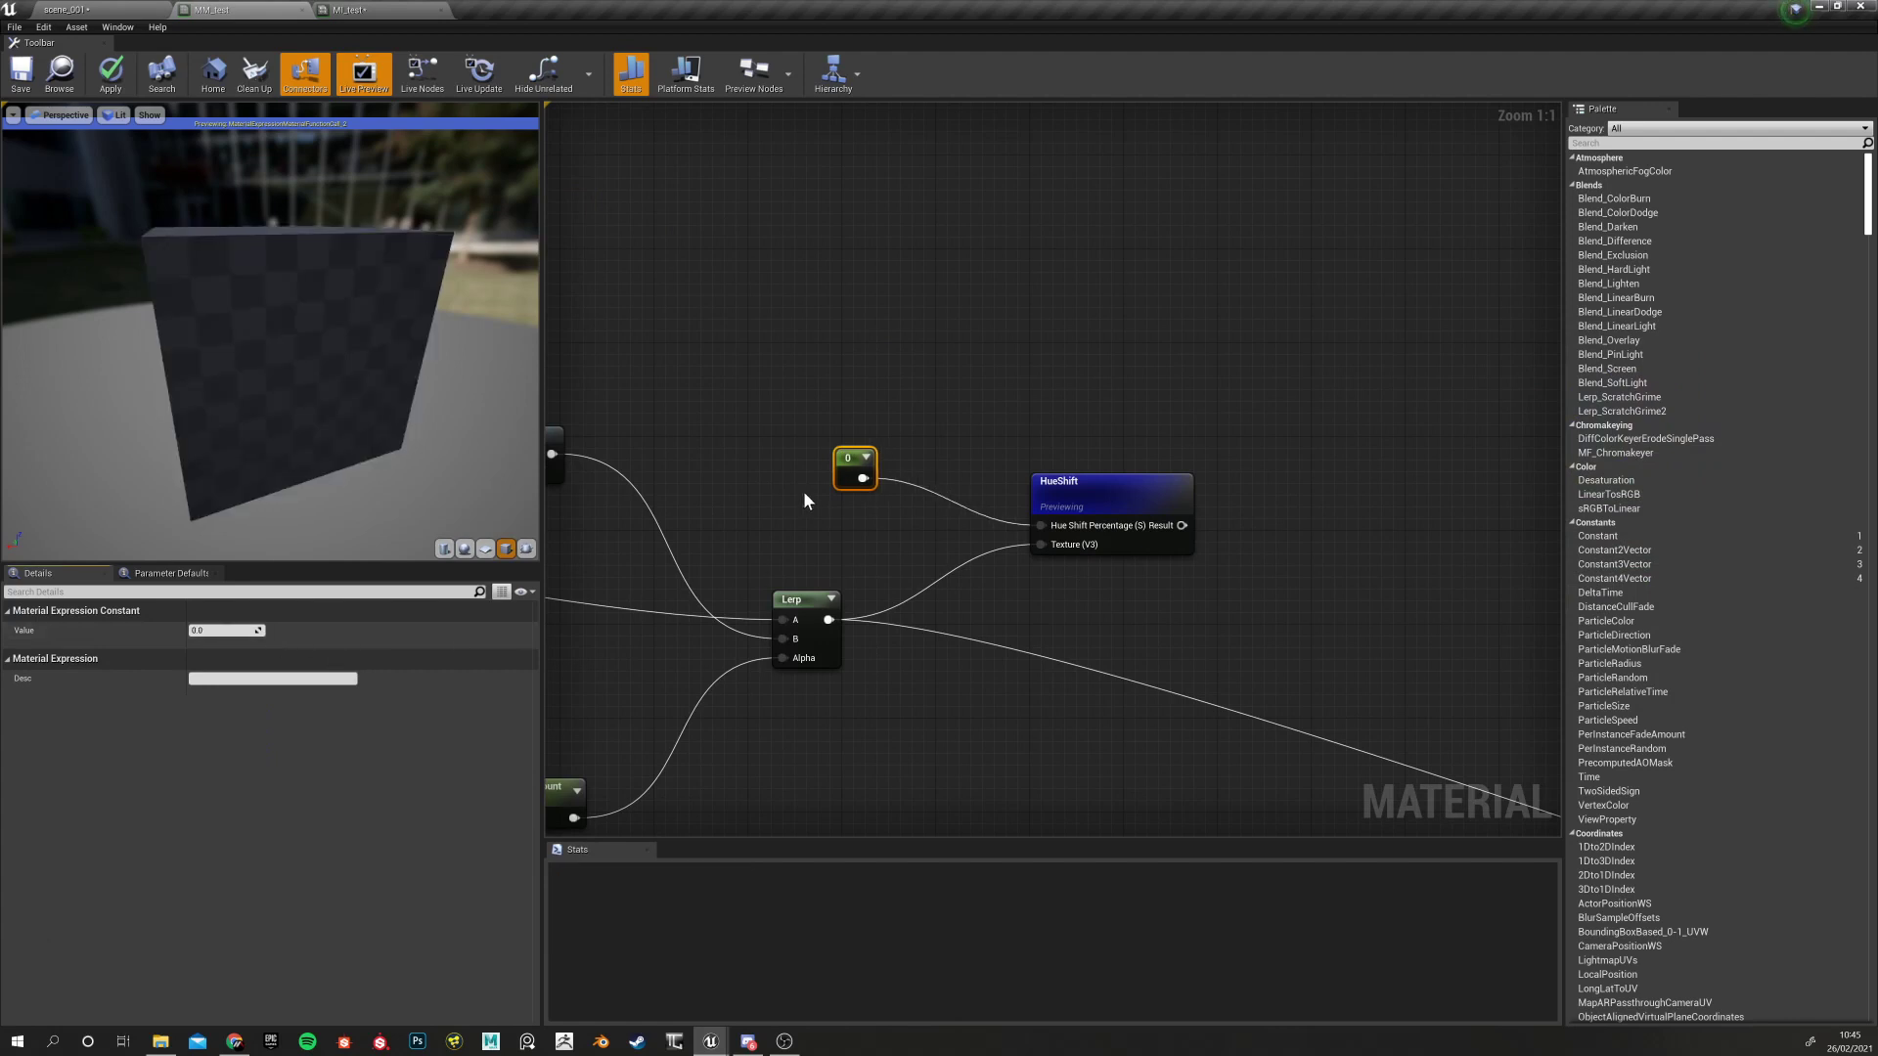
left_click_drag(857, 451, 791, 396)
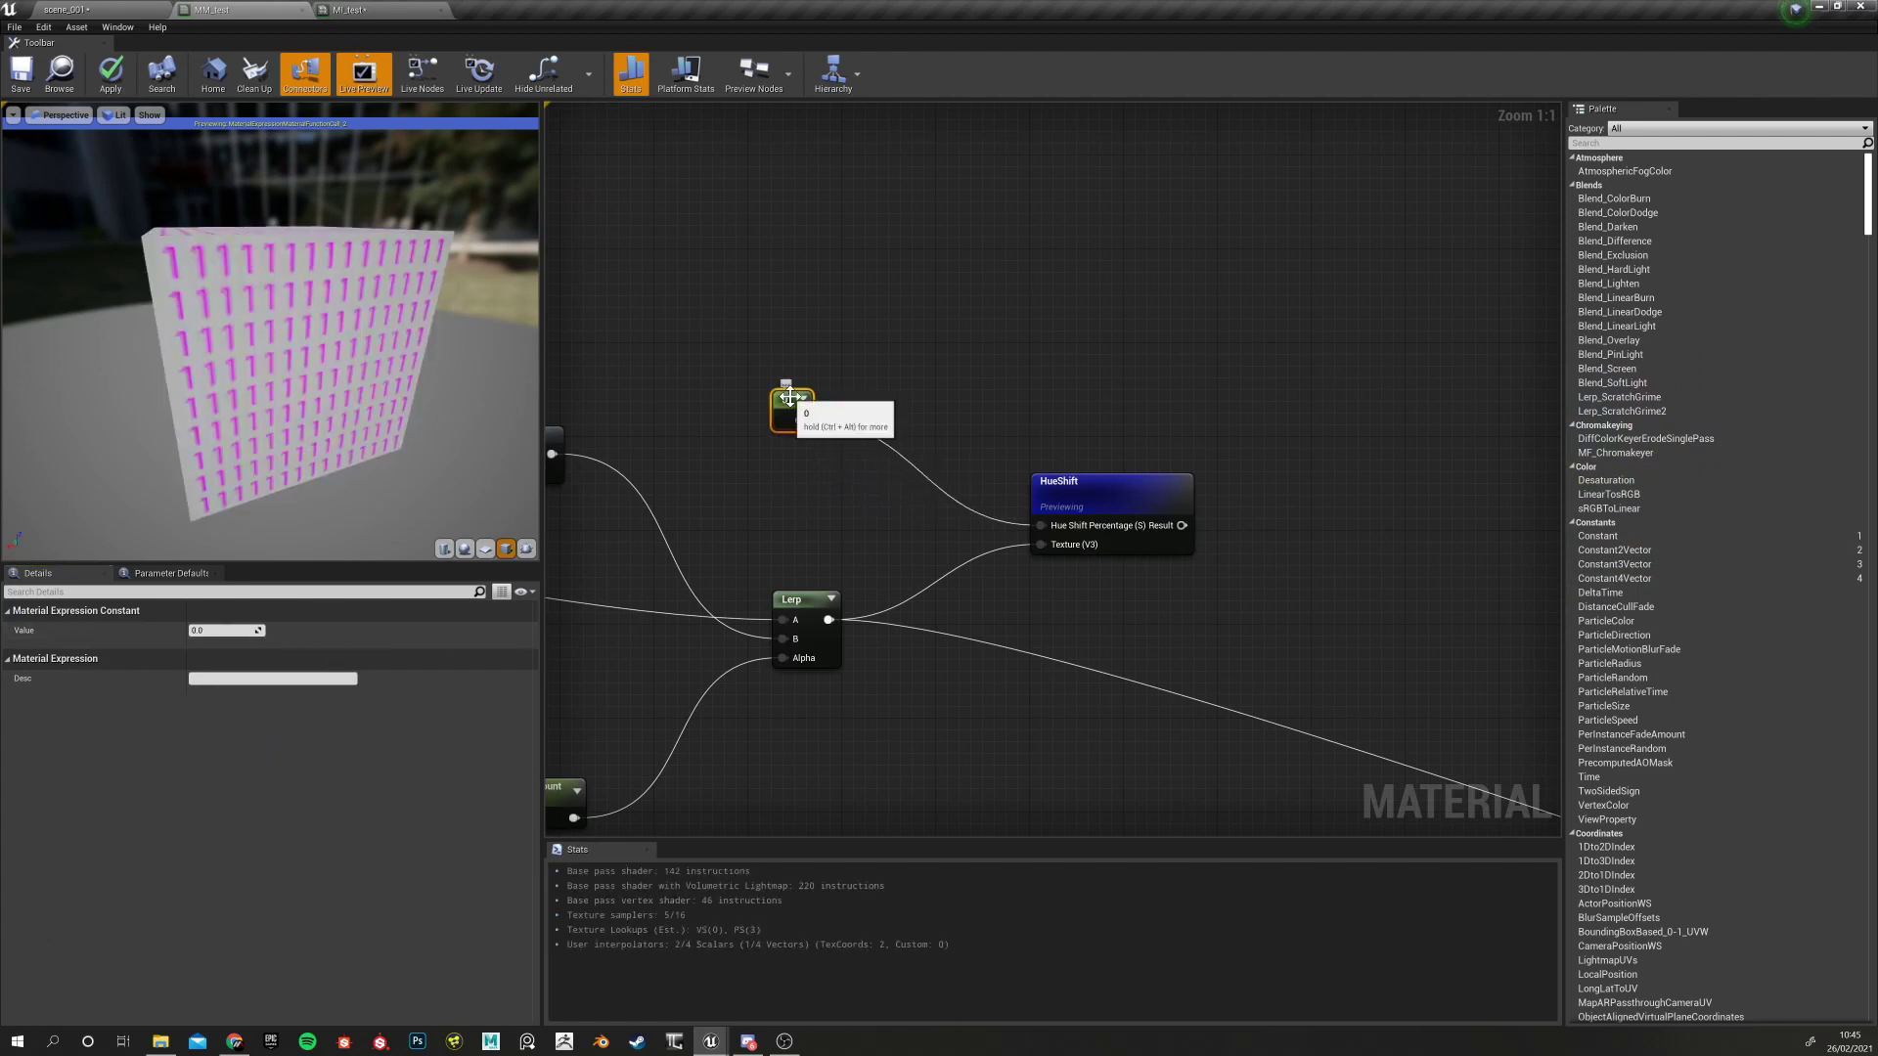
Convert the 0 constant into a scalar parameter named Hue Shift
right_click(791, 400)
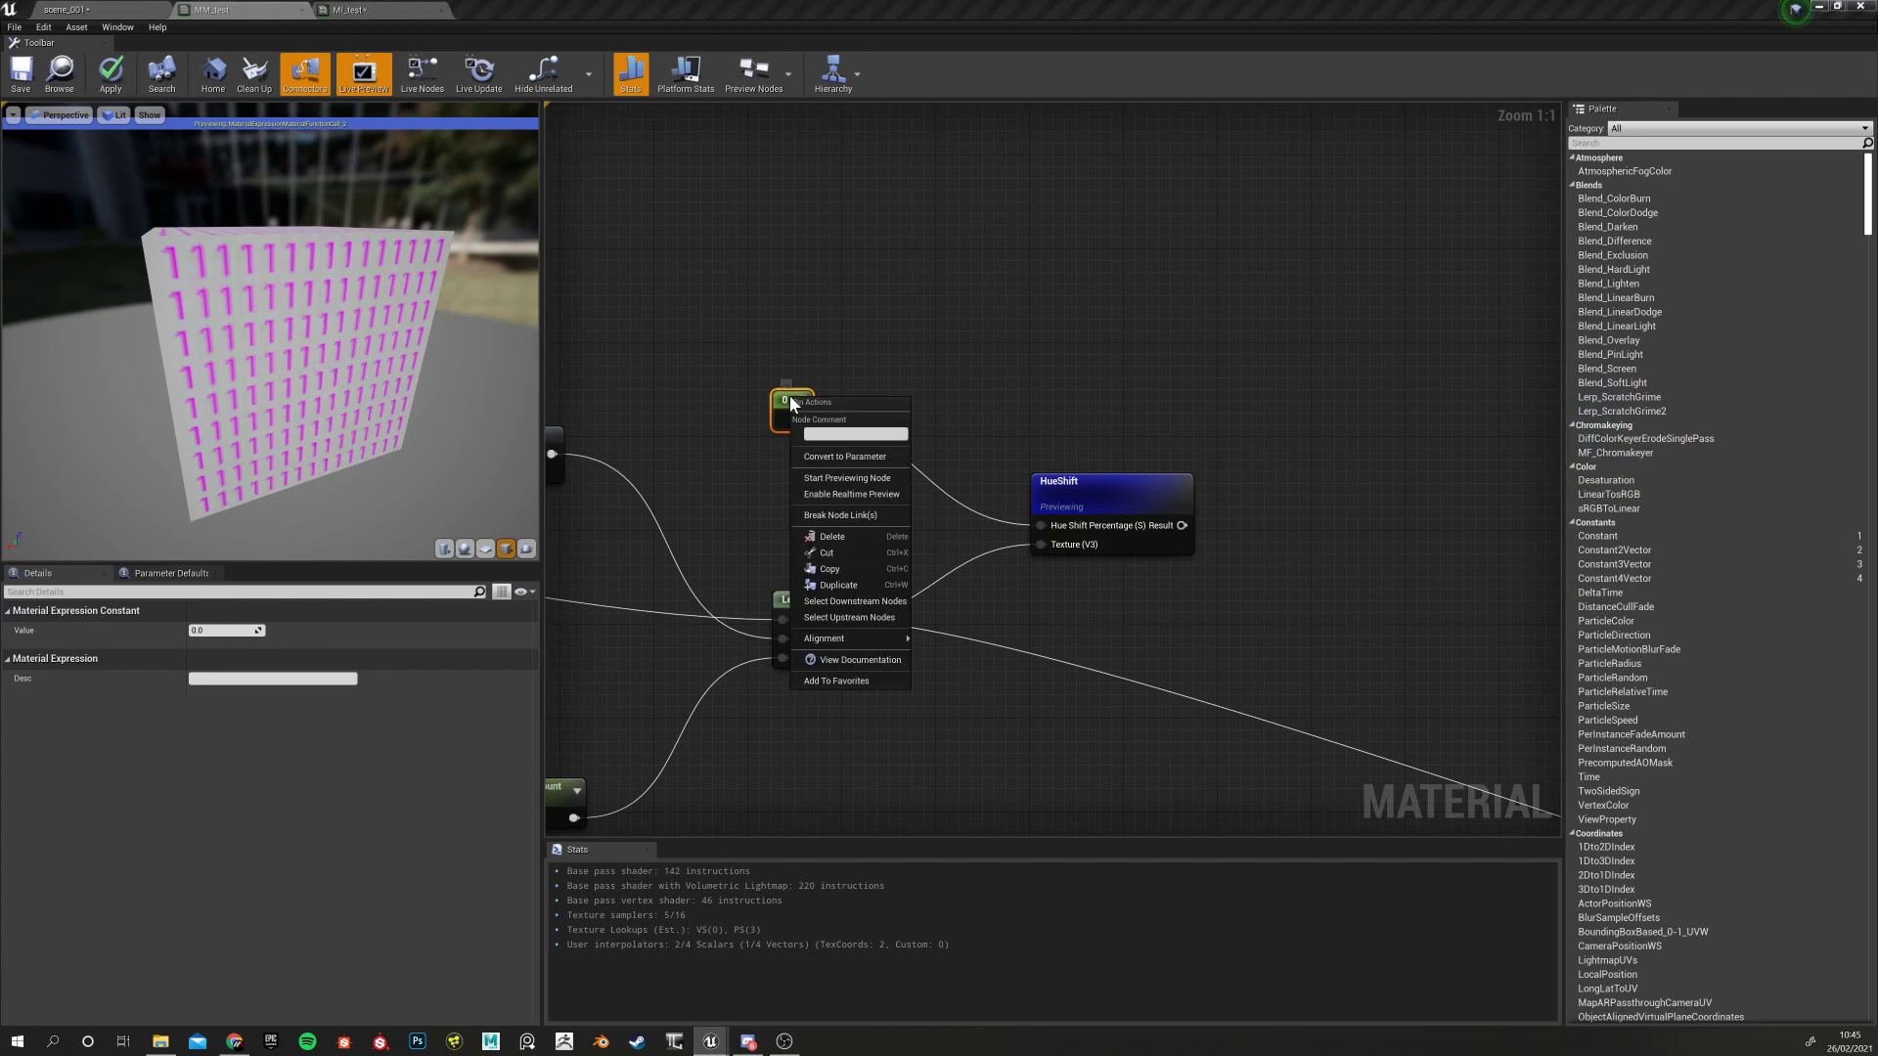
left_click(860, 454)
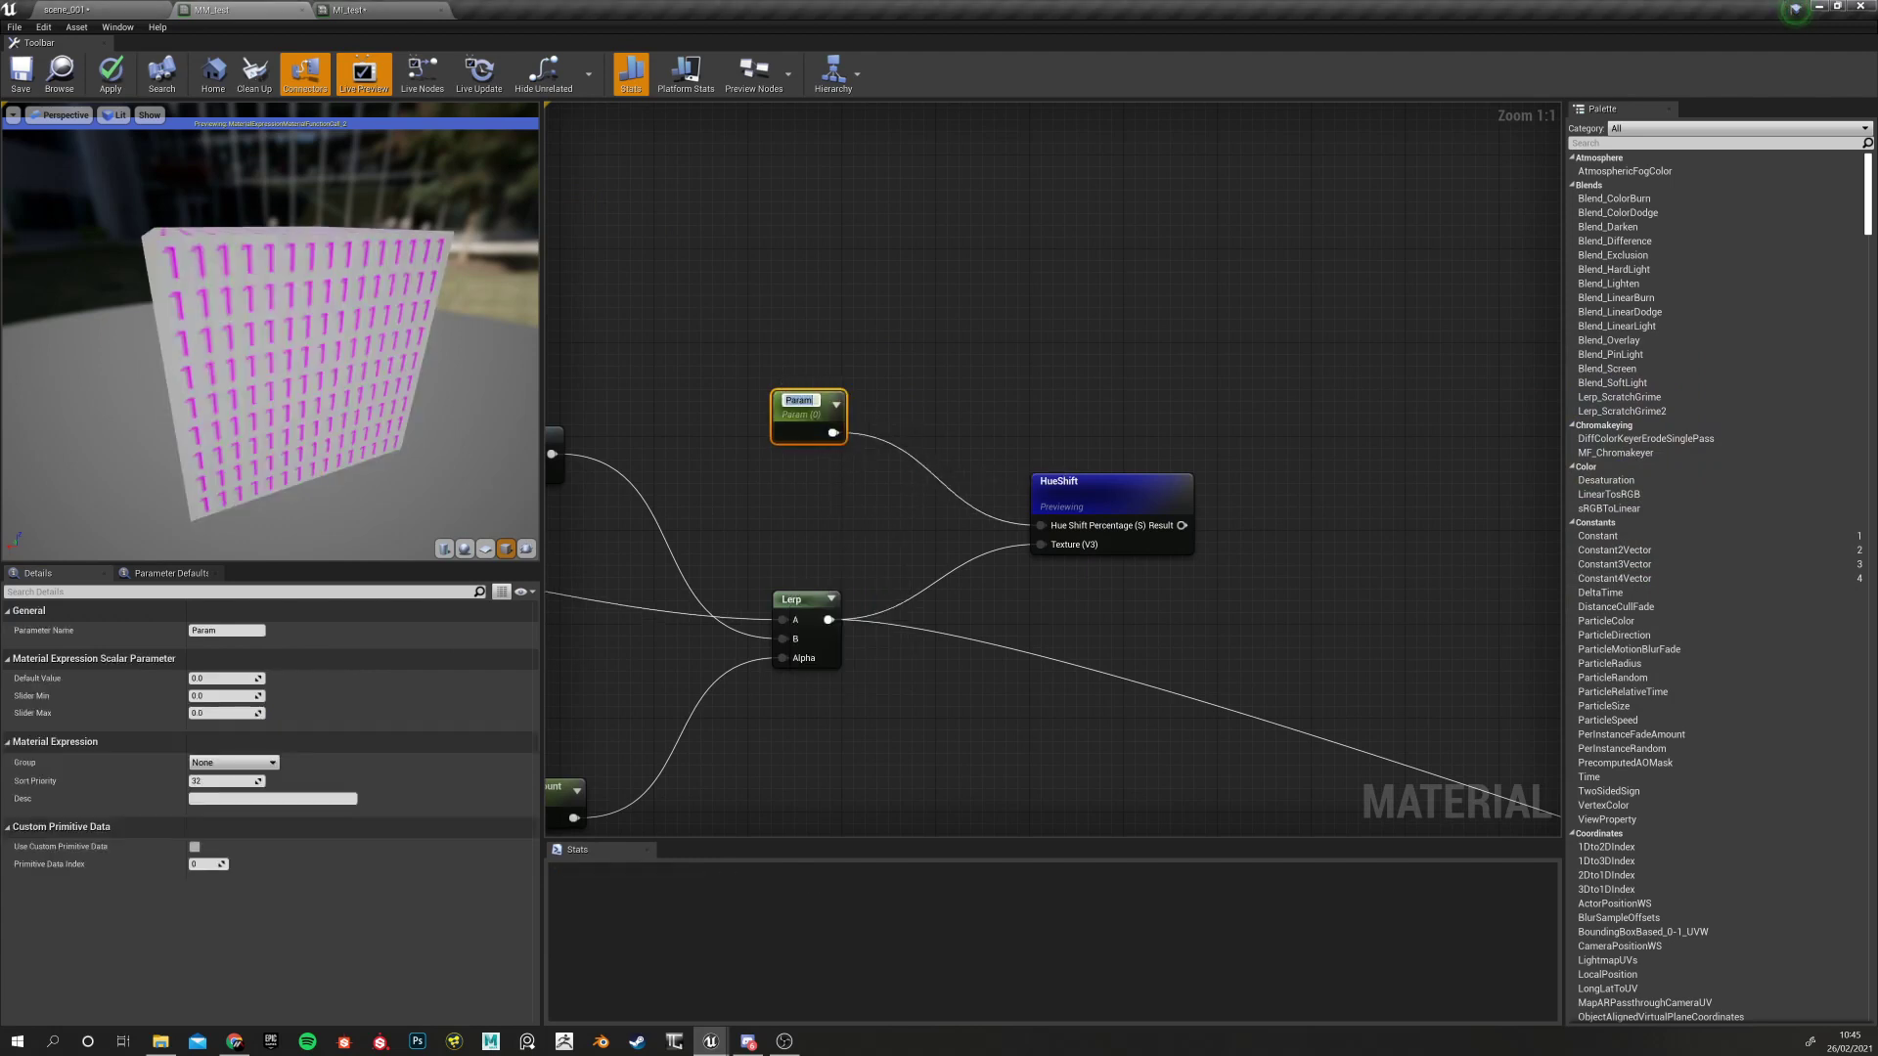
type("Hue ~Shift")
key("Return")
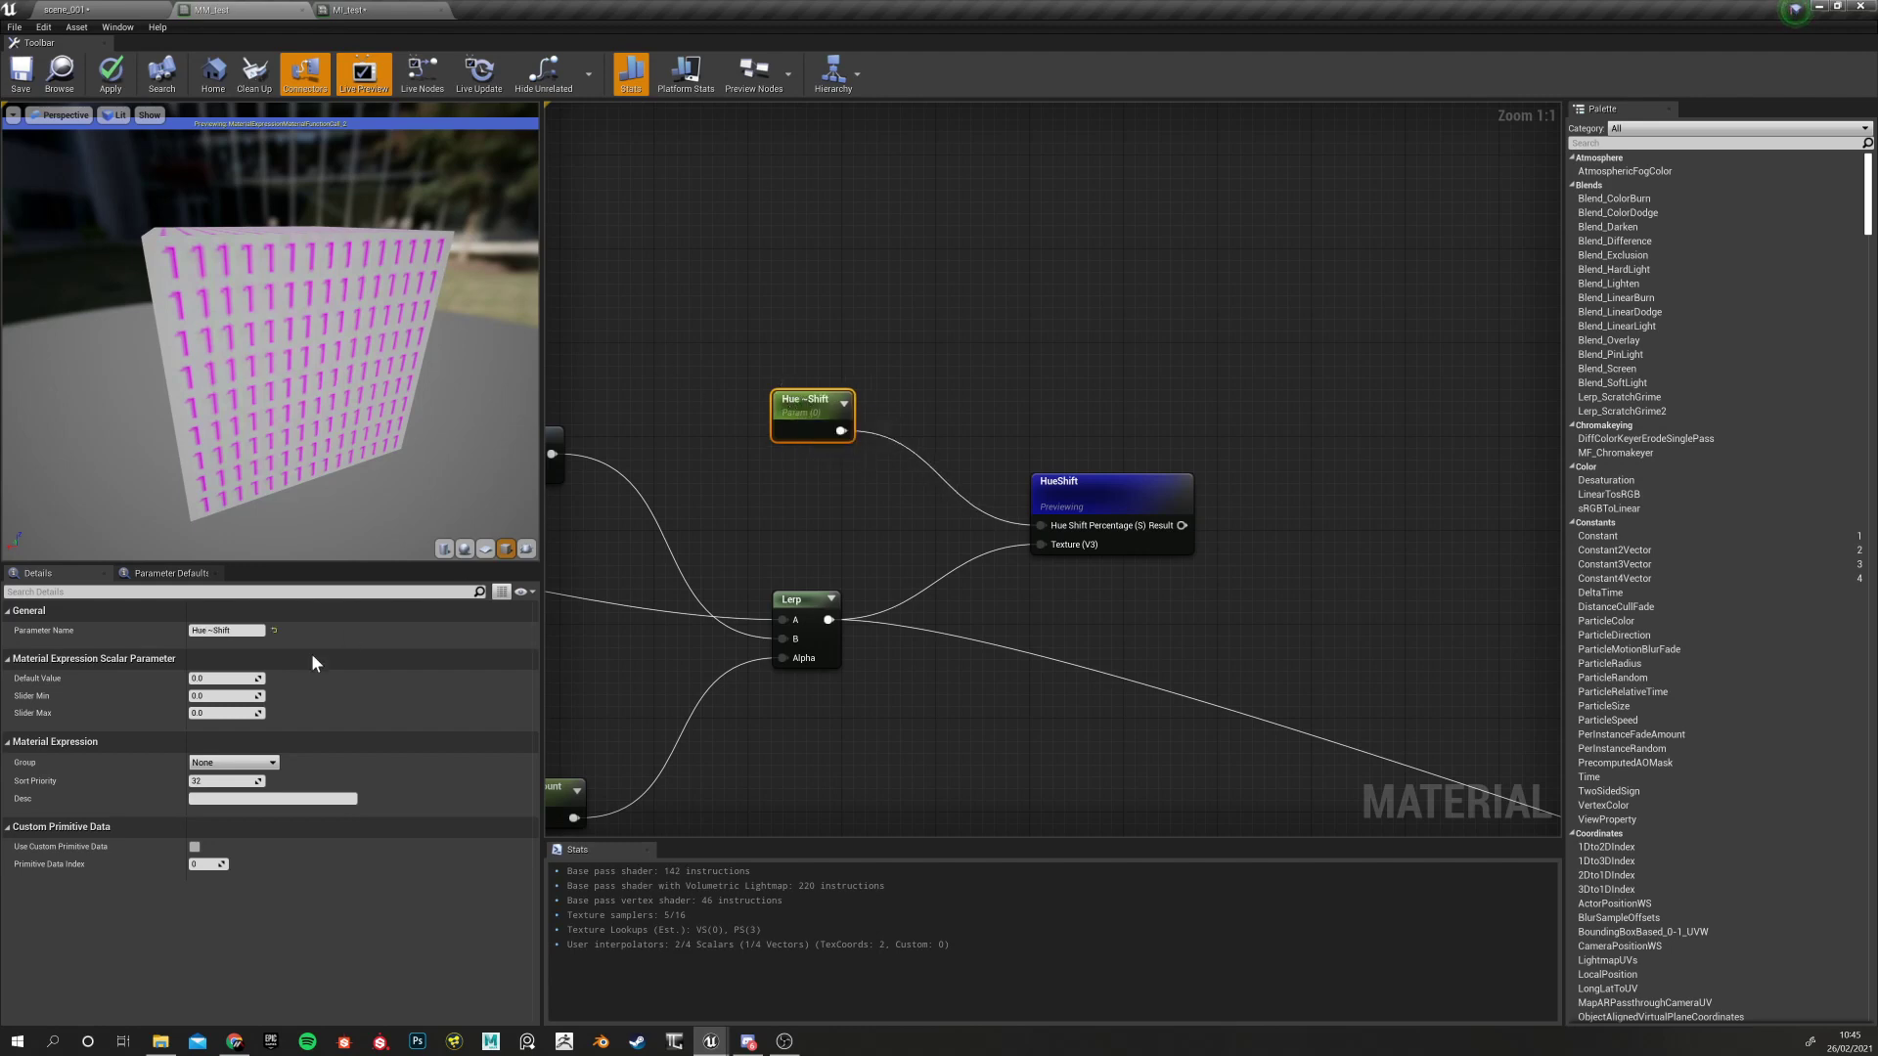
left_click(225, 629)
left_click(214, 629)
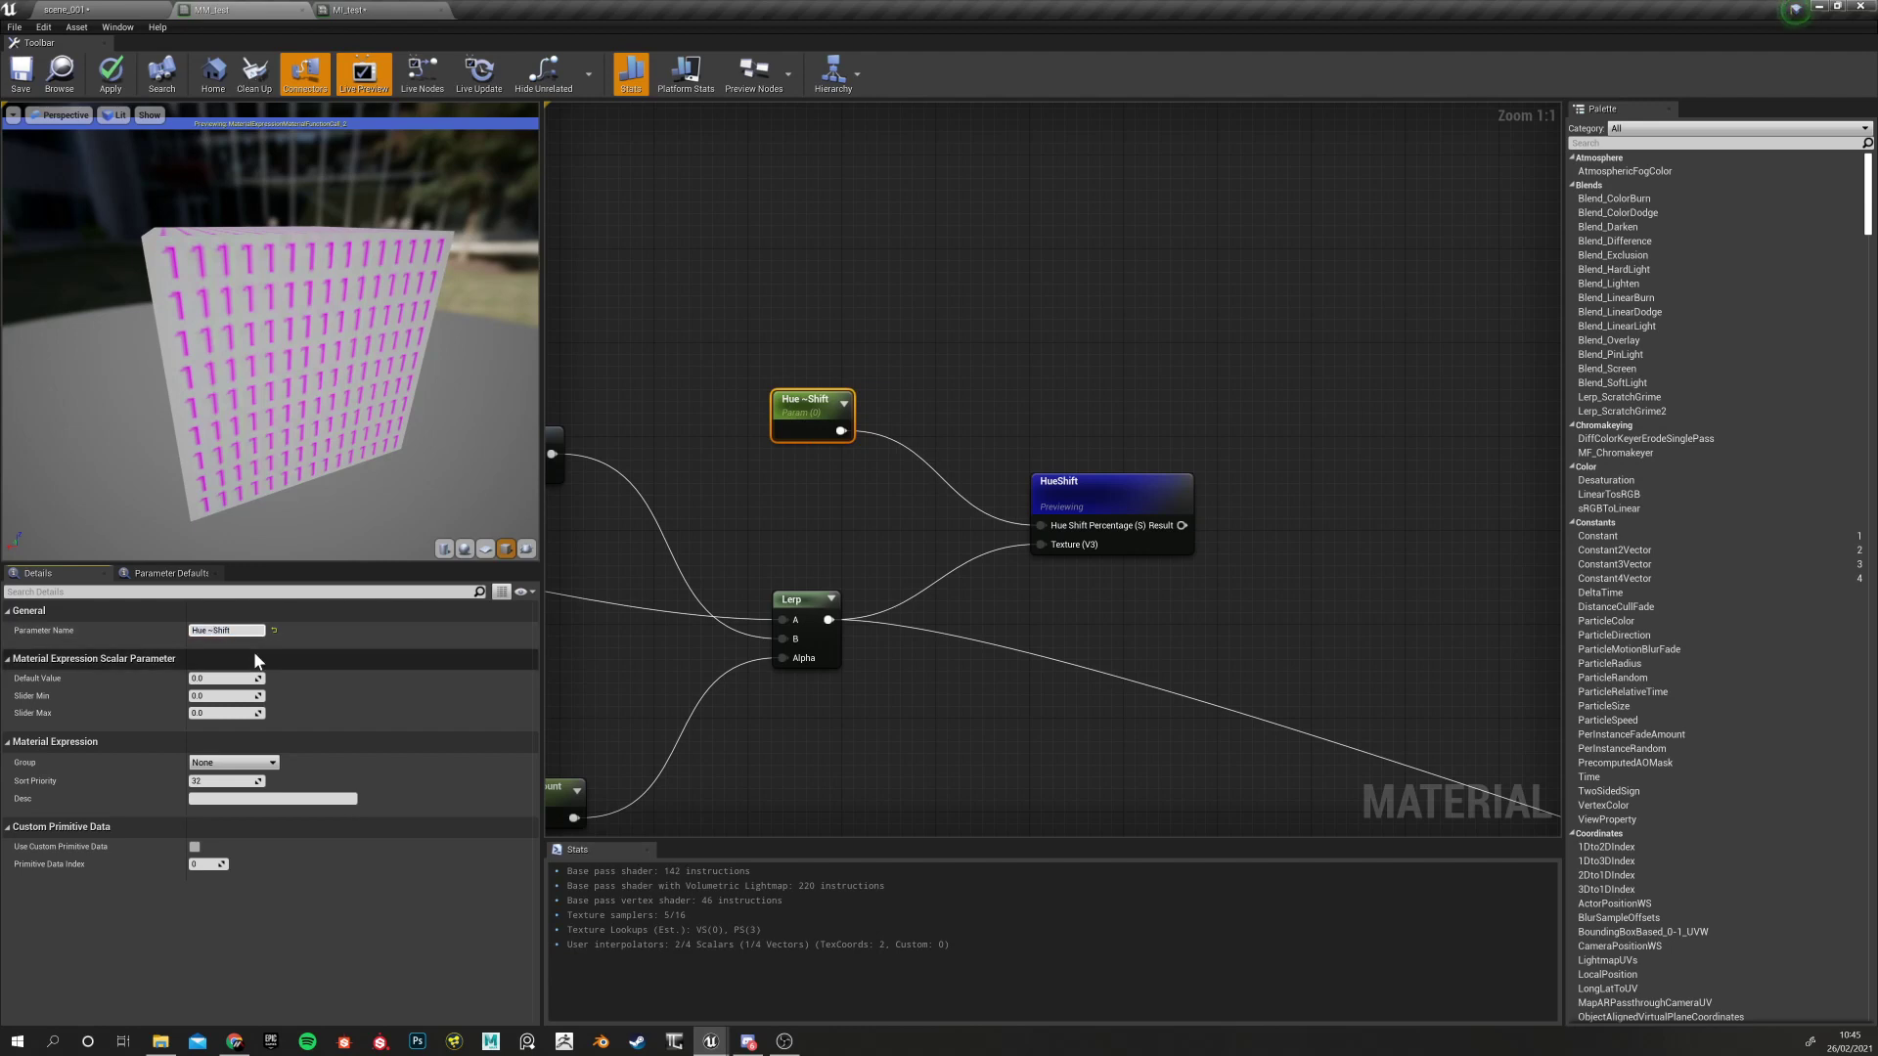
key("Return")
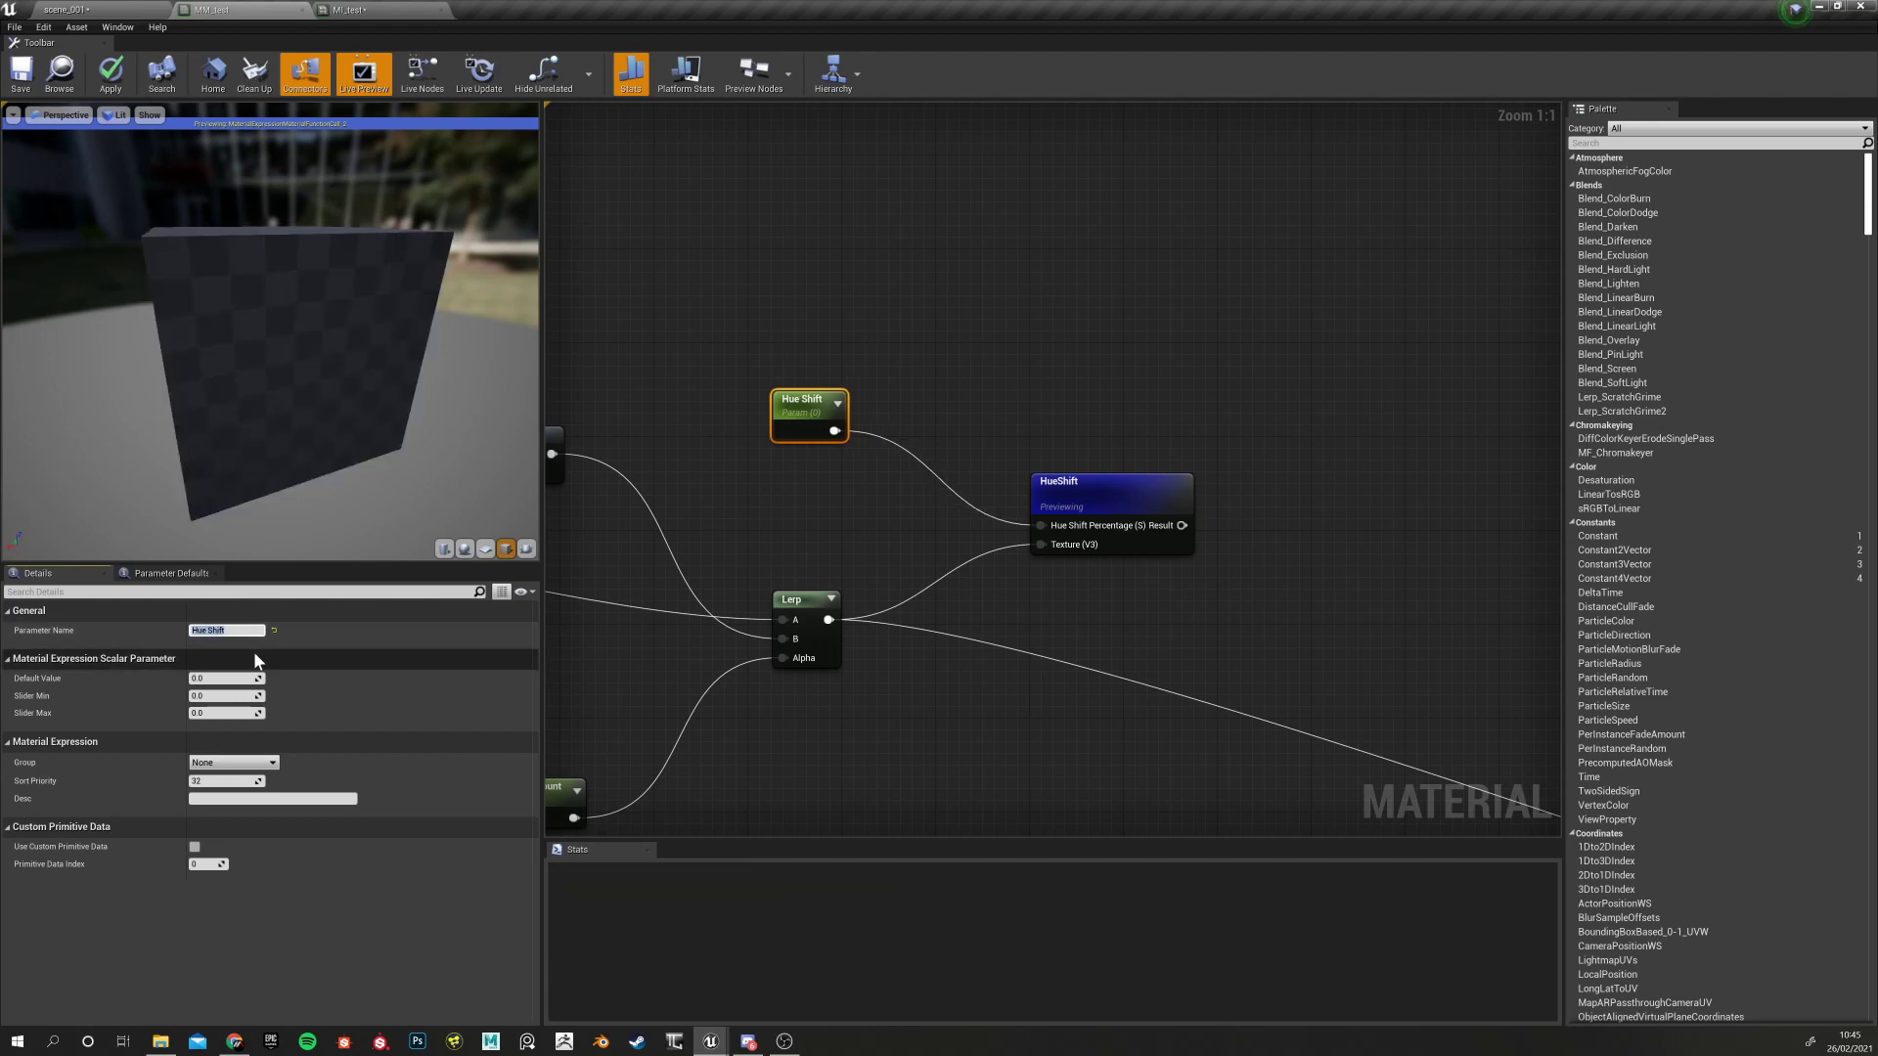
left_click(1052, 489)
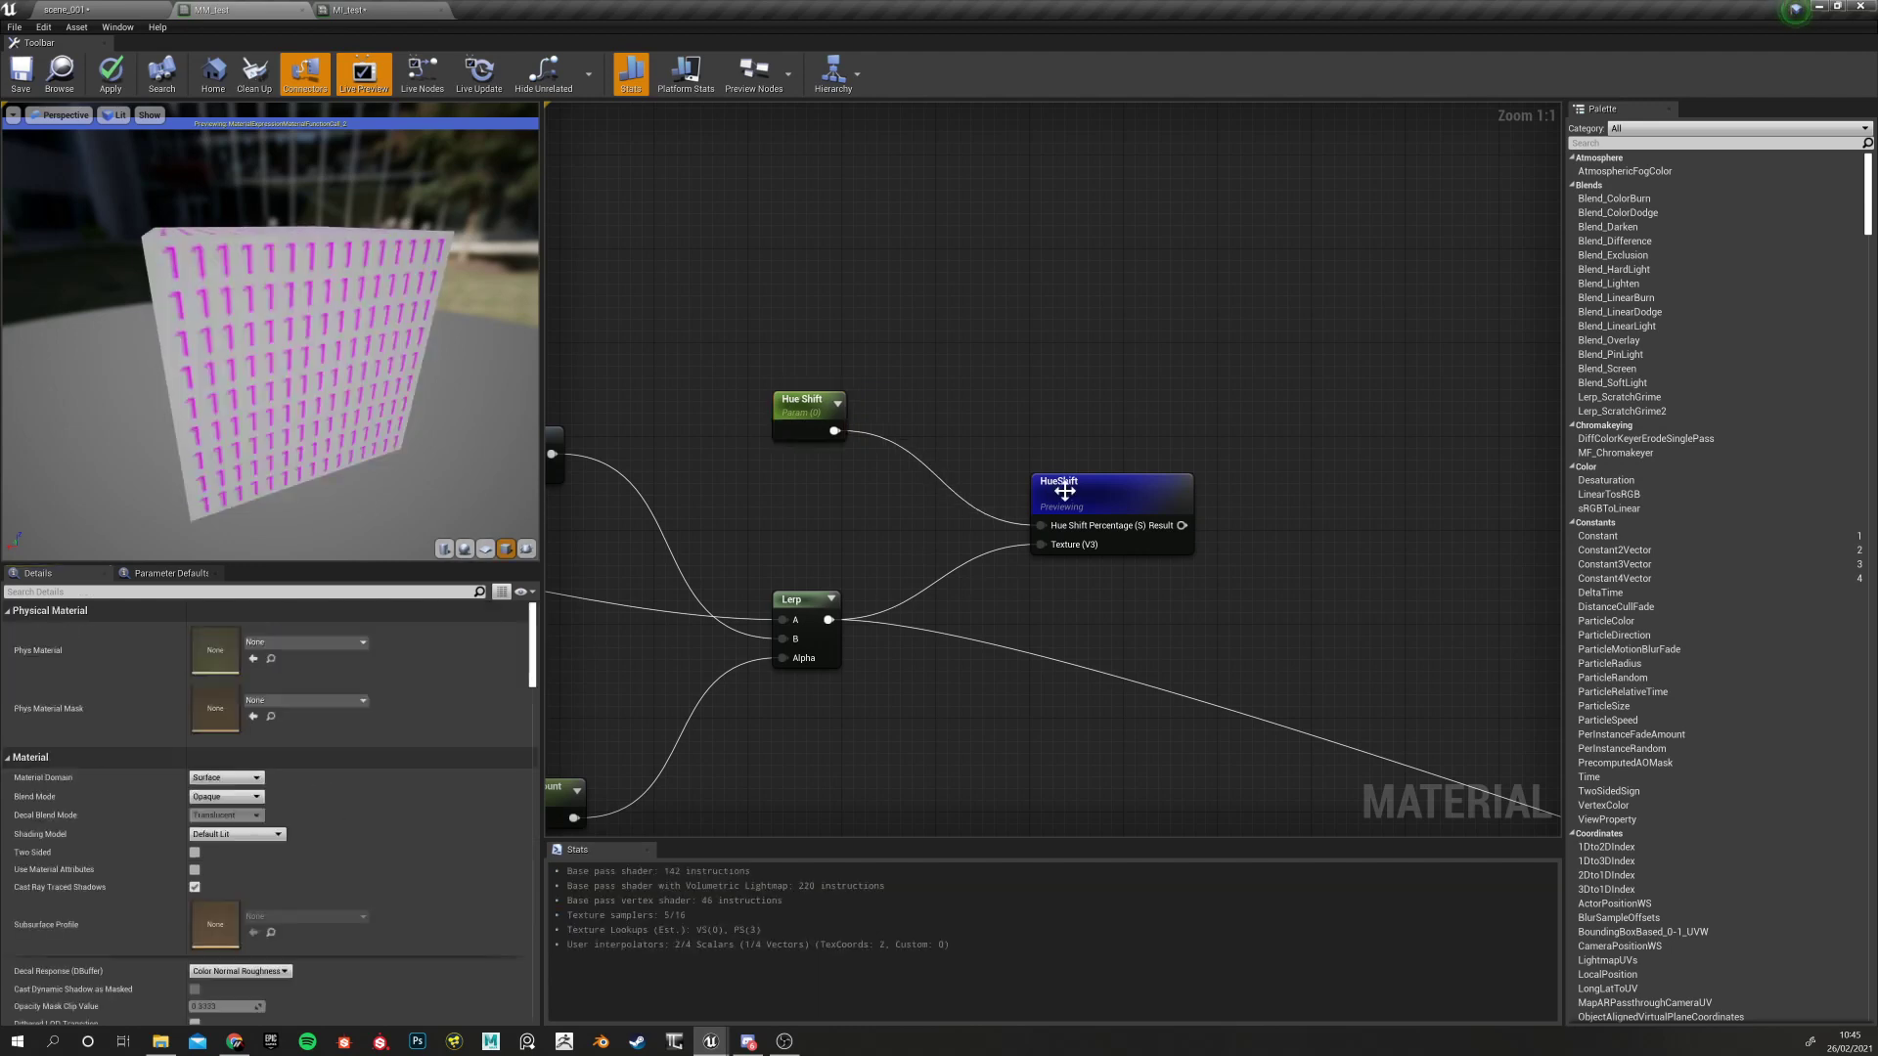
Stop previewing the HueShift node on the mesh
right_click(1098, 495)
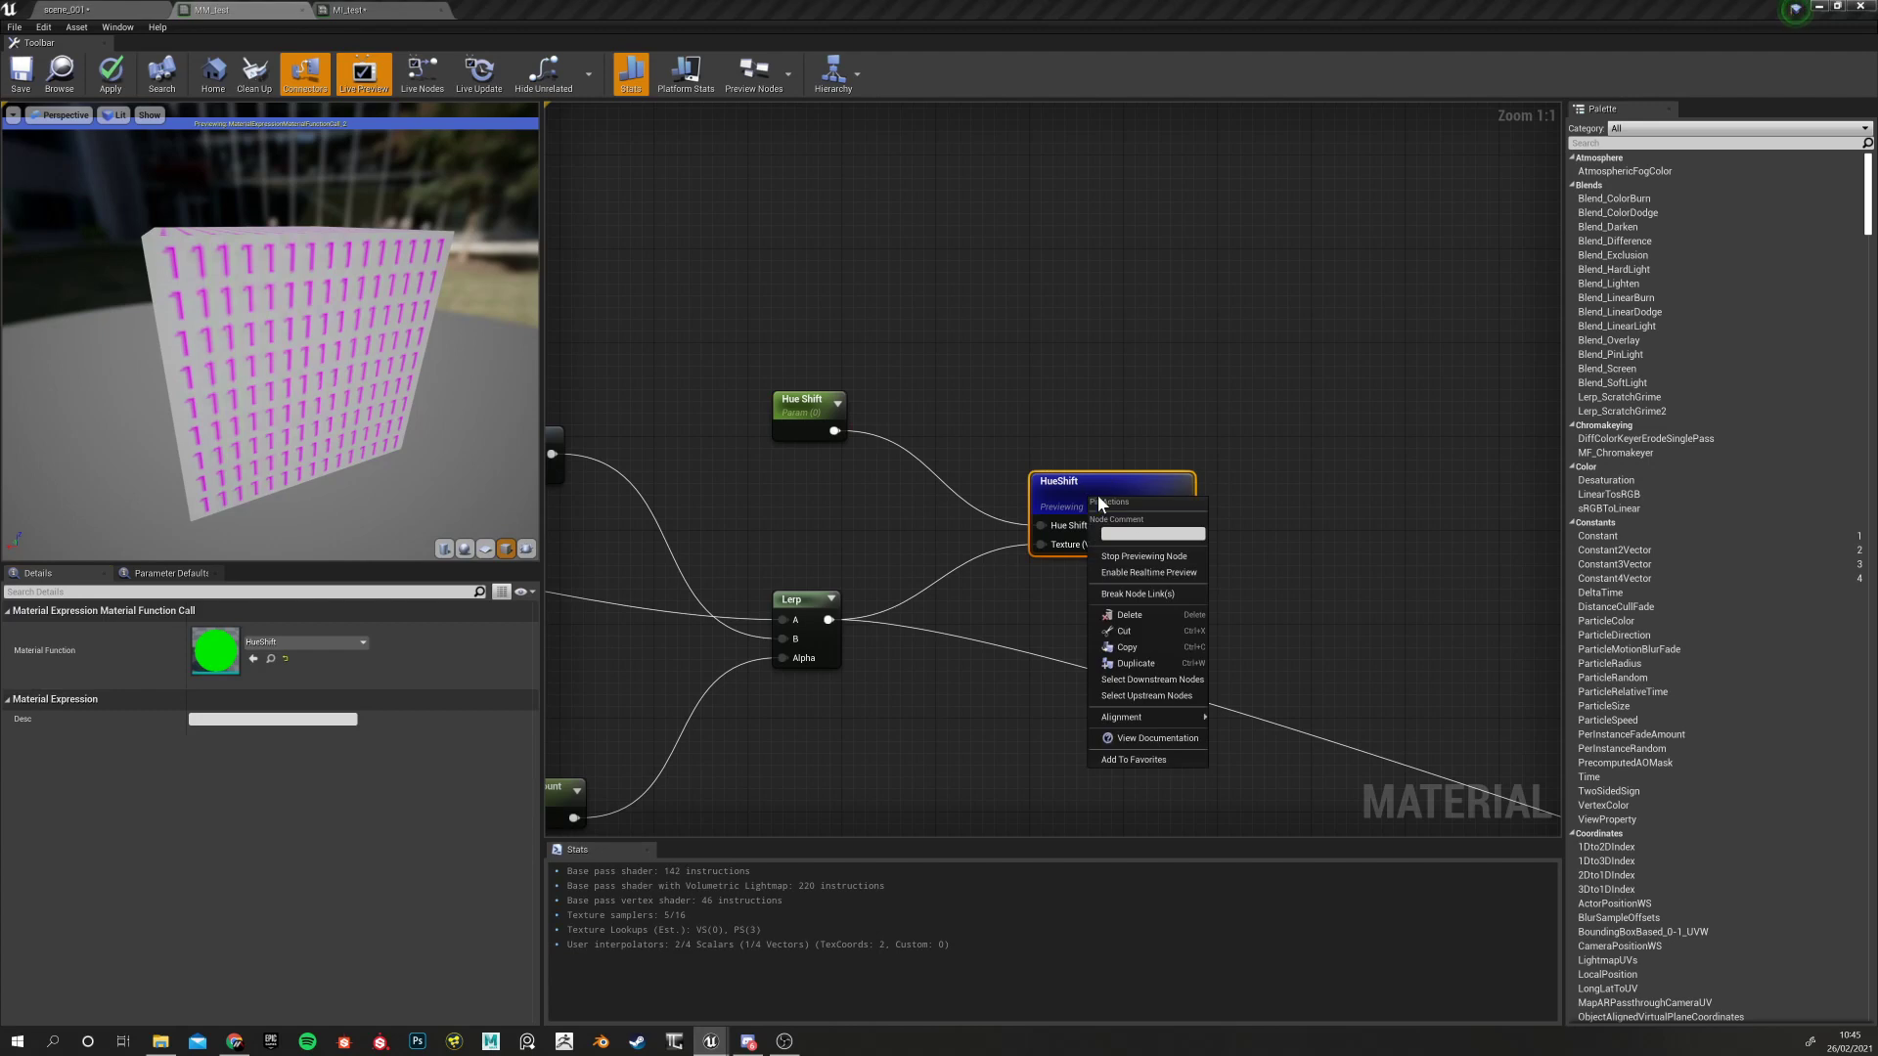
left_click(1143, 556)
right_click_drag(1065, 602, 806, 496)
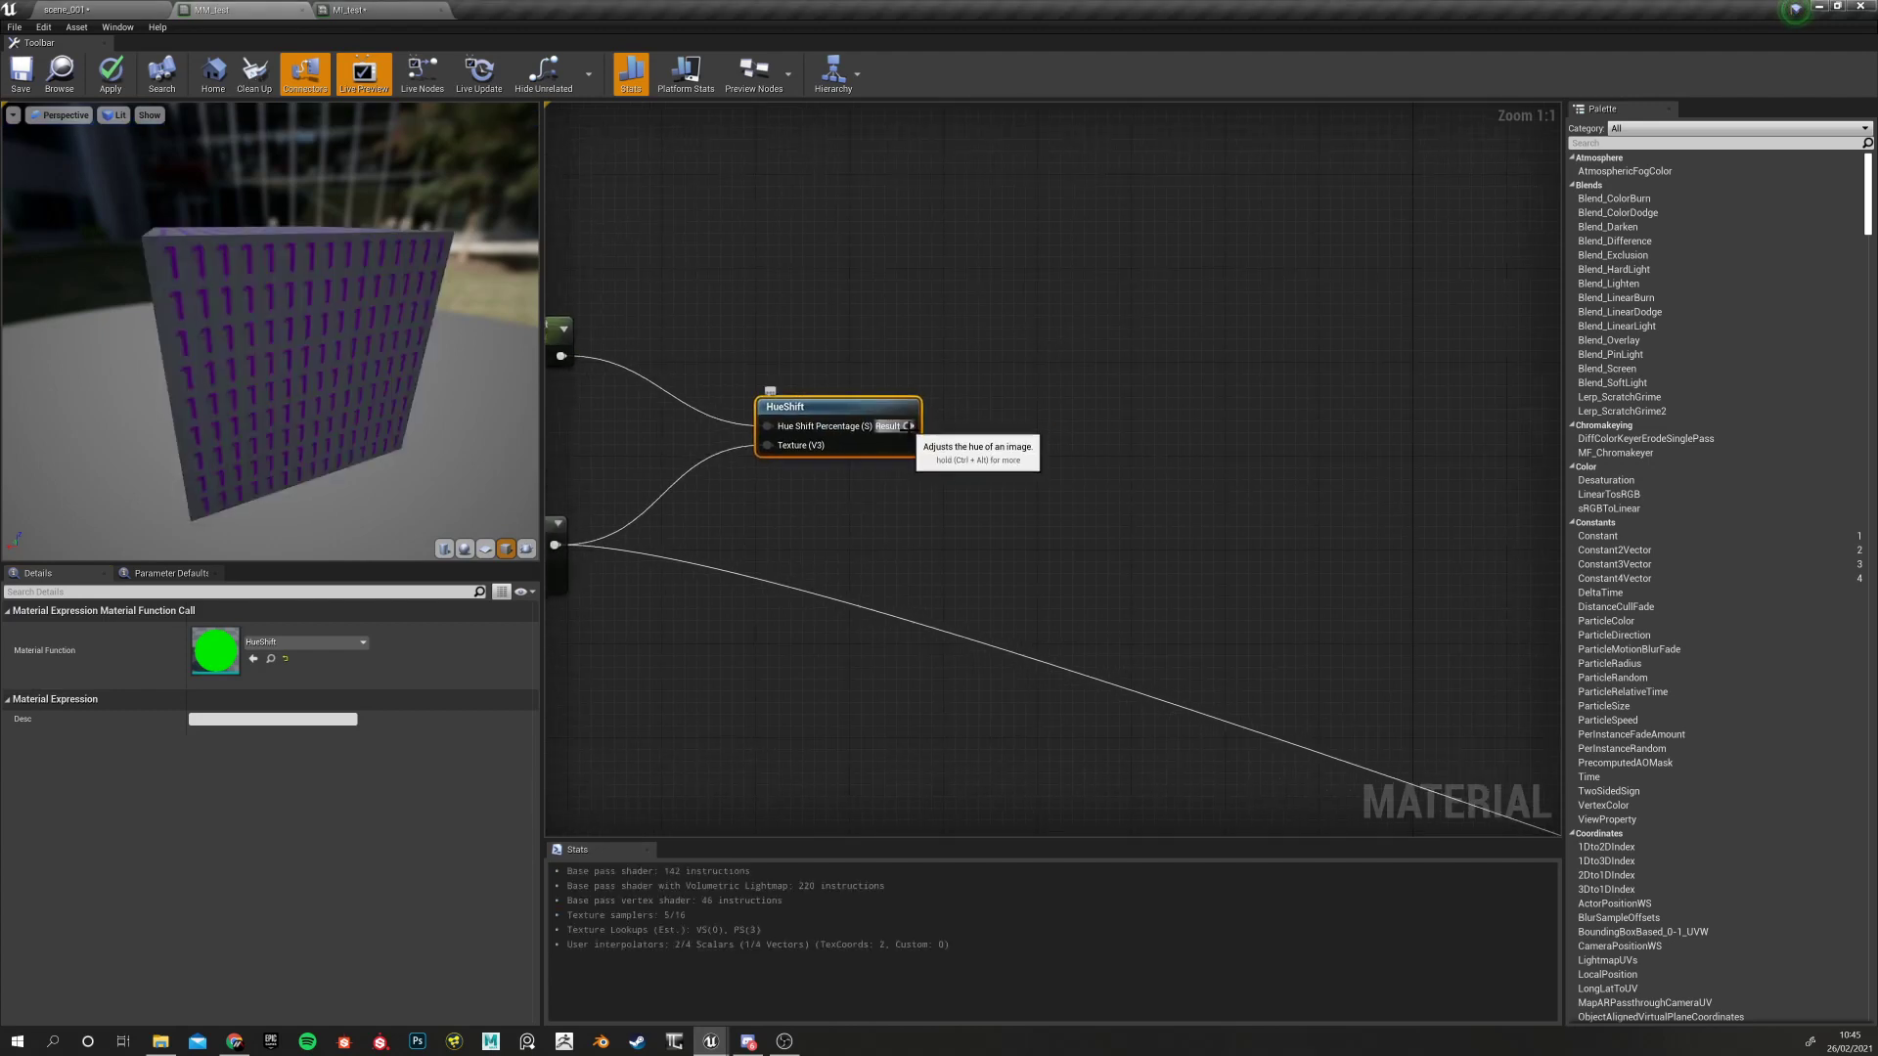
scroll(802, 557, "down", 5)
scroll(801, 553, "up", 5)
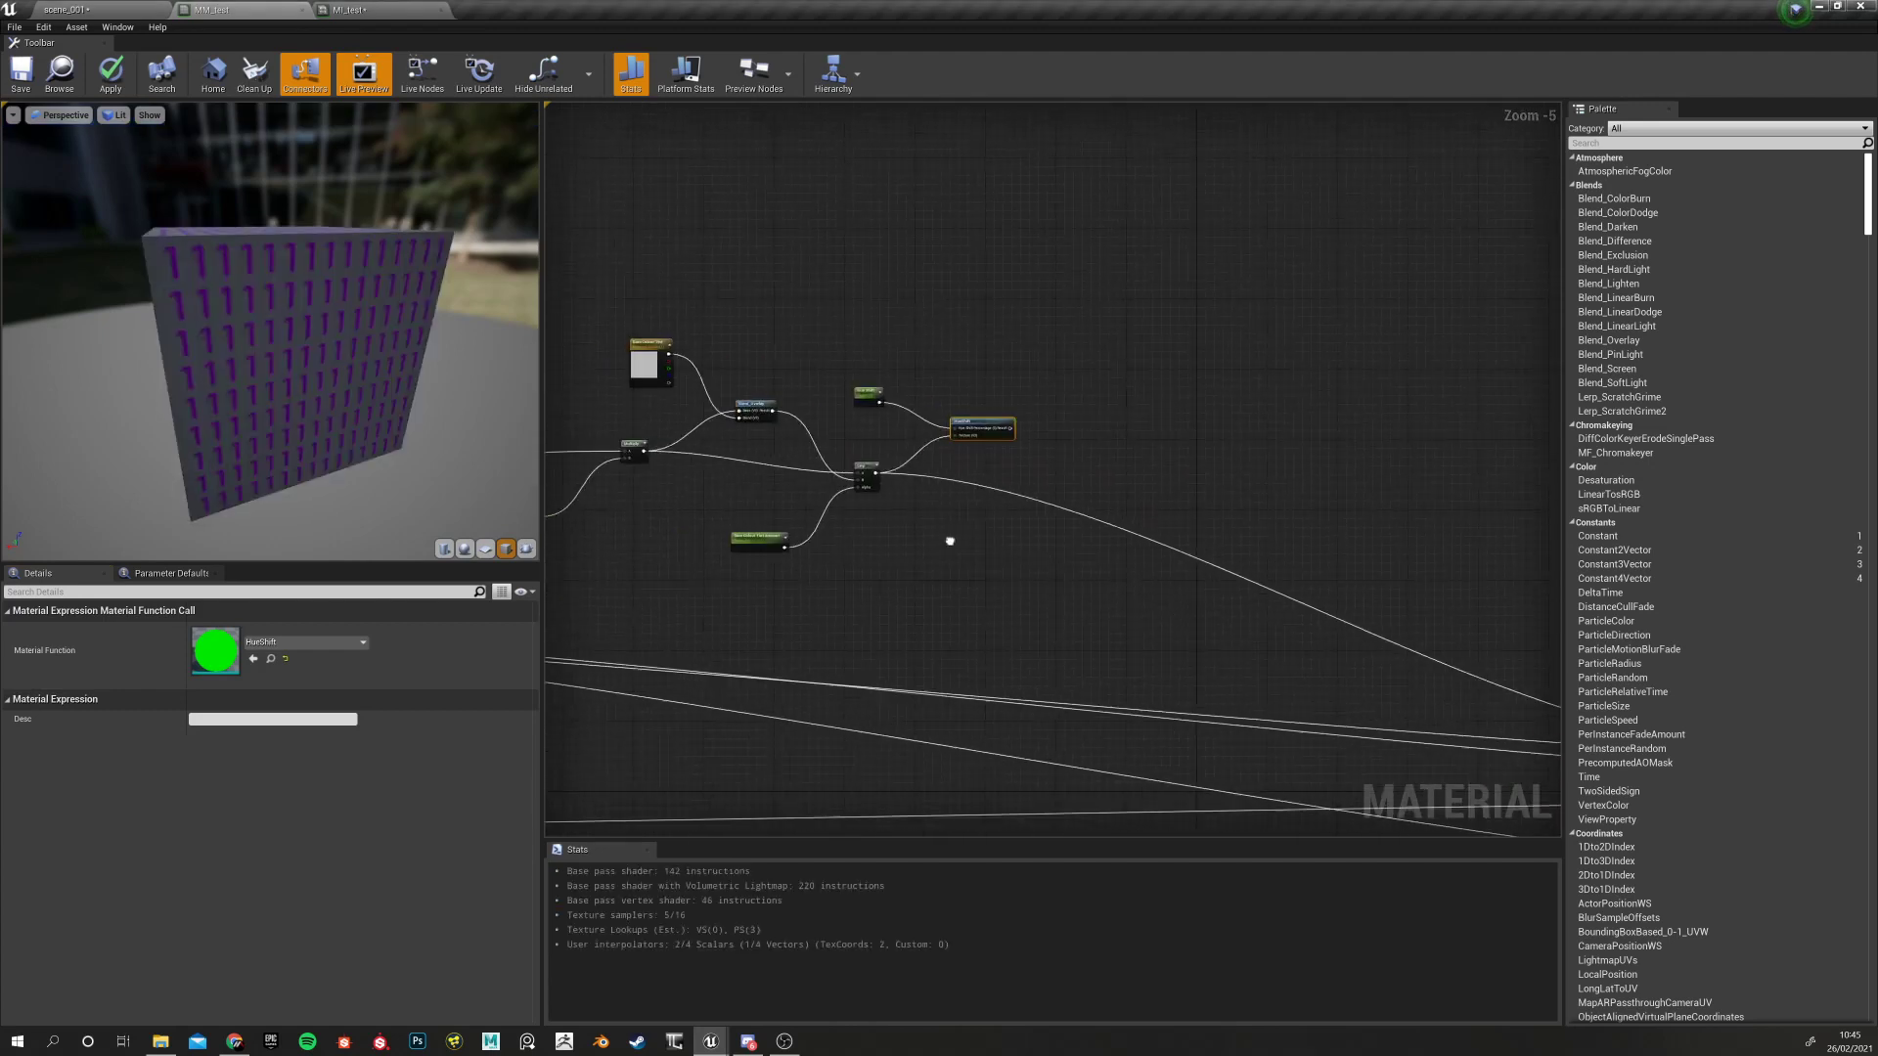
Put the Hue Shift parameter in group 2 - Base Colour Tweaks with sort priority 3
left_click(885, 293)
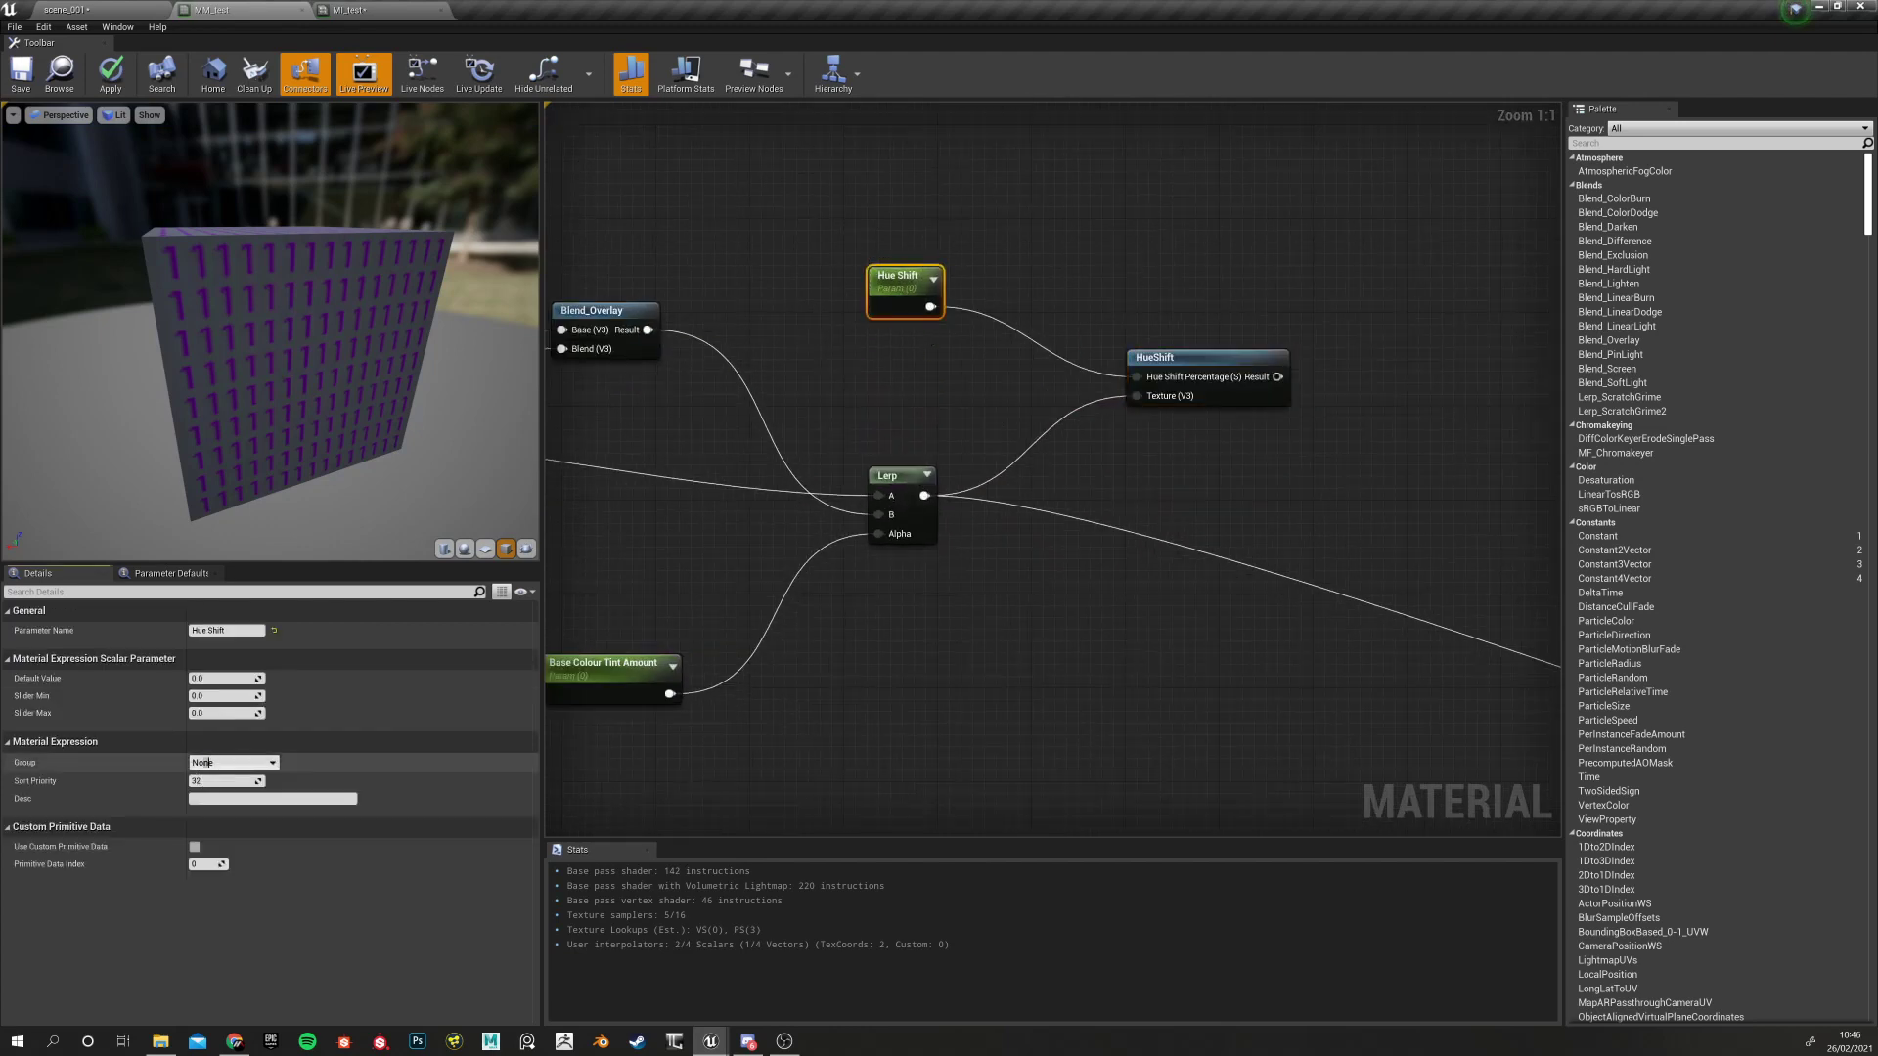
left_click(270, 765)
left_click(259, 783)
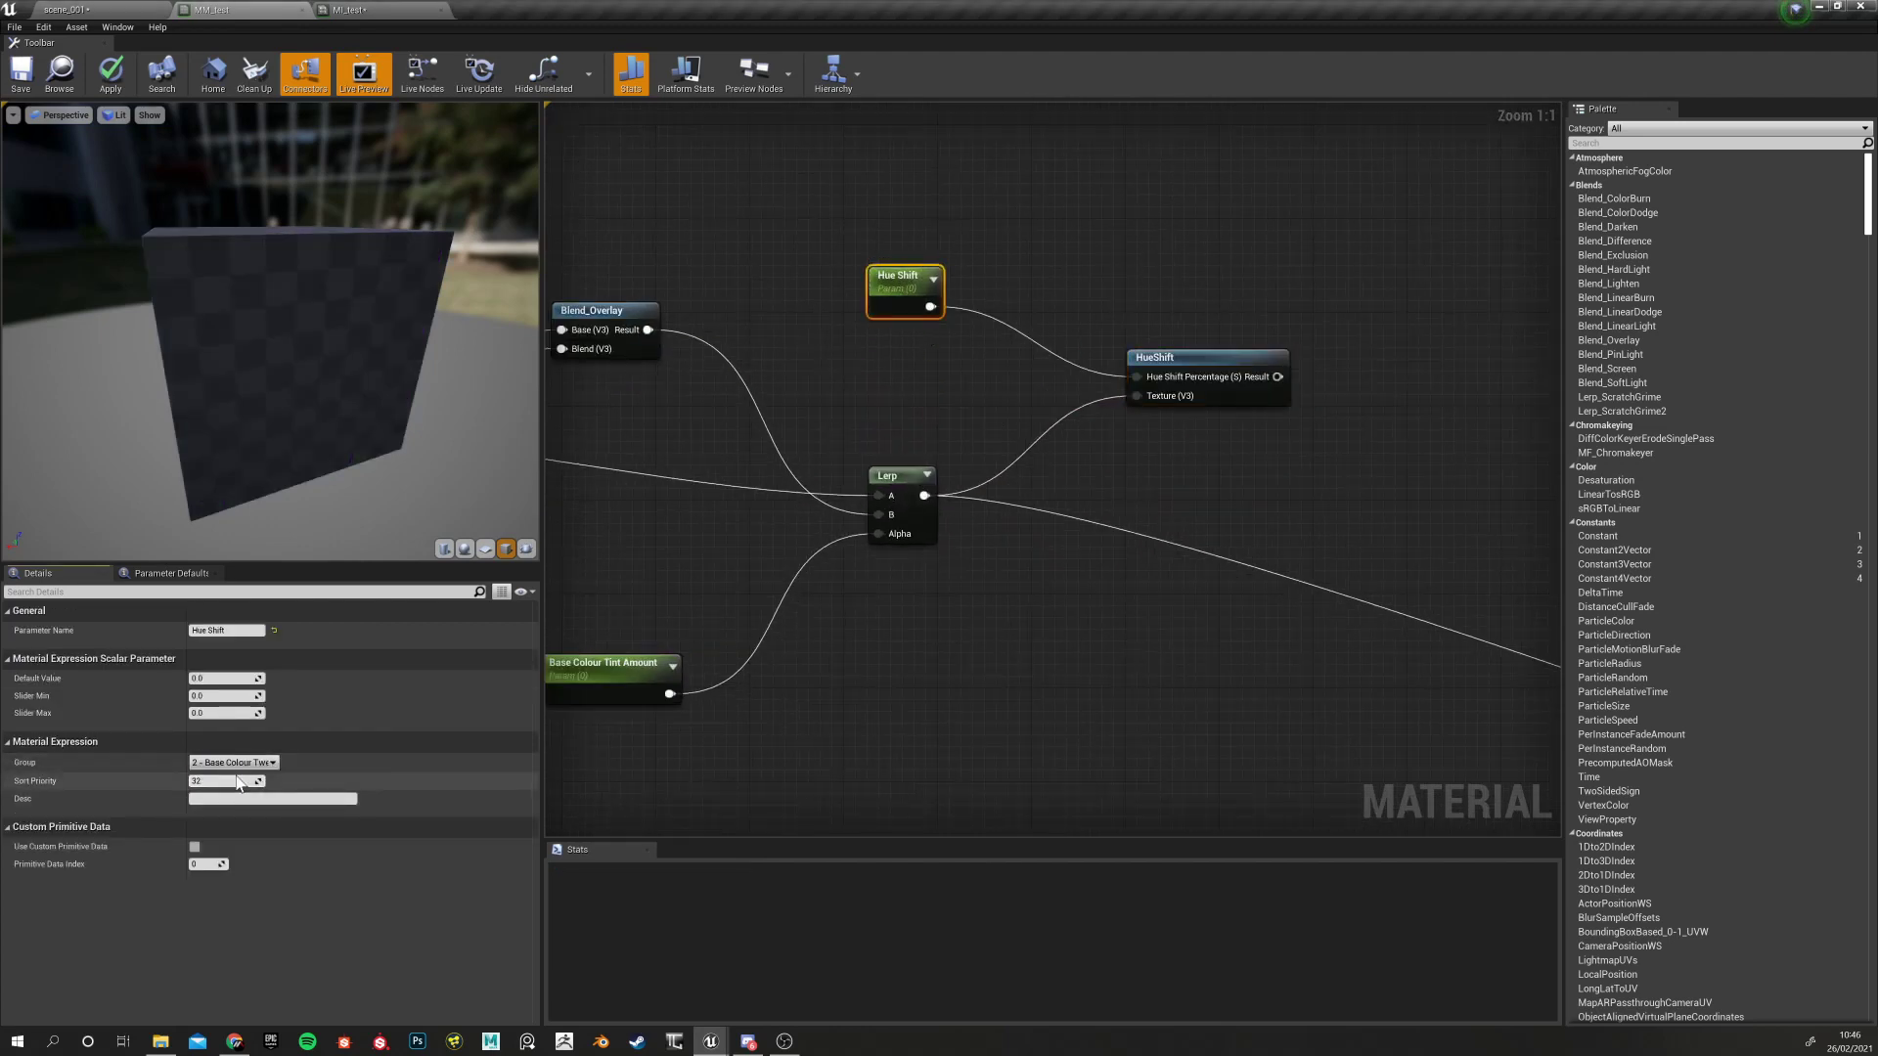
right_click_drag(711, 565, 813, 514)
left_click(729, 611)
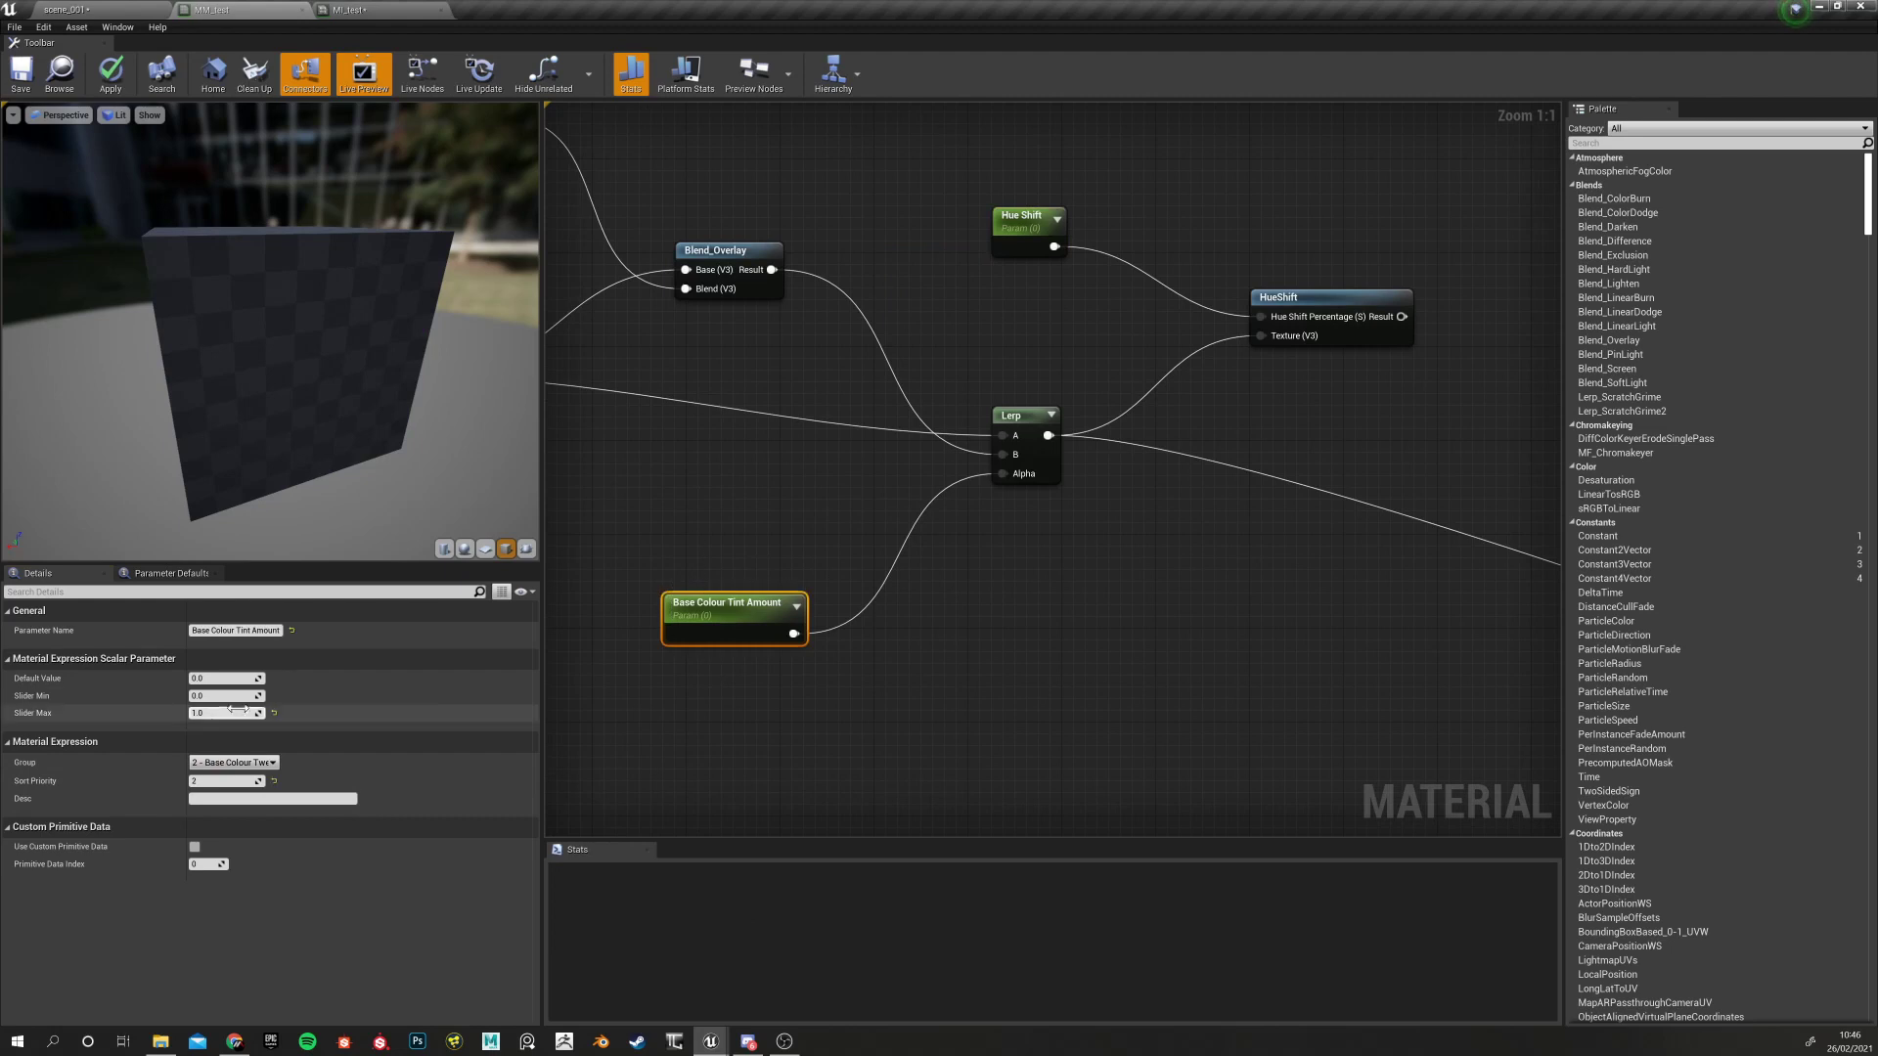
left_click(1018, 219)
left_click(232, 783)
key("Return")
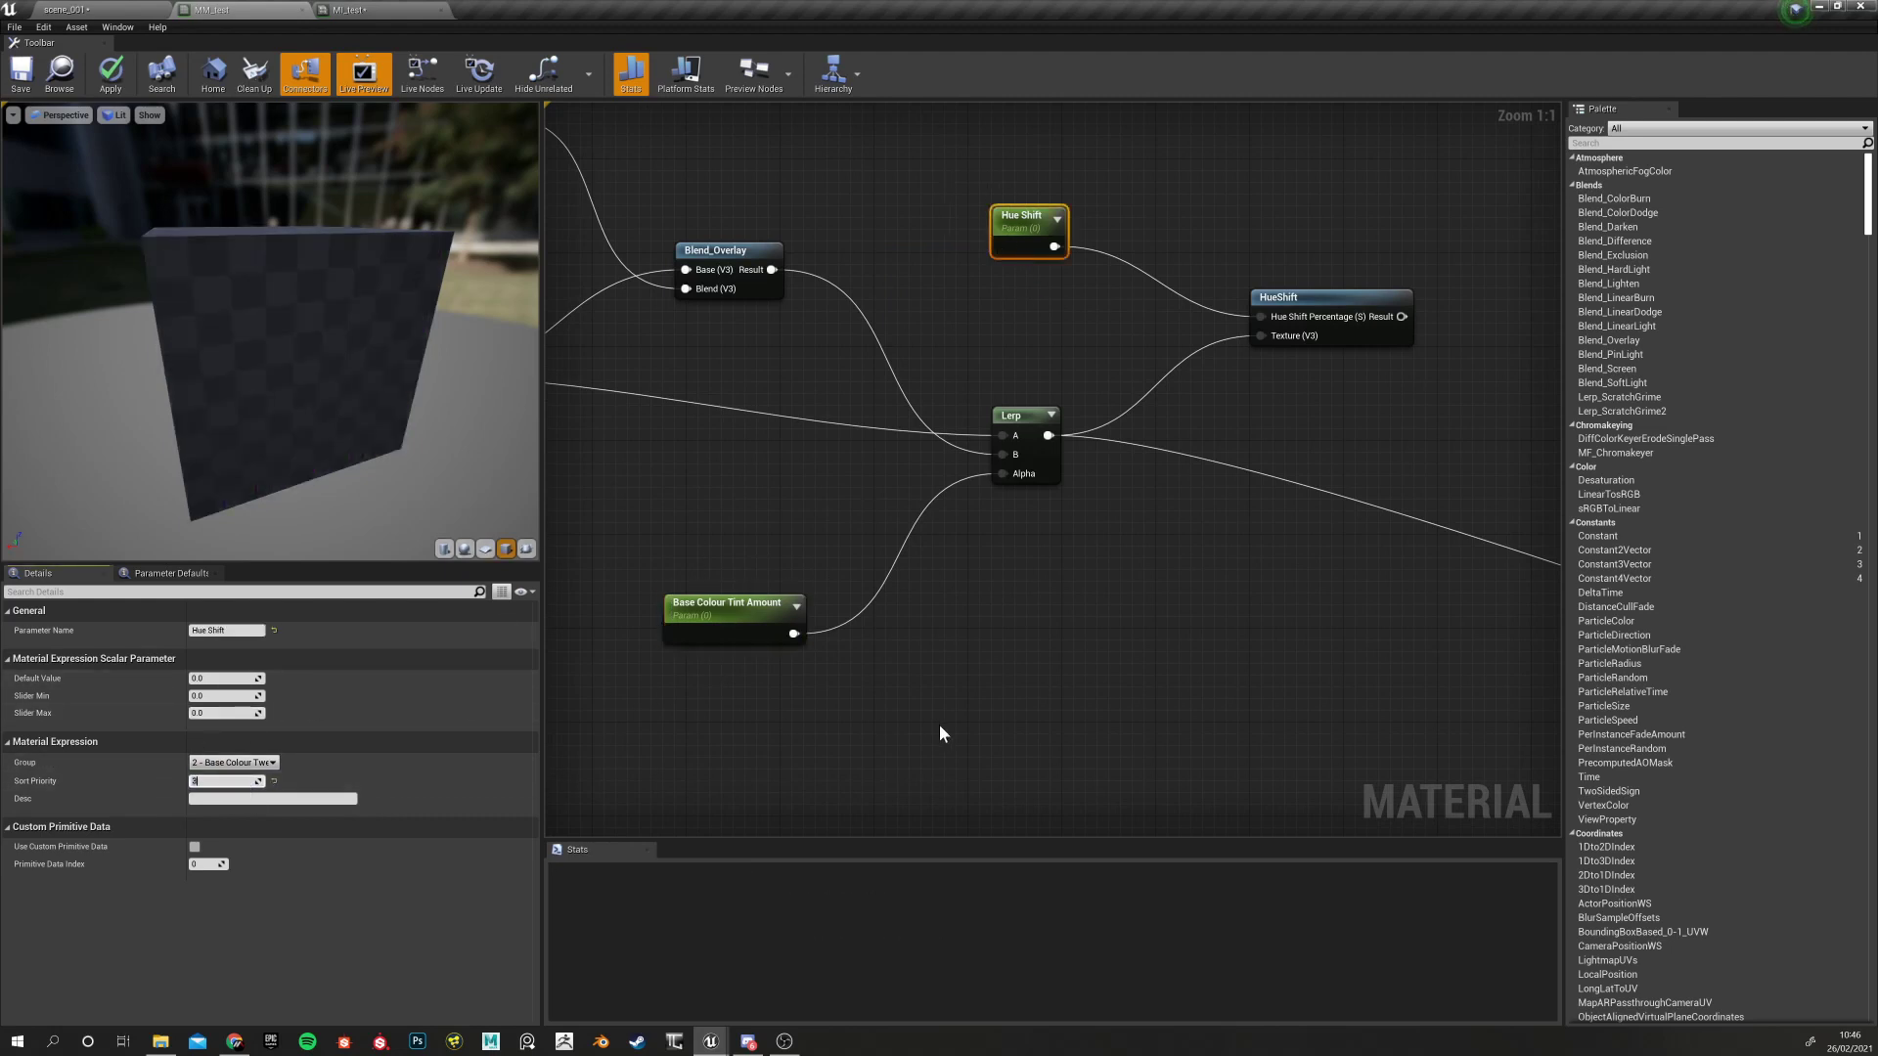
Wire HueShift's Result into the MM_test output node
right_click_drag(1191, 609, 704, 590)
scroll(893, 422, "down", 4)
scroll(893, 421, "down", 2)
right_click_drag(892, 421, 706, 422)
scroll(739, 434, "up", 3)
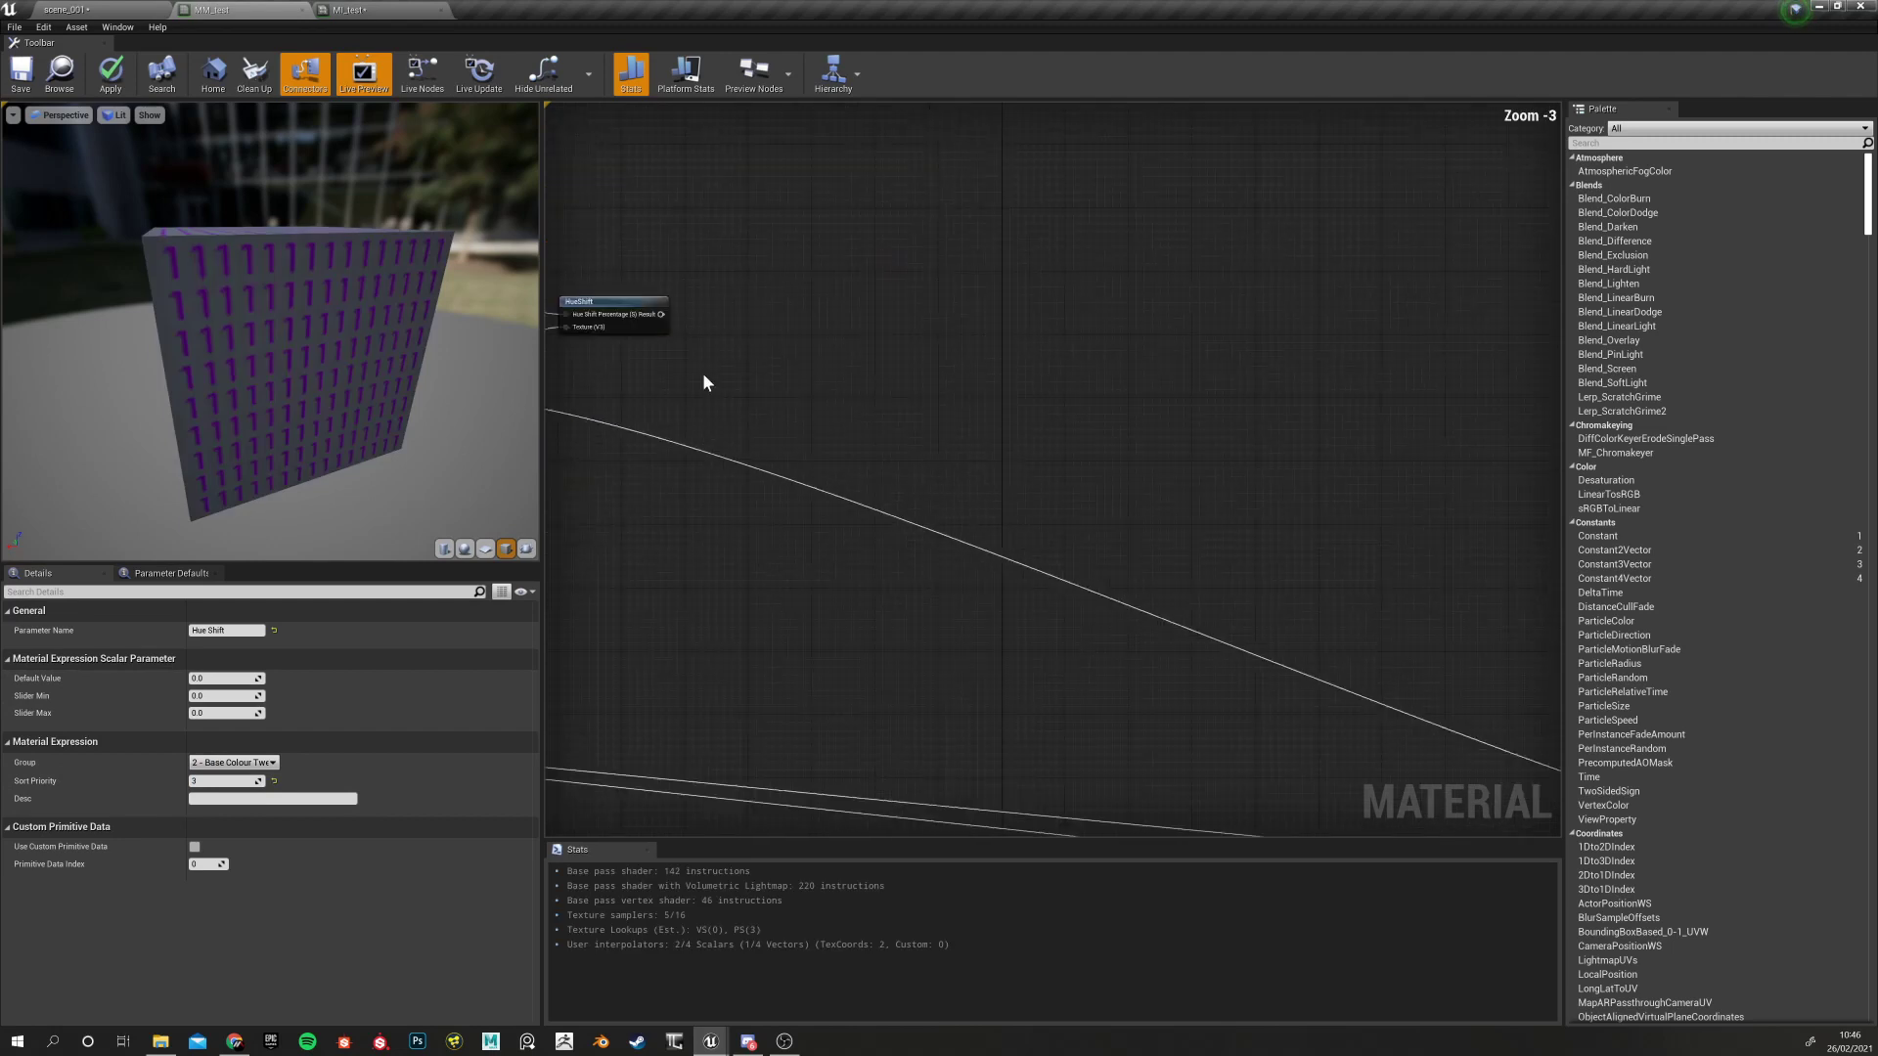
left_click_drag(661, 314, 1490, 609)
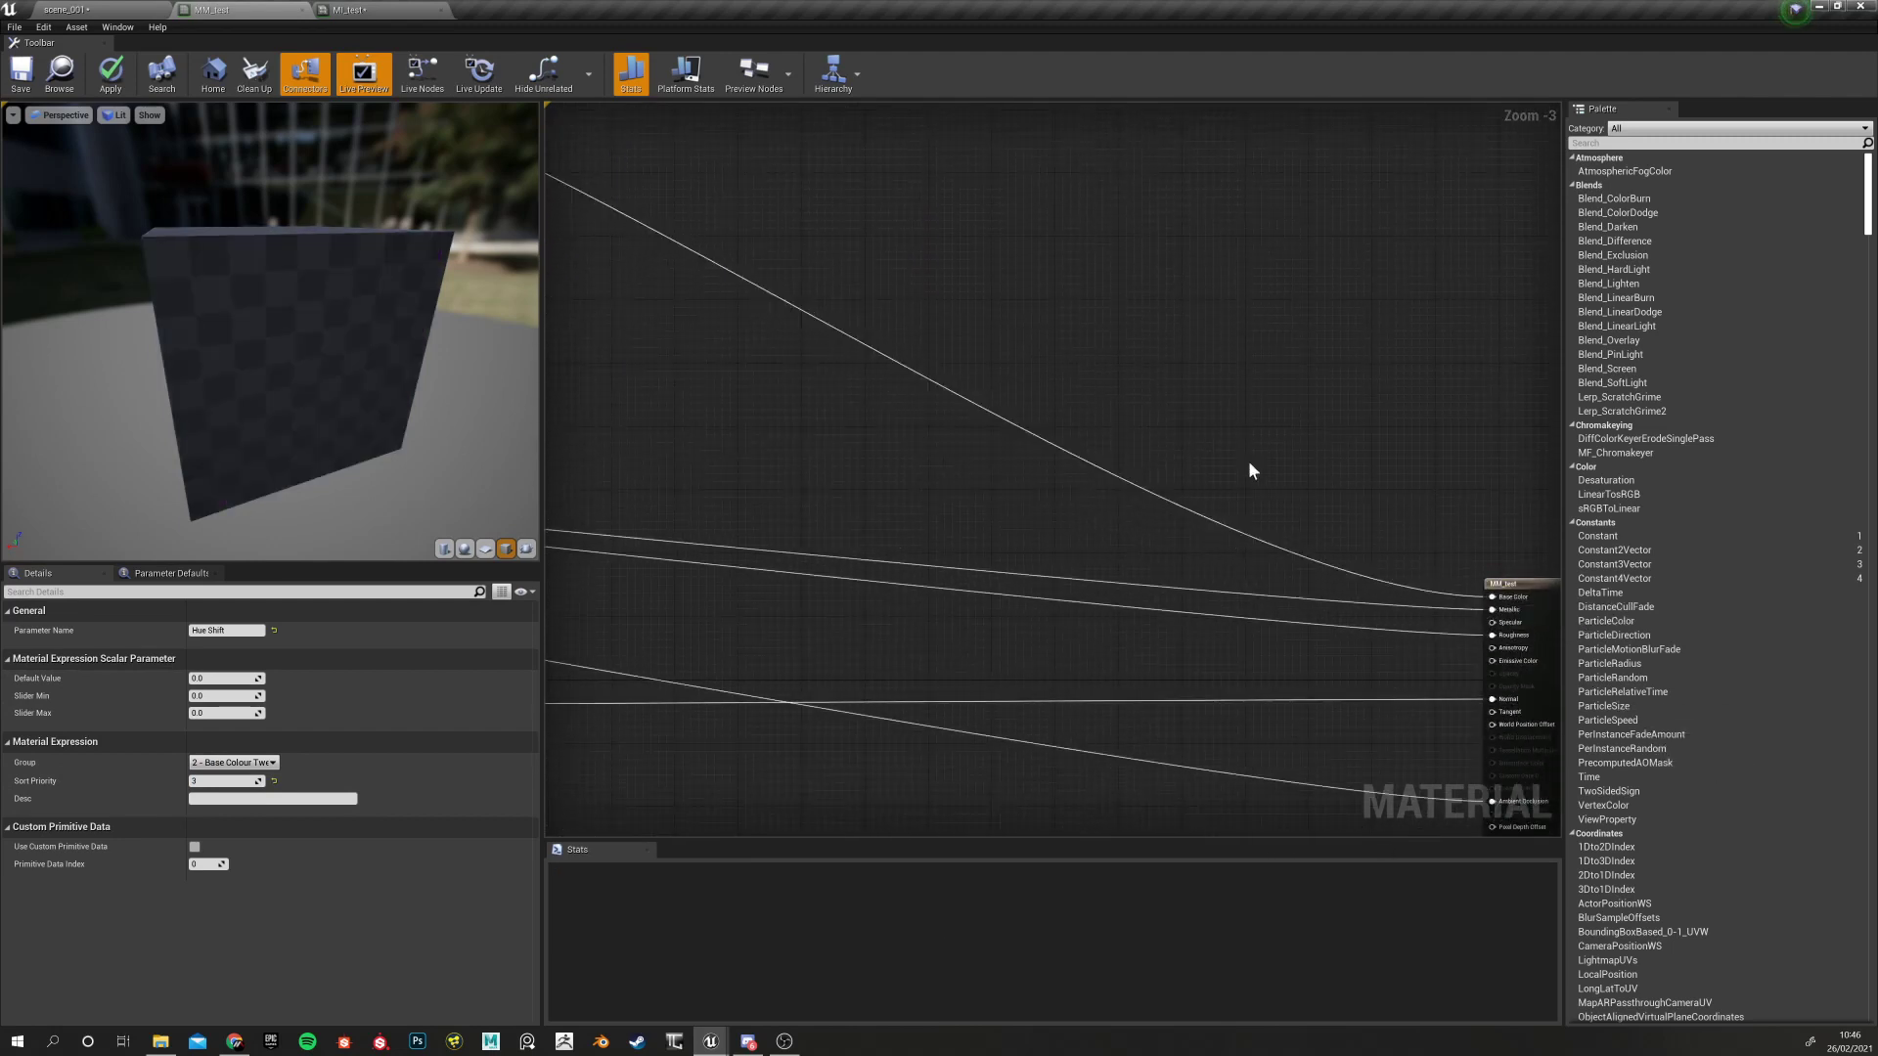
scroll(1220, 486, "down", 4)
scroll(695, 289, "up", 2)
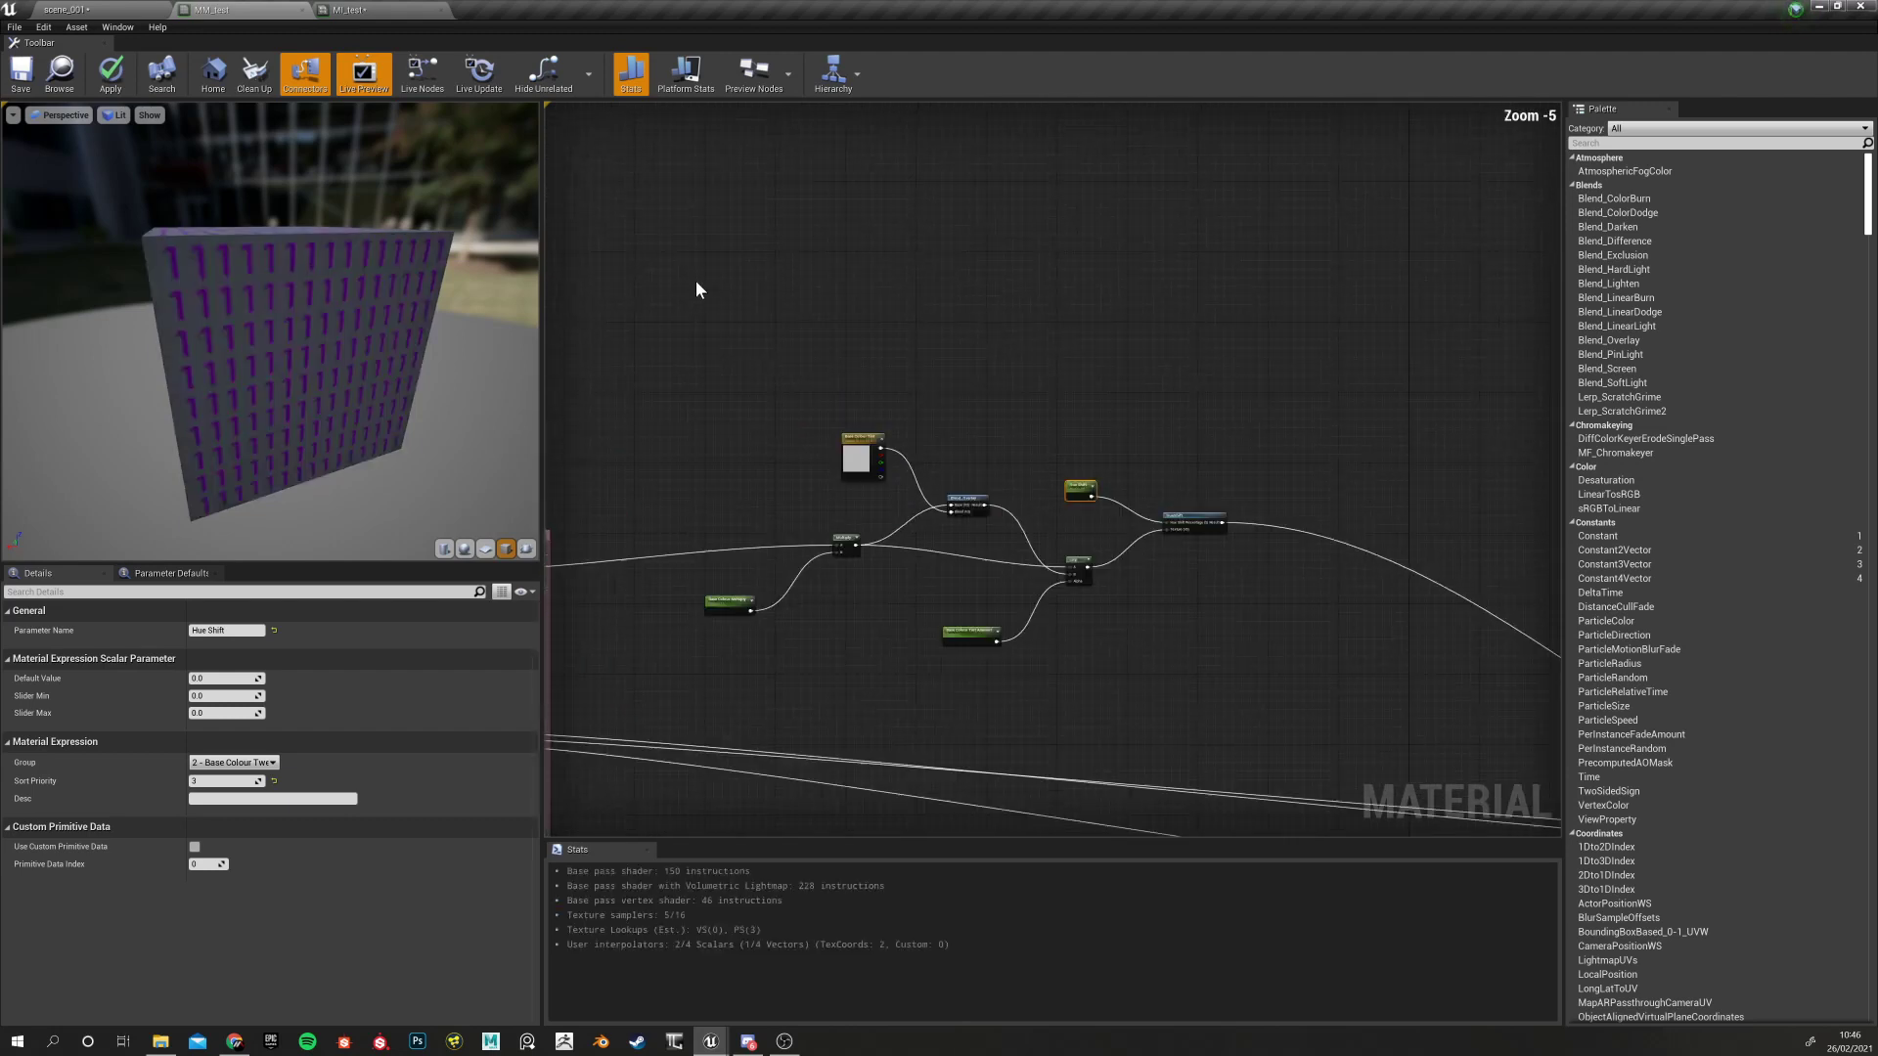
Apply MM_test, then enable Hue Shift in MI_test at 0.774221 so the stripes turn blue
left_click(108, 60)
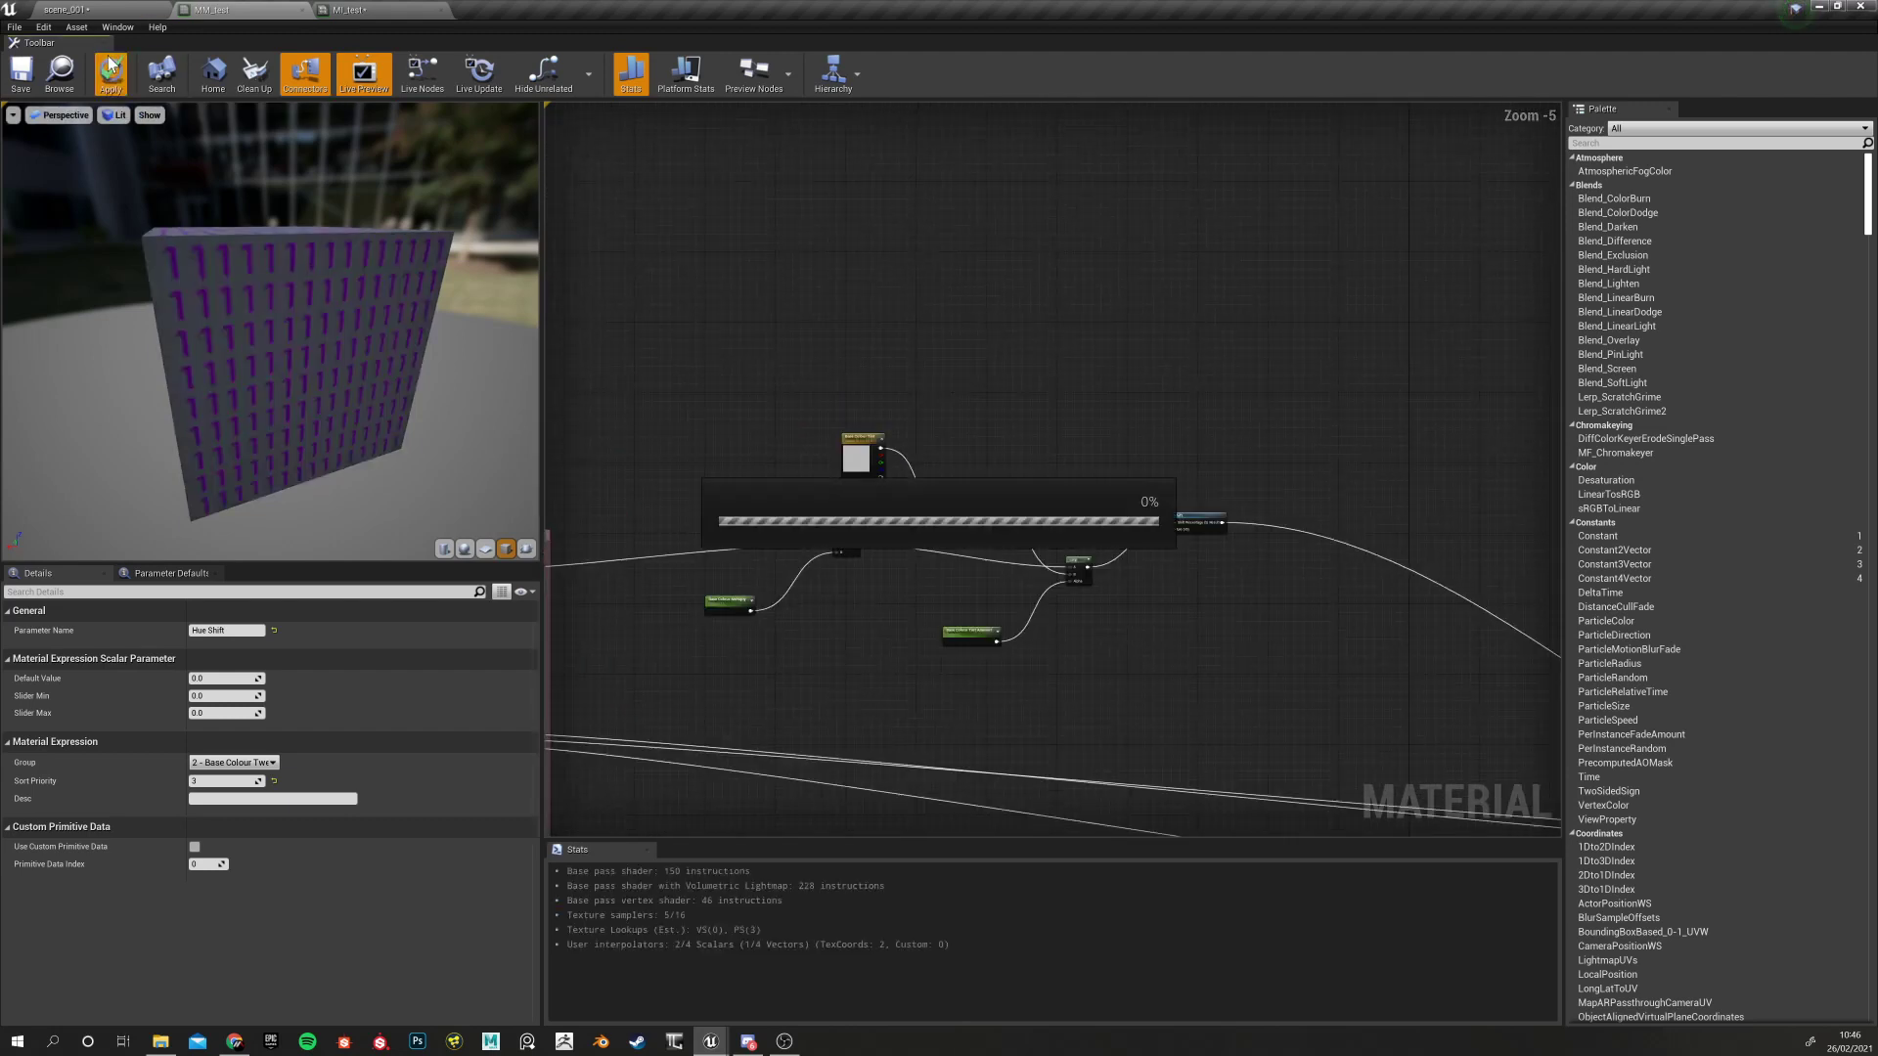
left_click(372, 10)
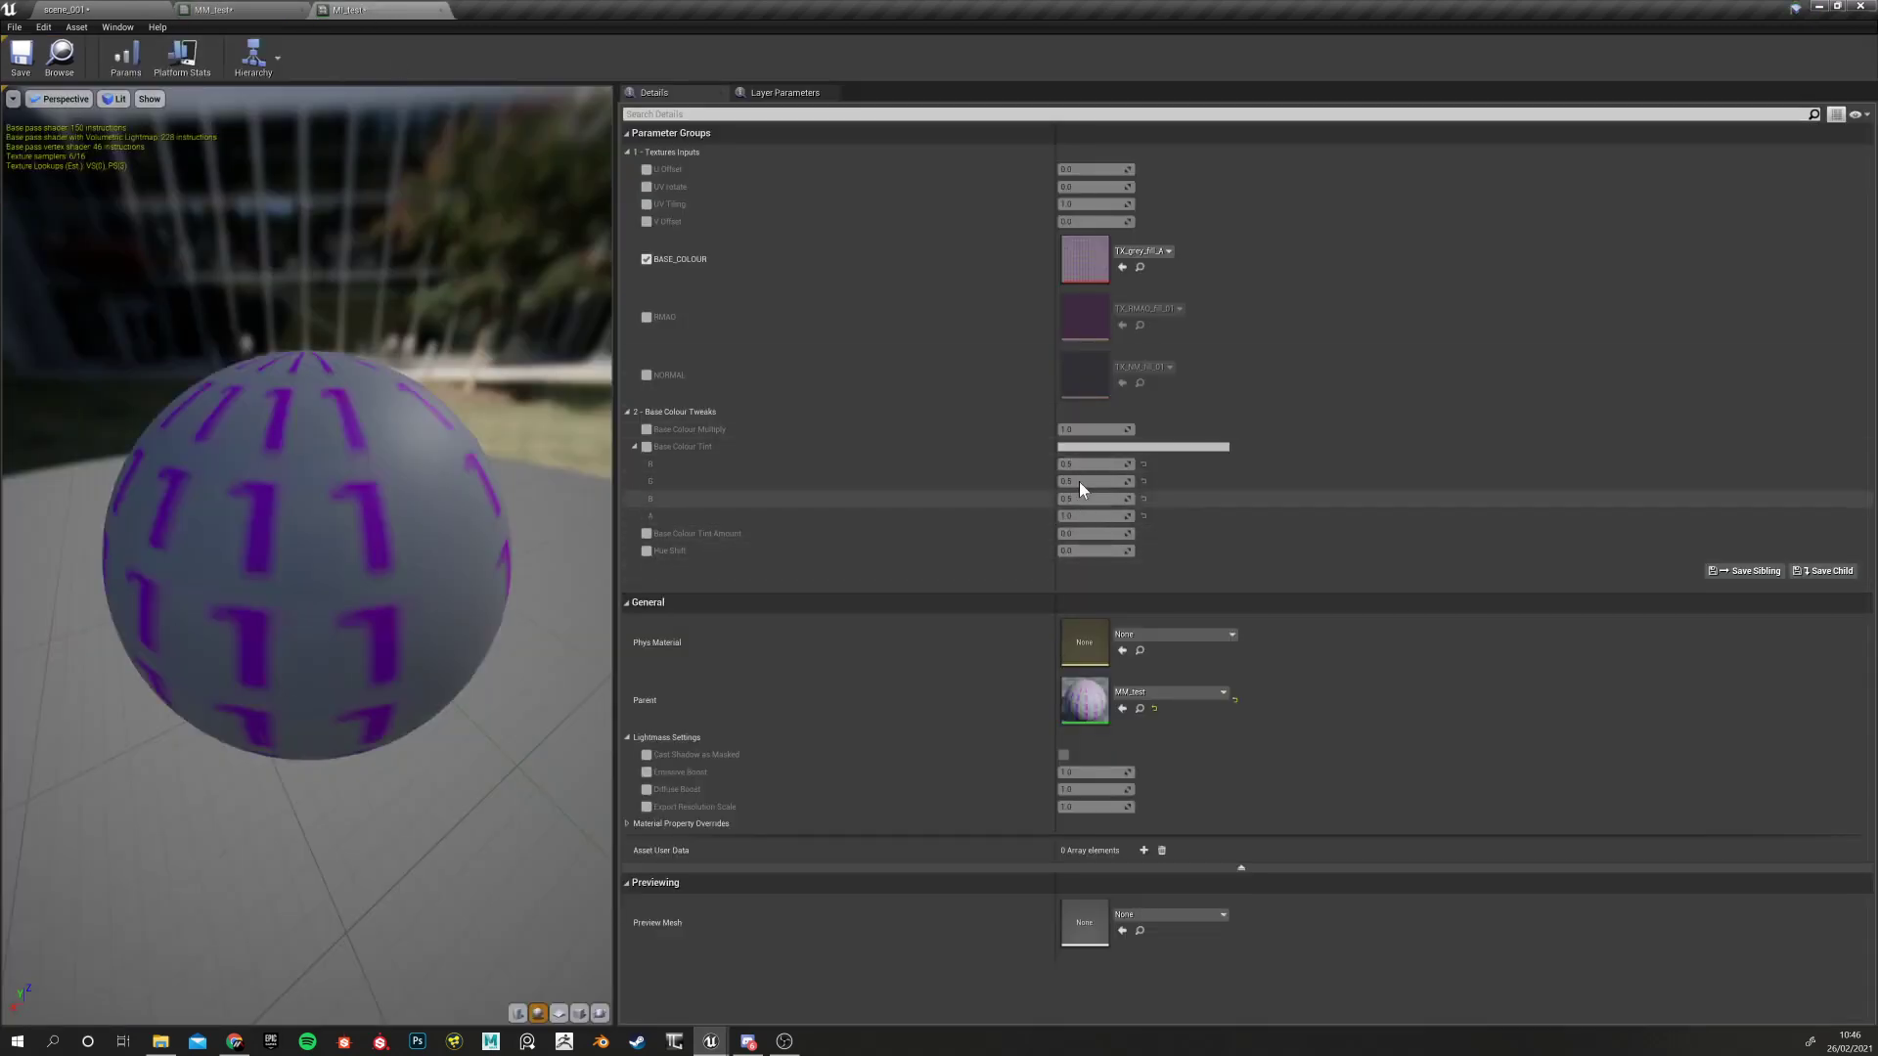
left_click(647, 551)
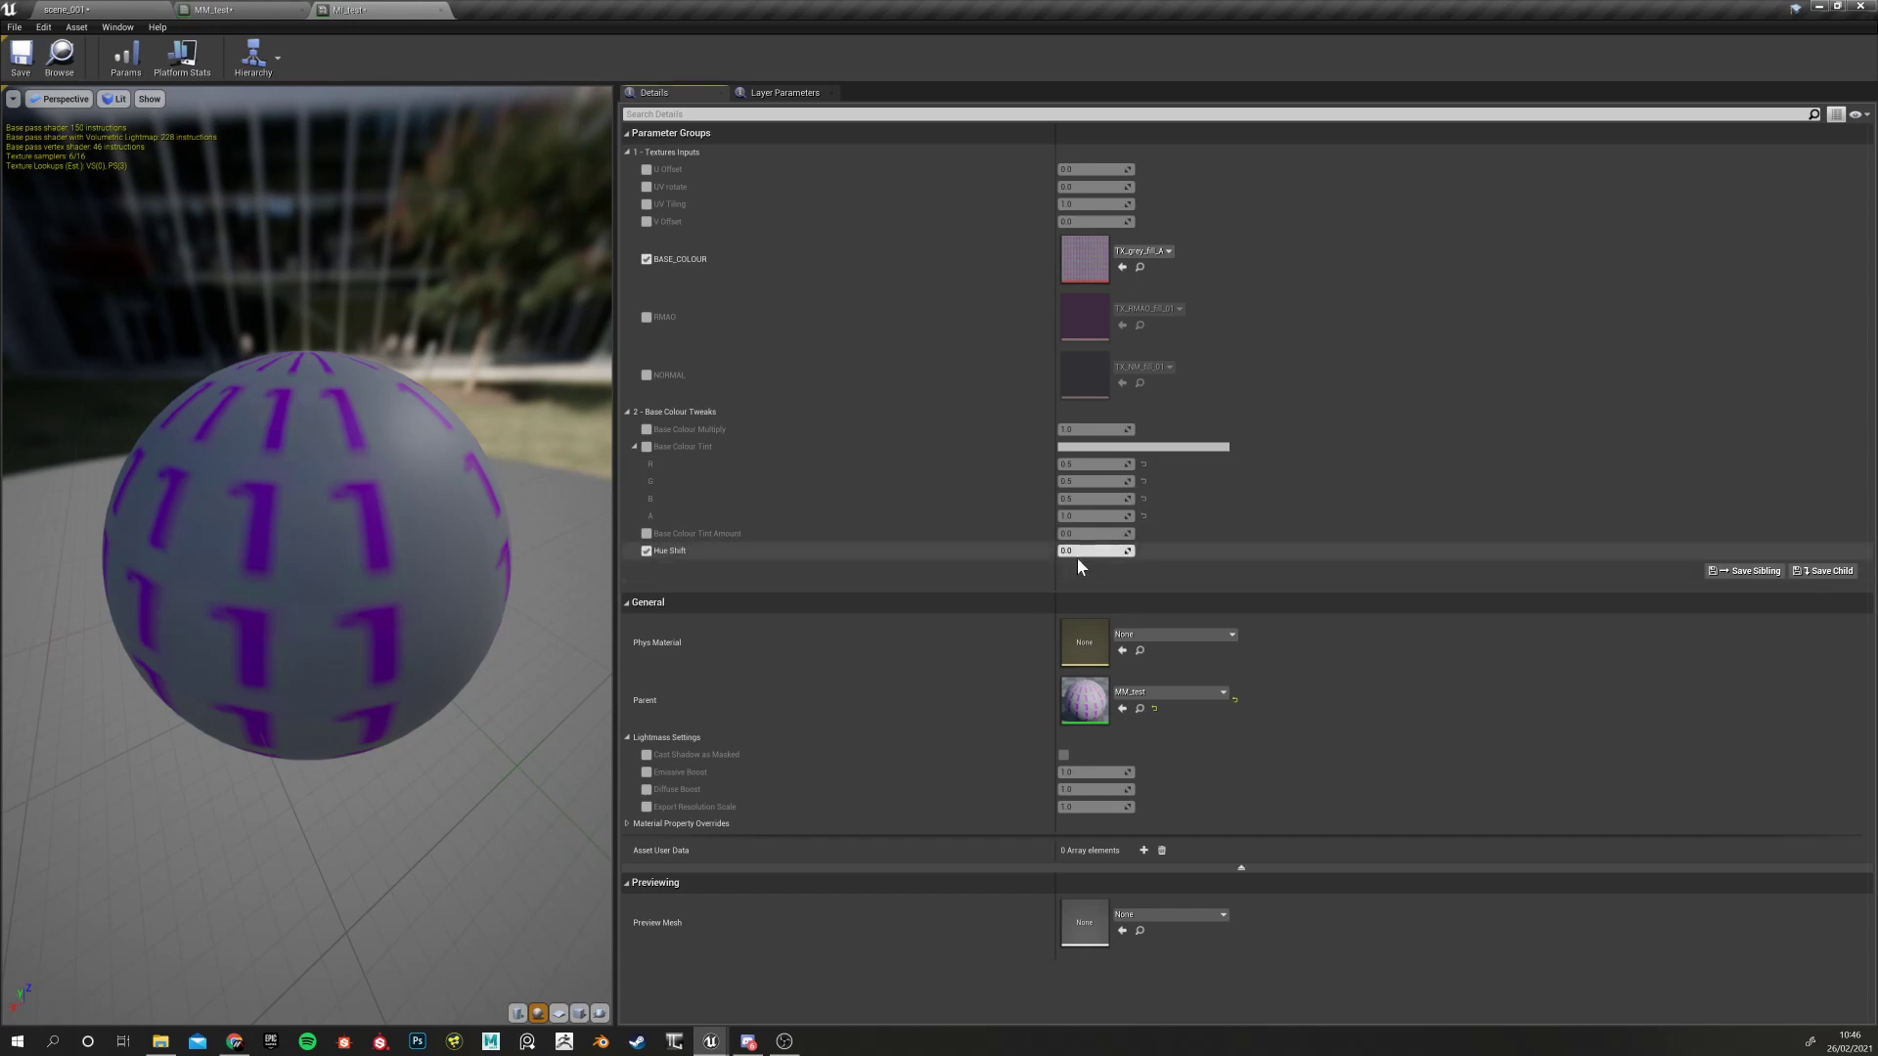
left_click_drag(1081, 553, 1223, 553)
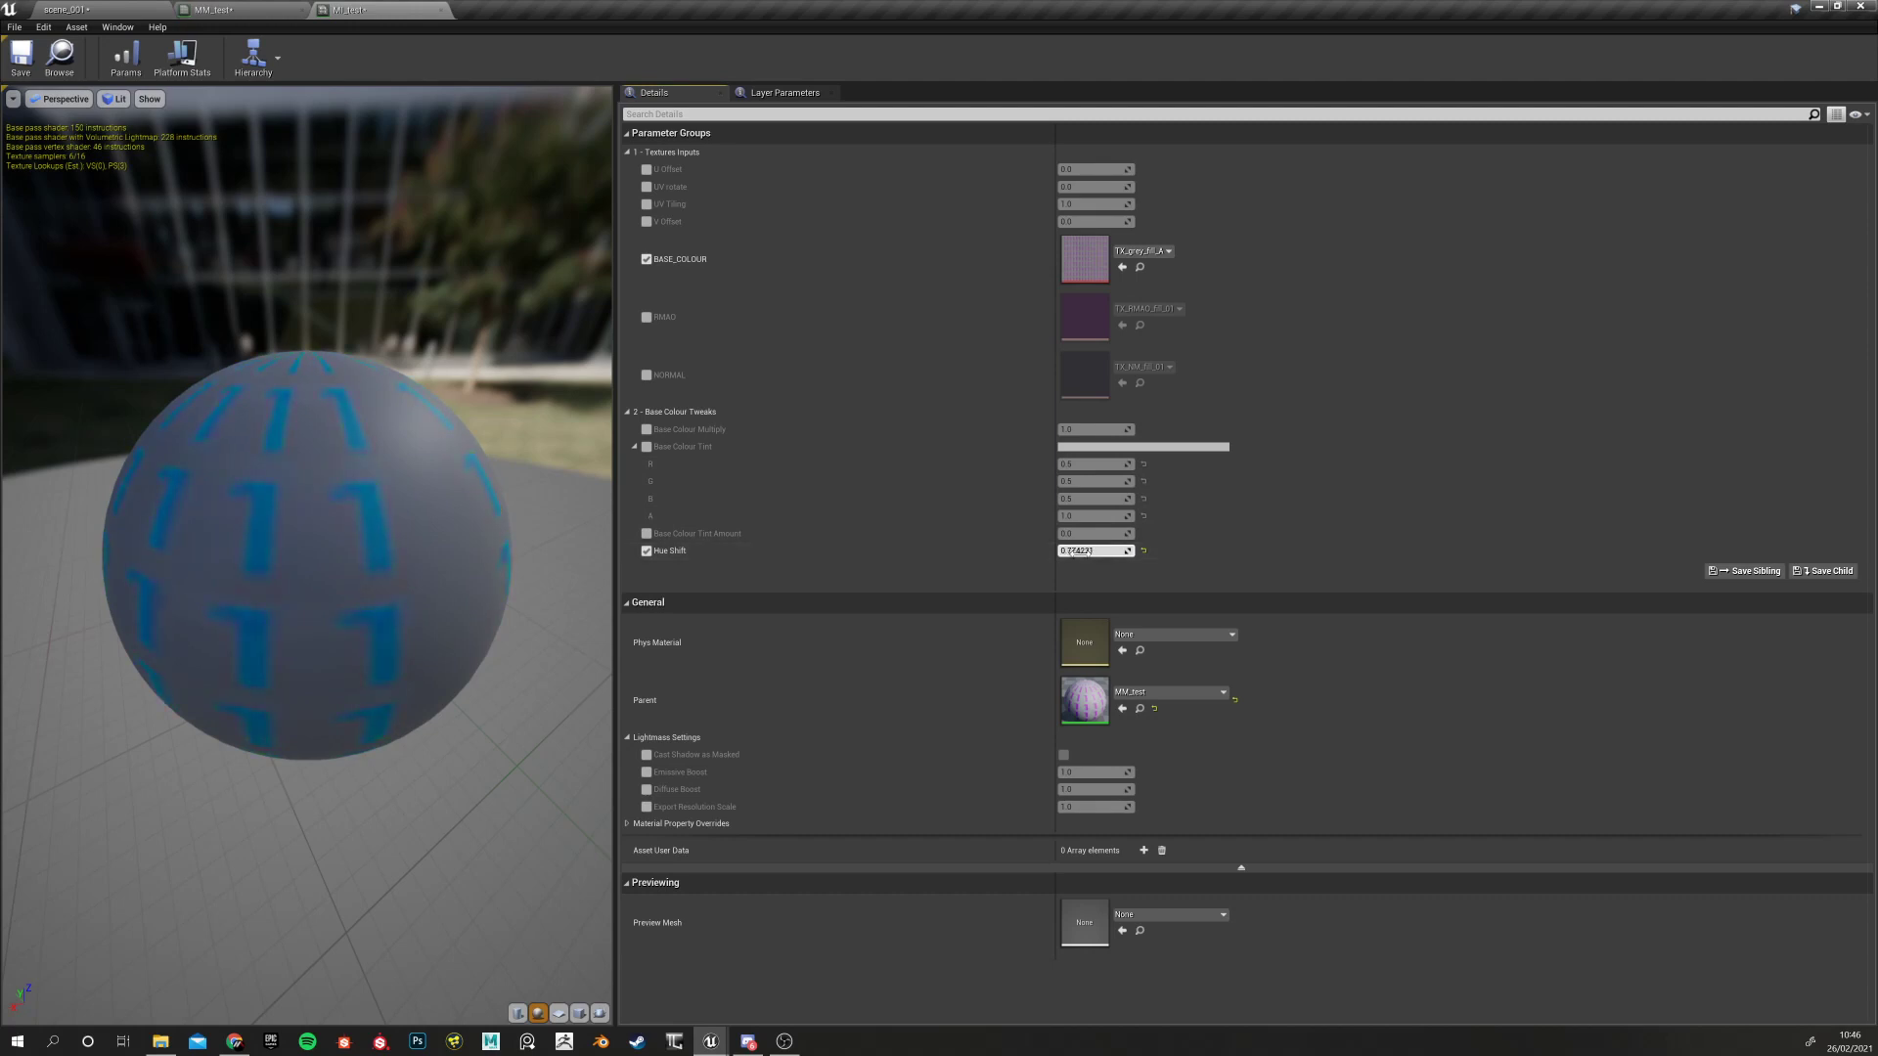
left_click(235, 10)
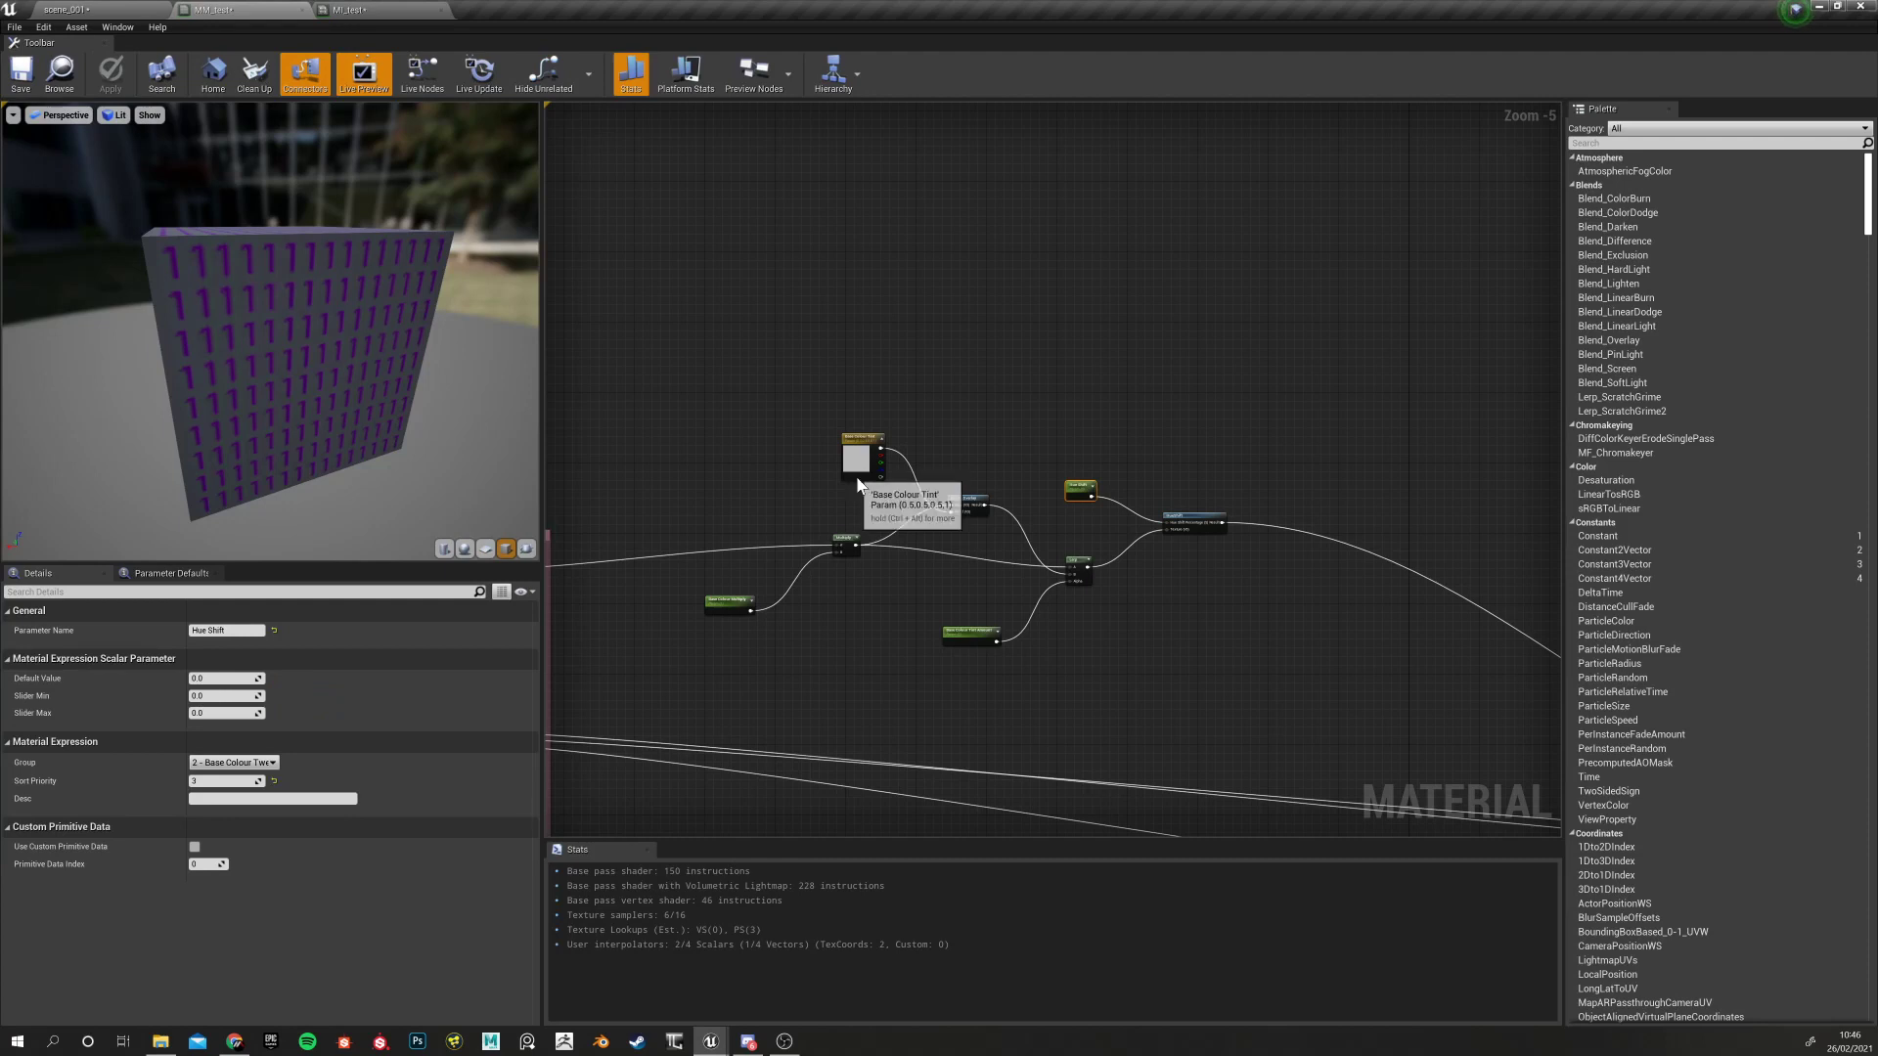
Inspect the Base Colour Tint colour in its picker, cancel unchanged, and go back to MI_test
left_click(857, 456)
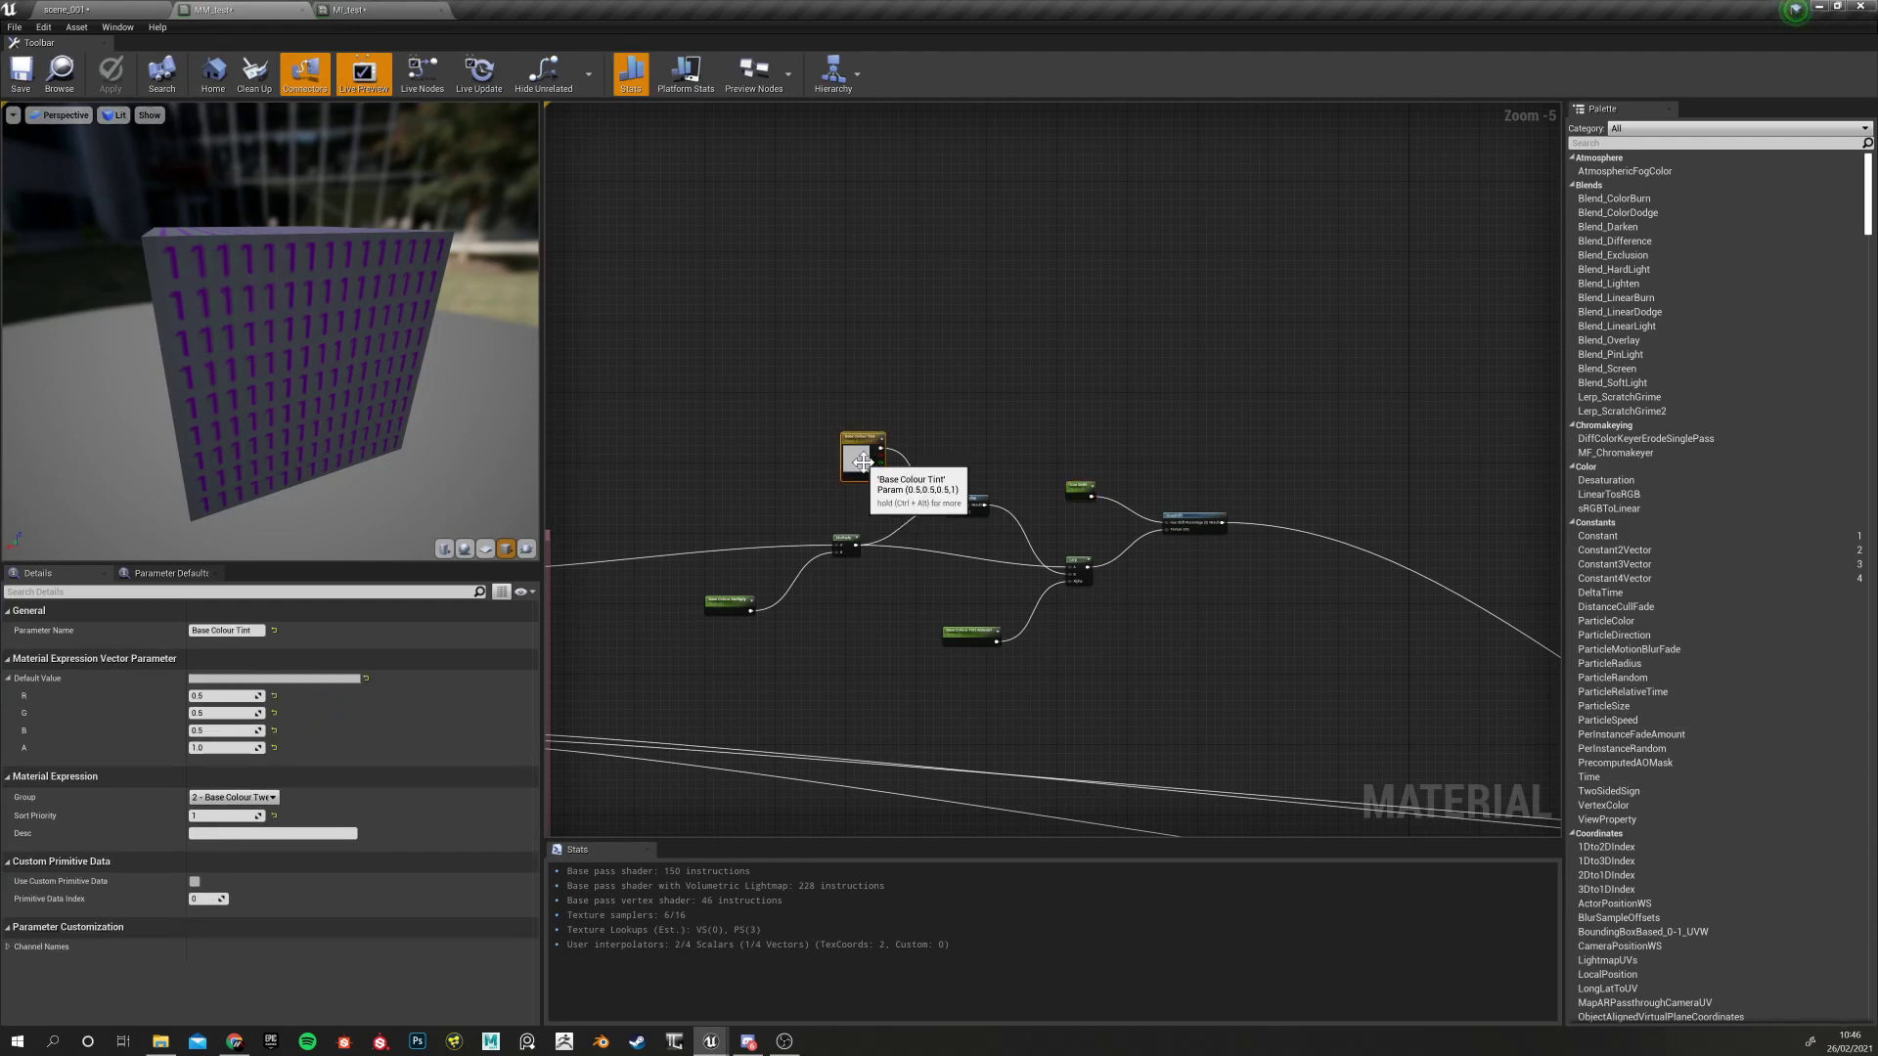
double_click(857, 457)
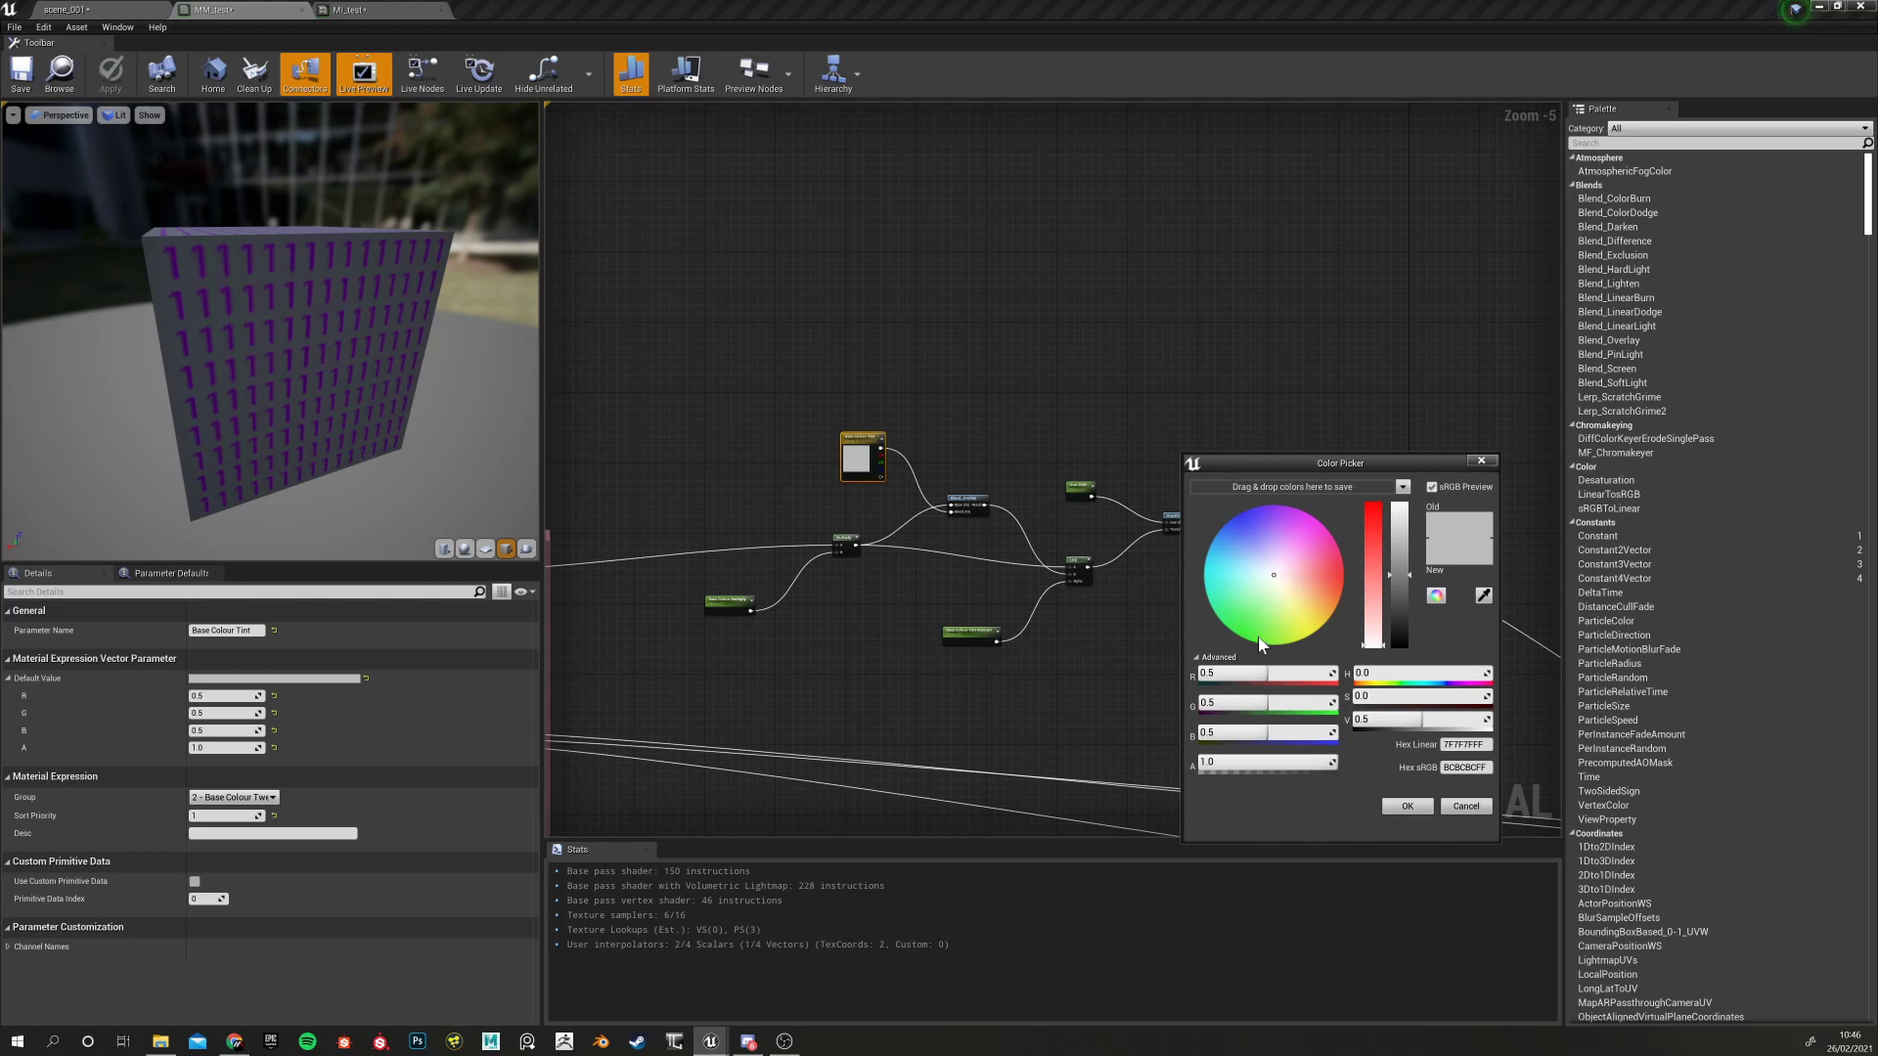
left_click(1464, 806)
left_click(358, 9)
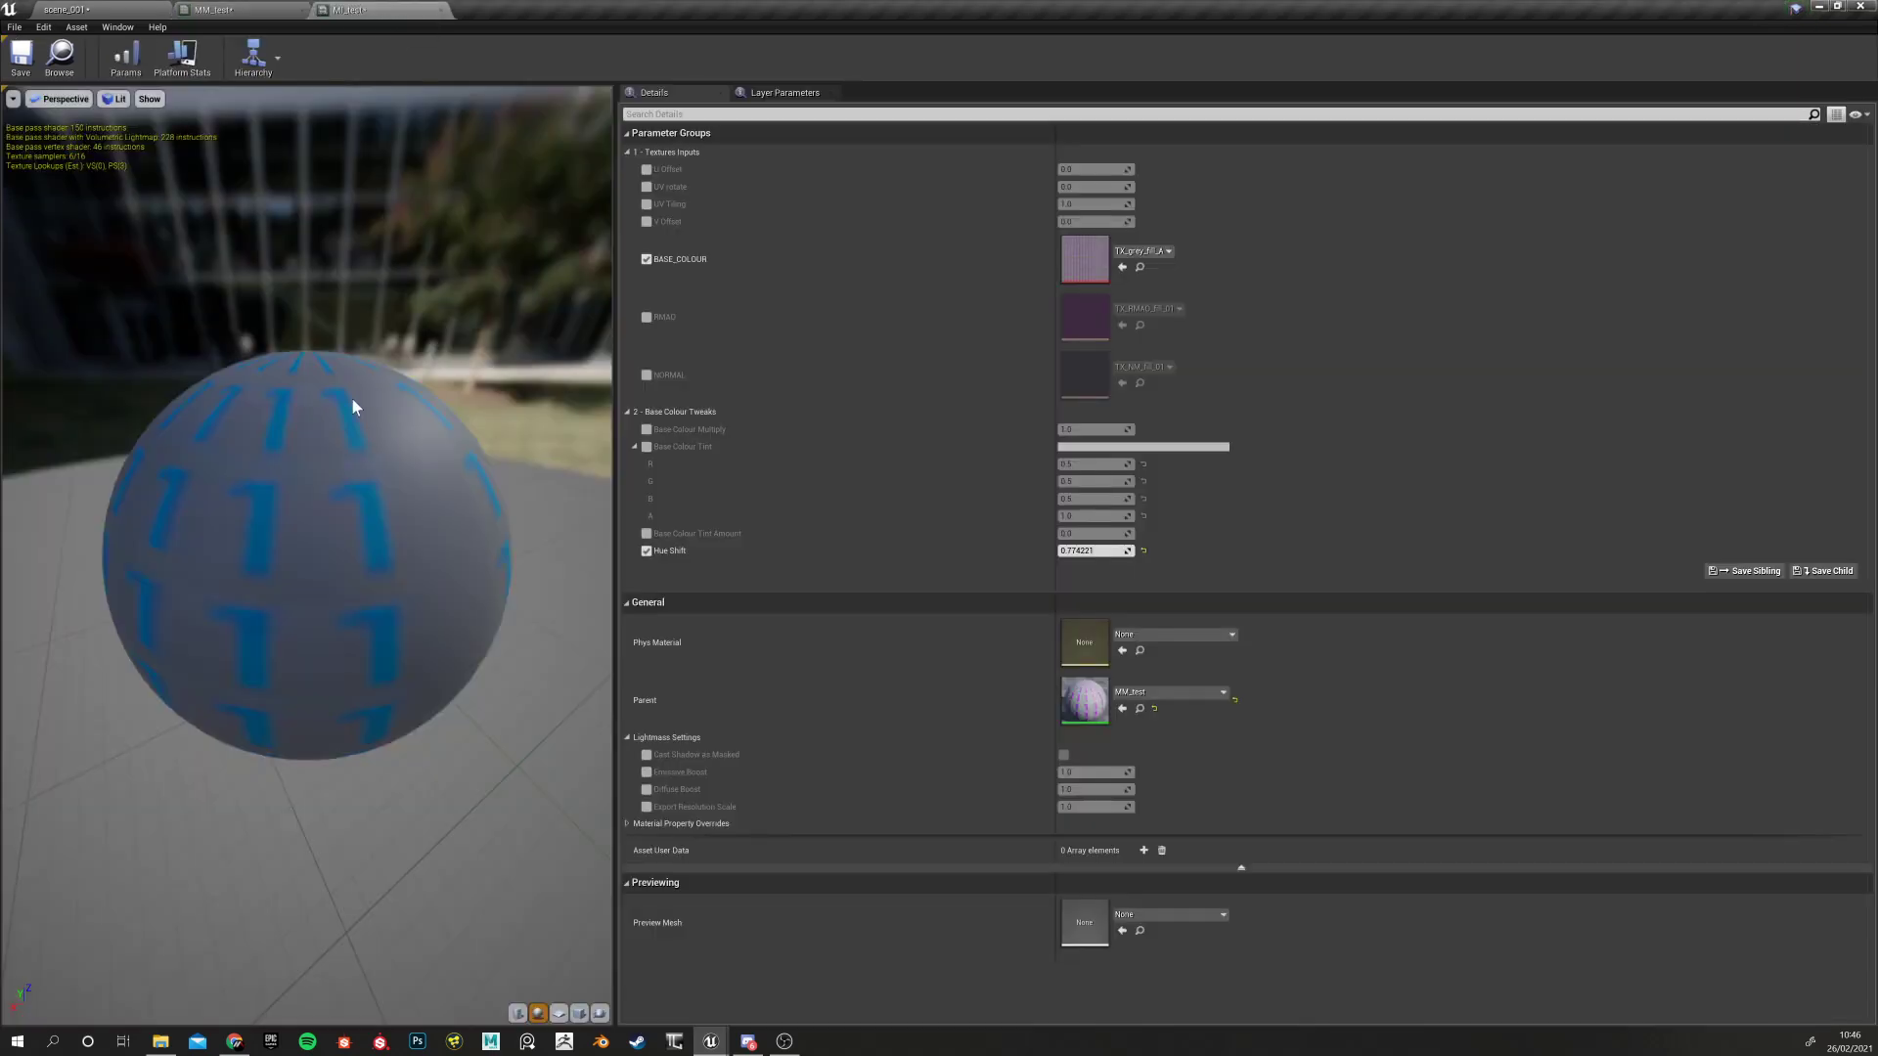
Try tortureArea_cogwheel__BaseColor as BASE_COLOUR with a hue shift, then reset Hue Shift to 0.0
left_click(1143, 550)
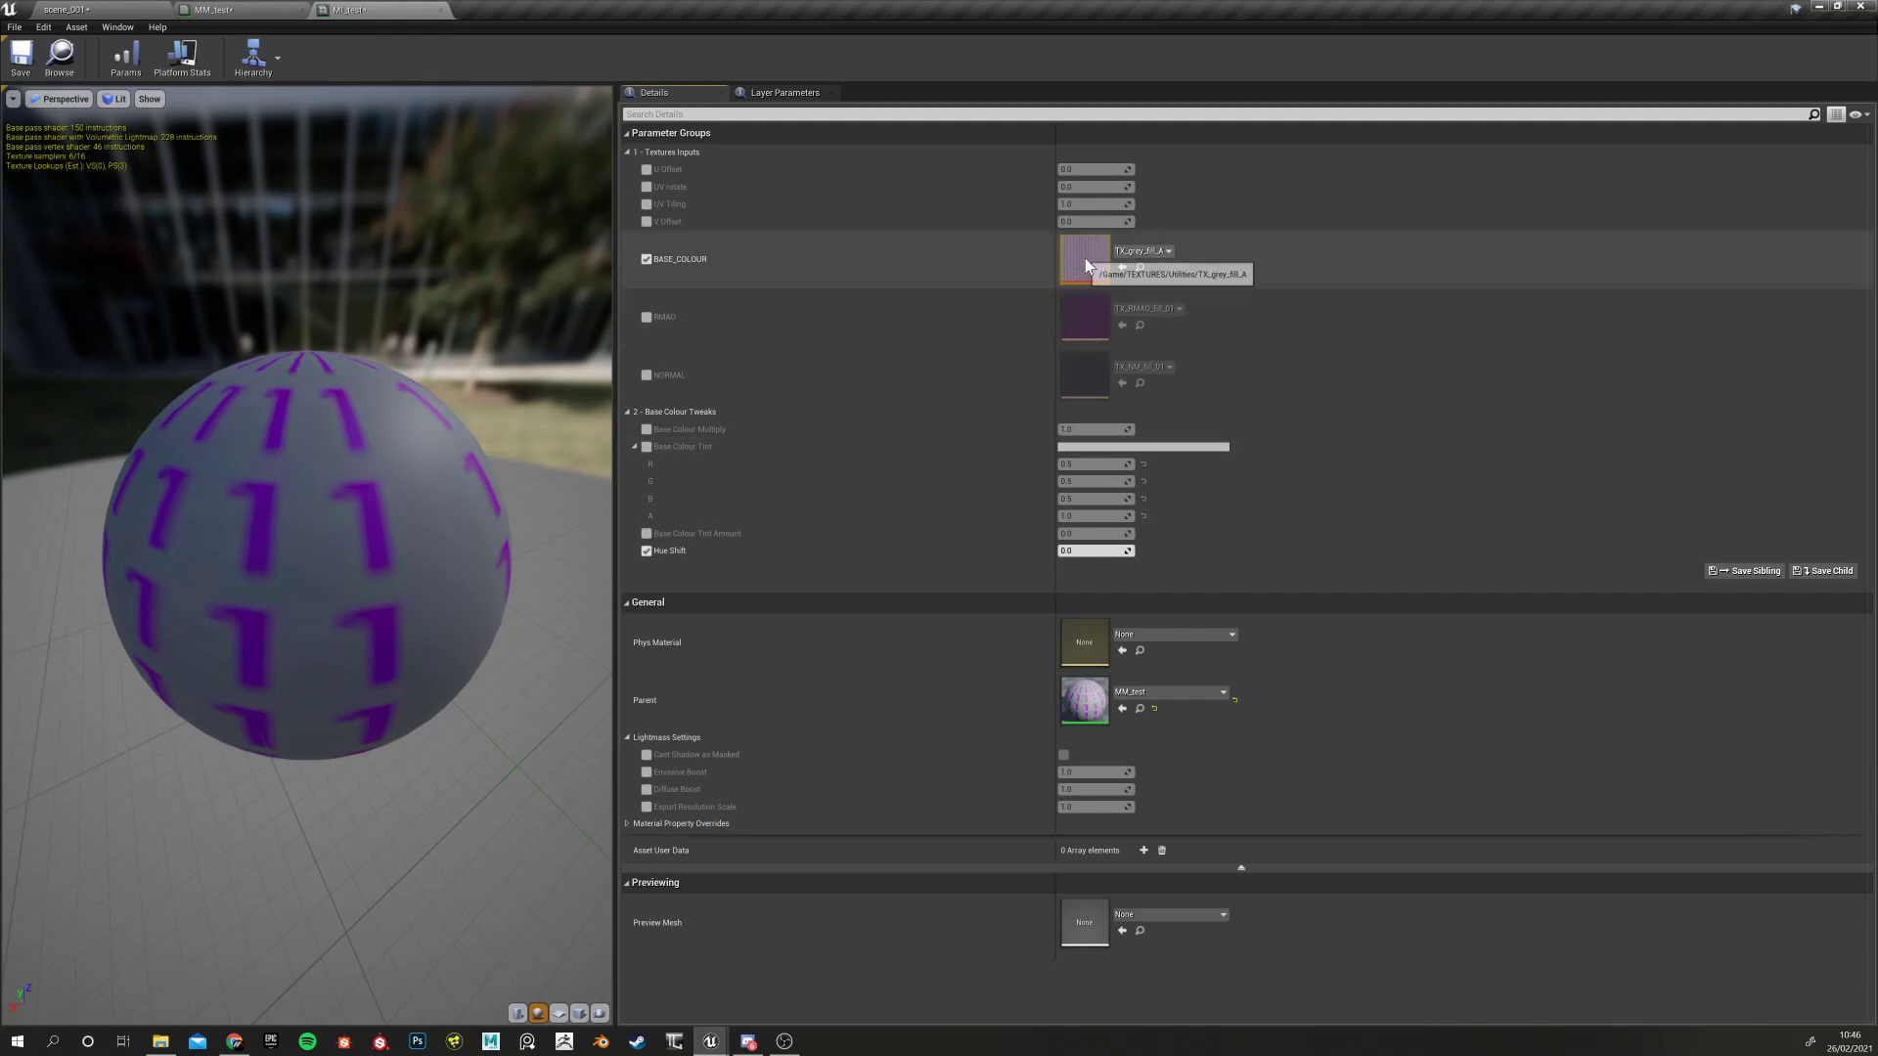
left_click(1154, 252)
scroll(1211, 671, "down", 10)
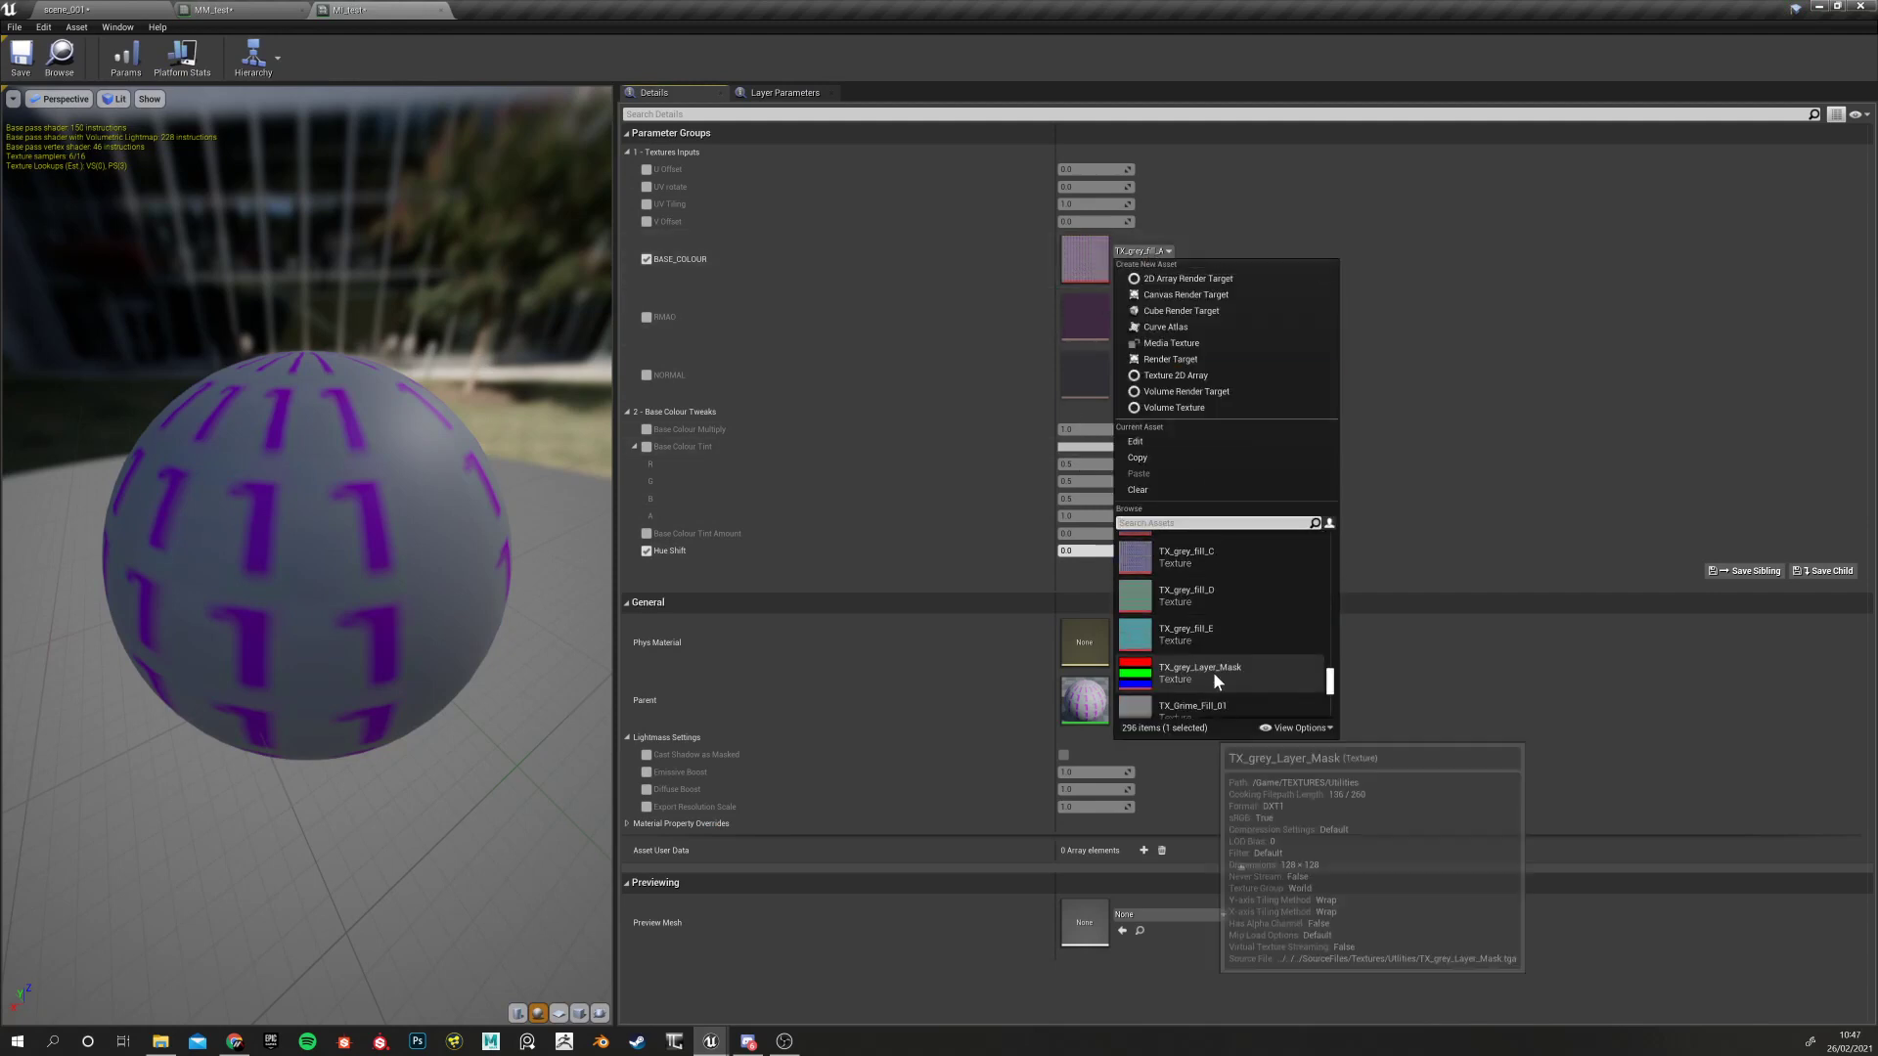
scroll(1234, 667, "up", 3)
scroll(1210, 589, "up", 5)
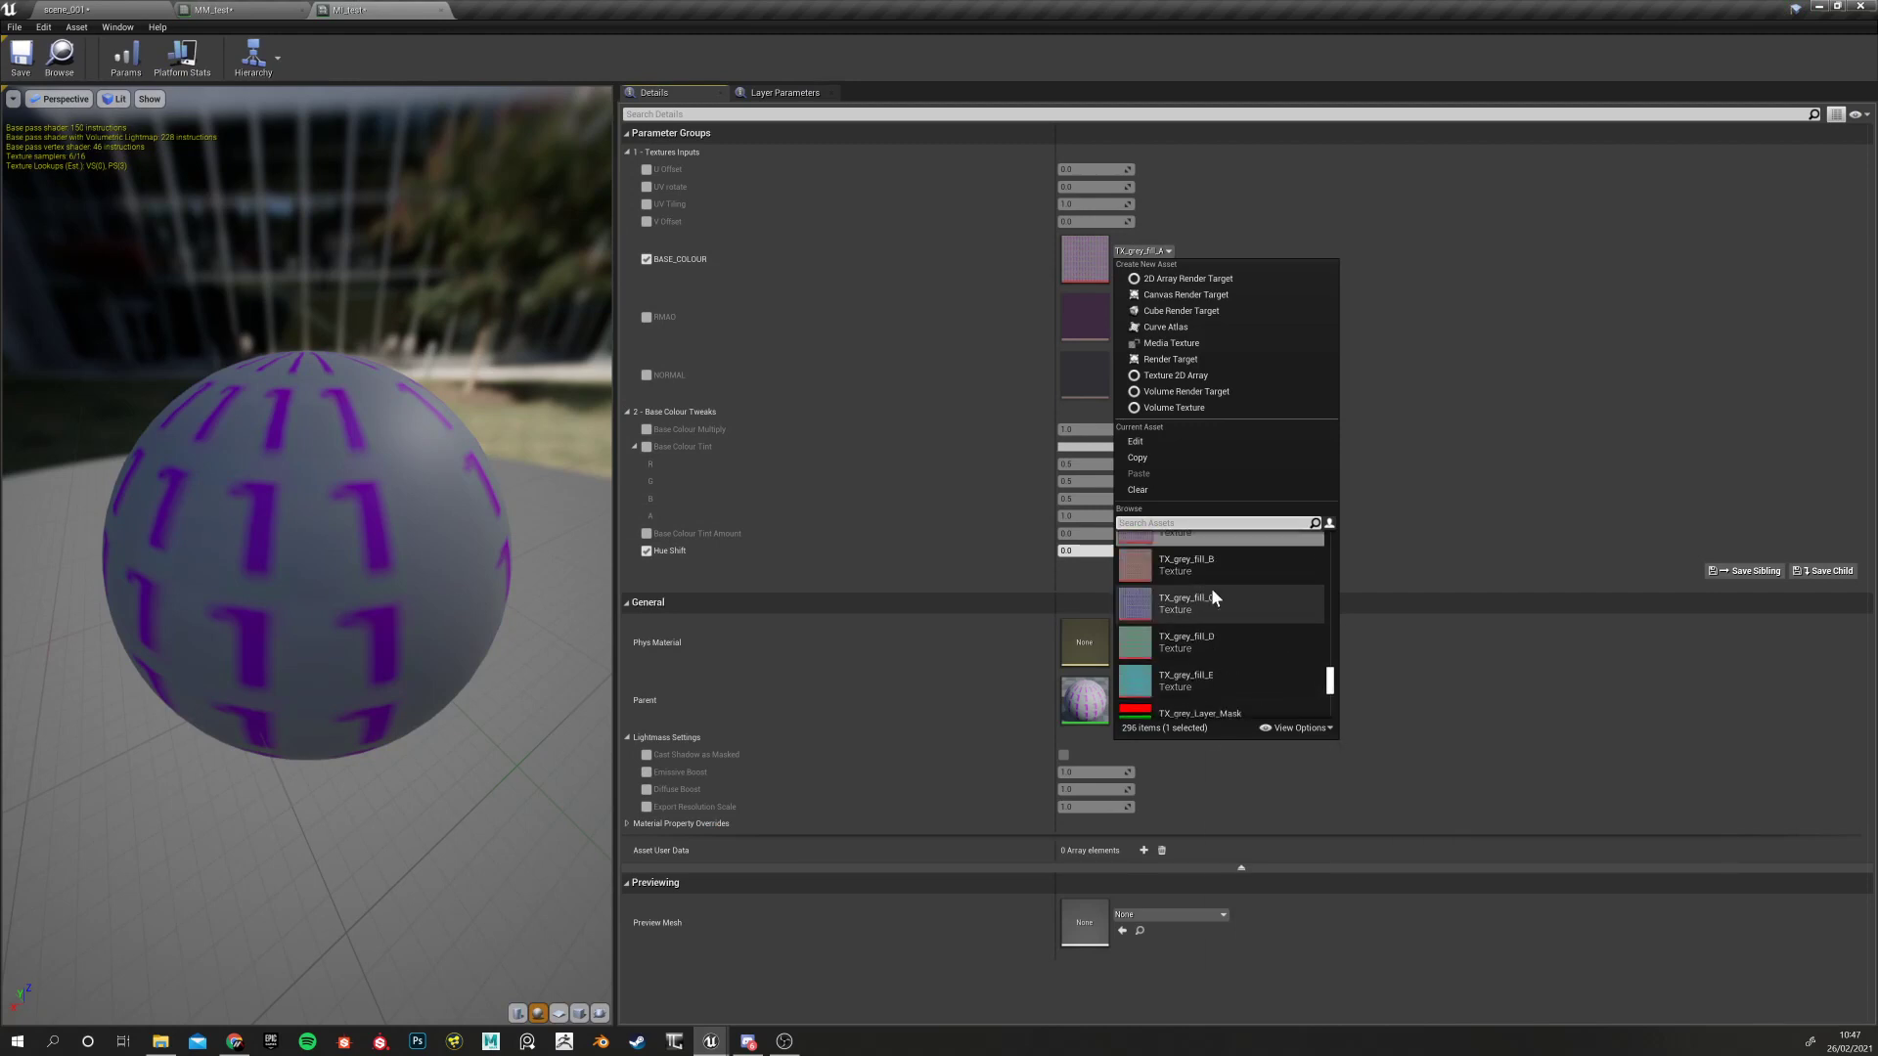
scroll(1206, 577, "up", 5)
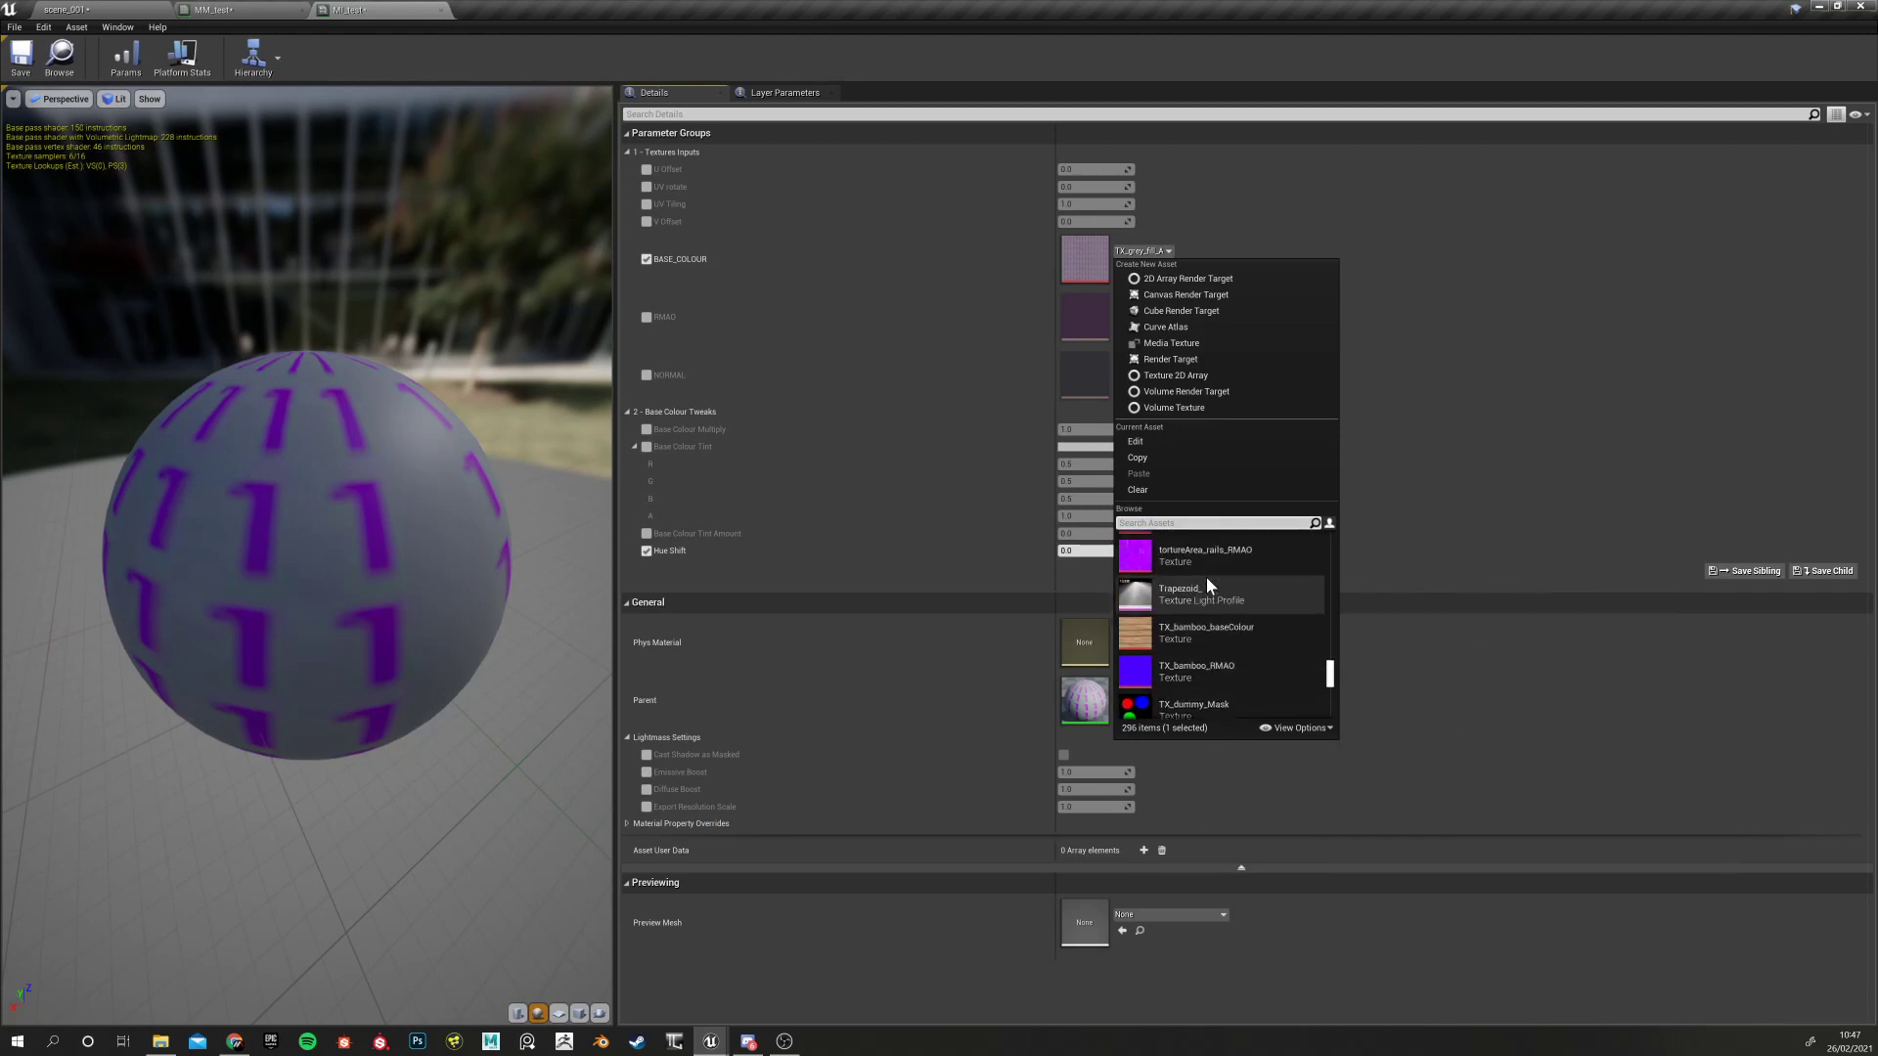
scroll(1205, 571, "up", 3)
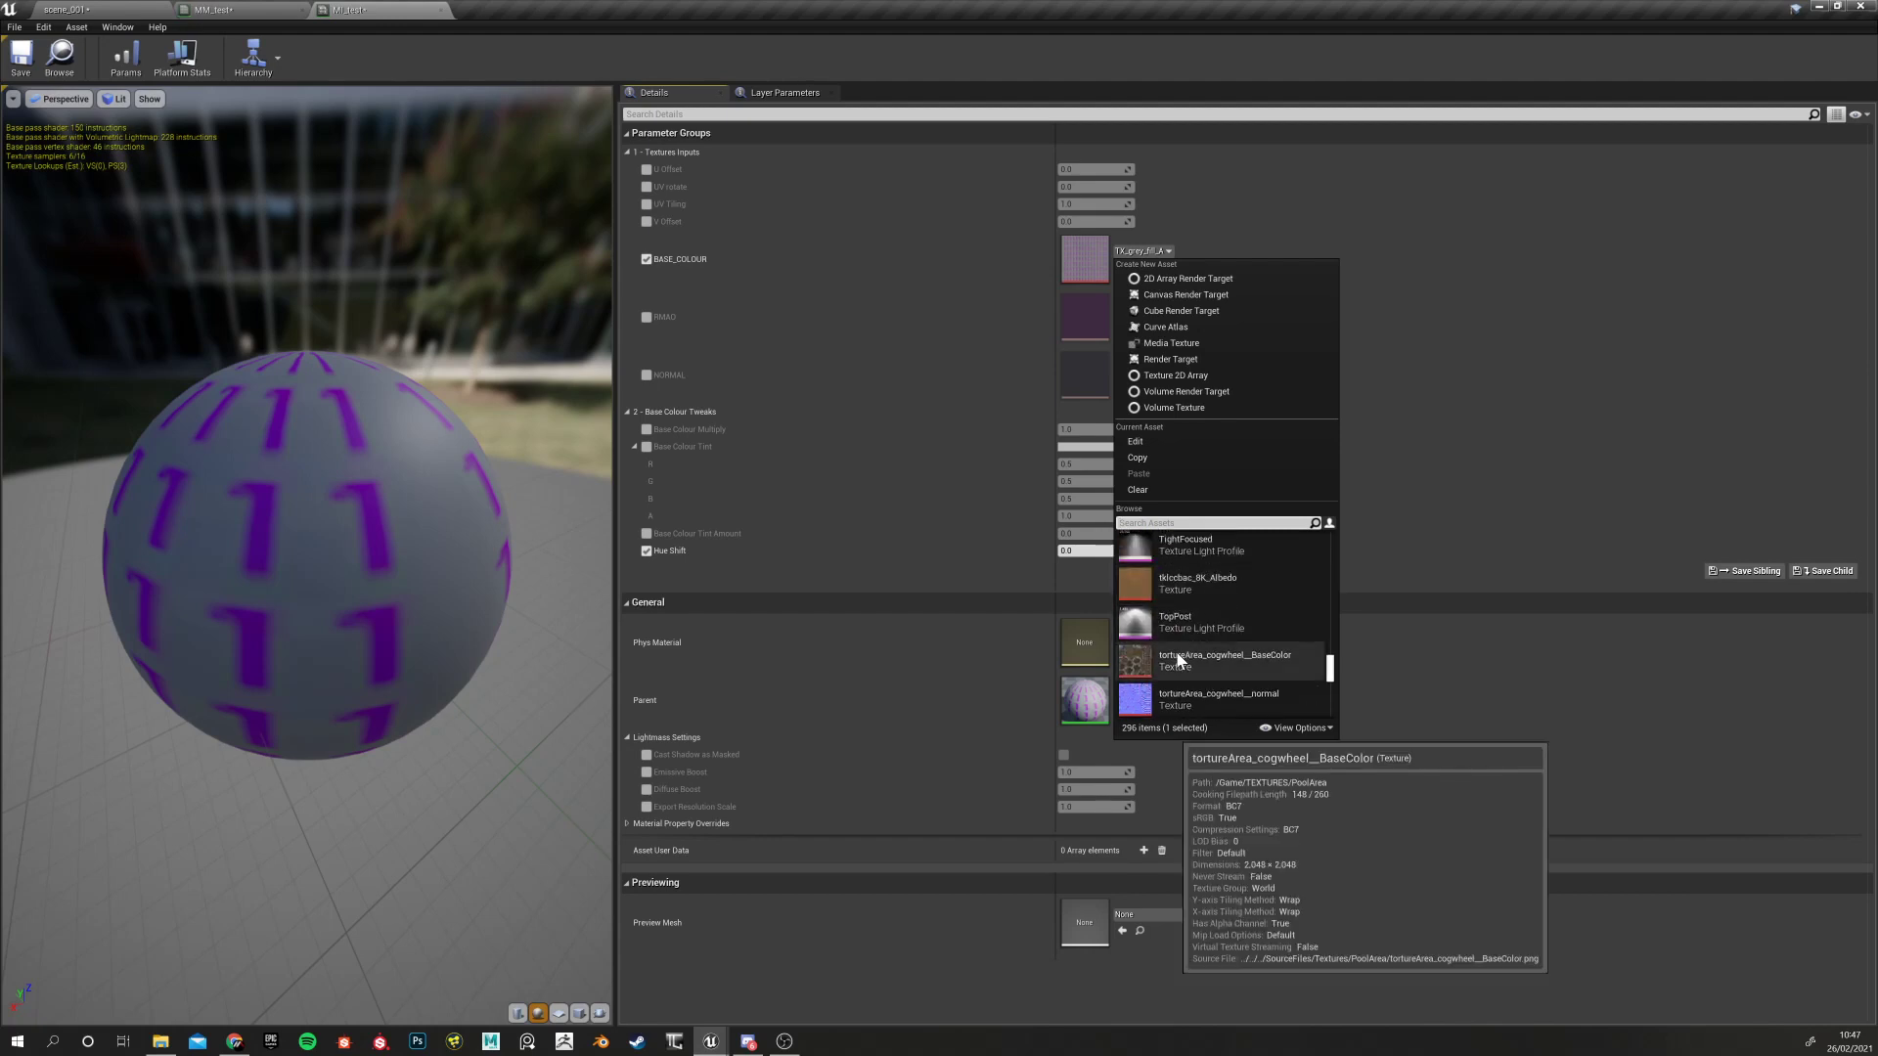
left_click(1178, 661)
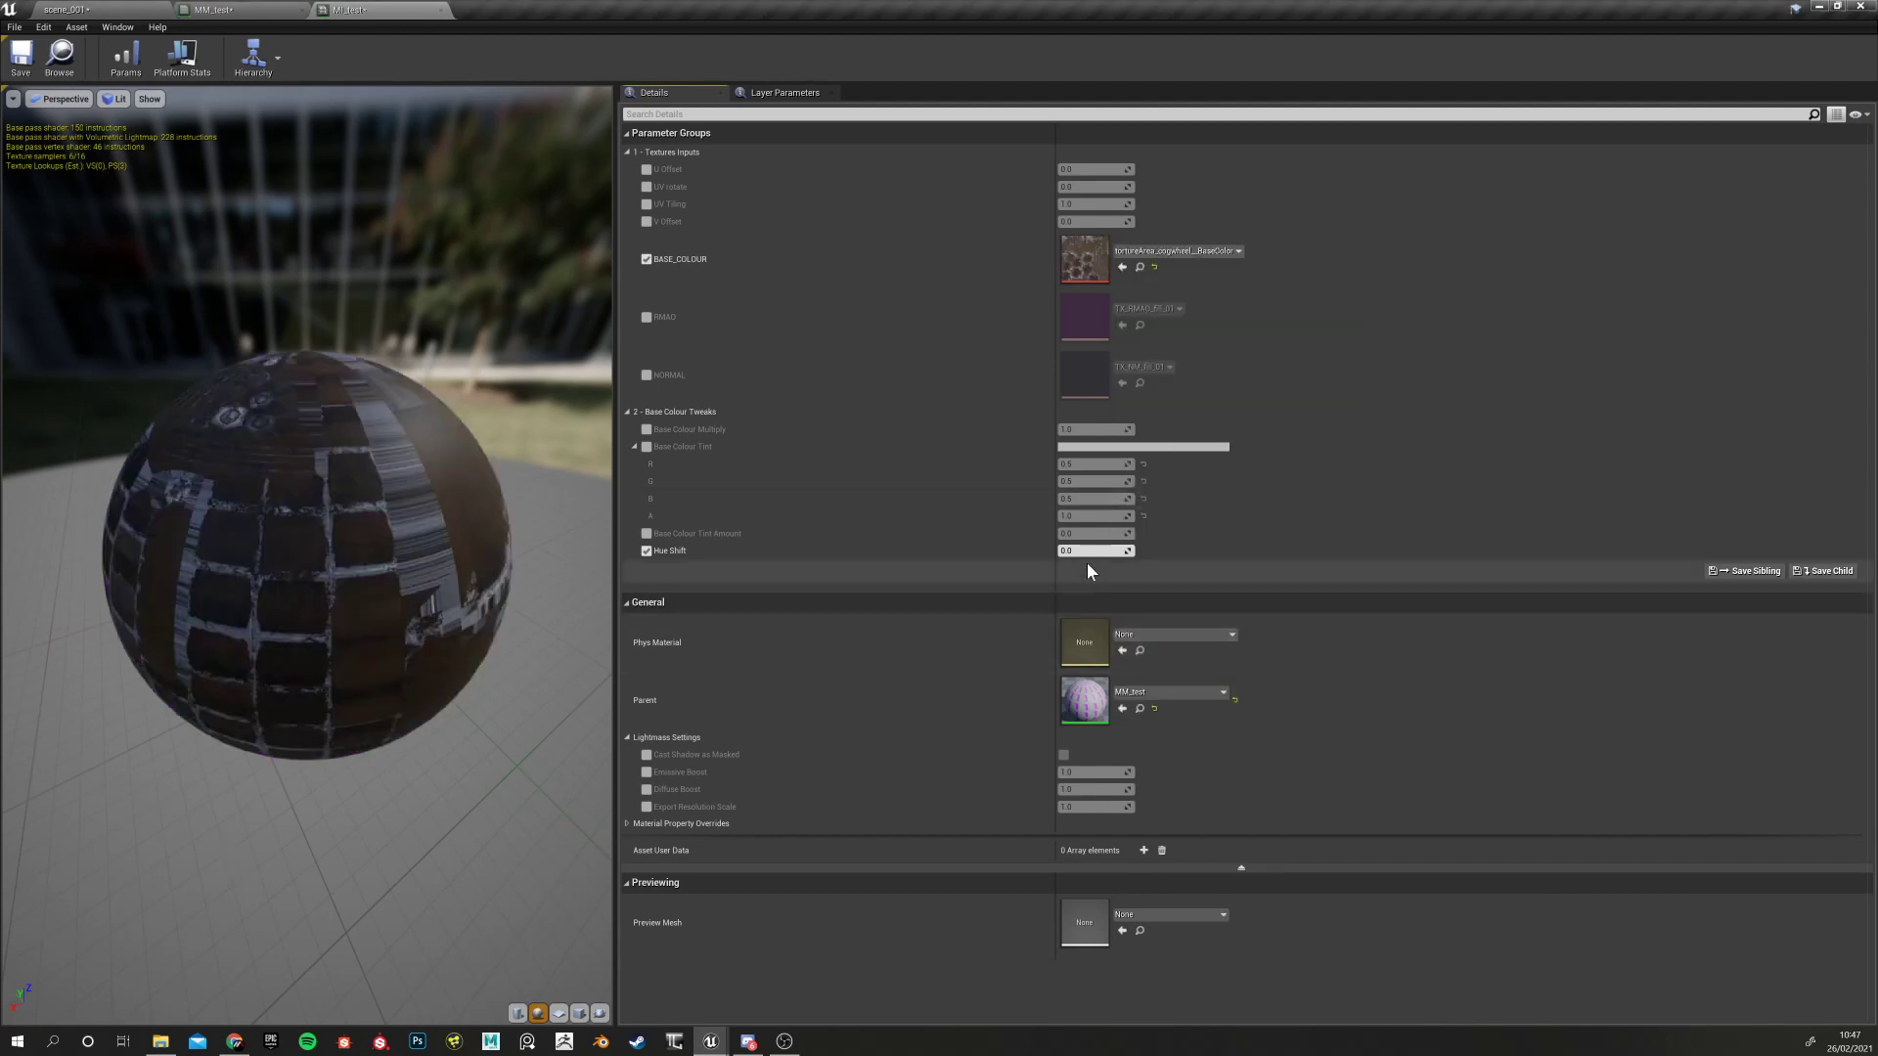
left_click_drag(1097, 550, 992, 549)
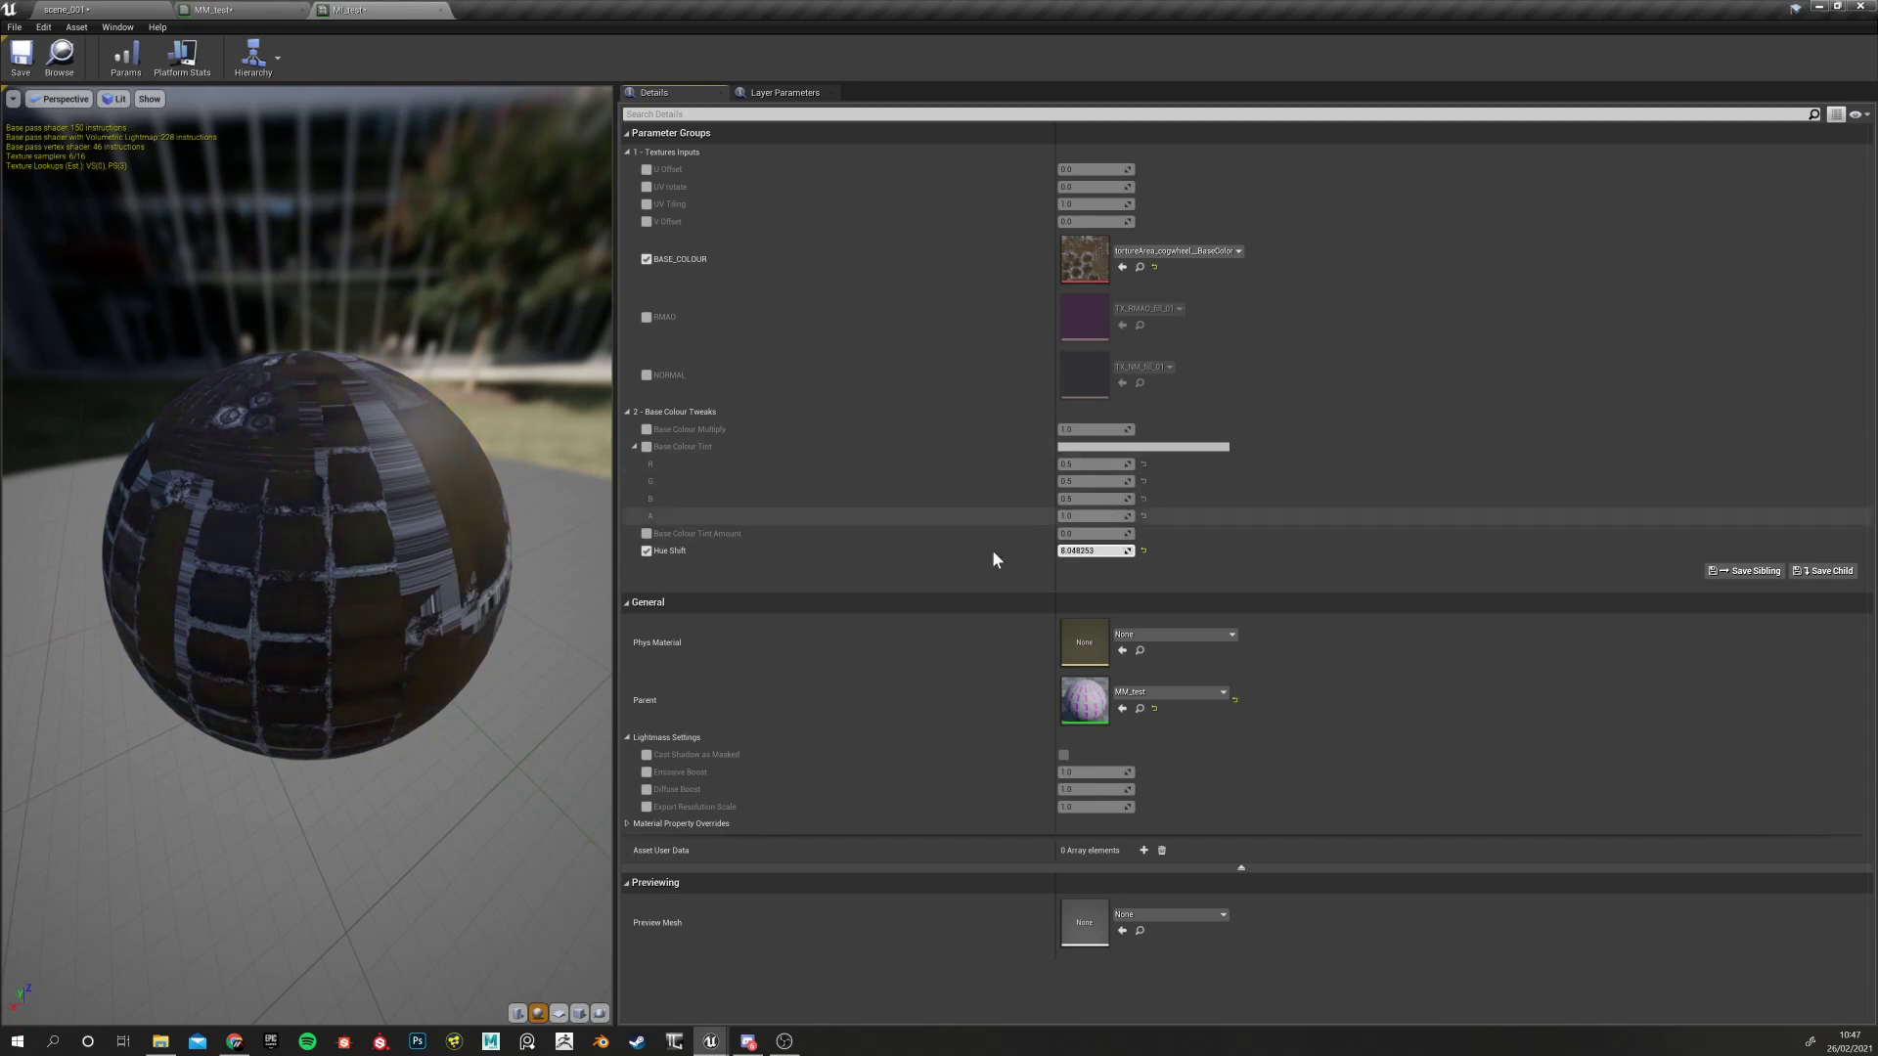
left_click(1143, 551)
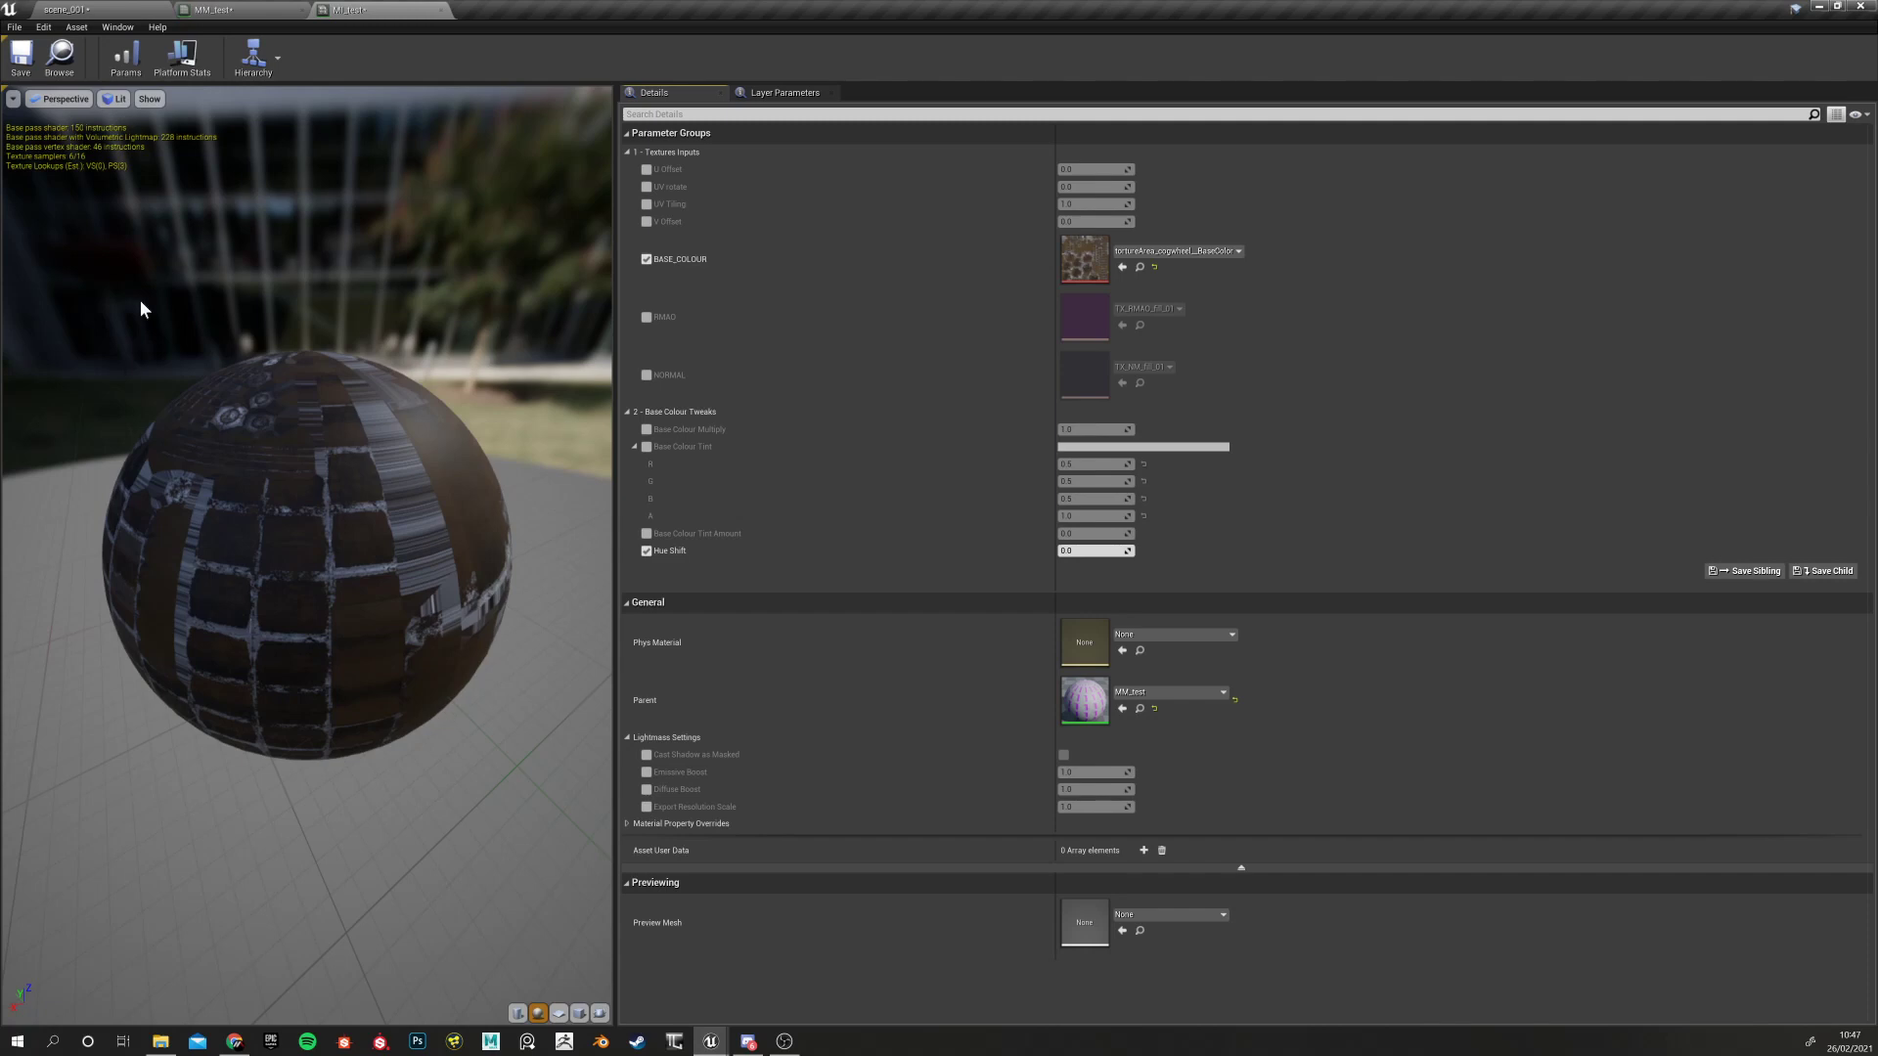
Reset BASE_COLOUR to its default texture and preview MI_test on a cube
left_click(213, 10)
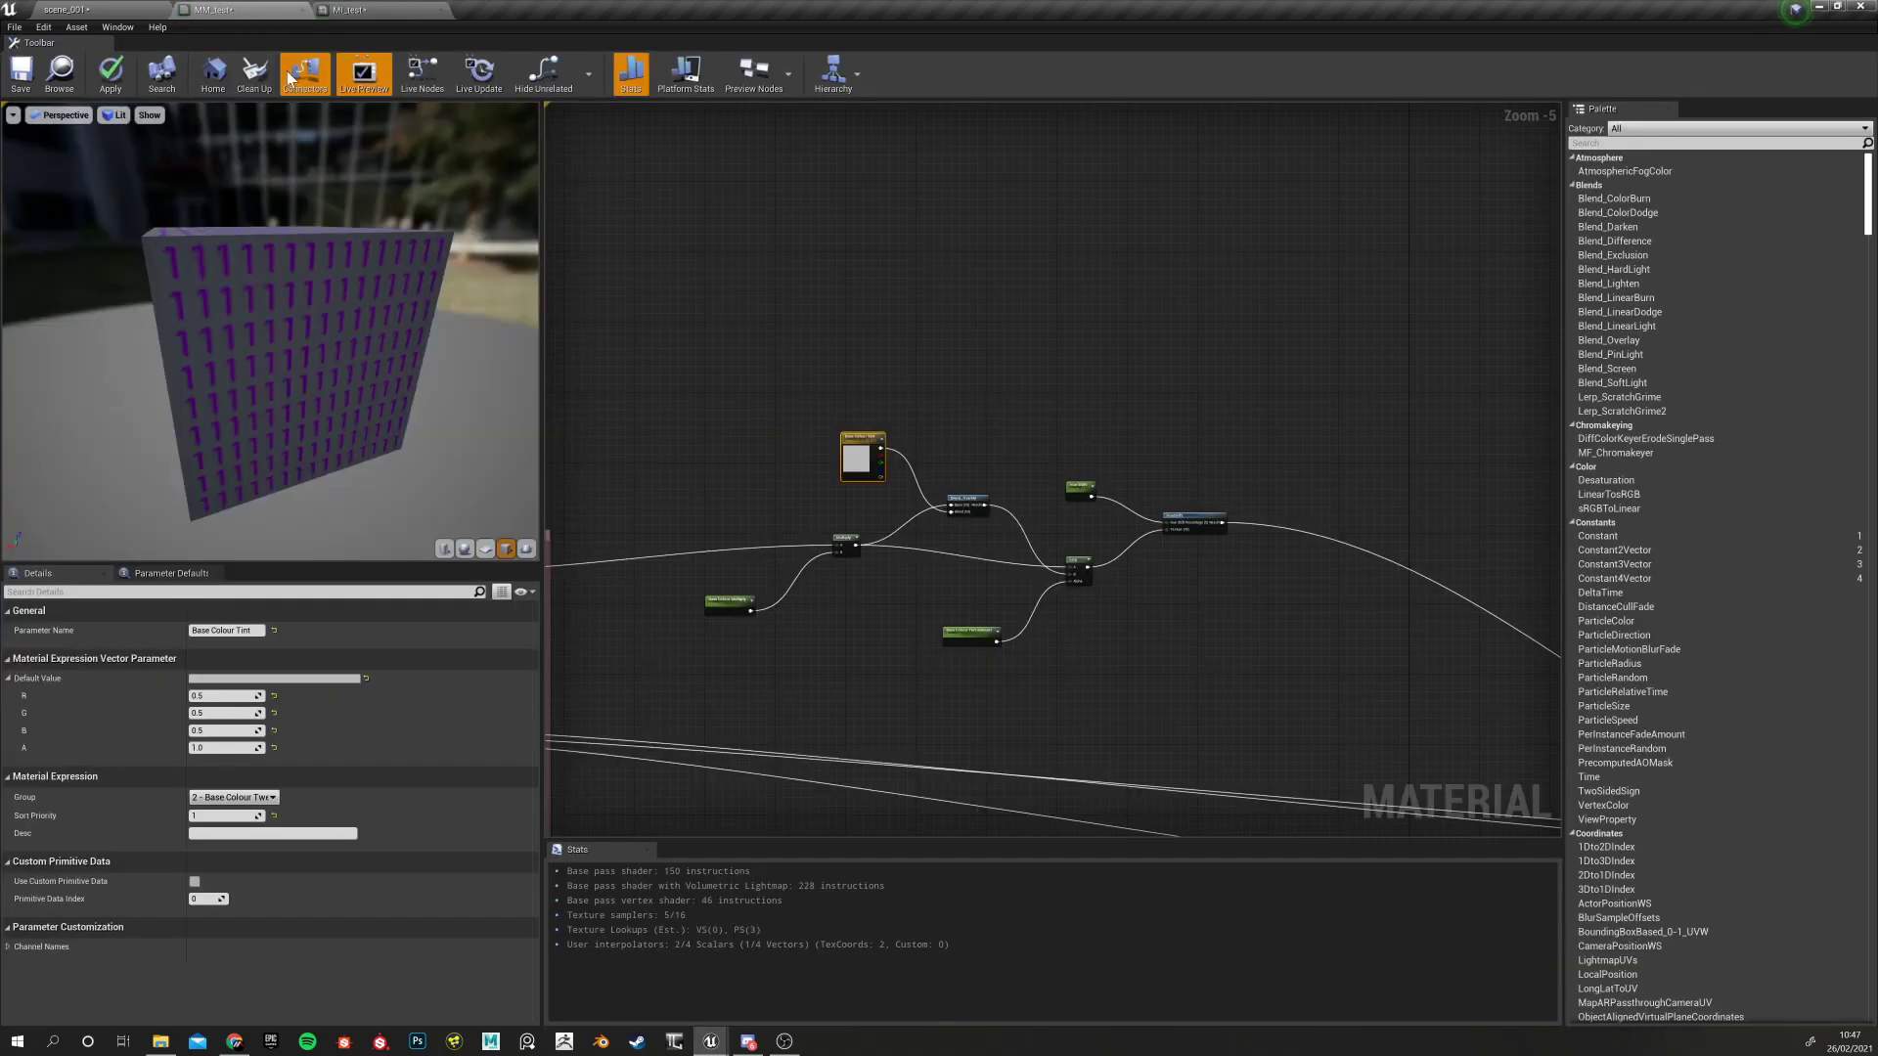
left_click(352, 10)
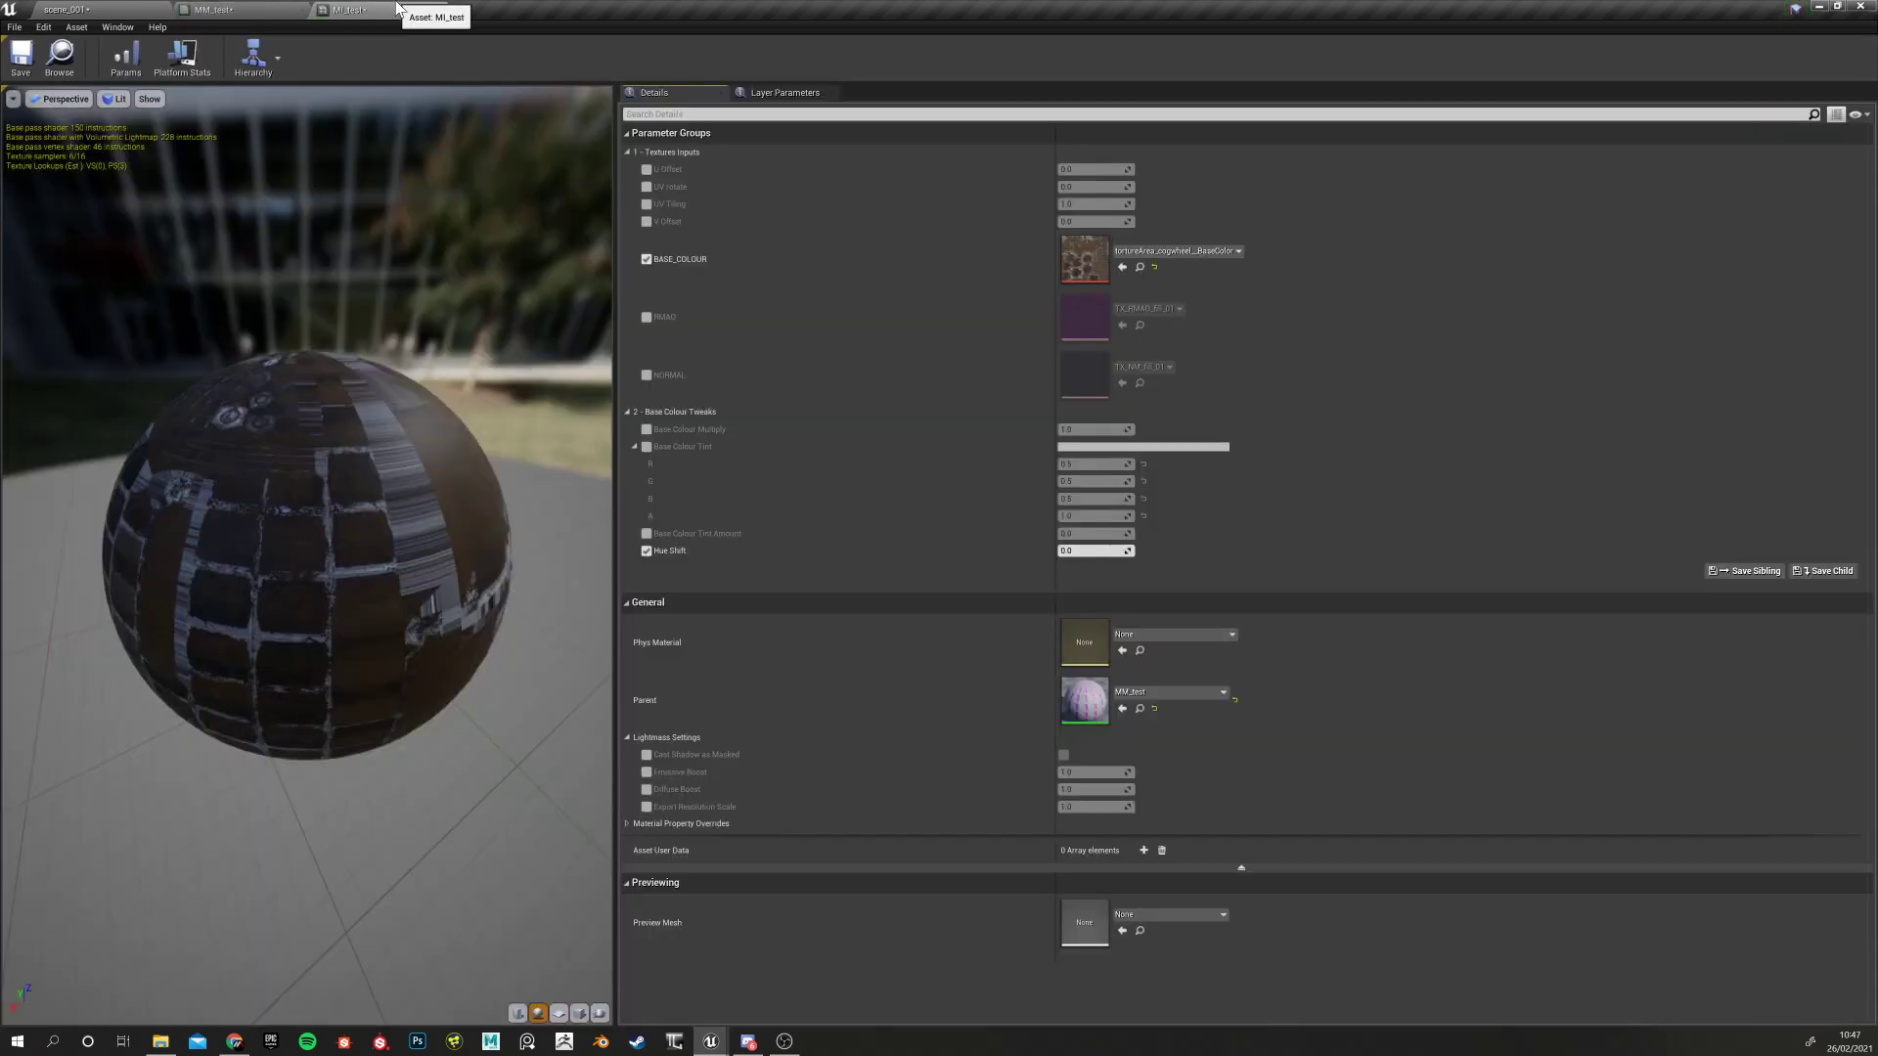
left_click(1156, 266)
left_click_drag(252, 872, 326, 726)
left_click(579, 1013)
mouse_move(344, 624)
left_mouse_down()
mouse_move(391, 618)
mouse_move(342, 611)
left_mouse_up()
left_click_drag(412, 407, 406, 414)
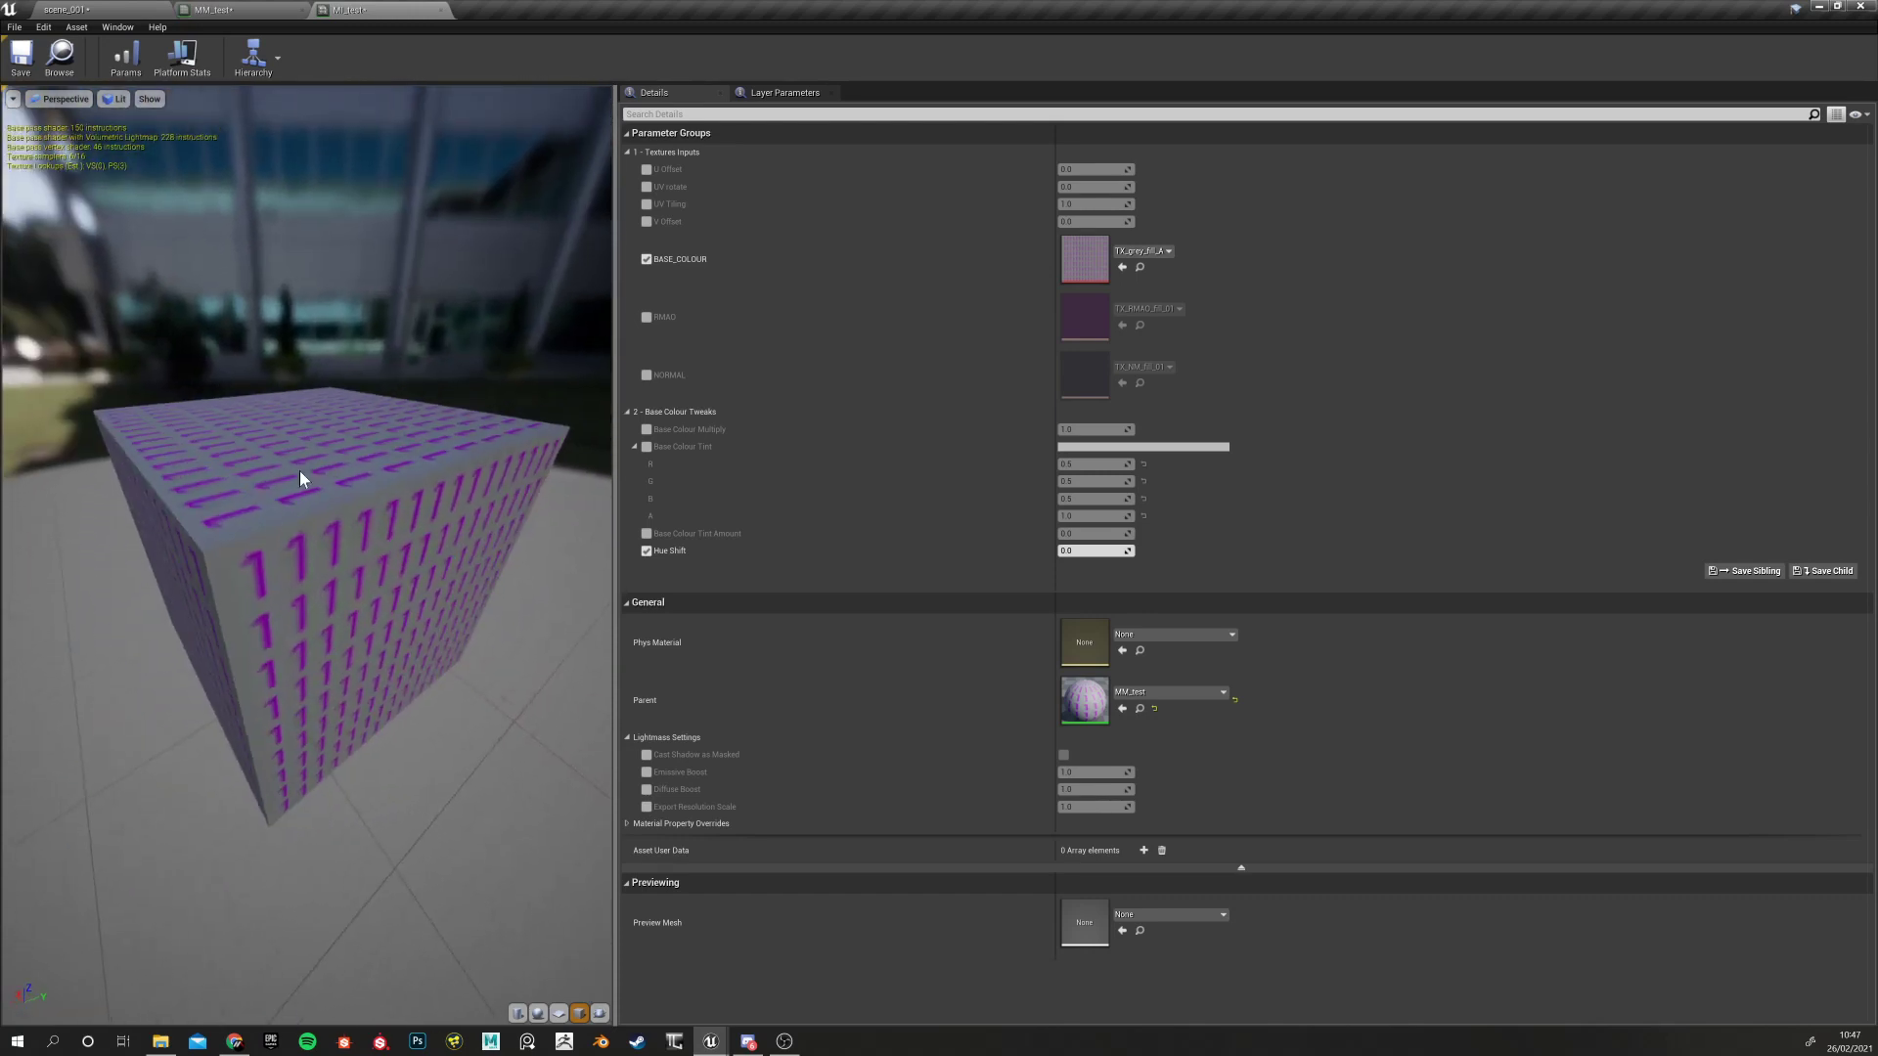
left_click(213, 10)
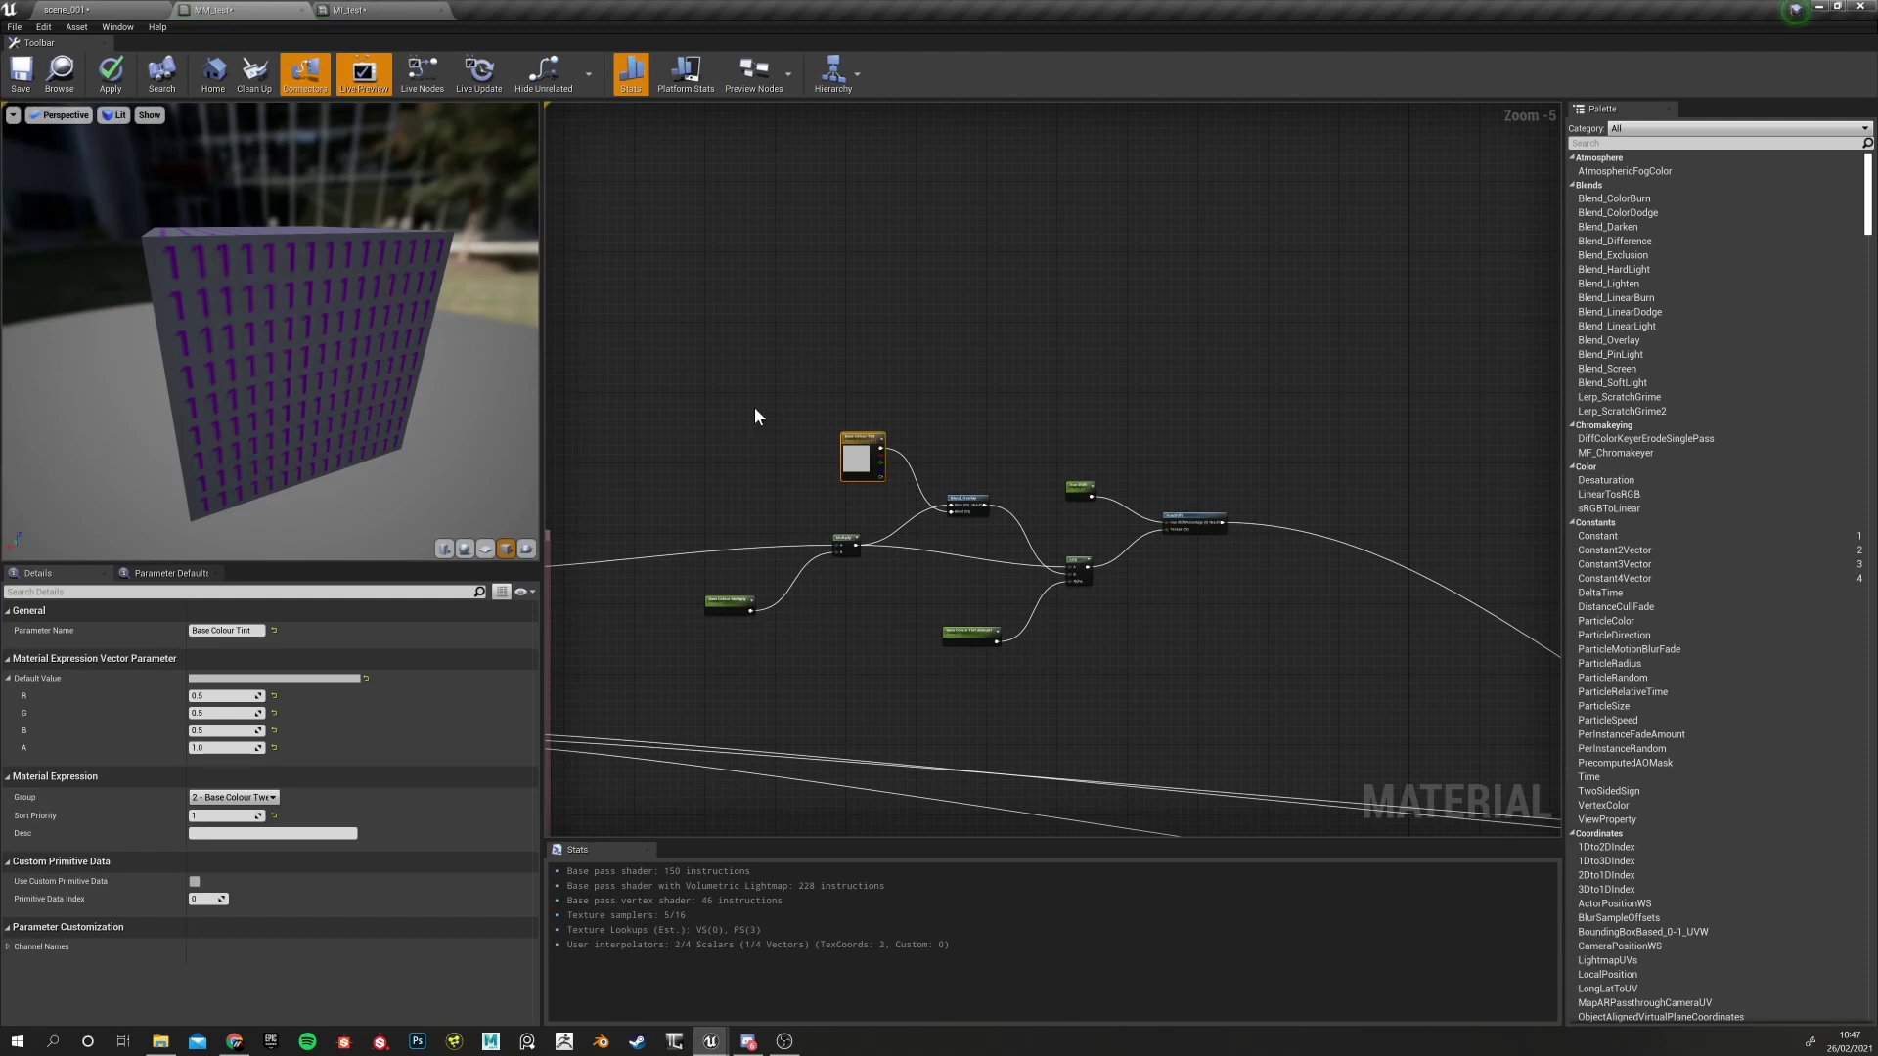
Wrap the tint and hue-shift nodes in a comment titled Base Colour Tweaks
scroll(889, 324, "up", 2)
scroll(889, 324, "down", 2)
right_click_drag(853, 337, 694, 342)
scroll(695, 348, "down", 1)
scroll(695, 354, "down", 1)
left_click_drag(691, 202, 1069, 467)
key("c")
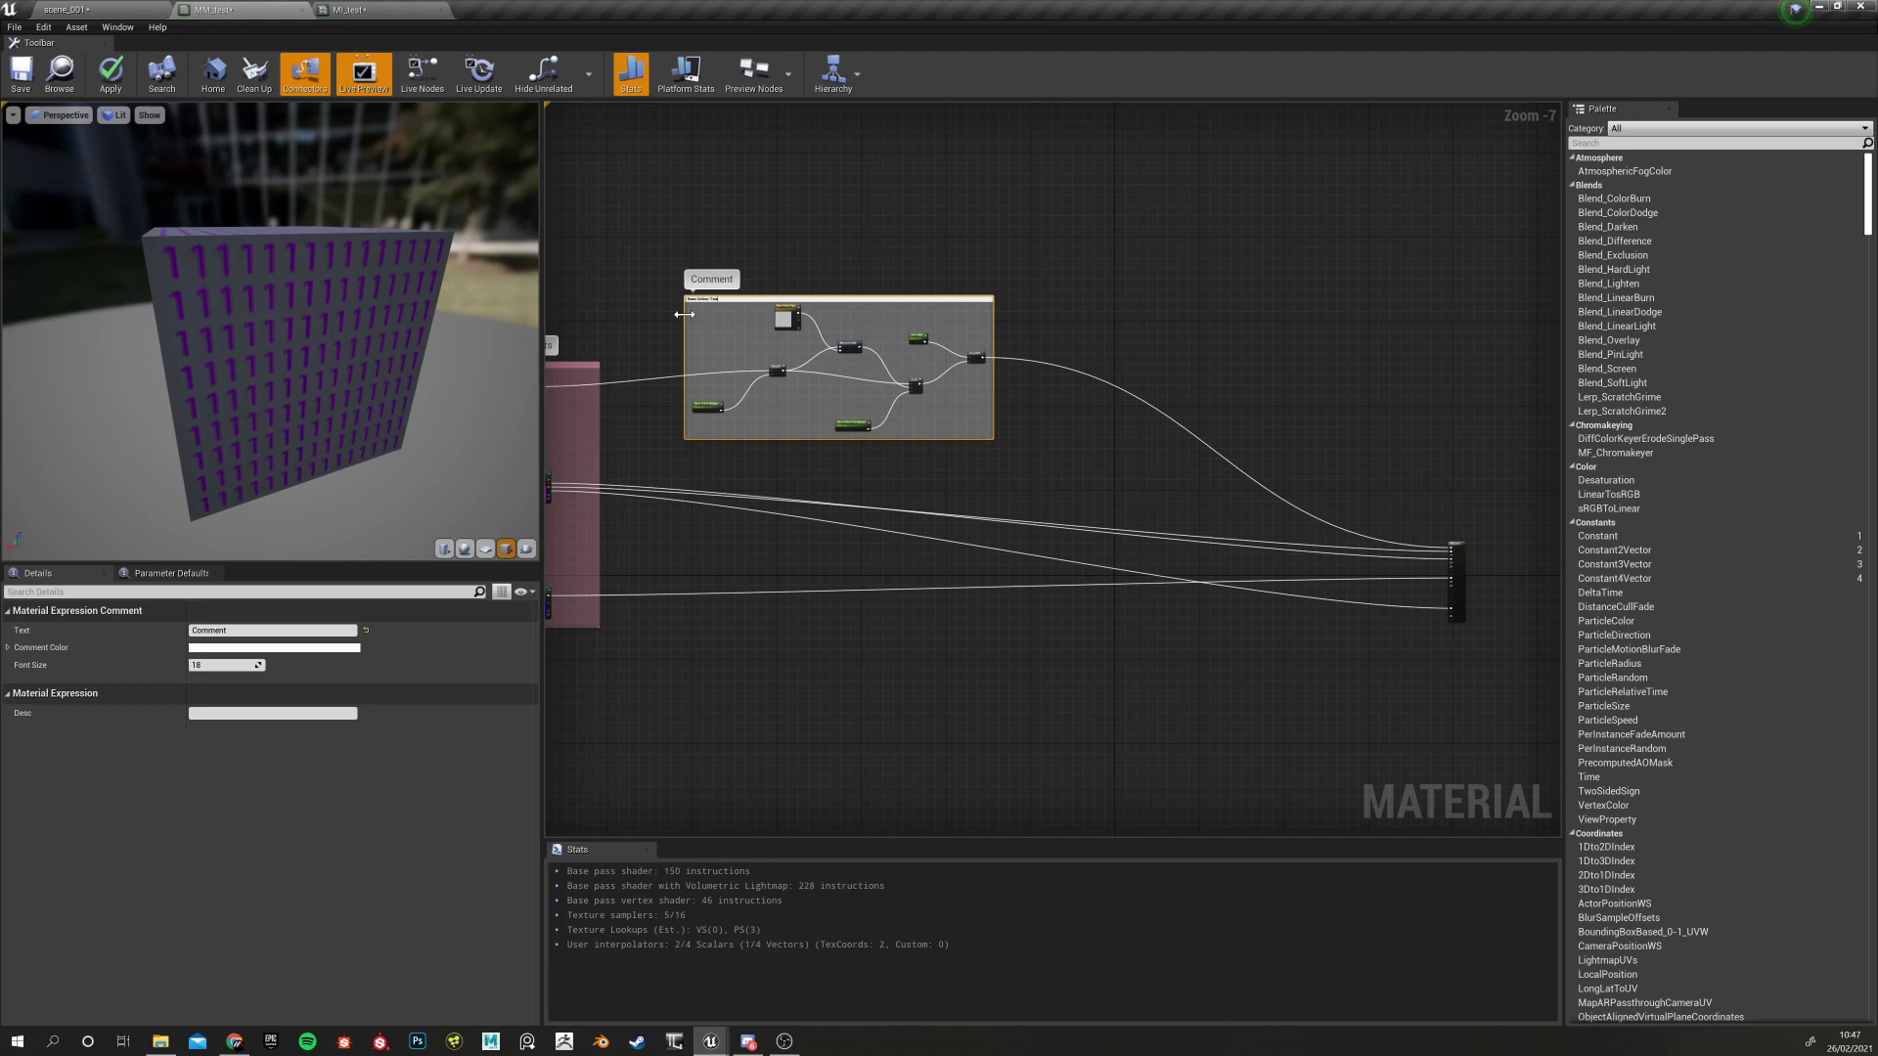
key("Return")
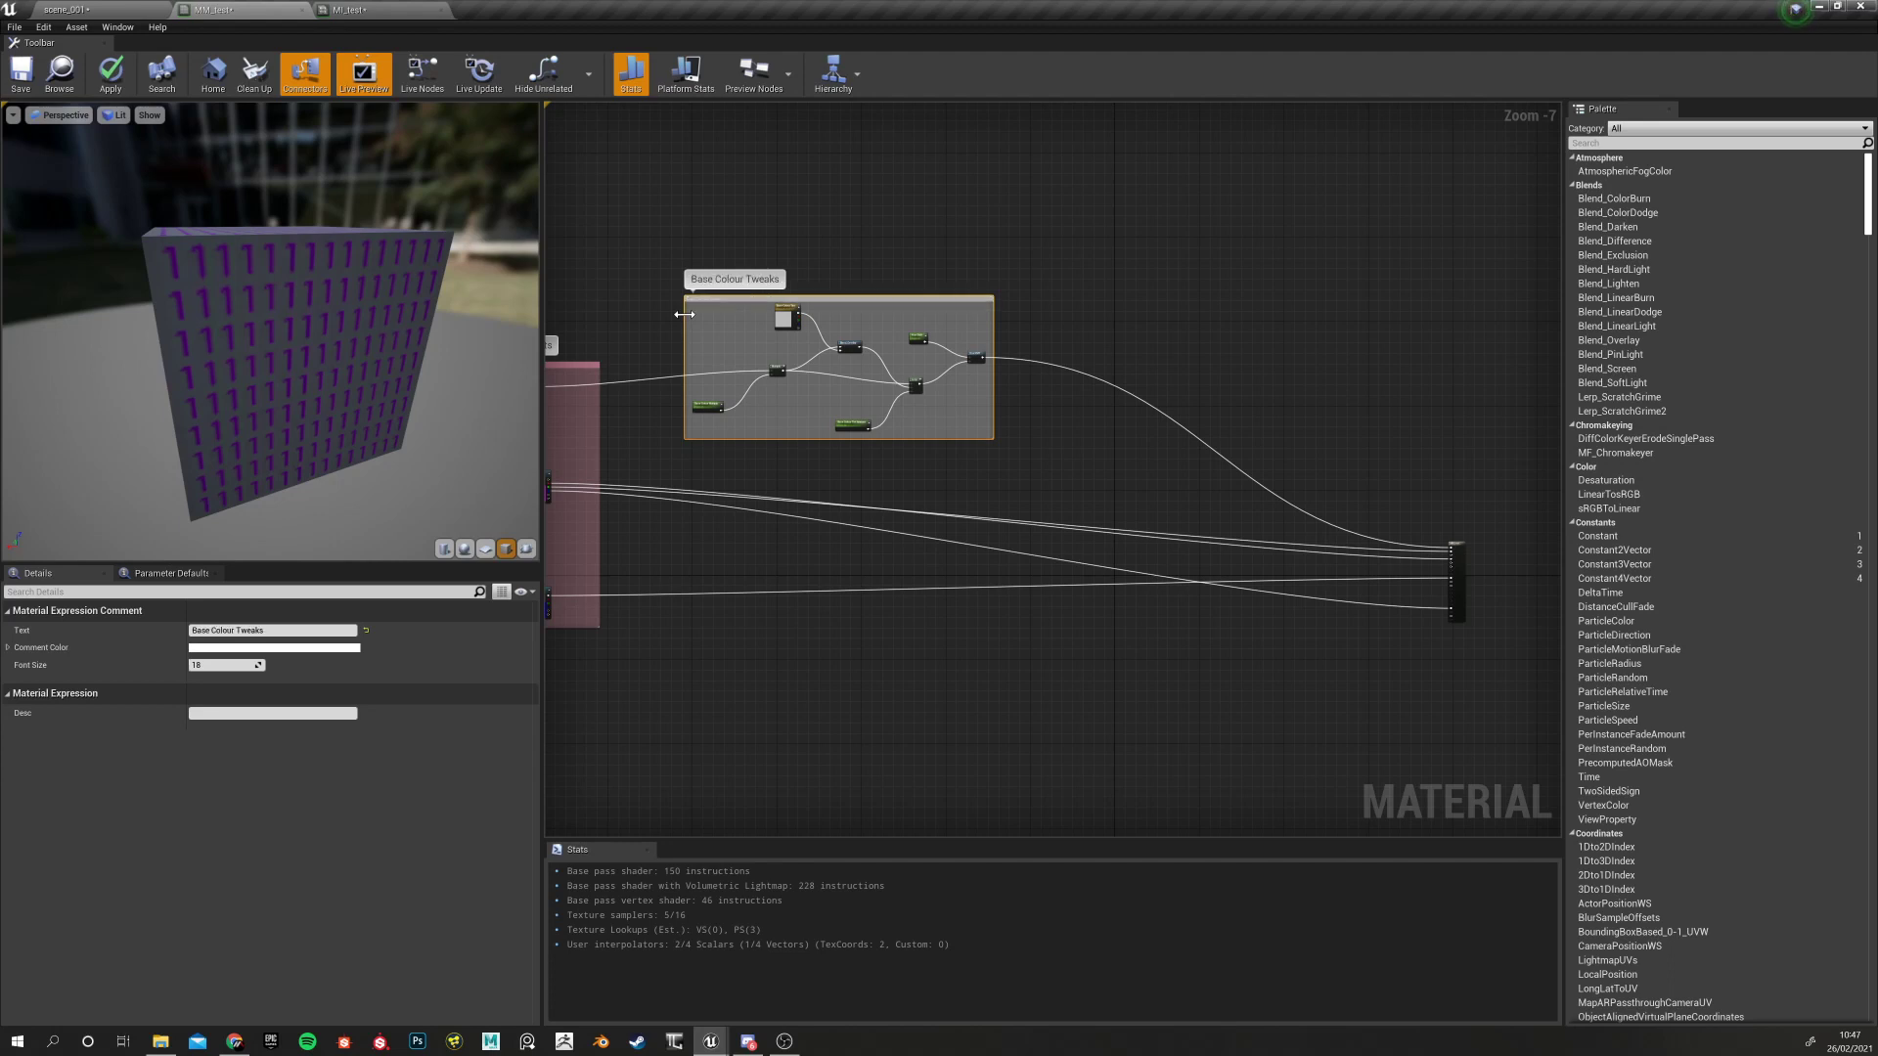
Tidy the Hue Shift parameter and HueShift function node inside the comment
scroll(853, 408, "up", 4)
scroll(761, 489, "down", 4)
scroll(777, 509, "up", 3)
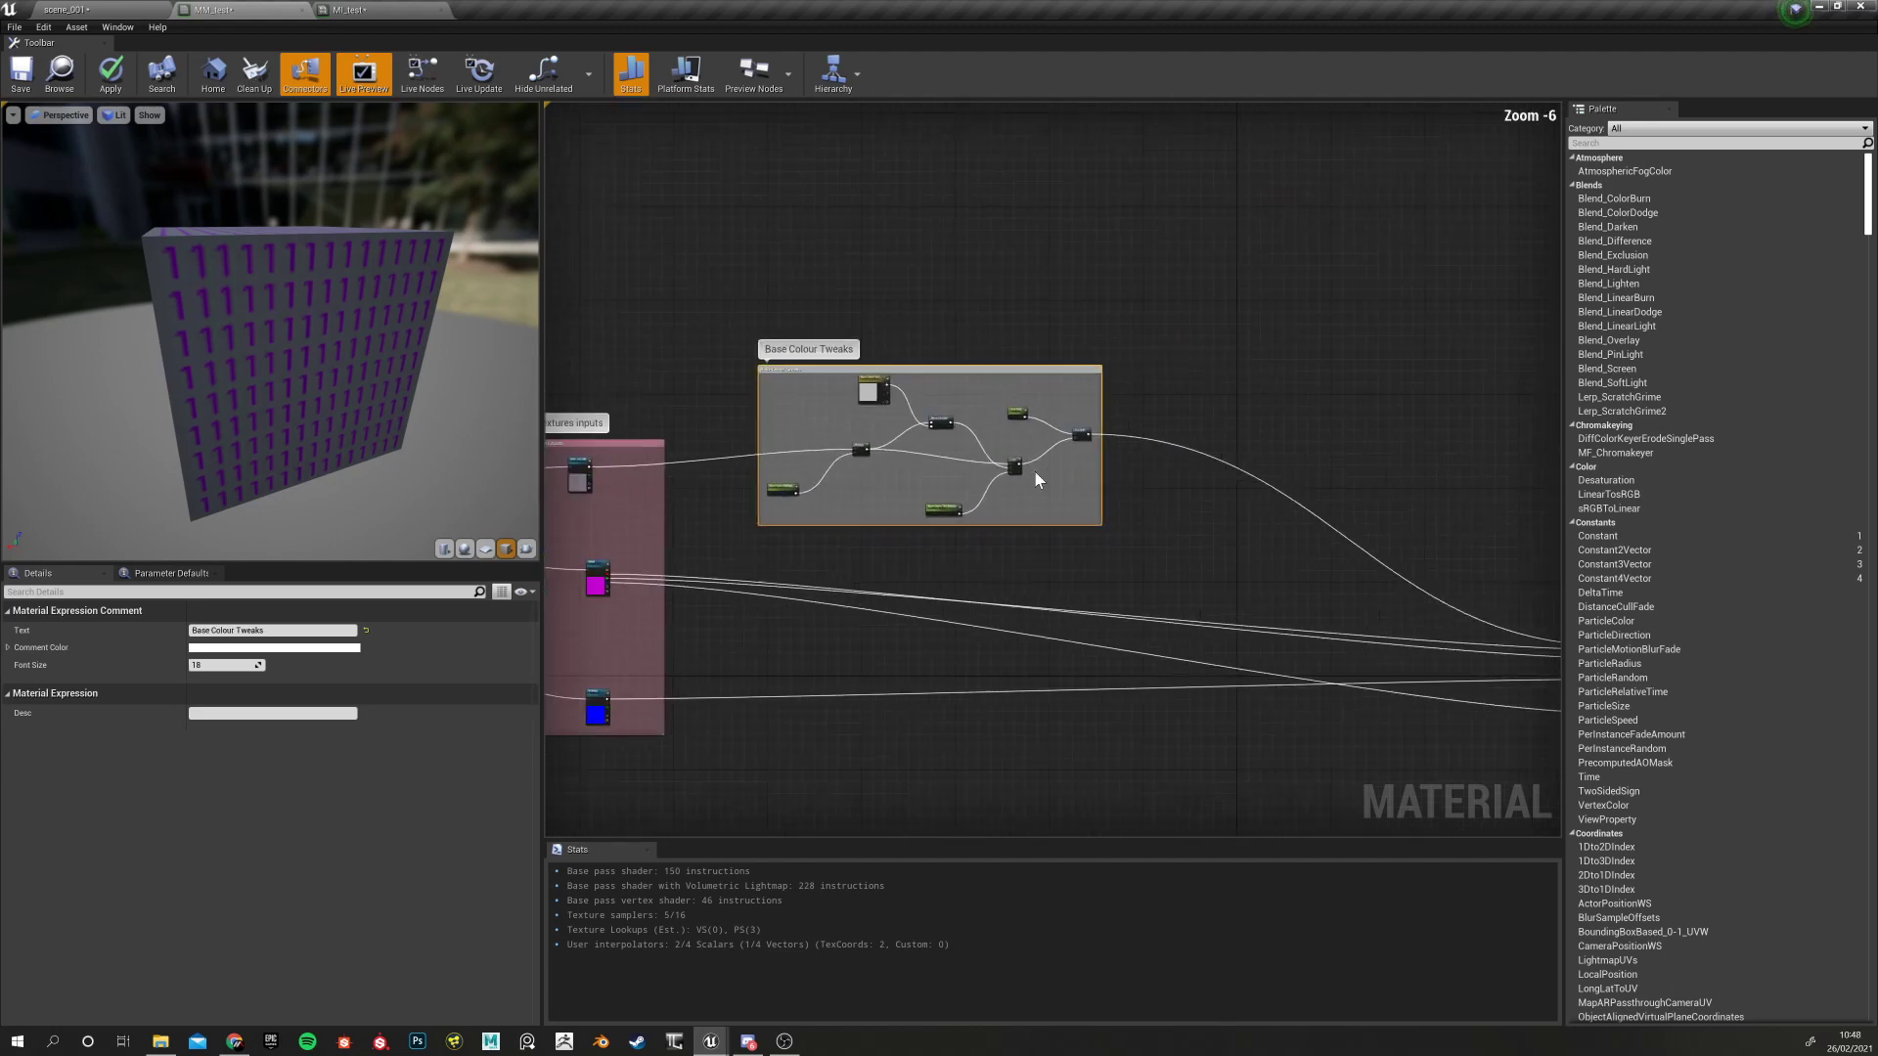
left_click(1083, 338)
left_click_drag(998, 351, 957, 316)
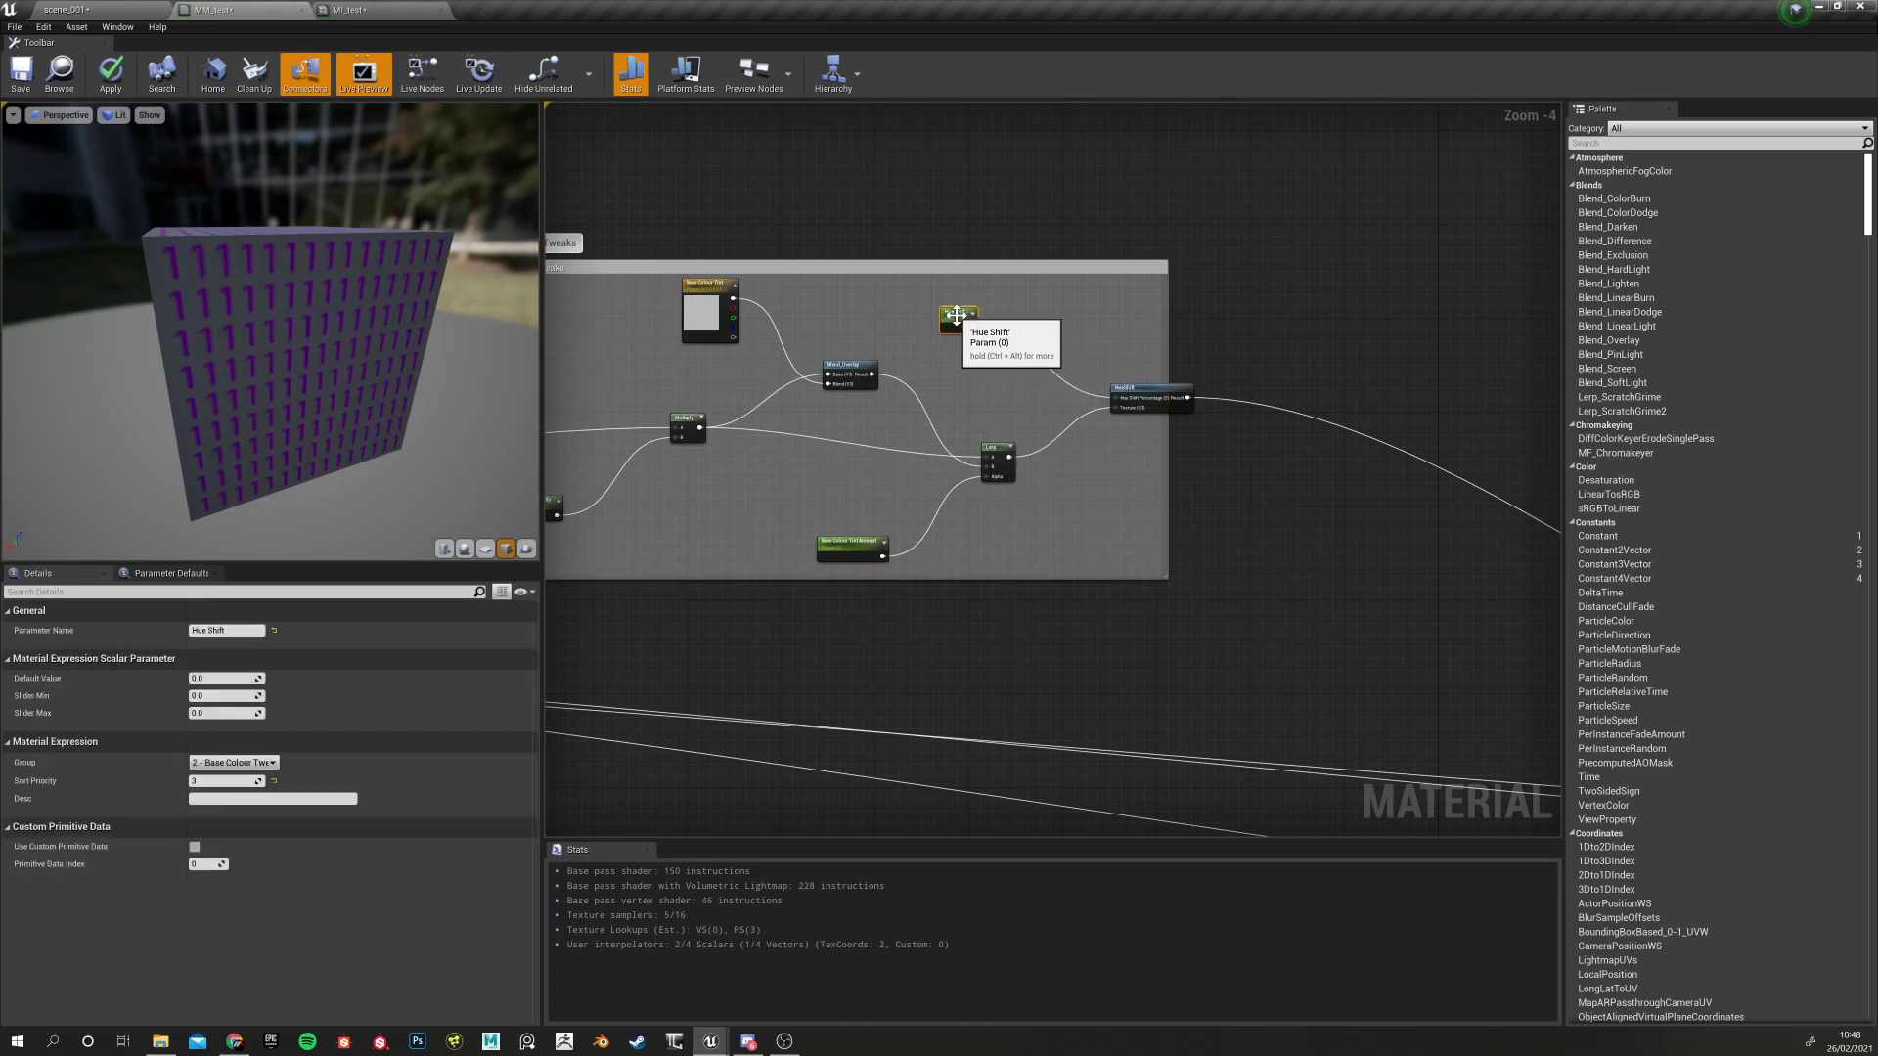
left_click_drag(1152, 397, 1069, 373)
scroll(1101, 475, "down", 4)
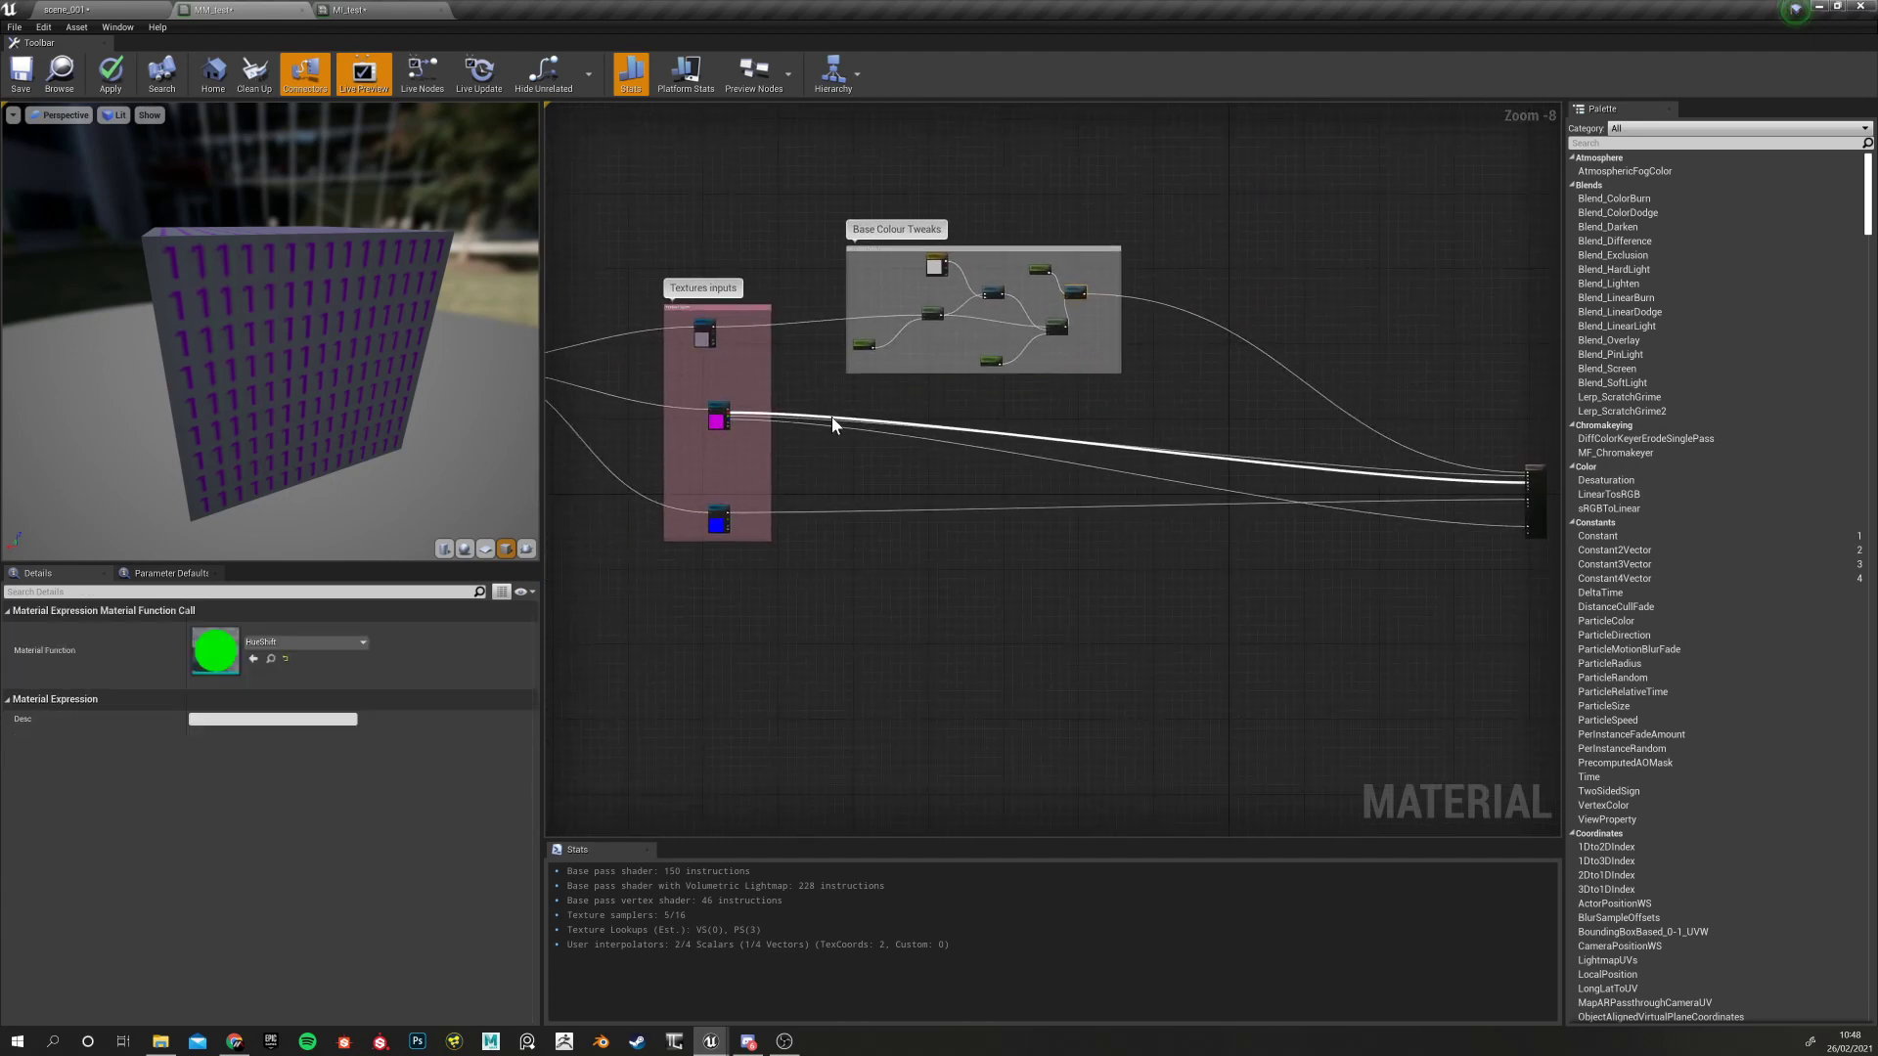
left_click(381, 9)
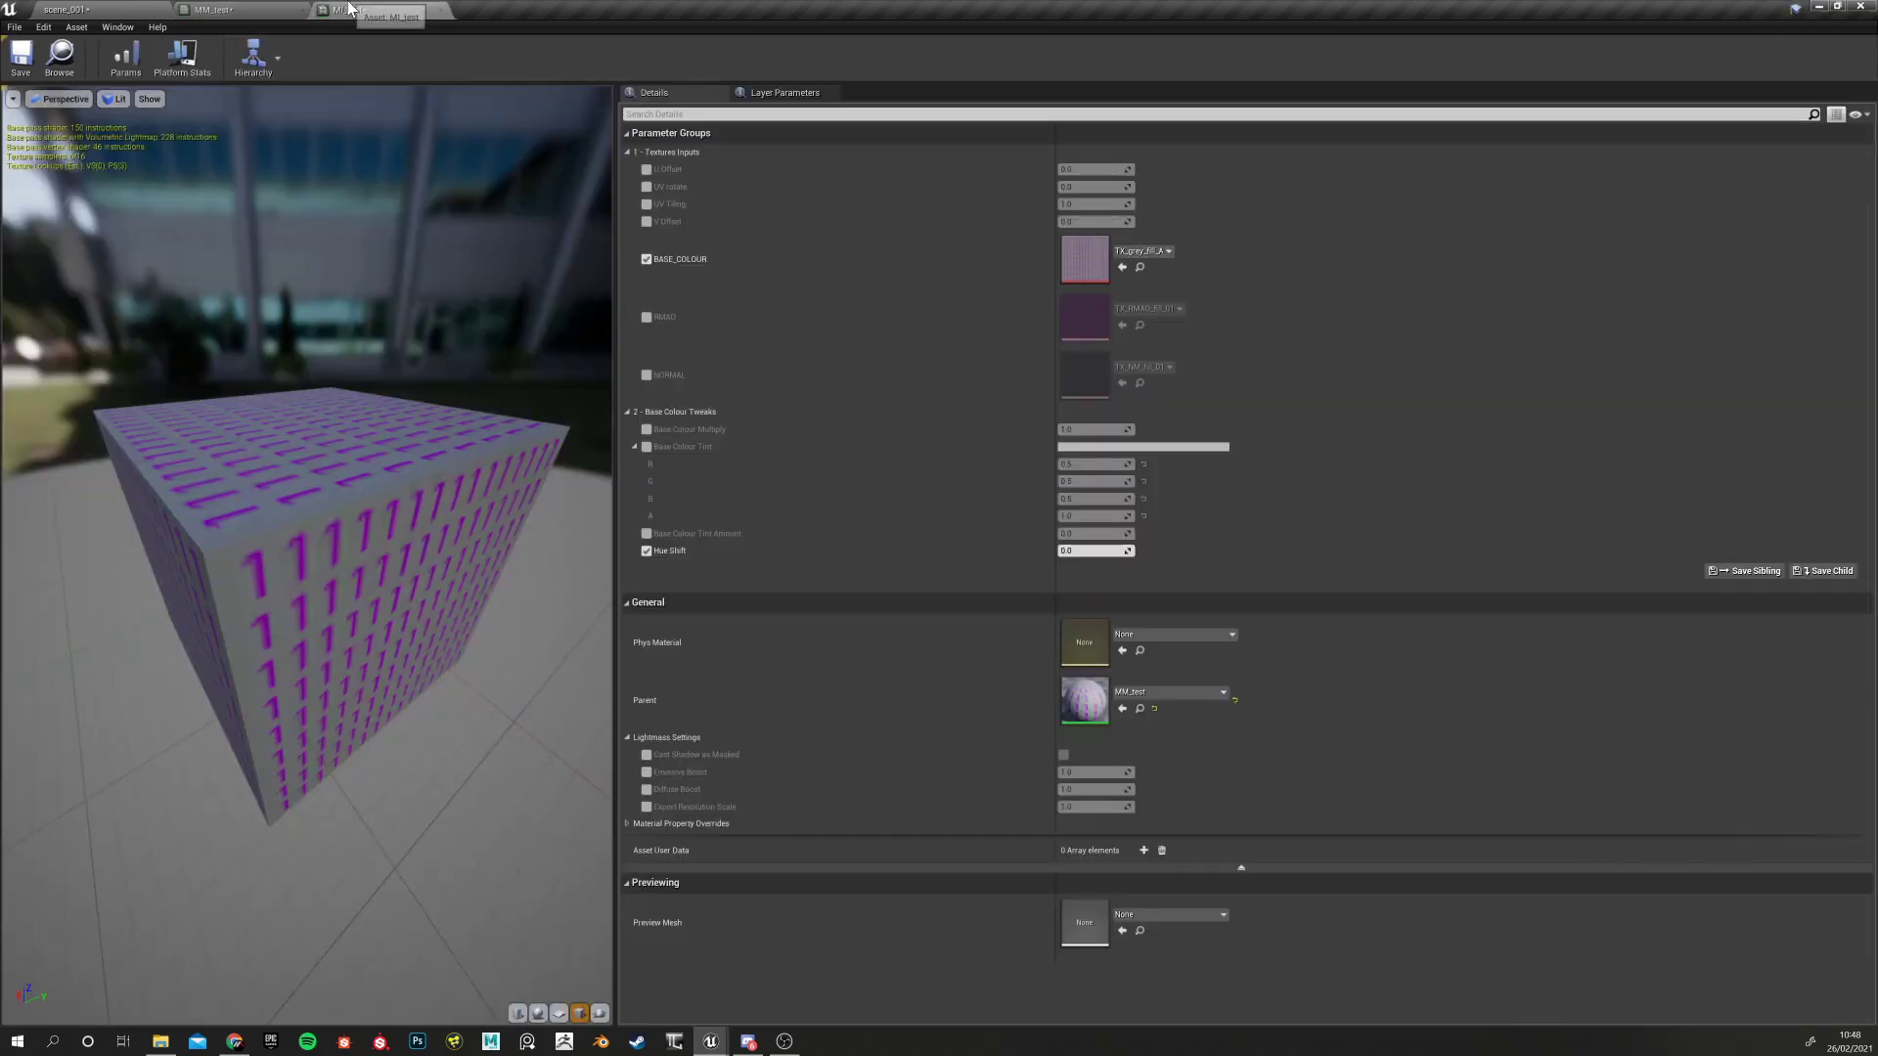
Apply the MM_test changes and check the result in MI_test and the scene_001 level
left_click(278, 8)
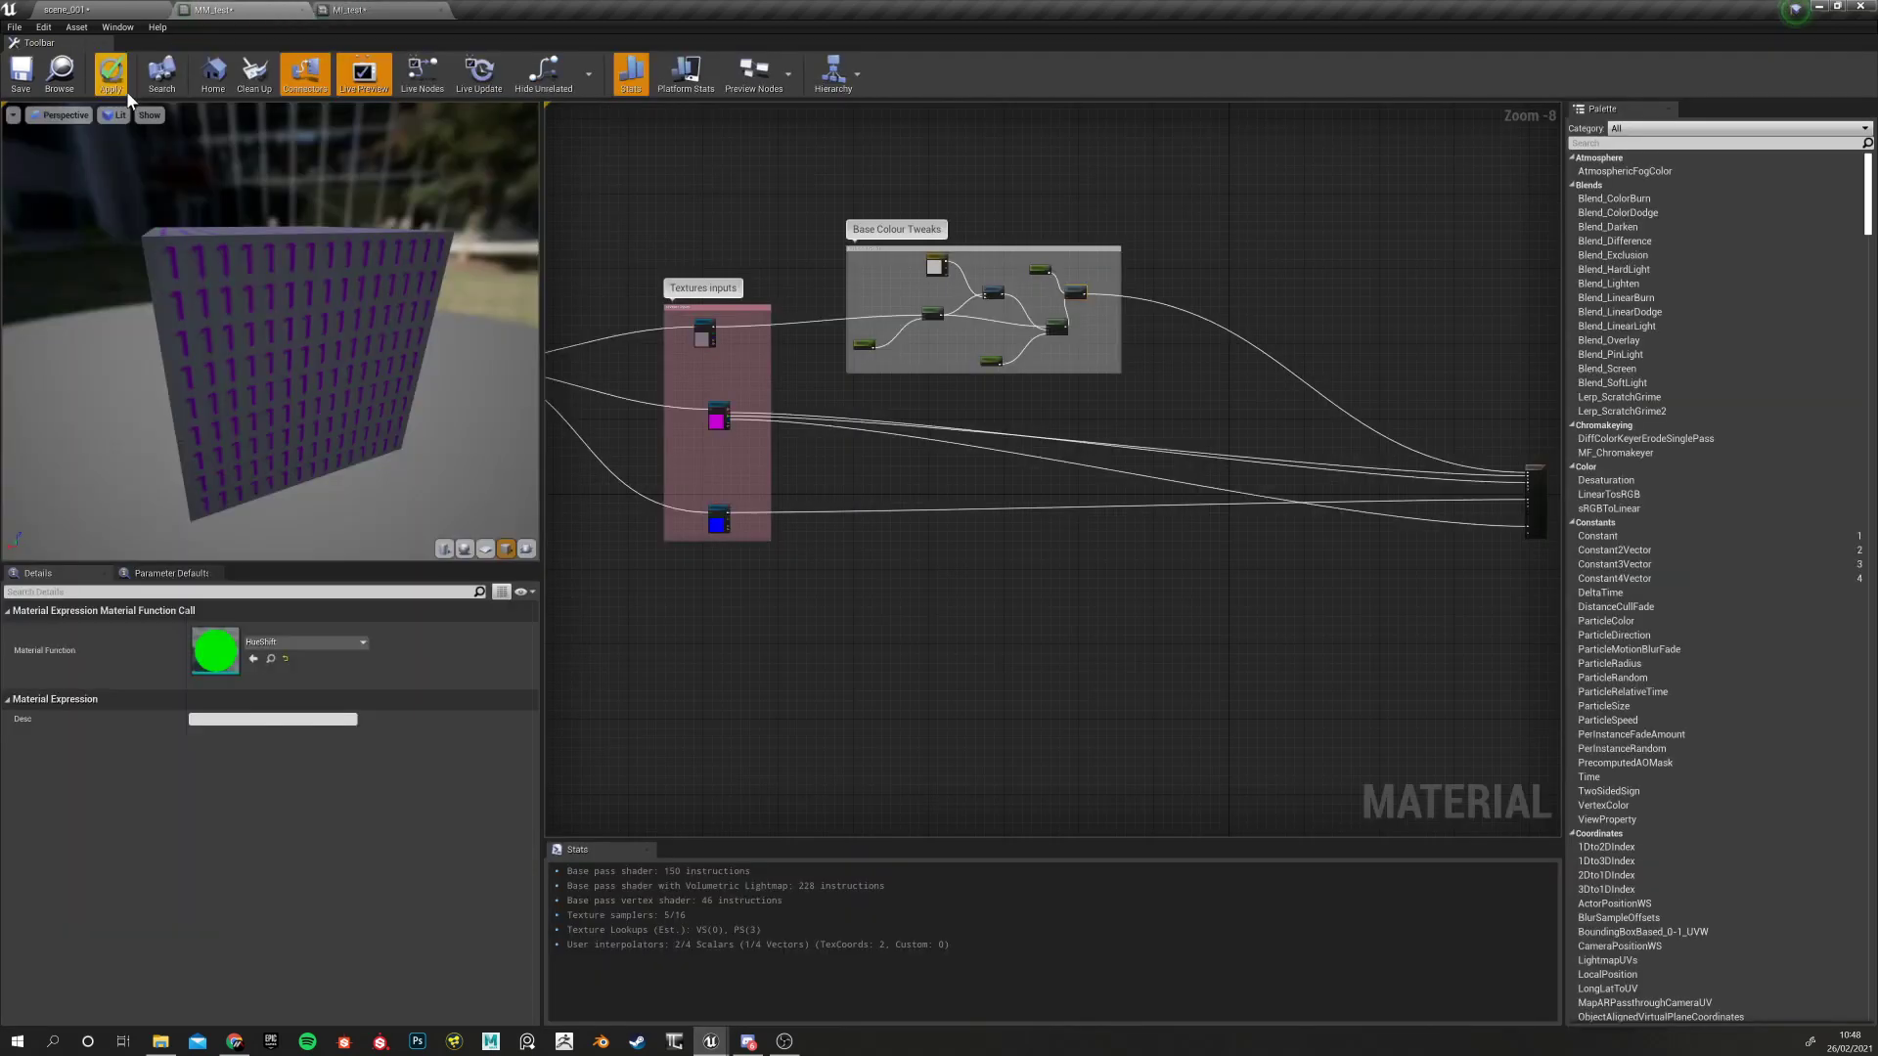
left_click(138, 83)
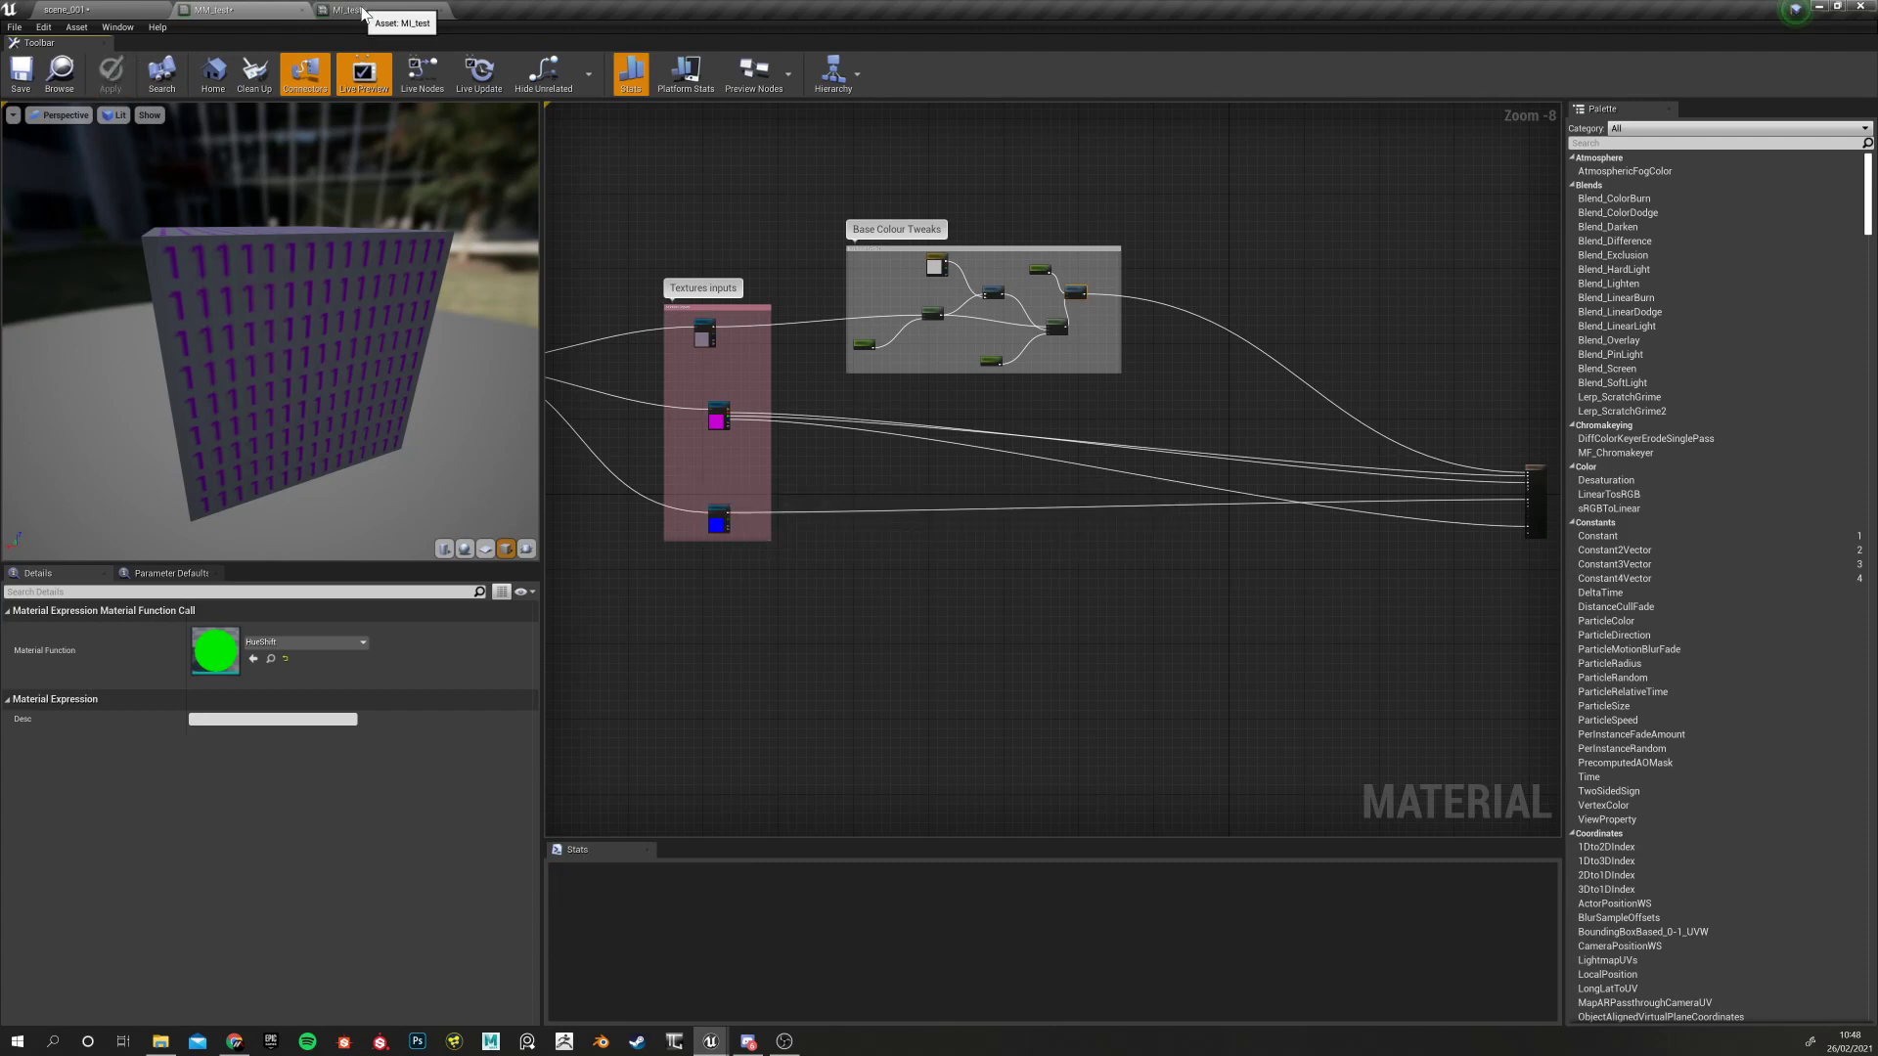
left_click(362, 10)
left_click(130, 9)
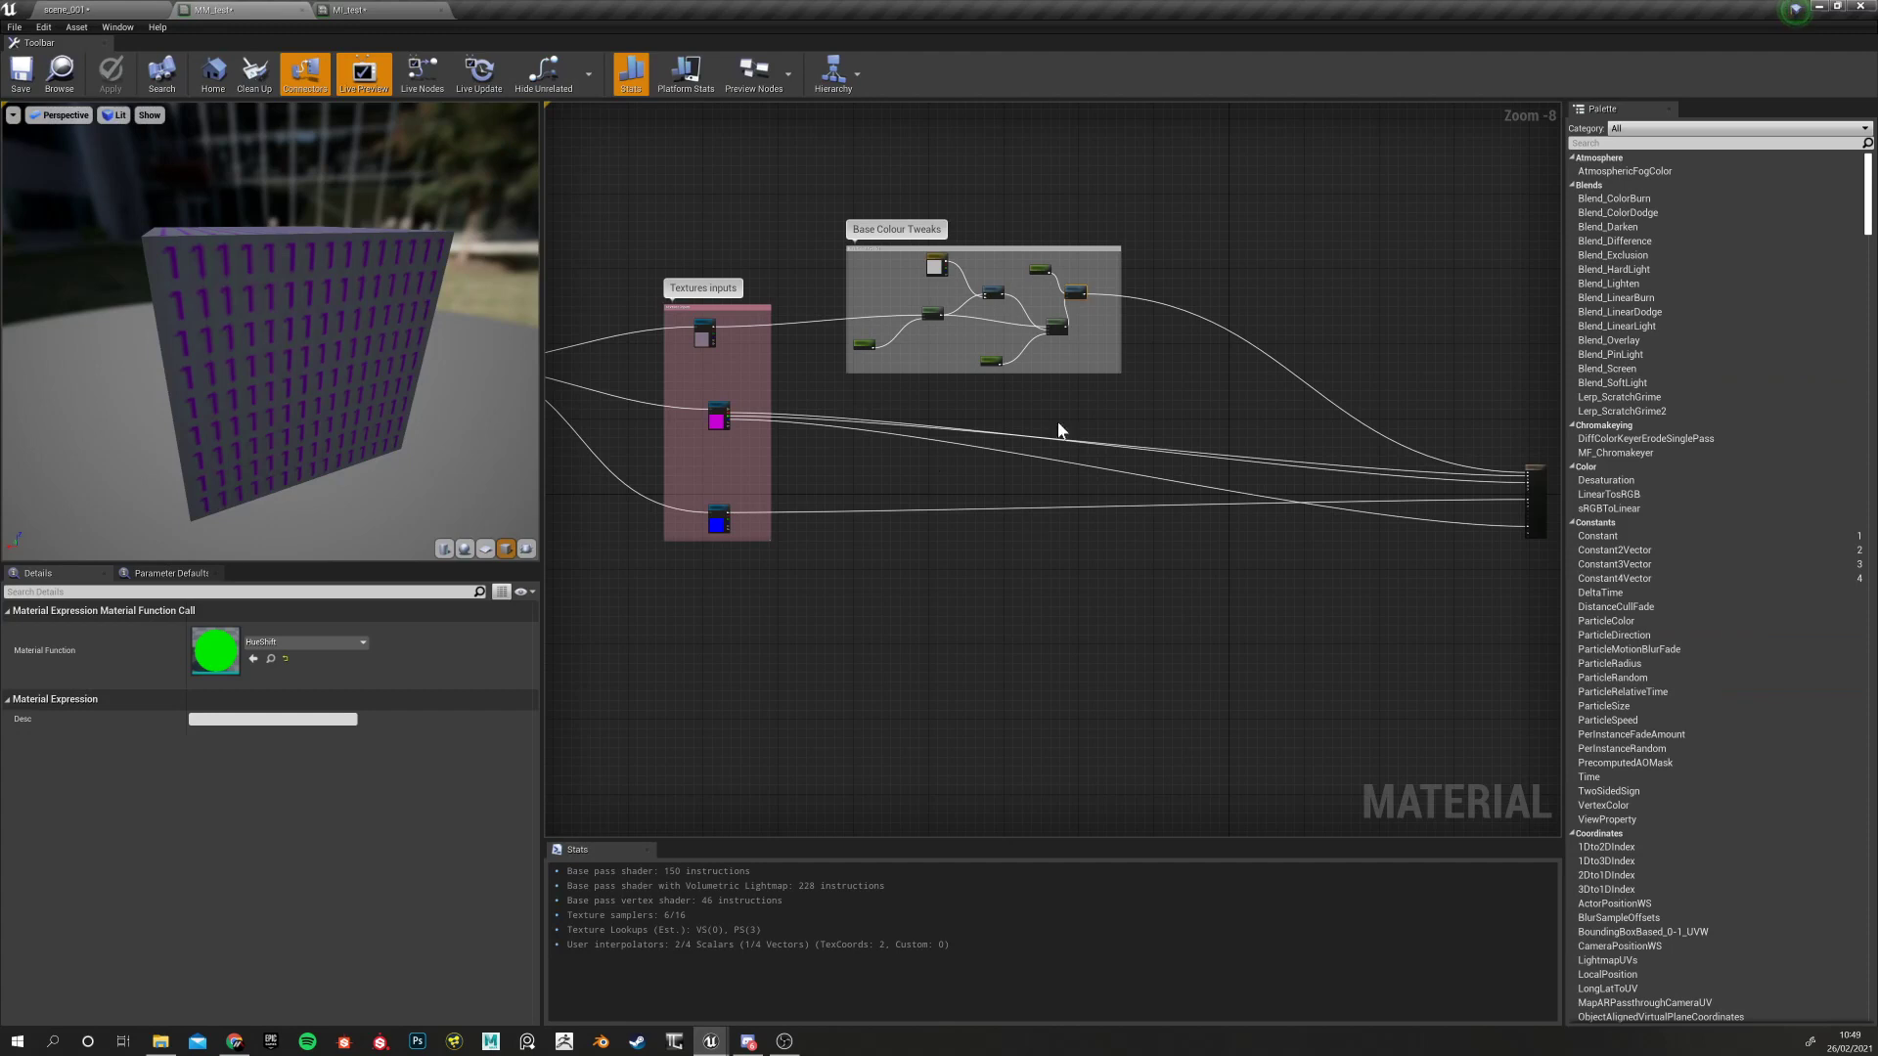
Move the Base Colour Tweaks comment group up and to the right
right_click_drag(977, 398, 979, 400)
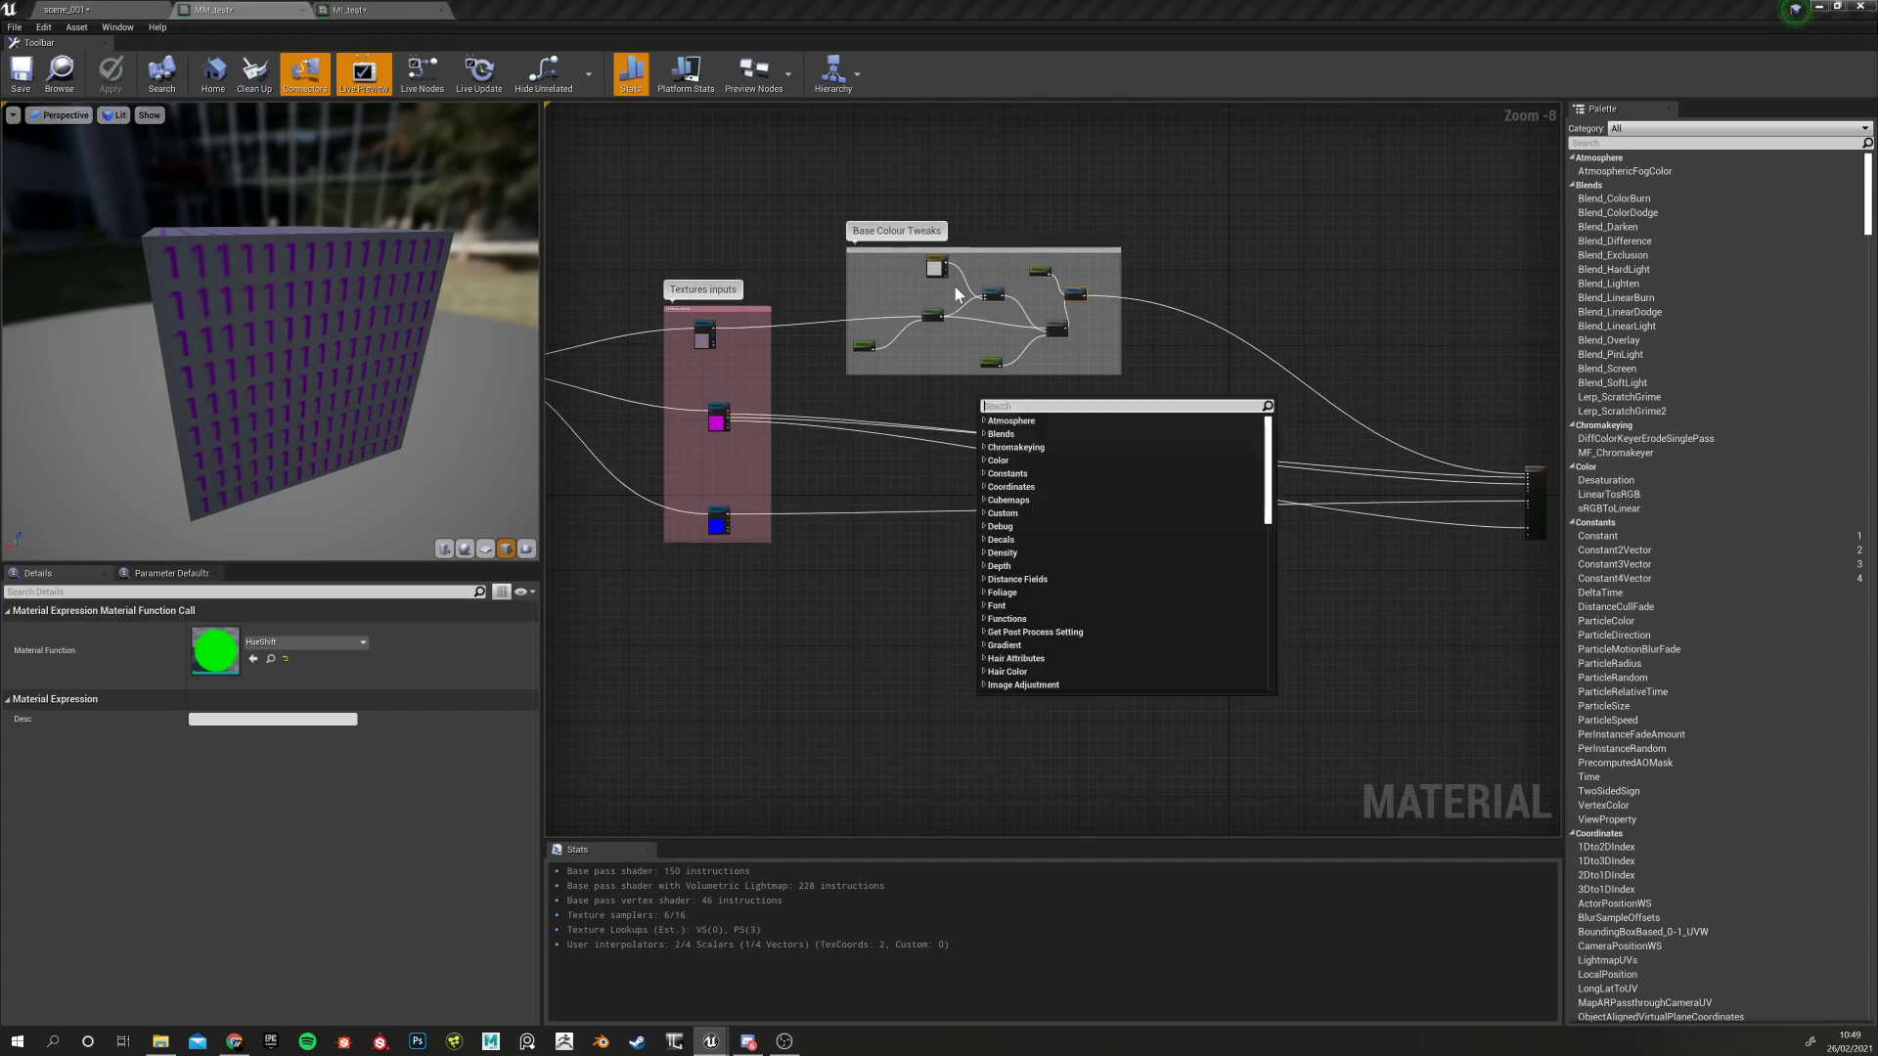
left_click(971, 224)
left_click_drag(975, 250, 1006, 133)
left_click(106, 8)
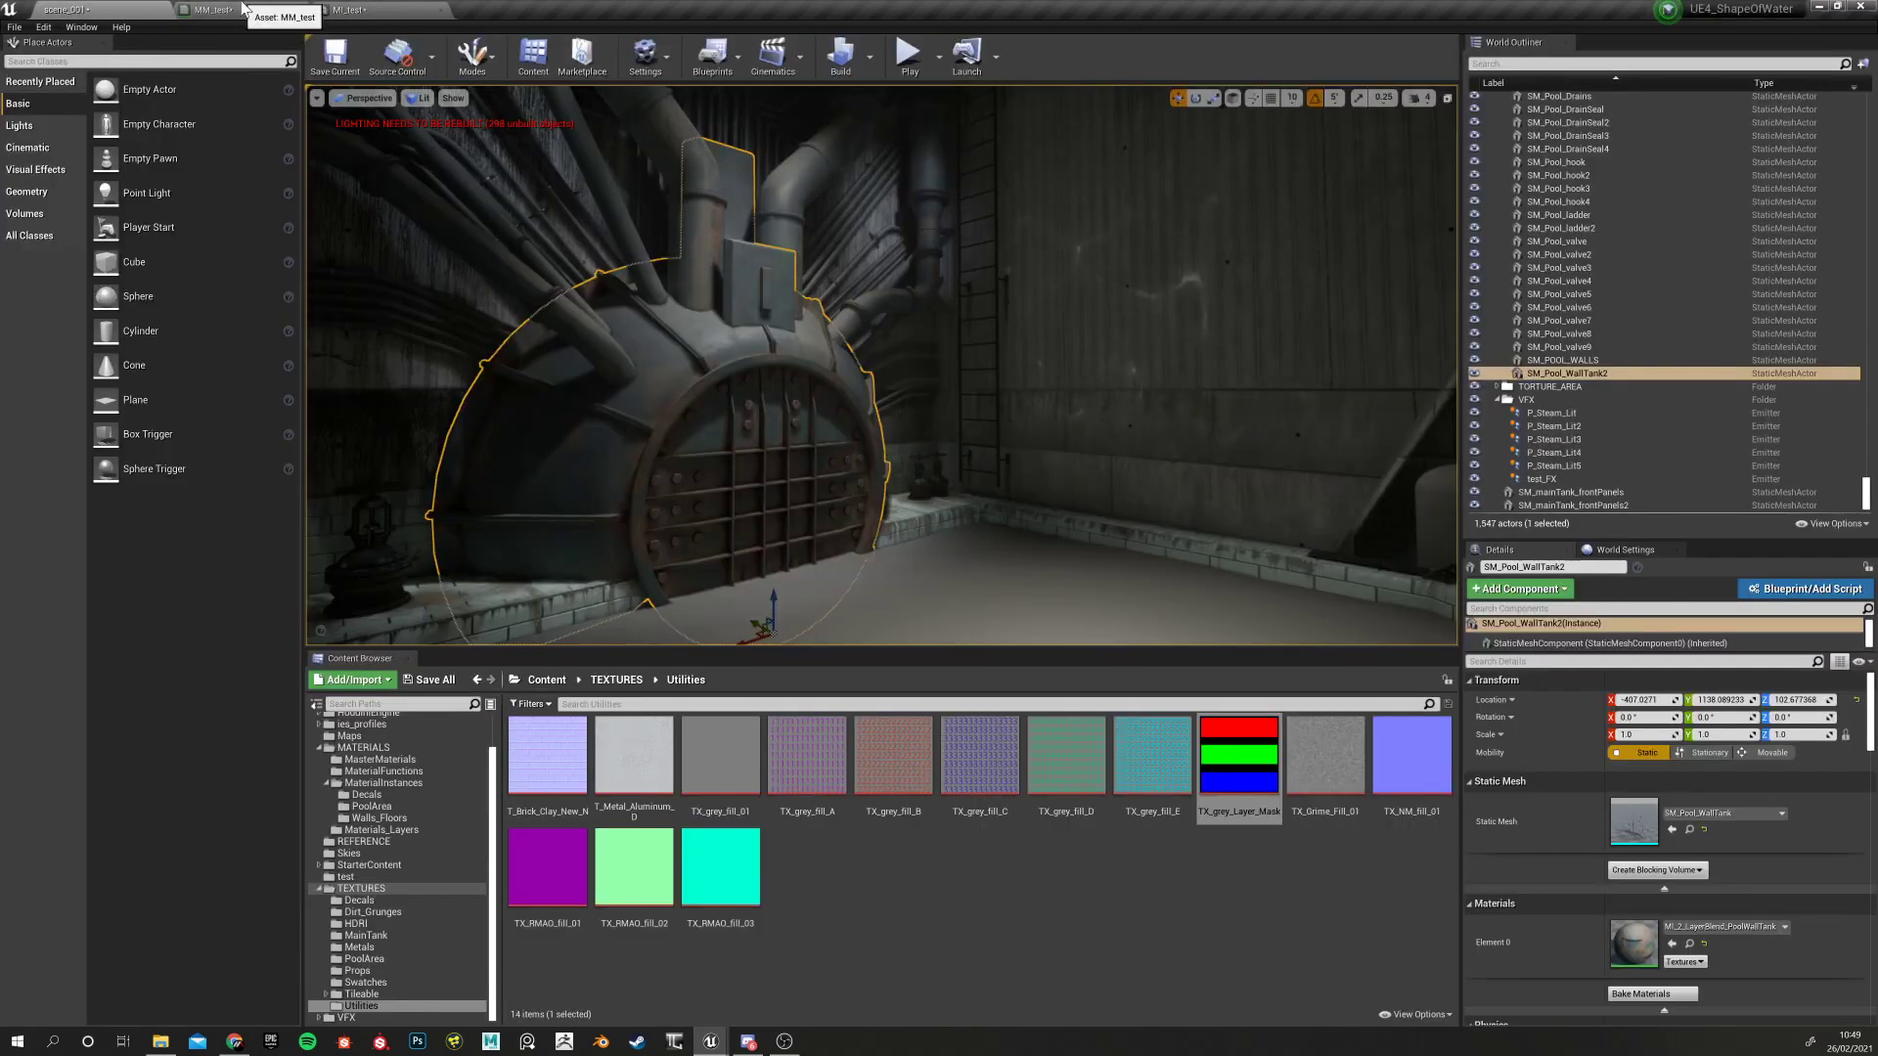
left_click(244, 9)
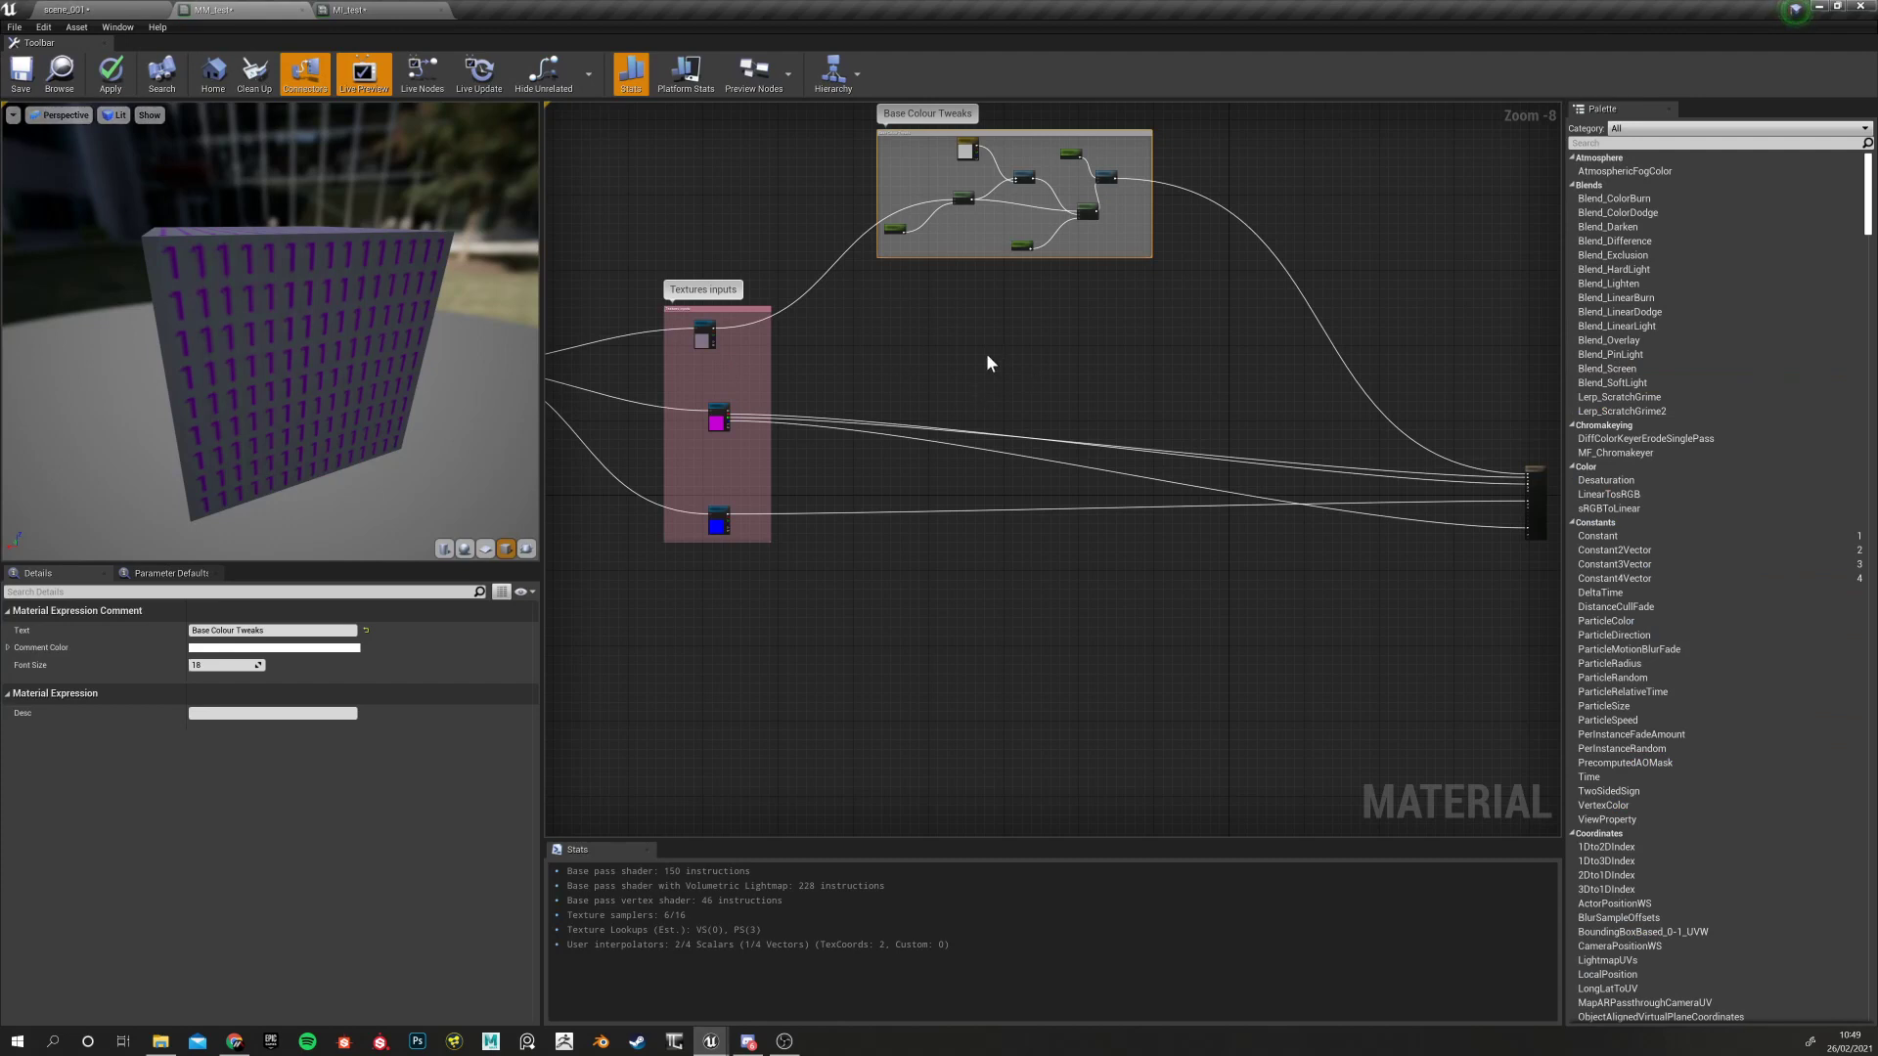
Navigate to the Textures inputs comment and select the RMAO texture parameter to see its details
scroll(919, 369, "down", 3)
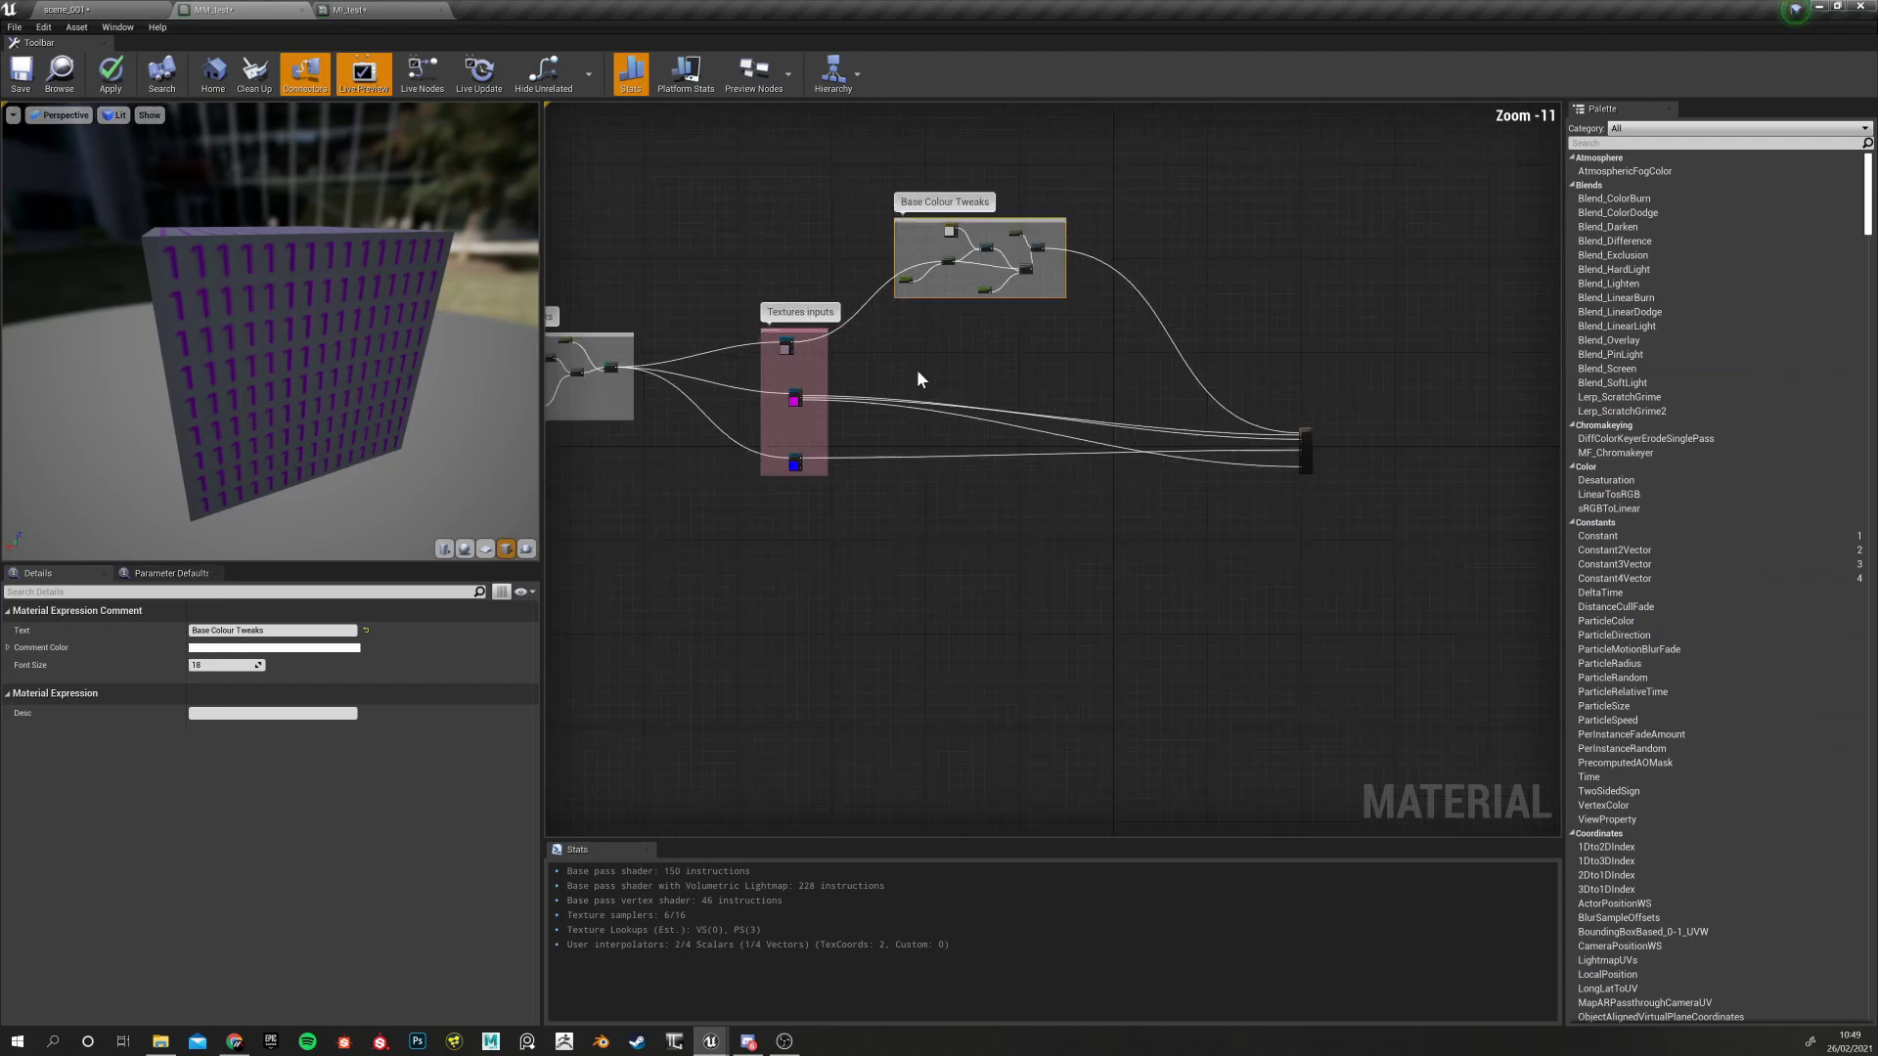
scroll(934, 381, "up", 7)
scroll(880, 410, "down", 4)
right_click_drag(859, 423, 936, 425)
scroll(837, 344, "up", 4)
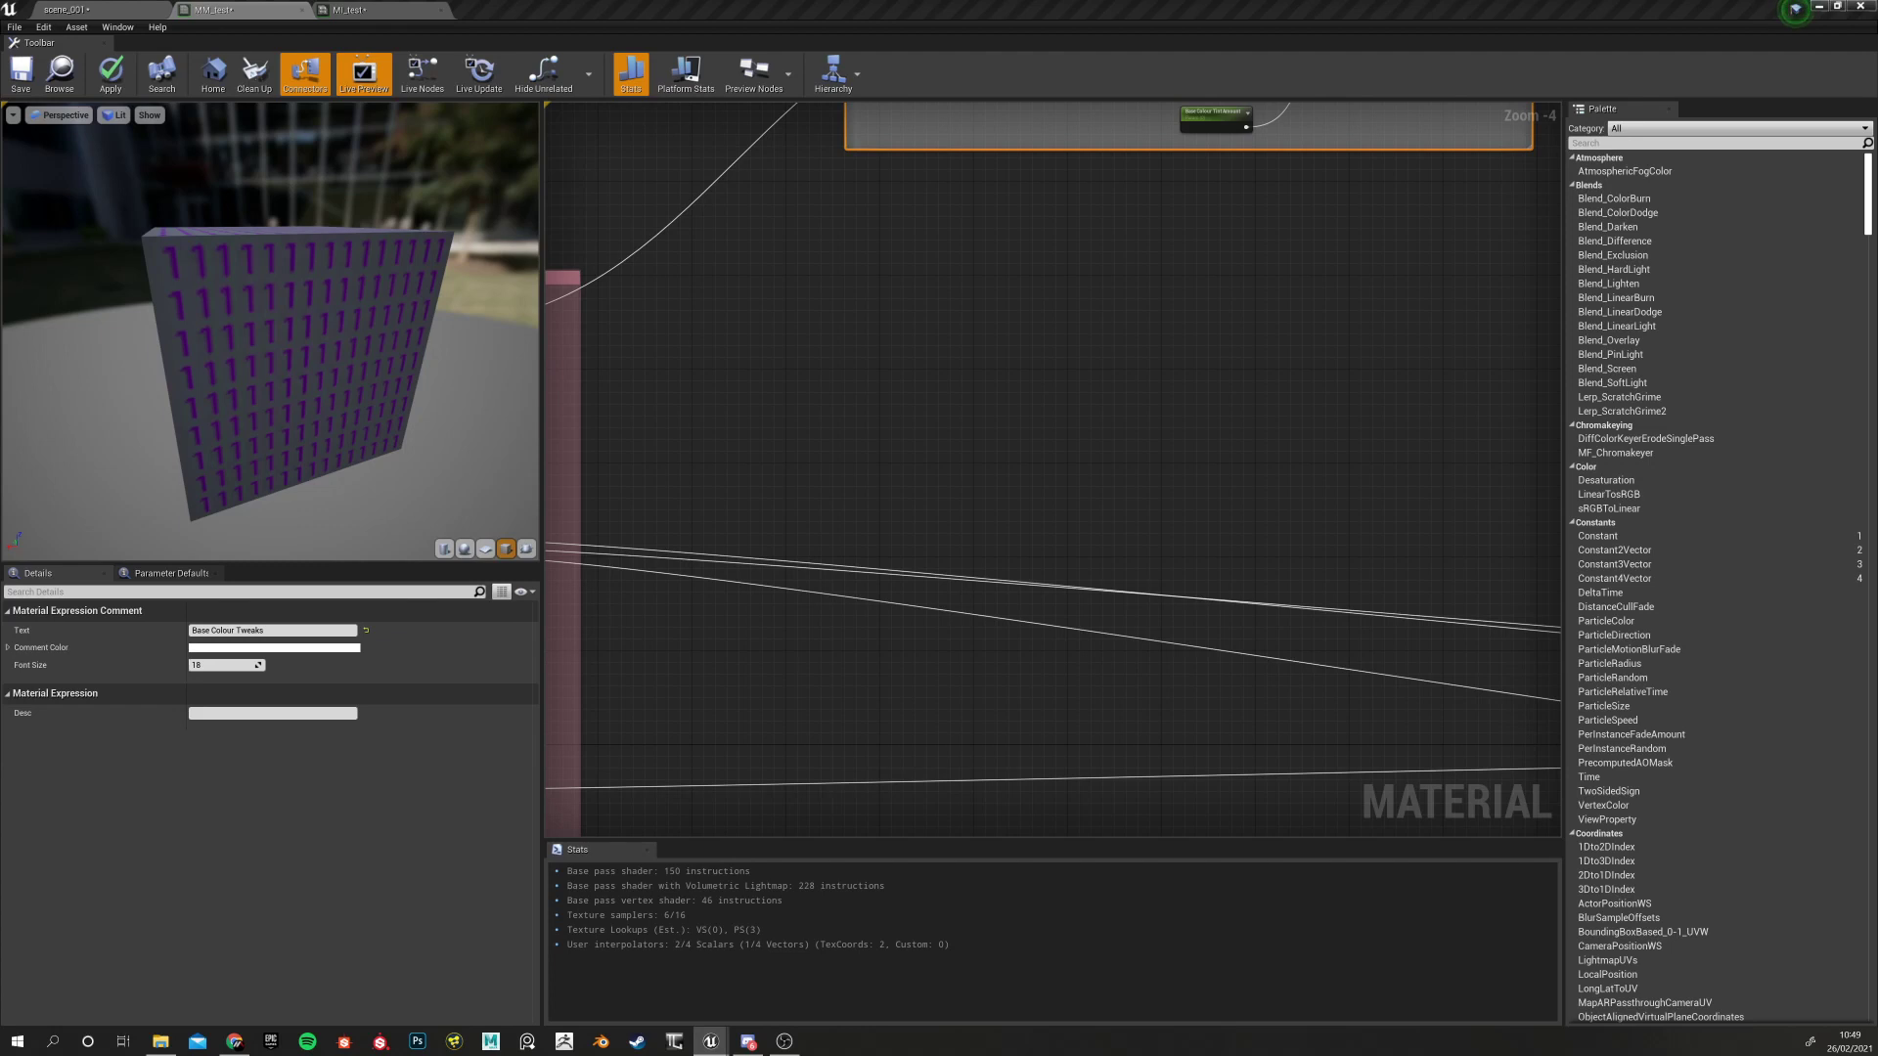
scroll(783, 328, "down", 2)
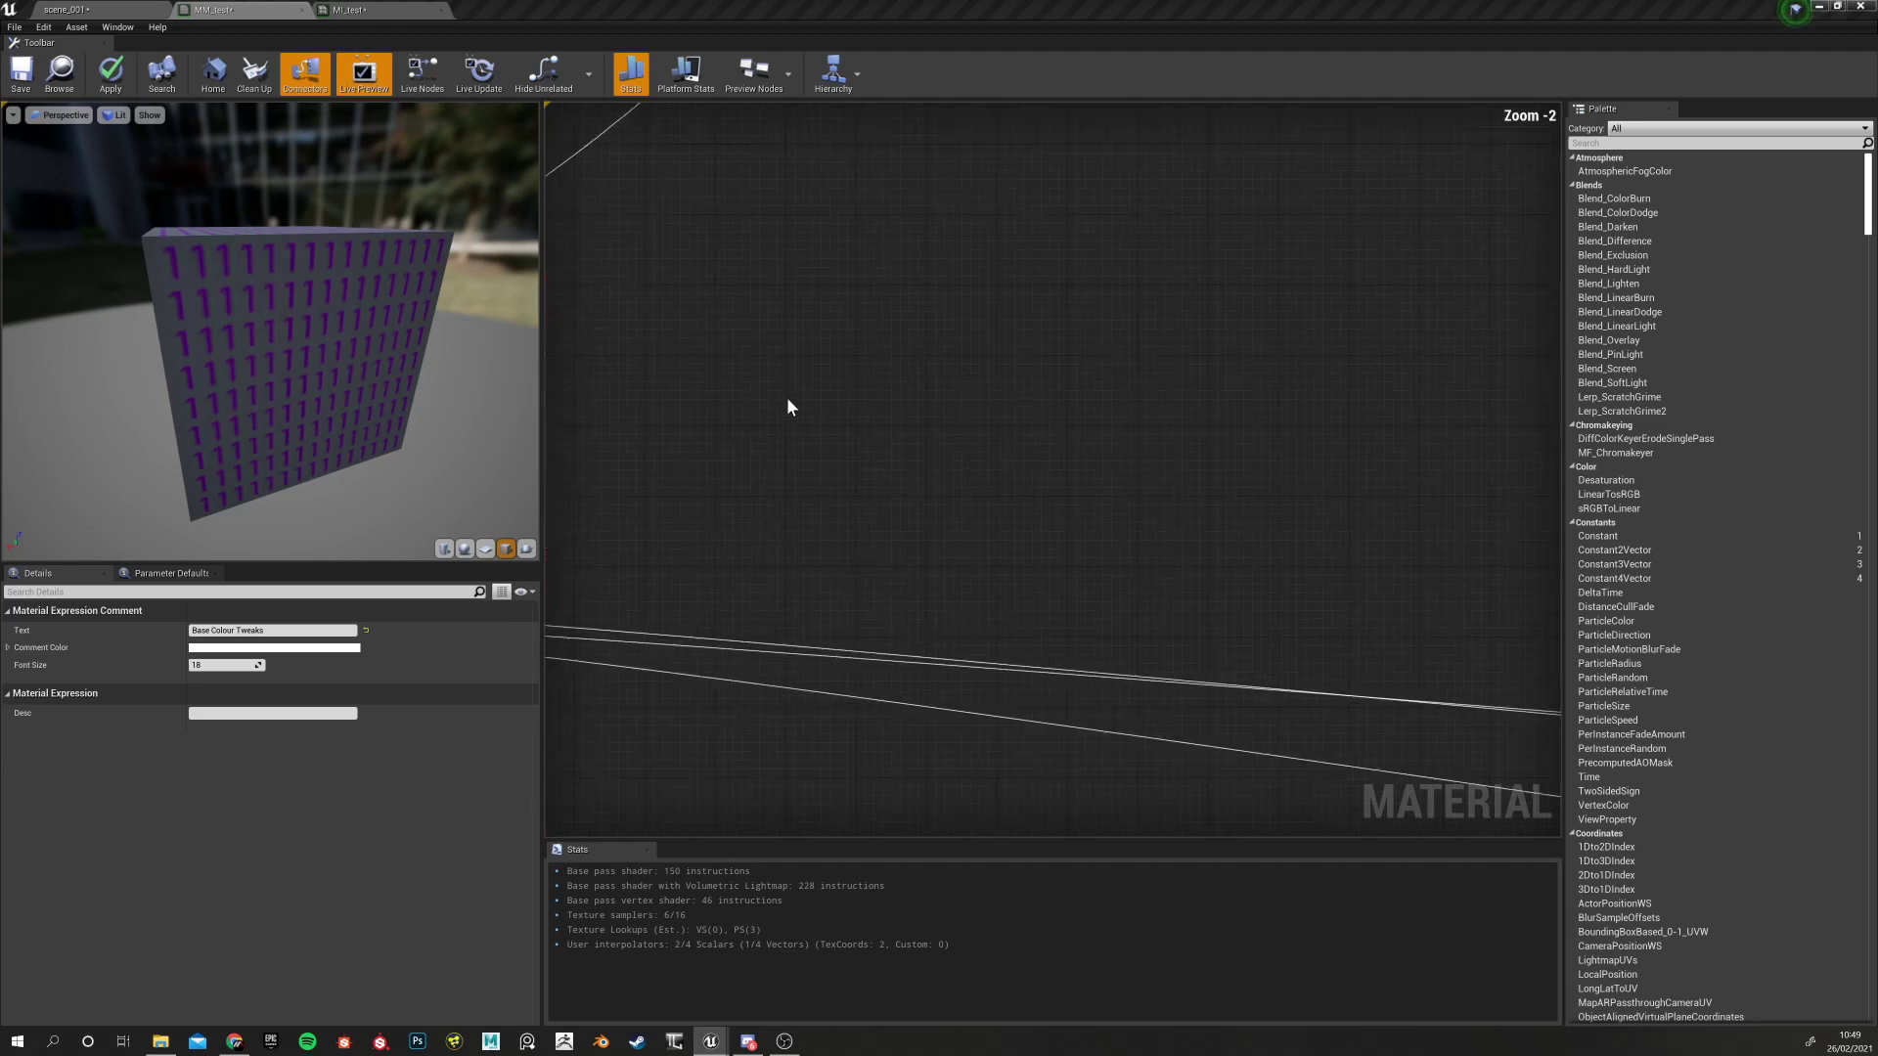
scroll(698, 429, "up", 3)
right_click_drag(697, 429, 738, 486)
scroll(862, 533, "down", 3)
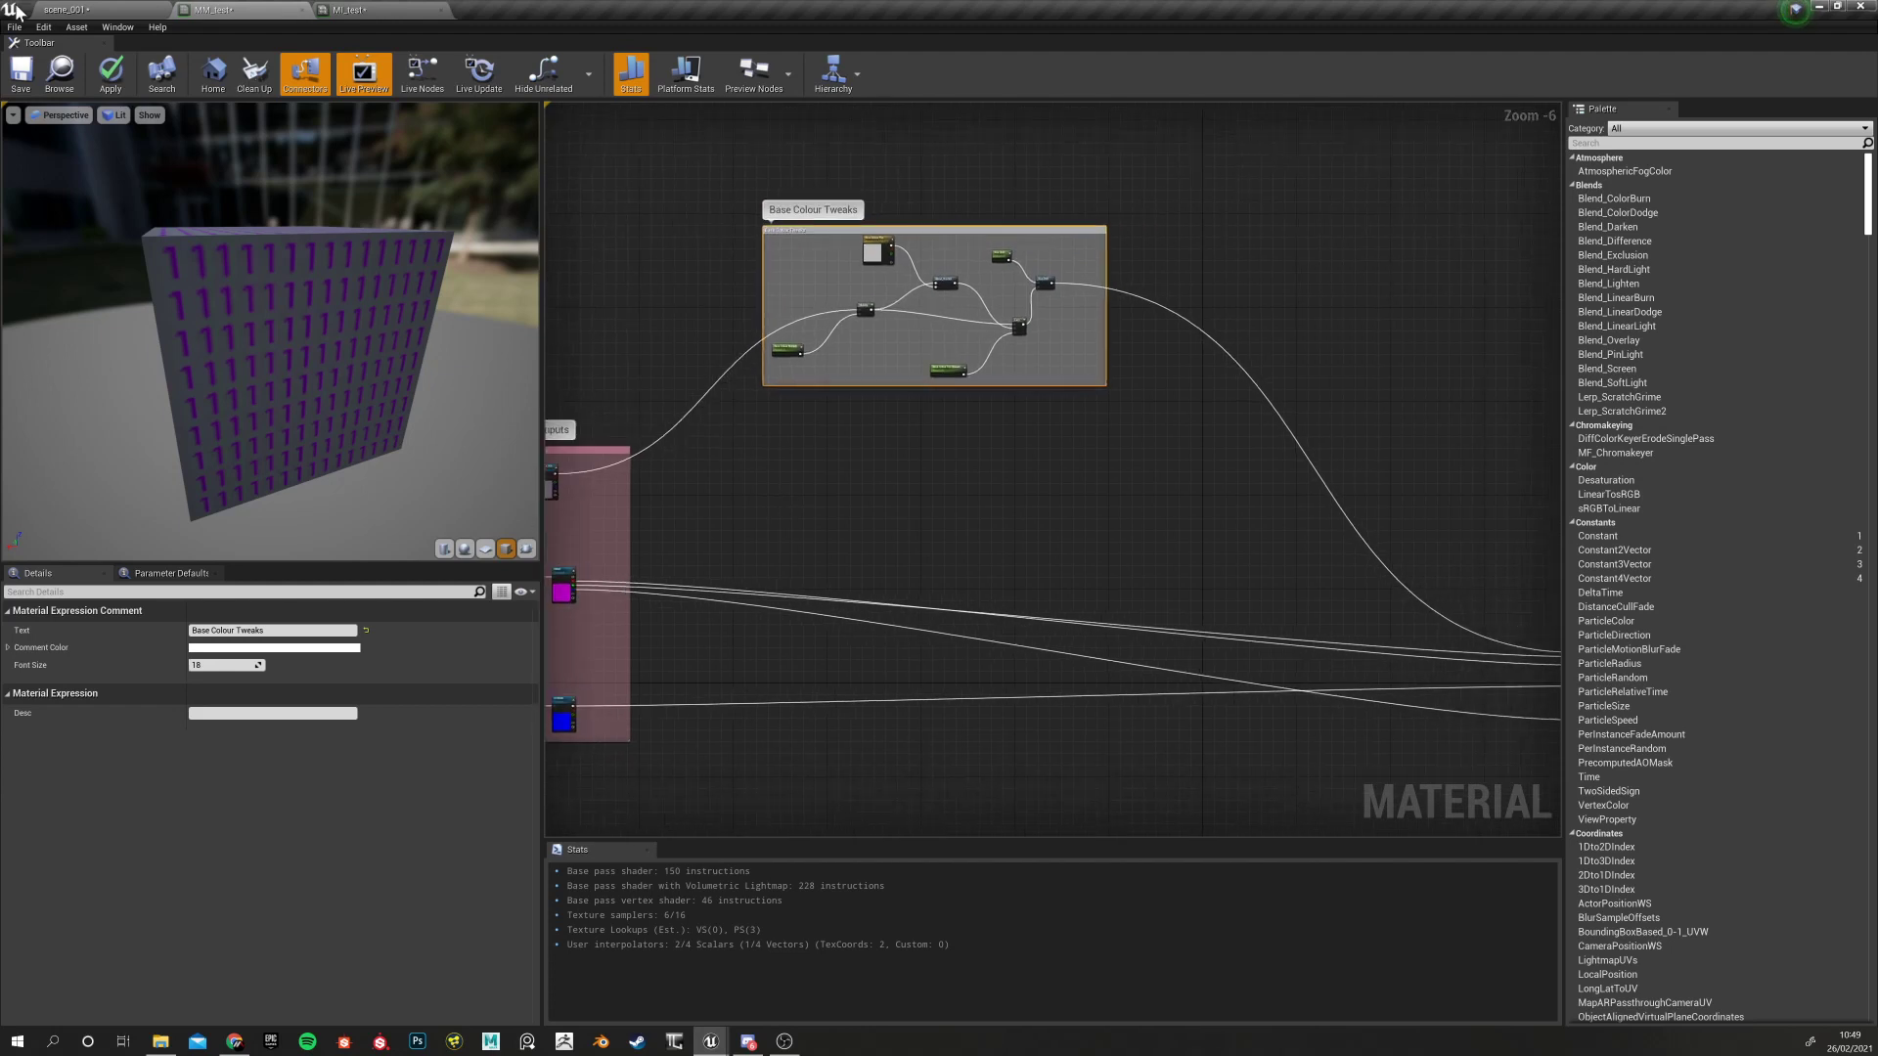
right_click_drag(787, 503, 877, 407)
scroll(804, 462, "down", 2)
scroll(824, 403, "up", 1)
scroll(825, 403, "up", 2)
scroll(906, 519, "down", 2)
scroll(921, 536, "up", 4)
scroll(884, 414, "down", 2)
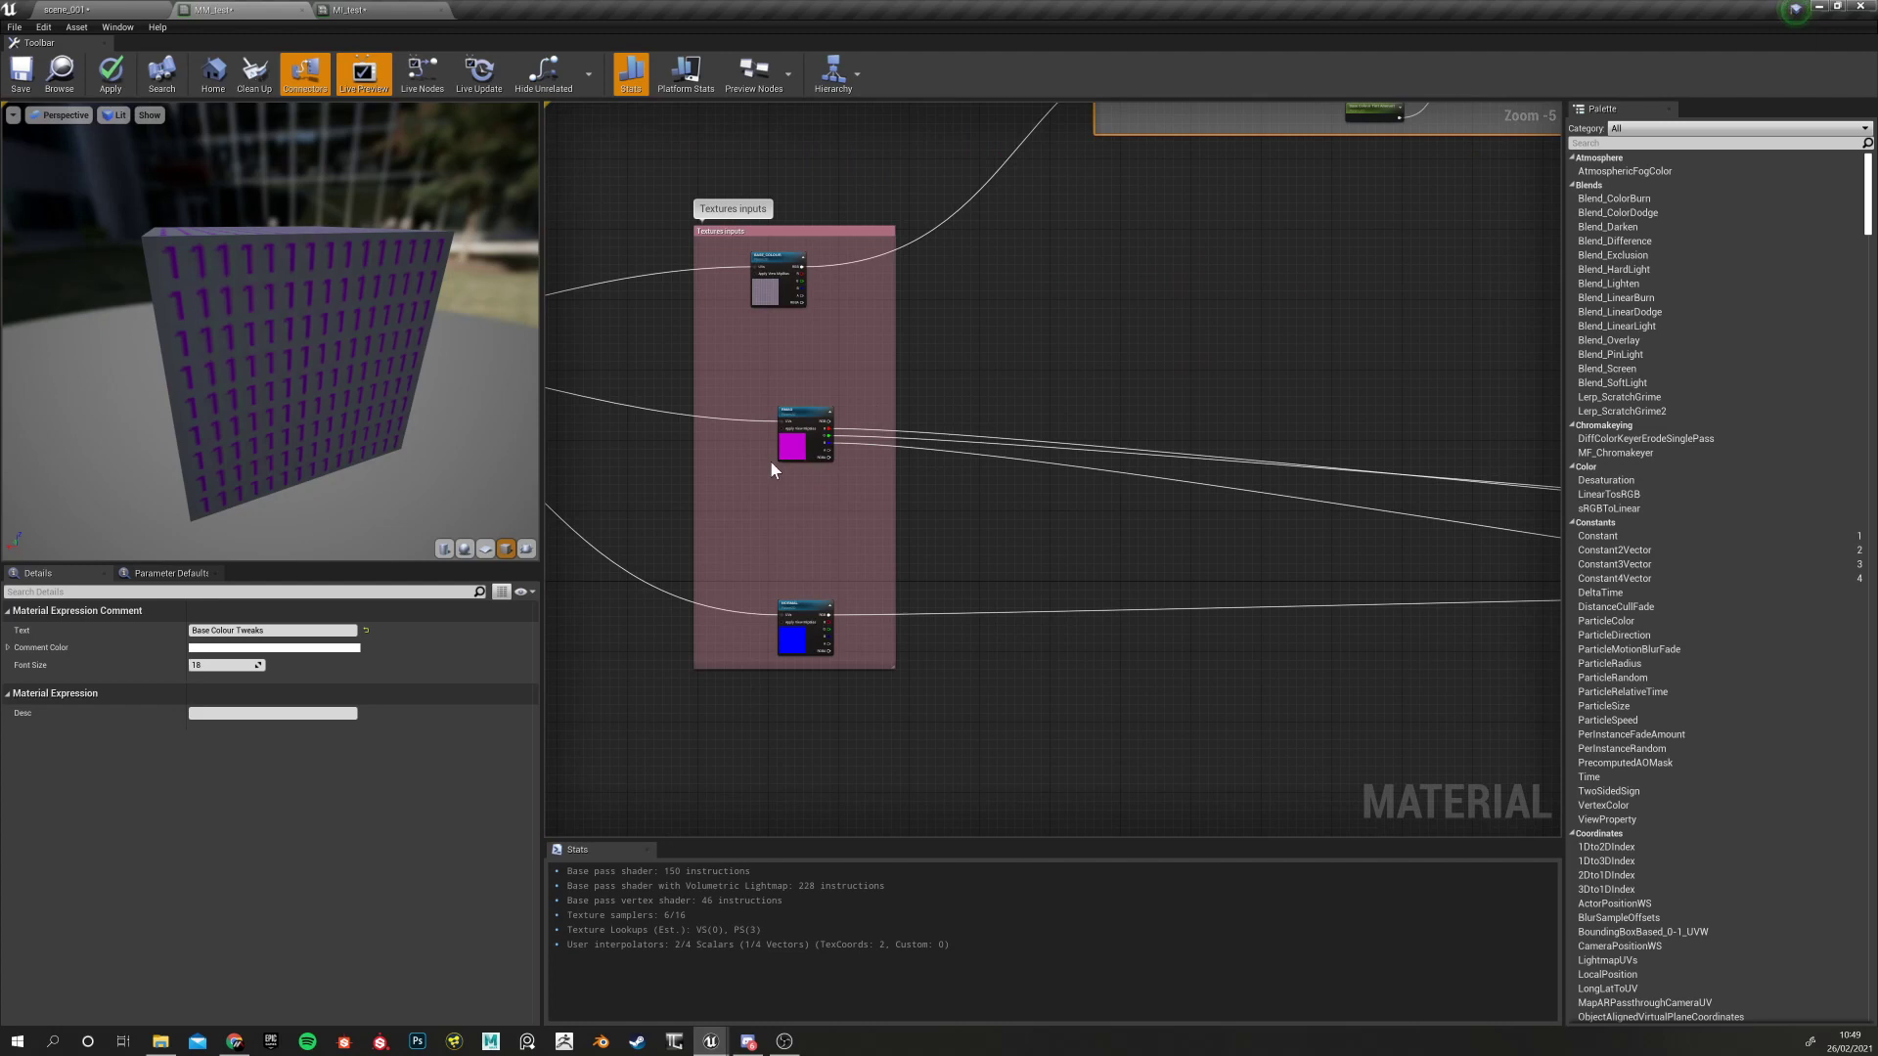
scroll(767, 460, "up", 6)
left_click(802, 445)
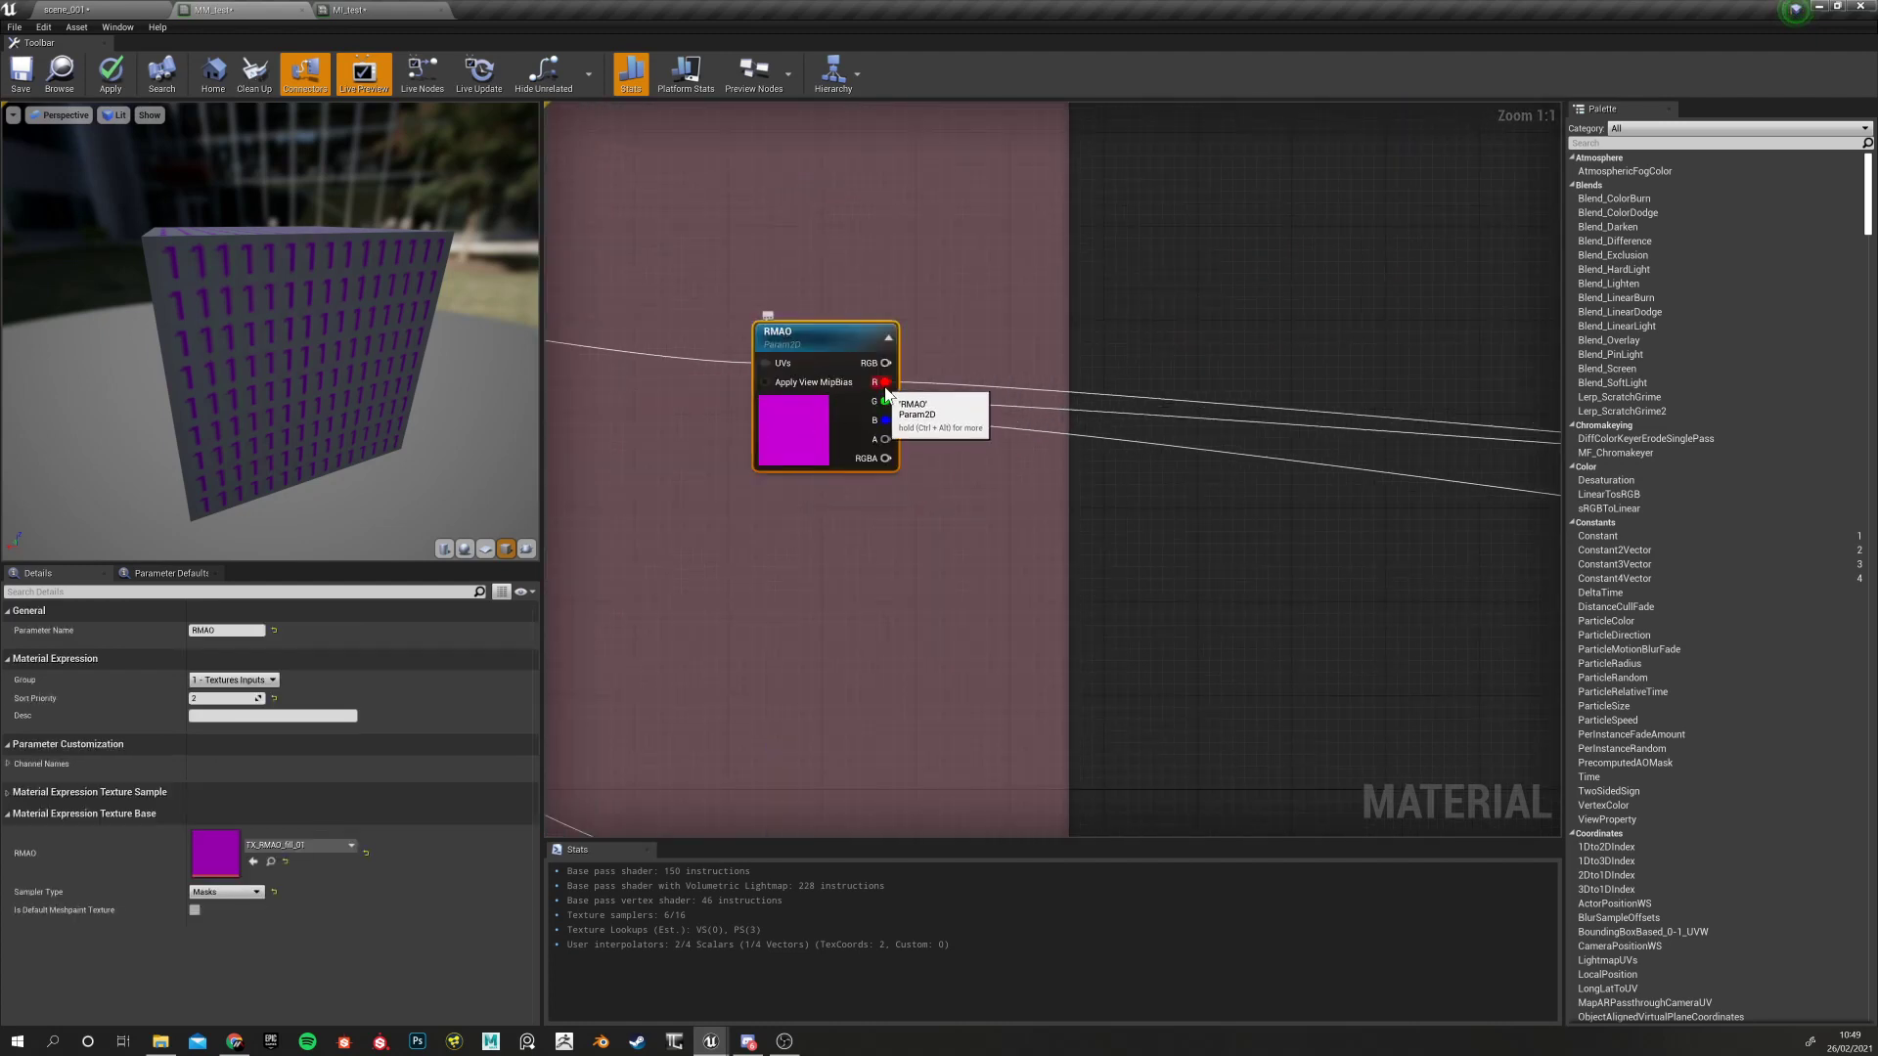
Open TX_RMAO_fill_01, hide its green and blue channels, zoom in, then close it
double_click(215, 853)
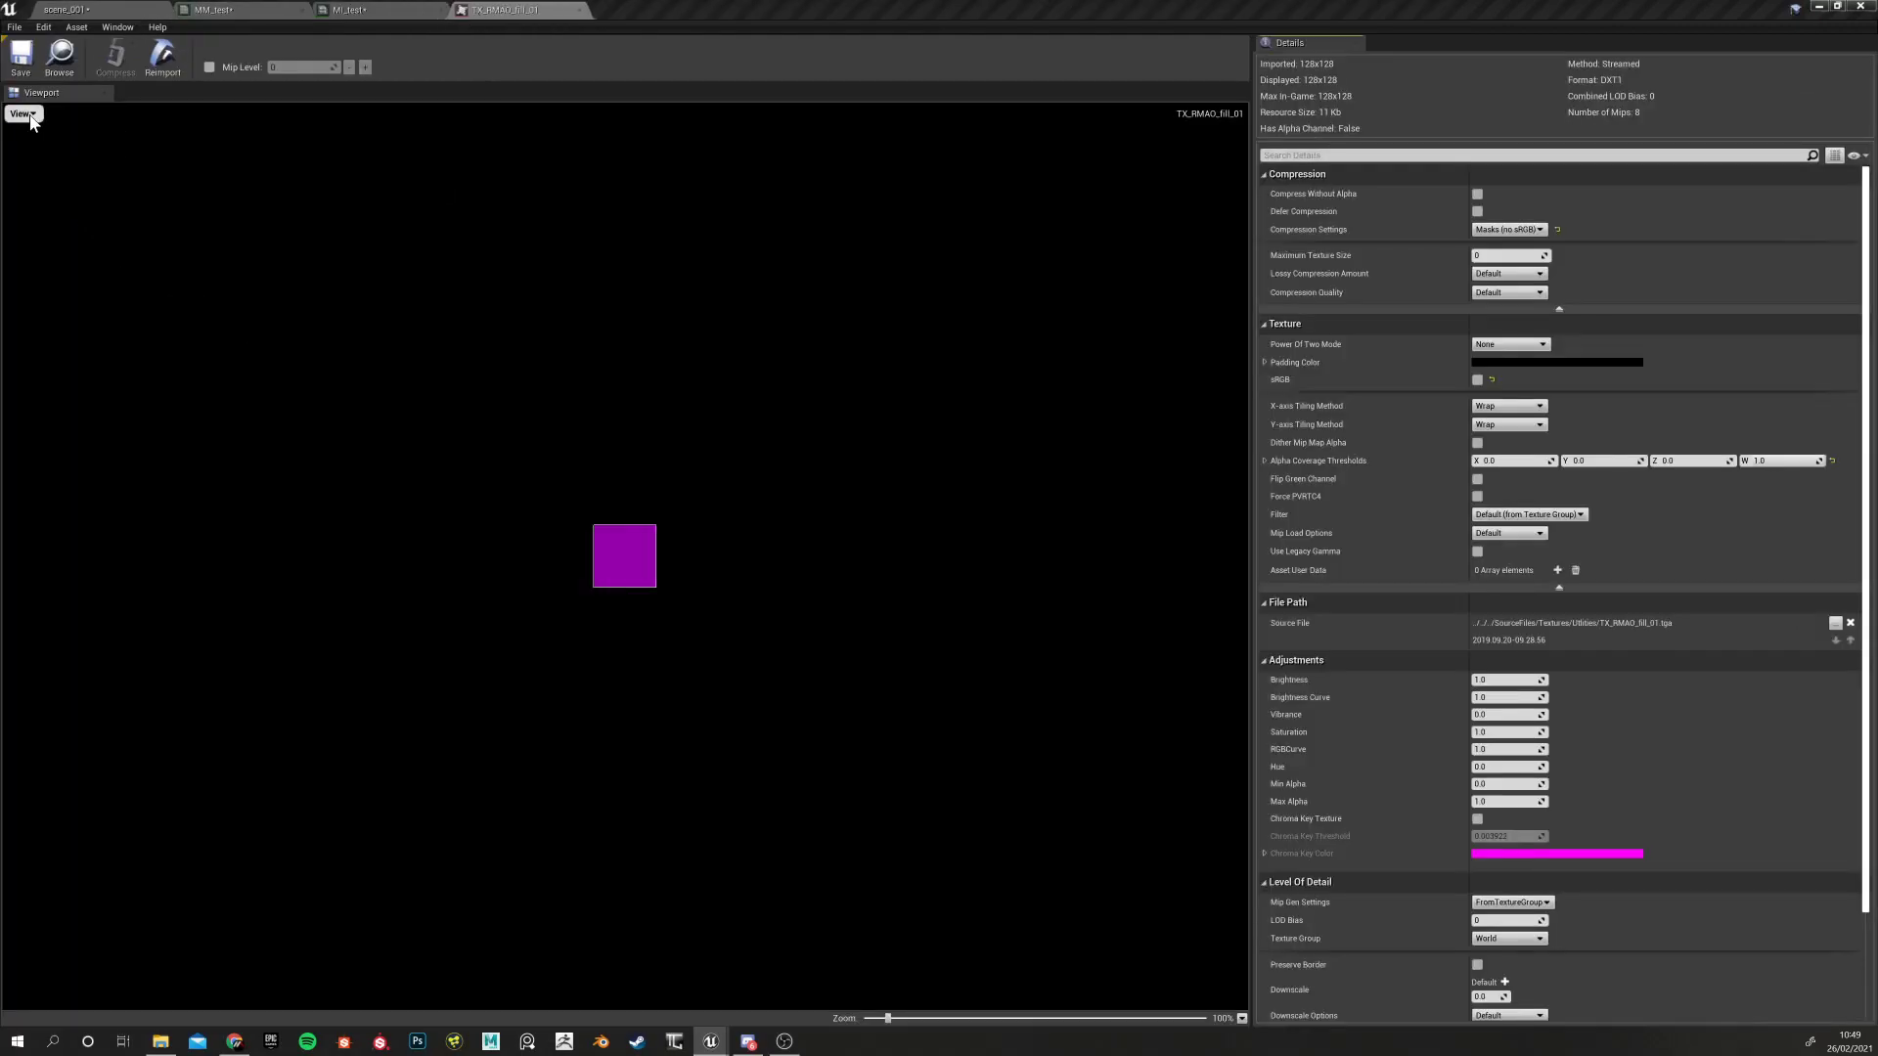
left_click(22, 113)
left_click(43, 160)
left_click(41, 176)
left_click(31, 116)
scroll(644, 582, "up", 13)
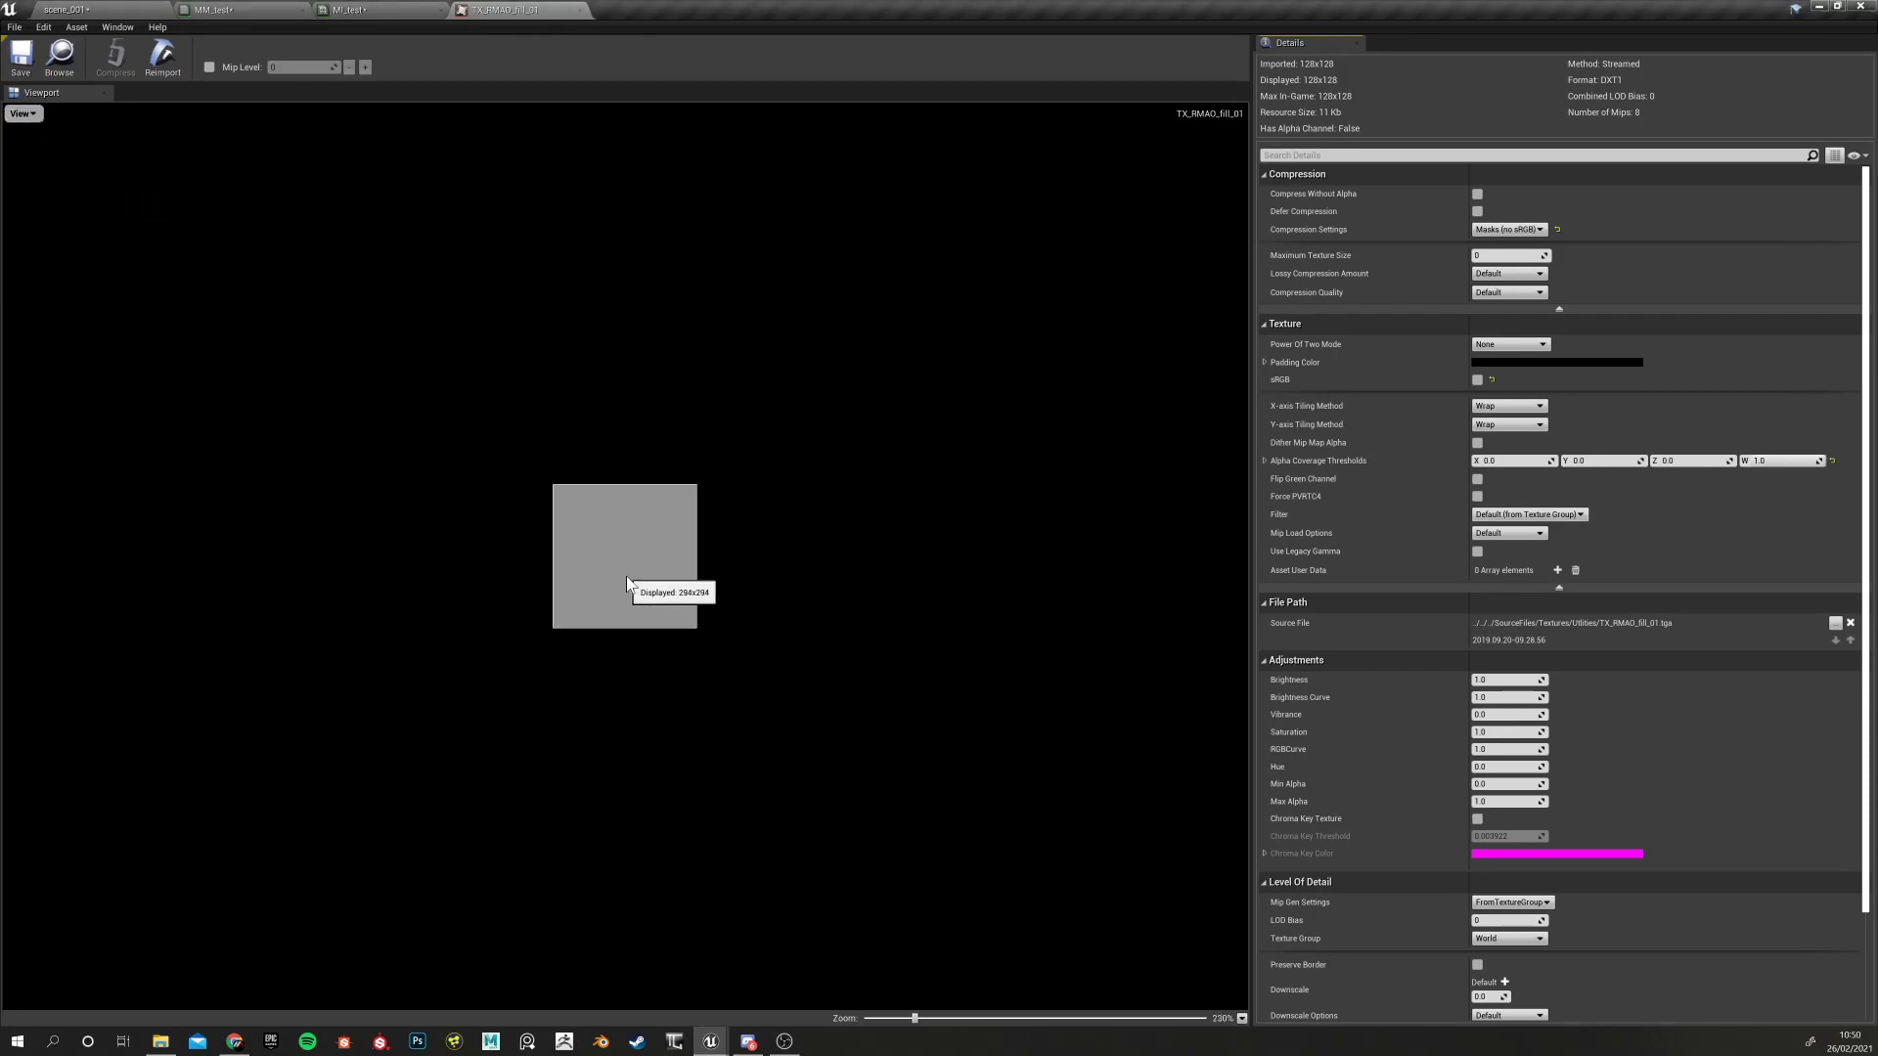
scroll(627, 579, "up", 3)
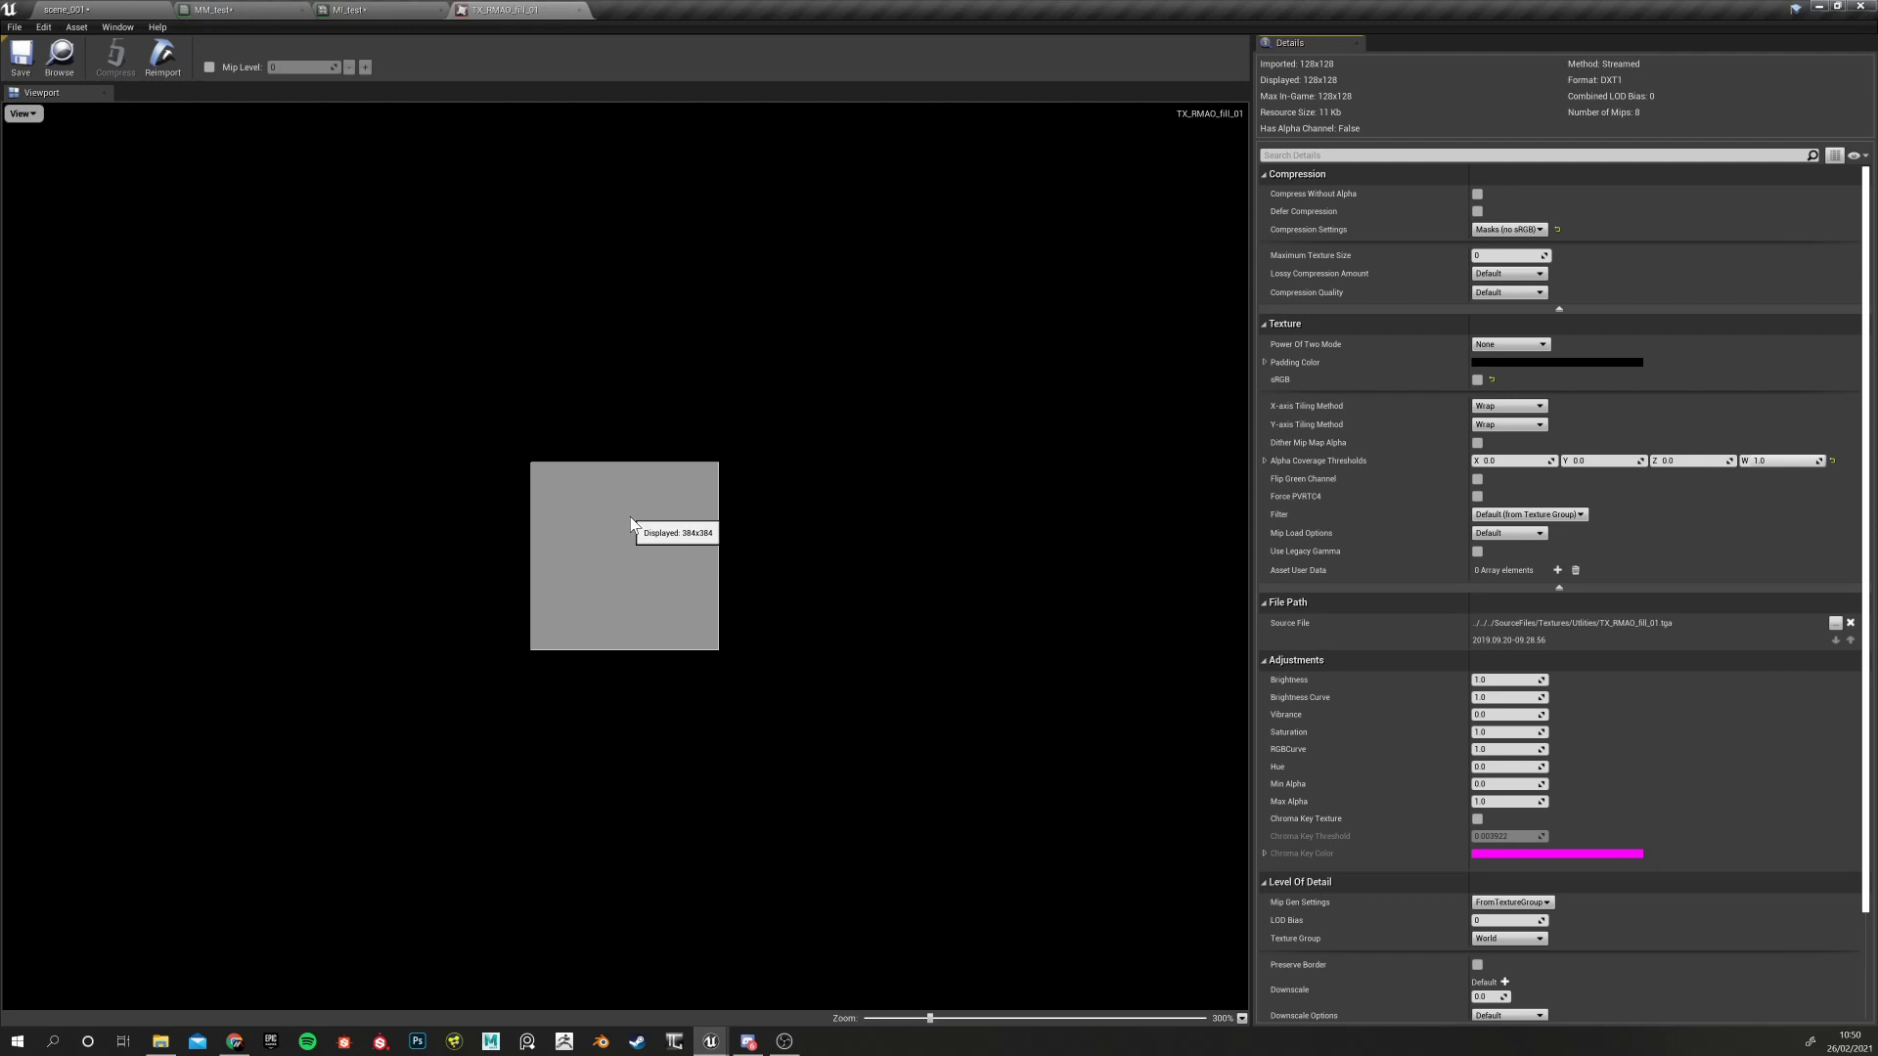
left_click(580, 11)
left_click(256, 12)
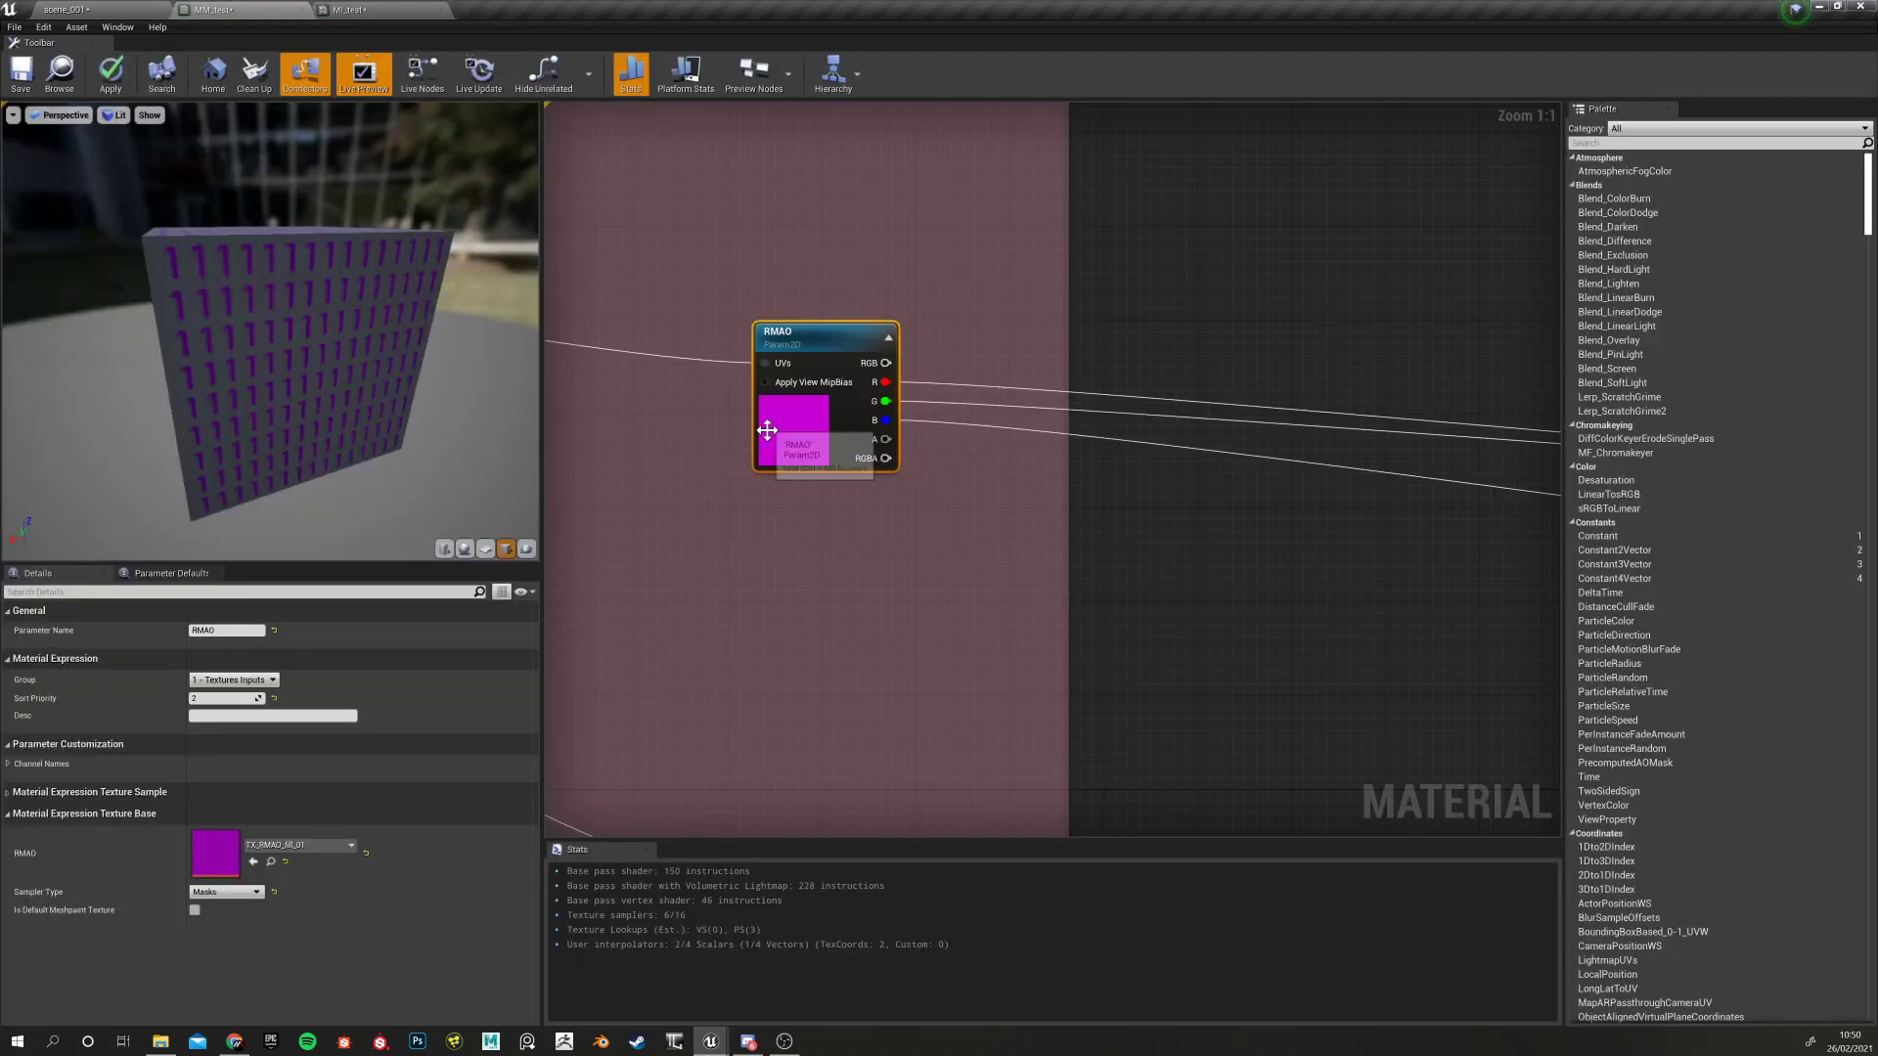
scroll(933, 543, "down", 5)
right_click_drag(1038, 583, 859, 558)
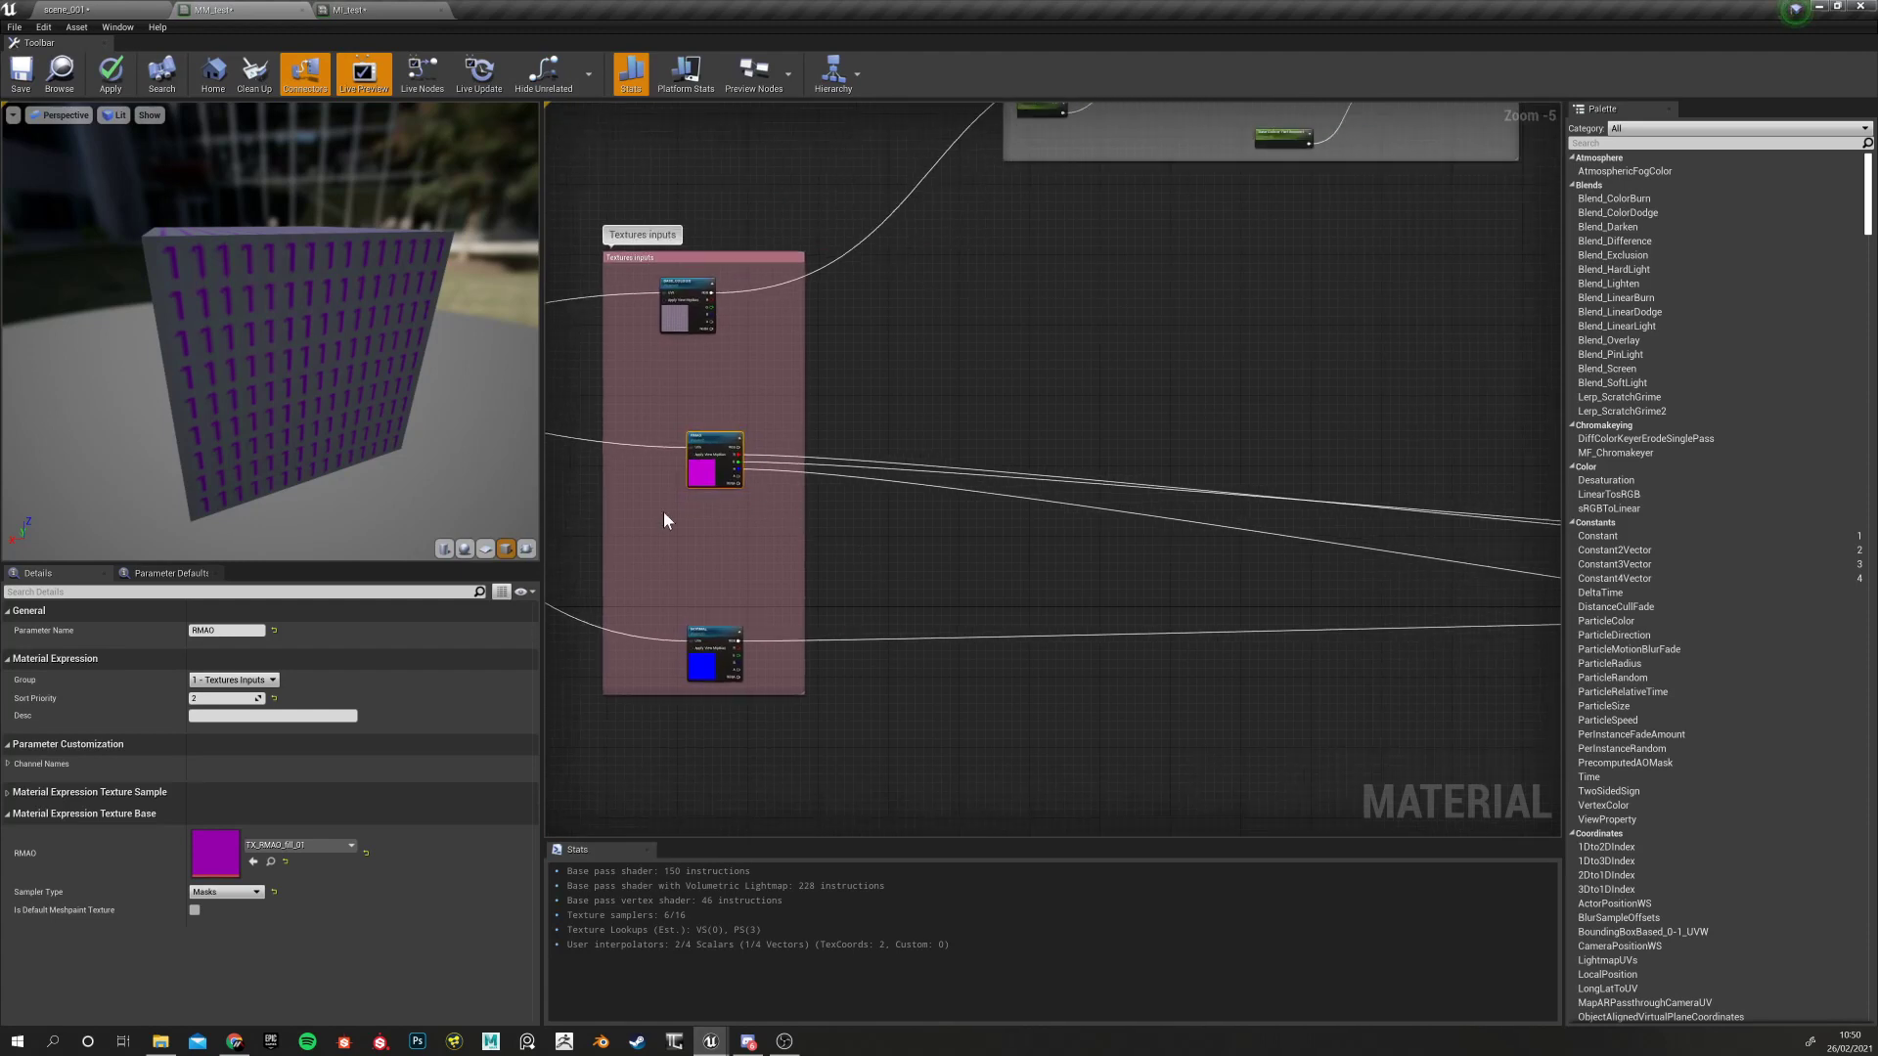
scroll(663, 513, "up", 3)
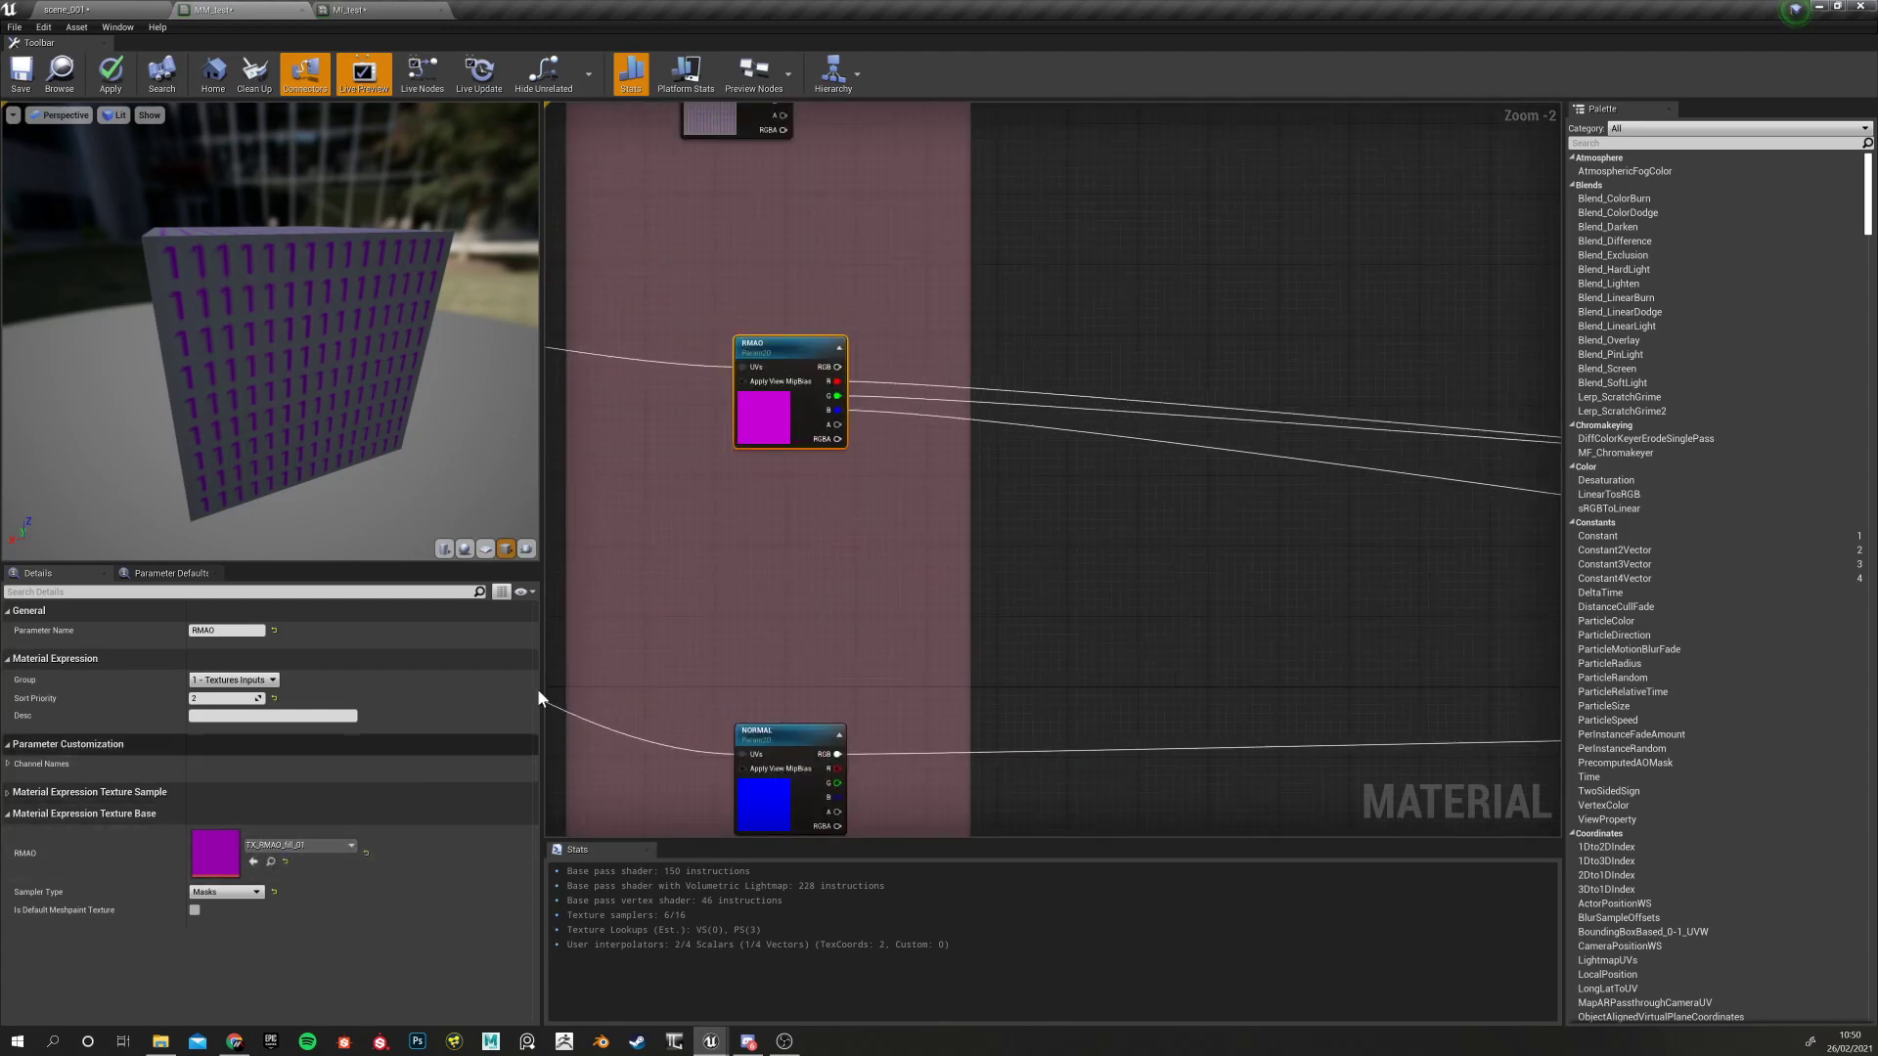
right_click_drag(1195, 505, 883, 567)
scroll(853, 525, "down", 3)
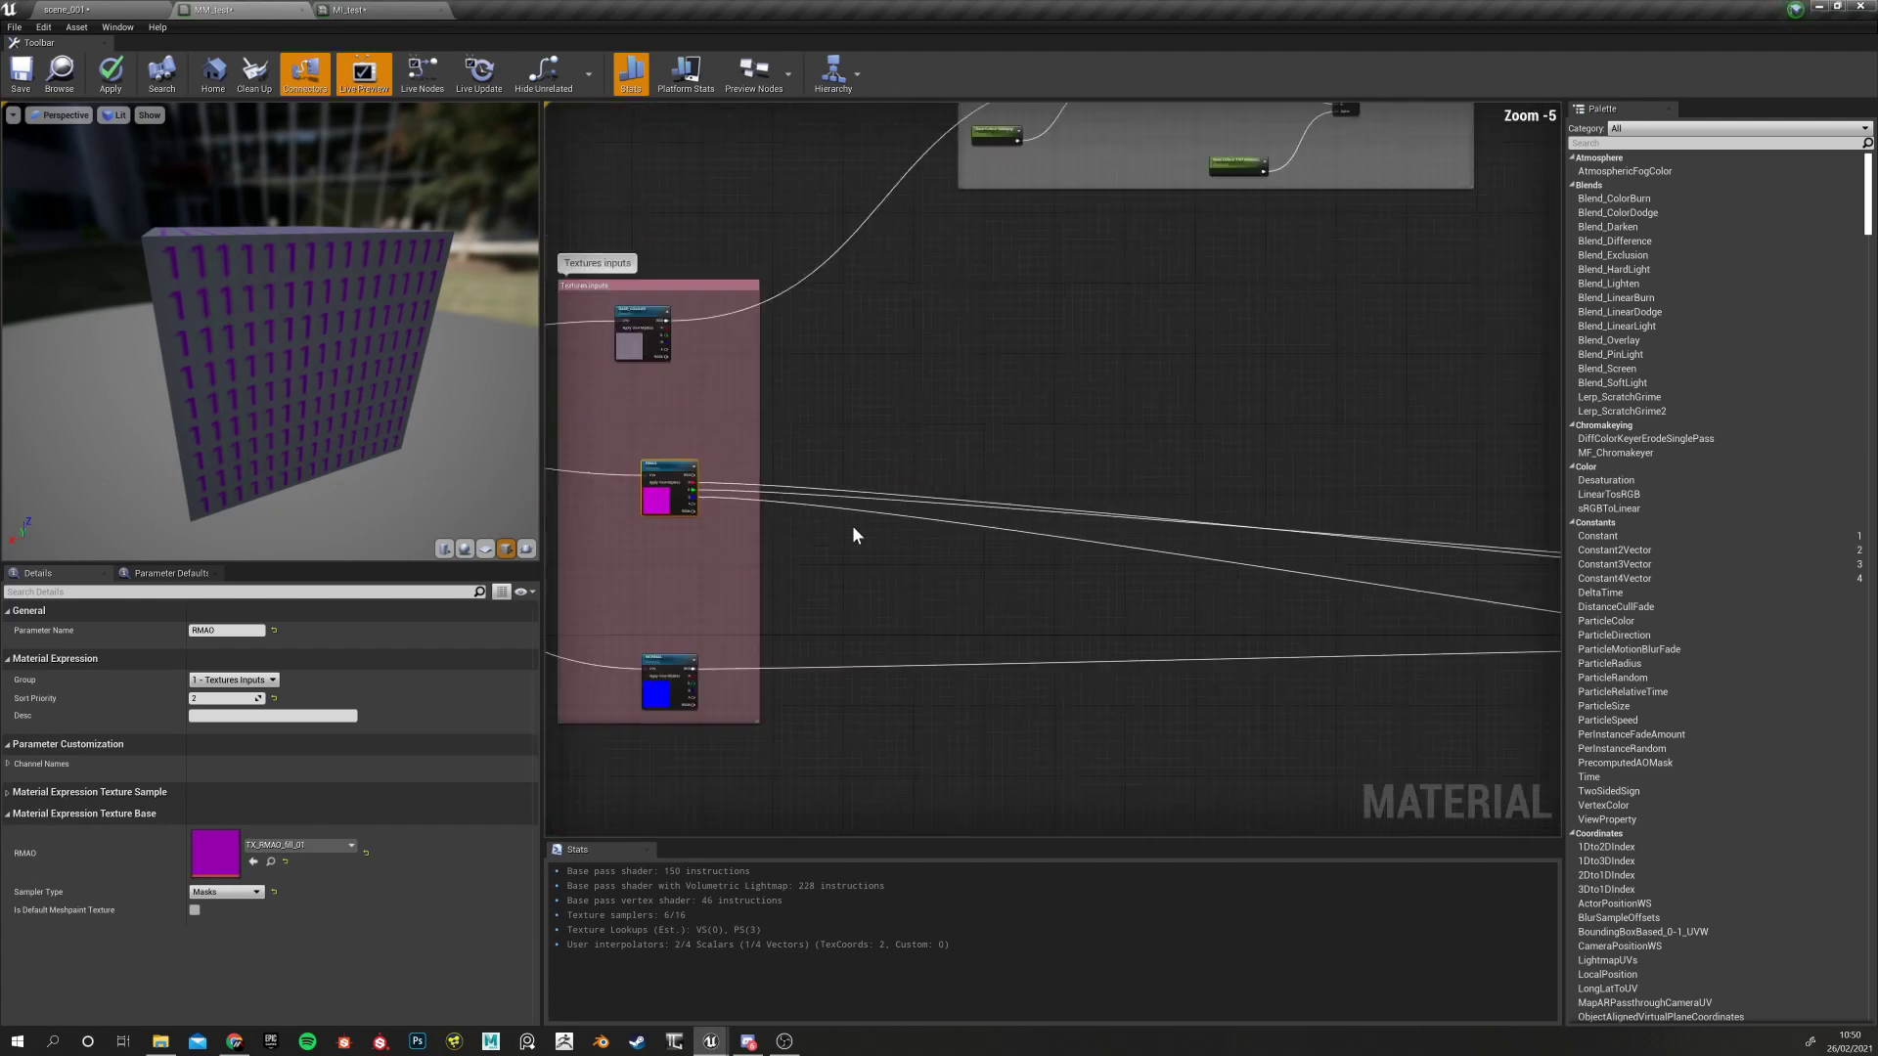
scroll(913, 436, "up", 1)
left_click(914, 433)
right_click(913, 433)
left_click(908, 413)
right_click(908, 414)
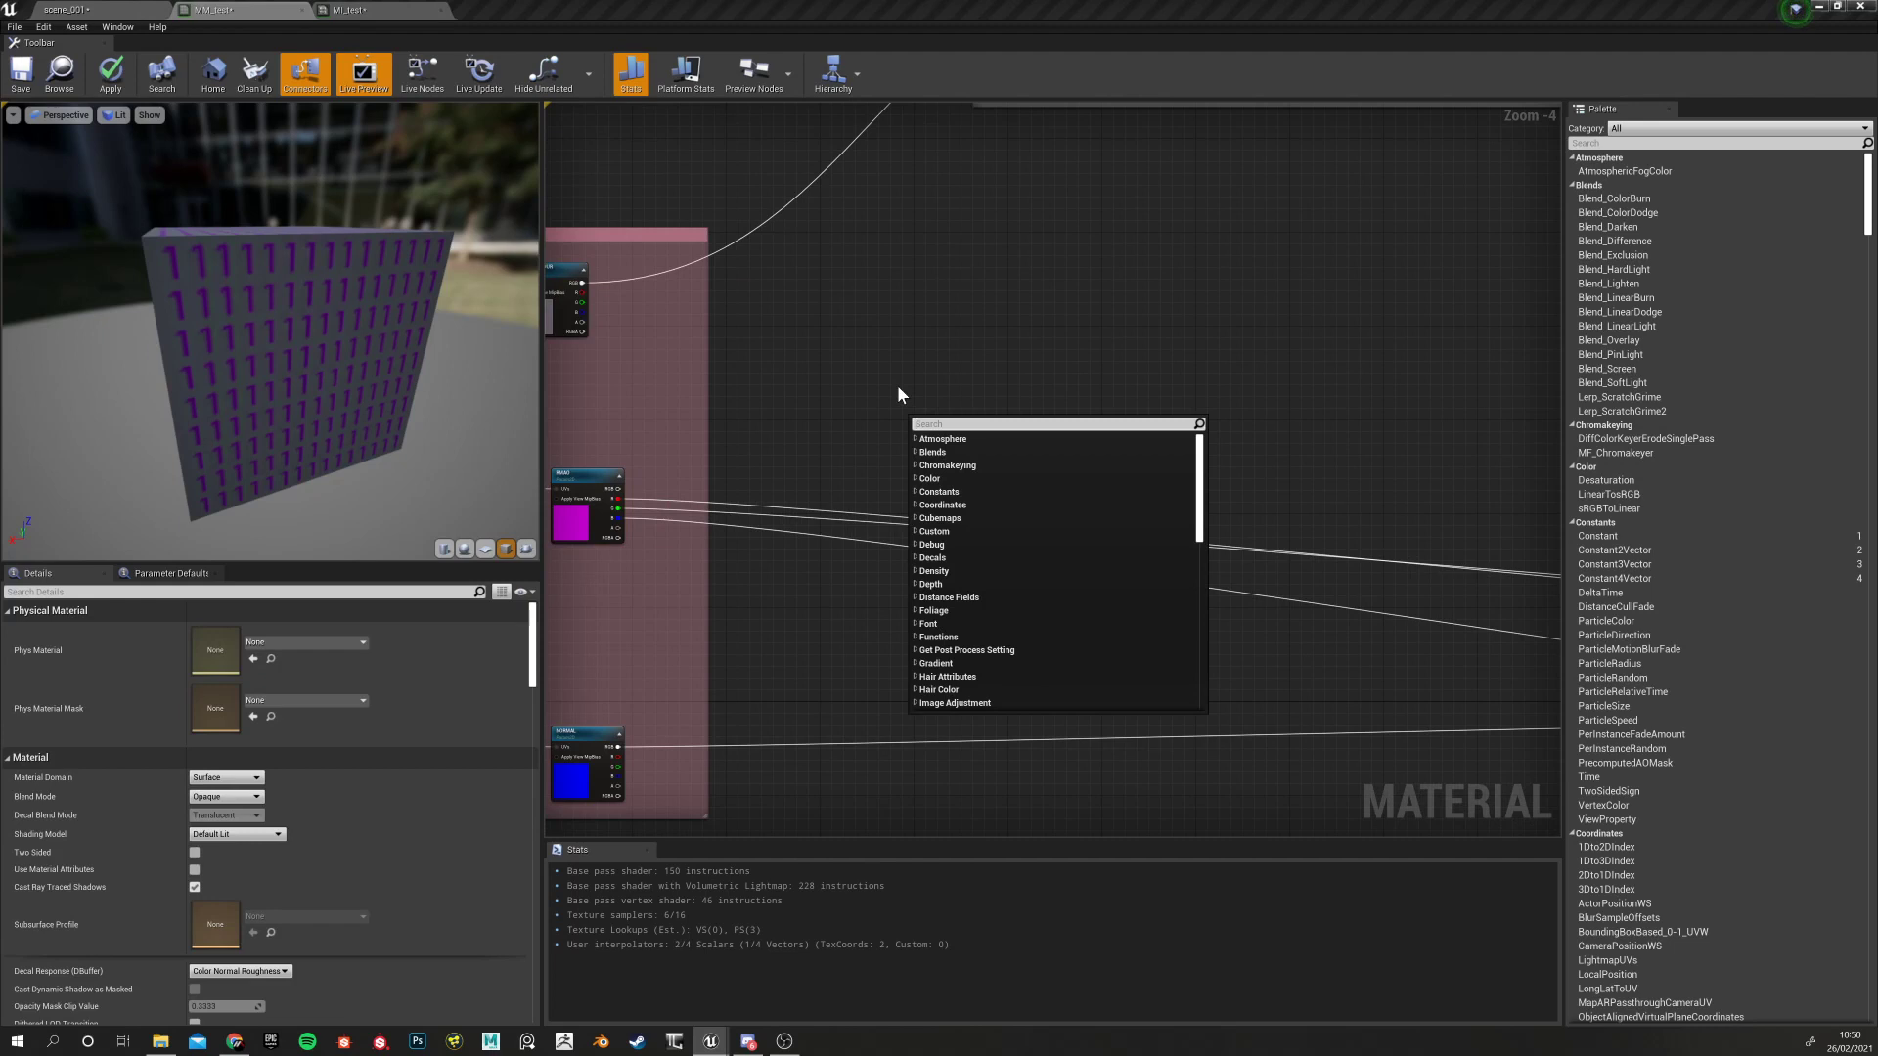
left_click(896, 385)
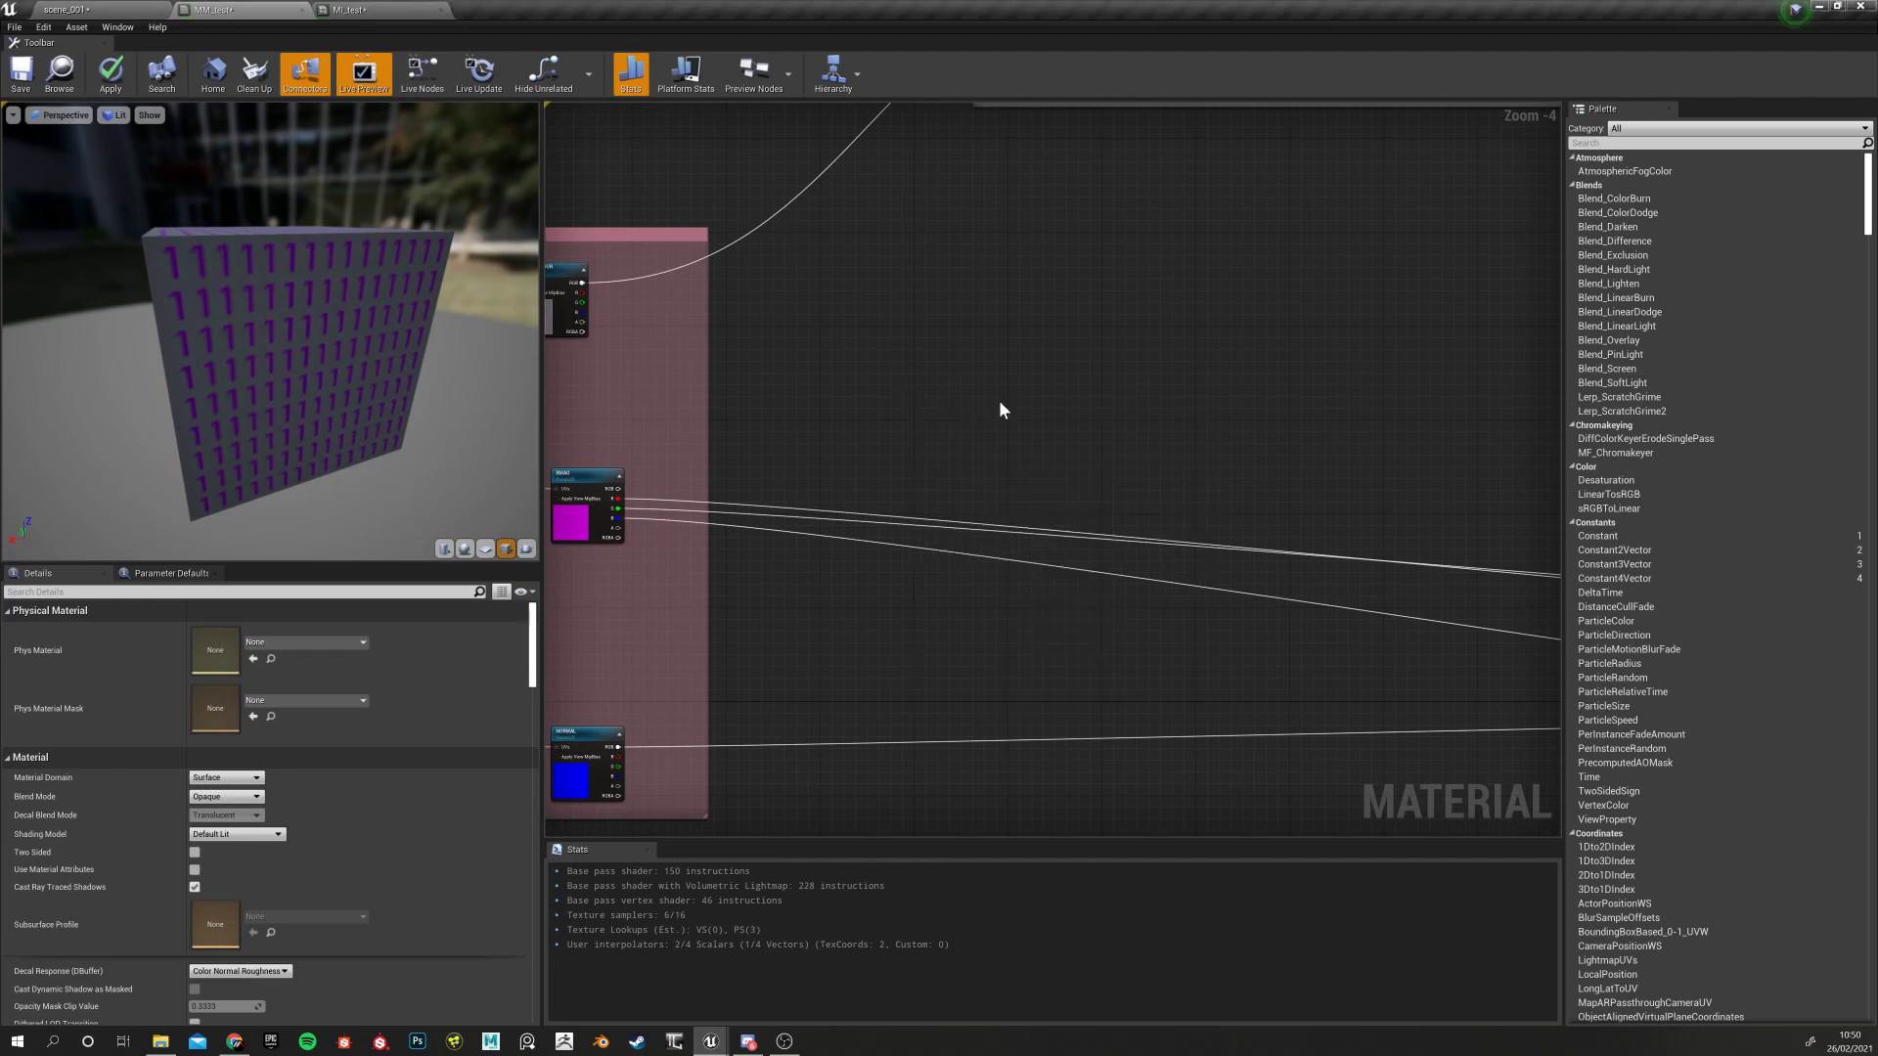
mouse_move(1001, 403)
right_mouse_down()
mouse_move(968, 374)
mouse_move(981, 393)
mouse_move(1029, 389)
right_mouse_up()
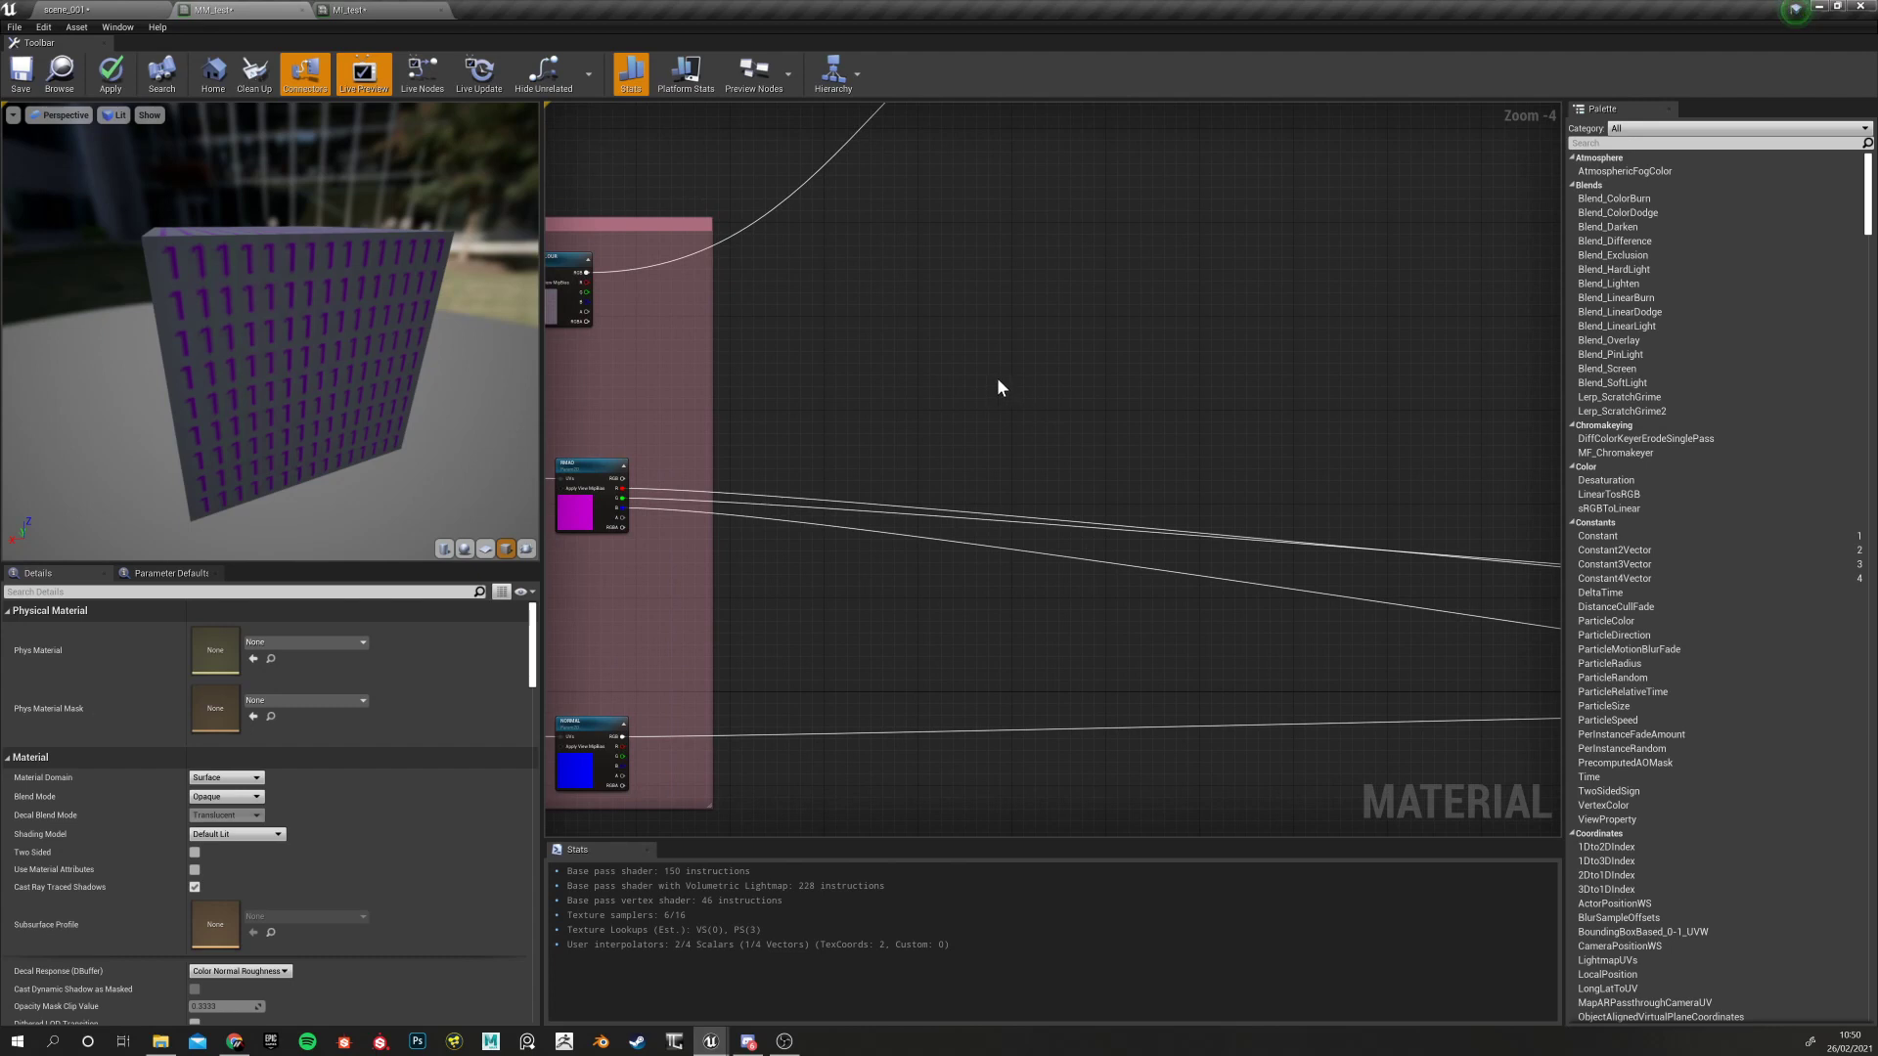
left_click(127, 8)
left_click(234, 6)
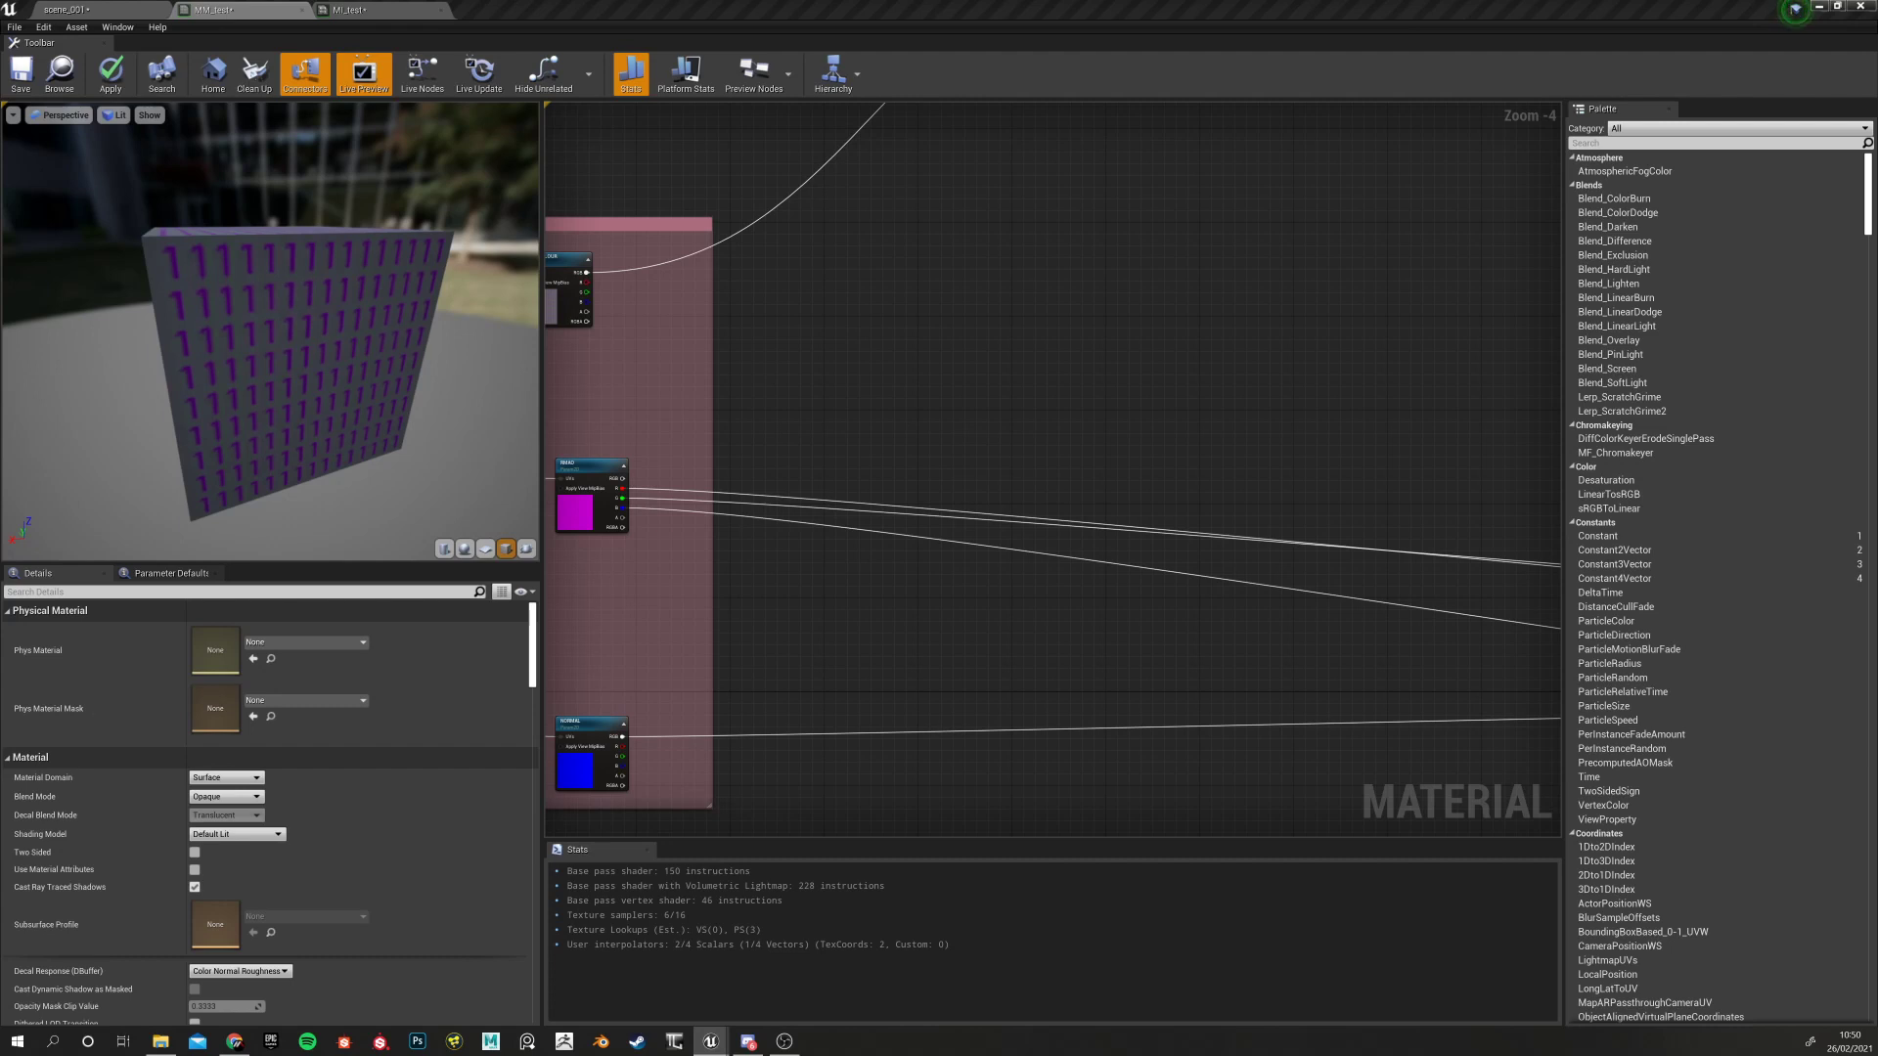
left_click(335, 9)
left_click(46, 9)
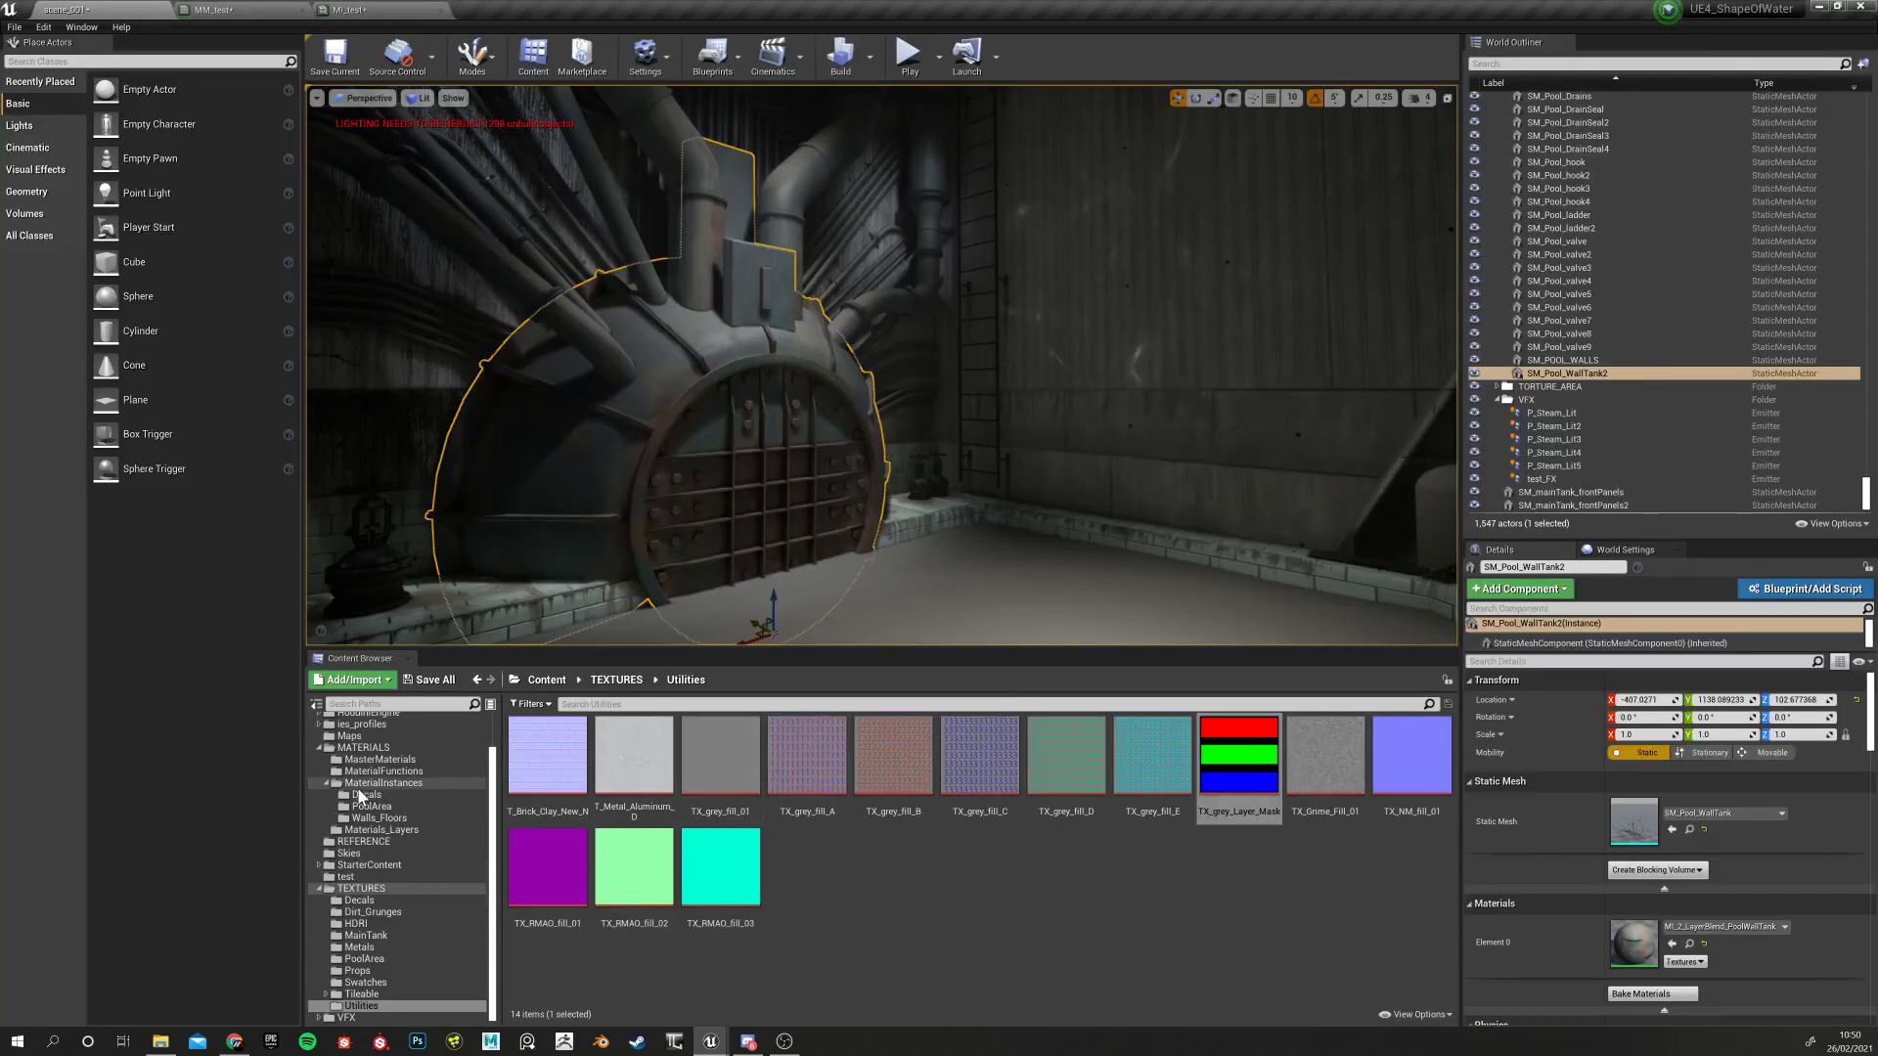
left_click(776, 398)
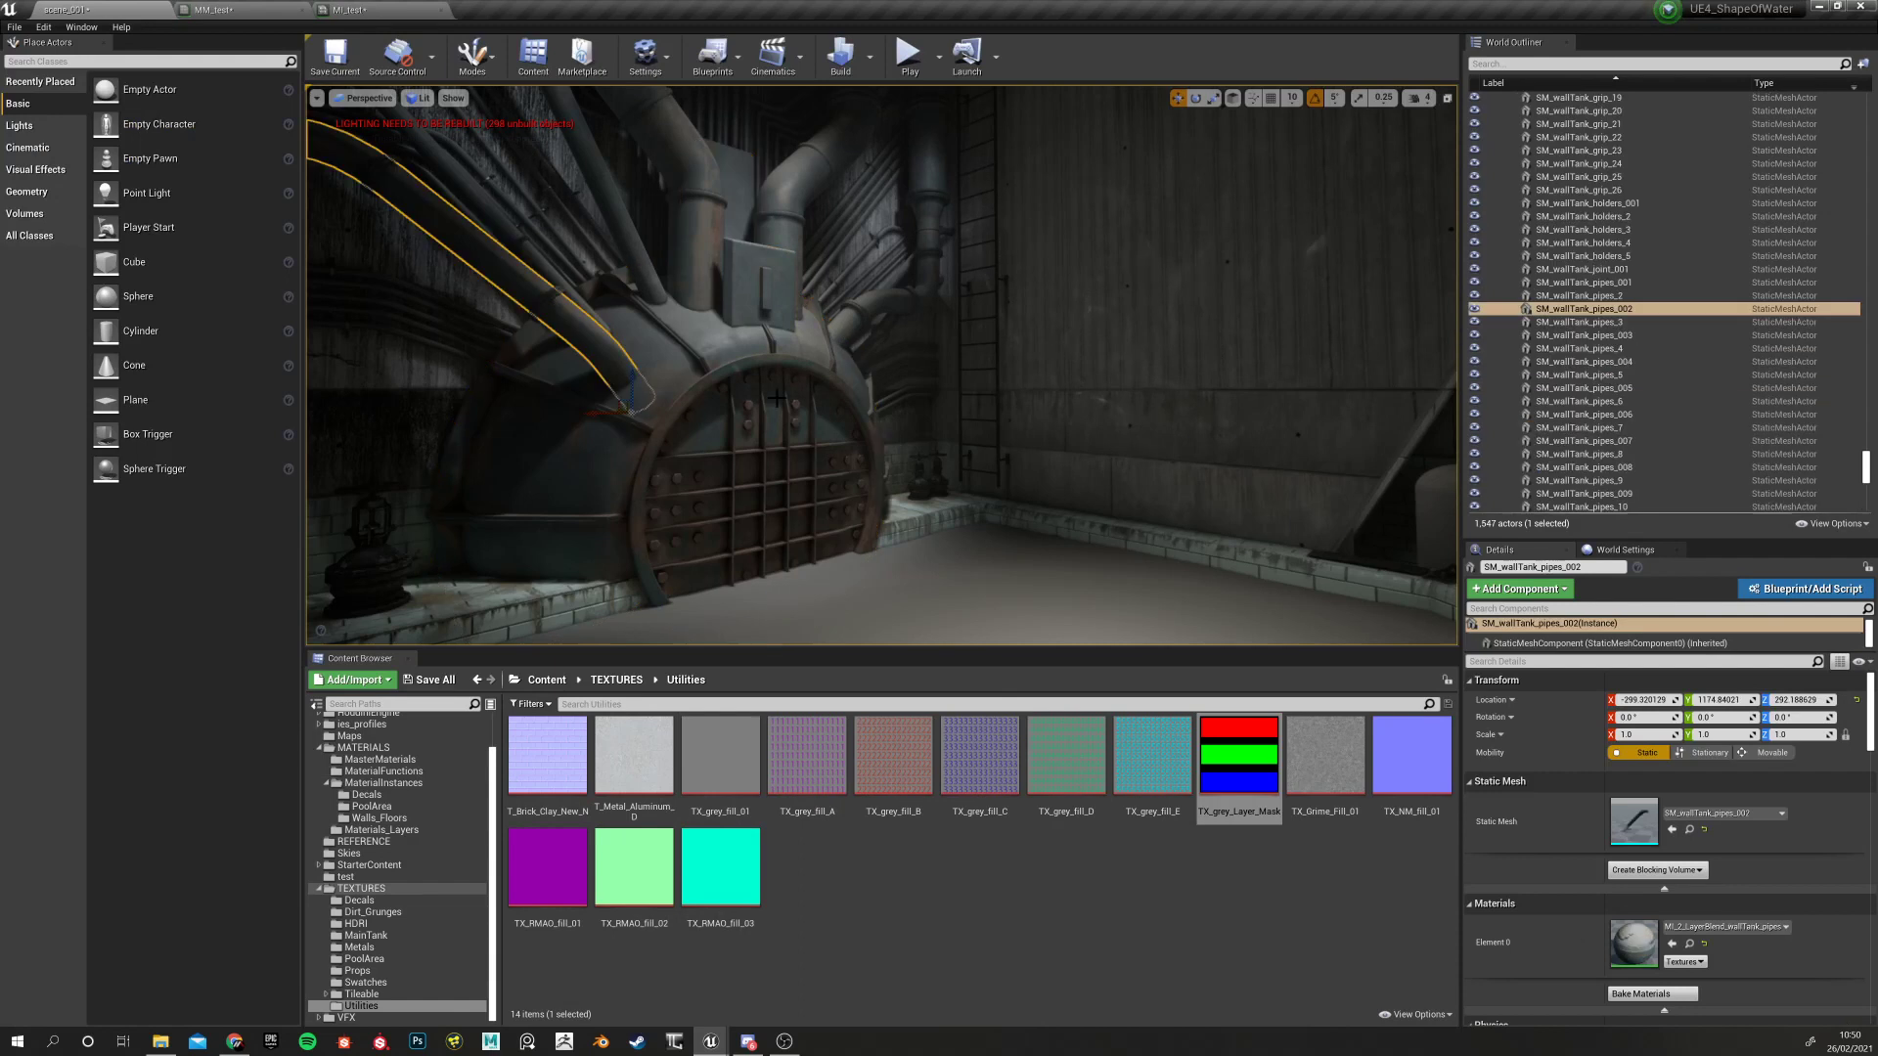
left_click(676, 408)
scroll(1633, 936, "down", 1)
double_click(1633, 936)
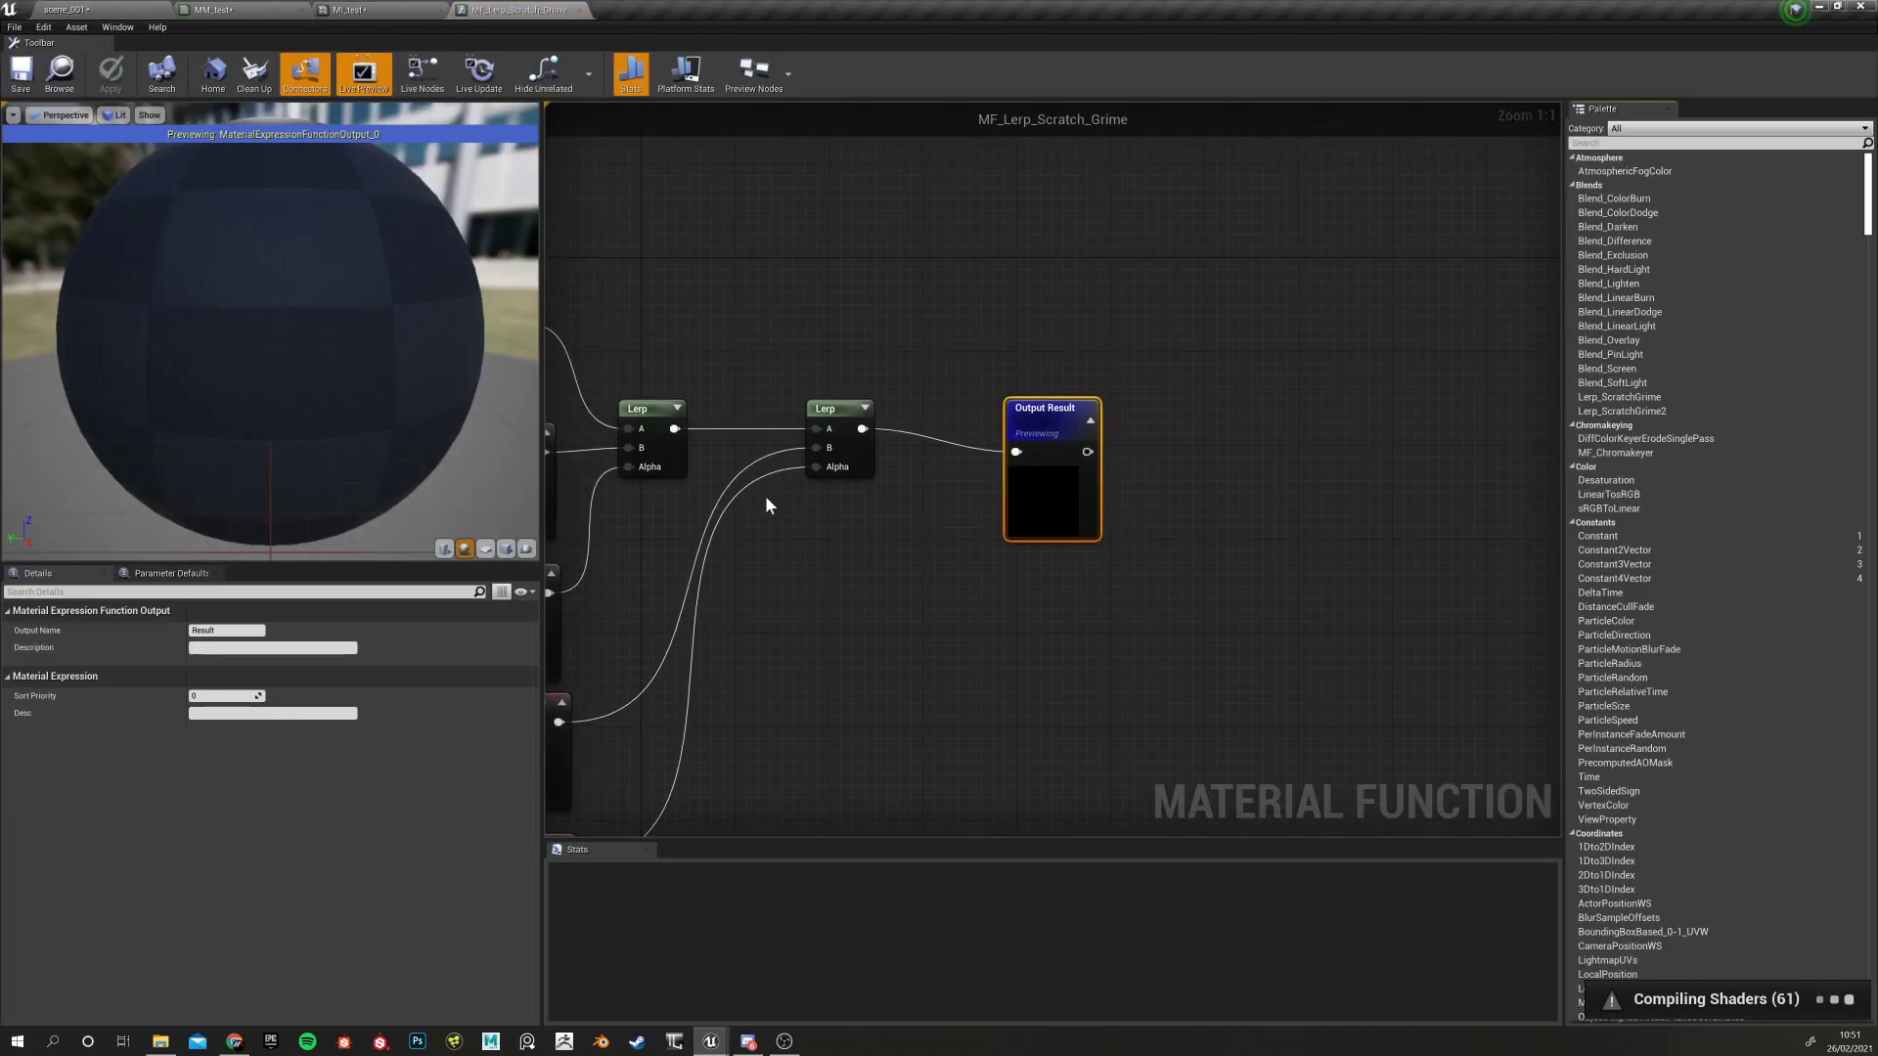
key("Home")
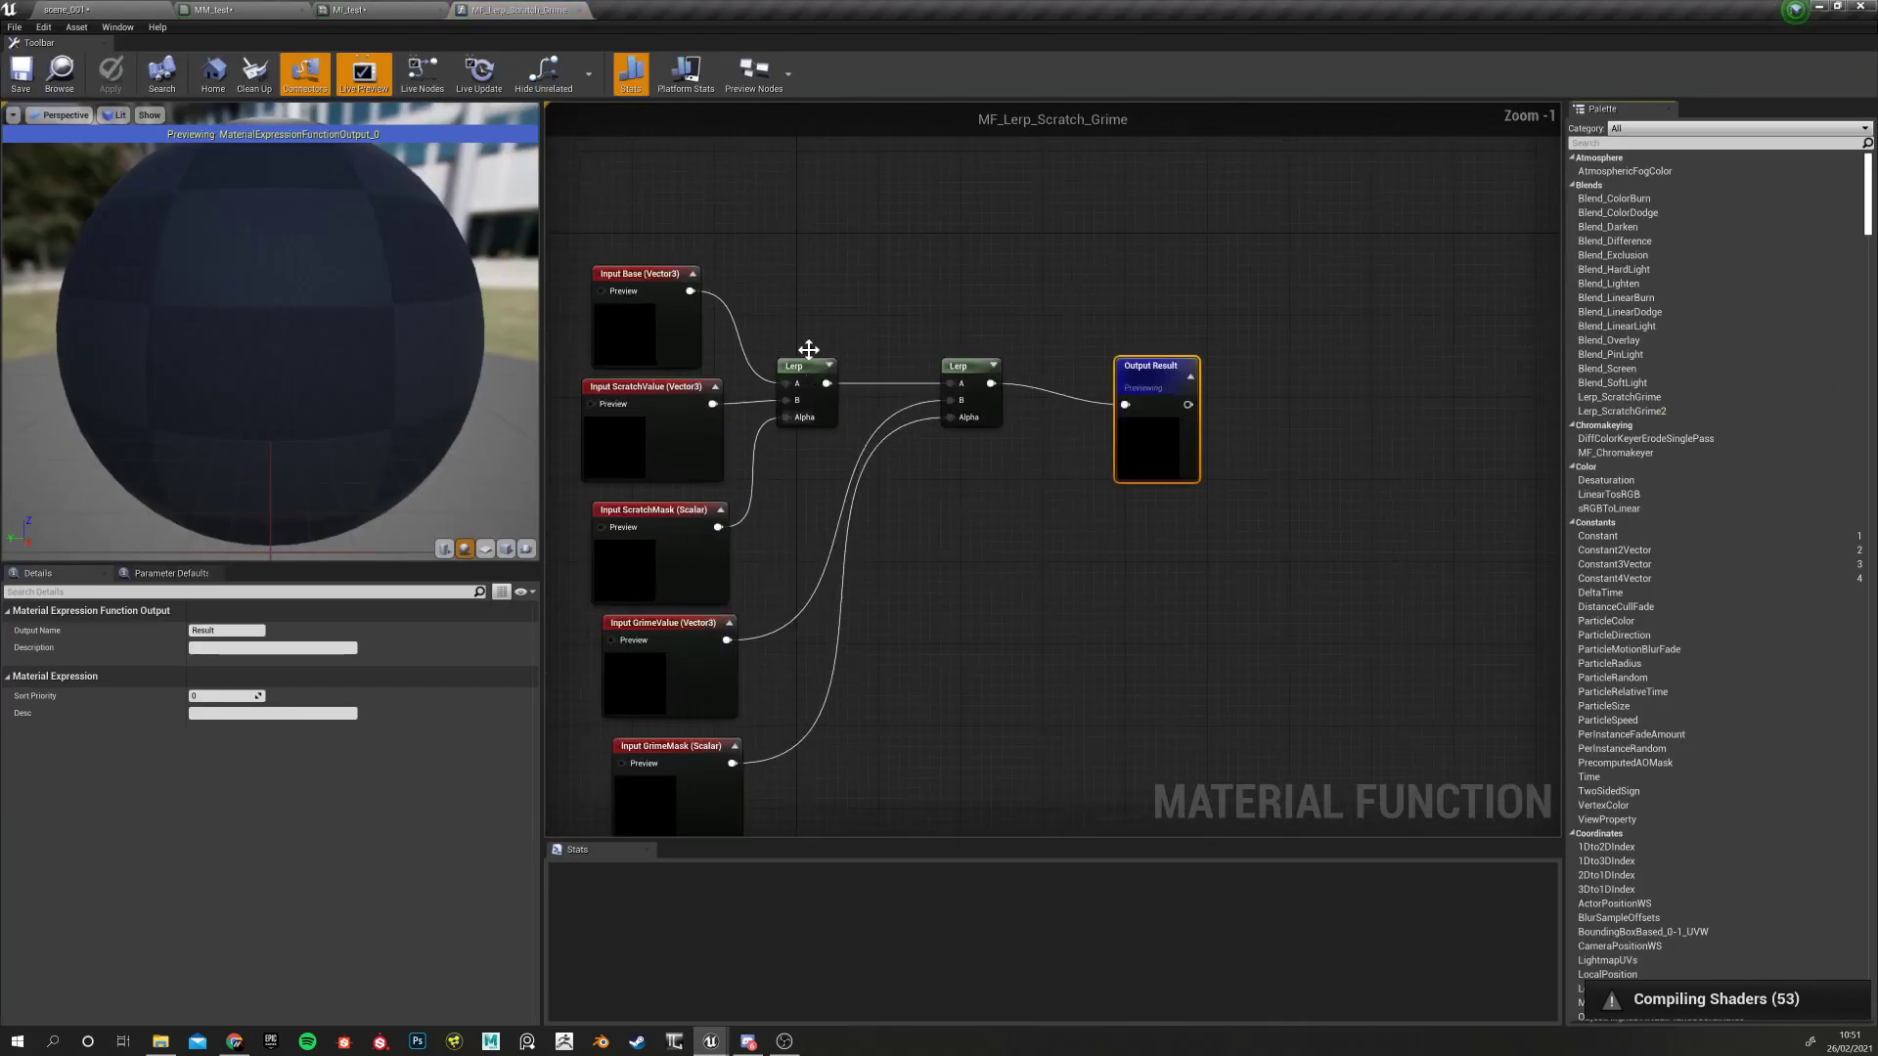
left_click(580, 10)
left_click(97, 10)
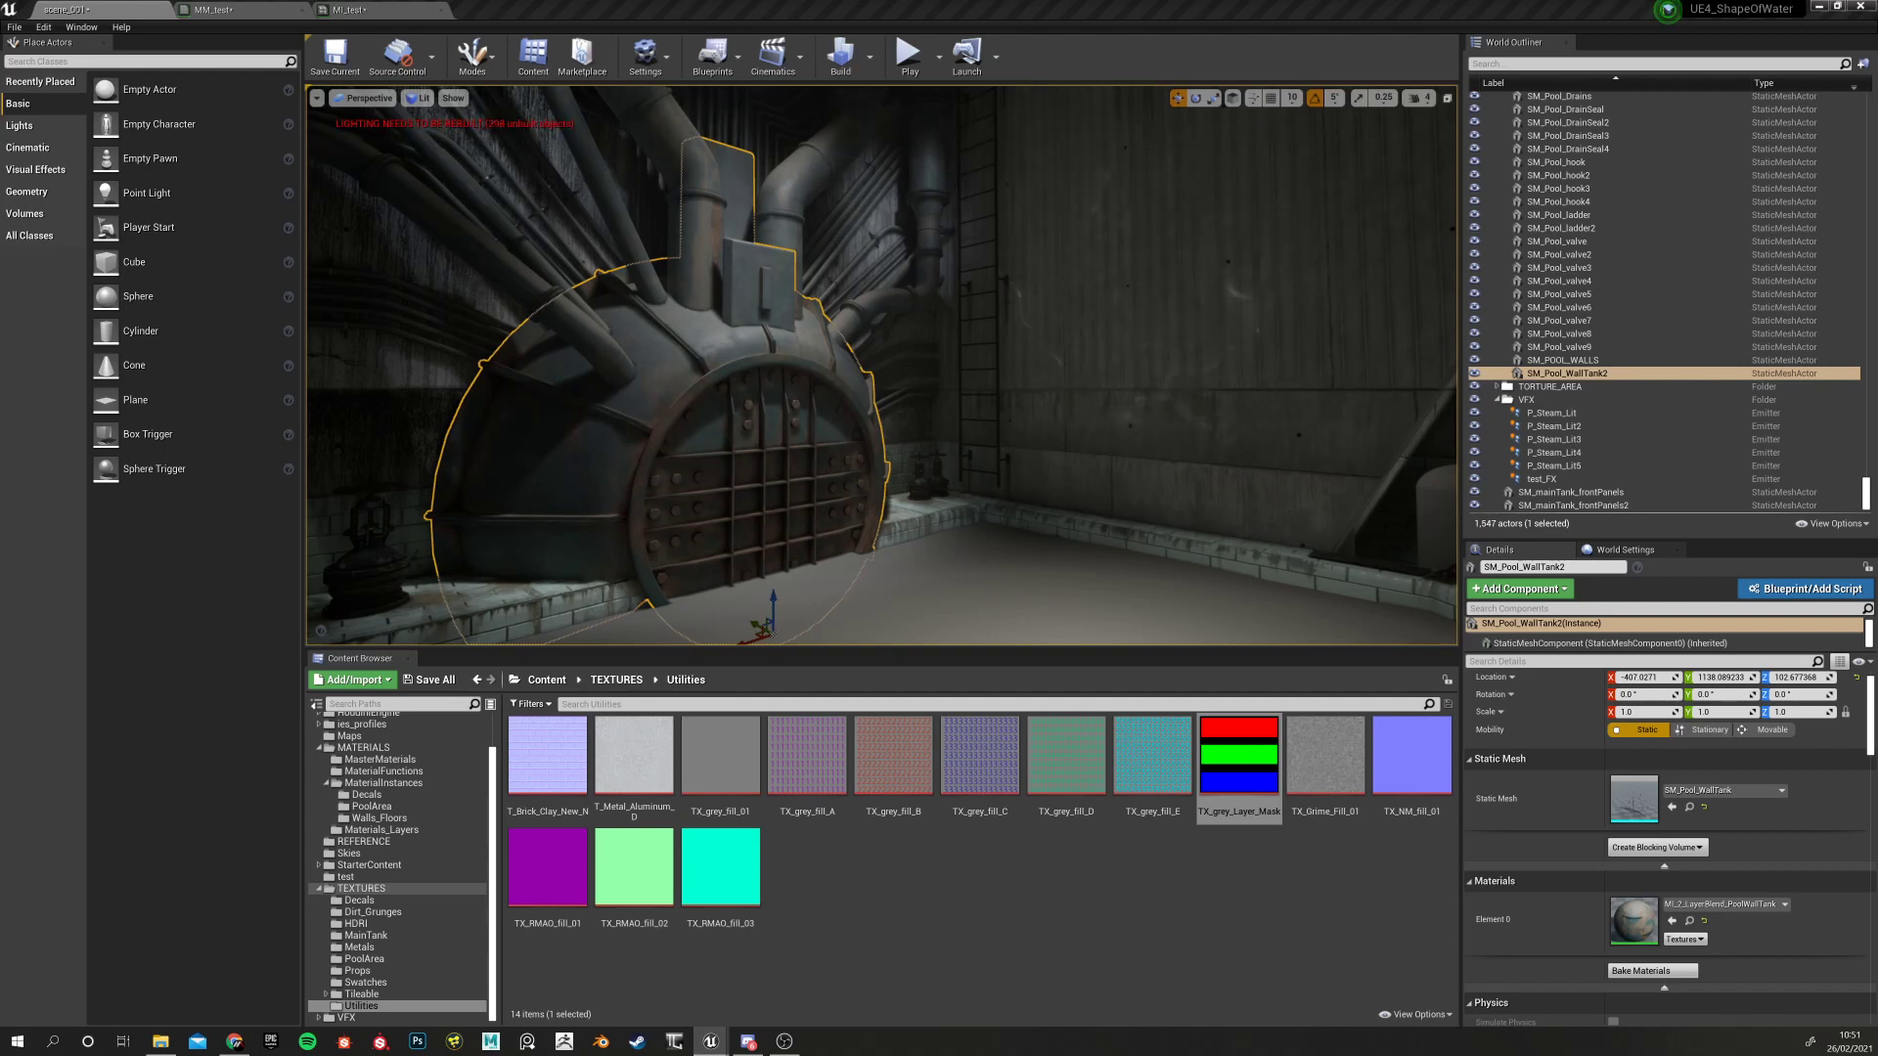
left_click(372, 10)
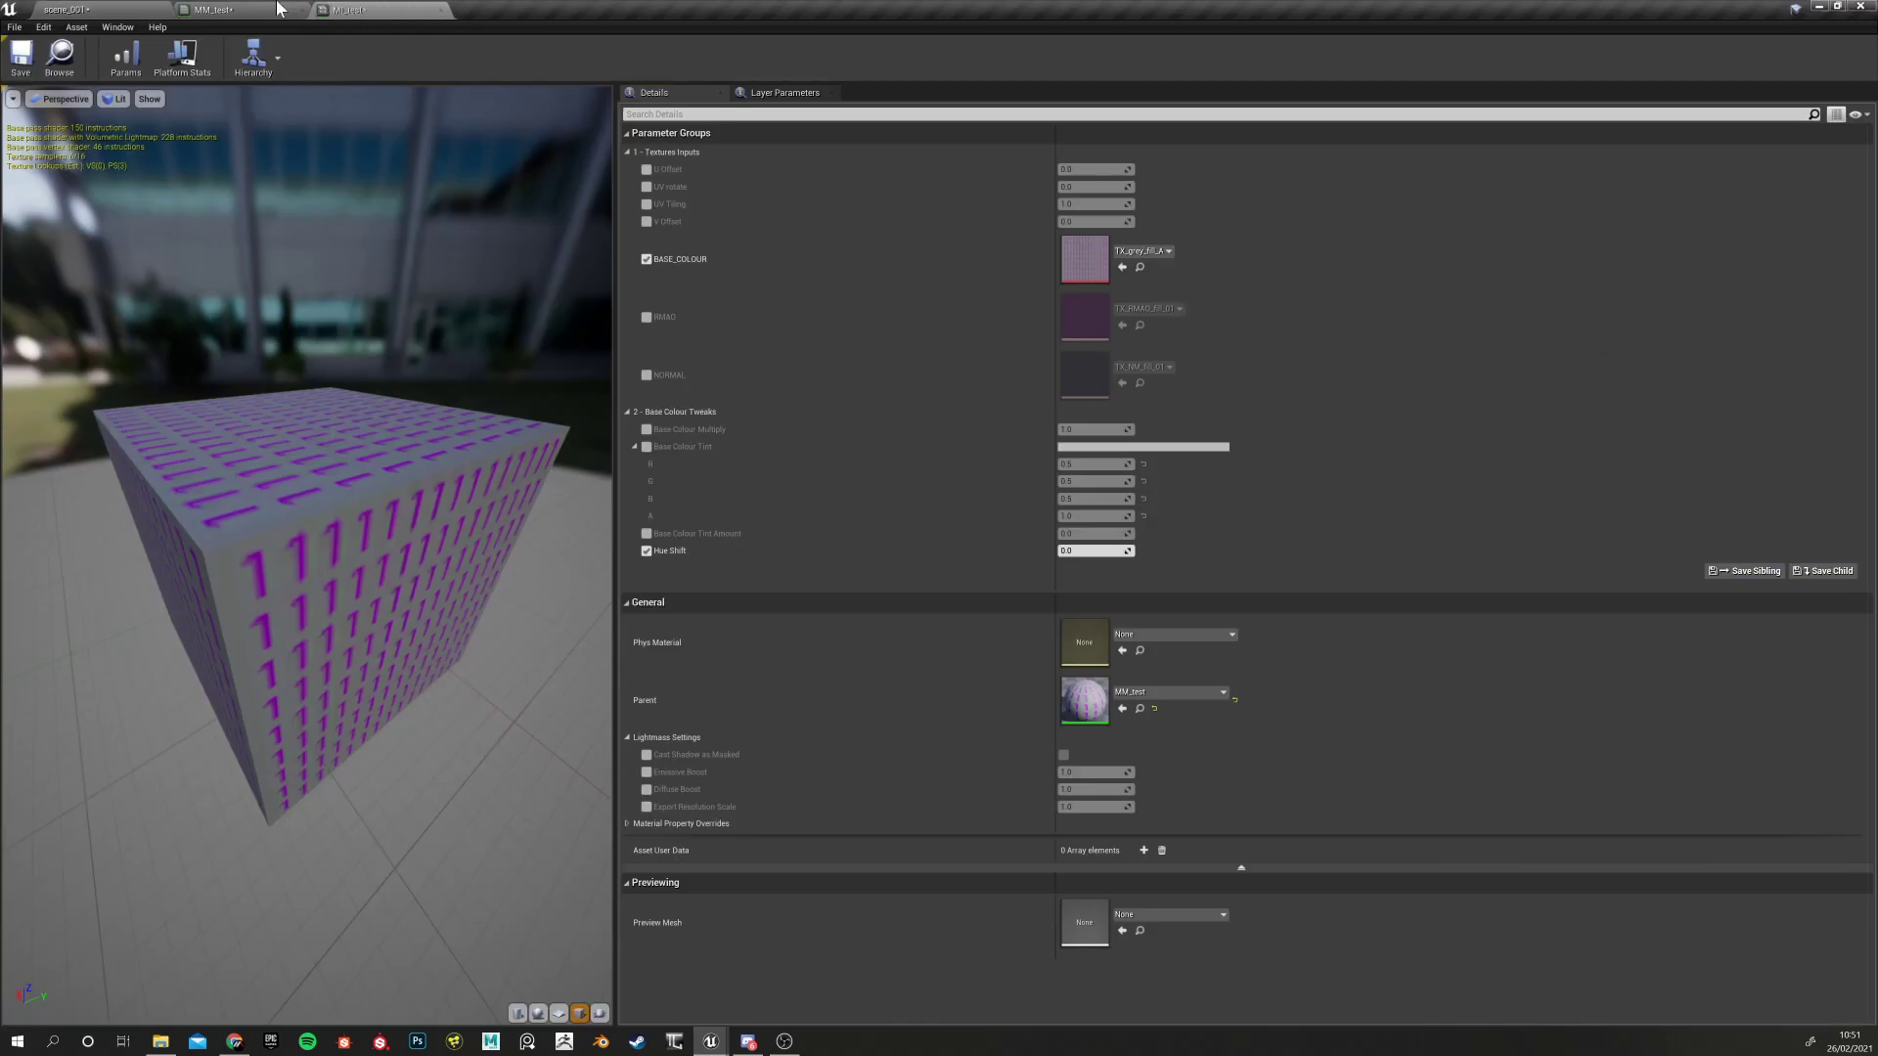
left_click(250, 10)
scroll(895, 483, "down", 2)
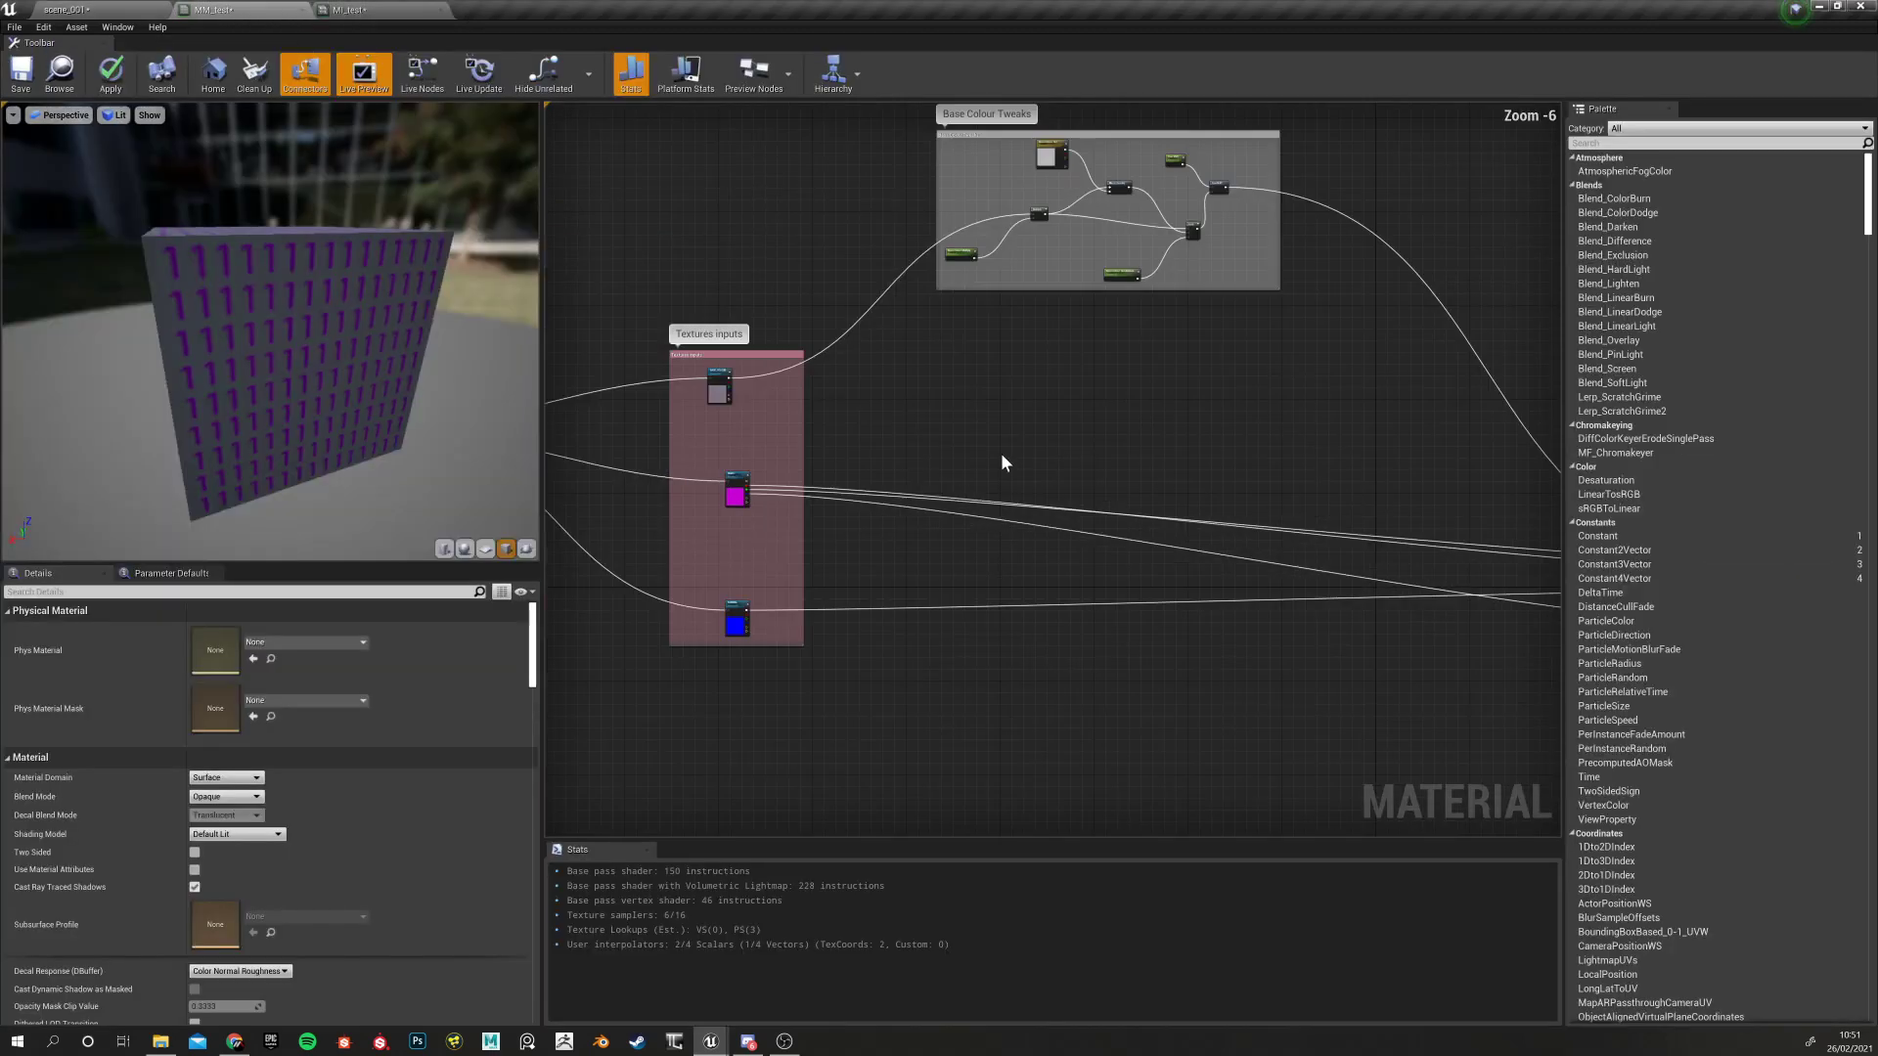
scroll(1000, 454, "up", 3)
scroll(889, 454, "down", 1)
scroll(885, 467, "up", 1)
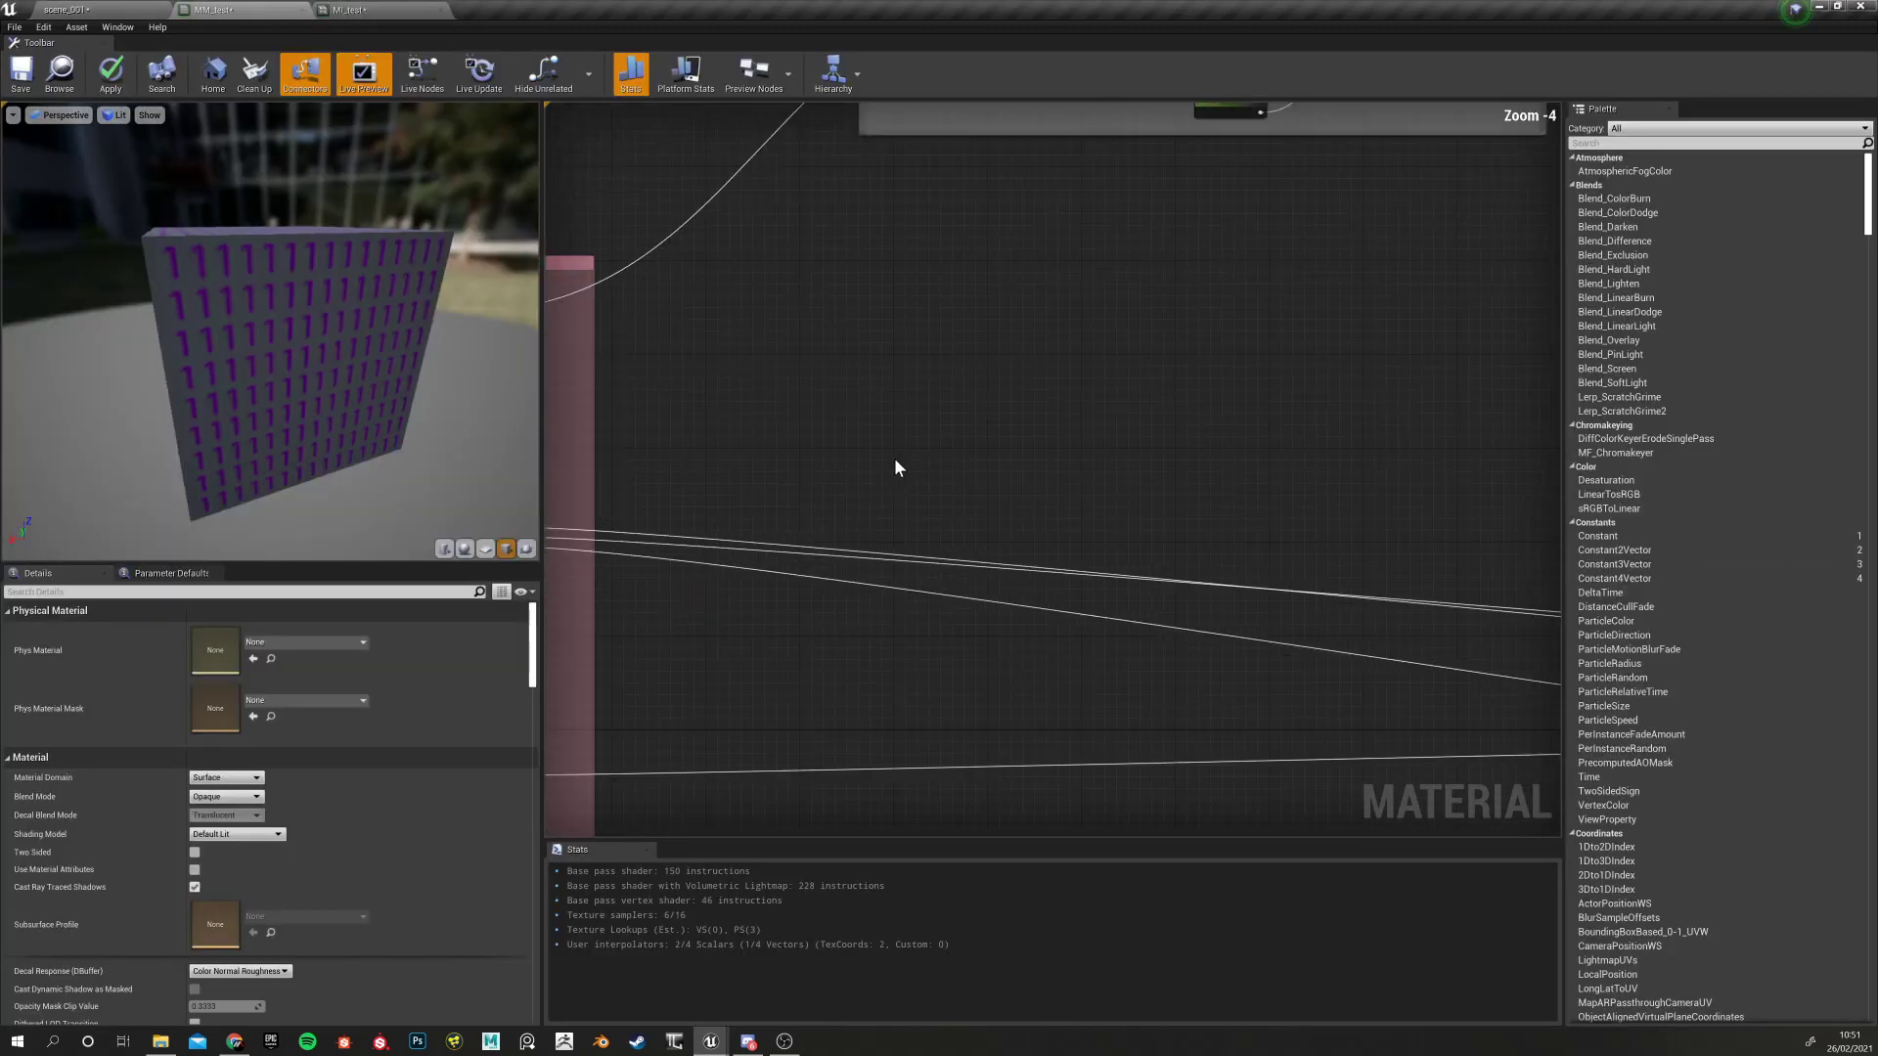
scroll(929, 486, "down", 3)
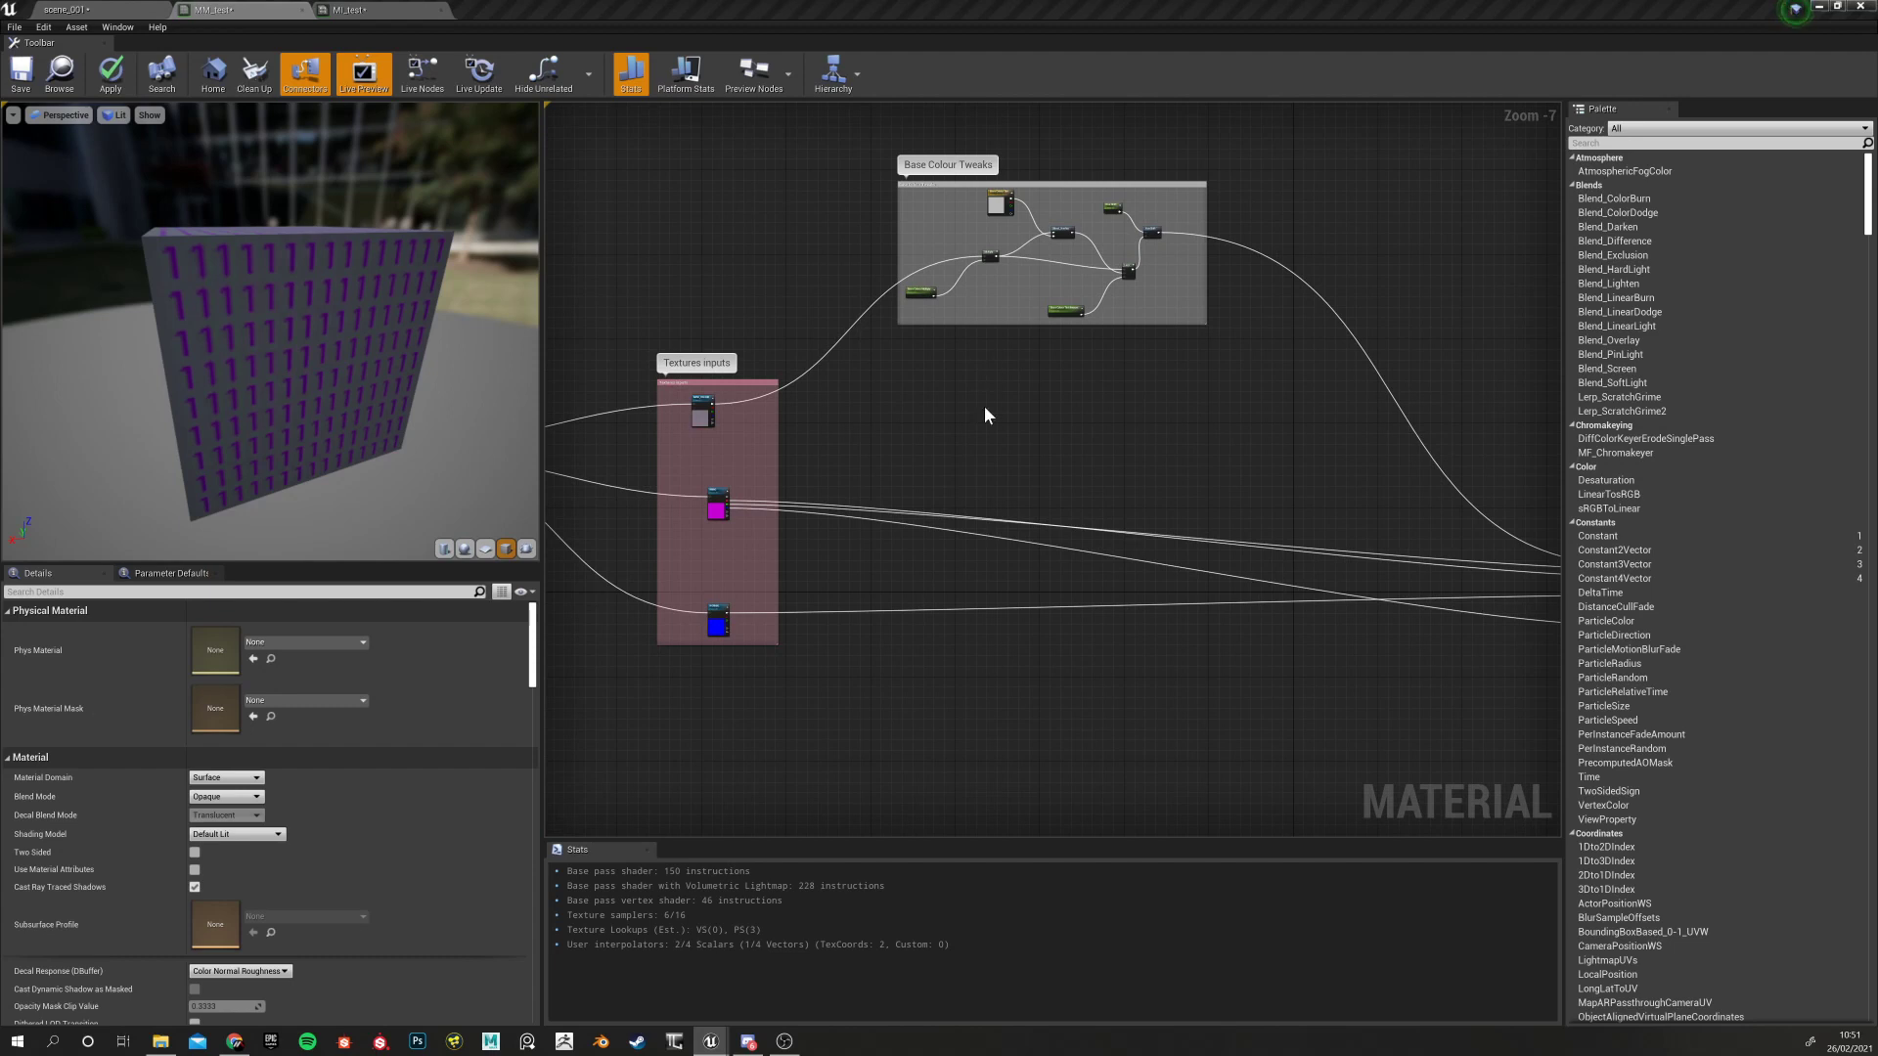
Search for clamp and add a Clamp node (Min 0, Max 1) to the graph
scroll(877, 478, "down", 4)
scroll(871, 501, "up", 6)
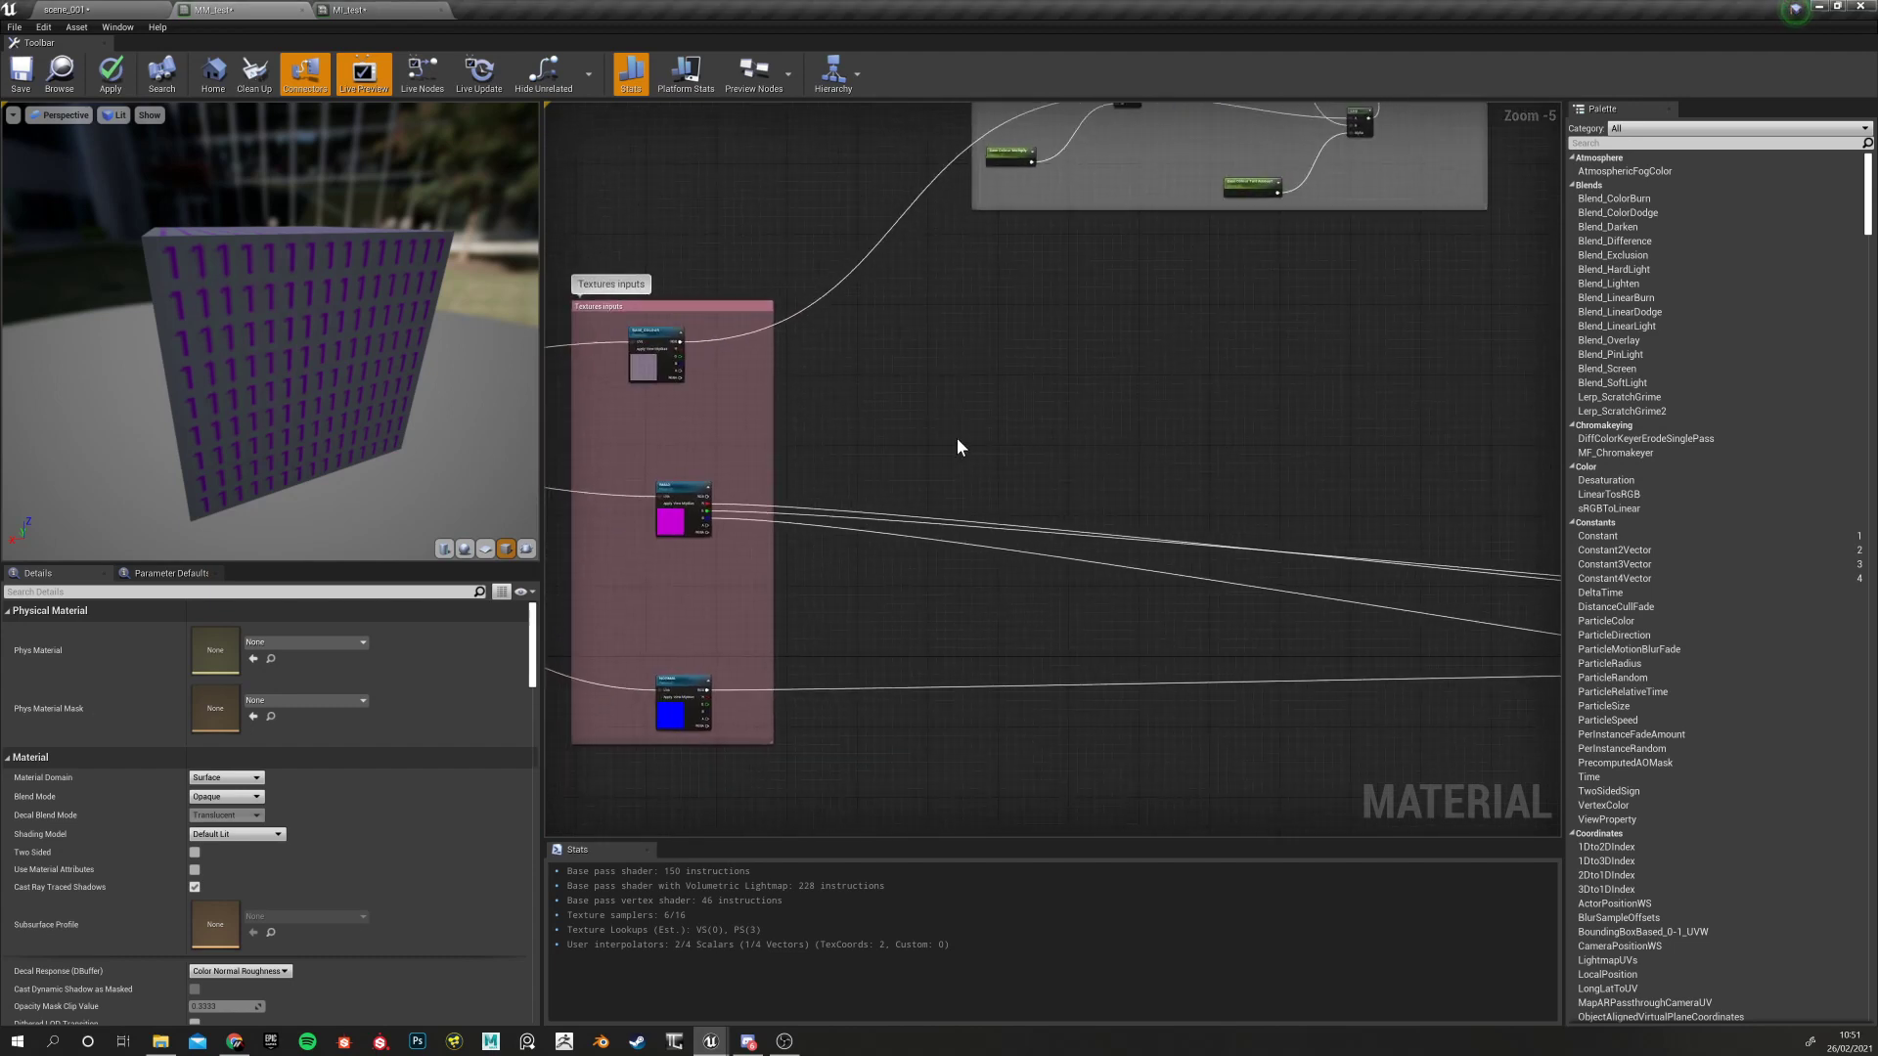
right_click(994, 459)
type("lamp")
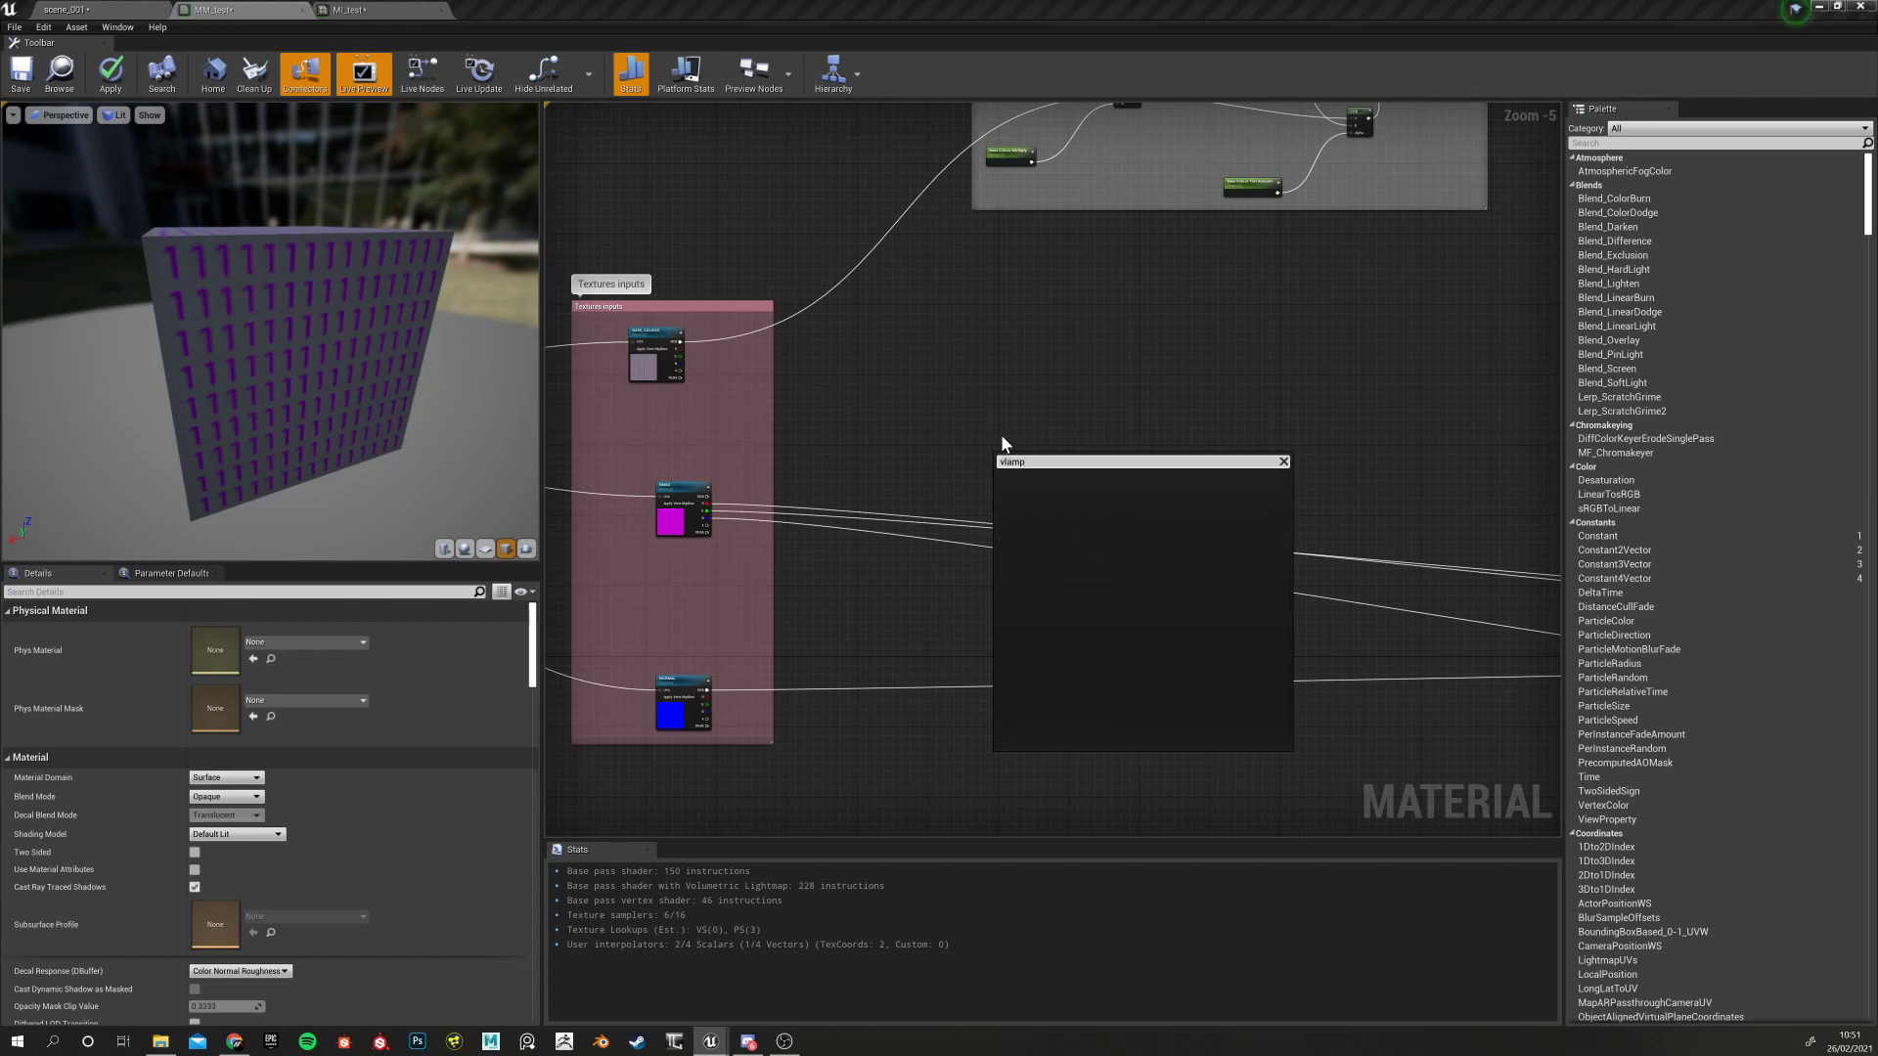
key("BackSpace")
key("BackSpace")
key("BackSpace")
key("BackSpace")
type("cal")
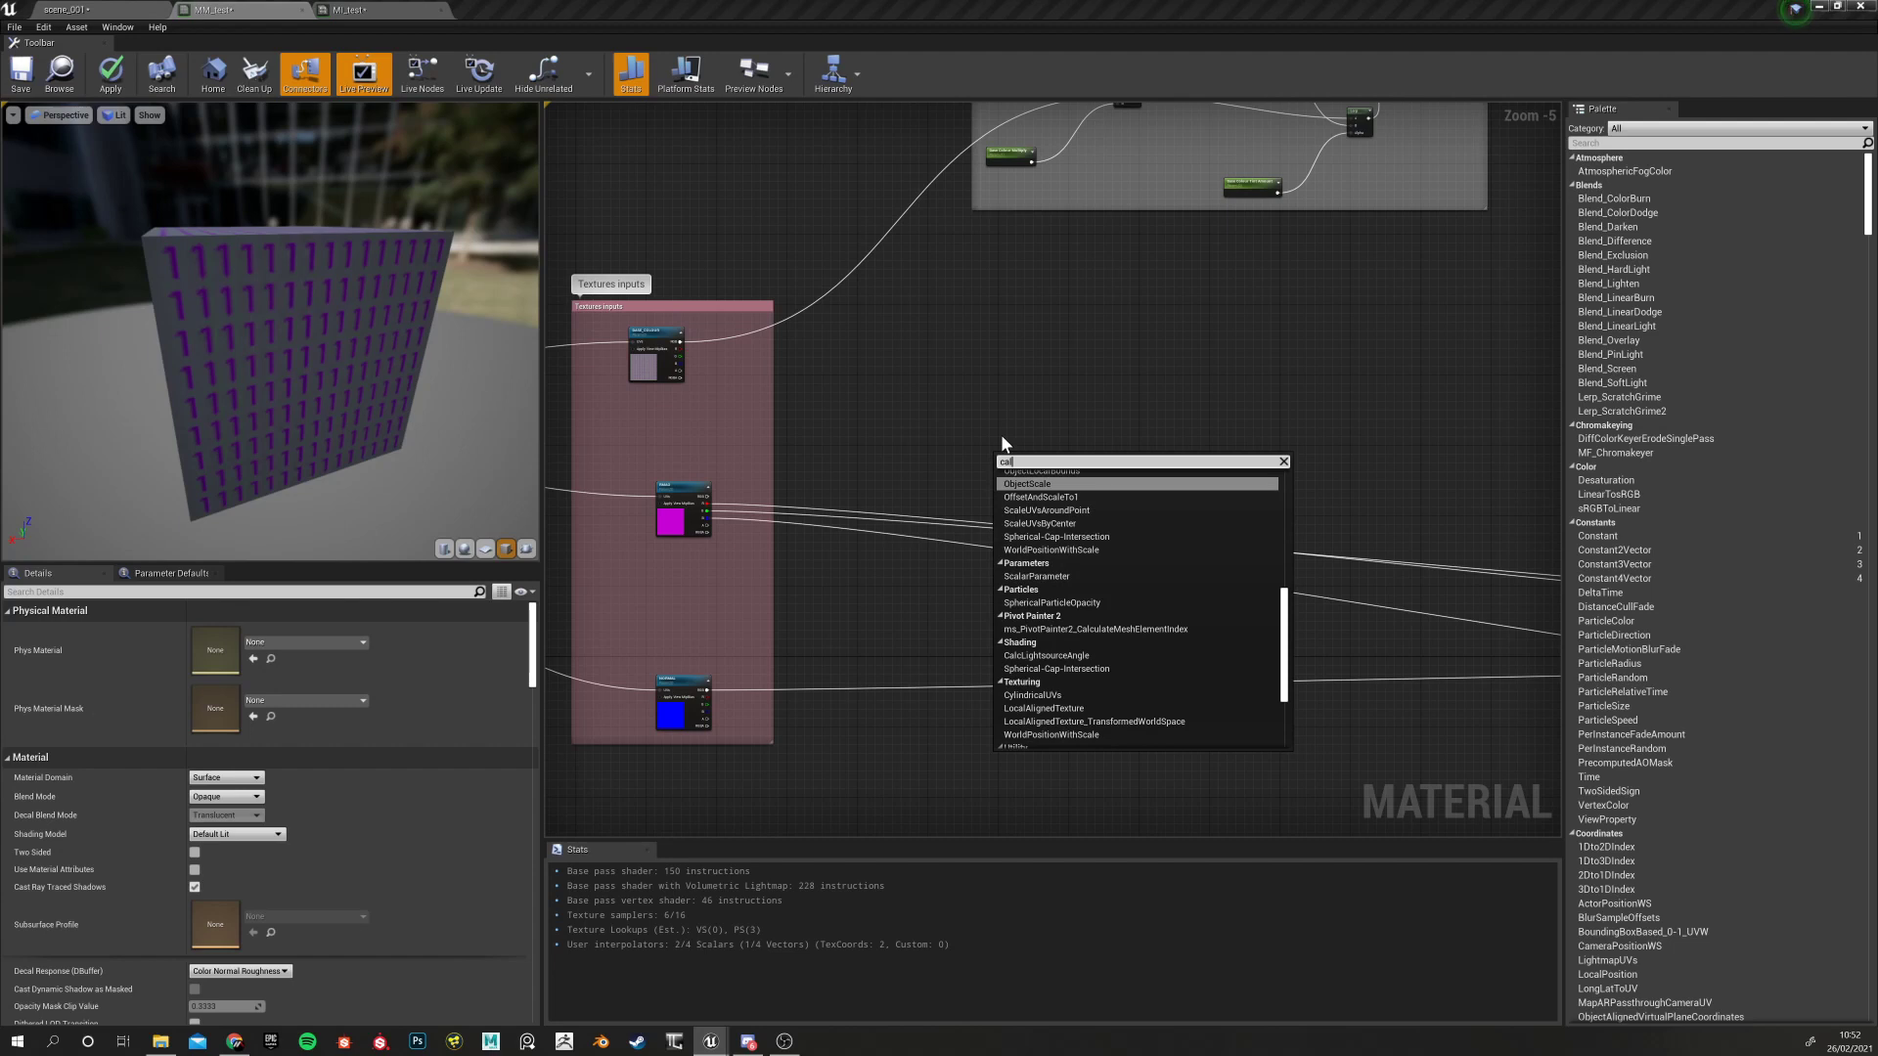
key("BackSpace")
key("BackSpace")
type("lamp")
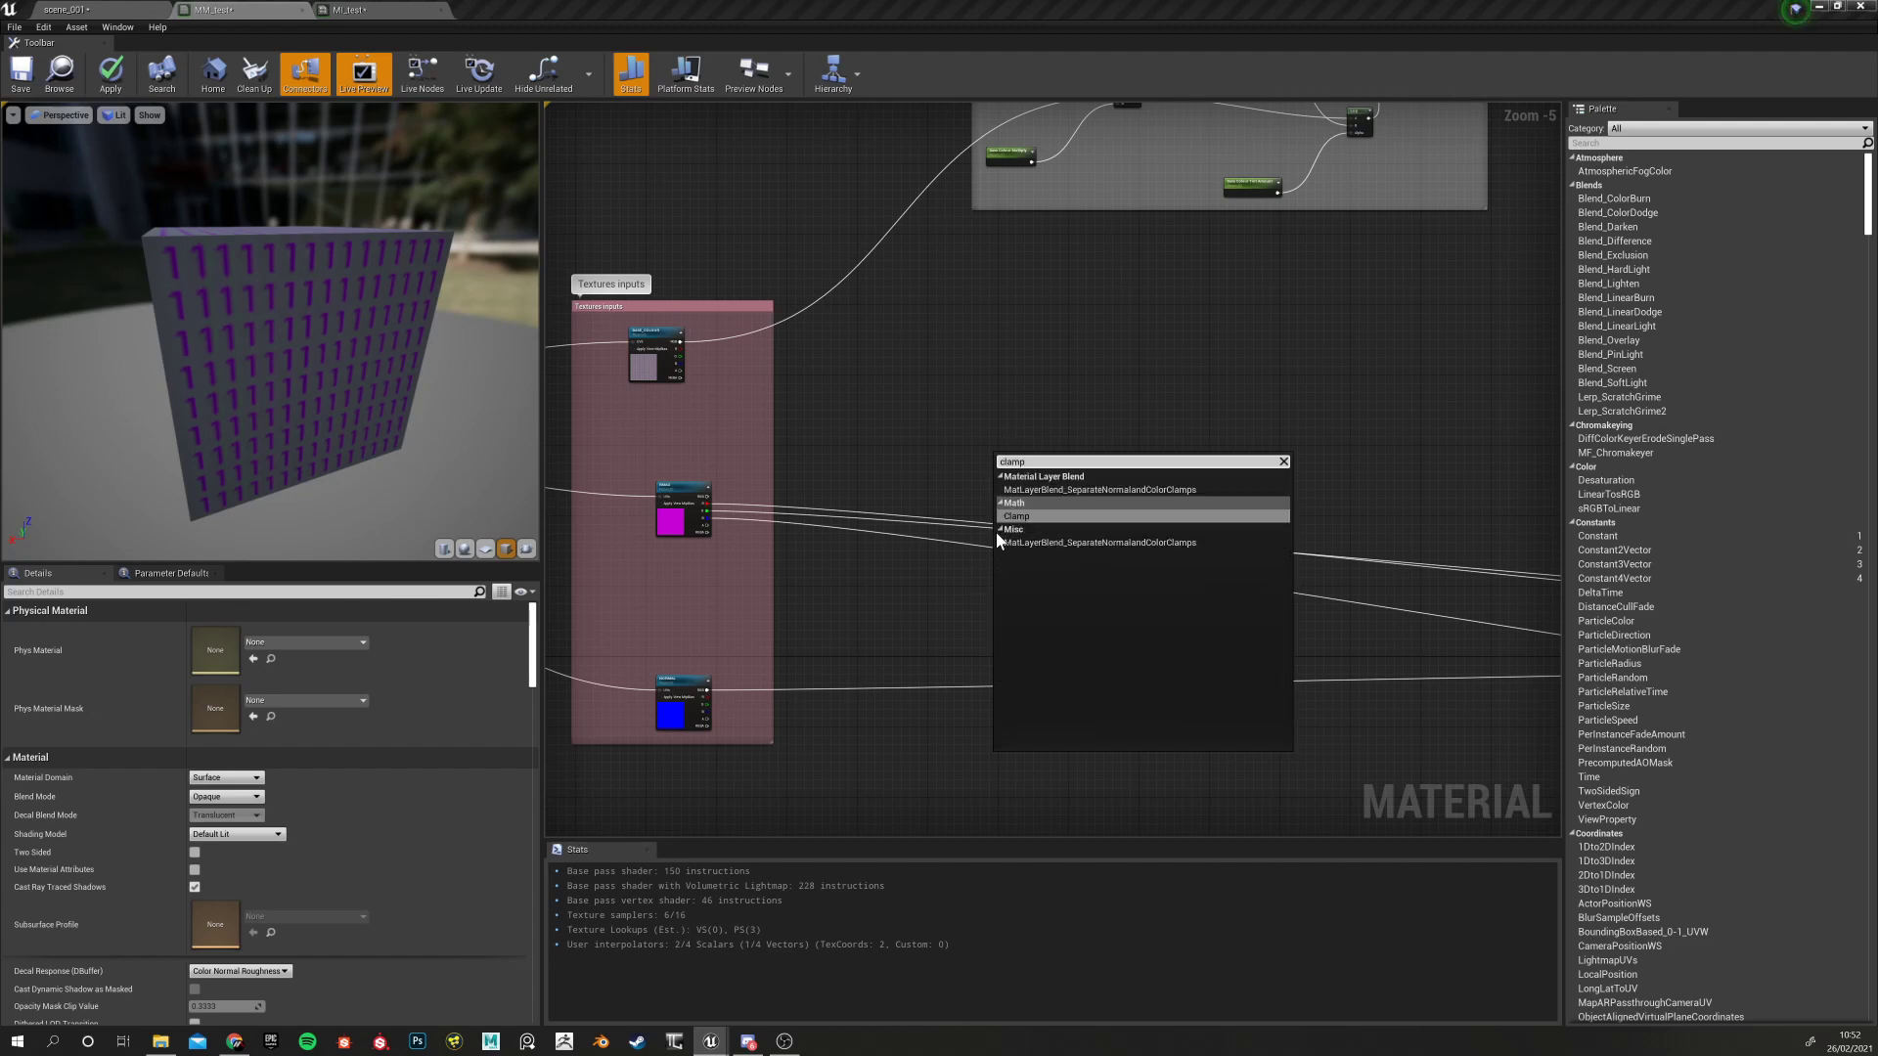
left_click(1021, 514)
scroll(999, 505, "up", 5)
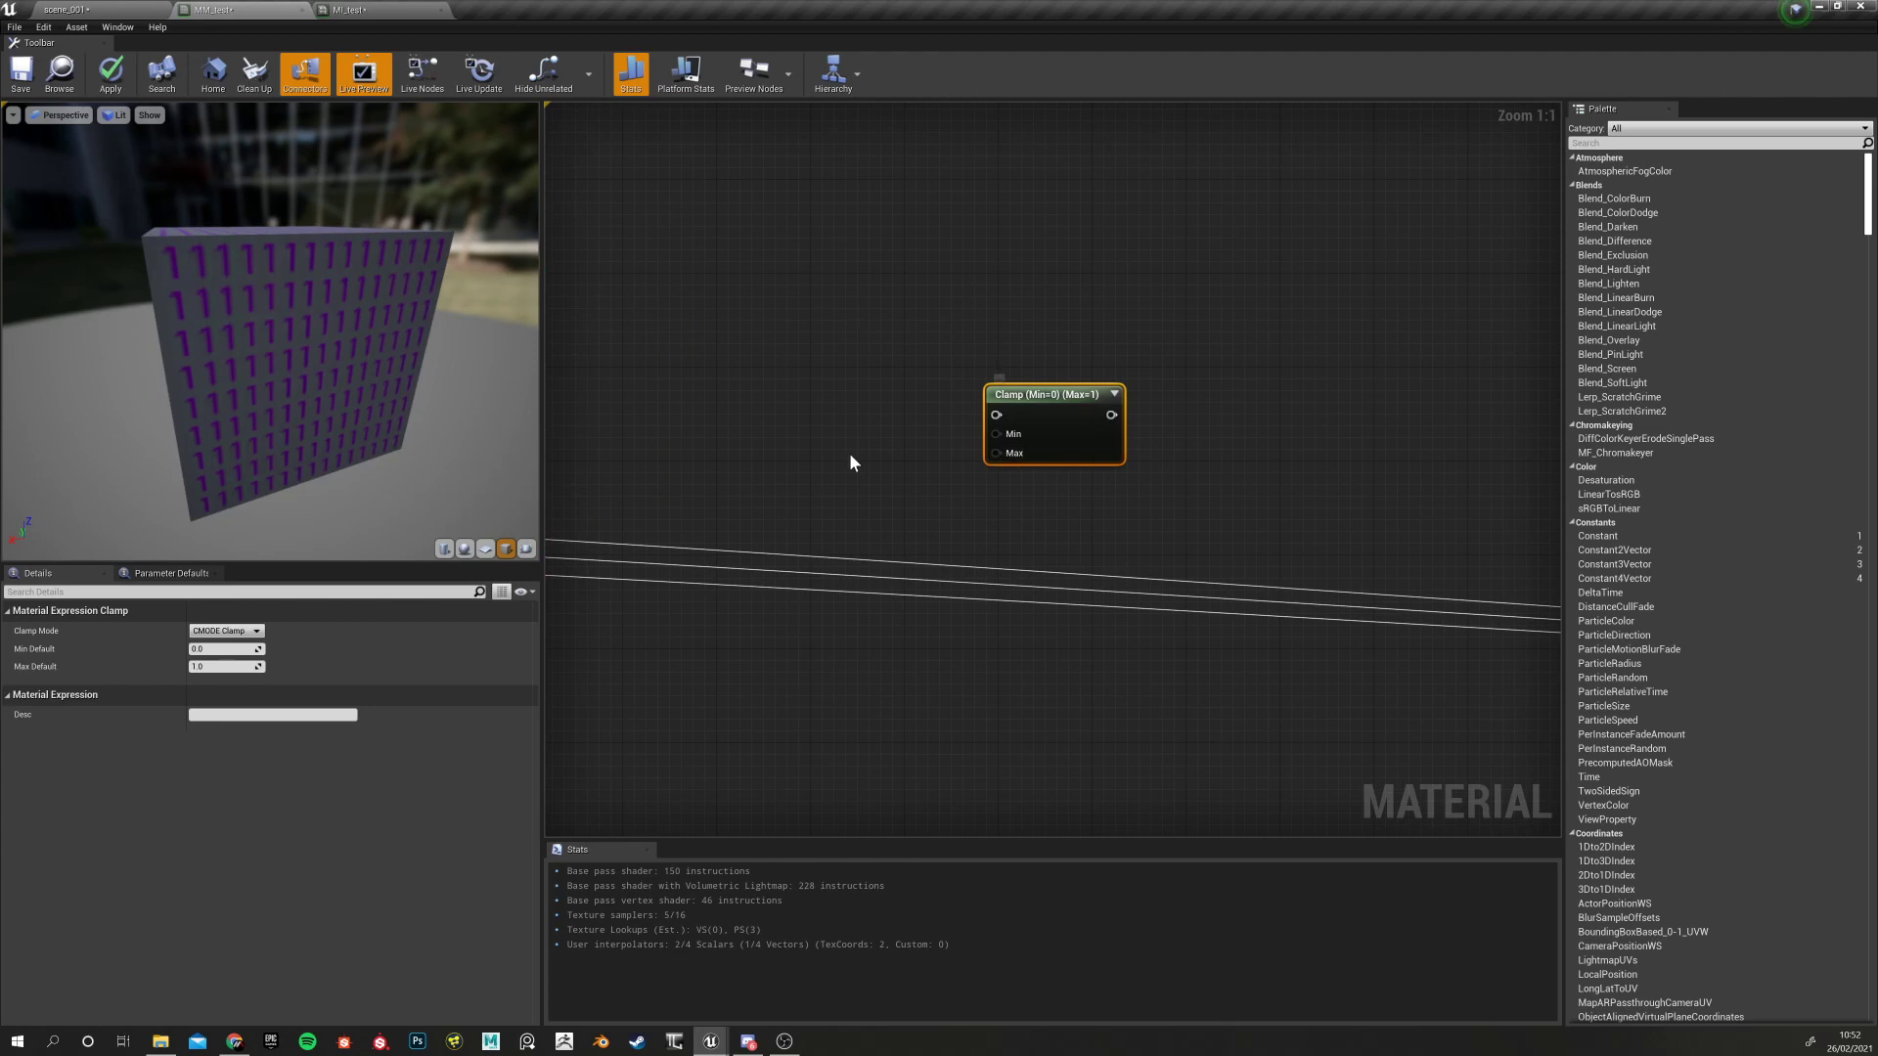
scroll(880, 489, "down", 2)
Feed the RMAO texture's R channel into the Clamp node's input
right_click_drag(979, 484, 1131, 430)
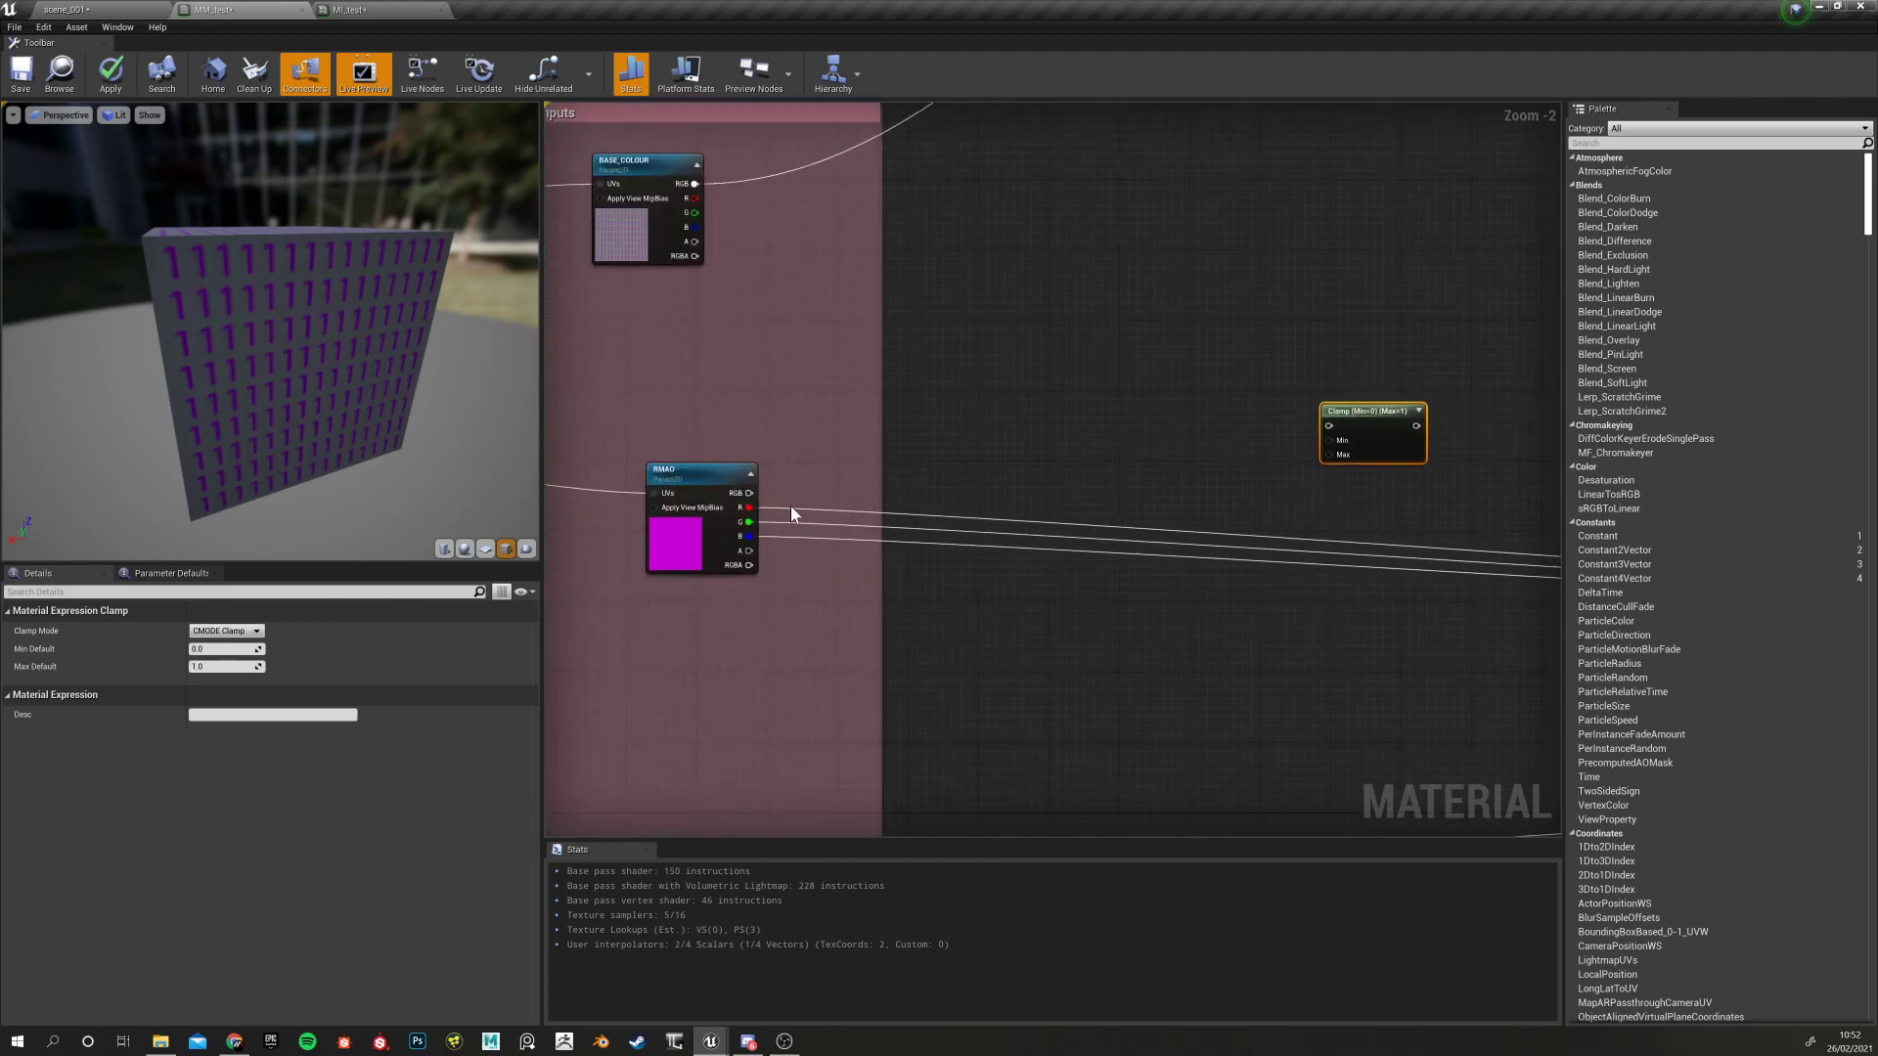
left_click_drag(750, 507, 1328, 425)
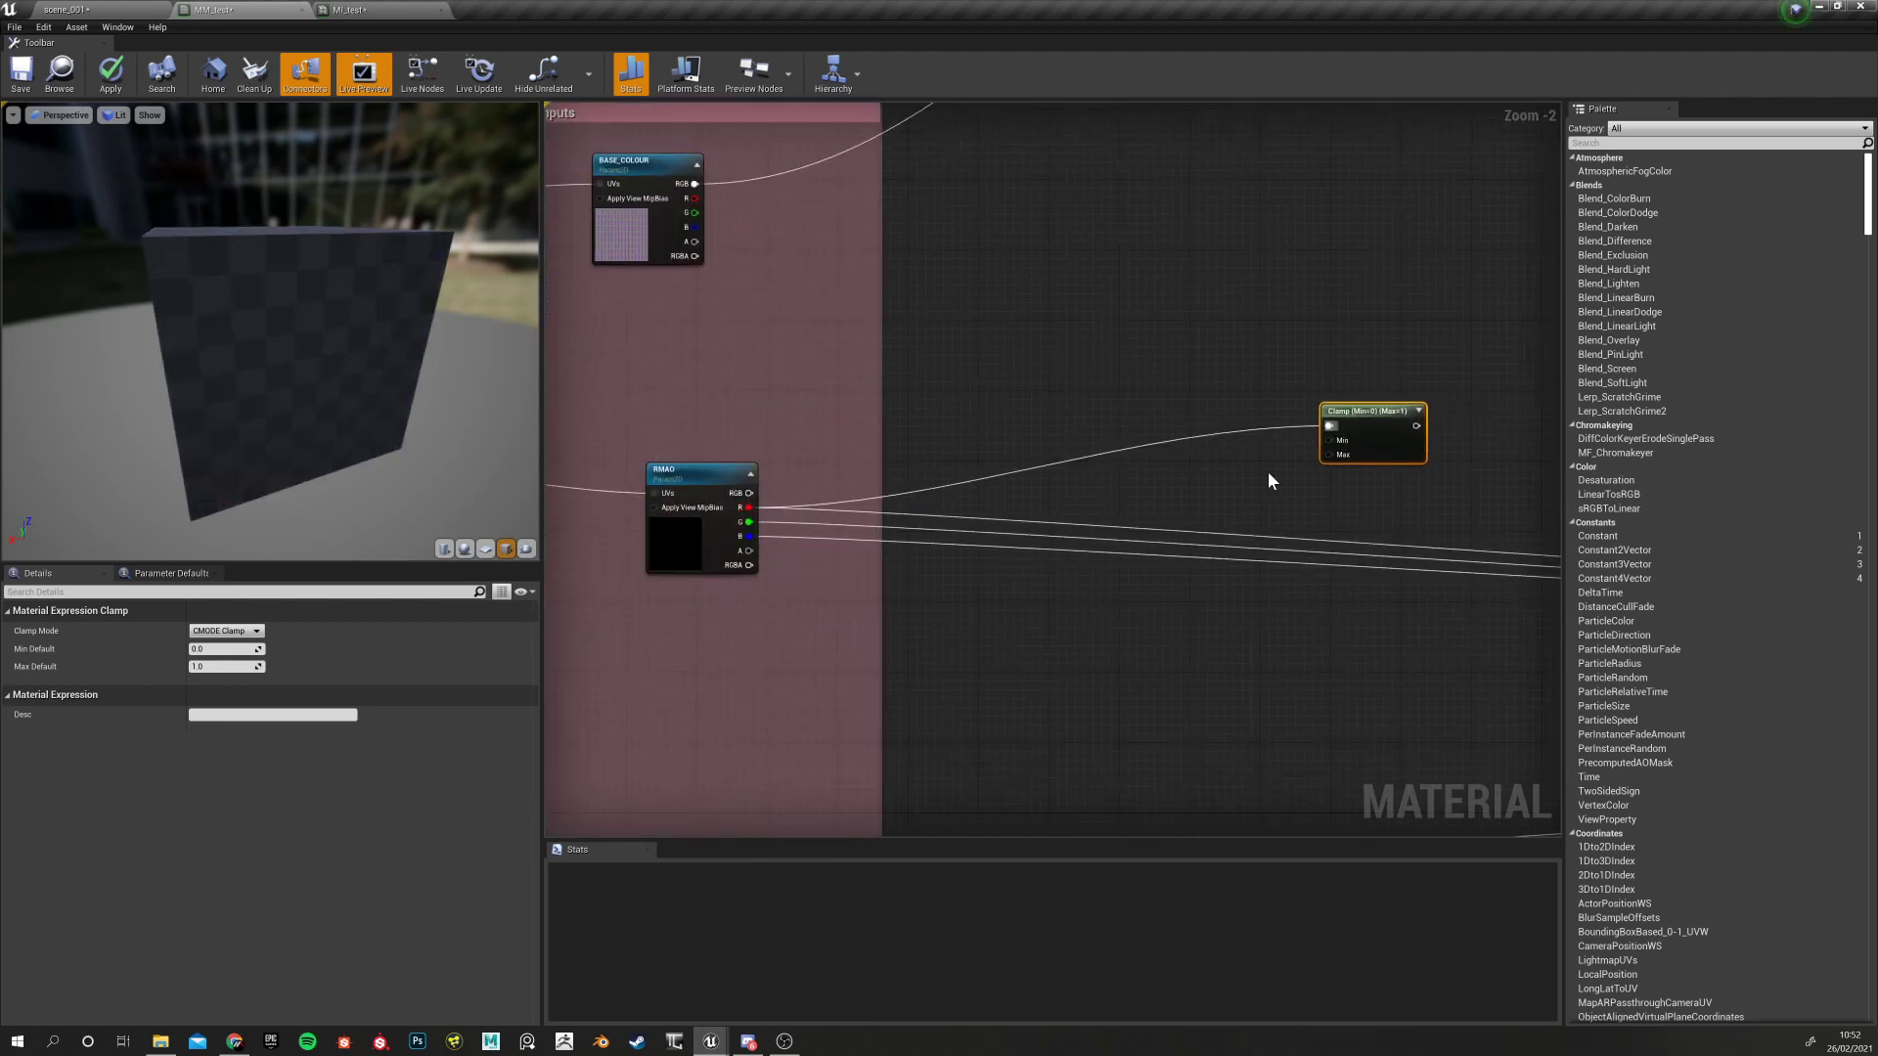
right_click_drag(1267, 471, 871, 506)
left_click_drag(1113, 435, 1127, 442)
left_click(1231, 401)
left_click(1064, 431)
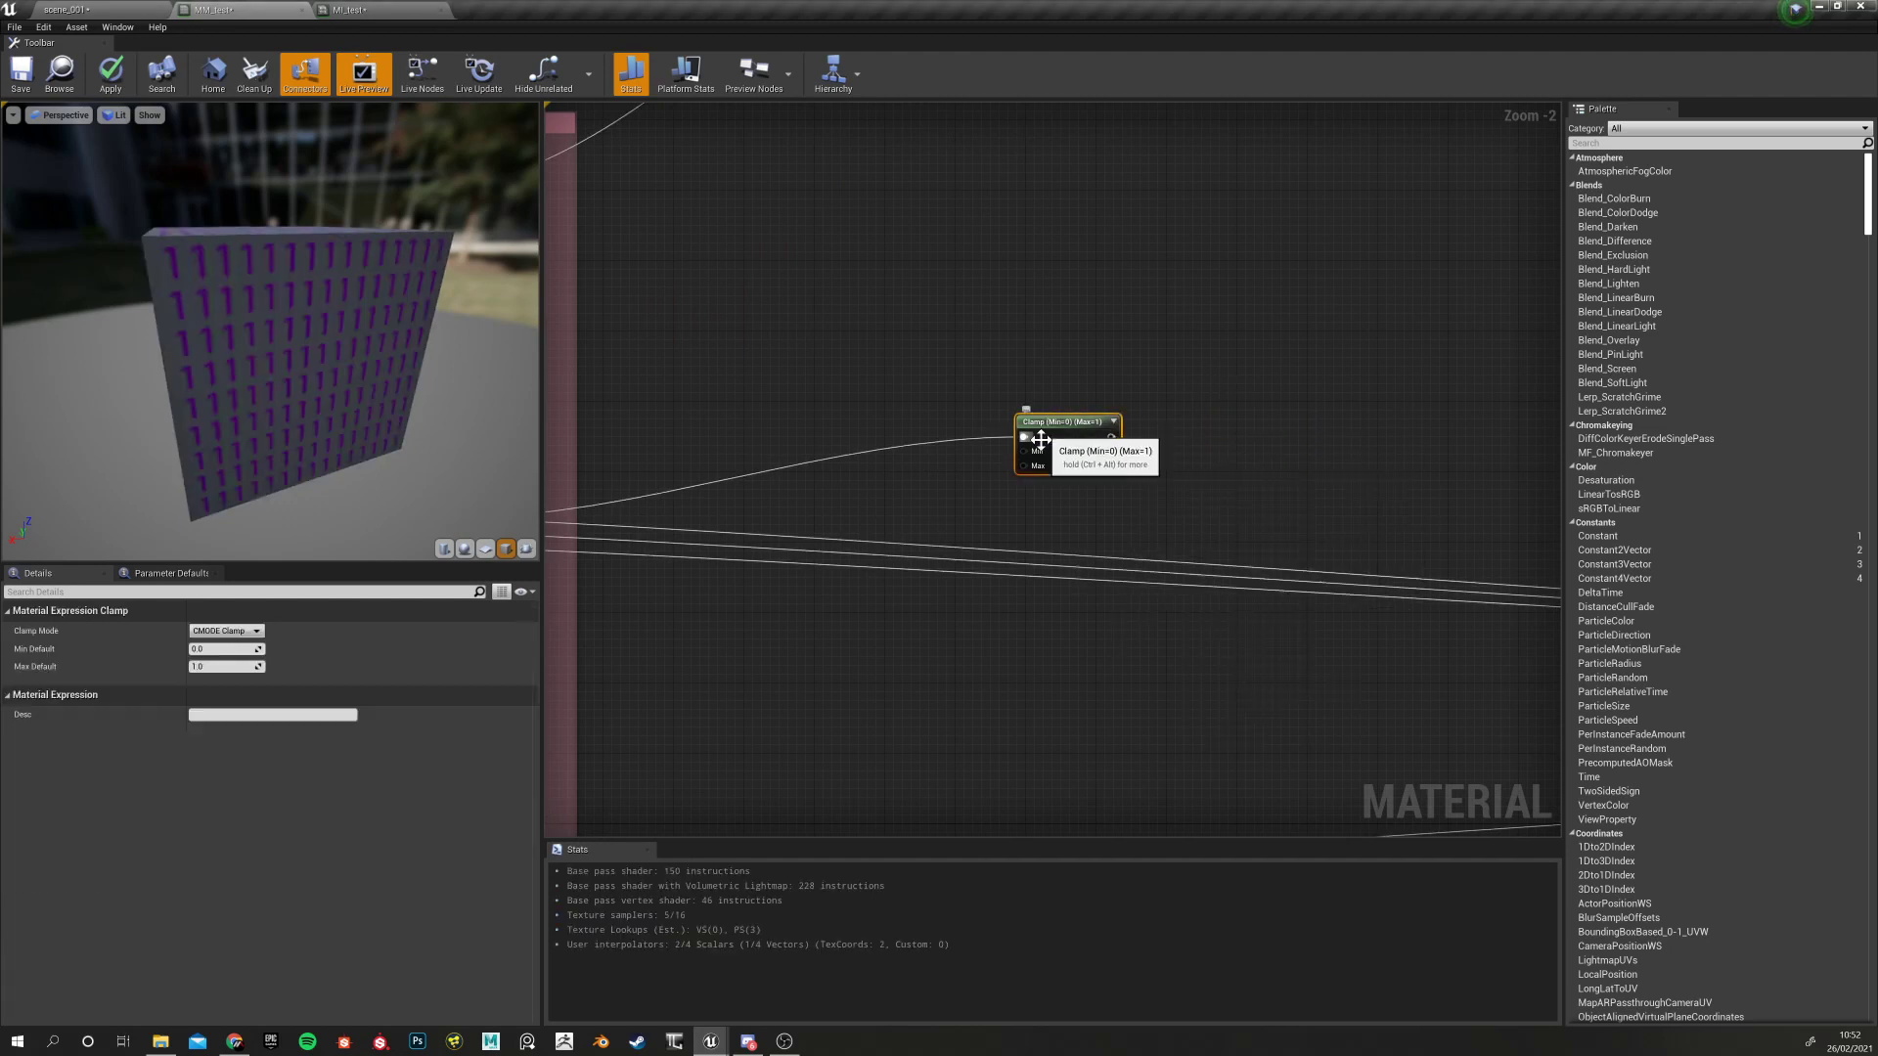
Drag a wire from the Clamp output toward the material's inputs
right_click_drag(969, 531, 764, 528)
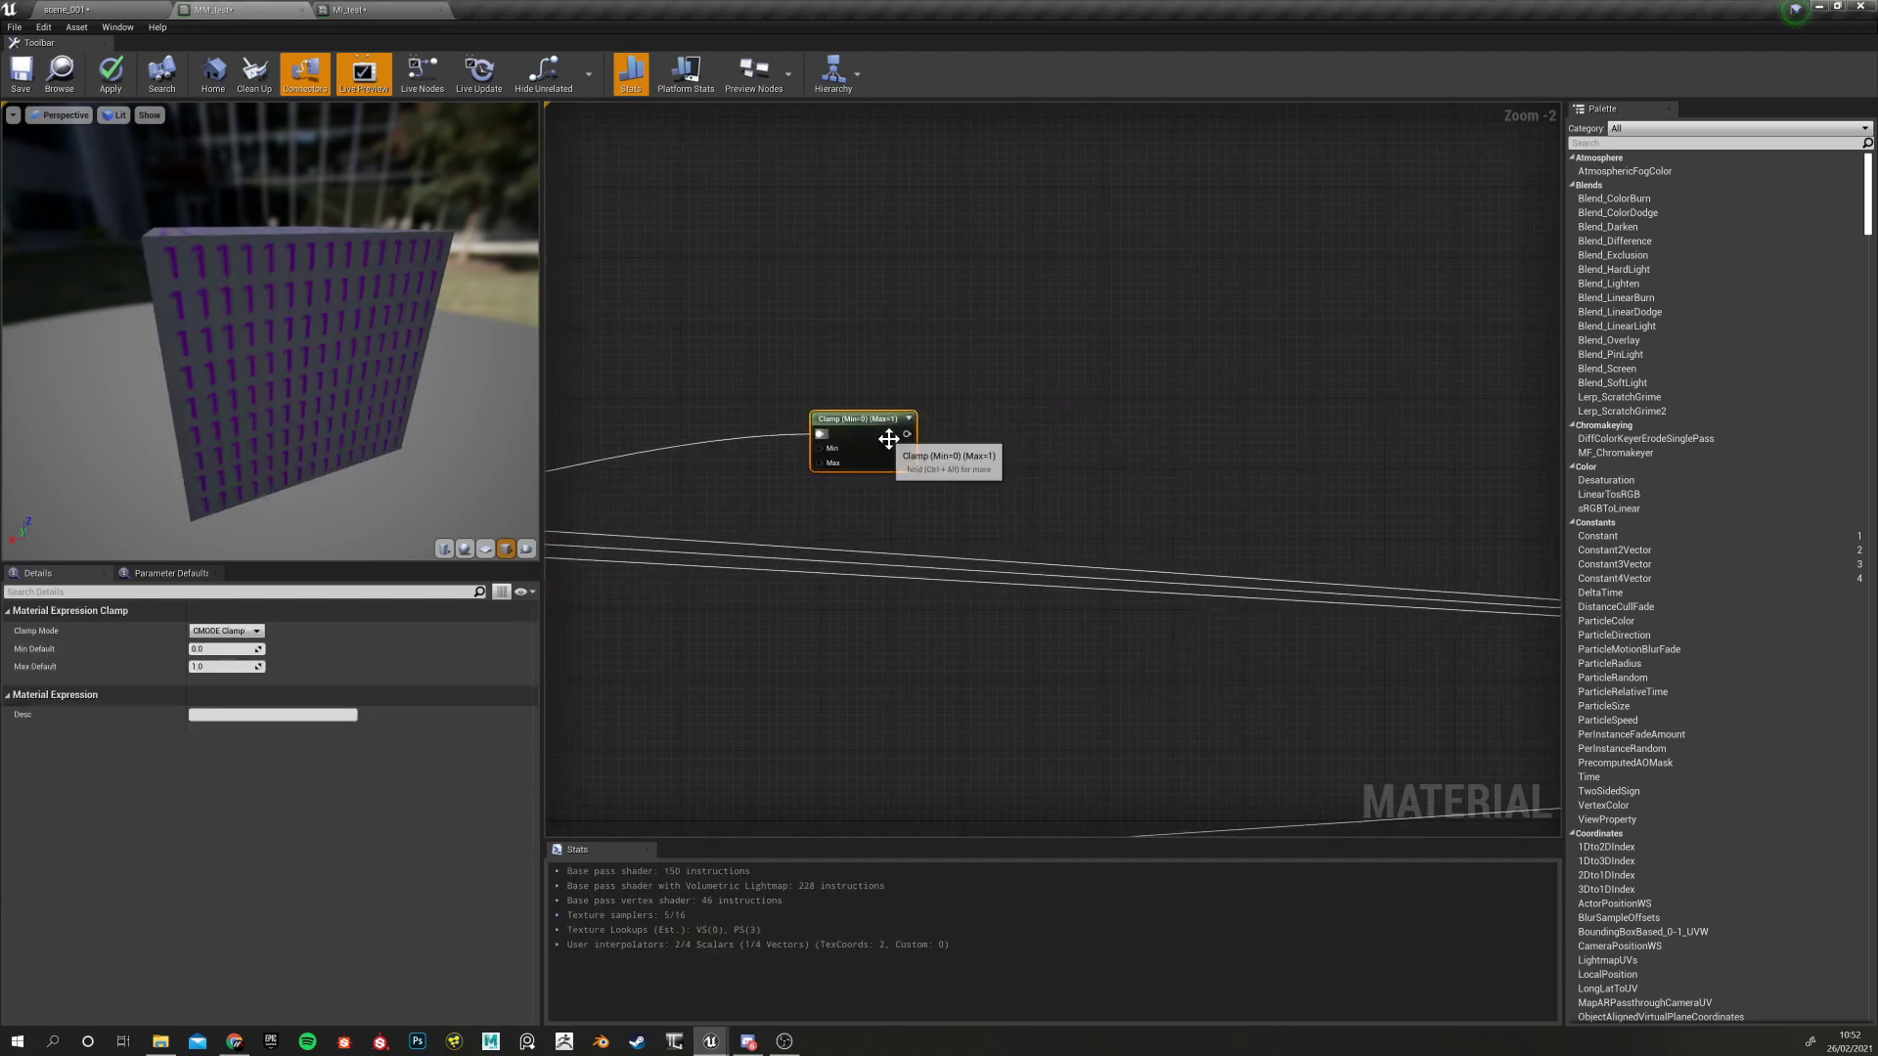
left_click_drag(909, 434, 1106, 427)
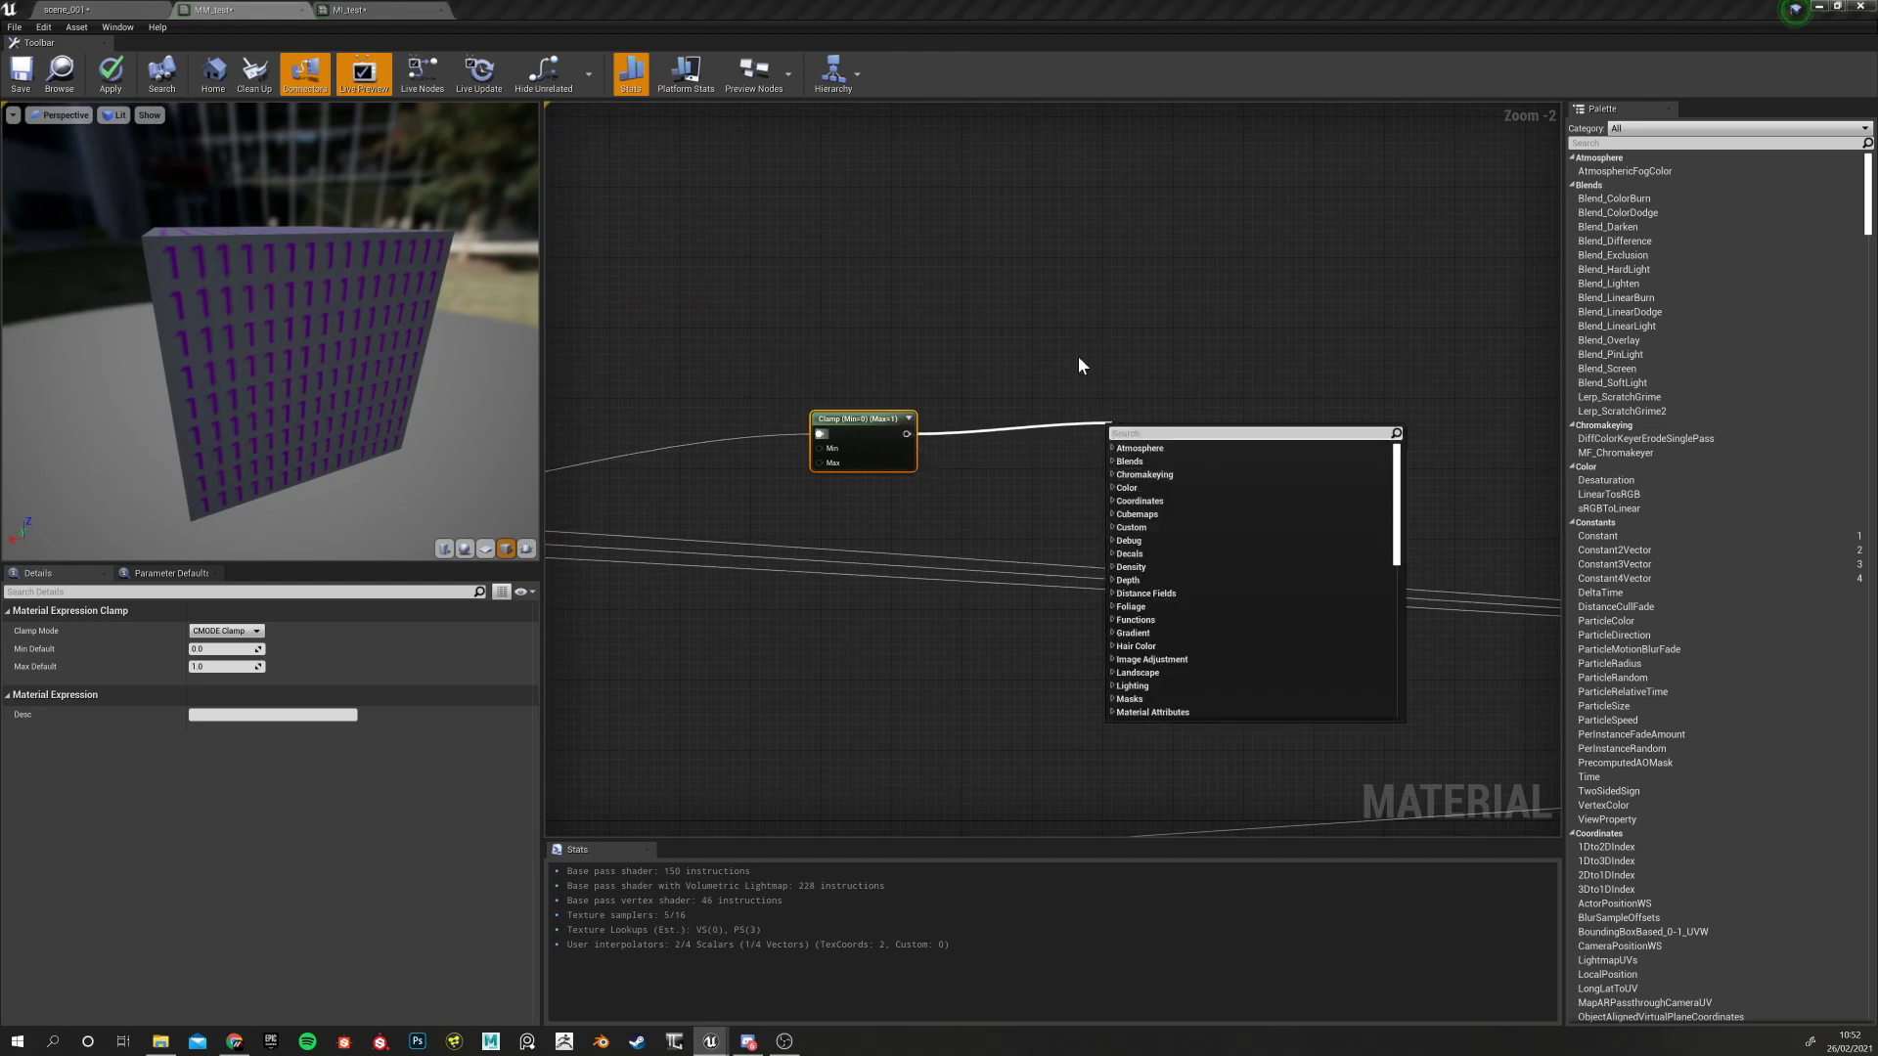
left_click(1078, 356)
left_click_drag(910, 435, 1187, 408)
left_click(1076, 387)
left_click_drag(910, 434, 1086, 428)
left_click(1077, 396)
left_click_drag(908, 436, 1504, 772)
Try a Clamp Max default of 0.1, then reset it to 1.0
right_click_drag(646, 489, 1262, 472)
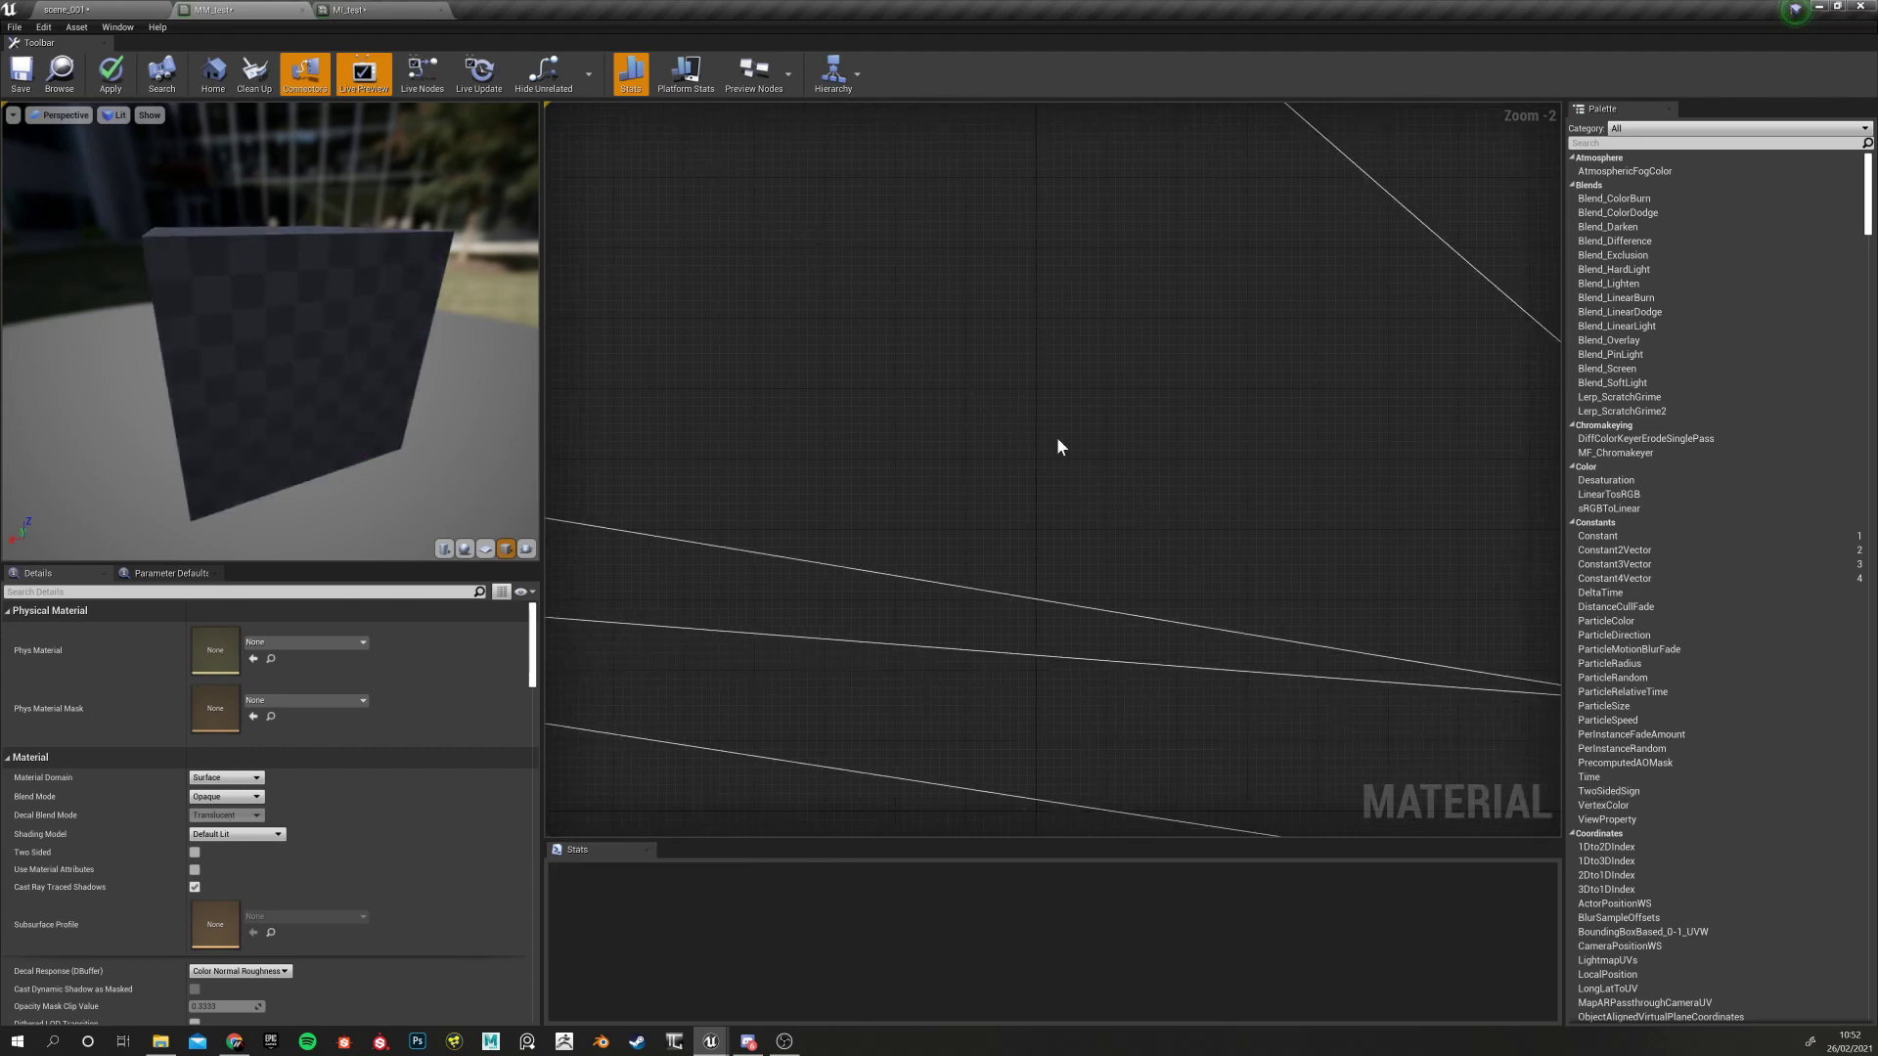
right_click_drag(651, 406, 1057, 450)
right_click_drag(606, 435, 1139, 431)
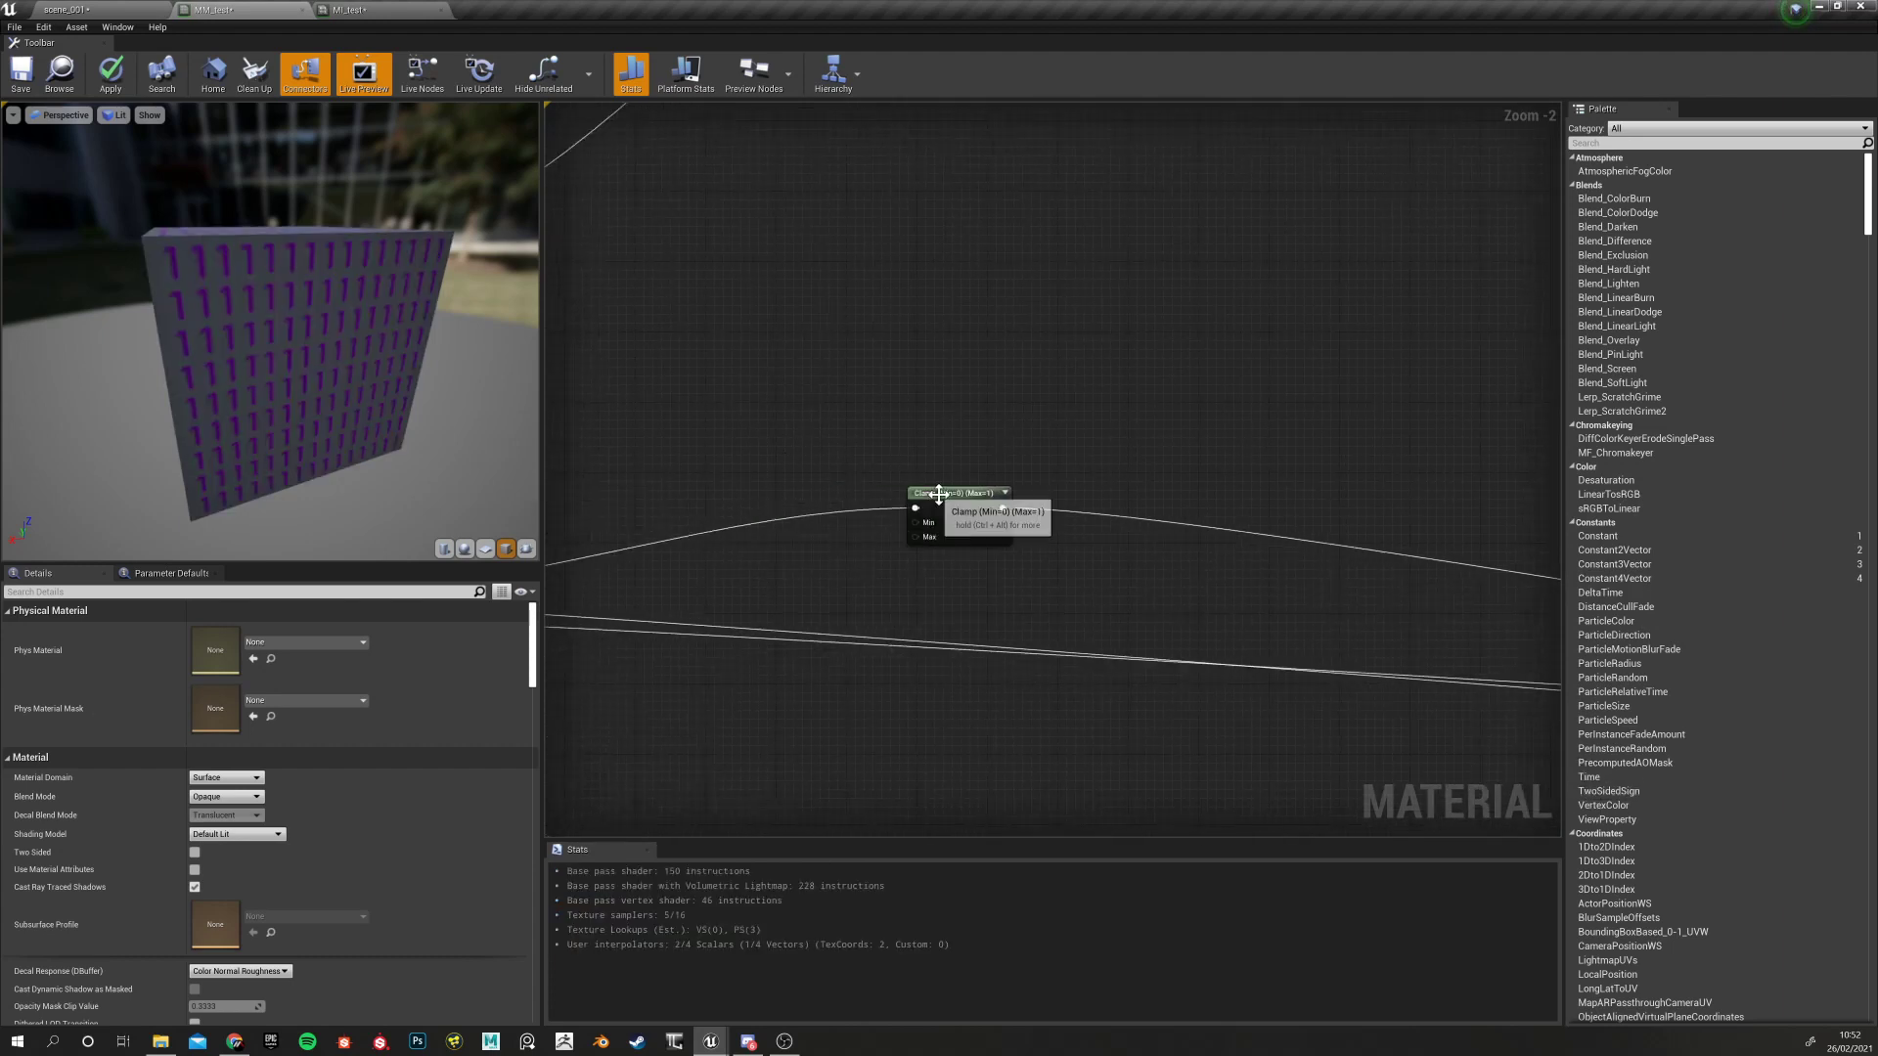
left_click(937, 523)
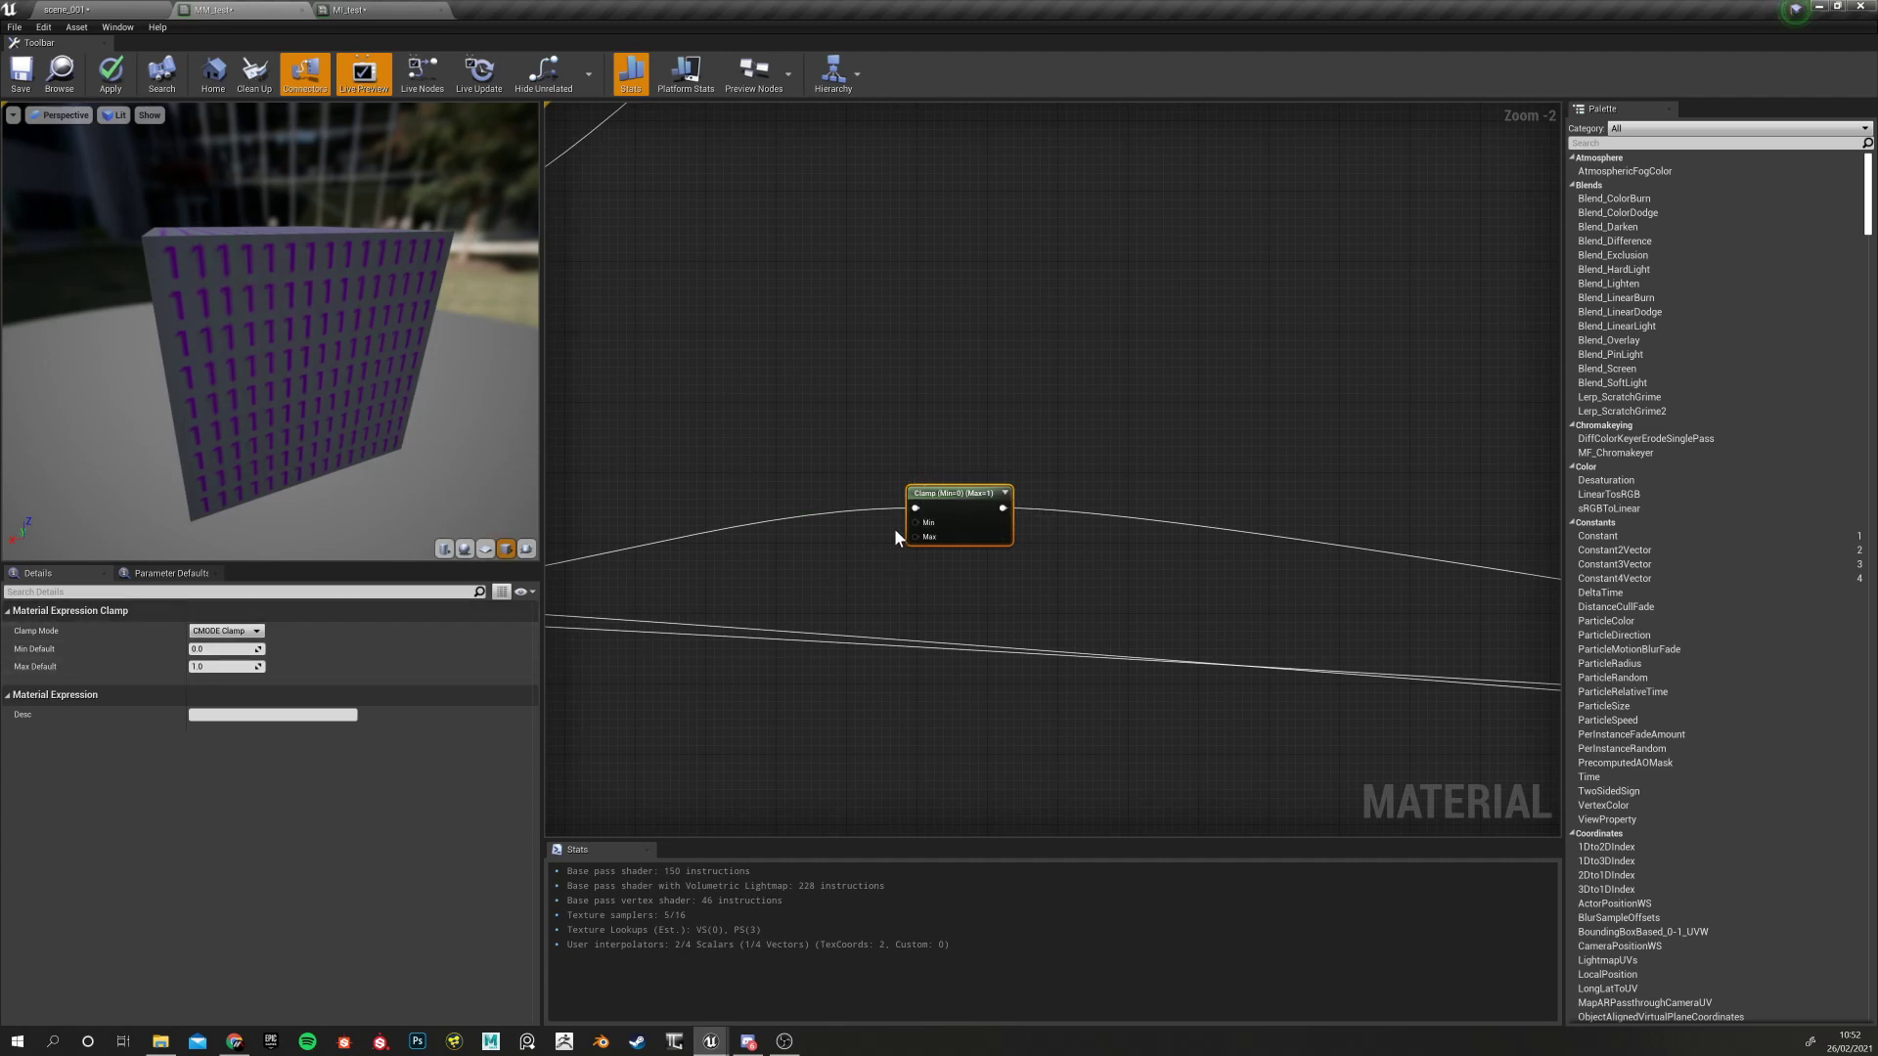
left_click(223, 666)
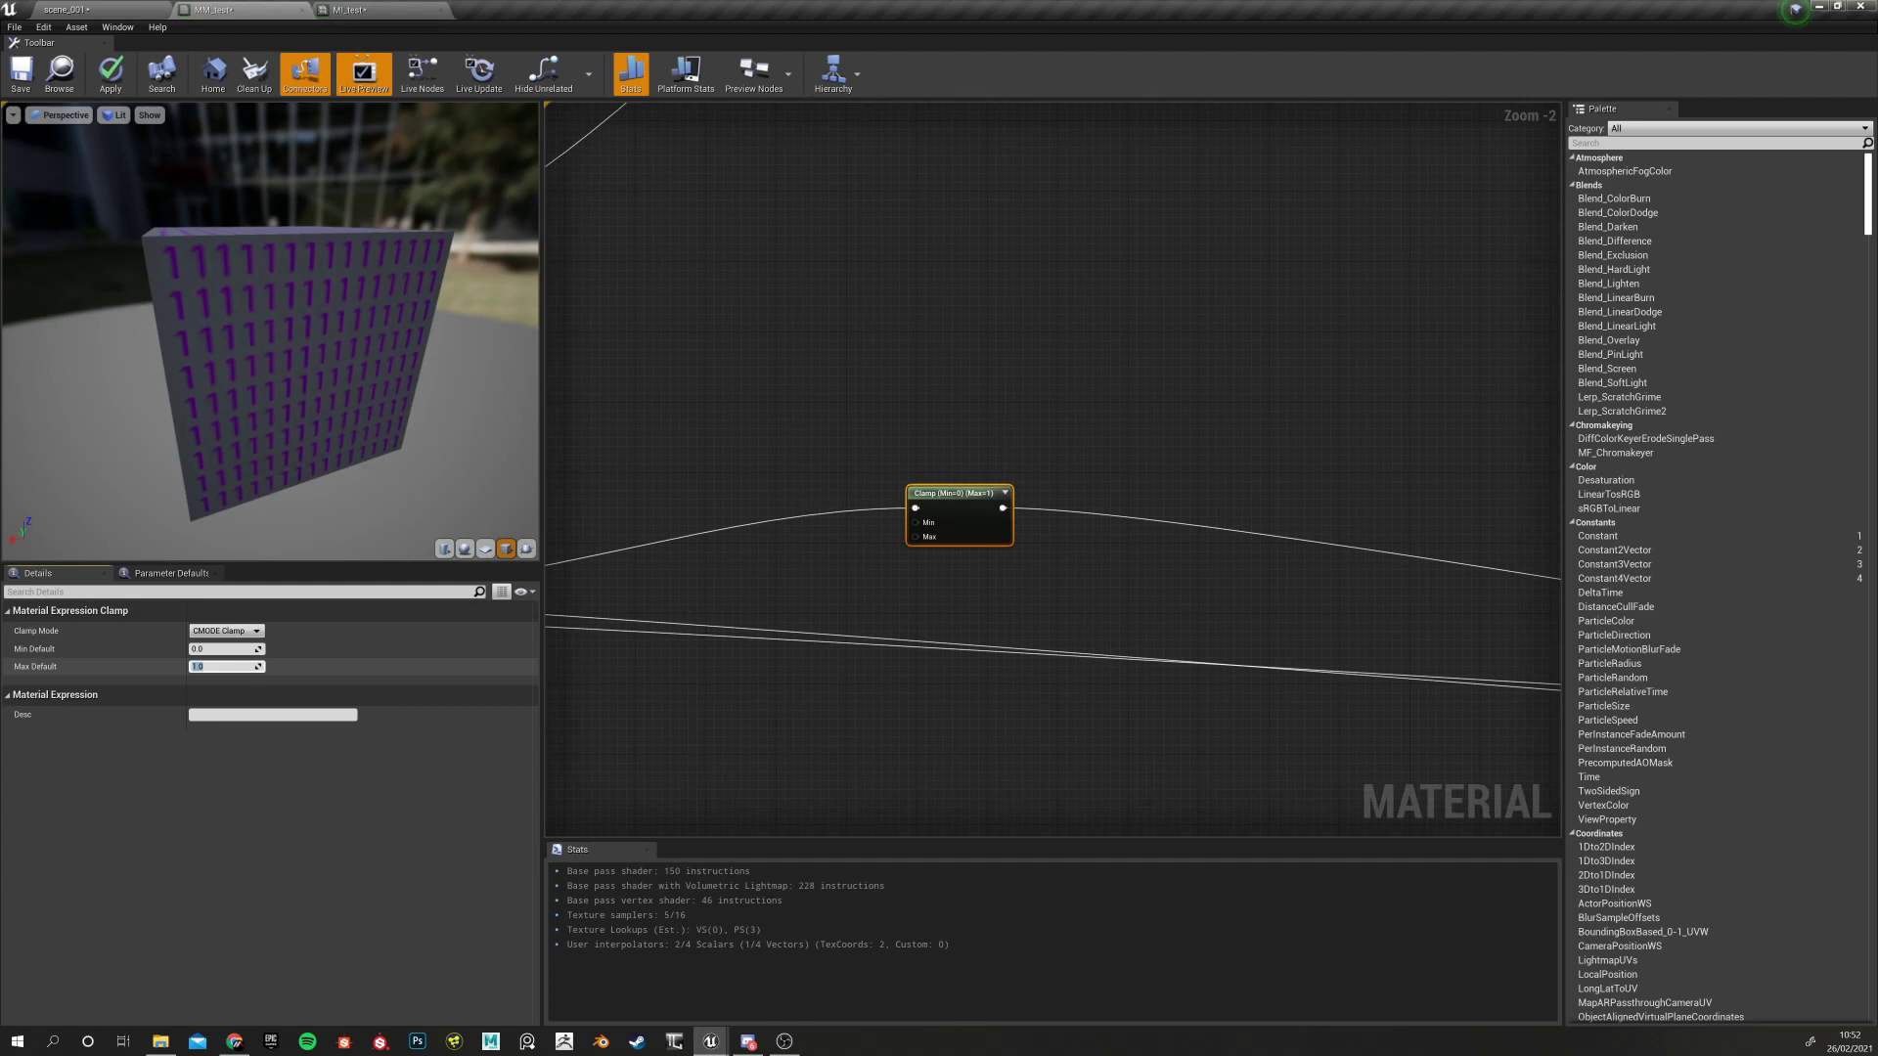
type("0.1")
key("Return")
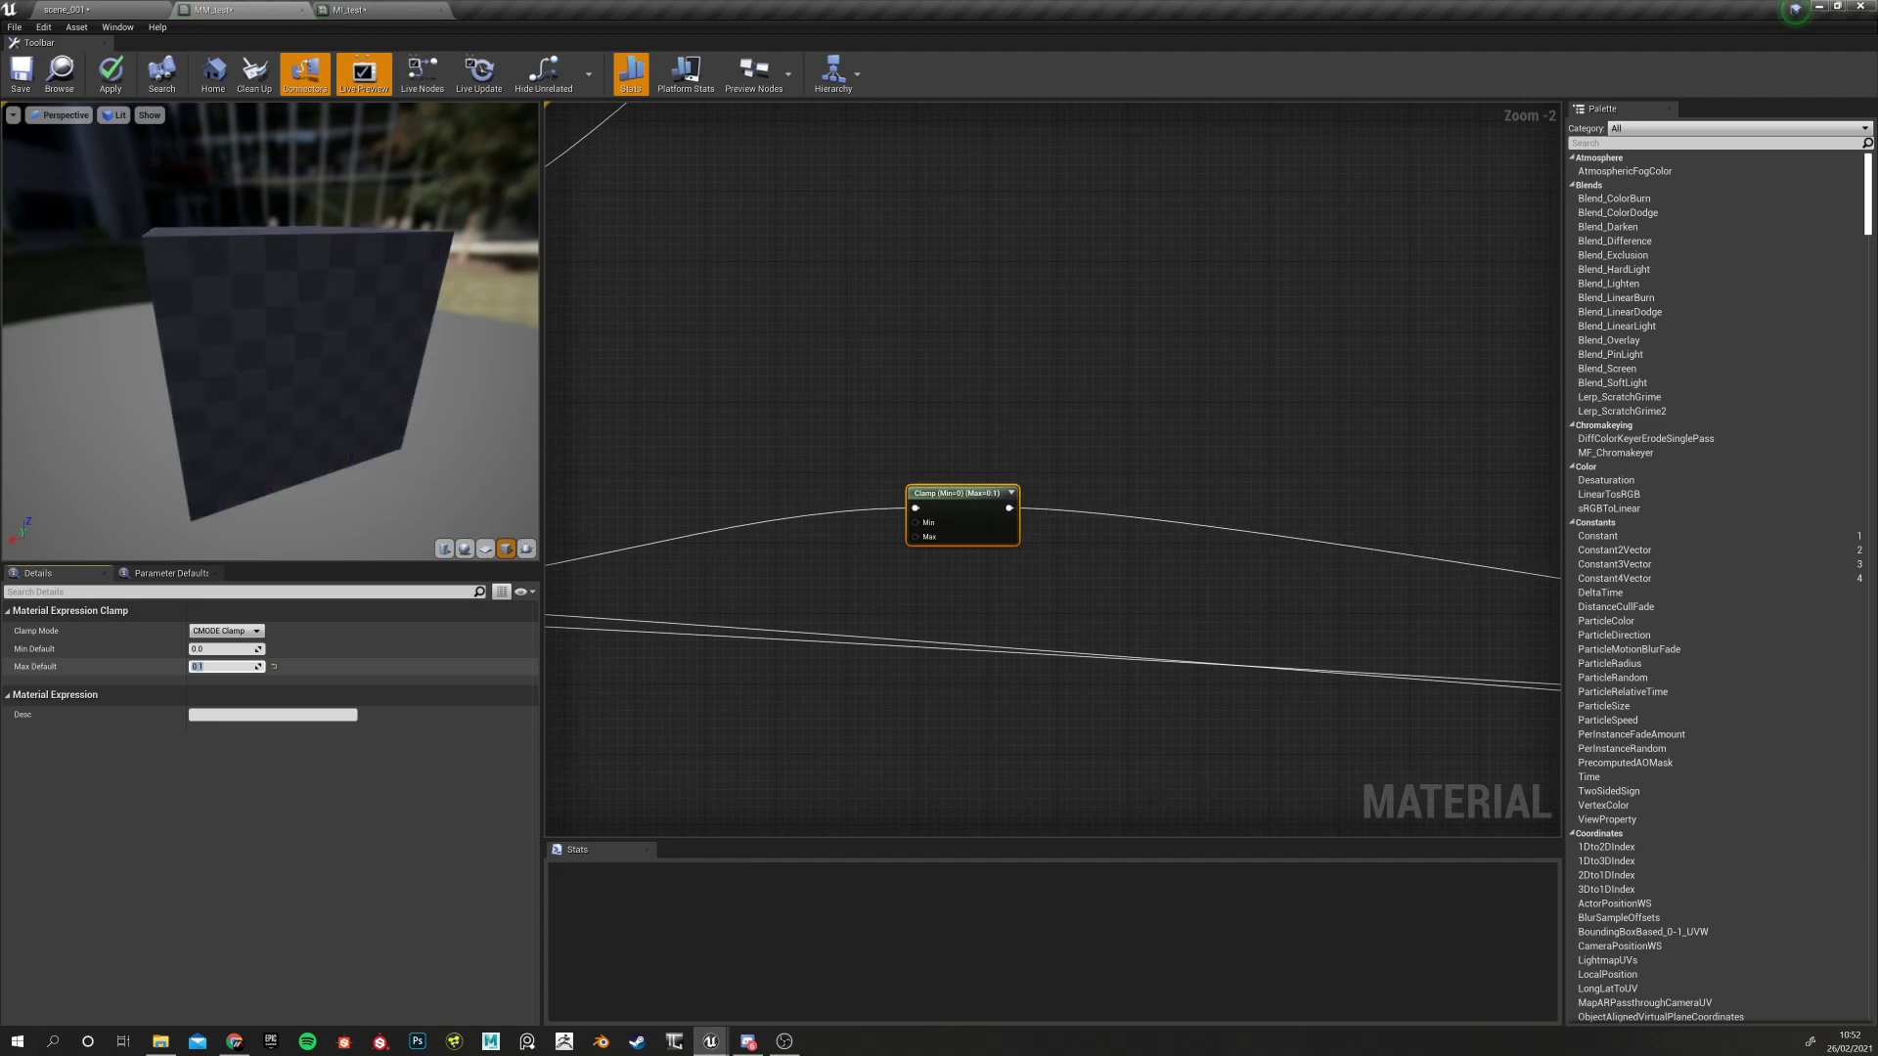
left_click_drag(405, 262, 495, 370)
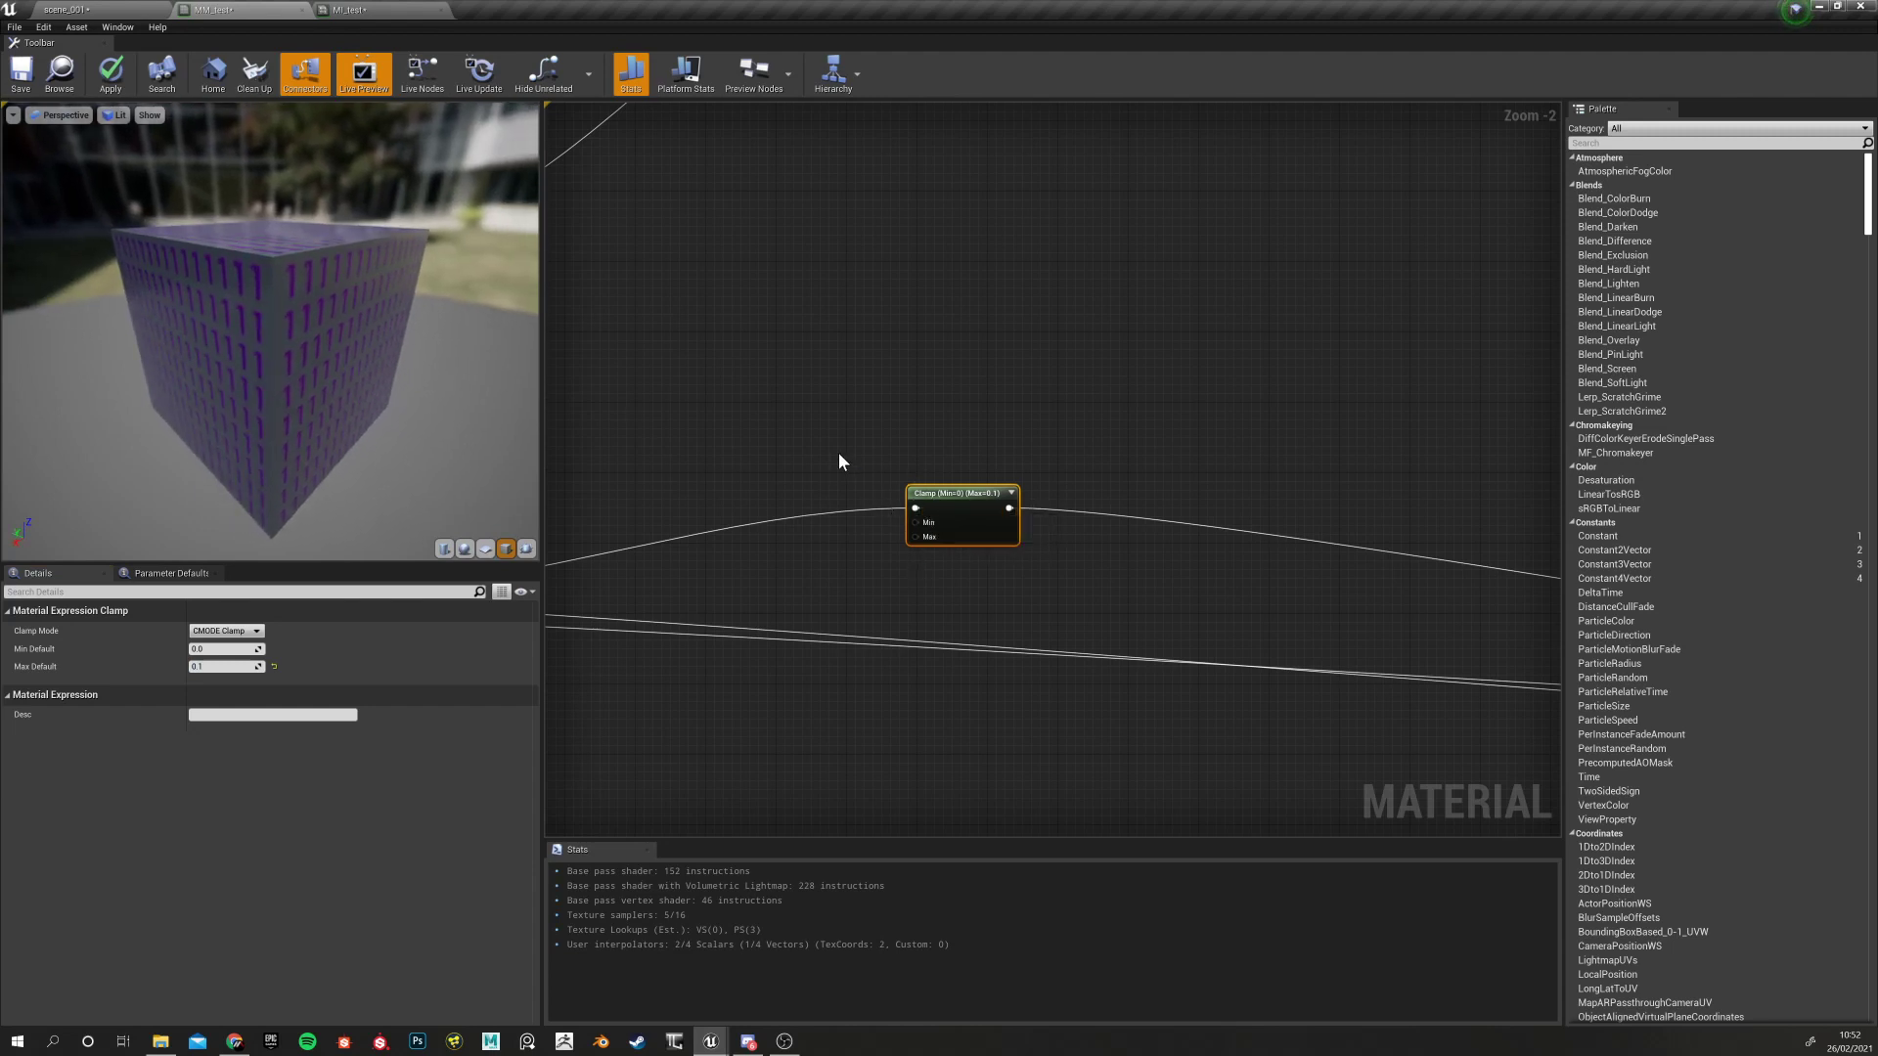
left_click(274, 666)
Move the Clamp node up onto the wire and add two Constant nodes to its left
left_click_drag(958, 506, 1040, 459)
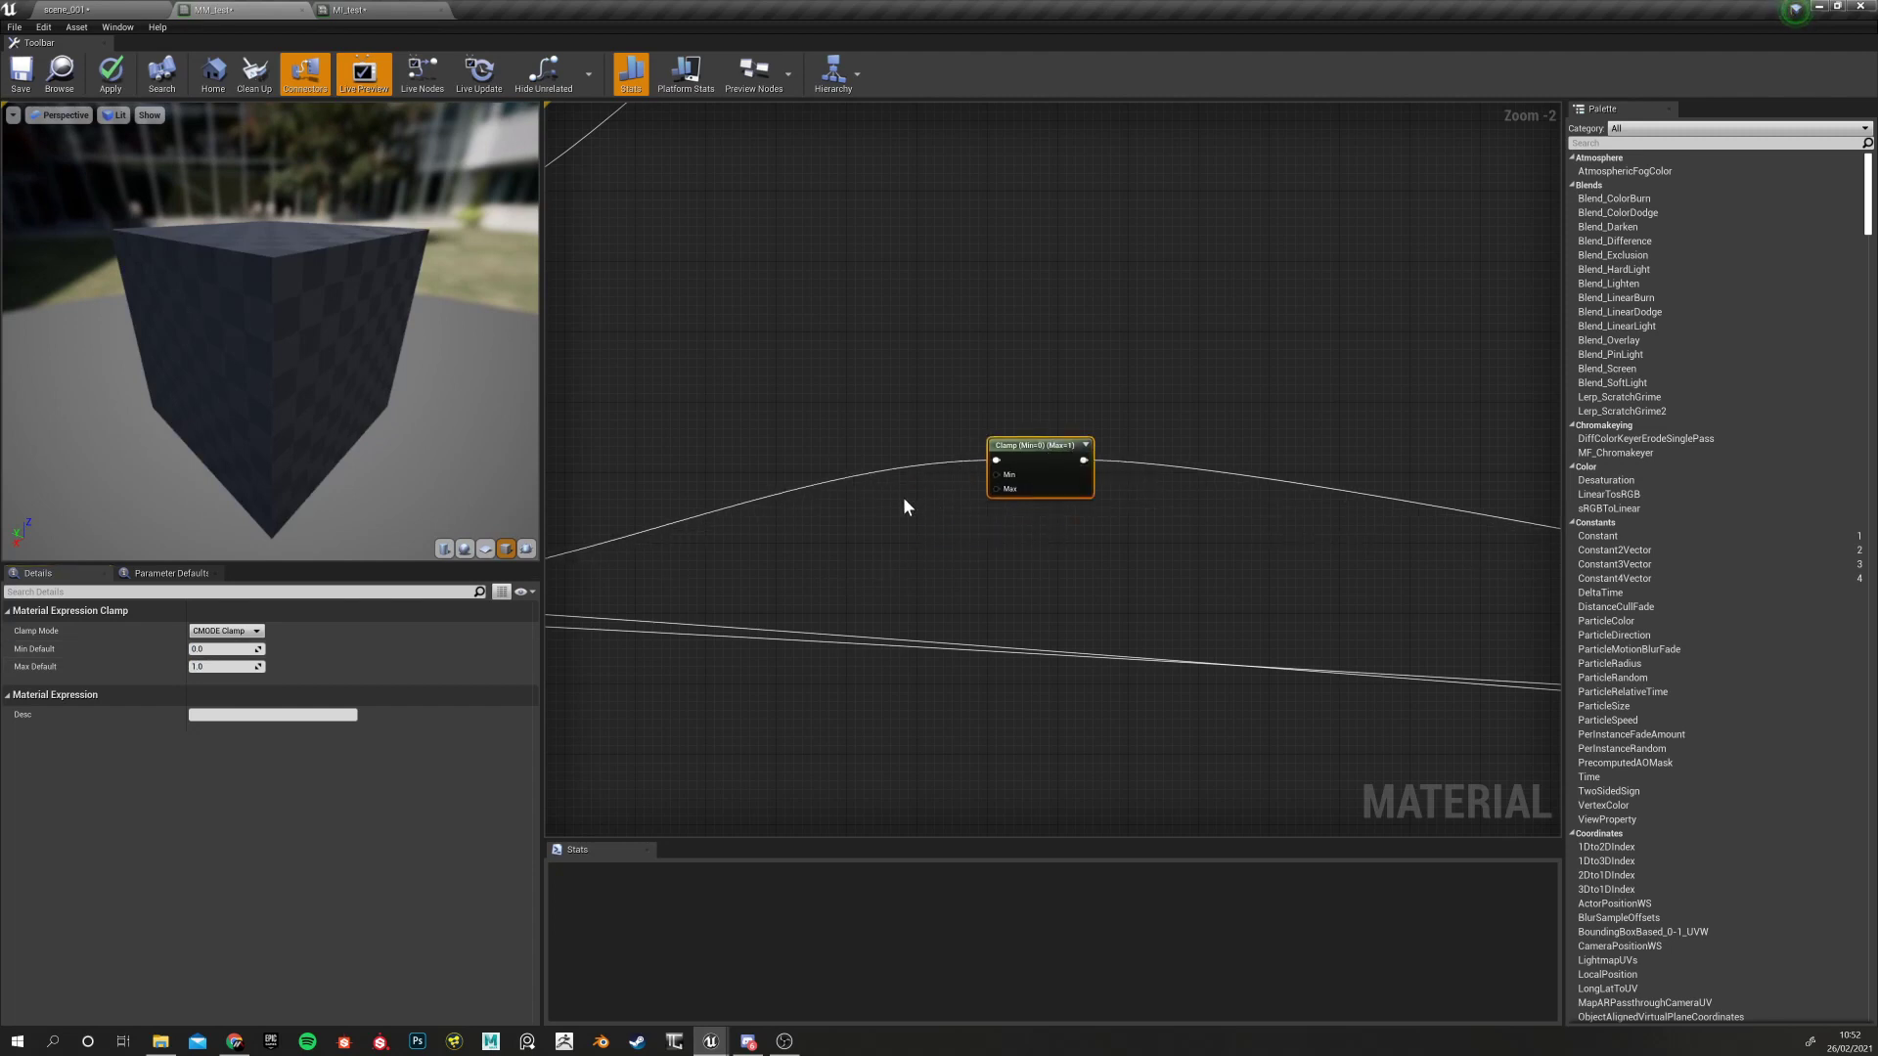
left_click(689, 449)
left_click_drag(1036, 448, 1107, 334)
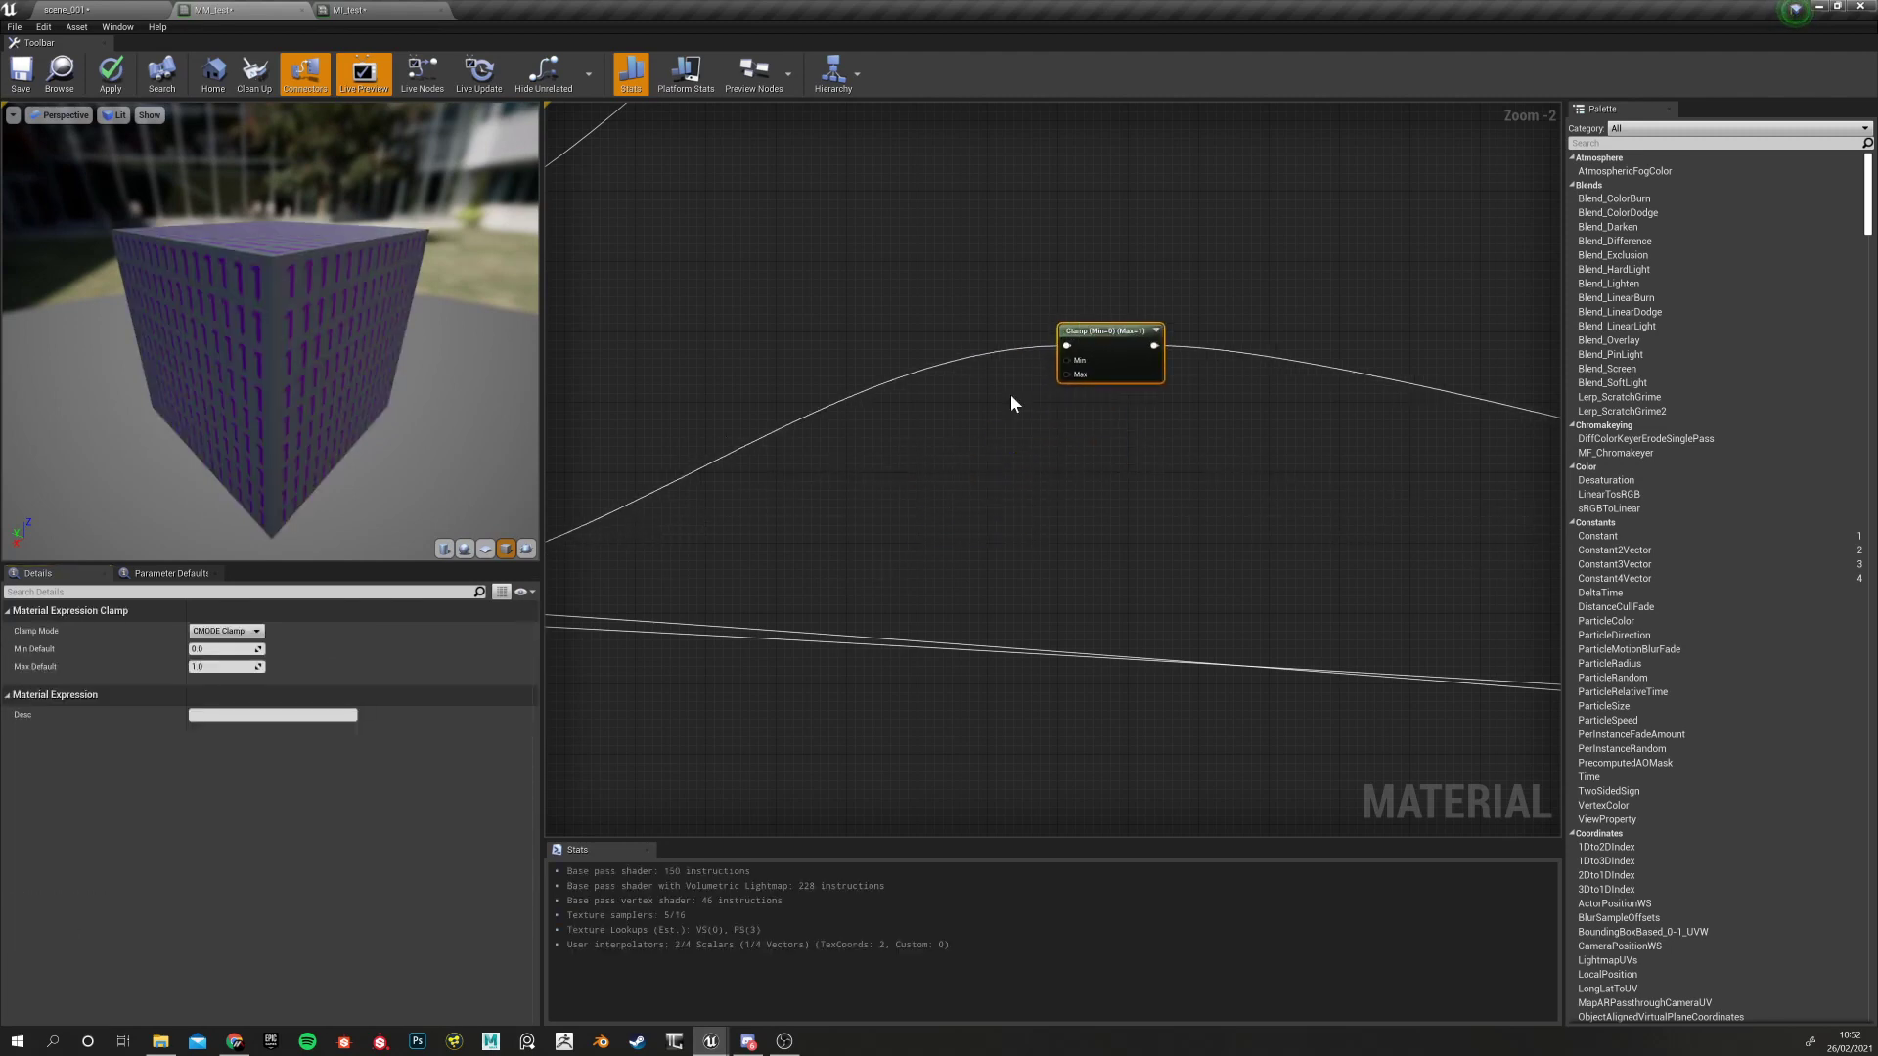
left_click(814, 354)
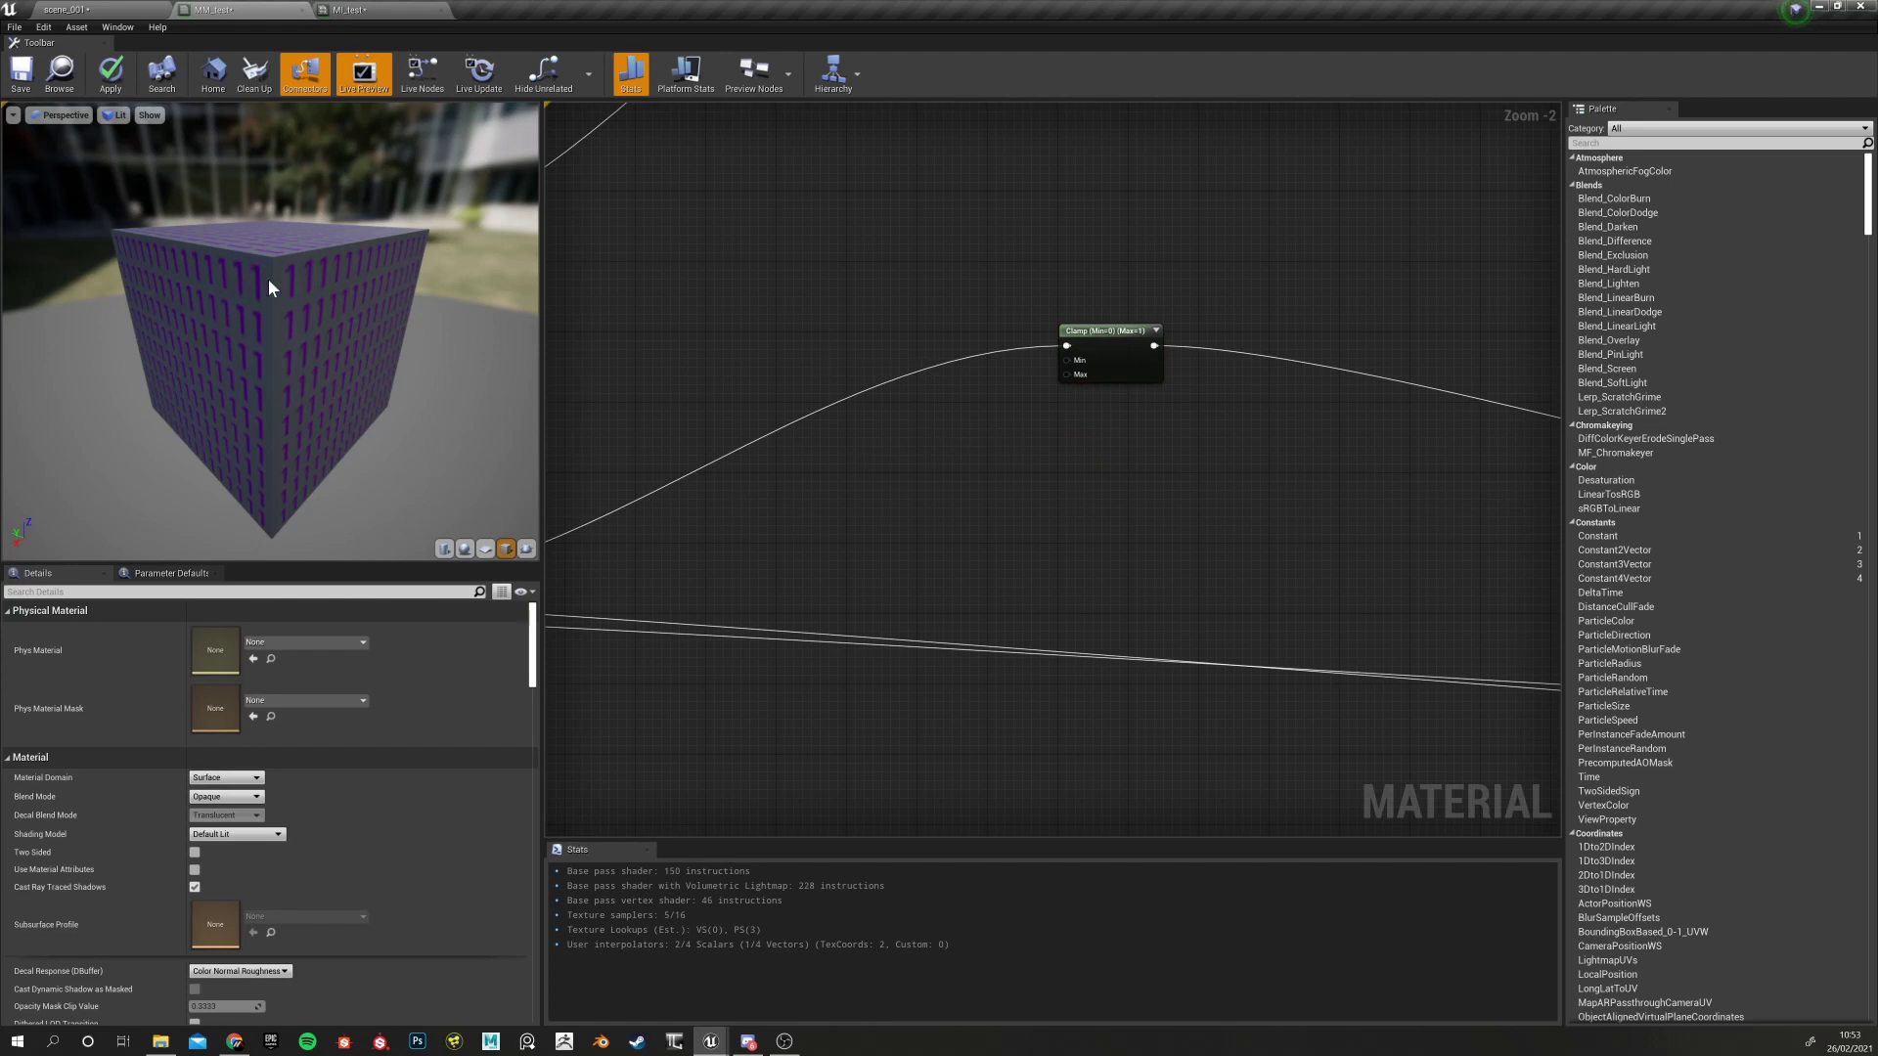
left_click(1106, 347)
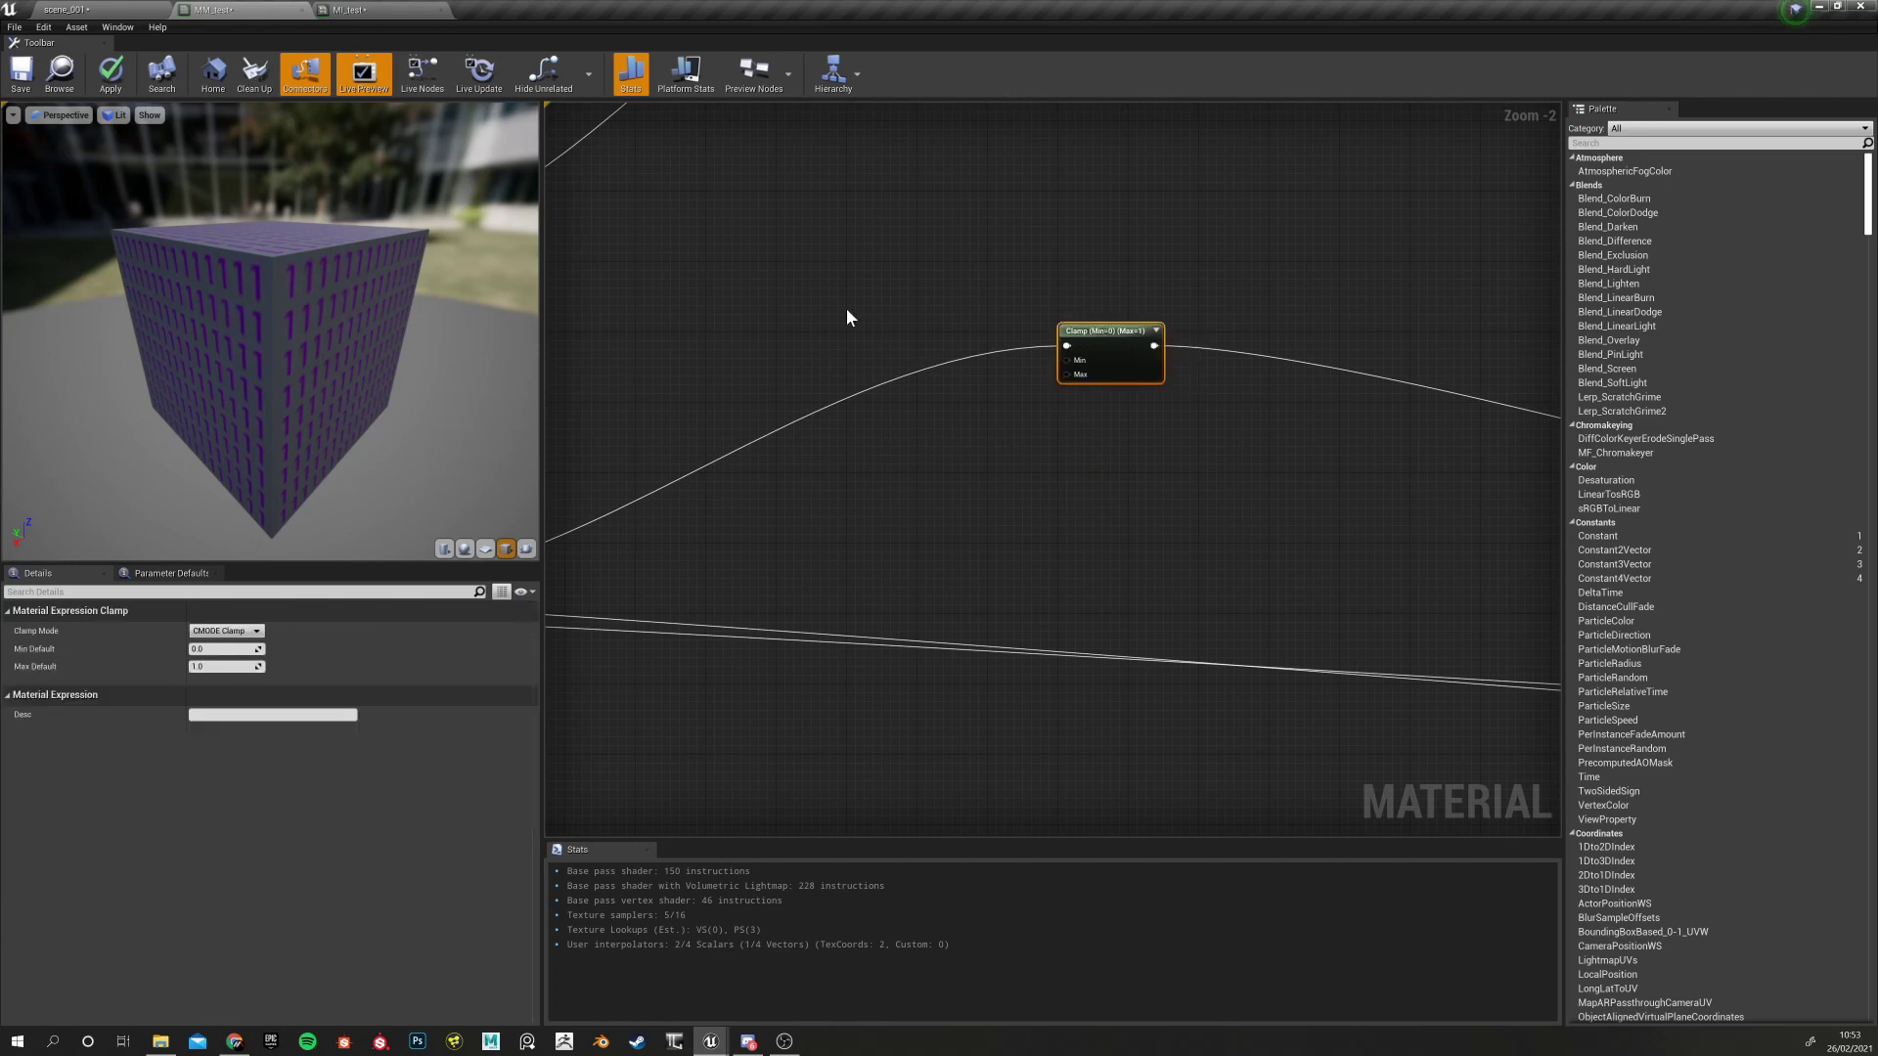
left_click(820, 308)
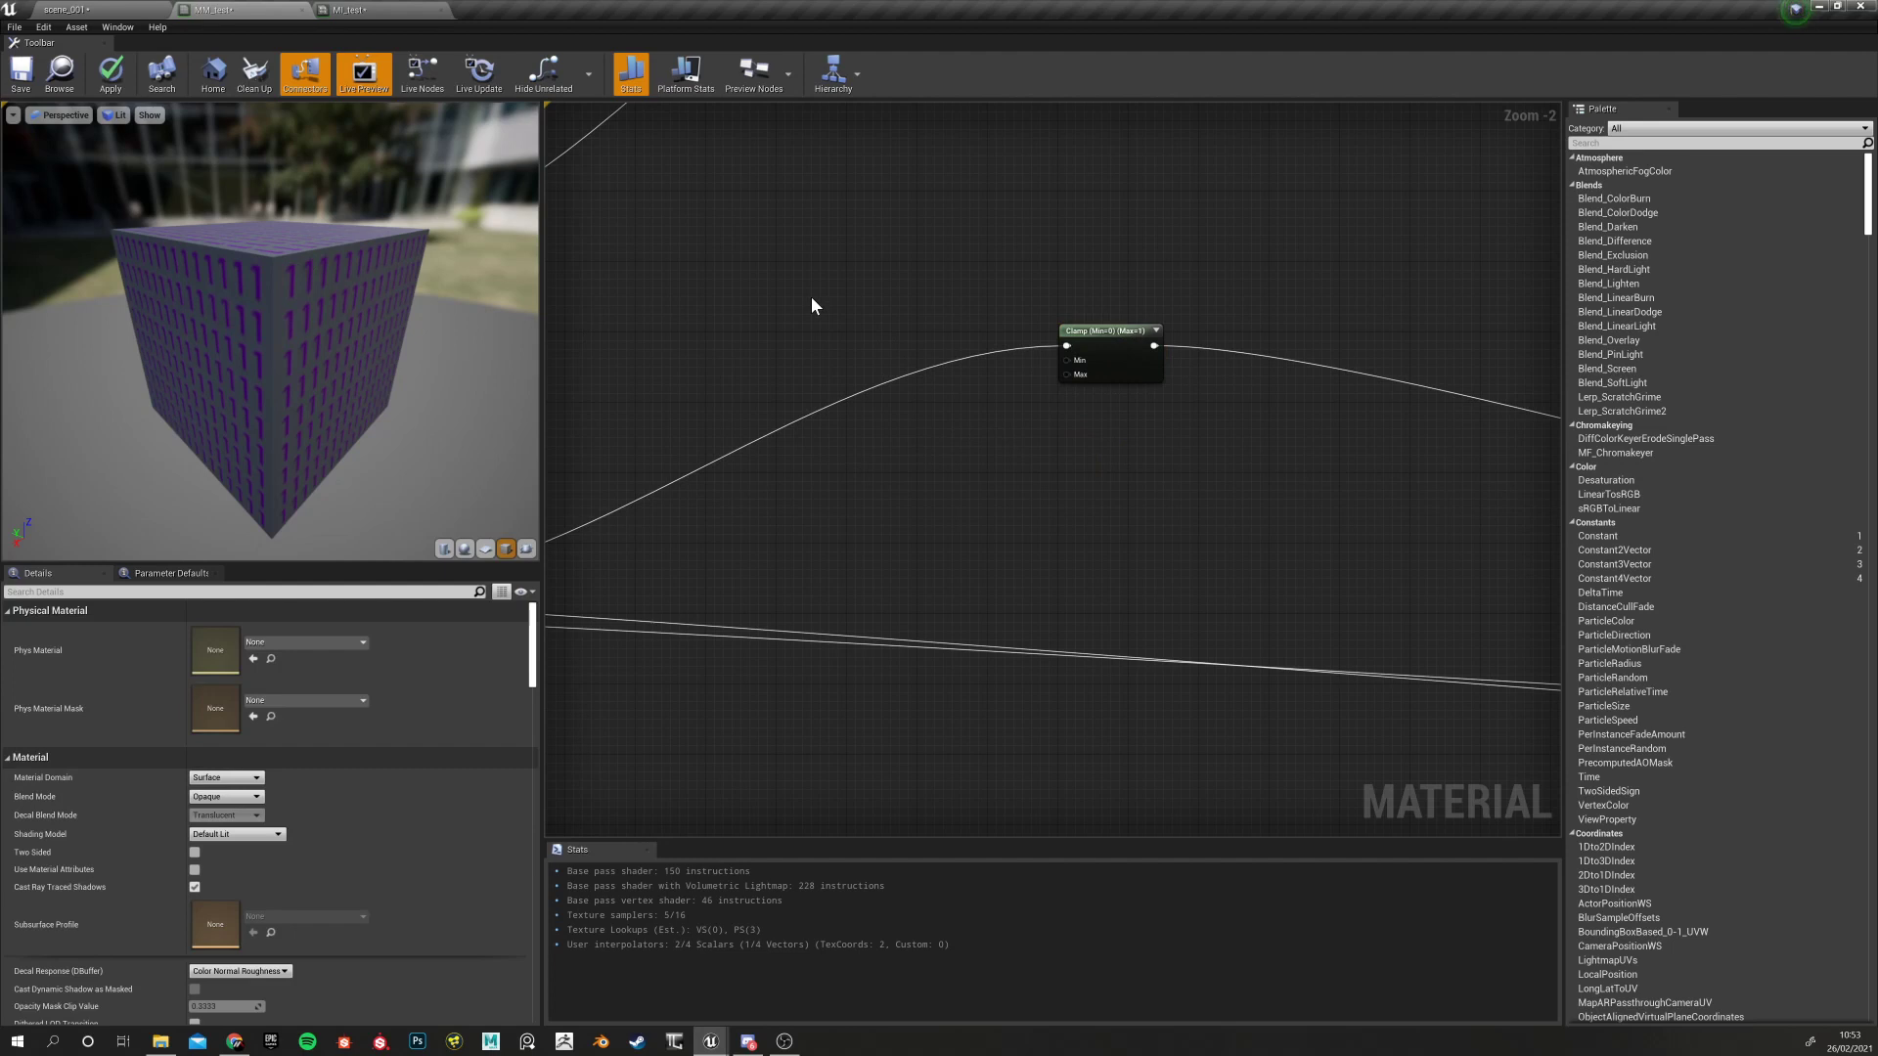
left_click(812, 299)
left_click(818, 373)
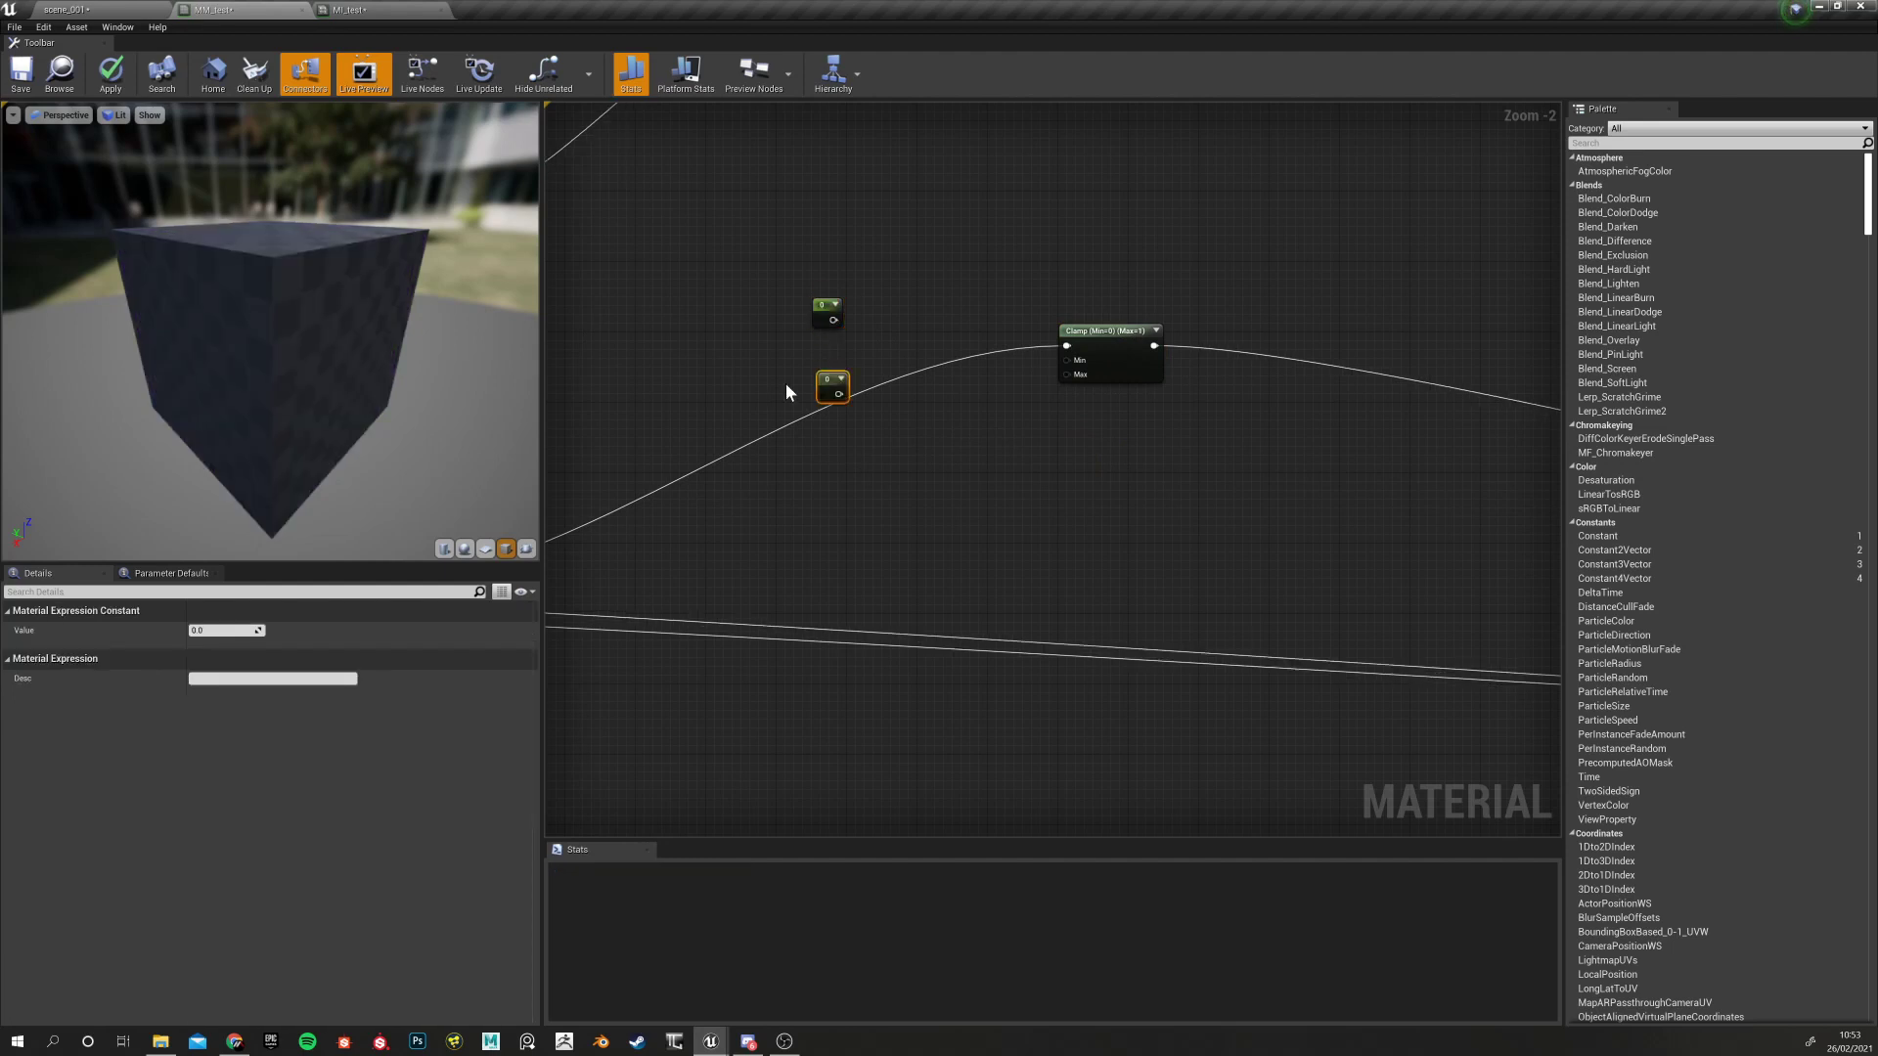
Convert the upper Constant into a scalar parameter named Roughness Min
left_click_drag(826, 308, 833, 281)
left_click_drag(828, 384, 818, 276)
right_click(818, 277)
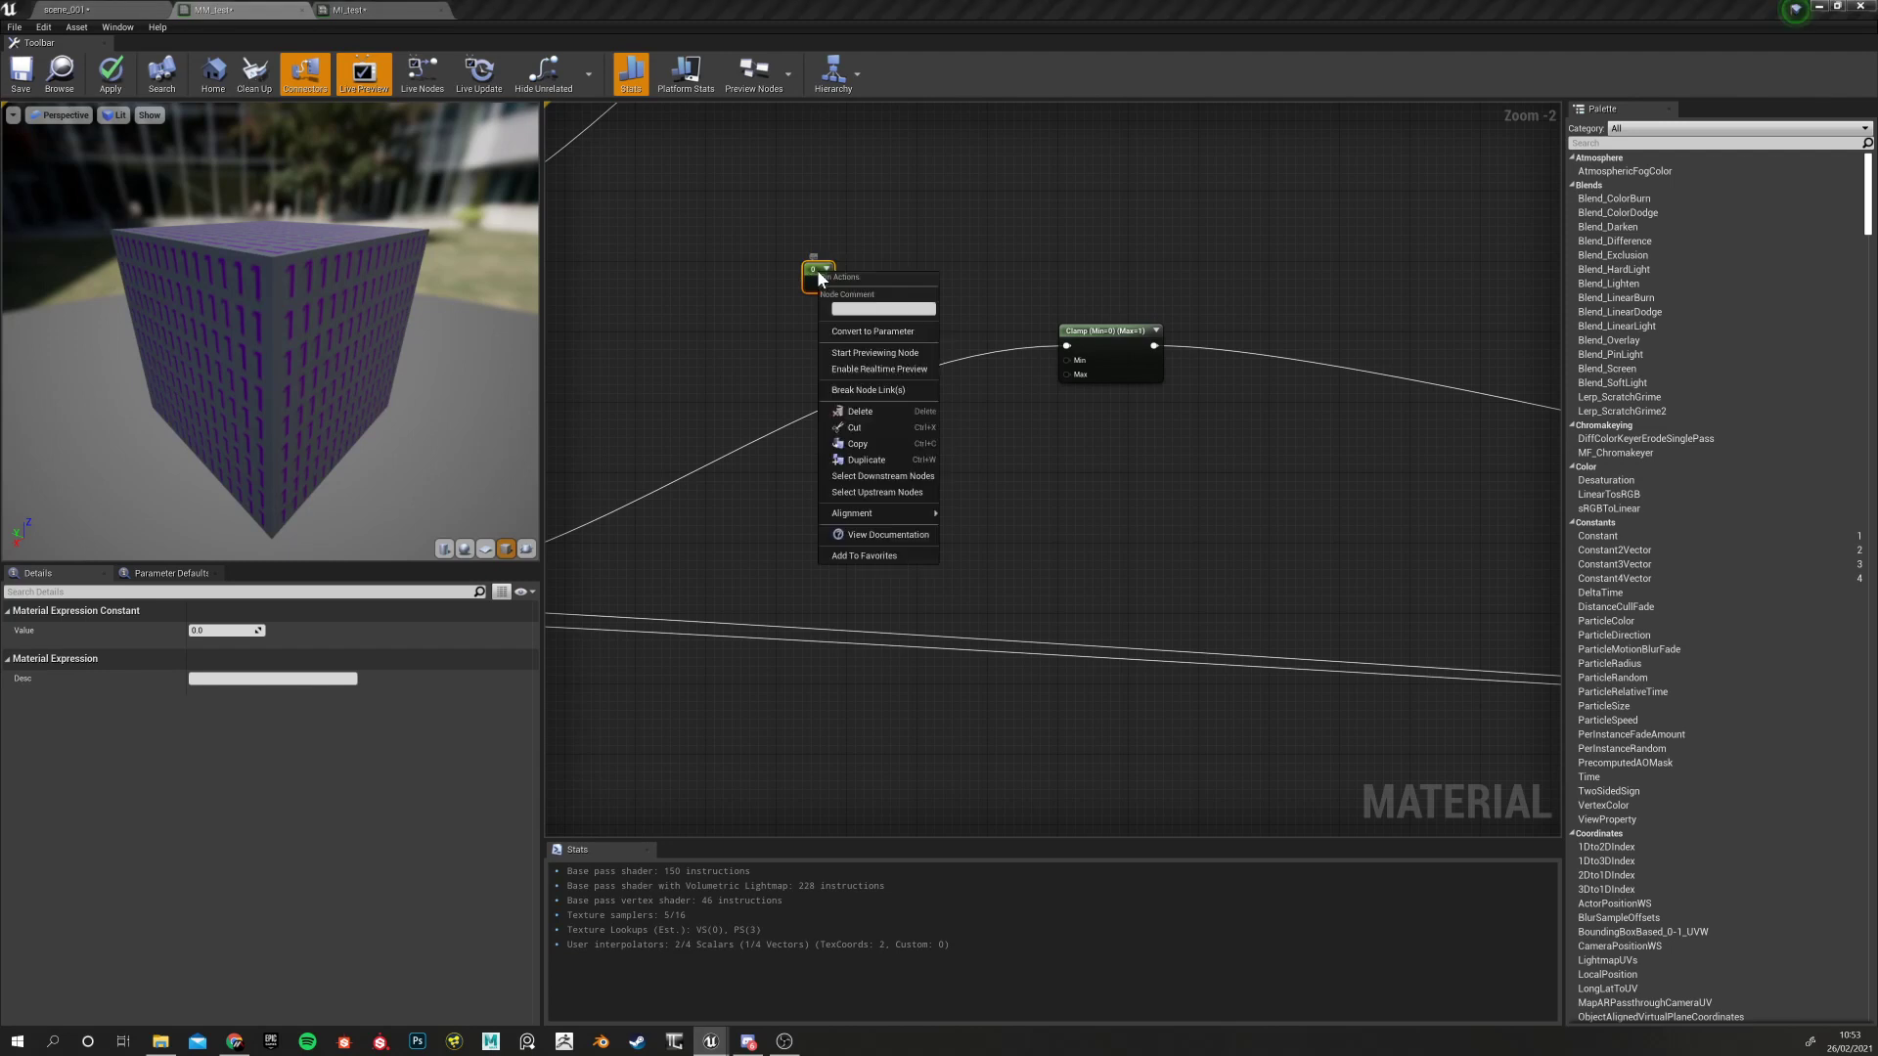
left_click(844, 334)
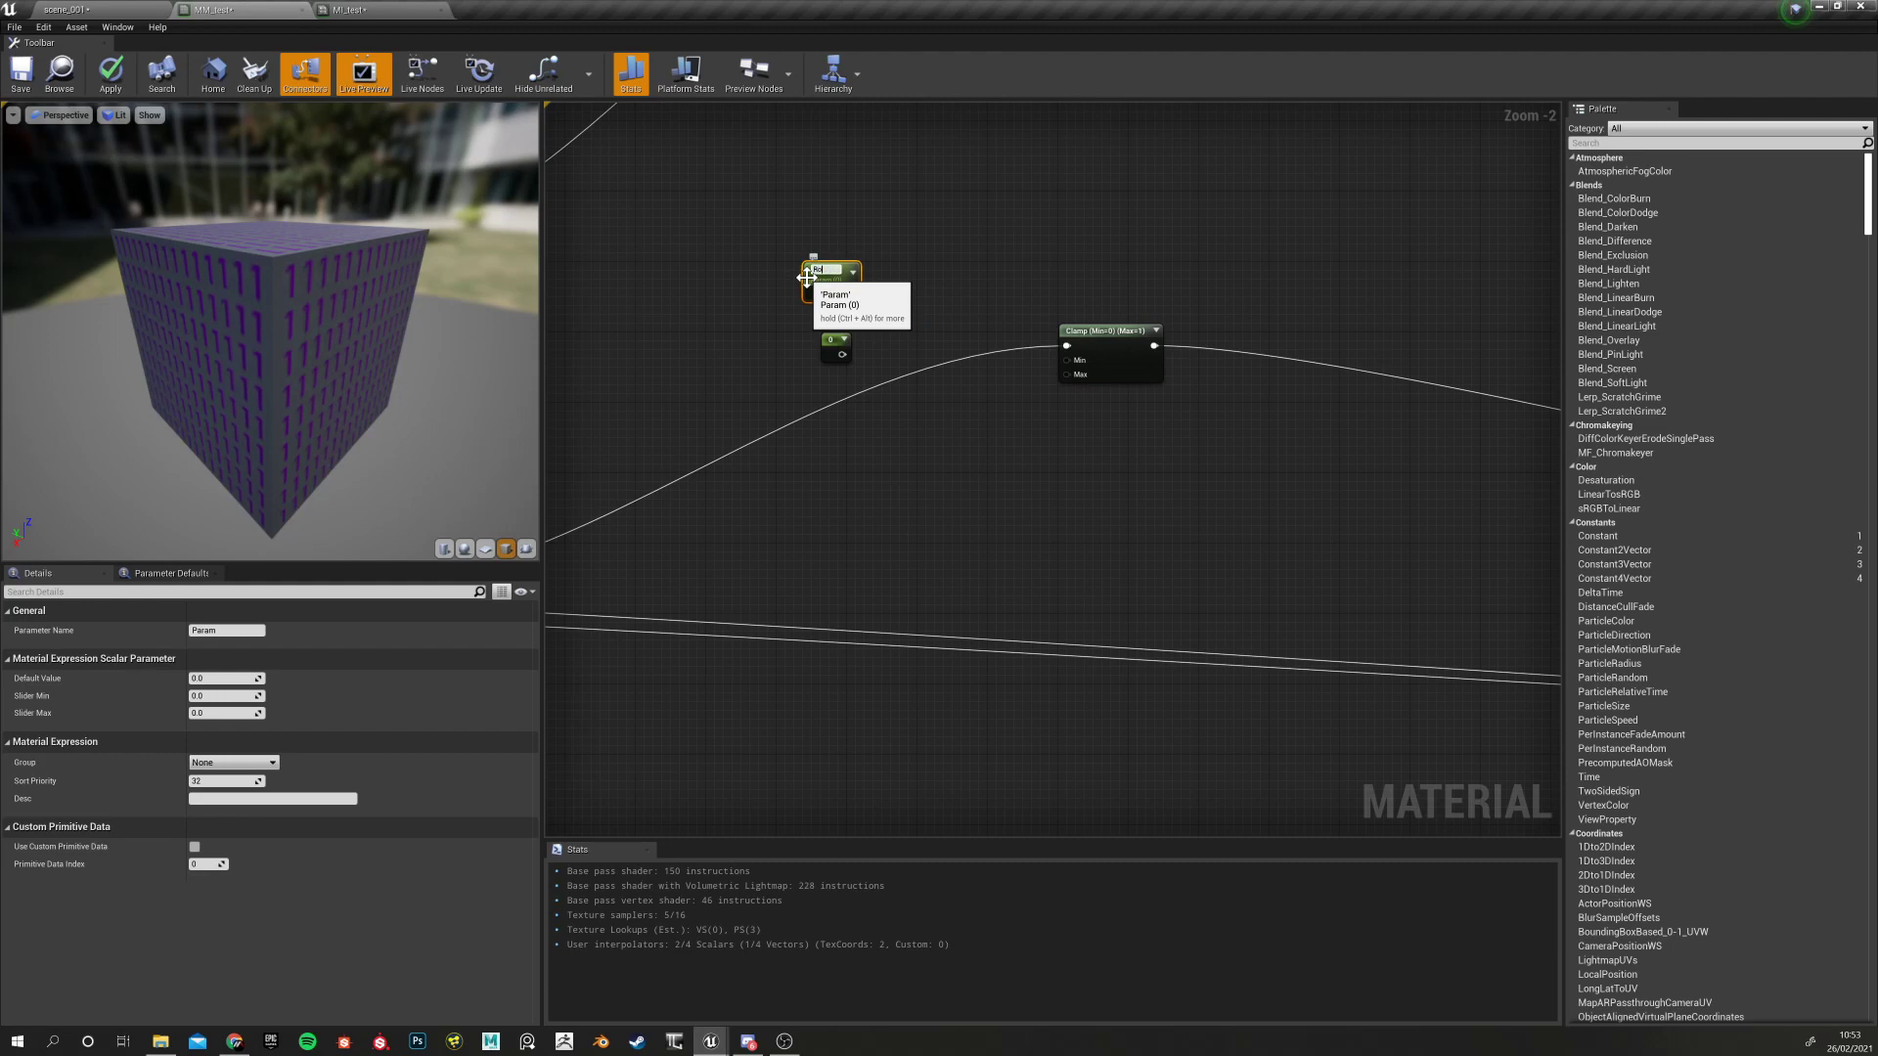
type("ss Min")
left_click(836, 350)
Convert the second Constant into a parameter named Roughness Max
left_click(223, 630)
left_click_drag(768, 345, 885, 363)
right_click(813, 343)
right_click(843, 340)
right_click(843, 346)
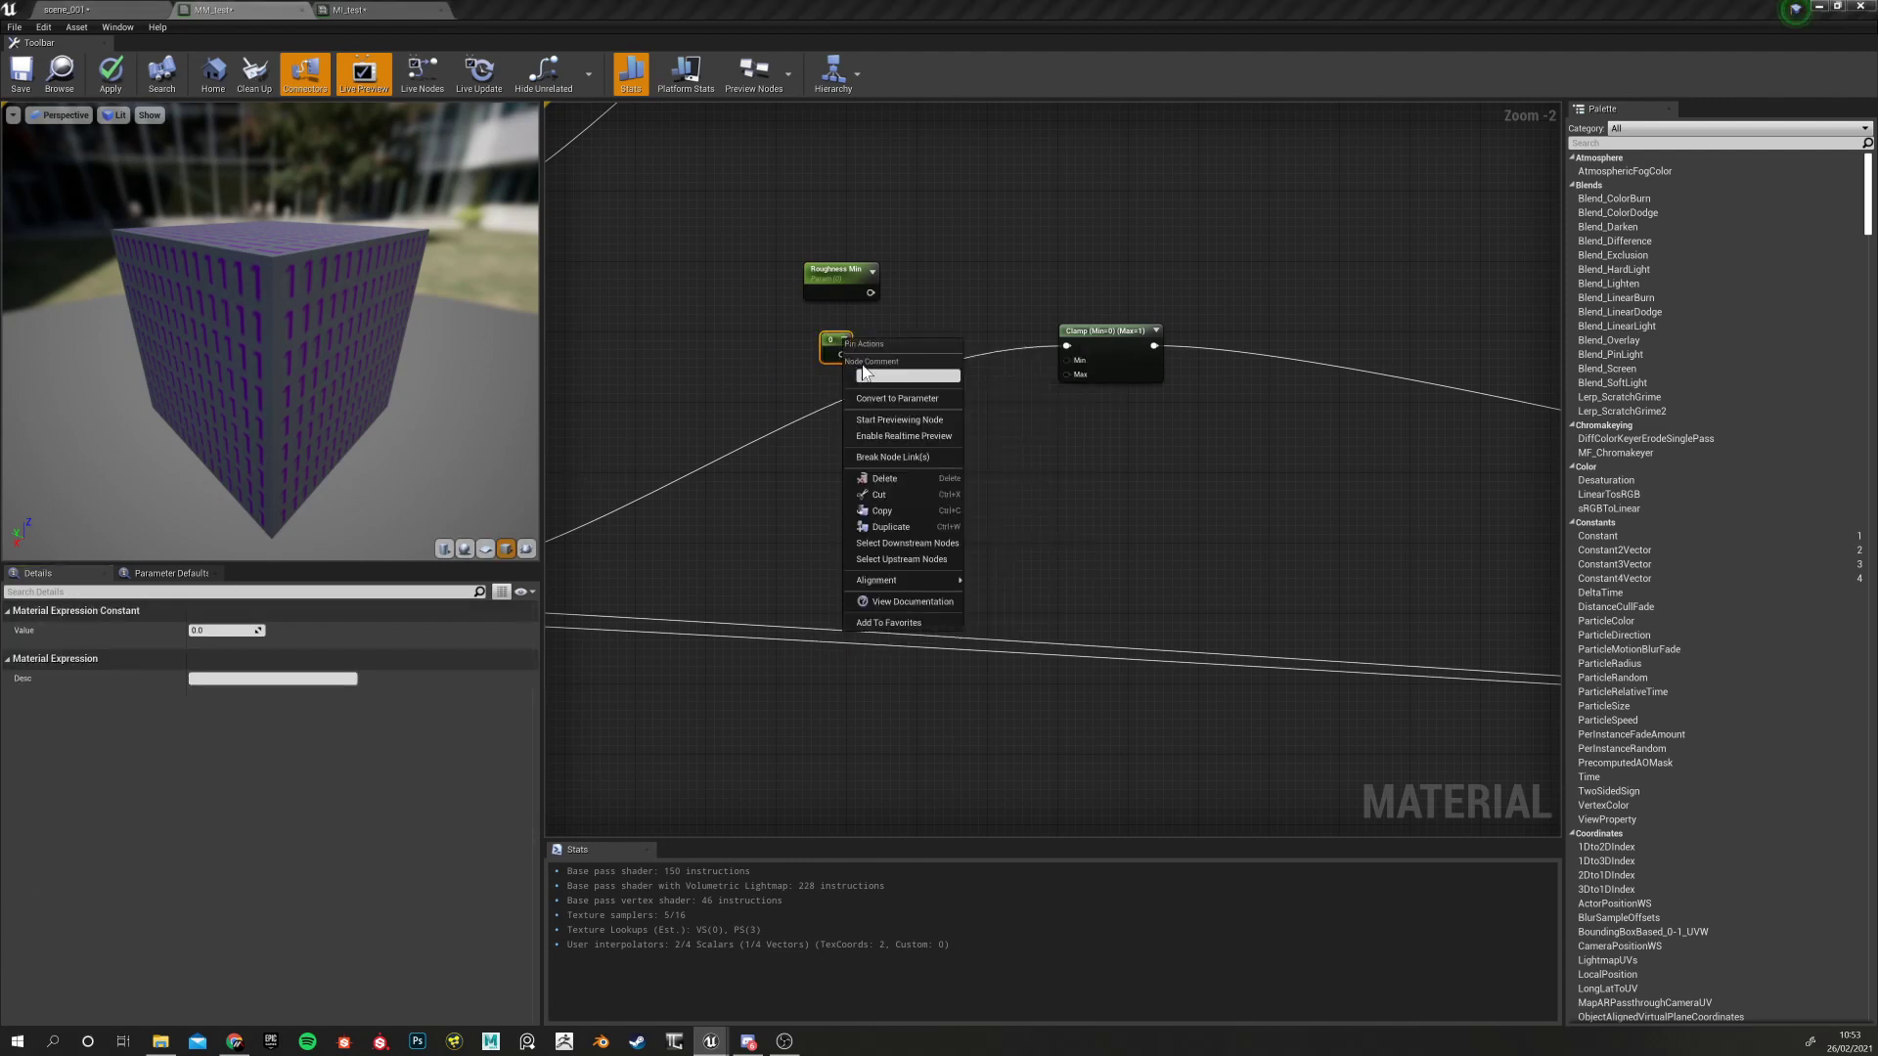
left_click(886, 403)
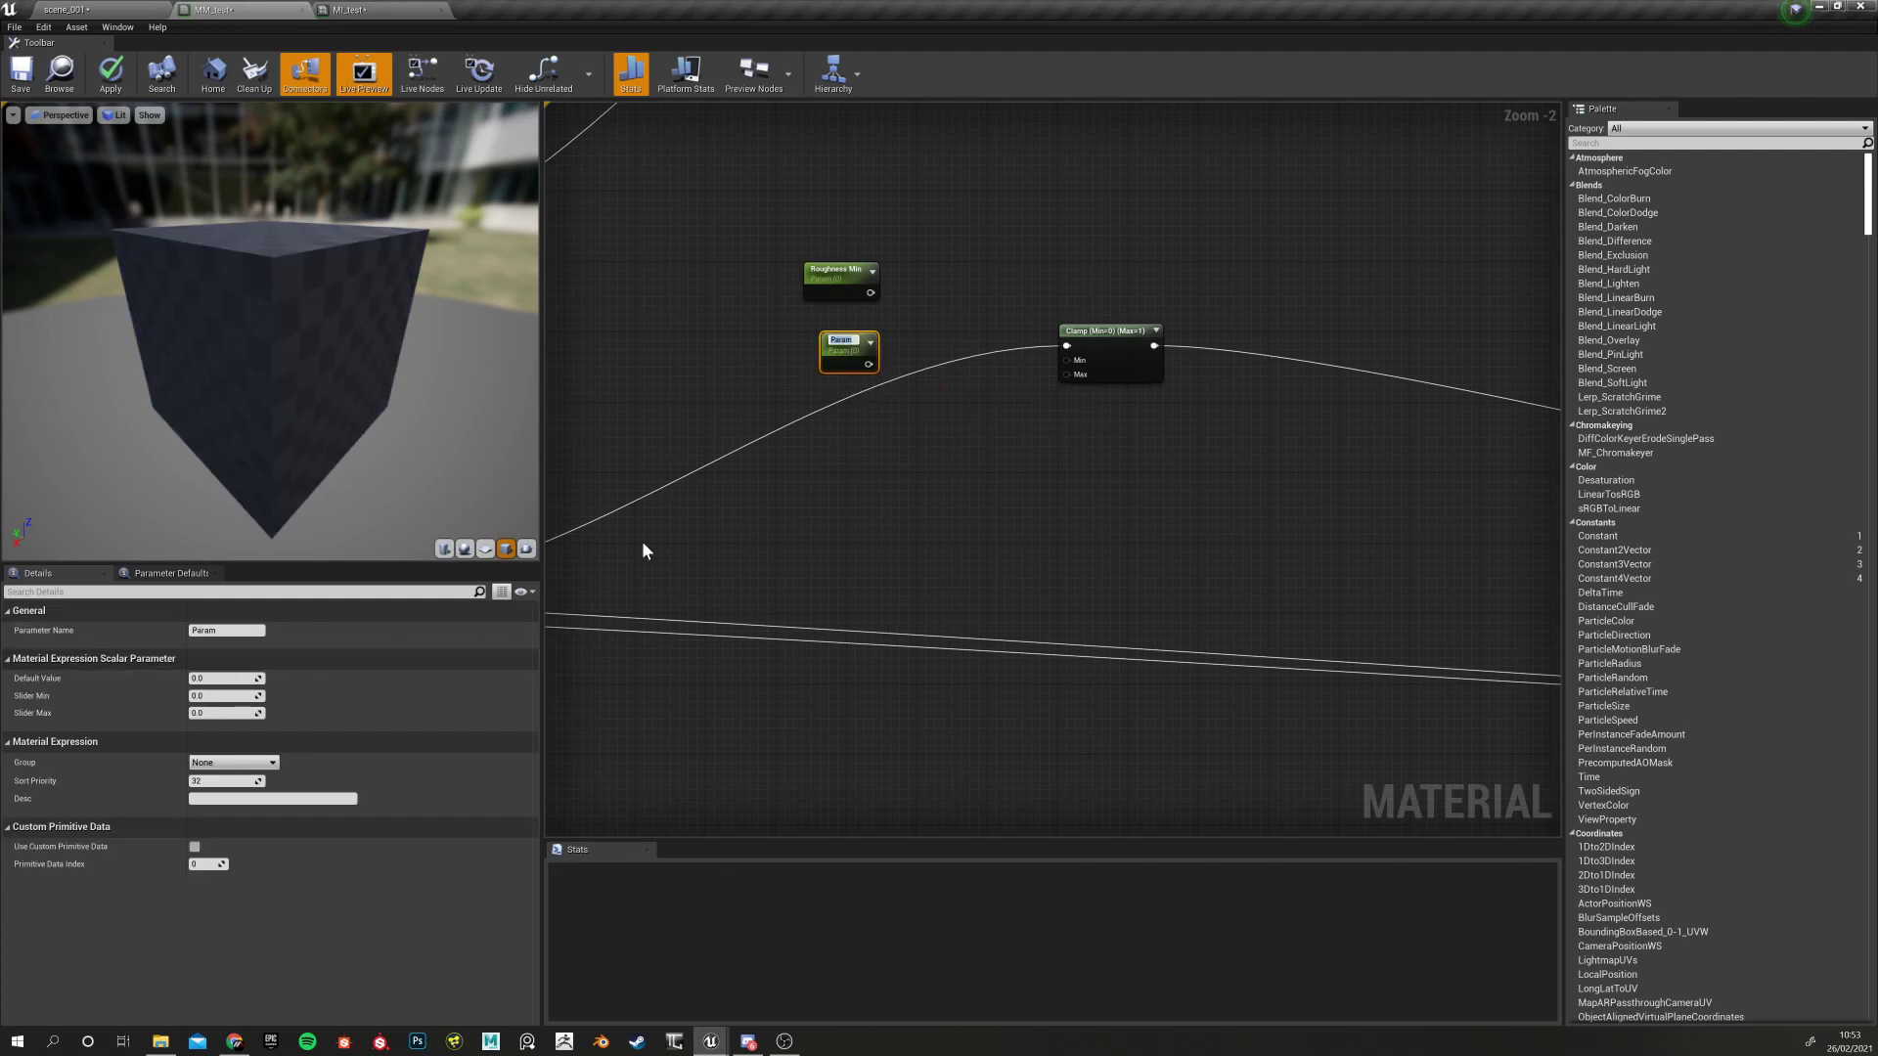
type("Roughness")
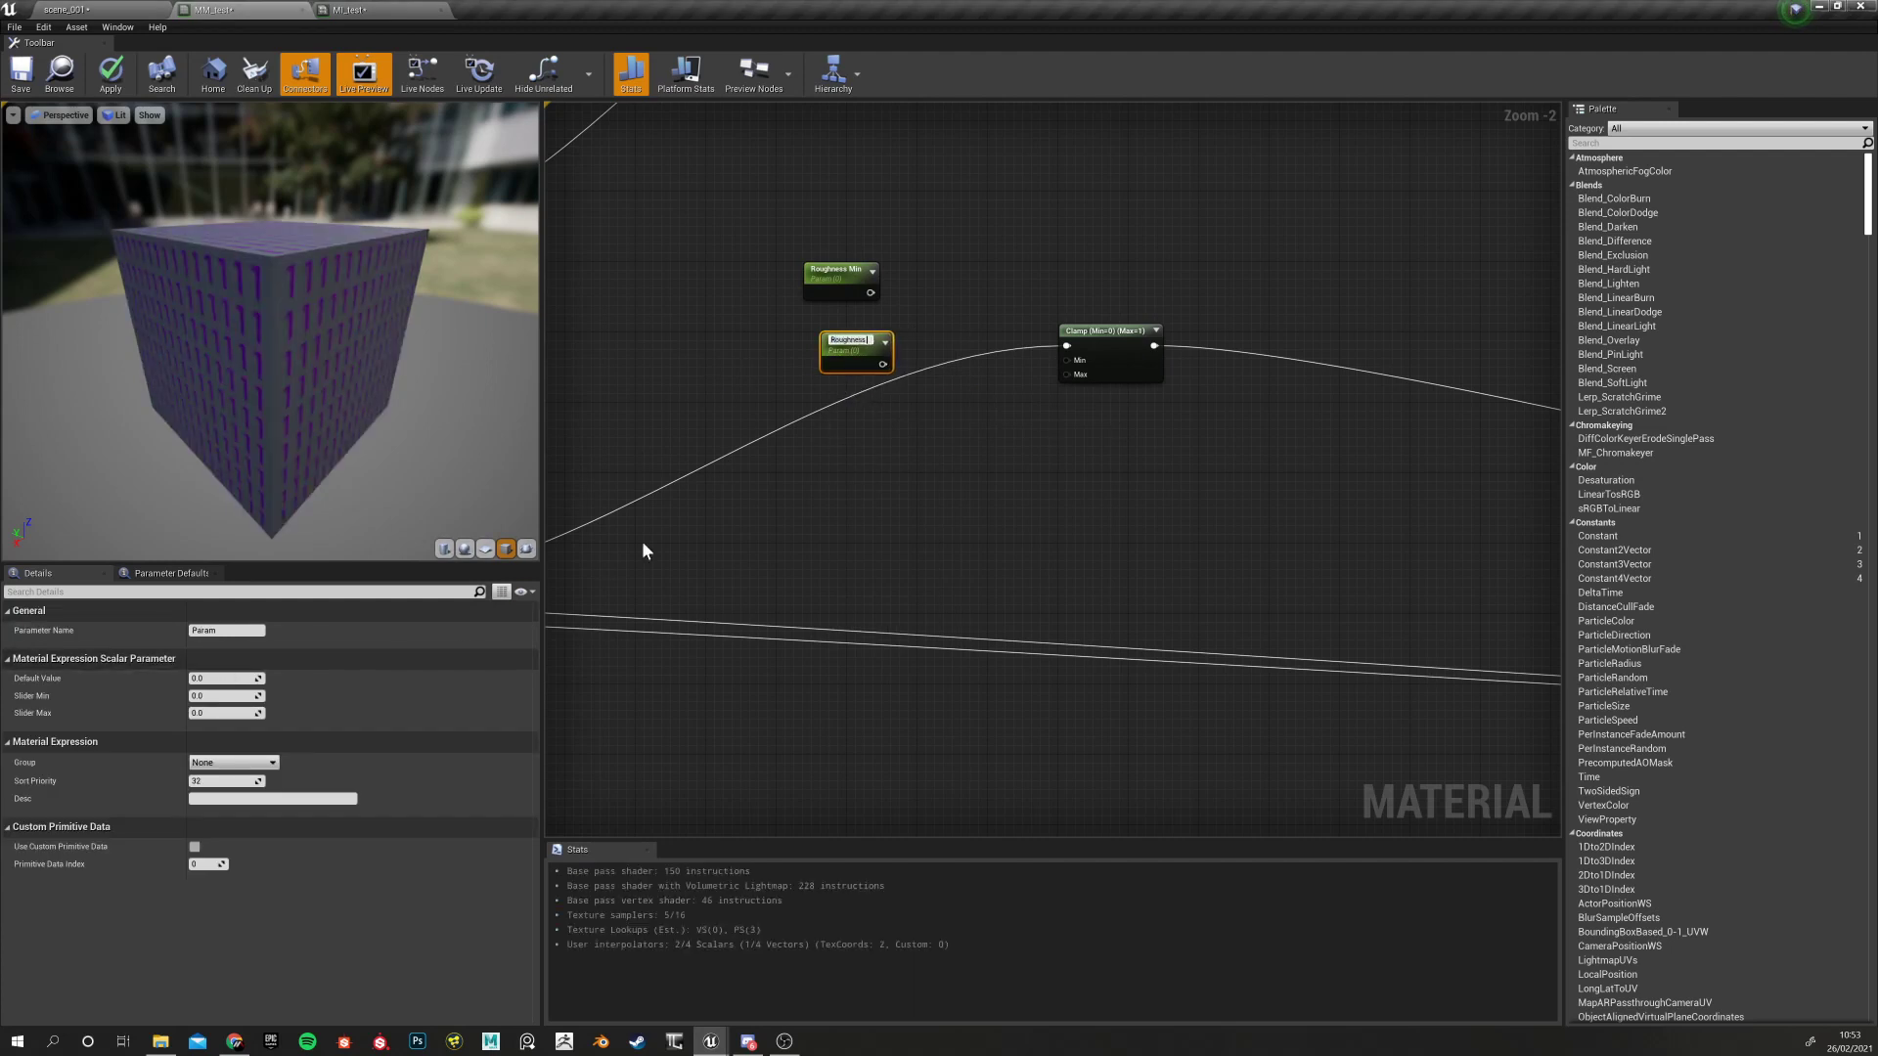
type(" Max")
key("Return")
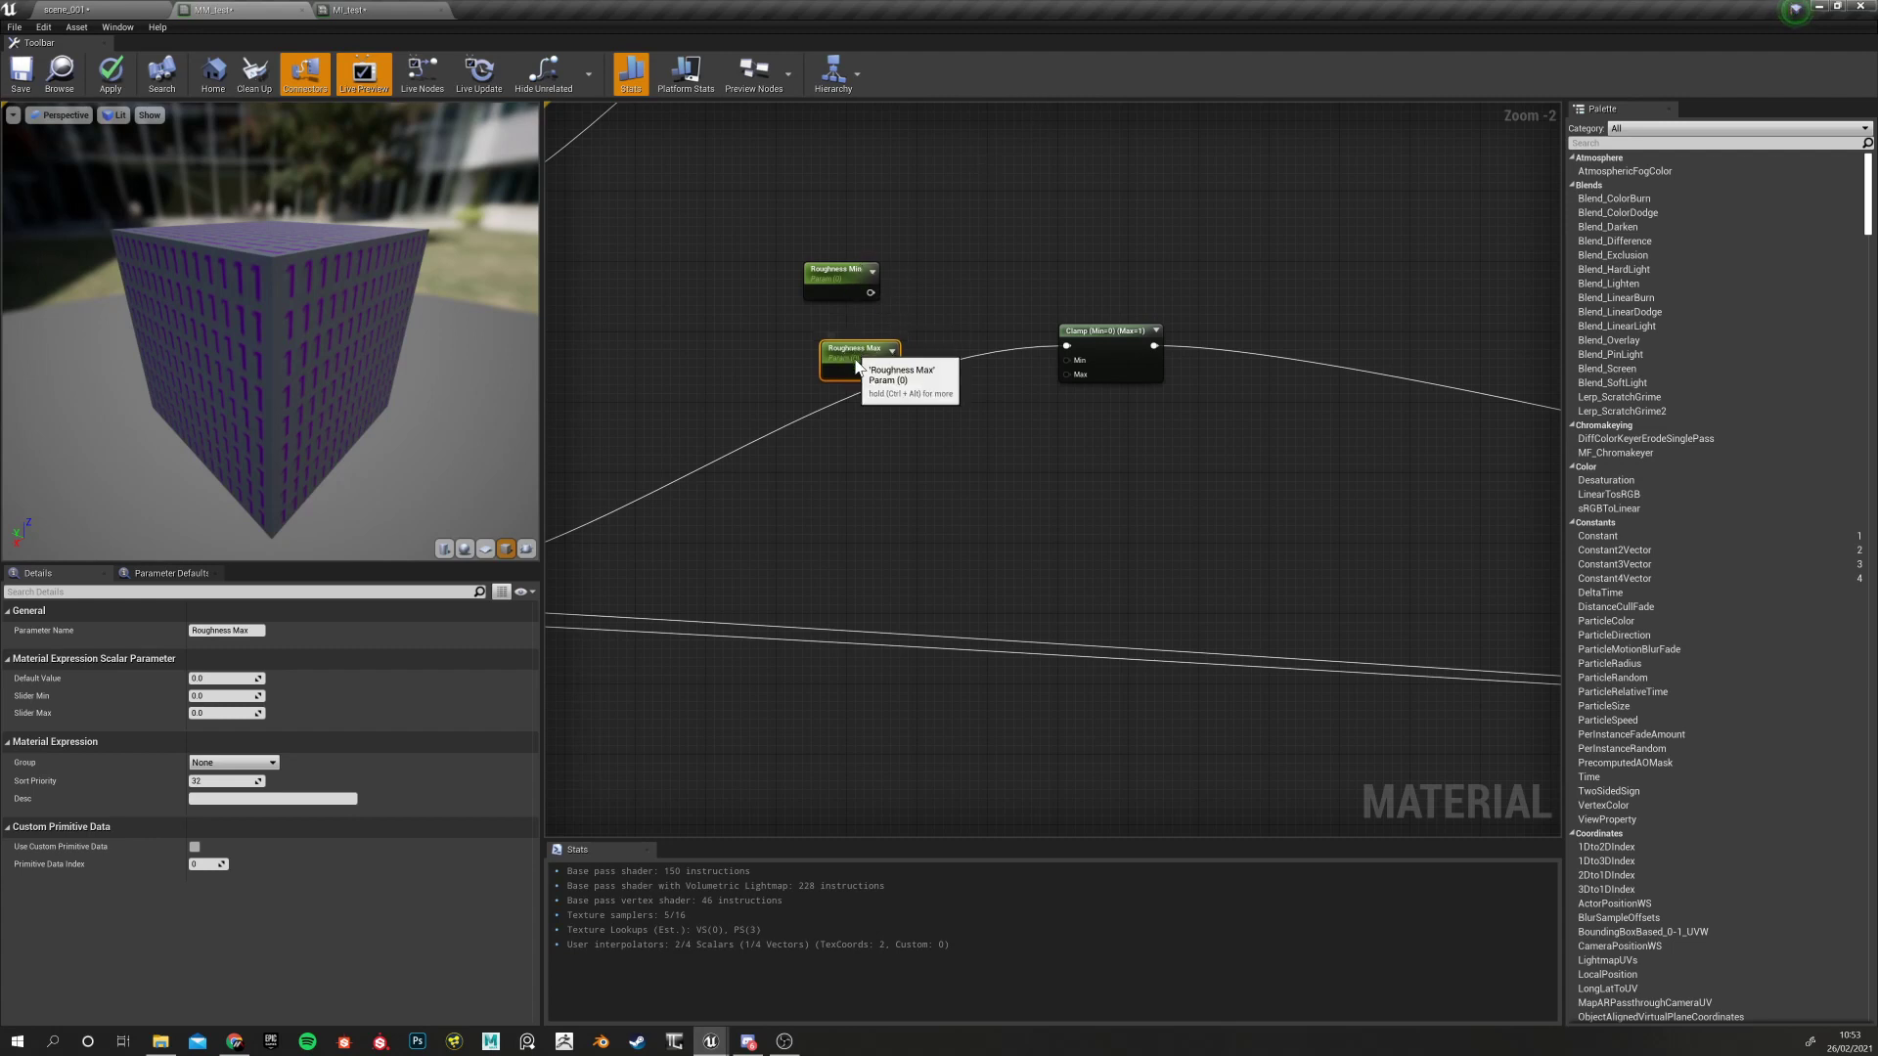
Move Roughness Max below the wire and set its default value to 1
left_click_drag(851, 350, 825, 456)
left_click(841, 281)
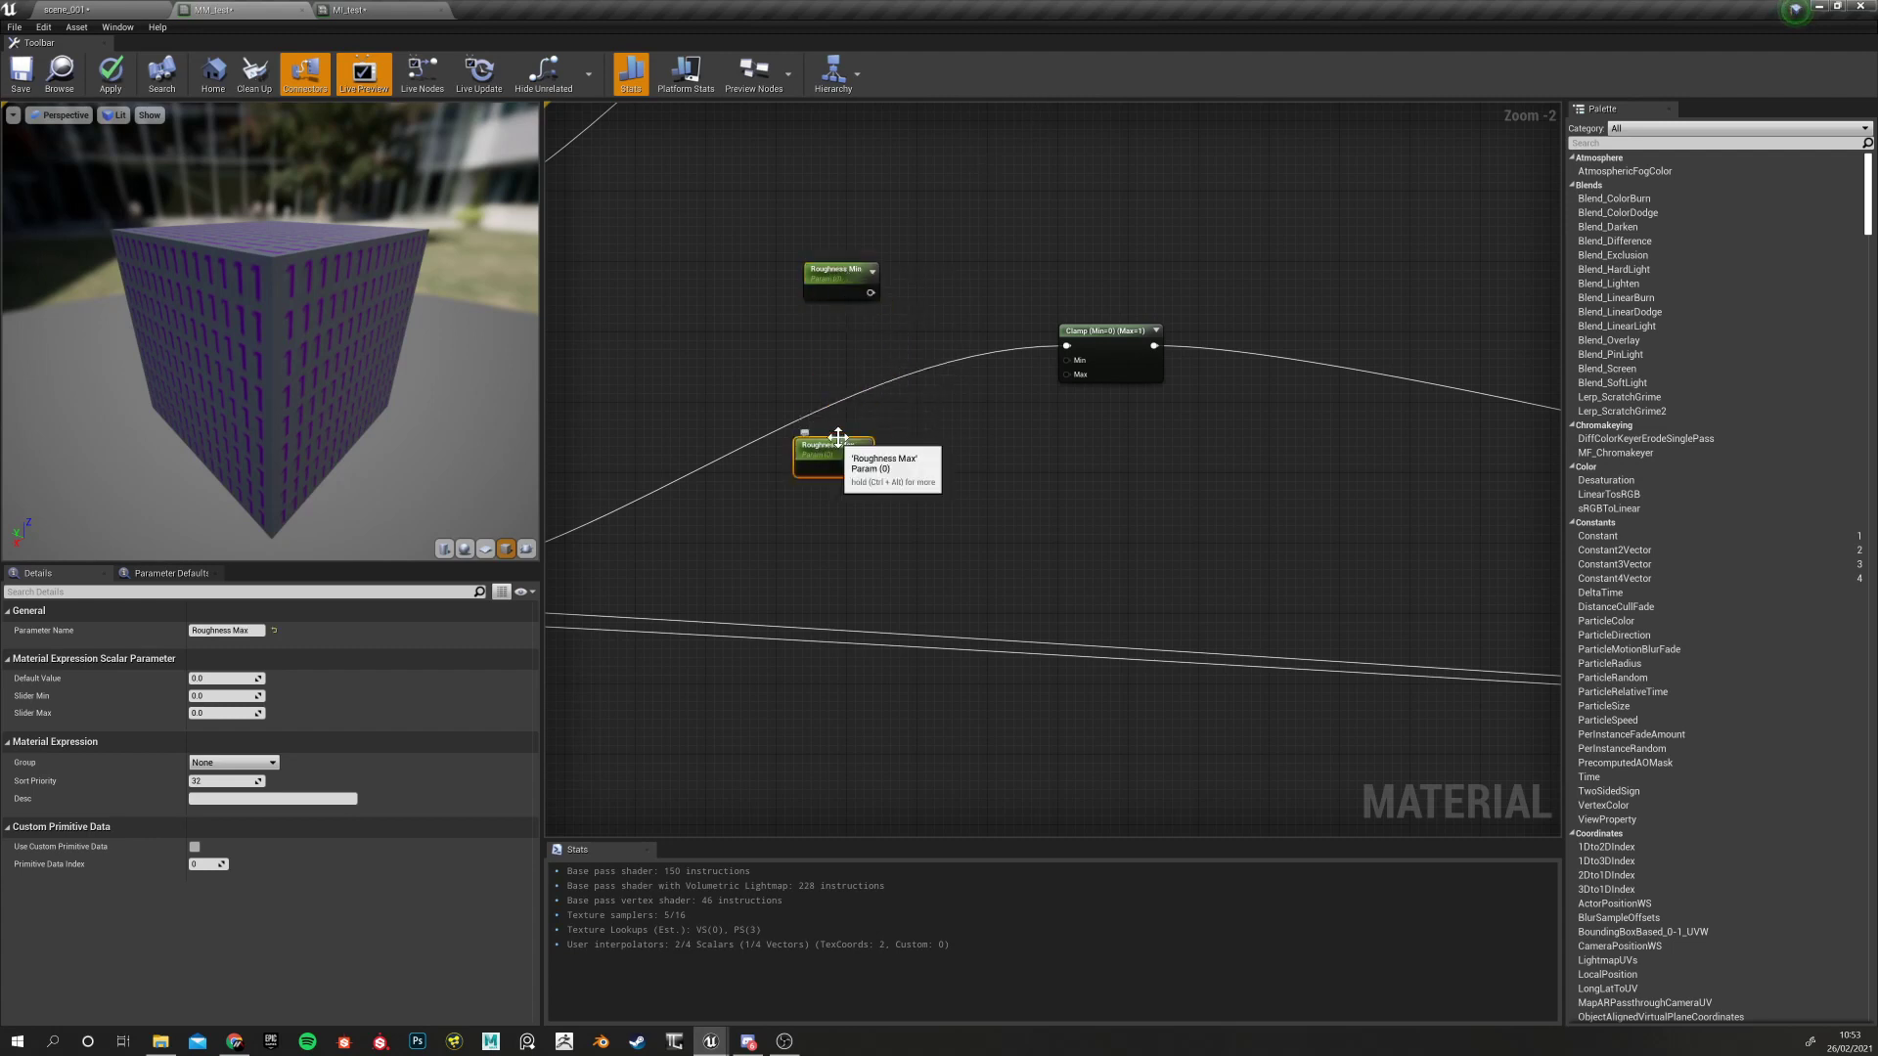
left_click(836, 445)
left_click(223, 678)
type("1")
key("Return")
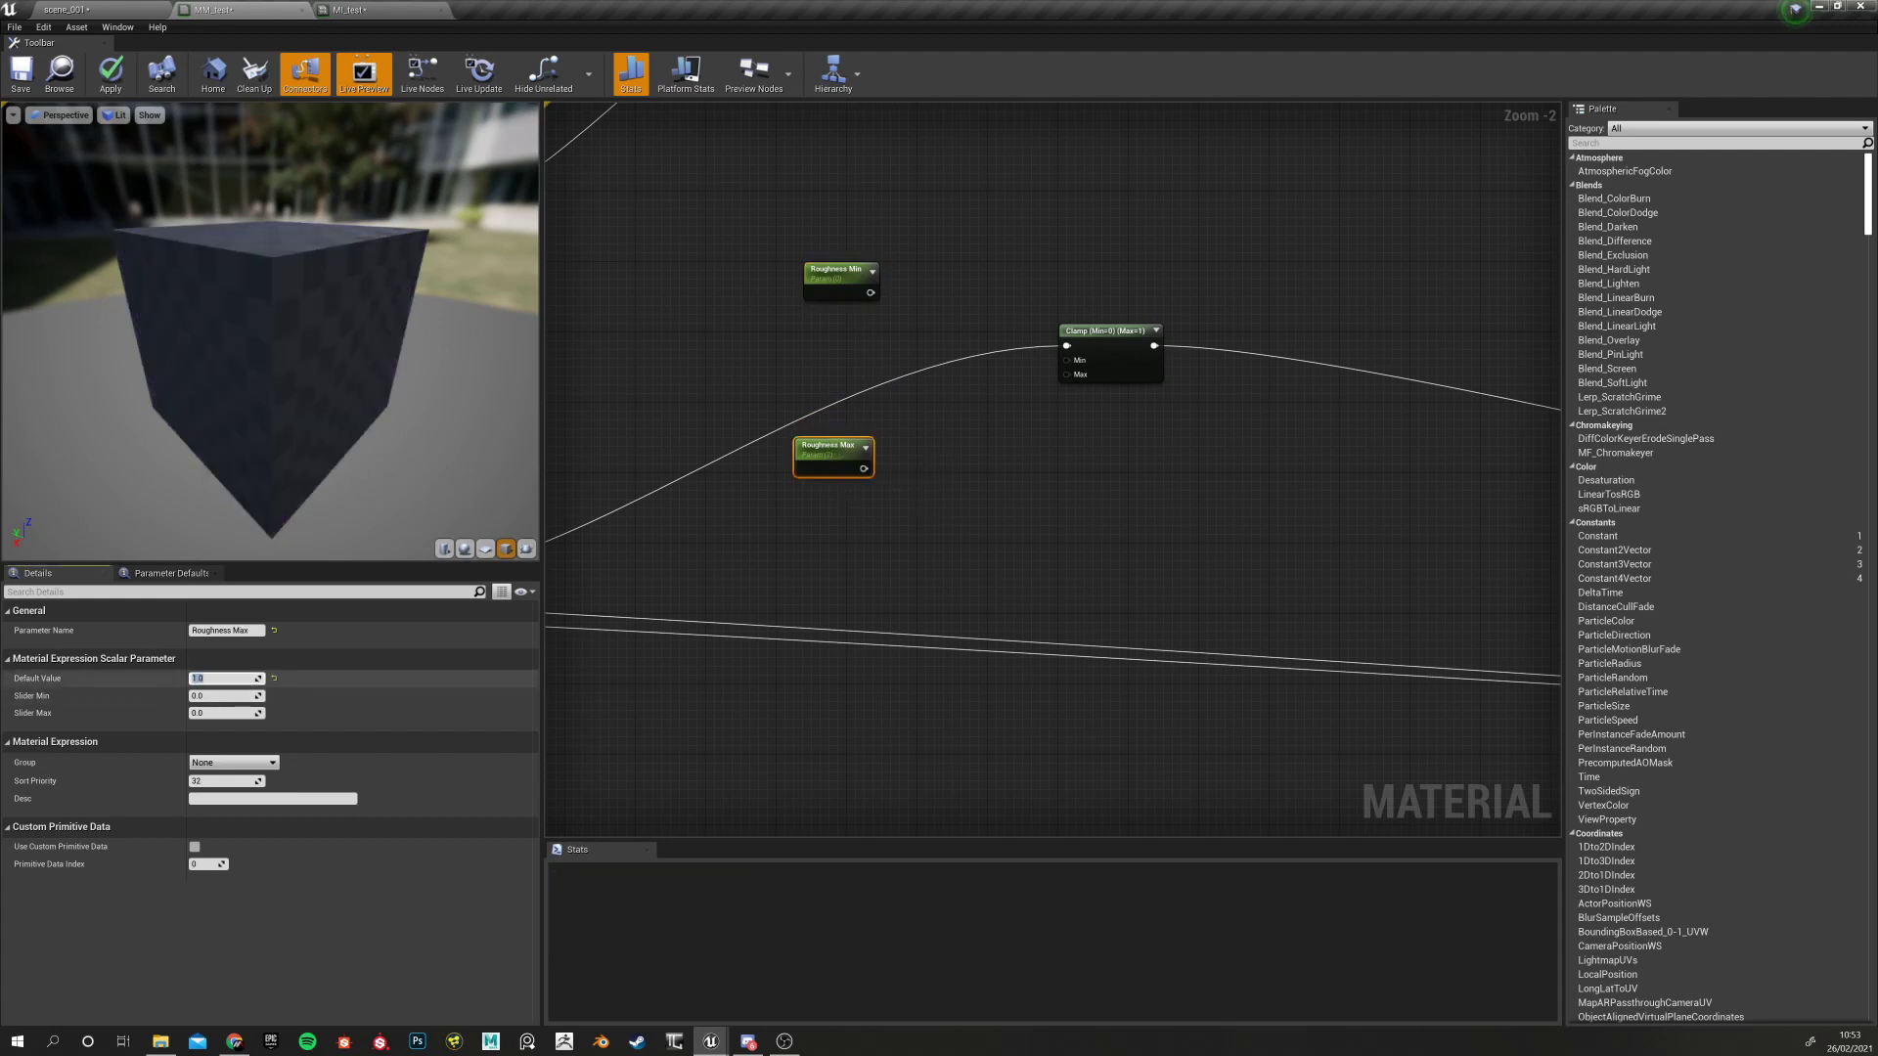
Put Roughness Min and Roughness Max in the Roughness Tweaks group
left_click(841, 282)
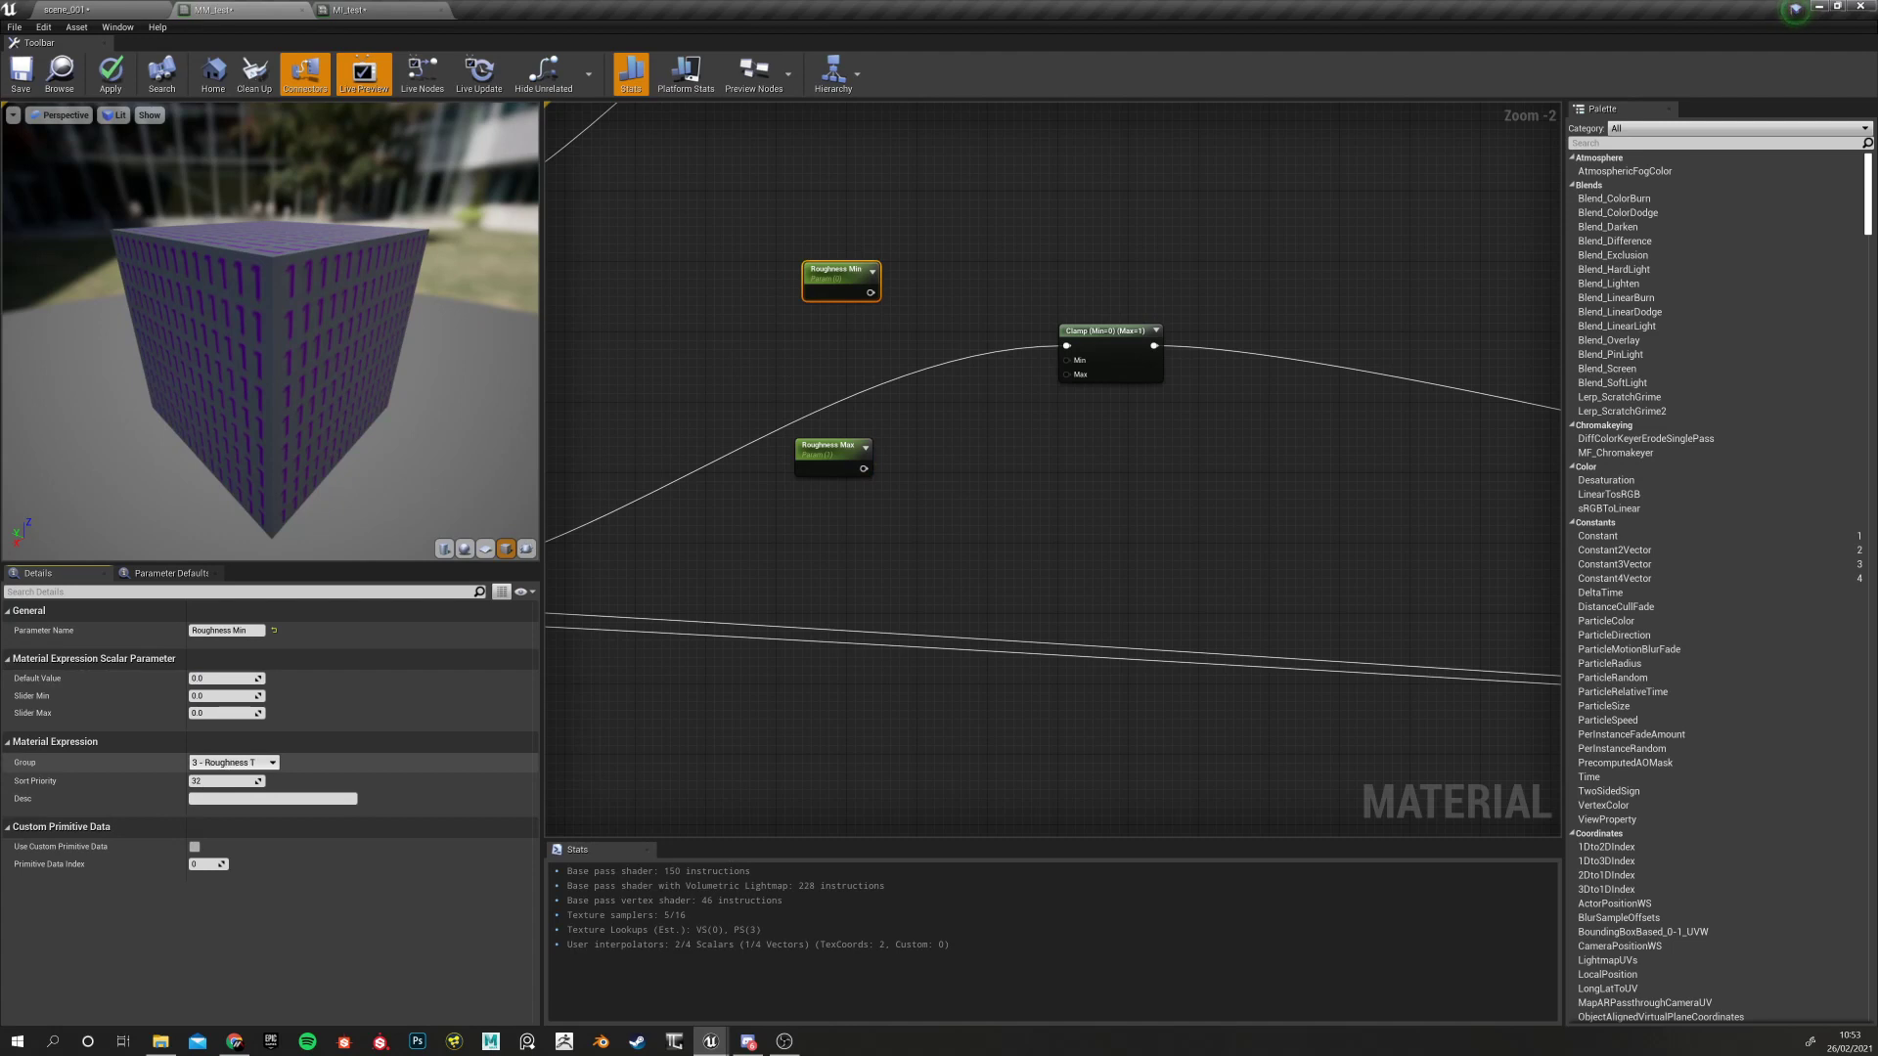
type("aks")
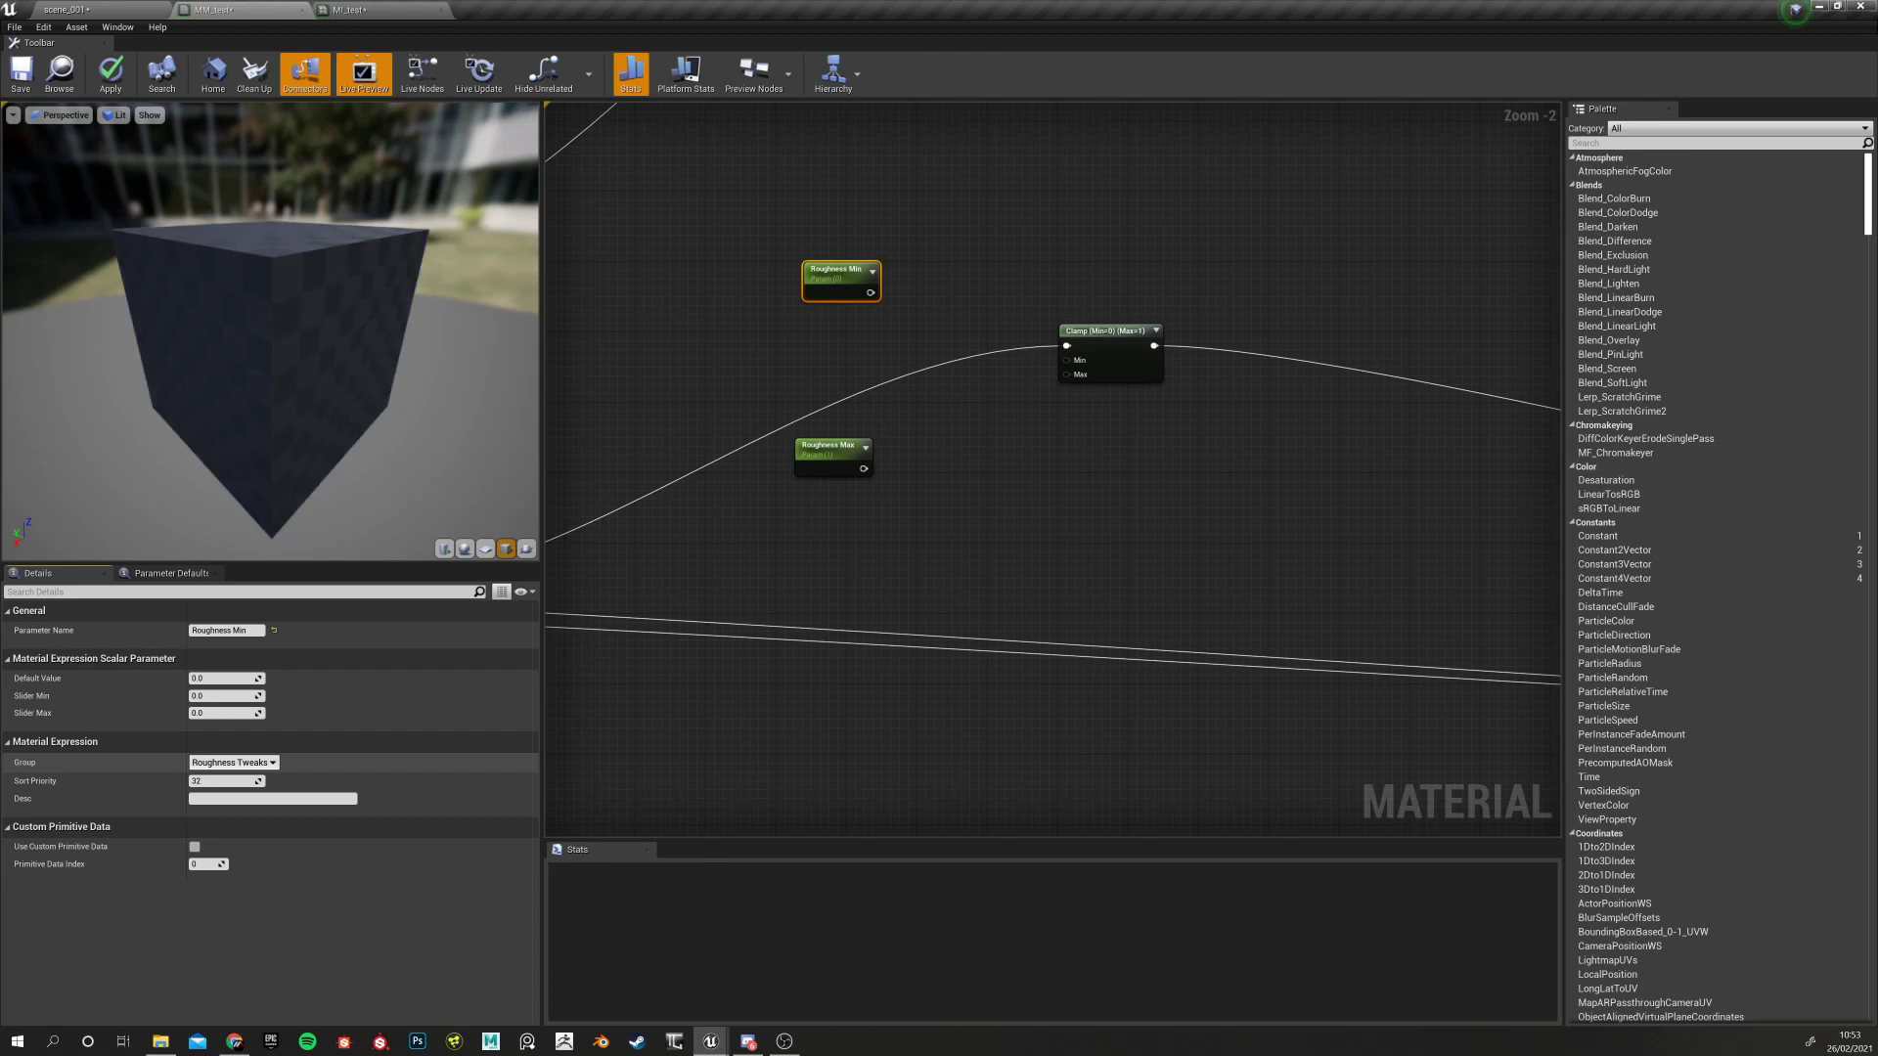
left_click(837, 446)
left_click(273, 763)
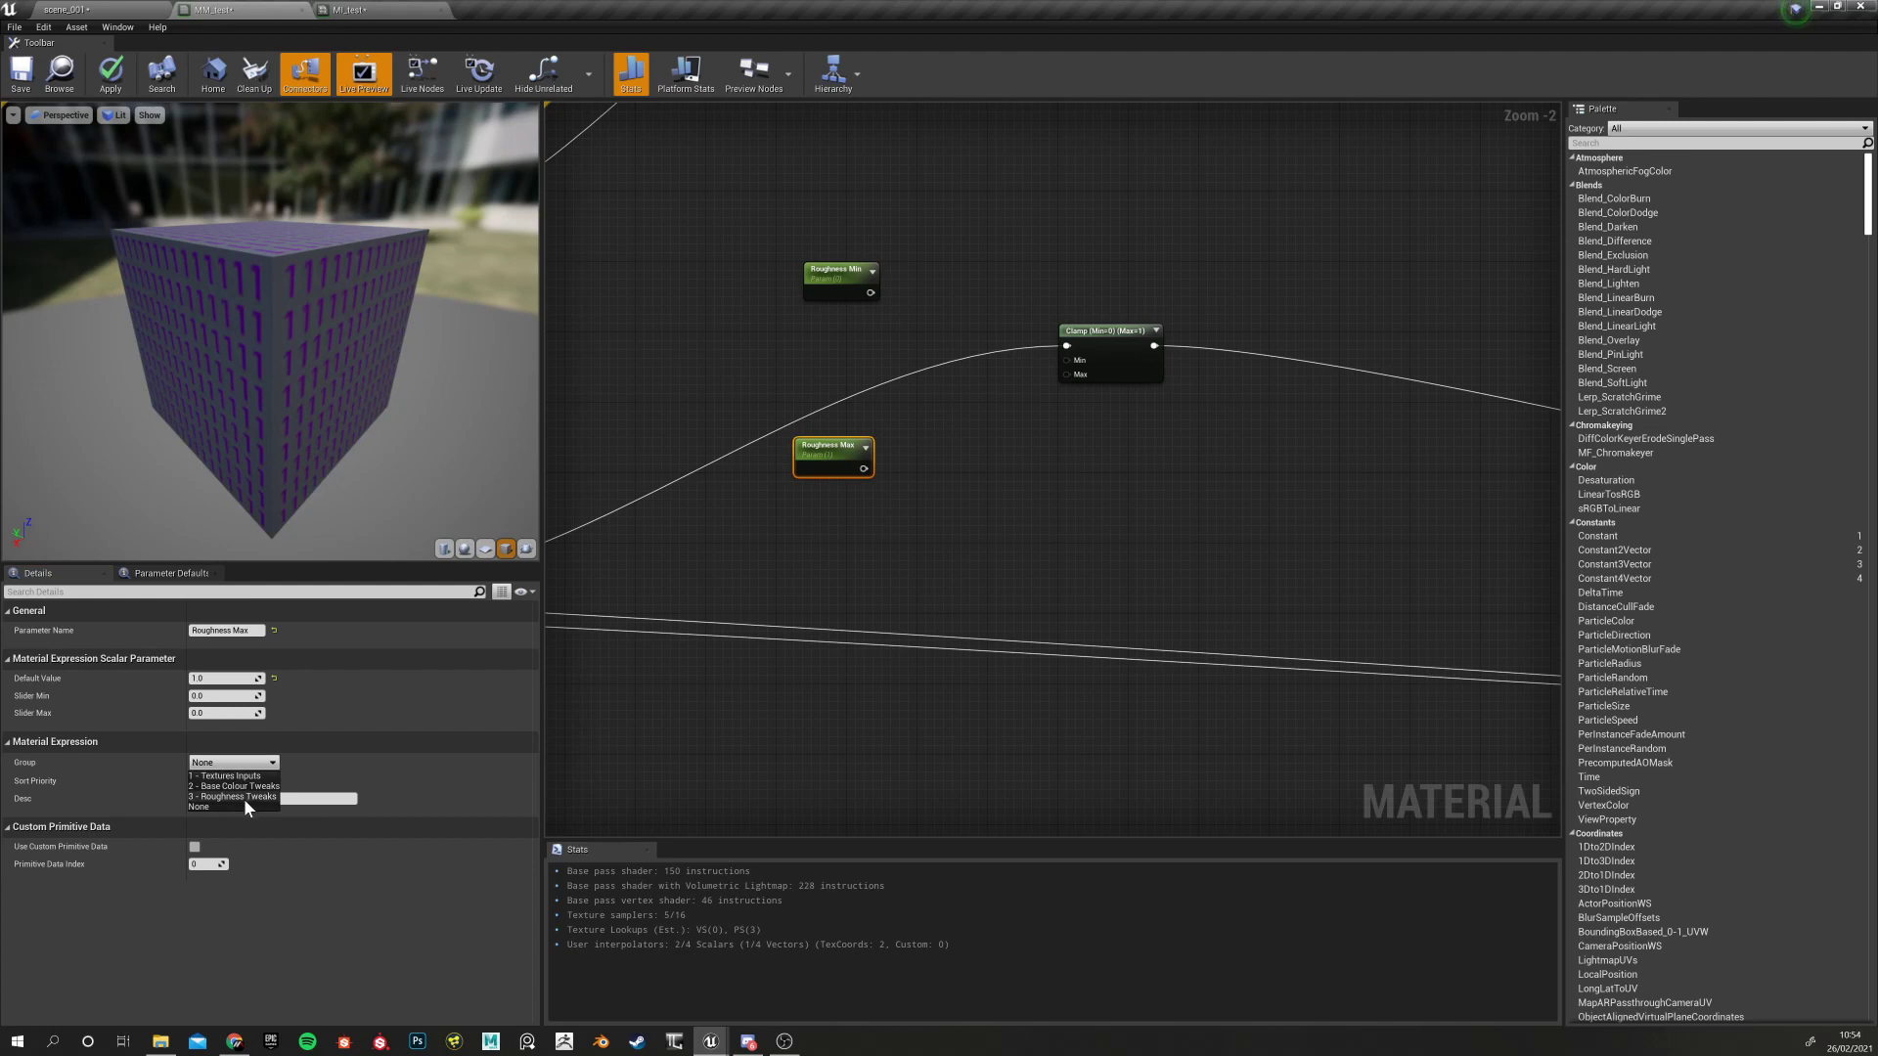
left_click(243, 796)
Give Roughness Max a sort priority of 1, after Roughness Min
left_click(859, 293)
left_click(196, 781)
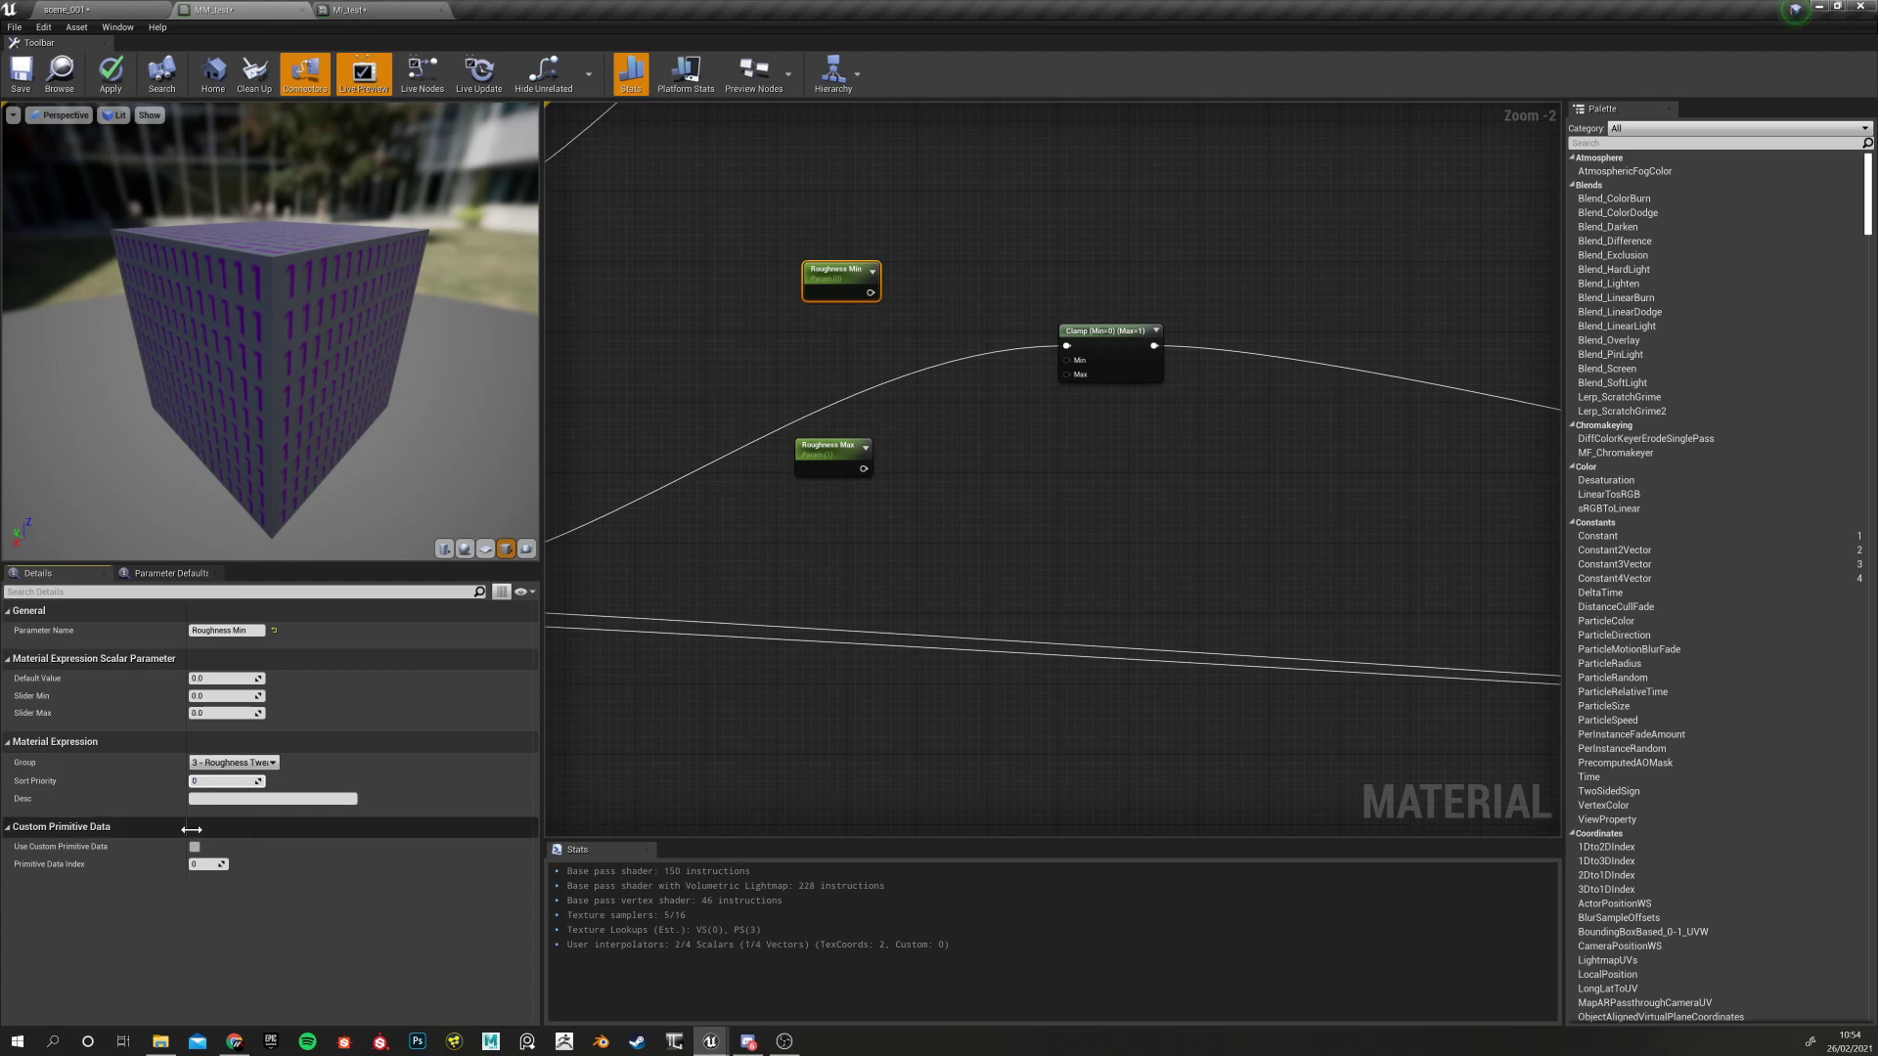
left_click(820, 461)
left_click(206, 782)
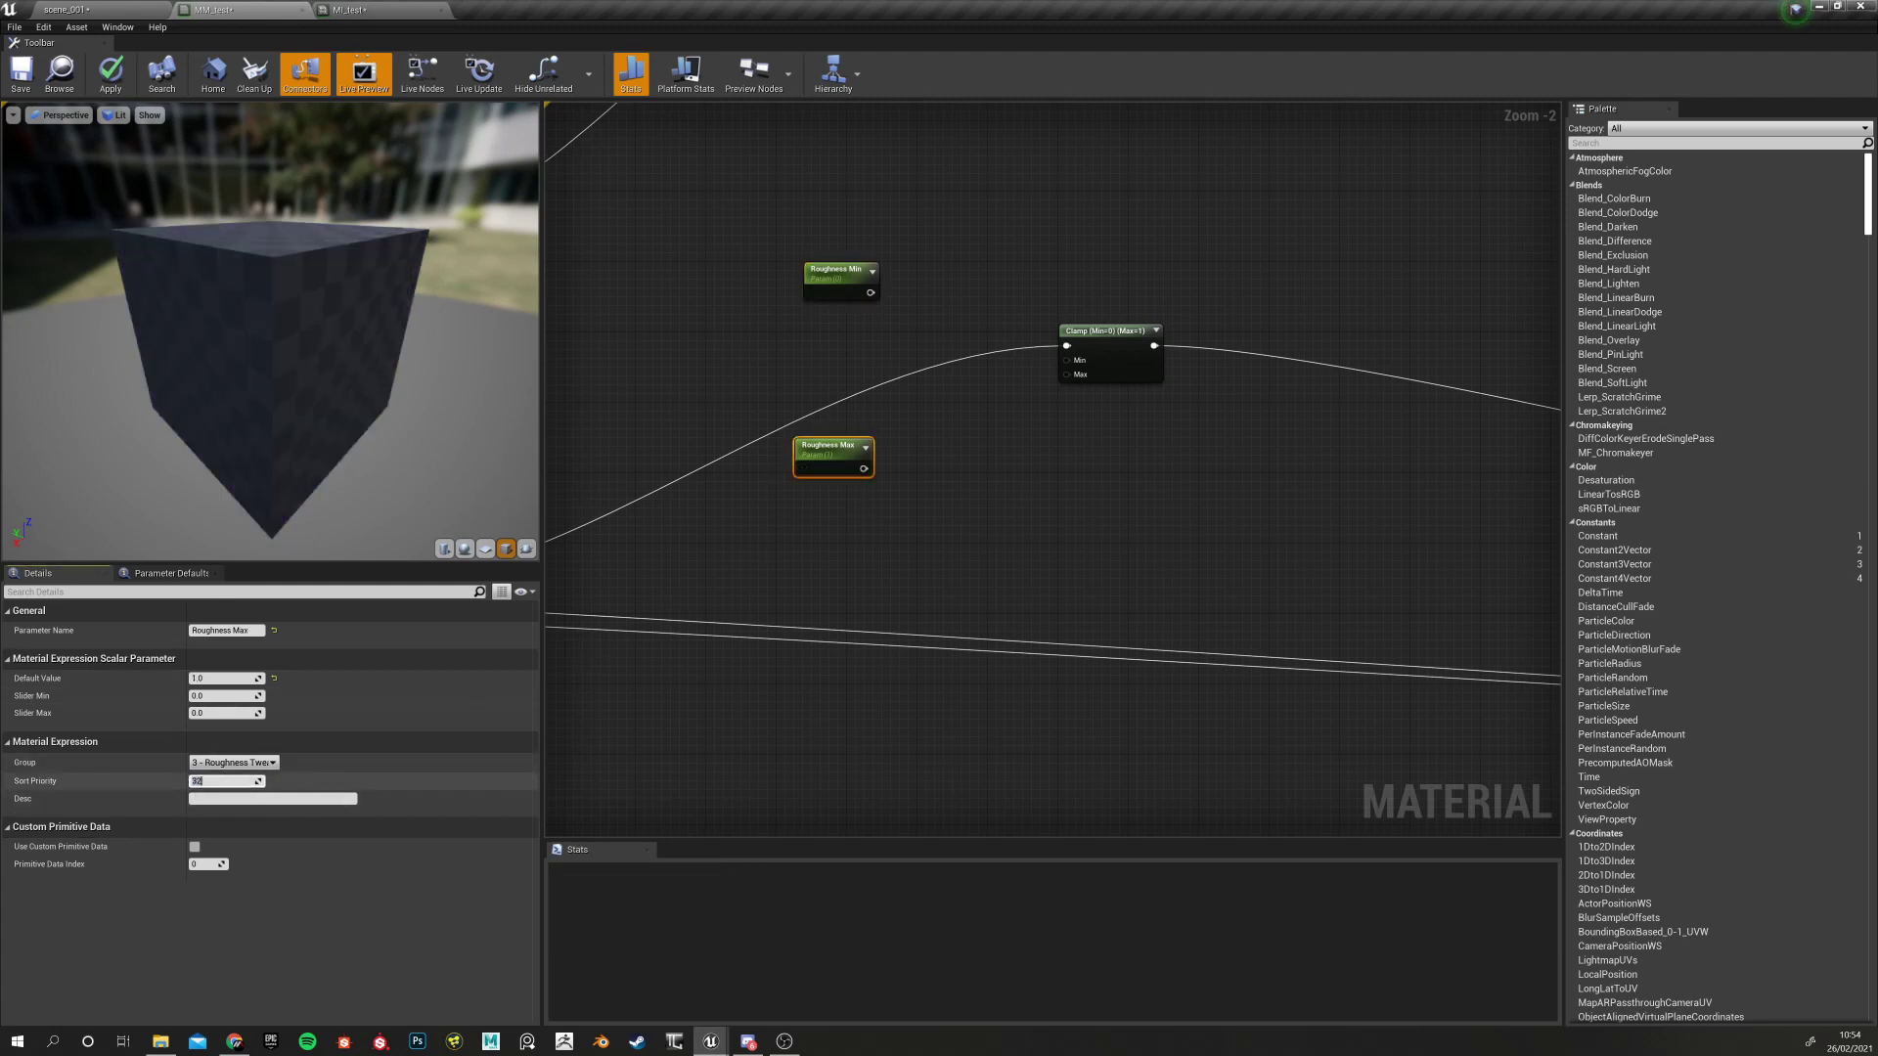
type("1")
key("Return")
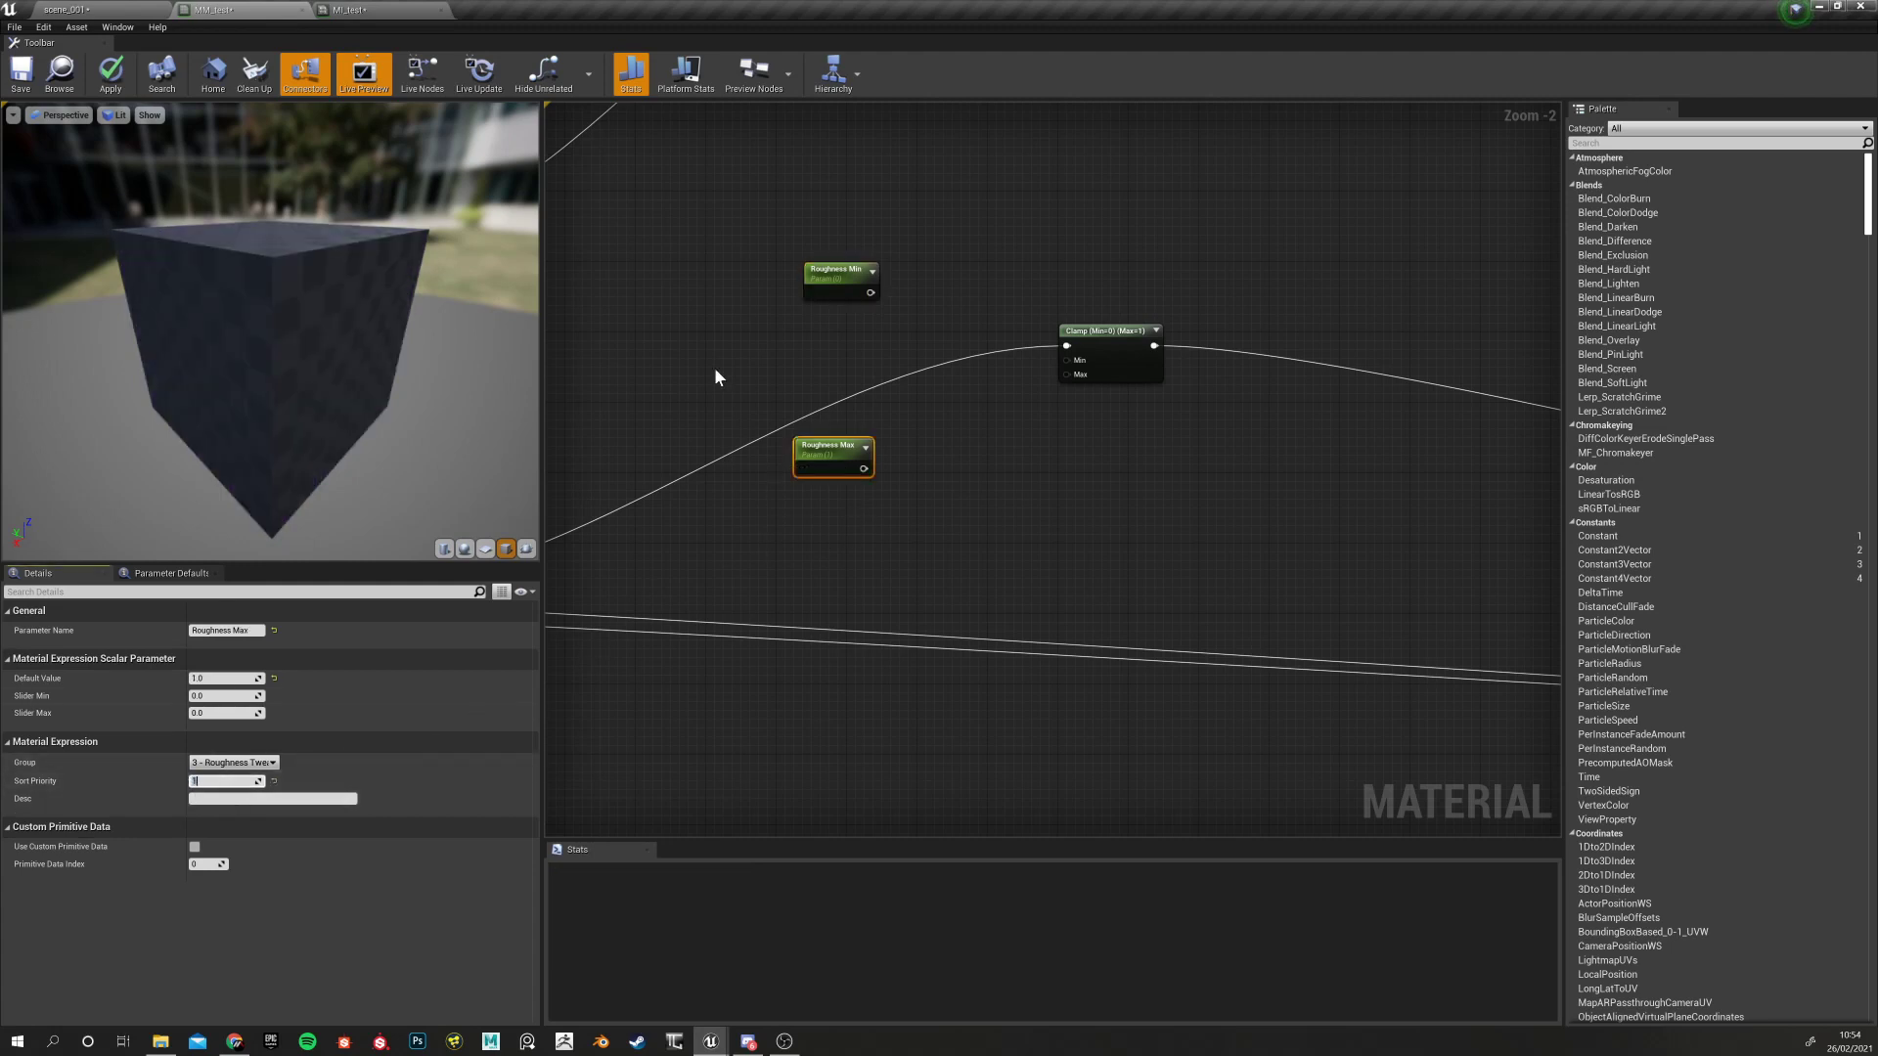
Wire Roughness Min and Max into the Clamp's Min and Max inputs, then apply and save MM_test
left_click_drag(871, 292, 1068, 361)
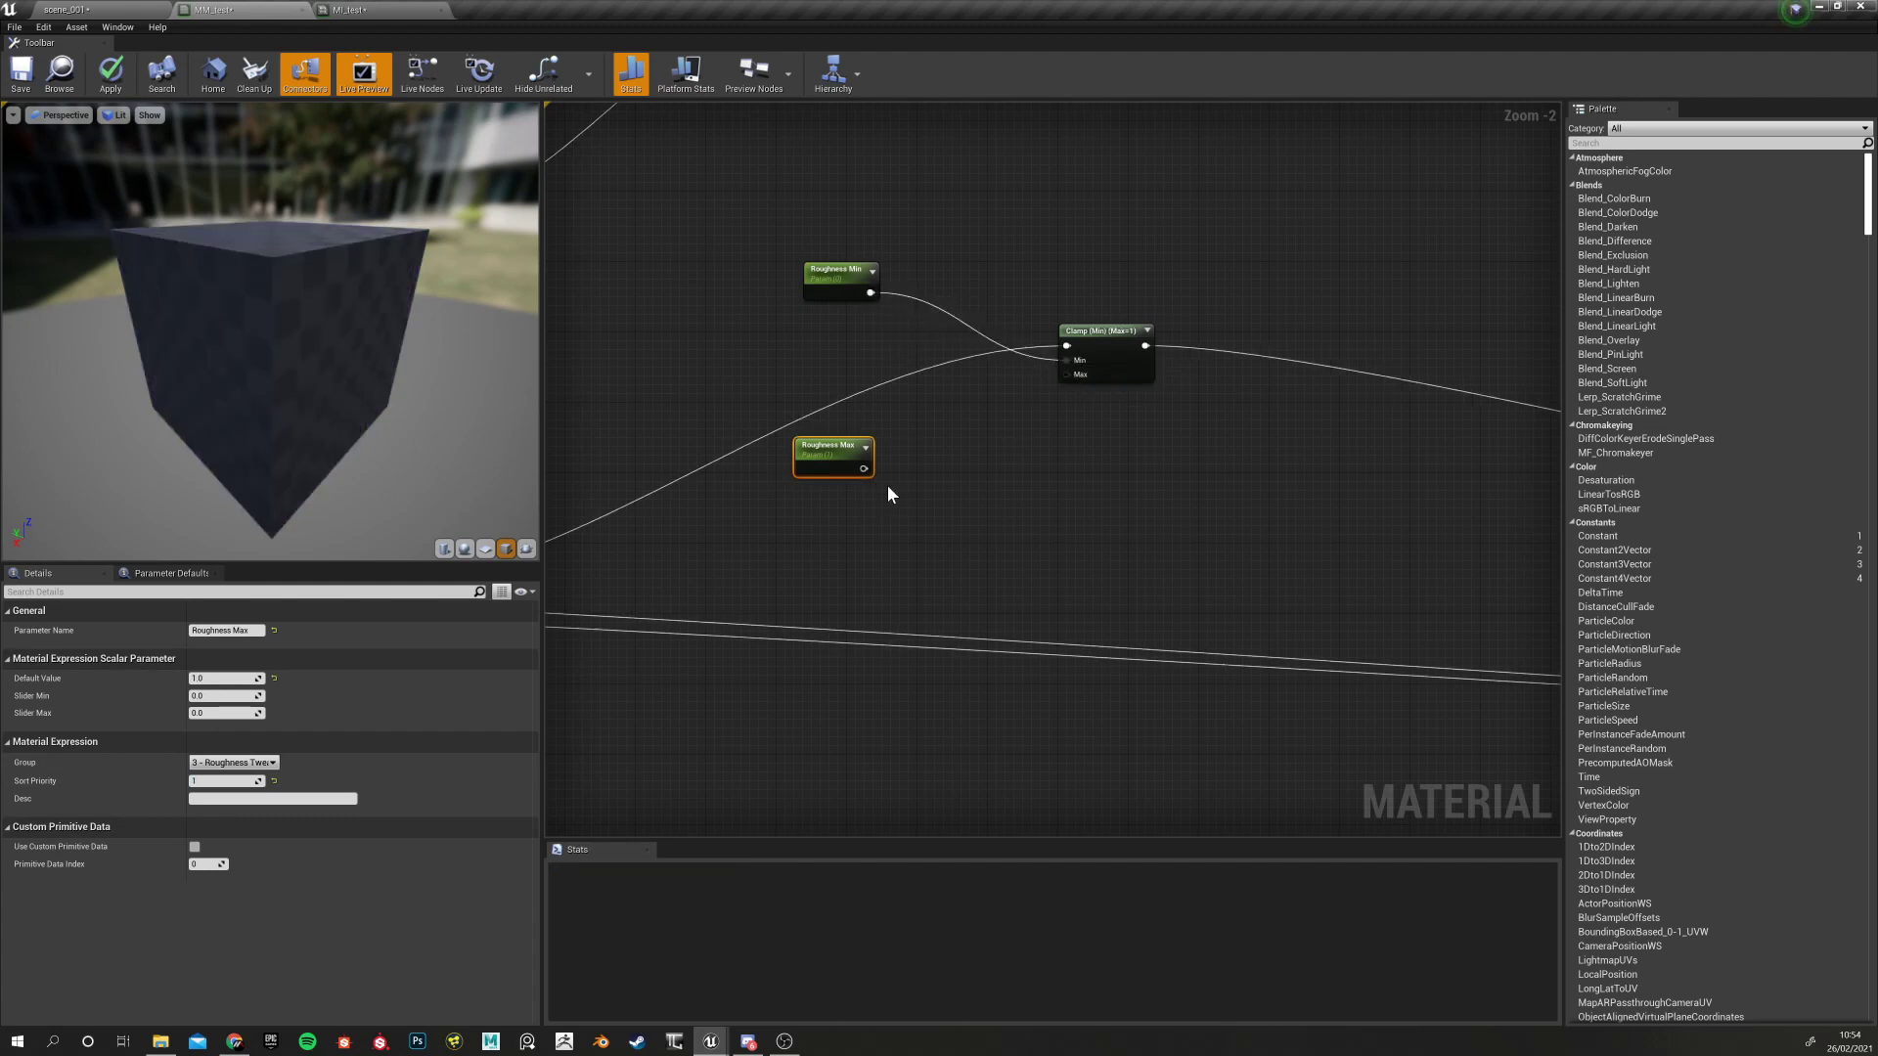
left_click_drag(863, 469, 1066, 374)
scroll(1072, 526, "down", 4)
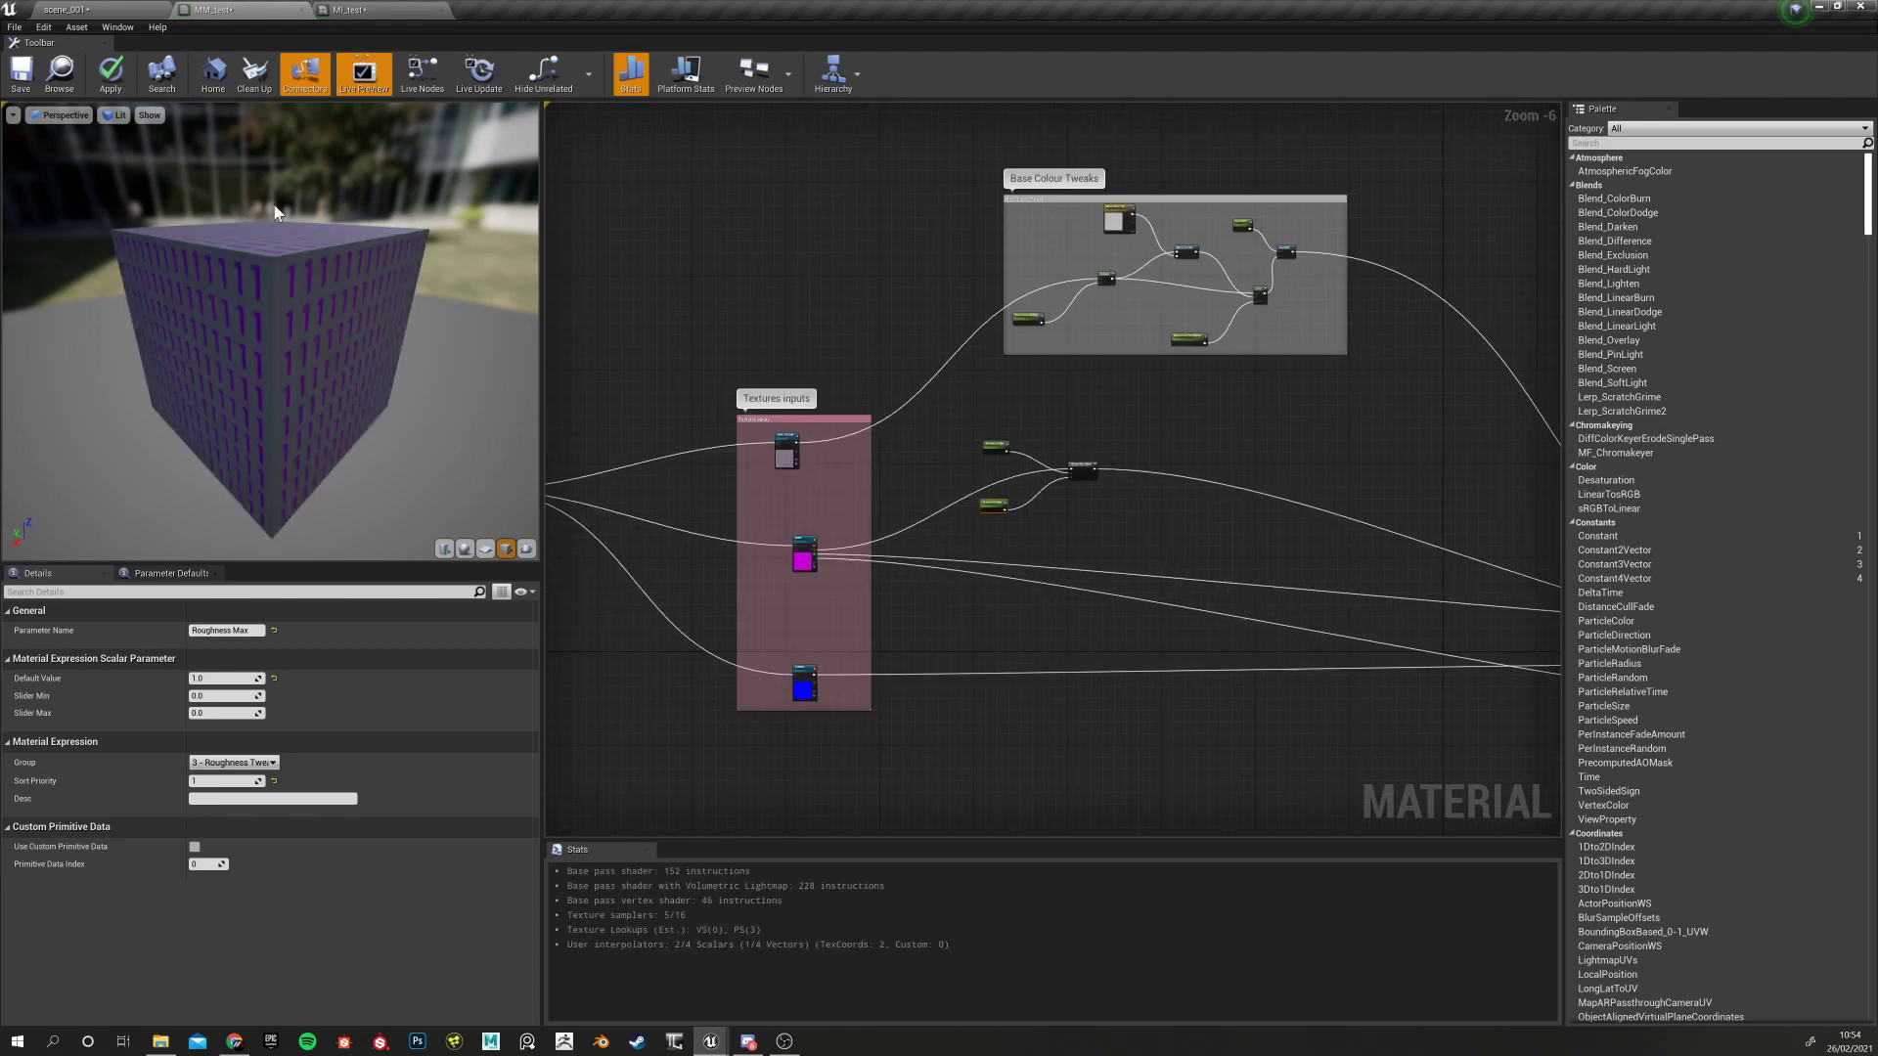
left_click(112, 74)
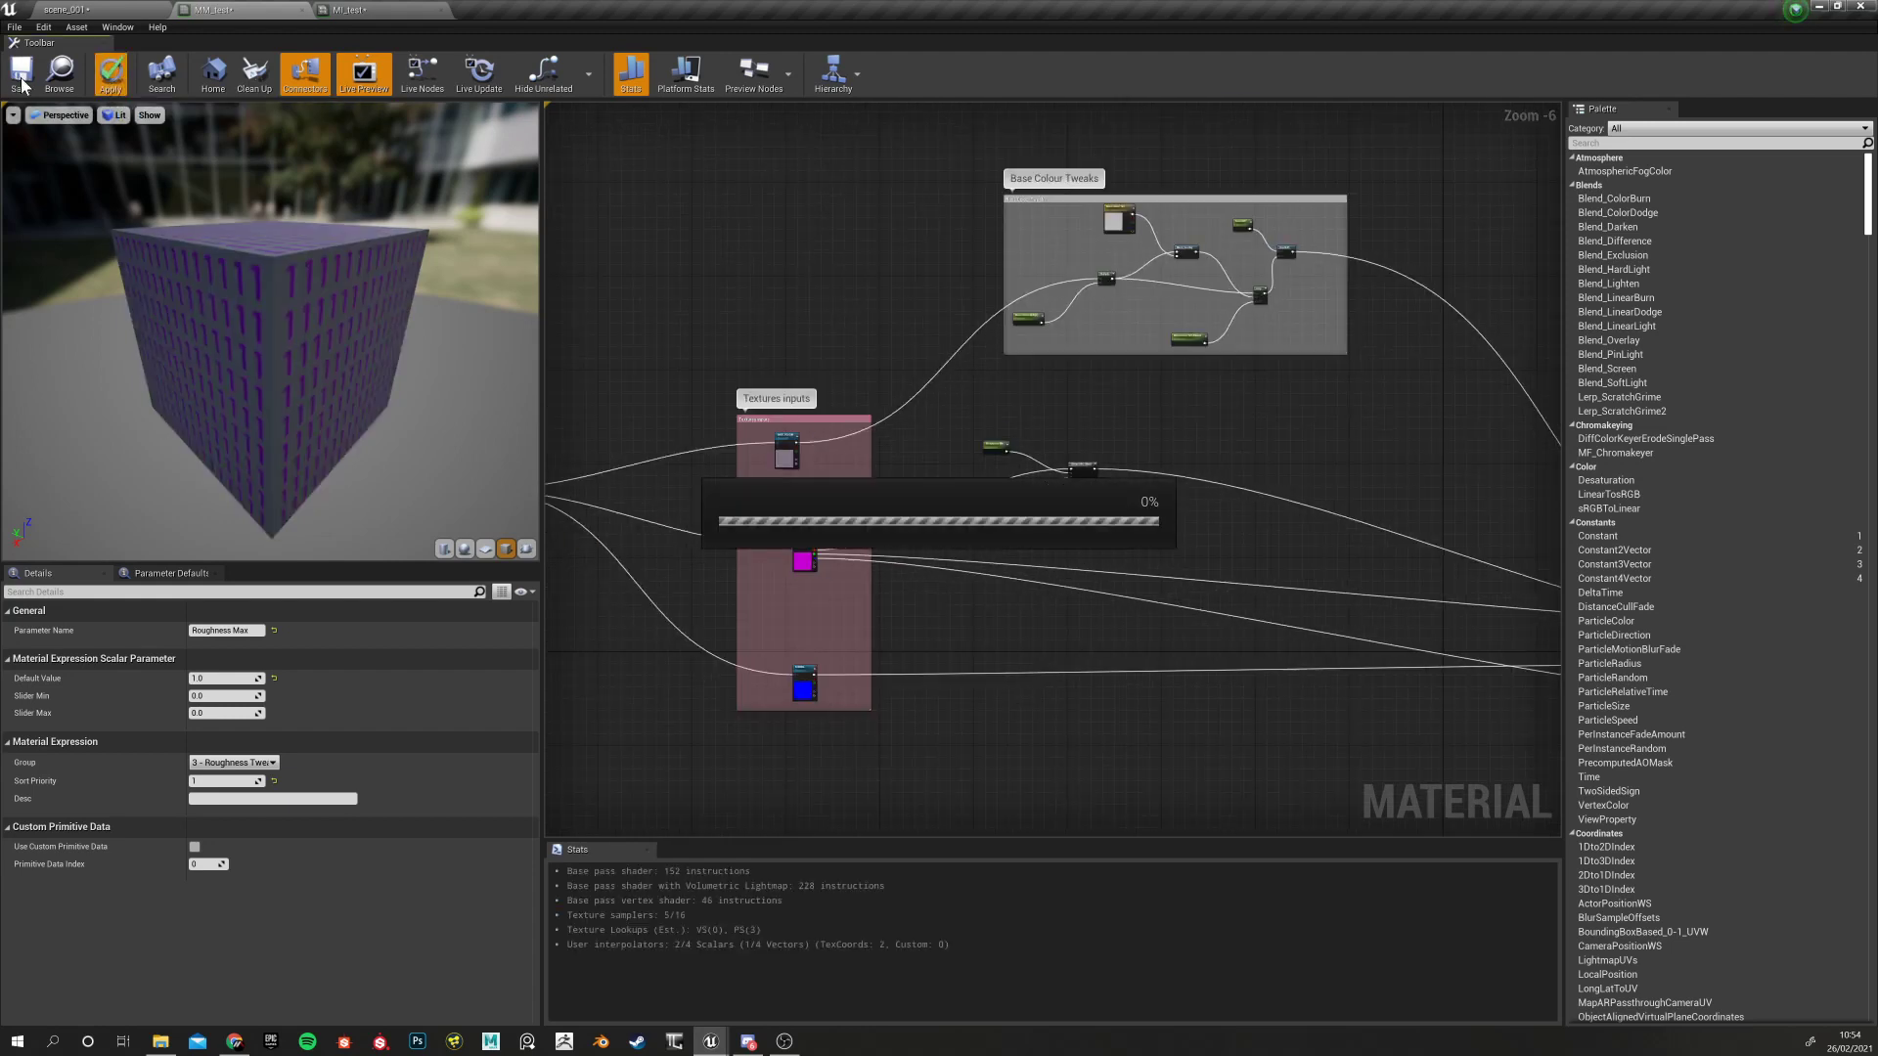
left_click(20, 72)
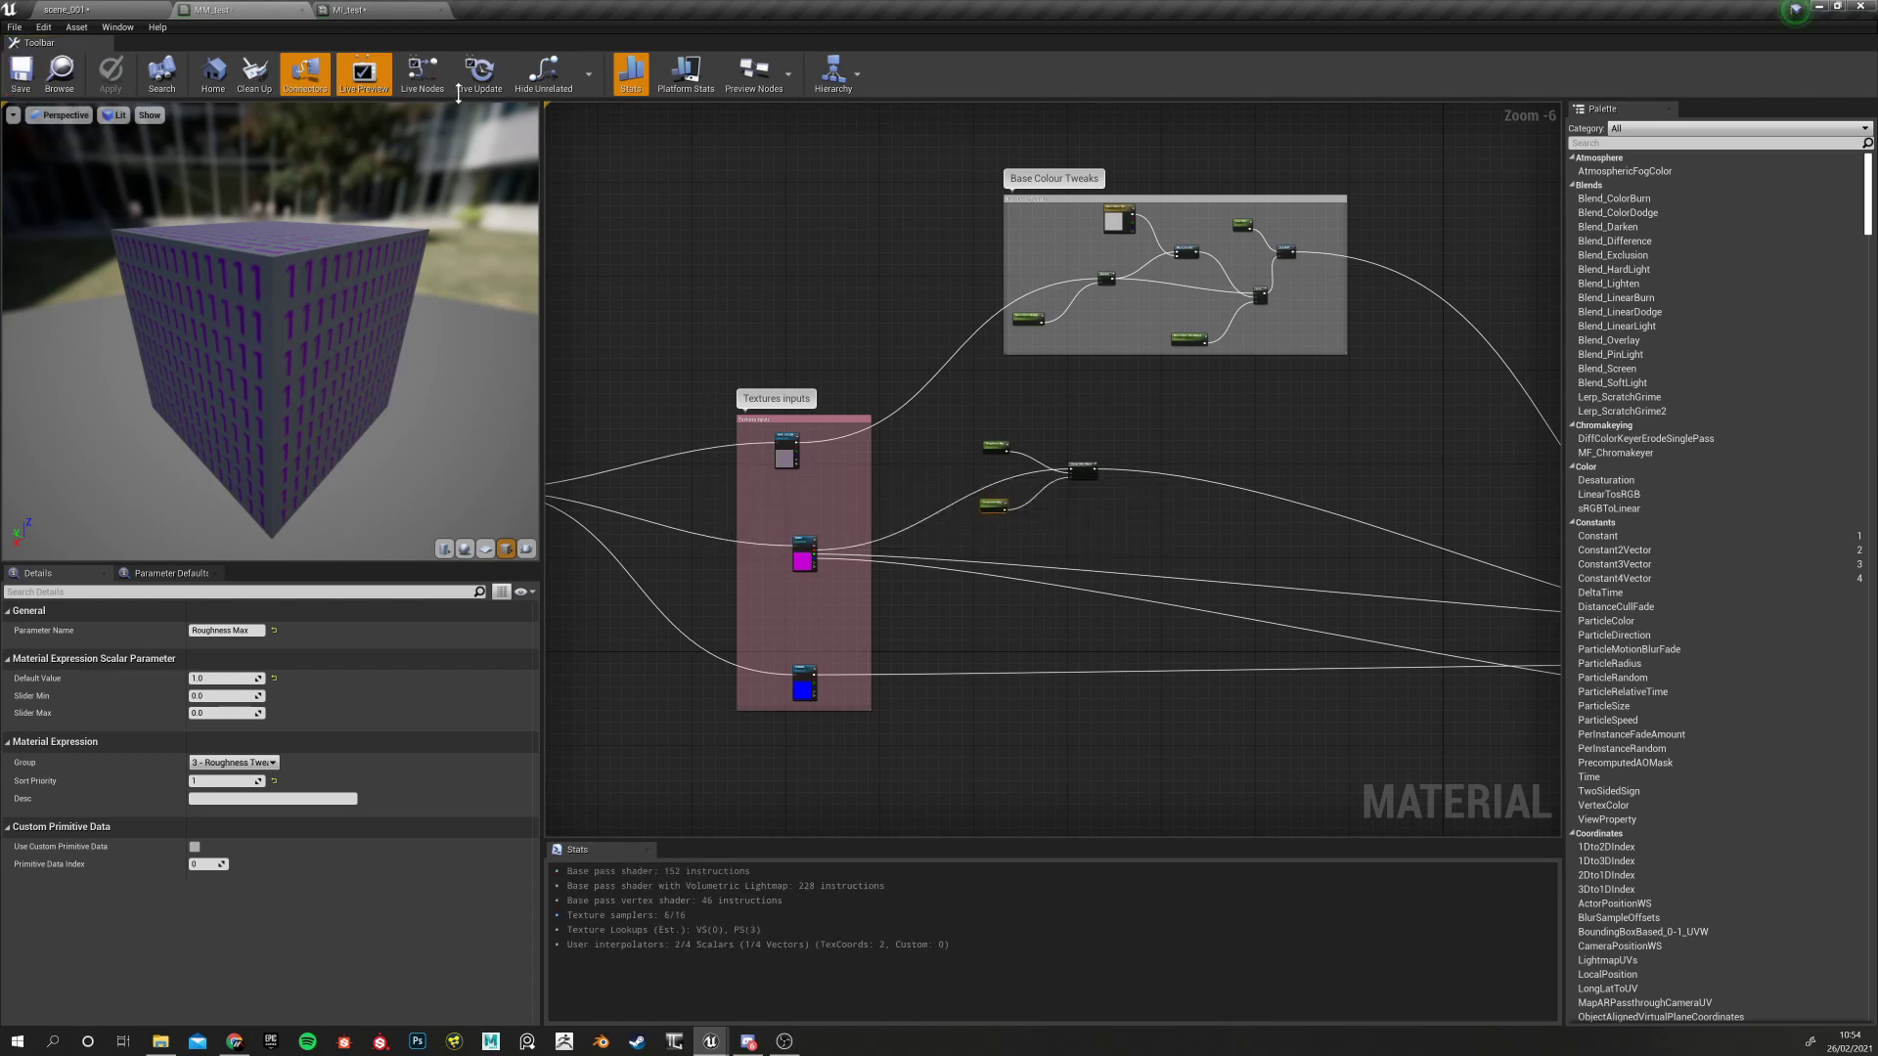
Switch to MI_test and preview the instance on a sphere
left_click(377, 9)
left_click_drag(313, 567, 498, 489)
left_click(536, 1013)
left_click_drag(272, 700, 352, 362)
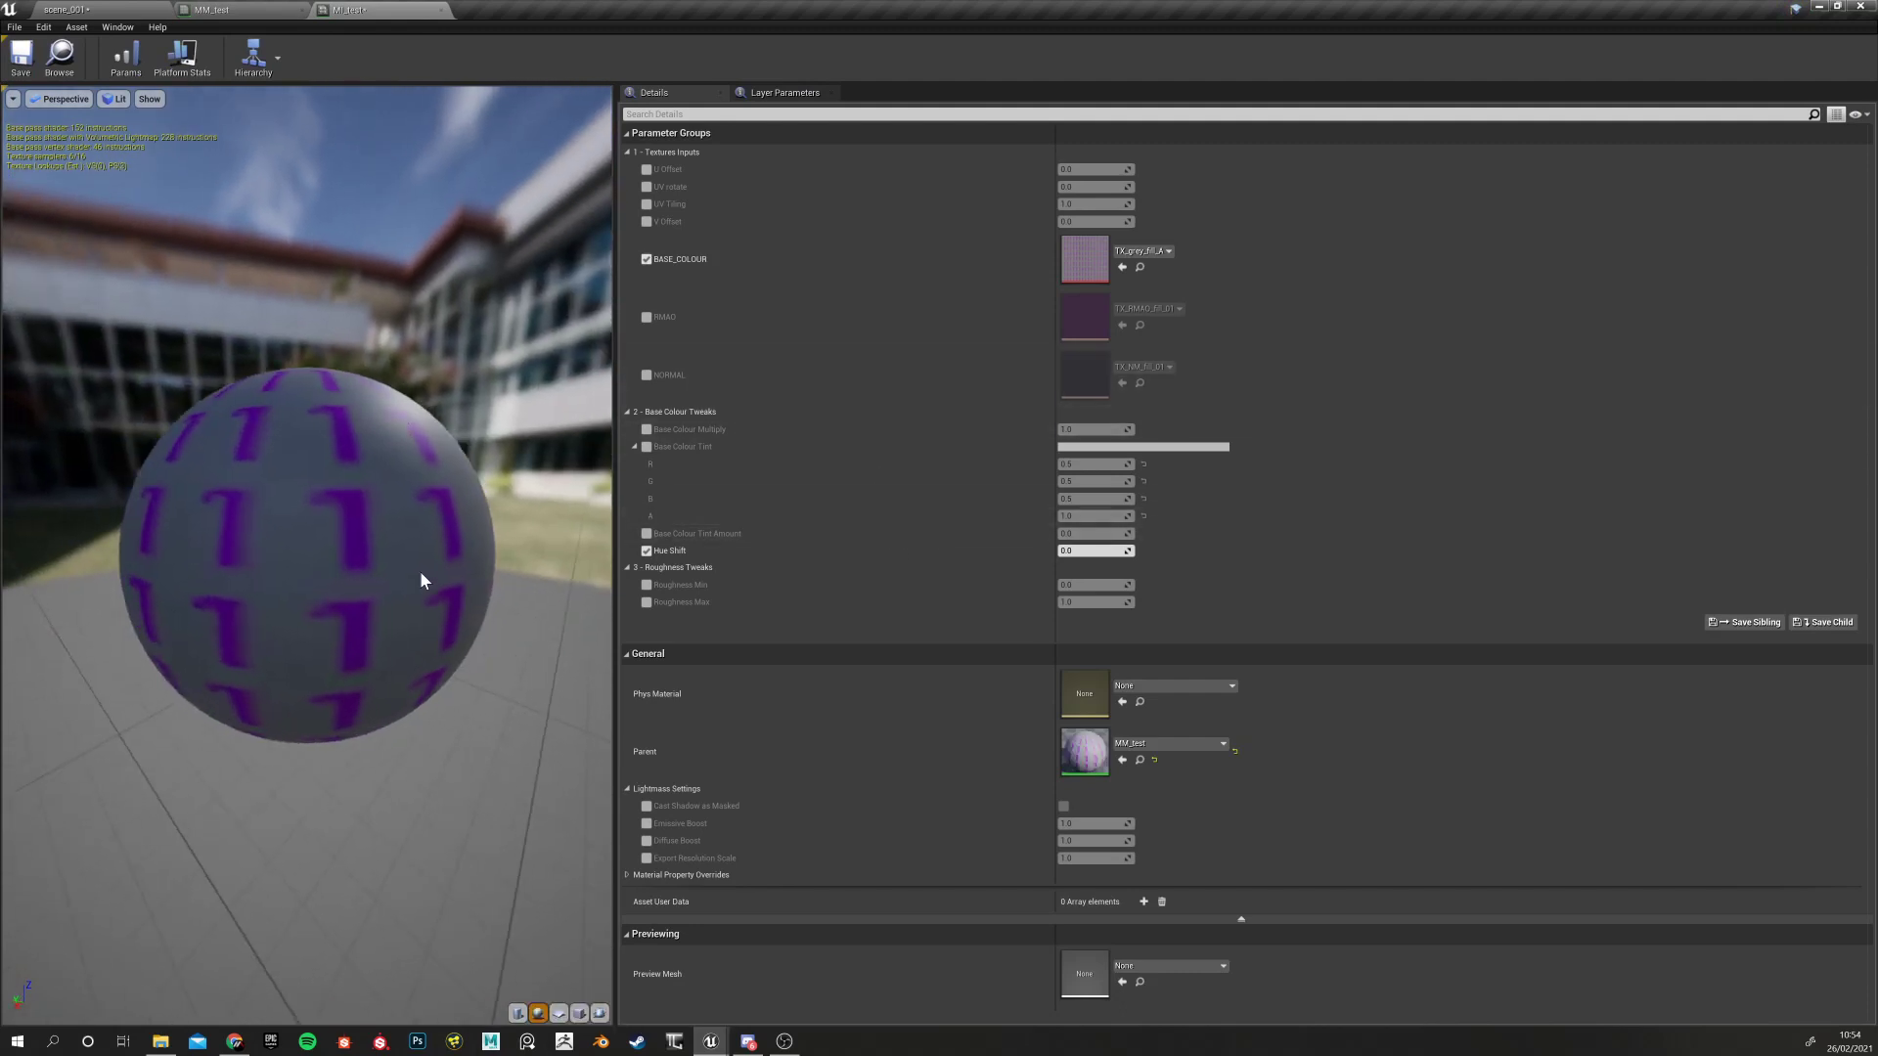
Override MI_test's Roughness Min at 0.0 and lower Roughness Max to about 0.104763
left_click(646, 585)
left_click(646, 604)
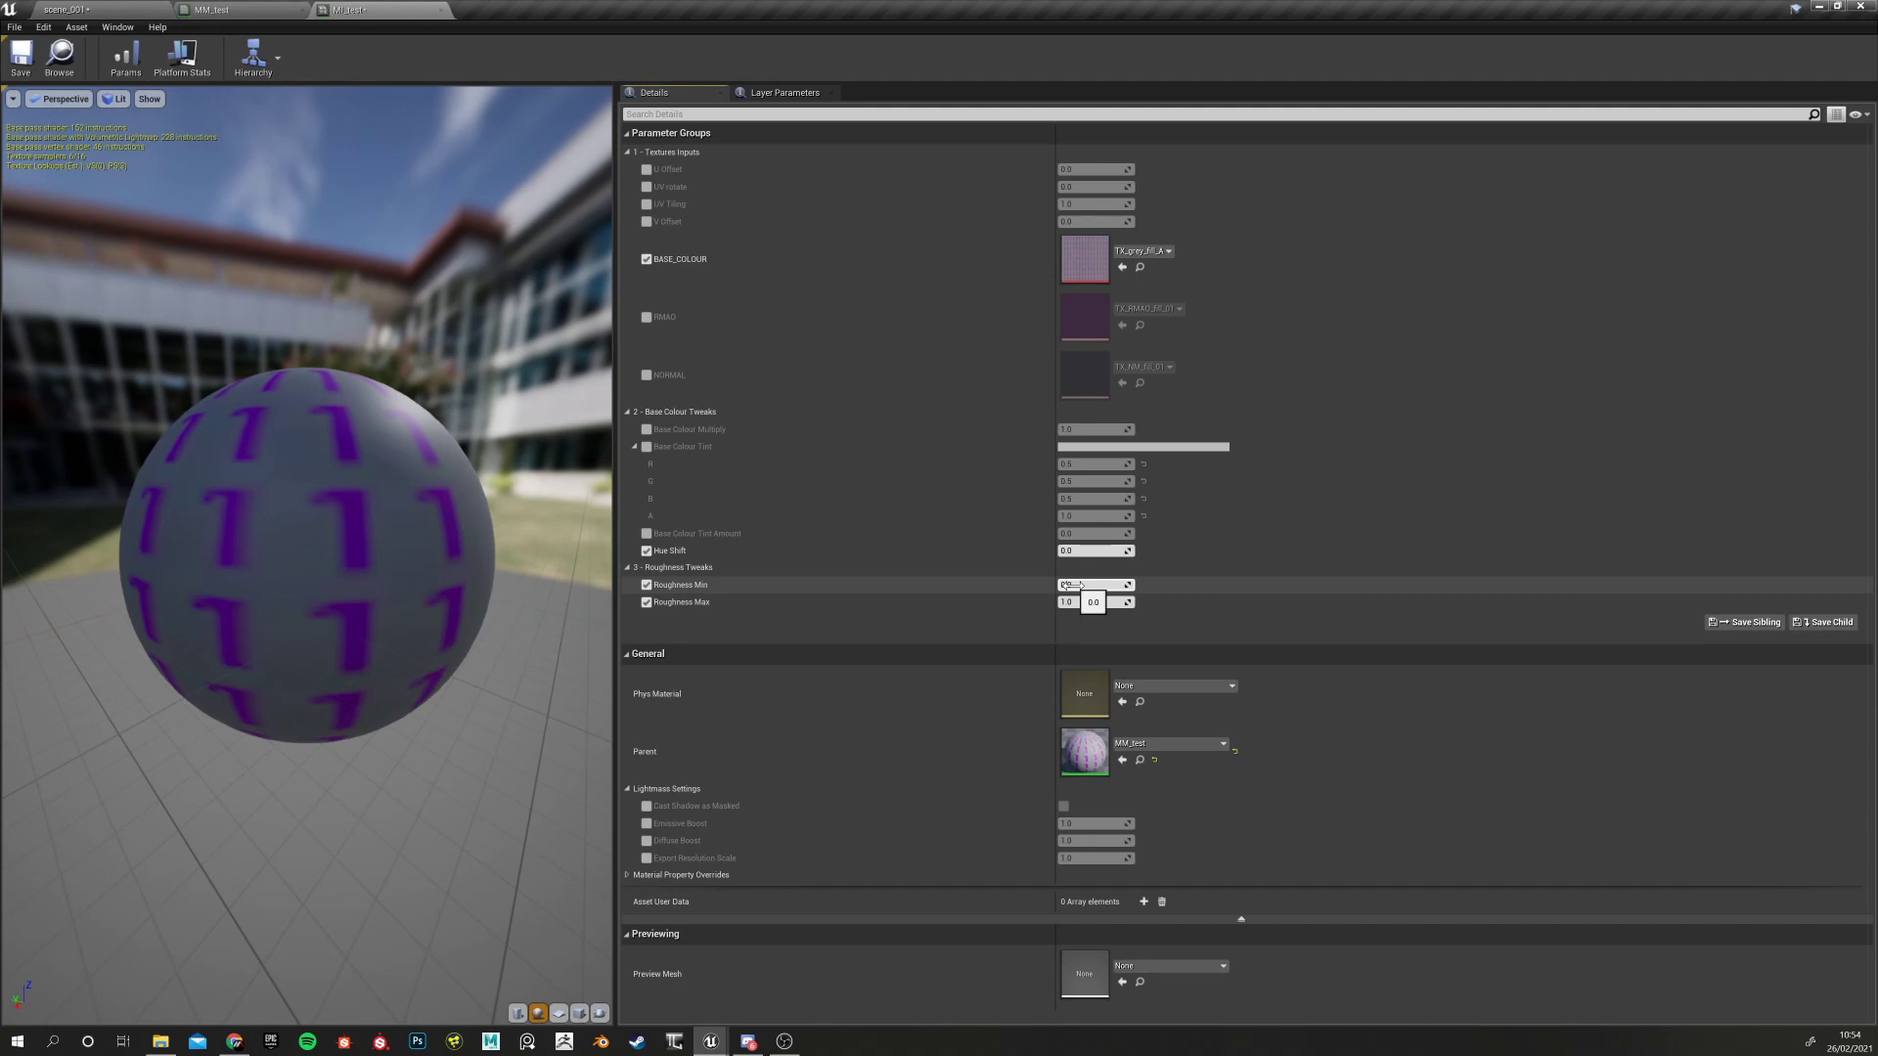
mouse_move(1088, 585)
left_mouse_down()
mouse_move(1125, 585)
mouse_move(1073, 599)
left_mouse_up()
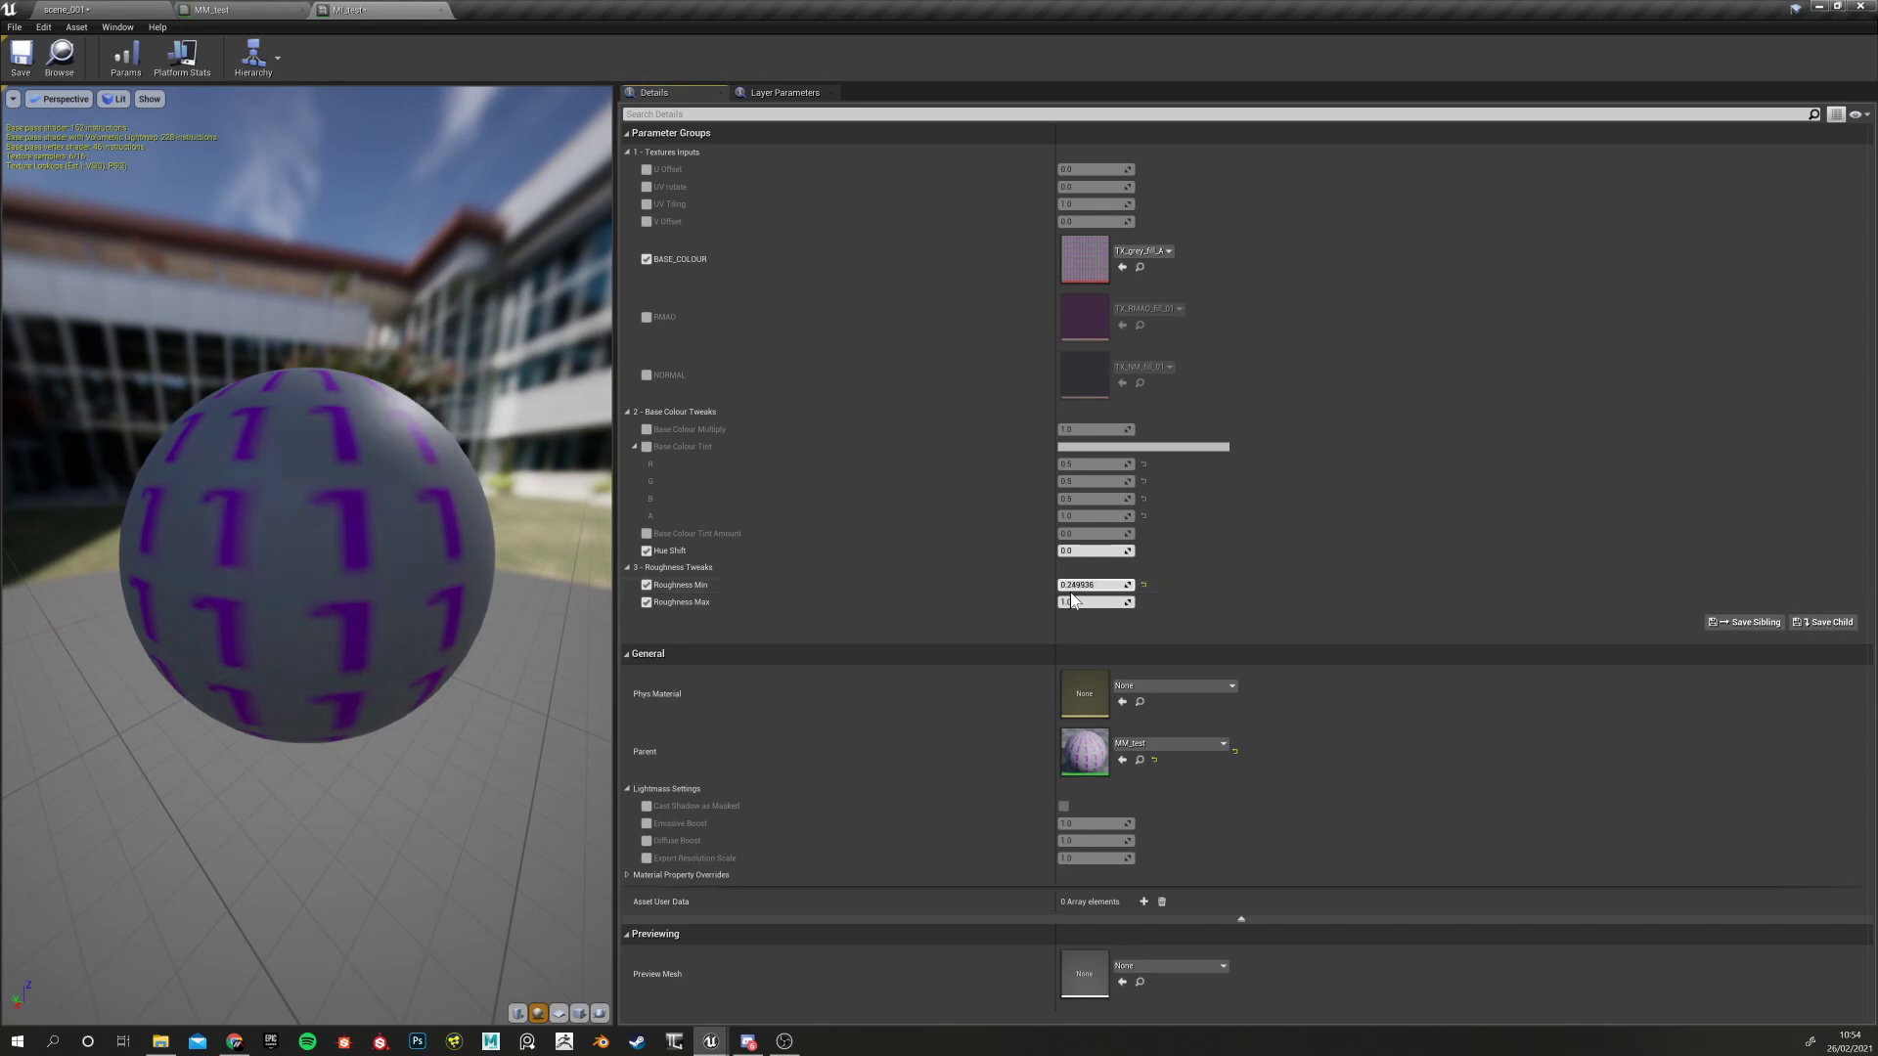
left_click(1142, 585)
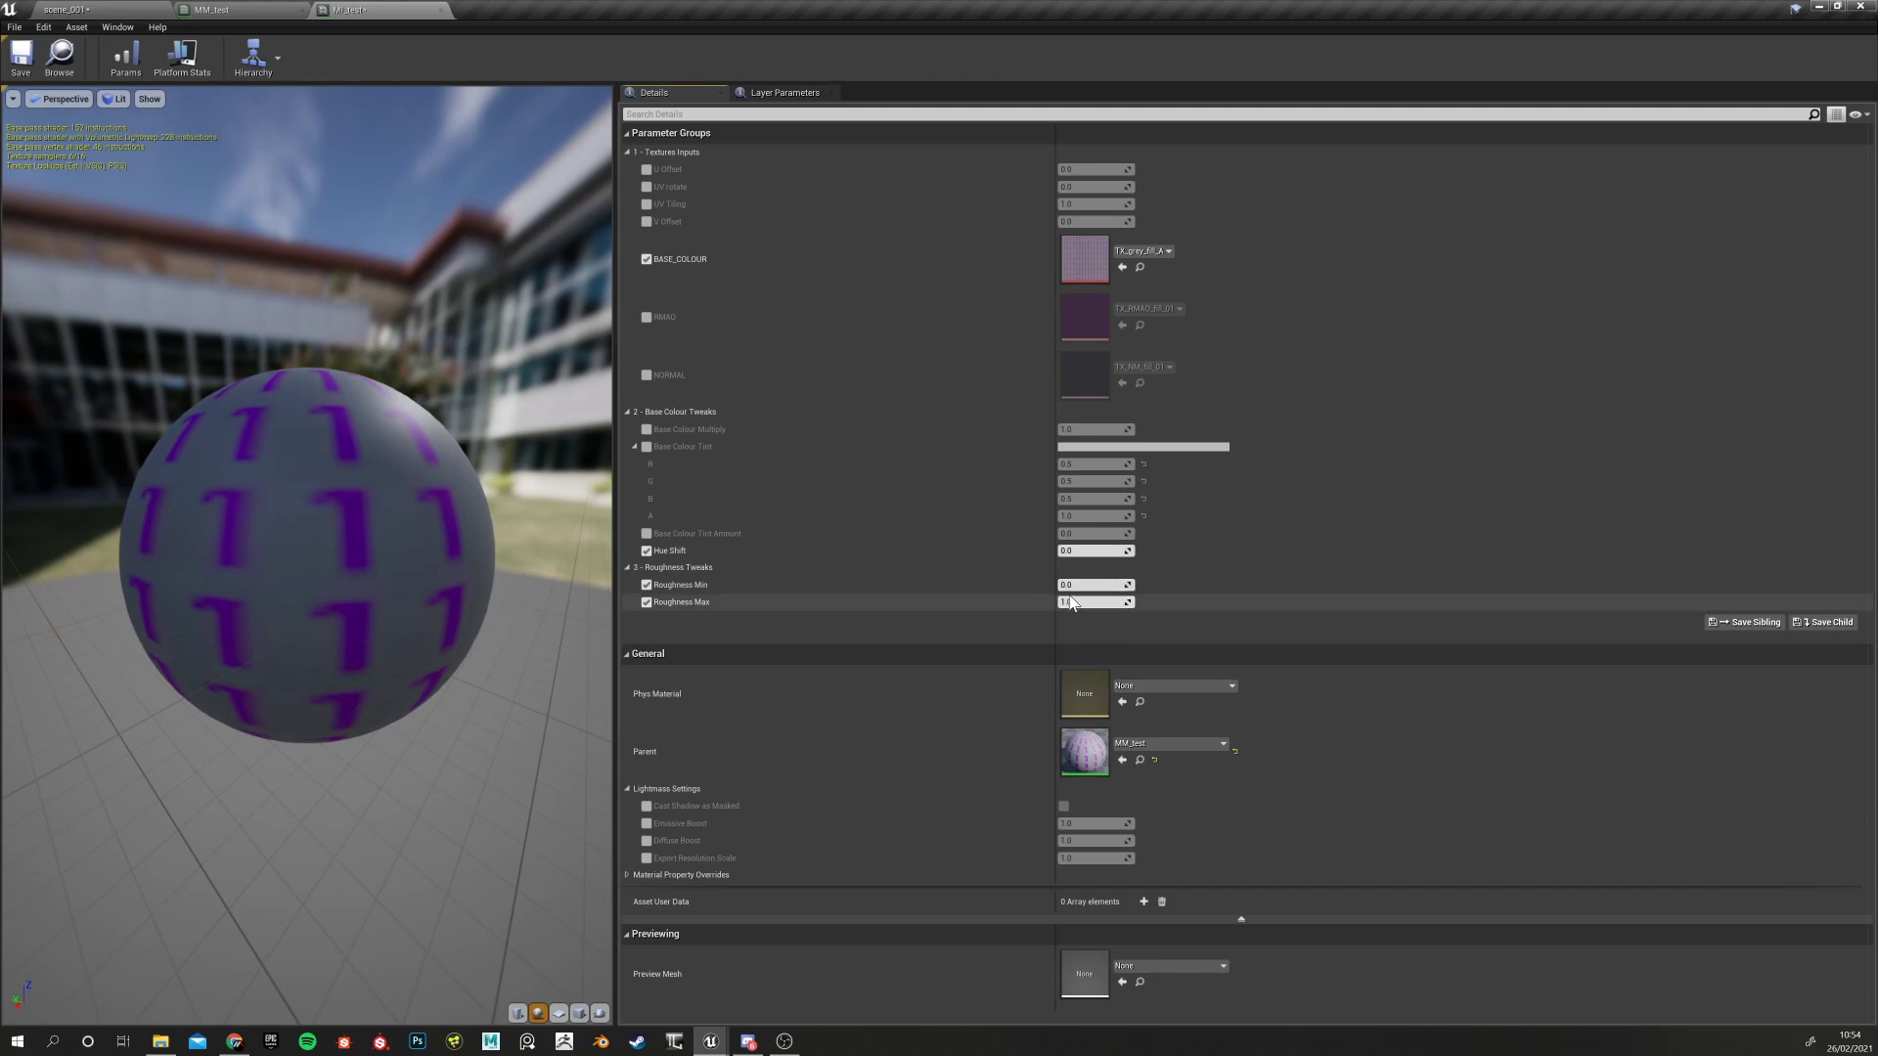
left_click_drag(1095, 601, 1008, 601)
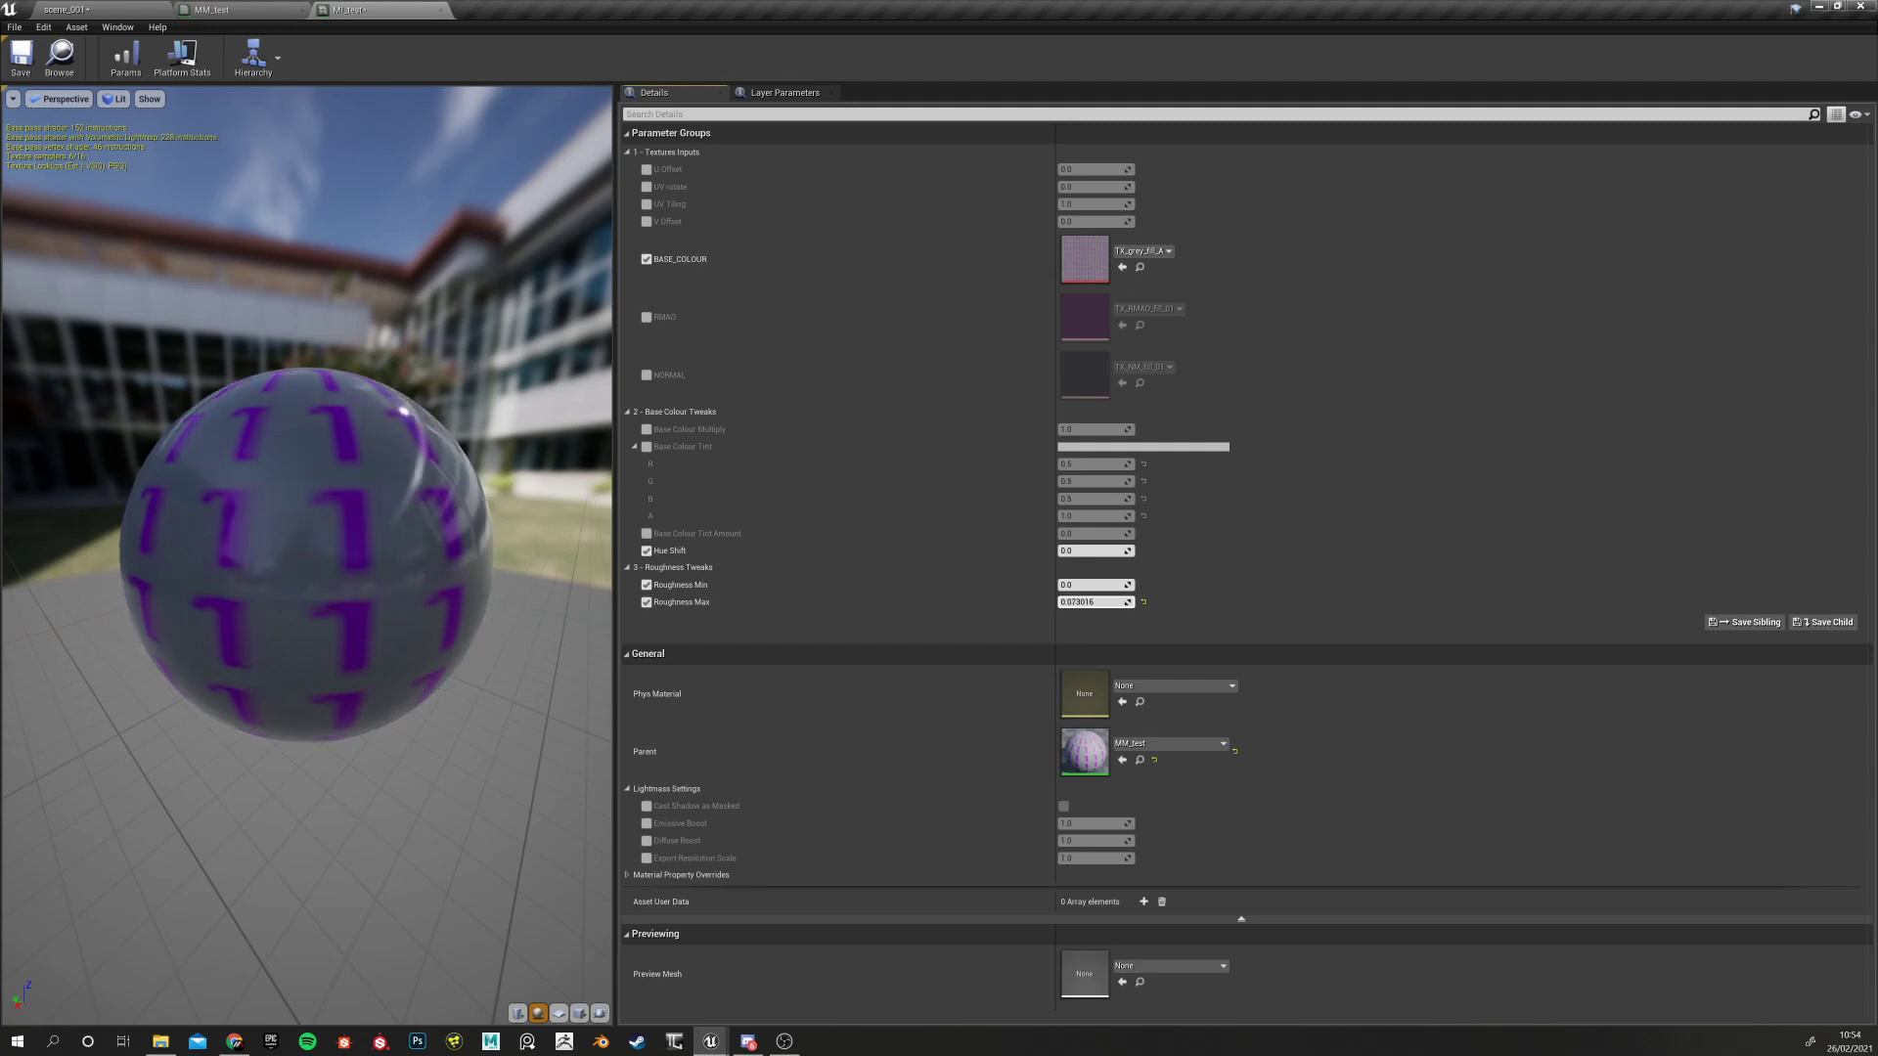
mouse_move(318, 655)
left_mouse_down()
mouse_move(337, 647)
mouse_move(273, 641)
mouse_move(323, 626)
left_mouse_up()
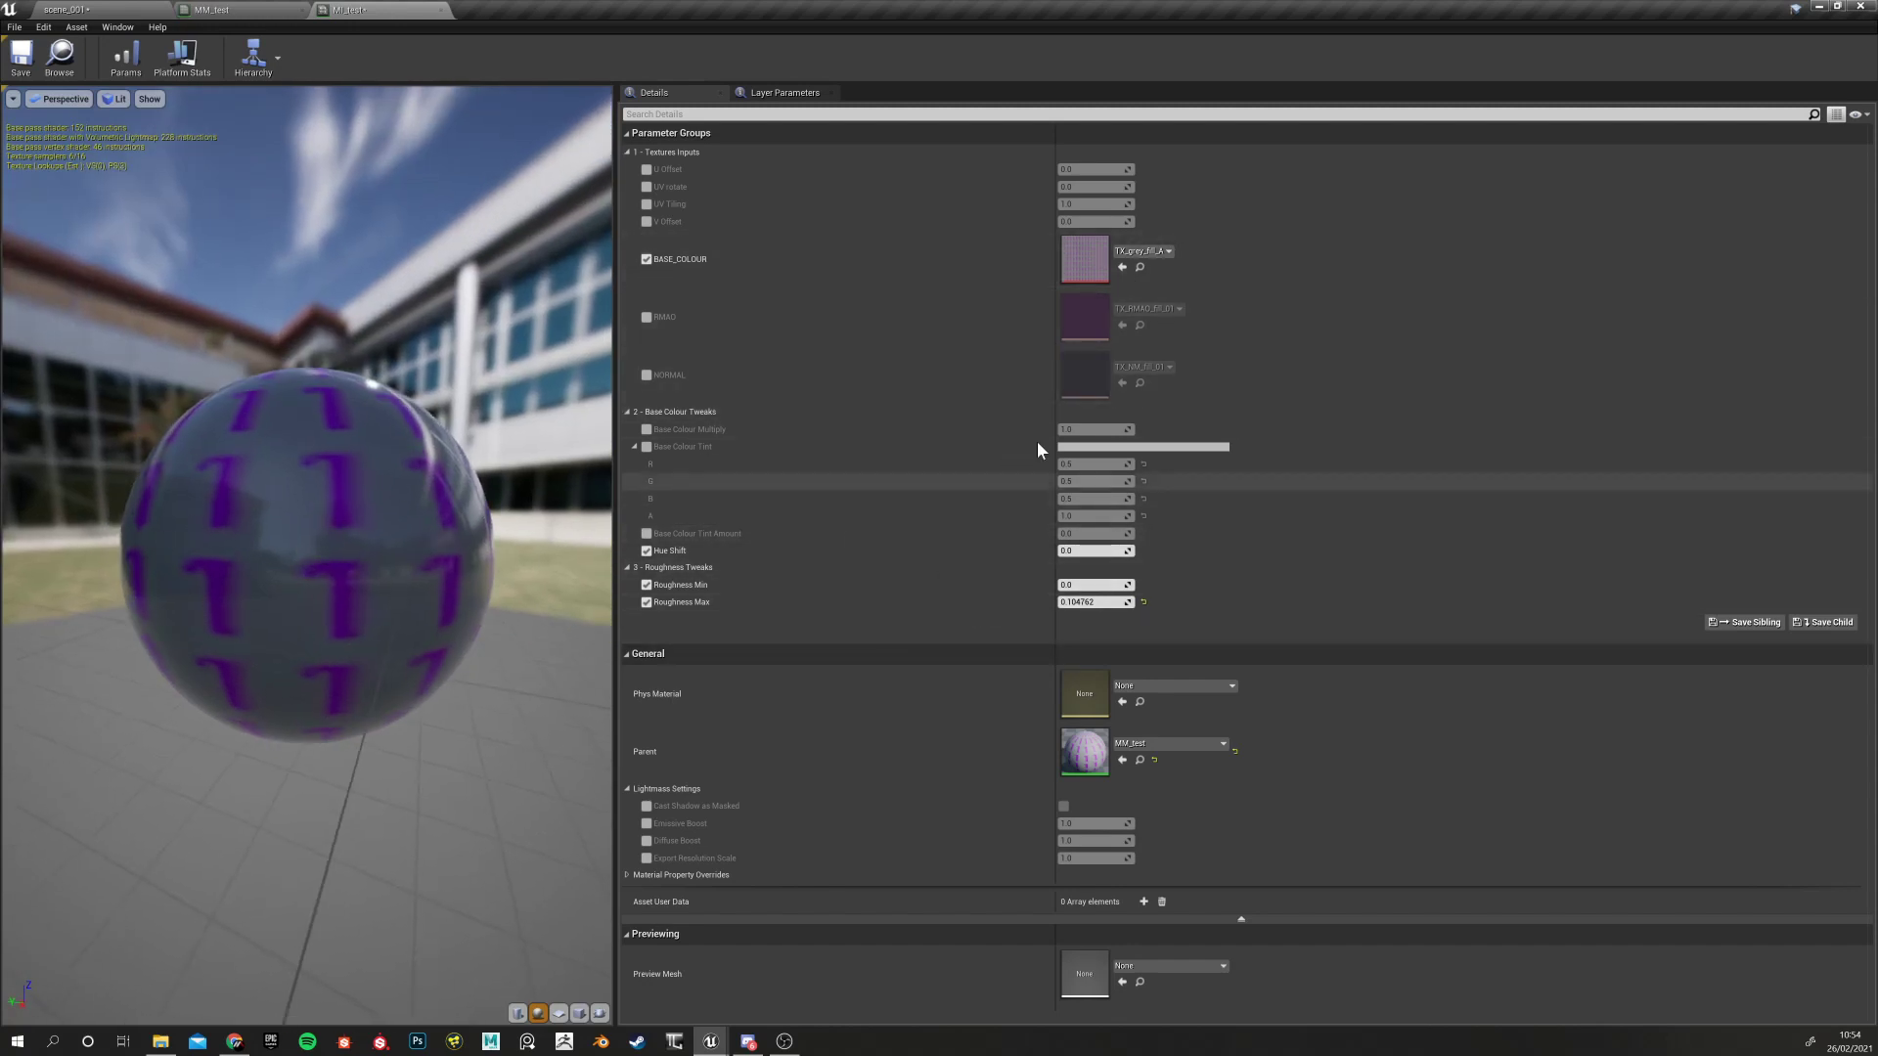
Override MI_test's RMAO slot with the tortureArea_cogwheel__RMAO texture and inspect the sphere
left_click(647, 317)
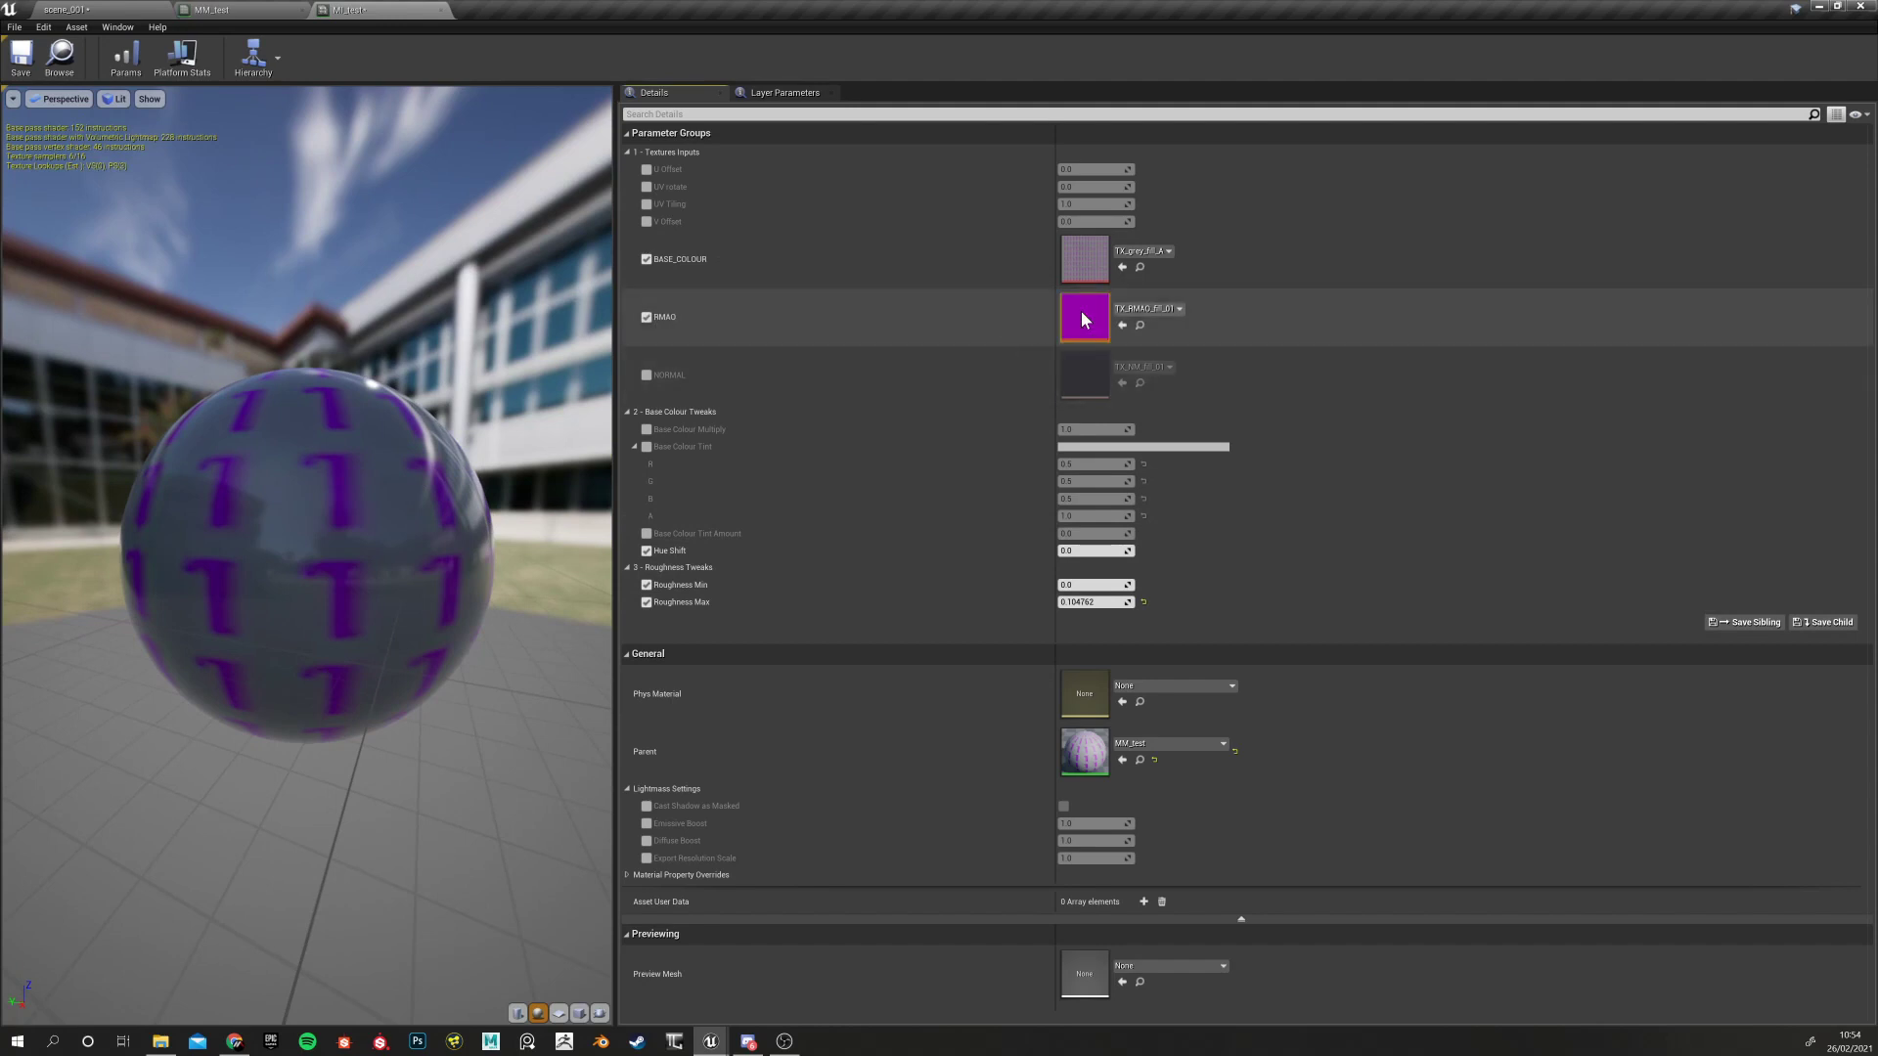
left_click(1145, 308)
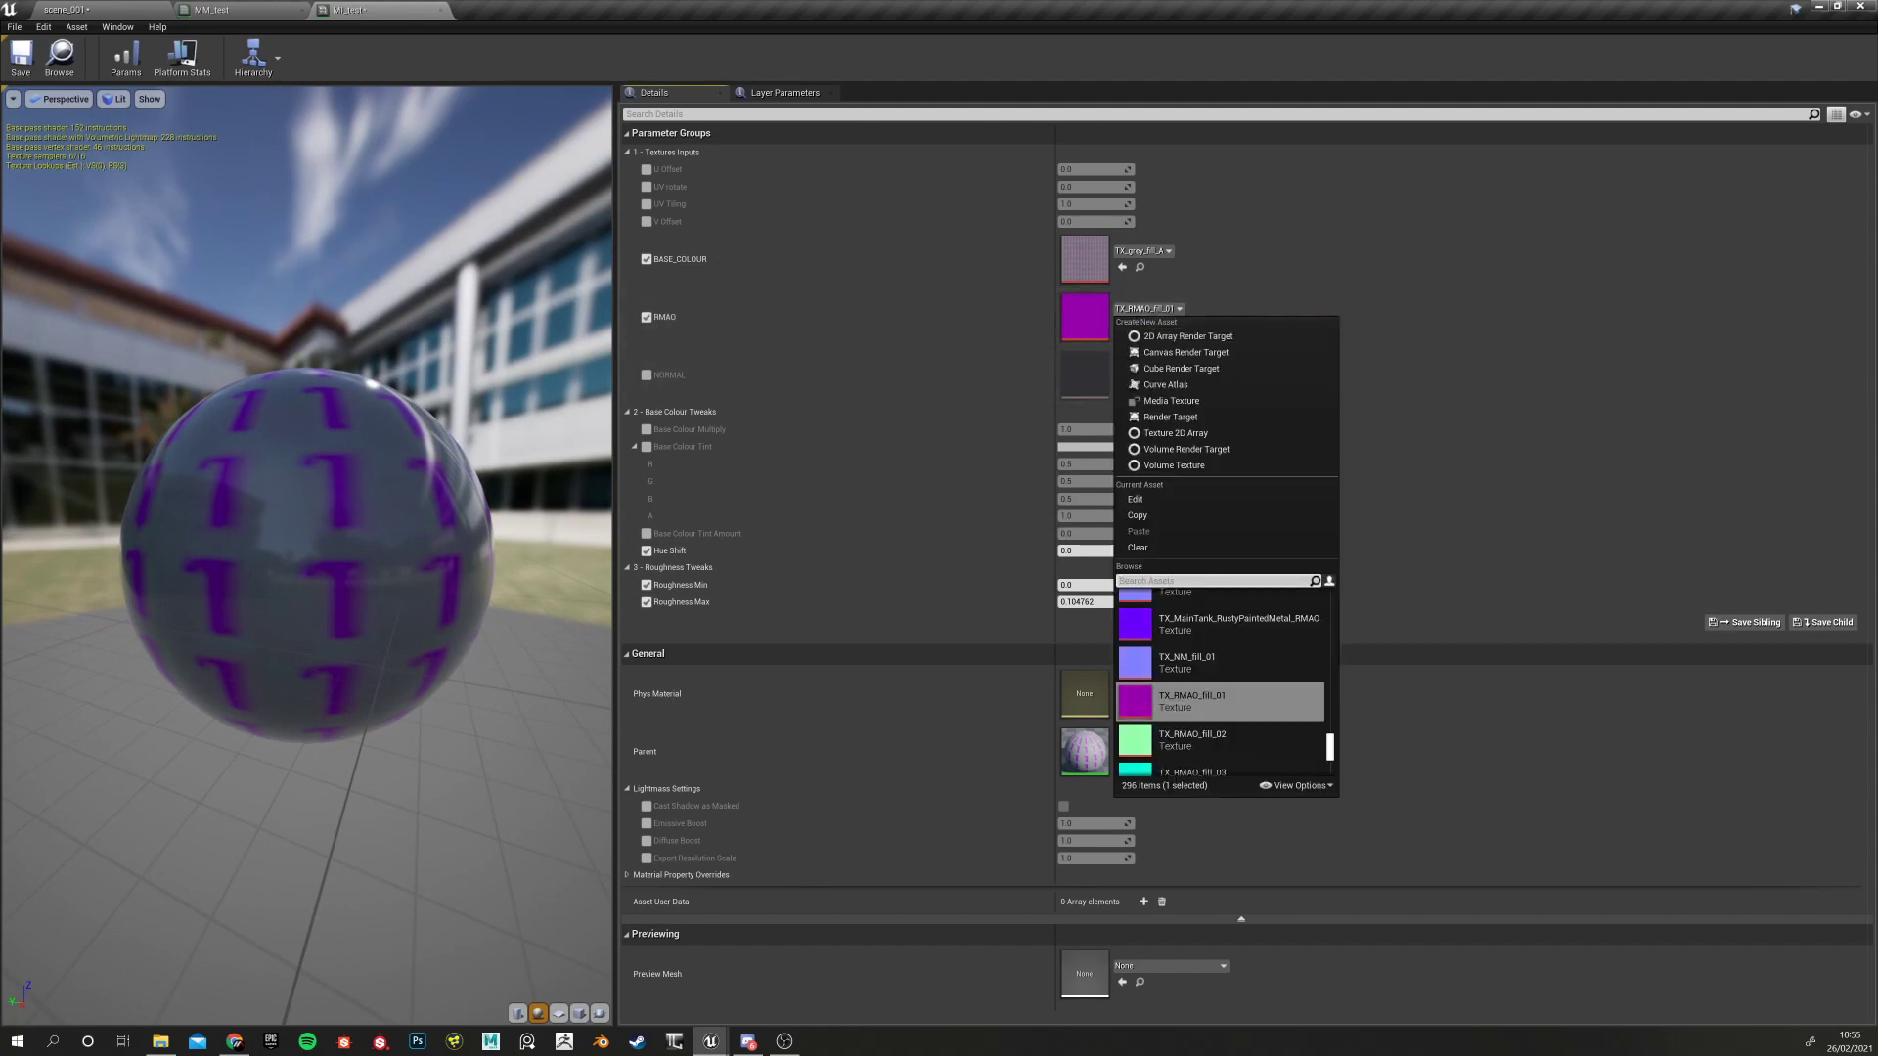
scroll(1251, 714, "up", 2)
scroll(1248, 688, "up", 3)
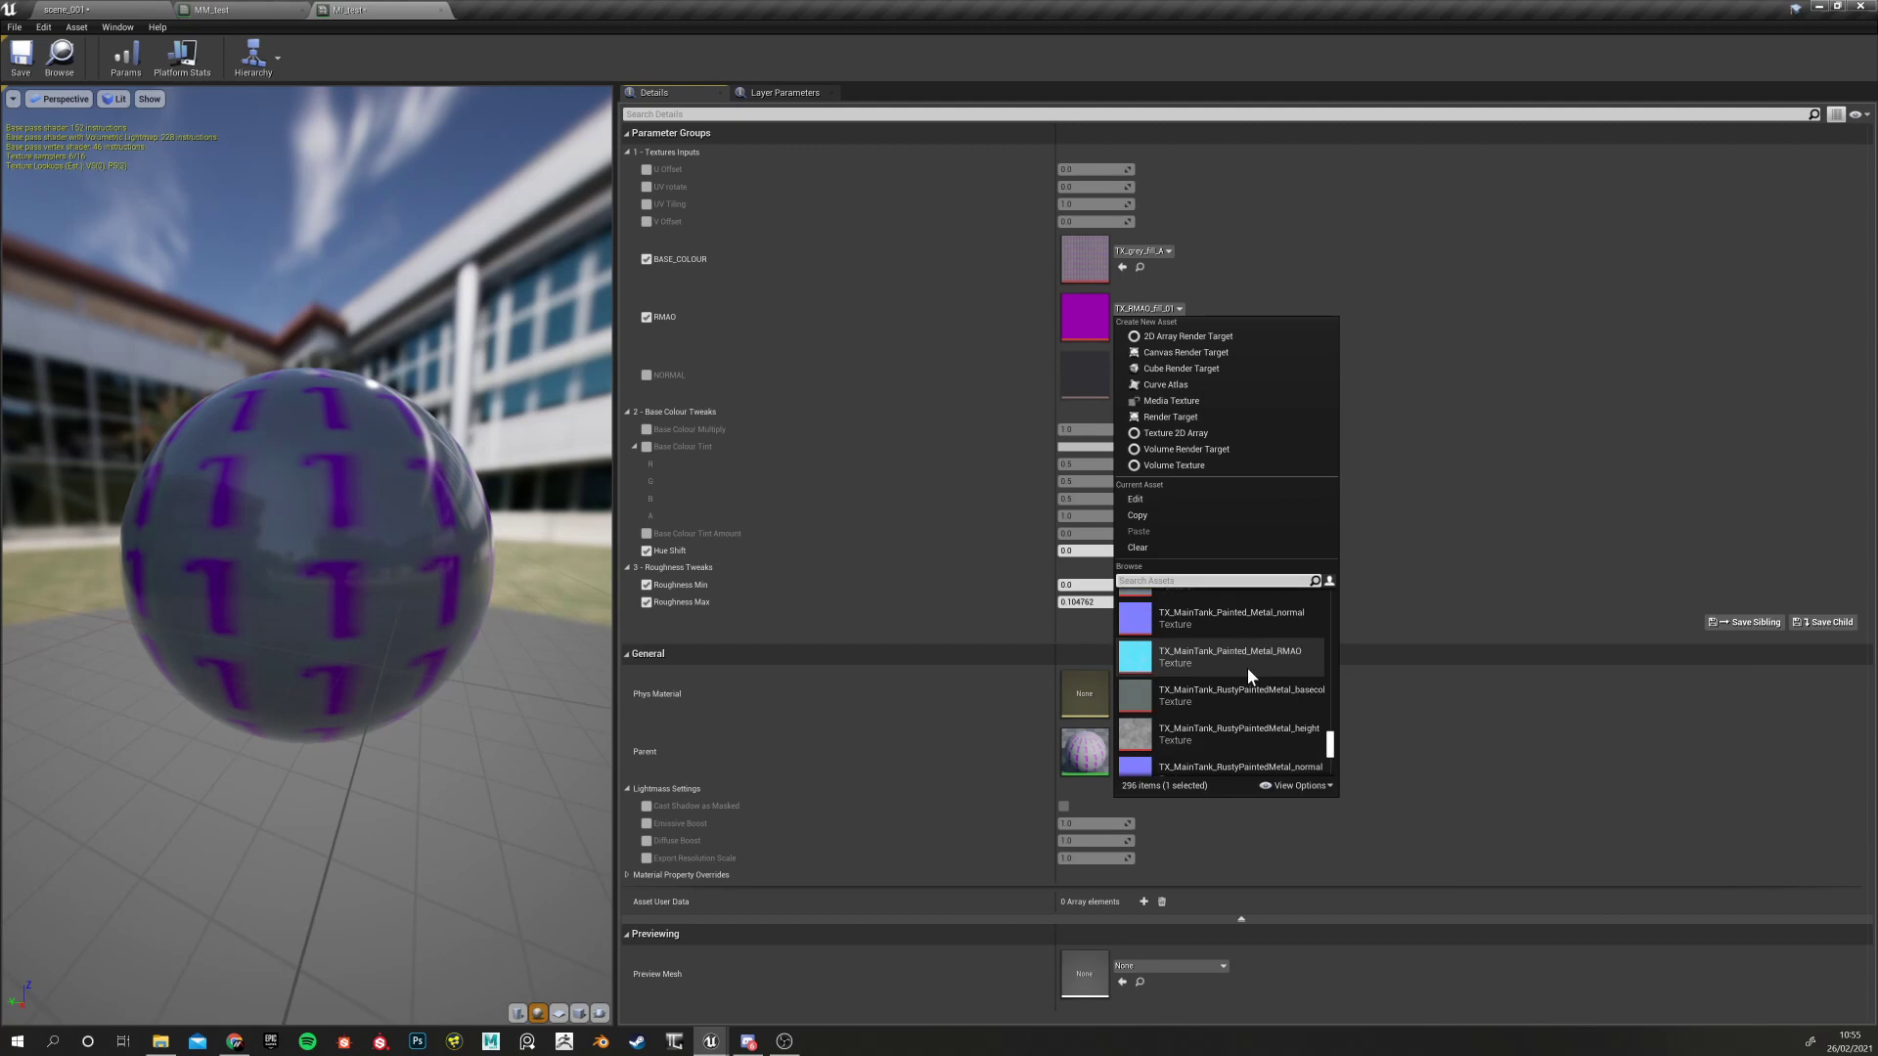
mouse_move(1252, 654)
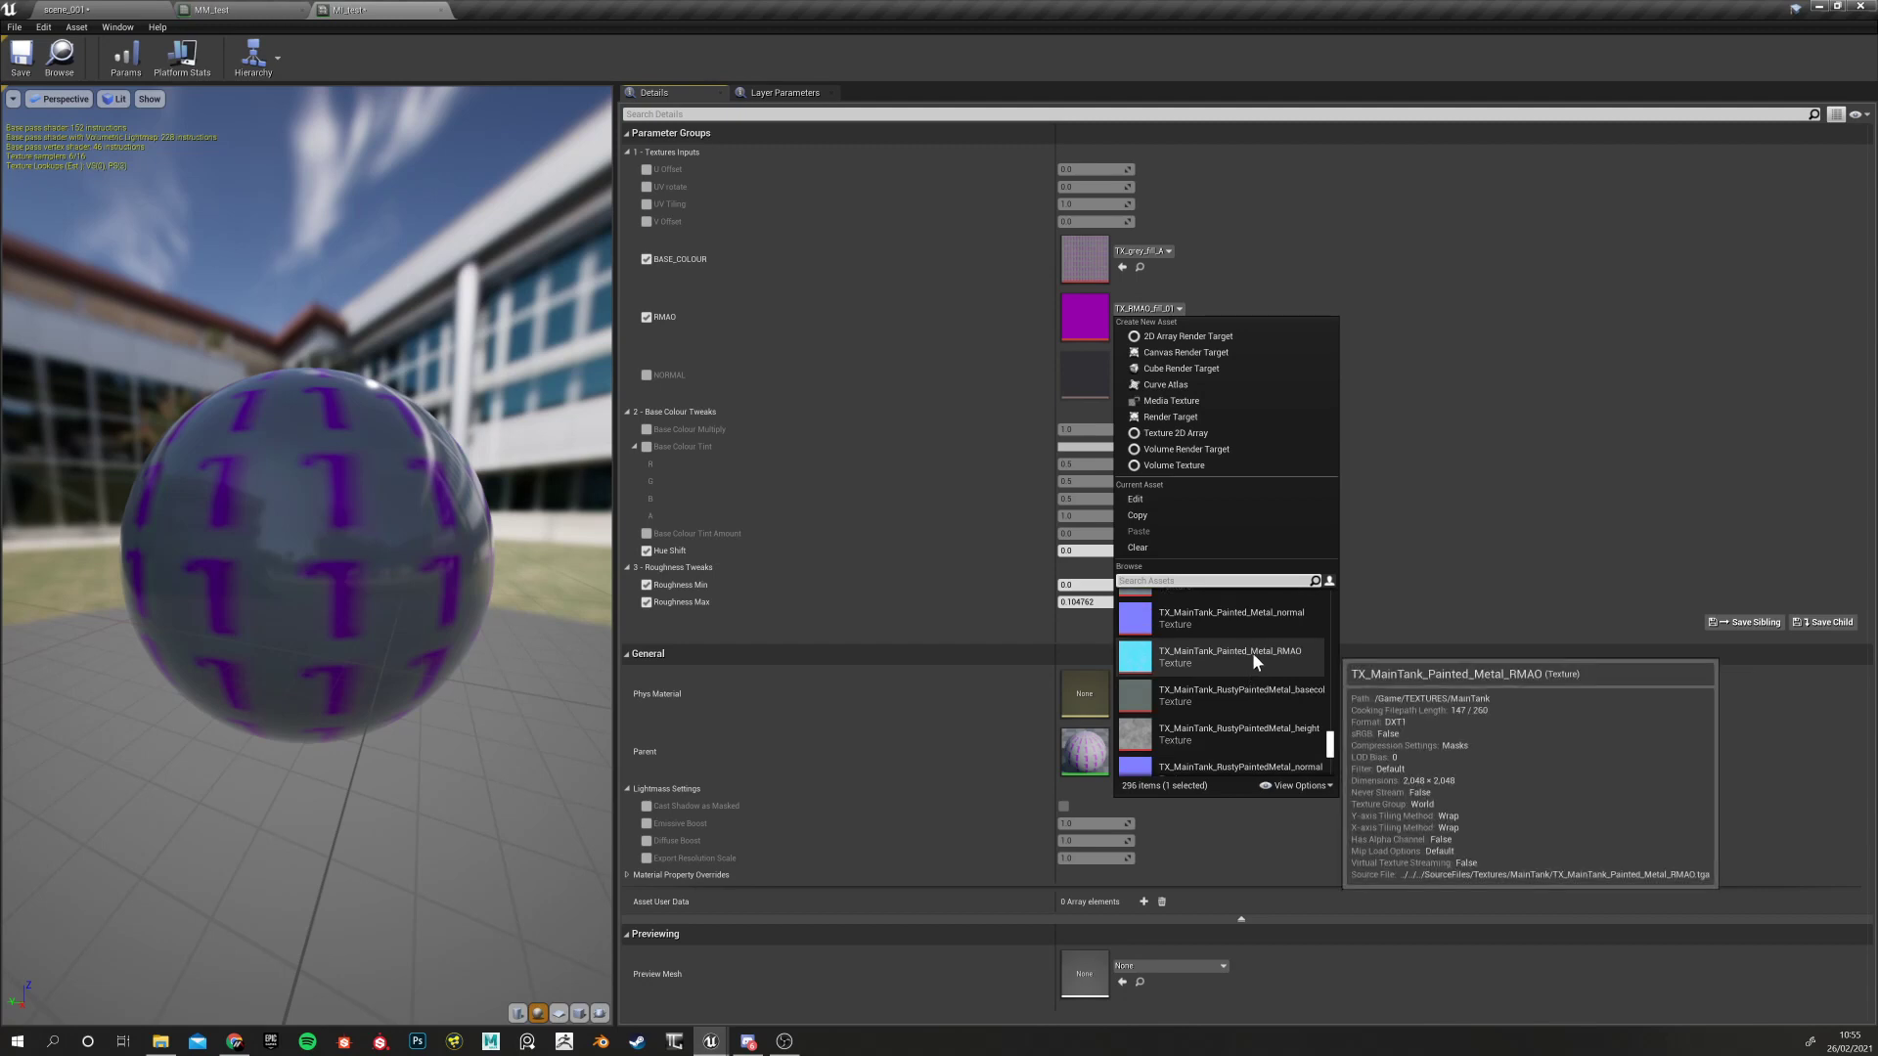
scroll(1252, 653, "down", 8)
scroll(1228, 679, "up", 6)
scroll(1238, 666, "up", 5)
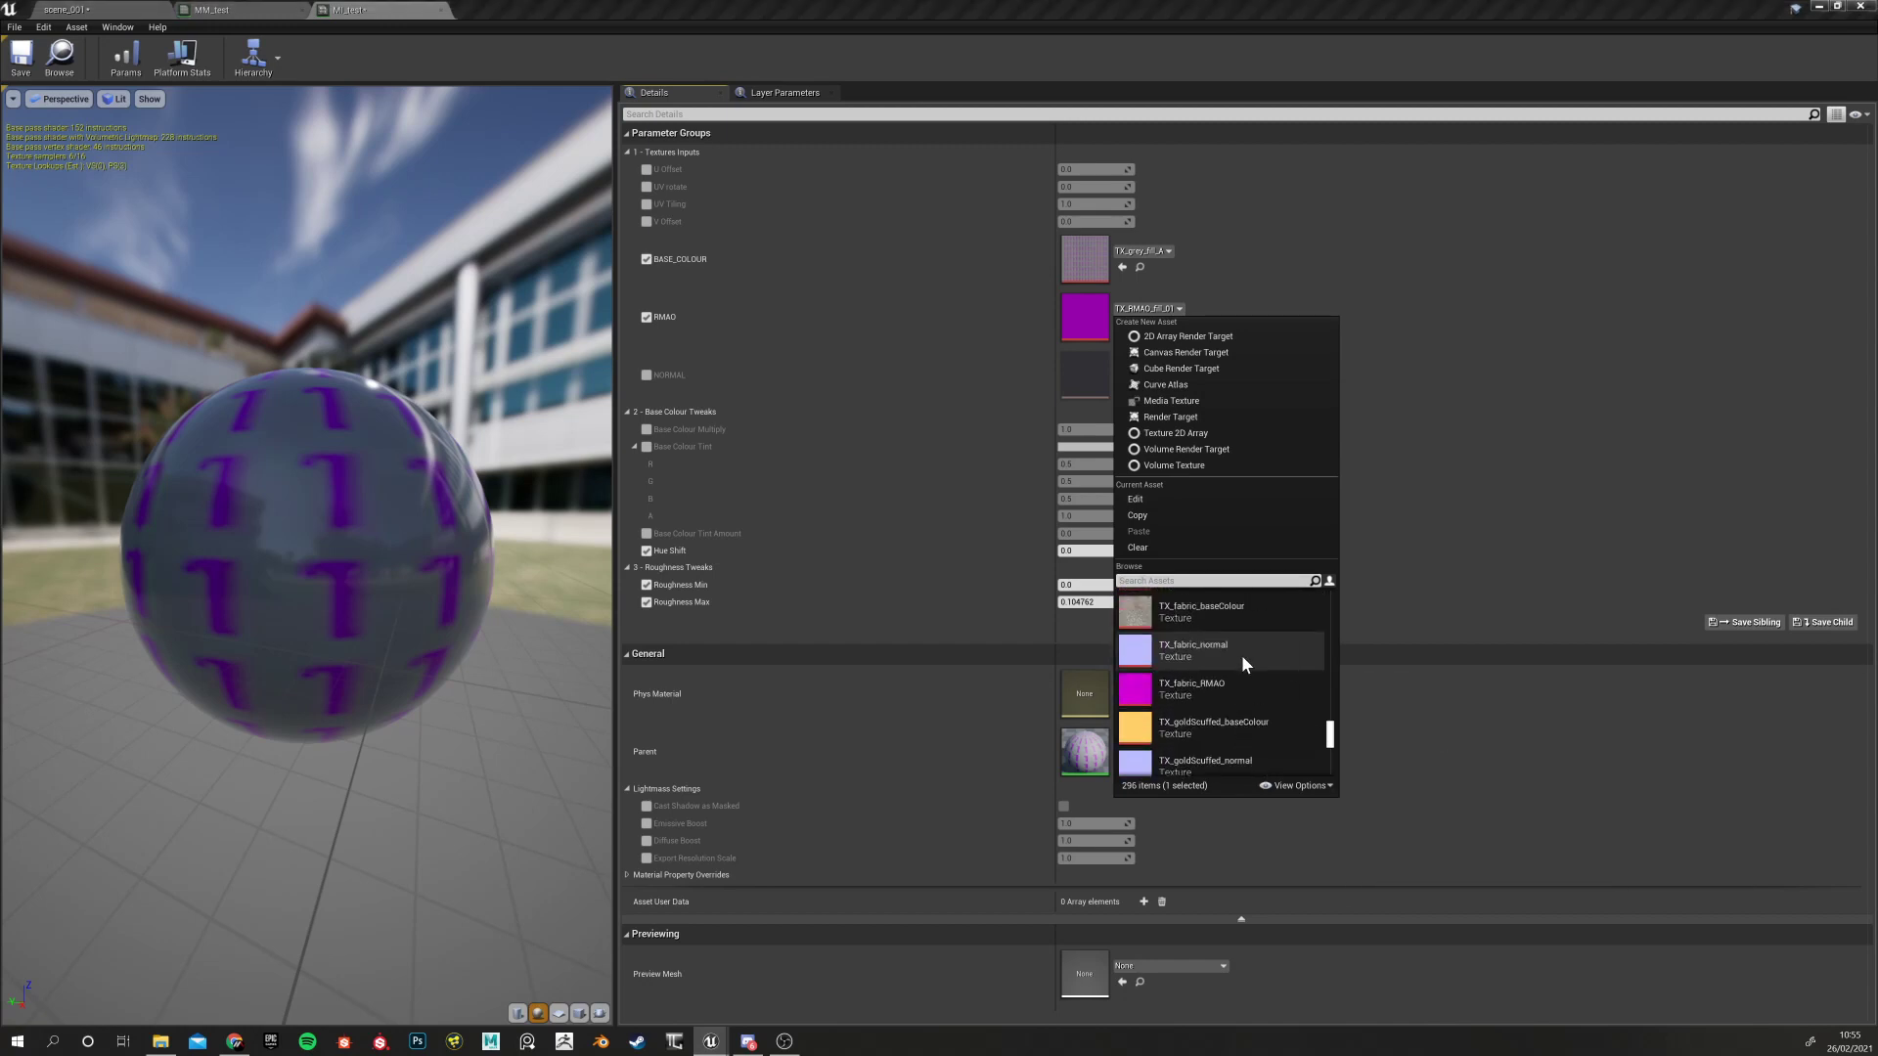
scroll(1242, 653, "up", 2)
scroll(1213, 650, "up", 3)
scroll(1227, 649, "up", 3)
scroll(1190, 700, "up", 1)
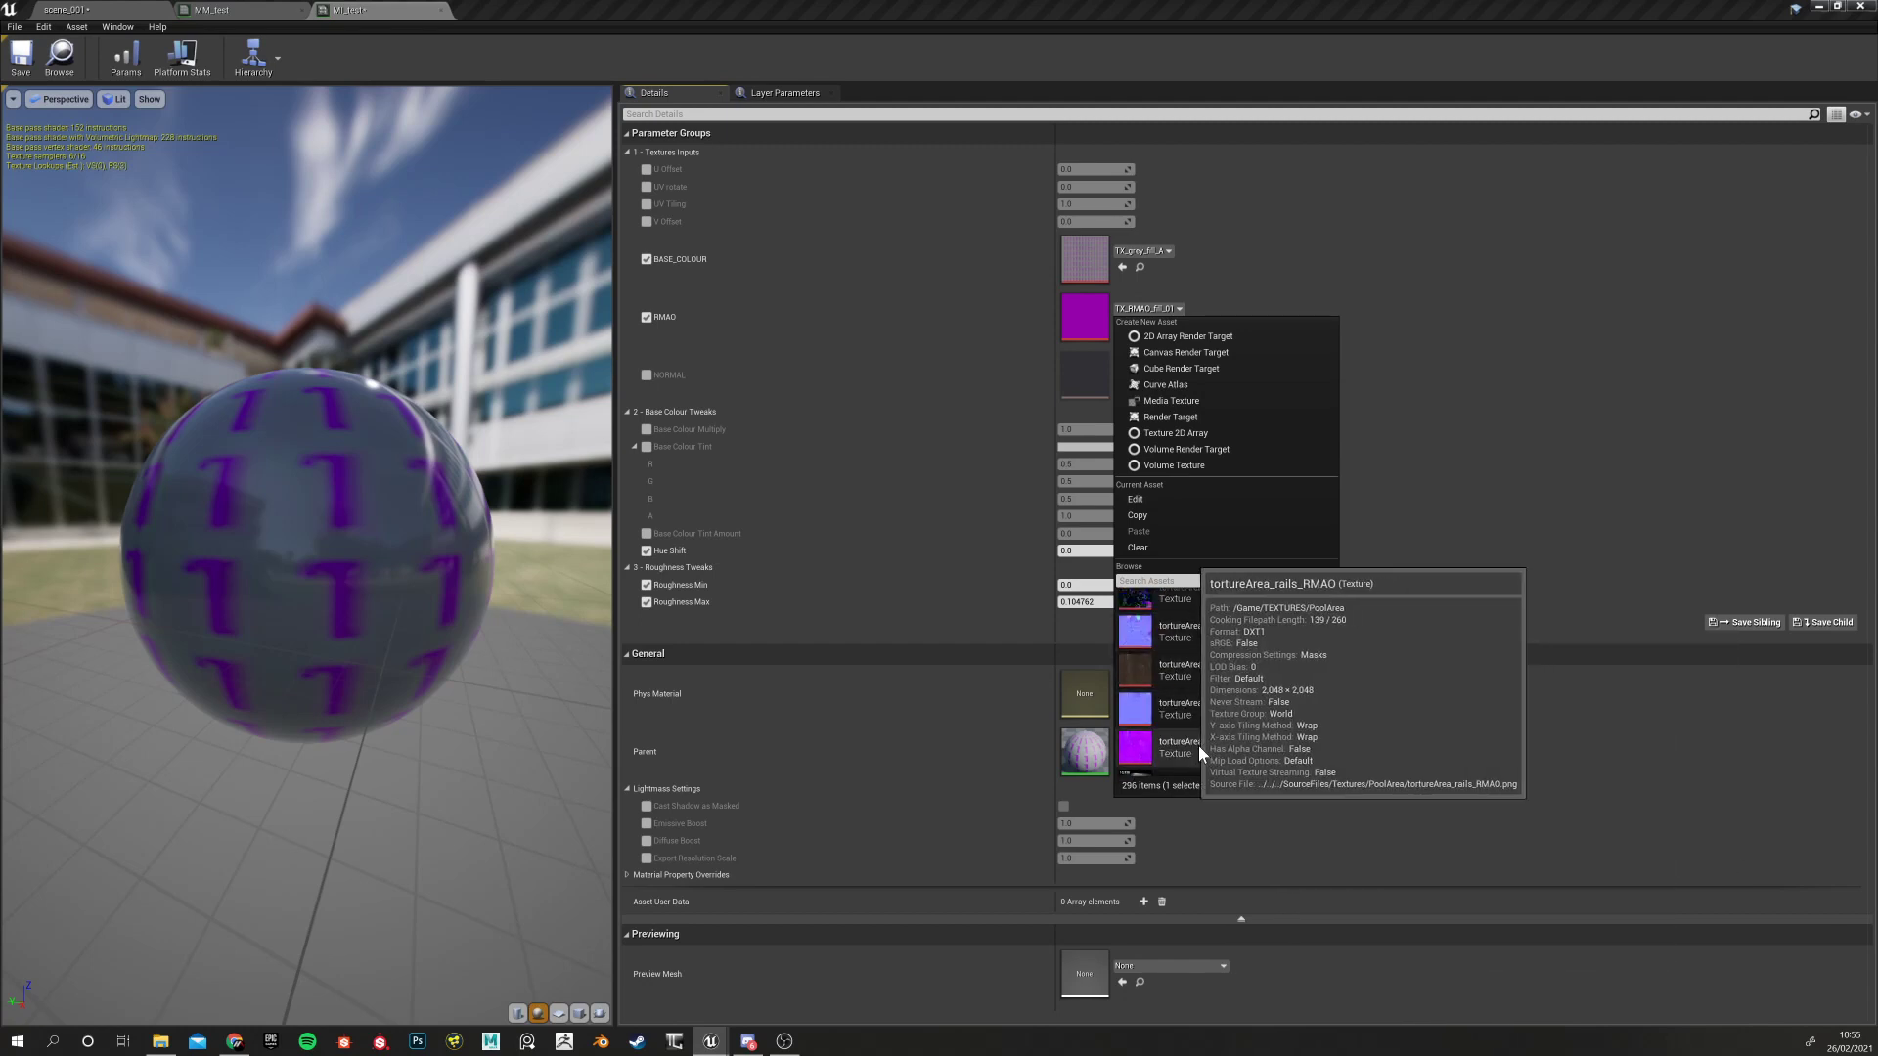
scroll(1218, 697, "up", 3)
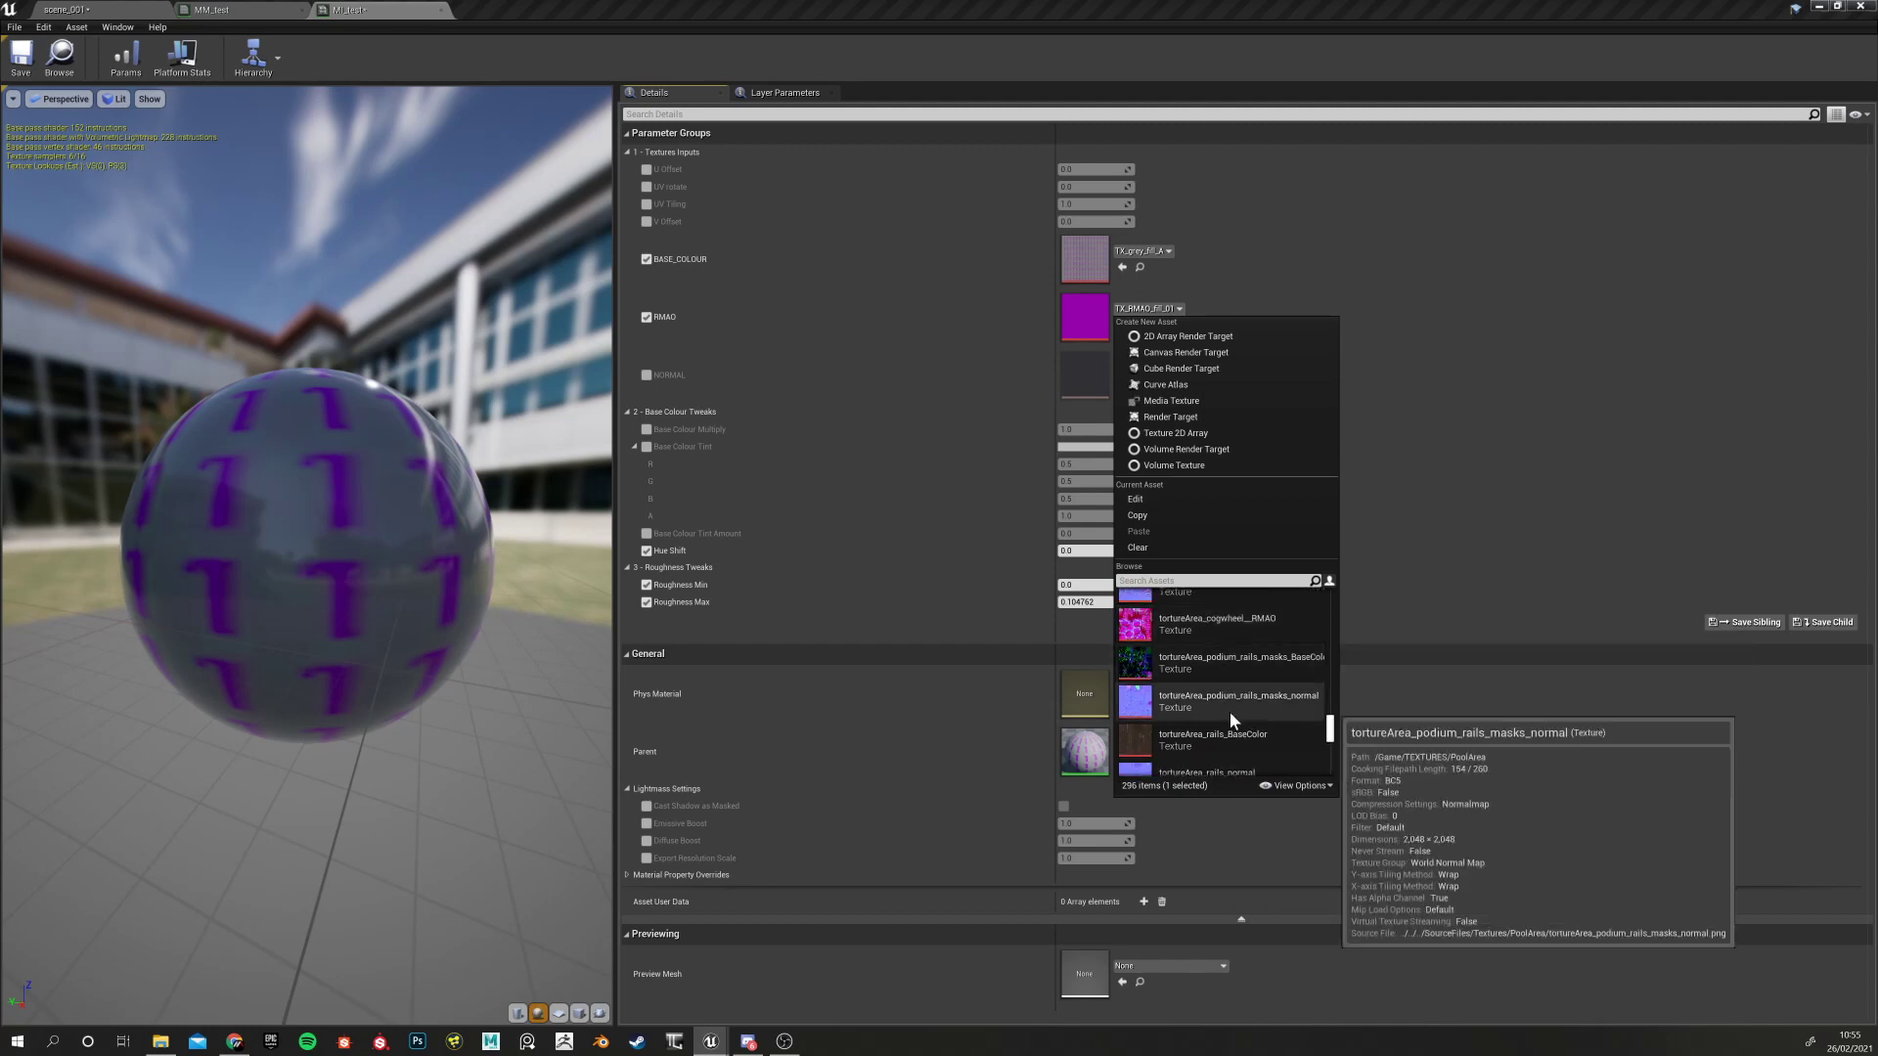
scroll(1213, 700, "up", 2)
scroll(1199, 641, "up", 2)
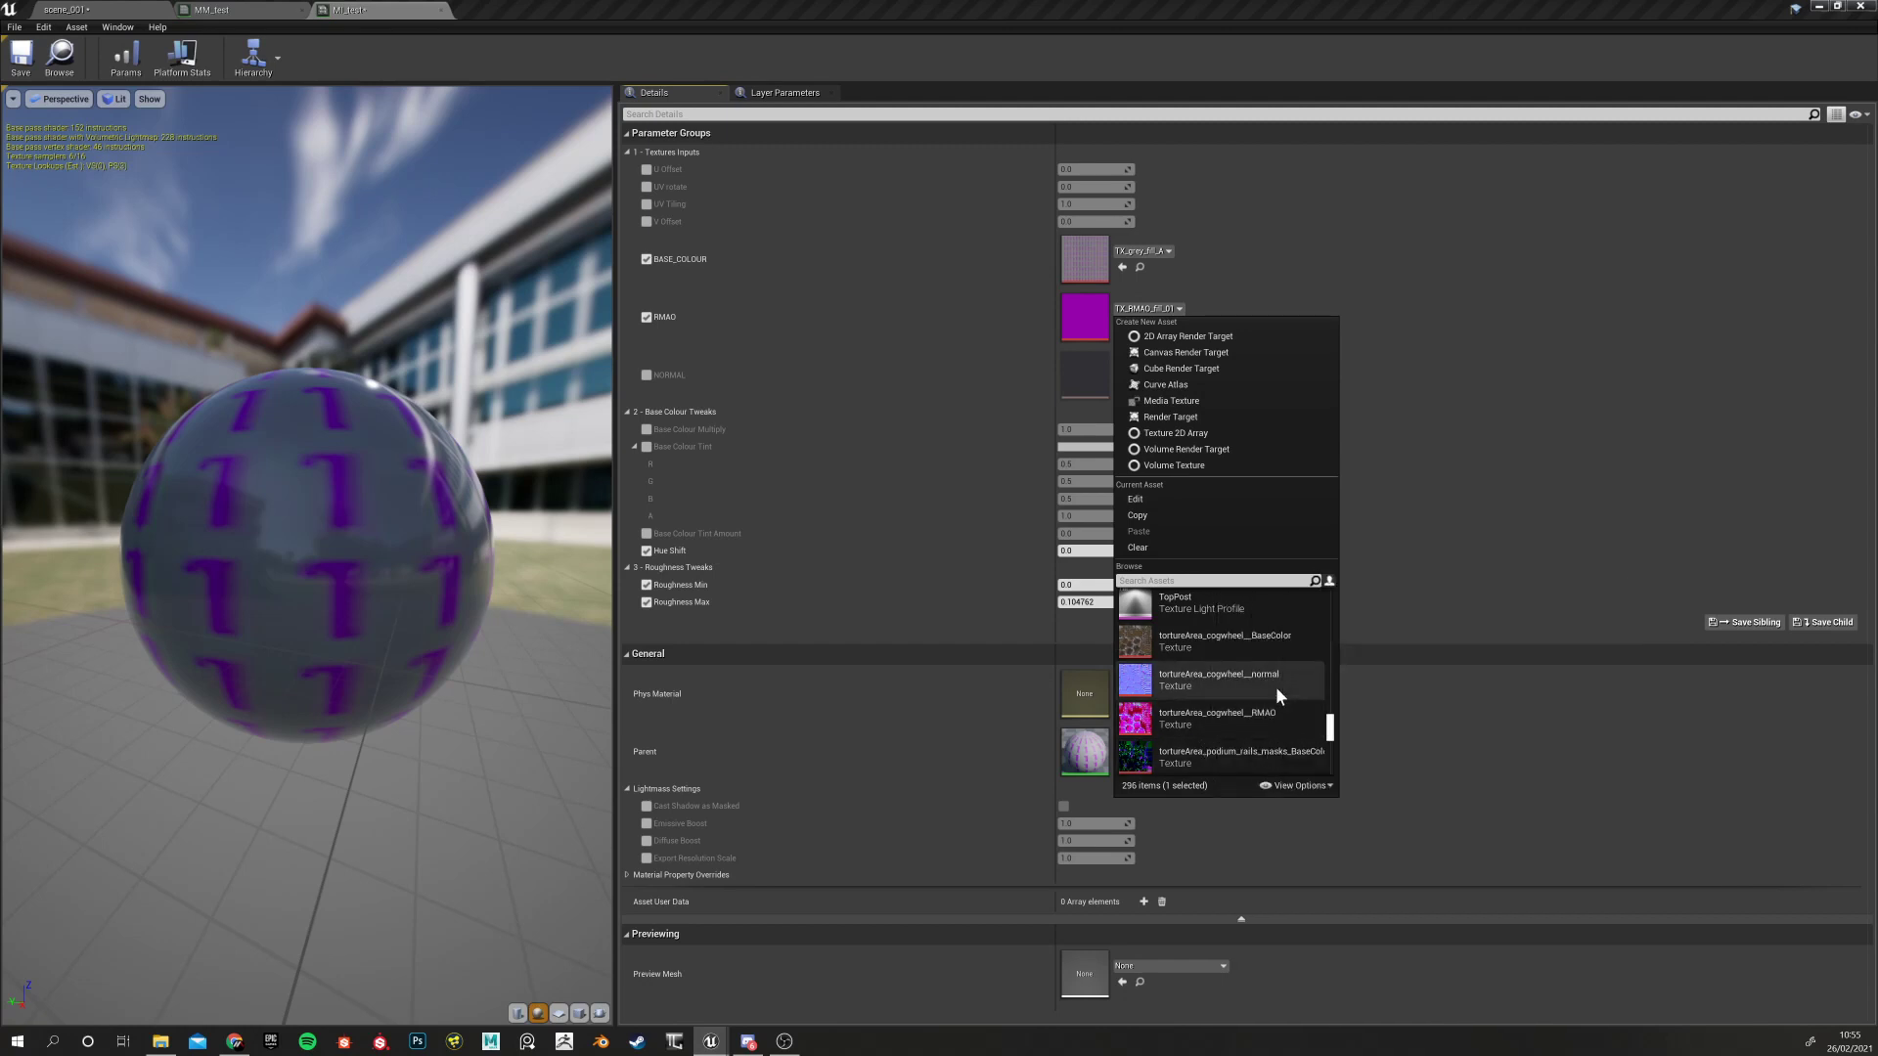
left_click(1245, 716)
left_click_drag(374, 628, 196, 651)
right_click_drag(374, 628, 392, 704)
left_click_drag(373, 628, 508, 616)
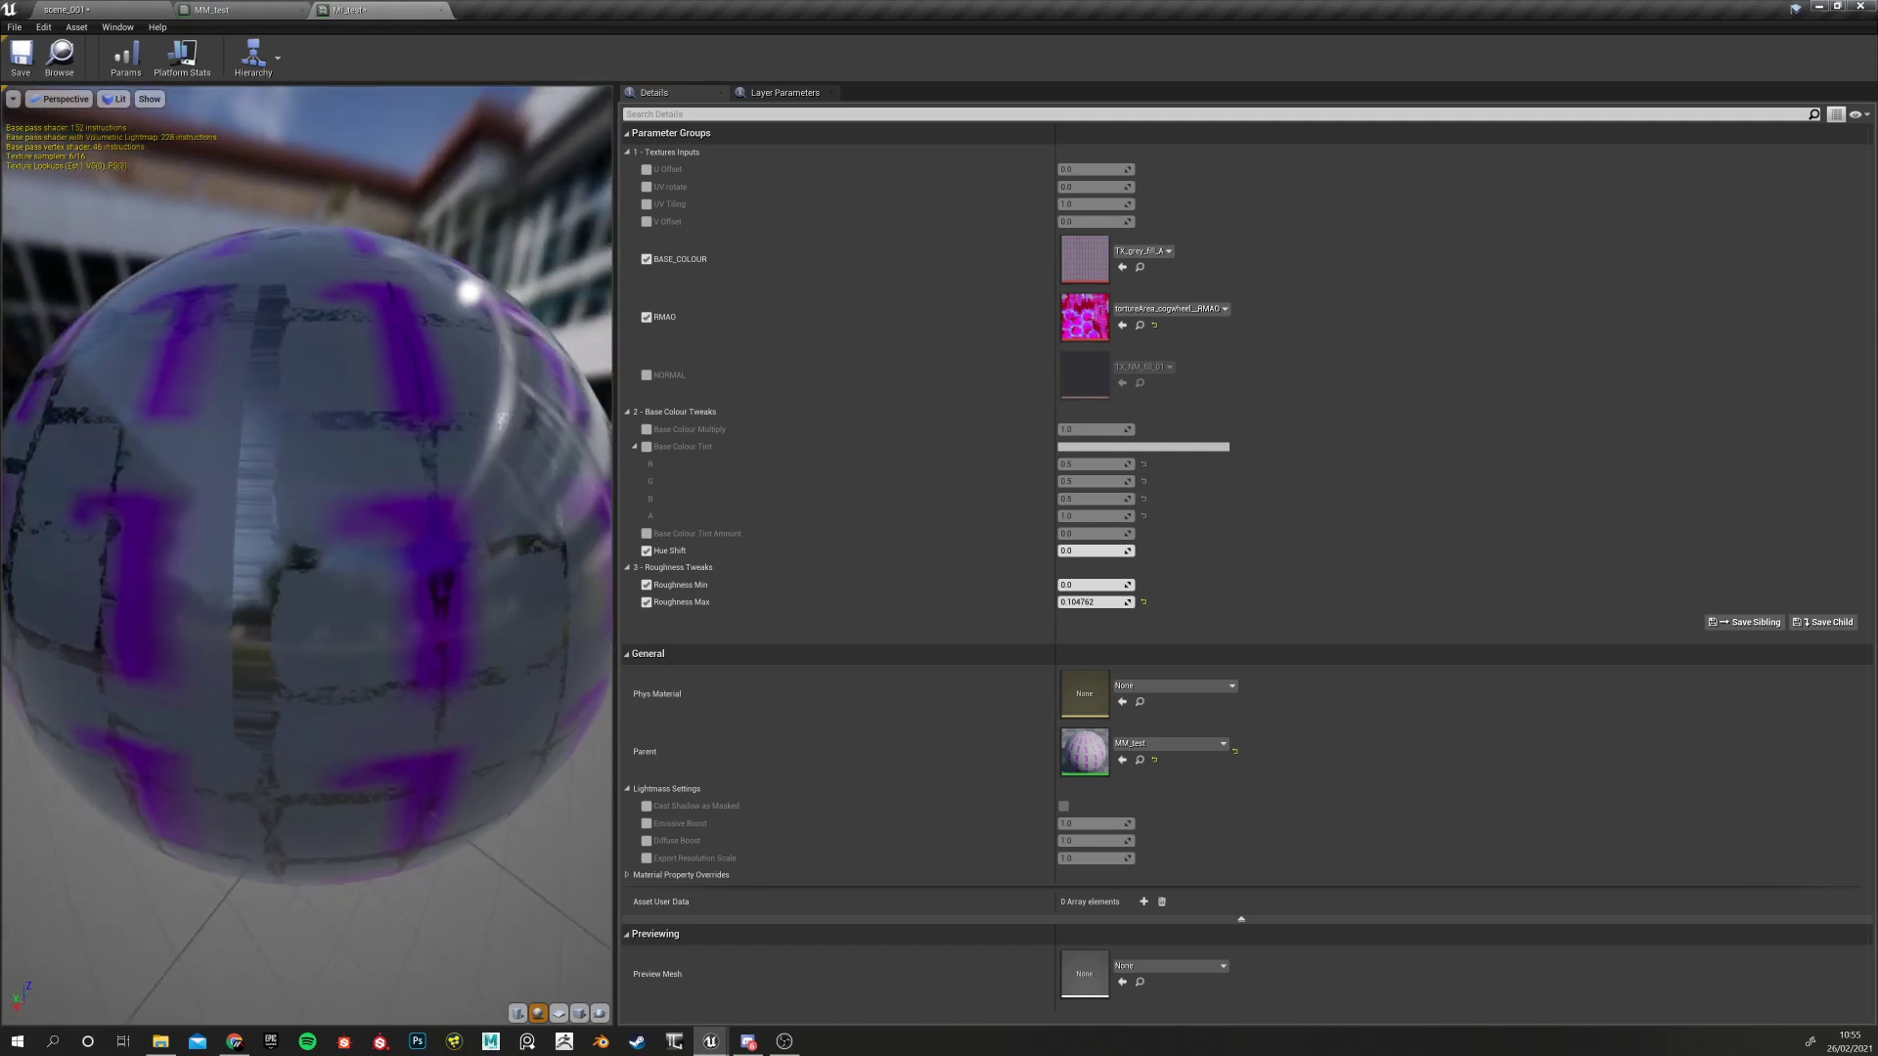
Reset Roughness Max to 1.0, Roughness Min to 0 and the RMAO slot to its default texture
left_click(1143, 602)
left_click_drag(373, 606, 203, 538)
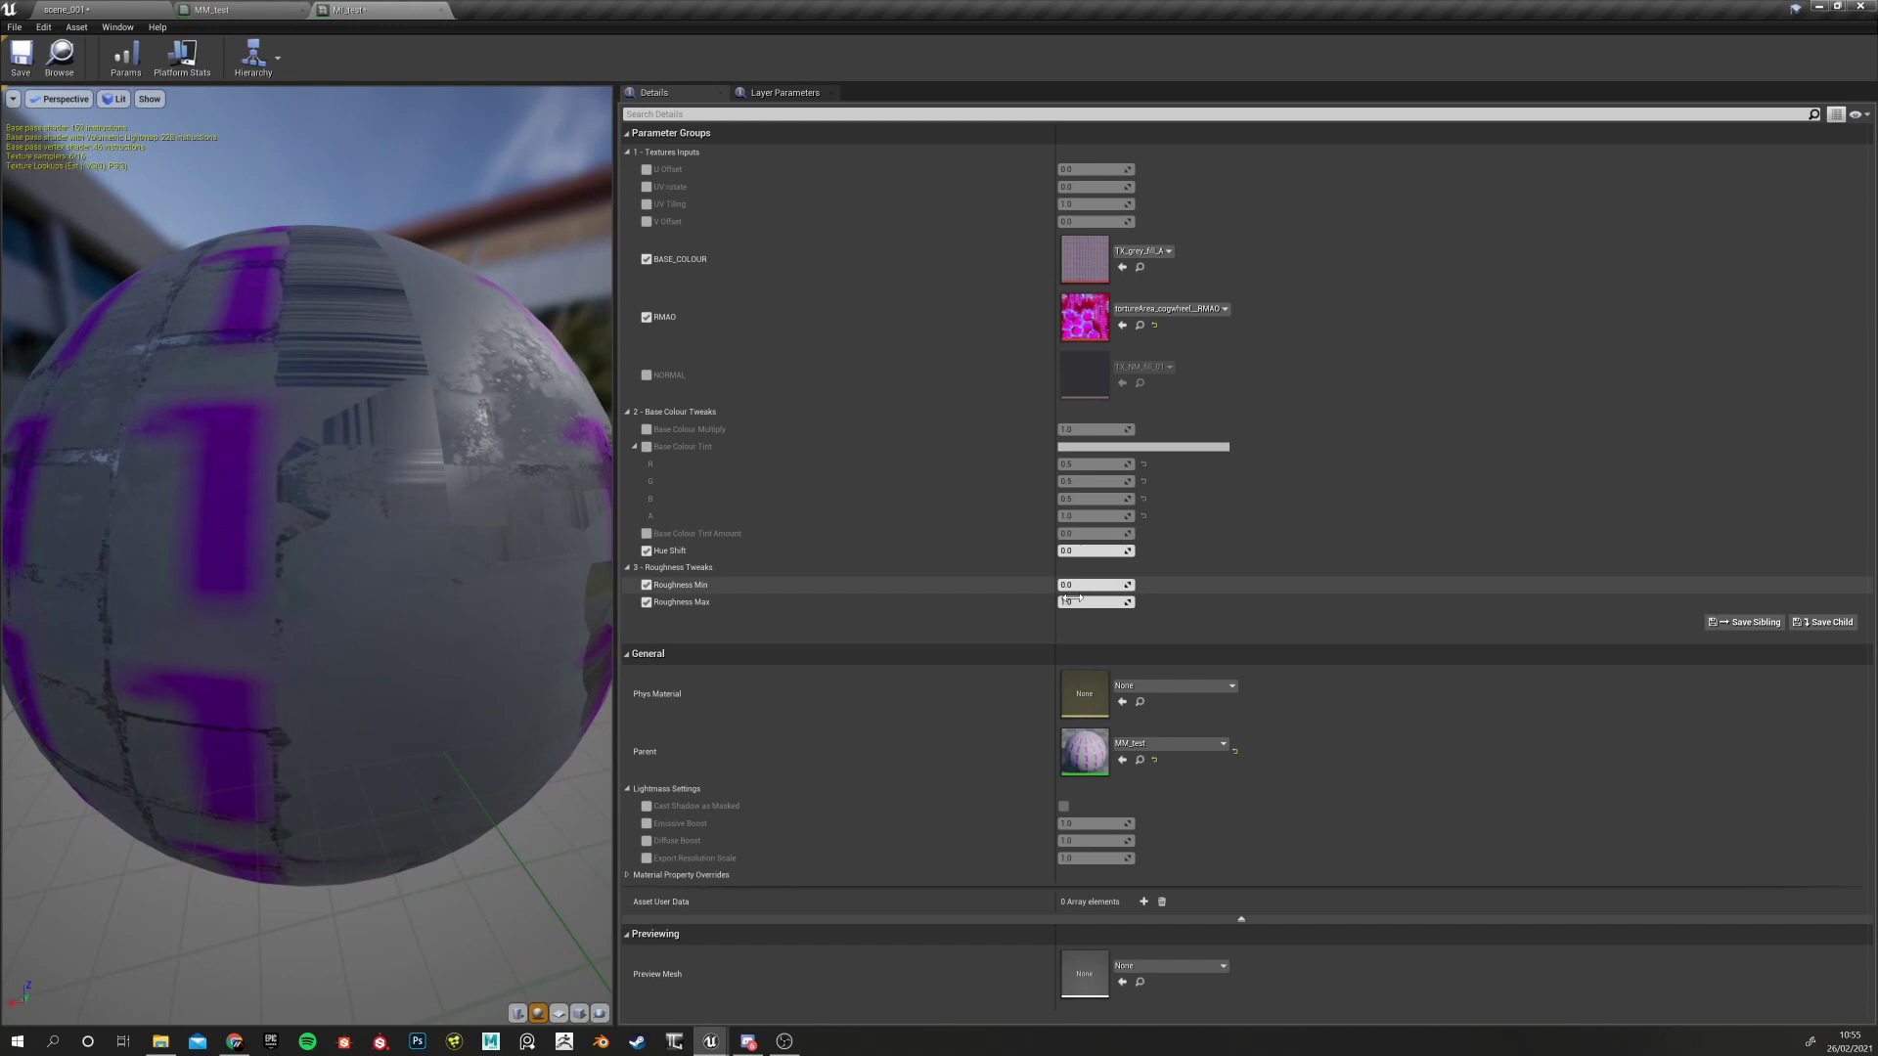
left_click_drag(1075, 603, 1137, 596)
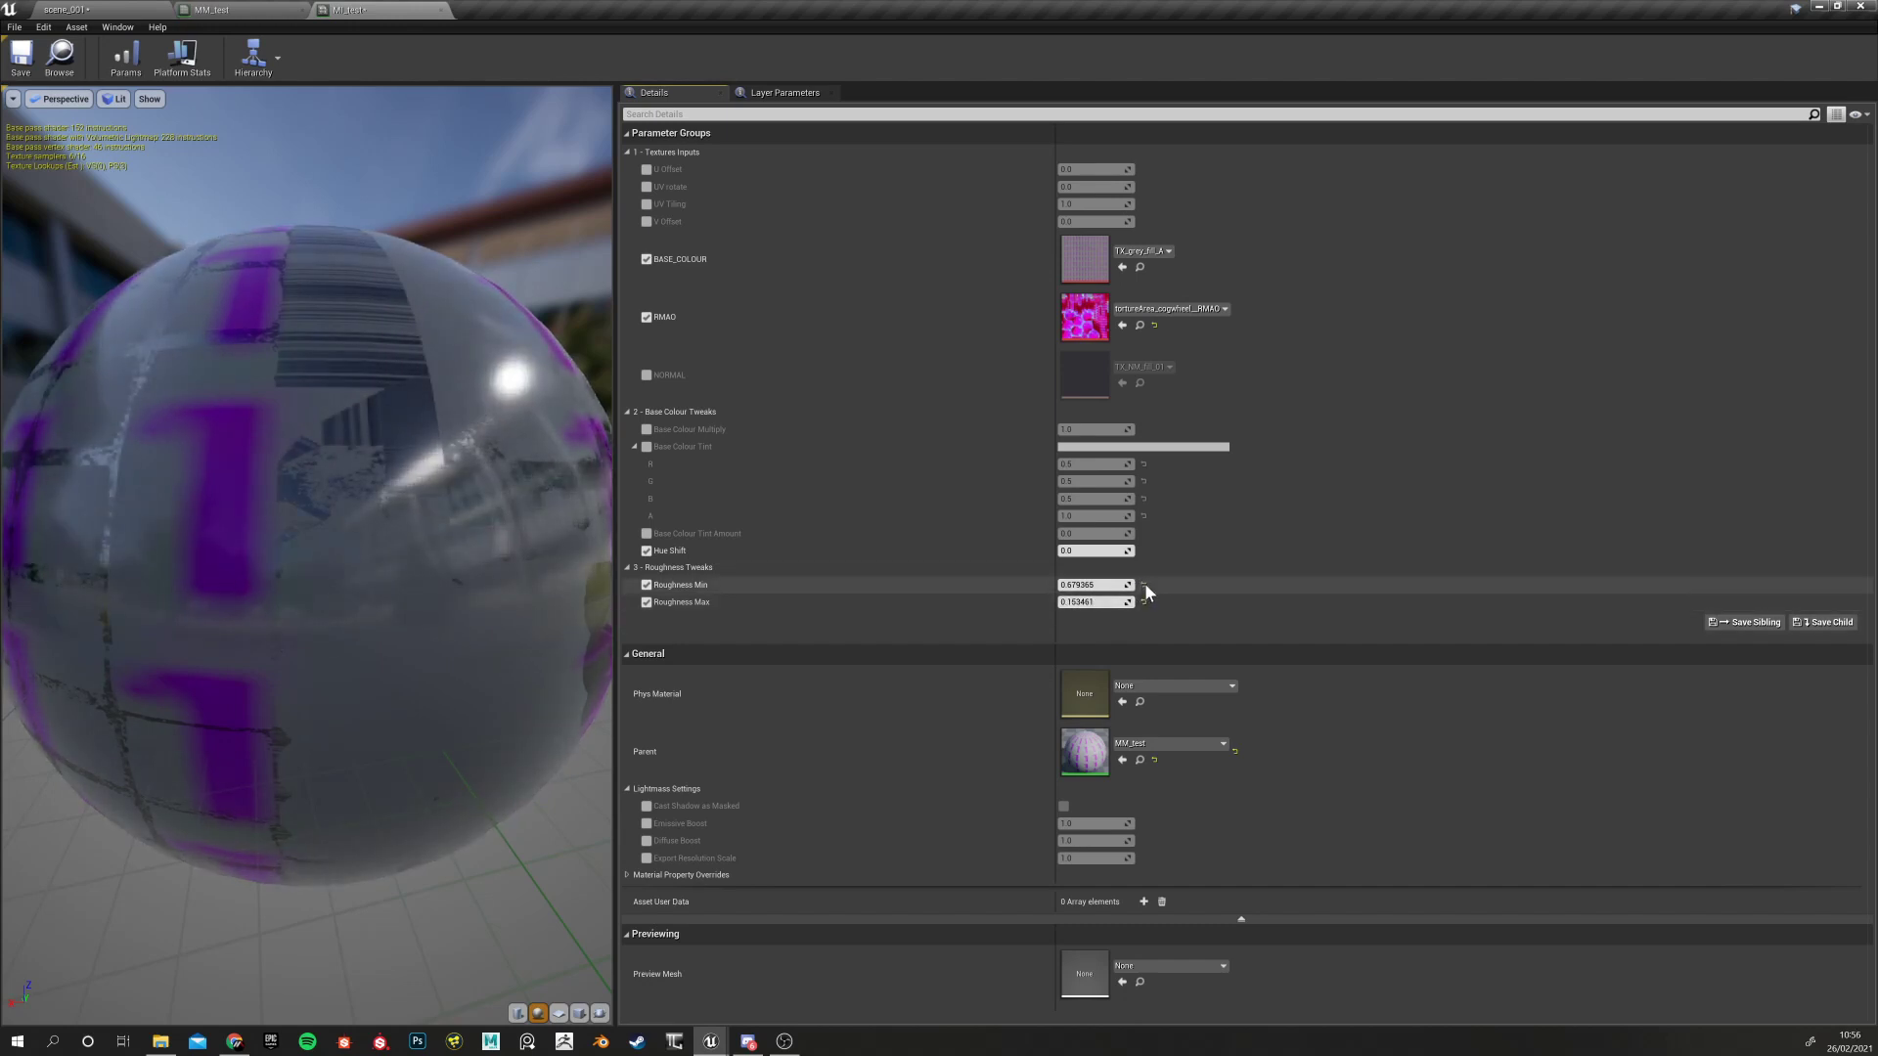
left_click(1142, 602)
left_click(1143, 584)
left_click_drag(407, 566, 423, 578)
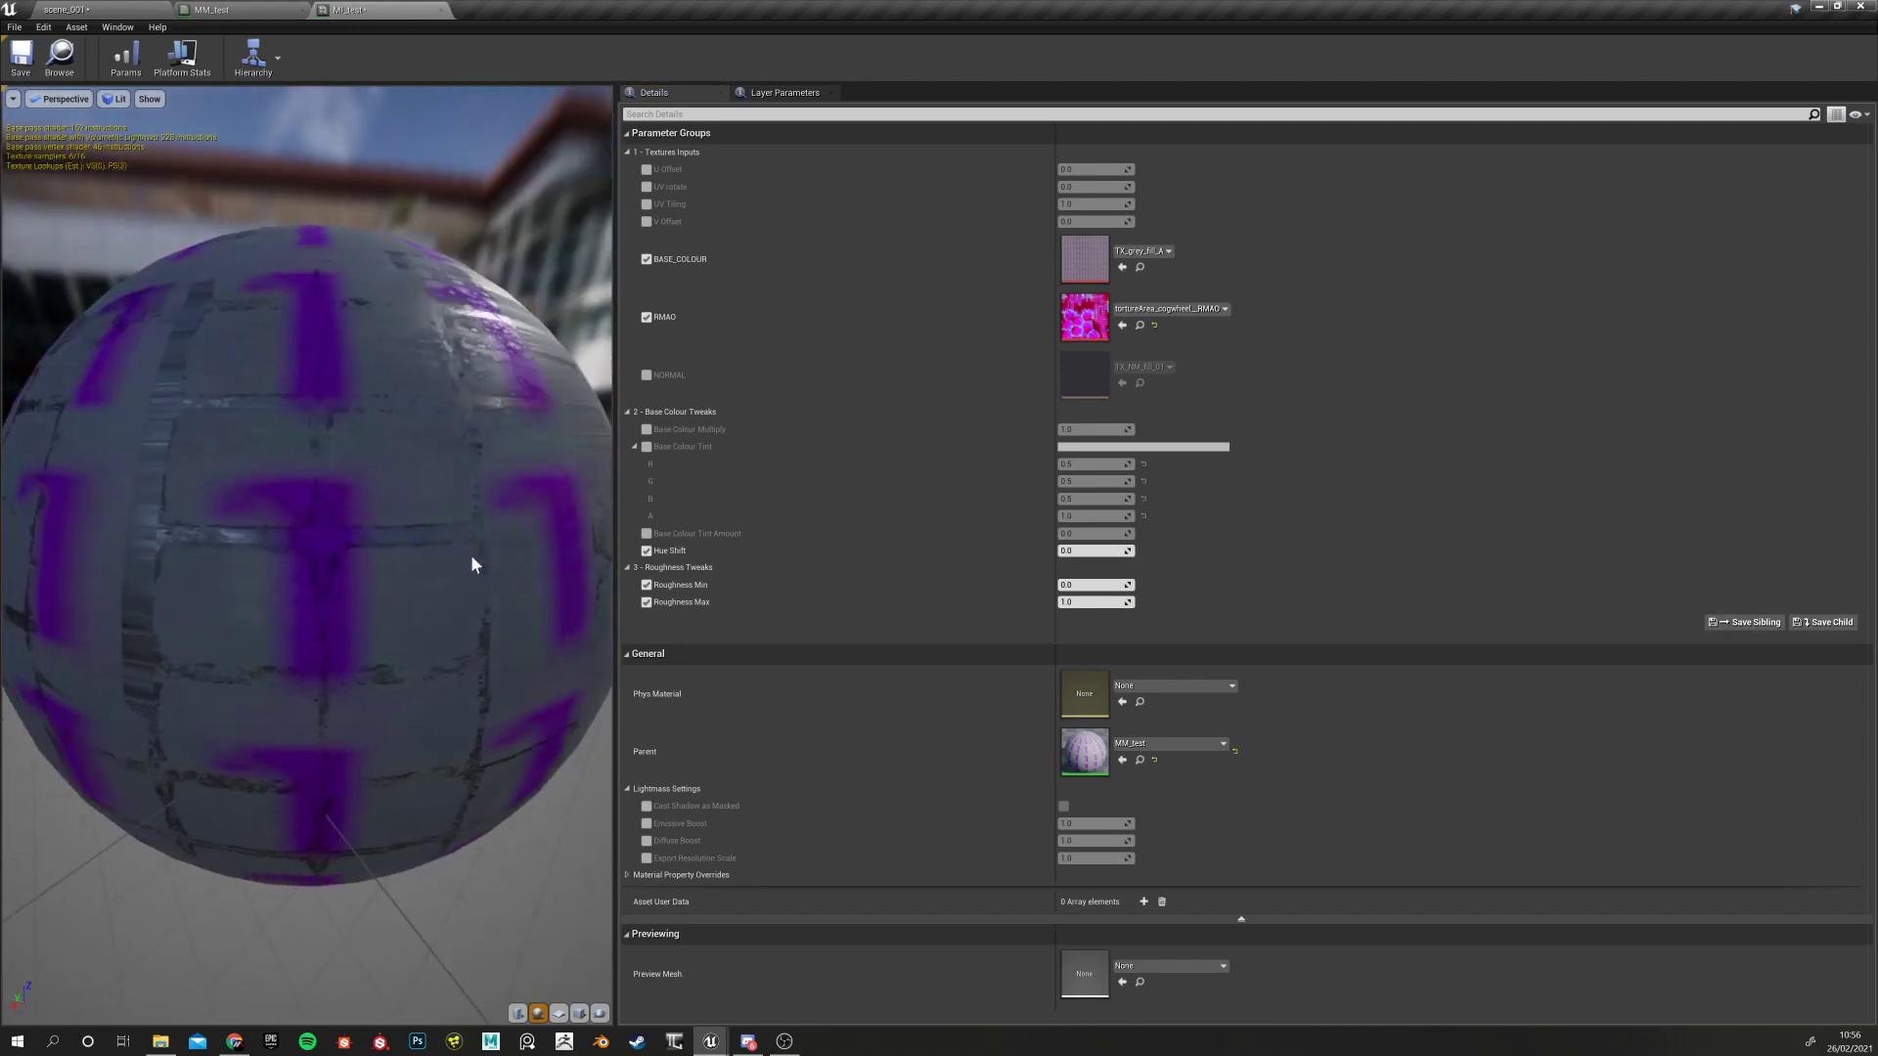
left_click(1154, 324)
left_click_drag(372, 548, 328, 553)
scroll(309, 538, "up", 6)
scroll(323, 536, "down", 6)
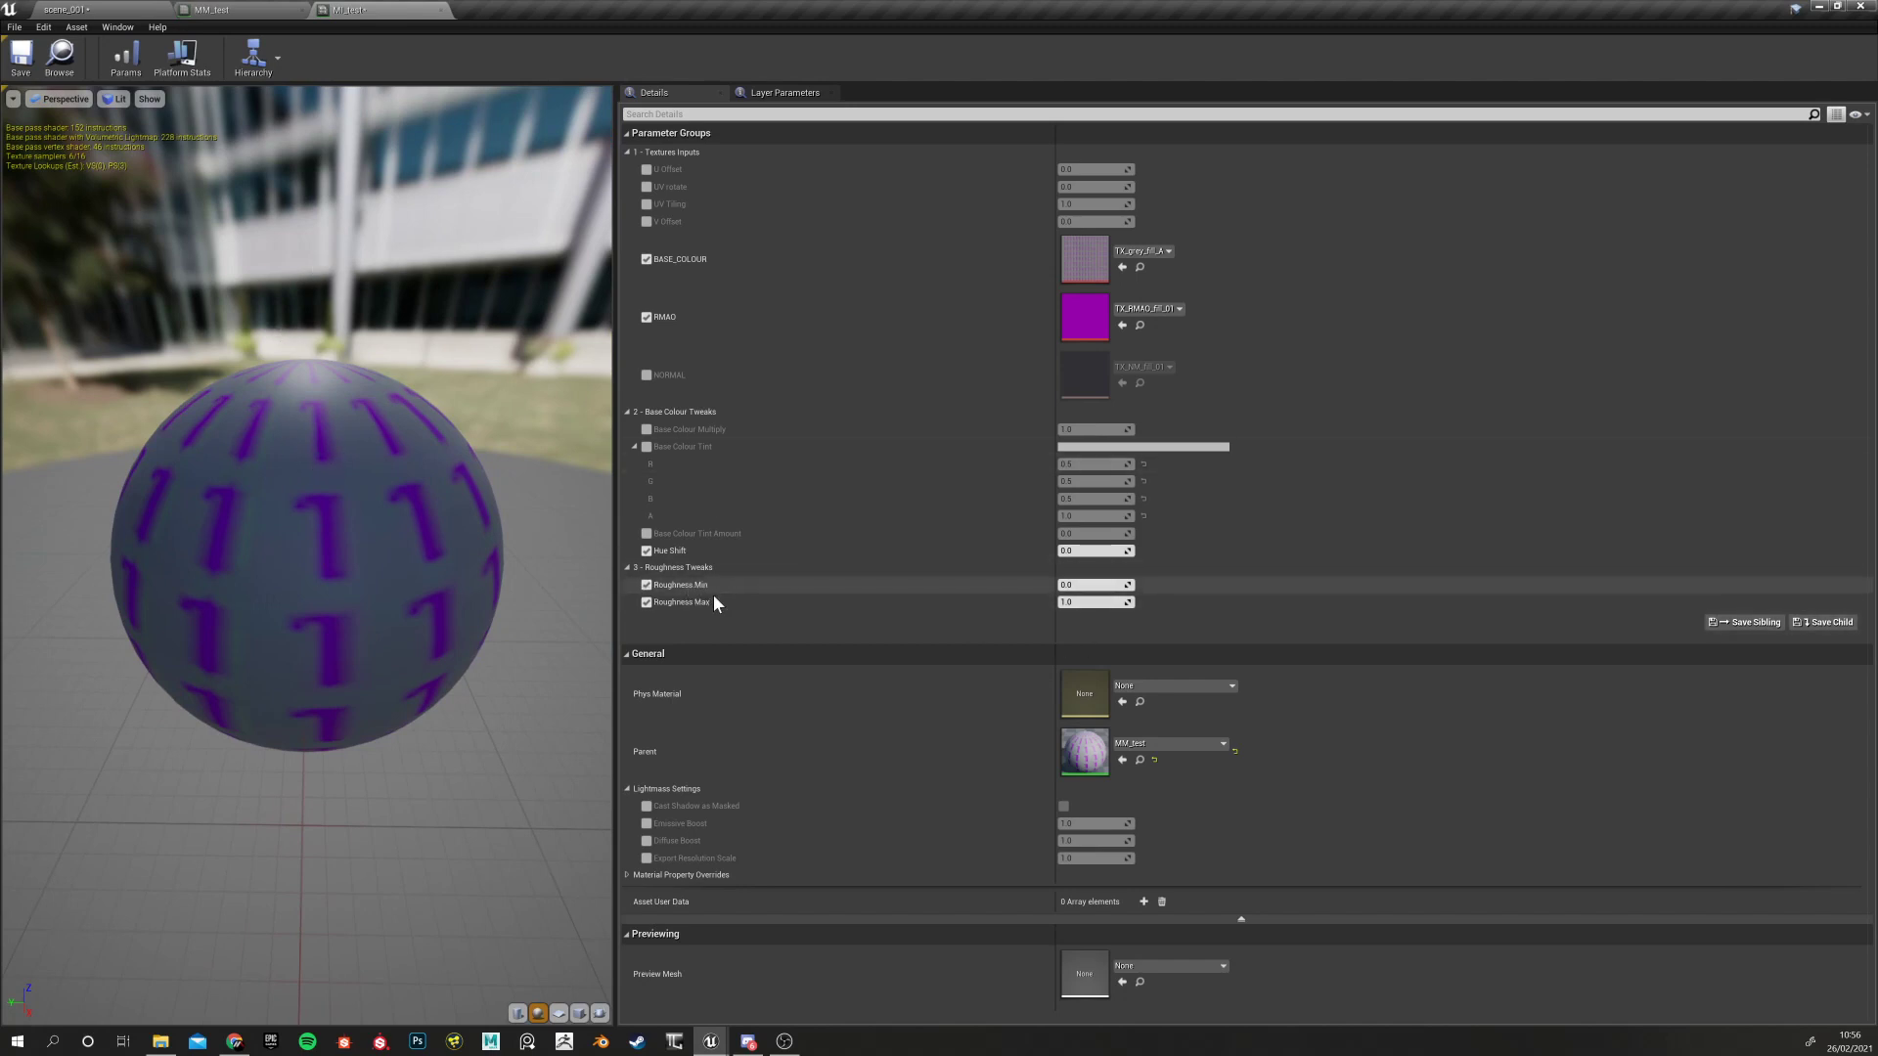
In MM_test, shift the roughness nodes right and add a CheapContrast node
left_click(274, 10)
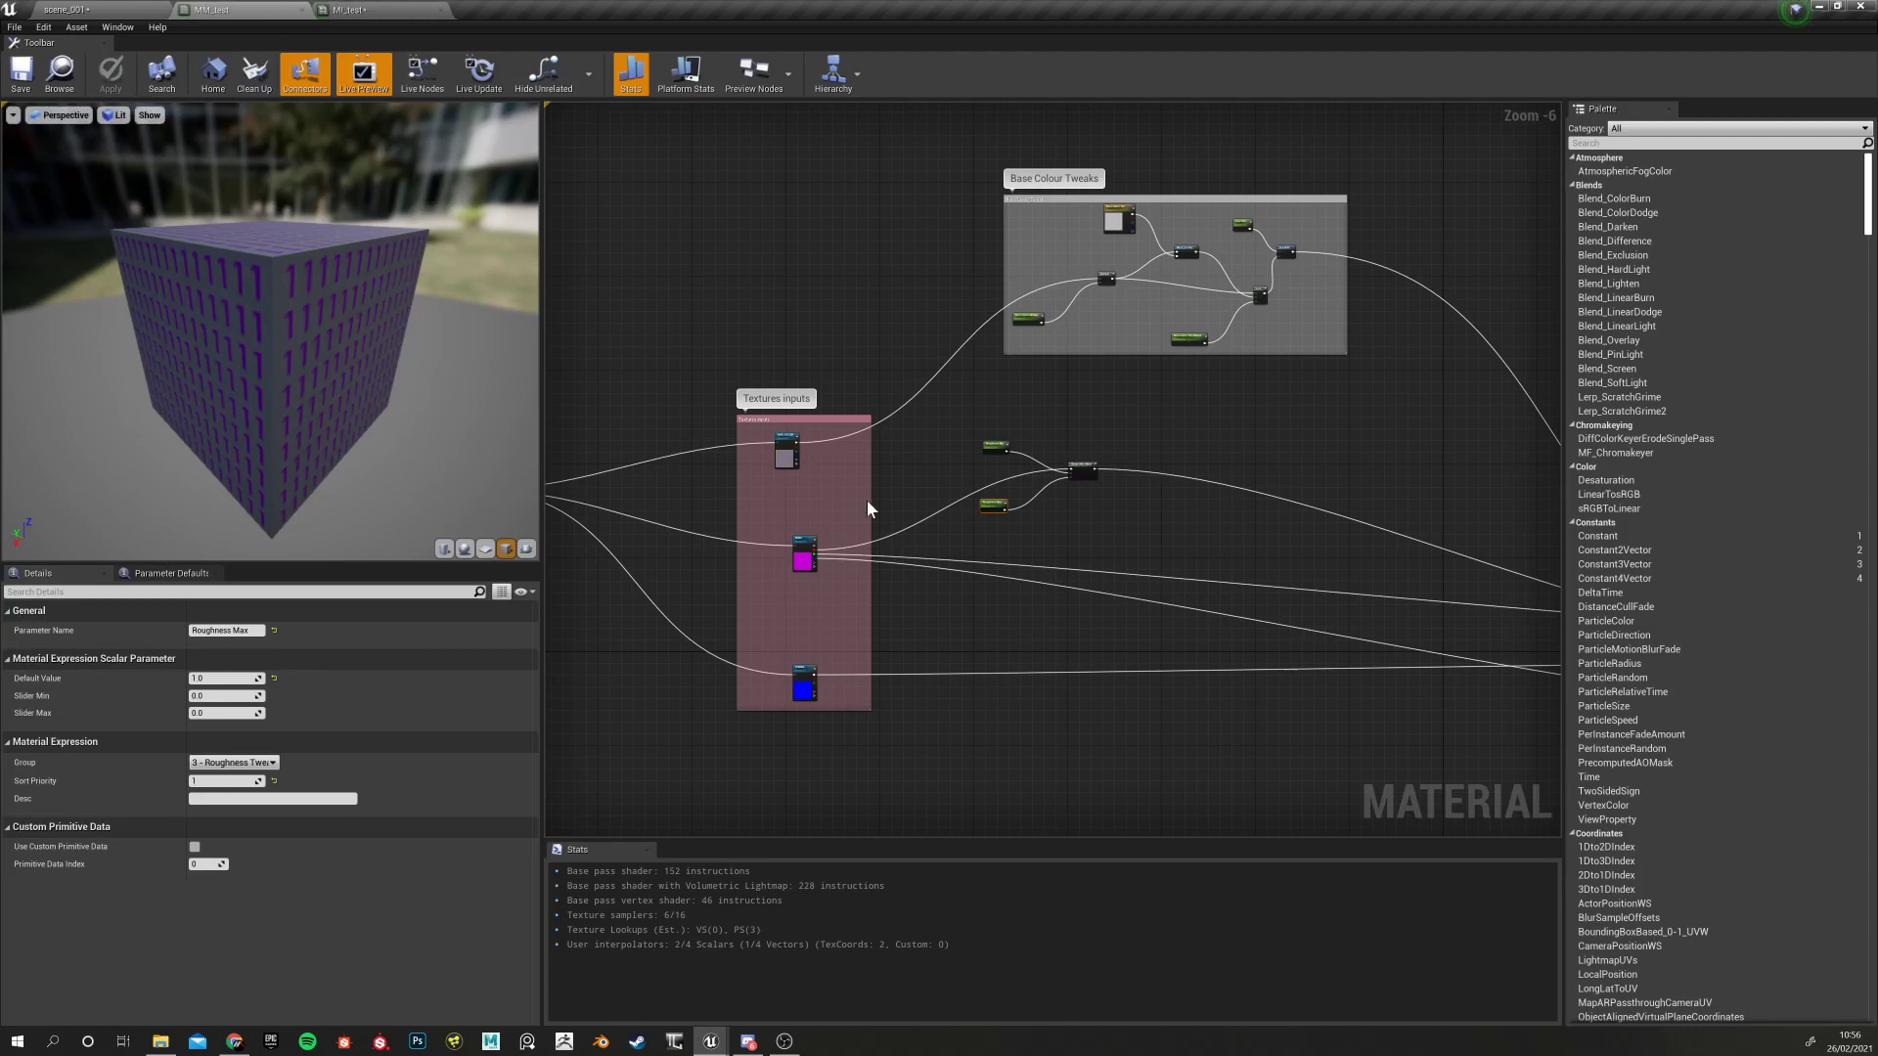
scroll(1008, 543, "up", 3)
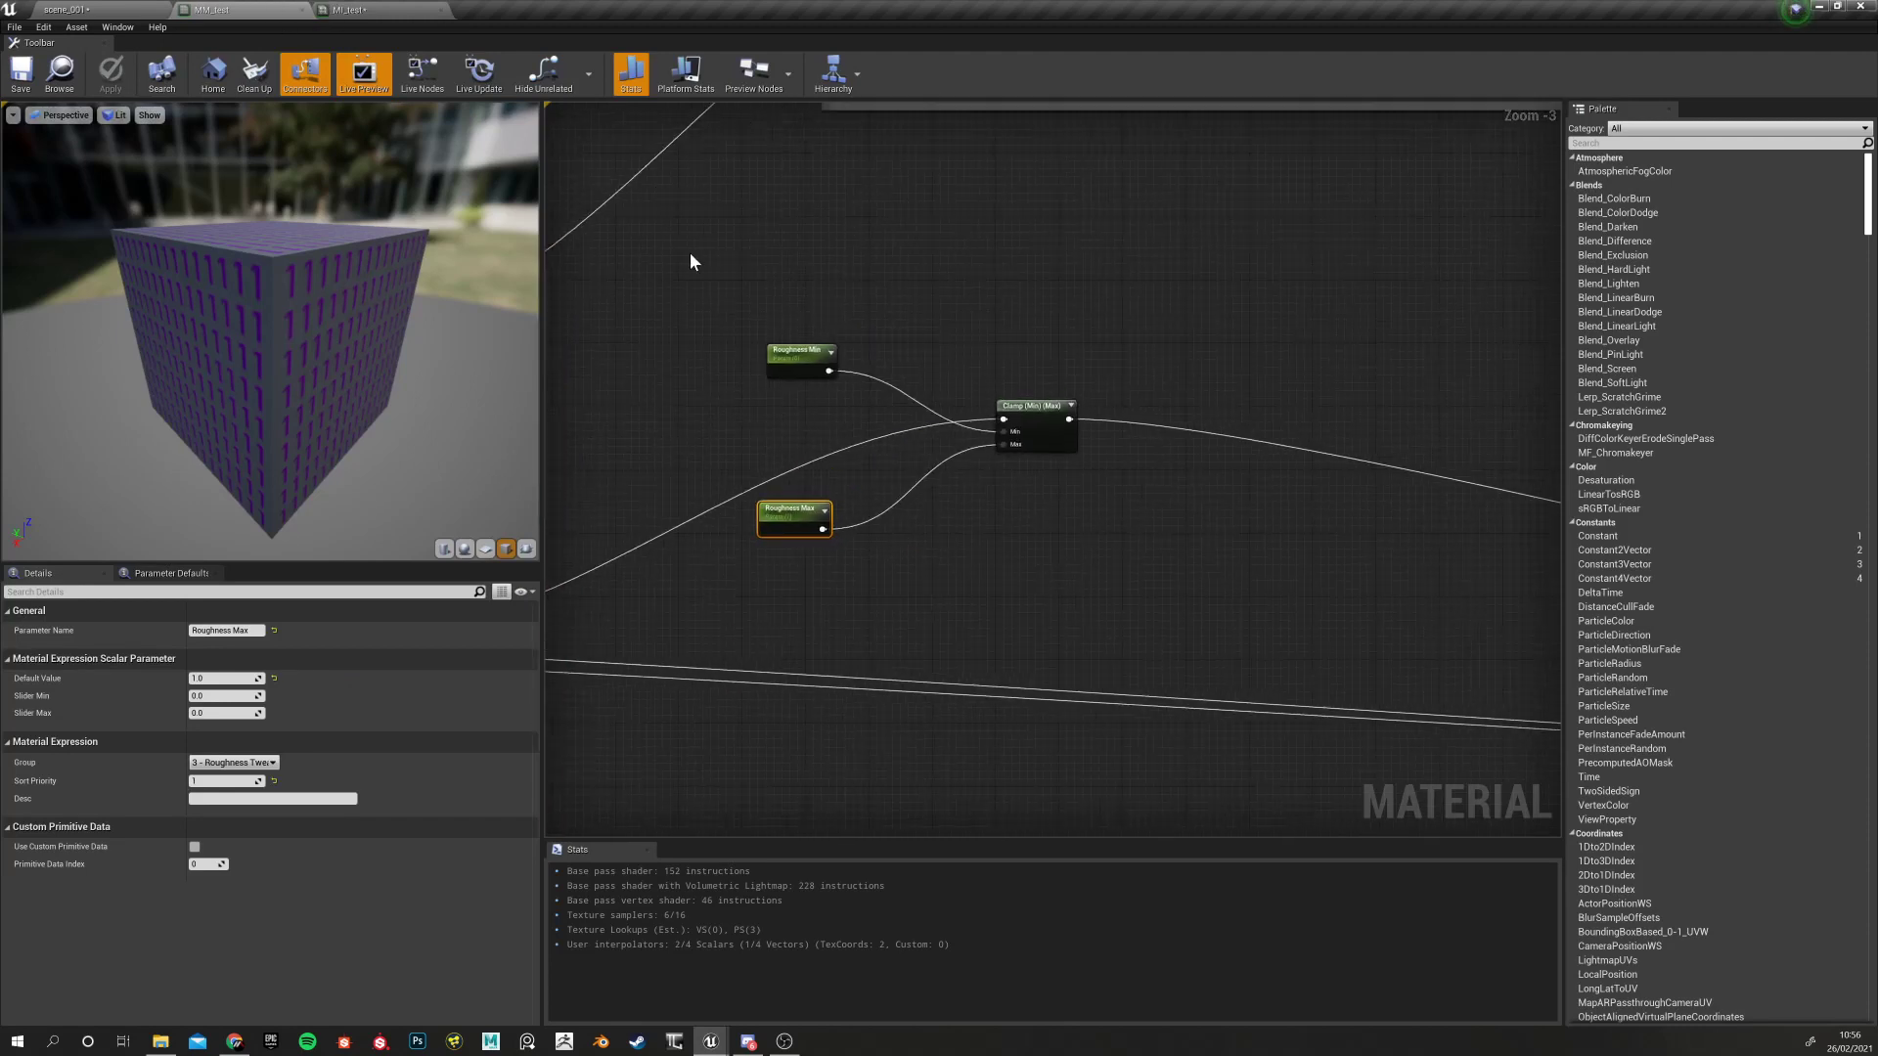
left_click_drag(690, 253, 1091, 555)
left_click_drag(1055, 432, 1514, 388)
left_click(925, 437)
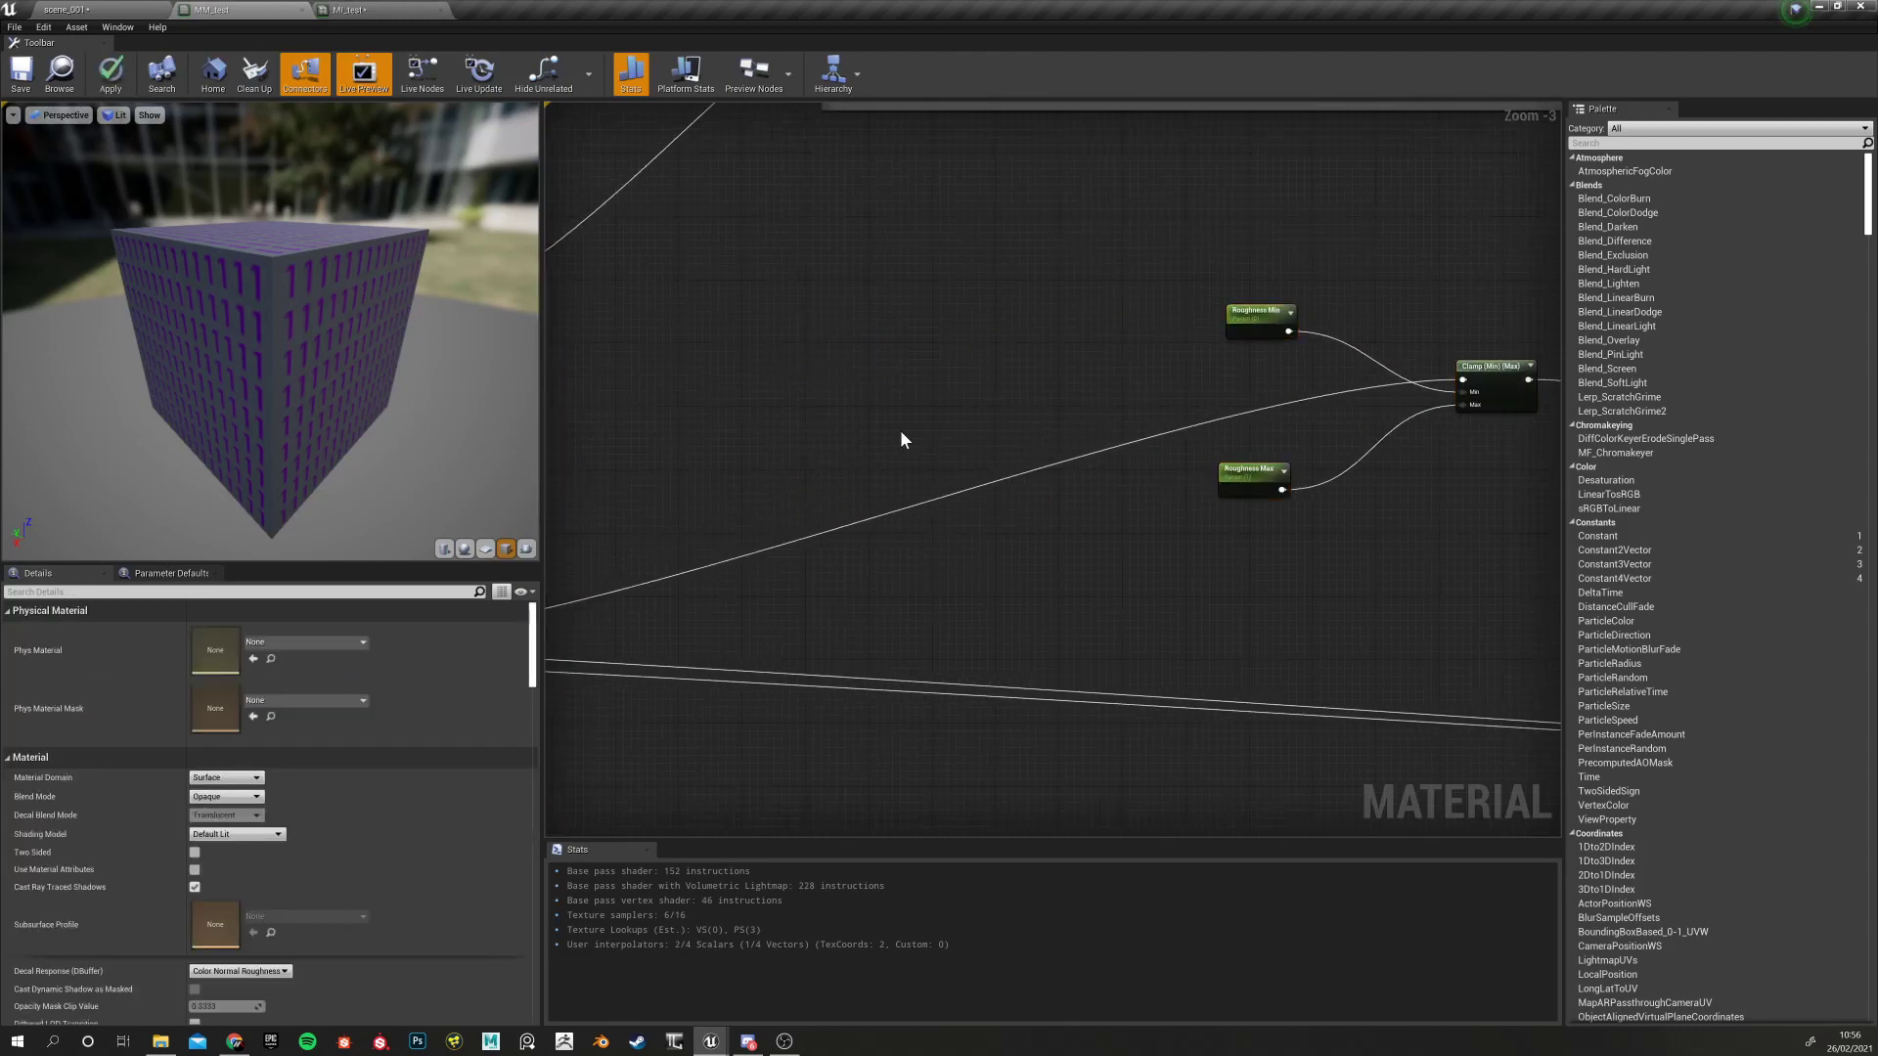
right_click(901, 437)
type("con")
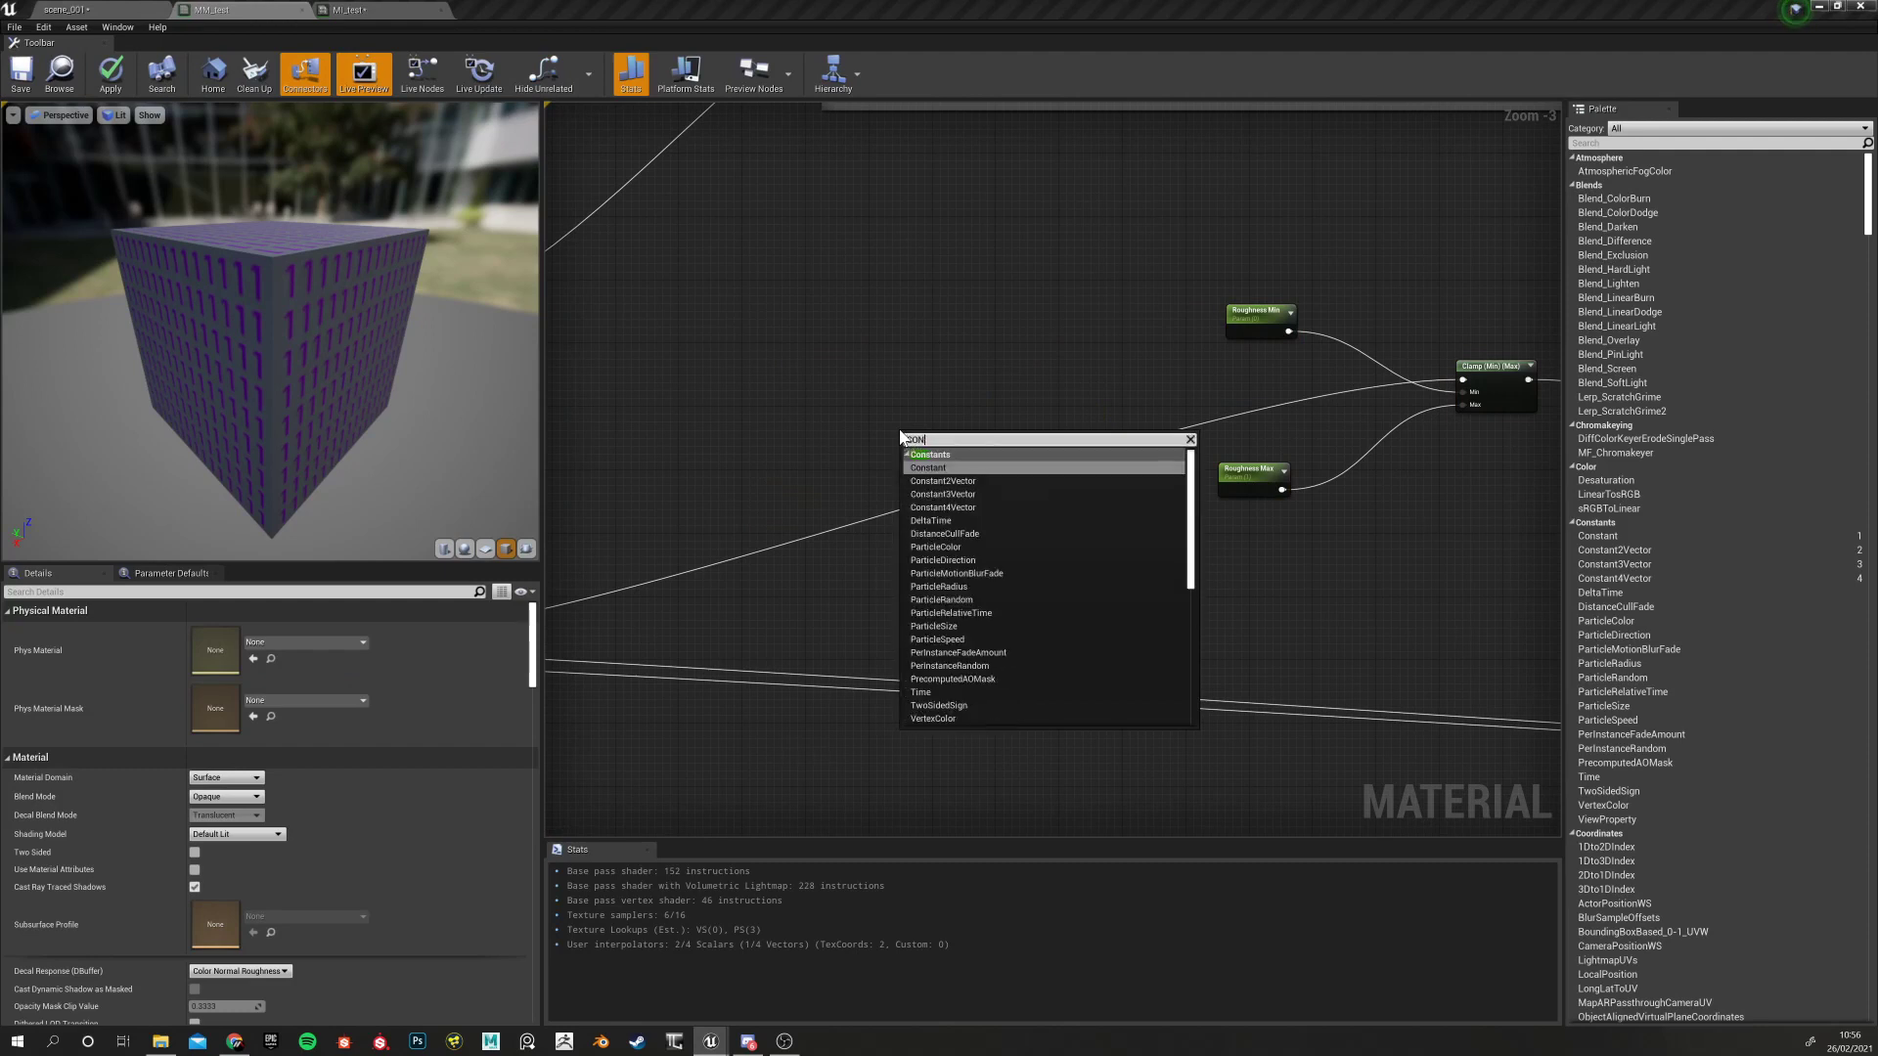
type("t")
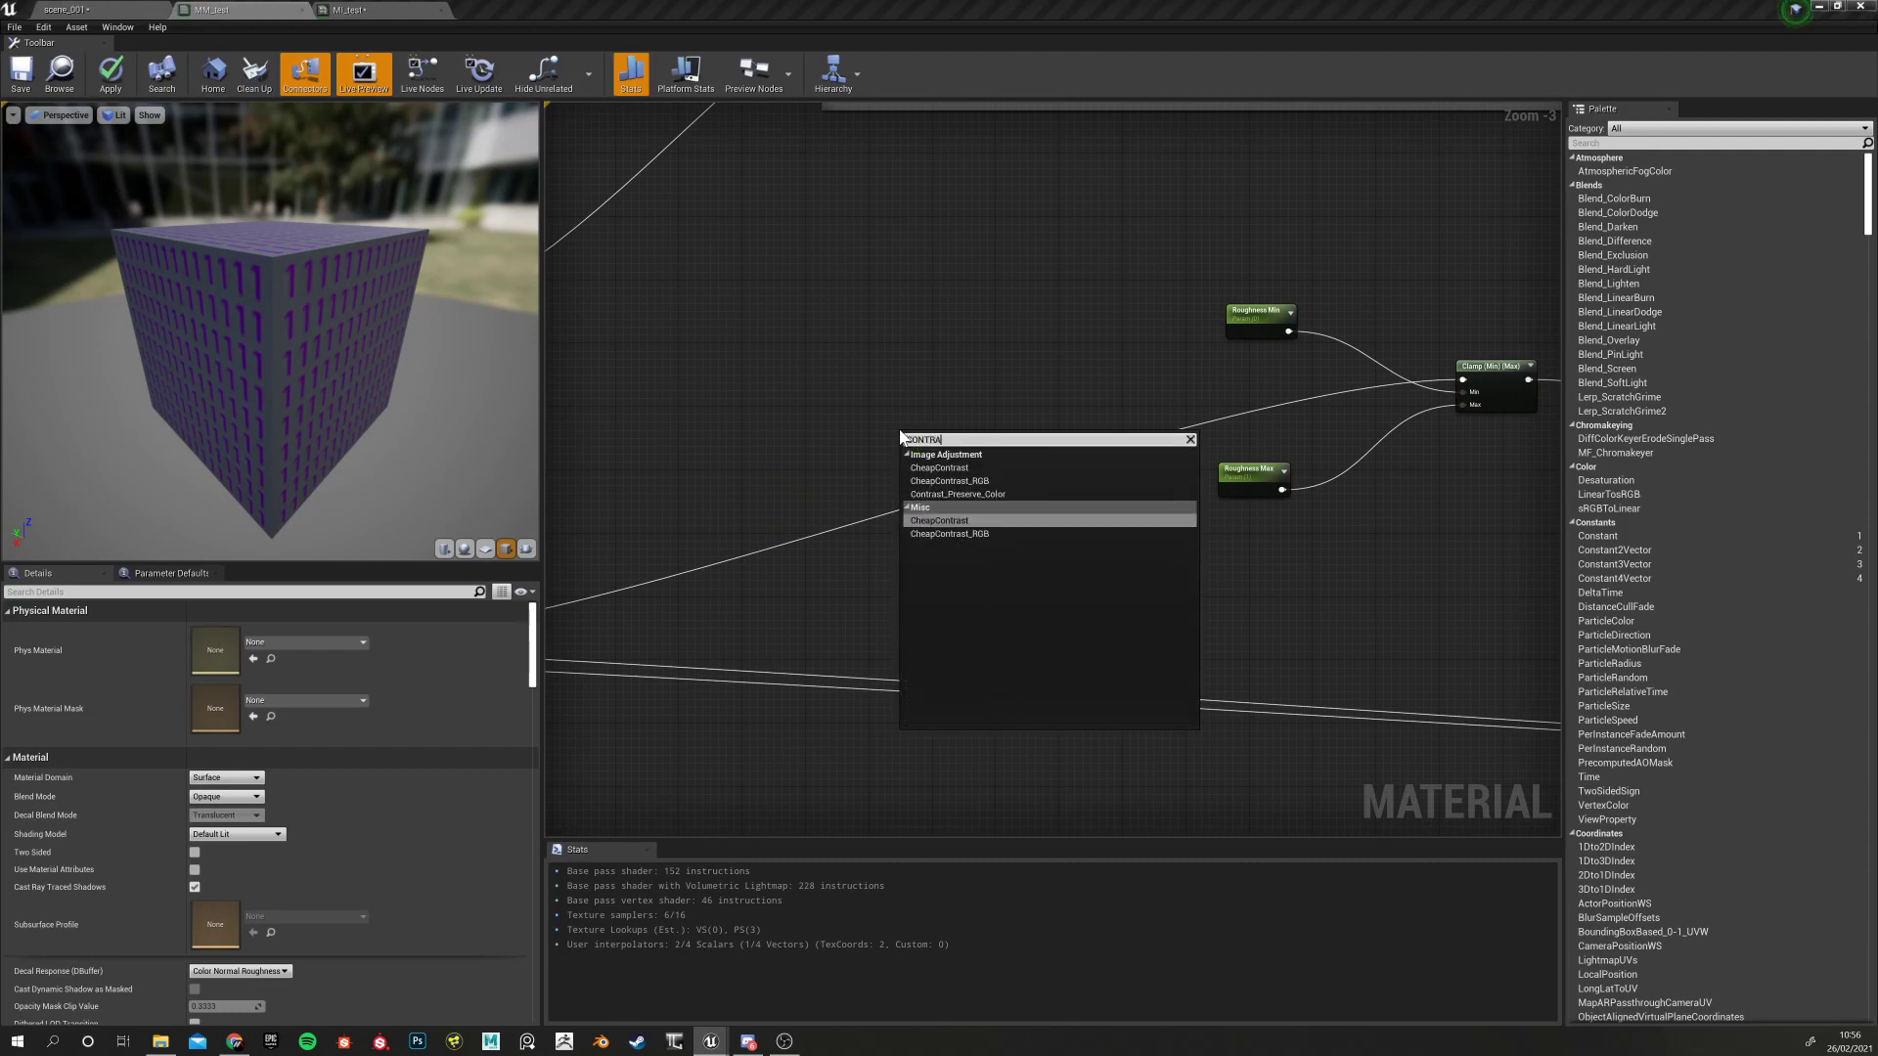
left_click(947, 522)
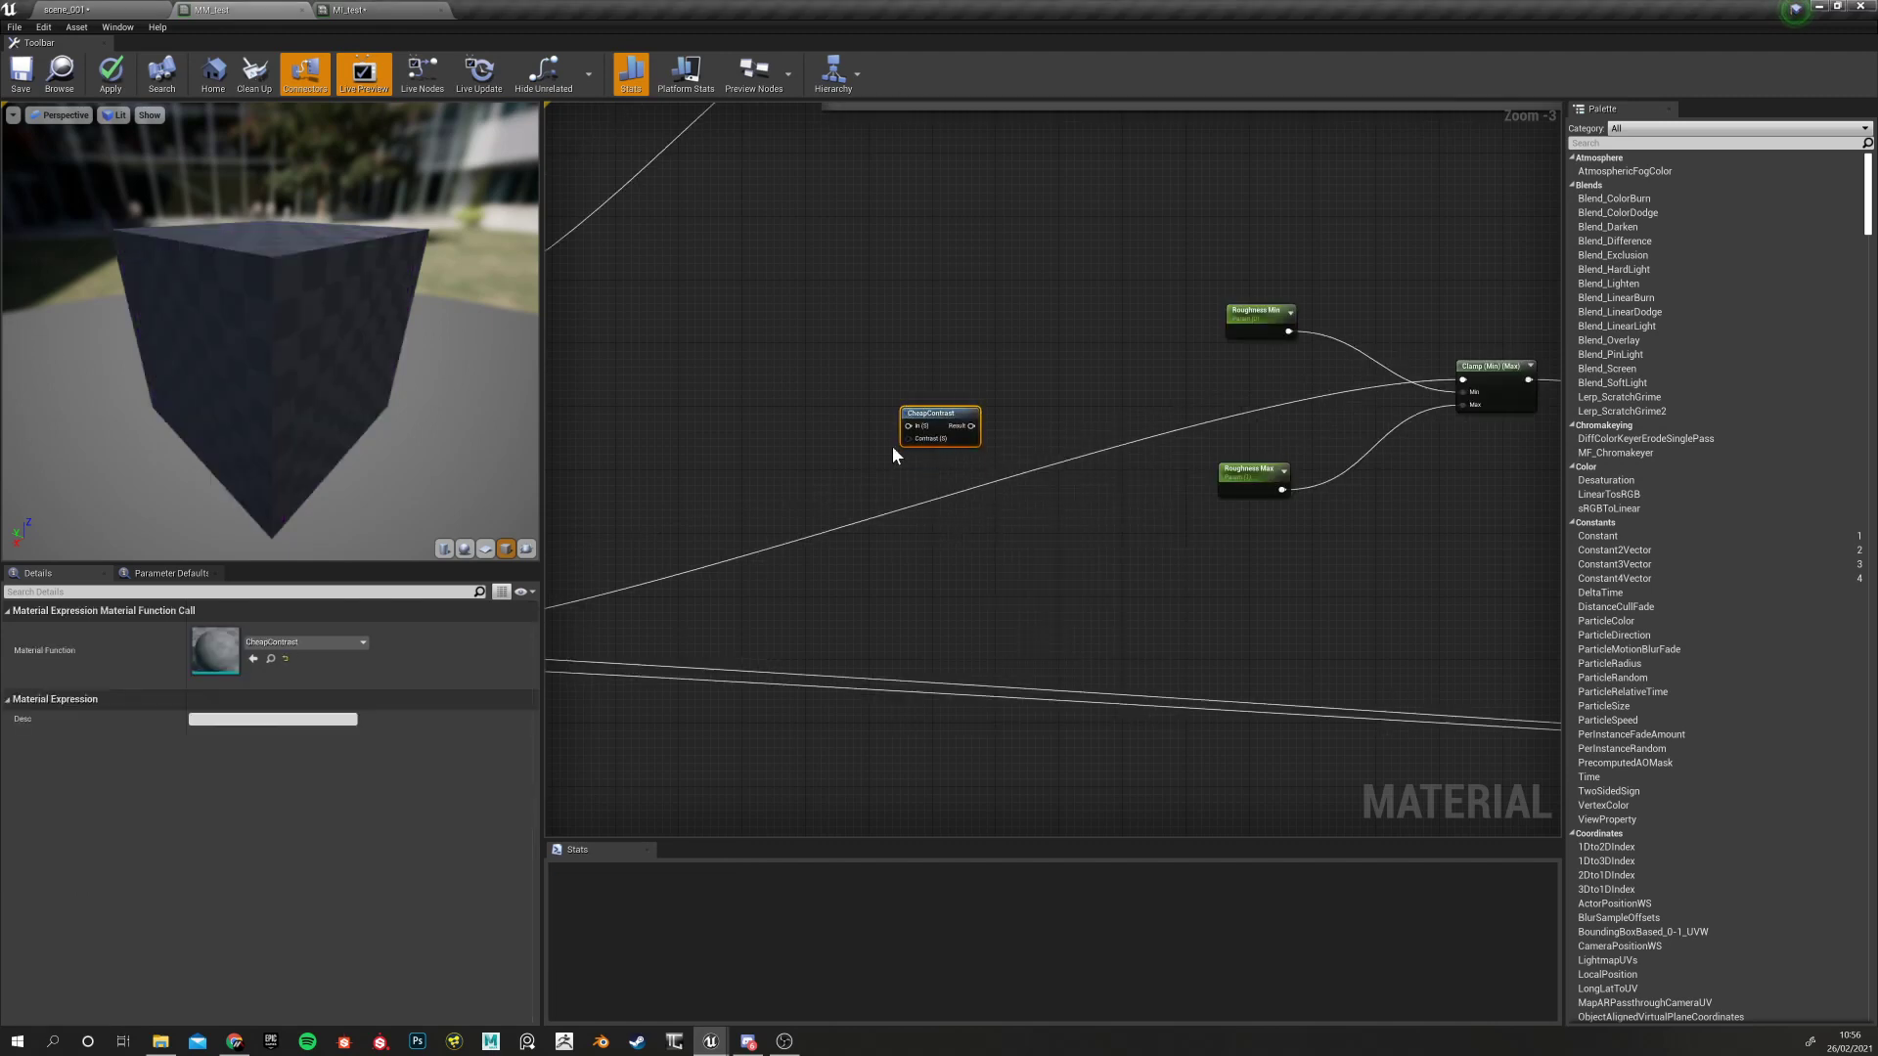
Wire RMAO's R channel into CheapContrast's In and its Result into the roughness Clamp
right_click_drag(626, 559, 934, 480)
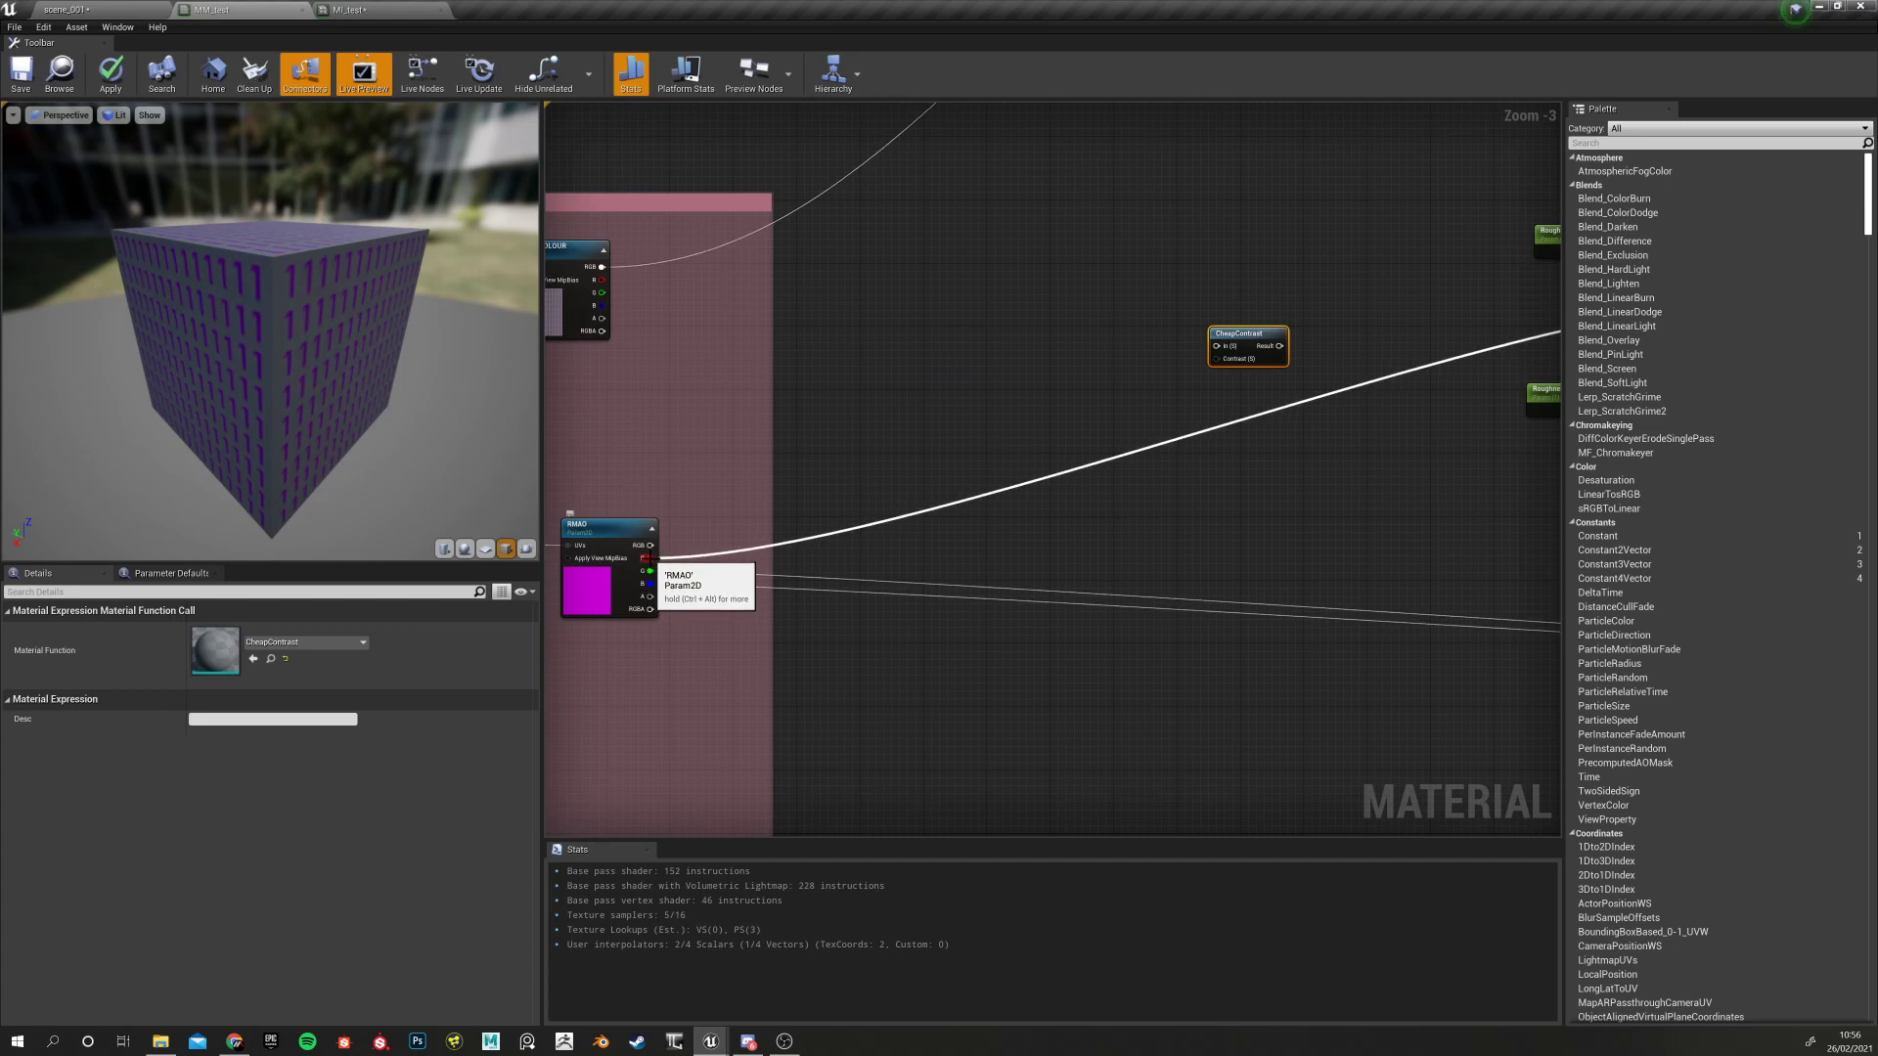
left_click_drag(647, 558, 1217, 345)
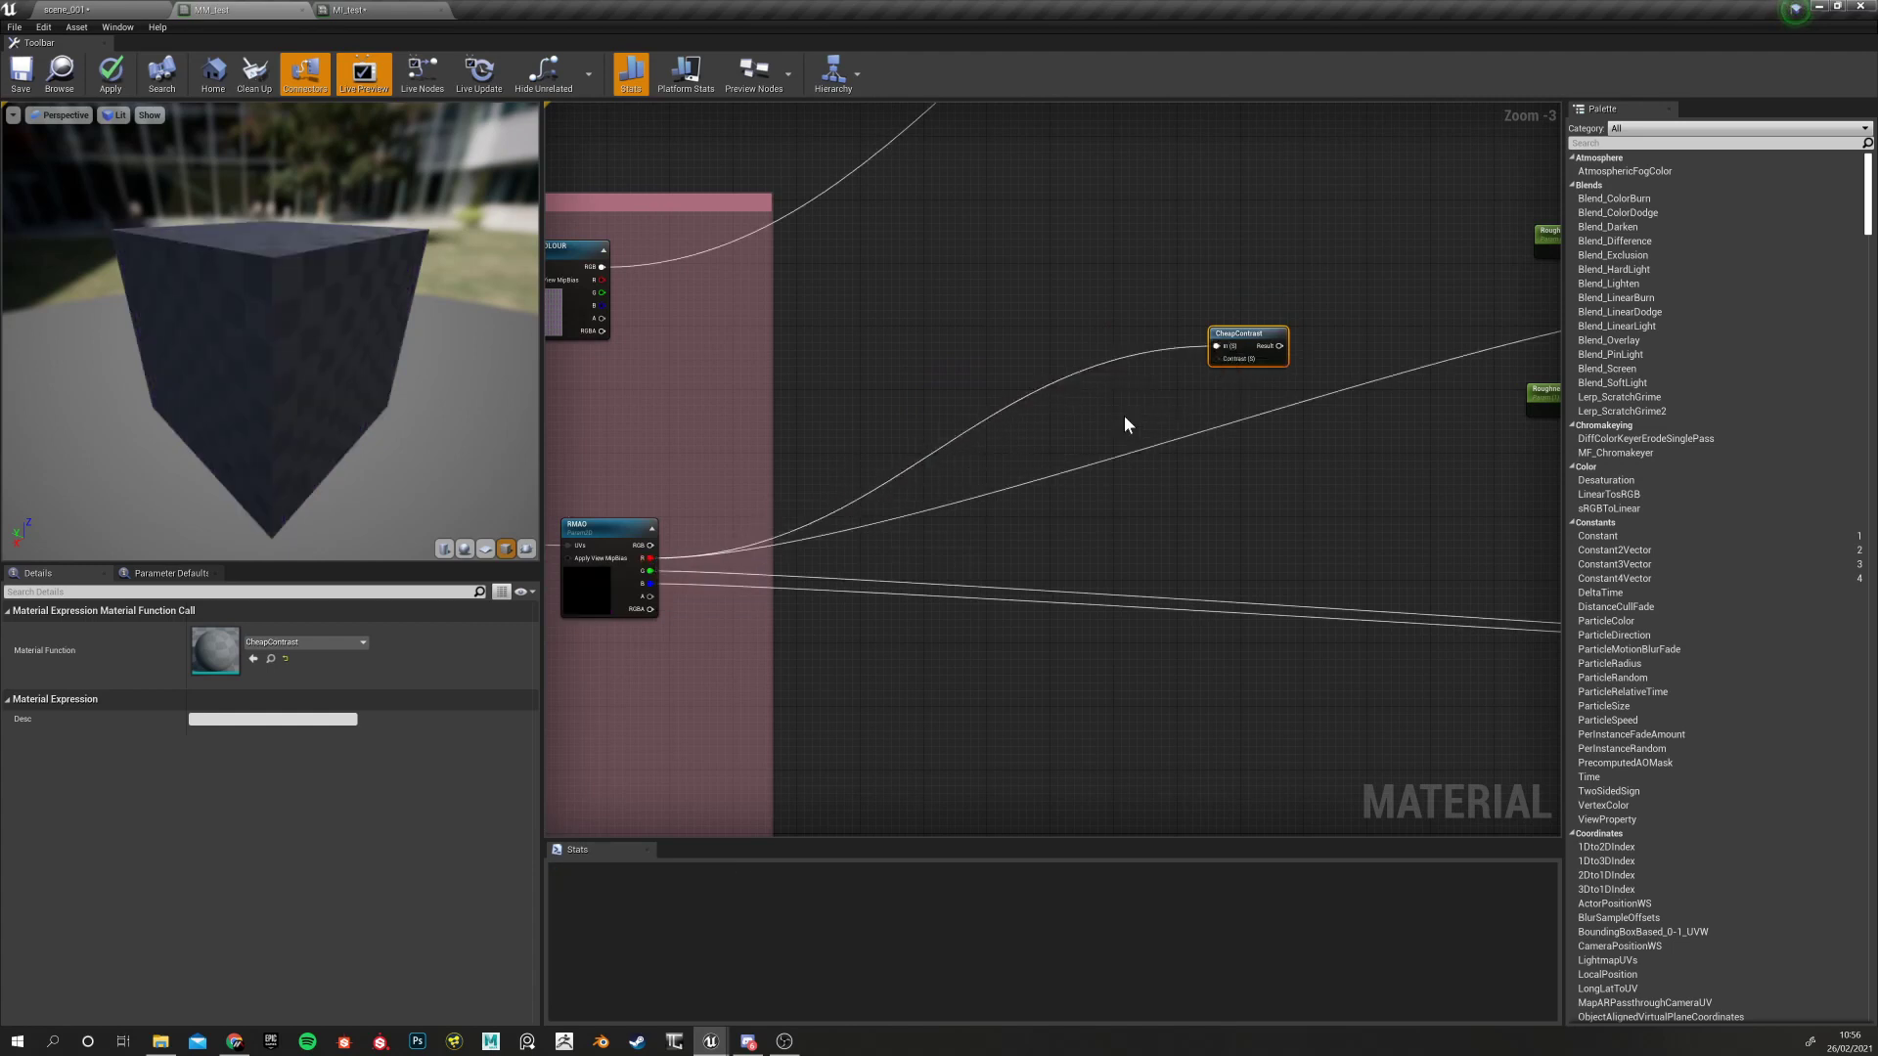
right_click_drag(1124, 425, 819, 485)
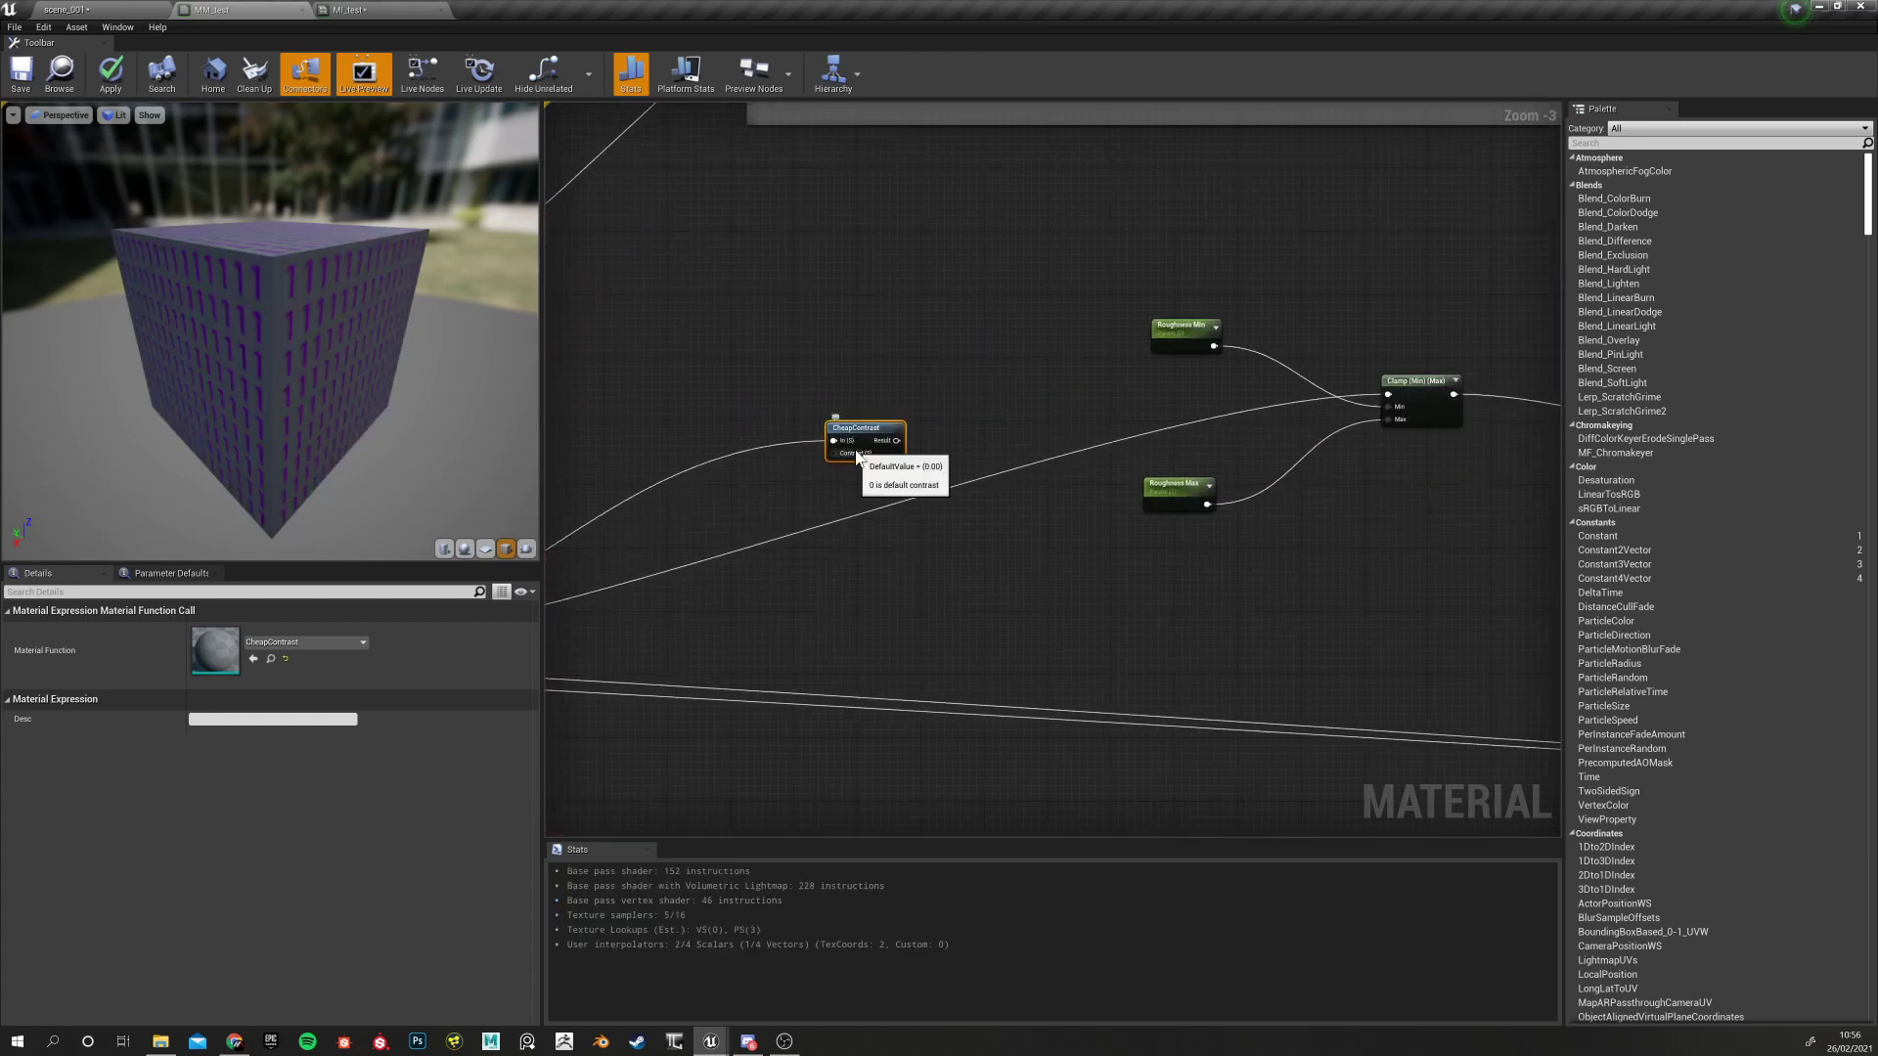
left_click_drag(896, 440, 1388, 395)
left_click_drag(1133, 272, 1205, 374)
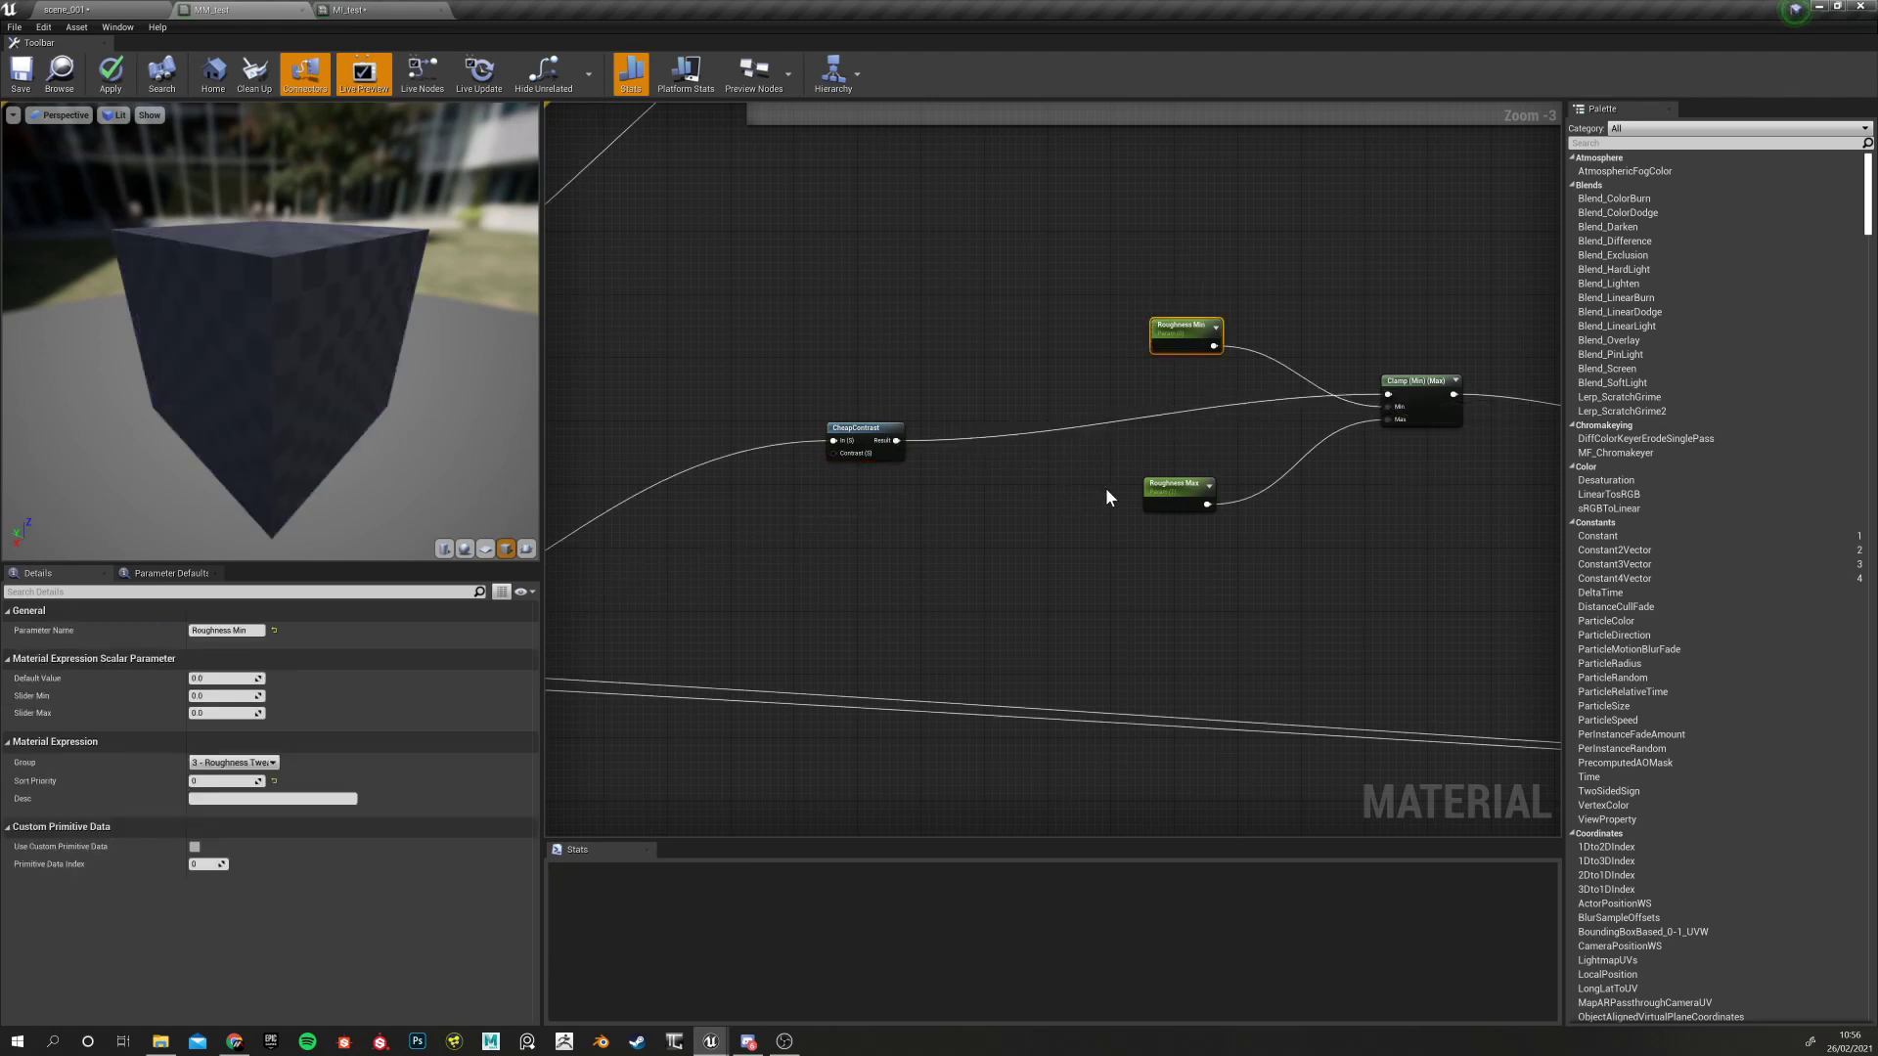
left_click_drag(1090, 467, 1176, 552)
right_click_drag(877, 529, 993, 558)
left_click_drag(982, 451, 1211, 409)
scroll(1133, 437, "up", 3)
left_click(918, 372)
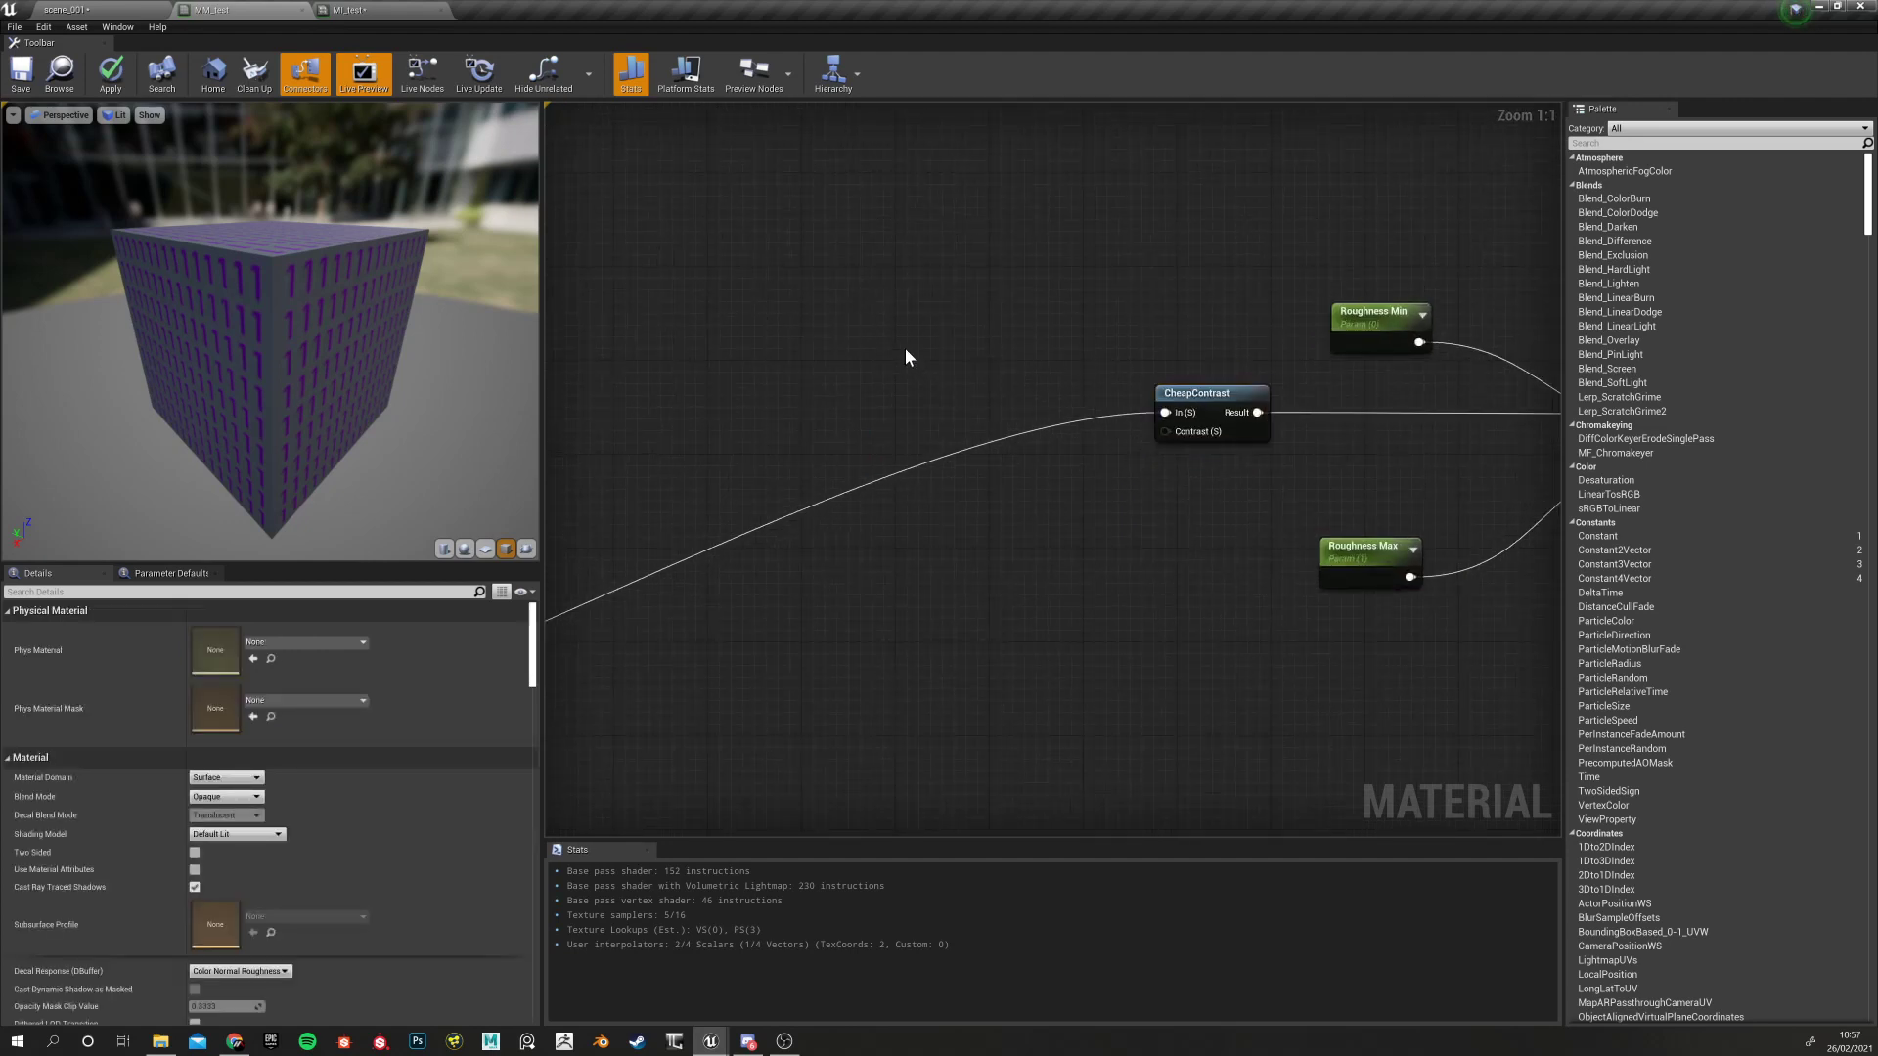
Name the new scalar parameter Contrast Amount, in group 3 - Roughness Tweaks with sort priority 0
left_click(906, 350)
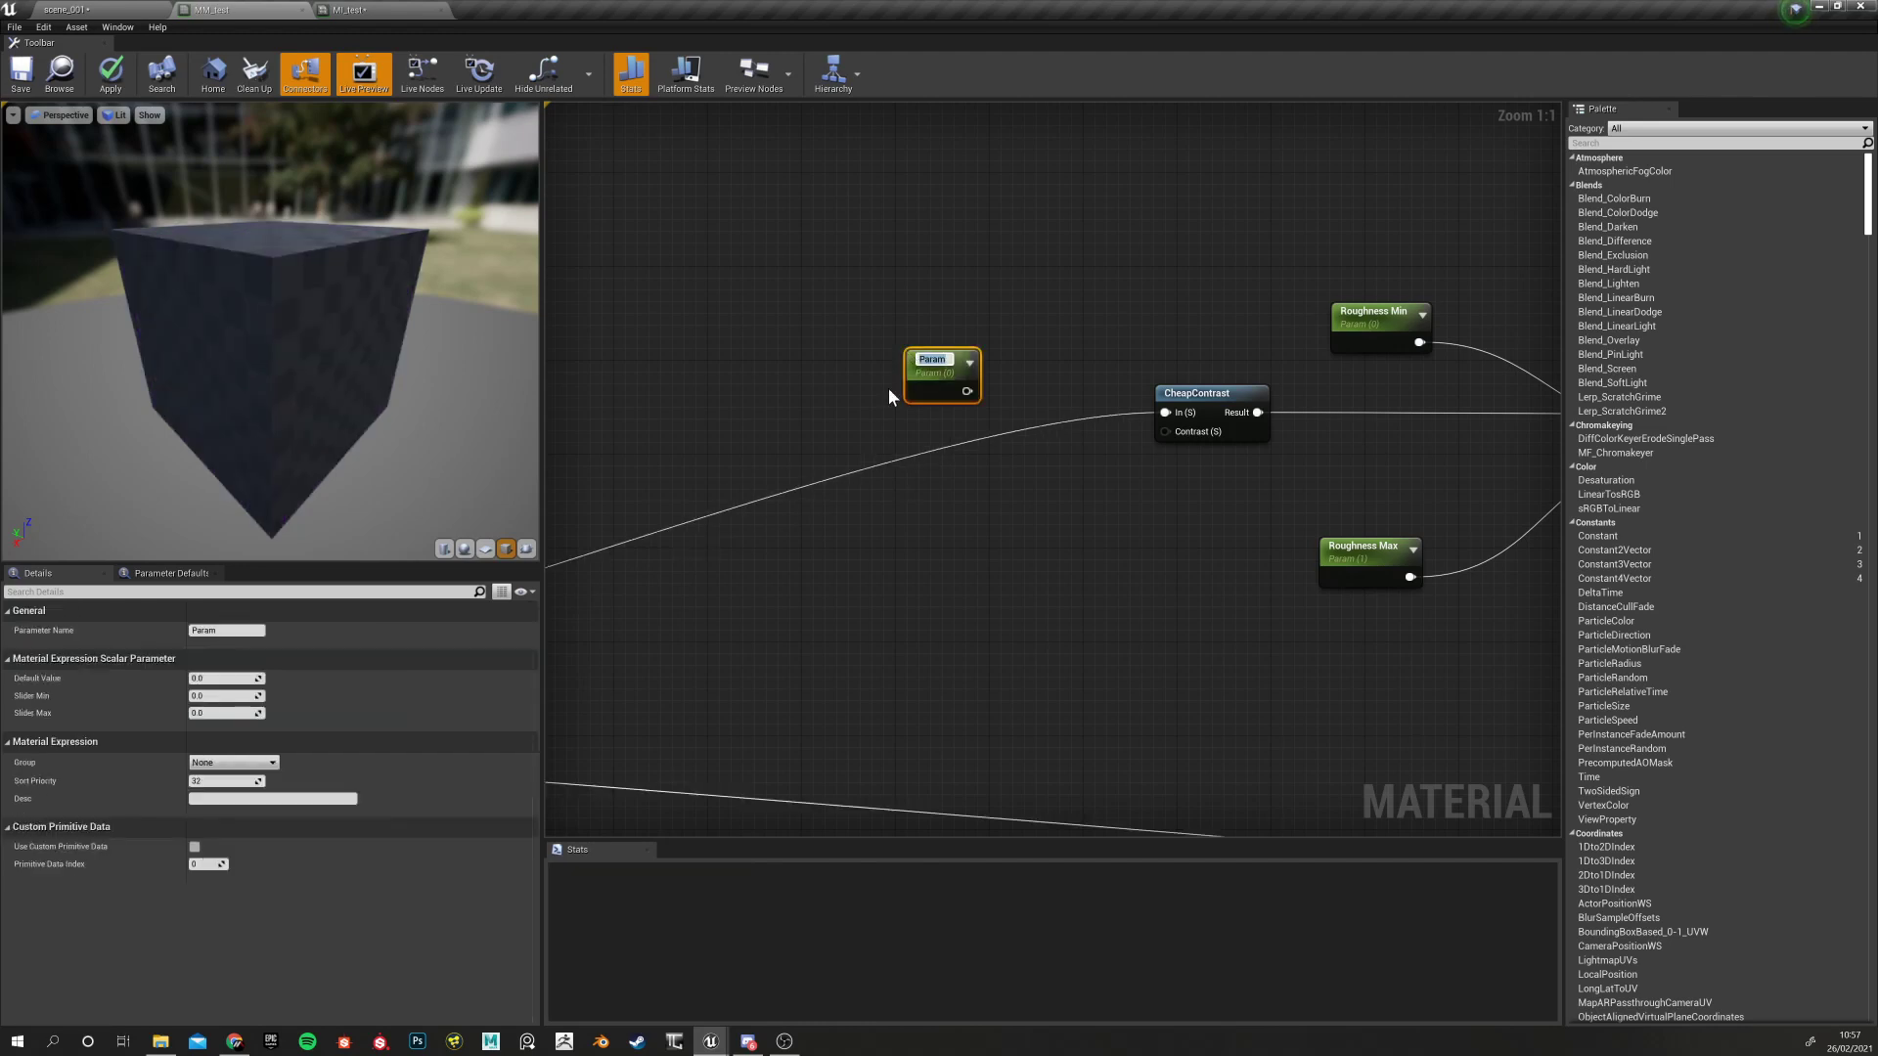
type("cONTRAST")
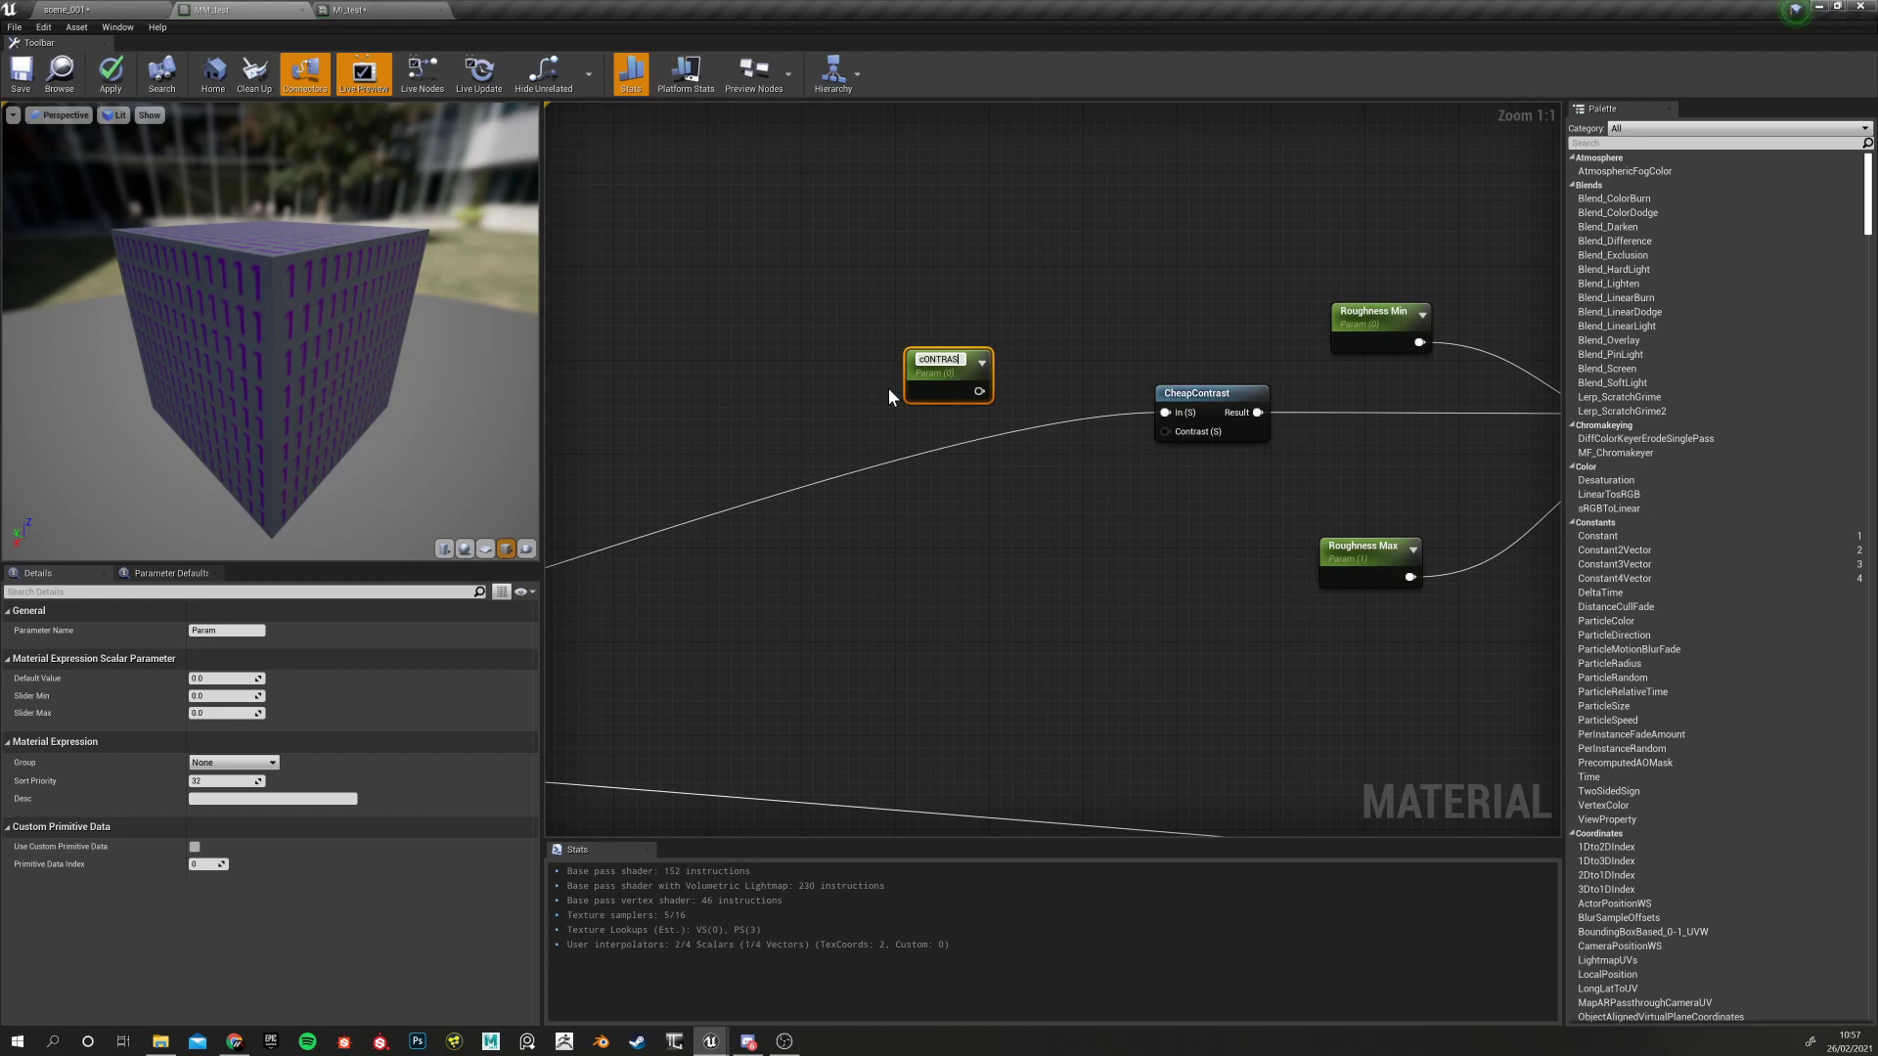
key("BackSpace")
key("BackSpace")
key("BackSpace")
key("BackSpace")
type("rast Amount")
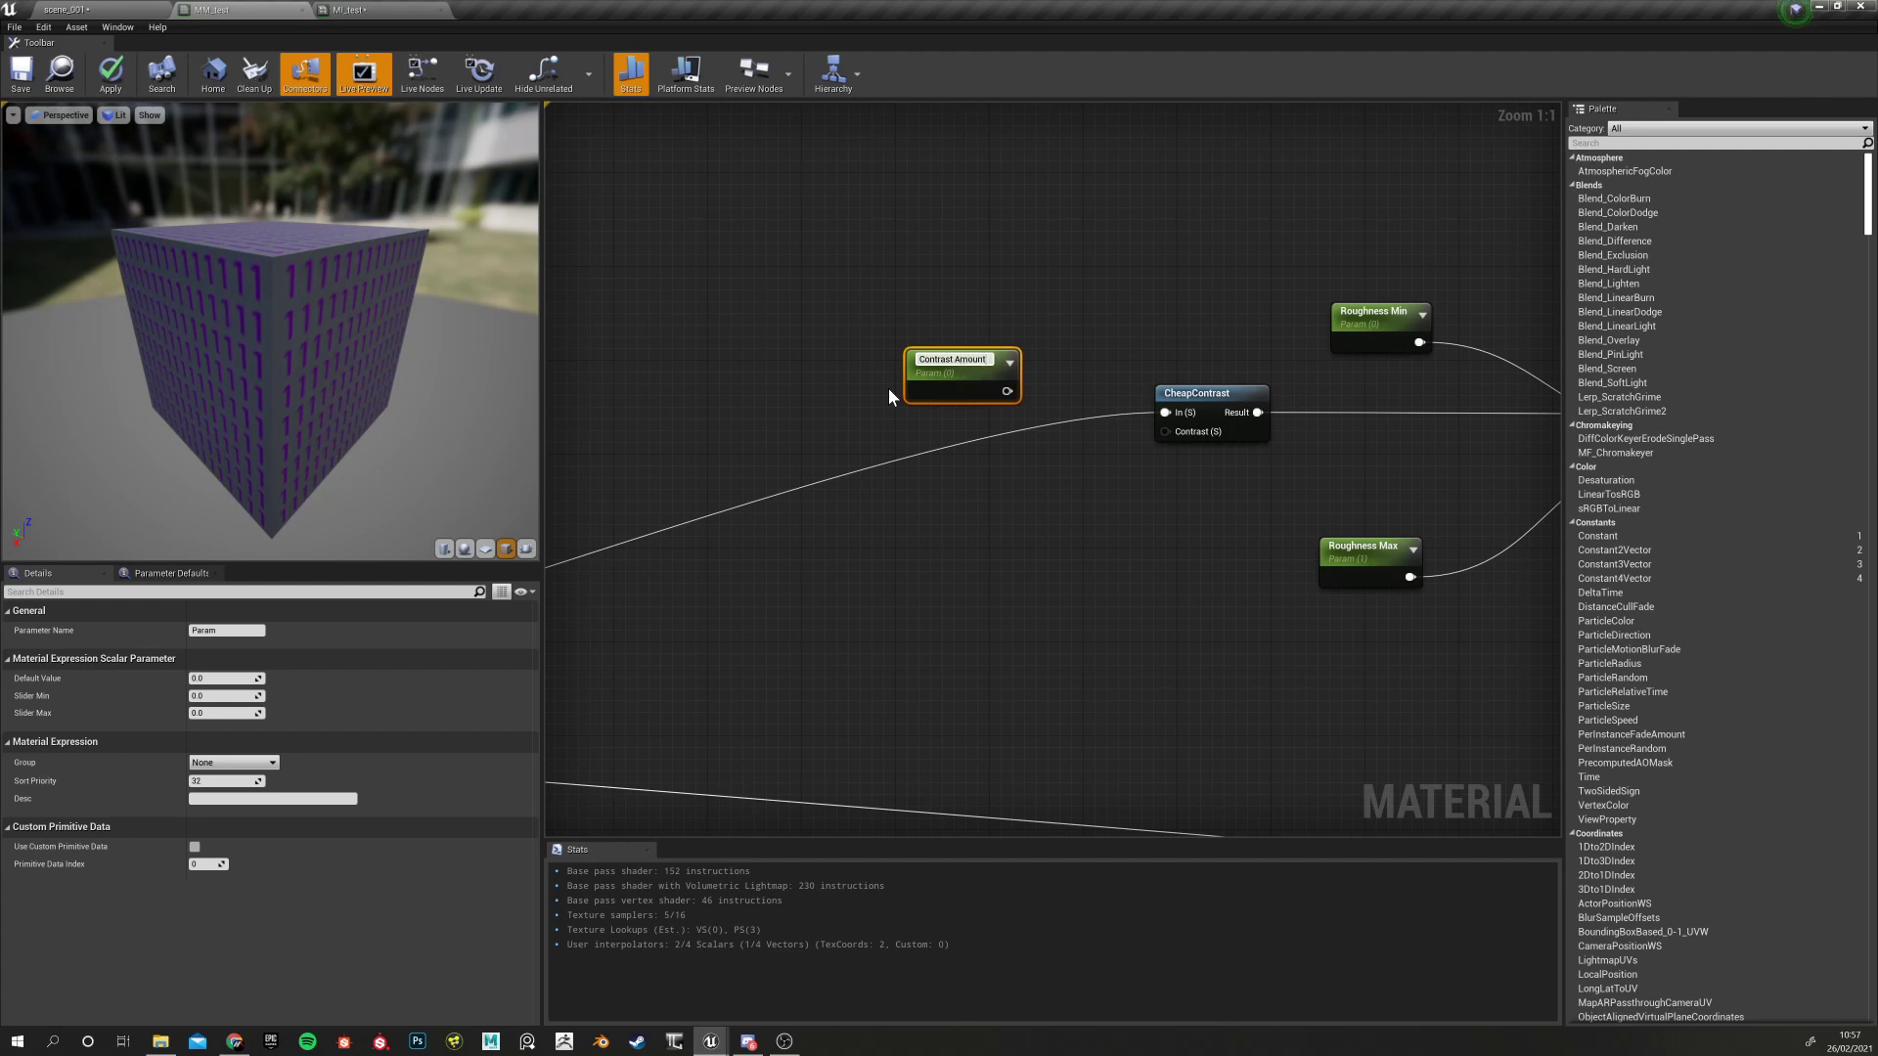
key("Return")
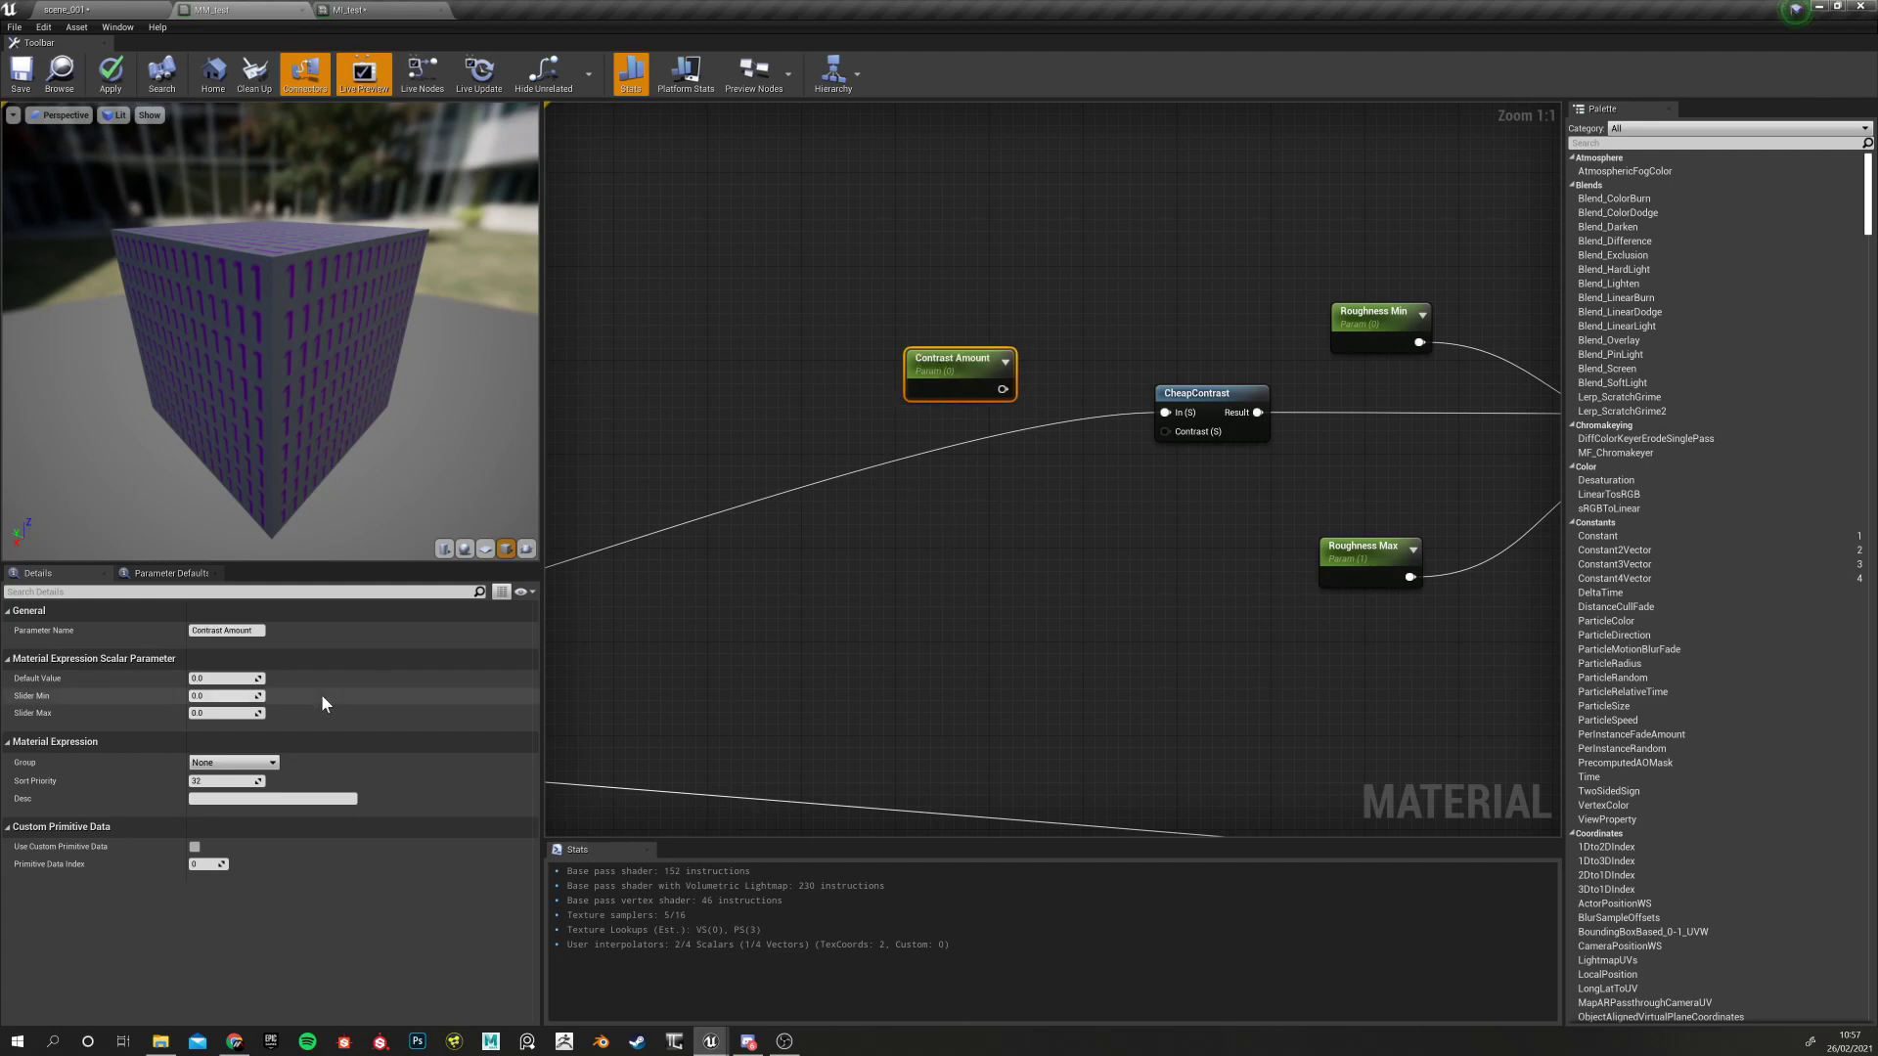
left_click(235, 763)
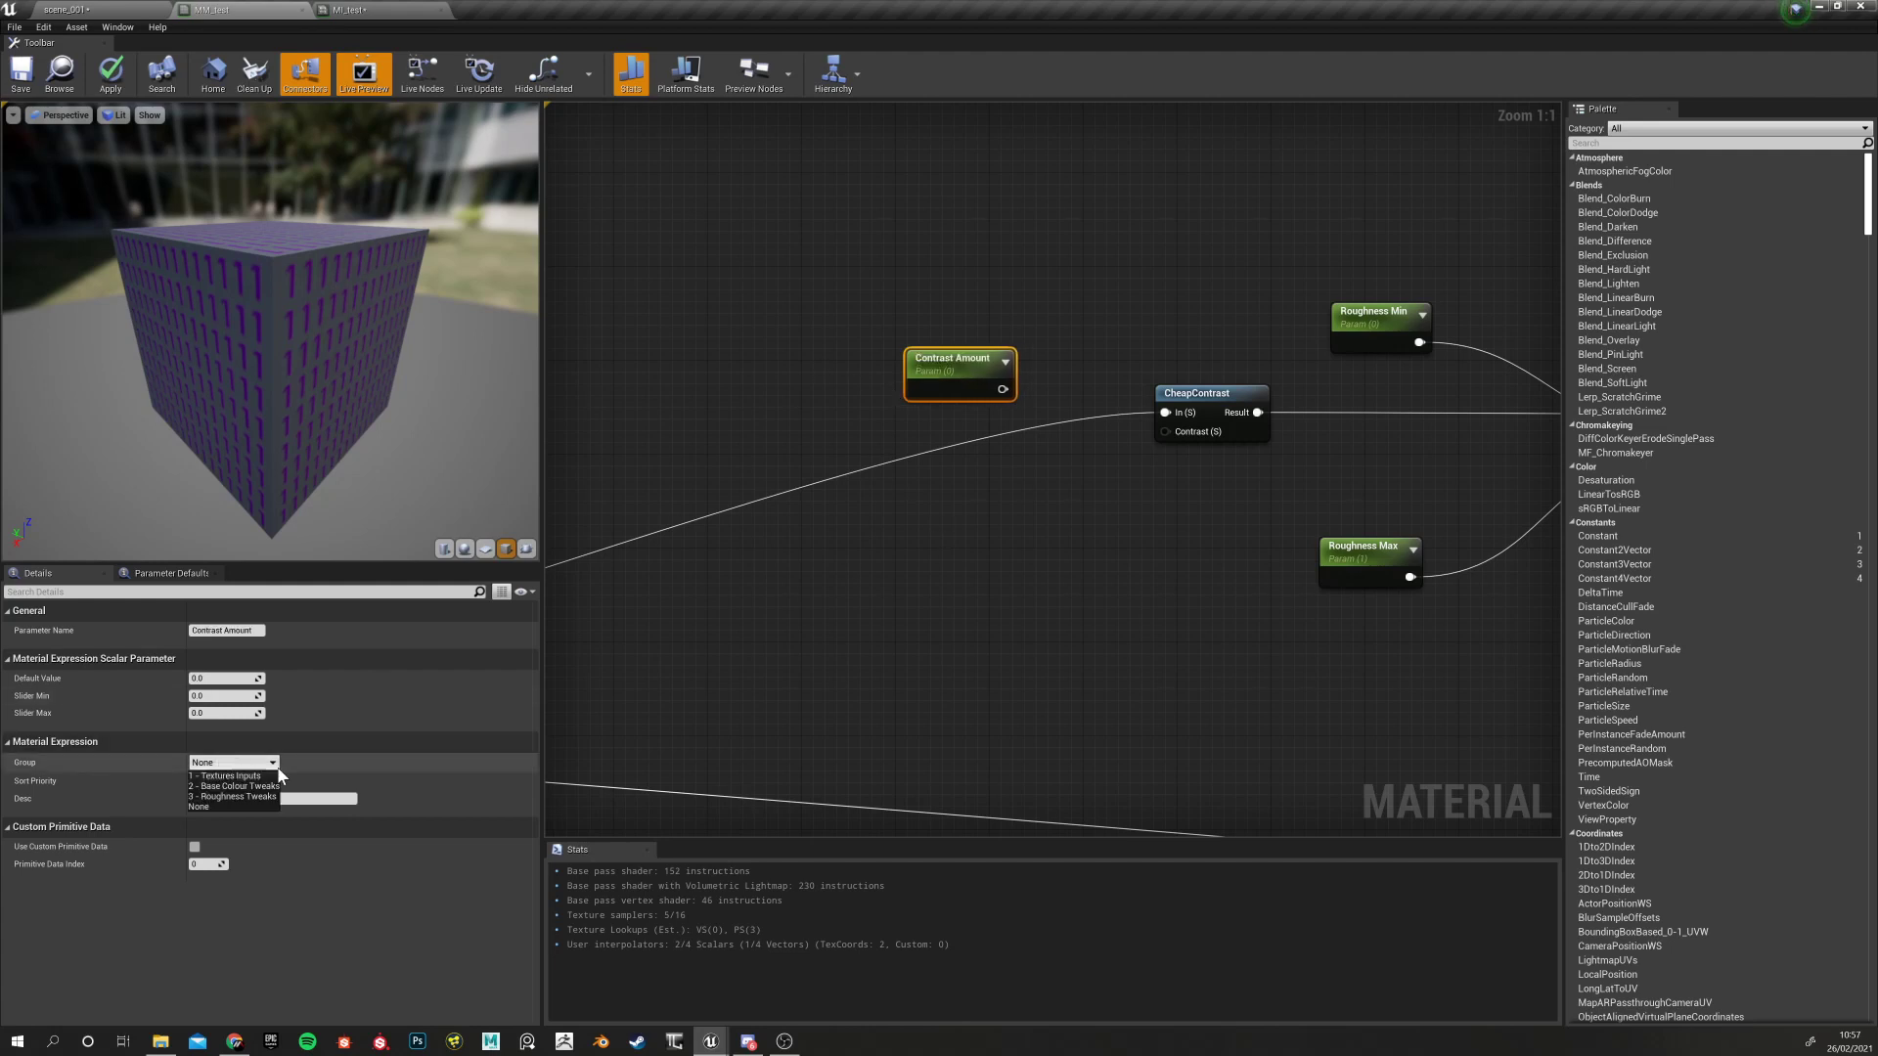
left_click(239, 798)
right_click_drag(1037, 529, 992, 530)
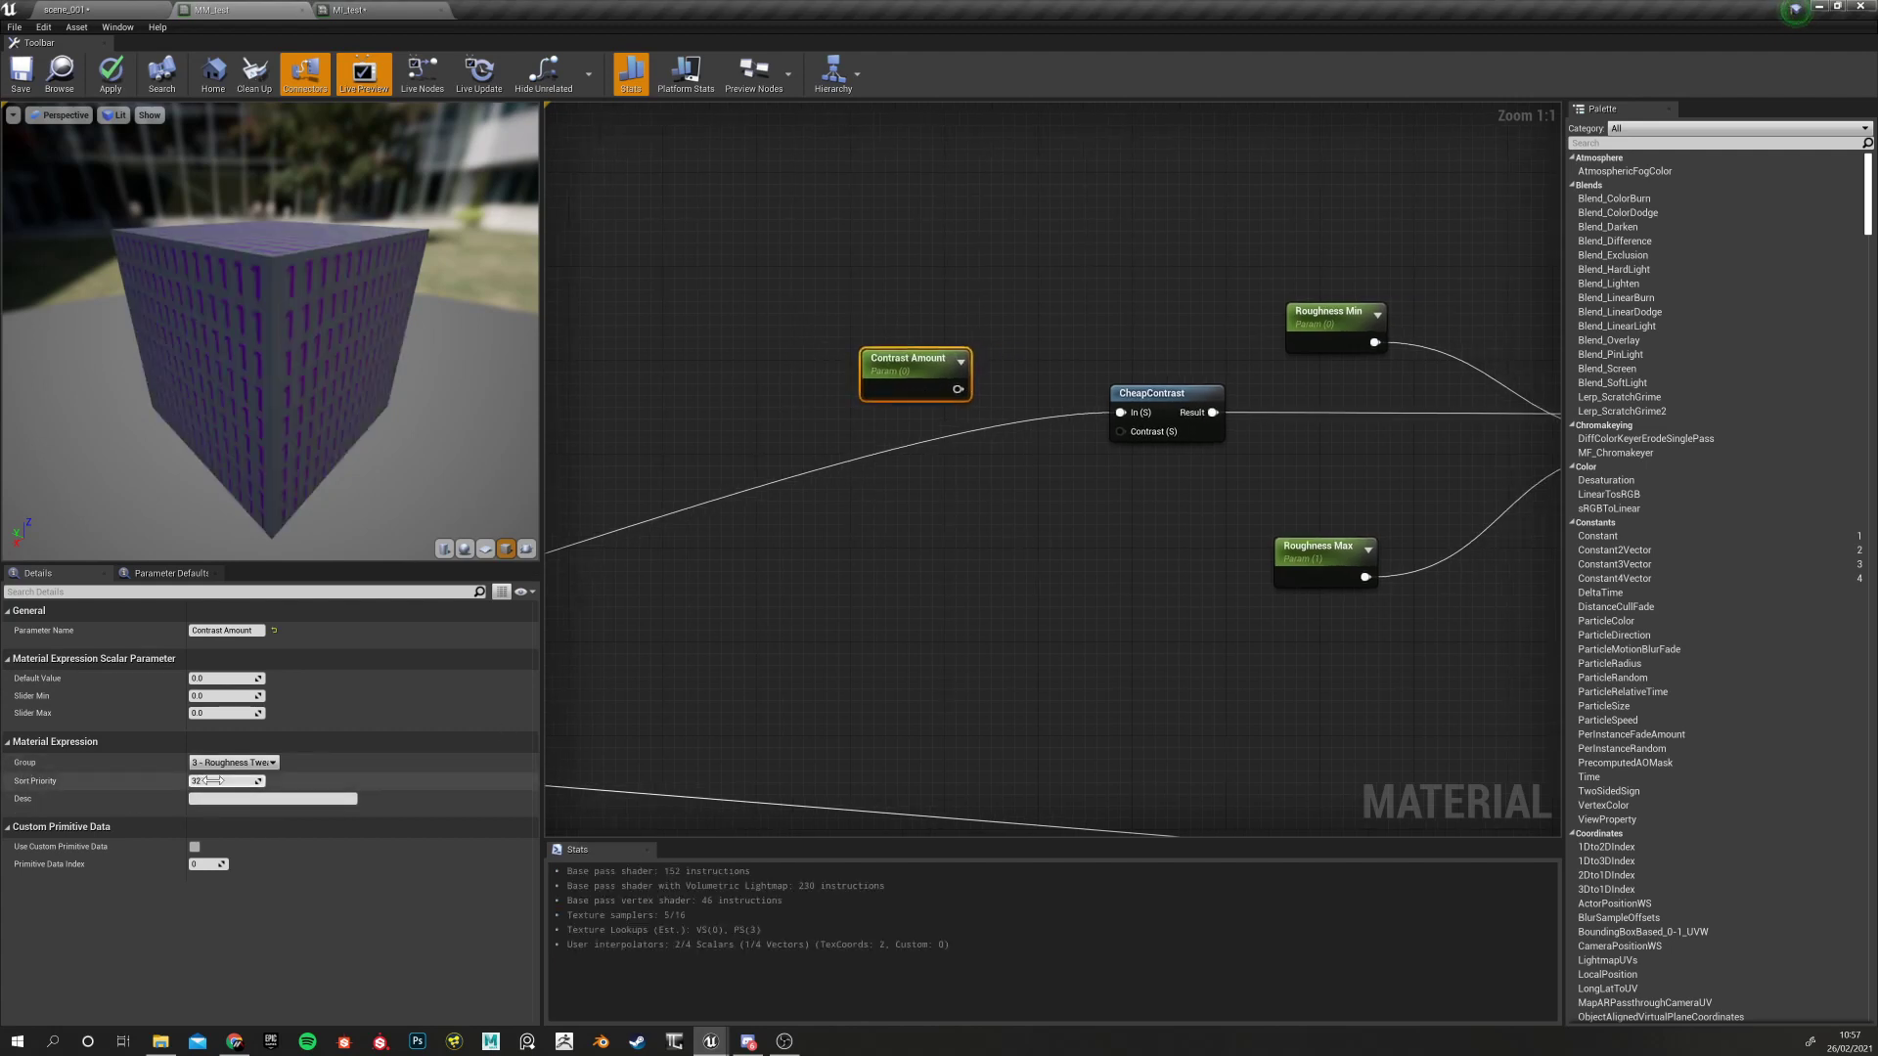
key("Return")
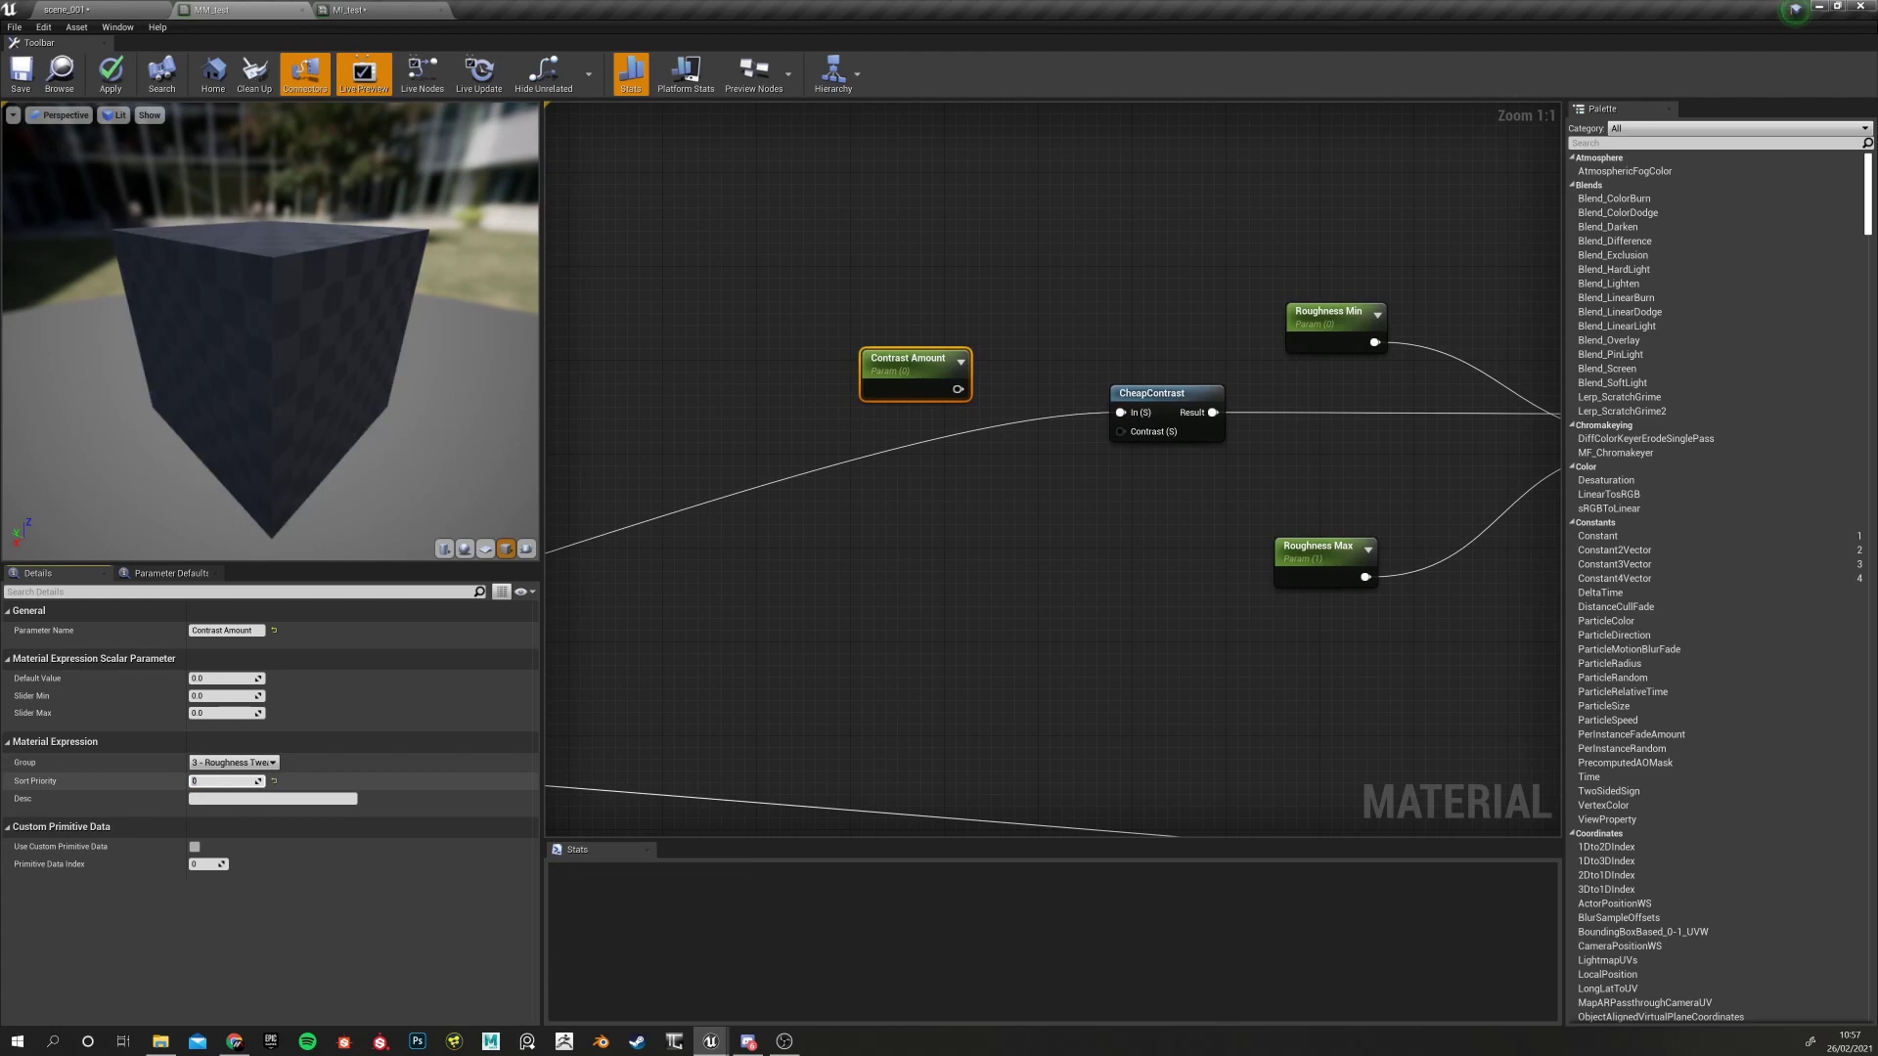
Check the Roughness Min and Max nodes, then wire Contrast Amount into CheapContrast's Contrast input
right_click_drag(1010, 549, 831, 565)
left_click(1143, 326)
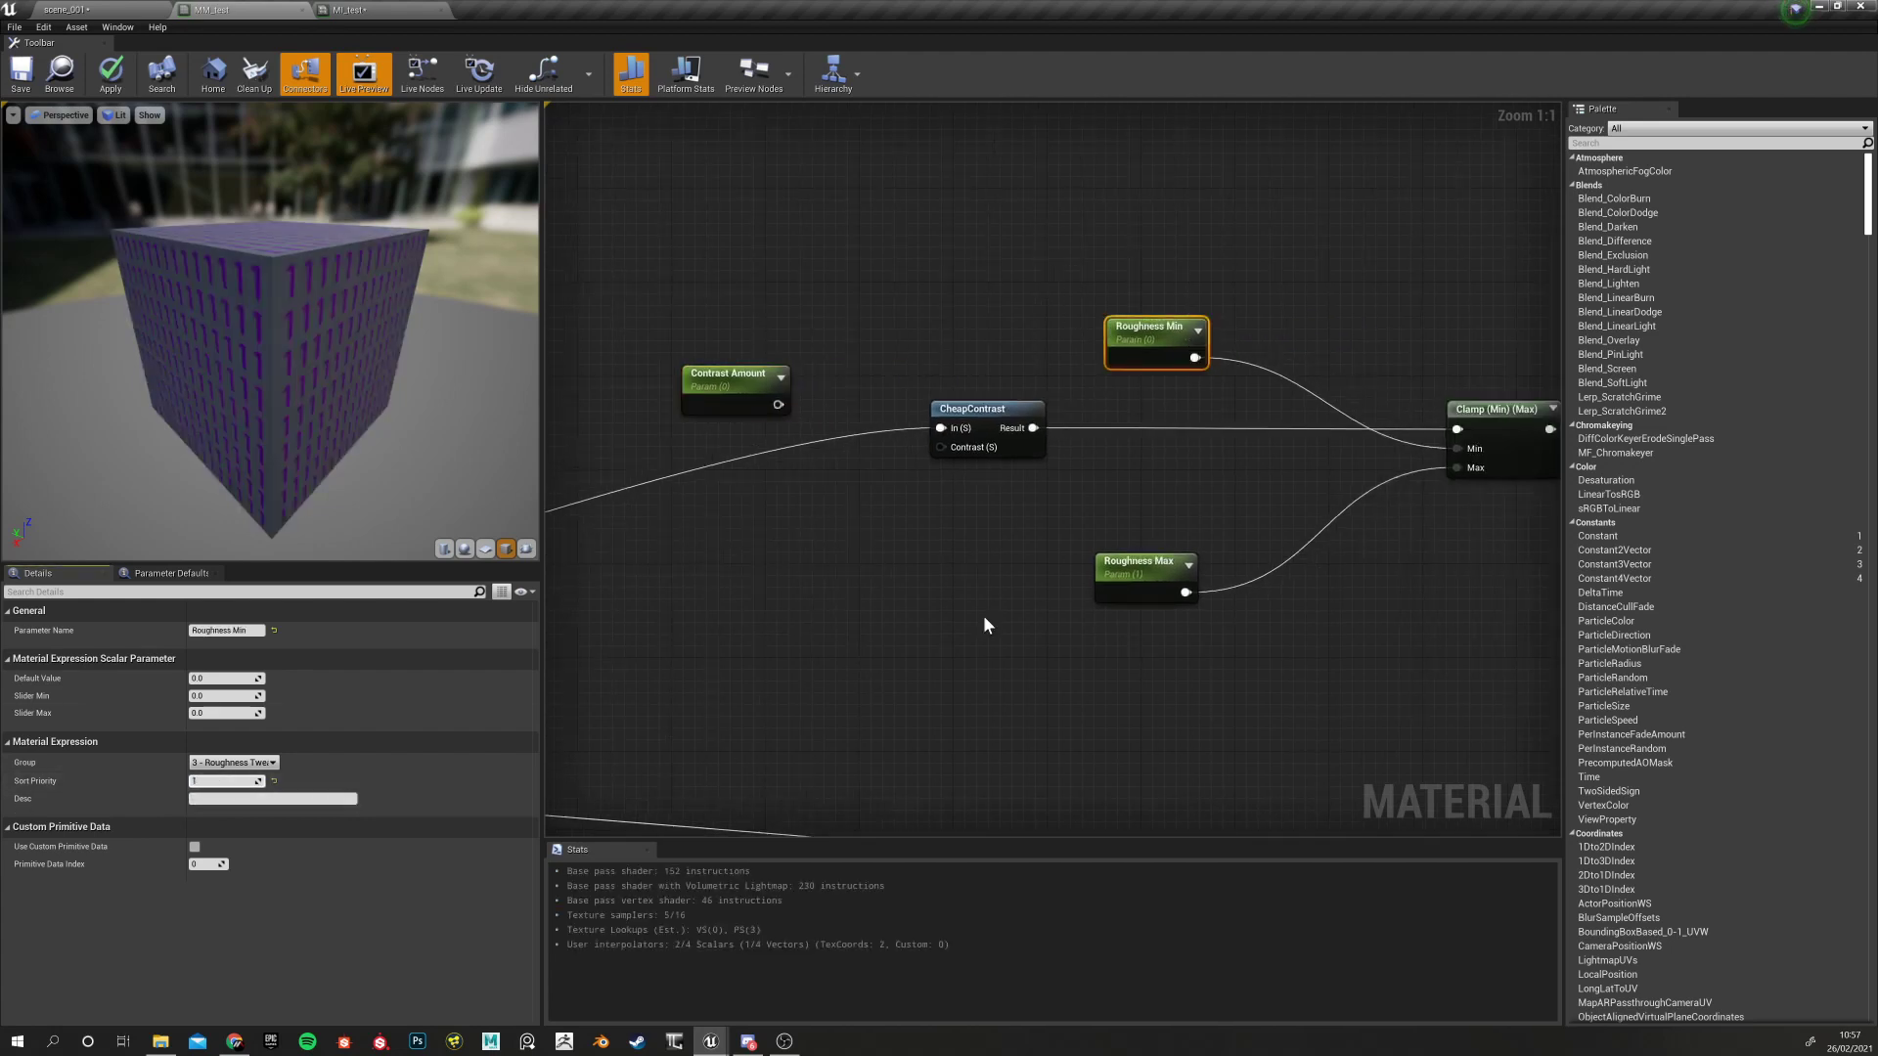
left_click(1137, 584)
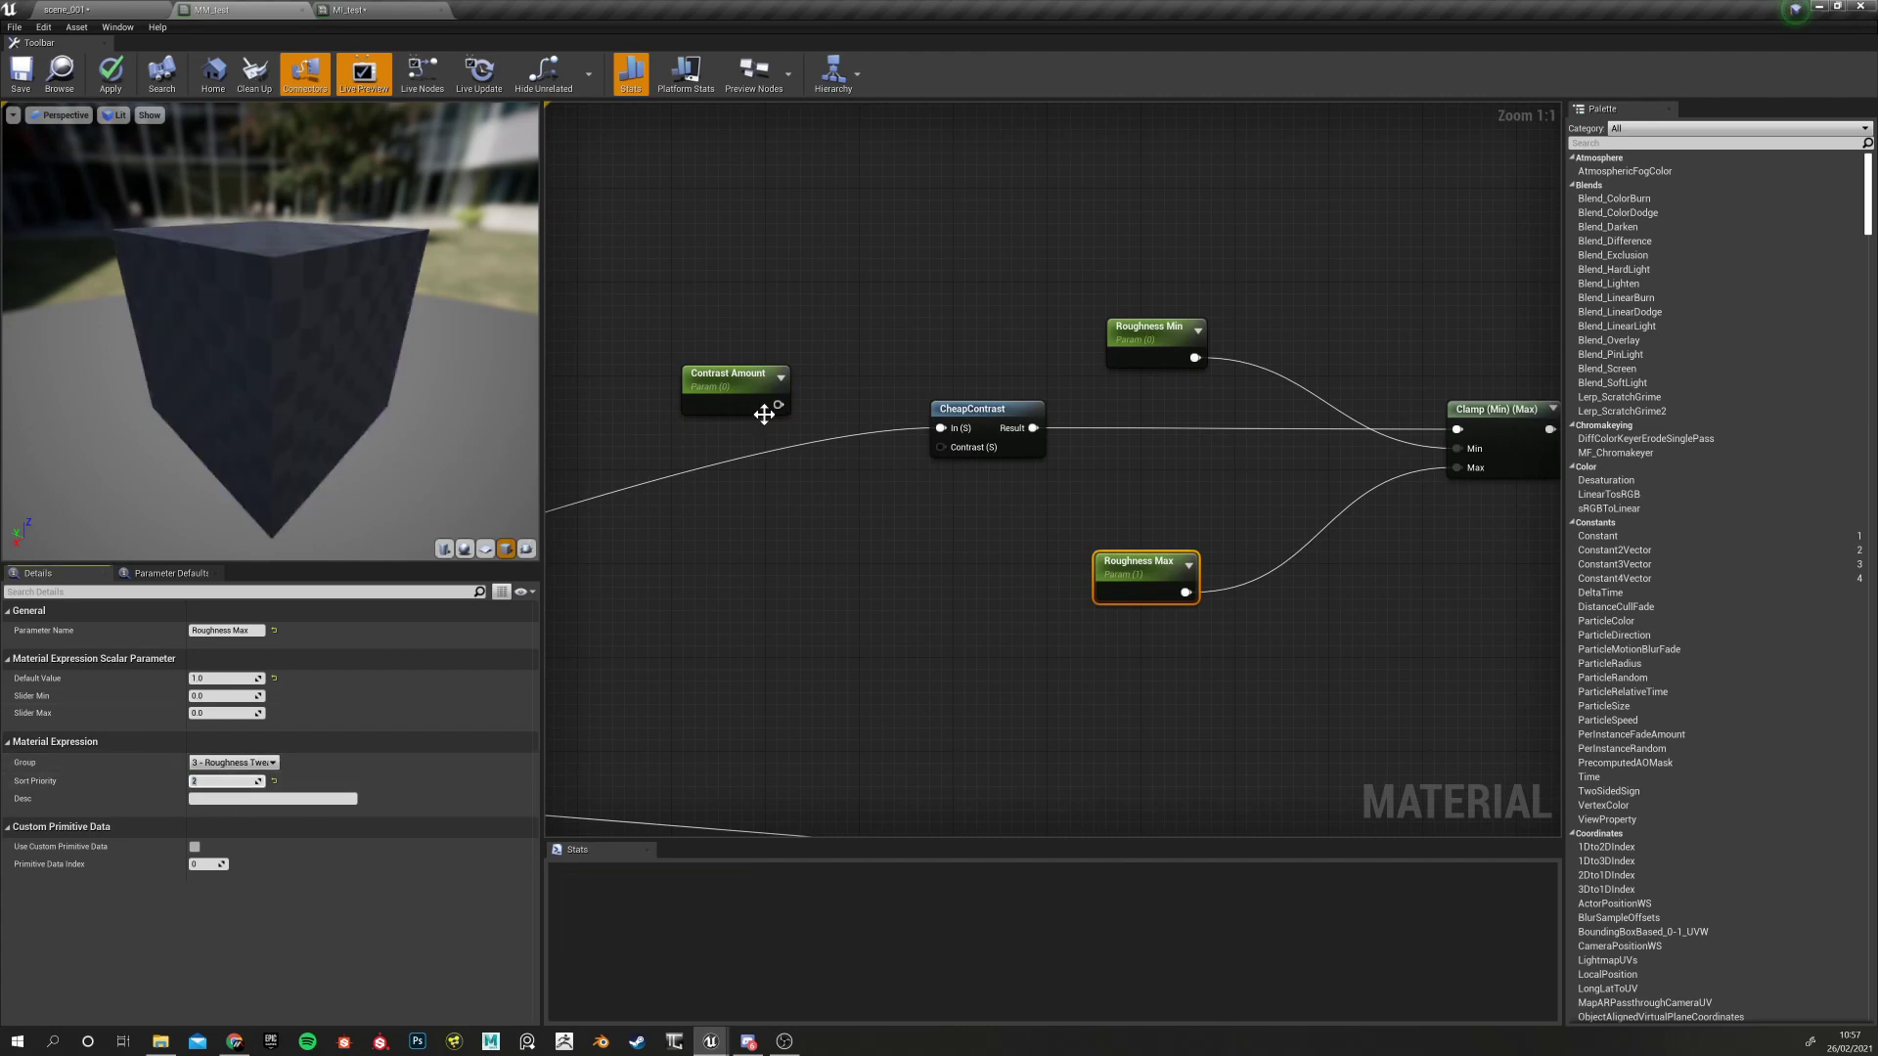
left_click_drag(777, 405, 942, 447)
right_click_drag(947, 467, 865, 484)
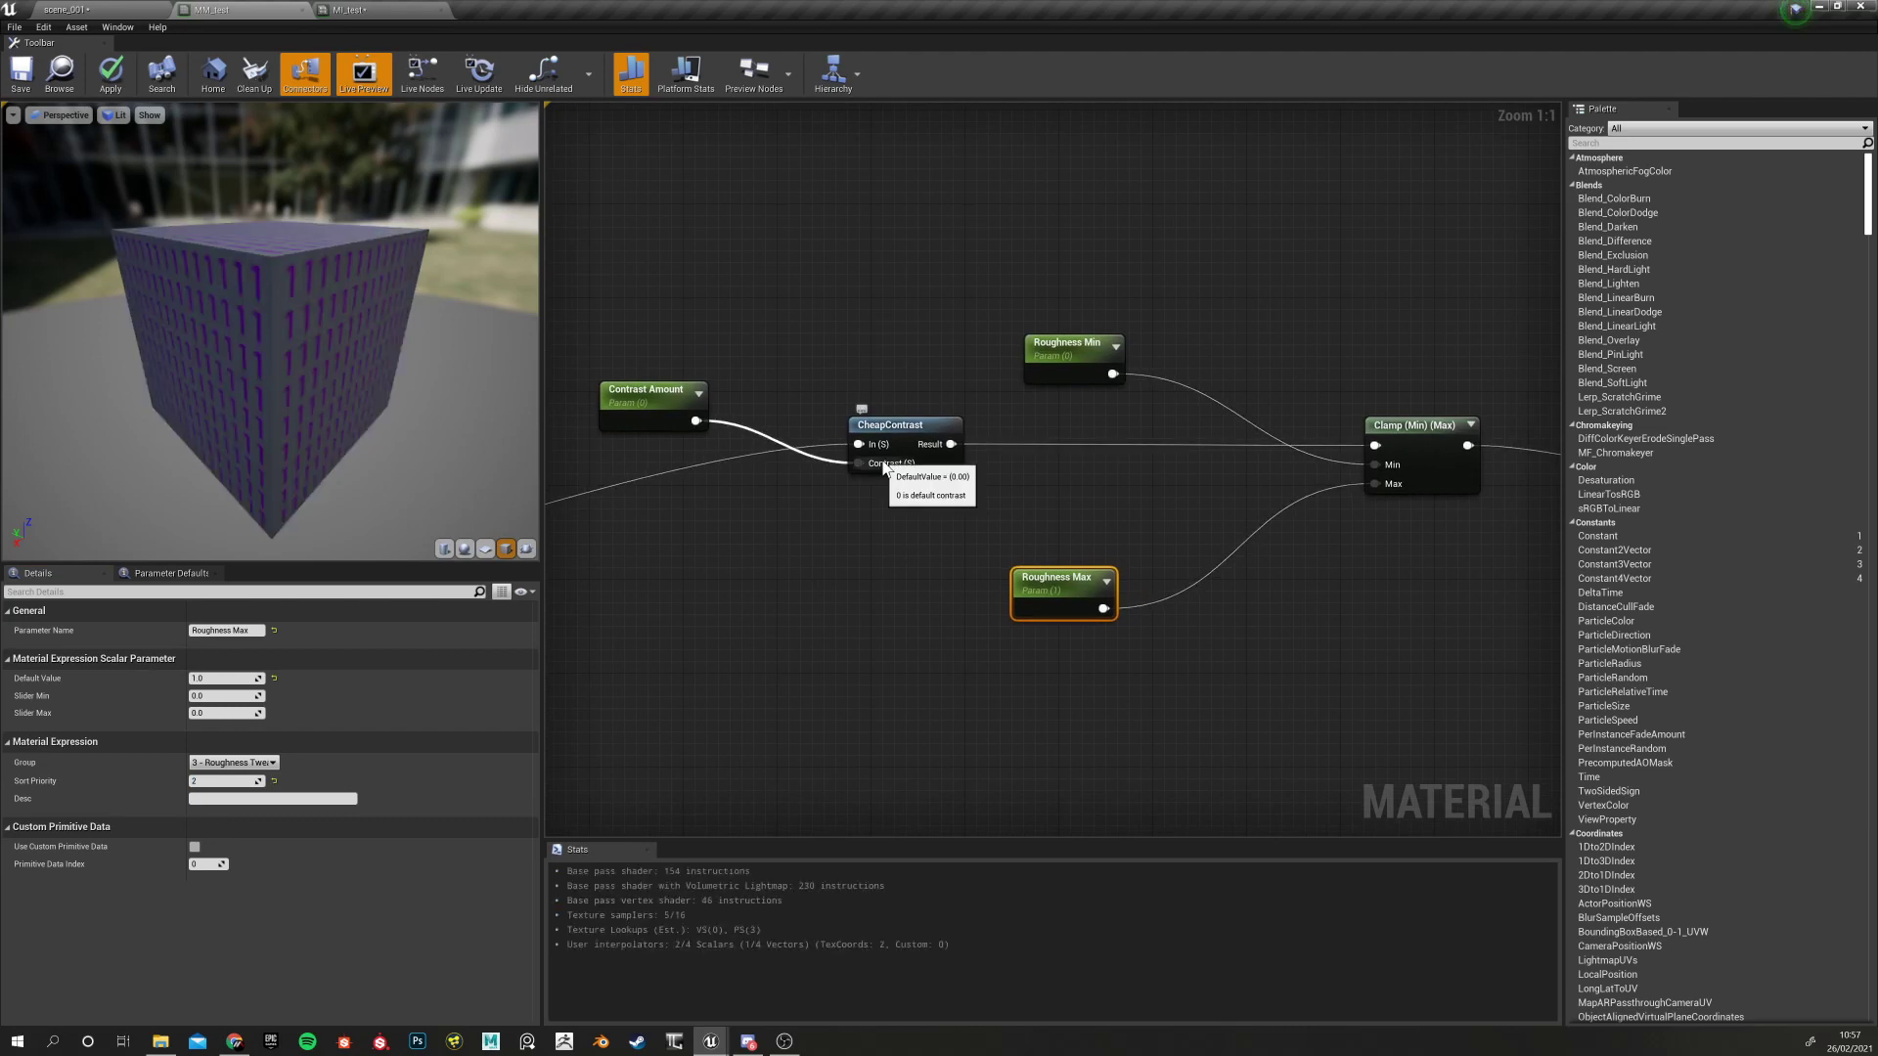
Select Contrast Amount and zoom out to frame the Clamp node and whole graph
left_click(675, 411)
right_click_drag(1114, 333, 944, 355)
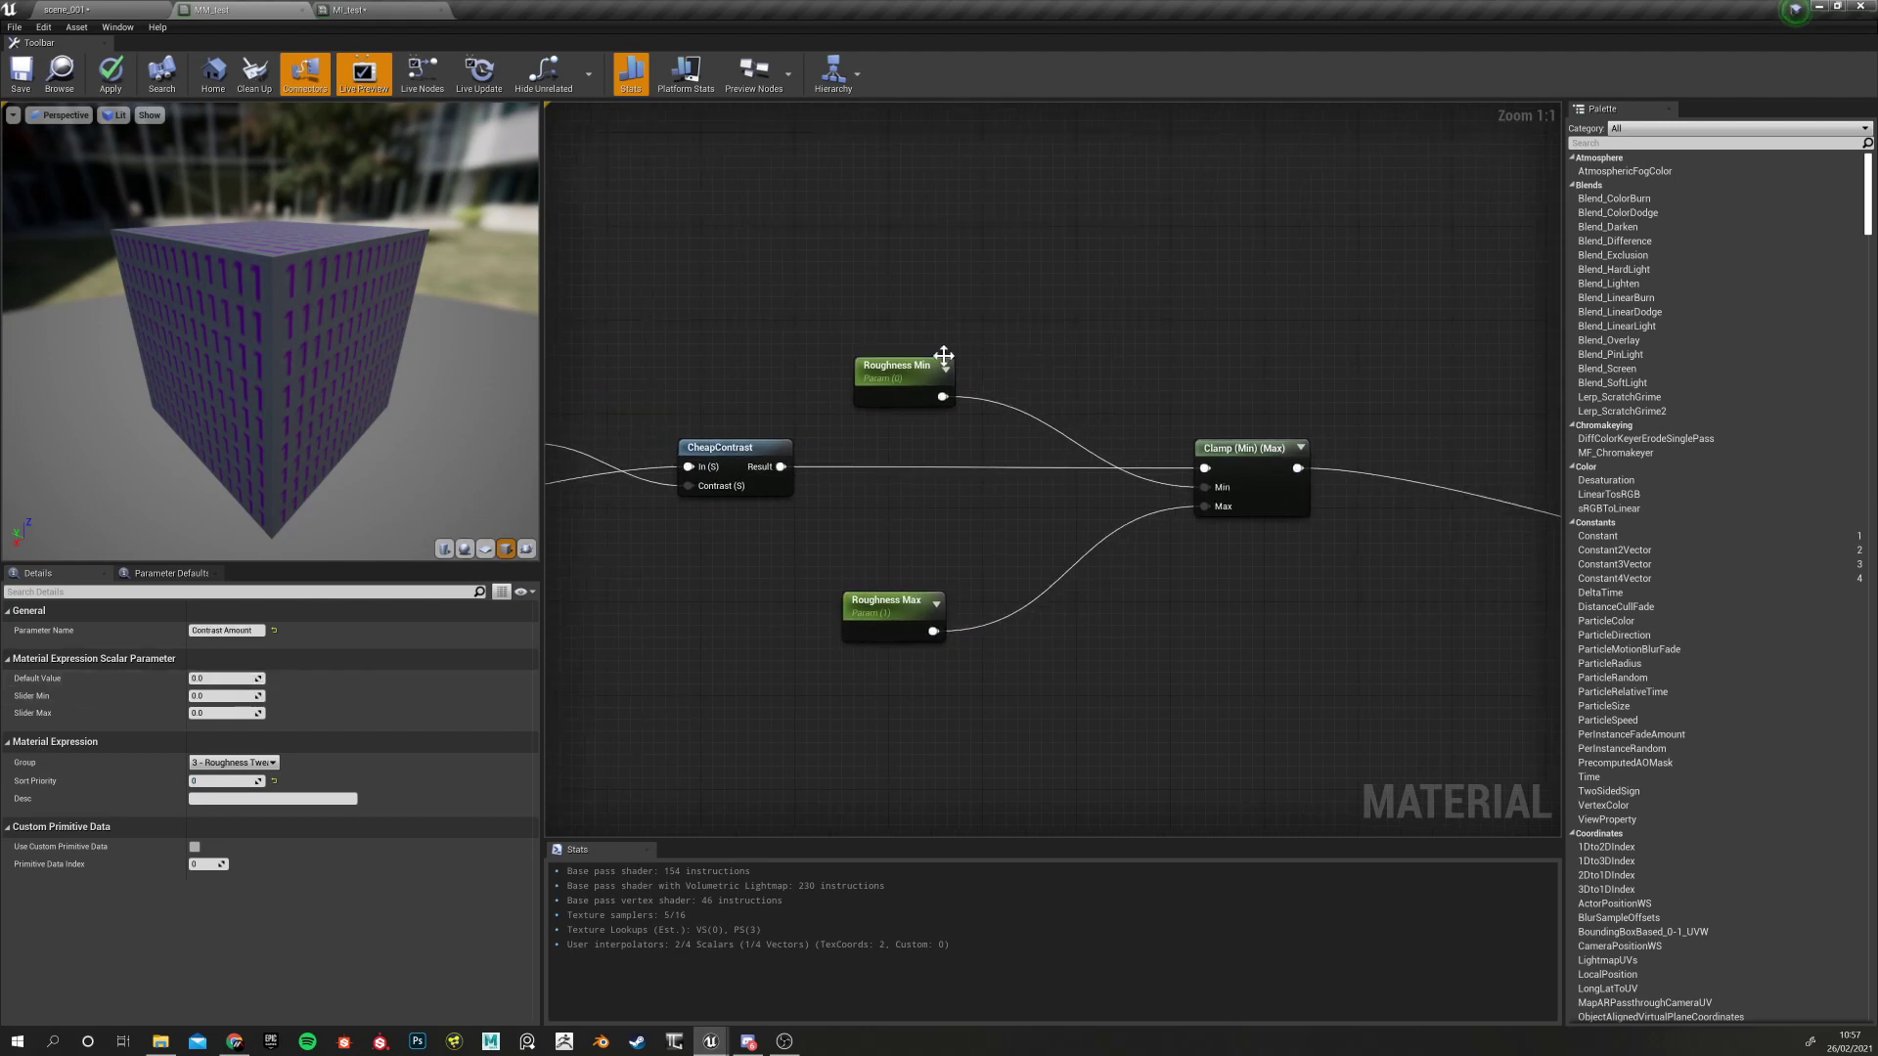
right_click_drag(693, 389, 867, 401)
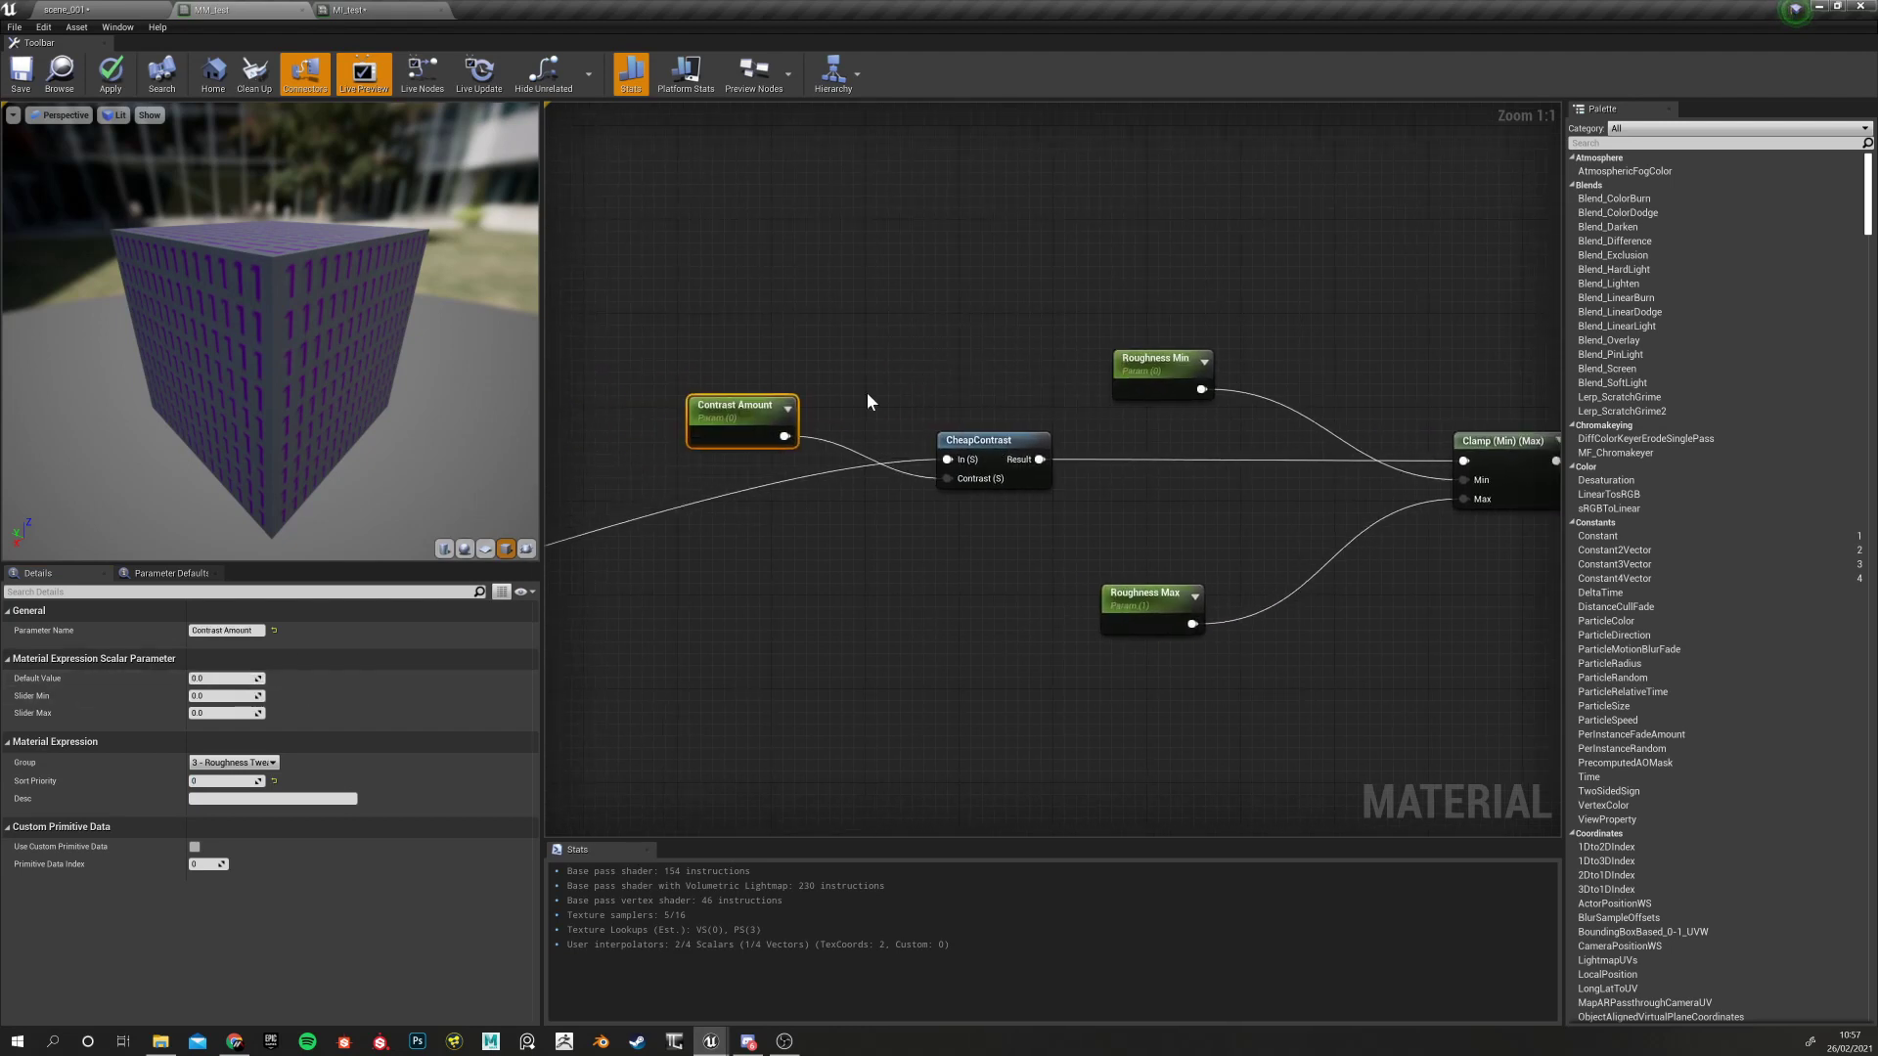
right_click_drag(840, 479, 555, 484)
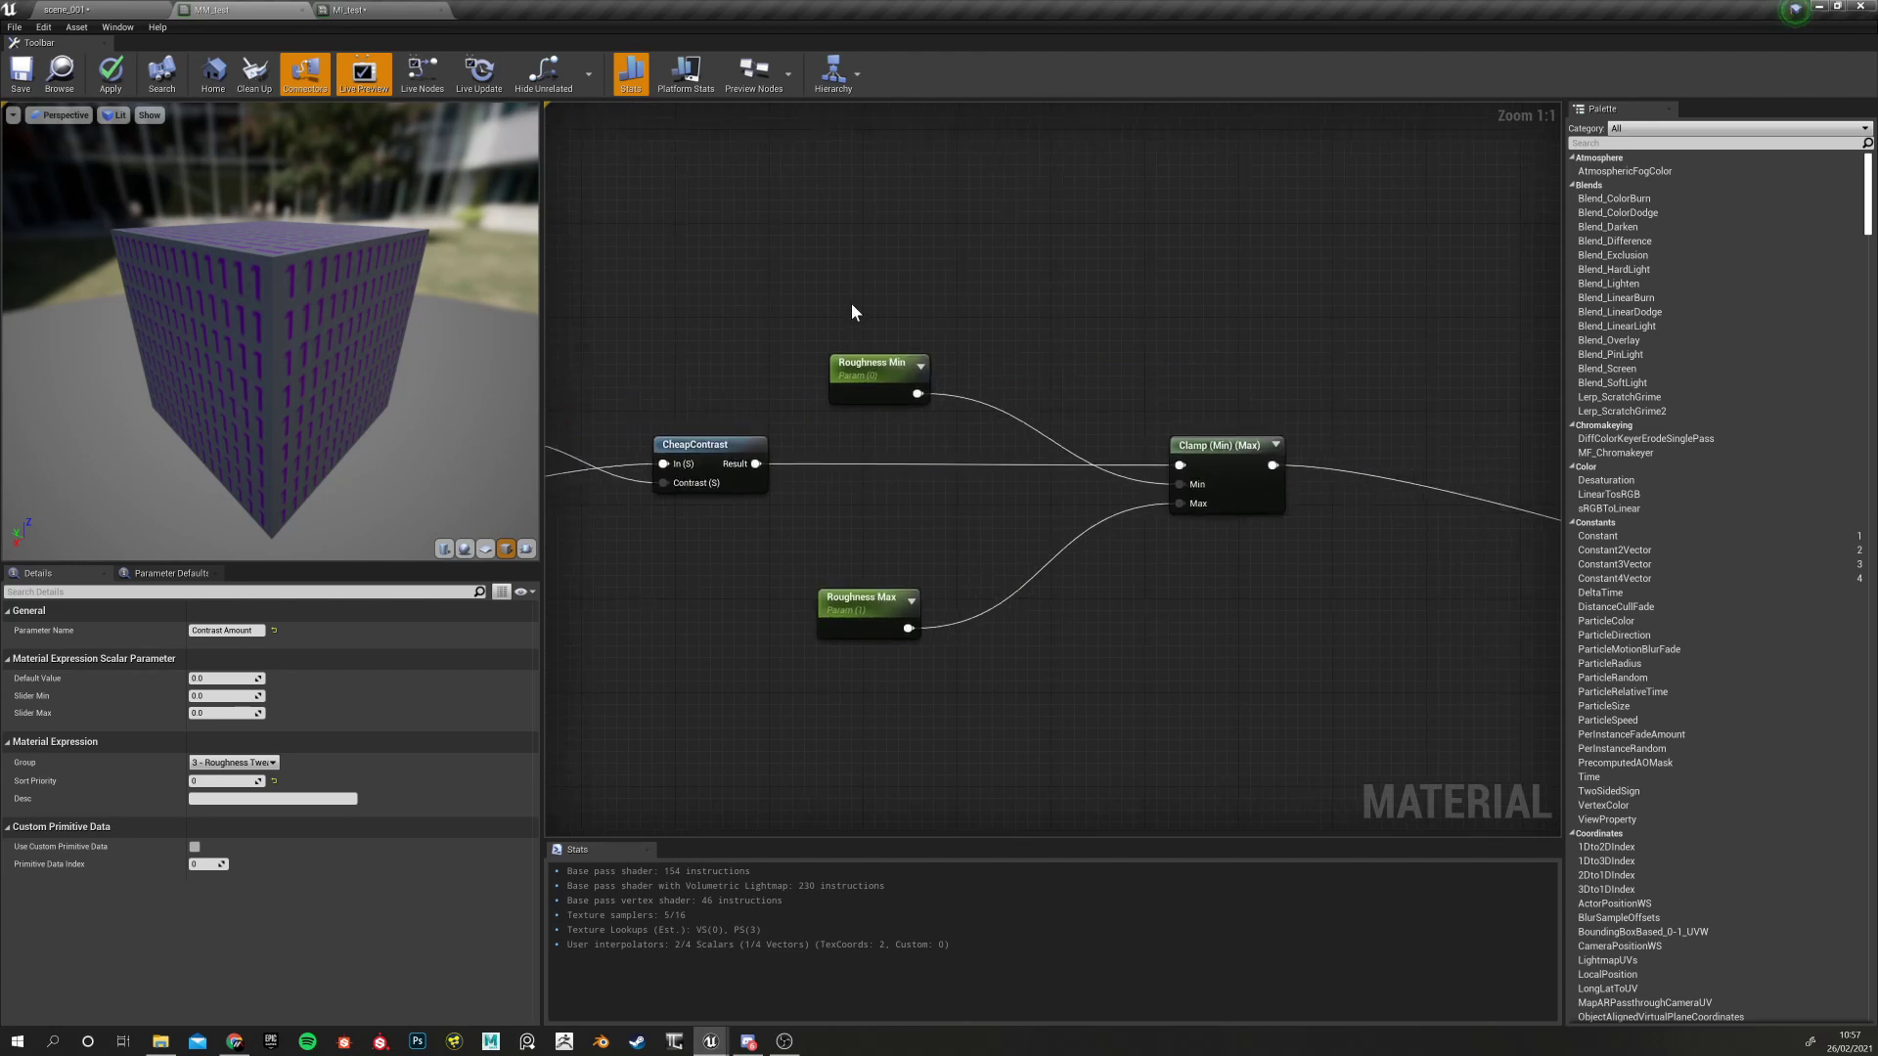
right_click_drag(888, 448, 819, 449)
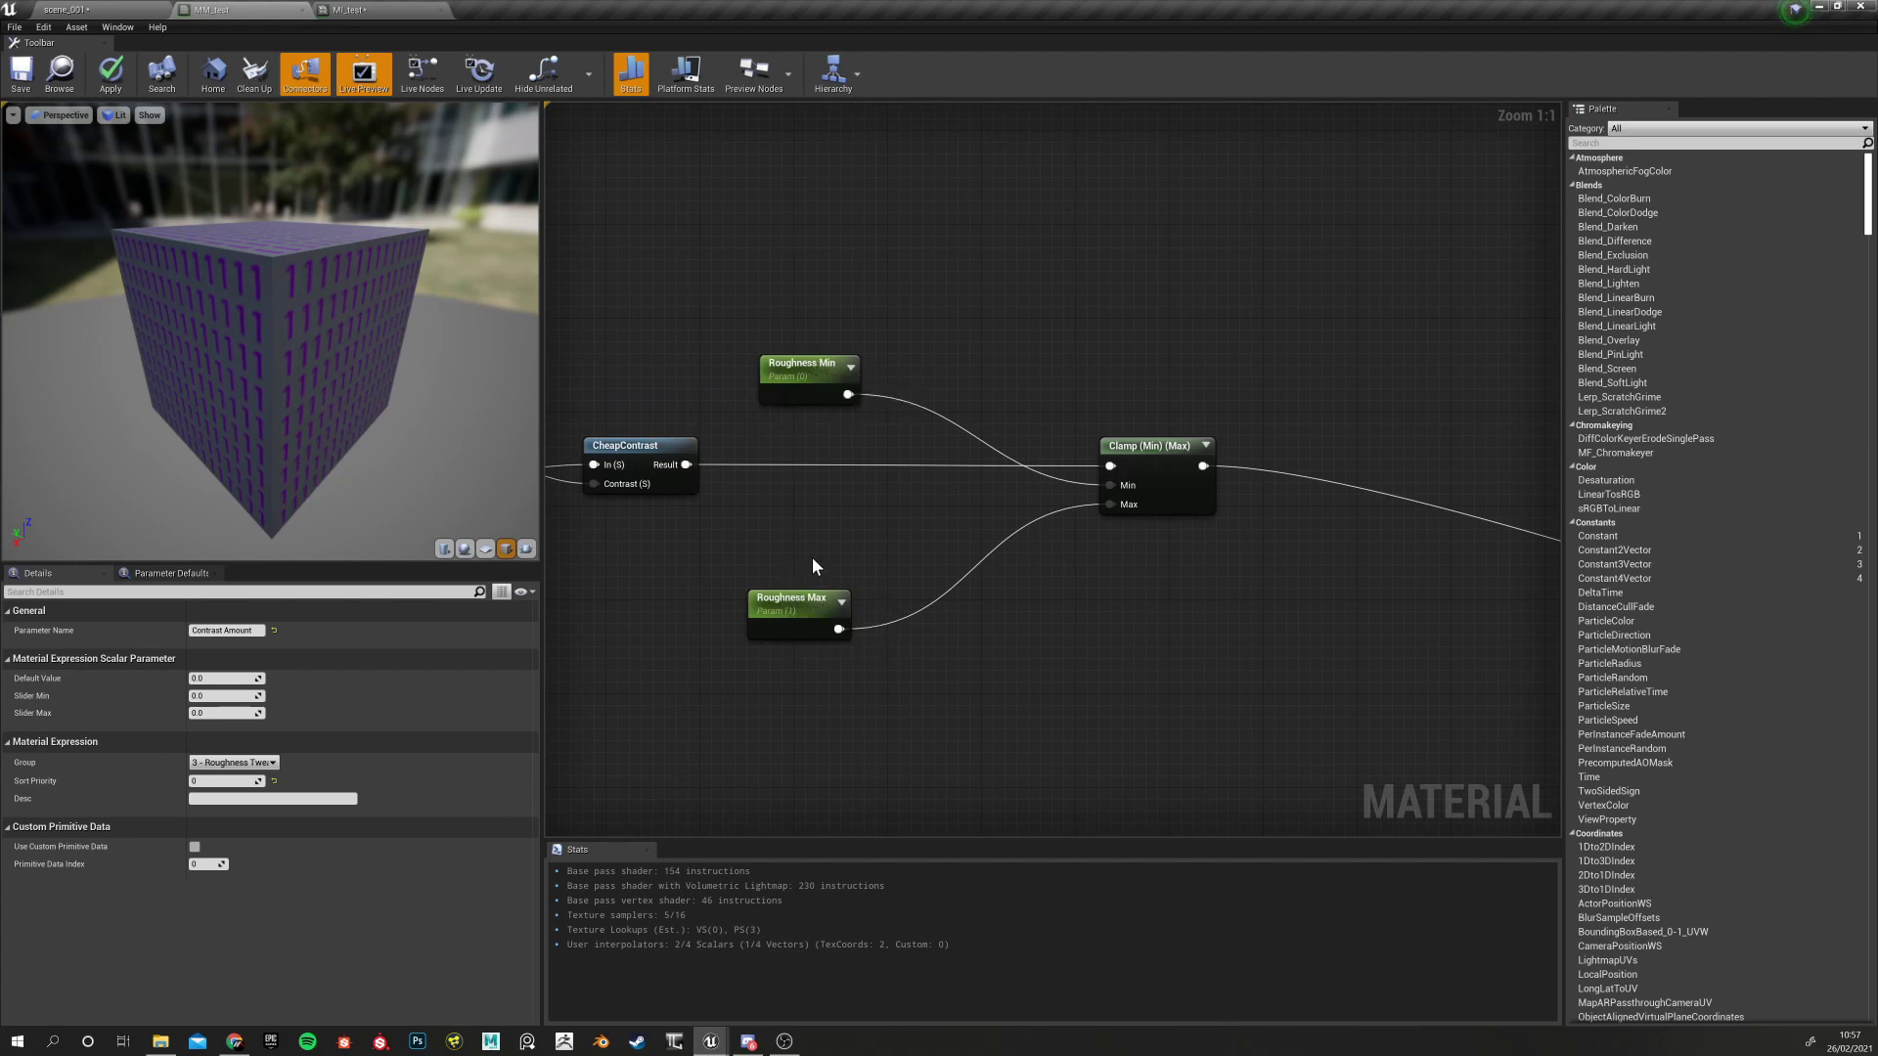
right_click_drag(812, 558, 917, 571)
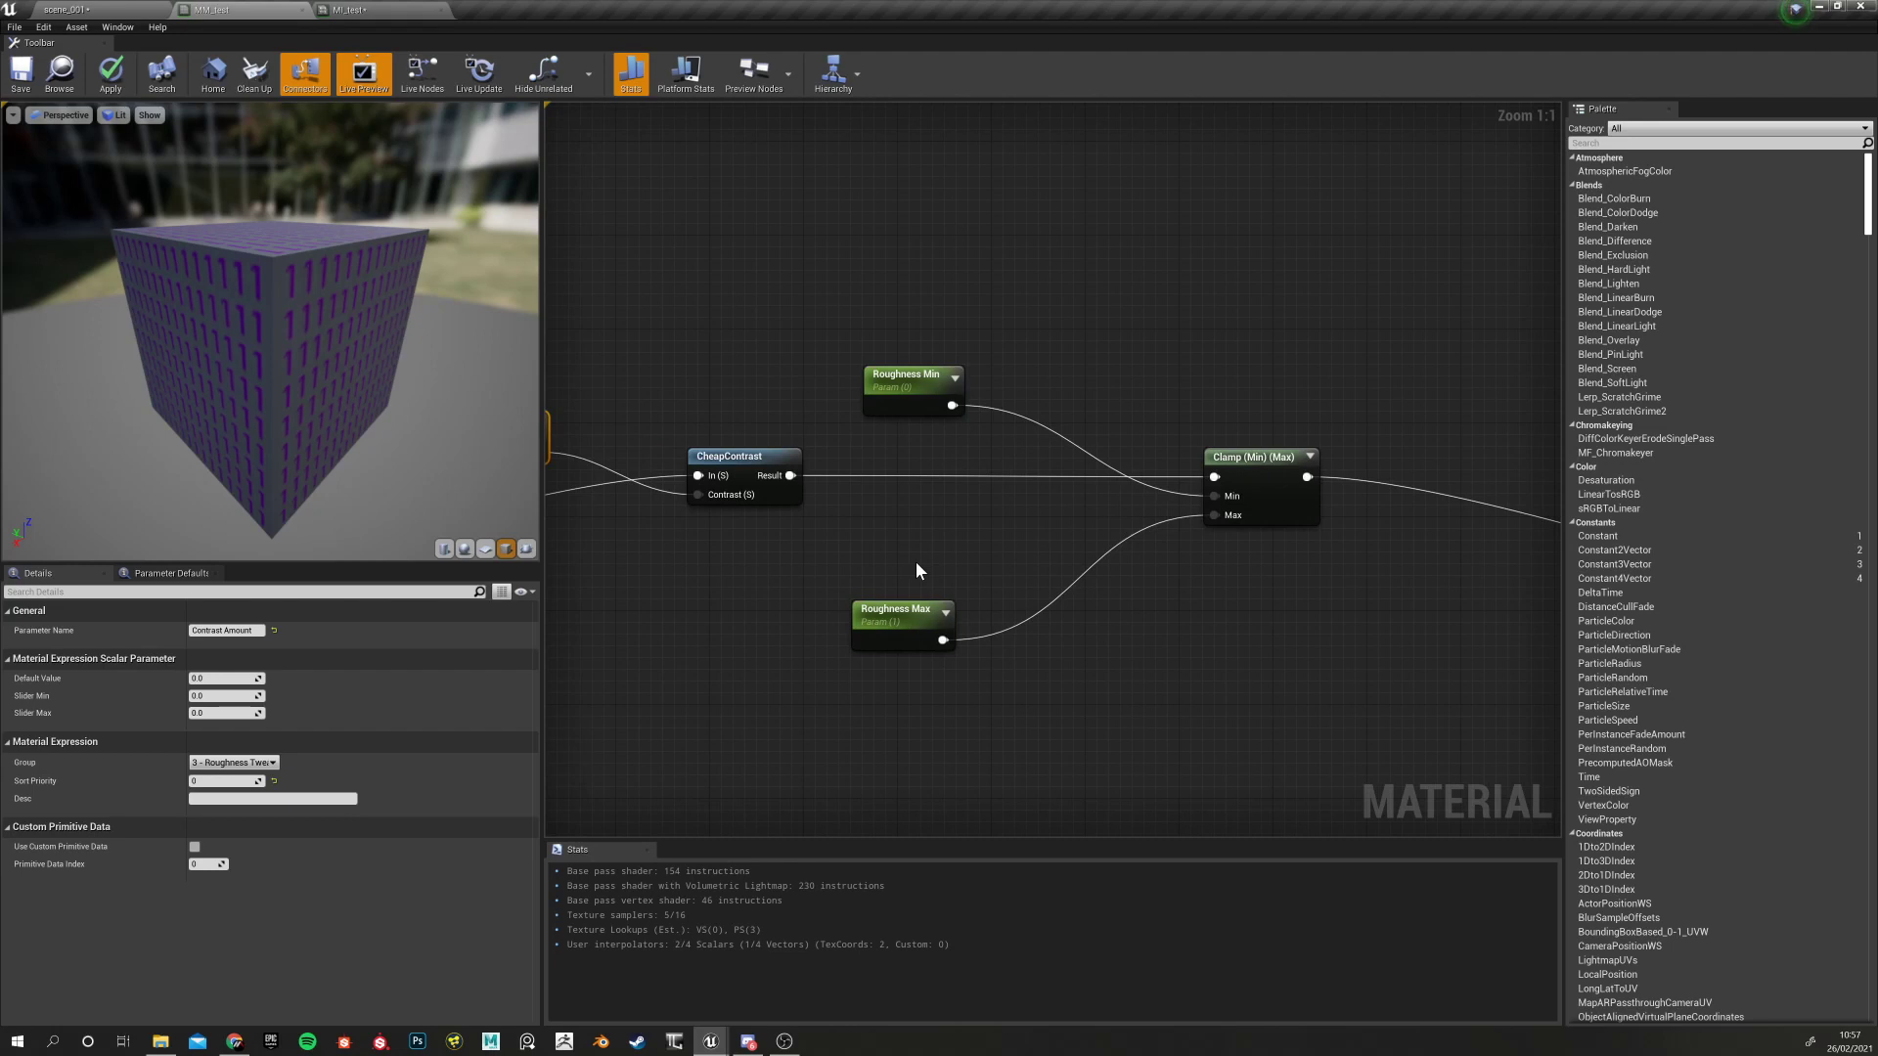
scroll(971, 531, "down", 5)
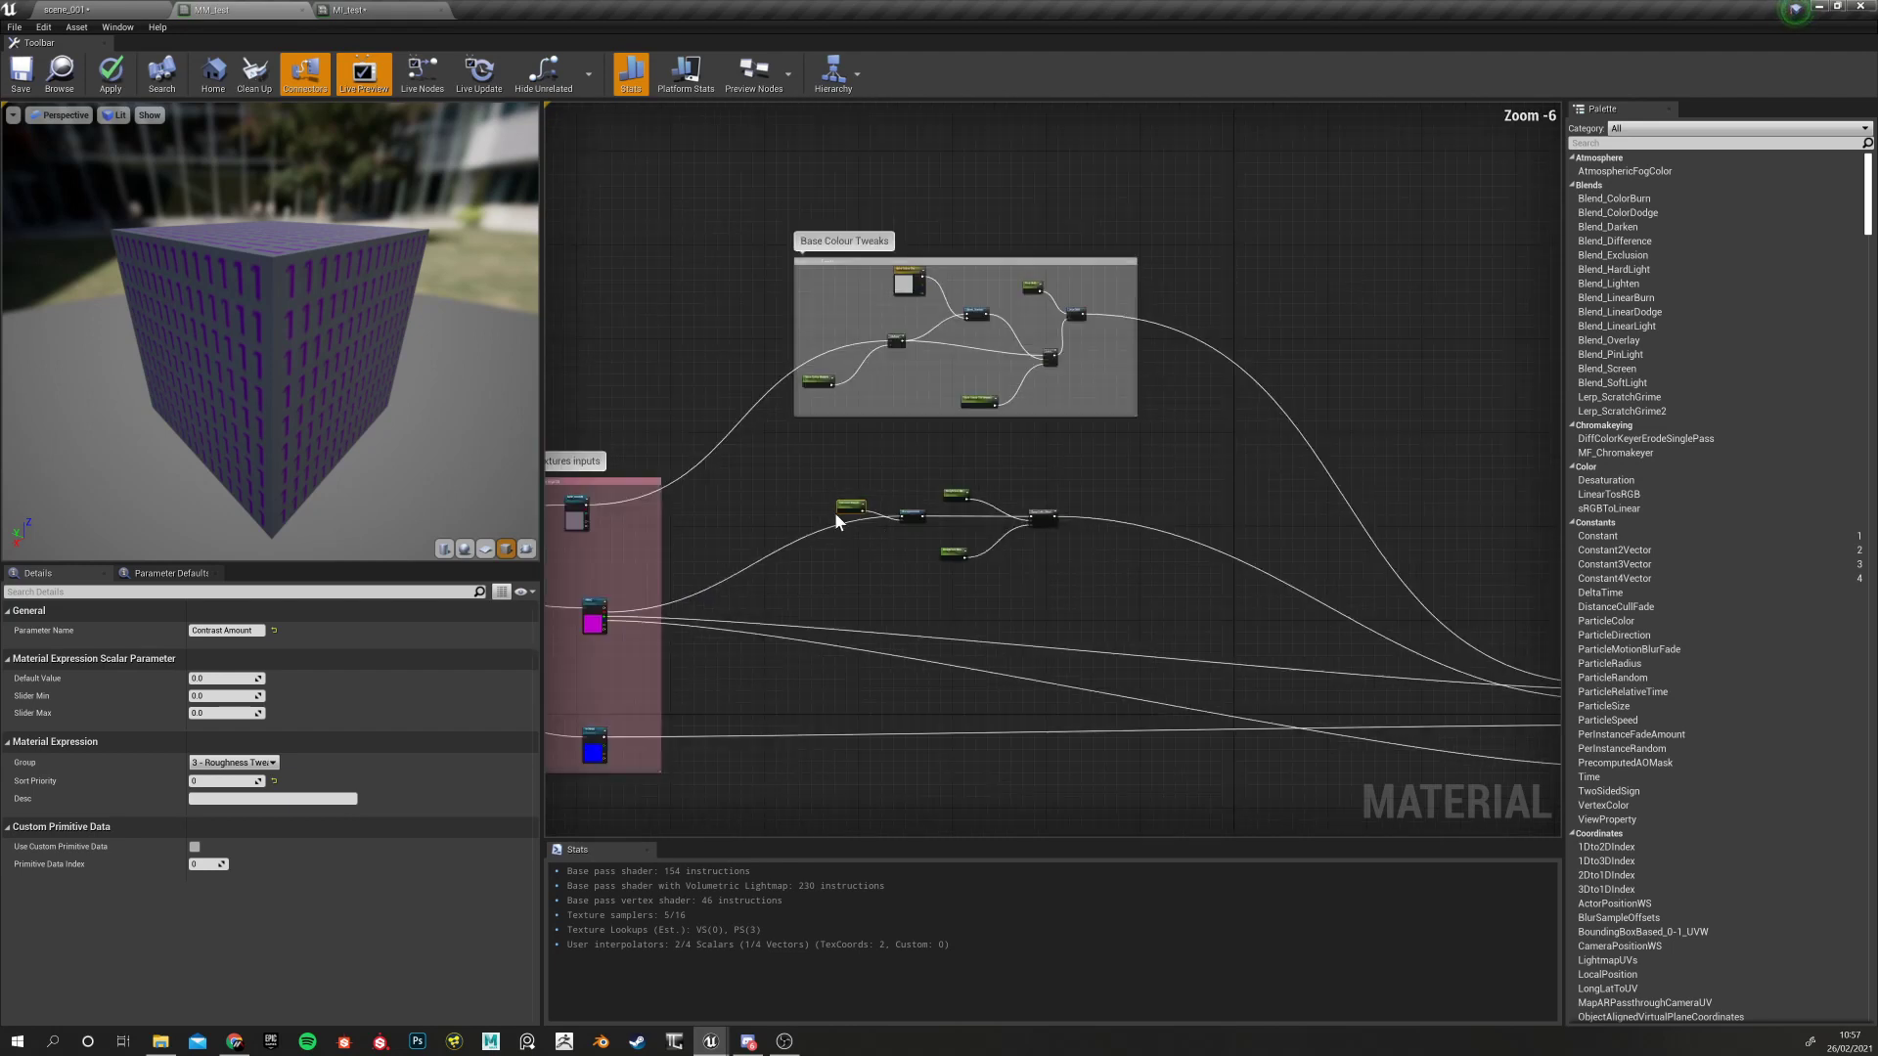
right_click_drag(794, 448, 742, 427)
Box-select the five roughness tweak nodes and apply the material changes
left_click_drag(691, 372, 1345, 680)
left_click(770, 342)
left_click_drag(771, 343, 1181, 629)
left_click(721, 434)
left_click_drag(721, 411, 1346, 655)
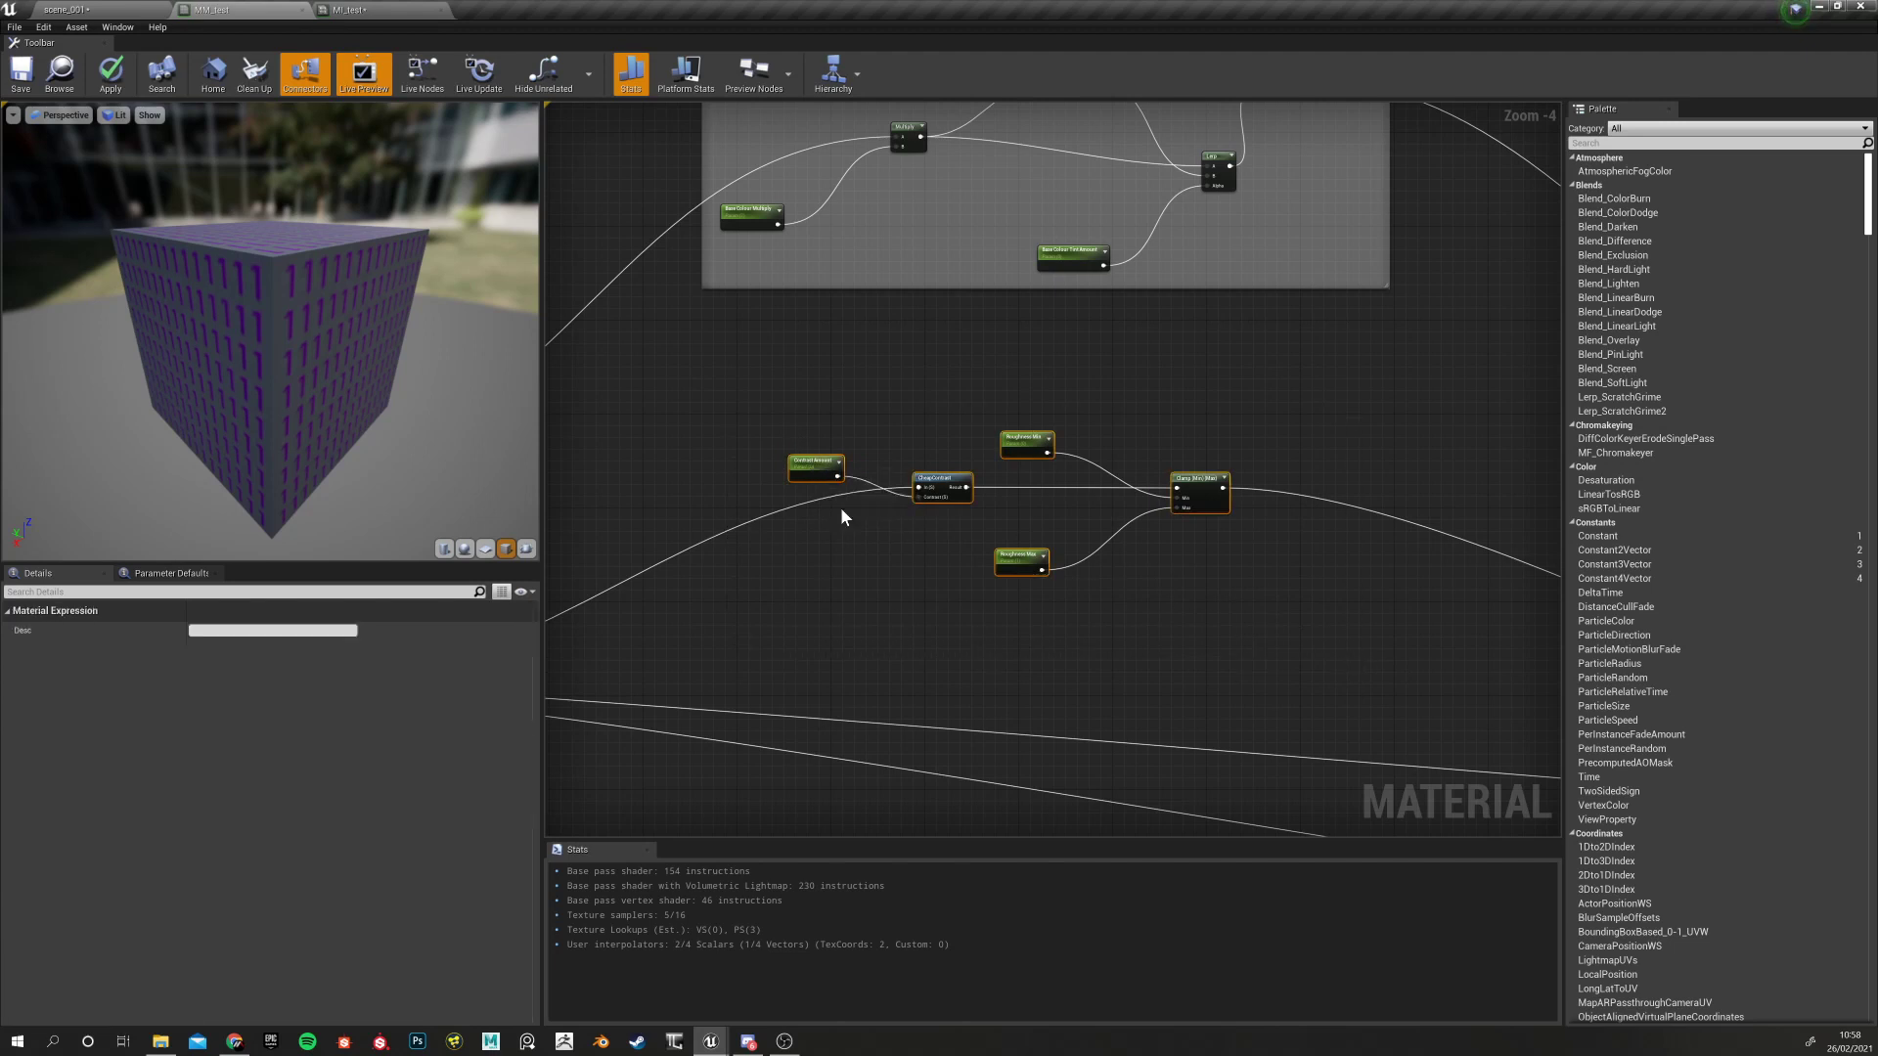
left_click_drag(750, 367, 928, 515)
right_click_drag(853, 569, 823, 550)
left_click_drag(713, 379, 1321, 603)
left_click(890, 426)
left_click_drag(758, 331, 1237, 613)
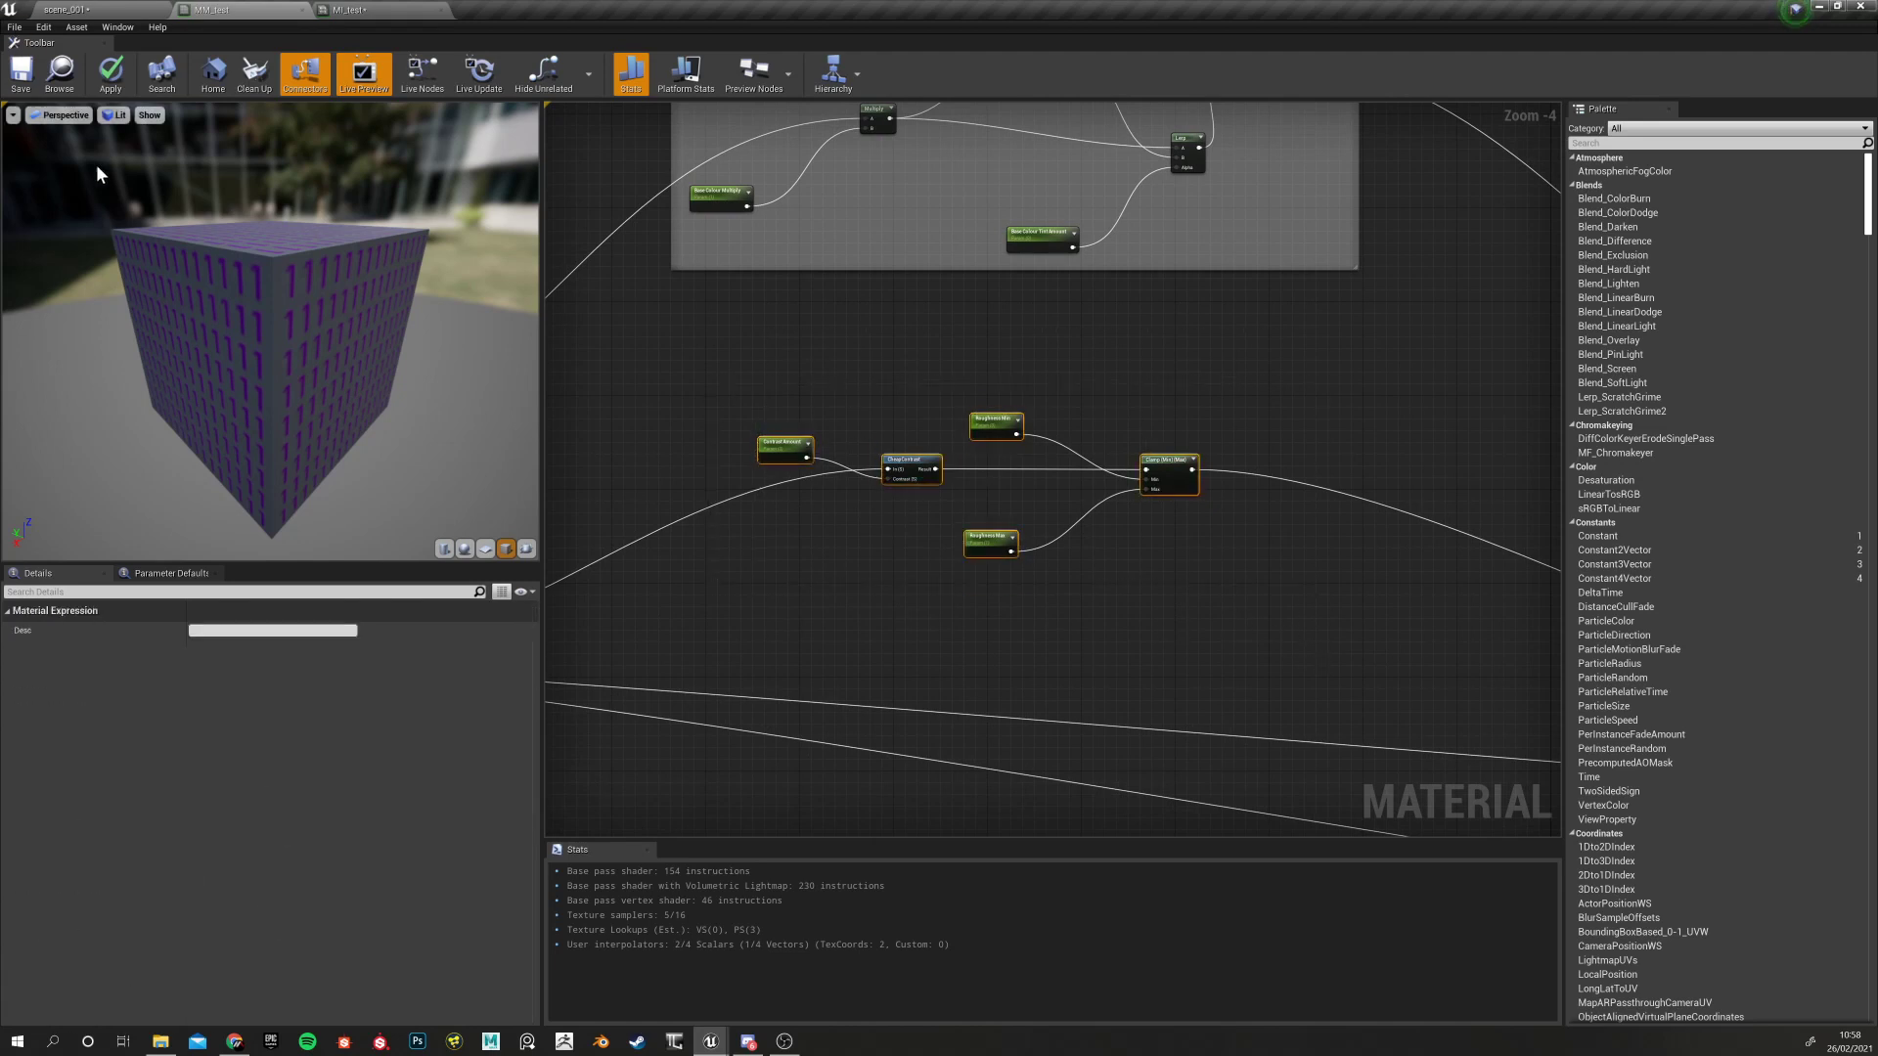
left_click(111, 76)
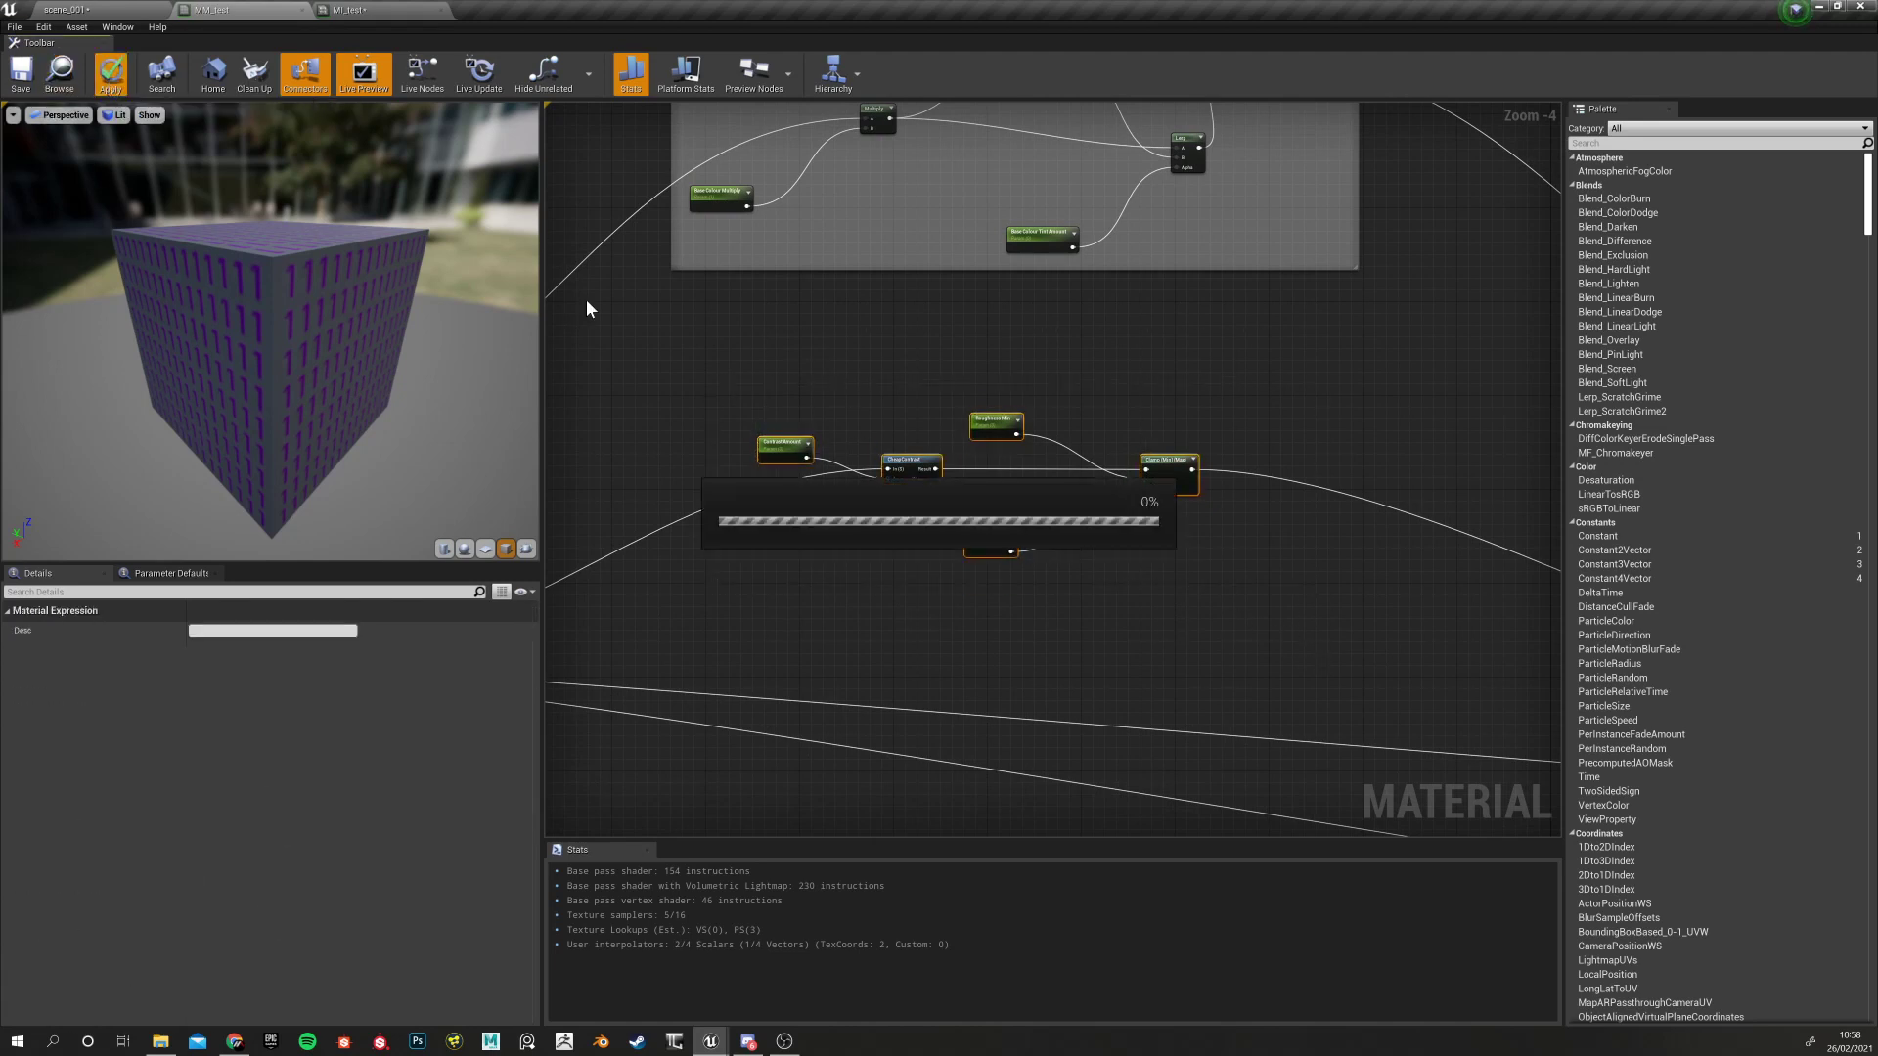
In MI_test, set the RMAO texture parameter to tortureArea_rails_RMAO
left_click(350, 10)
left_click_drag(219, 516, 347, 501)
scroll(219, 515, "up", 4)
left_click(1136, 311)
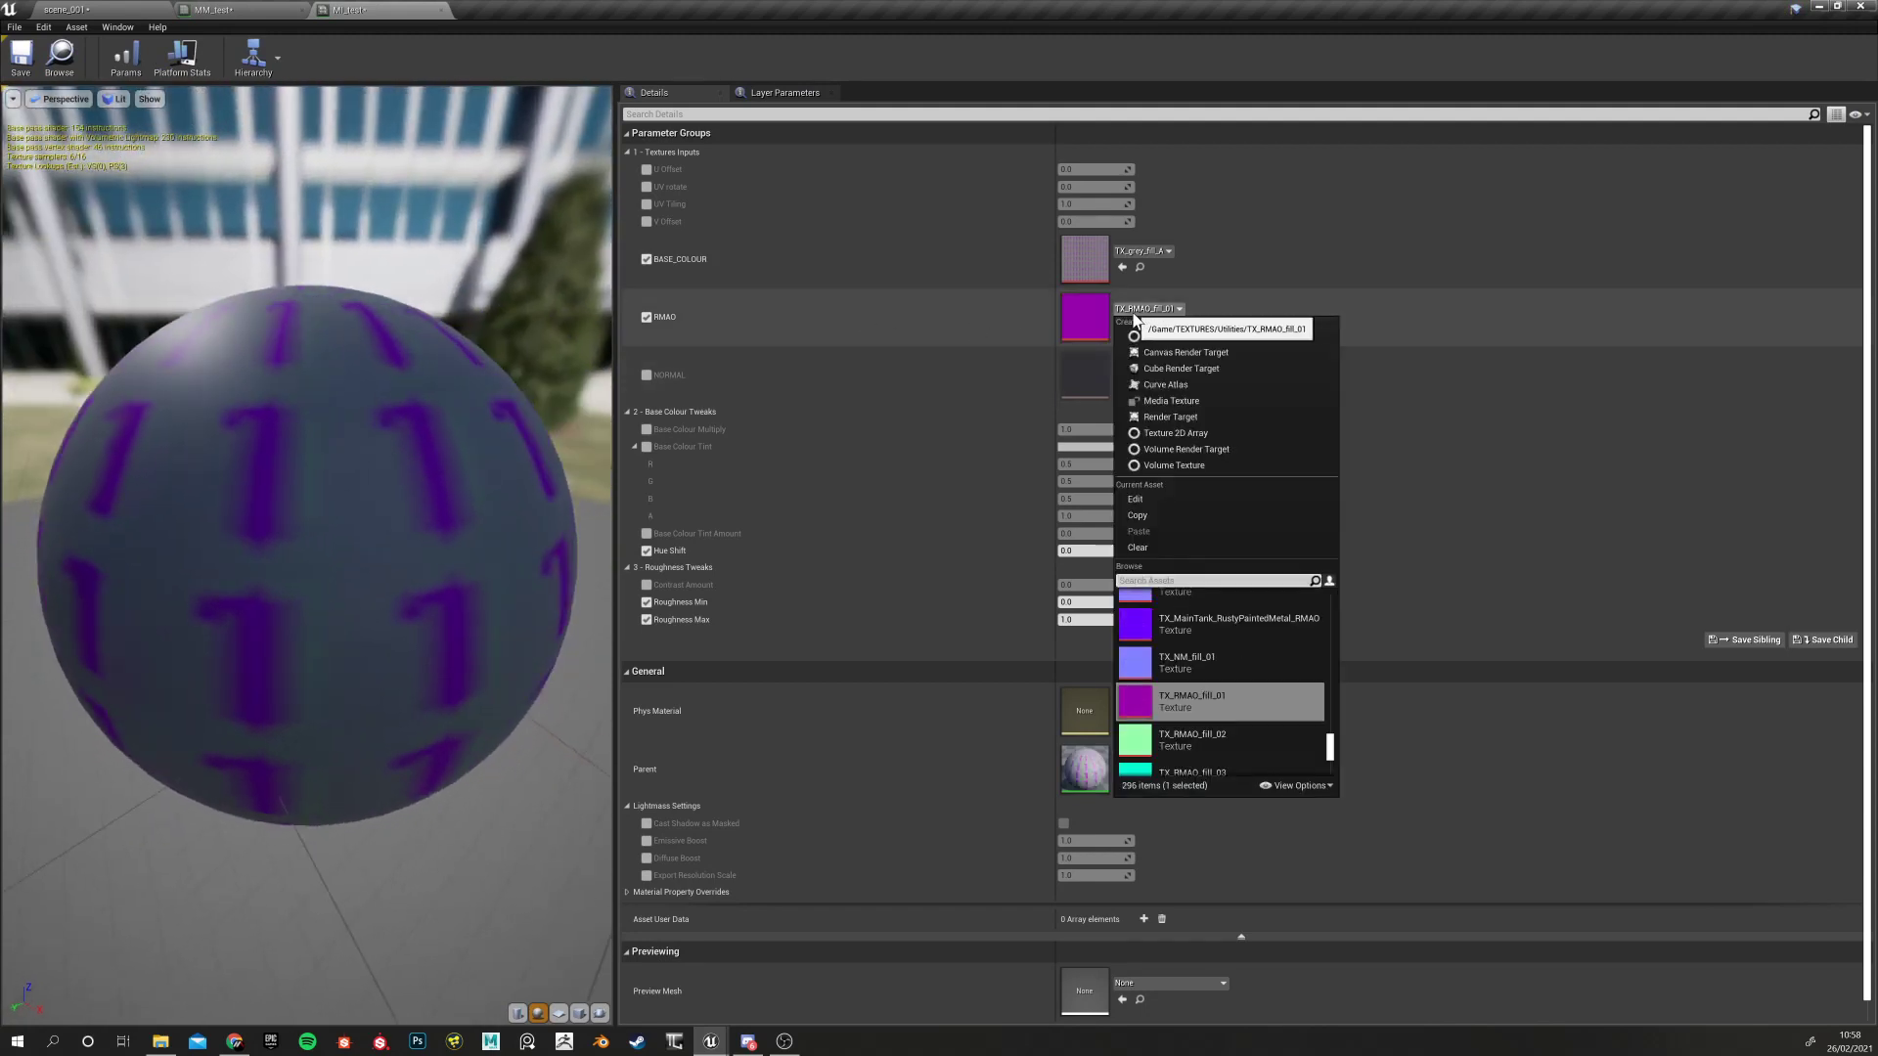
scroll(1233, 724, "up", 3)
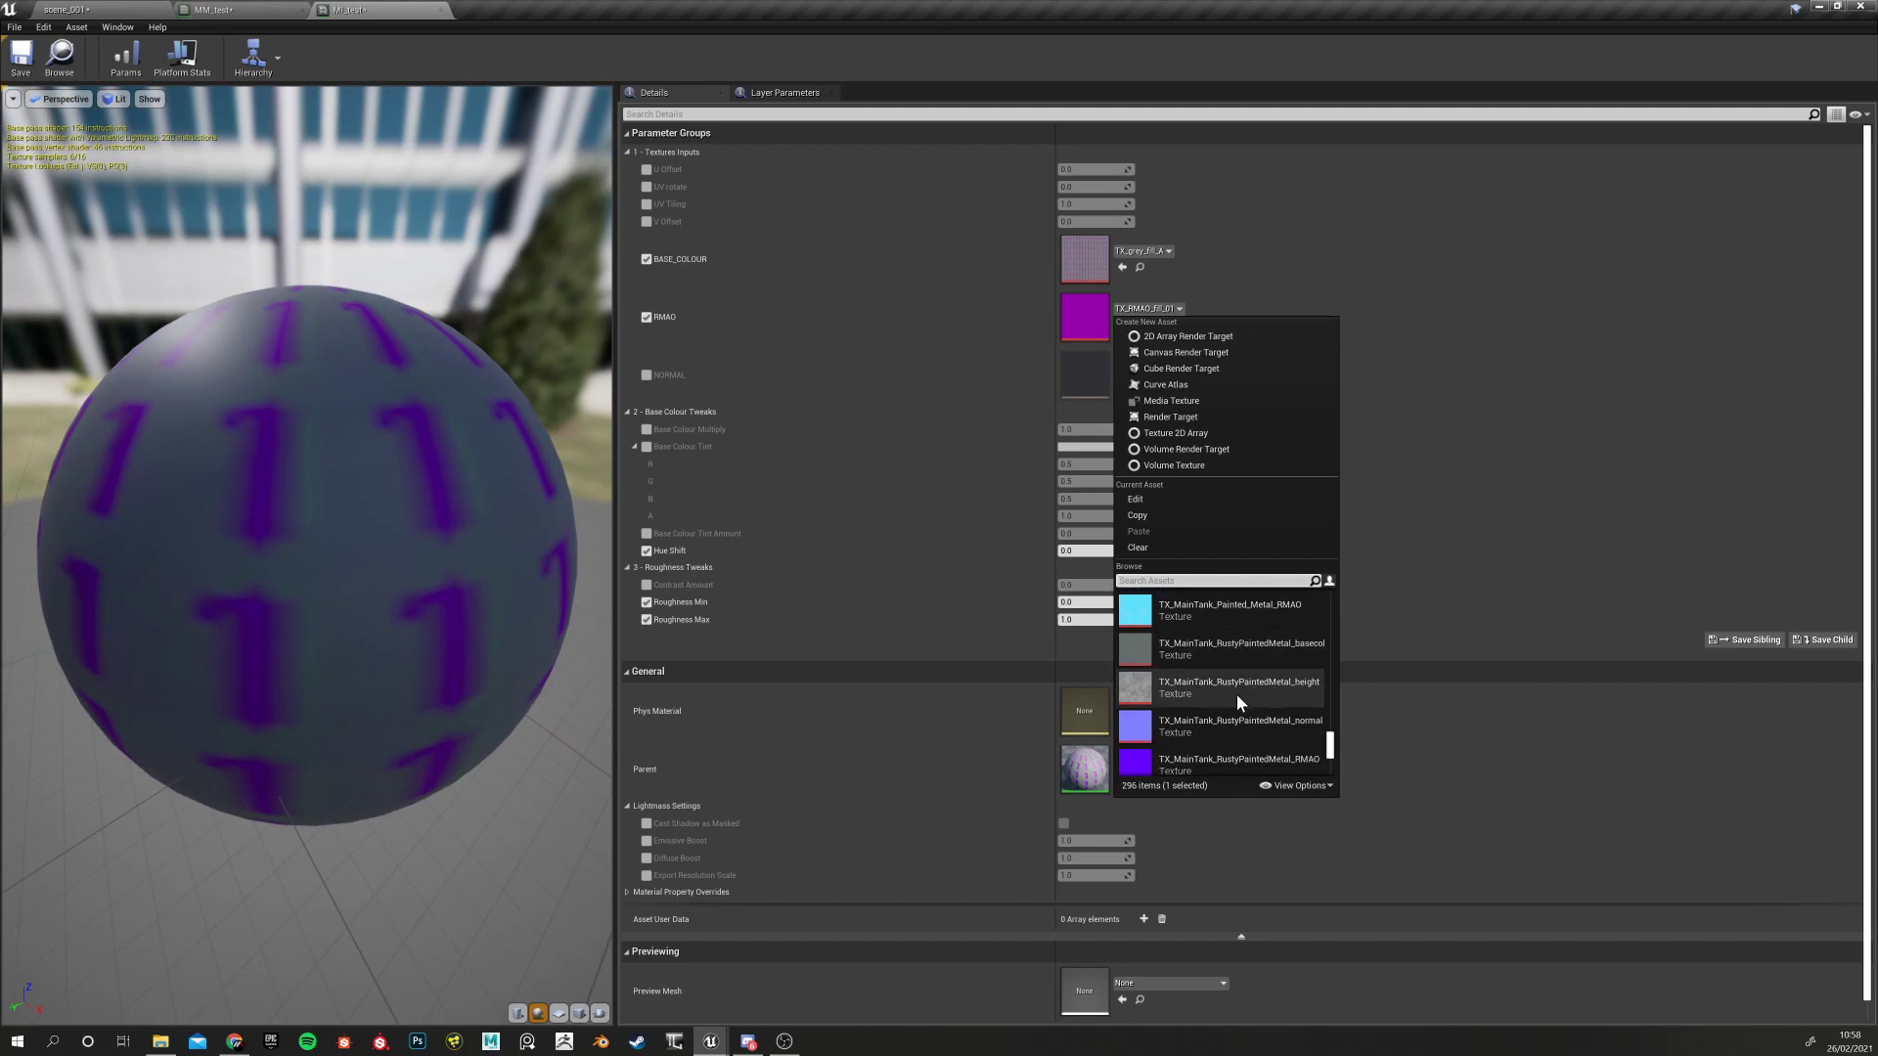
scroll(1266, 654, "up", 5)
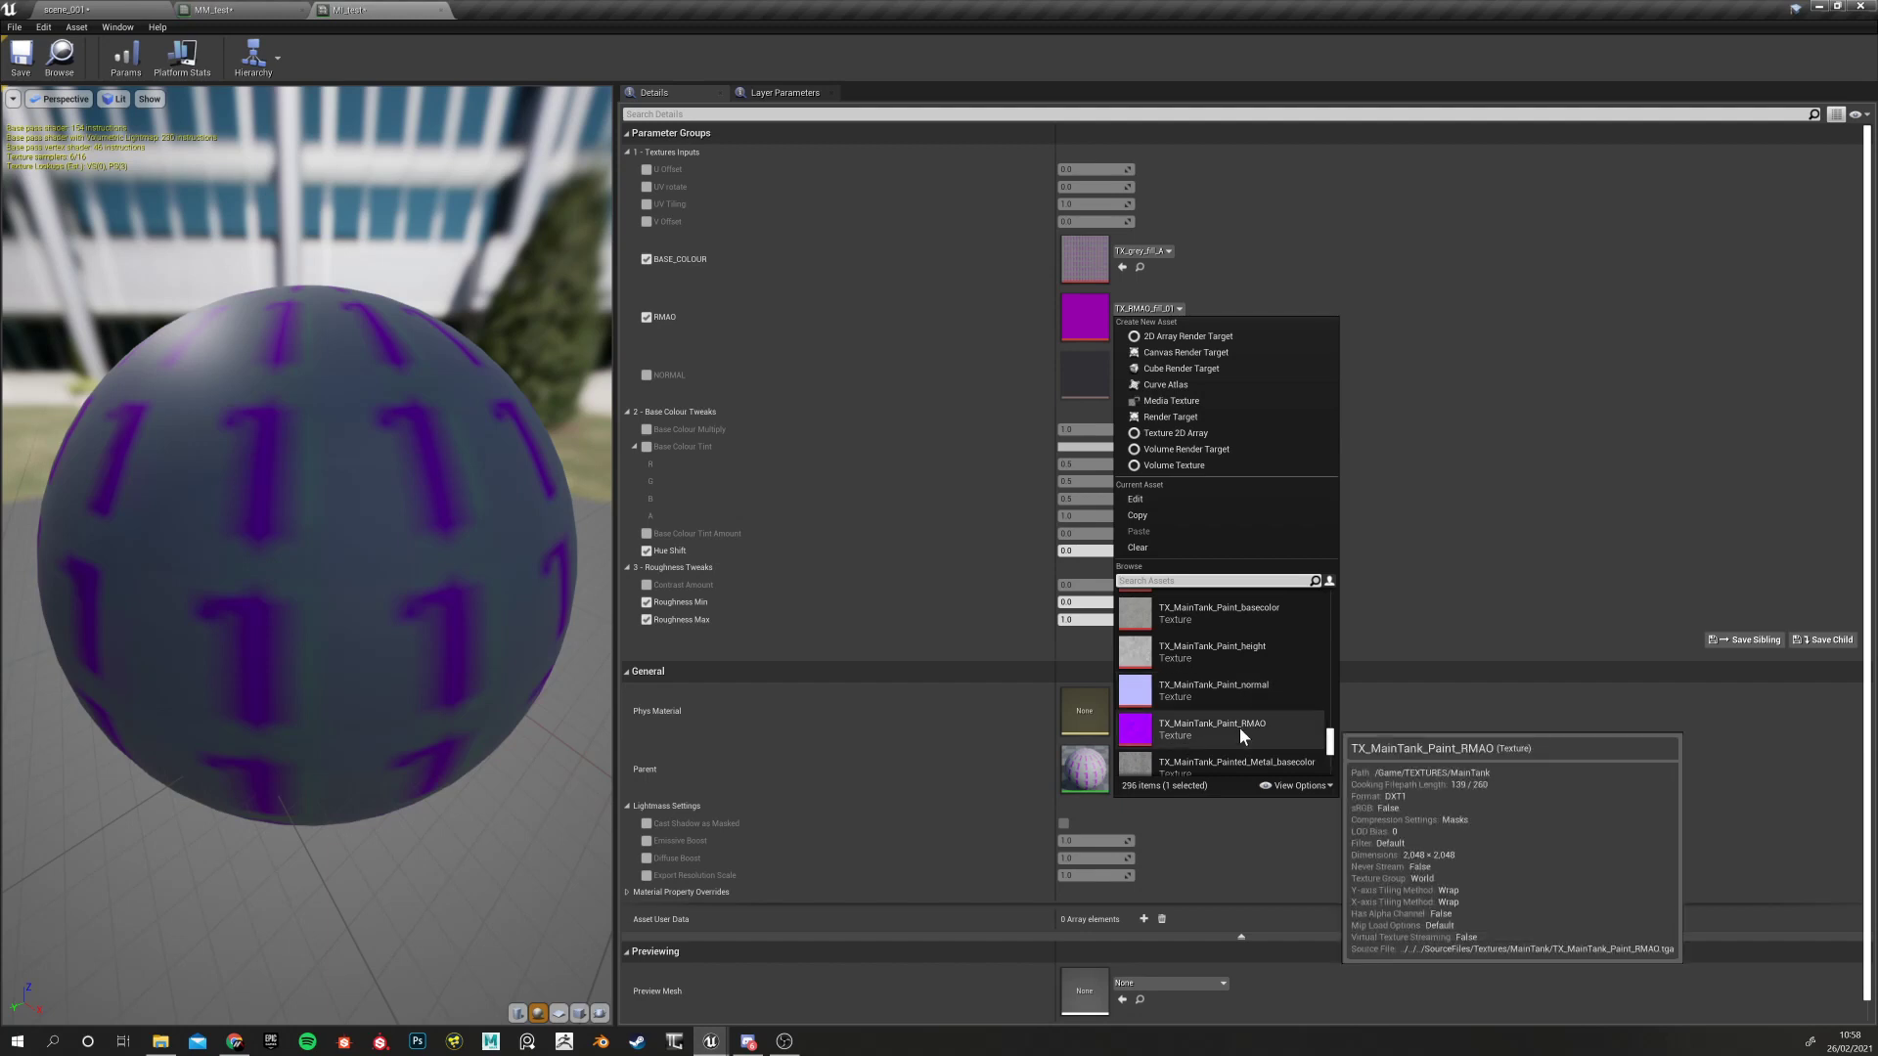
scroll(1231, 694, "up", 2)
scroll(1254, 673, "up", 4)
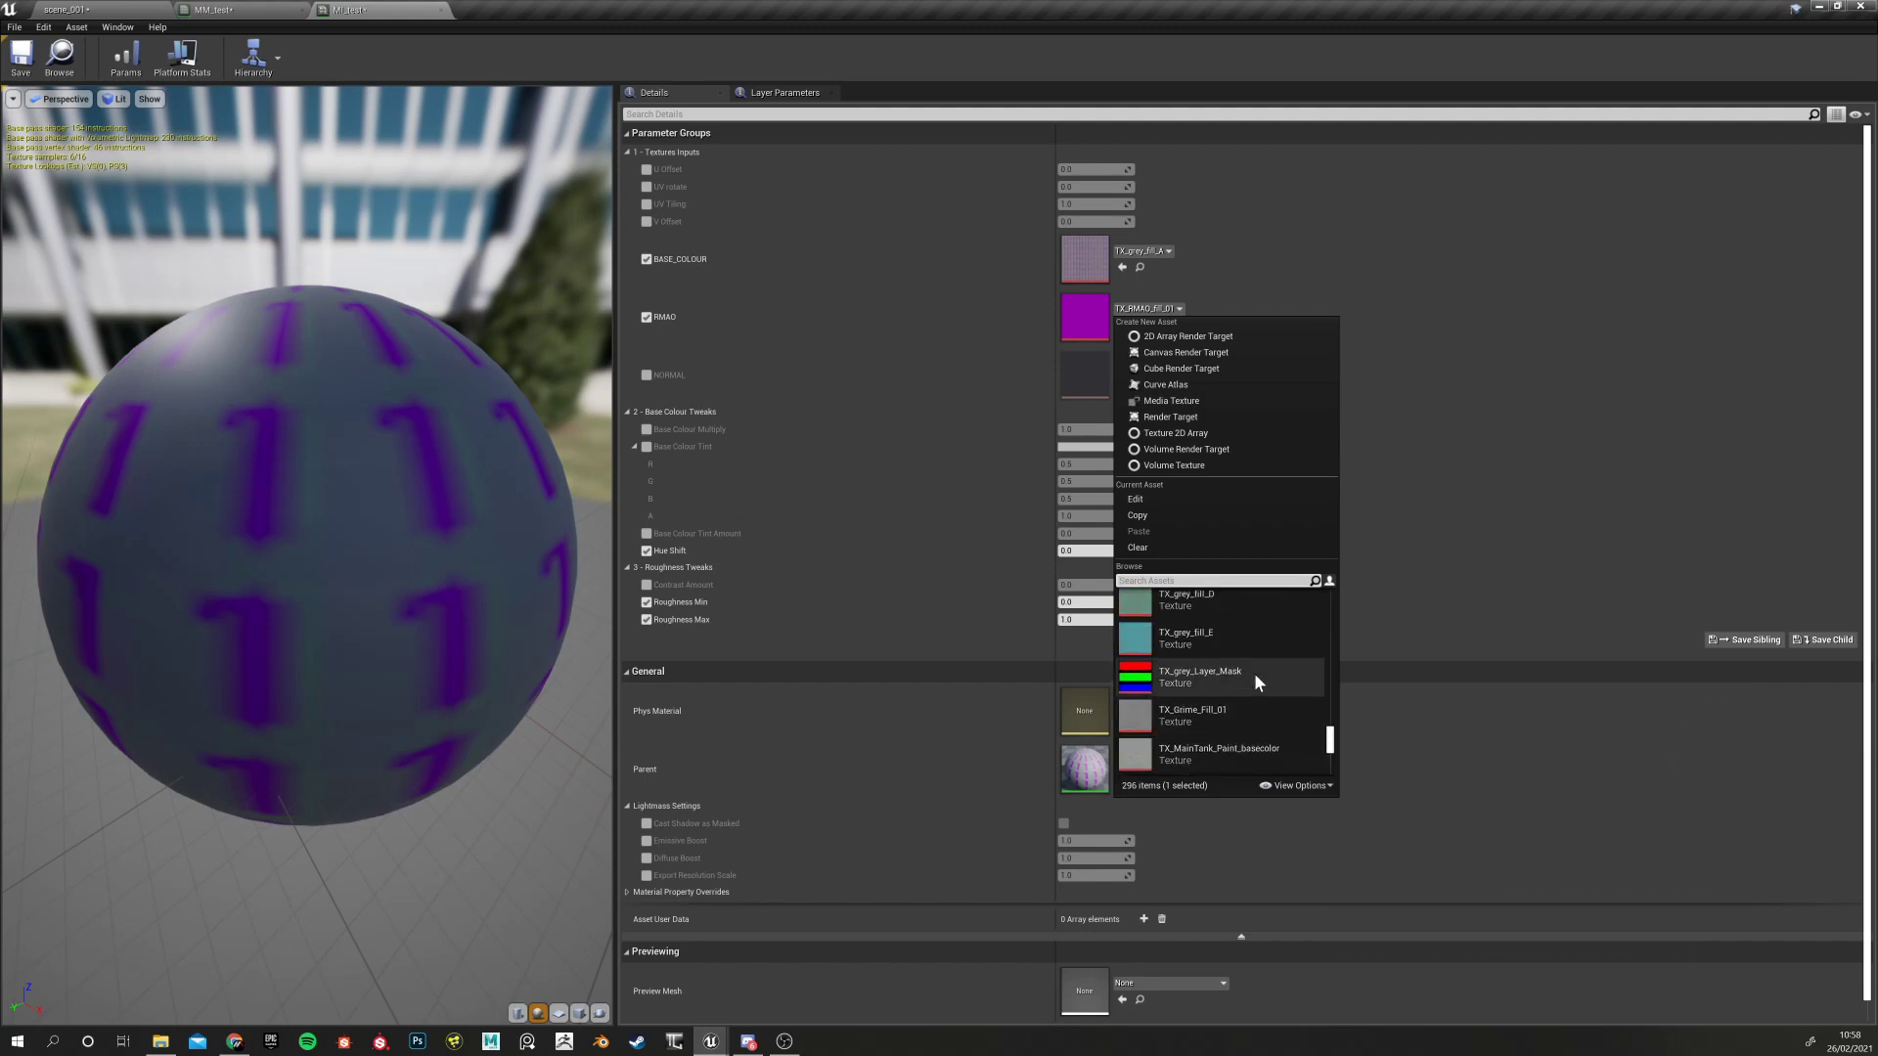
scroll(1215, 653, "up", 6)
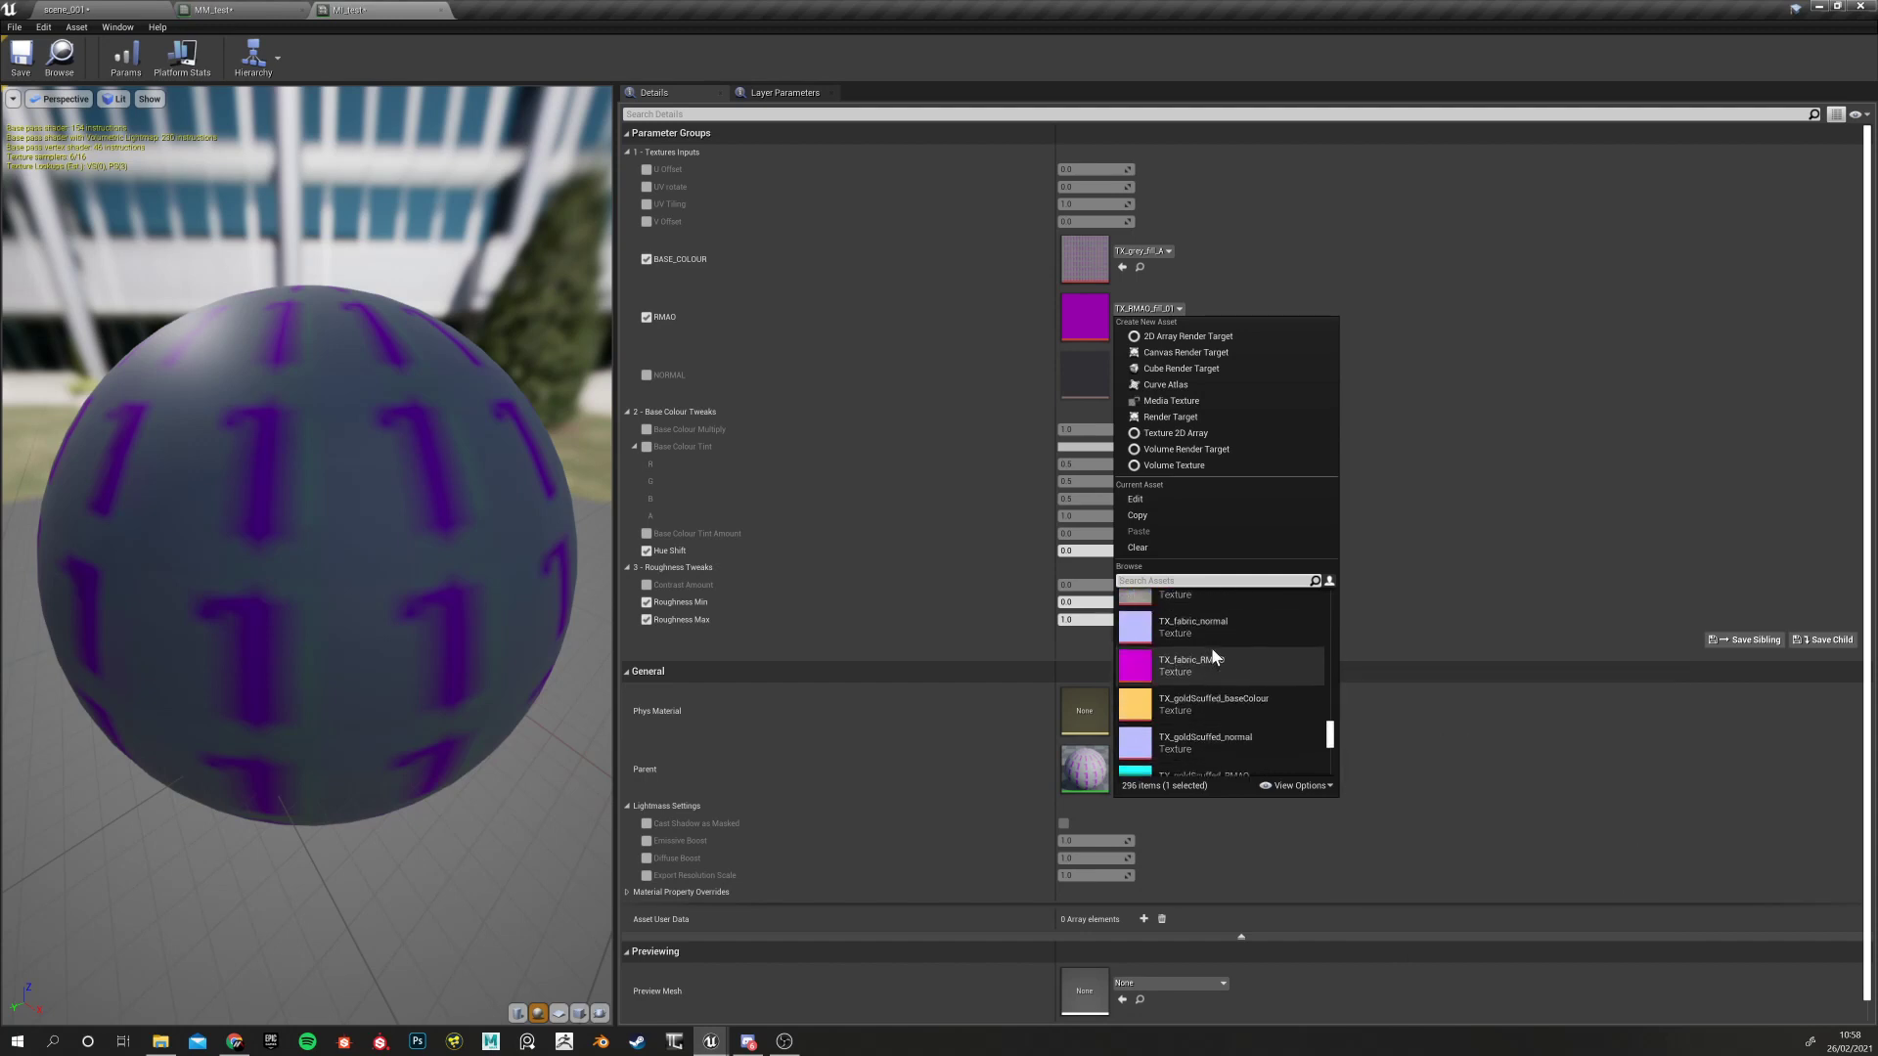
scroll(1248, 661, "up", 4)
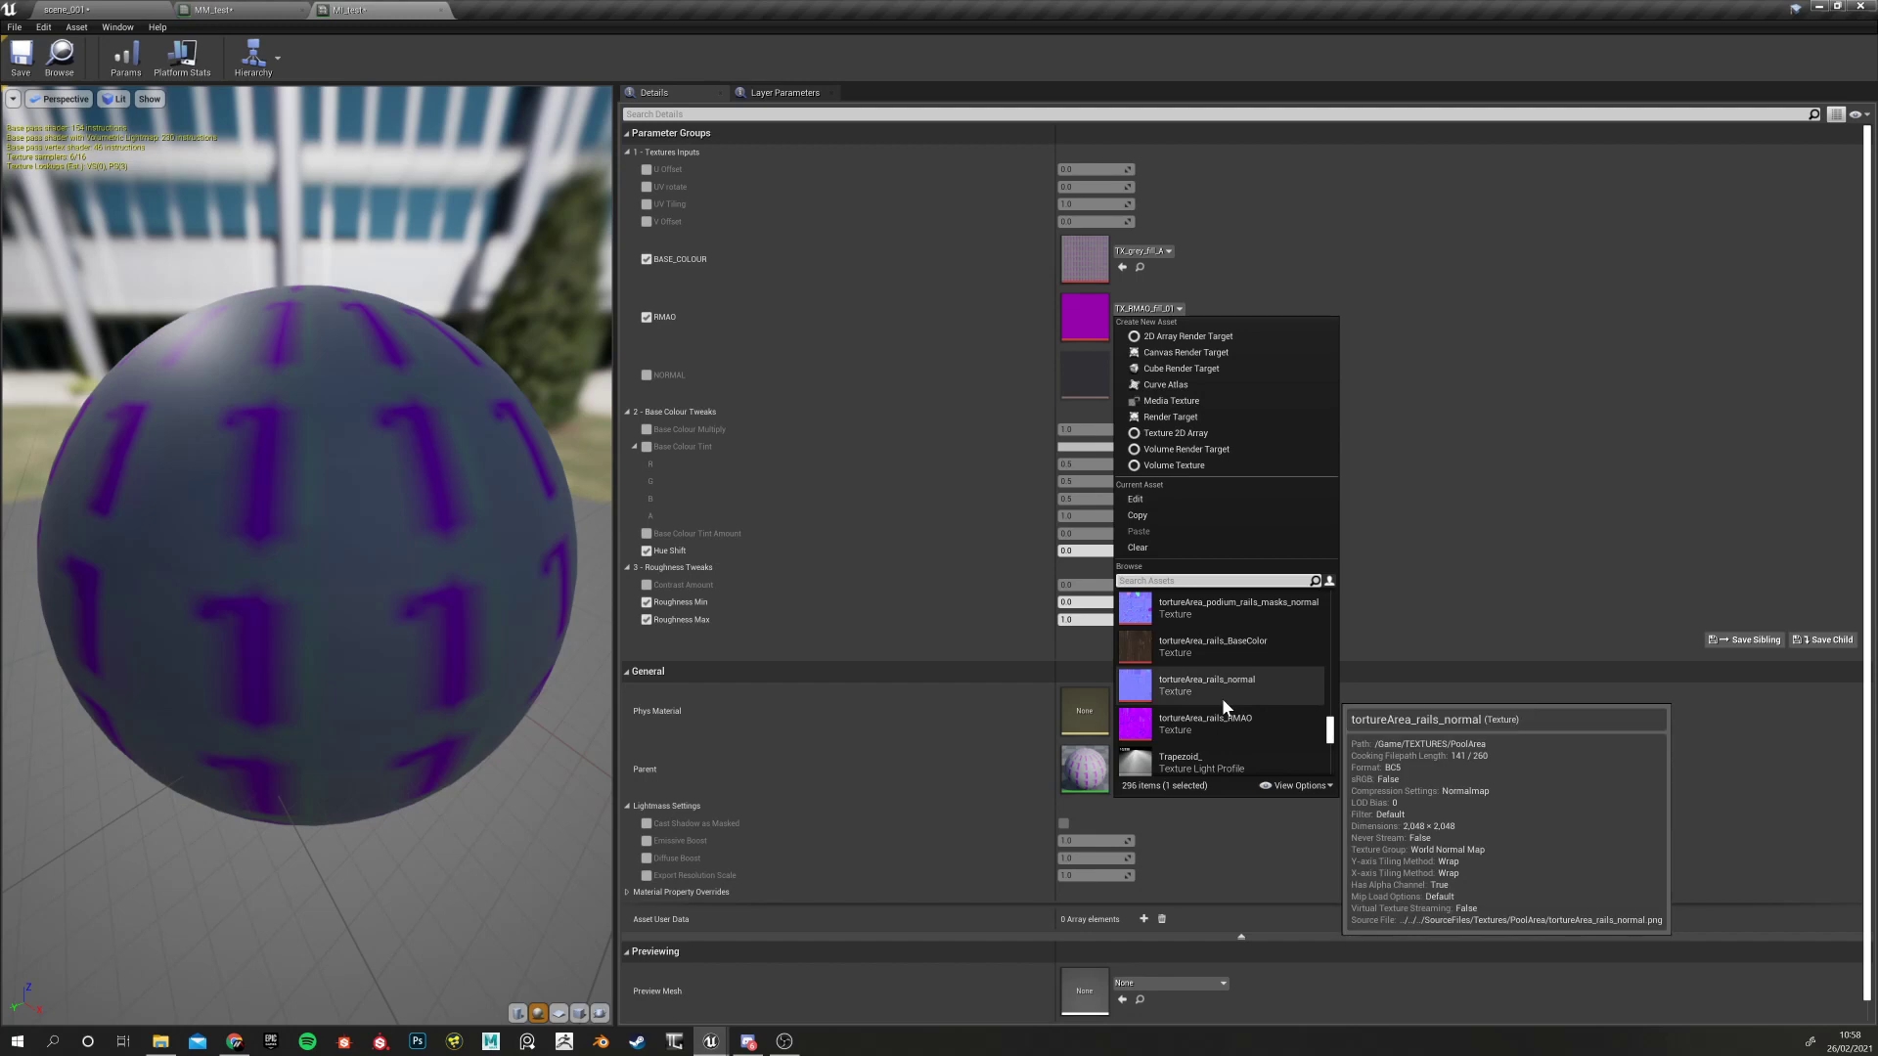
scroll(1227, 672, "up", 1)
left_click(1183, 749)
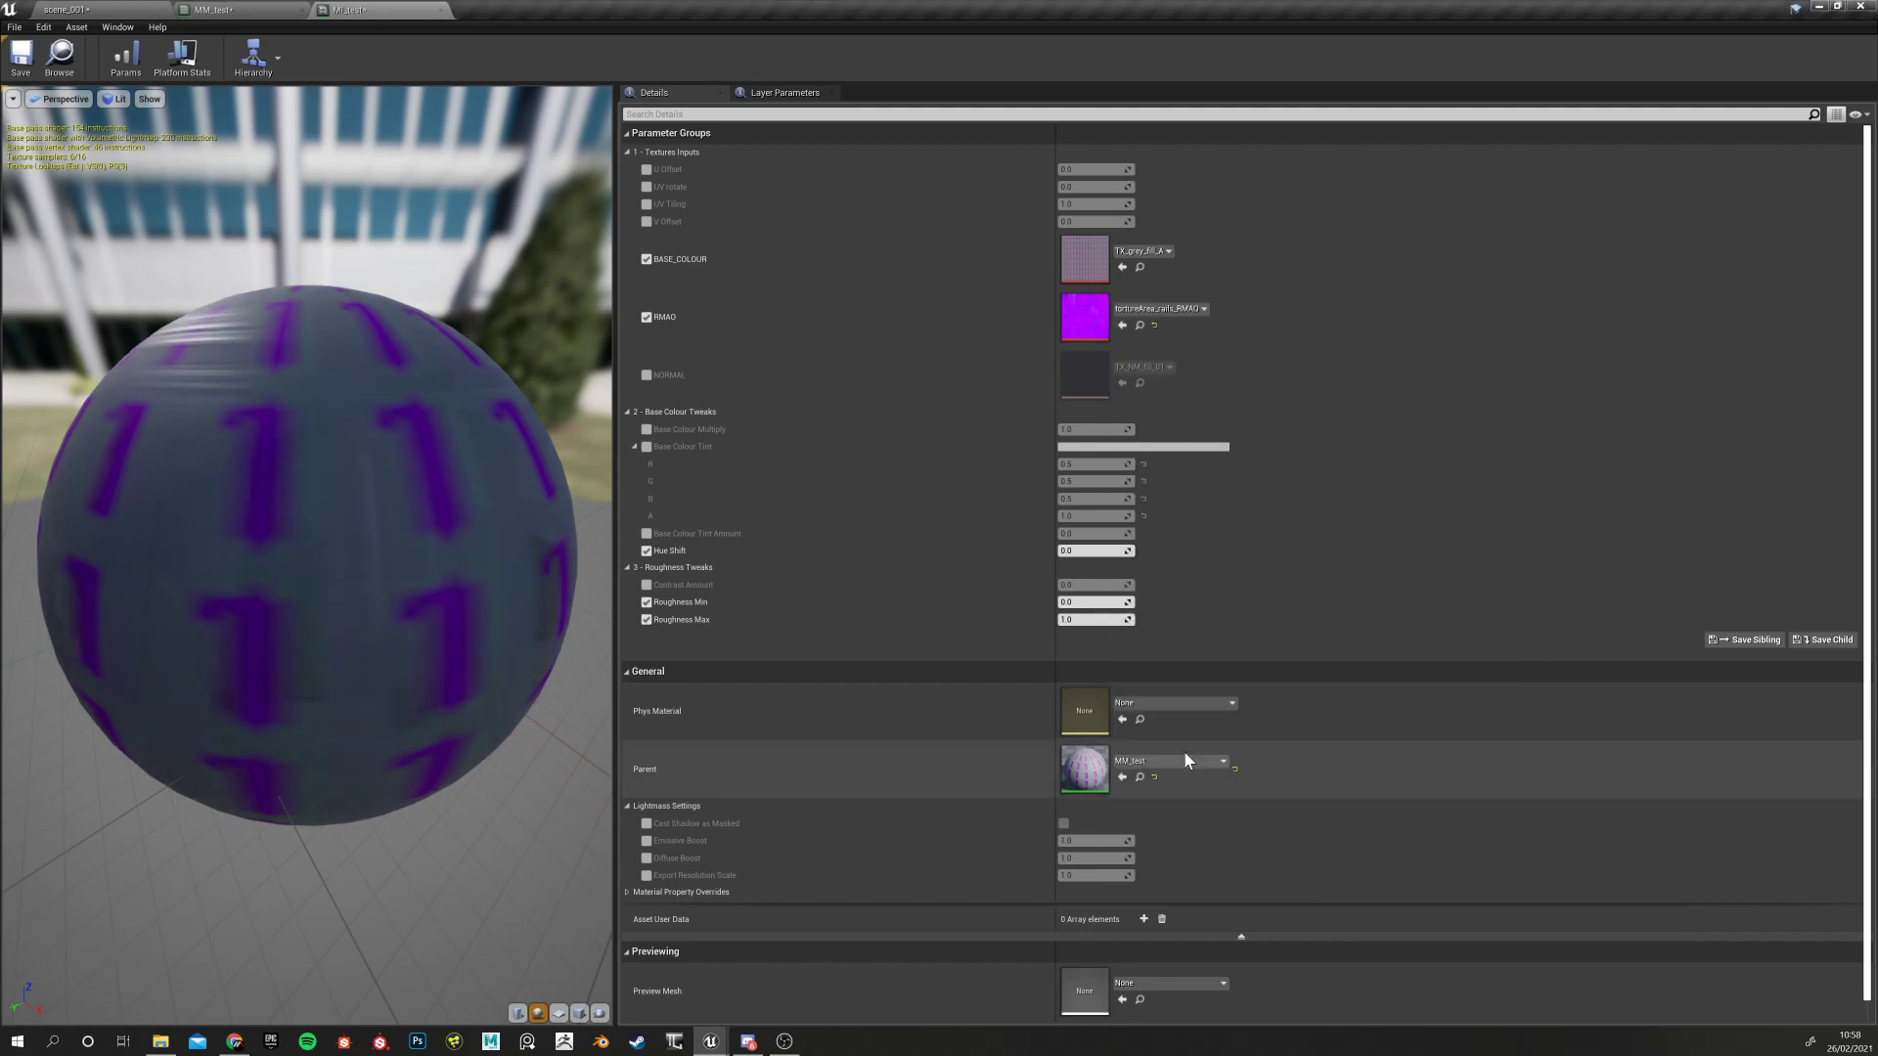
Enable the Contrast Amount override, raise its value, and preview the result on a cube
left_click_drag(361, 691, 289, 662)
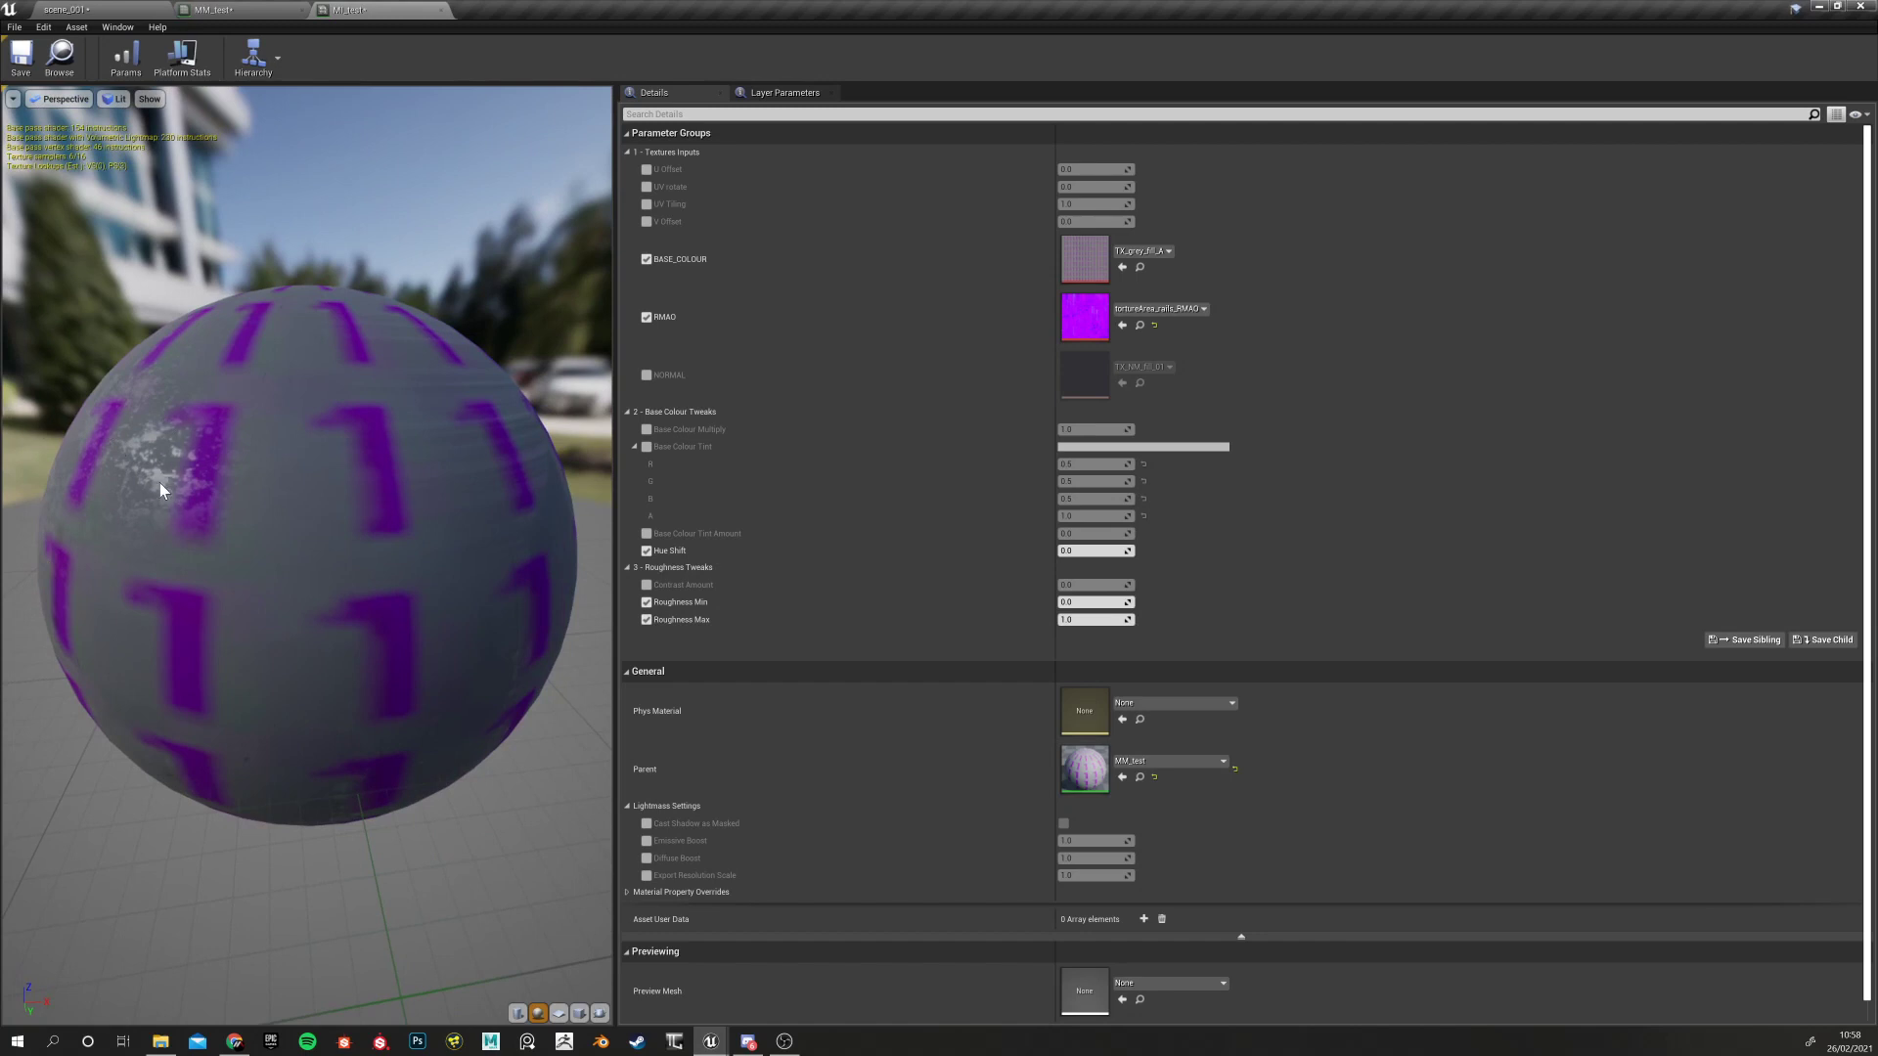
left_click(645, 585)
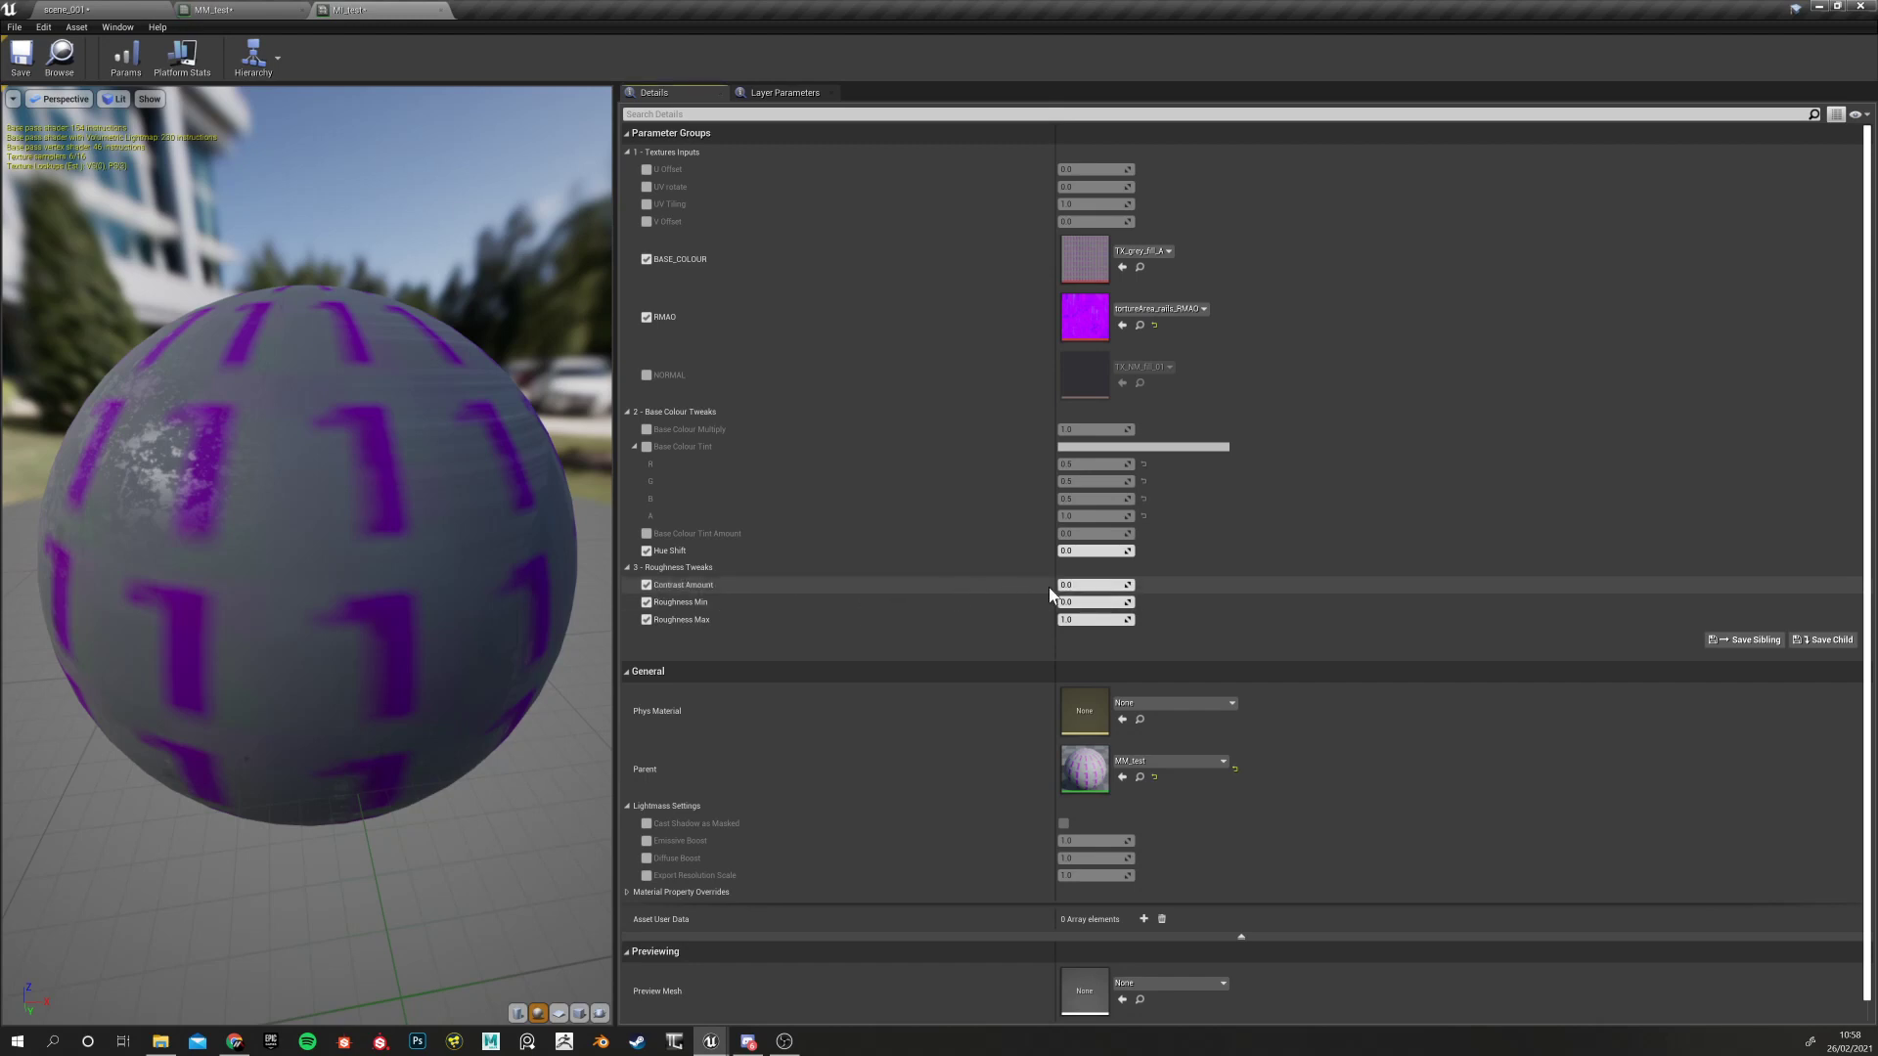
left_click_drag(1077, 586, 1125, 585)
left_click_drag(261, 537, 315, 538)
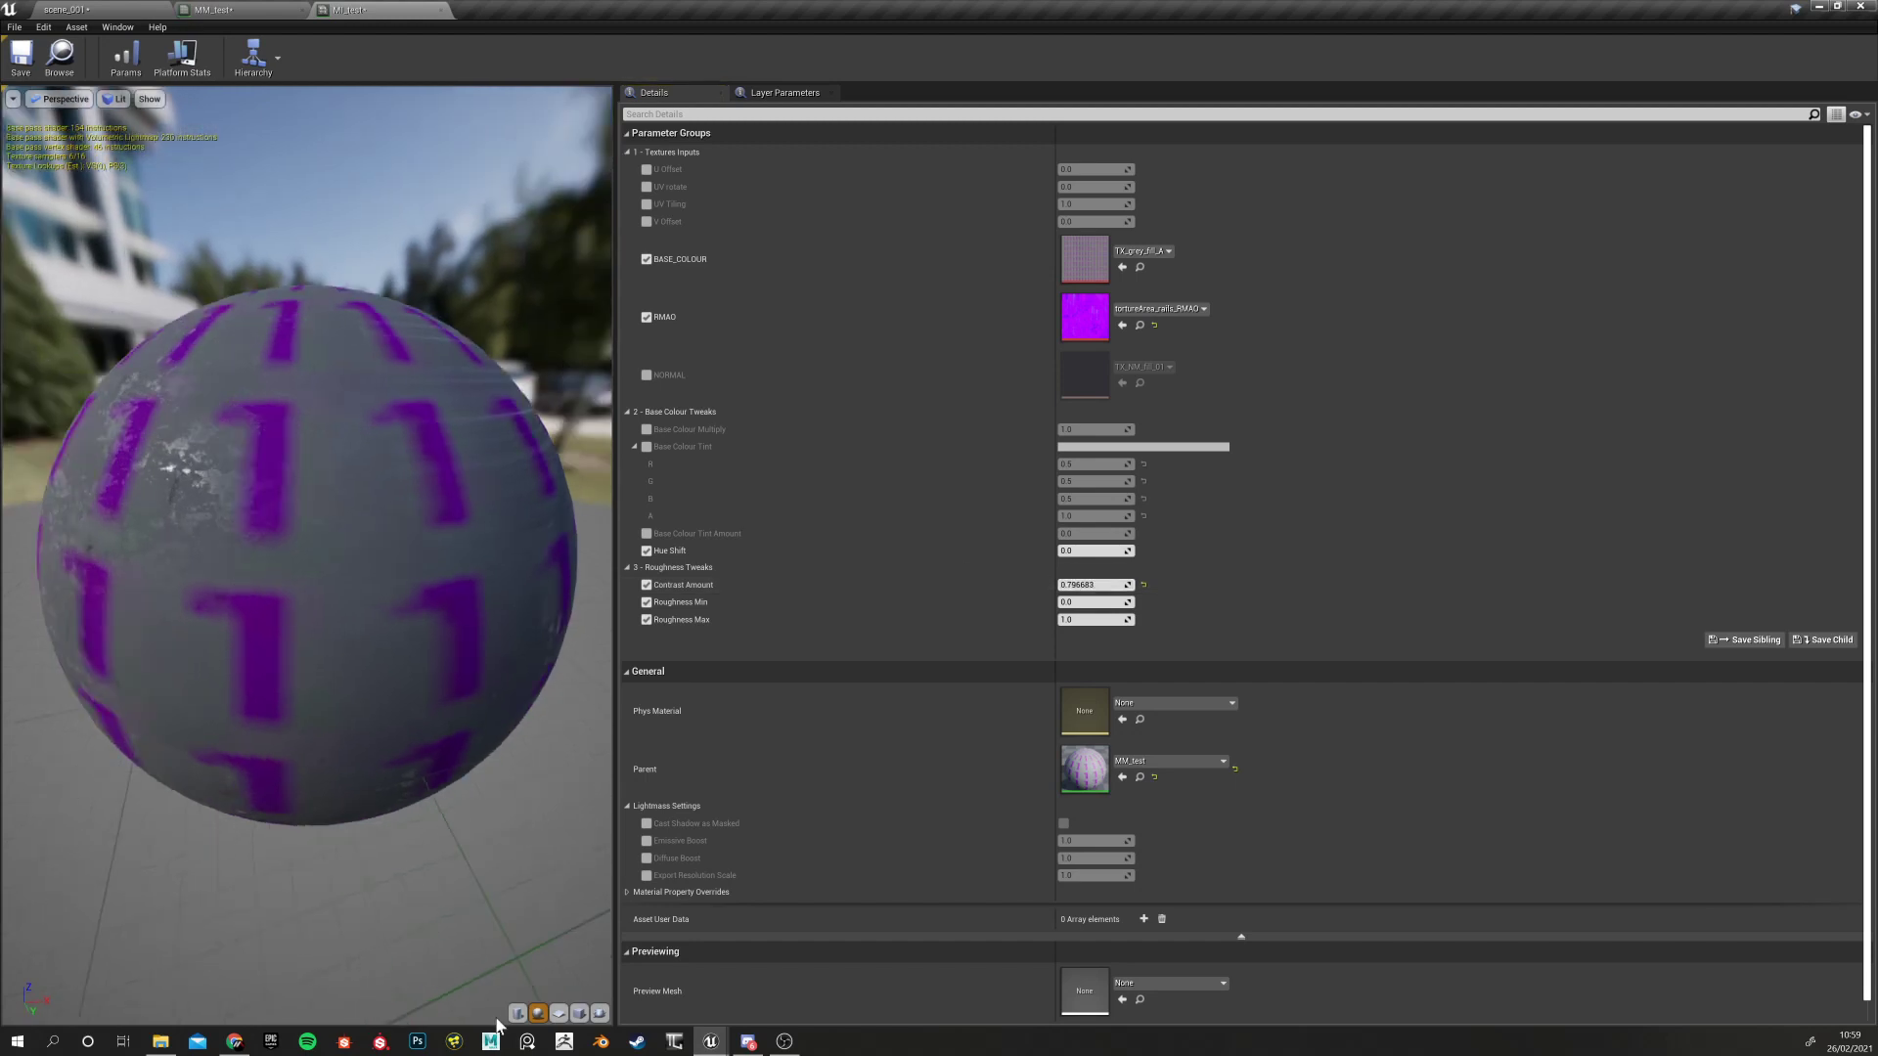
left_click(578, 1013)
left_click_drag(343, 783, 382, 665)
mouse_move(147, 616)
left_mouse_down()
mouse_move(206, 587)
mouse_move(146, 616)
left_mouse_up()
right_click_drag(147, 617, 147, 558)
scroll(90, 543, "down", 3)
left_click_drag(90, 543, 44, 513)
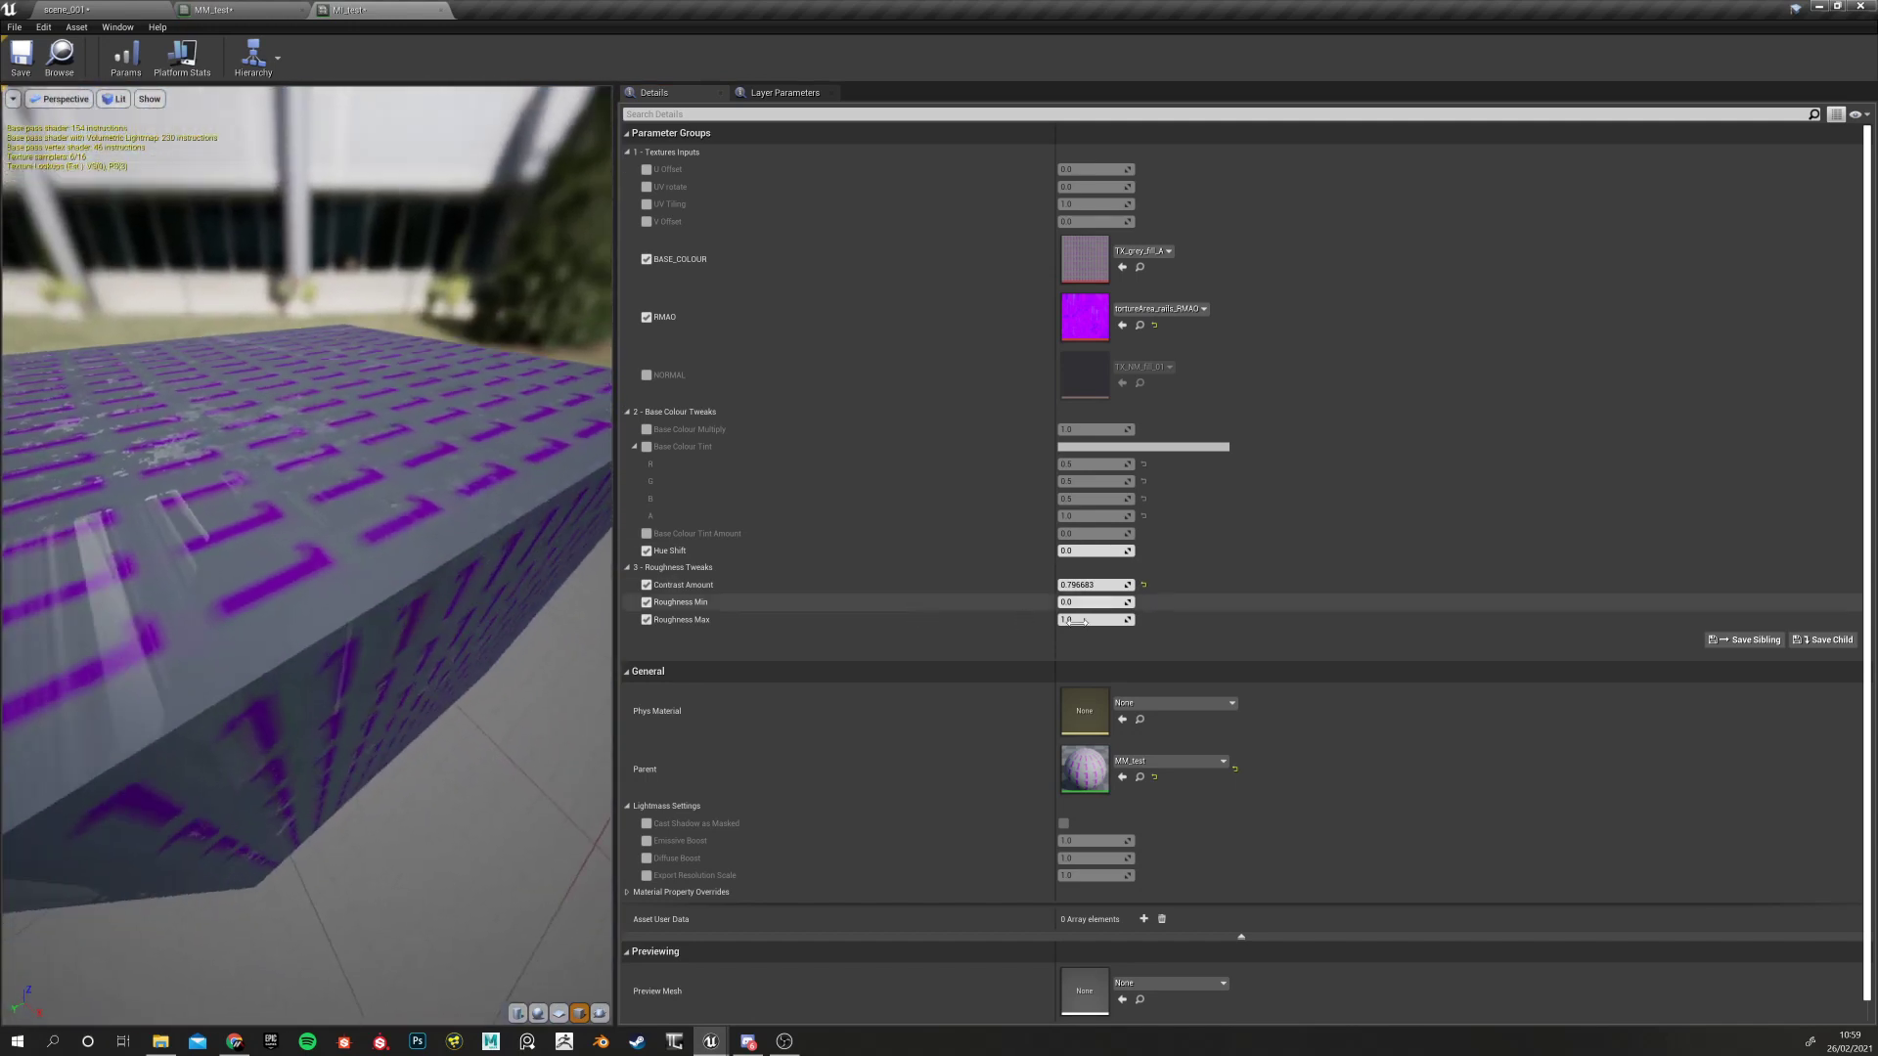
Test different Contrast Amount and Roughness Max values, then reset both to their defaults
left_click(1144, 583)
left_click_drag(407, 469, 243, 482)
right_click_drag(244, 482, 243, 424)
mouse_move(243, 482)
left_mouse_down()
mouse_move(210, 465)
mouse_move(268, 484)
left_mouse_up()
right_click_drag(256, 484, 250, 513)
mouse_move(248, 482)
left_mouse_down()
mouse_move(283, 475)
mouse_move(249, 479)
left_mouse_up()
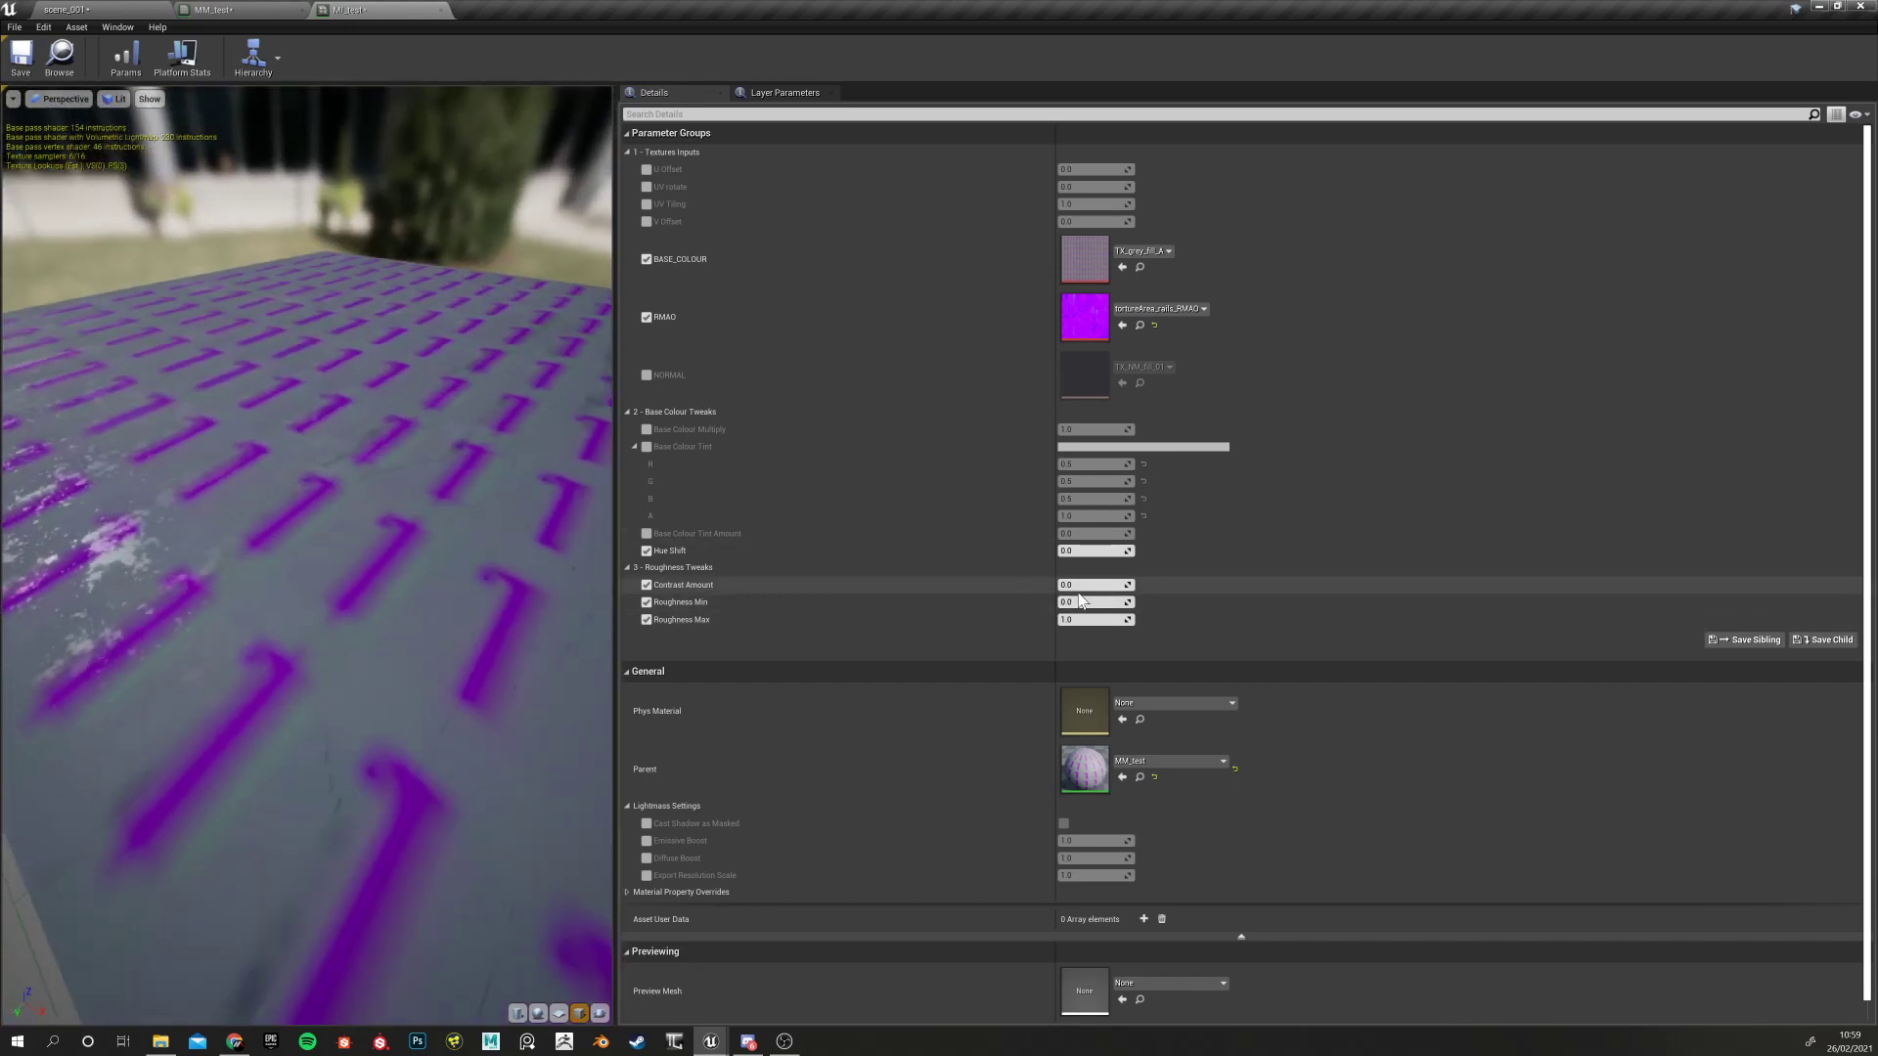
mouse_move(1087, 588)
left_mouse_down()
mouse_move(1115, 588)
mouse_move(1081, 588)
left_mouse_up()
left_click(1143, 584)
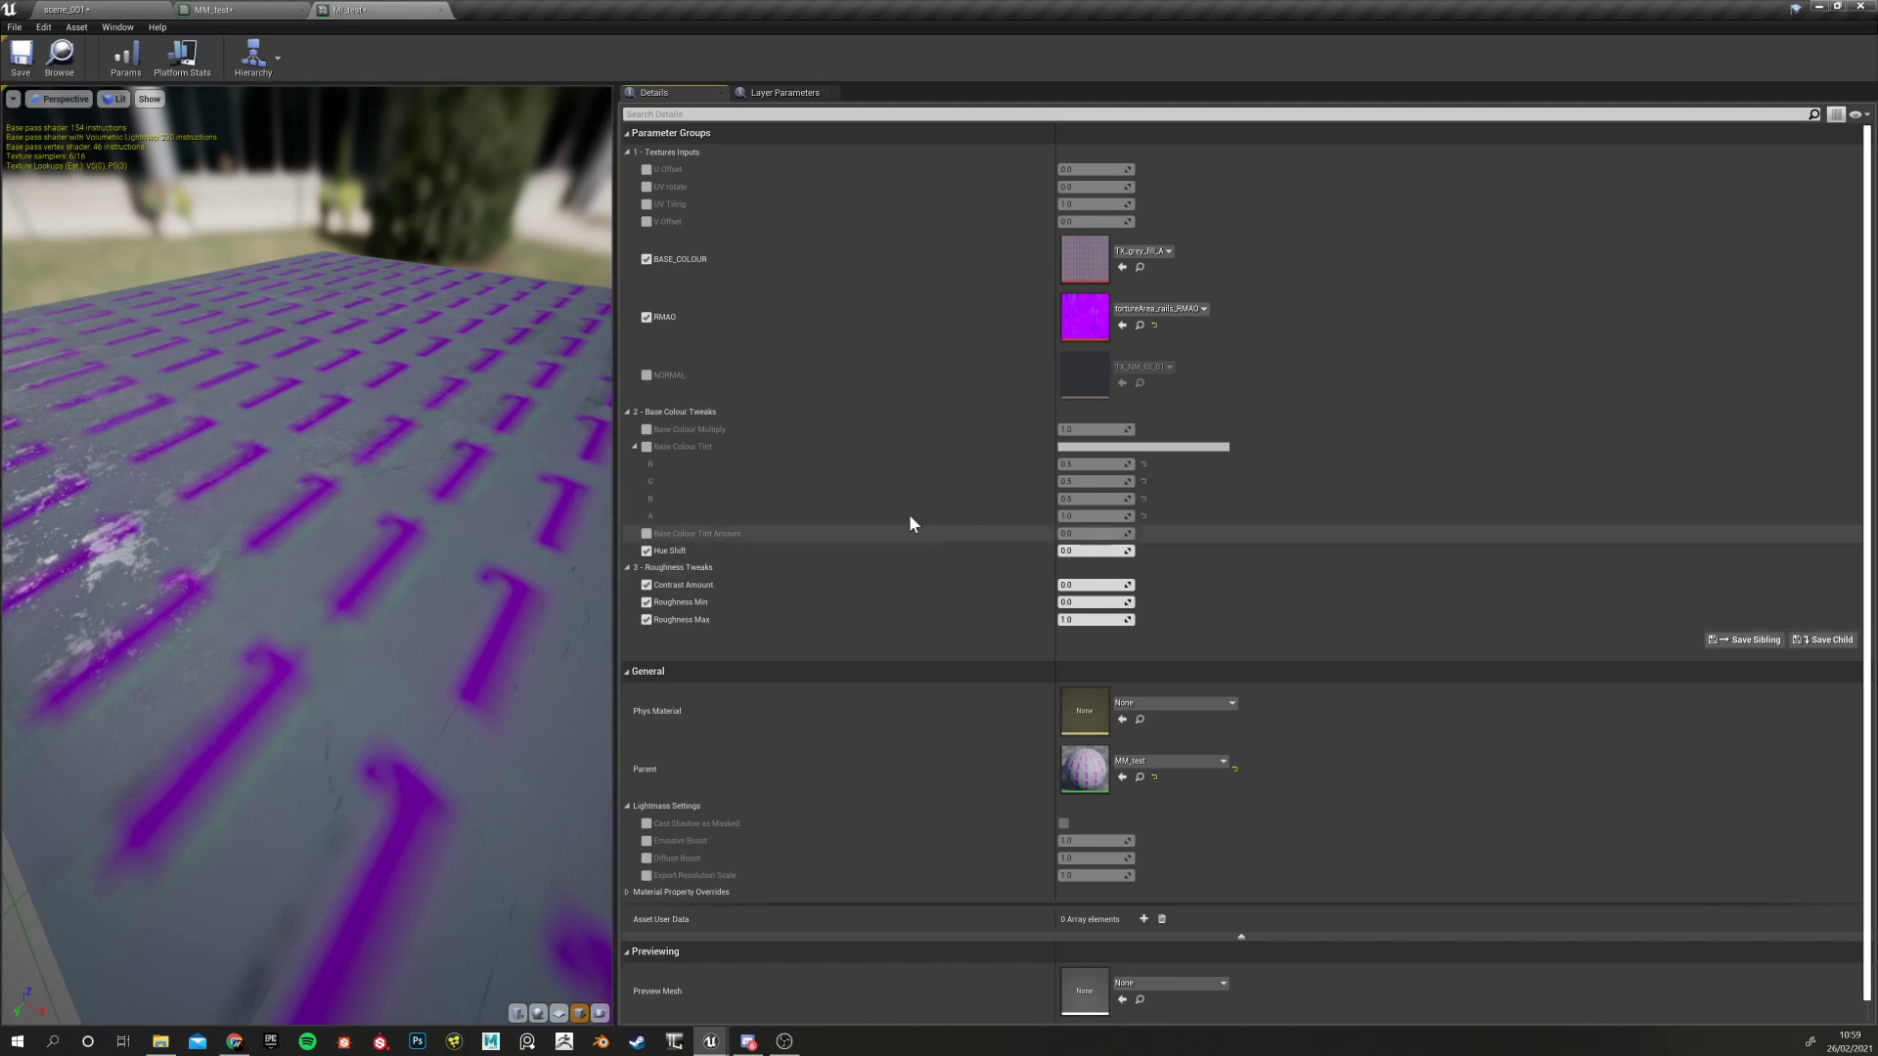
mouse_move(1068, 619)
left_mouse_down()
mouse_move(1090, 619)
mouse_move(1068, 619)
mouse_move(1085, 585)
mouse_move(1066, 585)
left_mouse_up()
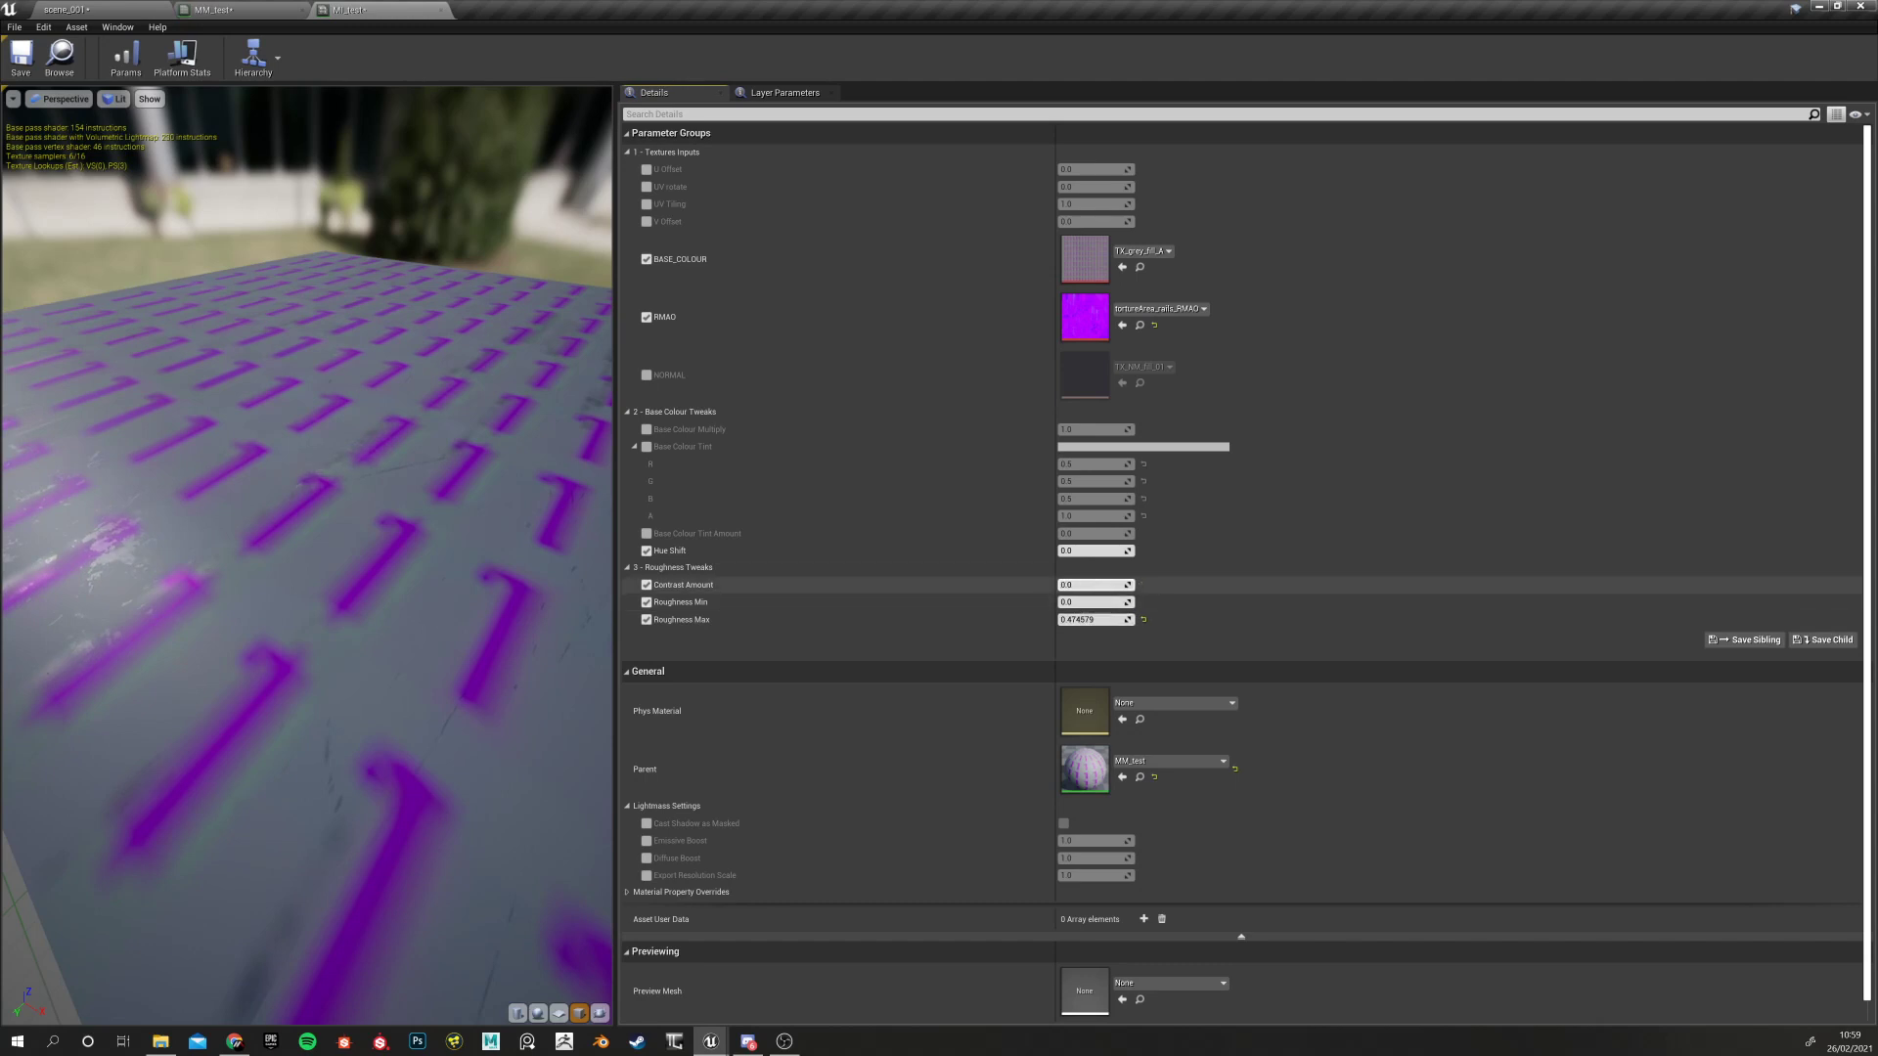
left_click(1143, 619)
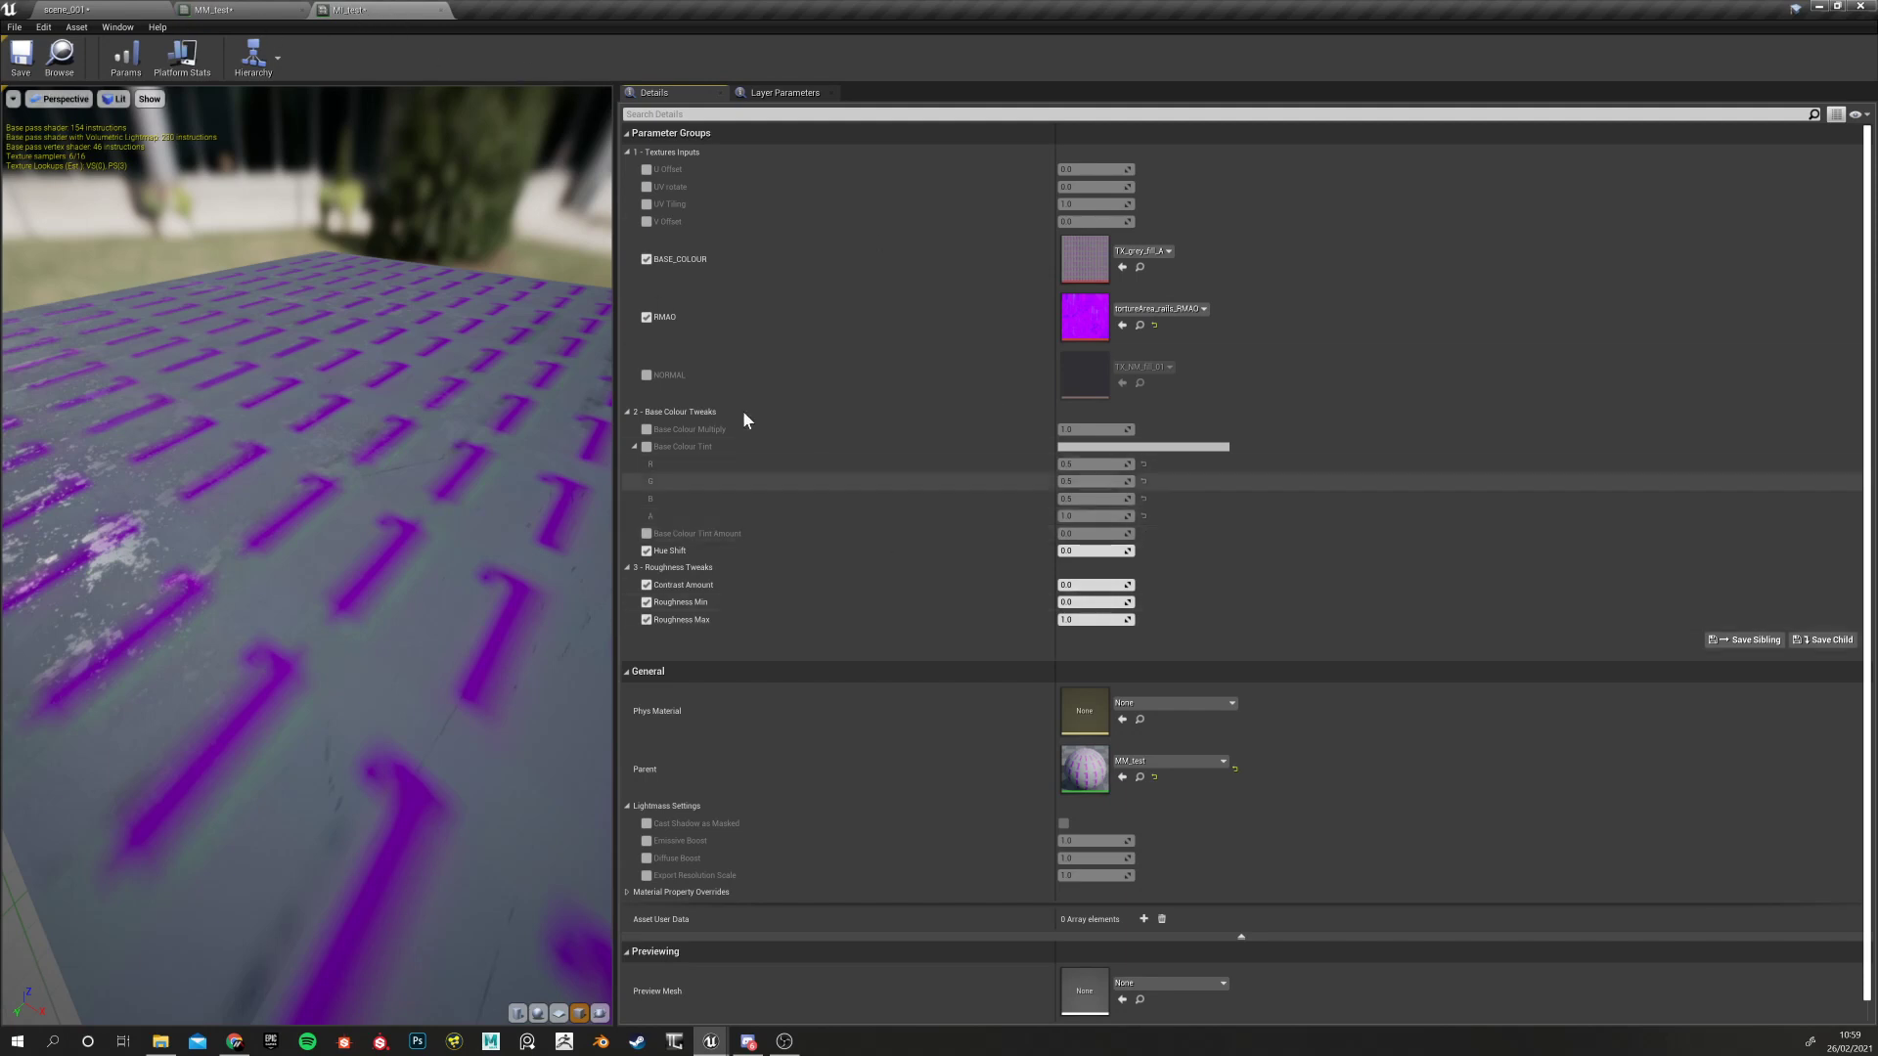
Close MI_test and wrap the five roughness nodes in a comment titled Roughness Tweaks
left_click(440, 9)
left_click_drag(669, 345, 1241, 569)
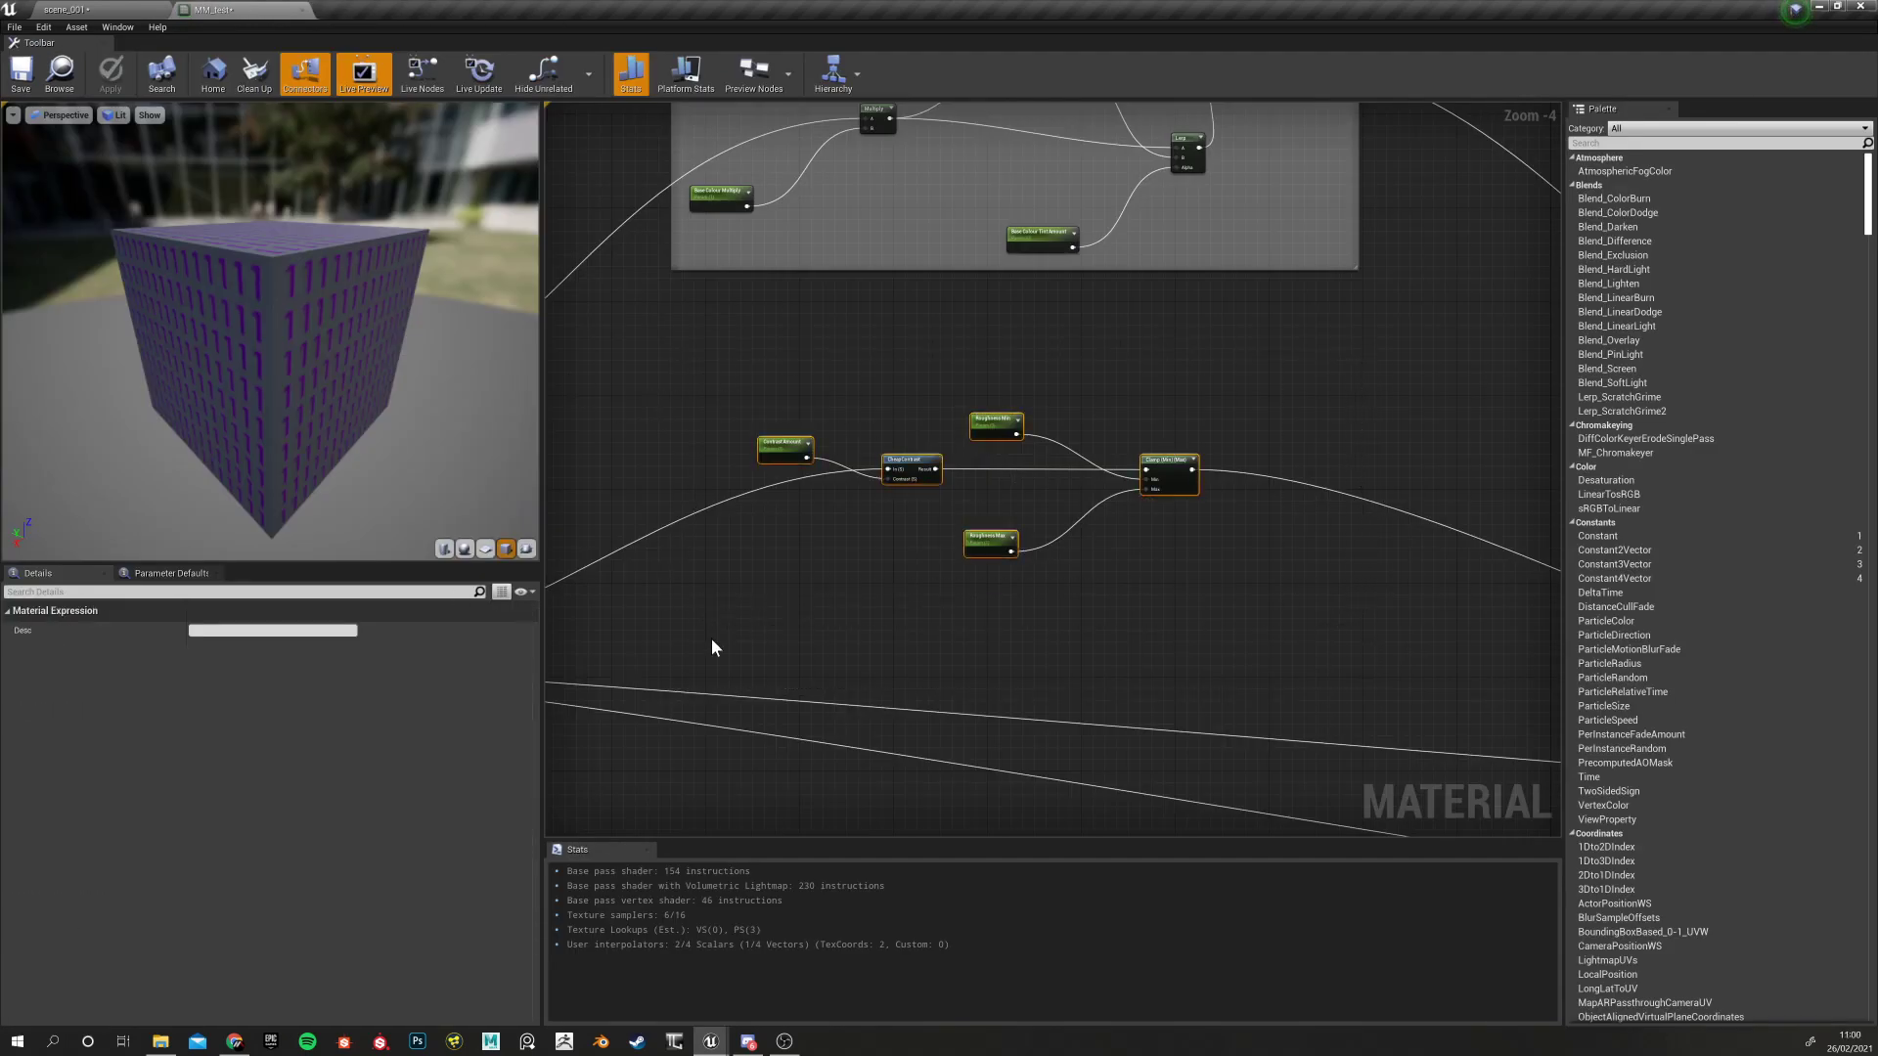
key("c")
type("Roughness Tweak")
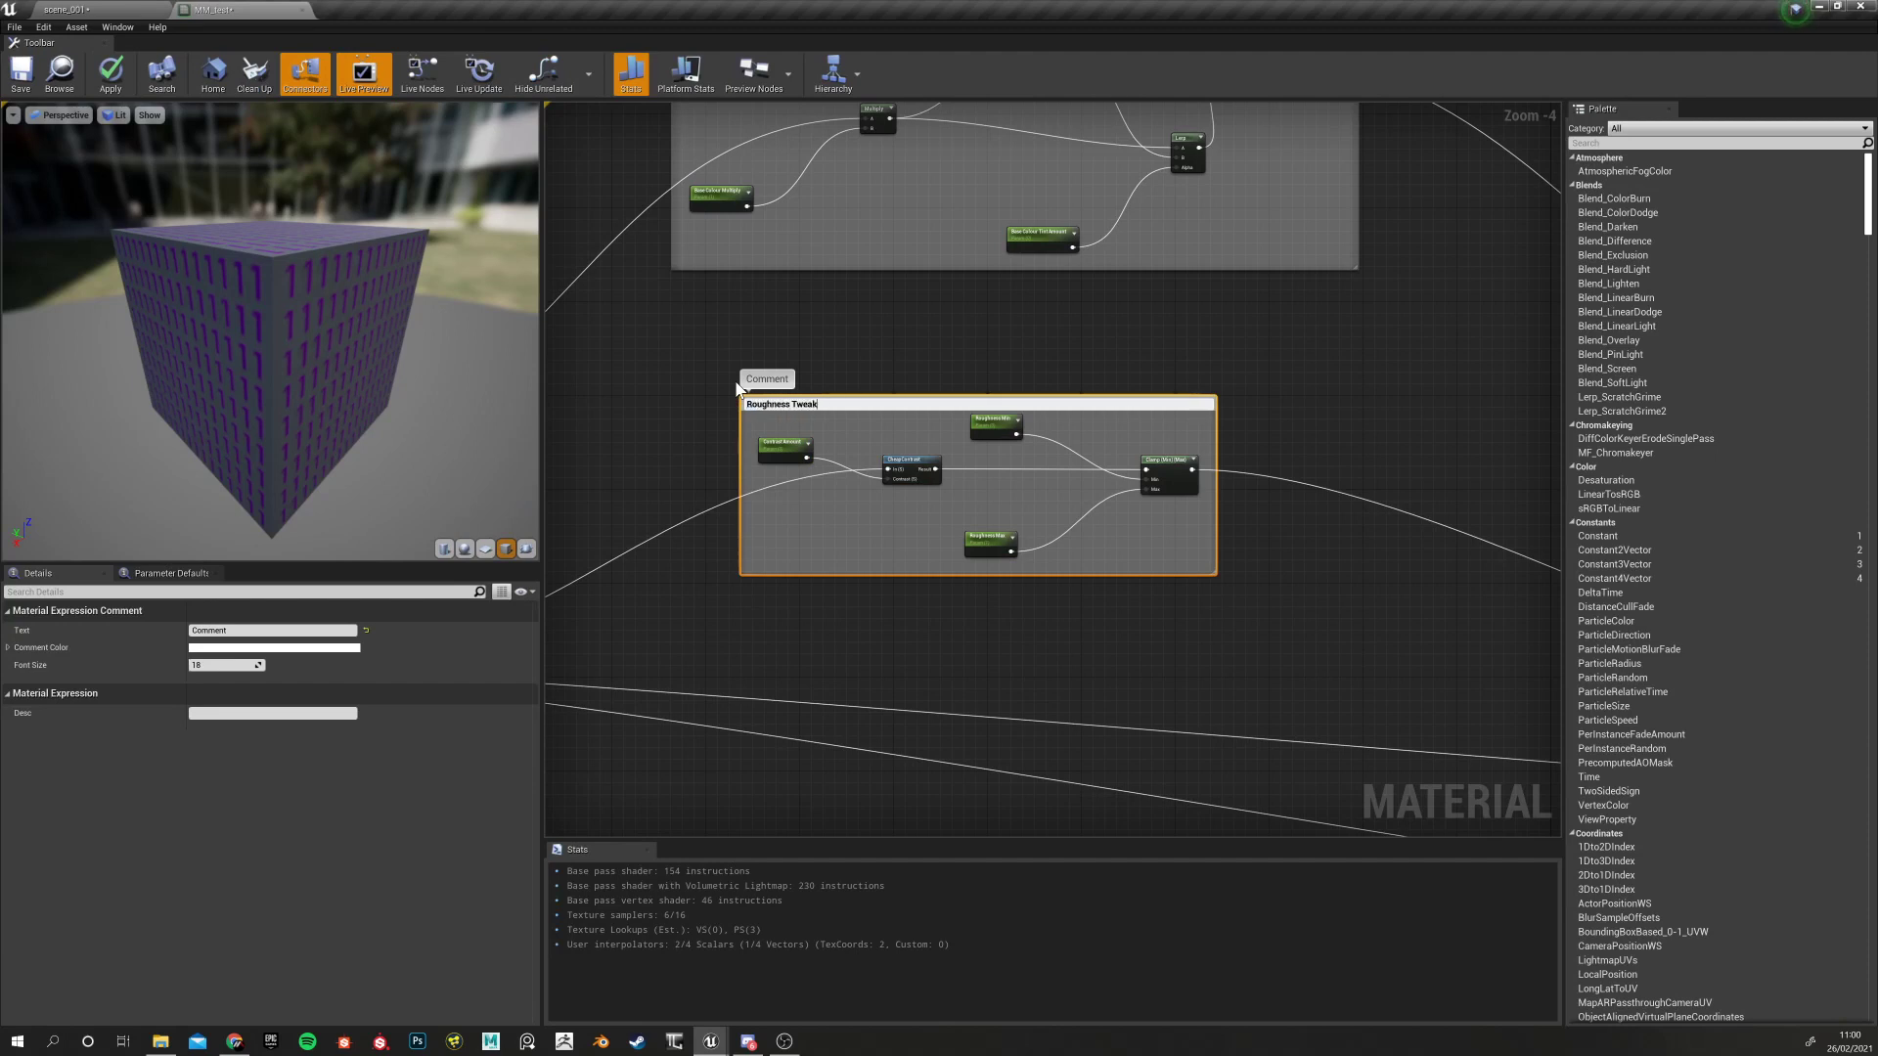
key("Return")
Move the material output node up and left, clear of the comment groups
scroll(954, 419, "down", 3)
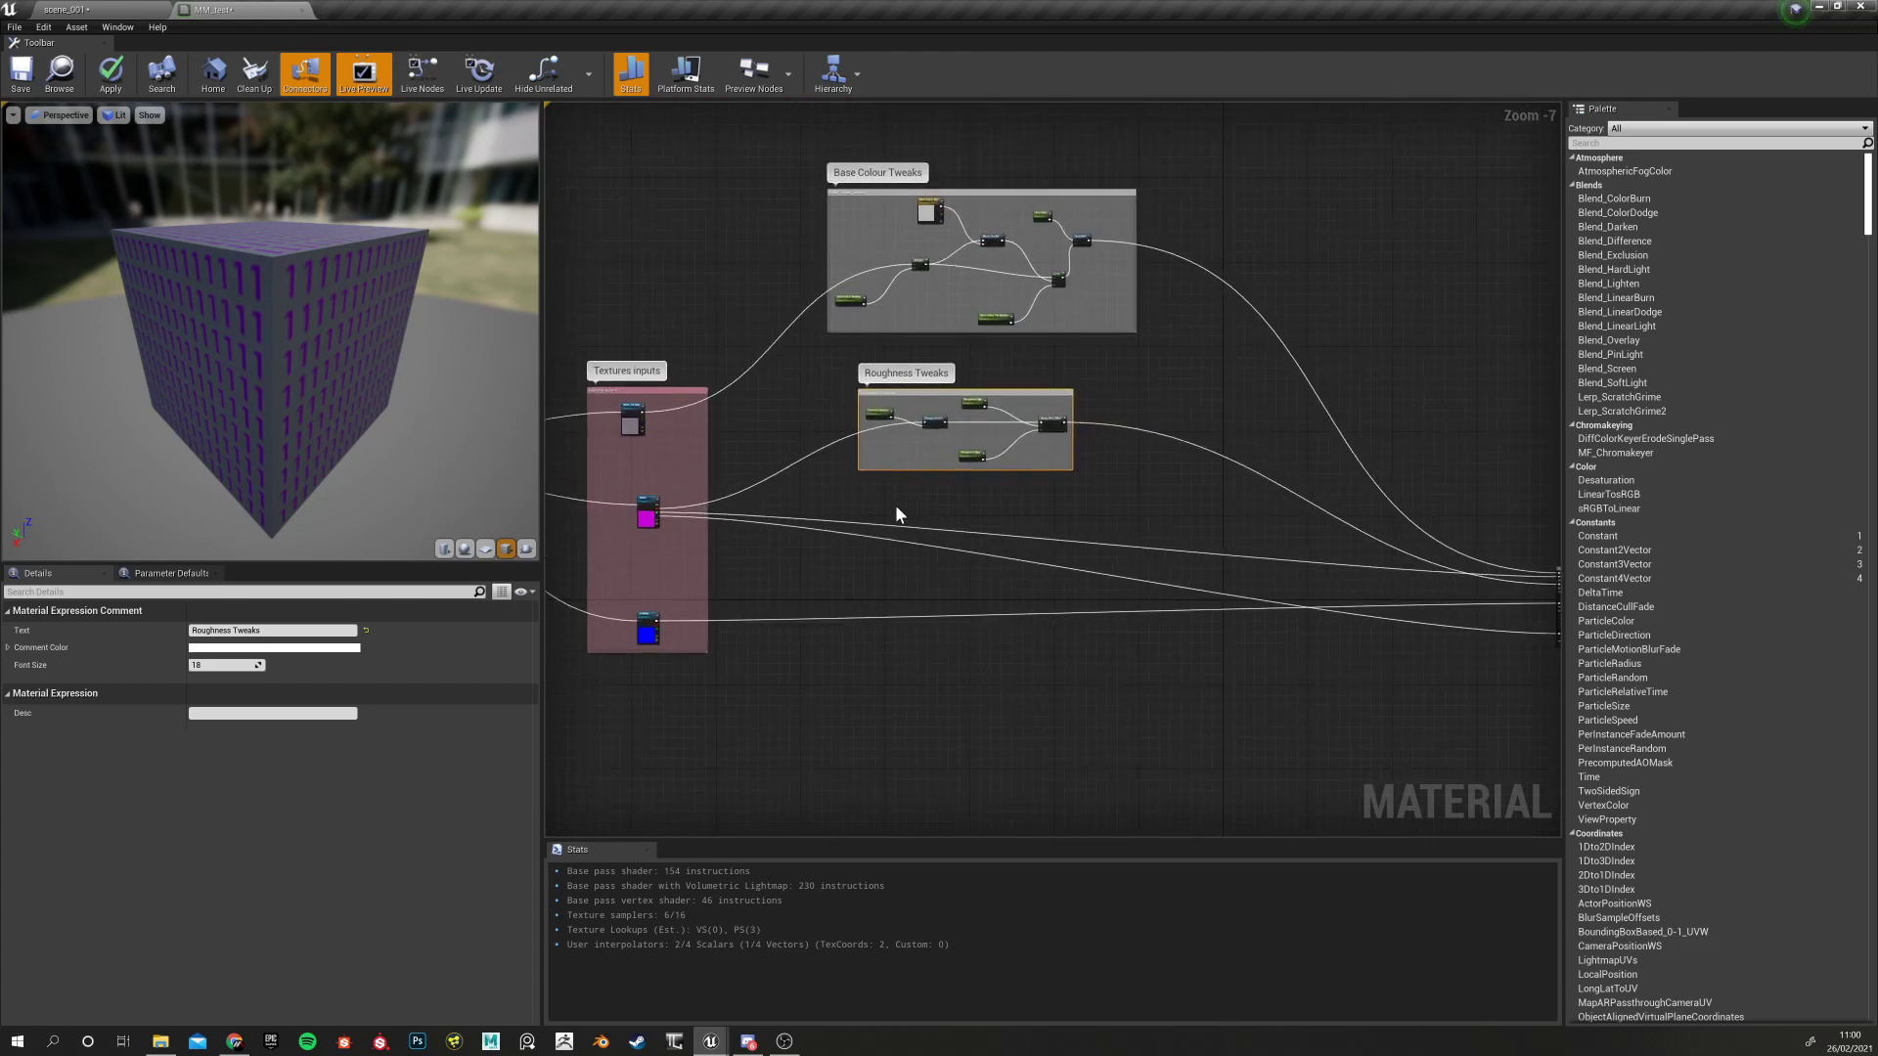
right_click_drag(853, 513, 888, 426)
scroll(808, 427, "up", 4)
right_click_drag(725, 512, 953, 511)
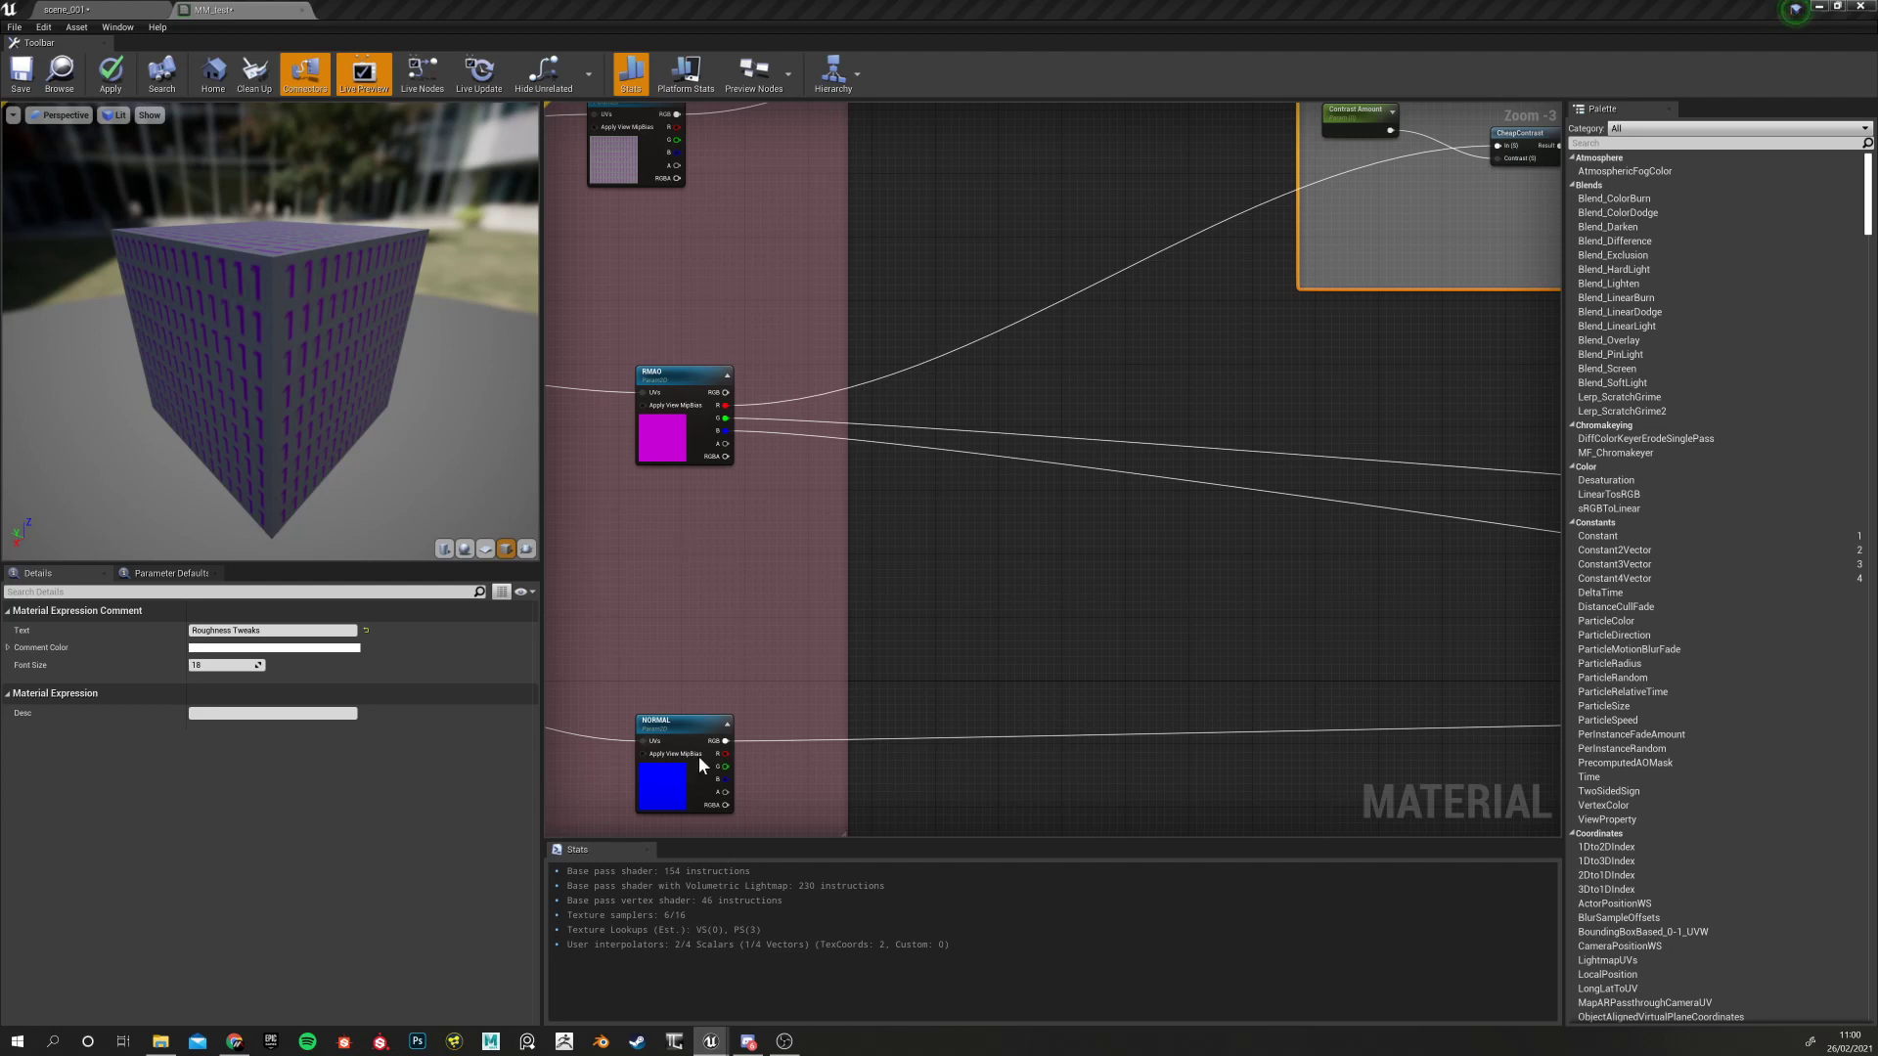
scroll(851, 572, "down", 6)
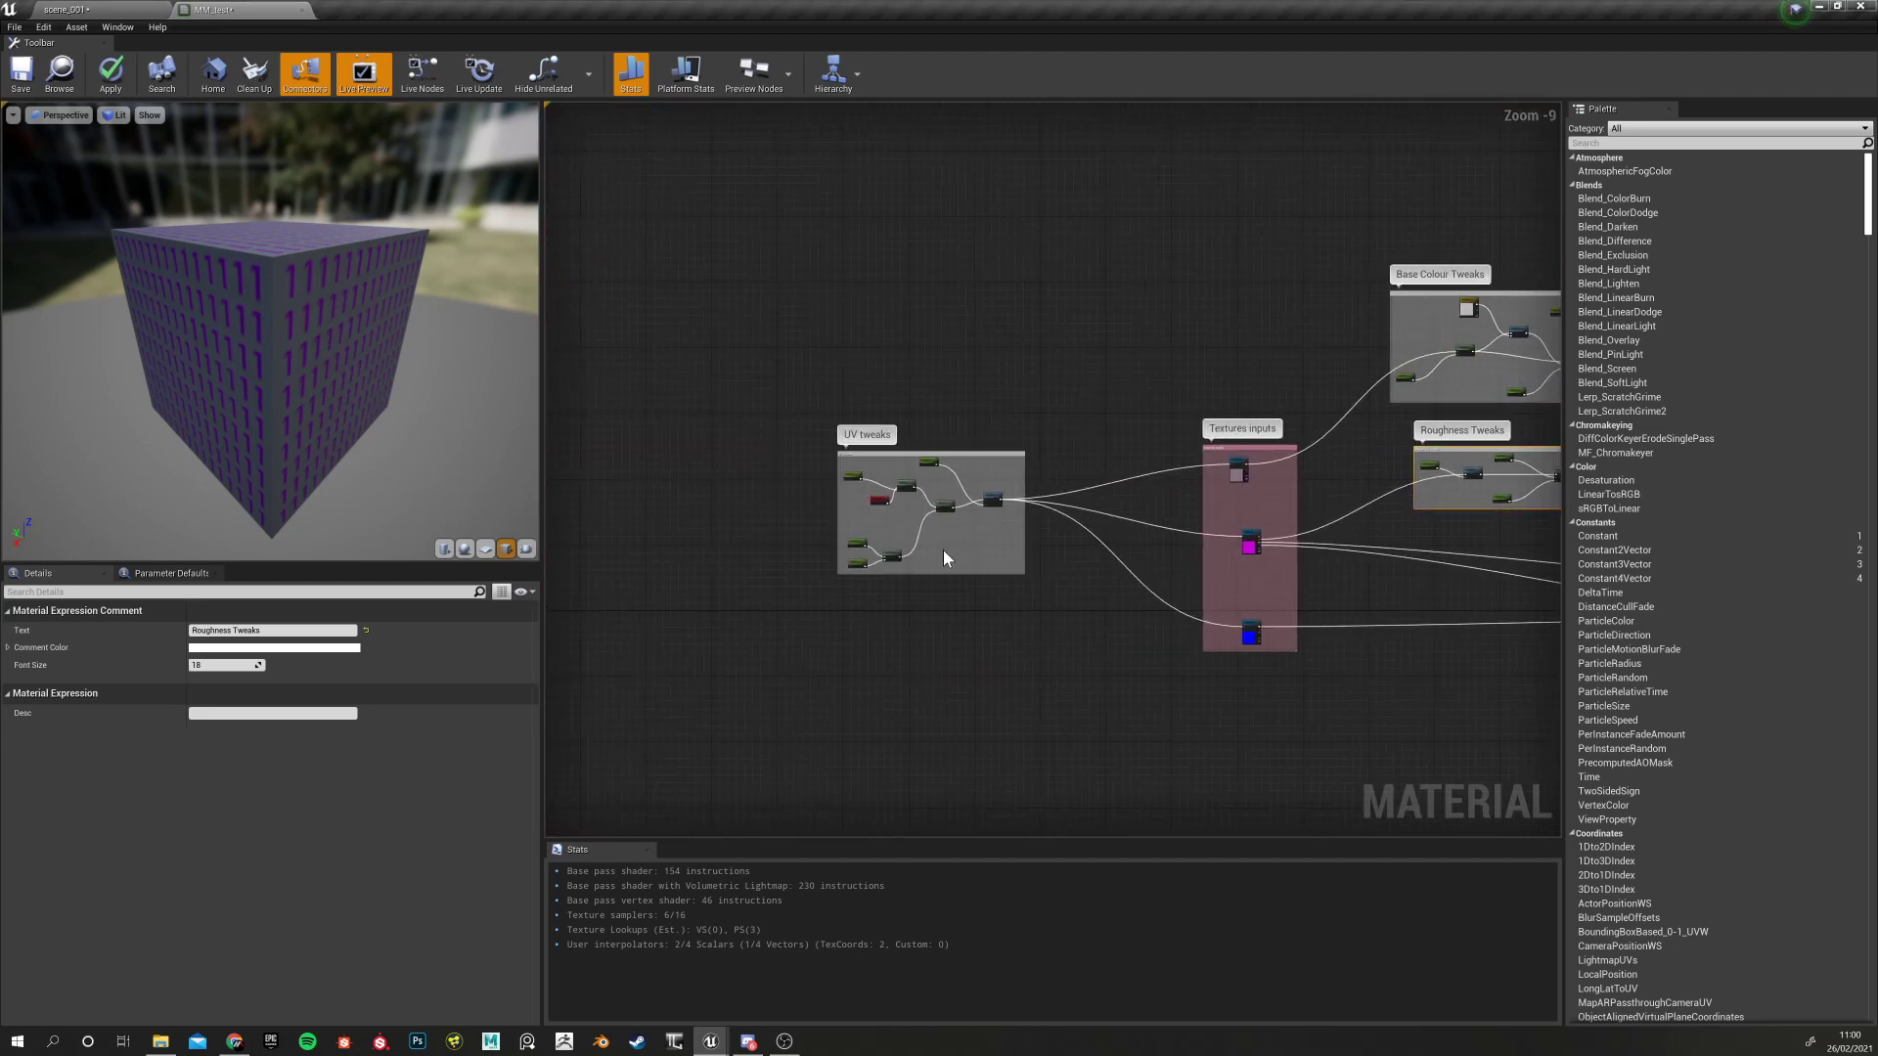
scroll(923, 511, "up", 6)
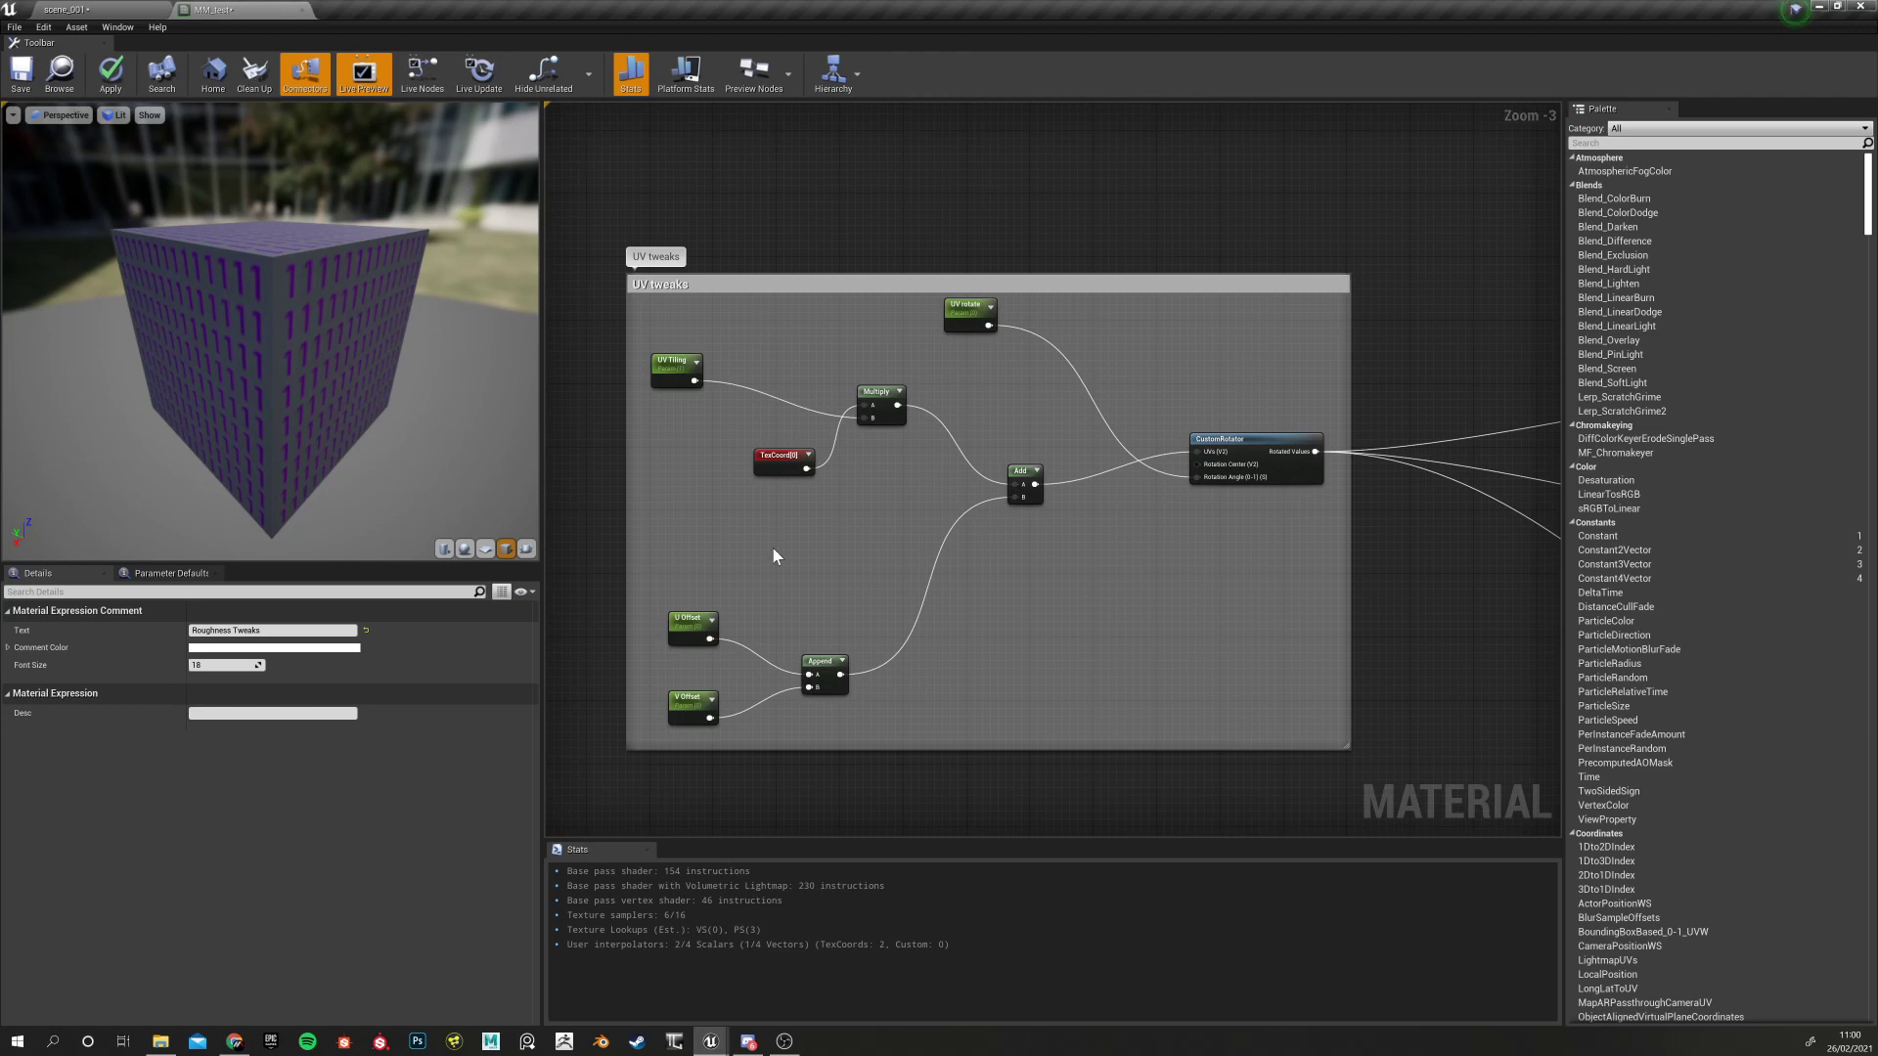
scroll(958, 572, "down", 5)
right_click_drag(975, 581, 710, 571)
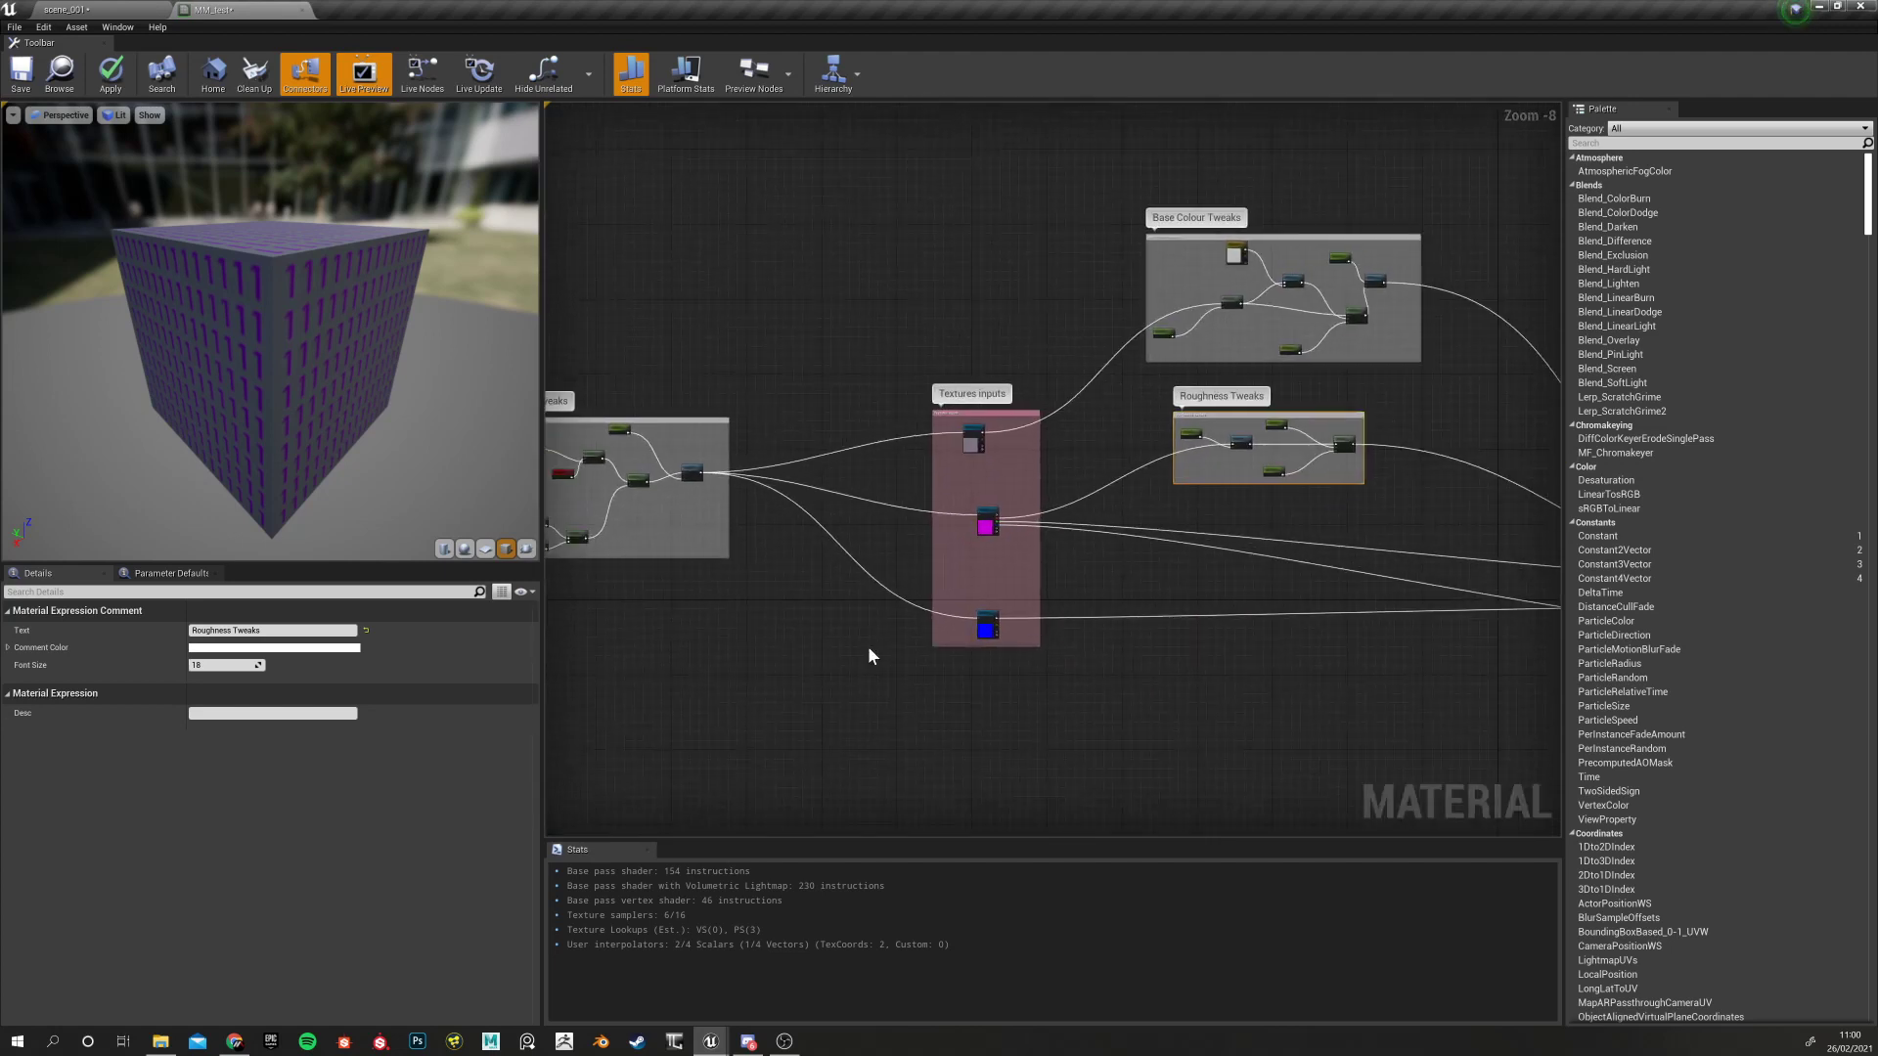
right_click_drag(1205, 643, 838, 691)
scroll(865, 692, "up", 2)
right_click_drag(981, 680, 601, 638)
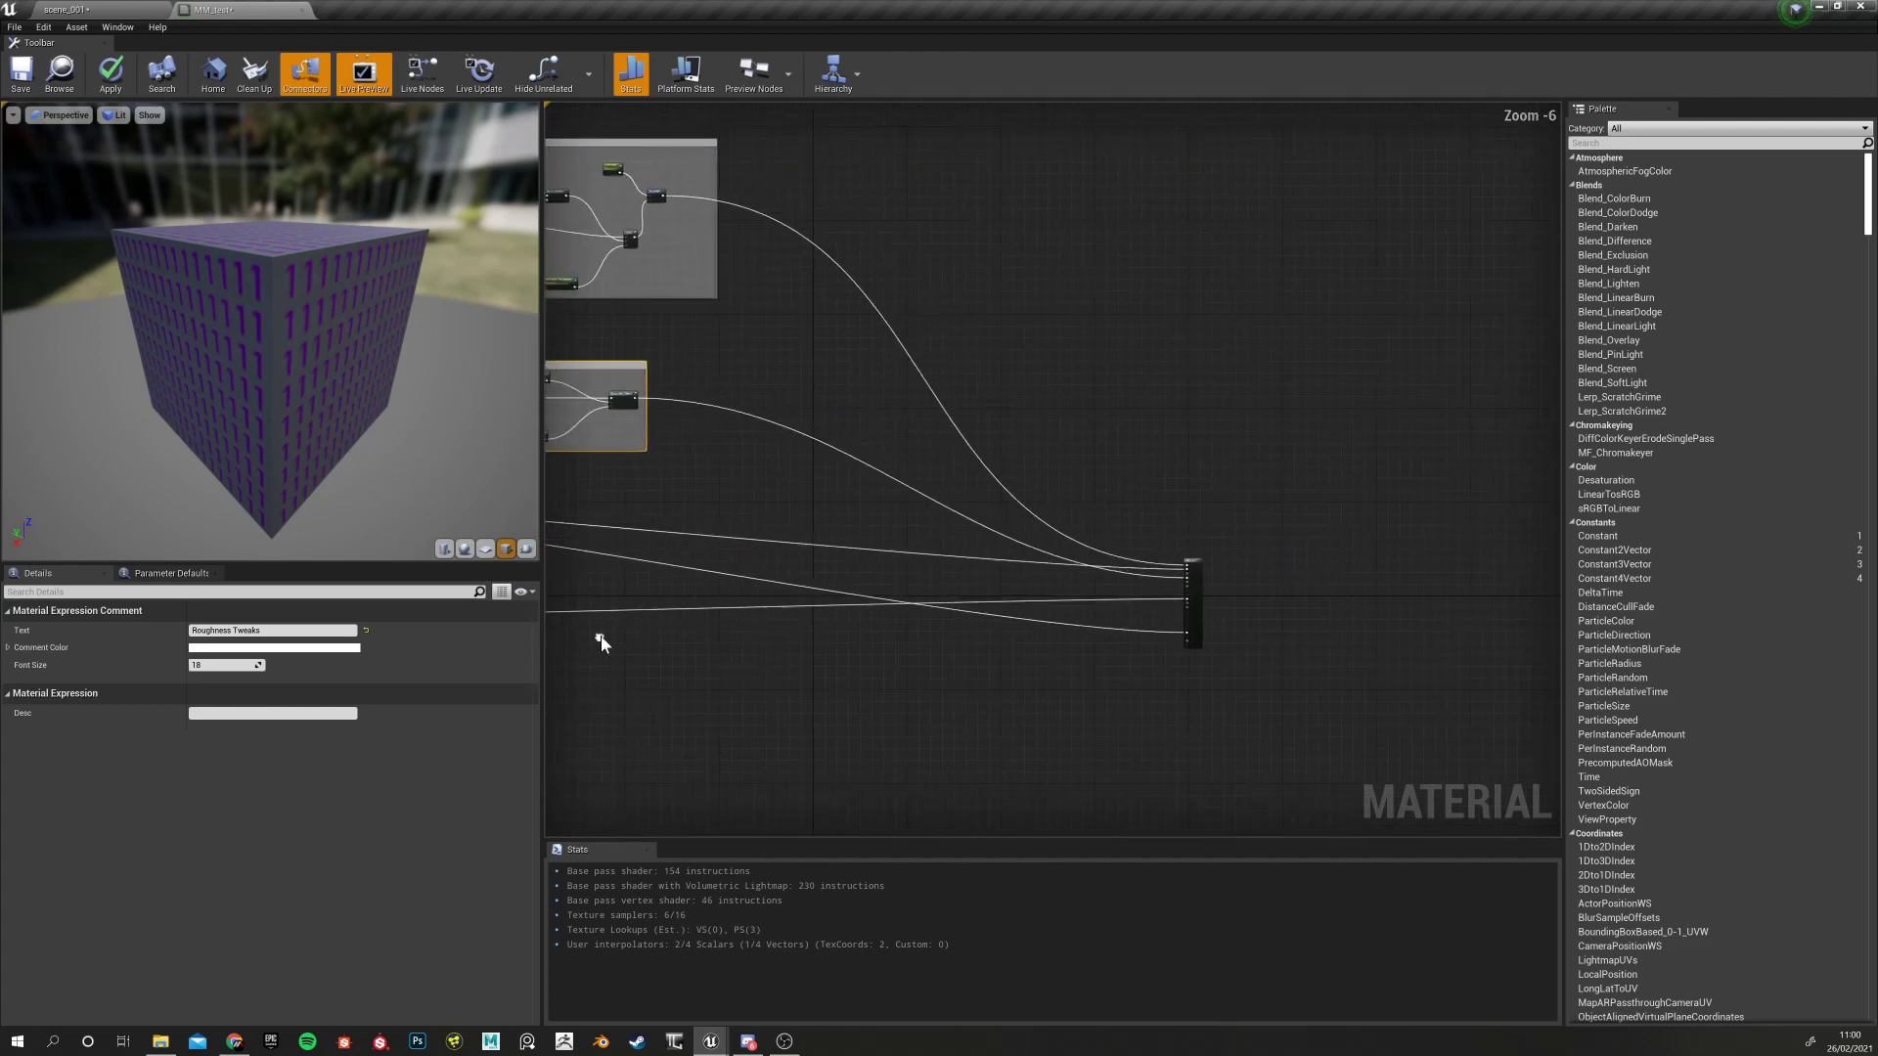
left_click_drag(1190, 562, 1099, 496)
Apply the MM_test changes and briefly check the scene_001 level
right_click_drag(557, 631, 1062, 628)
scroll(972, 628, "up", 2)
scroll(971, 635, "down", 4)
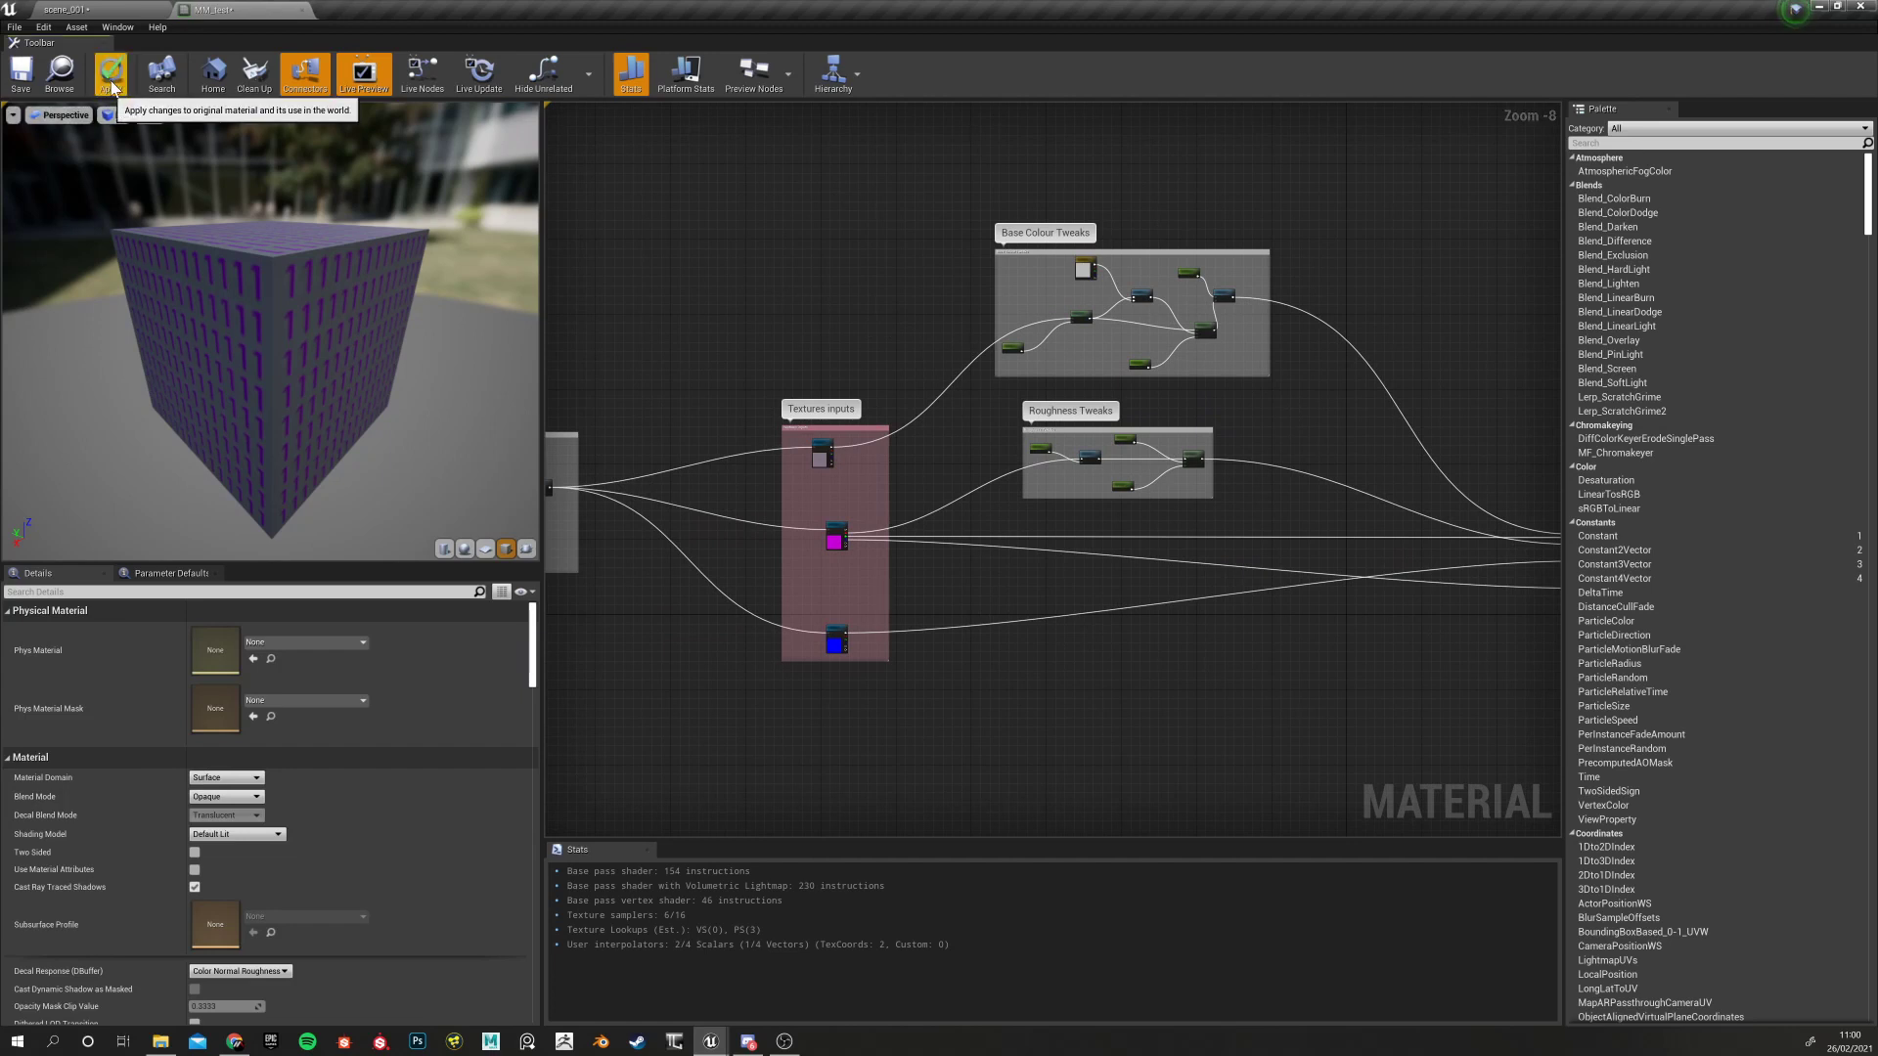
left_click(112, 71)
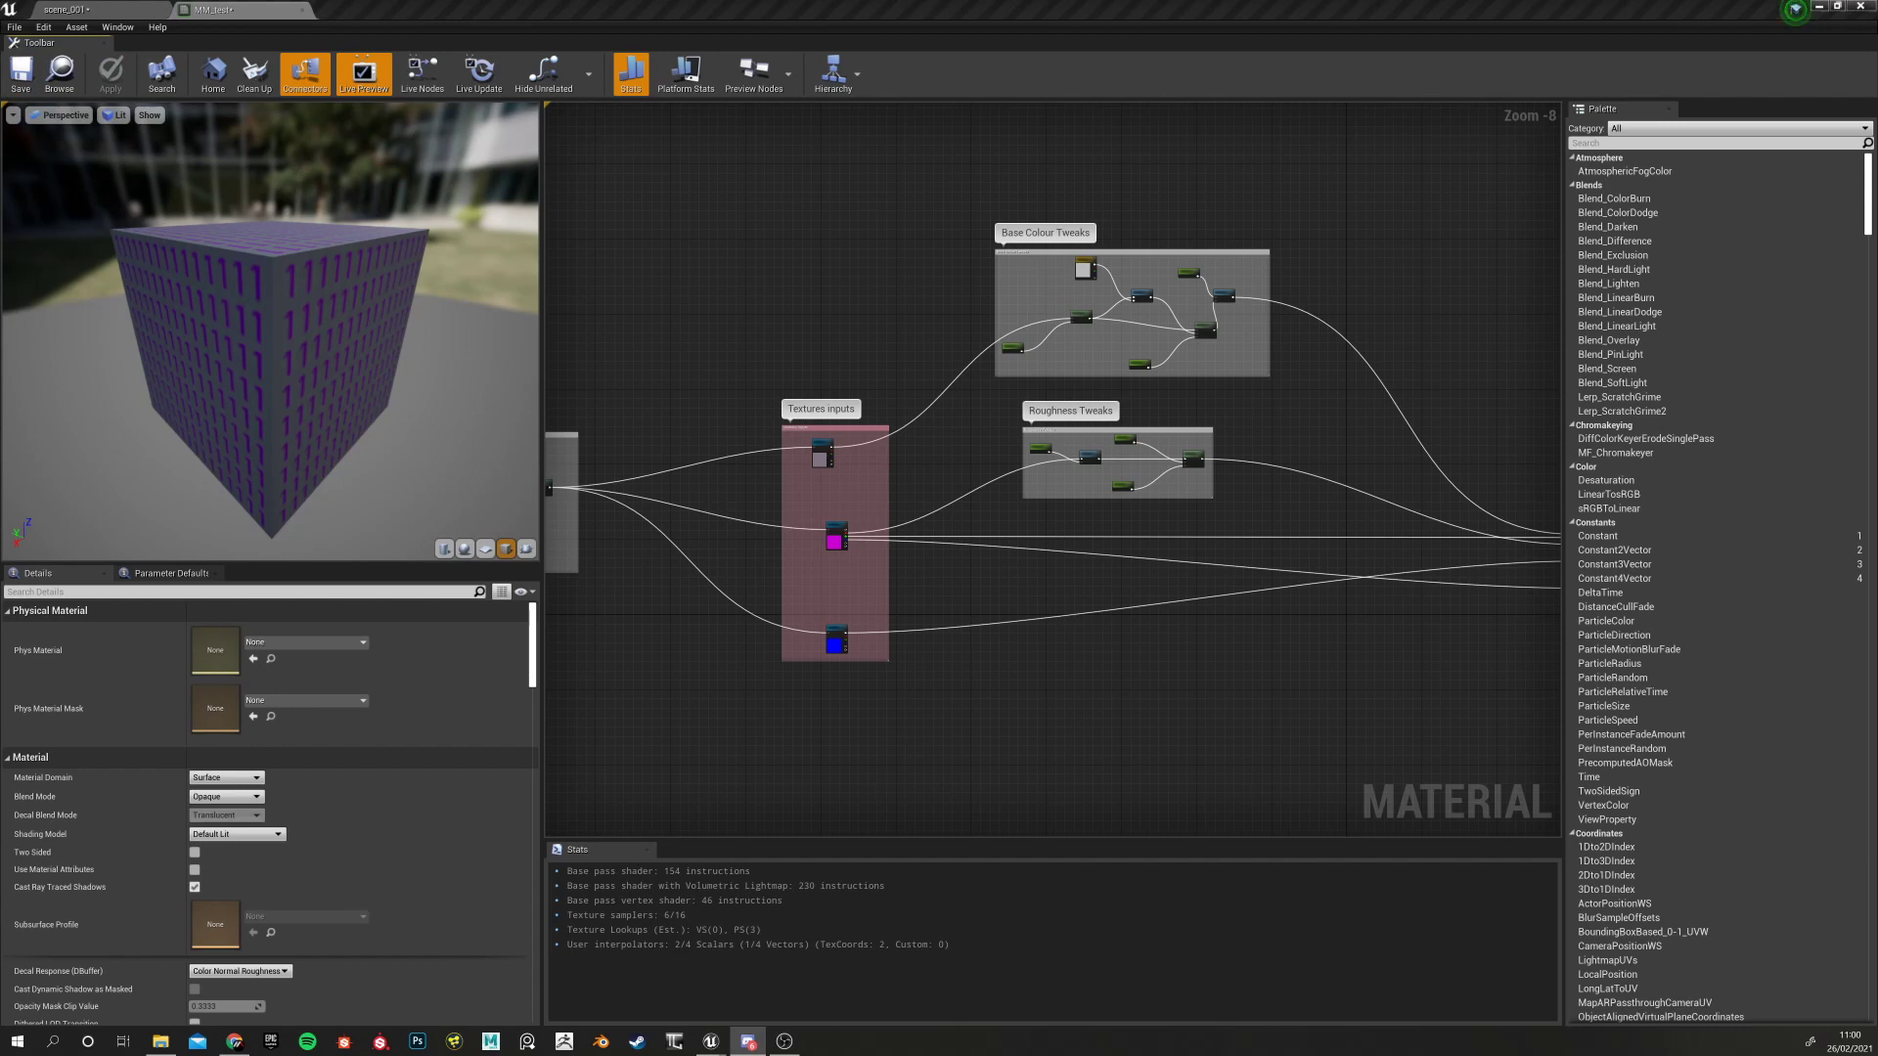
left_click(92, 11)
left_click(258, 11)
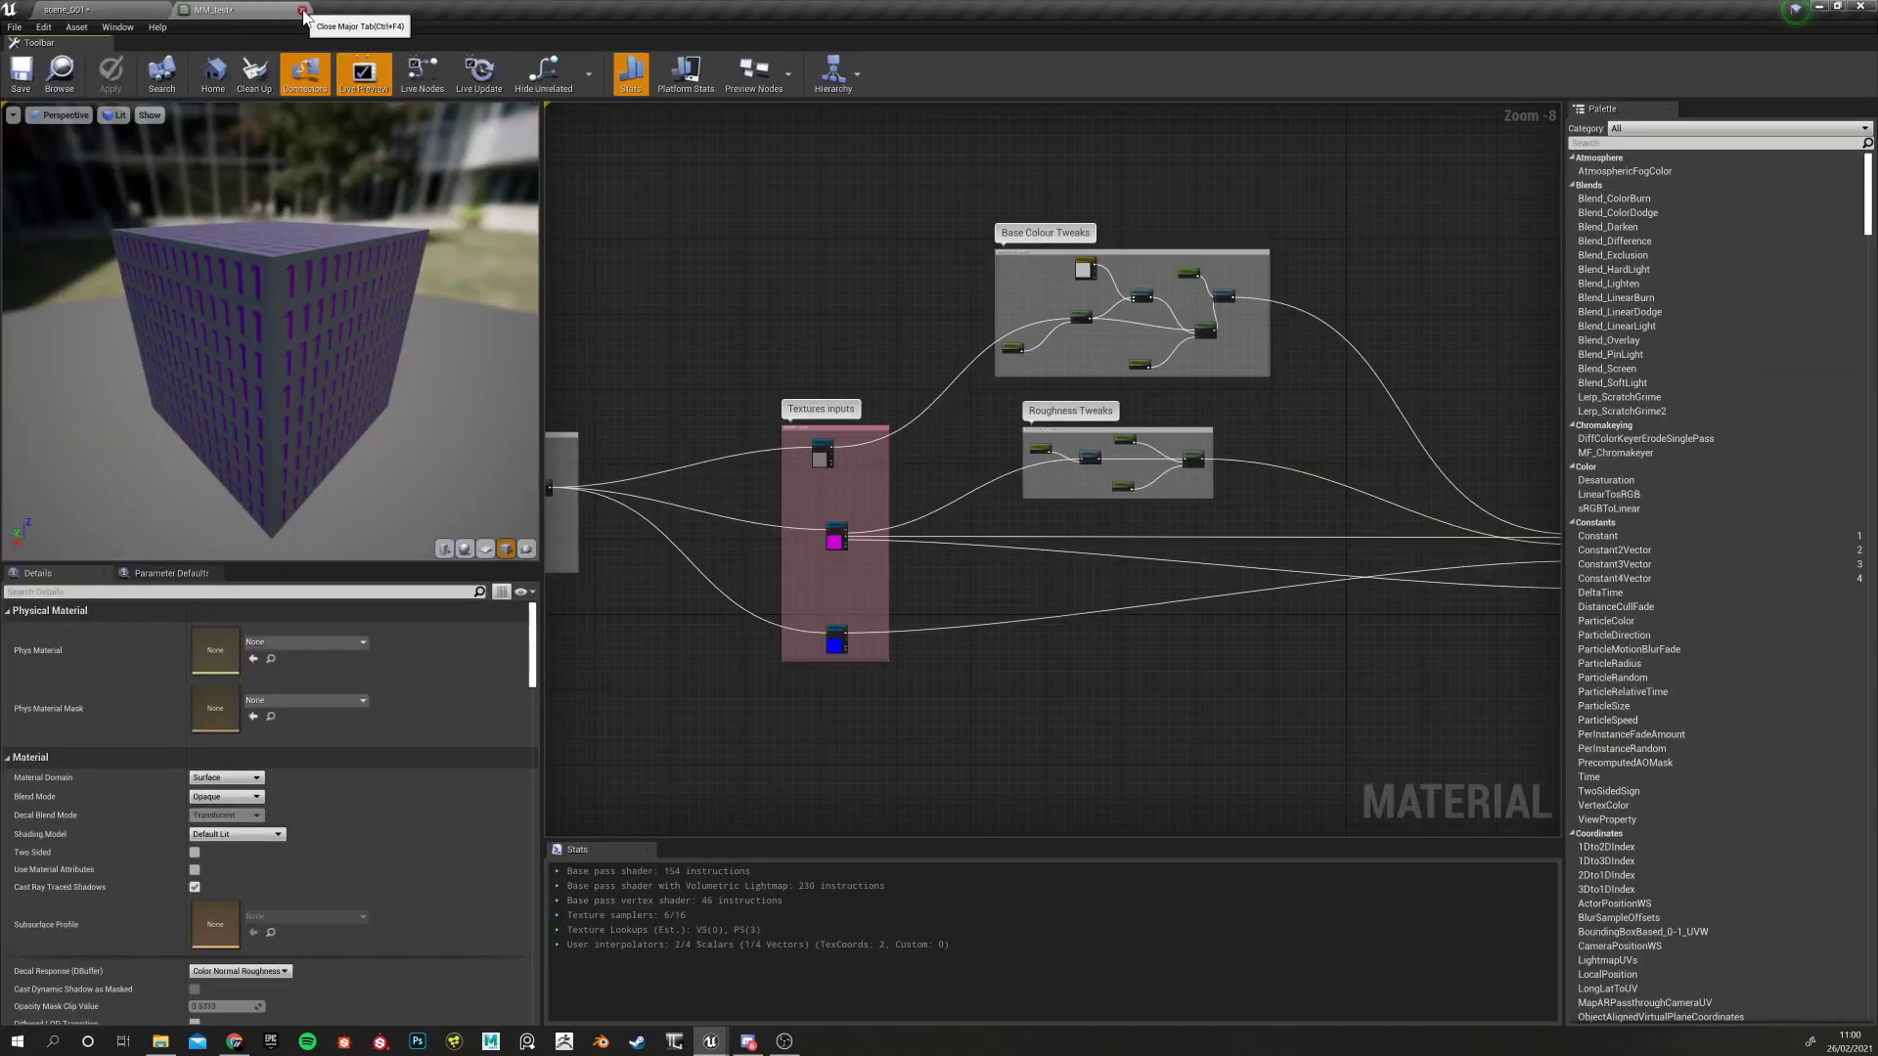
left_click(95, 9)
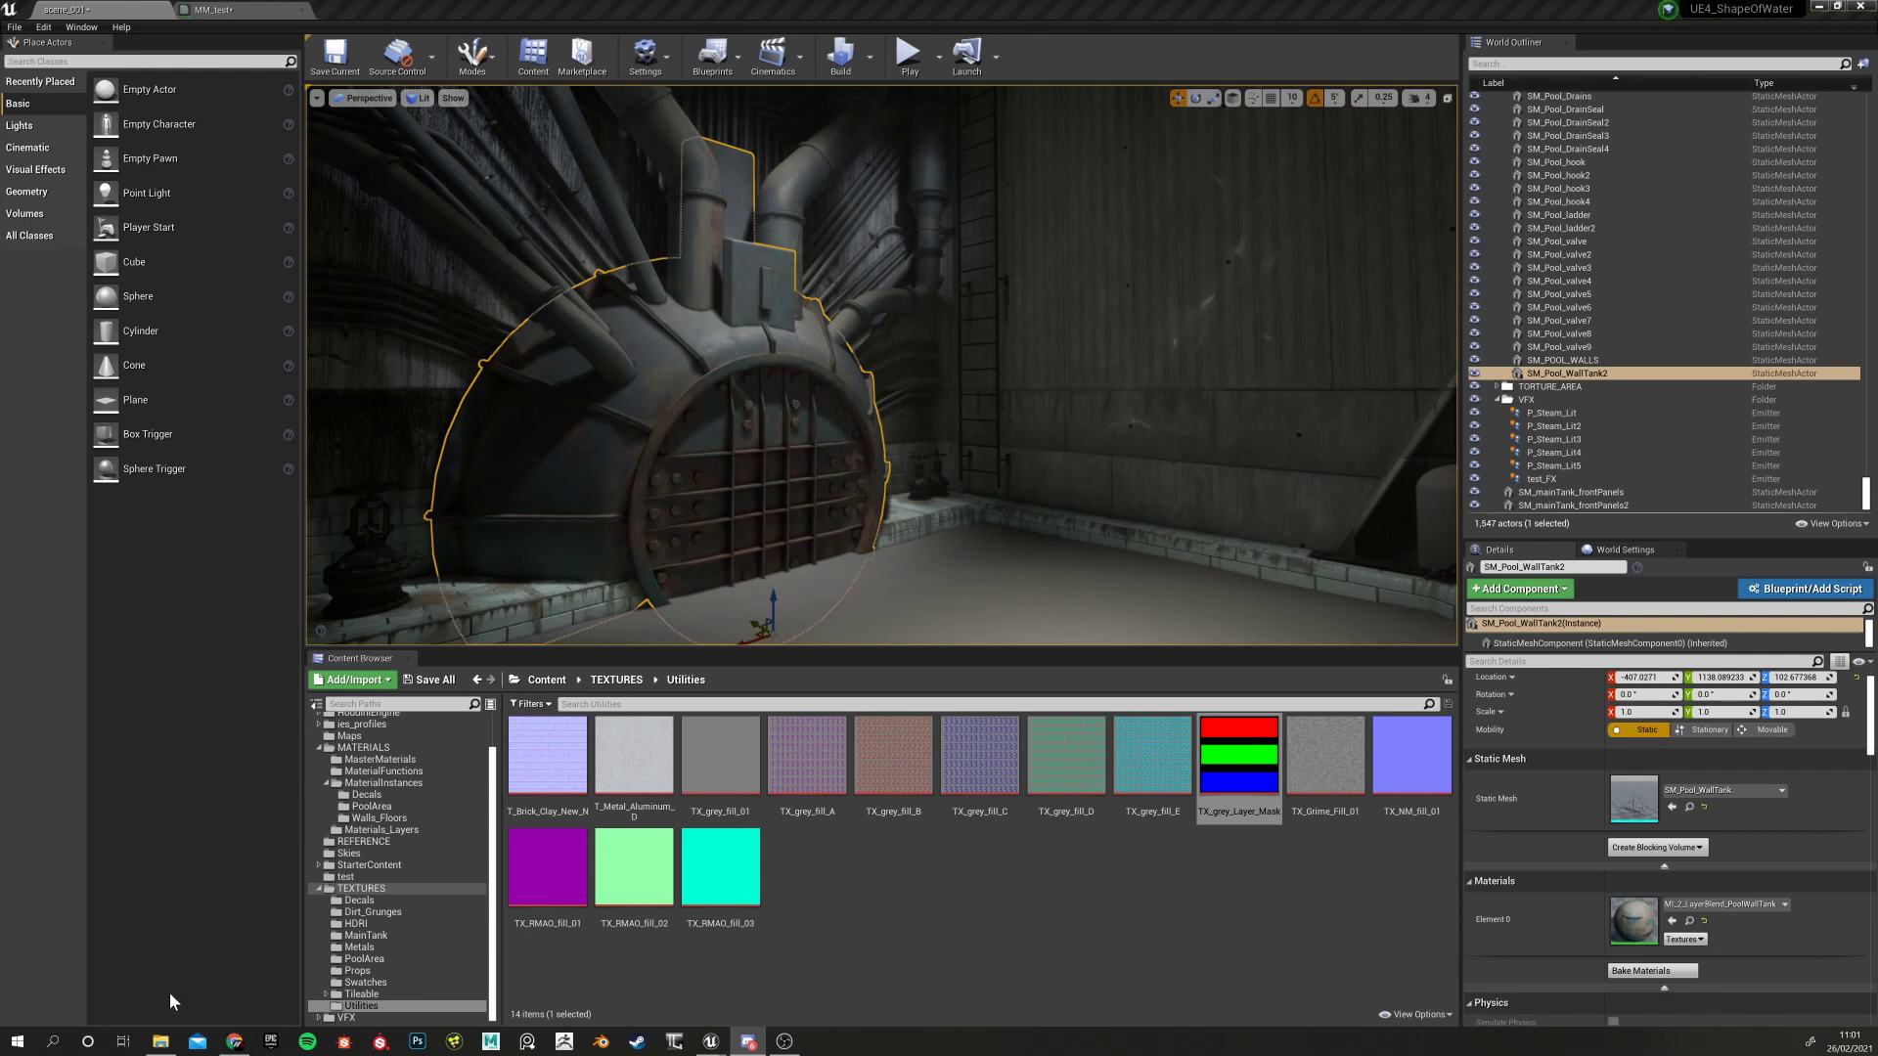
left_click(239, 10)
scroll(793, 567, "down", 4)
Nudge the TexCoord[0] node slightly left within the UV tweaks group
scroll(791, 598, "up", 4)
right_click_drag(765, 610, 937, 704)
right_click_drag(818, 692, 816, 573)
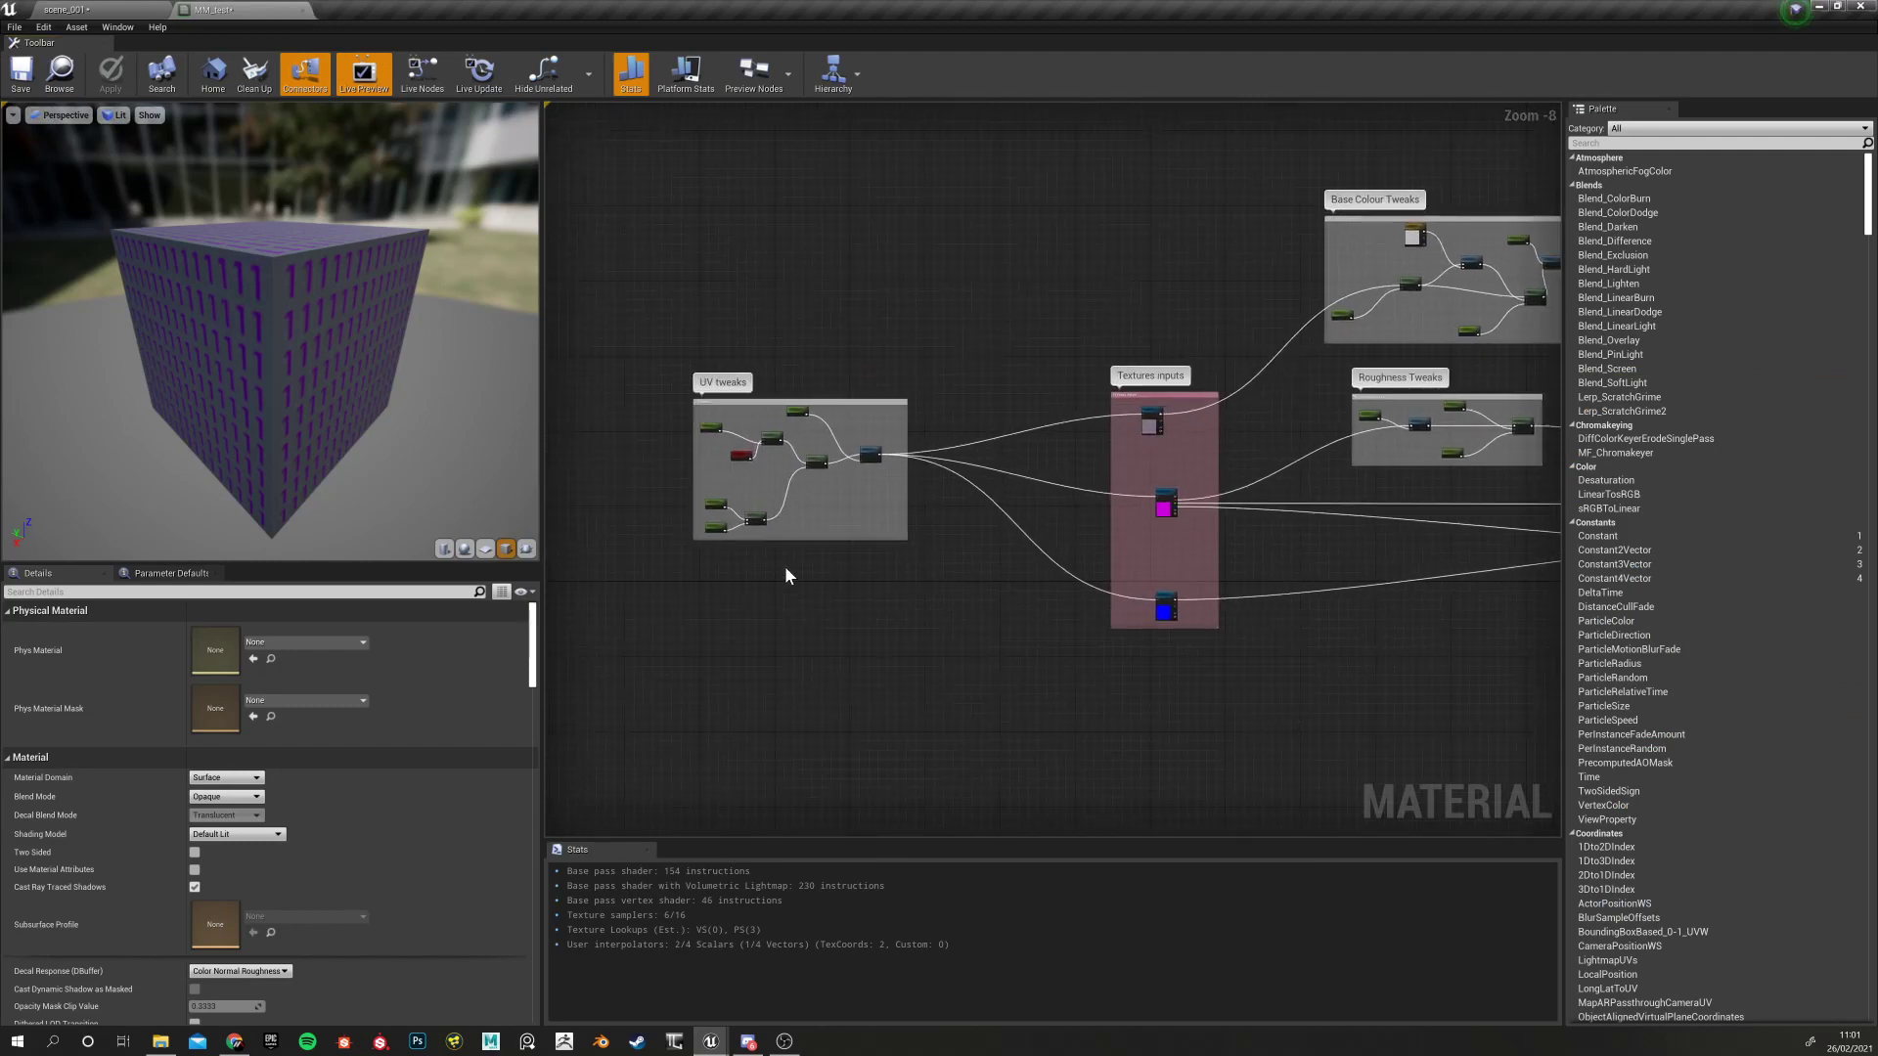
scroll(753, 573, "up", 4)
scroll(743, 465, "up", 4)
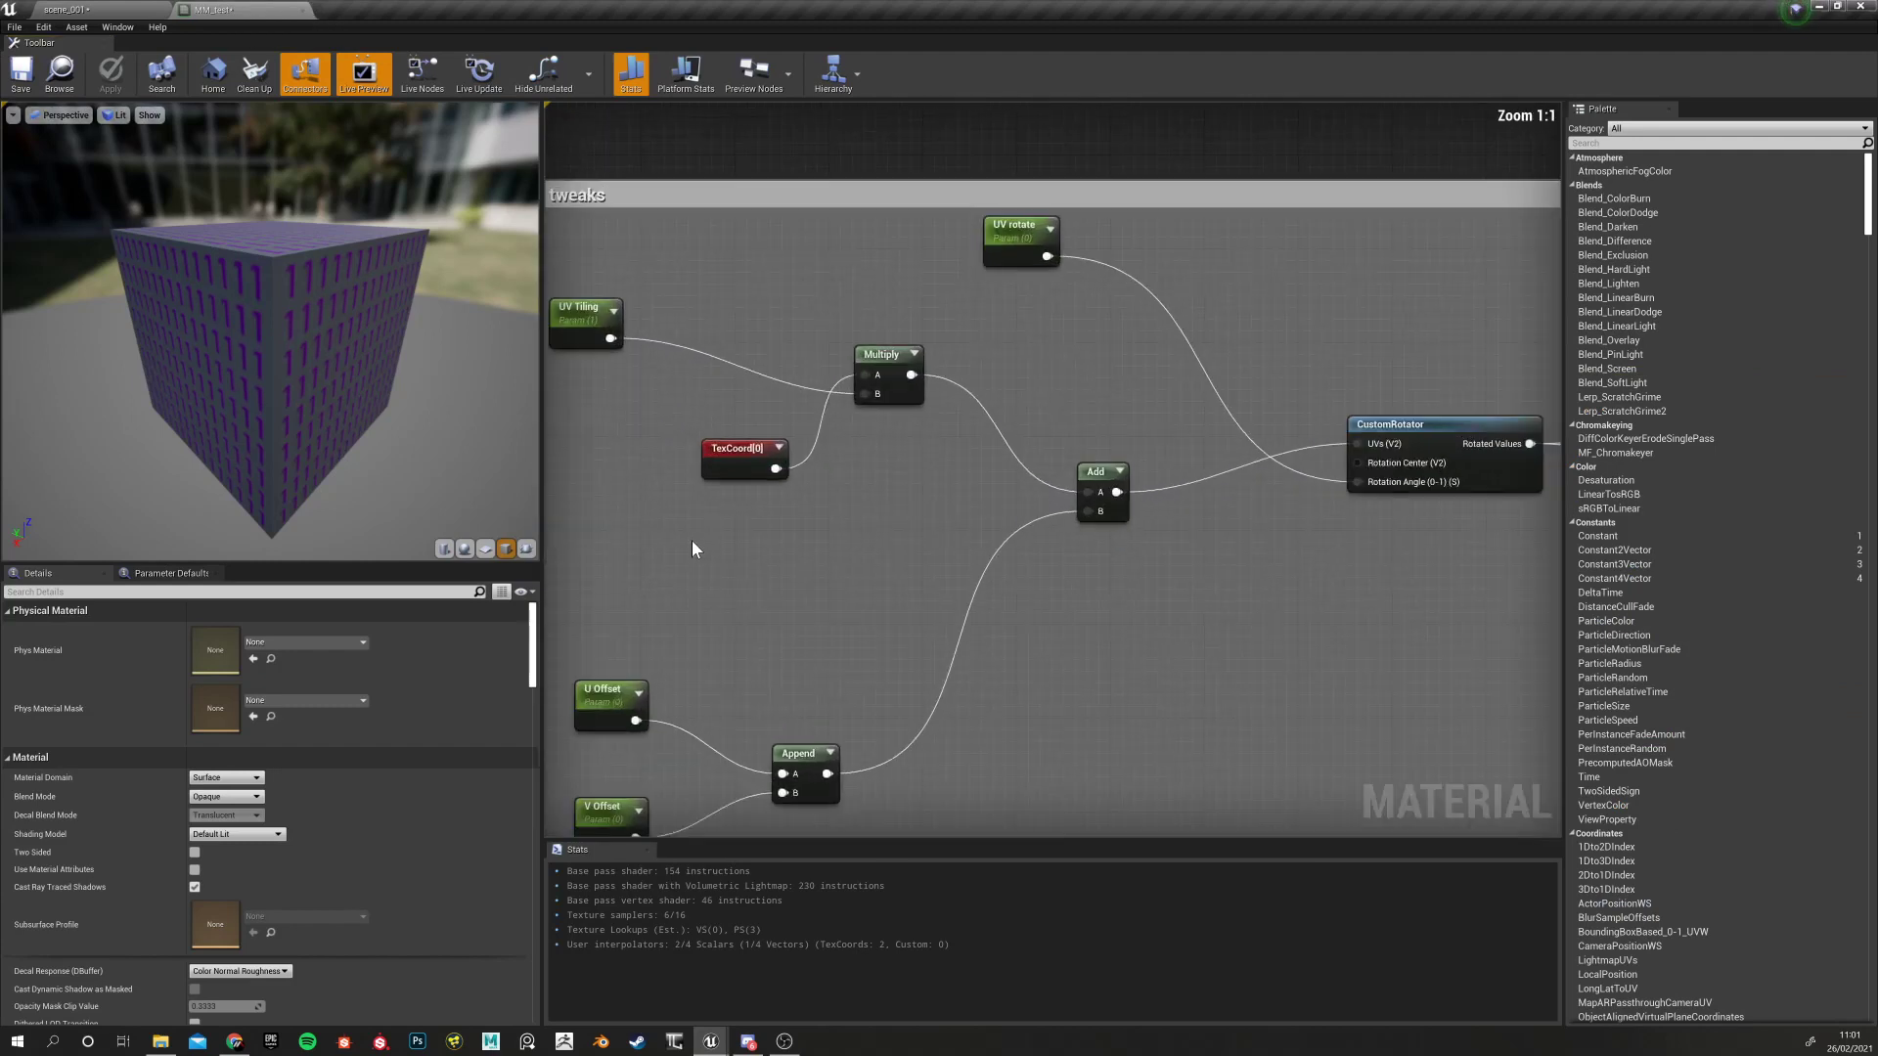
left_click_drag(736, 447, 661, 434)
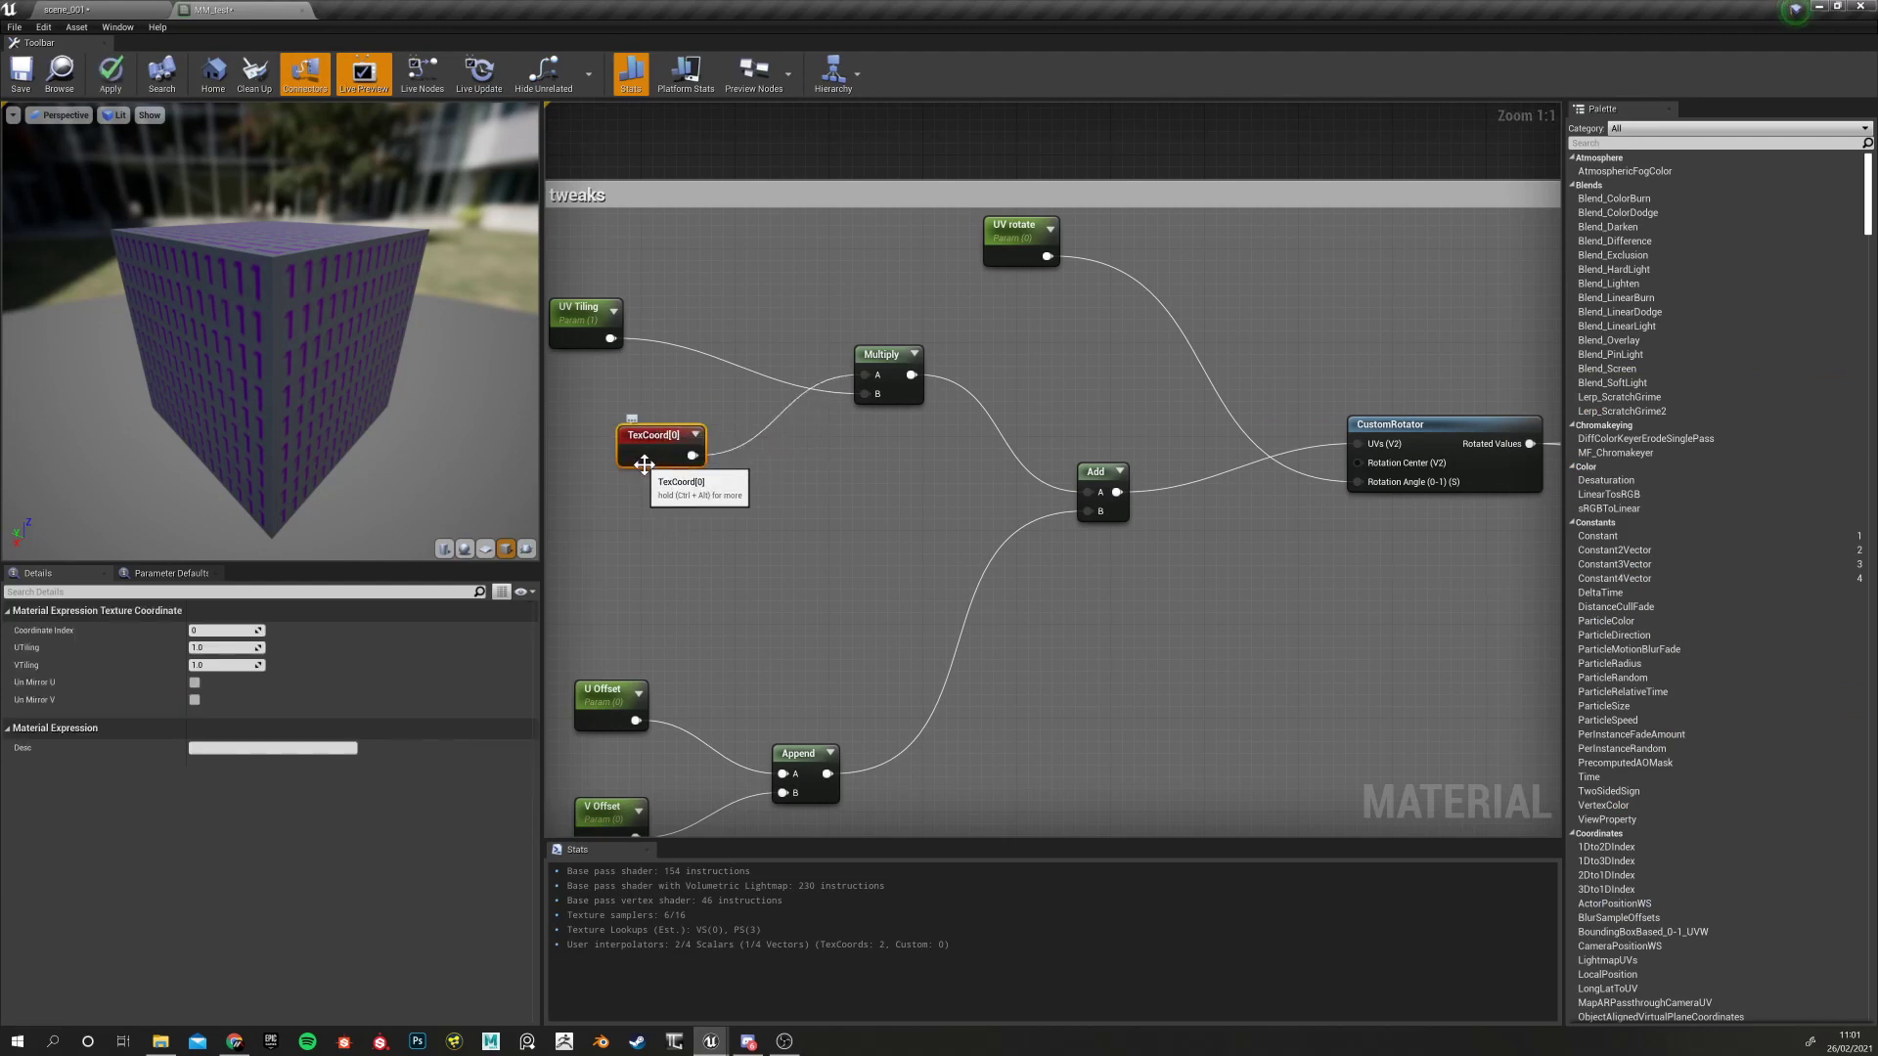
left_click(653, 531)
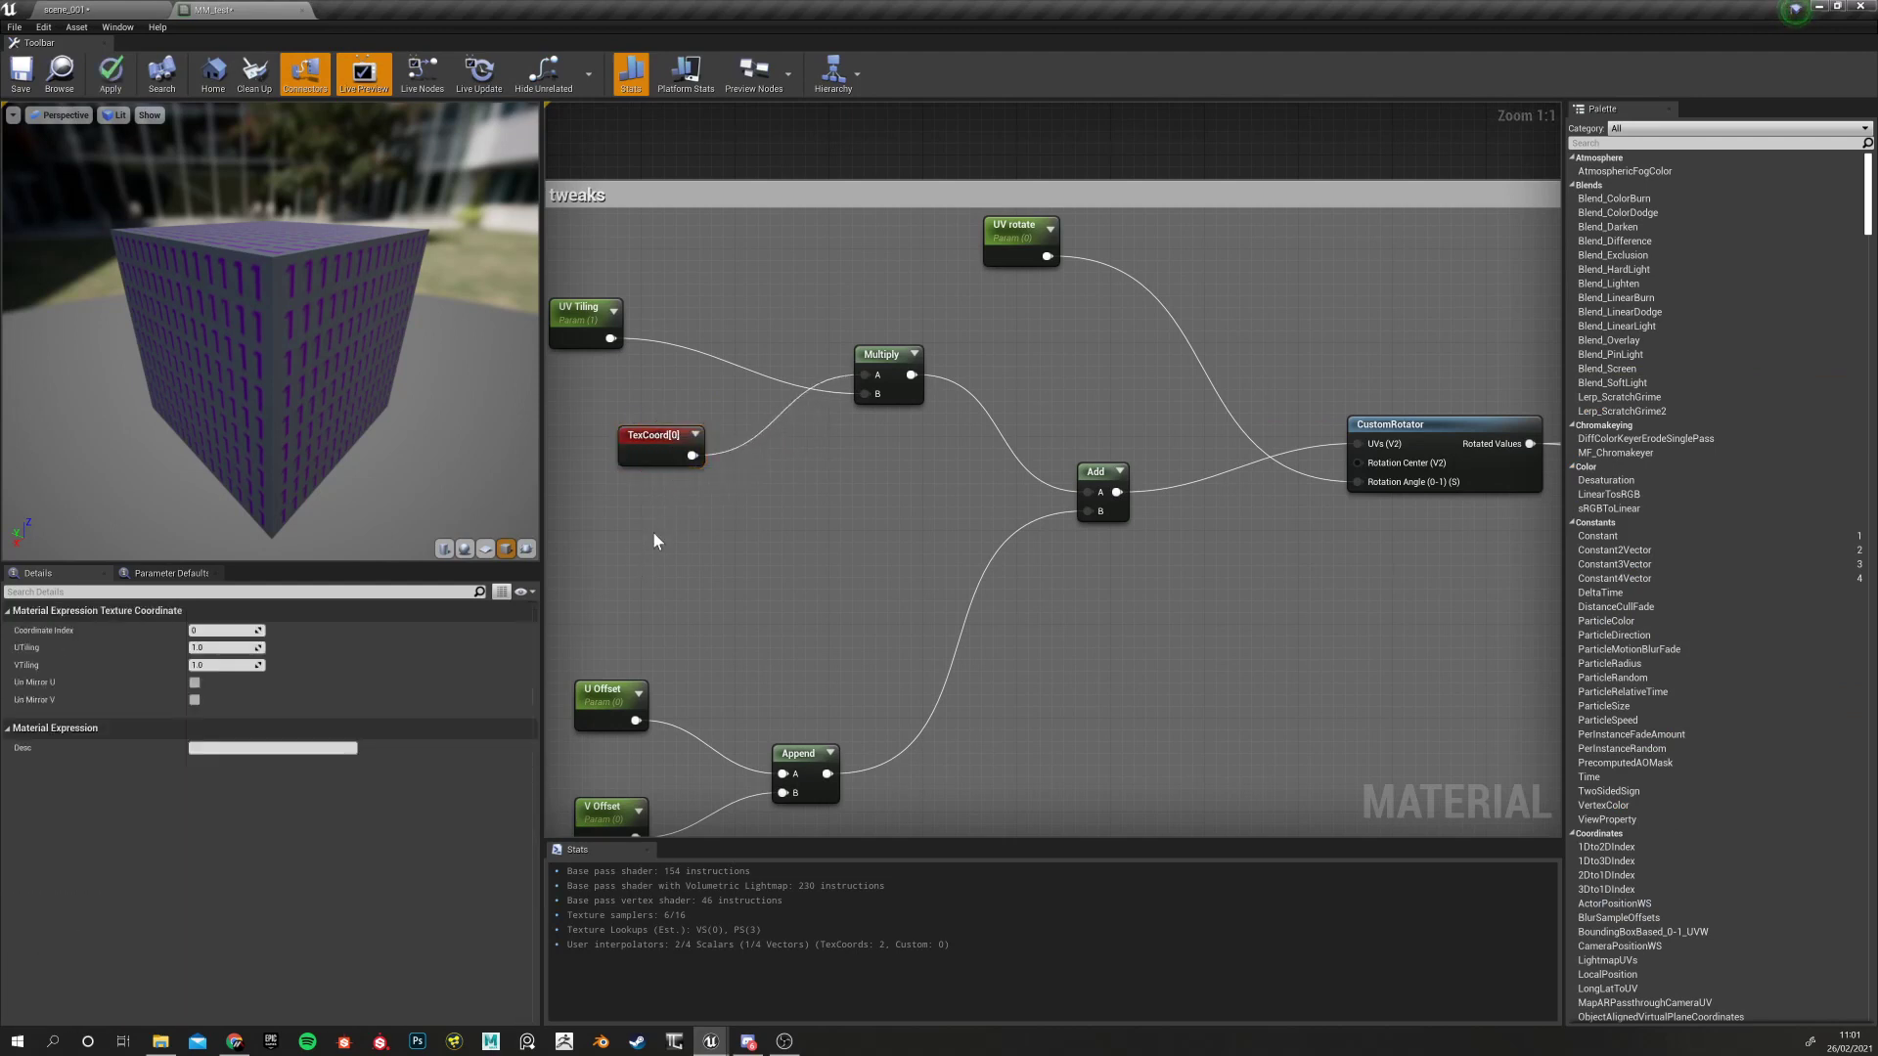
left_click(667, 450)
Duplicate TexCoord[0] below the original and set the copy's coordinate index to 1
left_click_drag(708, 527, 660, 528)
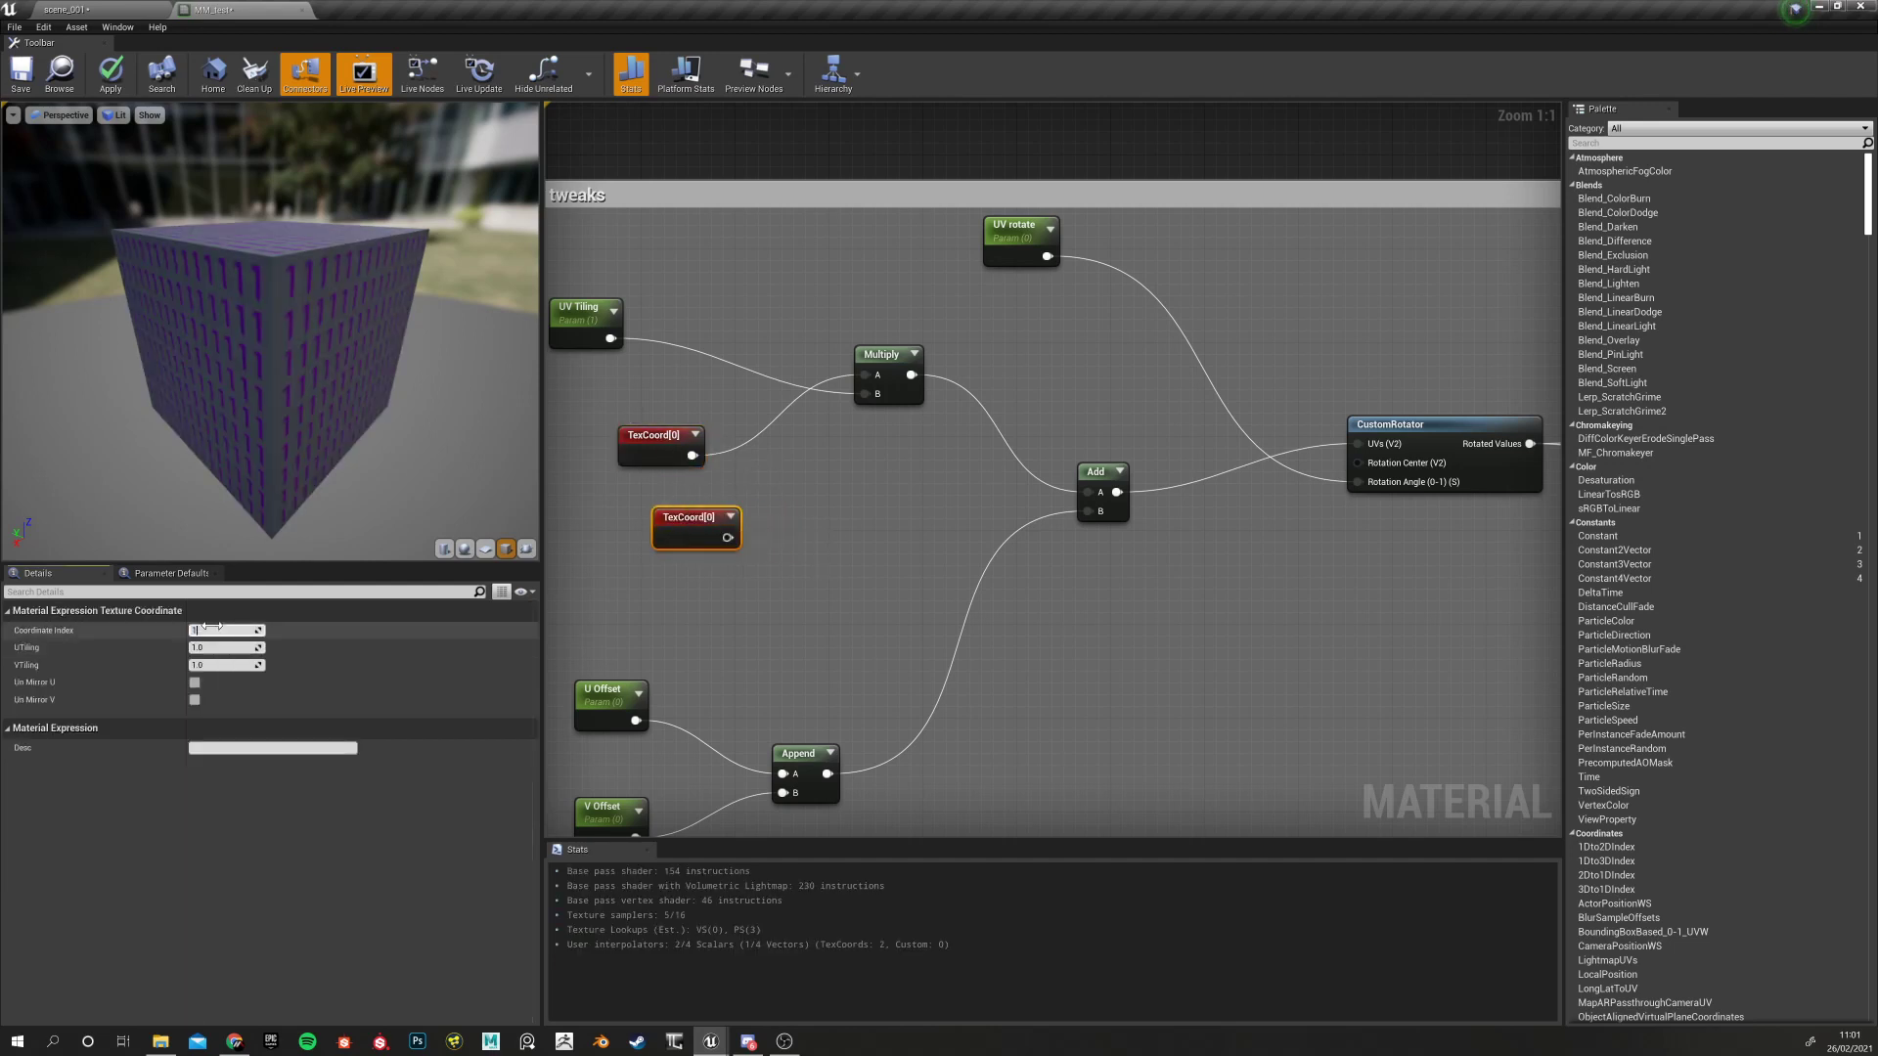
key("Return")
left_click(671, 454)
left_click_drag(680, 530, 655, 529)
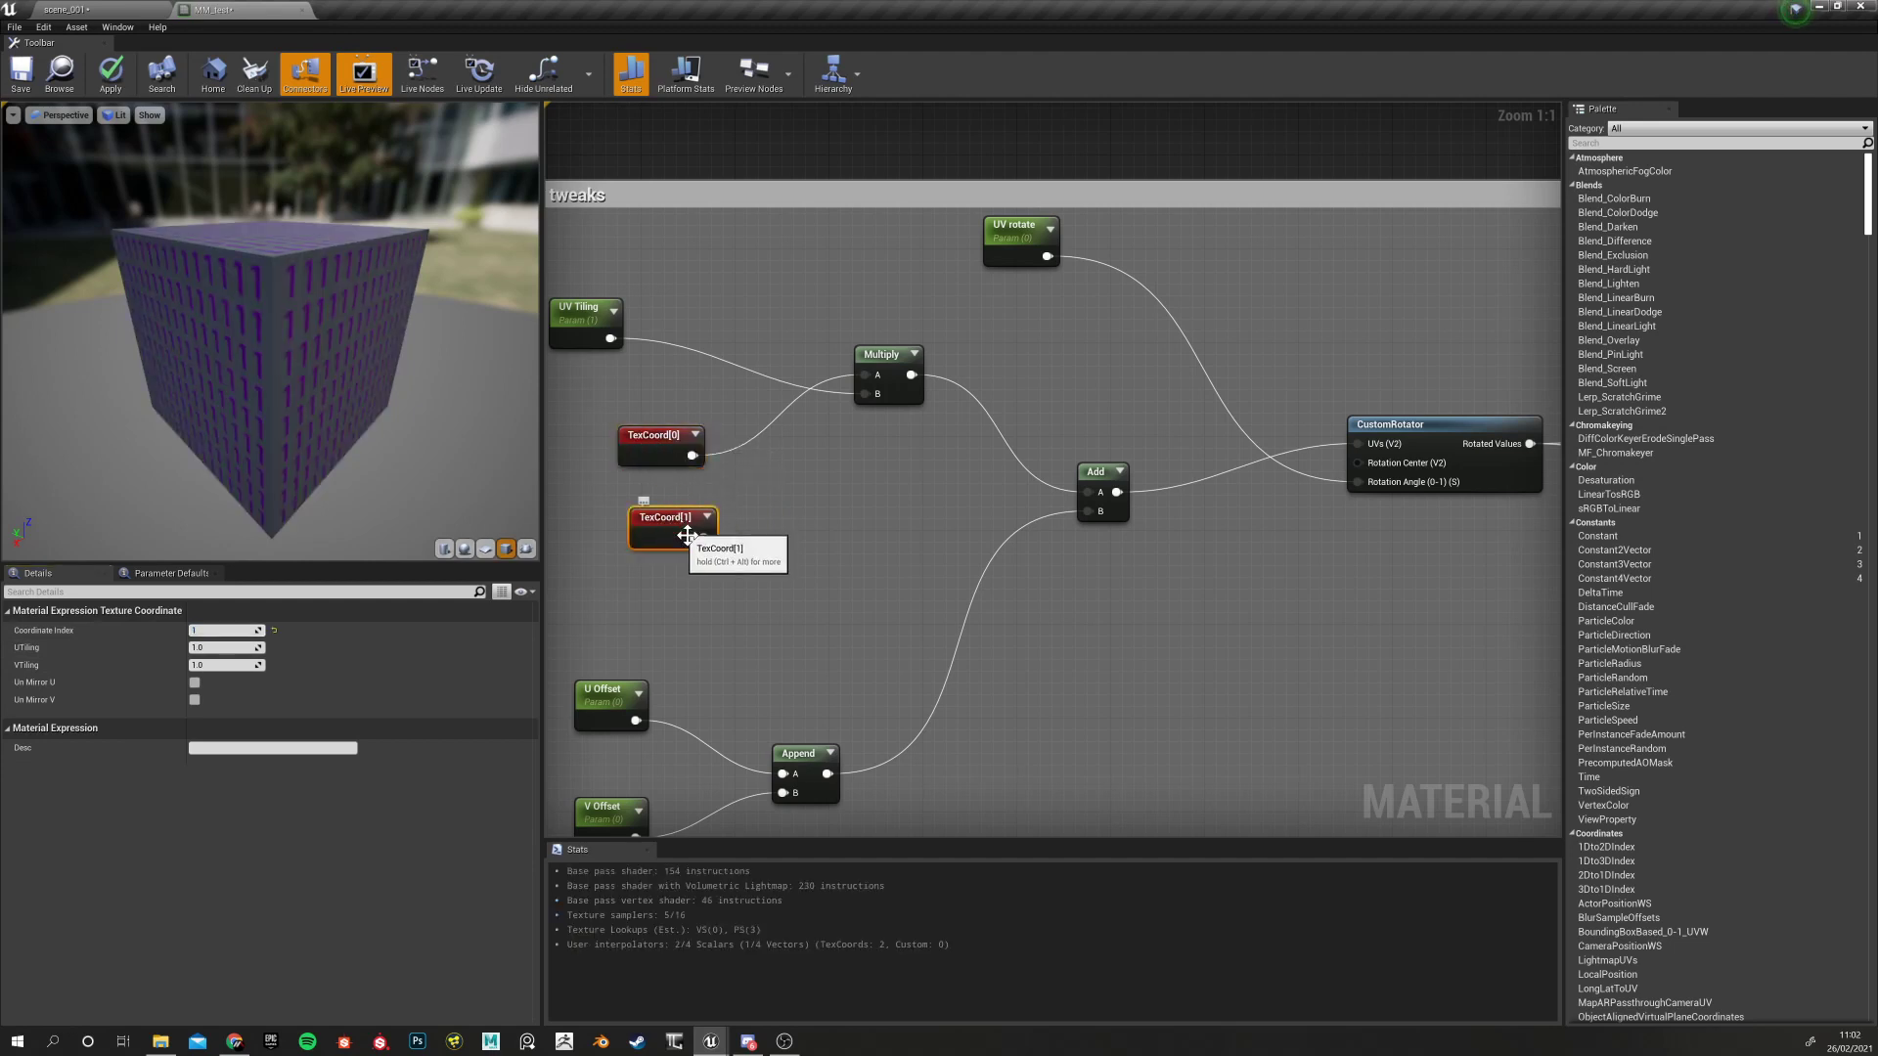
Delete the TexCoord[1] node and apply MM_test
left_click(96, 10)
left_click(208, 10)
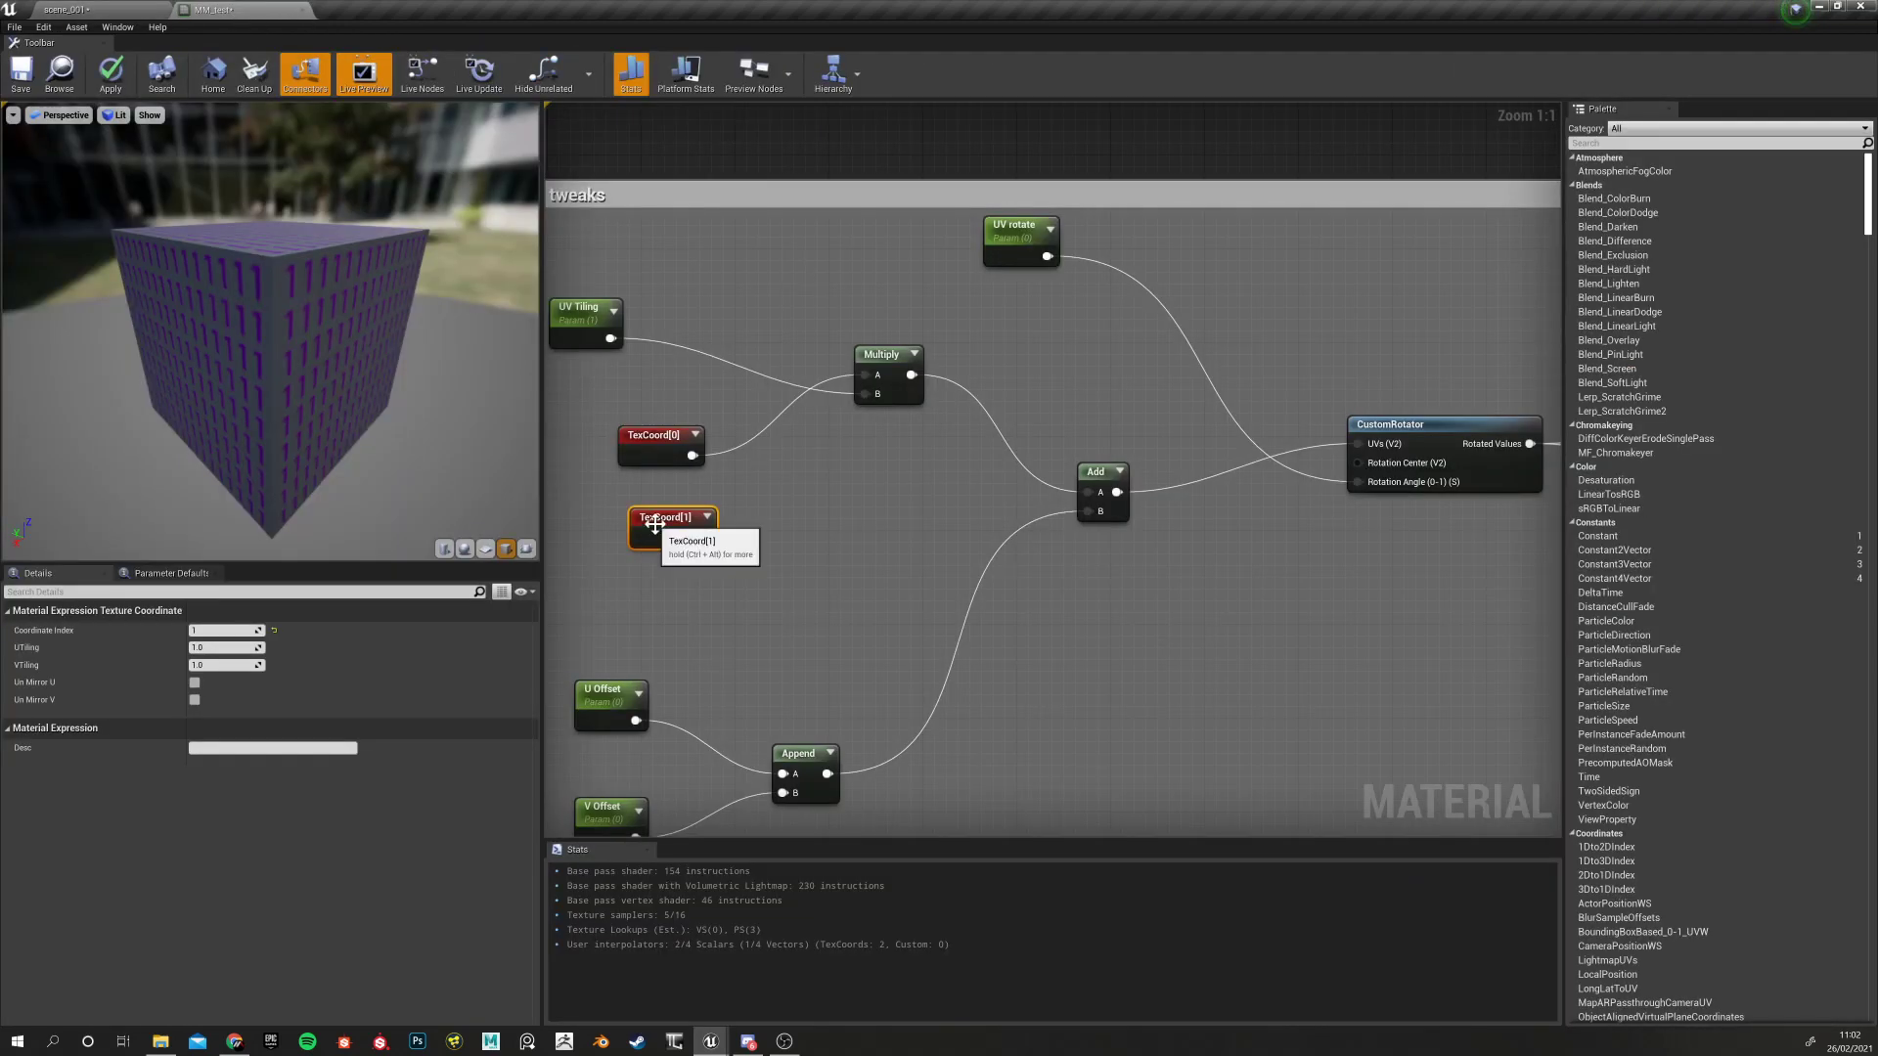
key("Delete")
left_click(113, 86)
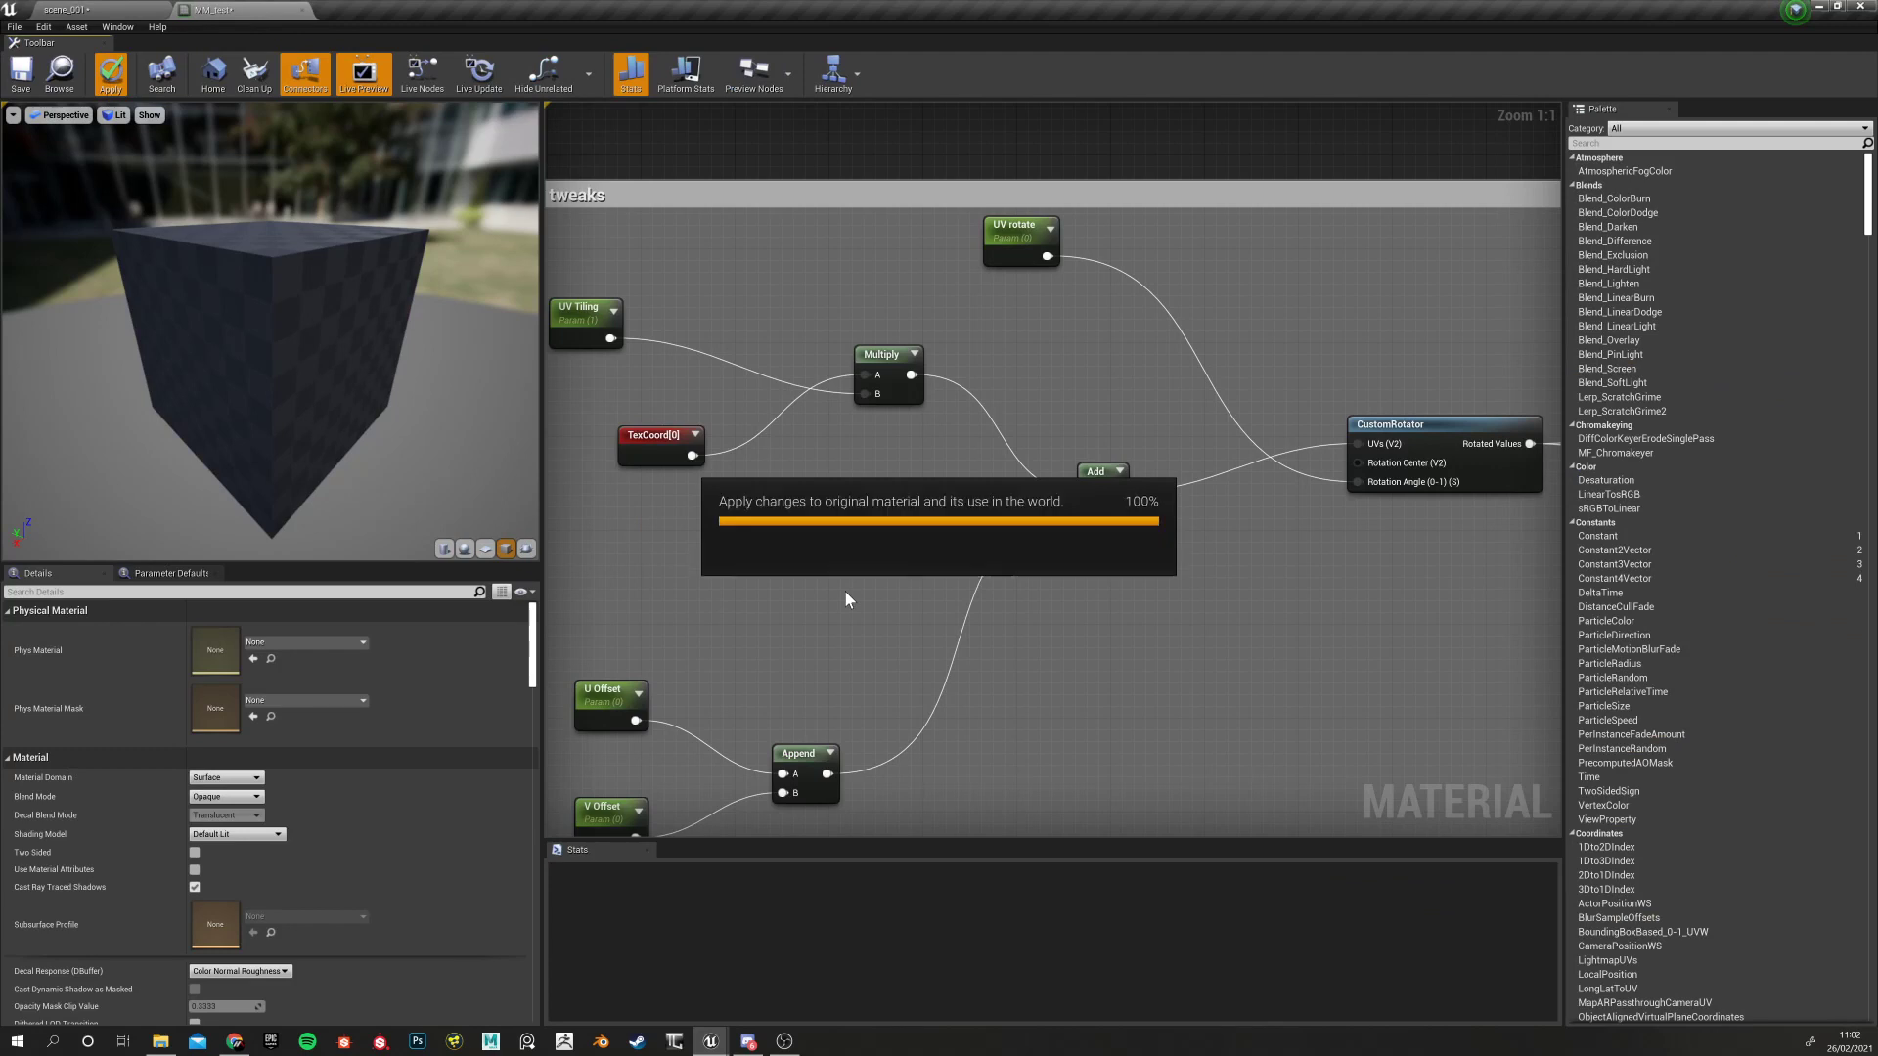
scroll(847, 587, "down", 6)
right_click_drag(992, 614, 643, 464)
right_click_drag(834, 645, 654, 637)
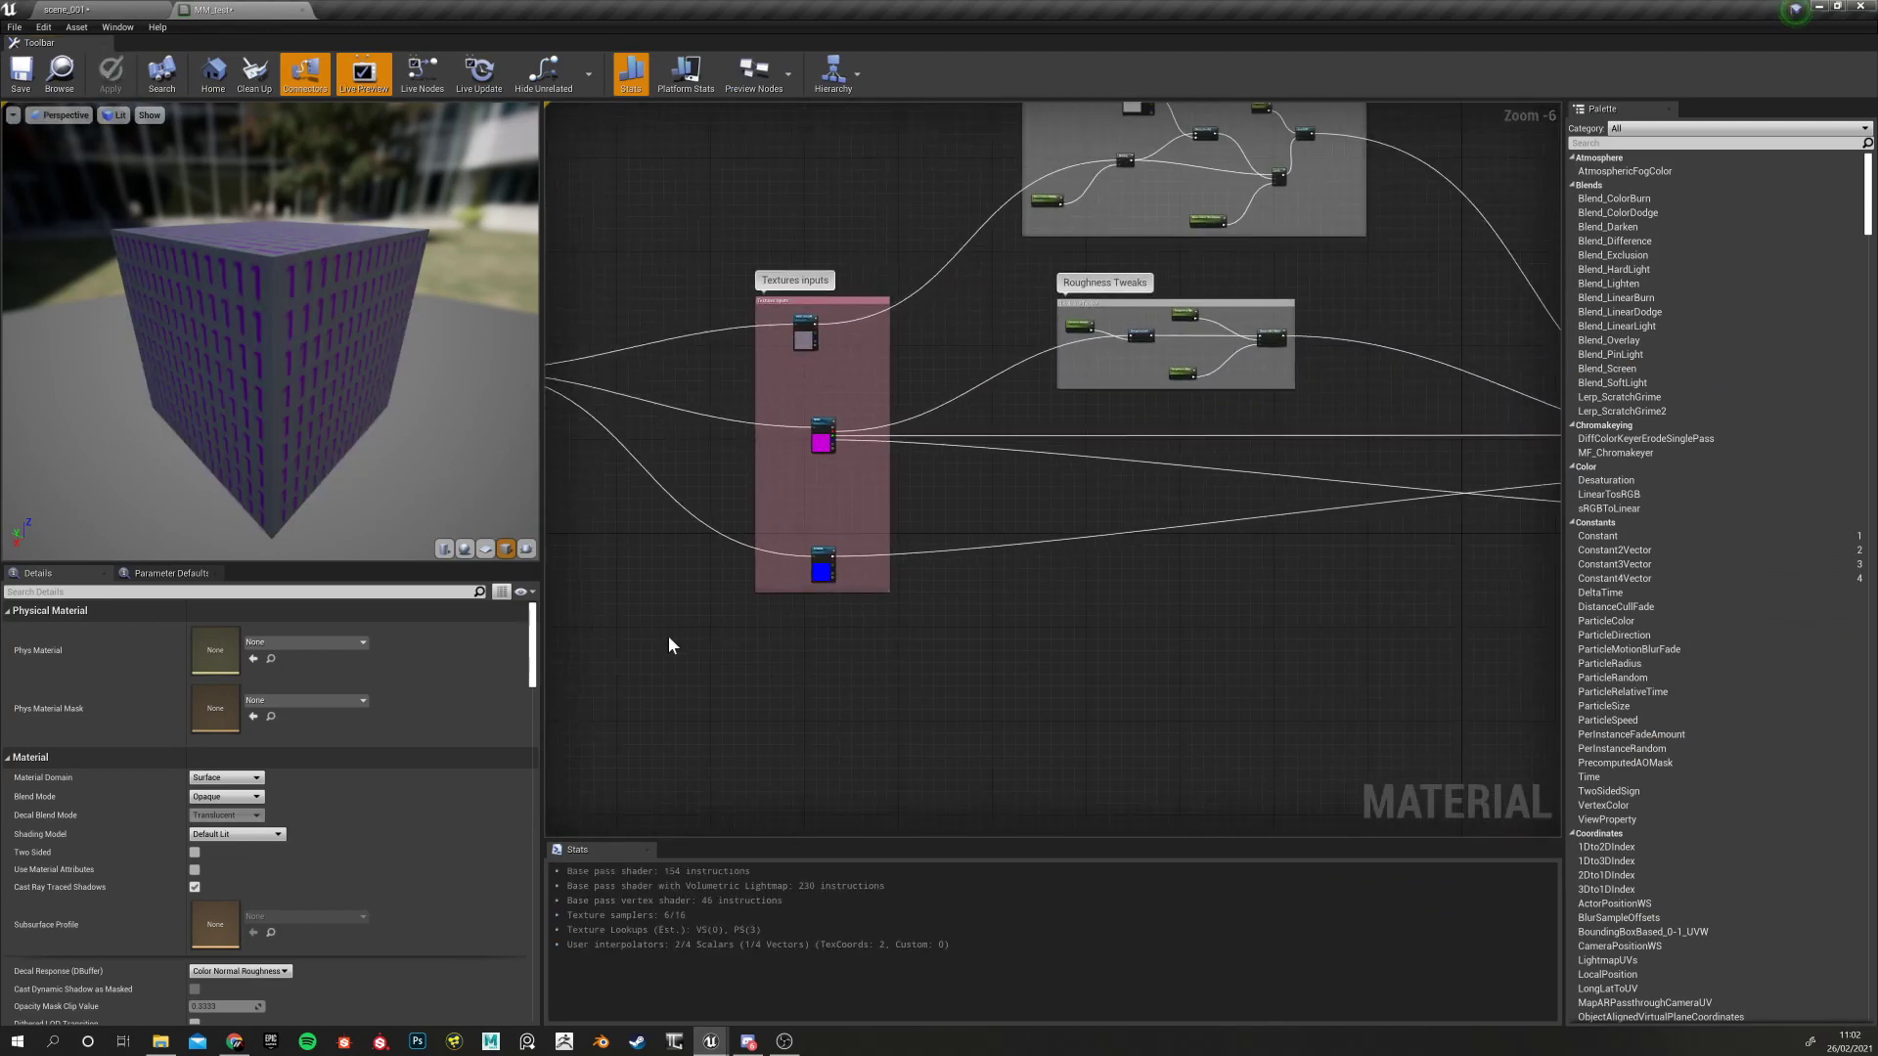
scroll(802, 565, "up", 2)
right_click_drag(777, 537, 849, 515)
scroll(861, 509, "down", 5)
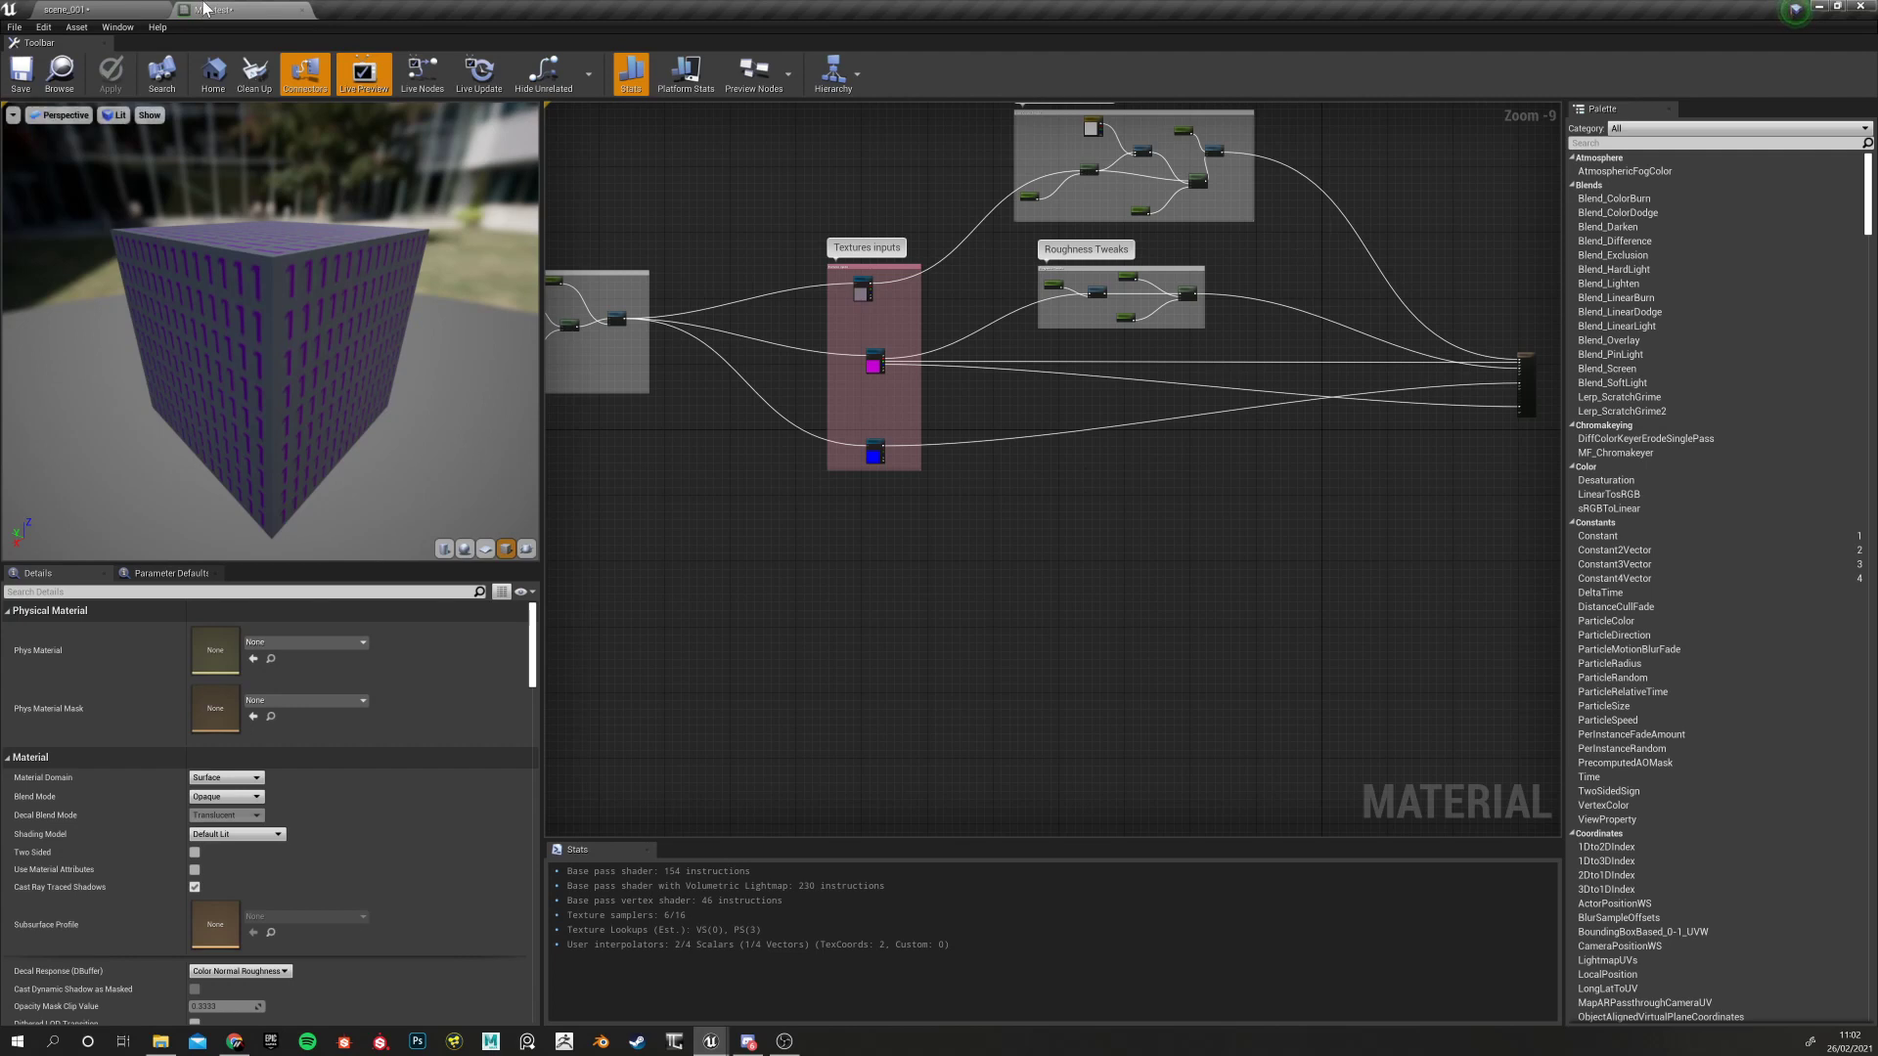
In scene_001, fly the camera around SM_Pool_WallTank2 to inspect its rim and grille
left_click(98, 10)
key("w")
right_click_drag(880, 365, 846, 430)
key("s")
key("w")
key("s")
key("w")
key("s")
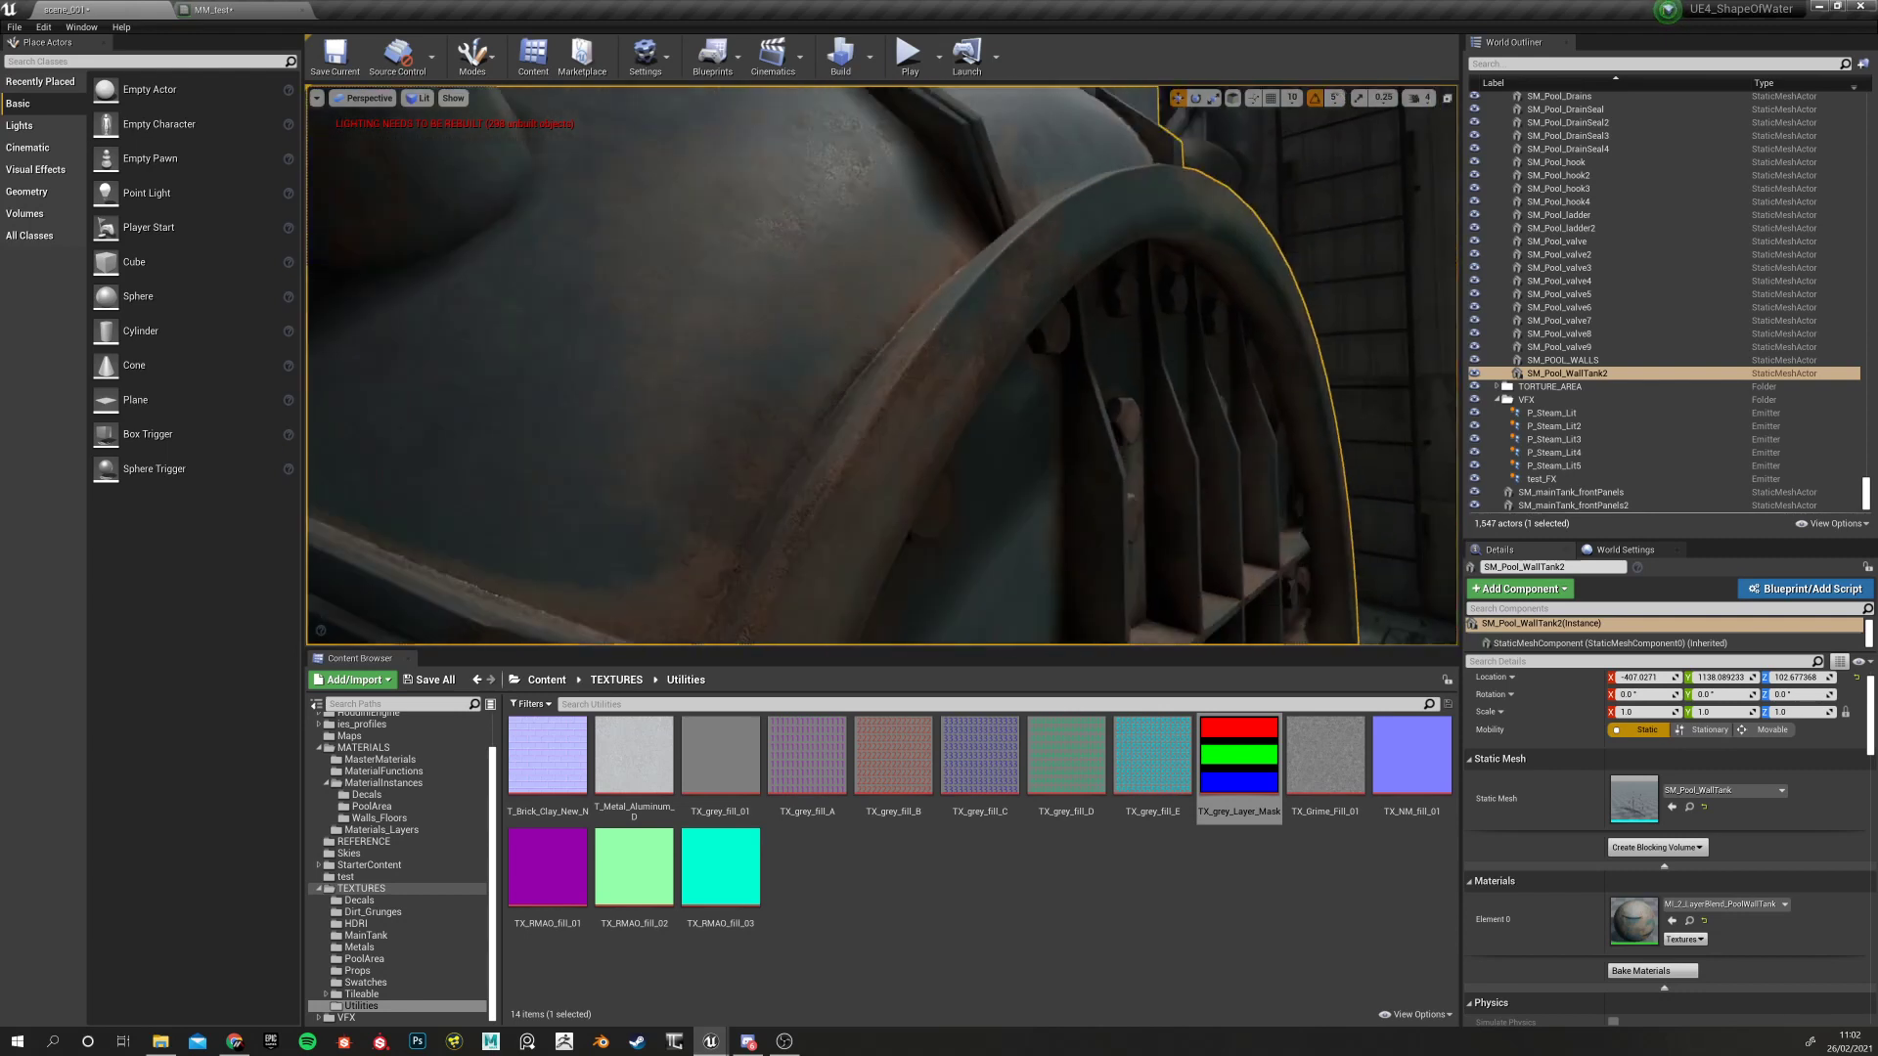
right_click_drag(687, 399, 646, 415, "alt")
left_click_drag(686, 399, 450, 387, "alt")
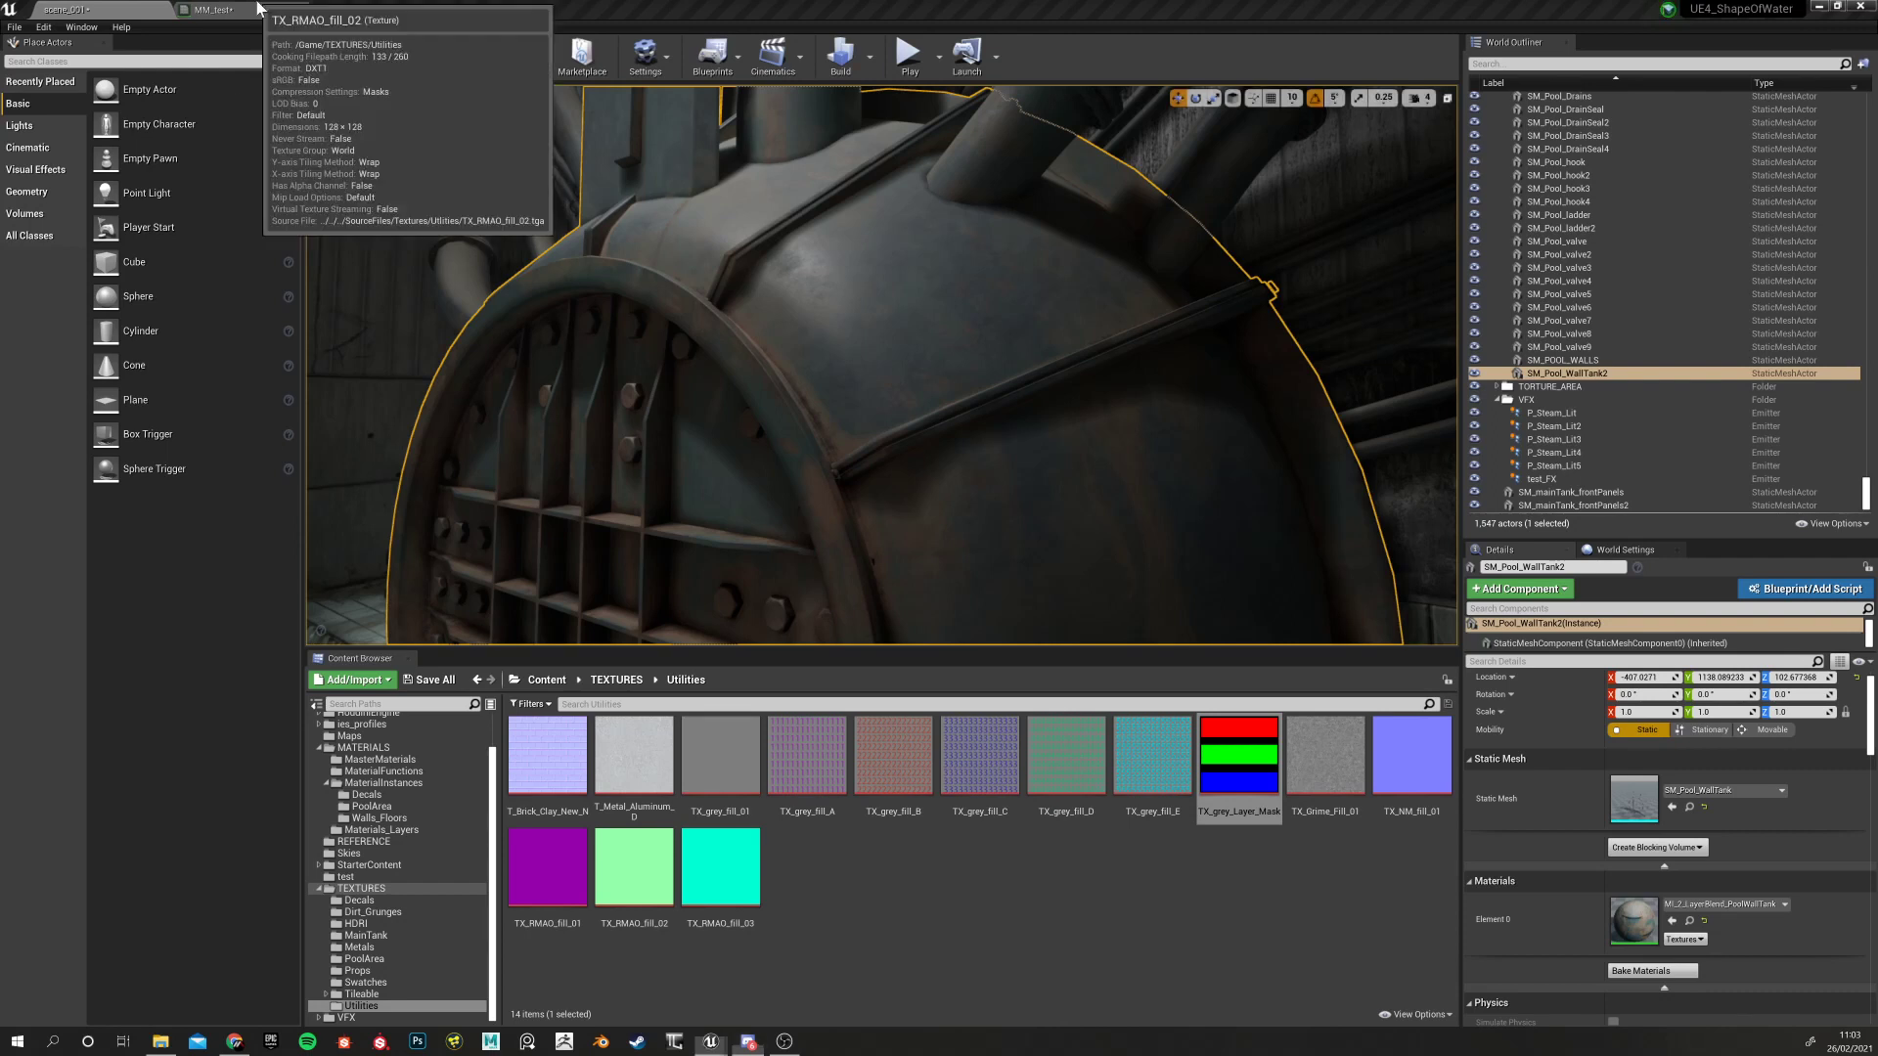
left_click(257, 6)
scroll(847, 551, "up", 8)
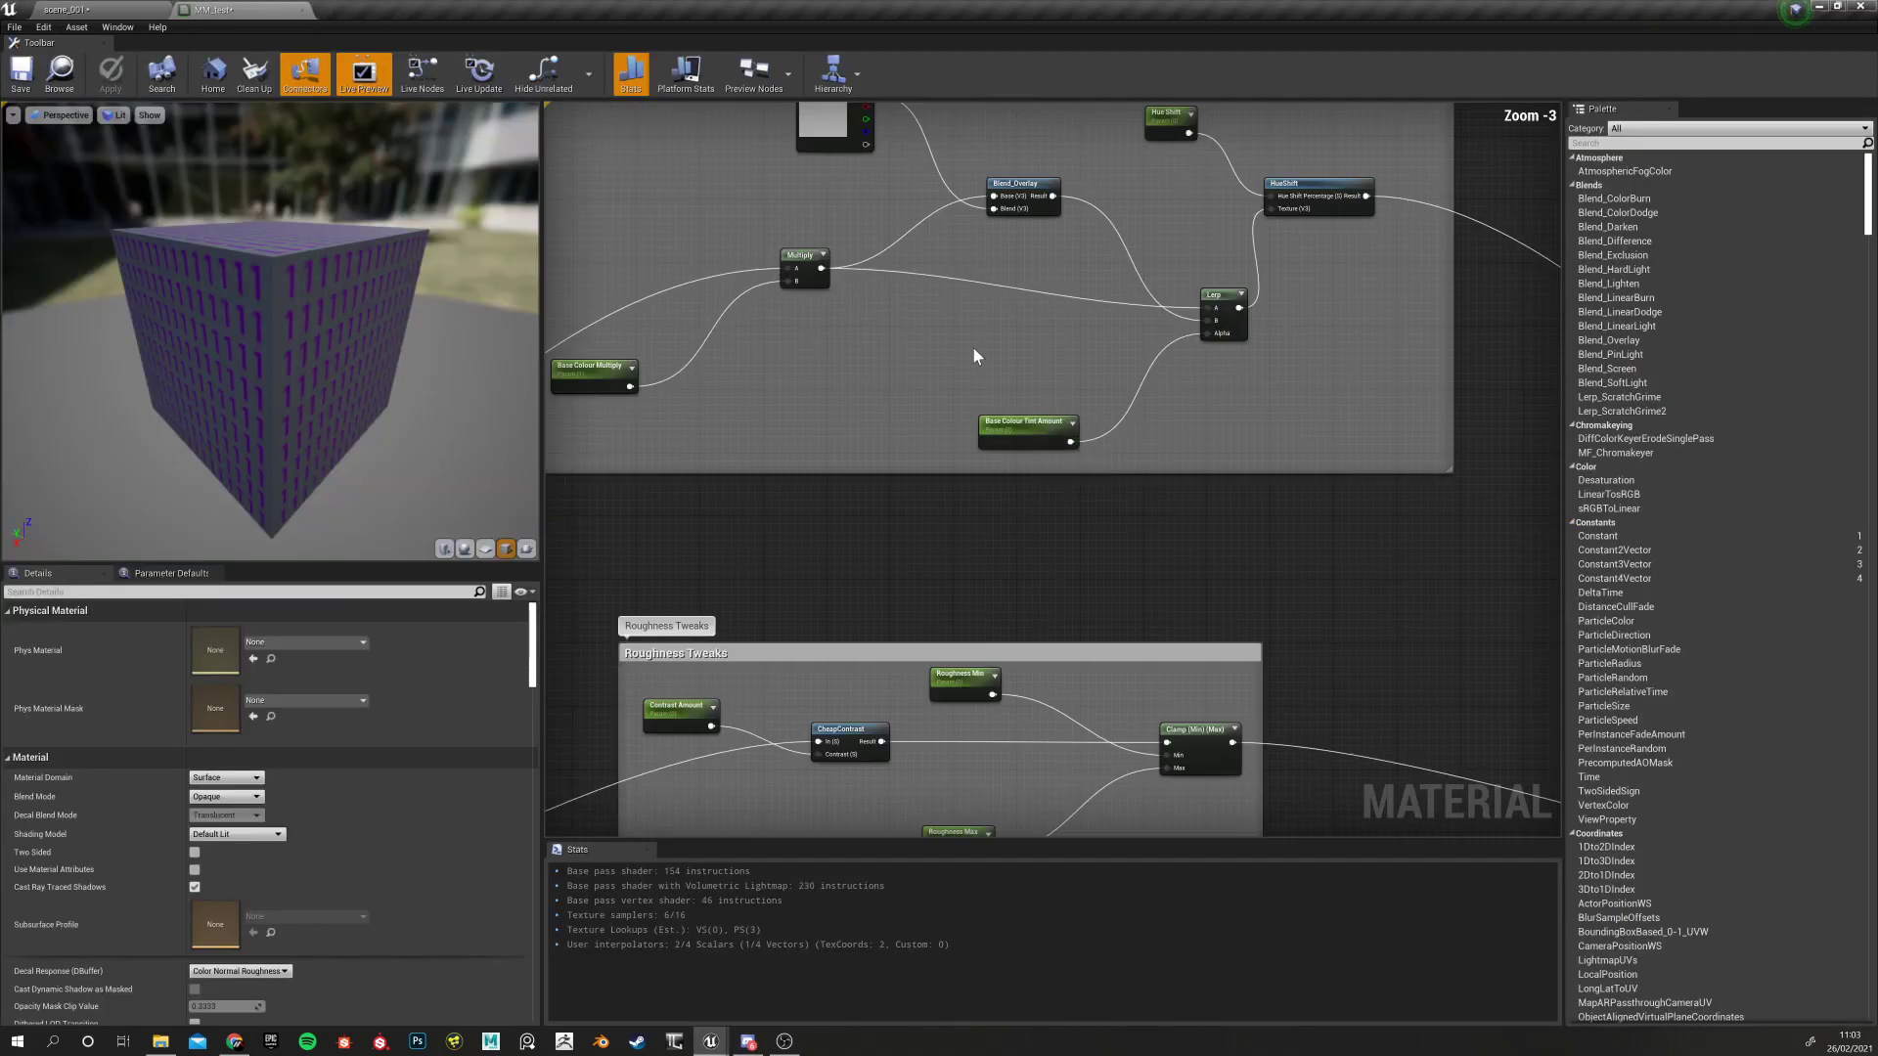
left_click_drag(886, 337, 1165, 543)
right_click_drag(1170, 486, 882, 594)
right_click_drag(639, 380, 821, 339)
left_click_drag(778, 298, 1081, 579)
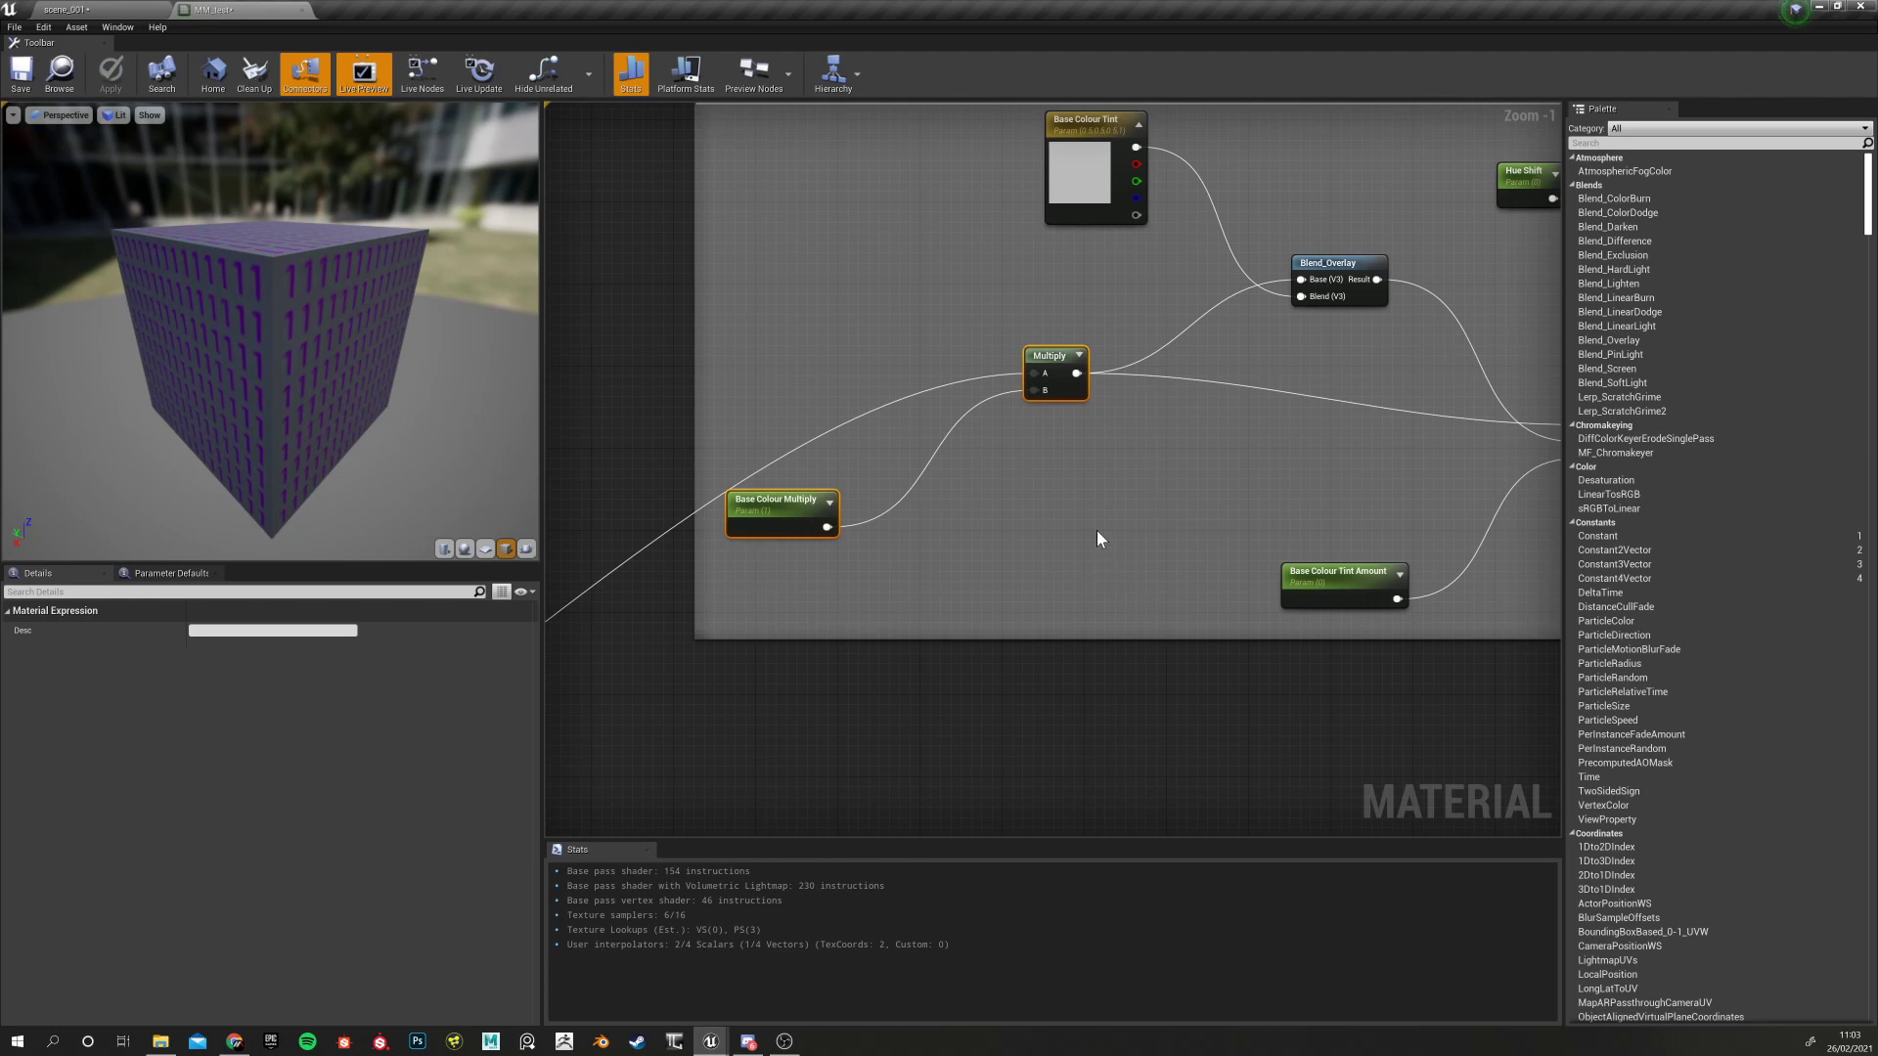
right_click_drag(1096, 530, 1081, 571)
left_click_drag(1037, 396, 1005, 473)
left_click(759, 591)
left_click_drag(759, 592, 783, 324)
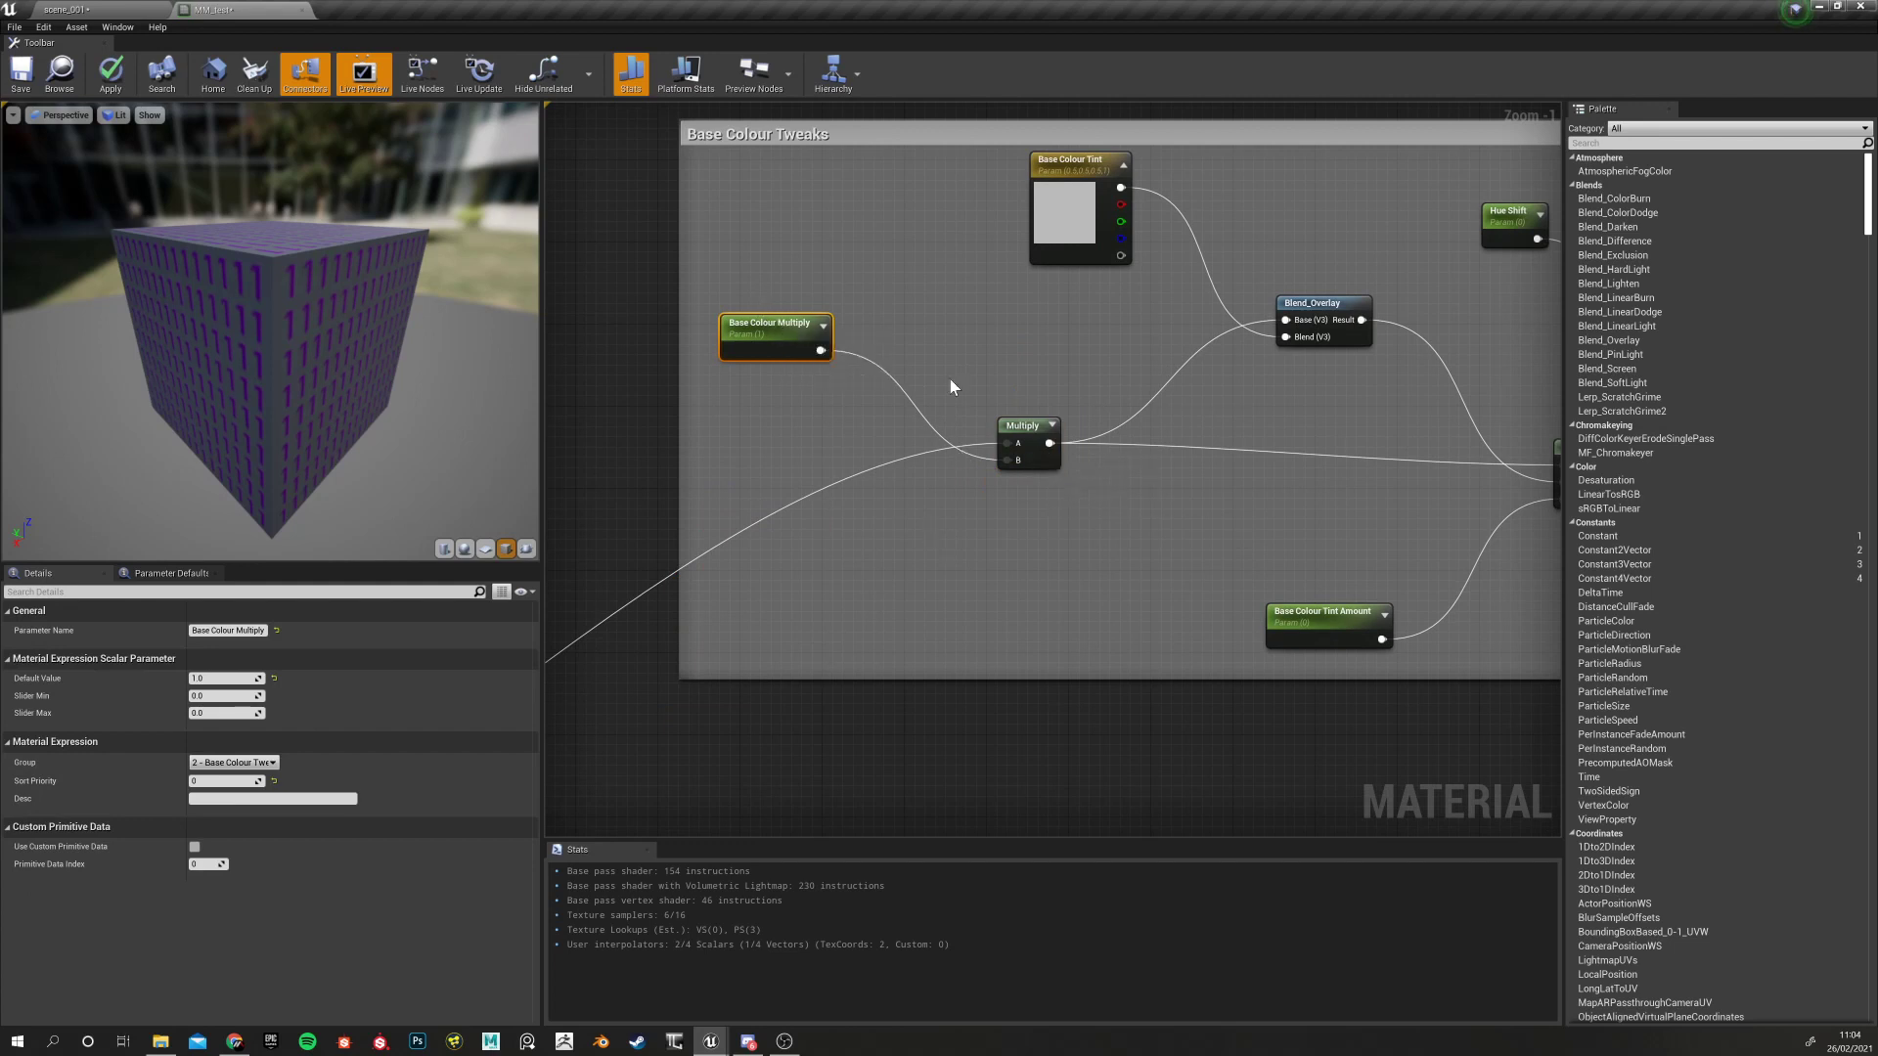
right_click_drag(951, 386, 726, 436)
left_click_drag(765, 313, 1126, 436)
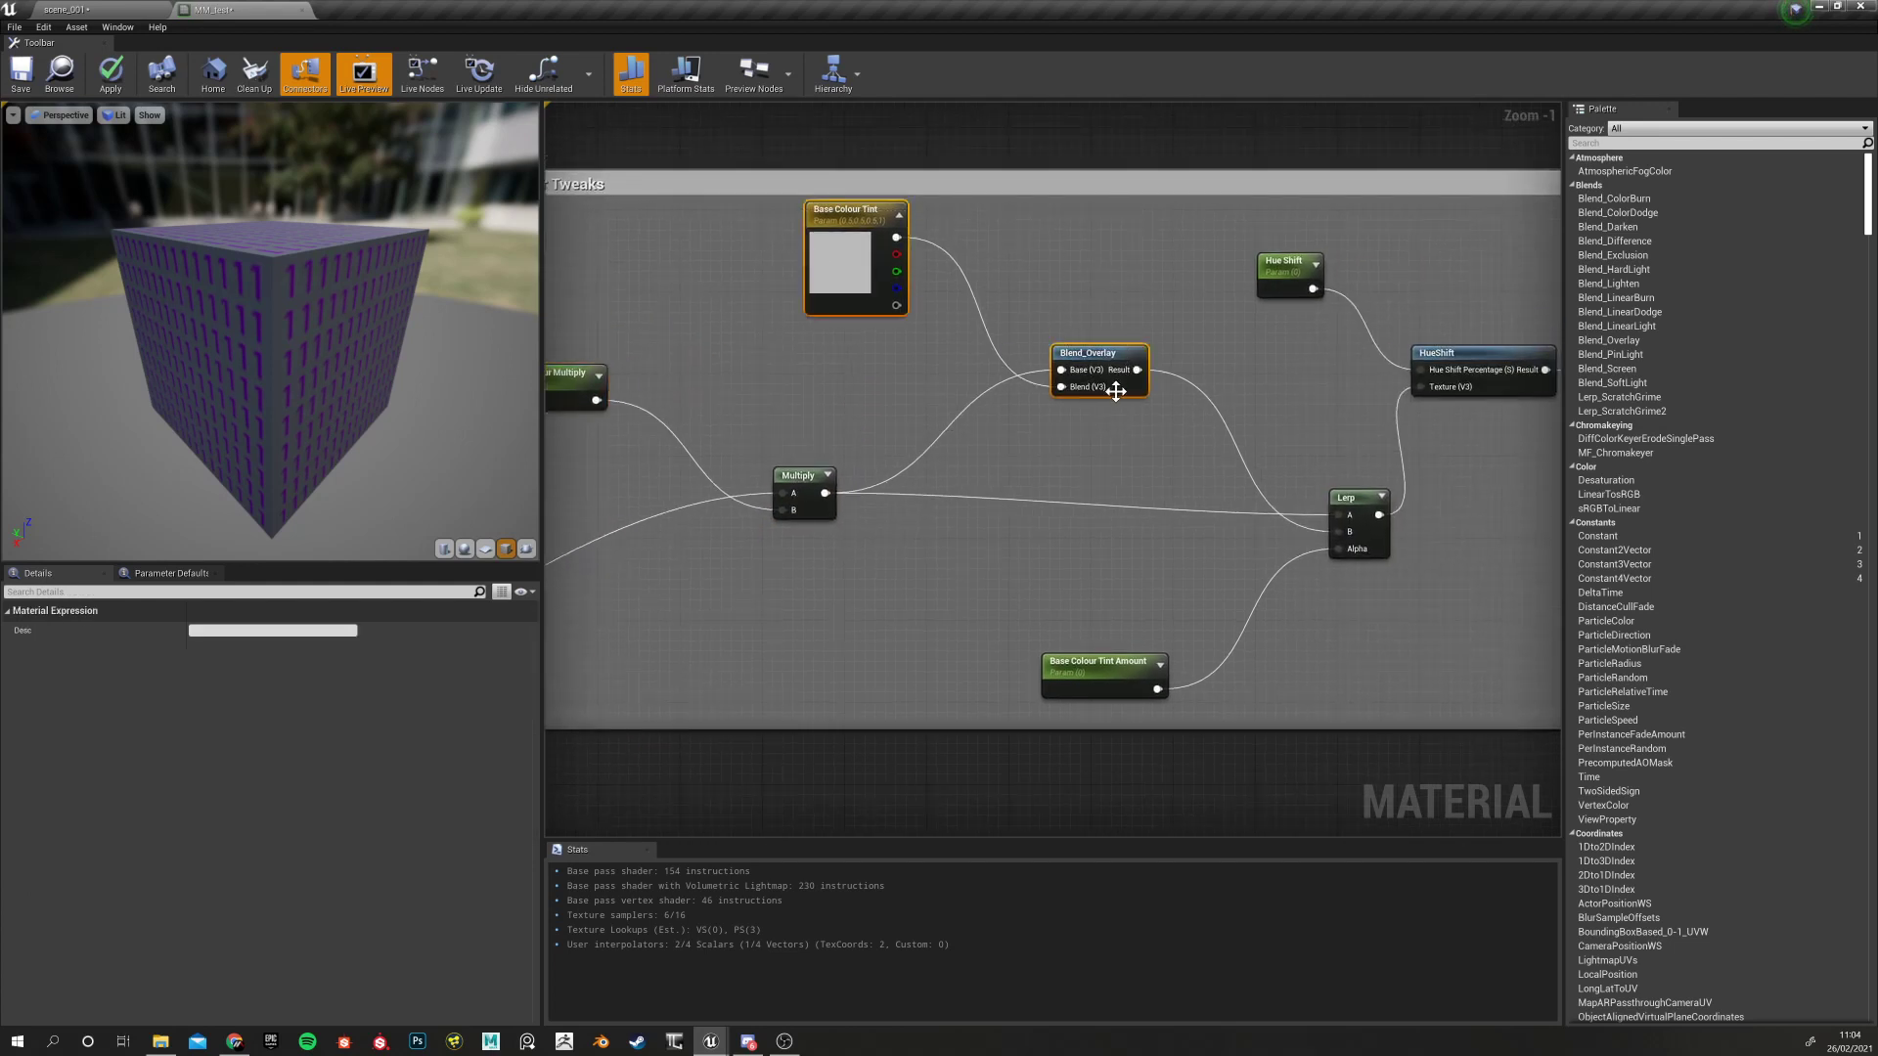
left_click(1116, 392)
right_click_drag(949, 352, 776, 379)
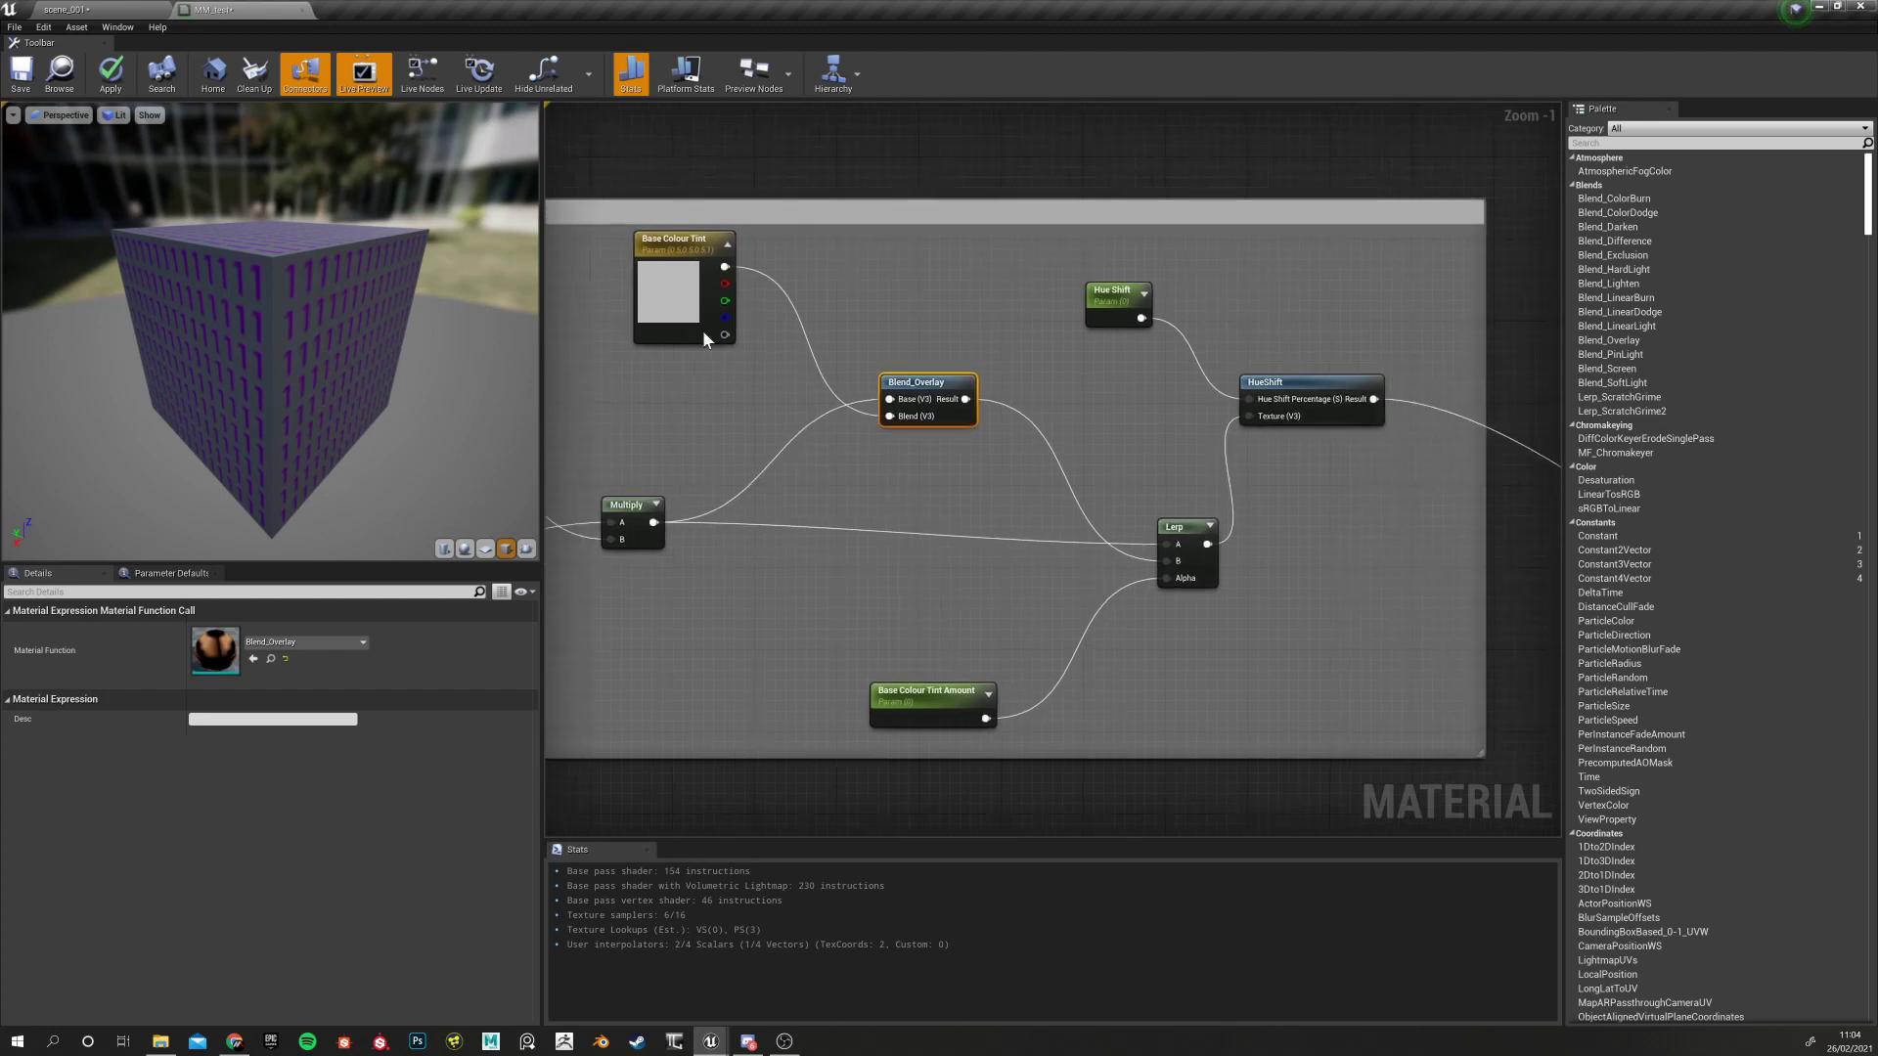
left_click(703, 330)
right_click_drag(842, 518, 731, 459)
left_click_drag(754, 553, 784, 637)
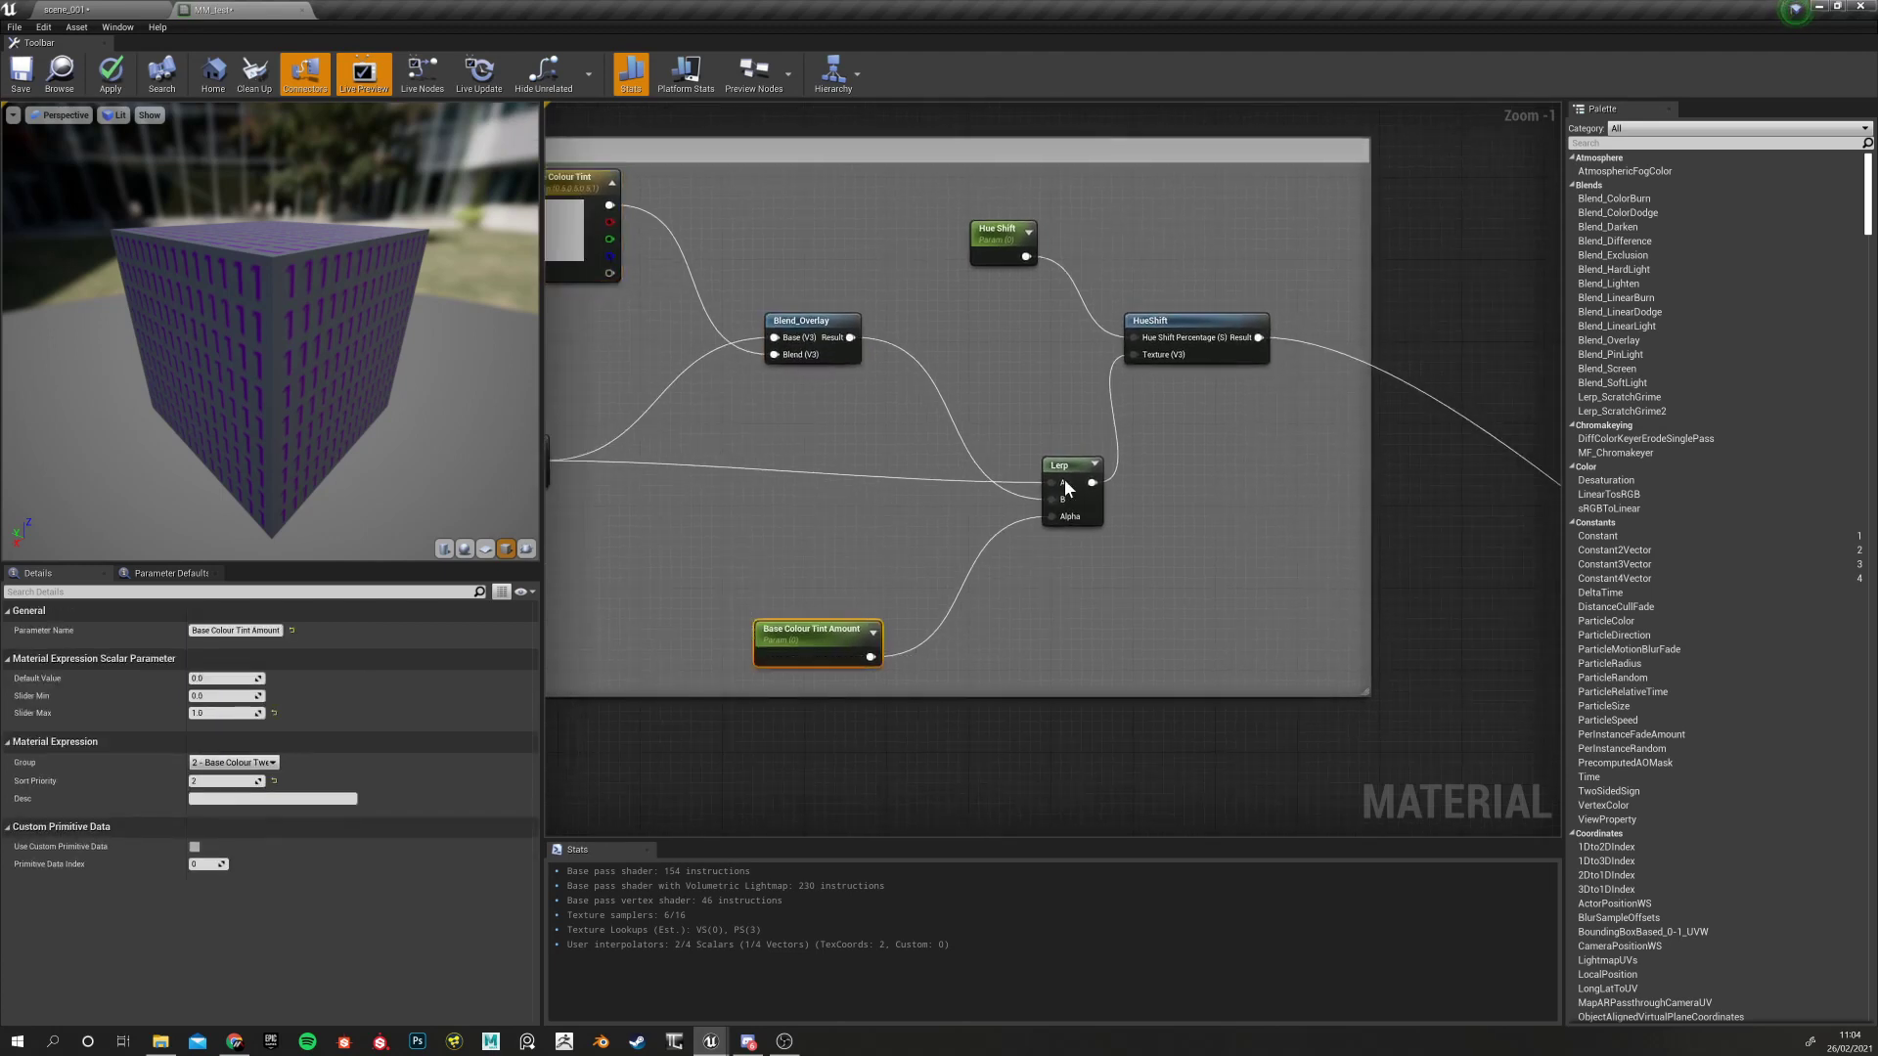
left_click_drag(1016, 426, 1077, 537)
right_click_drag(827, 386, 897, 391)
left_click(919, 369)
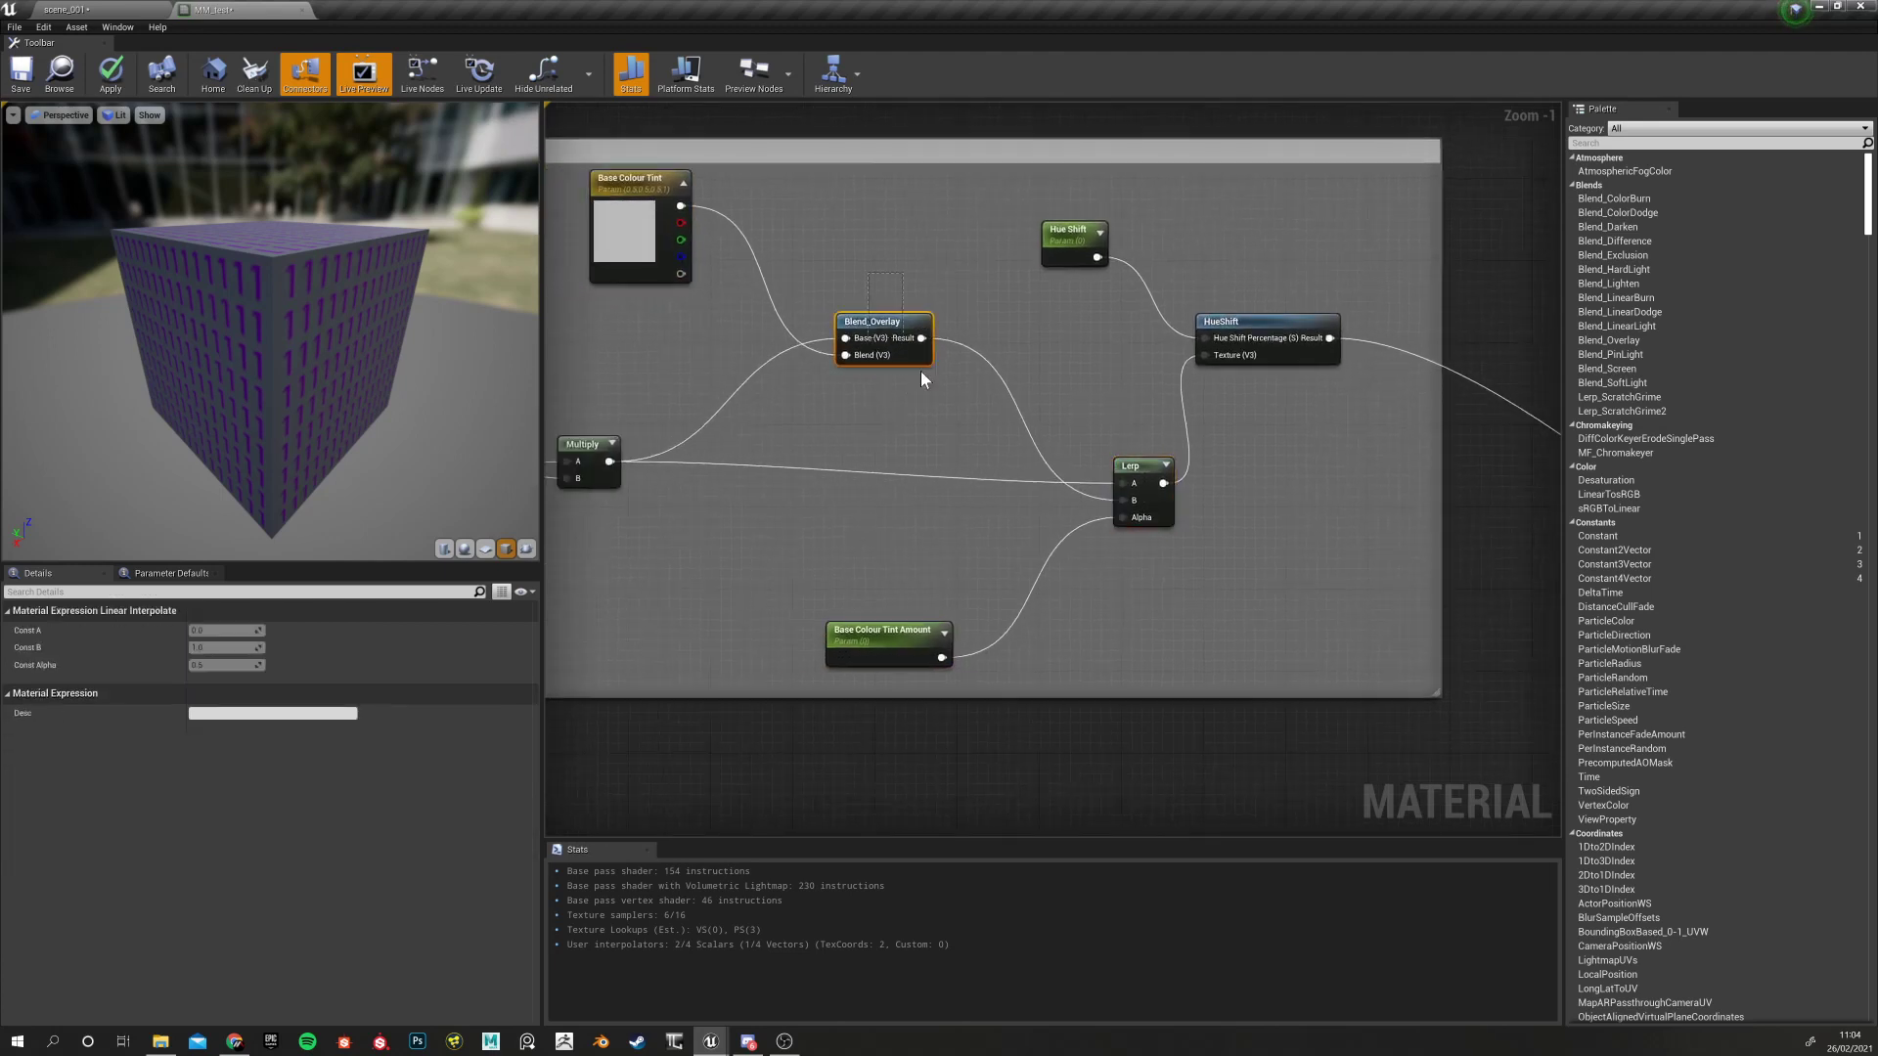
right_click_drag(840, 458, 984, 414)
left_click(724, 404)
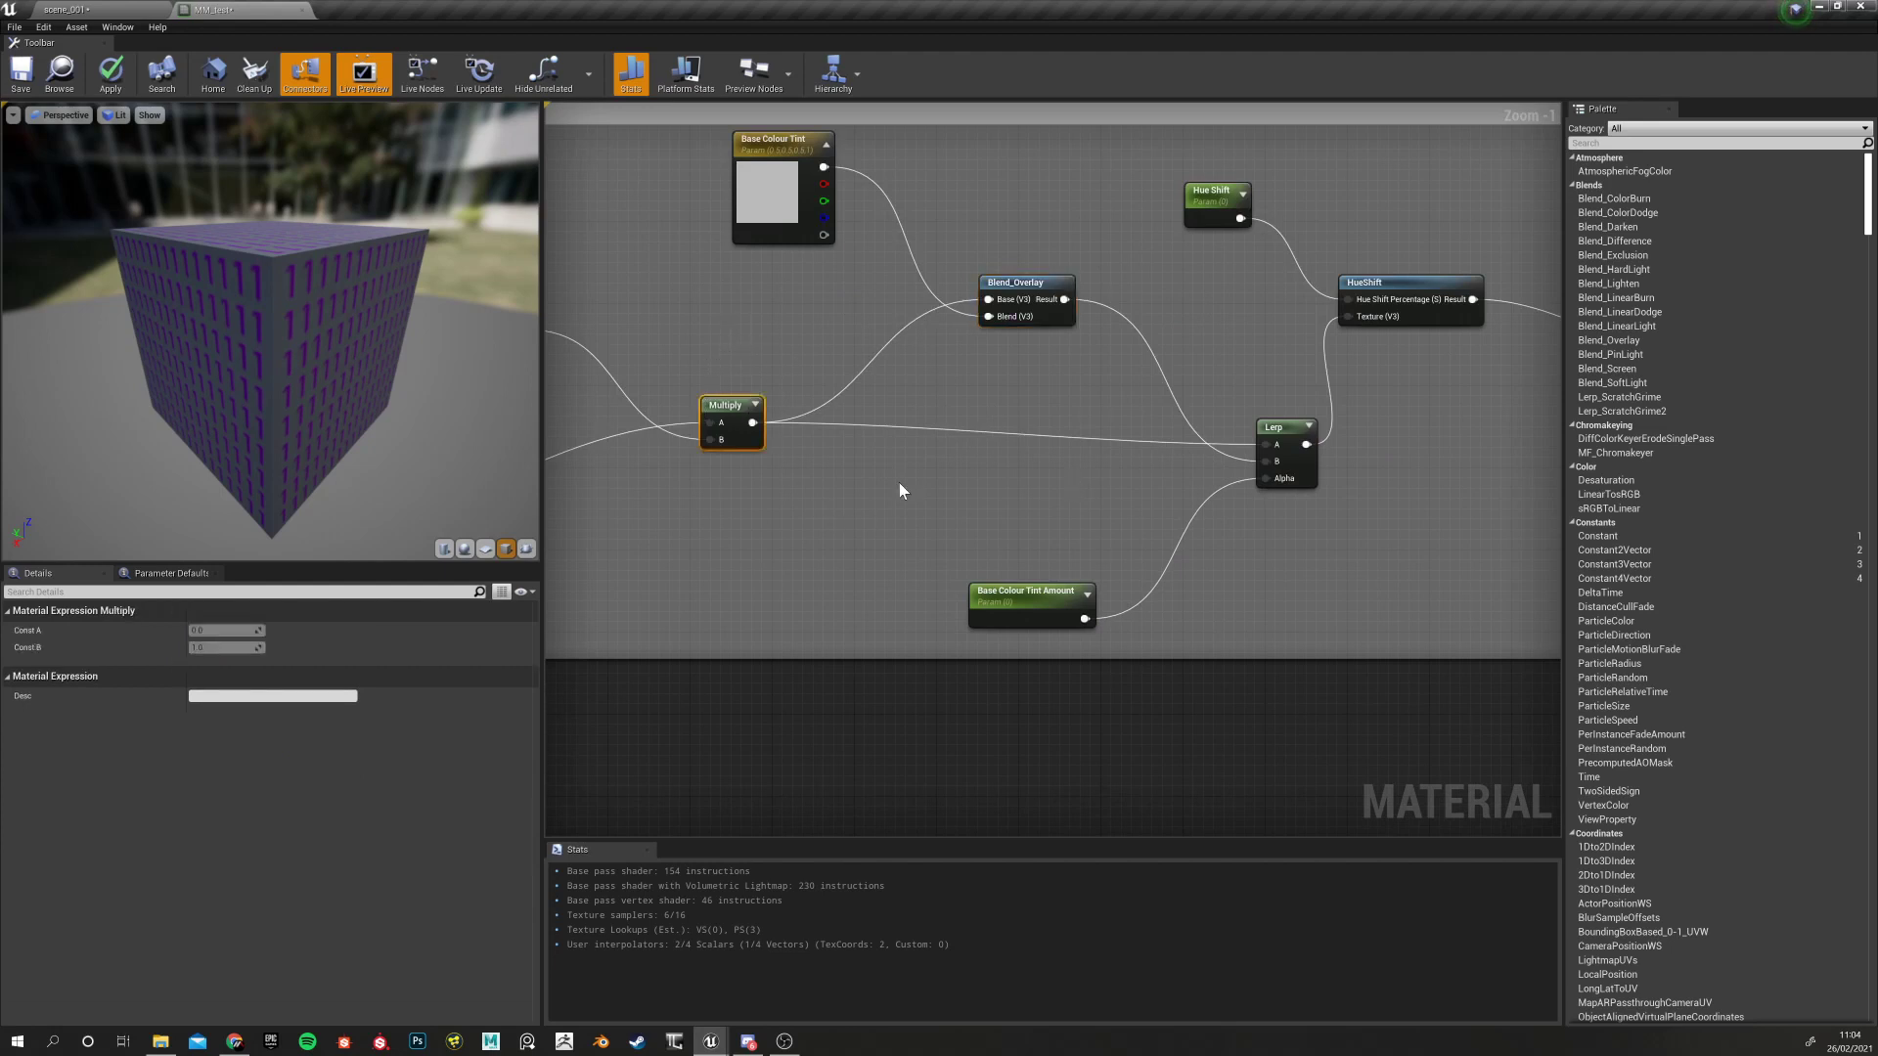
left_click(1027, 286)
left_click(731, 411)
right_click_drag(1076, 537, 833, 600)
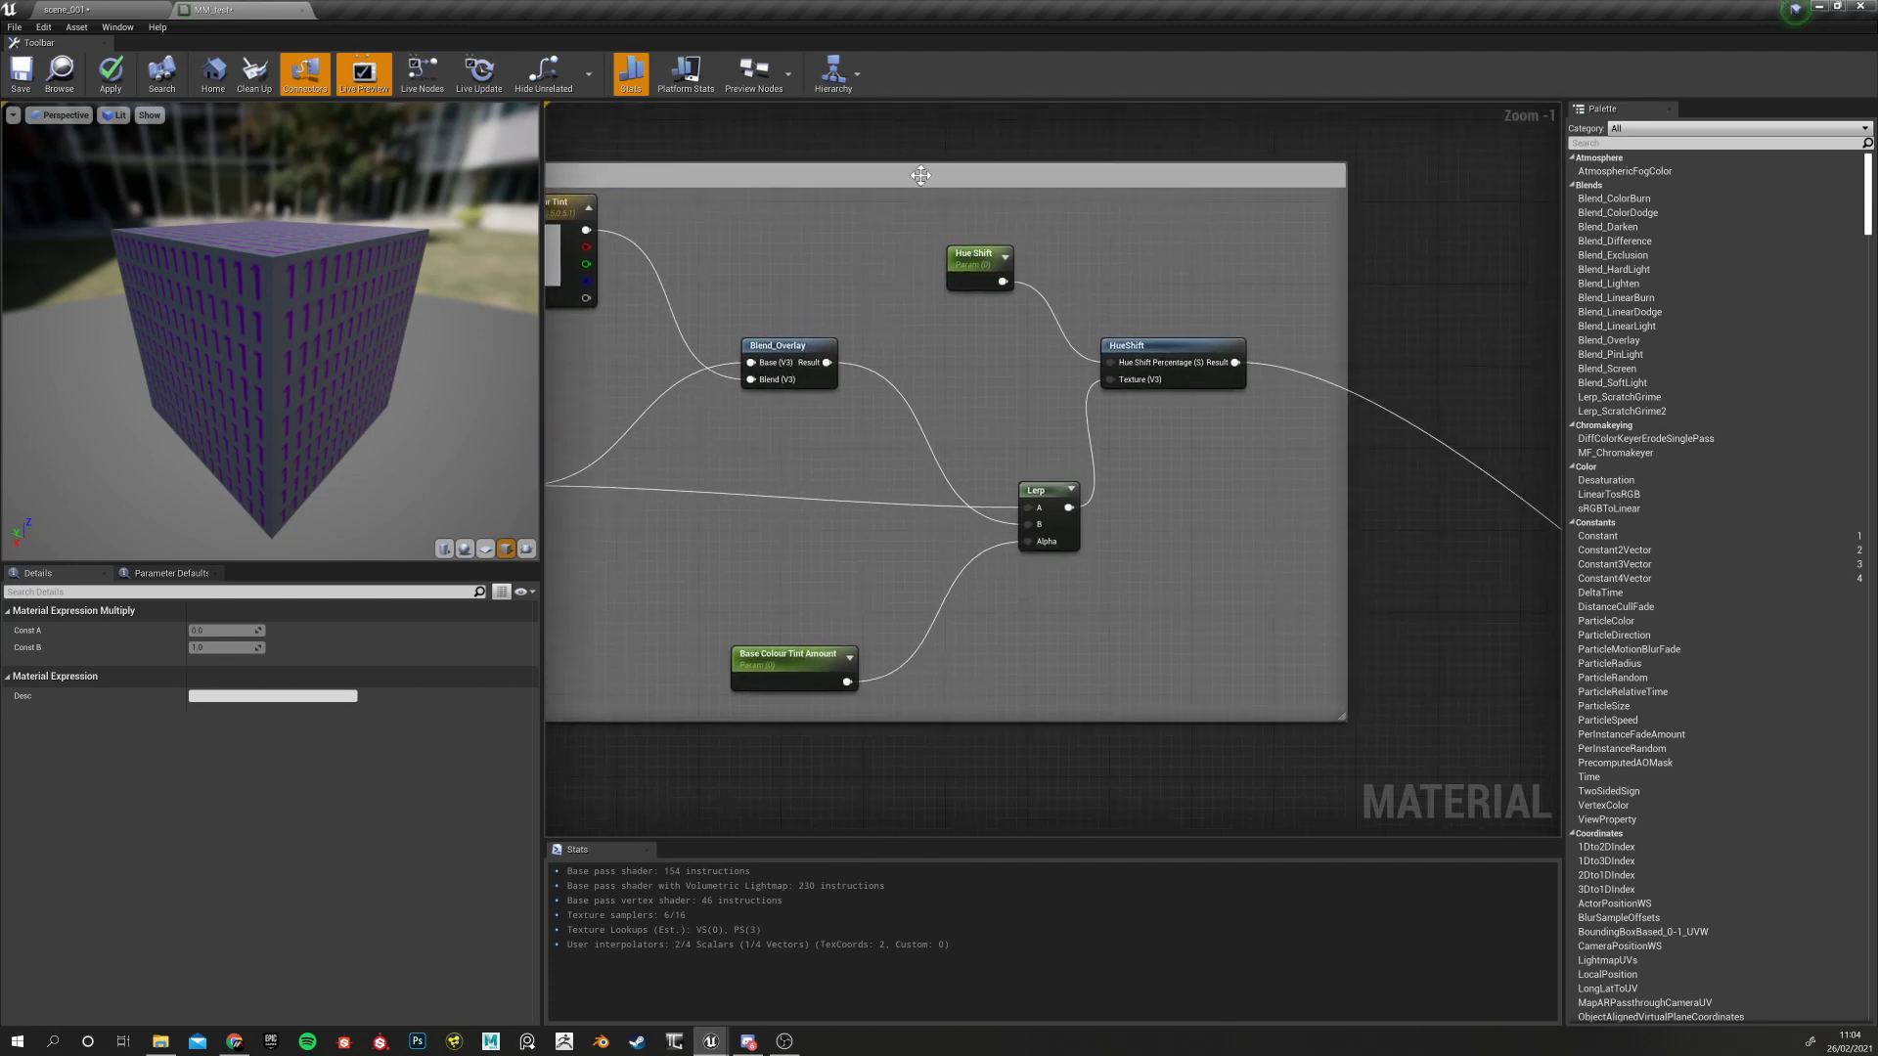
left_click_drag(916, 240, 1018, 366)
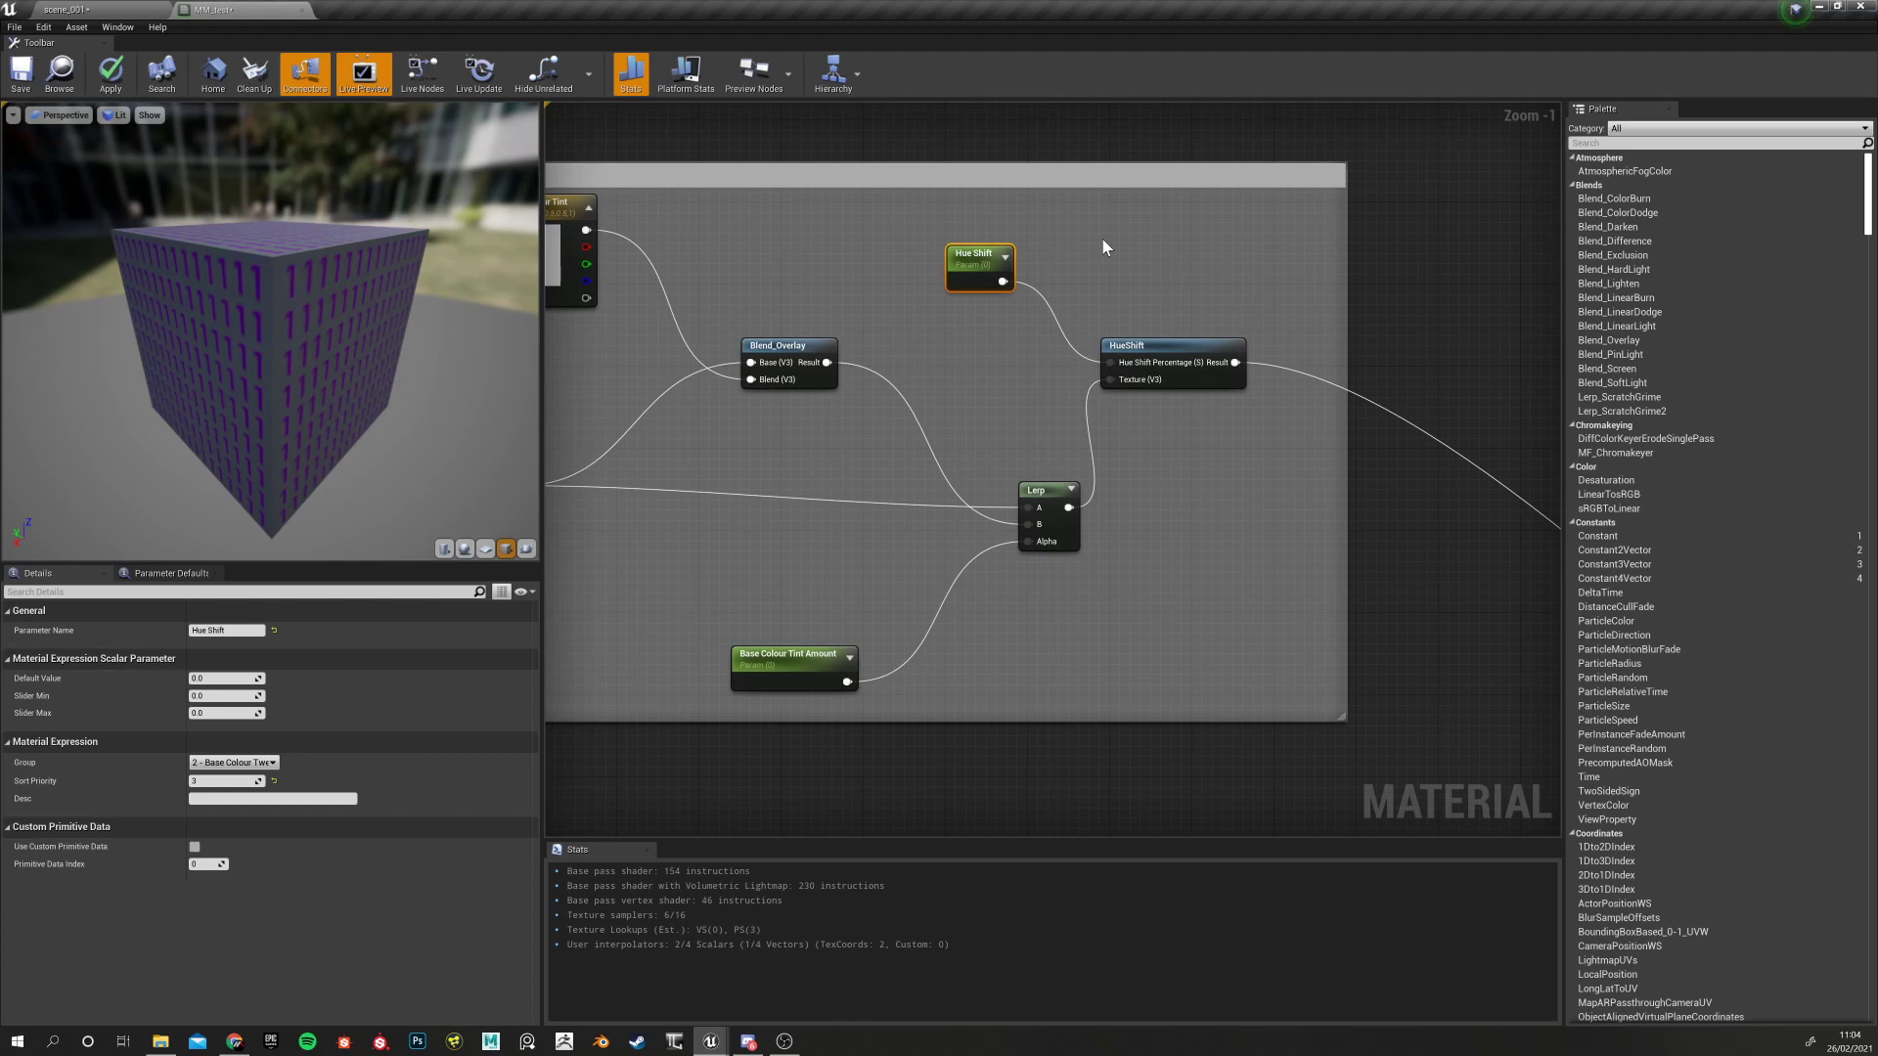
left_click(1173, 352)
scroll(906, 470, "down", 6)
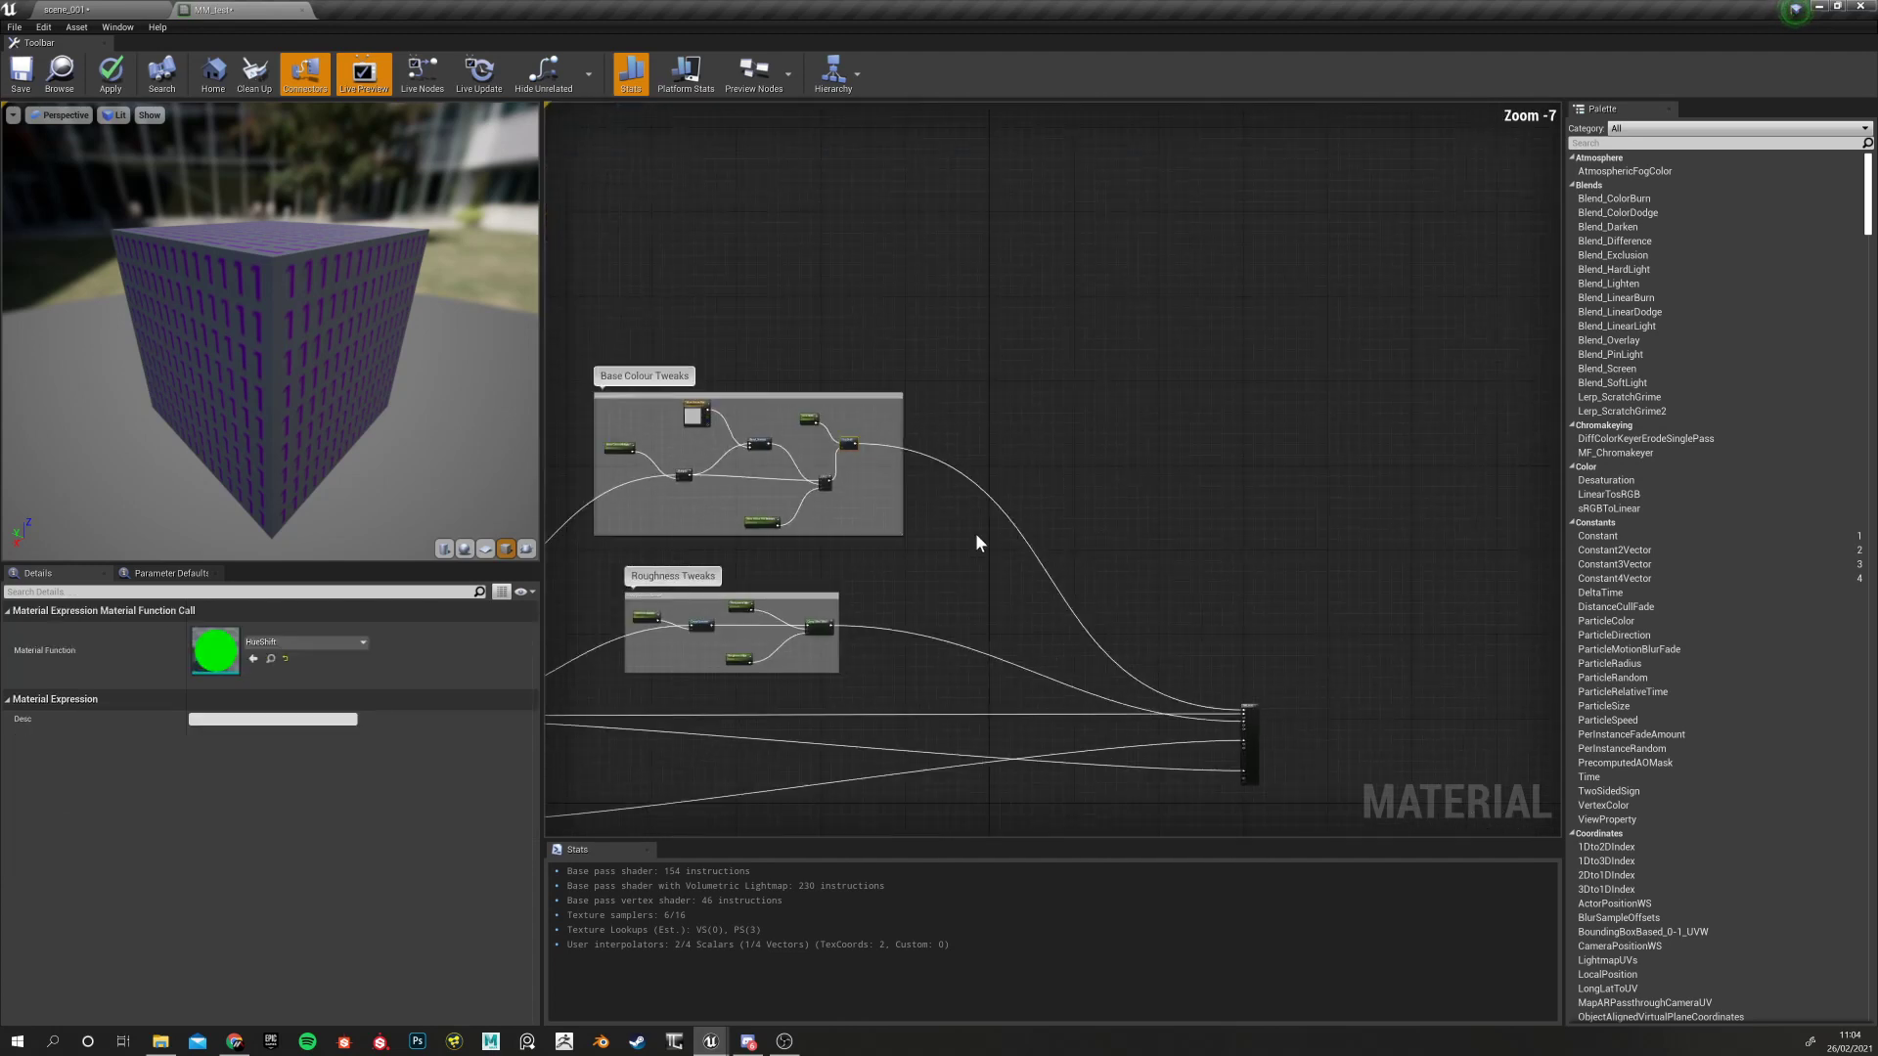
right_click_drag(969, 535, 906, 364)
scroll(1125, 536, "up", 7)
right_click_drag(918, 498, 1085, 564)
scroll(944, 523, "down", 8)
right_click_drag(945, 522, 1178, 528)
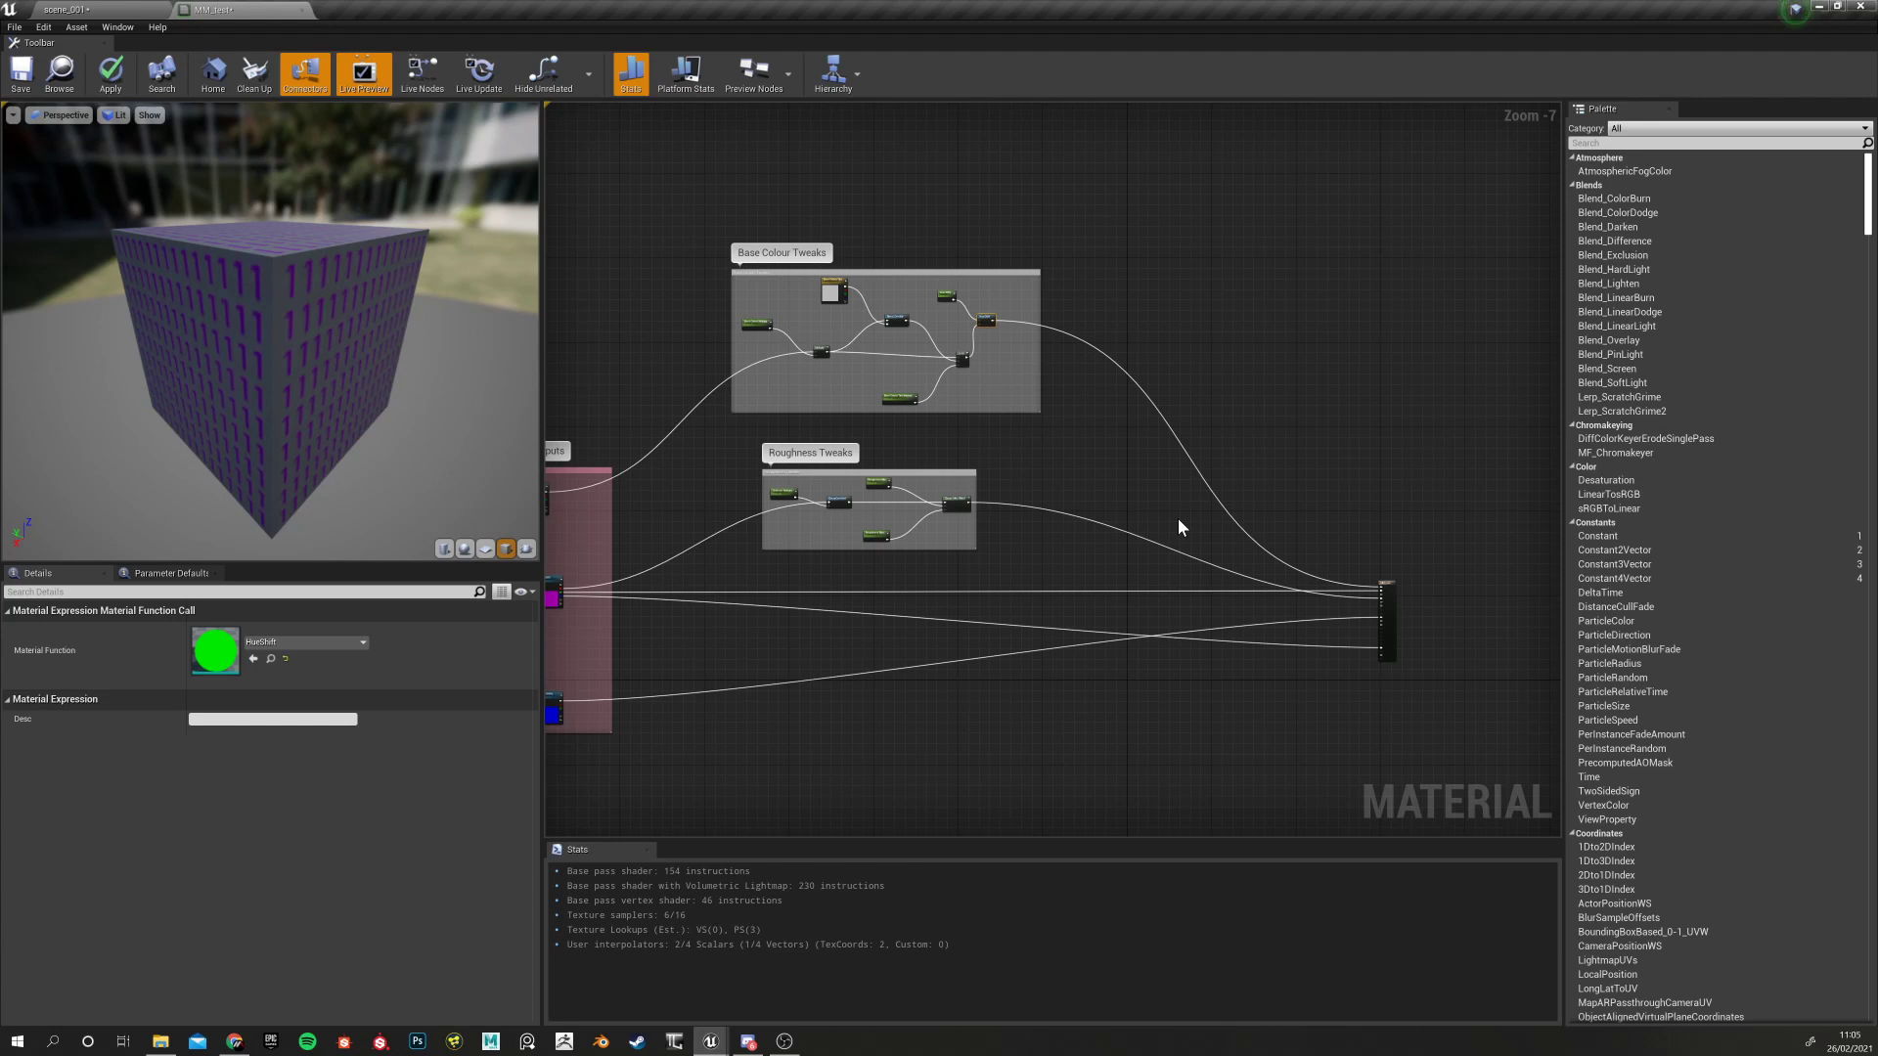
right_click_drag(713, 495, 878, 415)
scroll(836, 417, "down", 5)
scroll(836, 423, "up", 12)
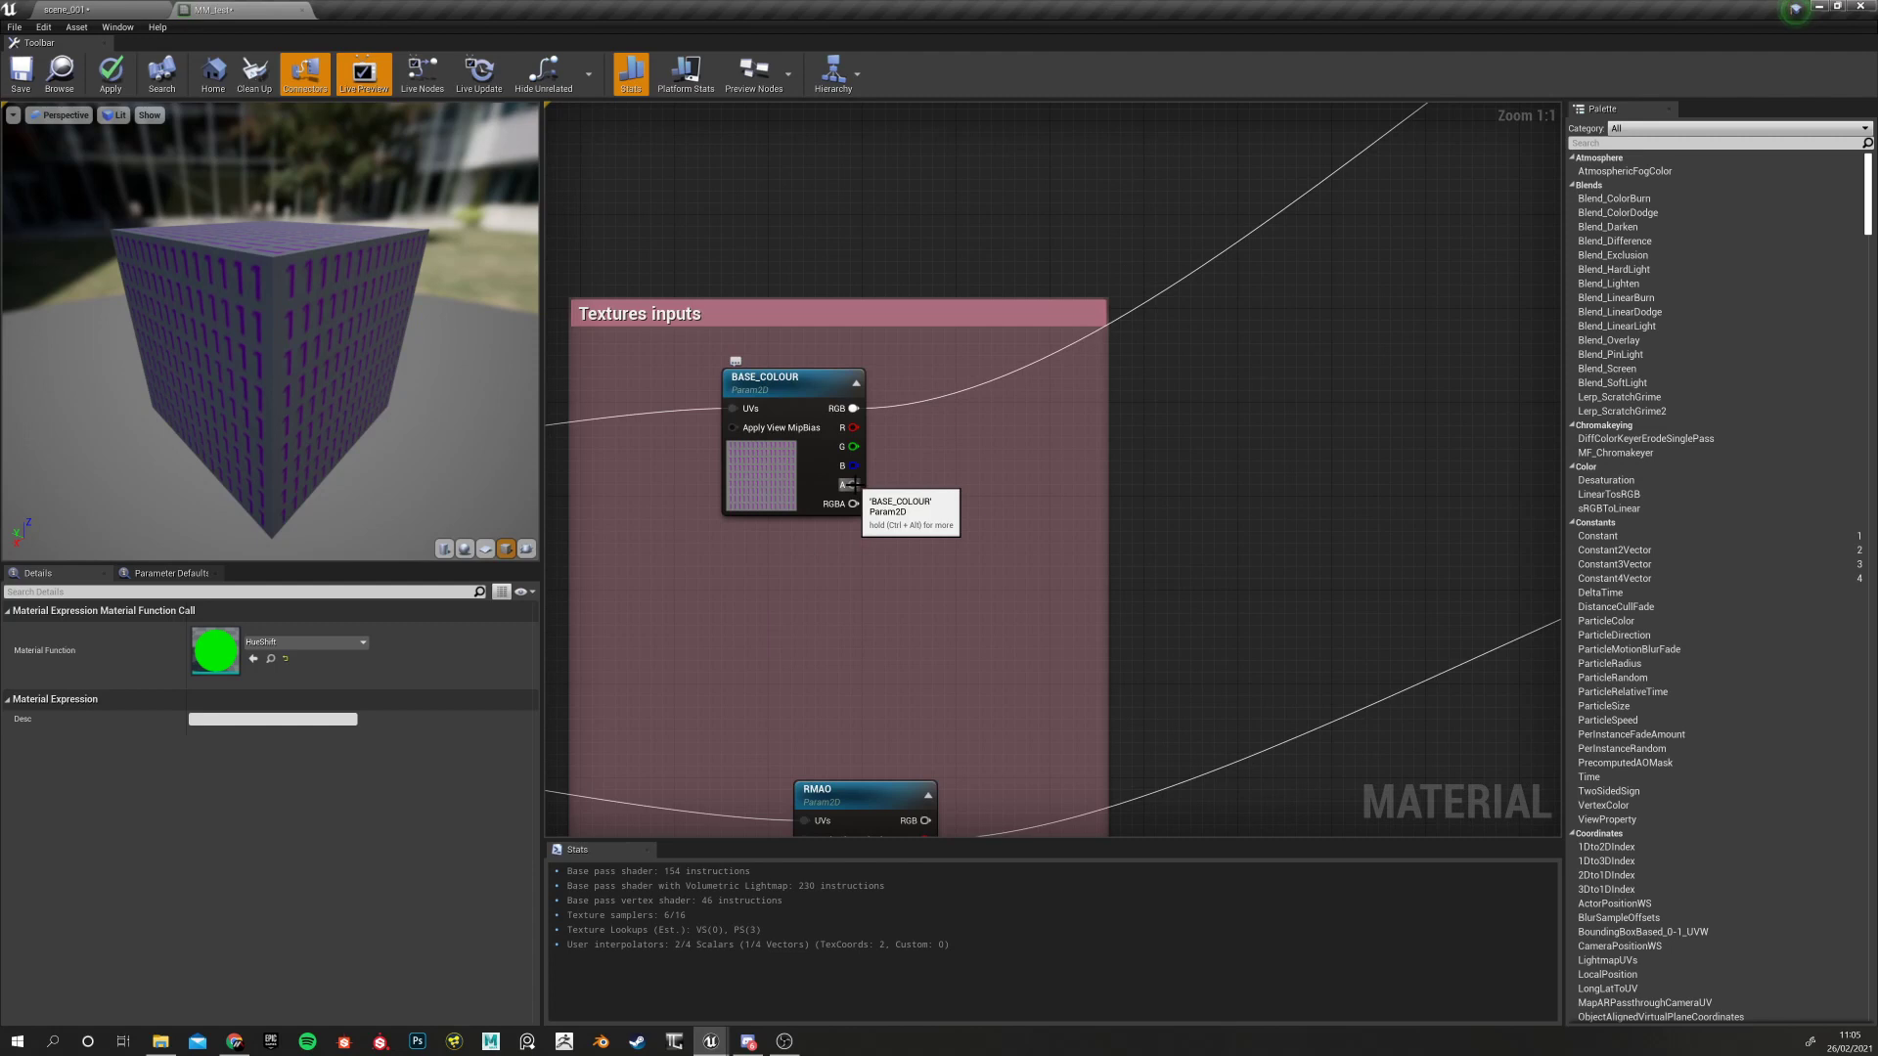
left_click_drag(855, 481, 1350, 278)
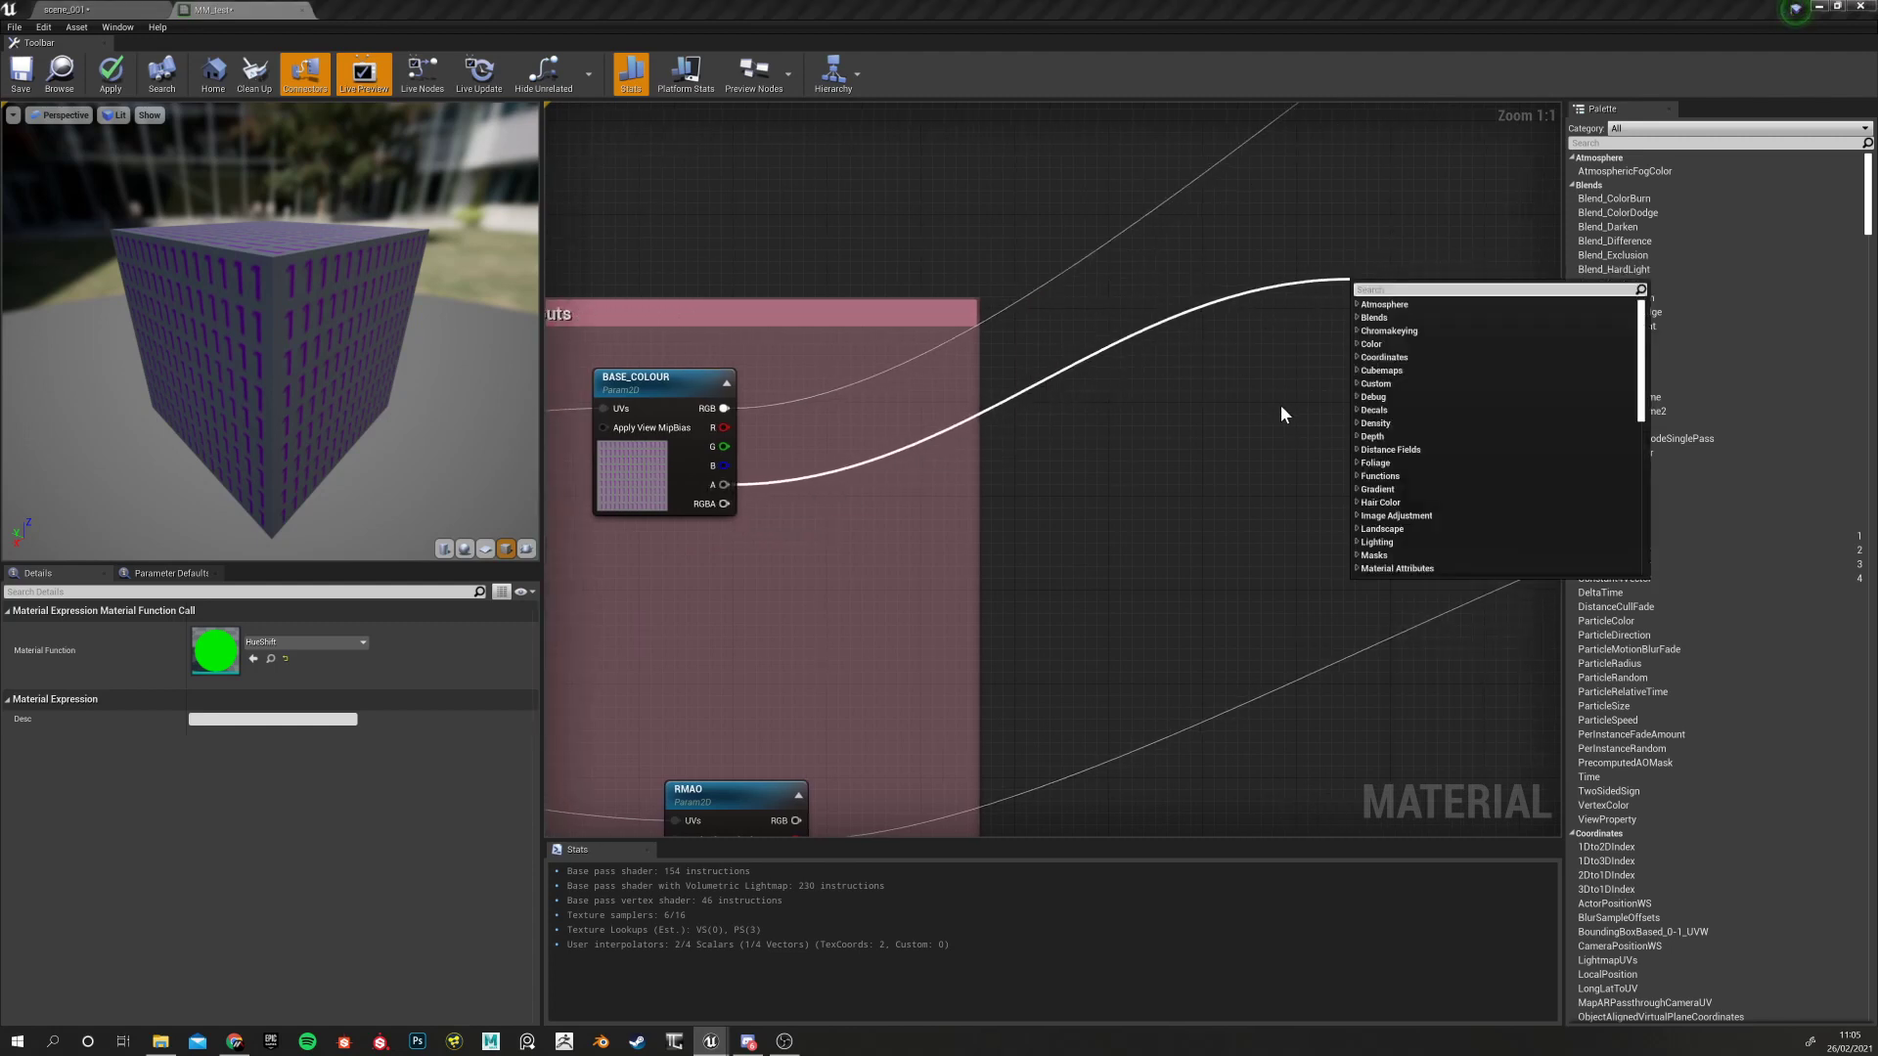
left_click(1279, 409)
scroll(1254, 437, "down", 5)
right_click_drag(1242, 430, 755, 518)
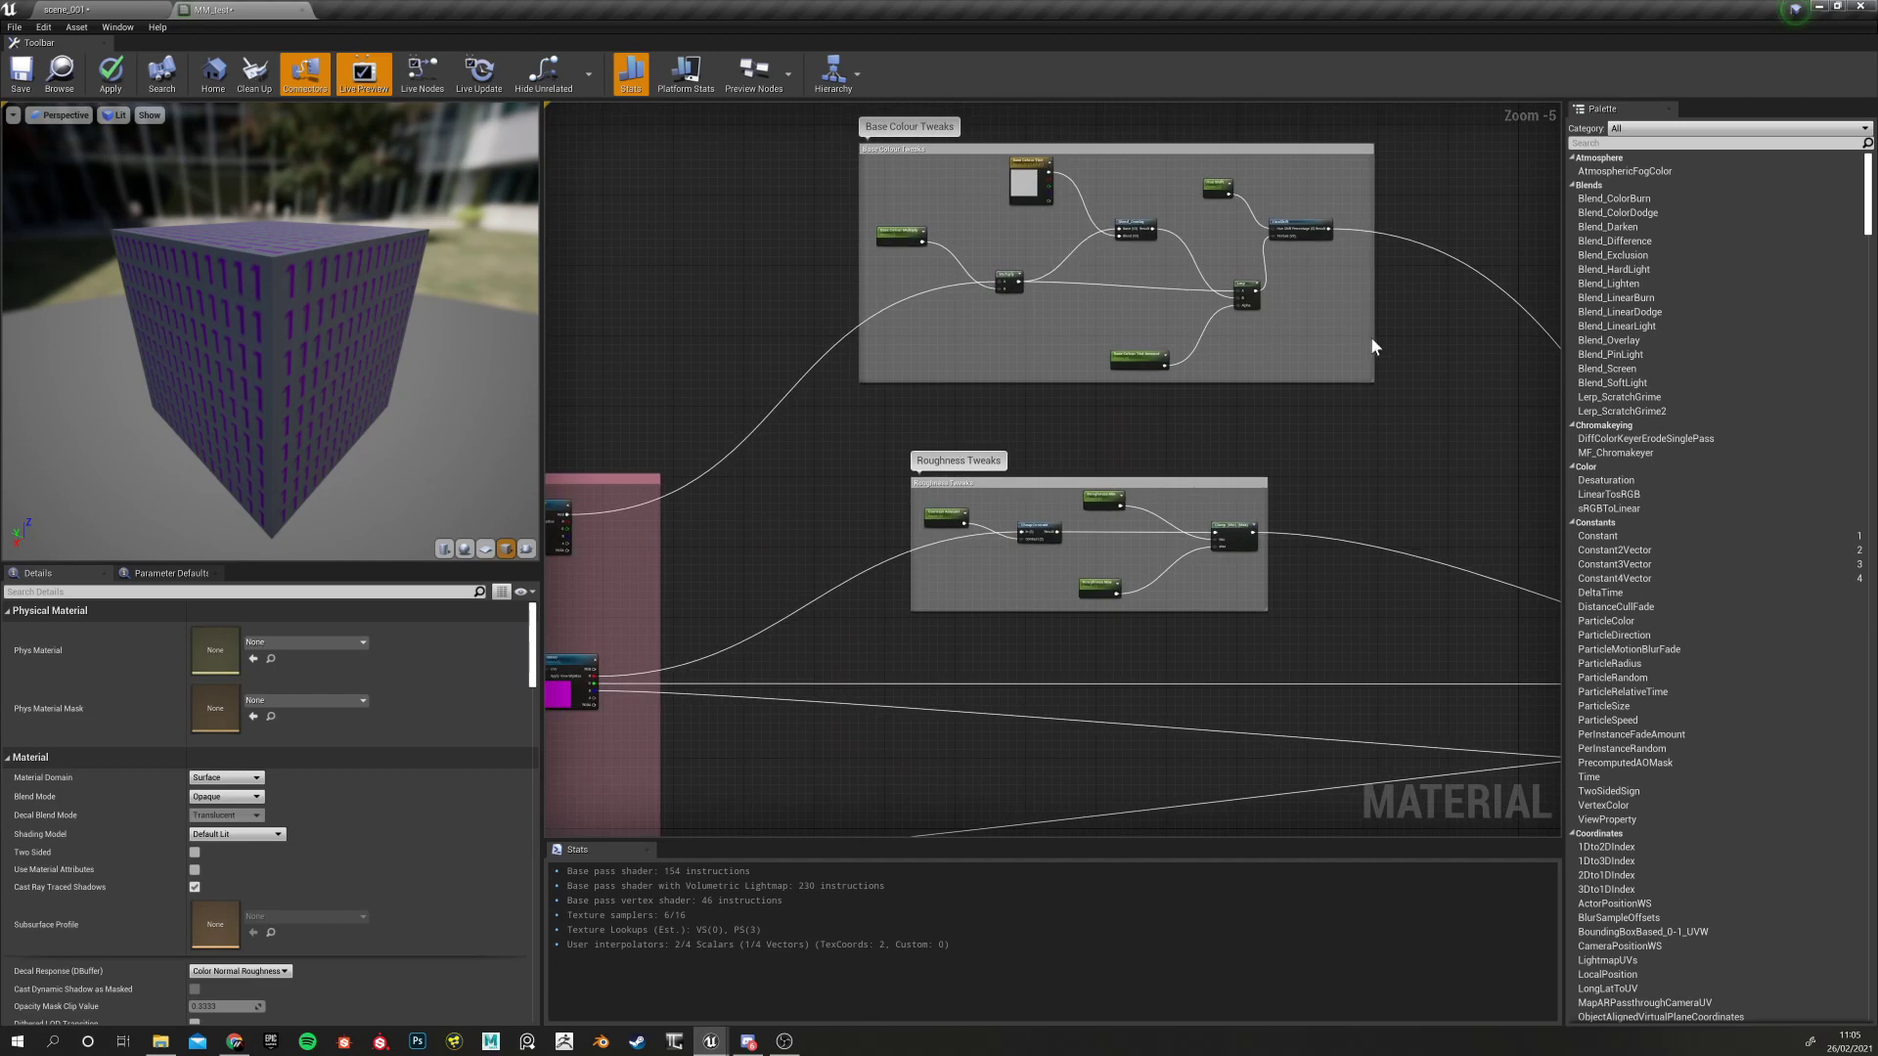
scroll(1043, 543, "down", 2)
scroll(878, 515, "down", 1)
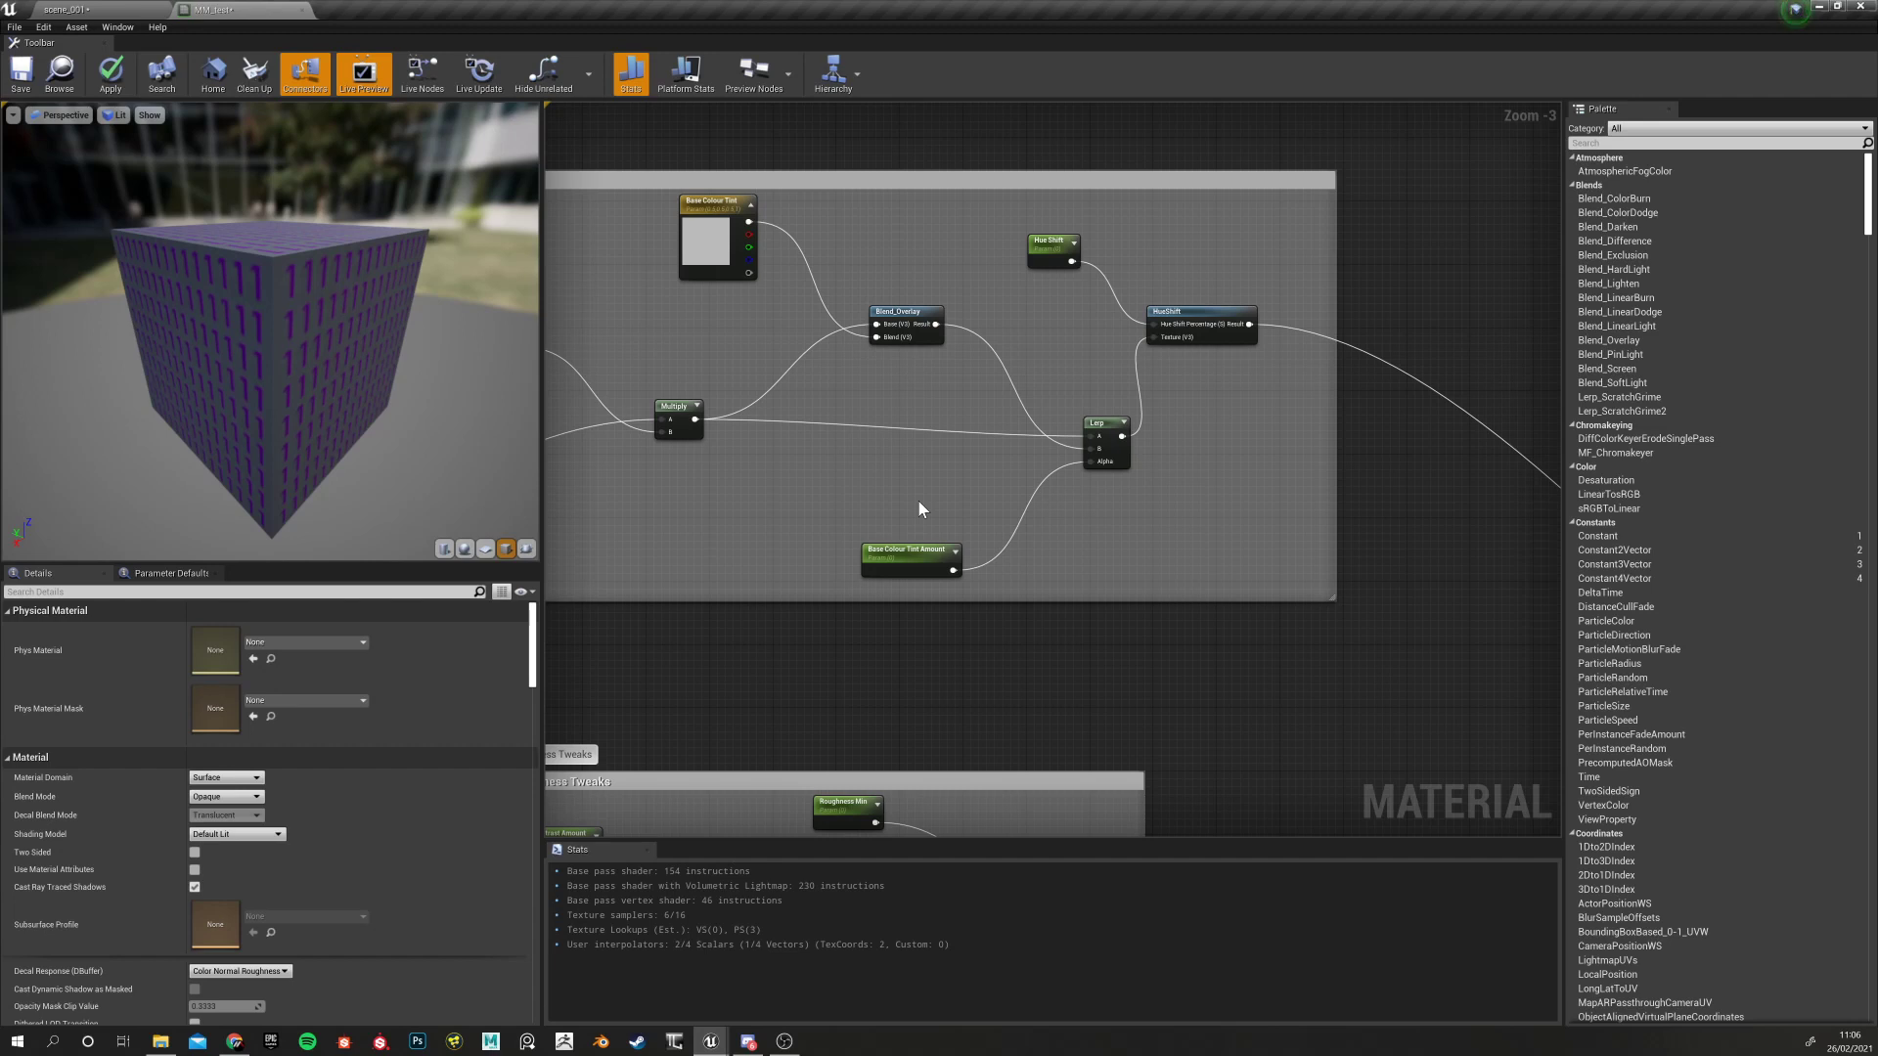
scroll(947, 349, "down", 4)
scroll(827, 428, "up", 4)
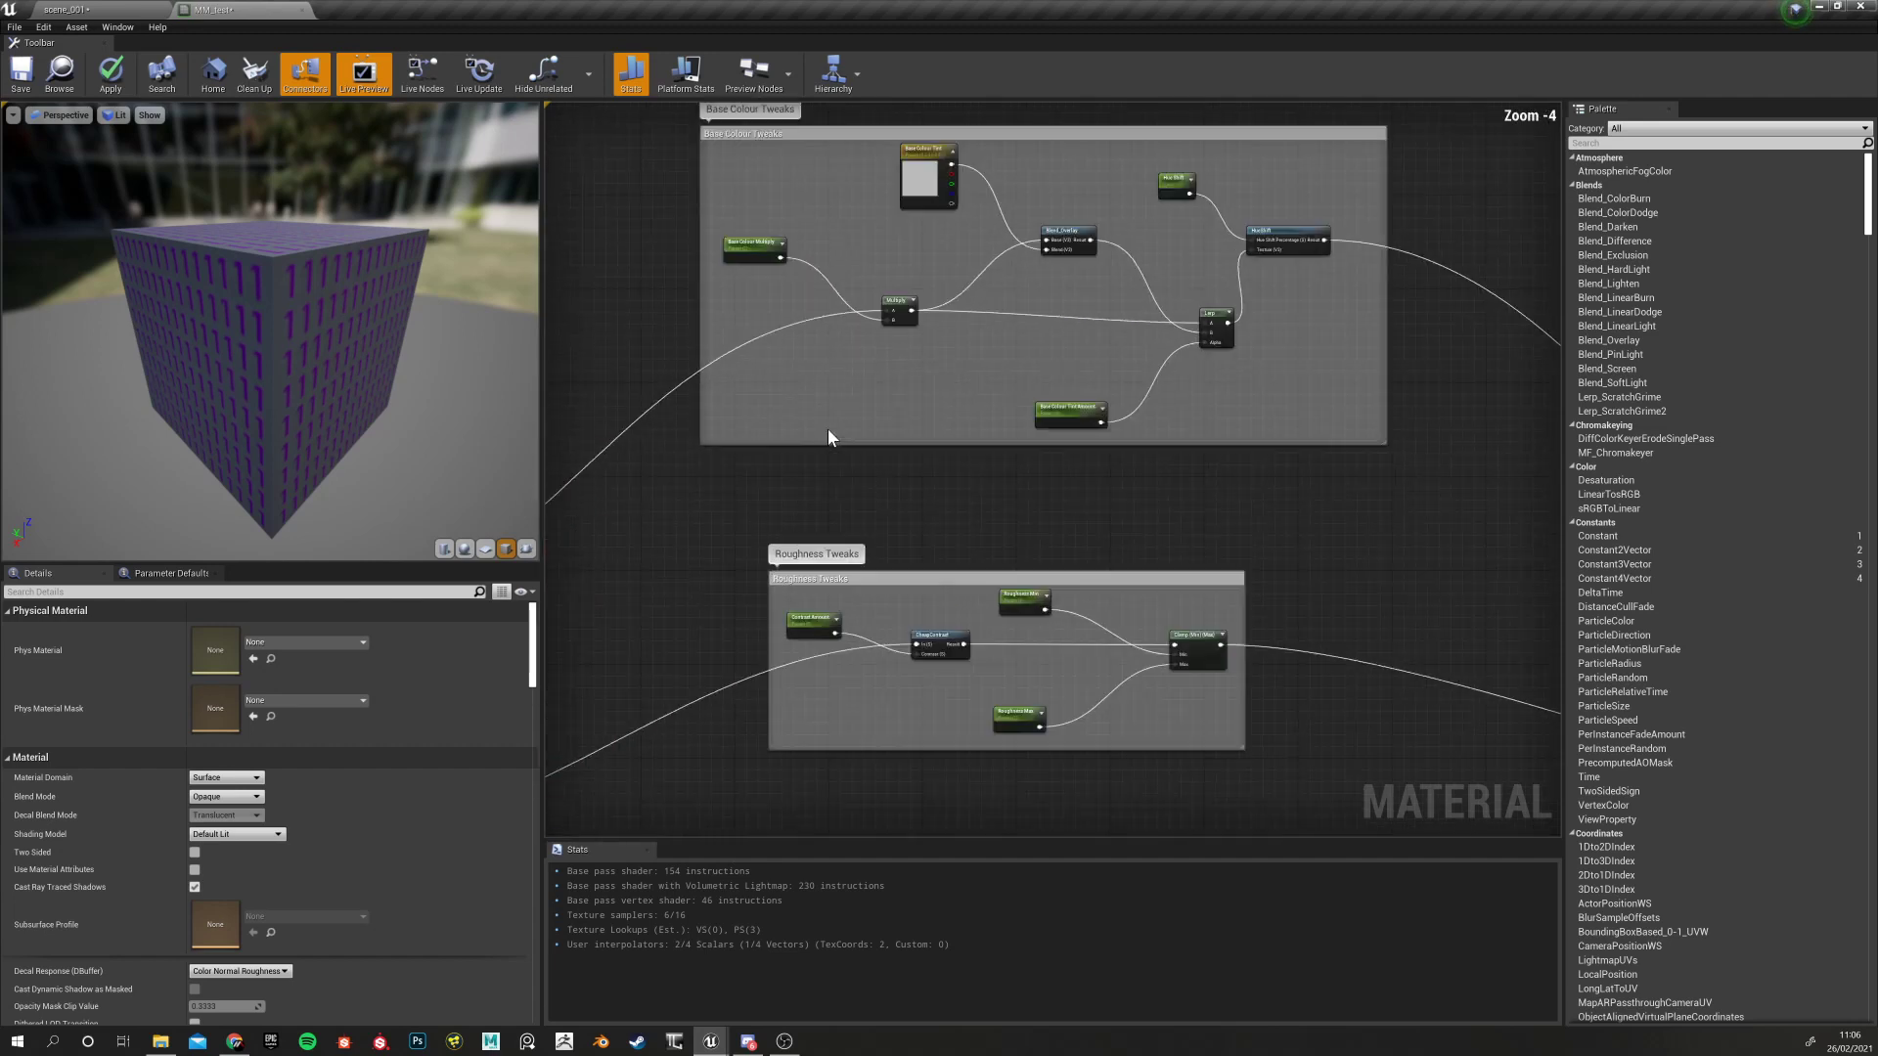
right_click_drag(828, 429, 824, 413)
scroll(825, 351, "down", 5)
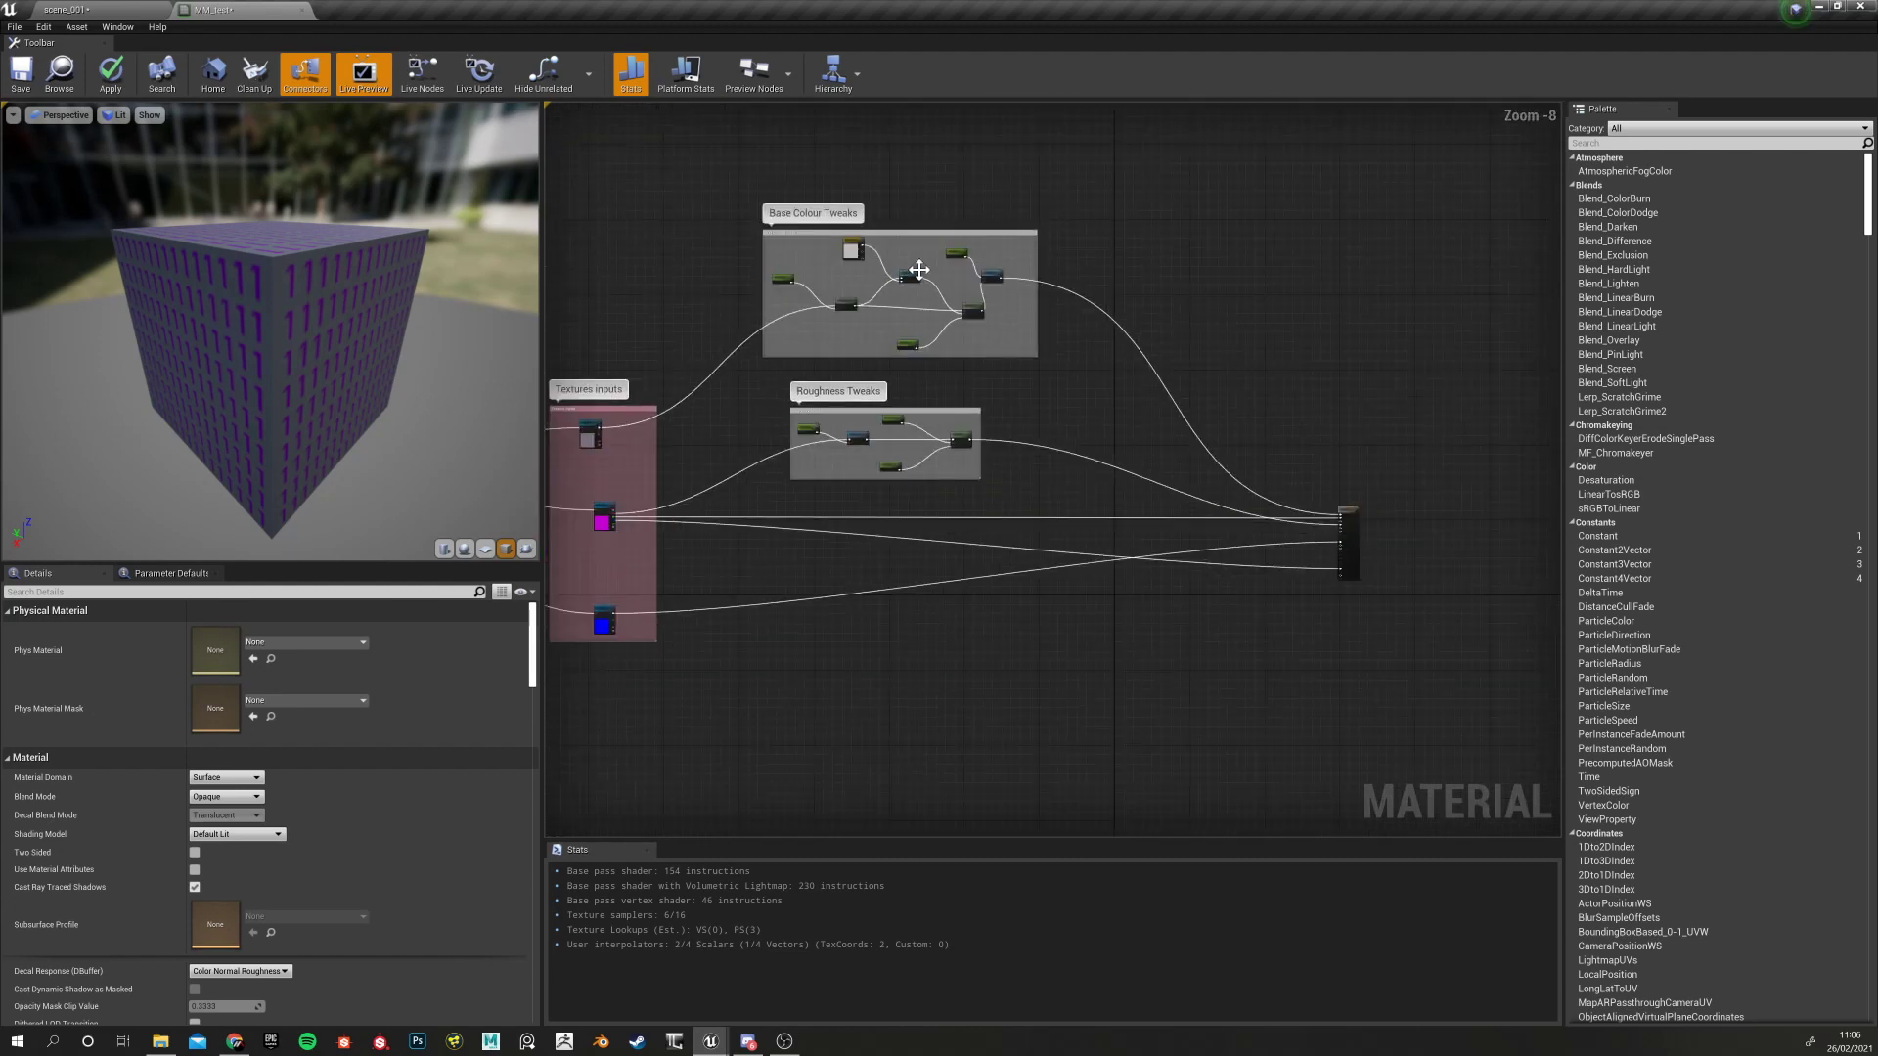
right_click_drag(705, 489, 1039, 398)
scroll(779, 514, "up", 1)
scroll(777, 511, "down", 4)
right_click_drag(690, 519, 890, 501)
scroll(847, 445, "up", 1)
scroll(847, 460, "up", 4)
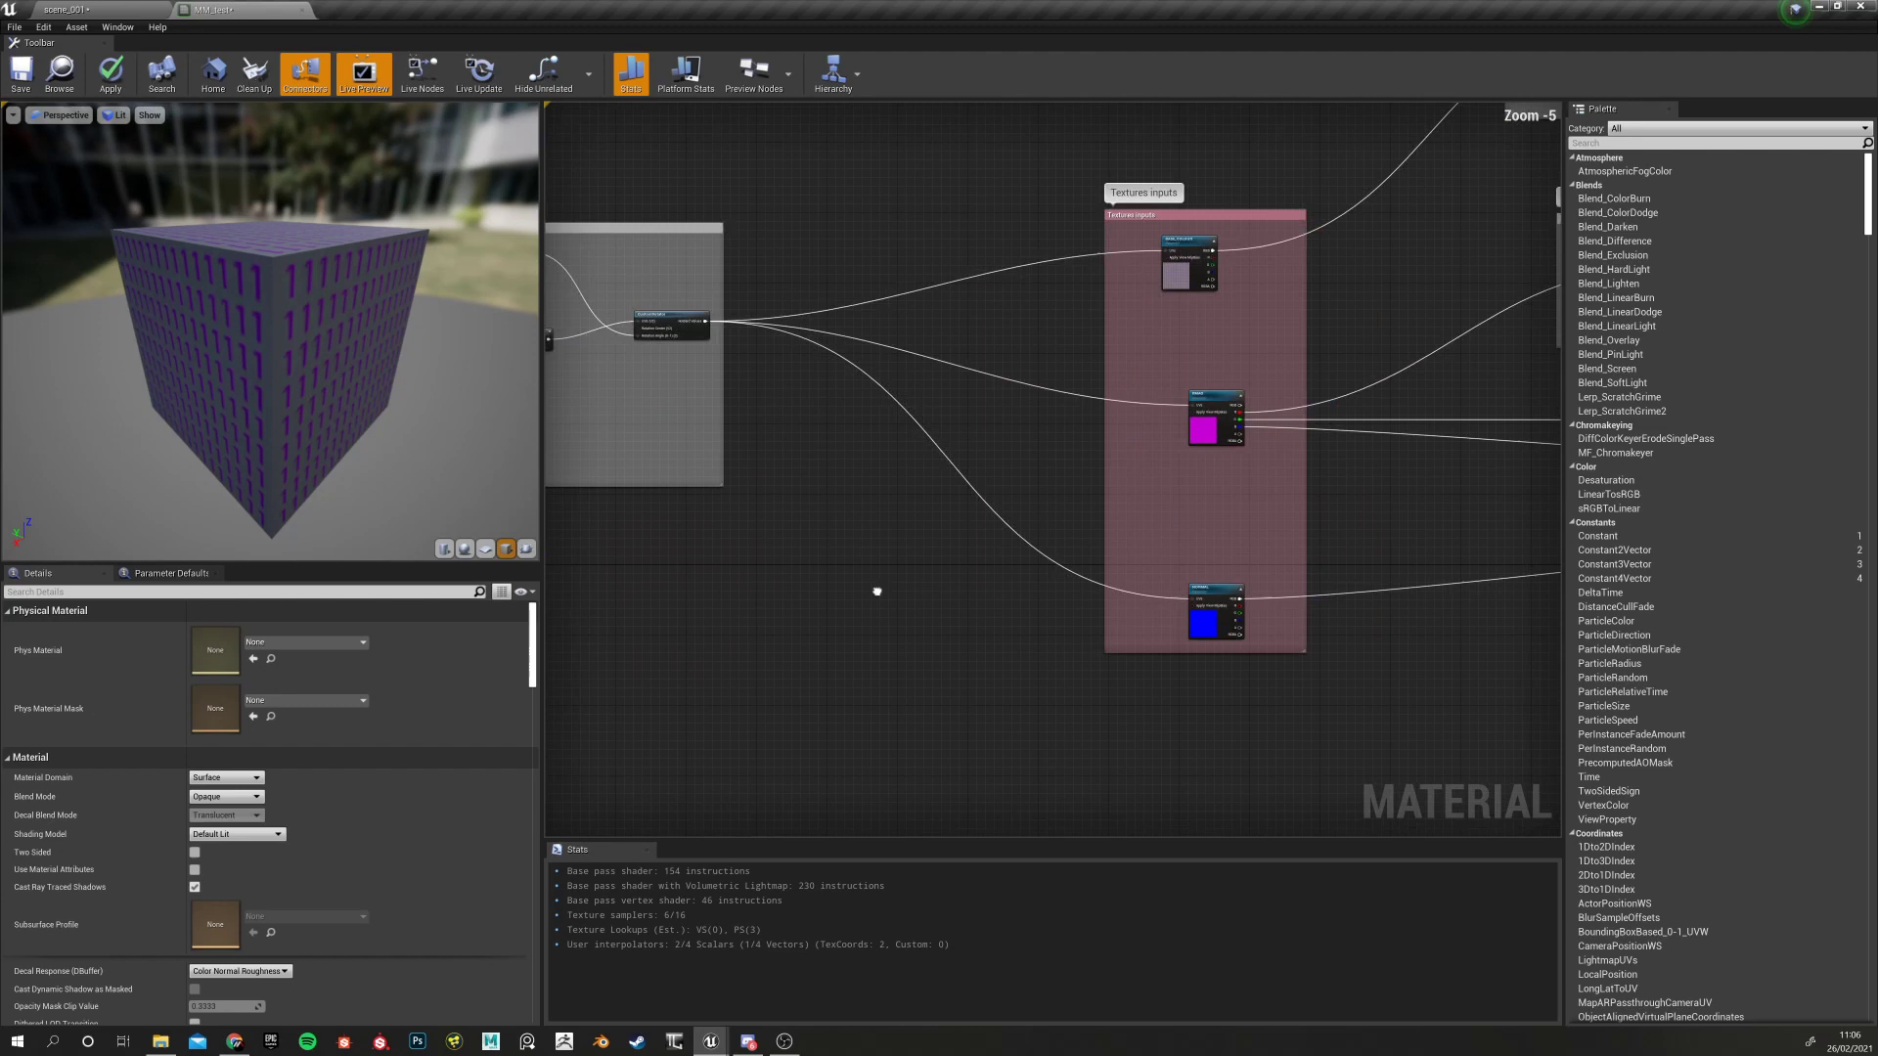
scroll(797, 611, "down", 4)
right_click_drag(871, 594, 847, 558)
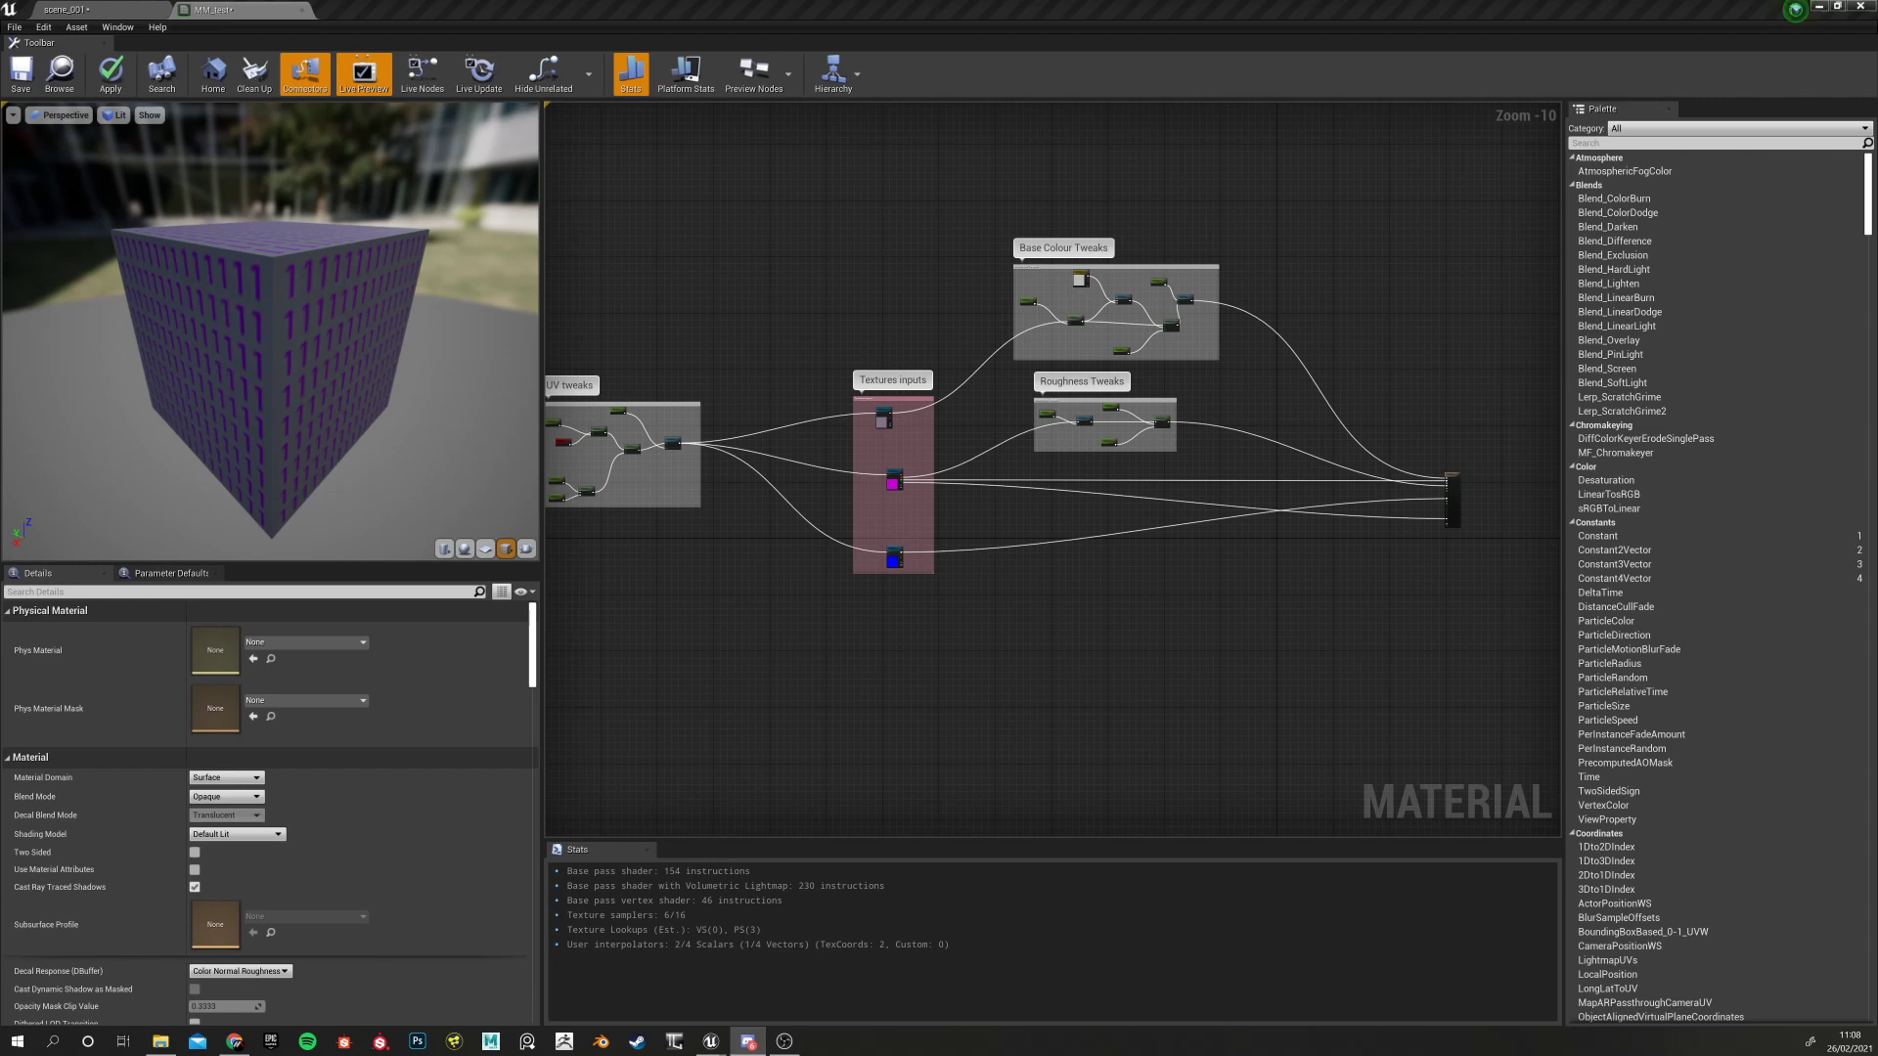
scroll(844, 660, "up", 4)
right_click_drag(773, 646, 894, 608)
scroll(929, 737, "down", 3)
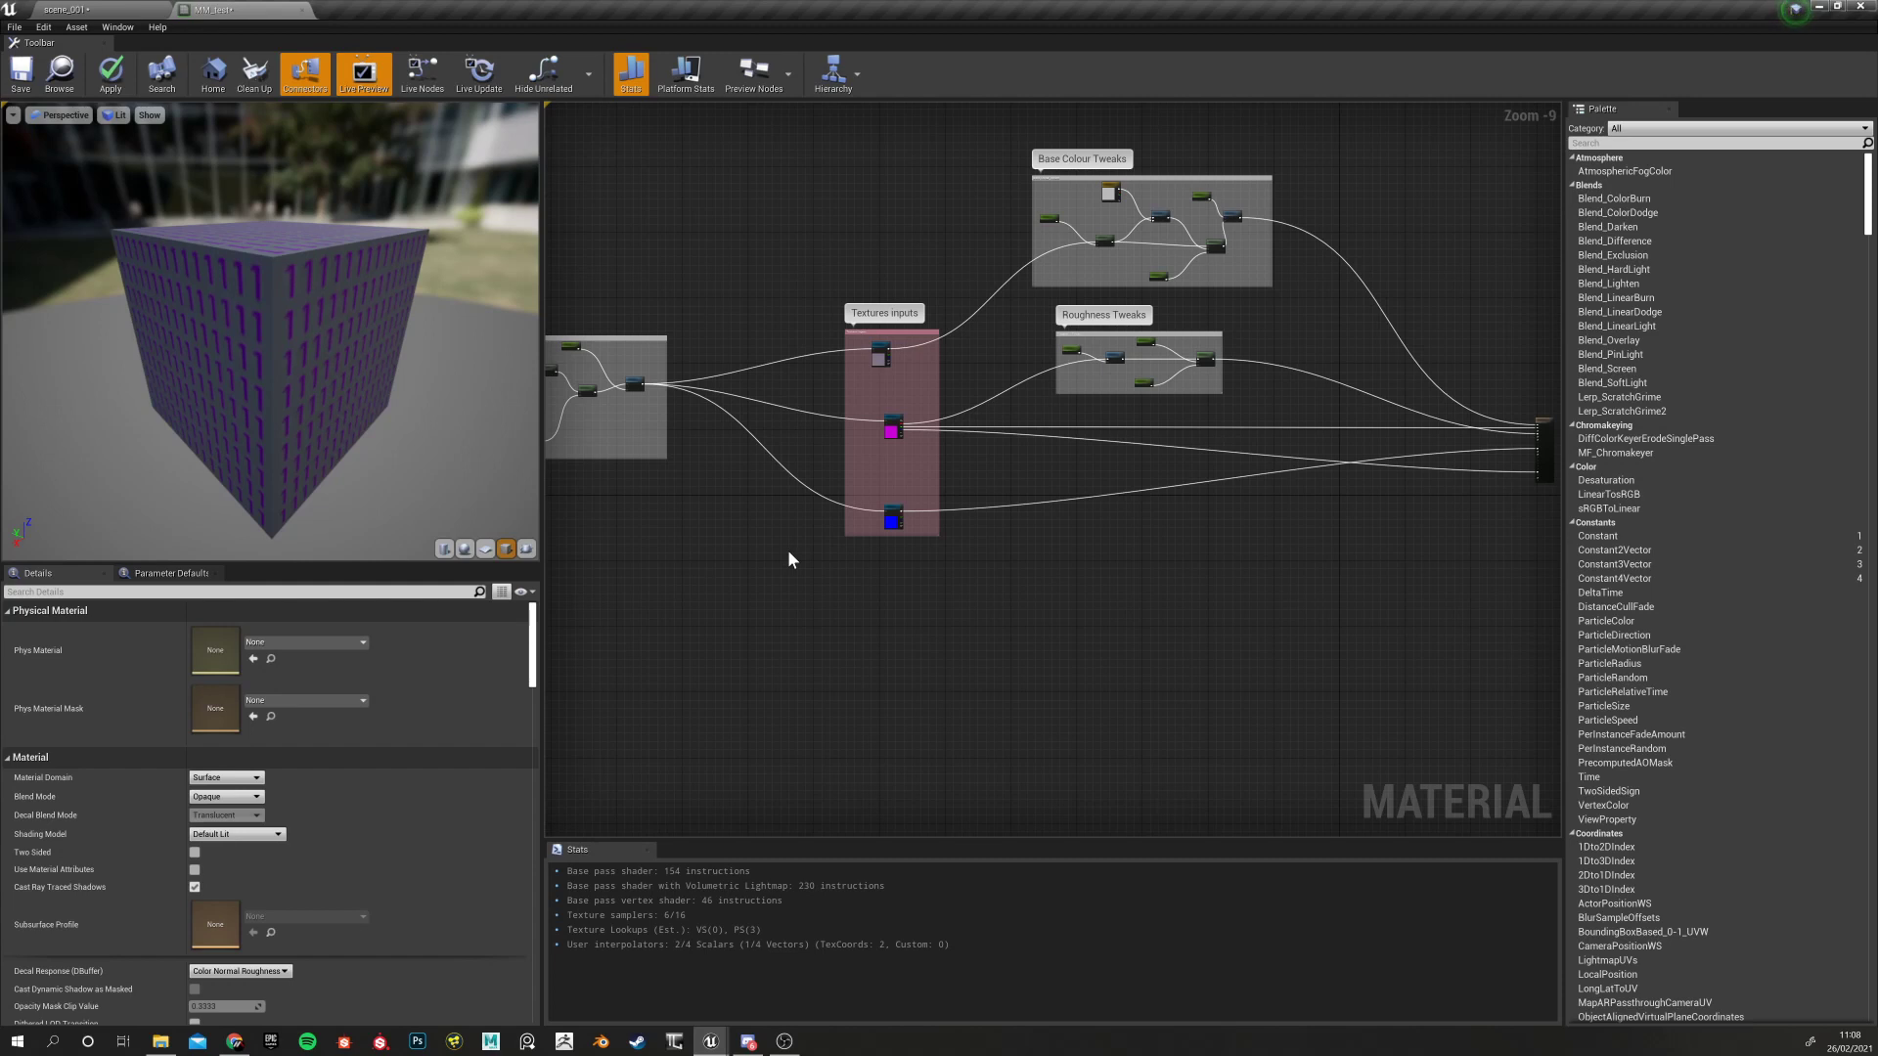
right_click_drag(813, 572, 708, 537)
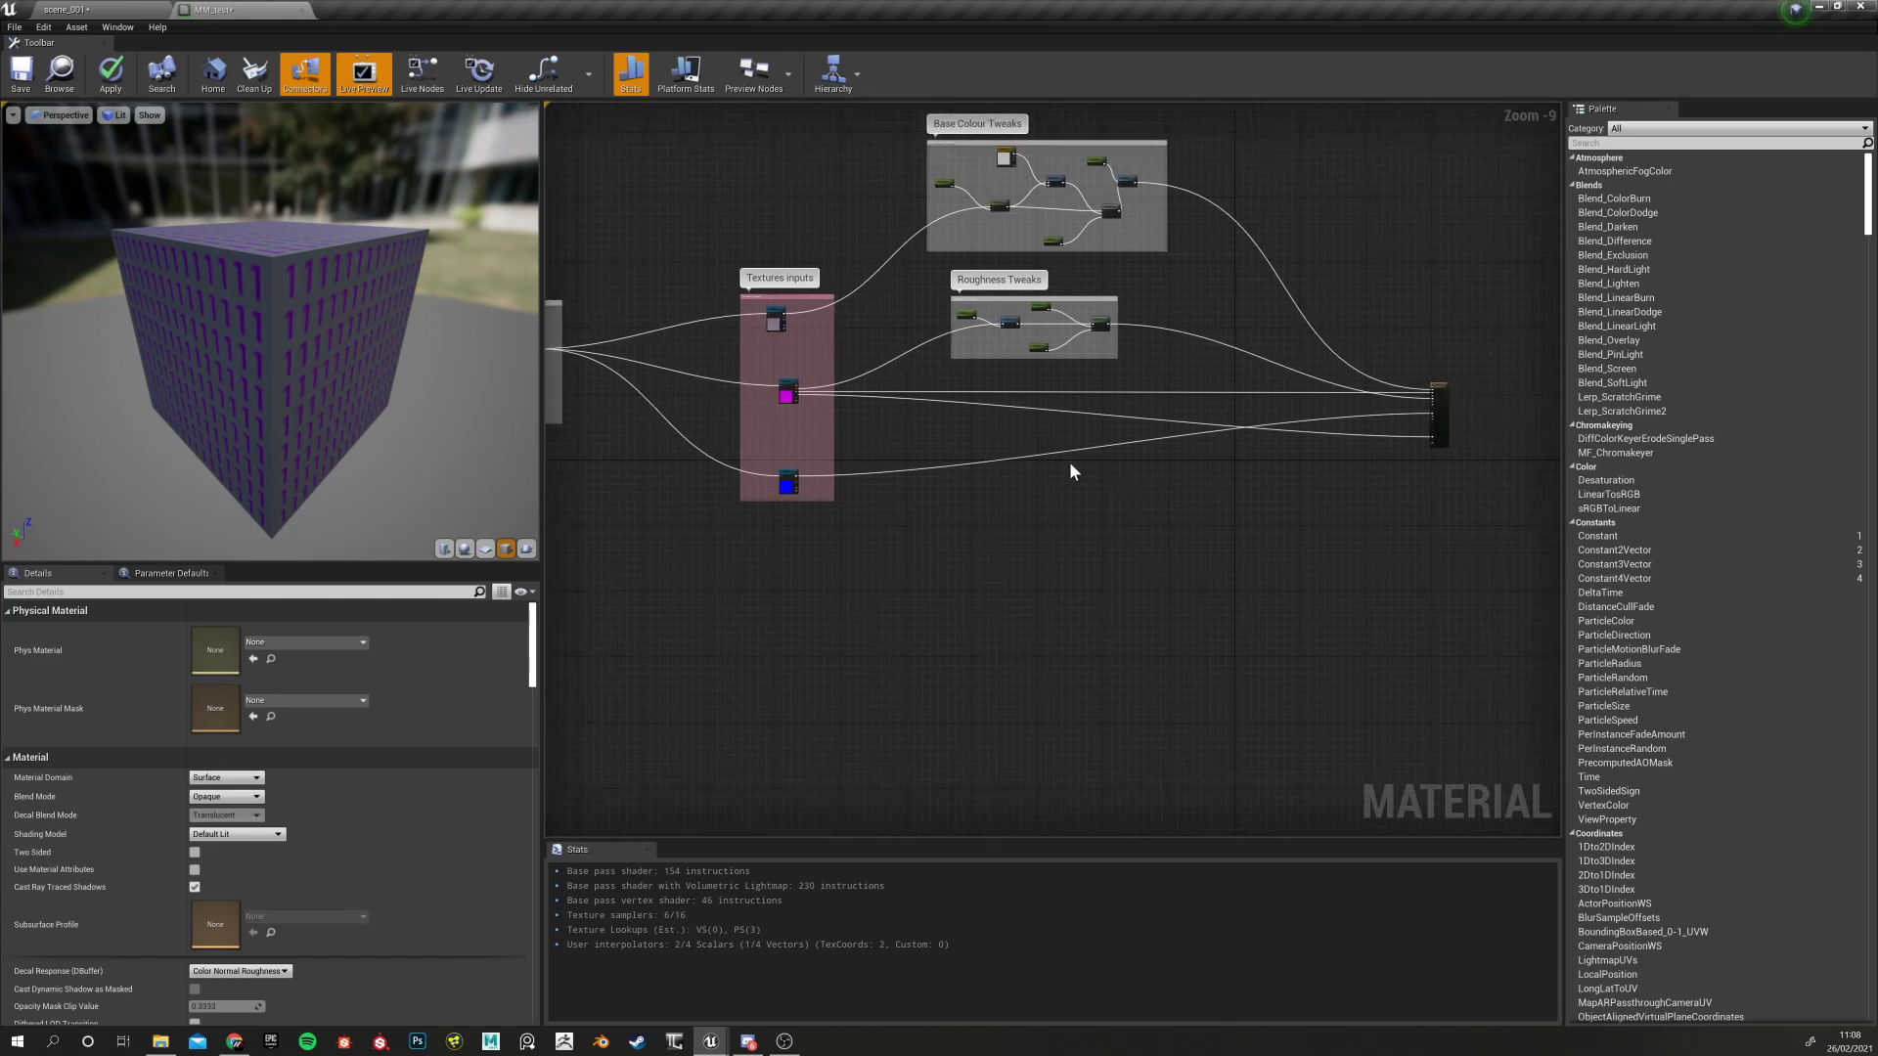
right_click_drag(898, 569, 763, 673)
right_click_drag(886, 663, 911, 558)
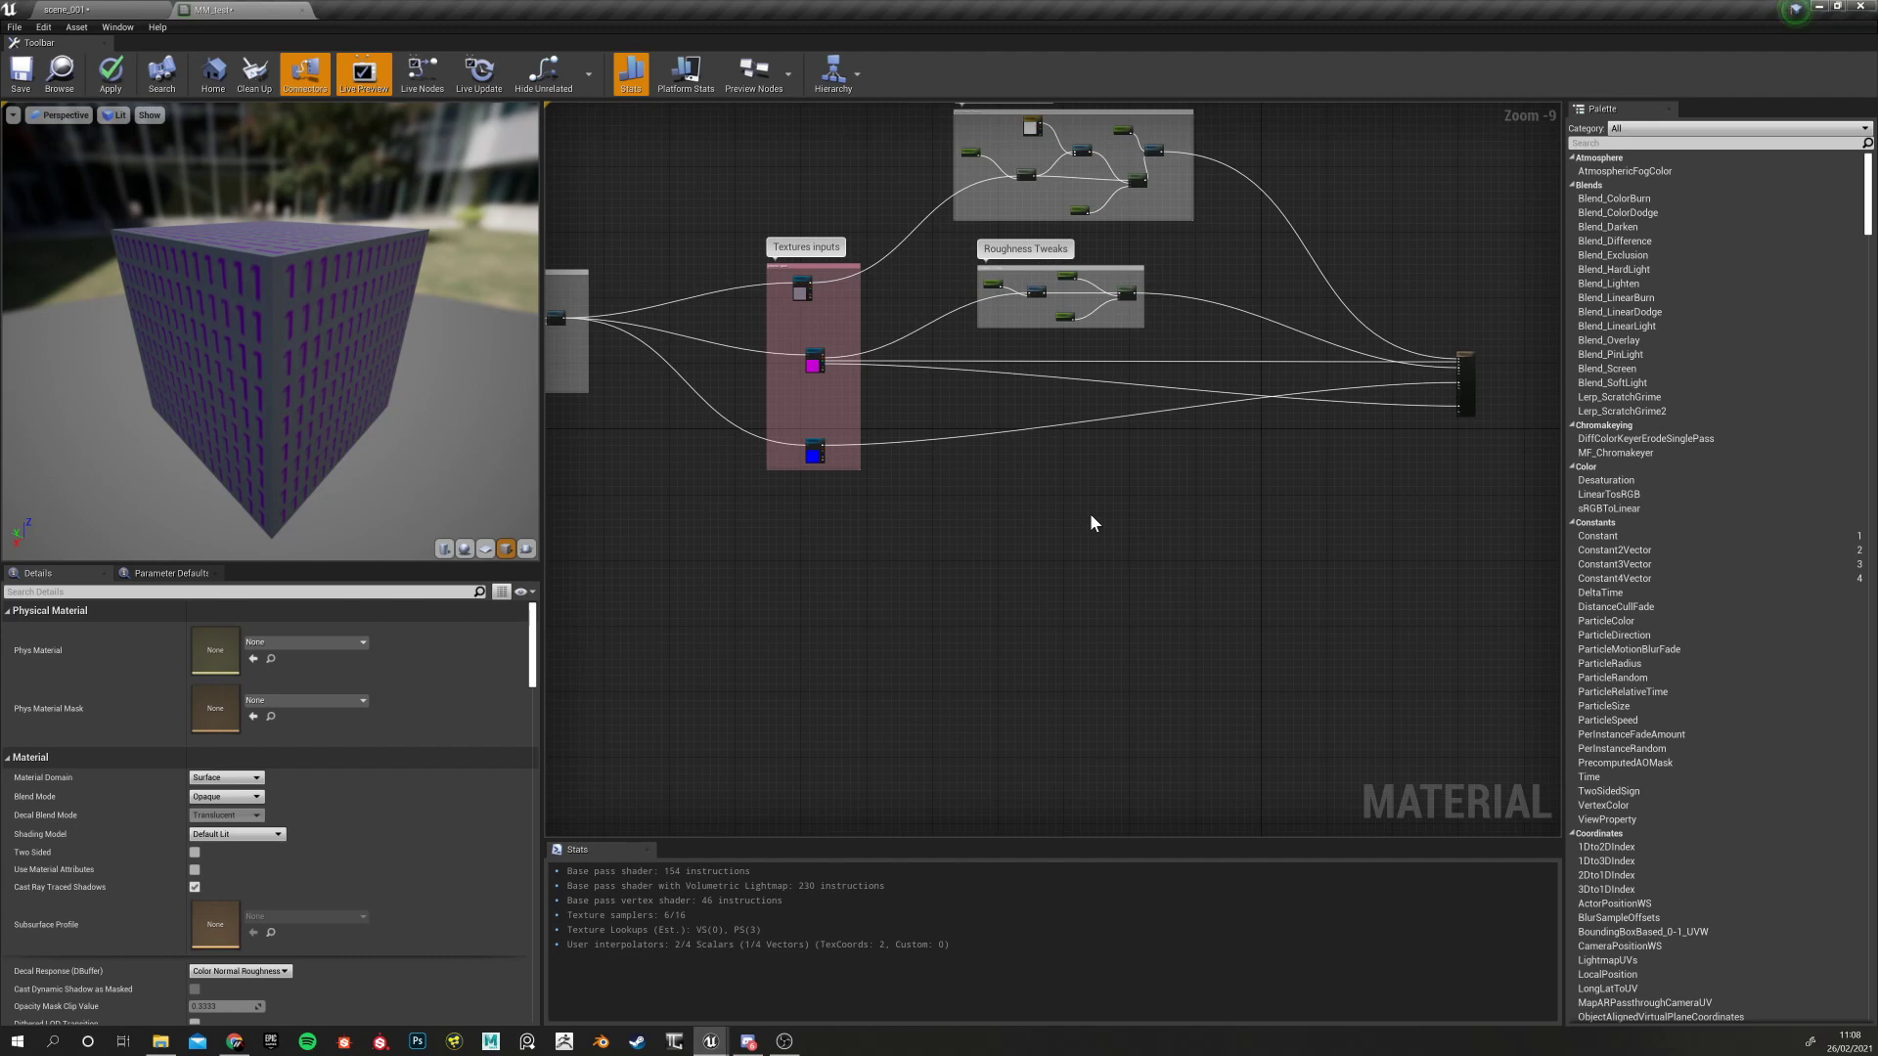
right_click_drag(1012, 518, 1070, 654)
scroll(1070, 653, "down", 3)
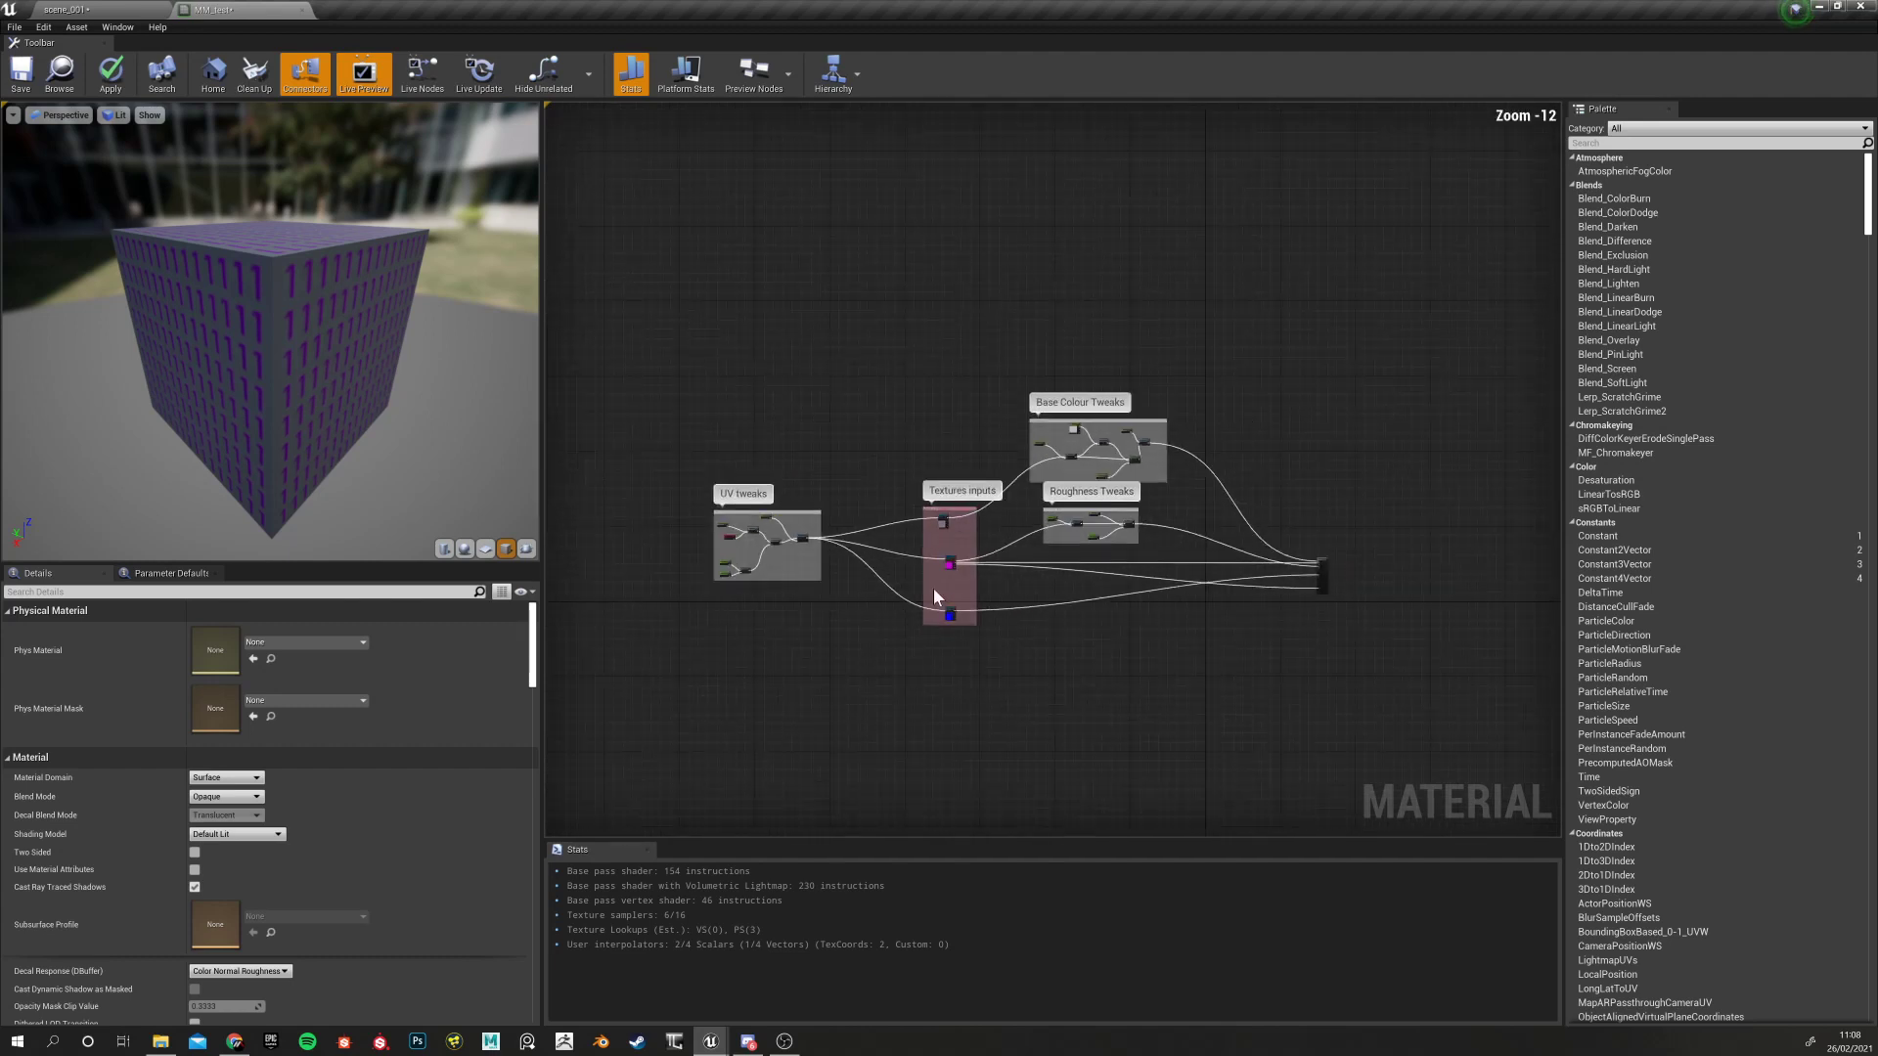
scroll(854, 591, "up", 5)
scroll(655, 626, "up", 5)
right_click_drag(641, 666, 972, 750)
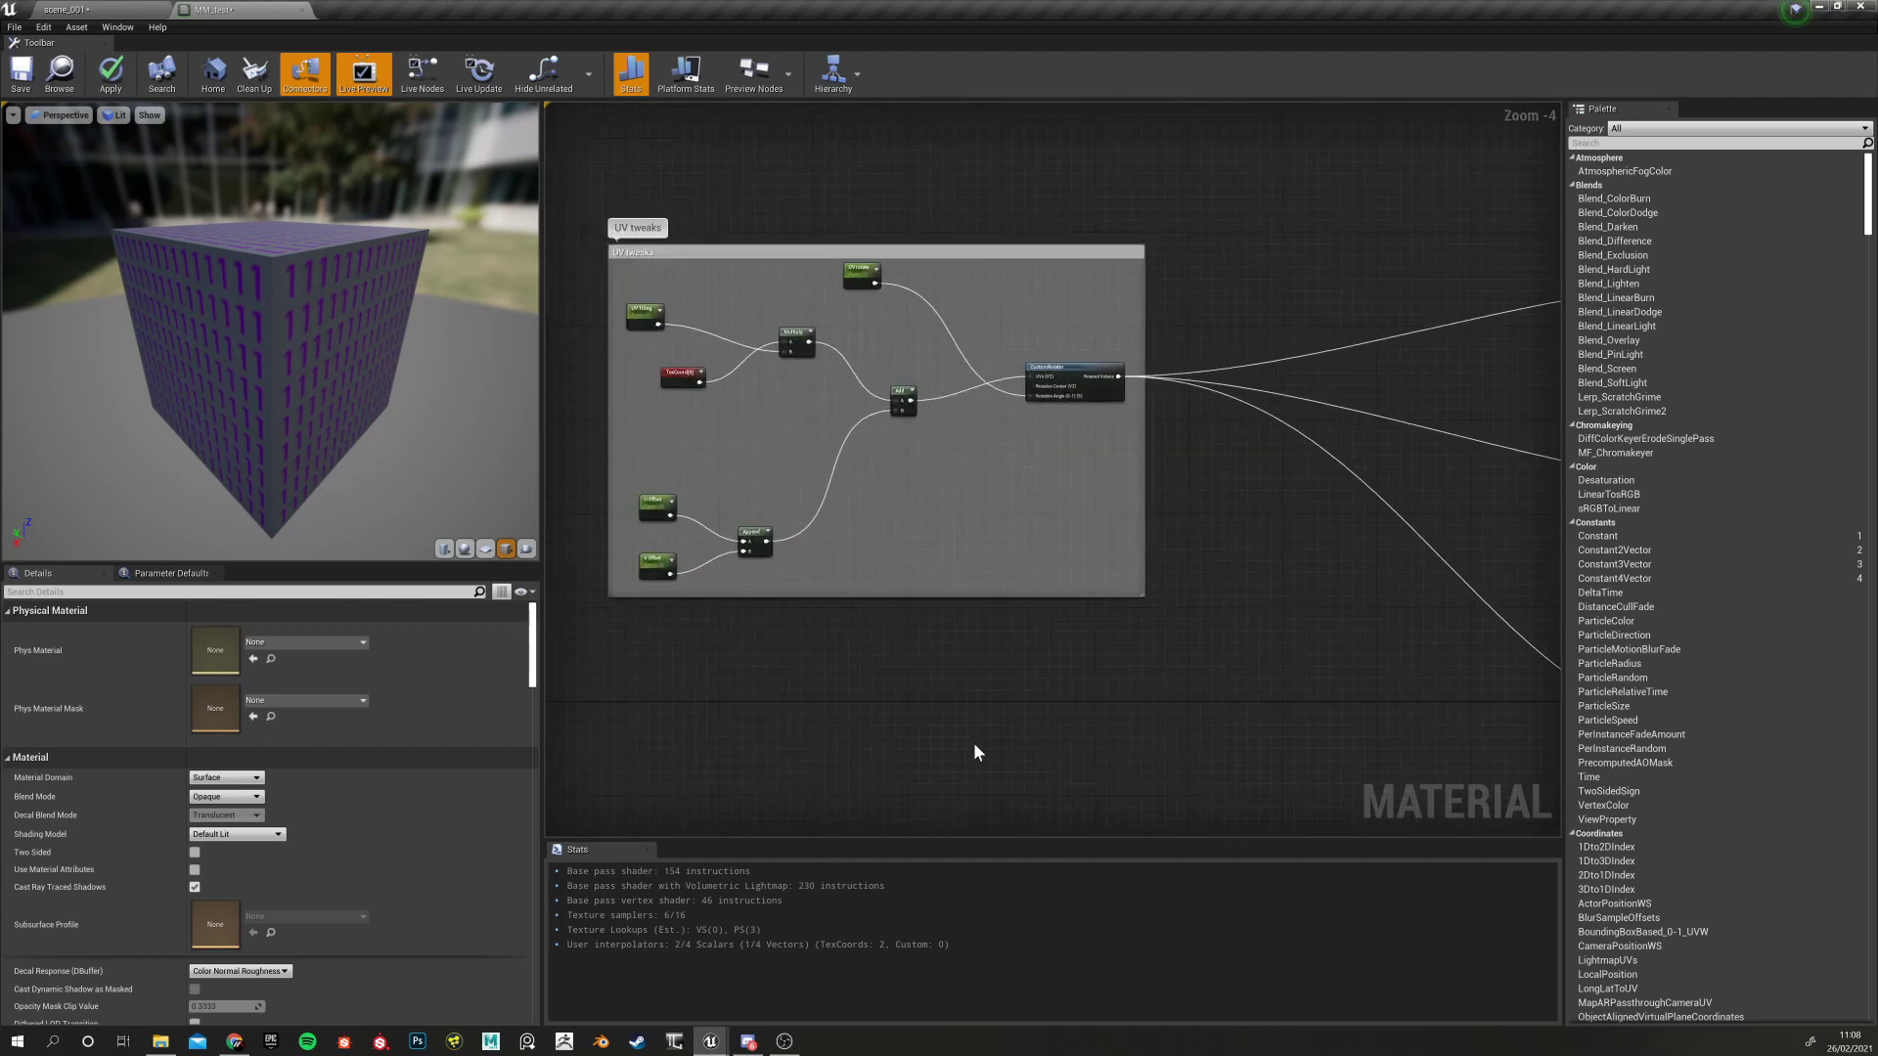
scroll(972, 751, "down", 5)
right_click_drag(1084, 724, 634, 579)
right_click_drag(1138, 653, 912, 751)
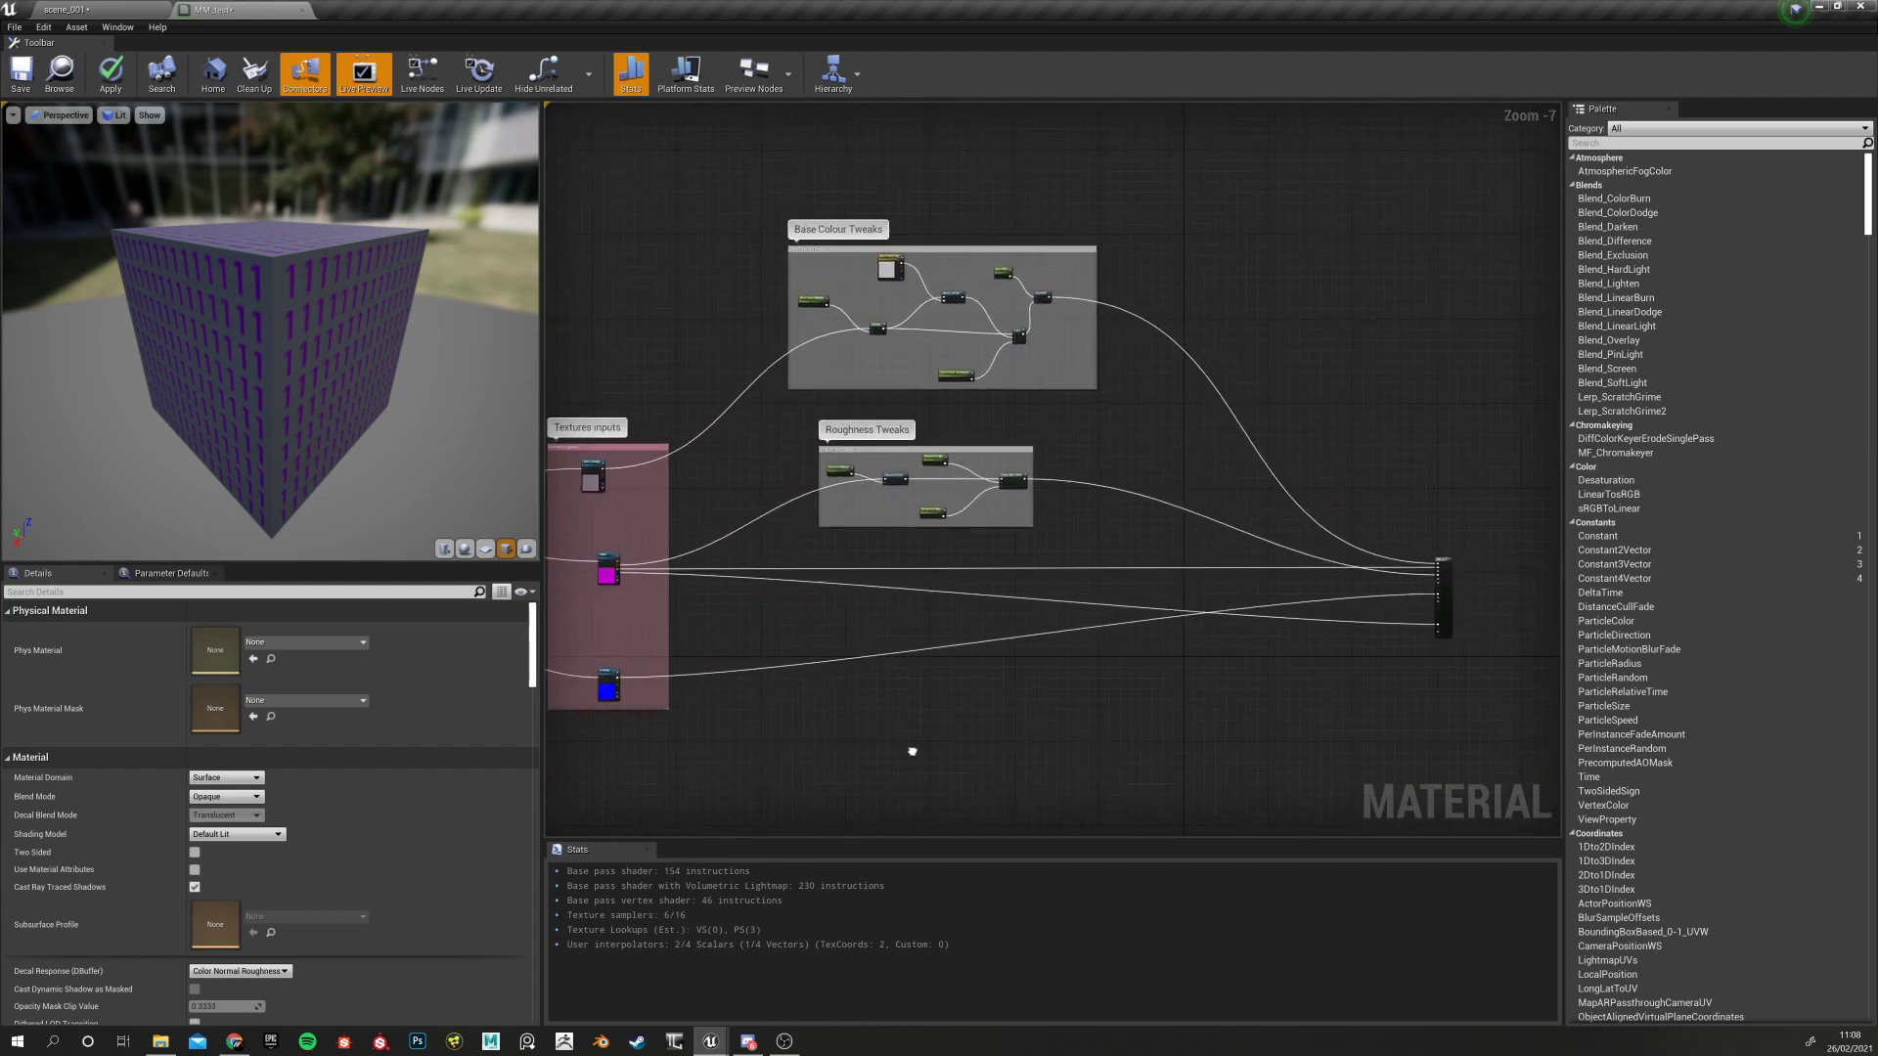
right_click_drag(889, 755, 973, 731)
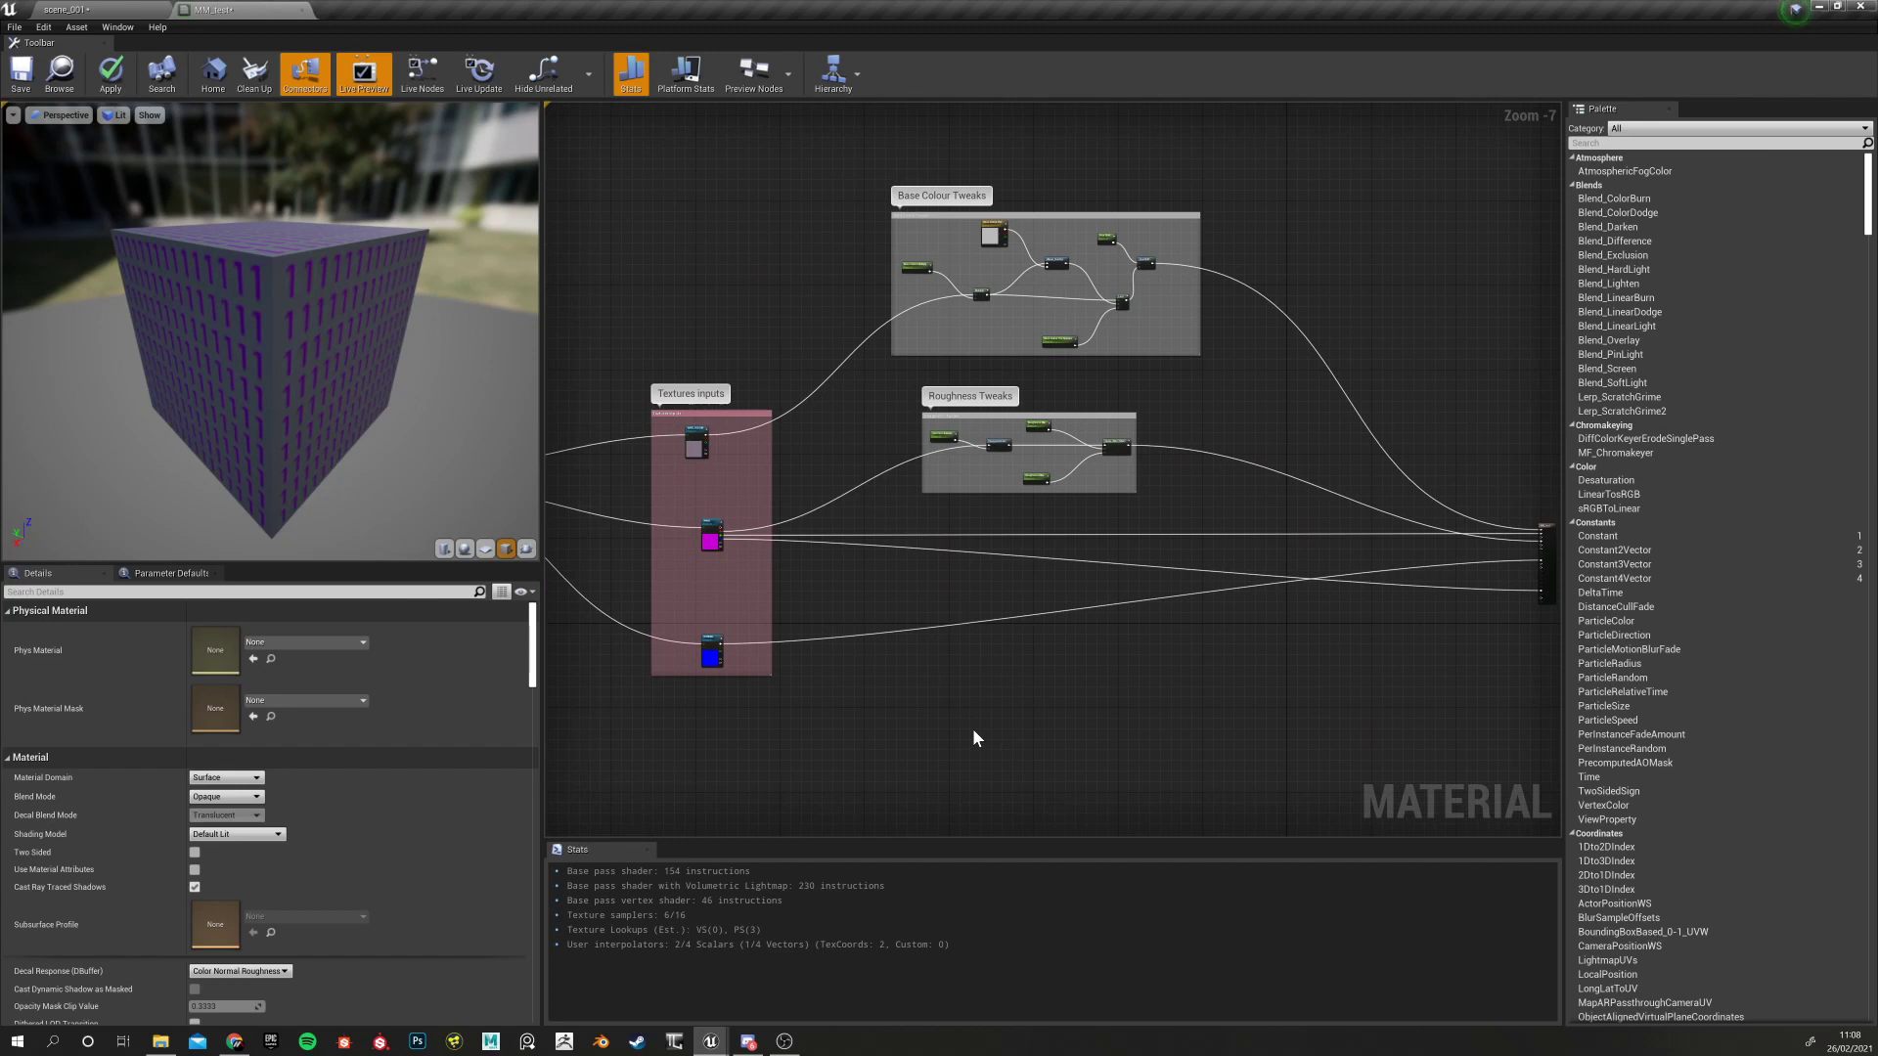